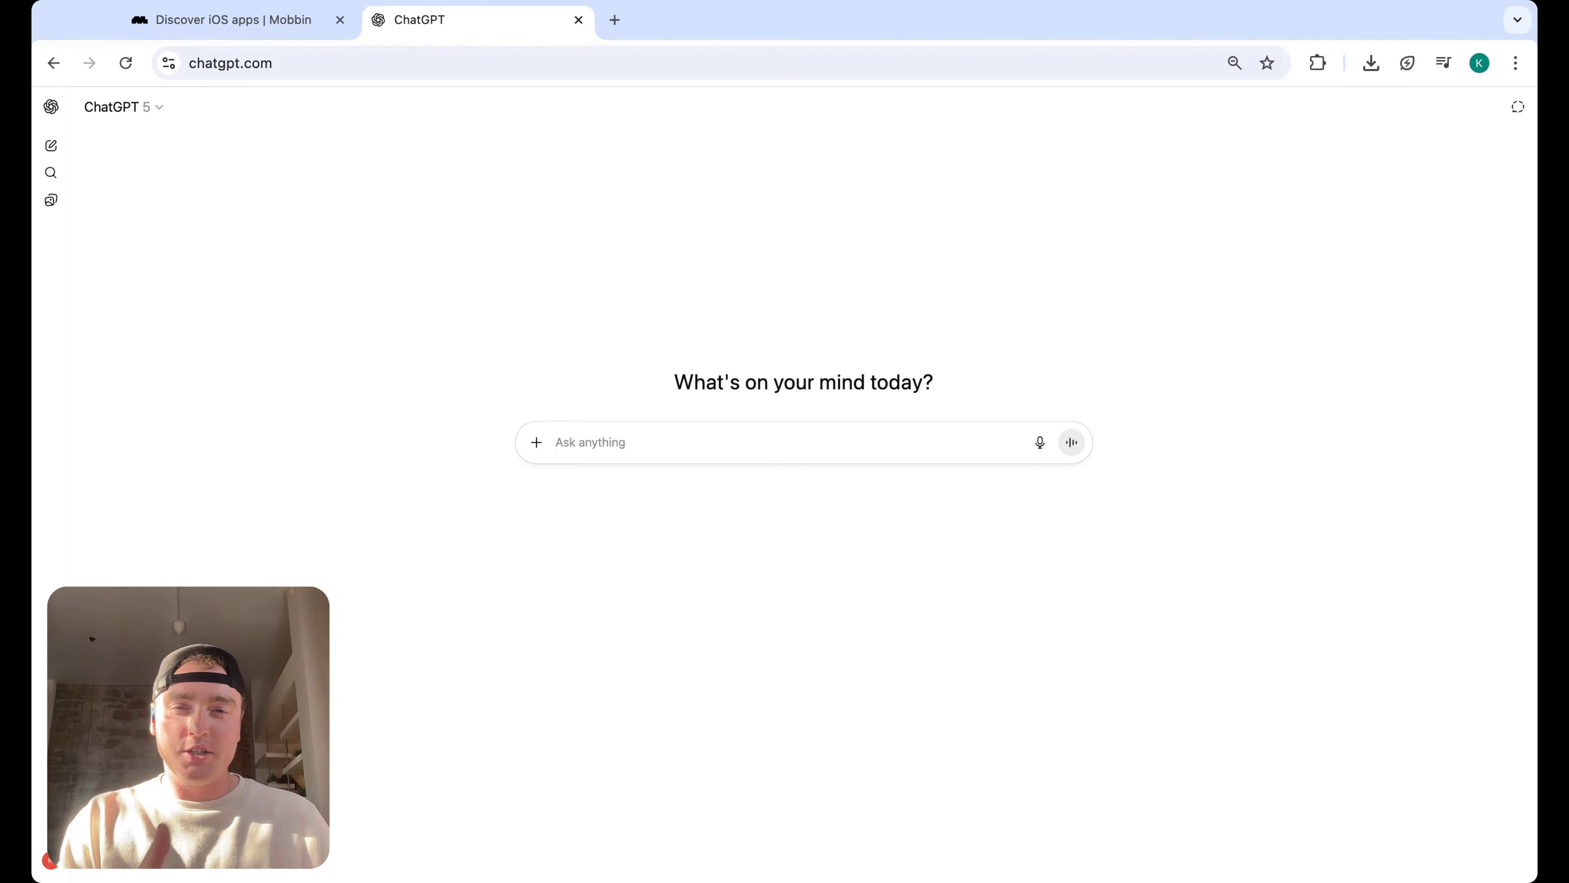
Ask ChatGPT what types of data and widgets would go on the dashboard for a personal budget app
left_click(715, 441)
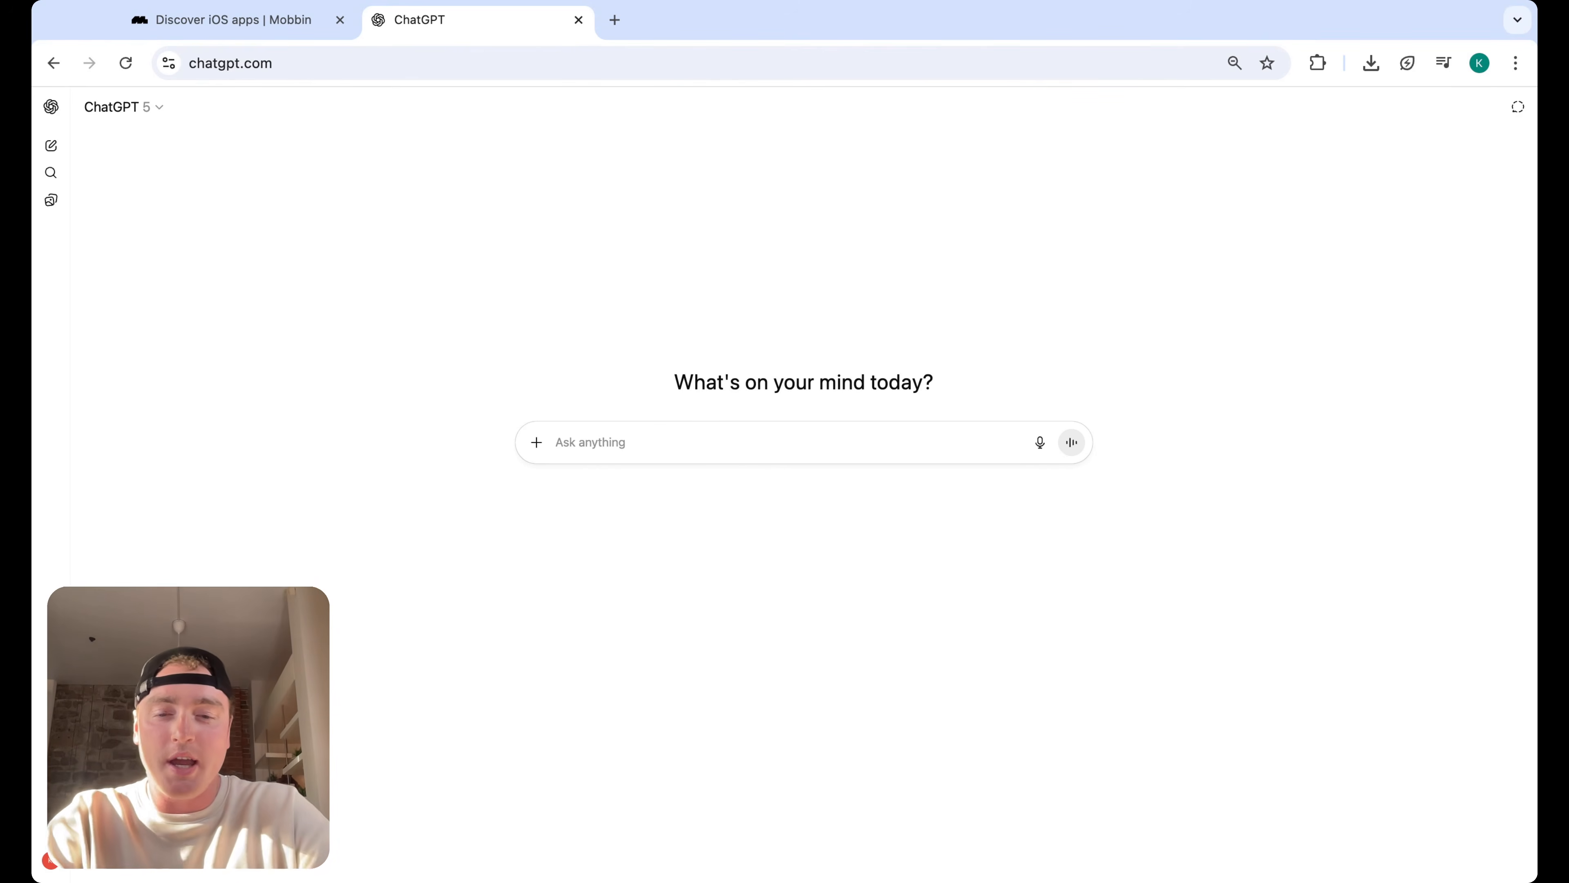
type("what ty")
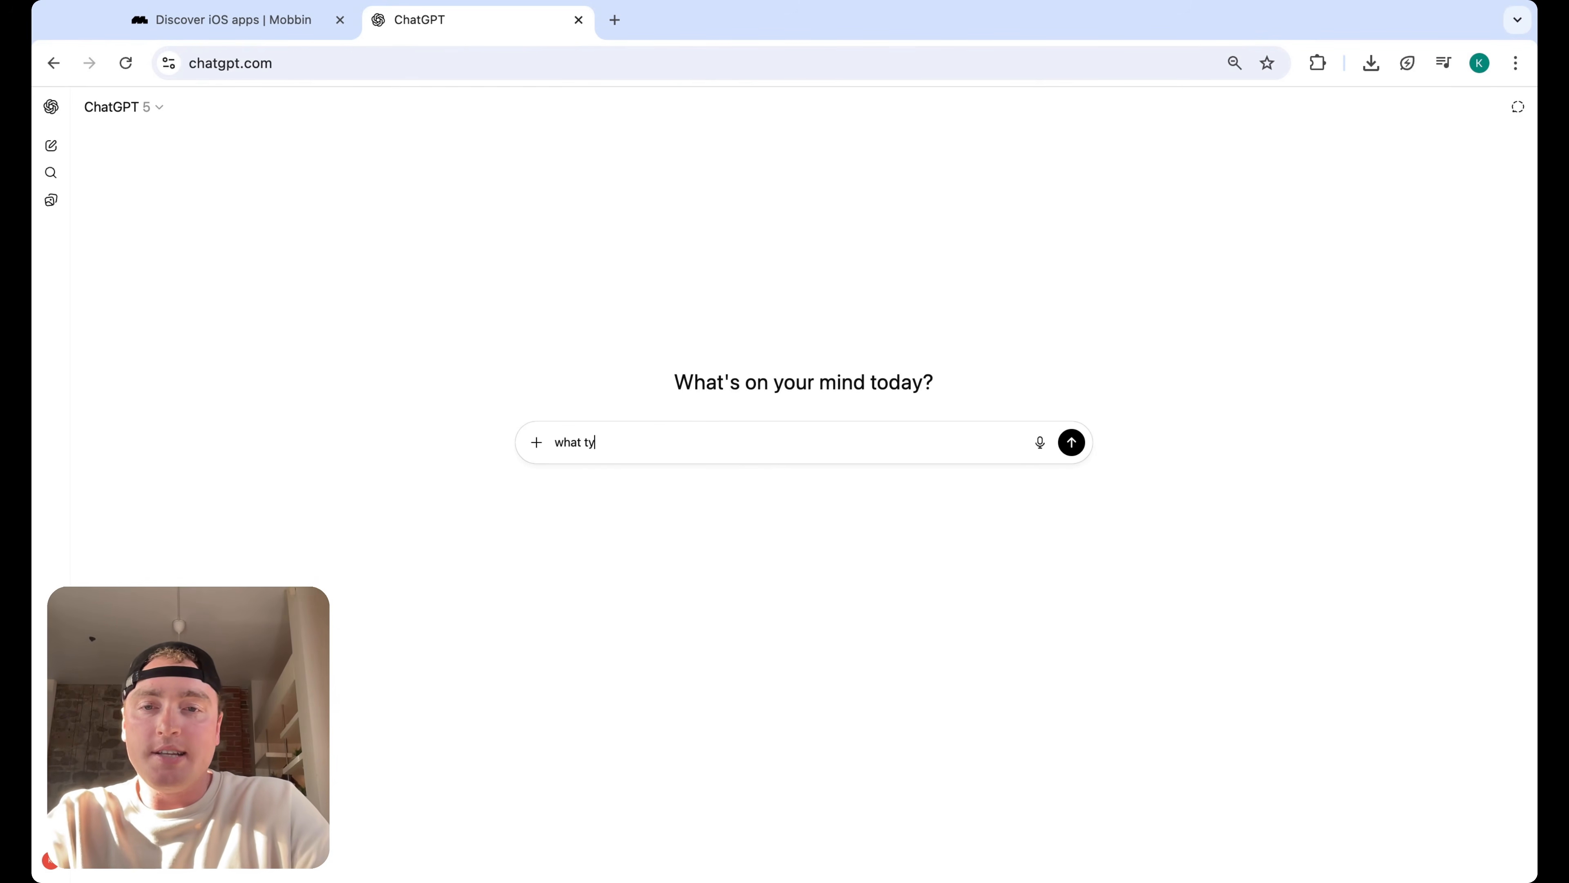
type("pes of data and wi")
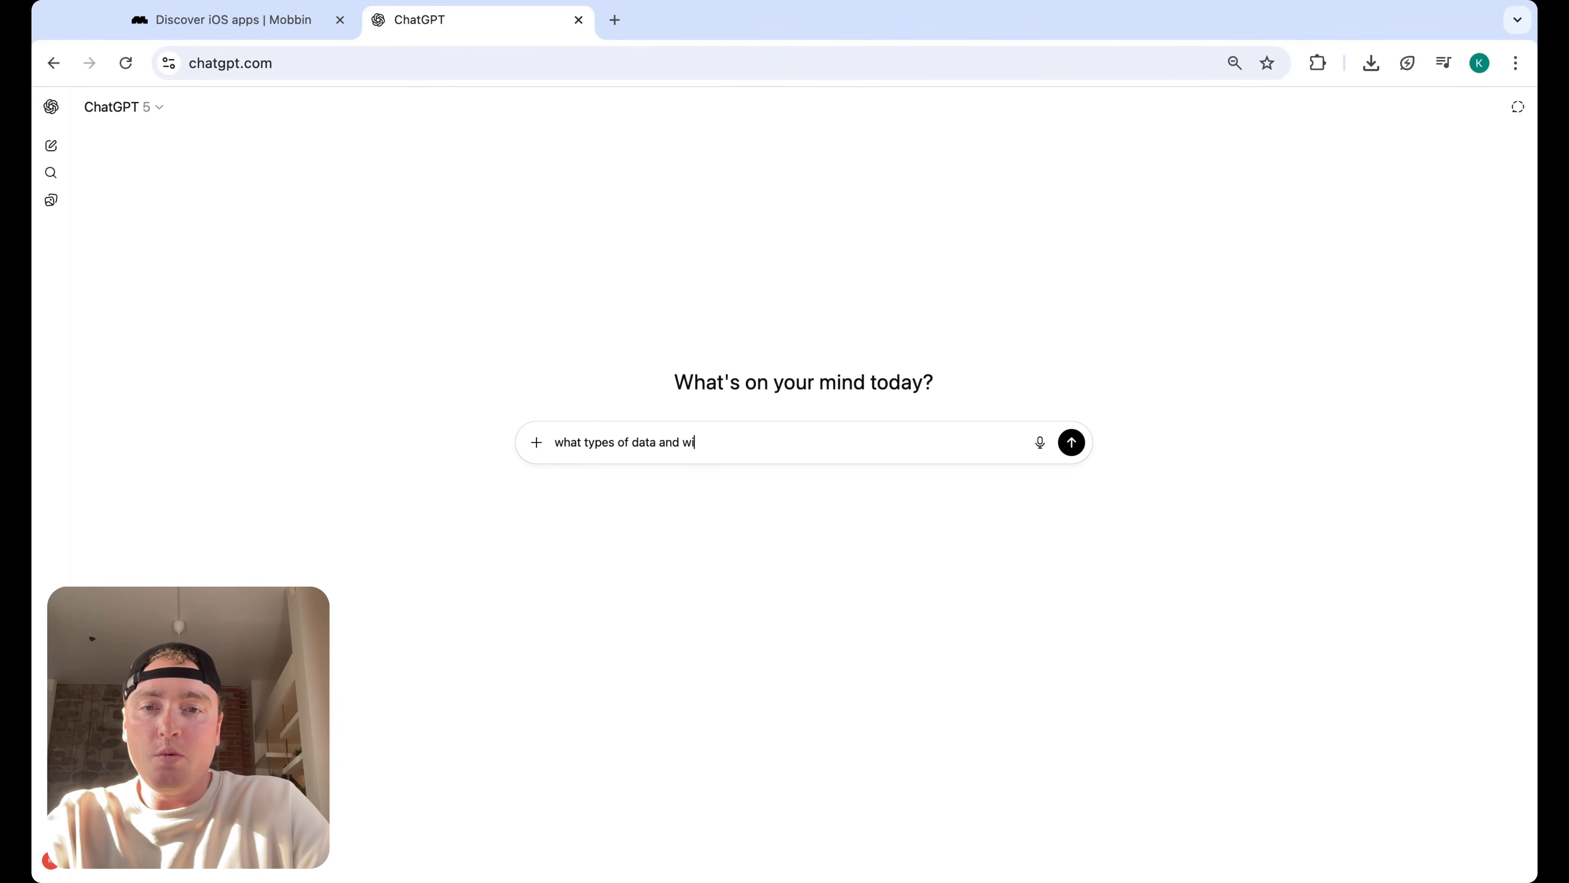
type("dgets would go on")
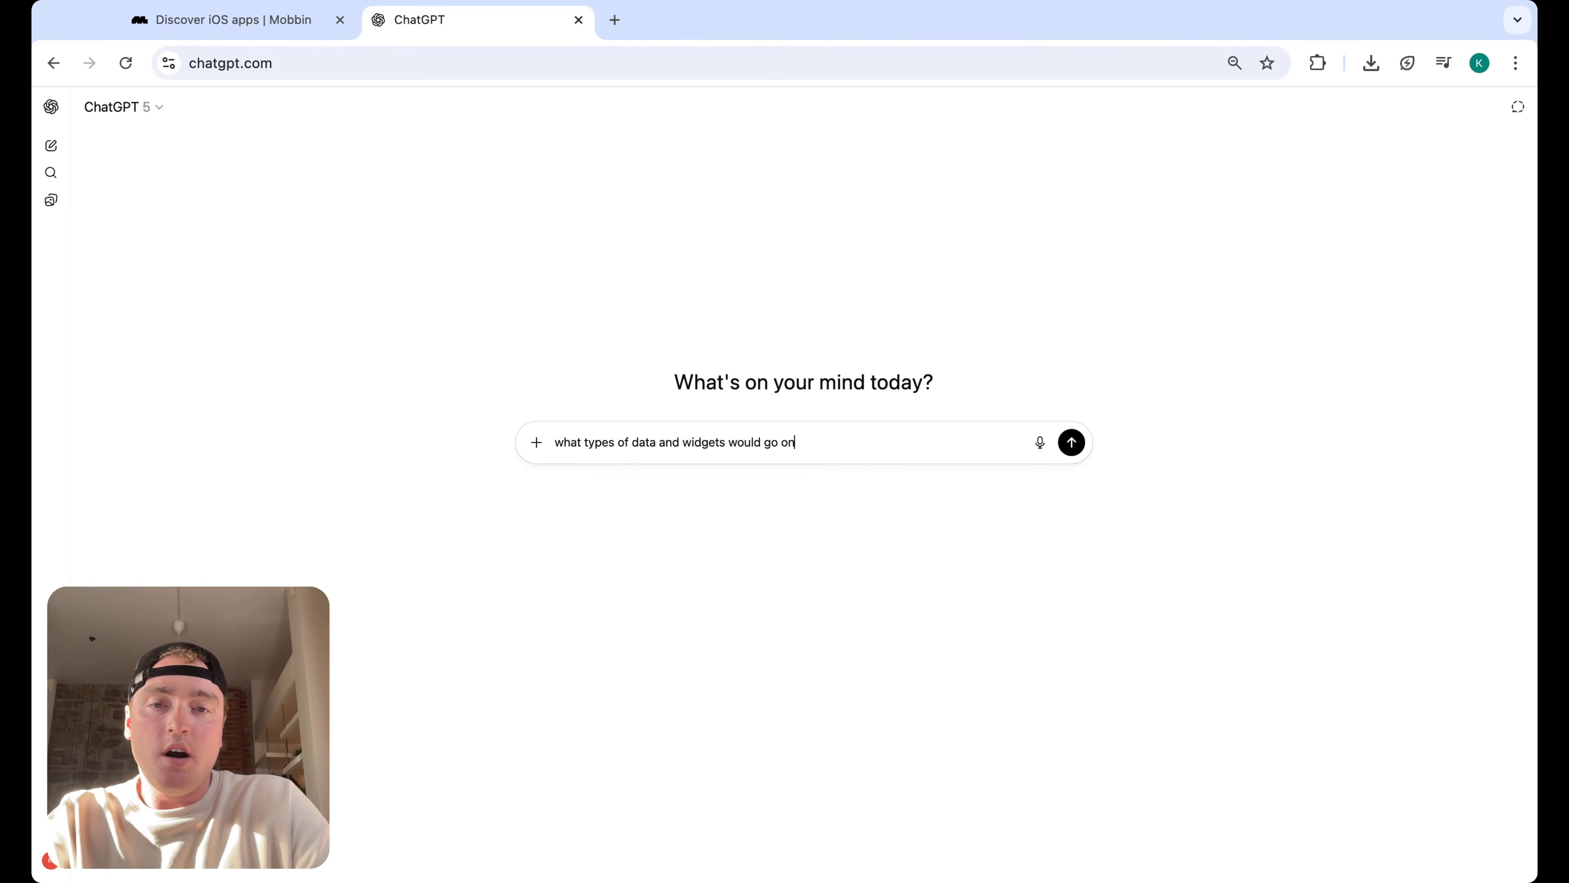
type(" the dashboard for a personal ")
type("fiannce")
key("BackSpace")
key("BackSpace")
key("BackSpace")
type("budget app")
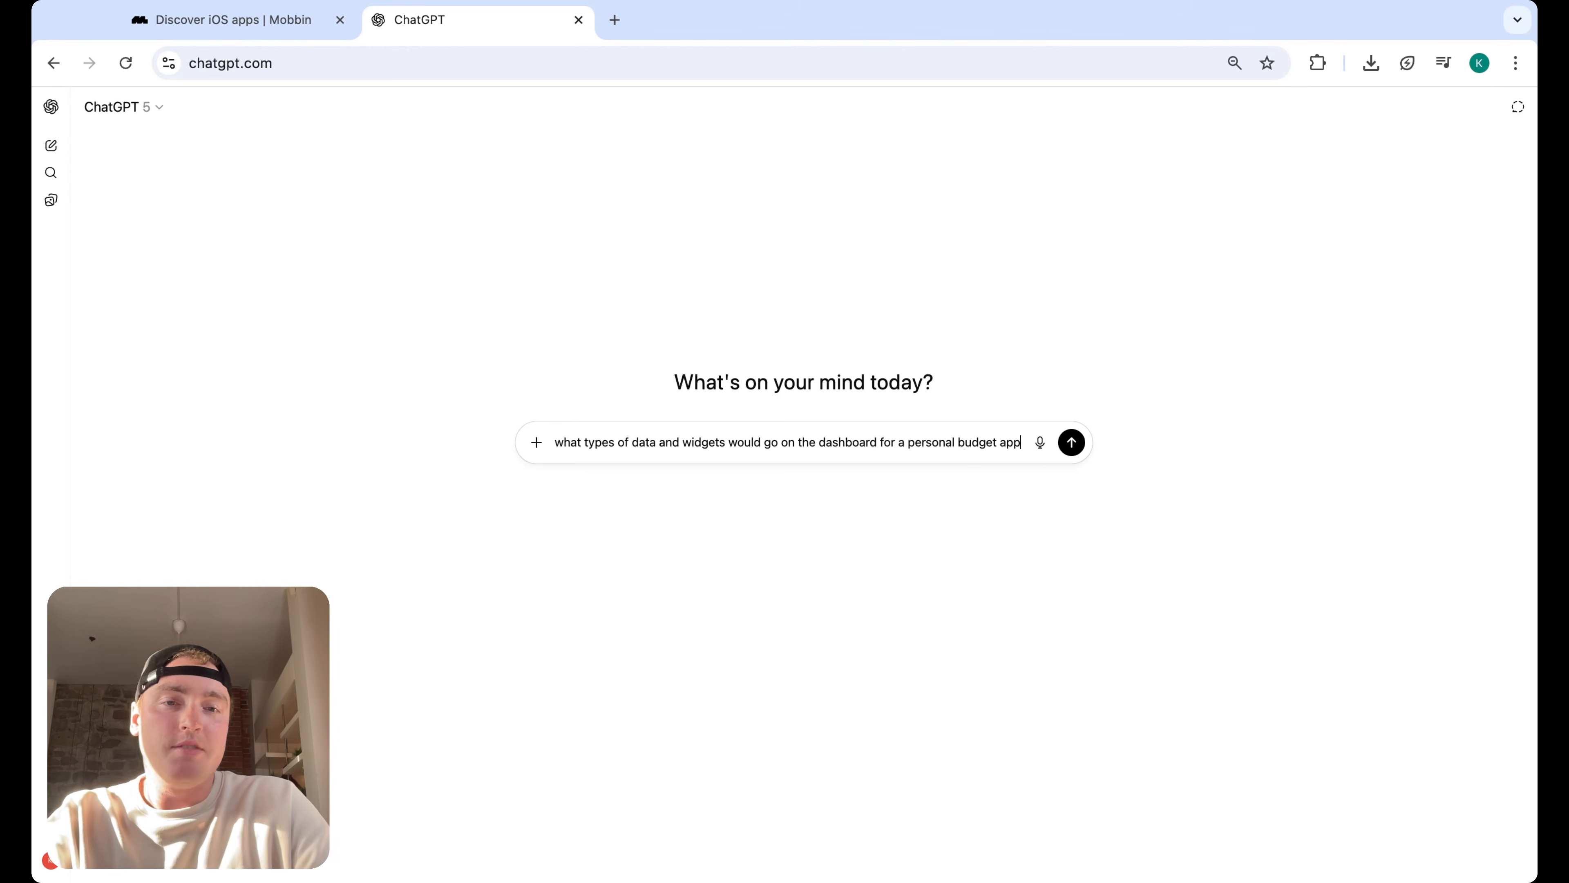
key("Return")
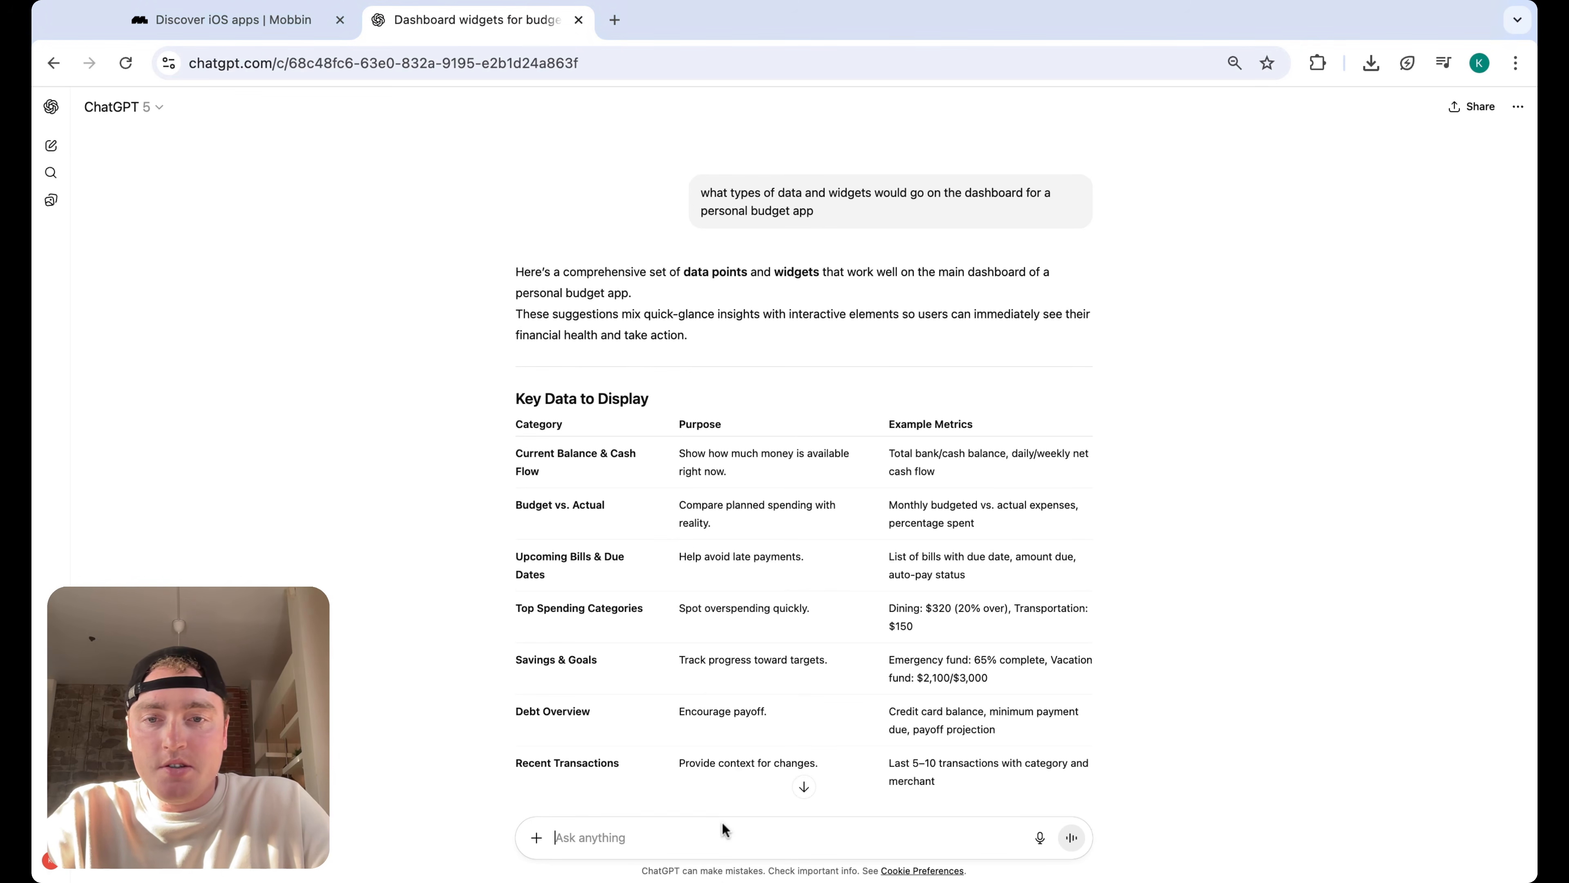
Read through the dashboard suggestions, then ask a follow-up: what about the bottom navigation
scroll(709, 560, "down", 5)
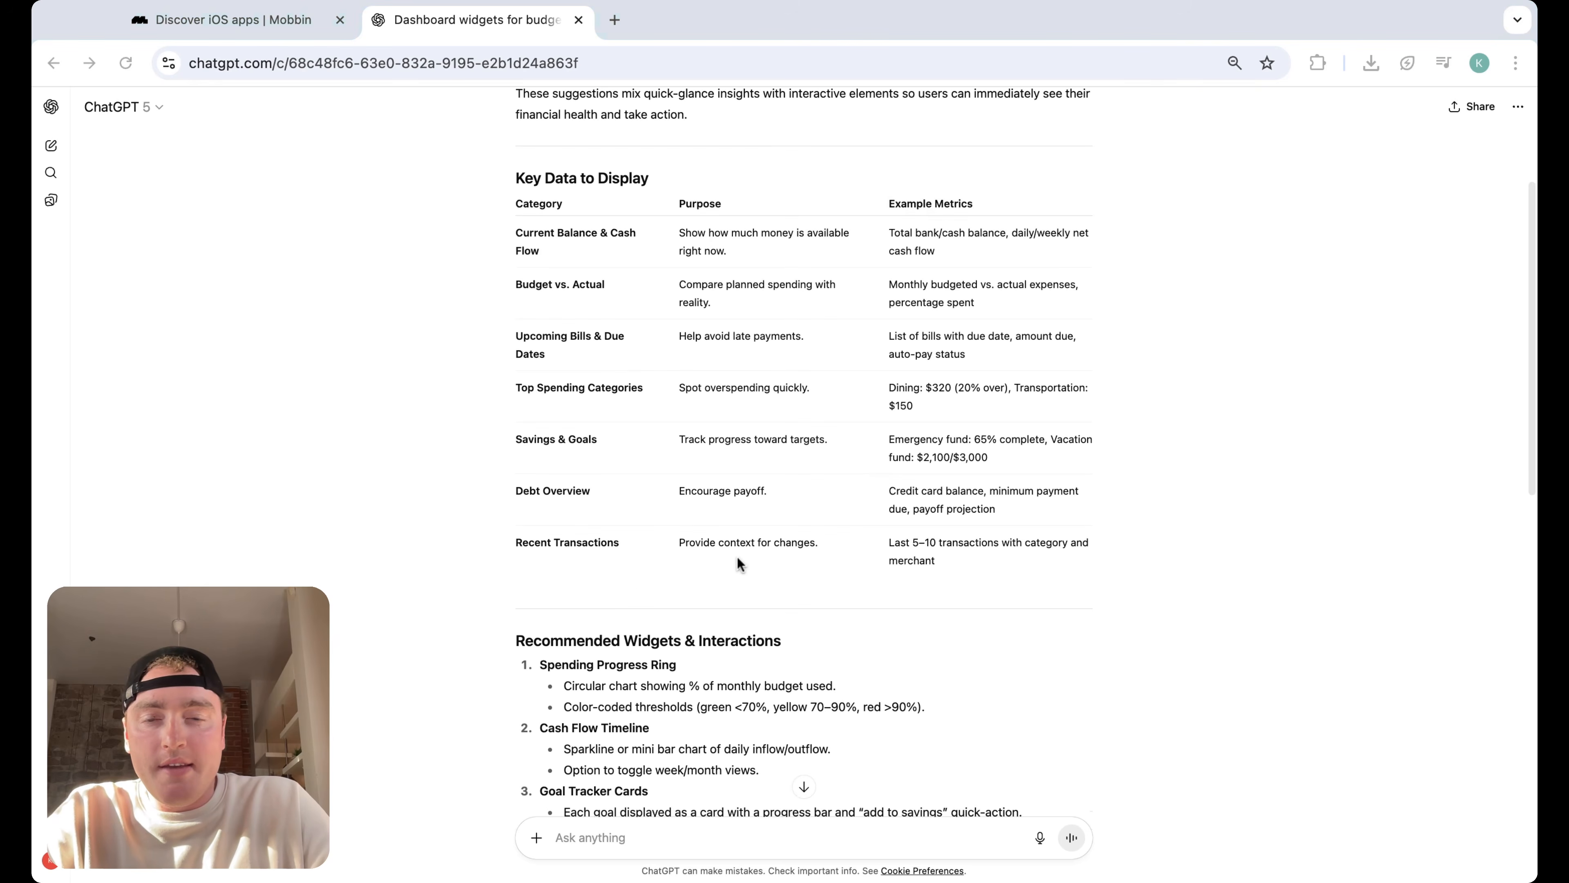
scroll(738, 557, "down", 2)
scroll(737, 557, "down", 2)
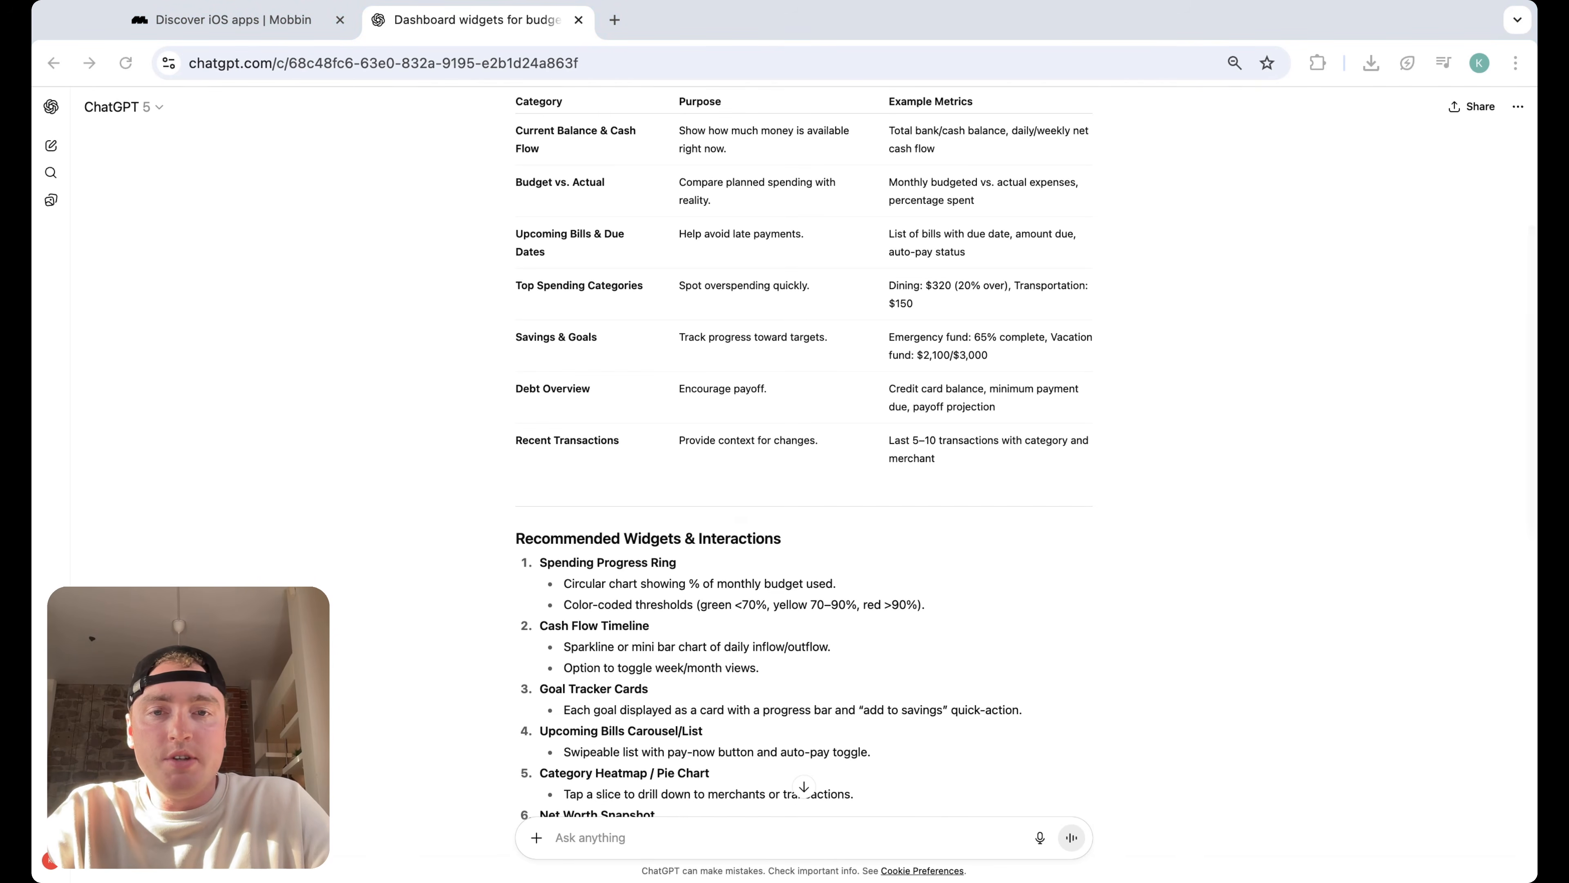
scroll(803, 452, "down", 2)
scroll(804, 451, "down", 4)
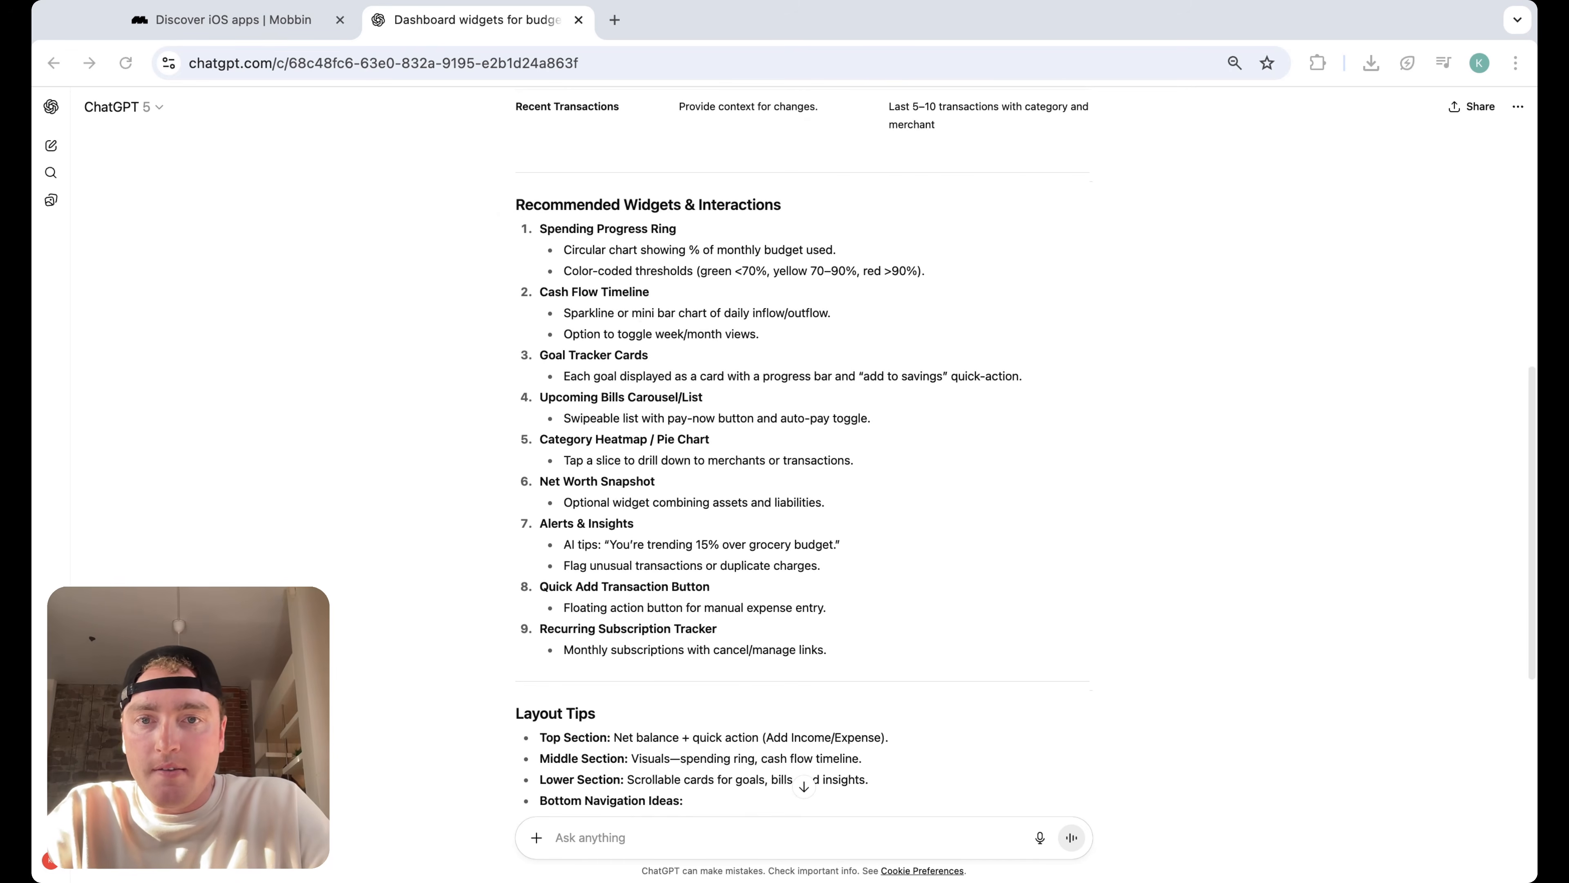
scroll(630, 456, "down", 4)
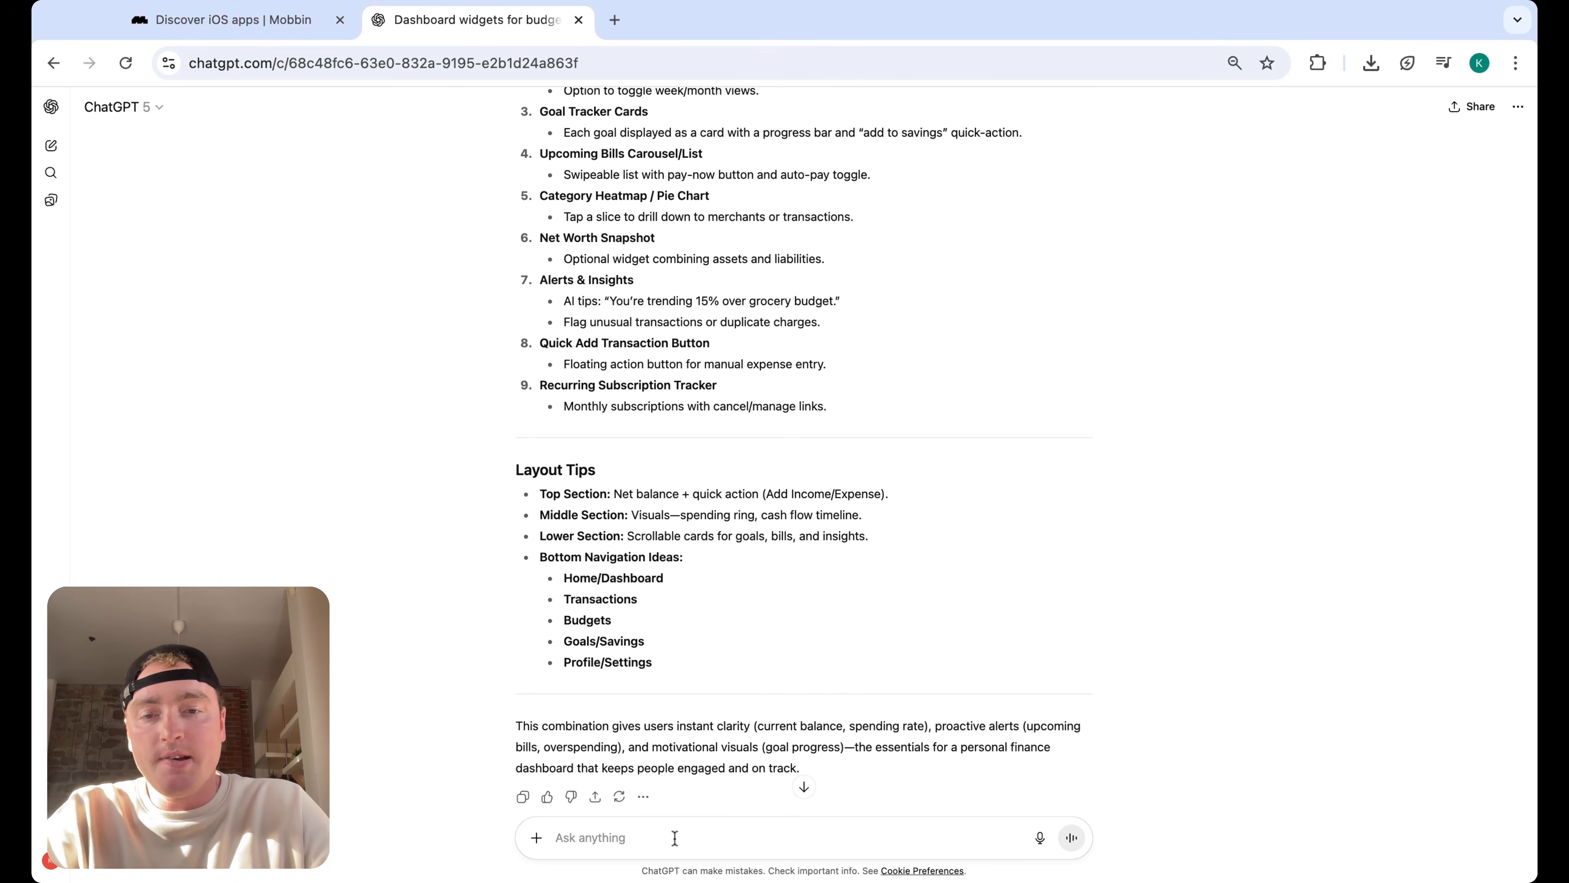
type("what ")
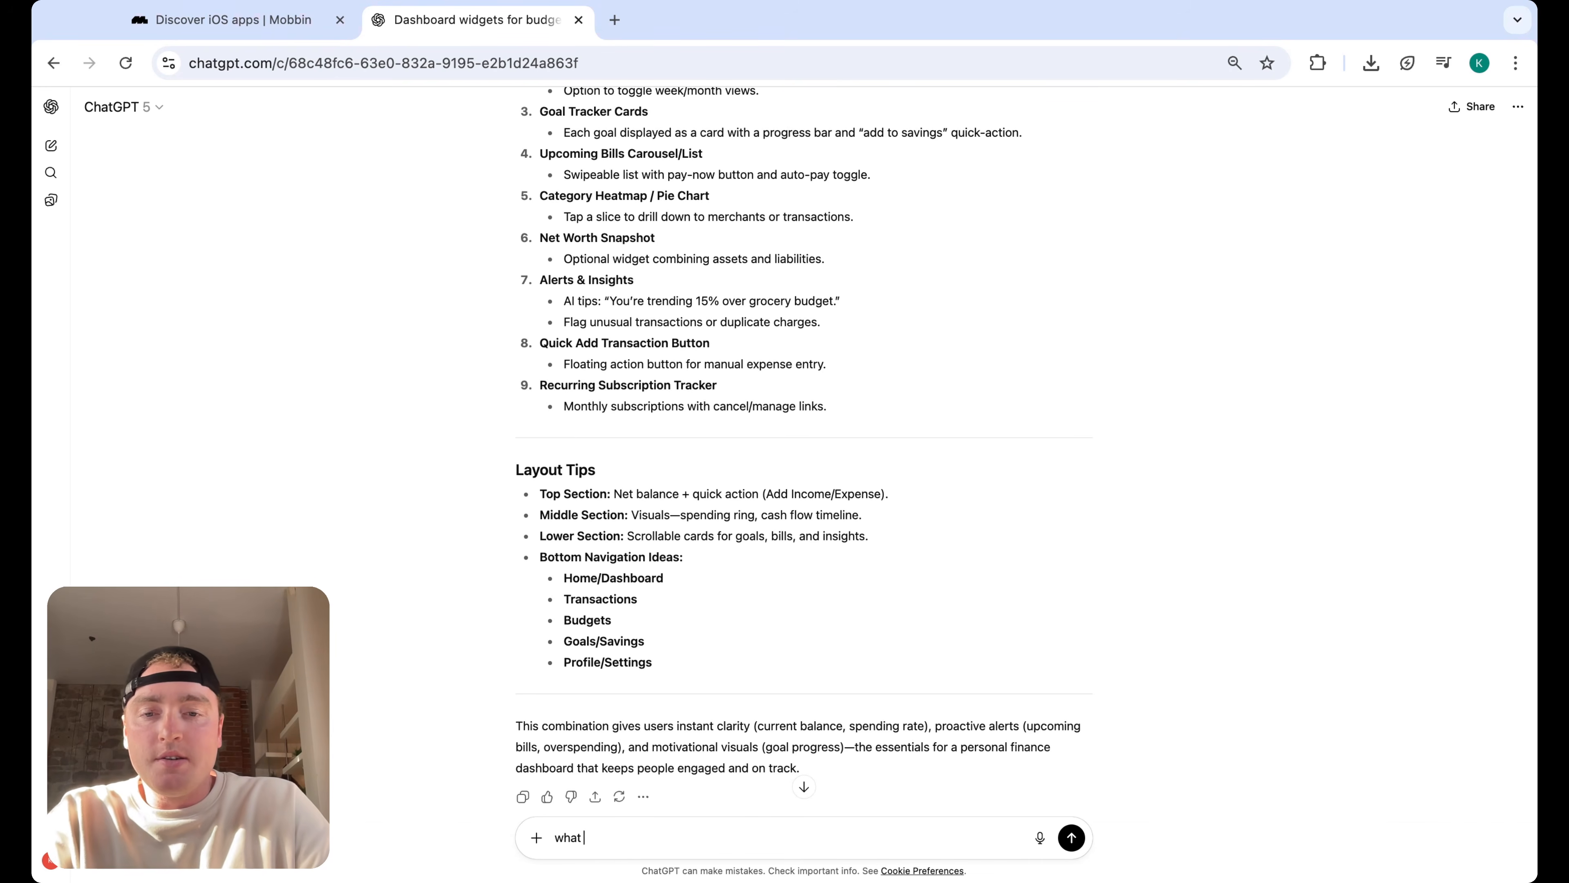
type("about the bottom navigation")
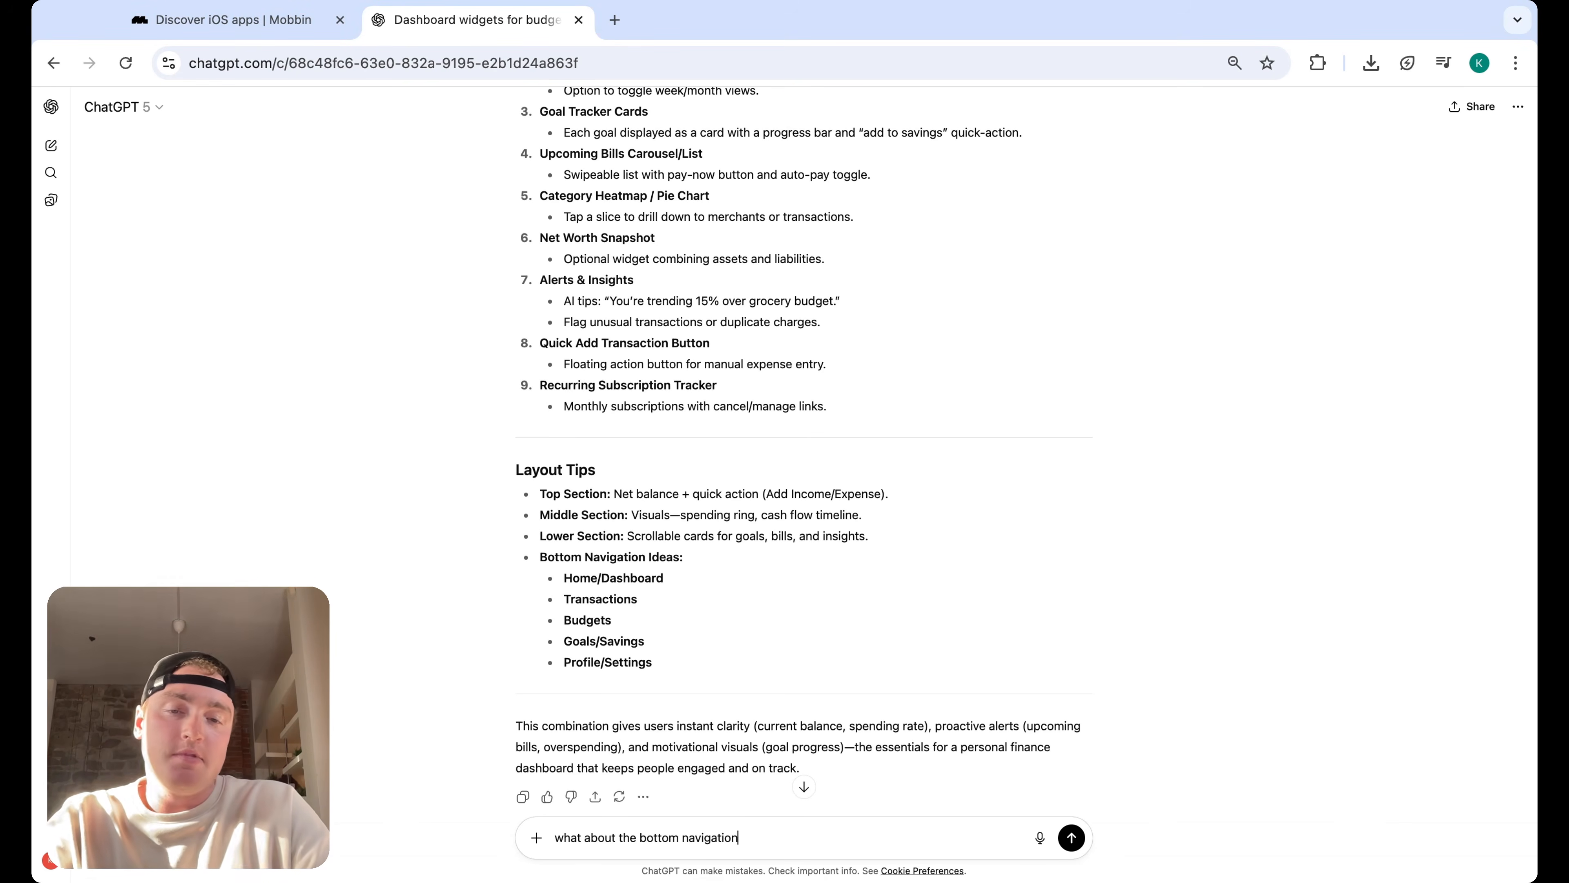
key("Return")
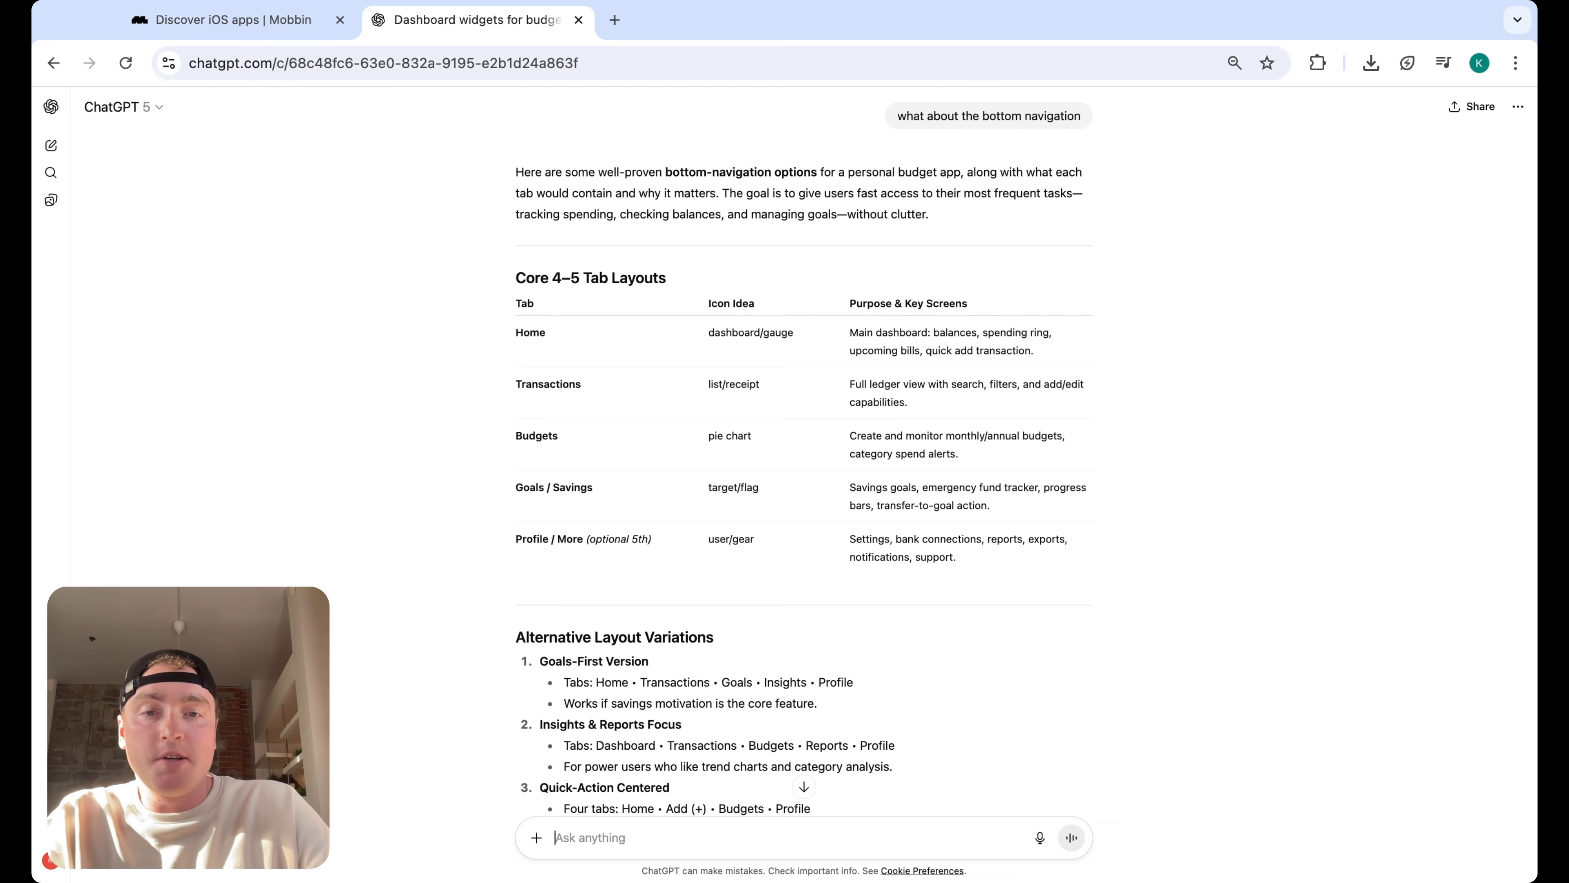
Scroll through the bottom navigation answer and back up to the dashboard data table
scroll(713, 498, "down", 1)
scroll(713, 498, "down", 6)
scroll(714, 498, "up", 18)
scroll(803, 451, "up", 10)
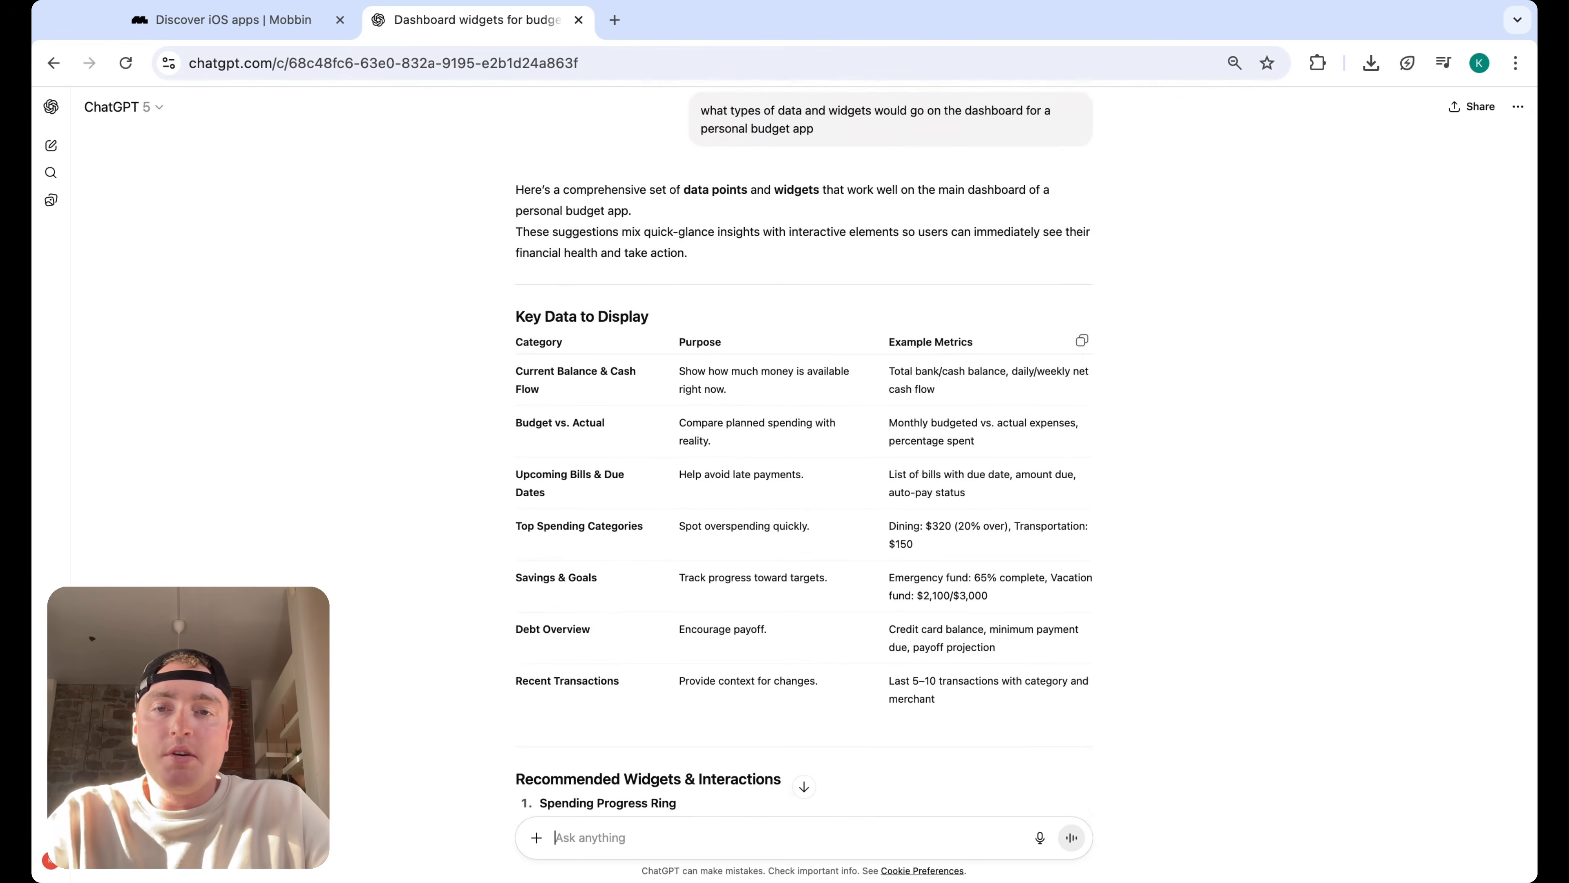
scroll(508, 374, "up", 1)
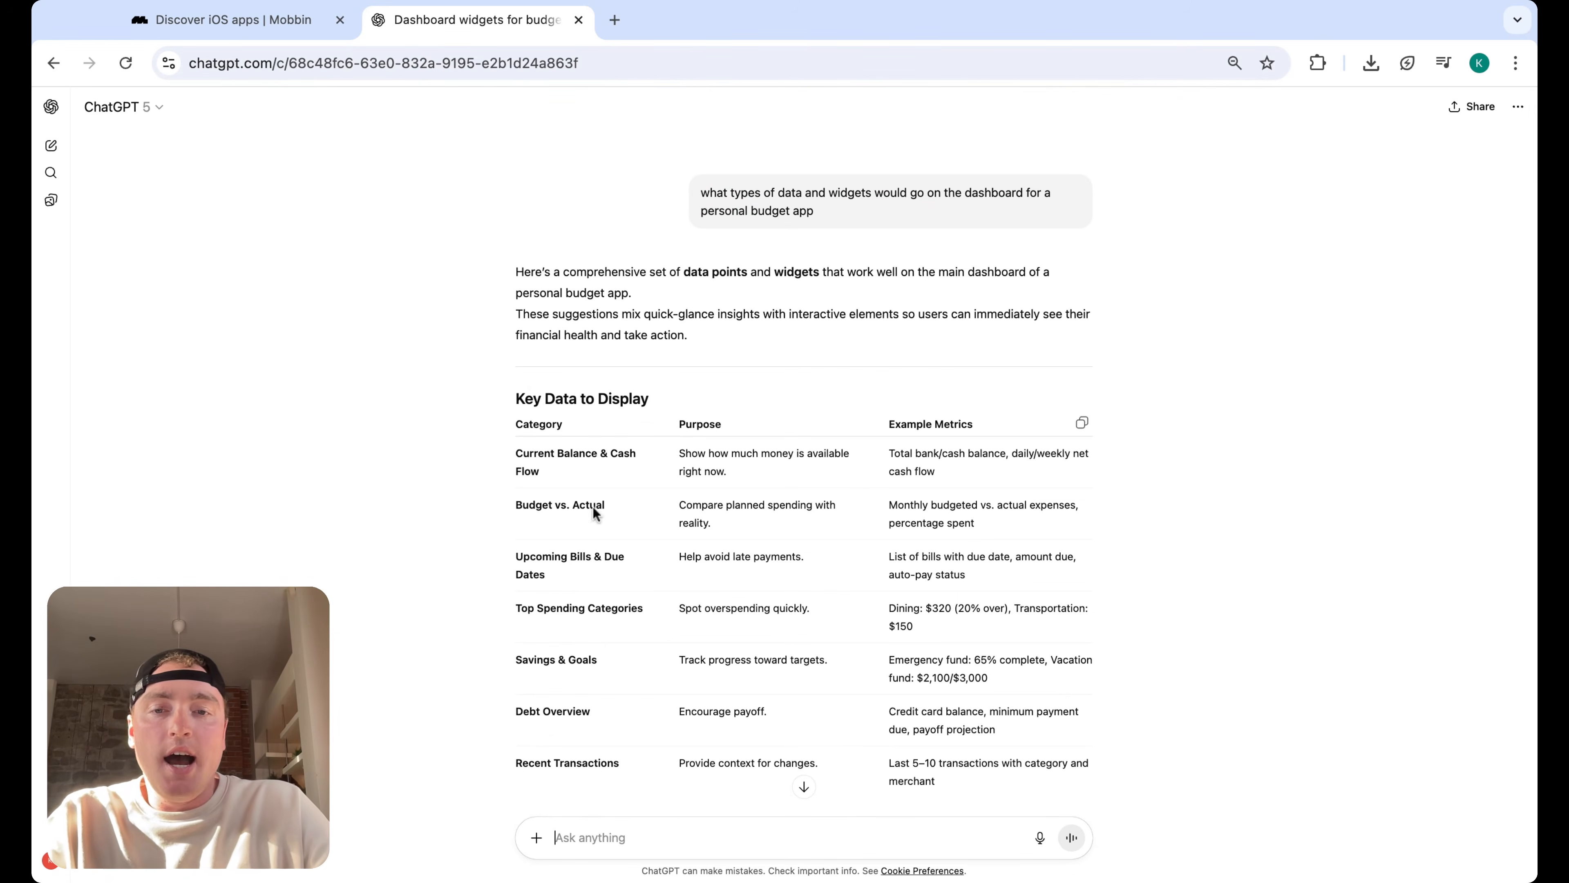
scroll(510, 515, "down", 1)
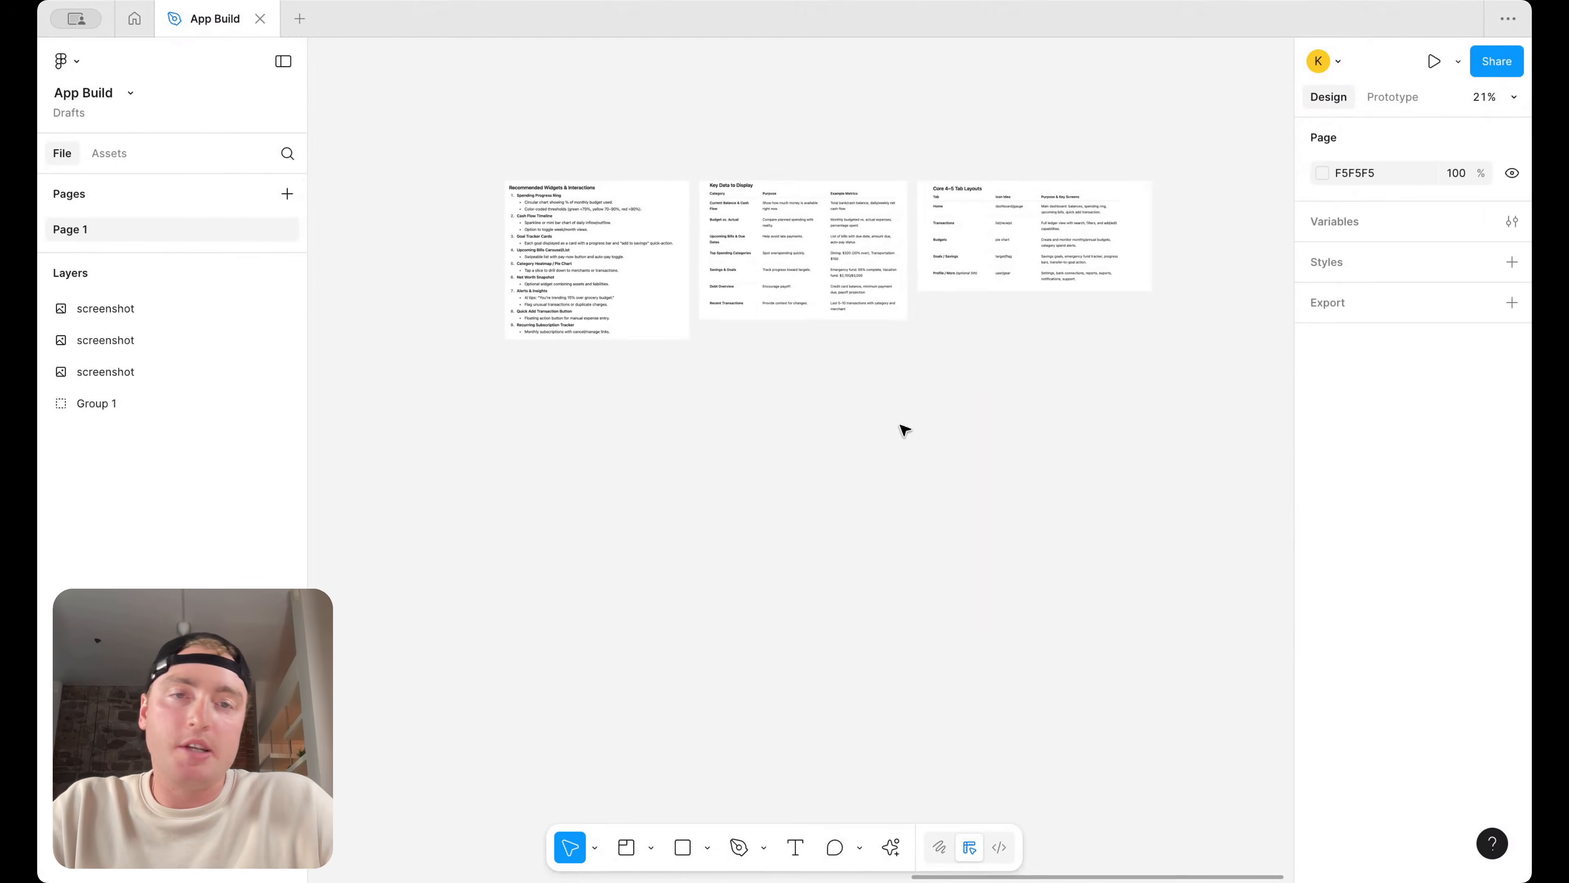
scroll(904, 428, "up", 3)
scroll(336, 354, "left", 2)
scroll(550, 348, "up", 3)
scroll(928, 403, "down", 2)
scroll(928, 403, "right", 5)
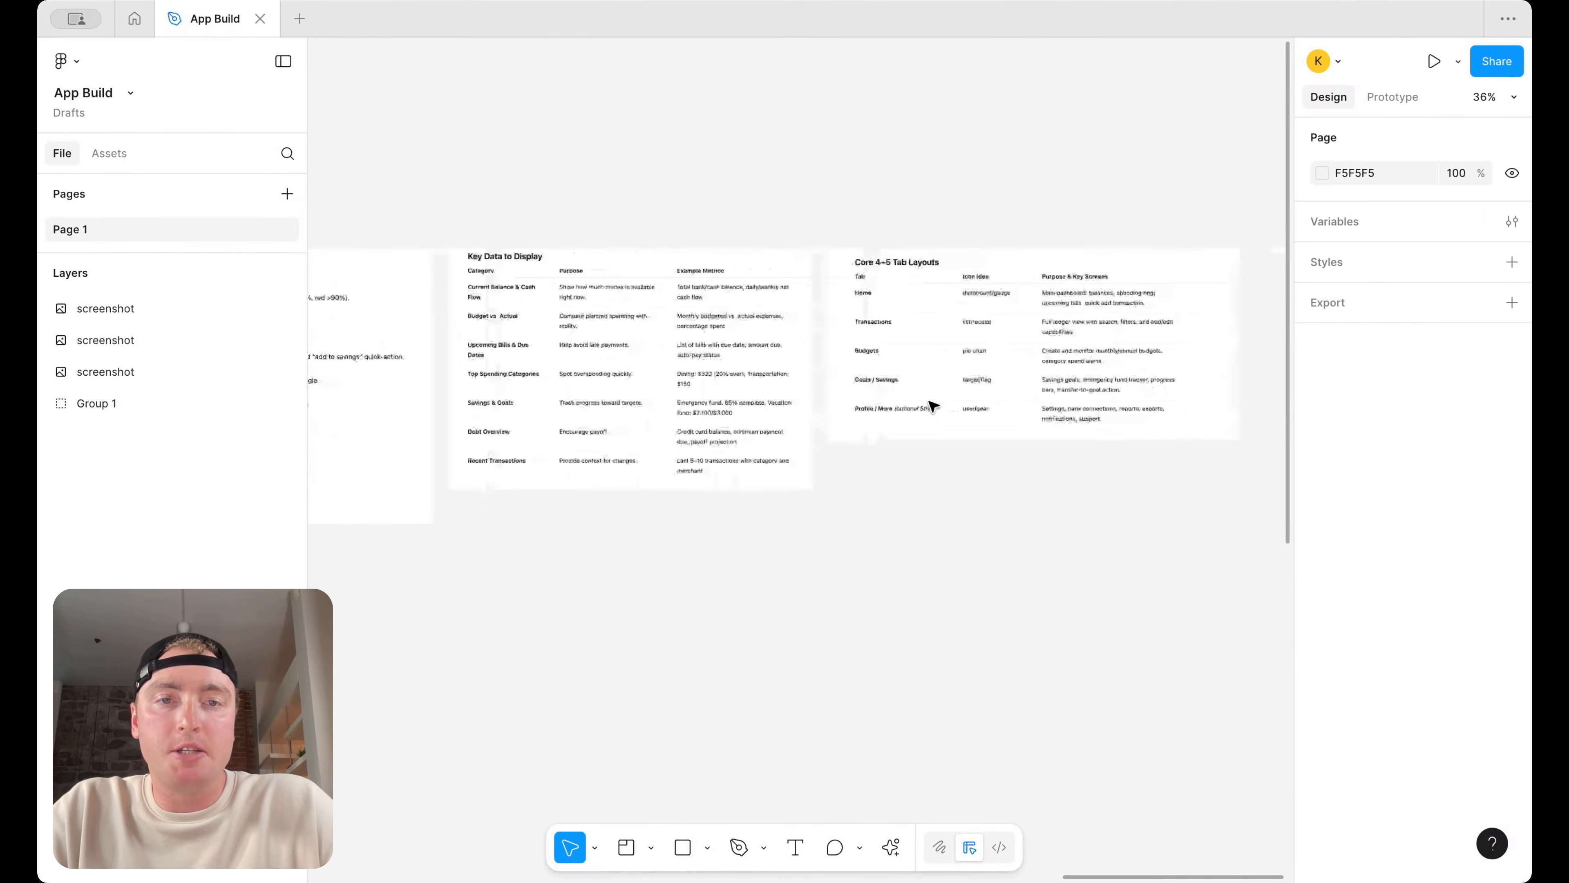
Draw a section about 2184 × 1156 below the reference screenshots and name it Home
scroll(718, 377, "up", 3)
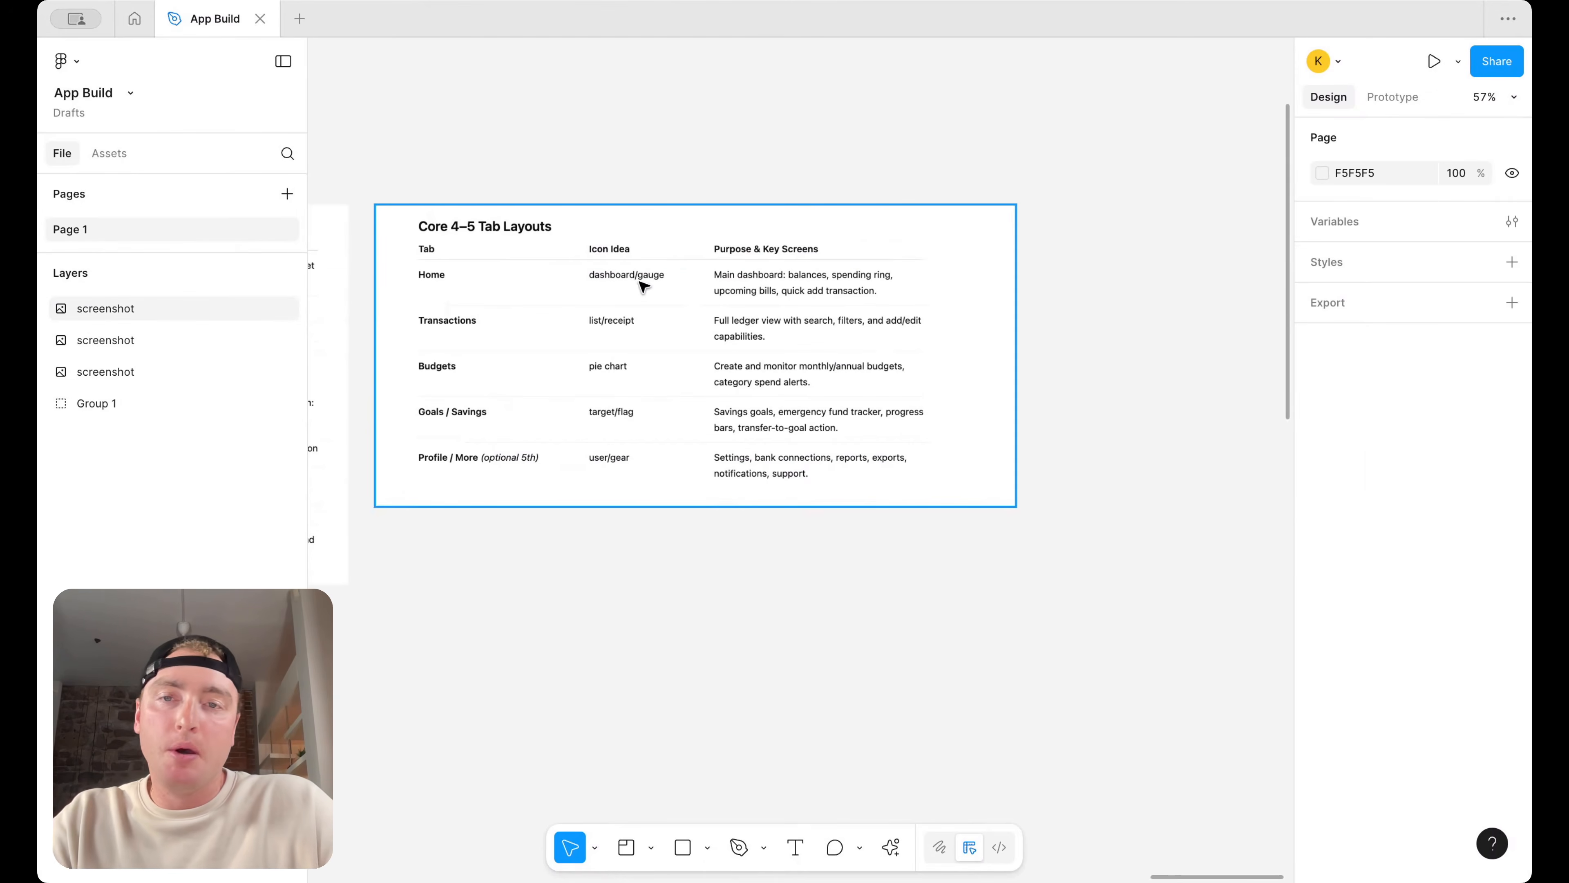
scroll(643, 286, "down", 4)
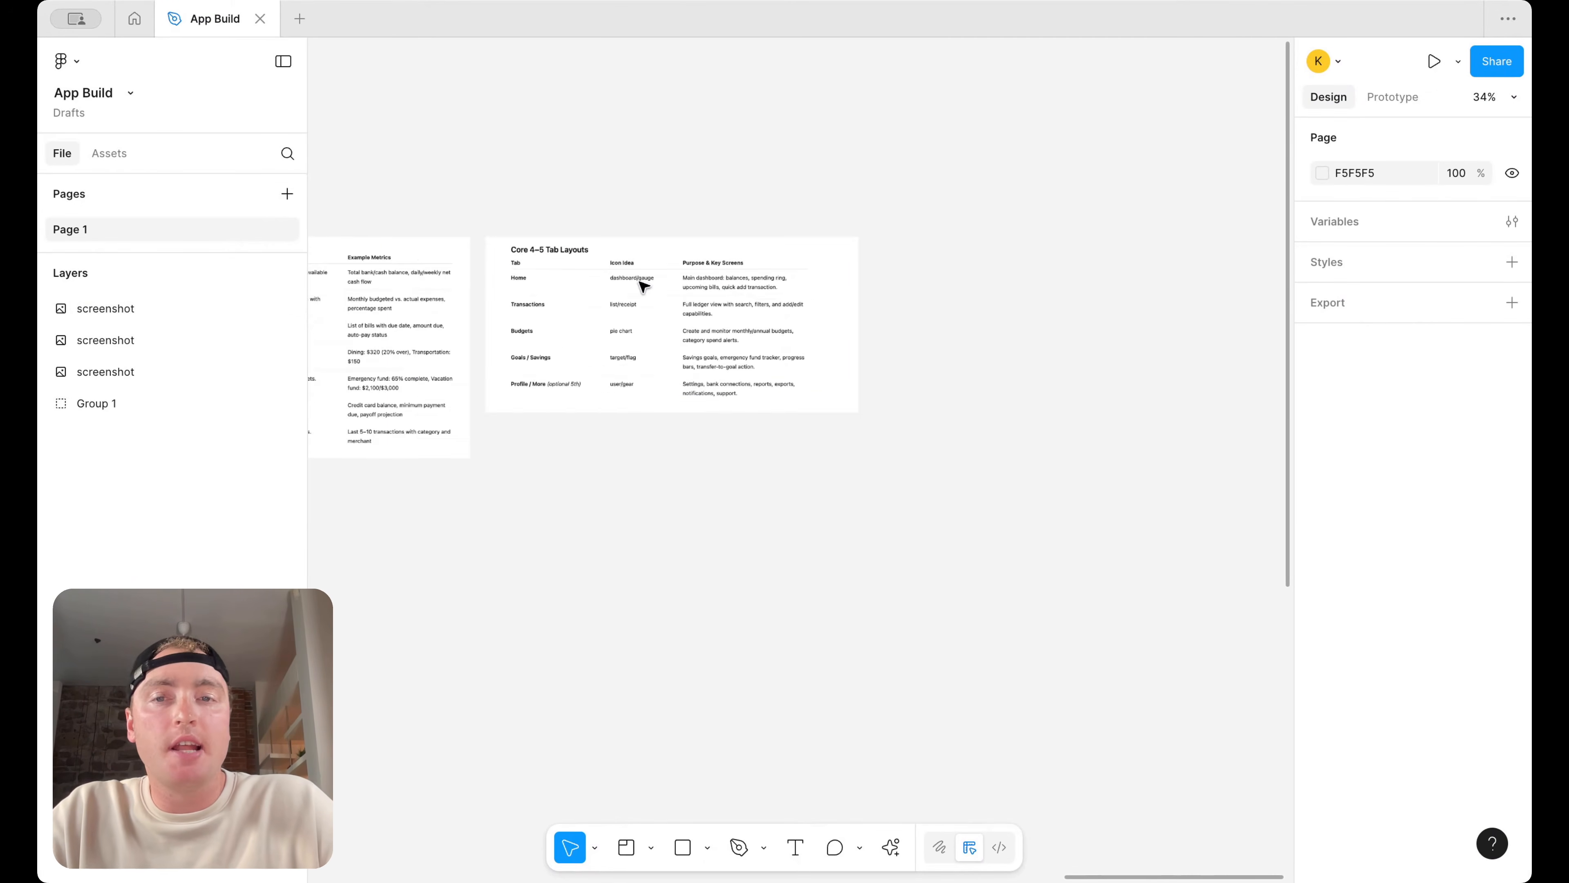
left_click(626, 848)
scroll(624, 603, "left", 8)
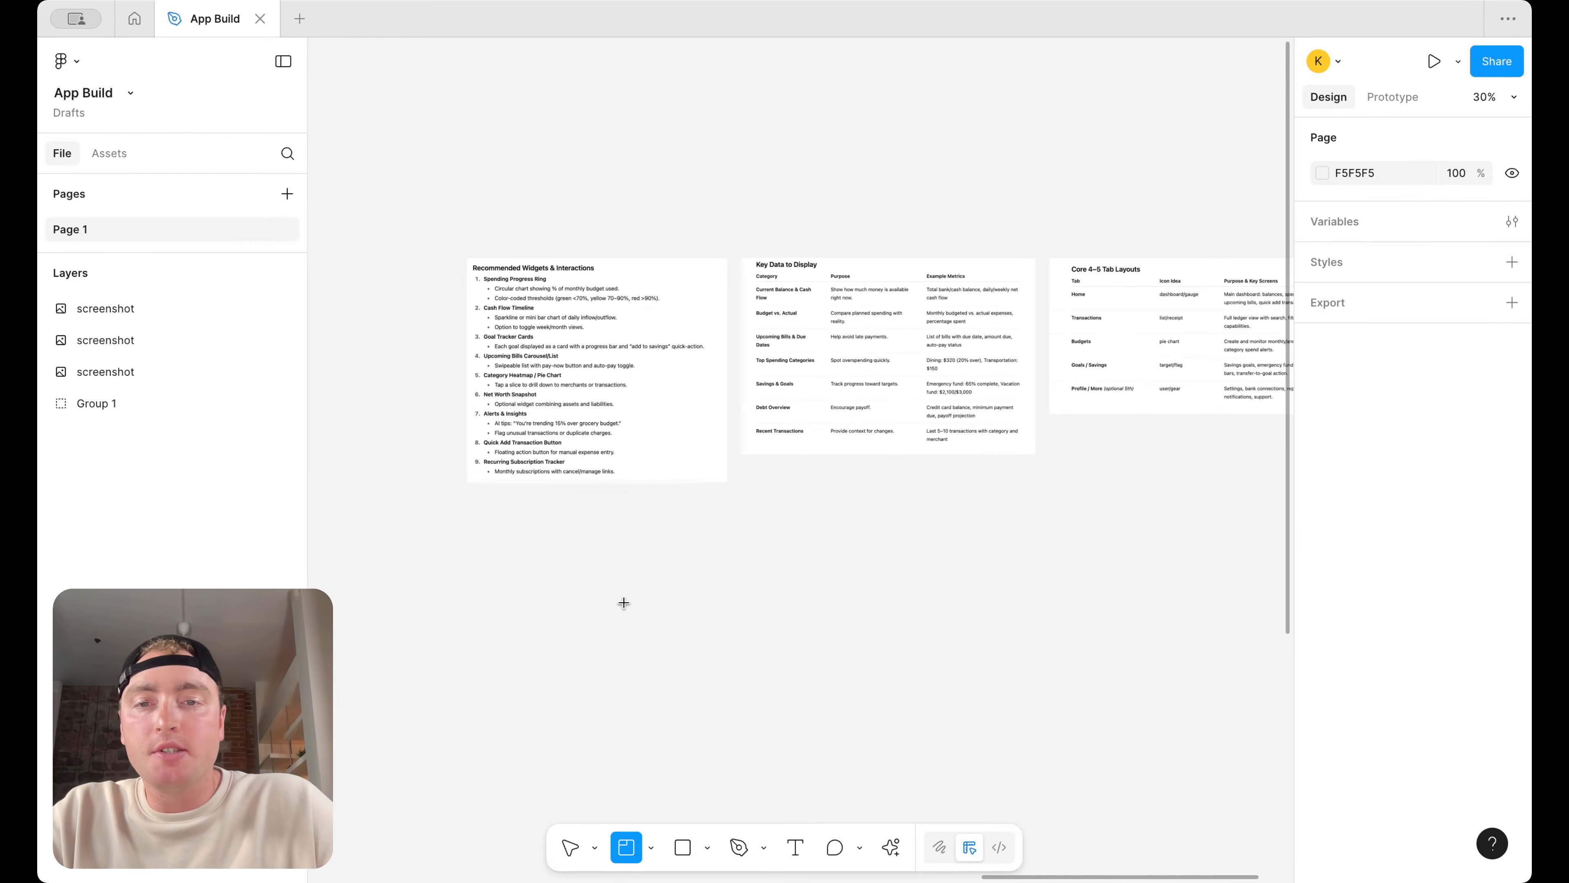
left_click_drag(467, 502, 1106, 840)
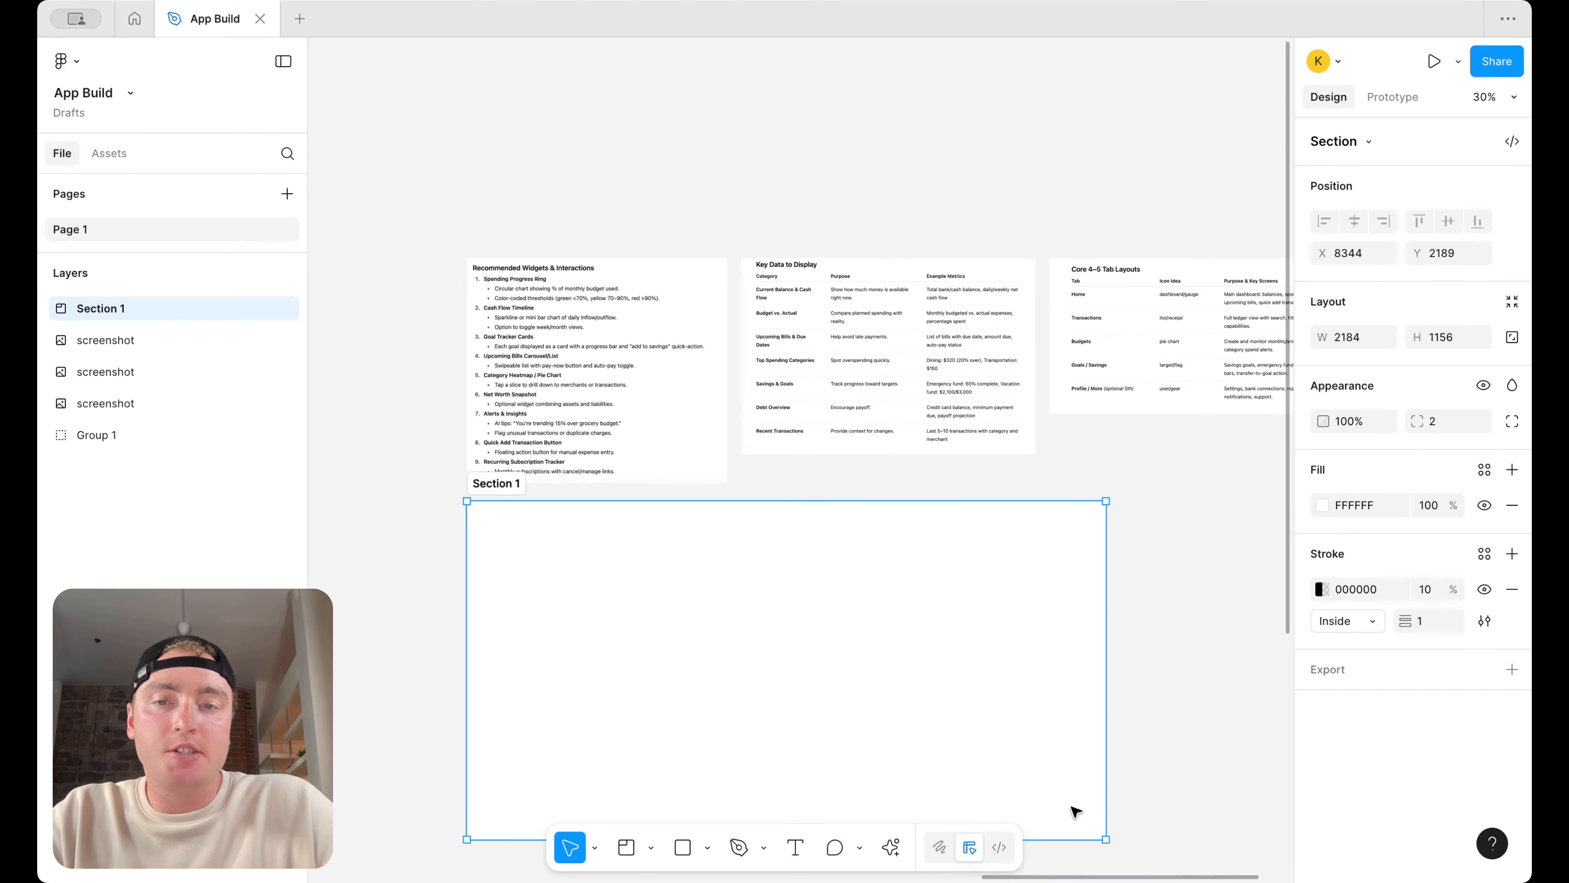
double_click(492, 483)
type("Home")
key("Return")
Duplicate the Home section and rename the copy Transactions
scroll(684, 574, "down", 2)
key("ctrl+d")
double_click(898, 429)
type("Transactions")
key("Return")
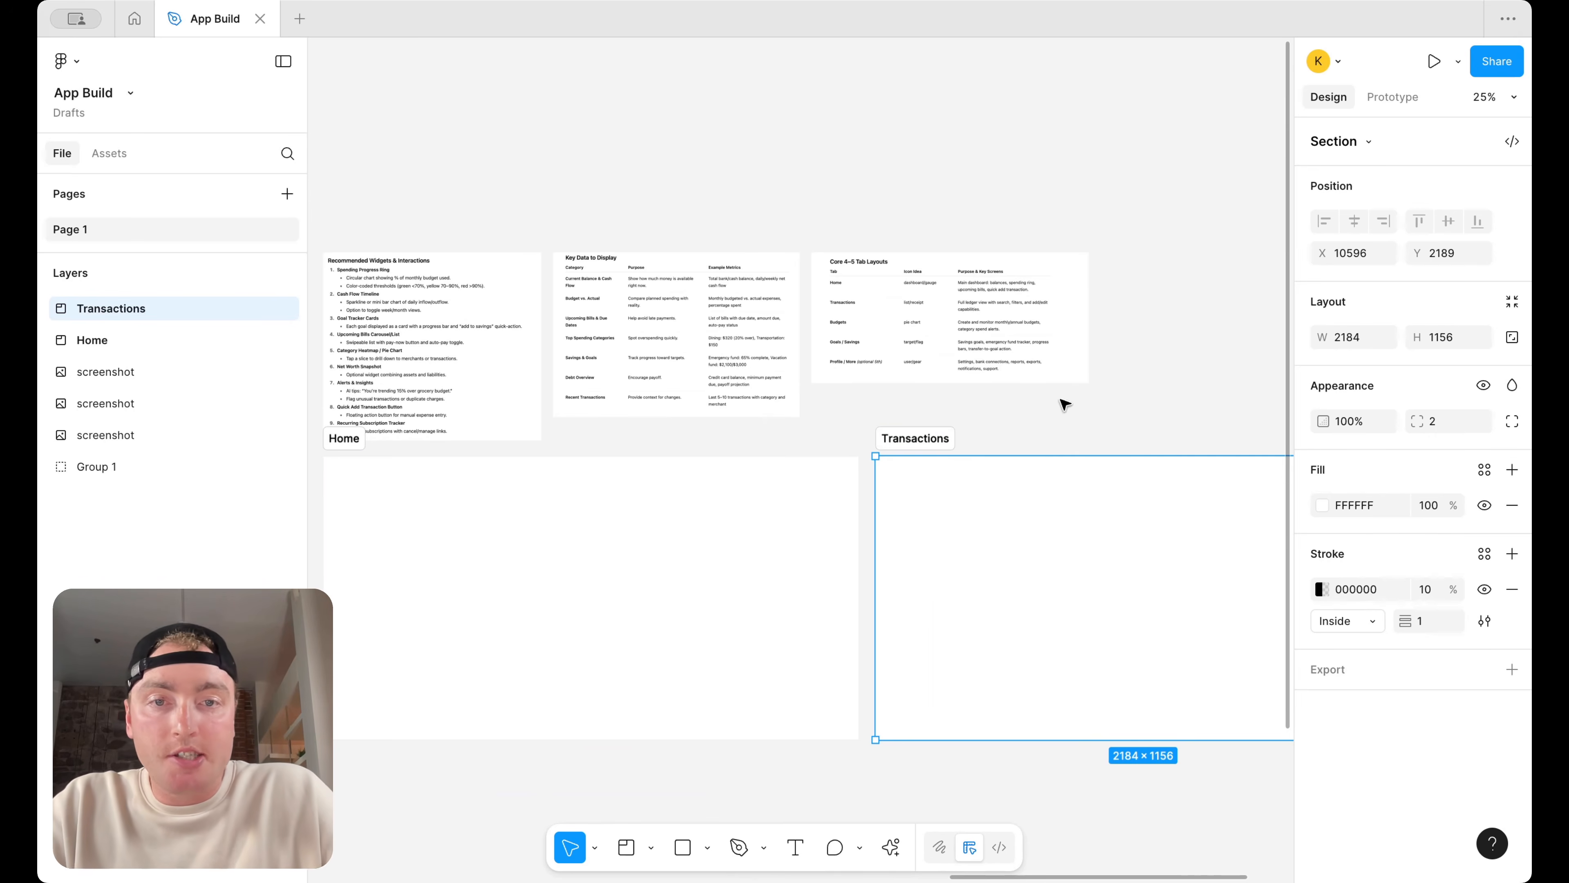
Duplicate the Transactions section to its right and rename the copy Budgets
scroll(1064, 404, "up", 5)
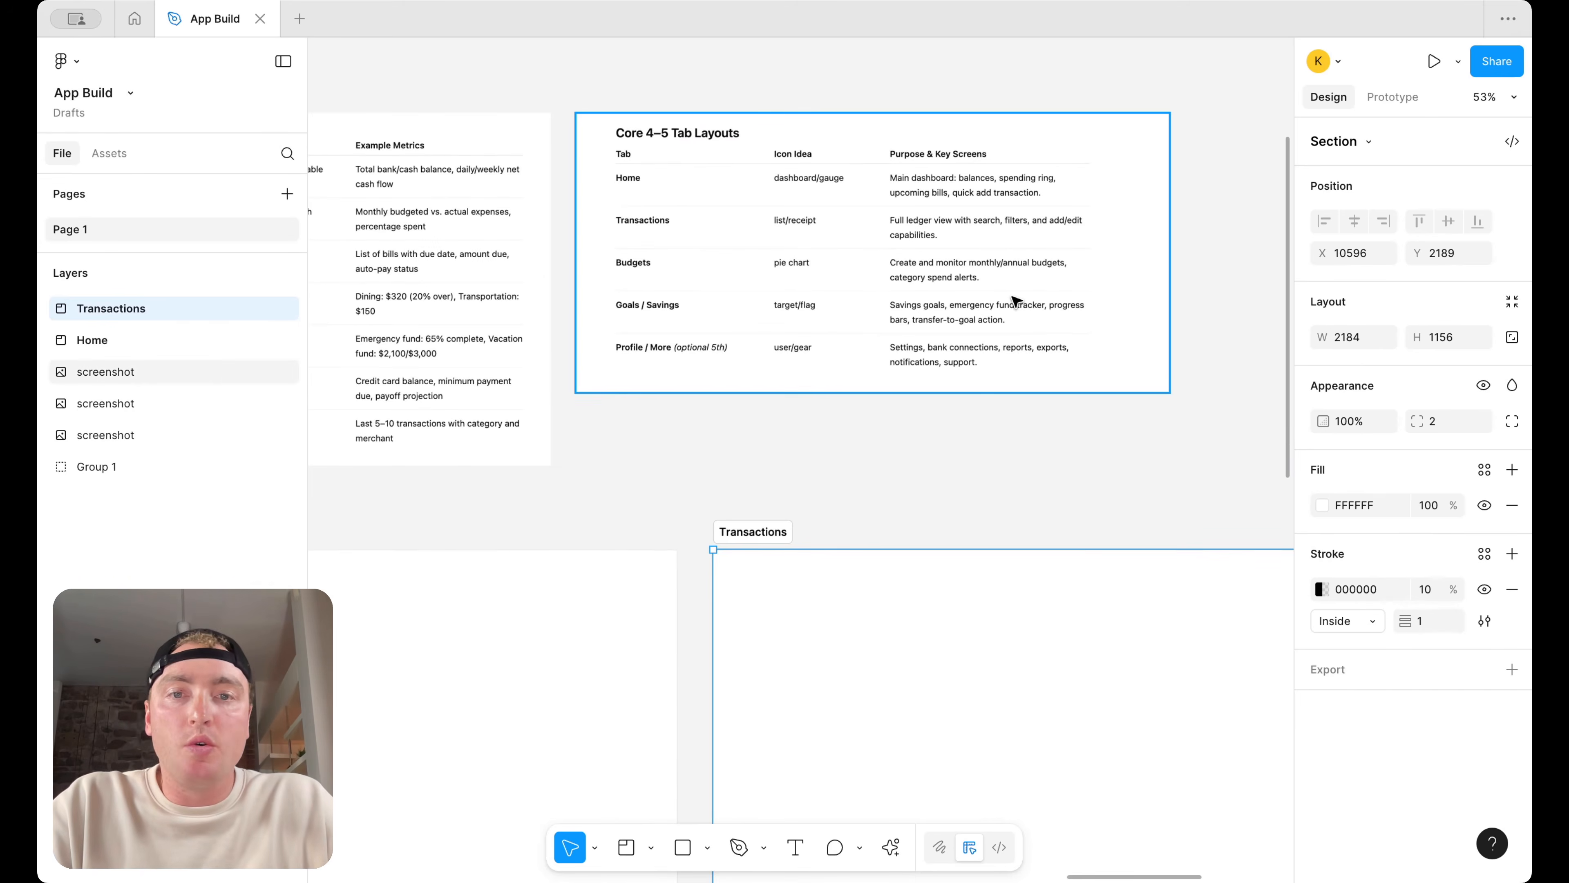
scroll(1013, 301, "up", 2)
scroll(1013, 303, "up", 3)
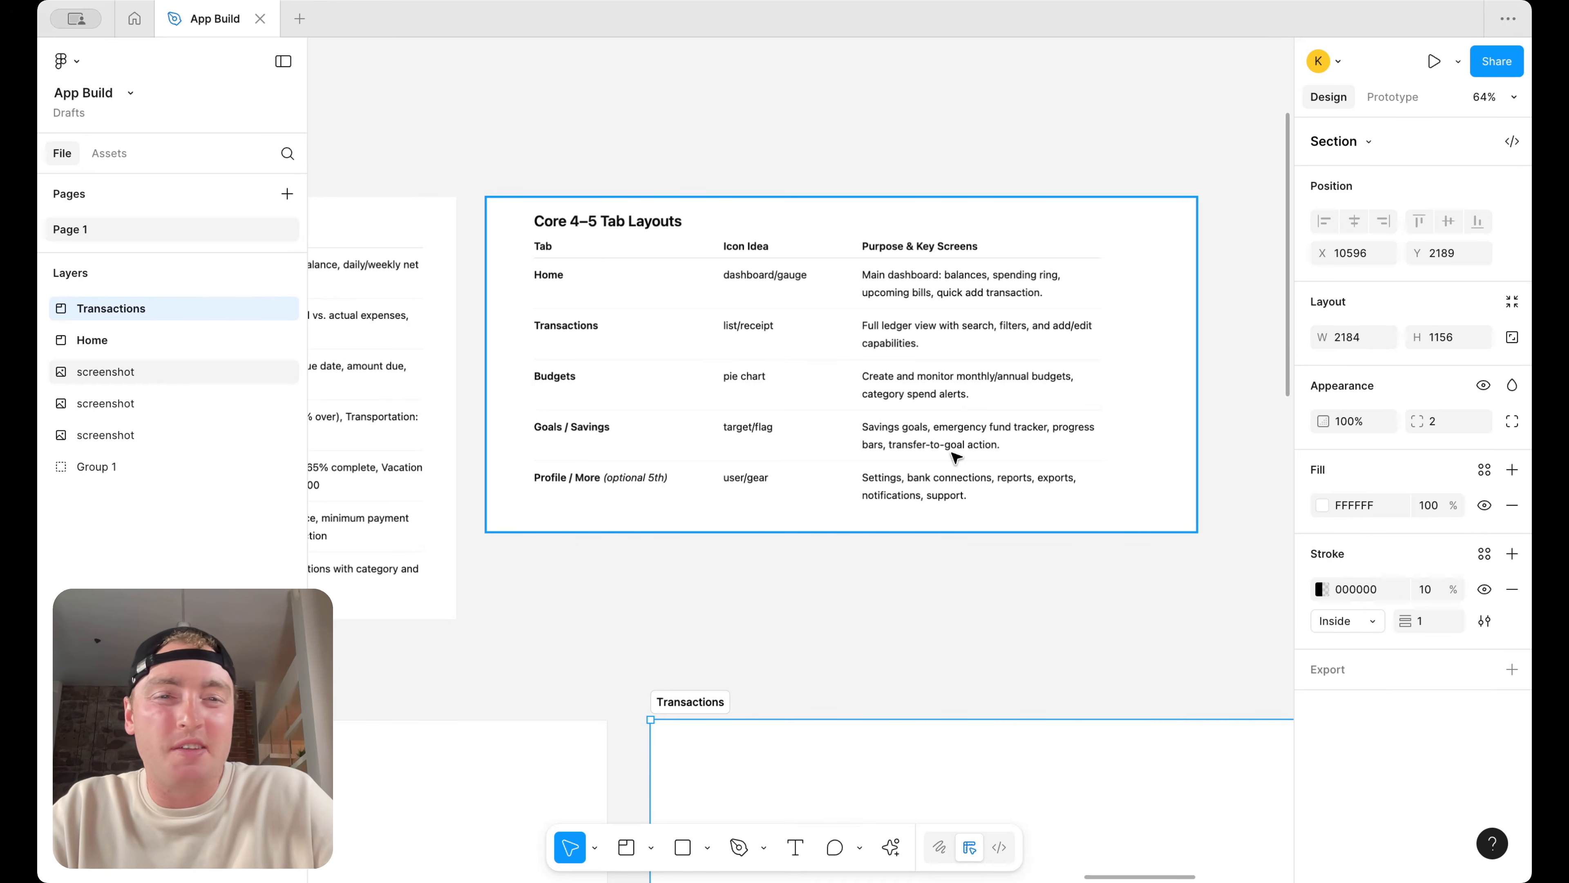
scroll(956, 457, "down", 10)
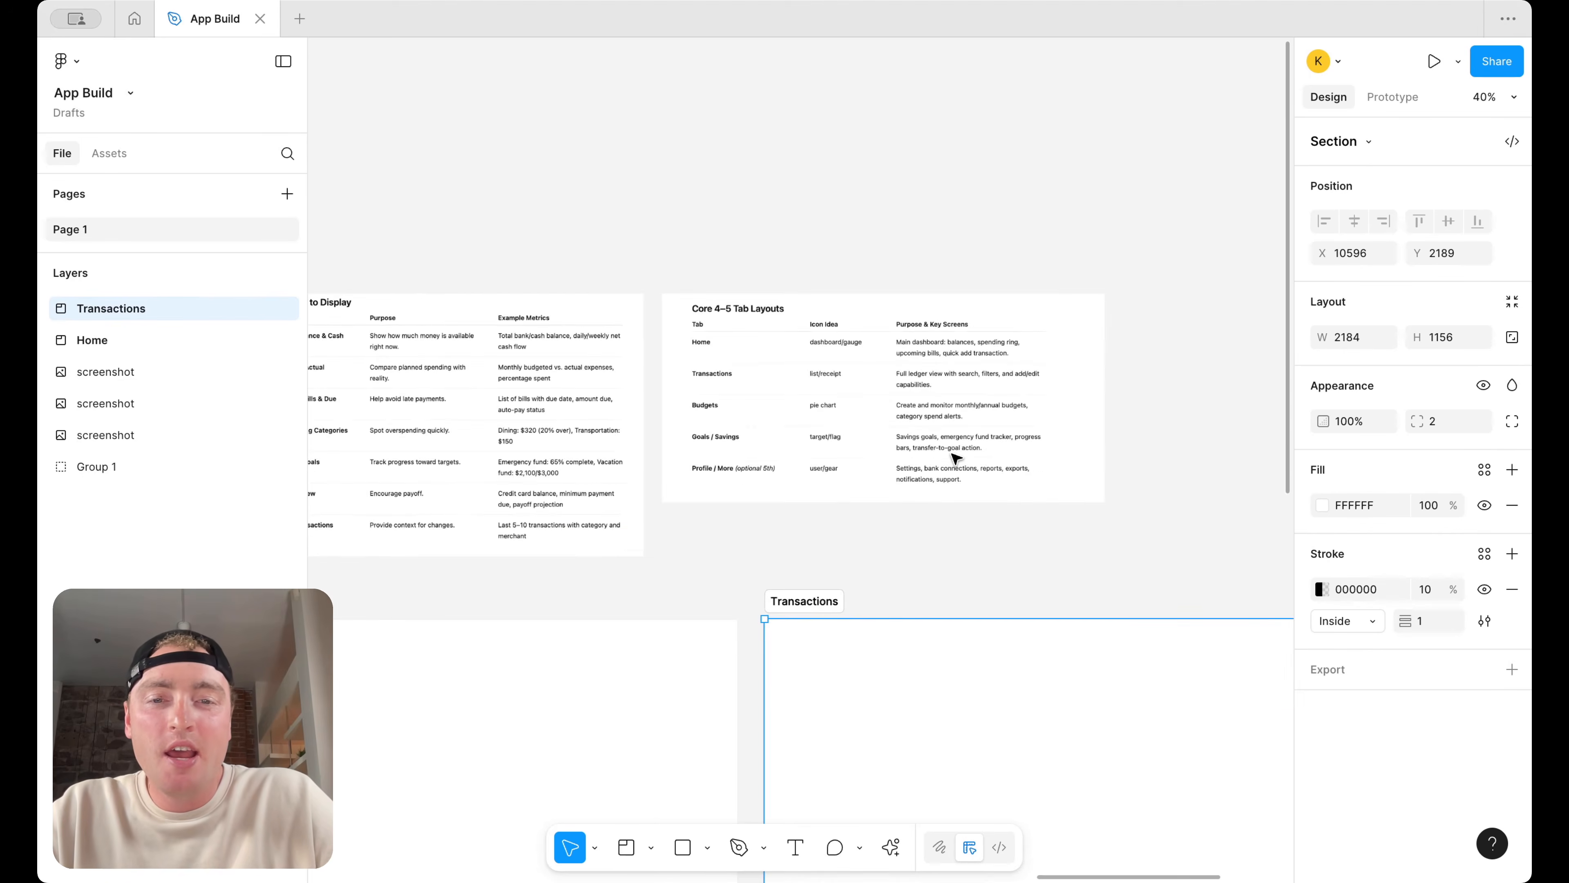
scroll(718, 606, "right", 4)
left_click_drag(718, 607, 1111, 593)
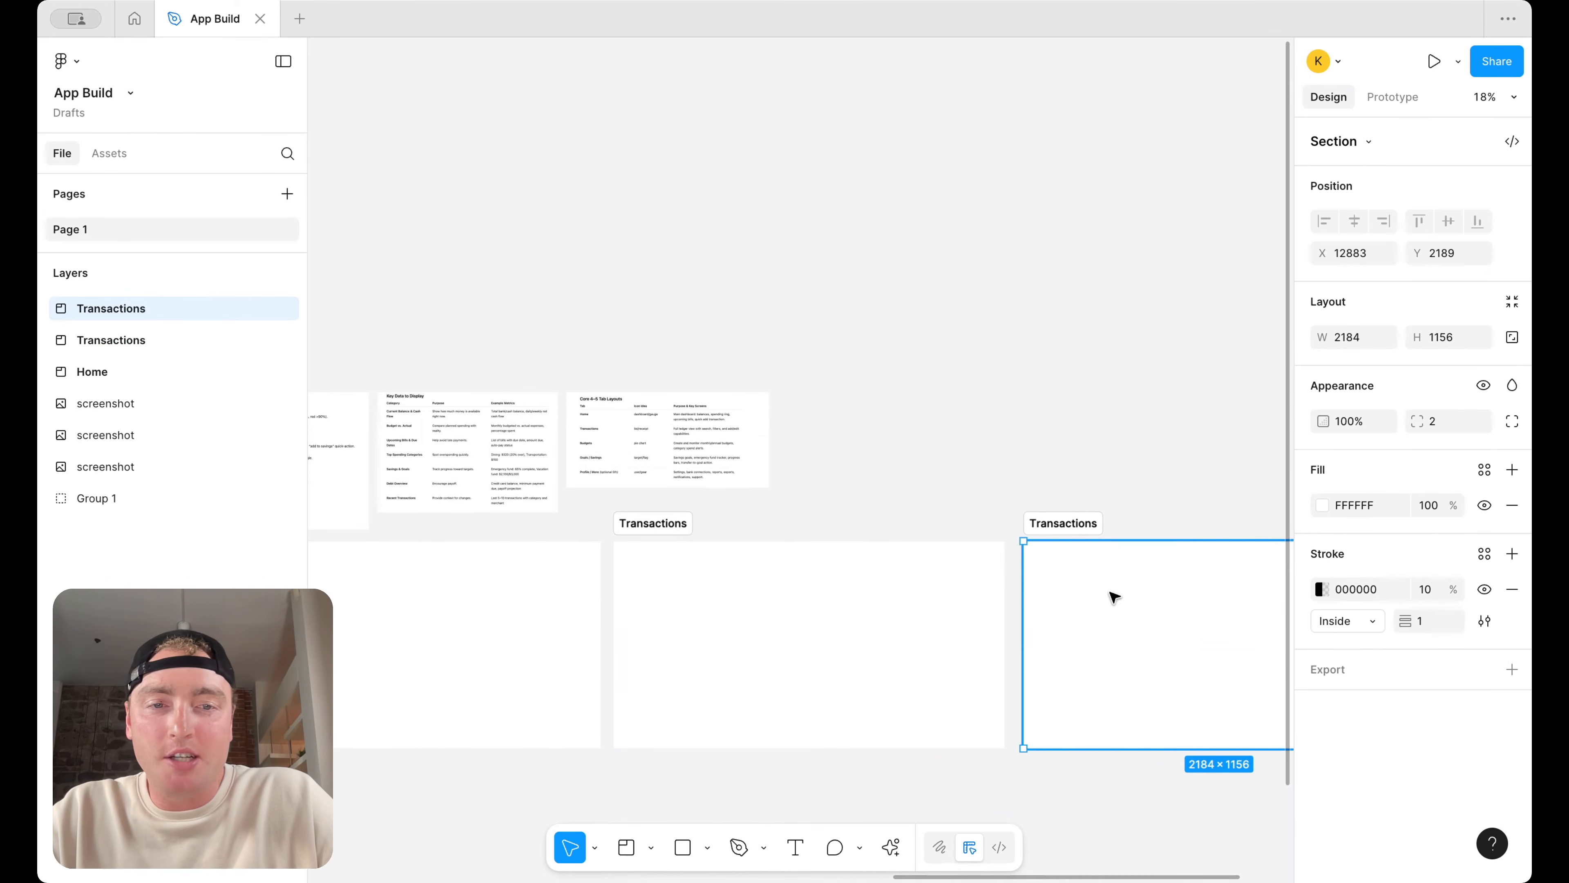
double_click(1061, 521)
type("Budgets")
key("Return")
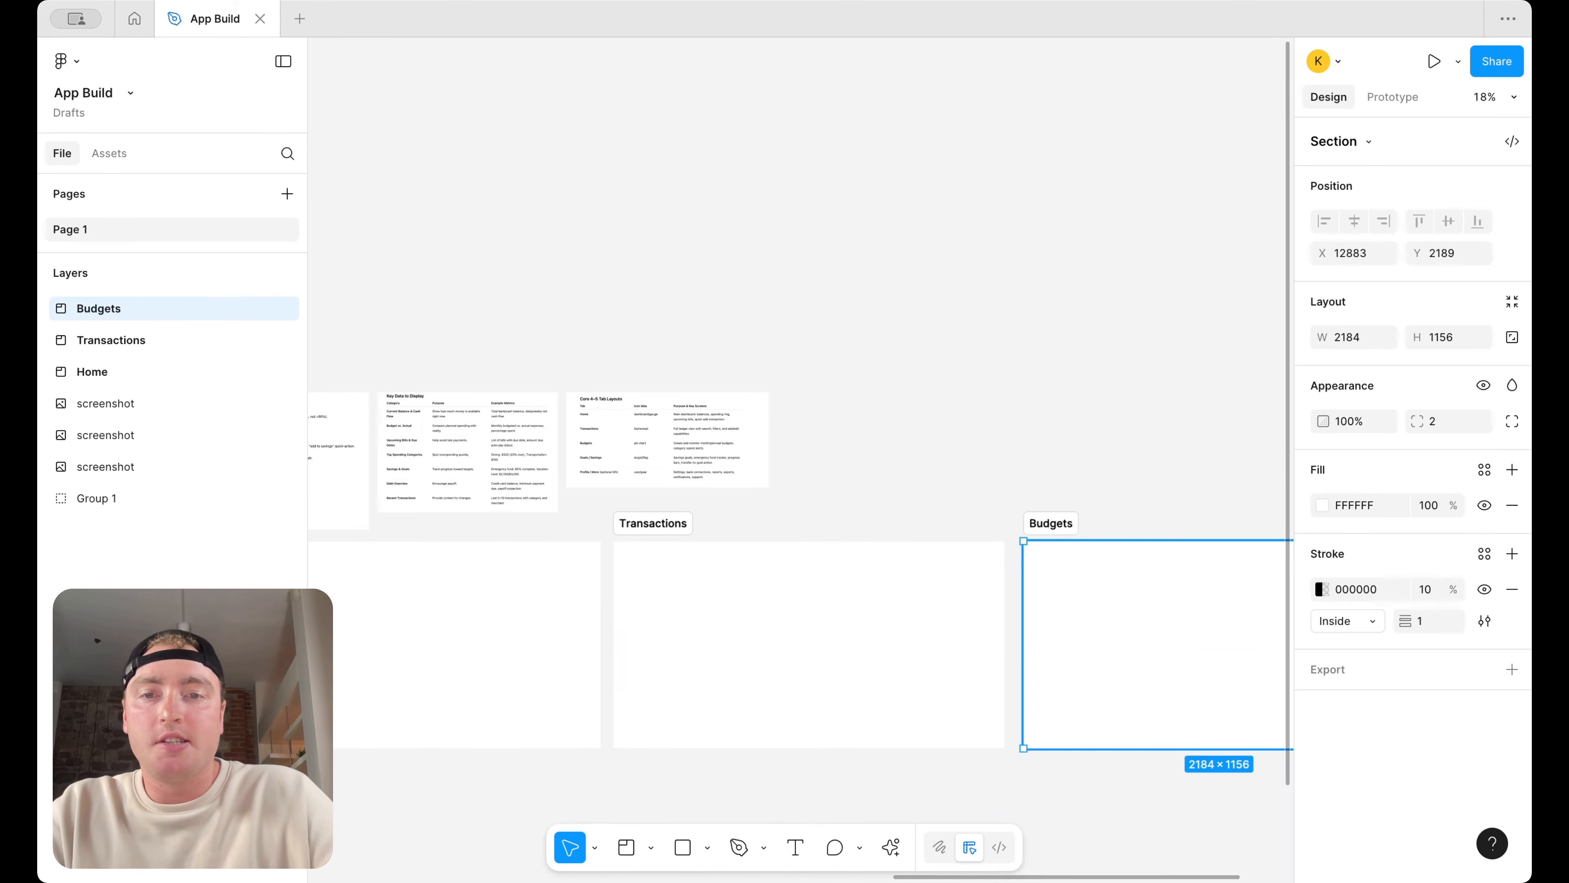
Duplicate the Budgets section to its right and rename the copy Goals/Savings
scroll(955, 527, "right", 7)
left_click_drag(742, 506, 1170, 496)
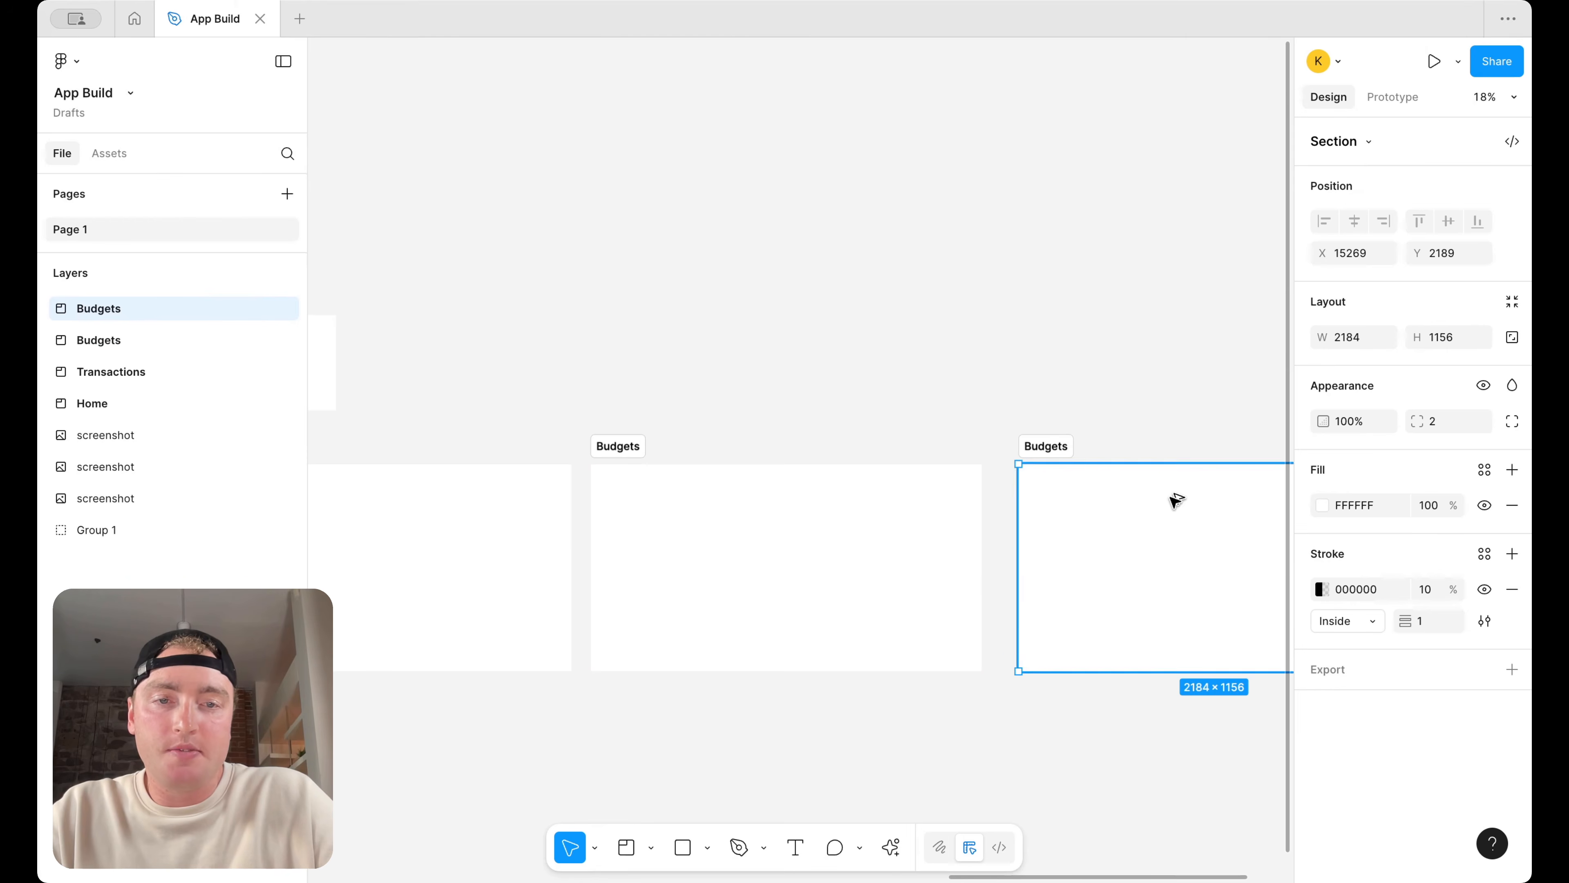
double_click(1063, 447)
type("Goals/Savings")
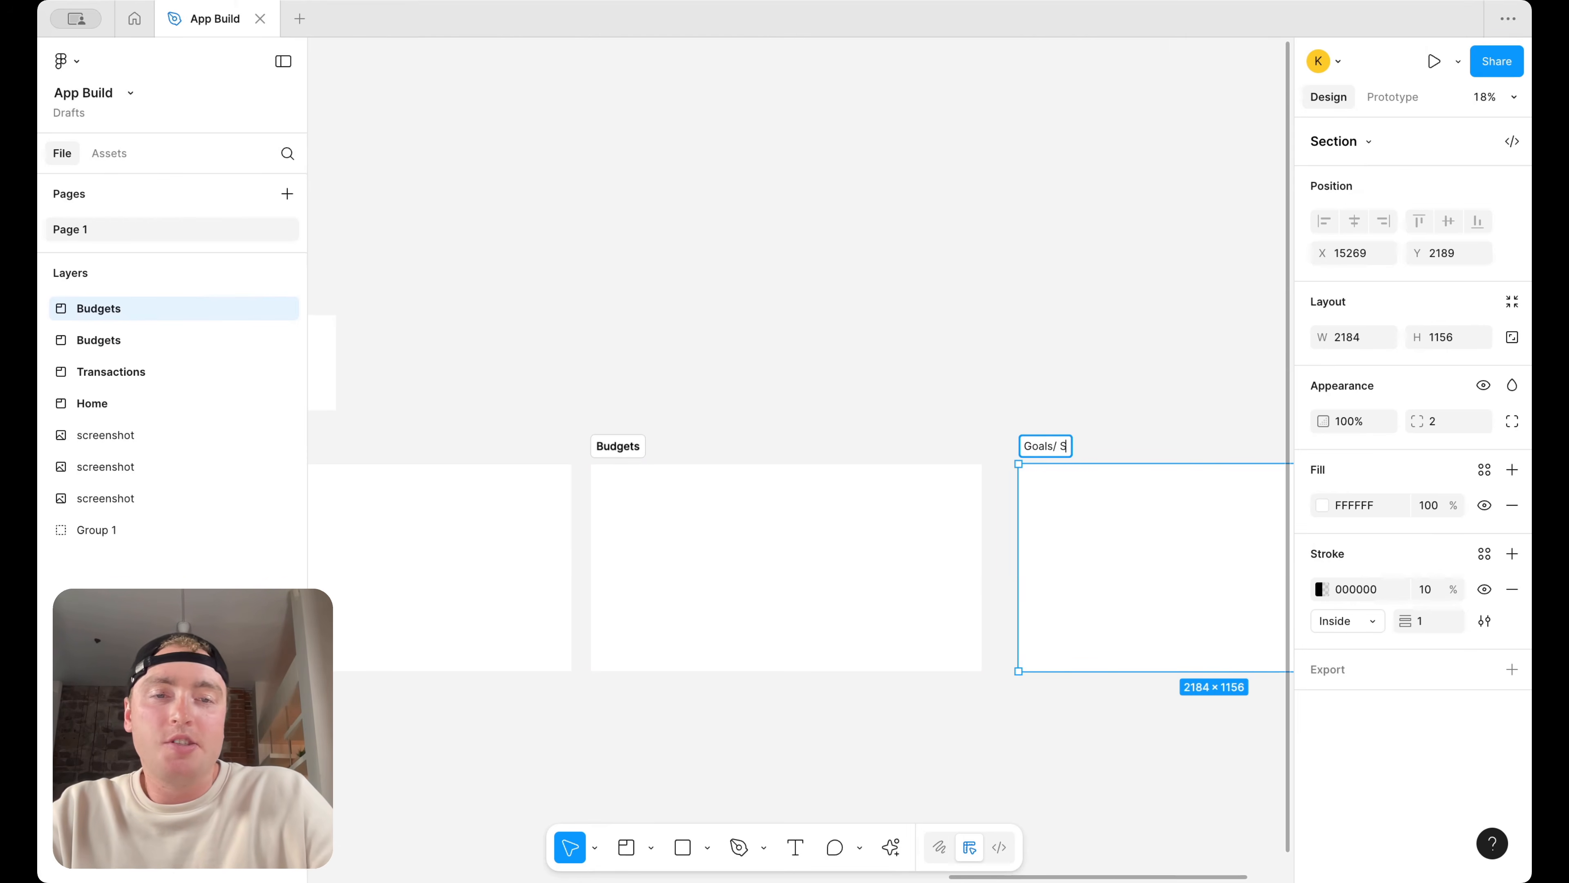
key("Return")
left_click_drag(1080, 536, 1068, 544)
Move the Recommended Widgets & Interactions screenshot into the Home section
scroll(1063, 537, "left", 5)
scroll(859, 515, "left", 6)
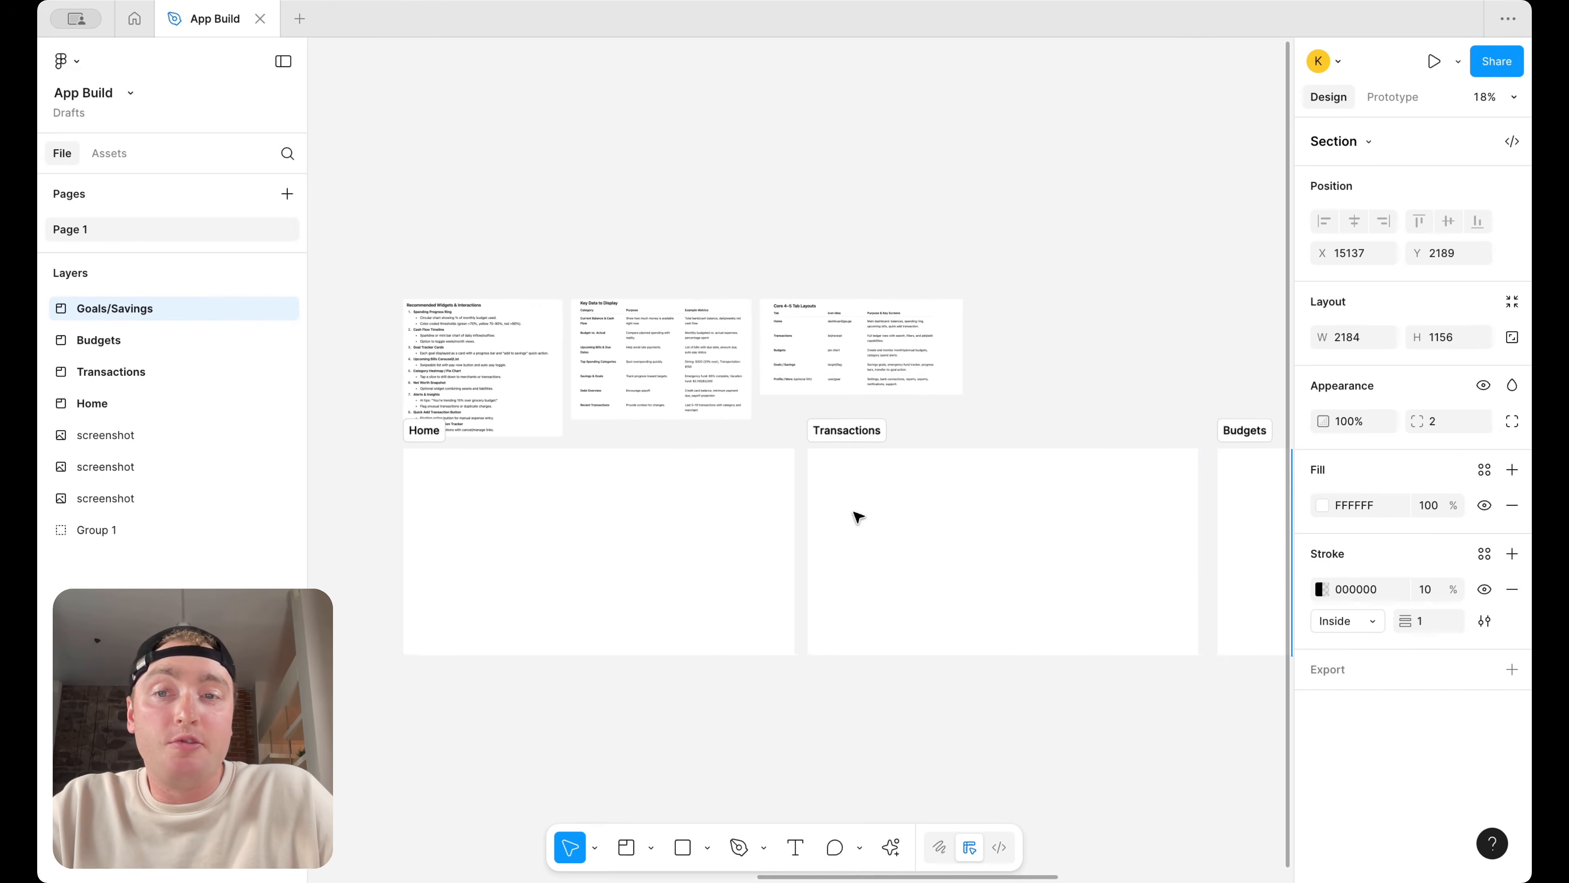
scroll(616, 354, "up", 5)
left_click(645, 307)
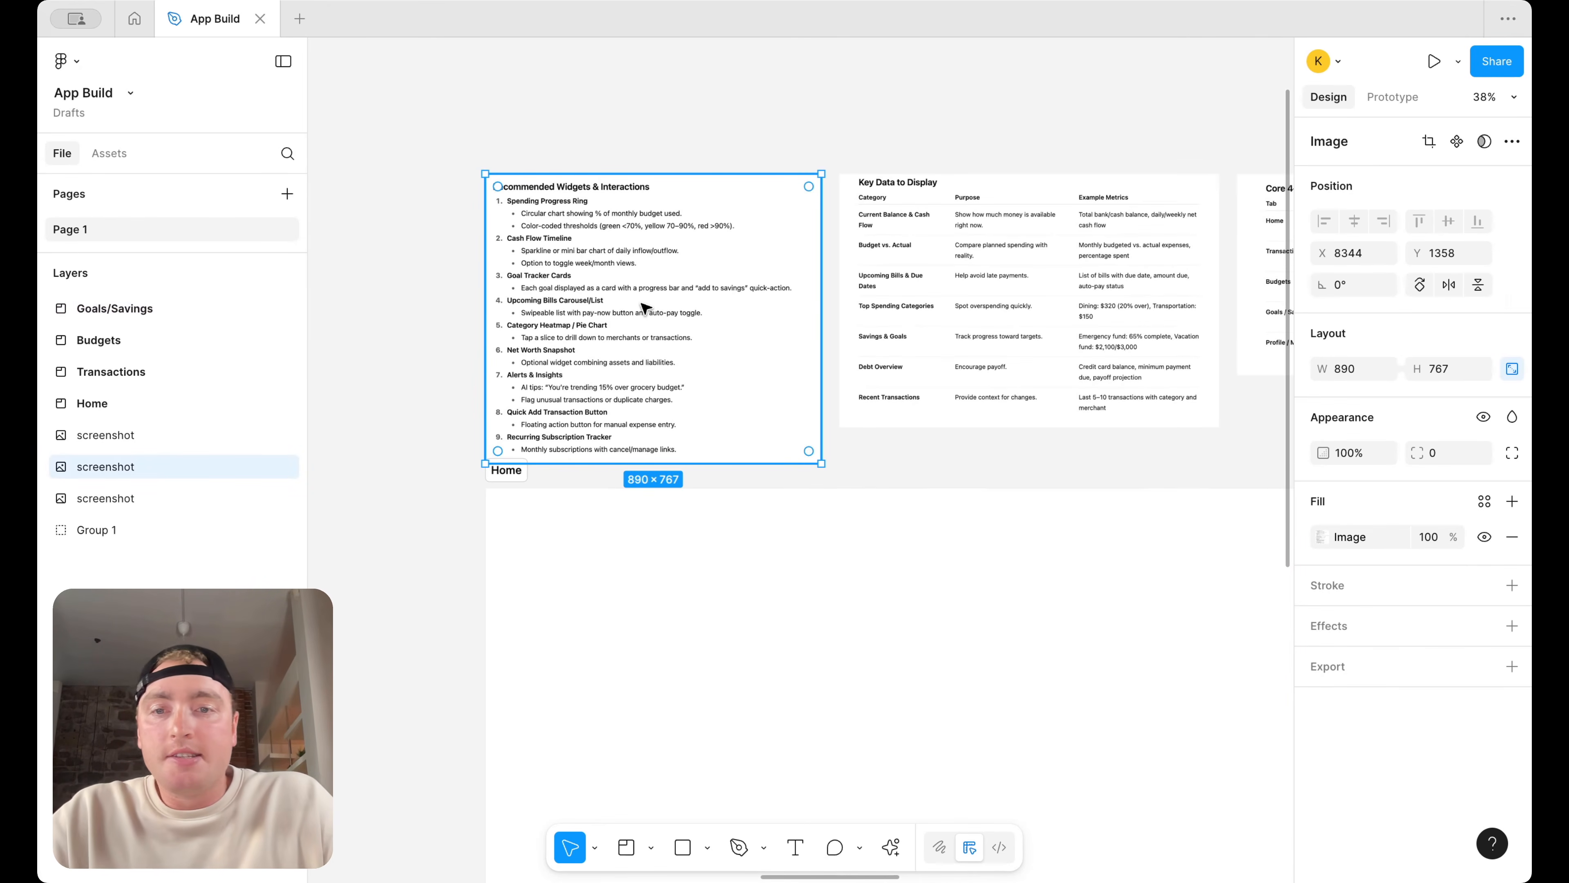
left_click_drag(645, 307, 681, 643)
scroll(681, 643, "up", 3)
scroll(698, 506, "down", 2)
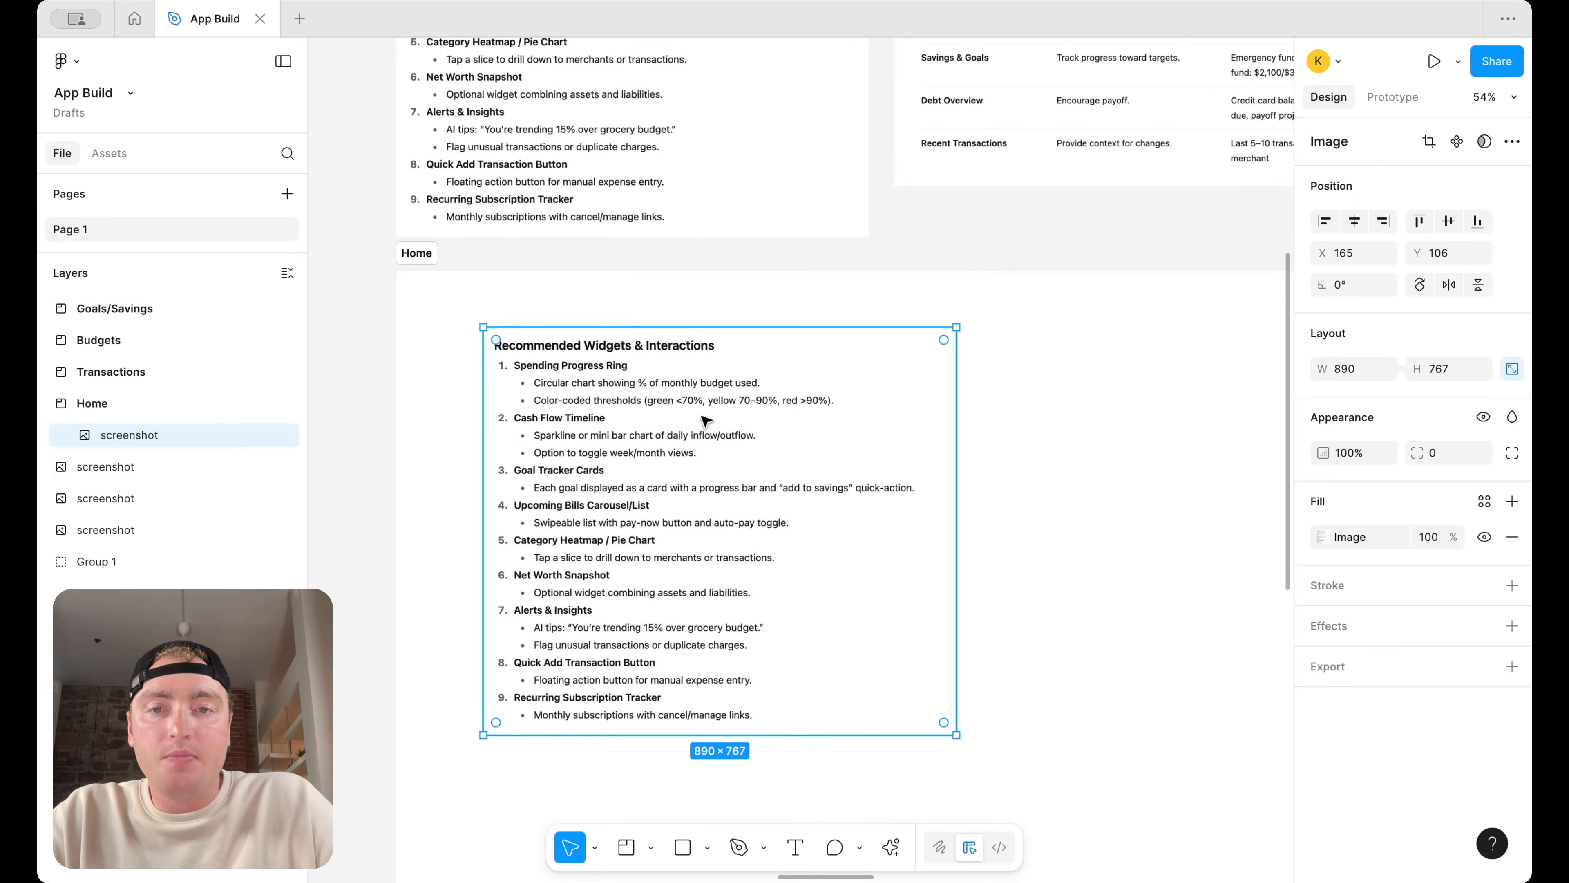
Draw a 20 × 20 ellipse beside the Spending Progress Ring heading in the screenshot
left_click(688, 853)
left_click(707, 850)
left_click(740, 741)
scroll(647, 344, "up", 3)
scroll(646, 357, "up", 3)
left_click_drag(626, 384, 652, 406)
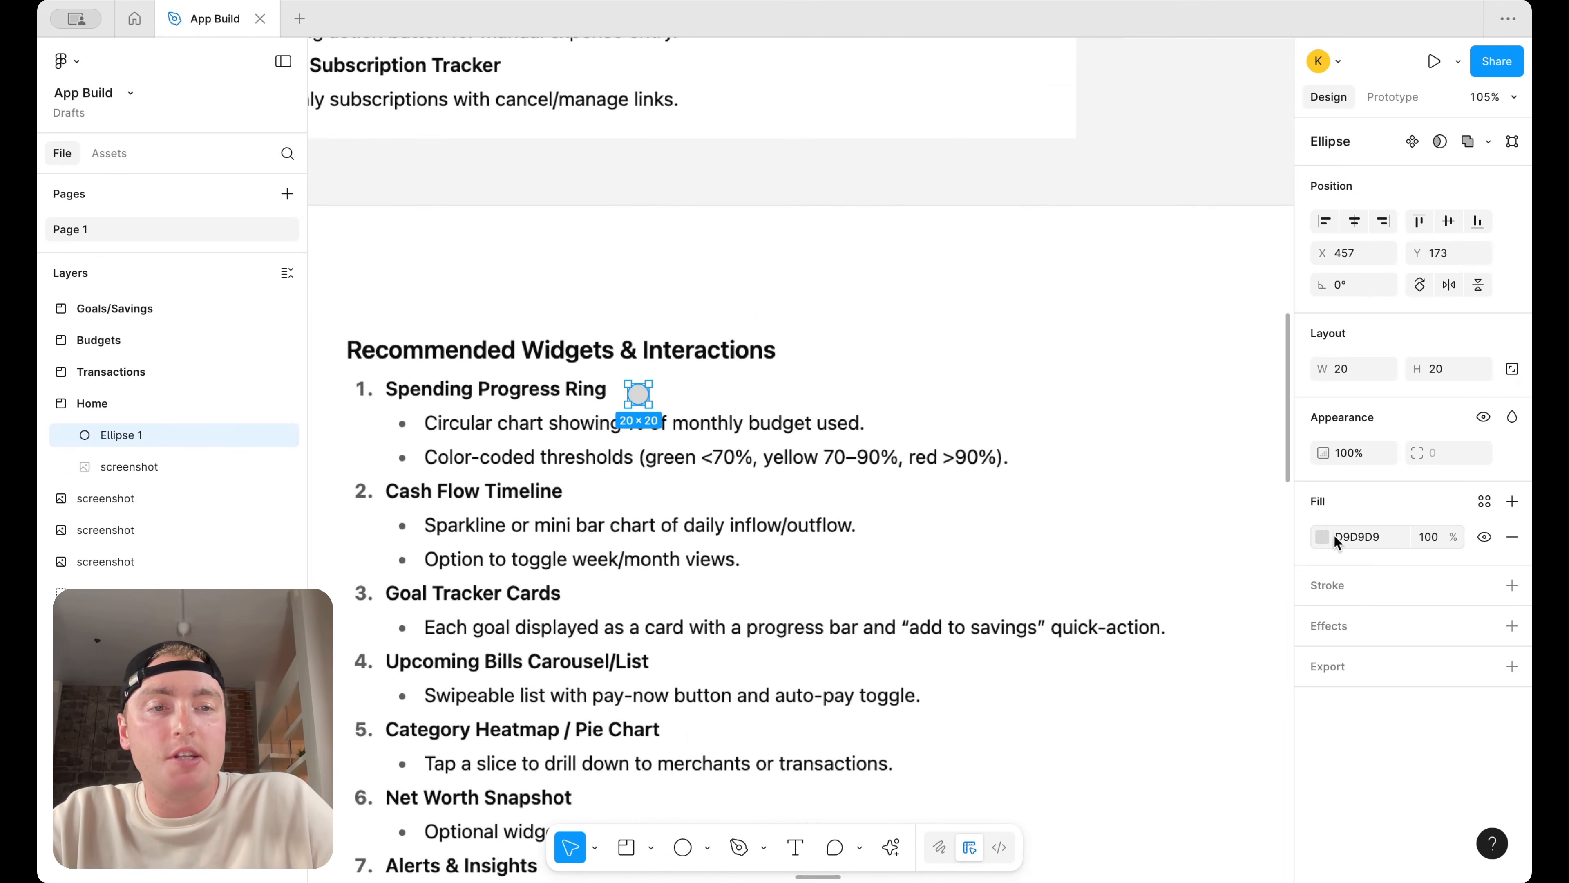
Set the ellipse's fill to green 00A220 and nudge it next to the heading
left_click(1321, 538)
left_click(1174, 697)
left_click_drag(1232, 559, 1308, 558)
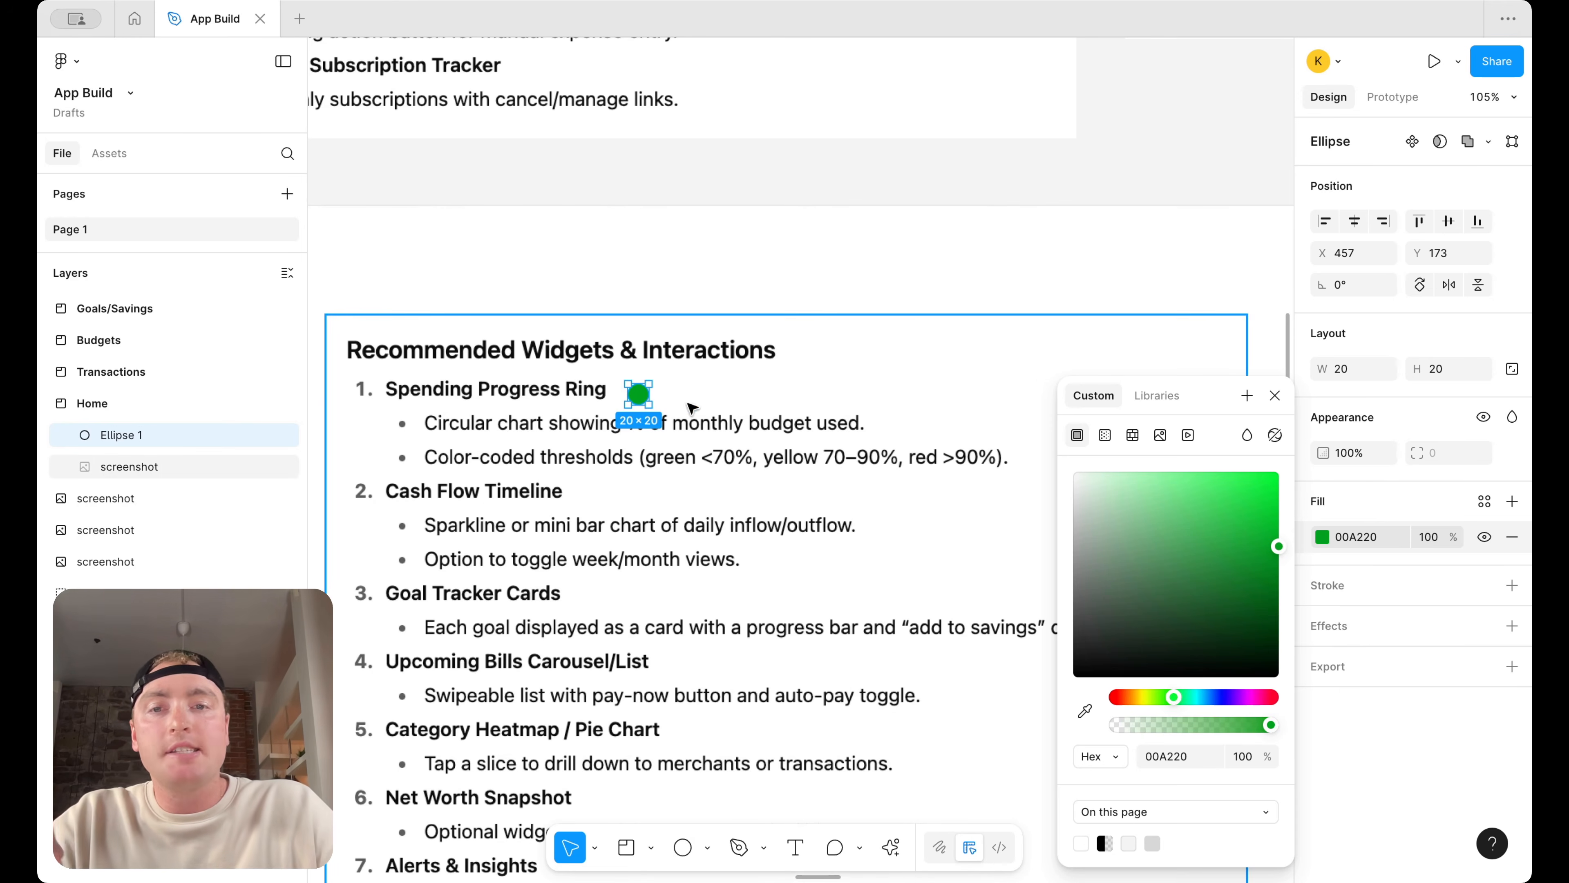
left_click_drag(640, 403, 633, 398)
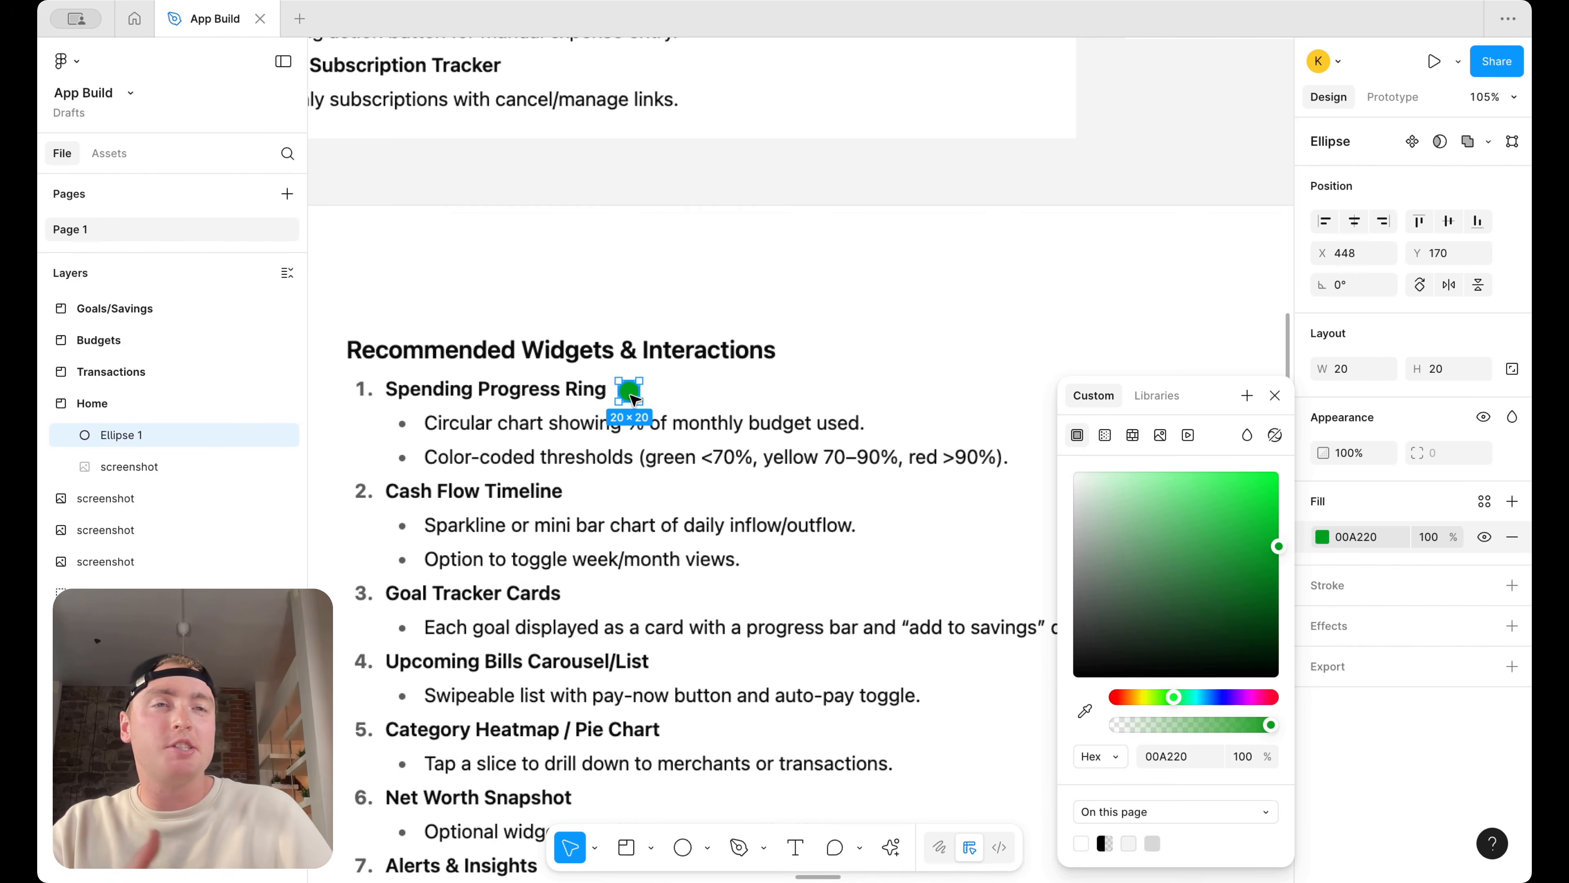
Duplicate the green dot and place the copy beside the Cash Flow Timeline heading
left_click(732, 394)
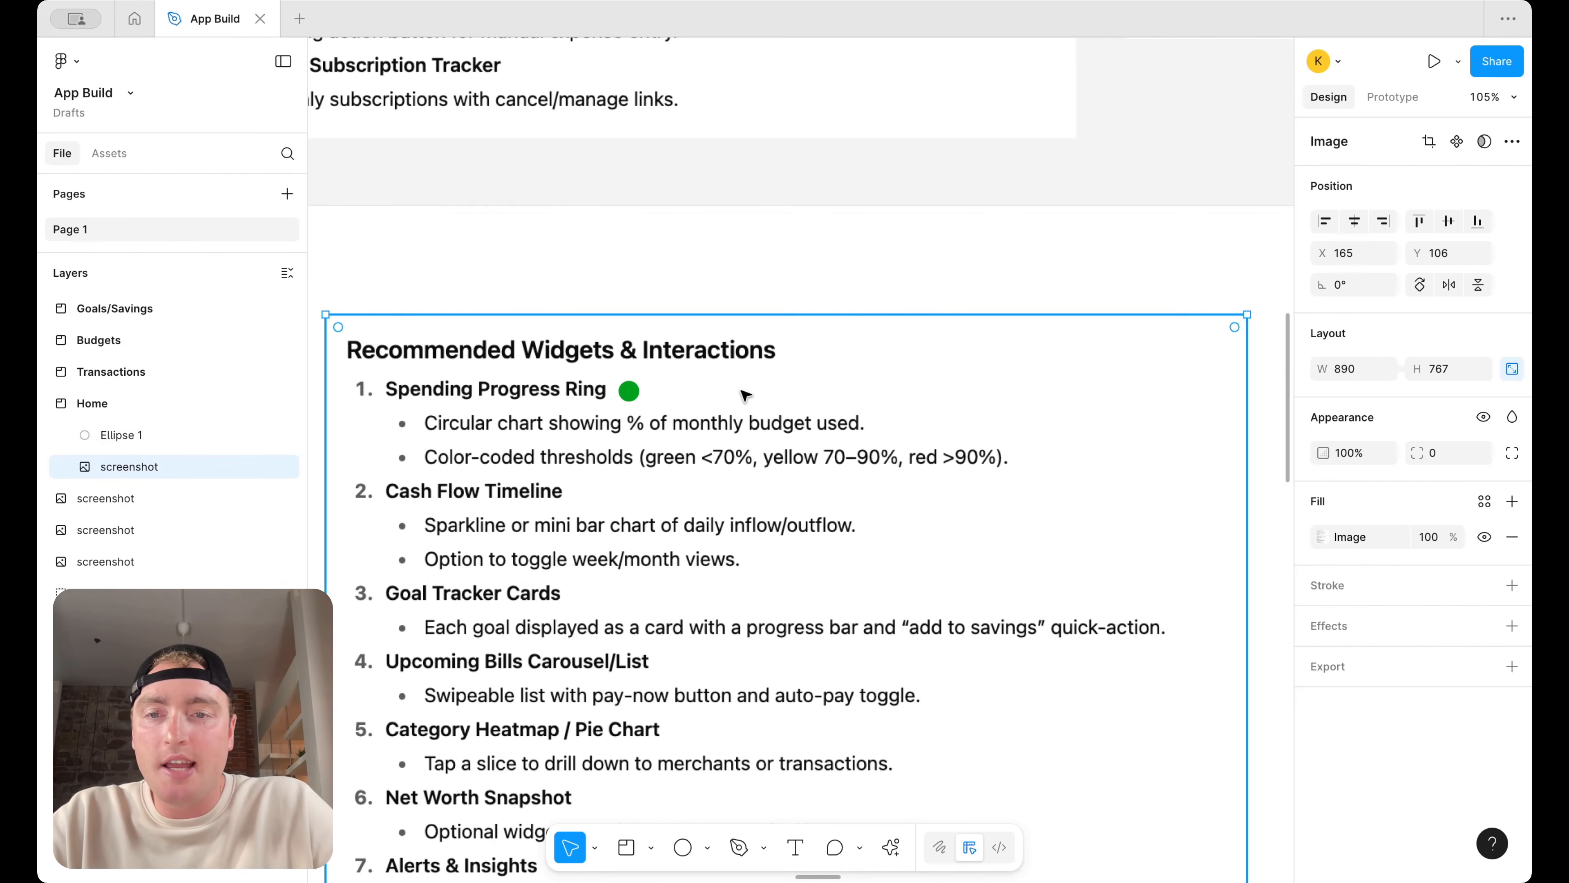
left_click(740, 307)
left_click(630, 390)
left_click_drag(634, 391, 630, 512)
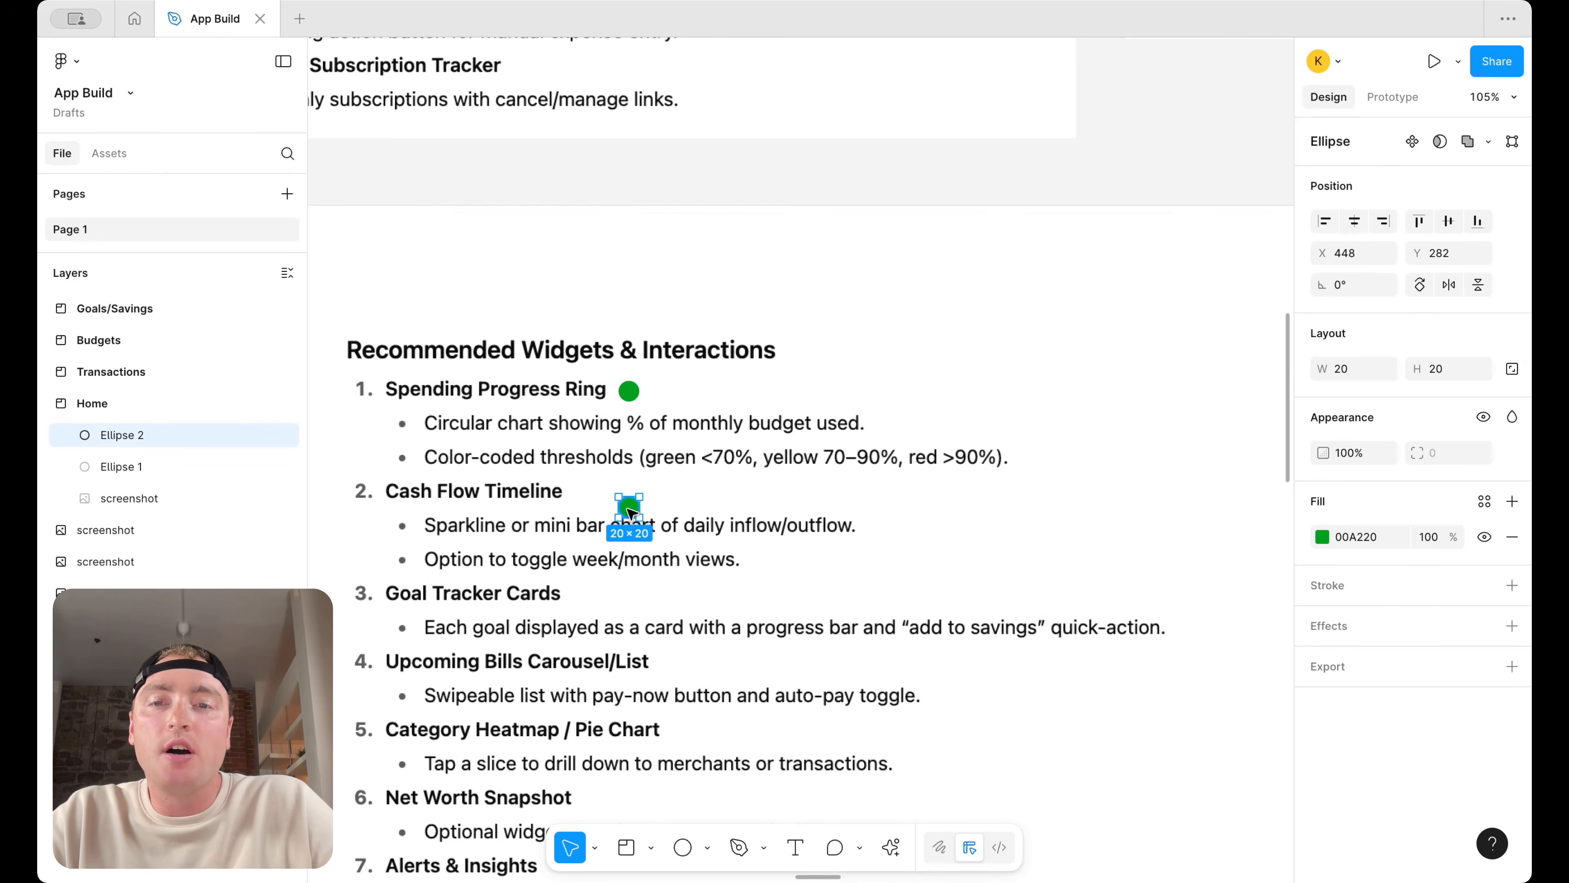
left_click_drag(630, 512, 587, 495)
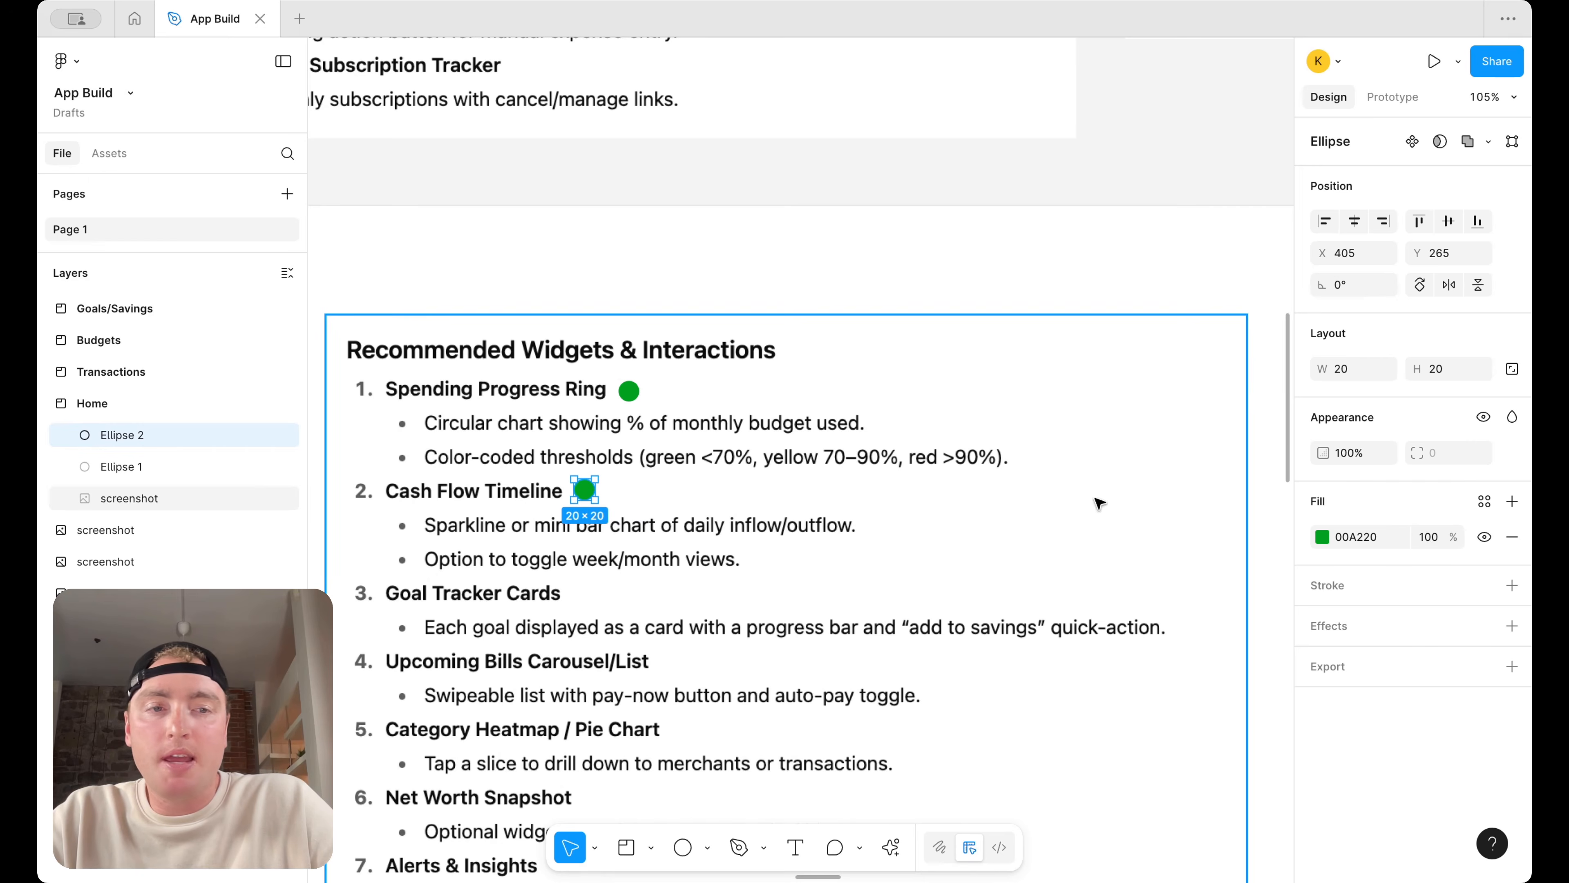
Change the Cash Flow Timeline dot's fill to yellow FFB300
left_click(1323, 536)
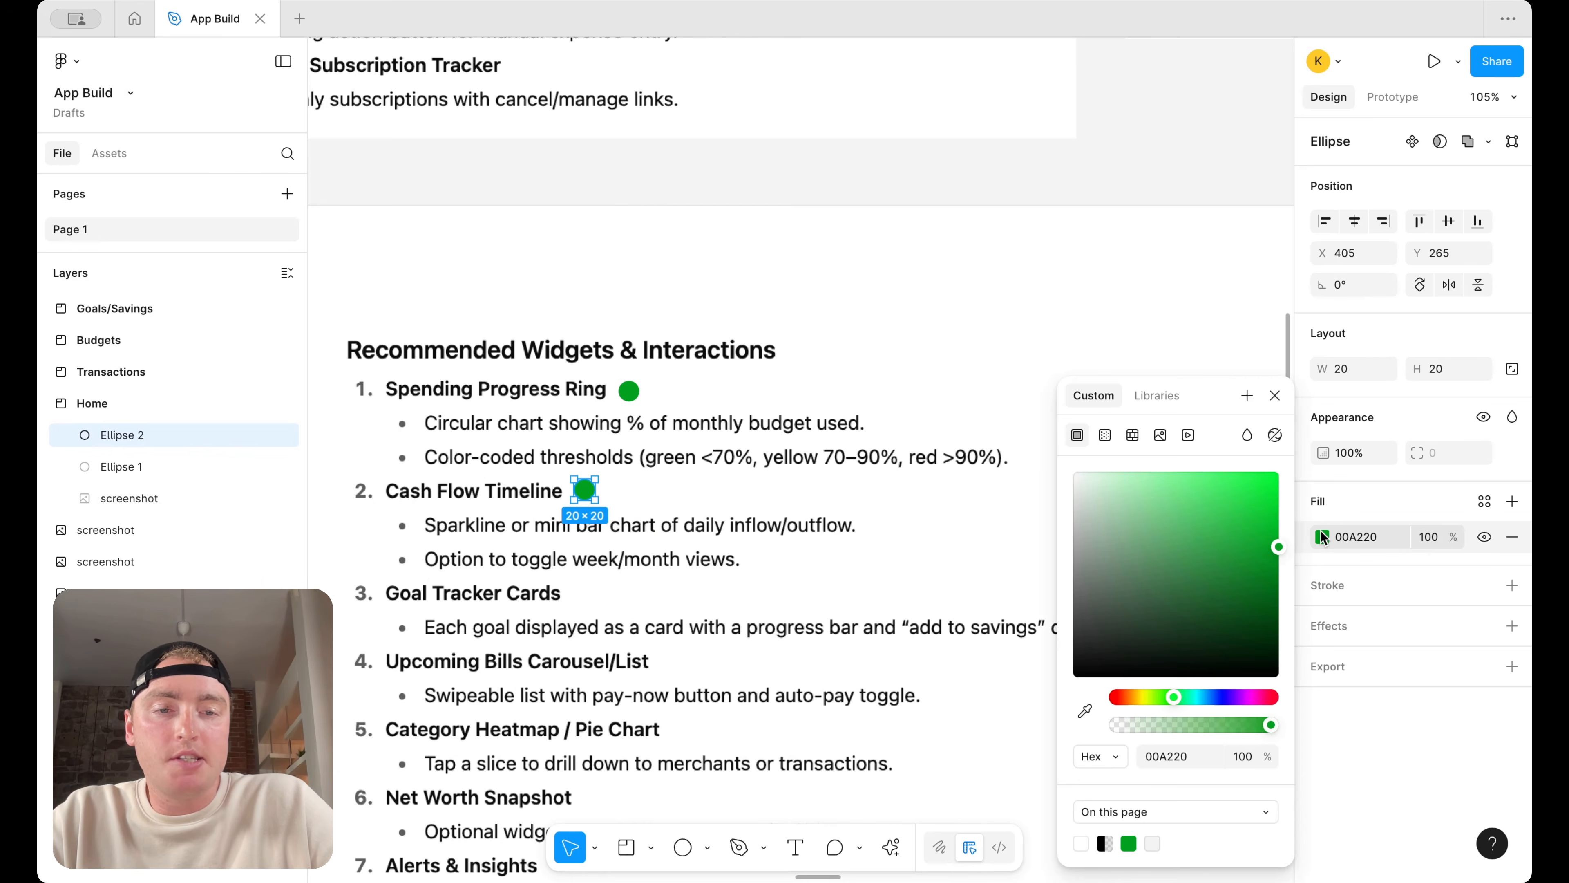
left_click(1139, 696)
left_click_drag(1260, 544, 1232, 582)
left_click_drag(1142, 699, 1134, 700)
left_click_drag(1259, 508, 1330, 437)
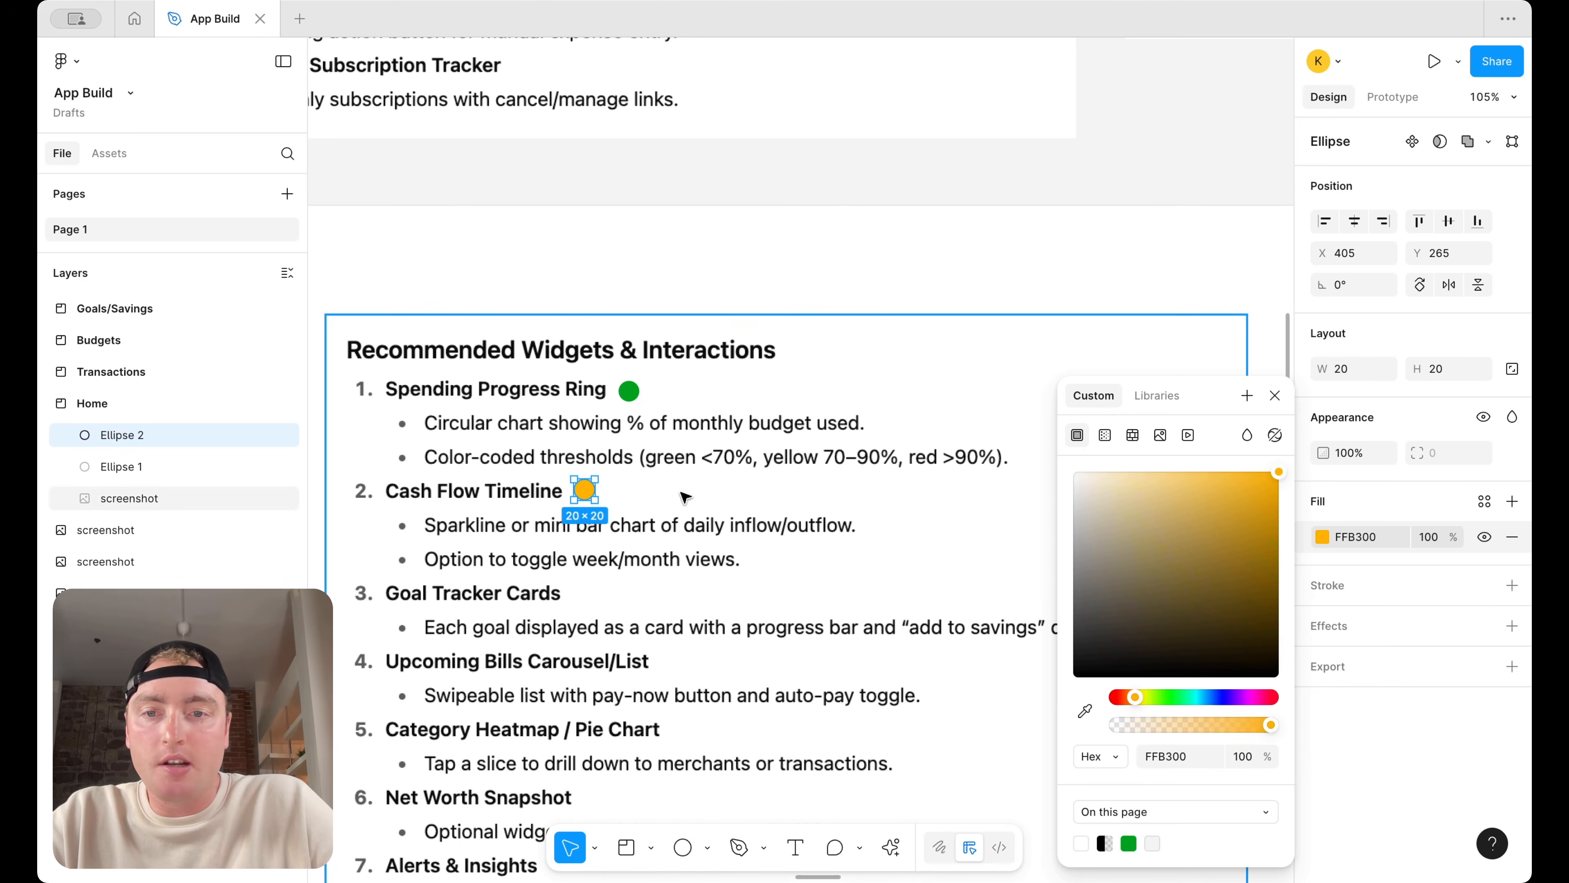
Duplicate the green Spending Progress Ring dot beside the Goal Tracker Cards and Upcoming Bills Carousel/List headings
left_click(692, 498)
left_click(585, 488)
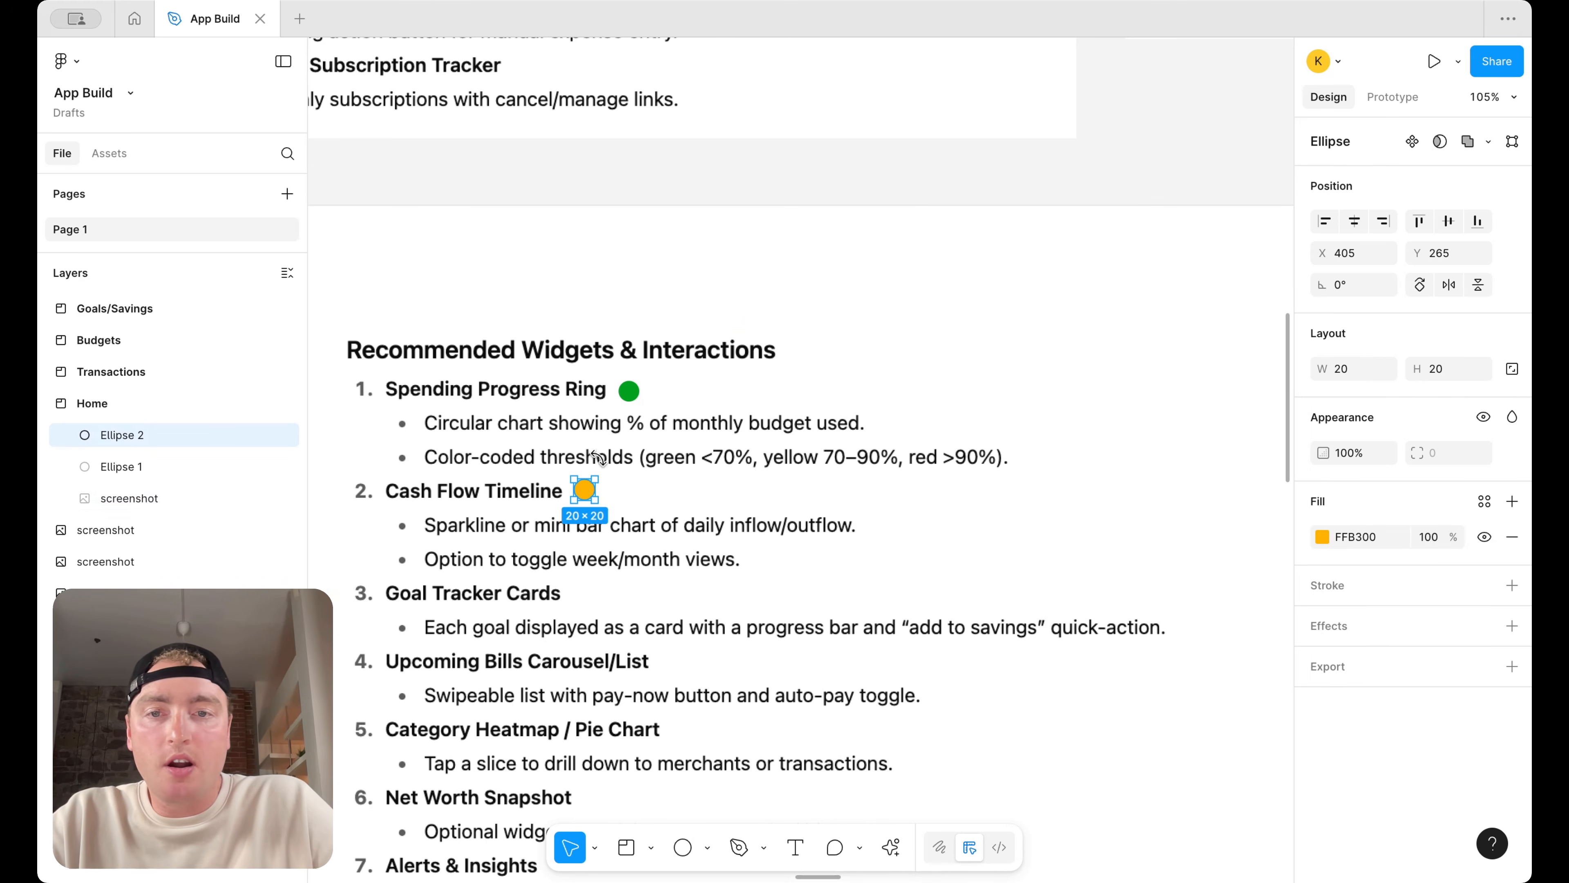
left_click(629, 390)
left_click_drag(629, 390, 690, 628)
Zoom out and pan around the canvas to review the Home section and the research tables
scroll(598, 575, "down", 1)
scroll(734, 582, "down", 3)
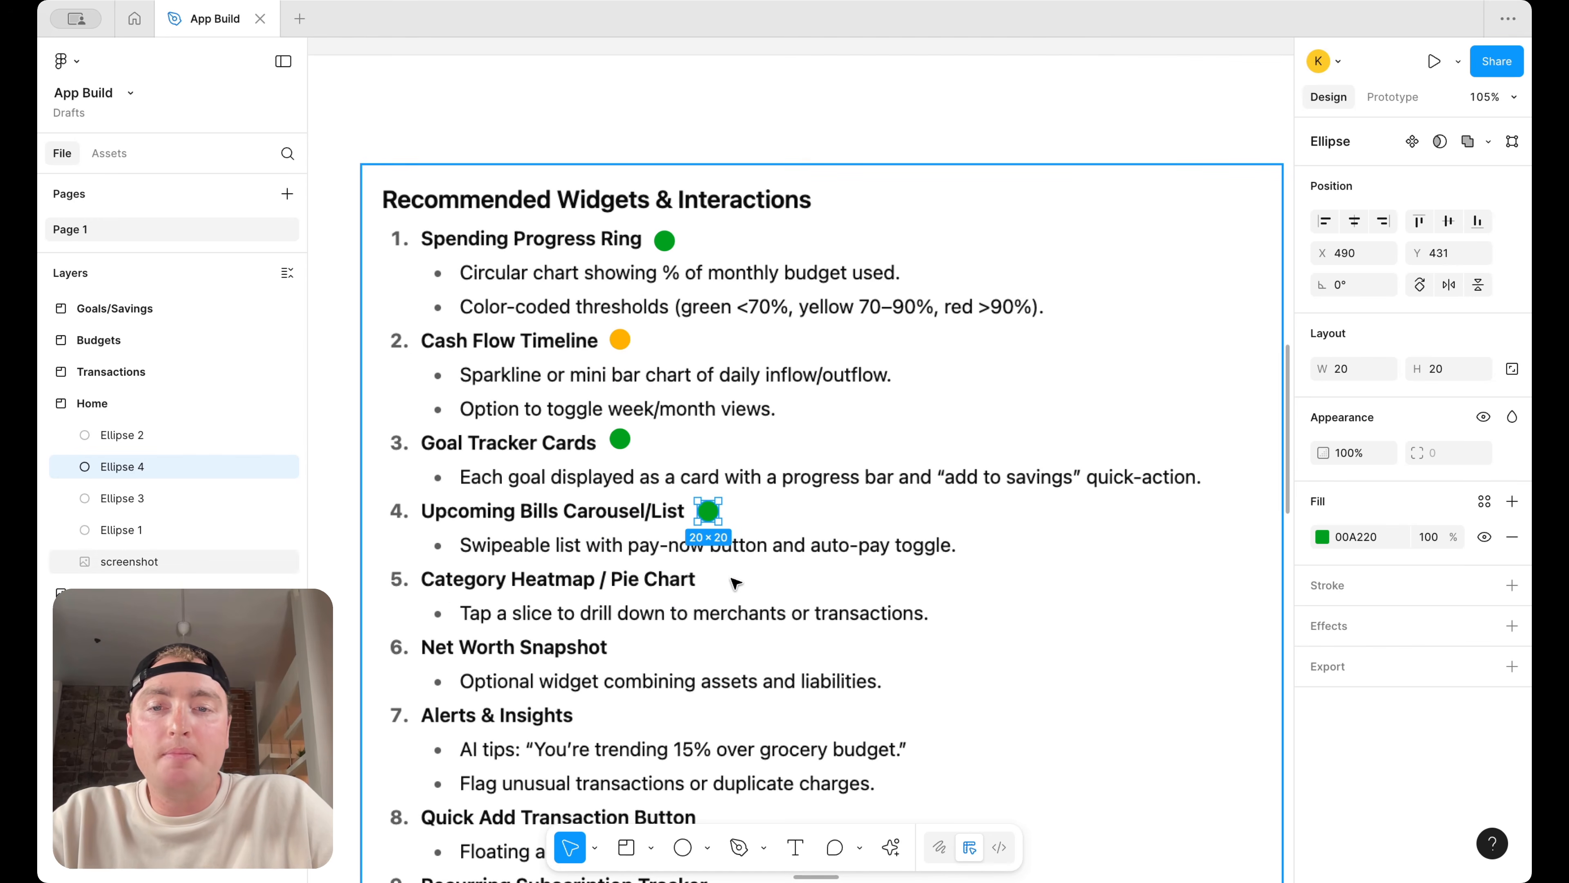
scroll(755, 590, "down", 10)
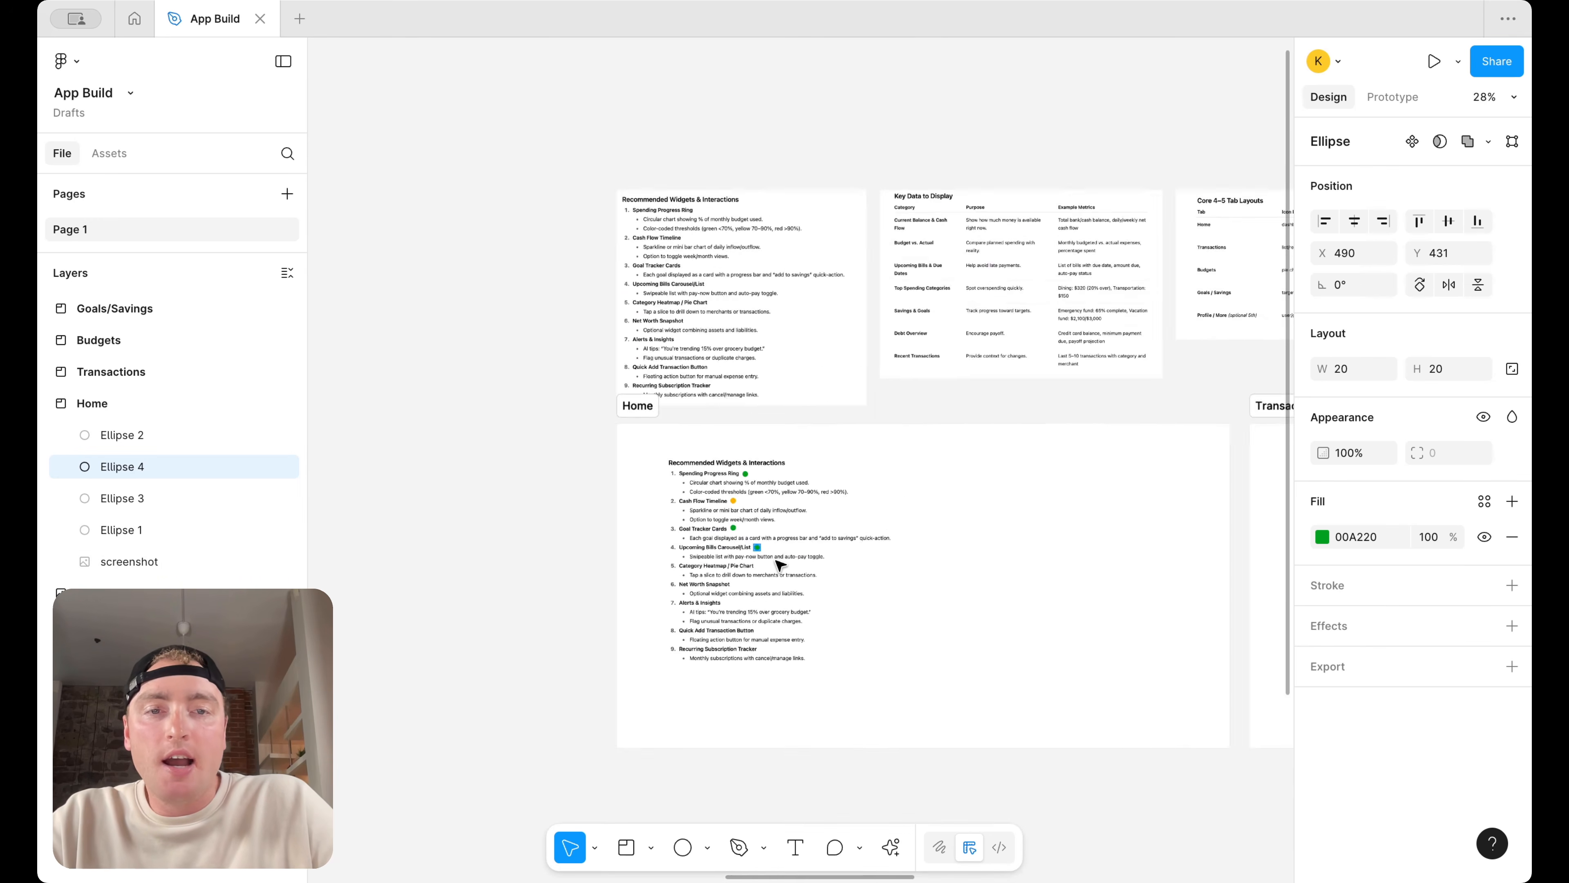
scroll(772, 575, "right", 5)
scroll(659, 281, "up", 5)
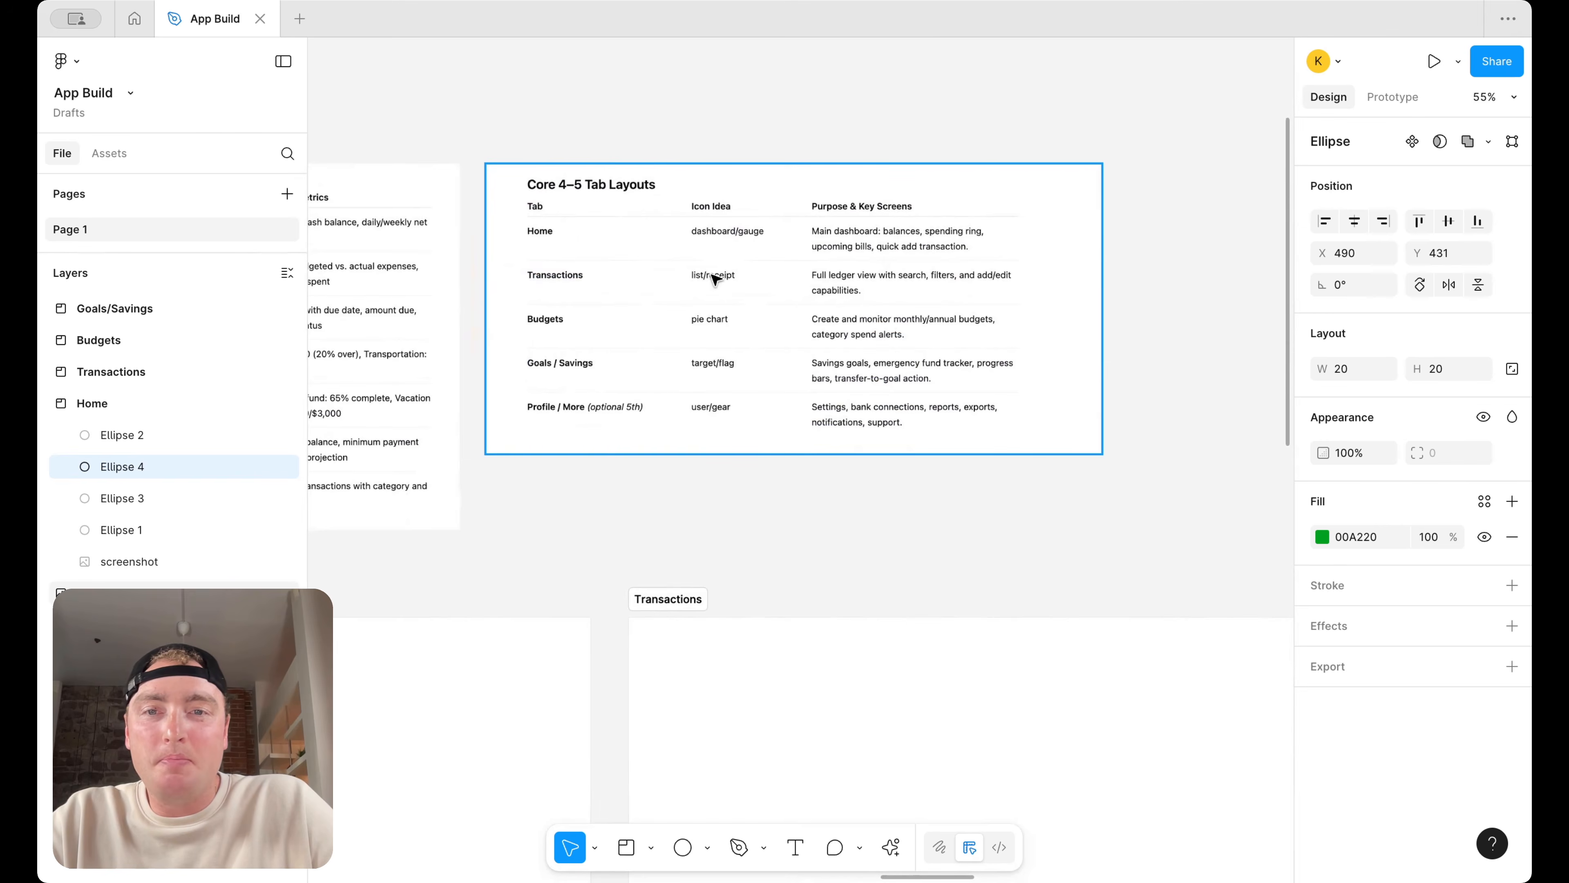
scroll(663, 314, "up", 5)
scroll(951, 335, "down", 4)
scroll(951, 338, "left", 10)
scroll(949, 340, "down", 5)
scroll(1062, 330, "up", 5)
scroll(1062, 329, "right", 2)
Duplicate the yellow dot beside the Category Heatmap / Pie Chart and Net Worth Snapshot headings
left_click(1064, 329)
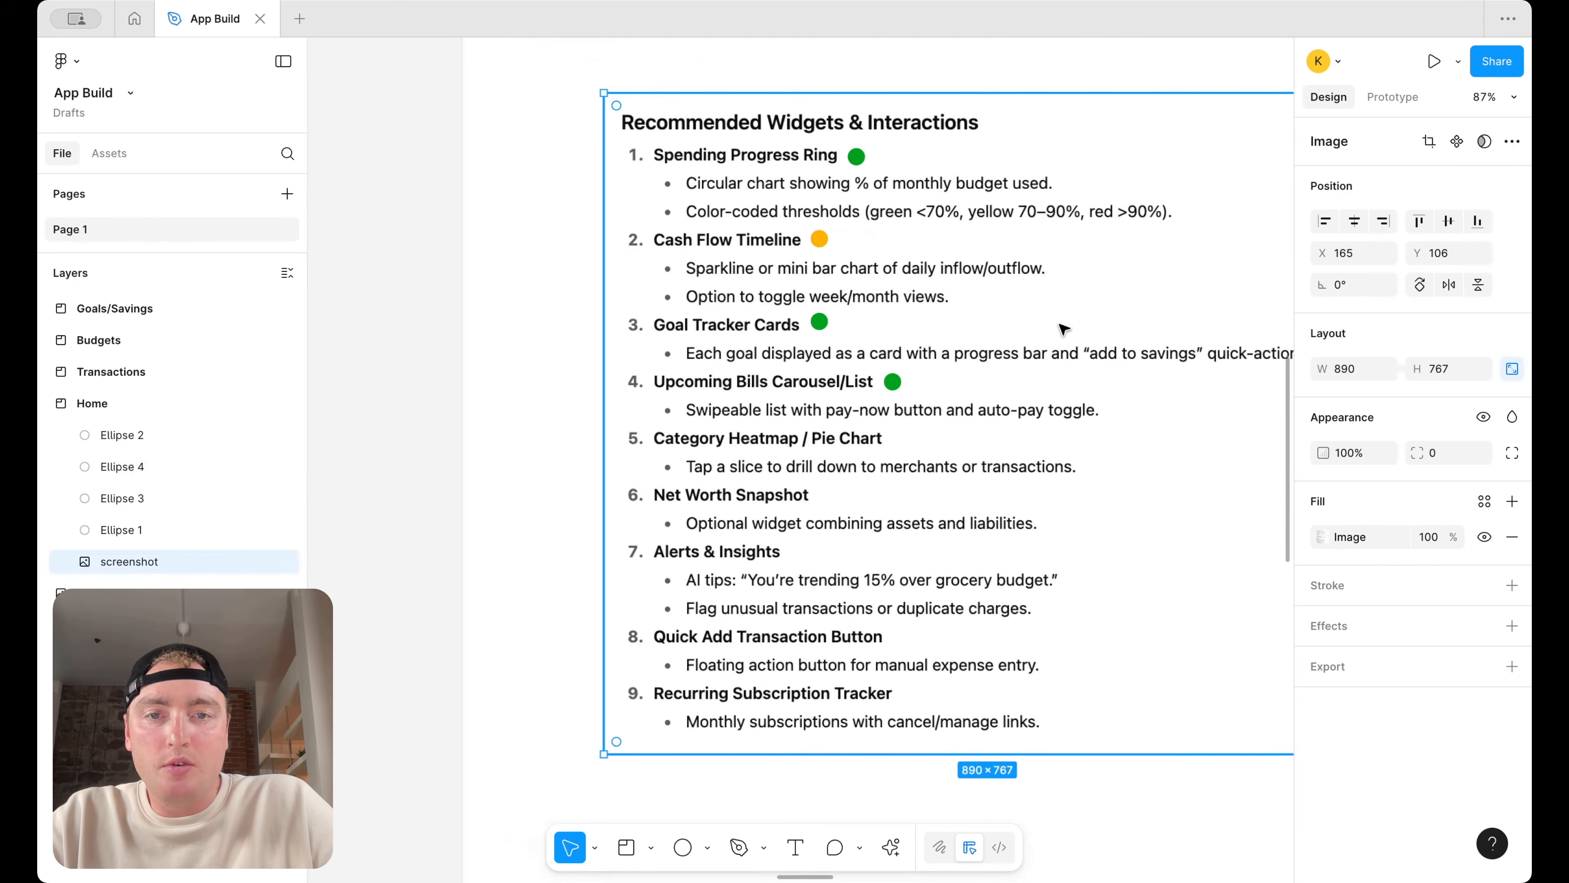
double_click(822, 238)
key("Escape")
left_click_drag(819, 240, 830, 500)
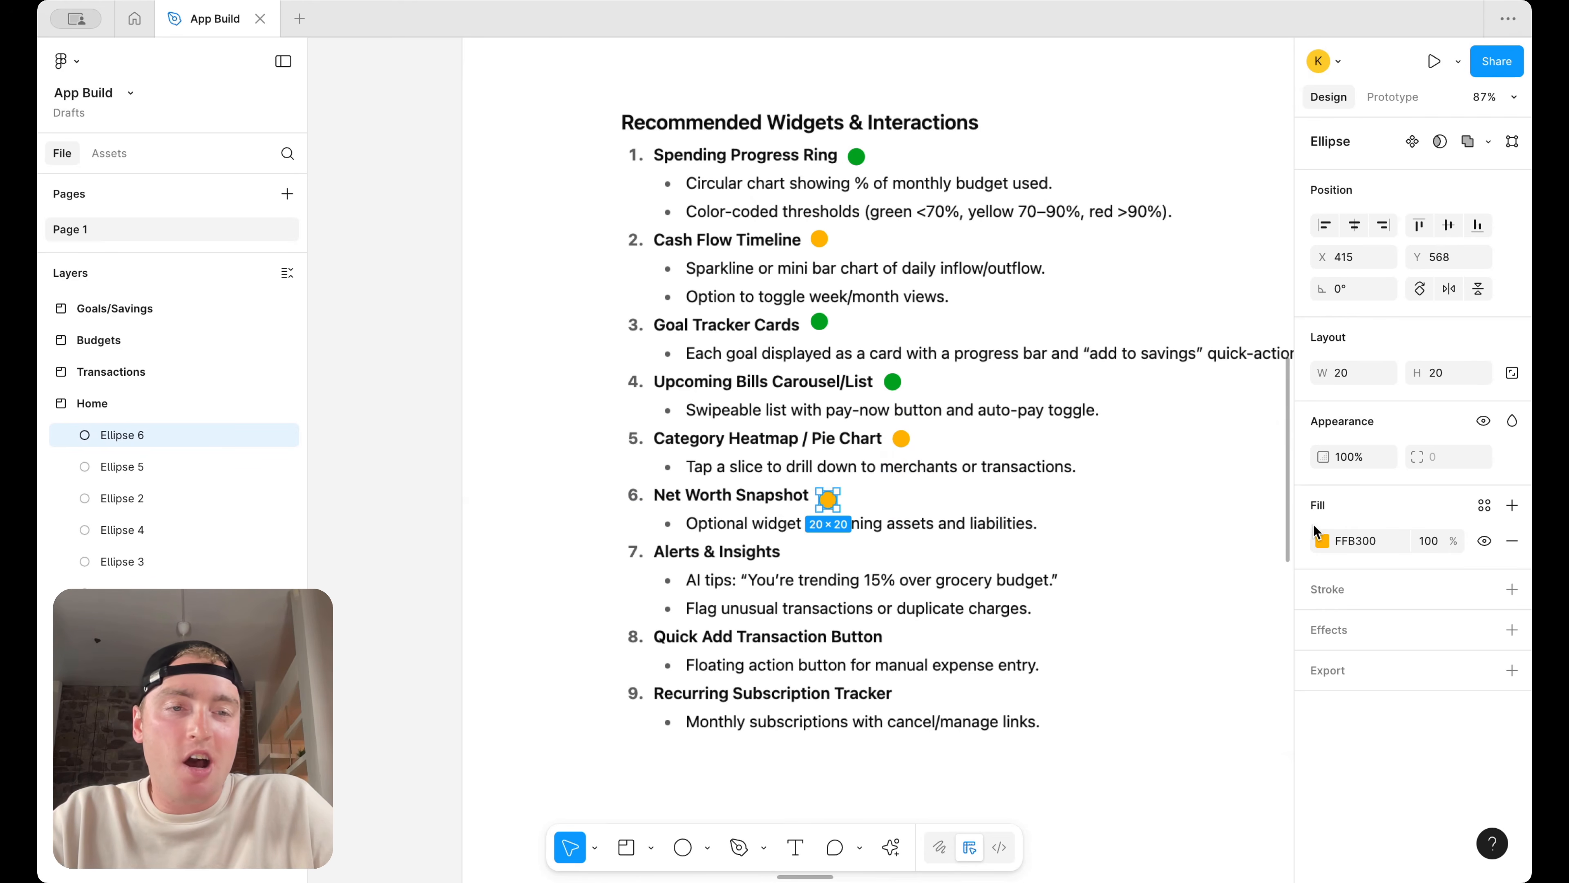
Set the Net Worth Snapshot dot's fill to red FF0004
left_click(1322, 541)
left_click_drag(1240, 695, 1339, 695)
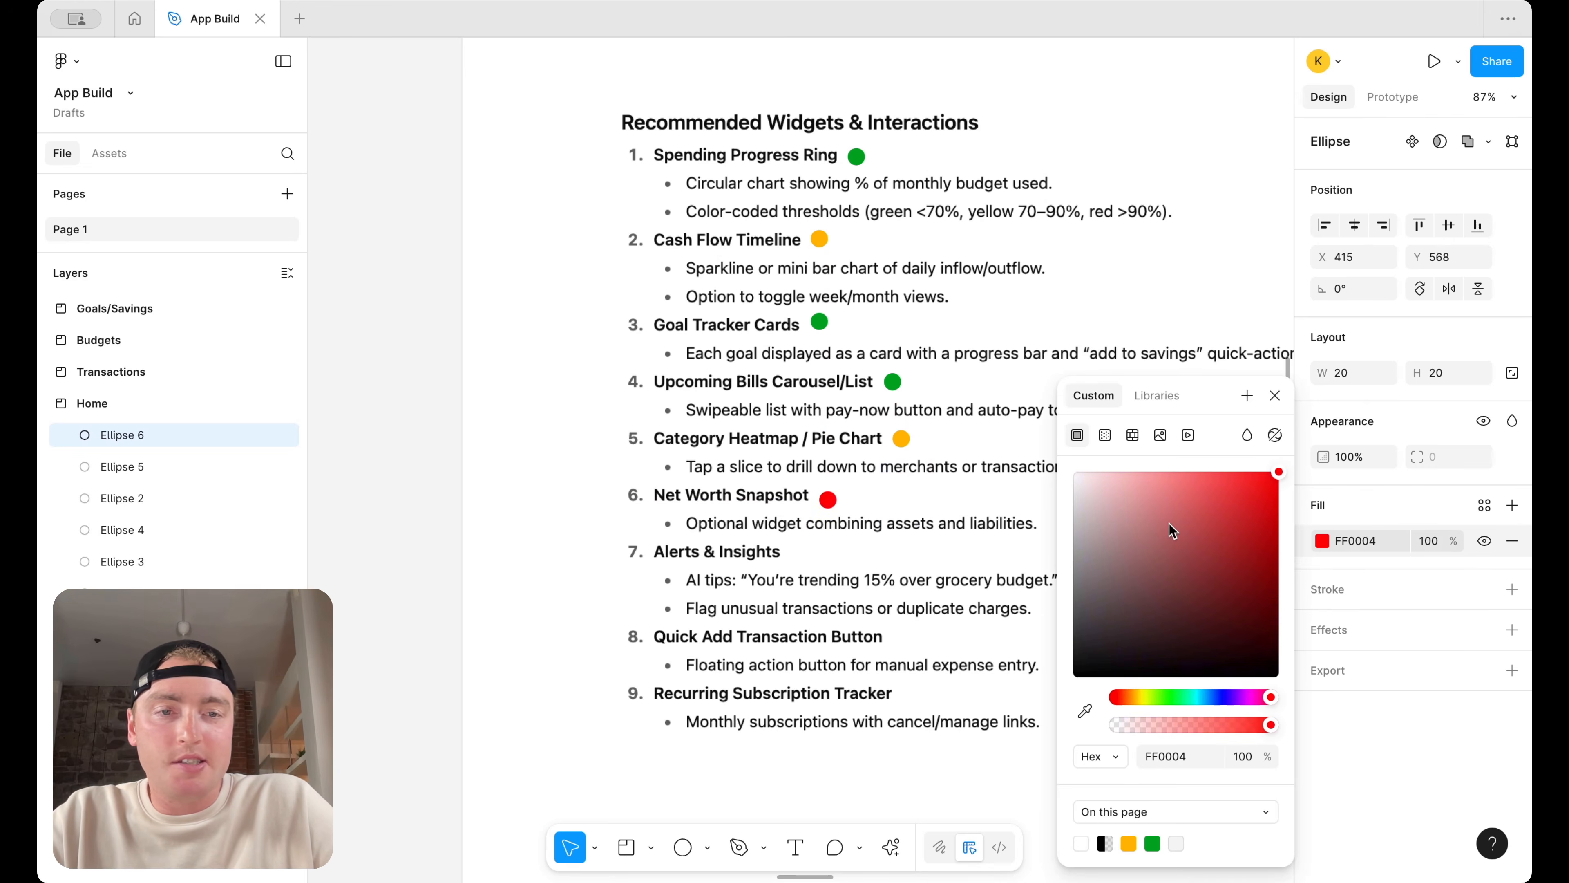
scroll(896, 486, "right", 3)
left_click(894, 486)
Duplicate the green dot beside the Alerts & Insights, Quick Add Transaction Button and Recurring Subscription Tracker headings
left_click(753, 381)
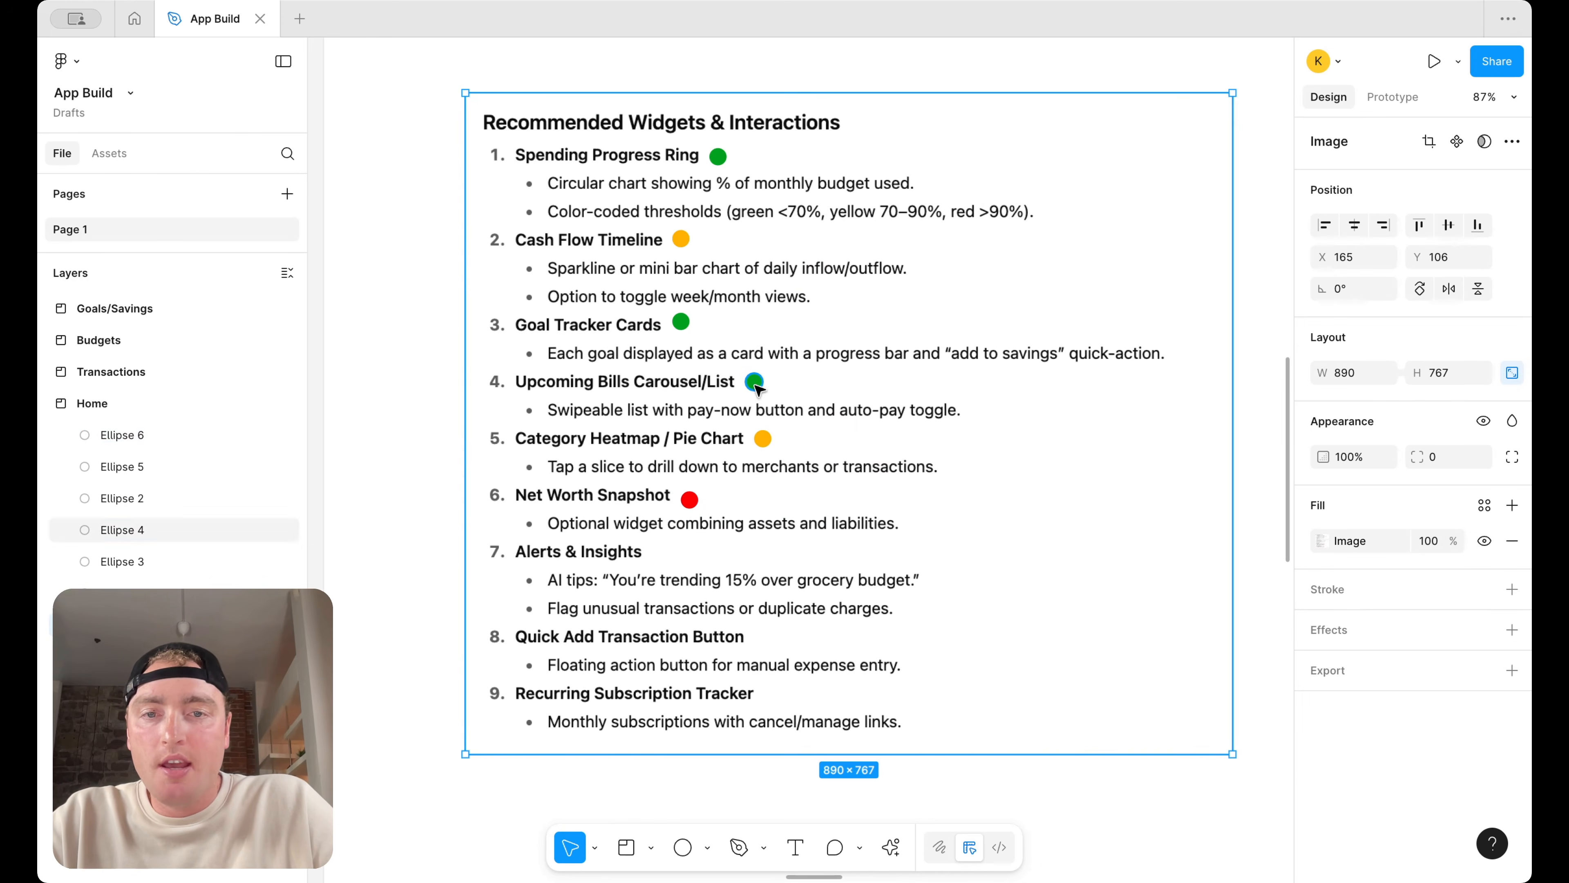
key("Return")
key("Escape")
left_click_drag(754, 381, 665, 561)
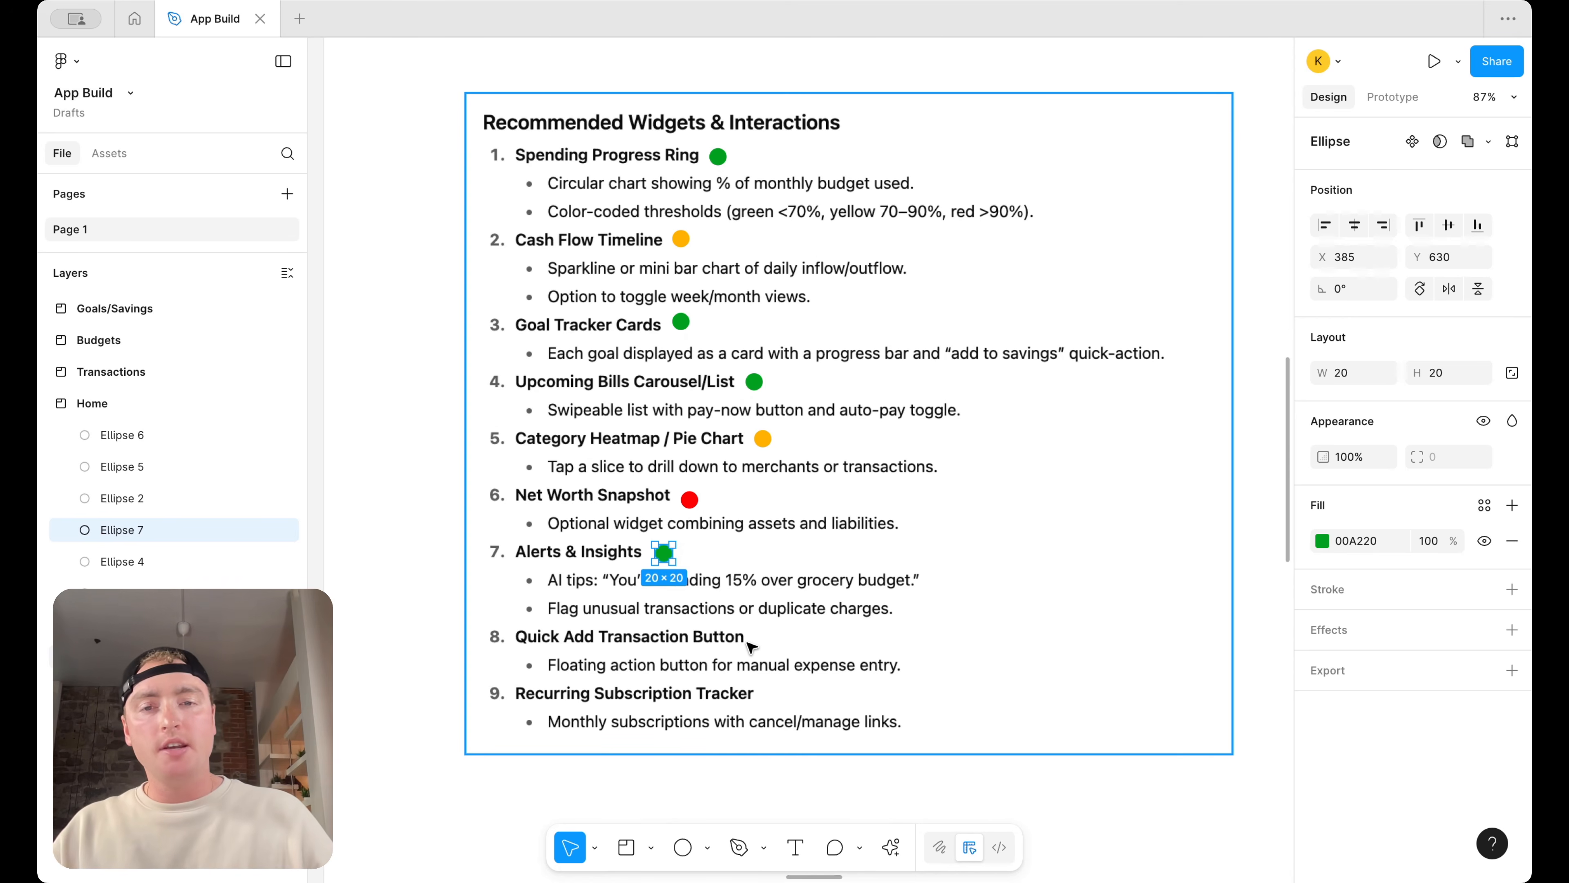
left_click_drag(662, 555, 763, 639)
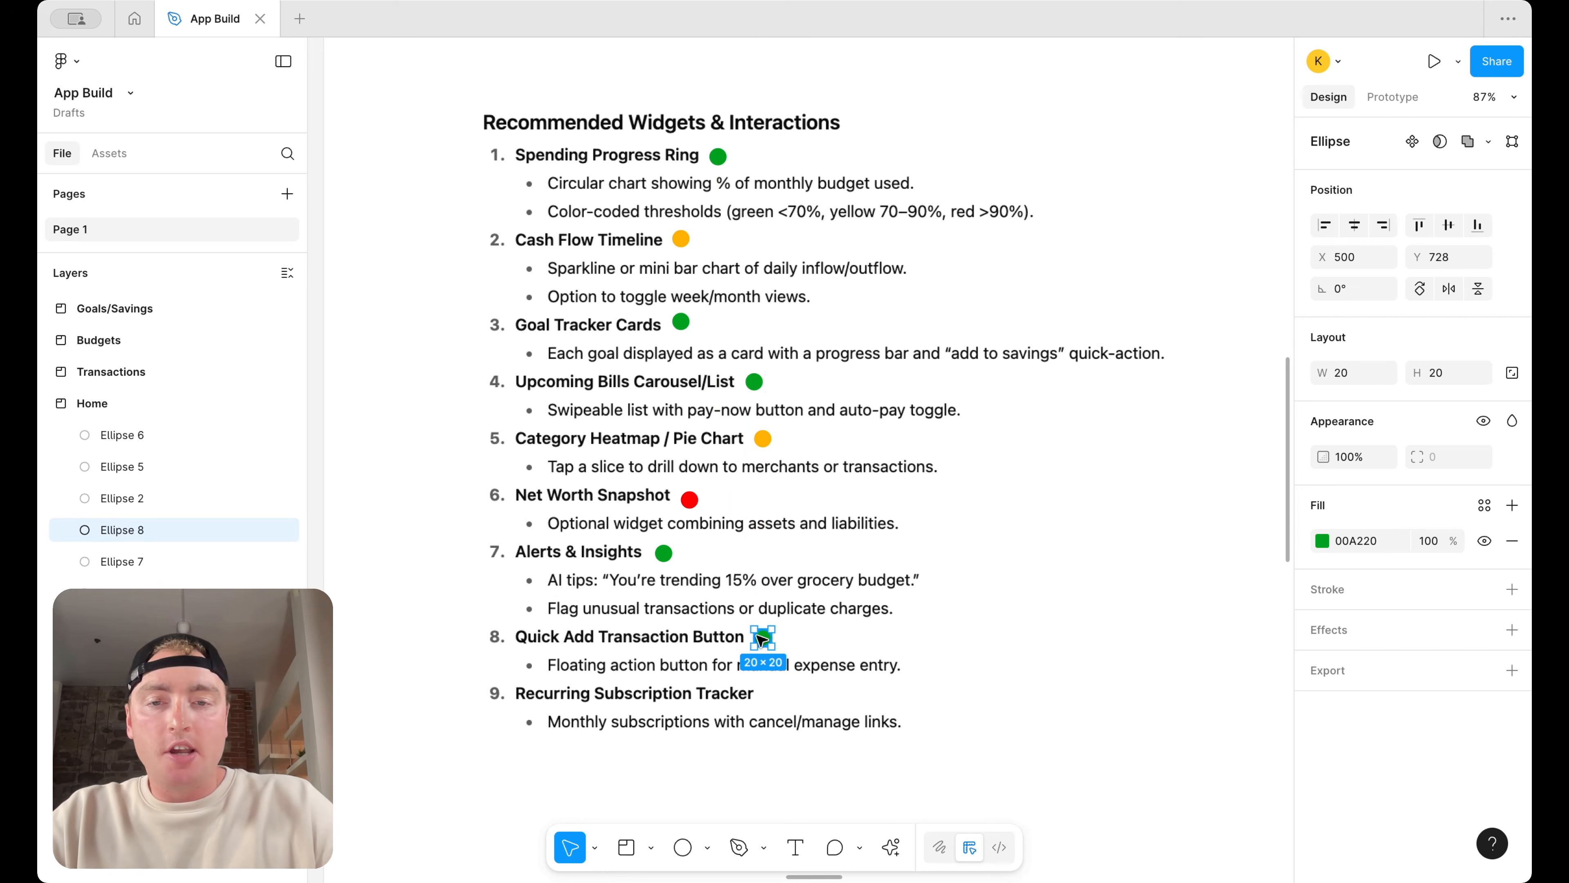
left_click_drag(763, 639, 773, 699)
scroll(764, 695, "up", 3)
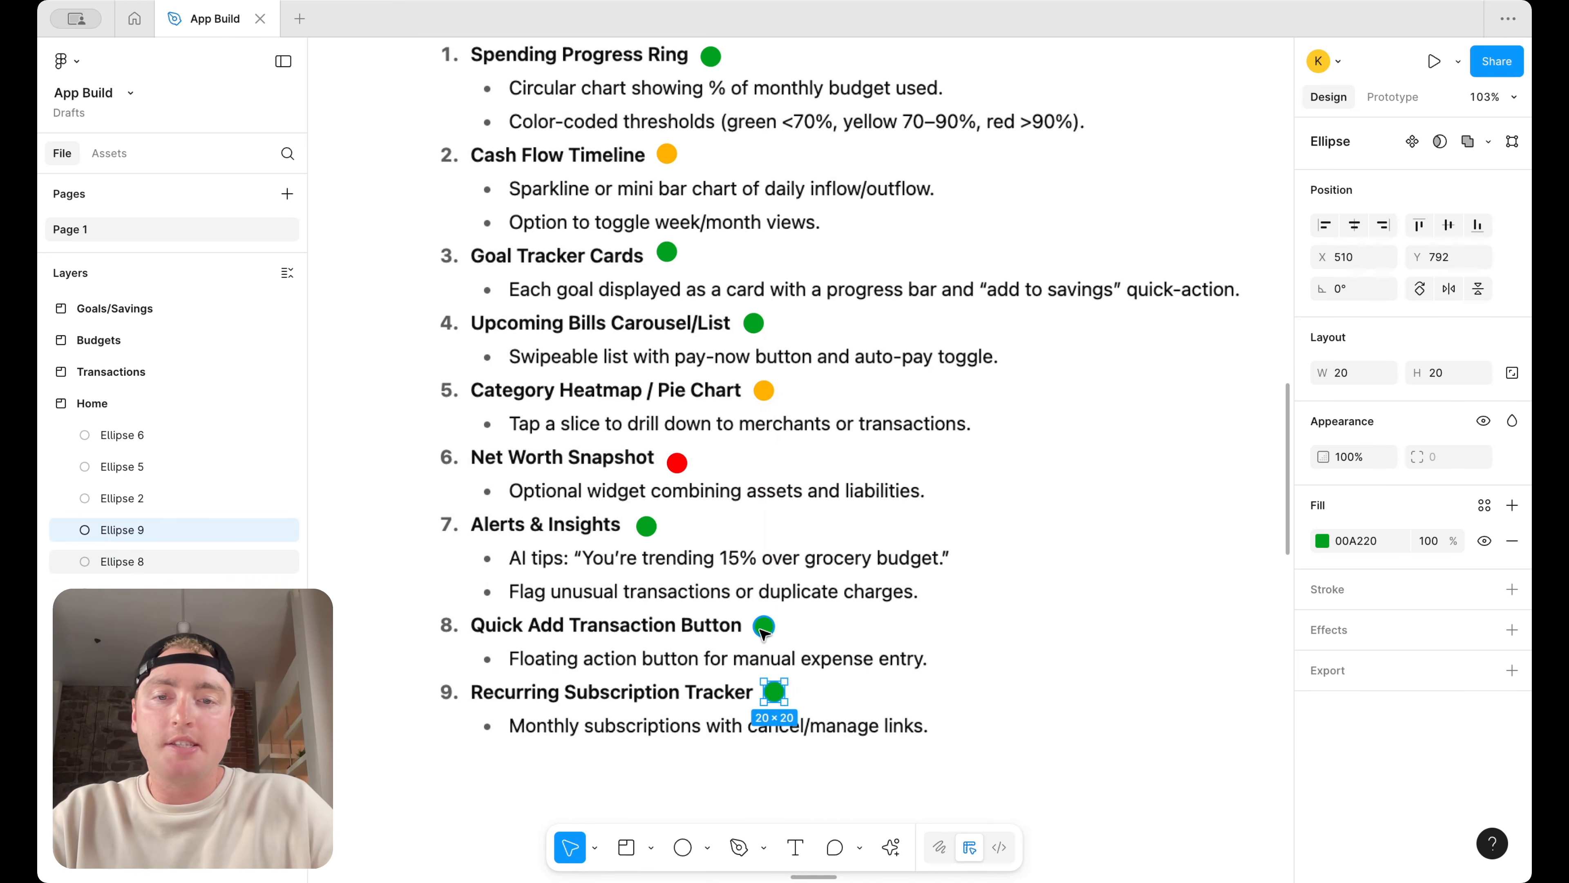
Add a text label reading Quick Actions beside the Quick Add Transaction Button dot
left_click(796, 848)
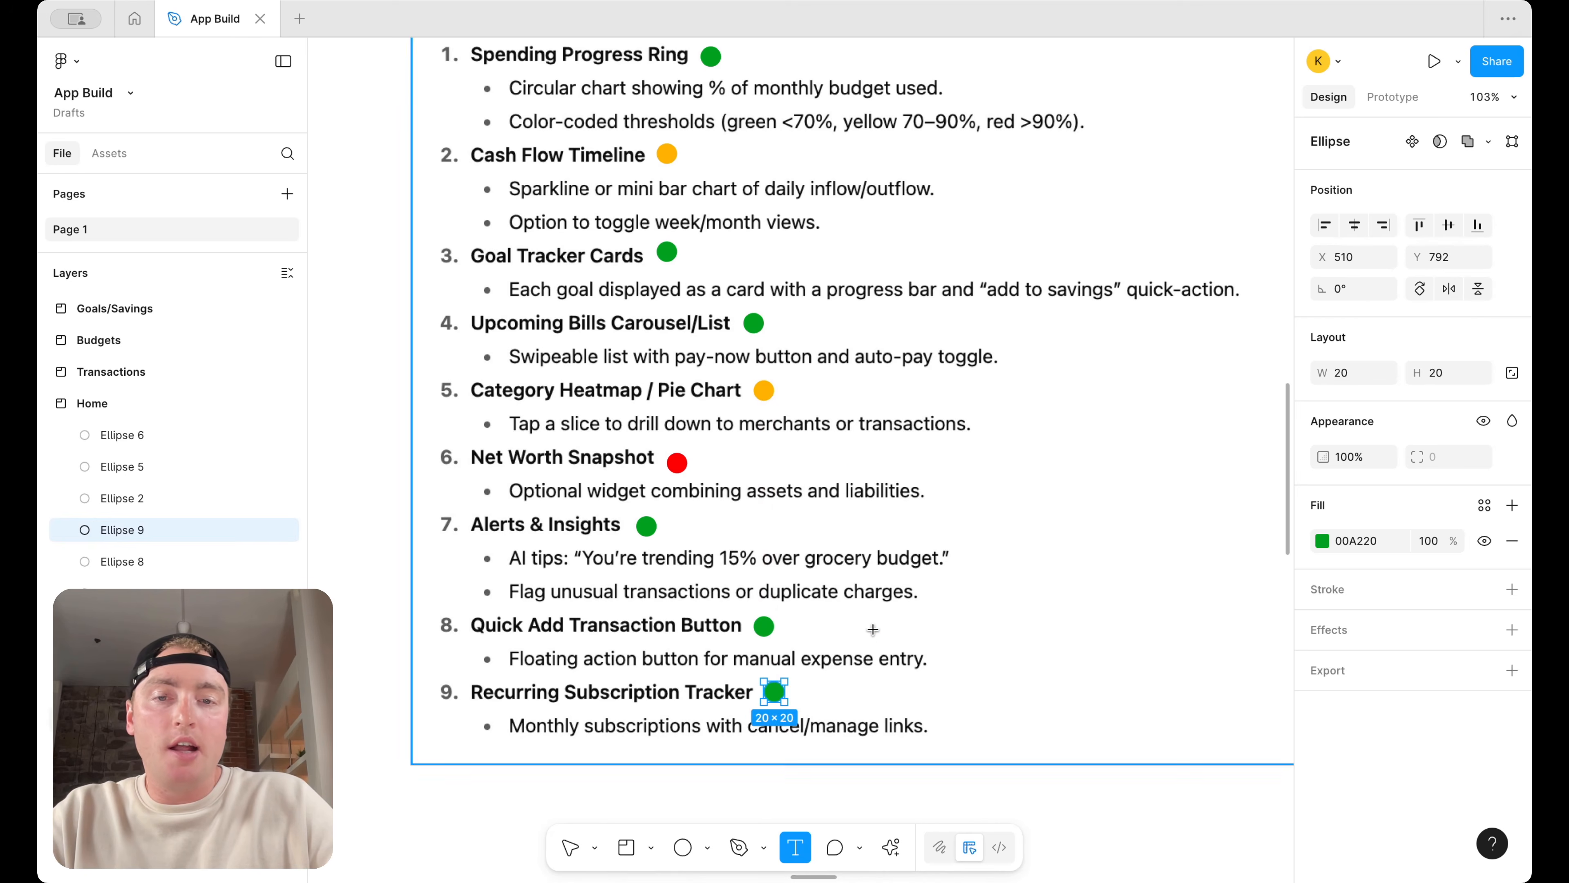
left_click_drag(804, 617, 875, 637)
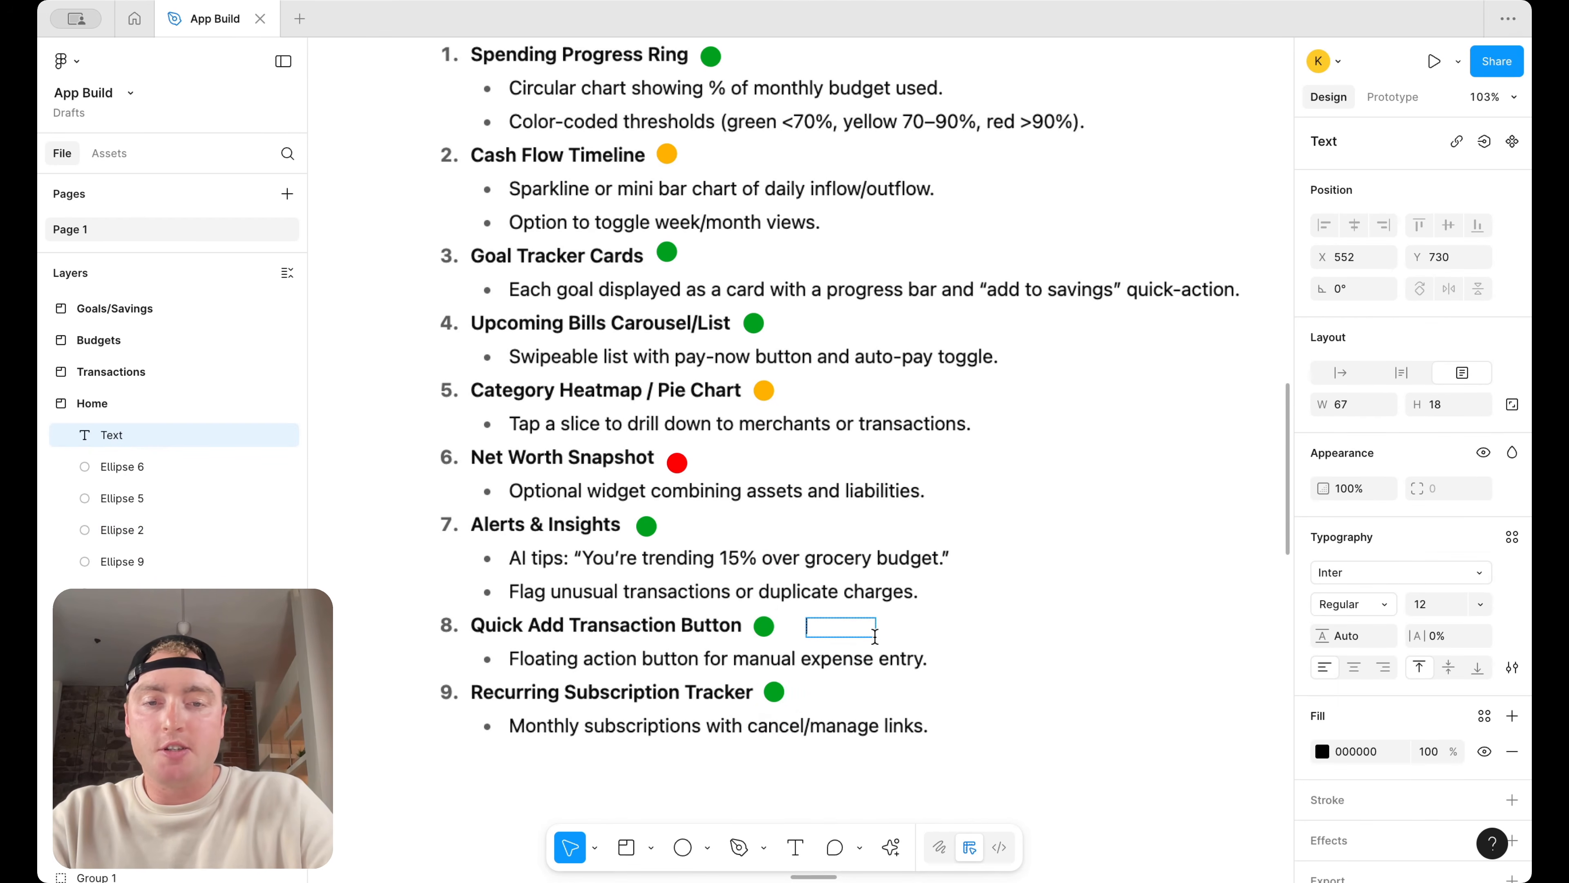
type("Quick Actions")
key("Escape")
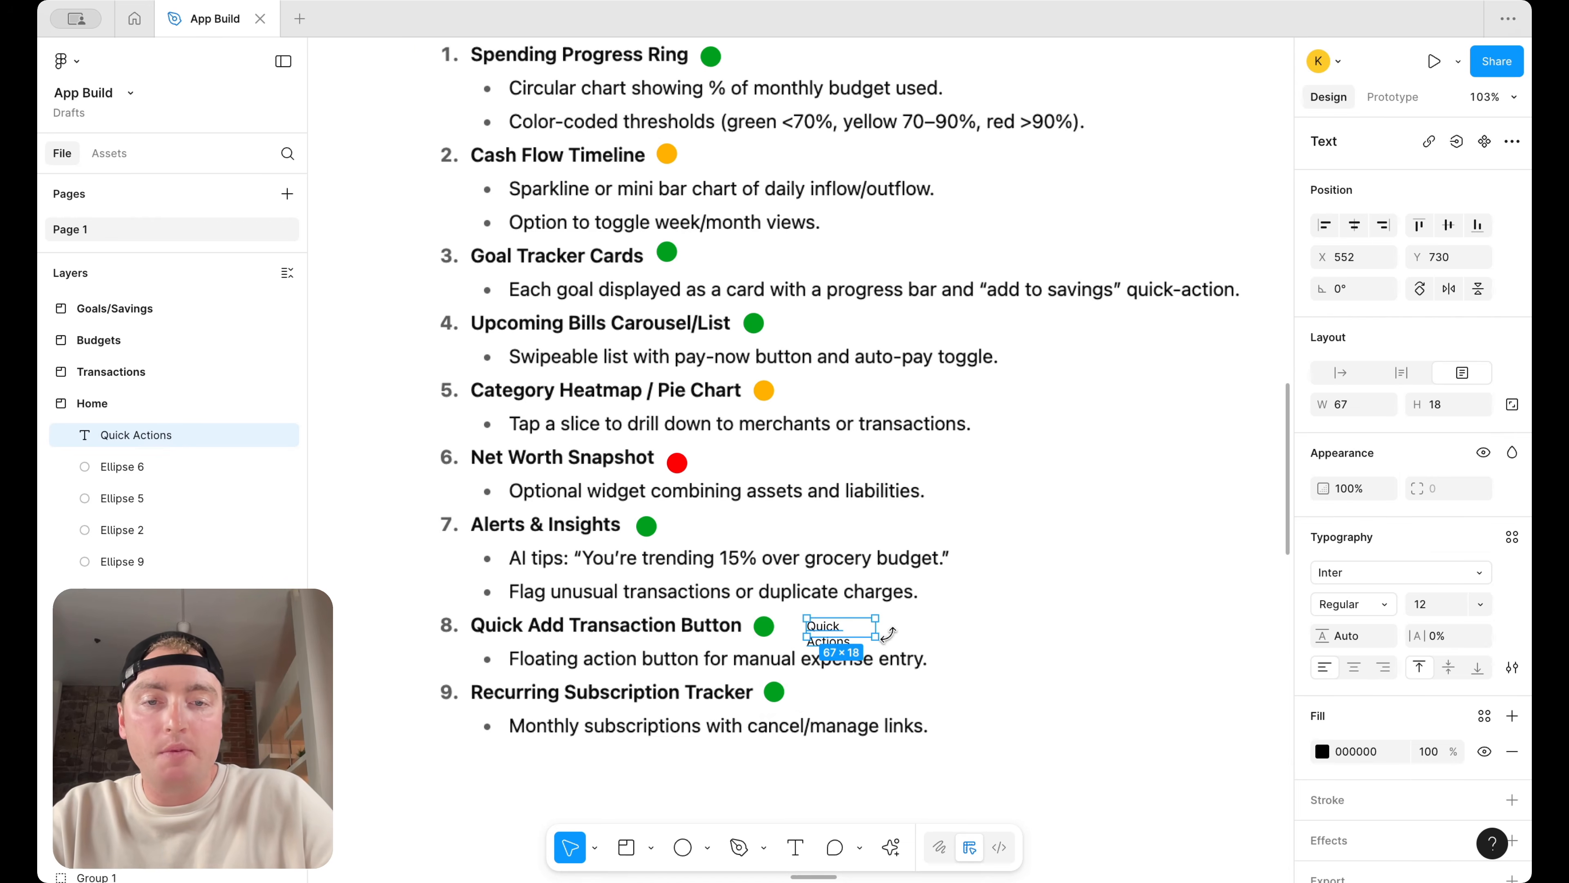
Widen the Quick Actions label and style it Bold at size 18
left_click_drag(878, 627, 930, 627)
left_click(1384, 604)
left_click(1384, 677)
left_click(1421, 604)
type("18")
key("Return")
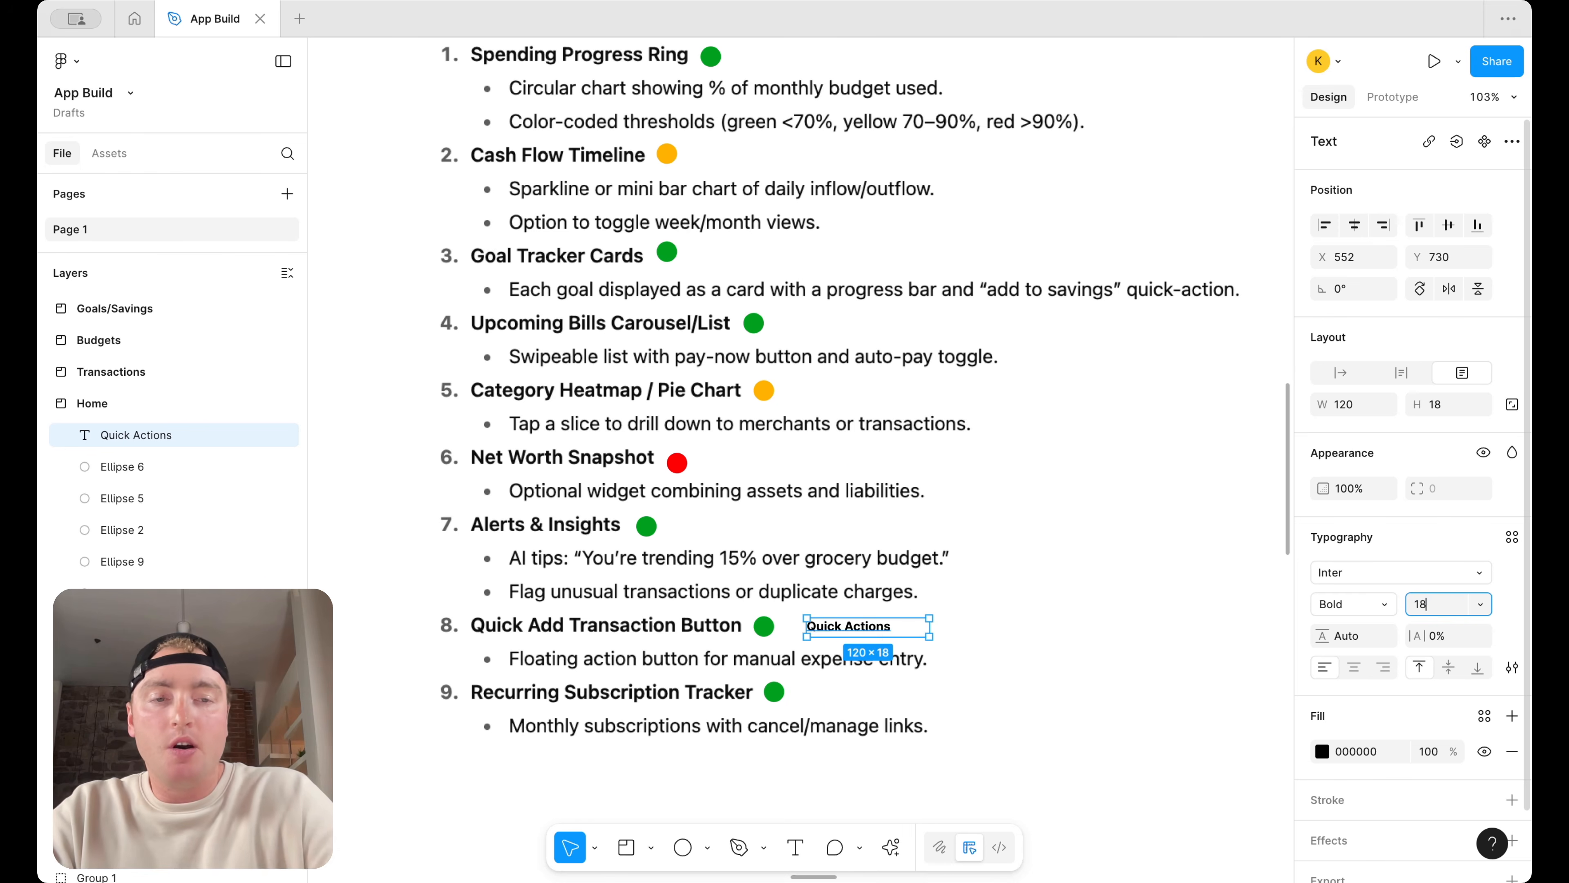
left_click_drag(934, 627, 890, 627)
Zoom out and pan across the canvas to review the annotated Home section and neighbouring sections
scroll(894, 356, "down", 1)
scroll(898, 360, "down", 5)
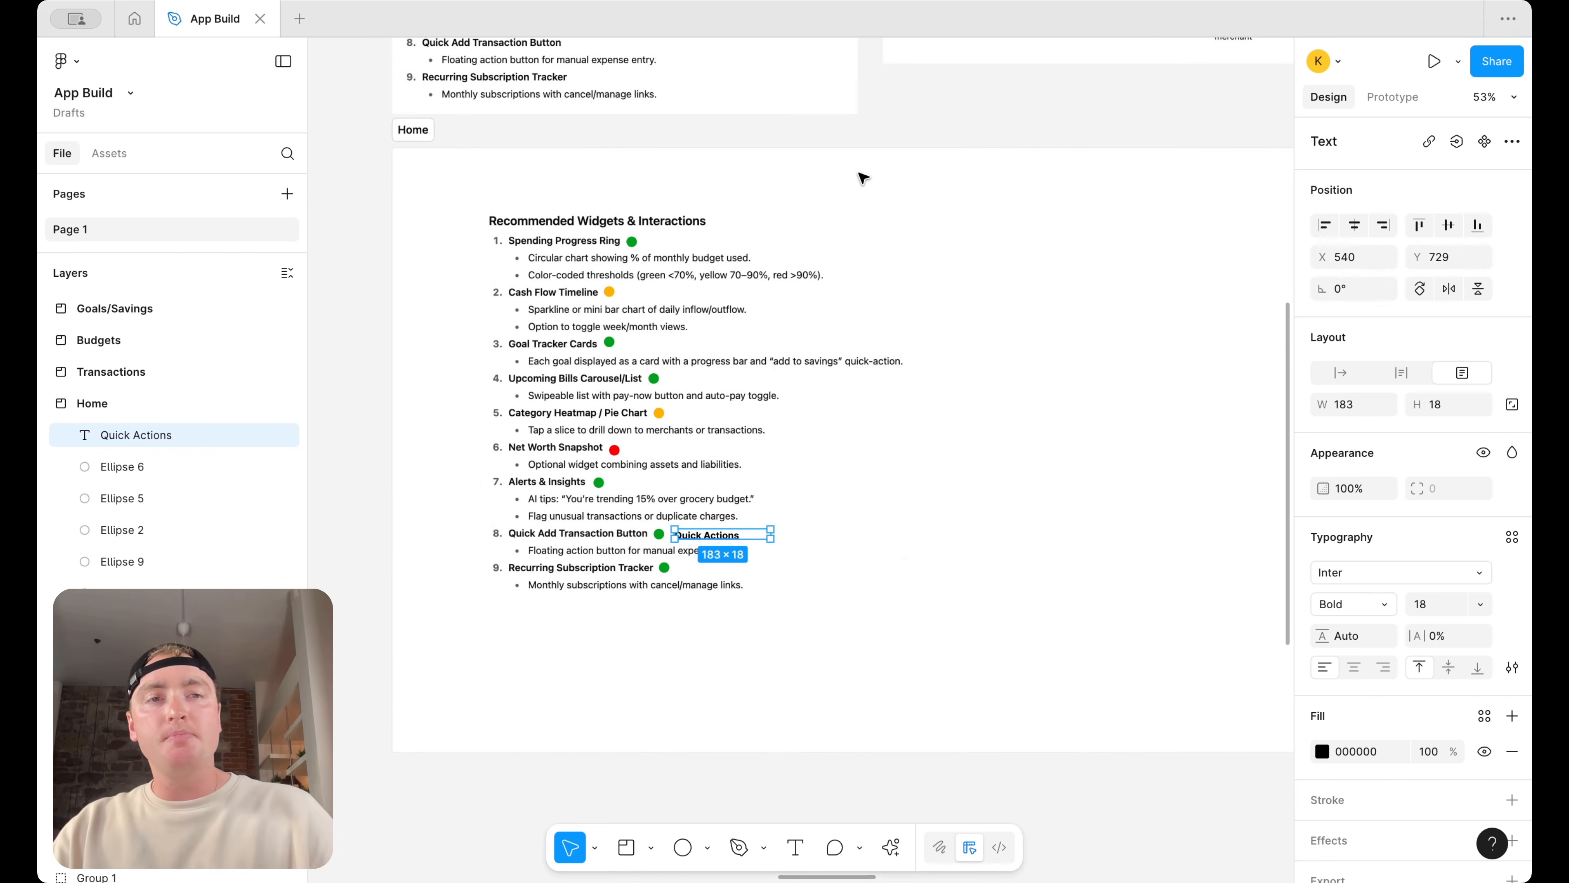
scroll(863, 178, "down", 5)
scroll(1054, 256, "right", 10)
scroll(1056, 257, "left", 10)
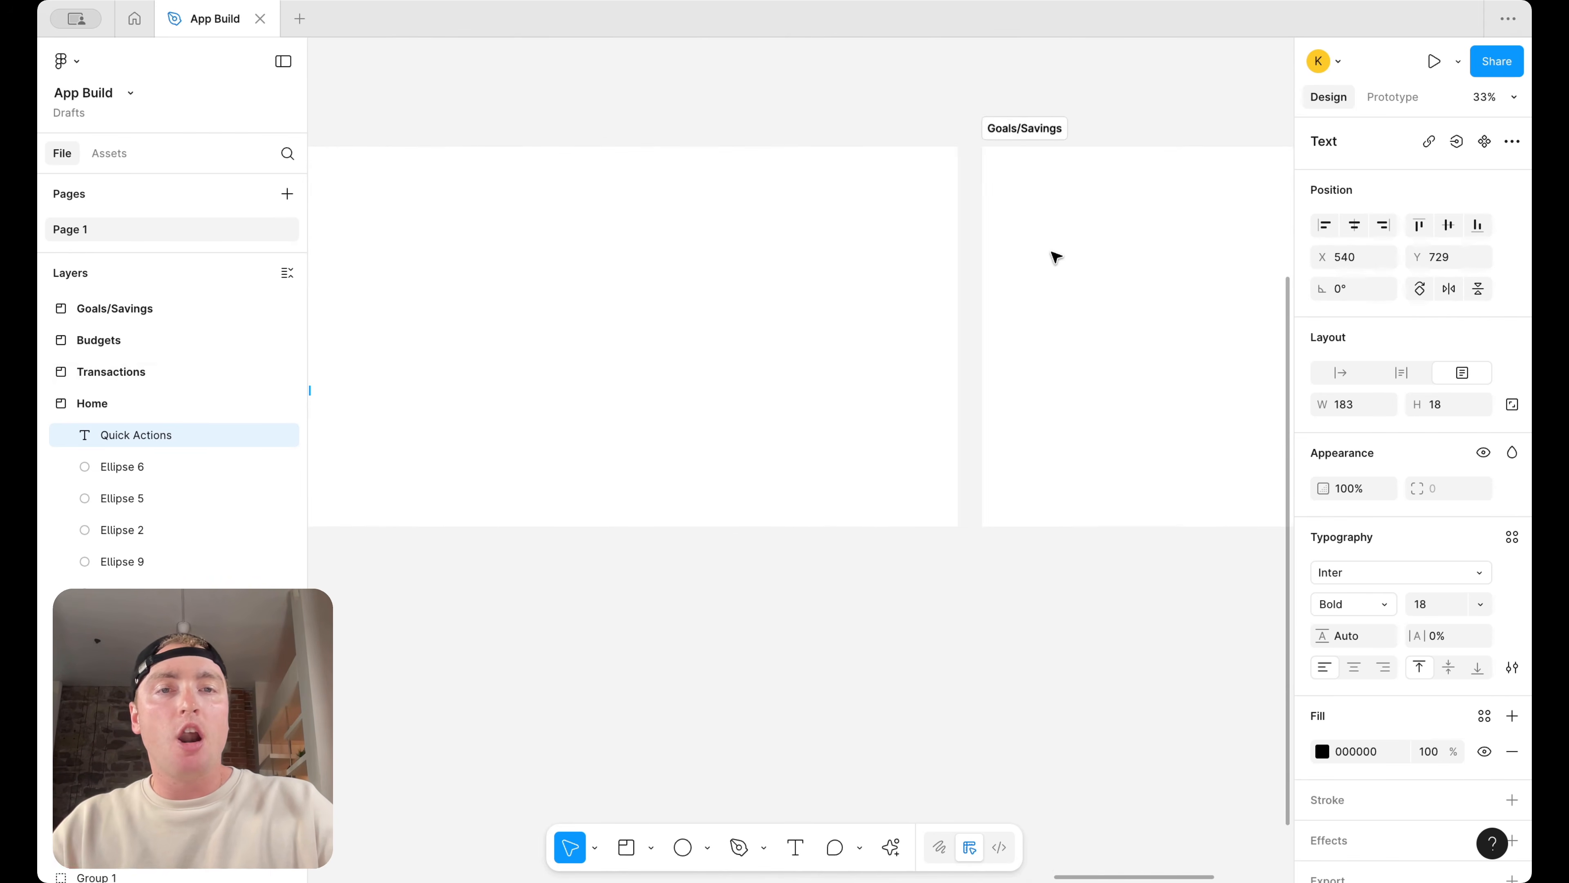
scroll(1056, 257, "left", 4)
scroll(1044, 263, "up", 2)
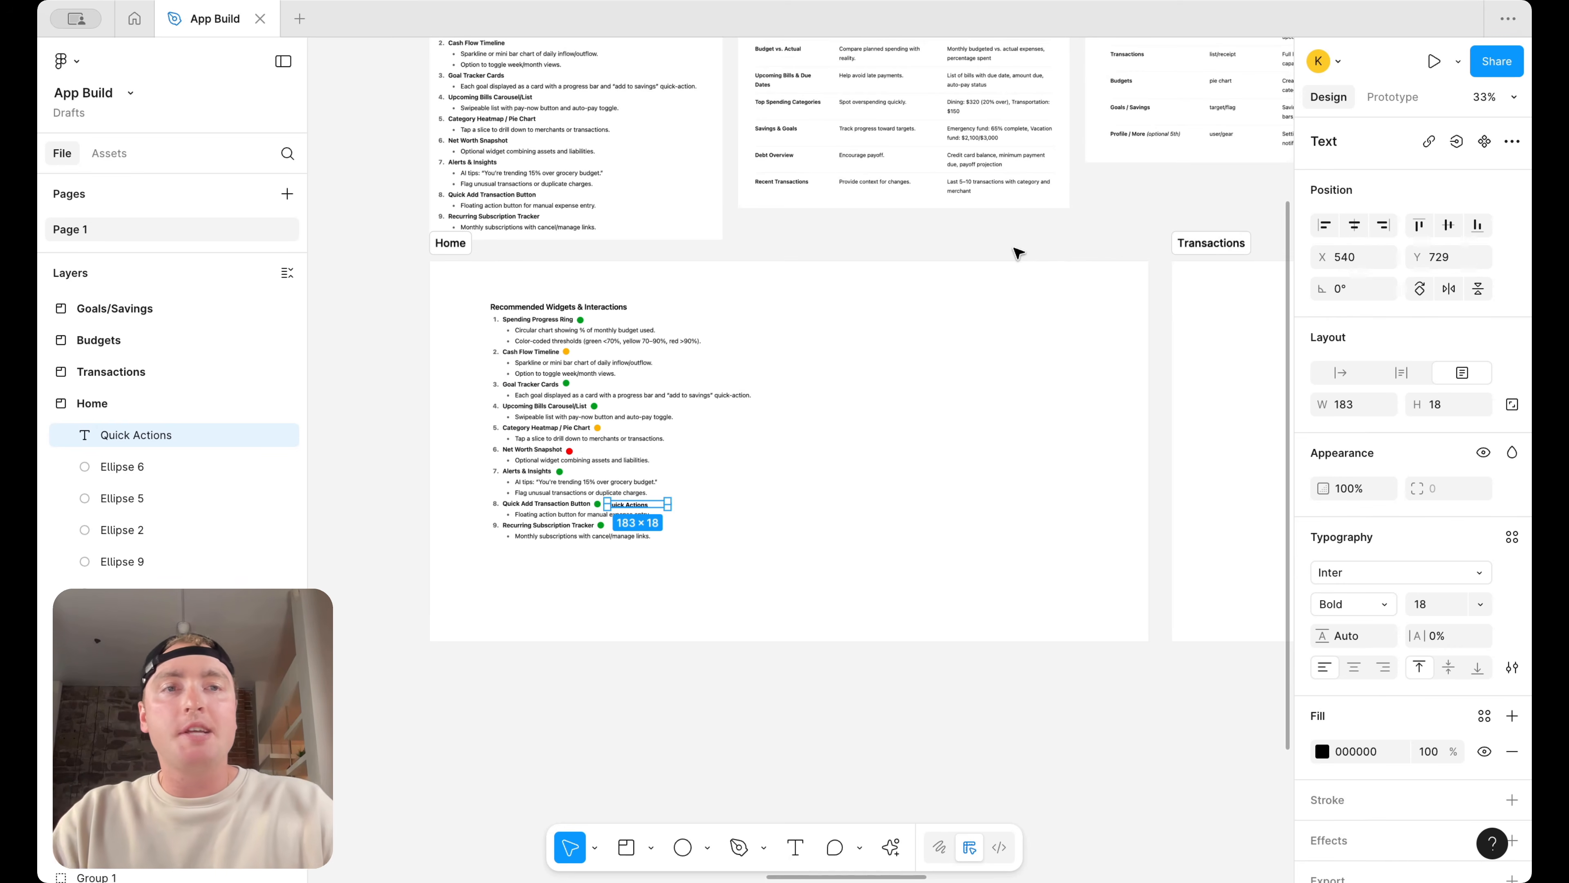
scroll(1018, 253, "right", 10)
scroll(991, 273, "left", 6)
scroll(994, 280, "left", 4)
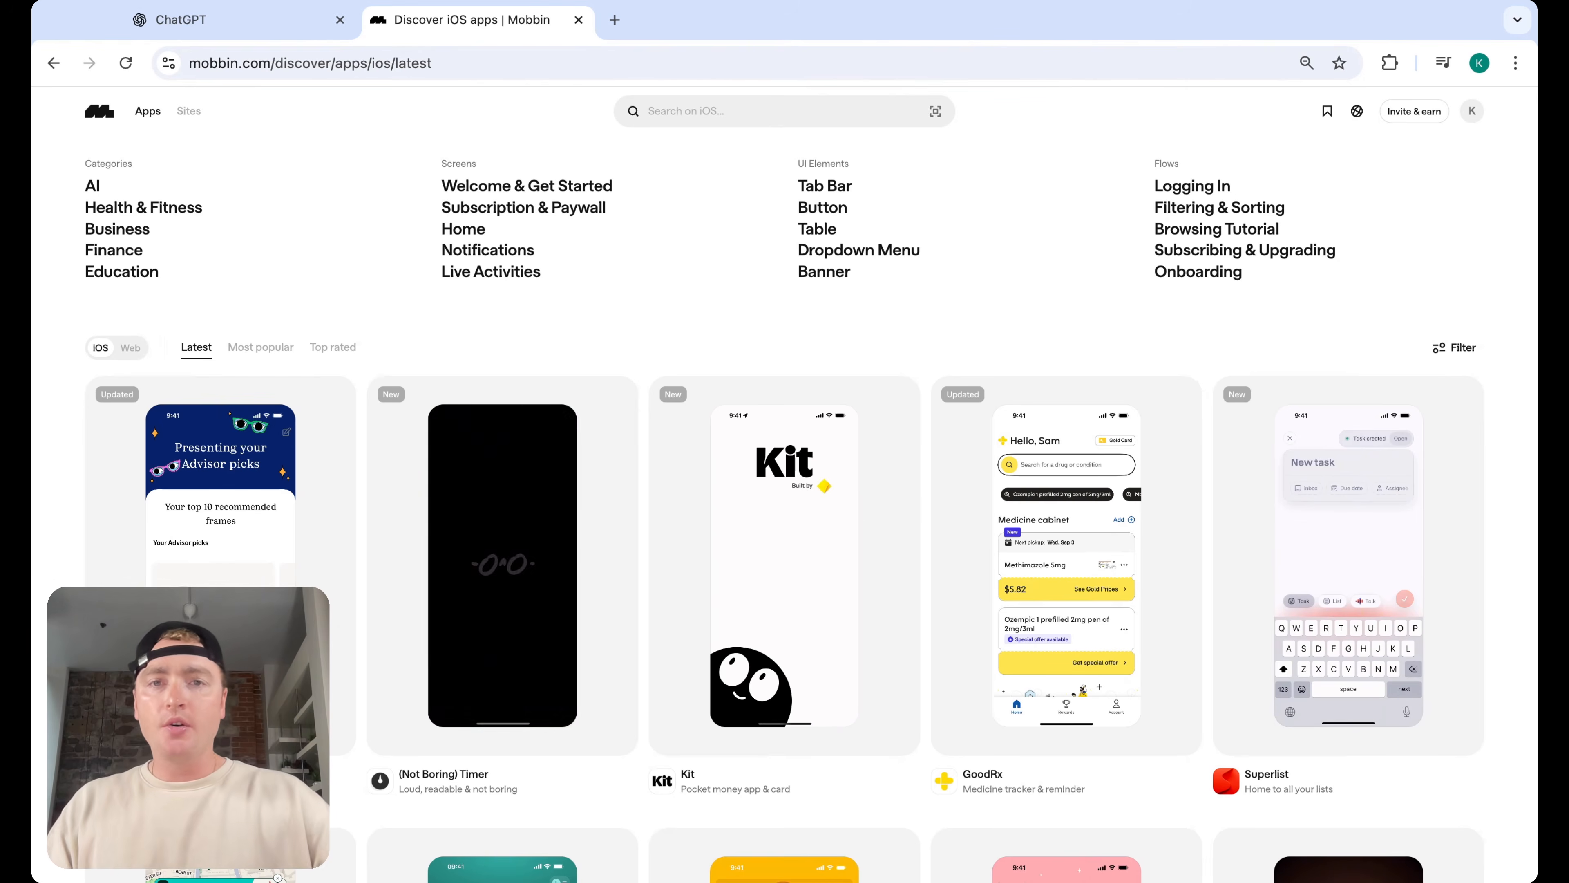
Switch to Mobbin in the browser, search for air b and open the Airbnb iOS app
left_click(692, 113)
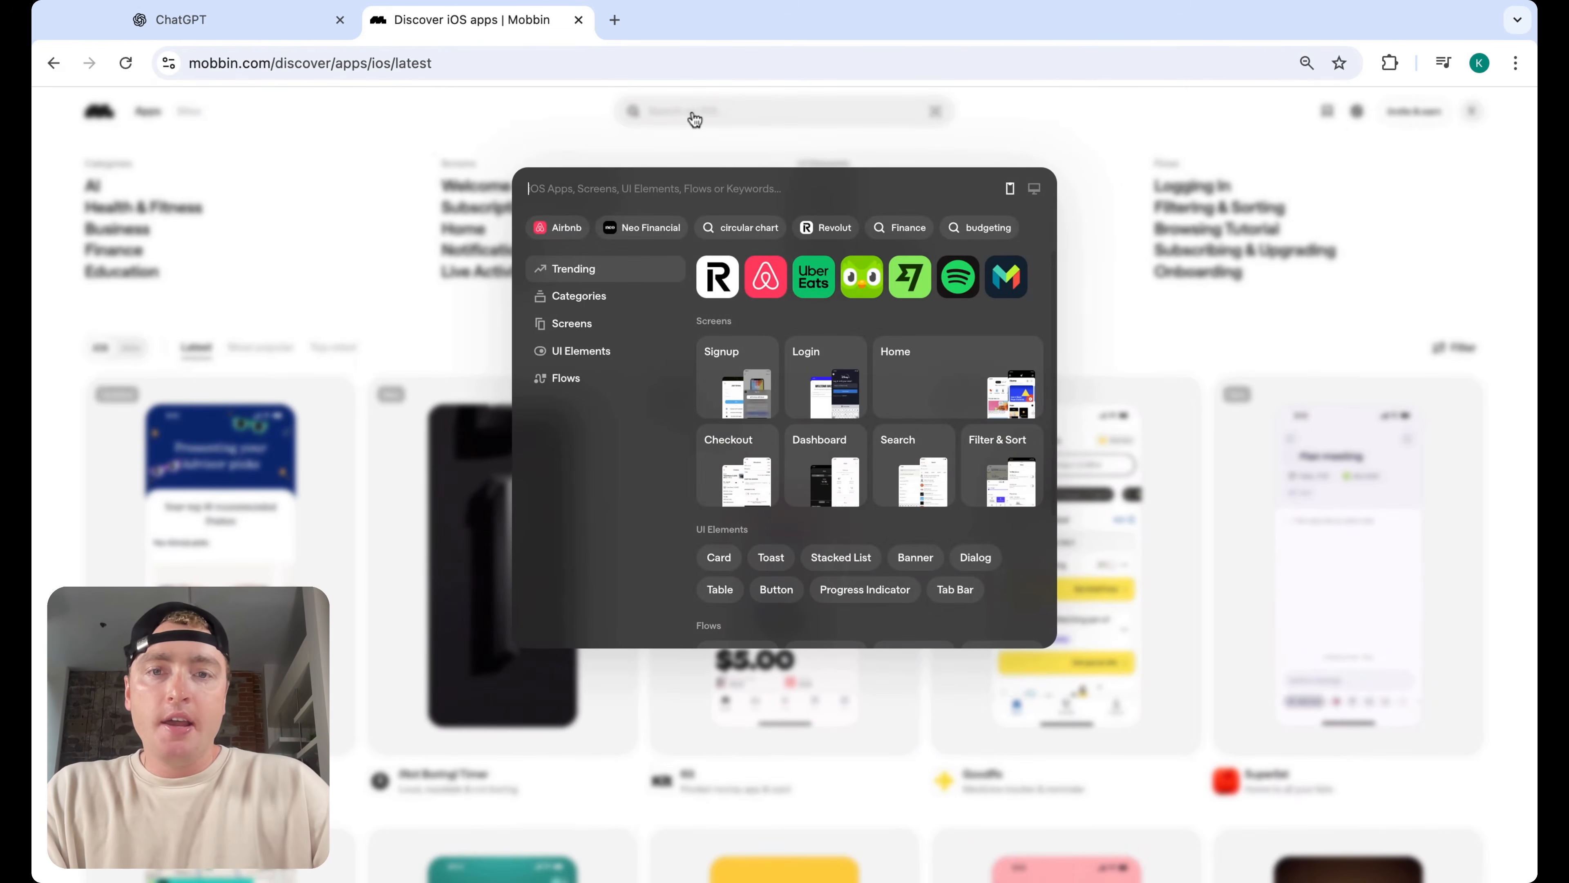
type("air b")
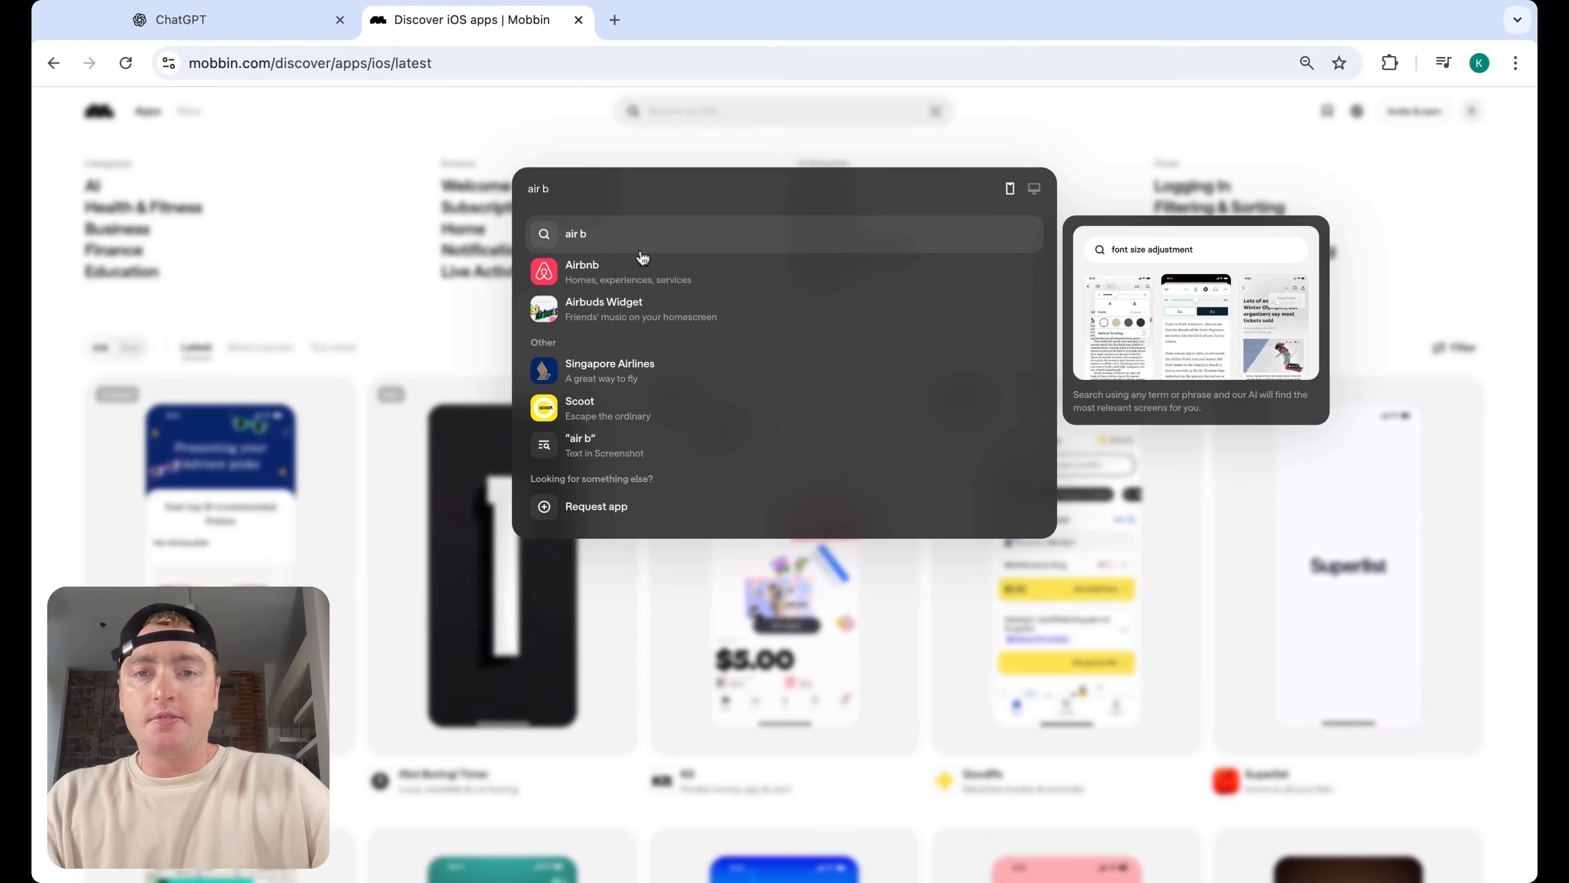
left_click(634, 275)
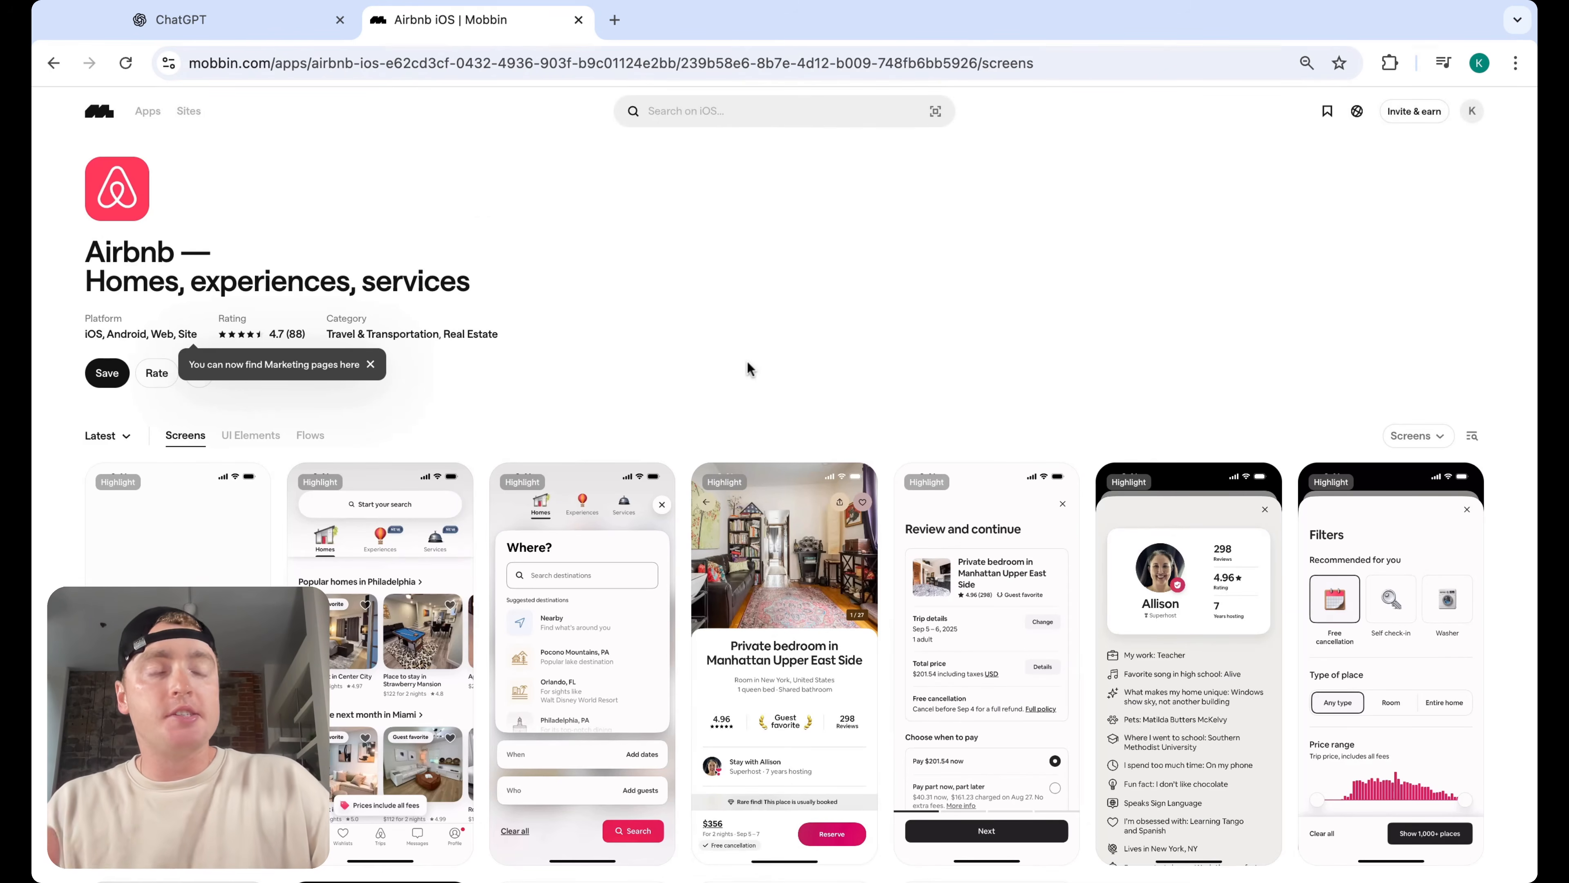
Scroll through Airbnb's iOS screens for layout and flow inspiration
scroll(746, 369, "down", 2)
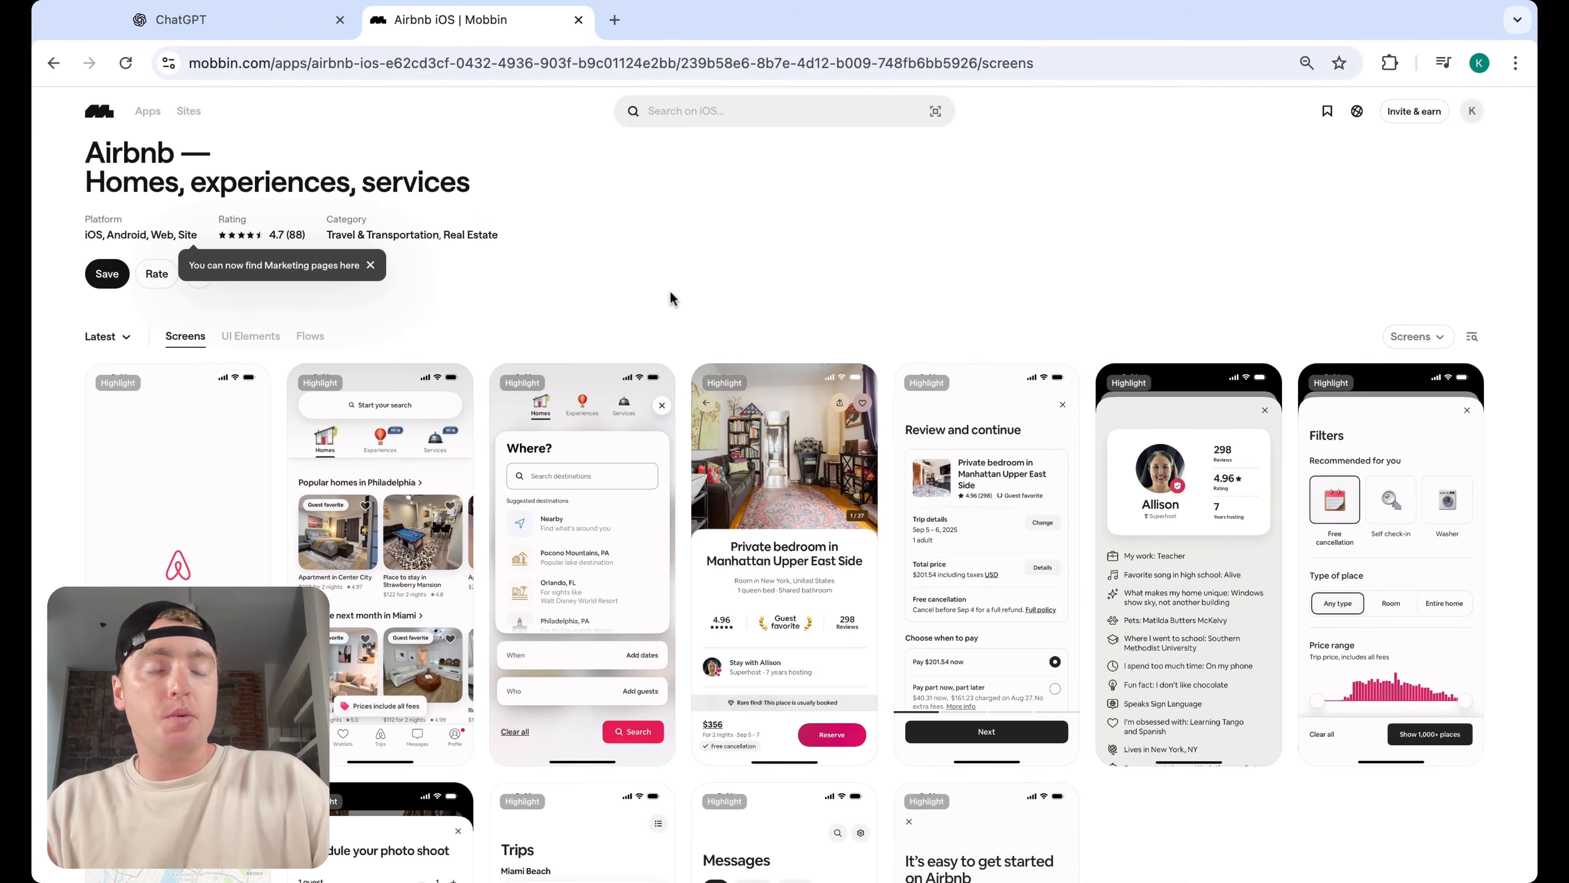
scroll(670, 297, "down", 3)
scroll(671, 296, "down", 3)
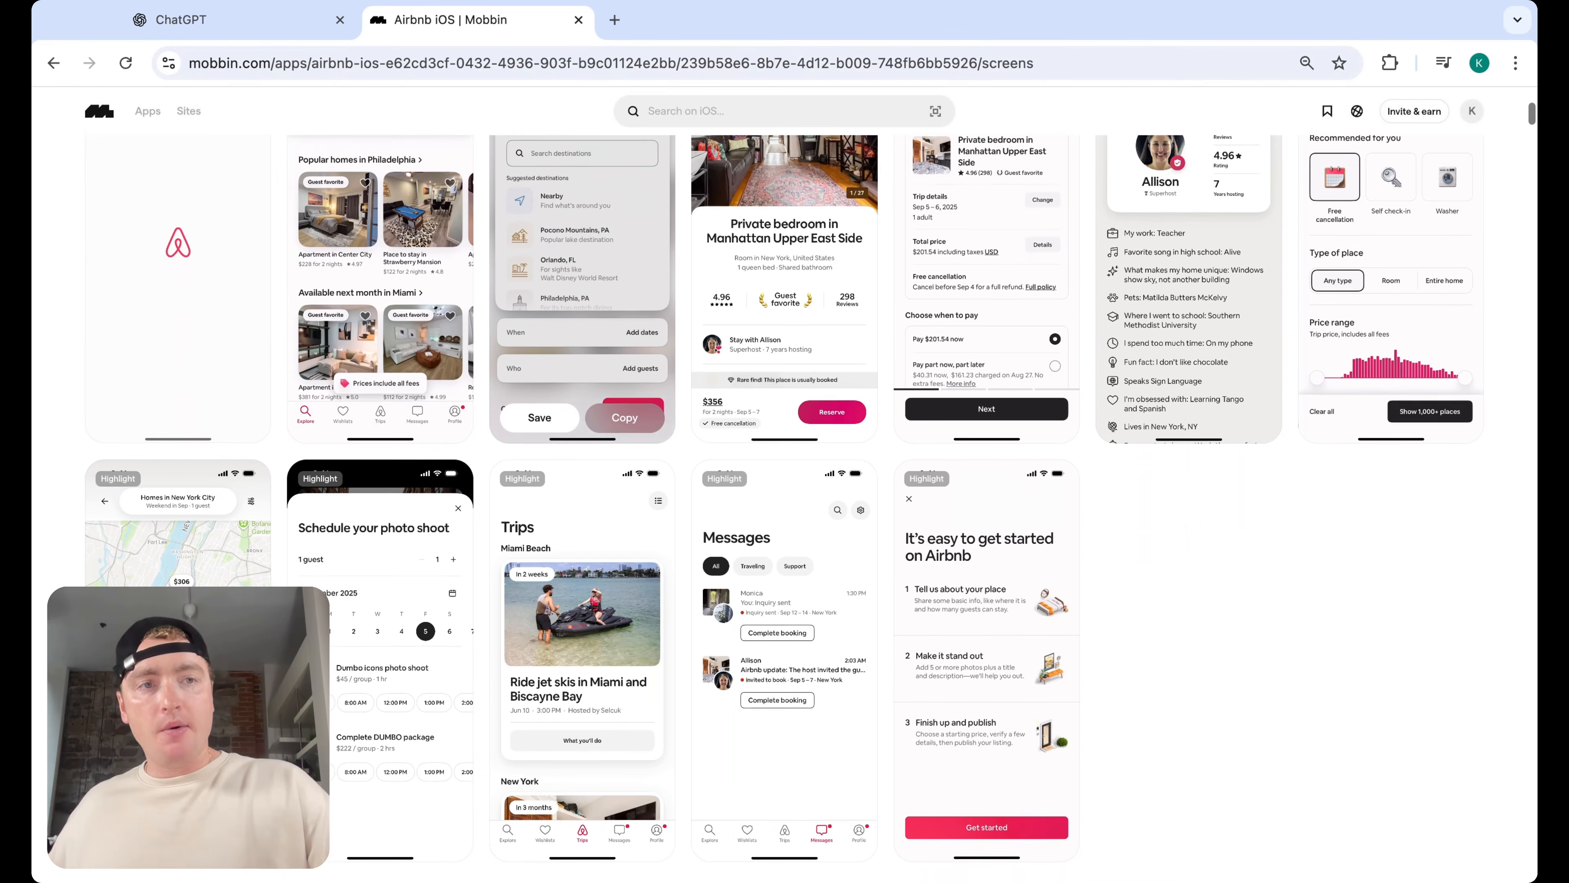
scroll(671, 297, "down", 2)
scroll(692, 339, "down", 5)
scroll(690, 392, "down", 20)
scroll(690, 392, "down", 14)
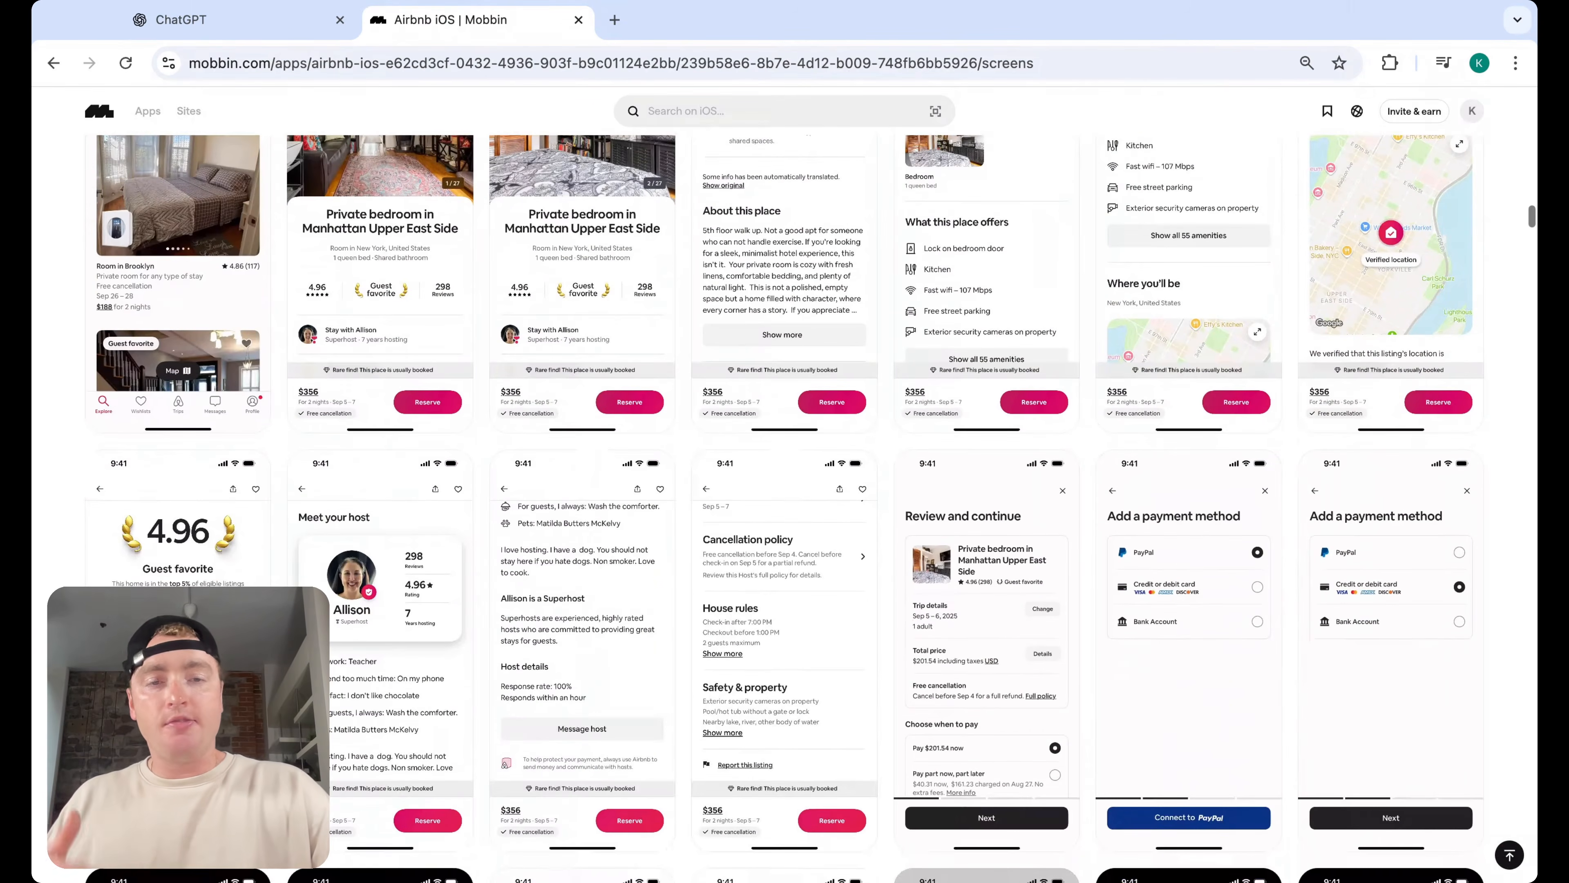
scroll(691, 392, "down", 9)
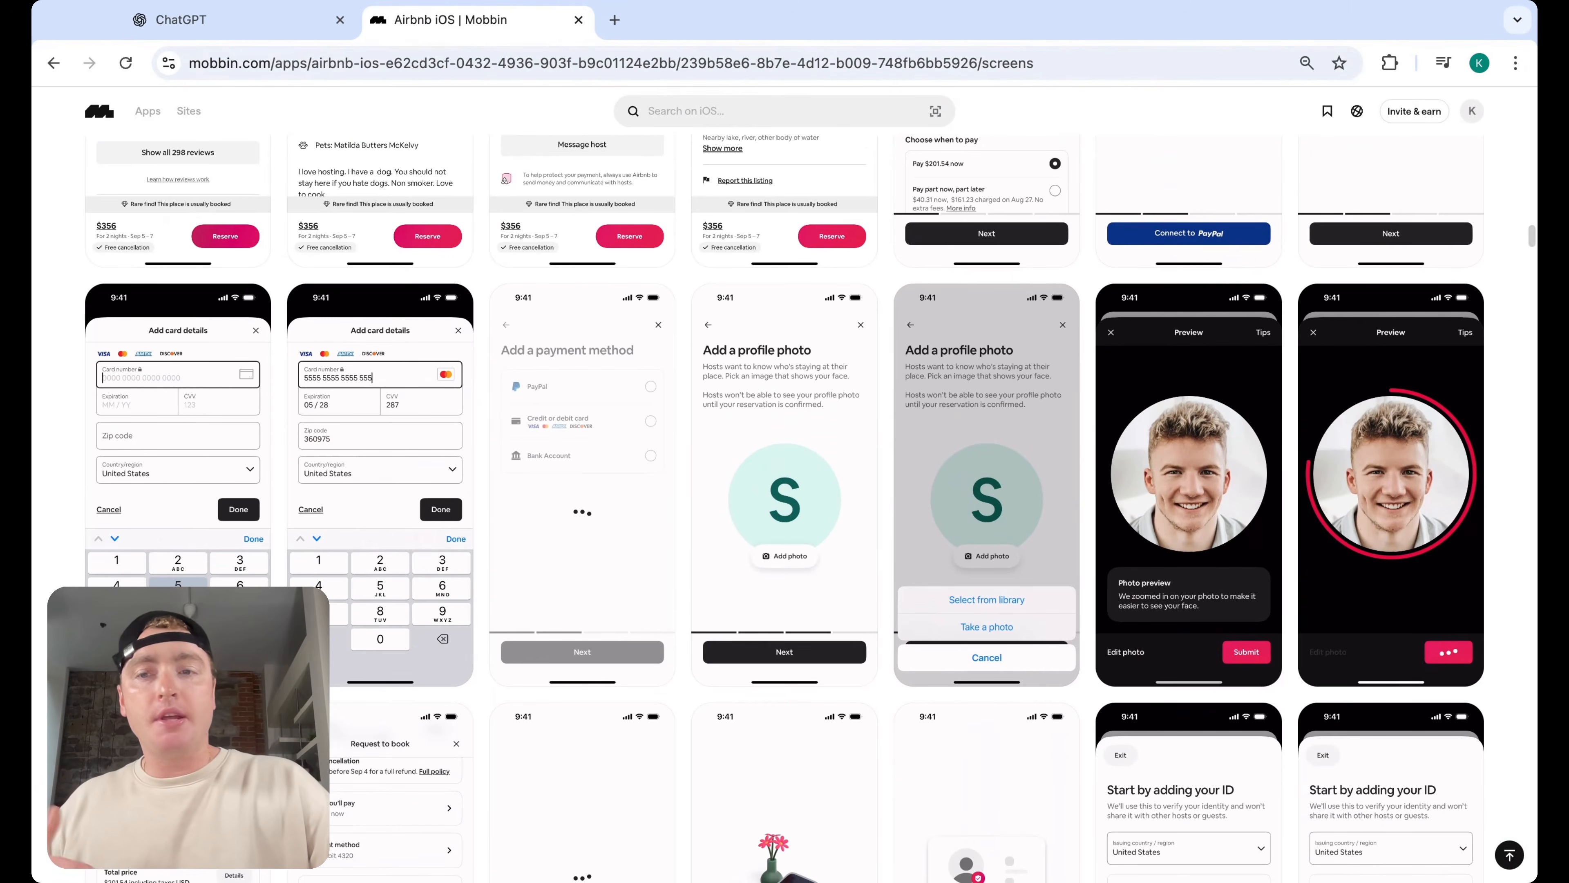
scroll(690, 393, "down", 7)
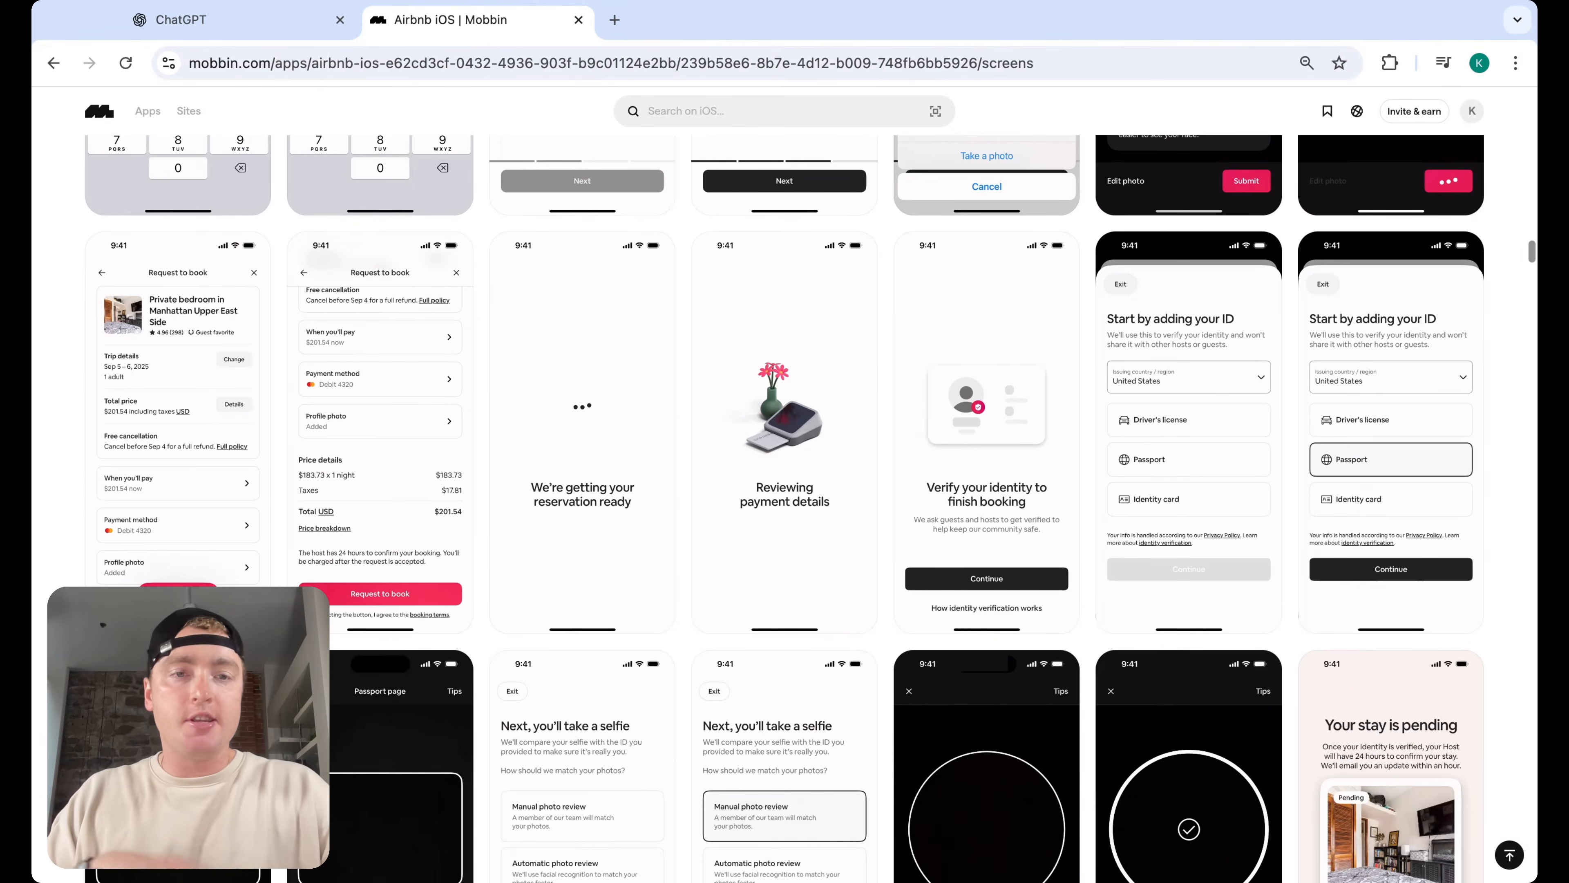
scroll(691, 392, "down", 13)
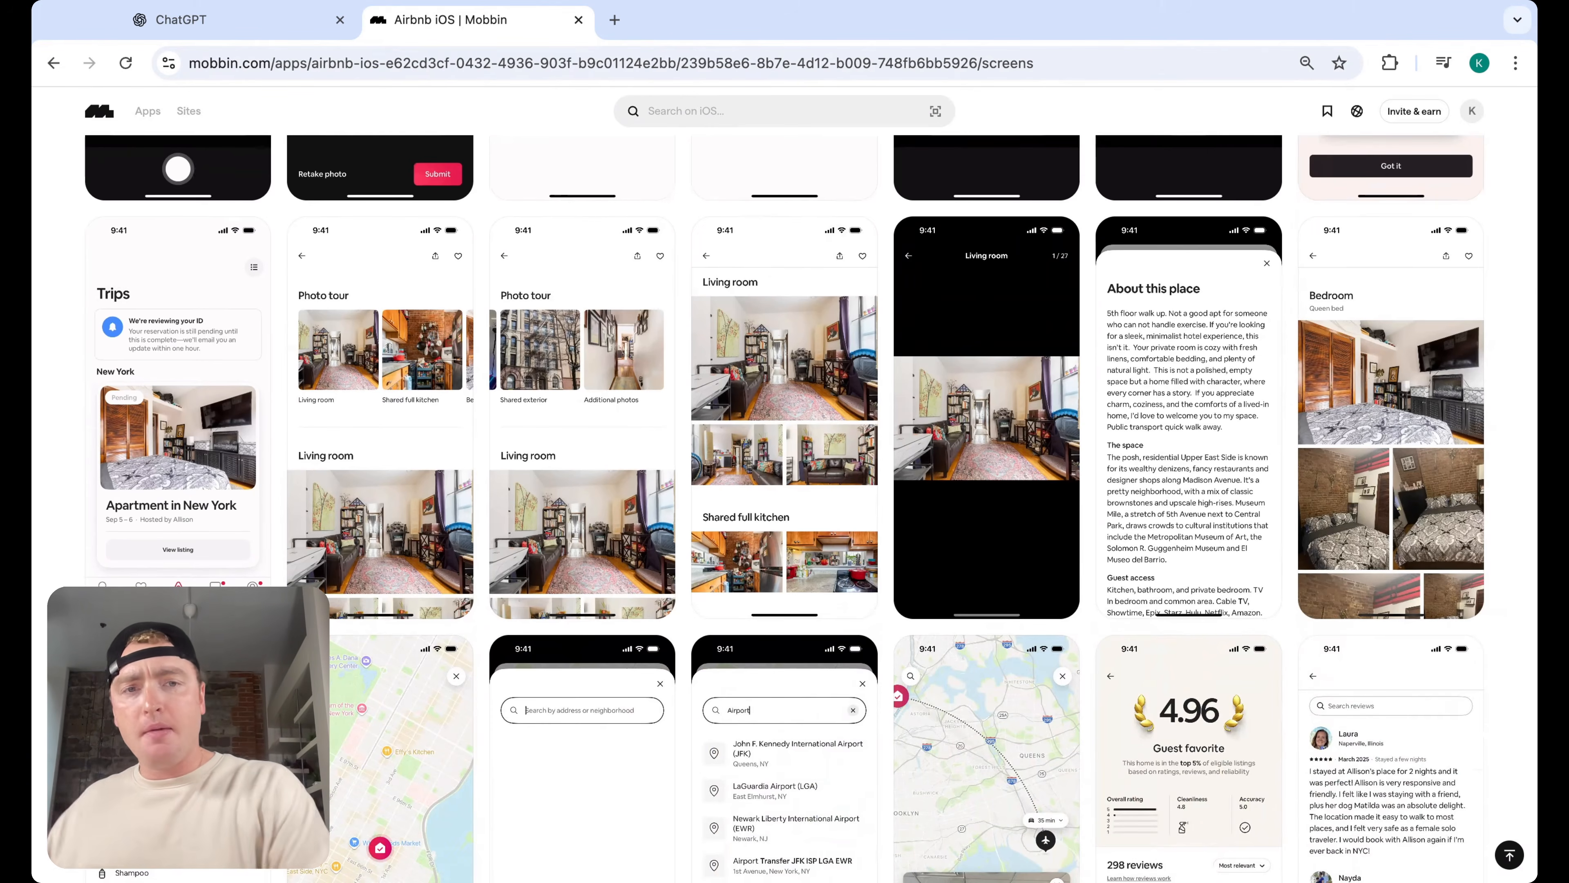
scroll(785, 495, "down", 20)
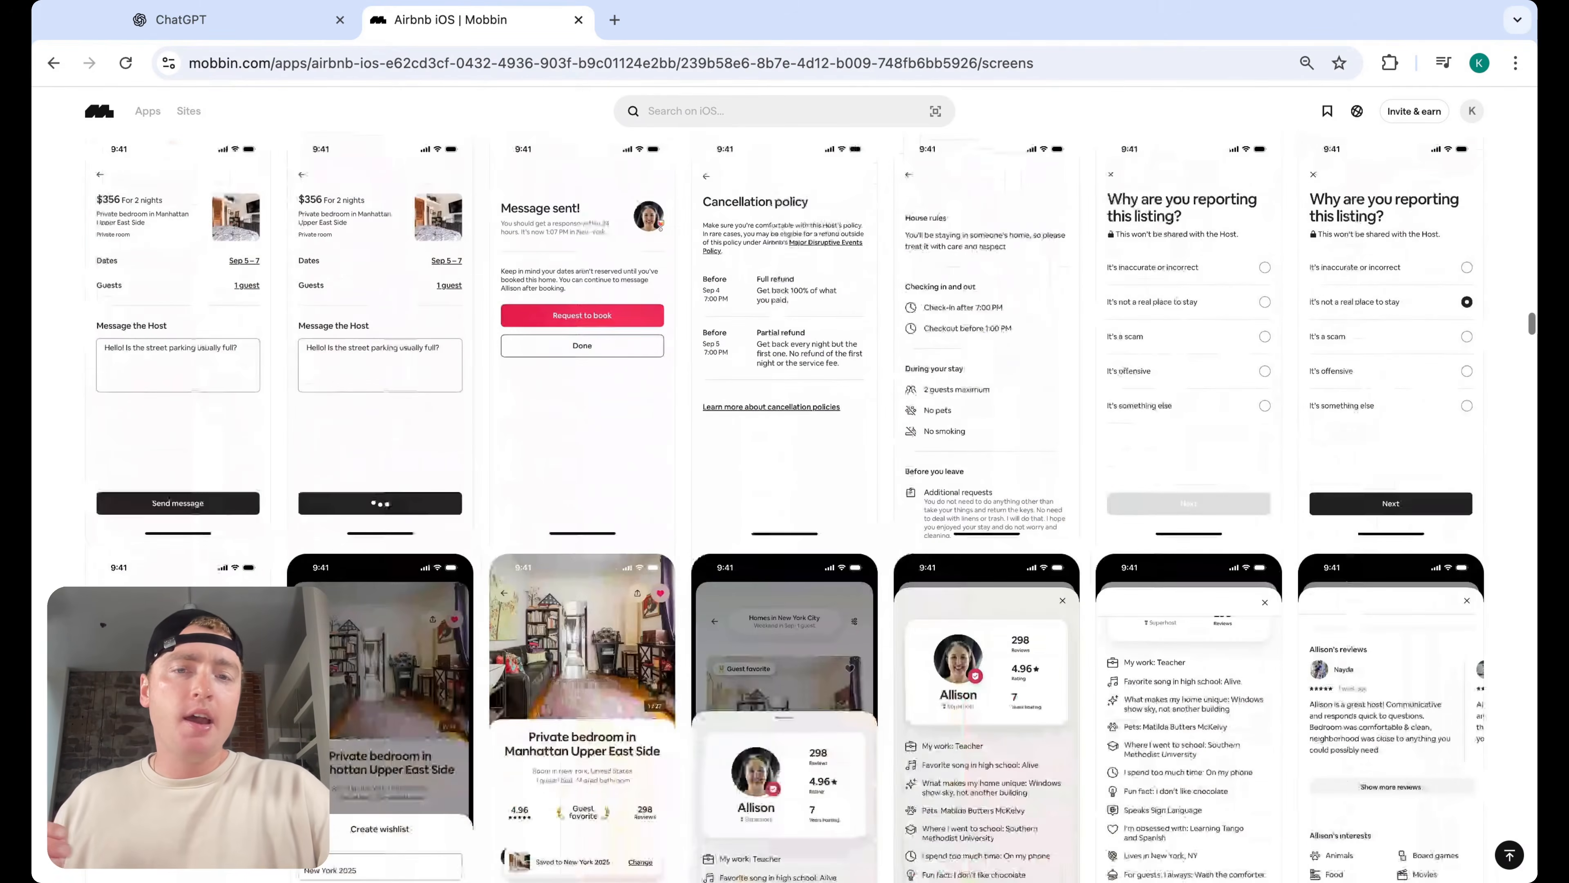
scroll(785, 494, "down", 20)
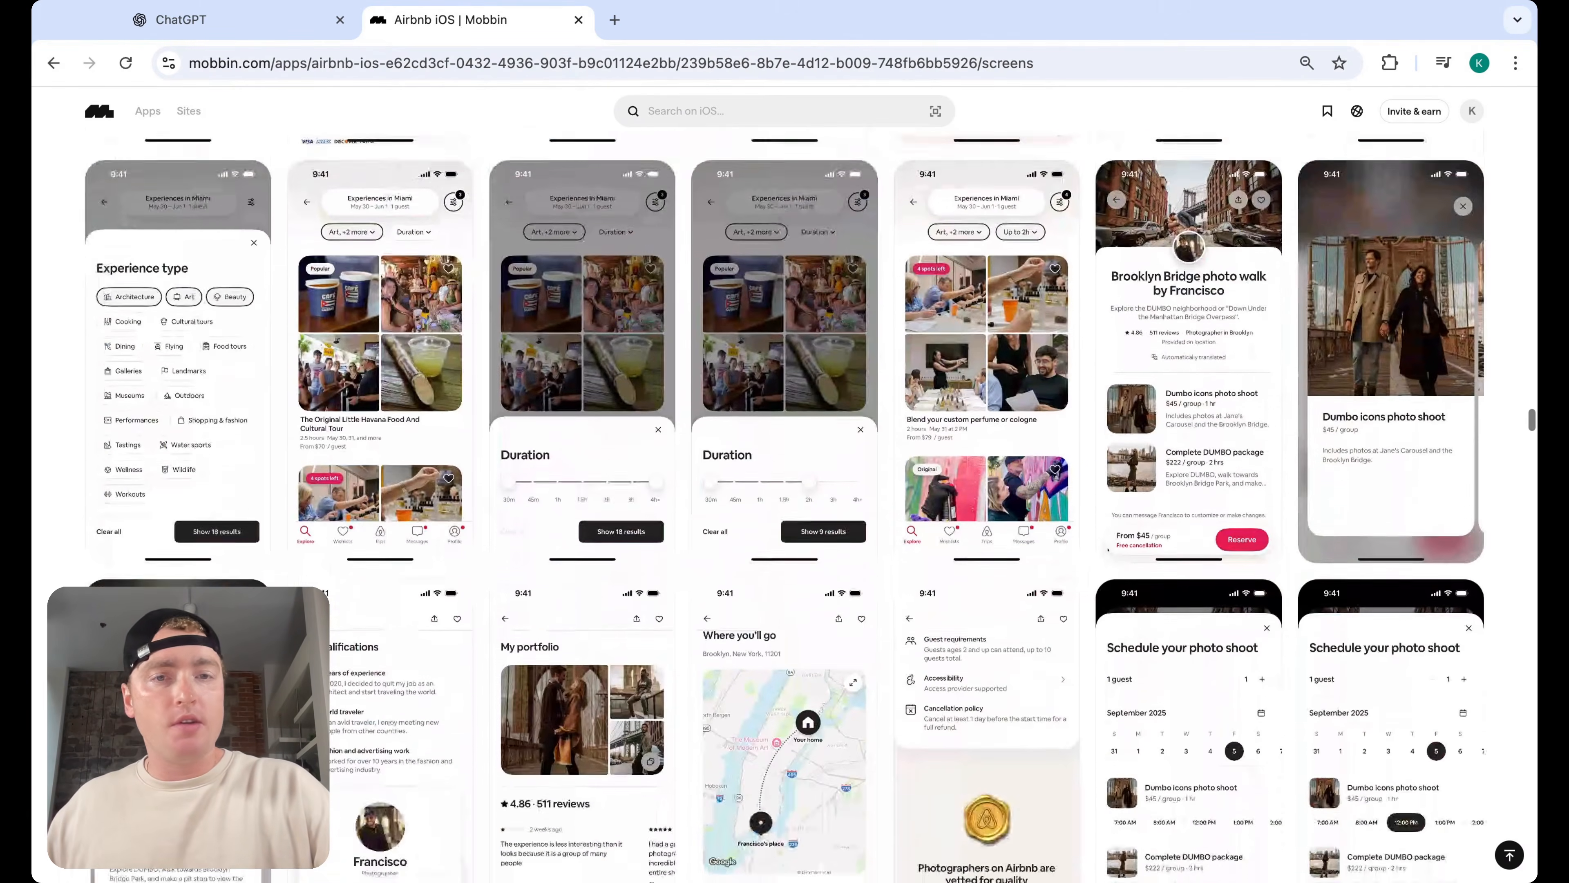
Scroll Airbnb's iOS screens, then switch to its Flows and browse the flow tree
scroll(816, 507, "down", 8)
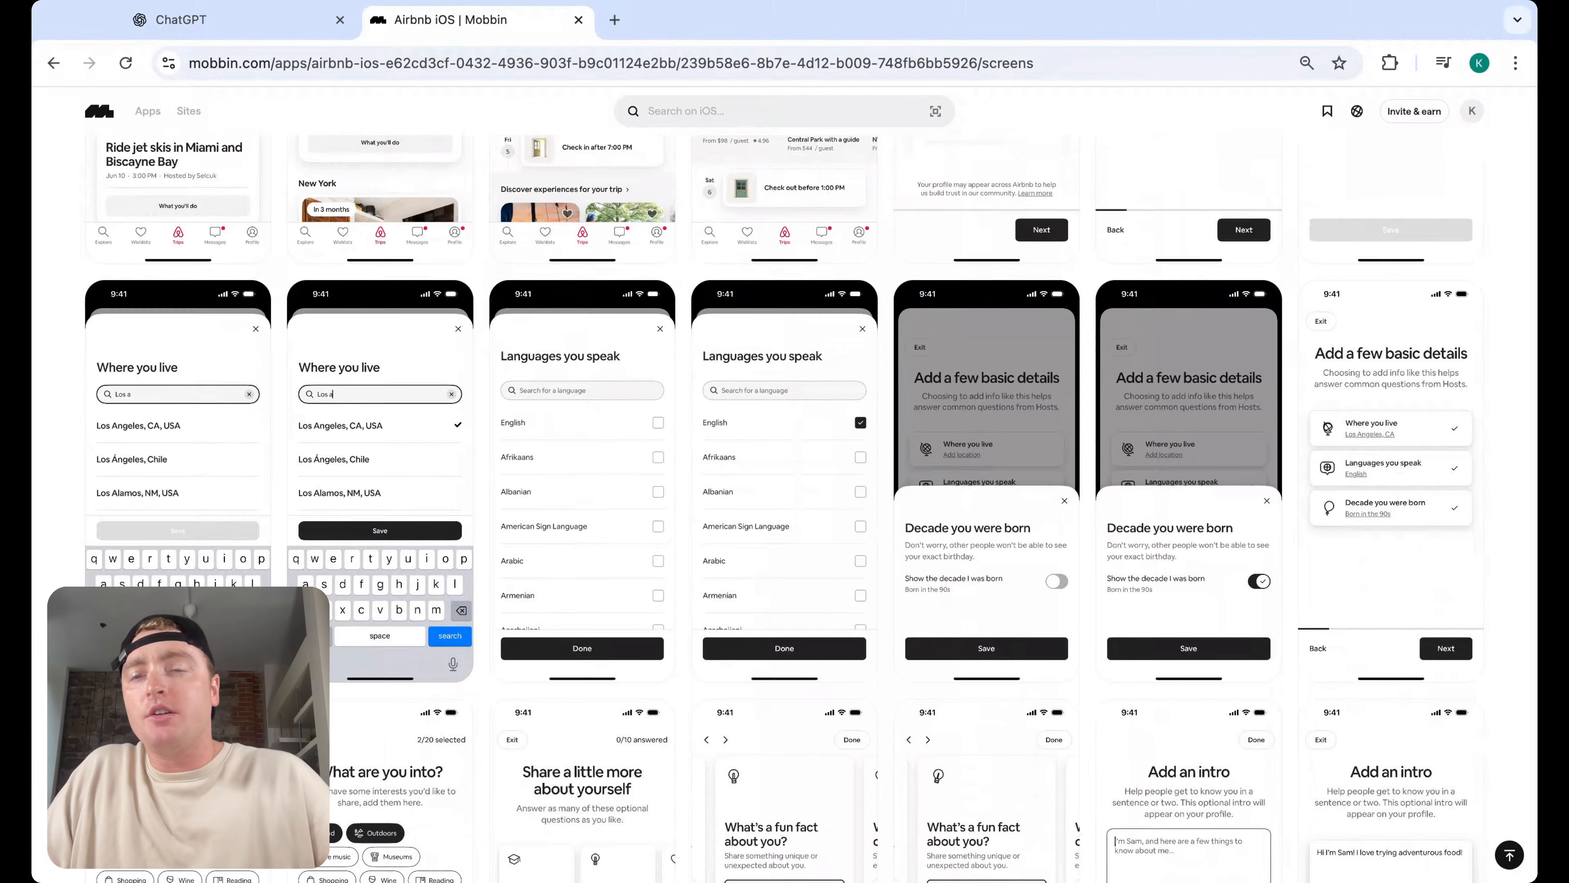
scroll(784, 507, "down", 10)
scroll(784, 507, "up", 20)
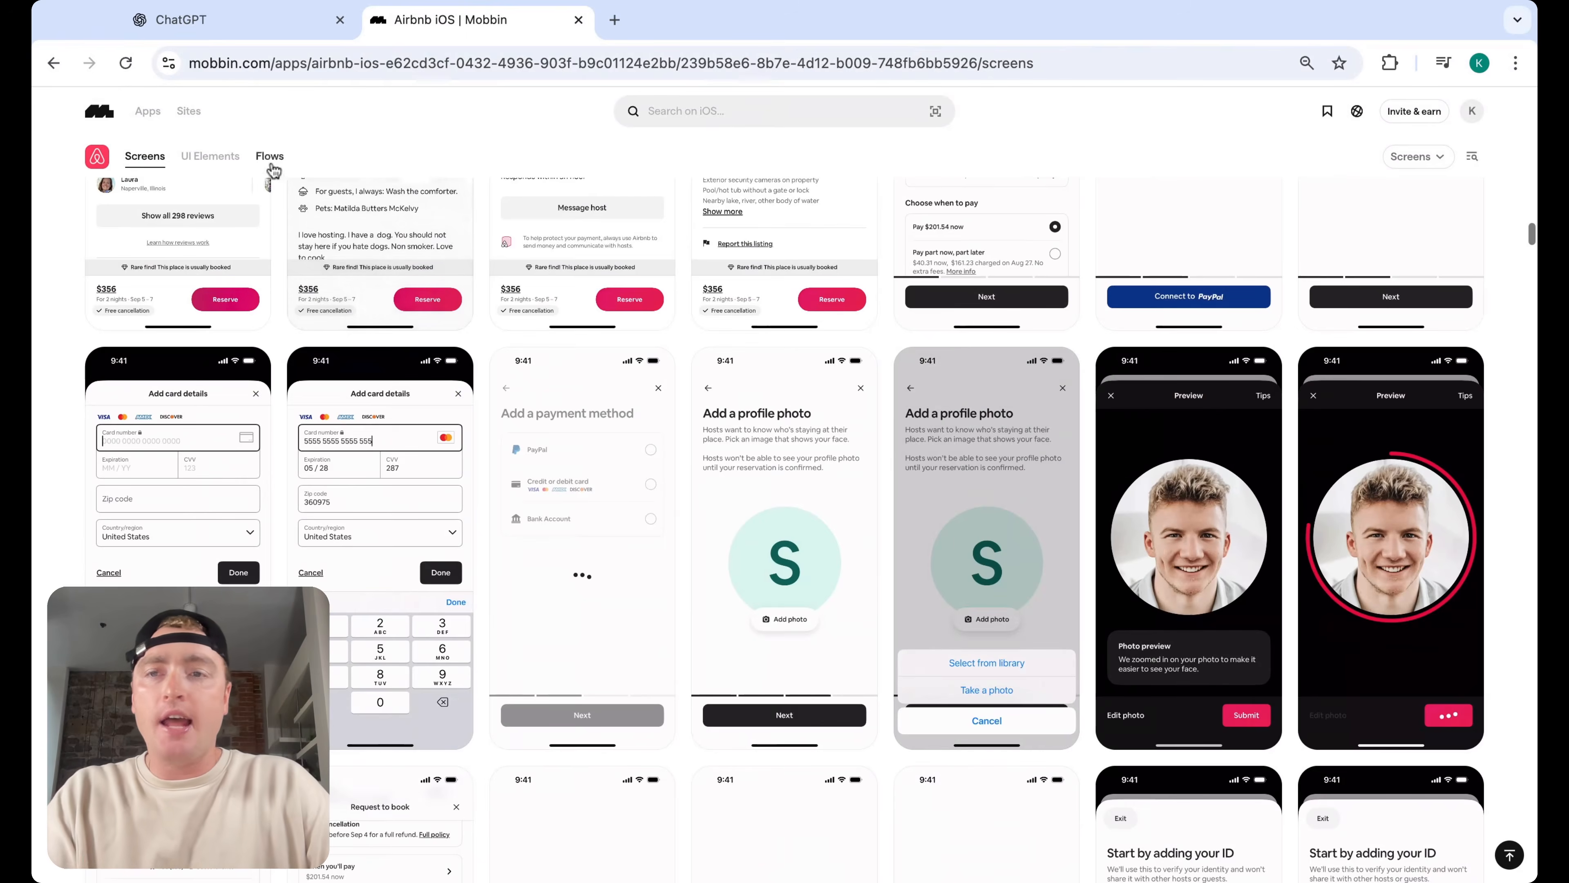
left_click(270, 158)
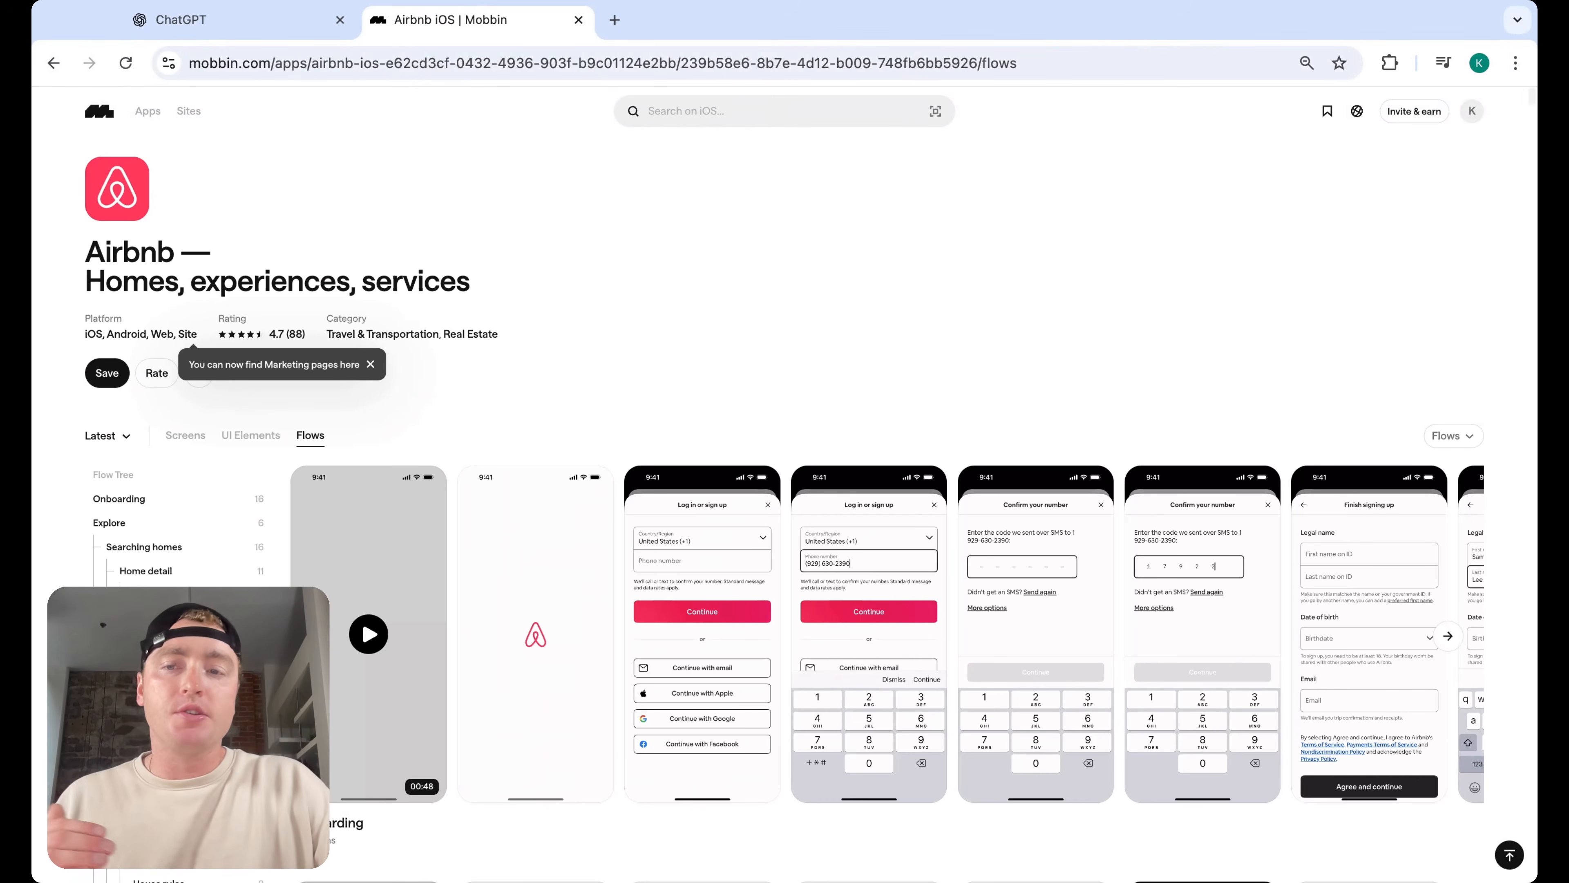
scroll(179, 520, "down", 5)
scroll(179, 519, "down", 8)
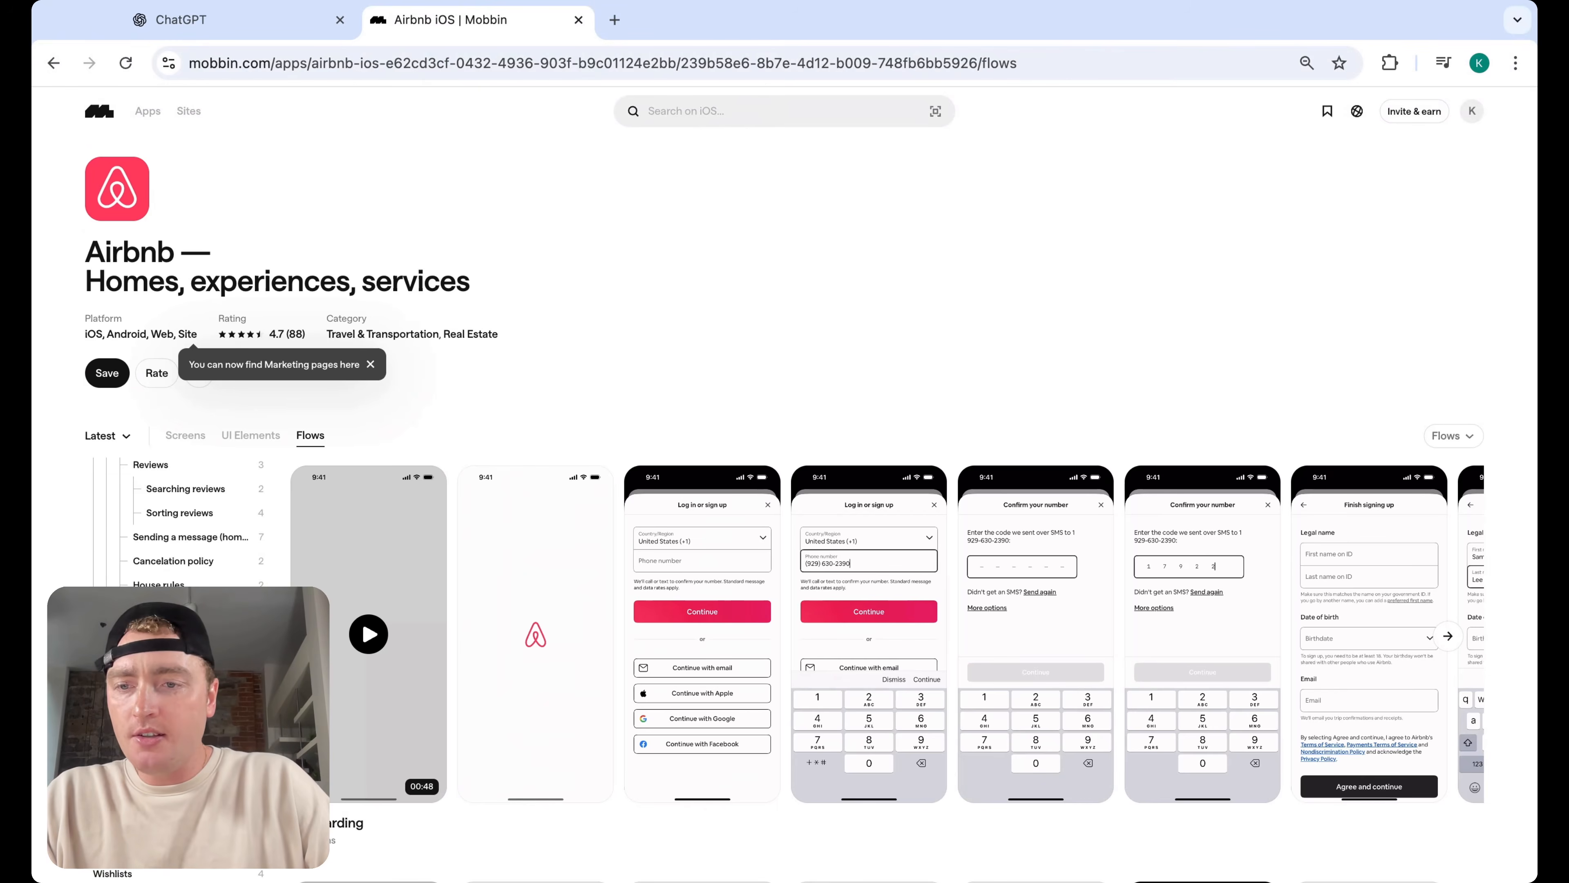
left_click(156, 647)
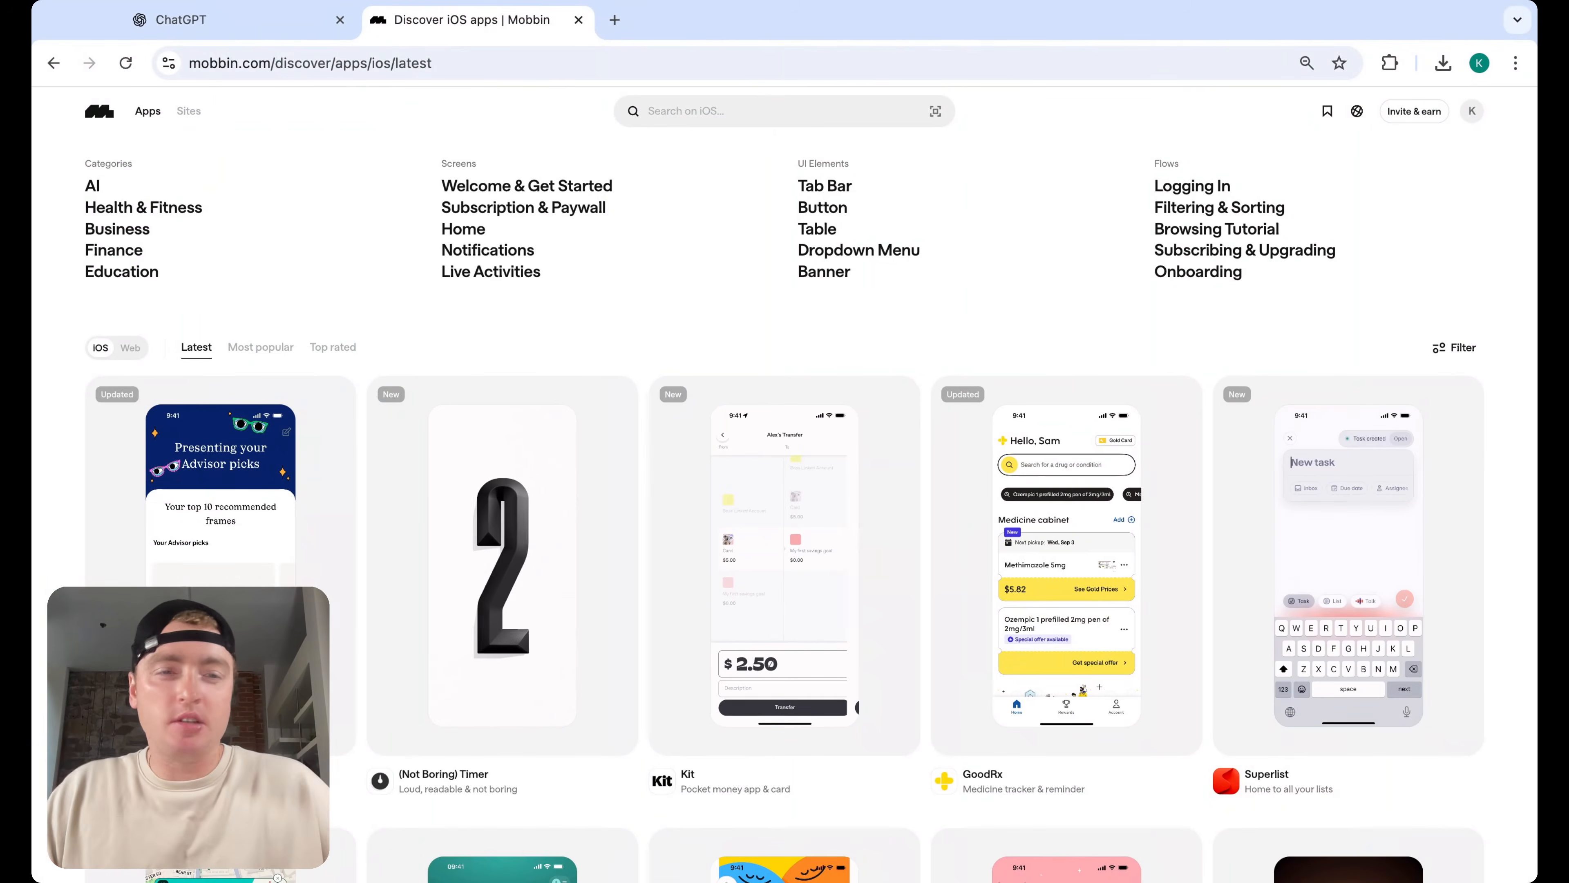
Filter the iOS app catalogue by the Finance category
left_click(771, 115)
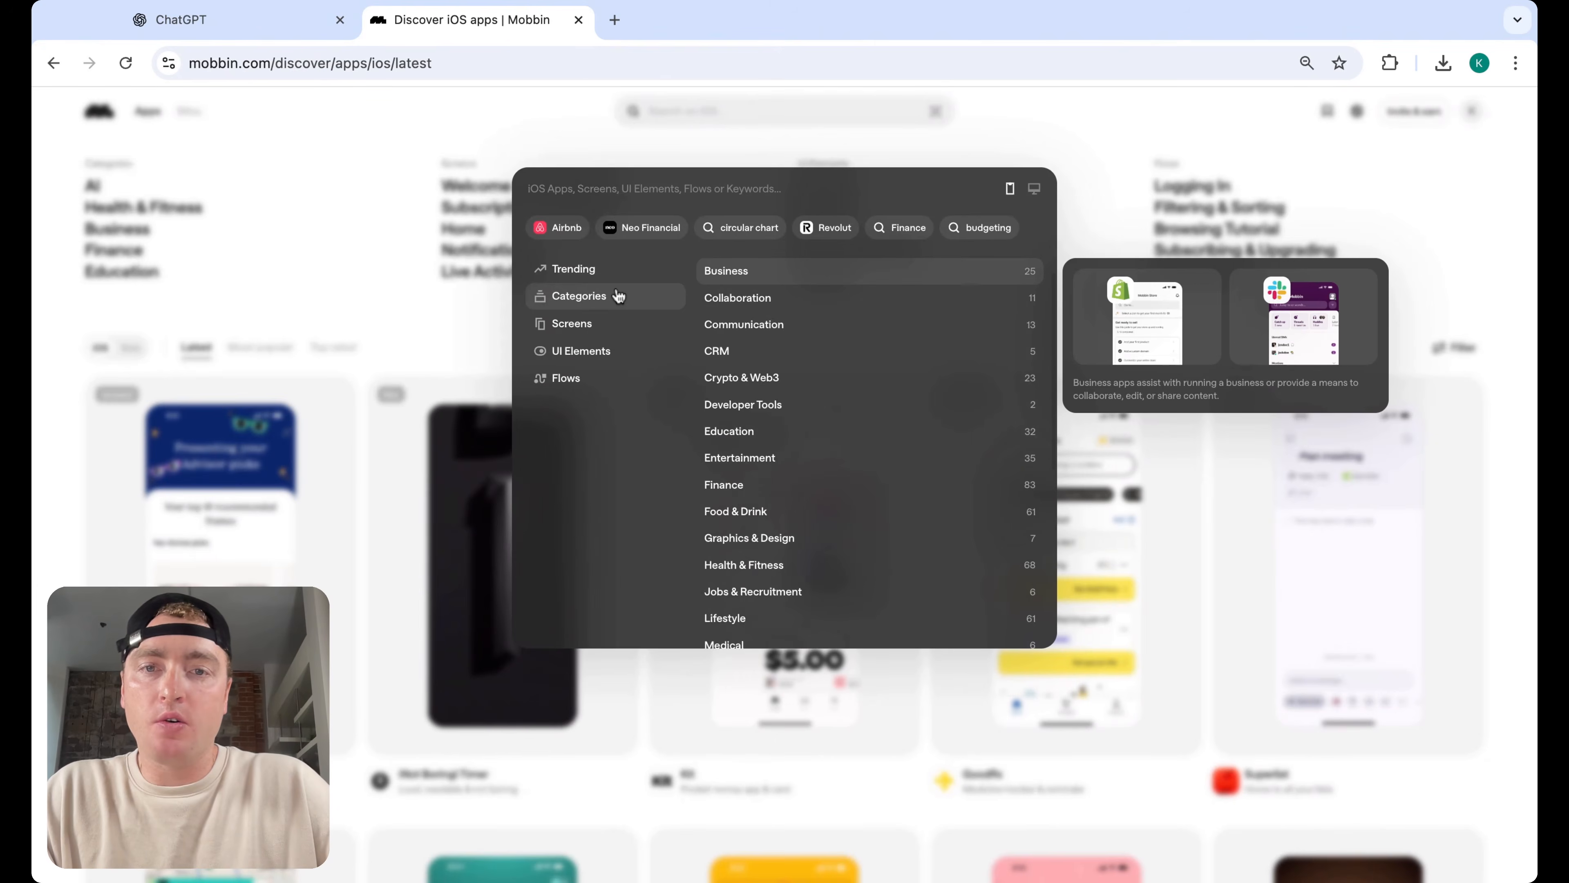
left_click(618, 275)
left_click(608, 297)
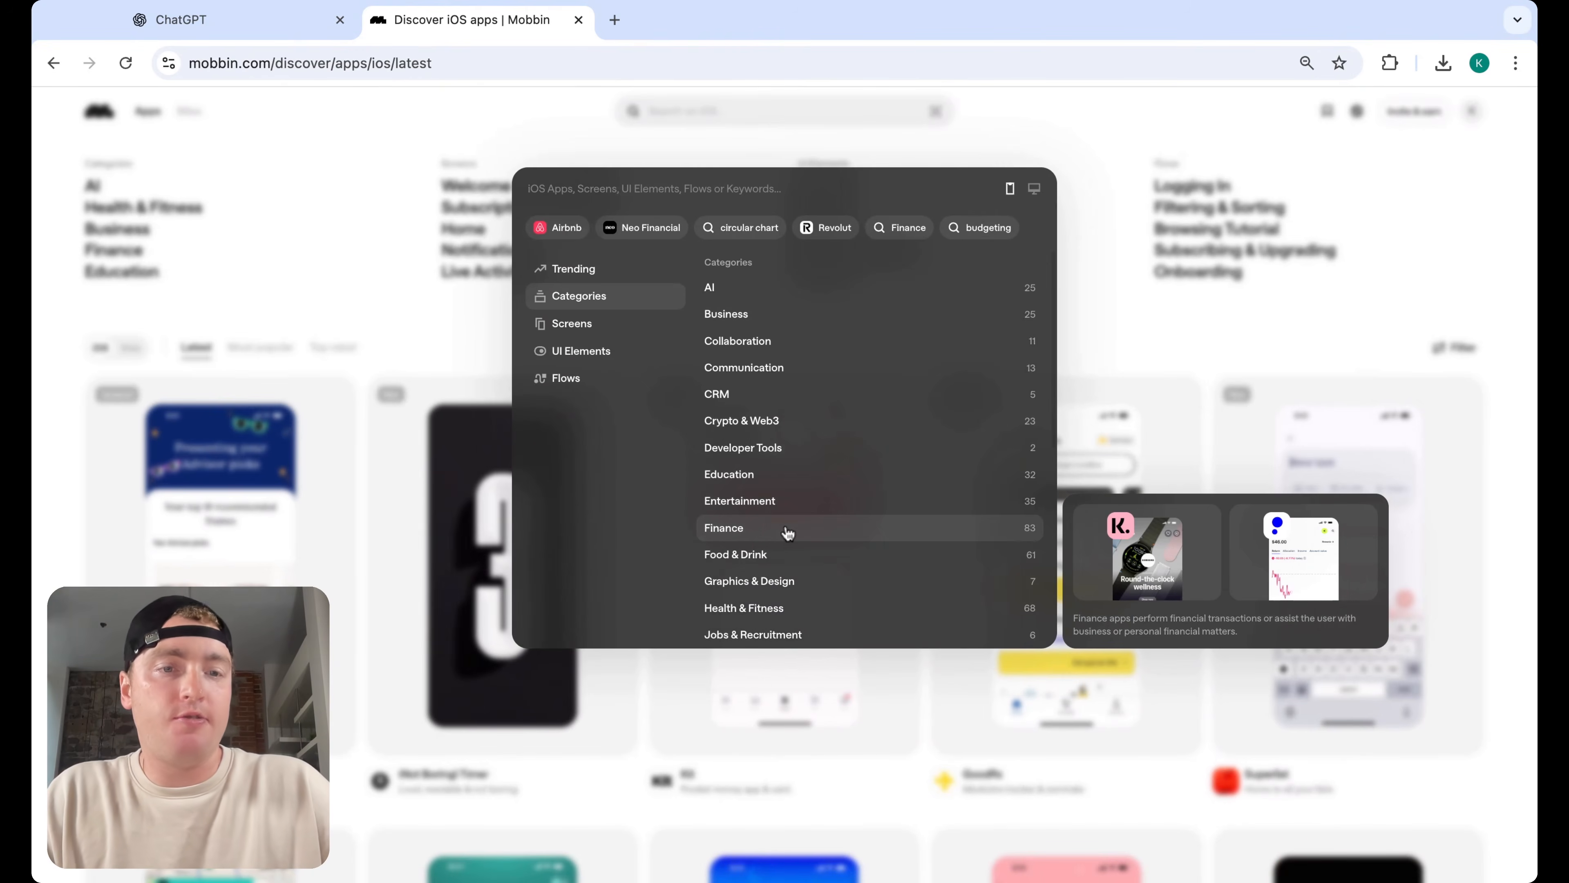
key("Escape")
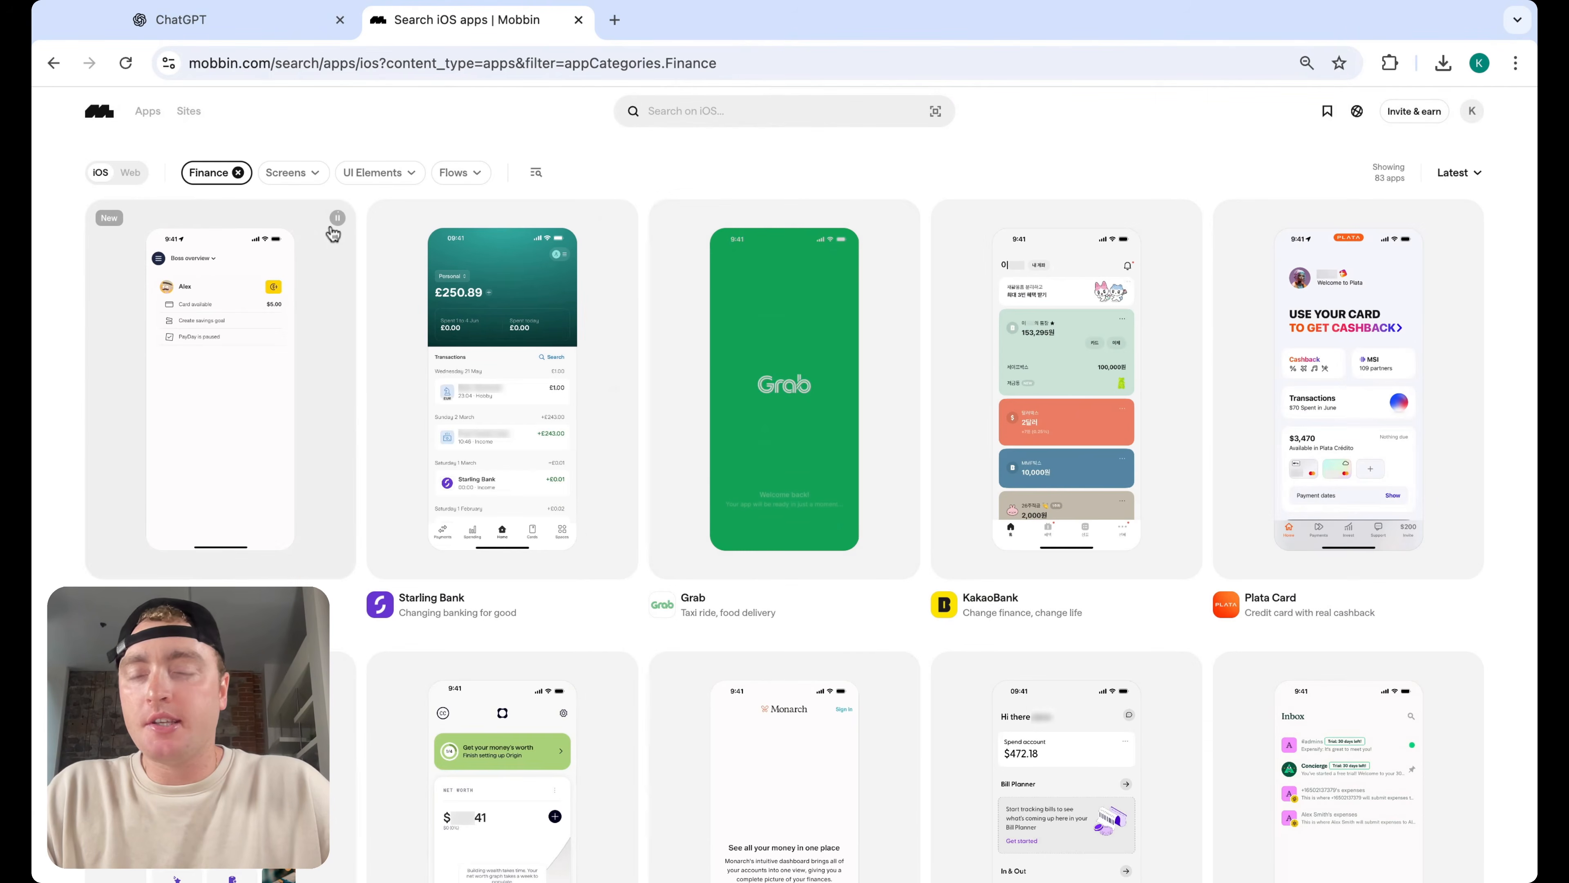
Add the Charts screen-pattern filter to the Finance apps
left_click(310, 180)
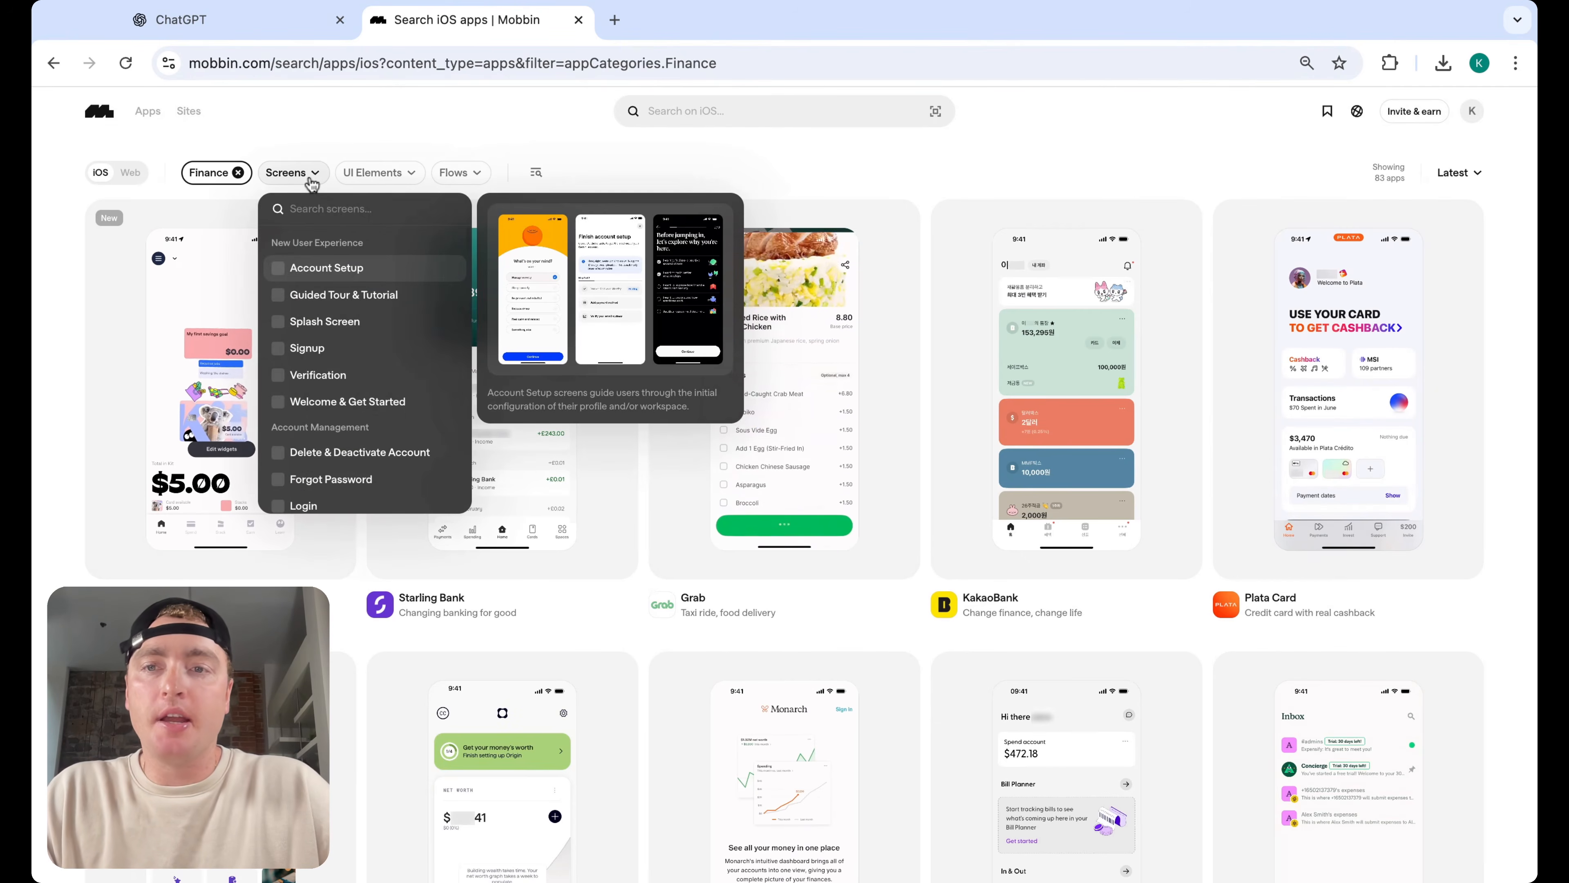
type("char")
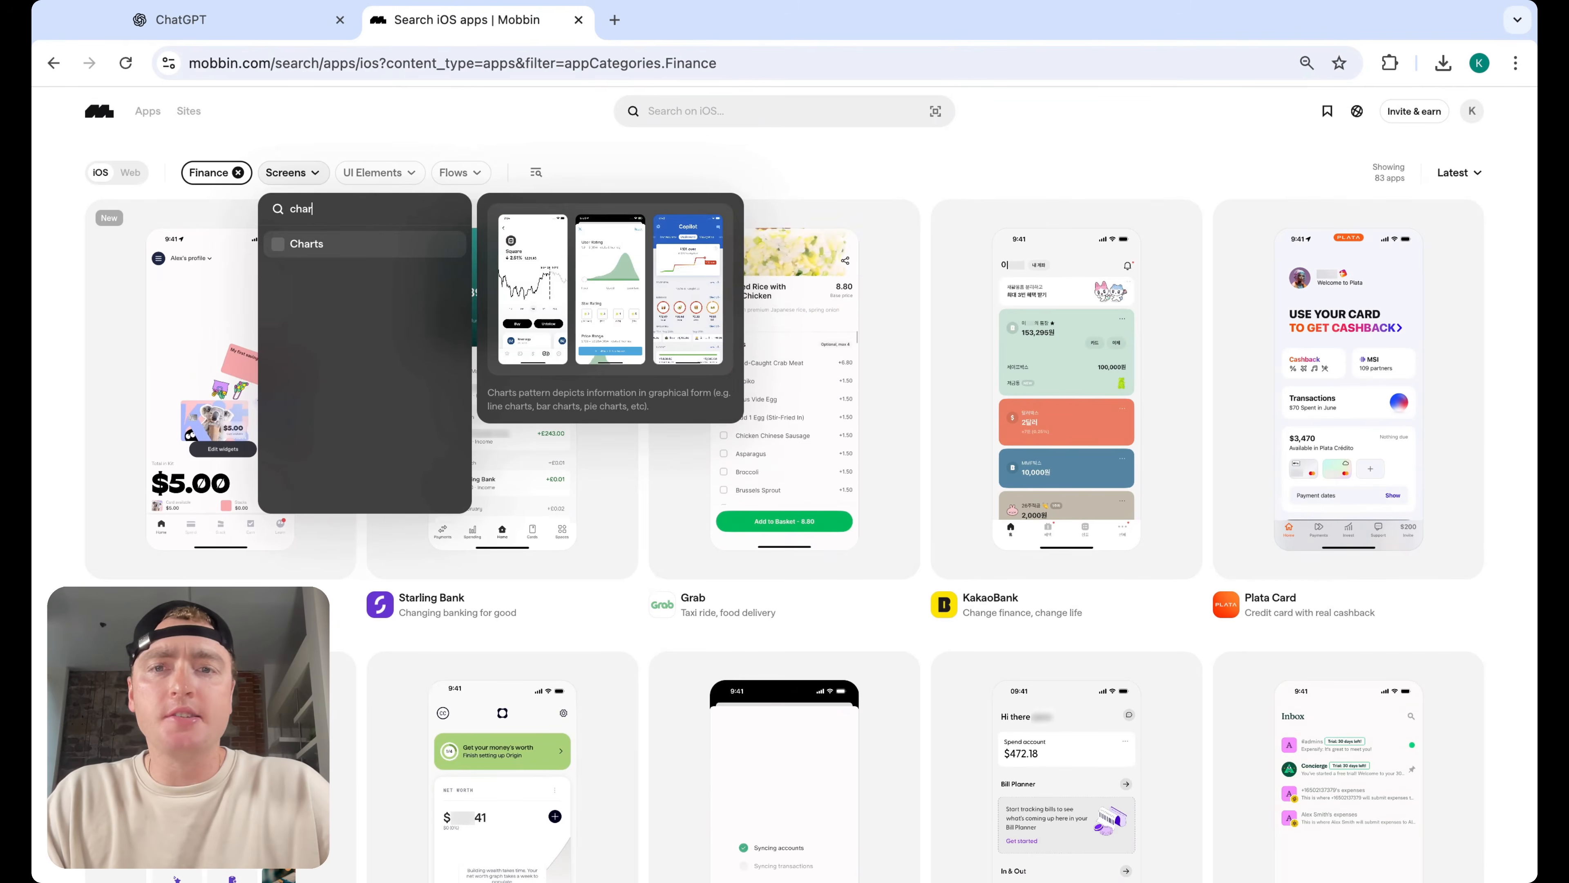
key("BackSpace")
key("BackSpace")
key("BackSpace")
key("BackSpace")
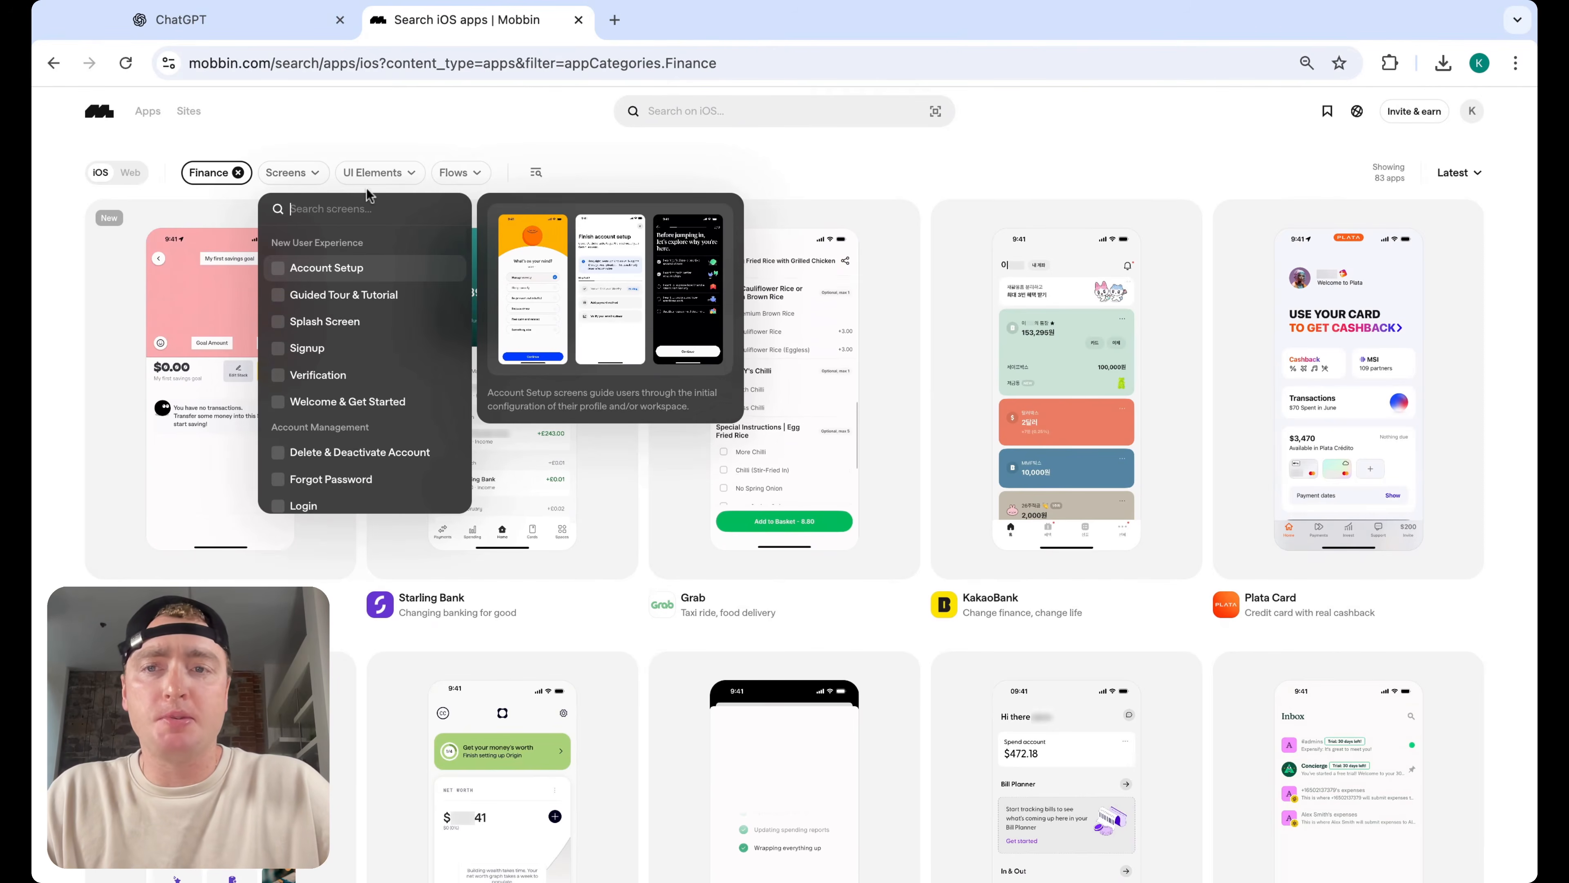
left_click(389, 176)
left_click(411, 147)
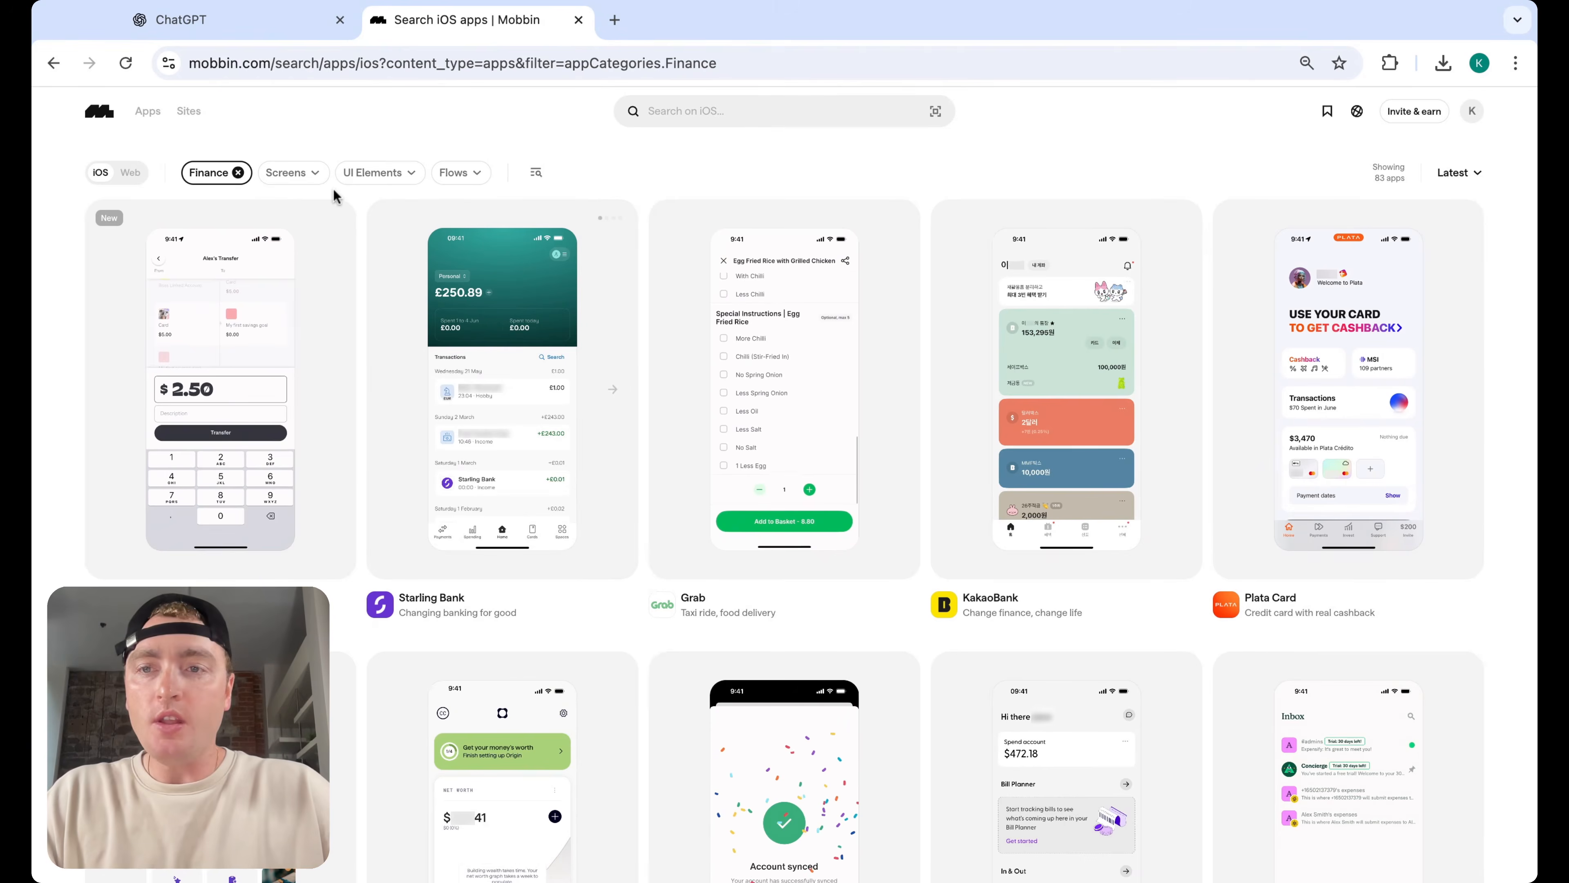
left_click(291, 173)
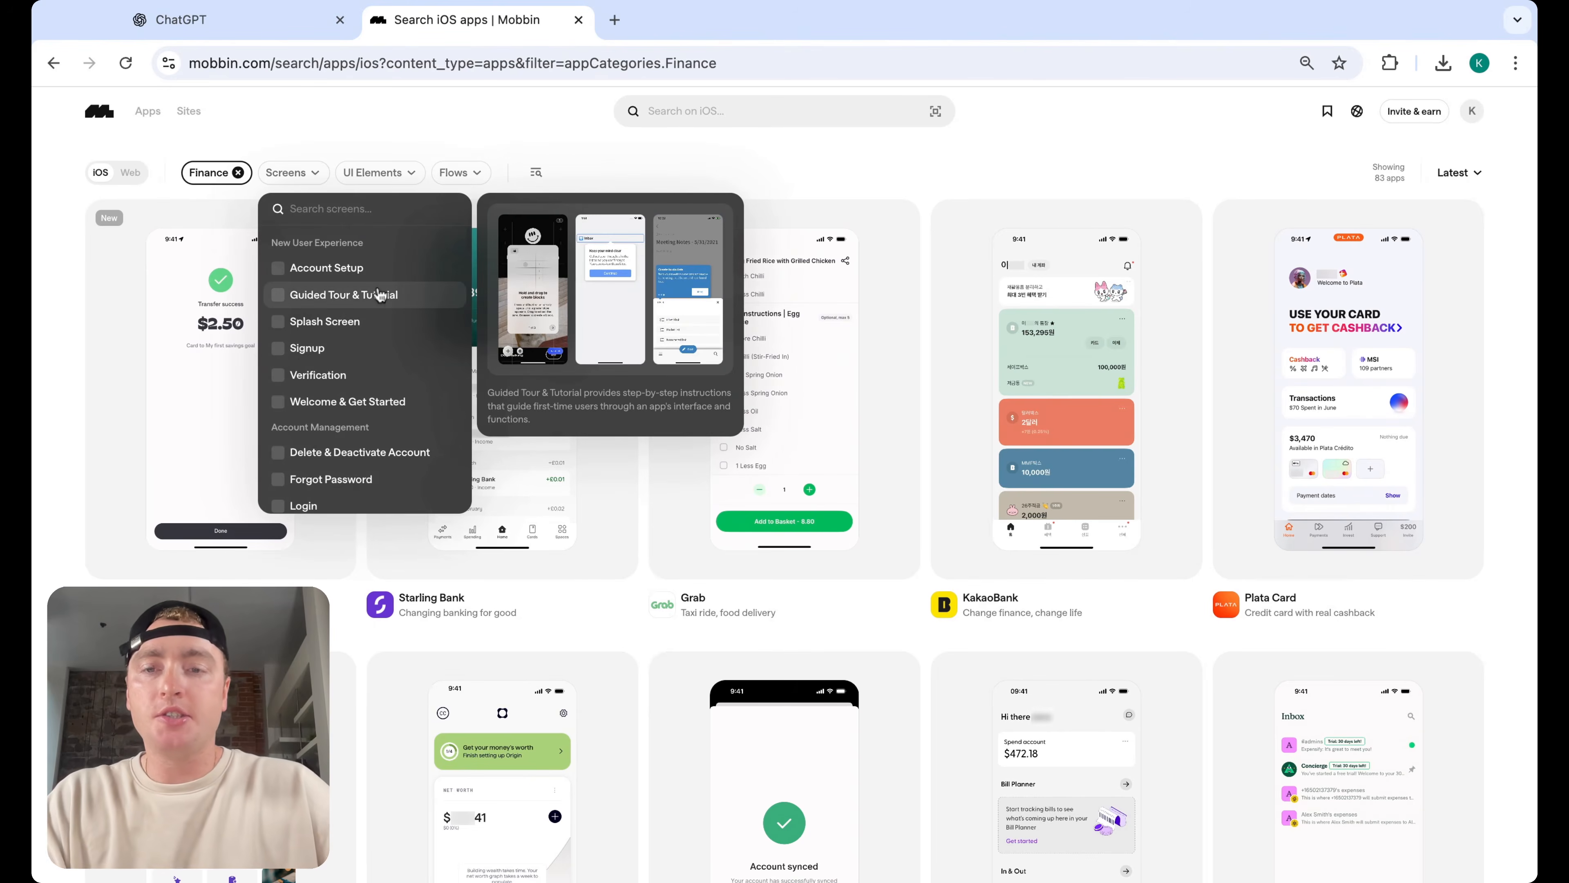
type("charts")
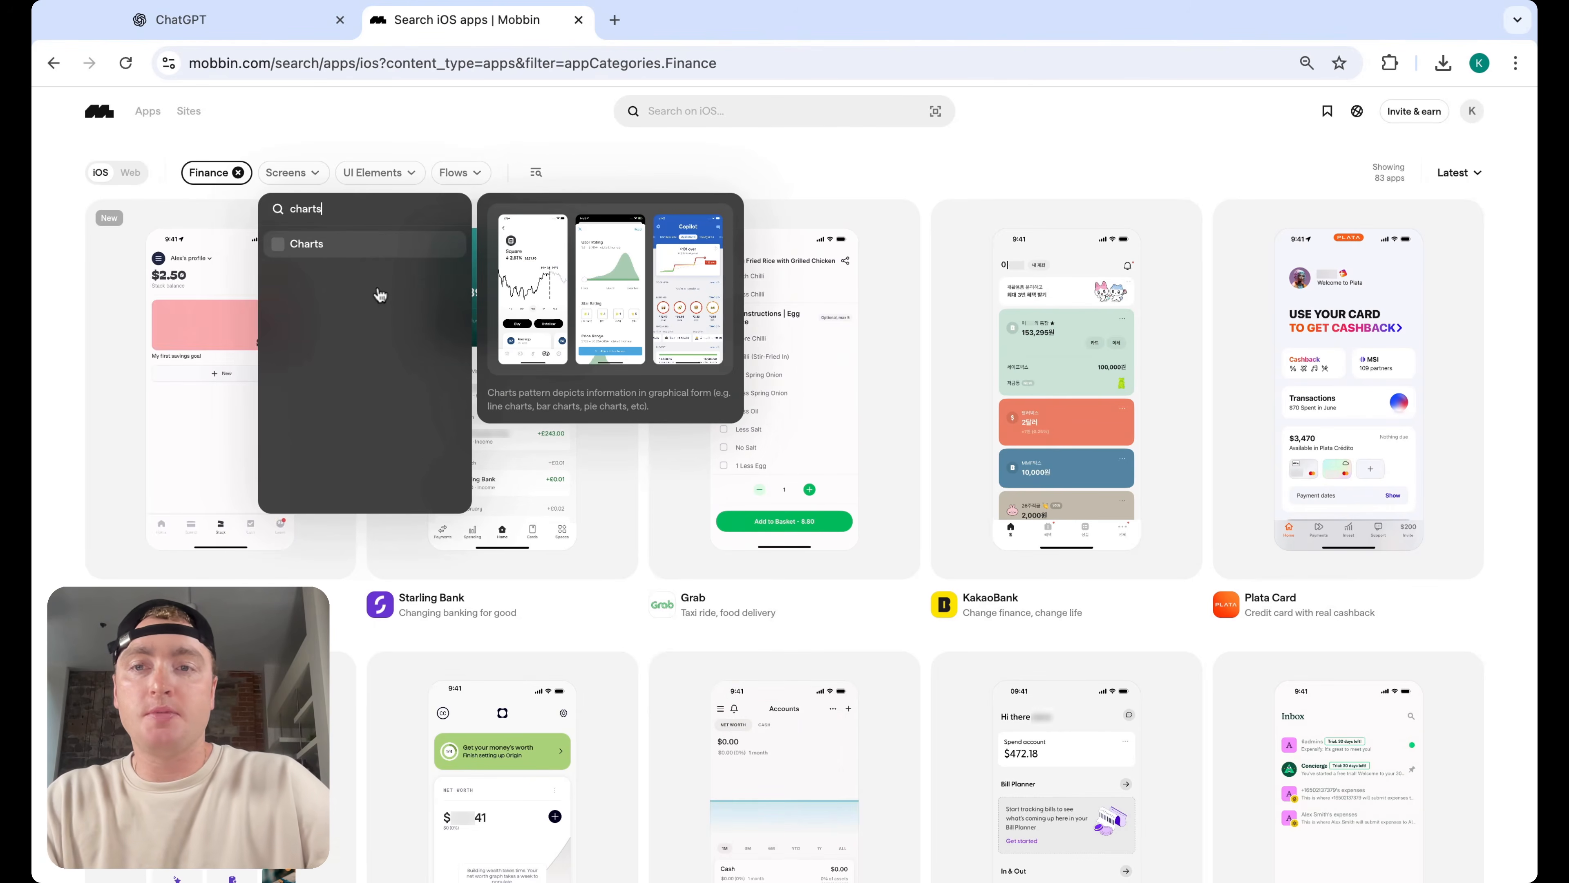
left_click(358, 246)
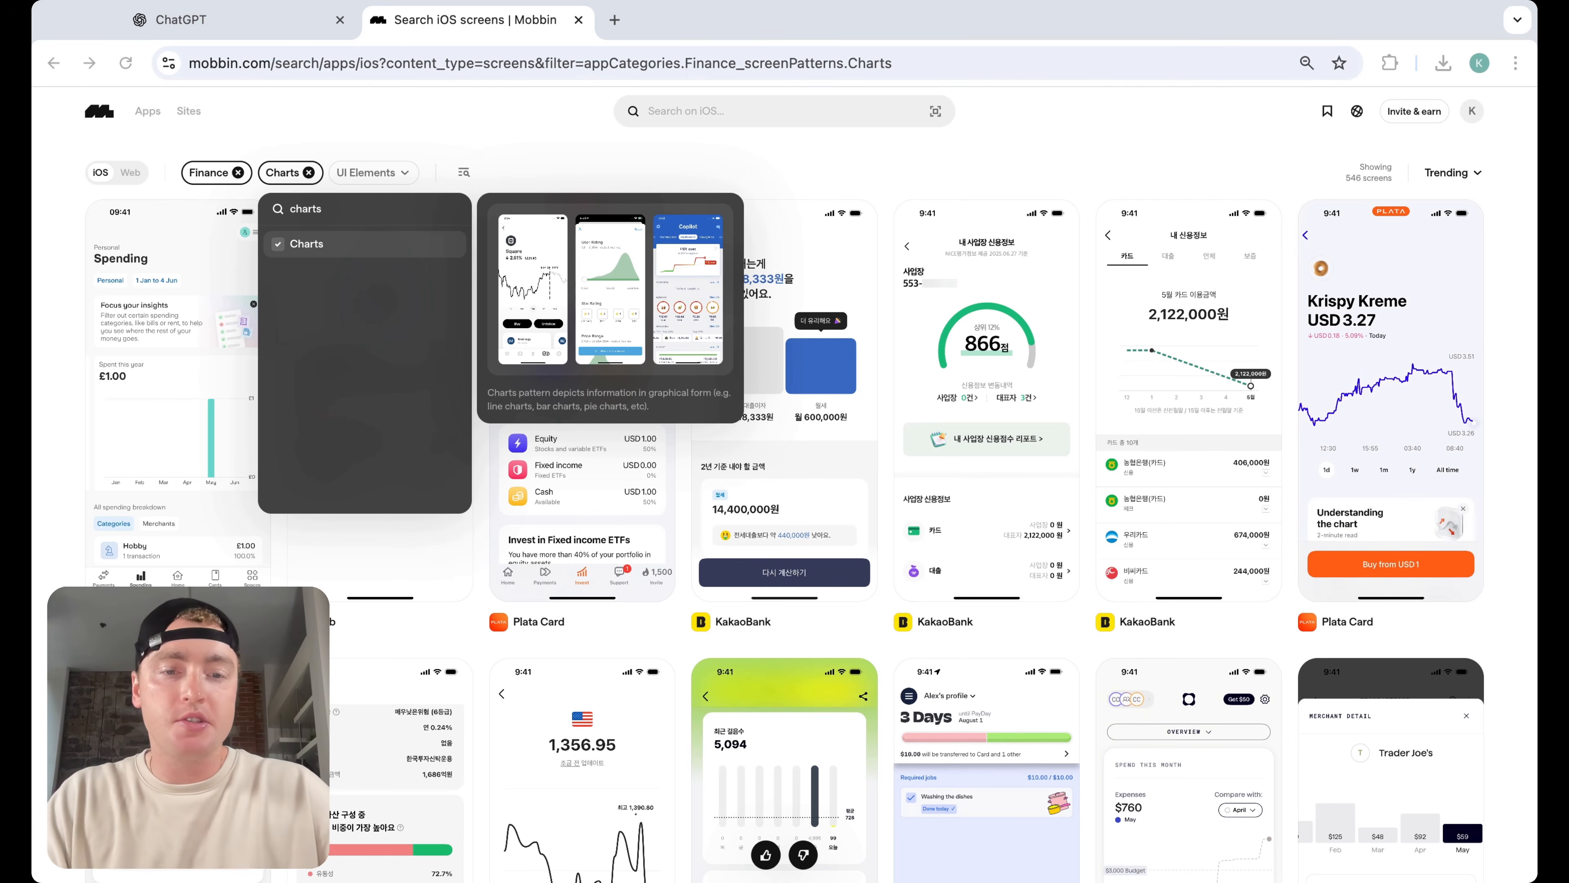
left_click(887, 428)
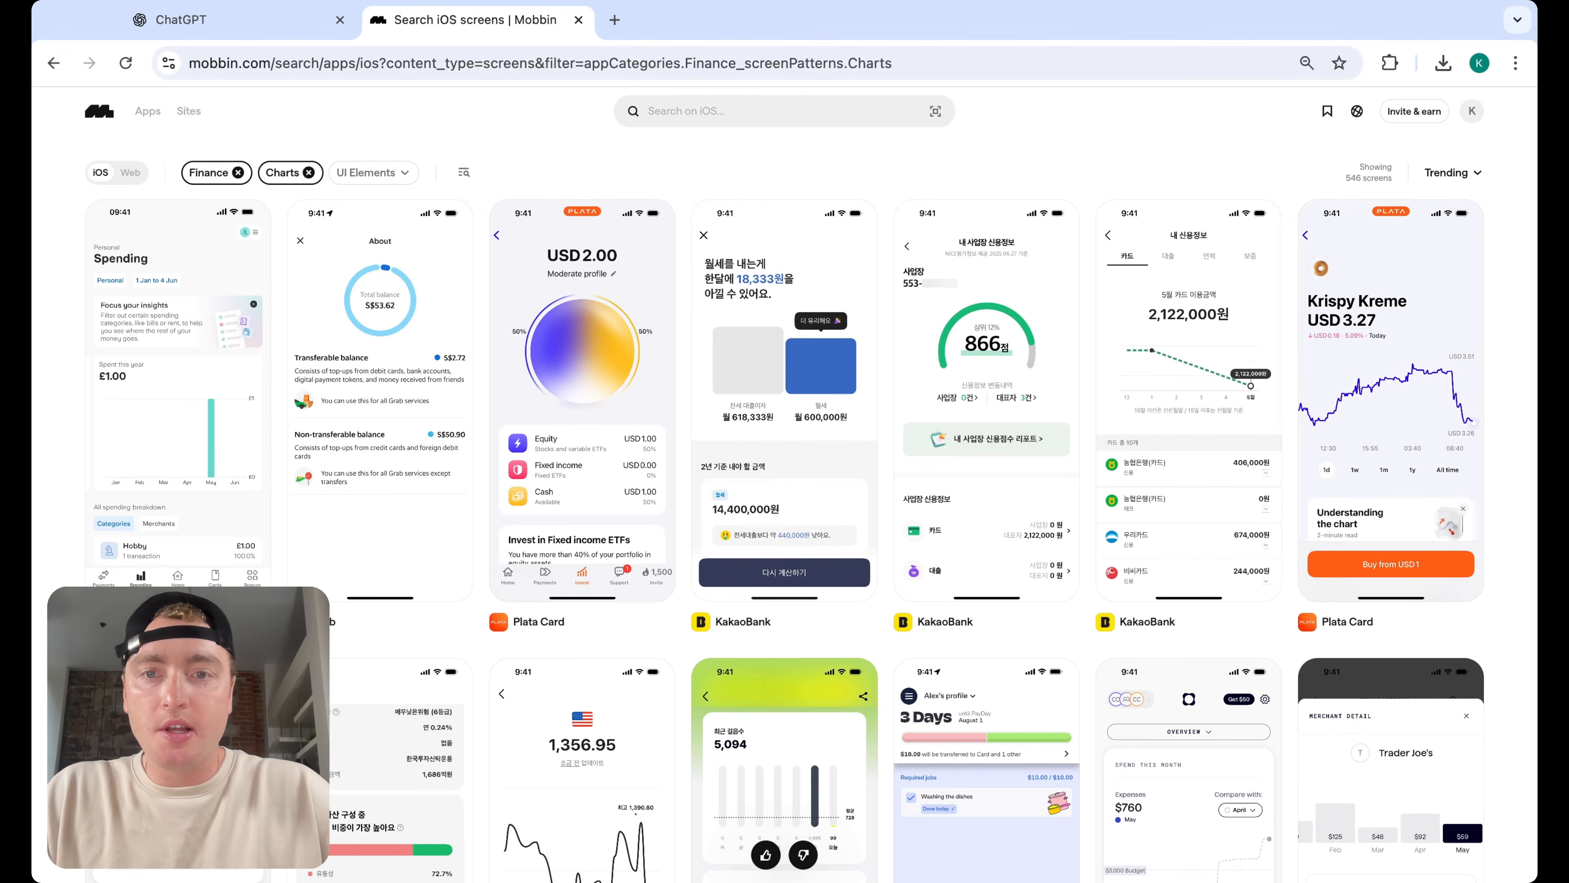
Scroll through the Finance chart screens for budgeting visualisation ideas
scroll(784, 433, "down", 1)
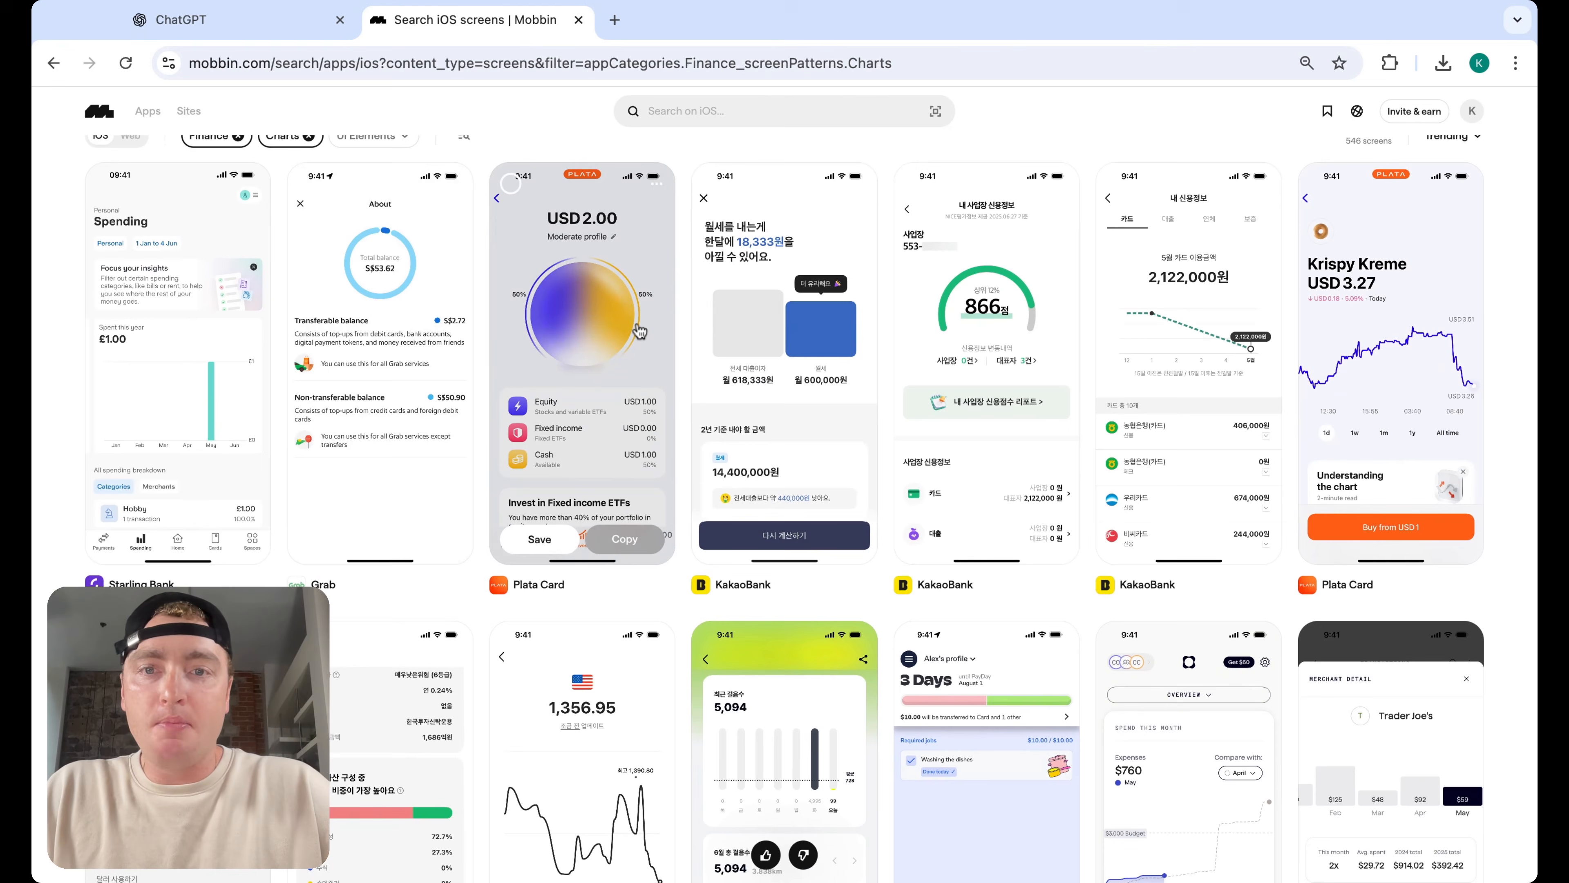
scroll(885, 312, "down", 2)
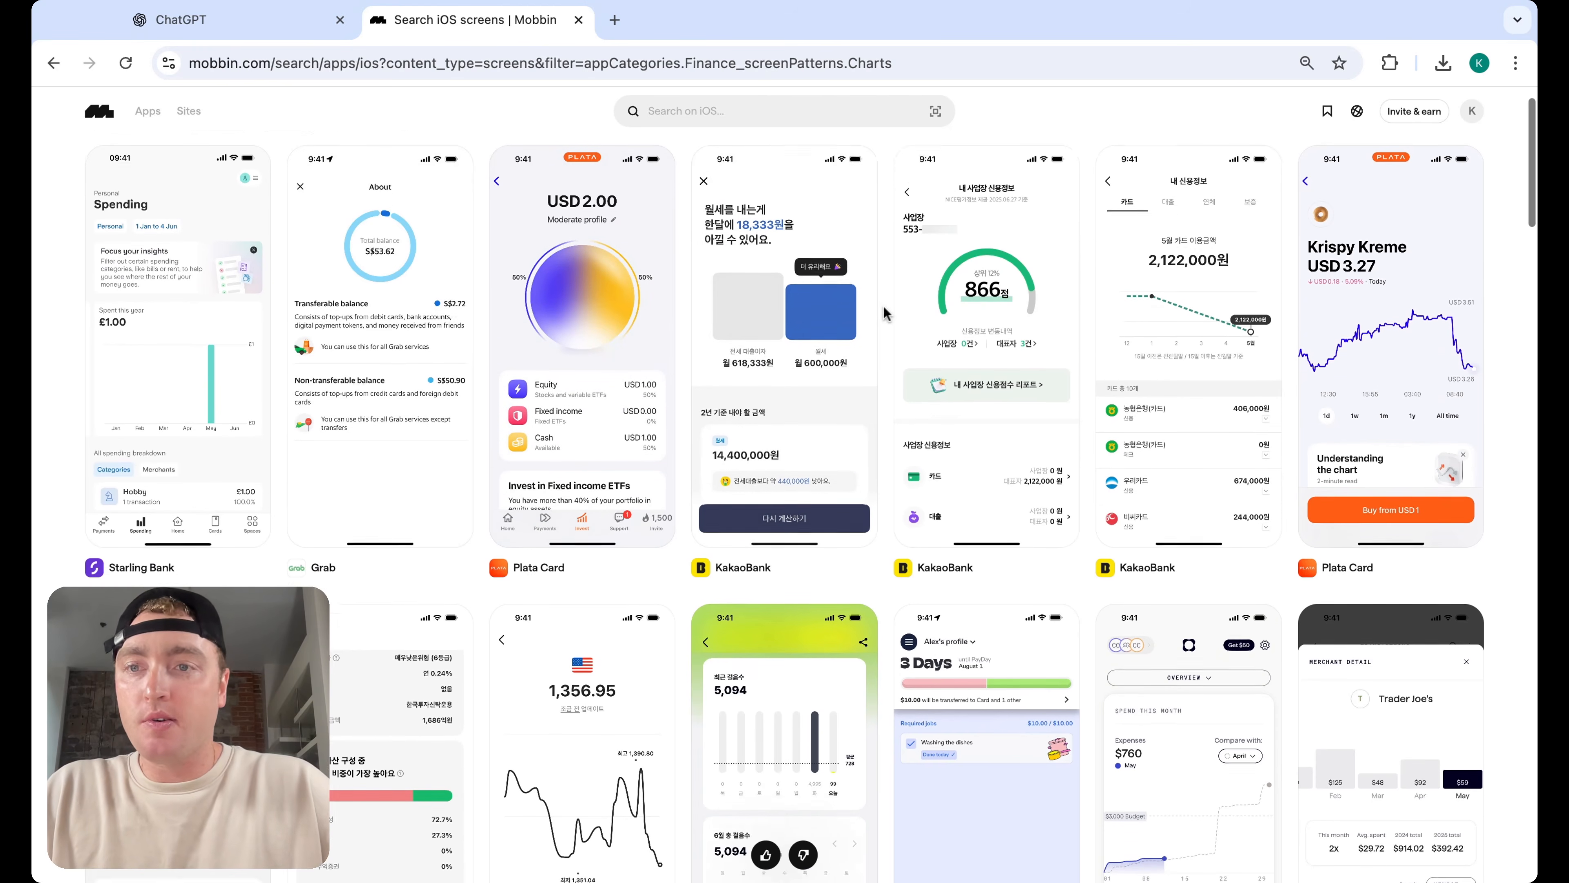
scroll(885, 312, "down", 10)
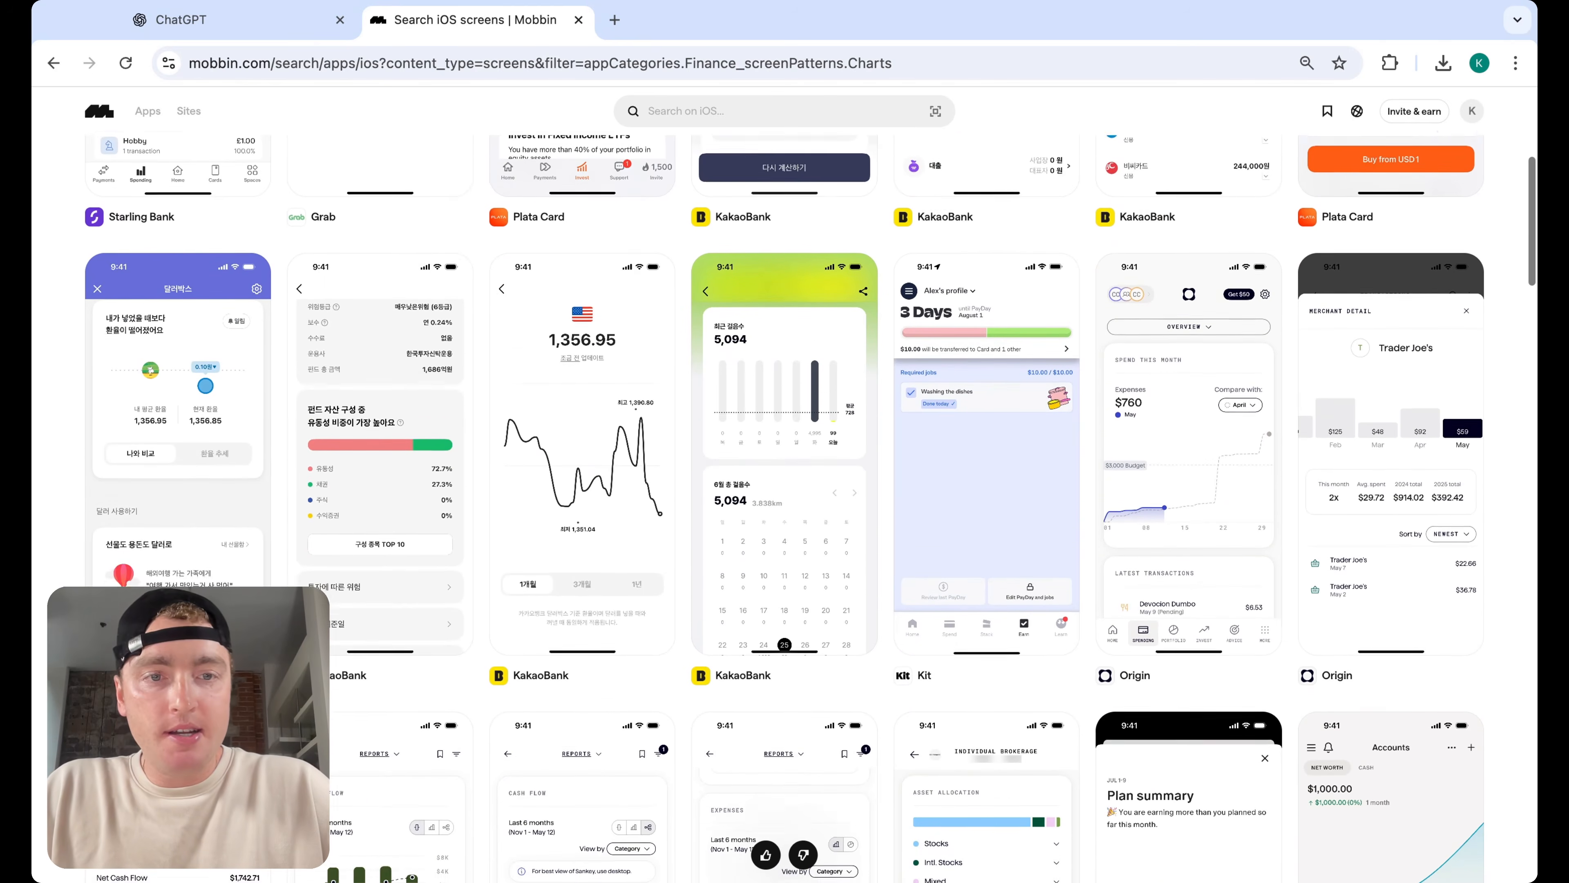
scroll(811, 491, "down", 4)
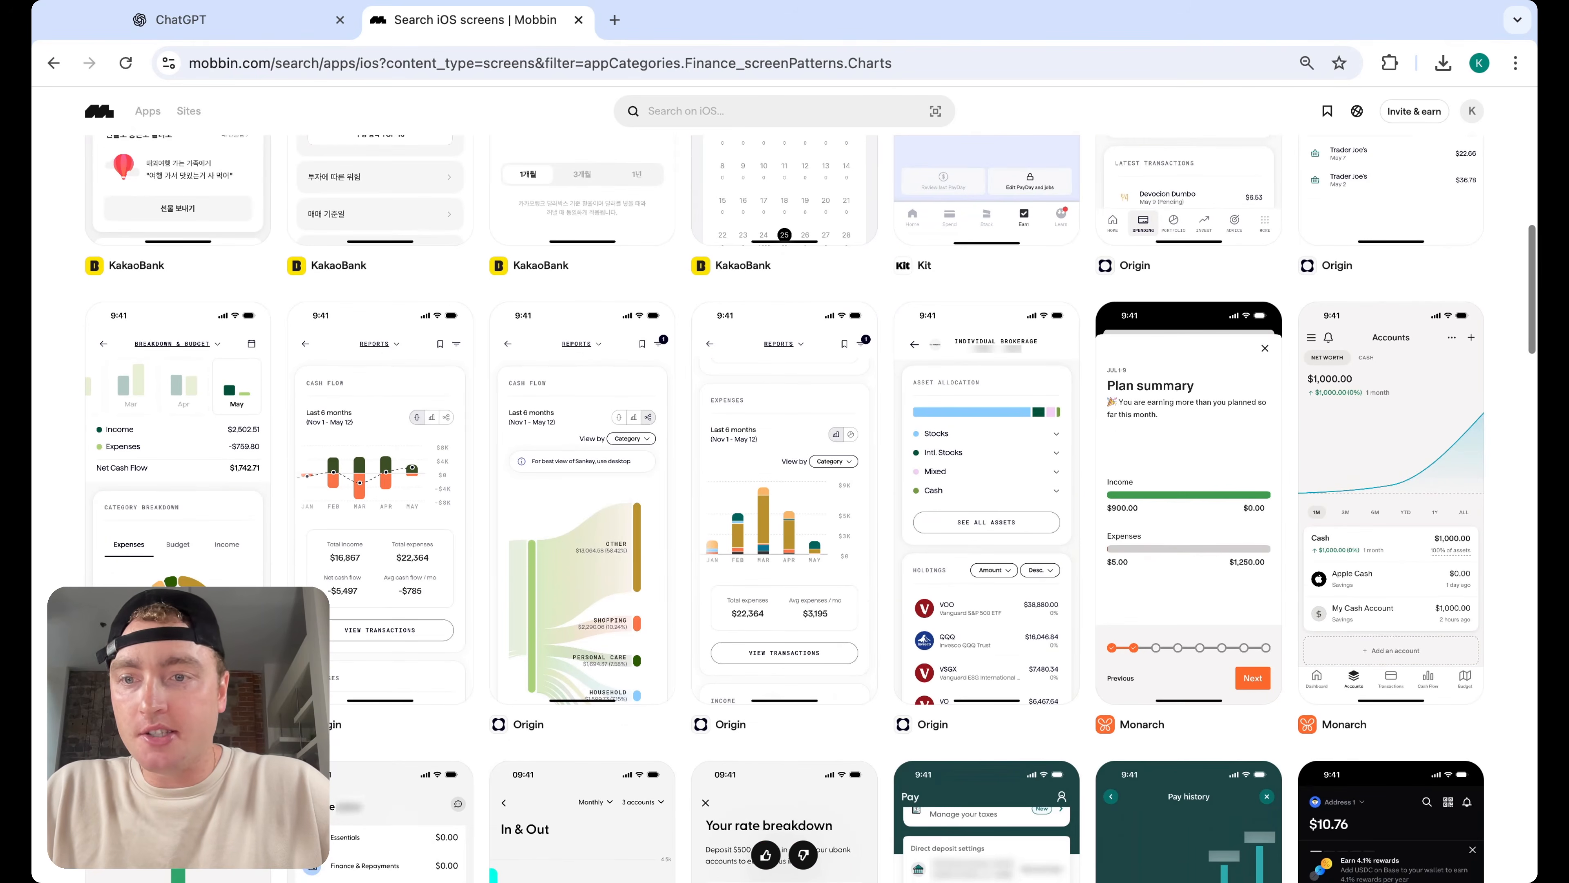
scroll(811, 491, "down", 1)
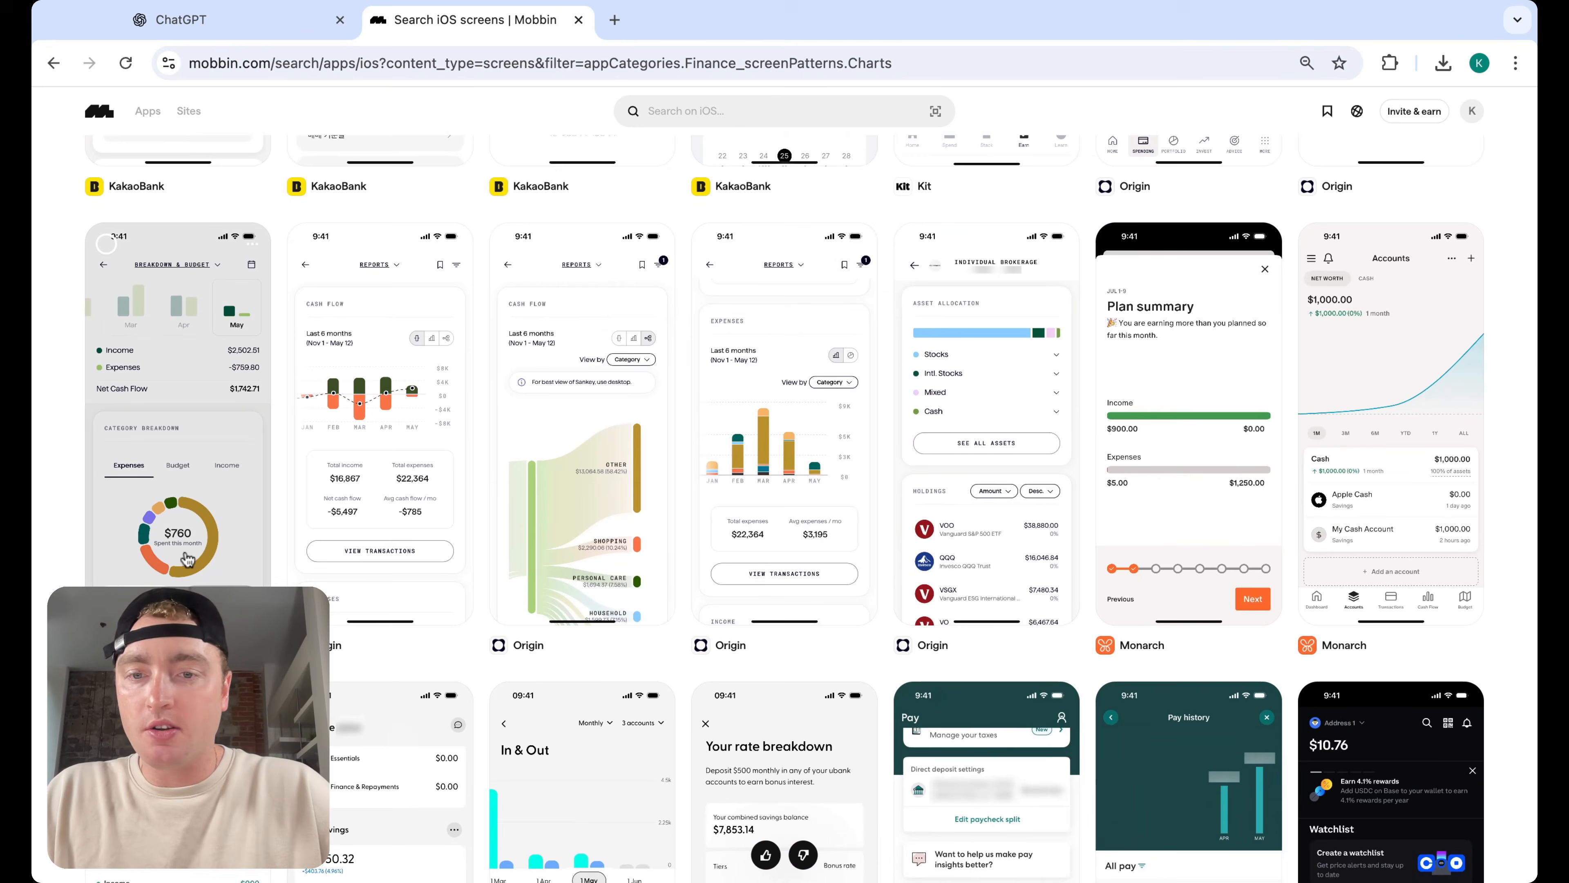
scroll(196, 527, "down", 4)
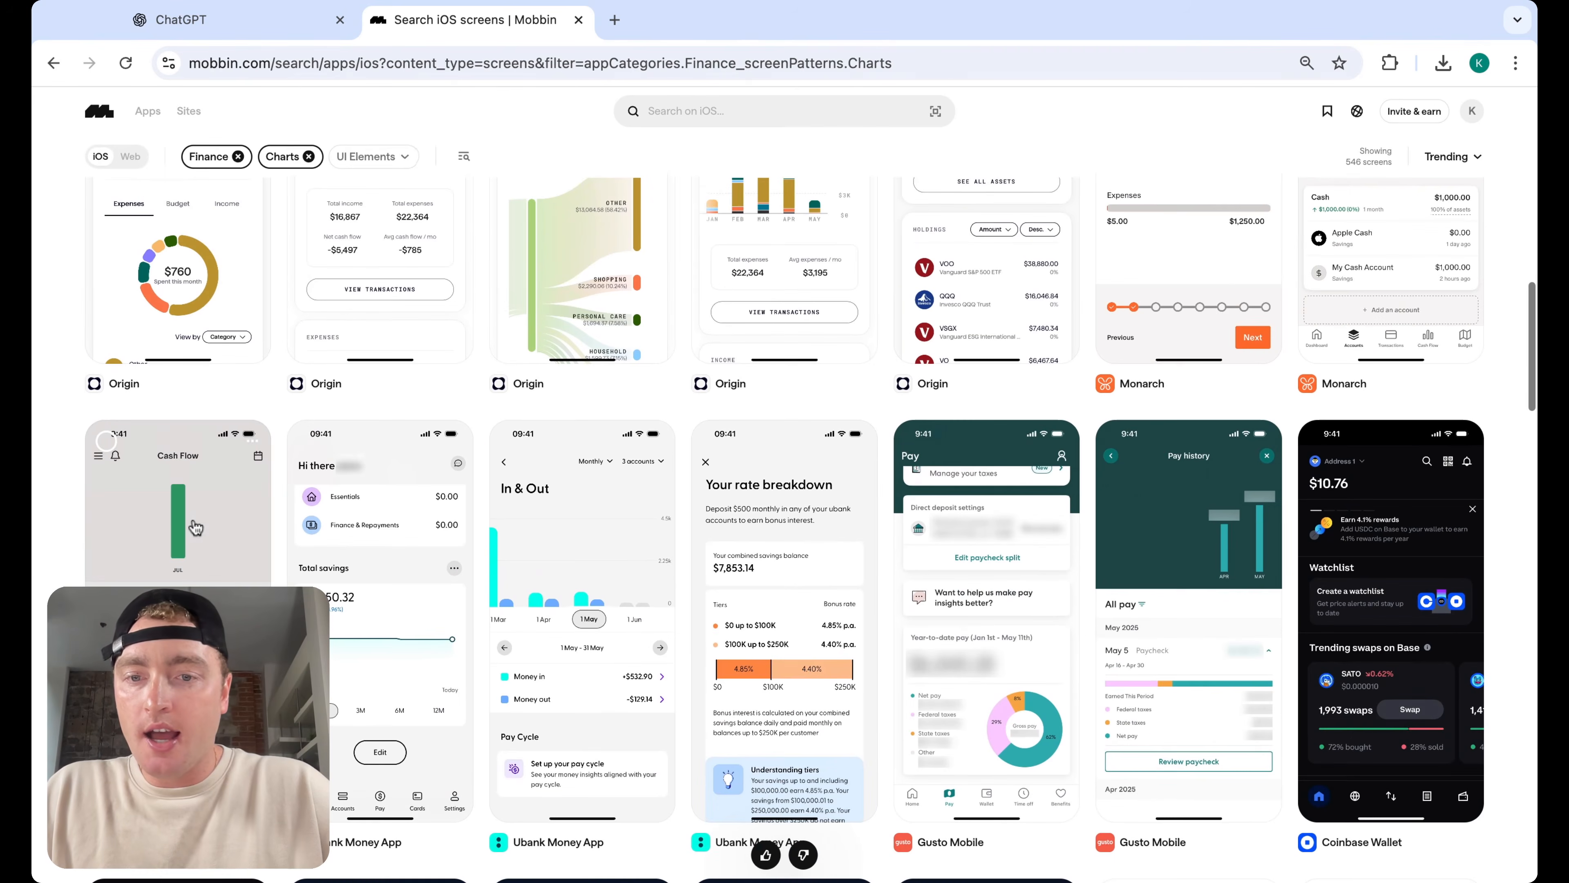
scroll(327, 462, "up", 5)
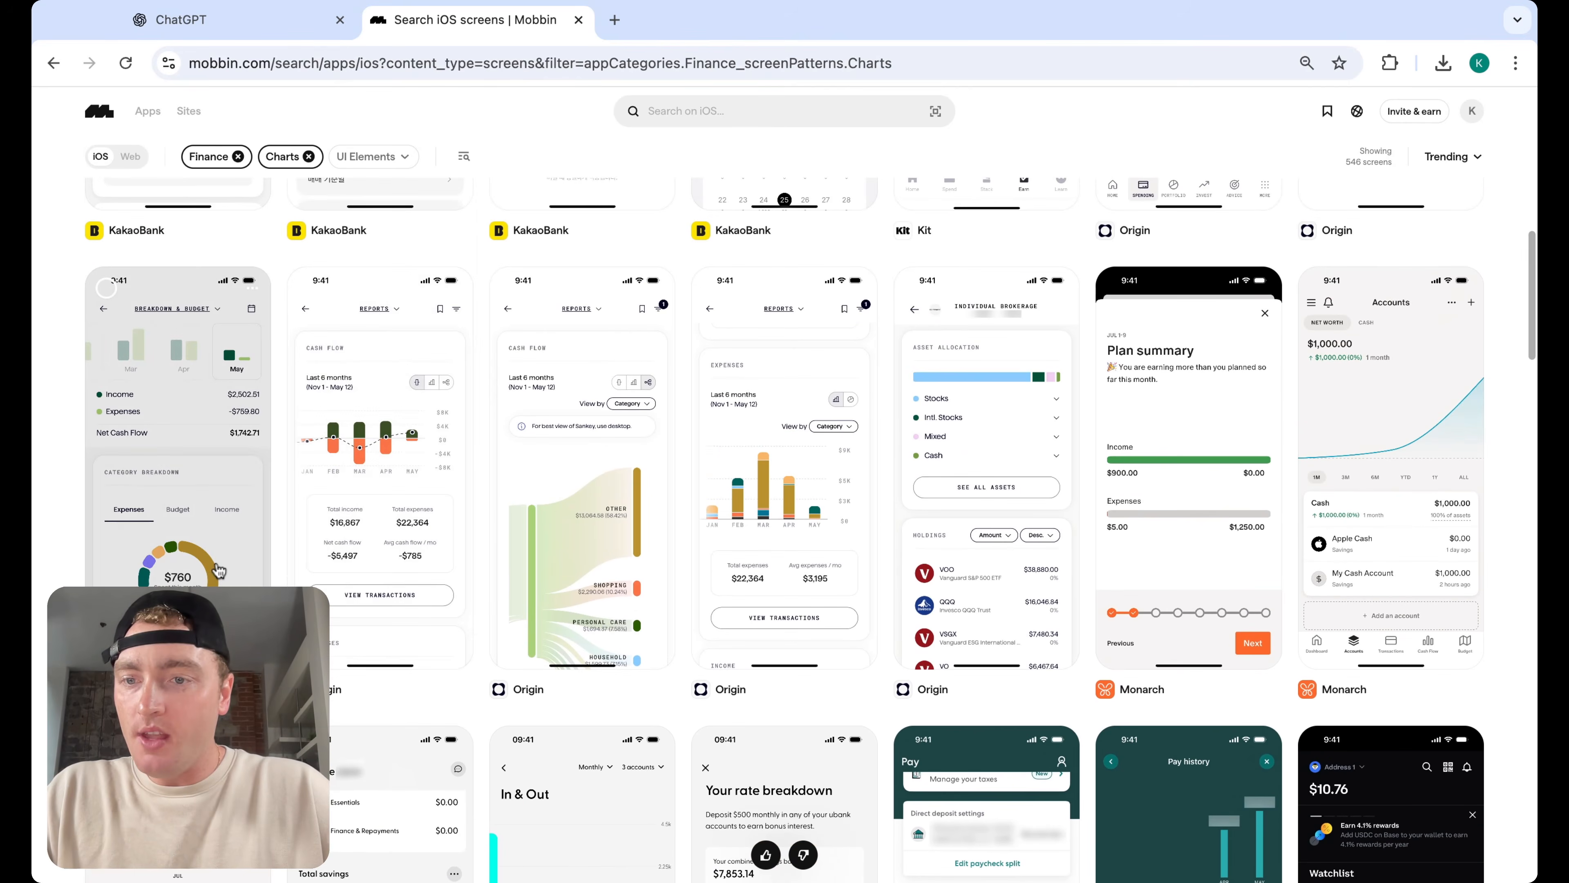
Open the Origin breakdown and budget screen, then go to Origin's app page
left_click(217, 570)
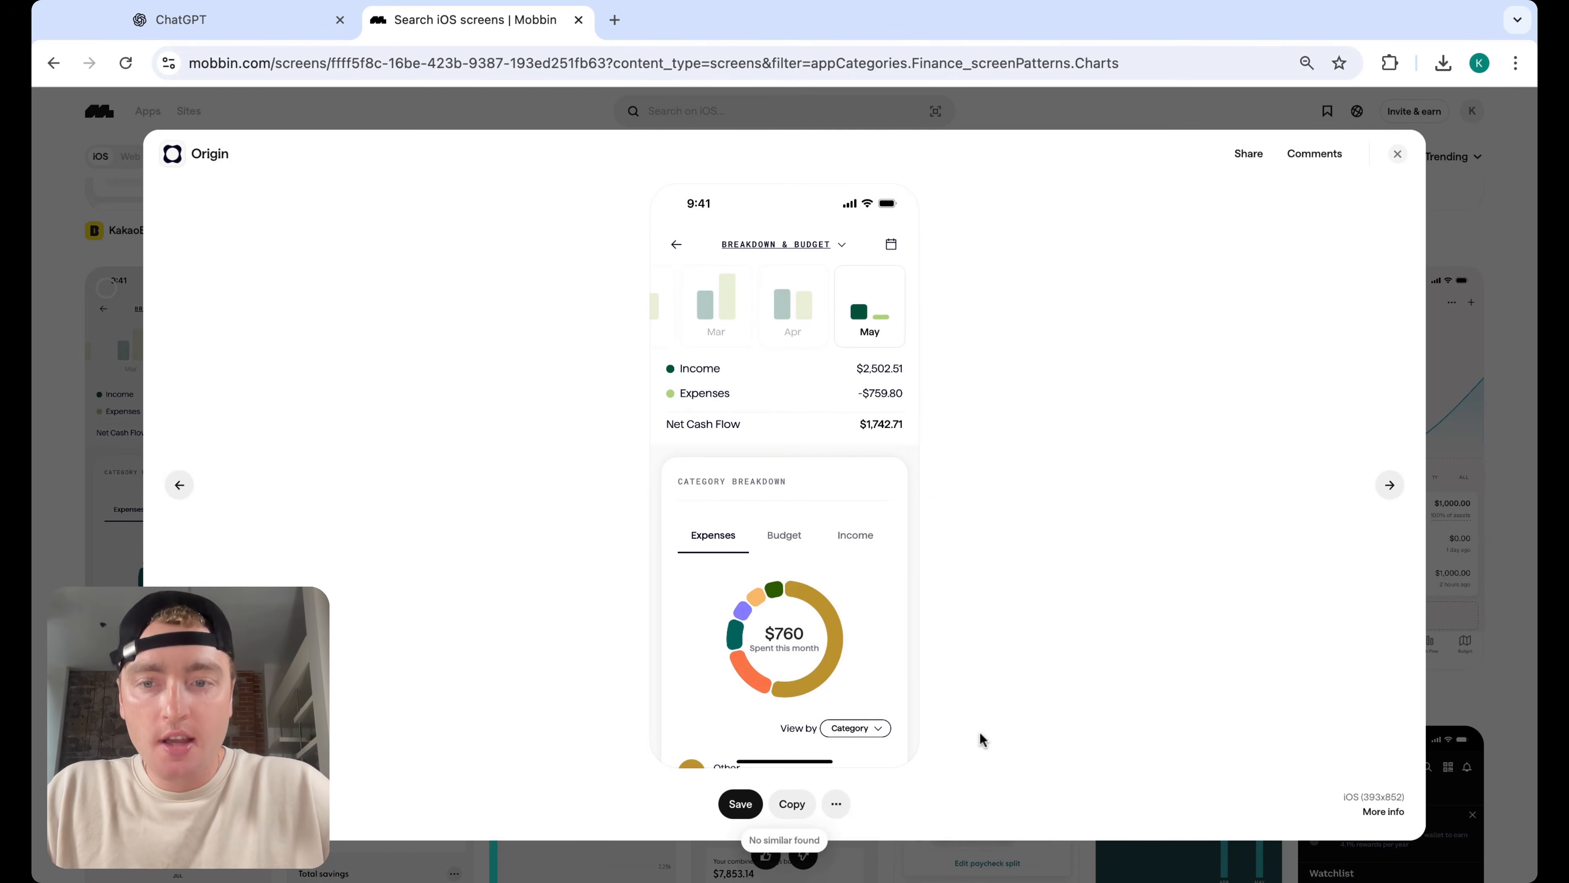
left_click(240, 165)
scroll(660, 547, "down", 12)
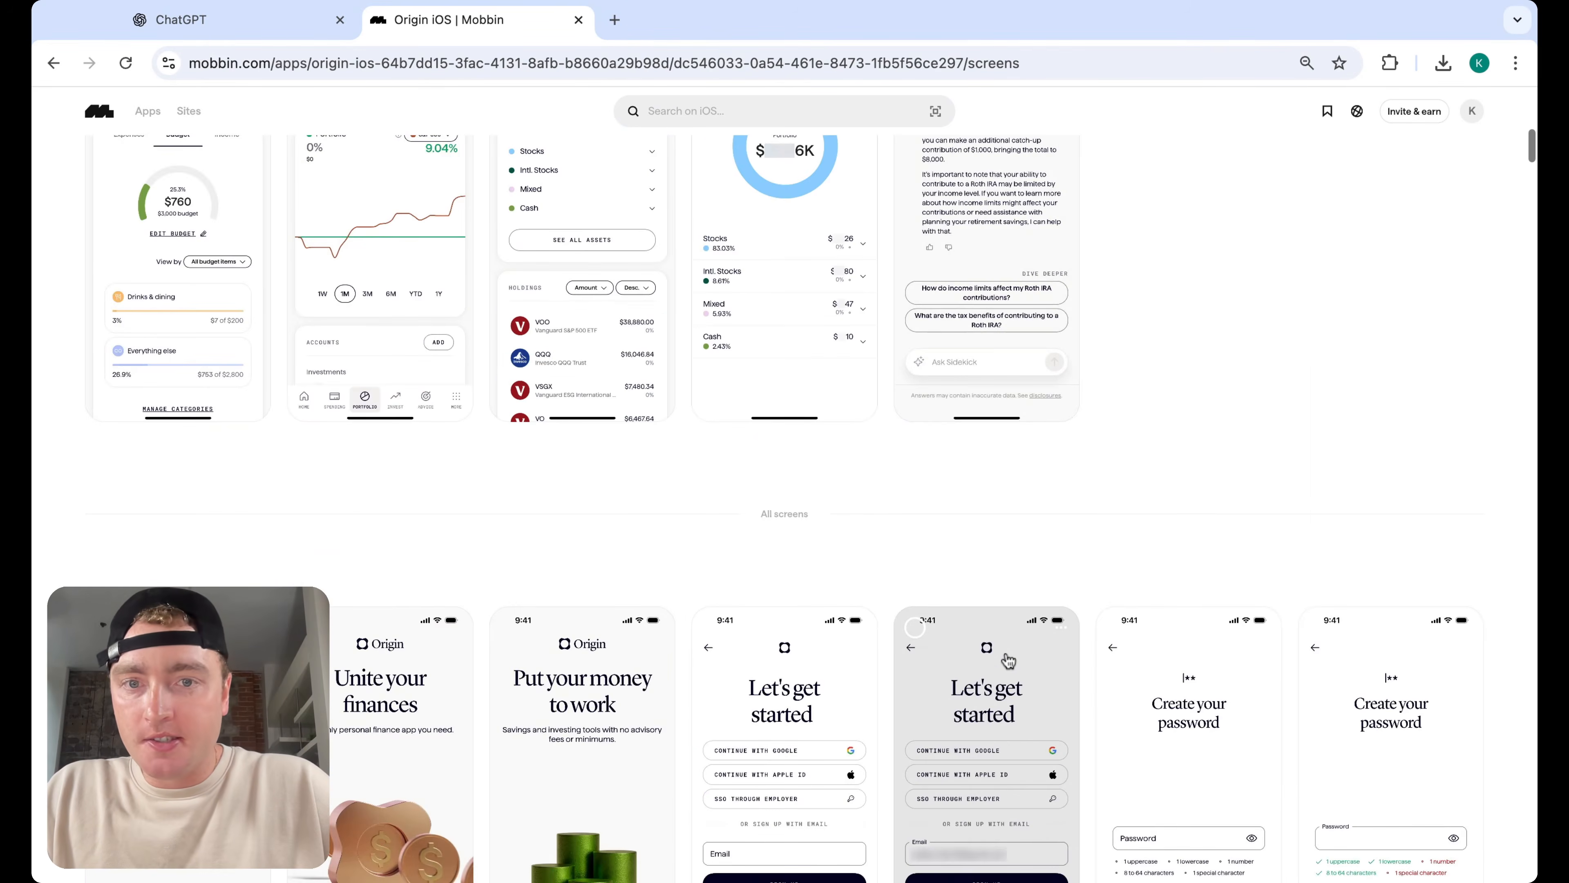
scroll(1007, 659, "up", 3)
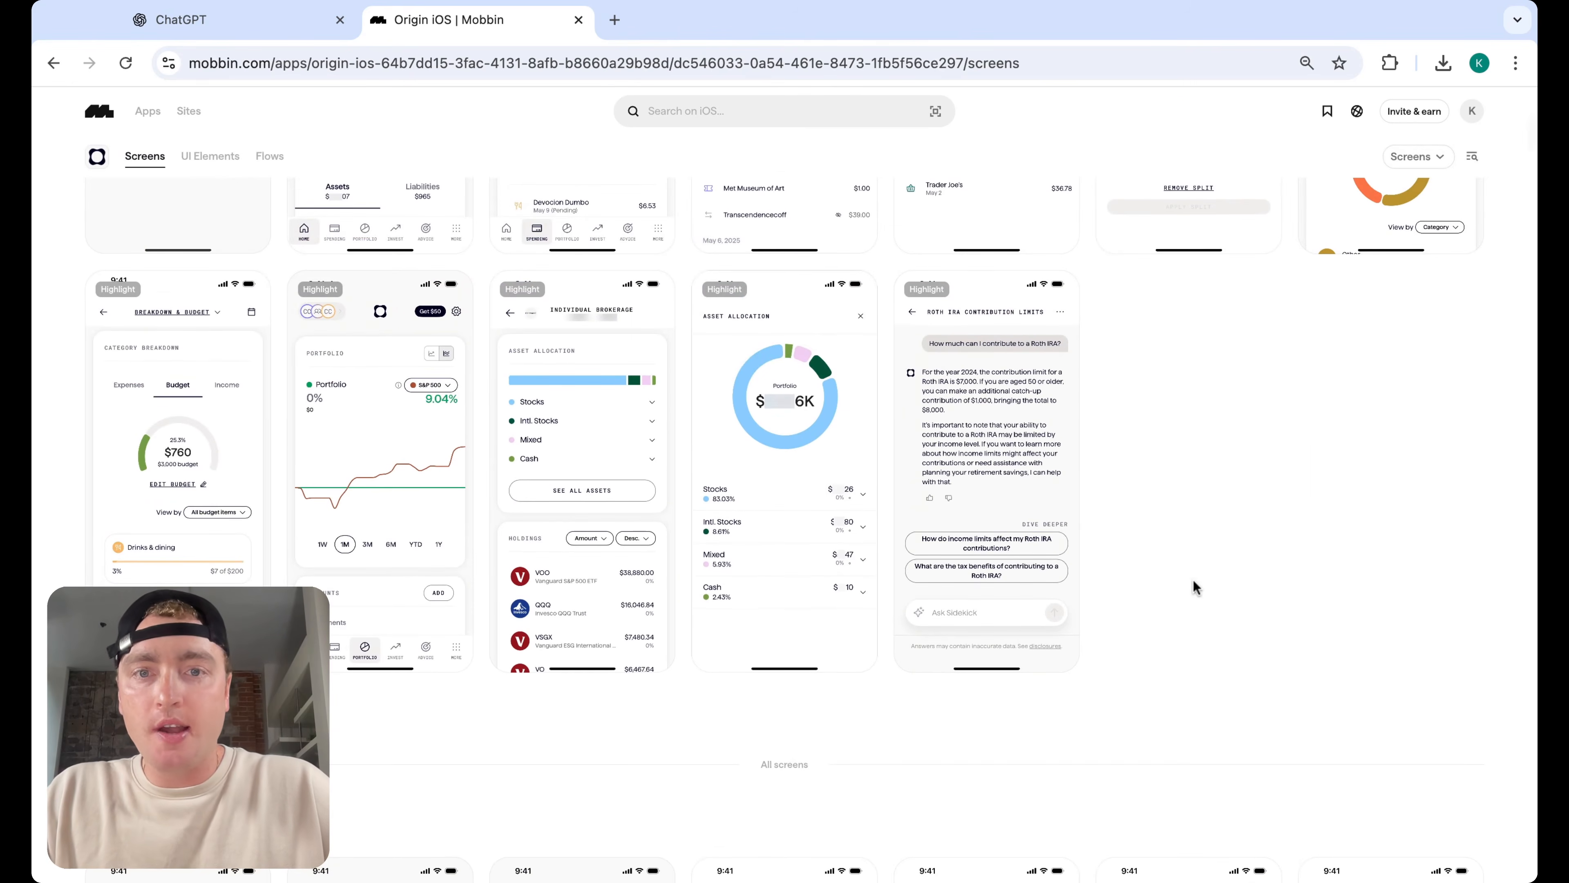
Preview Origin's asset allocation and budget breakdown highlight screens
left_click(784, 402)
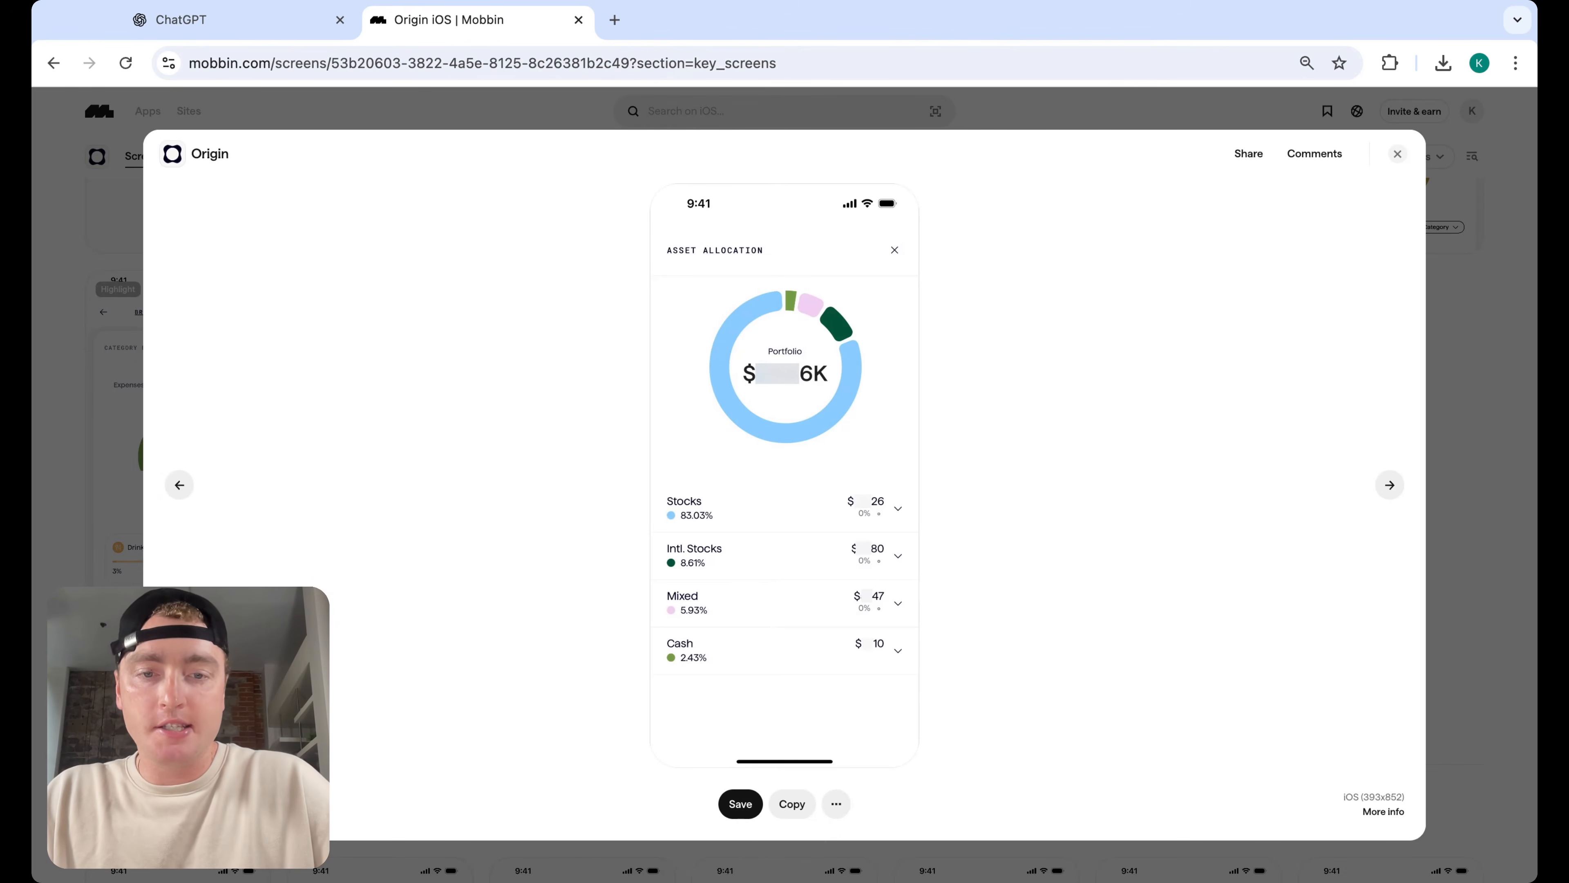
left_click(1399, 156)
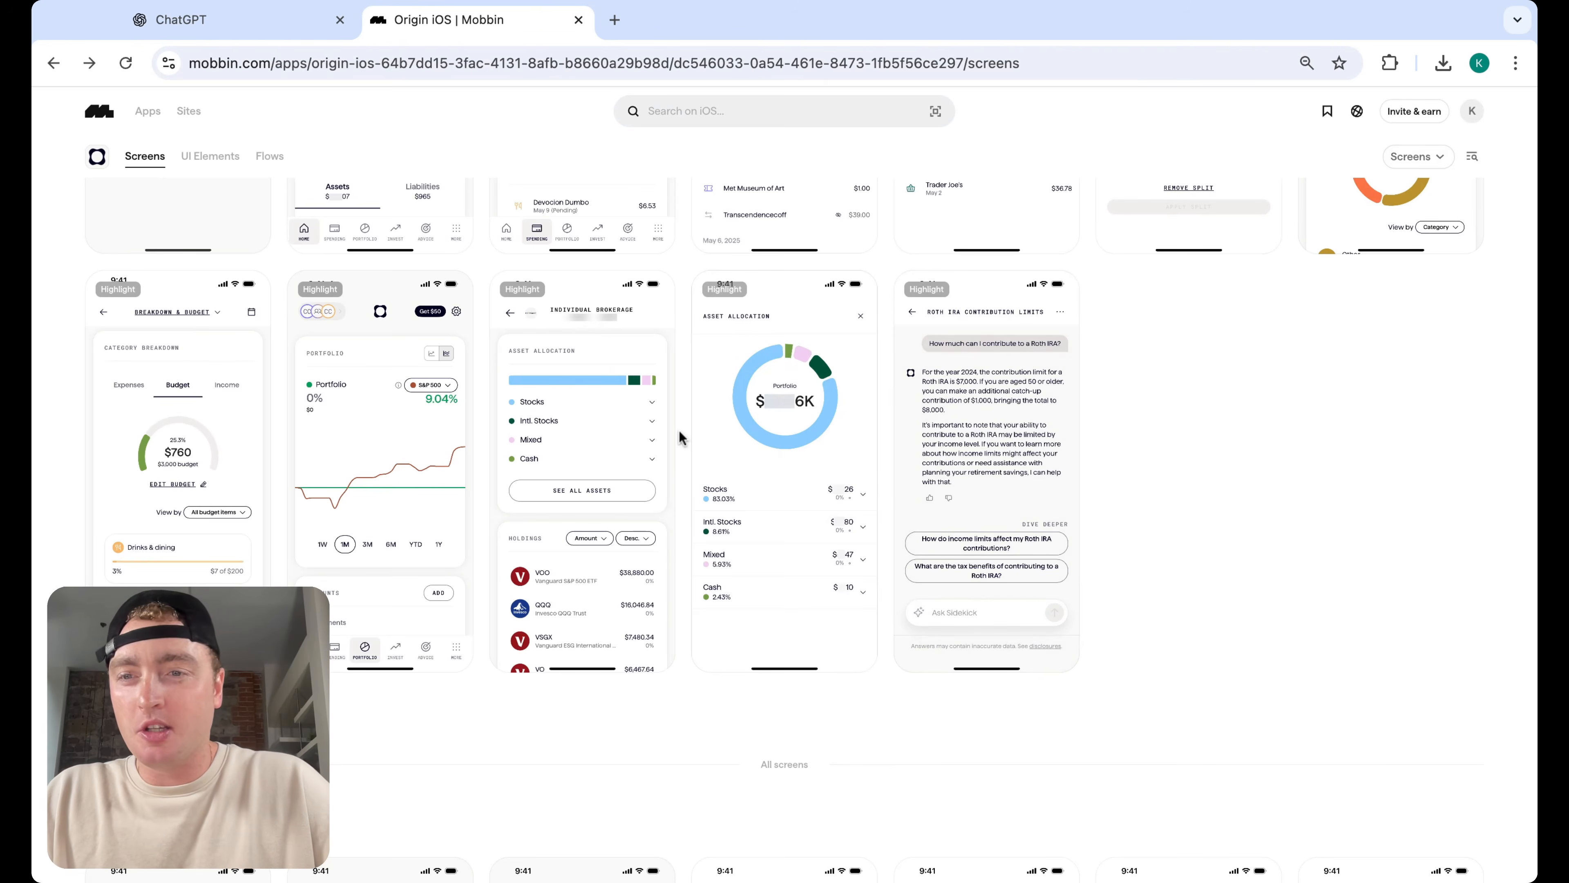
scroll(679, 431, "up", 1)
left_click(163, 453)
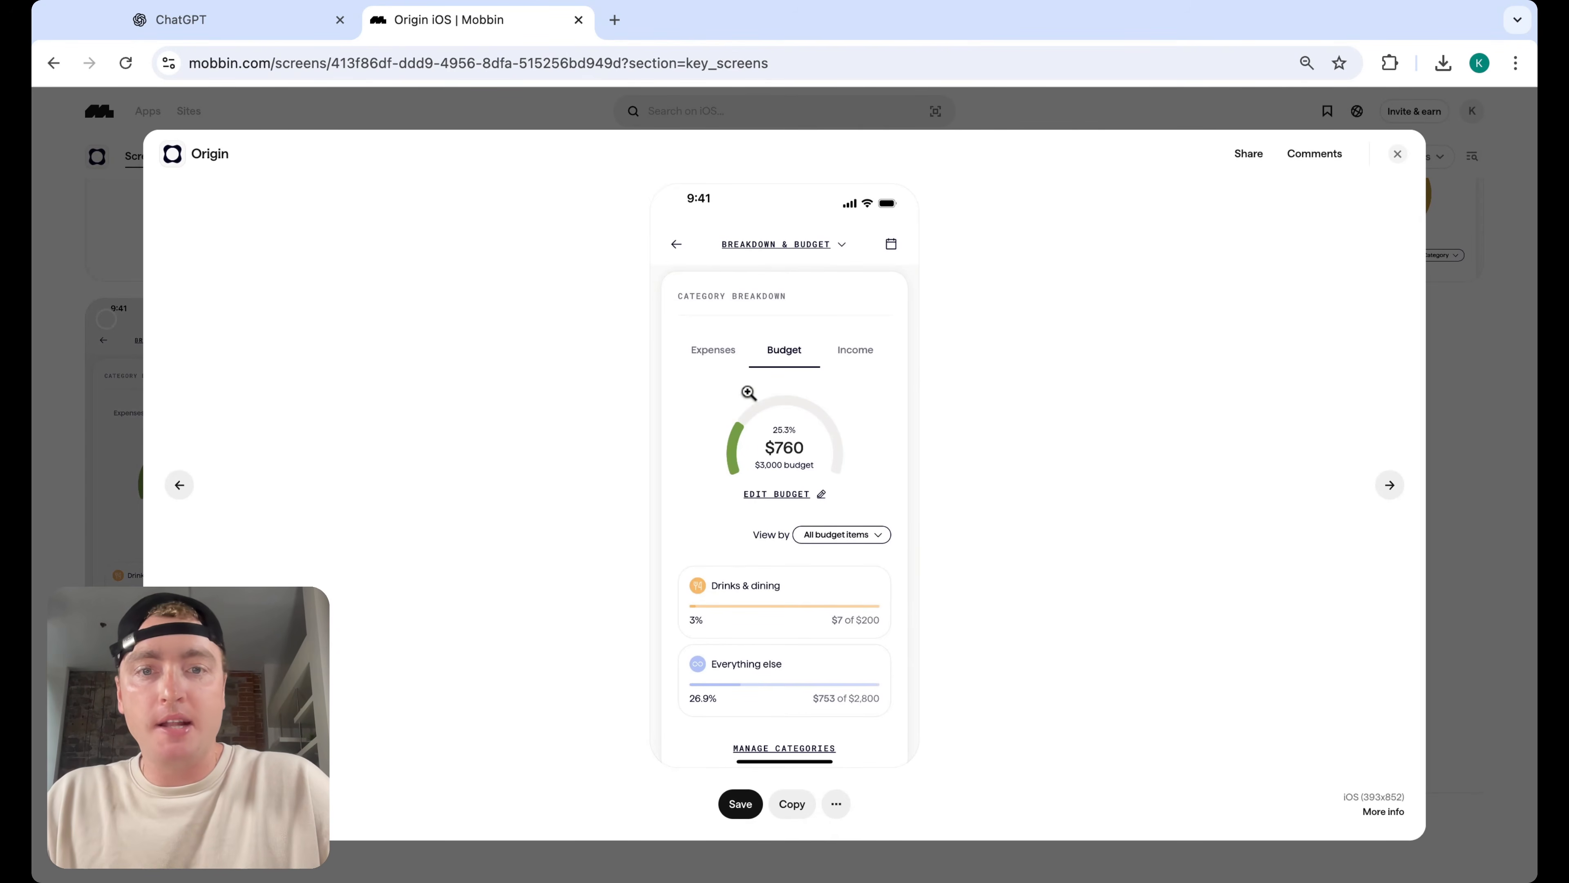
left_click(1397, 154)
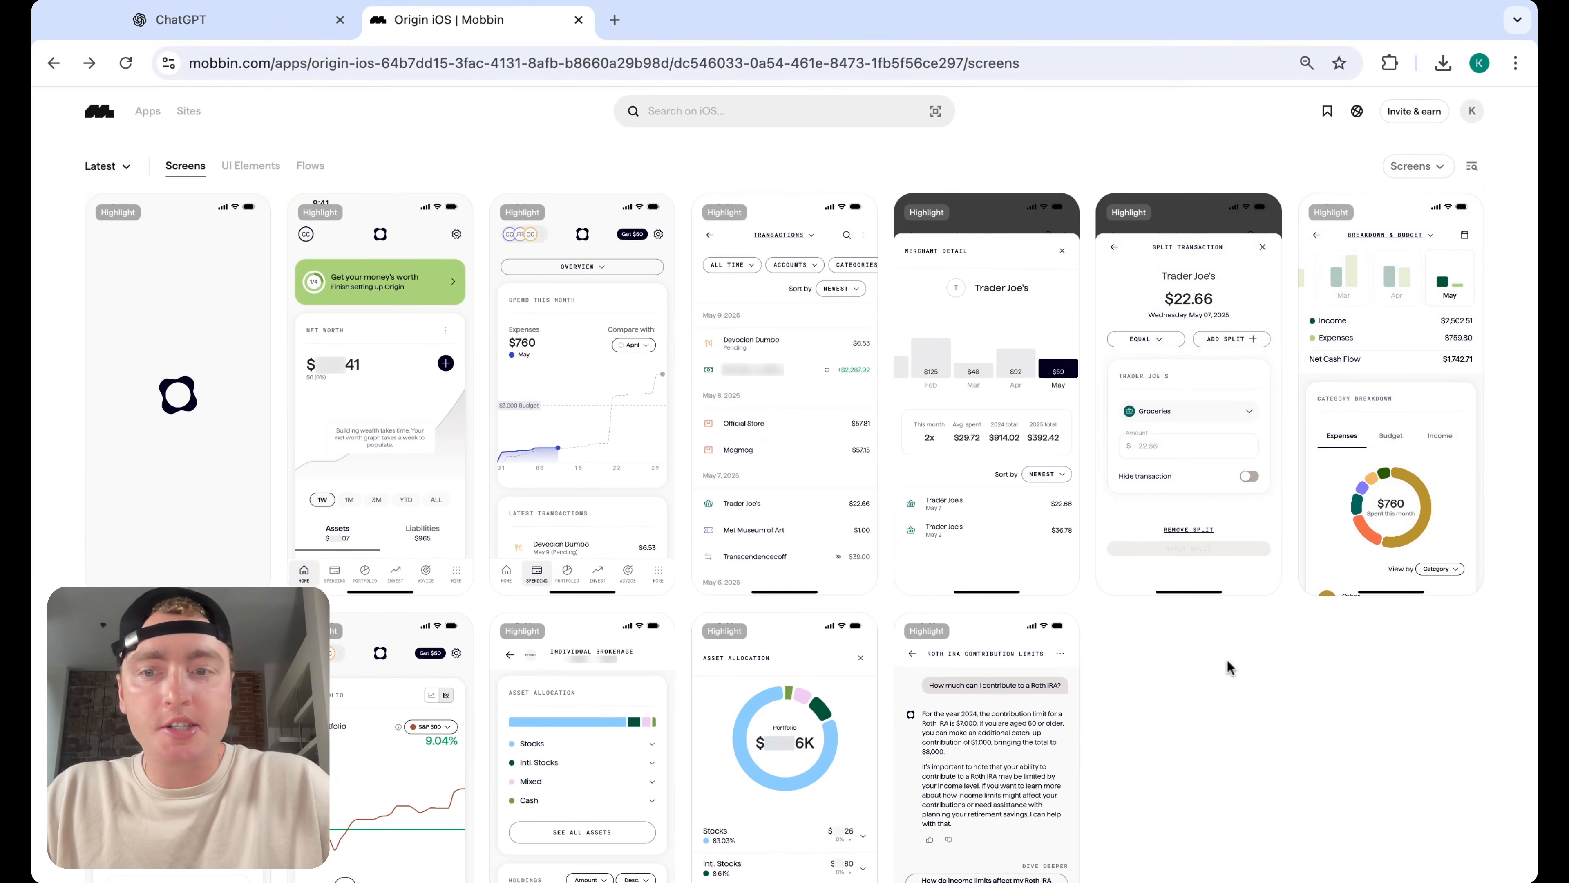
Scroll through Origin's screens and preview its spending budget breakdown screen
scroll(1227, 660, "down", 1)
scroll(1227, 660, "down", 20)
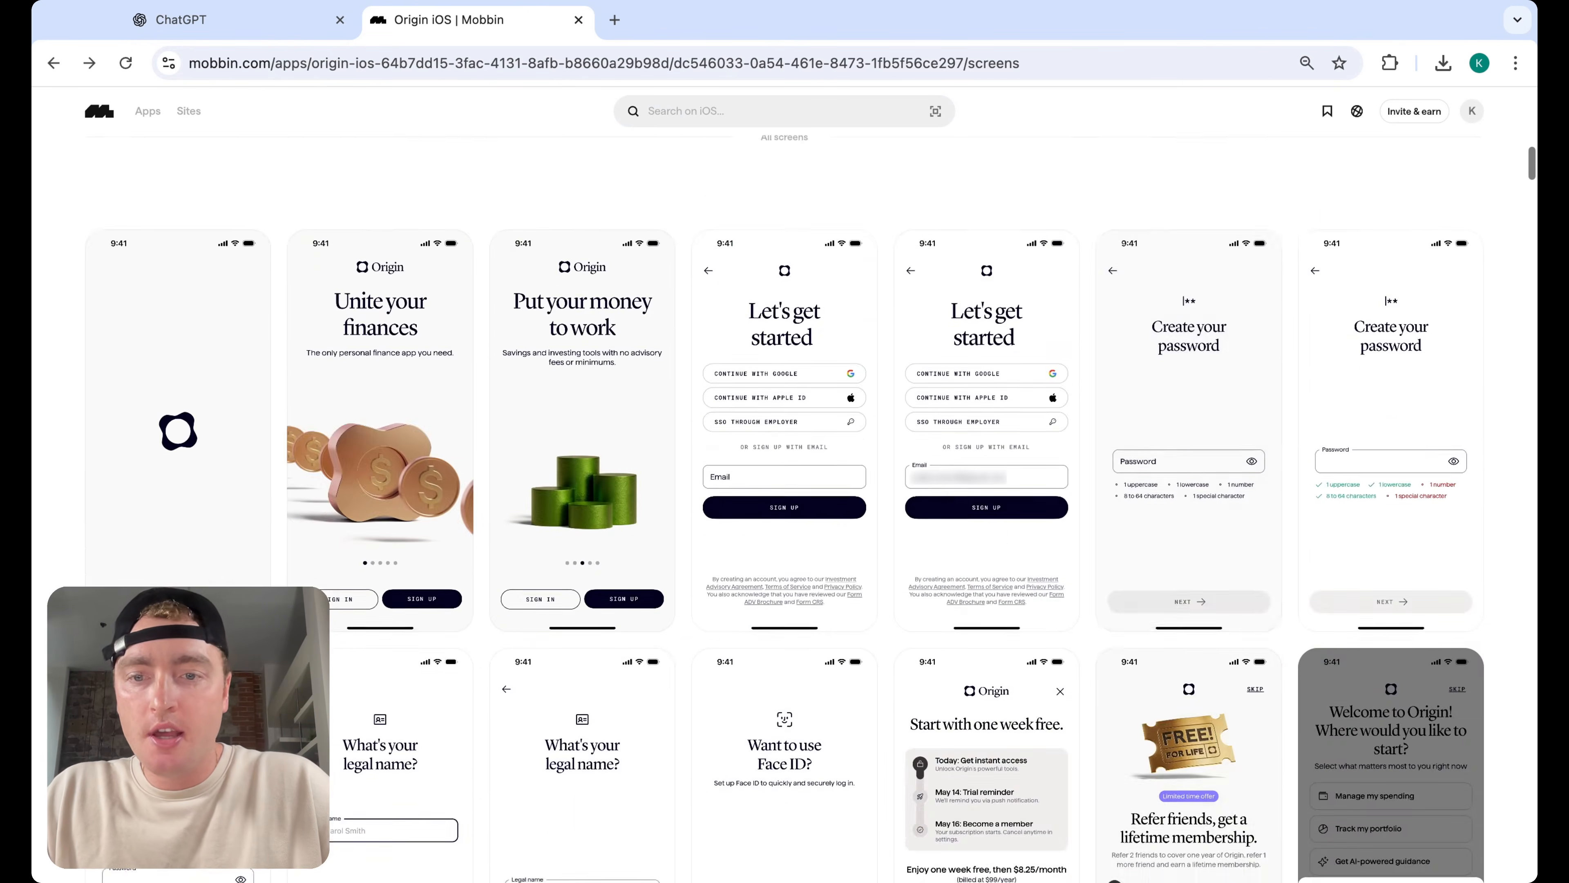
scroll(1227, 660, "down", 10)
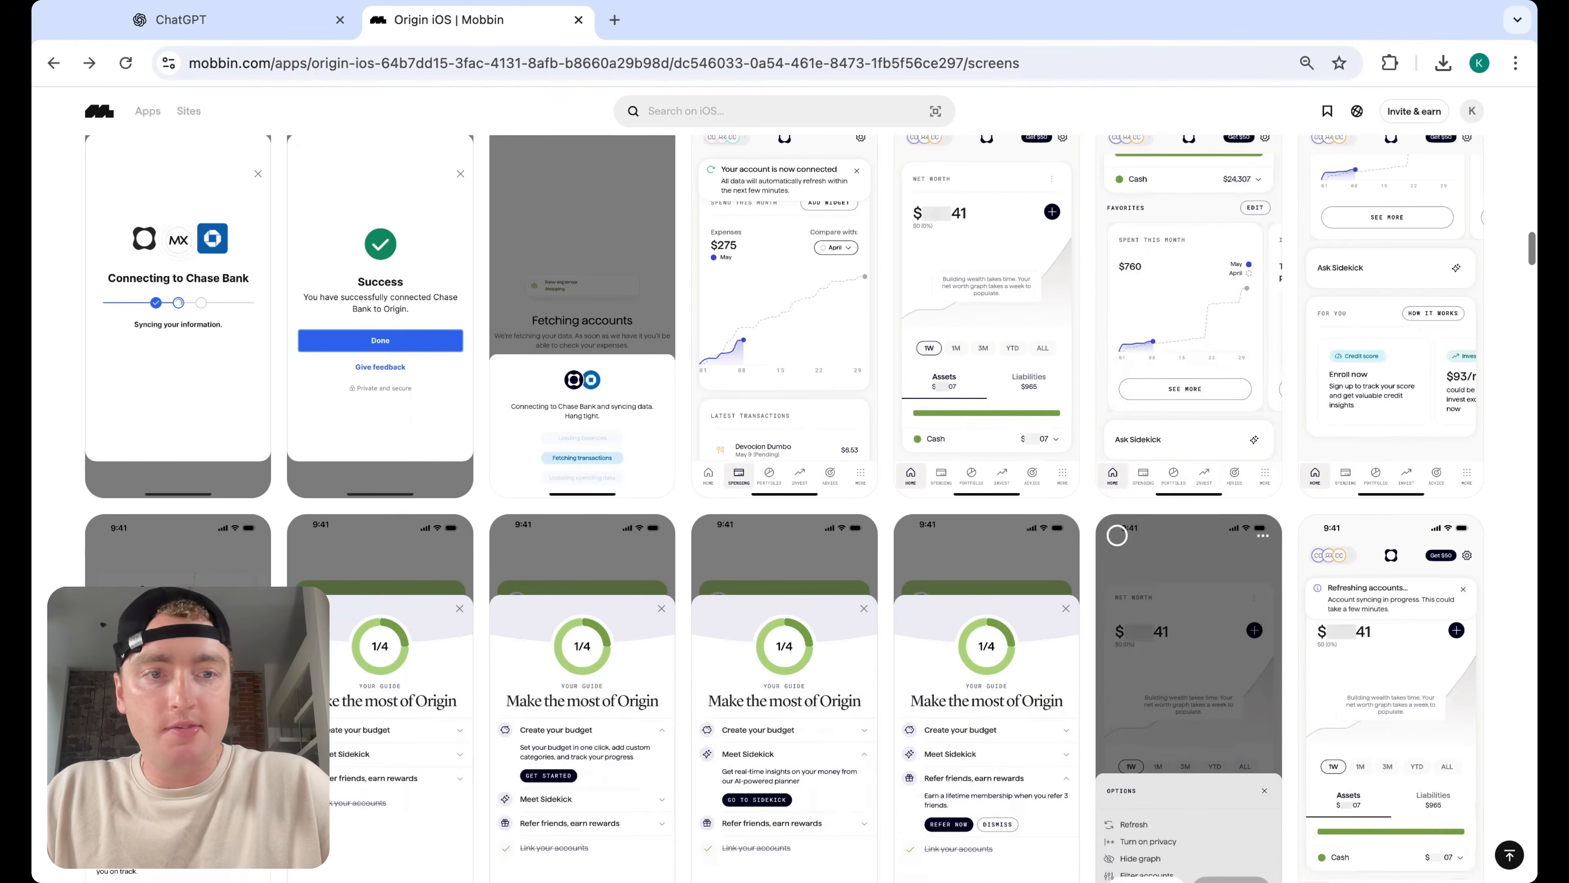
scroll(1280, 645, "down", 2)
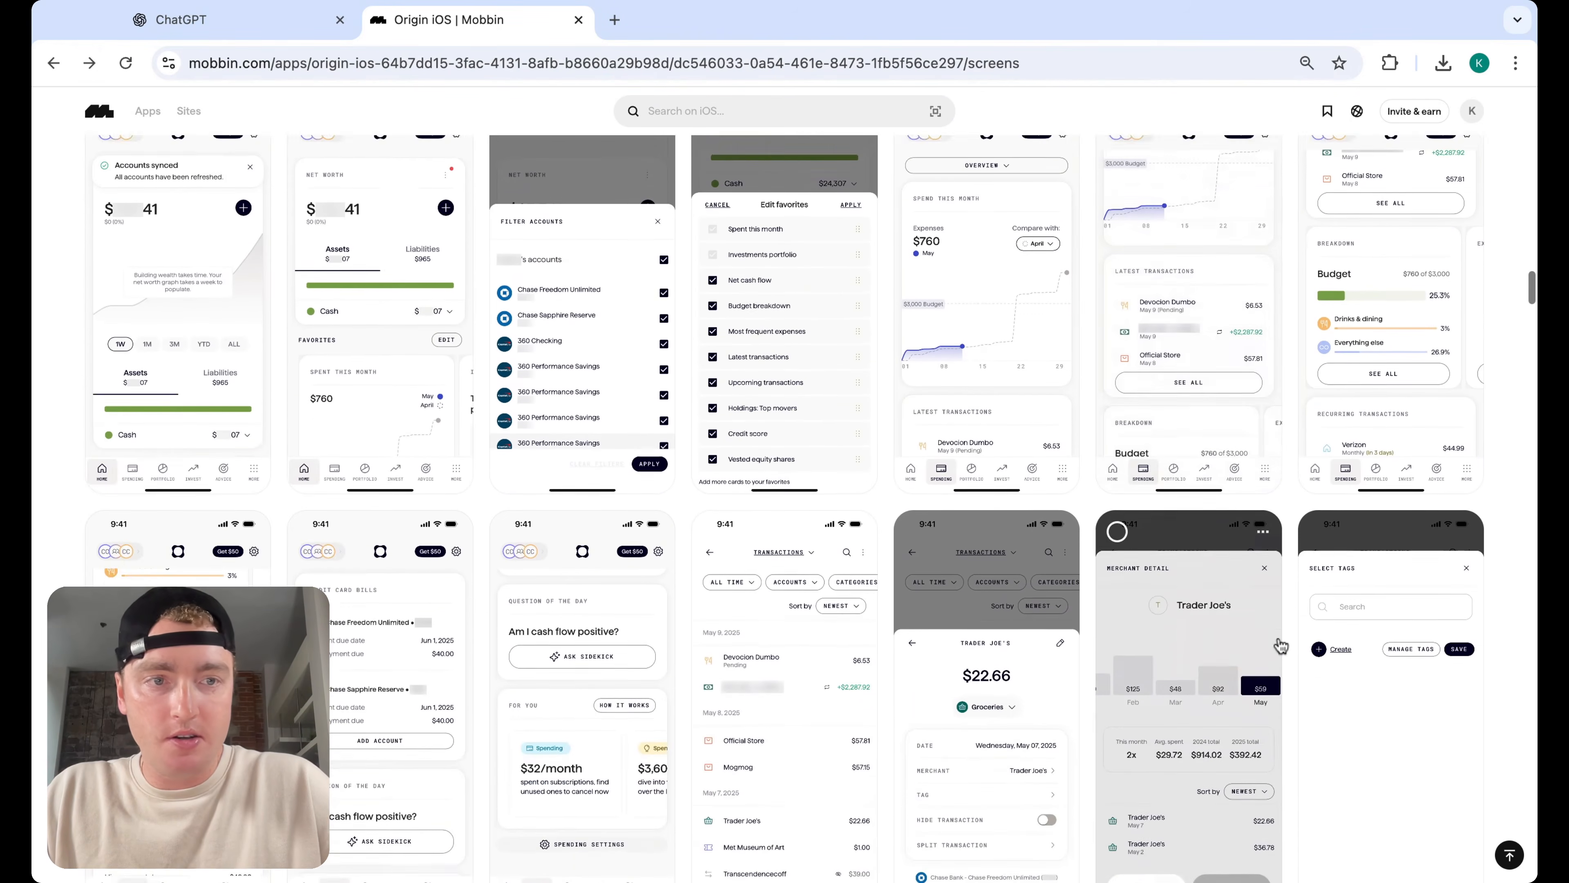
left_click(1476, 371)
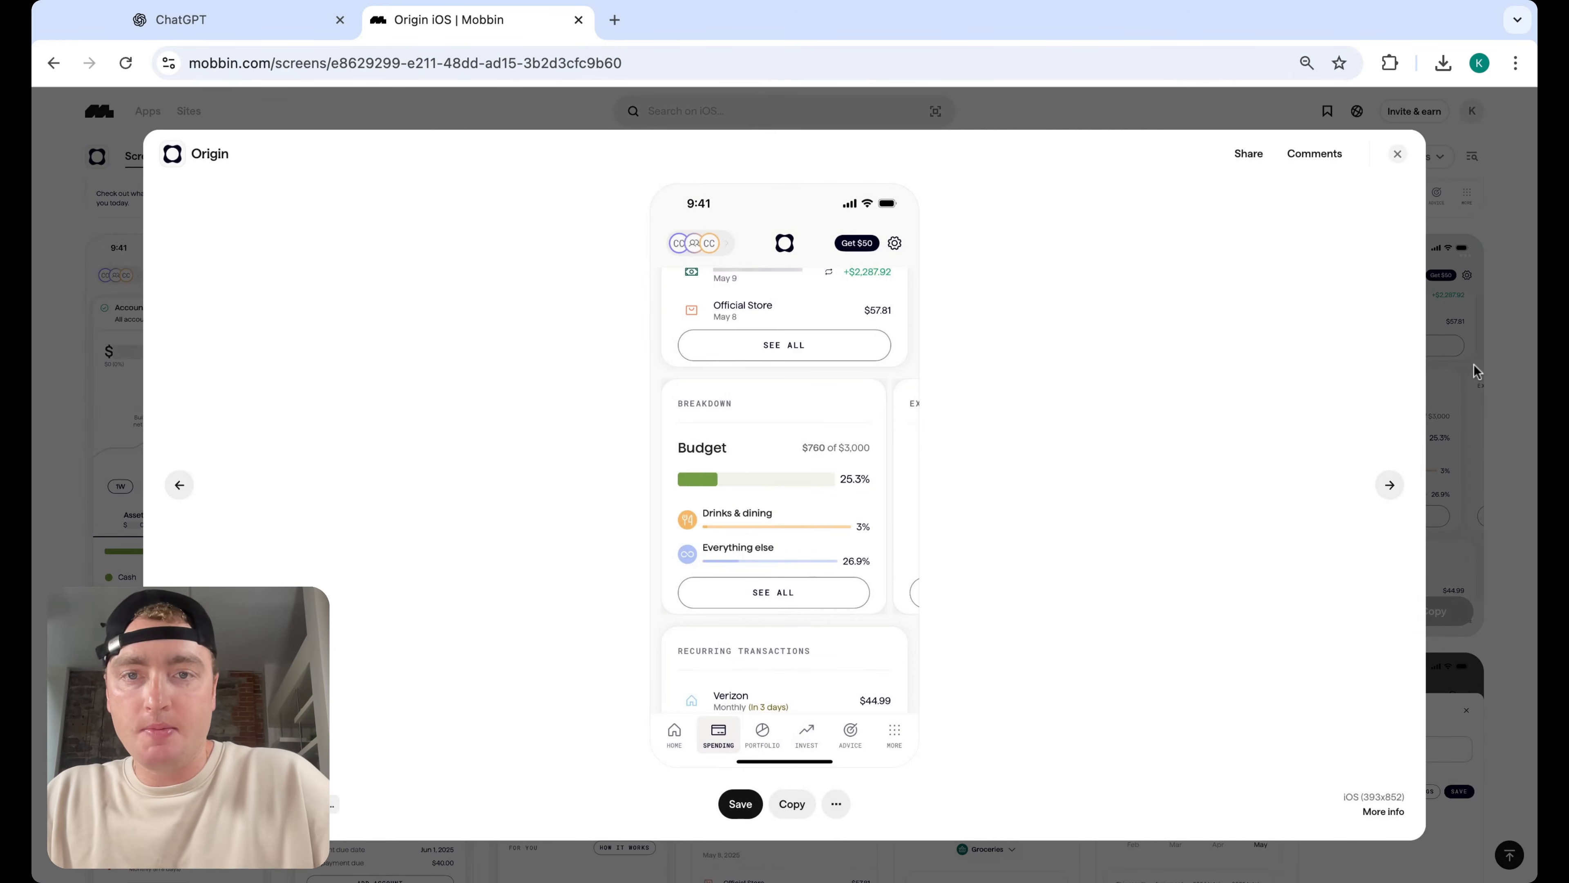
left_click(1398, 154)
scroll(1504, 368, "down", 5)
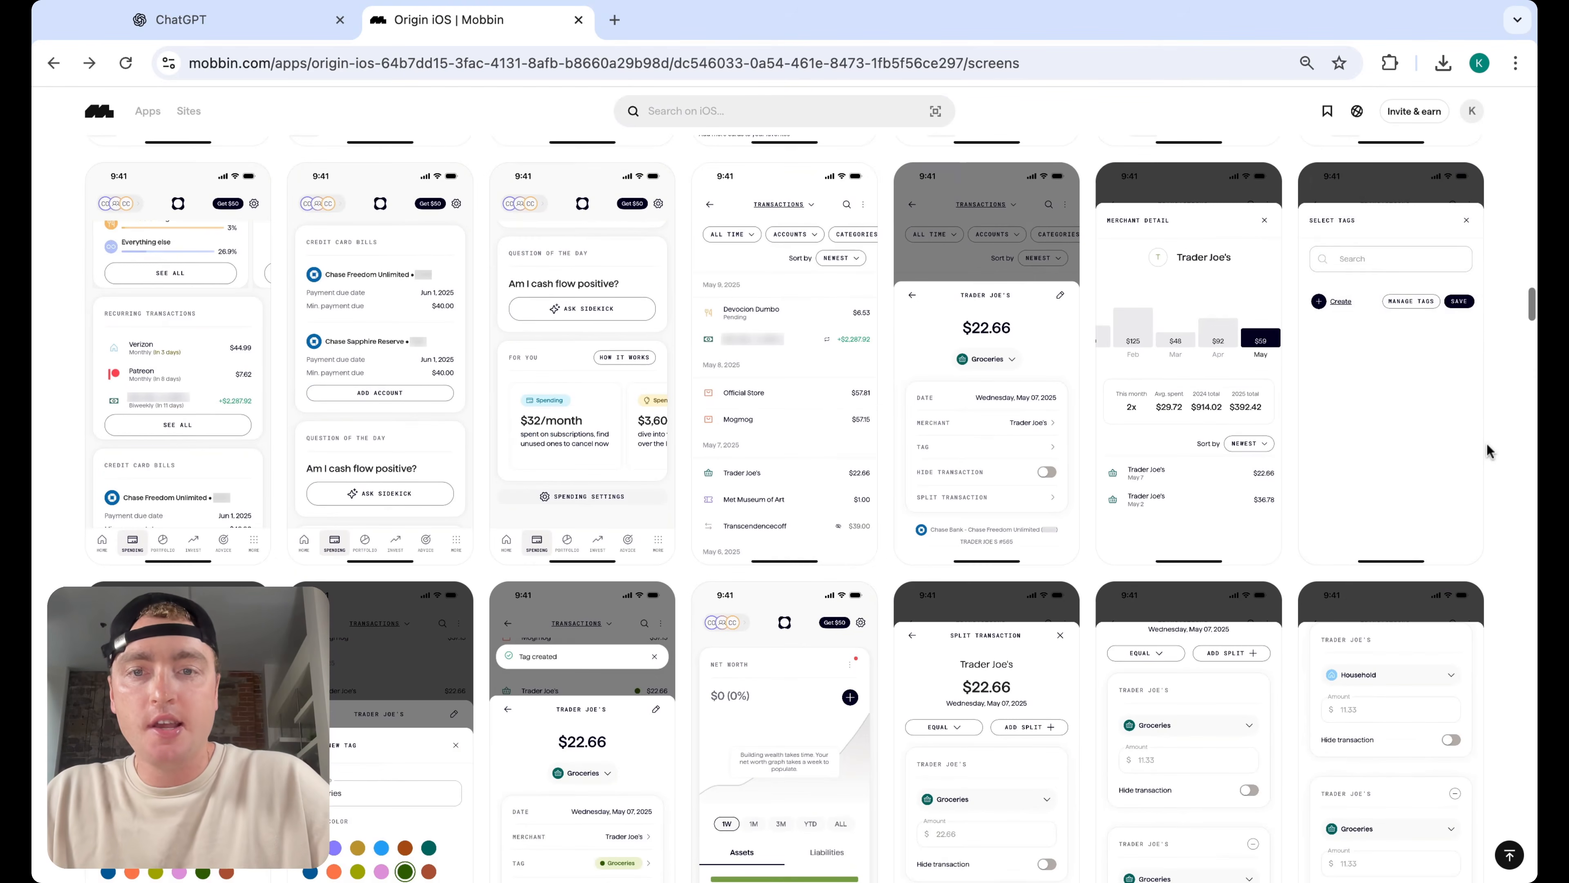
Scroll through Origin's and Revolut's iOS screens for spending and wealth chart ideas
scroll(1488, 442, "down", 5)
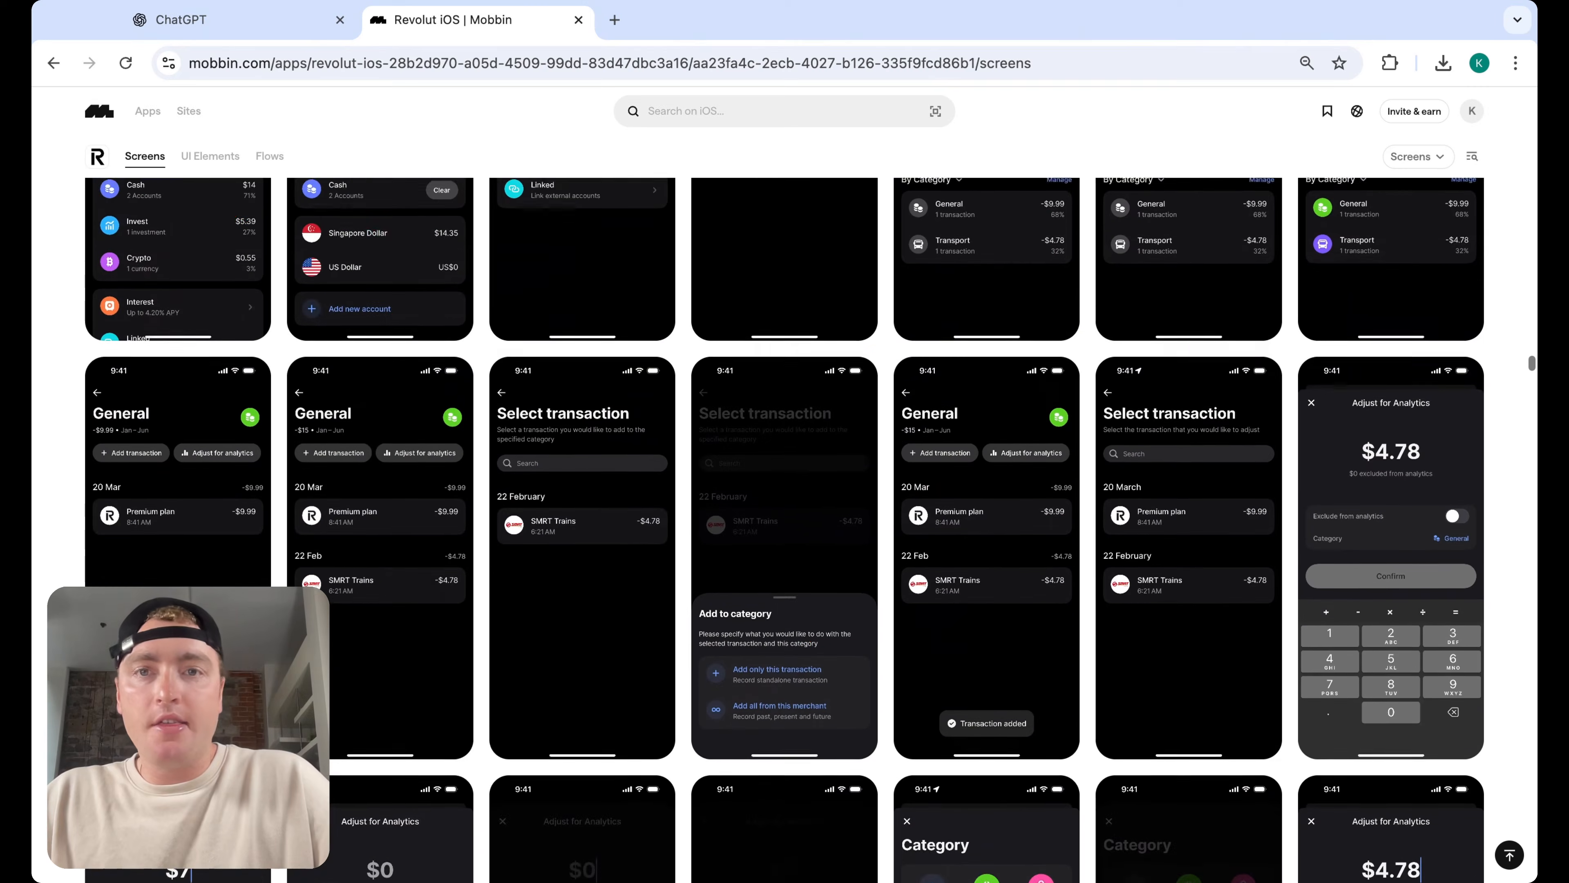
scroll(785, 530, "up", 10)
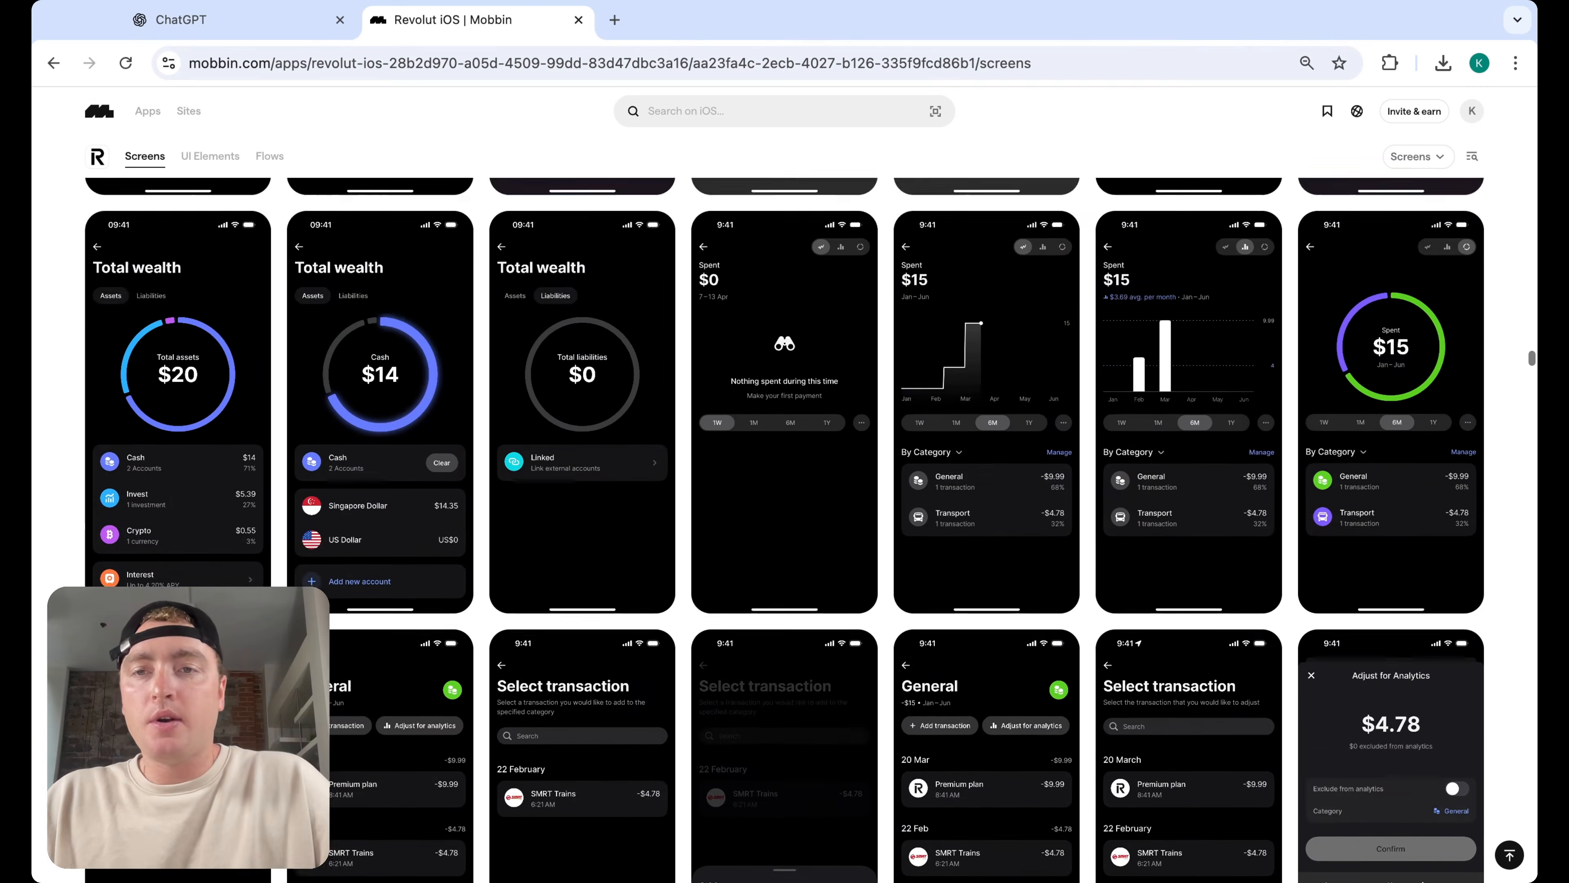
scroll(784, 530, "up", 10)
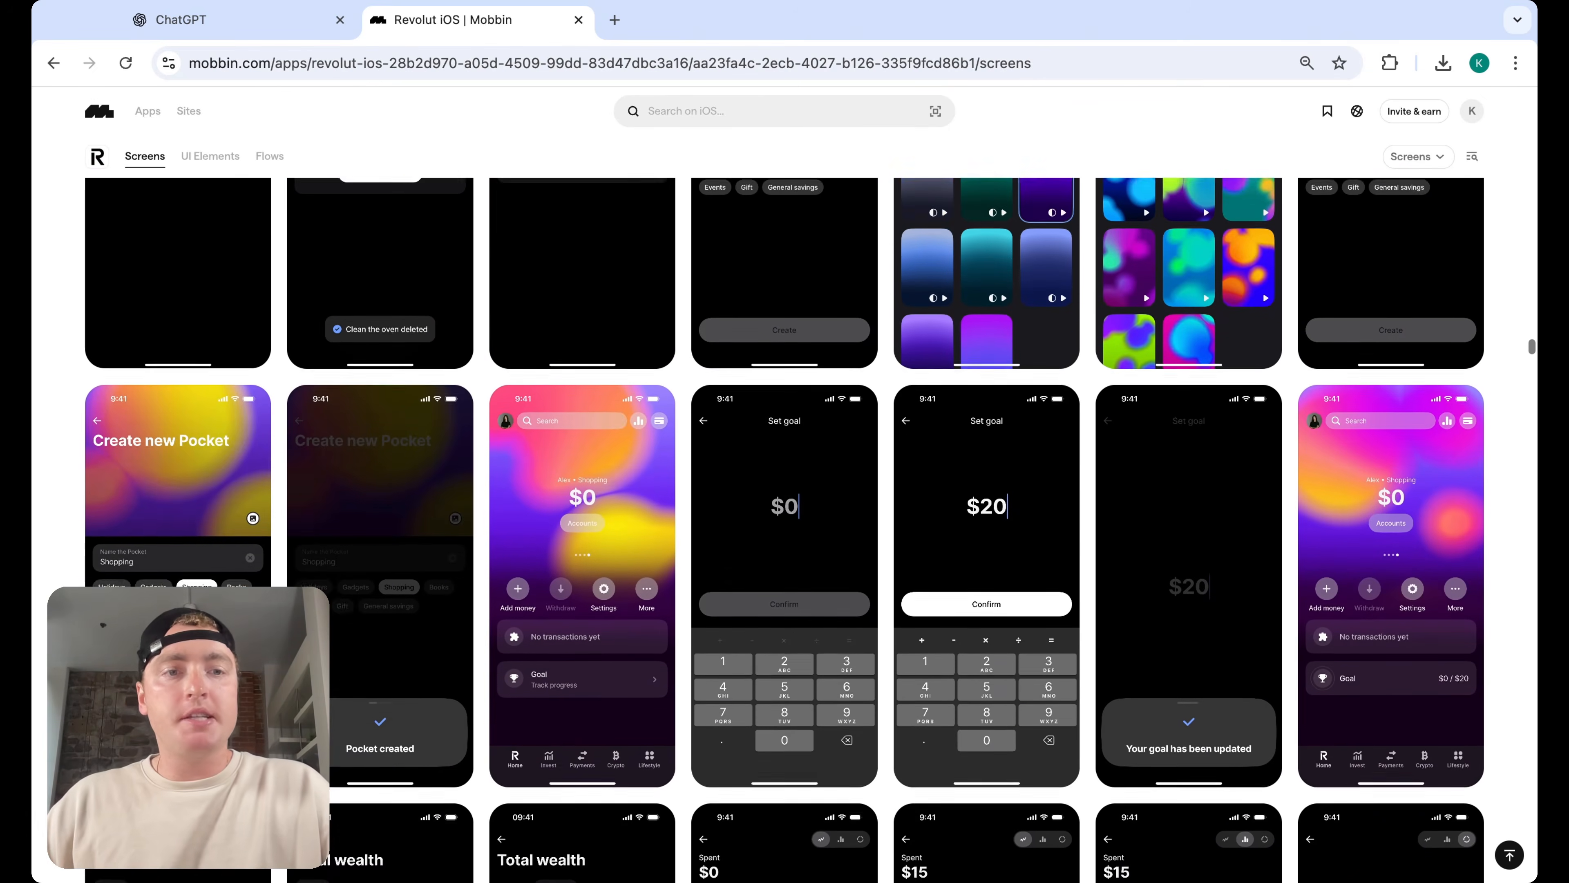
scroll(785, 530, "up", 10)
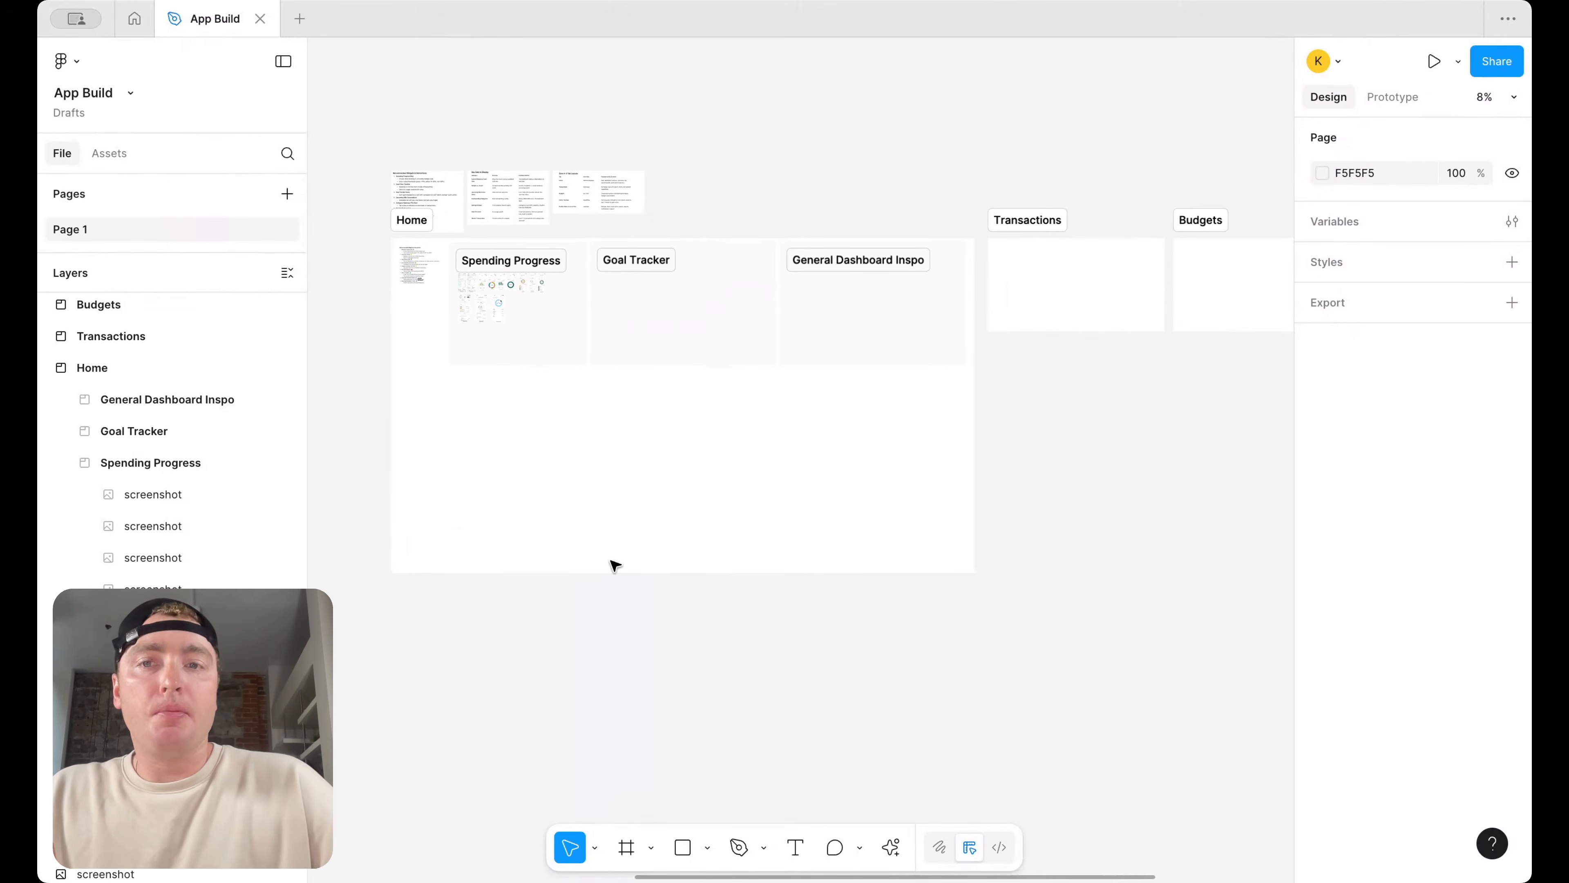
Review the screenshots collected in the Spending Progress section alongside the Goal Tracker and General Dashboard Inspo sections
scroll(582, 497, "up", 3)
scroll(424, 288, "up", 5)
scroll(433, 202, "down", 3)
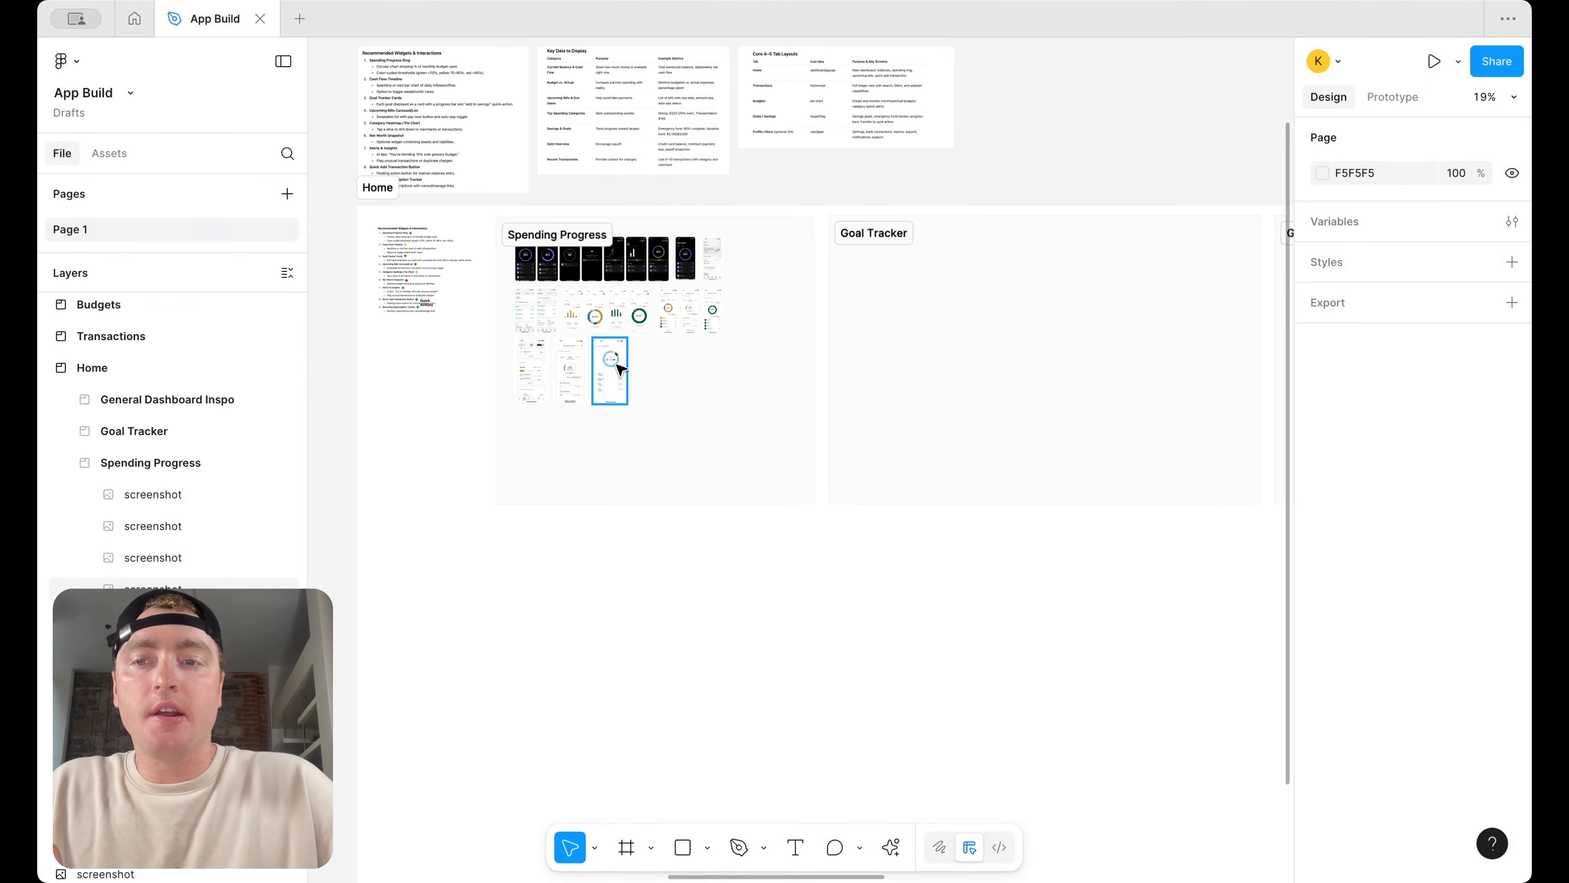
scroll(574, 246, "up", 4)
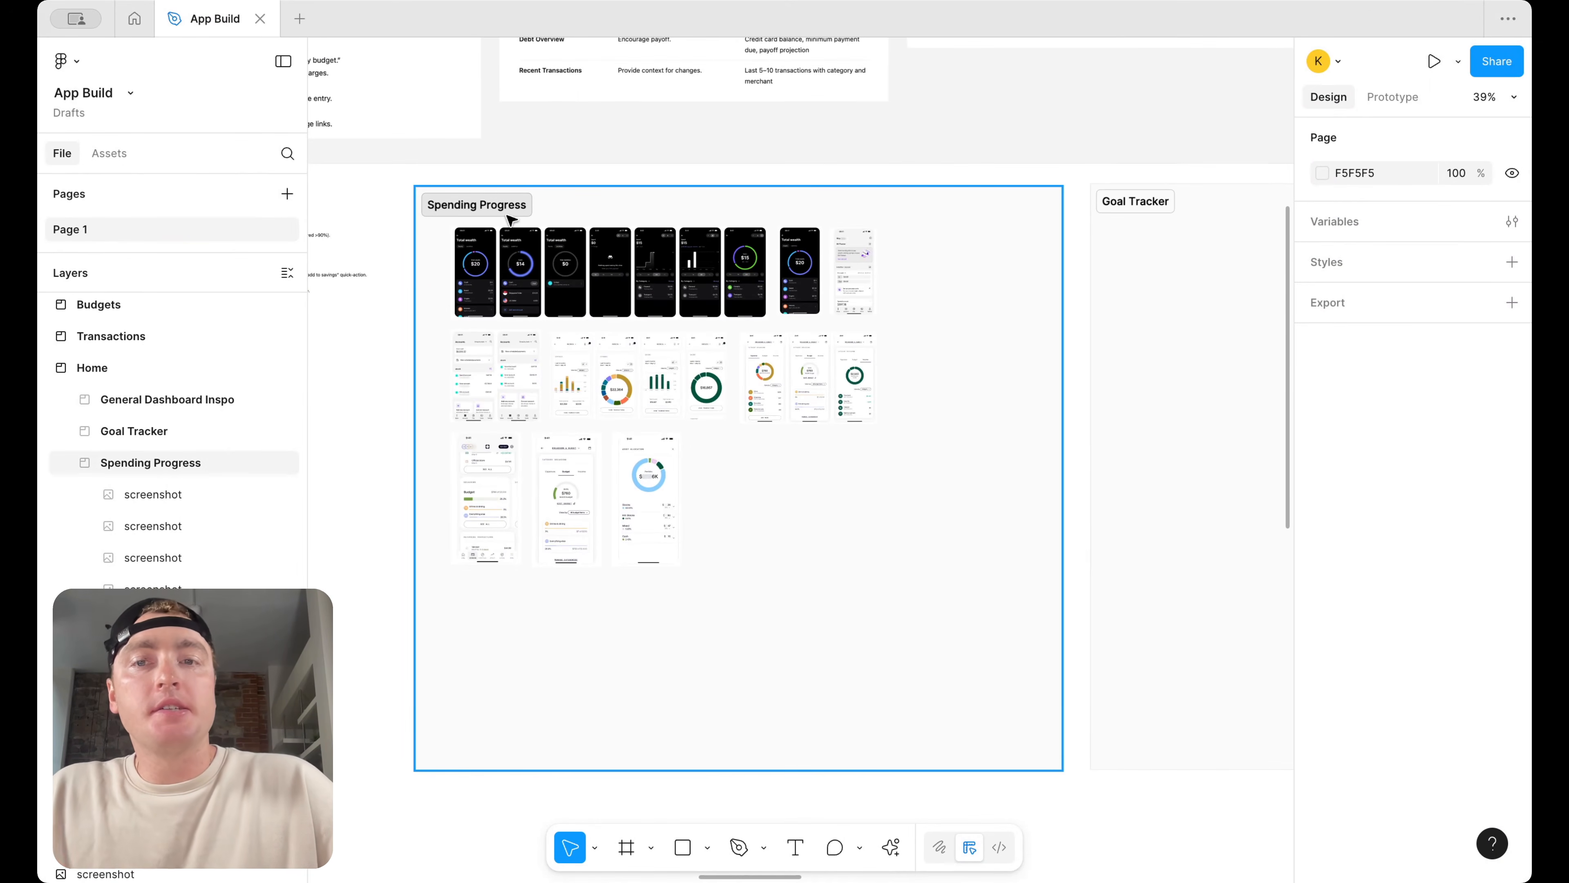
scroll(509, 218, "down", 3)
scroll(509, 218, "up", 2)
left_click(510, 215)
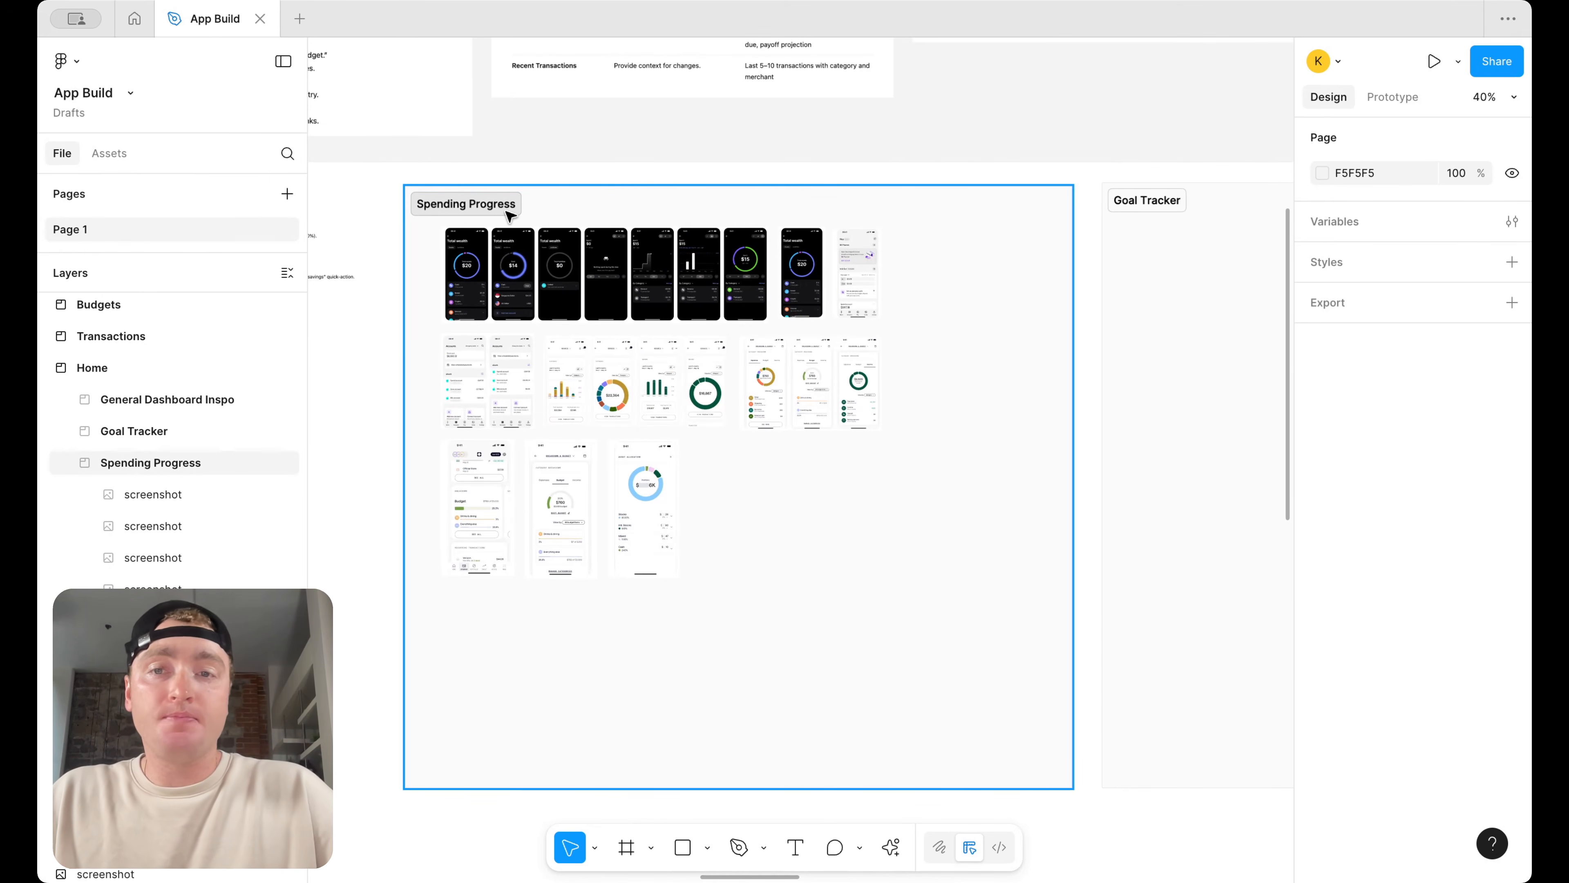
scroll(512, 217, "left", 3)
scroll(608, 238, "up", 2)
left_click(608, 240)
scroll(610, 238, "down", 3)
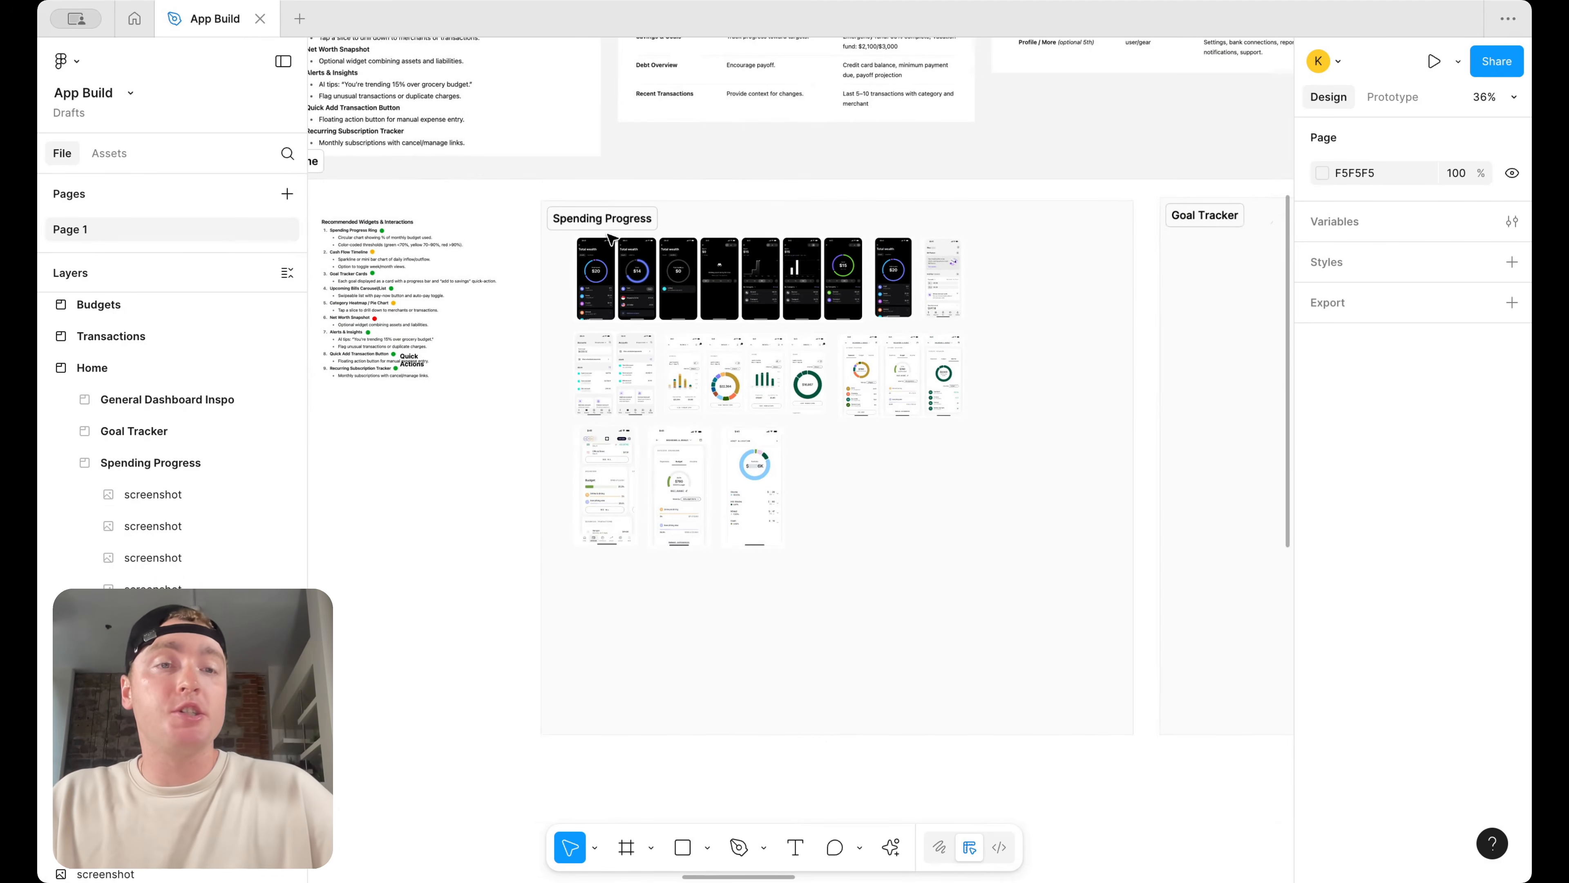
scroll(865, 393, "right", 8)
scroll(843, 391, "right", 15)
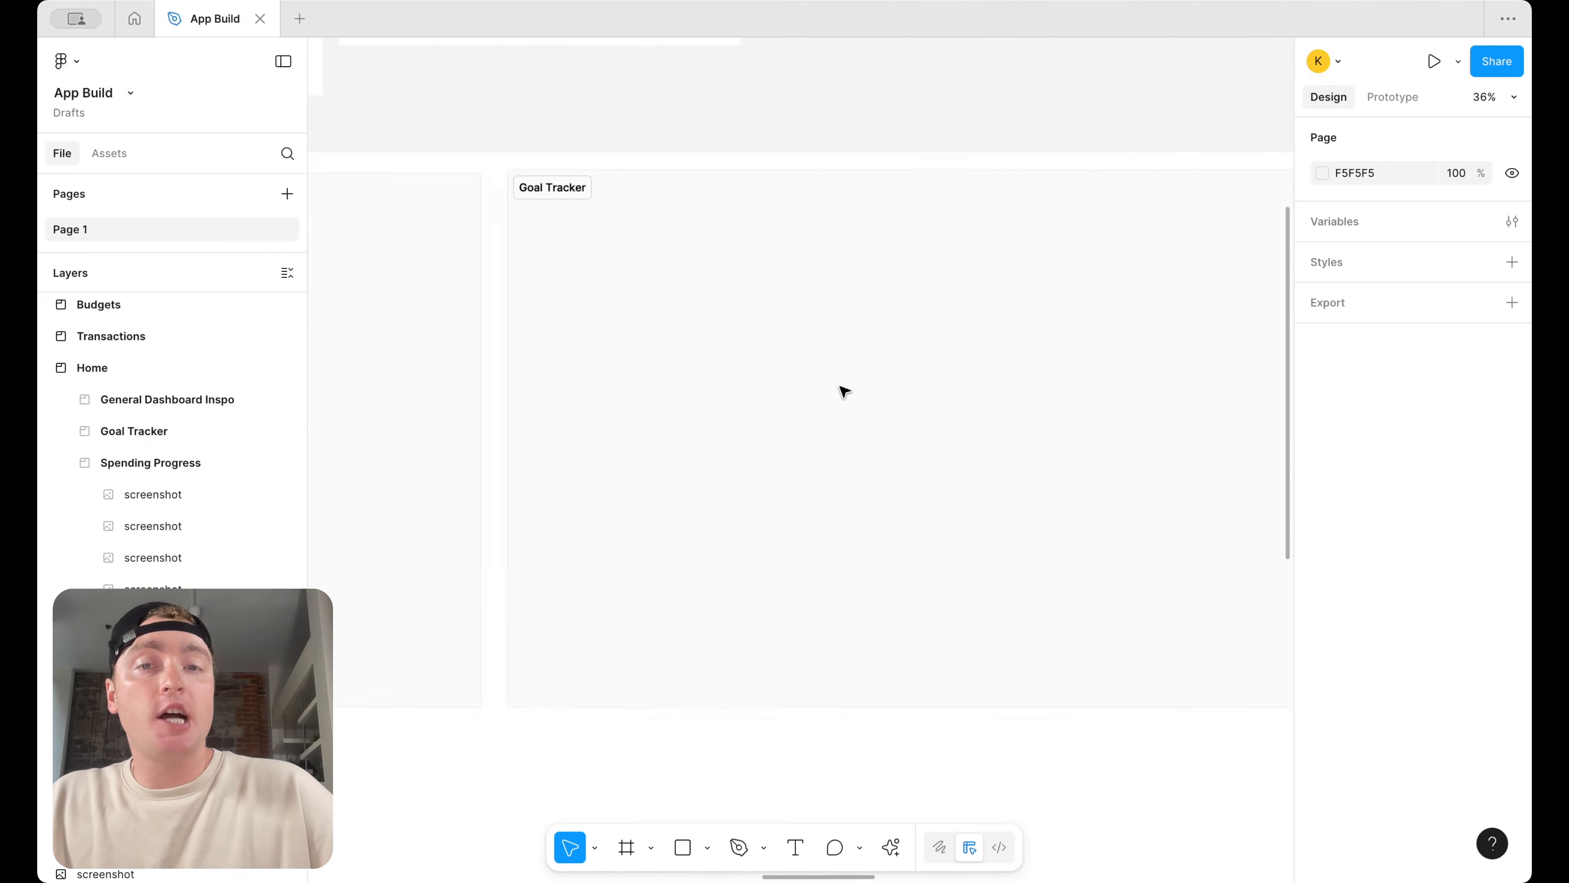
scroll(844, 390, "right", 3)
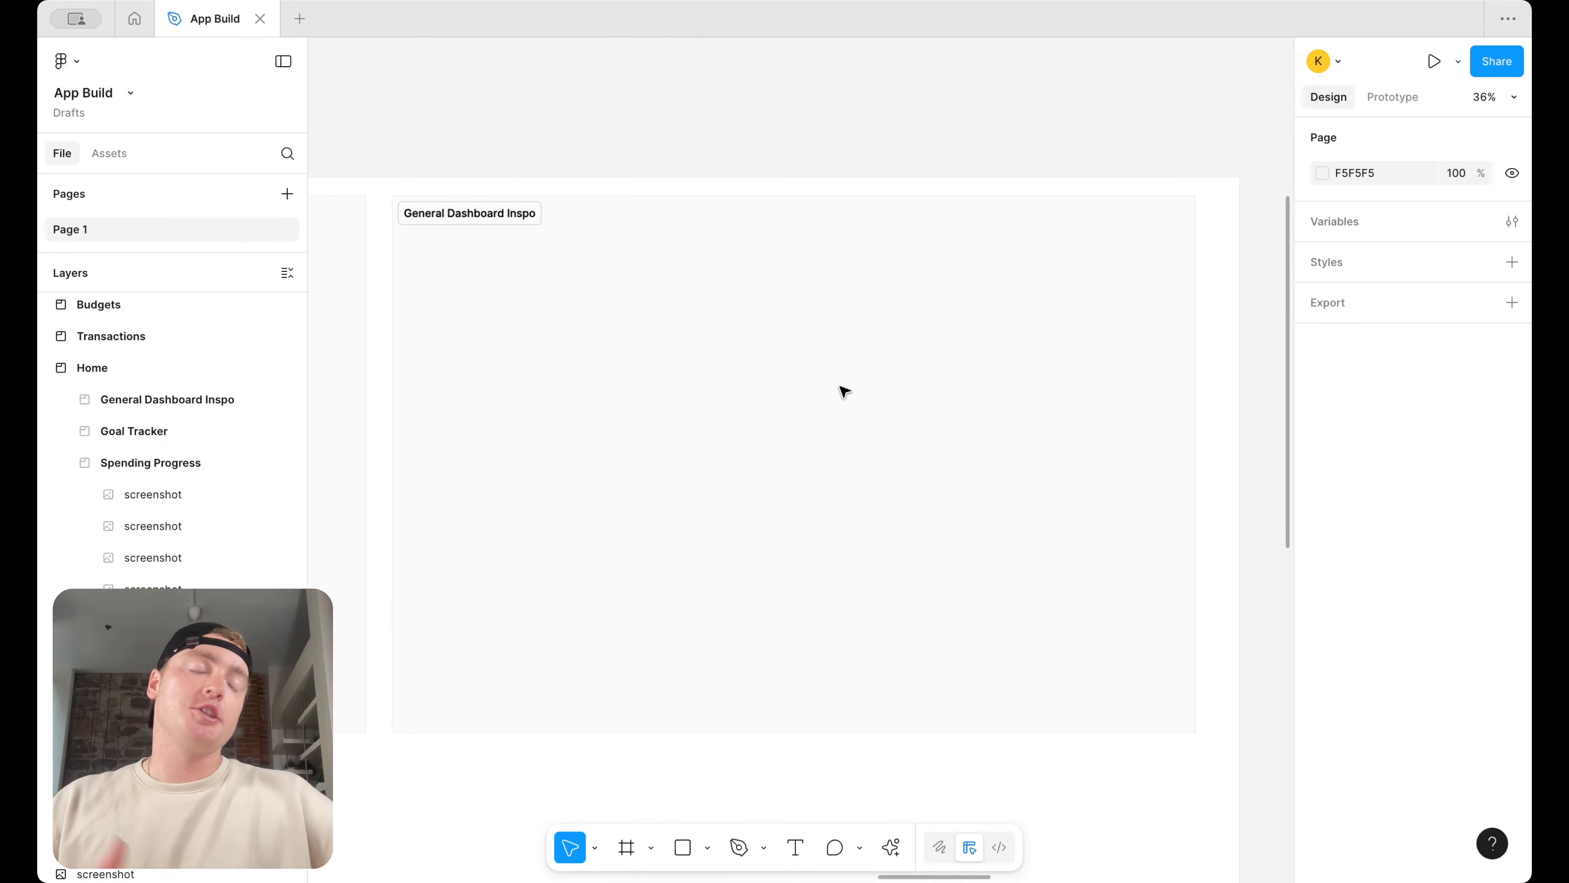
scroll(844, 391, "down", 10)
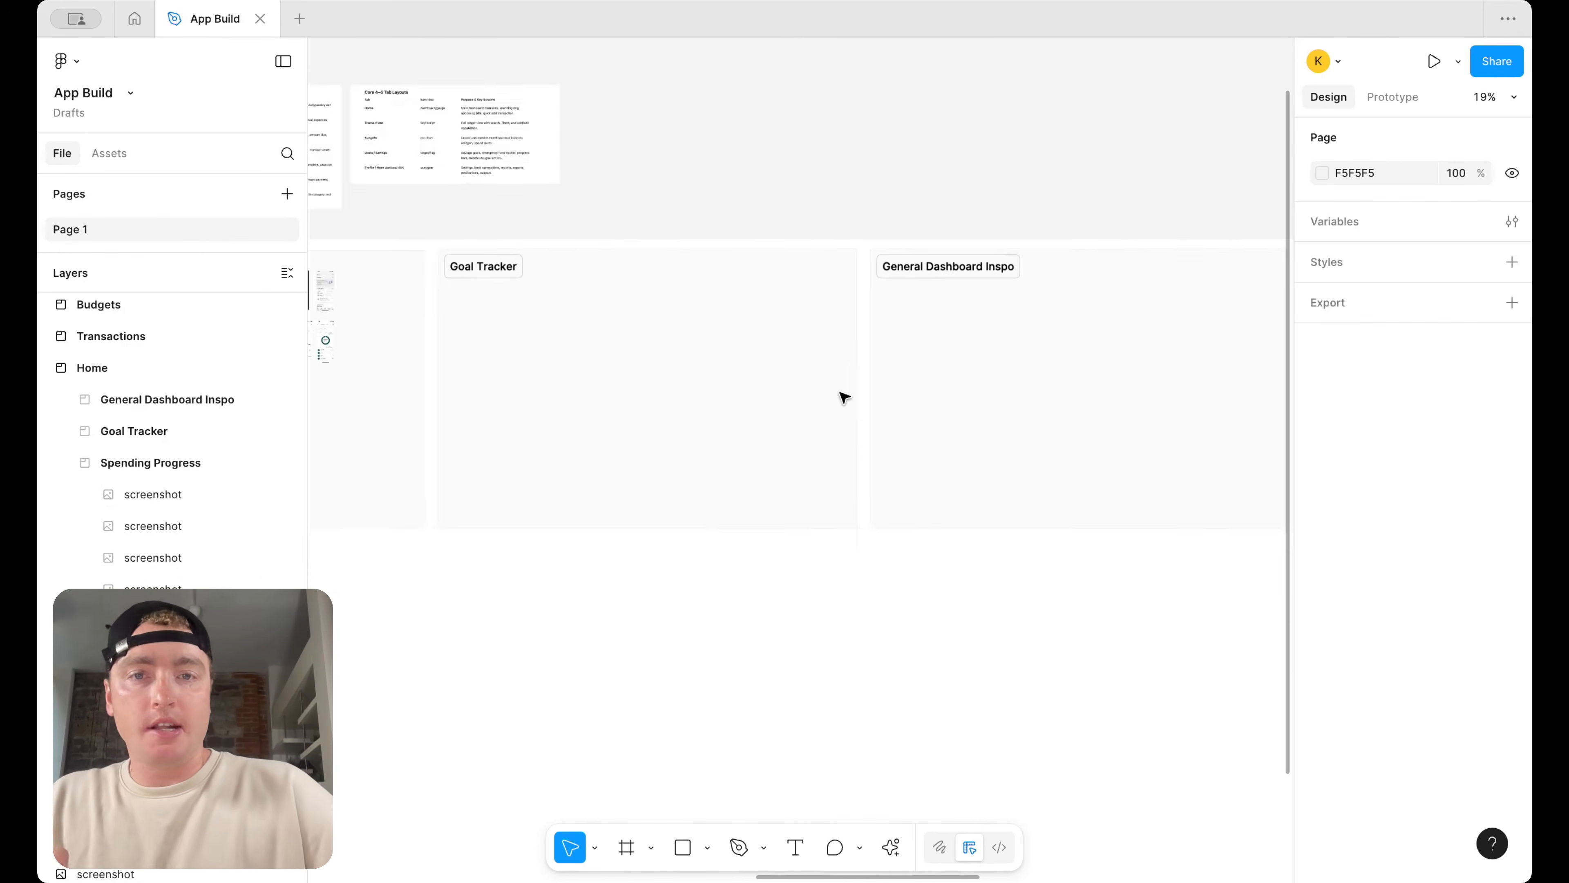
scroll(844, 397, "left", 5)
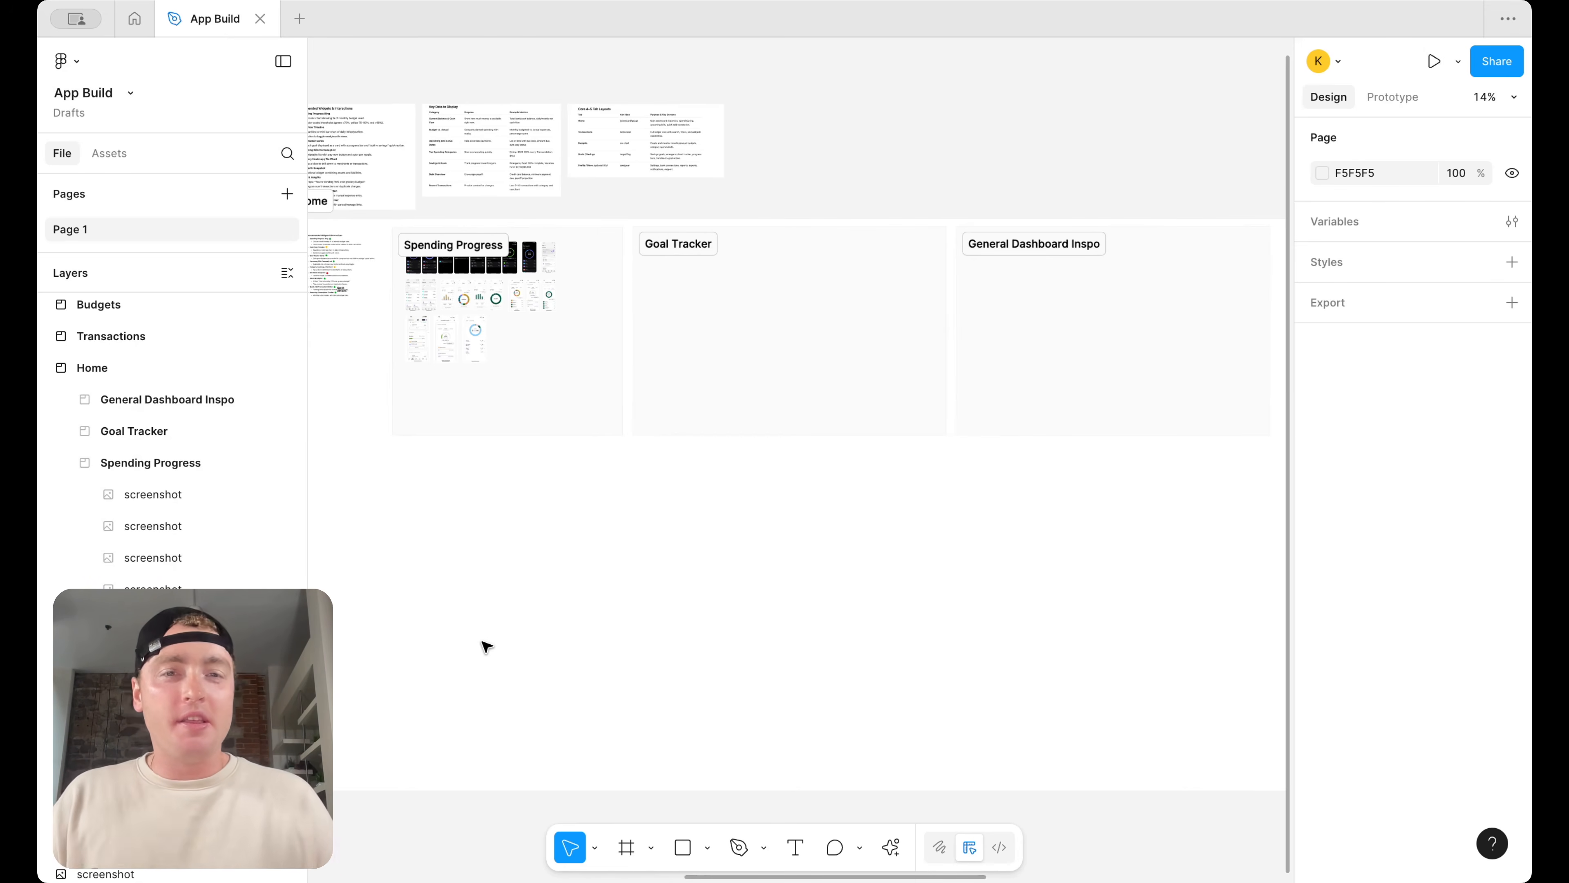
scroll(487, 647, "down", 3)
Shorten the Home section's height to about 1751, keeping its width at 7200
left_click(567, 736)
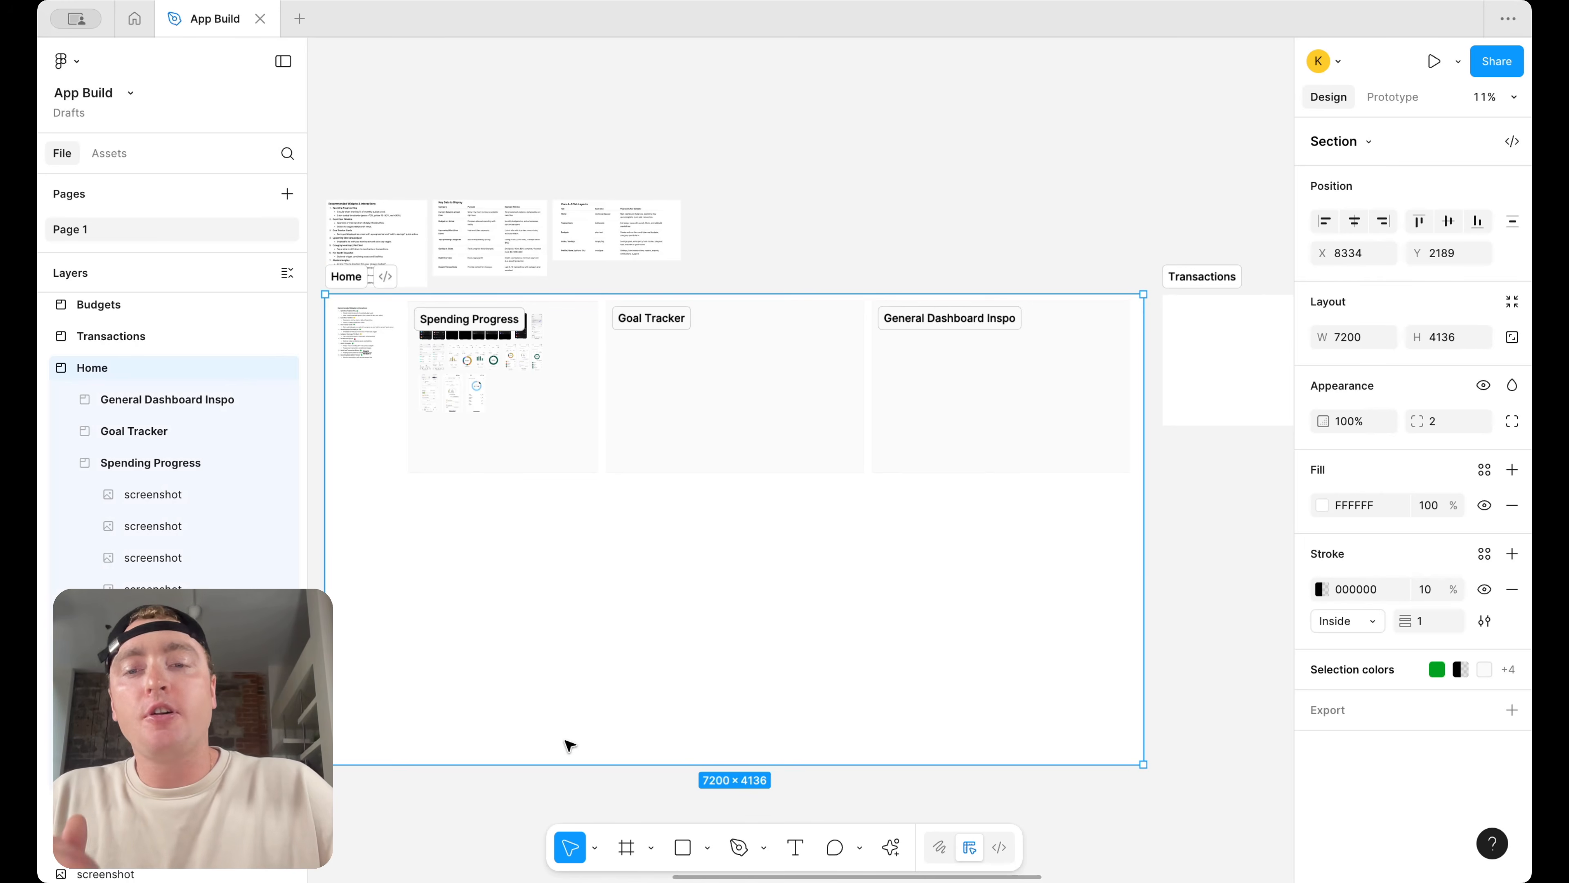
left_click_drag(561, 764, 597, 493)
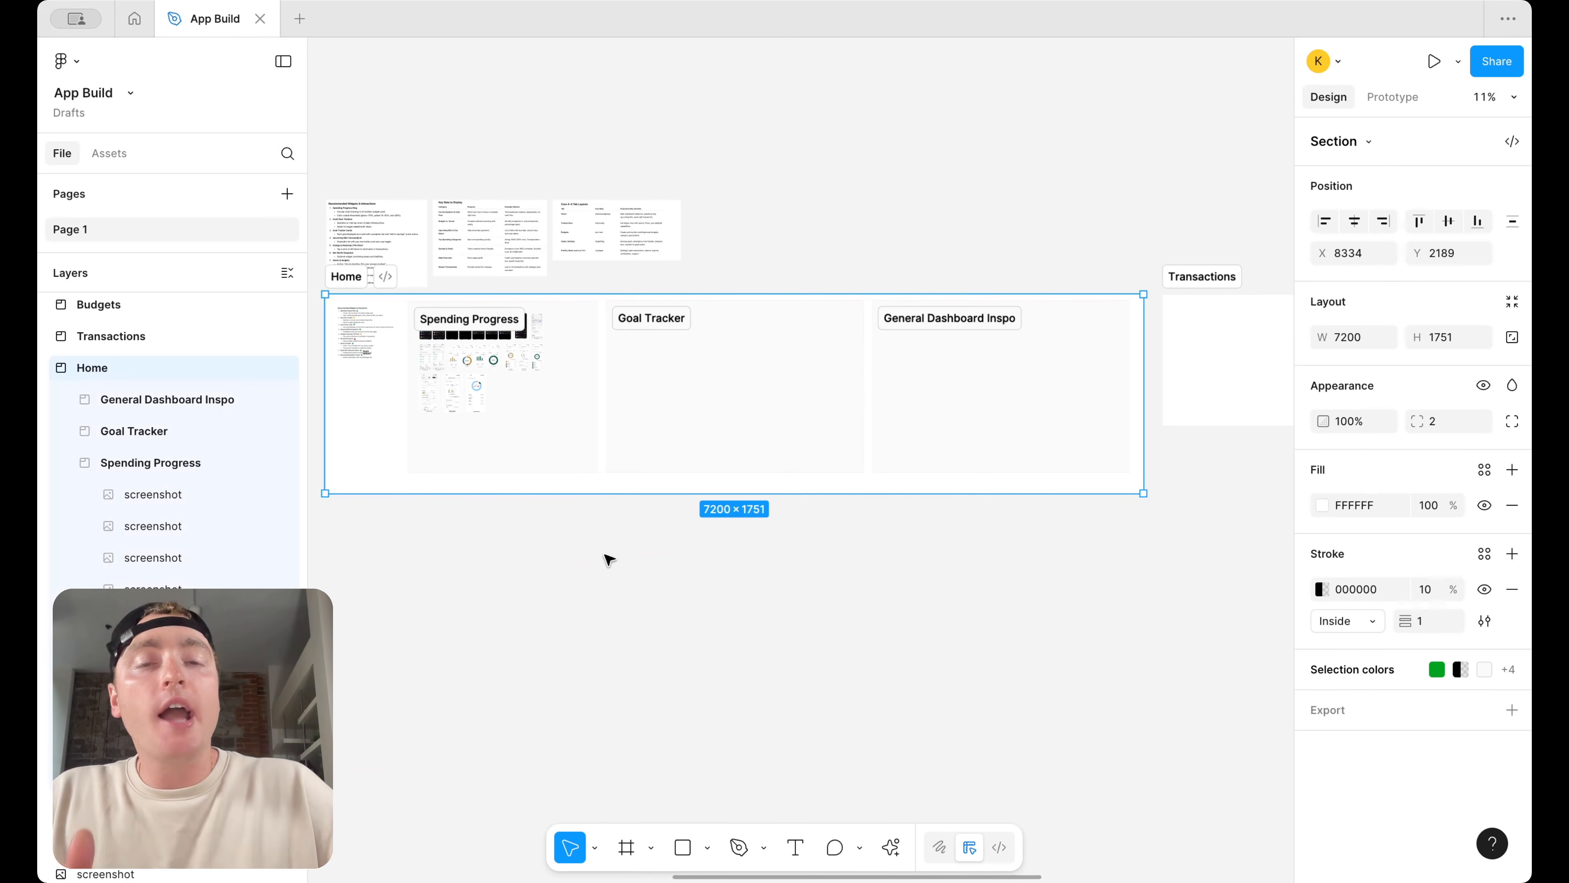
left_click(613, 567)
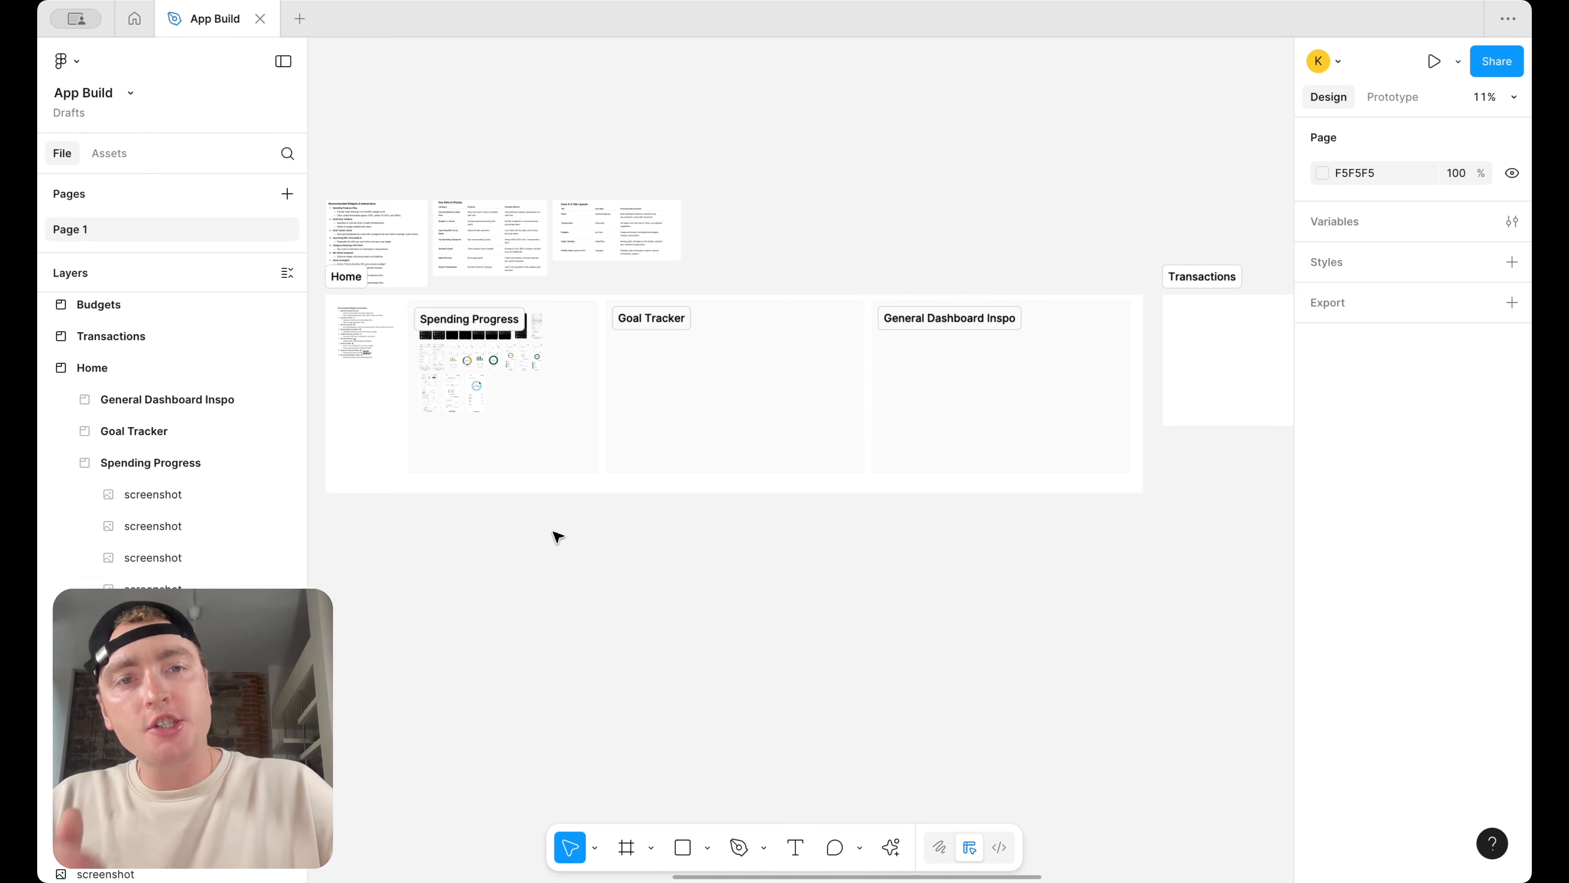
Examine the Home section's recommended widgets list and its Spending Progress, Goal Tracker and General Dashboard Inspo sections
scroll(557, 537, "up", 5)
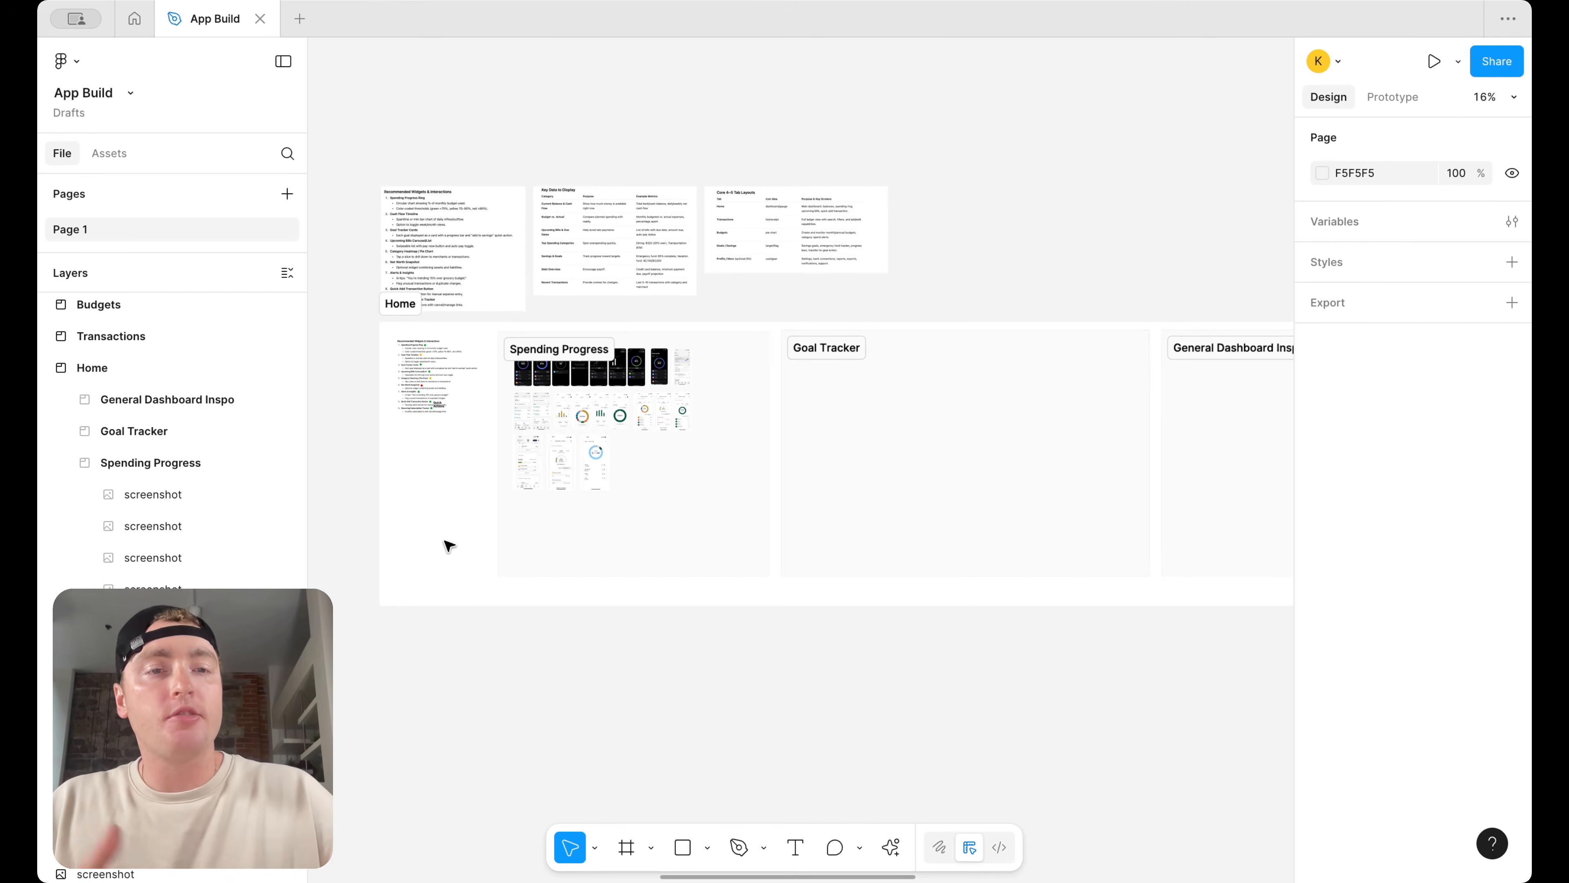
scroll(655, 502, "up", 3)
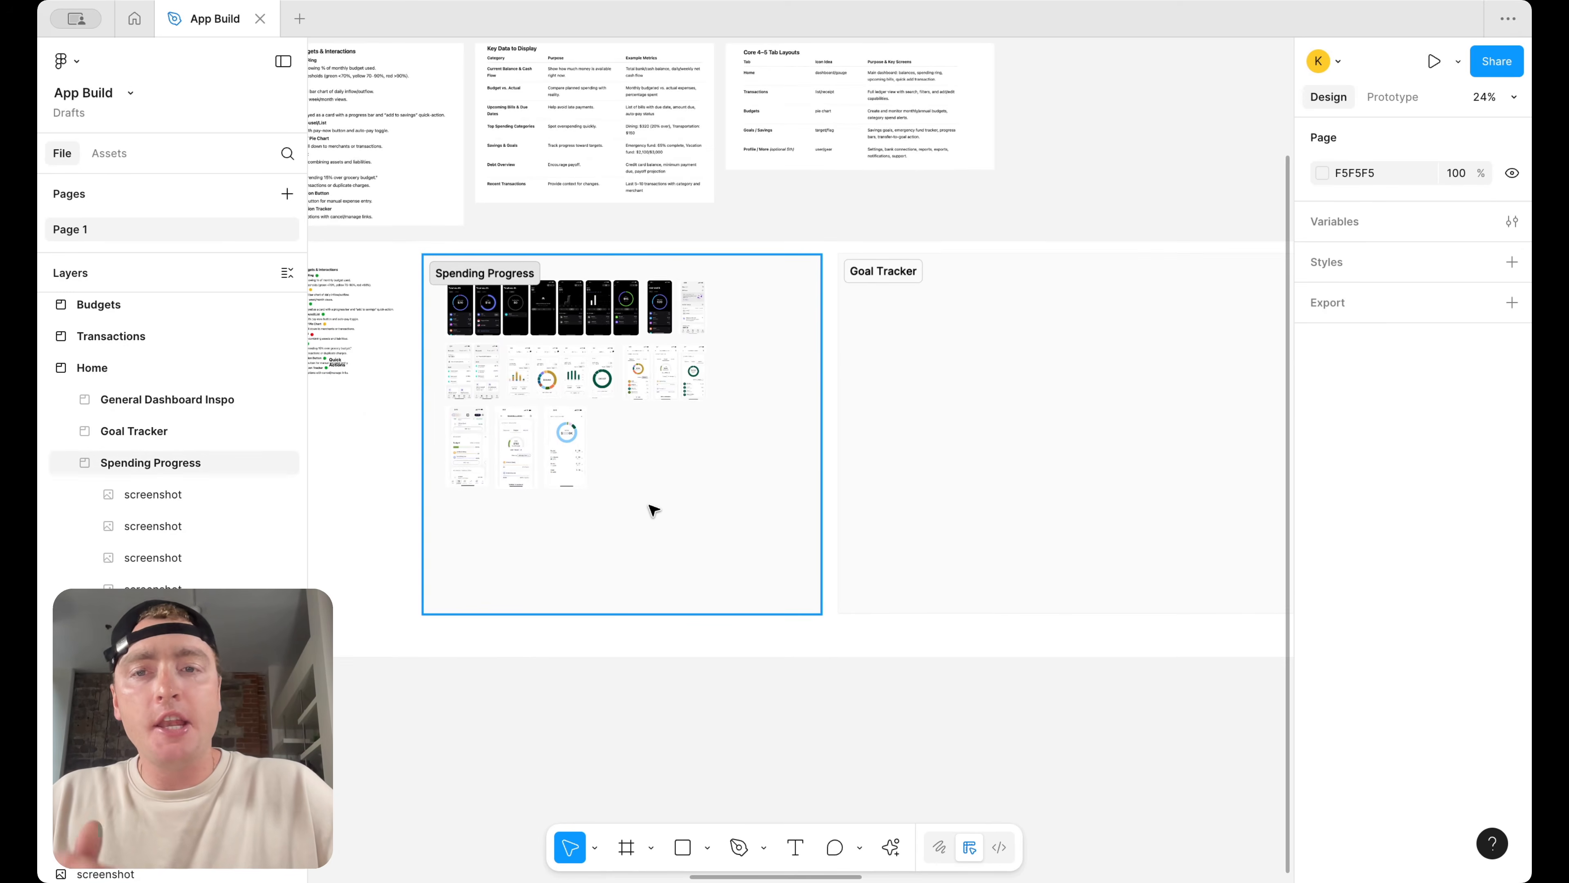
scroll(927, 444, "right", 10)
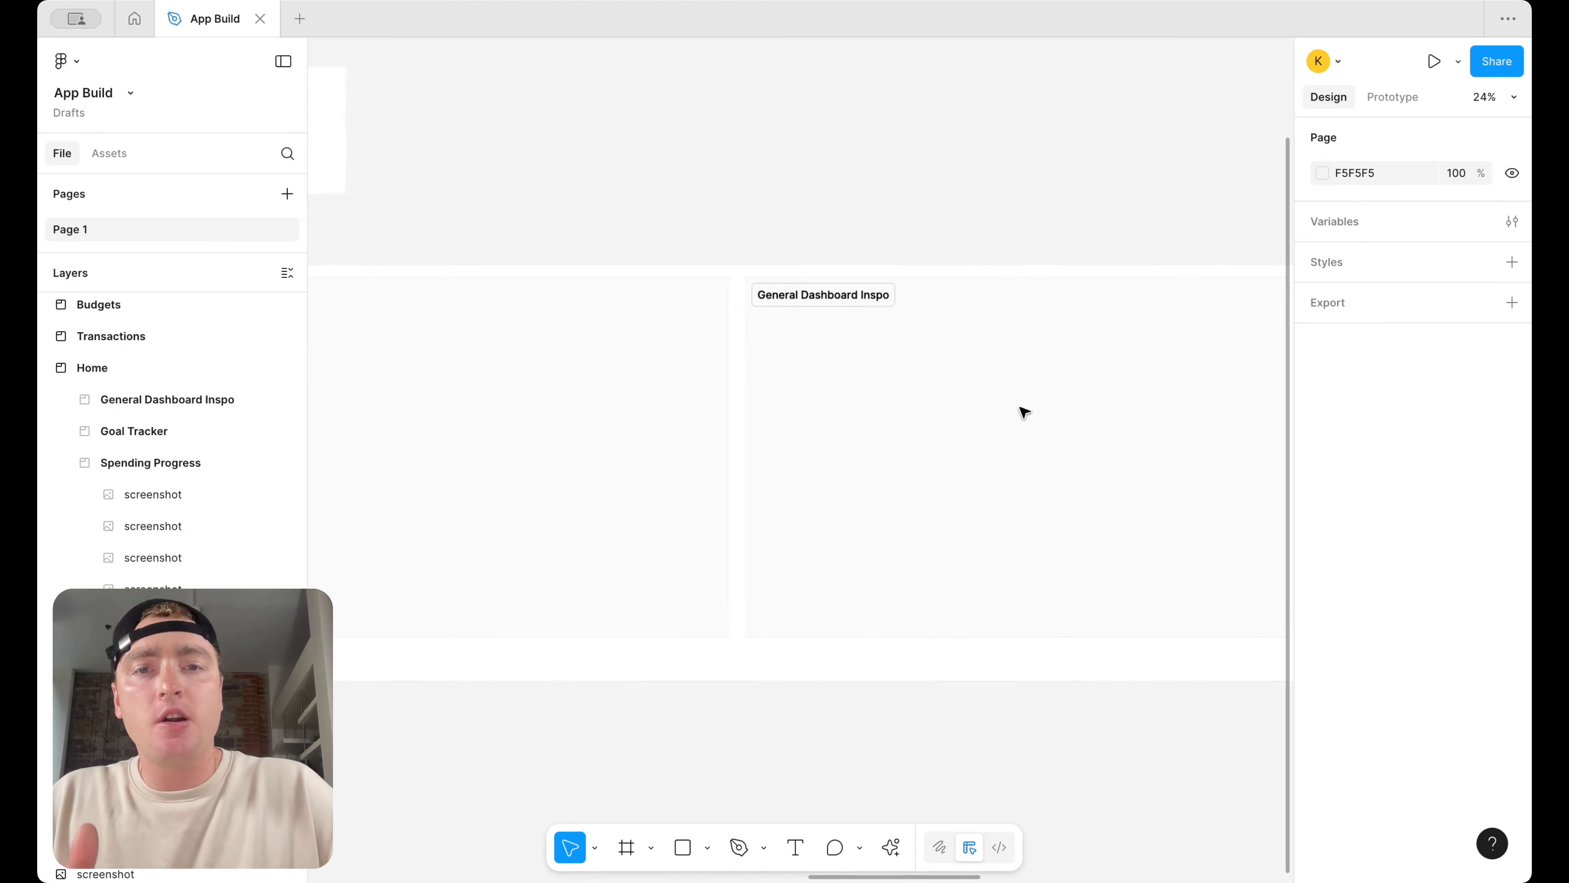
scroll(970, 434, "left", 10)
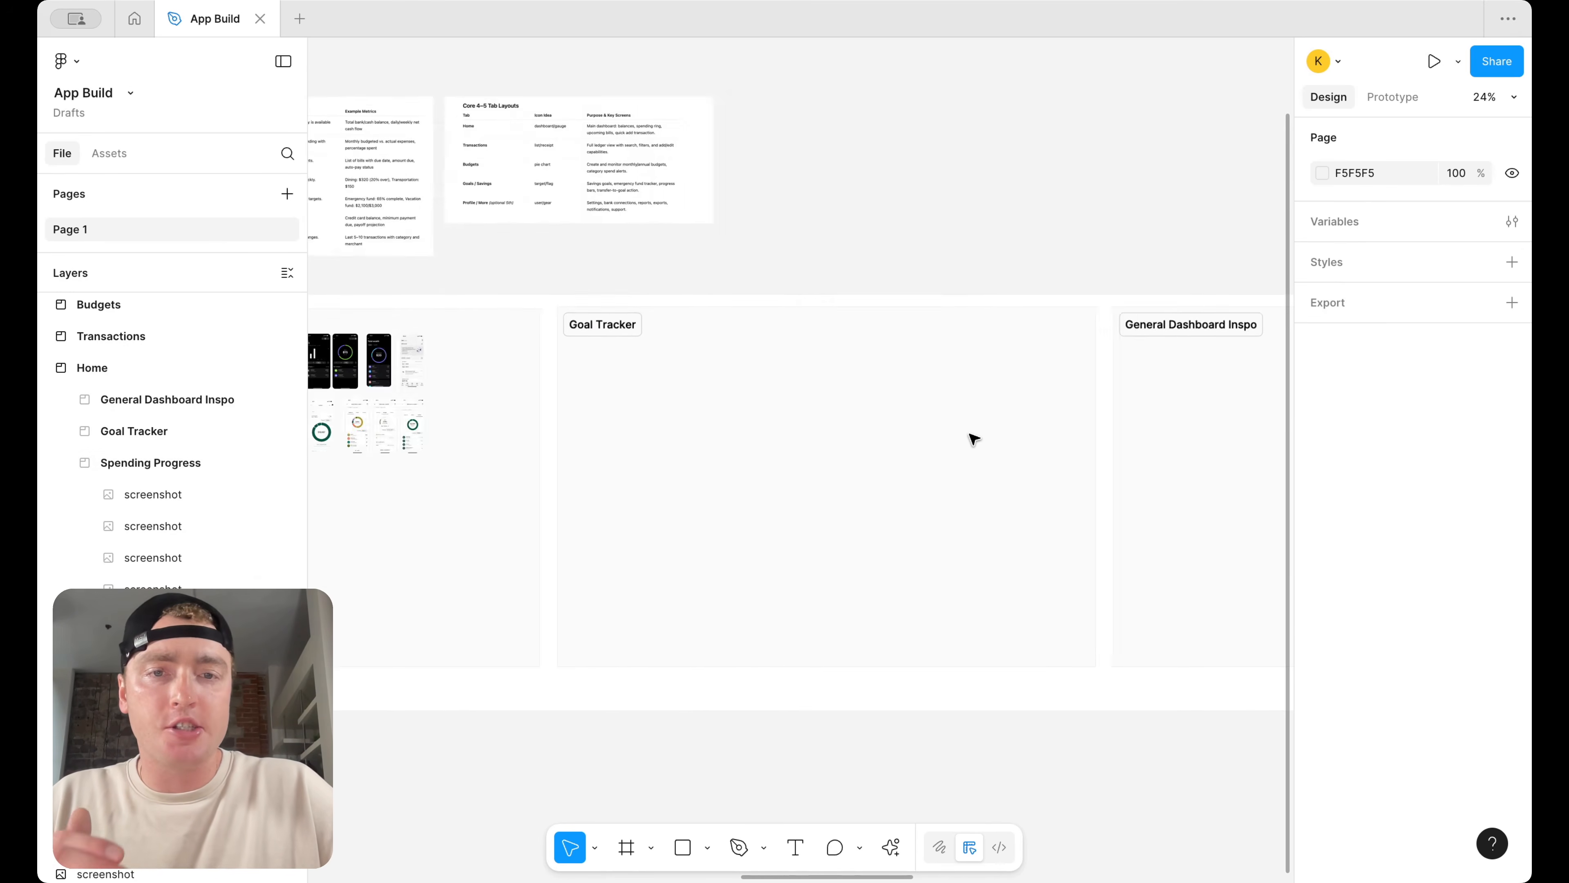
scroll(971, 434, "down", 3)
scroll(1069, 298, "right", 2)
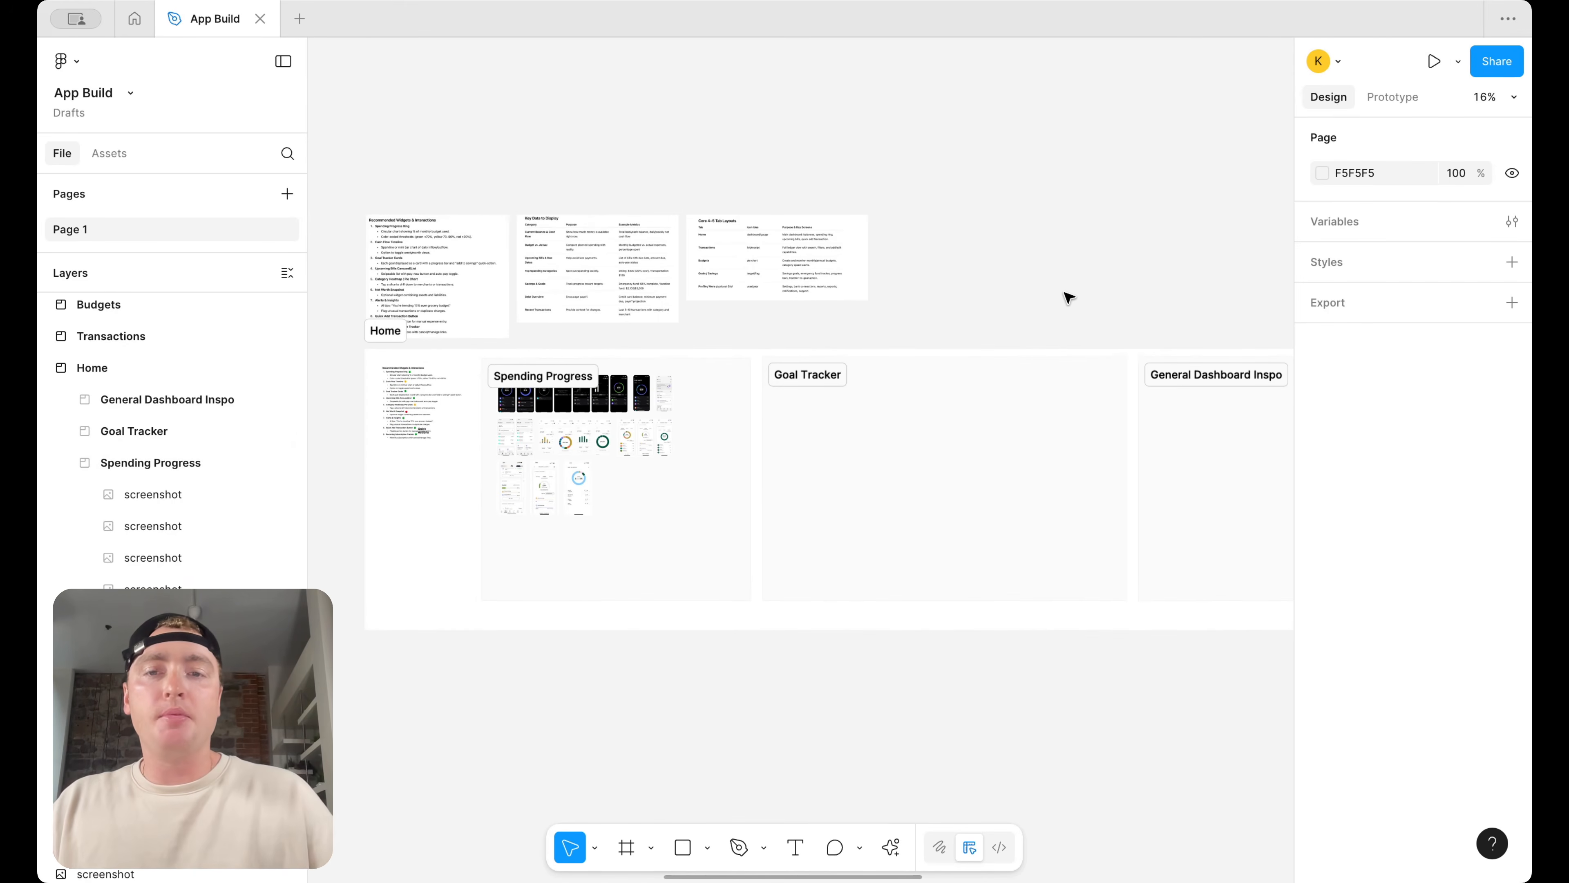
scroll(537, 443, "up", 5)
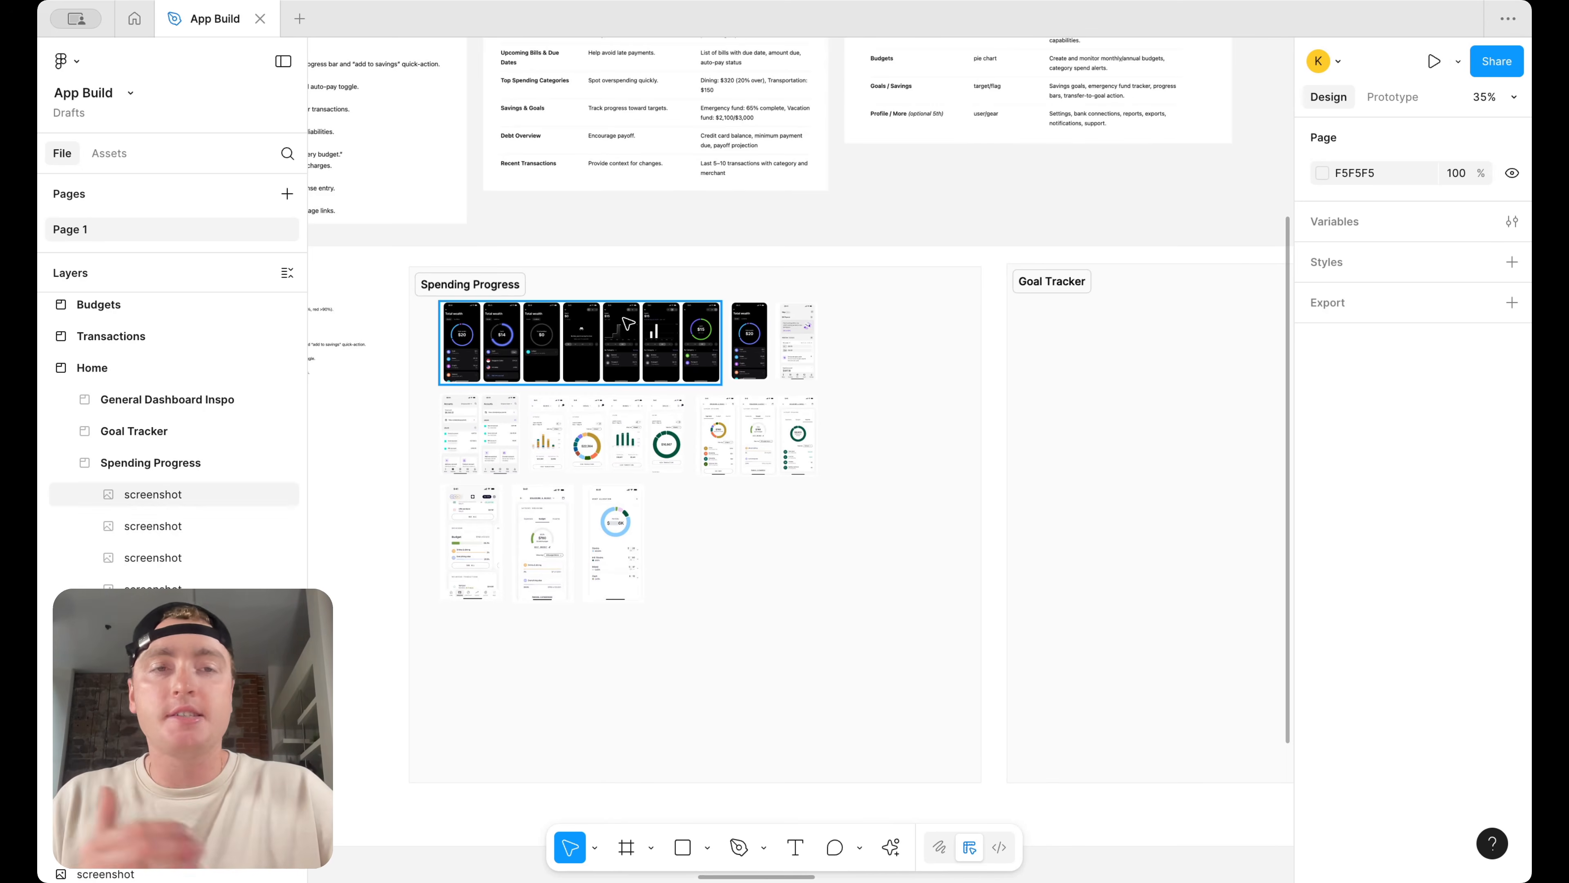
scroll(995, 369, "down", 2)
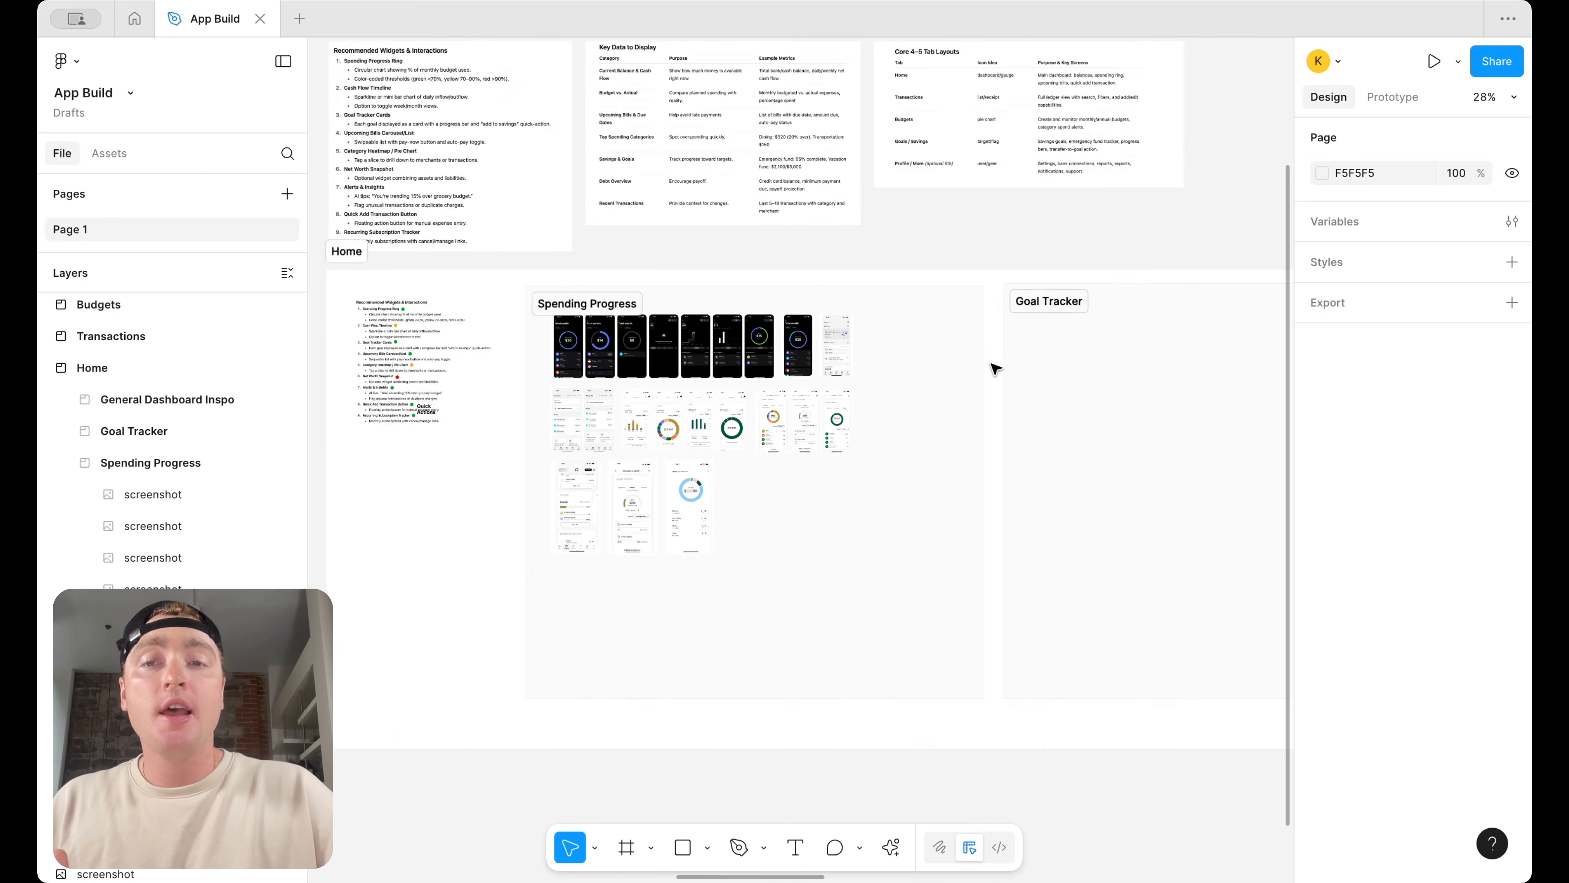
scroll(779, 384, "left", 4)
scroll(779, 384, "up", 8)
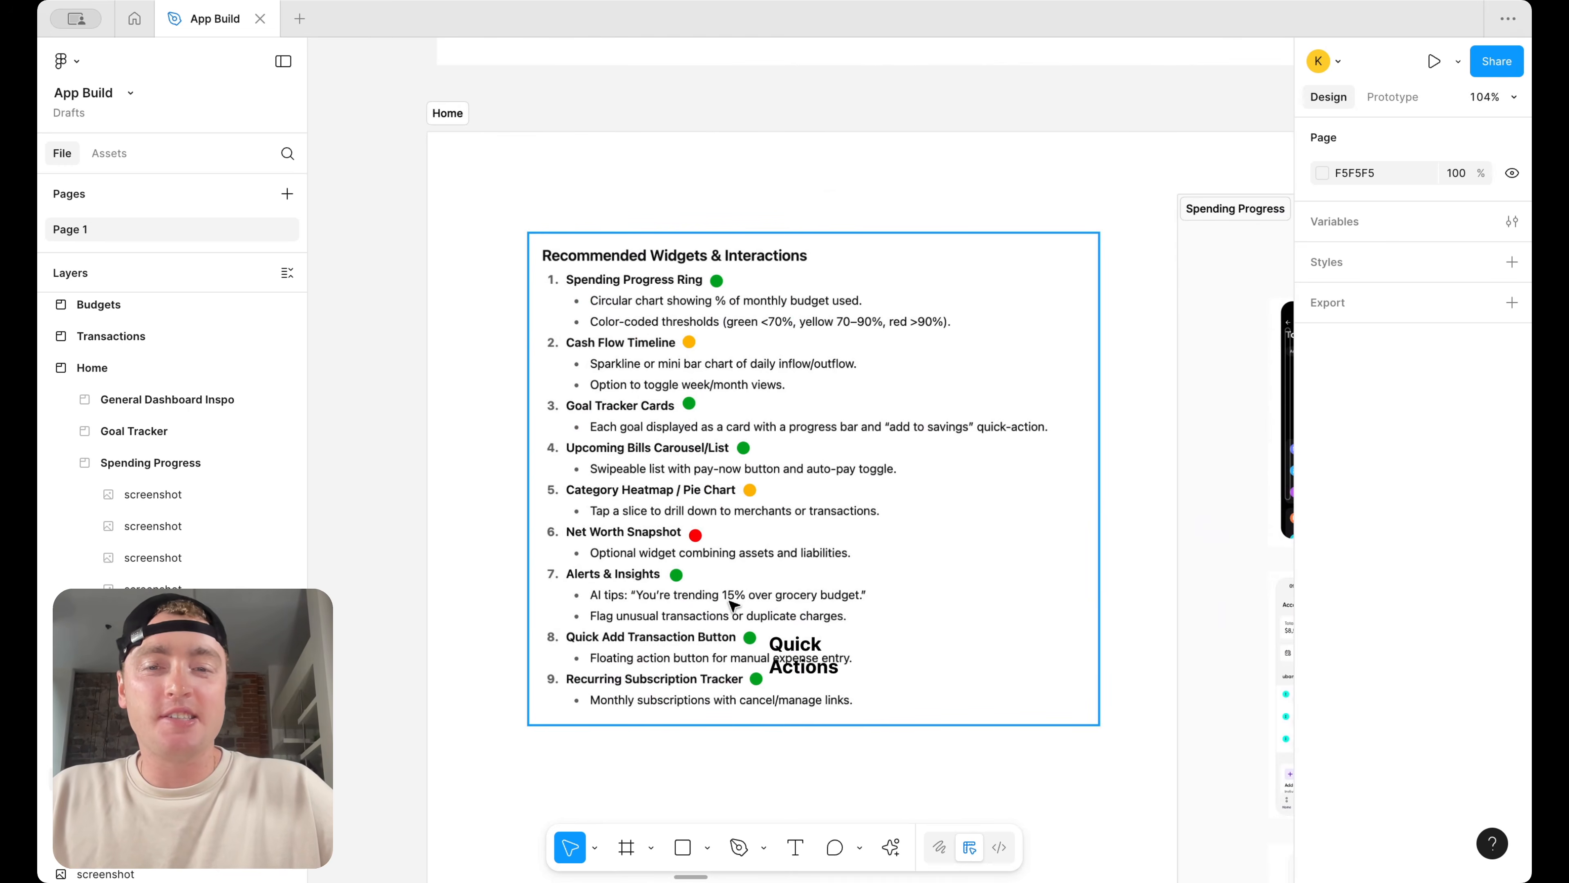
scroll(733, 607, "down", 6)
scroll(733, 606, "right", 20)
scroll(732, 606, "down", 4)
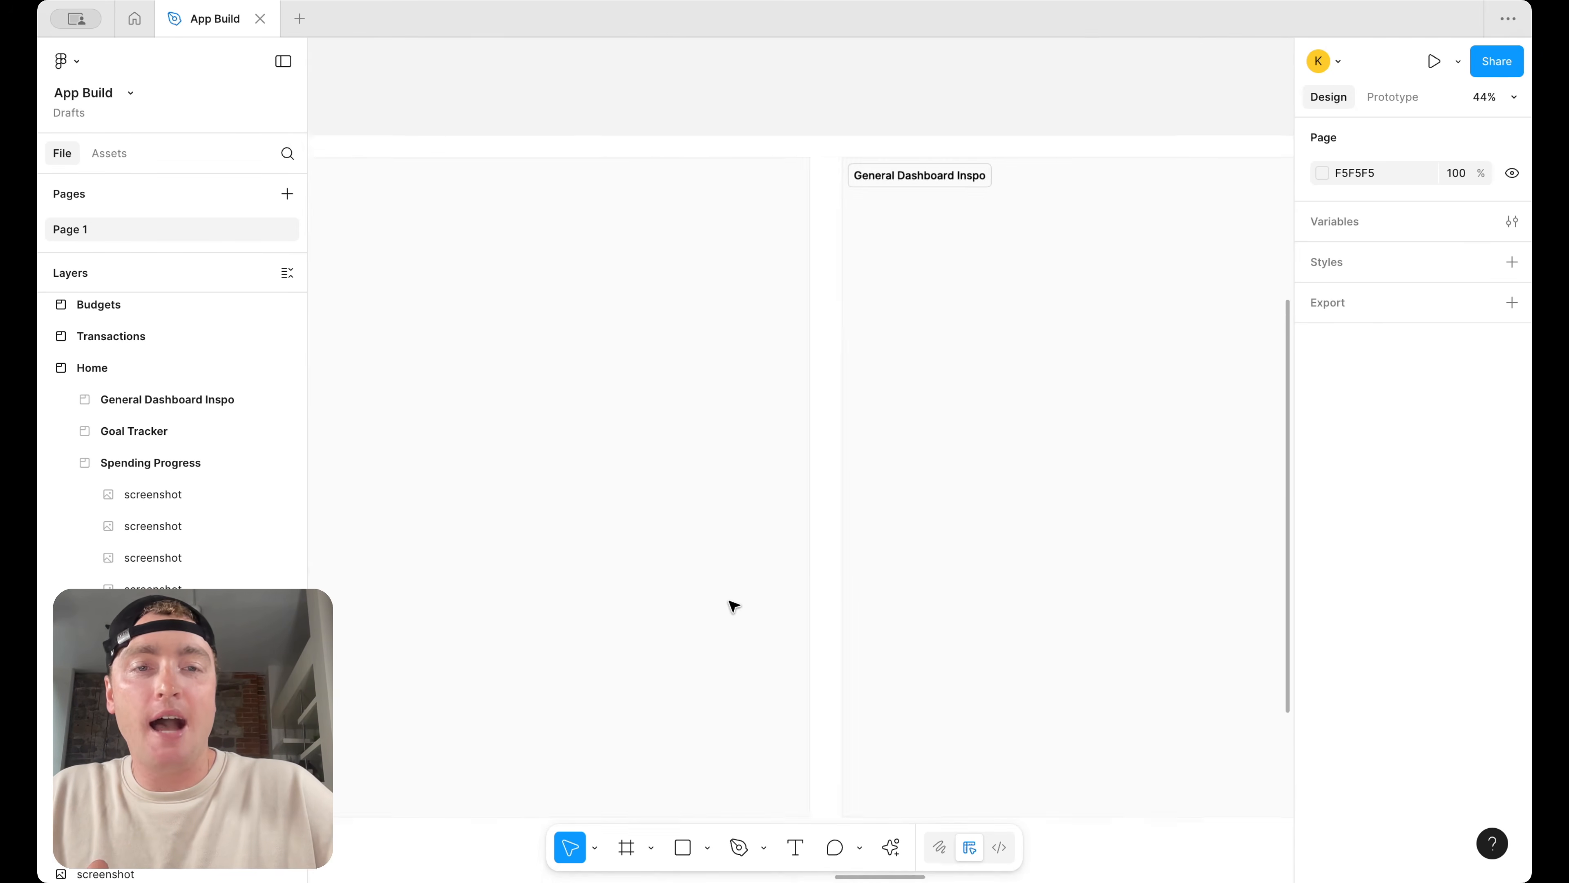
scroll(947, 329, "down", 6)
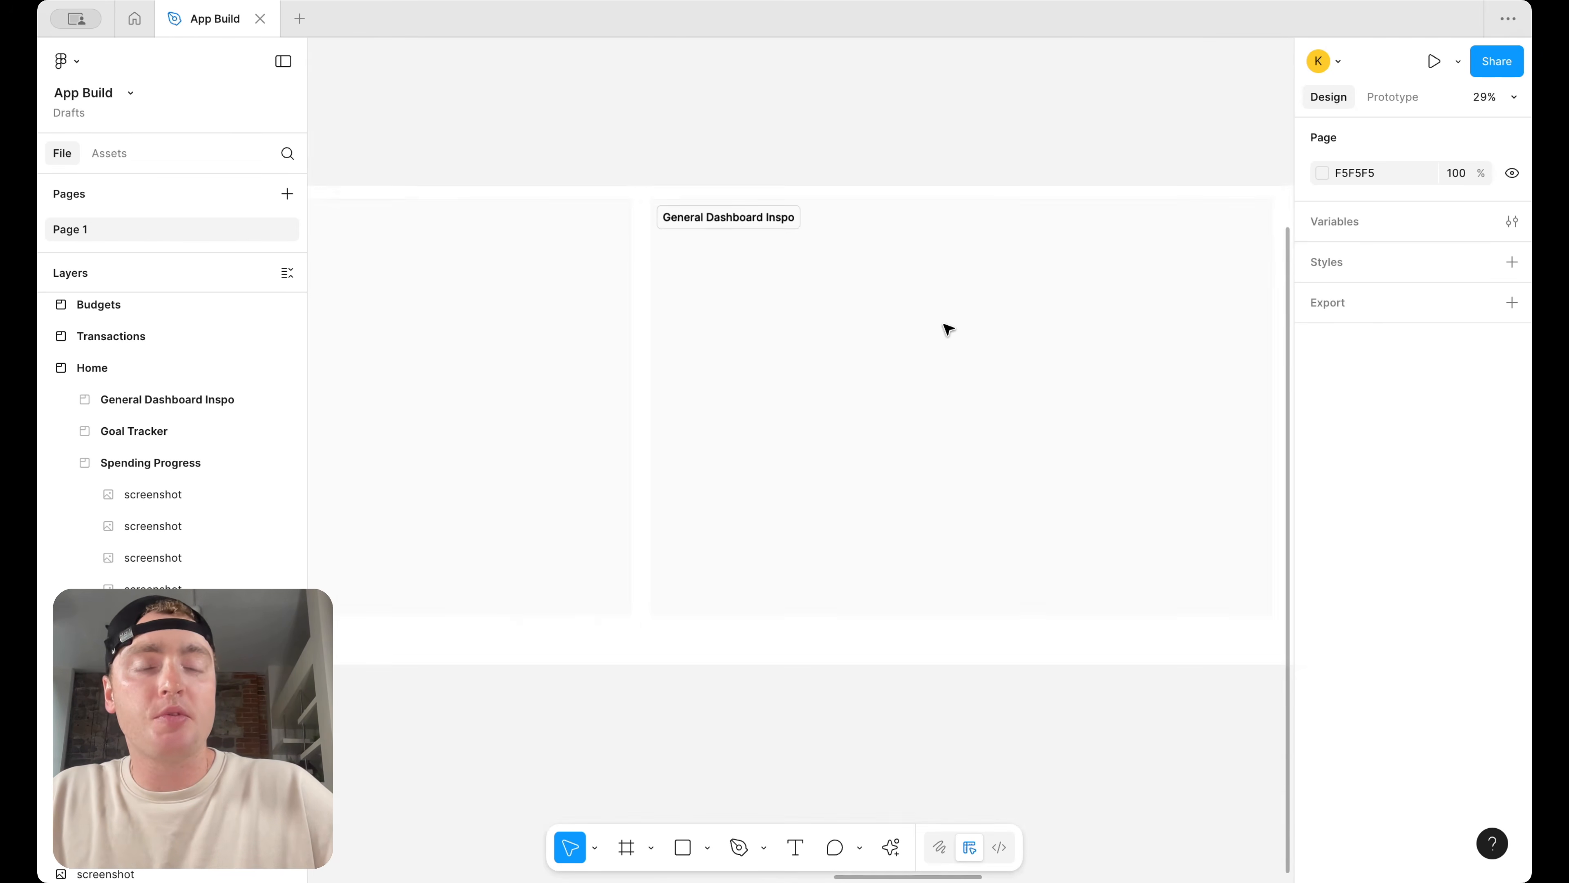
scroll(946, 330, "left", 10)
scroll(956, 324, "left", 1)
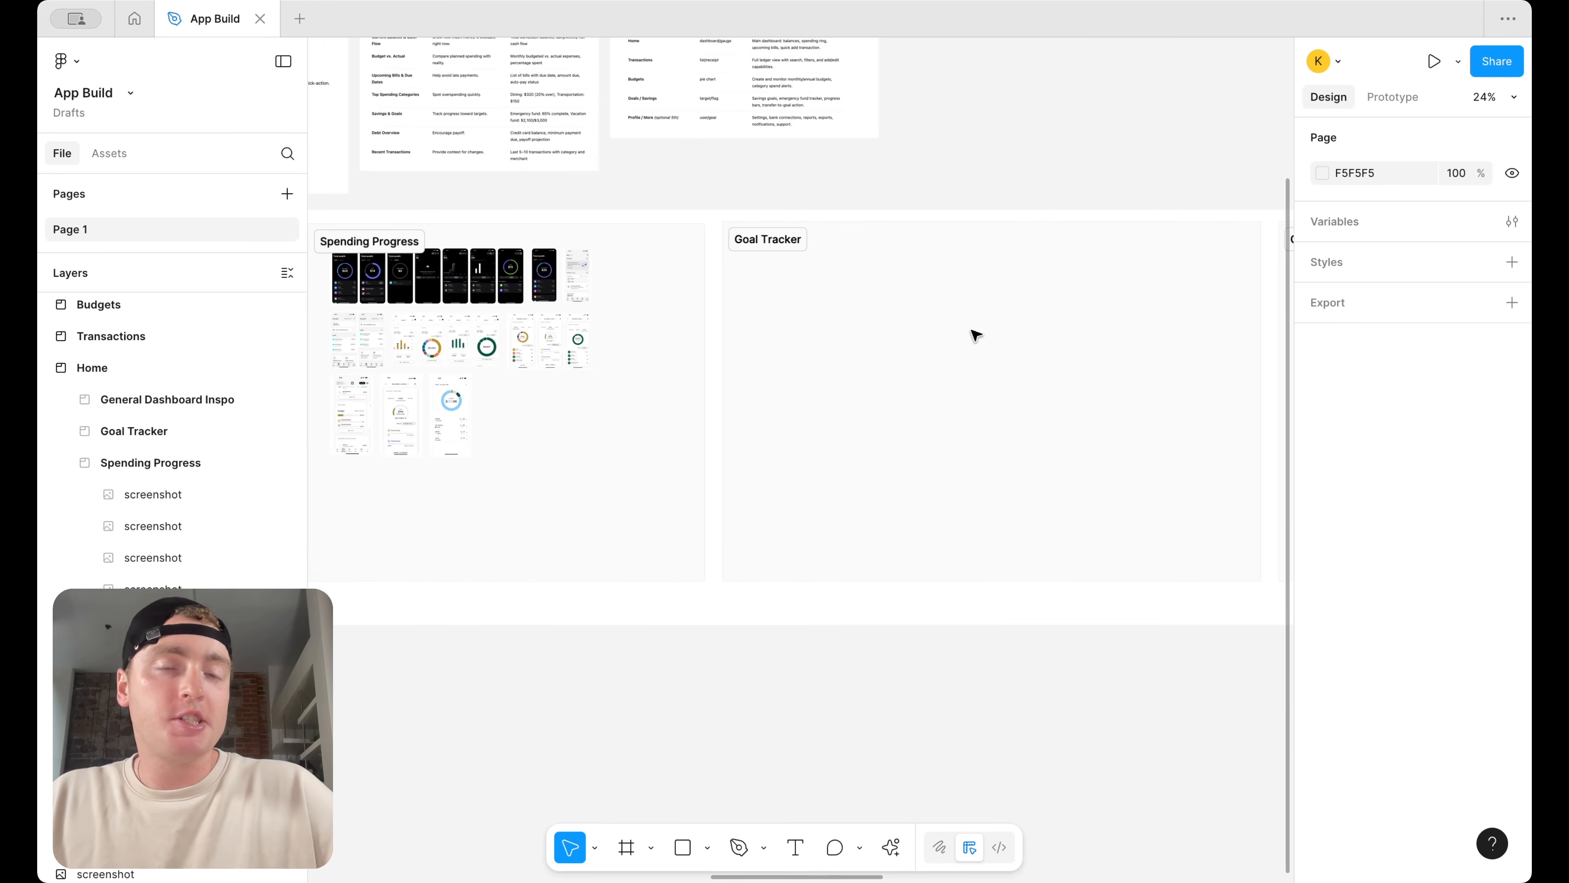
scroll(953, 369, "down", 2)
scroll(953, 368, "right", 2)
scroll(953, 368, "up", 1)
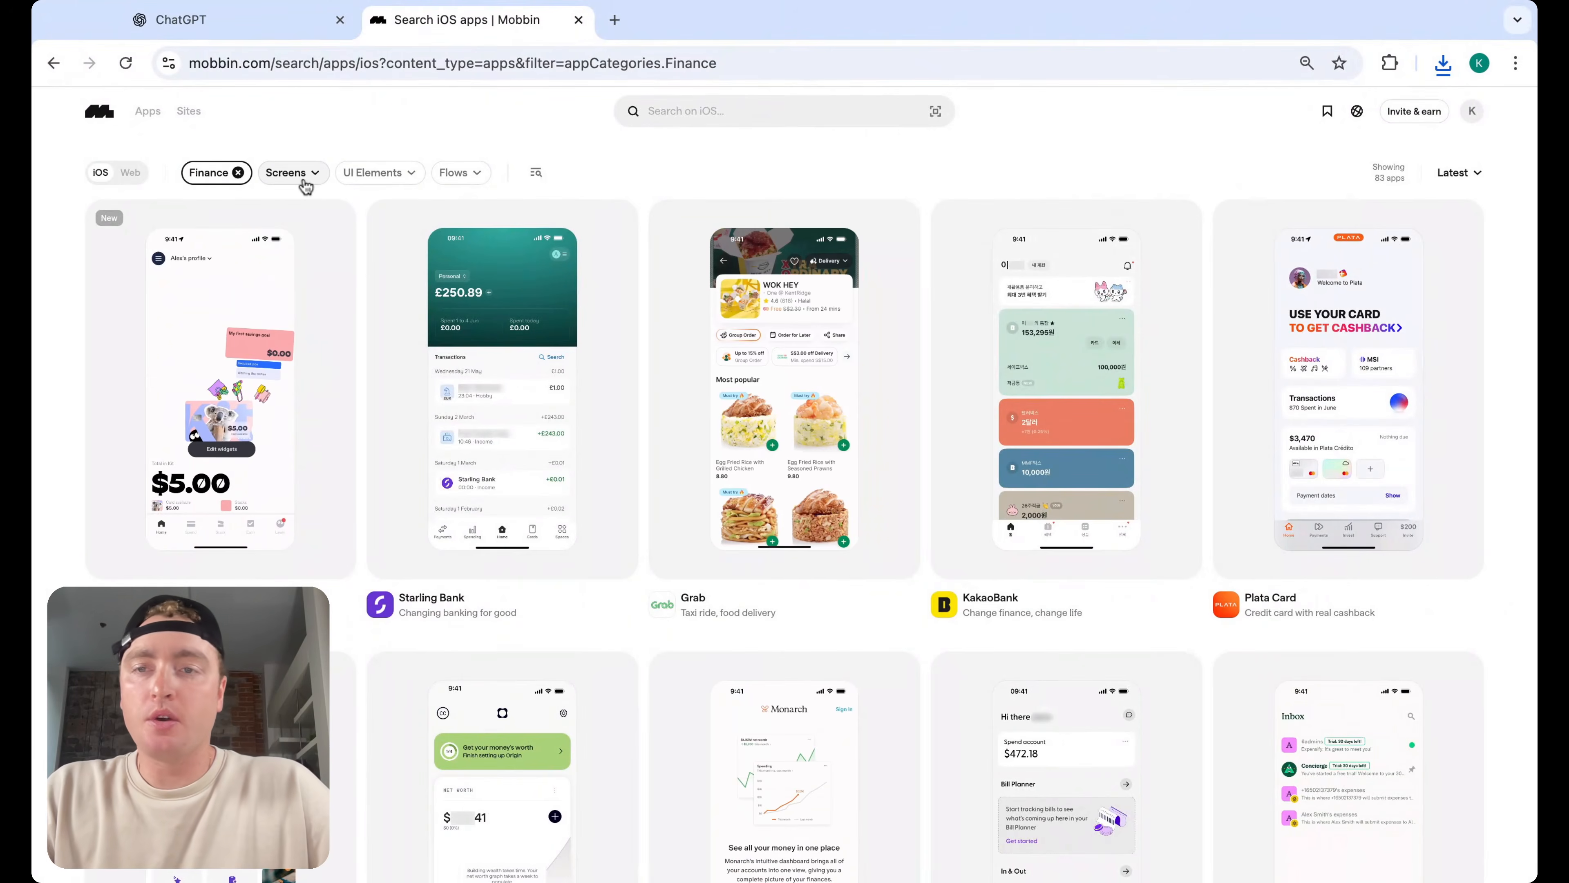
Filter the Finance apps to show screens matching the Goal & Task pattern
left_click(303, 178)
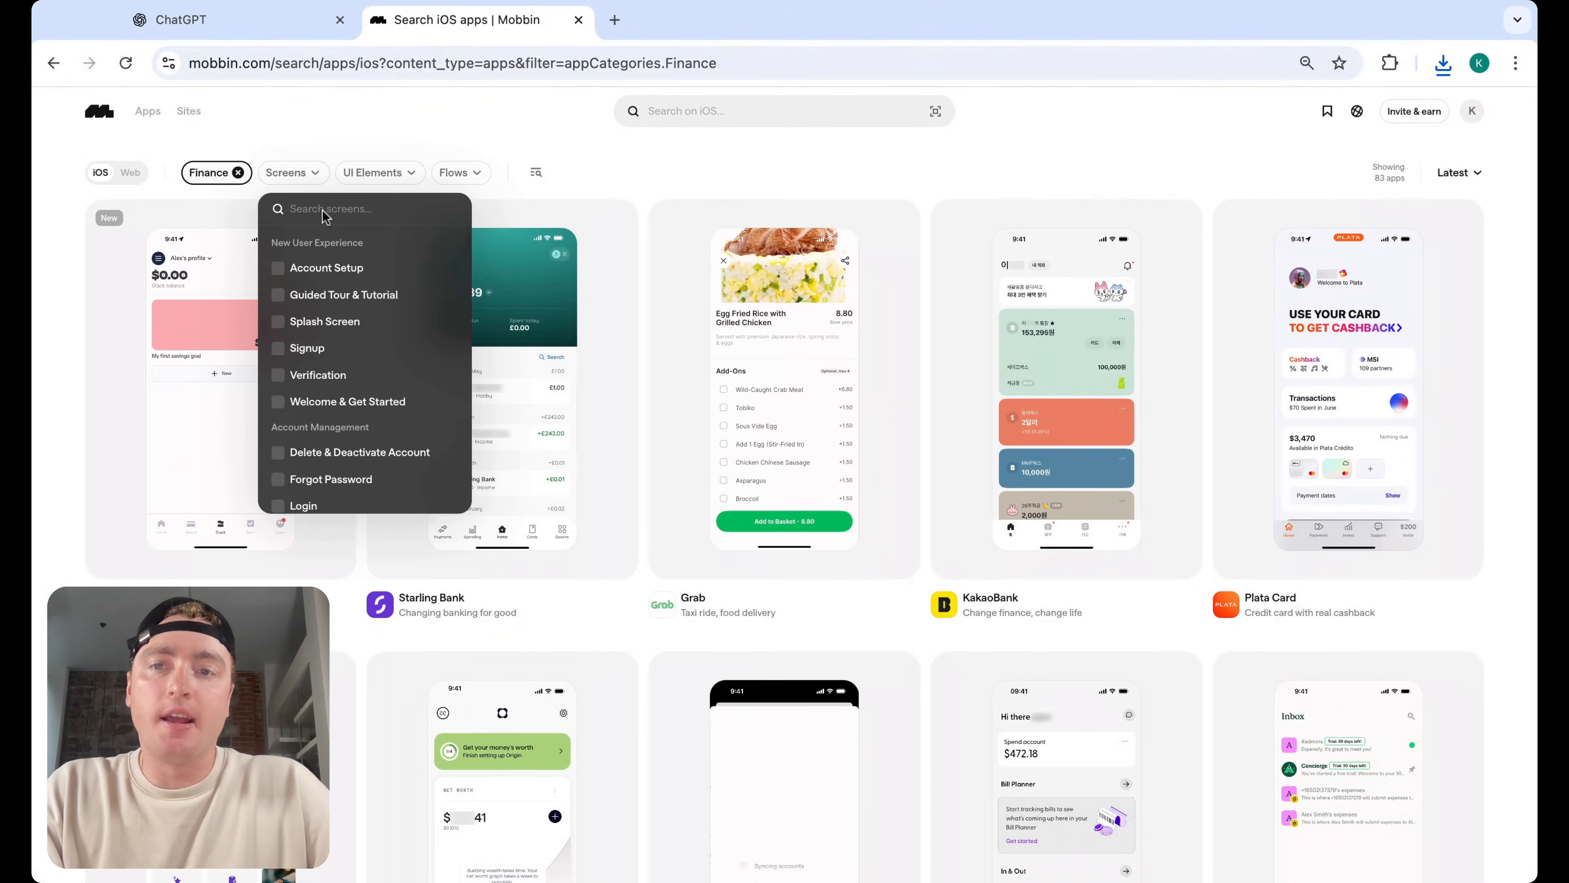
type("goal")
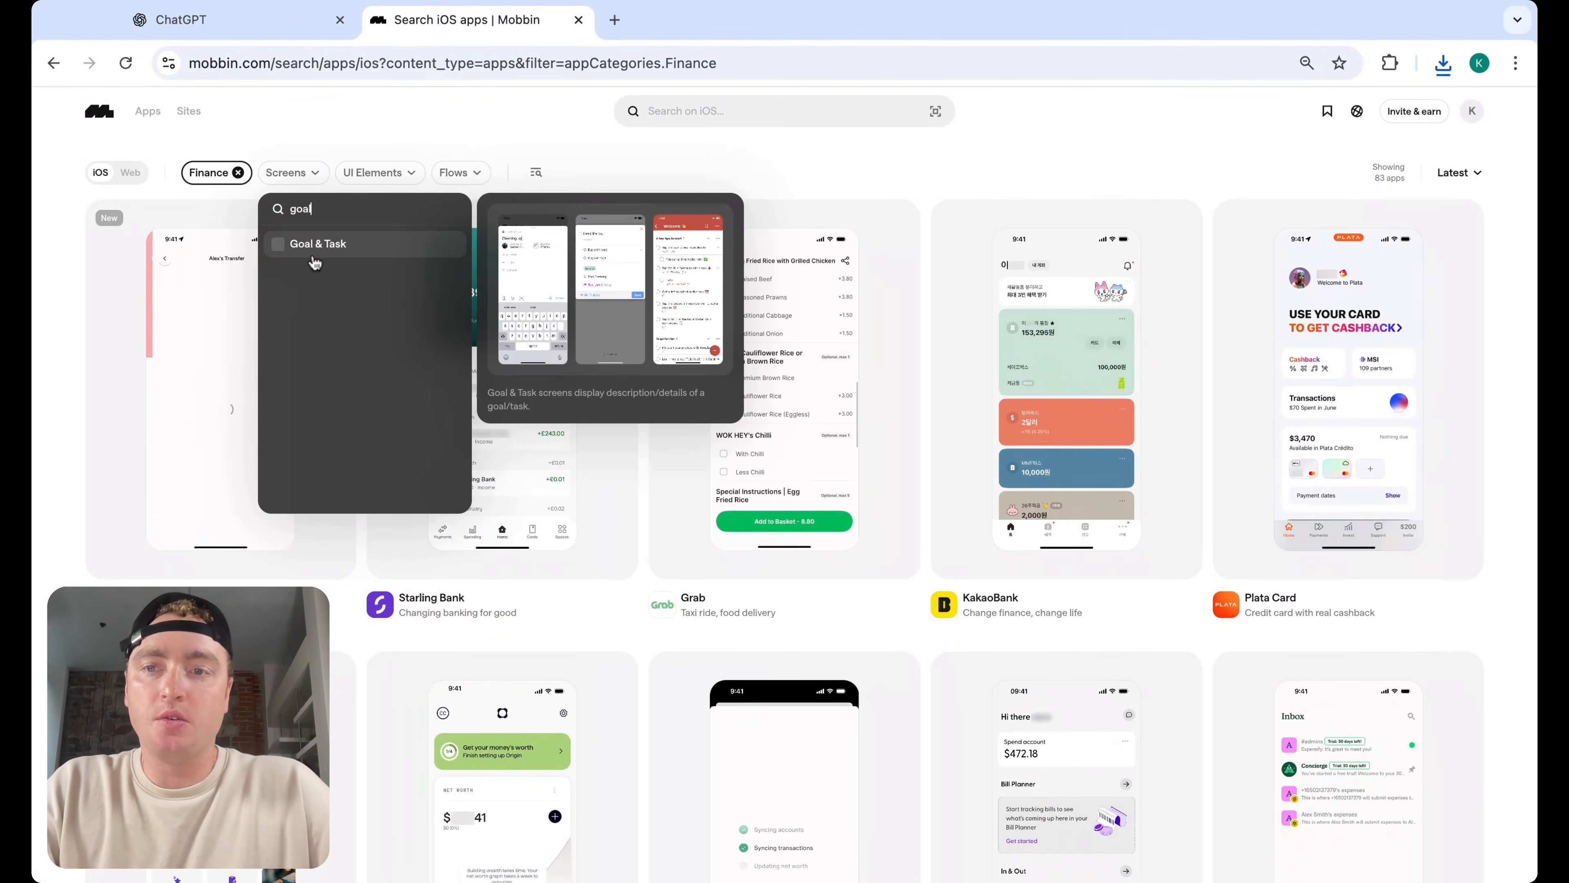
left_click(353, 236)
left_click(843, 157)
scroll(1112, 371, "down", 4)
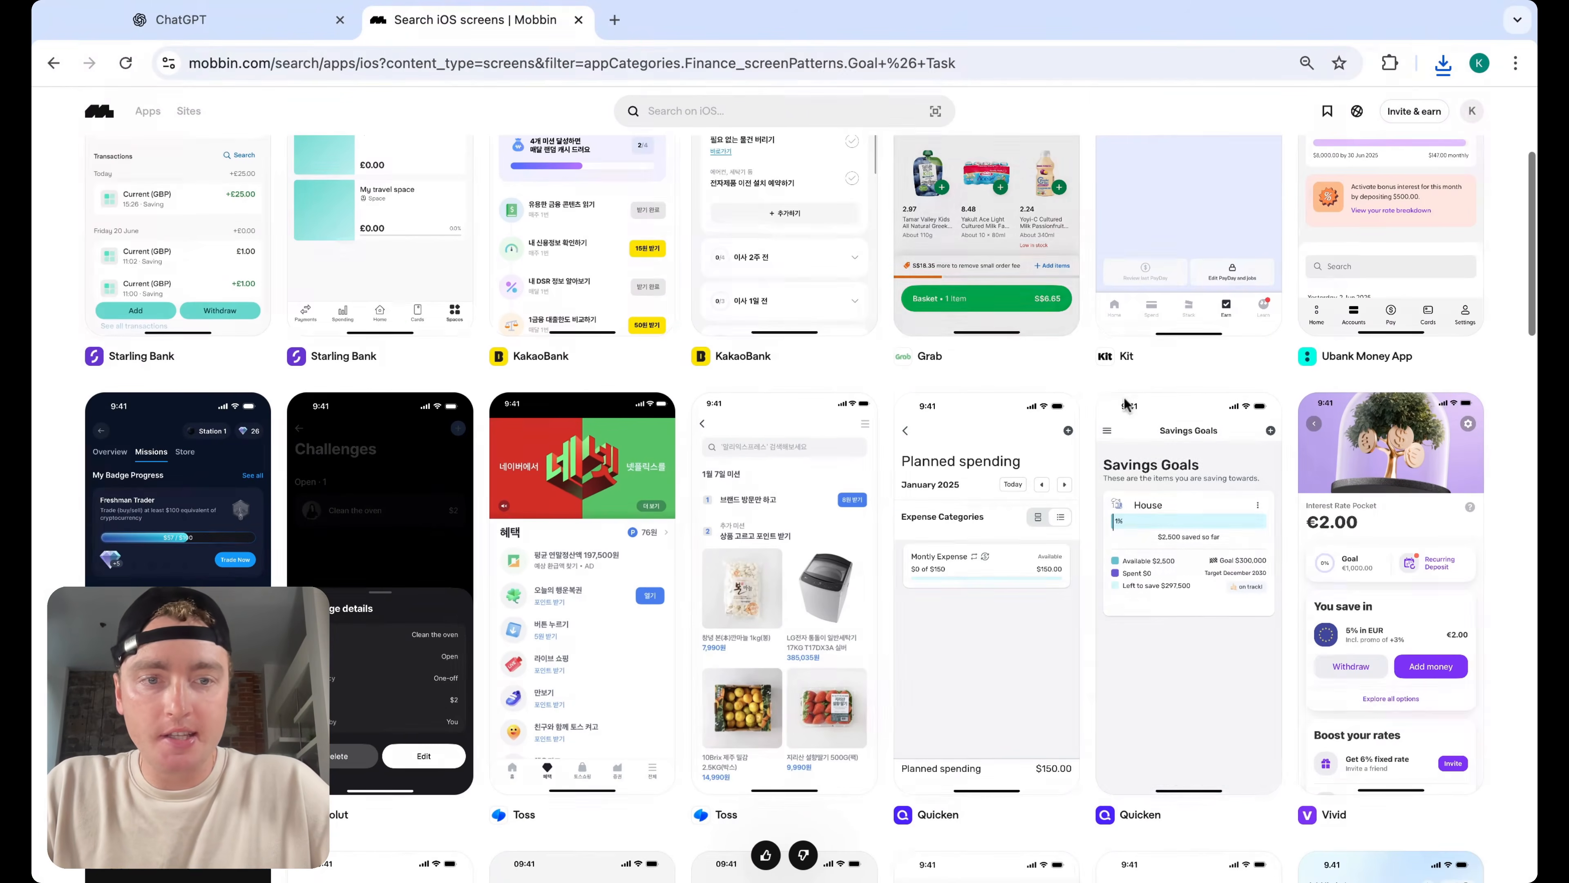
scroll(1091, 361, "up", 4)
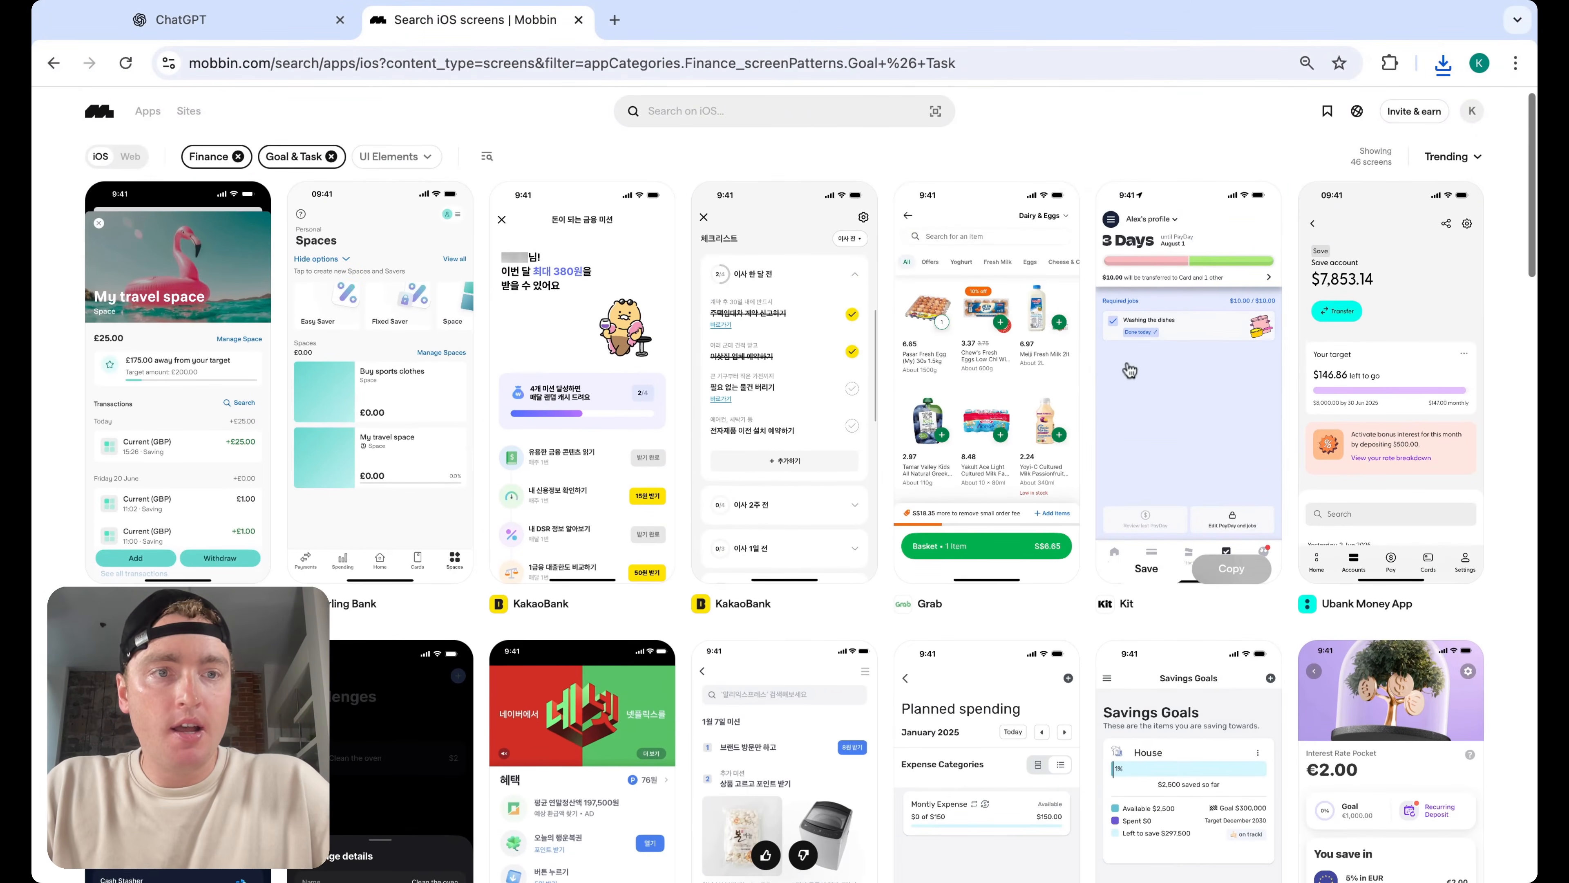
Open Ubank Money App's screens and scroll through them for savings goal ideas
left_click(1367, 604)
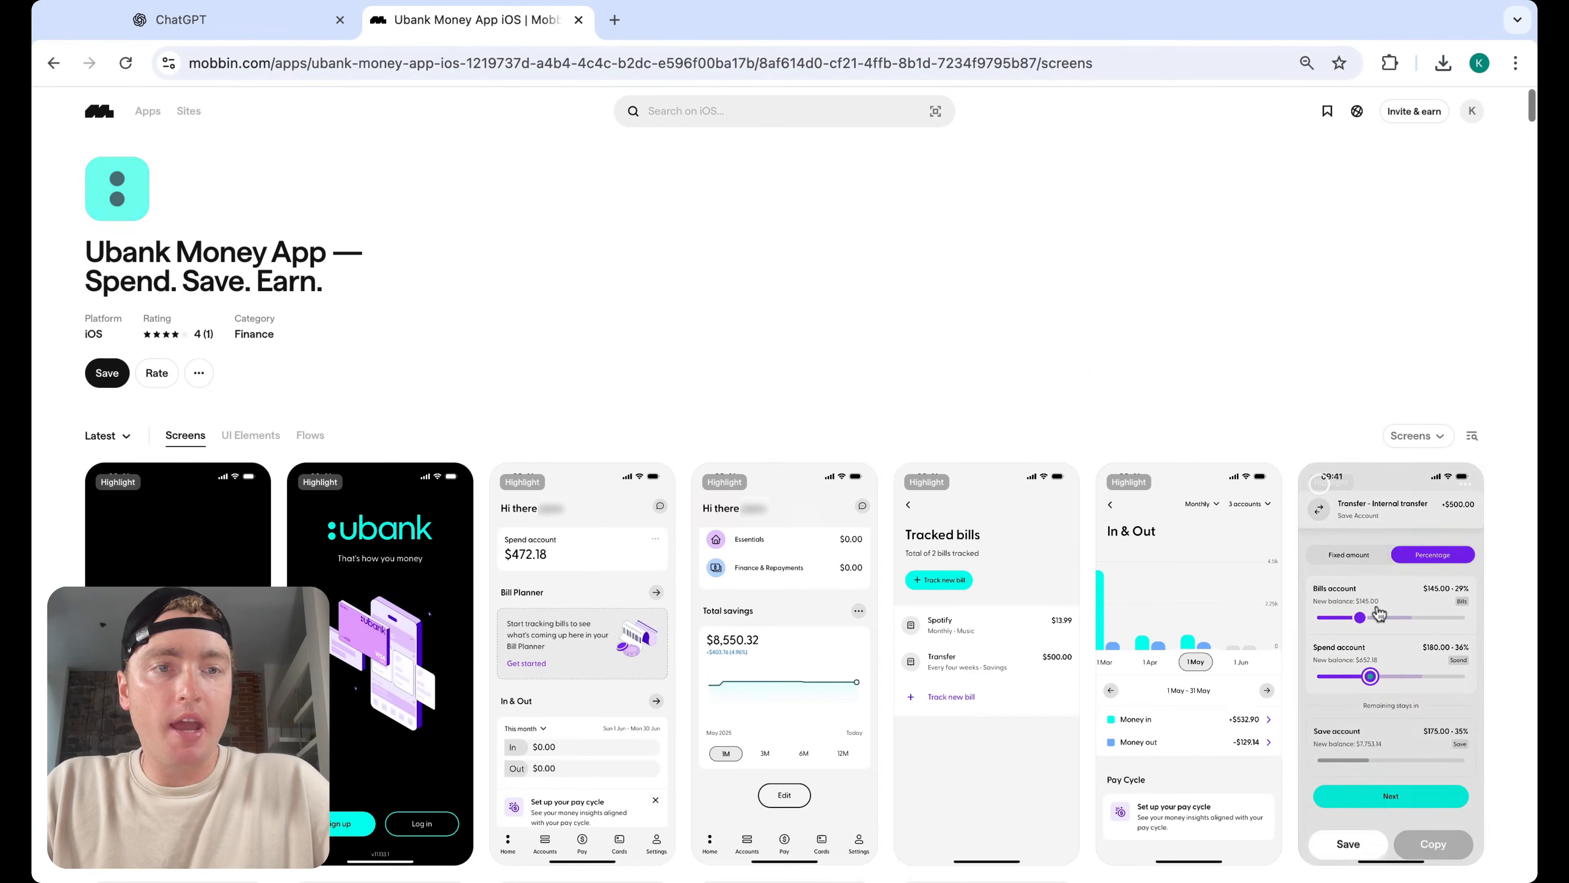
scroll(796, 359, "down", 3)
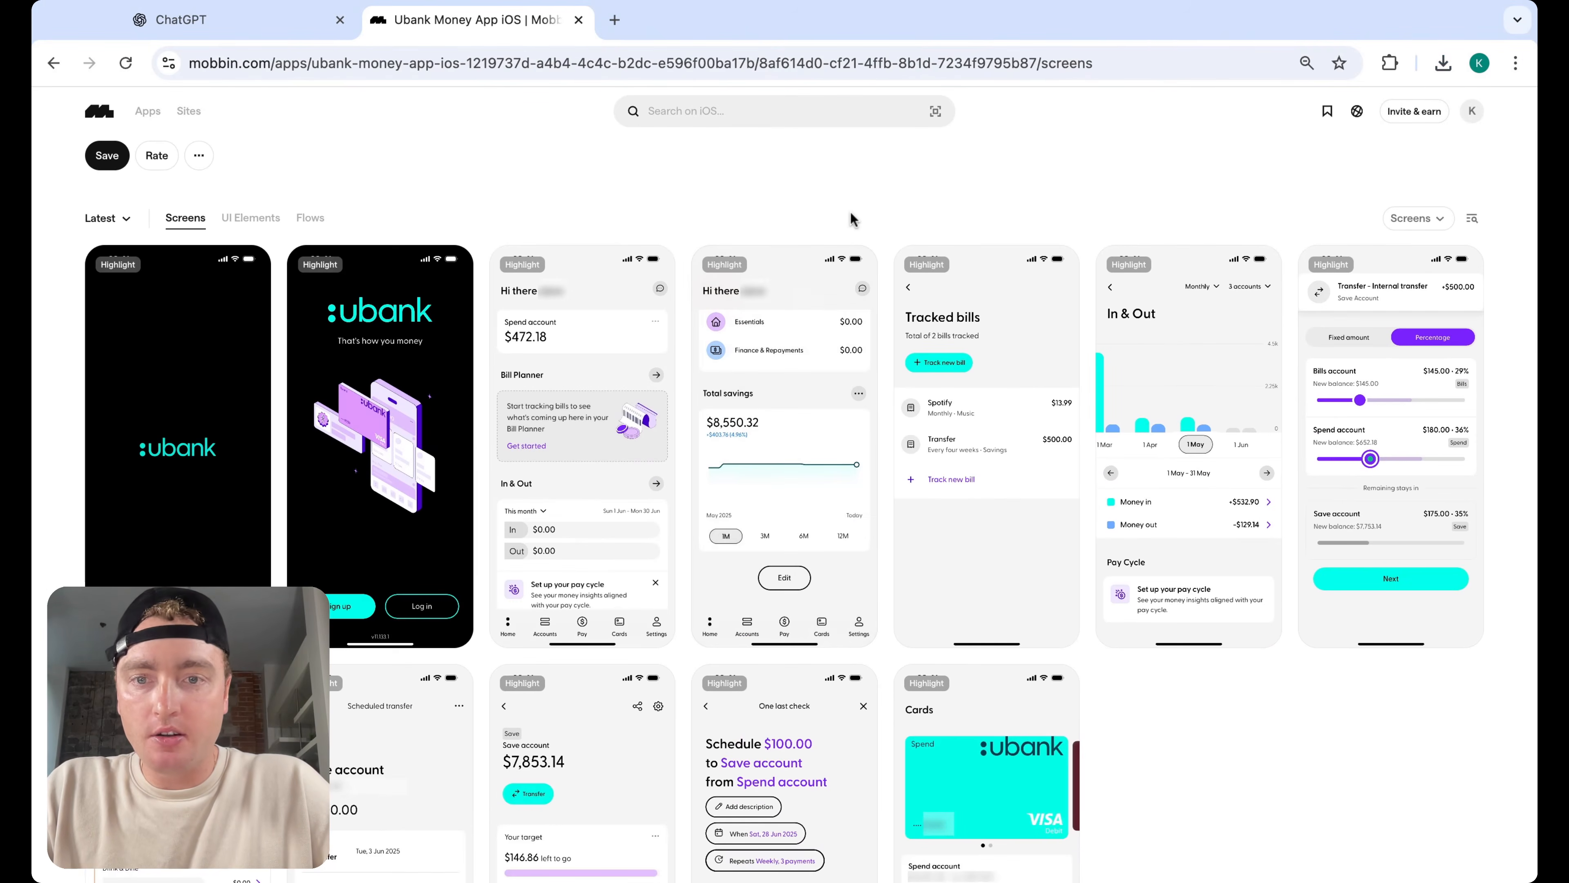
scroll(872, 259, "down", 5)
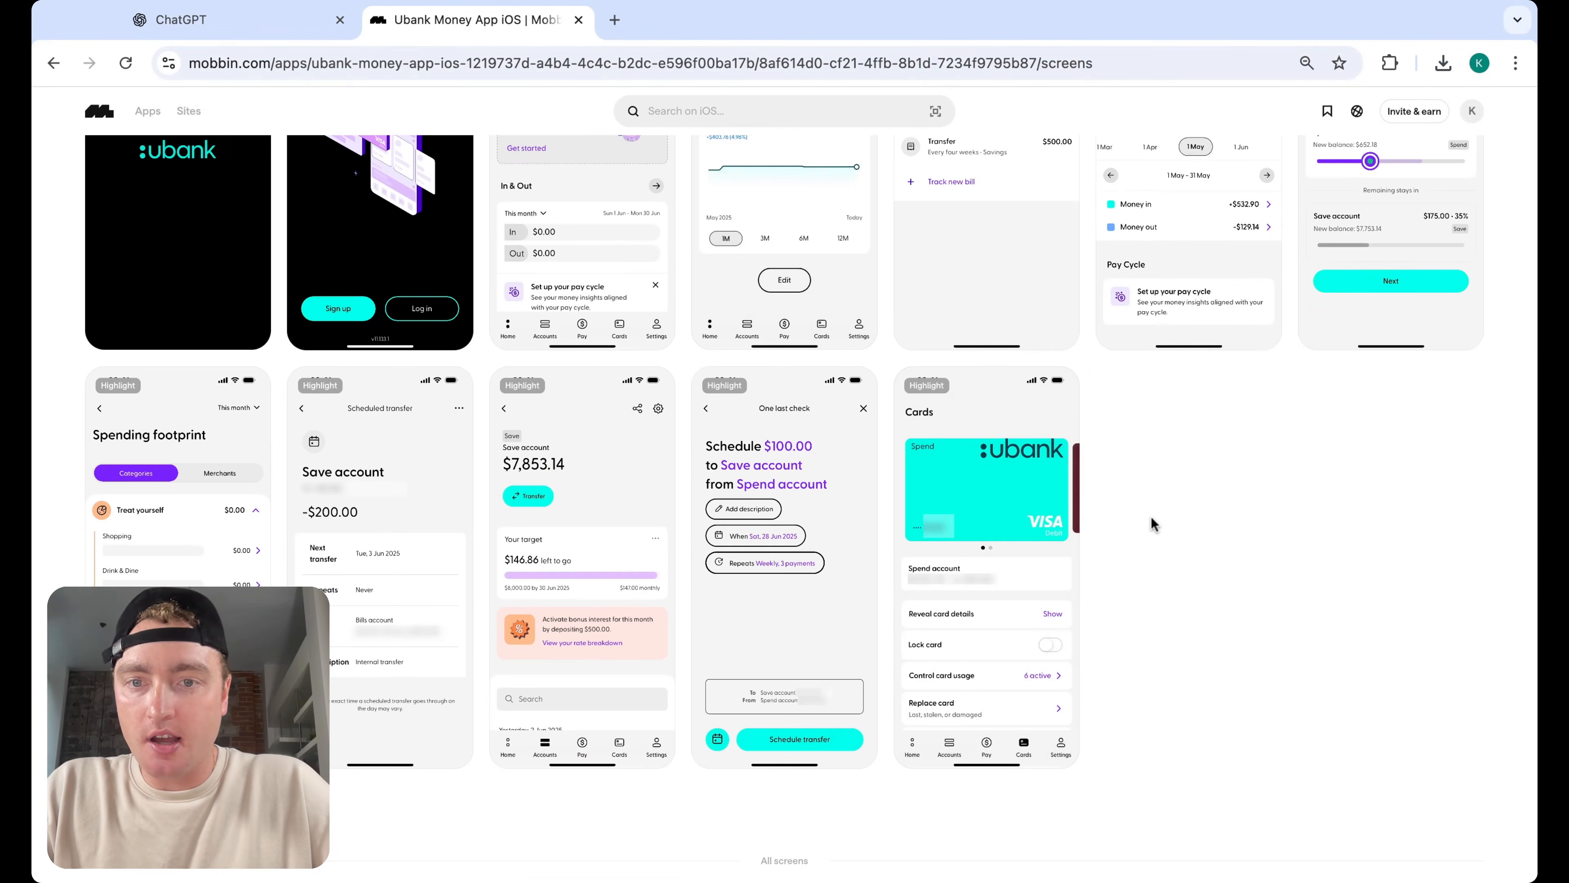
scroll(1151, 518, "down", 1)
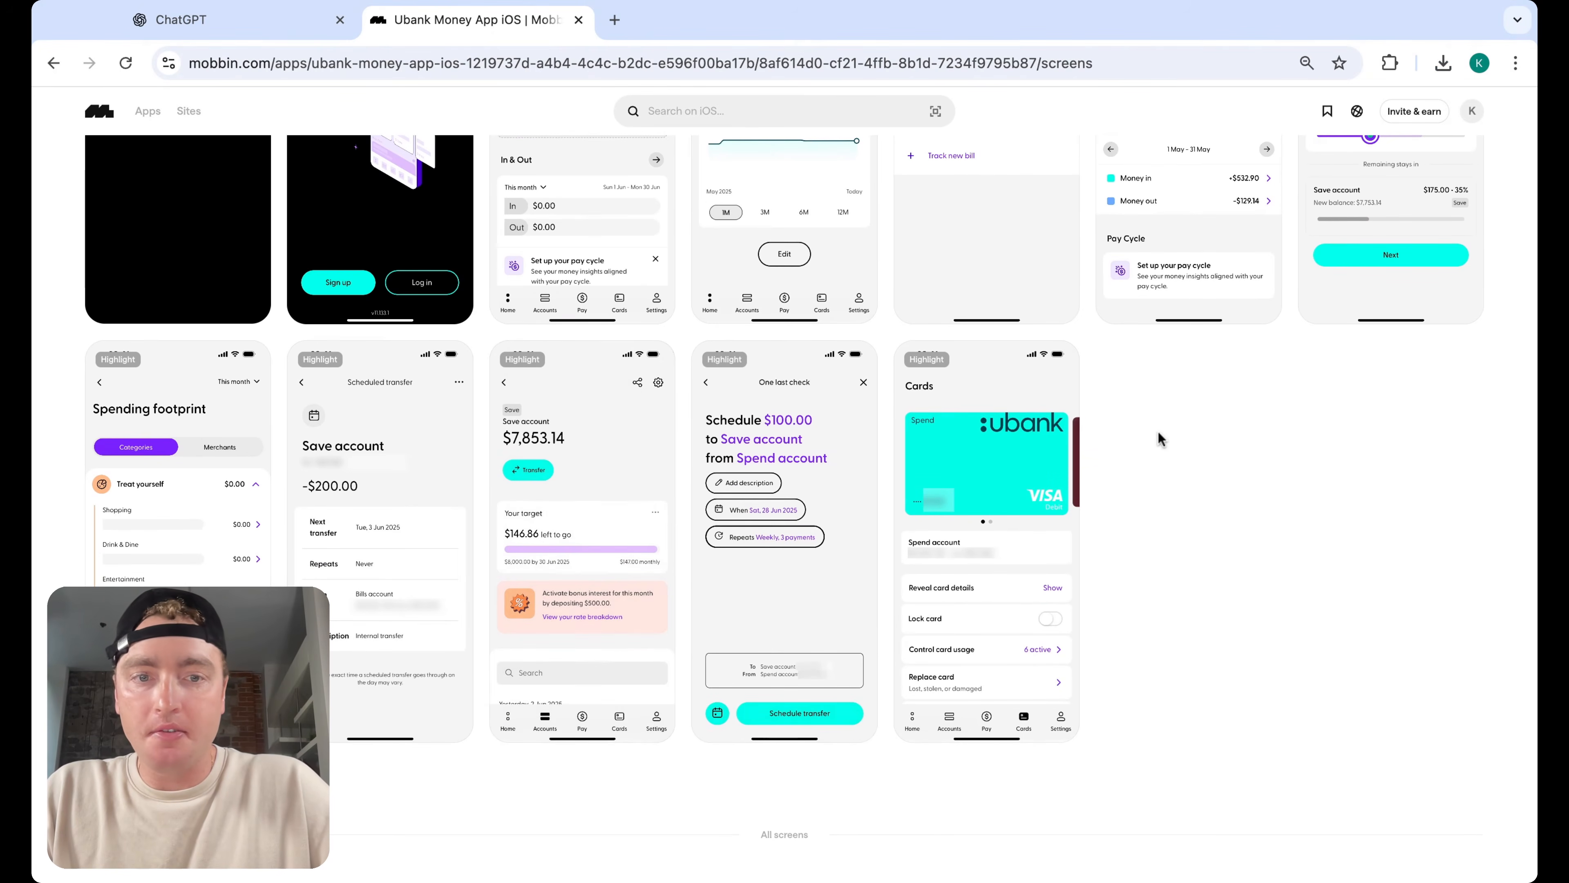
Open the Ubank Save account target screen, close it, and scroll through the remaining Ubank screens
left_click(621, 513)
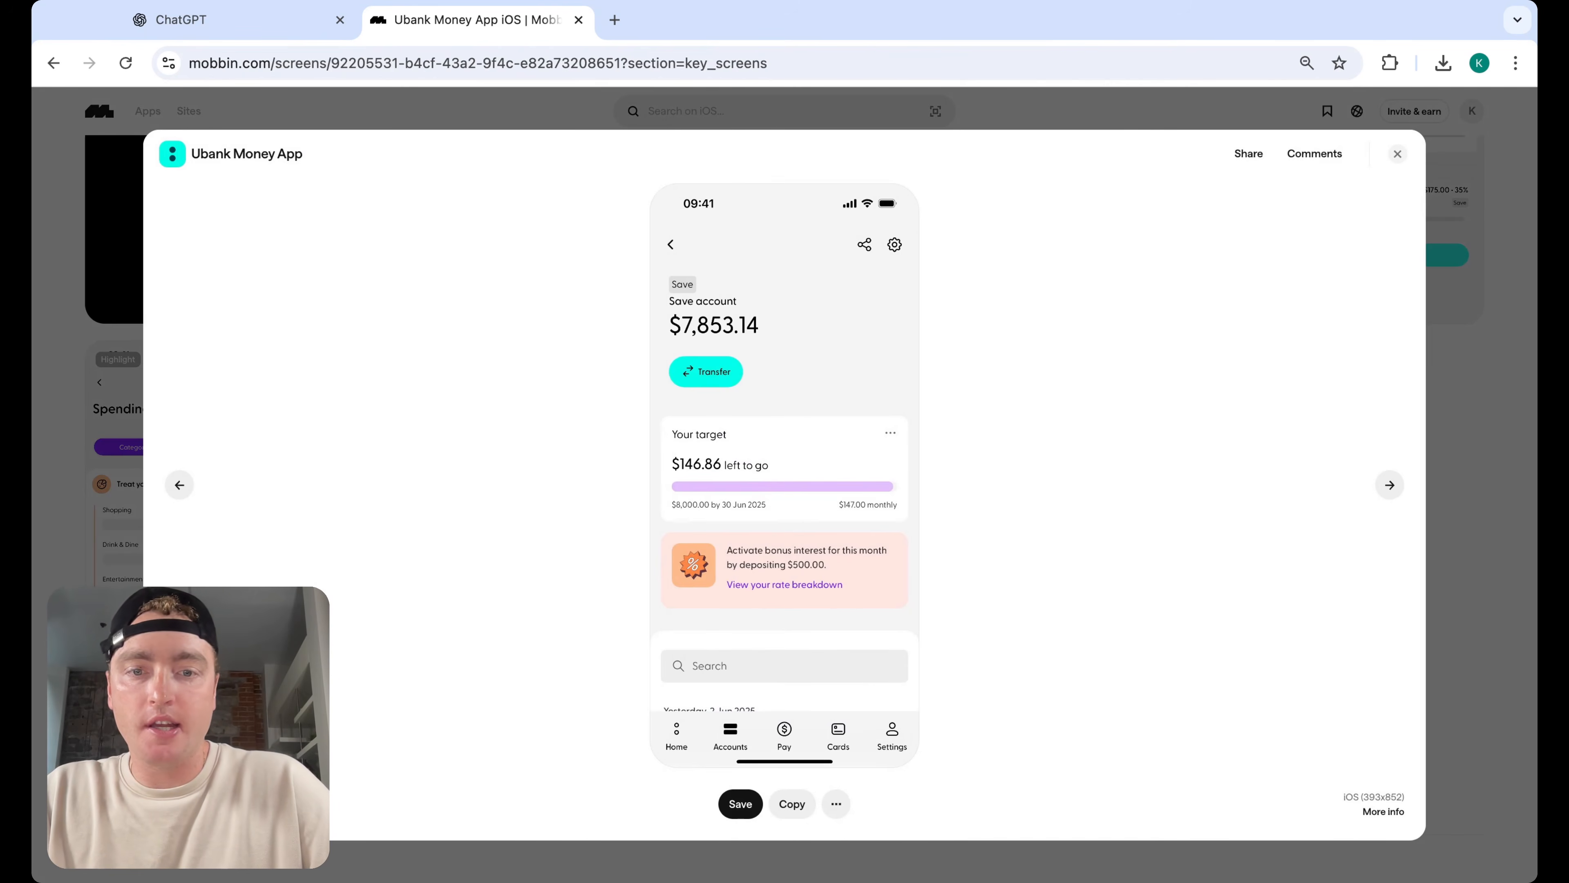
left_click(1397, 155)
scroll(1382, 499, "down", 15)
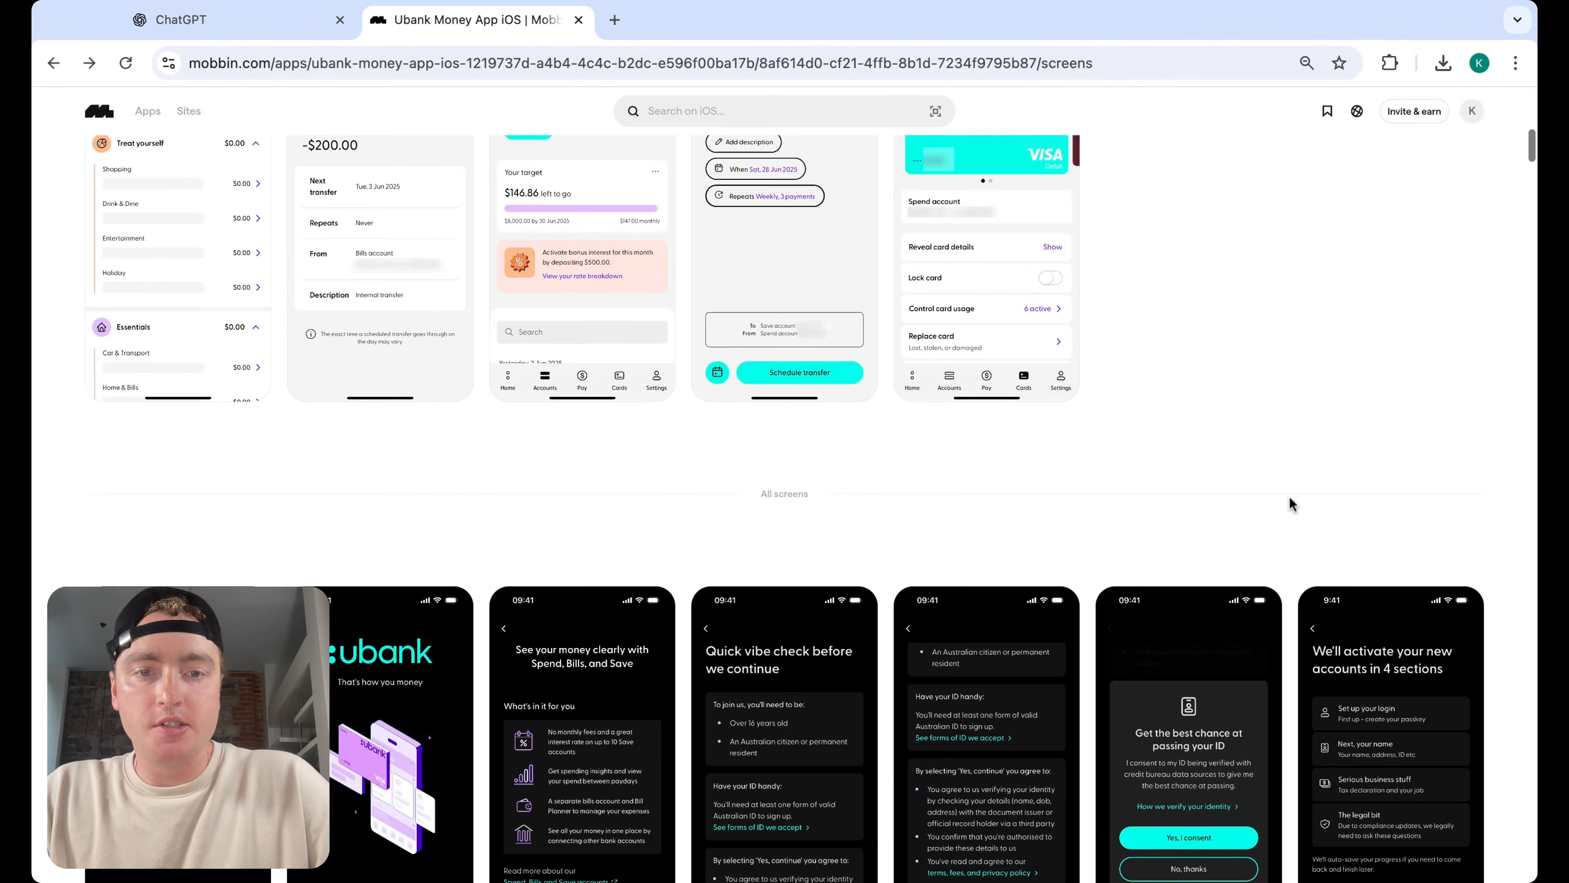
scroll(1271, 570, "down", 10)
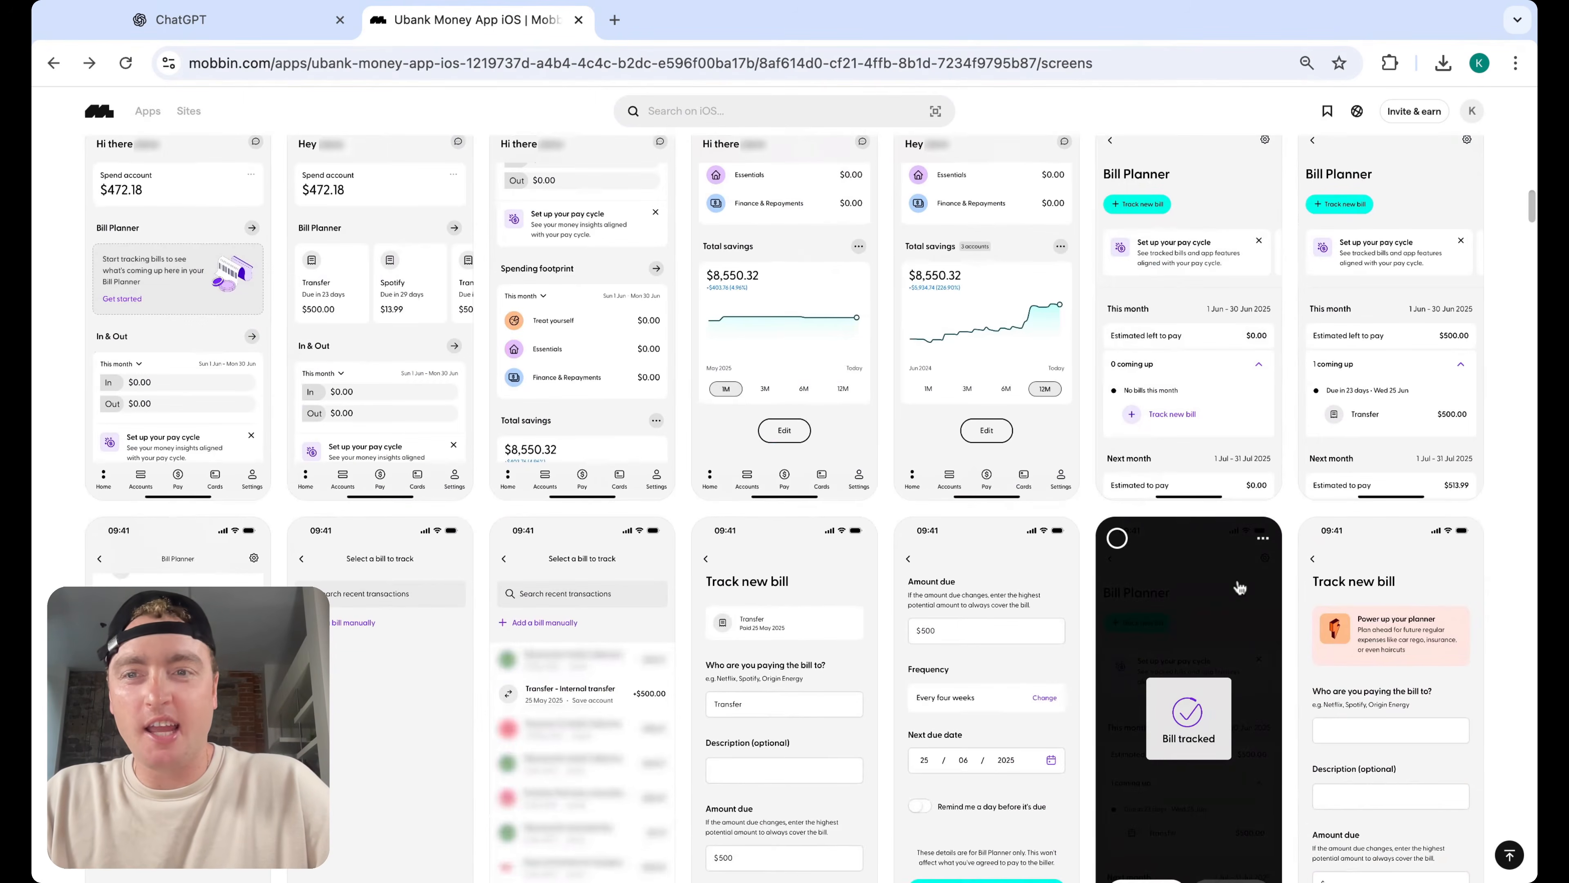
scroll(1115, 612, "down", 12)
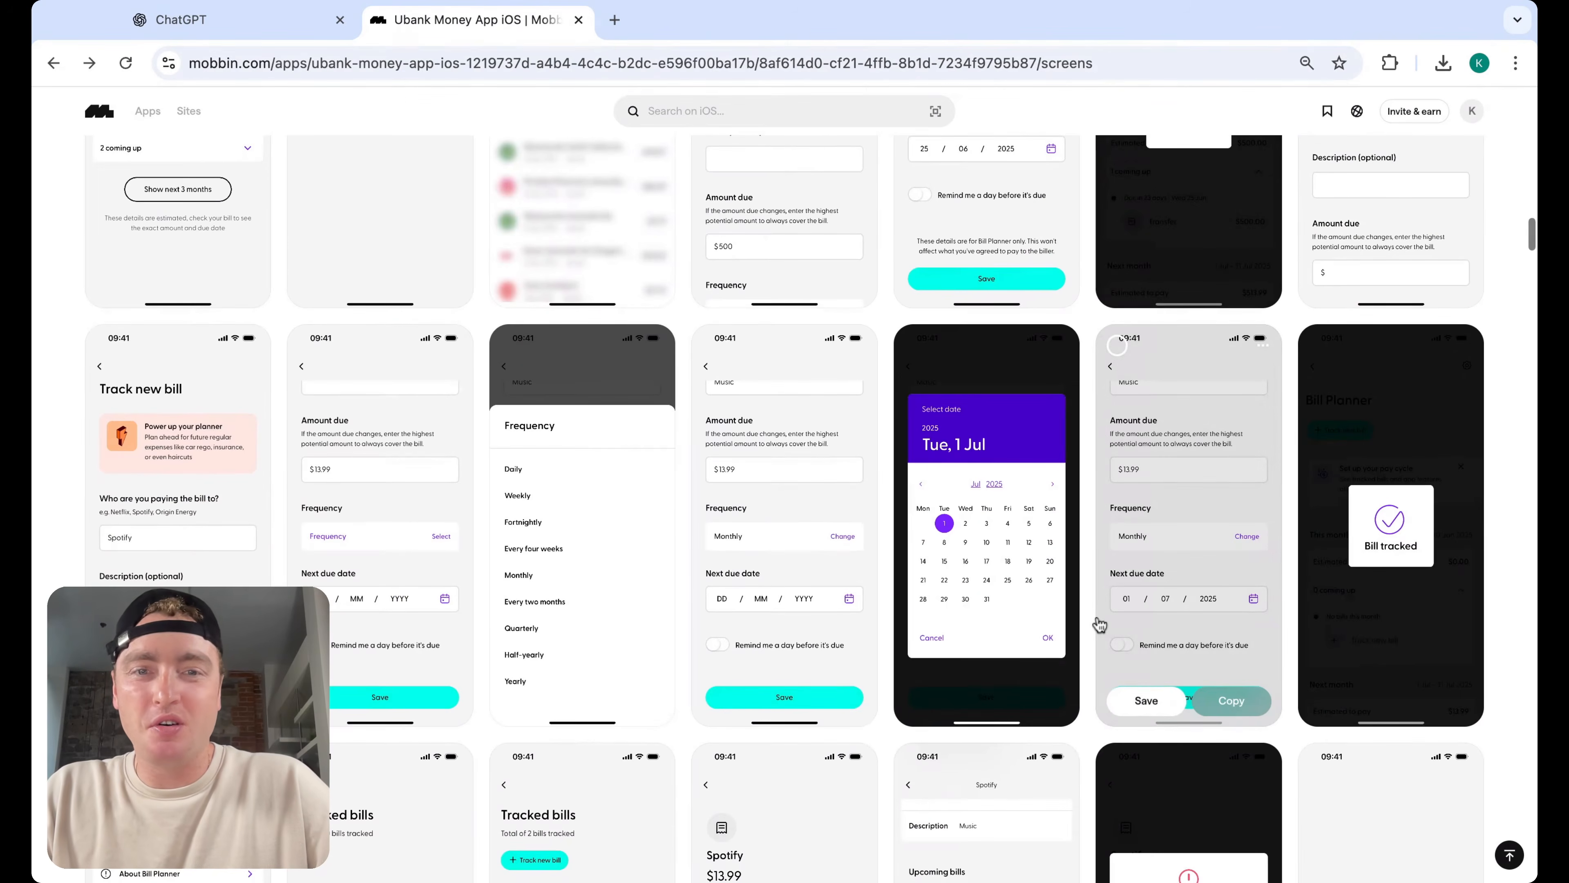
scroll(1100, 624, "down", 3)
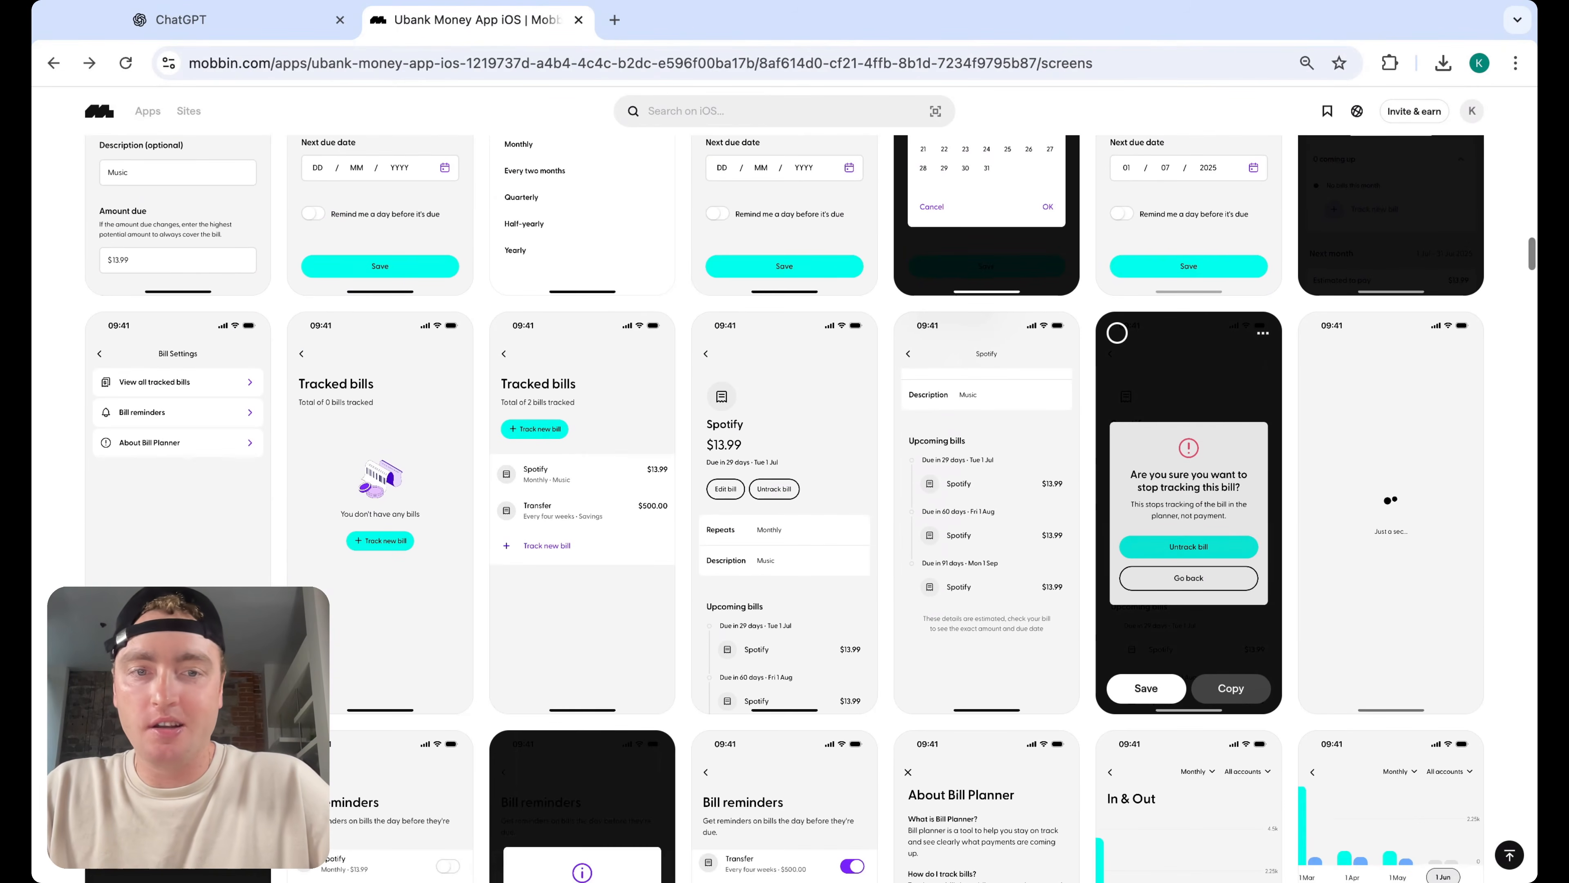
scroll(1117, 333, "down", 8)
scroll(784, 509, "down", 2)
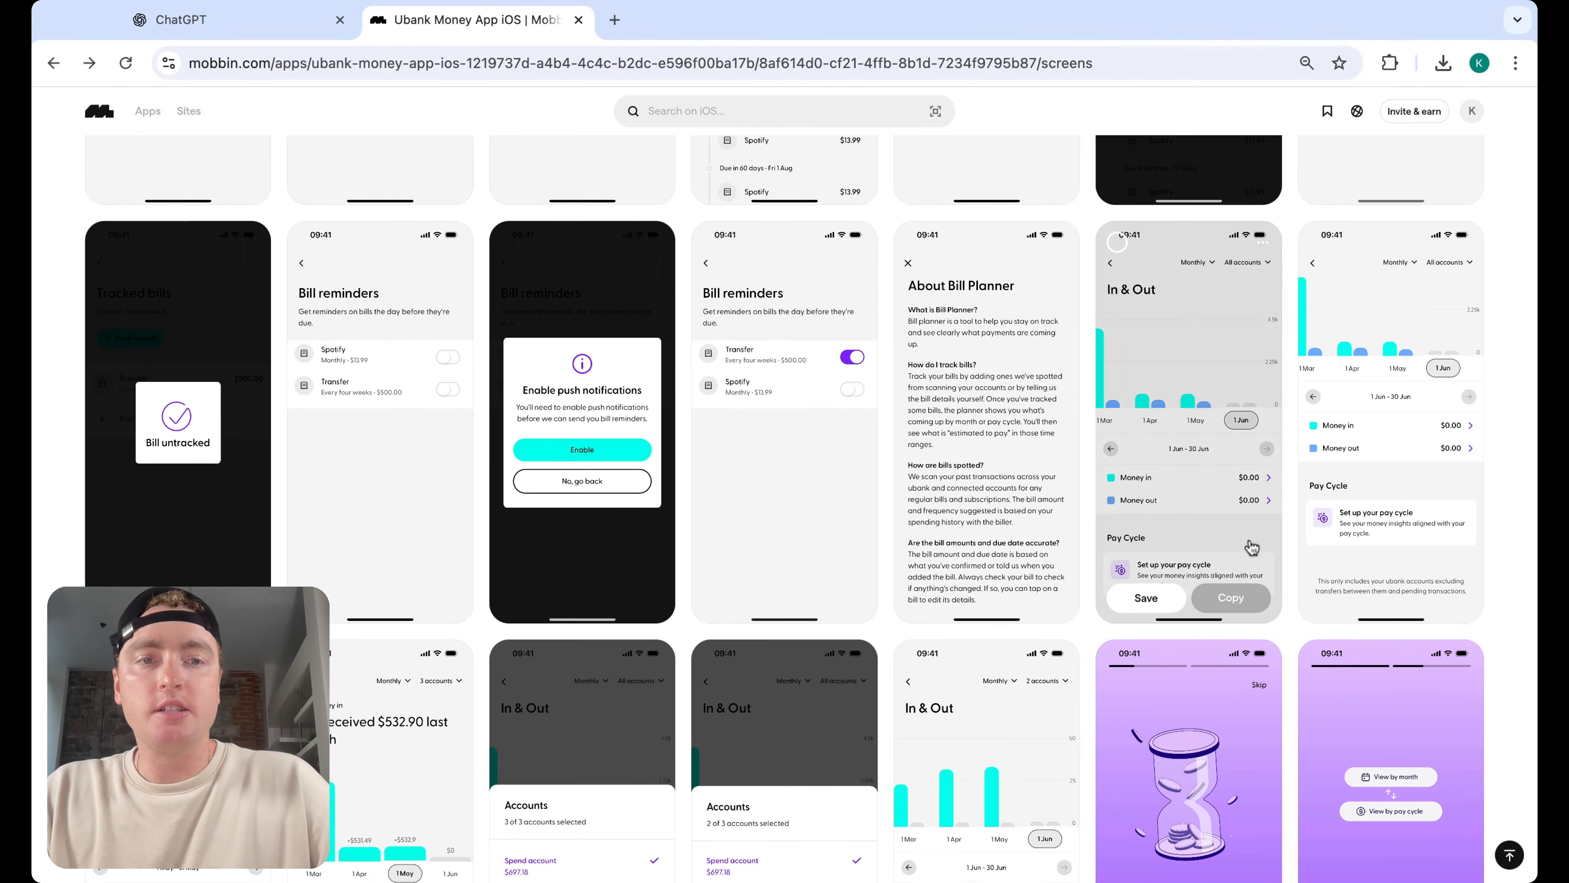
Preview the Ubank In & Out chart screen and keep scrolling through the pay cycle screens
left_click(1245, 524)
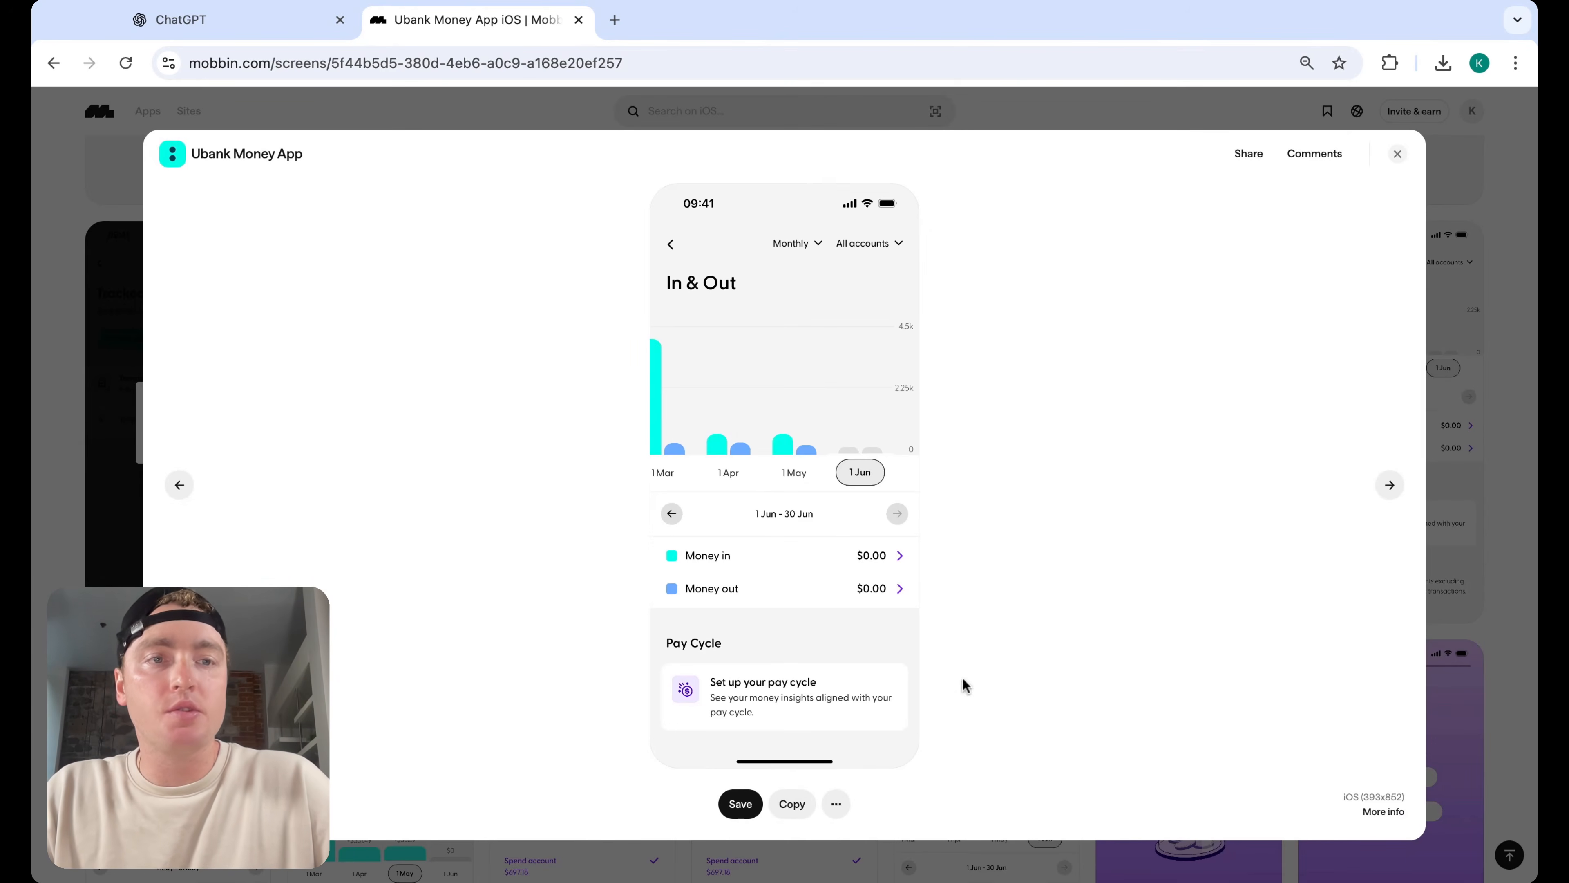
left_click(1398, 154)
scroll(1522, 471, "down", 6)
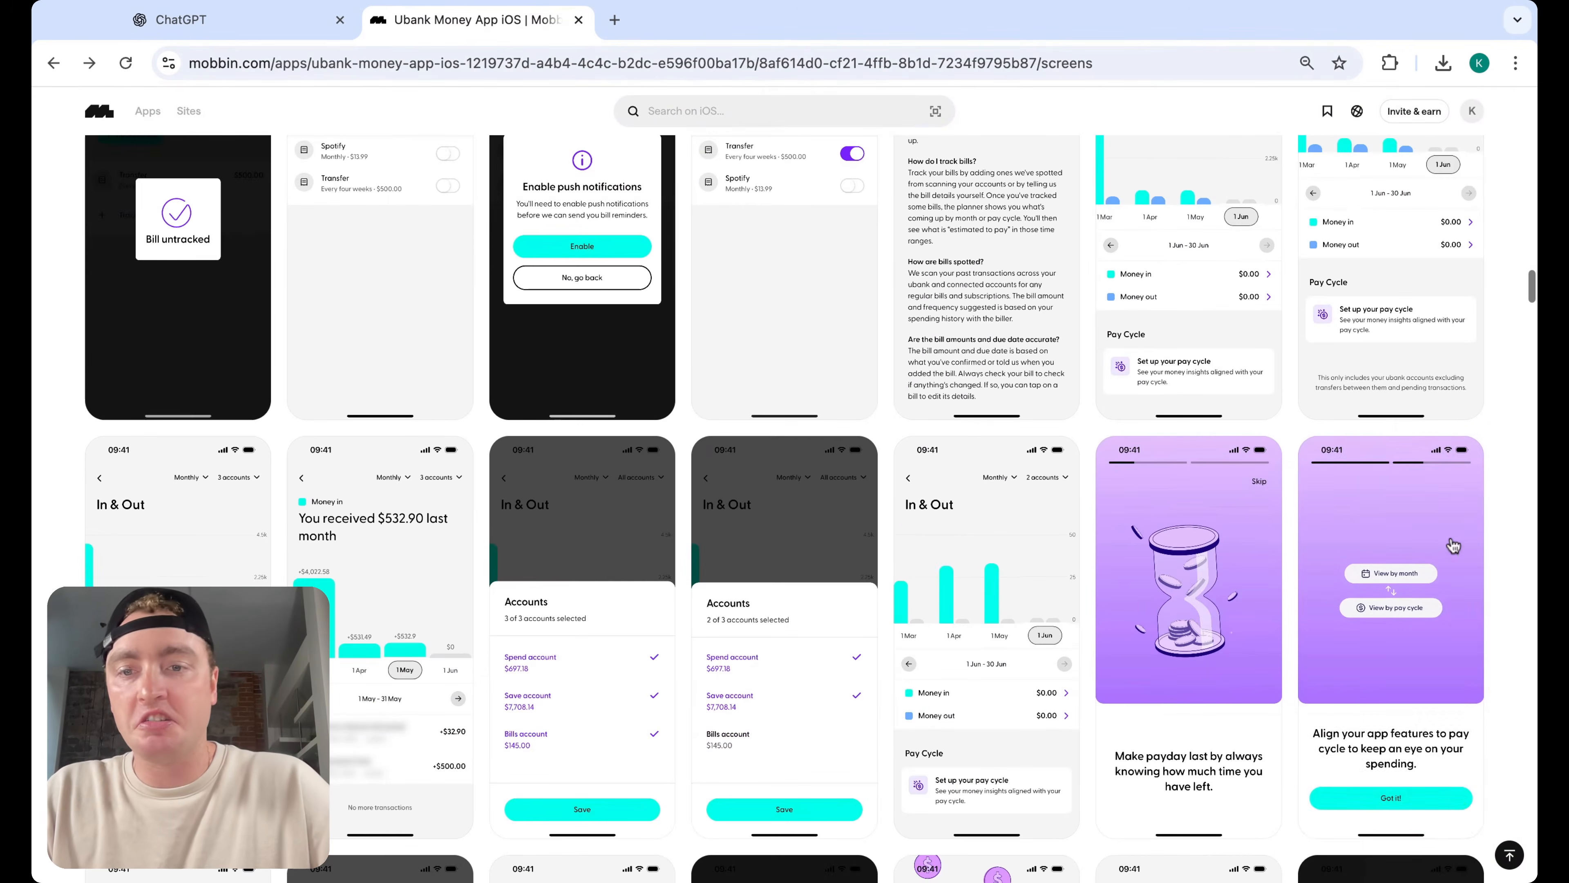
scroll(1483, 482, "down", 1)
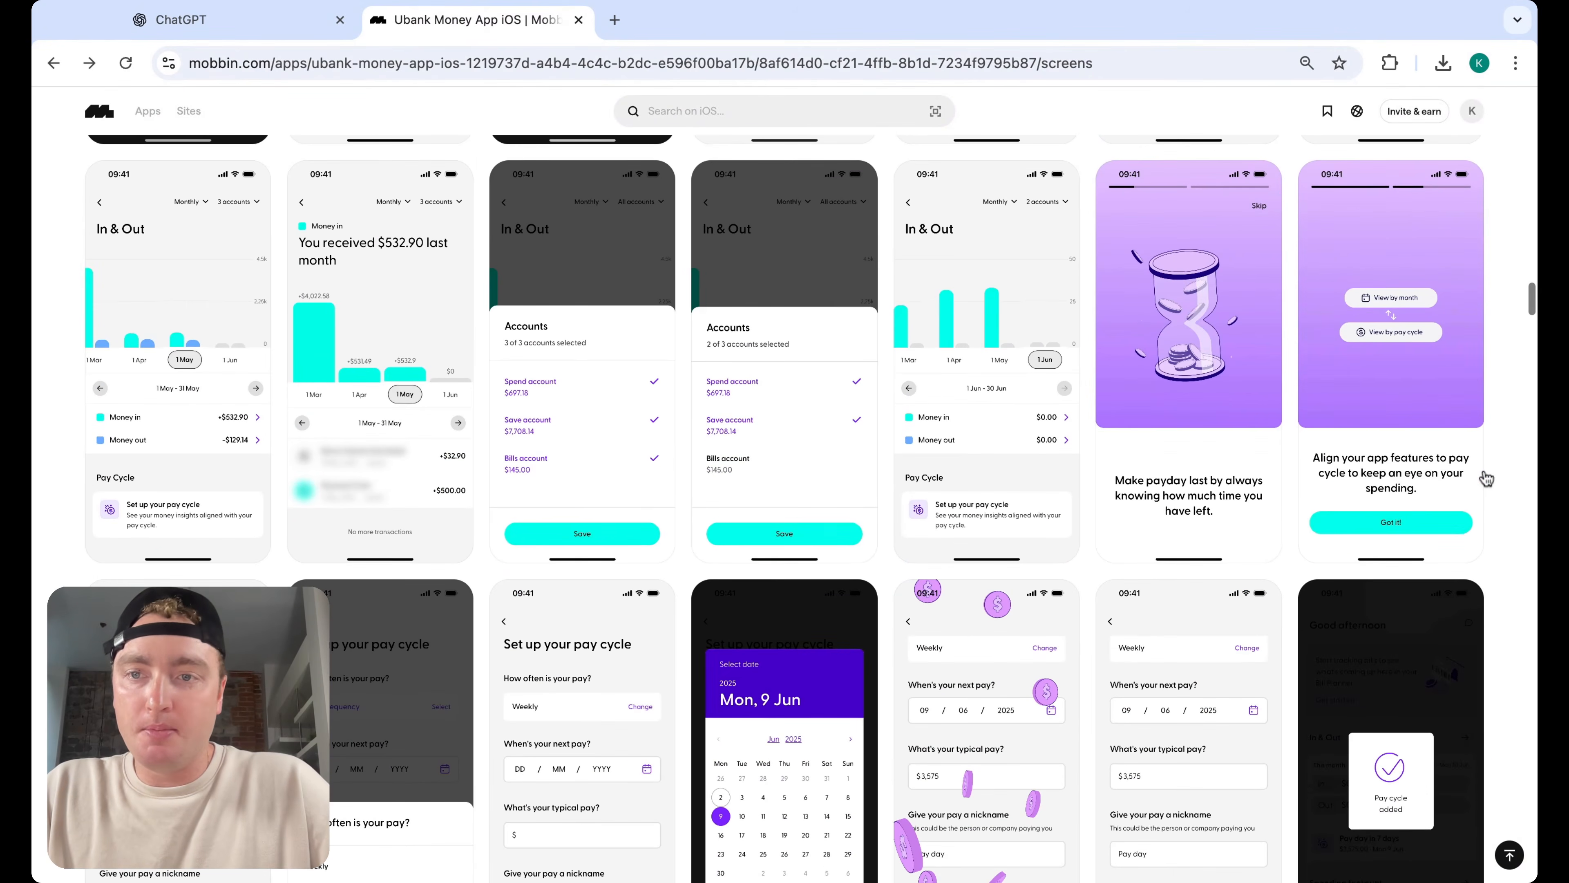
scroll(1487, 478, "down", 14)
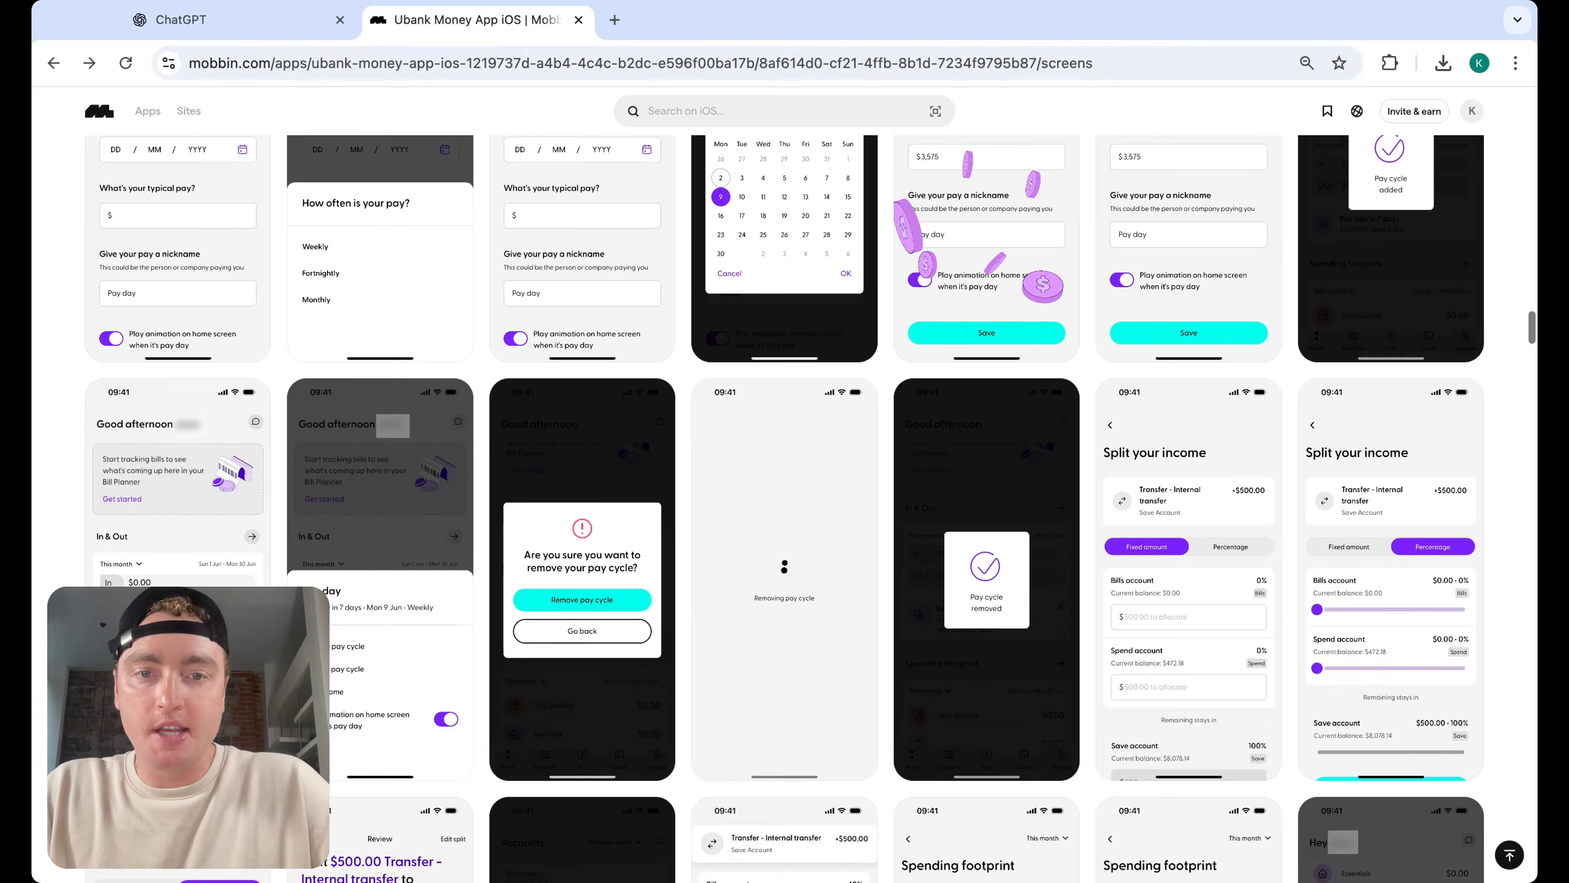
scroll(786, 509, "up", 3)
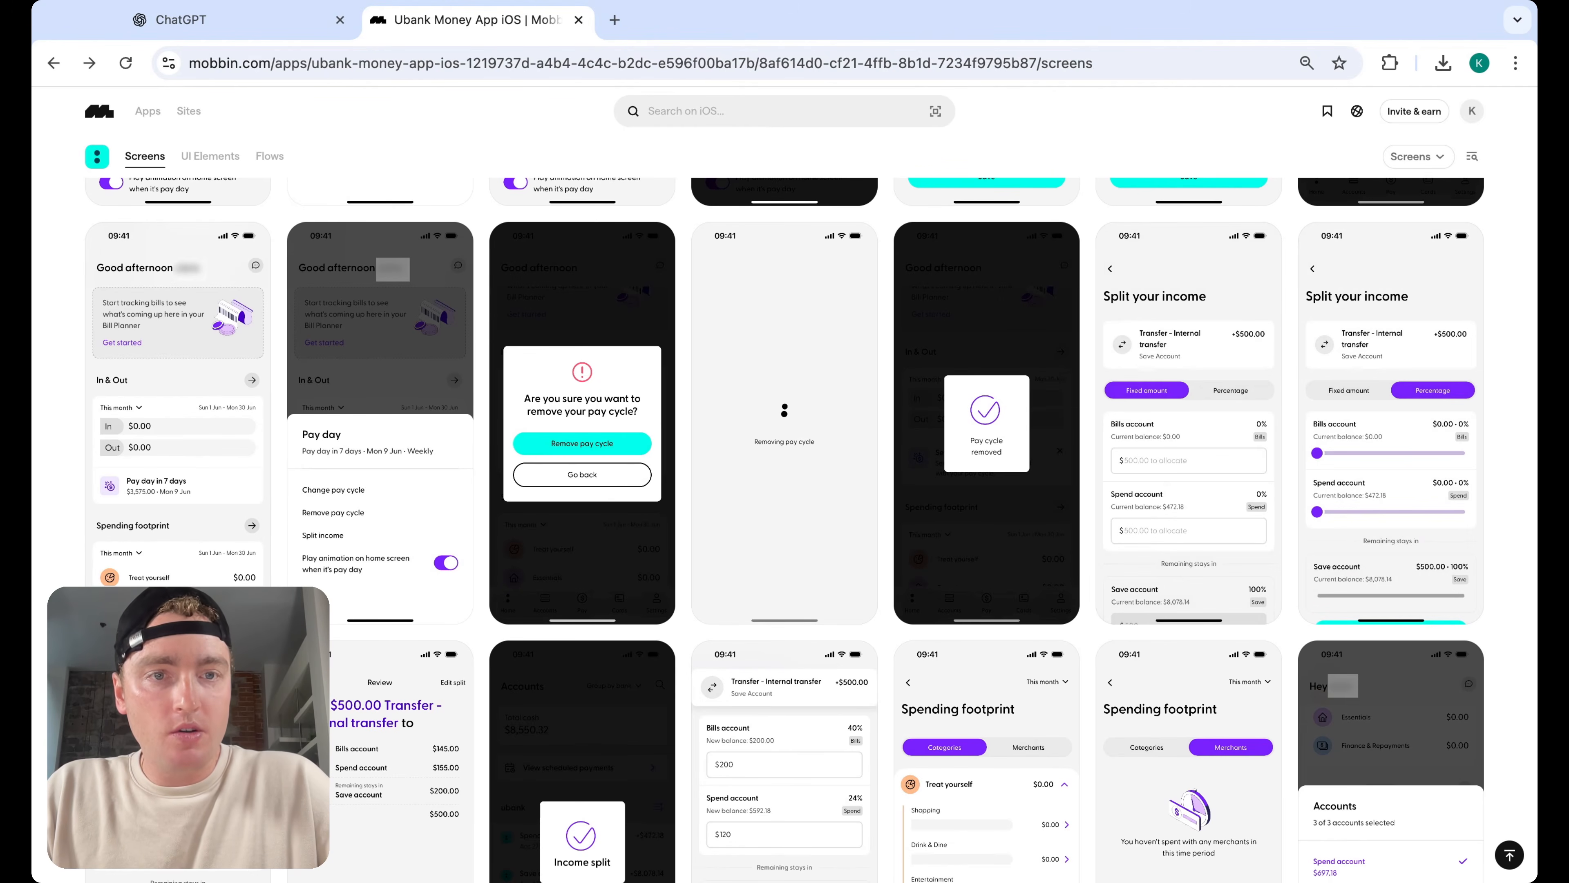
Preview the Ubank Split your income screen and scroll through the rest of the app's screens
left_click(1216, 403)
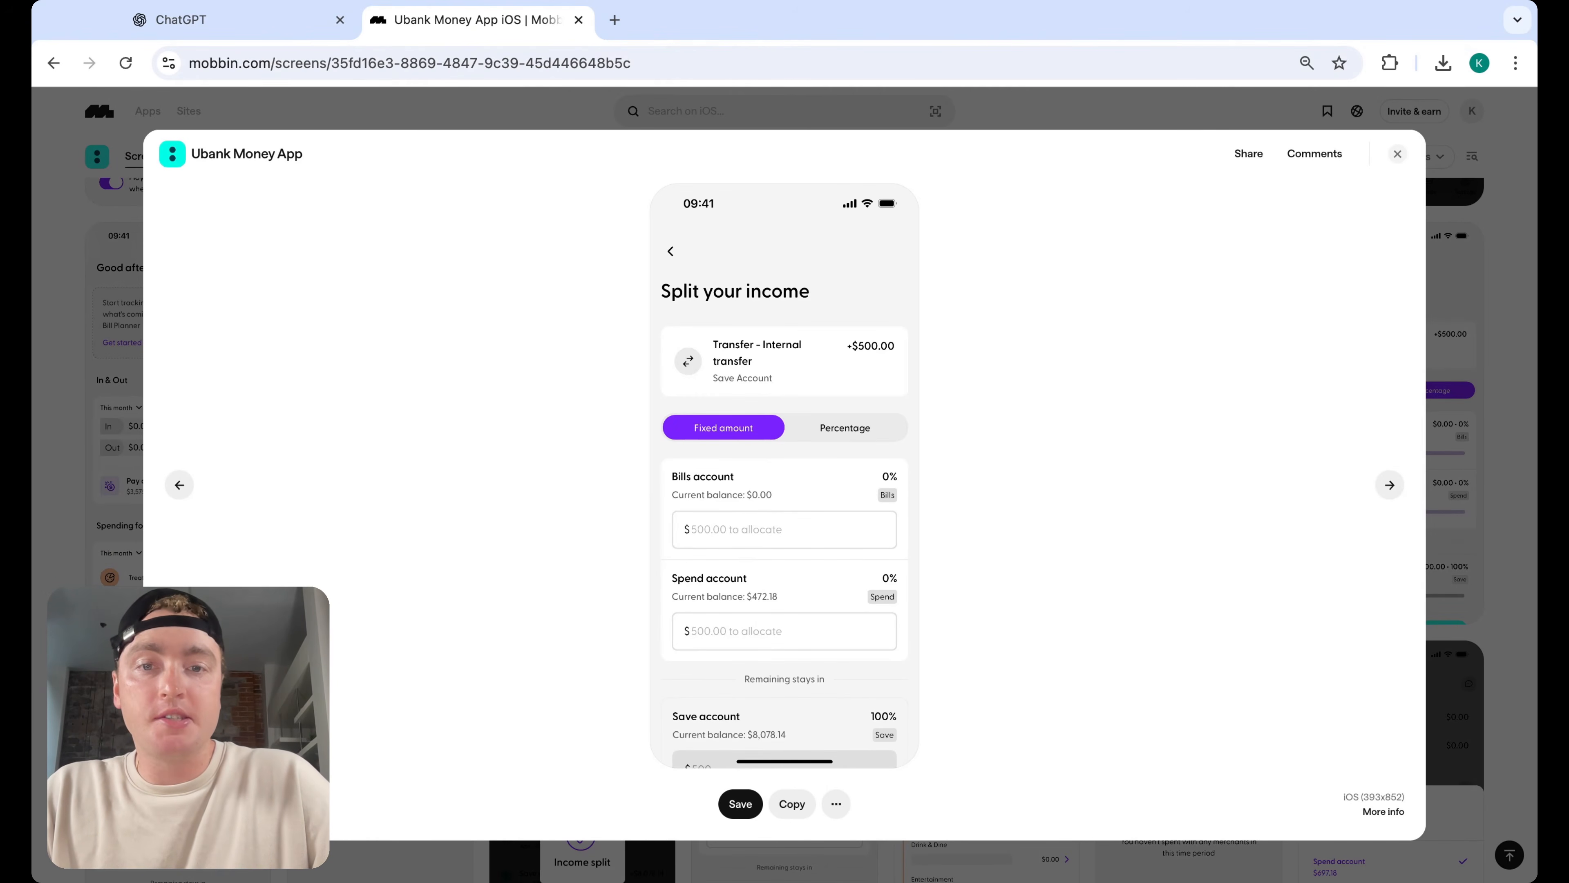
left_click(1397, 154)
scroll(1488, 478, "down", 5)
scroll(1489, 481, "down", 8)
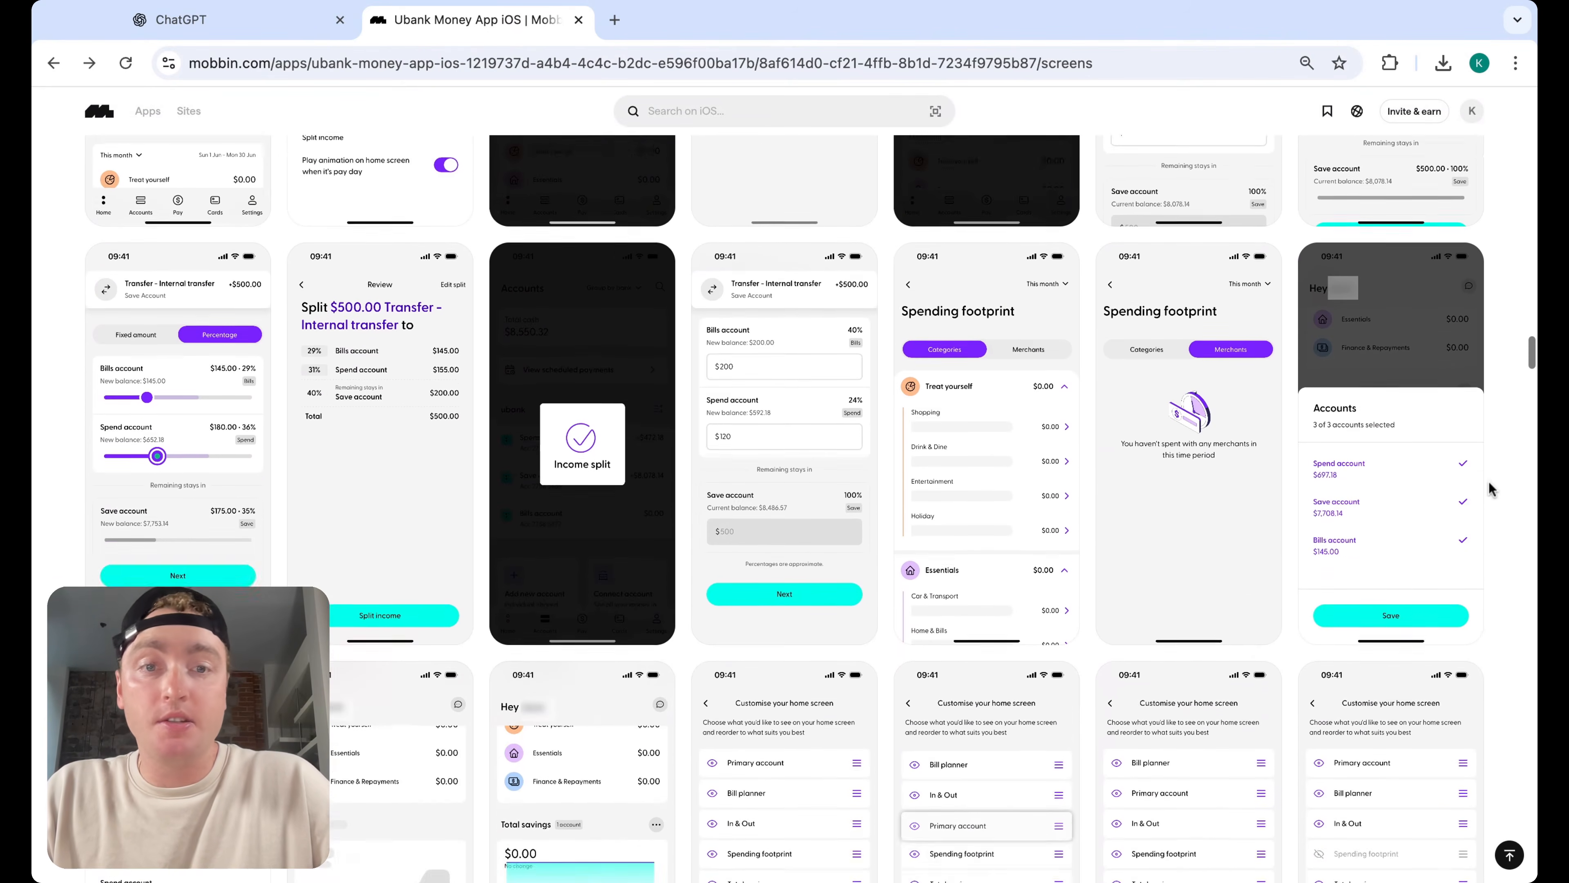
scroll(1489, 481, "down", 7)
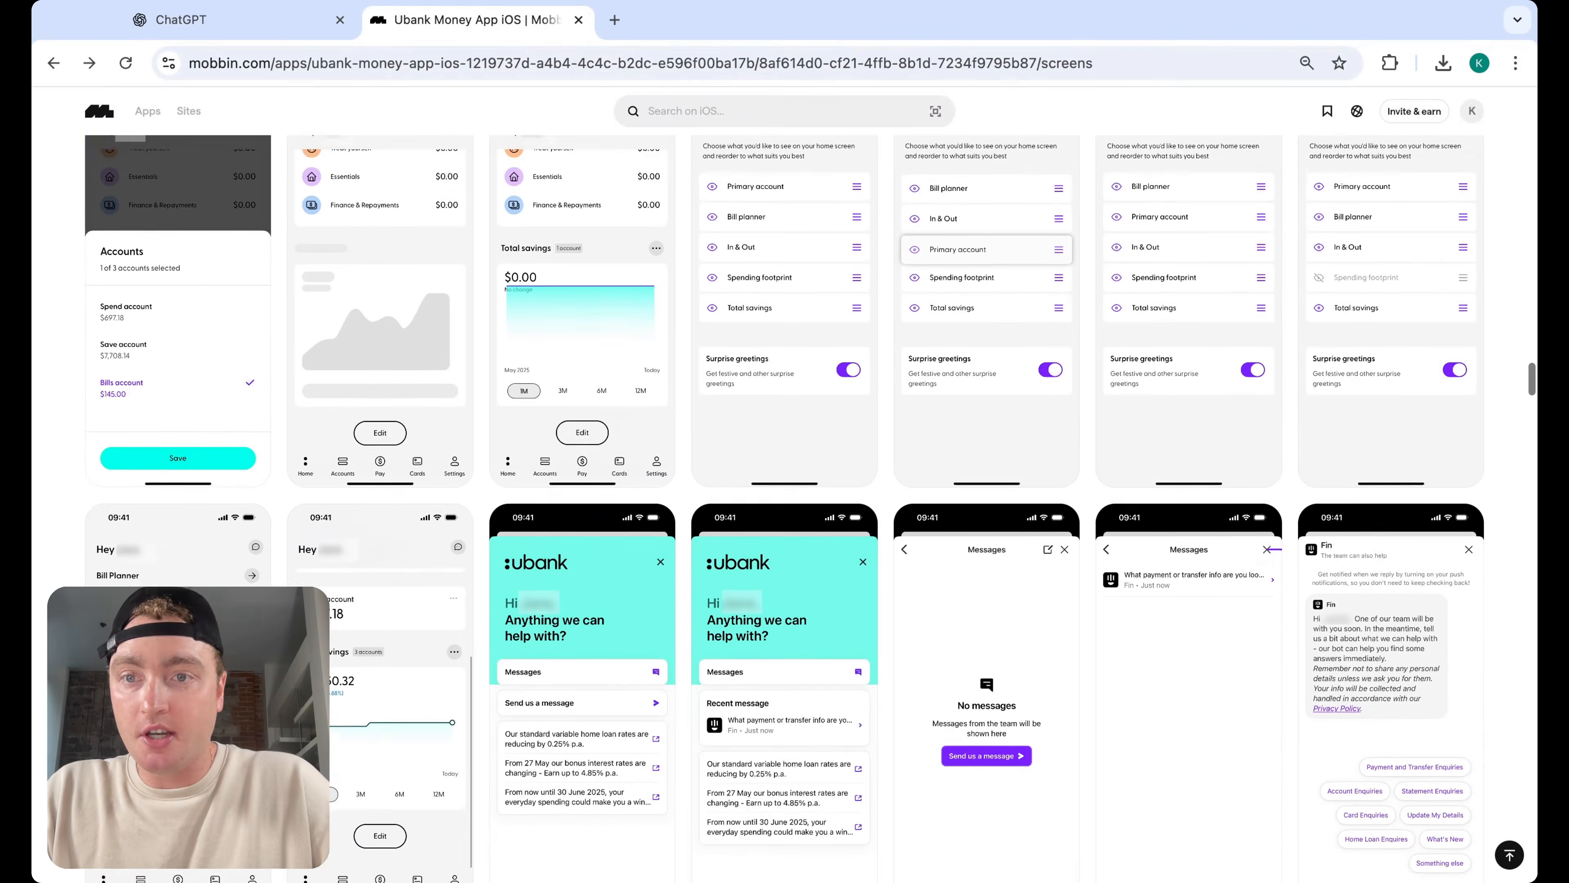
scroll(785, 507, "down", 14)
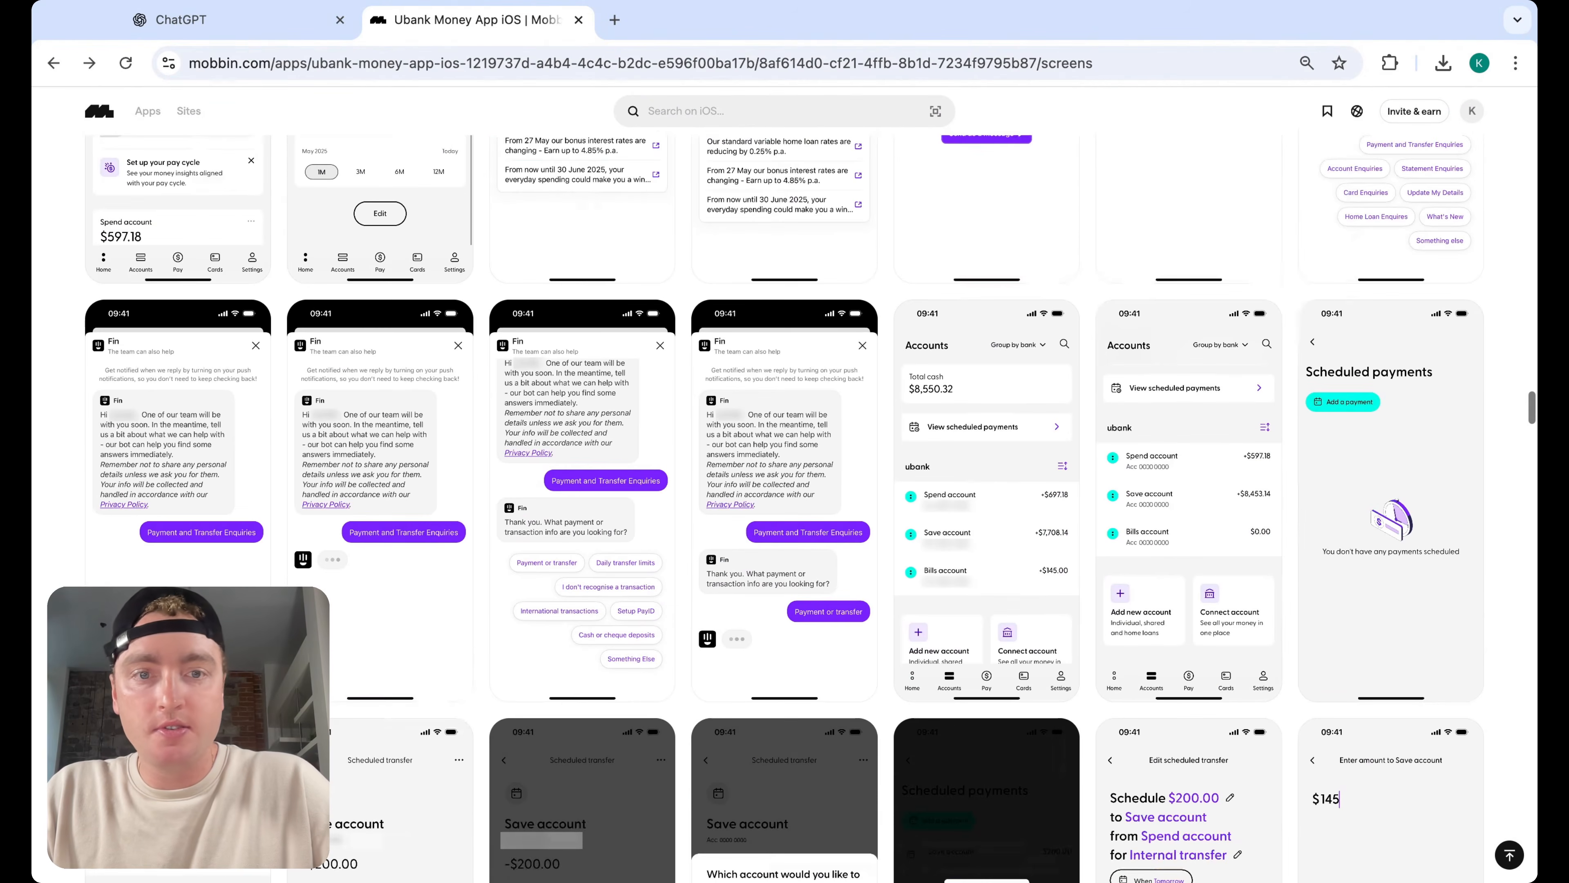
scroll(785, 507, "down", 7)
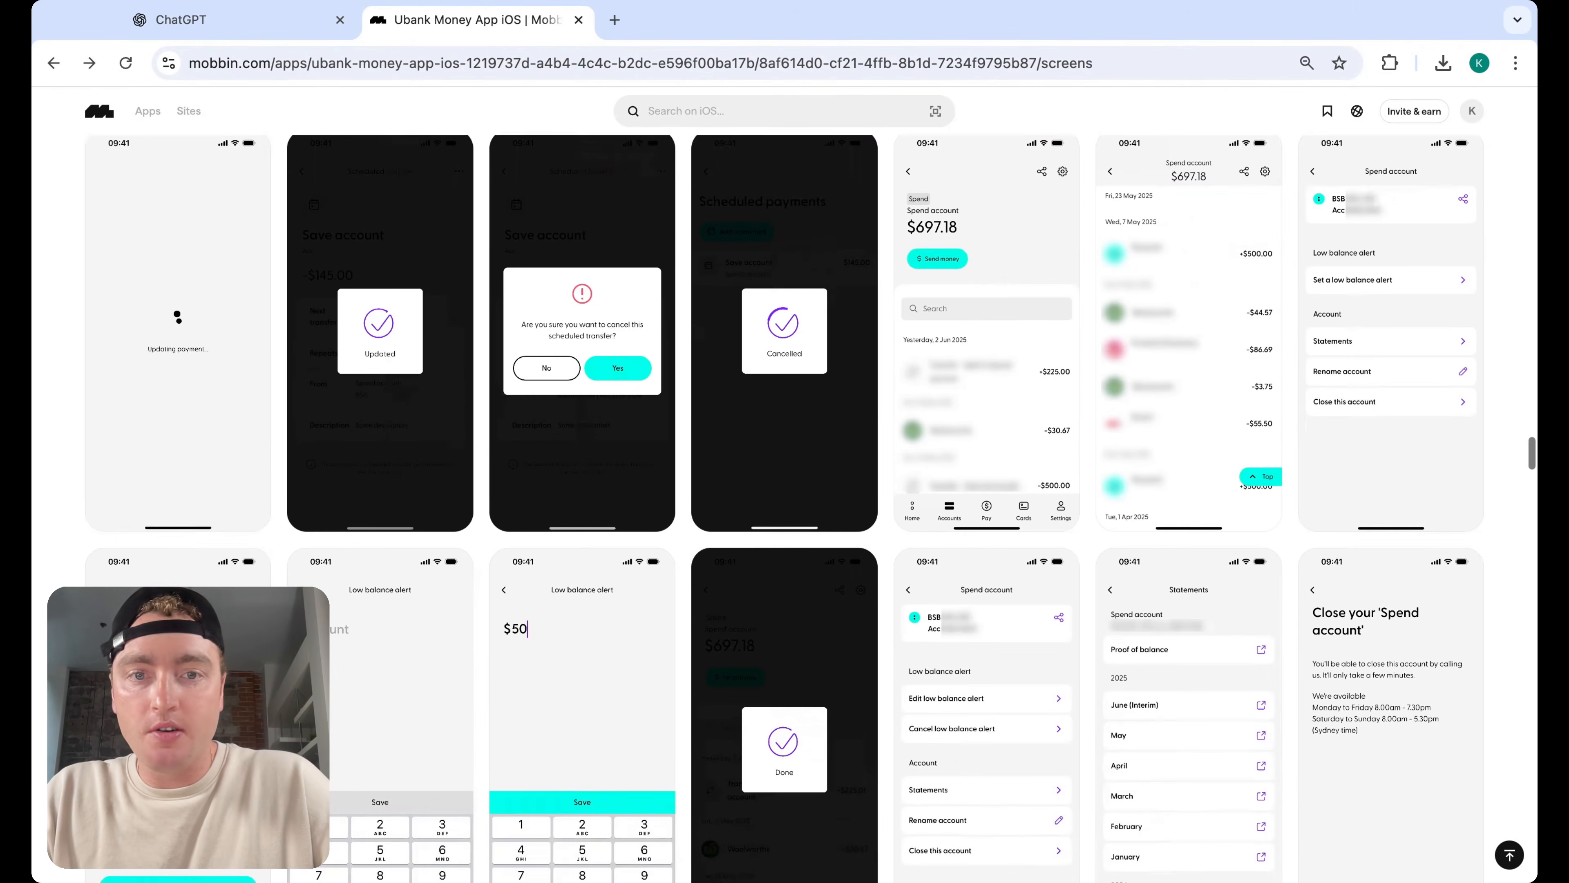
Return to the Finance Goal & Task results and preview the Vivid Interest Rate Pocket screen
left_click(54, 63)
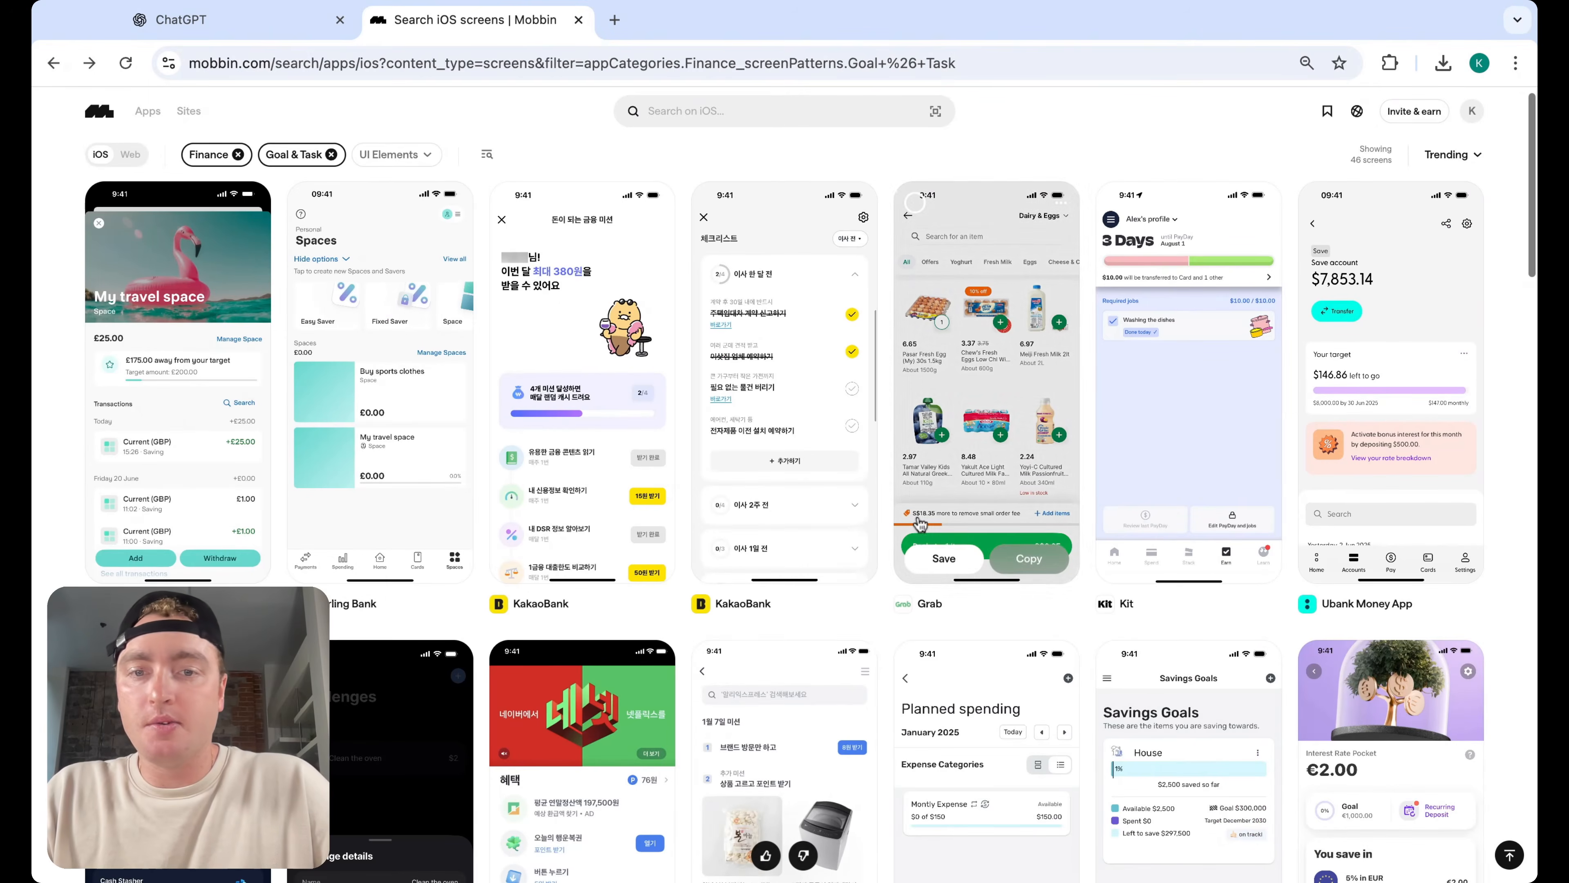
scroll(859, 705, "down", 4)
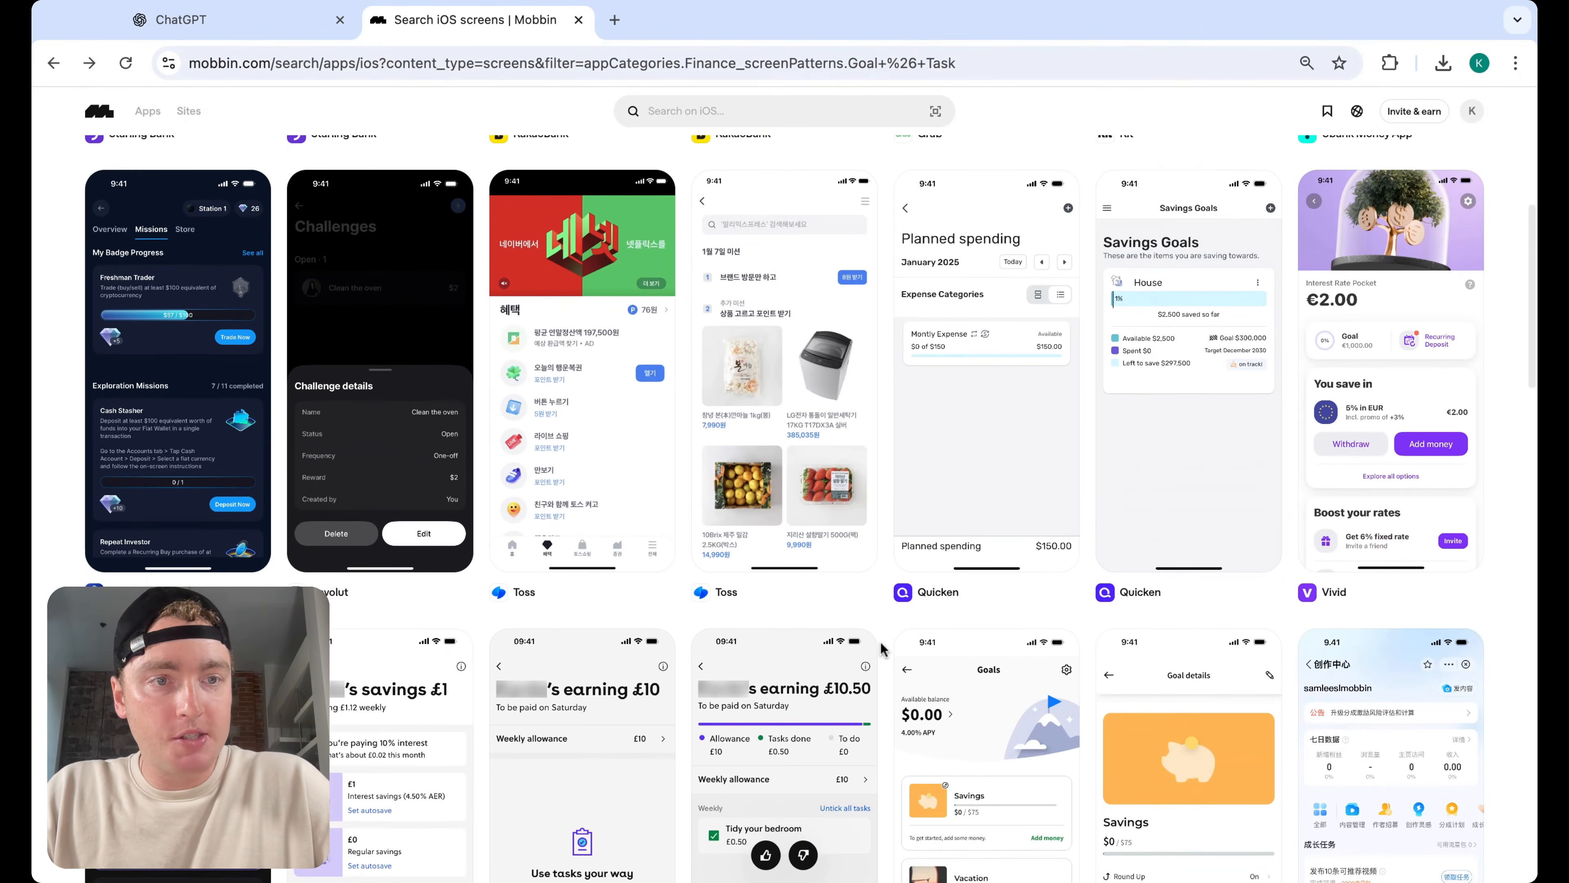
scroll(884, 649, "down", 2)
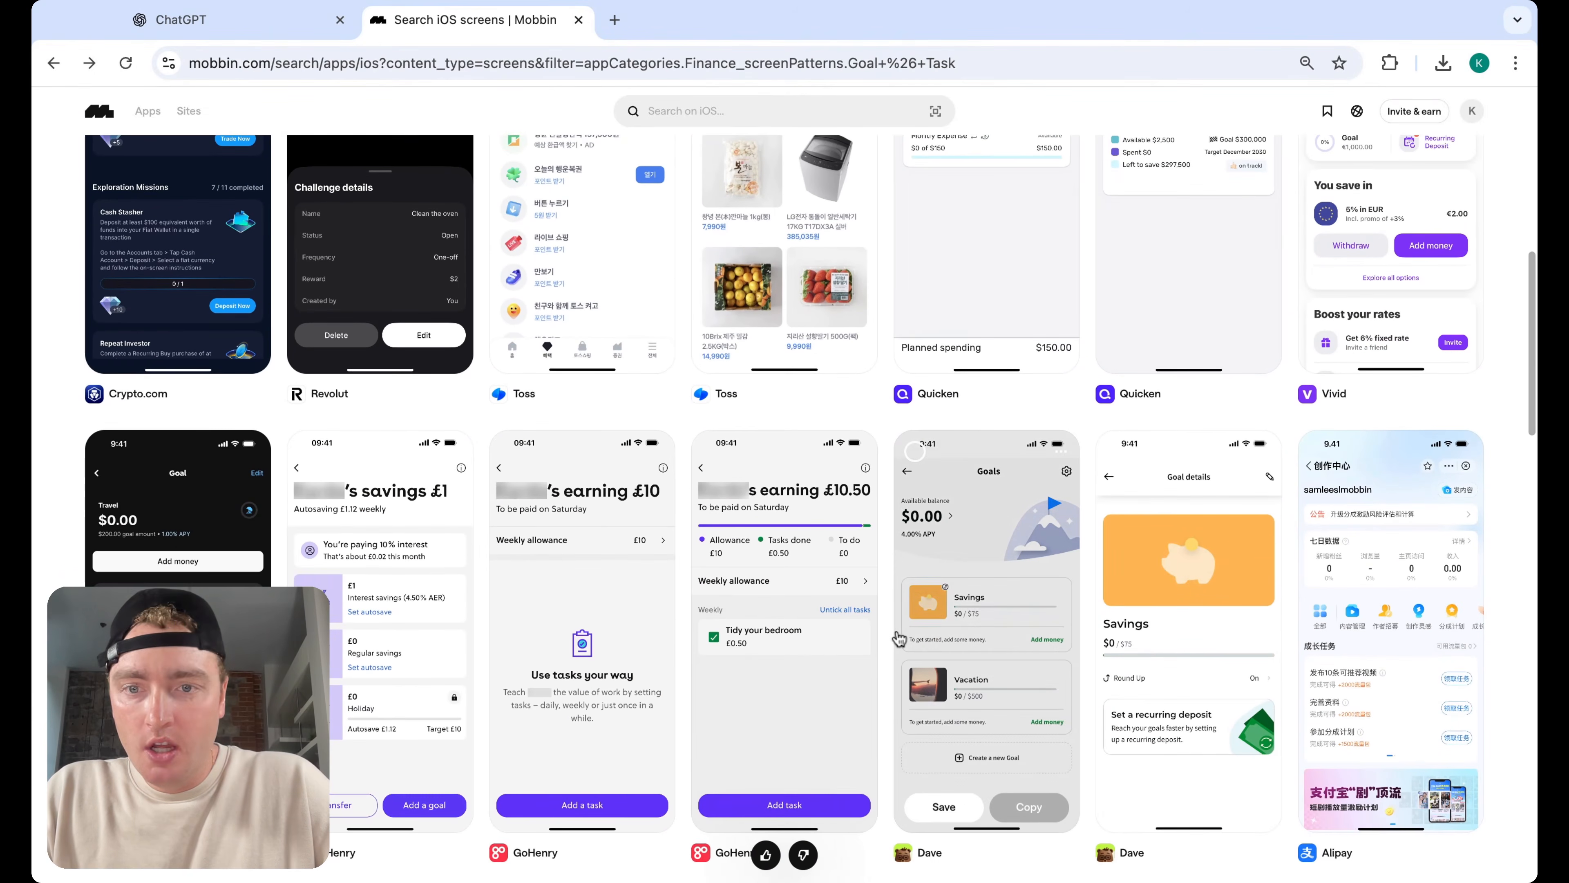
scroll(900, 638, "up", 3)
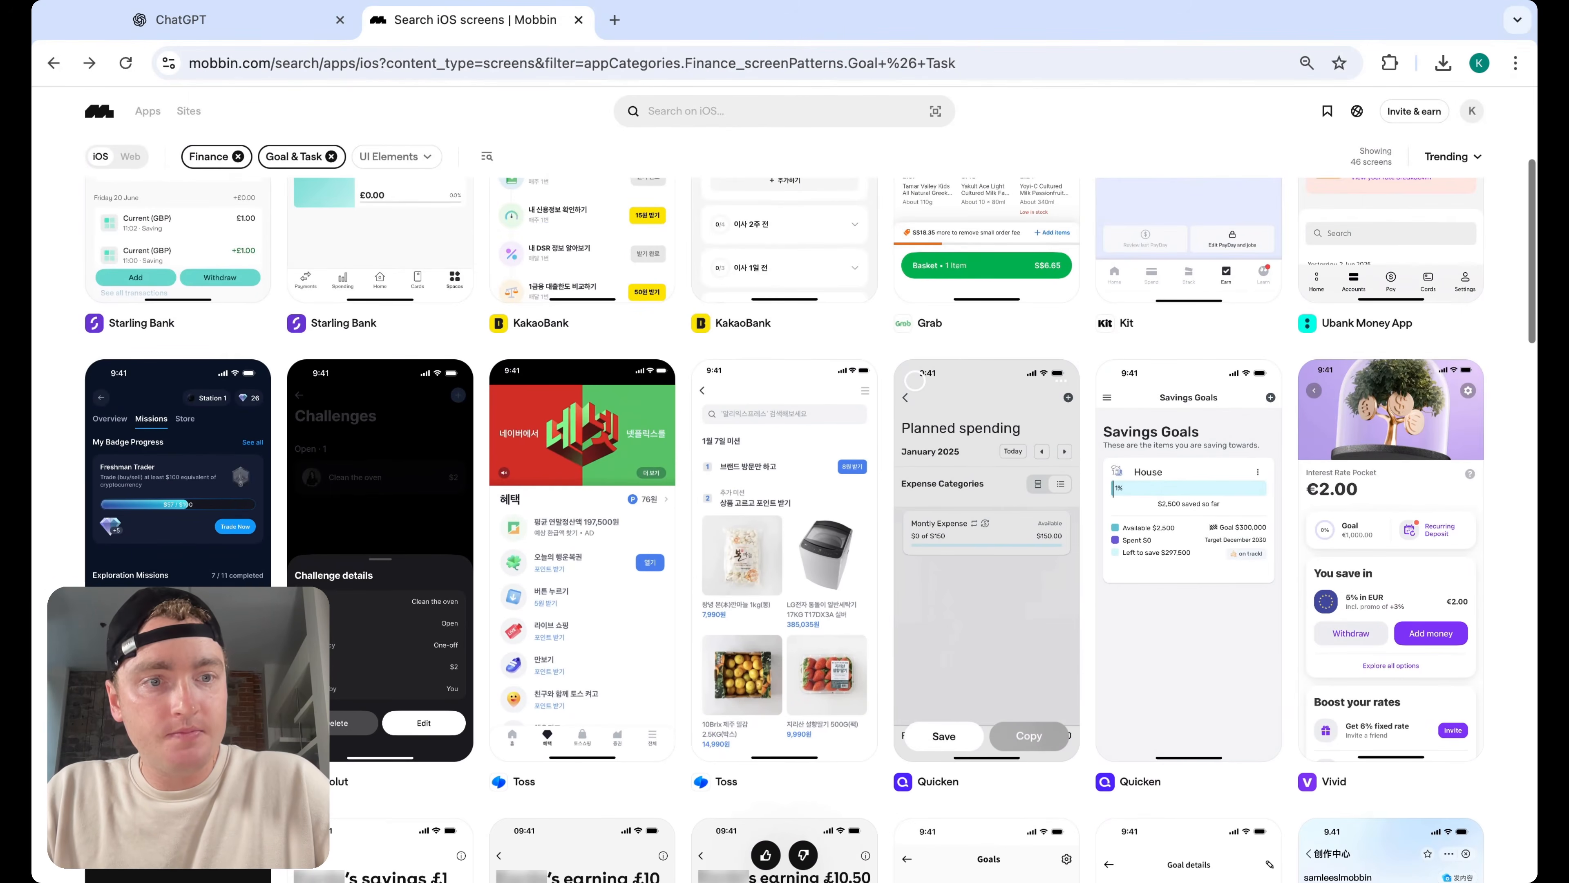
scroll(987, 433, "up", 1)
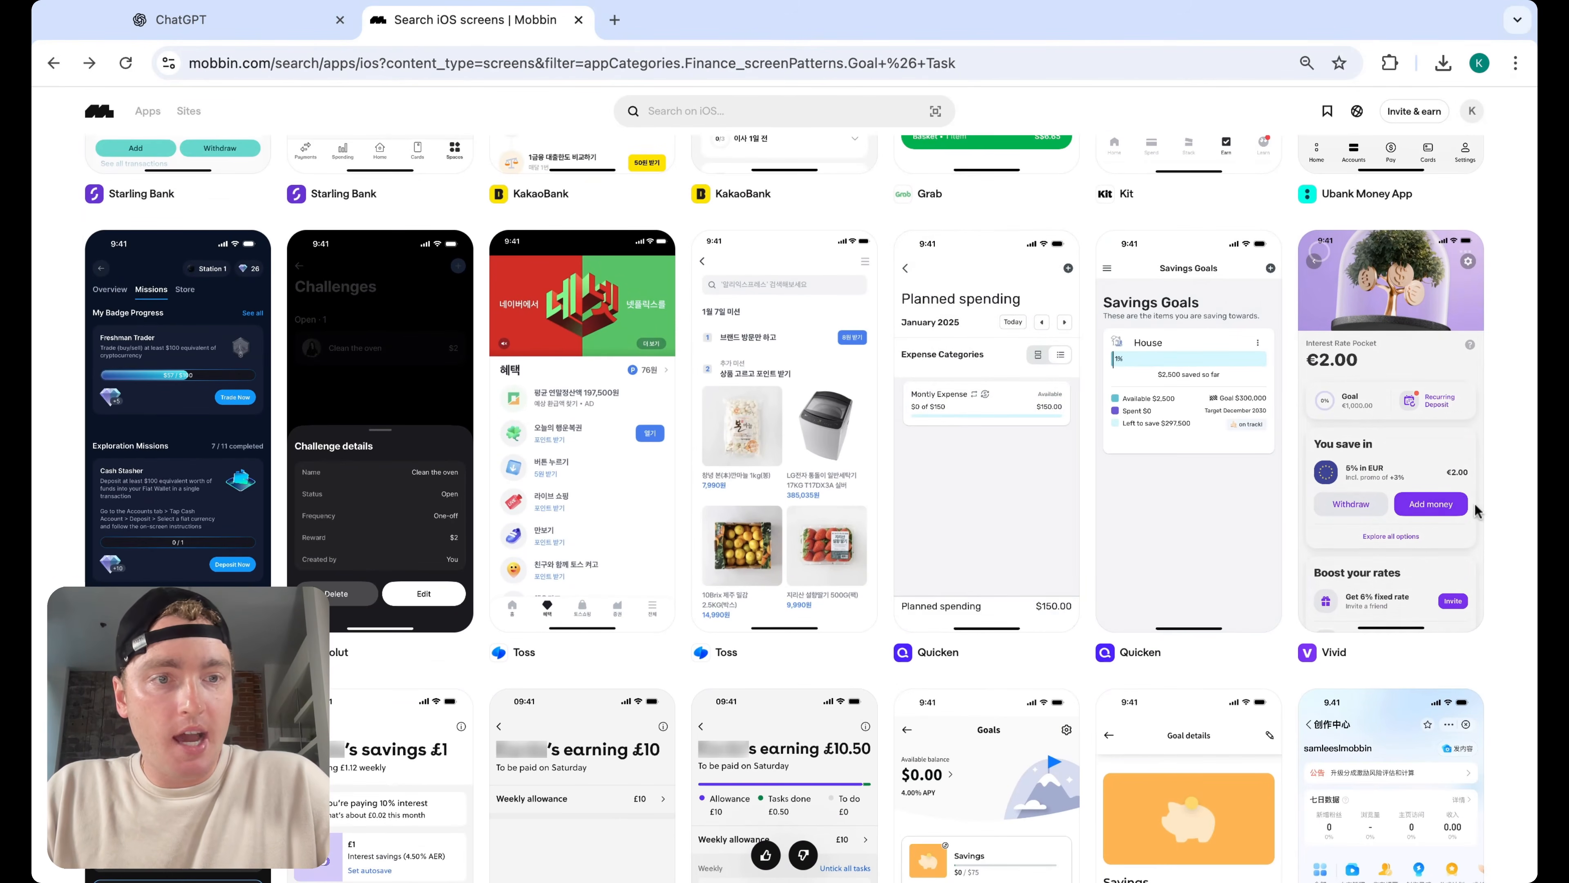
left_click(1443, 427)
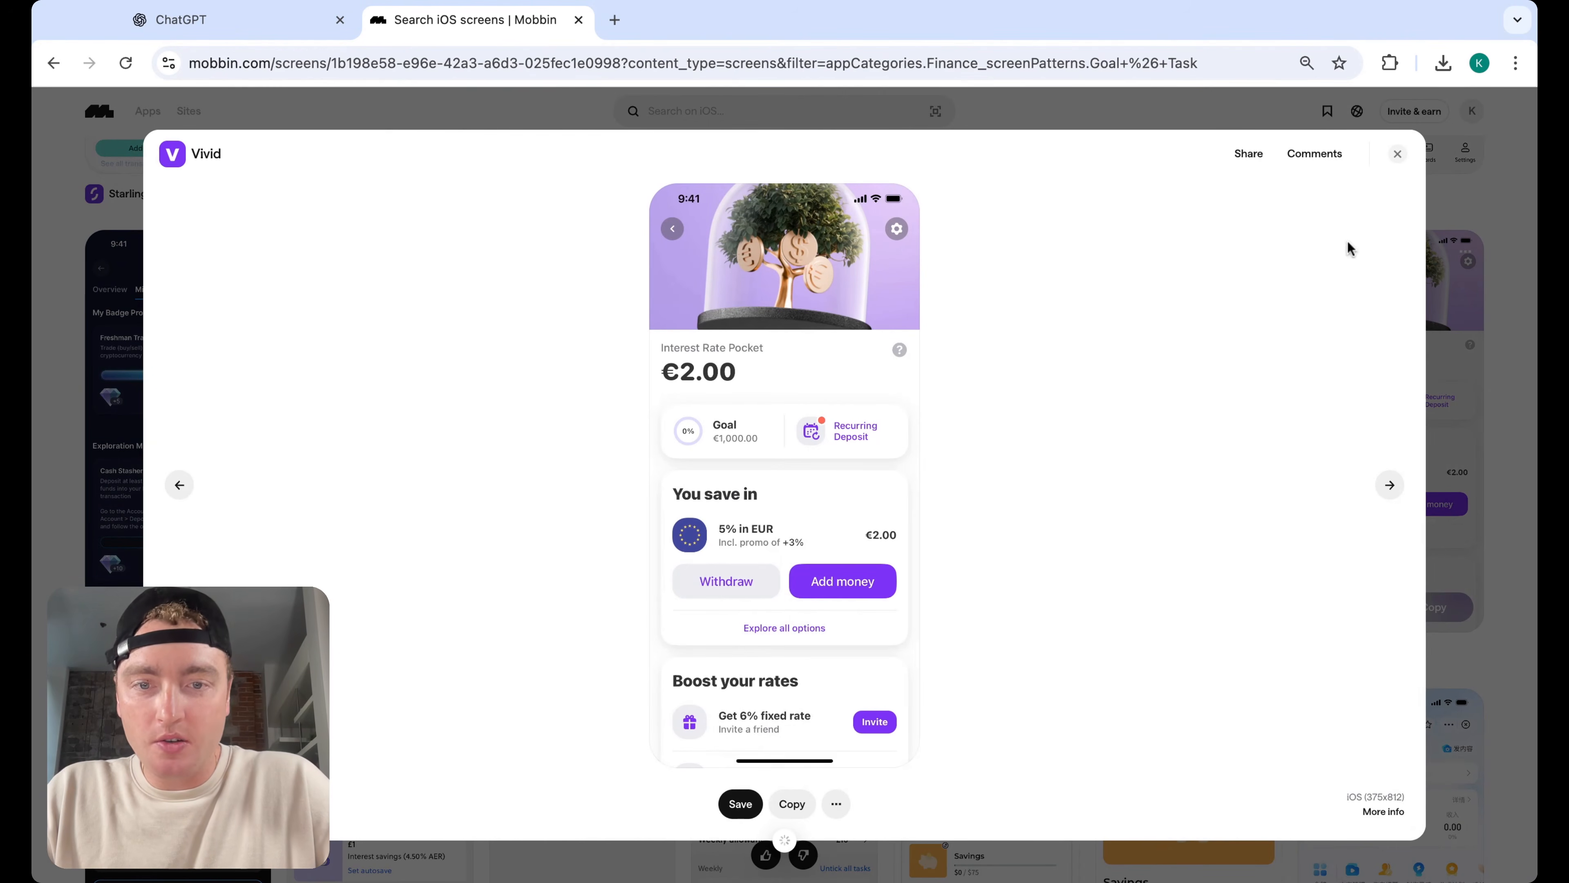
left_click(1397, 153)
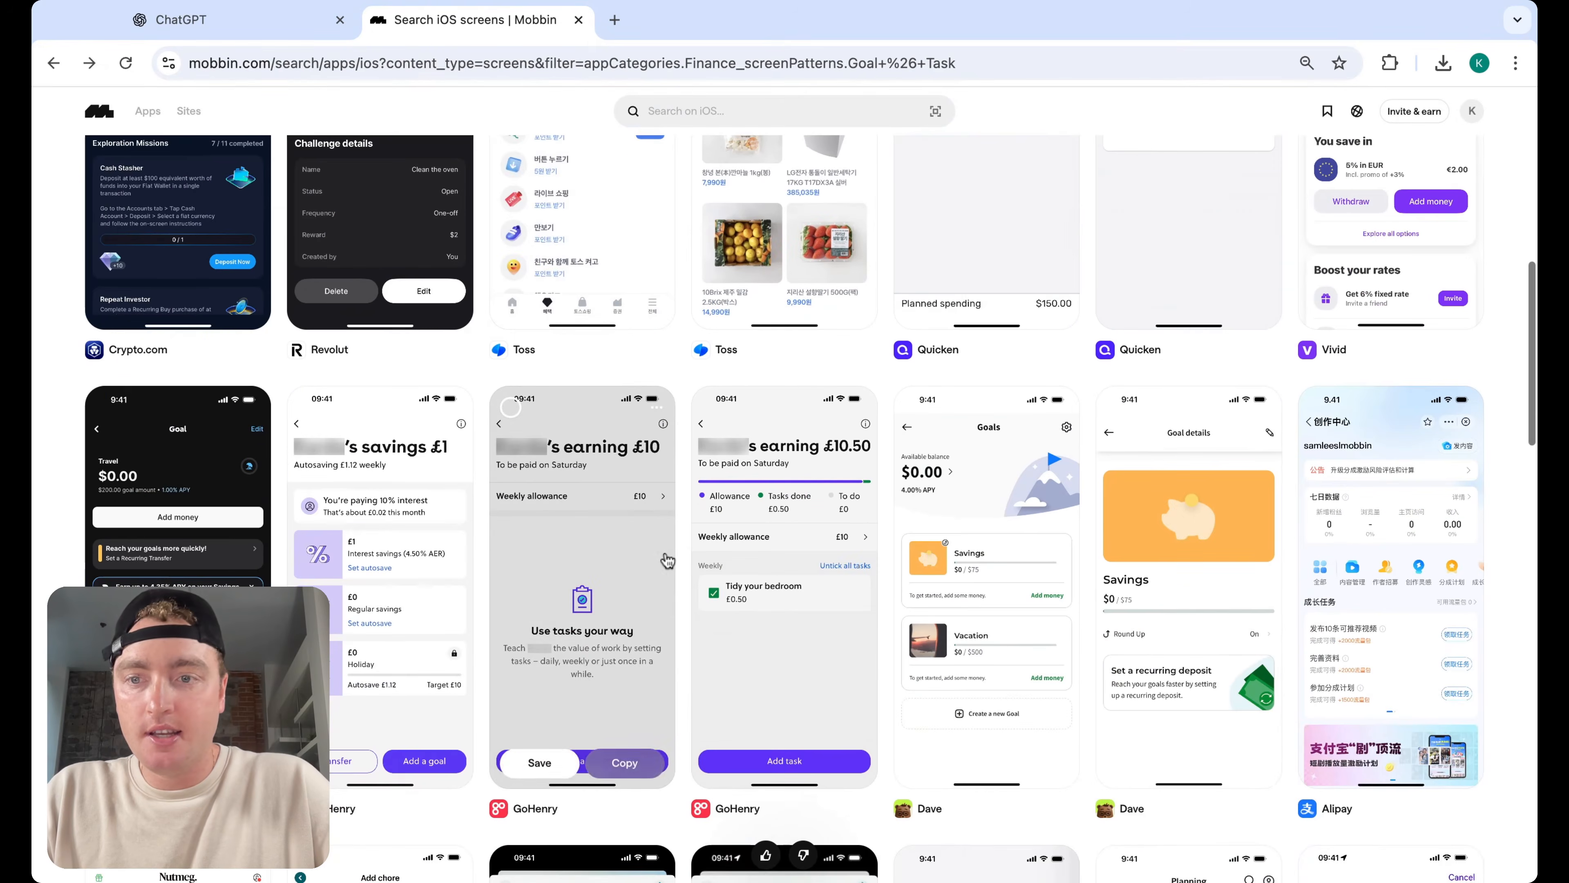
Scroll the Goal & Task results and preview the One app's travel goal screen
scroll(683, 562, "up", 1)
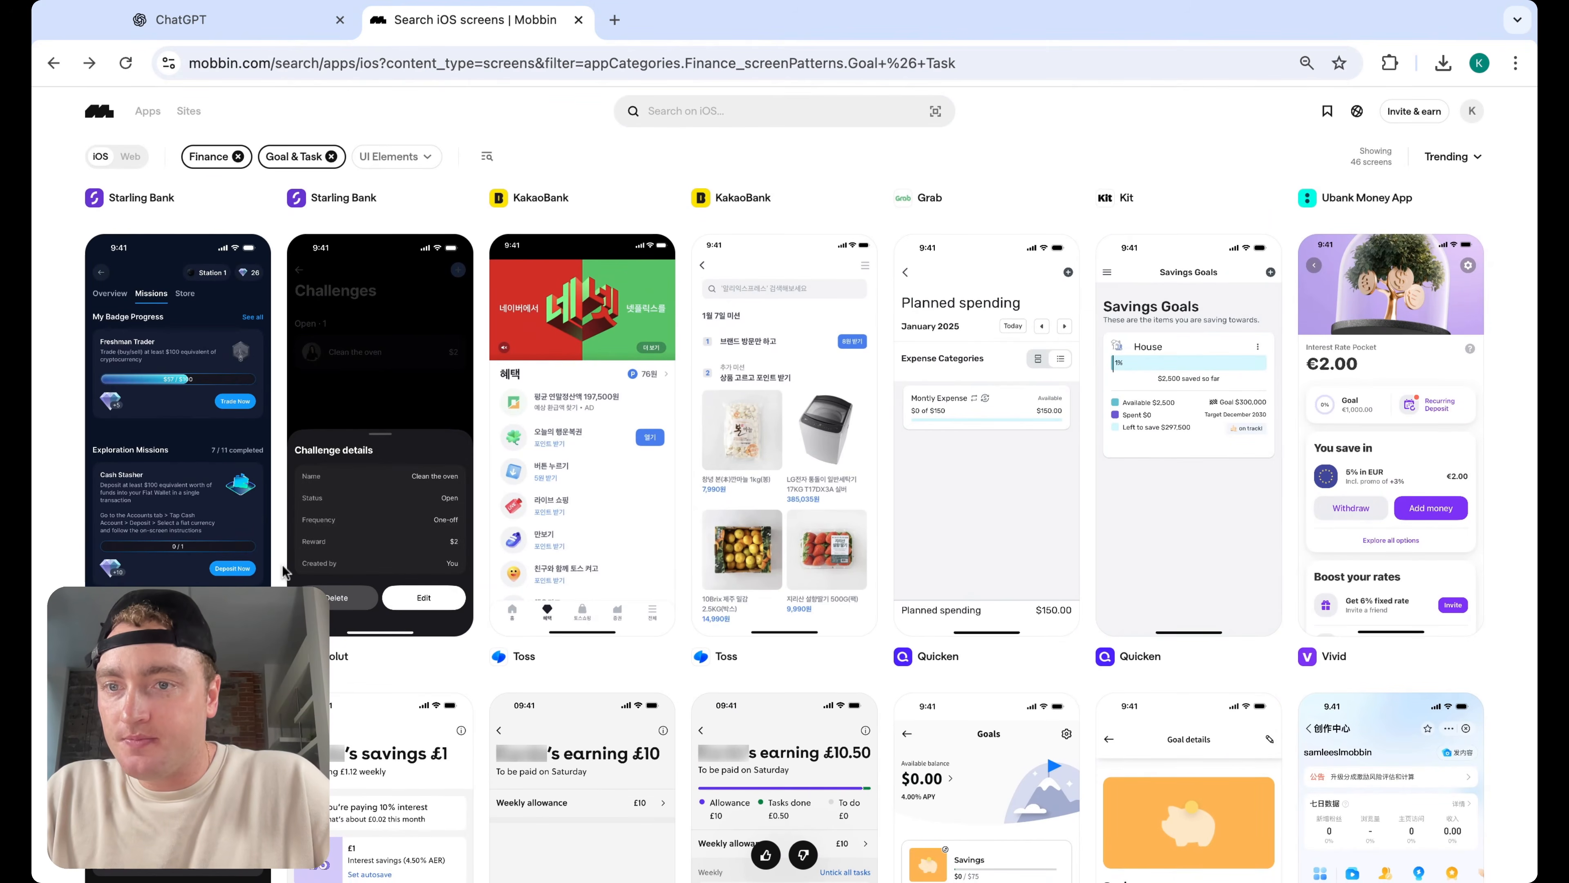
scroll(283, 570, "down", 3)
scroll(283, 570, "down", 3)
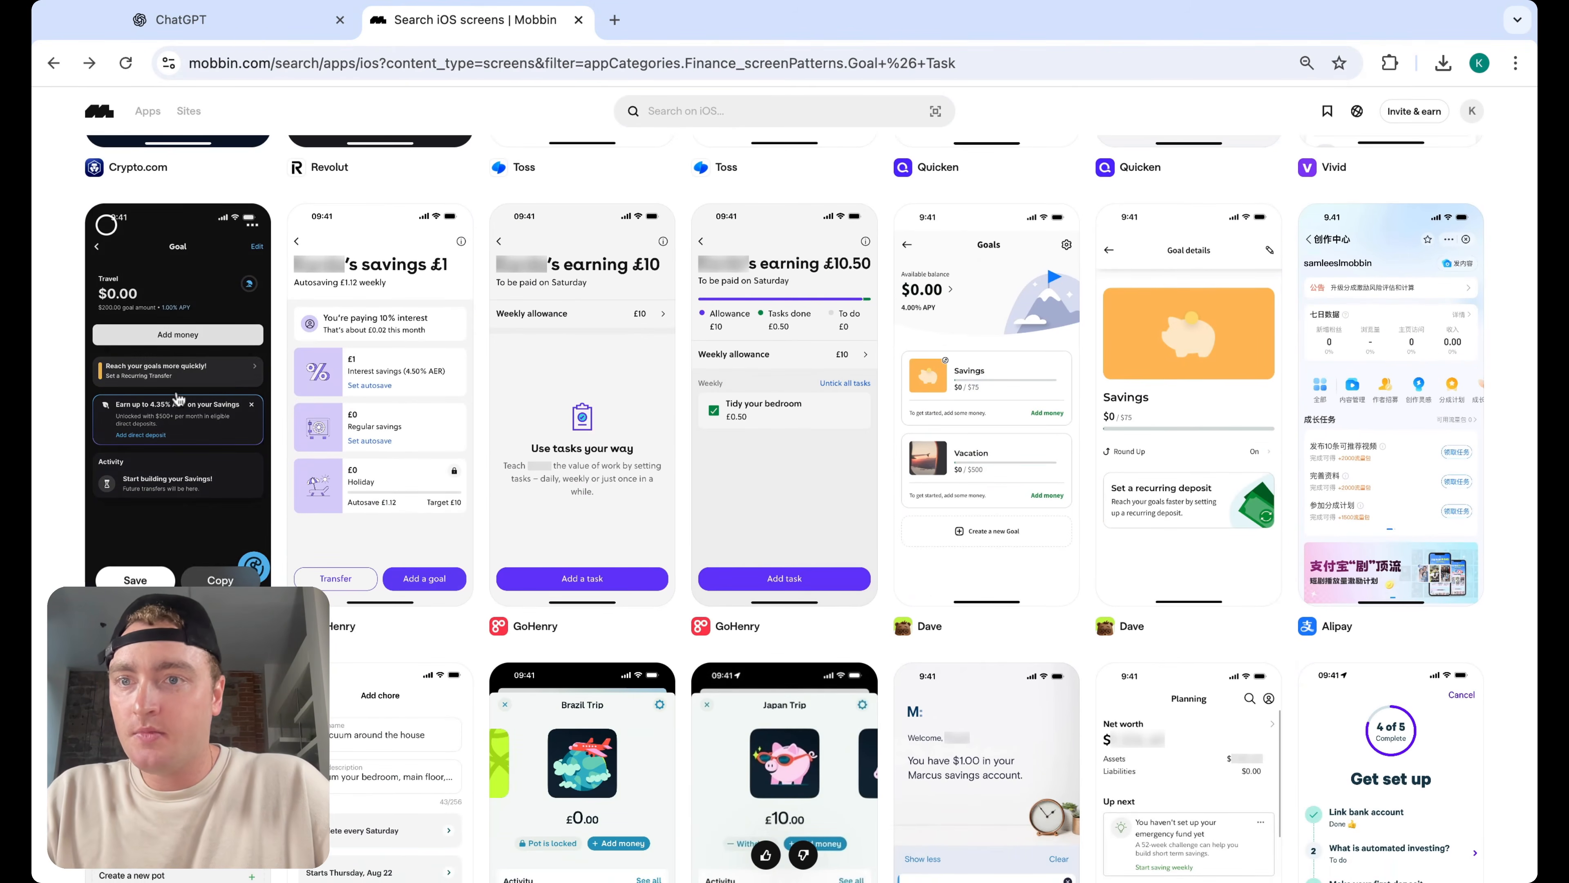
left_click(177, 408)
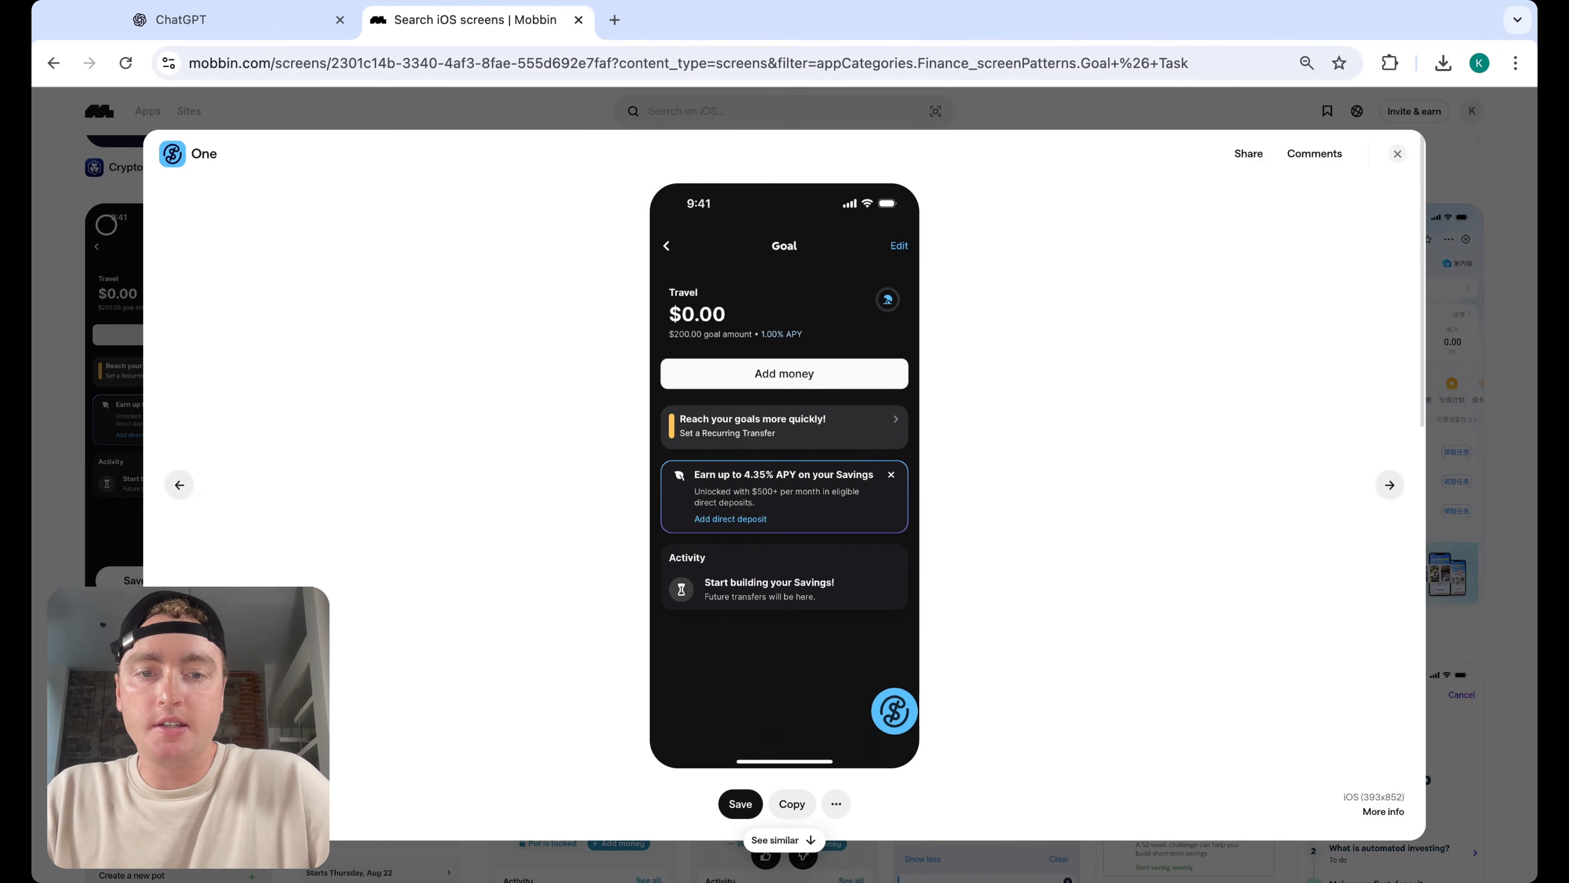
left_click(1398, 154)
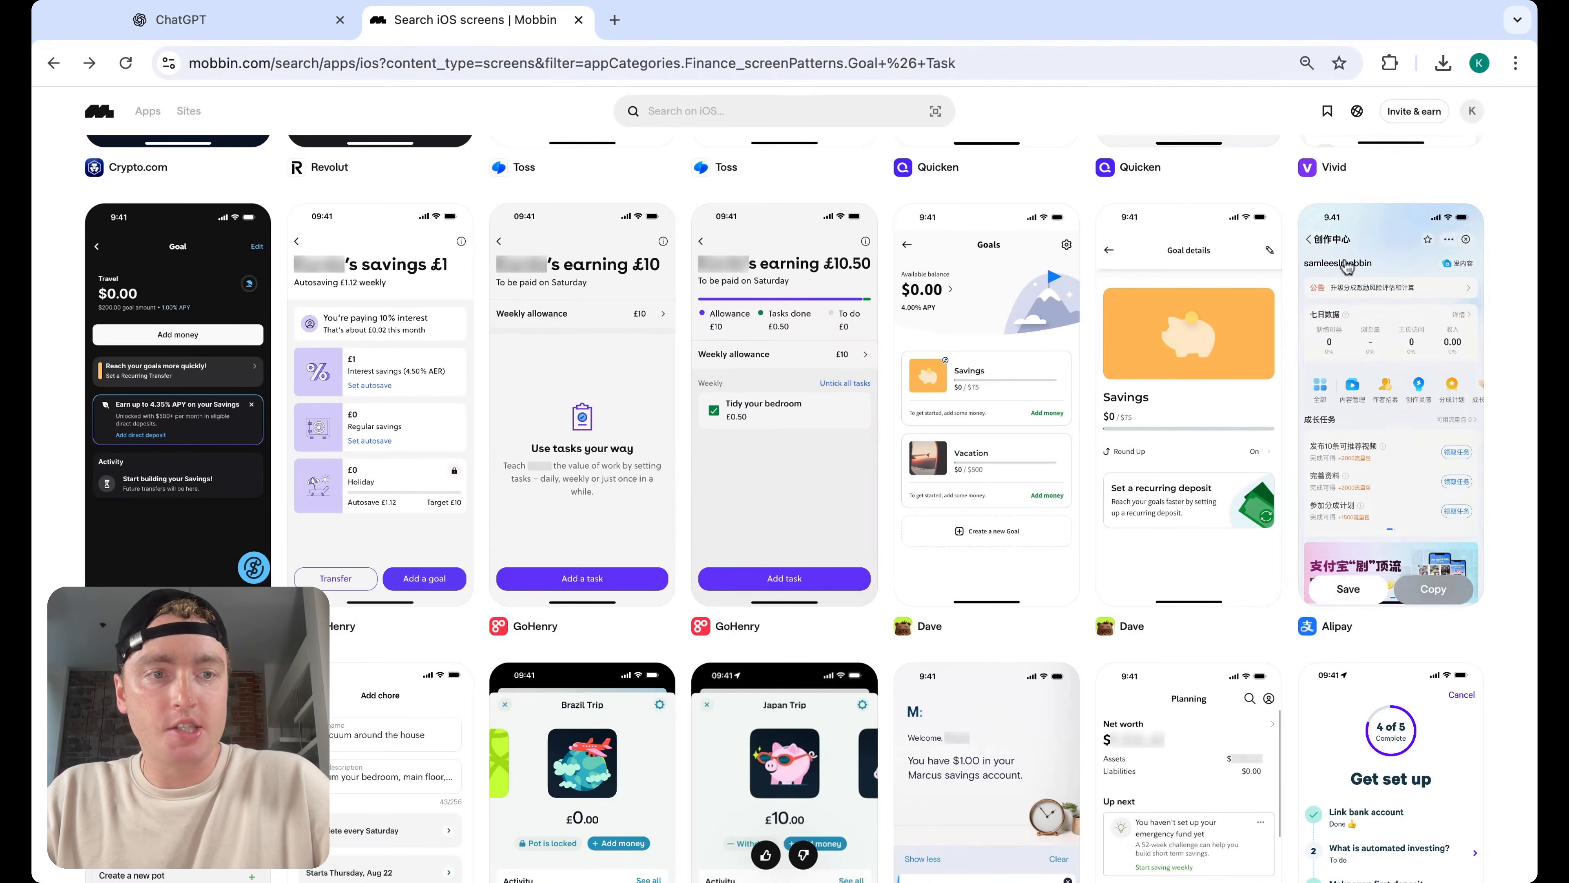
scroll(1273, 615, "down", 6)
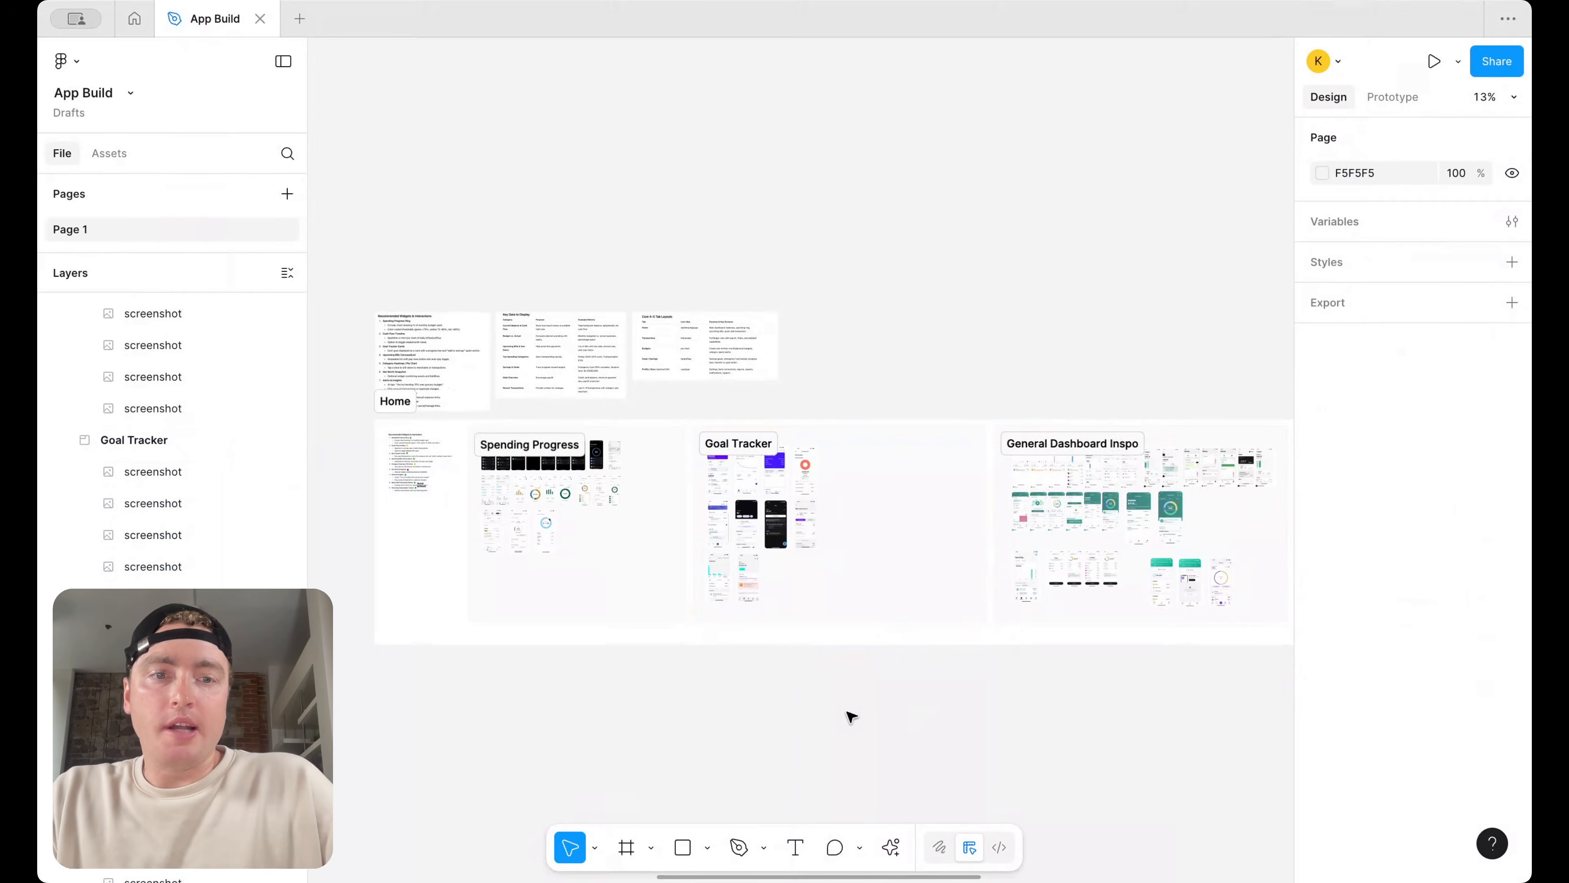
Shrink the Goal Tracker section's width to fit its screenshots, about 1357 wide
scroll(522, 561, "up", 2)
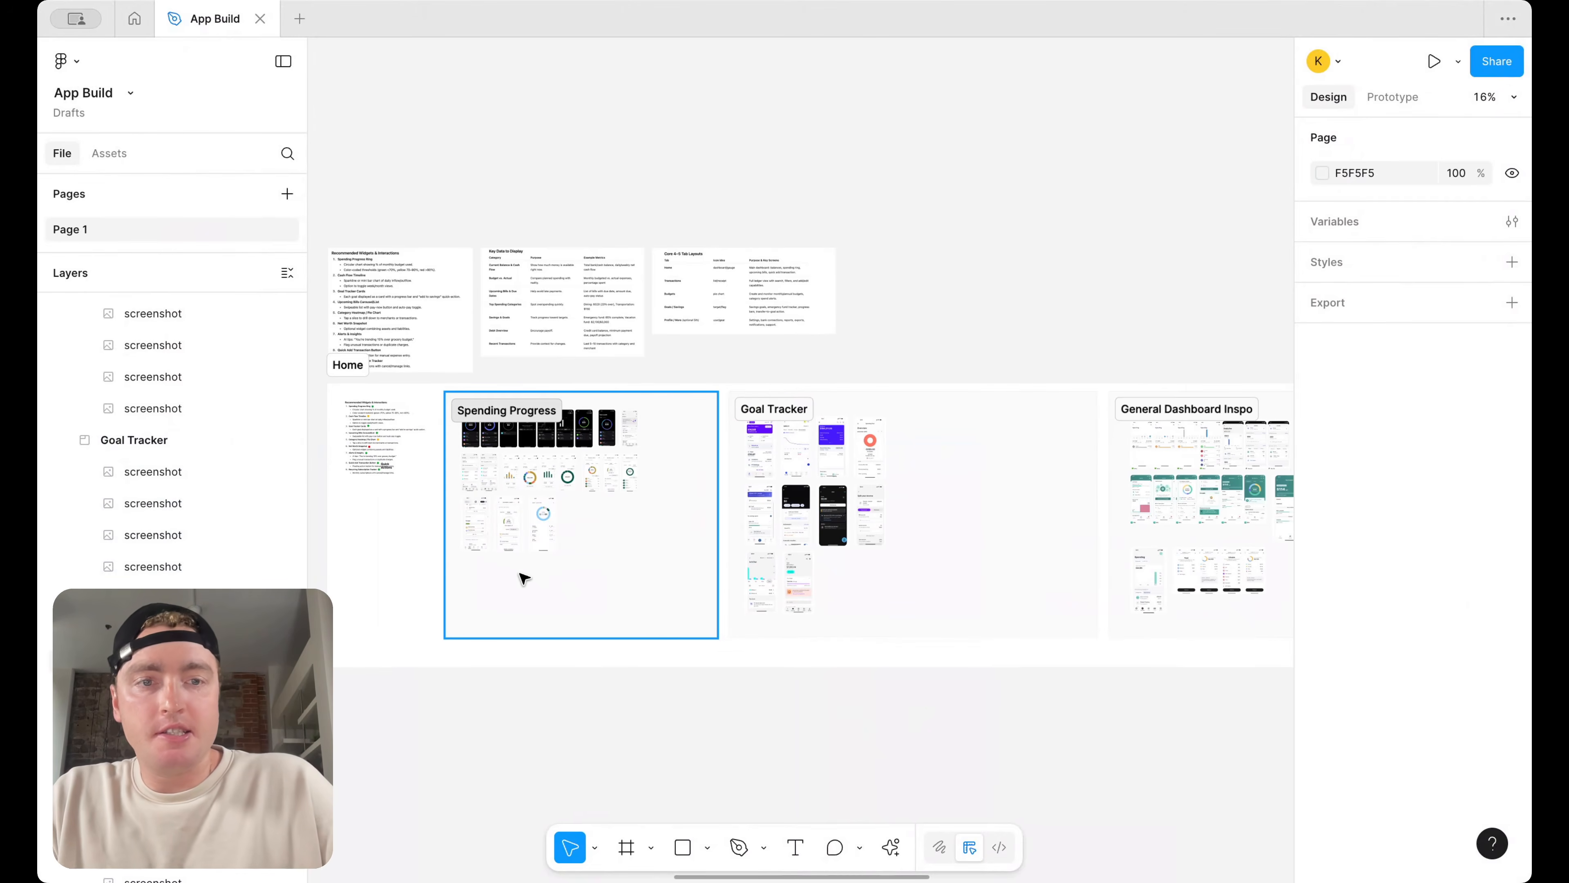
scroll(522, 576, "right", 3)
left_click(904, 491)
left_click_drag(904, 491, 756, 492)
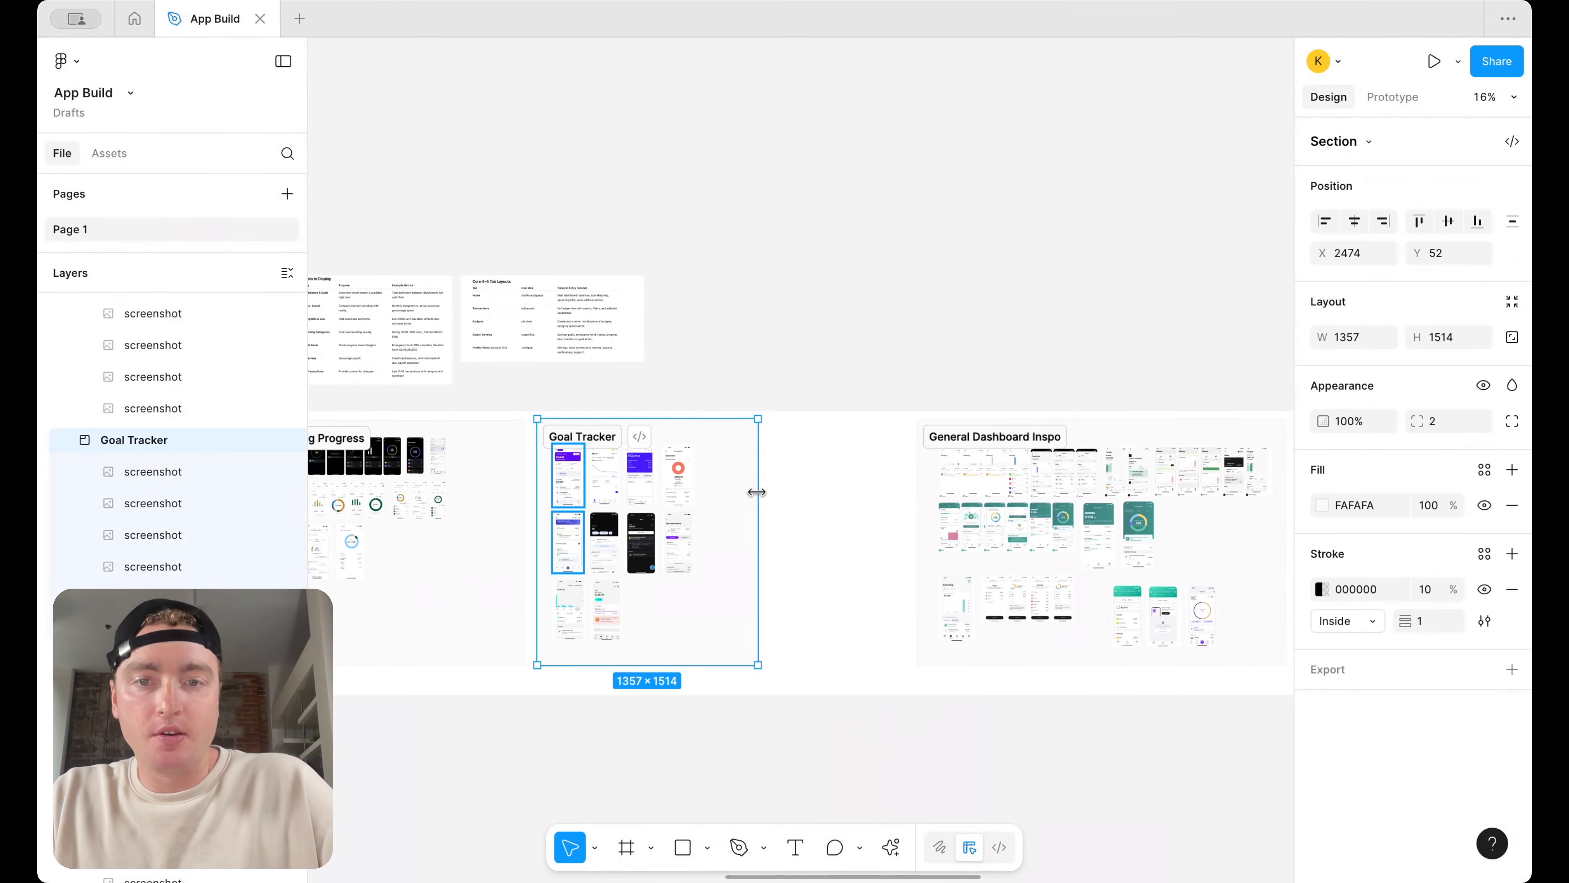
left_click(1223, 551)
left_click_drag(1223, 550, 1081, 552)
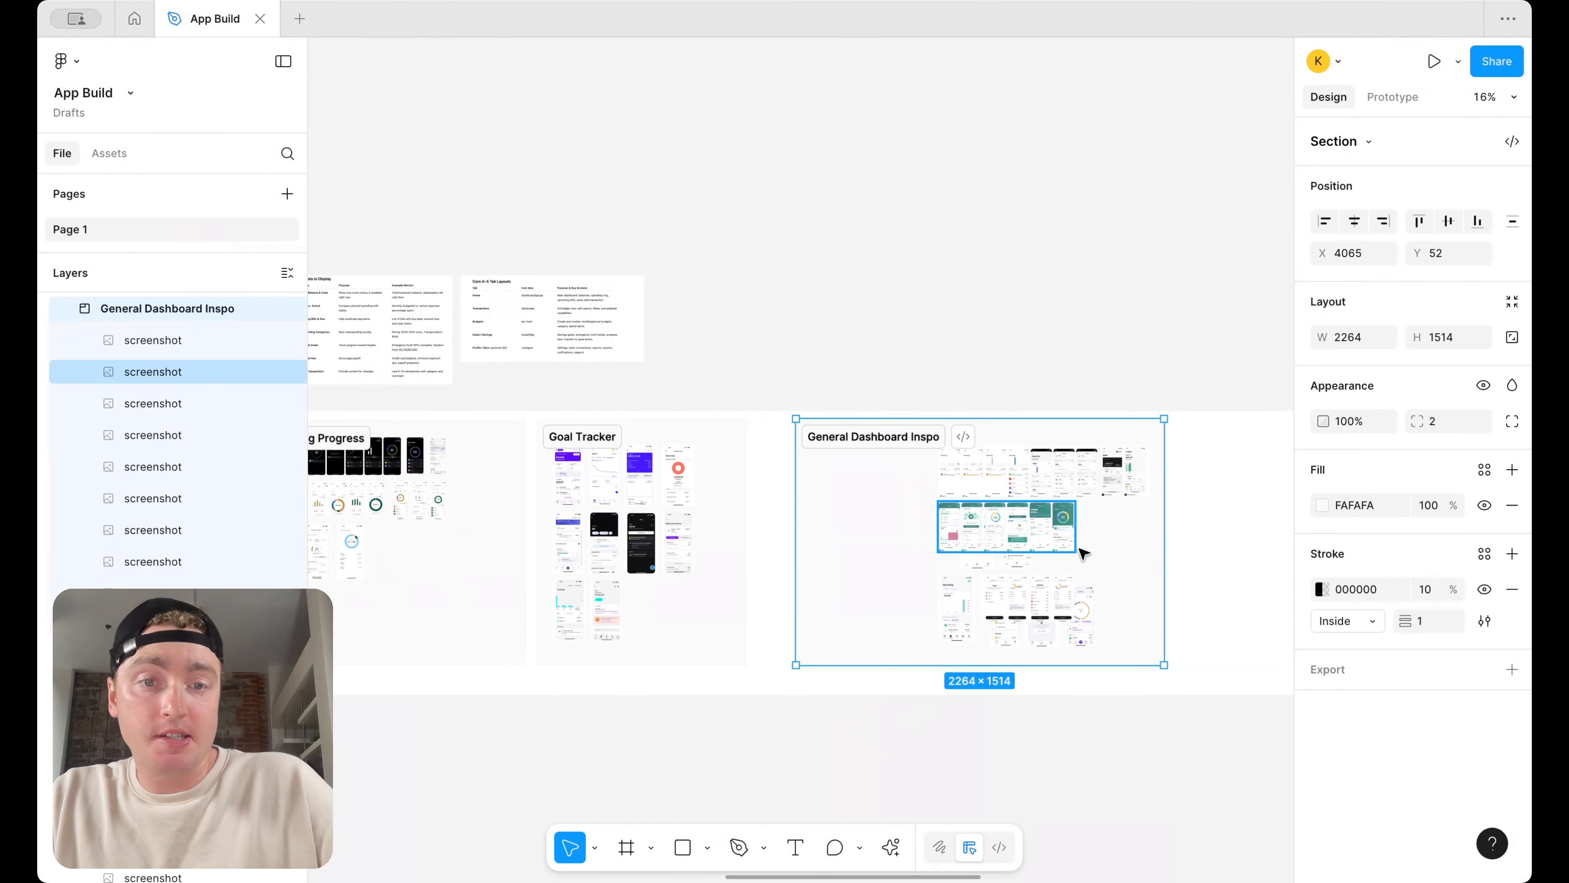
key("ctrl+z")
Resize the General Dashboard Inspo section to fit tightly around its screenshots
left_click_drag(1238, 745, 1036, 580)
left_click(1192, 711)
left_click_drag(1240, 716, 921, 439)
left_click_drag(1116, 438, 980, 441)
left_click(1201, 457)
scroll(1201, 457, "down", 4)
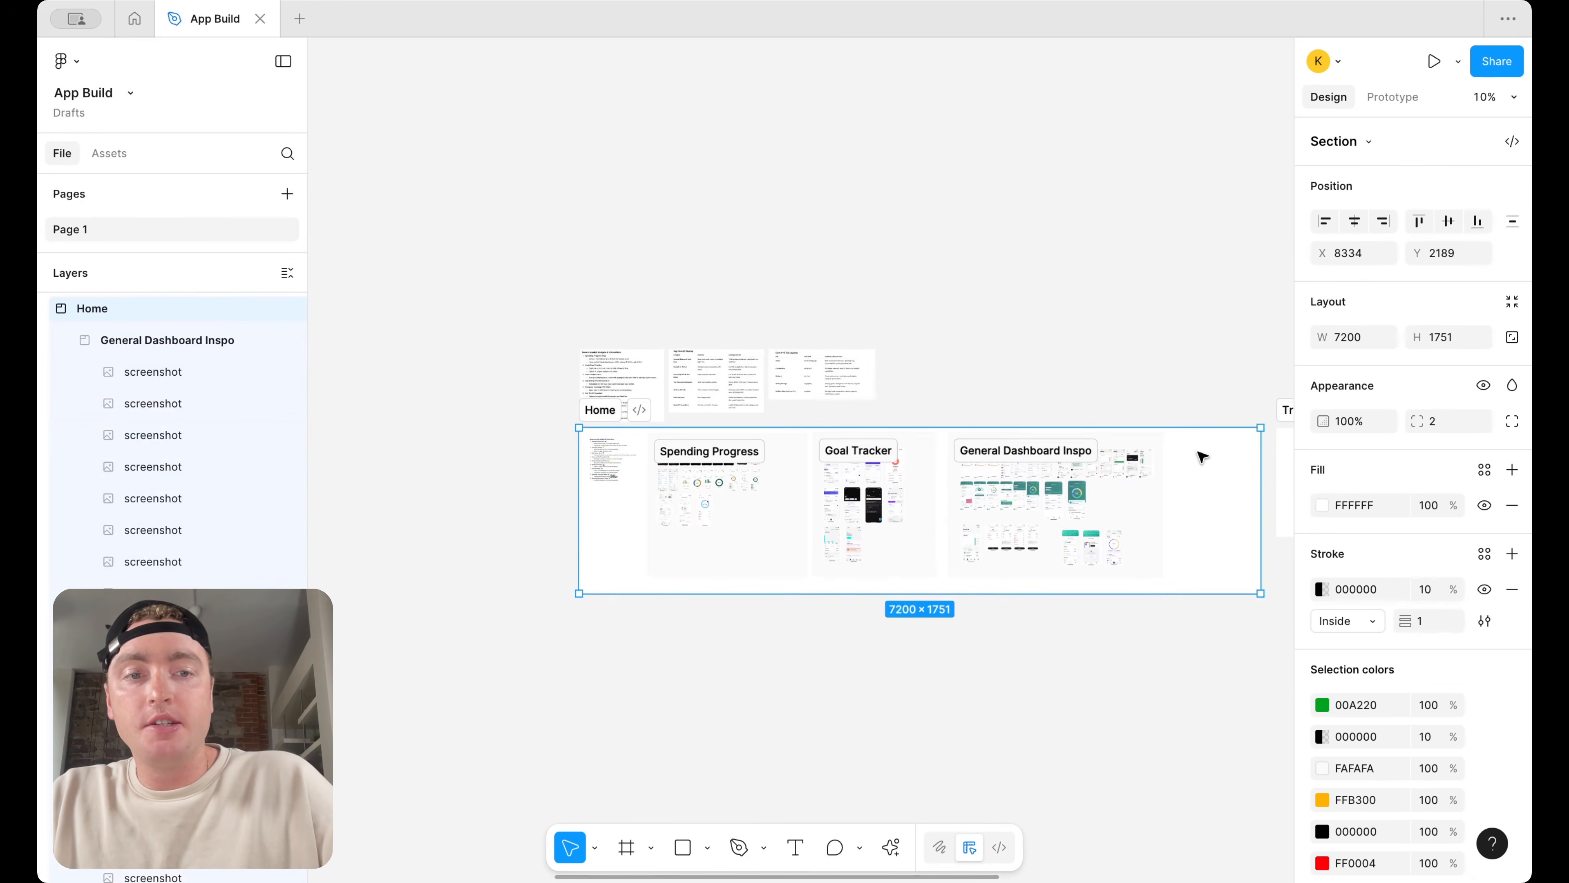
Narrow the Home section's width to about 6328 to fit its inner sections
scroll(1198, 460, "right", 1)
left_click_drag(1240, 464, 1152, 464)
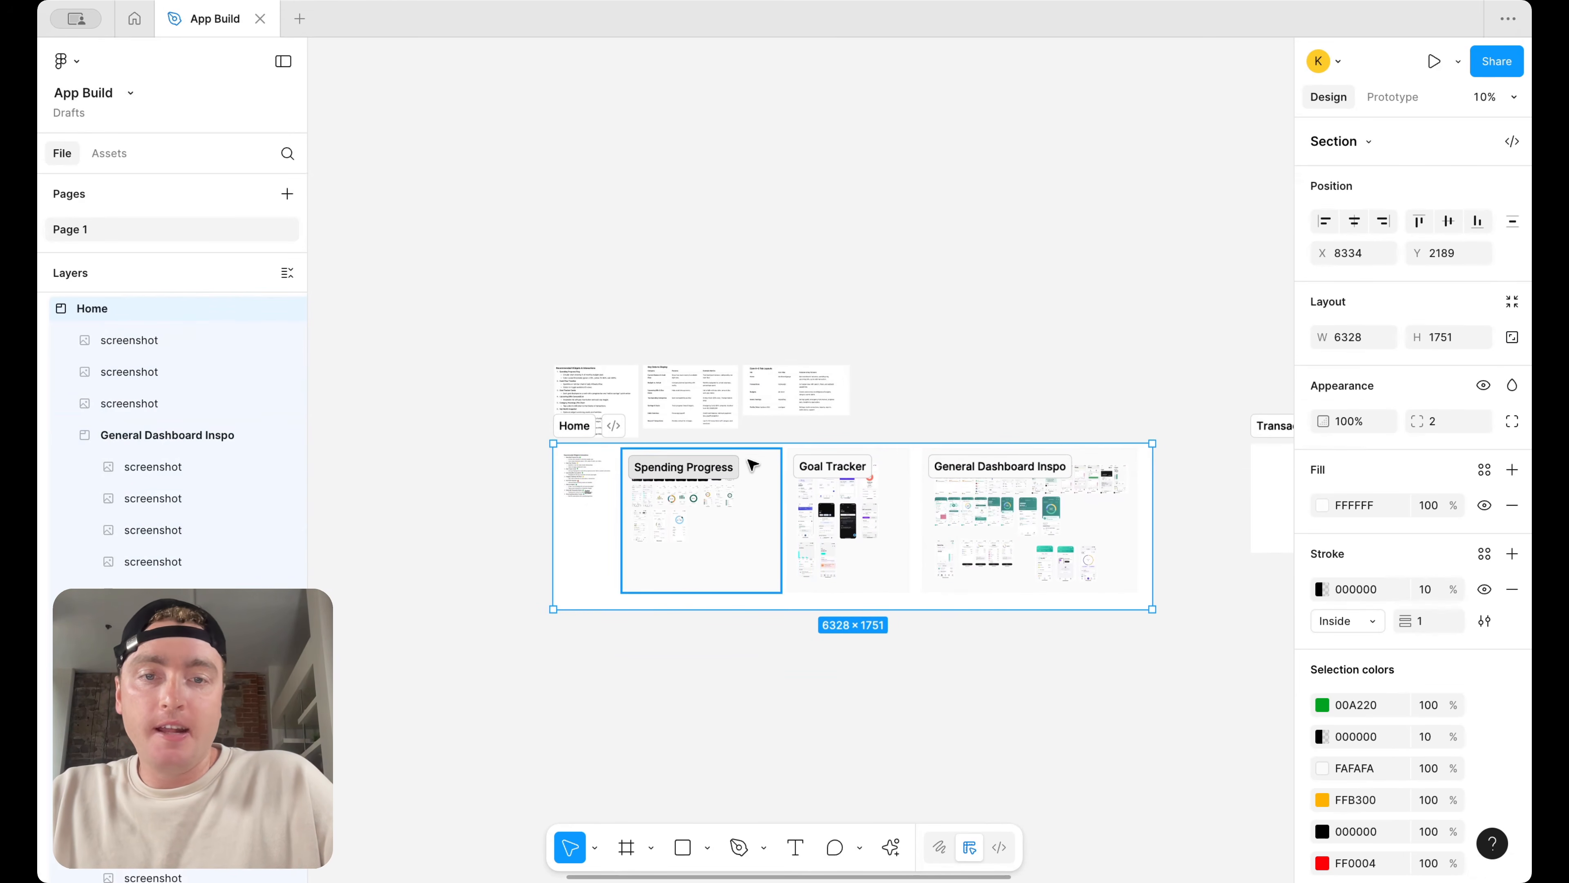
scroll(750, 460, "up", 5)
scroll(1024, 442, "up", 2)
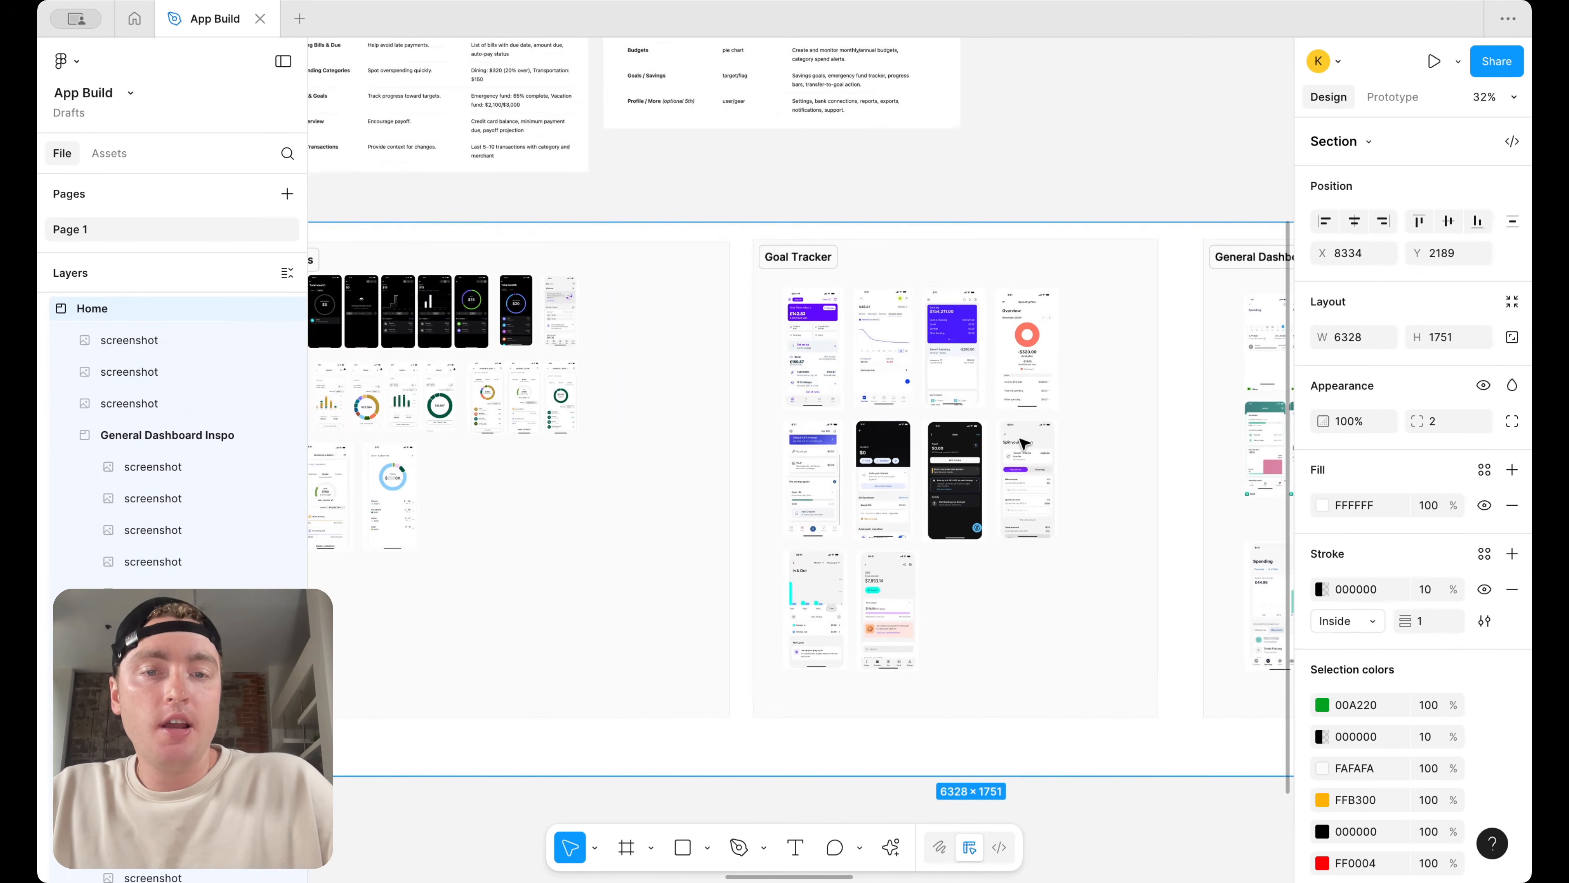
scroll(1024, 443, "down", 2)
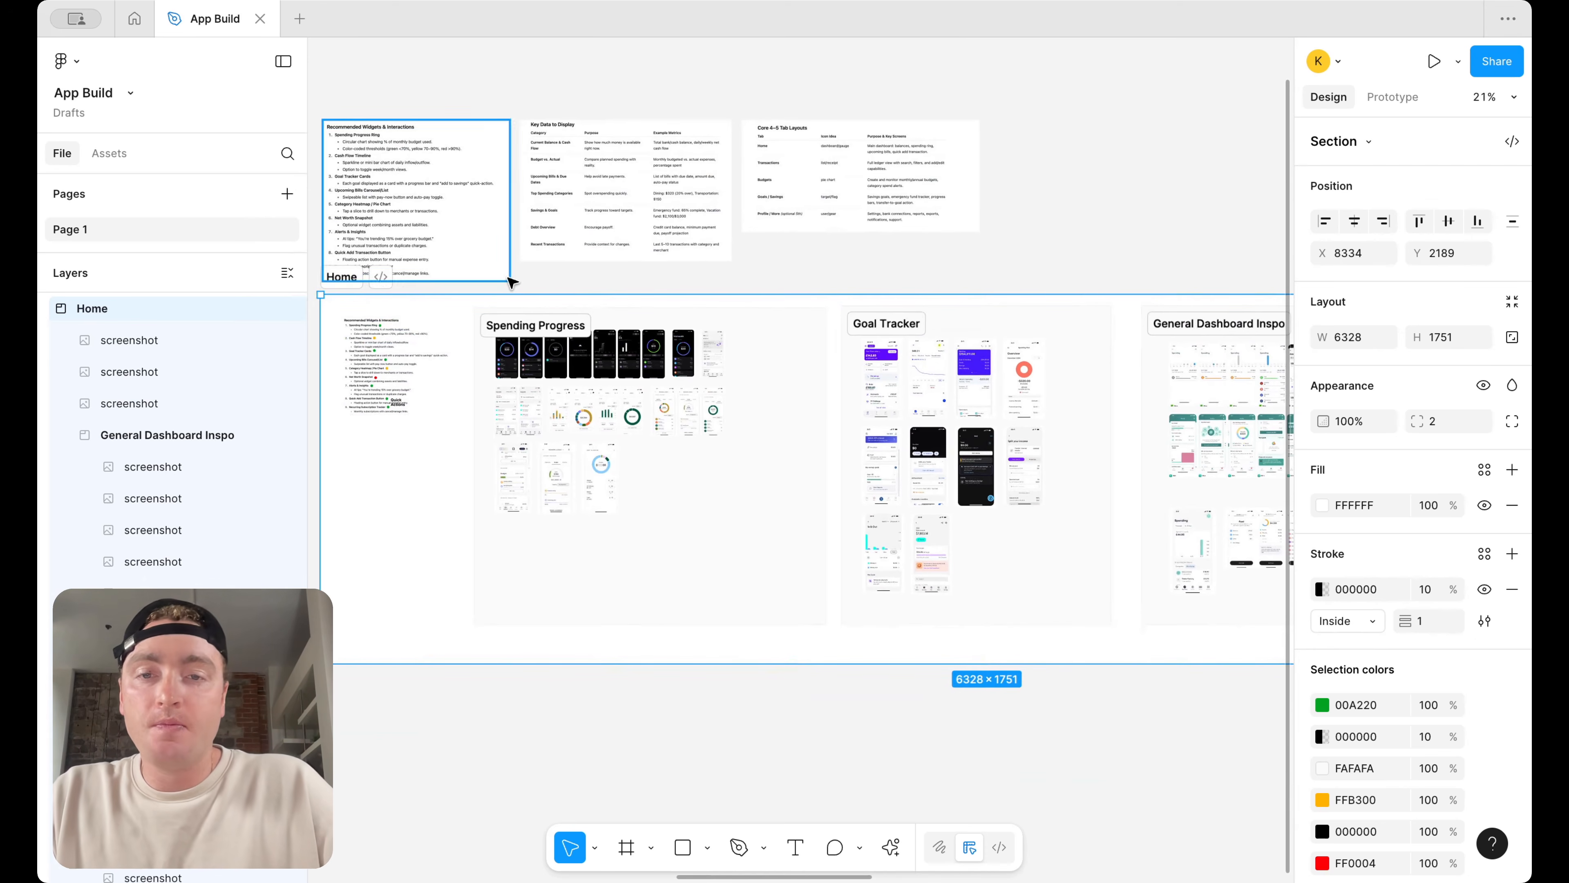
Draw a rectangle about 223 × 118 inside the Spending Progress section and swap its fill for a stroke
scroll(512, 491, "up", 4)
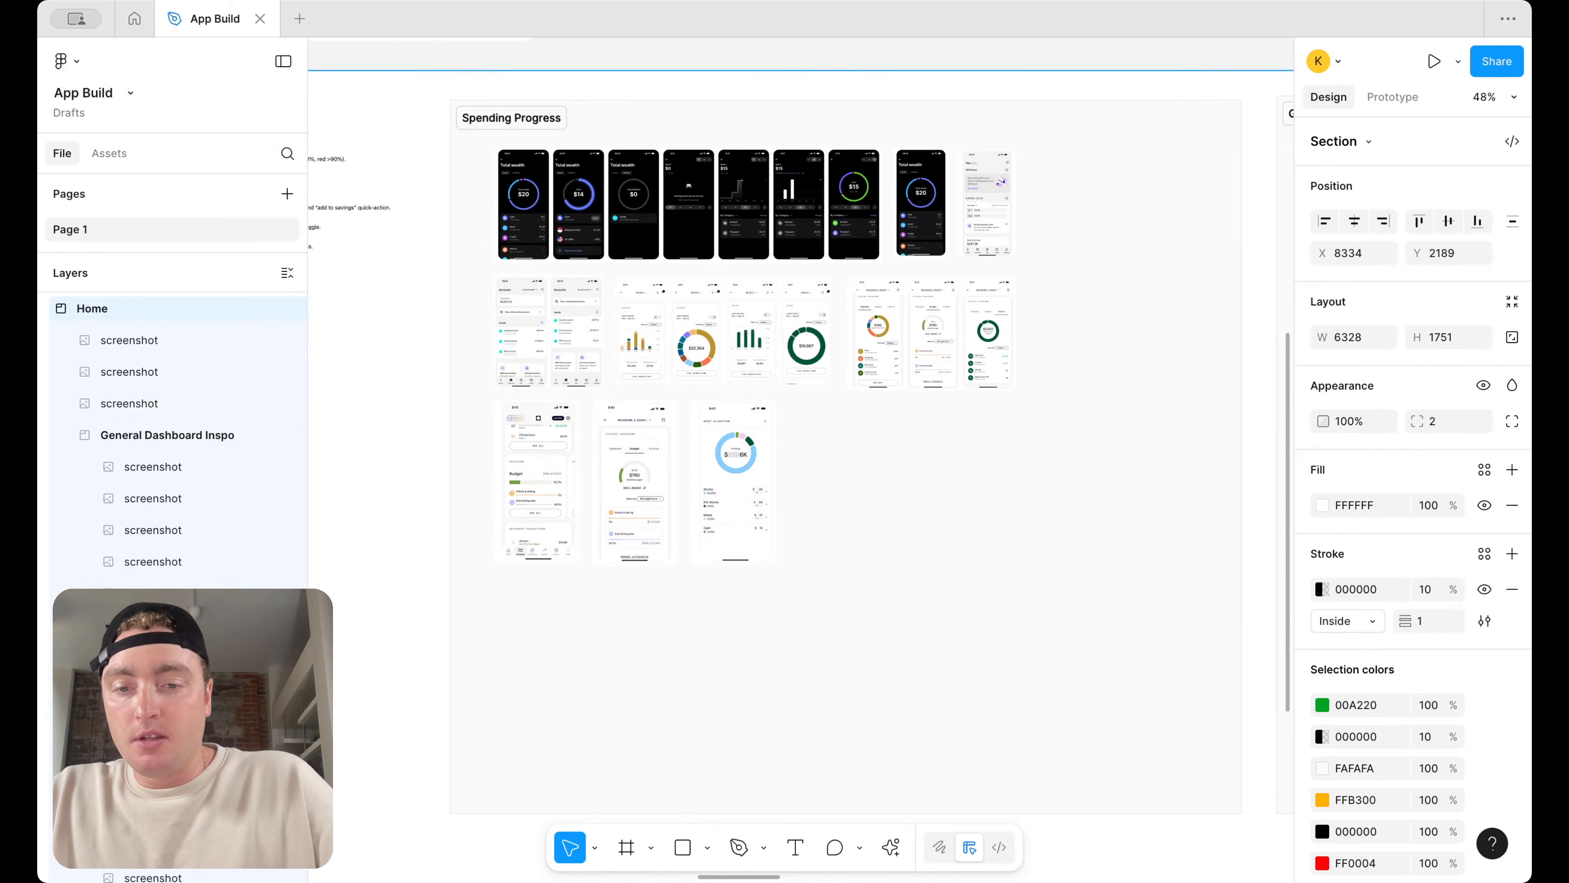
left_click(683, 847)
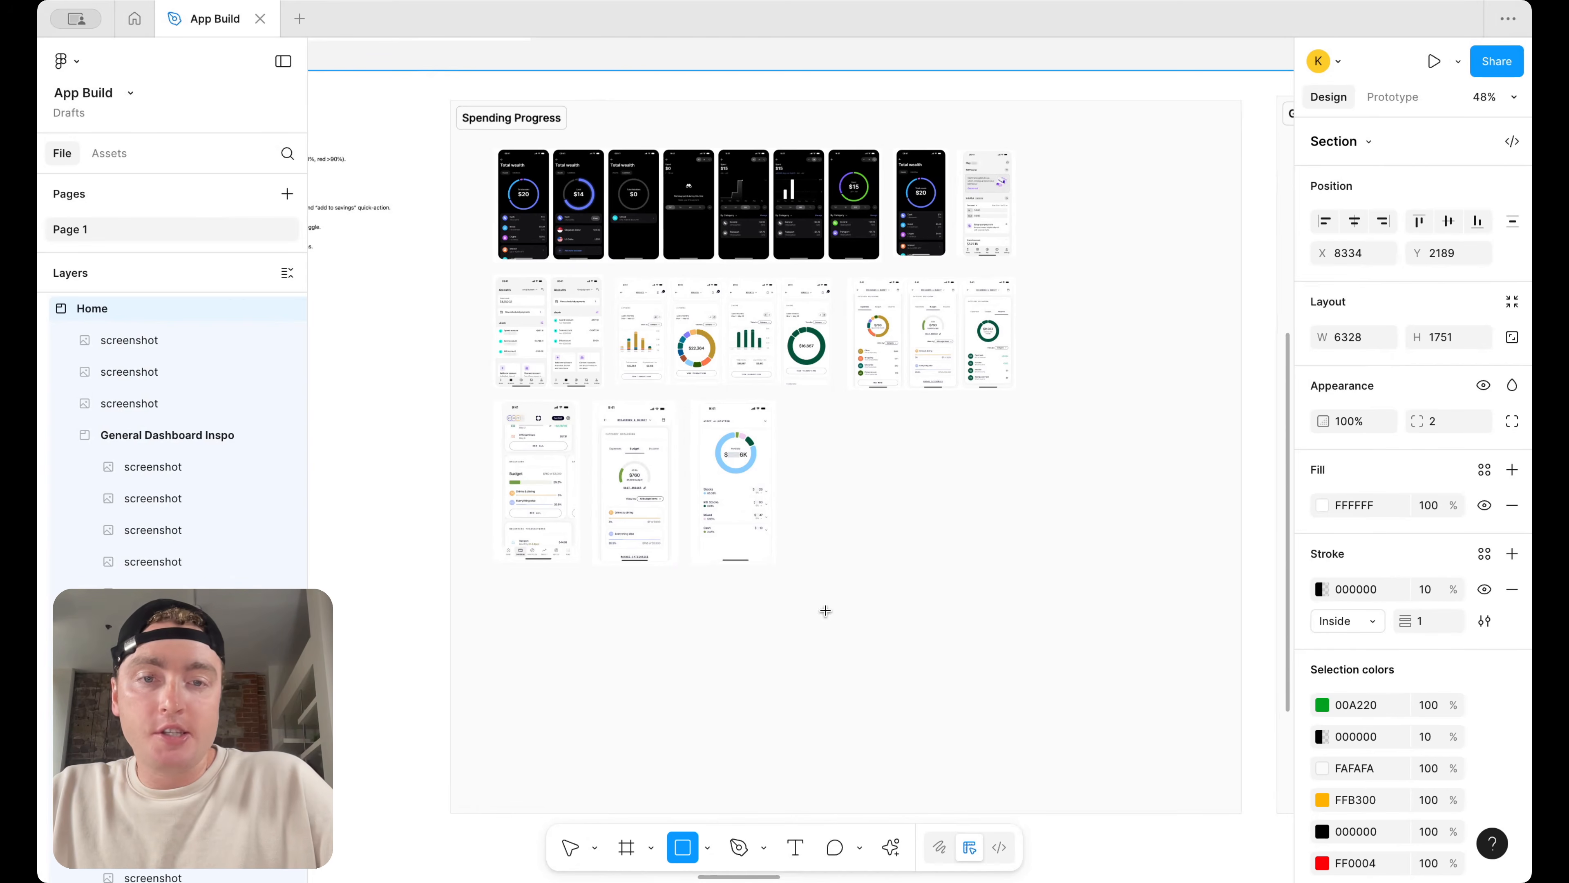
scroll(893, 492, "up", 2)
left_click_drag(826, 426, 982, 507)
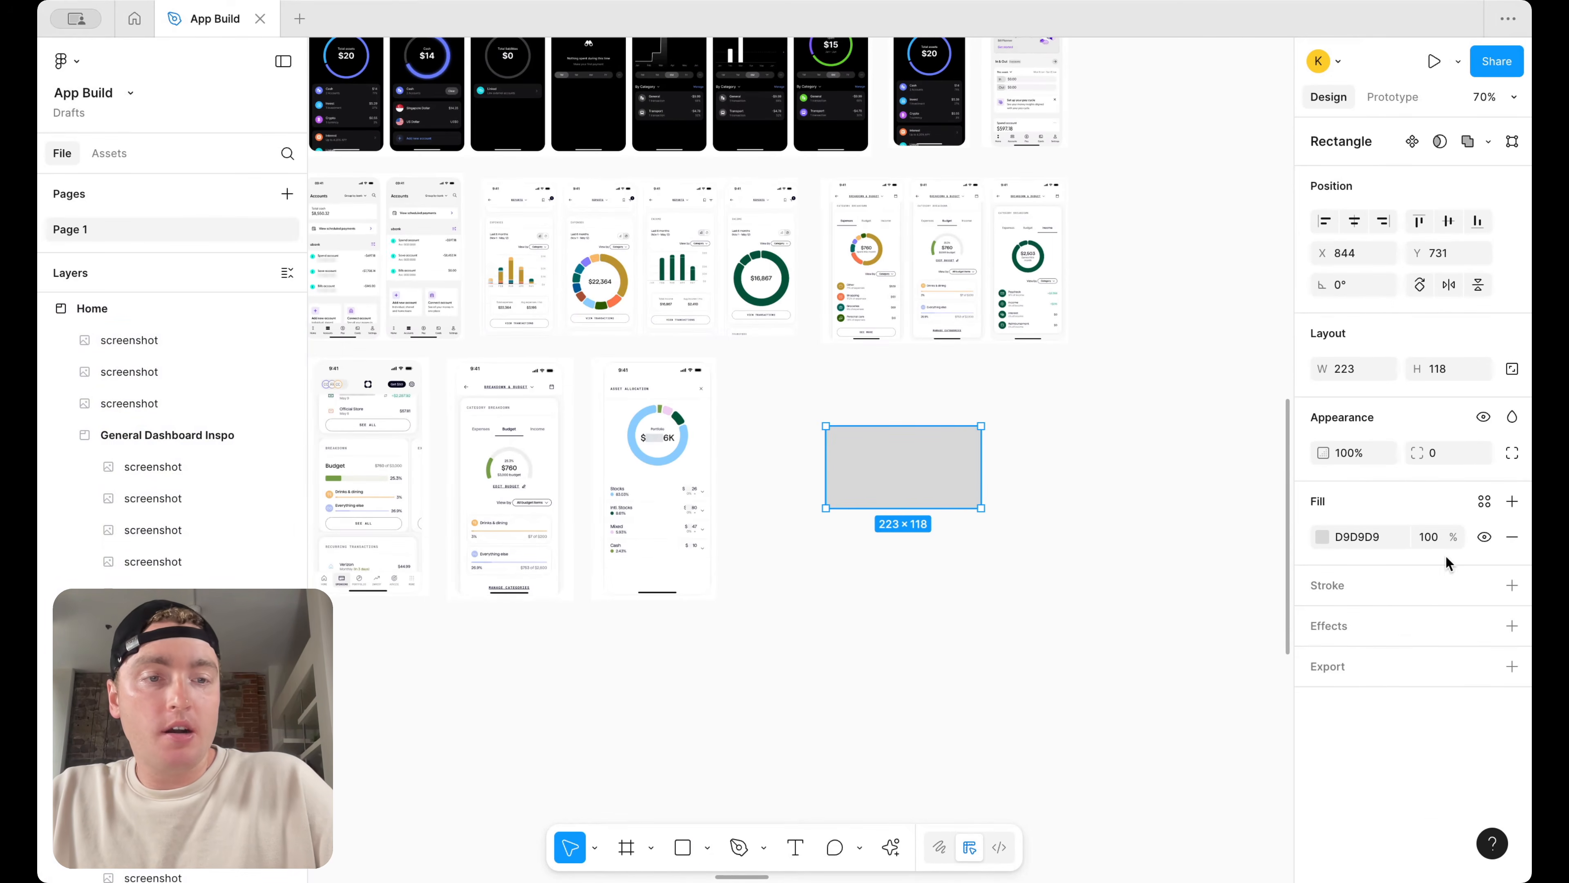
left_click(1512, 584)
left_click(1511, 537)
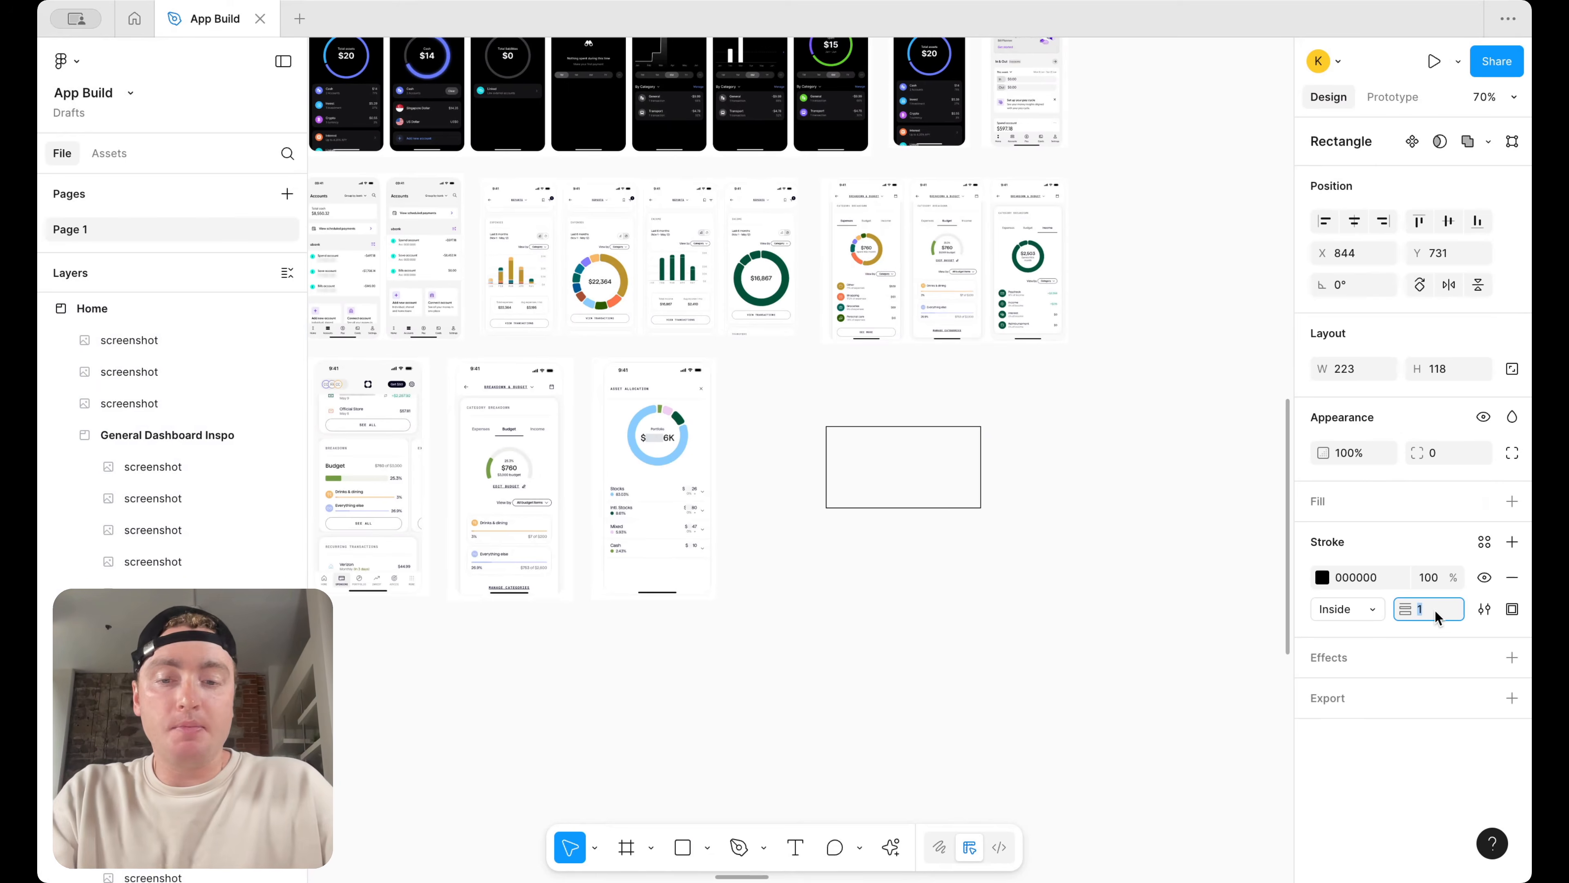
Set the rectangle's stroke weight to 4 and its stroke colour to red
type("4")
key("Return")
left_click(1322, 577)
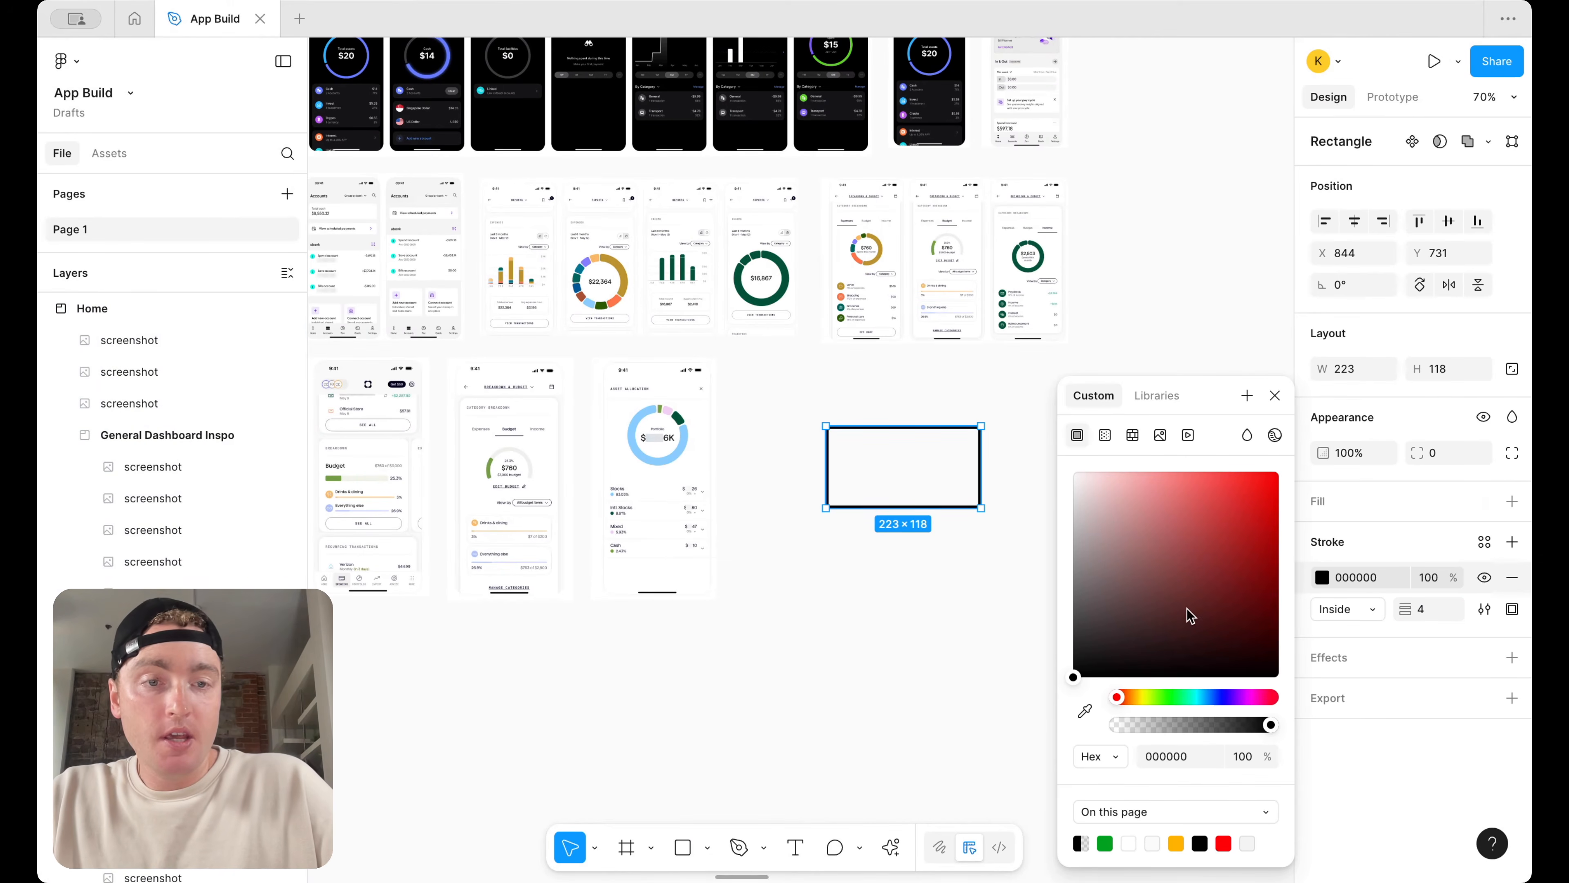
left_click(1223, 844)
Move the red outline over the charts of the category breakdown screenshots and resize it to about 359 × 110
scroll(902, 376, "up", 5)
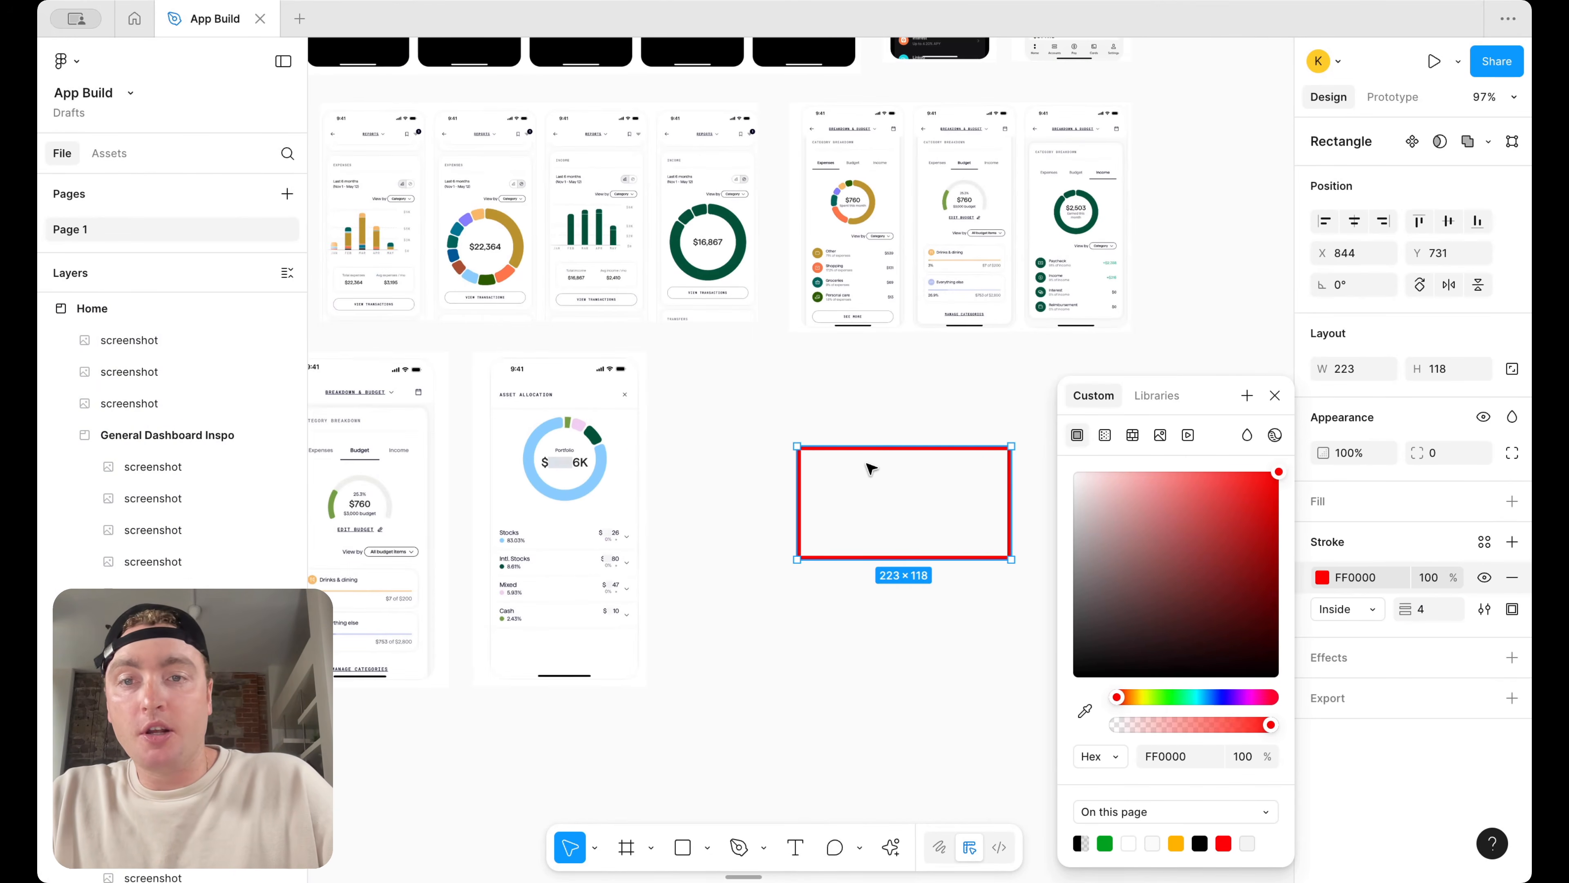
left_click(871, 468)
scroll(883, 494, "up", 3)
scroll(883, 495, "right", 2)
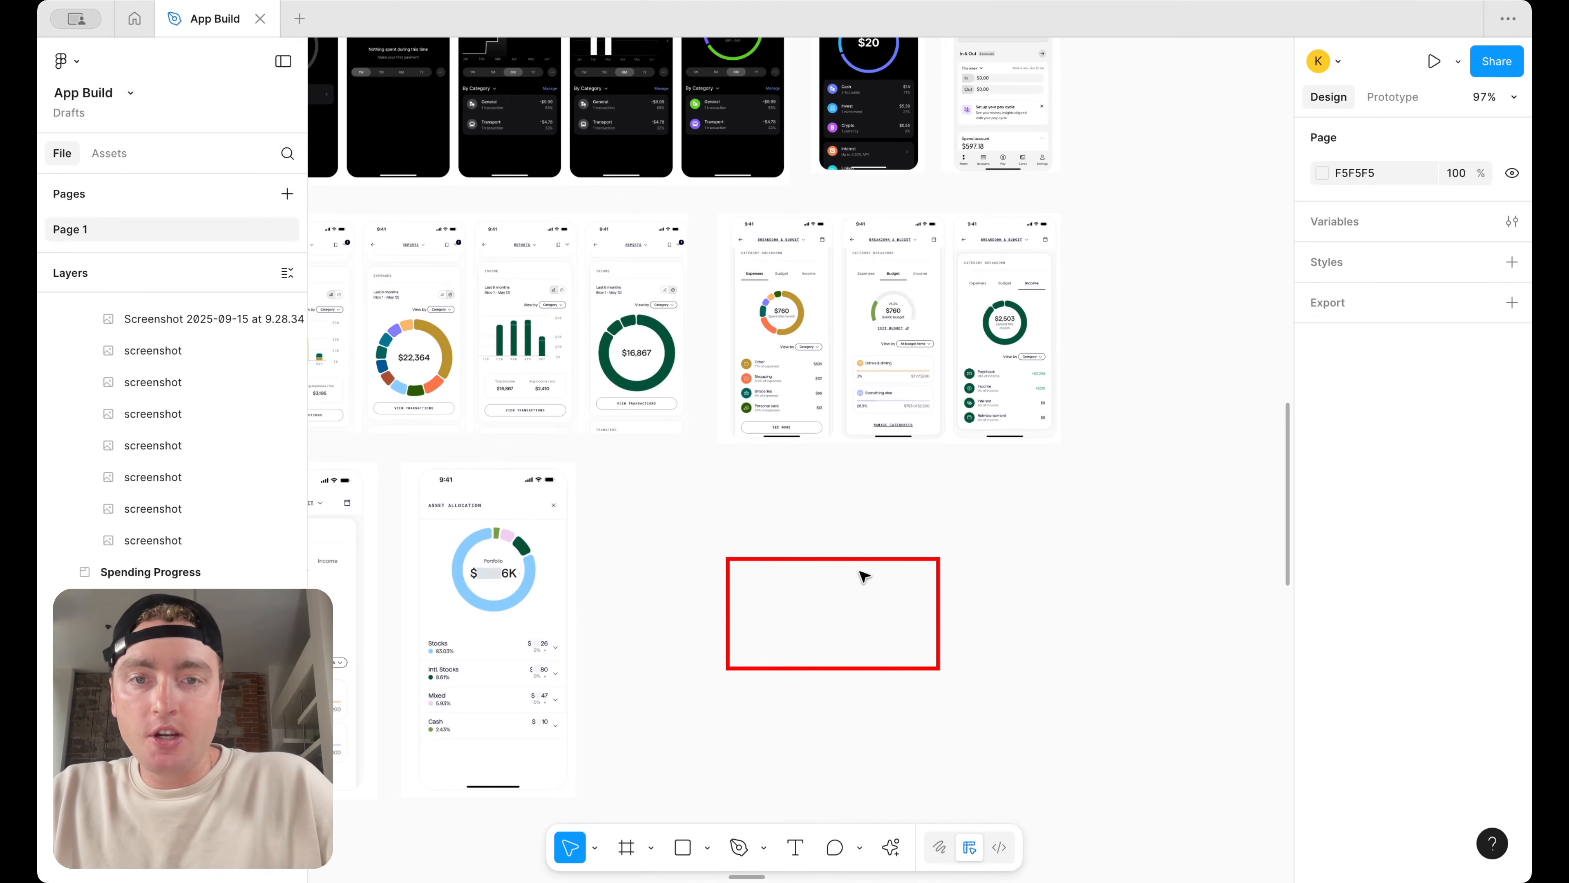
left_click_drag(862, 561, 862, 253)
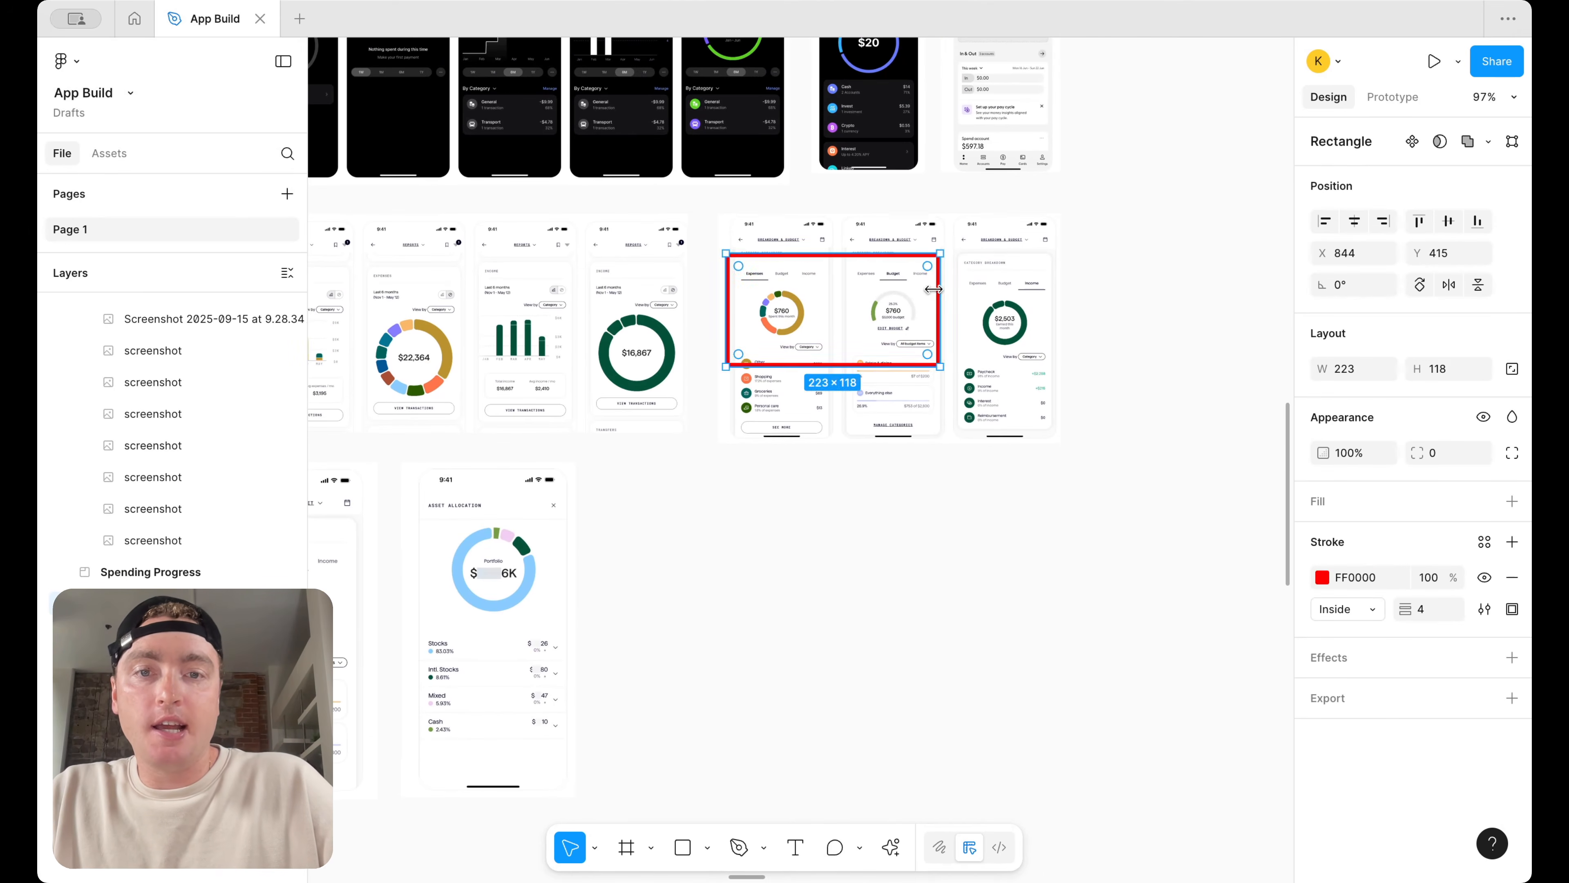
scroll(933, 288, "up", 8)
left_click_drag(950, 282, 1274, 282)
left_click_drag(981, 200, 980, 217)
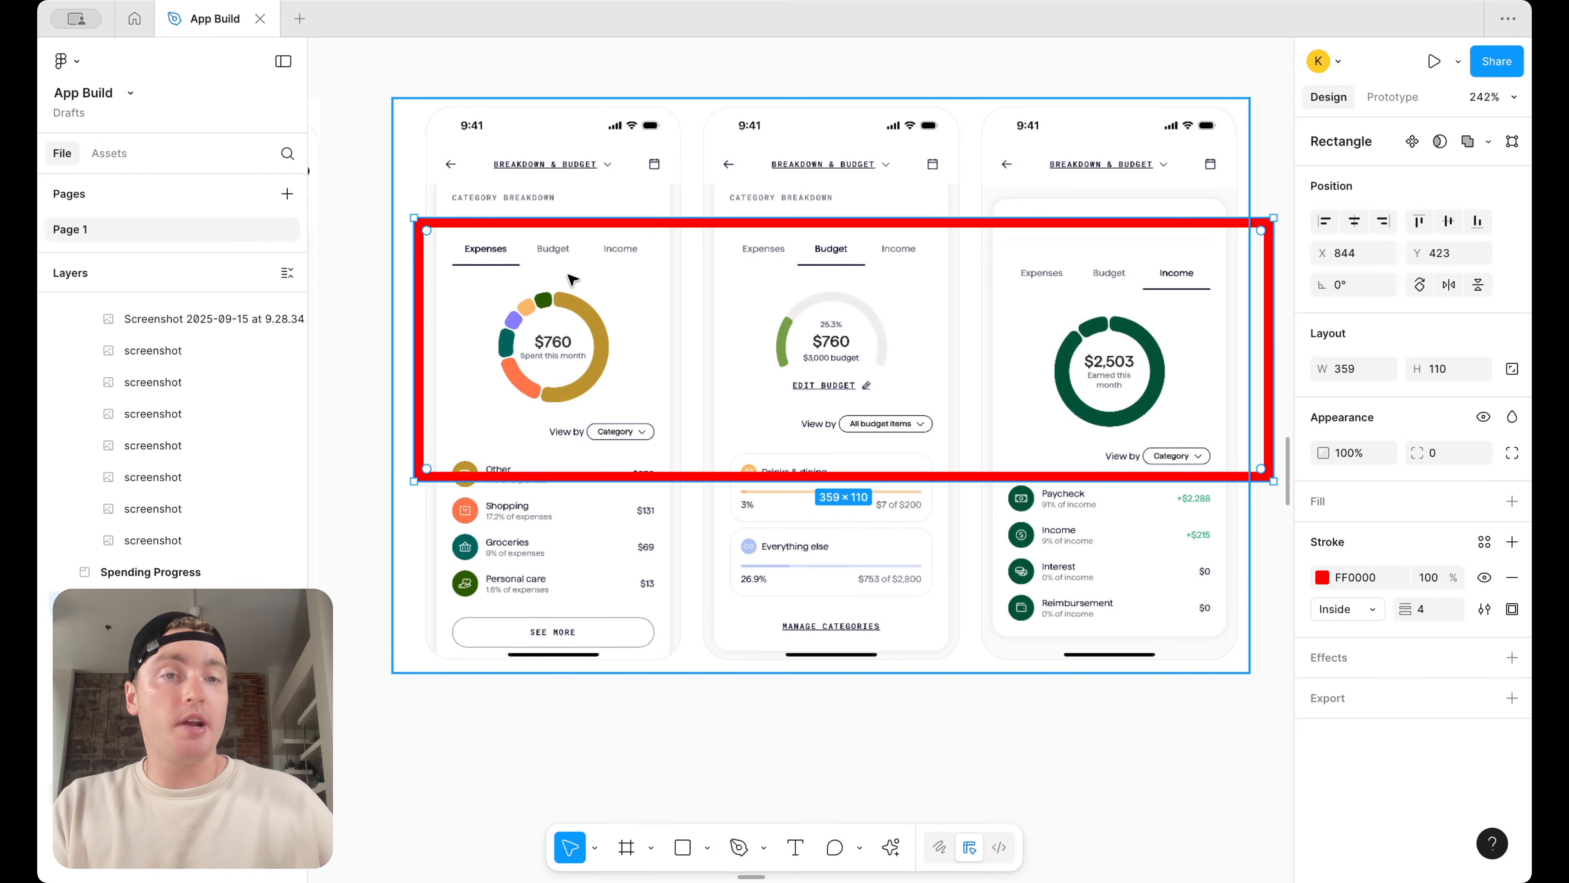
Change the outline's stroke colour to green 00FF04
scroll(782, 261, "down", 5)
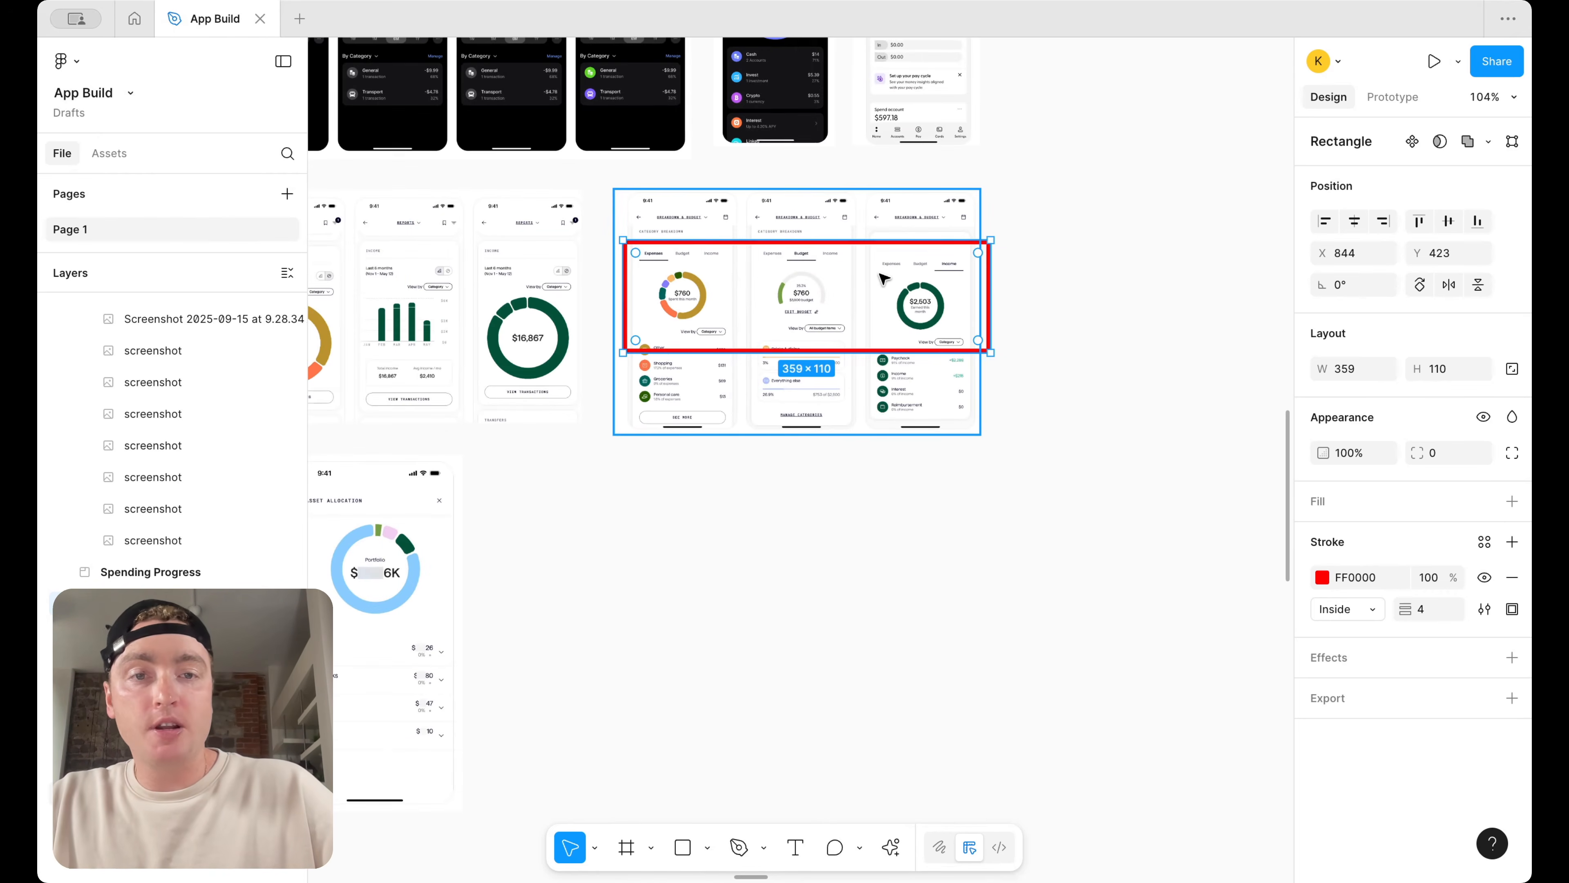
left_click(1322, 577)
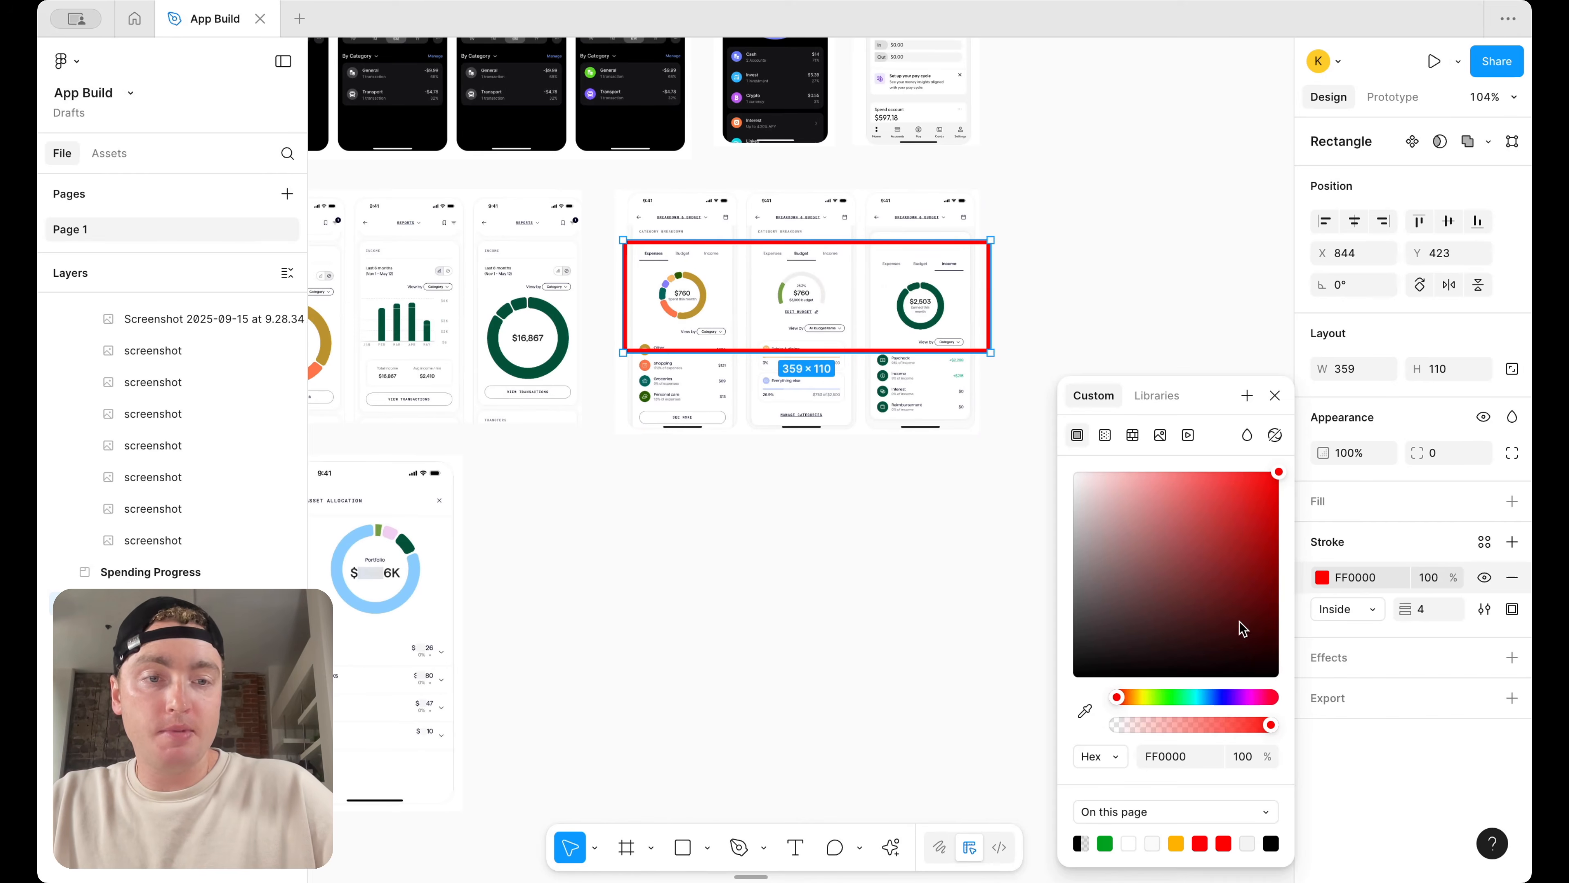
left_click(1168, 697)
scroll(943, 199, "down", 3)
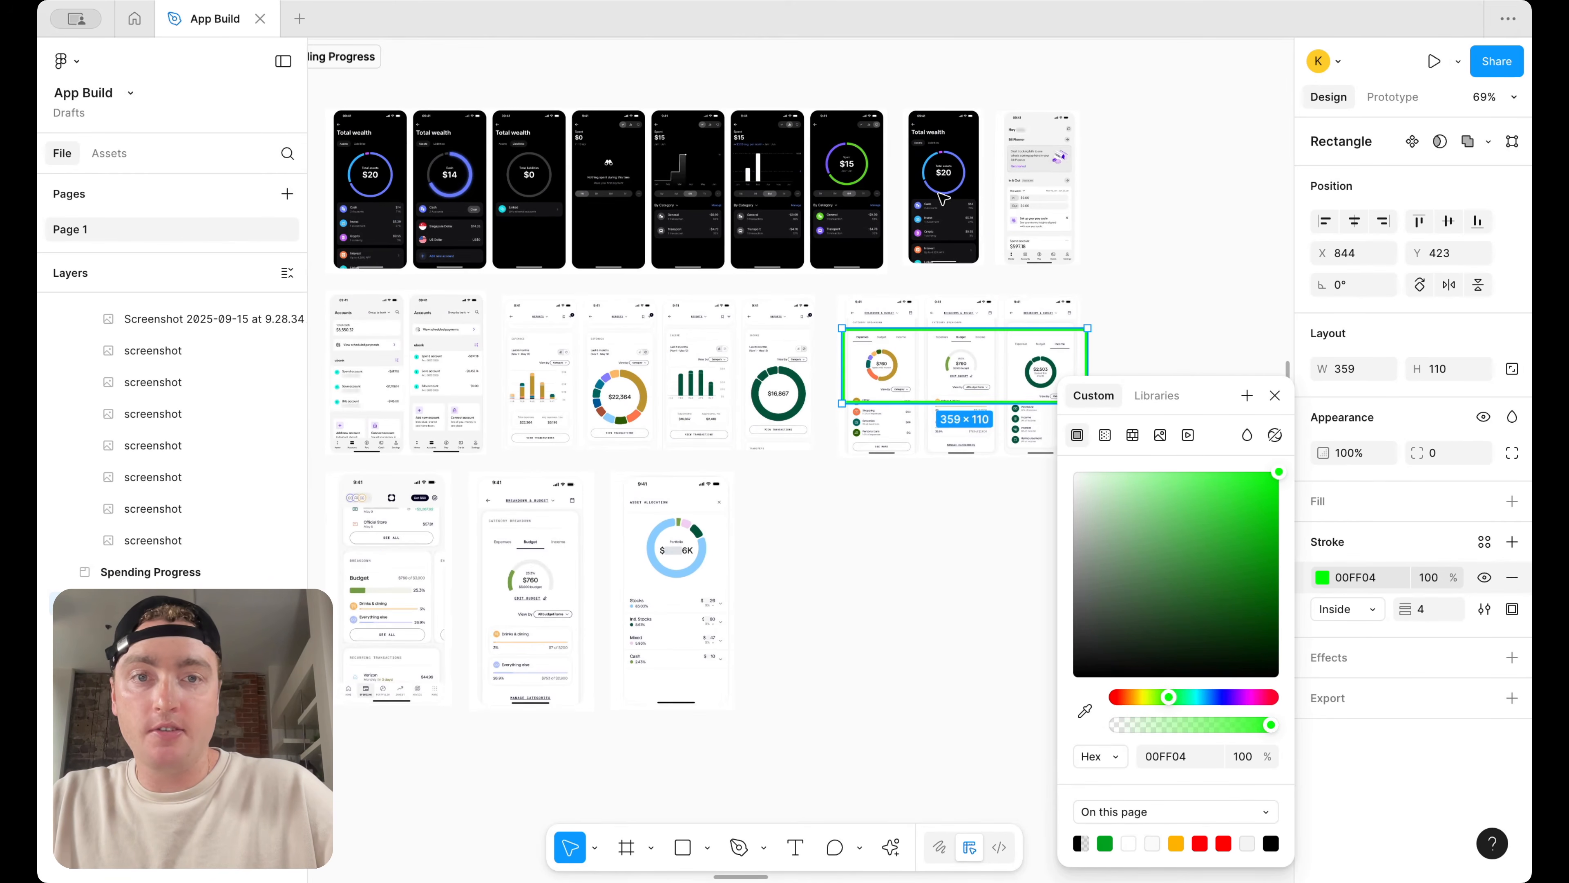
Place a copy of the green outline over the Budget card of the spending screenshot
scroll(741, 204, "left", 5)
scroll(741, 204, "up", 1)
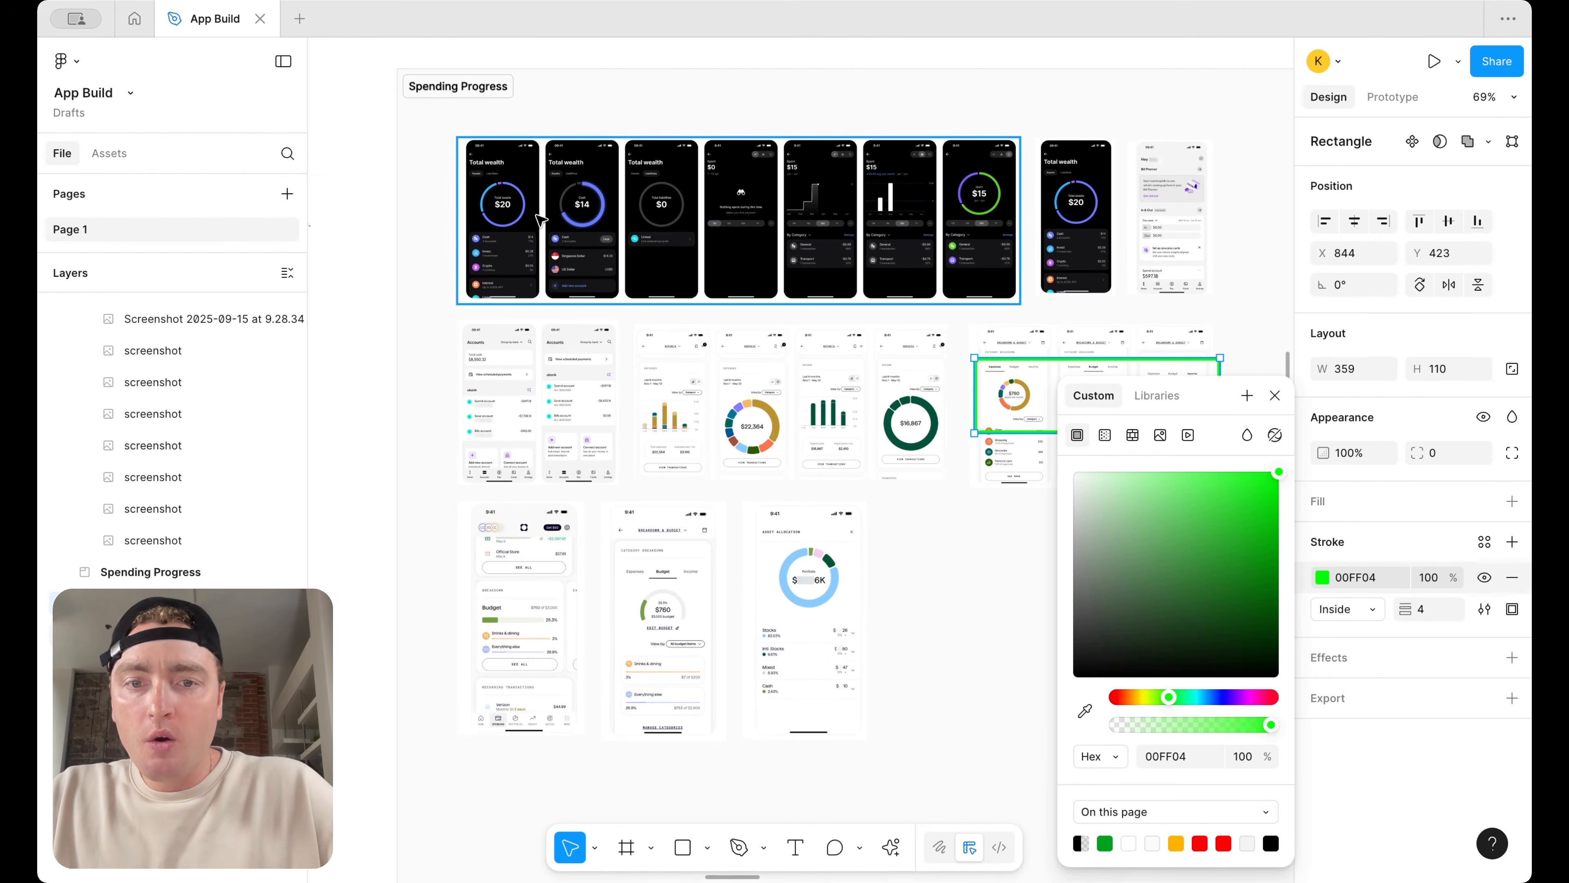
scroll(608, 656, "up", 5)
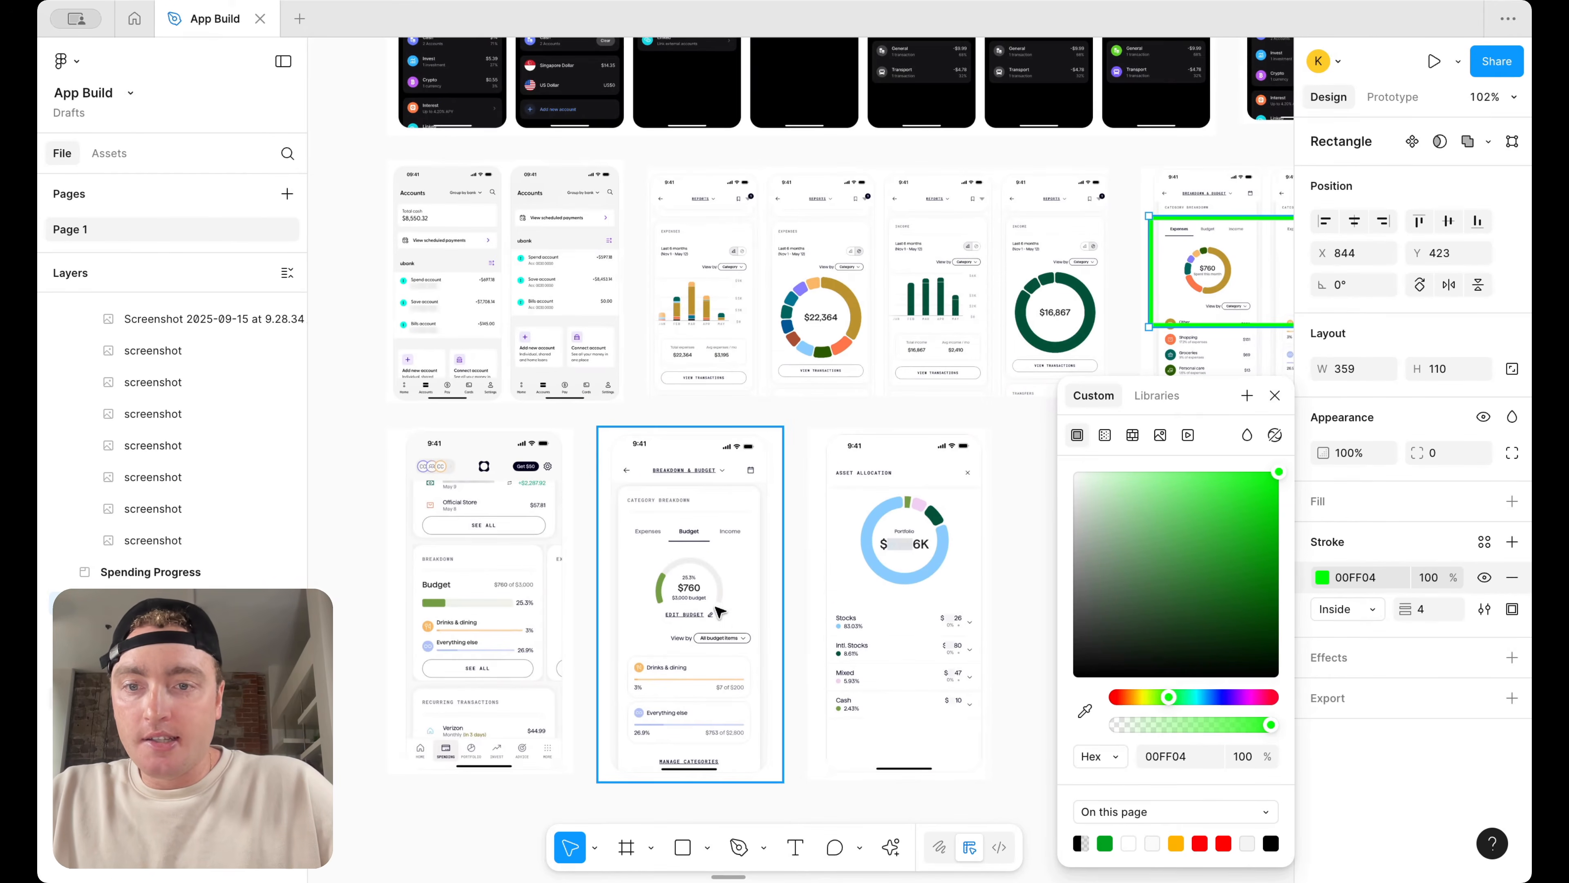
scroll(642, 575, "up", 4)
left_click(643, 572)
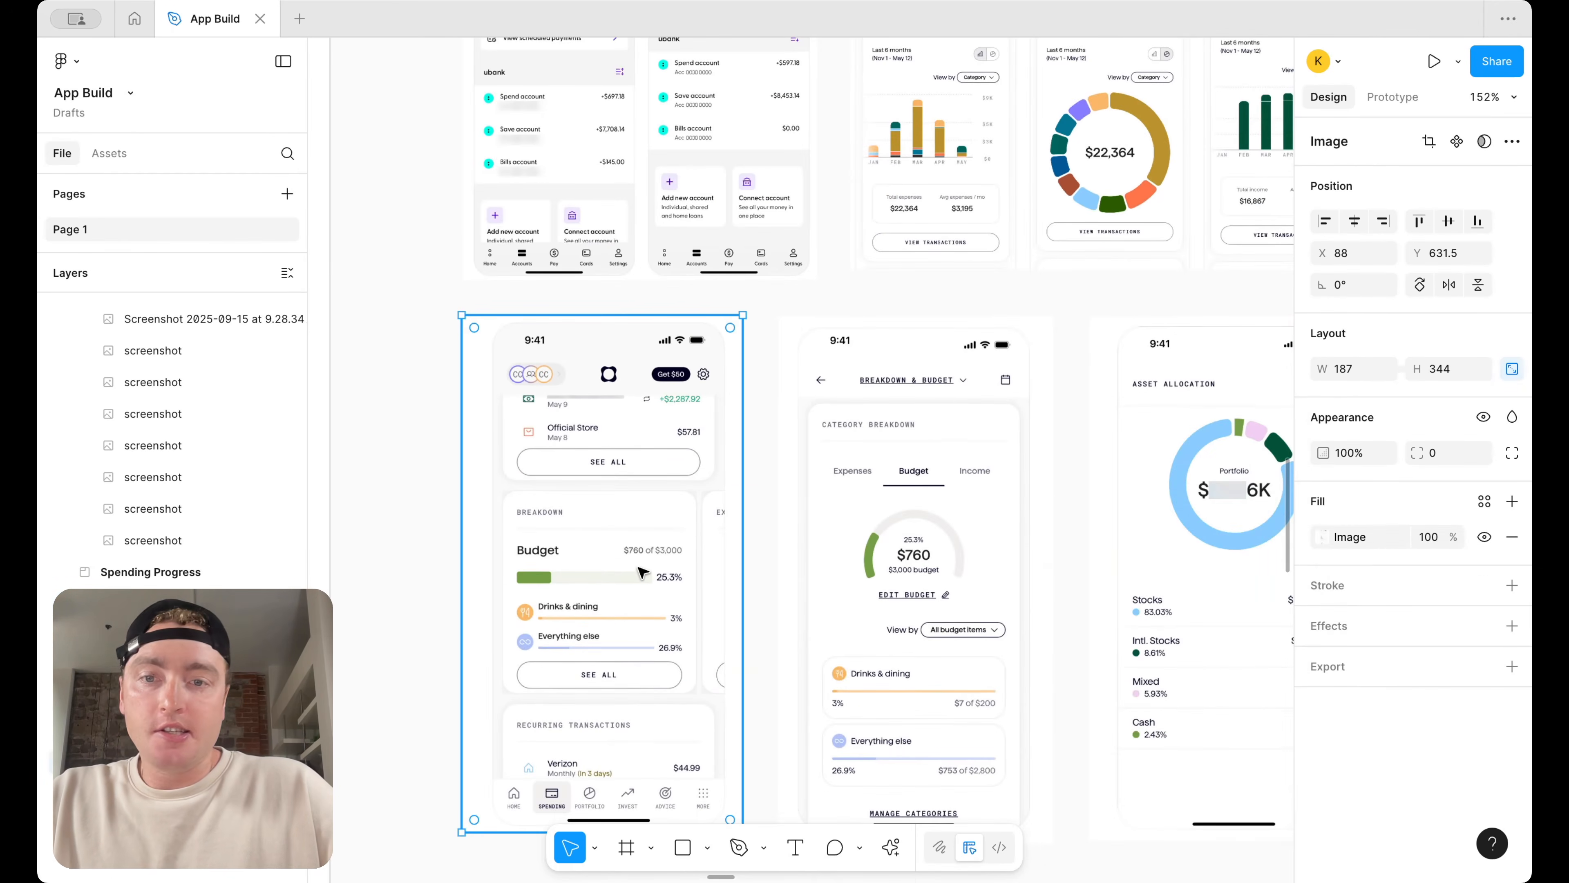
key("super+v")
left_click(414, 541)
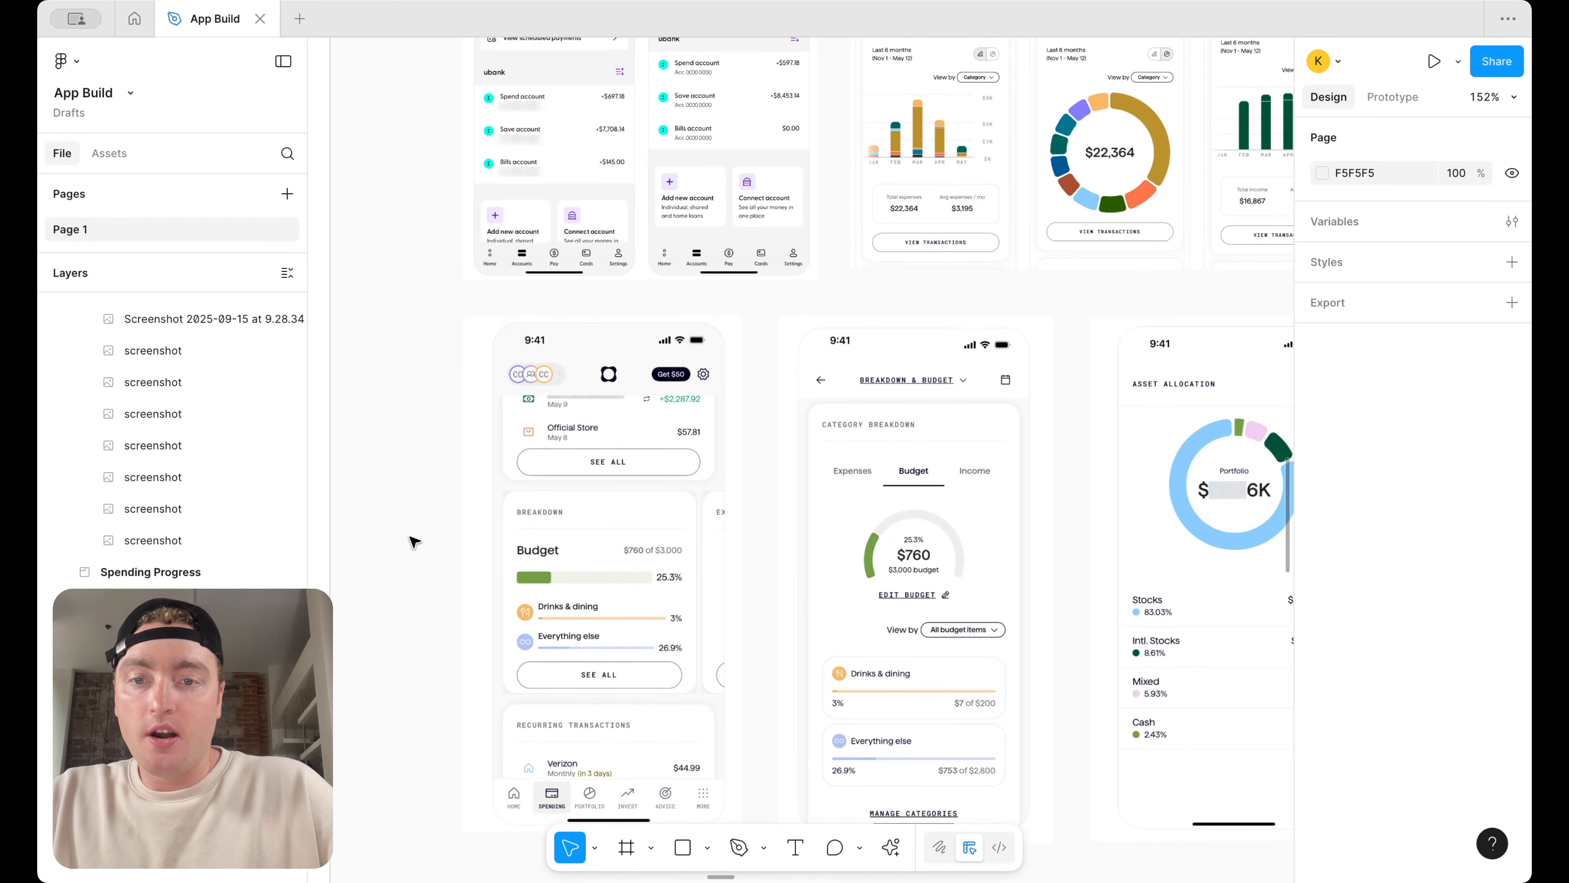
scroll(856, 498, "down", 10)
scroll(859, 498, "right", 2)
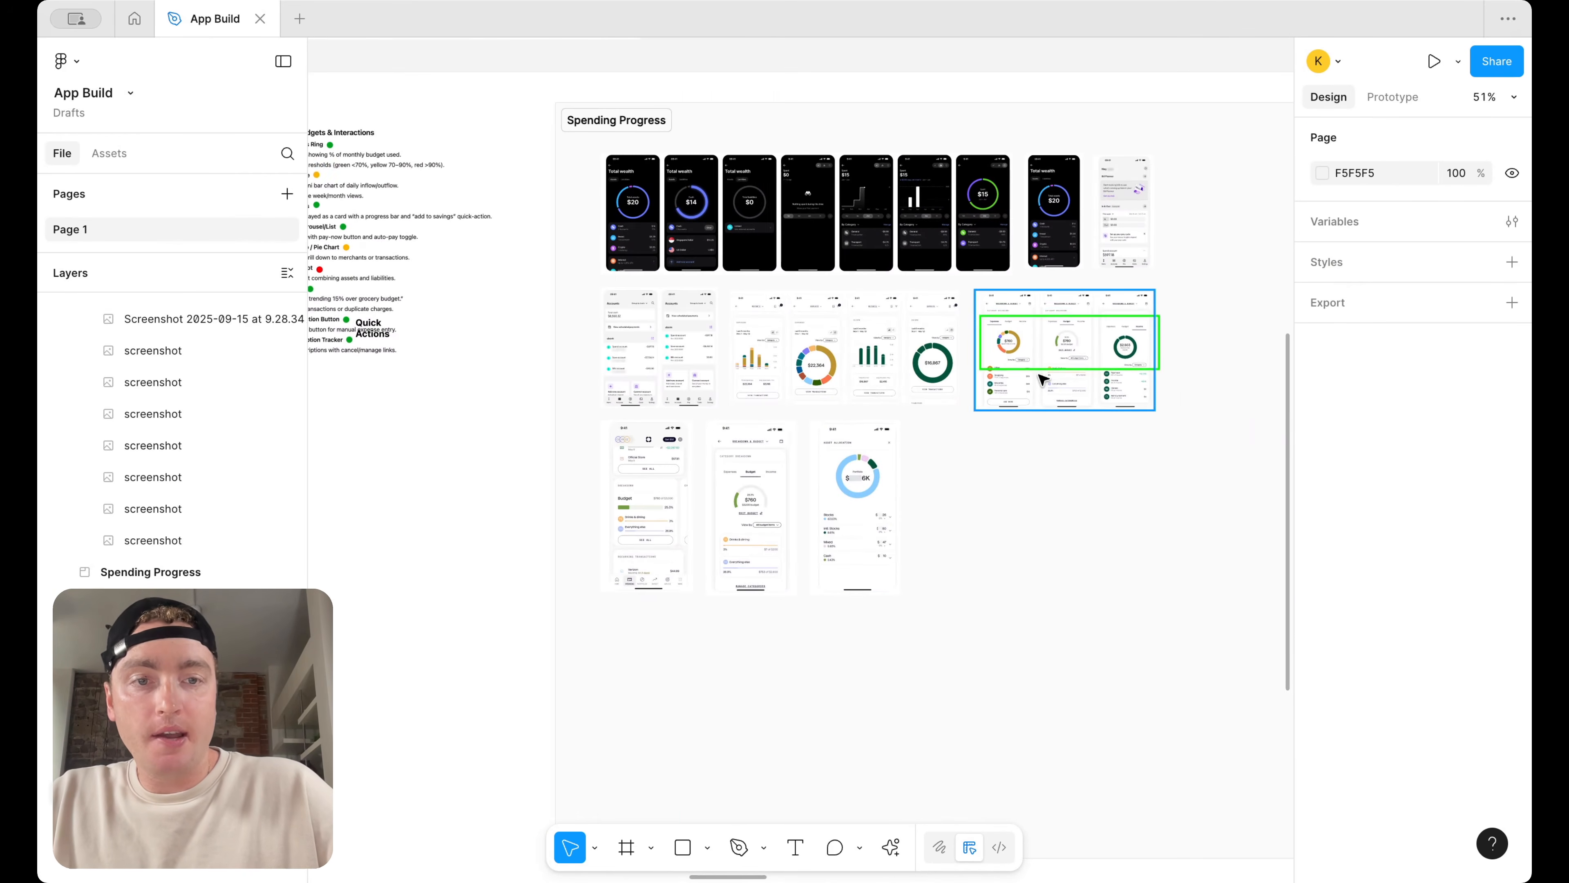
left_click_drag(1045, 370, 660, 533)
Resize the copied outline to frame the Budget card, about 165 × 139
scroll(661, 533, "up", 8)
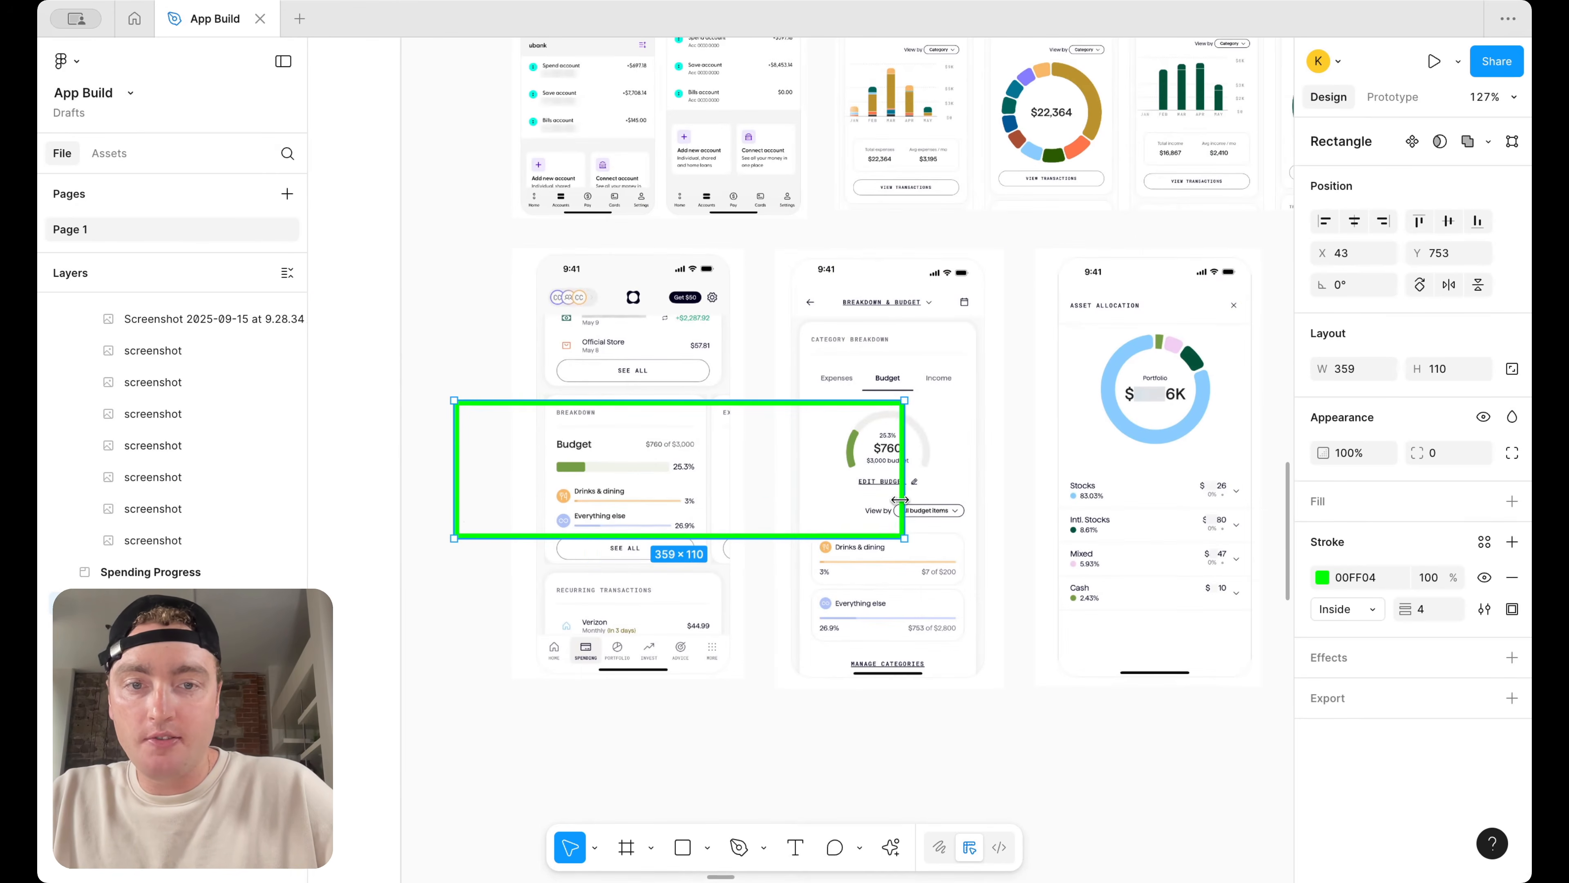
left_click_drag(903, 501, 759, 501)
left_click_drag(455, 457, 533, 458)
left_click_drag(759, 480, 739, 480)
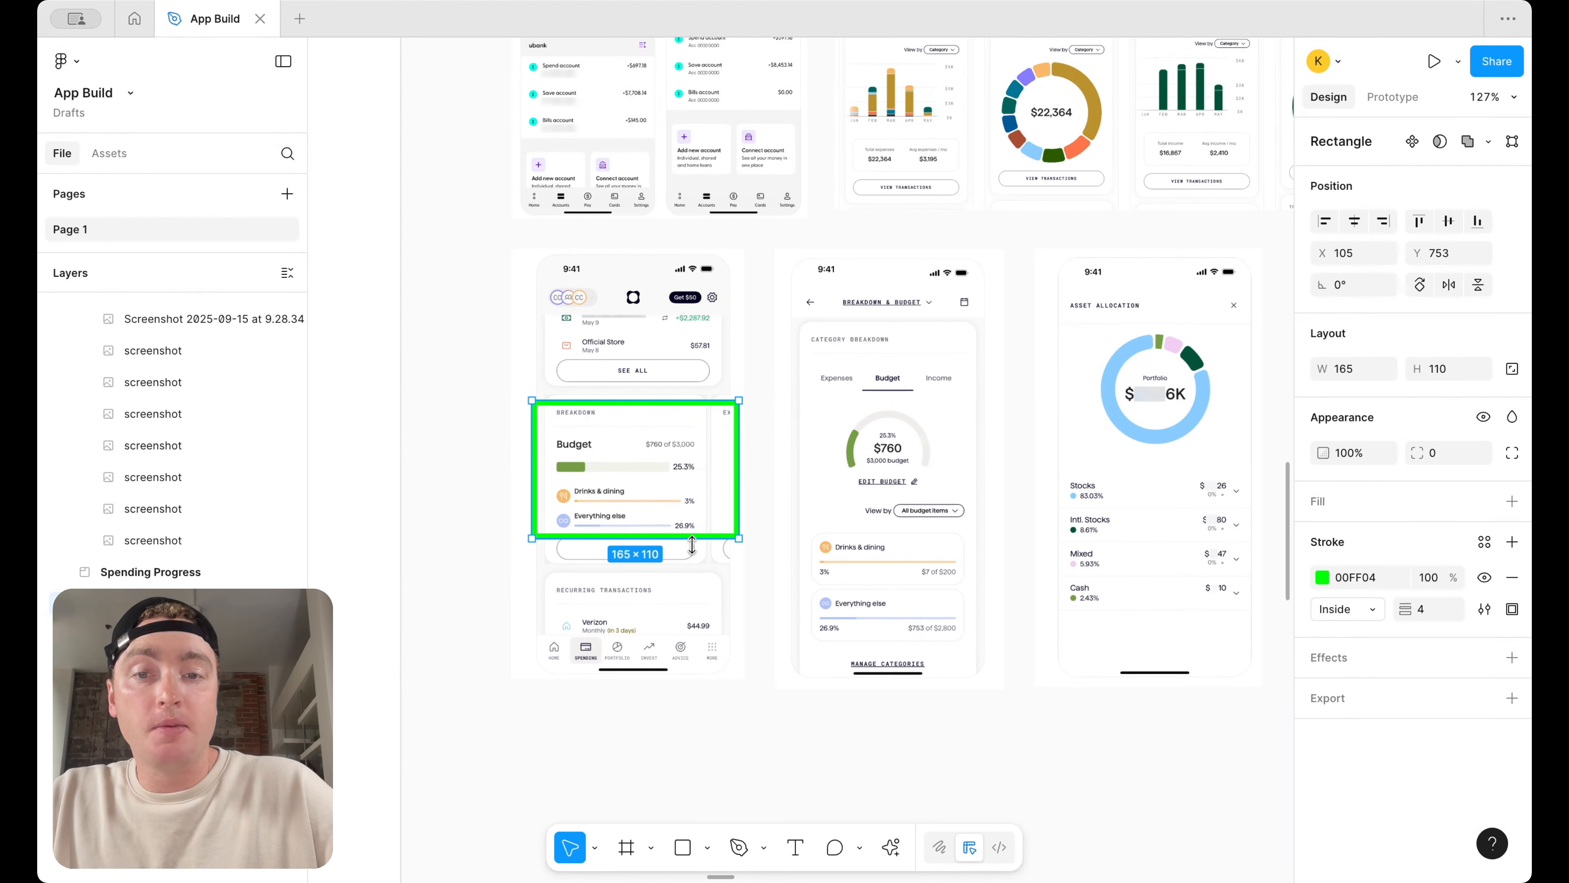
left_click_drag(701, 535, 701, 574)
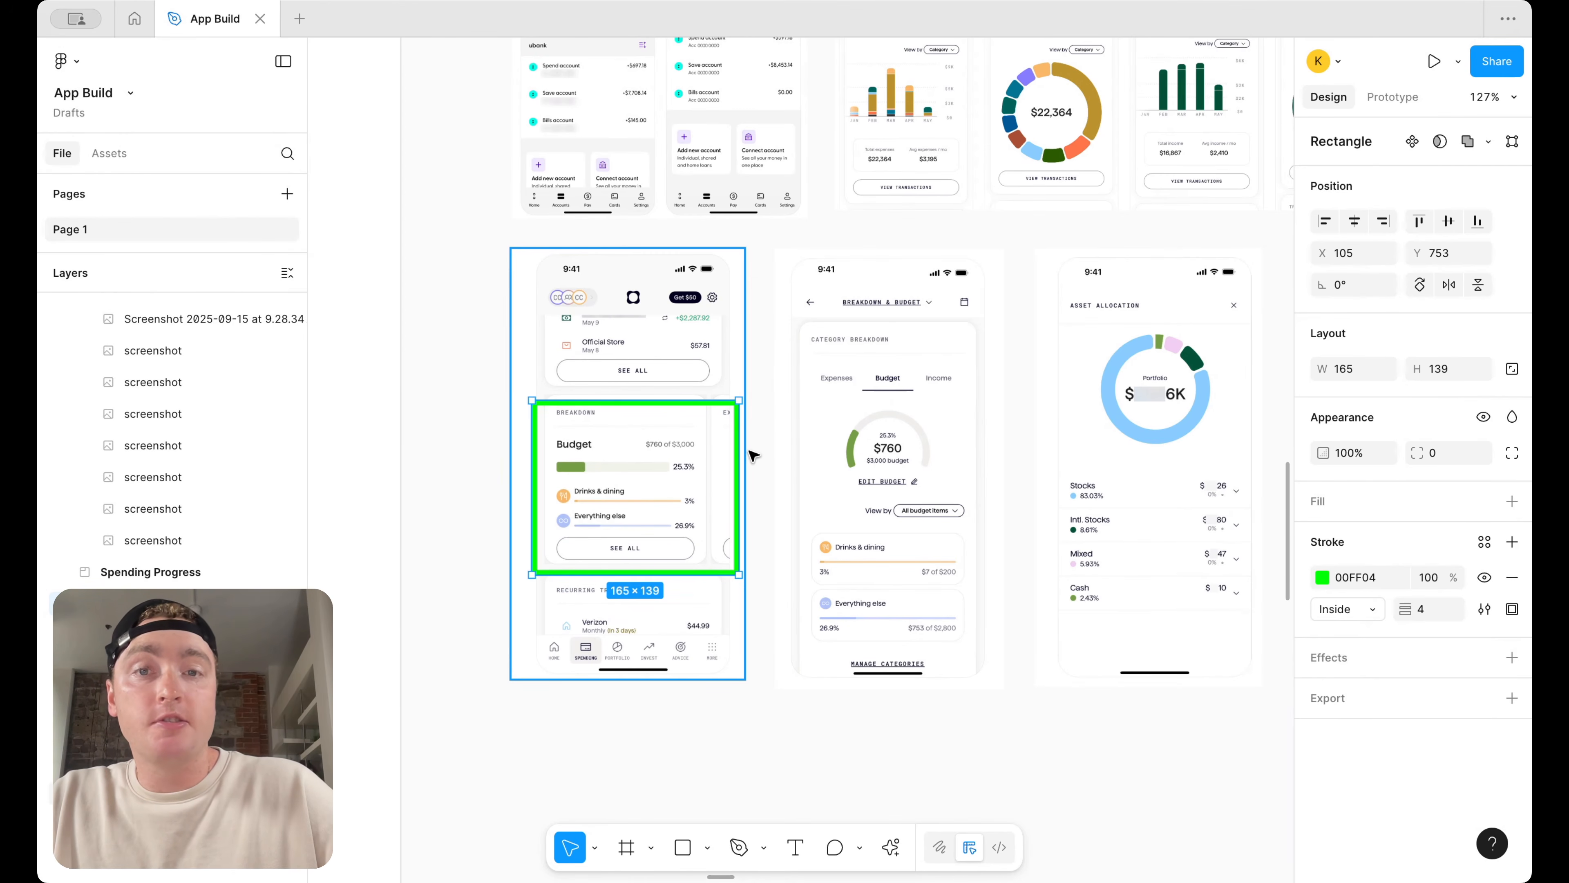
Duplicate the outline onto the Total wealth ring charts of the first two dark screenshots, resized to about 229 × 132
scroll(752, 454, "down", 5)
scroll(753, 454, "up", 5)
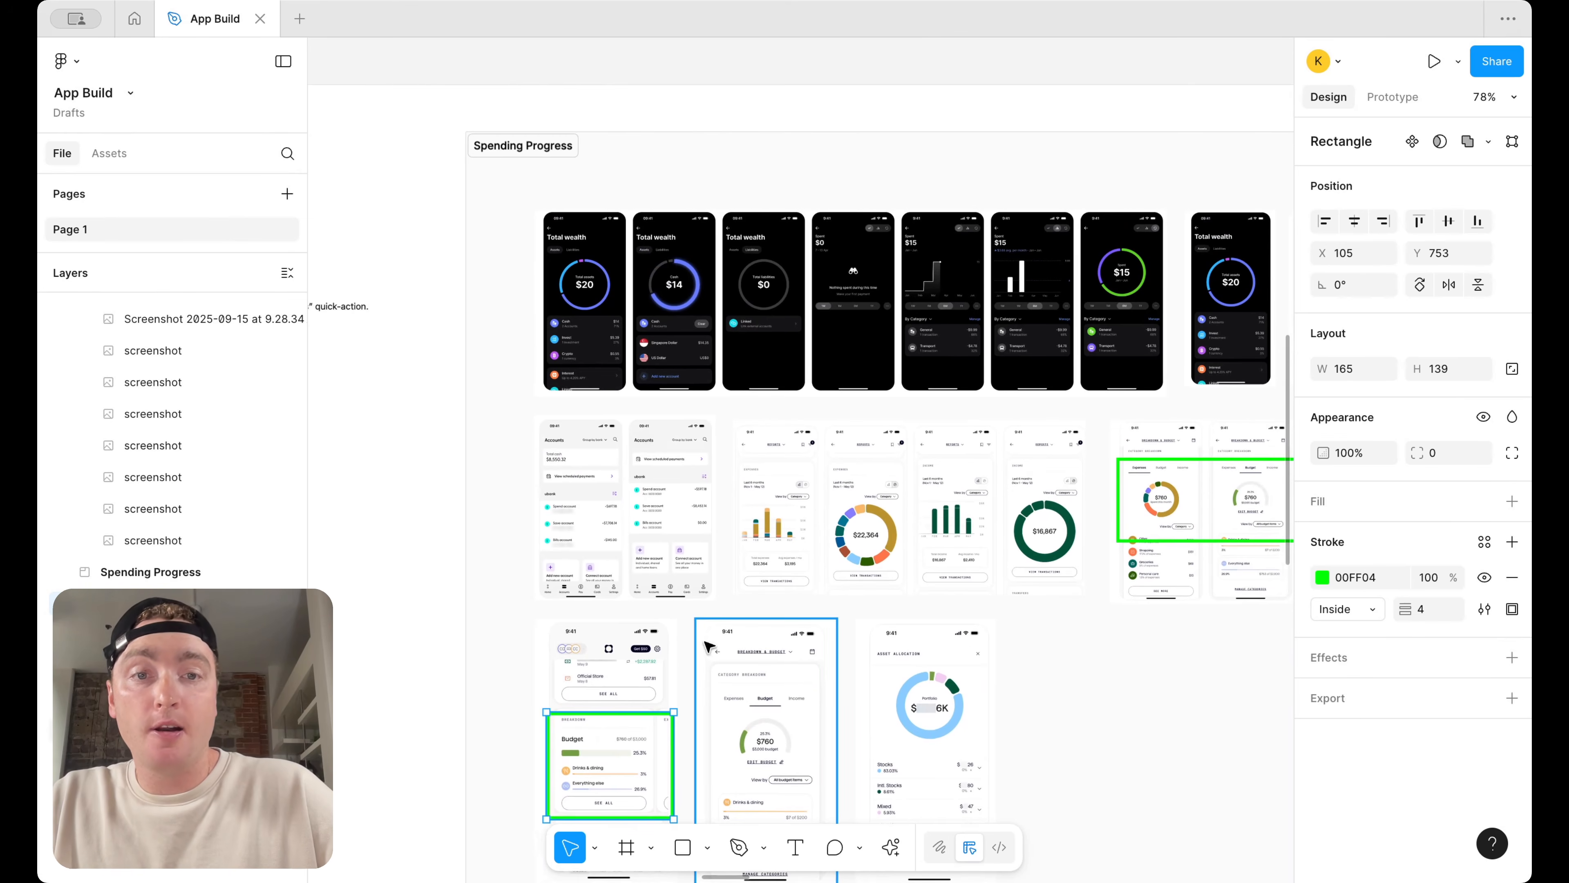
left_click_drag(602, 745, 639, 288)
scroll(640, 286, "up", 5)
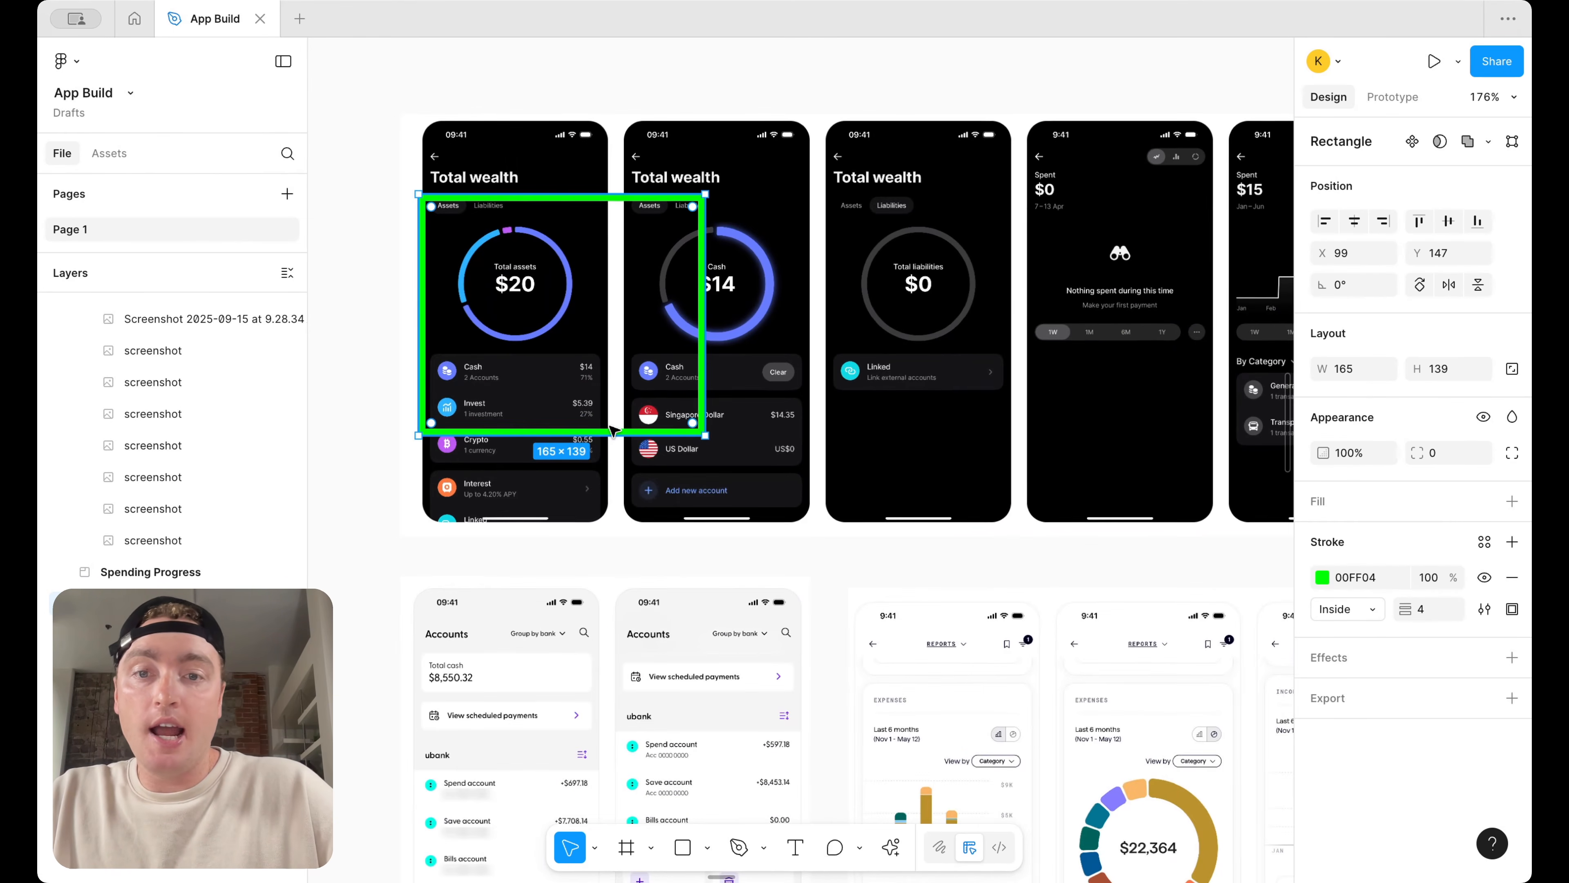
left_click_drag(610, 431, 615, 371)
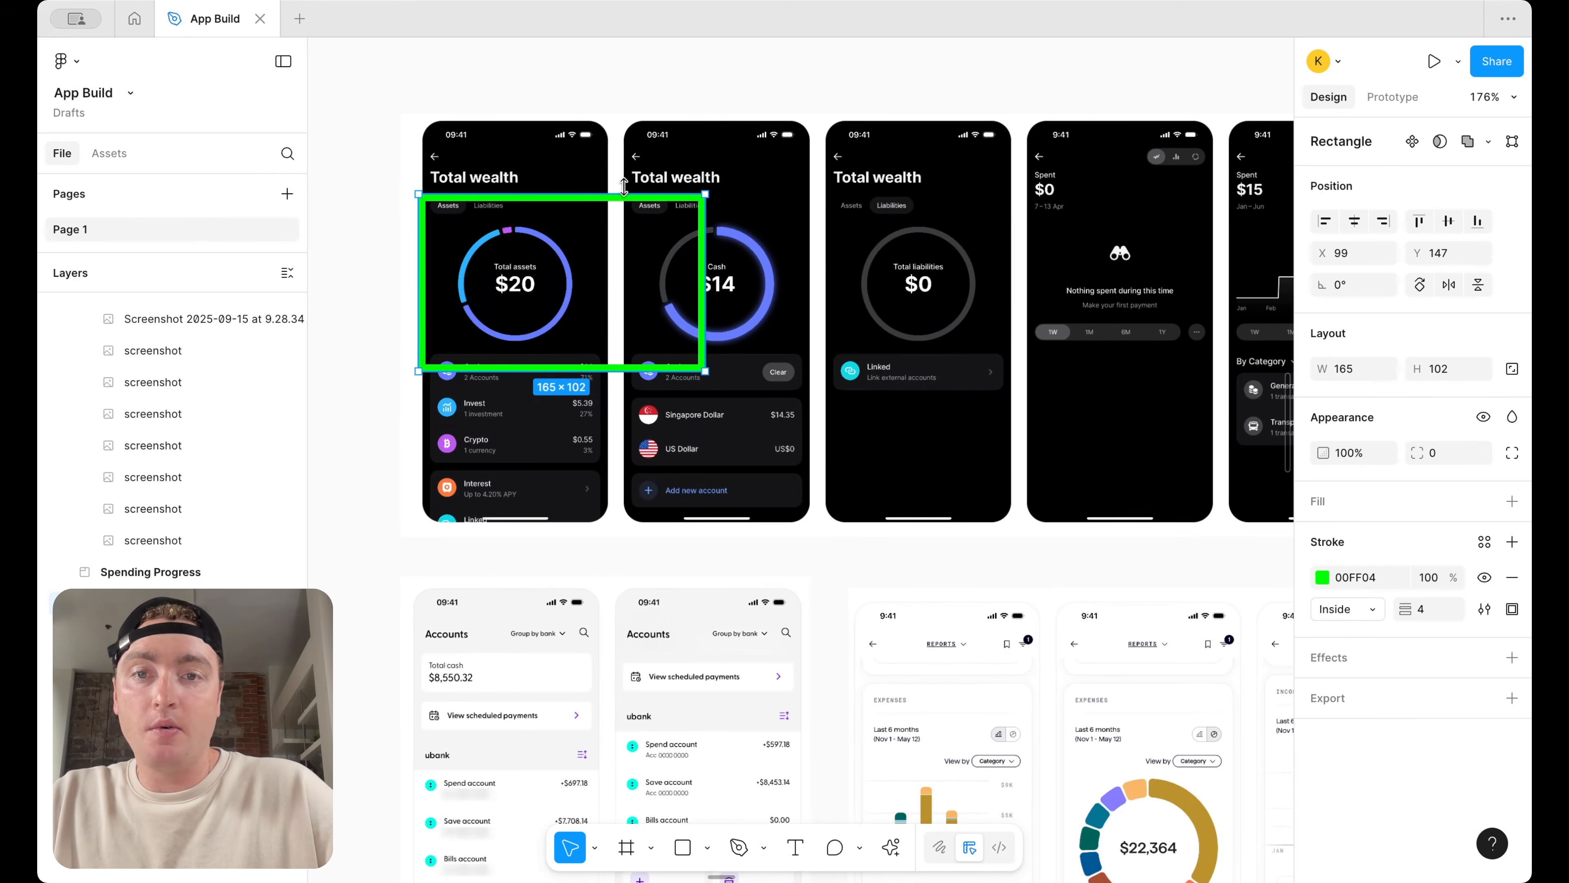
left_click_drag(625, 195, 625, 142)
left_click_drag(706, 213, 816, 212)
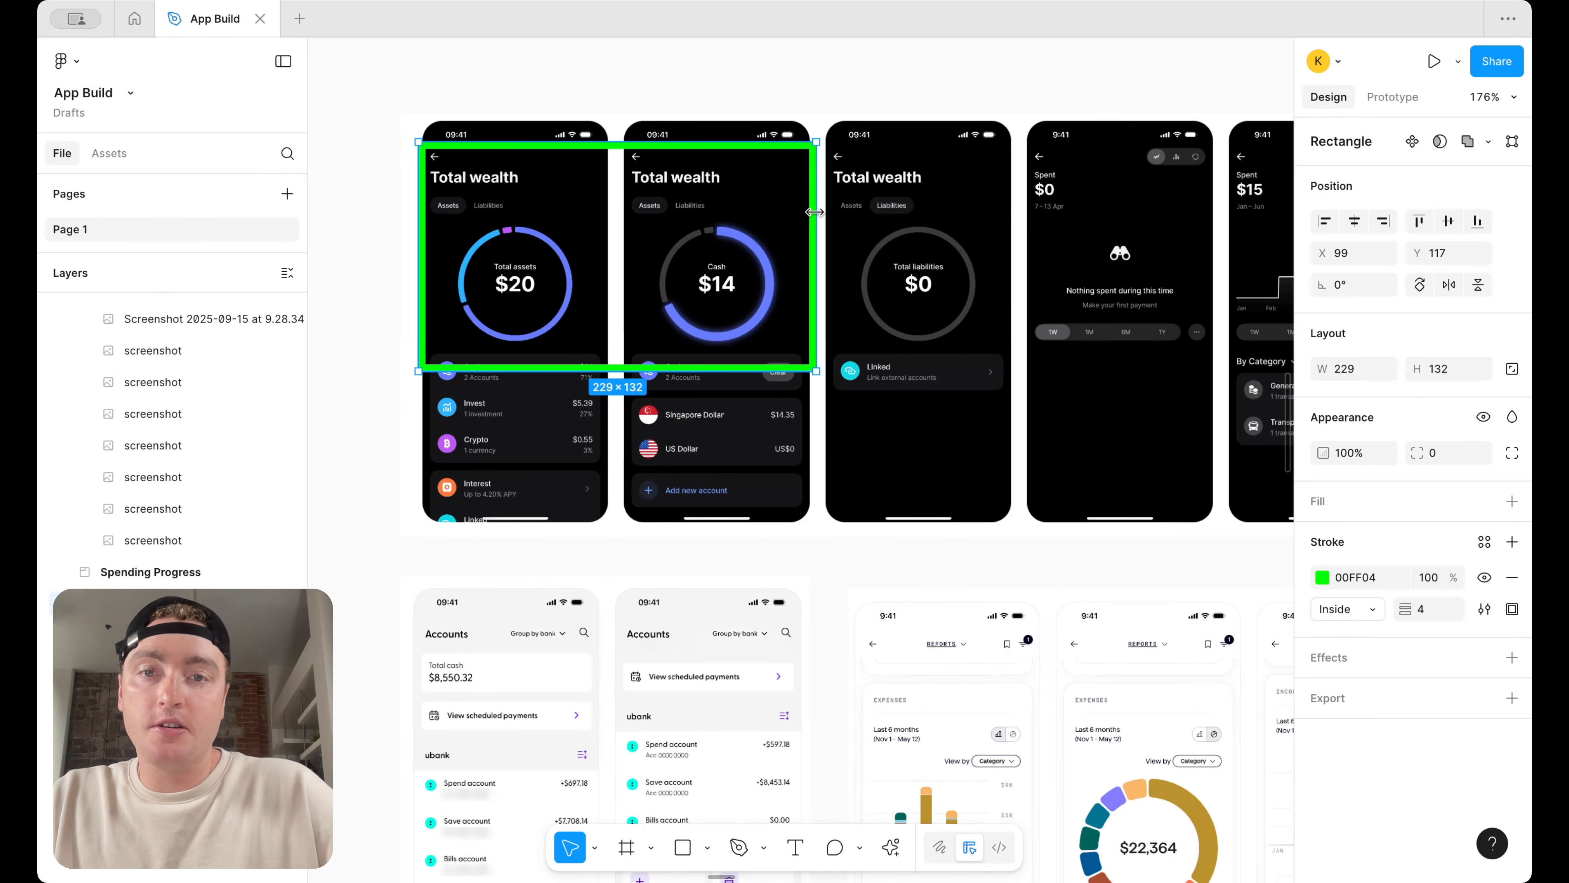
Paste the green outline into the Goal Tracker section over the Your target card of the save account screenshot
scroll(690, 267, "down", 5)
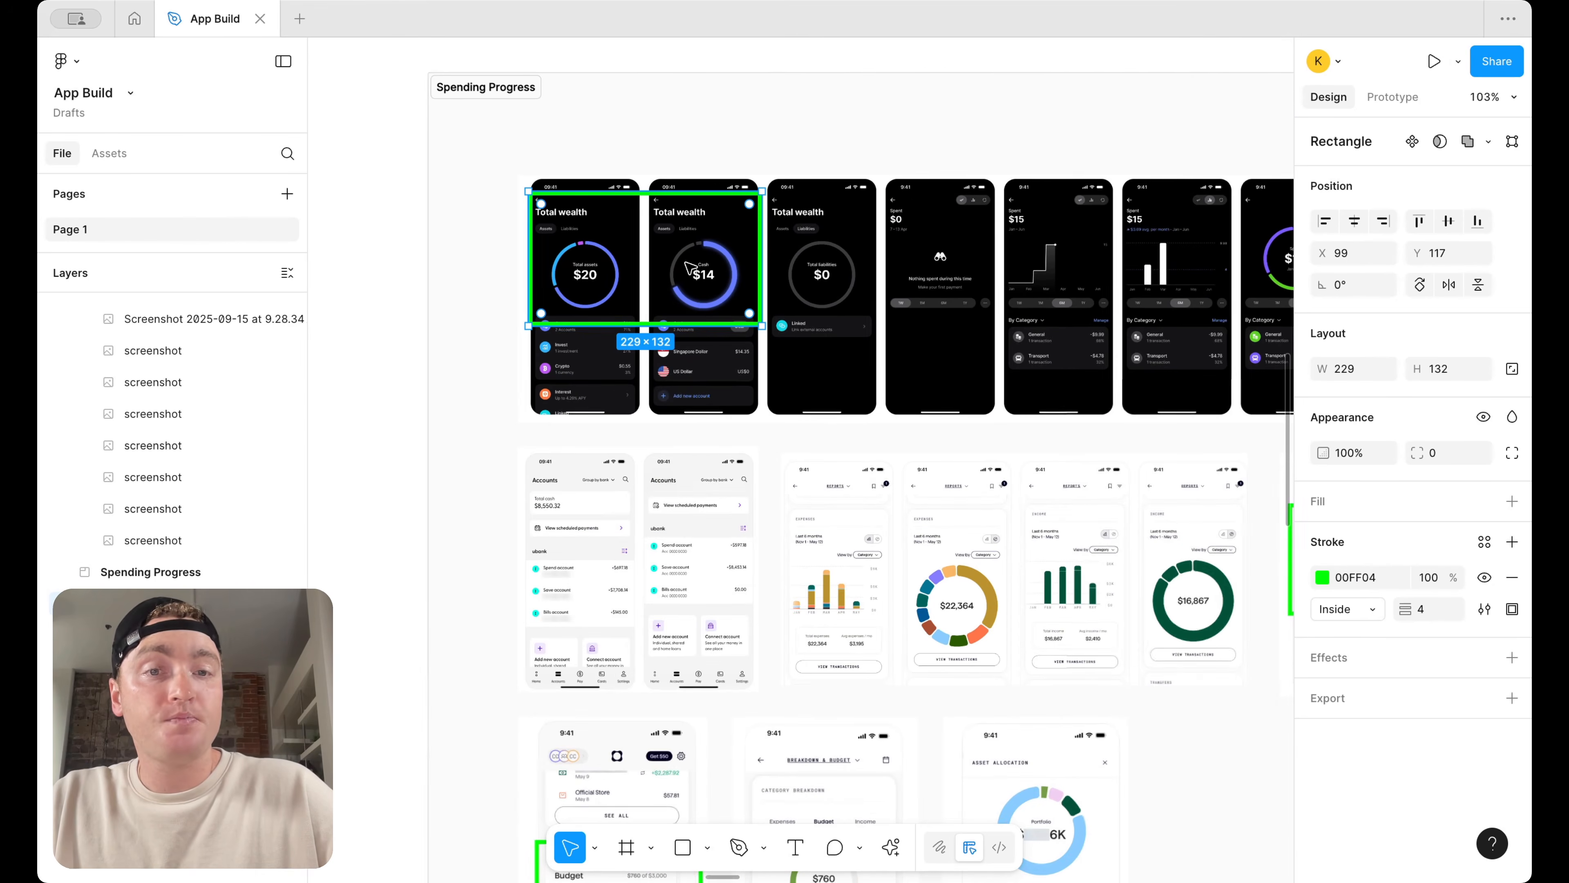
scroll(690, 267, "right", 5)
scroll(886, 322, "up", 5)
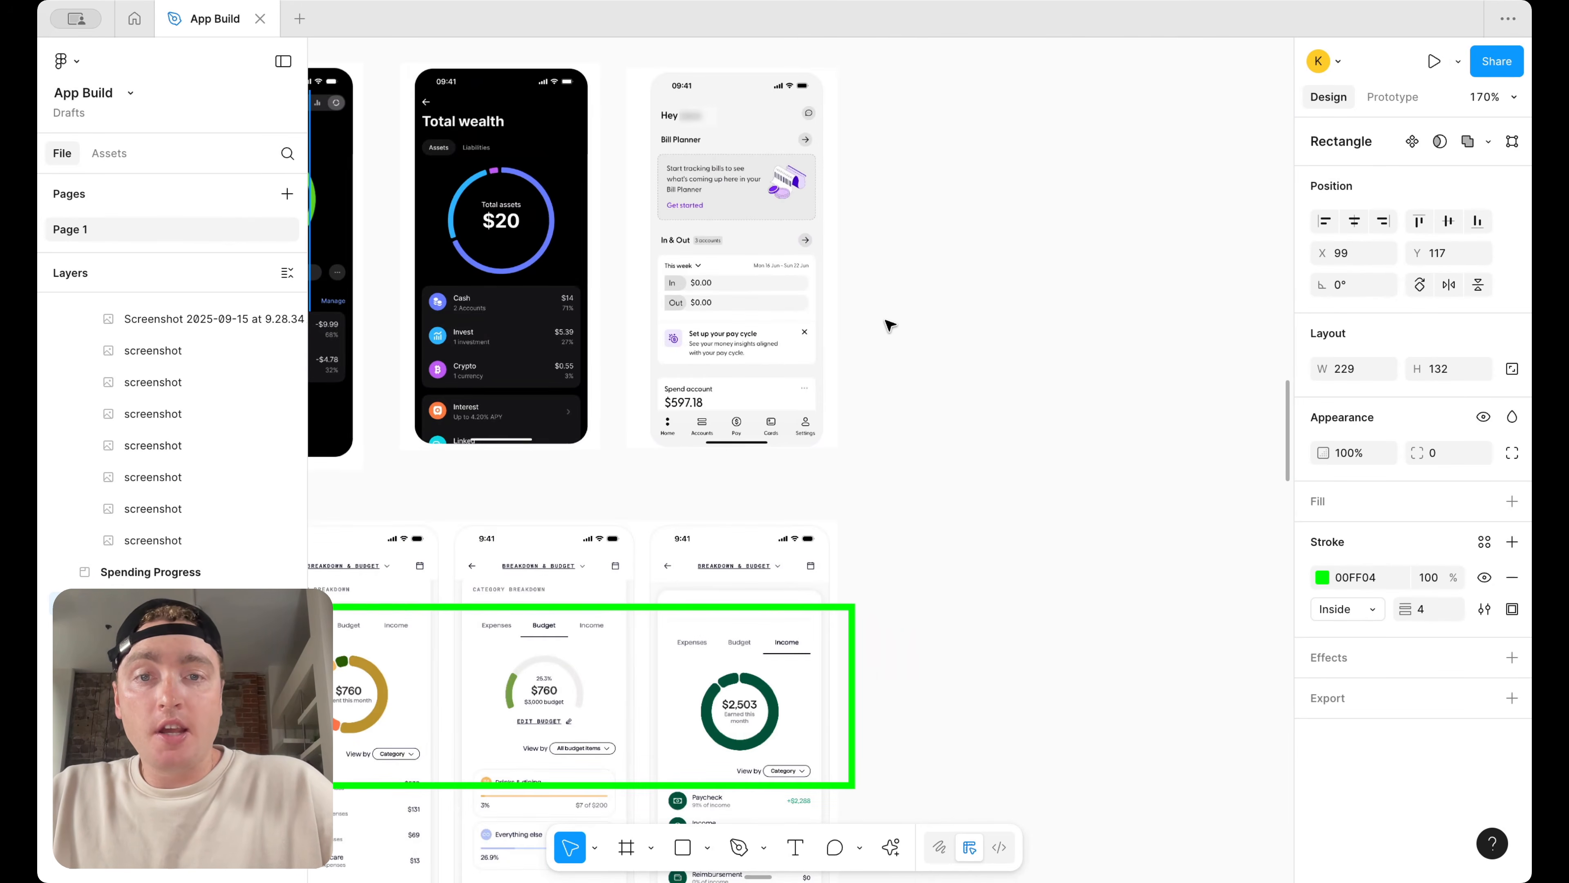
scroll(895, 374, "up", 3)
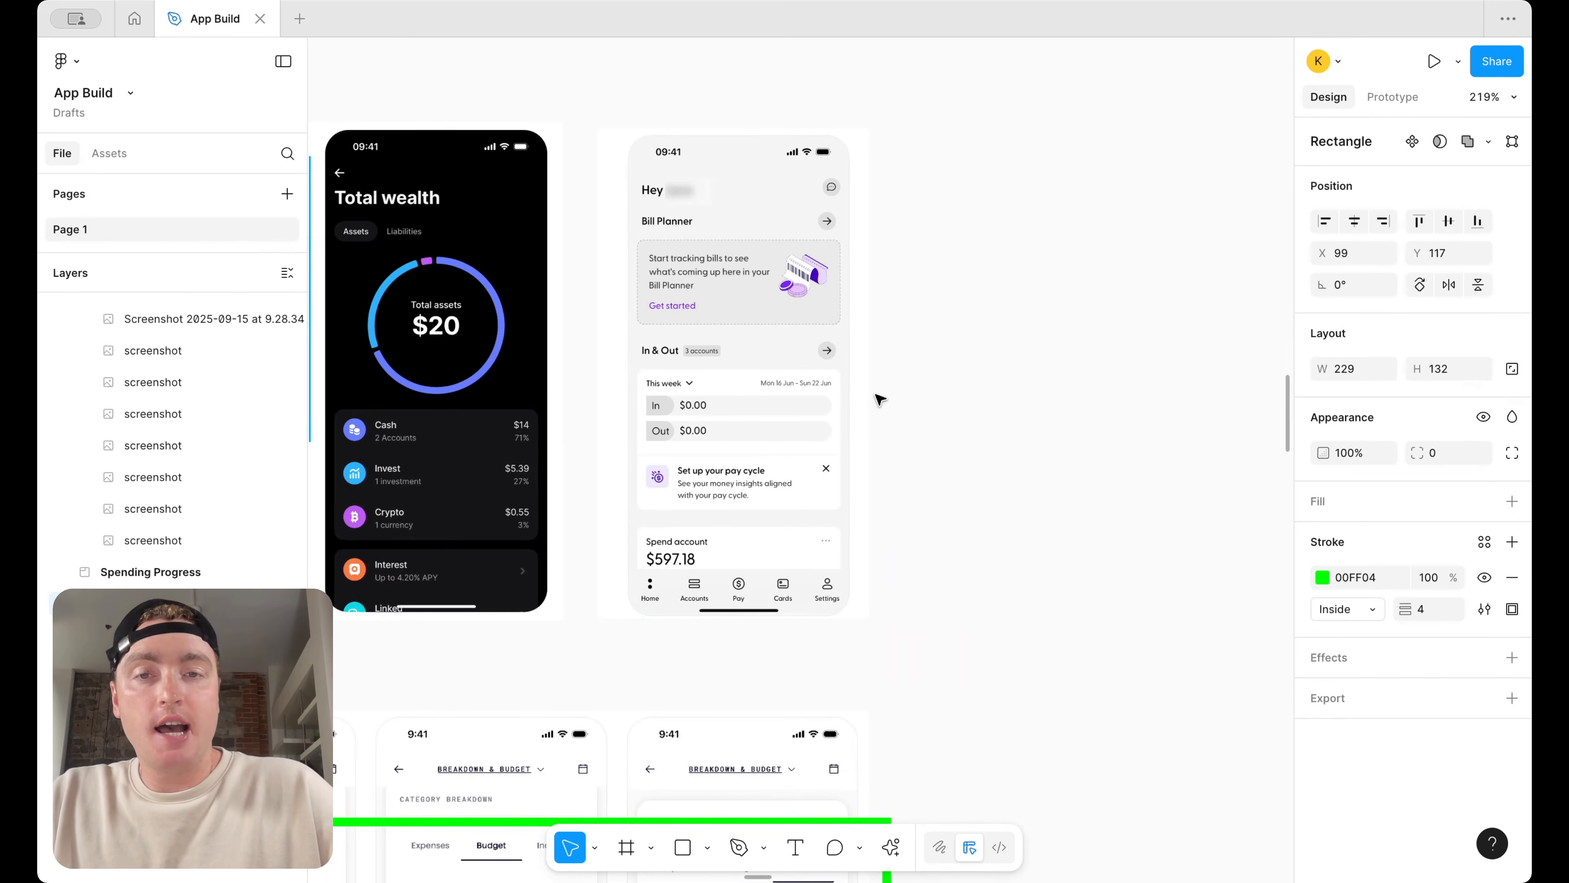
scroll(881, 399, "down", 2)
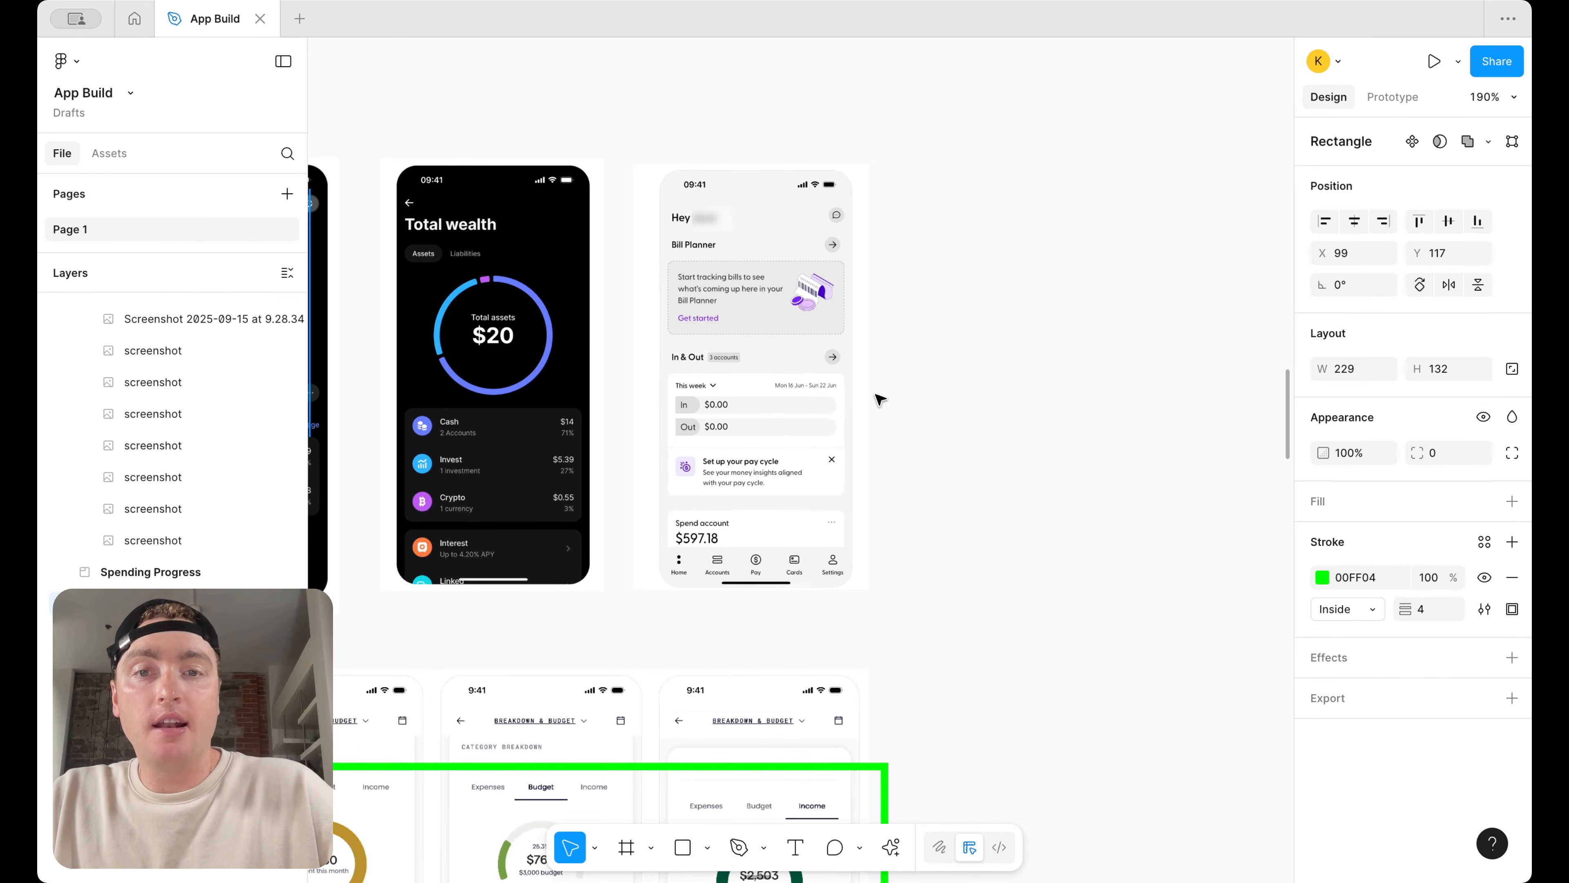
scroll(881, 399, "down", 10)
scroll(865, 408, "down", 3)
scroll(865, 408, "right", 3)
scroll(663, 498, "up", 3)
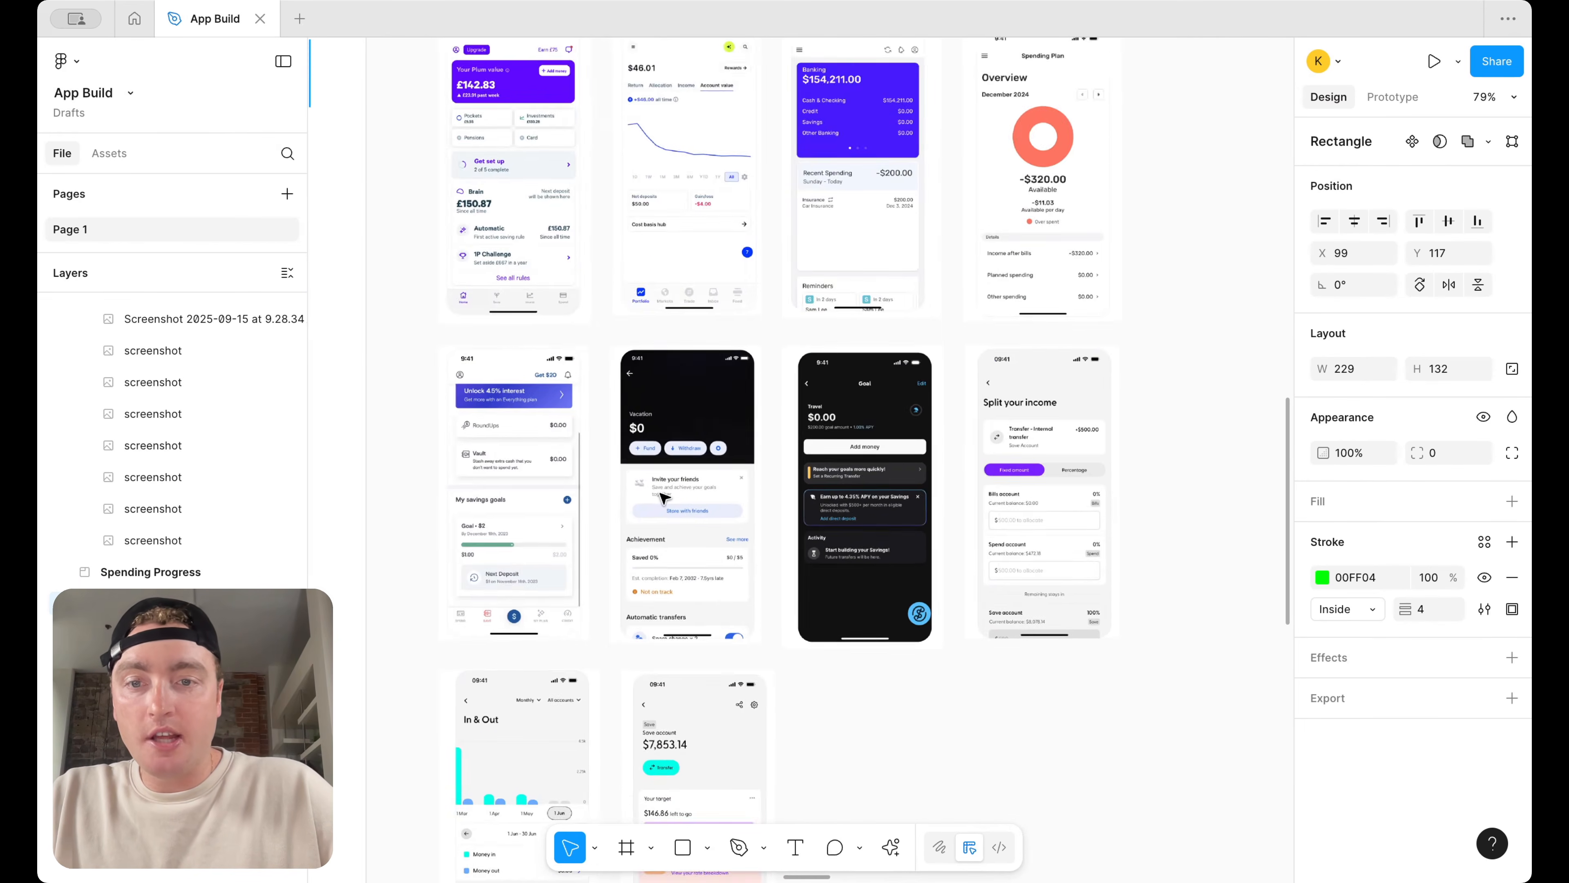
scroll(662, 498, "down", 3)
scroll(734, 598, "up", 4)
left_click(734, 598)
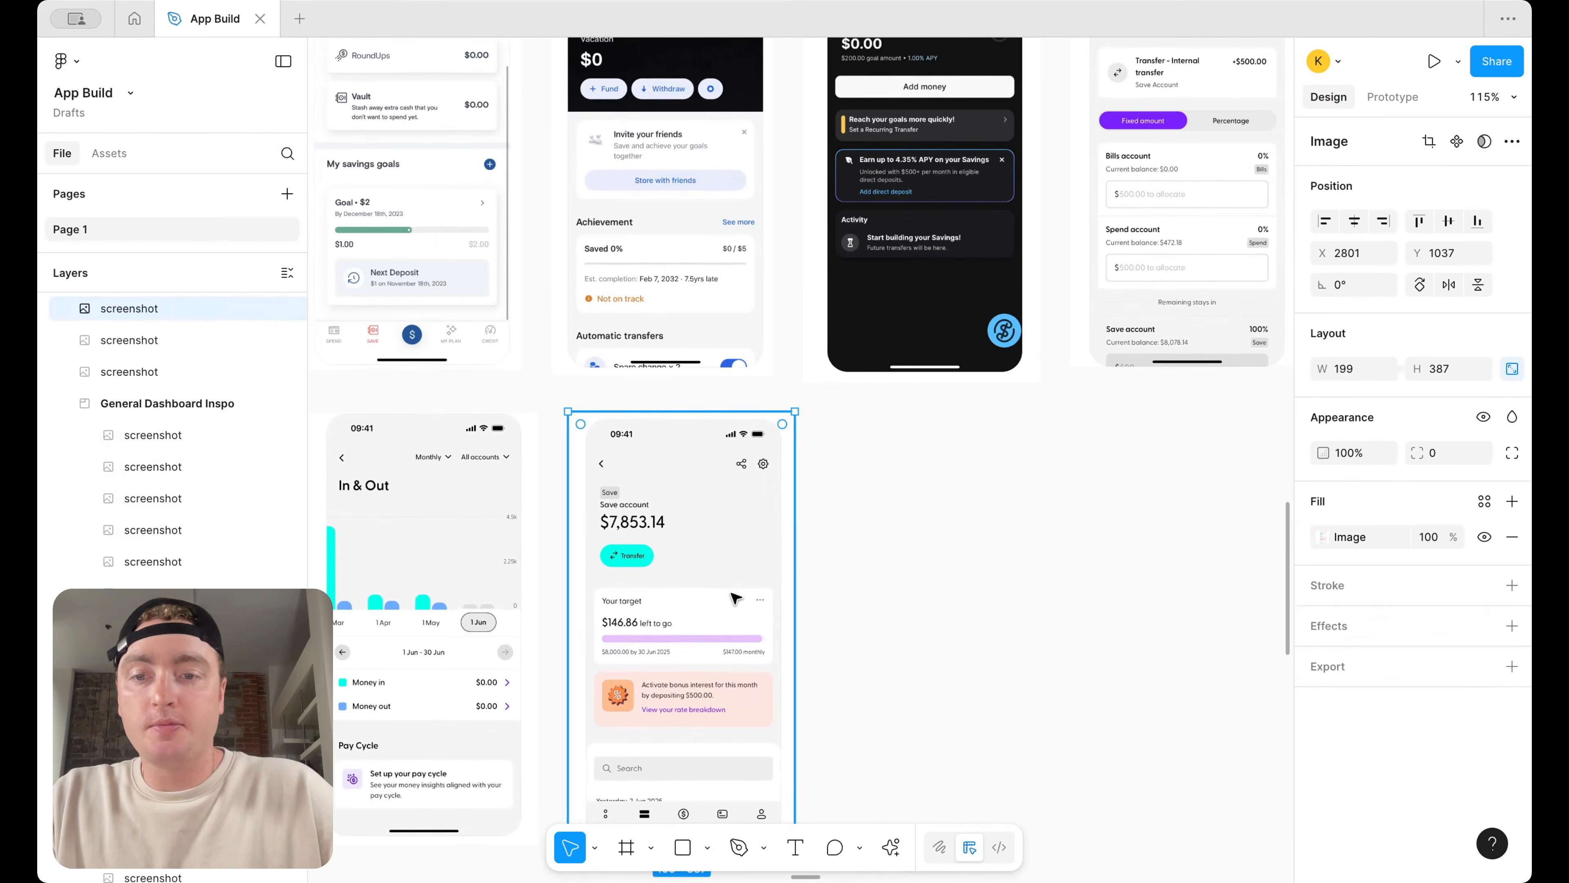
key("ctrl+v")
left_click_drag(911, 456, 799, 637)
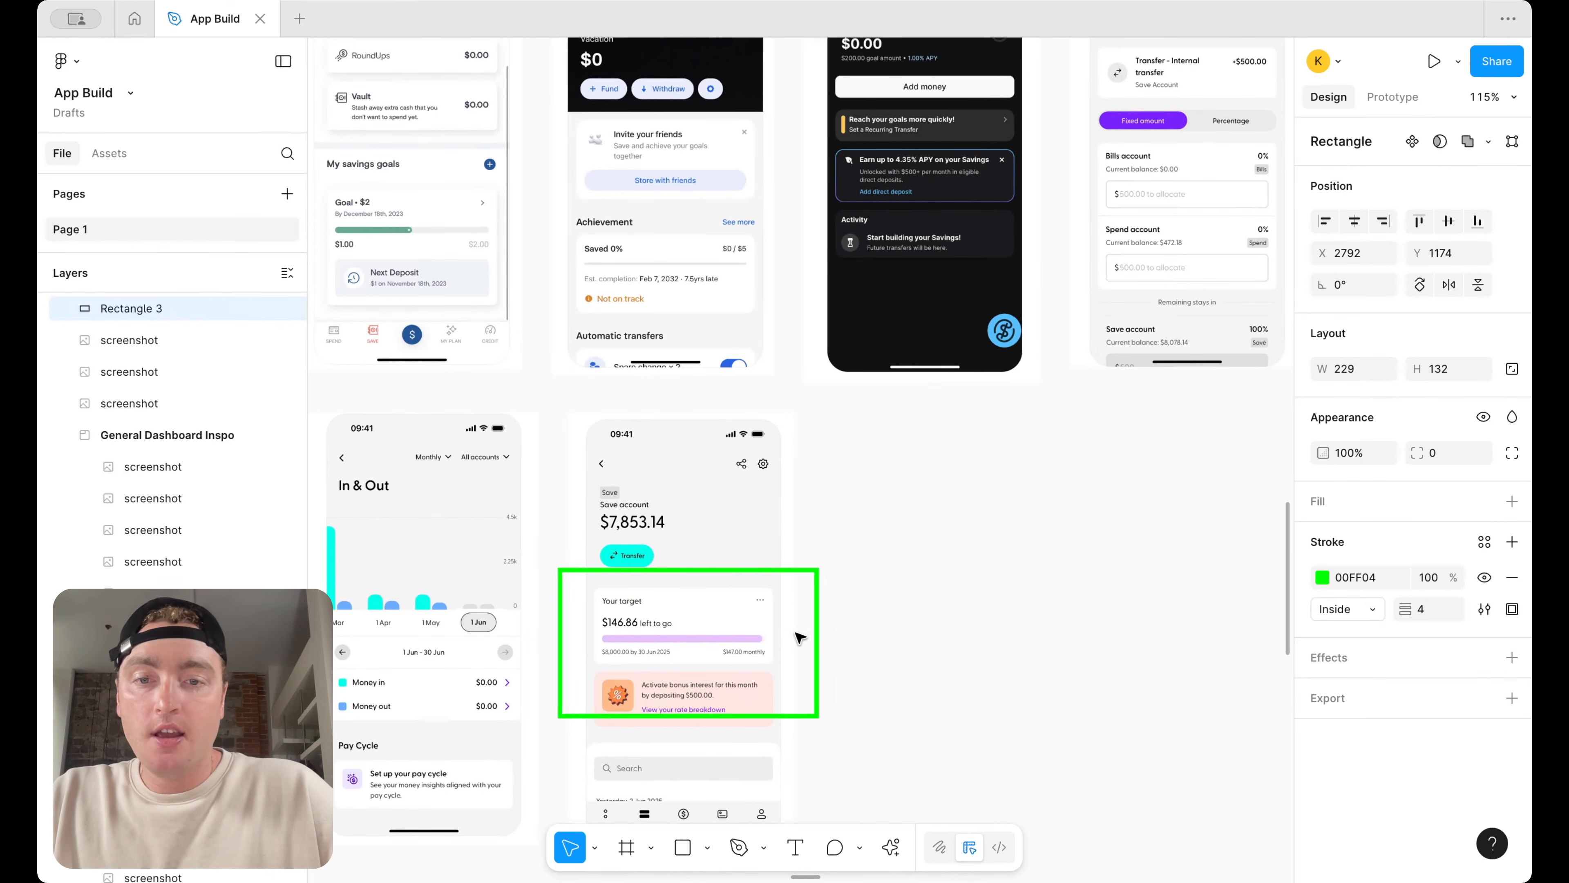
Duplicate the outline onto the vacation goal screenshot and stretch it to about 229 × 398 to frame the whole screen
scroll(726, 642, "down", 3)
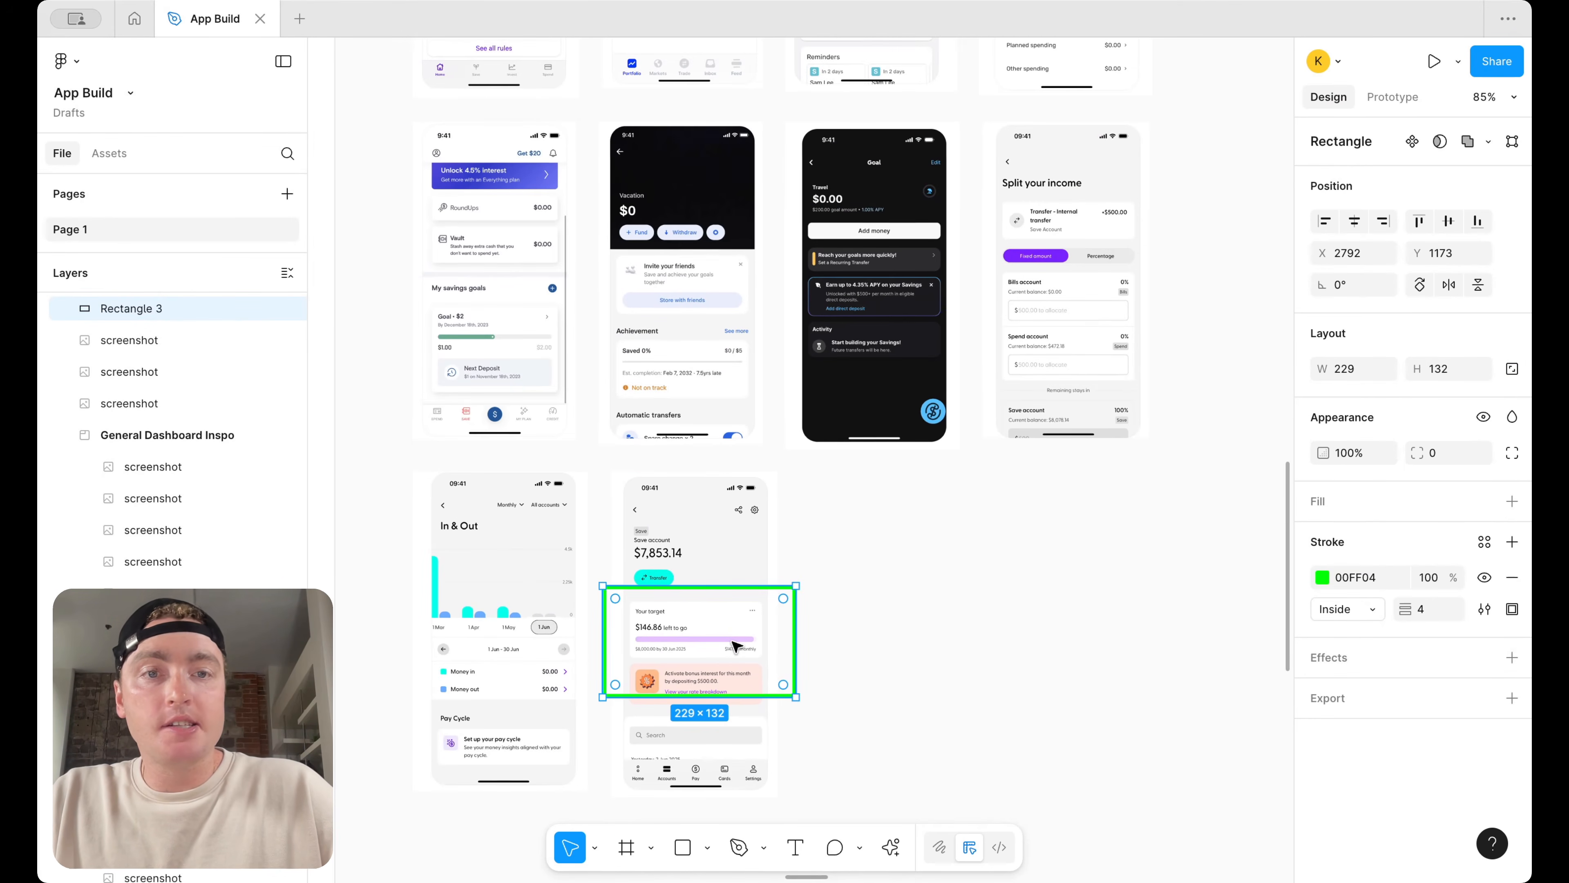
scroll(734, 645, "up", 2)
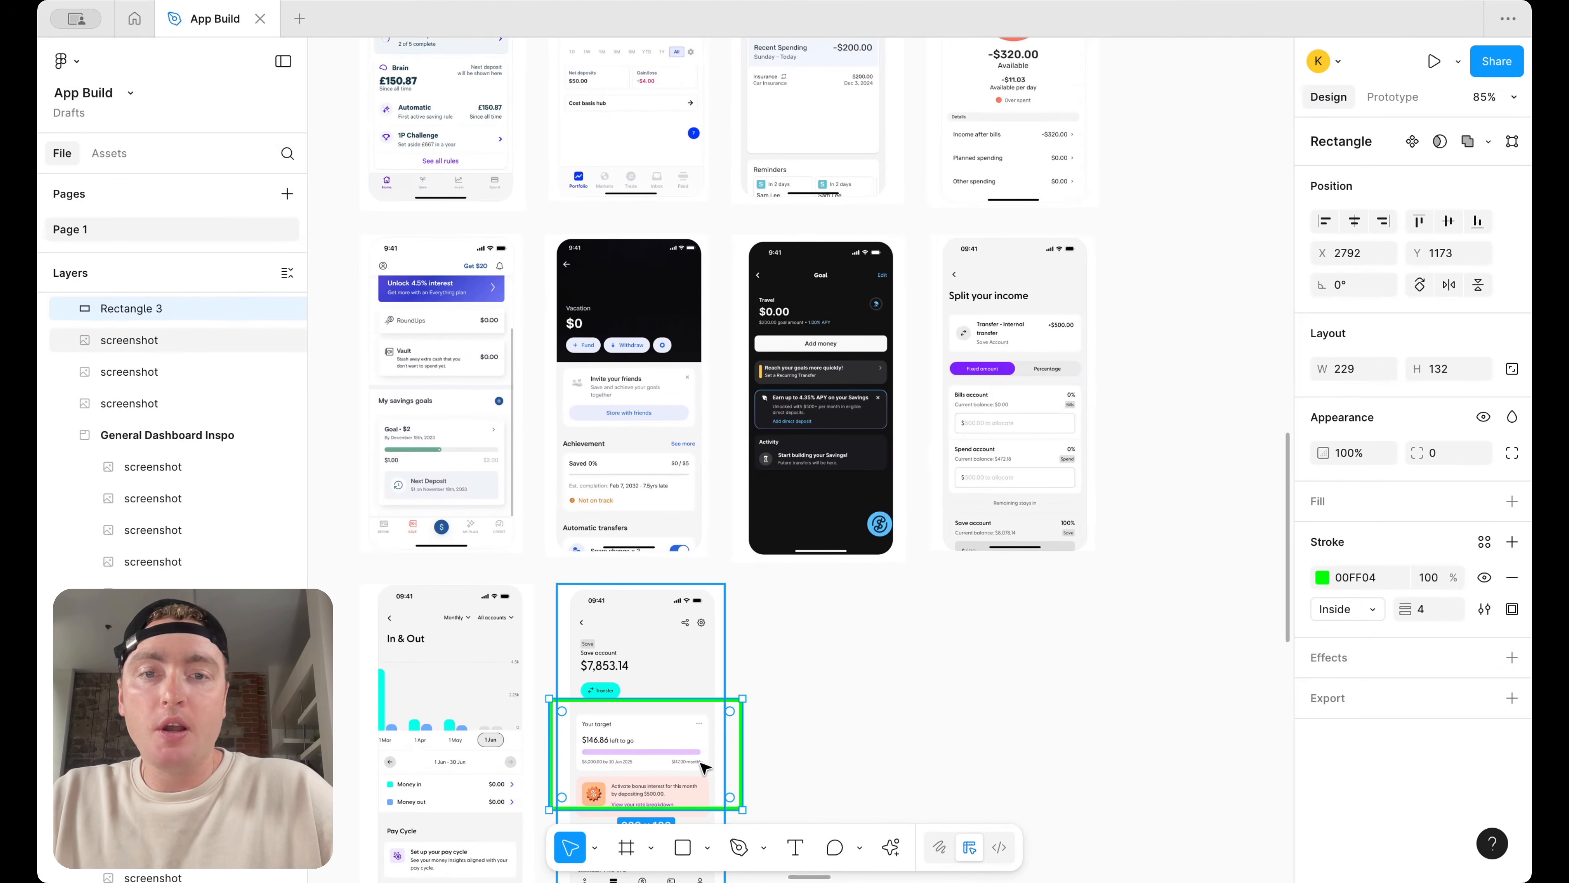
left_click_drag(736, 753, 717, 517)
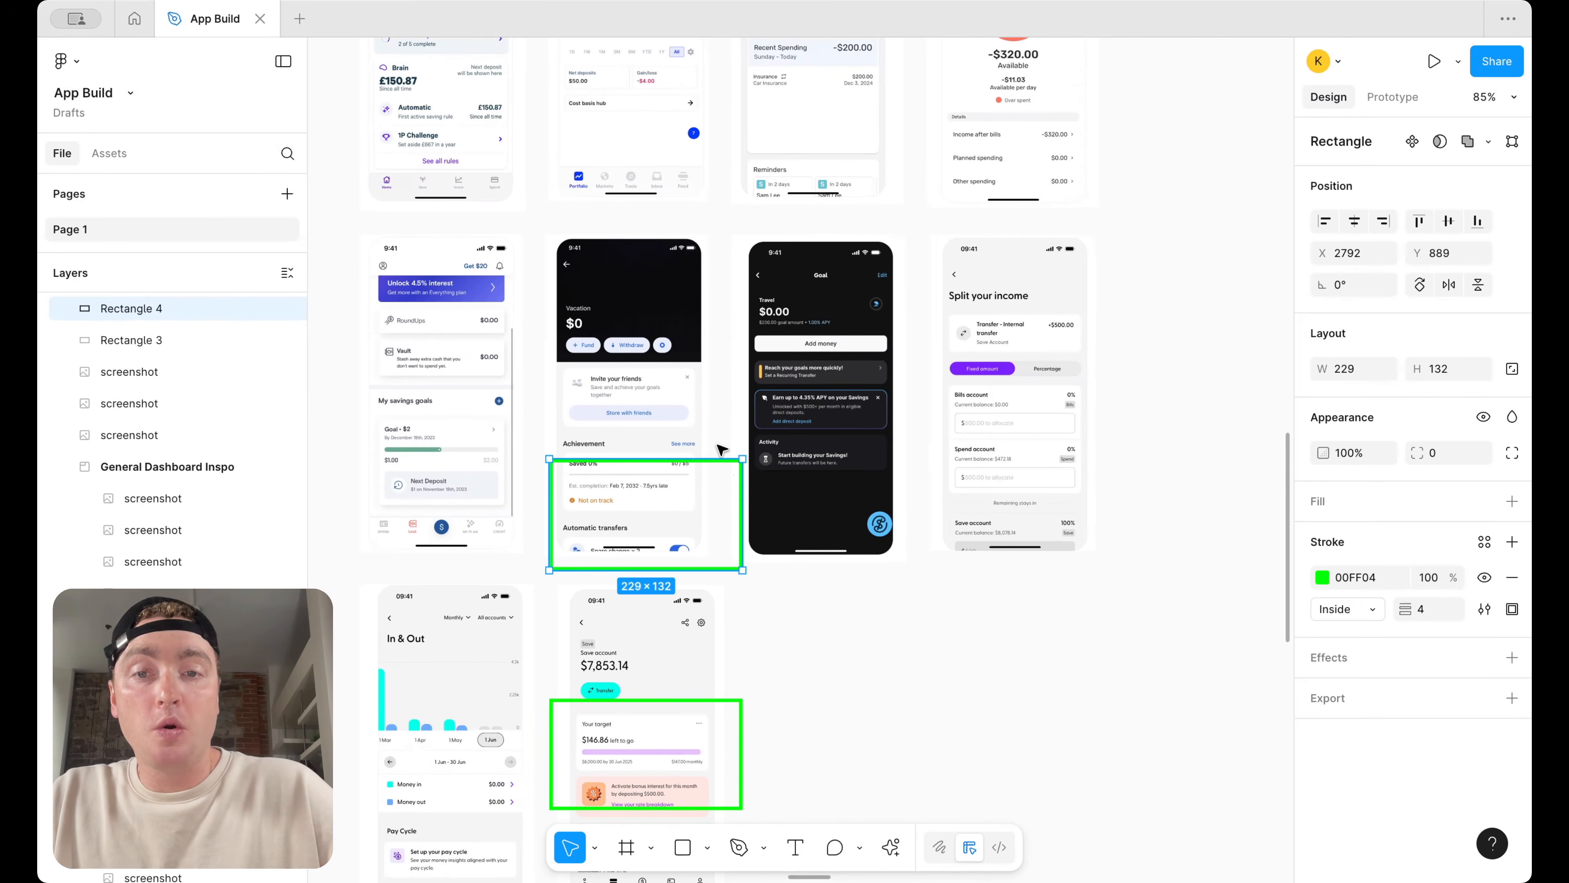
left_click_drag(715, 453, 712, 235)
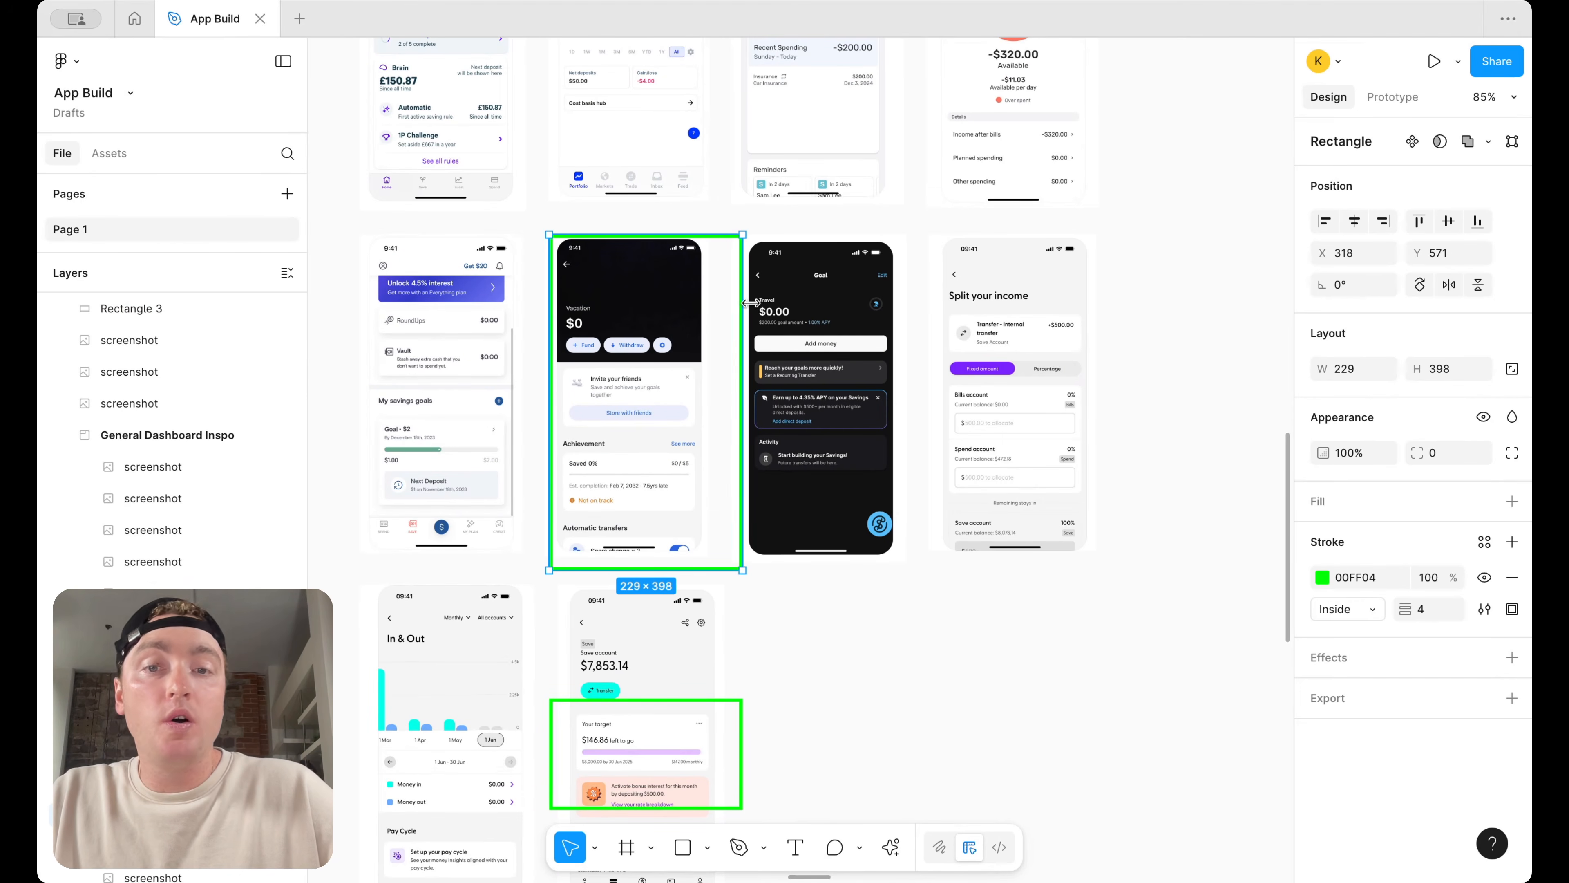
Narrow the vacation outline to about 205 × 398 and copy it over the Spending Plan overview screenshot
left_click_drag(743, 314, 723, 315)
scroll(726, 315, "up", 3)
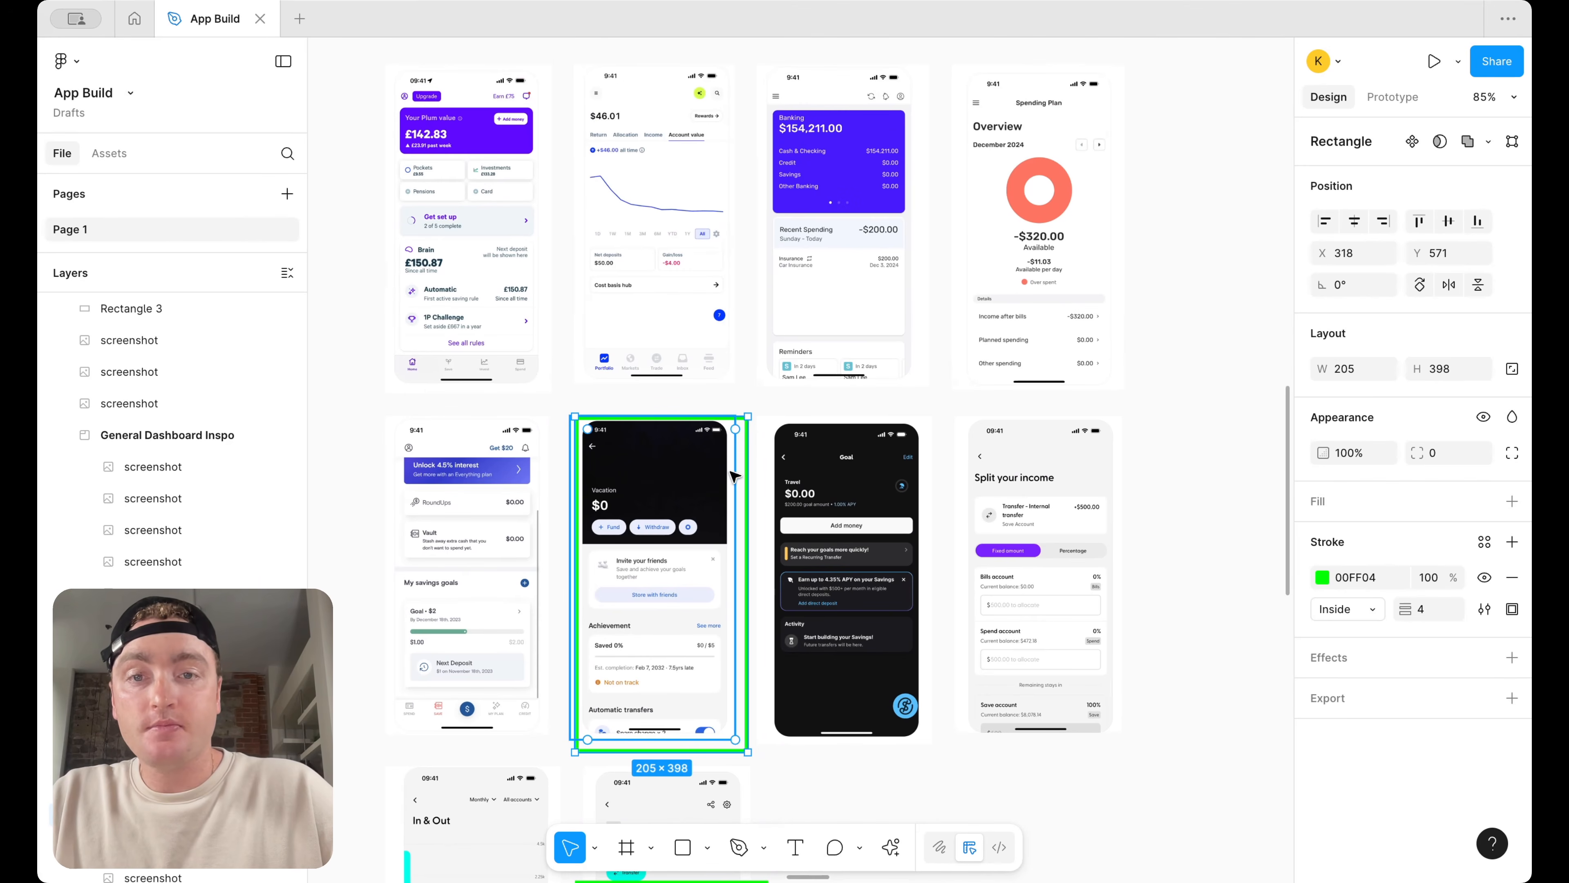
left_click_drag(728, 429, 1198, 430)
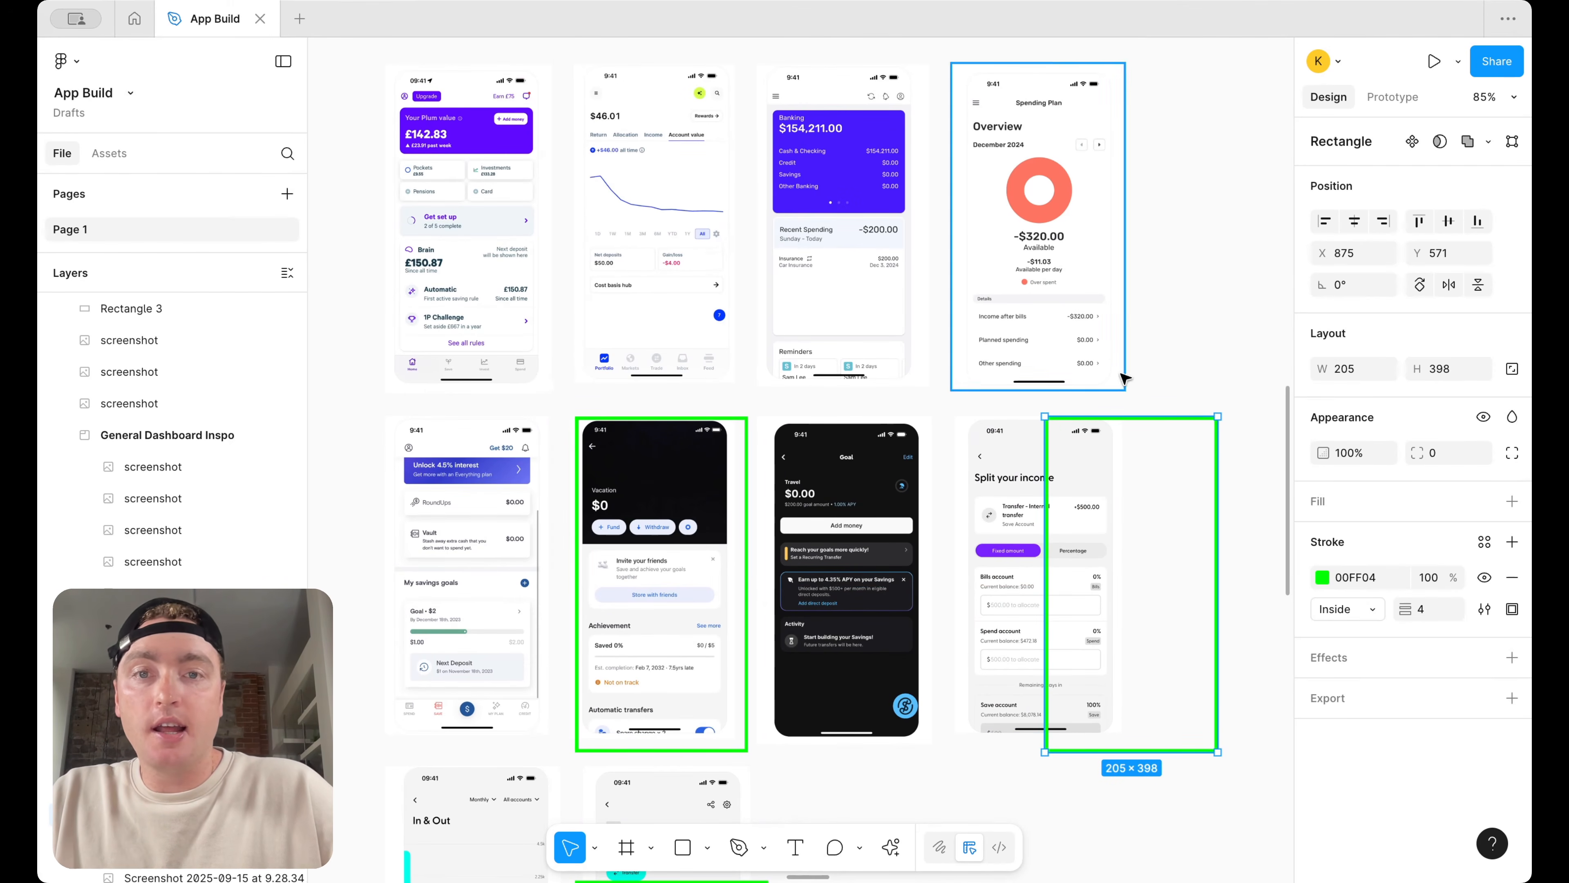
left_click_drag(1207, 525, 1112, 168)
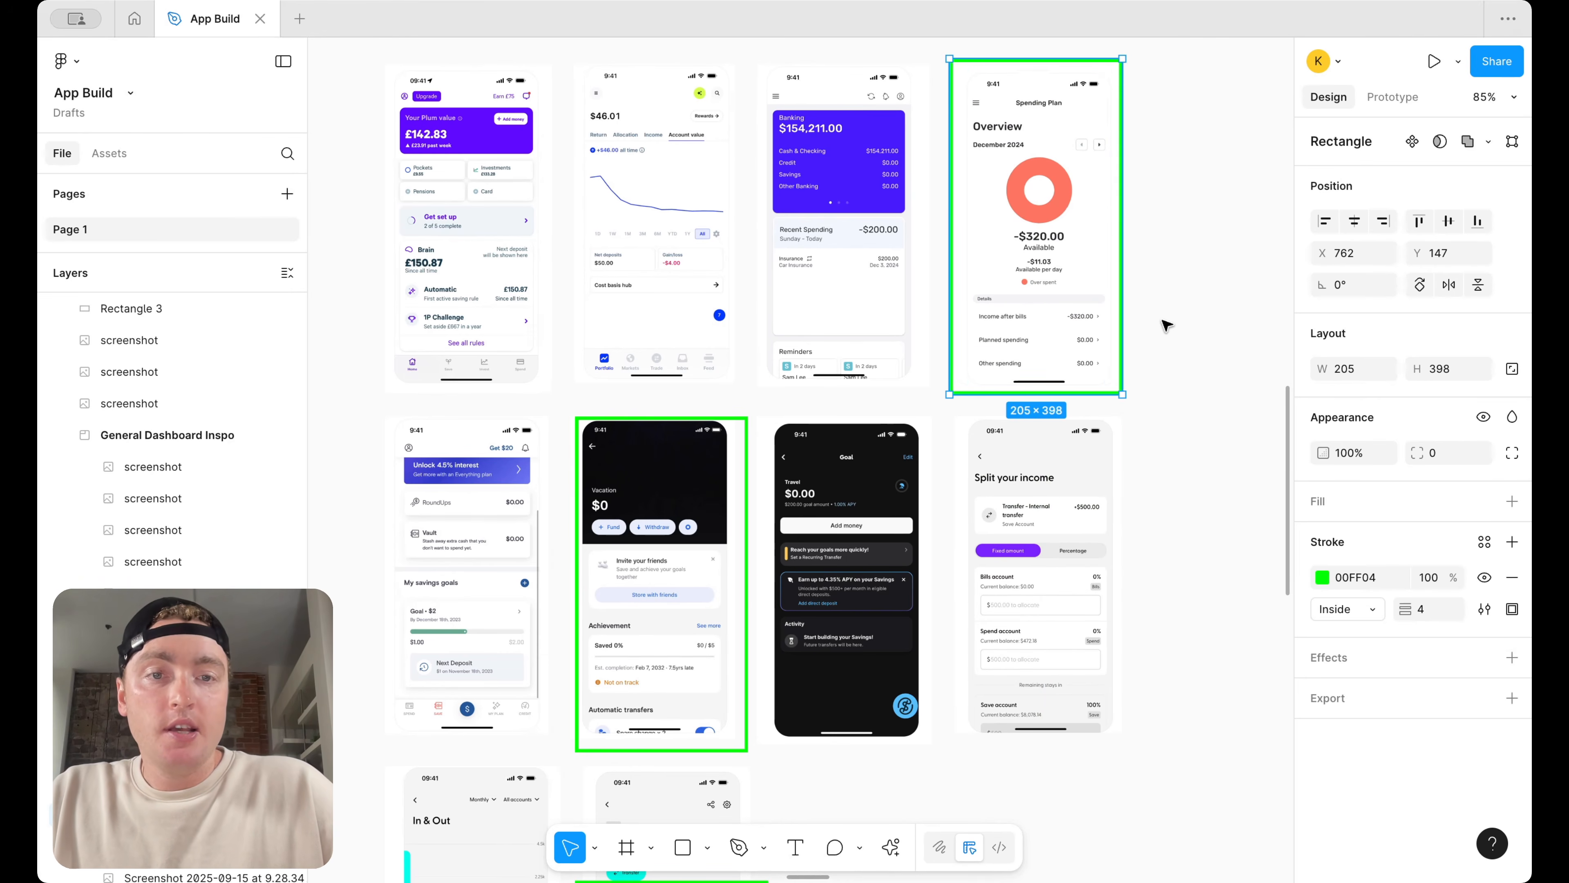
Paste the green outline into the General Dashboard Inspo section and stretch it to about 229 × 453 around the May Spending screenshot
scroll(1167, 325, "down", 5)
scroll(1166, 326, "up", 2)
scroll(1167, 326, "right", 2)
scroll(939, 326, "up", 2)
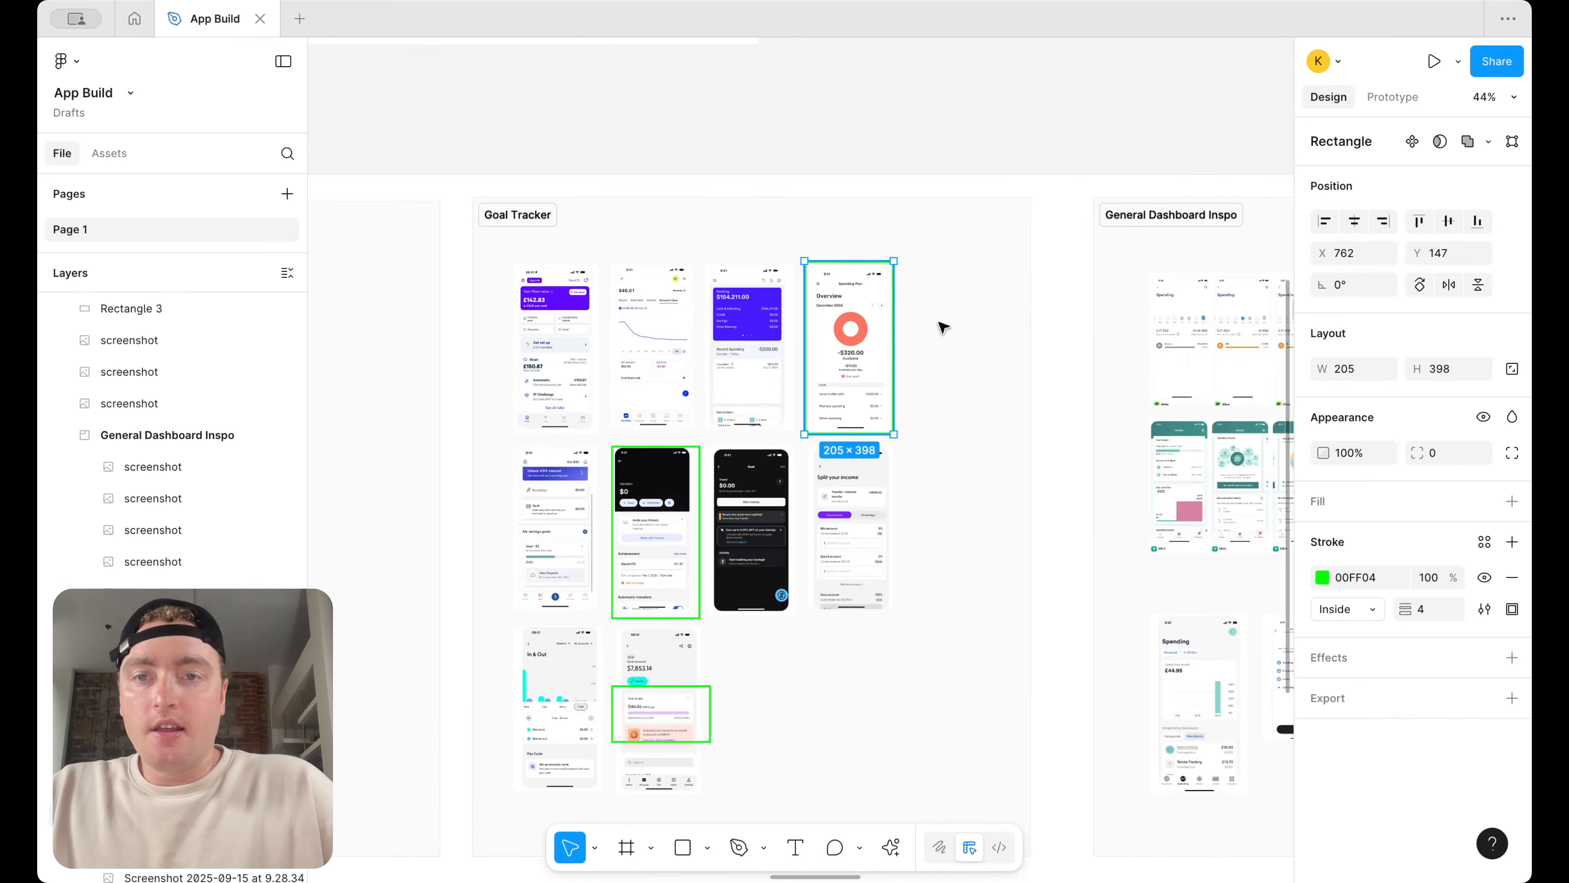
scroll(942, 326, "right", 4)
scroll(943, 326, "right", 4)
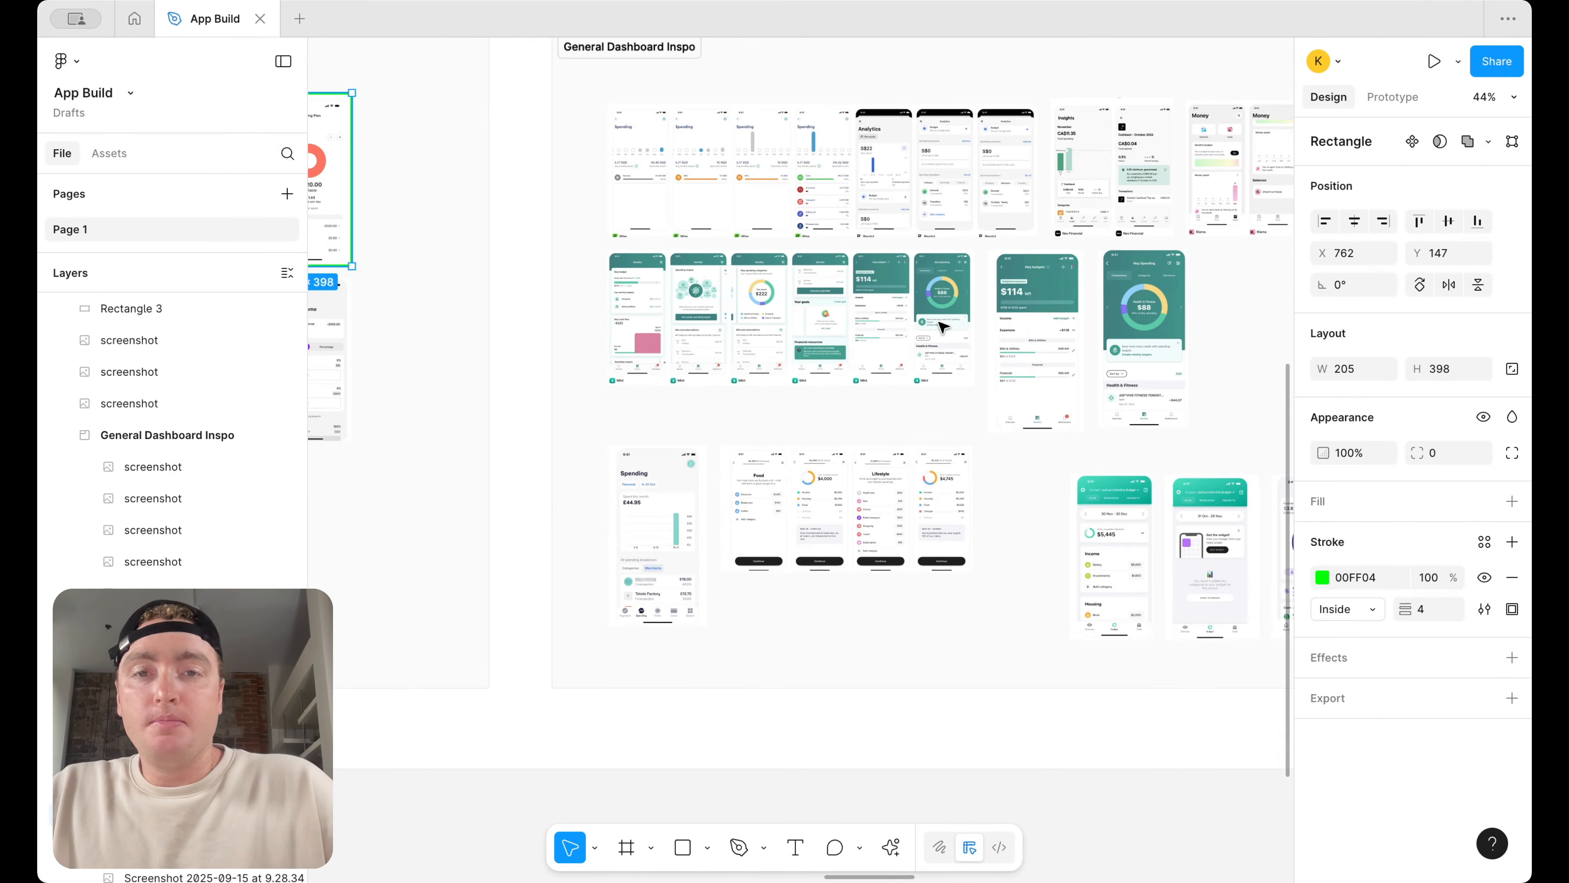
scroll(863, 280, "up", 3)
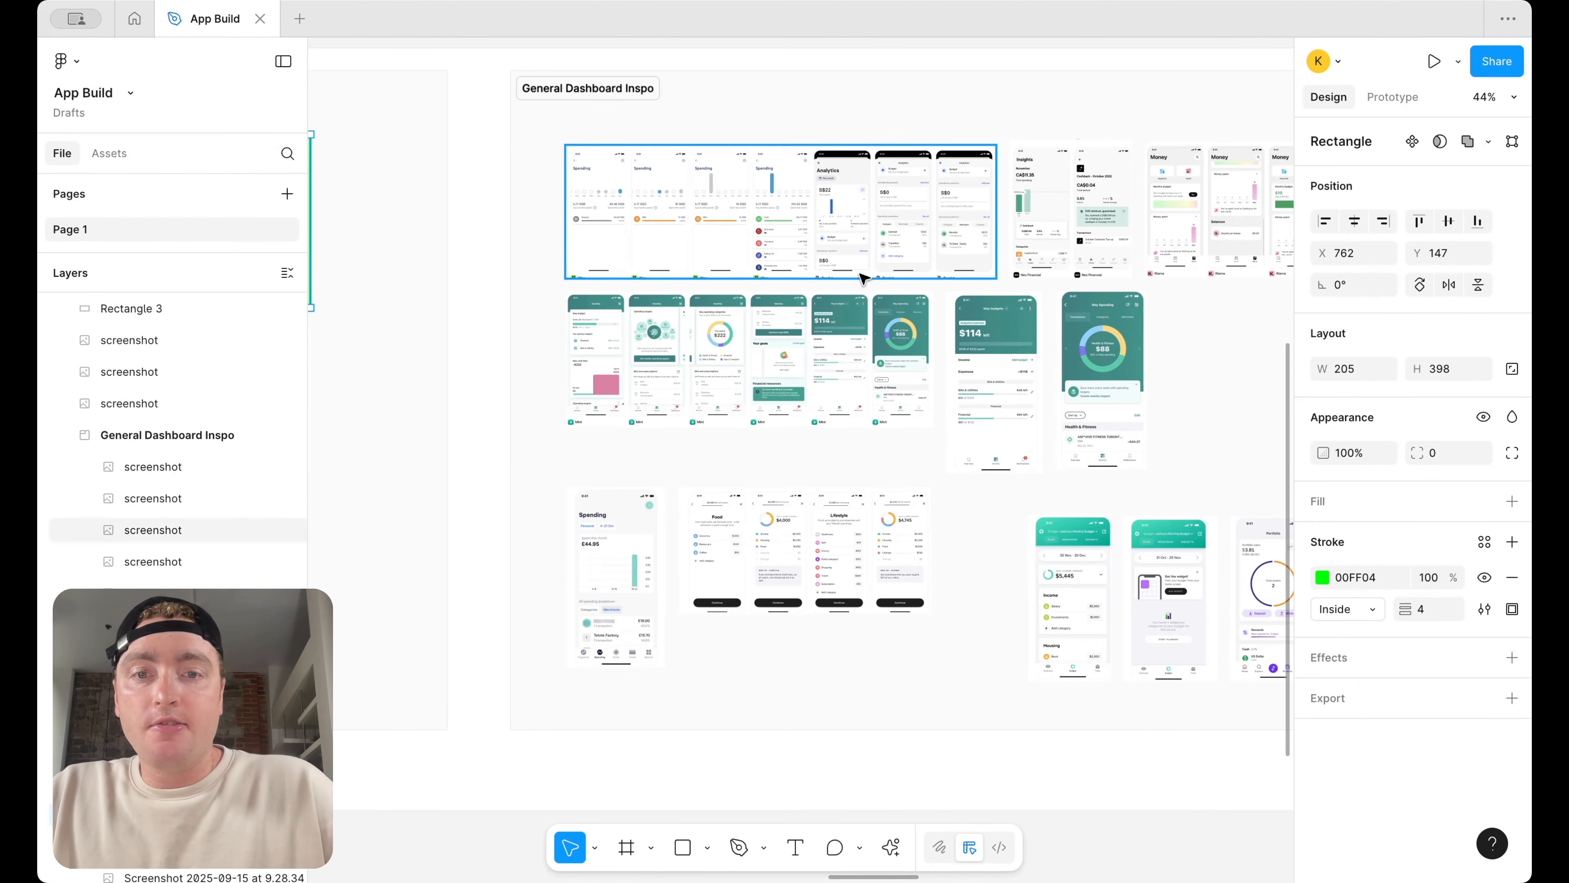
scroll(864, 280, "right", 4)
scroll(864, 279, "down", 2)
scroll(1008, 321, "up", 3)
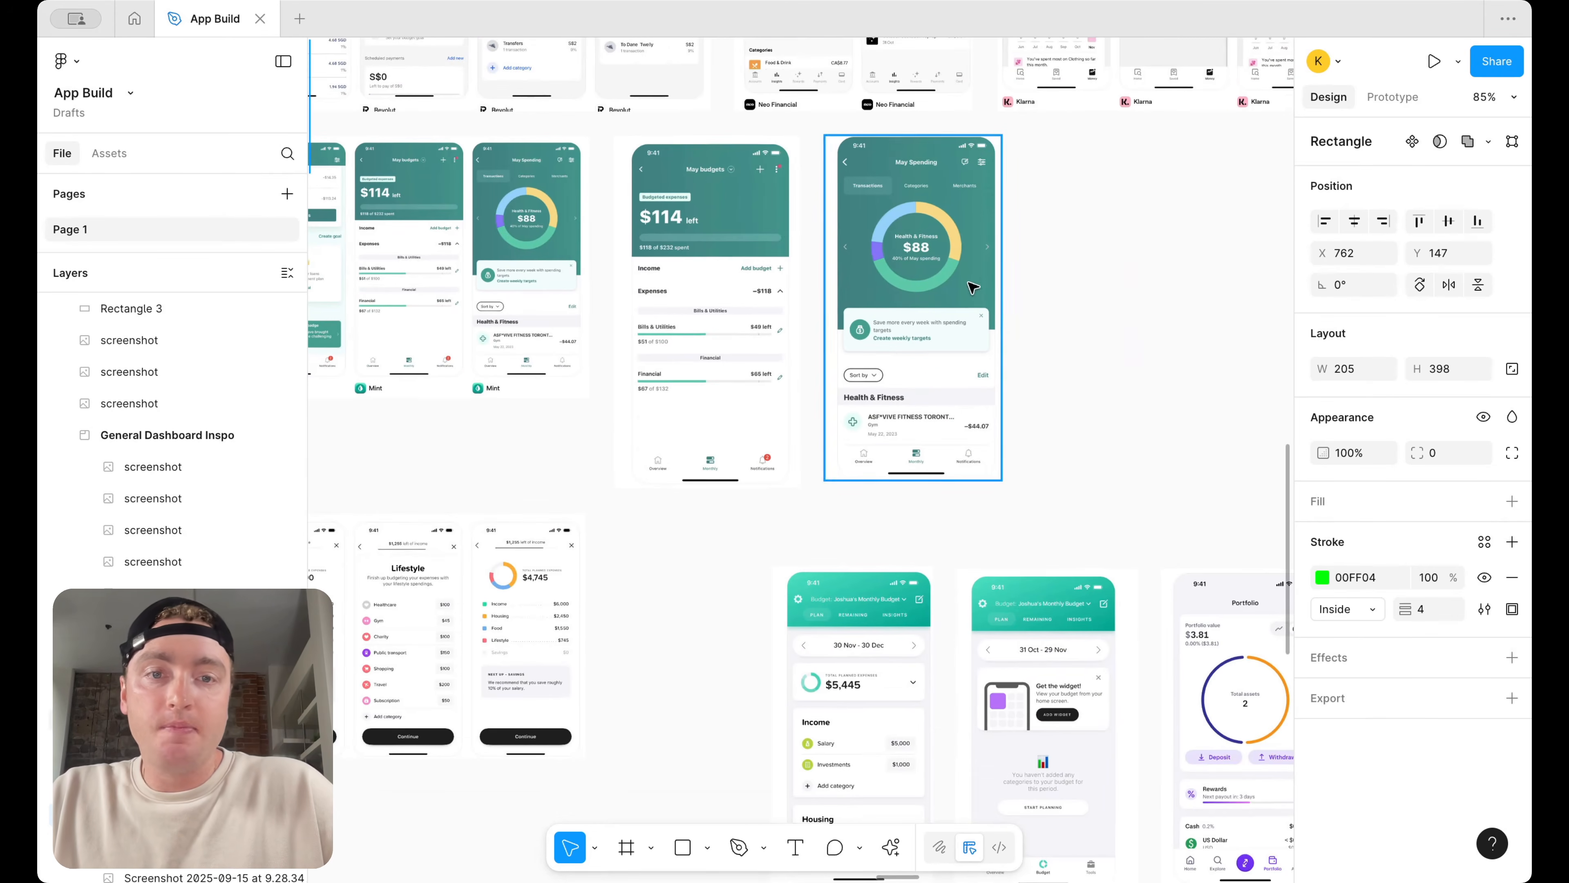
left_click(971, 286)
left_click(1069, 298)
key("ctrl+v")
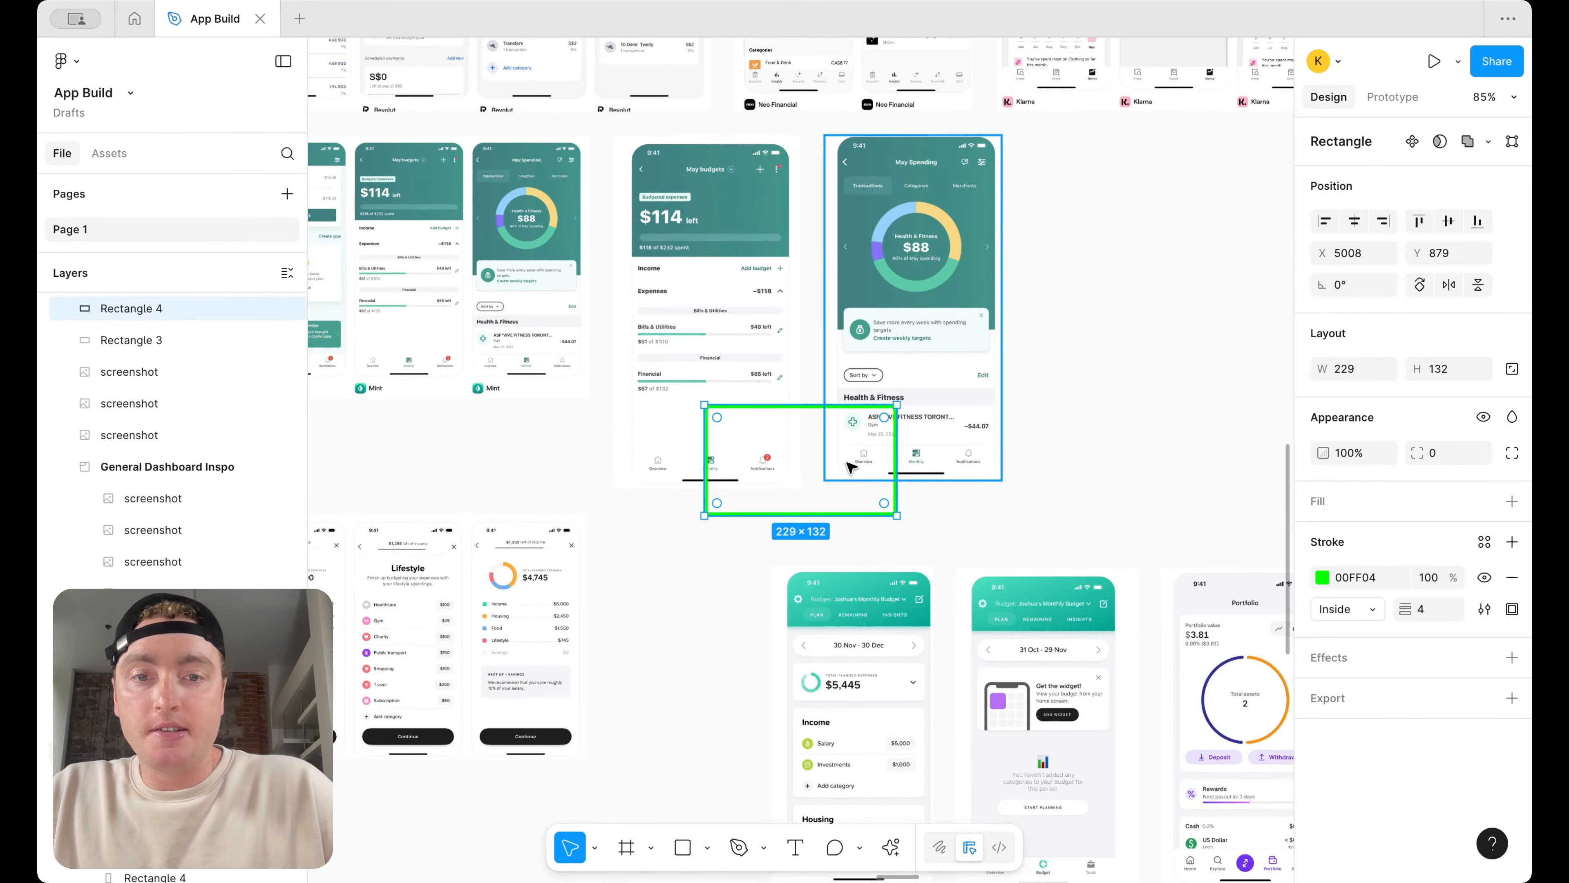
left_click_drag(848, 465, 967, 468)
left_click_drag(964, 403, 963, 117)
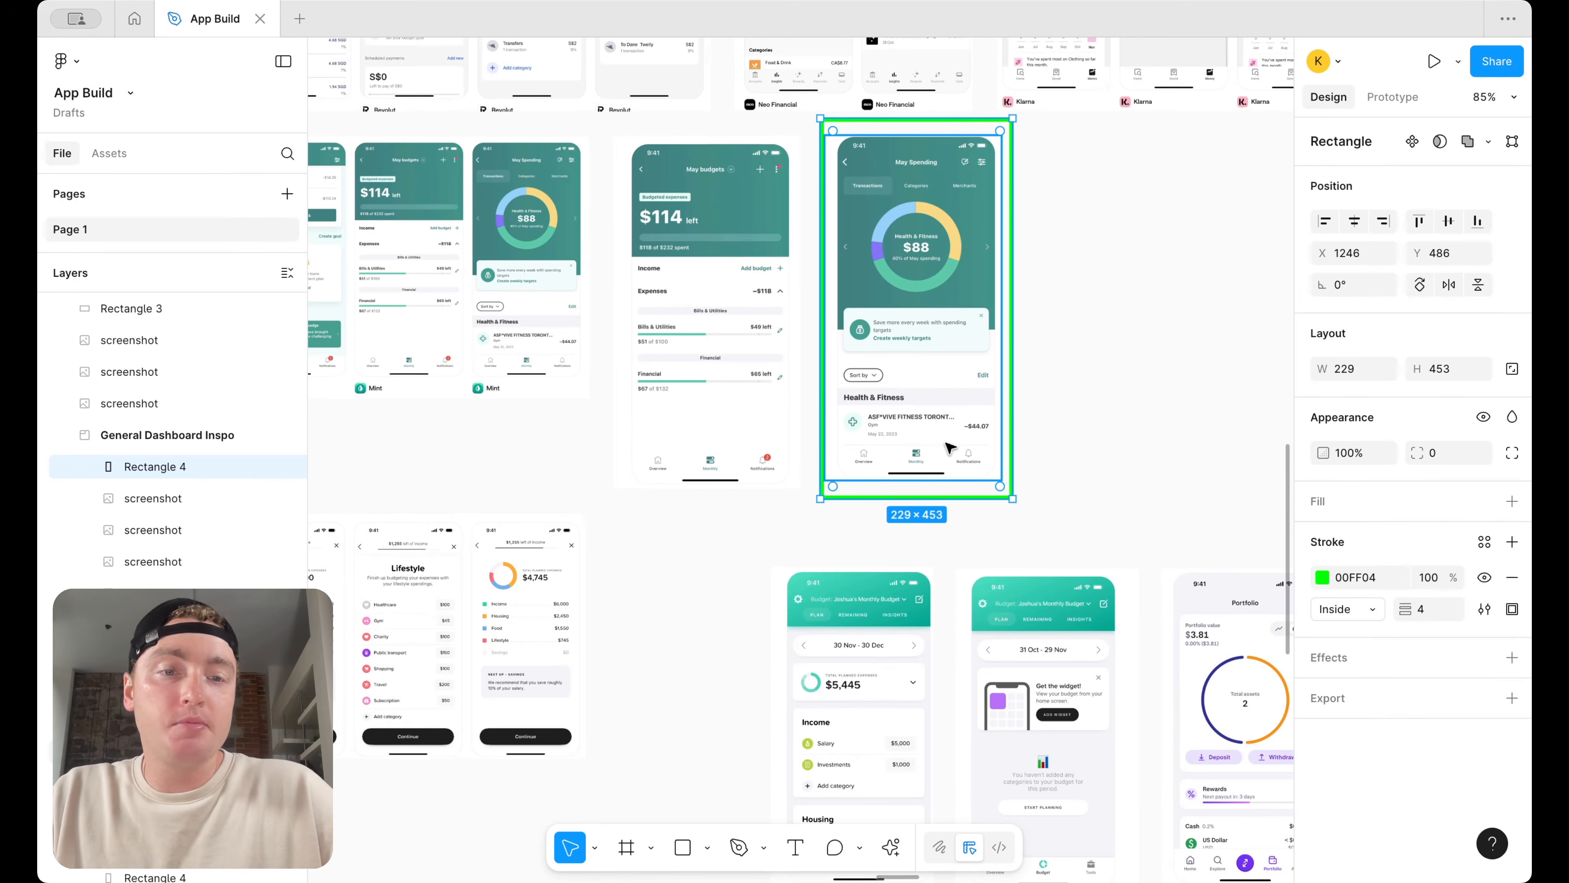
Duplicate the outline onto the three Klarna Money screenshots and resize it to about 415 × 349 to frame them together
scroll(947, 445, "down", 5)
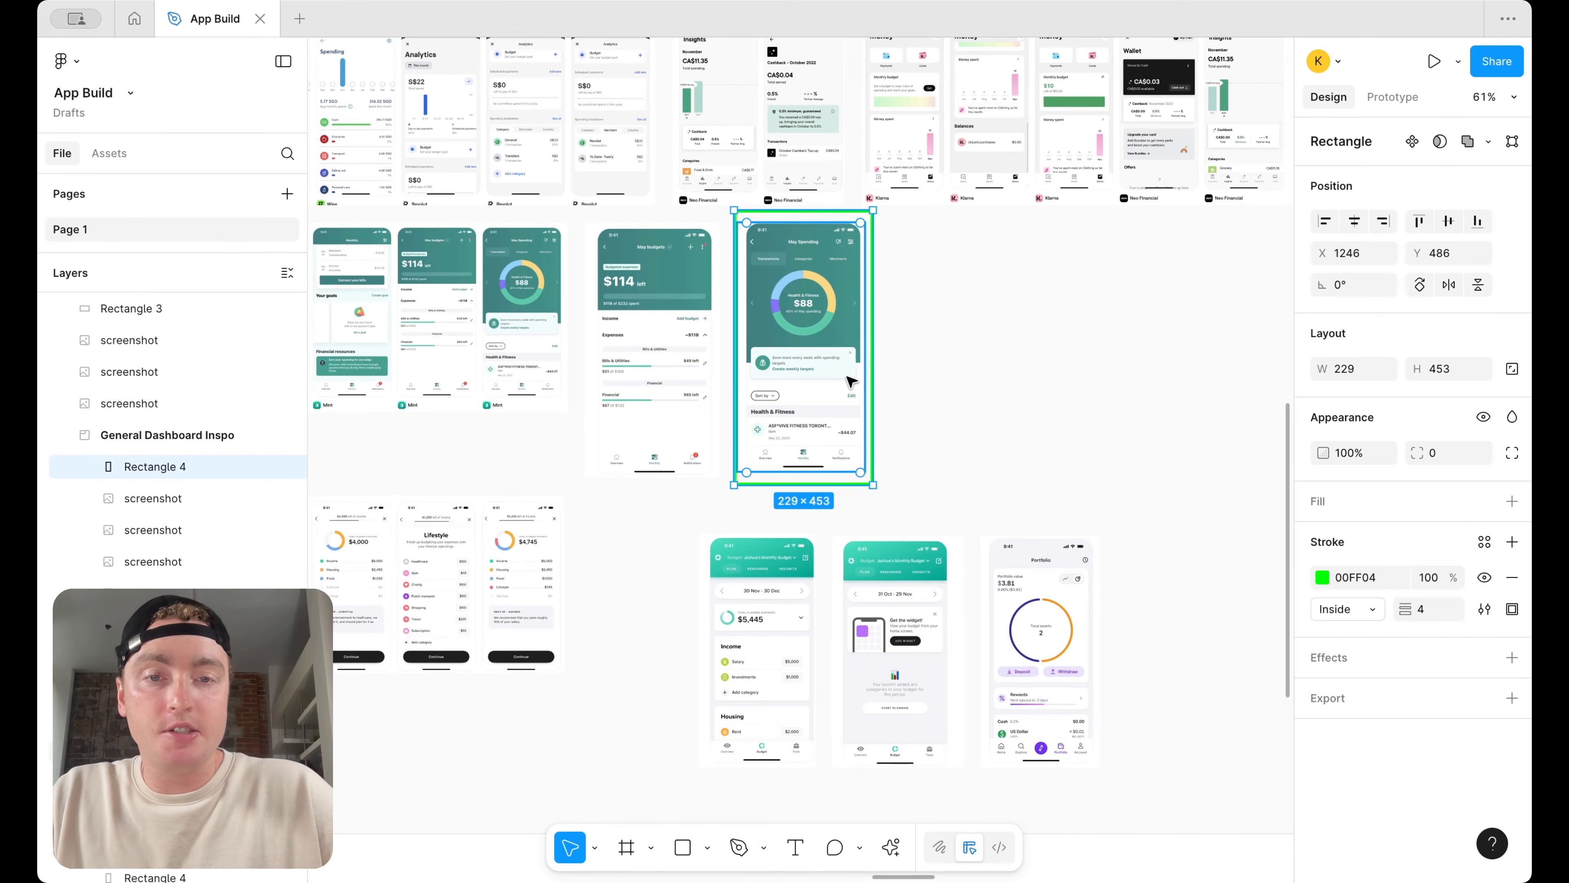
left_click_drag(869, 374, 1070, 375, "alt")
scroll(1044, 379, "up", 5)
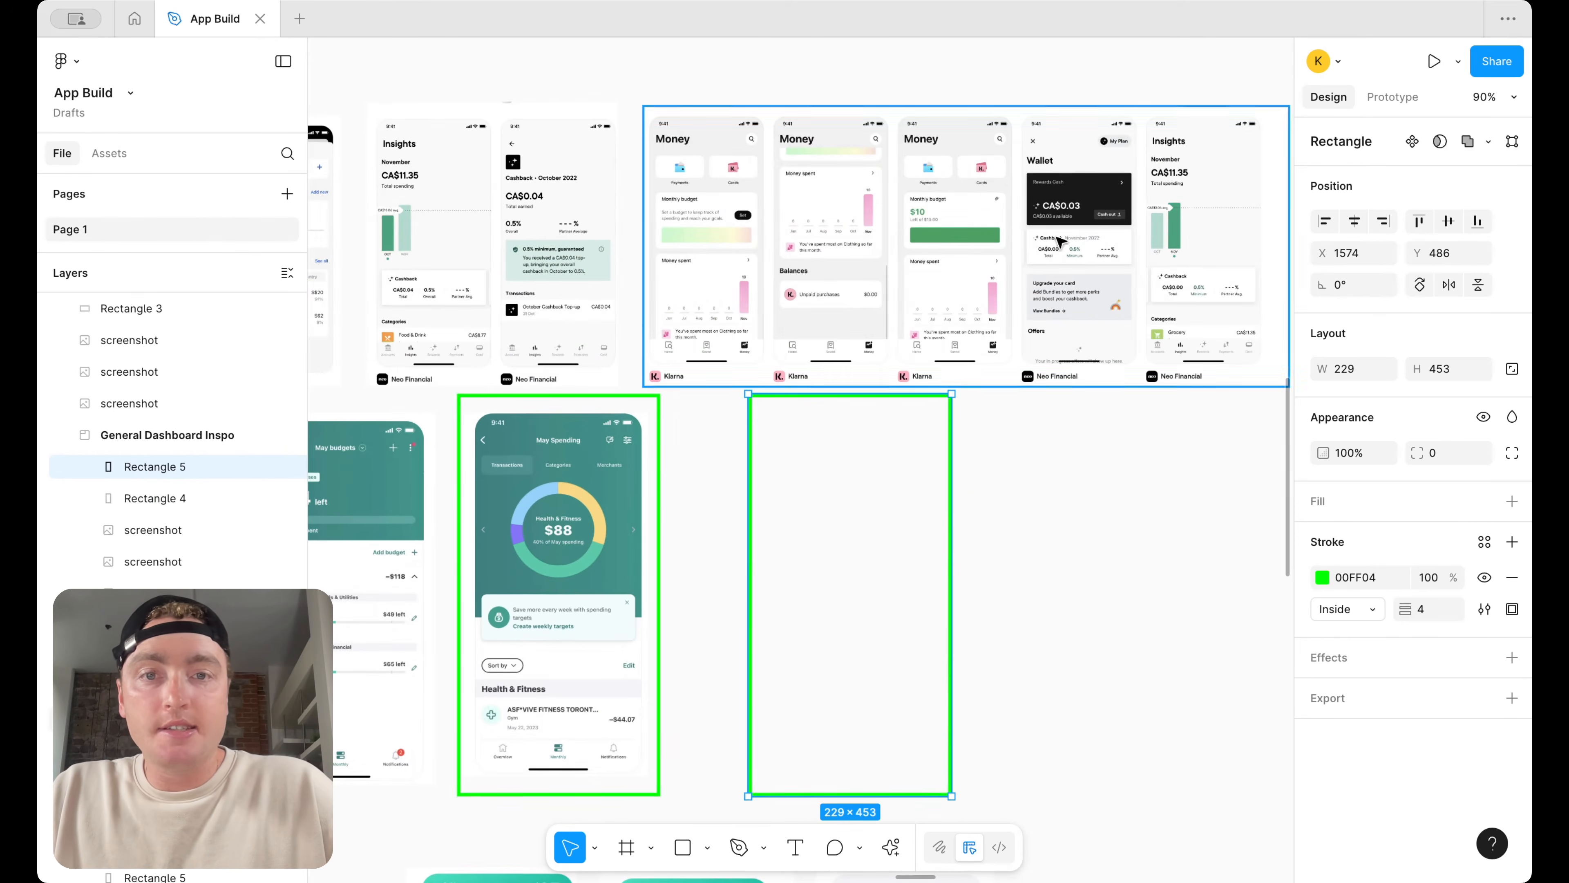
left_click_drag(865, 542, 759, 250)
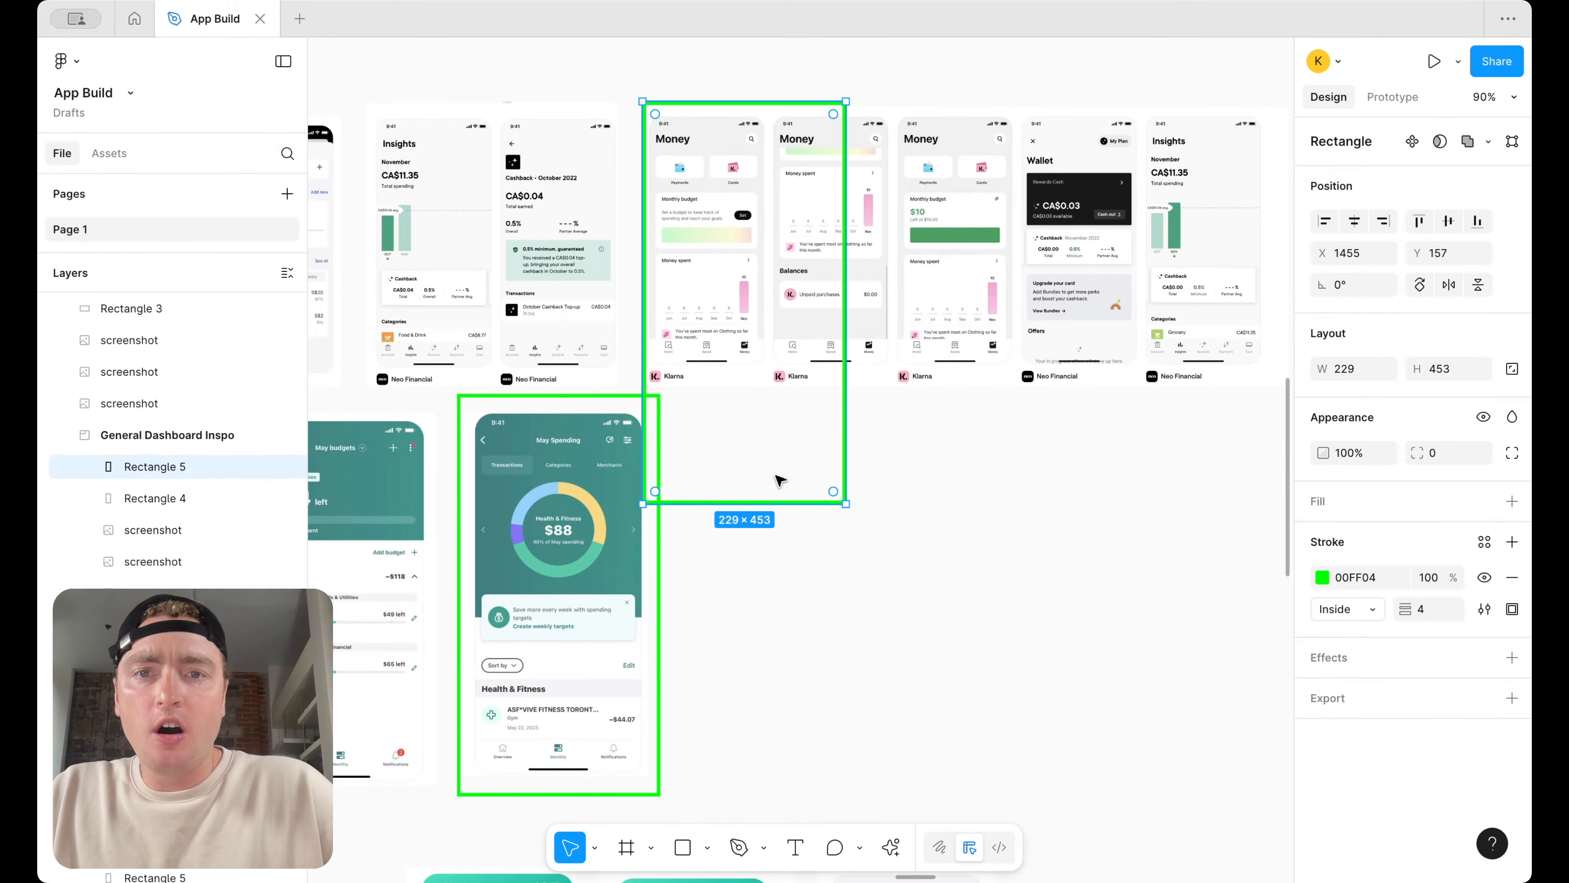
left_click(780, 516)
left_click_drag(788, 503, 787, 415)
scroll(695, 185, "up", 5)
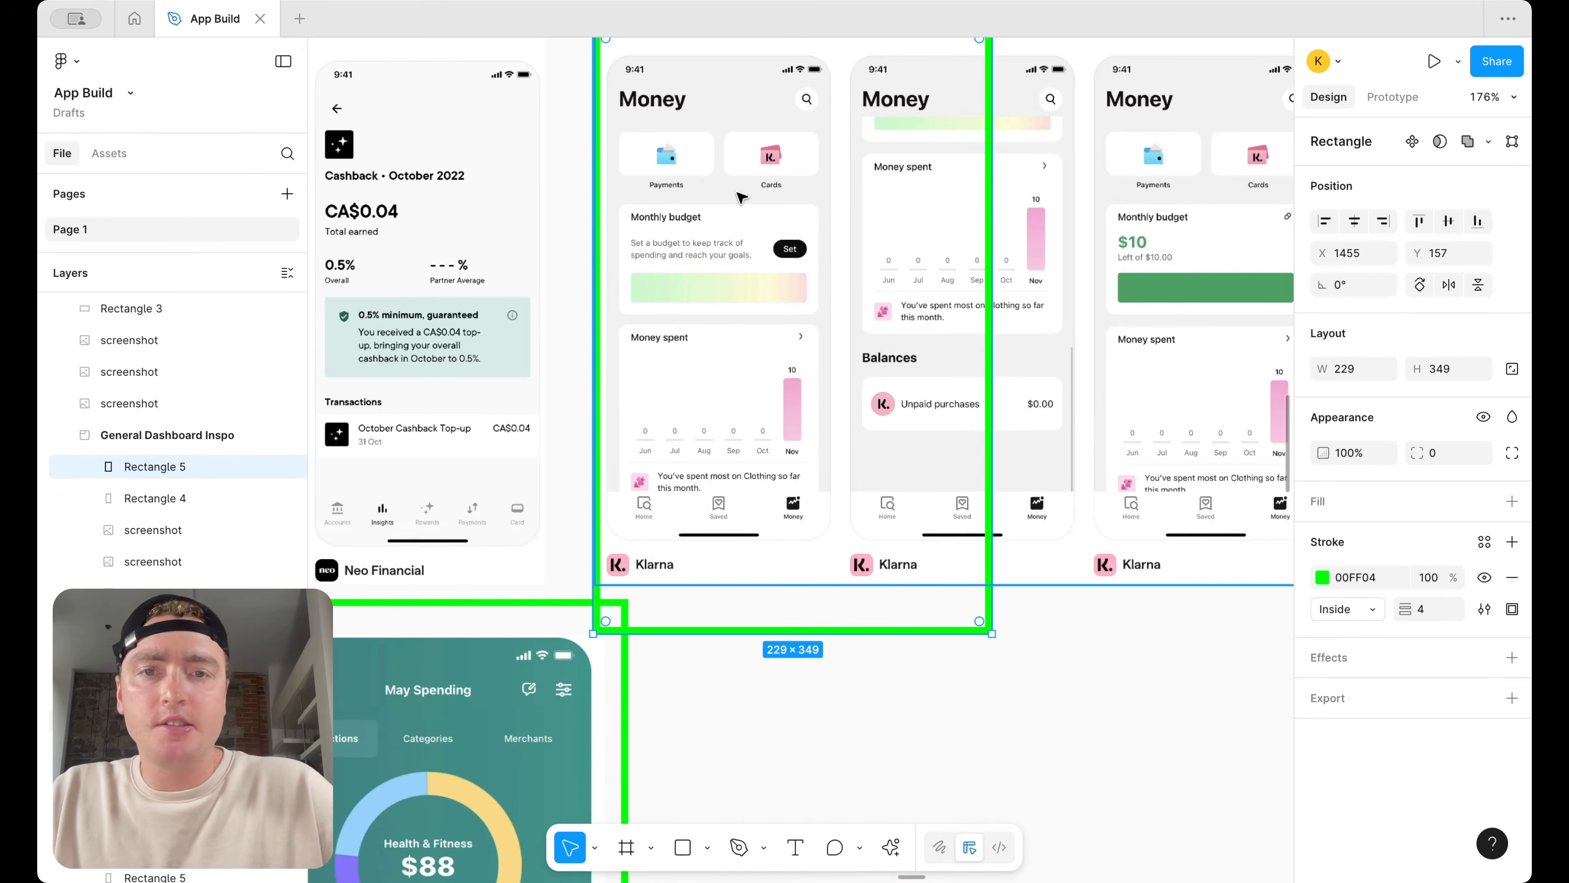
scroll(809, 282, "down", 5)
left_click_drag(885, 280, 829, 328)
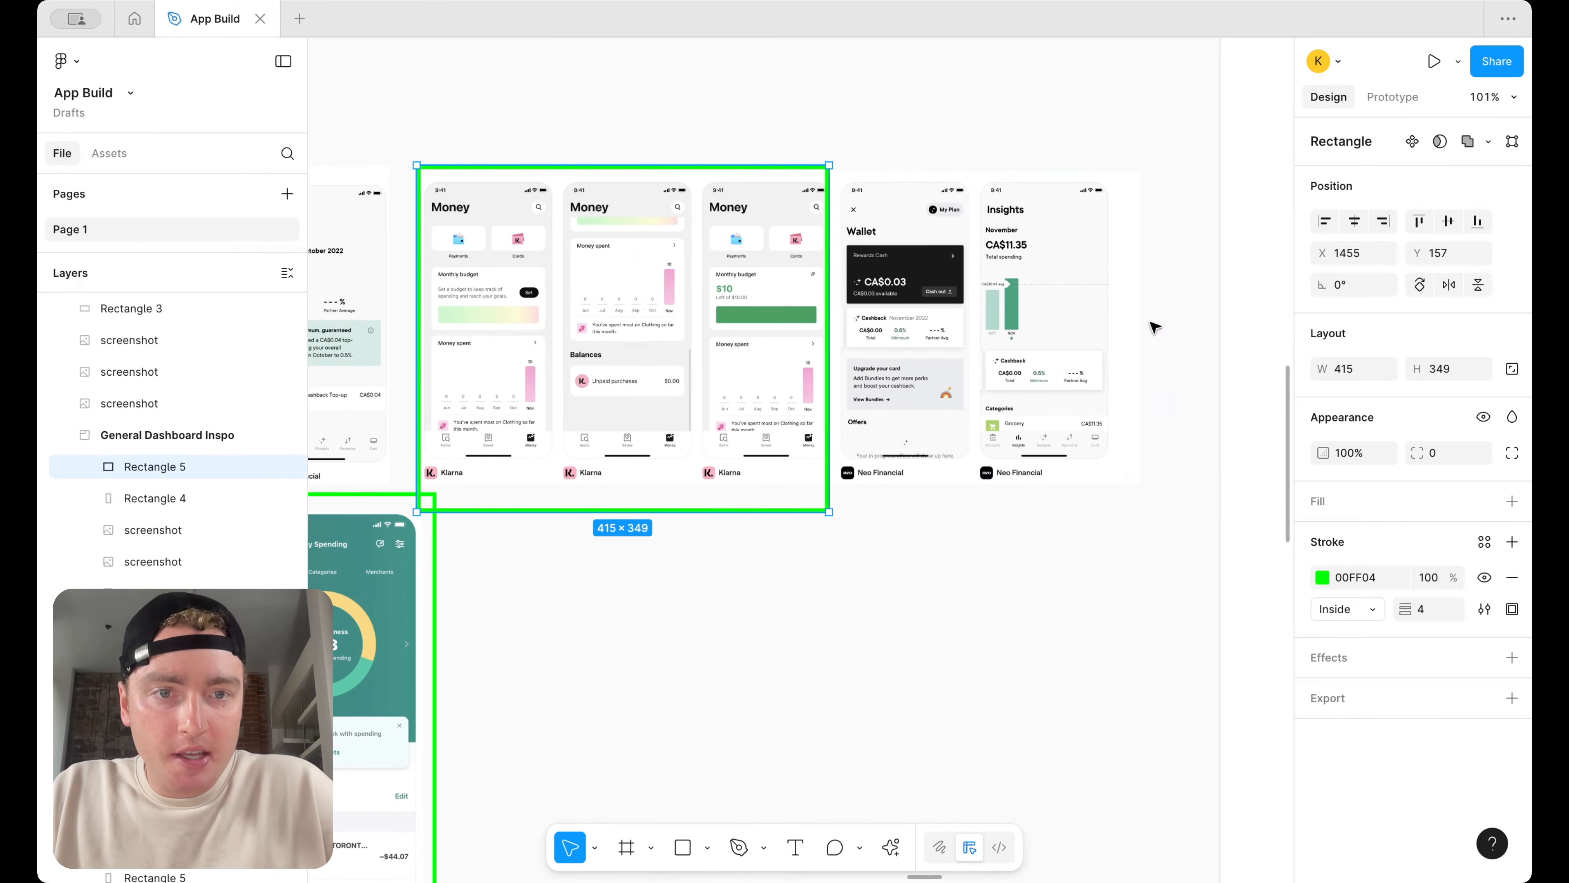
Zoom out to review the green outlines across the Spending Progress, Goal Tracker and General Dashboard Inspo sections
scroll(874, 347, "left", 10)
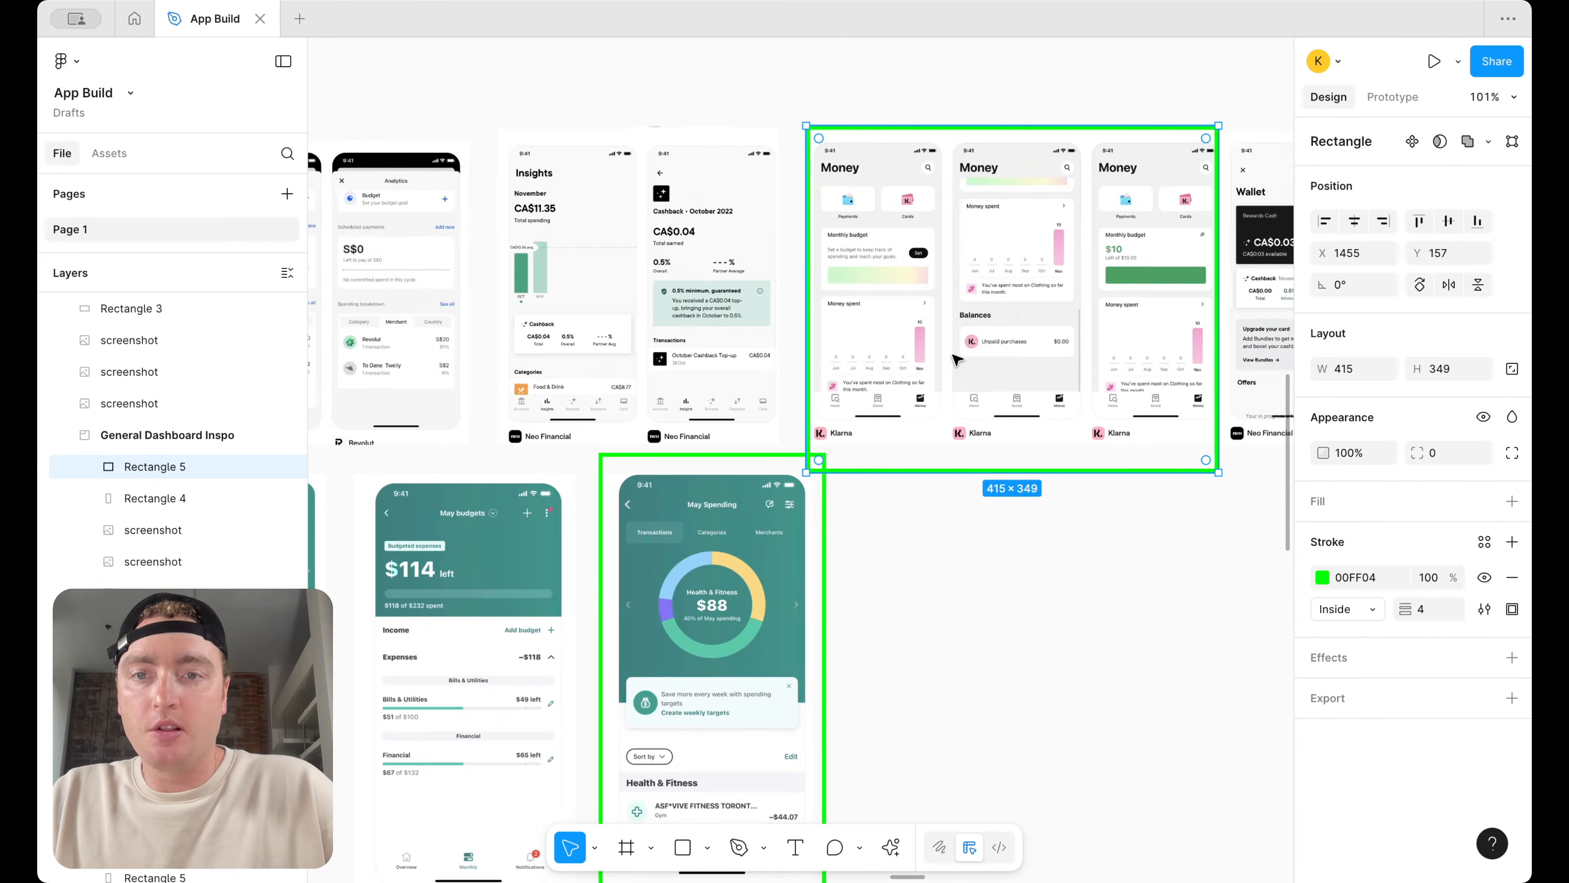
scroll(956, 359, "down", 3)
scroll(957, 358, "down", 10)
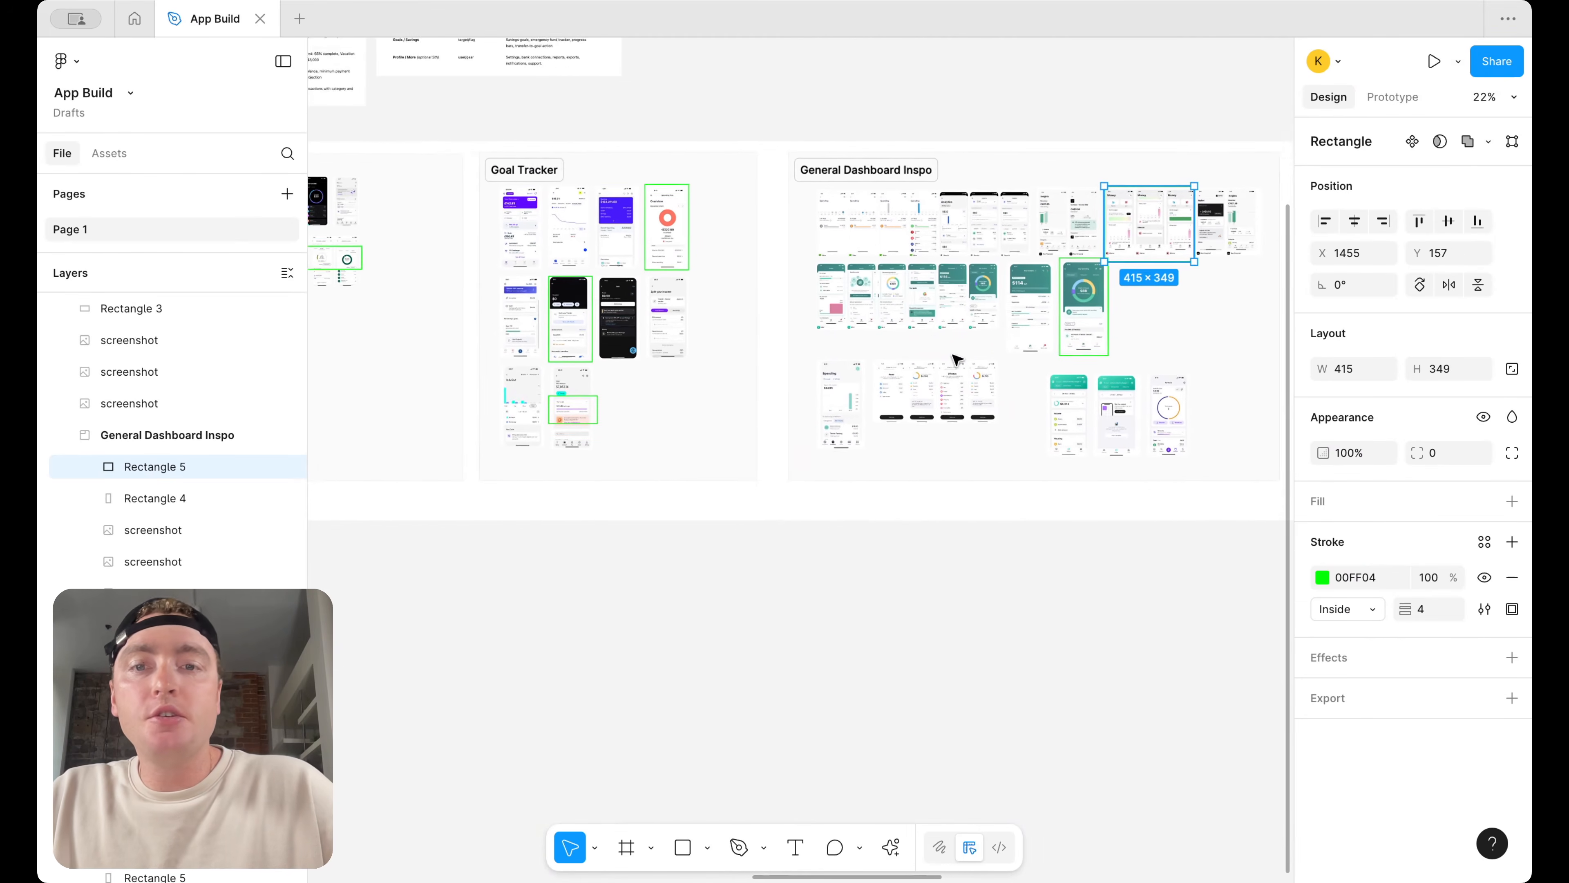
scroll(1037, 341, "up", 6)
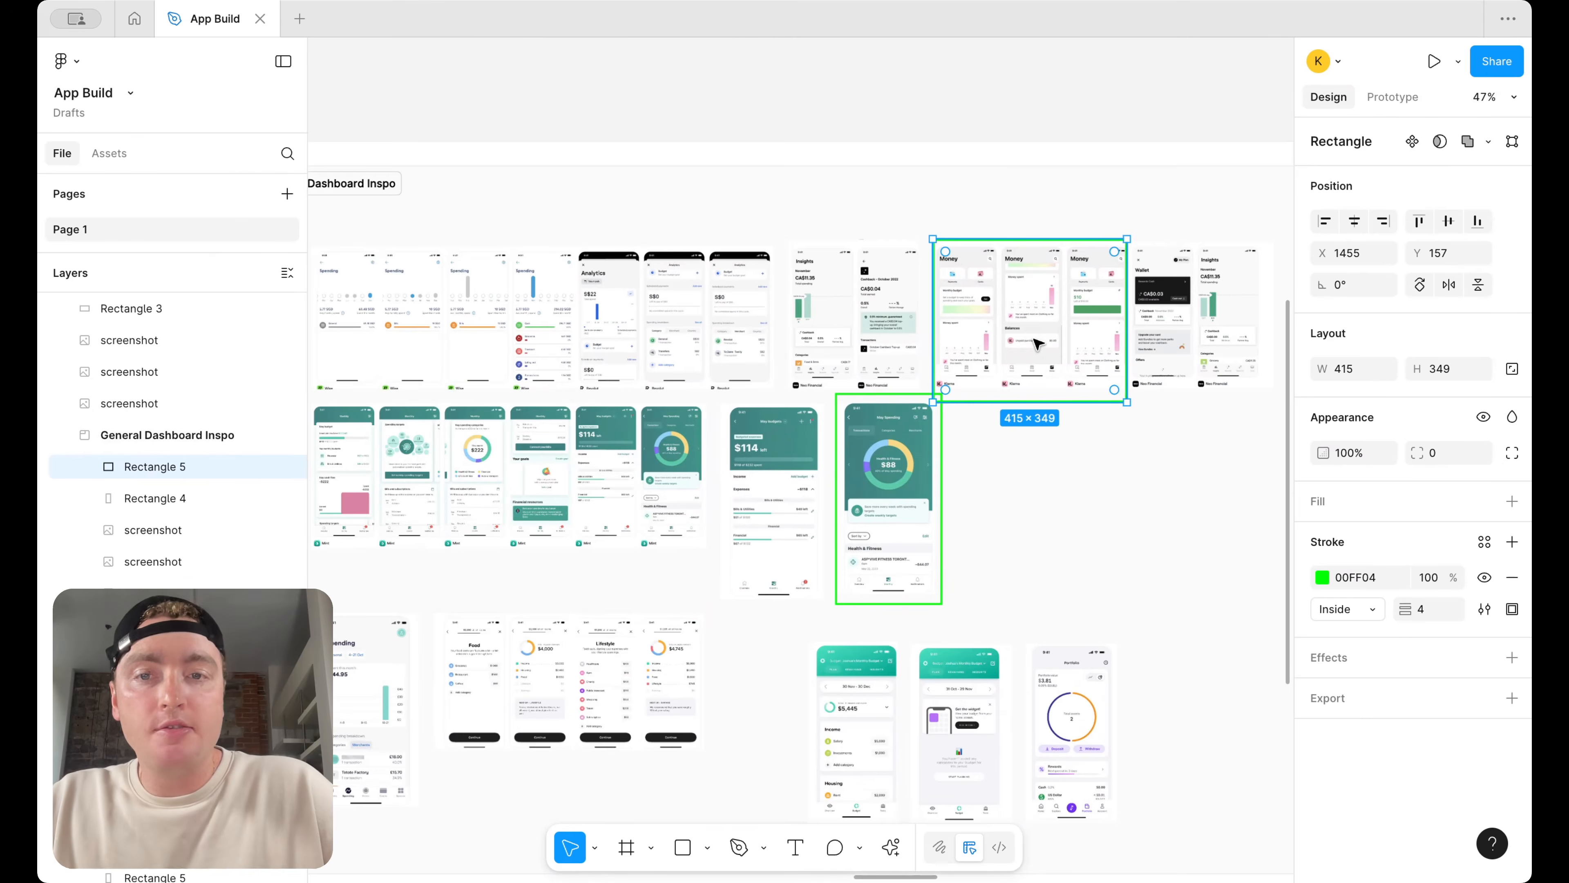
scroll(1038, 343, "down", 2)
scroll(1038, 343, "left", 1)
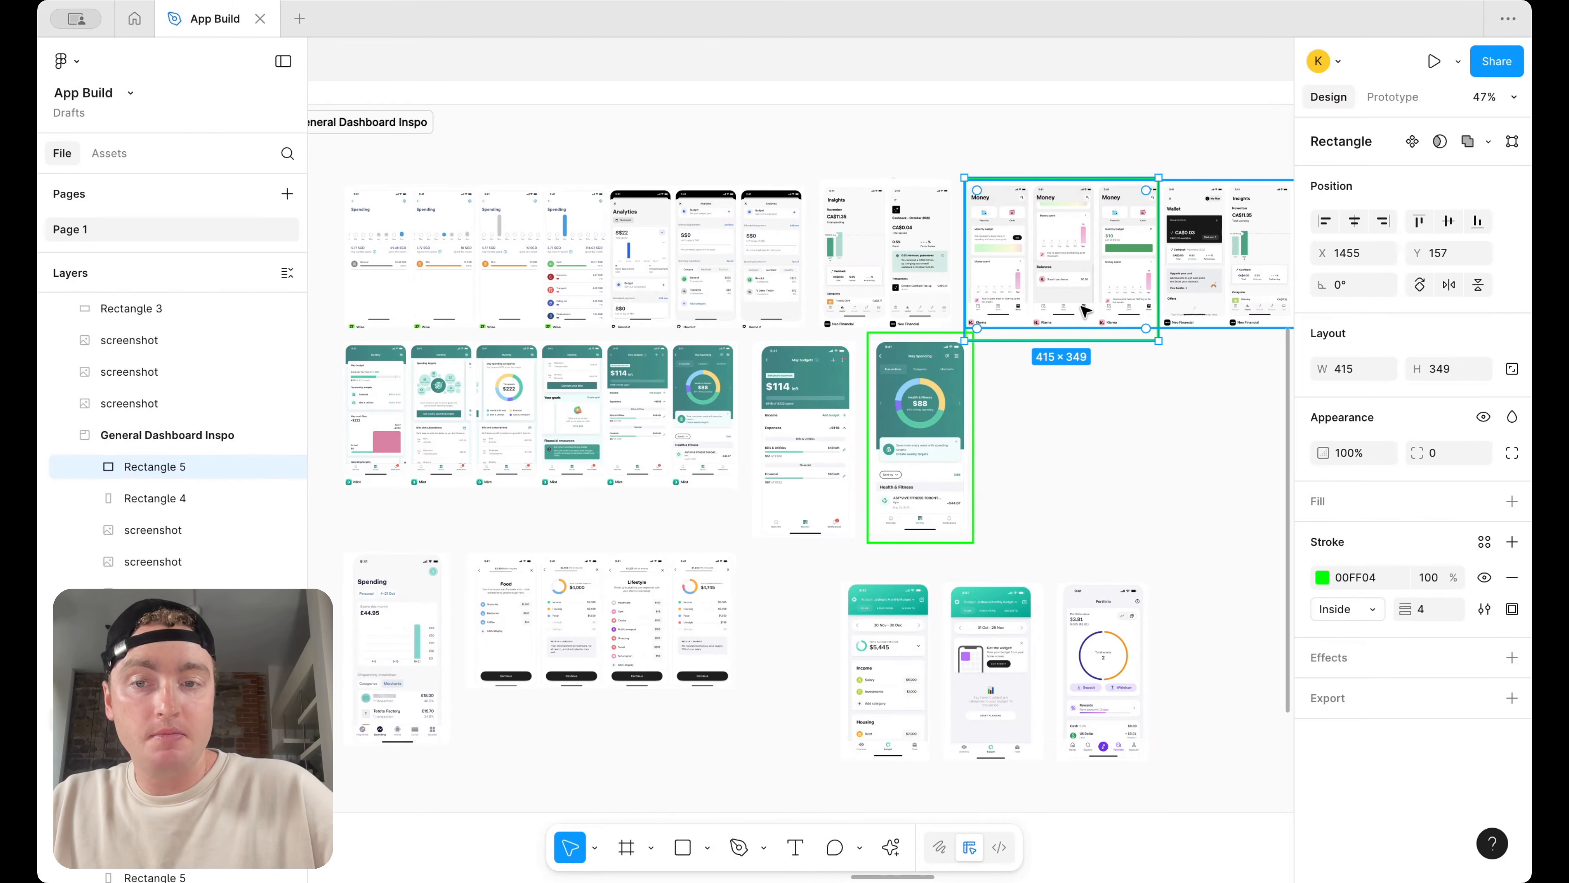
scroll(1107, 397, "down", 5)
scroll(1107, 402, "down", 3)
scroll(1048, 550, "up", 2)
left_click(1064, 578)
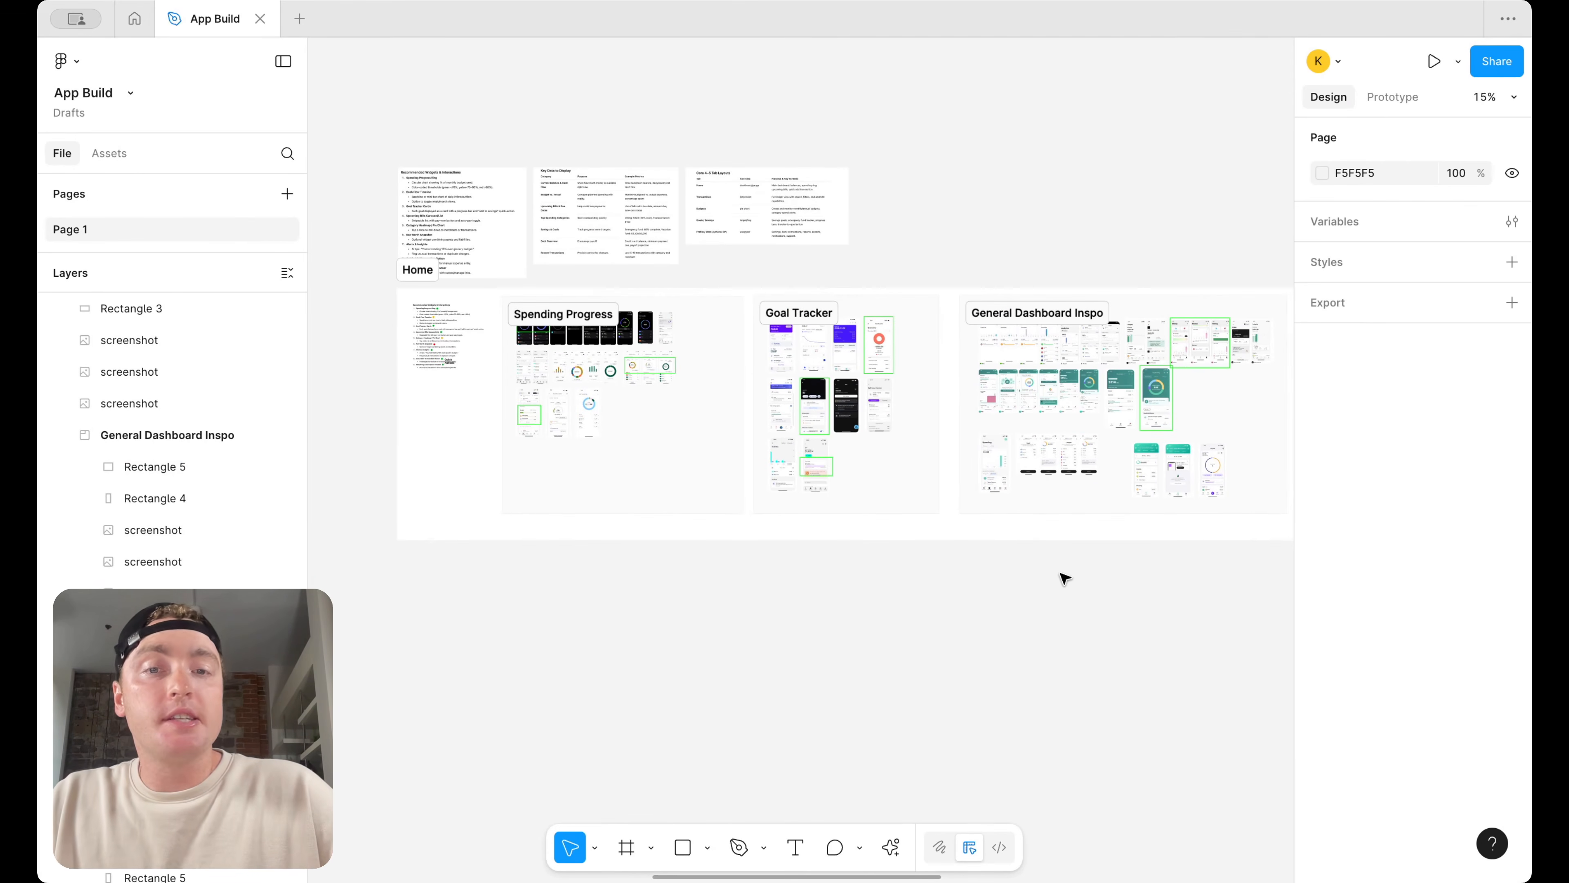
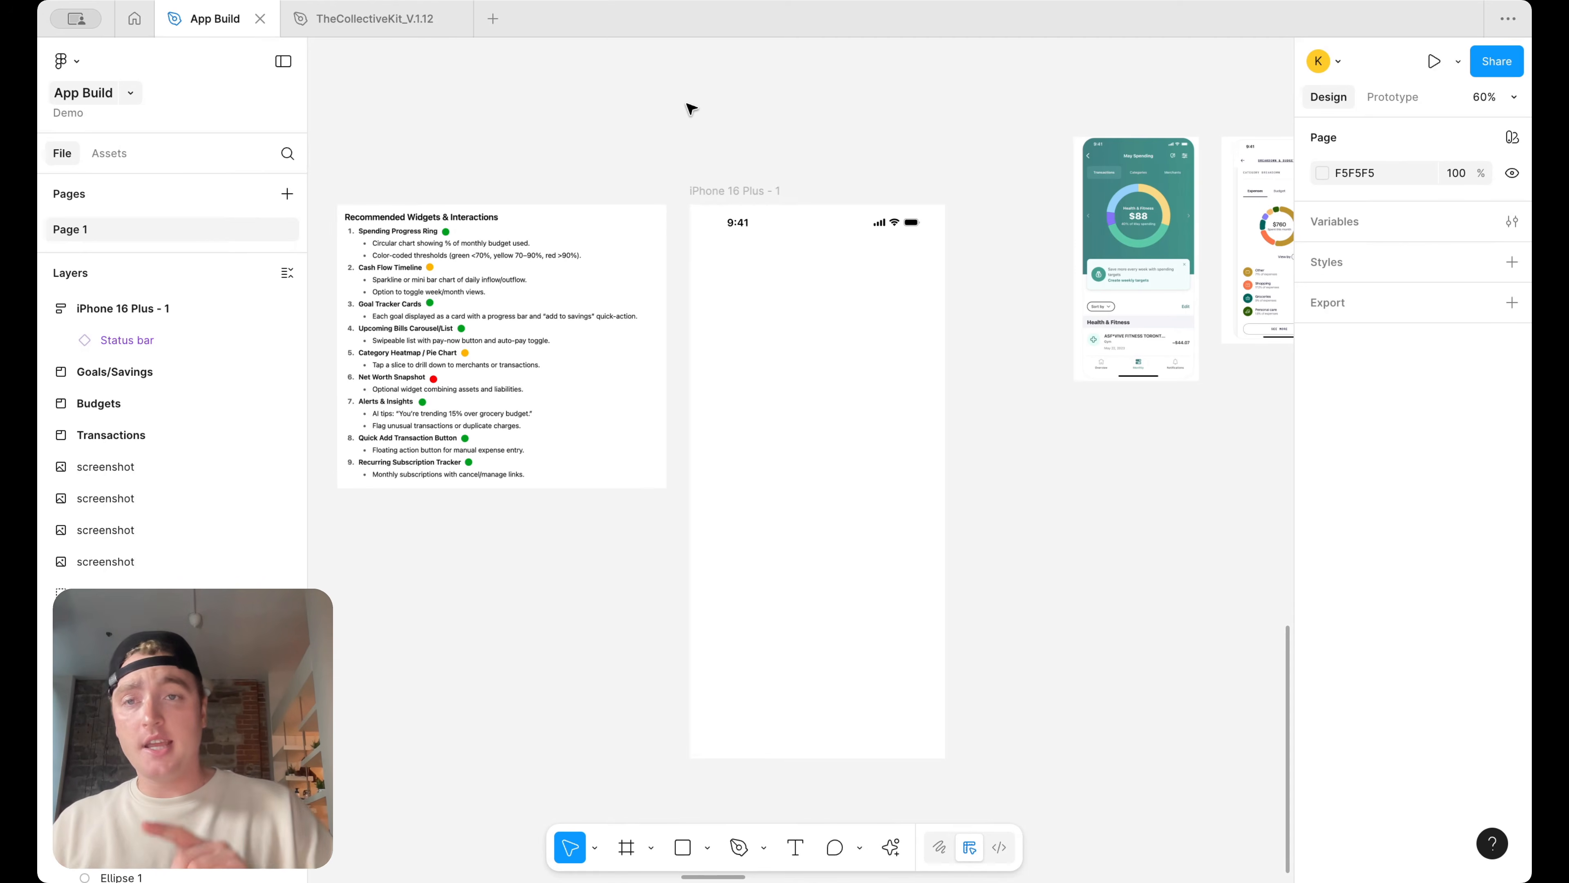
Switch to TheCollectiveKit file and browse the mapped colour variables collection
left_click(408, 19)
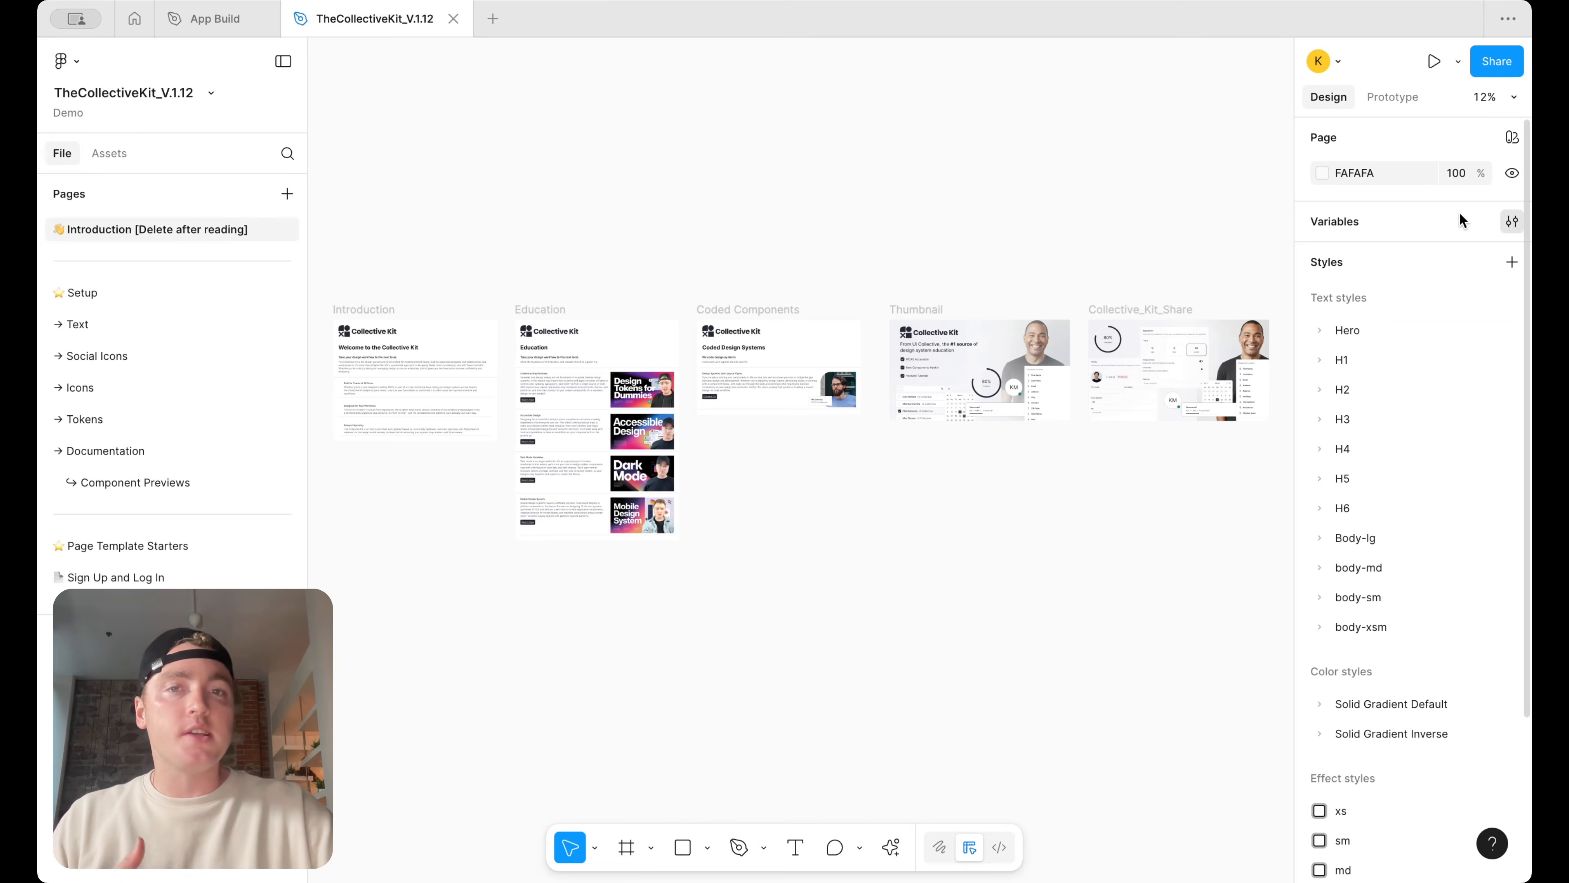
left_click(1512, 222)
left_click(137, 74)
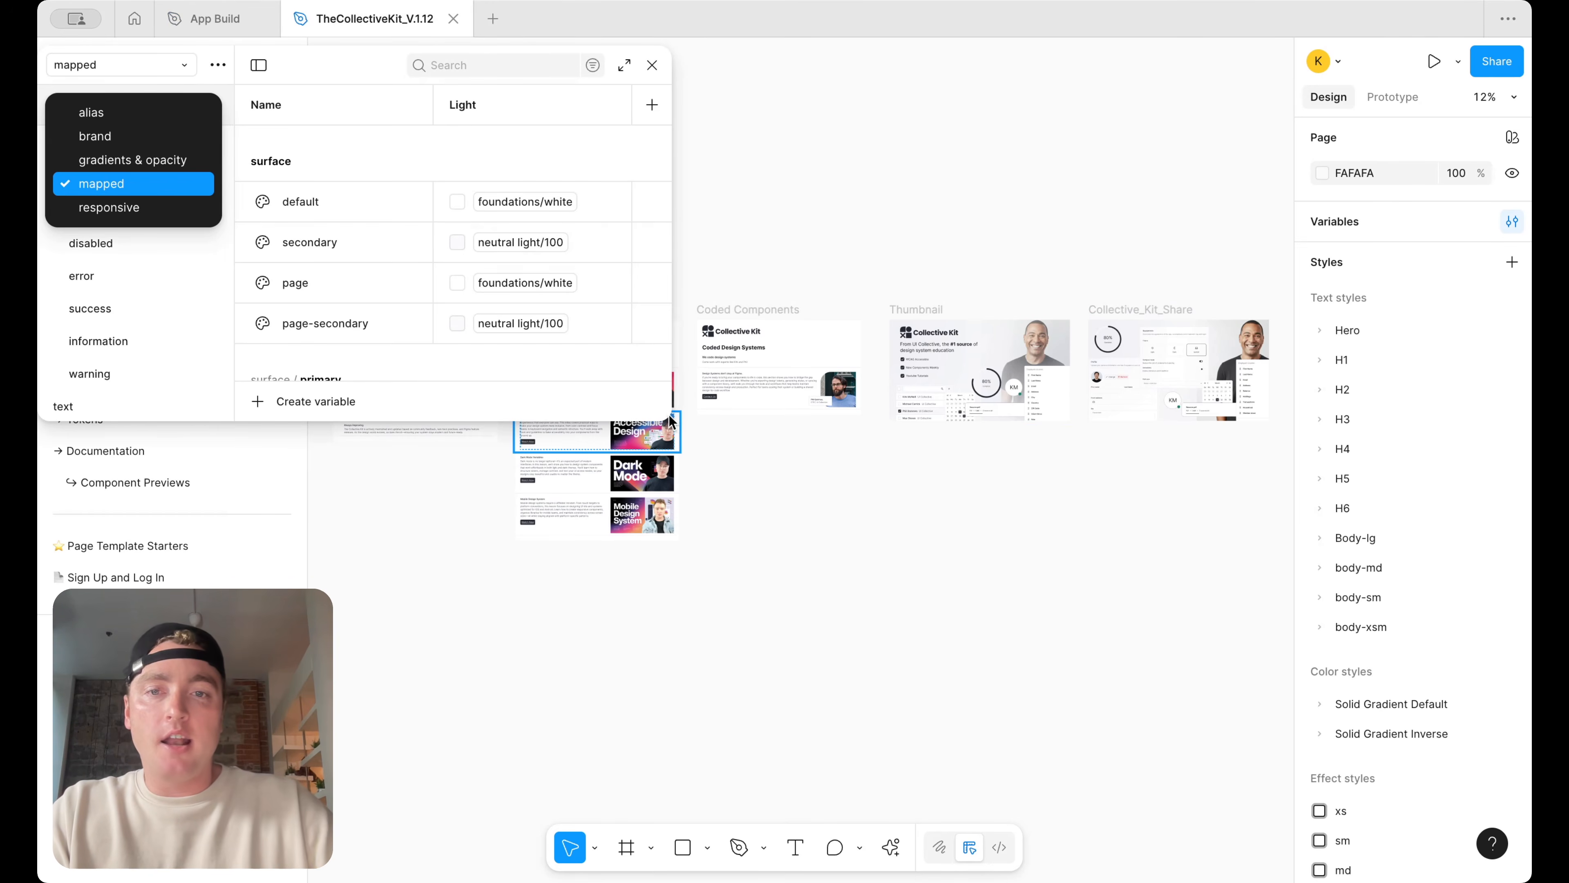
left_click_drag(666, 418, 1075, 578)
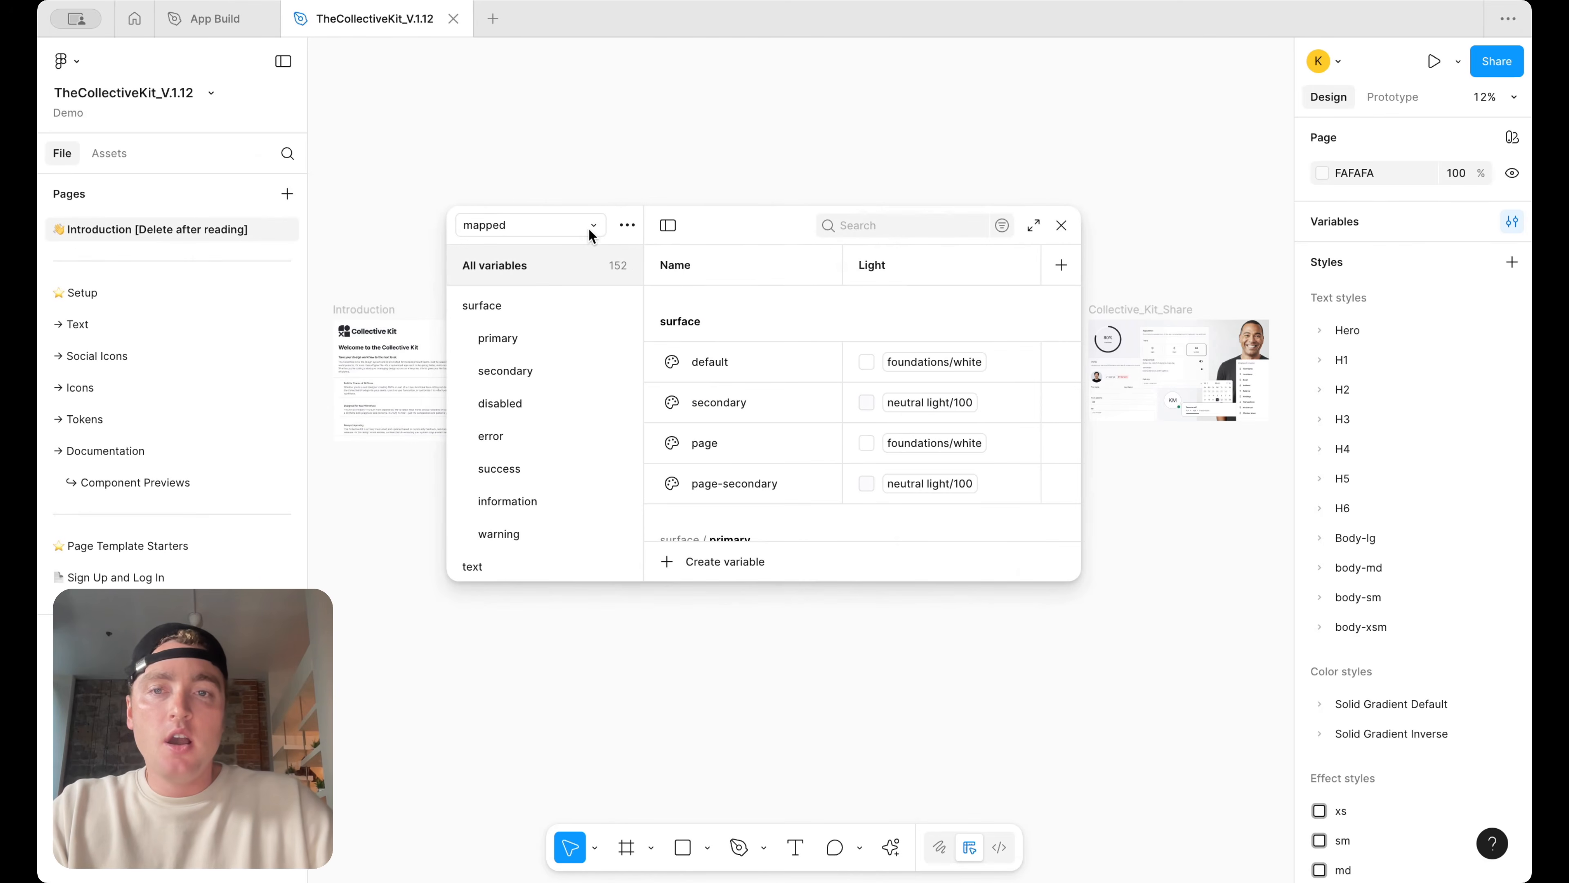
scroll(963, 449, "down", 2)
left_click_drag(1080, 580, 1275, 783)
scroll(898, 484, "down", 10)
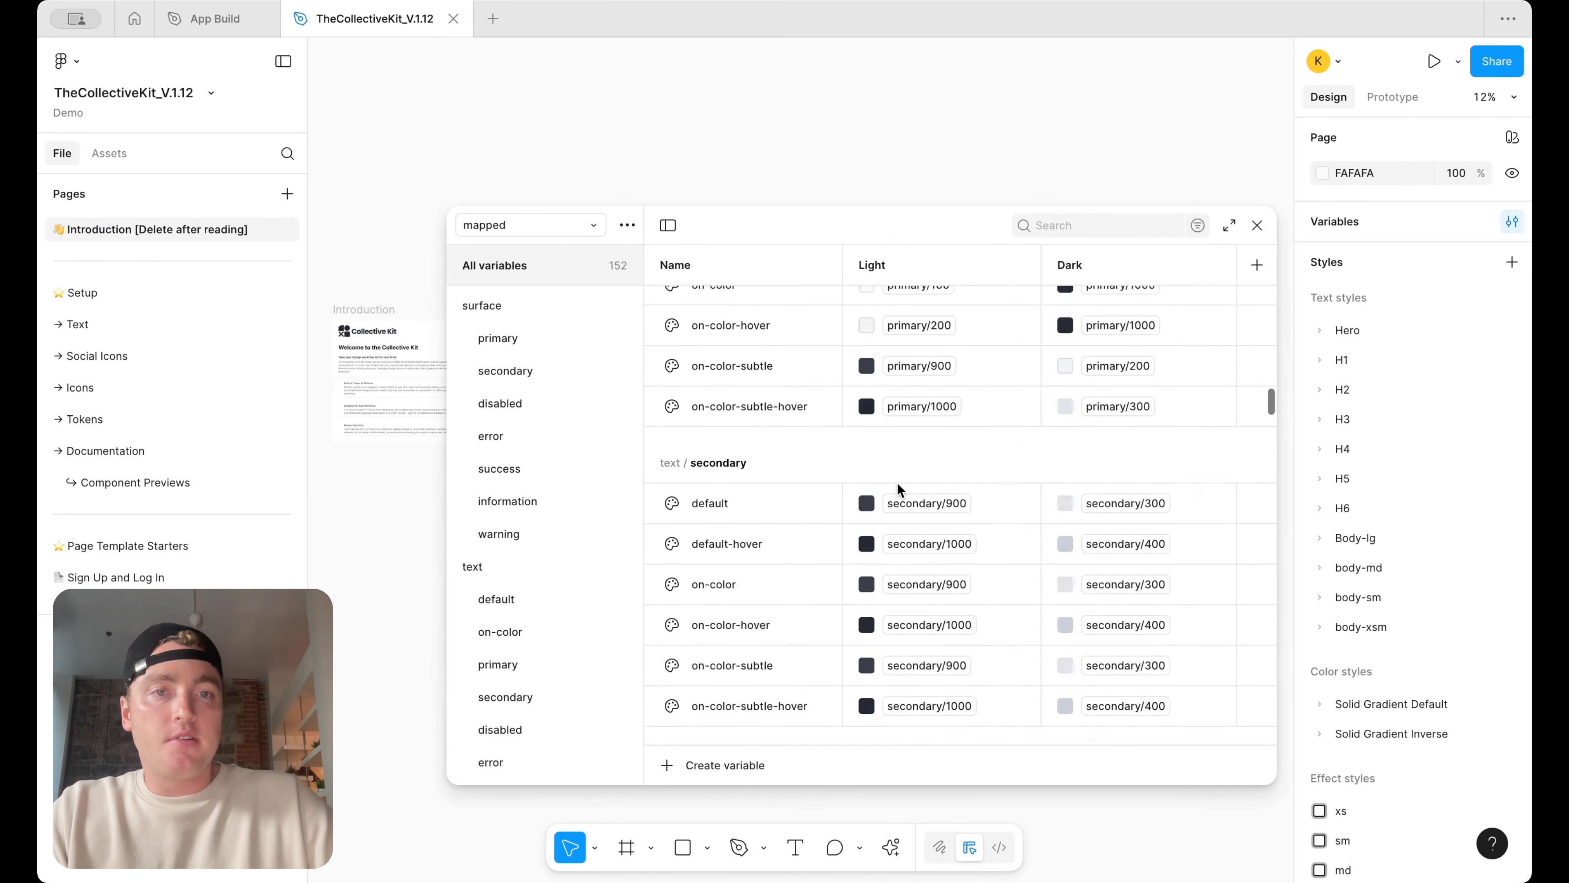
scroll(899, 490, "up", 15)
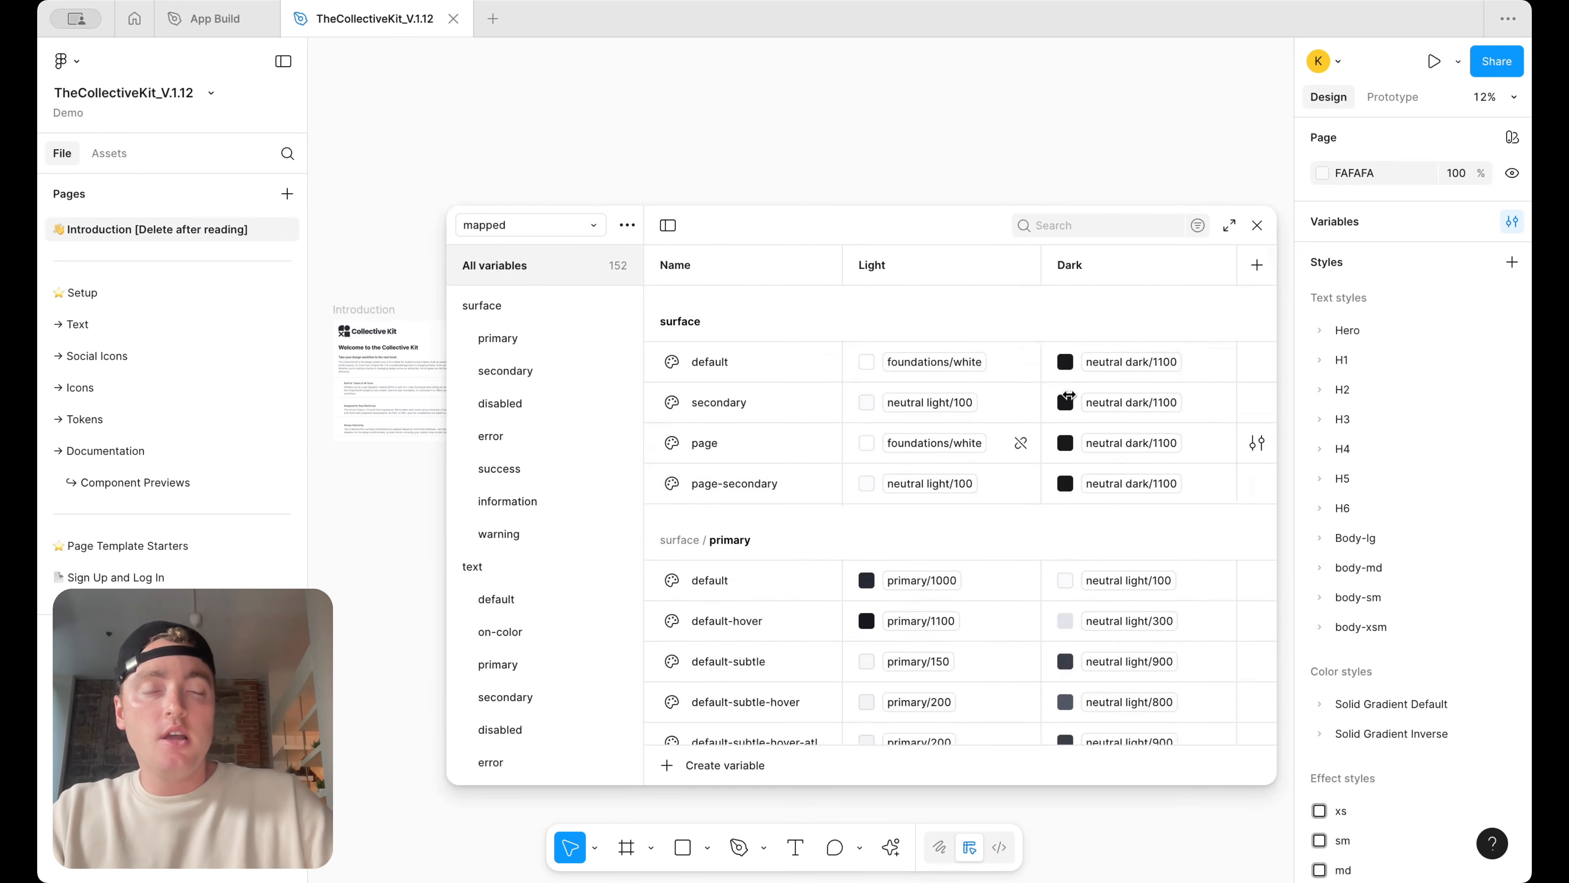
left_click(1258, 226)
Back in App Build, draw a 140 × 25 unfilled outline rectangle around the Expenses, Budget and Income tabs of the breakdown screenshot
left_click(220, 18)
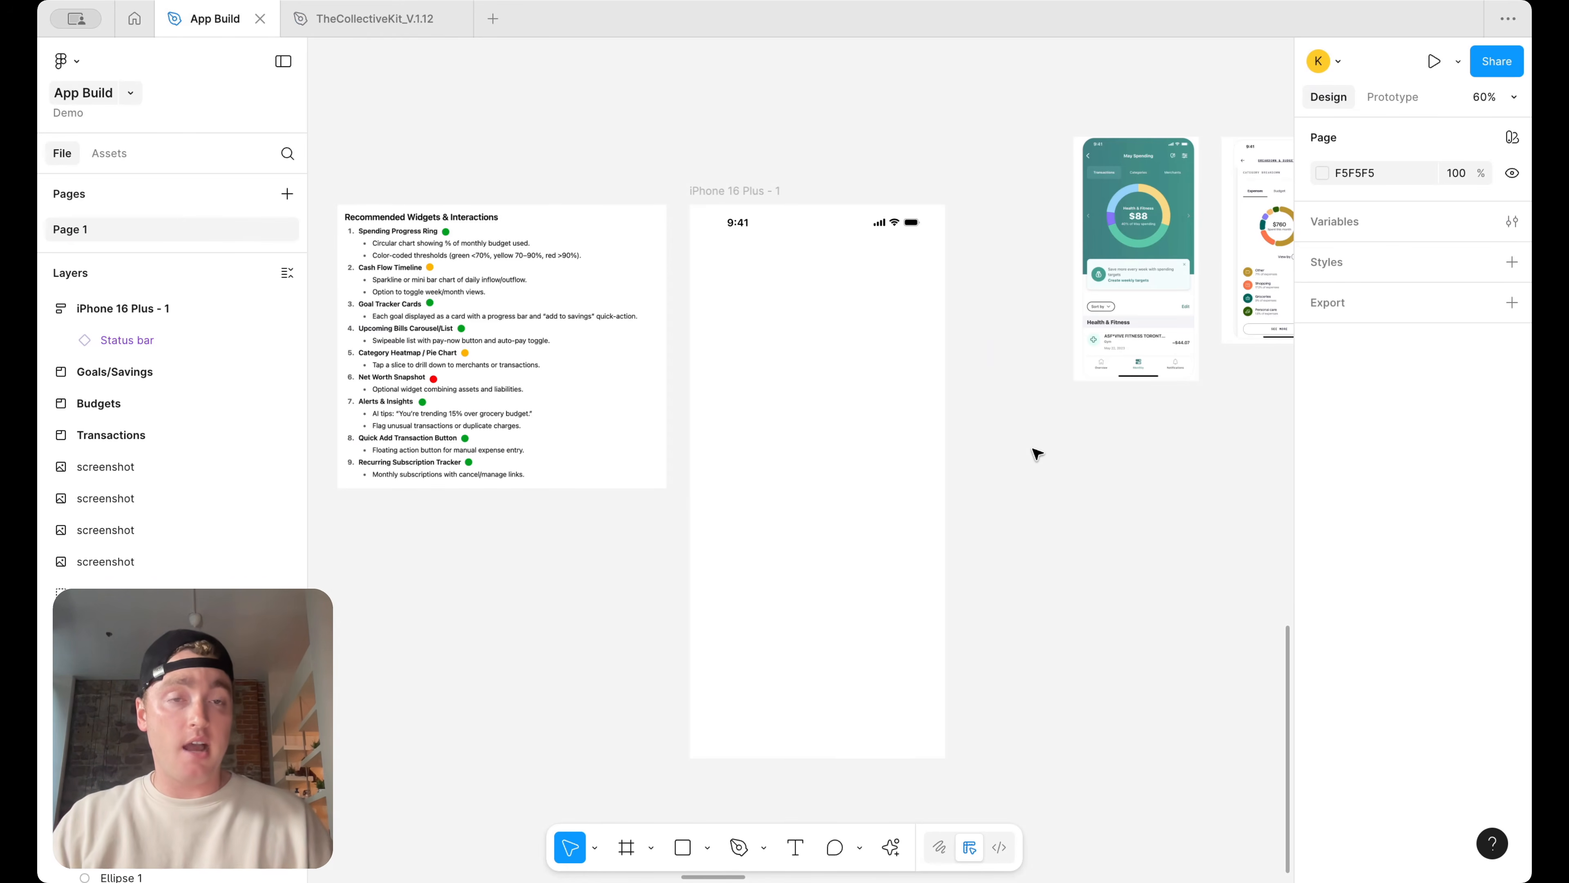
scroll(1038, 454, "right", 4)
scroll(1157, 214, "up", 6)
scroll(1147, 212, "right", 3)
scroll(1147, 213, "down", 3)
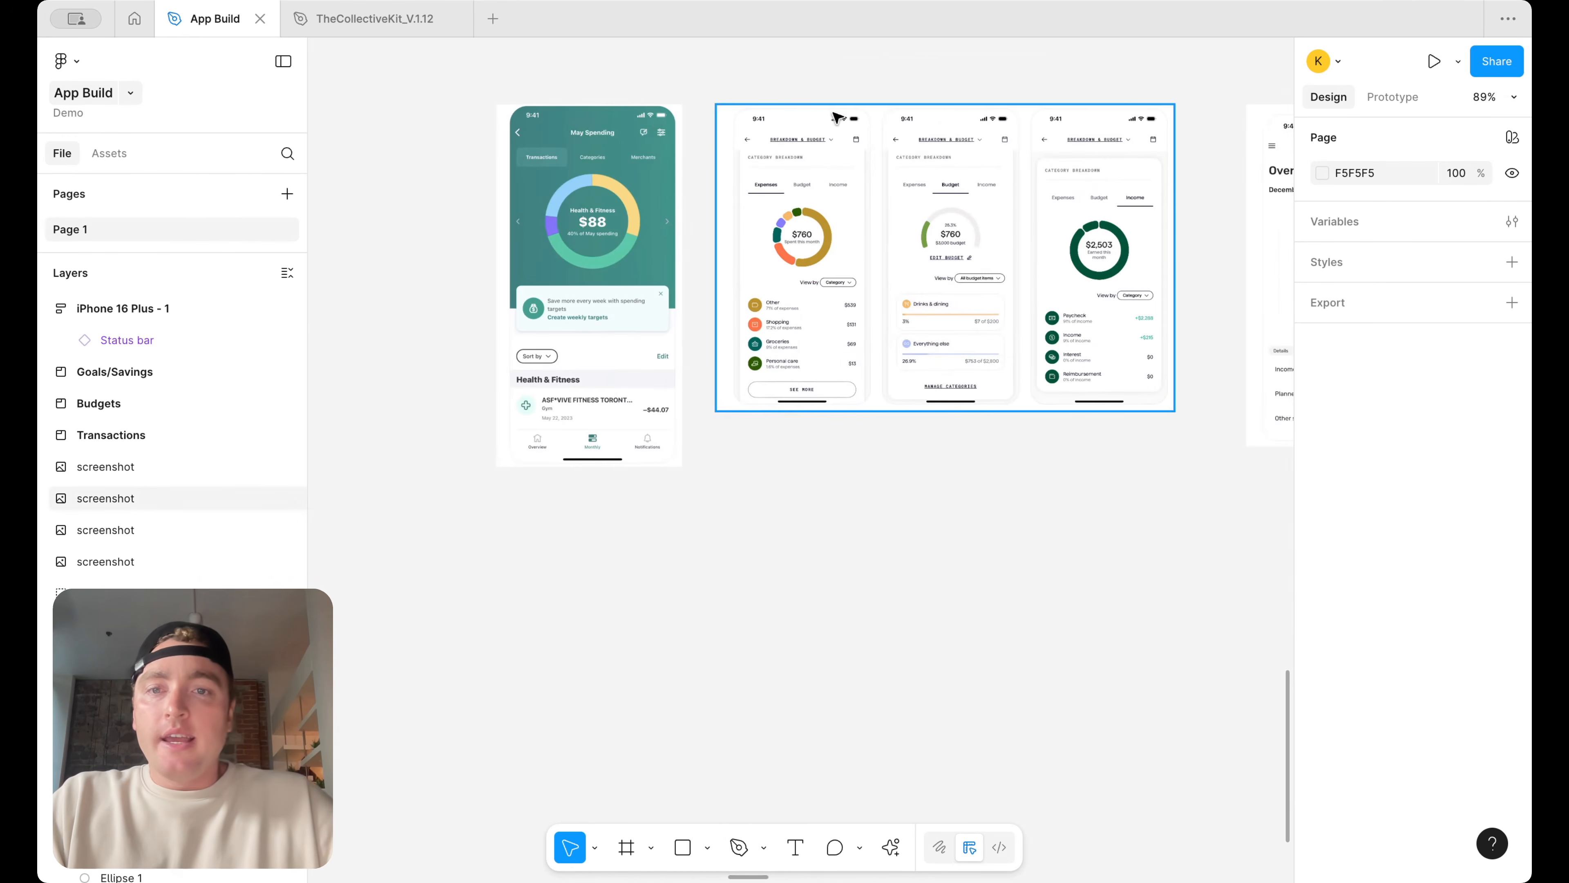
scroll(834, 114, "up", 3)
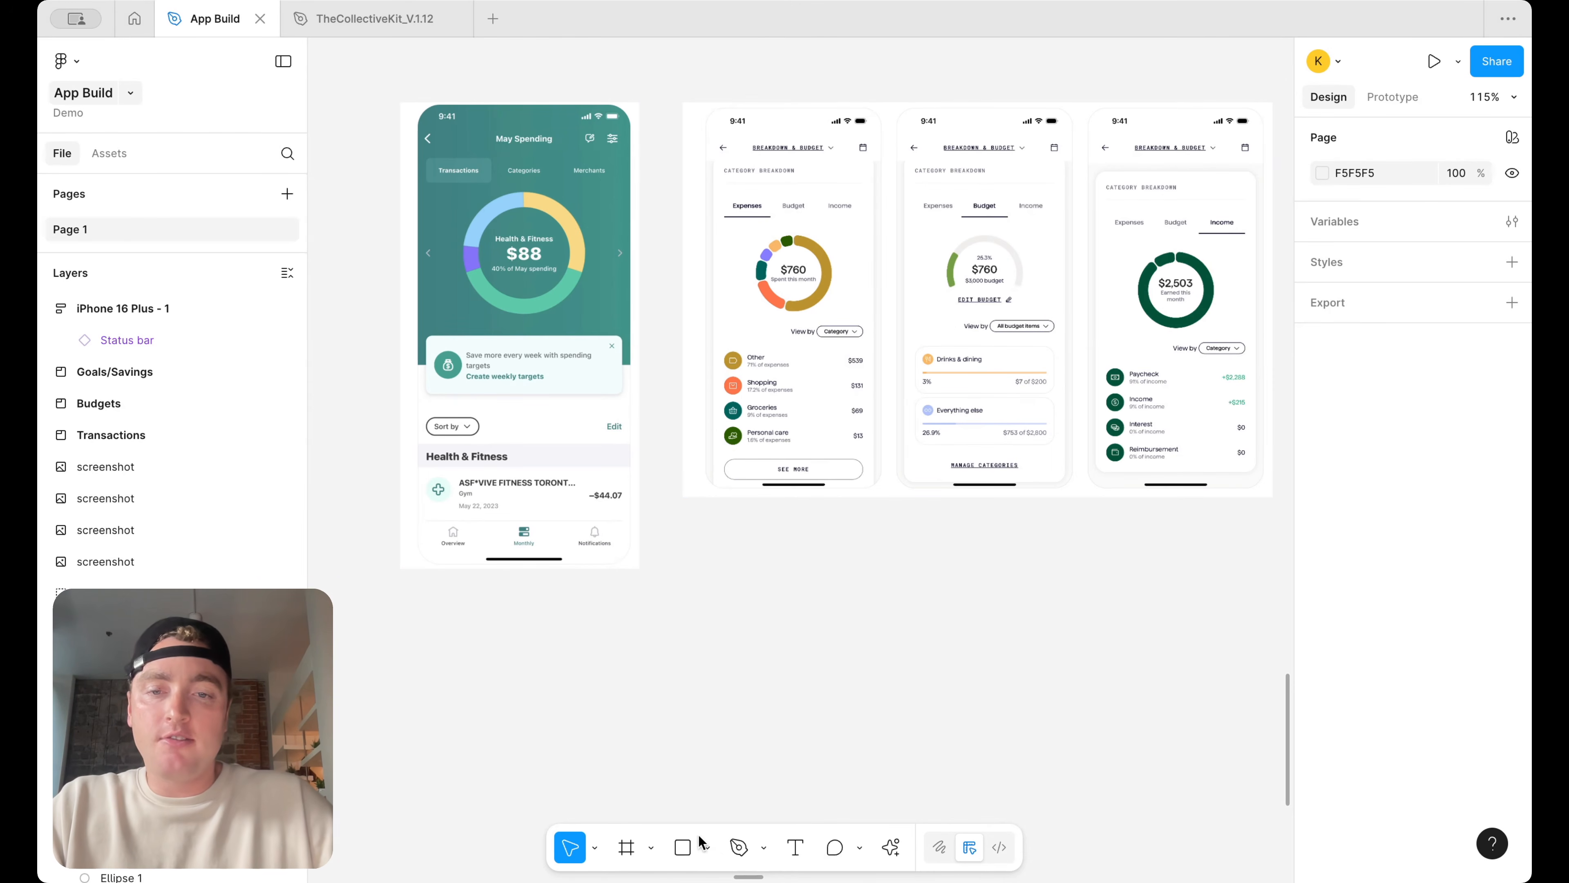
left_click(689, 851)
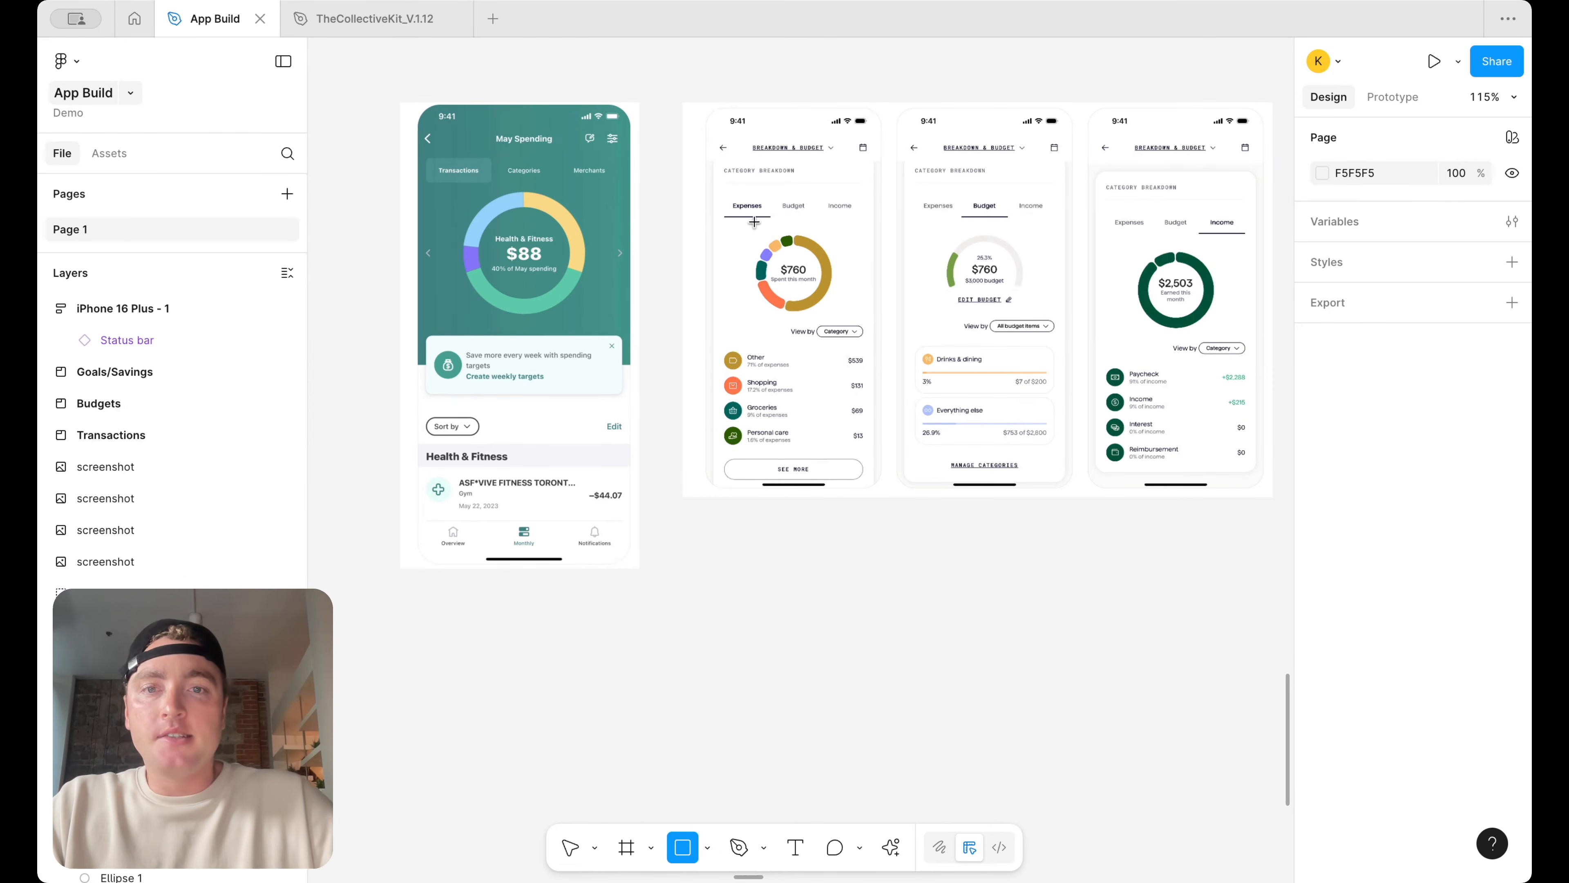
scroll(821, 237, "up", 3)
left_click_drag(689, 218, 882, 184)
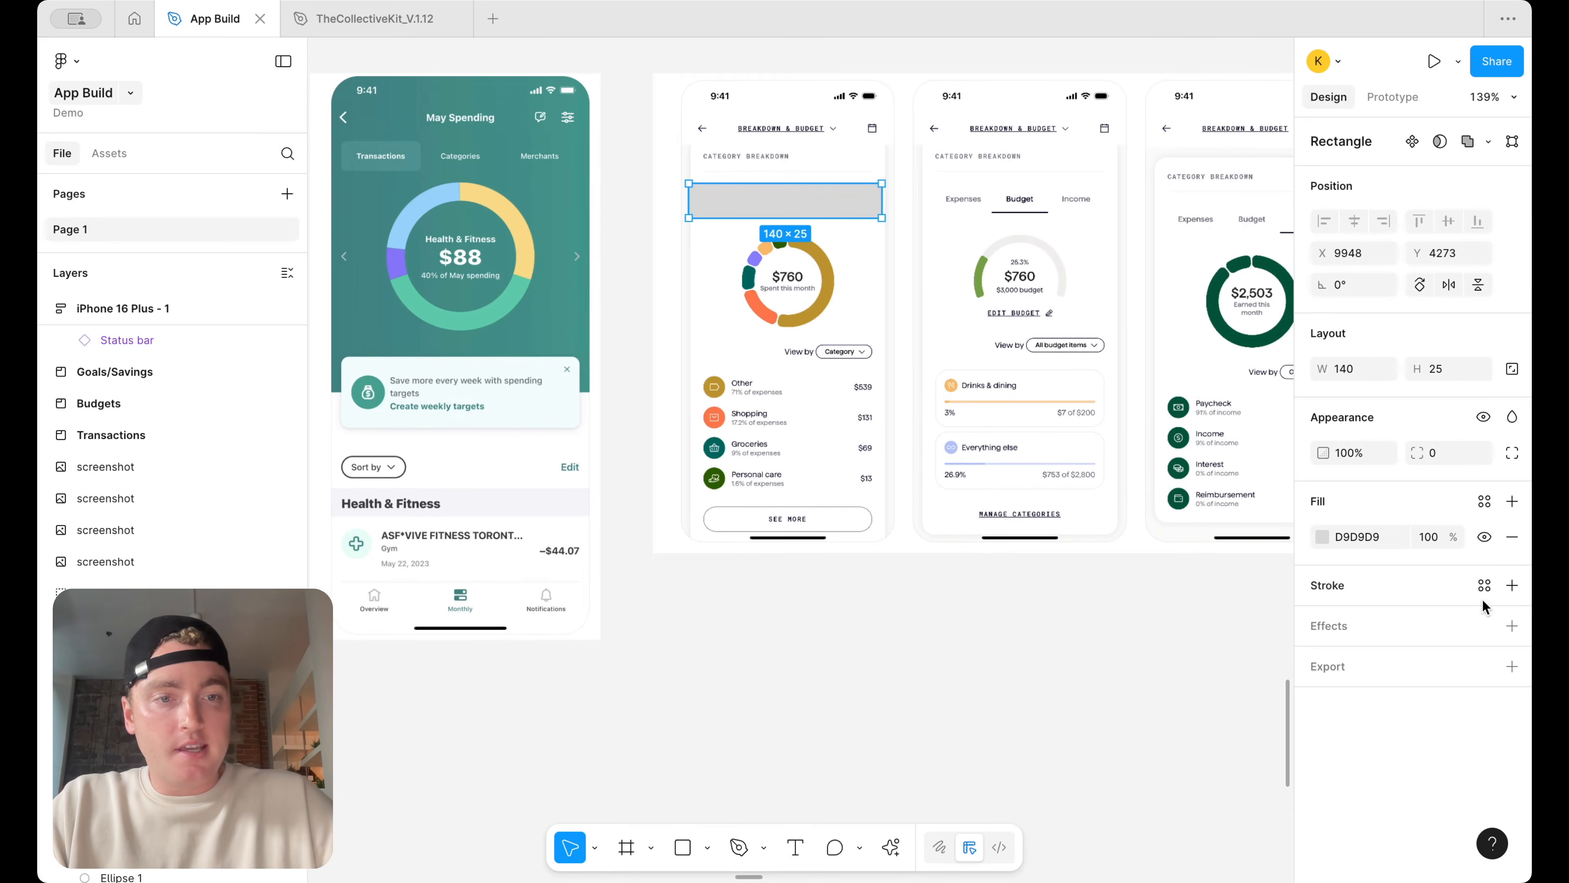
left_click(1512, 585)
left_click(1512, 537)
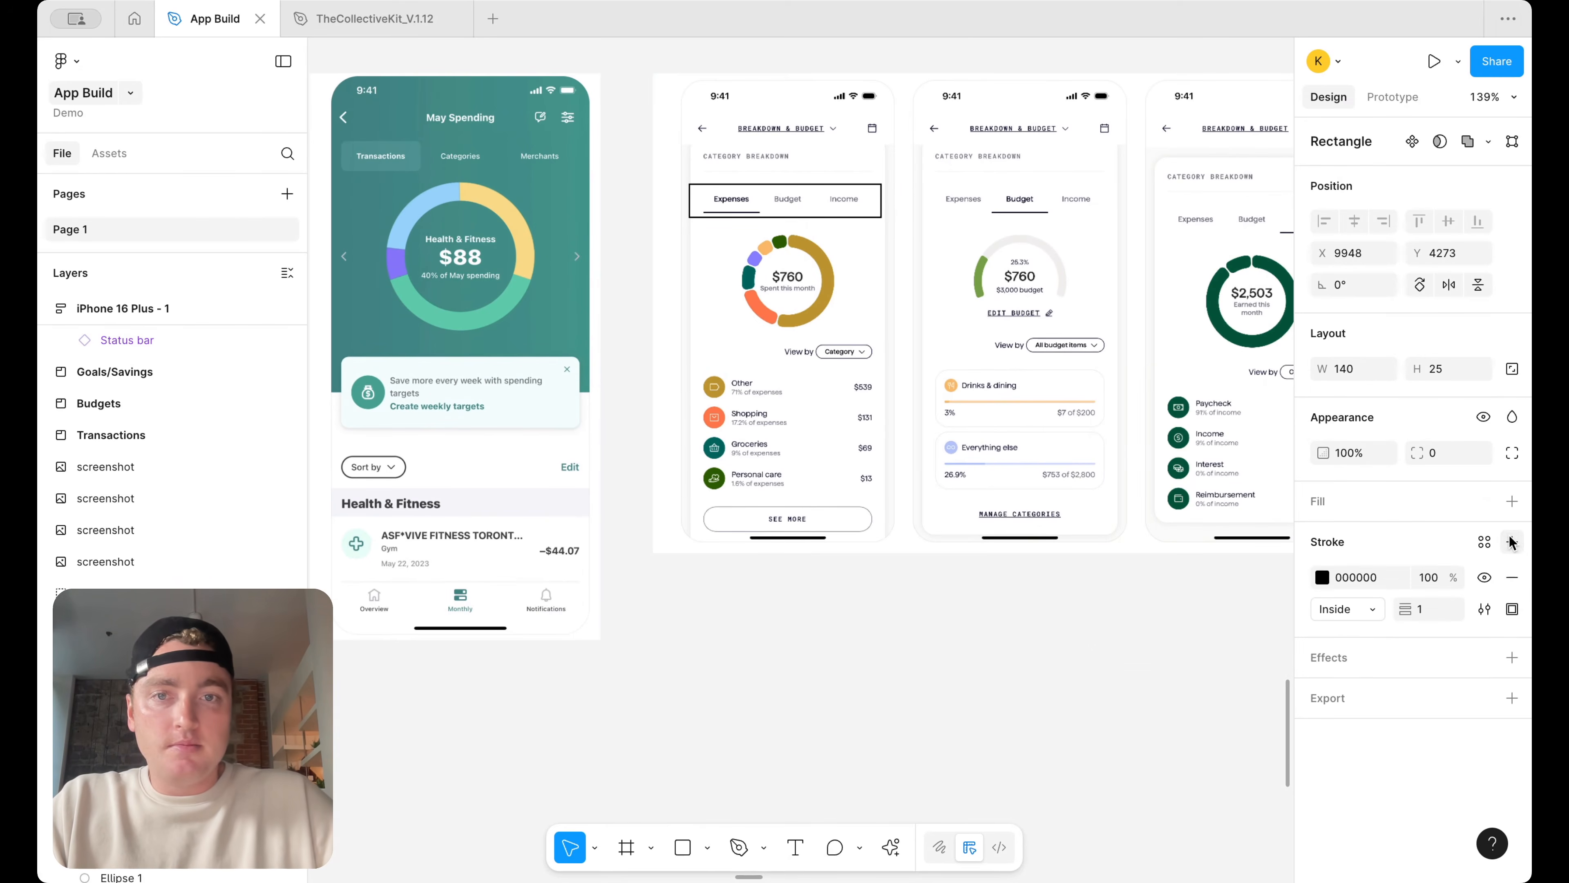
Set the outline rectangle's stroke colour to red FF0000
left_click(1322, 578)
left_click_drag(1181, 603, 1278, 472)
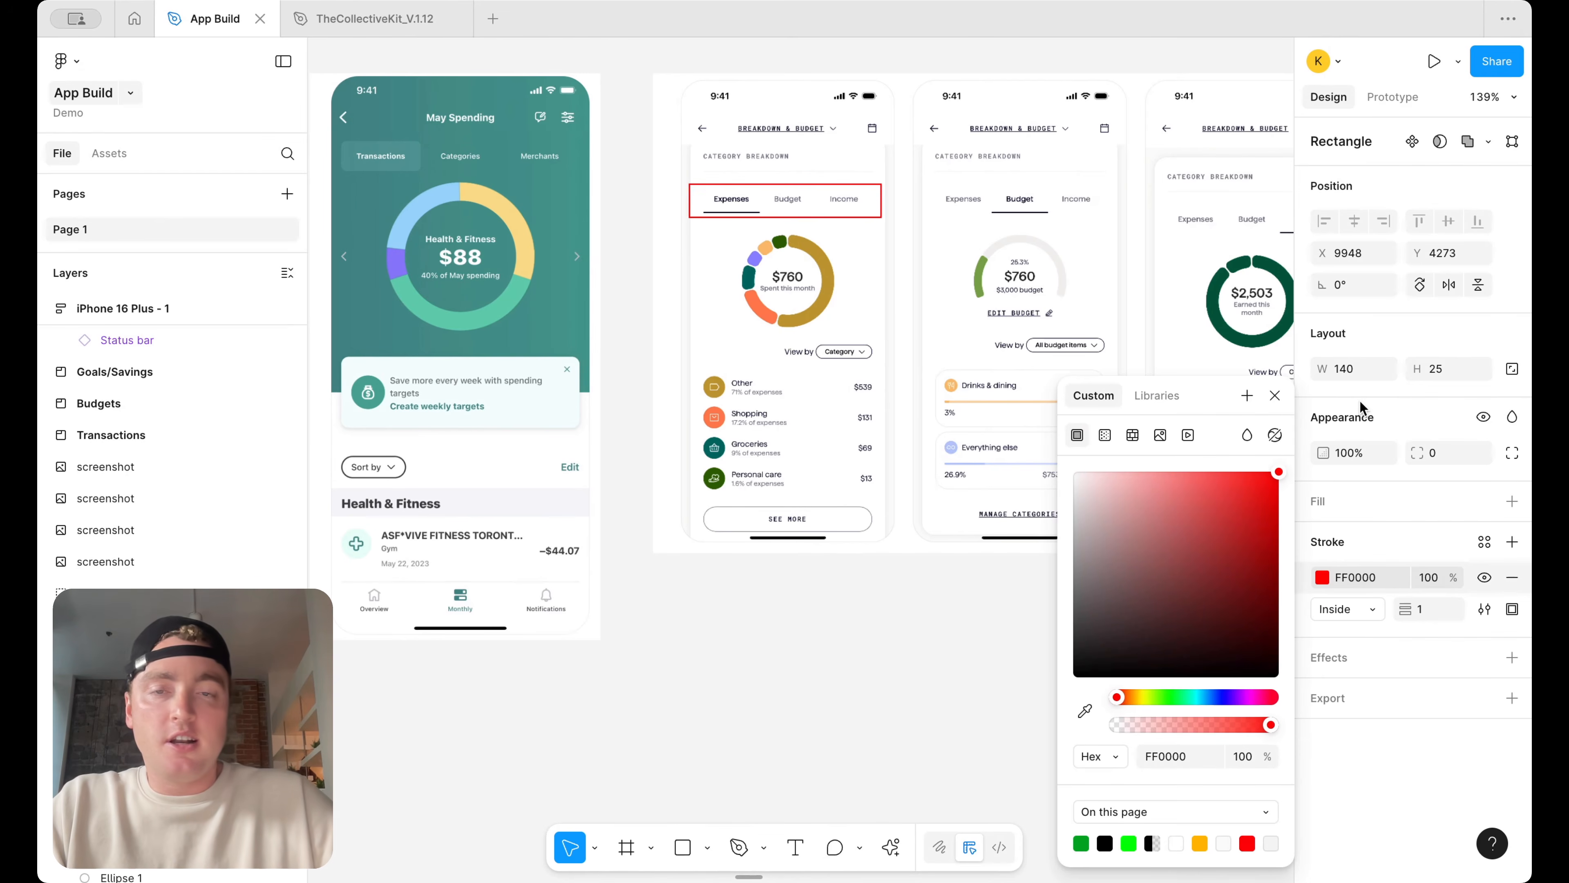
scroll(1050, 280, "right", 2)
scroll(757, 237, "left", 2)
key("Escape")
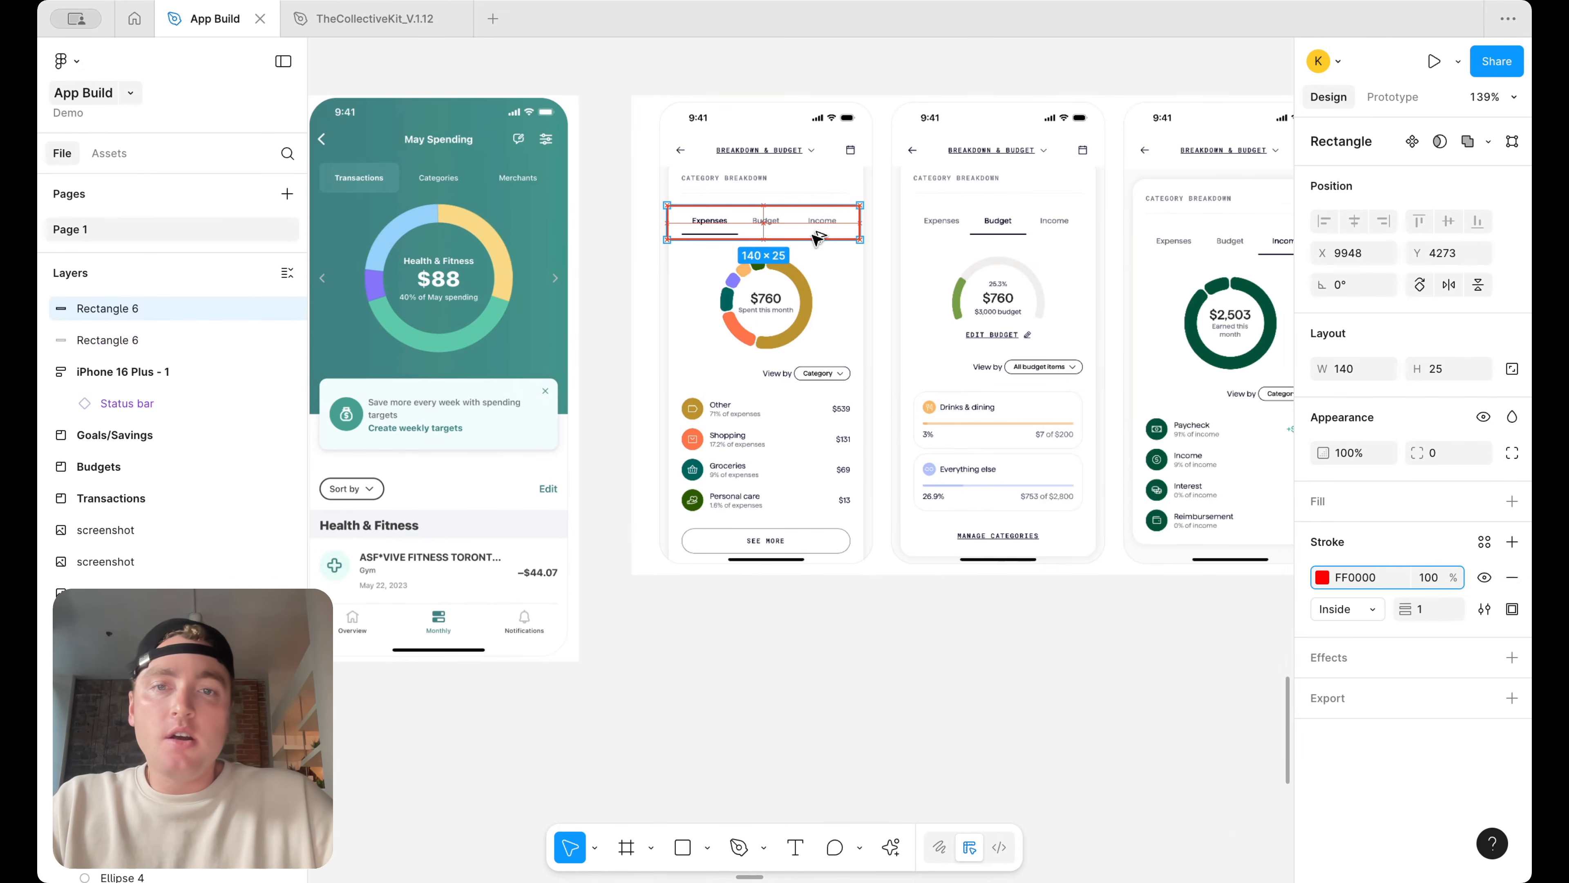
Duplicate the red outline onto the donut chart below the tabs, about 140 × 79
left_click_drag(834, 221, 816, 357)
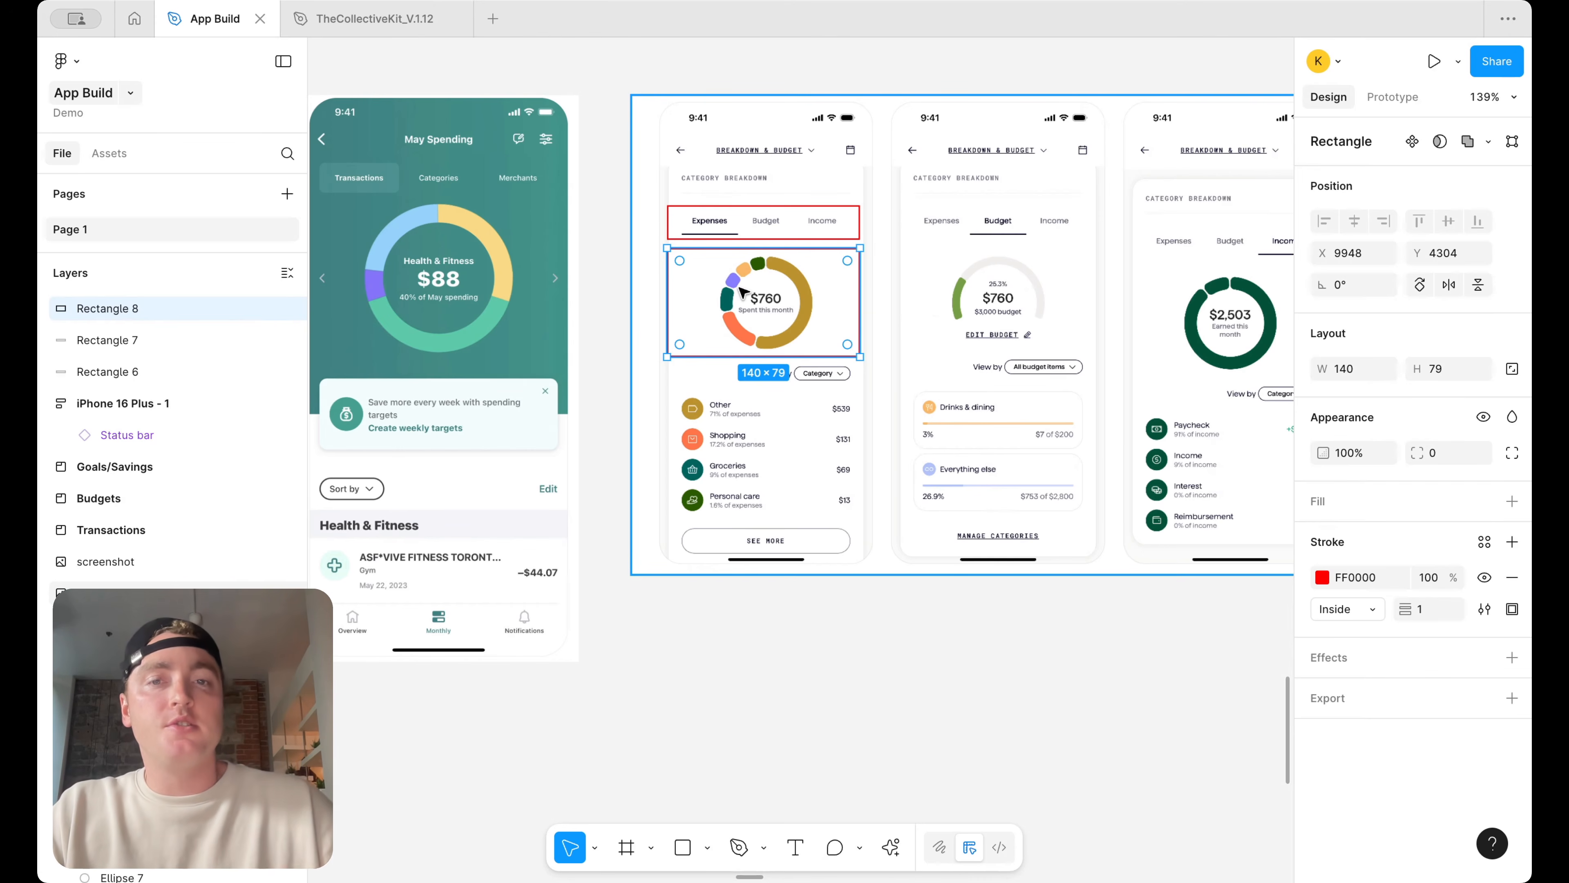
scroll(741, 291, "left", 5)
scroll(741, 290, "up", 2)
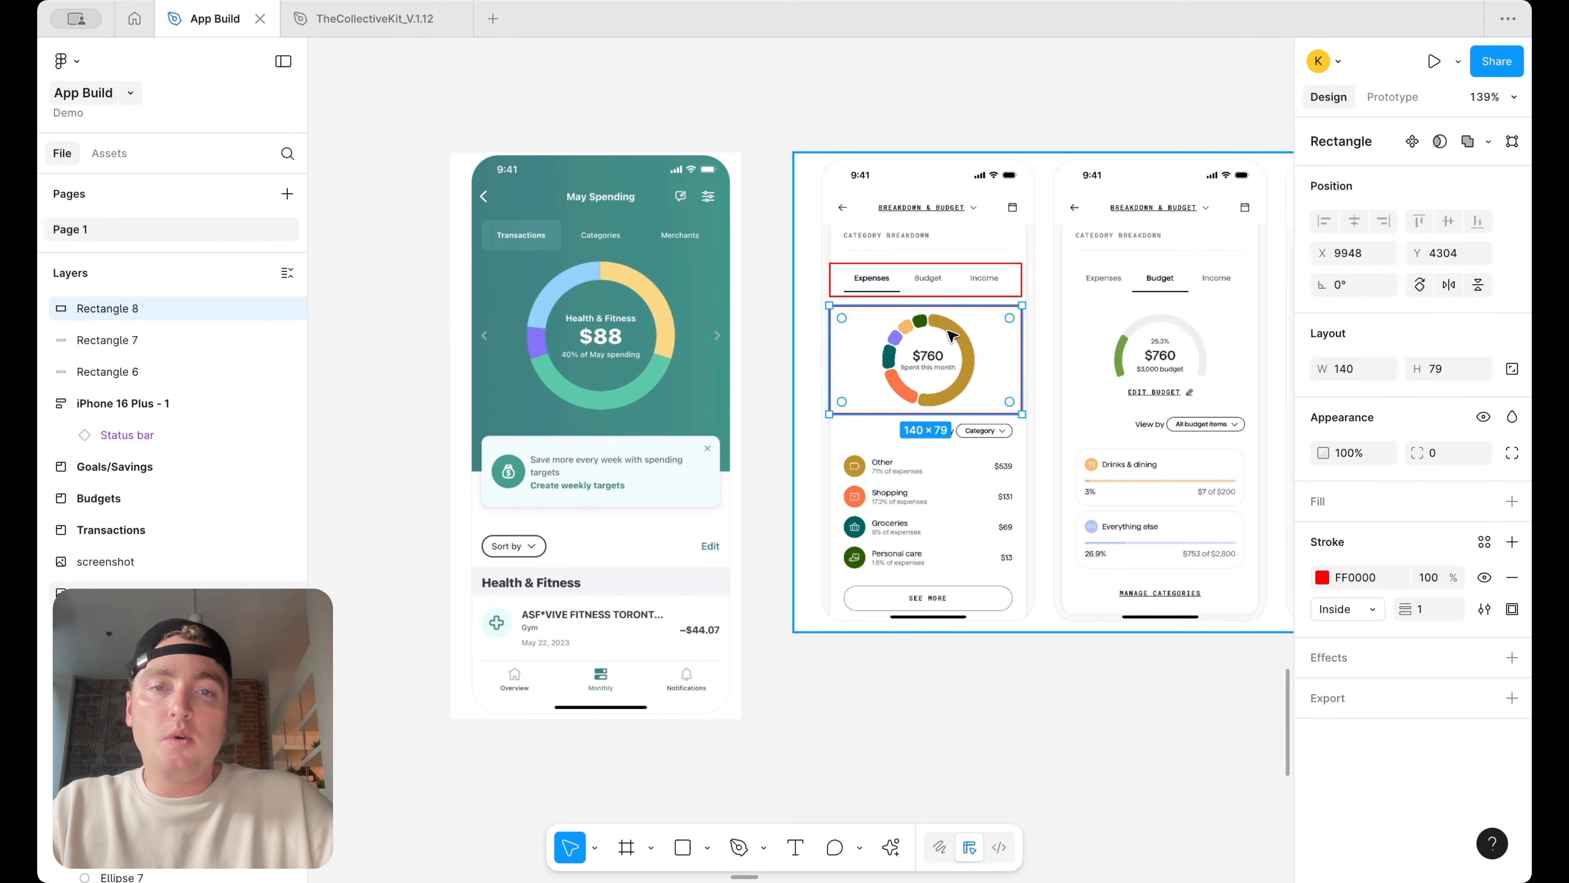
Copy the red outline onto the May Spending screenshot and resize it to about 188 × 230 around its chart
left_click_drag(945, 363, 568, 469)
left_click_drag(621, 306, 621, 152)
left_click_drag(663, 210, 729, 213)
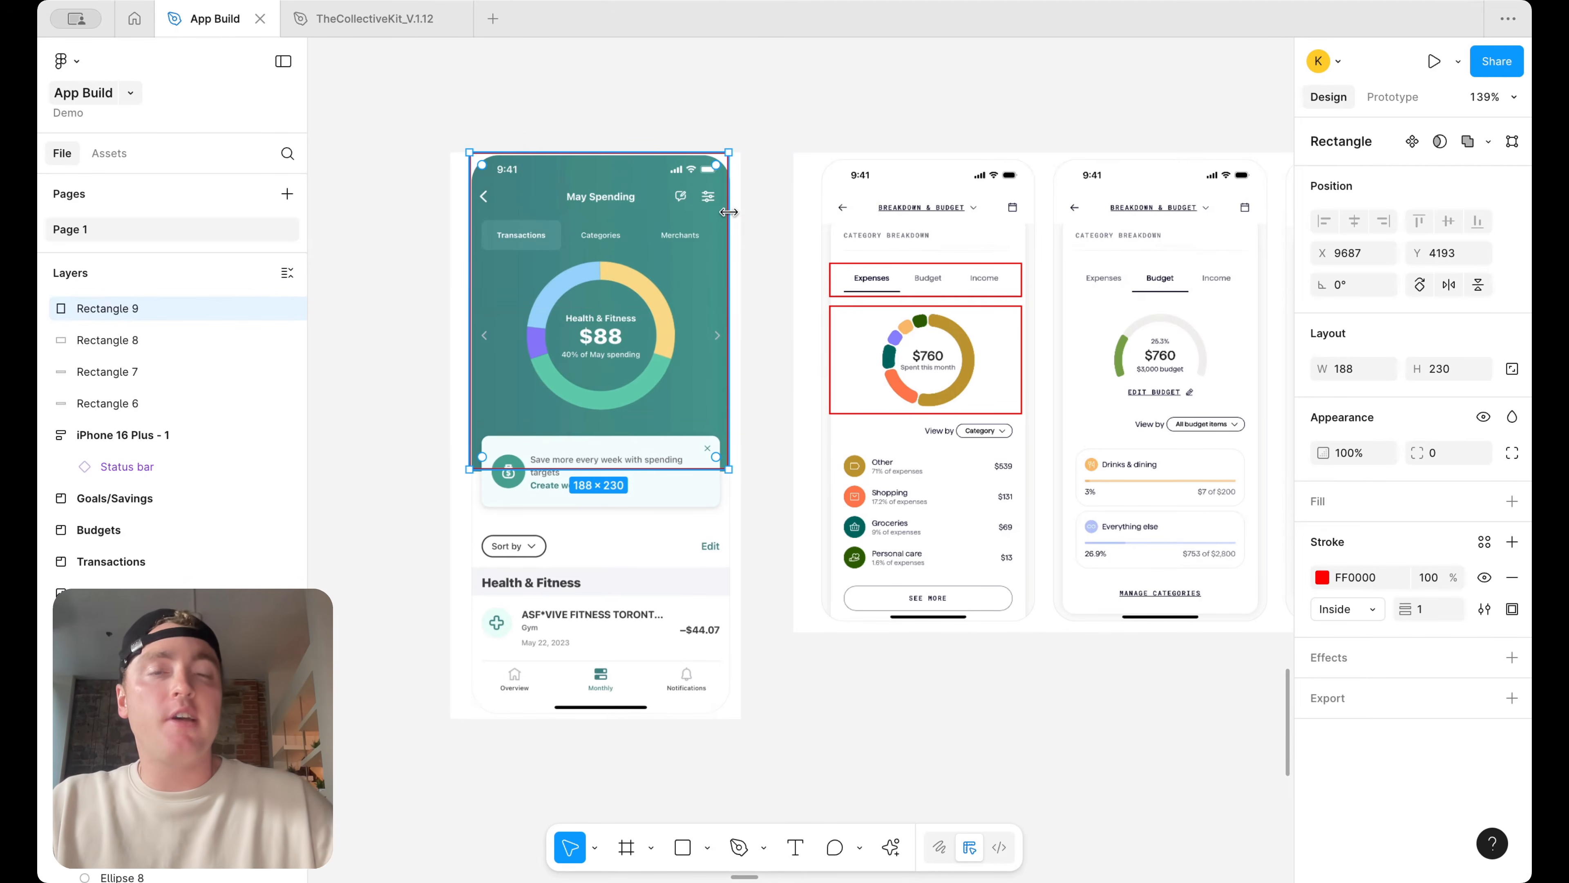
Copy the two Total wealth screenshots from the Spending Progress section to below the breakdown screenshots
scroll(730, 212, "down", 10)
scroll(732, 217, "up", 8)
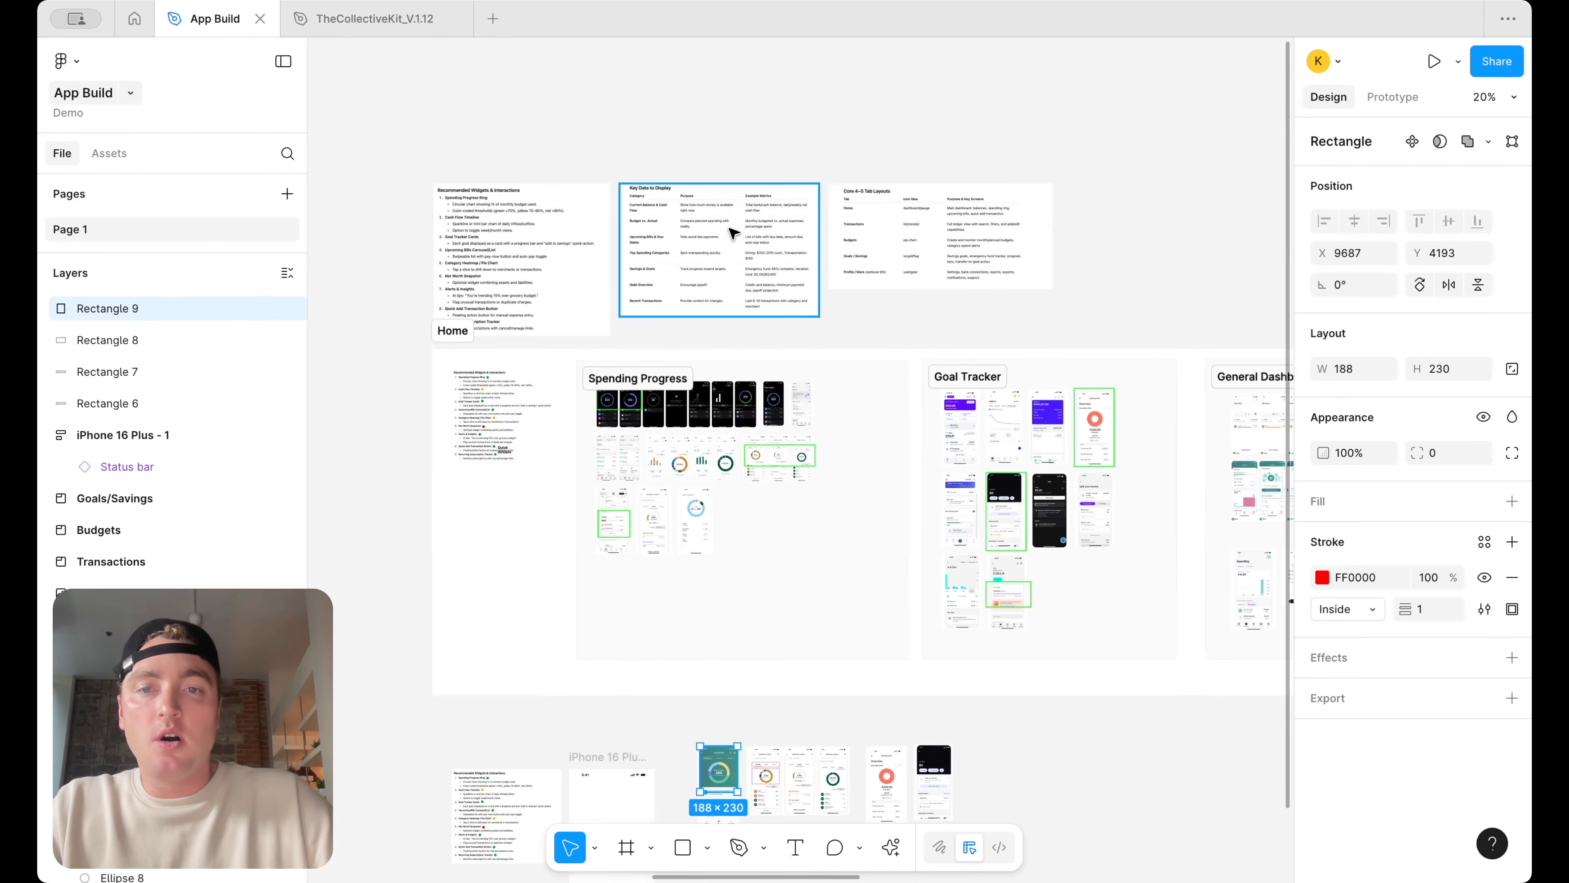
scroll(696, 457, "up", 2)
scroll(696, 456, "up", 8)
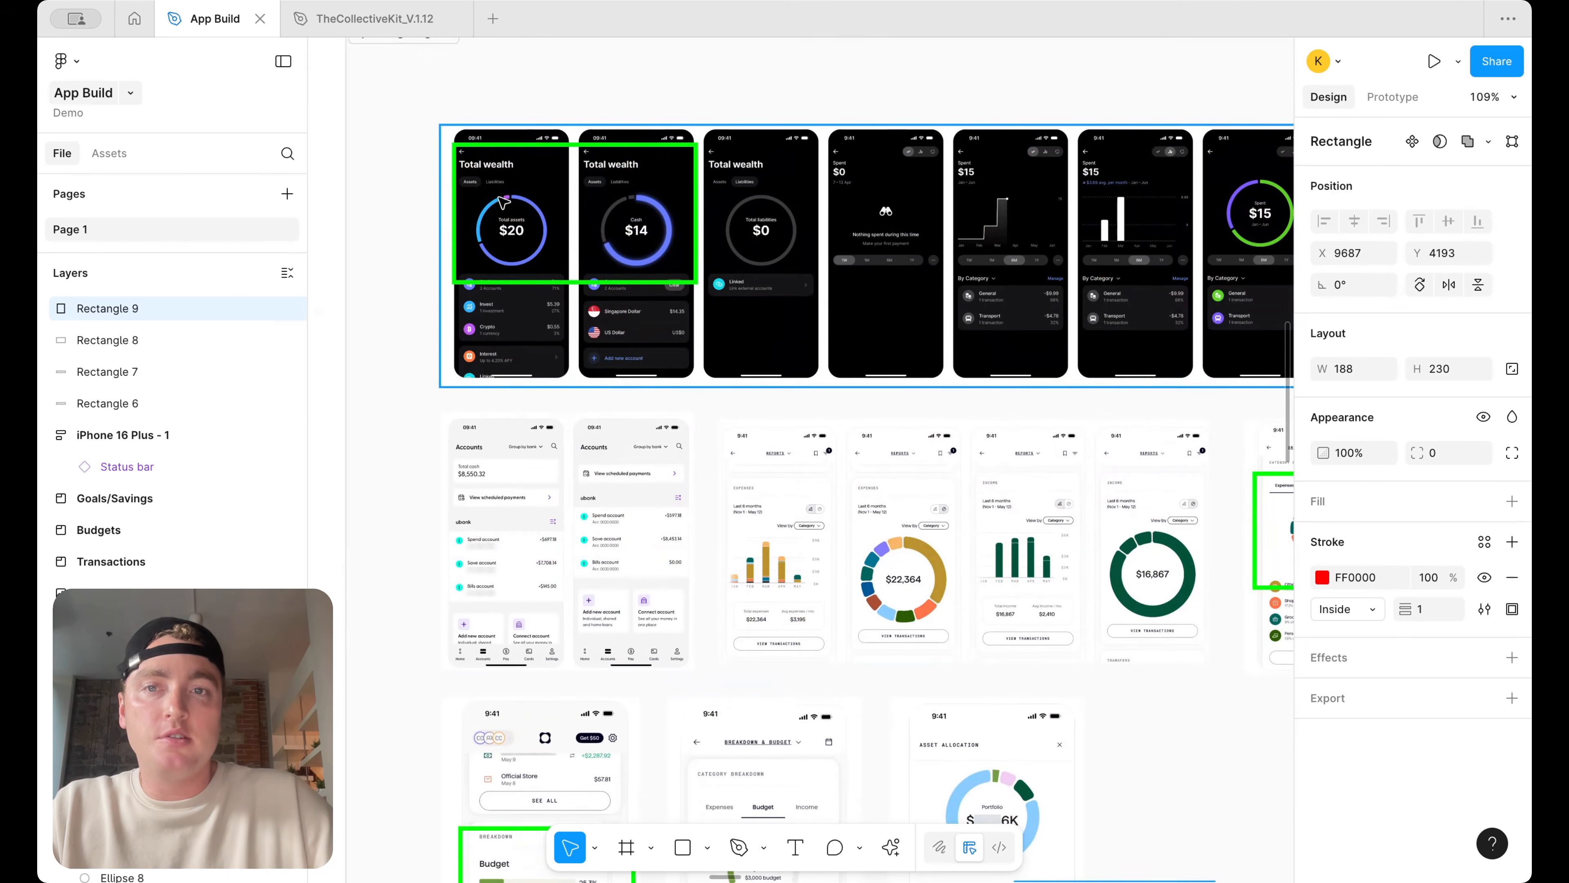
scroll(574, 221, "up", 3)
scroll(557, 210, "down", 6)
scroll(543, 200, "up", 7)
scroll(539, 198, "down", 5)
left_click_drag(540, 208, 553, 750, "alt")
scroll(553, 750, "down", 2)
scroll(554, 751, "down", 5)
scroll(661, 553, "down", 5)
scroll(661, 553, "down", 5)
left_click_drag(697, 180, 1013, 734)
scroll(1151, 719, "up", 5)
left_click_drag(1207, 686, 725, 691)
left_click(799, 693)
left_click(865, 697)
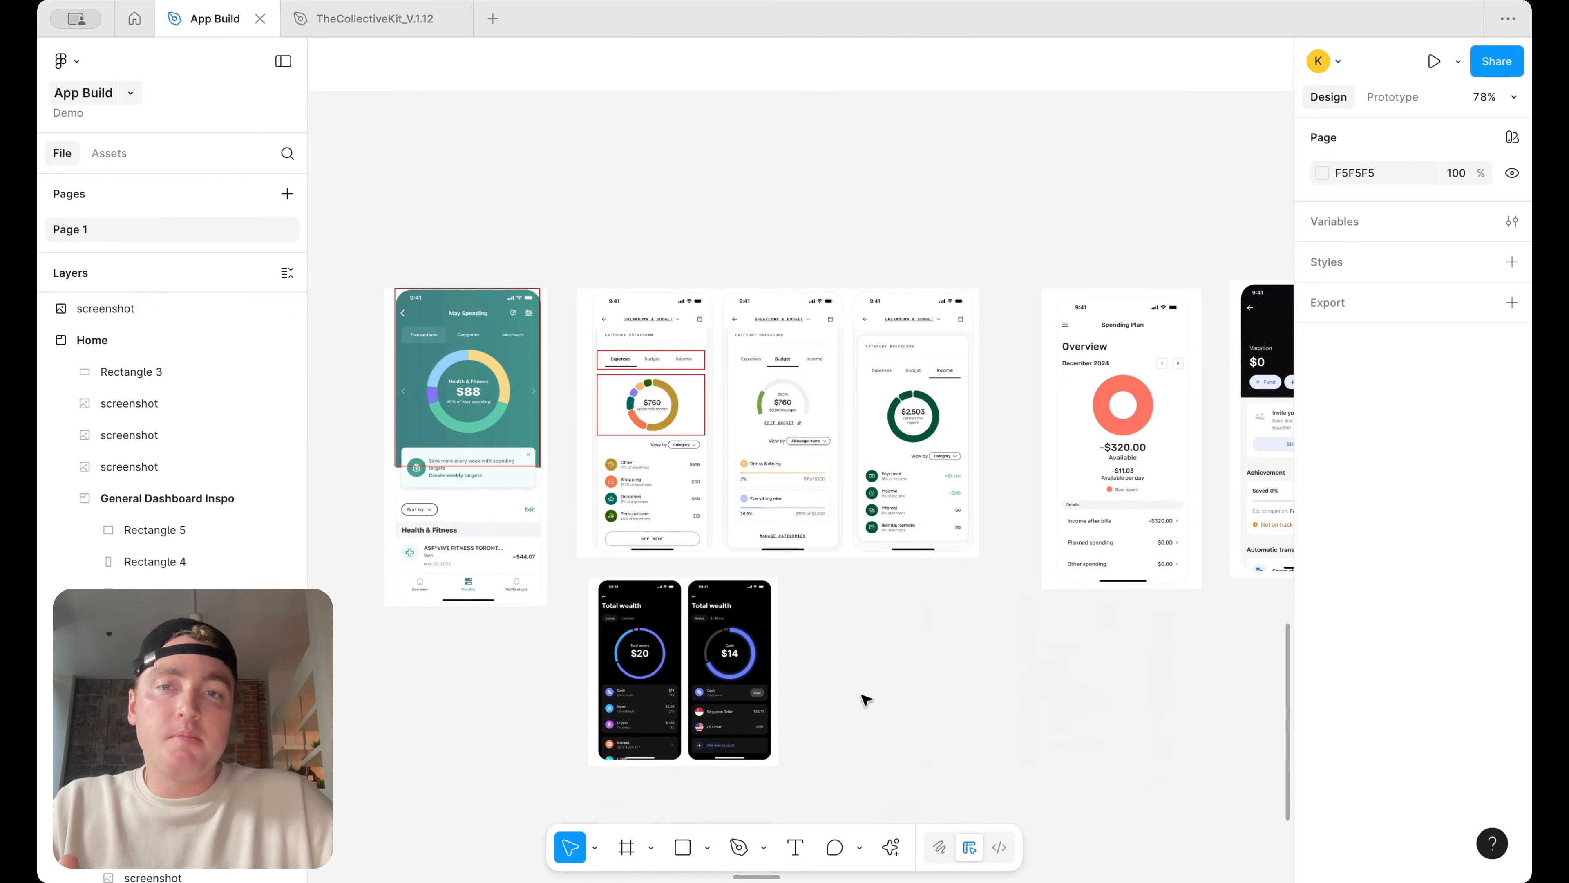
Zoom in to review the red outlines on the May Spending and breakdown screenshots
scroll(917, 665, "left", 2)
scroll(921, 669, "left", 2)
scroll(830, 414, "up", 5)
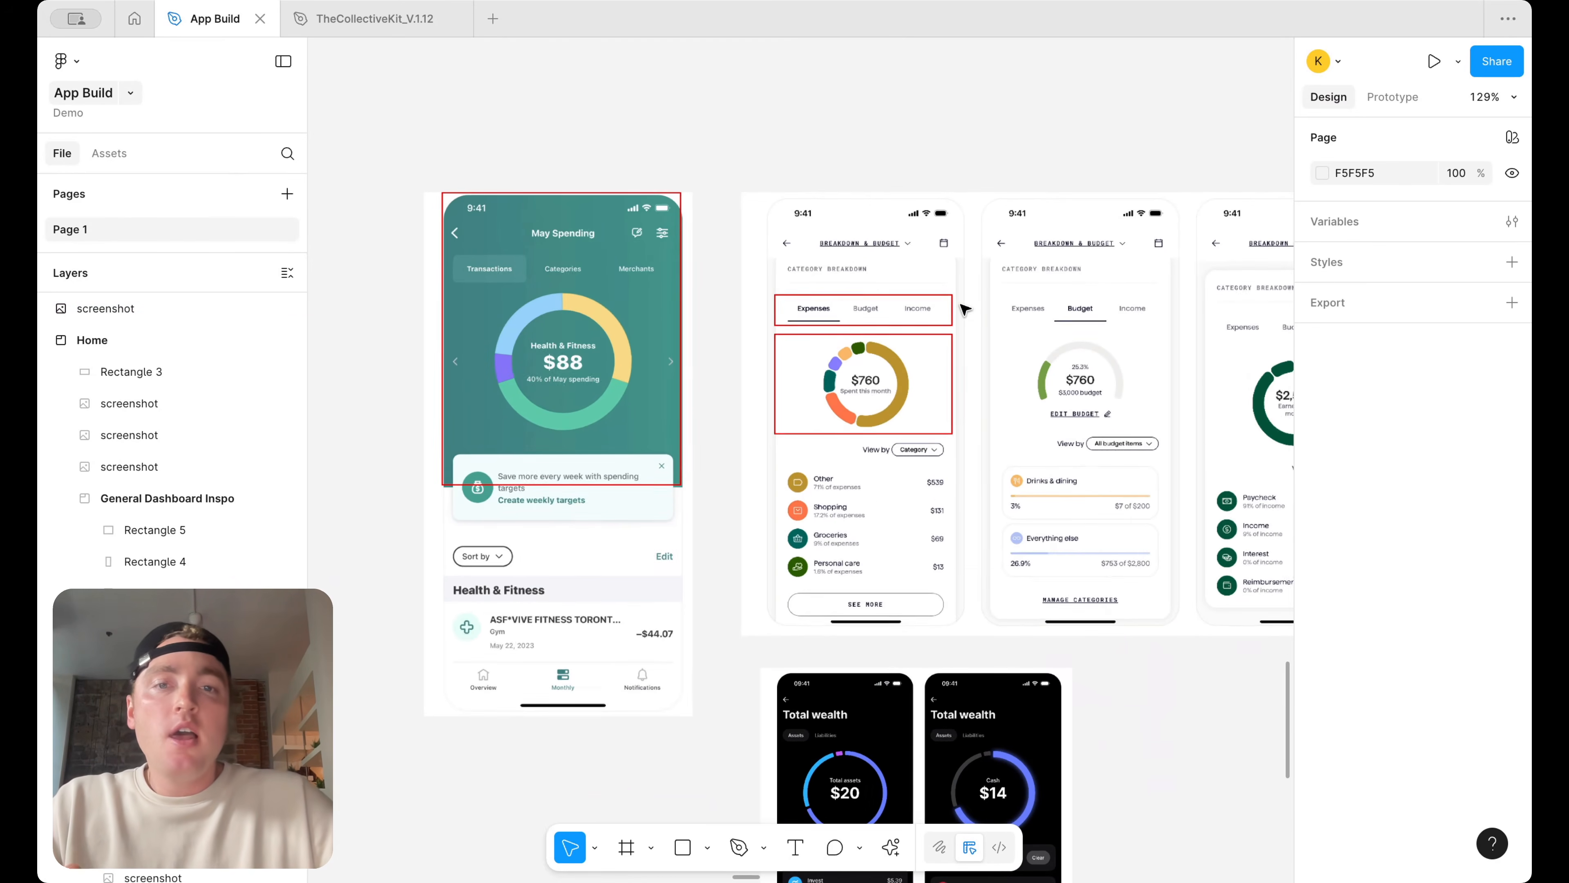
scroll(964, 309, "down", 2)
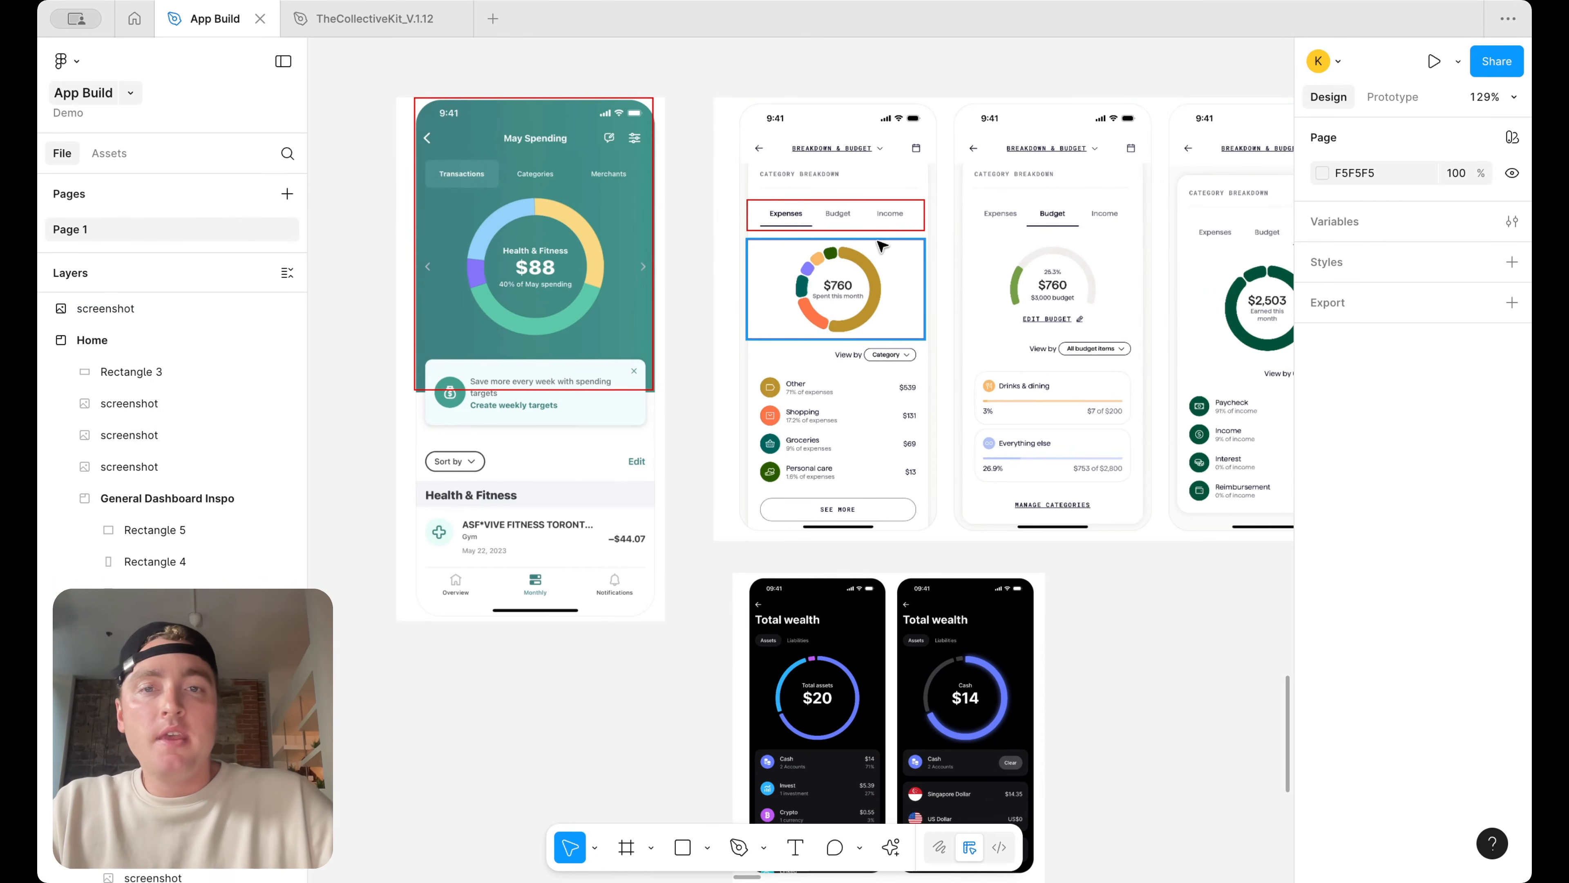
scroll(828, 234, "up", 2)
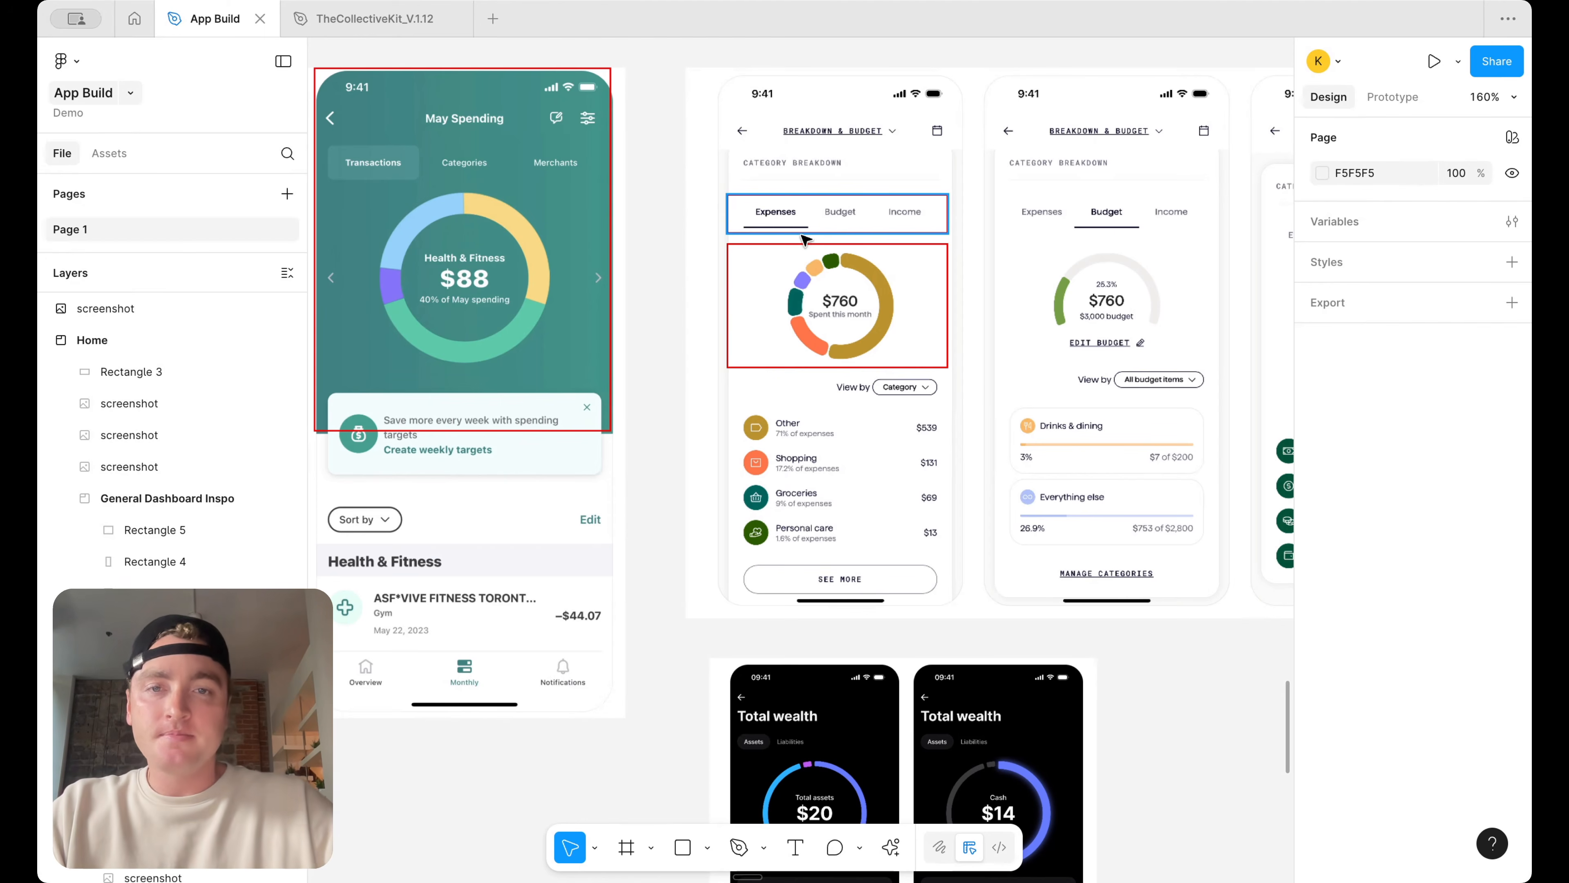
scroll(828, 165, "up", 3)
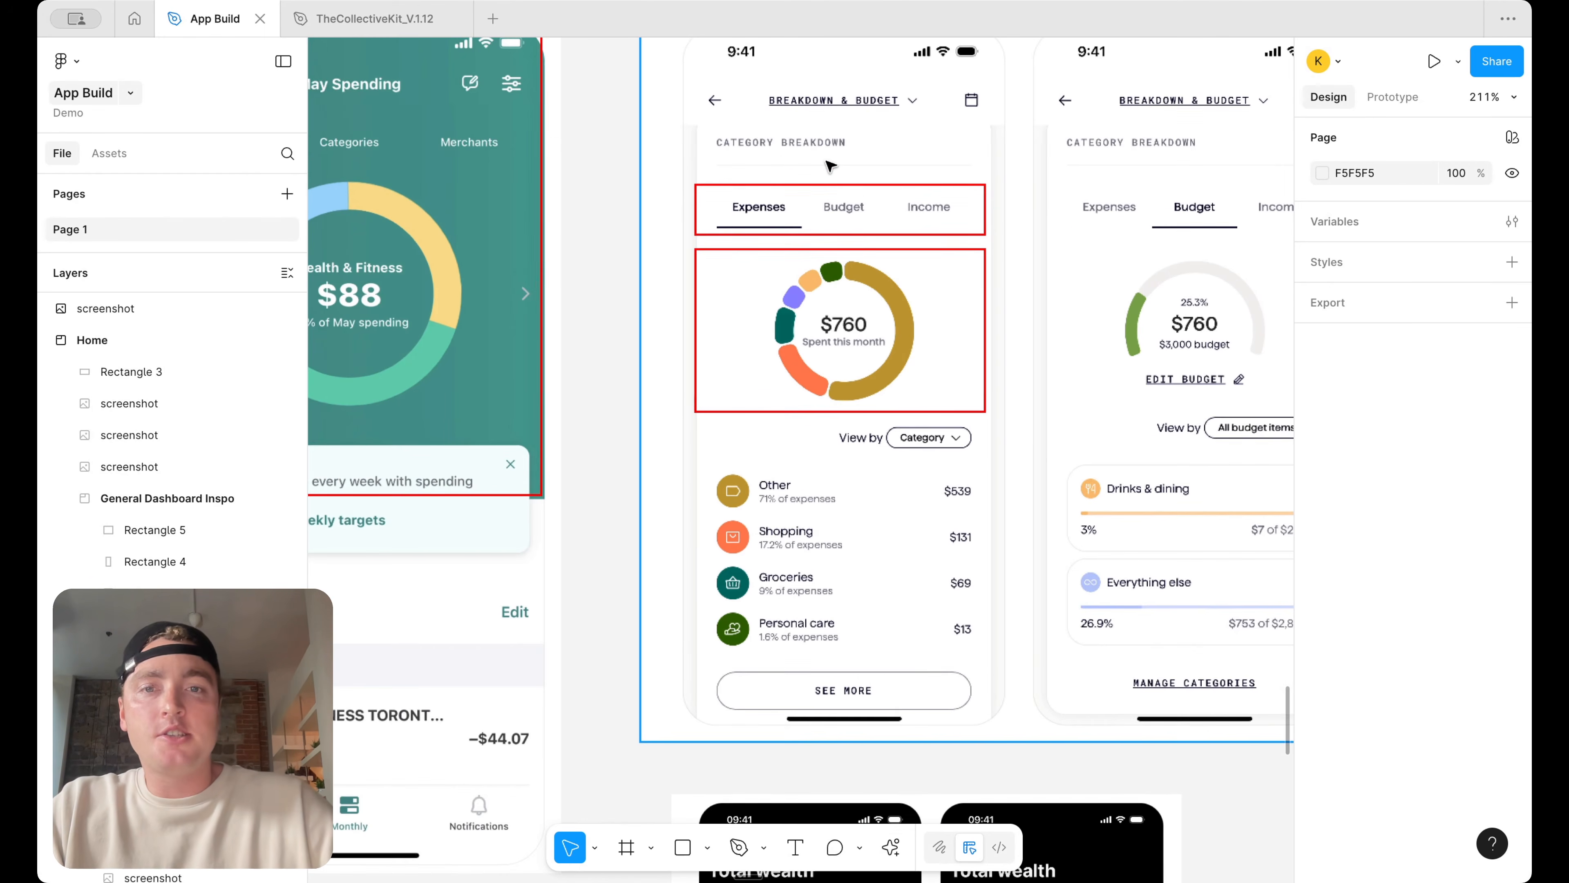
scroll(852, 200, "down", 3)
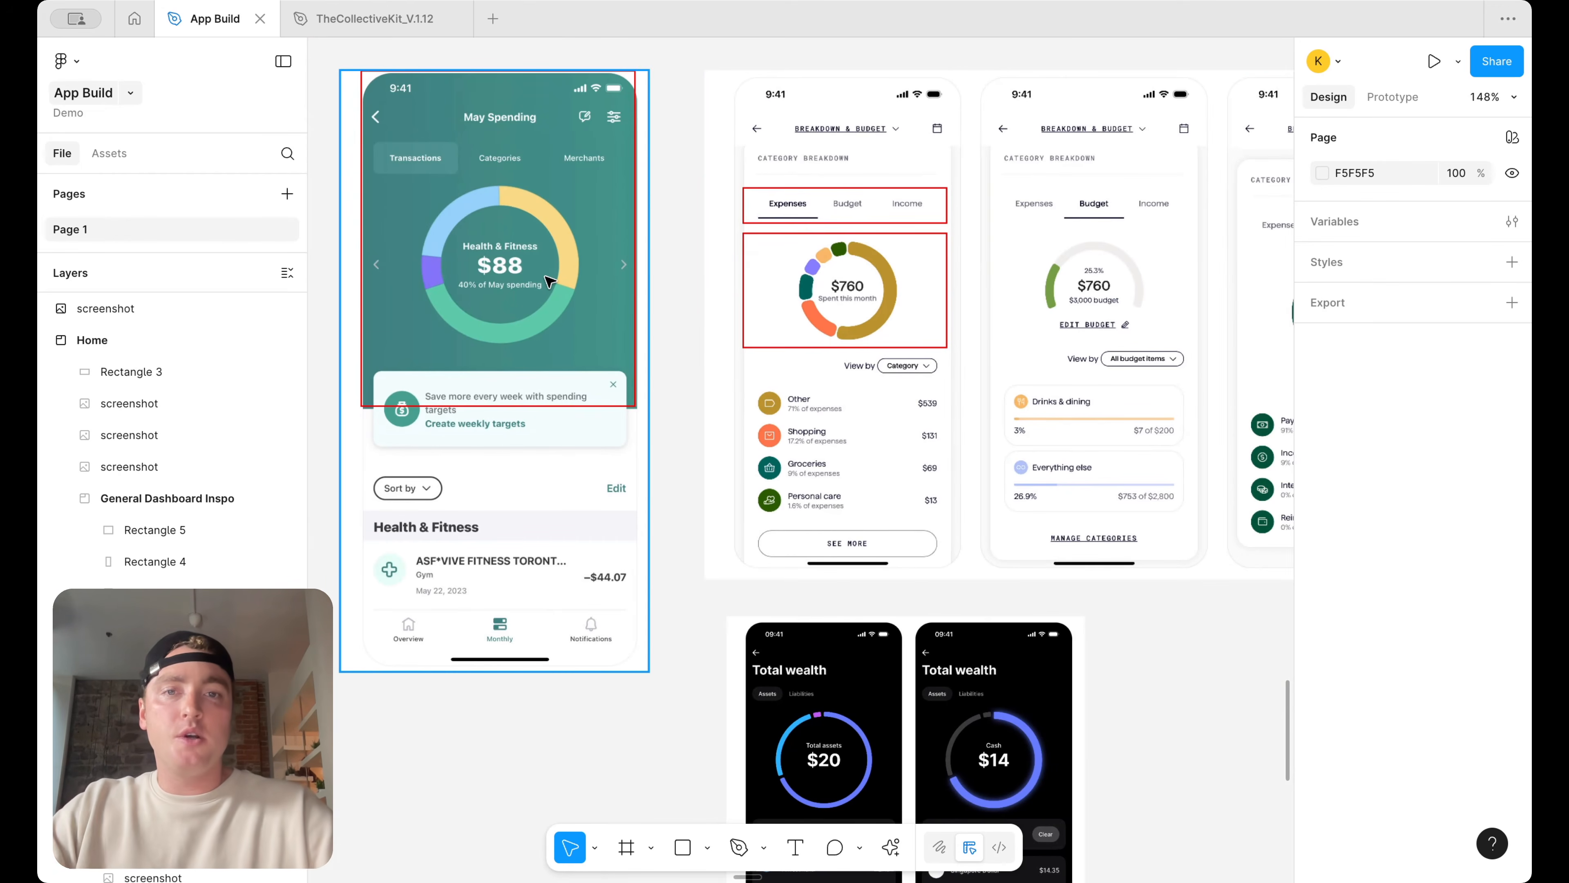
scroll(741, 433, "down", 5)
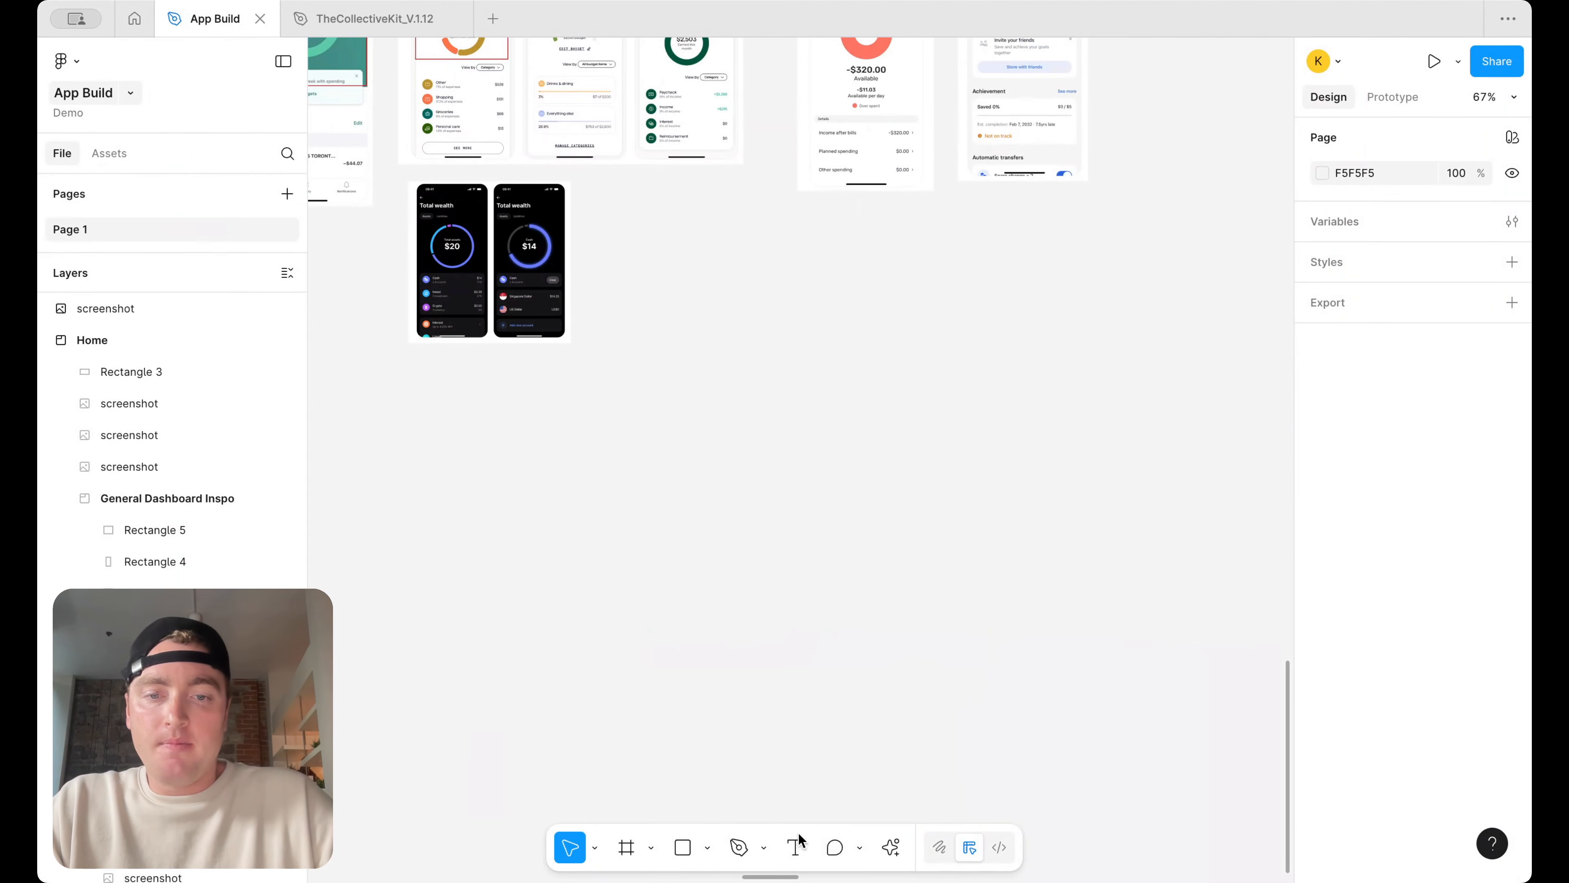
Add an Overview text label in the empty canvas space below the screenshots
left_click(796, 847)
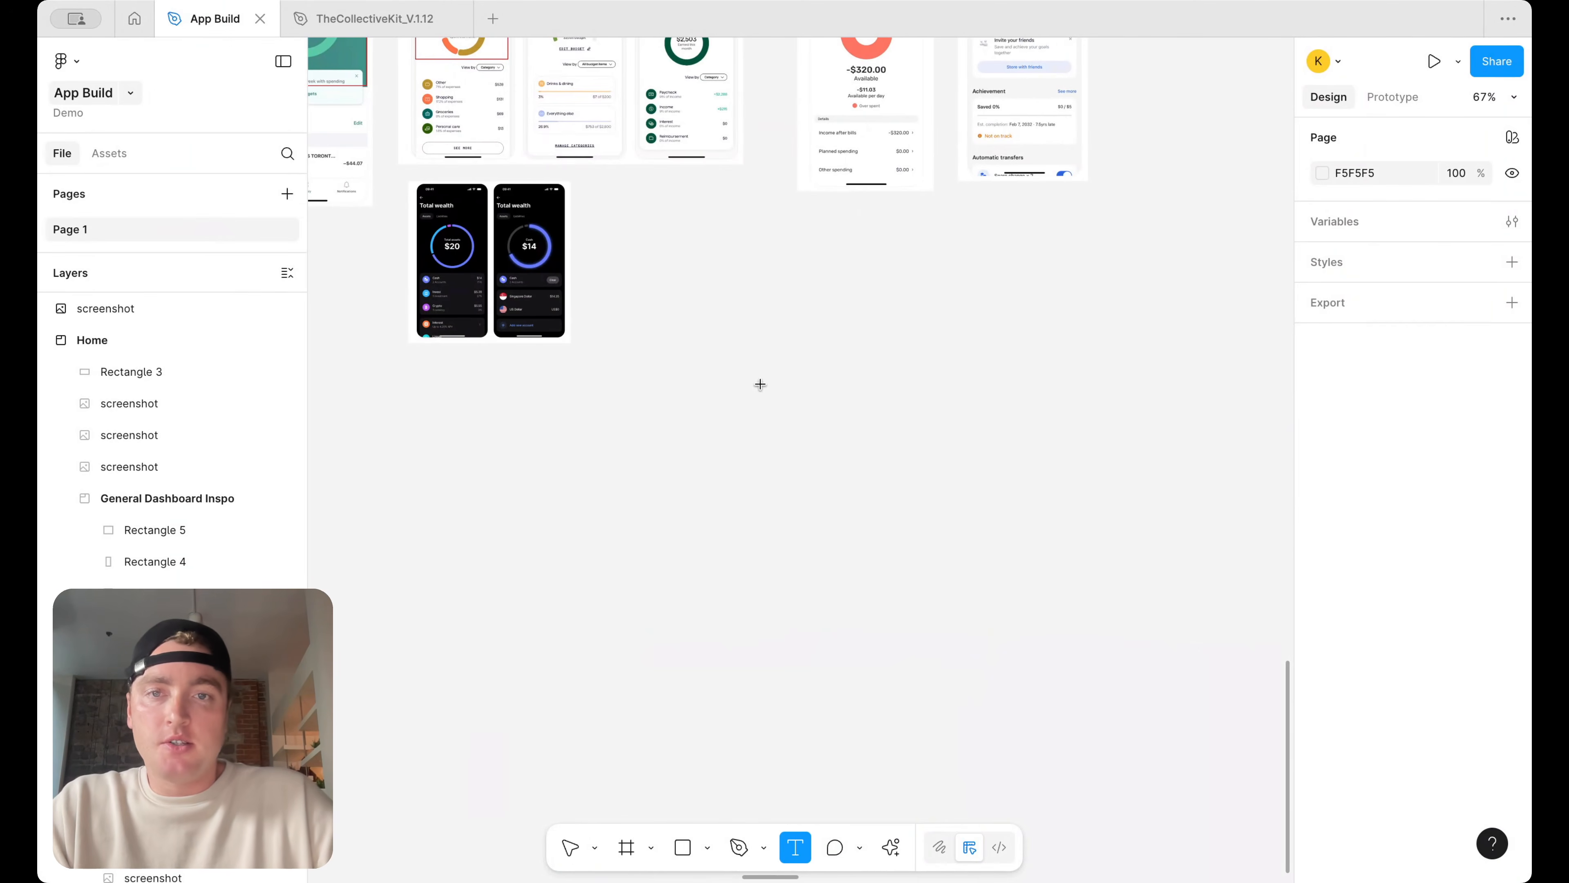
scroll(760, 379, "up", 5)
left_click_drag(694, 277, 864, 339)
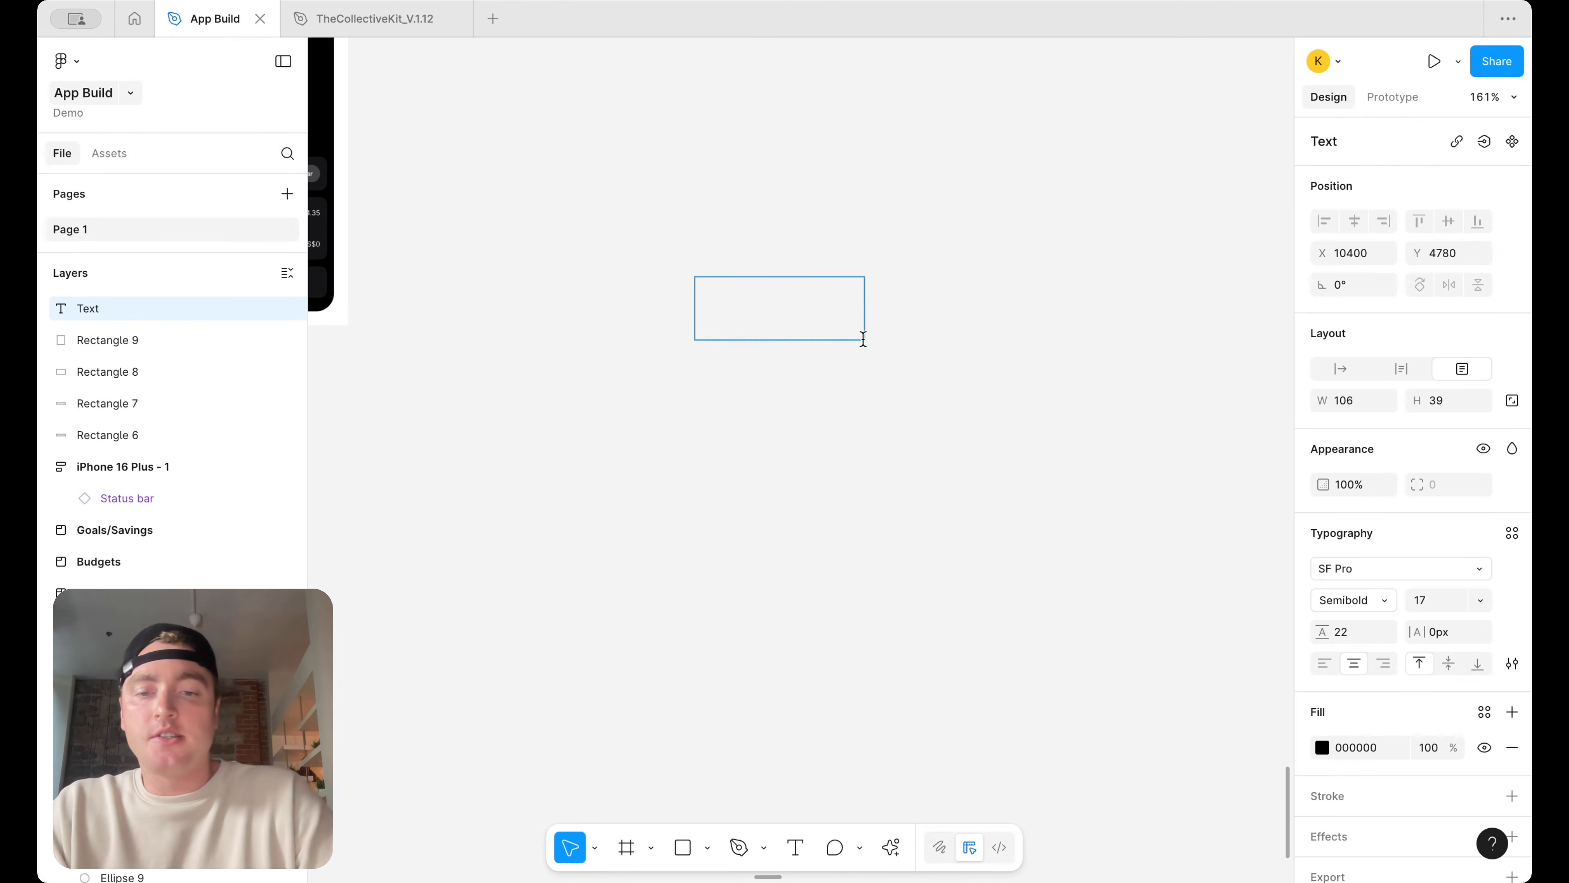
type("Overviw")
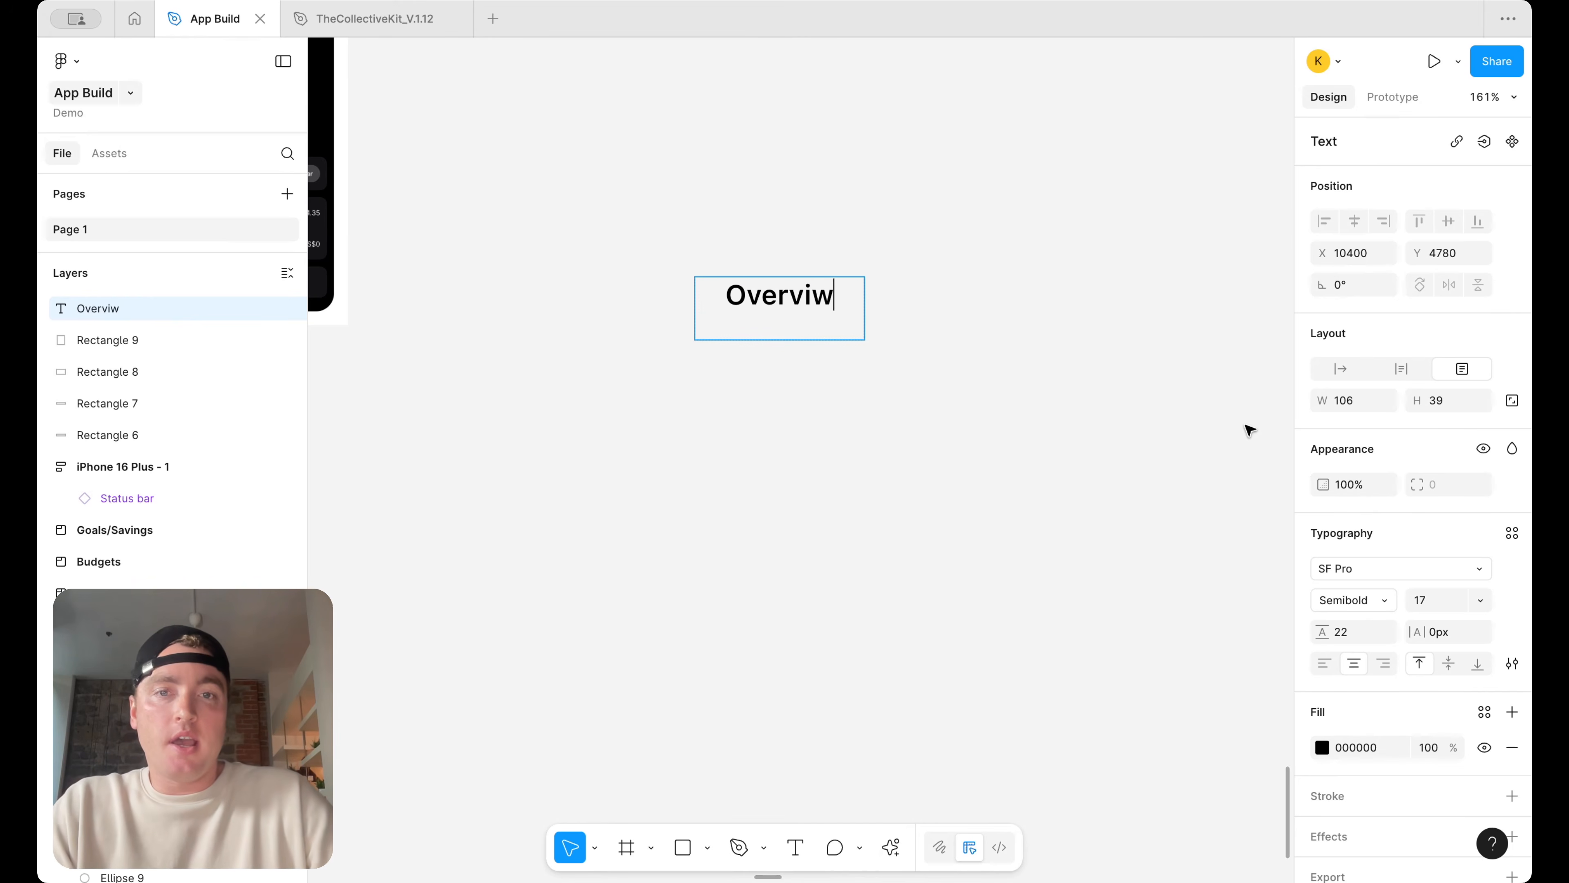
key("BackSpace")
type("ew")
Apply the Body-lg/medium text style to the Overview label
key("super+a")
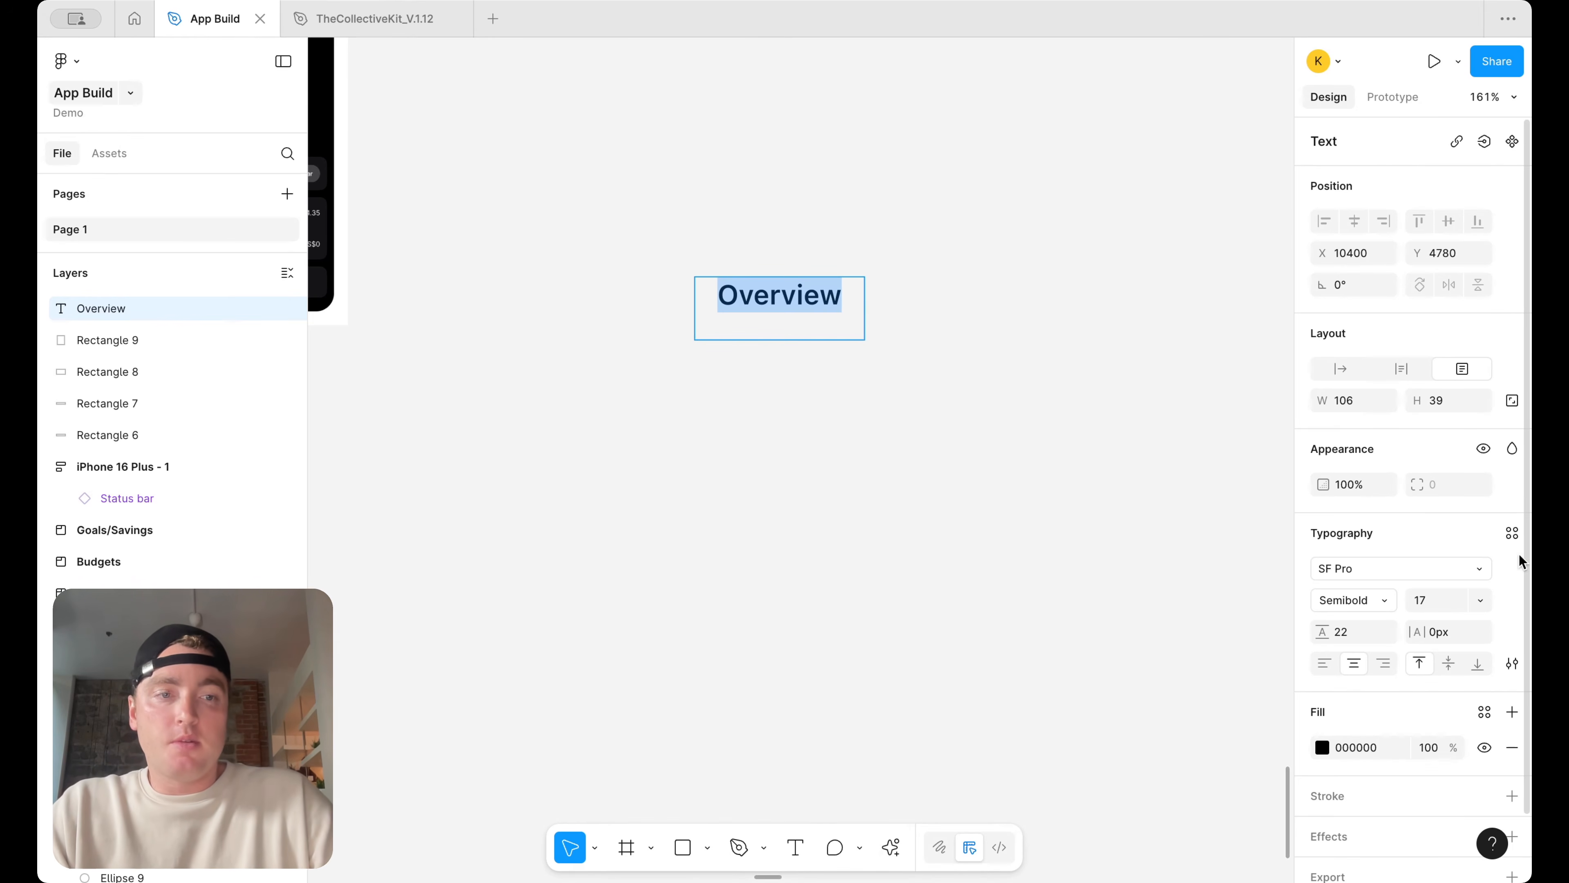
left_click(1512, 533)
type("bod")
scroll(1211, 674, "down", 2)
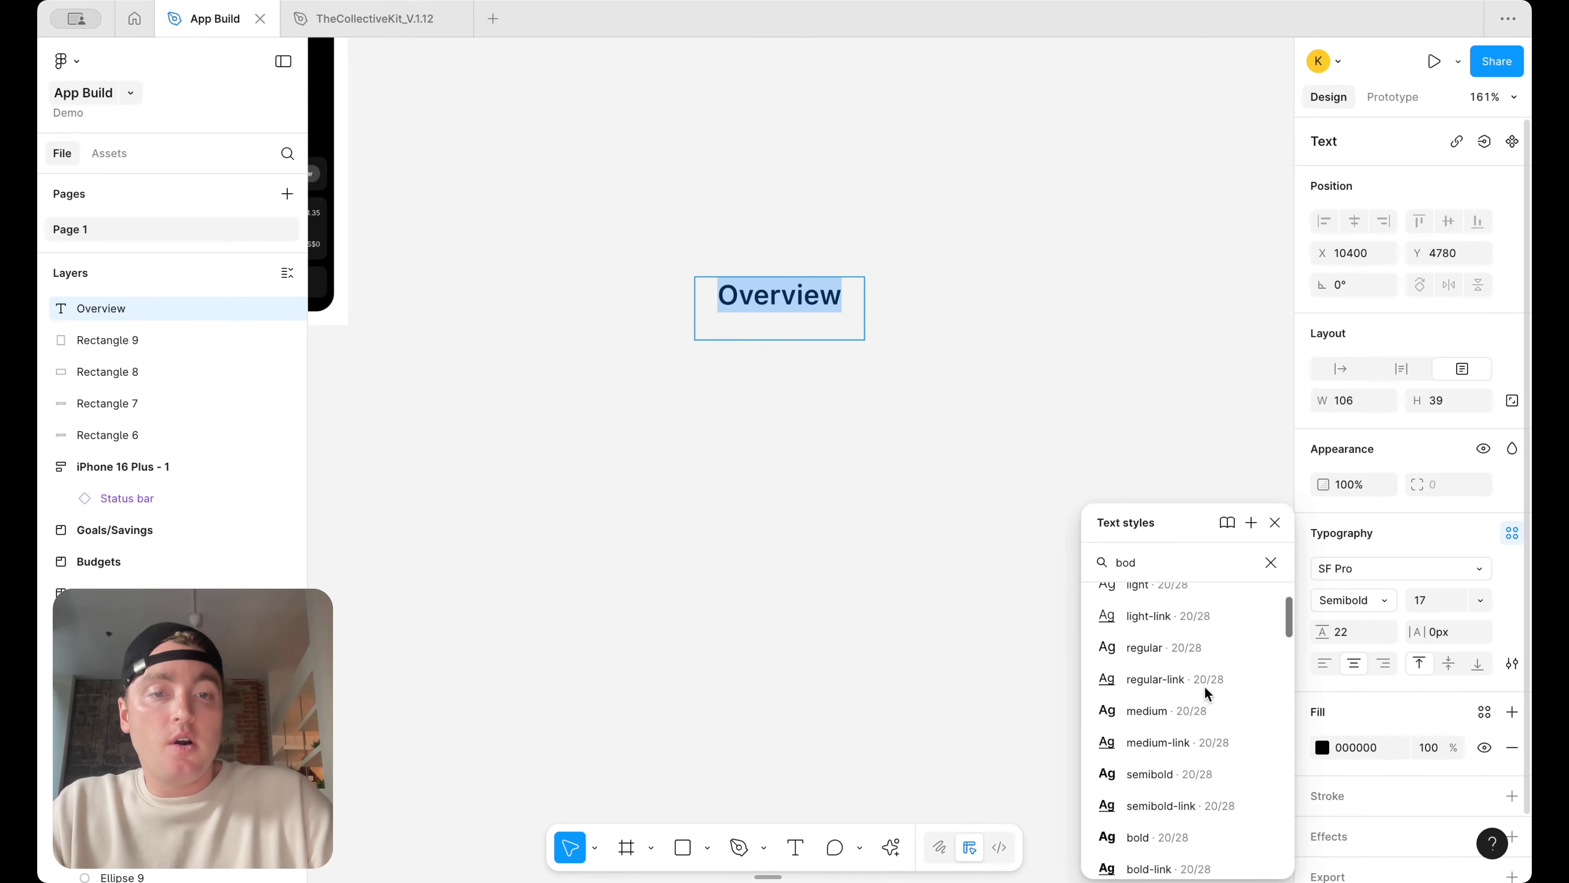
left_click(1199, 701)
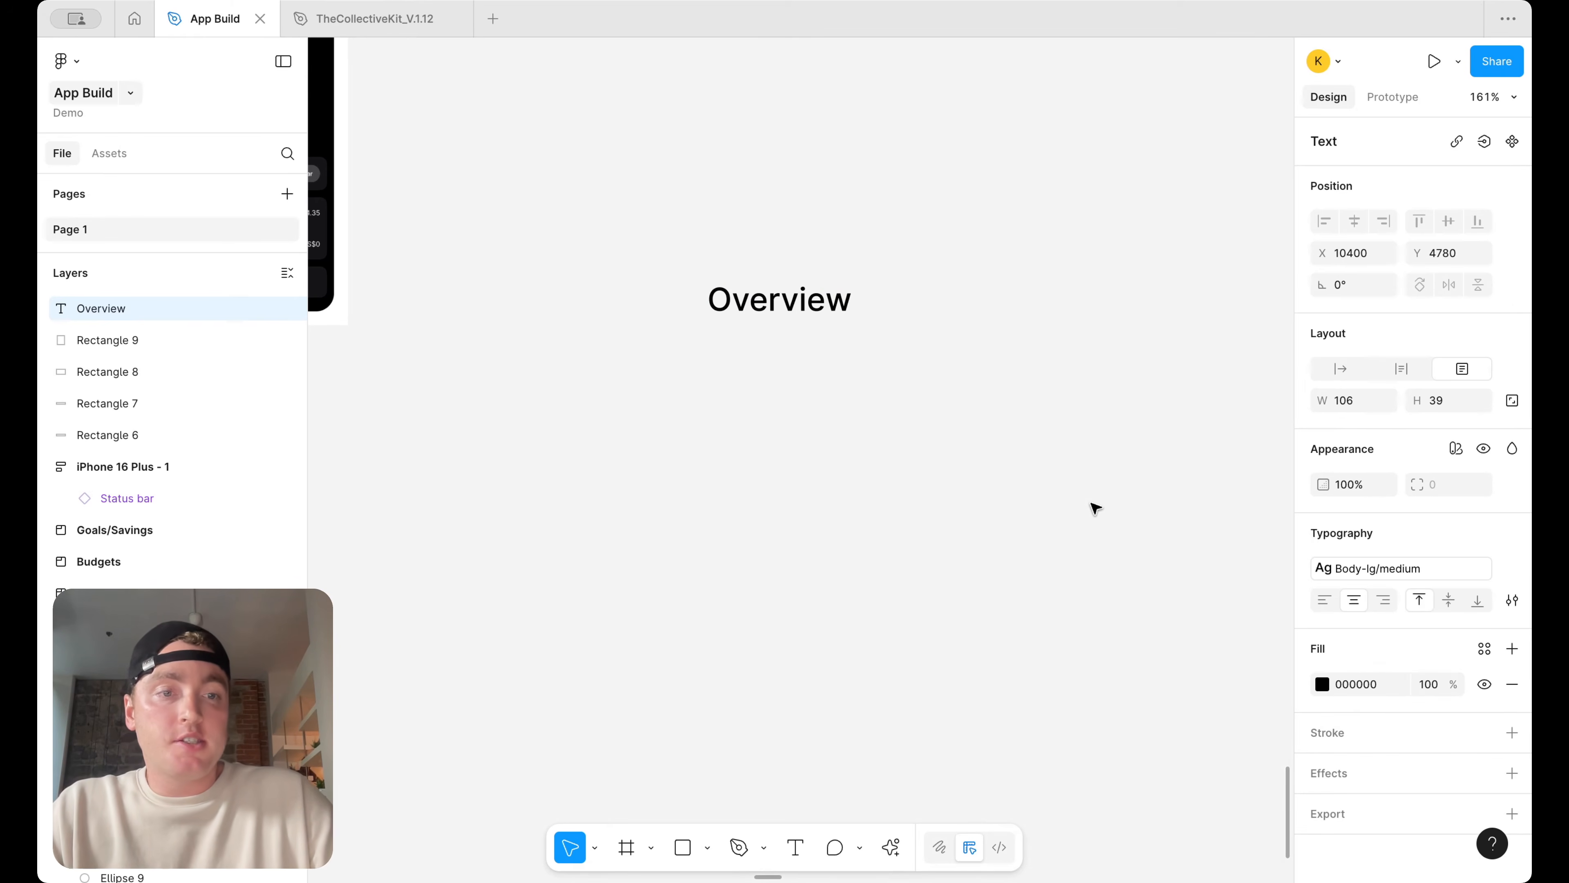
Search the label's fill colour variables for text
left_click(1485, 648)
type("text")
left_click(1235, 718)
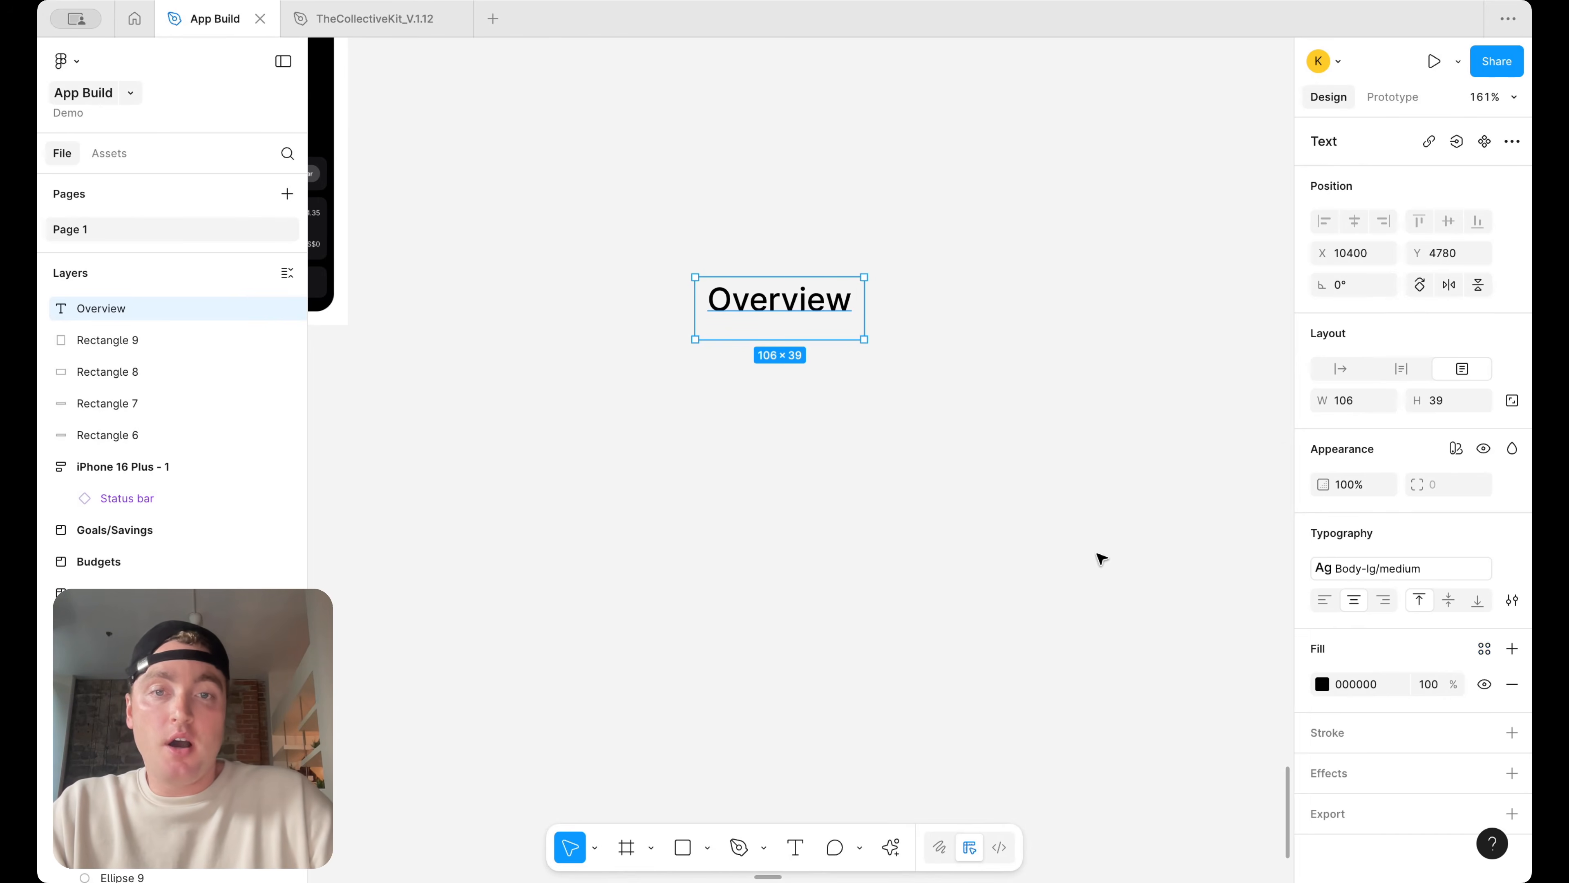
Wrap the Overview label in an auto layout frame
left_click(863, 350)
left_click(849, 309)
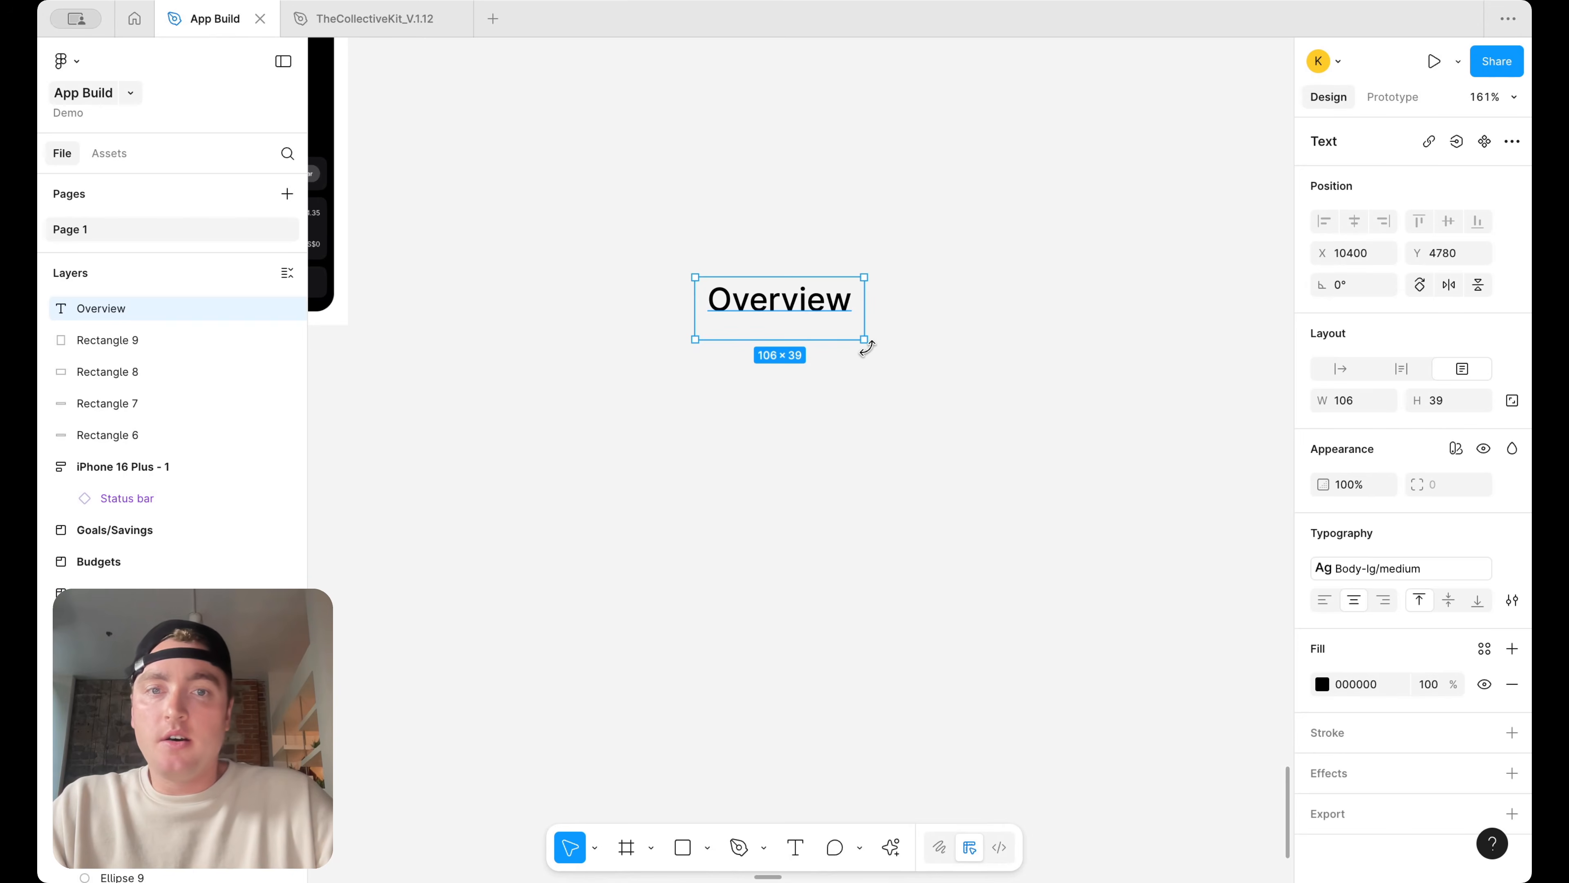
key("shift+a")
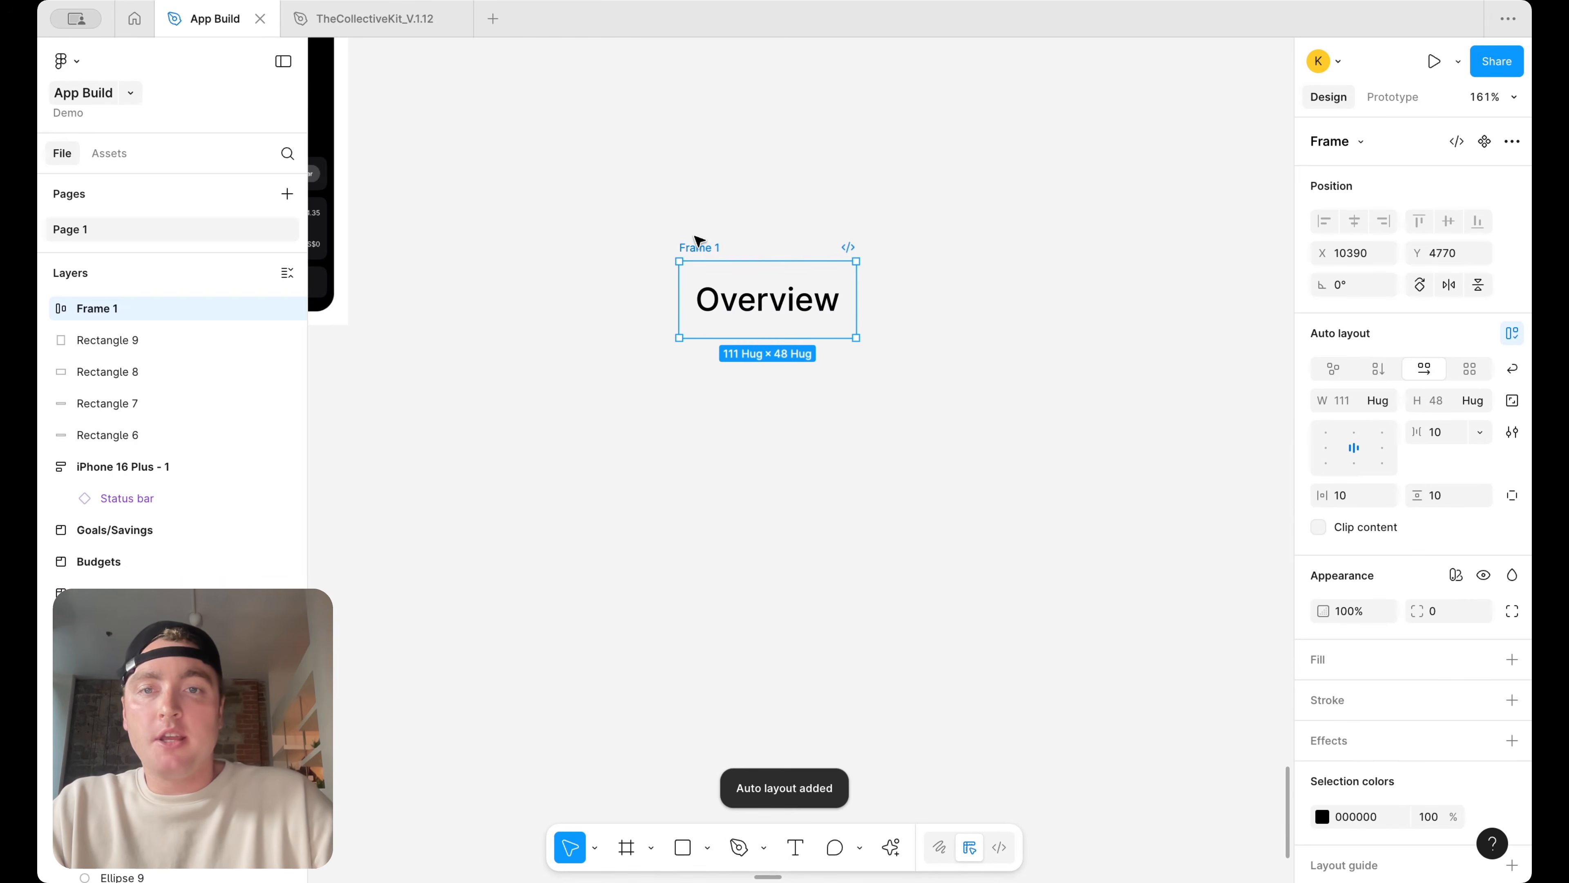
scroll(1511, 818, "down", 3)
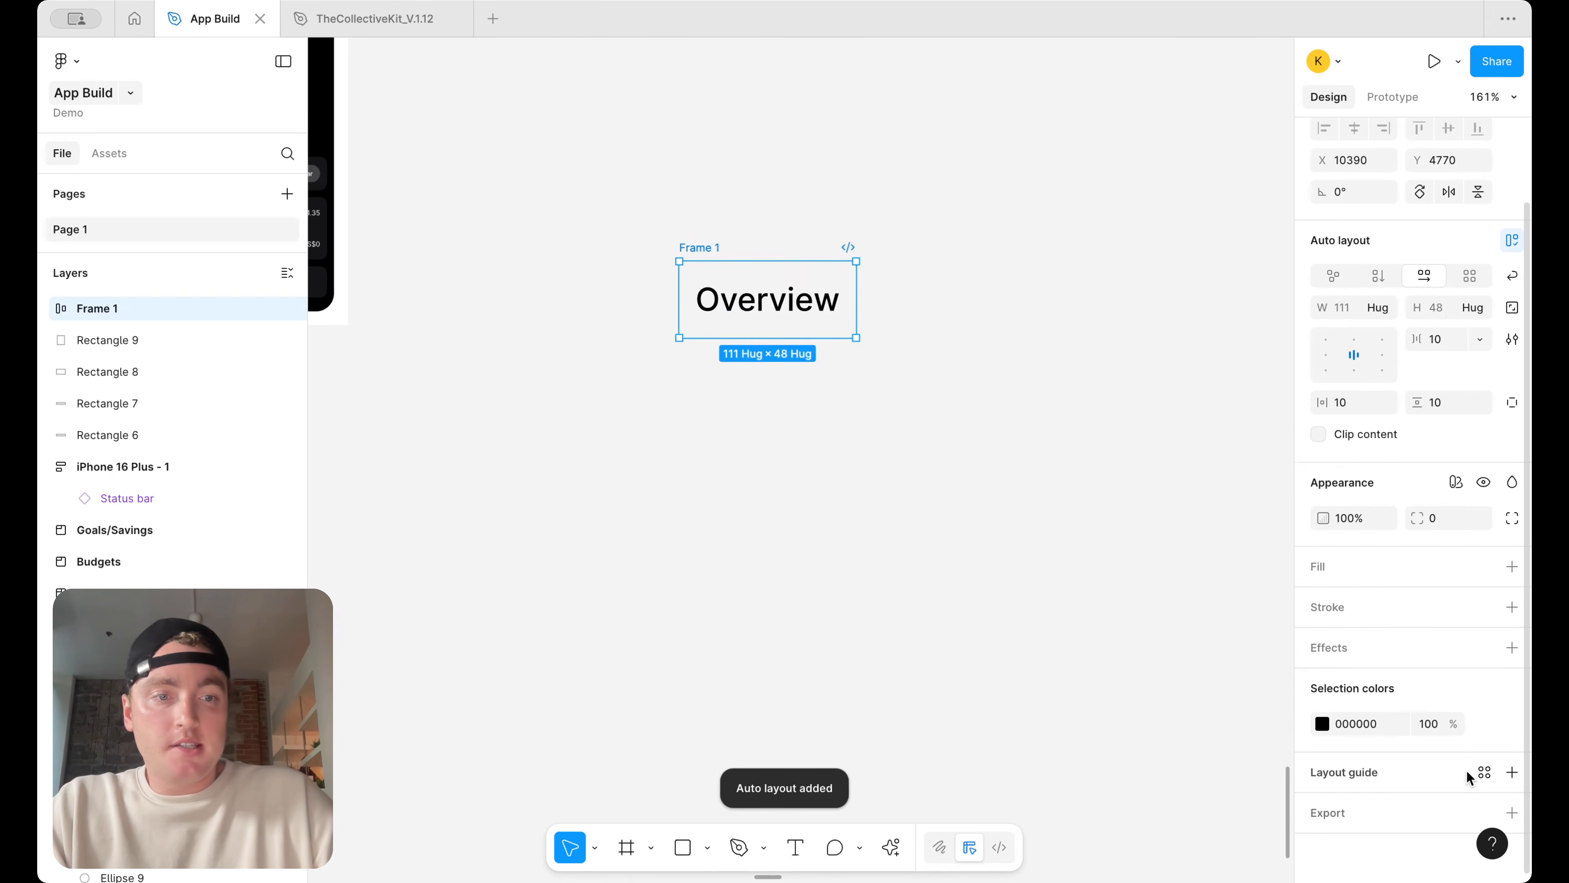
Apply the text/default/body colour variable to the Overview label's fill
left_click(1486, 728)
type("text")
left_click(1260, 720)
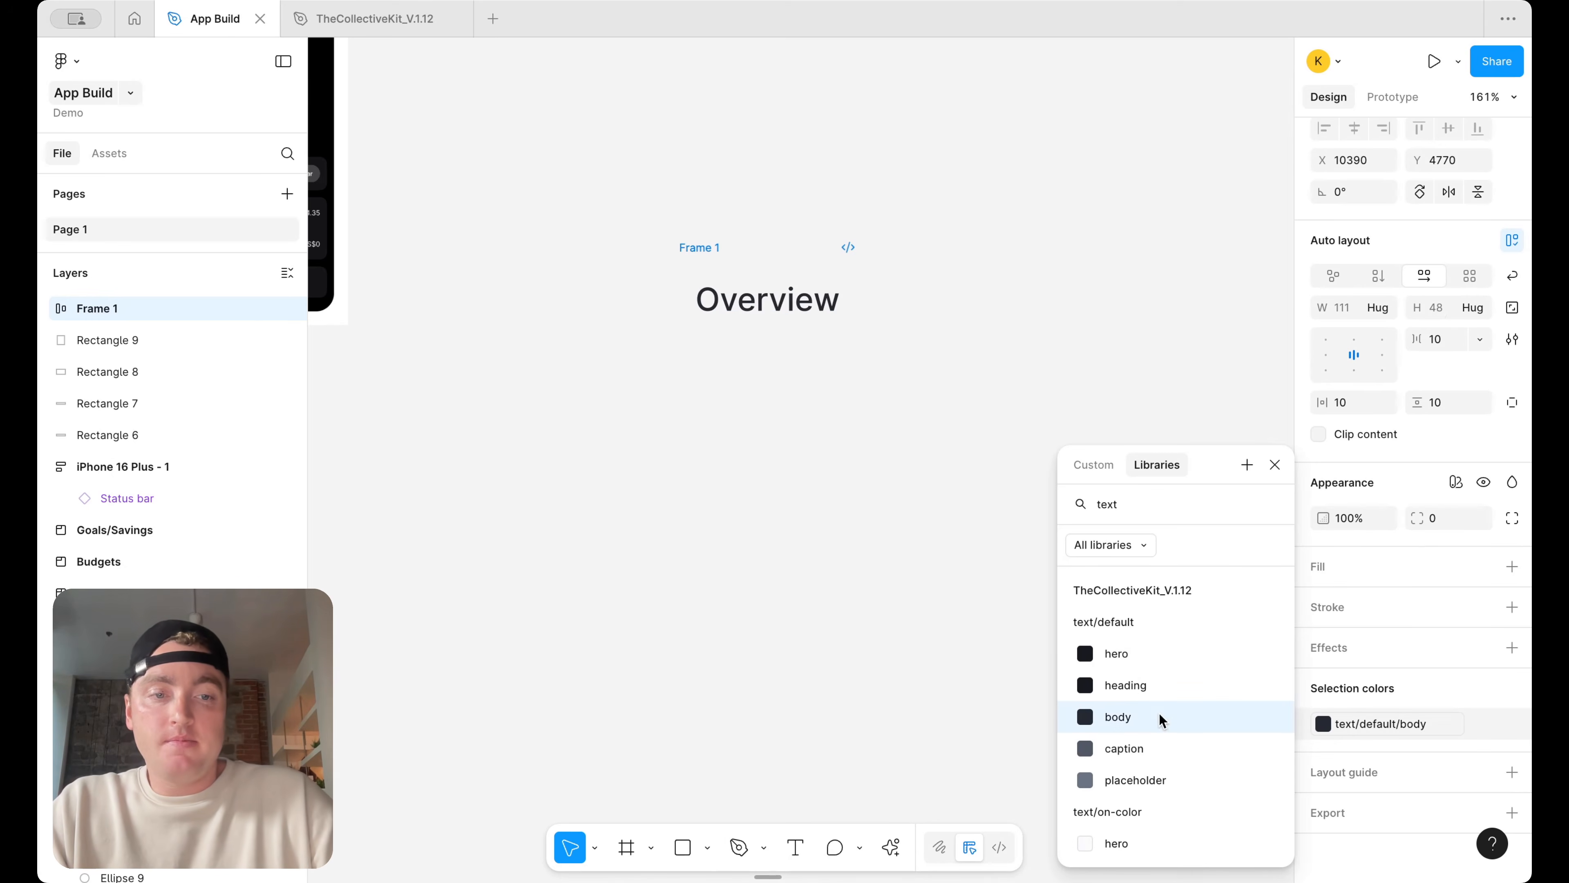
left_click(1005, 462)
Rename the auto layout frame to Tab and turn it into a component
left_click(695, 248)
double_click(711, 249)
type("Tab")
key("Return")
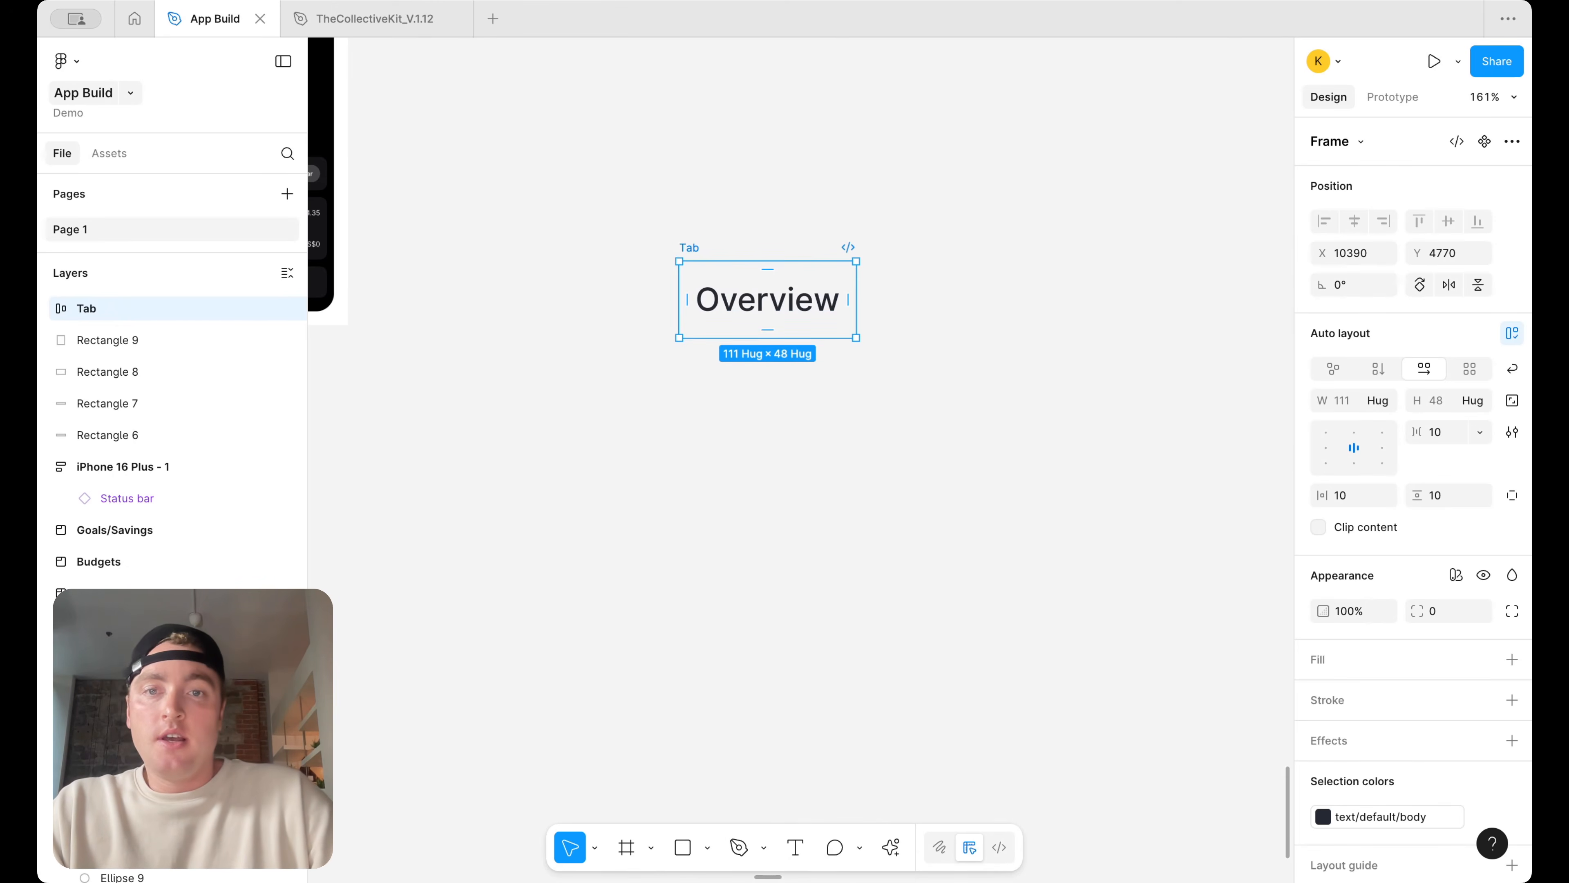
right_click(693, 246)
left_click(747, 620)
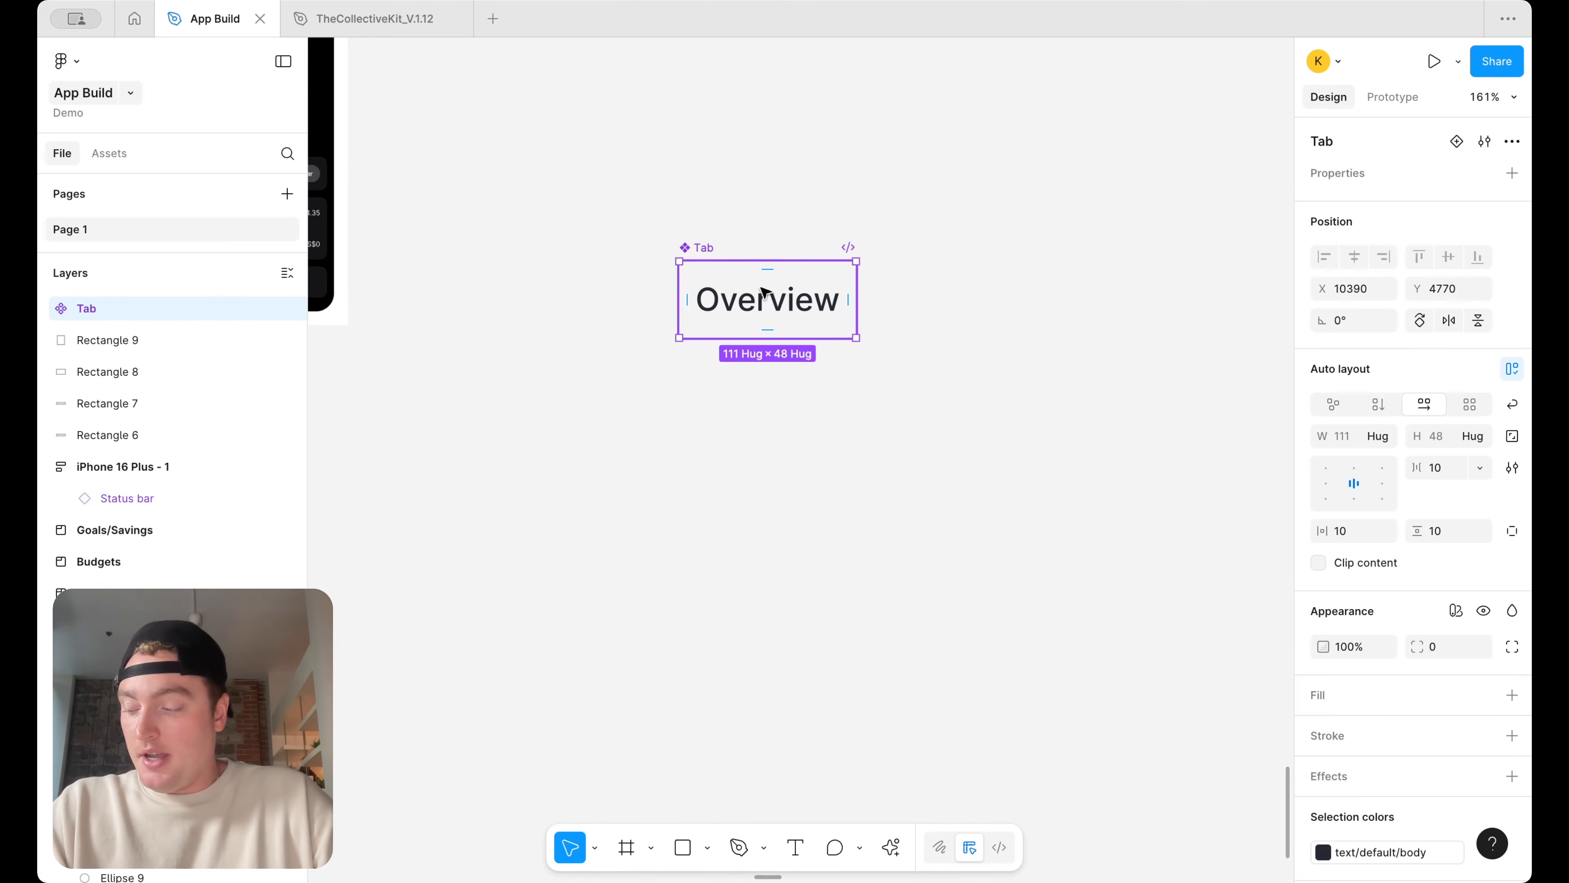
Add a second variant to the Tab component
right_click(789, 288)
mouse_move(921, 615)
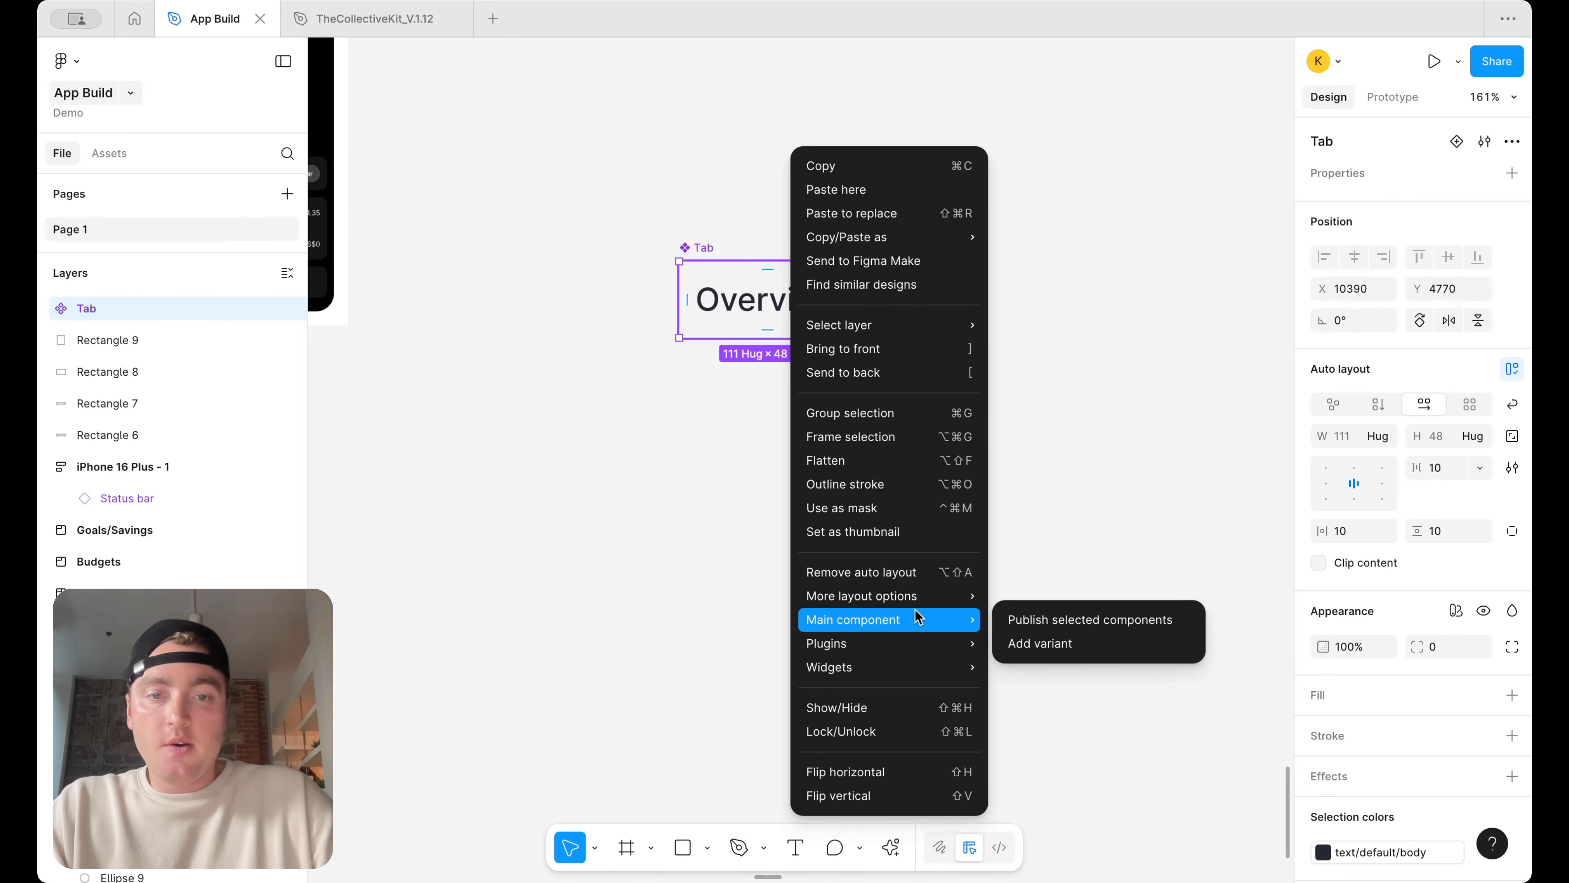
left_click(1068, 646)
left_click(764, 326)
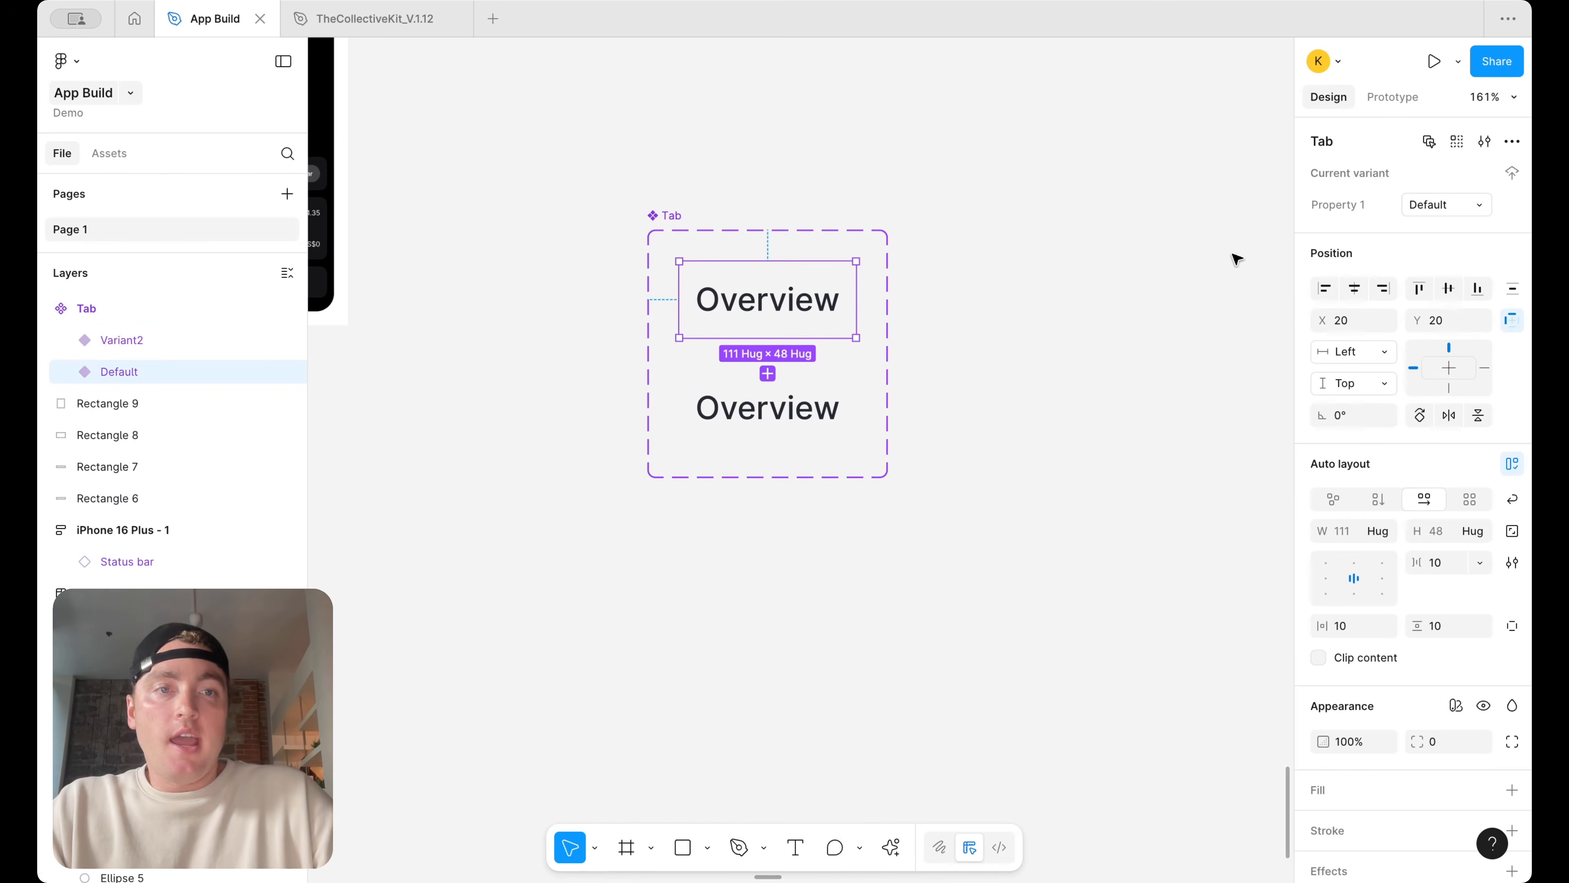
Rename the variant property to Status and set the variants' values to unselected and selected
left_click(672, 229)
double_click(1362, 204)
type("Status")
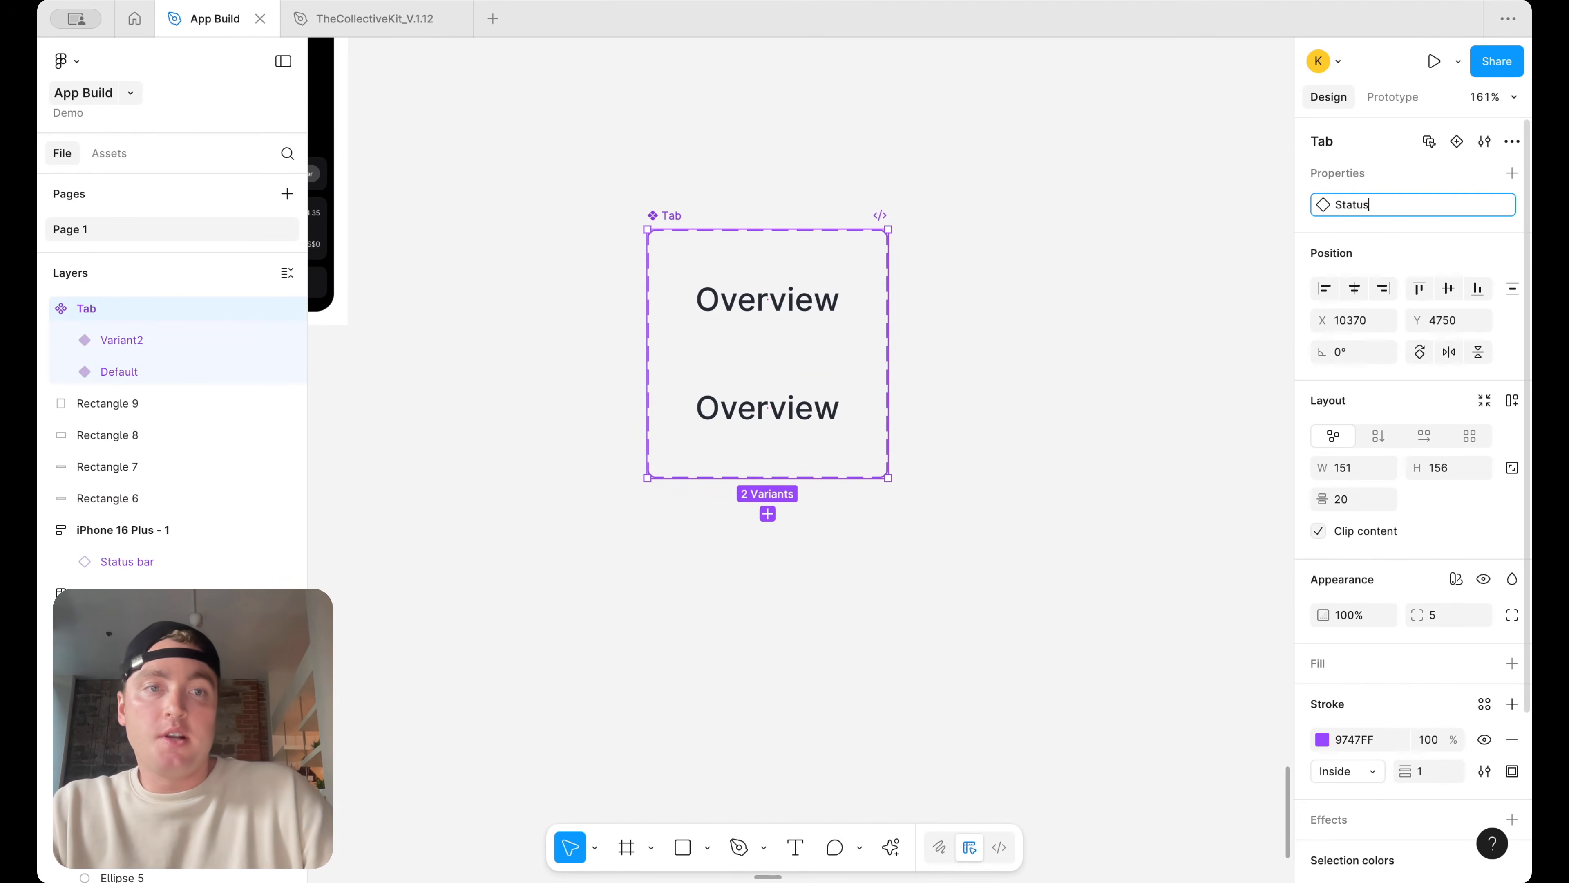
left_click(757, 315)
left_click(1419, 205)
type("unselected")
key("Return")
left_click(822, 411)
left_click(1434, 205)
type("selected")
key("Return")
Add a bottom-only stroke using the border/default variable to both Tab variants
left_click(815, 307)
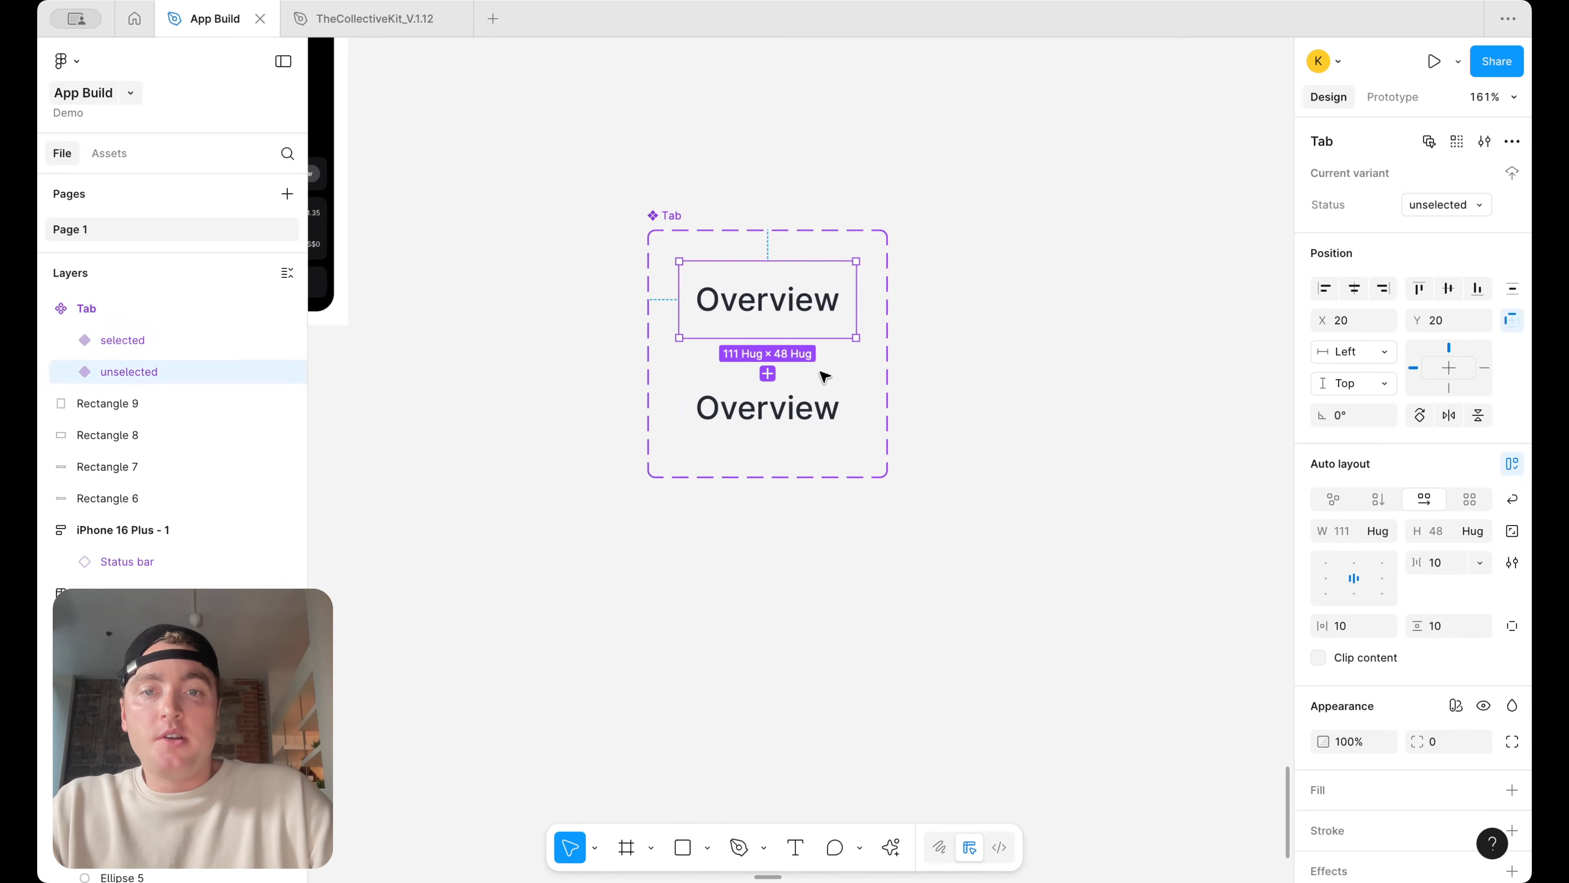
left_click(828, 393, "shift")
scroll(1418, 711, "down", 5)
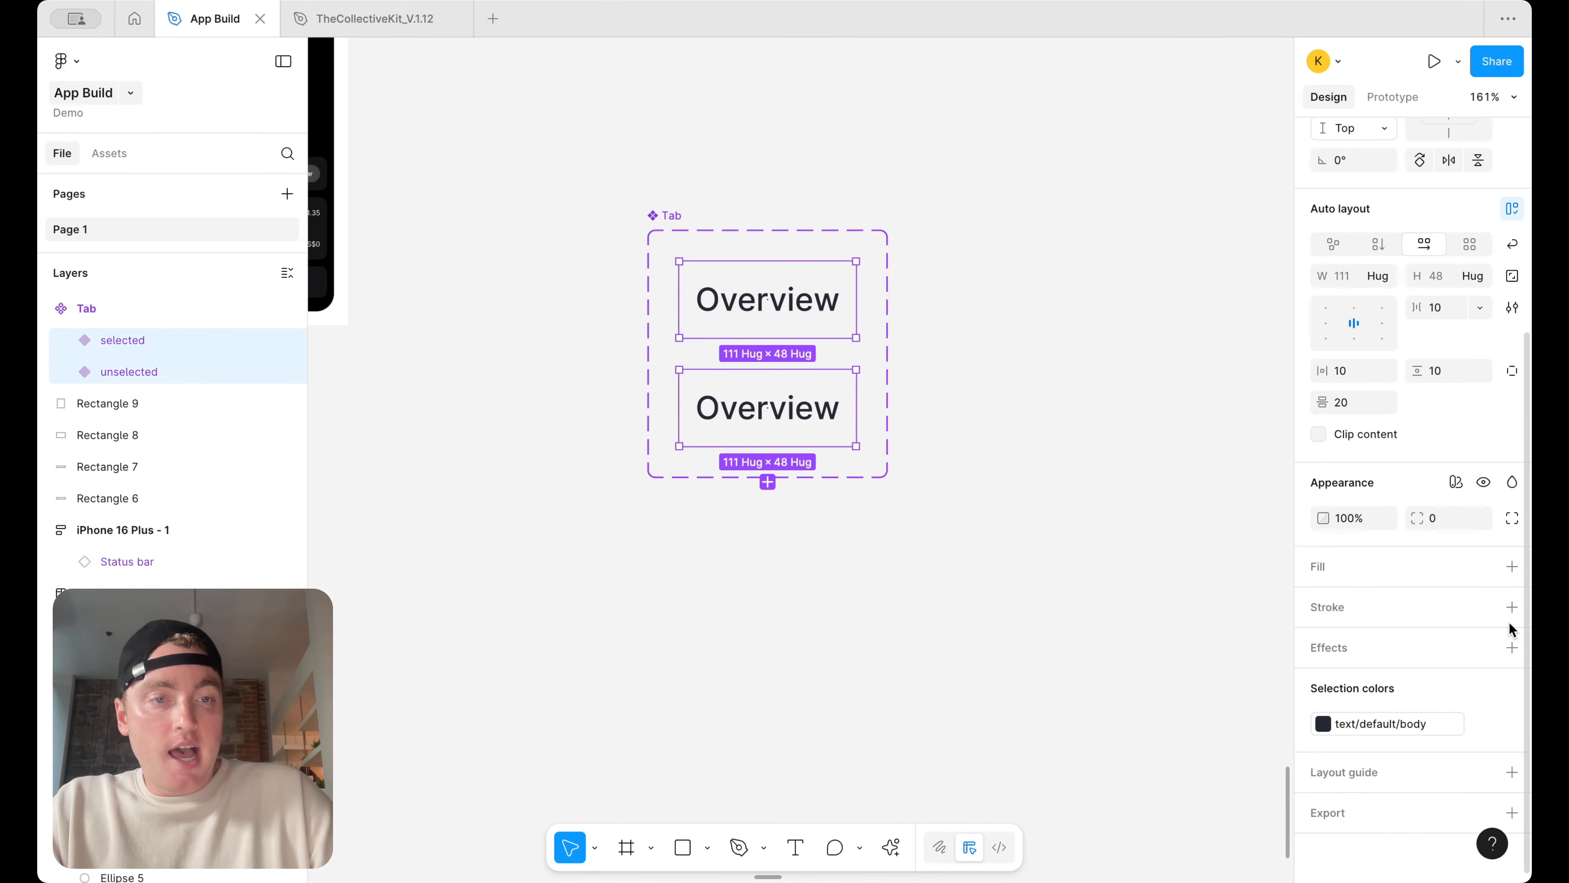
left_click(1512, 607)
left_click(1512, 675)
left_click(1476, 754)
left_click(1485, 607)
type("border")
left_click(1119, 655)
left_click(1040, 298)
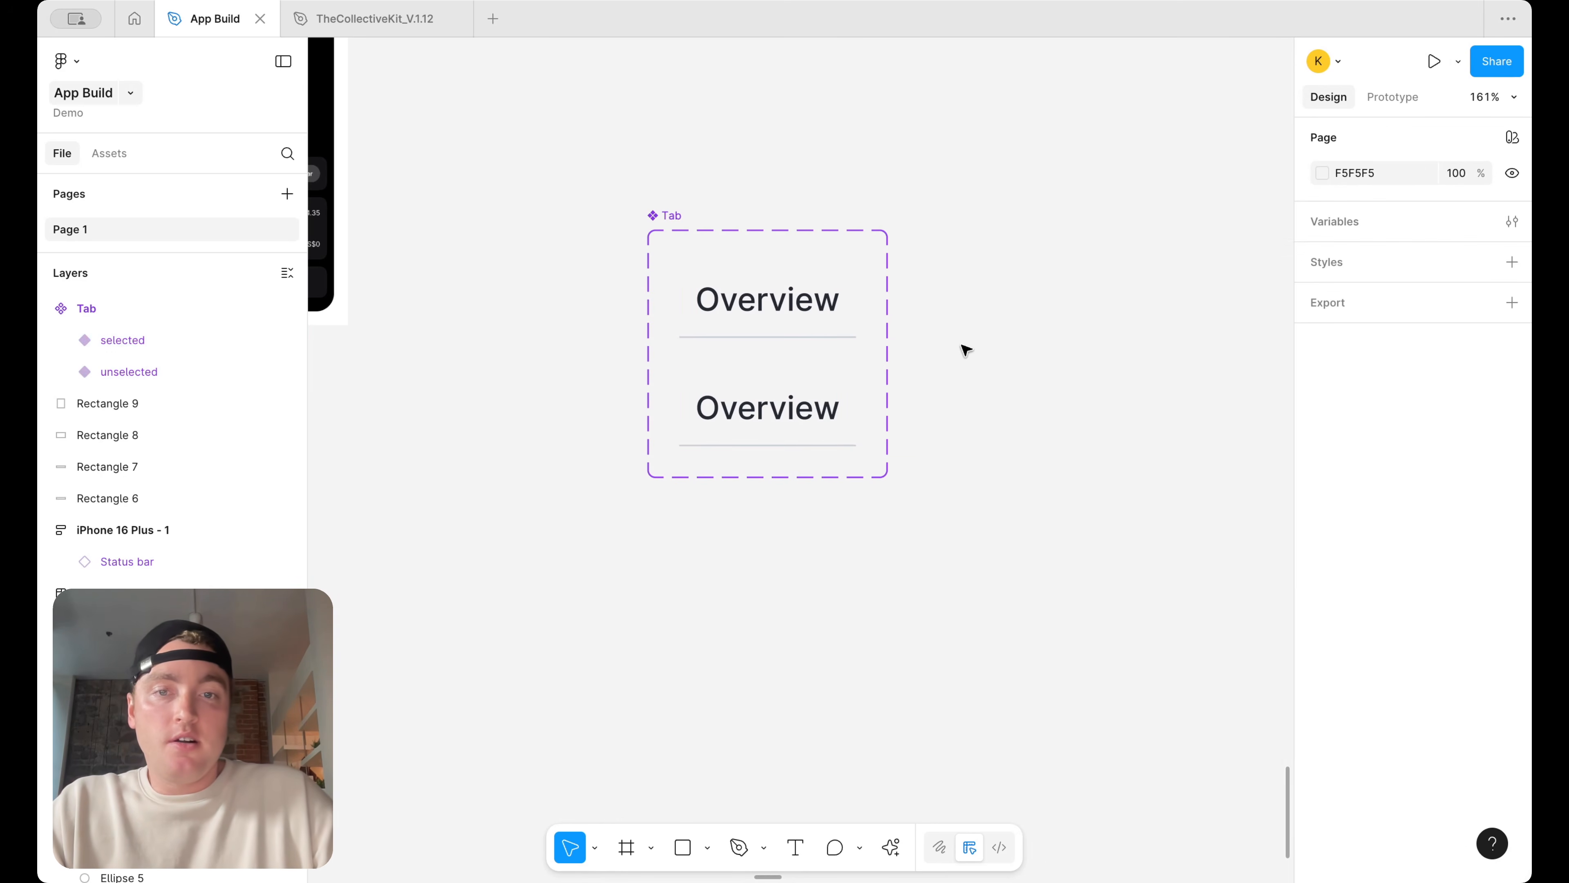
Change the selected variant's stroke to border/primary/default with a weight of 2
left_click(819, 411)
scroll(1458, 739, "down", 3)
left_click(1390, 711)
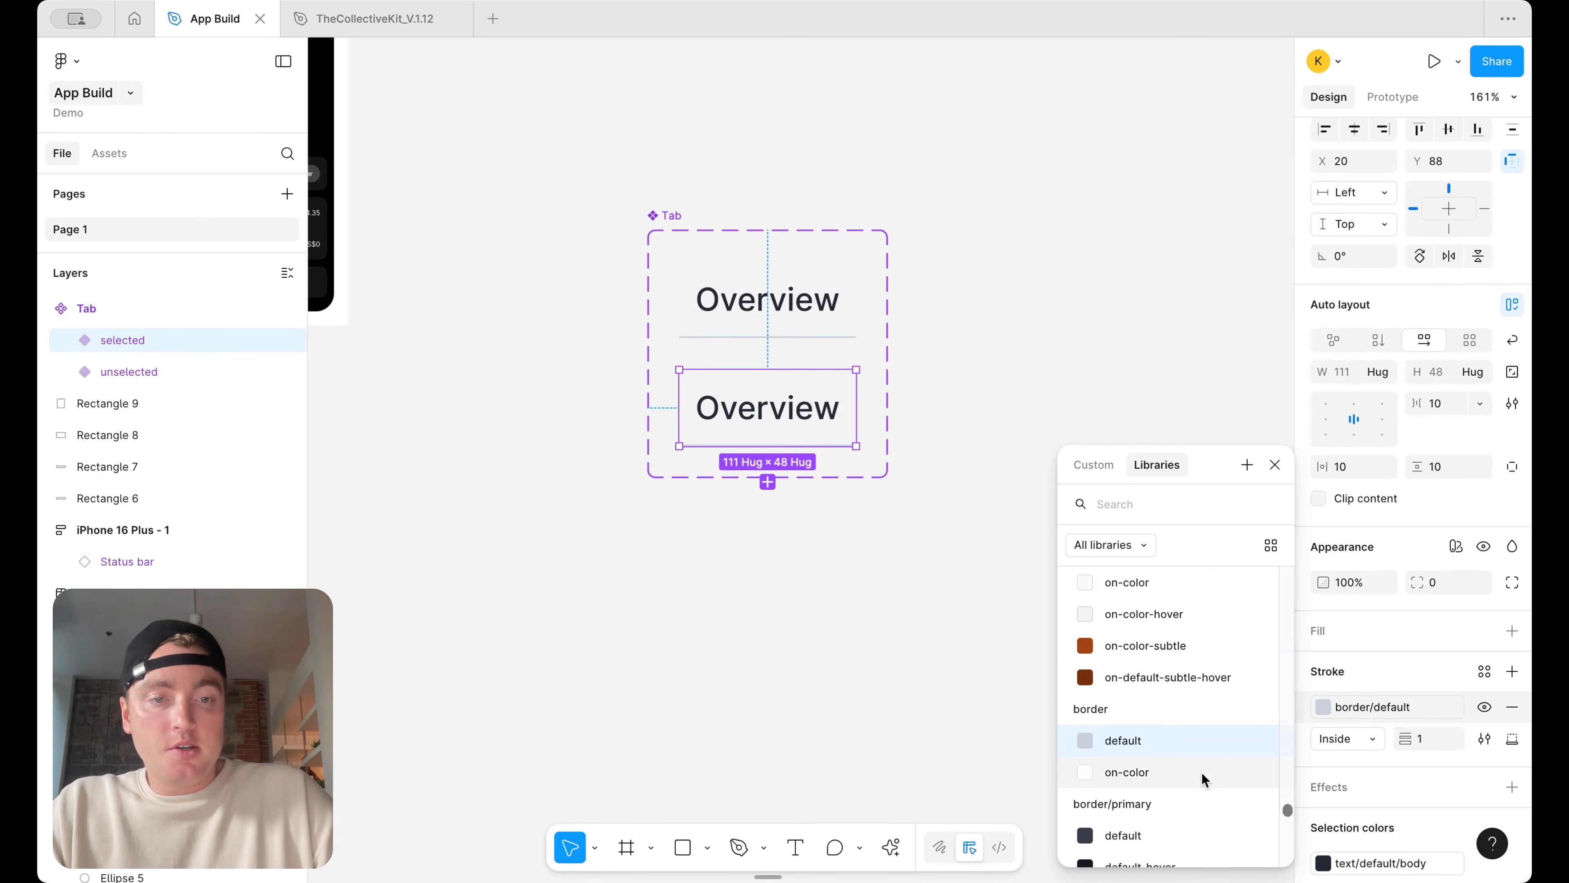
scroll(1168, 742, "down", 2)
left_click(1163, 754)
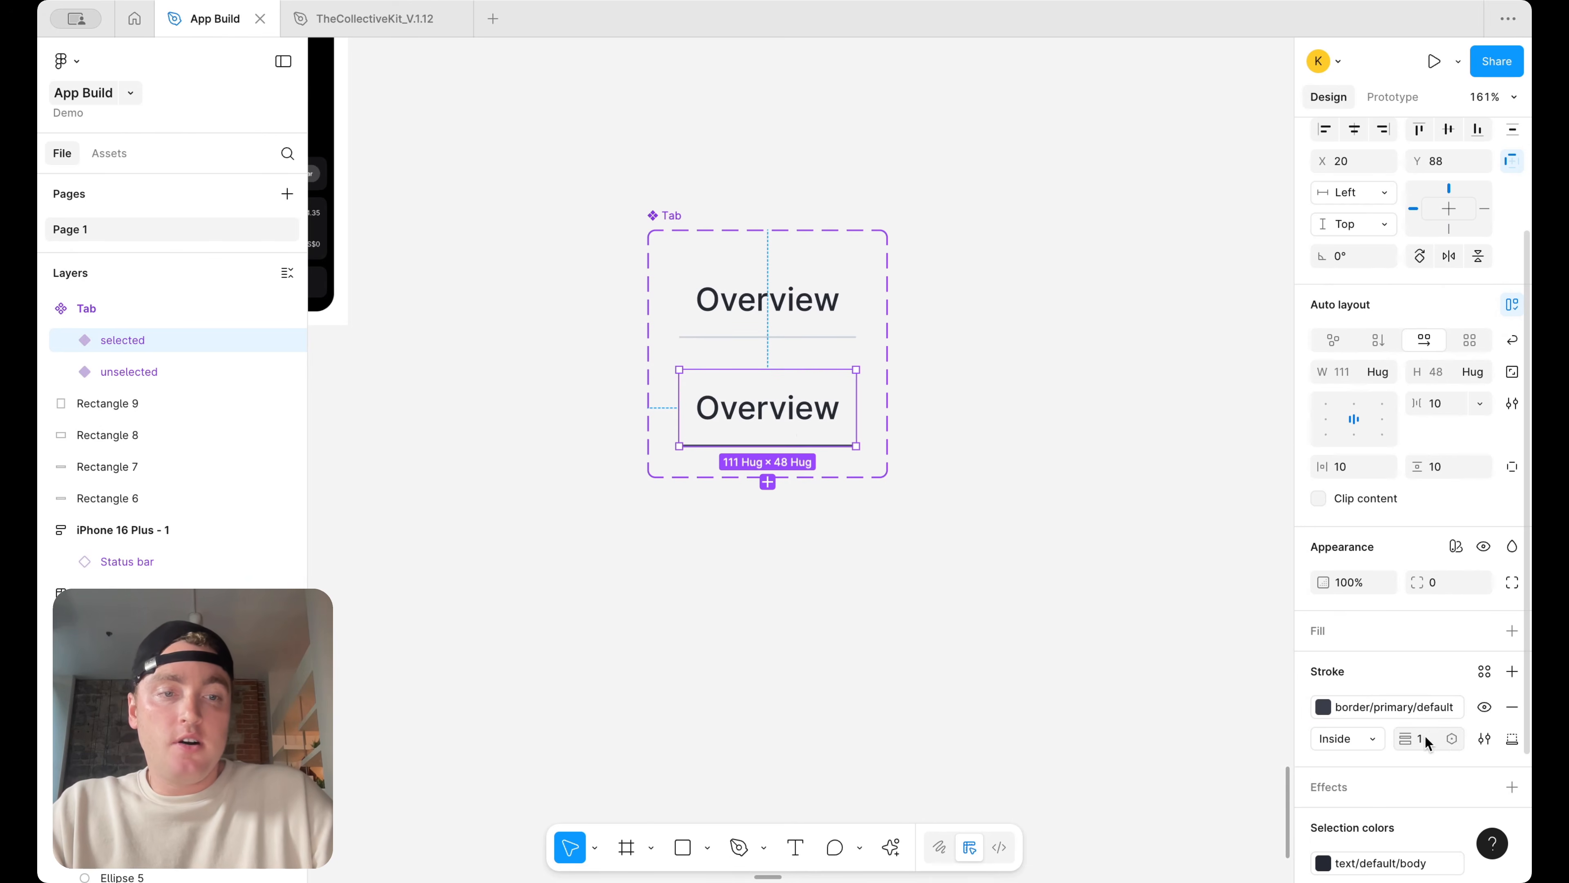
left_click(1449, 738)
left_click(1437, 696)
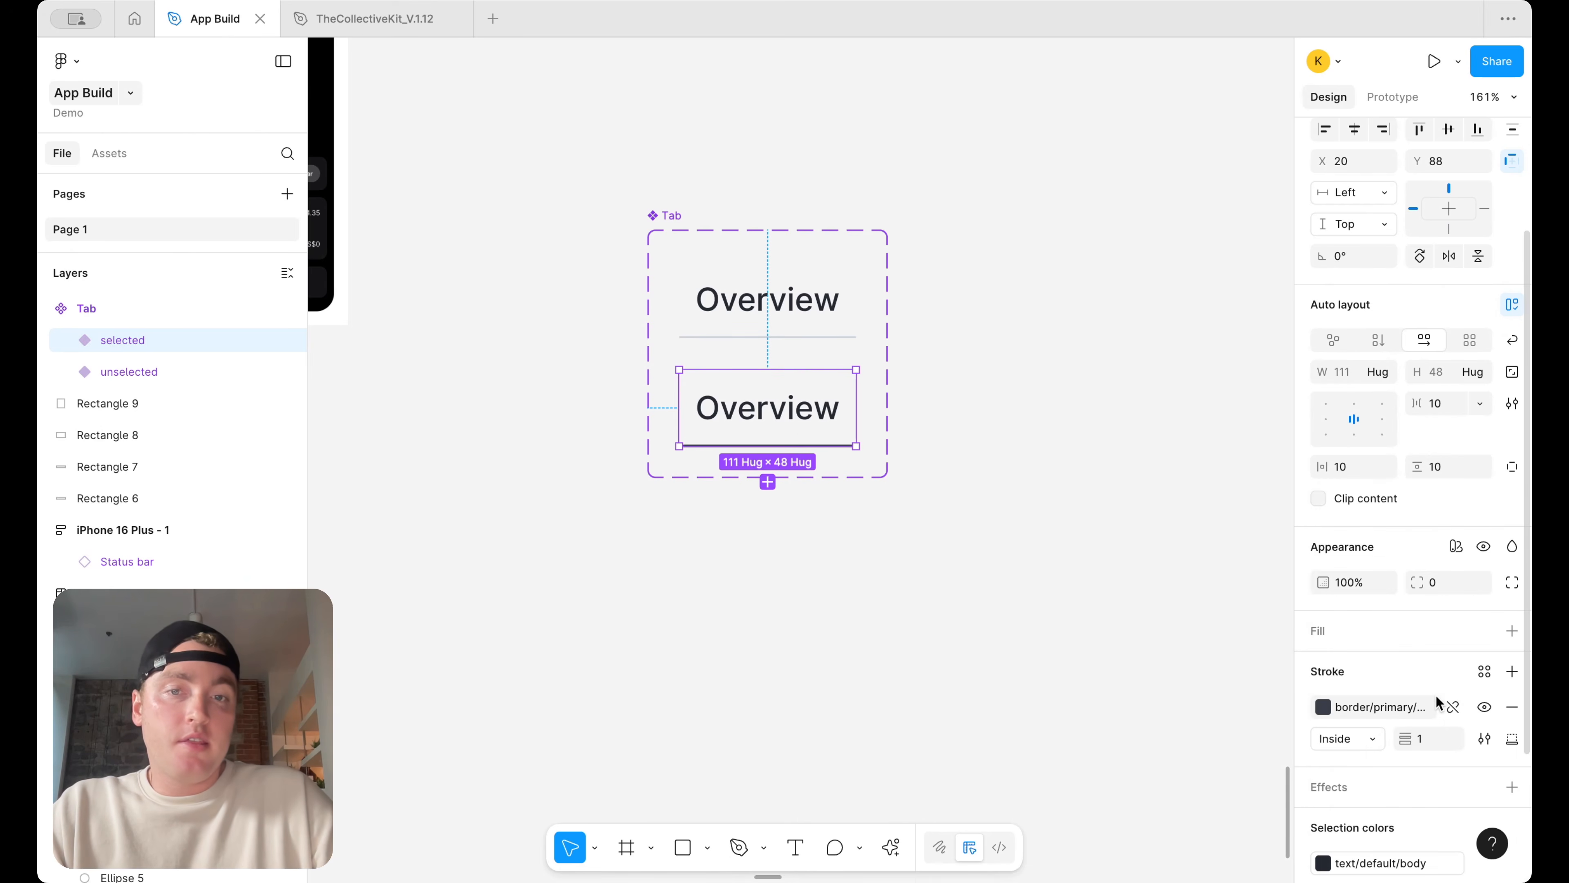
left_click(1139, 563)
Apply the Body-lg/semibold text style to the selected variant's label
left_click(761, 298)
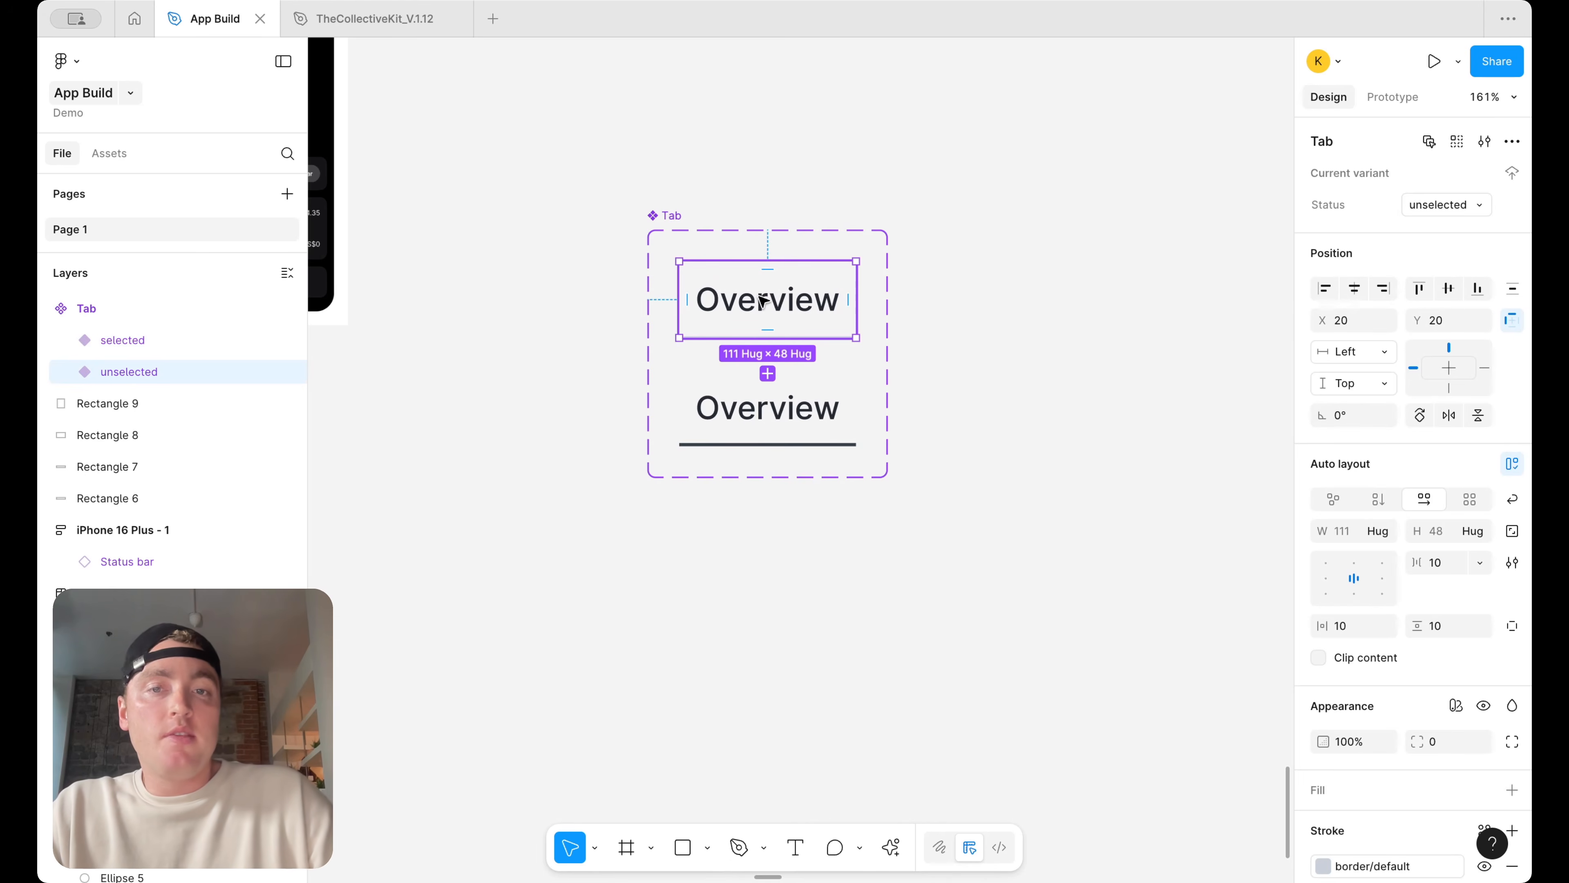
left_click(1057, 355)
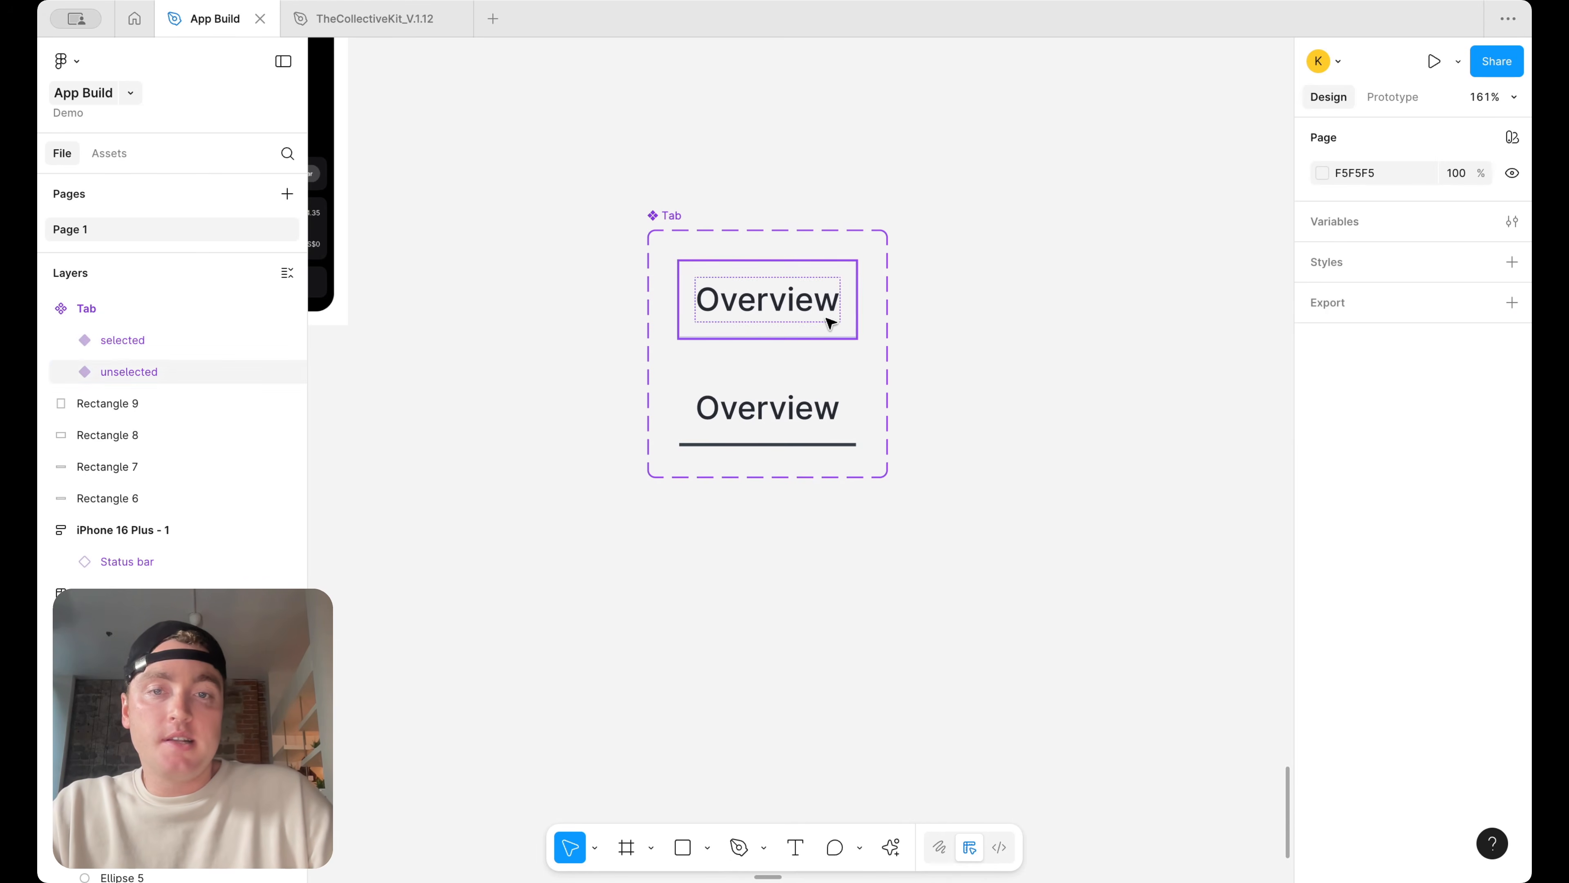
double_click(820, 410)
left_click(1395, 613)
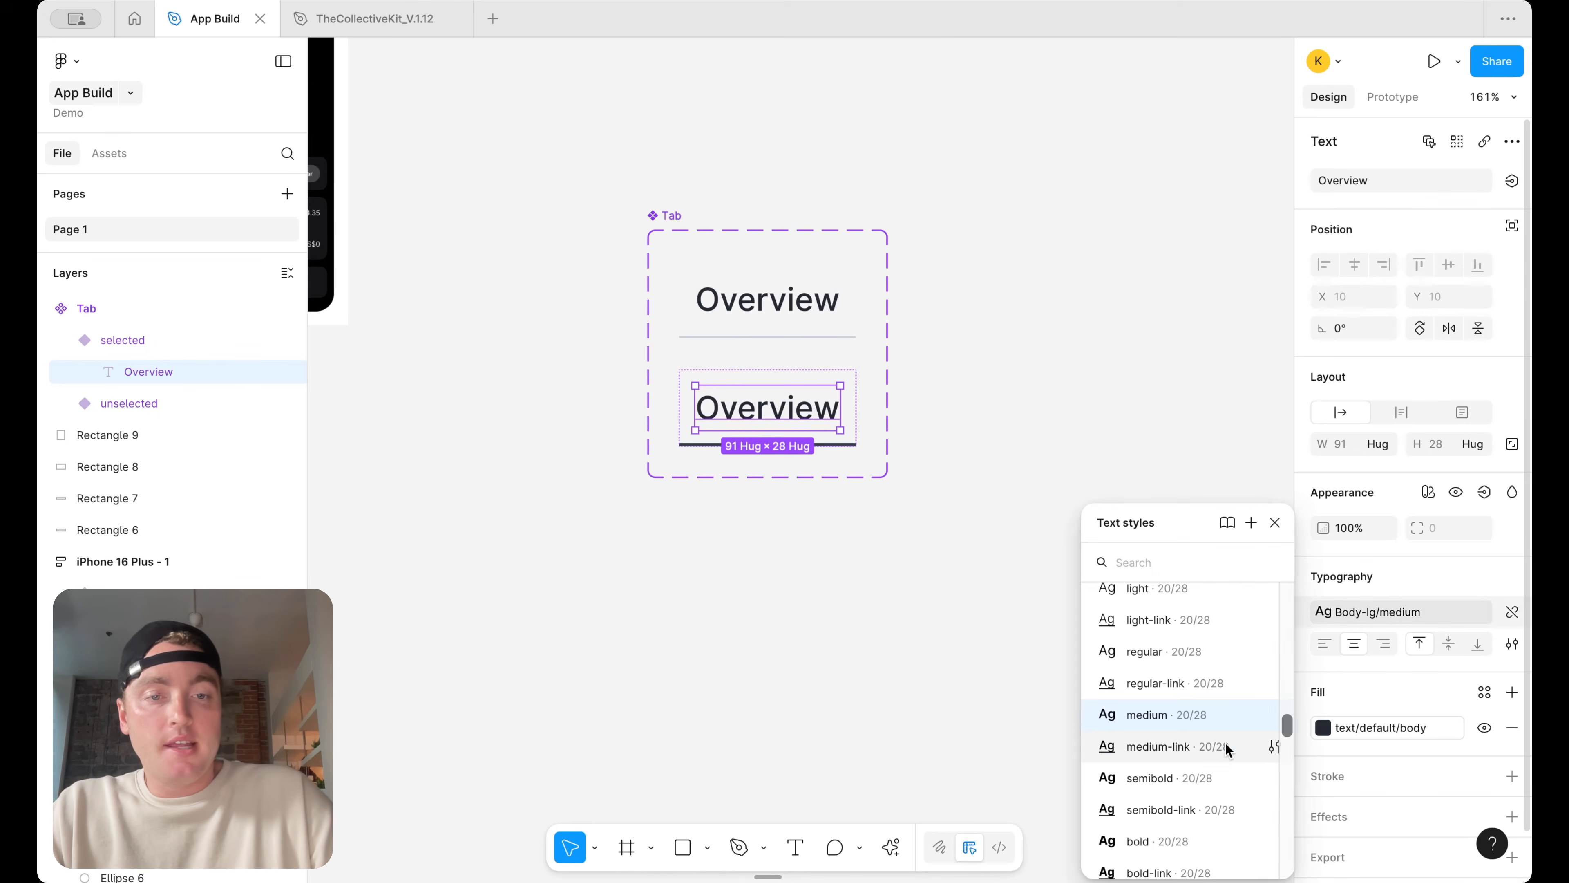
left_click(1219, 772)
left_click(1082, 384)
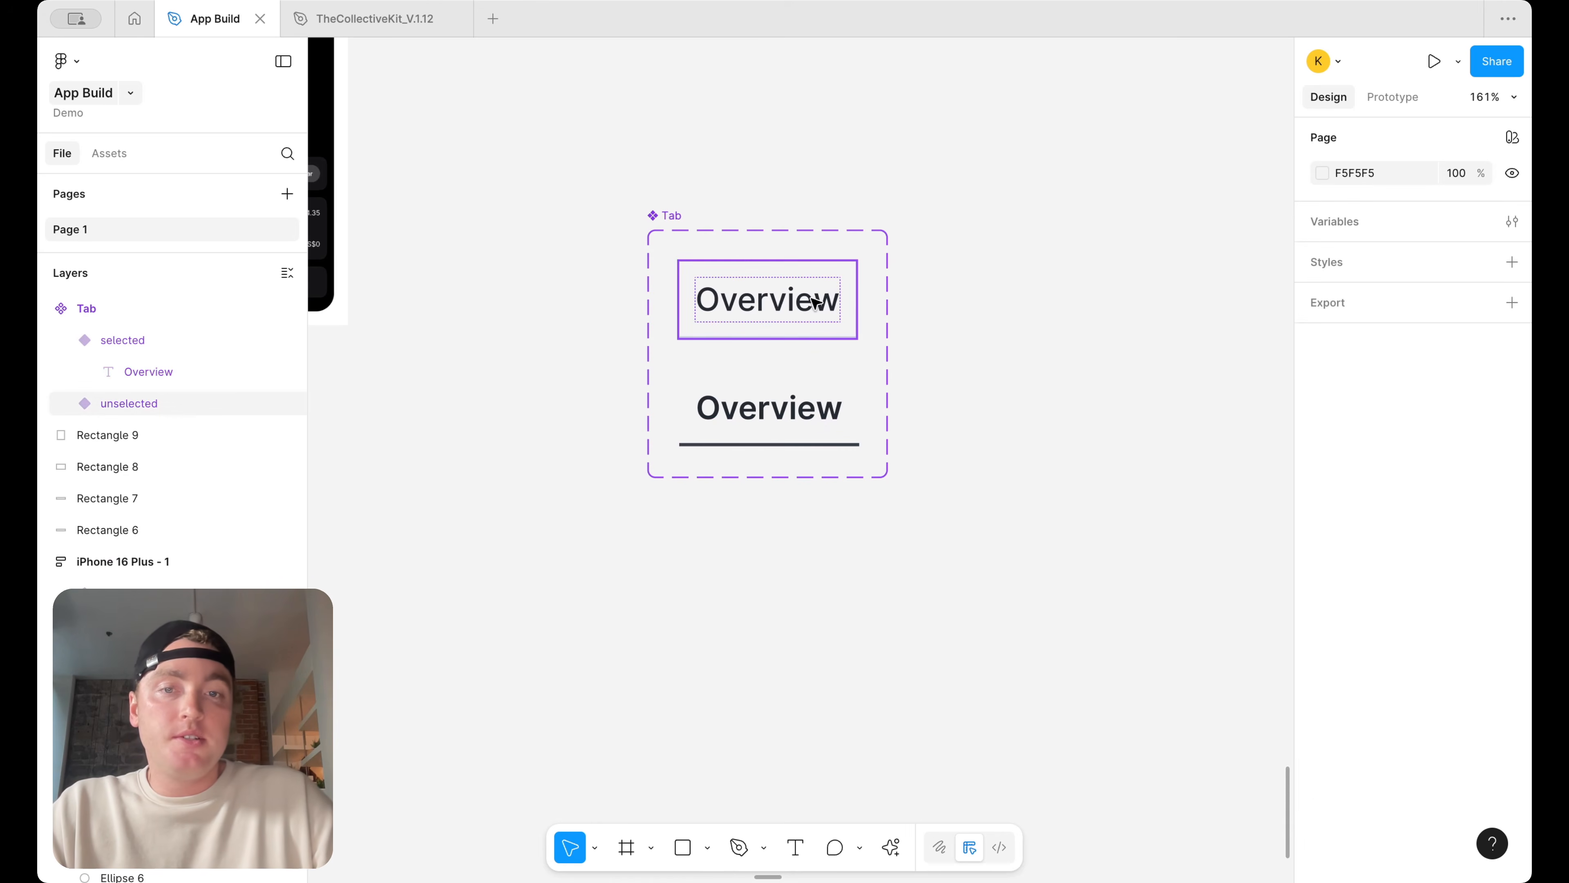
Set the unselected variant's label fill to the text/default/caption variable
double_click(816, 303)
left_click(1329, 732)
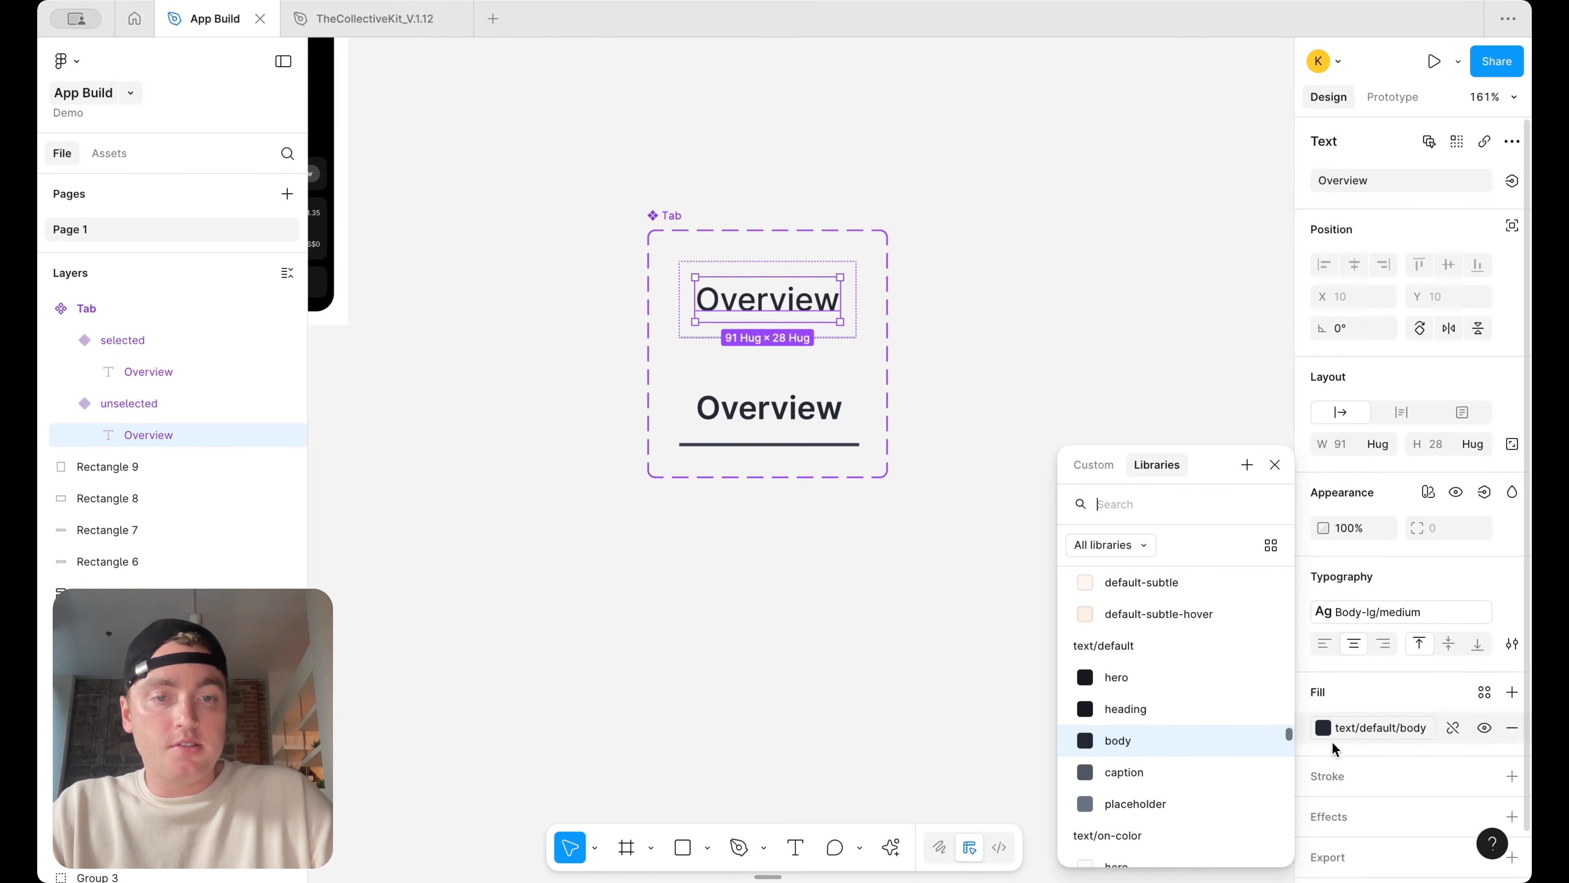
left_click(1227, 762)
left_click(1103, 270)
Place an unselected and a selected Tab instance side by side on the canvas
scroll(1103, 272, "down", 1)
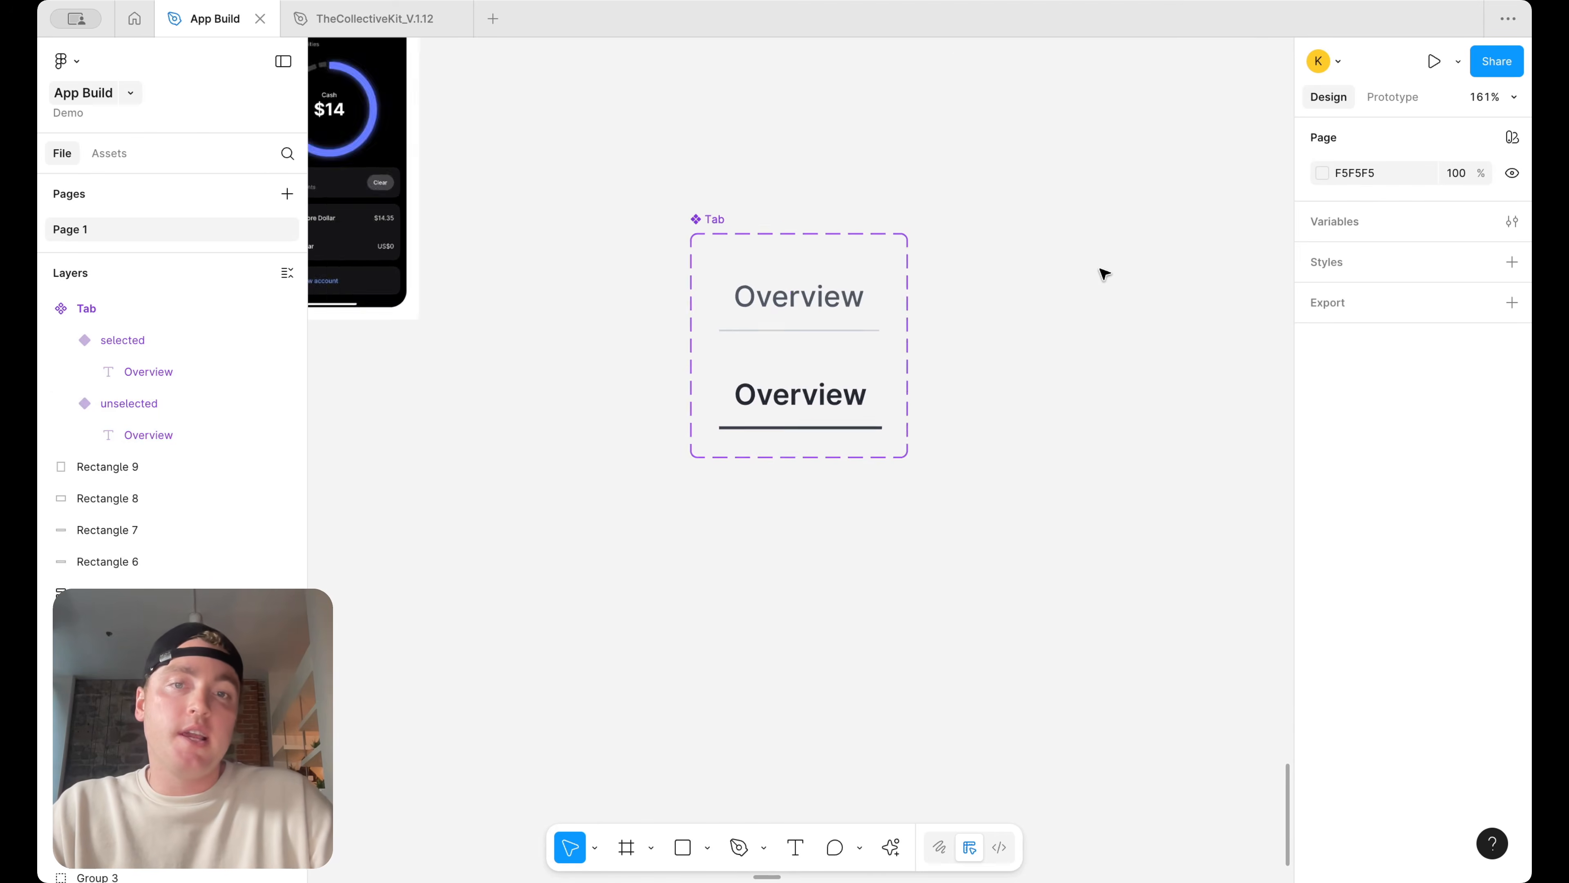
scroll(1103, 274, "down", 5)
left_click_drag(781, 306, 927, 312)
left_click_drag(785, 374, 1029, 290)
left_click_drag(1031, 297, 1033, 304)
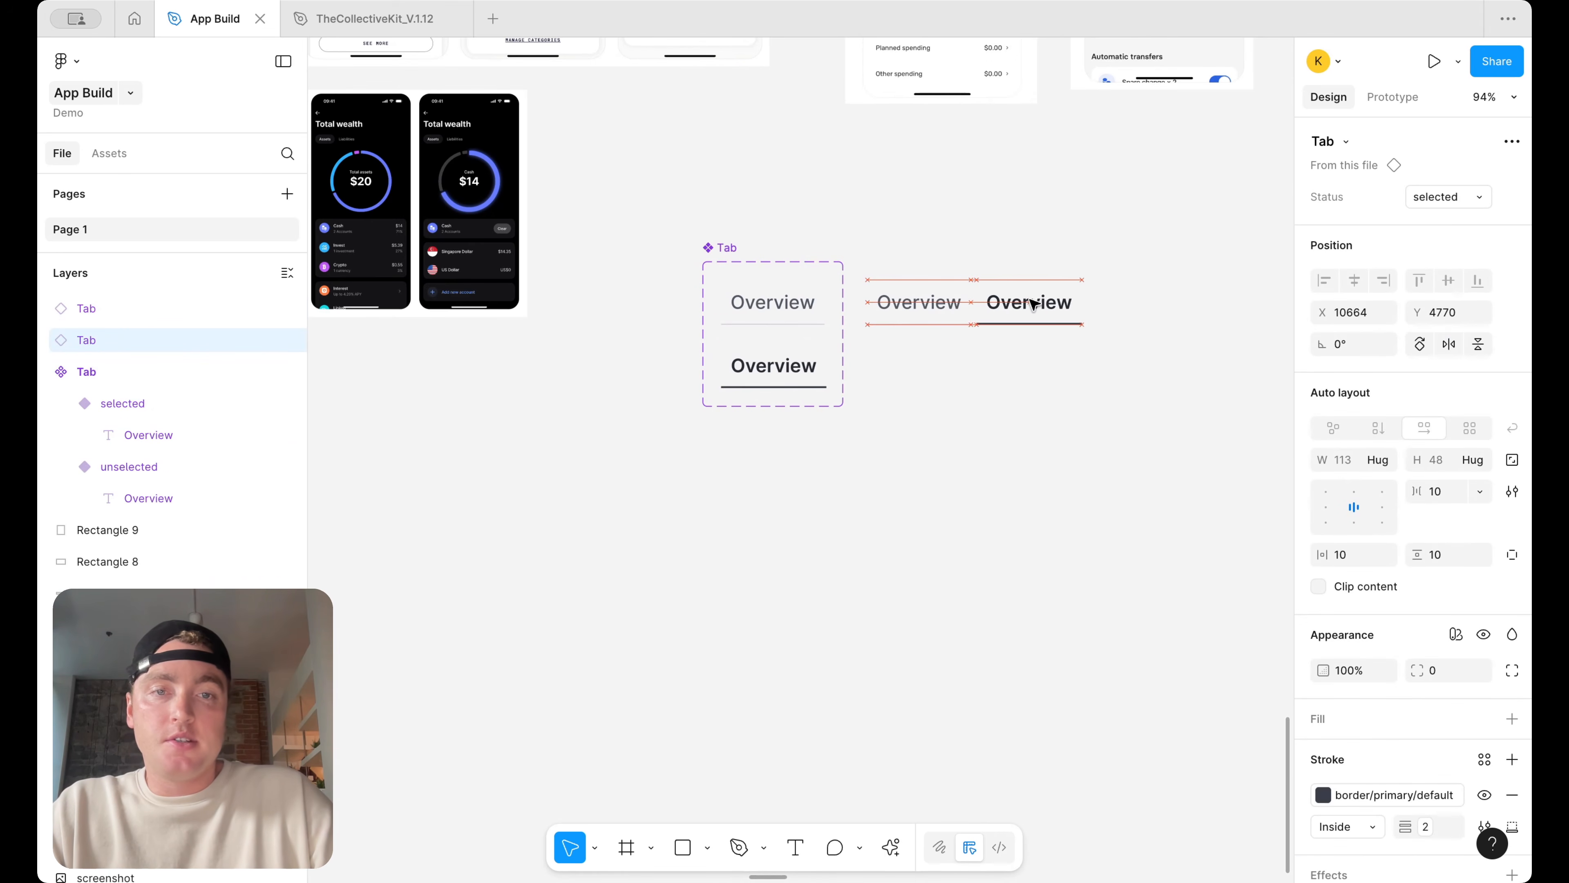
Wrap the two Tab instances in a horizontal auto layout frame
left_click(1153, 438)
left_click_drag(1152, 438, 950, 294)
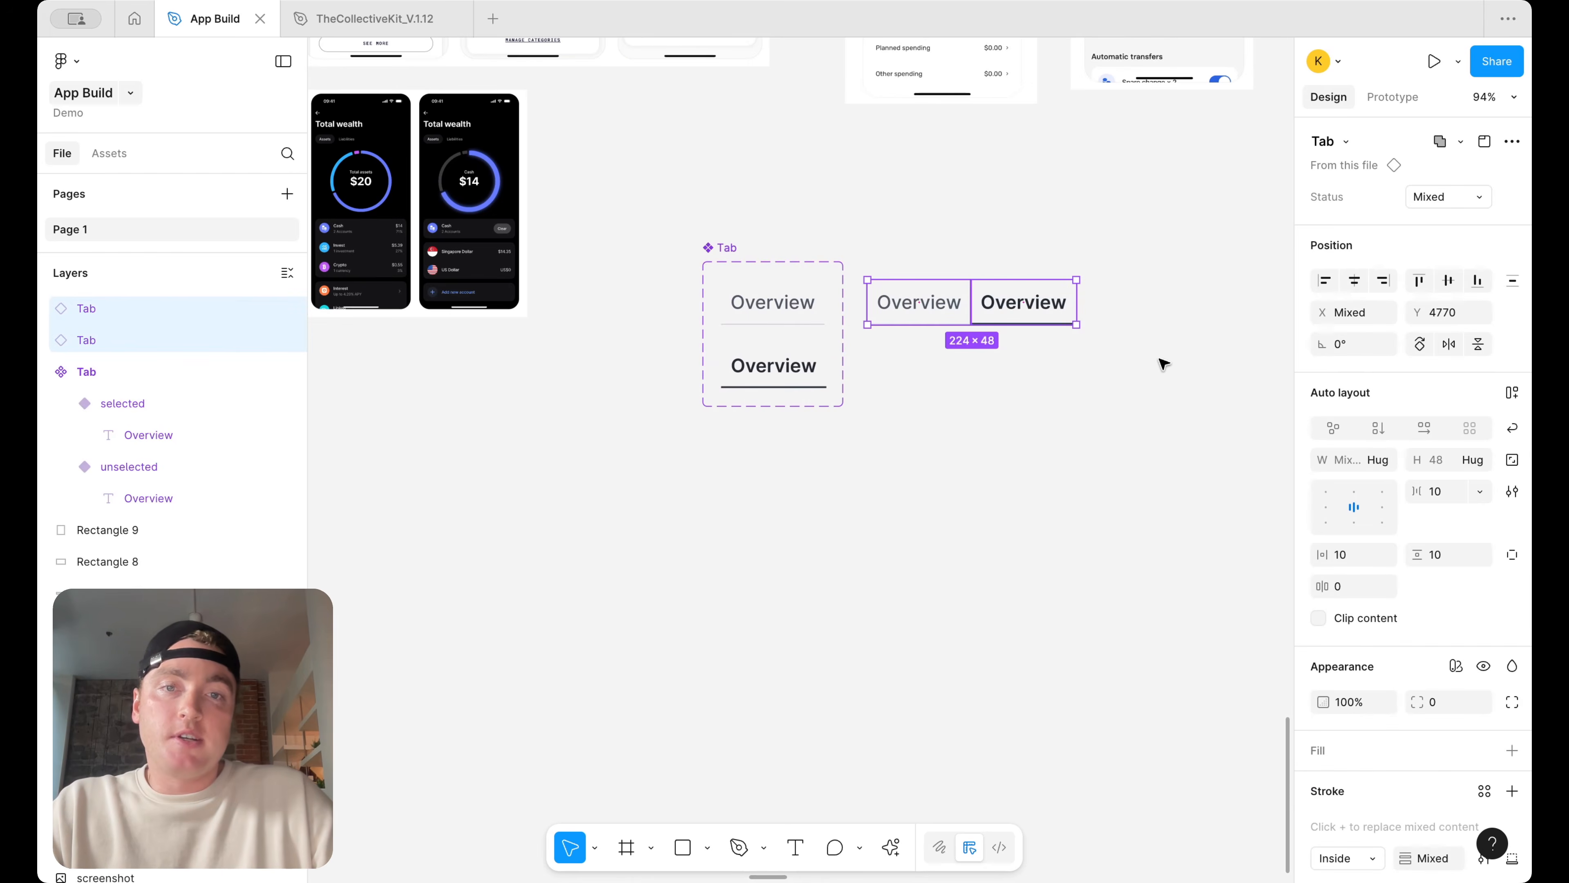
key("shift+a")
left_click(1164, 364)
Duplicate a tab instance so the row holds three tabs
scroll(1164, 273, "up", 5)
scroll(1164, 272, "down", 4)
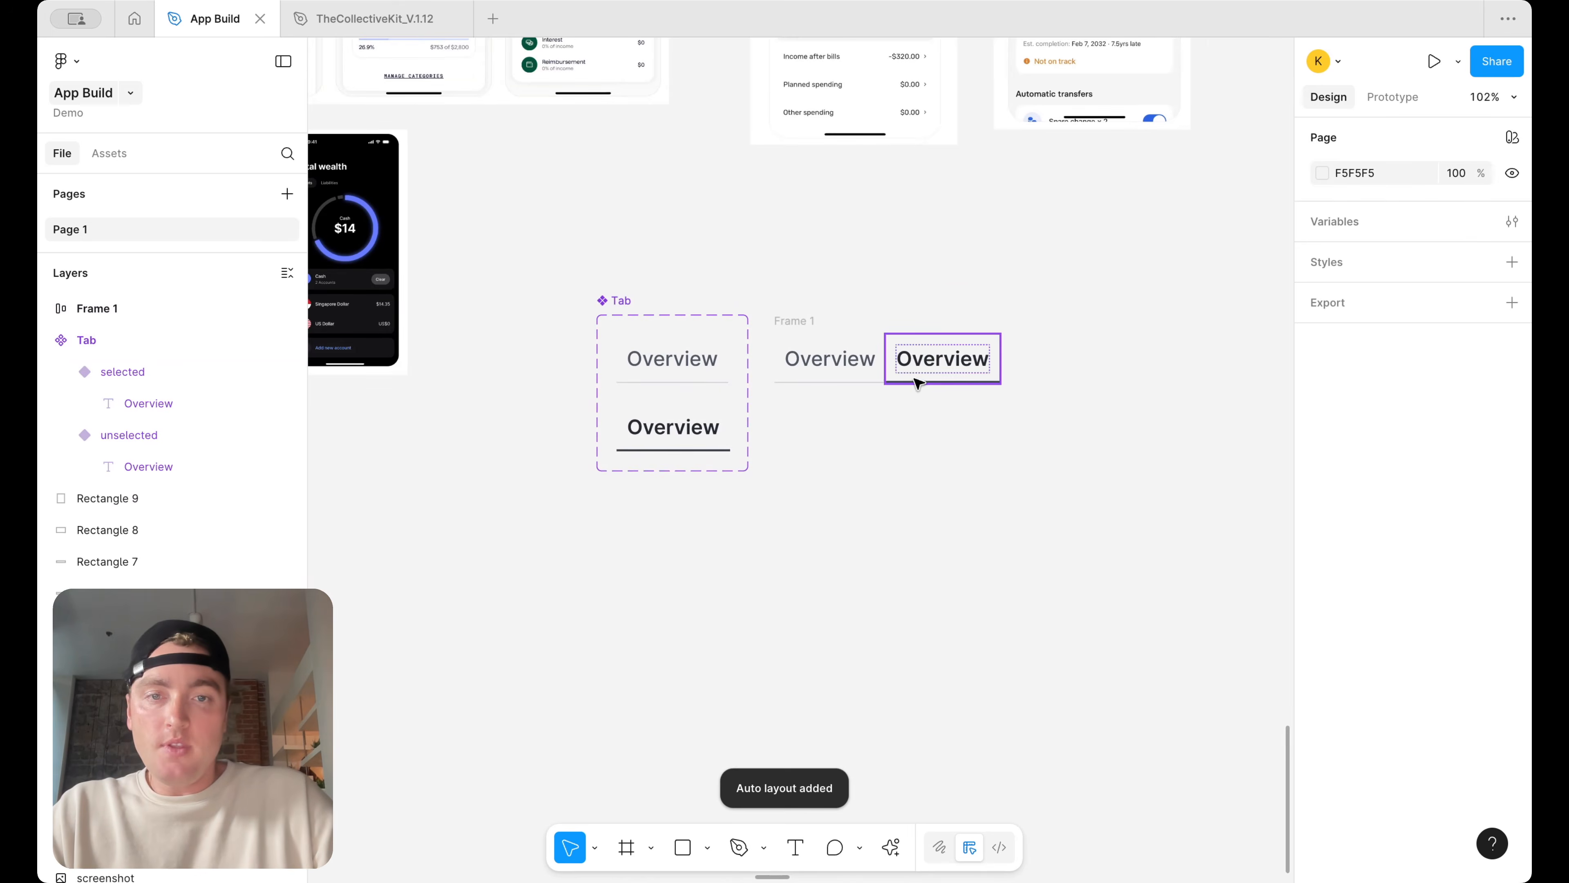
left_click(882, 367)
key("super+d")
key("Right")
left_click(993, 315)
scroll(993, 317, "down", 3)
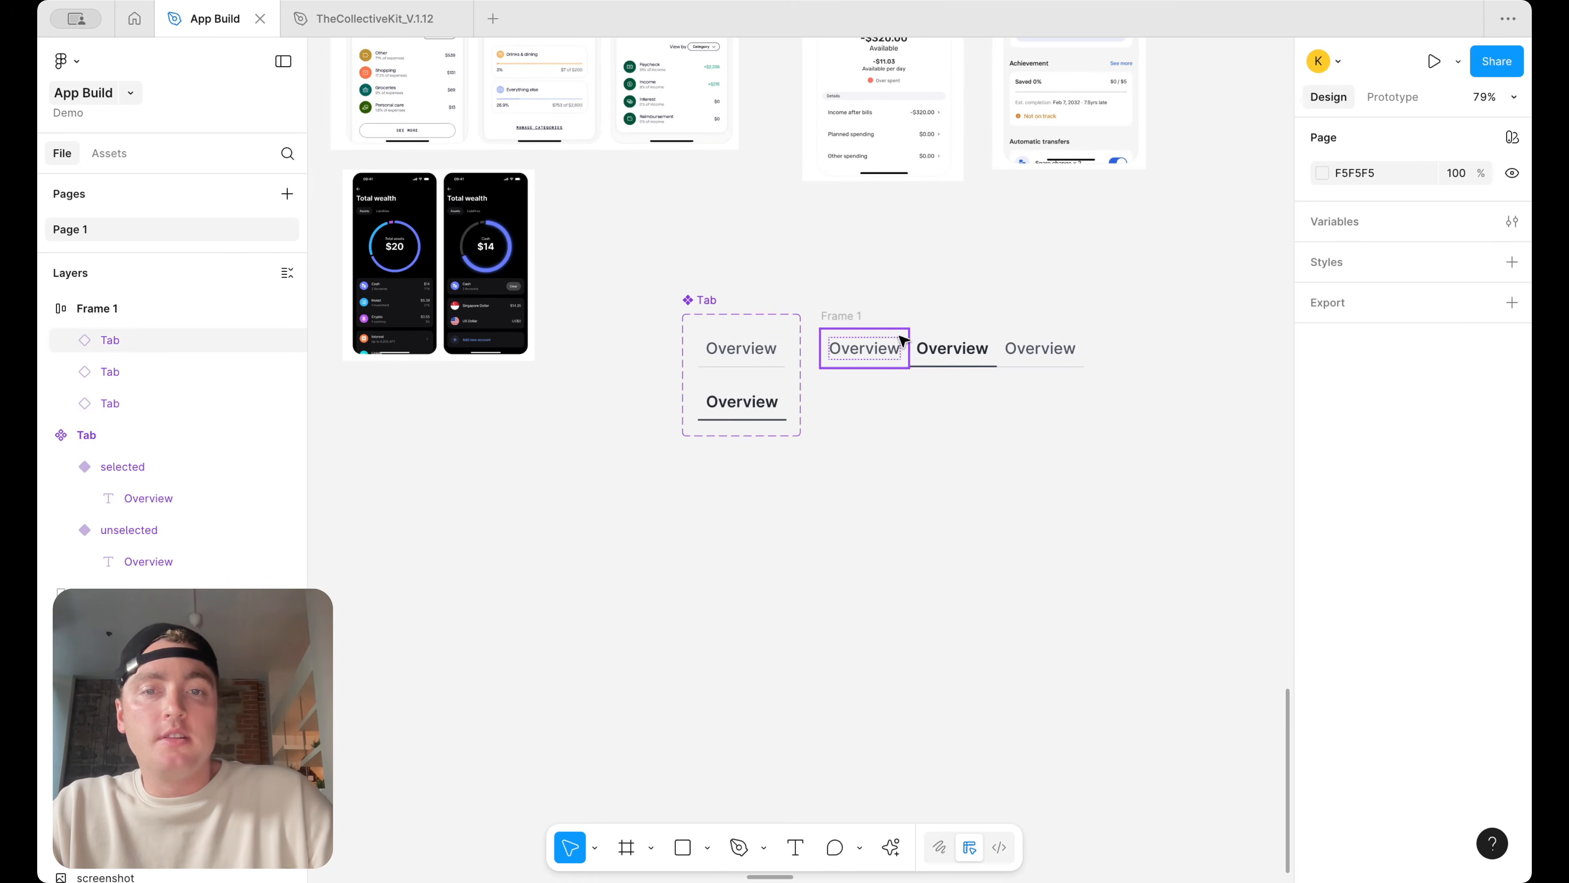
Move the tab row into the iPhone 16 Plus frame
left_click(868, 321)
scroll(868, 319, "down", 5)
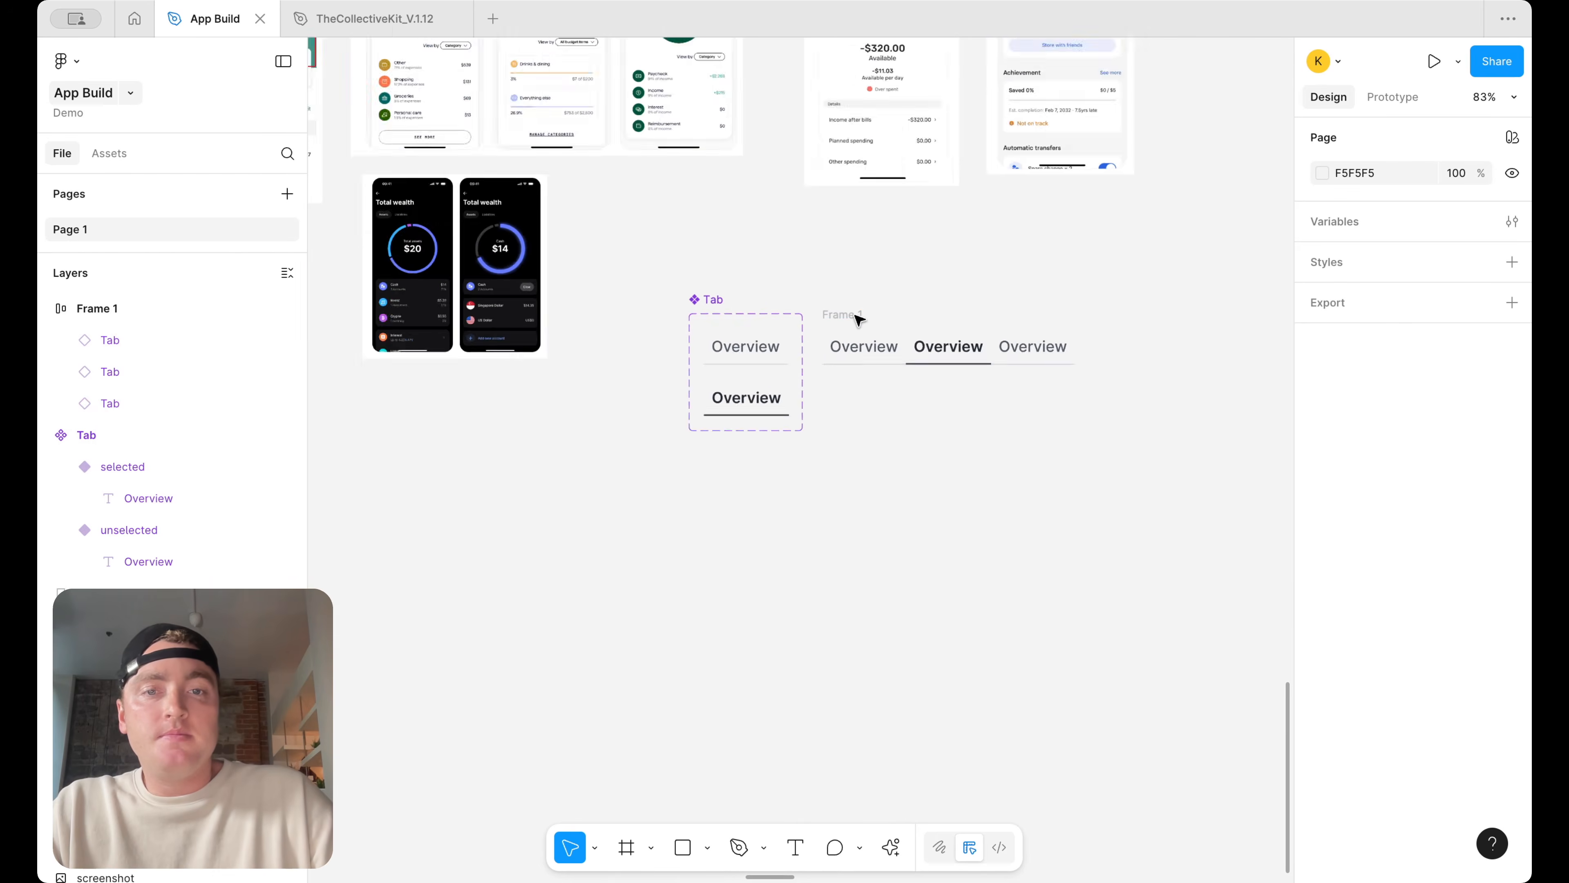
left_click_drag(865, 311, 453, 192)
Remove auto layout from the iPhone 16 Plus frame
left_click(488, 241)
right_click(455, 129)
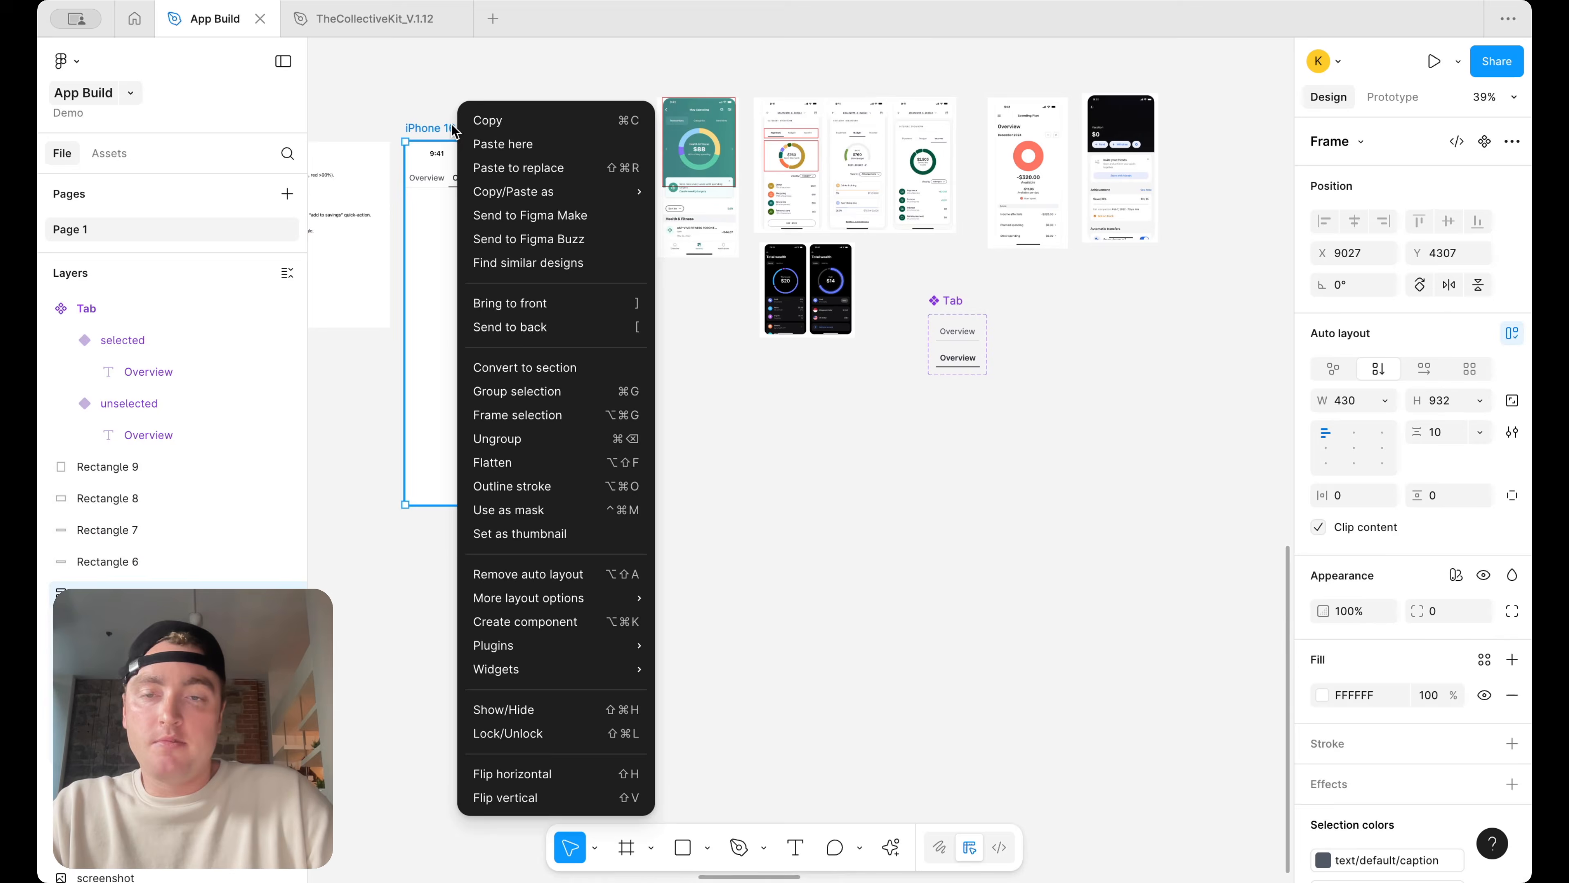
left_click(572, 578)
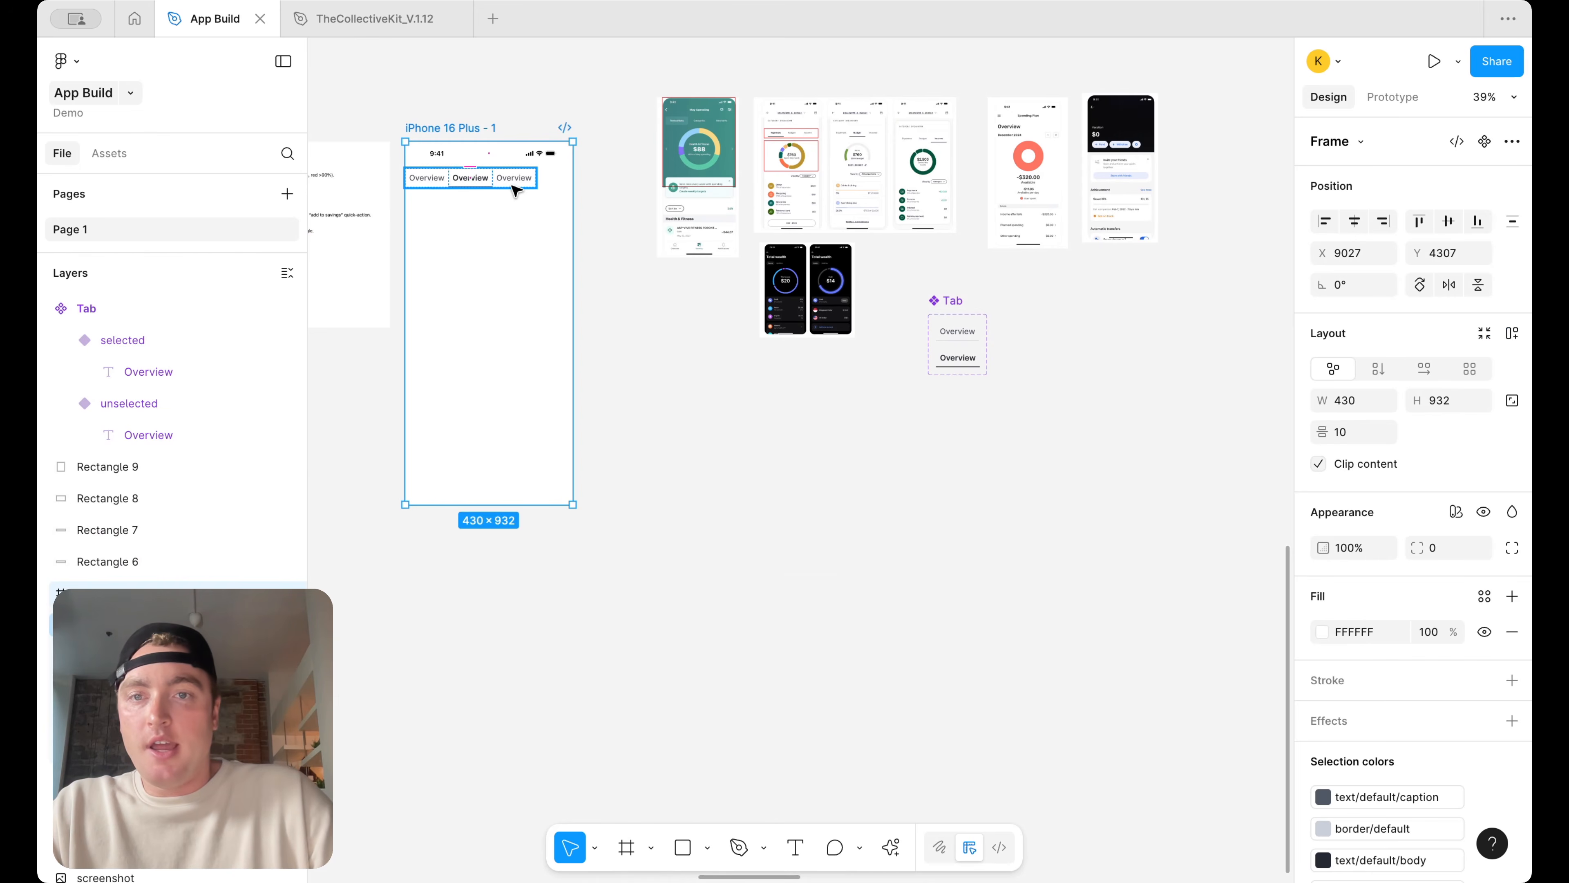
Move the tab row below the status bar, to about X 25, Y 170
left_click(513, 186)
scroll(513, 186, "up", 5)
left_click_drag(511, 168, 532, 257)
scroll(568, 261, "left", 3)
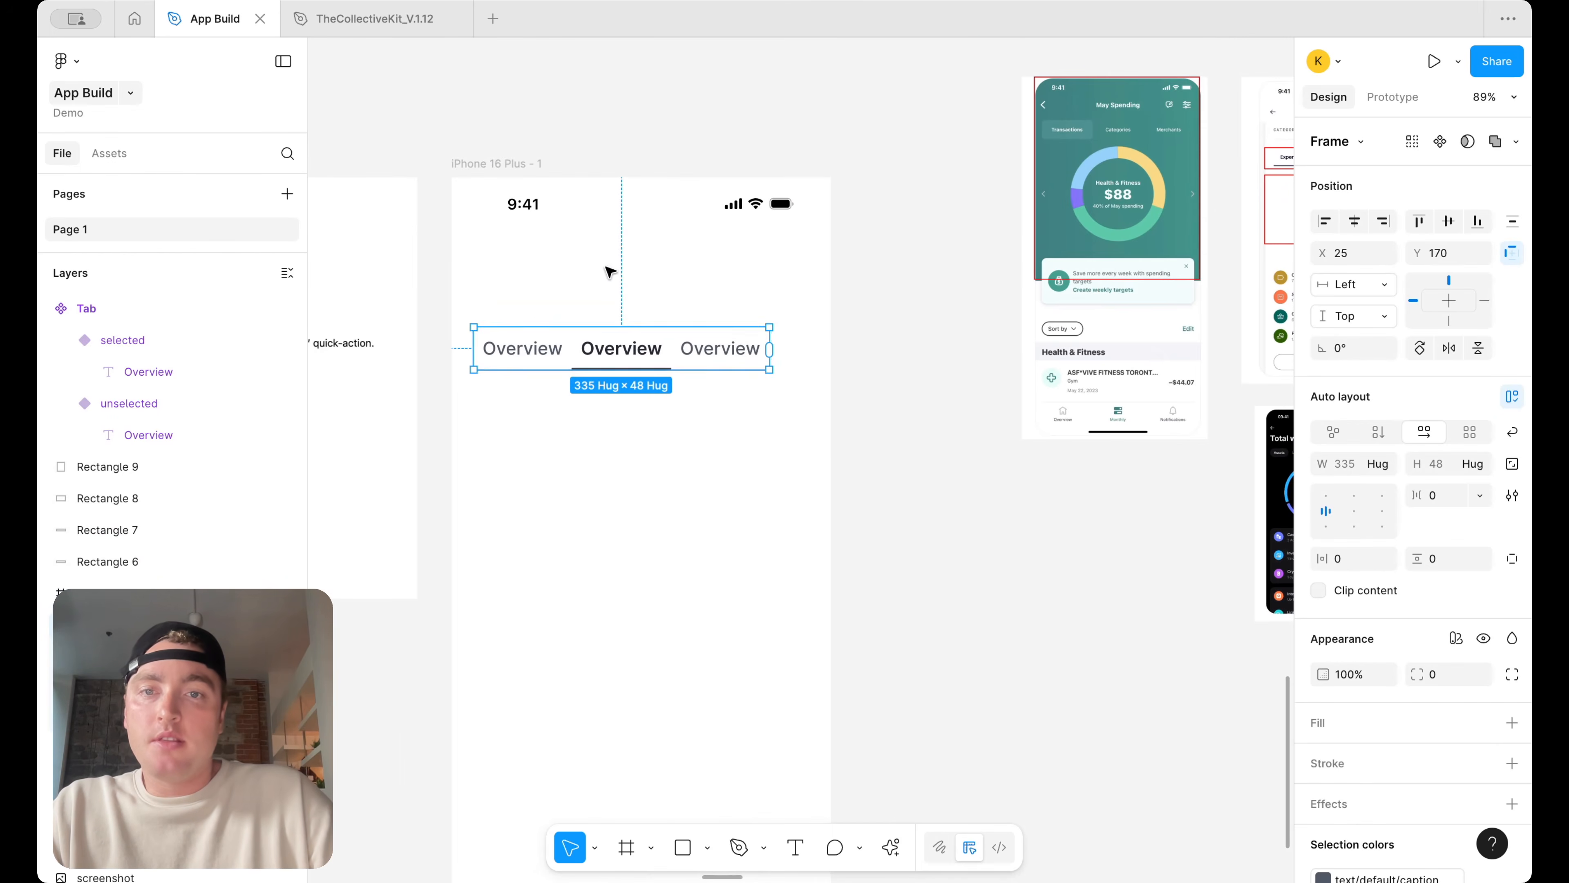
Stretch the tab row to about 389 wide across the phone screen
left_click(785, 376)
left_click(761, 354)
scroll(791, 383, "up", 5)
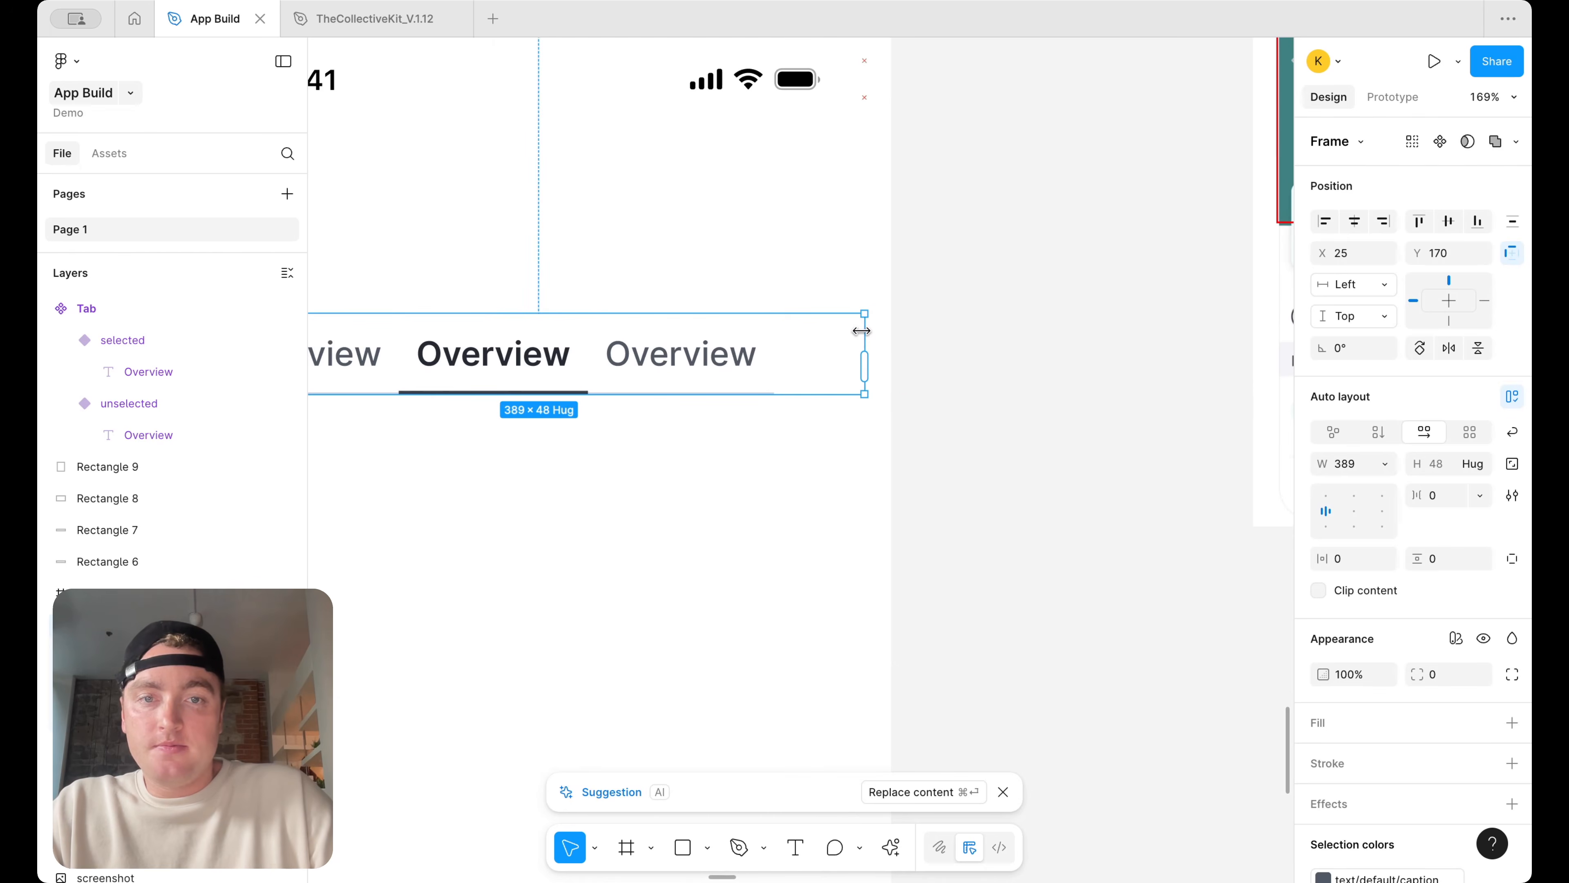
scroll(856, 334, "down", 5)
Set all three tabs' widths to fill the tab row
left_click(783, 340)
left_click(729, 357, "shift")
left_click(646, 351, "shift")
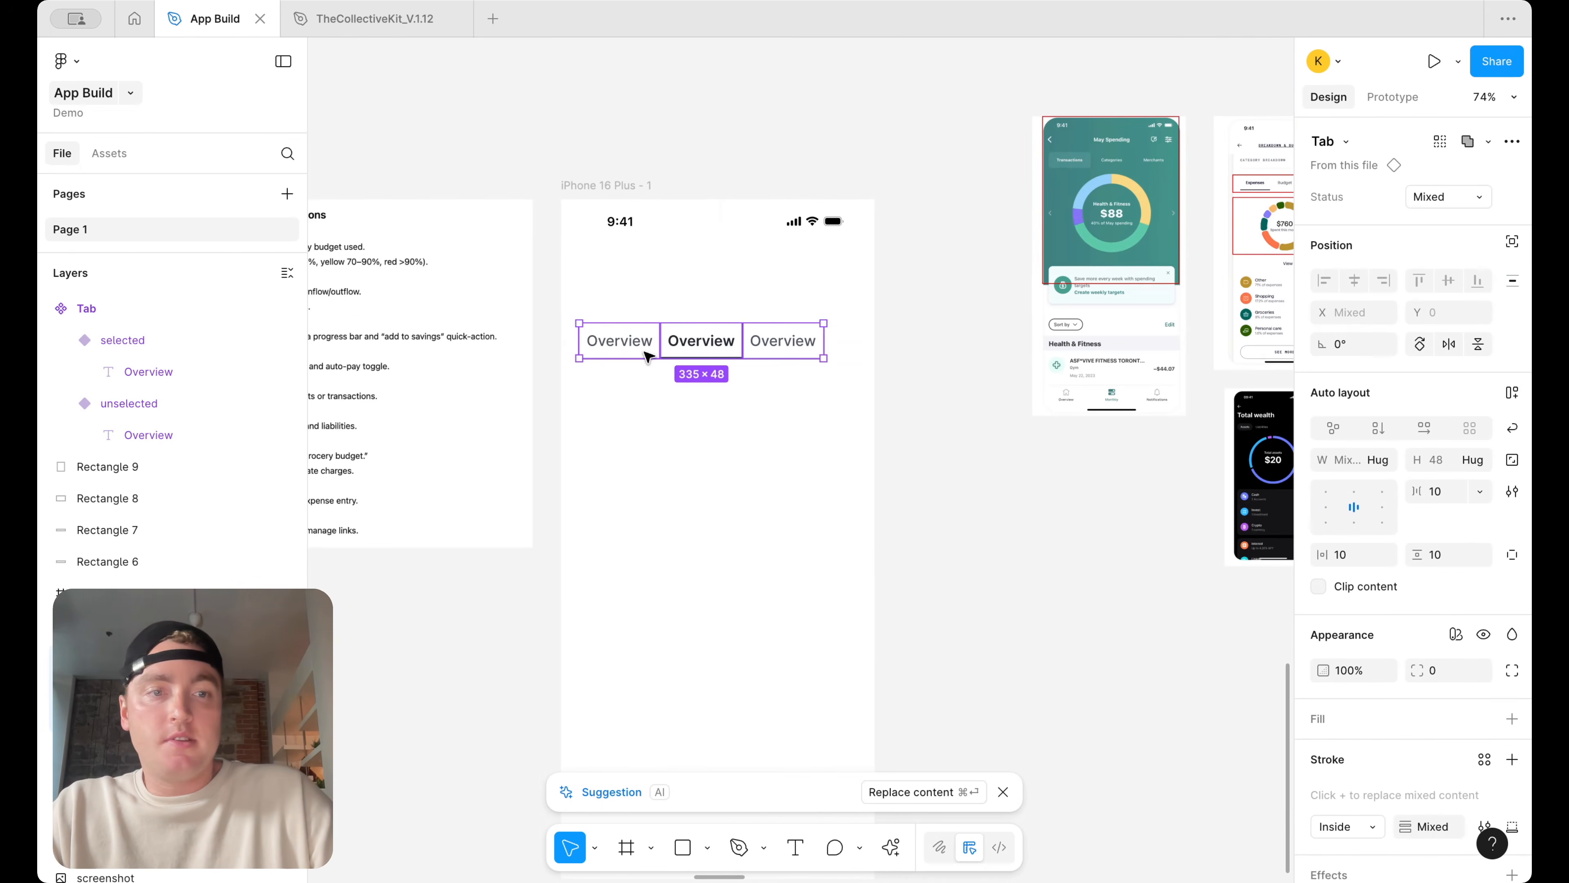
left_click(1378, 460)
left_click(1381, 489)
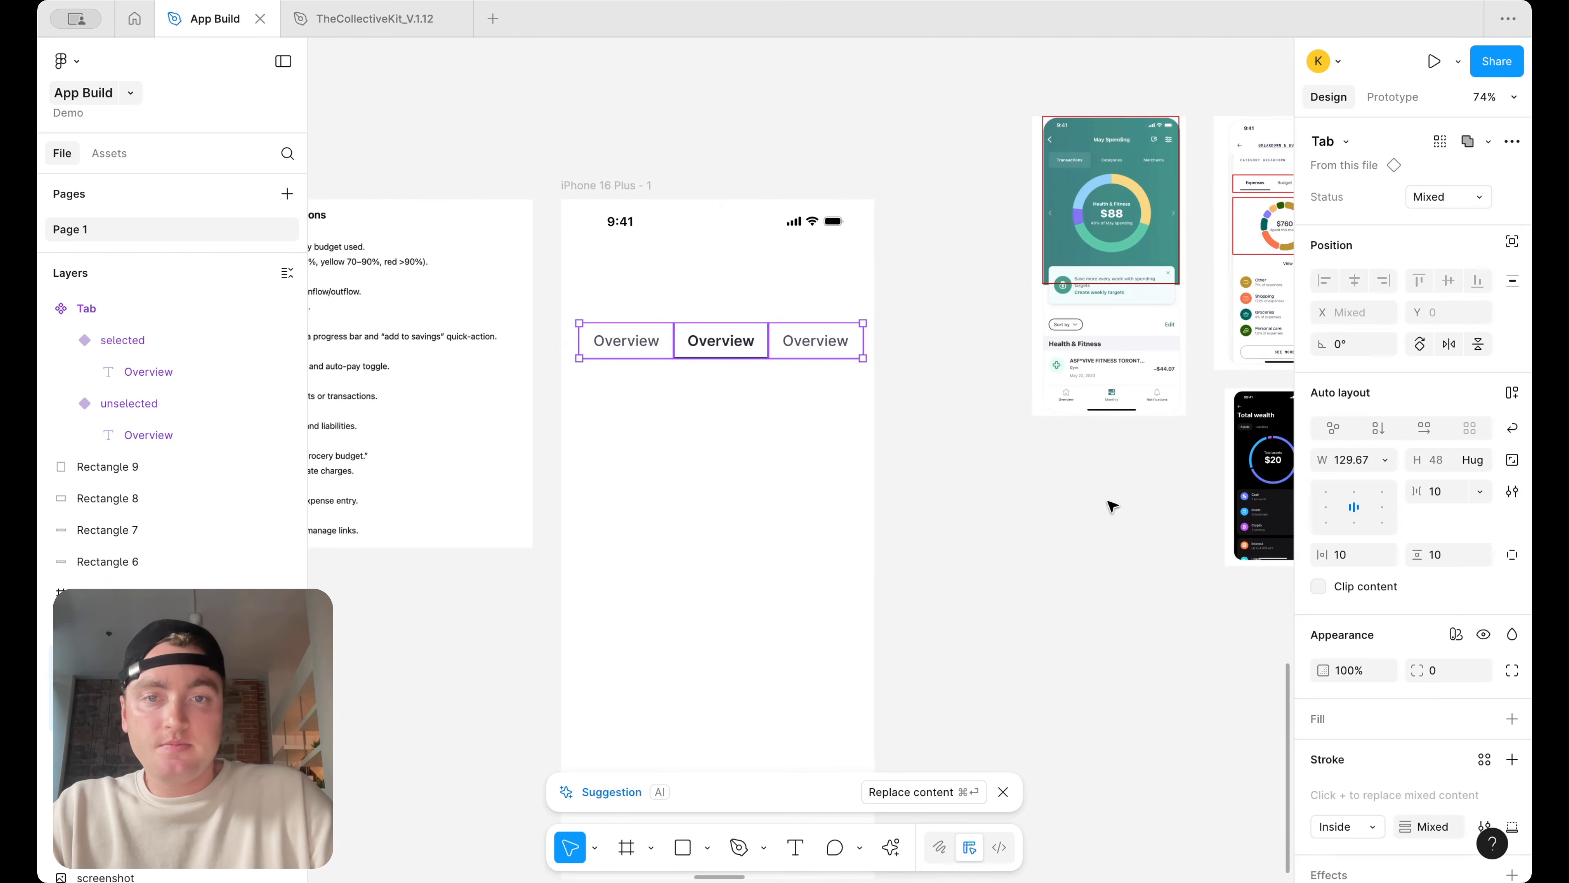
Set the selected variant label's text style to H6/semibold
left_click(1079, 498)
scroll(1080, 499, "down", 3)
scroll(1125, 297, "up", 6)
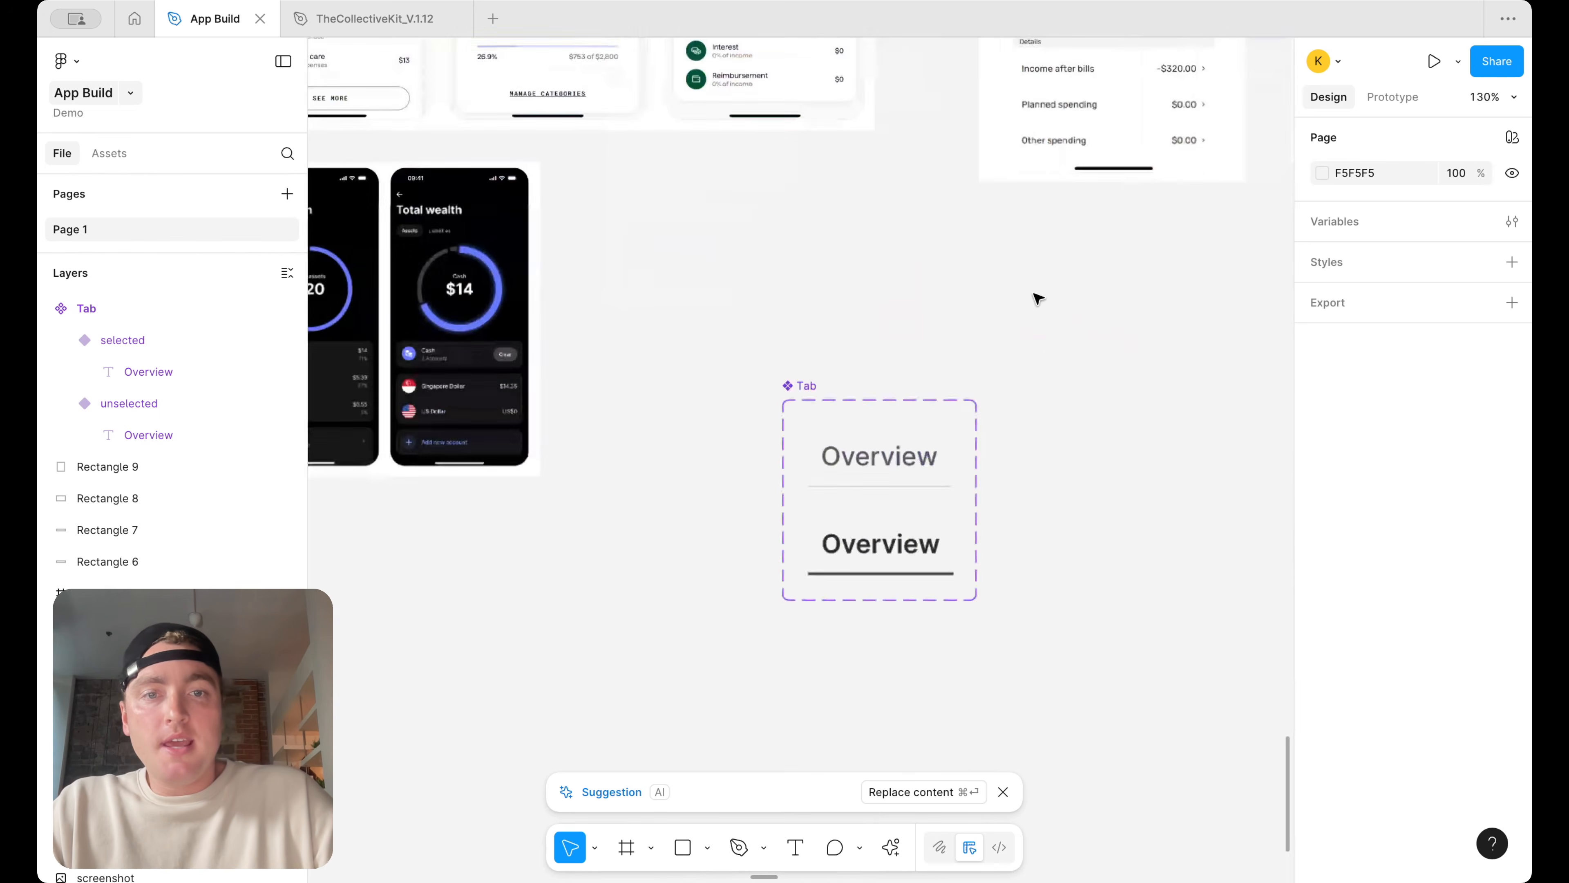
left_click(890, 457, "super")
left_click(888, 544, "shift+super")
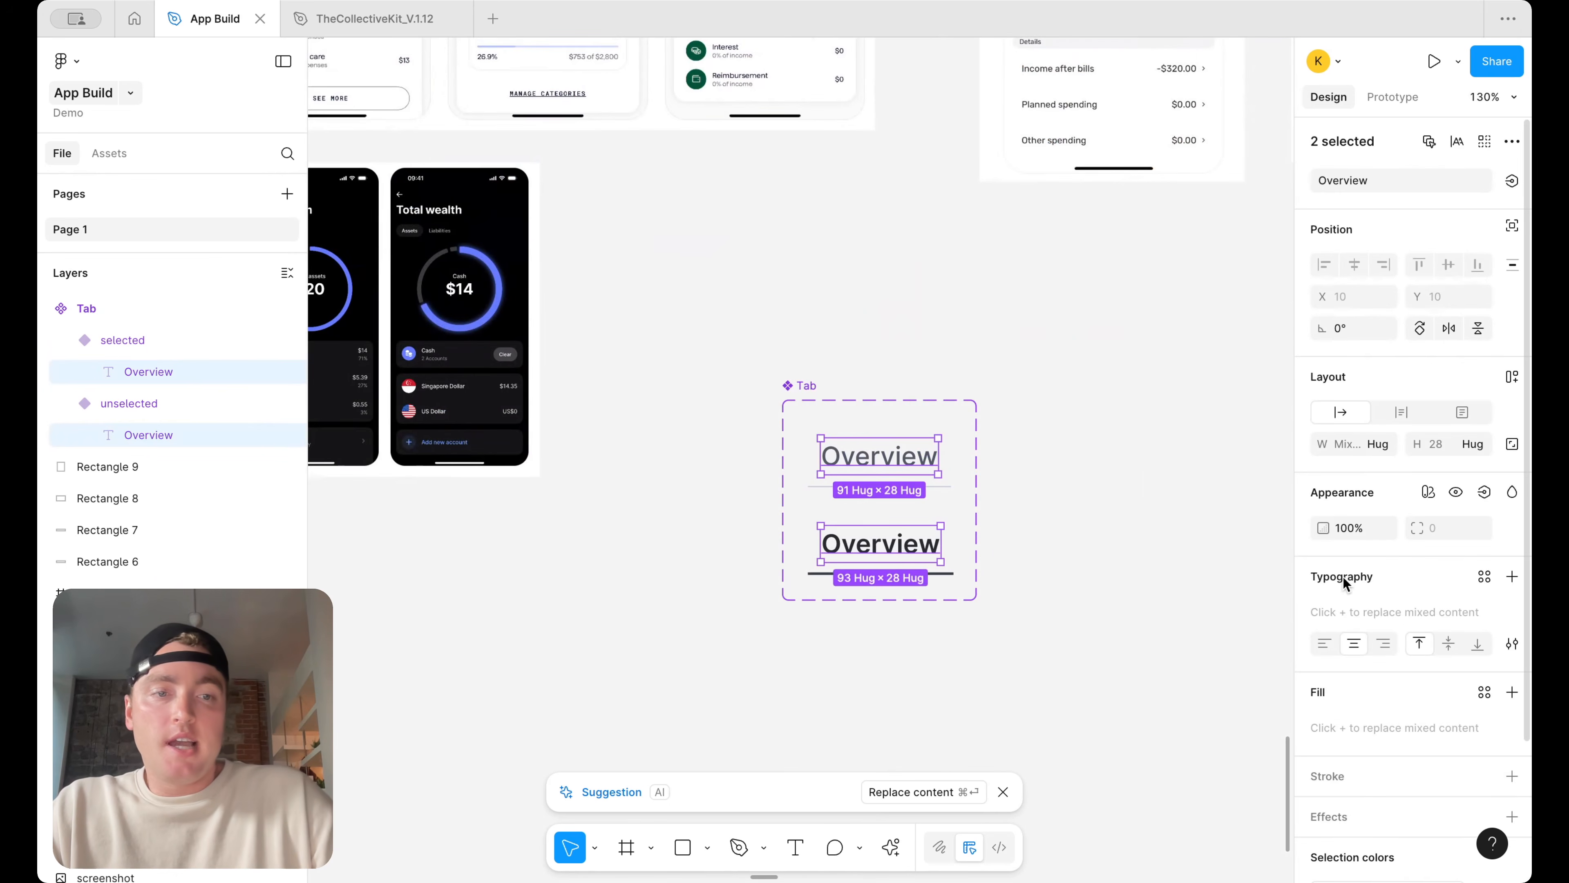
left_click(1102, 530)
left_click(905, 559, "super")
left_click(1411, 611)
scroll(1216, 703, "up", 3)
scroll(1215, 703, "up", 2)
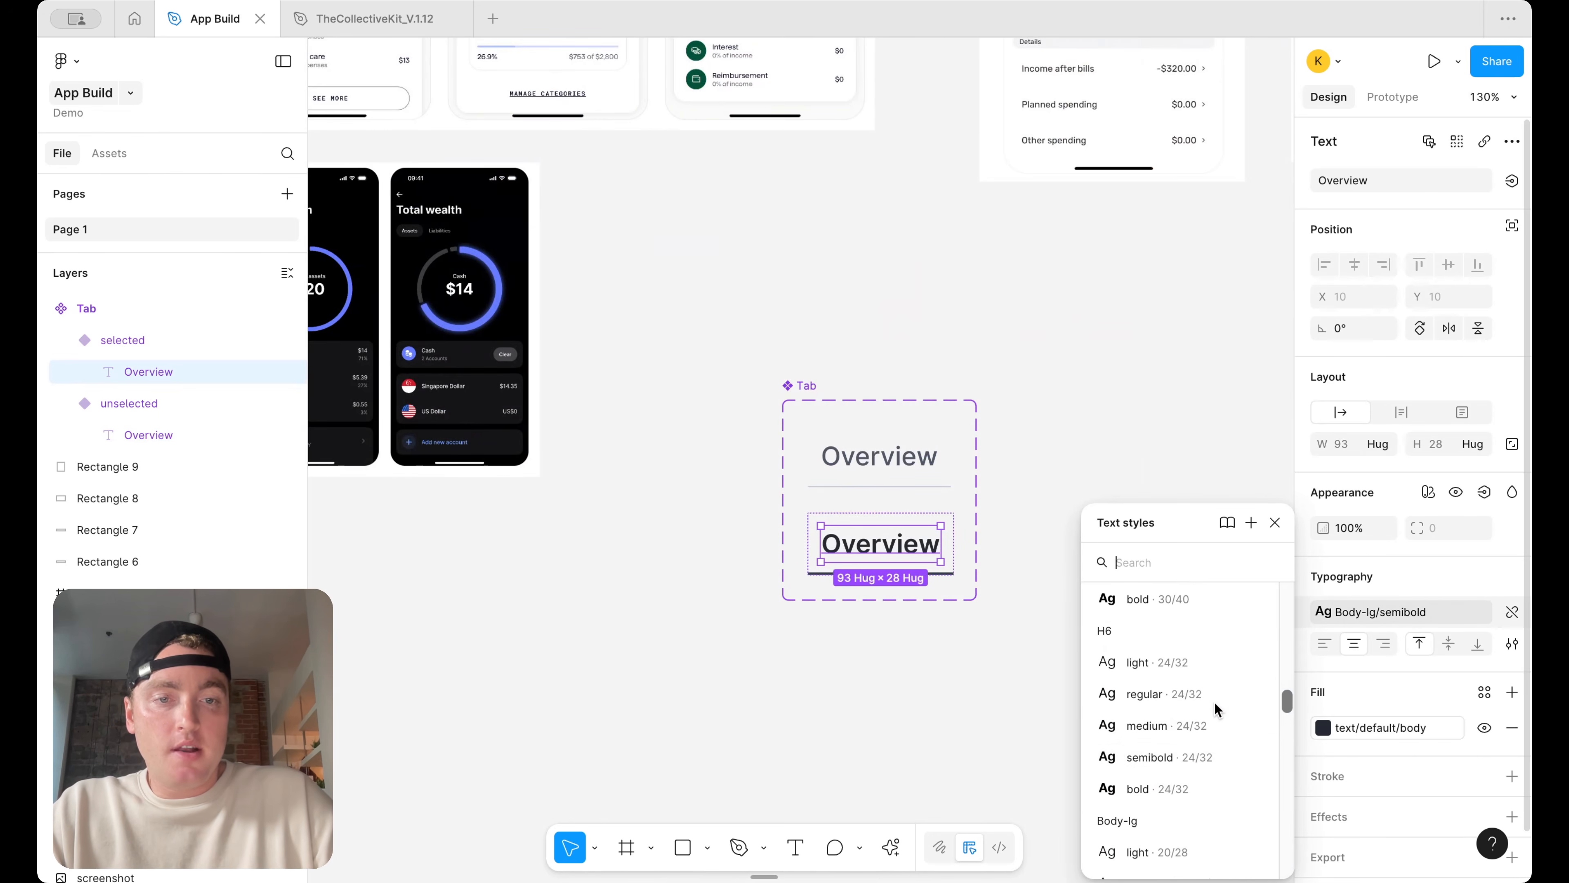
left_click(1188, 749)
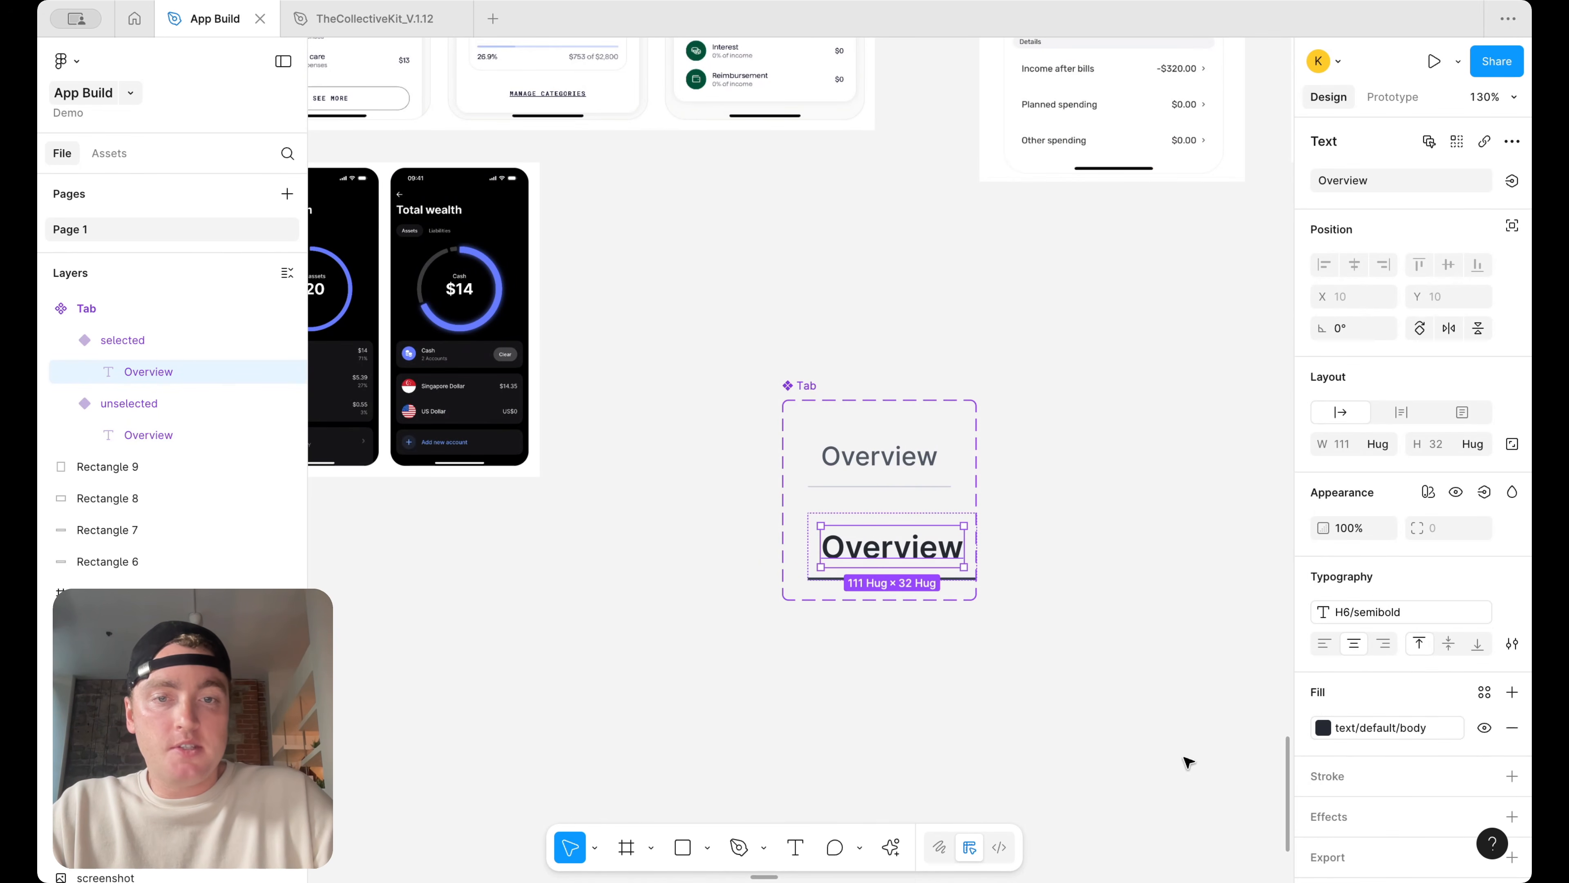
Change the selected variant label's text style to body-md/semibold
left_click(1378, 612)
scroll(1220, 748, "down", 5)
scroll(1211, 758, "down", 5)
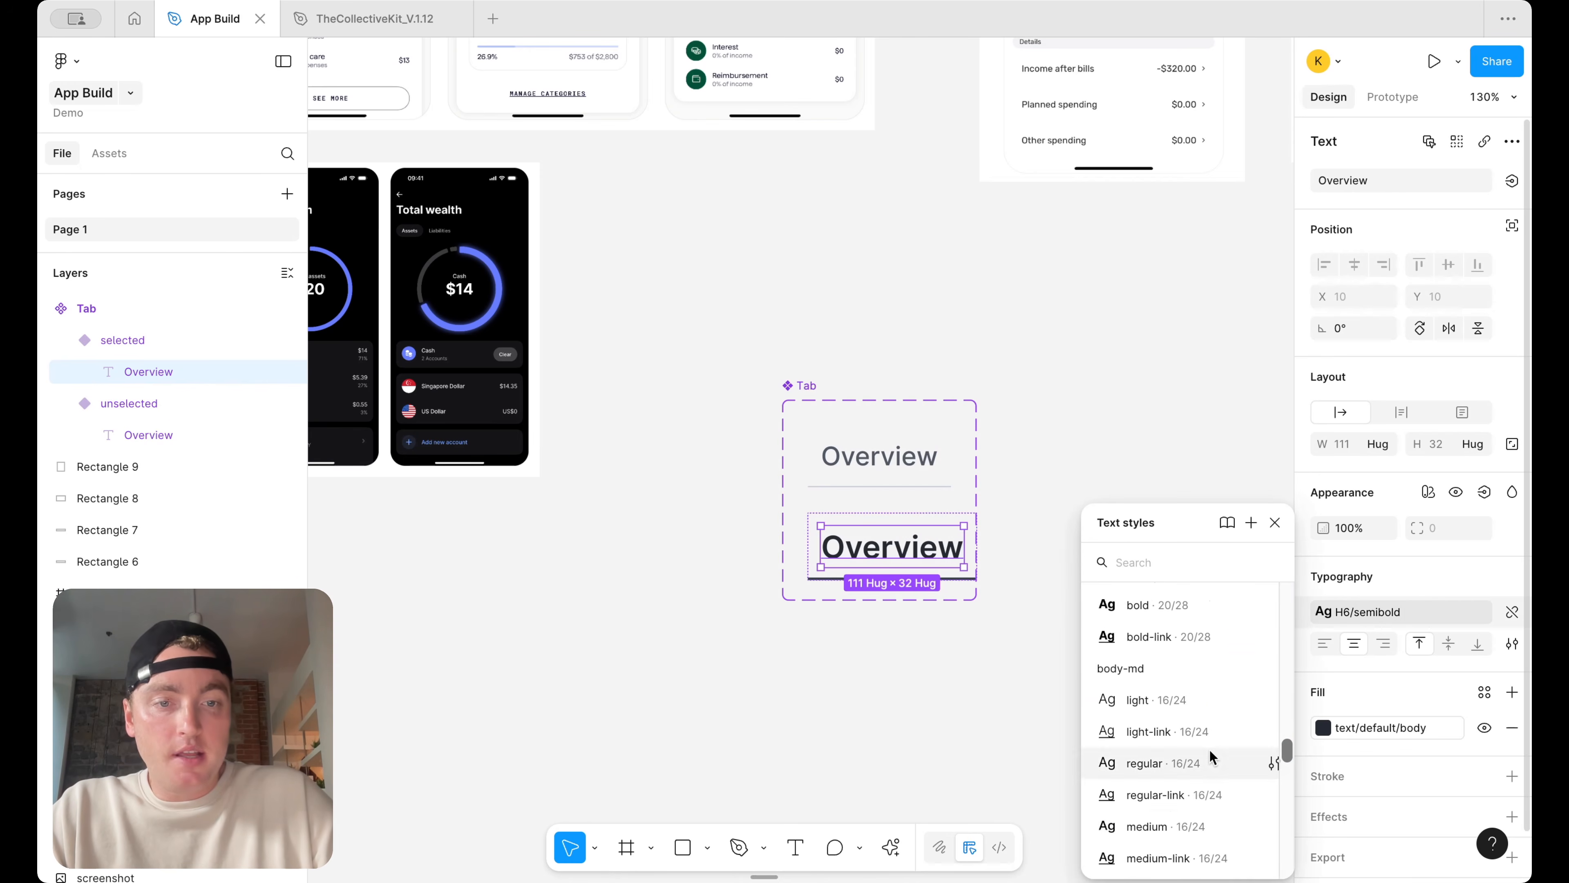
key("Escape")
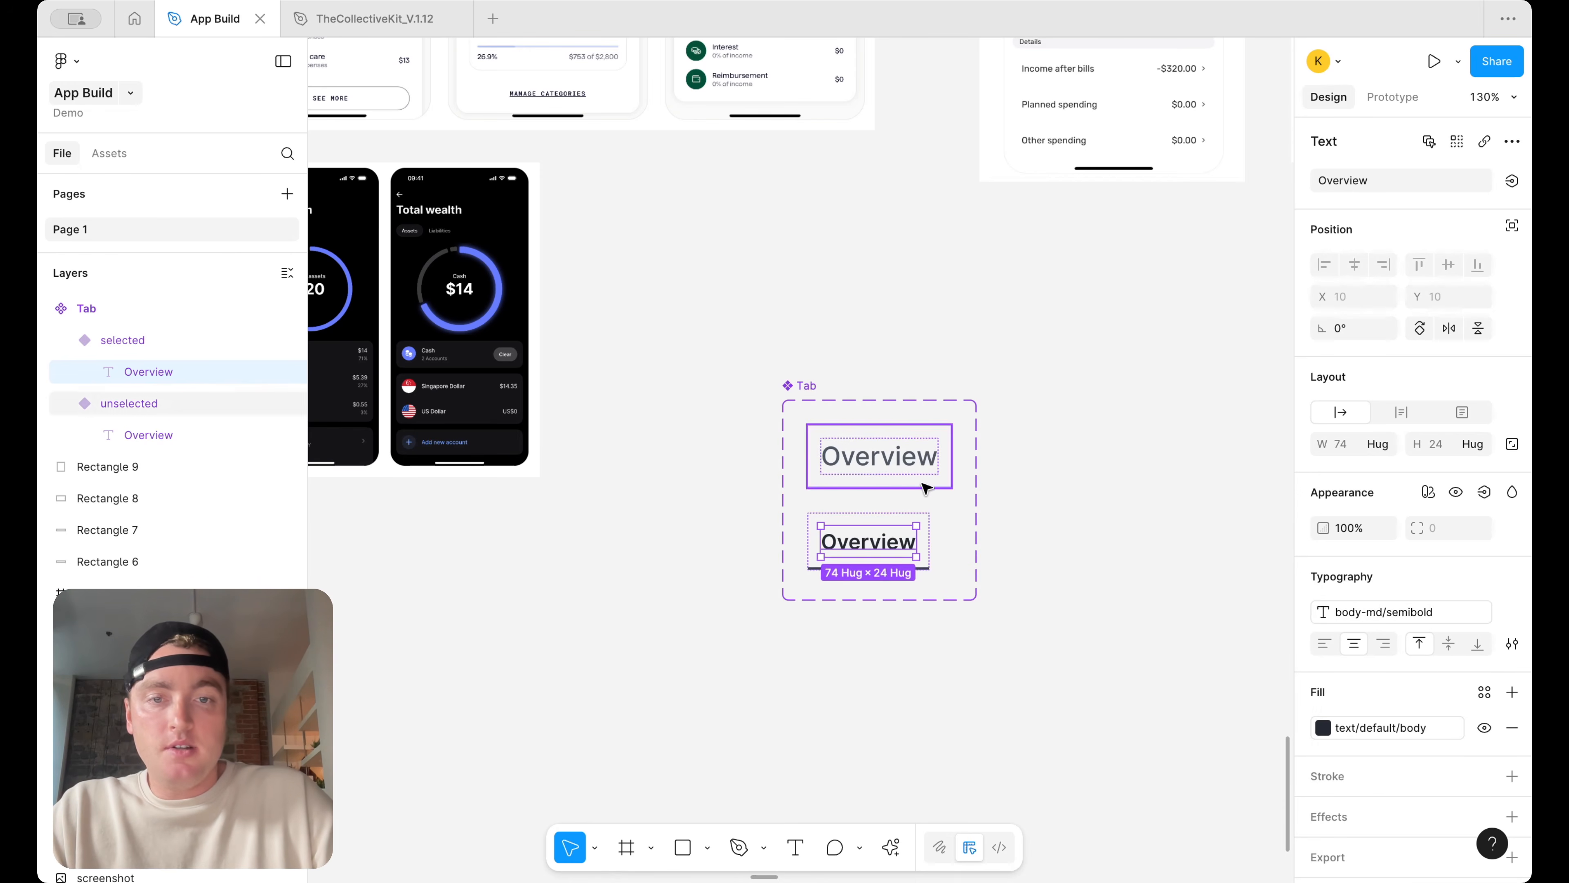
Set the unselected variant label's text style to body-md/medium
left_click(902, 458)
left_click(1421, 613)
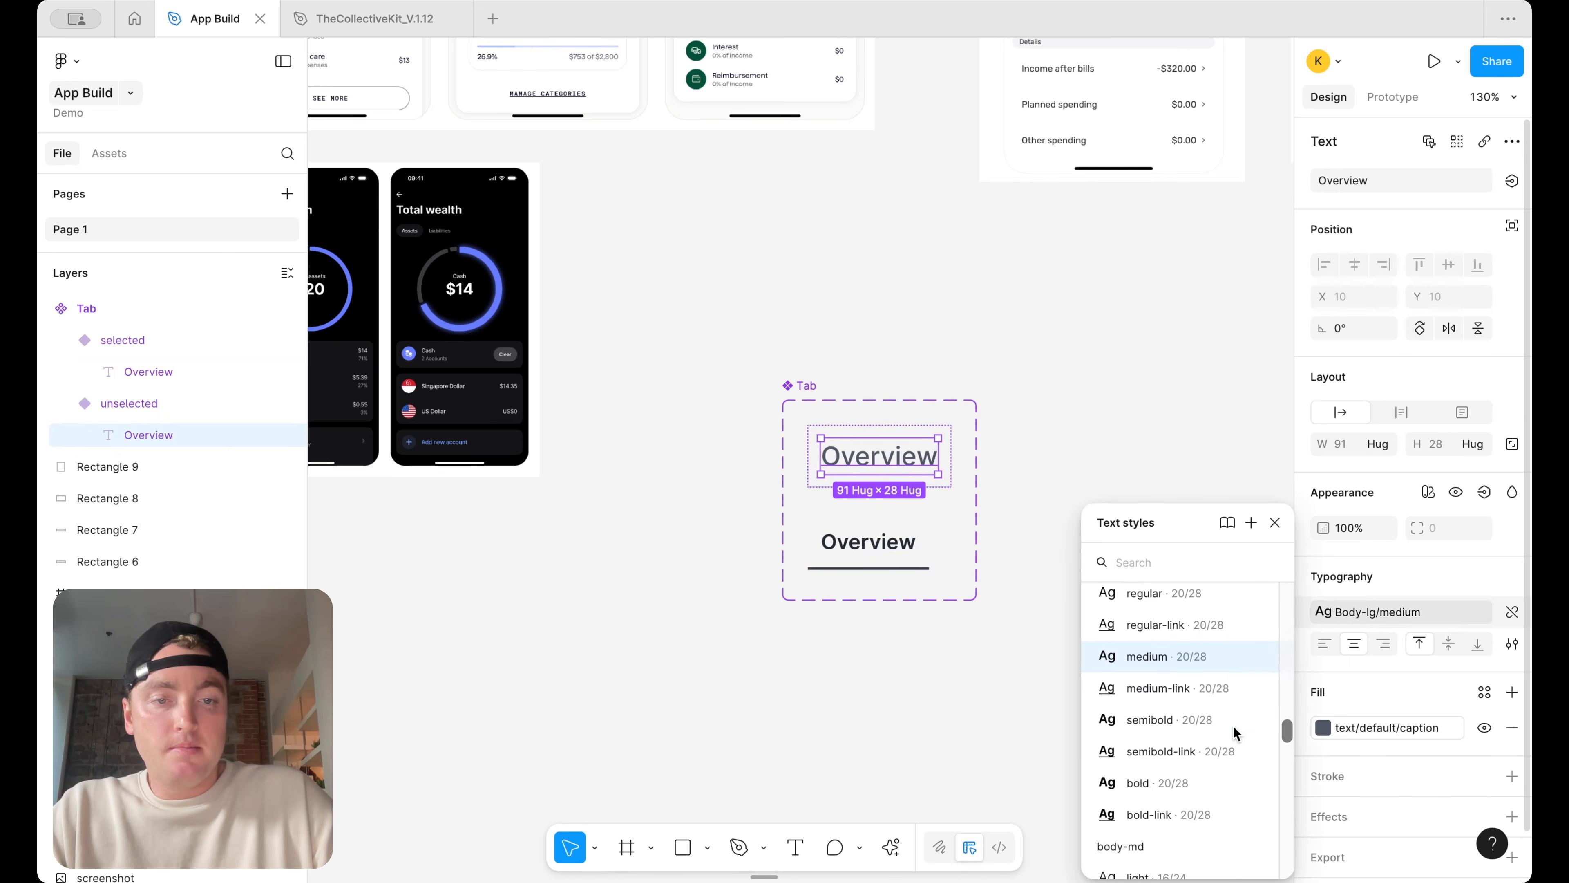
scroll(1205, 761, "down", 5)
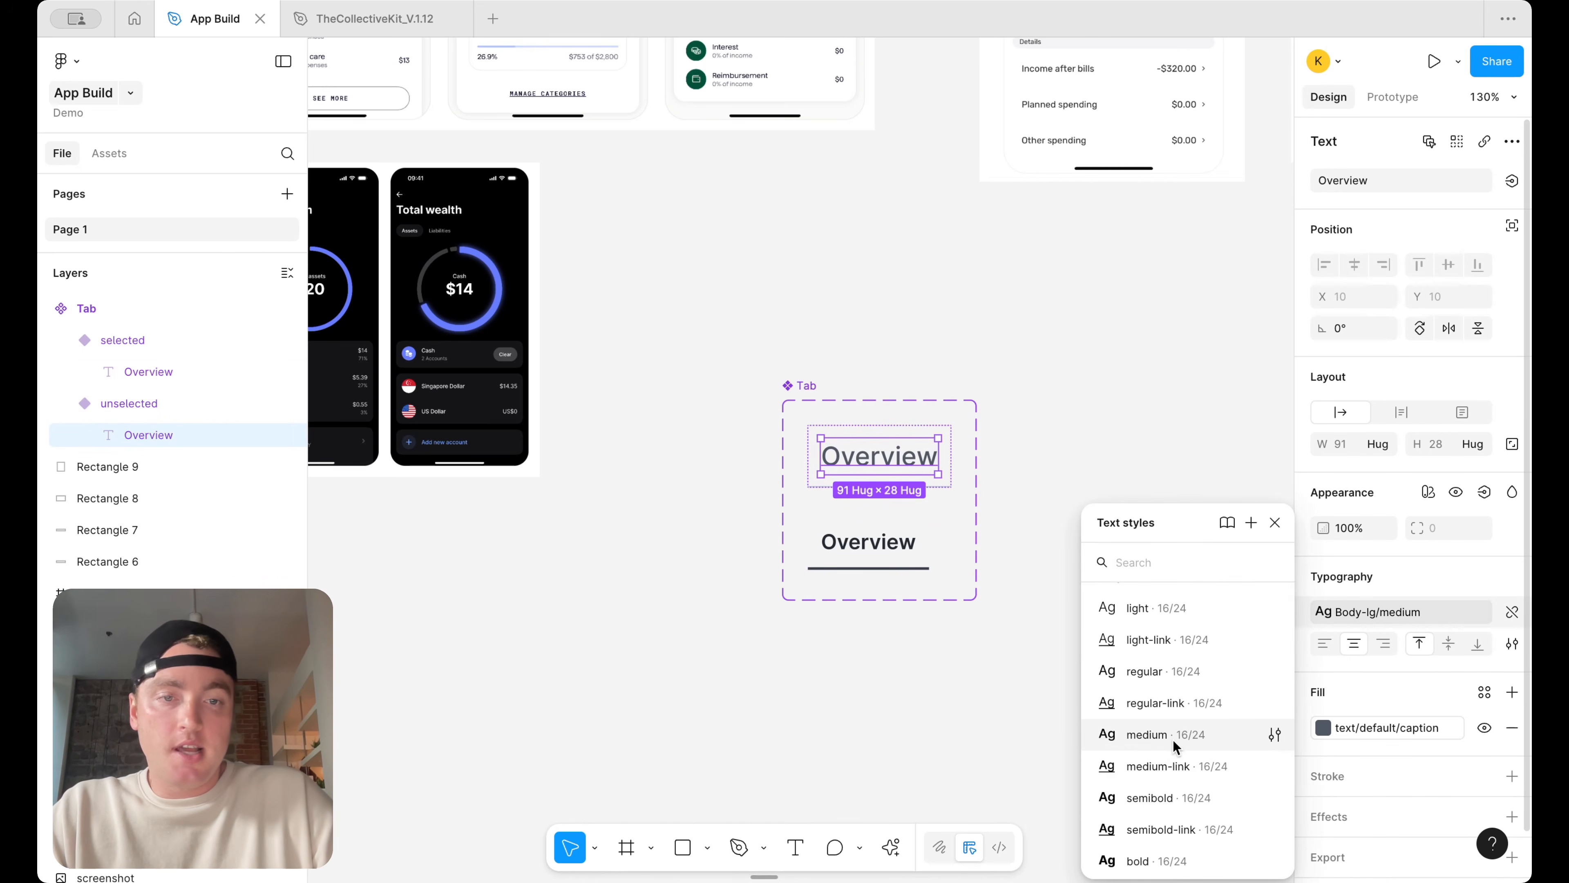
left_click(1174, 735)
Resize the tab row inside the phone screen to about 374 wide
scroll(1088, 432, "down", 10)
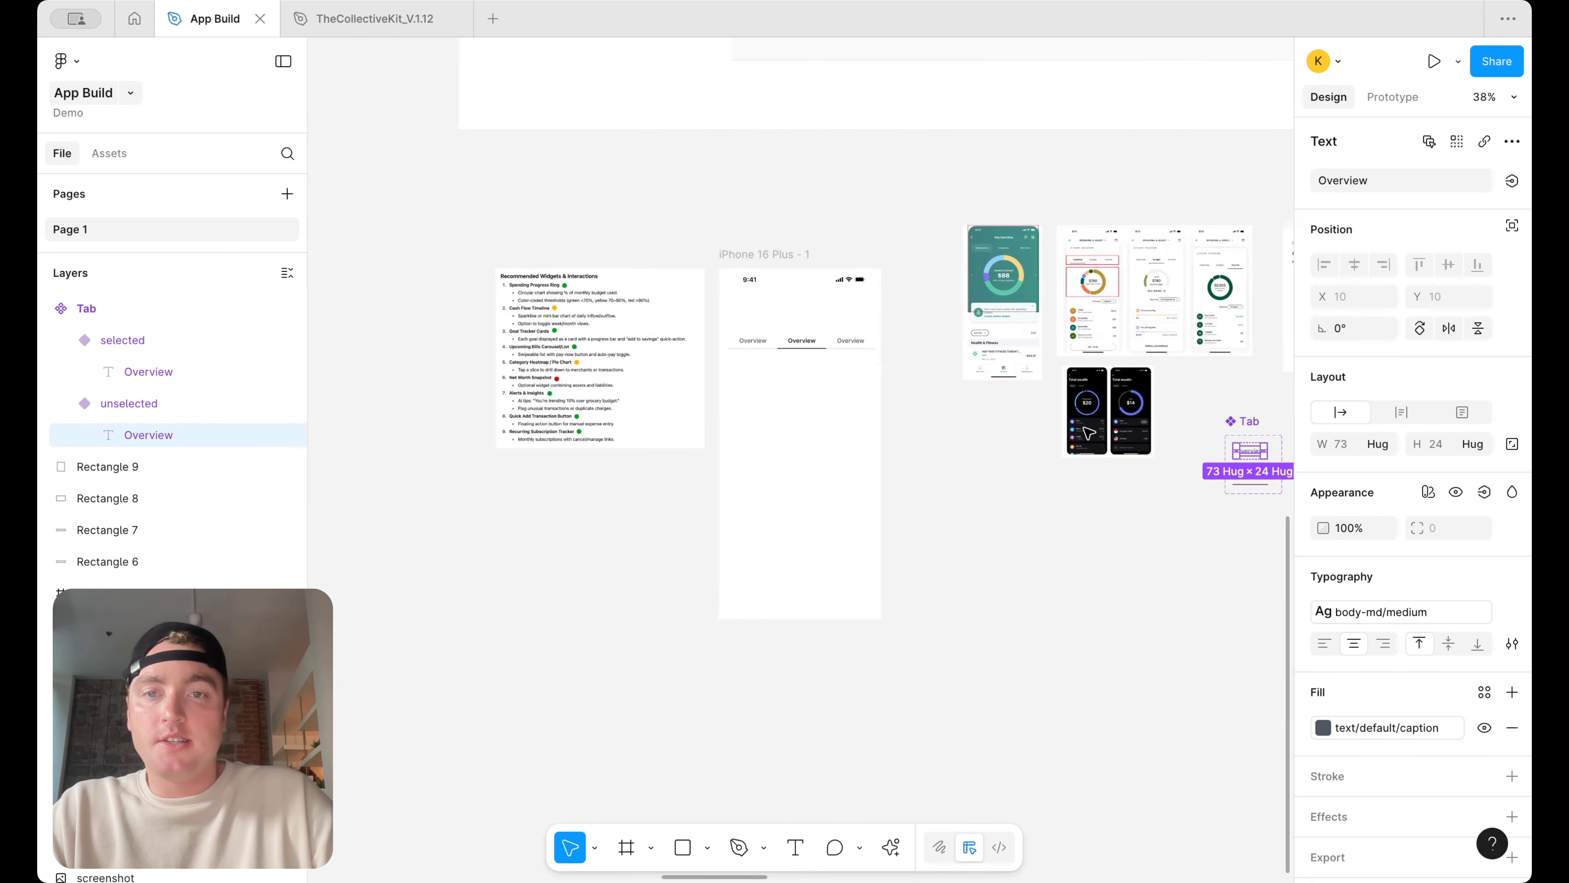
scroll(686, 352, "up", 5)
left_click(825, 337)
left_click_drag(975, 323, 958, 323)
scroll(963, 326, "right", 2)
scroll(964, 327, "up", 1)
left_click_drag(768, 372, 852, 343)
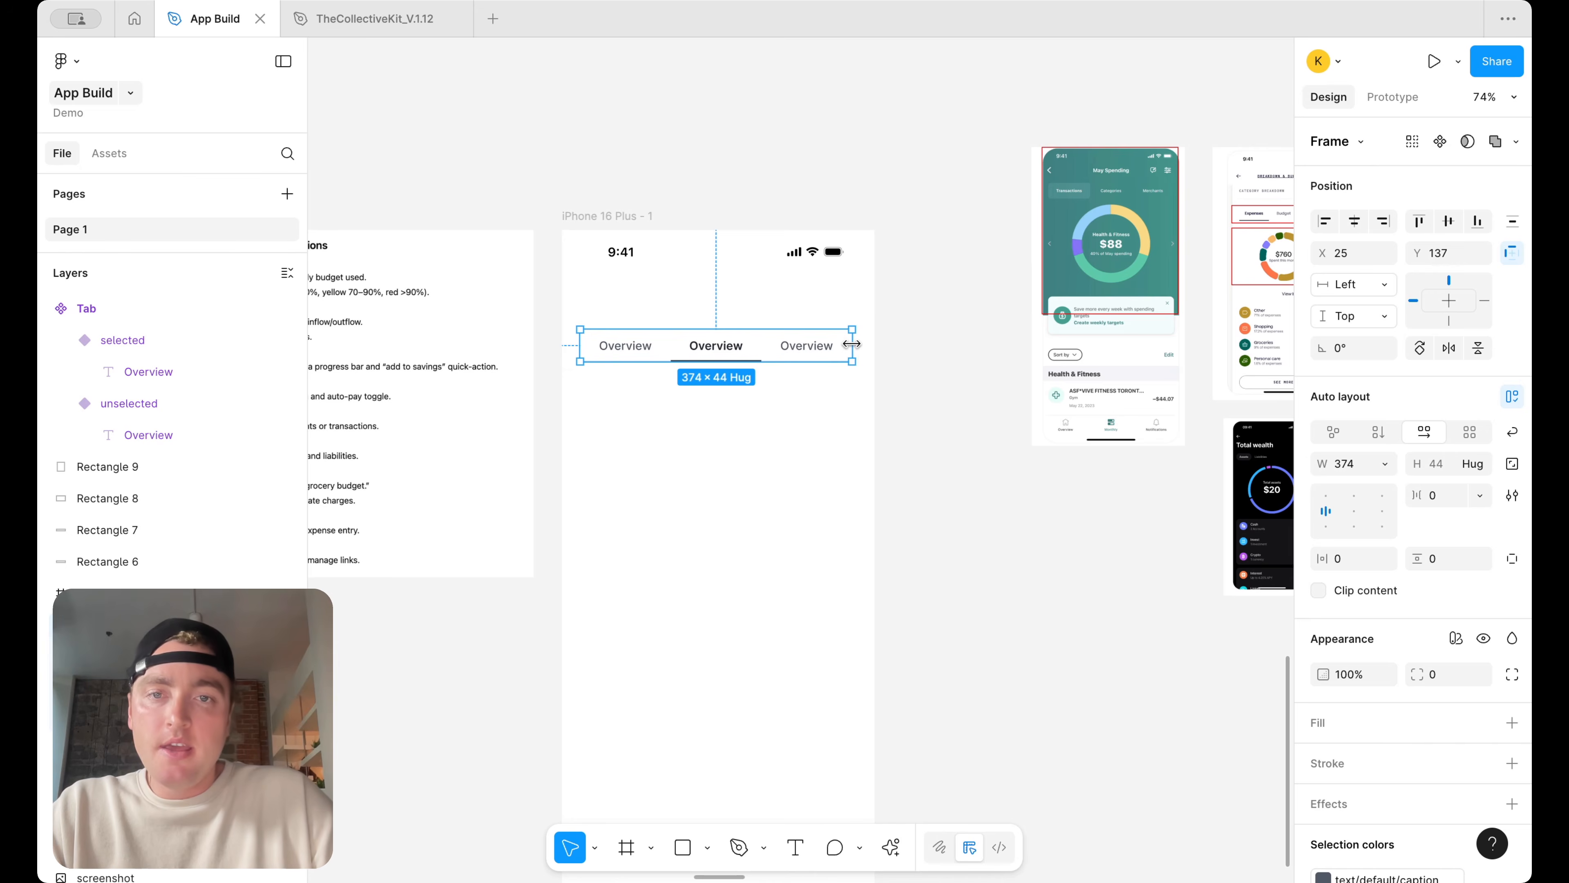
left_click(904, 344)
Examine the tab rows on the reference budgeting screenshots beside the phone screen
scroll(904, 344, "down", 3)
scroll(900, 344, "up", 3)
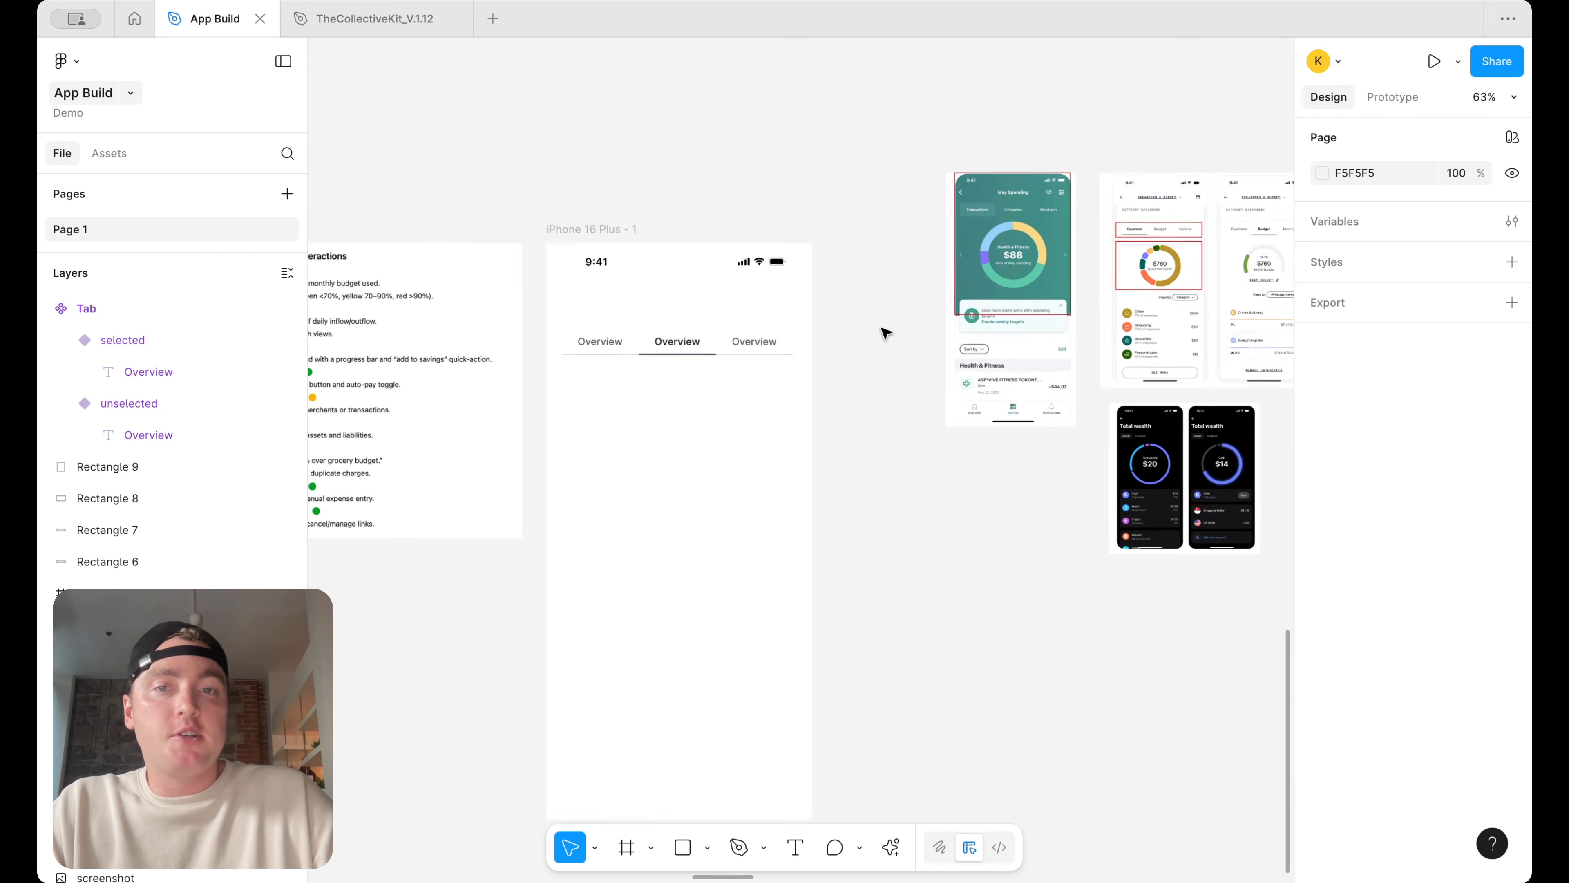
scroll(886, 334, "right", 3)
scroll(1121, 260, "up", 5)
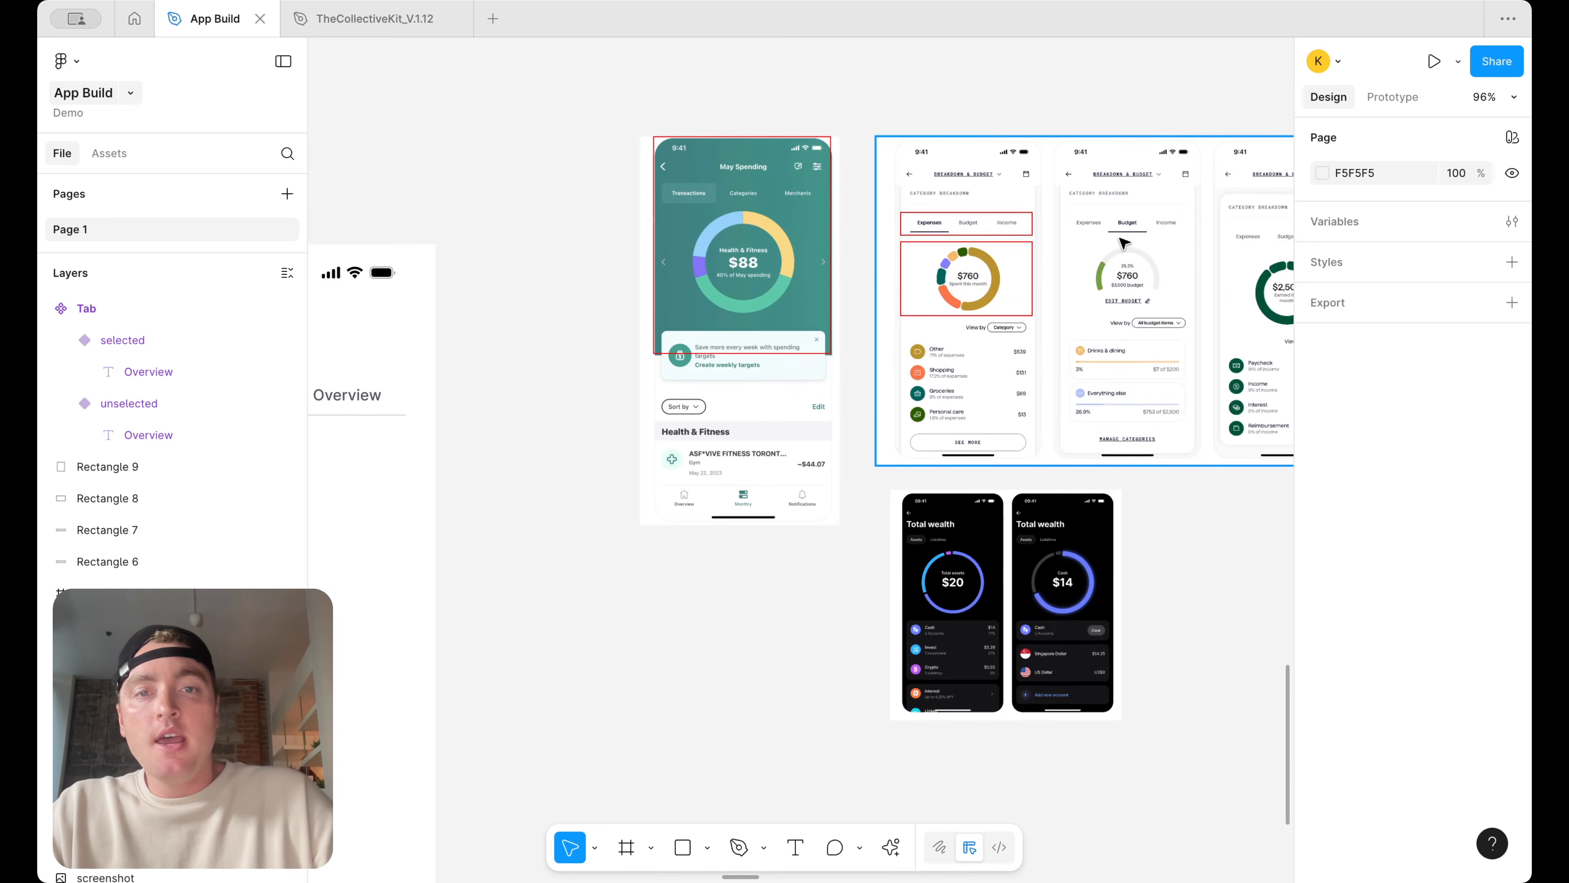
scroll(1056, 255, "up", 2)
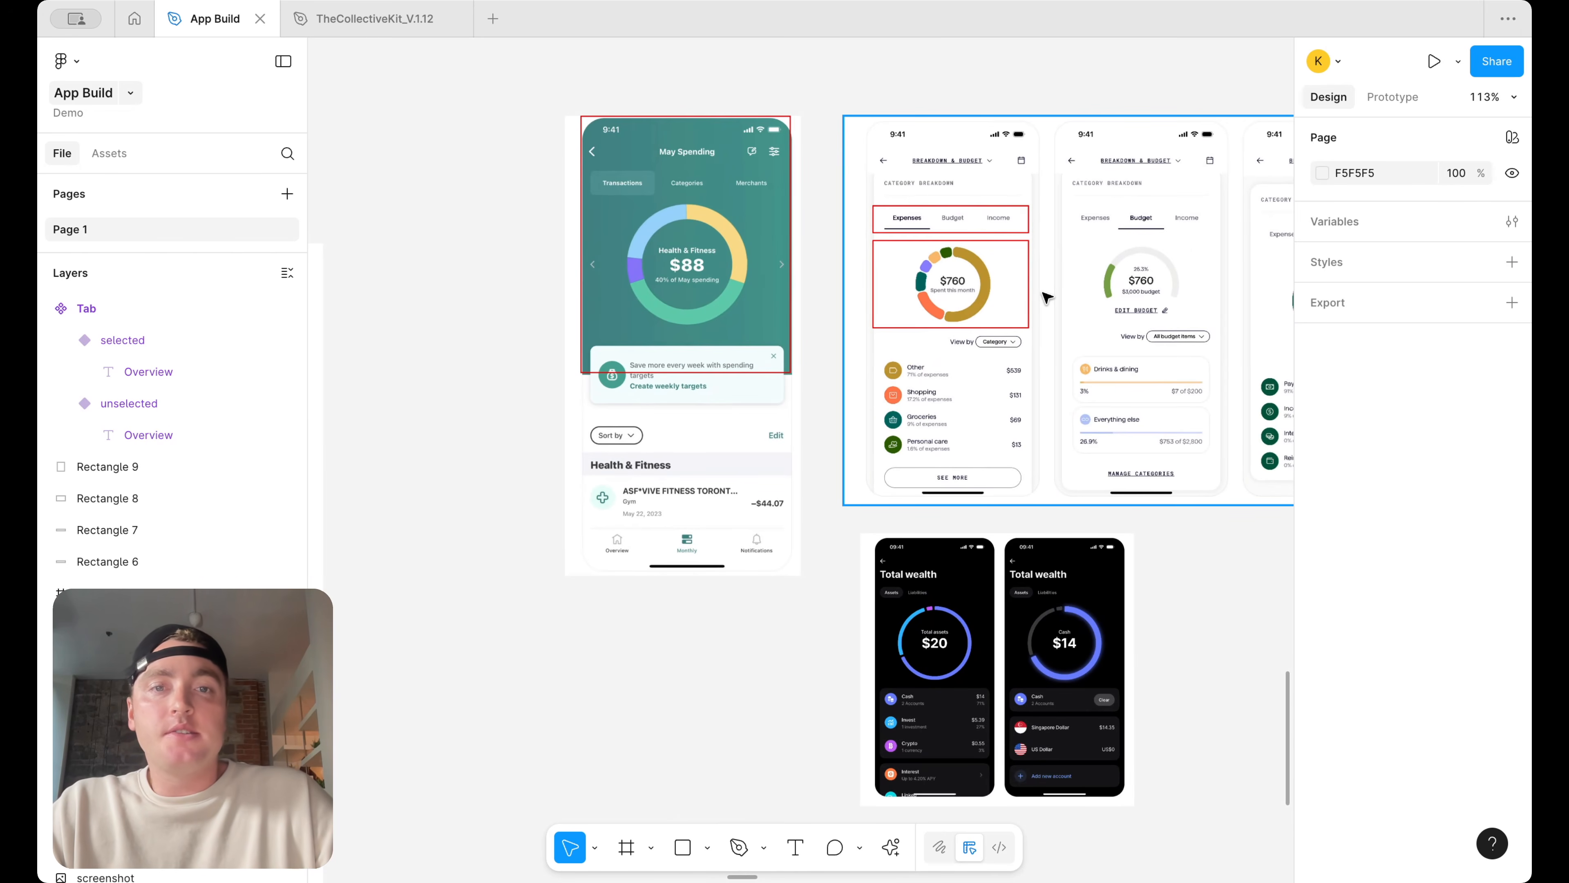
scroll(1046, 298, "left", 6)
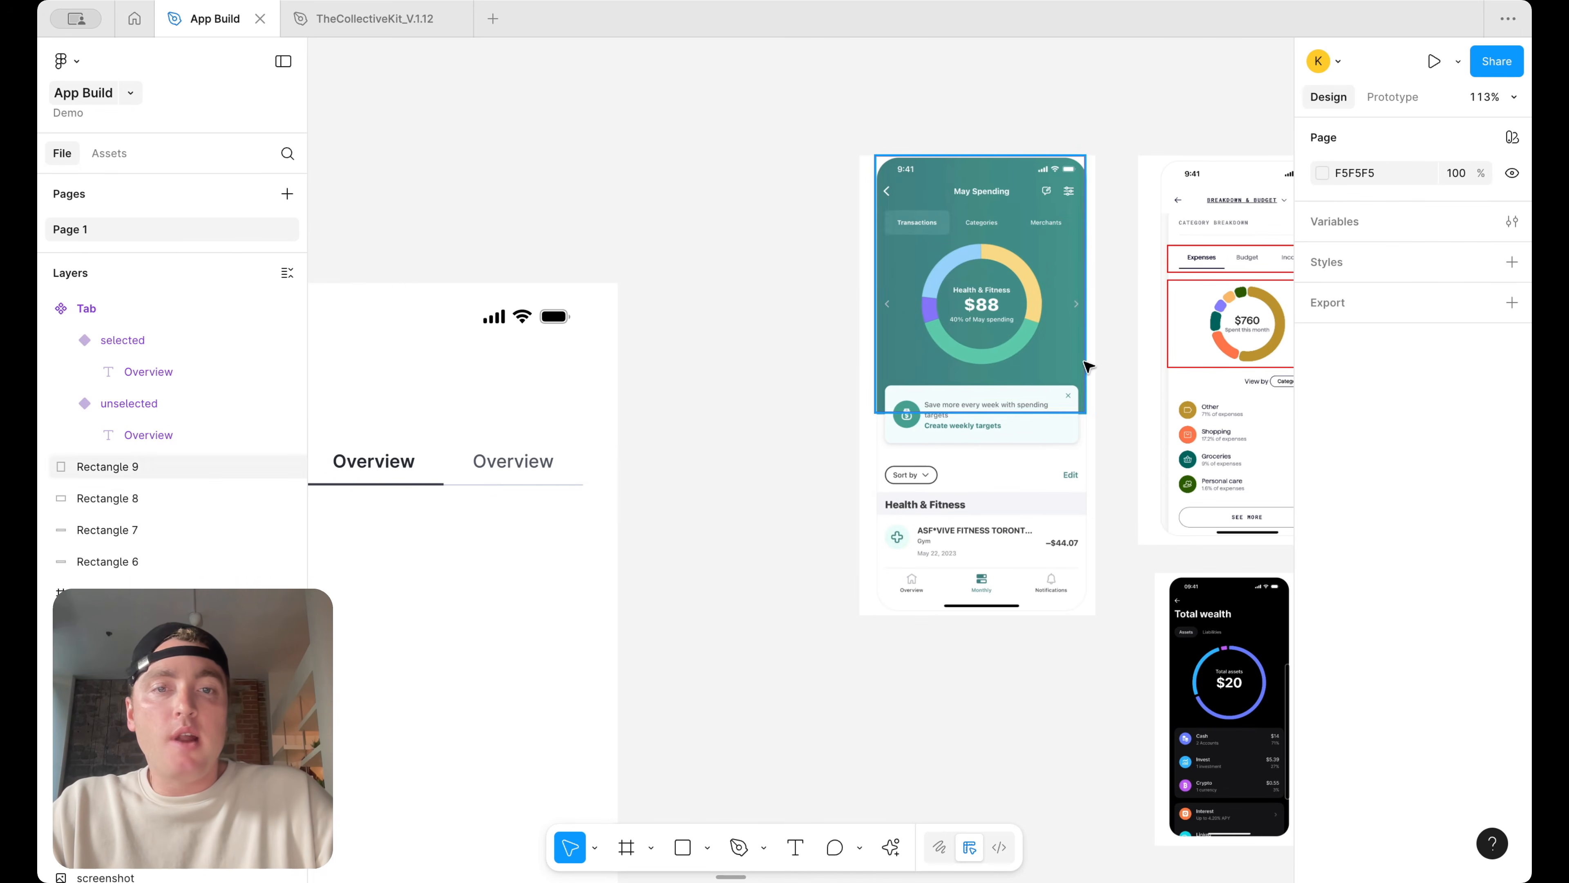
scroll(1088, 367, "right", 5)
scroll(742, 277, "left", 5)
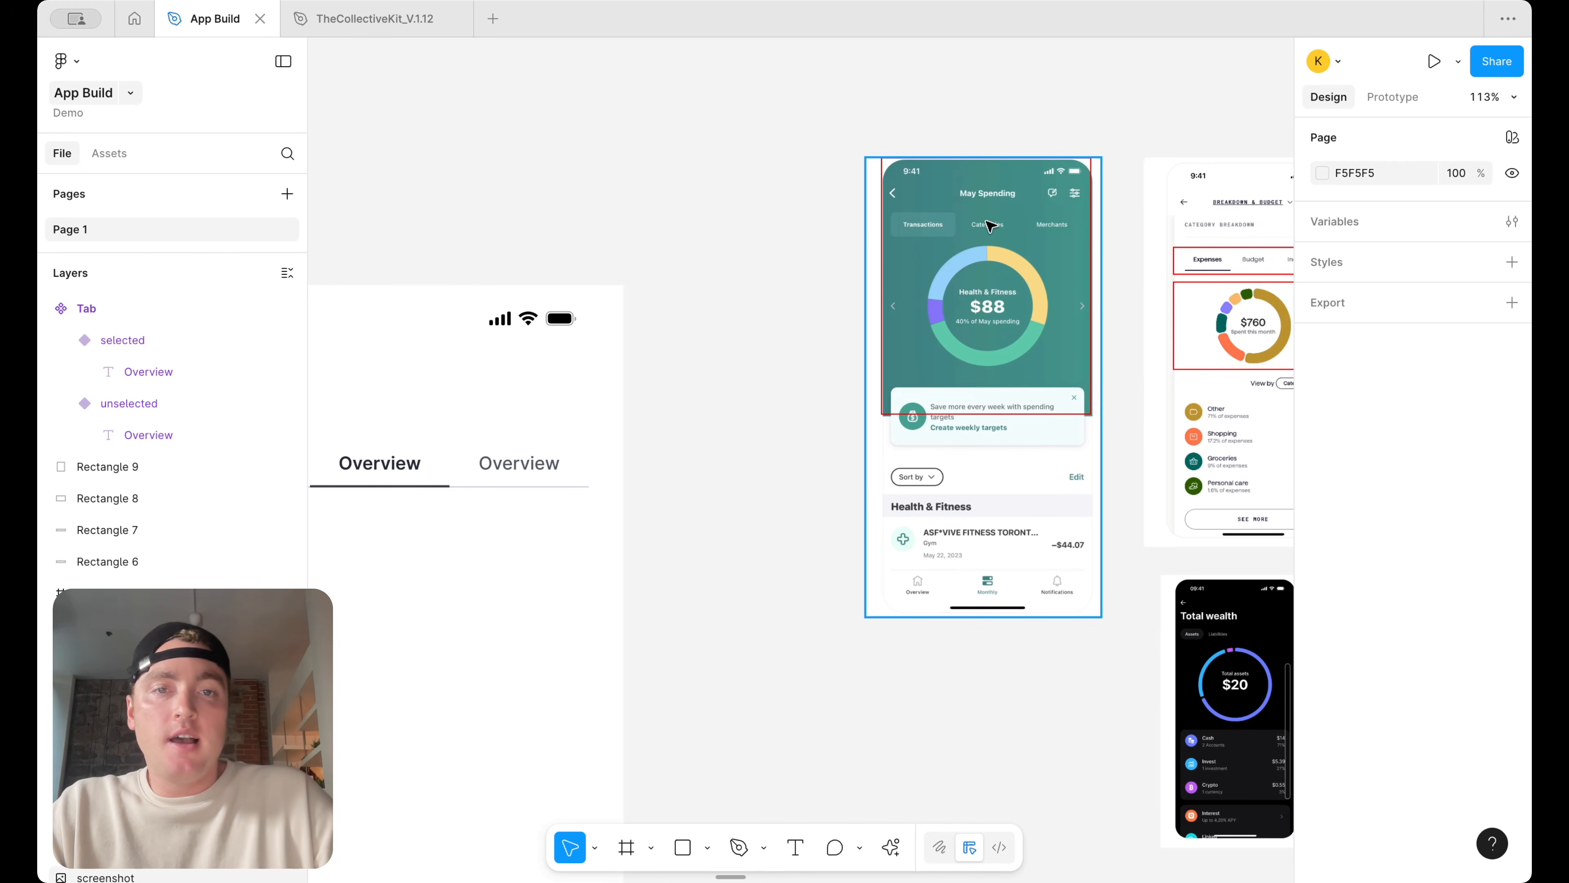
scroll(997, 316, "right", 6)
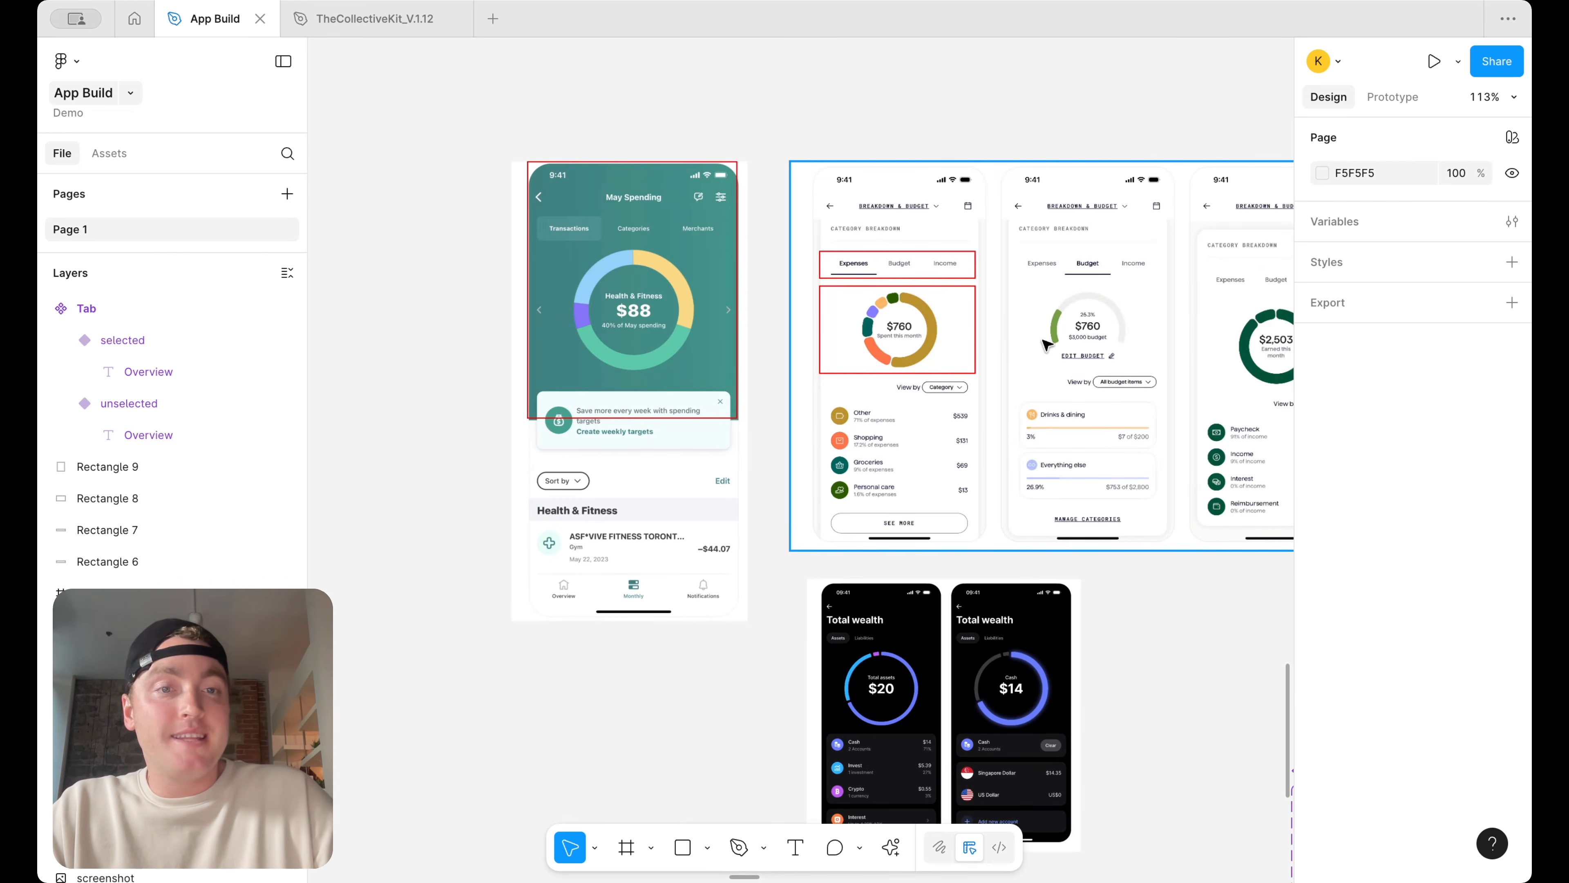
scroll(1081, 344, "right", 3)
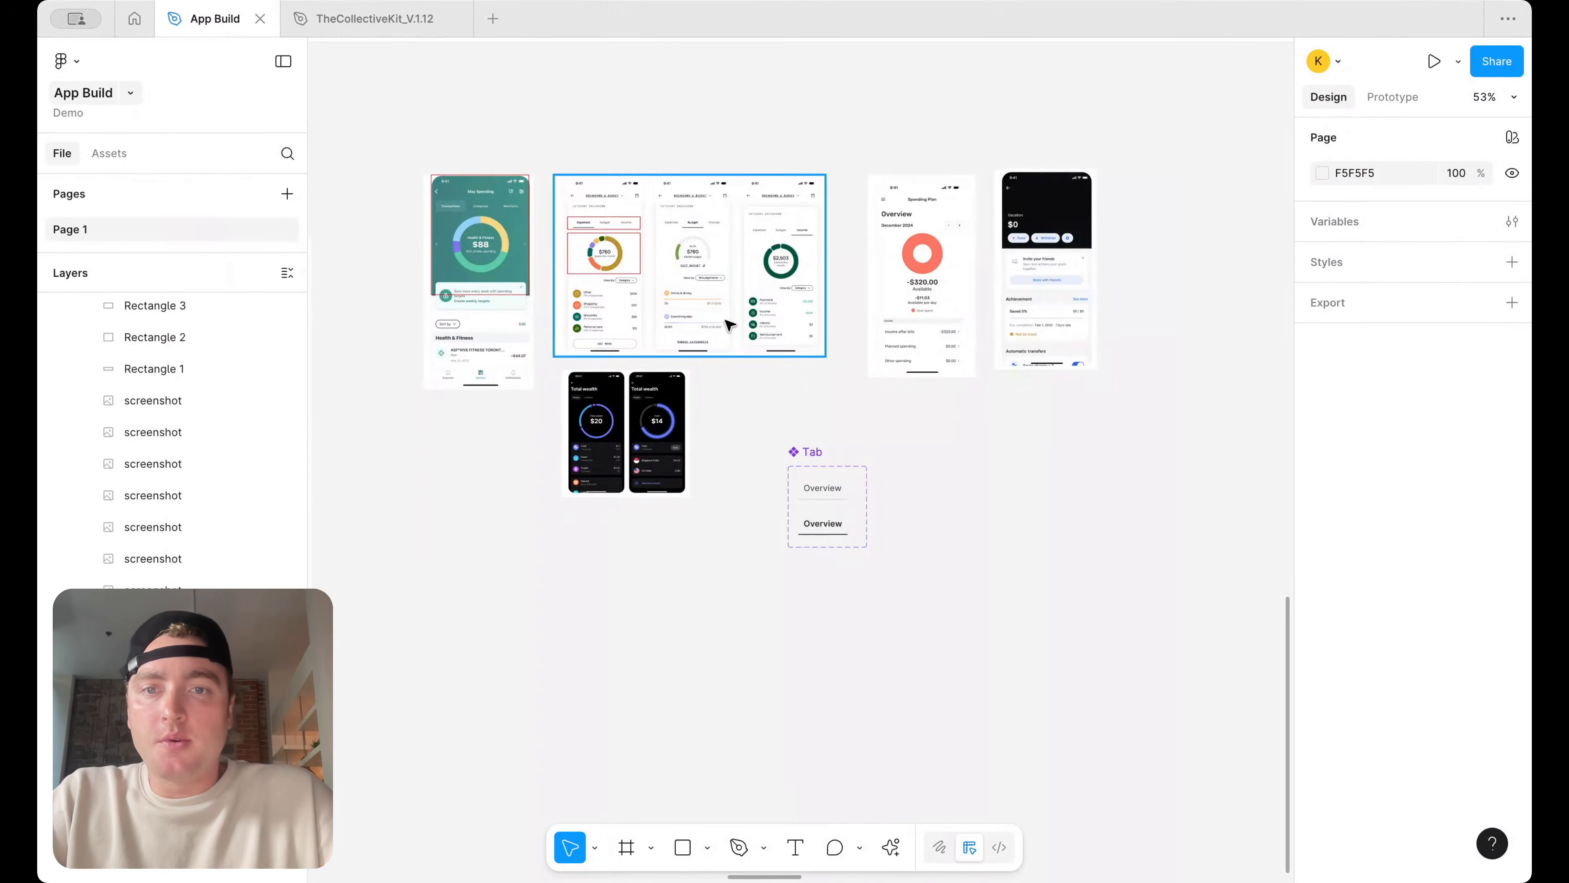
scroll(727, 326, "left", 7)
scroll(726, 325, "right", 3)
scroll(1122, 226, "up", 5)
scroll(1122, 225, "up", 6)
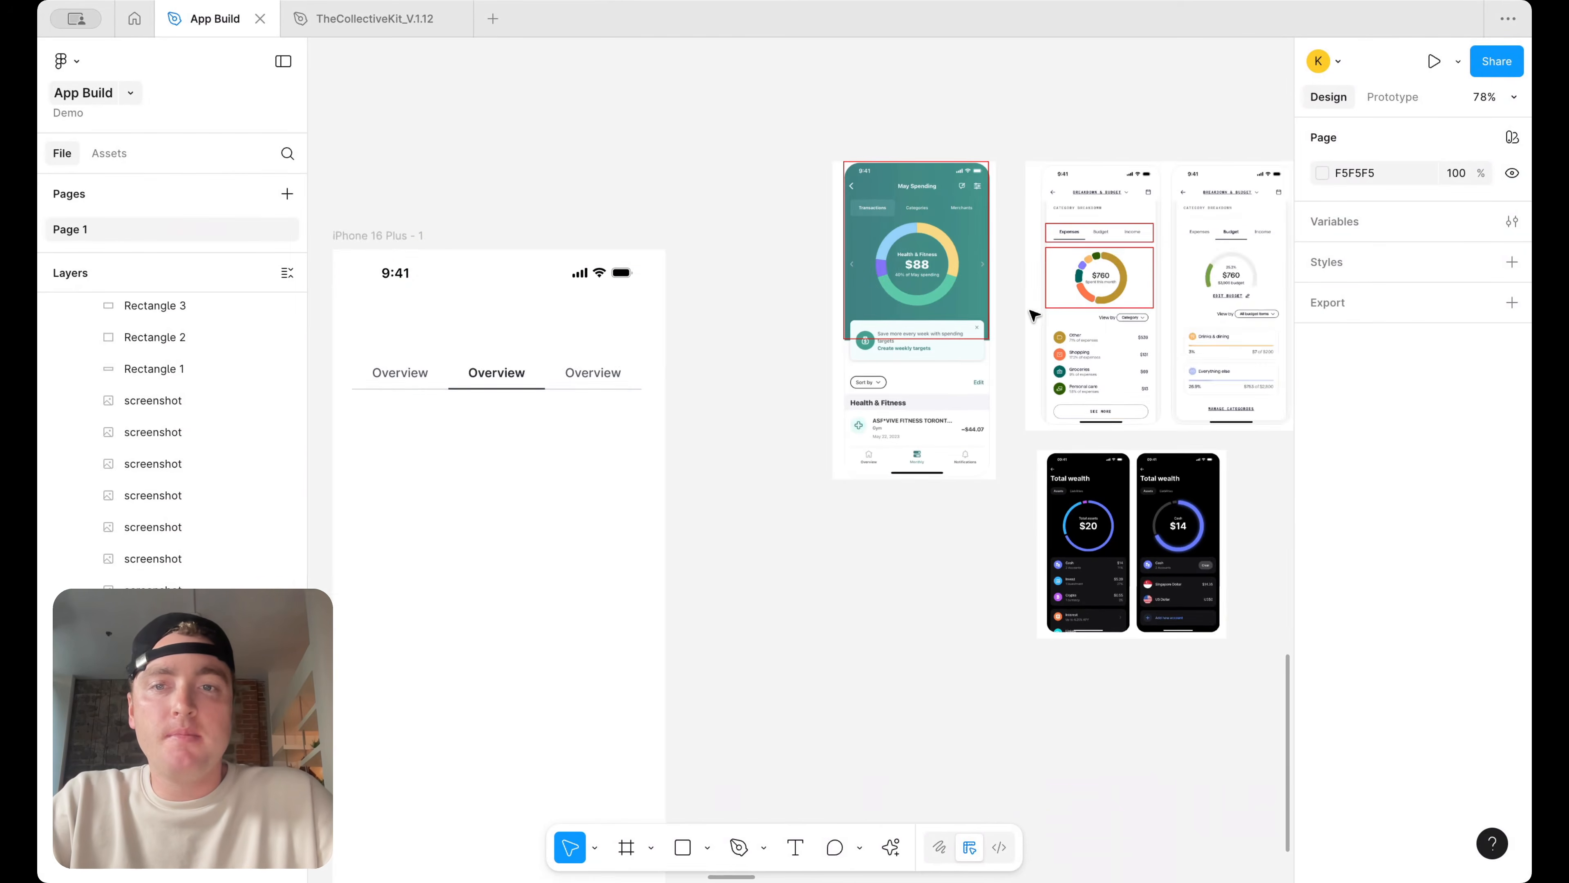
scroll(550, 256, "left", 4)
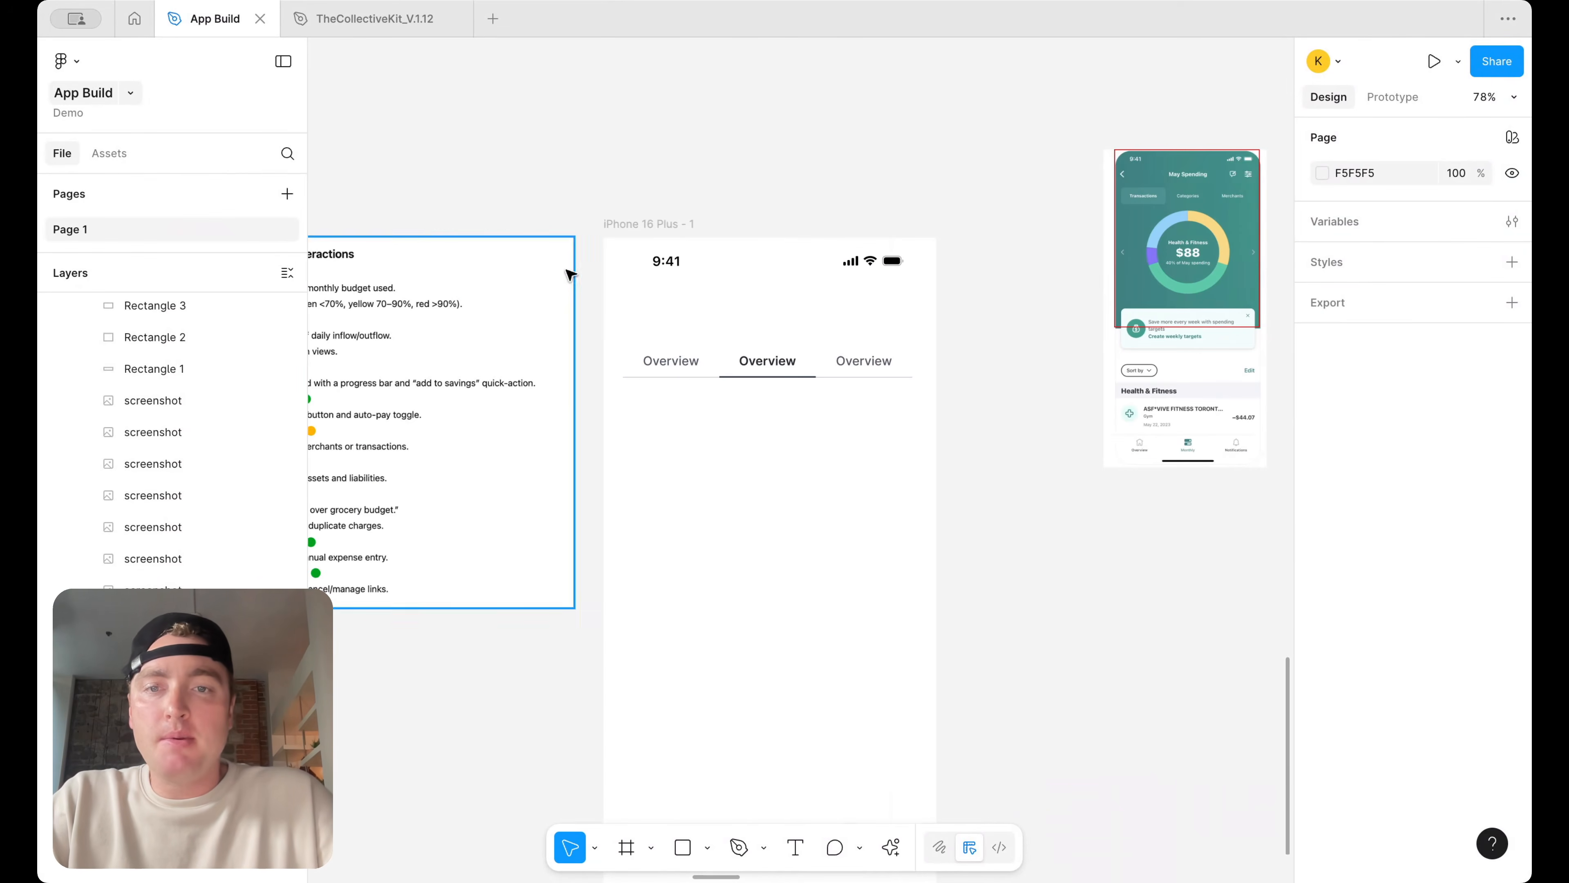
Rename the second and third tab labels on the phone screen to Expenses and Income
double_click(686, 361)
type("Bid")
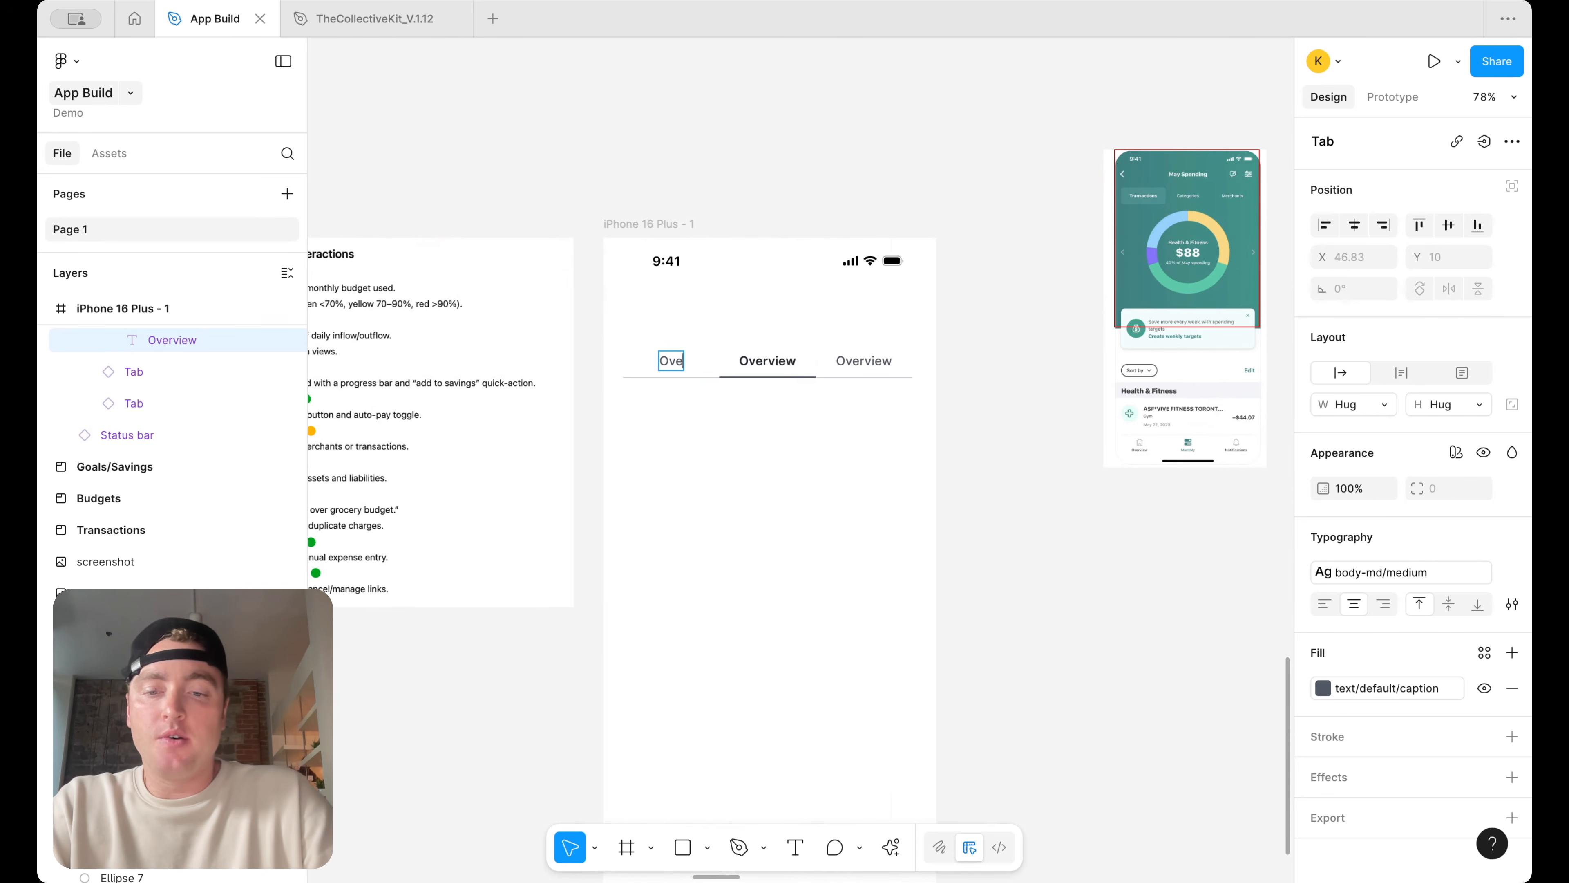
double_click(775, 364)
type("Expenses")
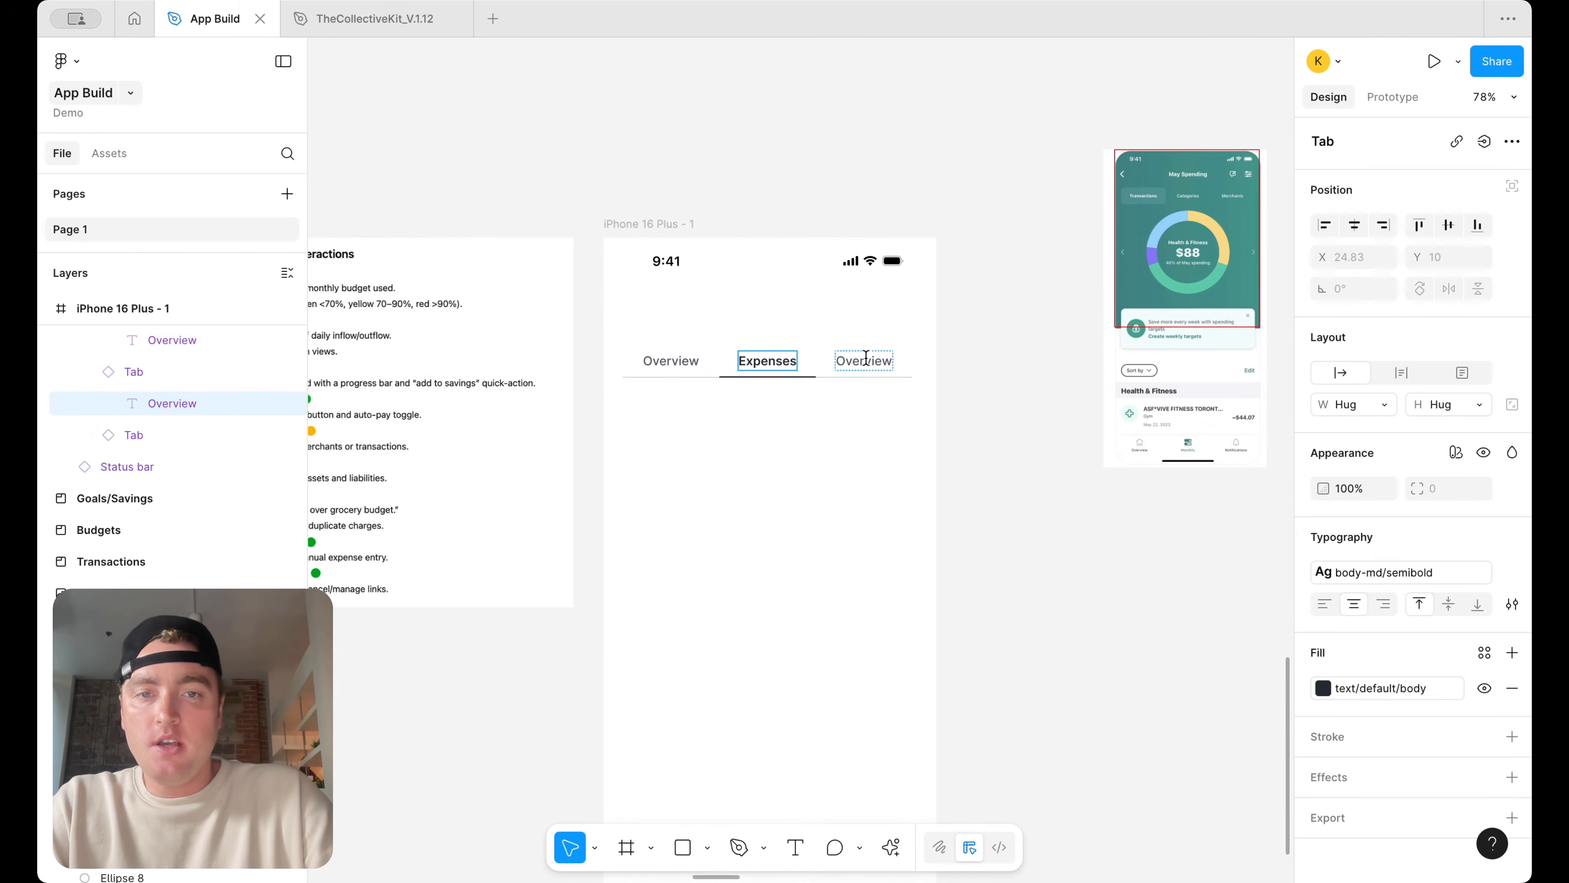
double_click(866, 358)
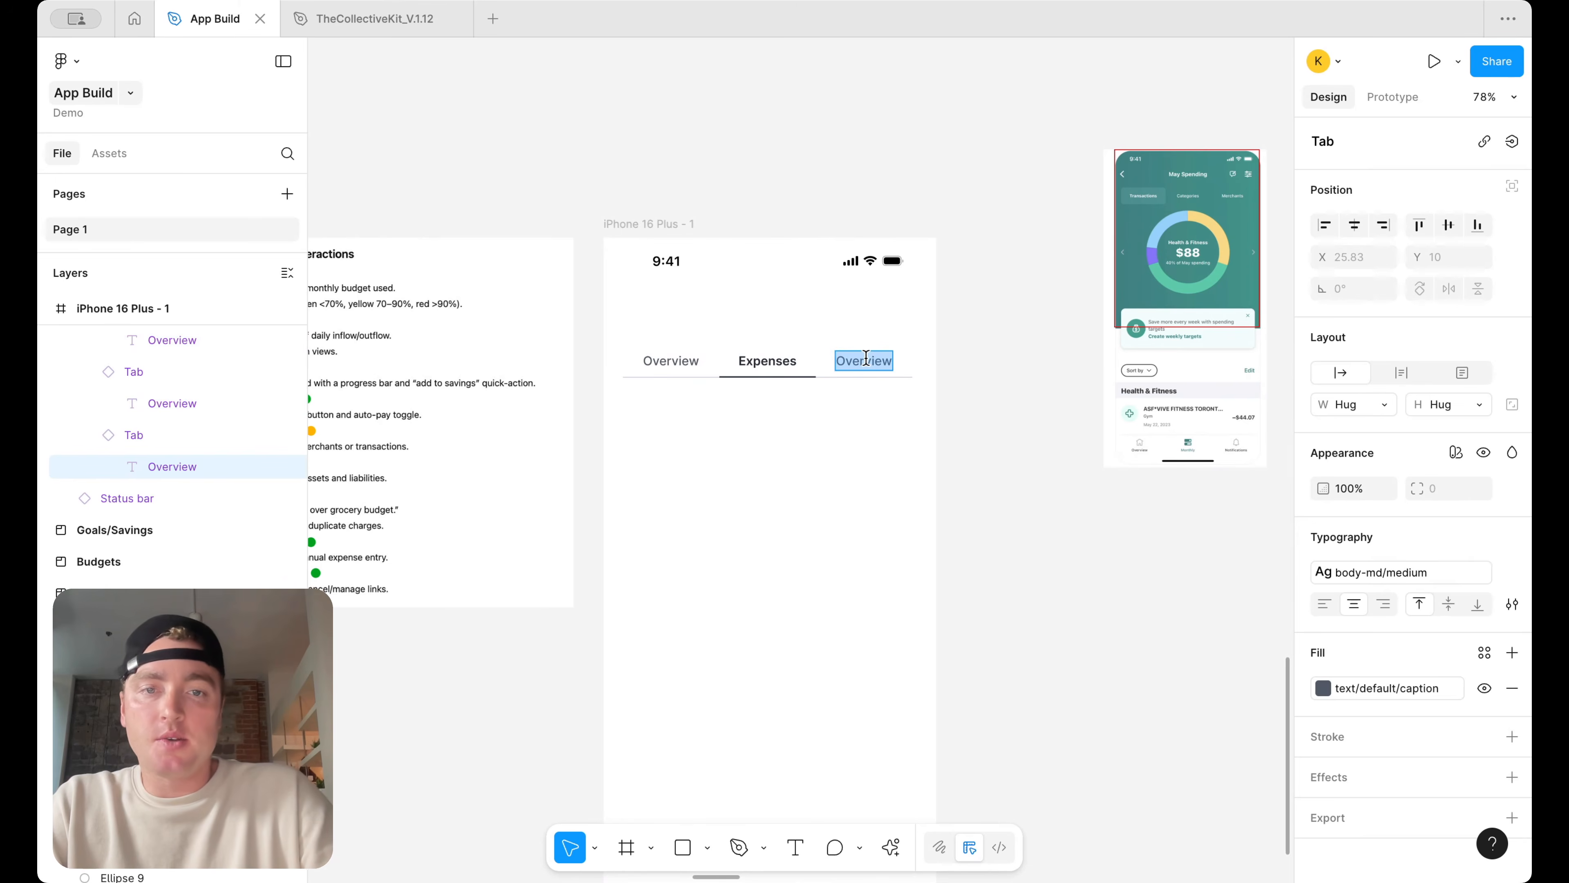
type("Income")
left_click(982, 496)
Turn a copy of the tab row into a component named Tab Nav
scroll(984, 498, "down", 3)
scroll(980, 494, "down", 1)
scroll(980, 494, "right", 1)
left_click_drag(760, 324, 1071, 547)
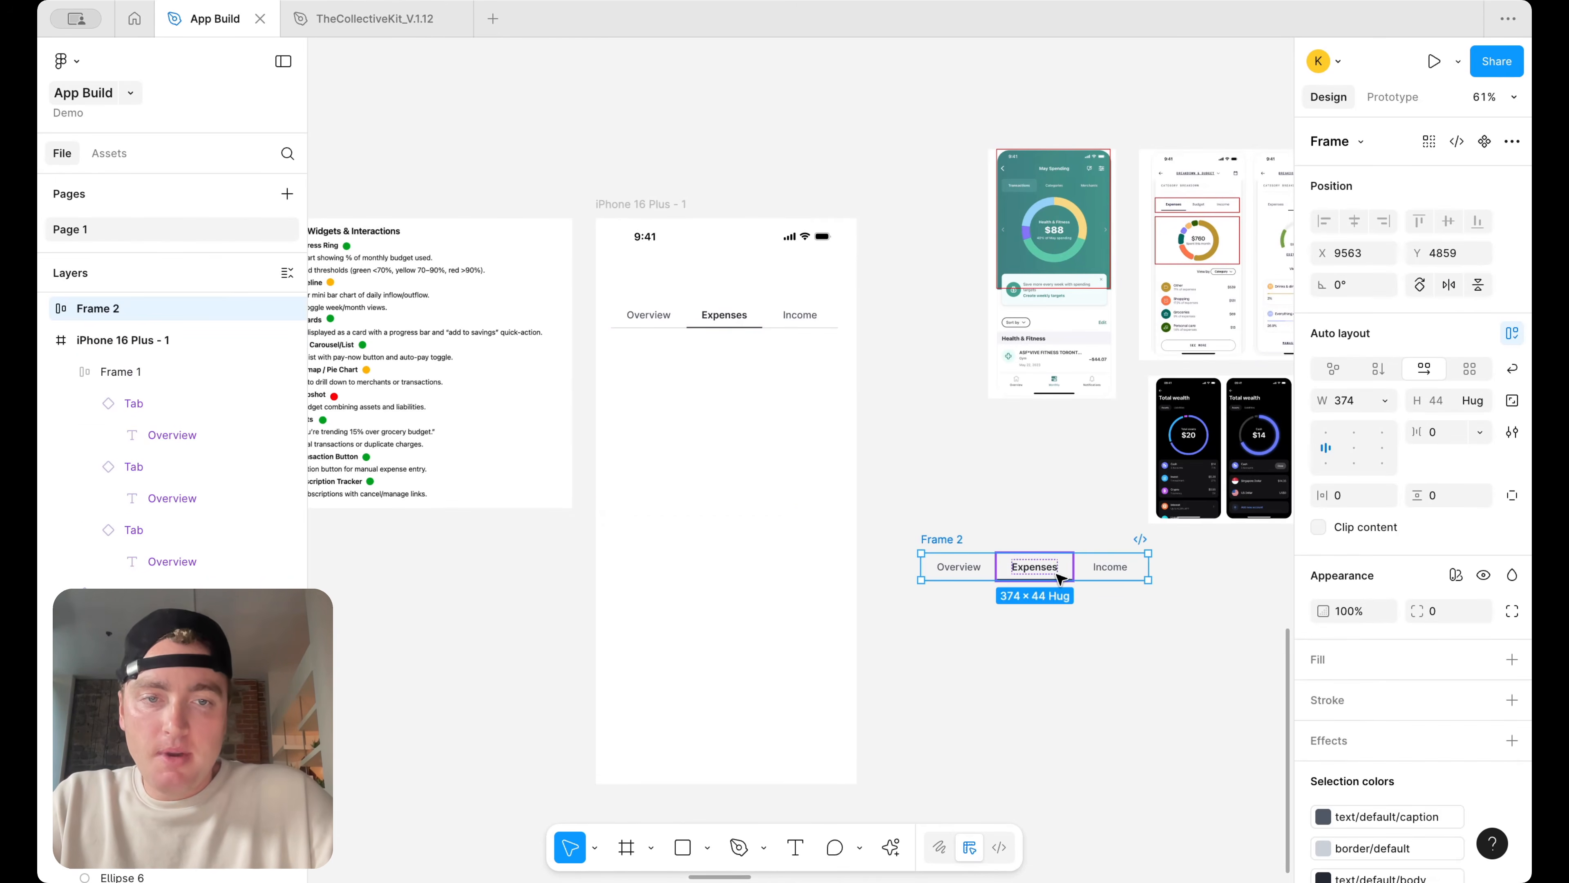
right_click(1058, 560)
left_click(1120, 646)
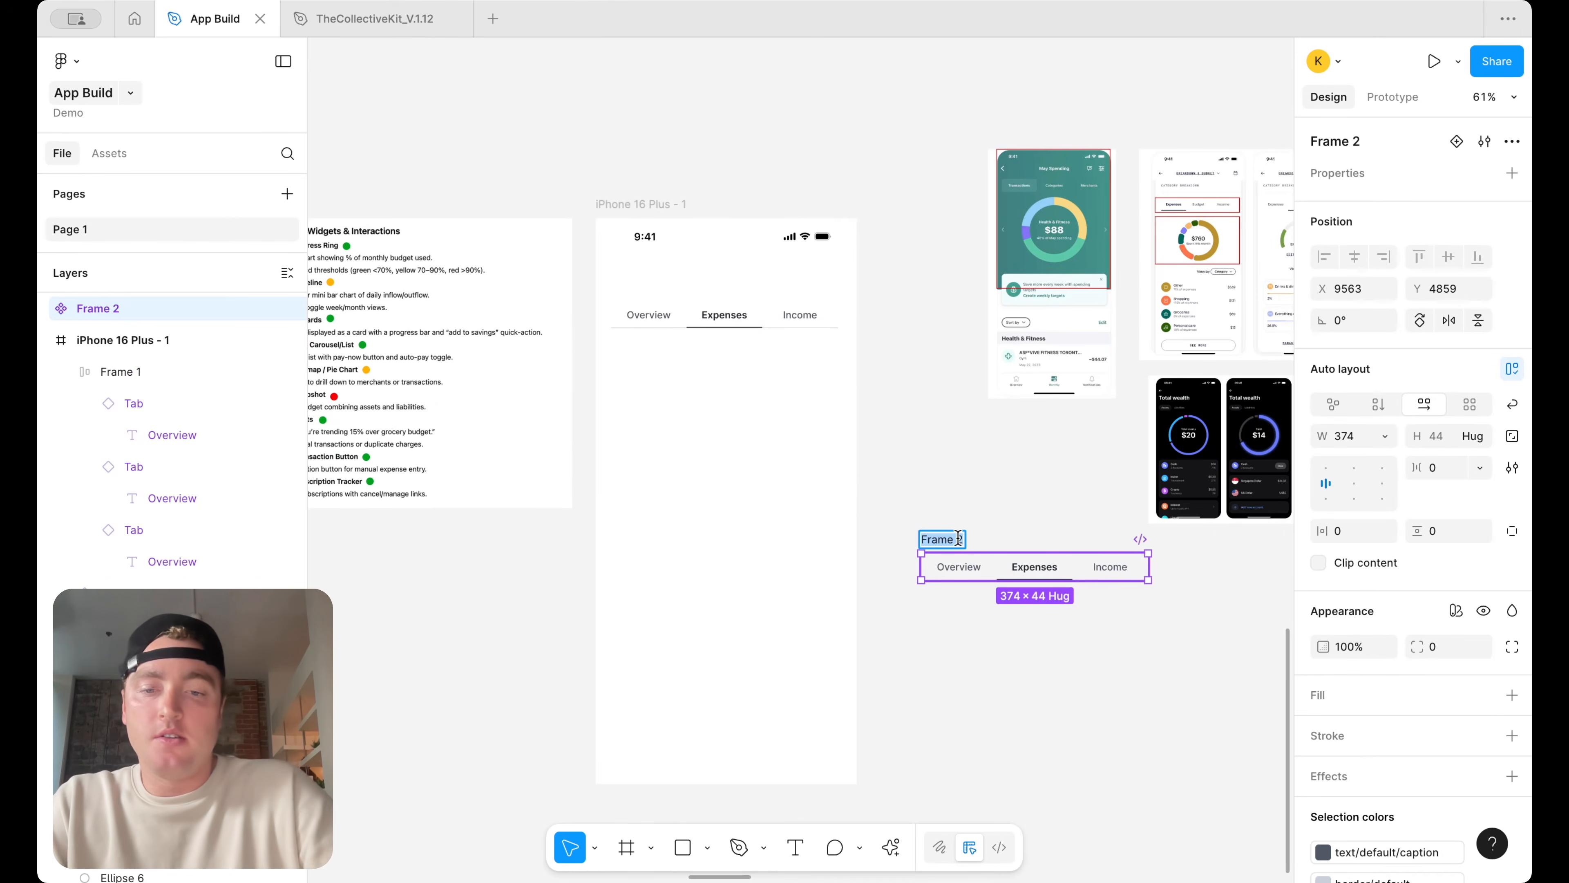
type("Tab Nav")
key("Return")
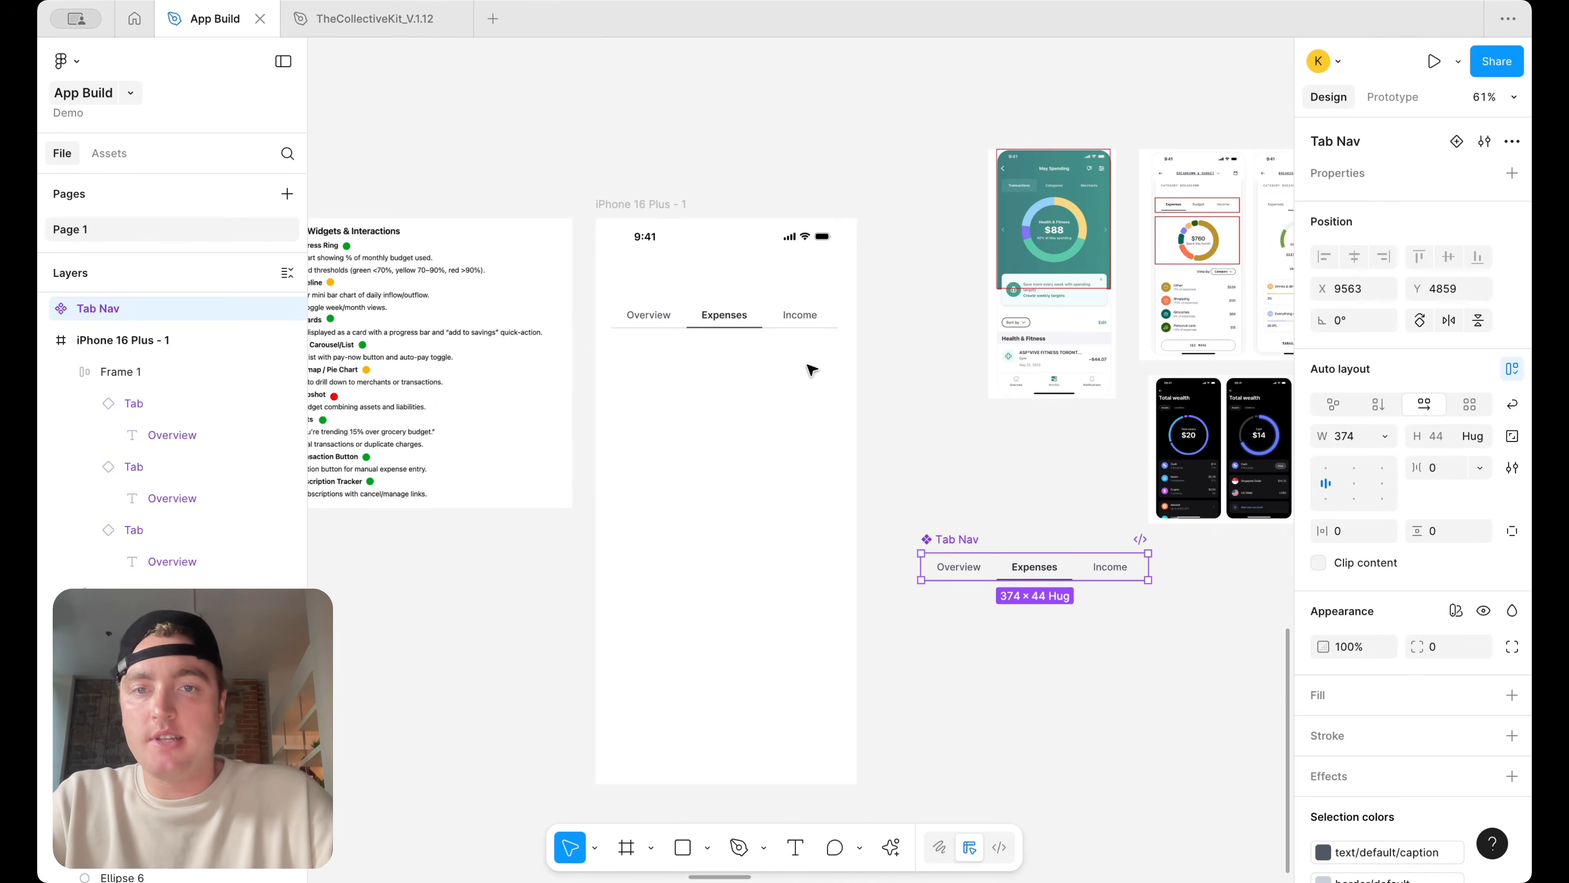
Replace the phone screen's tab row with an instance of the Tab Nav component
left_click(779, 319)
key("Delete")
left_click_drag(1075, 576, 755, 297)
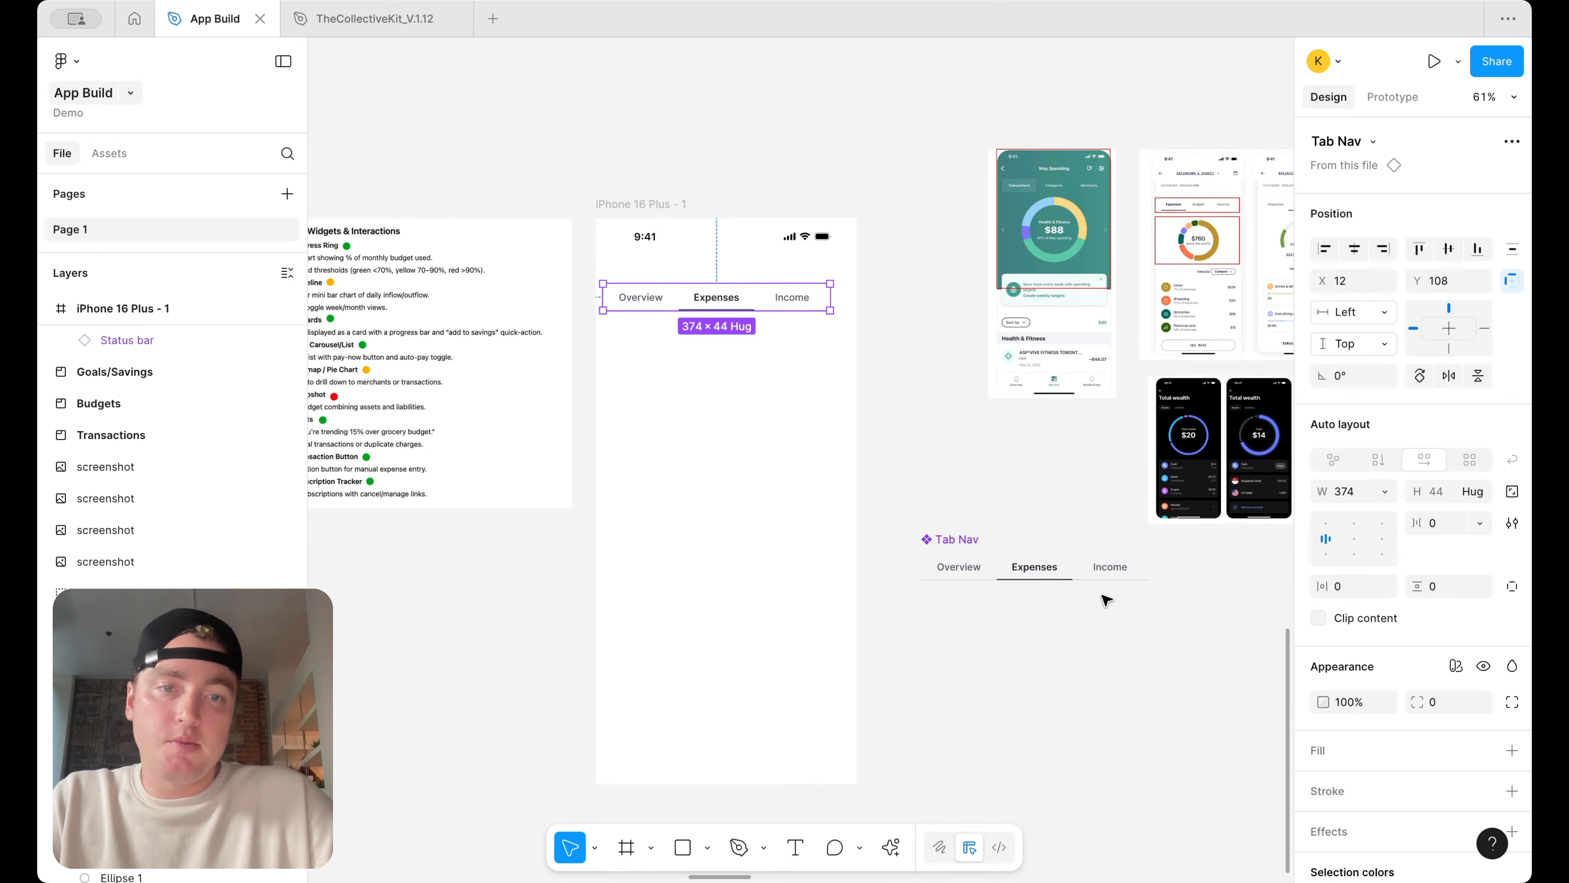
In the Tab Nav component, set the Overview tab's status to selected and the Expenses tab's to unselected
scroll(1075, 576, "right", 1)
scroll(1075, 576, "down", 1)
scroll(1075, 576, "right", 4)
scroll(1075, 577, "down", 2)
scroll(743, 445, "left", 1)
scroll(743, 445, "up", 1)
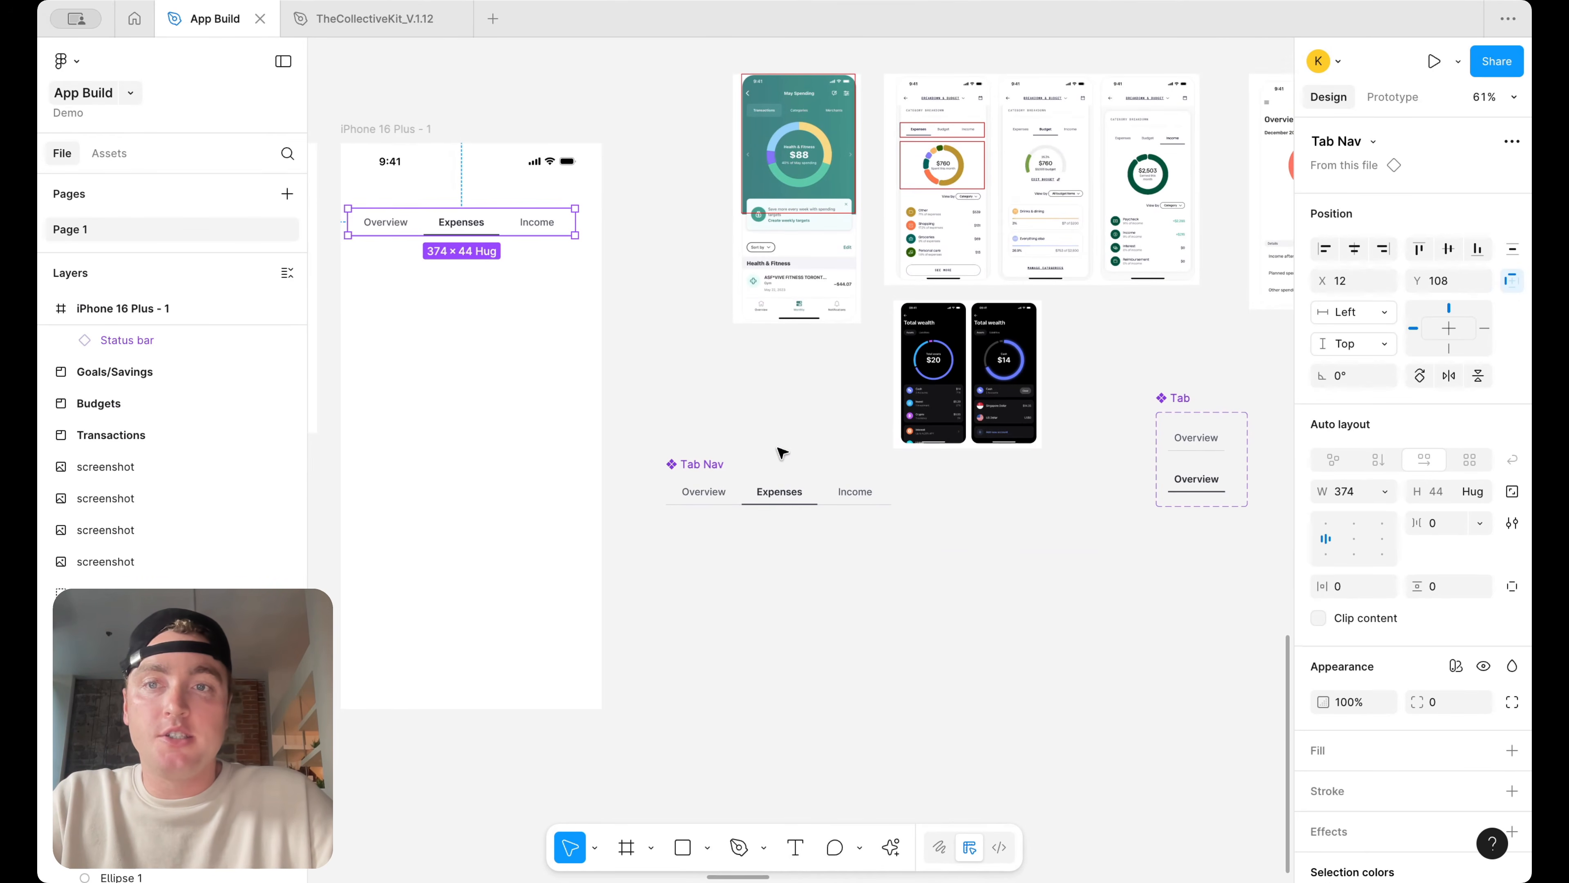
double_click(713, 493)
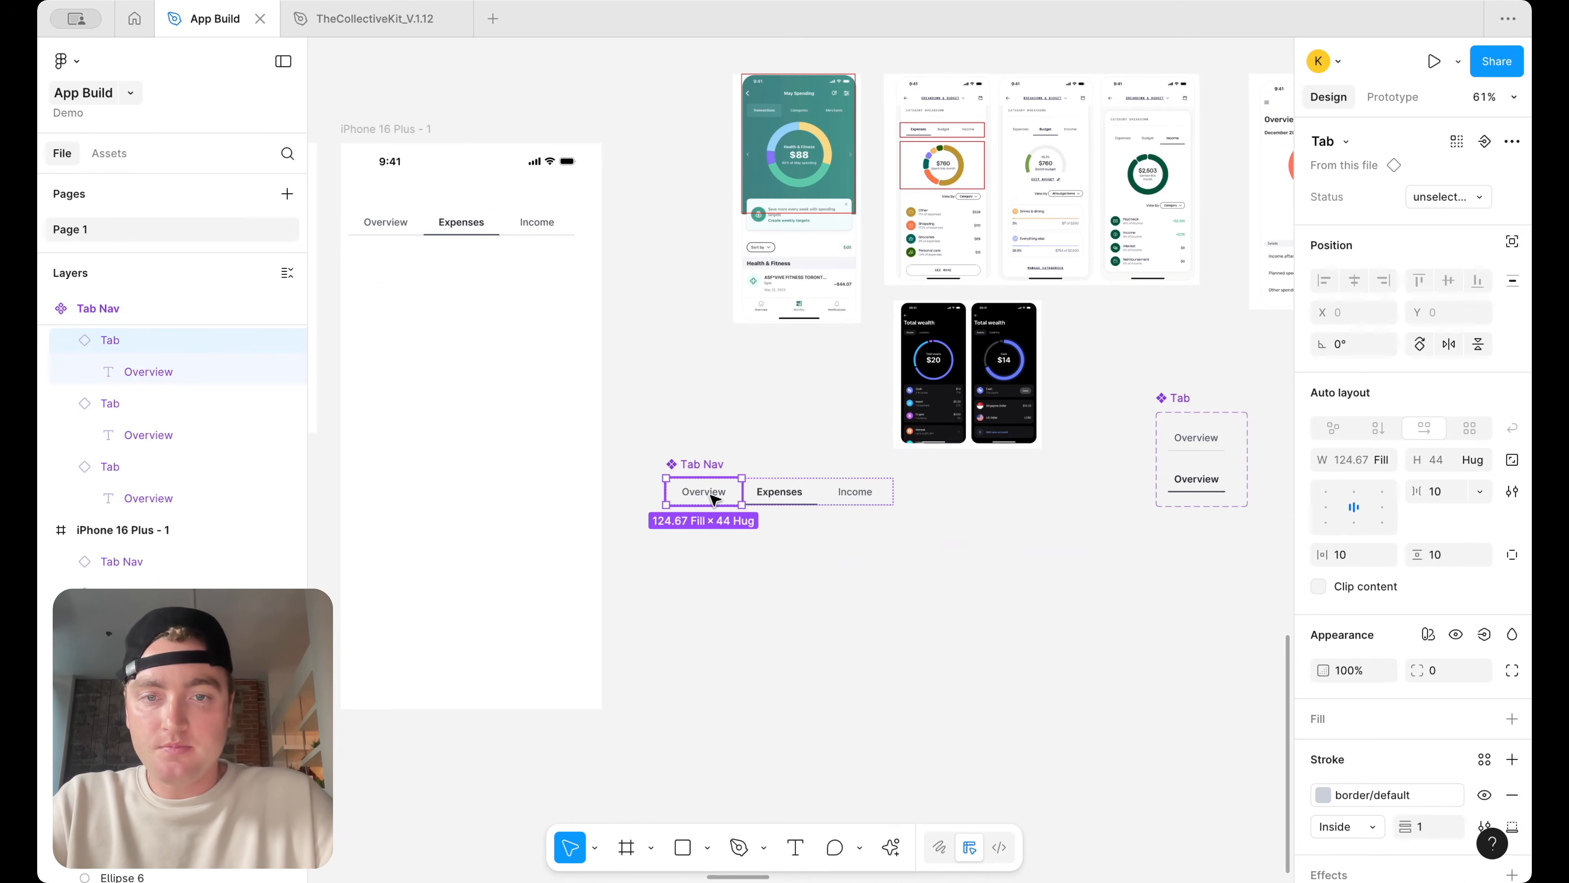
left_click(1442, 197)
left_click(1440, 220)
left_click(797, 497)
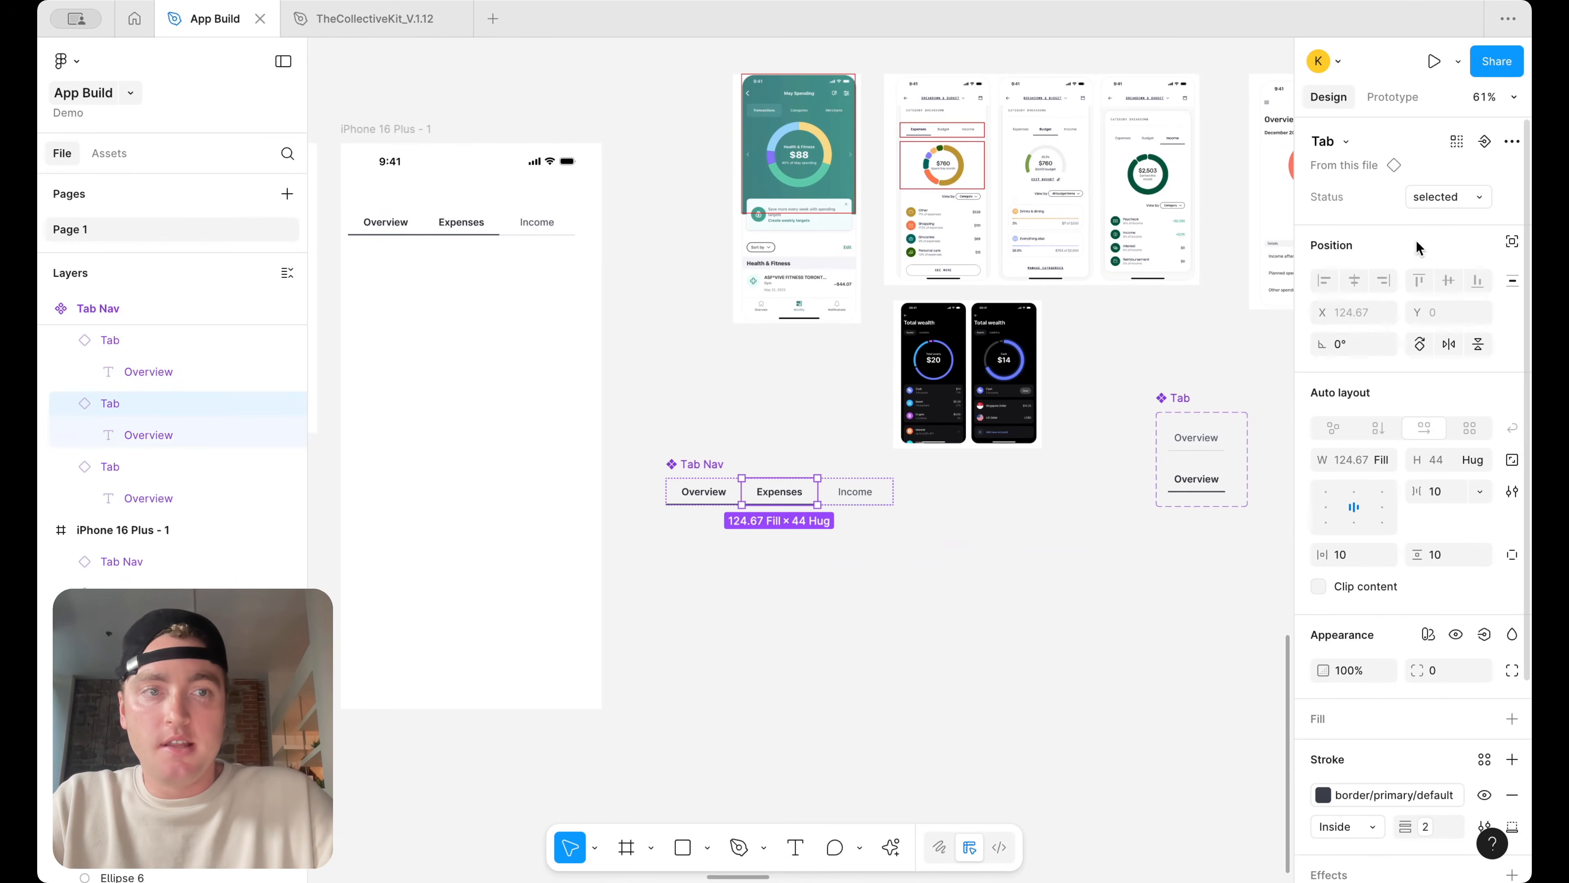
left_click(1449, 197)
left_click(1444, 171)
left_click(897, 529)
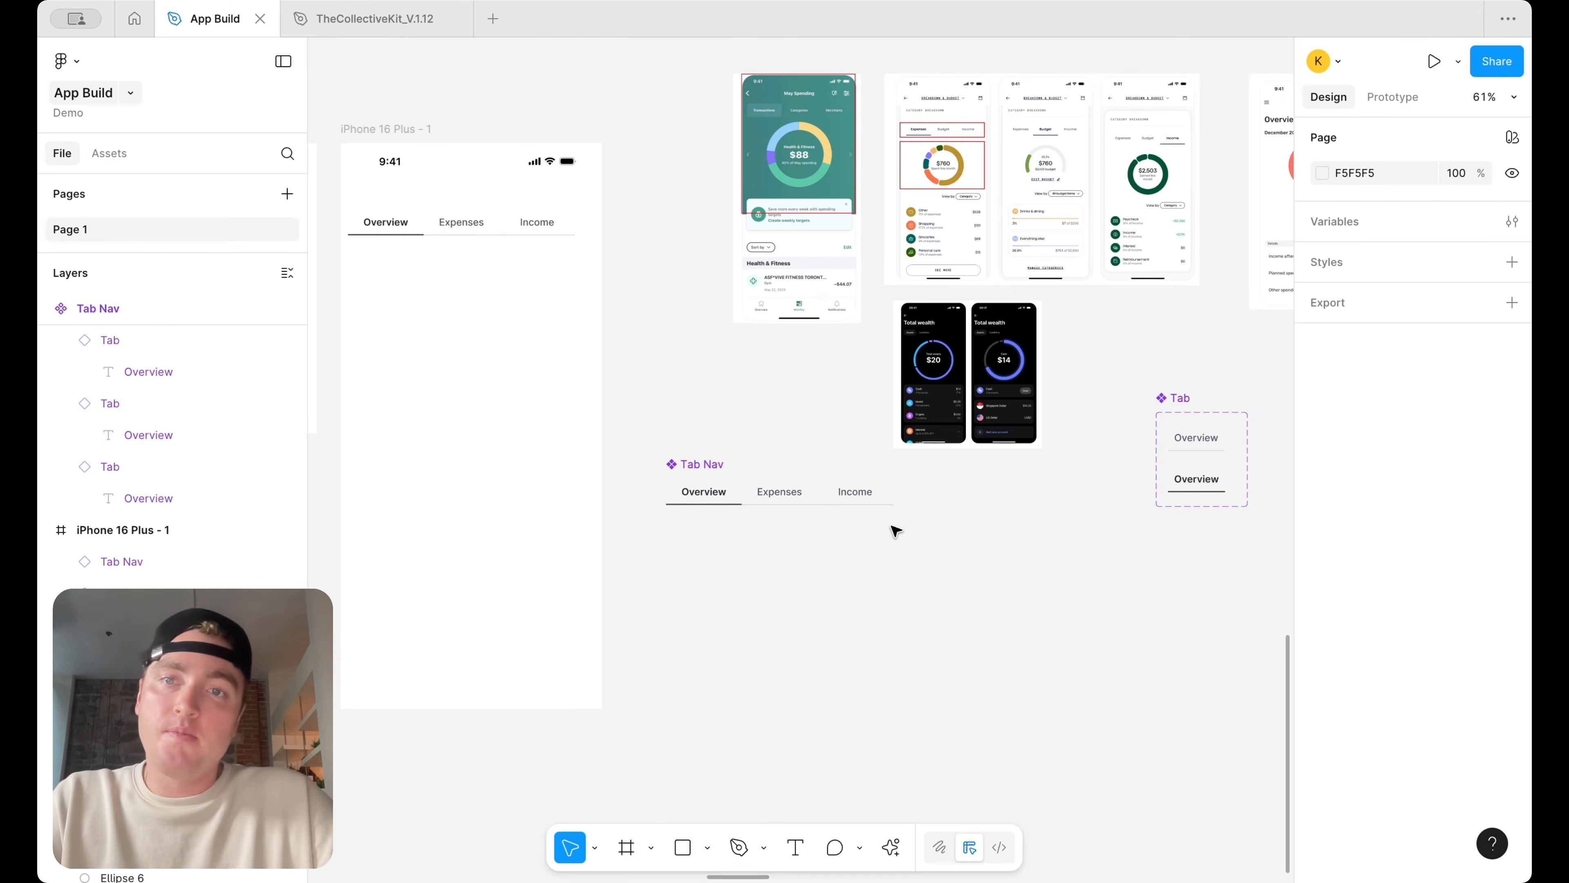
Examine the donut and gauge charts on the reference budgeting screenshots
left_click(503, 234)
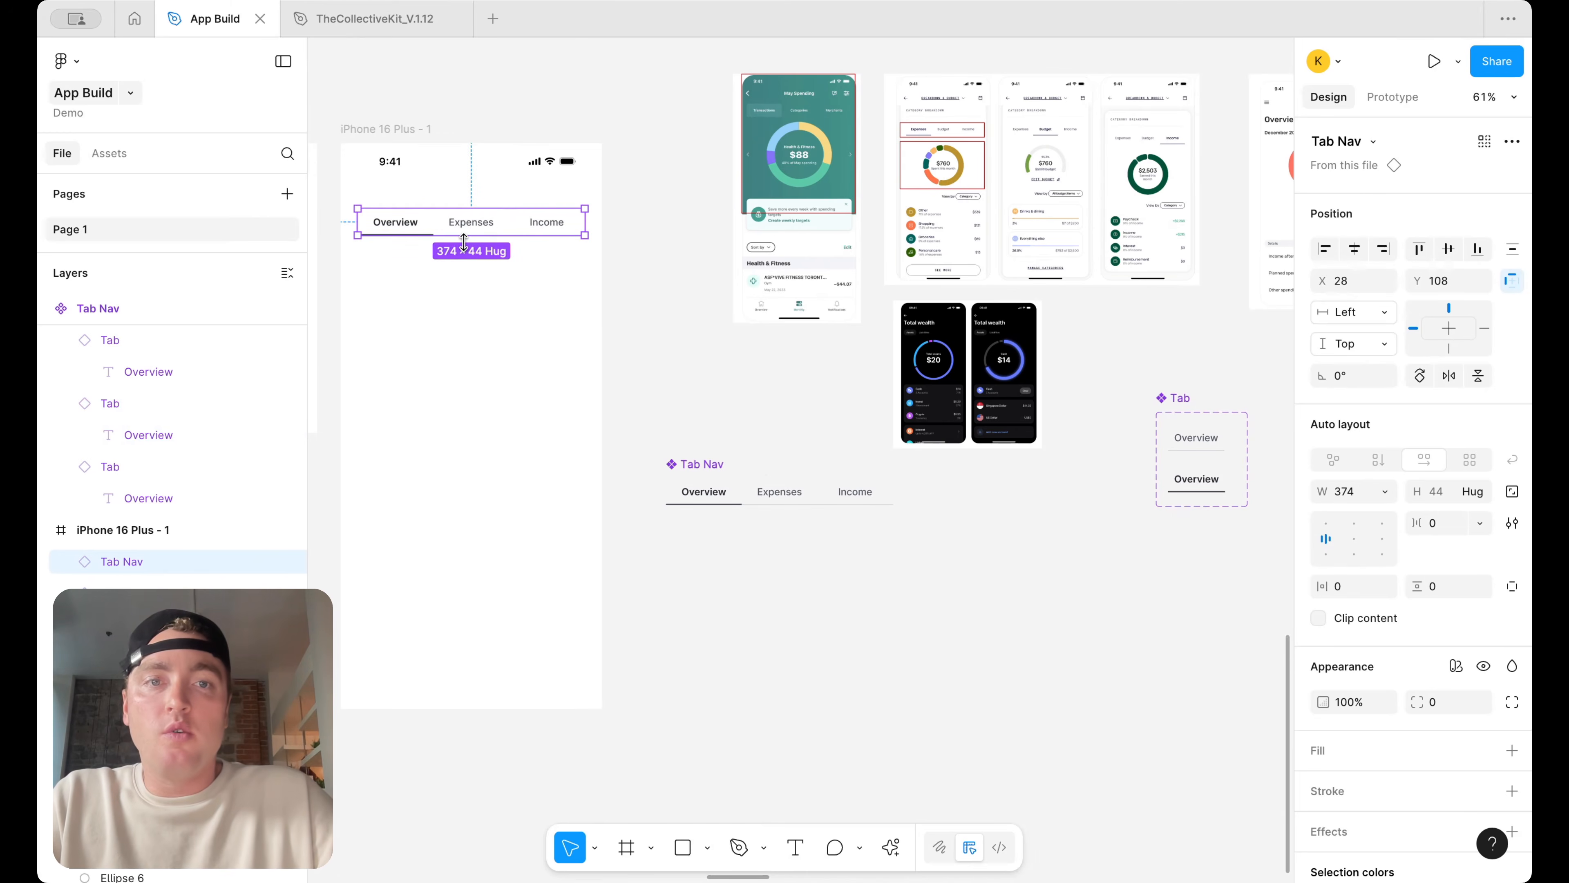
scroll(842, 219, "right", 5)
scroll(842, 219, "up", 3)
scroll(842, 219, "up", 6)
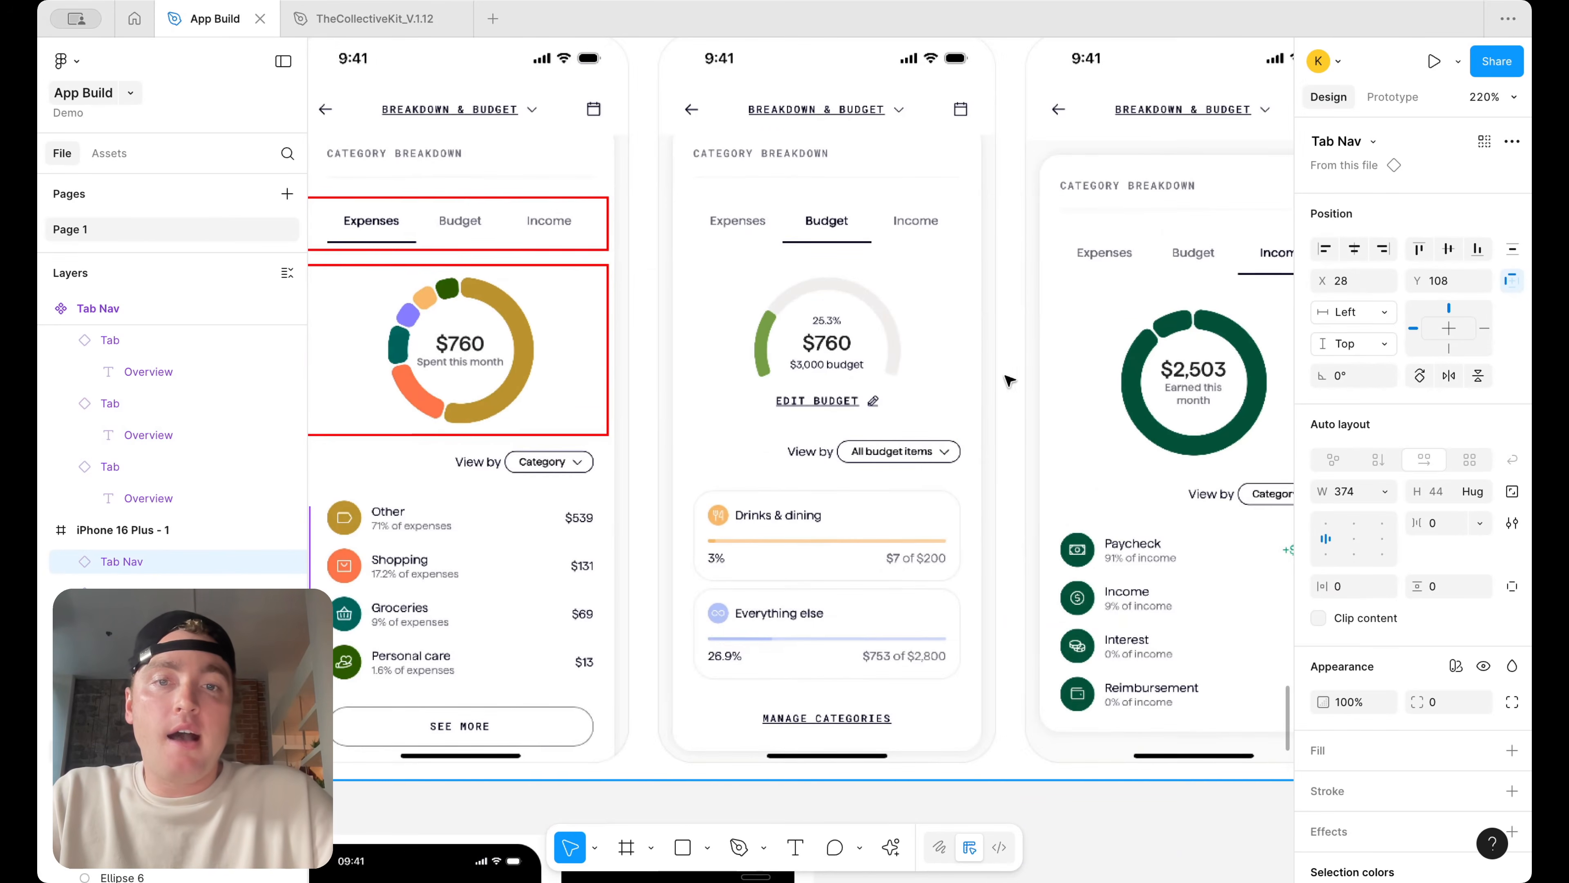
scroll(877, 363, "down", 6)
scroll(879, 361, "down", 3)
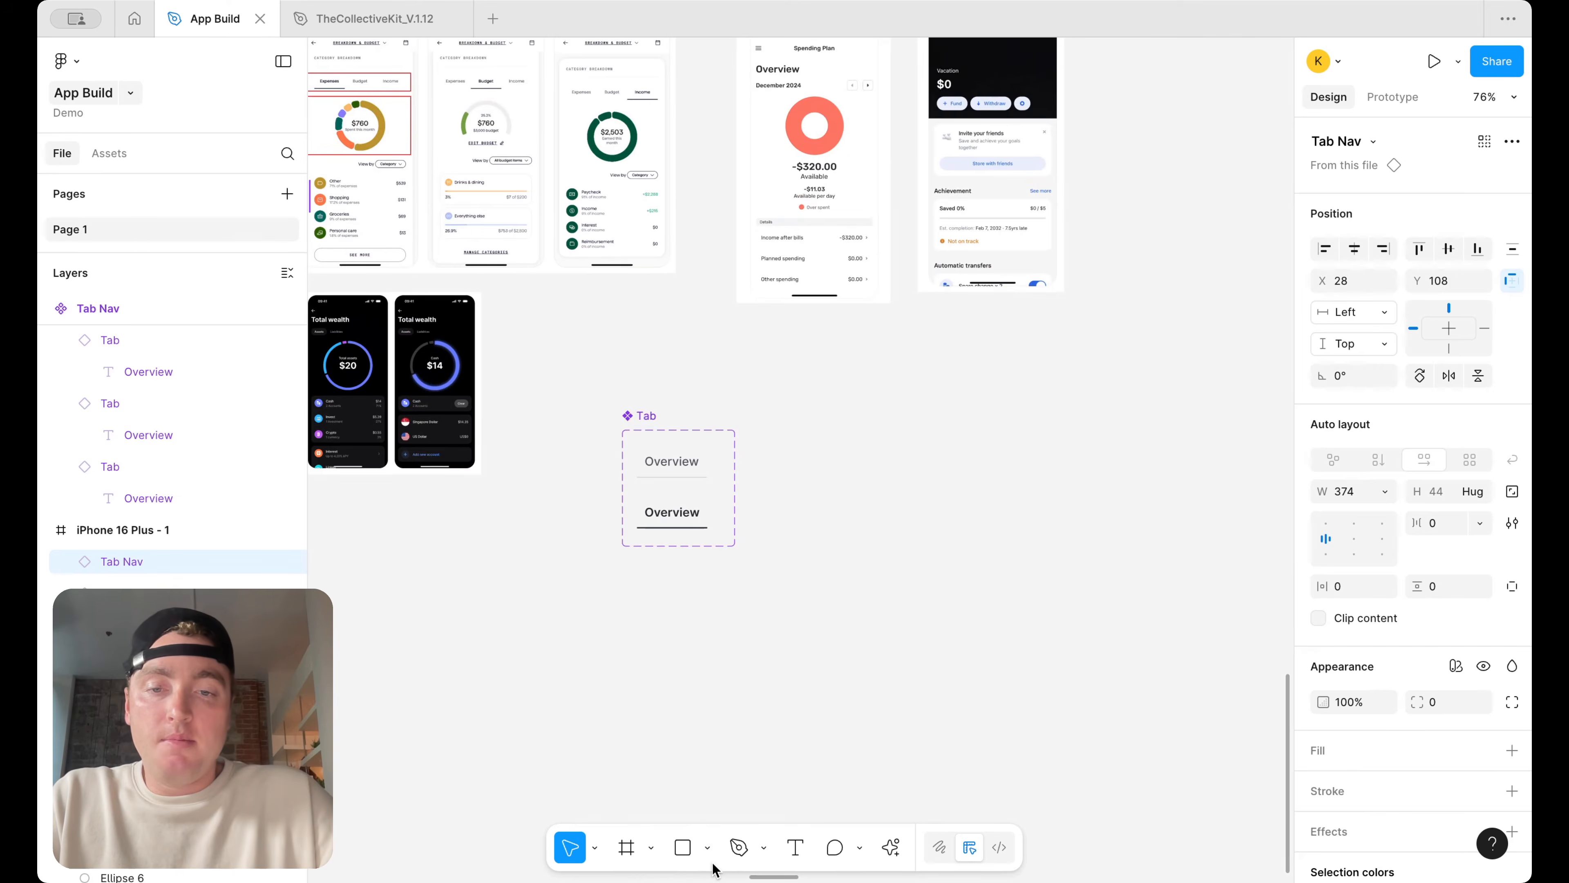
left_click(707, 848)
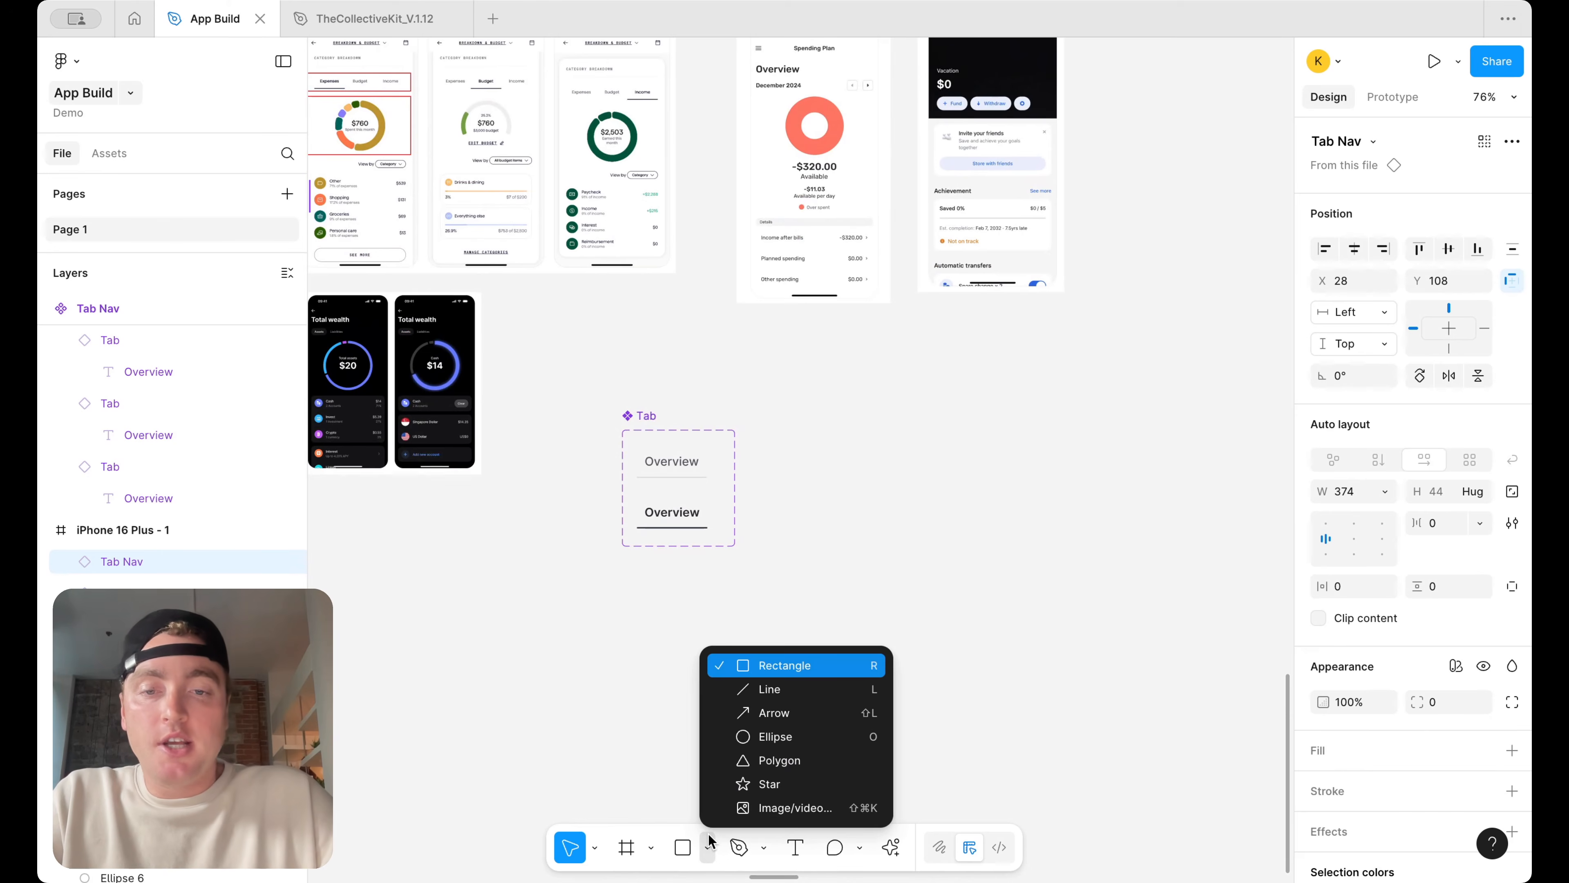
left_click(766, 737)
scroll(431, 133, "up", 5)
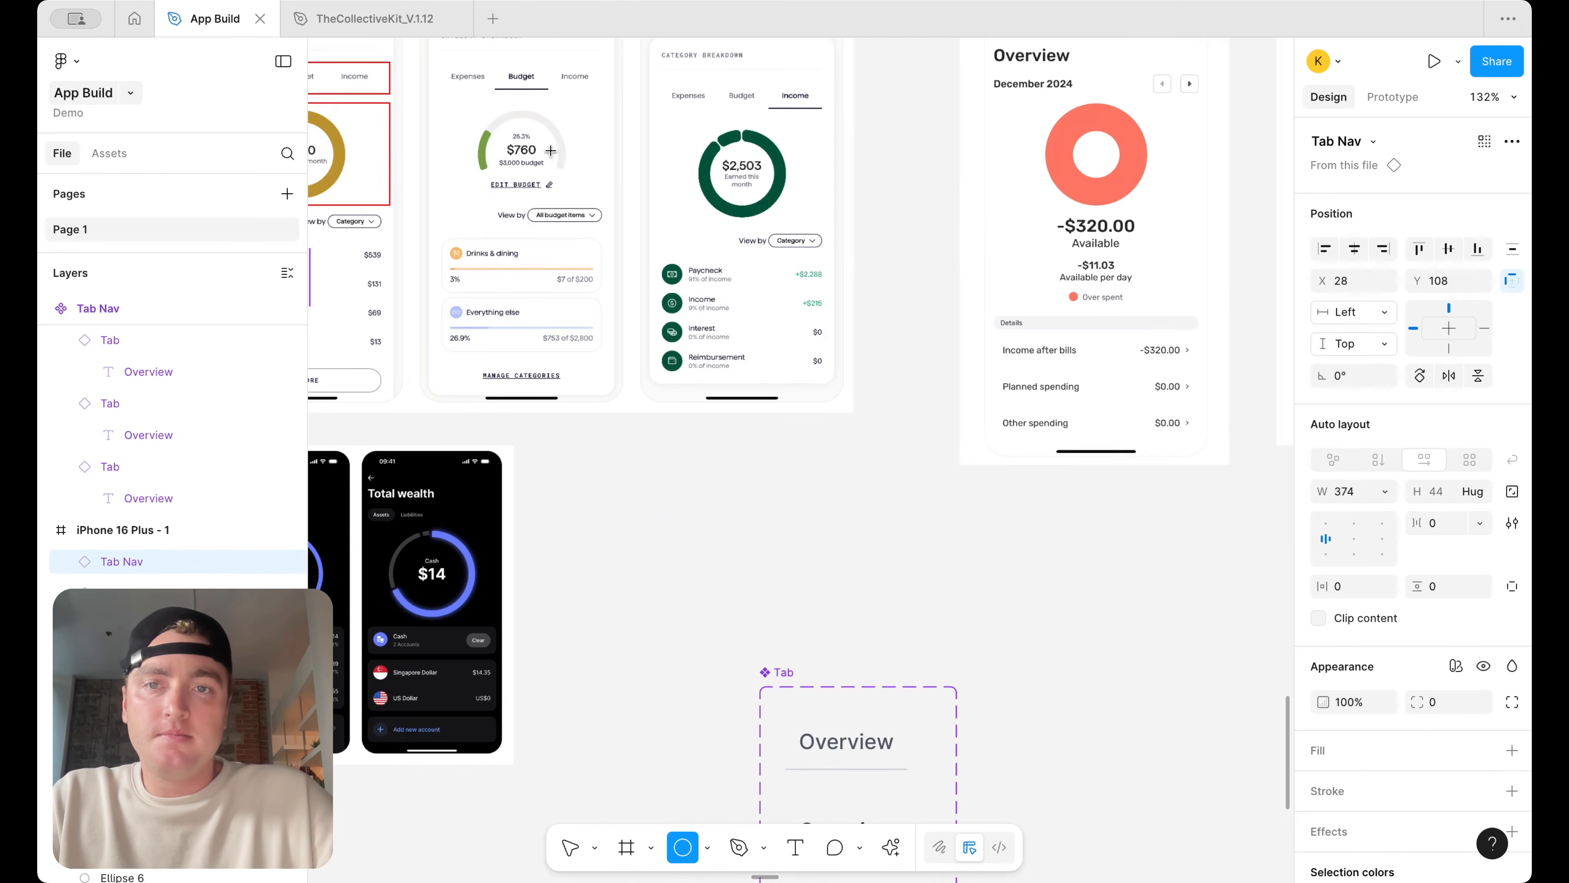
scroll(711, 238, "down", 5)
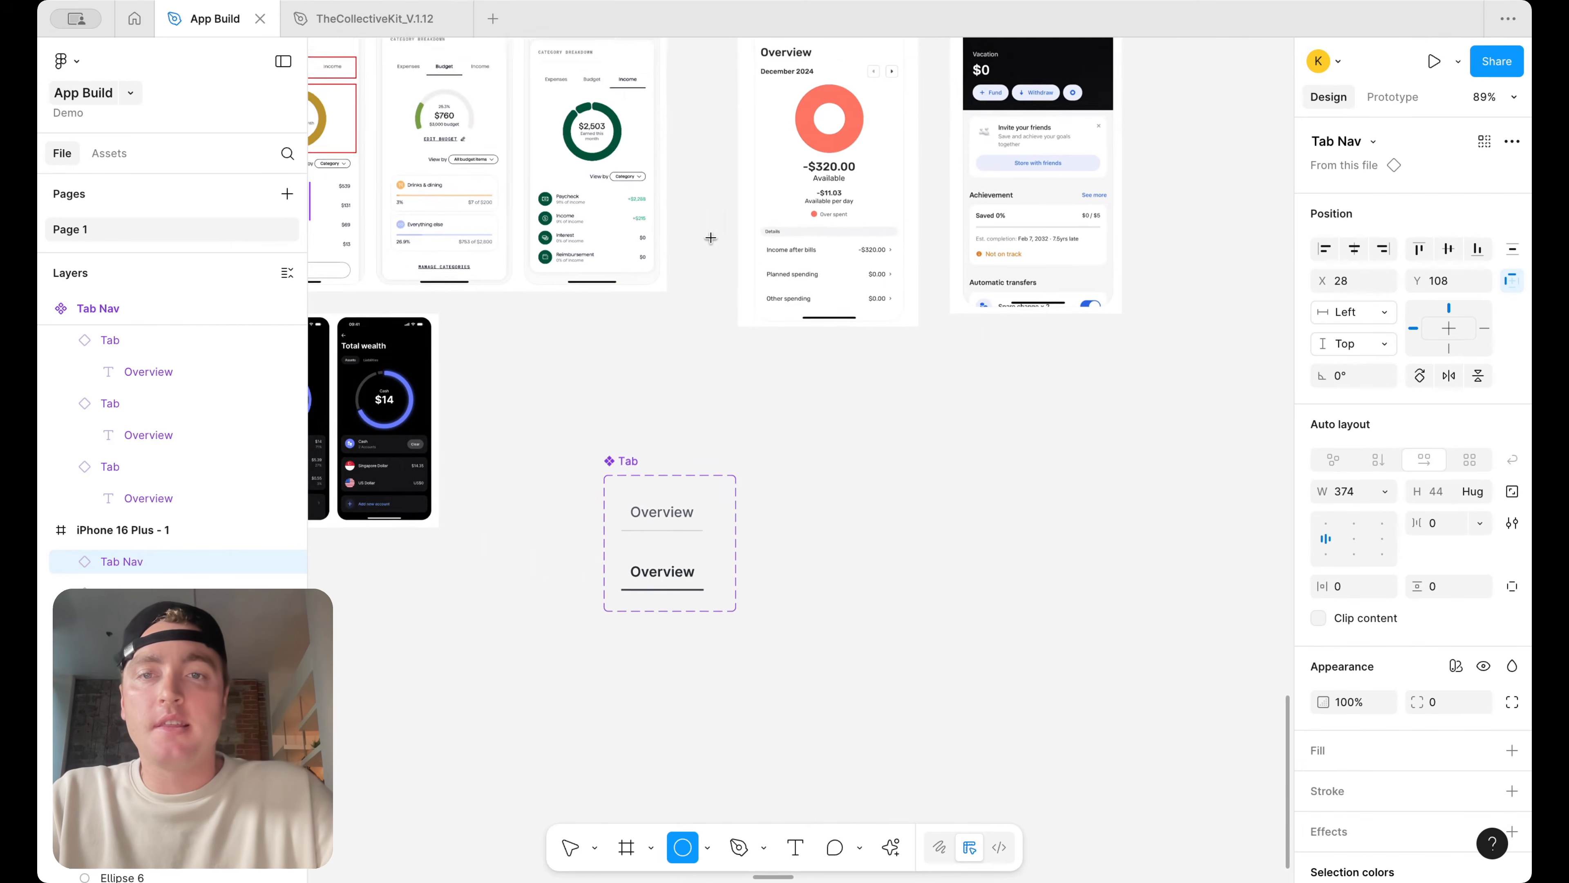
scroll(967, 631, "up", 3)
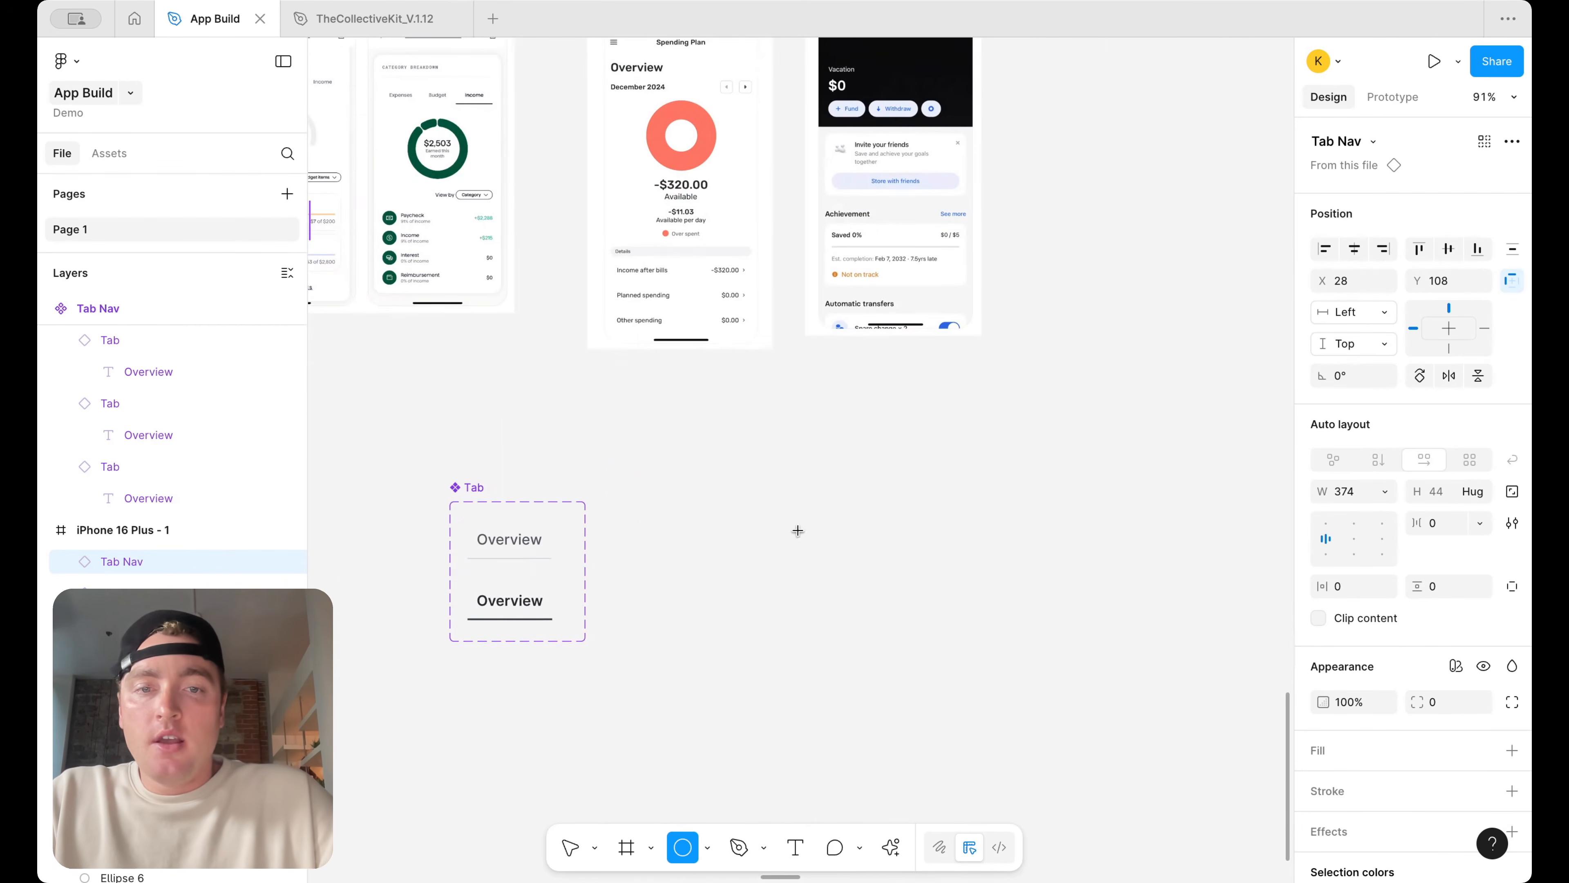
left_click_drag(797, 479, 981, 657)
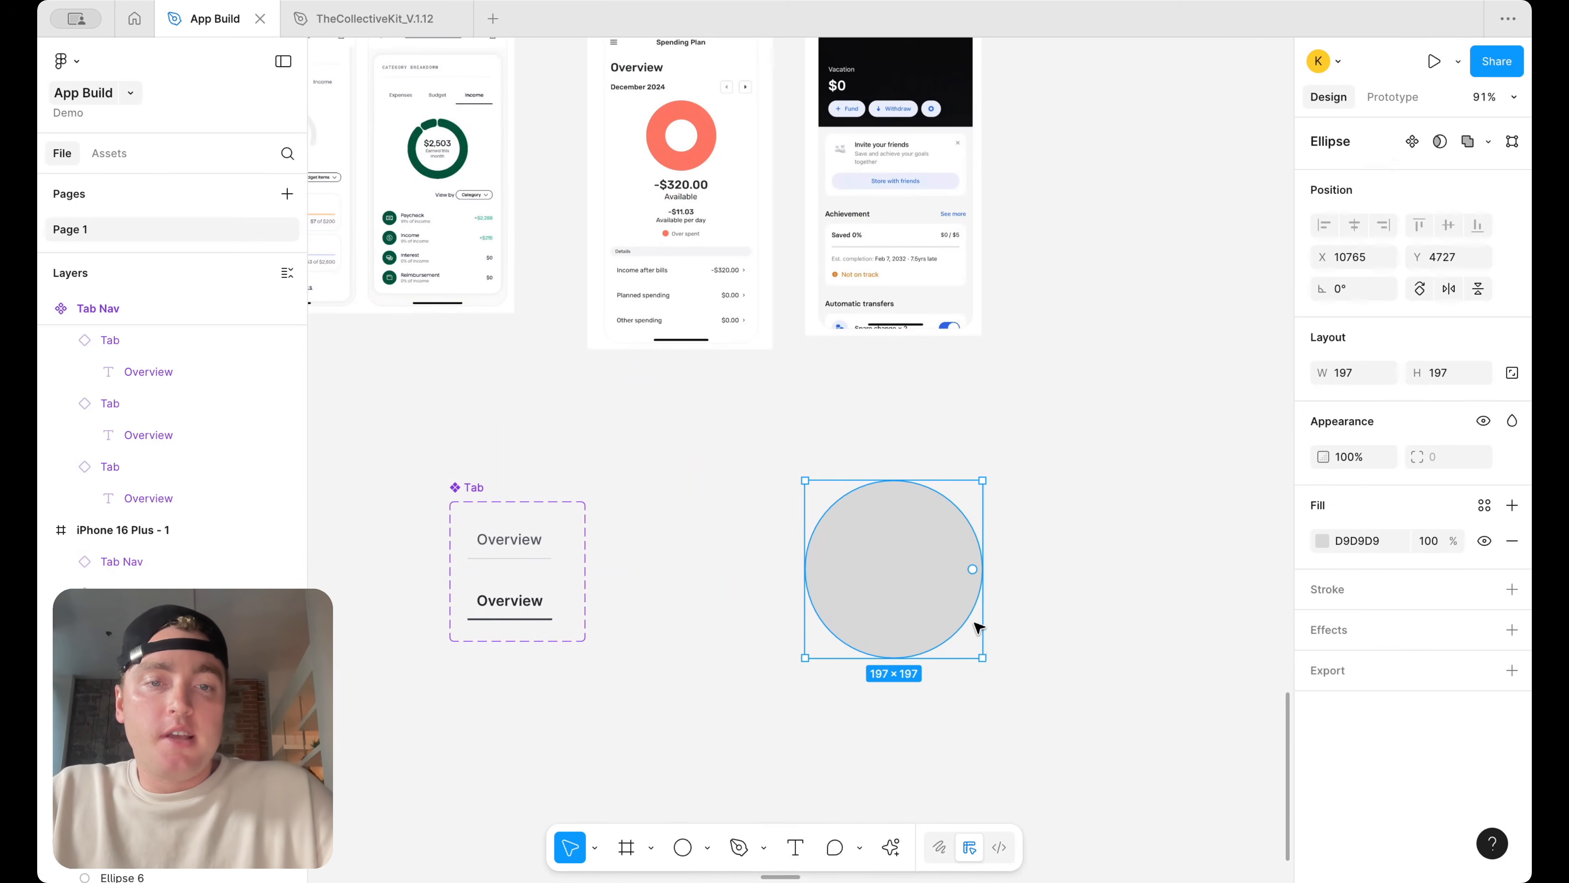
left_click_drag(973, 569, 780, 560)
left_click_drag(990, 472, 762, 684)
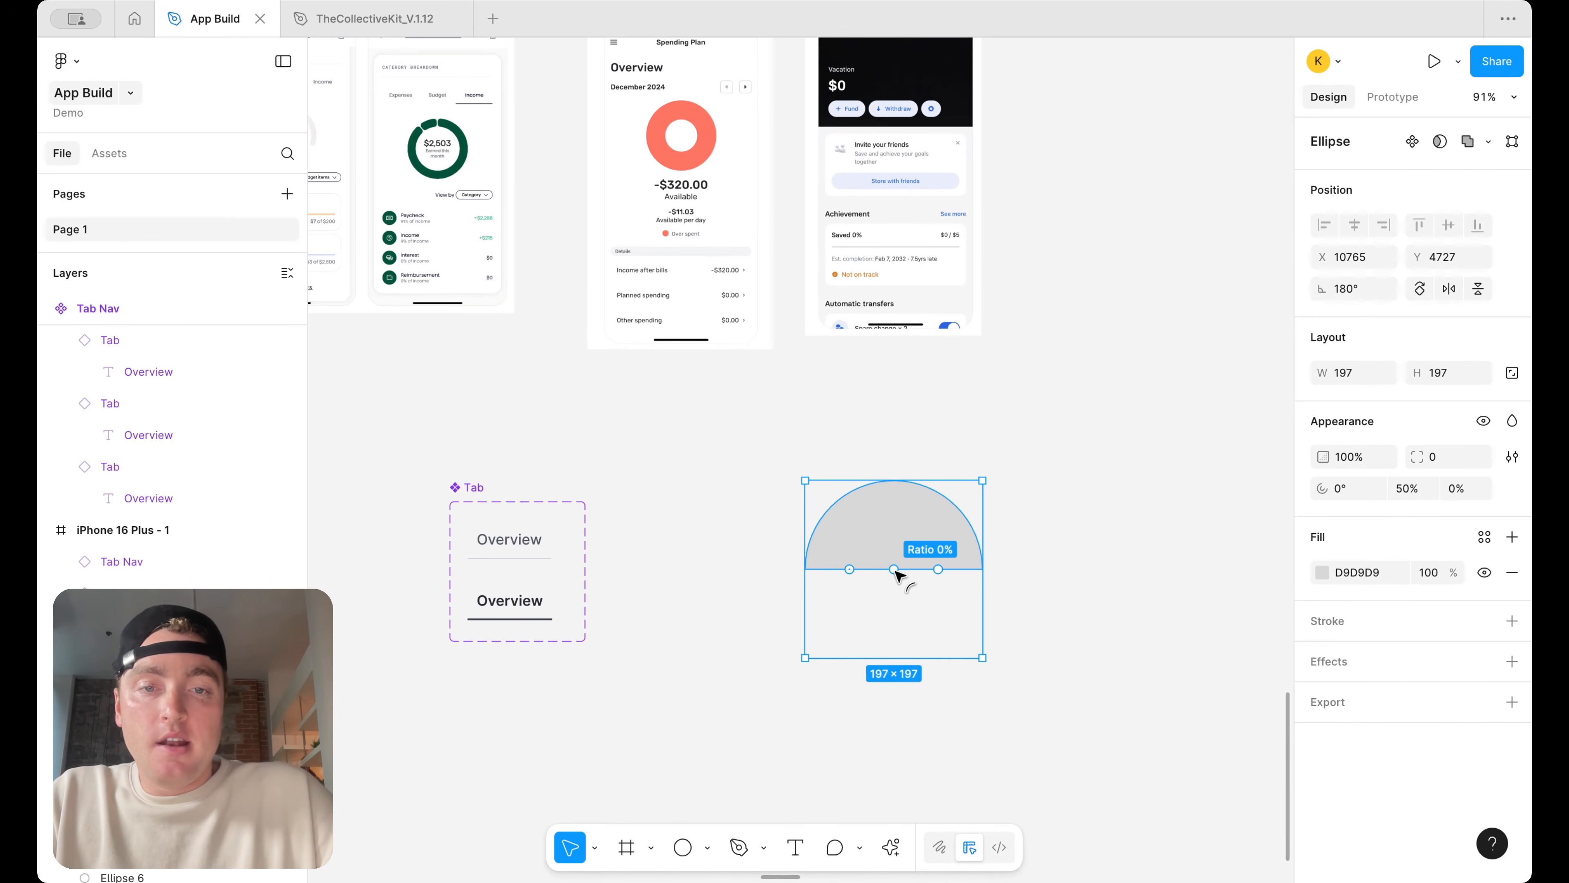
left_click_drag(896, 574, 896, 502)
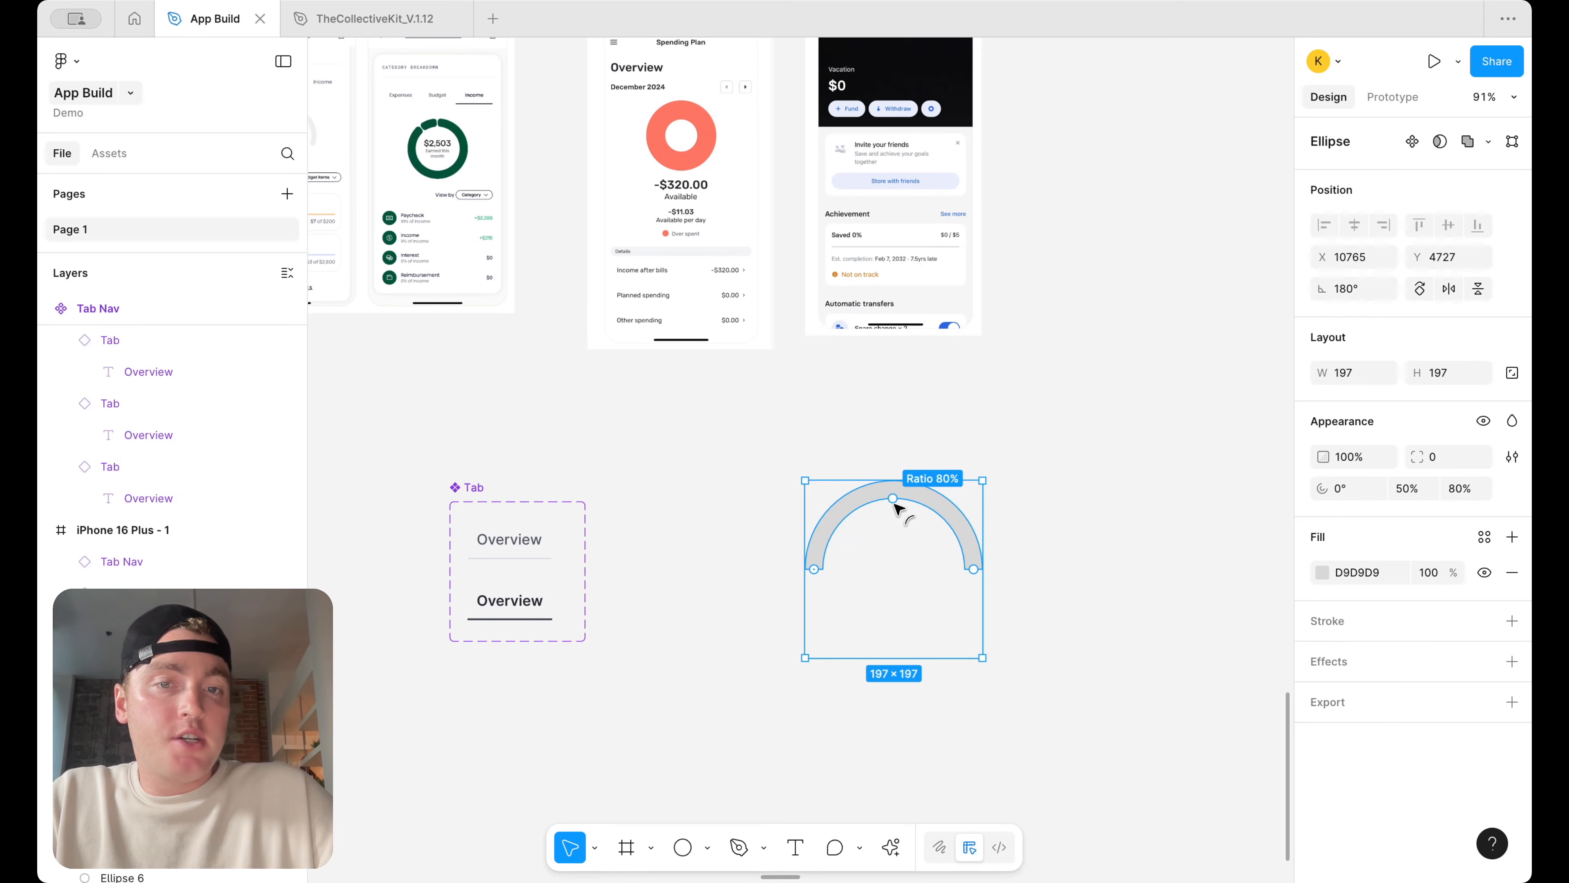
key("Delete")
Draw a new circle about 226 × 226 with the Ellipse tool and drag its arc handle to cut a sweep
key("o")
left_click_drag(745, 437, 949, 642)
left_click_drag(939, 541, 754, 489)
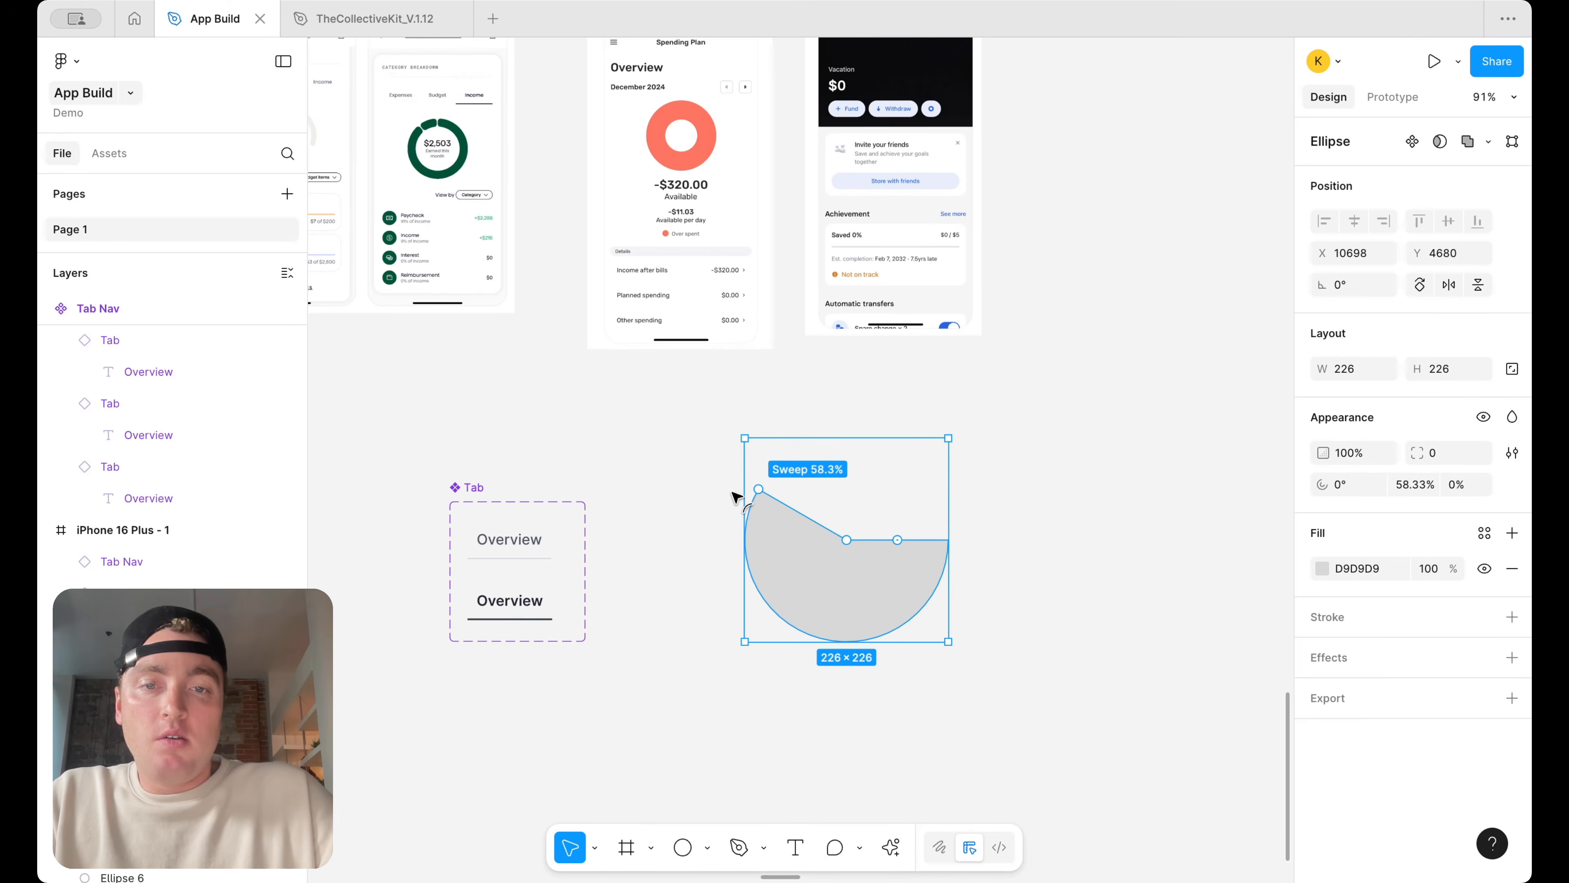
left_click_drag(729, 494, 725, 494)
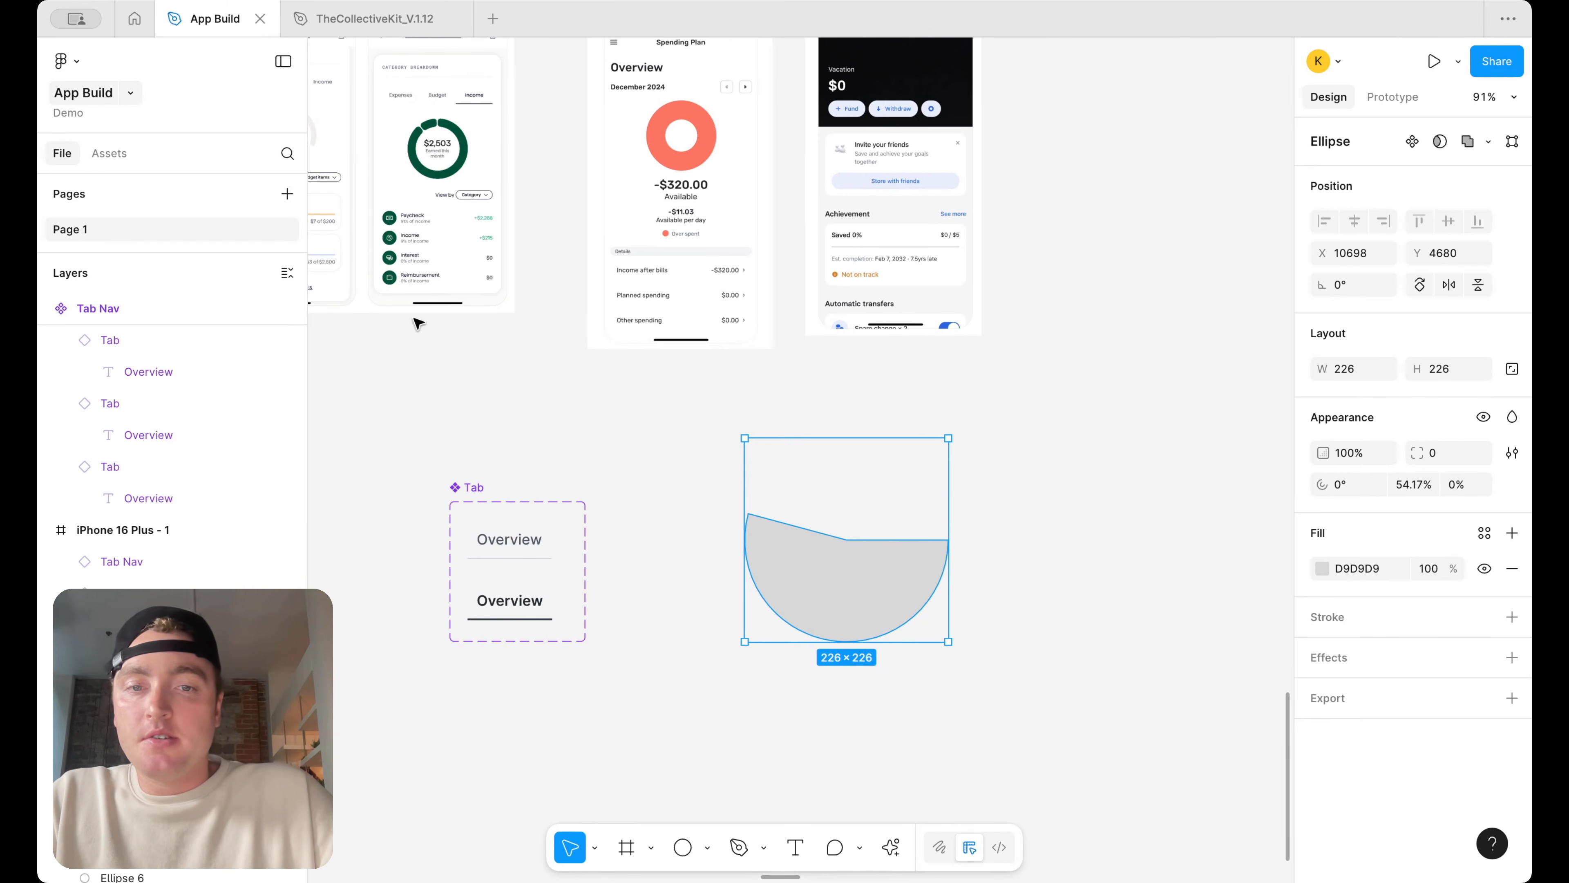
Shape the ellipse into a half-ring gauge: 50% sweep, rotated 180°, with an 80% inner ratio
scroll(445, 210, "up", 10)
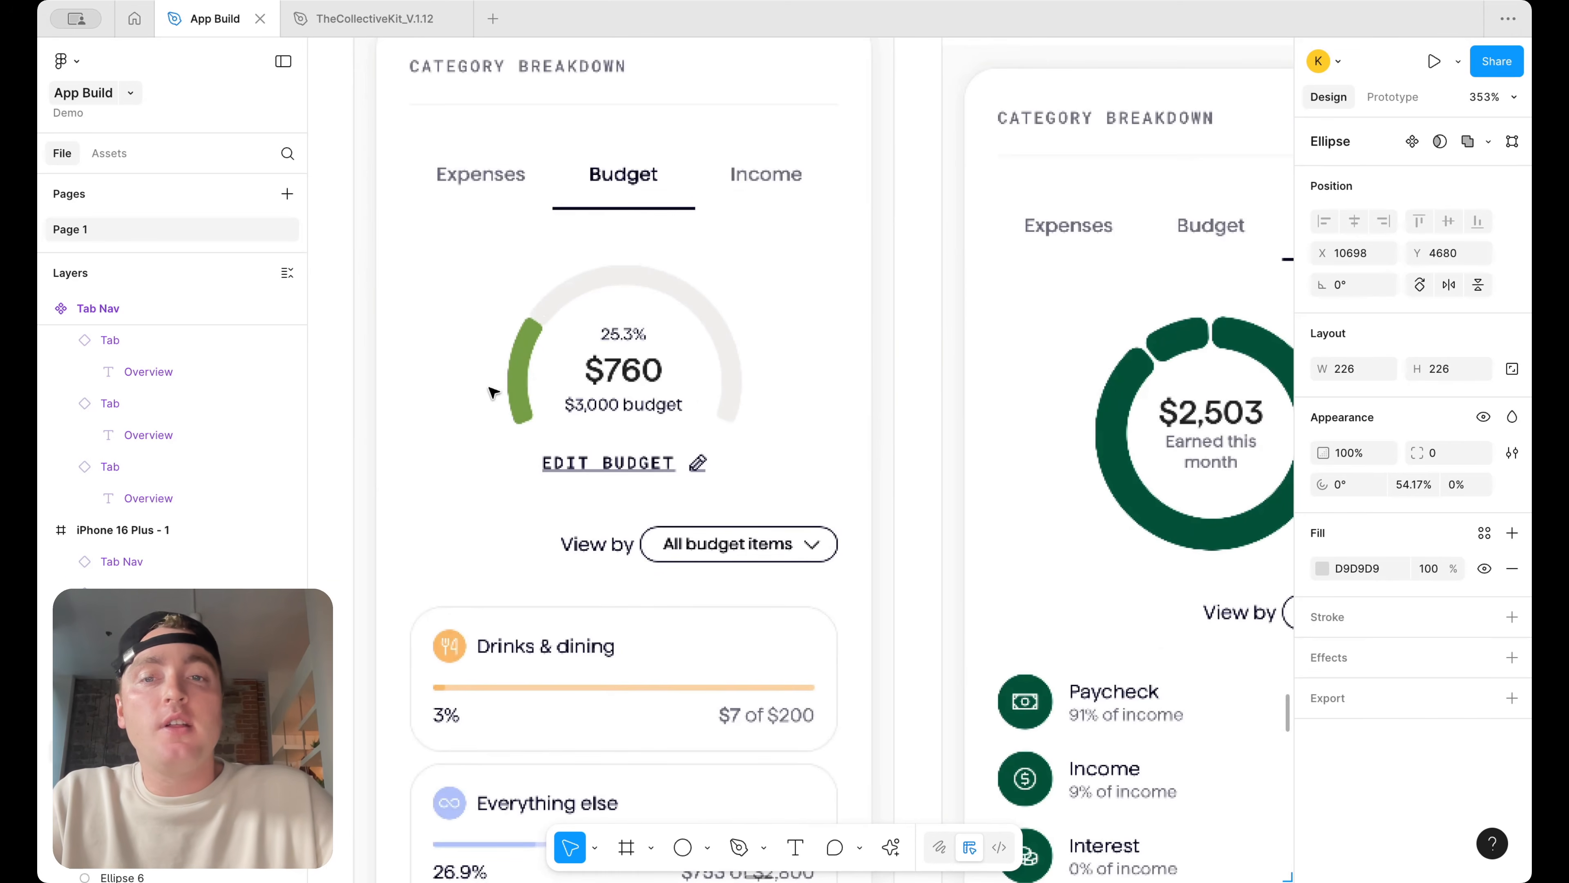
scroll(876, 437, "down", 12)
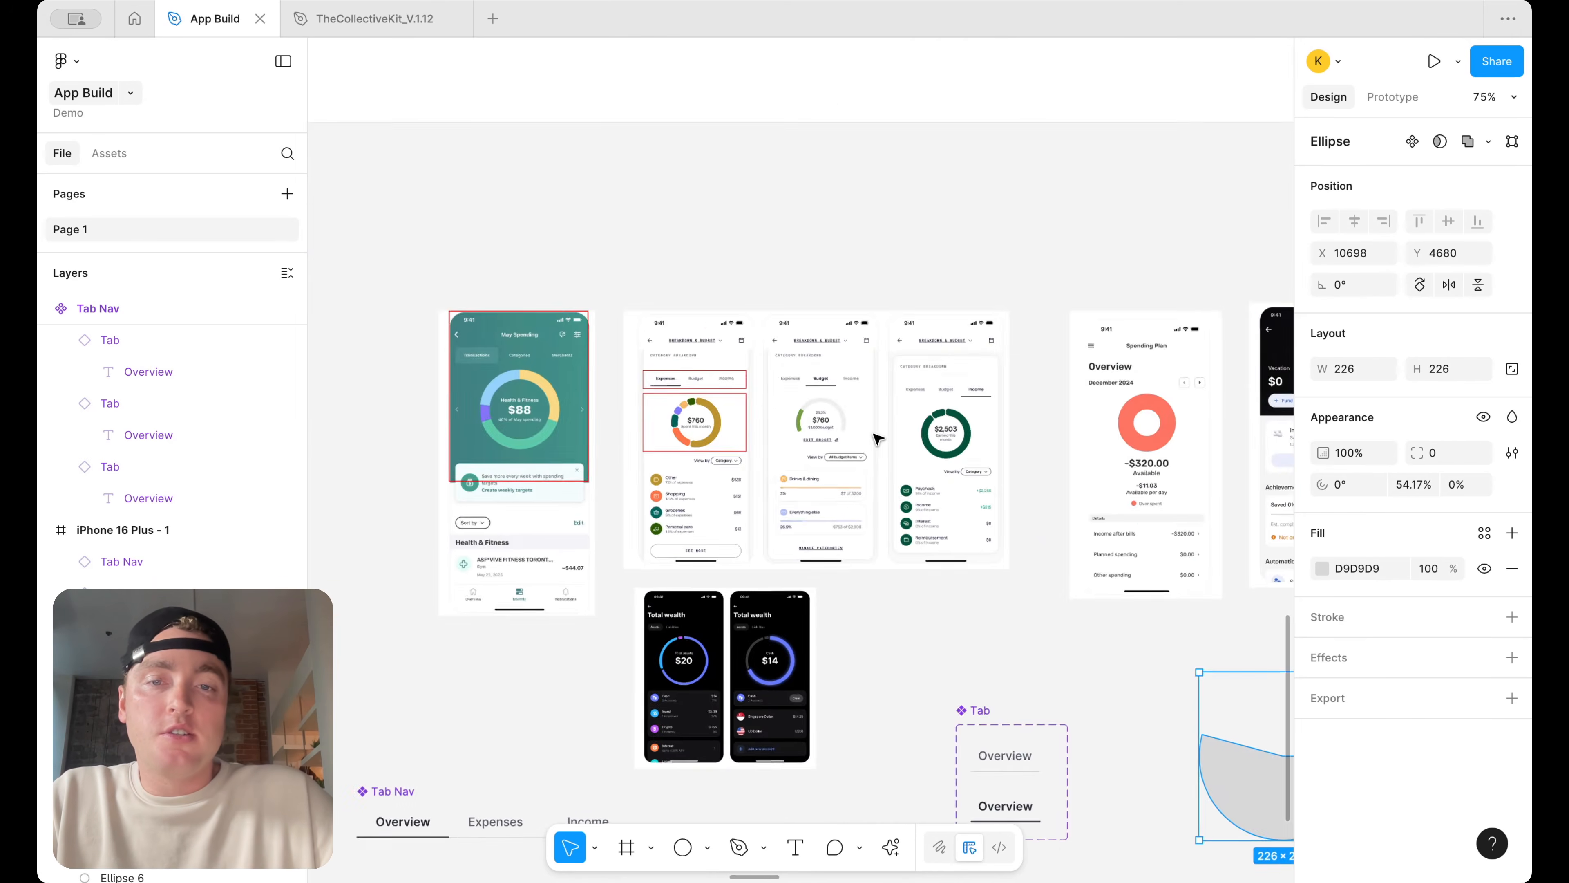
scroll(890, 438, "down", 5)
scroll(889, 438, "right", 5)
scroll(1011, 446, "up", 5)
left_click_drag(787, 408, 774, 417)
left_click_drag(1041, 245, 606, 617)
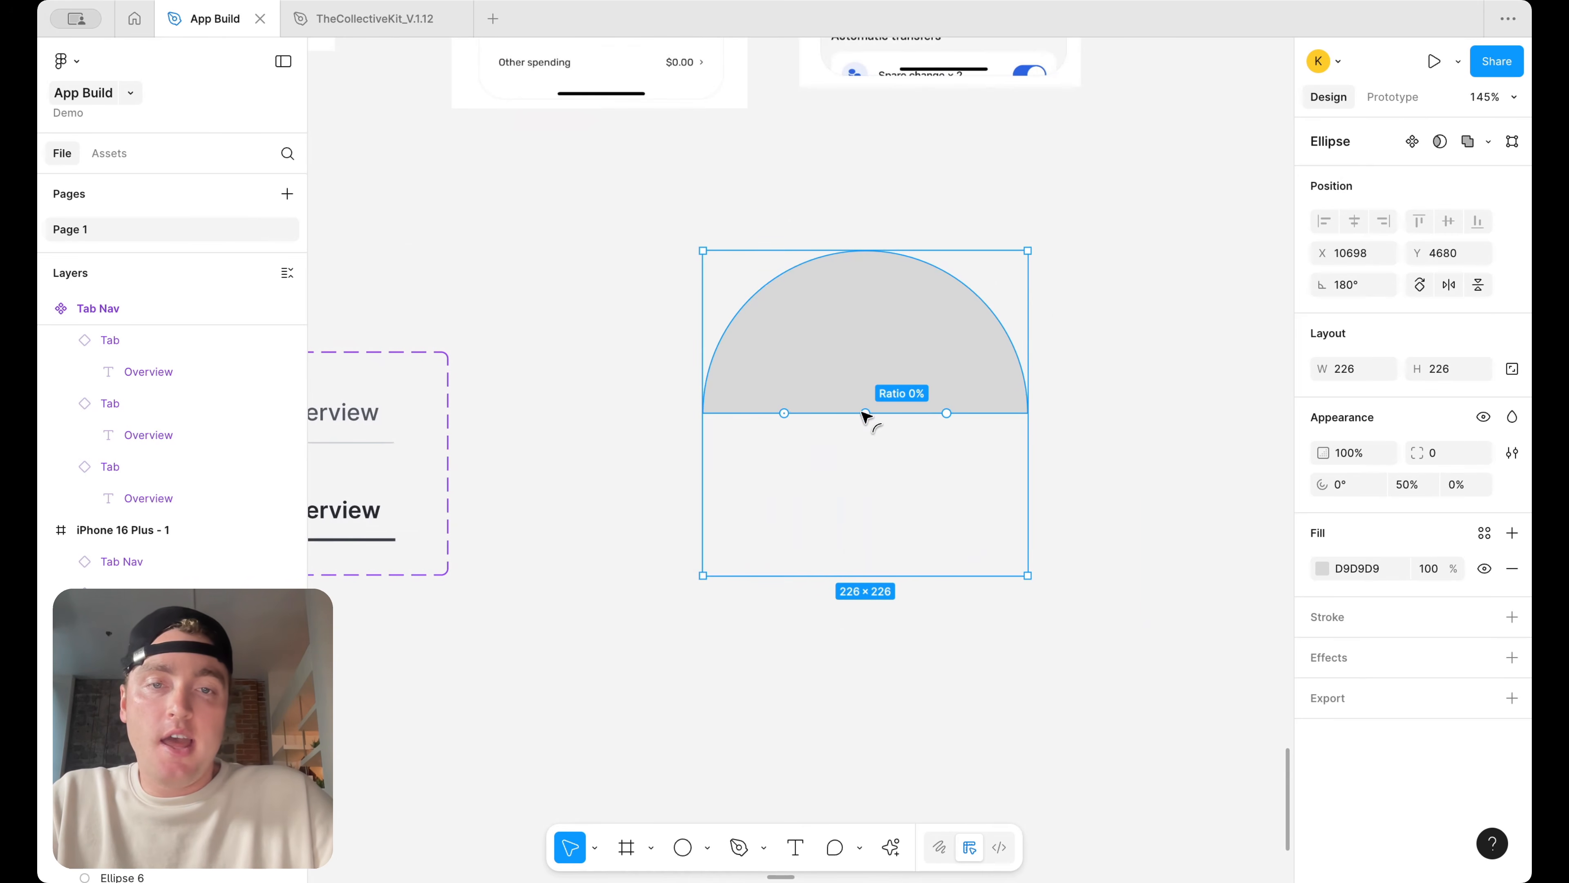
left_click_drag(865, 413, 853, 284)
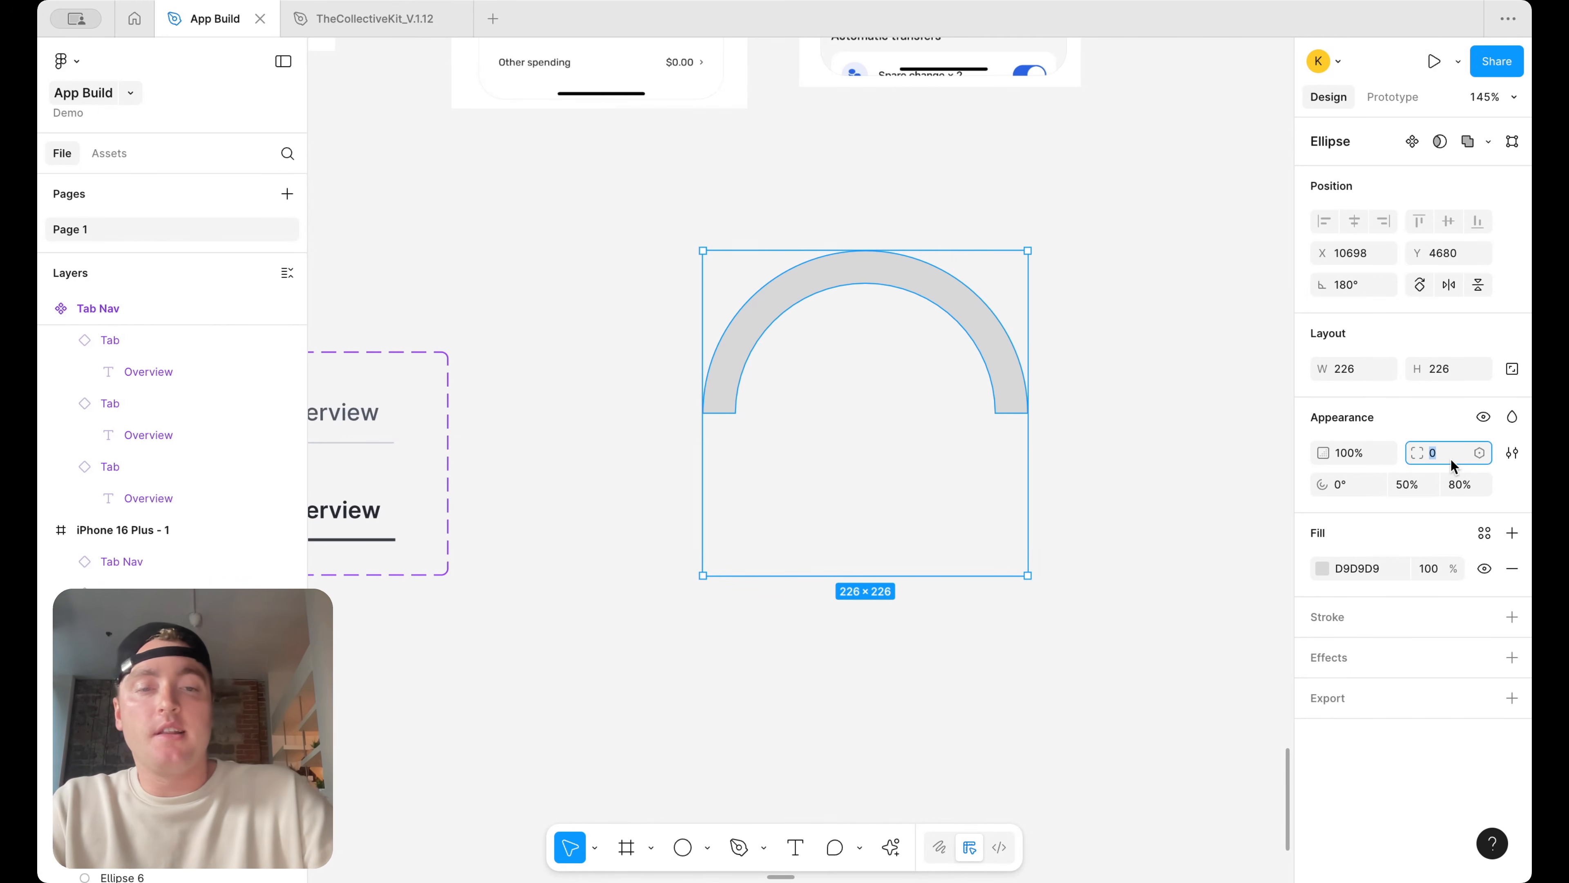
Round the arc's ends by setting its corner radius to 99
type("99")
key("Return")
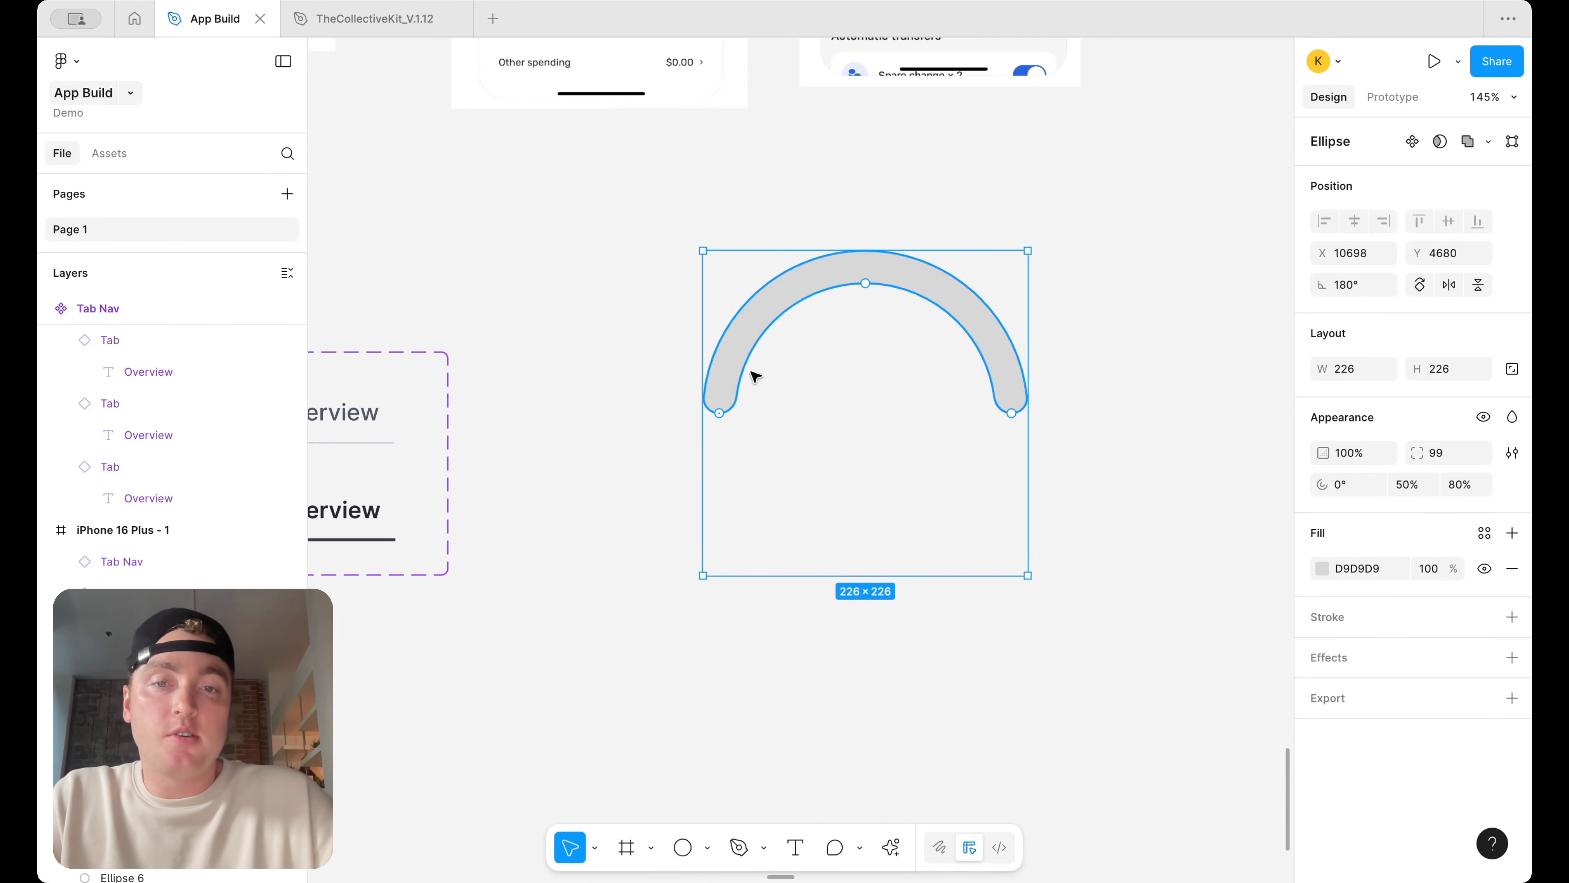
left_click(1168, 359)
left_click(736, 365)
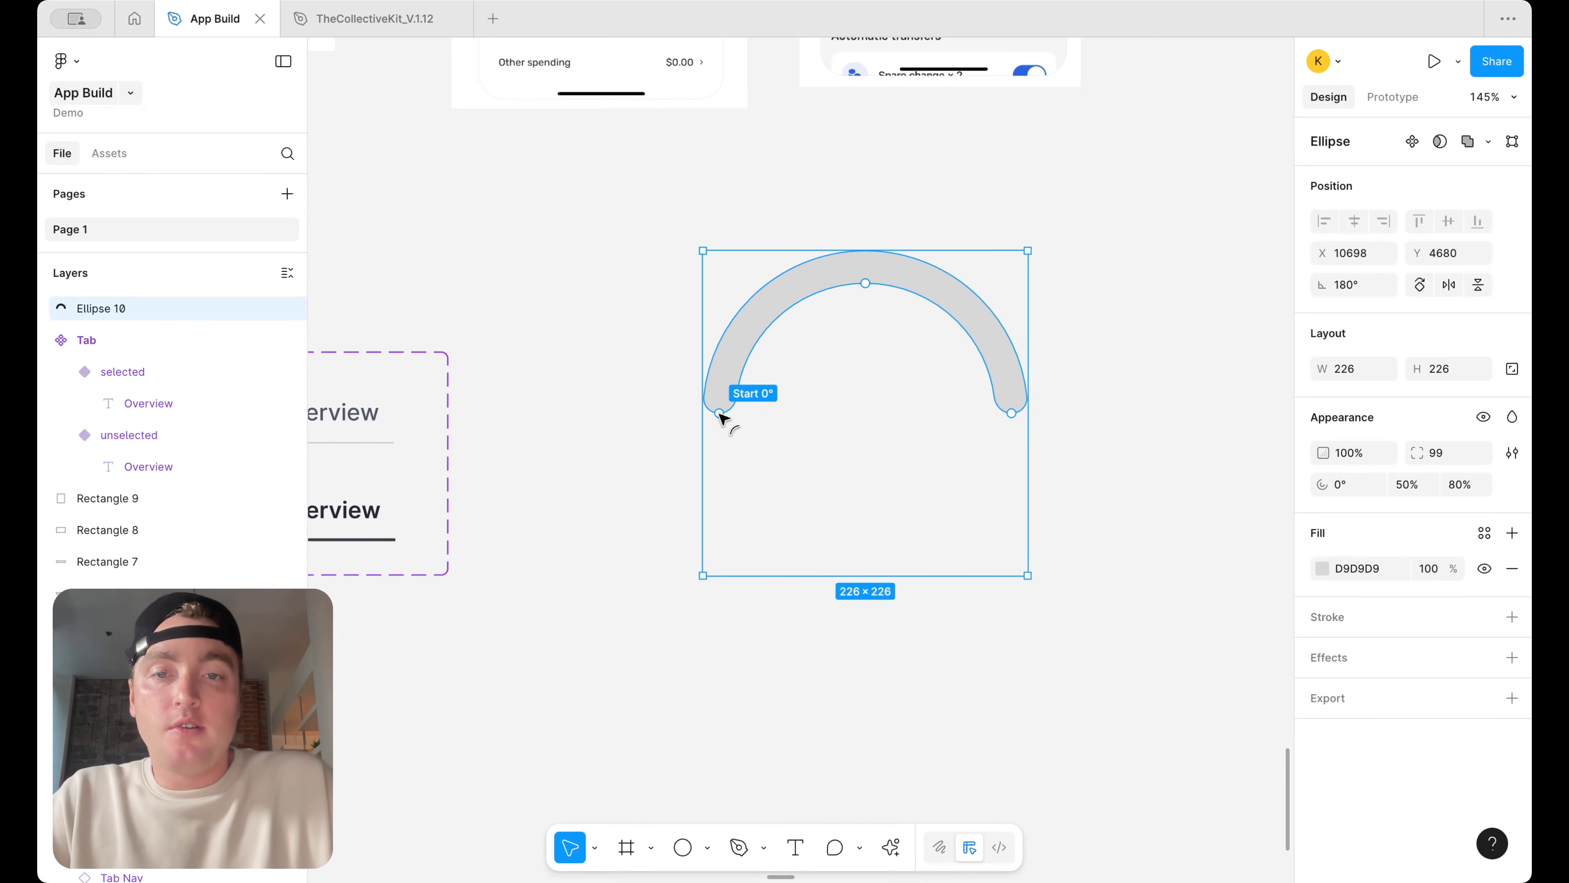
left_click_drag(719, 427, 720, 437)
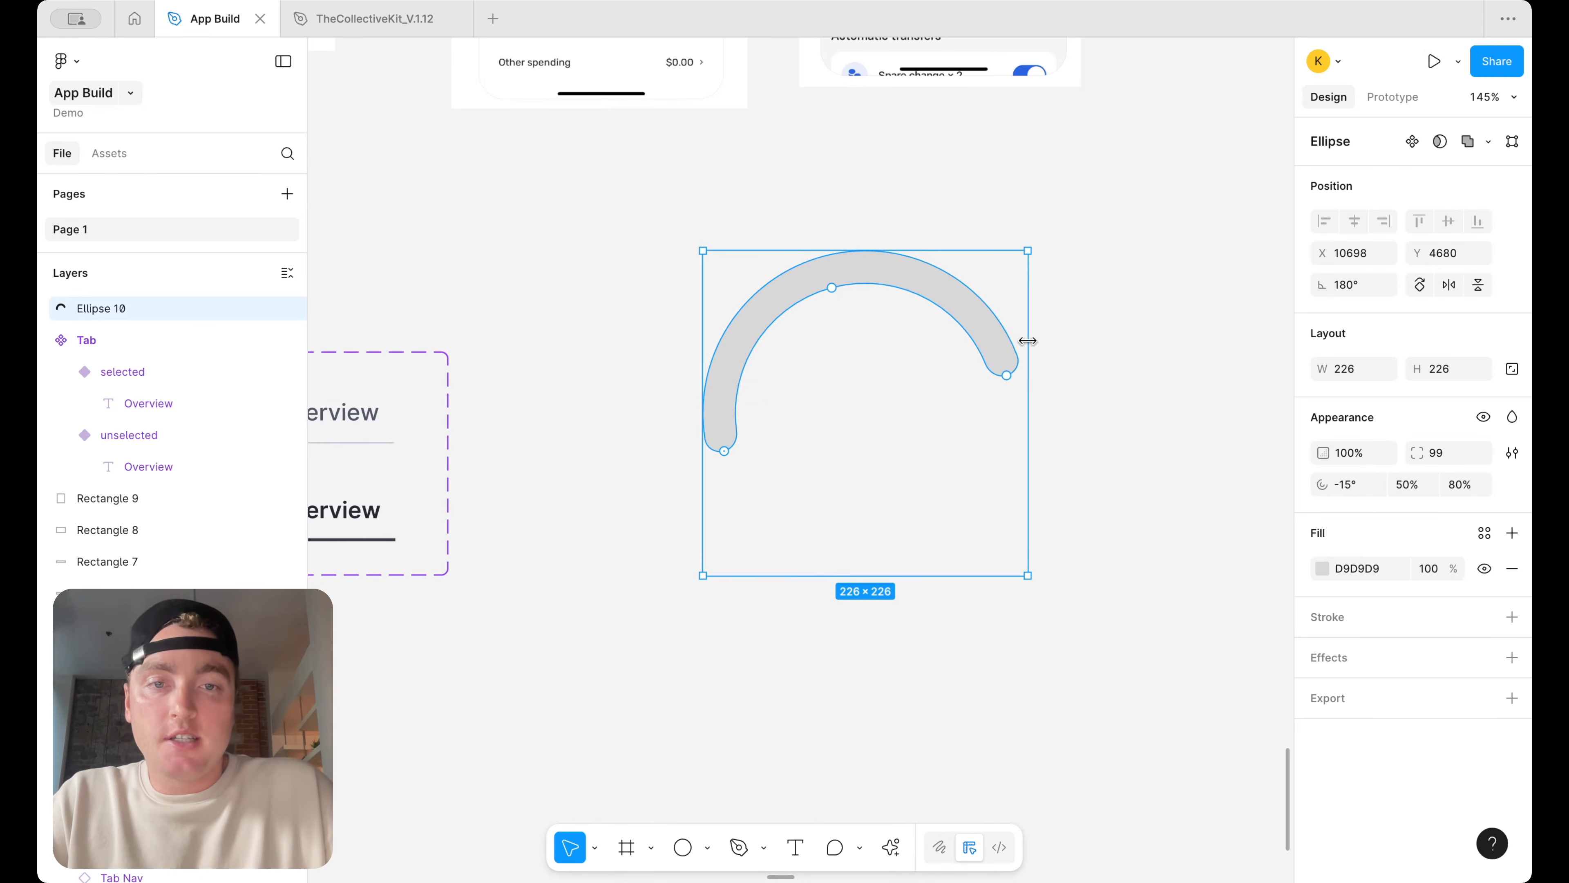
left_click_drag(1044, 266, 1052, 287)
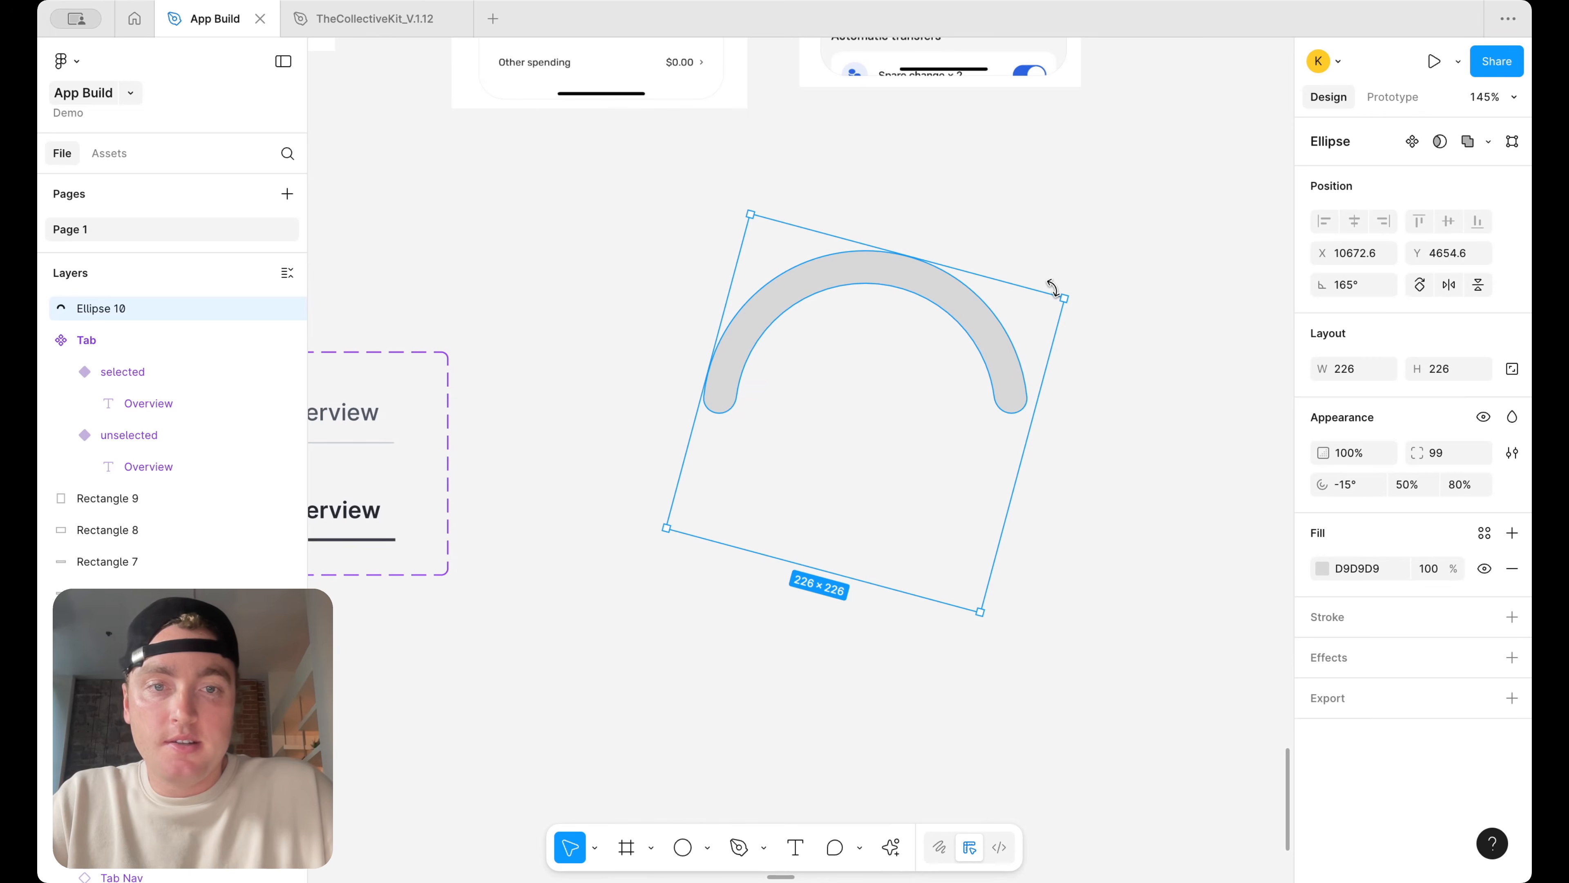
left_click(1090, 290)
key("super+z")
key("super+z")
key("super+z")
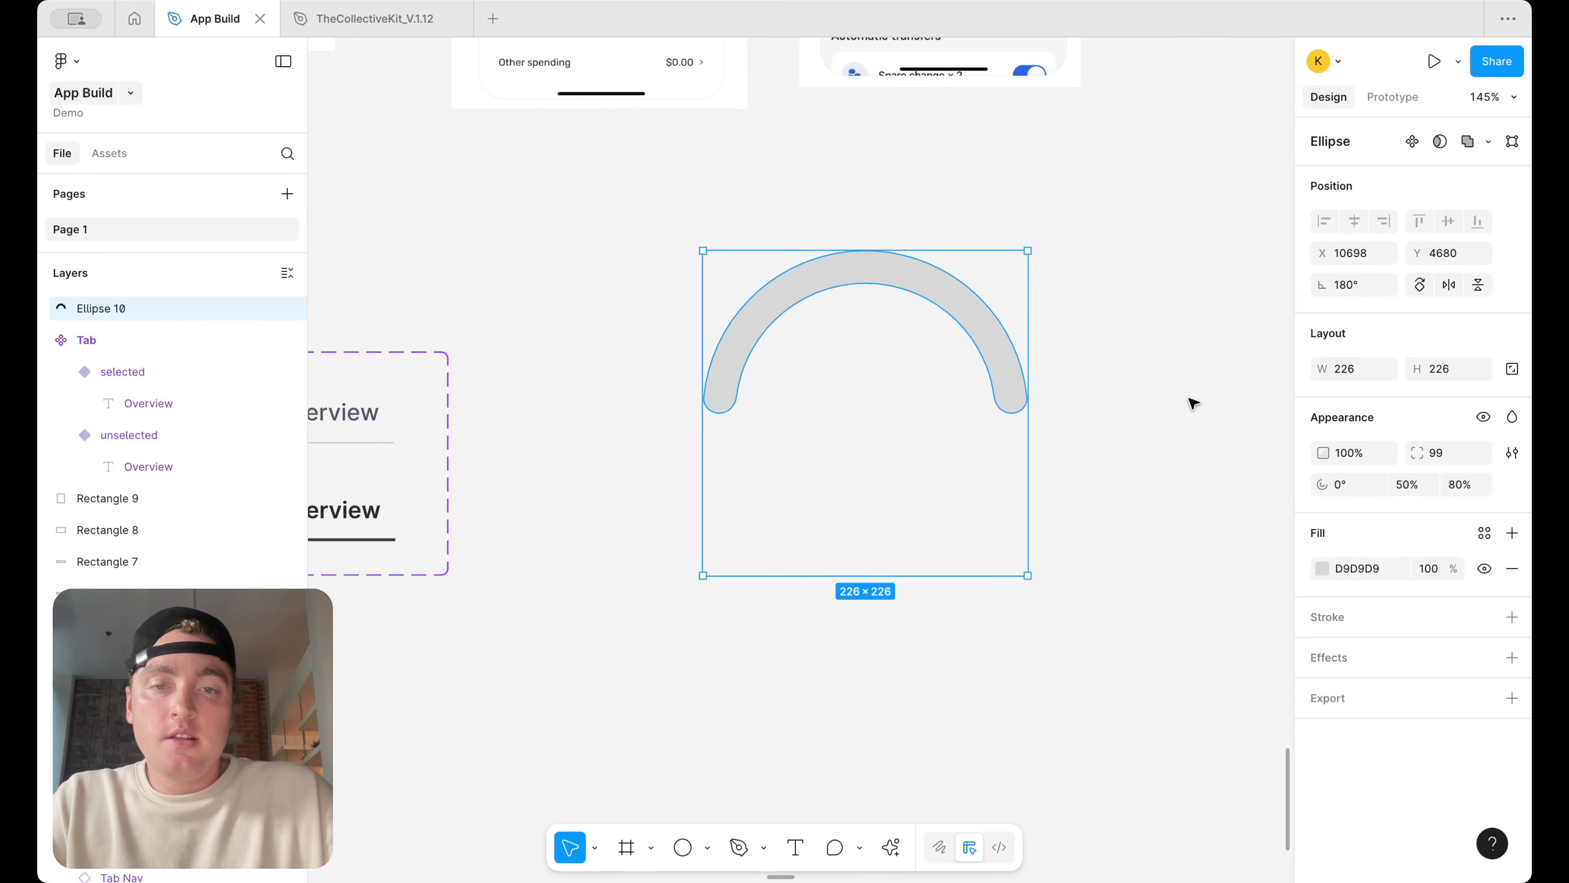
Duplicate the arc and shorten the copy's sweep to about 21% to form the progress segment
key("super+d")
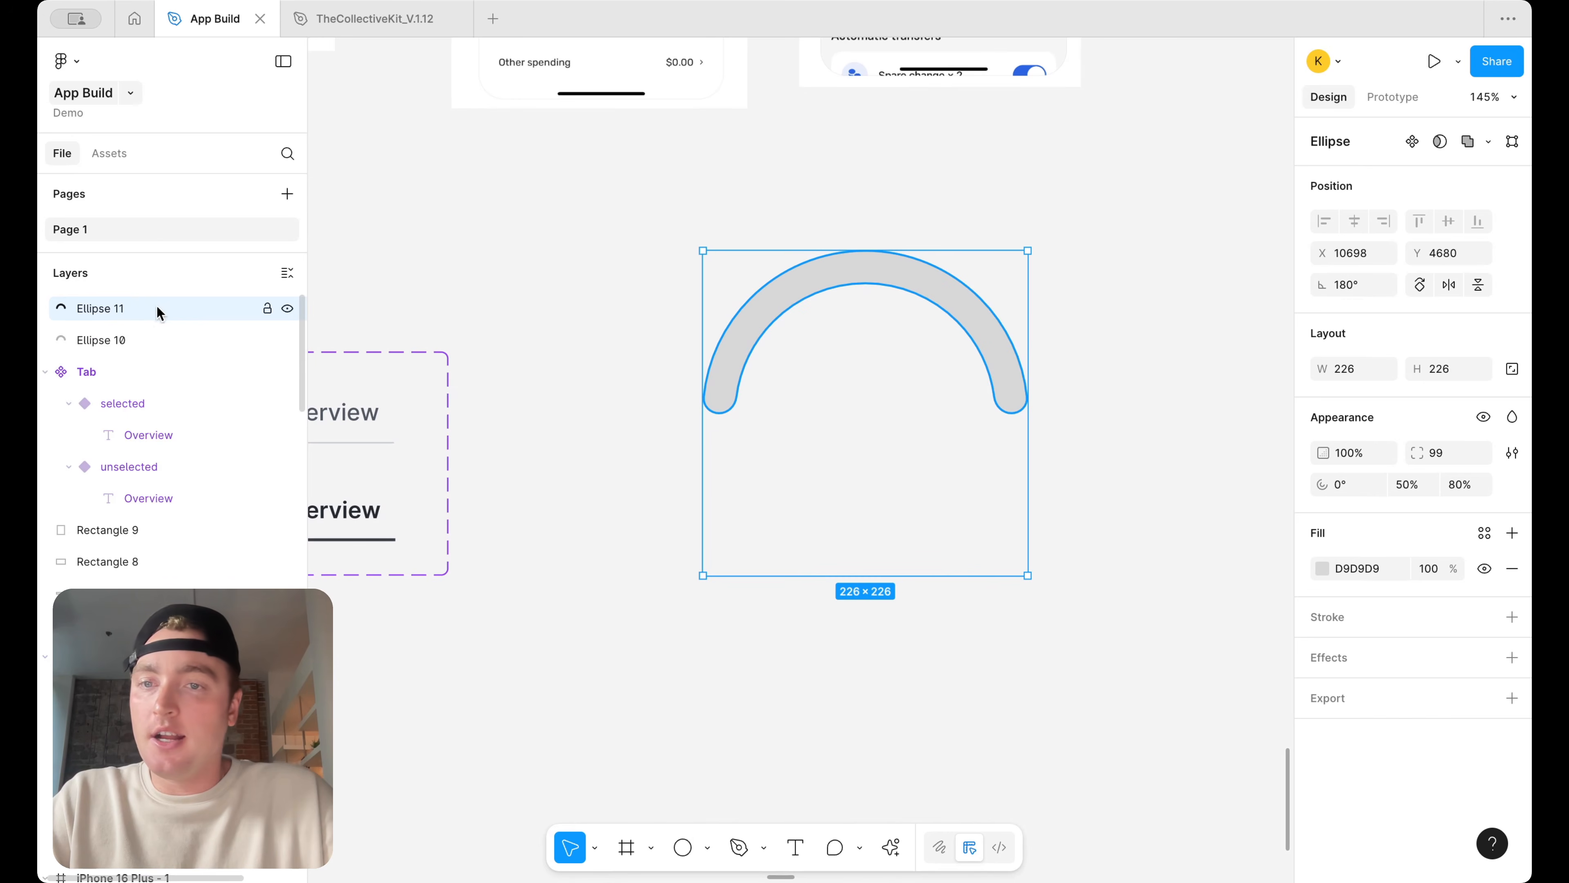
left_click_drag(976, 576, 974, 466)
key("super+z")
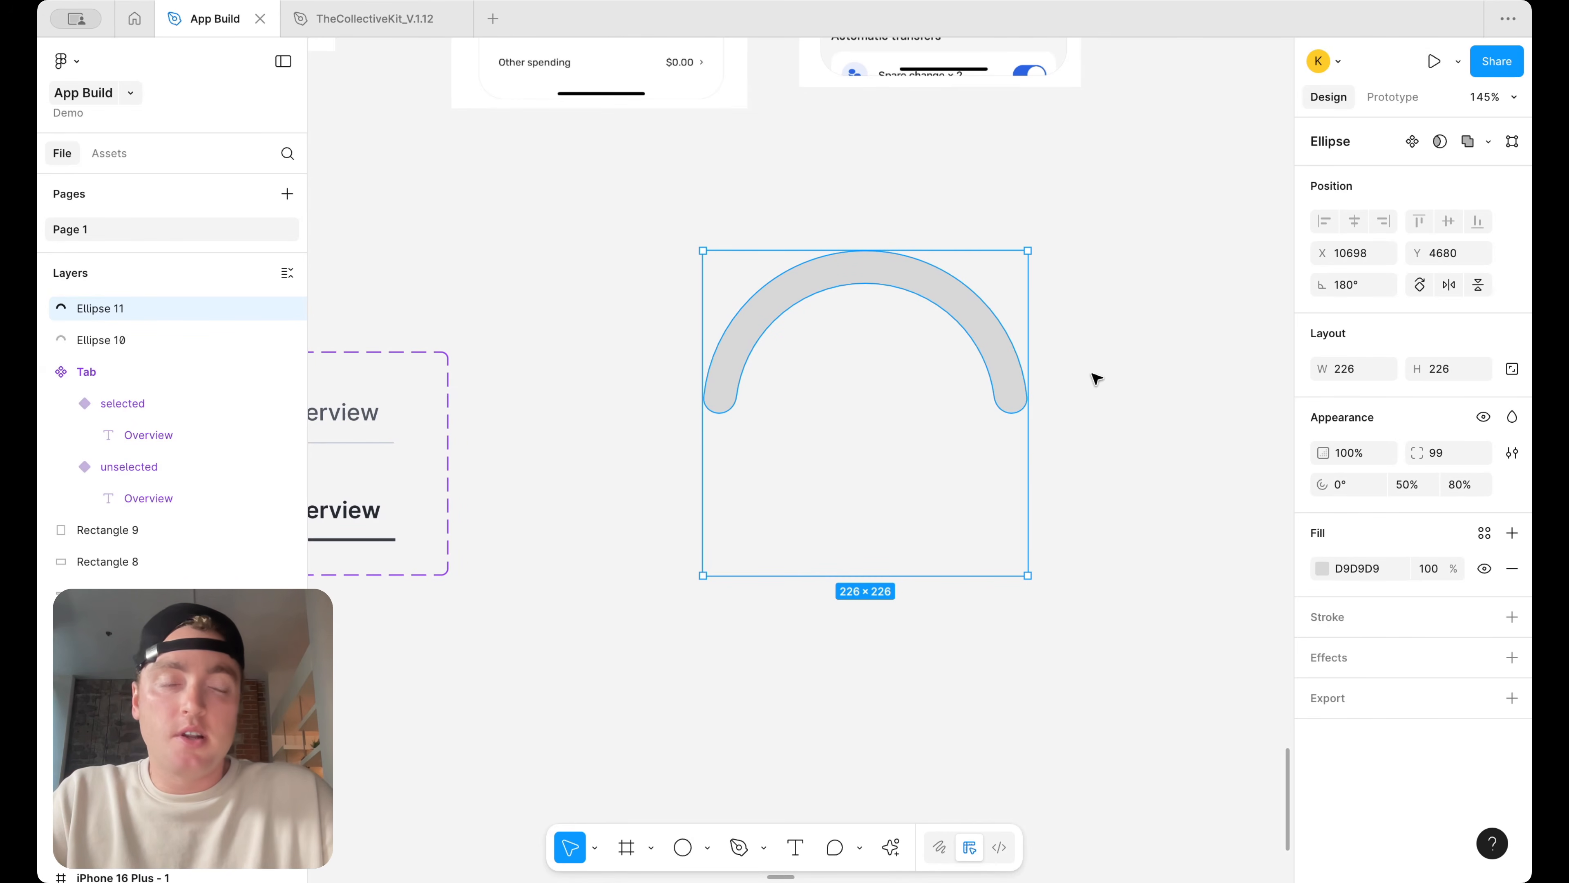
mouse_move(1012, 413)
left_click_drag(1012, 413, 829, 300)
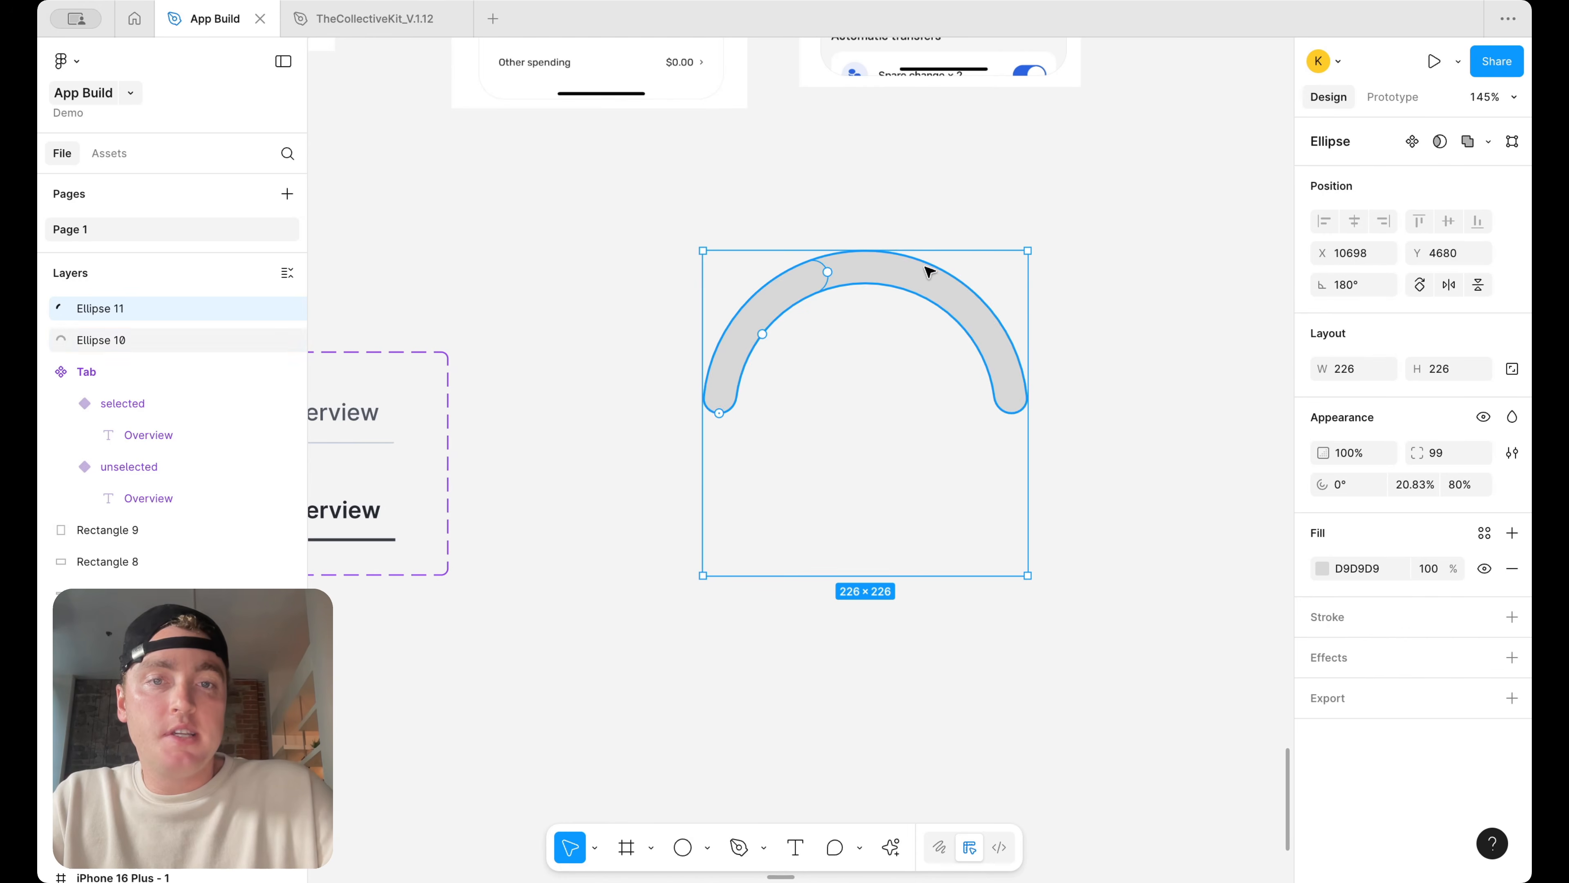
Apply the surface/secondary color variable to the full background arc's fill
left_click(980, 301)
left_click(1484, 532)
type("surf")
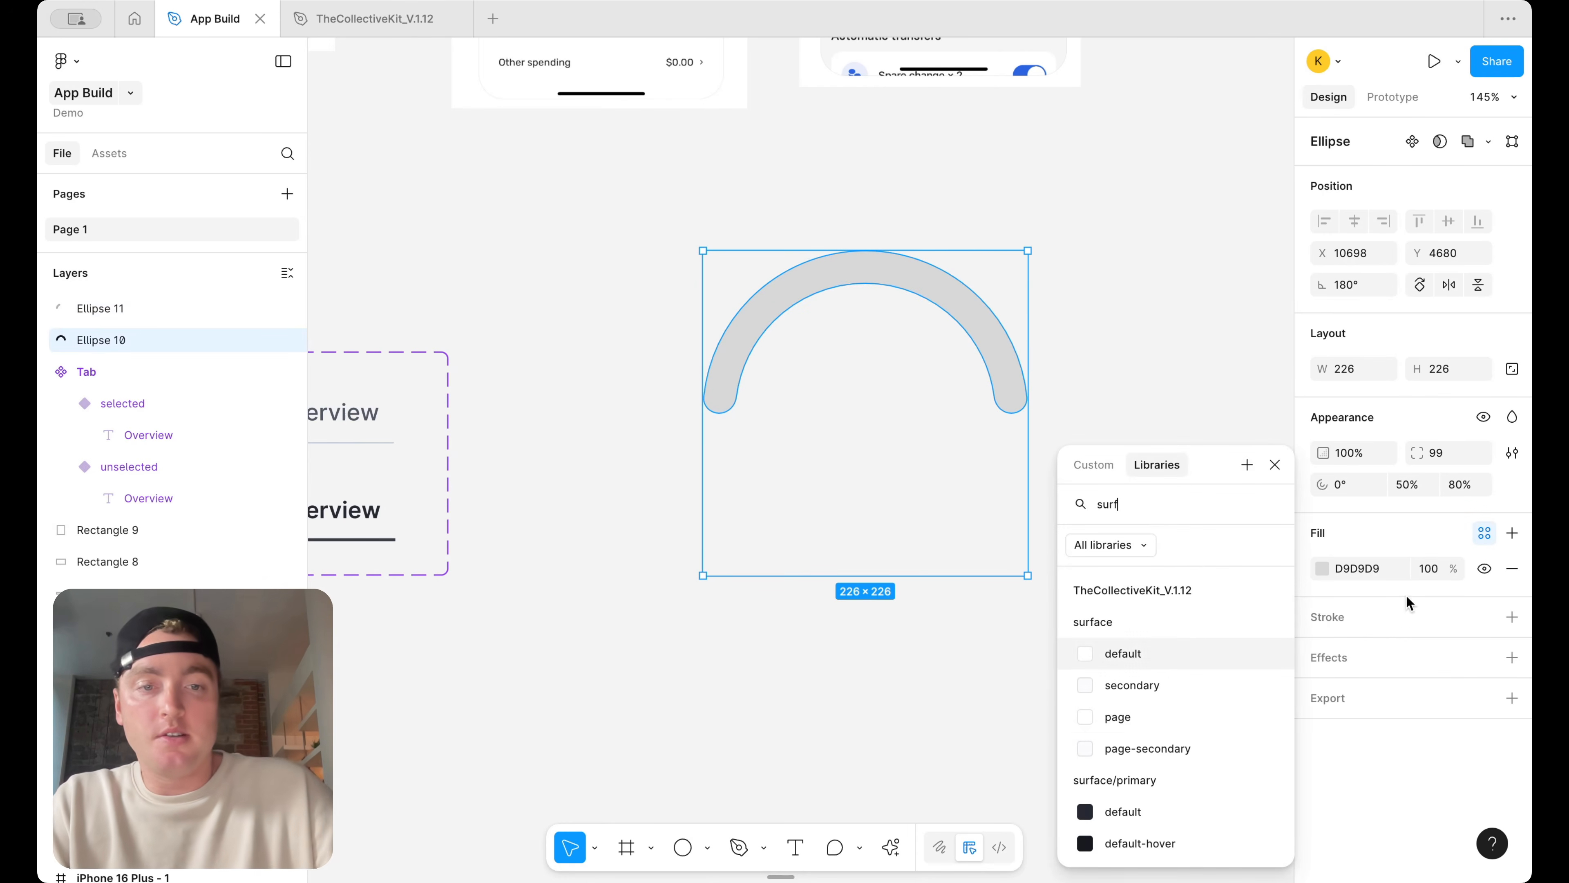
Apply the surface/primary/default color variable to the short progress arc's fill
left_click(809, 298)
left_click(1485, 533)
type("surf")
left_click(1119, 810)
left_click(1197, 434)
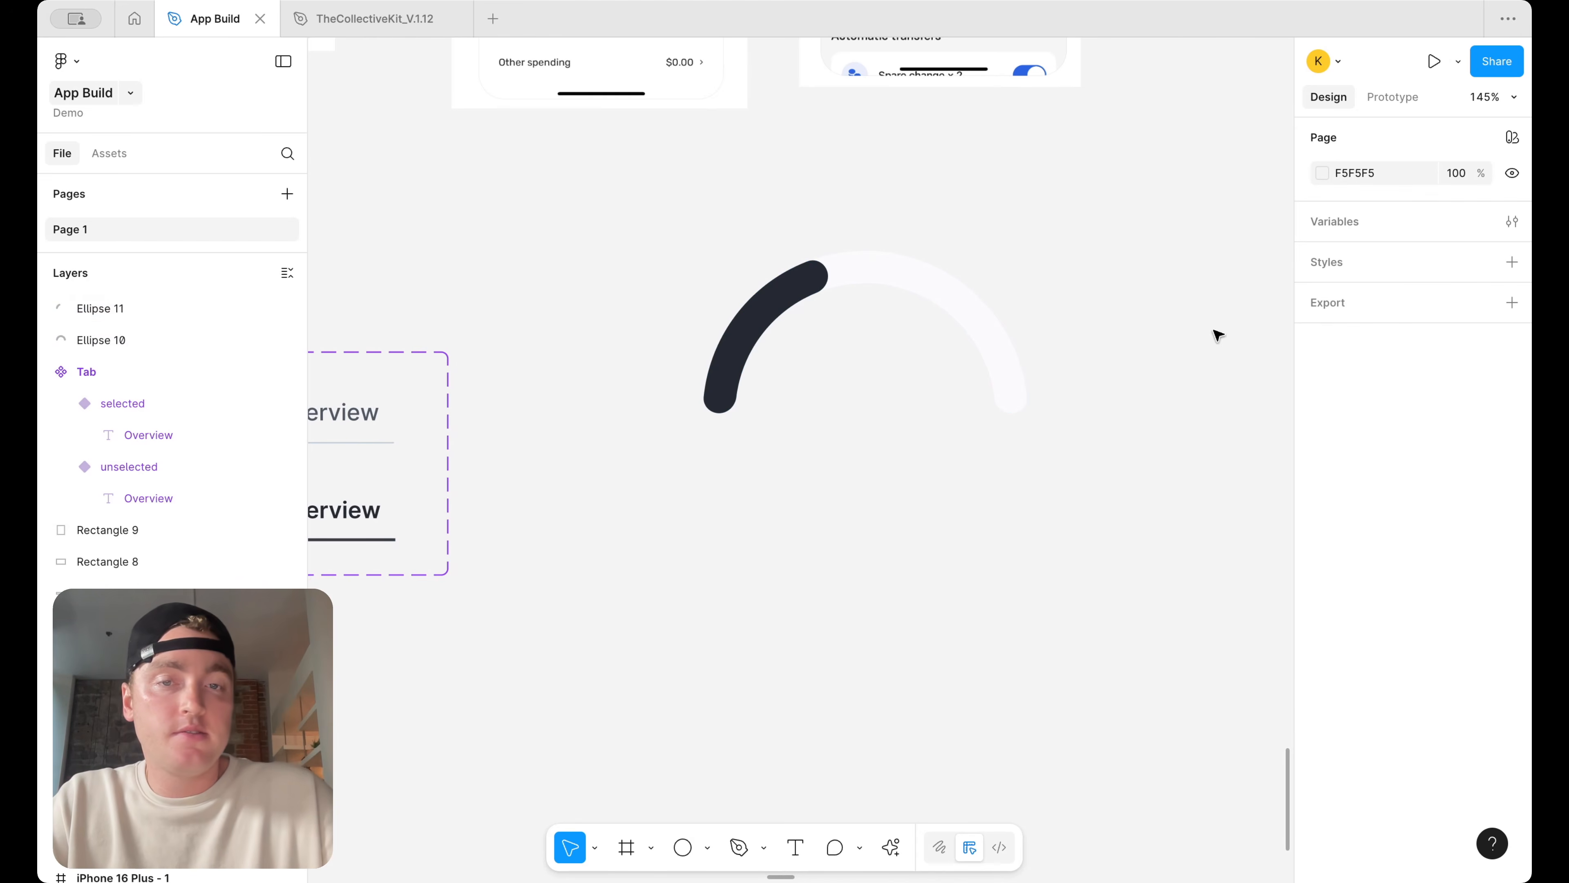
Extend the progress arc's sweep to 25%
left_click_drag(809, 278, 865, 272)
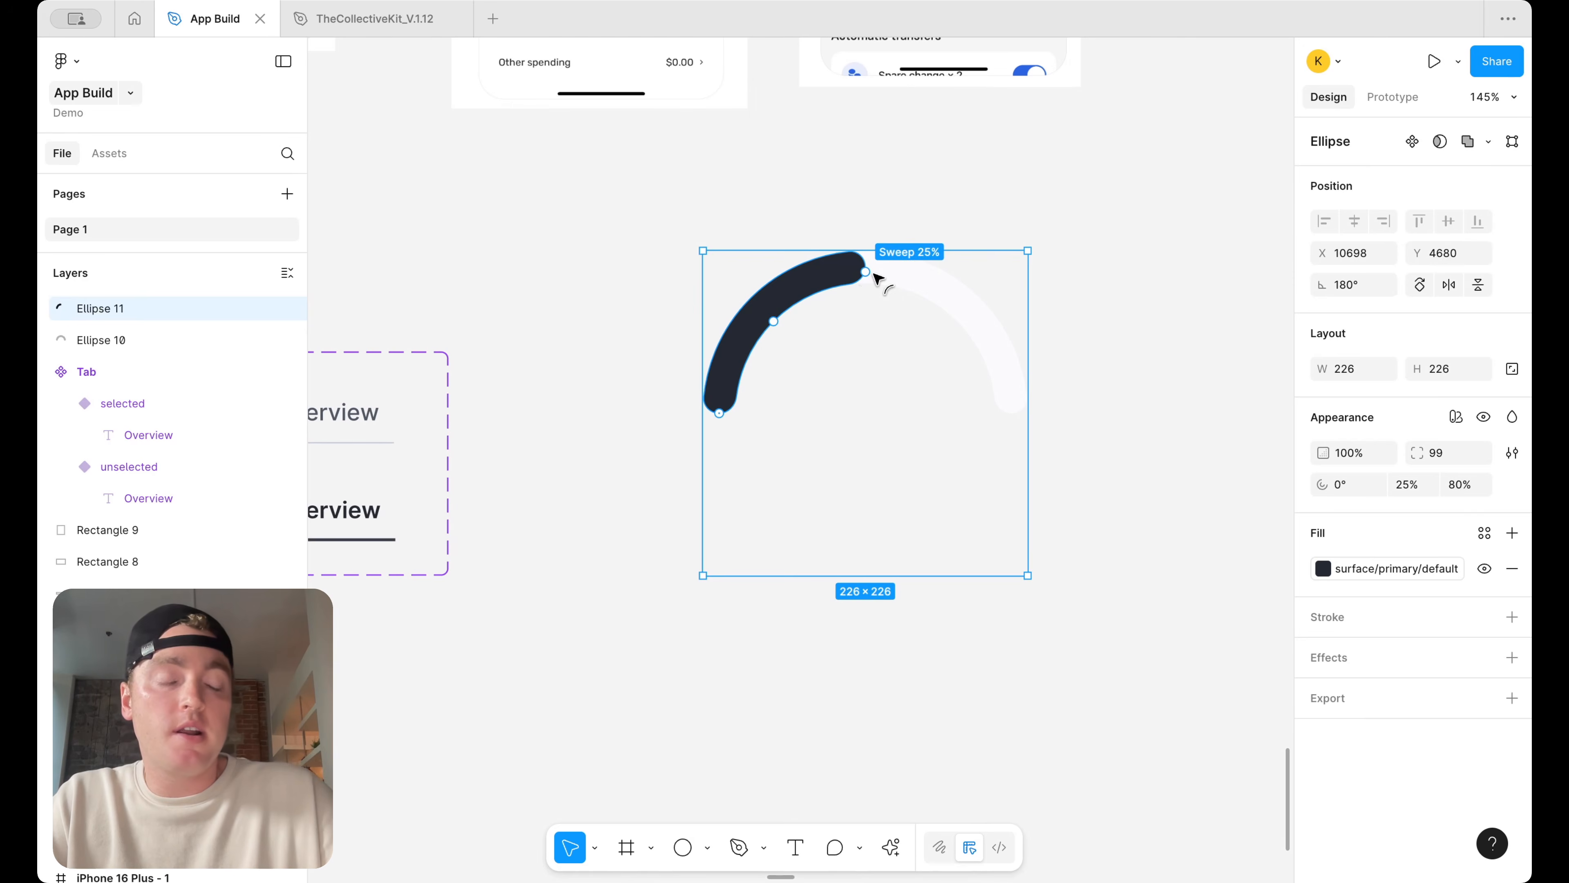
left_click(1187, 282)
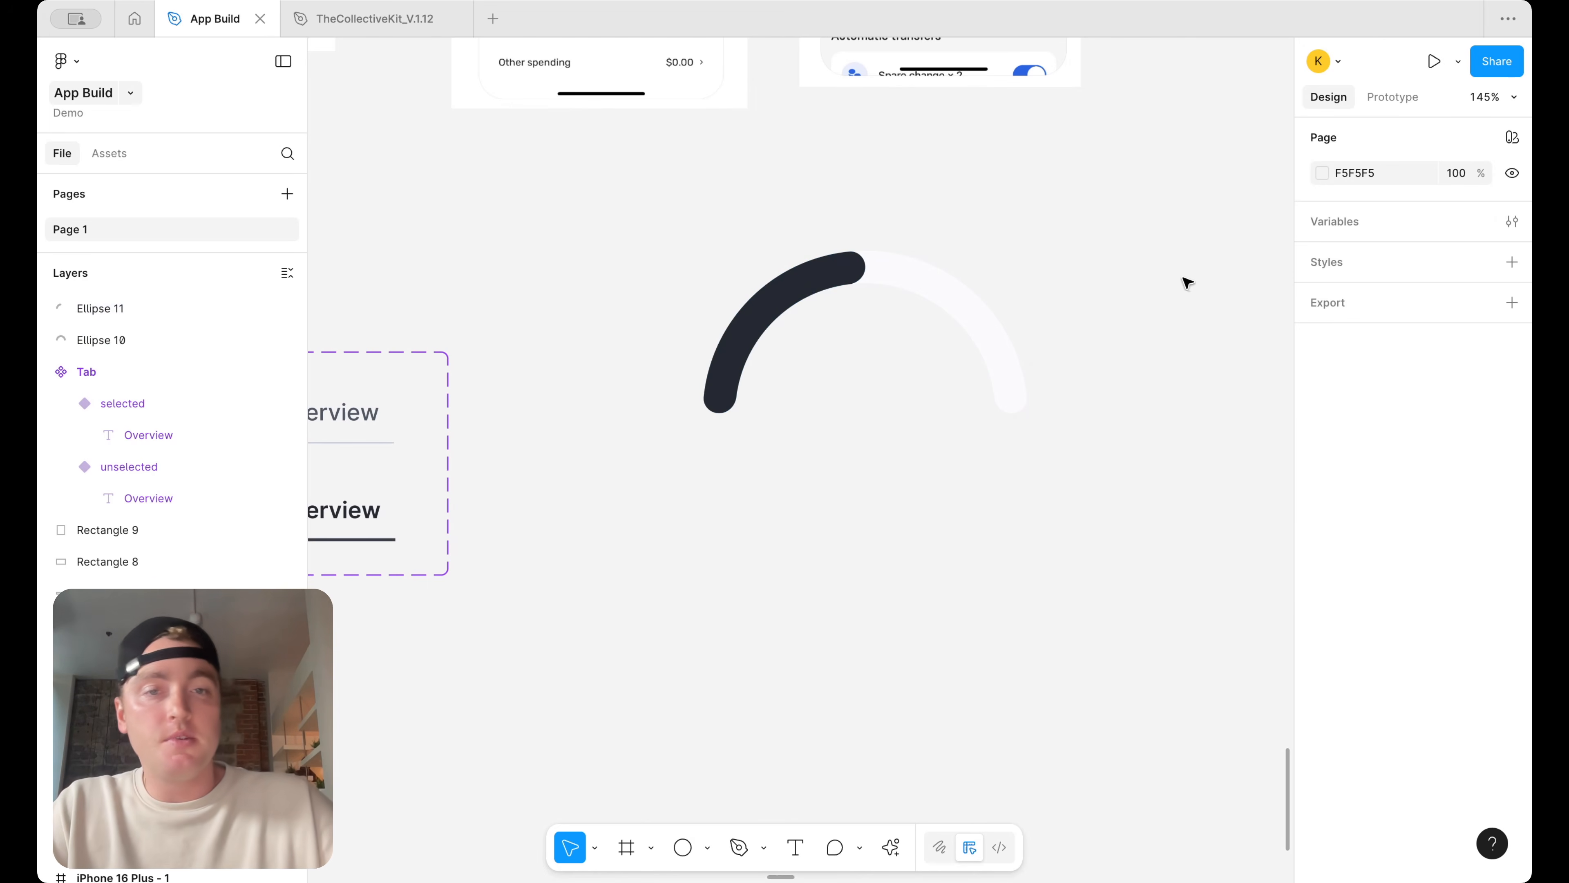
Select both gauge arcs and move them into the iPhone screen, centered horizontally below the tab row
scroll(1124, 454, "up", 2)
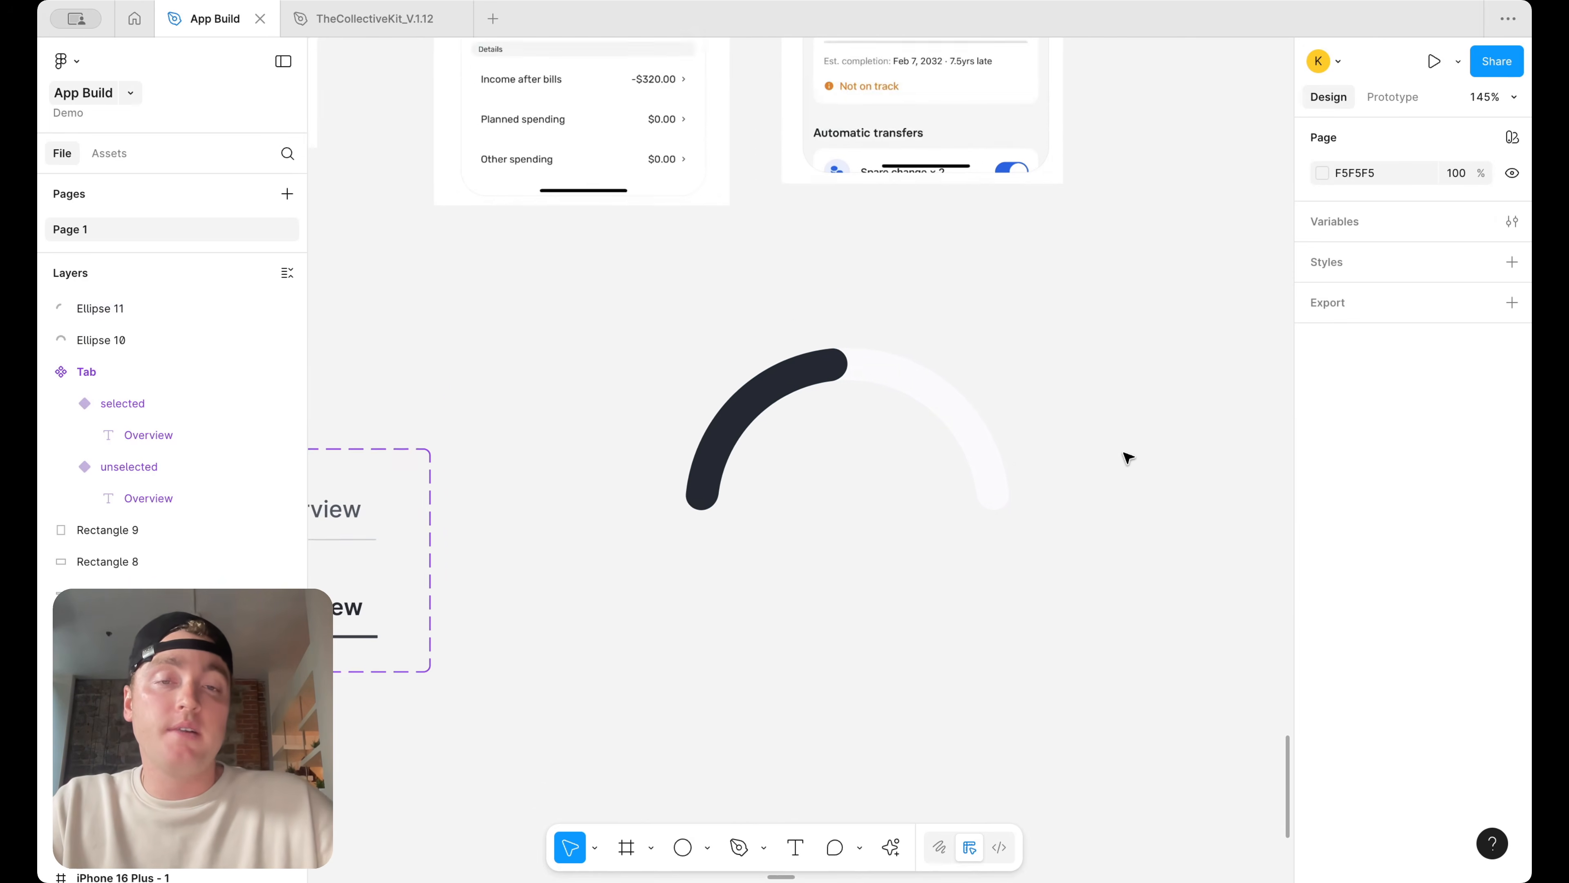
scroll(1127, 456, "down", 3, "ctrl")
left_click_drag(1112, 549, 839, 413)
left_click(1133, 461)
left_click(1016, 470)
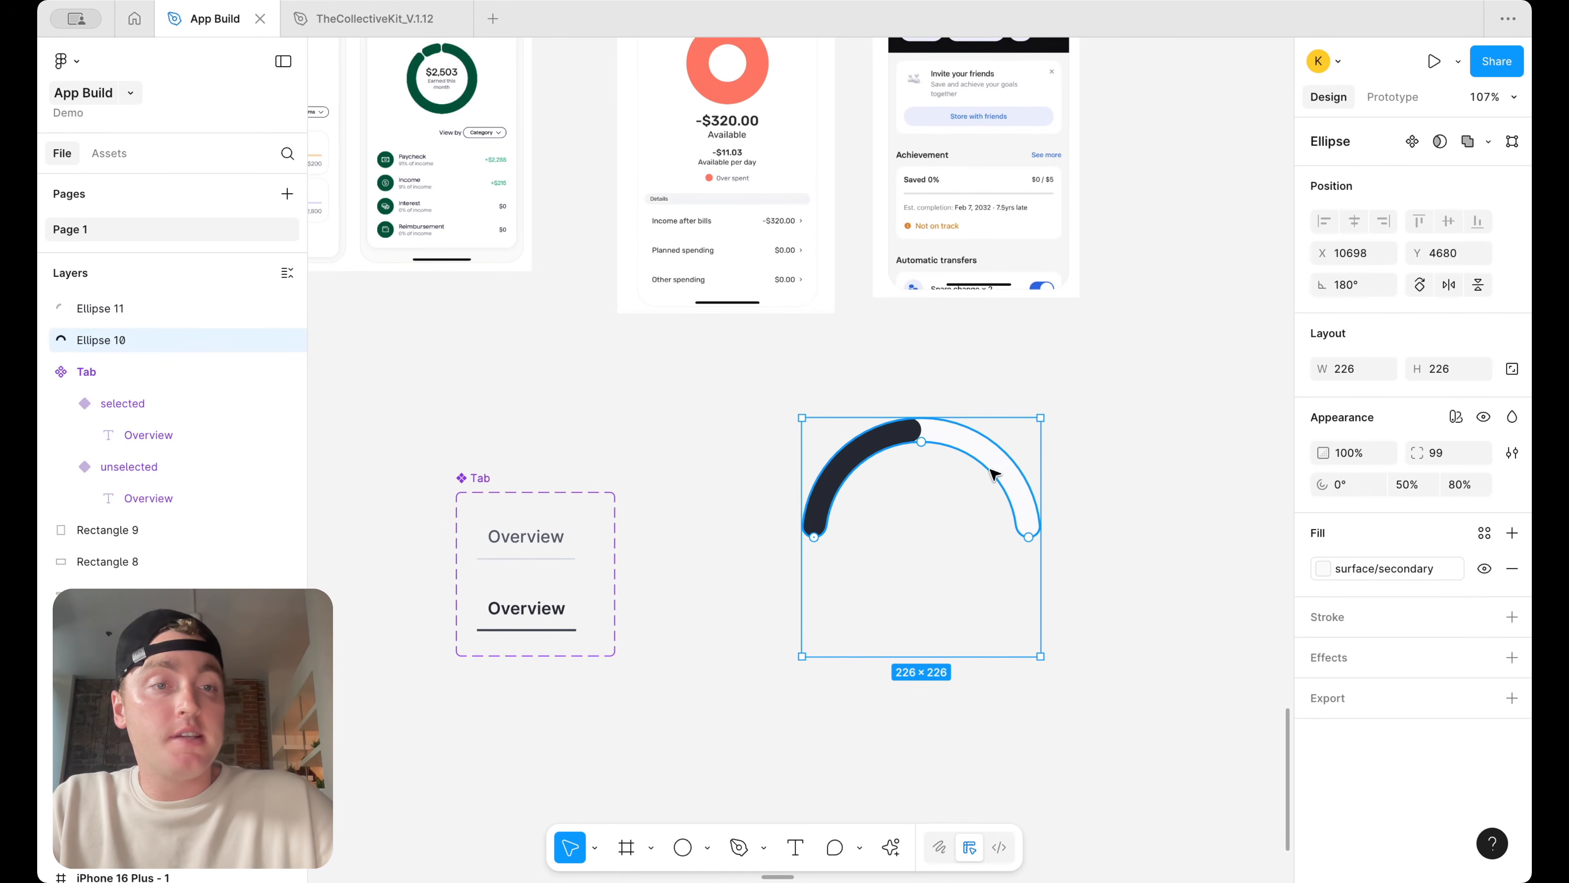
left_click(1104, 438)
scroll(1100, 434, "down", 5)
left_click_drag(1122, 520, 459, 361)
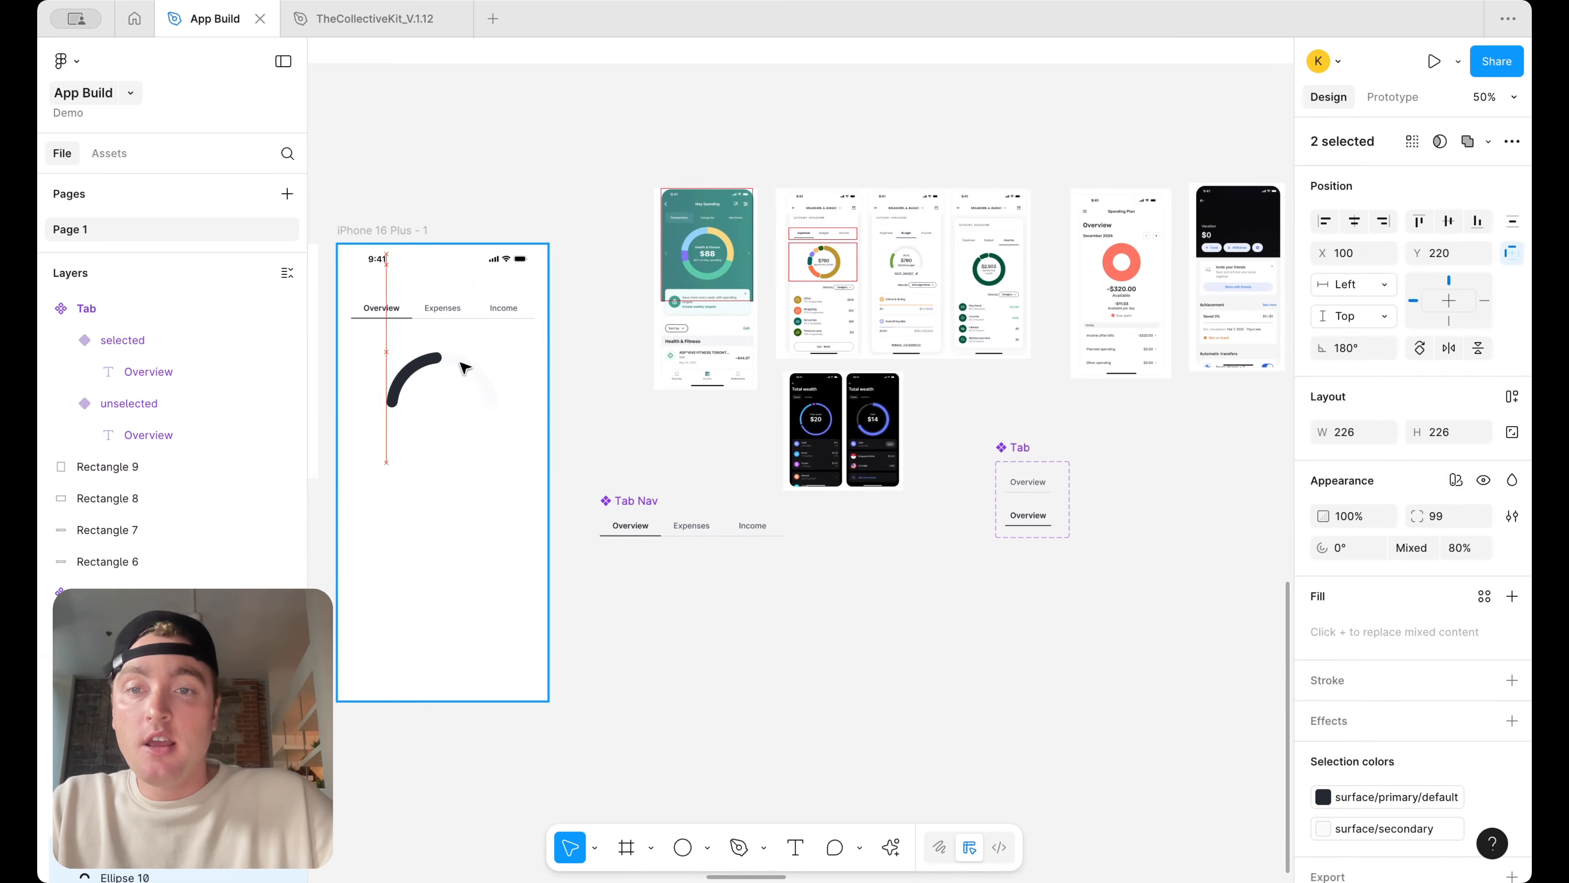
scroll(459, 361, "up", 5)
left_click_drag(813, 490, 828, 490)
left_click(828, 490)
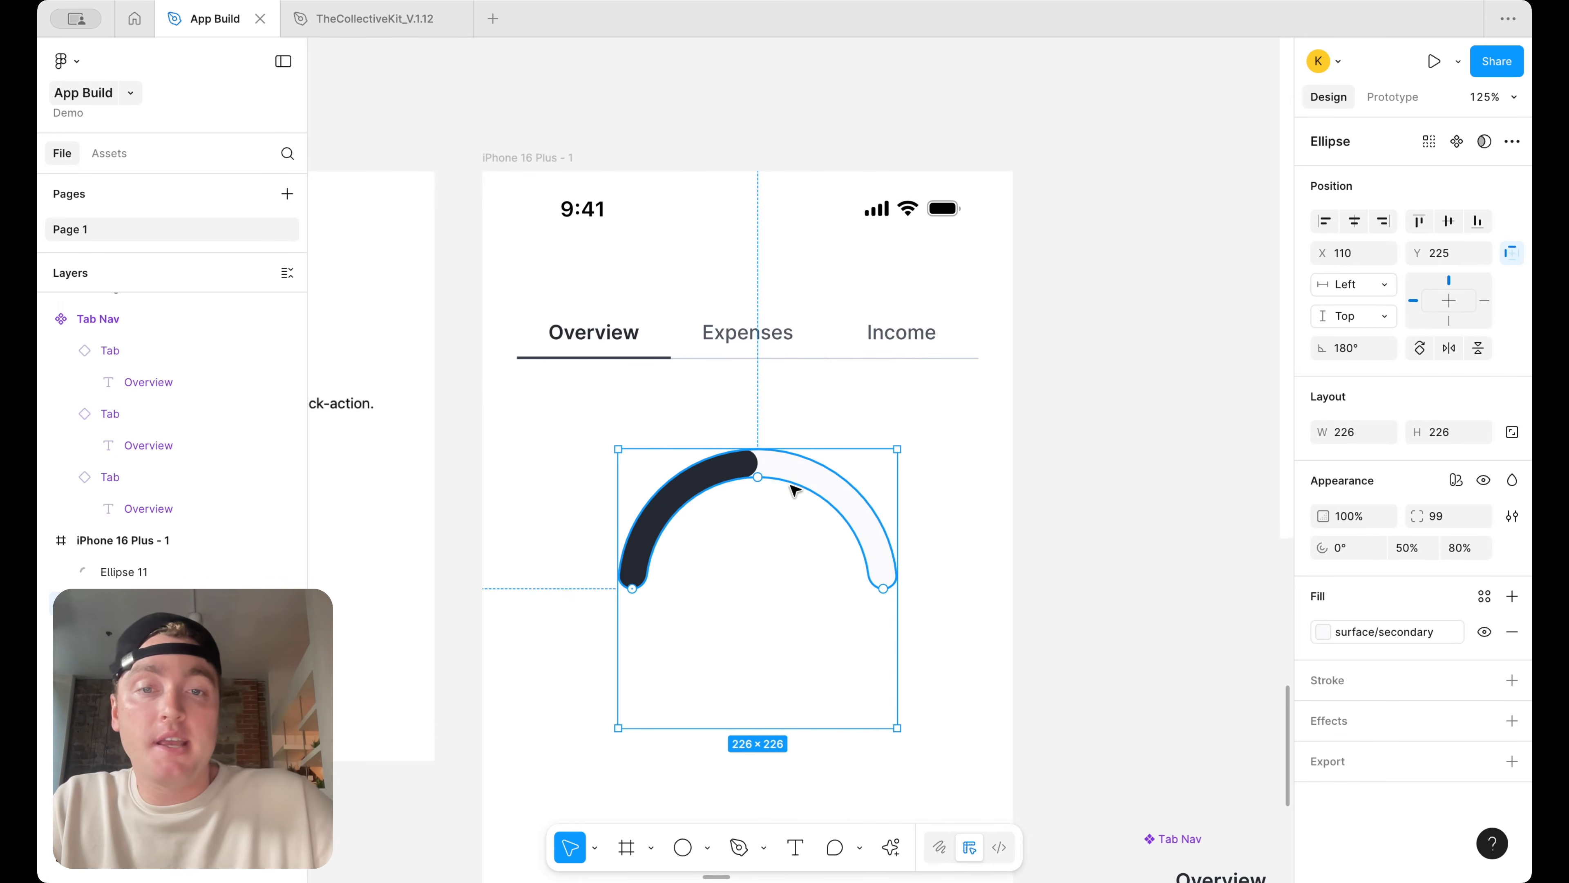
Set the background arc's fill to the surface/primary/default variable
scroll(770, 483, "up", 5)
left_click(1389, 631)
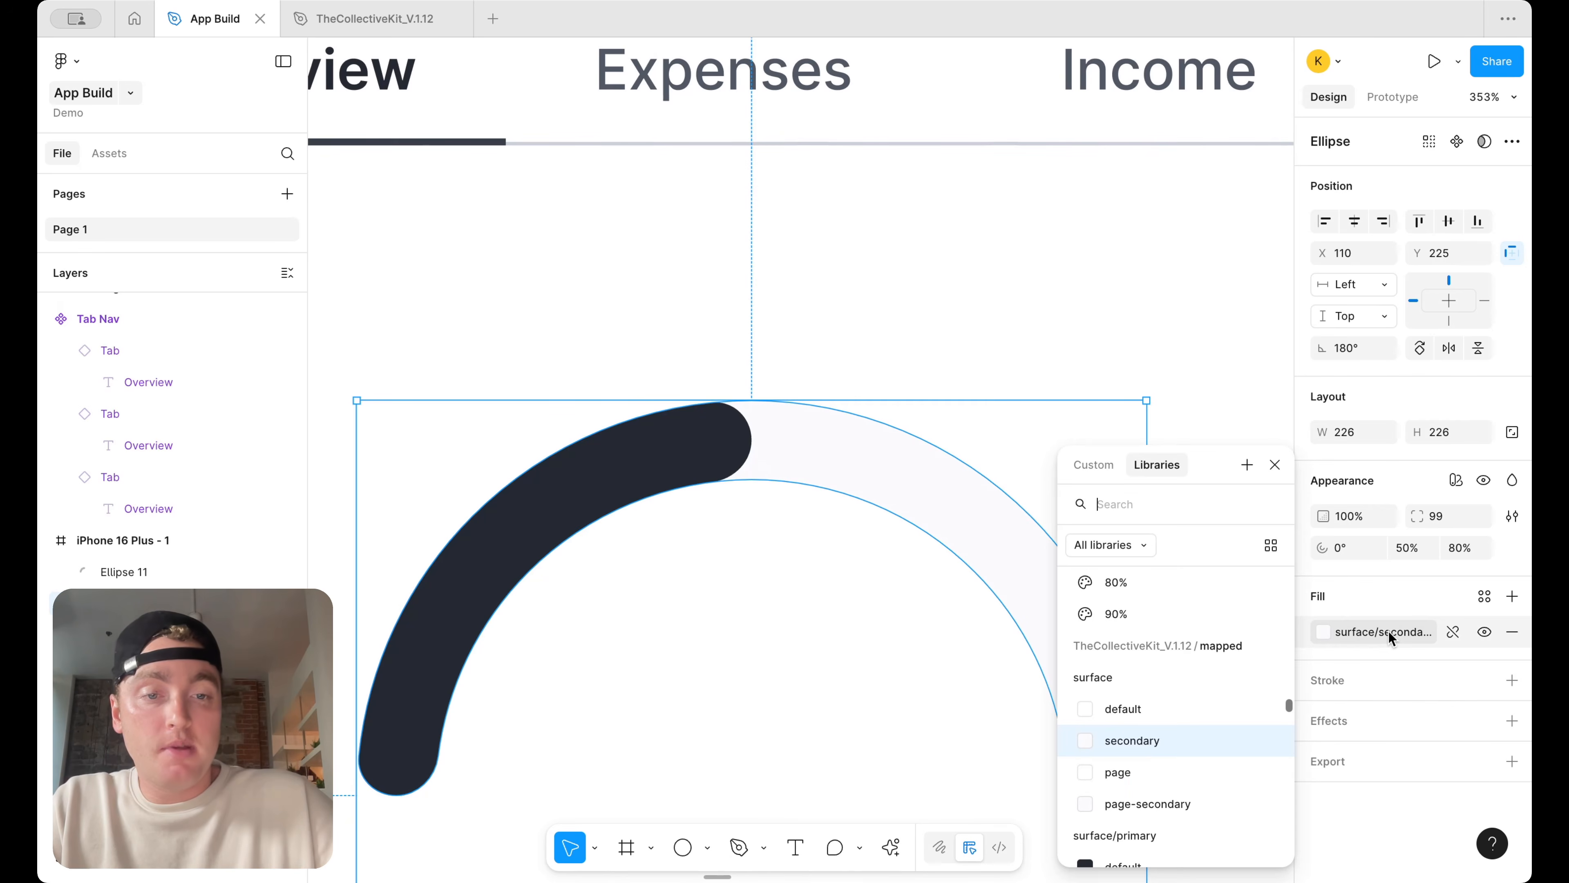
scroll(1149, 769, "down", 3)
left_click(1144, 785)
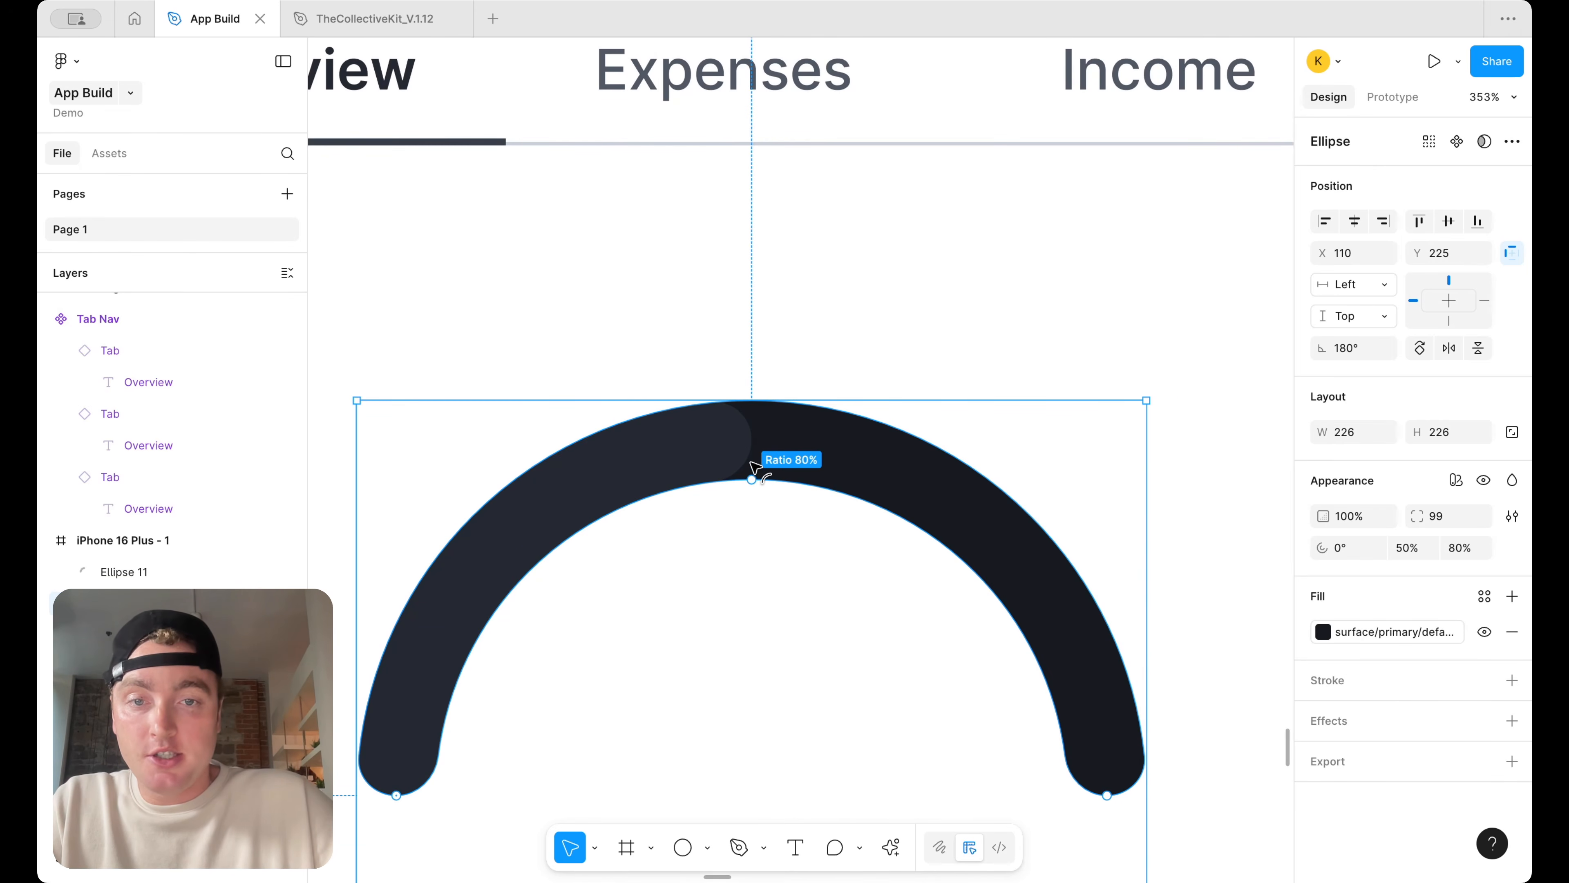
Set the inner radius ratio of both gauge arcs to 90%
left_click_drag(752, 464, 752, 461)
left_click(646, 493)
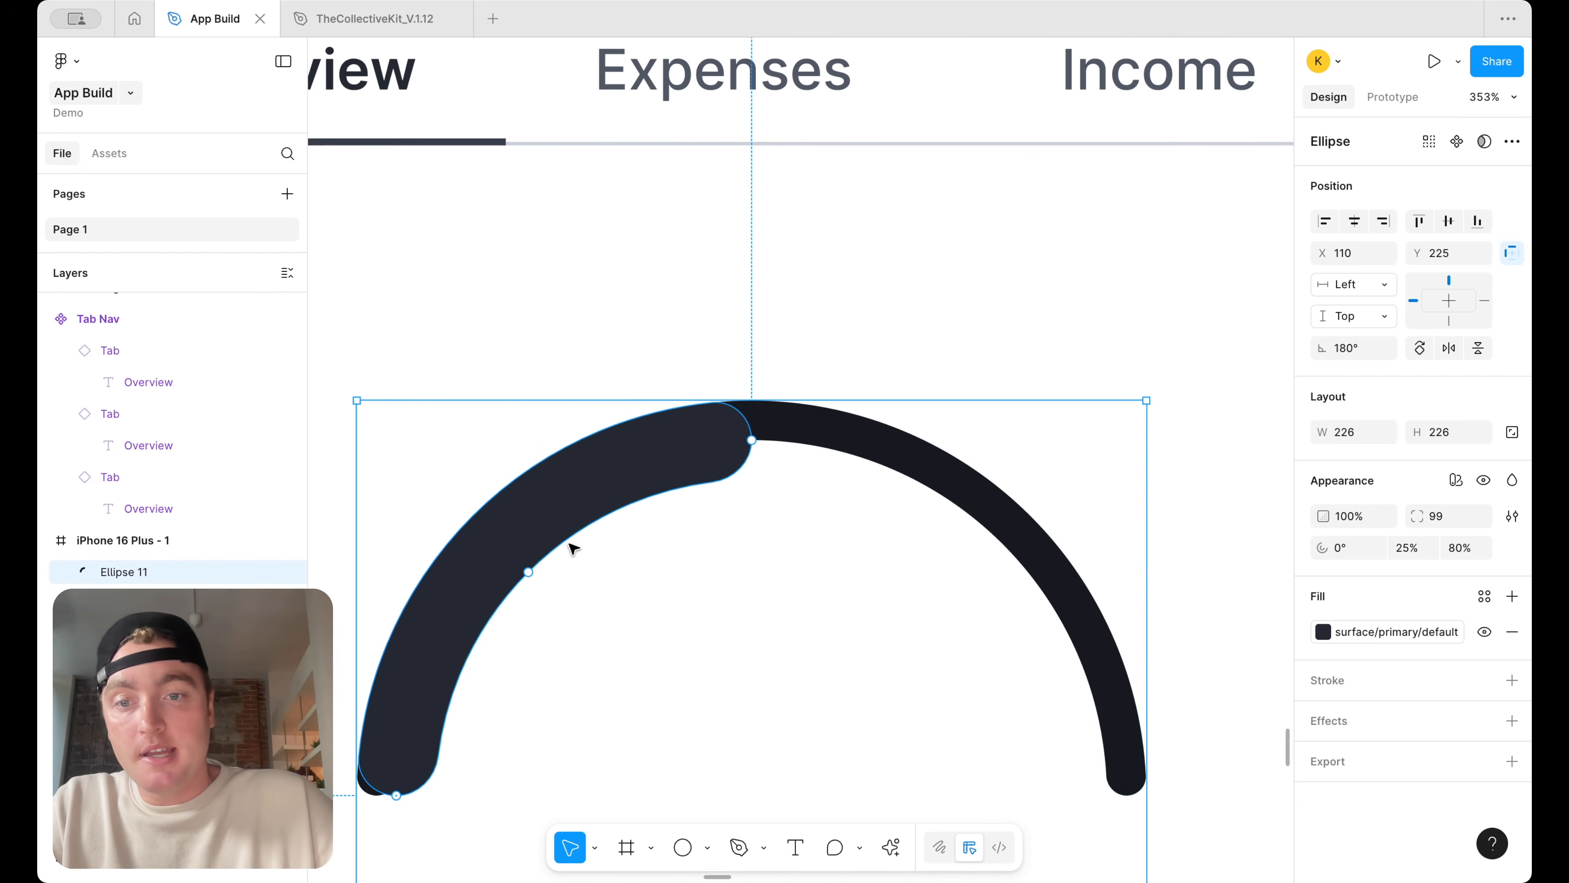
left_click_drag(529, 573, 499, 558)
left_click(807, 562)
scroll(807, 561, "down", 10)
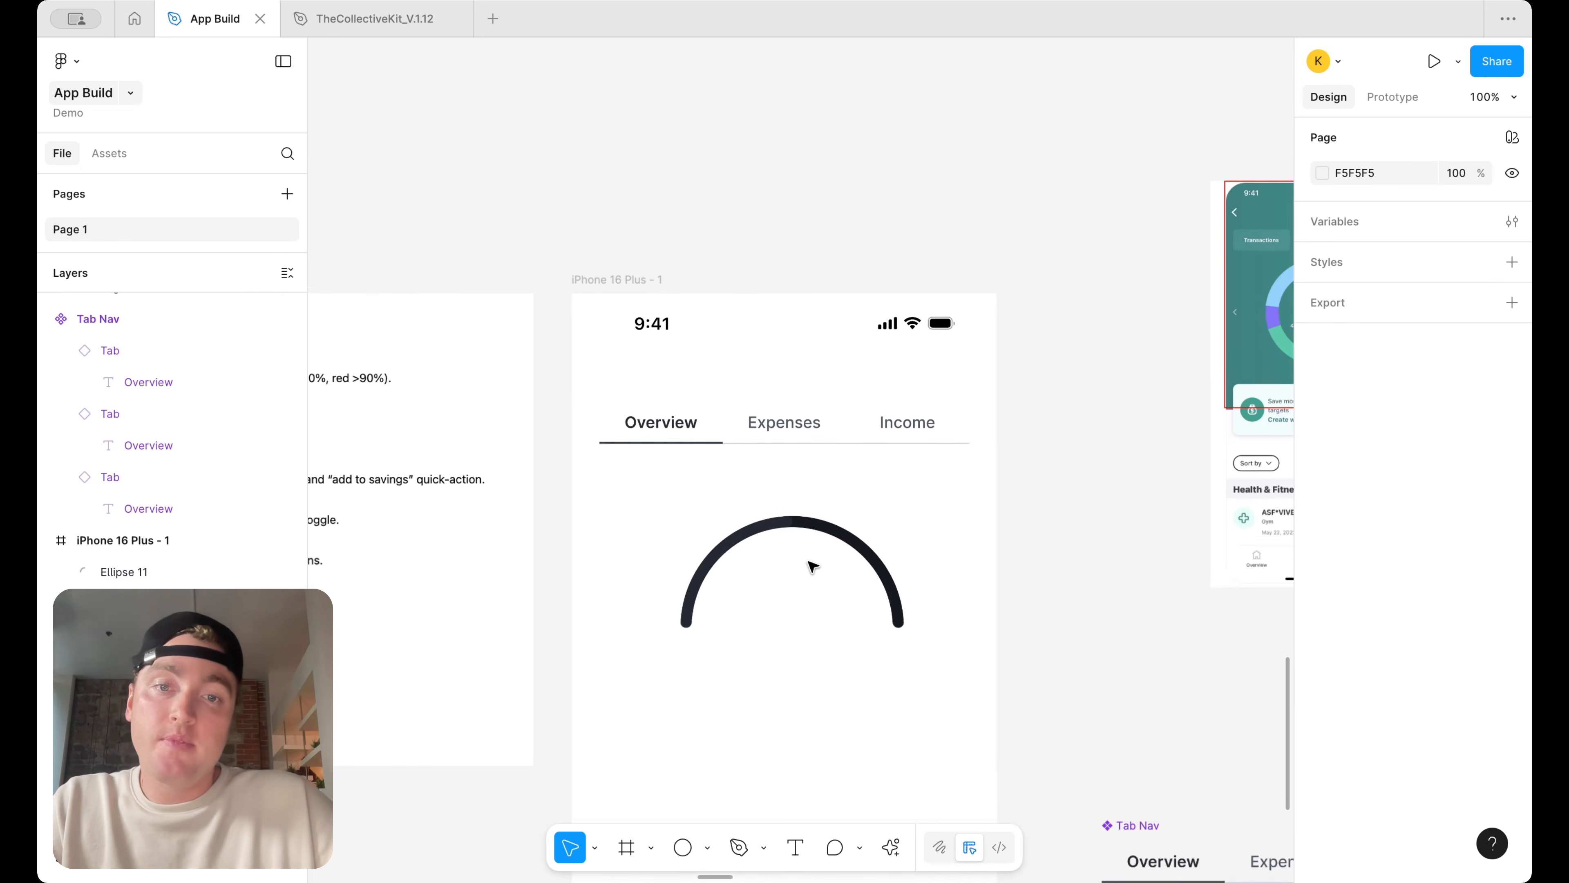
Set the background arc's fill to the surface/primary/default-subtle color variable
scroll(904, 567, "up", 3)
left_click(872, 551)
left_click(1353, 627)
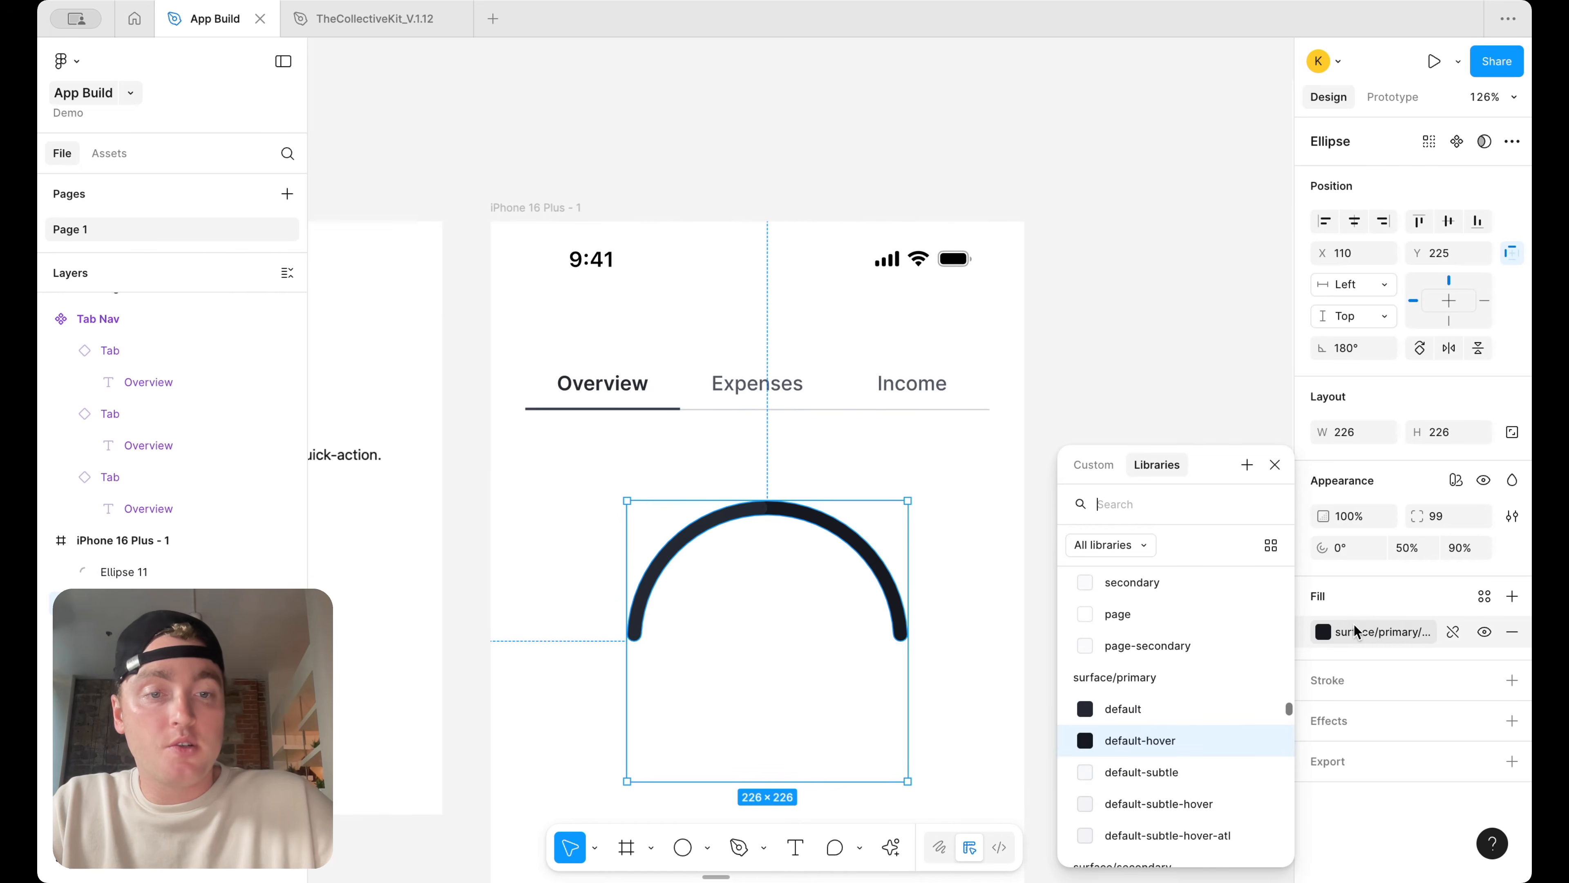
scroll(1184, 771, "up", 2)
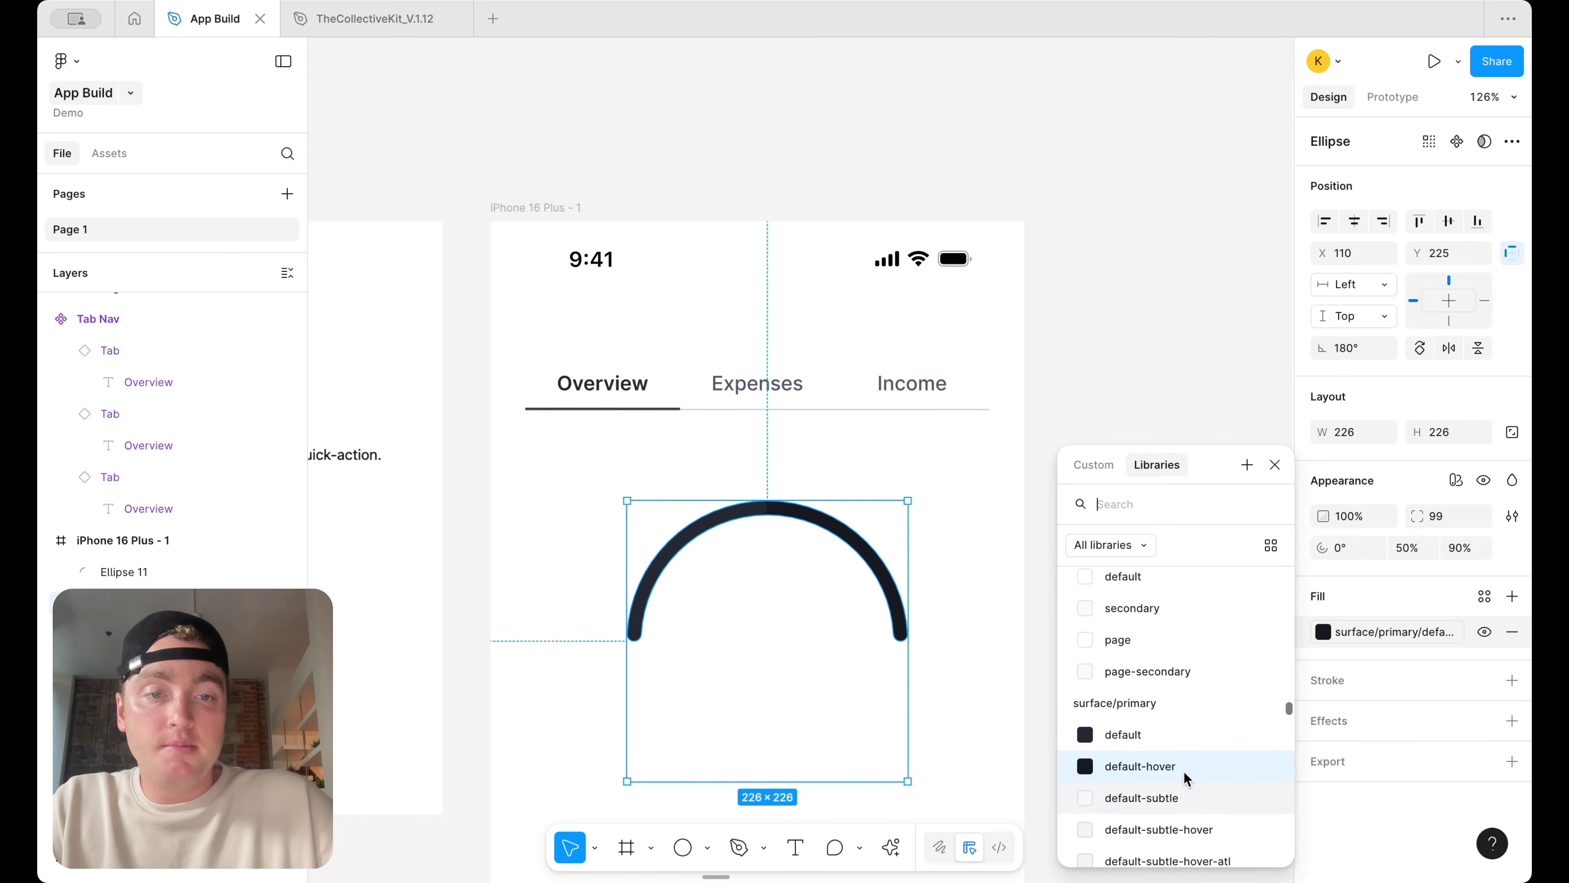
scroll(1181, 785, "down", 1)
left_click(1178, 805)
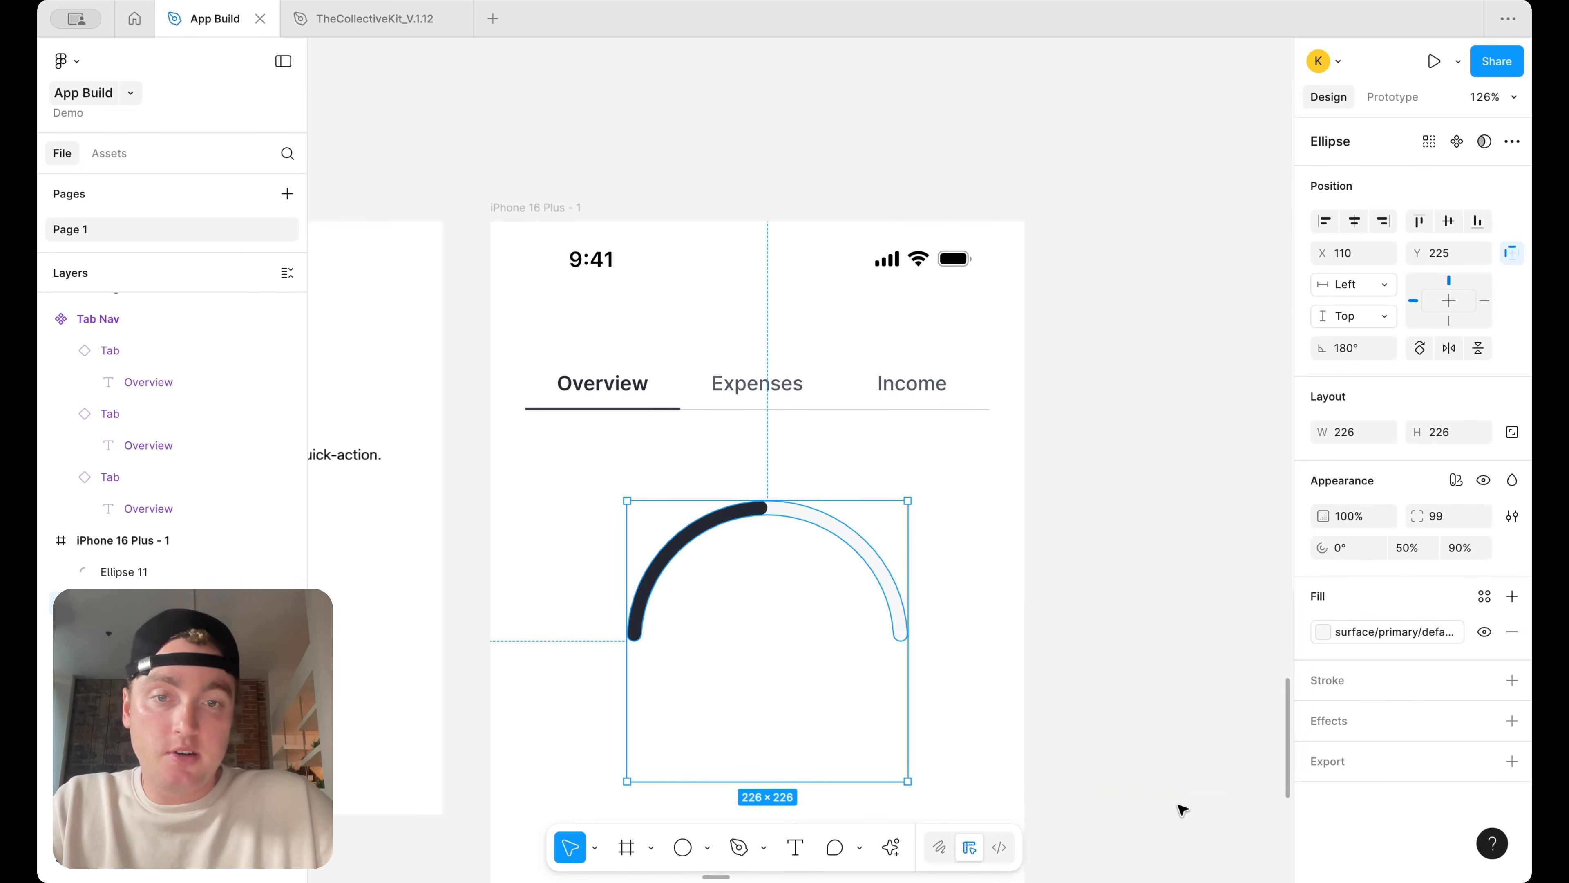
left_click(1094, 692)
Select both gauge arcs and move them out of the iPhone screen onto the canvas
scroll(994, 719, "down", 5)
scroll(1016, 701, "down", 3)
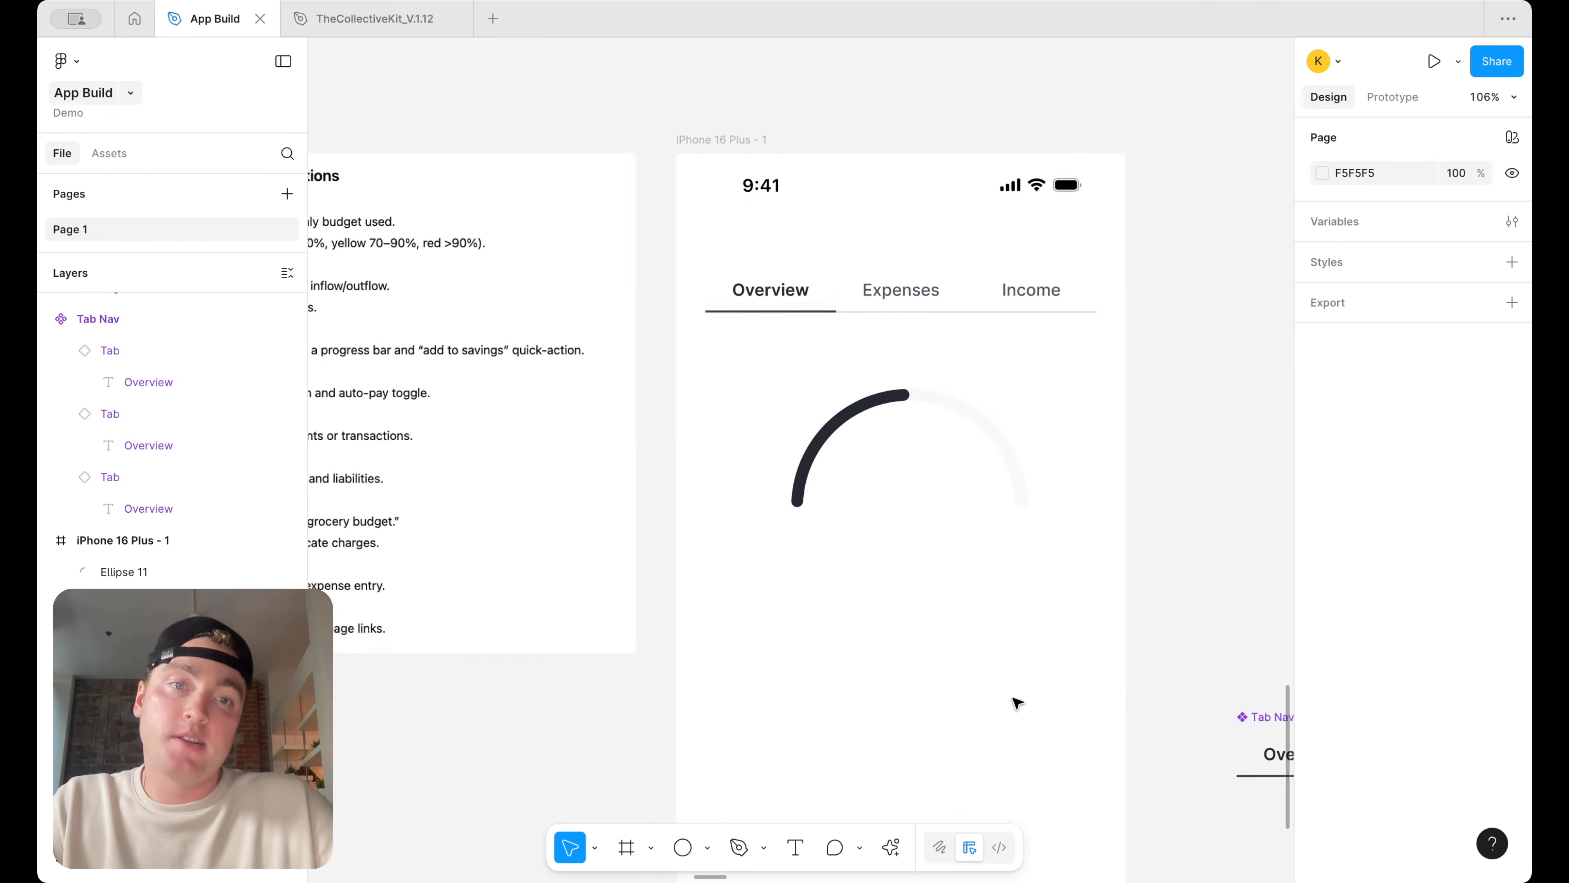
left_click_drag(1016, 703, 679, 372)
scroll(900, 410, "down", 5)
left_click_drag(901, 410, 1134, 535)
left_click(1231, 464)
Place the Half-Circle gauge frame inside the iPhone screen below the tabs and scale it to 320 × 320
scroll(1232, 464, "up", 3)
scroll(1224, 476, "down", 4)
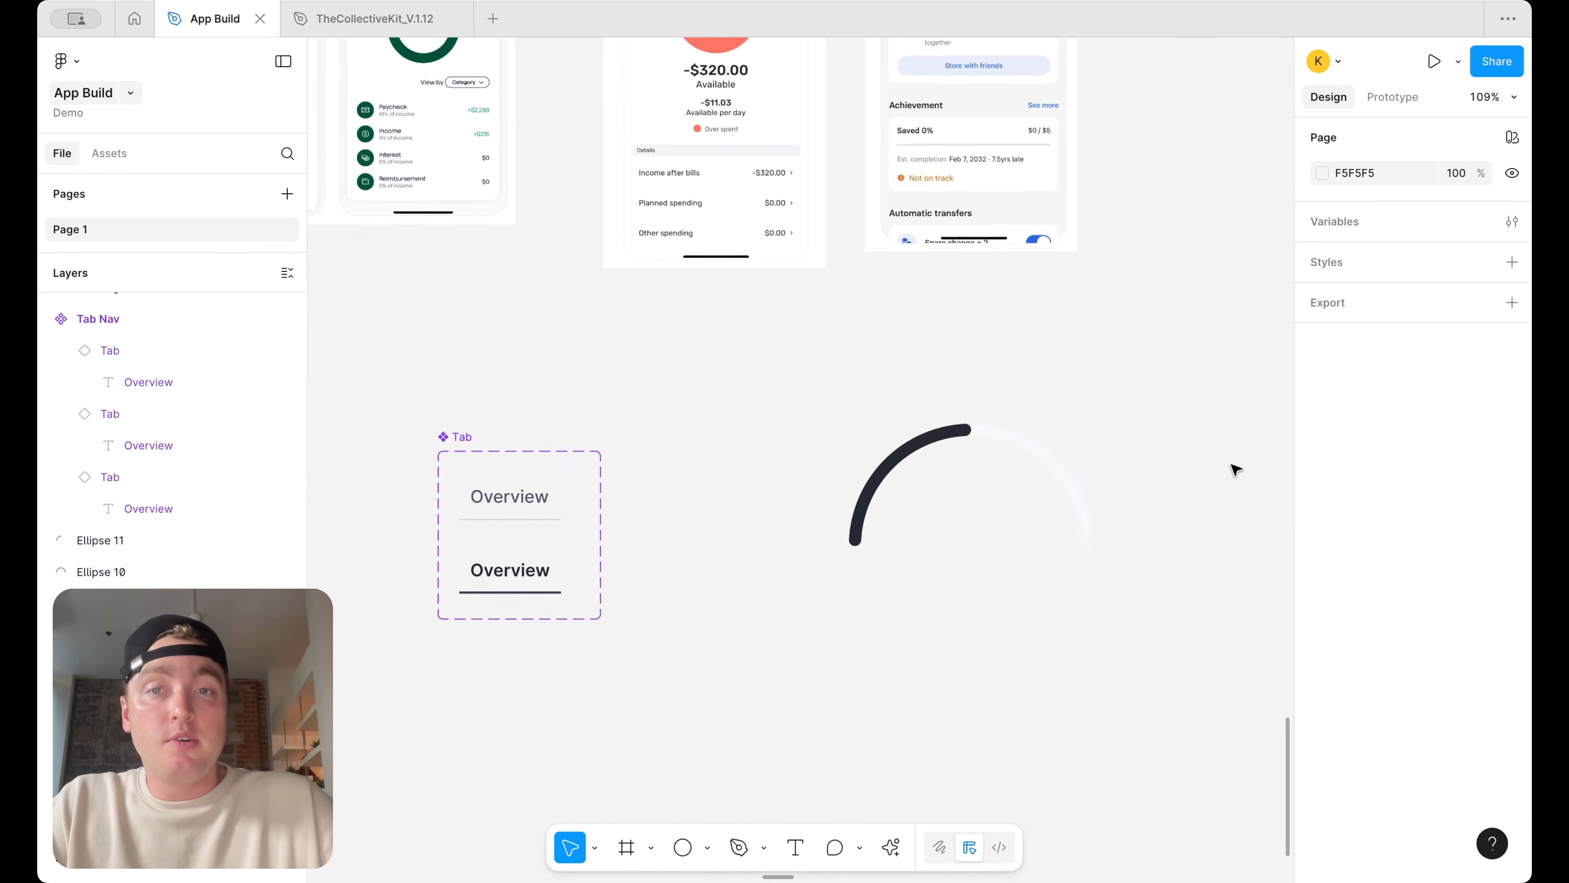
scroll(1142, 389, "down", 2)
scroll(749, 323, "up", 6)
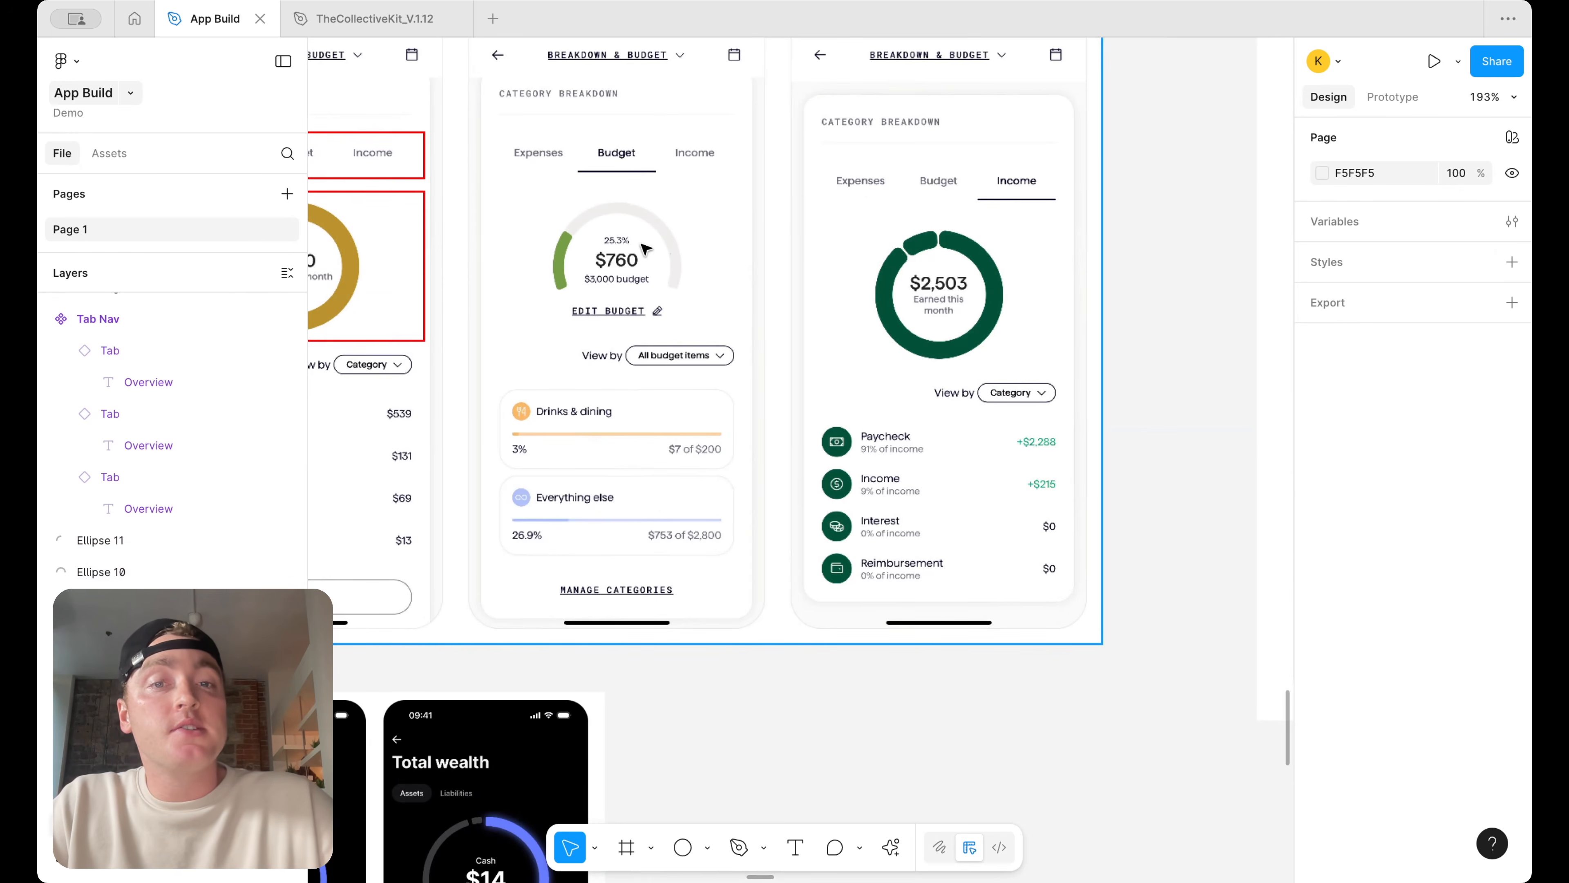
scroll(660, 265, "down", 4)
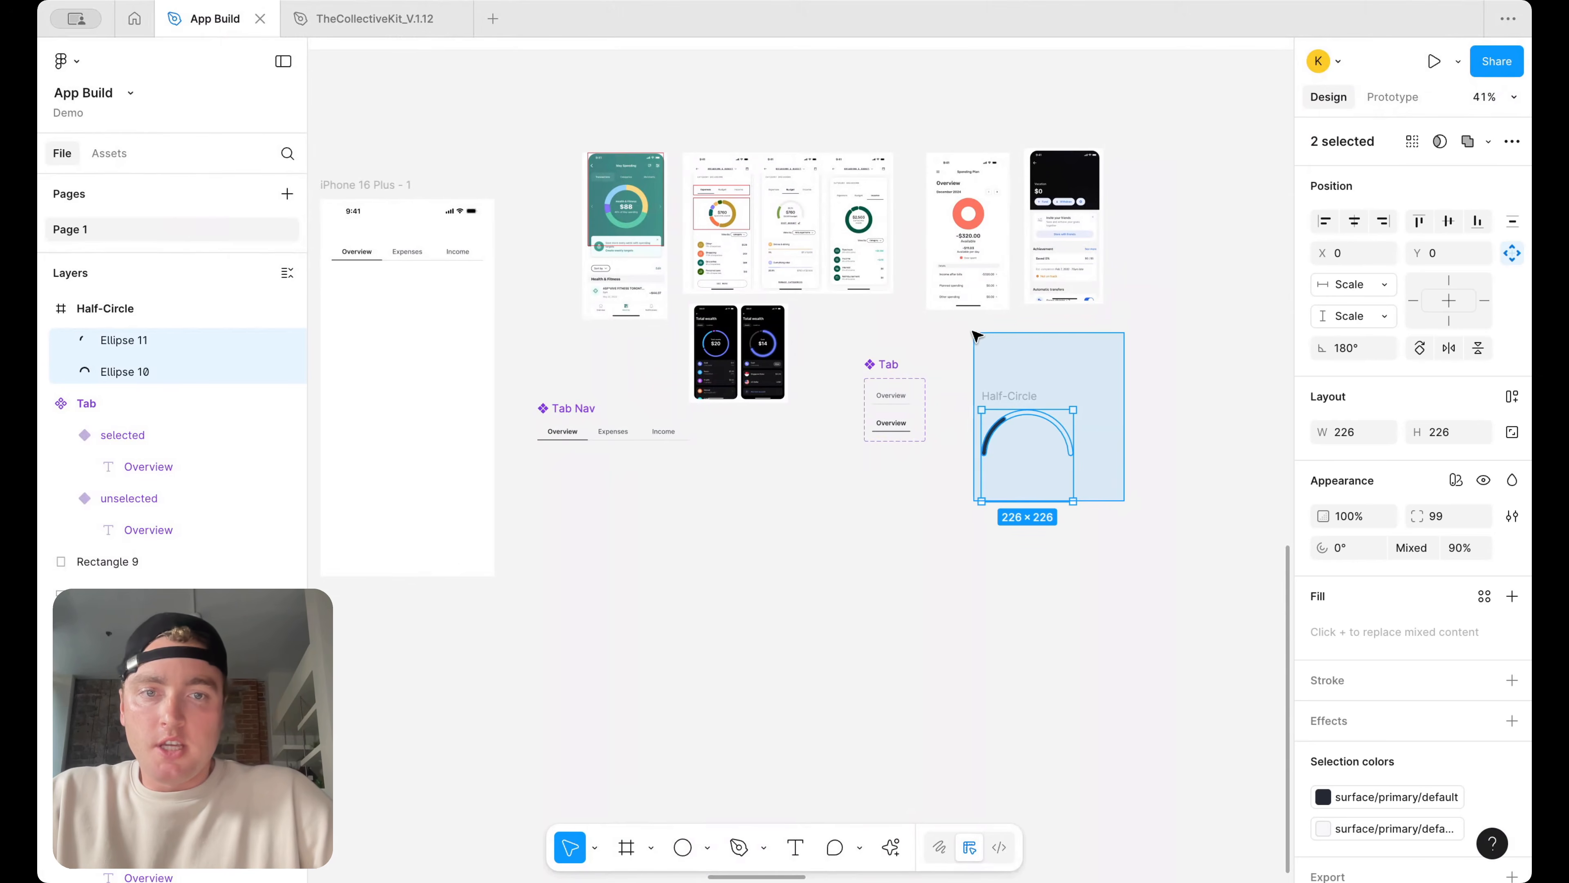
left_click_drag(1034, 427, 436, 253)
scroll(406, 438, "up", 5)
left_click_drag(526, 388, 591, 456)
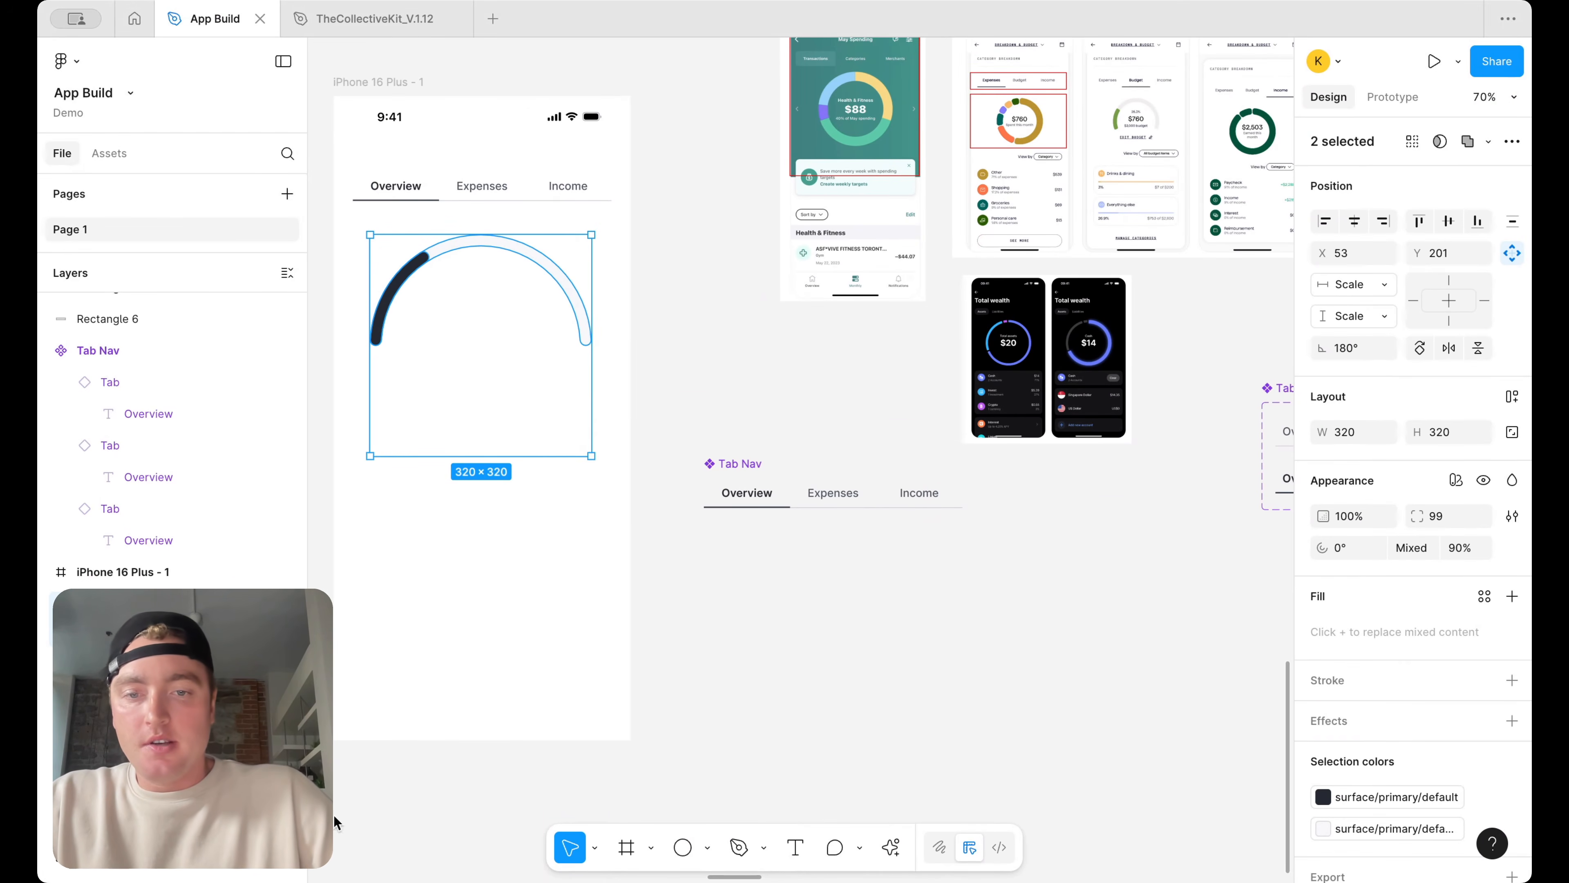
Add a background rectangle about 430 × 444 behind the top of the iPhone screen, filled with the surface/primary/default color variable
left_click(708, 847)
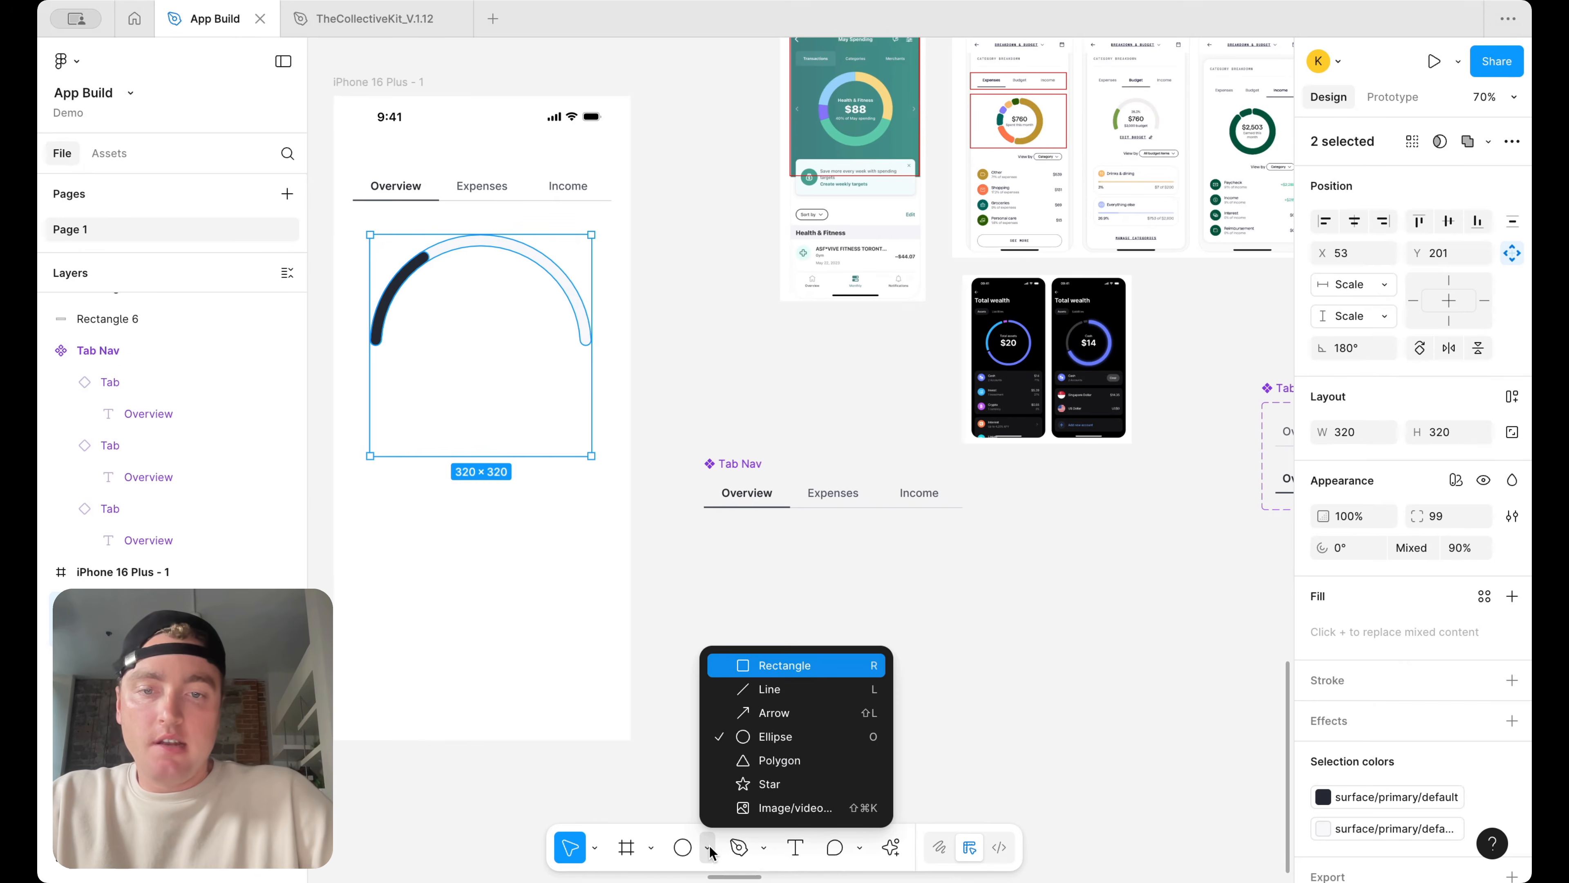
left_click(760, 665)
scroll(461, 642, "up", 3)
scroll(461, 642, "left", 3)
mouse_move(452, 504)
left_mouse_down()
mouse_move(746, 217)
mouse_move(719, 216)
left_mouse_up()
right_click(720, 195)
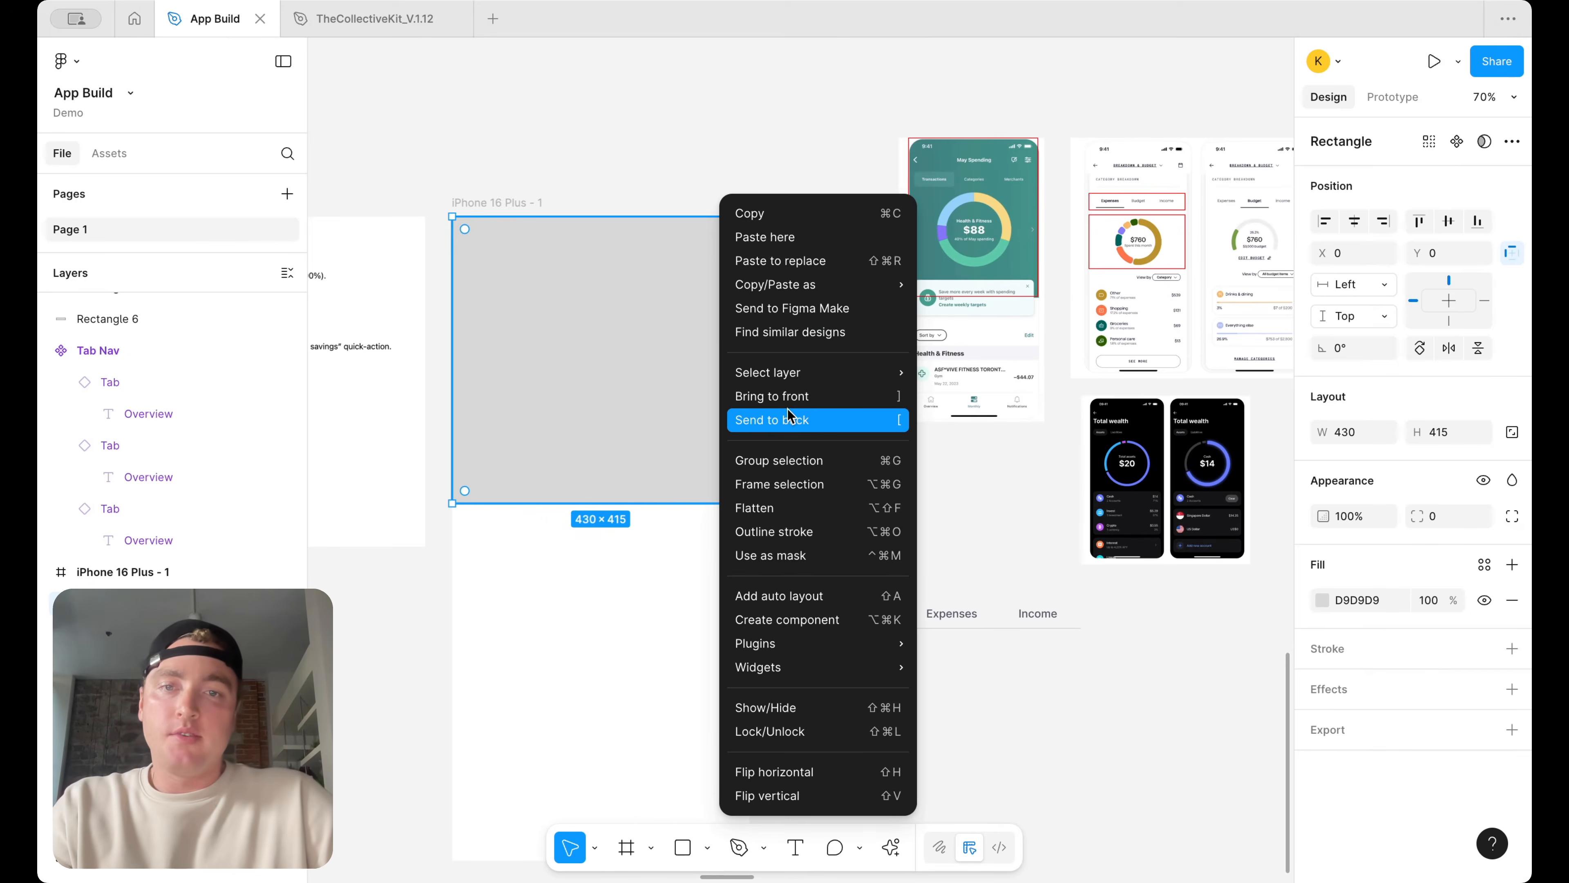
left_click(788, 420)
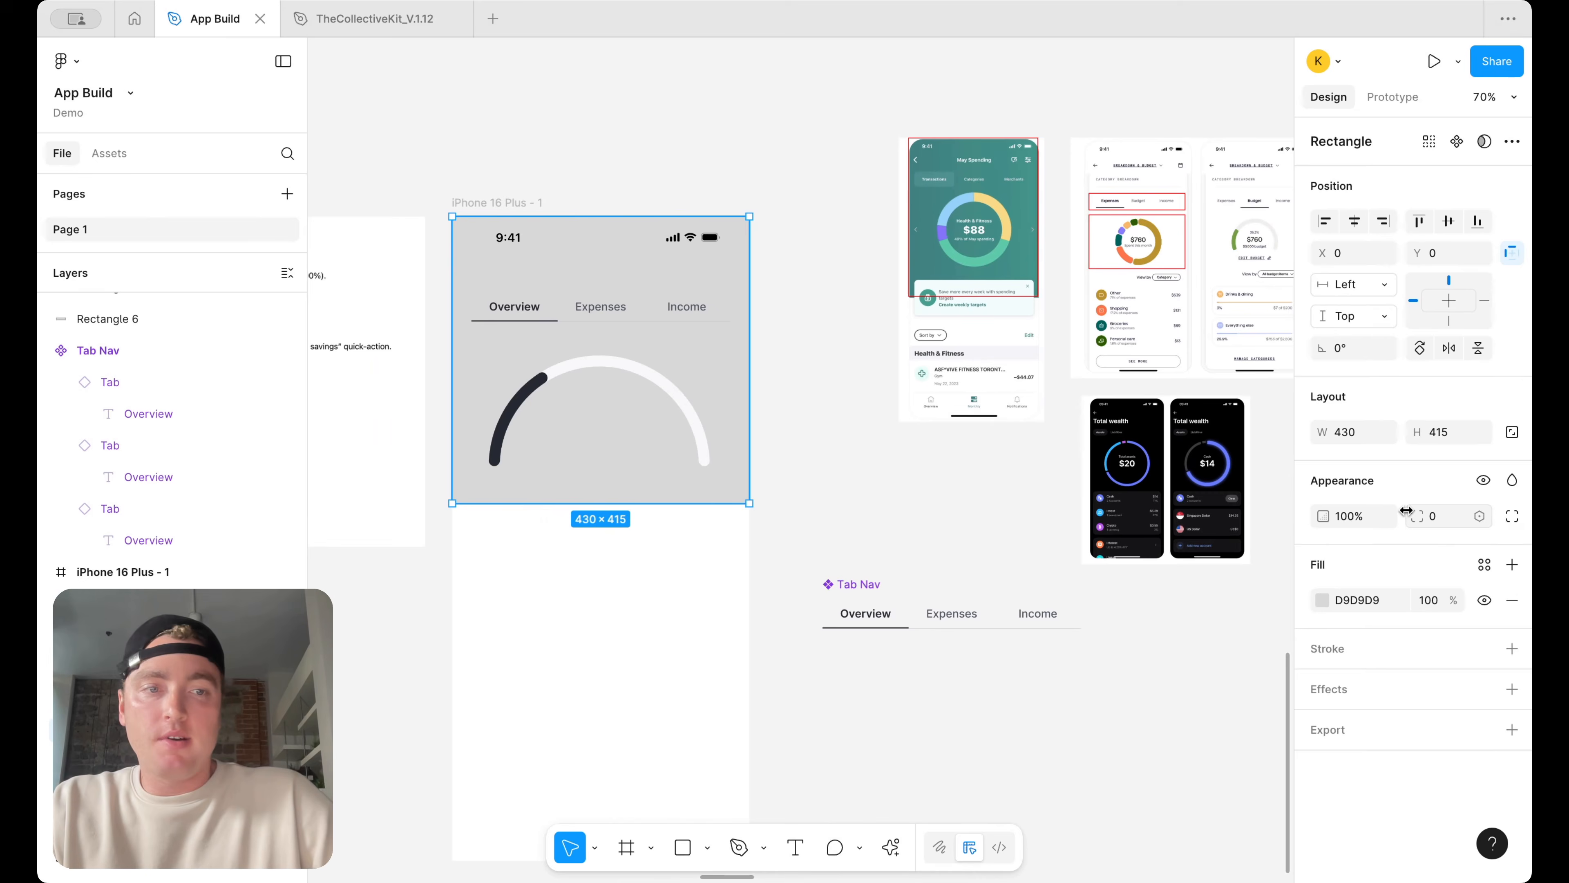
left_click(1484, 564)
type("surf")
left_click(1164, 814)
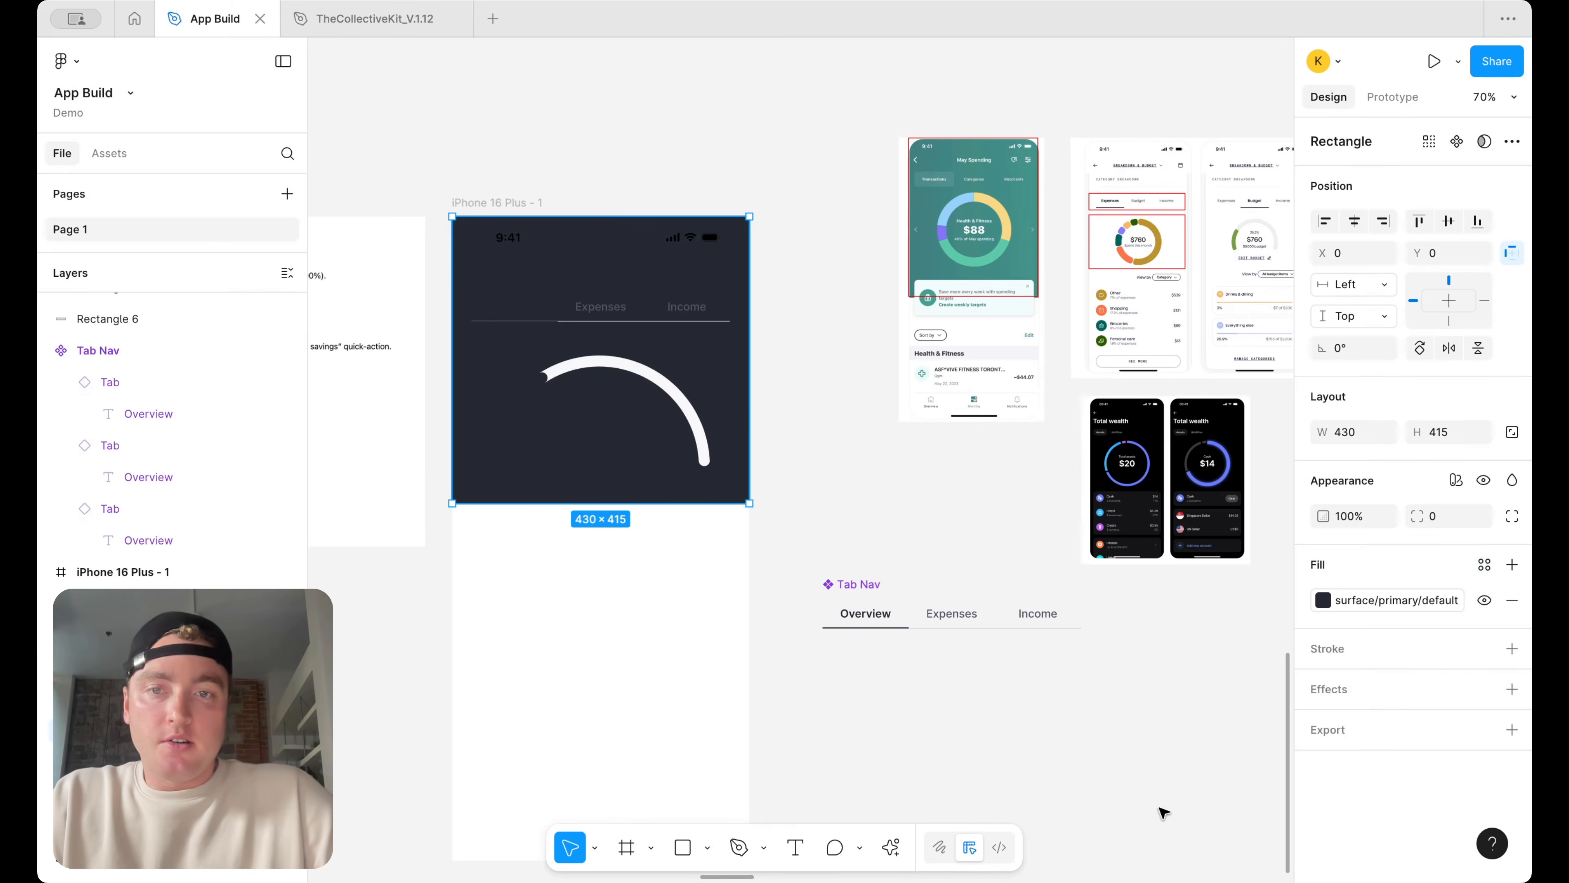
scroll(619, 536, "up", 3)
left_click_drag(646, 502, 646, 522)
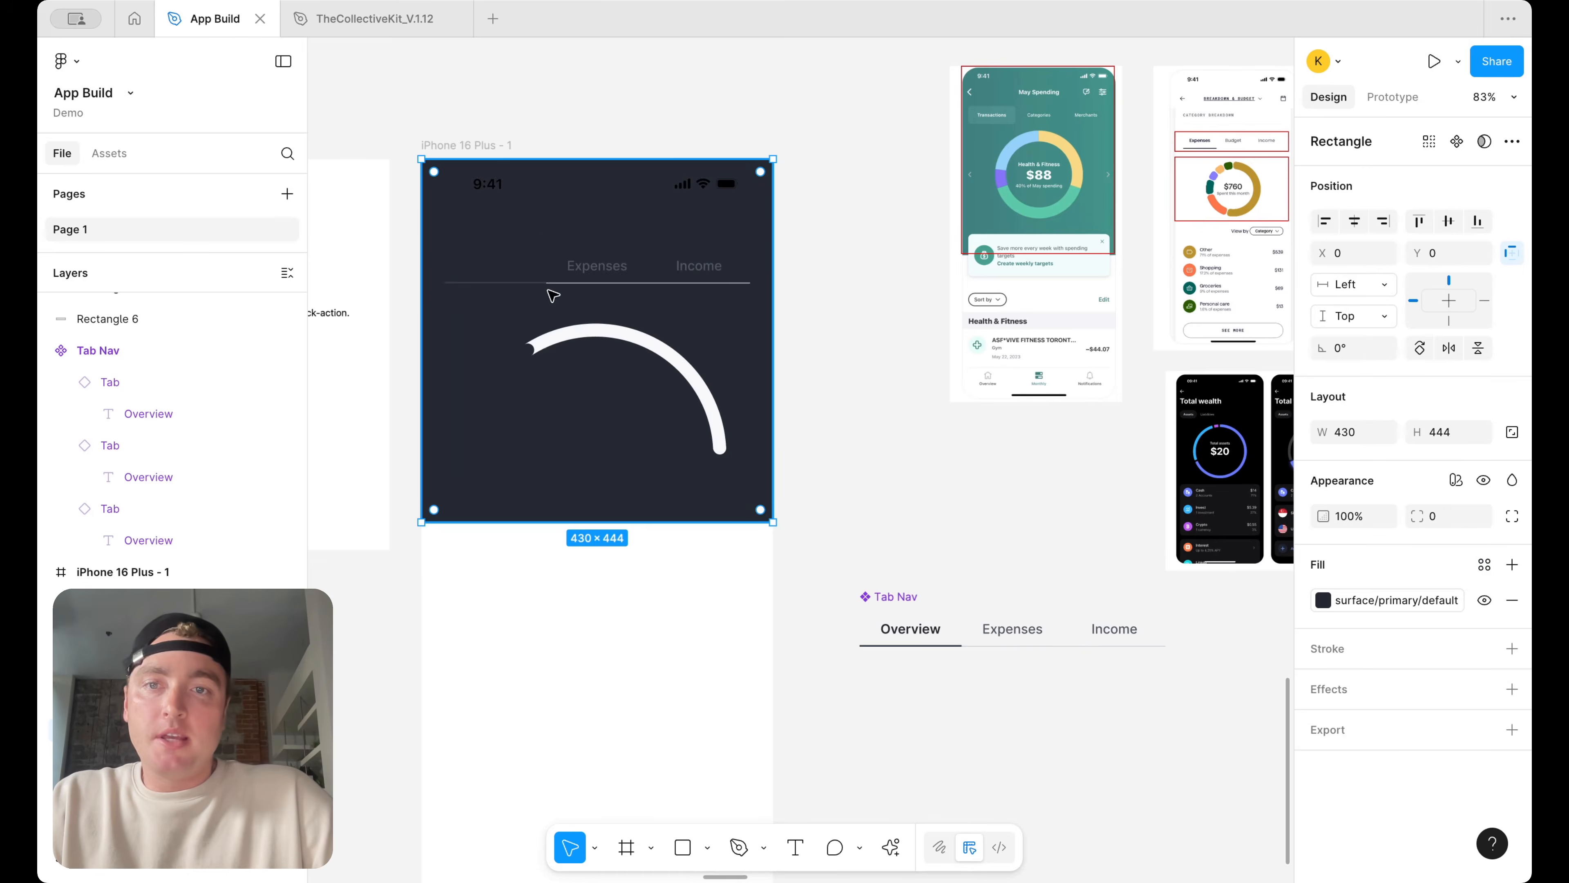
Switch the Tab Nav's mapped variable mode to Dark
left_click(565, 275)
left_click(511, 367, "shift")
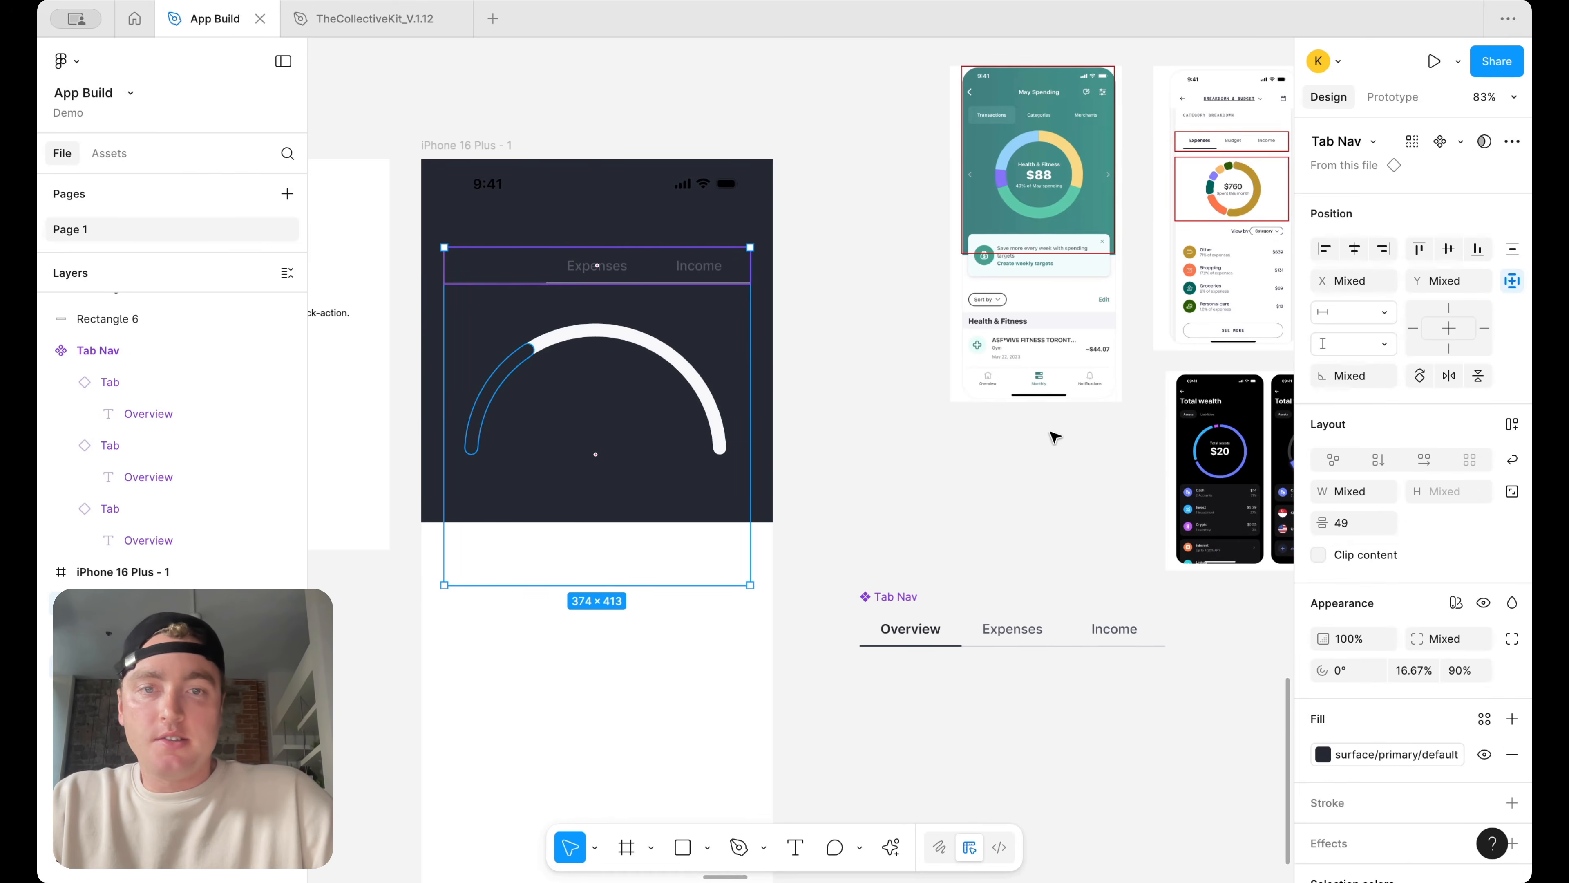
left_click(1456, 602)
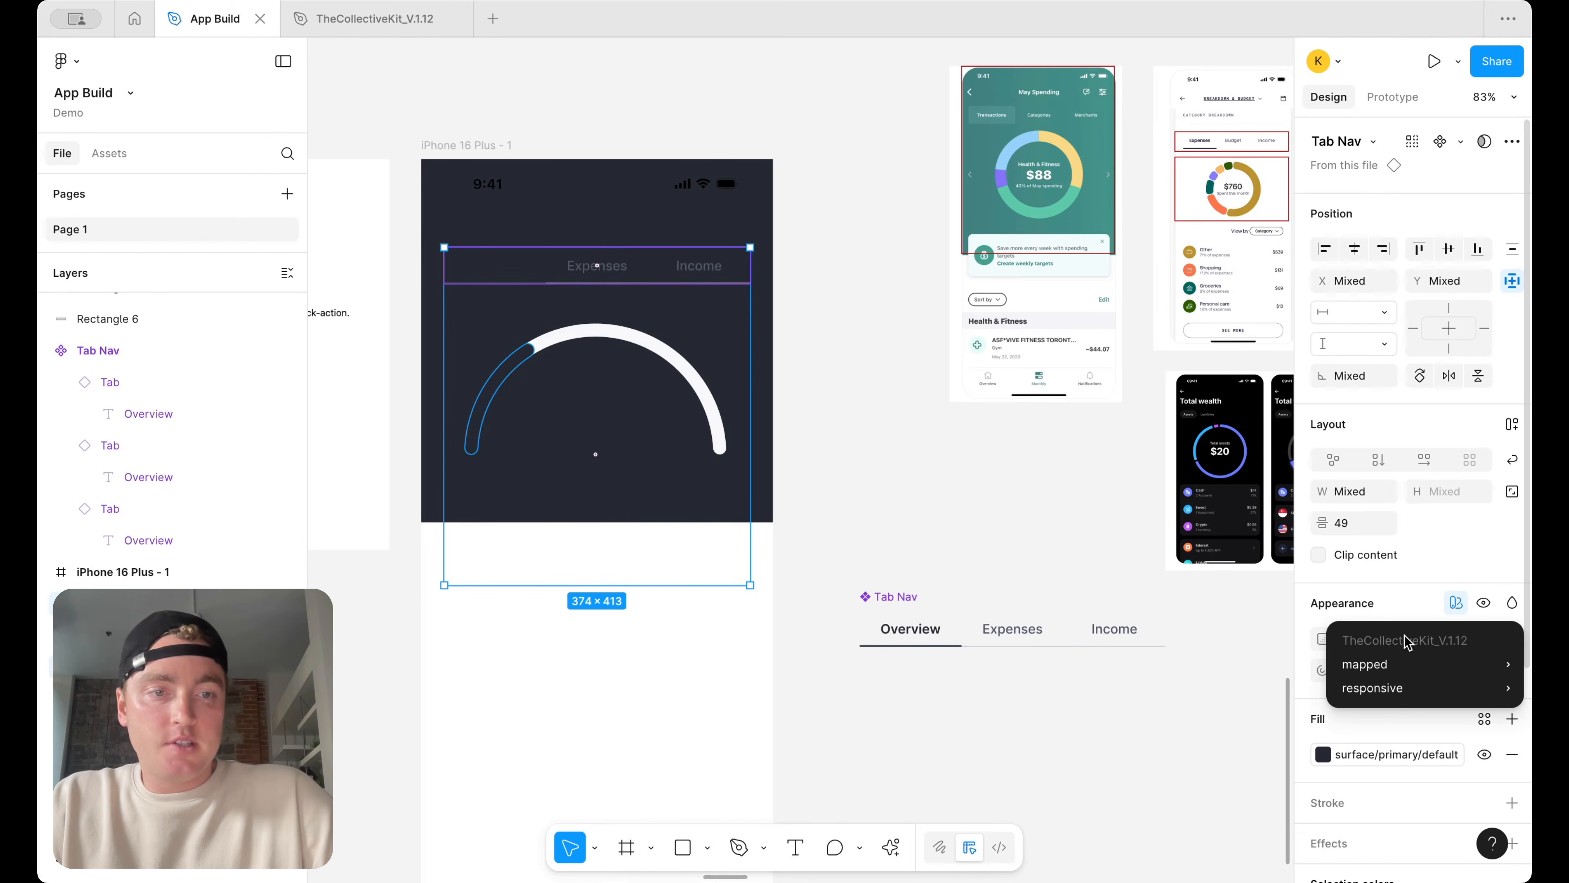
mouse_move(1381, 671)
left_click(1191, 729)
left_click(897, 486)
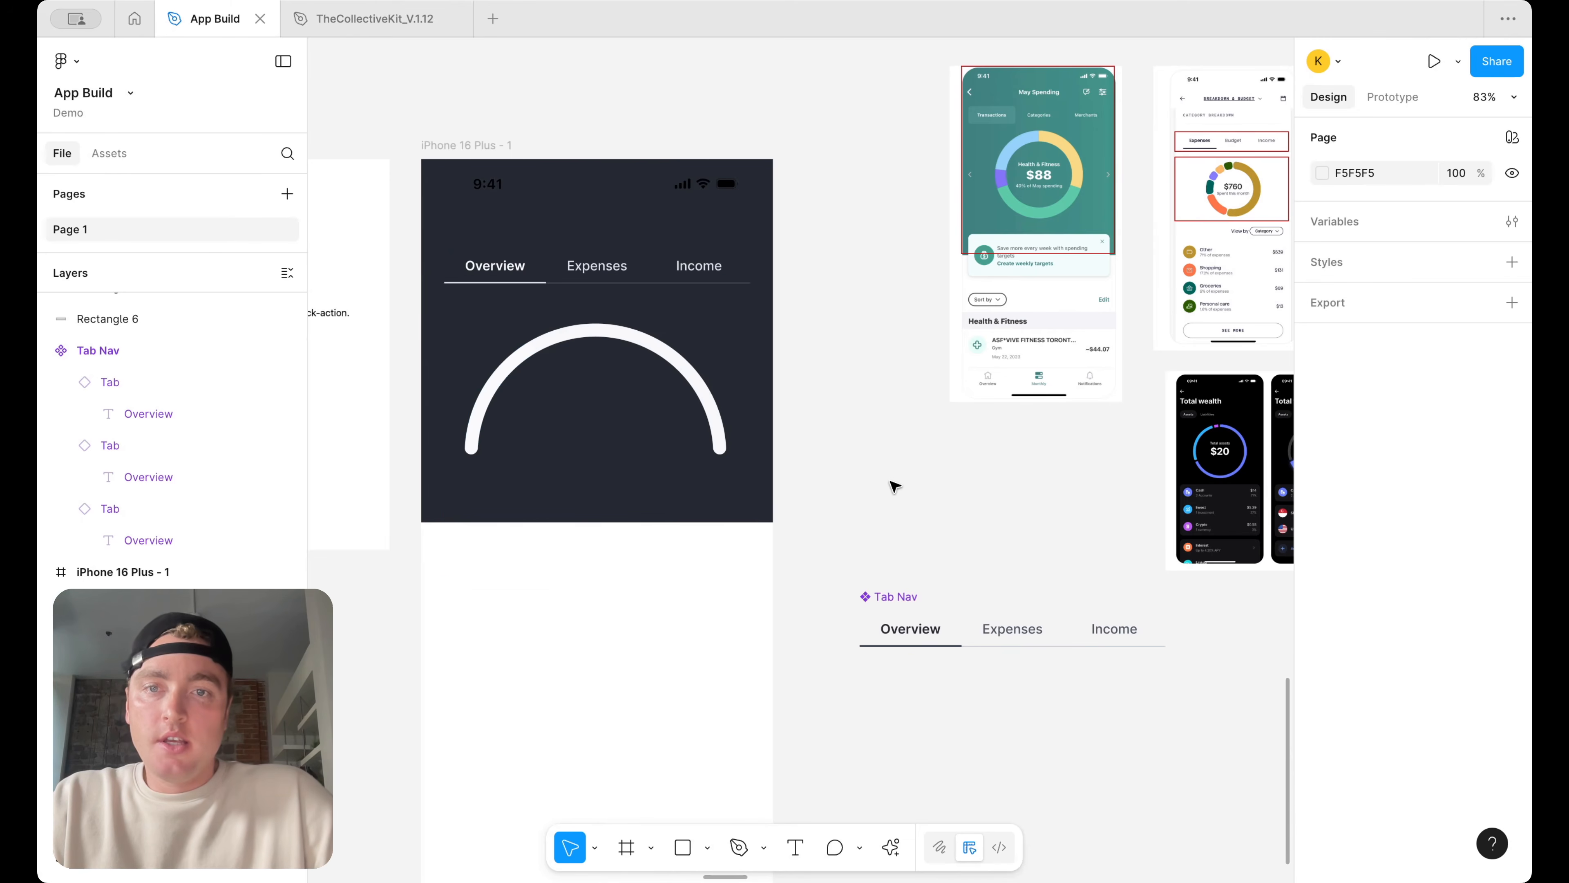
Switch the background gauge arc's mapped variable mode to Dark
left_click(674, 351)
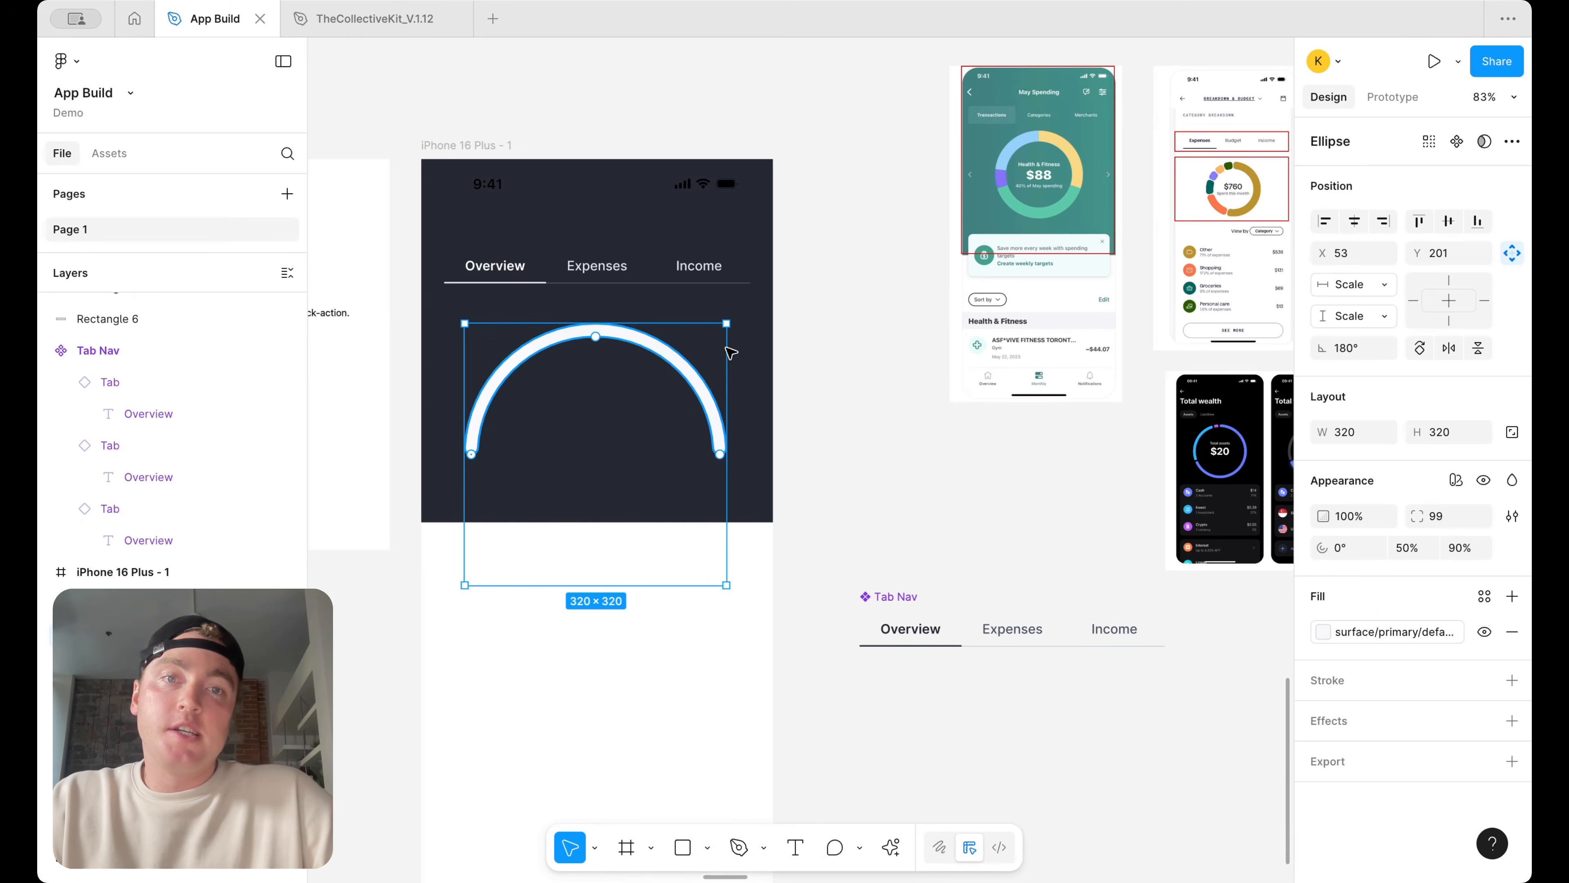
left_click(1457, 480)
mouse_move(1414, 533)
left_click(1202, 603)
left_click(791, 430)
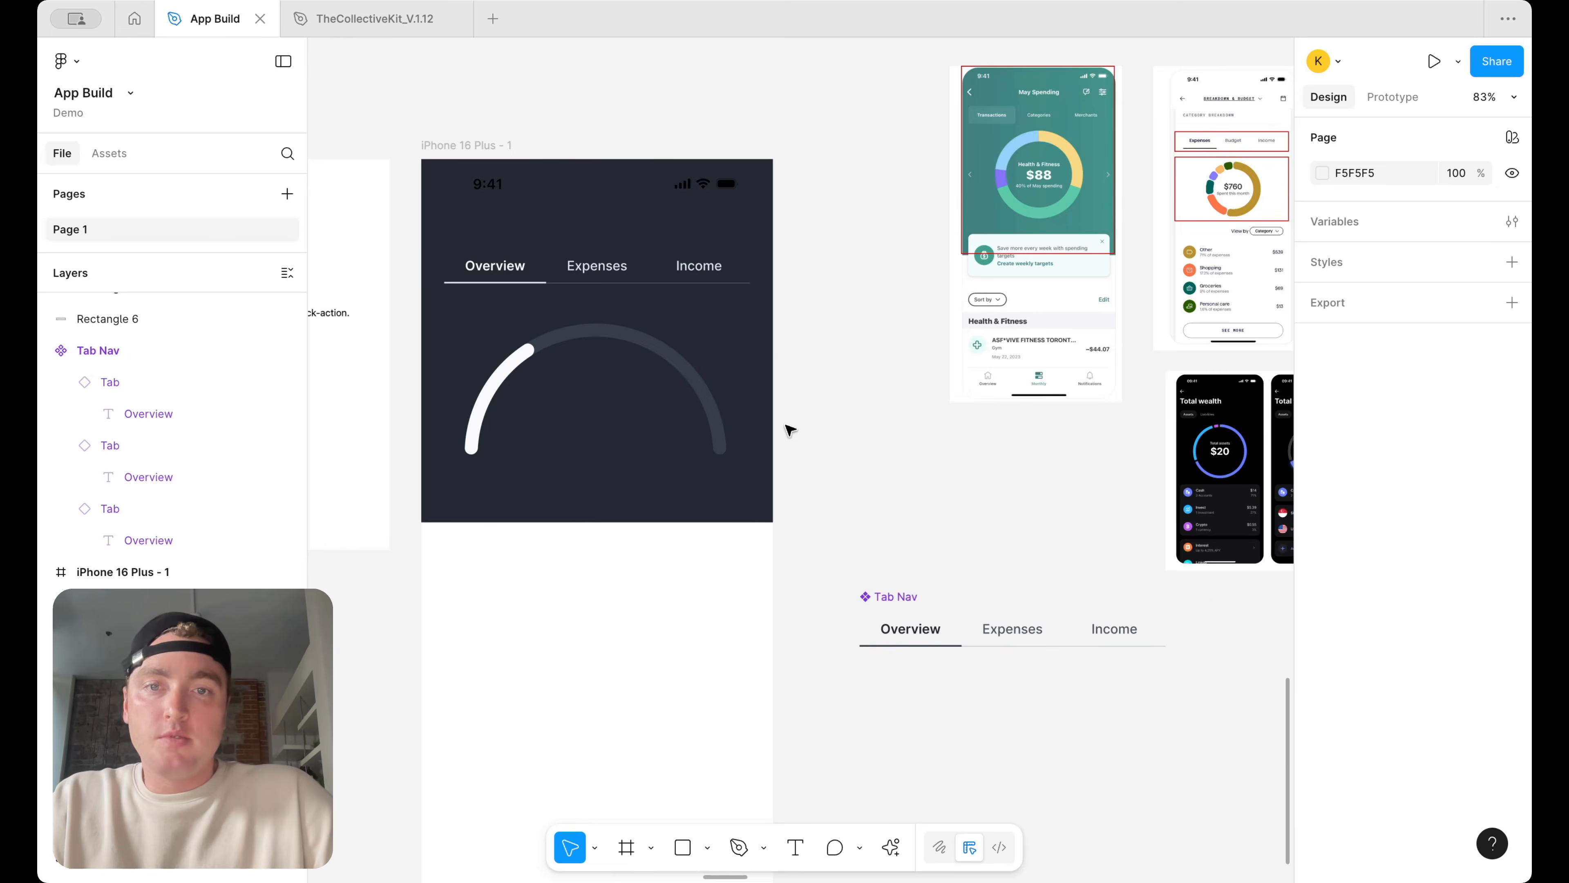
Check the status bar's selection color in the color picker
scroll(791, 429, "up", 5)
left_click(733, 369)
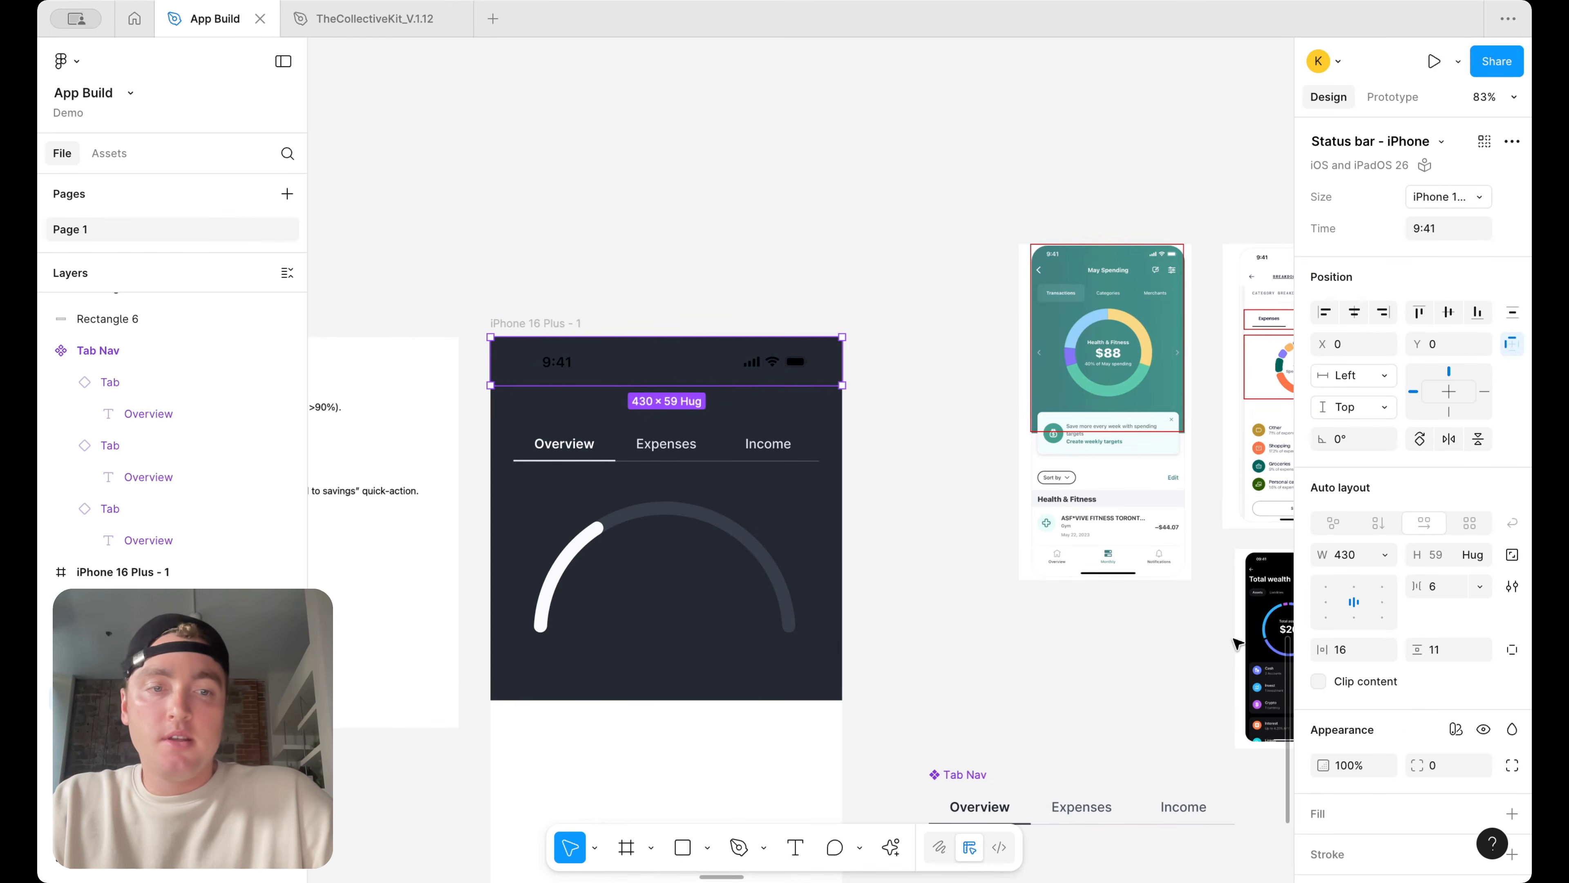
scroll(1406, 738, "down", 4)
left_click(1321, 725)
left_click_drag(1196, 595, 815, 301)
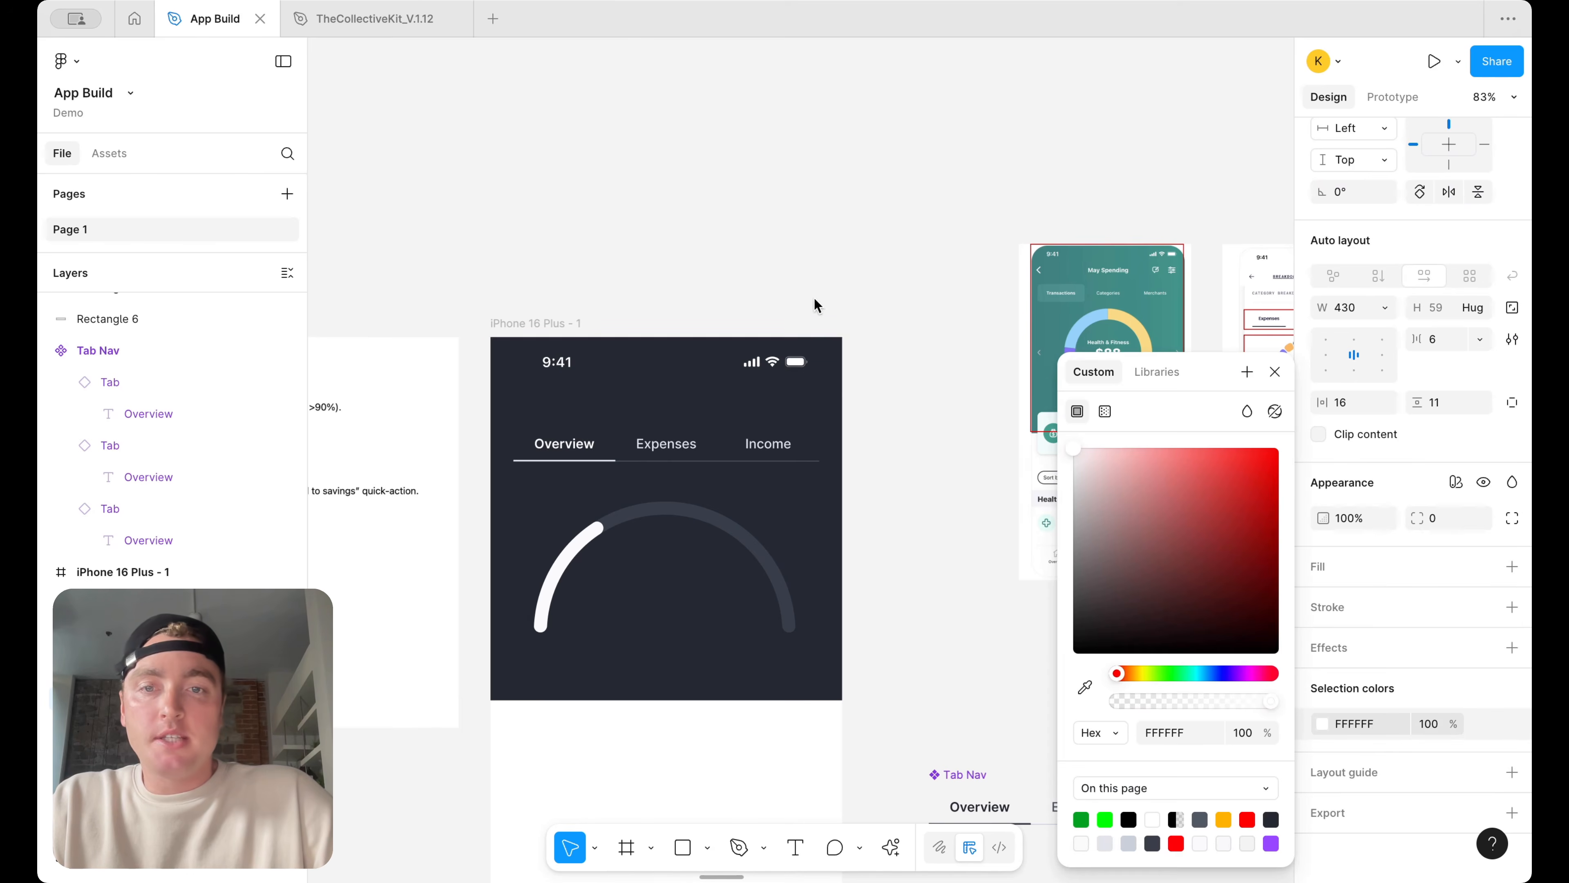
left_click(867, 362)
left_click(784, 439)
scroll(783, 439, "up", 2)
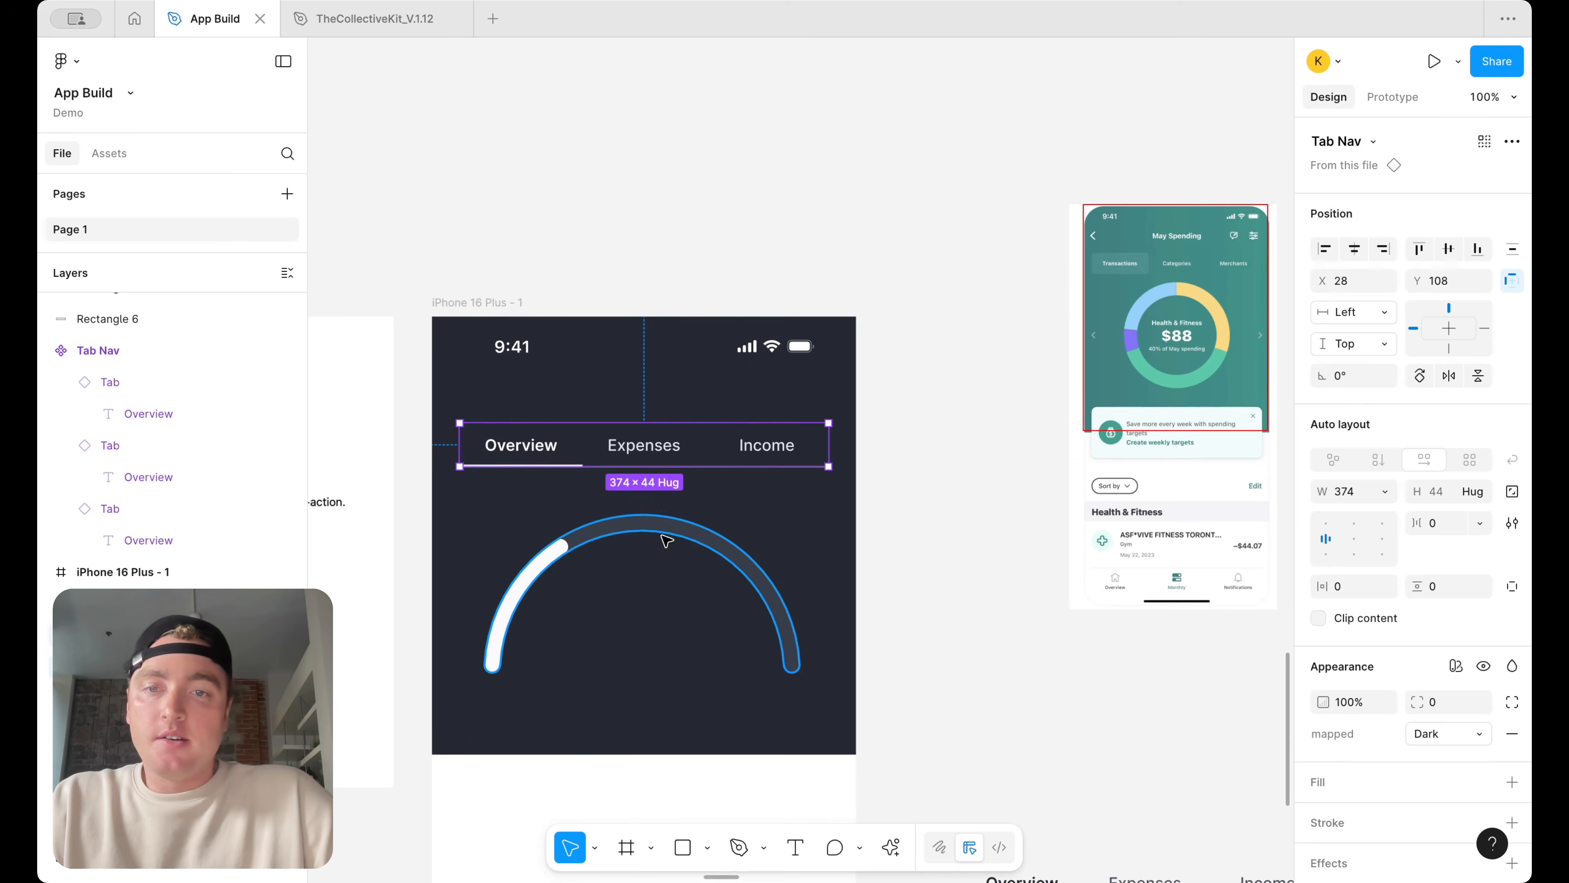
left_click(547, 569)
left_click(904, 536)
scroll(904, 536, "down", 5)
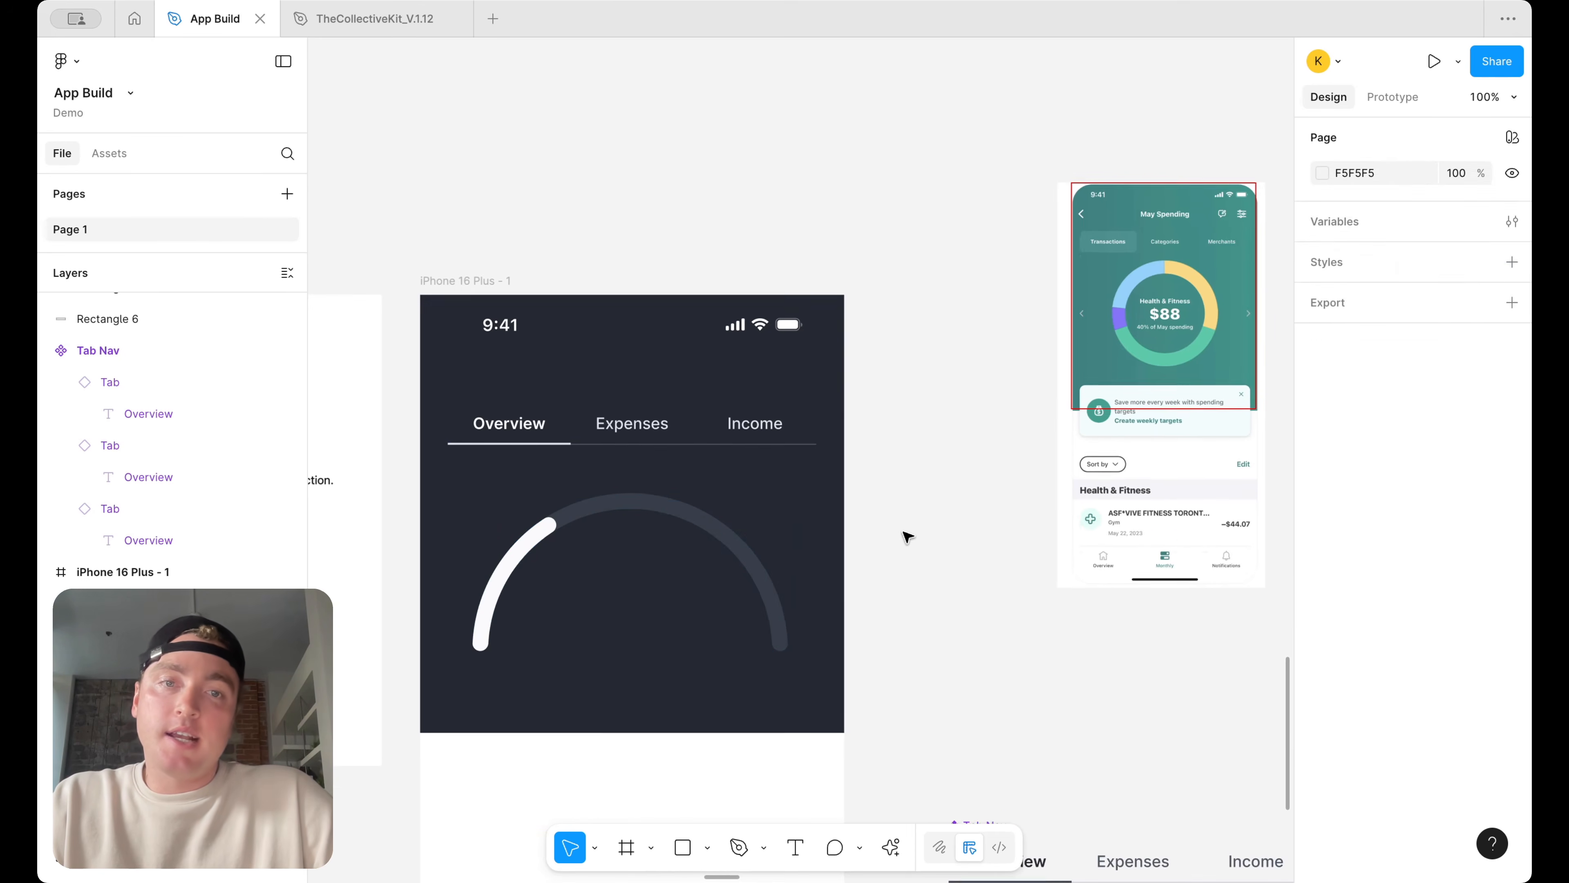
scroll(727, 279, "down", 3)
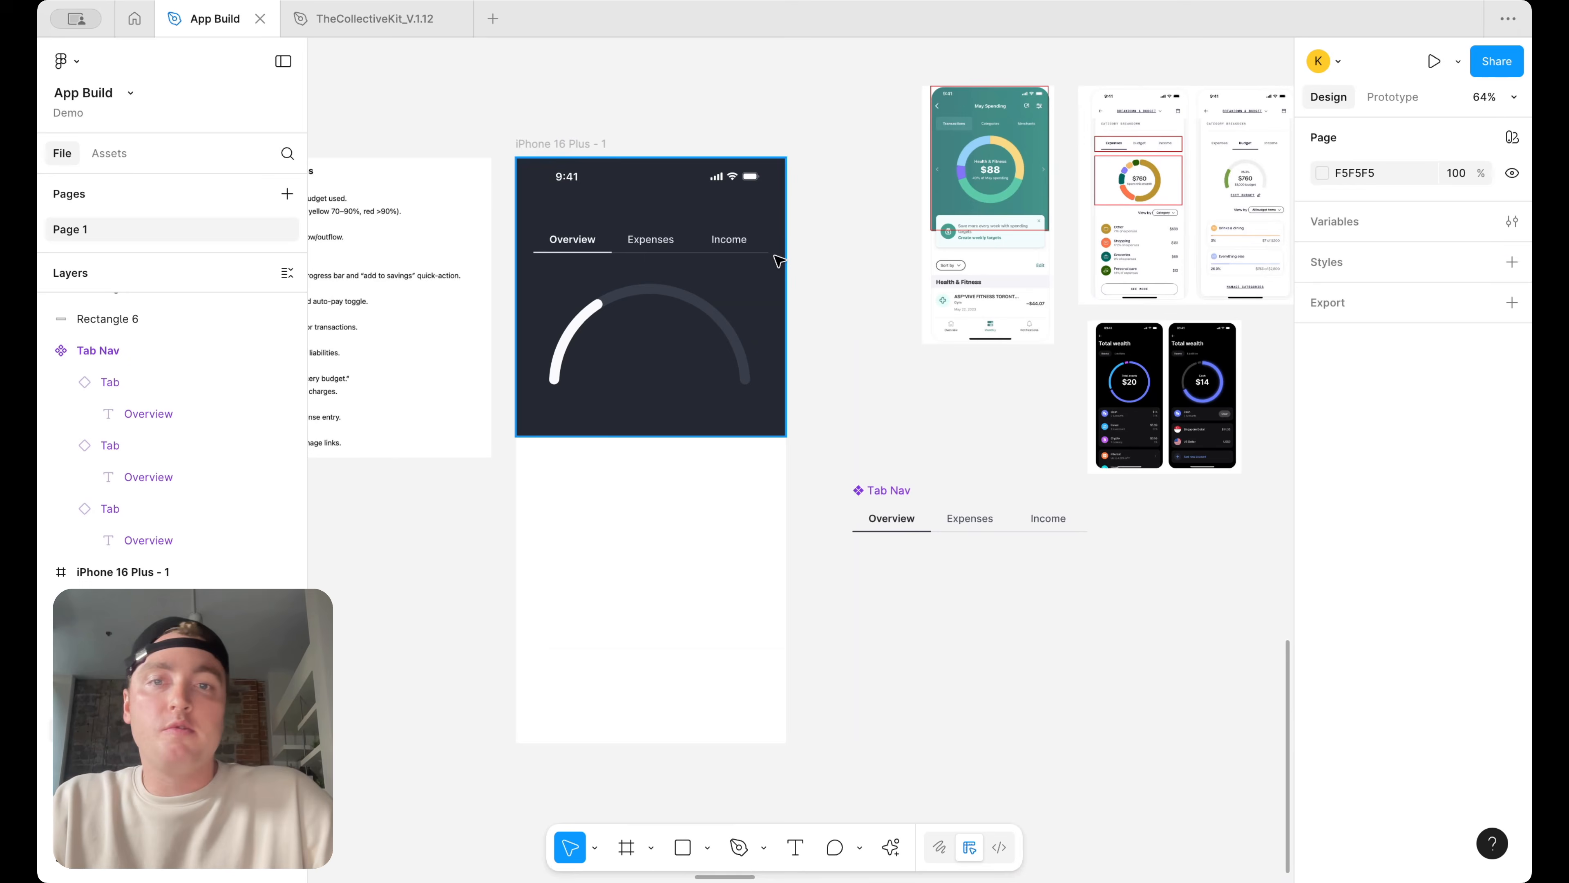
scroll(778, 254, "up", 1)
Undo the dark-mode changes and the background rectangle
key("super+z")
key("super+z")
key("super+z")
key("super+z")
key("super+z")
key("super+z")
key("super+z")
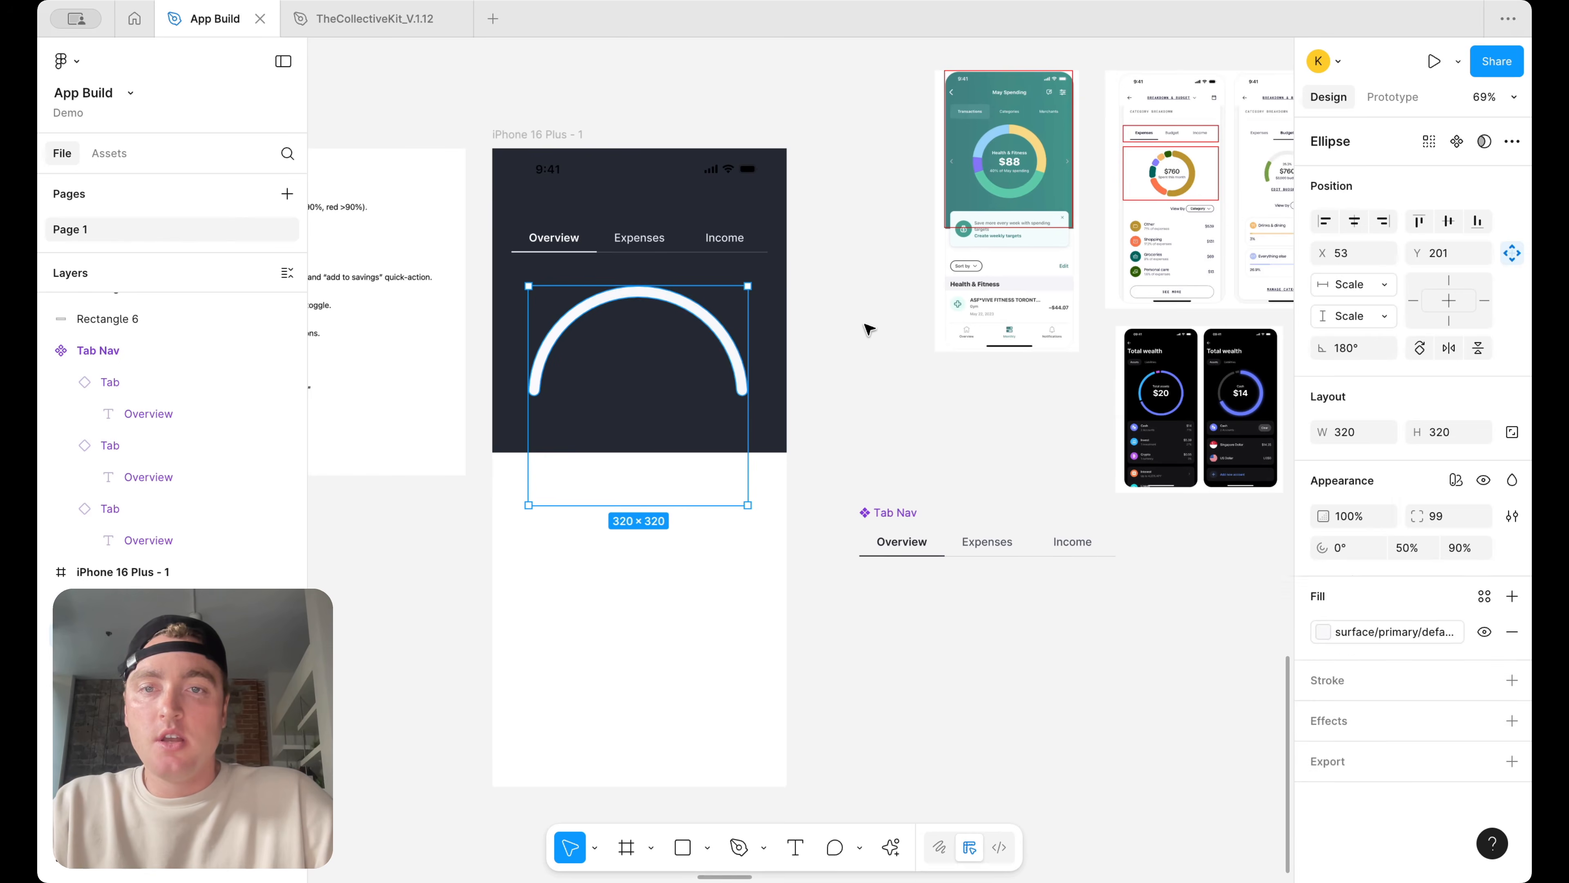
key("super+z")
key("super+z")
key("super+z")
key("super+z")
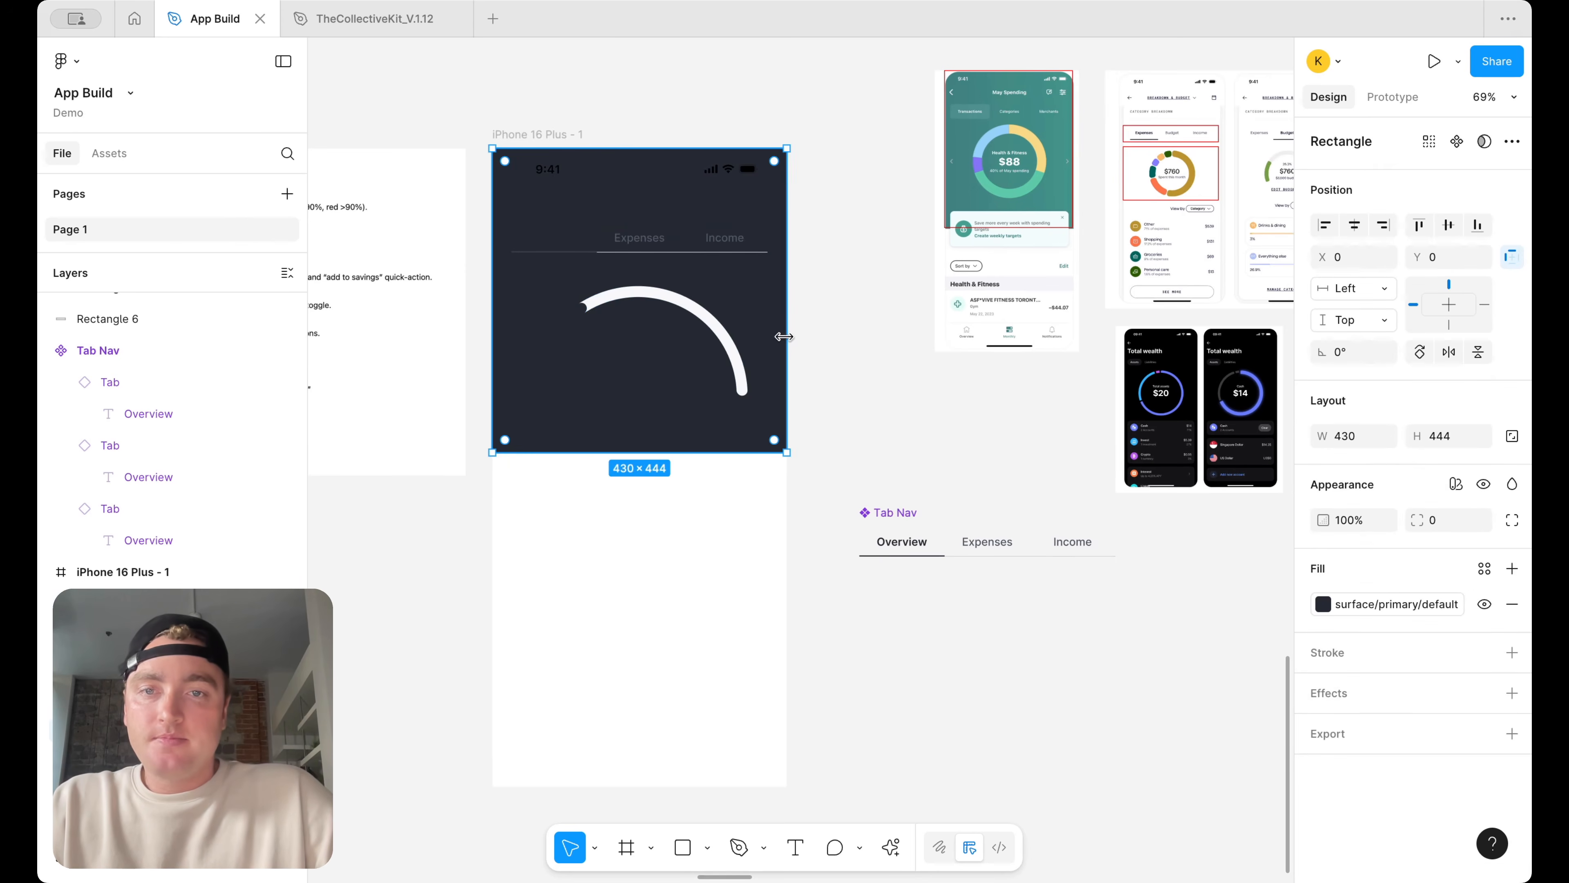
key("super+z")
Compare the gauge in the iPhone screen with the Mobbin reference screens
left_click_drag(825, 394, 522, 306)
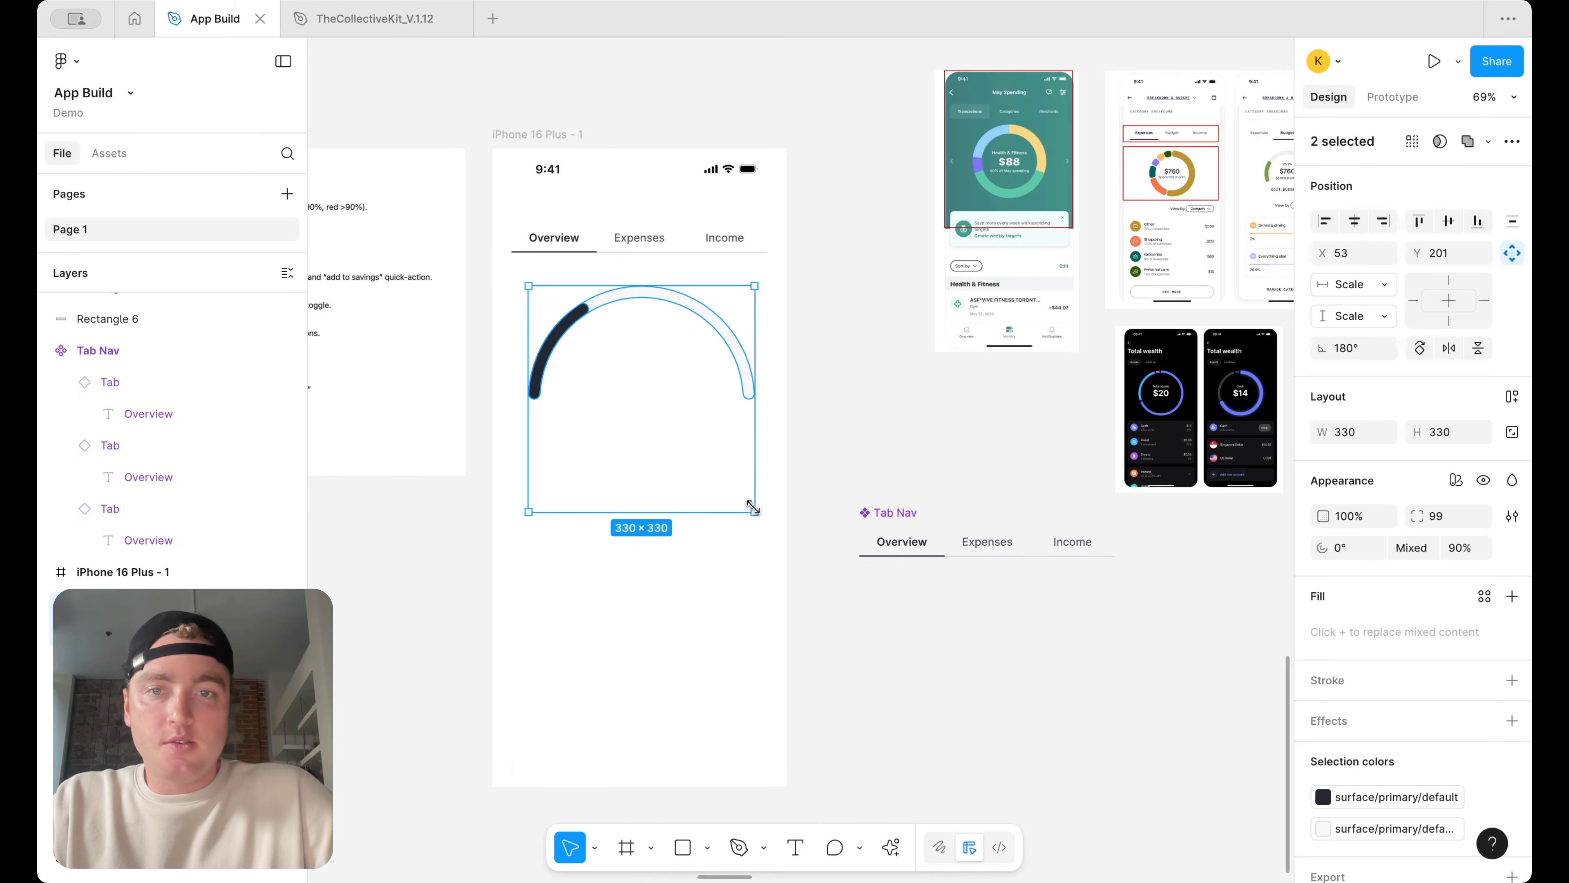
left_click(842, 356)
scroll(842, 365, "down", 5)
scroll(844, 367, "up", 4)
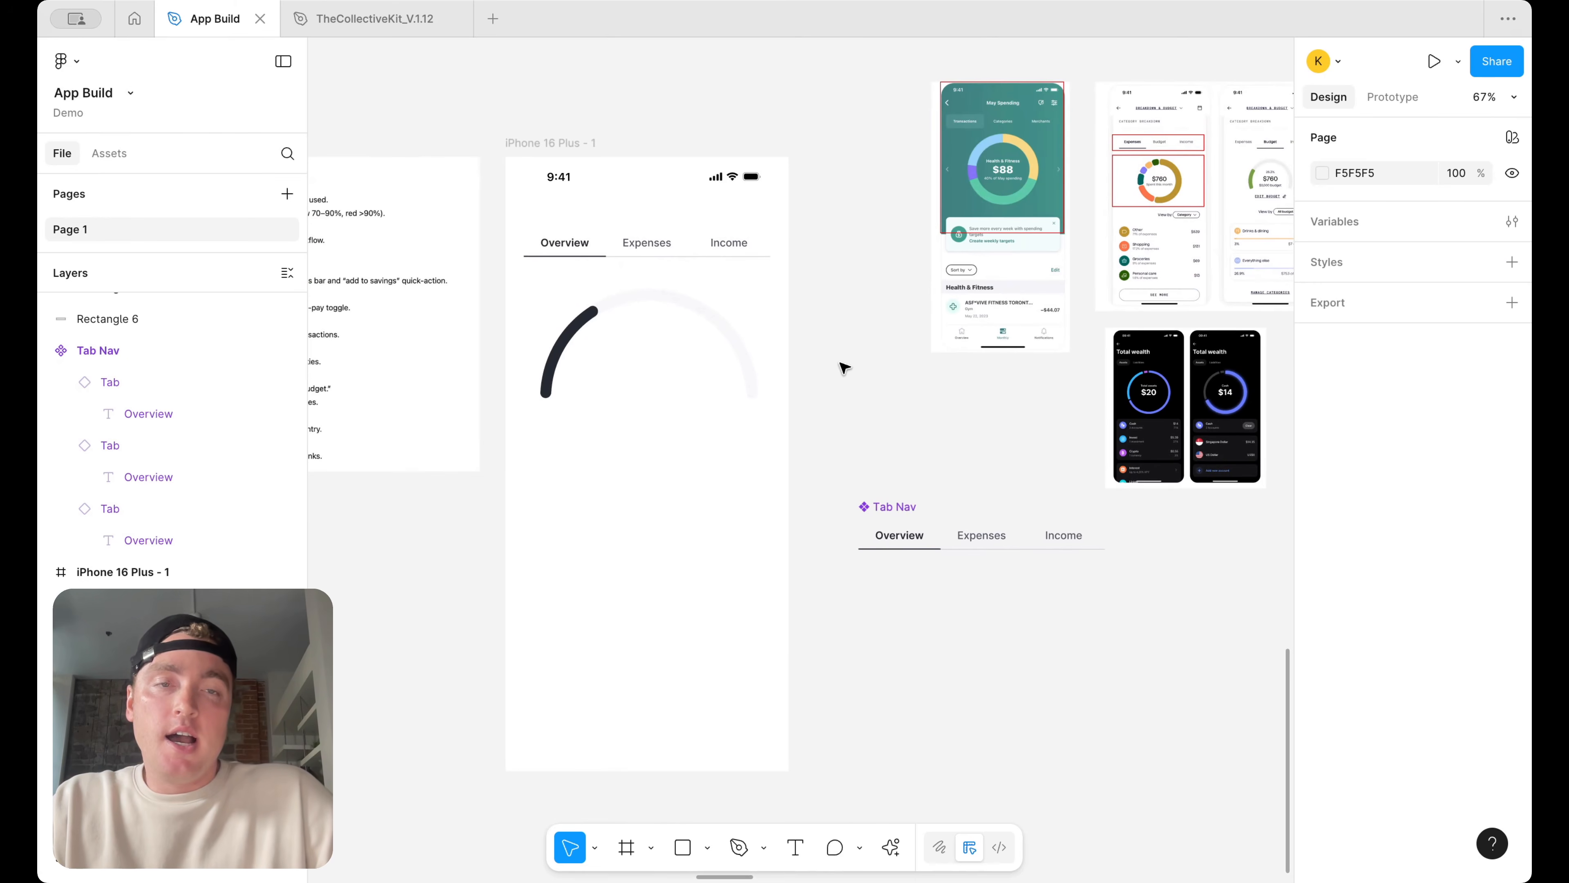
scroll(1019, 297, "up", 3)
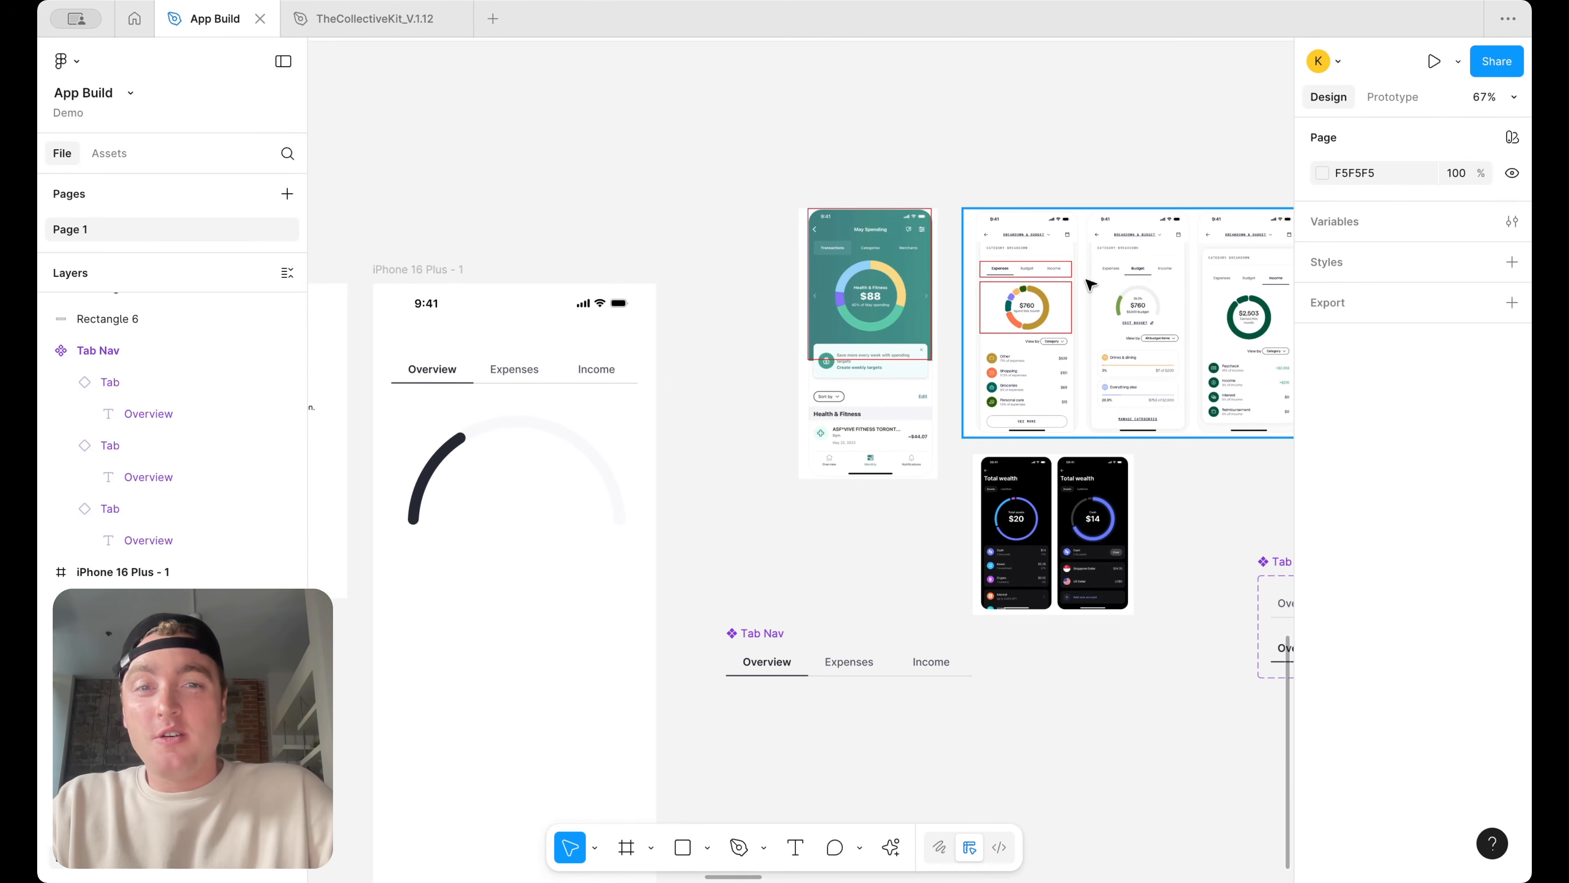
scroll(1060, 316, "up", 3)
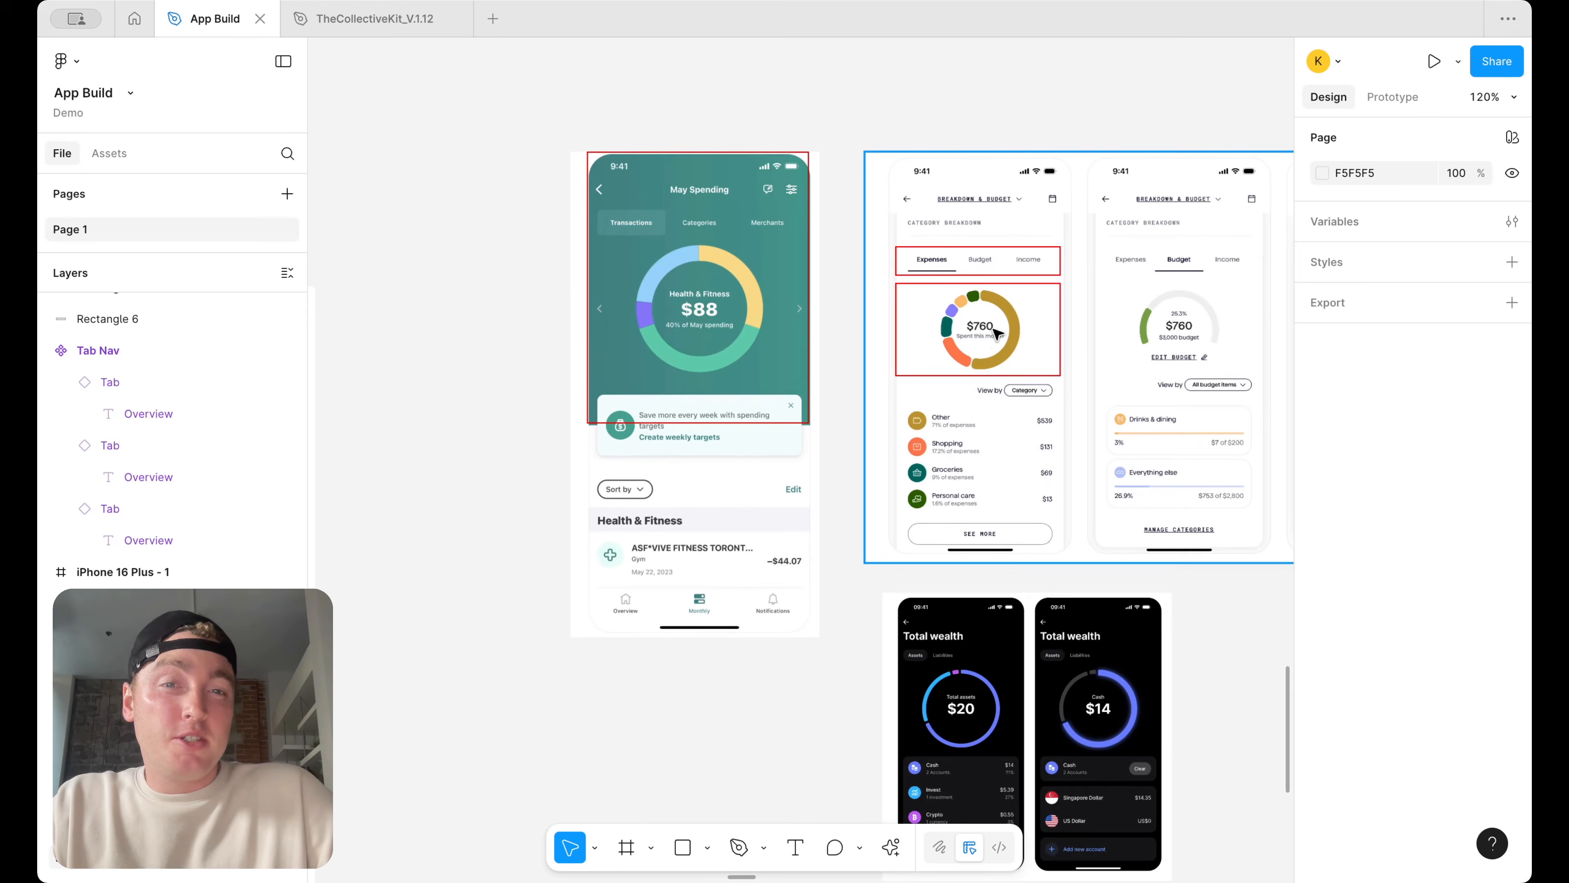
scroll(996, 333, "down", 5)
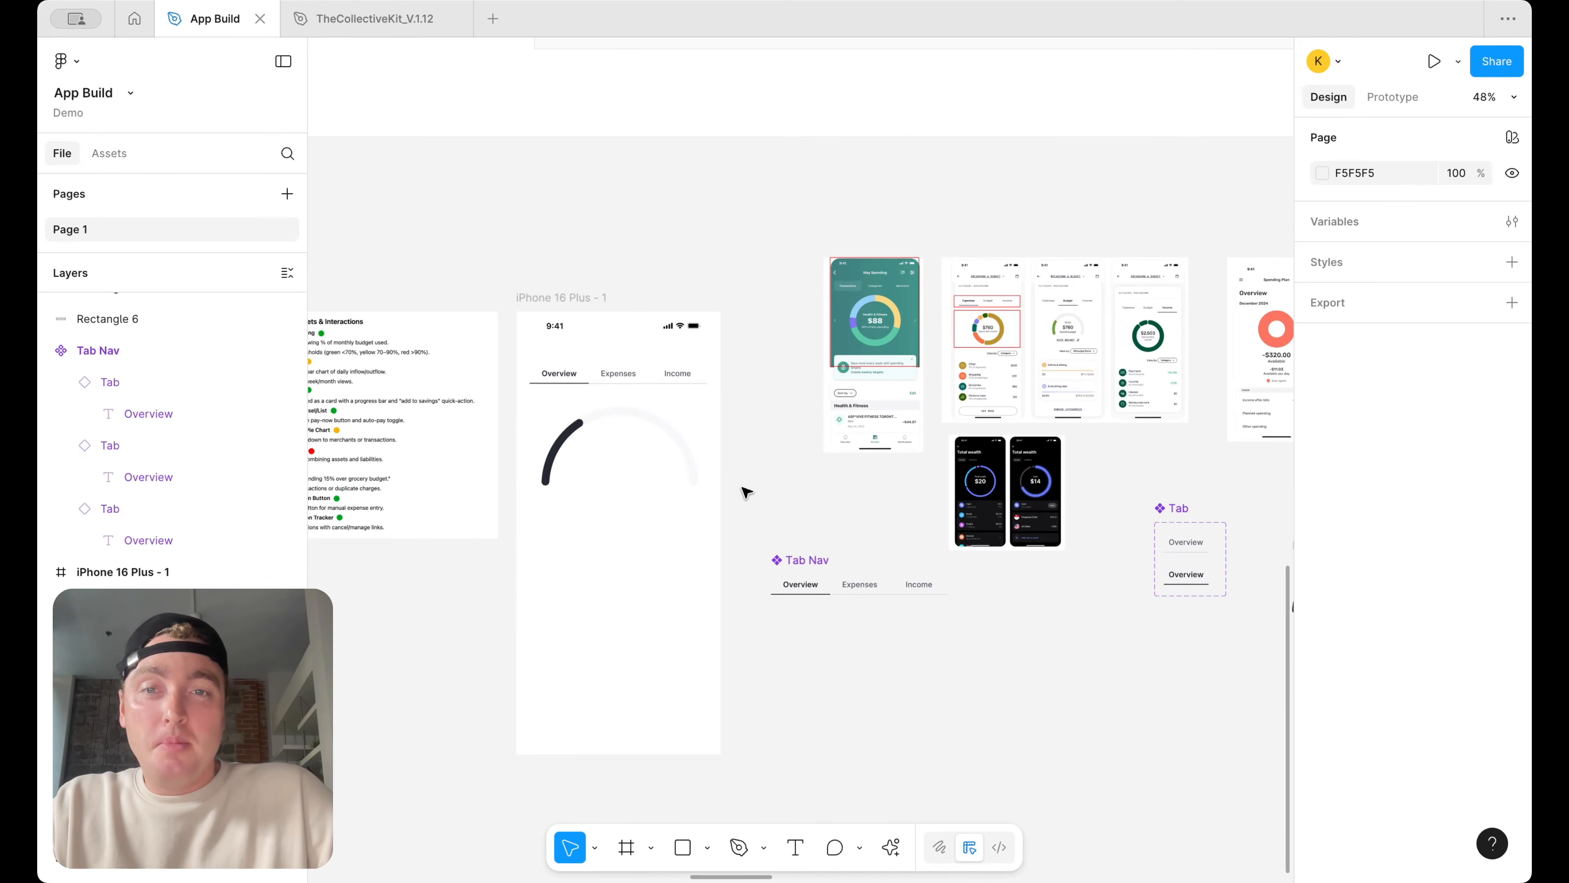
Check the gauge size in the iPhone screen and locate the Half-Circle frame on the canvas
left_click_drag(745, 492, 538, 403)
scroll(579, 358, "down", 3)
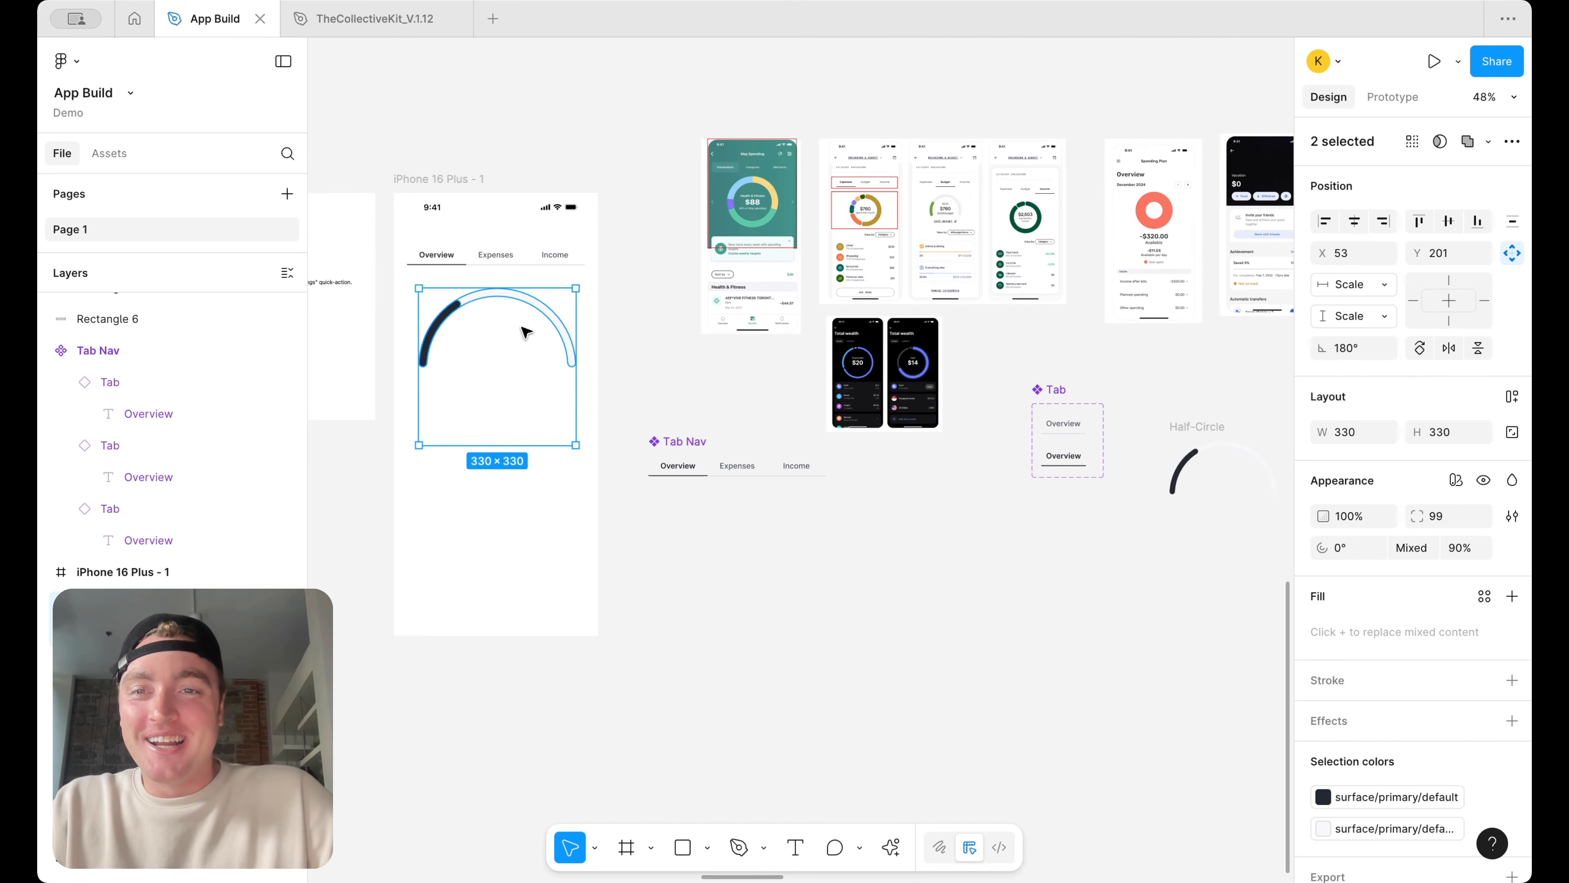
scroll(1168, 458, "right", 5)
left_click(991, 423)
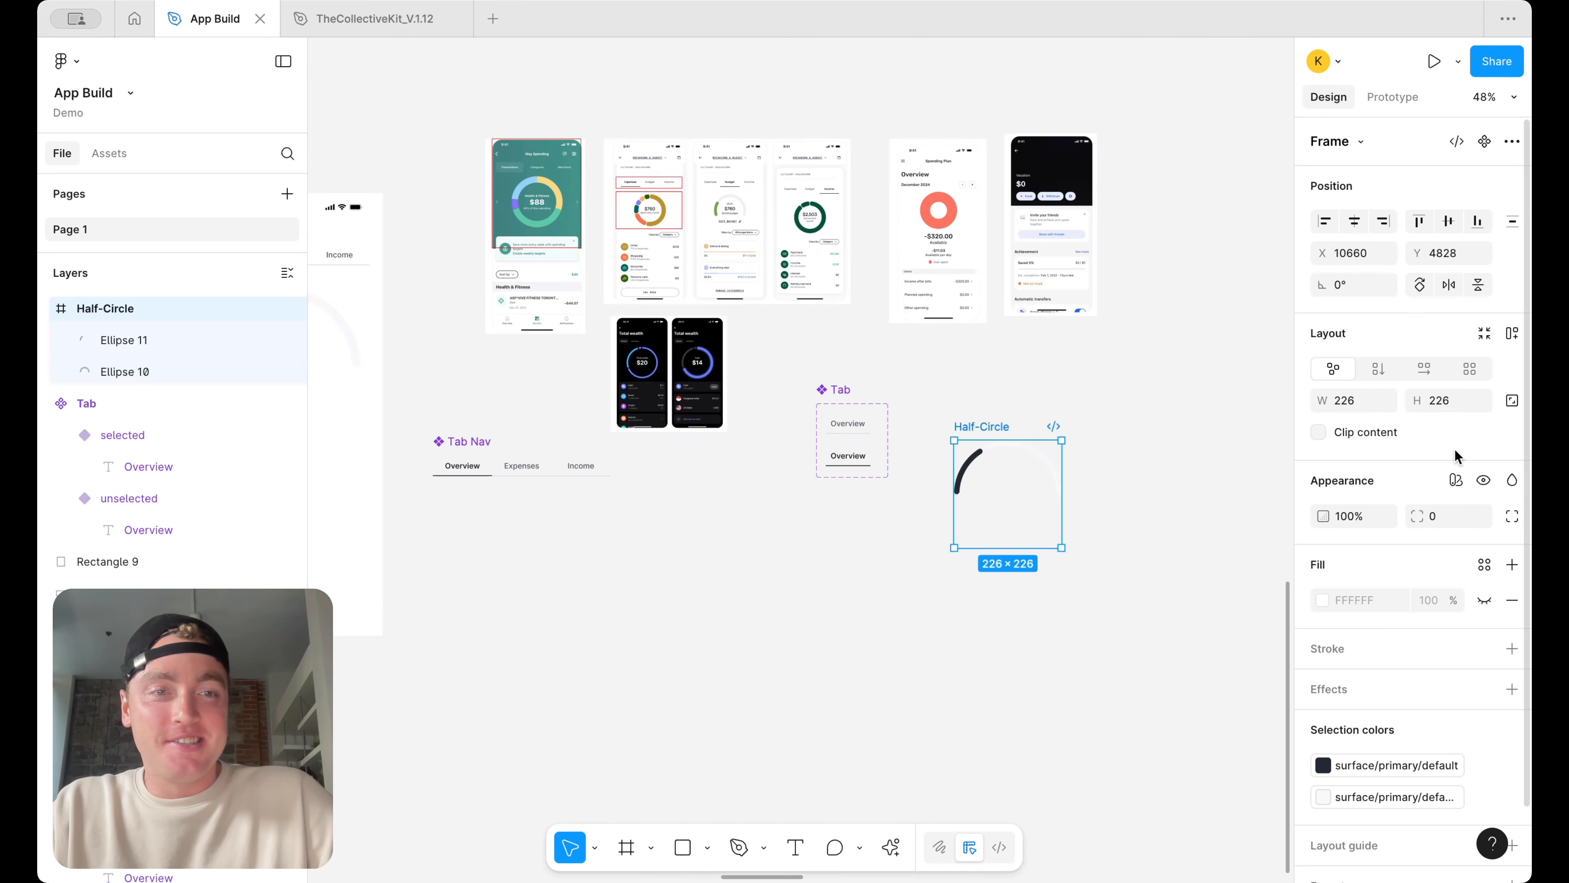
key("Escape")
scroll(1046, 451, "up", 5)
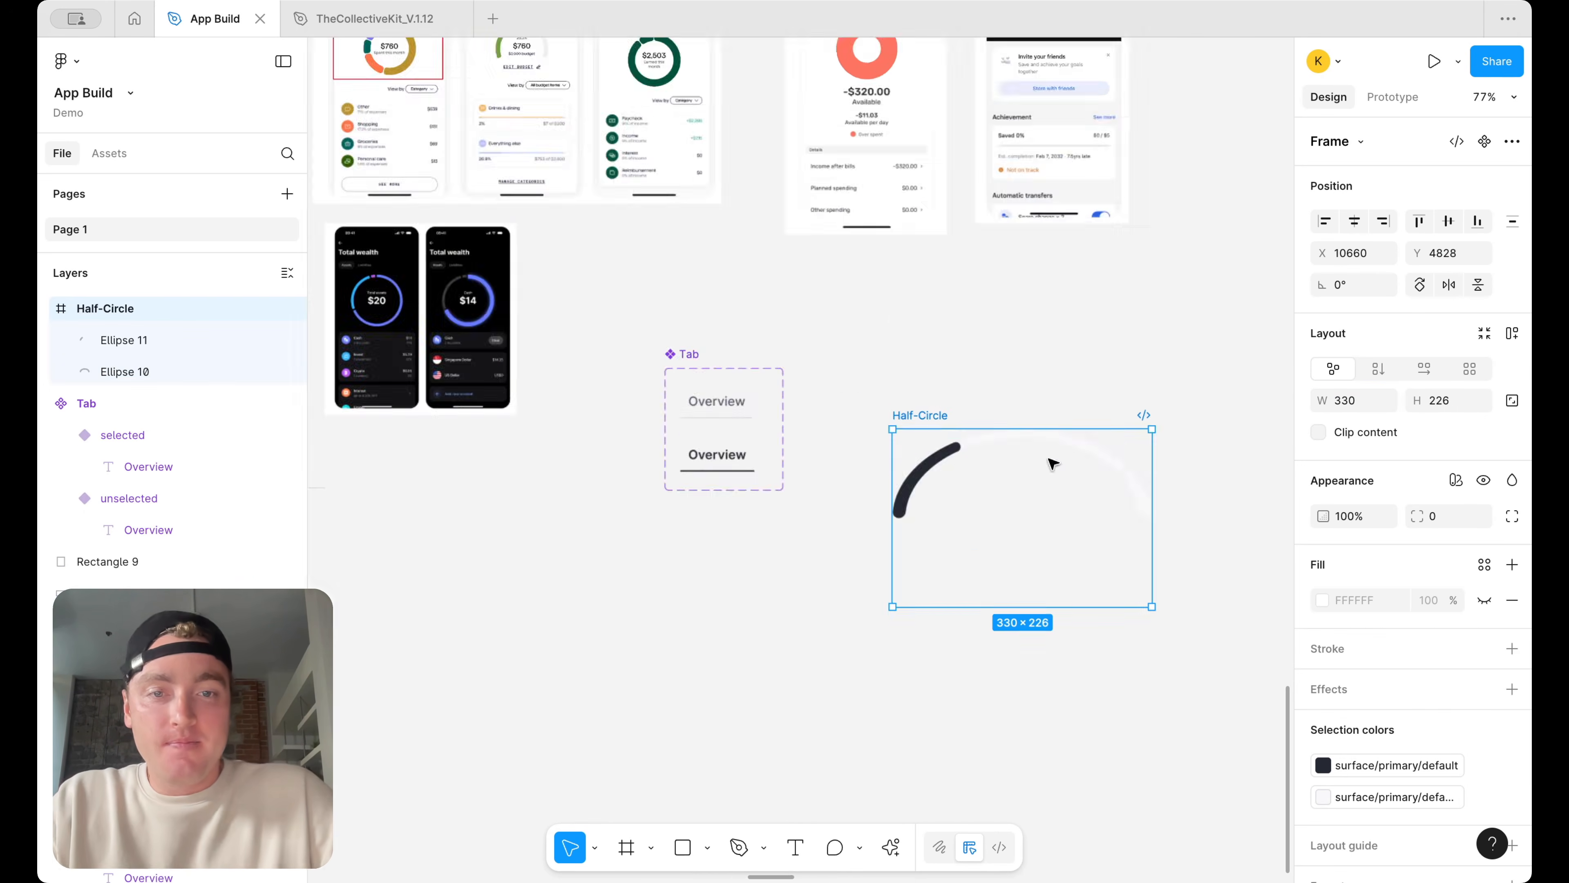
scroll(1107, 521, "down", 5)
scroll(1050, 467, "up", 2)
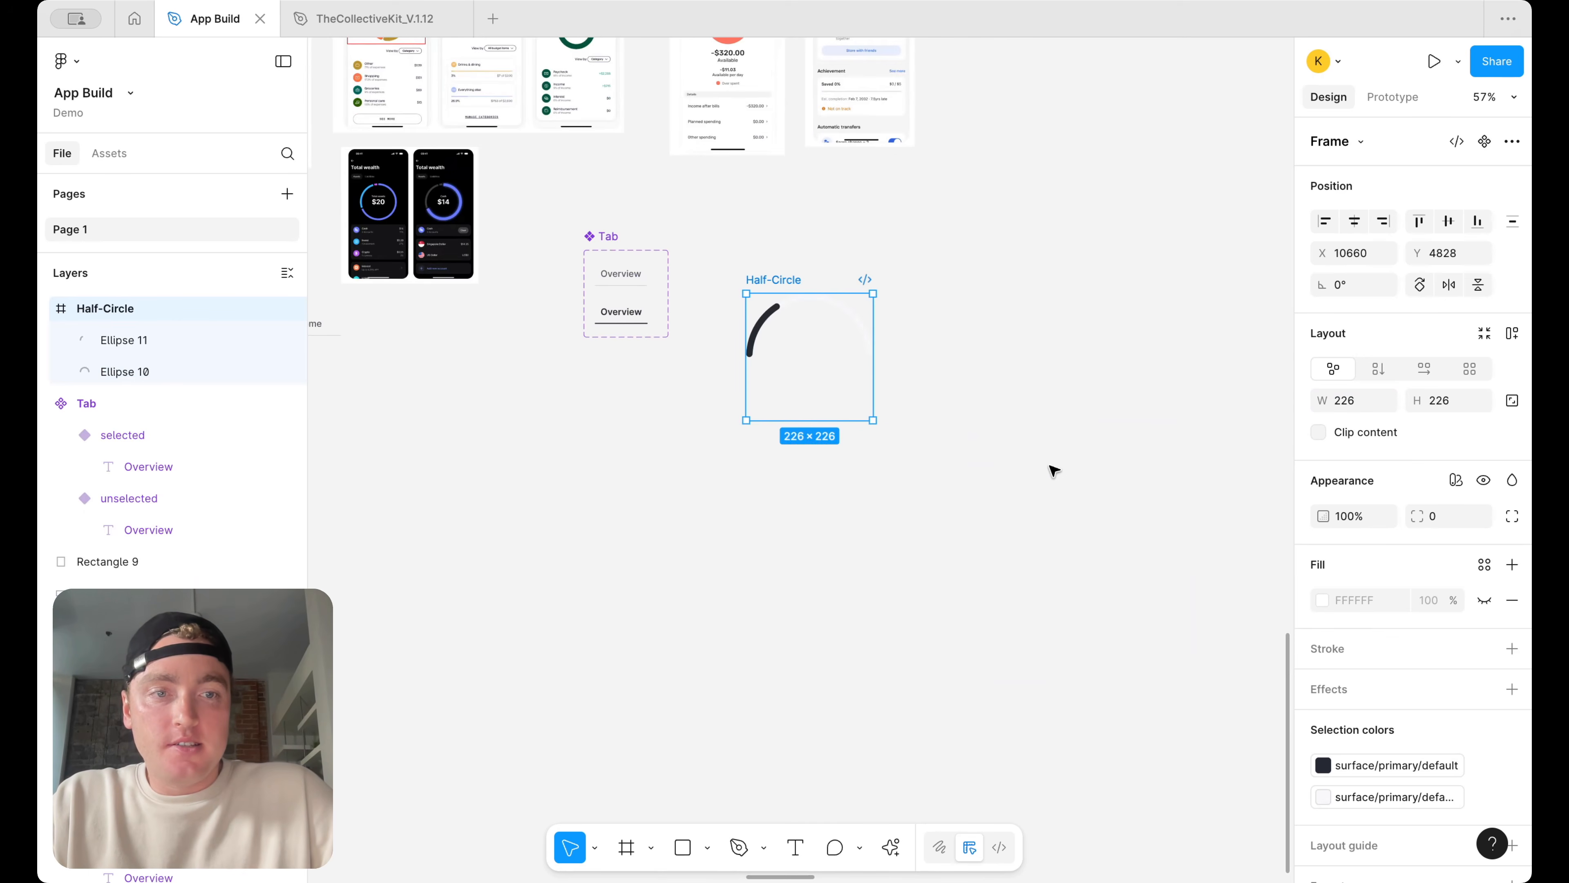
Resize the Half-Circle component frame on the canvas to 330 × 330
left_click(766, 321)
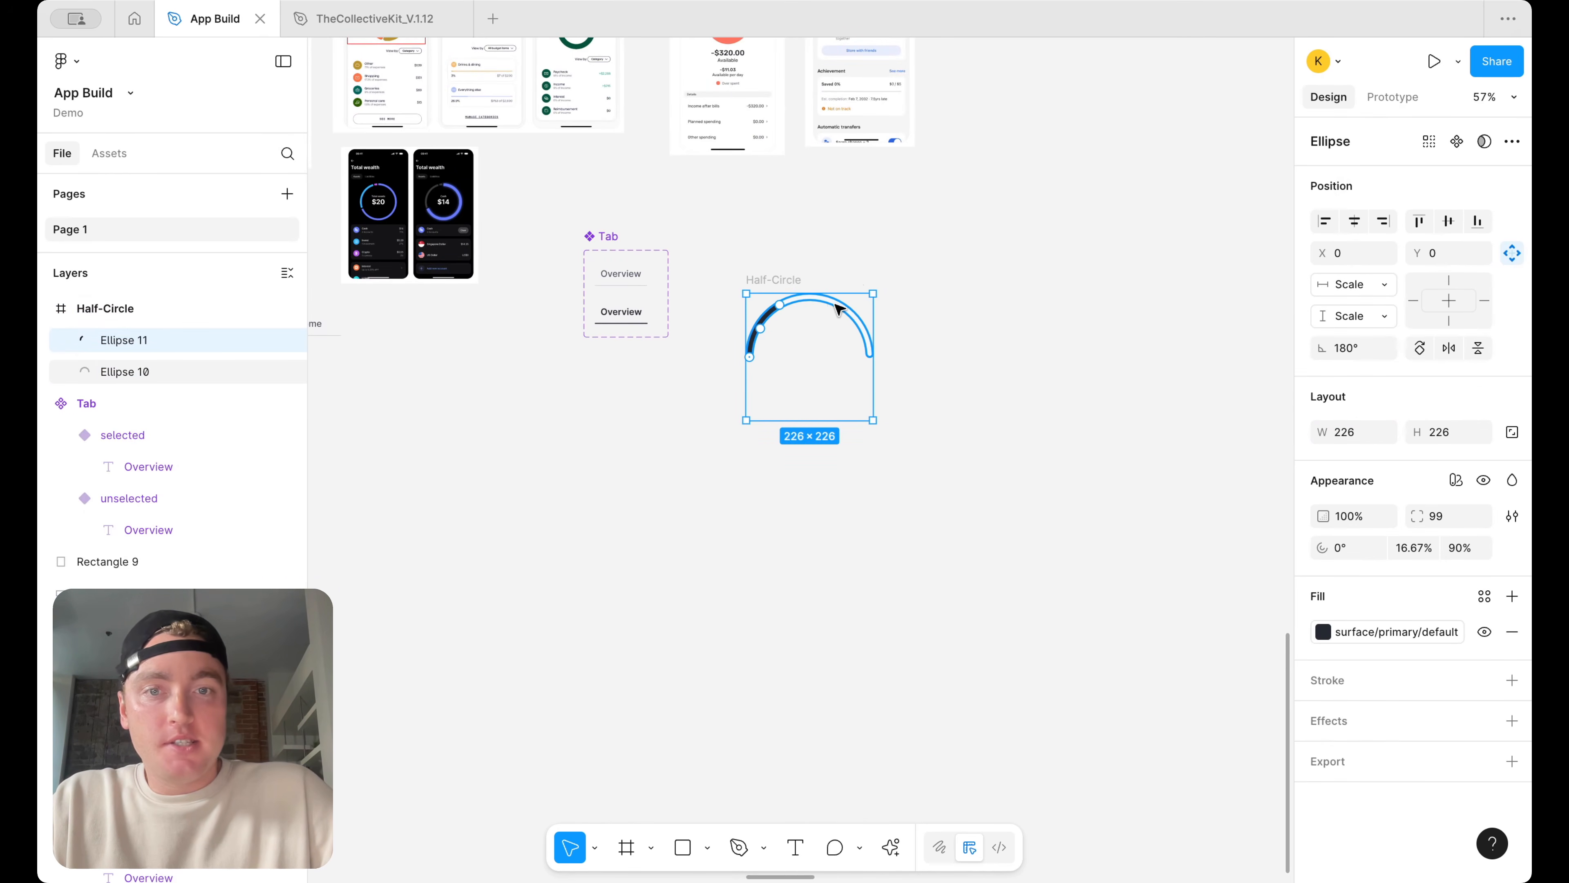
left_click(895, 352)
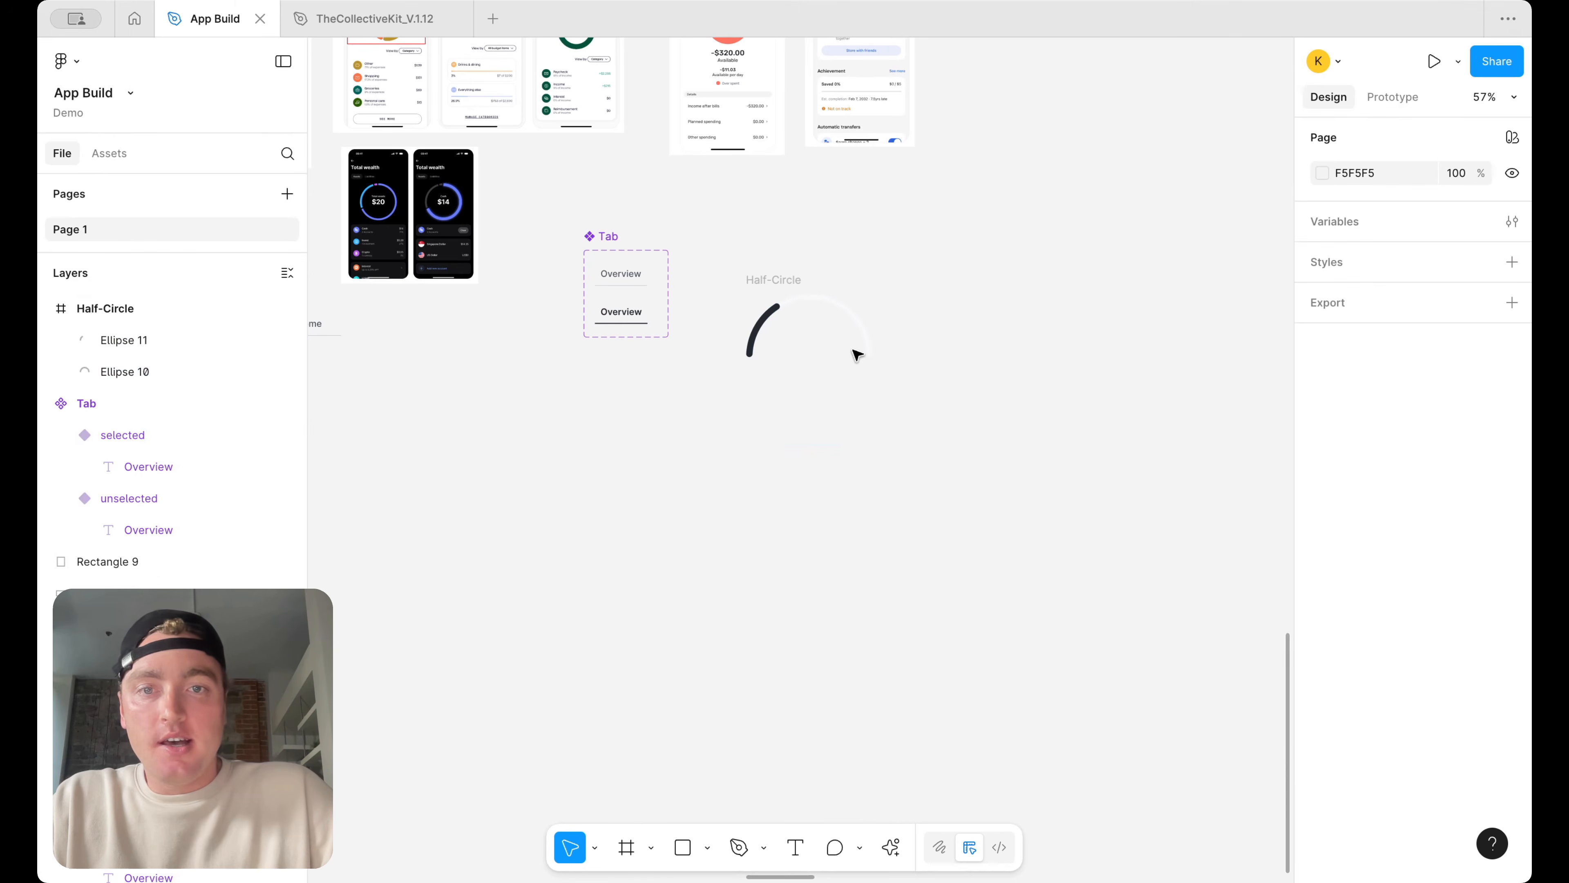
left_click(780, 283)
type("3")
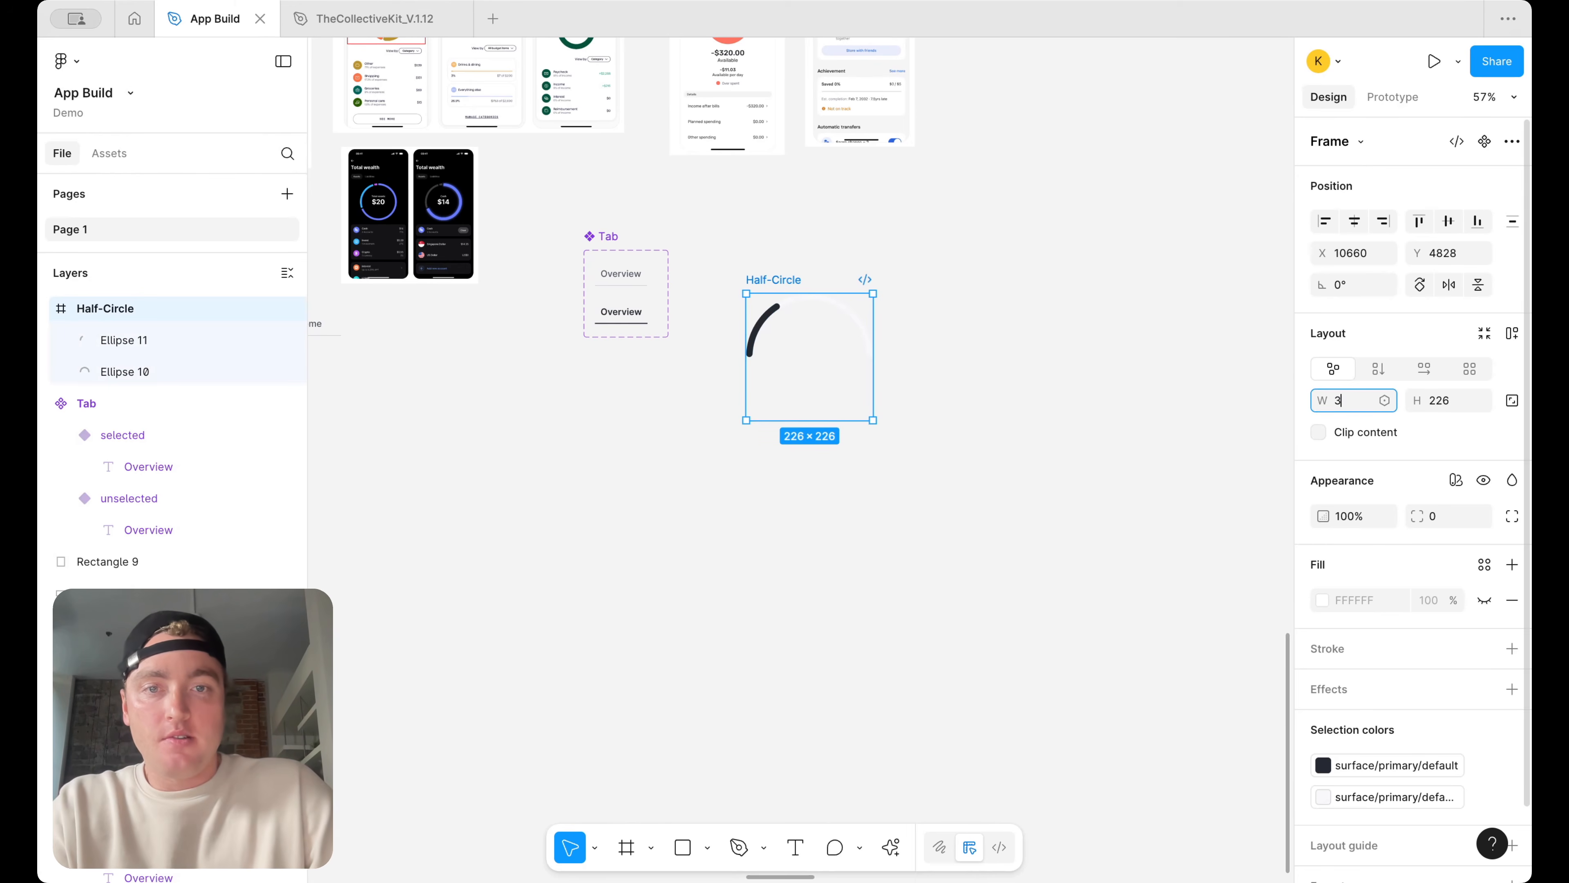
type("30")
key("Return")
type("330")
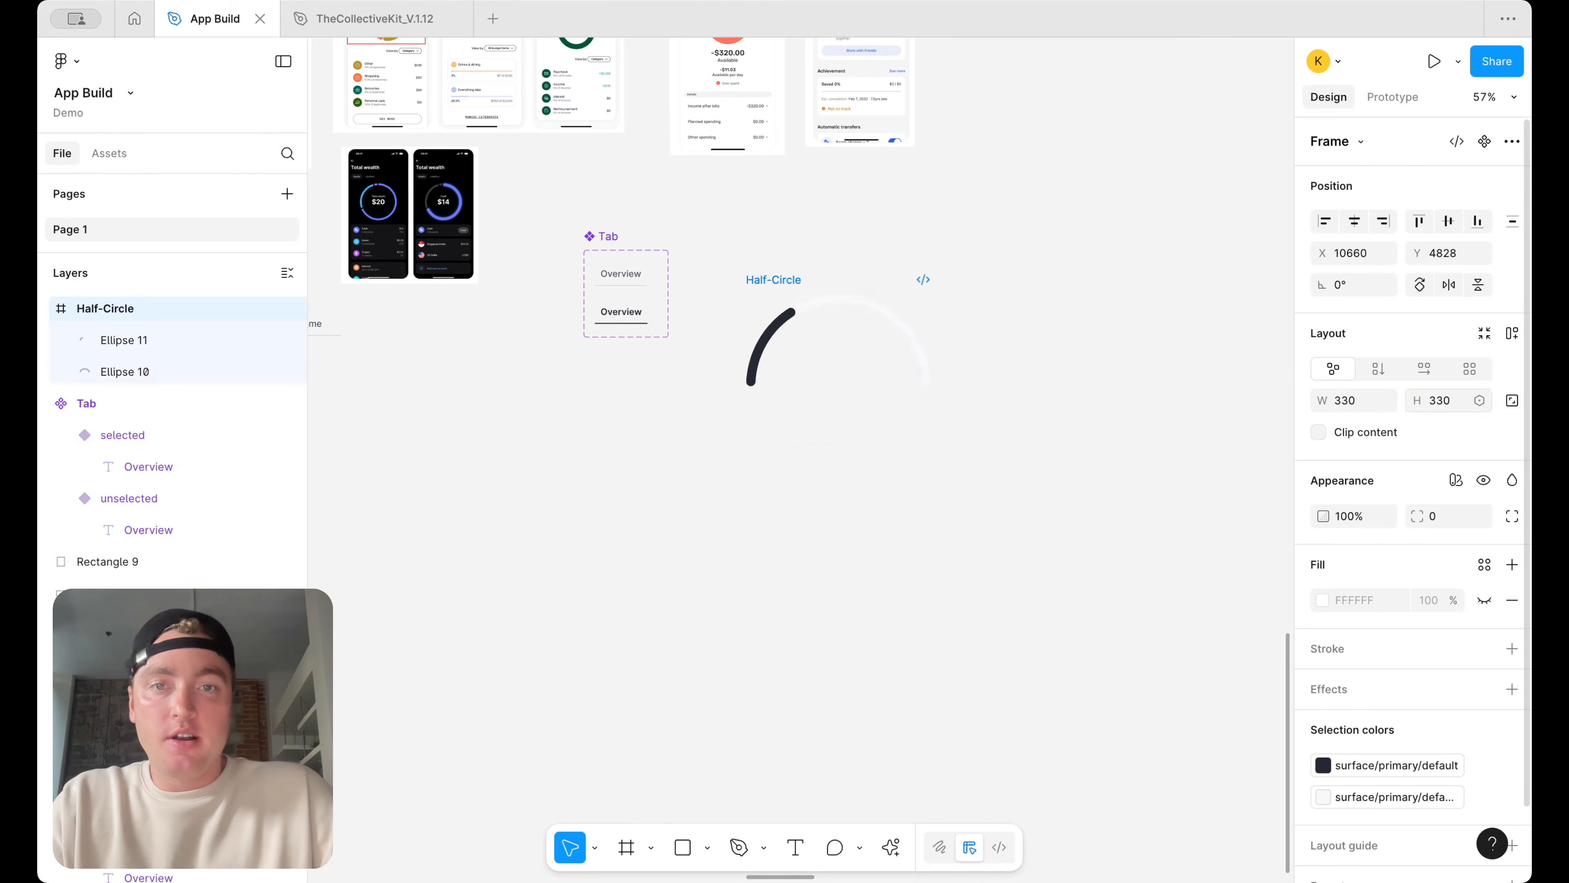
key("Return")
Set the foreground gauge arc's fill to the surface/success/default color variable
scroll(950, 373, "up", 5)
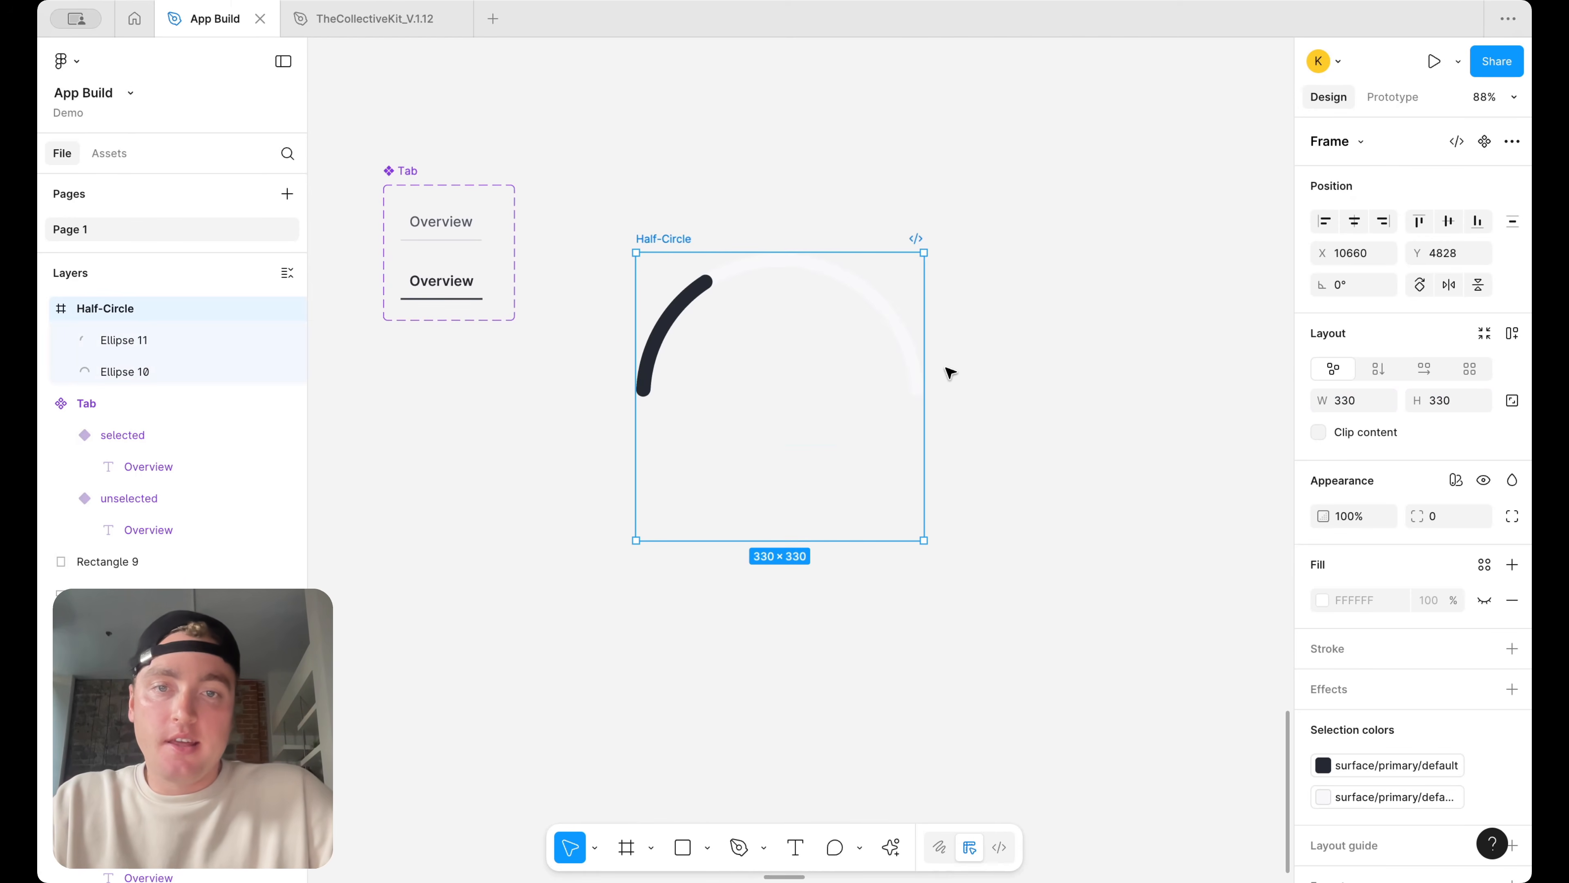
left_click(704, 290)
left_click(1406, 636)
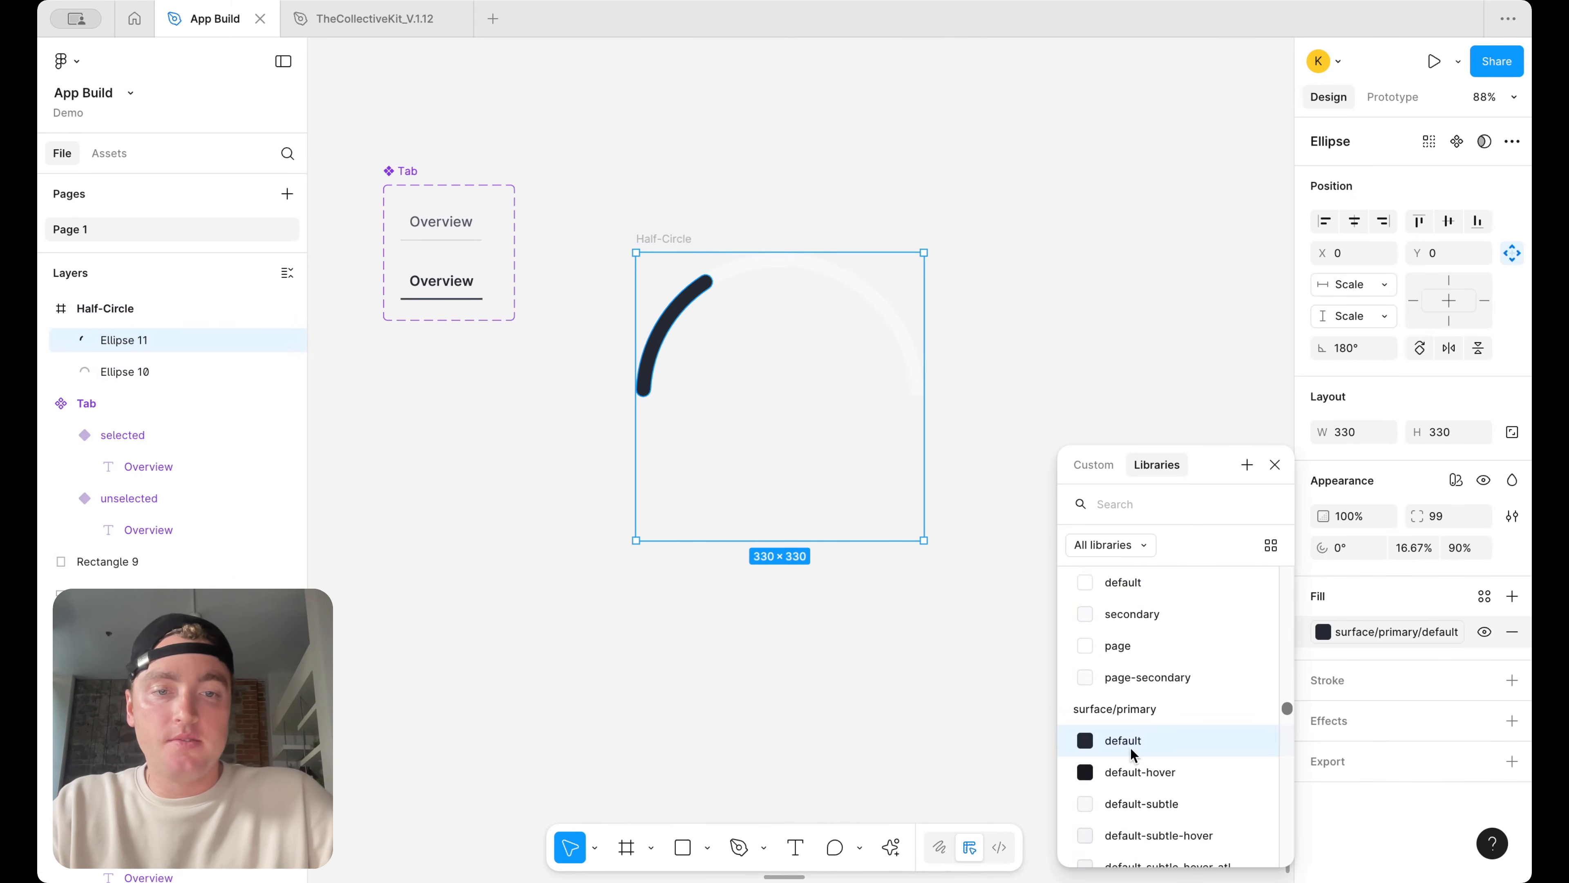
scroll(1143, 729, "down", 6)
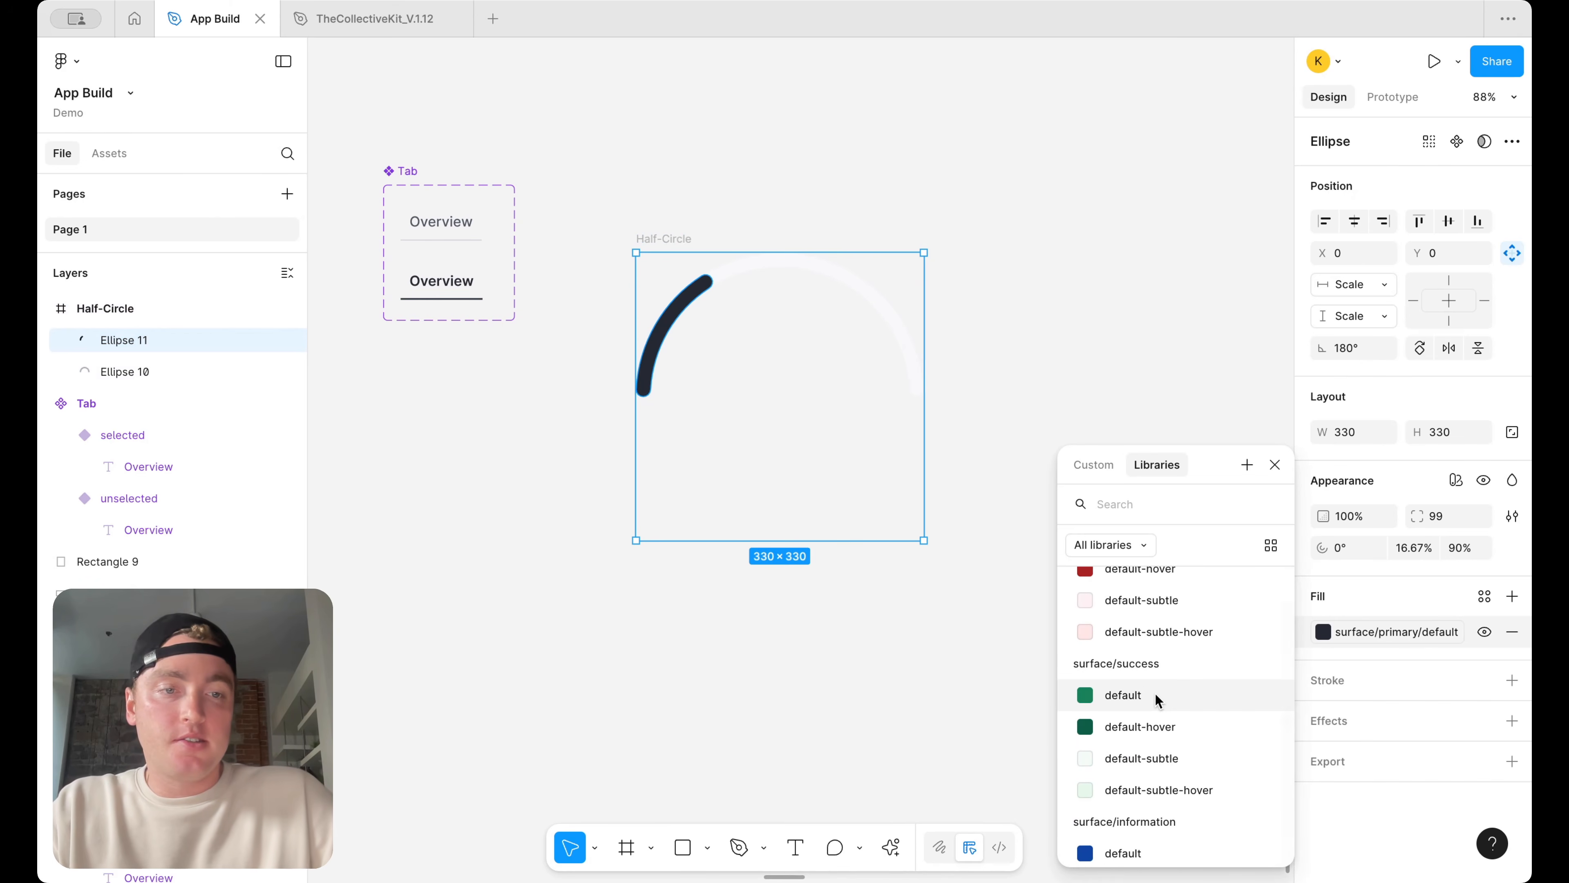
left_click(1157, 697)
left_click(879, 365)
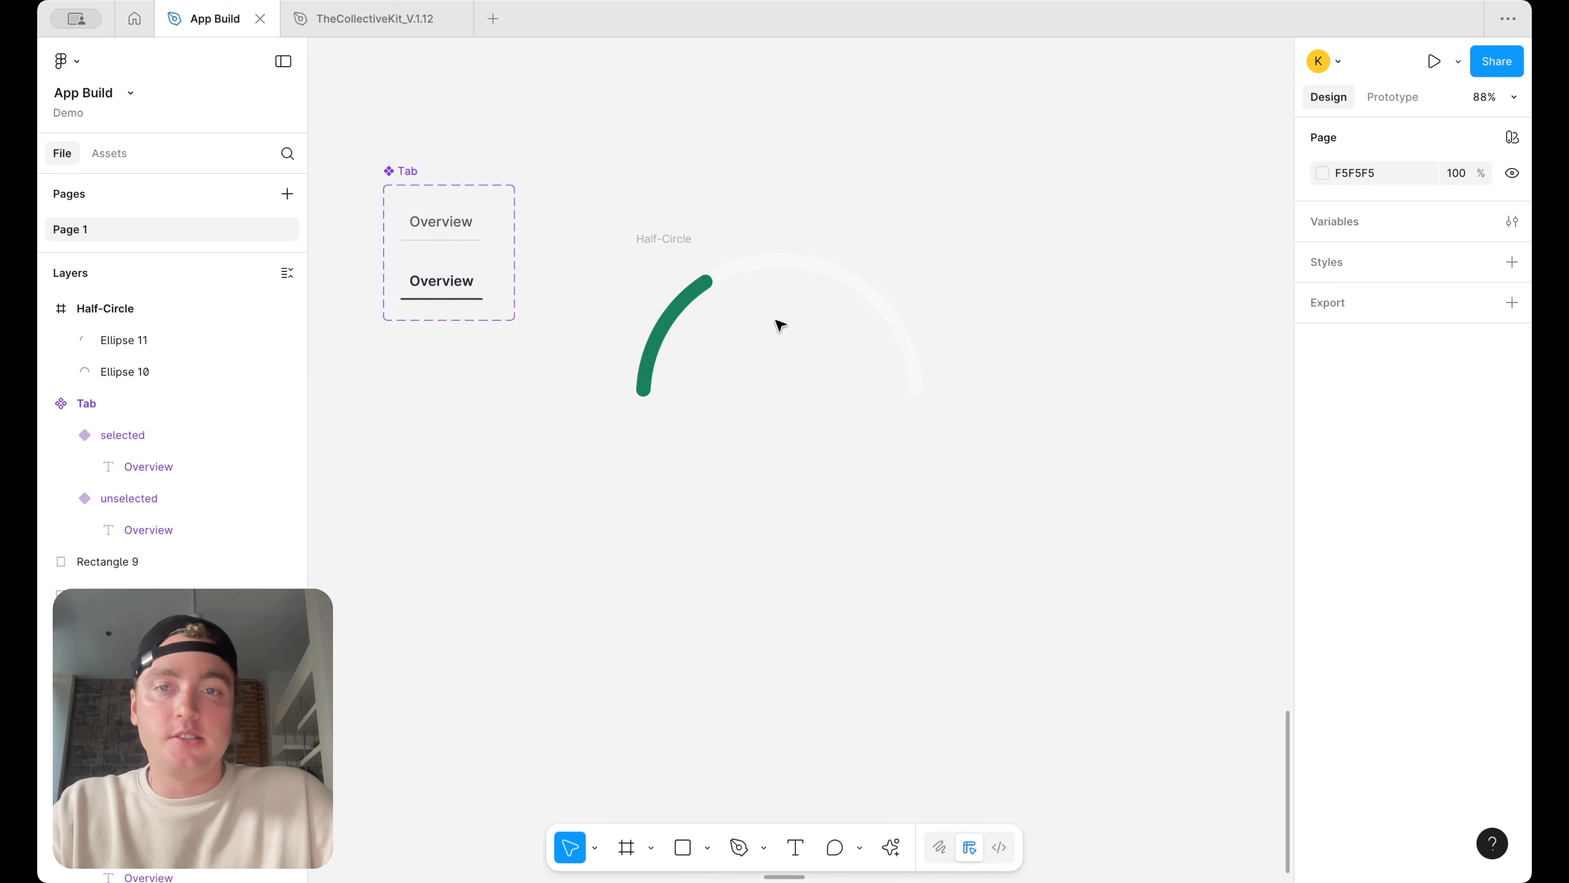
scroll(830, 273, "down", 5)
scroll(877, 346, "up", 3)
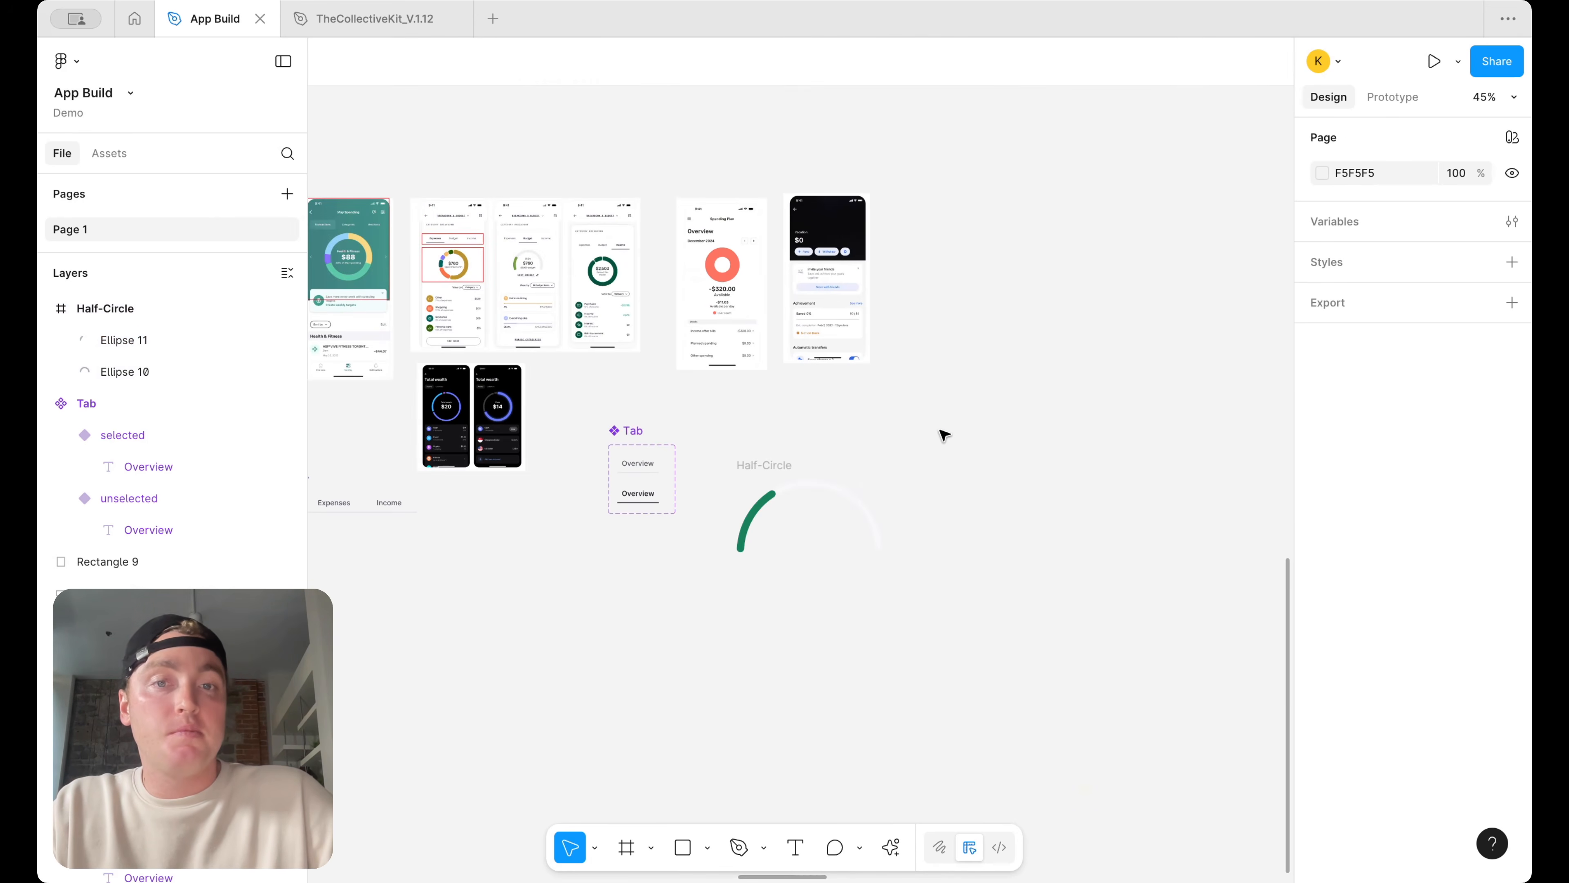
Turn the Half-Circle gauge frame into a component
left_click_drag(777, 464, 806, 450)
right_click(809, 450)
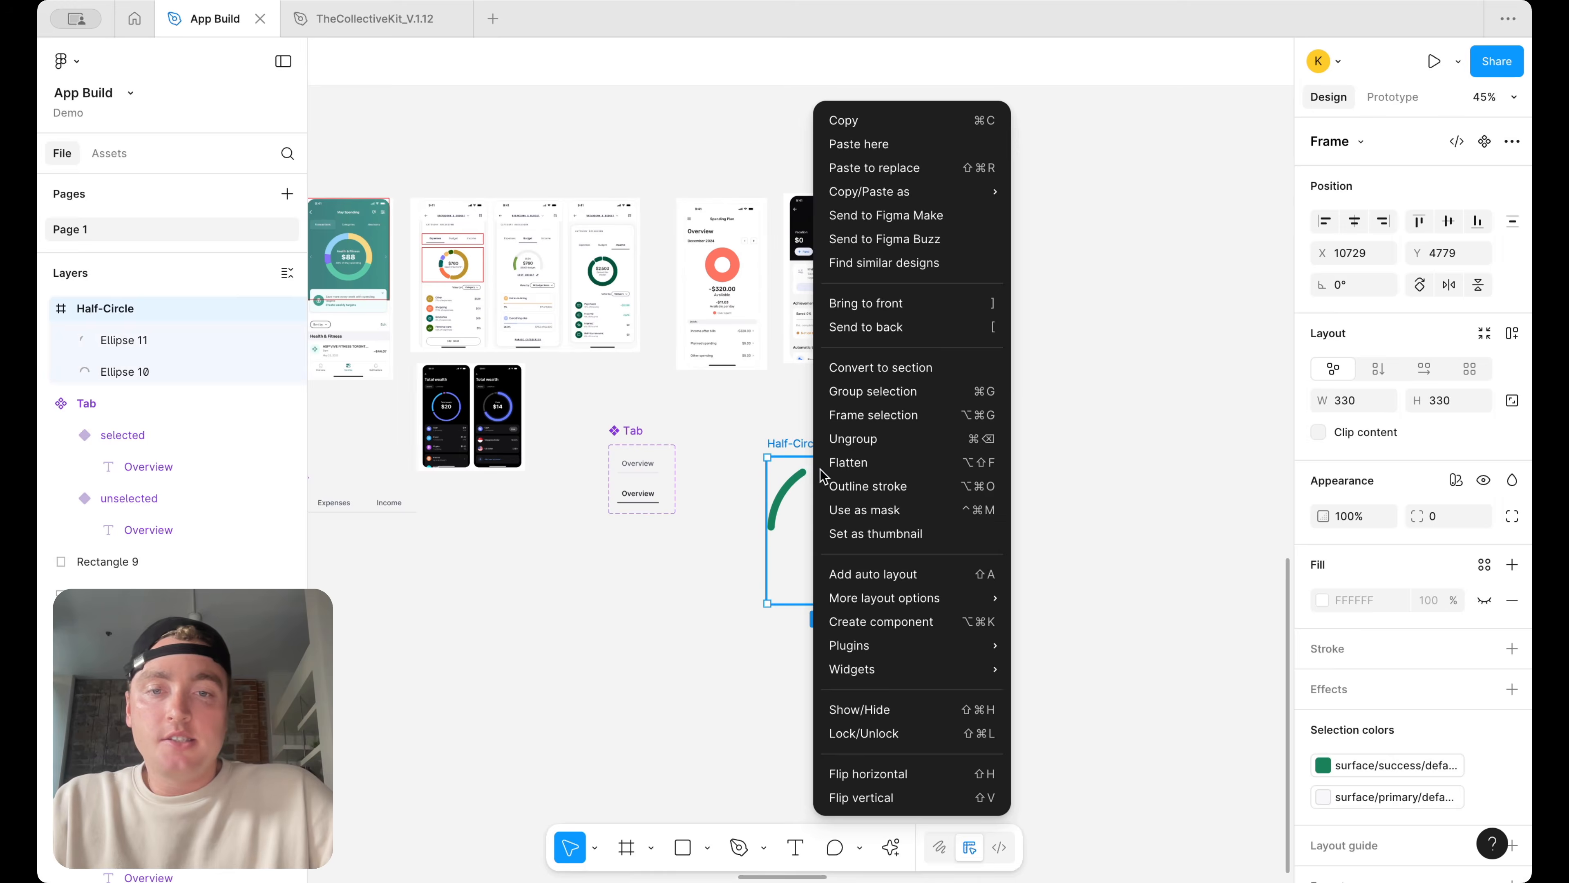
left_click(894, 621)
Add a variant to the Half-Circle component, name its property Progress, and set the variants to 30% and 20%
right_click(861, 587)
mouse_move(939, 627)
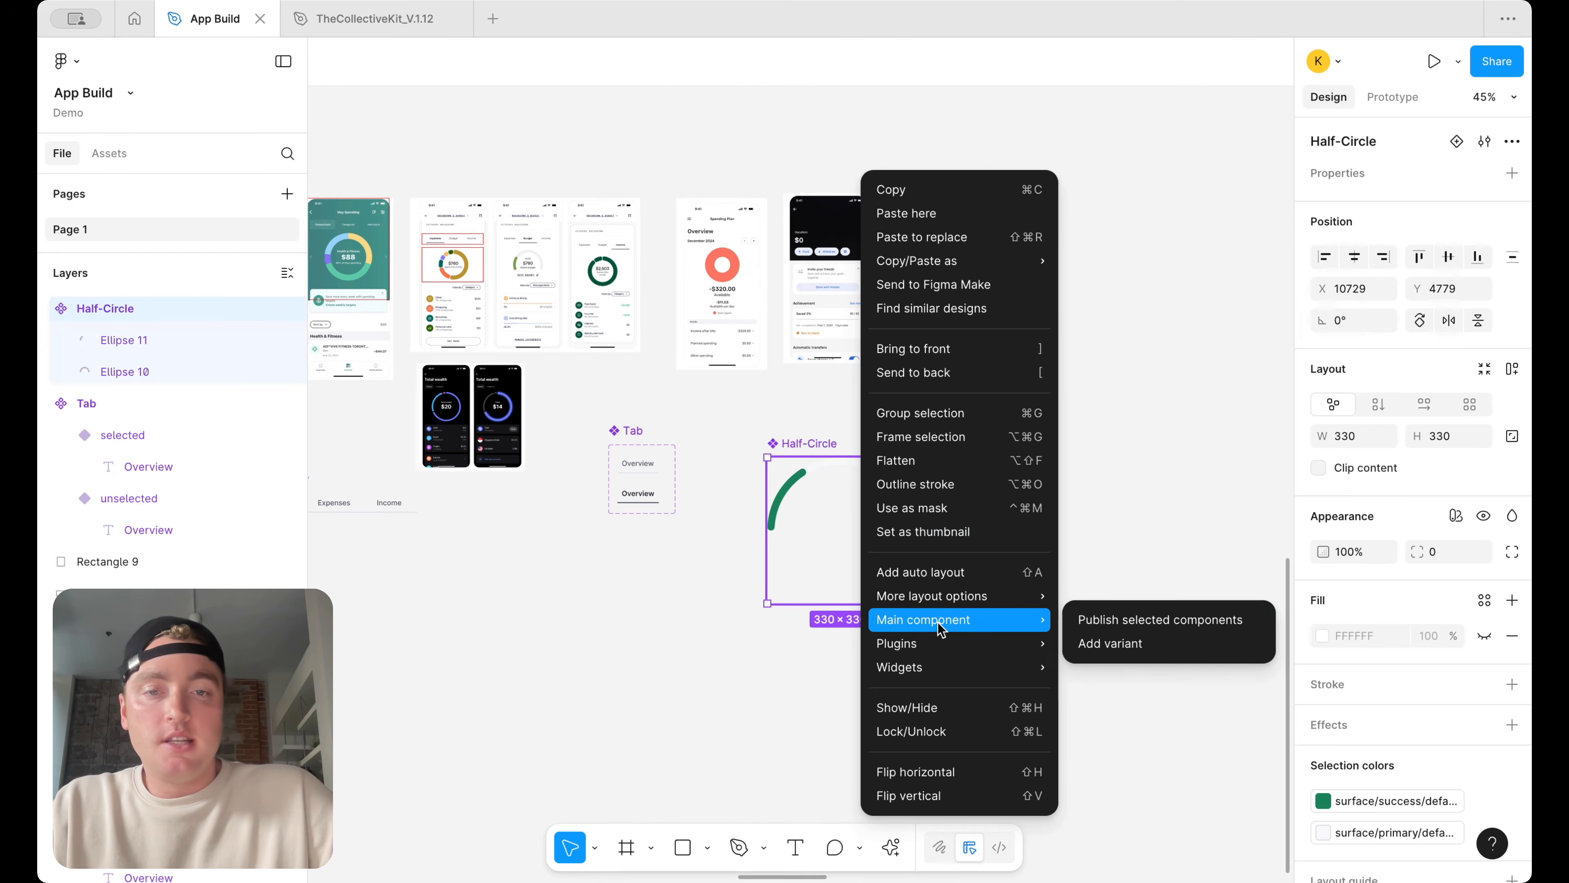
left_click(1092, 640)
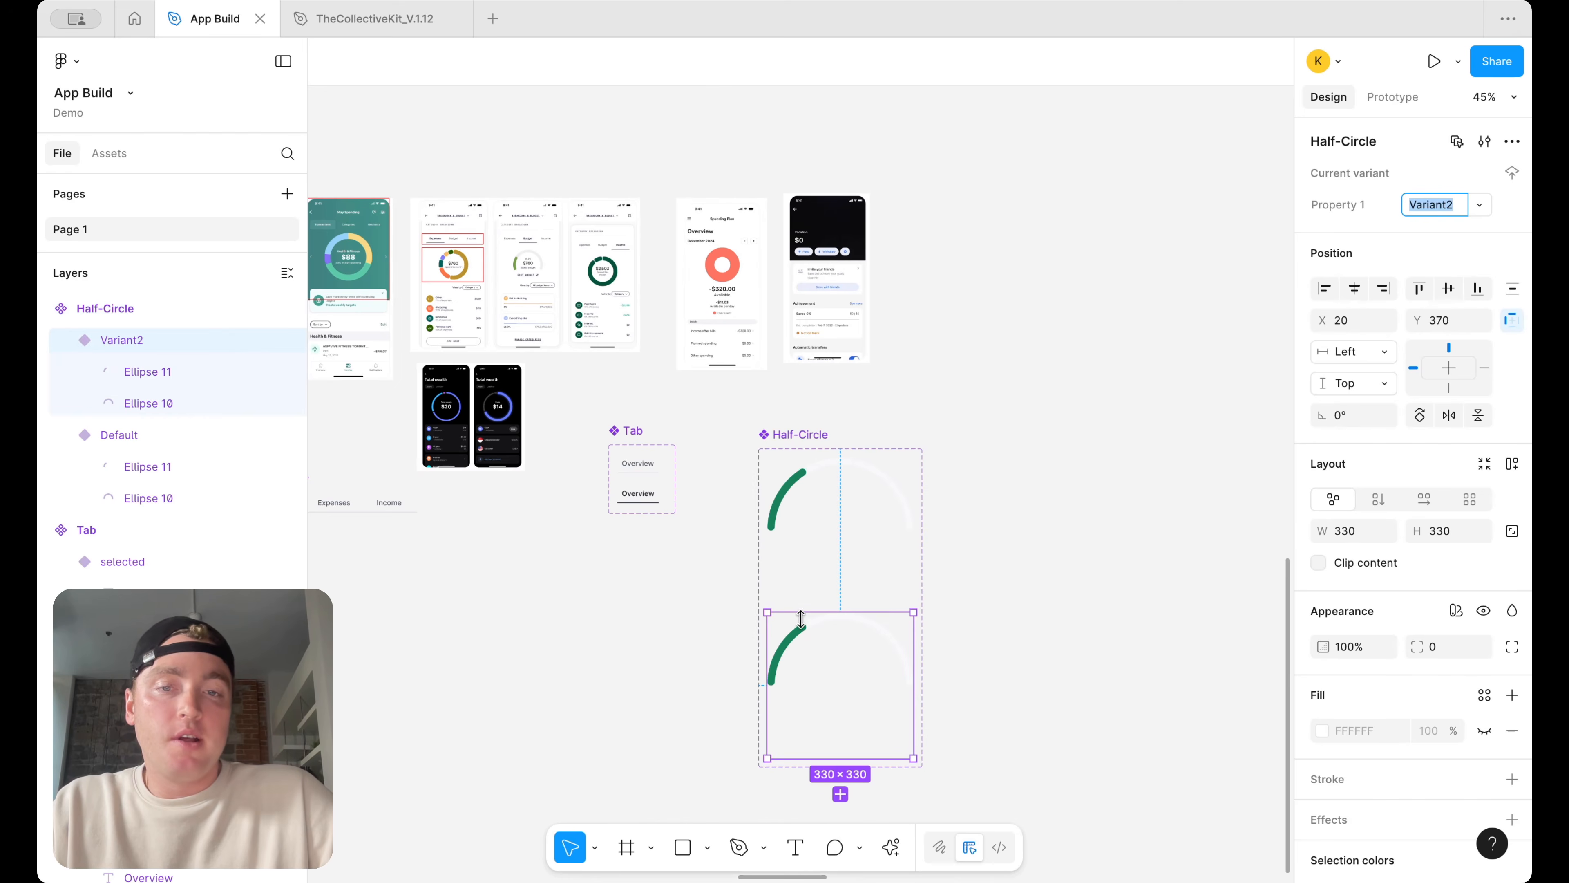
left_click(1333, 206)
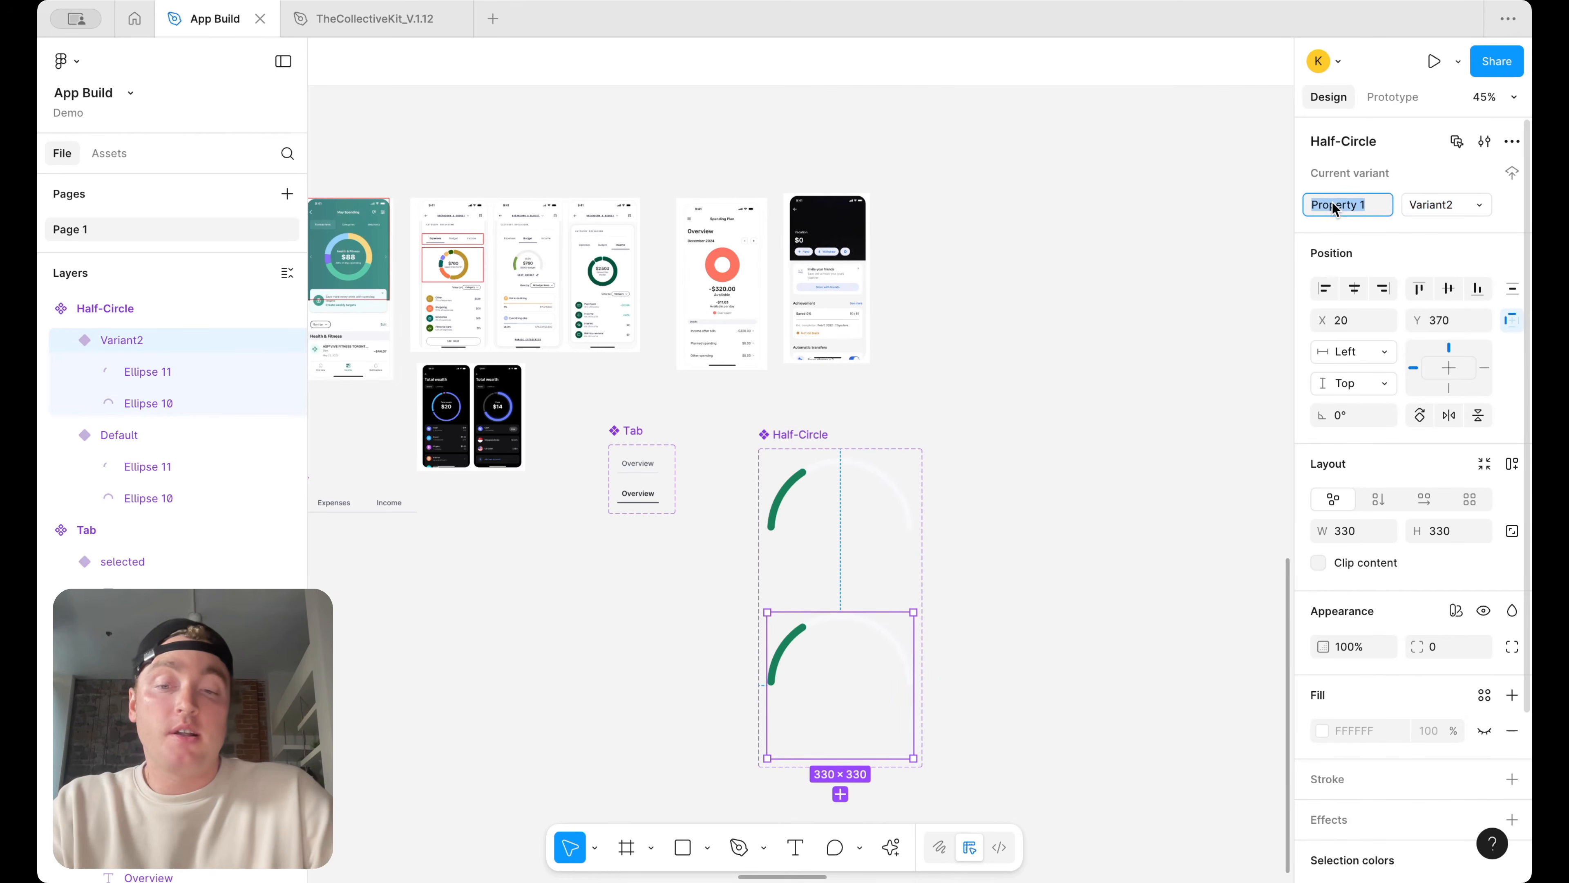
left_click(841, 482)
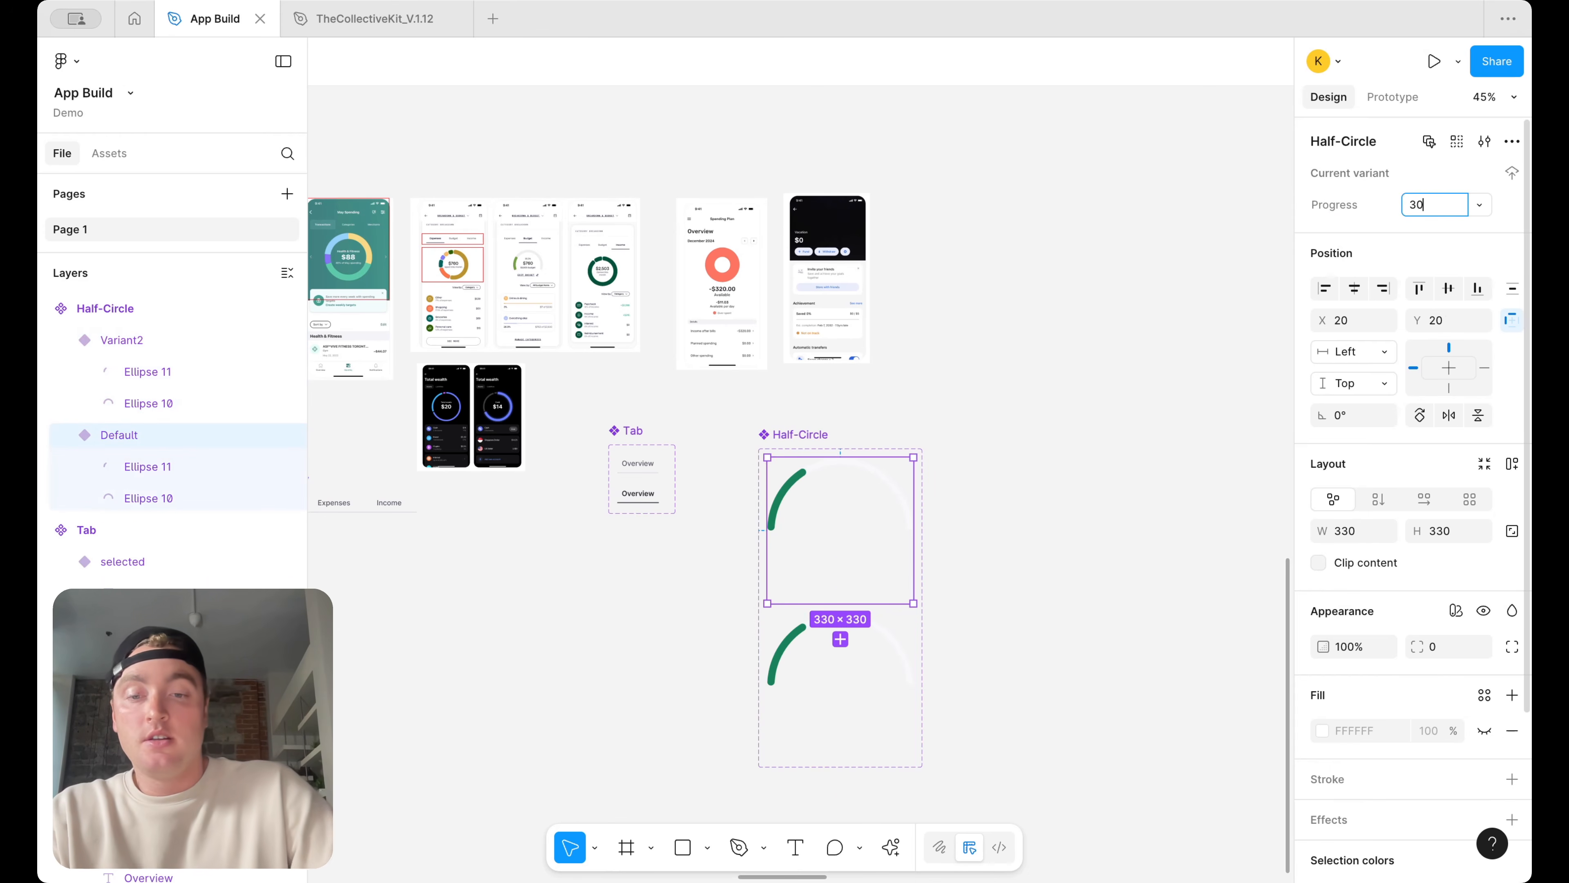
key("Return")
left_click(768, 677)
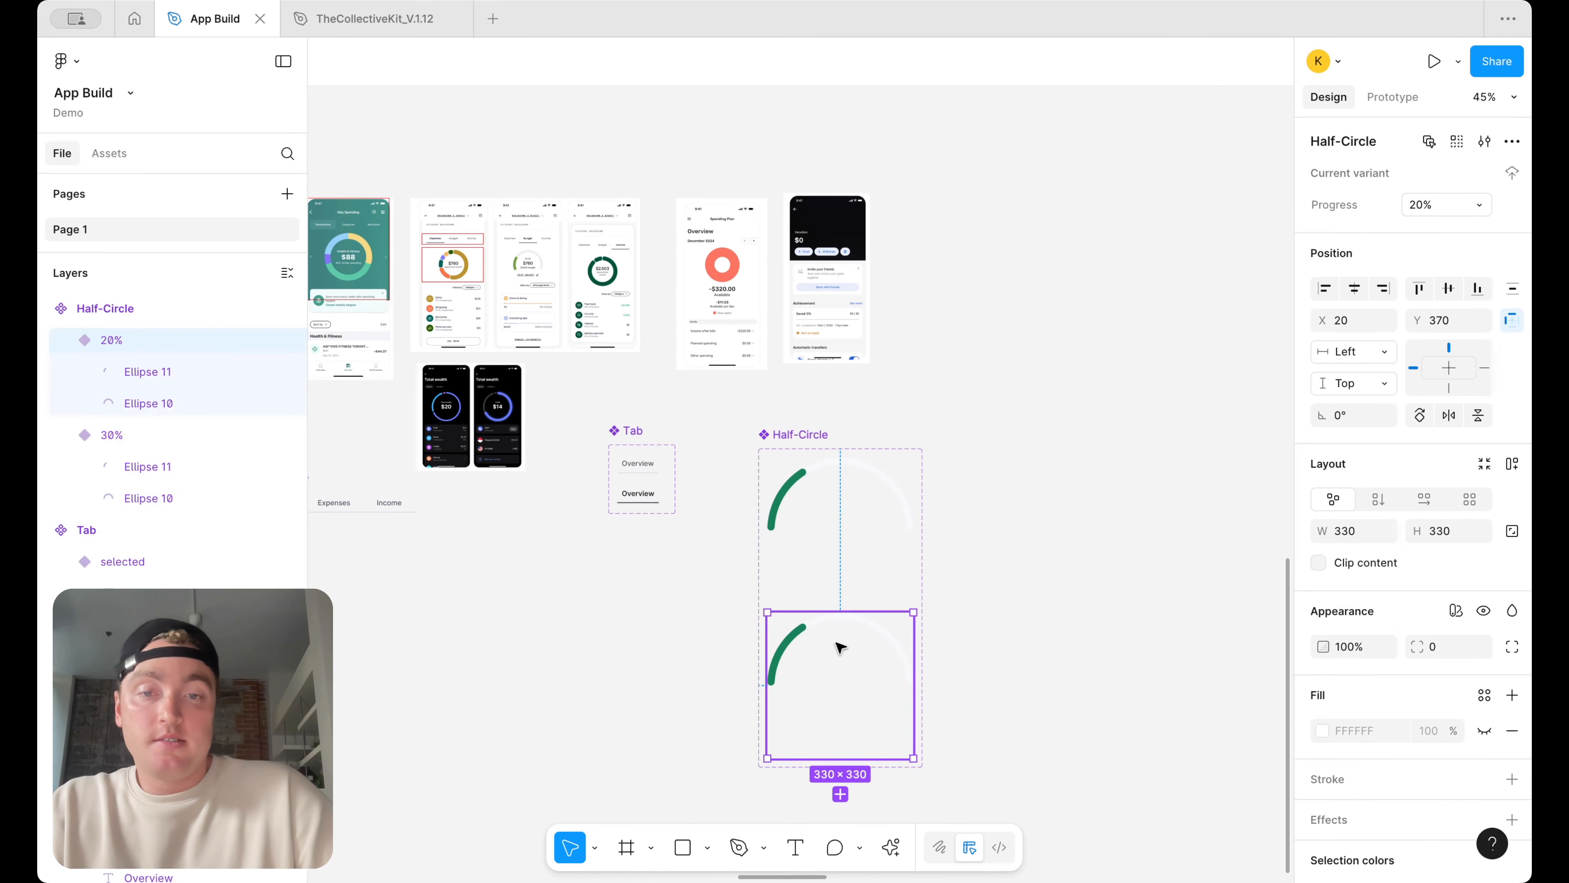
Shorten the 20% variant's foreground arc to a 12.5% sweep
scroll(840, 642, "up", 5)
double_click(779, 615)
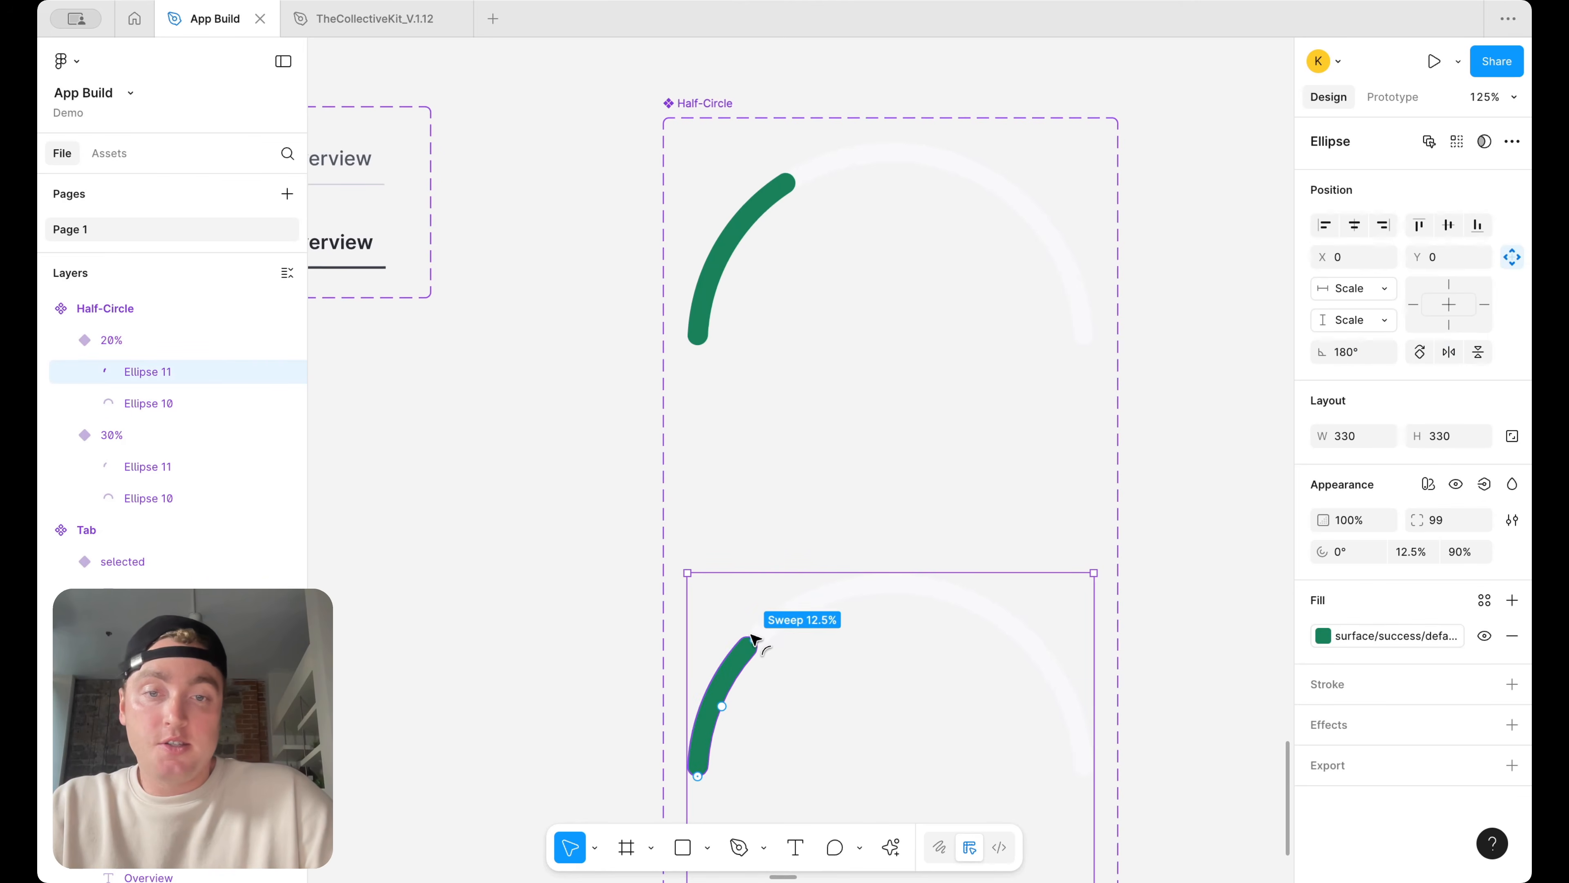
left_click(956, 375)
Place a Half-Circle instance beside the component and switch its Progress to 20%
scroll(957, 375, "down", 4)
left_click_drag(945, 351, 1234, 350)
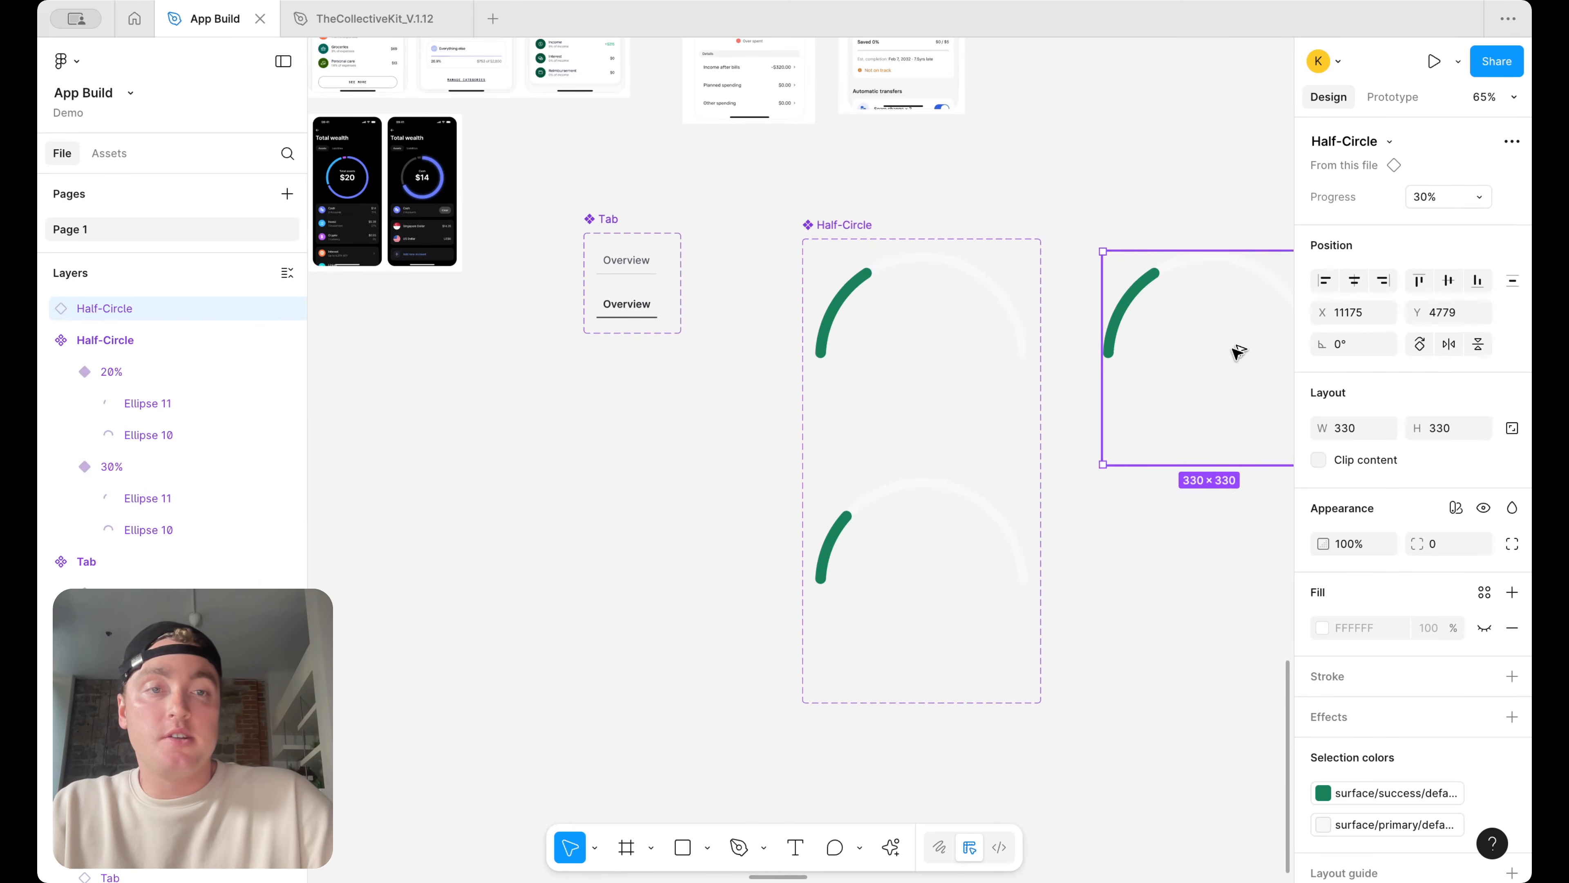
scroll(1234, 350, "right", 4)
left_click(1448, 198)
left_click(1430, 221)
left_click(1132, 234)
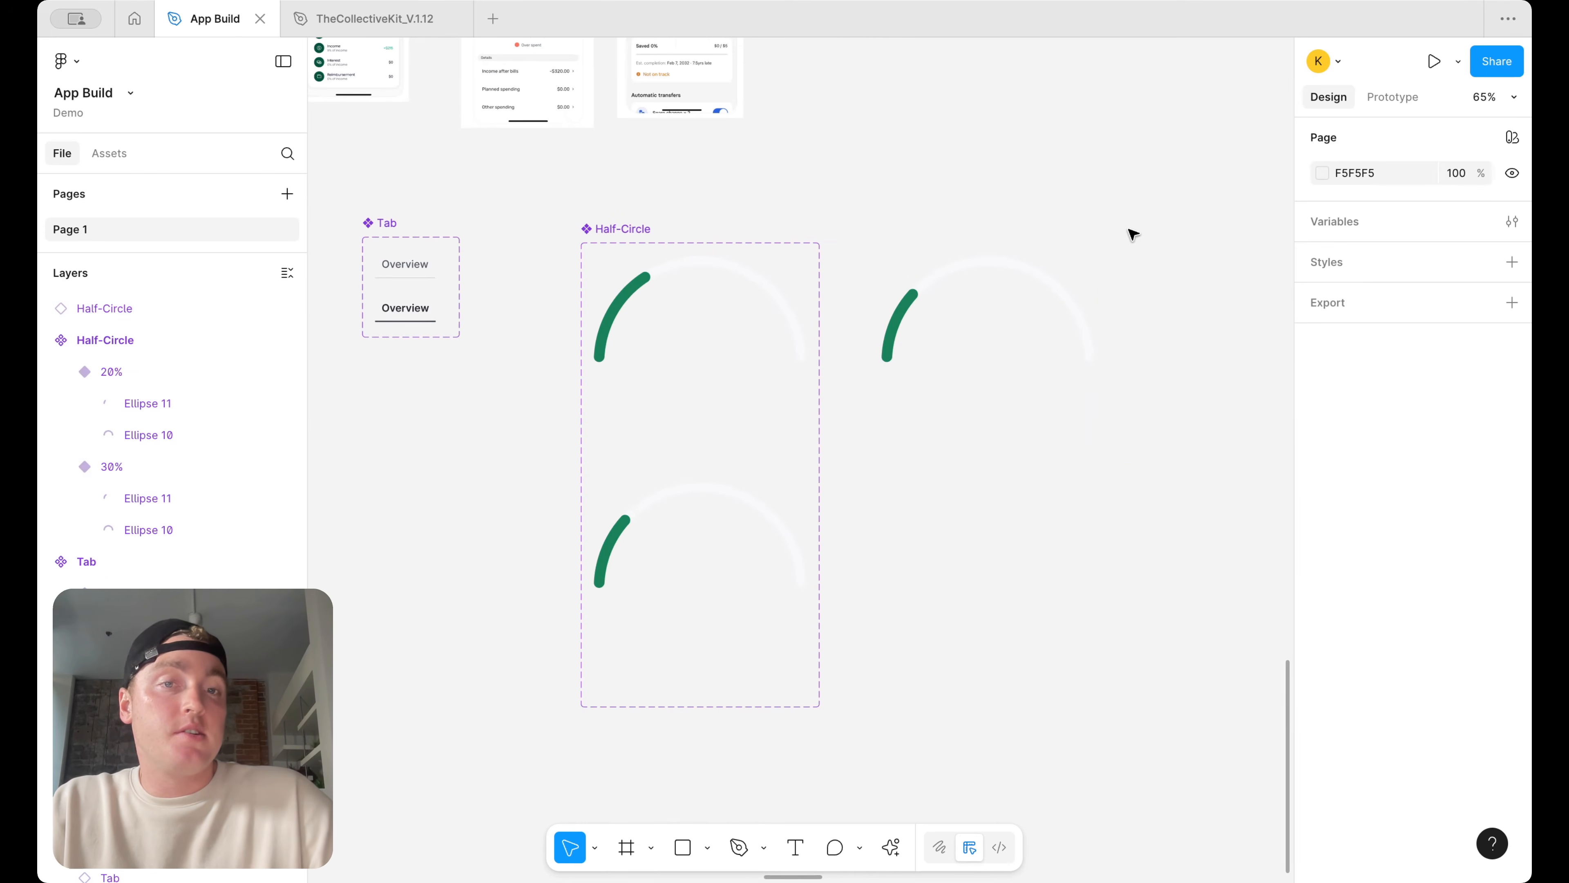
Delete the test instance and the 20% variant, leaving only the 30% variant
left_click(1001, 322)
key("Delete")
left_click(670, 619)
key("Delete")
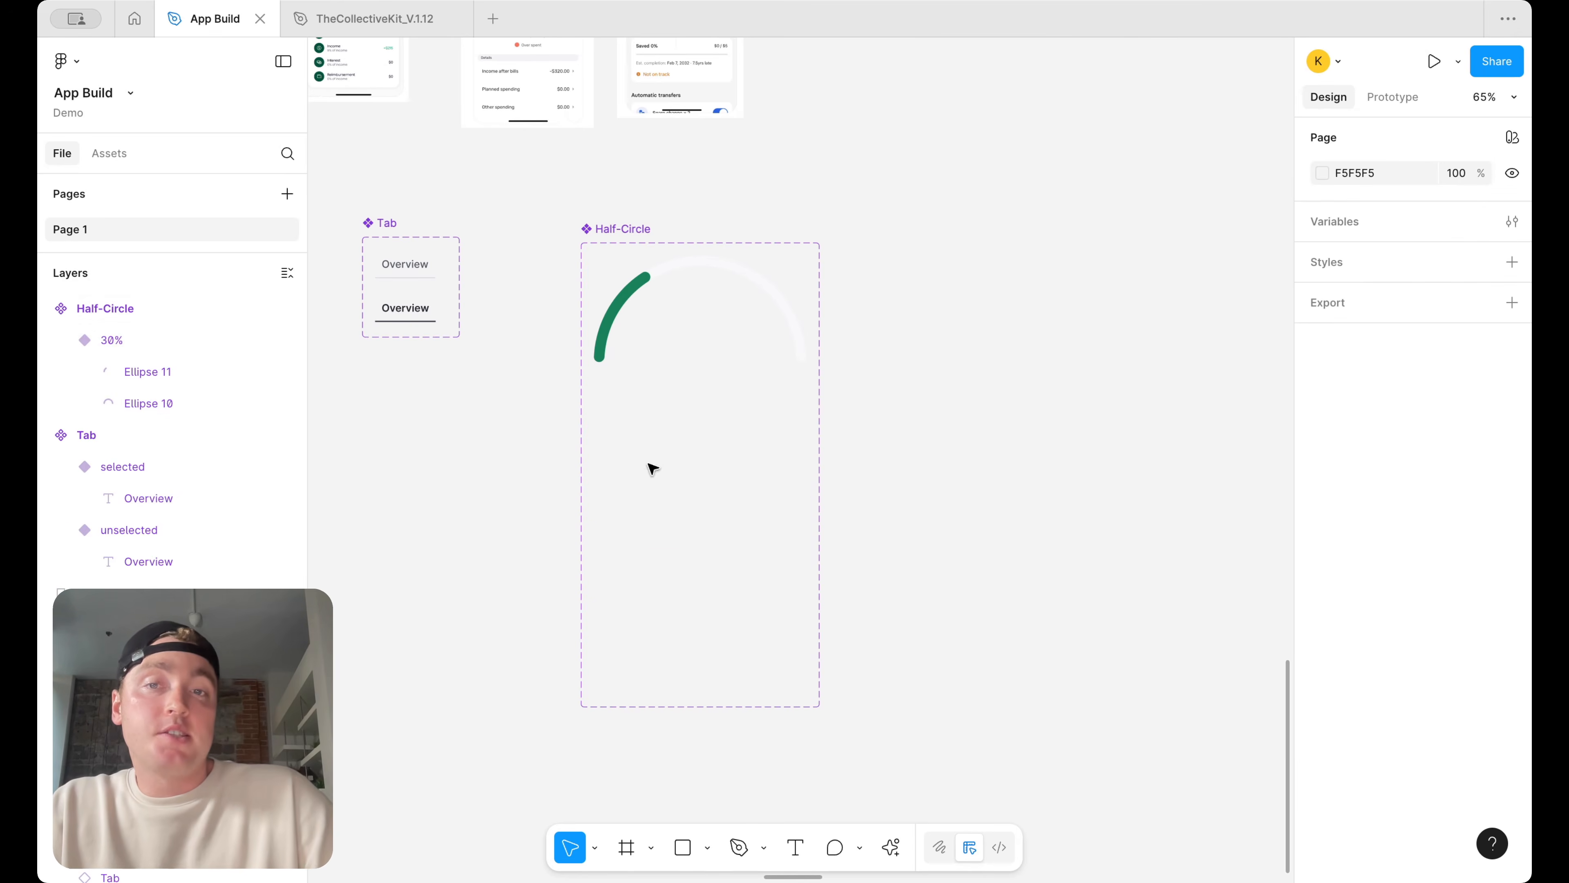
Shrink the Half-Circle component set's height to about 255 to fit the single variant
left_click(623, 235)
left_click_drag(722, 598, 722, 406)
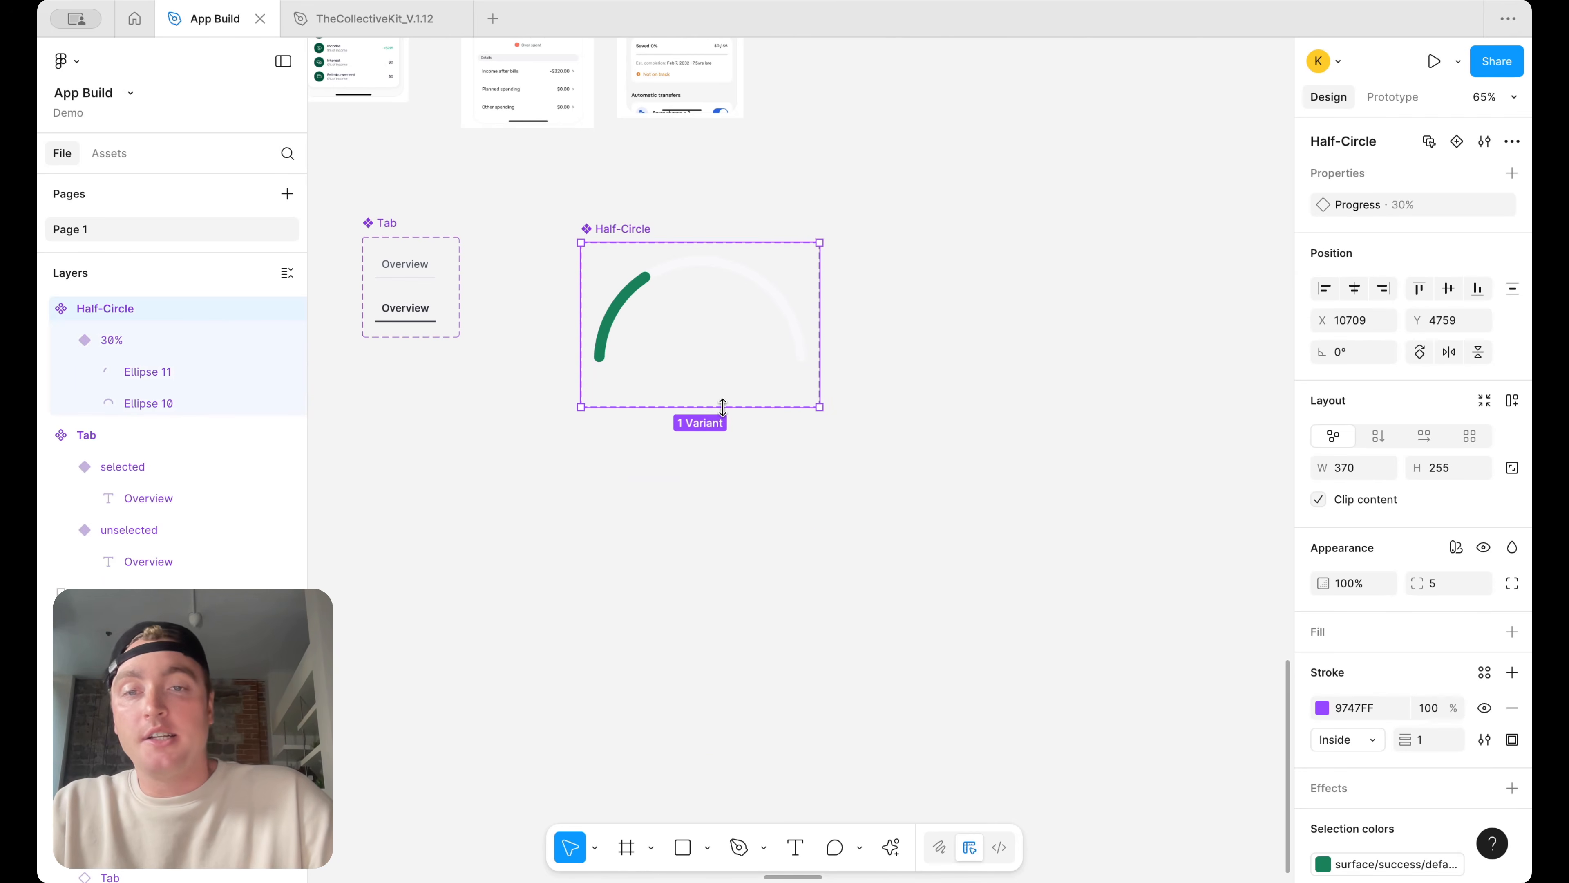
scroll(739, 305, "down", 4)
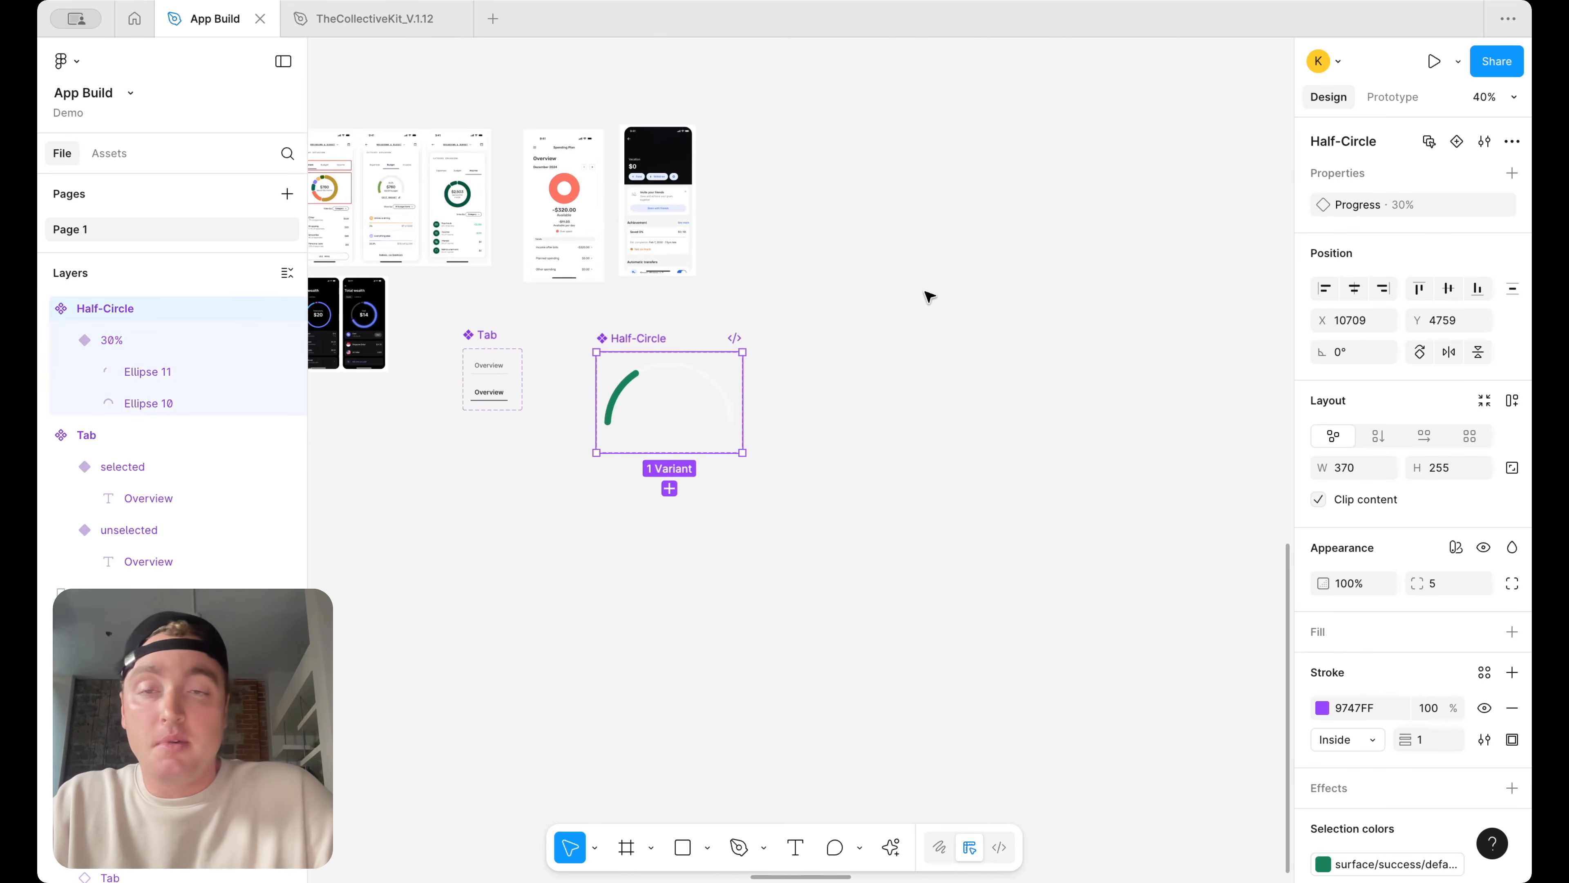
Place a Half-Circle gauge instance on the canvas to the right of the component set
scroll(927, 301, "up", 1)
left_click(717, 411)
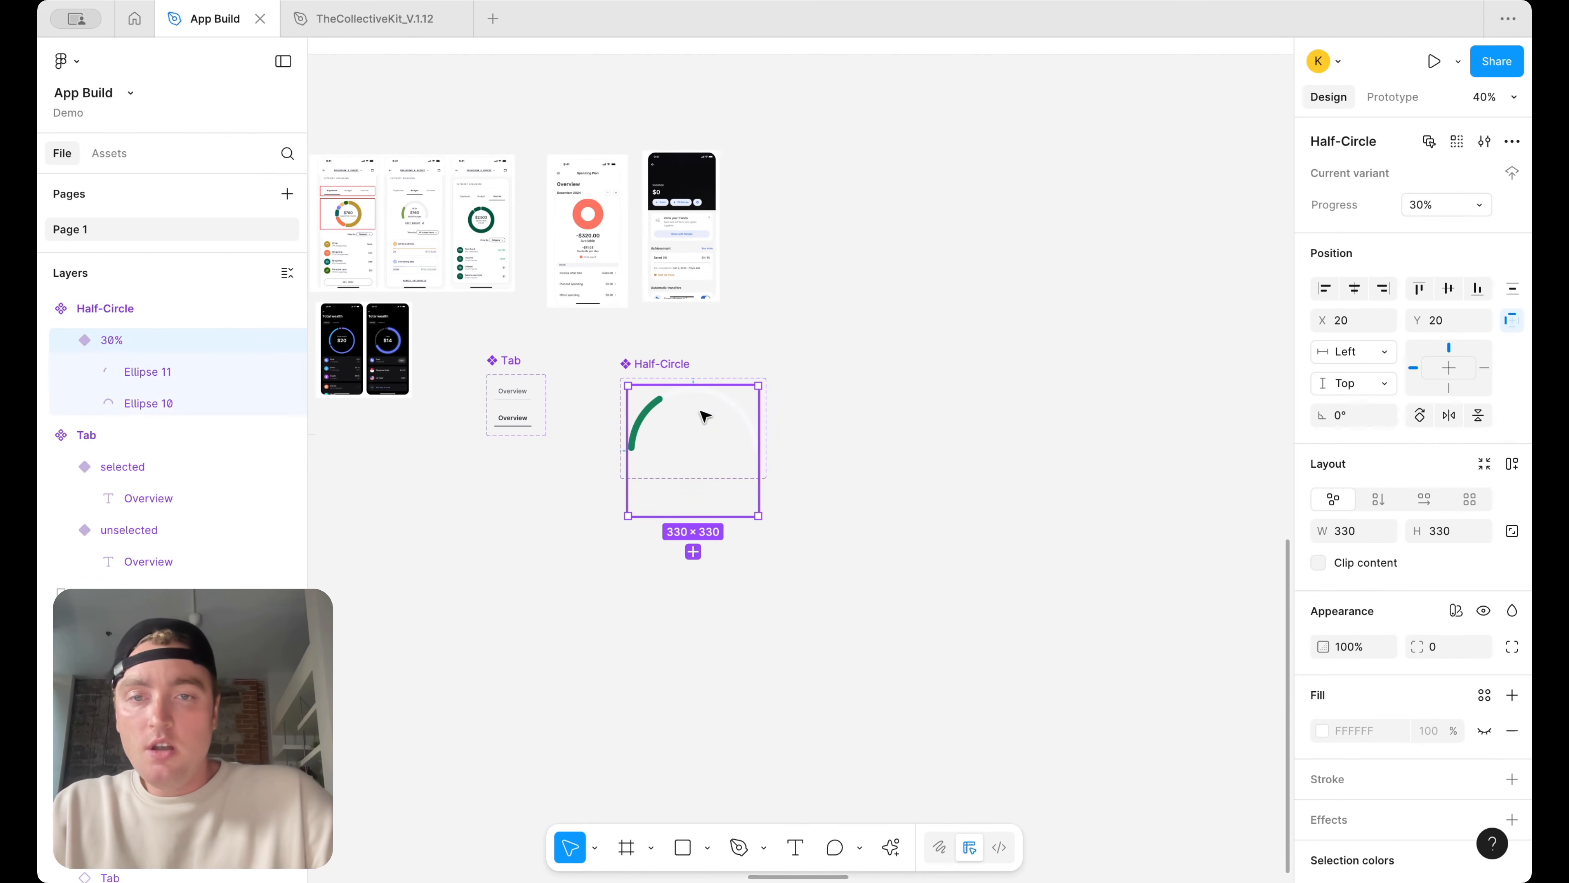
left_click_drag(705, 416, 1014, 410)
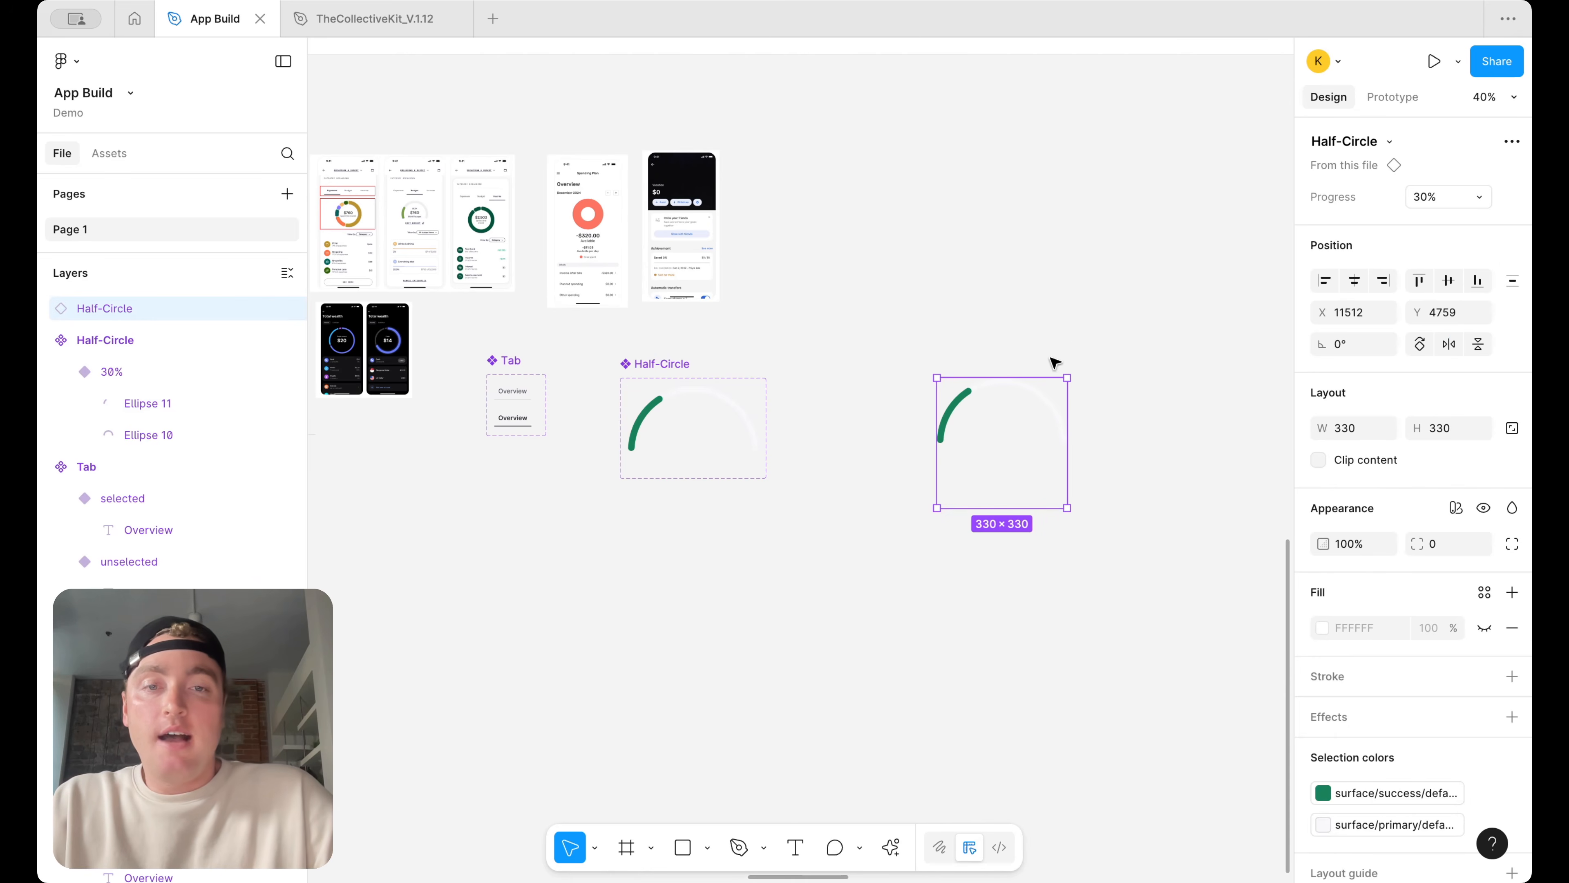
Examine the Mobbin reference budget gauge and the text labels inside it
scroll(560, 333, "up", 3)
scroll(618, 303, "up", 10)
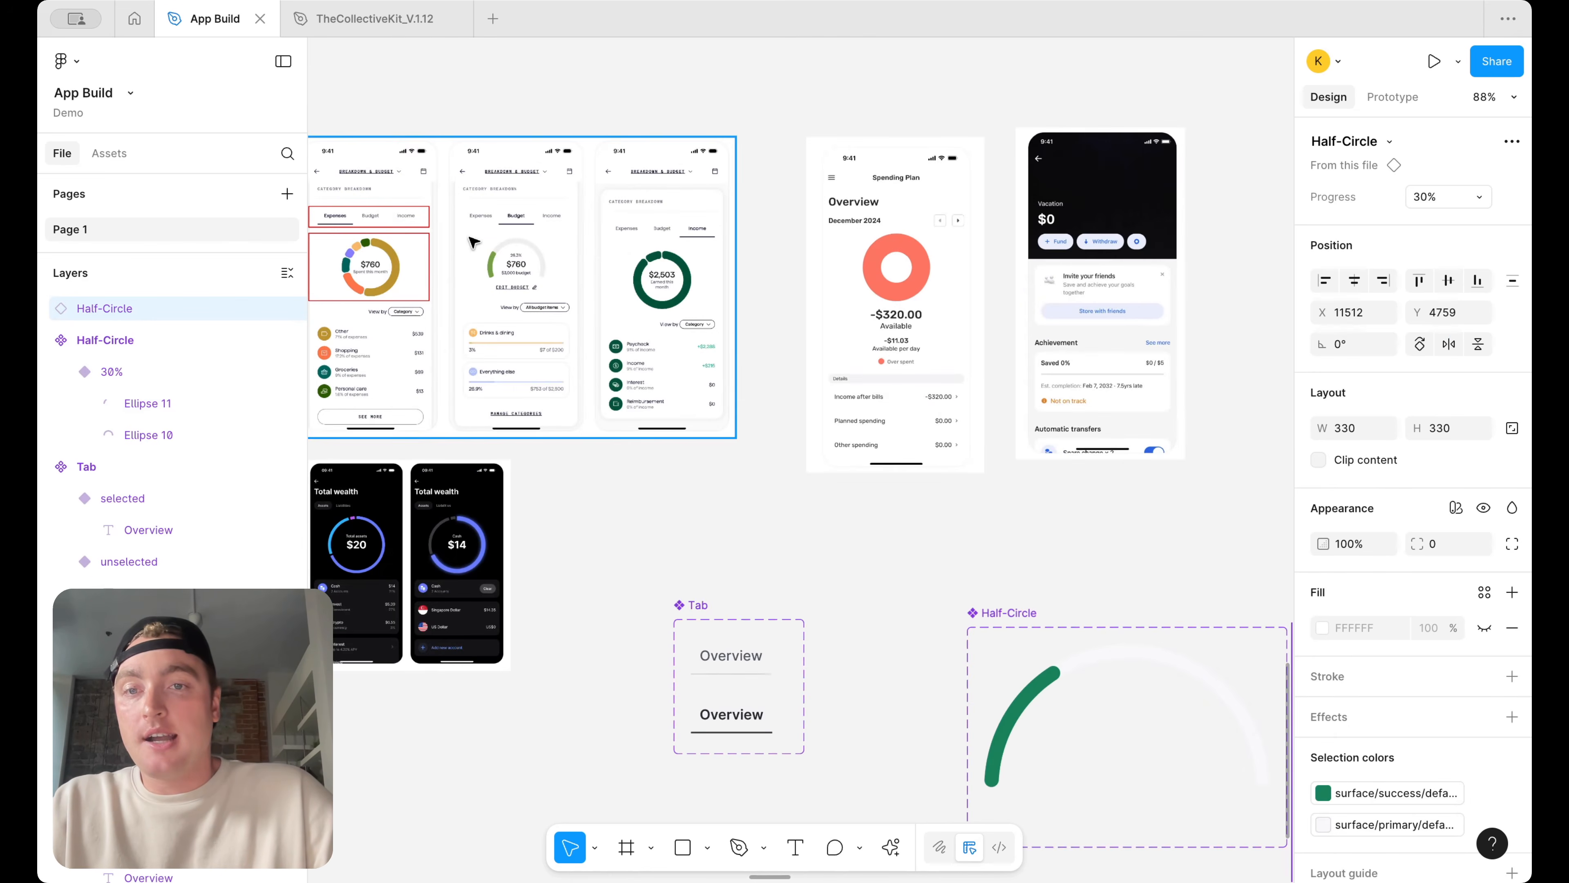
scroll(636, 289, "up", 3)
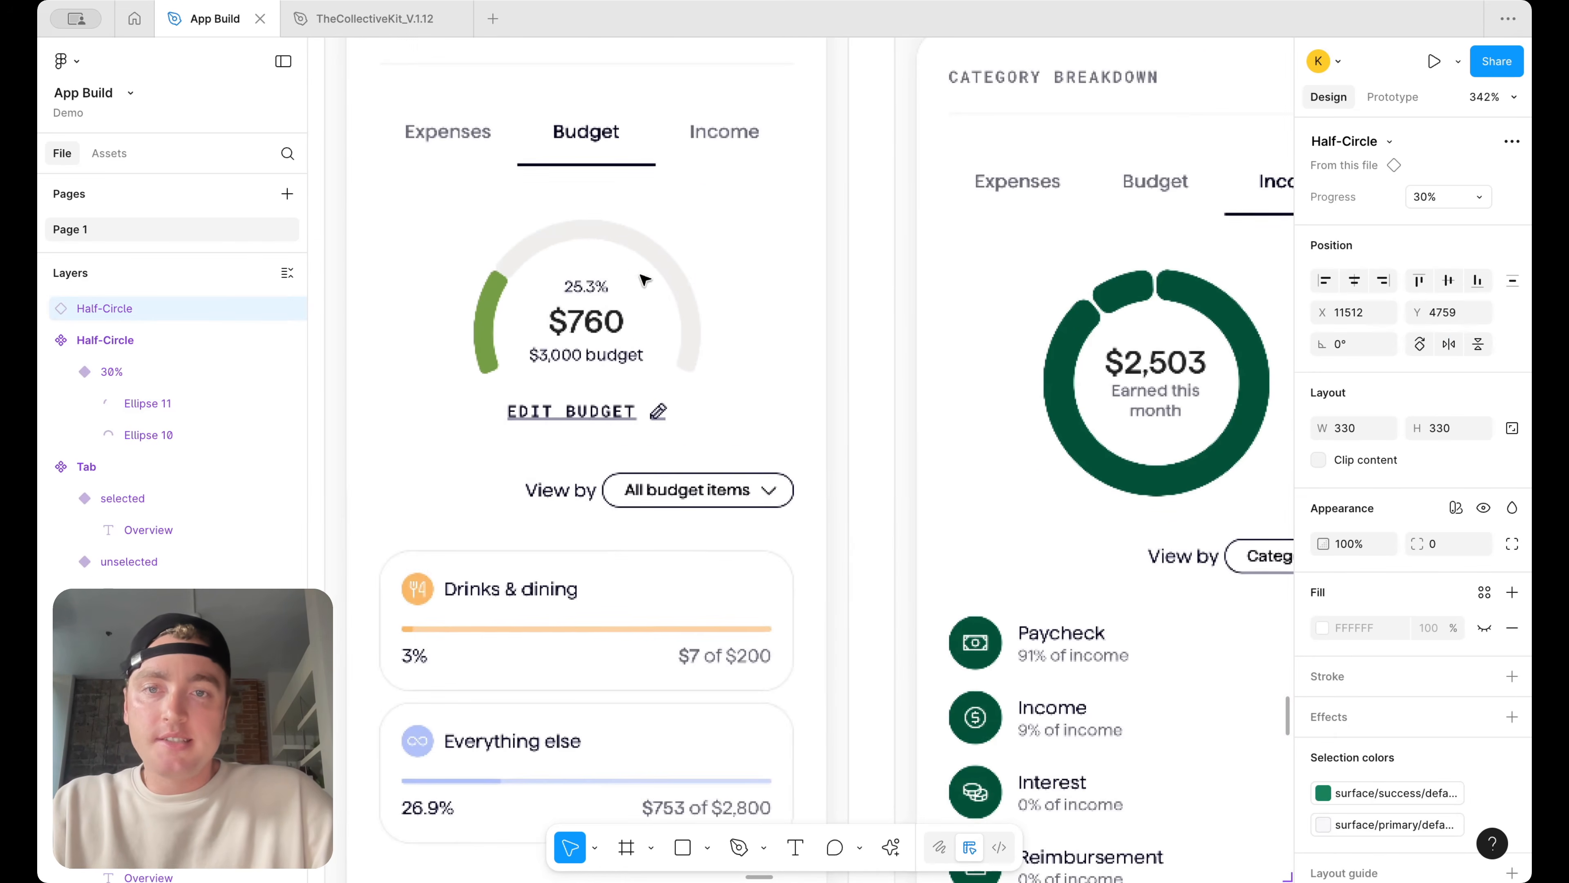
scroll(588, 289, "down", 3)
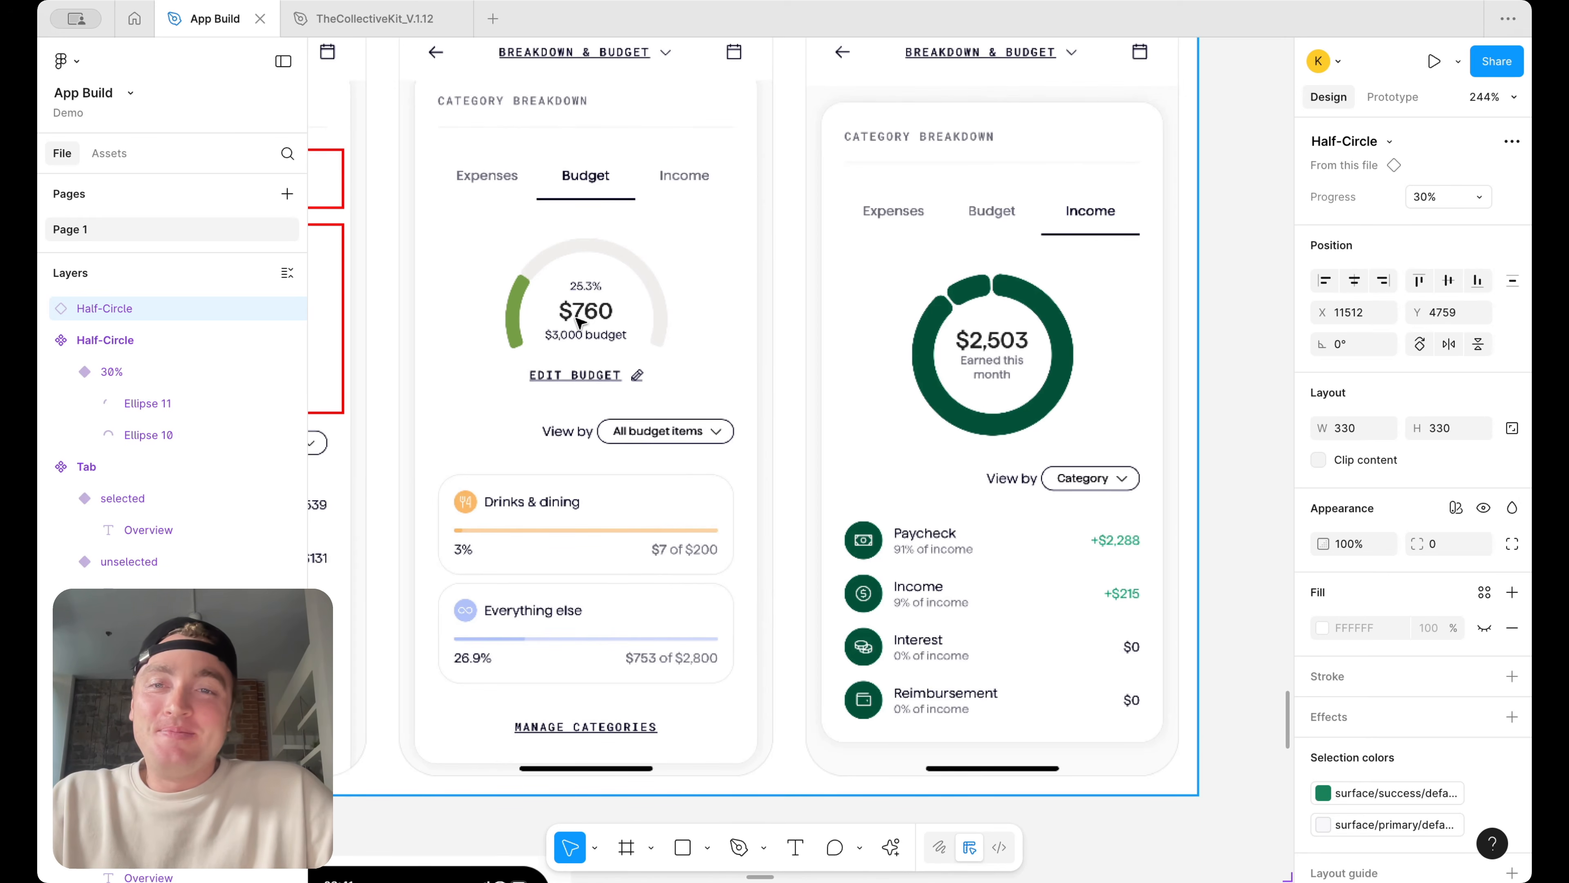
scroll(689, 300, "down", 2)
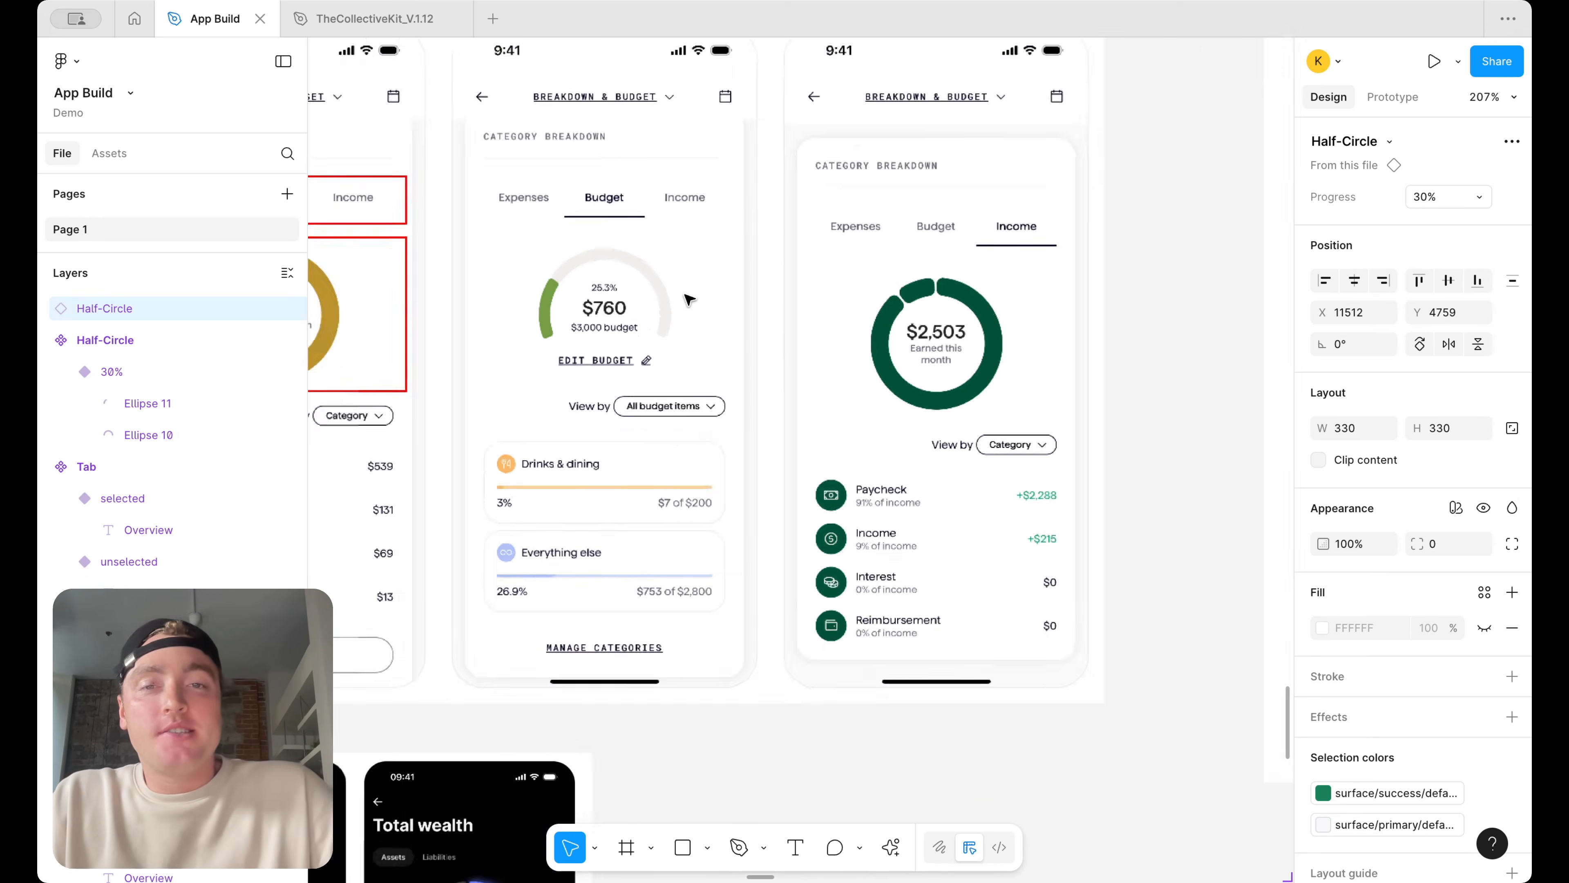
scroll(655, 308, "left", 4)
scroll(656, 308, "up", 2)
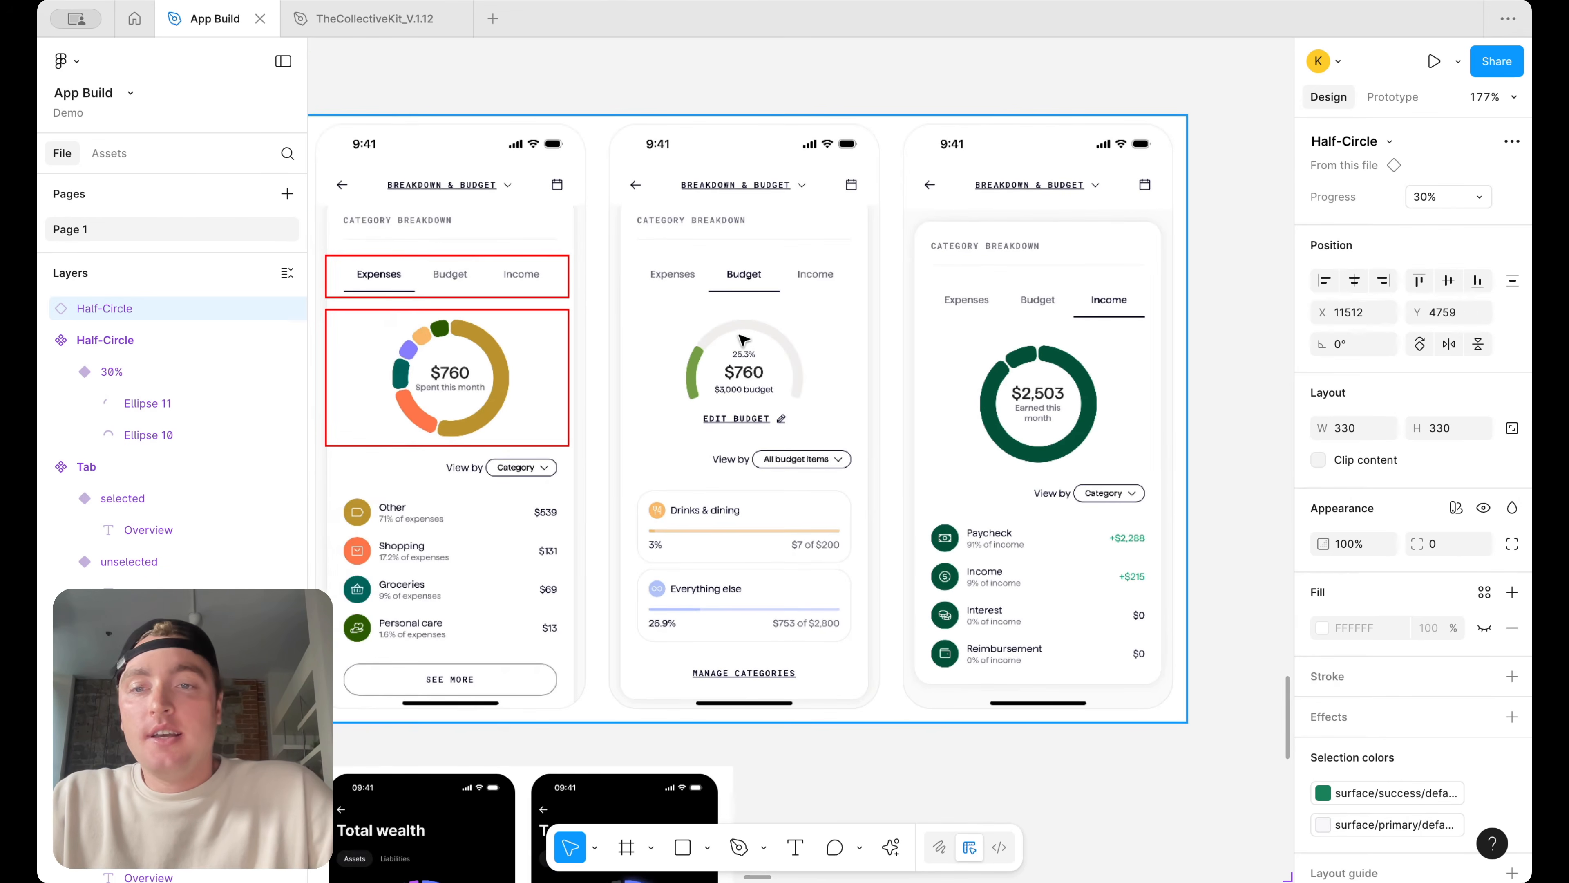
scroll(729, 331, "up", 3)
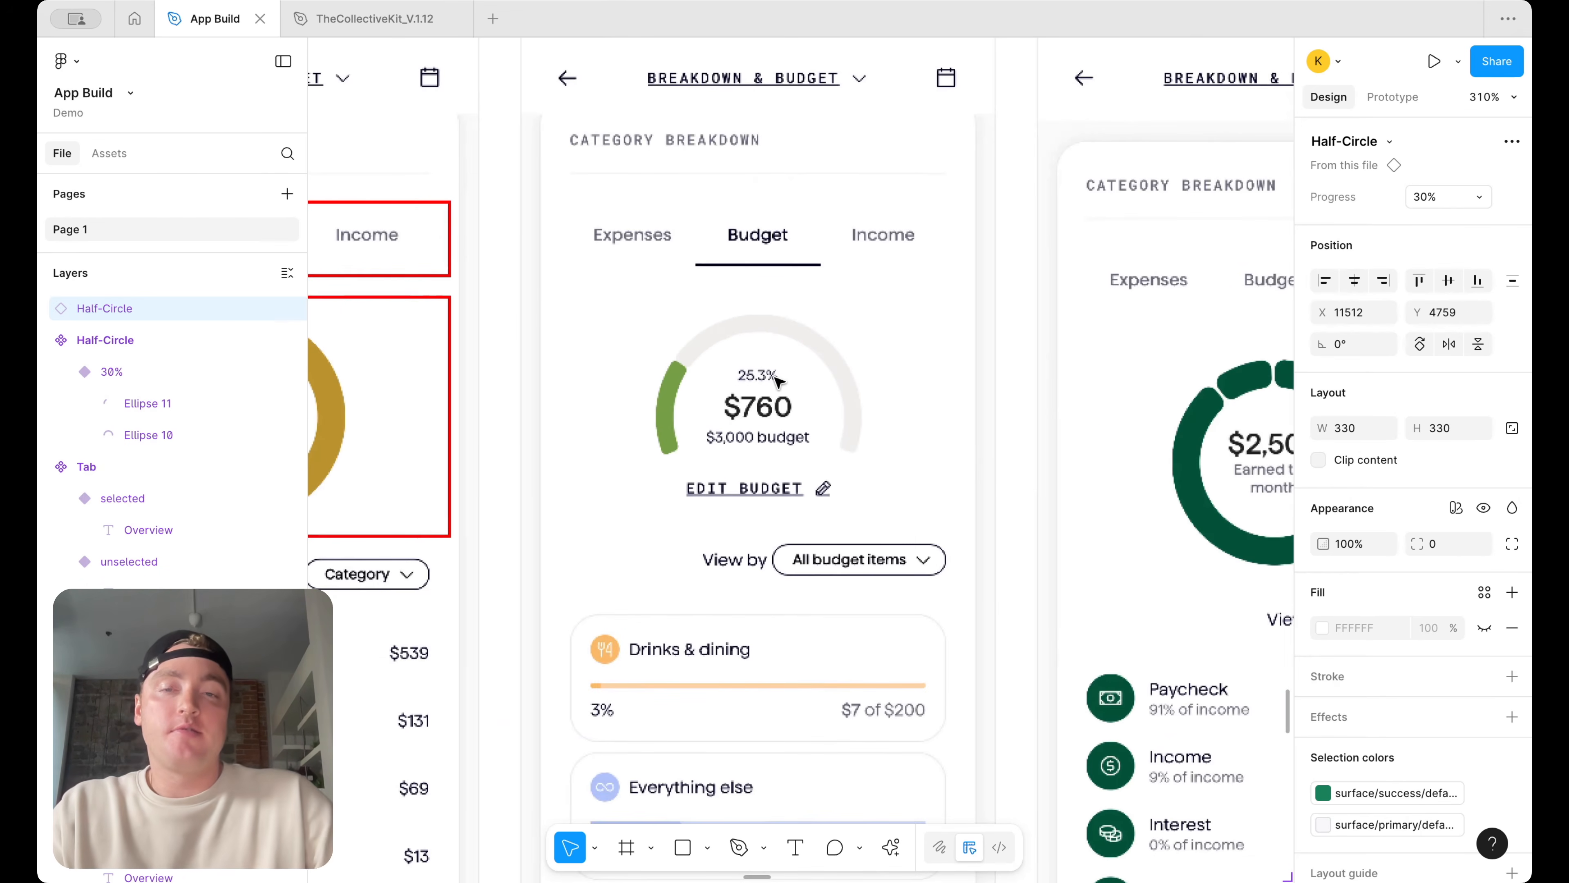
scroll(778, 380, "down", 5)
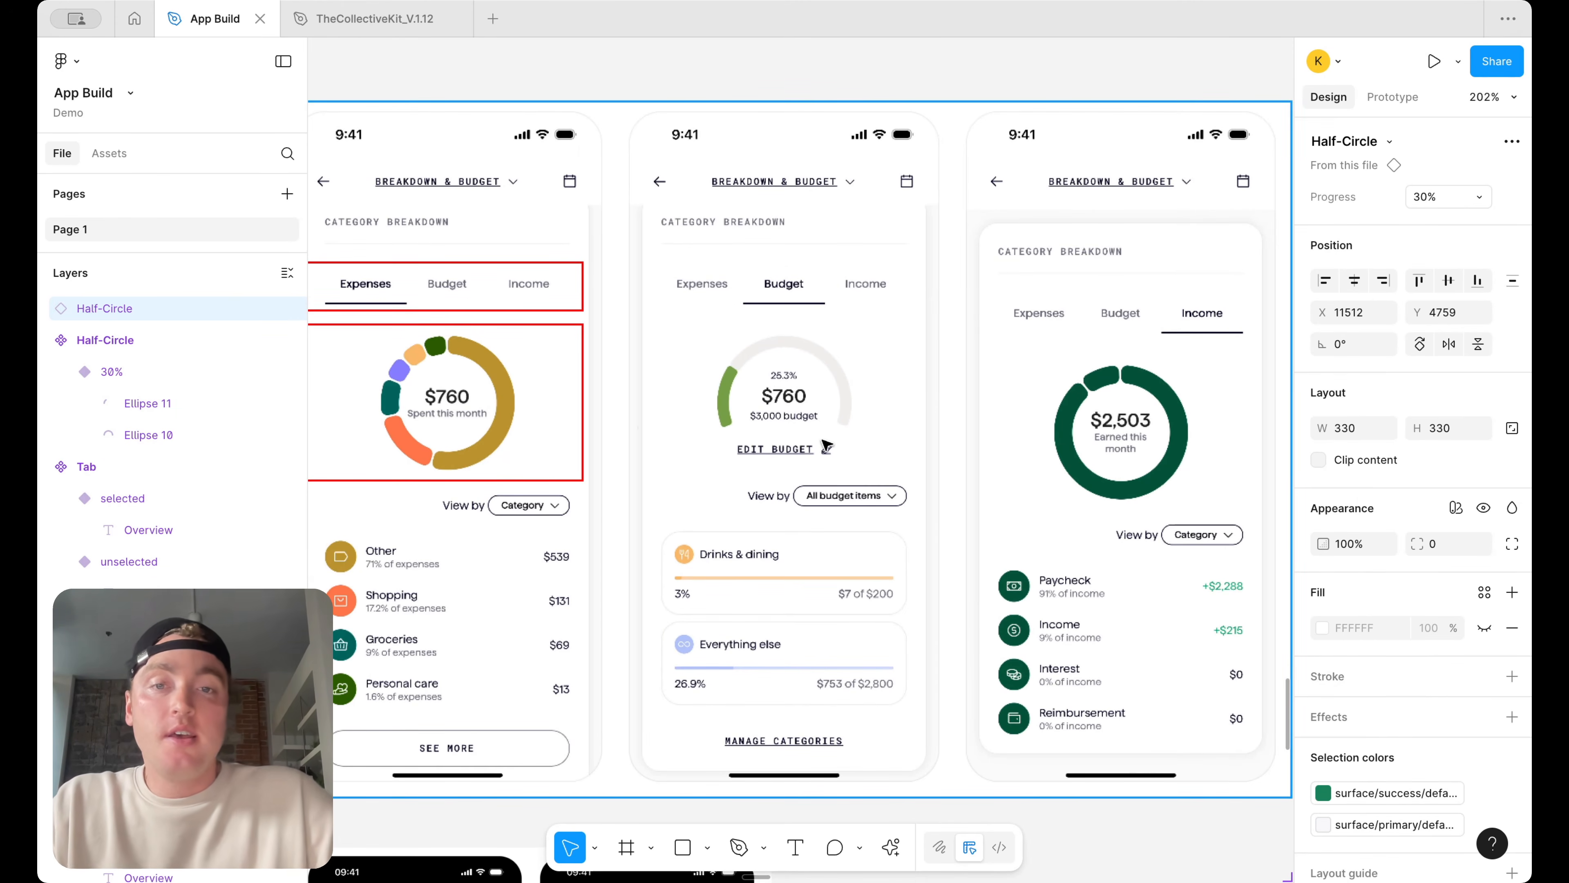
scroll(827, 446, "down", 10)
scroll(827, 446, "right", 9)
scroll(826, 446, "down", 3)
scroll(827, 448, "right", 4)
scroll(827, 449, "down", 3)
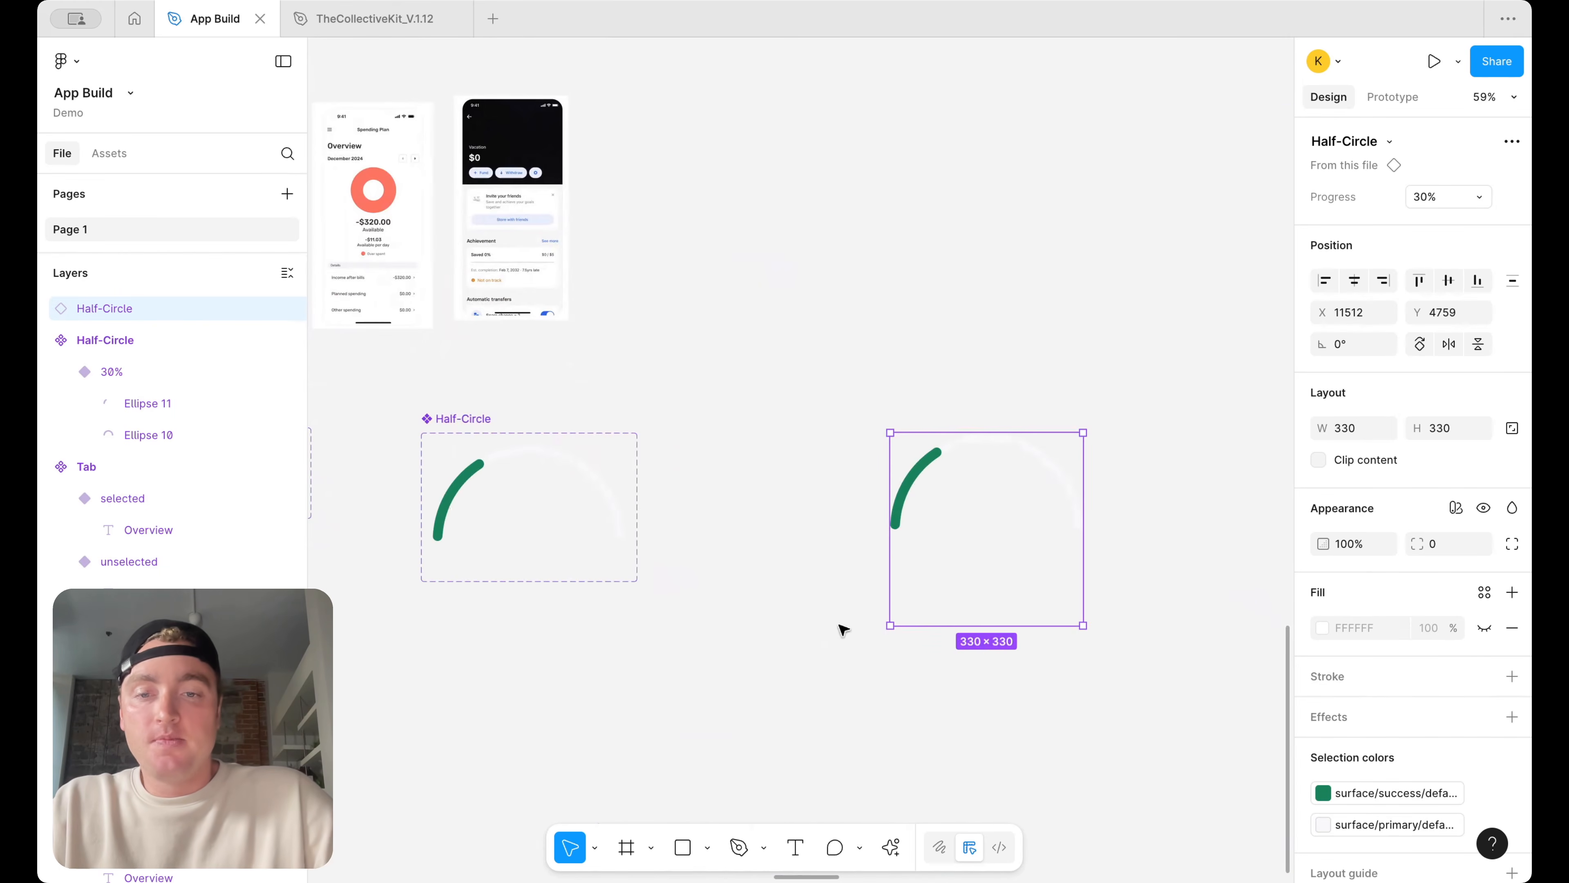
Add a text box above the gauge instance reading $760
left_click(796, 847)
scroll(933, 248, "up", 4)
left_click_drag(892, 208, 1089, 317)
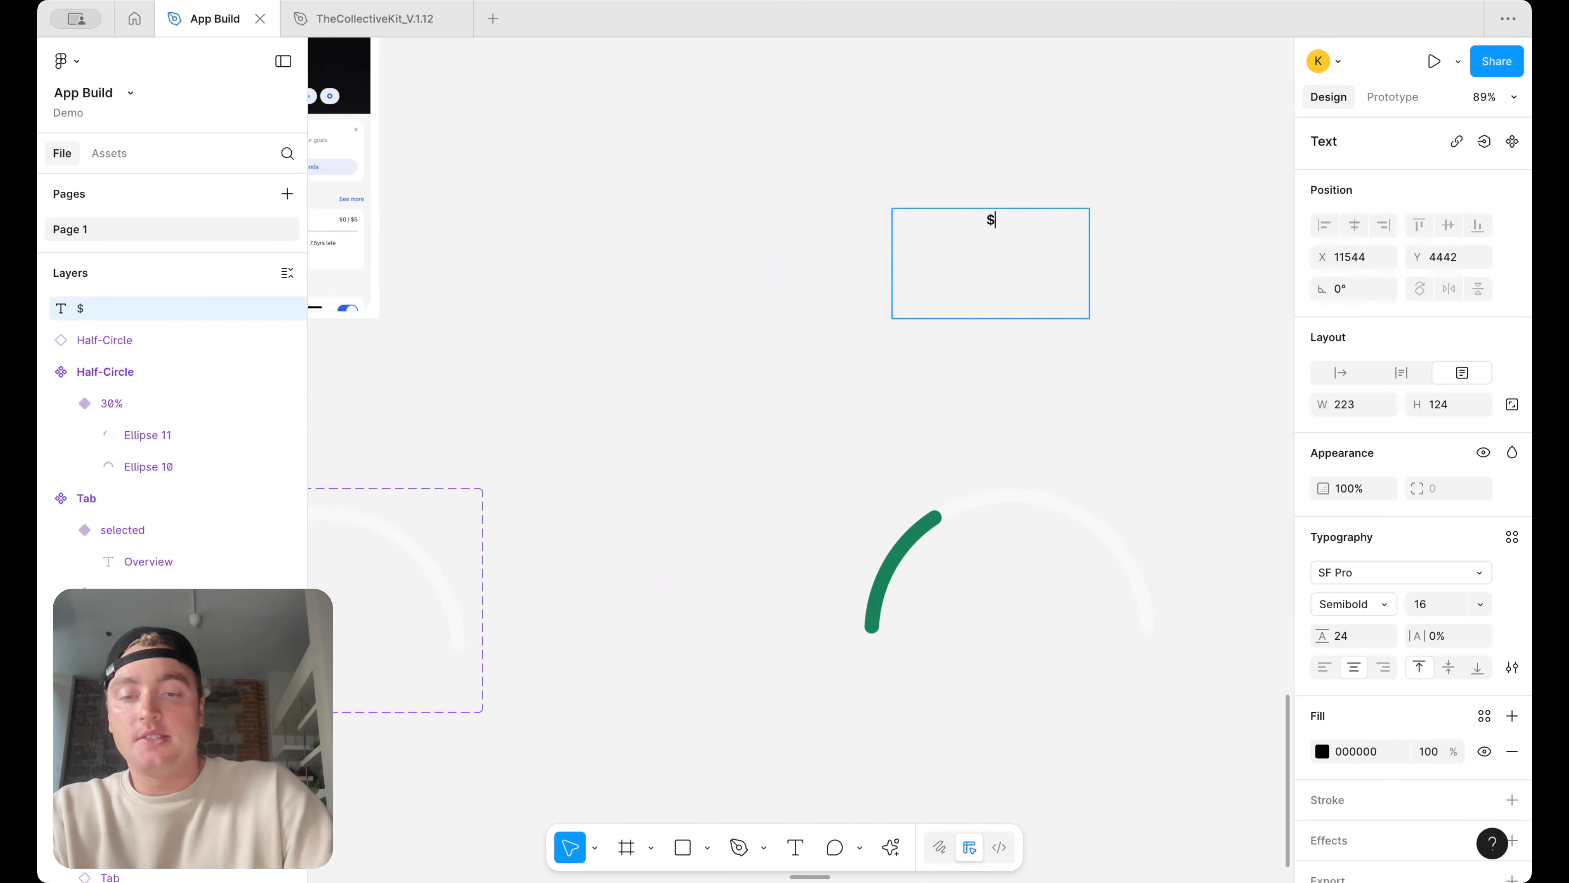
key("super+a")
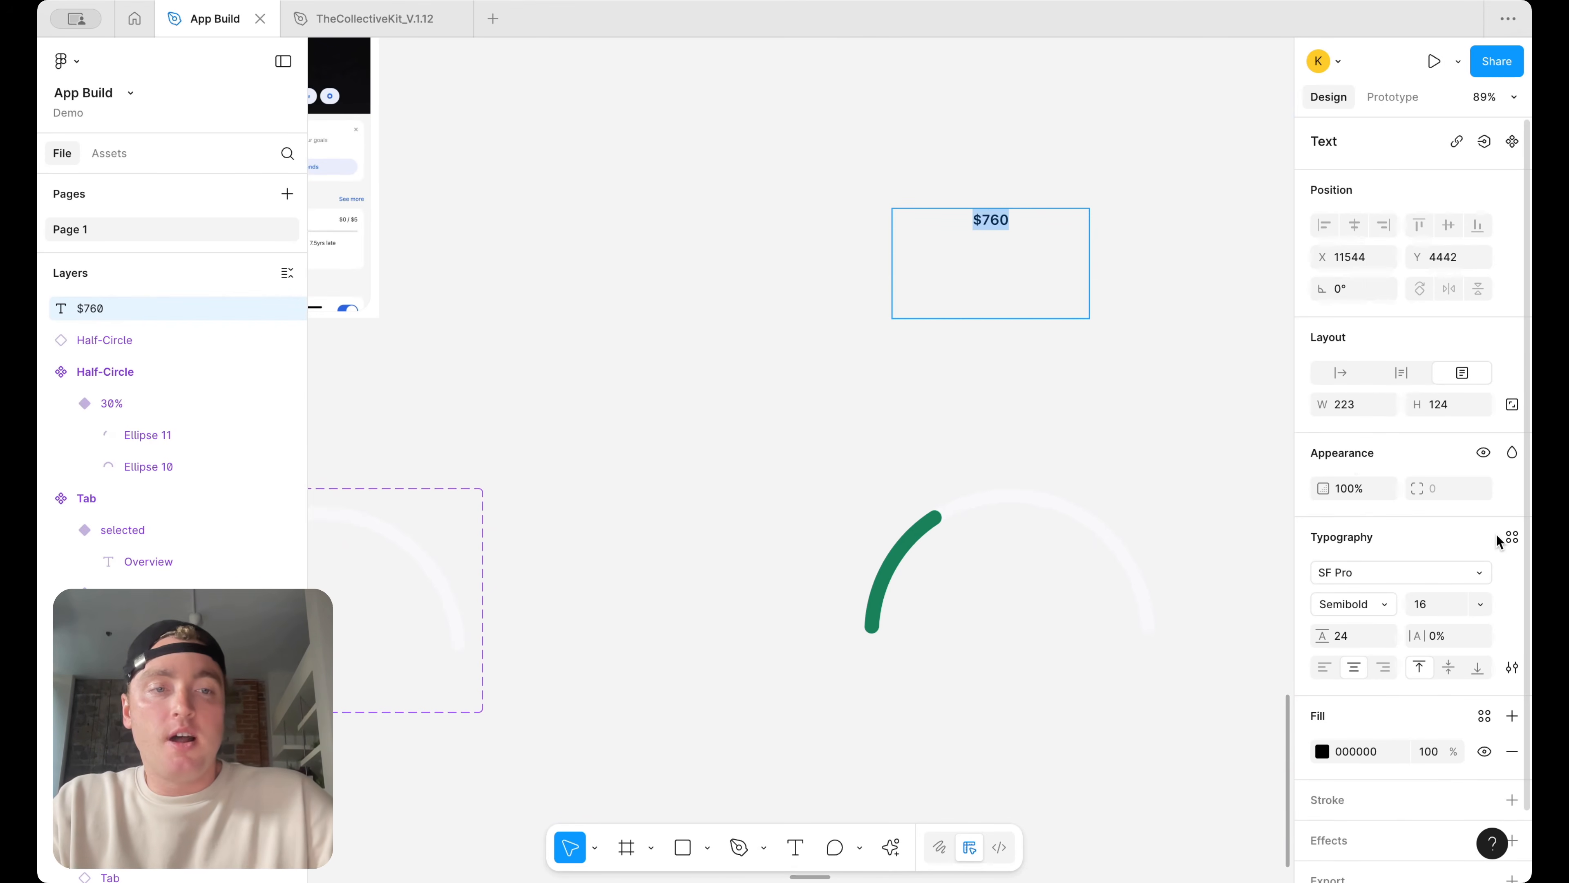
Compare the $760 text with the labels in the reference gauge screens
scroll(844, 249, "left", 12)
scroll(844, 249, "up", 3)
scroll(497, 266, "up", 3)
scroll(655, 248, "up", 5)
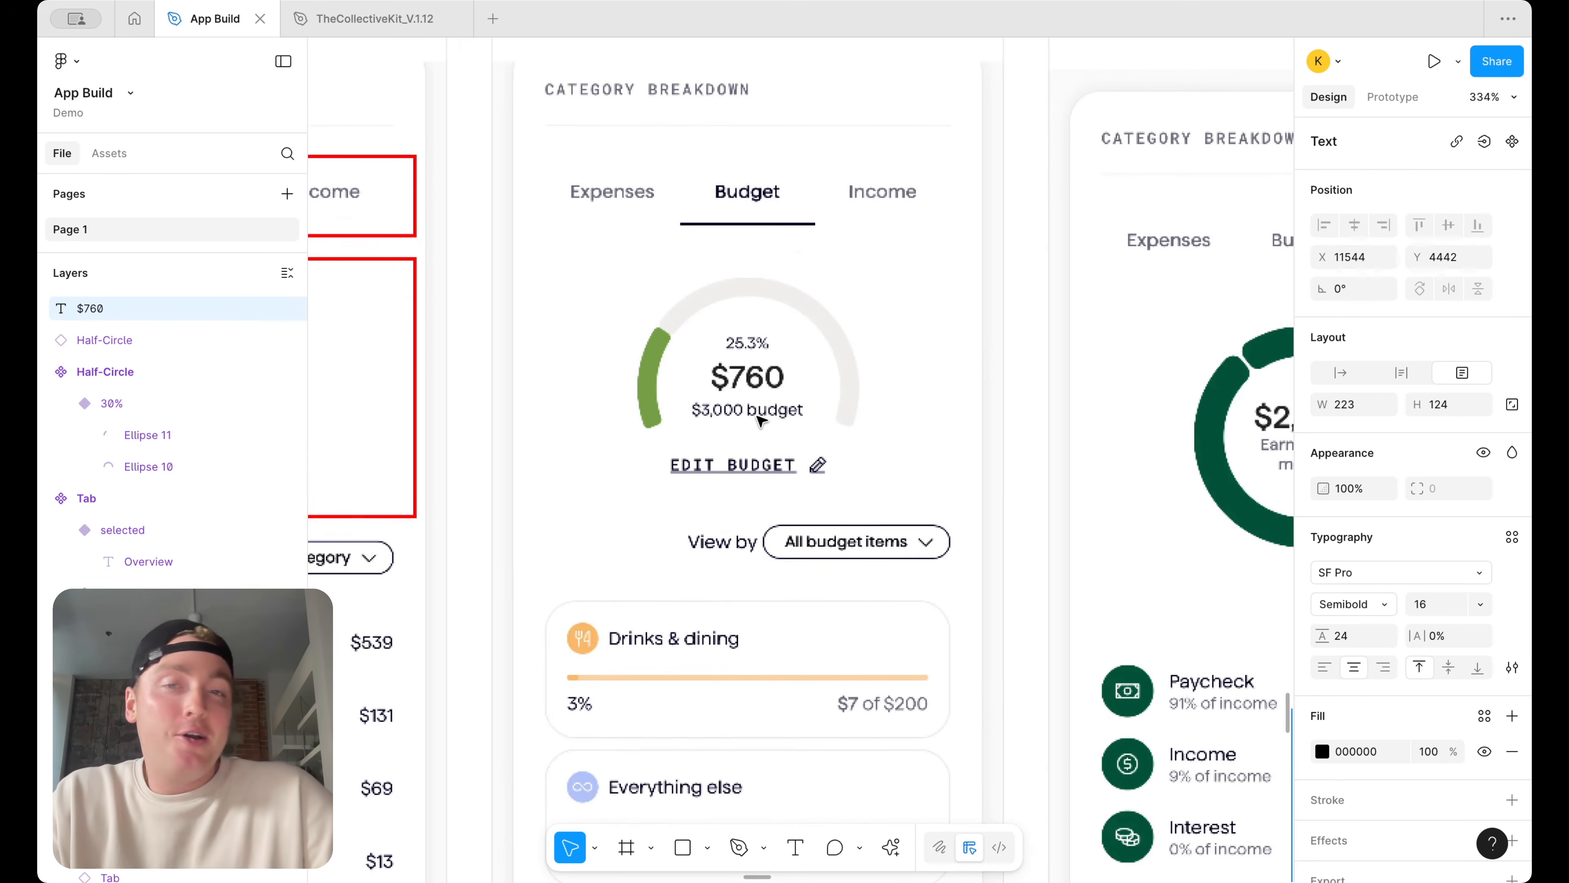
scroll(790, 396, "down", 5)
scroll(790, 396, "down", 10)
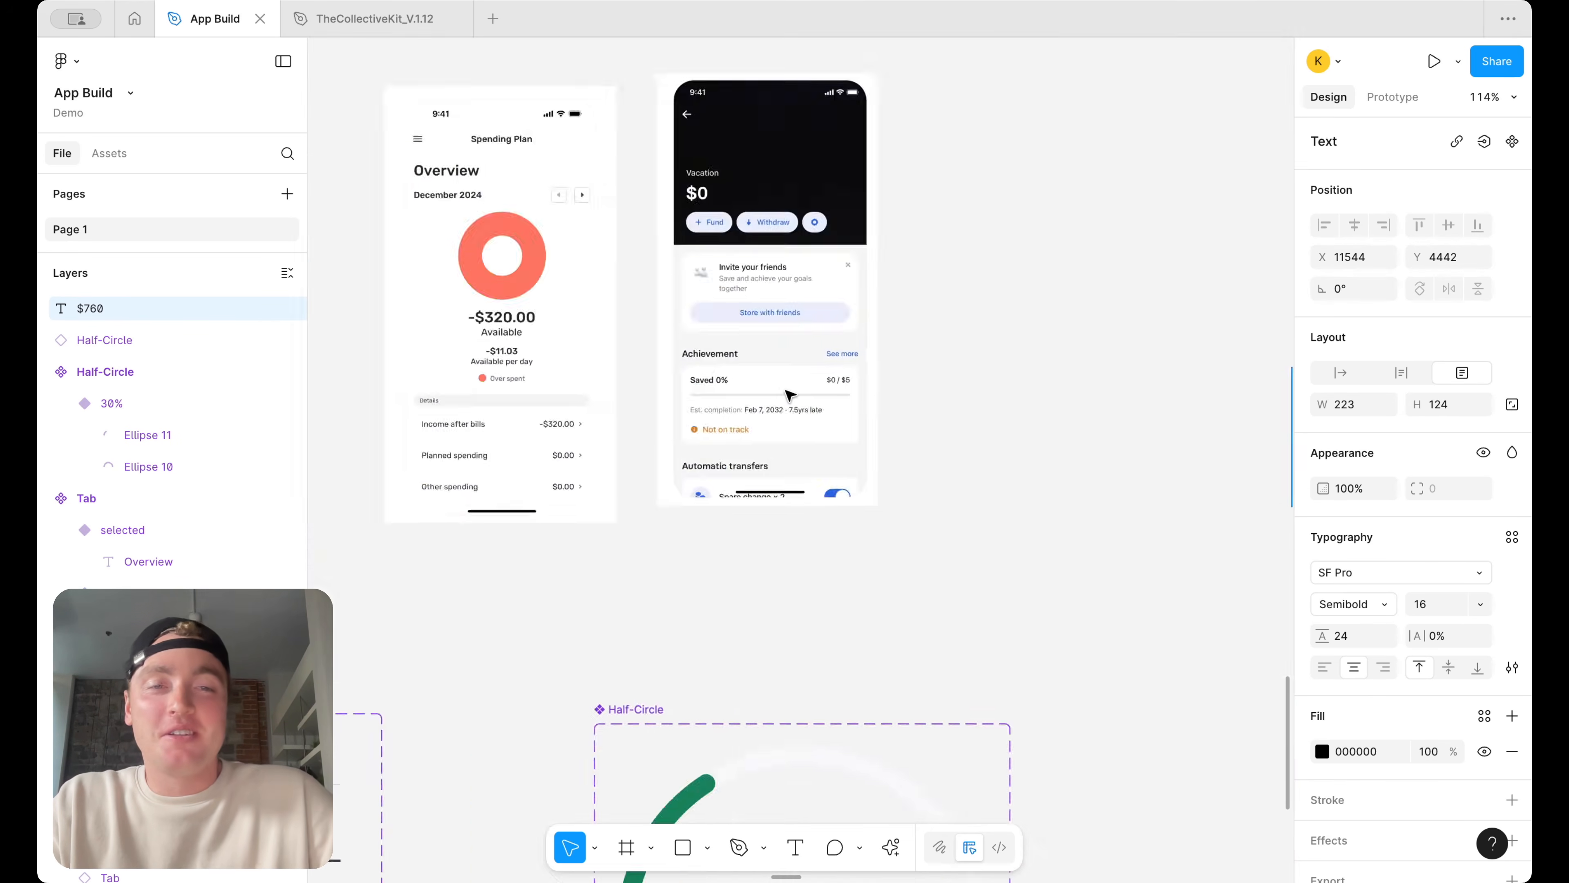
scroll(789, 395, "right", 5)
scroll(789, 396, "down", 5)
scroll(955, 377, "up", 5)
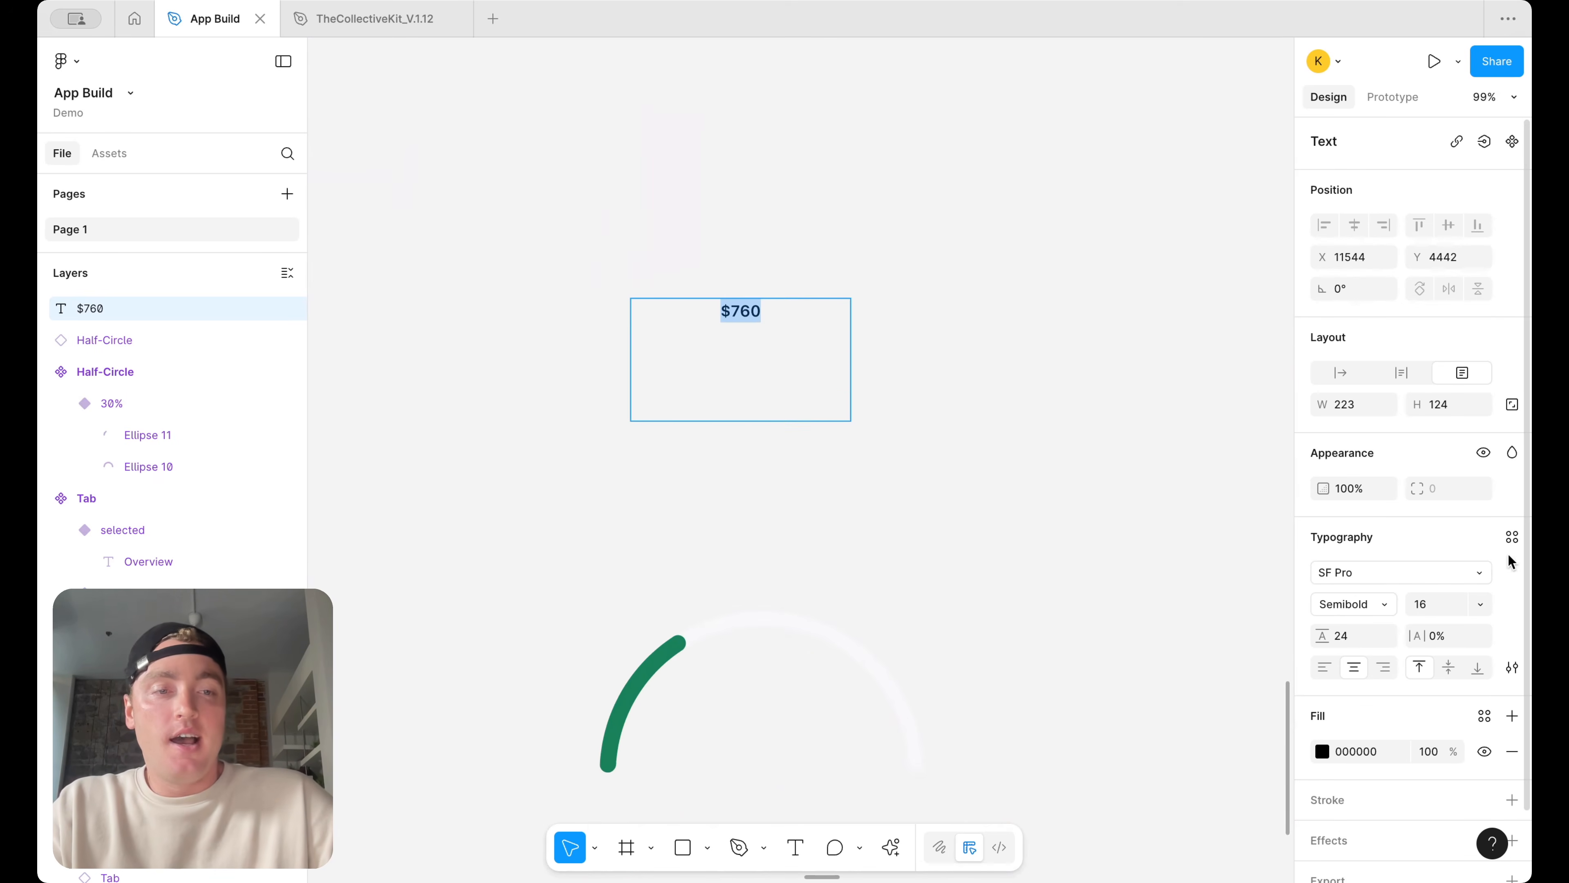
Apply the H4/semibold text style to the $760 text
left_click(1512, 536)
type("bod")
scroll(1231, 712, "down", 3)
key("ctrl+a")
type("h4")
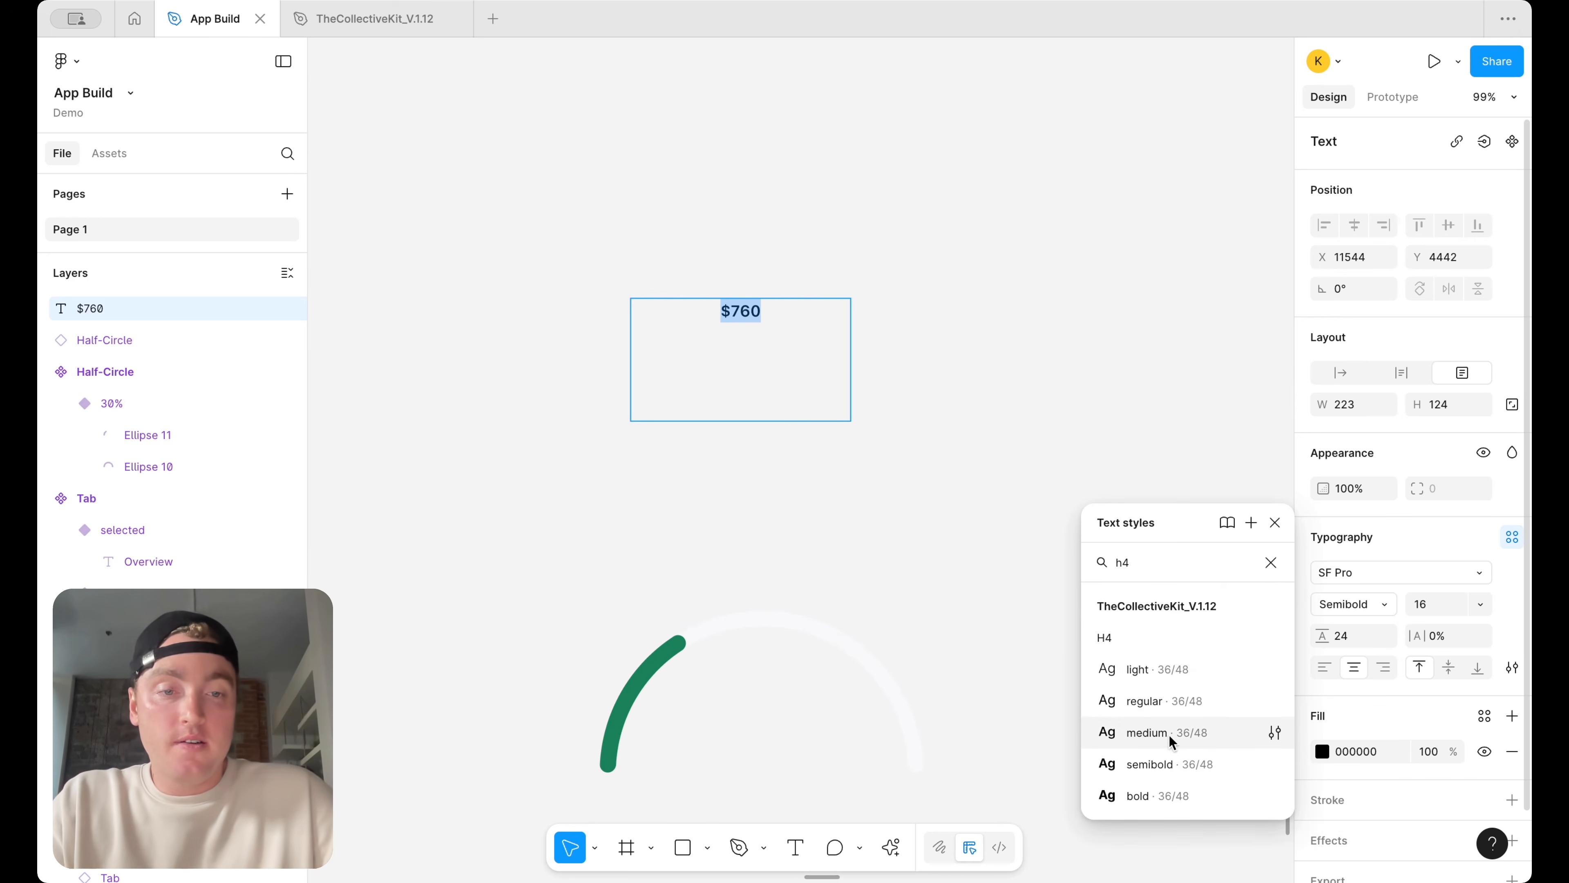
left_click(1169, 765)
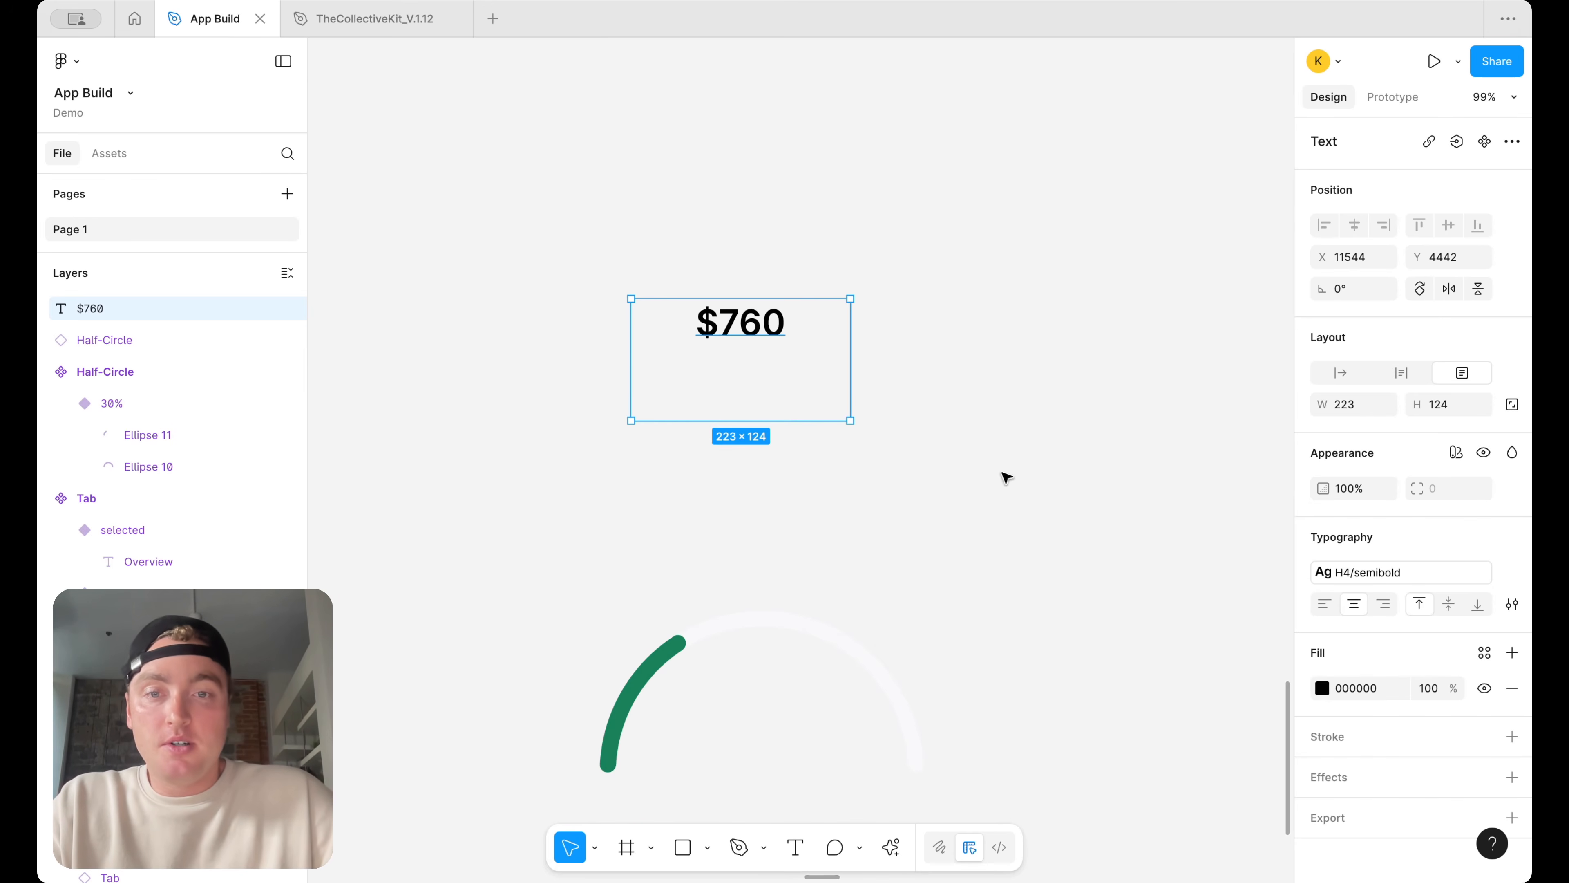
Move the $760 text into the centre of the gauge instance
left_click_drag(754, 340, 764, 711)
left_click(862, 371)
scroll(863, 373, "down", 5)
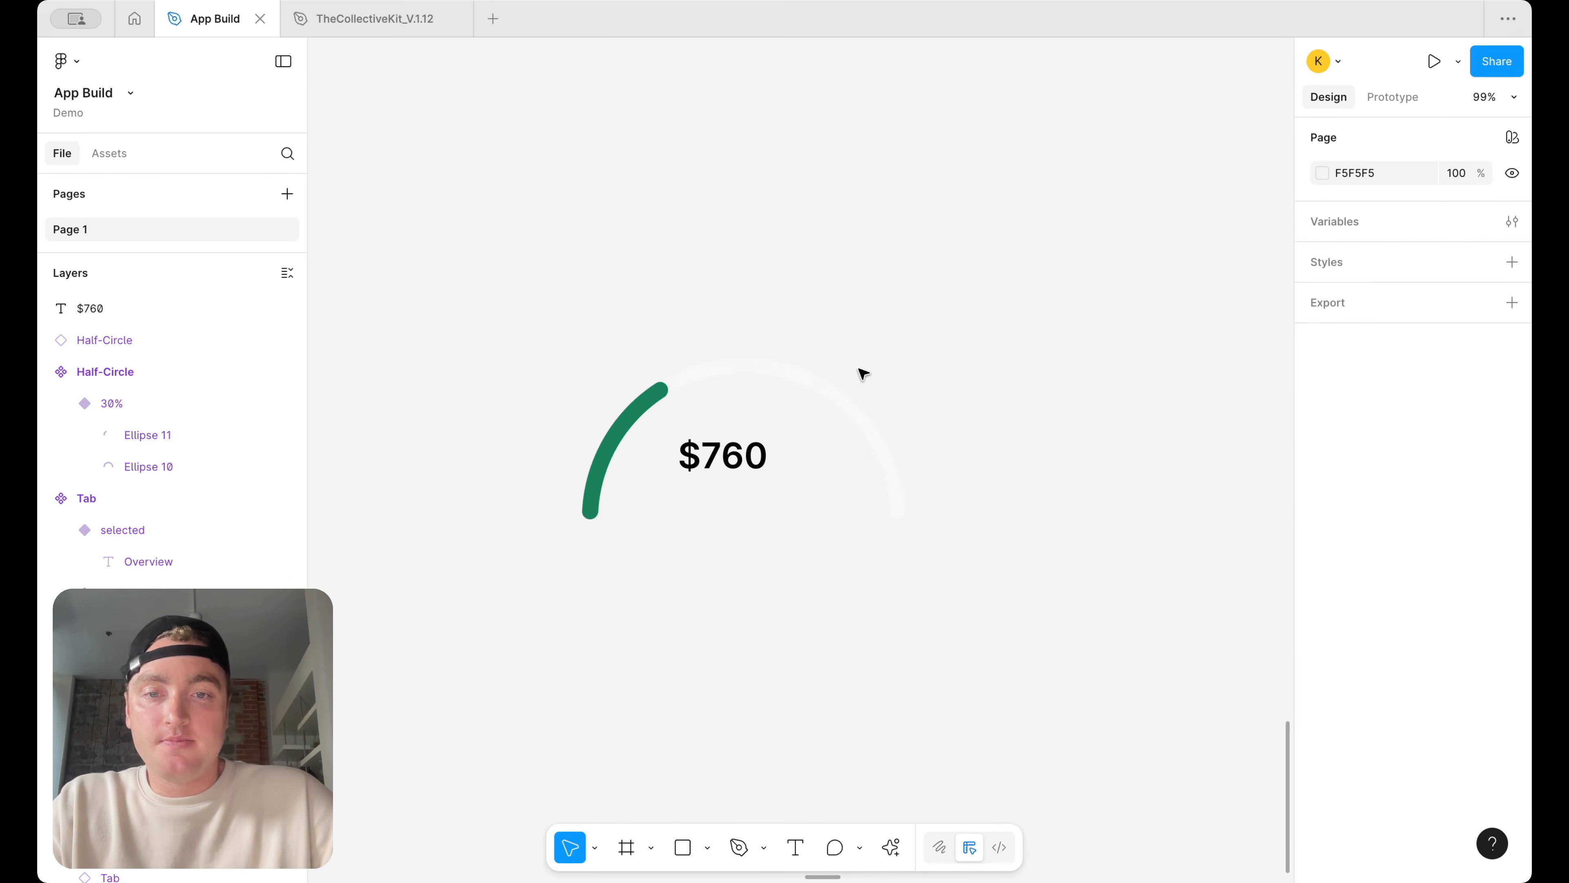
left_click(684, 844)
left_click_drag(519, 634, 1021, 197)
right_click(878, 399)
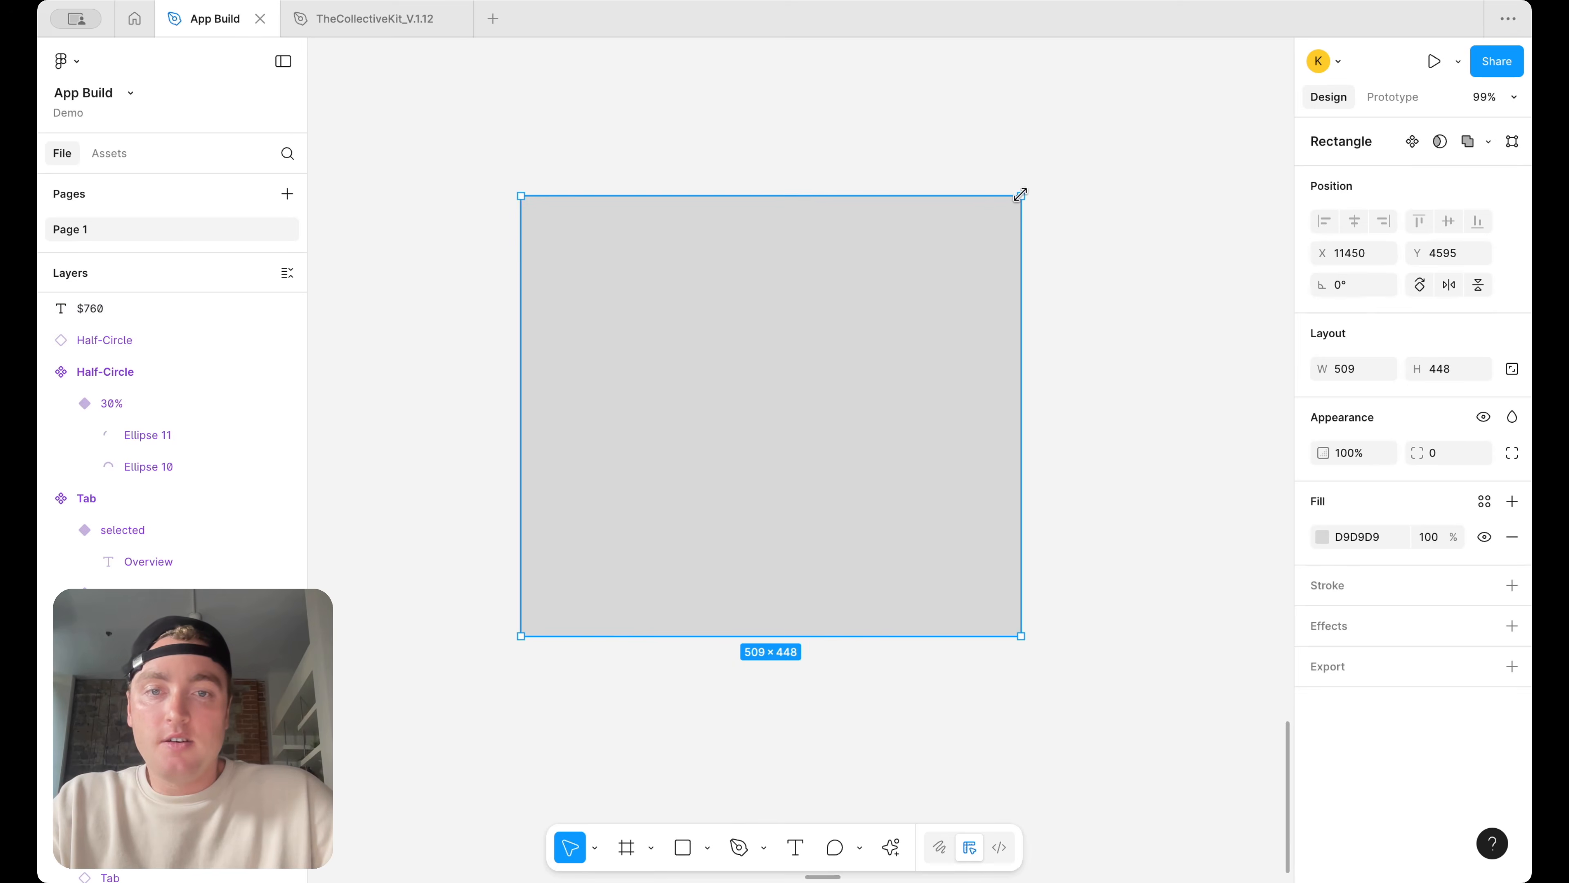
key("Escape")
key("Delete")
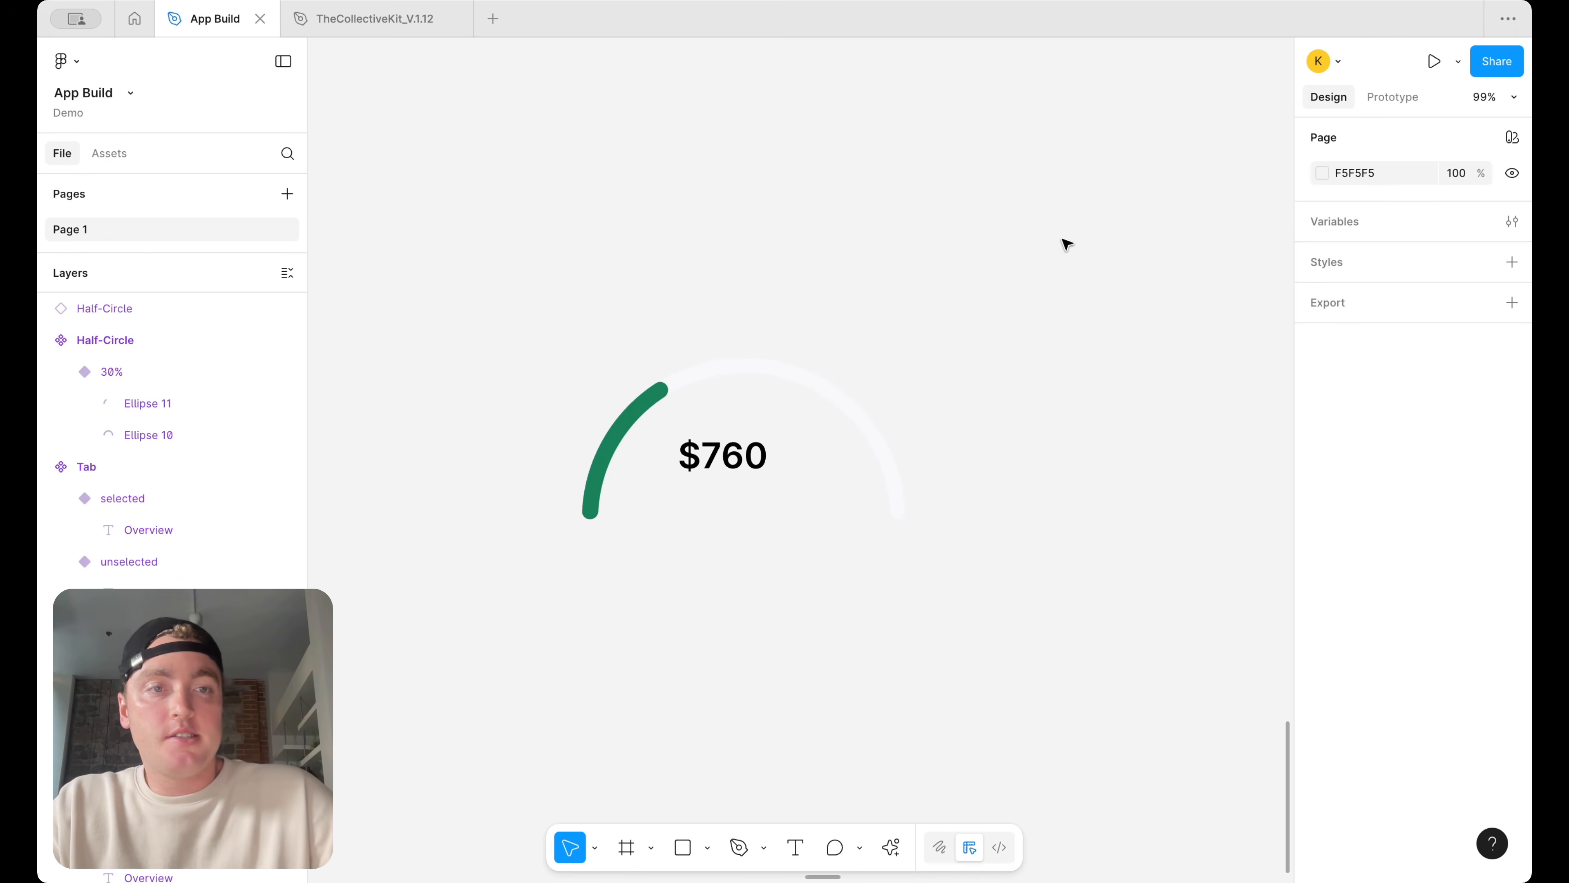
Set the page background colour to FFFFFF
left_click(1325, 166)
left_click_drag(1220, 301, 759, 123)
left_click(730, 463)
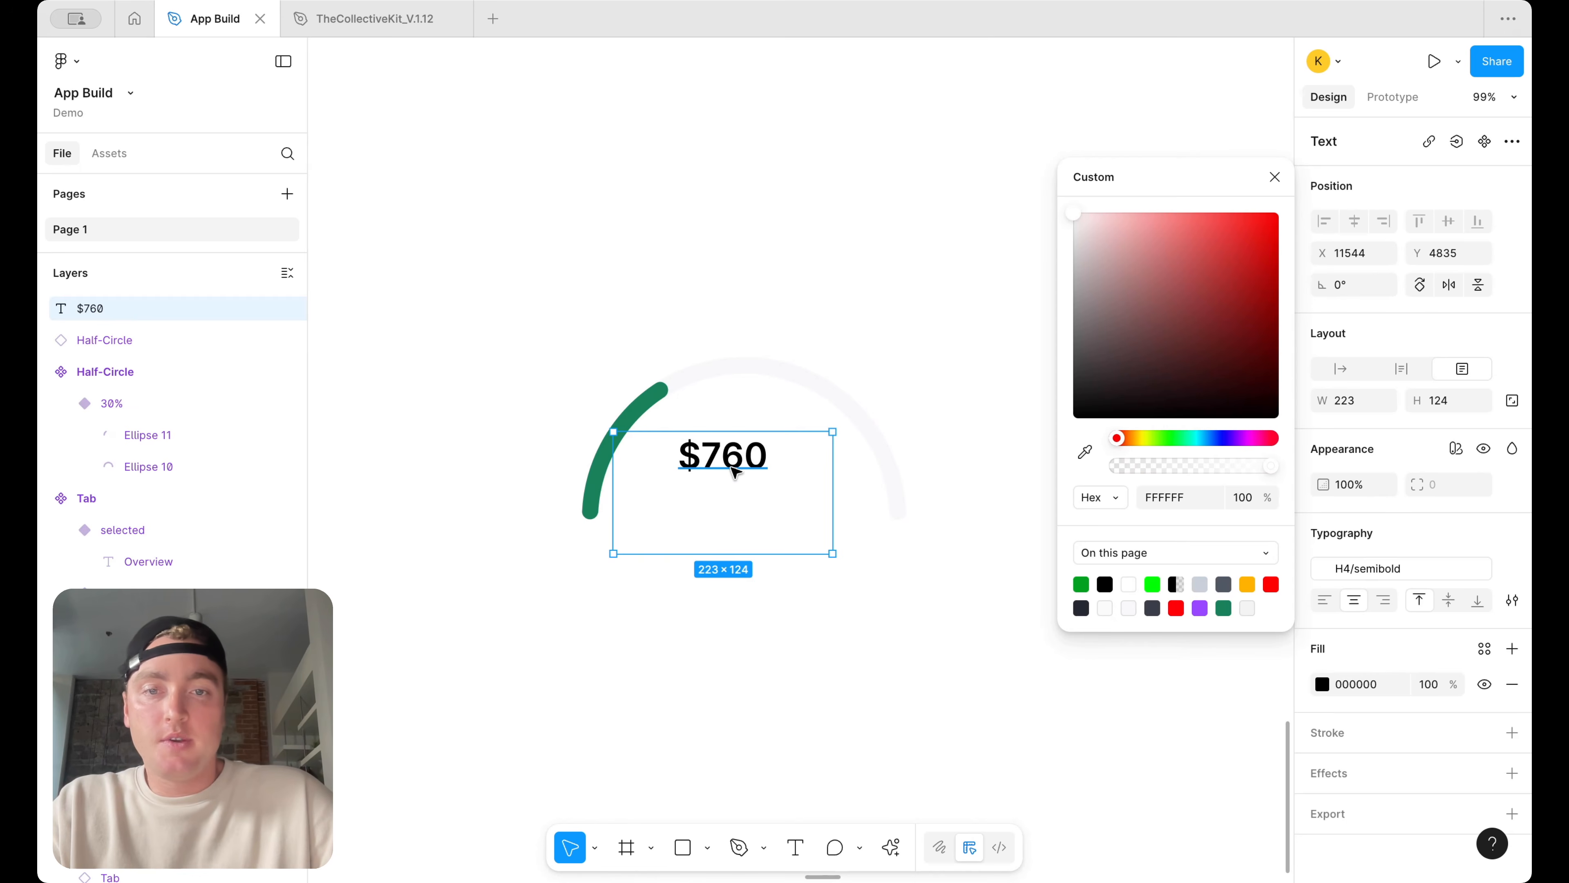
left_click(1411, 569)
scroll(1198, 718, "up", 1)
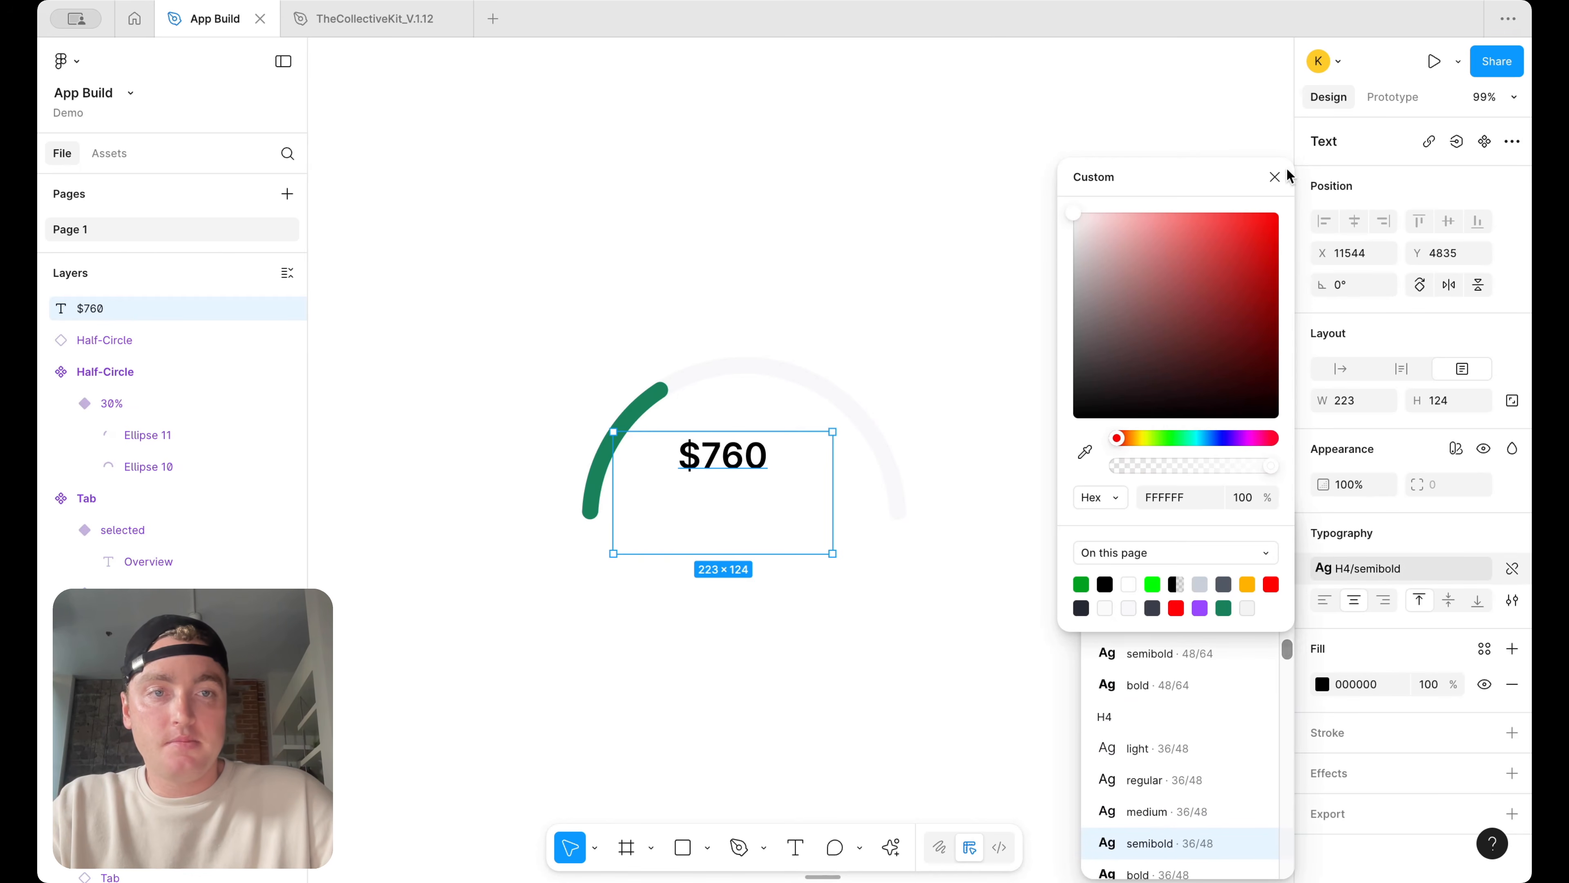
left_click(1284, 156)
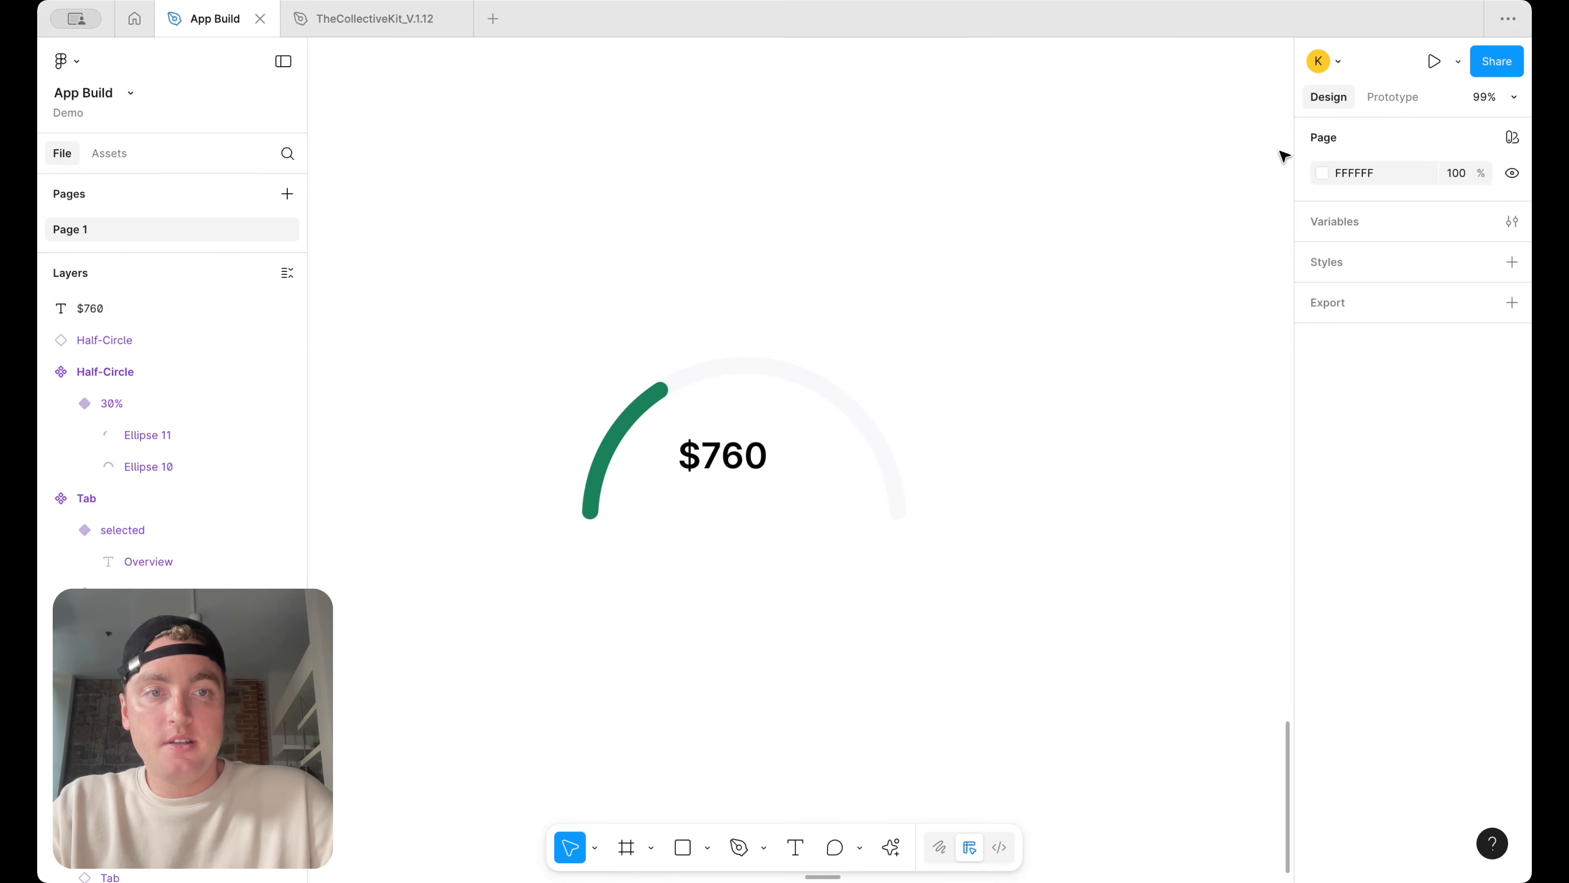
Apply the H2/semibold text style to the $760 text
left_click(740, 461)
left_click(1440, 572)
scroll(1159, 699, "up", 5)
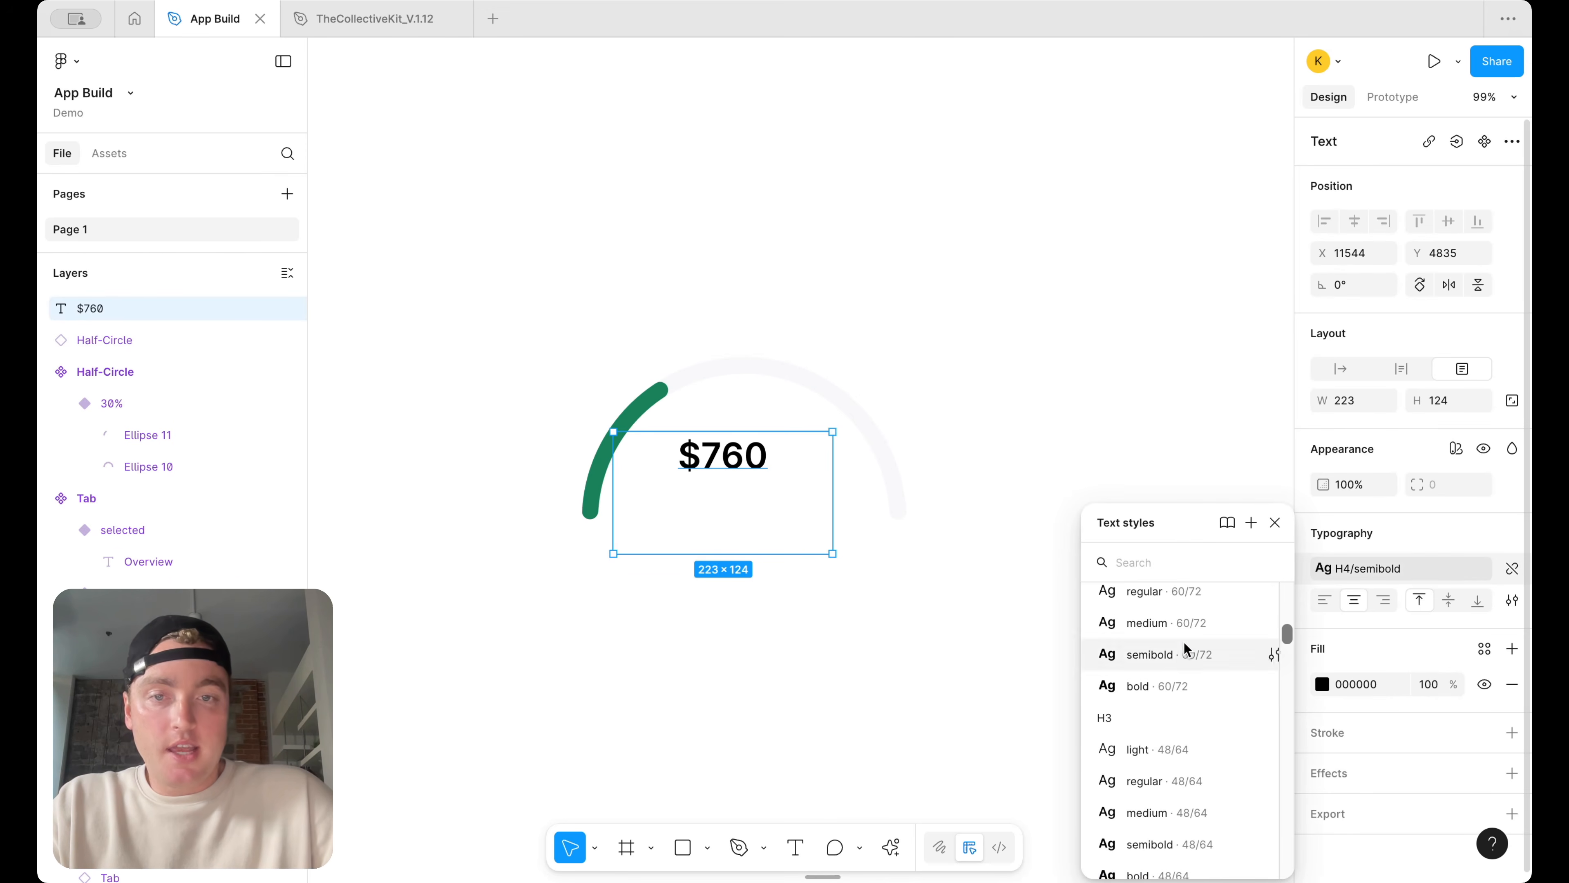
left_click(1187, 648)
Duplicate the $760 text just below itself and apply the H6/semibold text style to the copy
left_click_drag(722, 484, 744, 533)
left_click(1430, 575)
scroll(1156, 749, "down", 7)
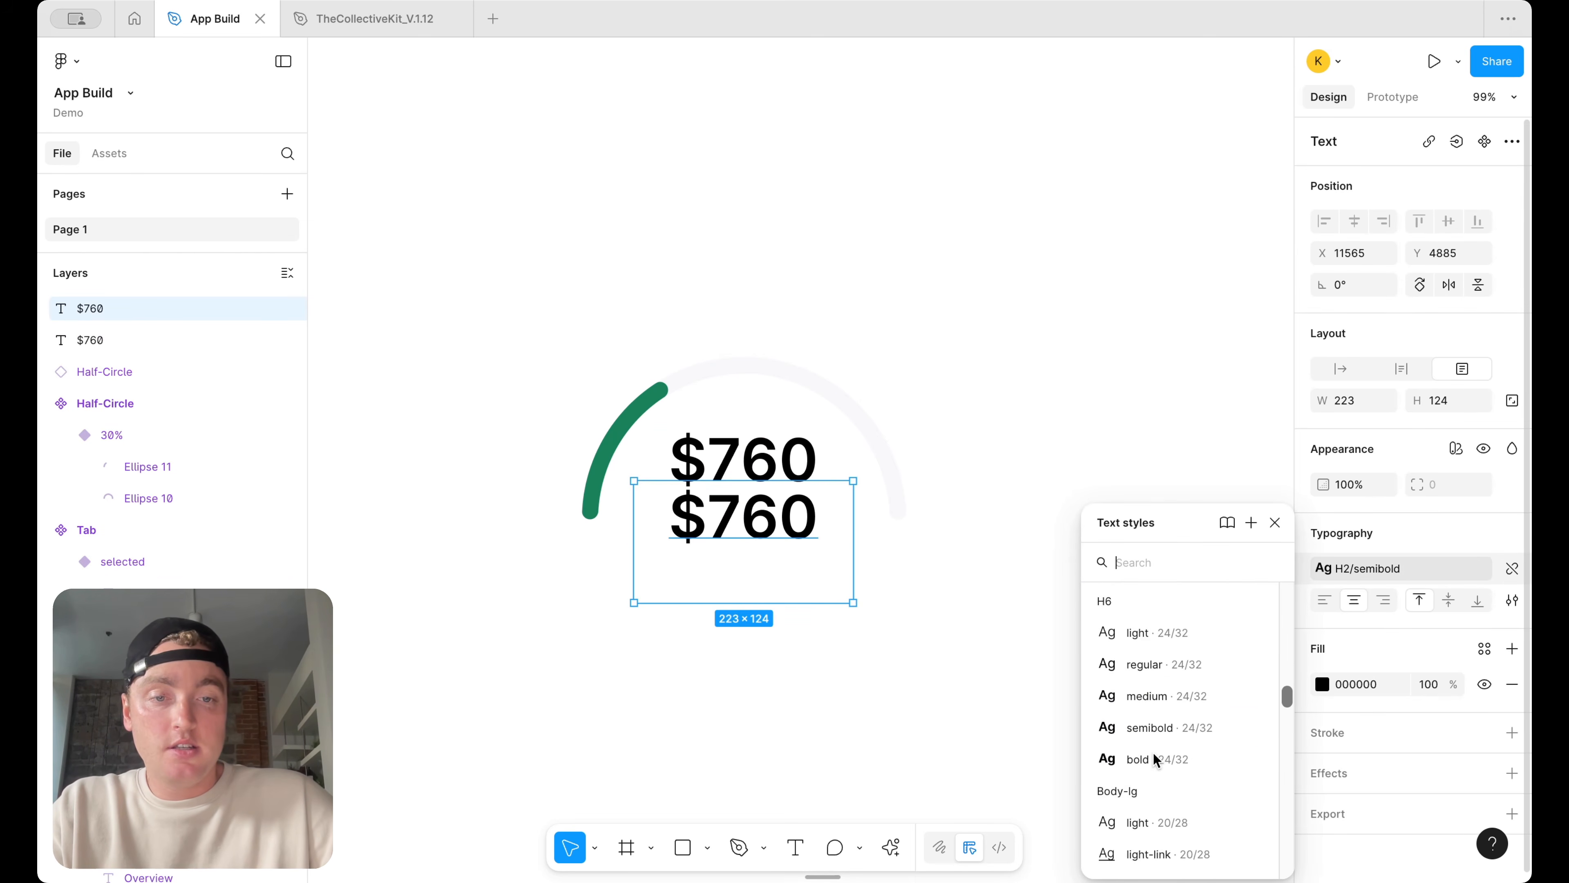
scroll(1153, 752, "down", 3)
left_click(1166, 836)
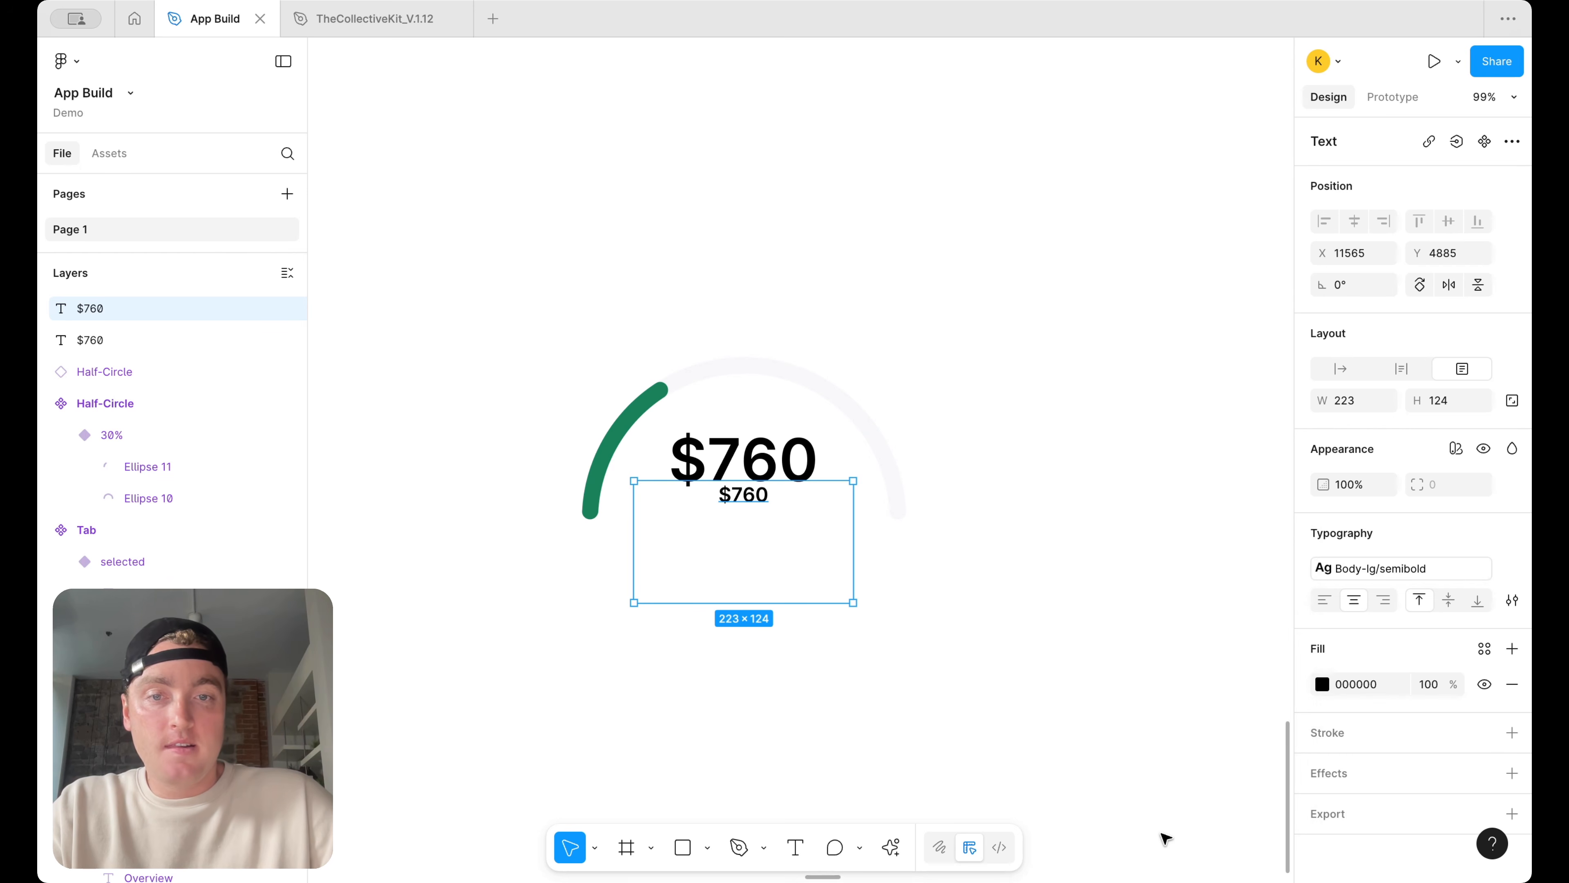
left_click(1359, 569)
scroll(1172, 728, "up", 3)
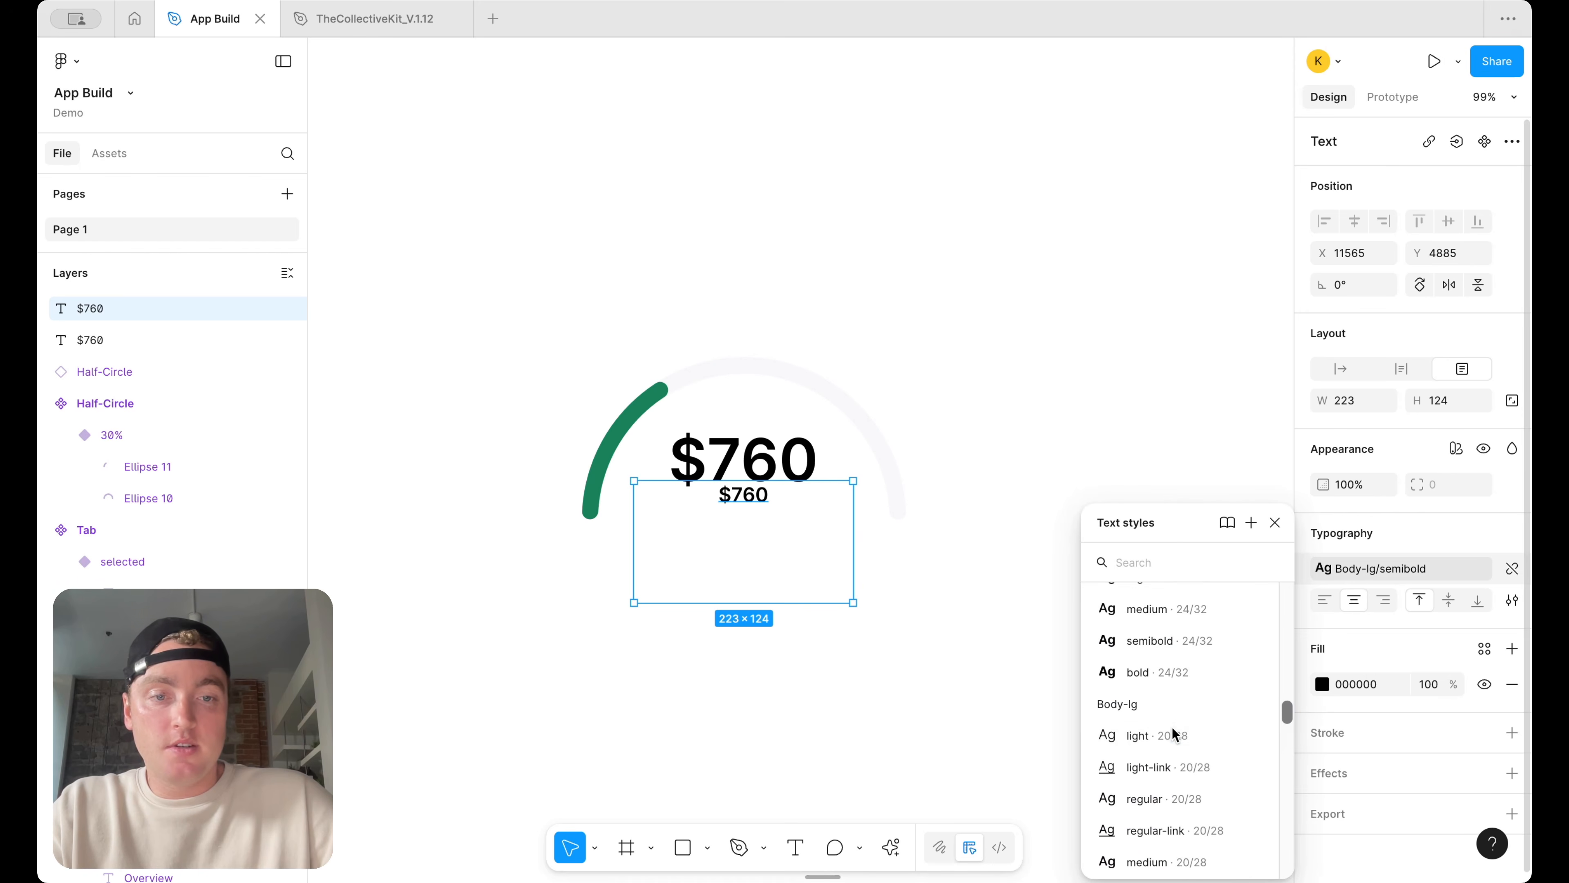
left_click(1197, 649)
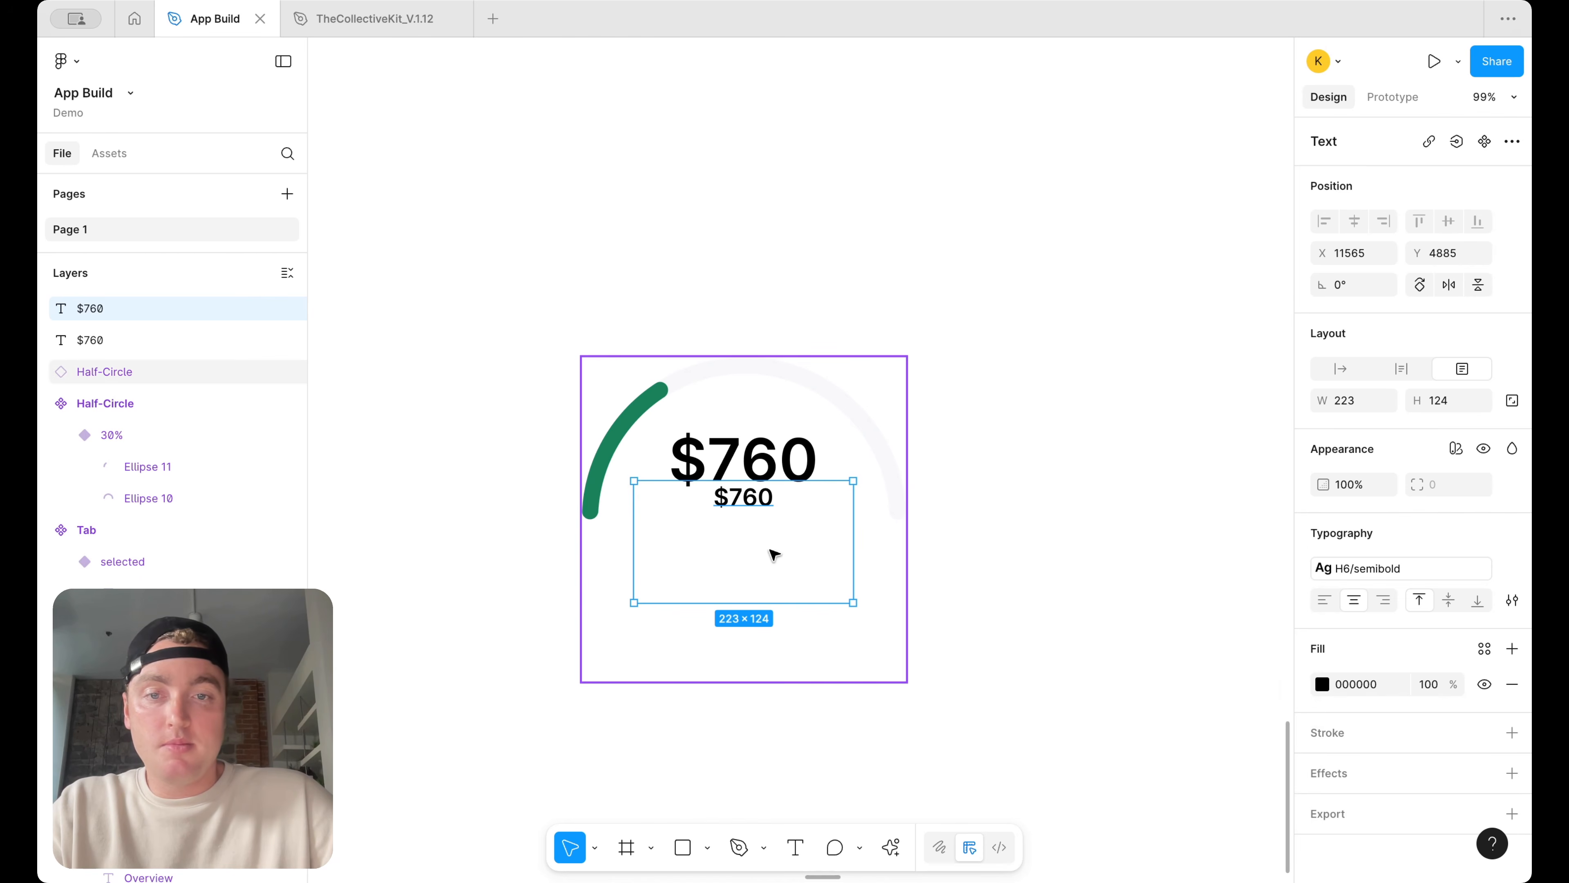
Shorten the copied text box and change its text to "$3000 Budget"
left_click_drag(773, 603, 773, 560)
double_click(747, 498)
left_click_drag(774, 498, 727, 497)
type("30")
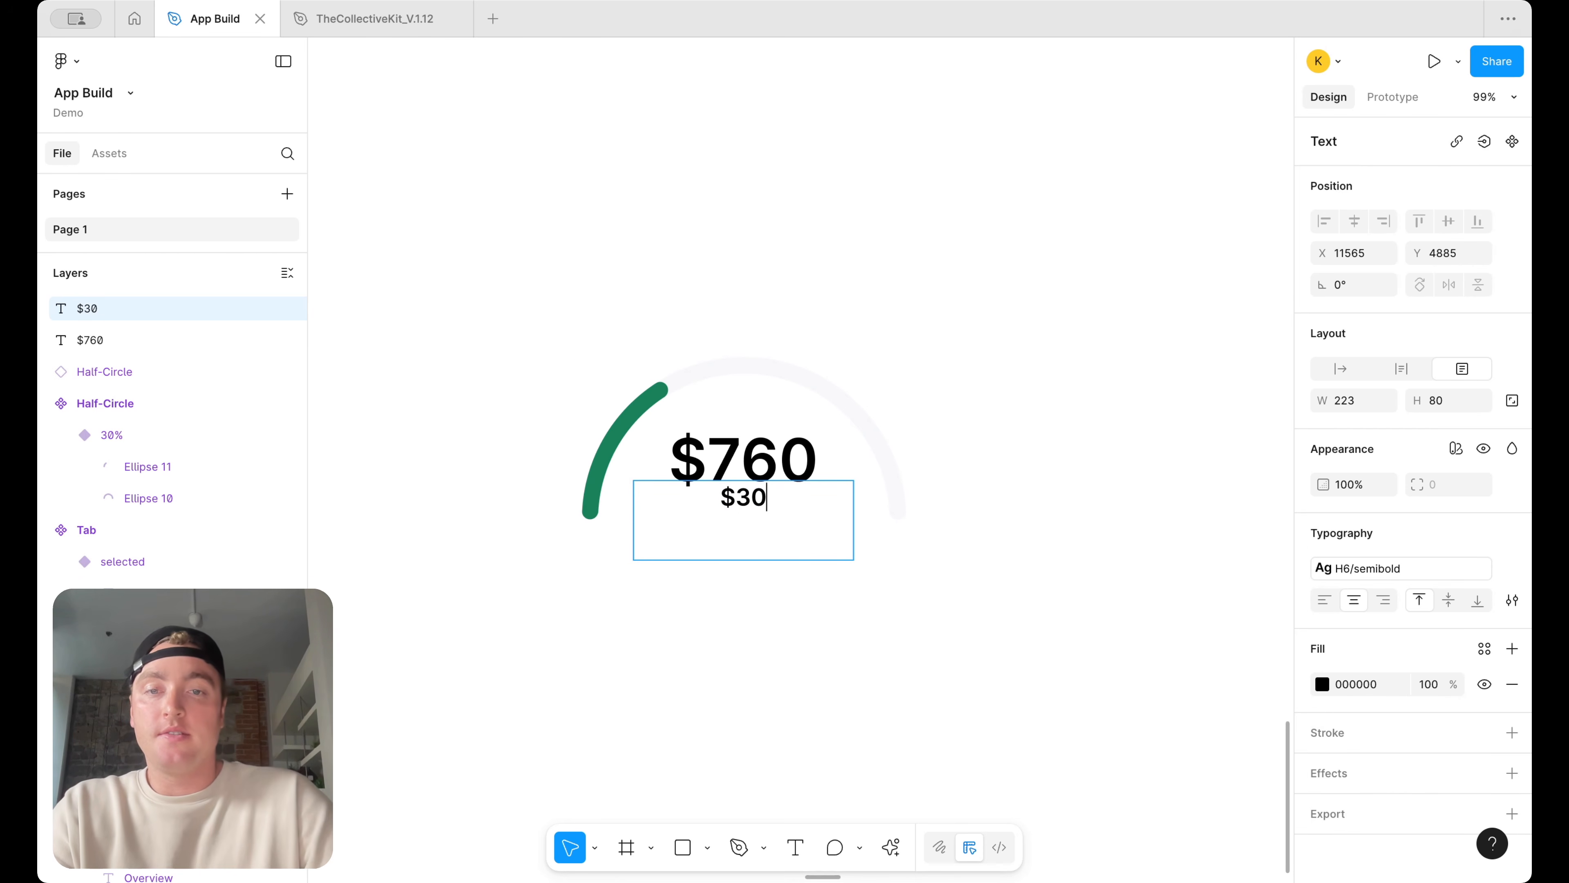
type("00 Budget")
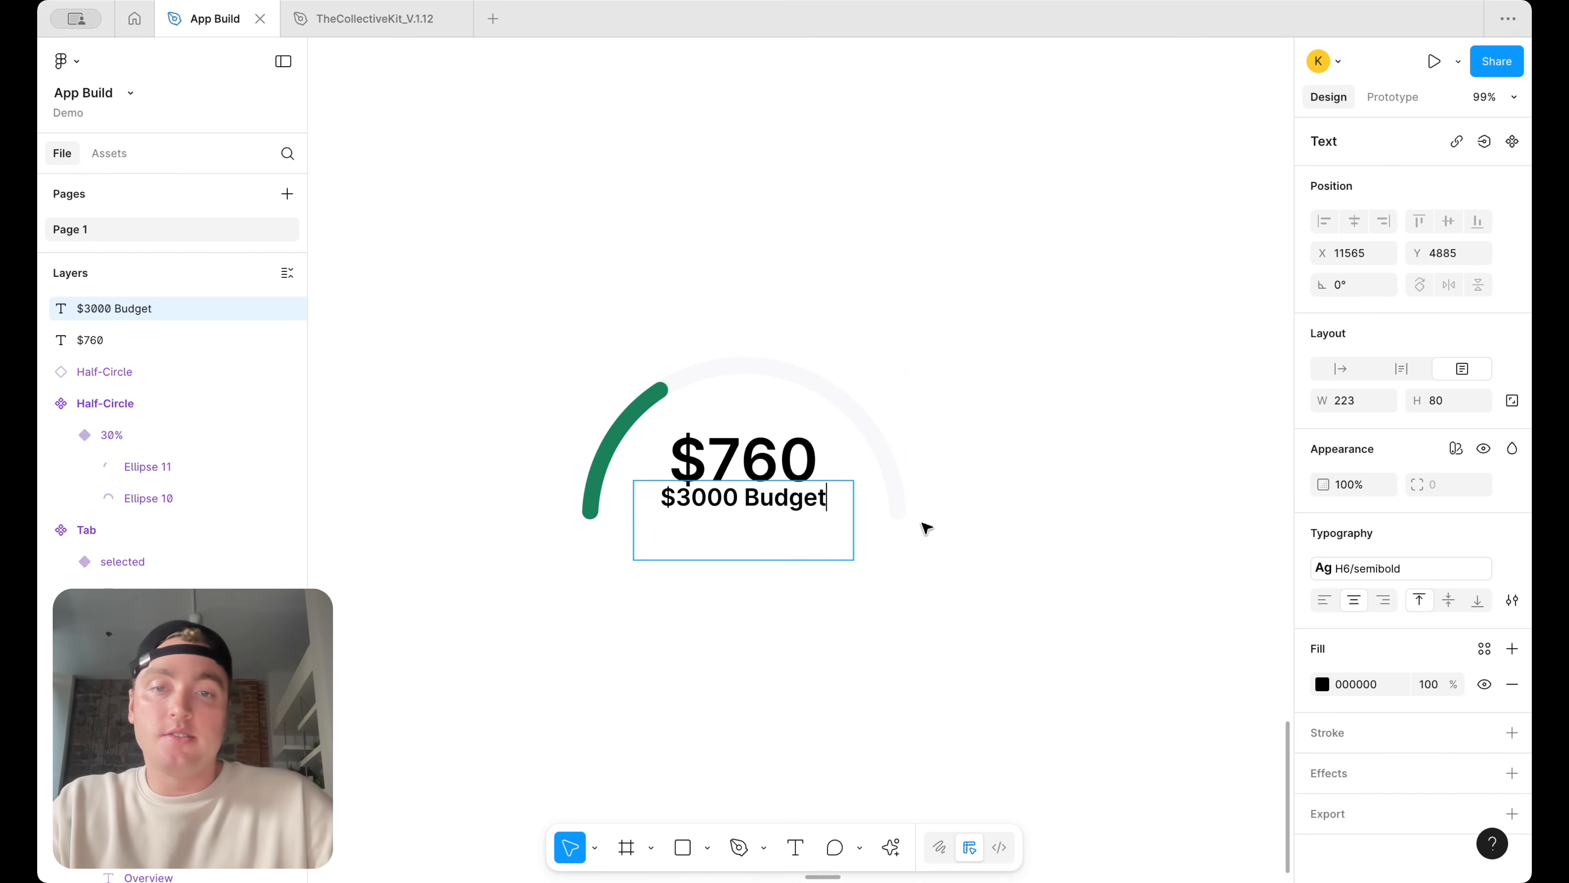
key("ctrl+a")
key("Escape")
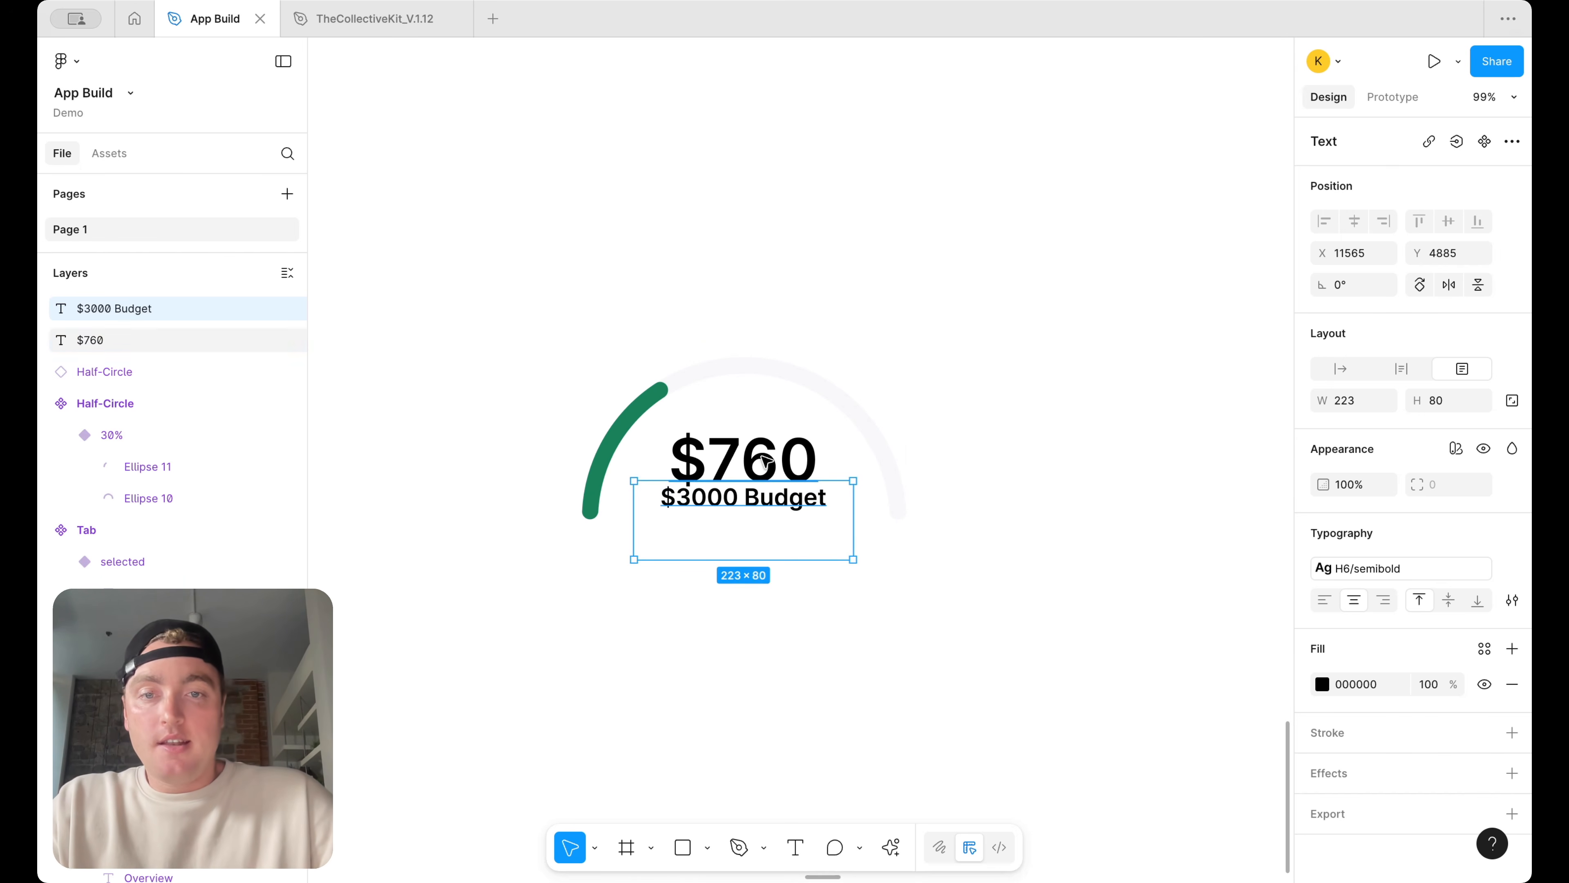
Duplicate both the $760 and $3000 Budget texts to an empty area above the gauge
left_click(771, 465, "shift")
left_click_drag(771, 465, 775, 90)
scroll(928, 174, "up", 3)
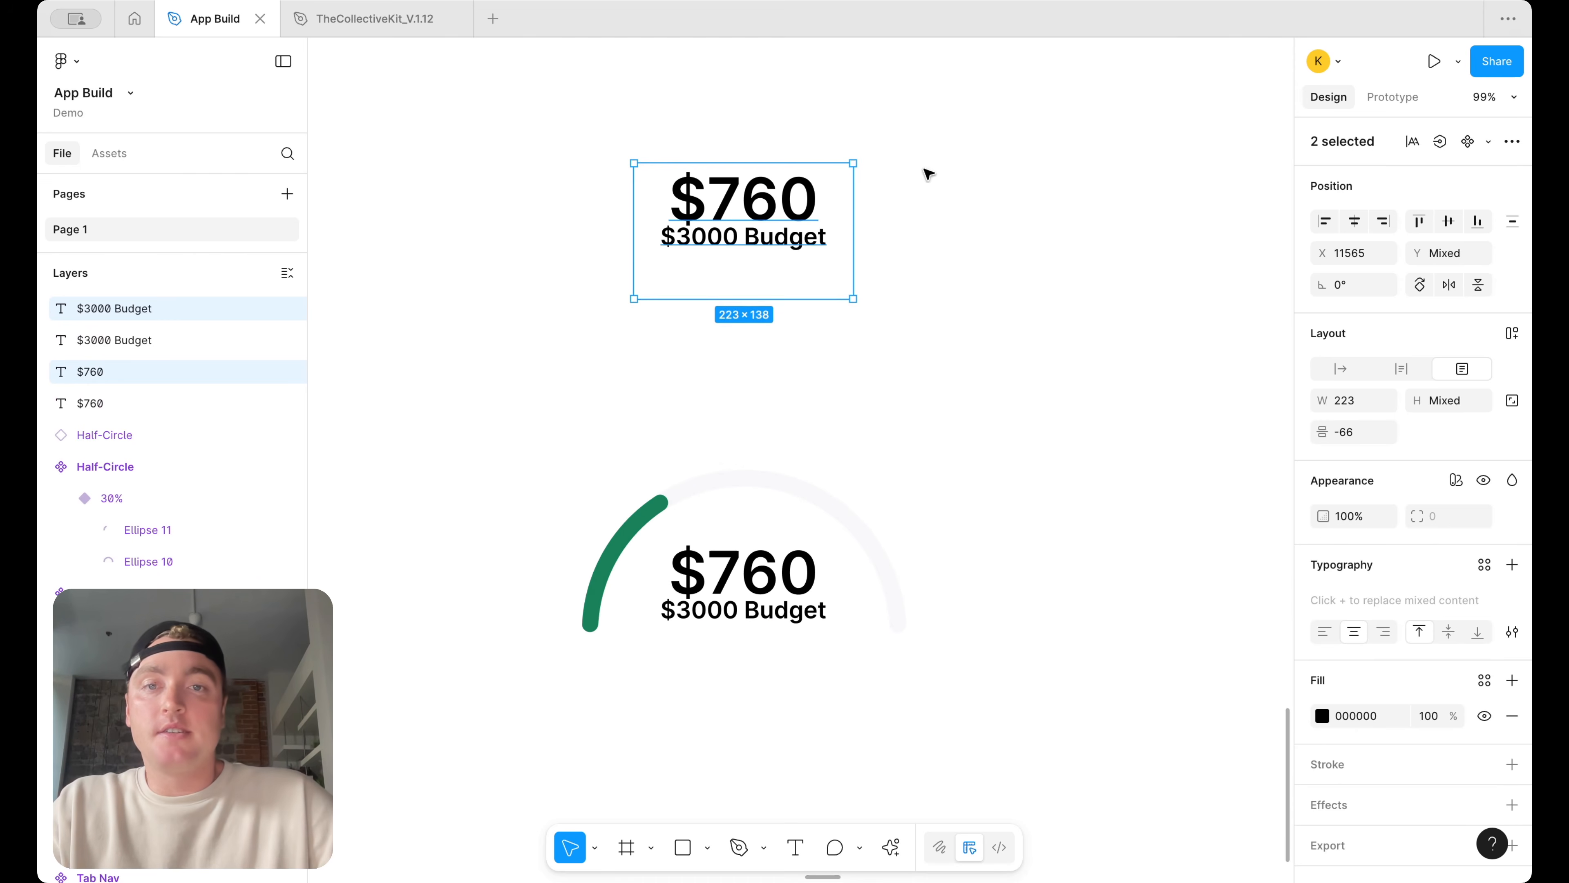
Nudge the copied $760 text upward and wrap both copied texts in a vertical auto layout frame
left_click(772, 183)
left_click_drag(770, 201, 769, 183)
left_click(790, 245, "shift")
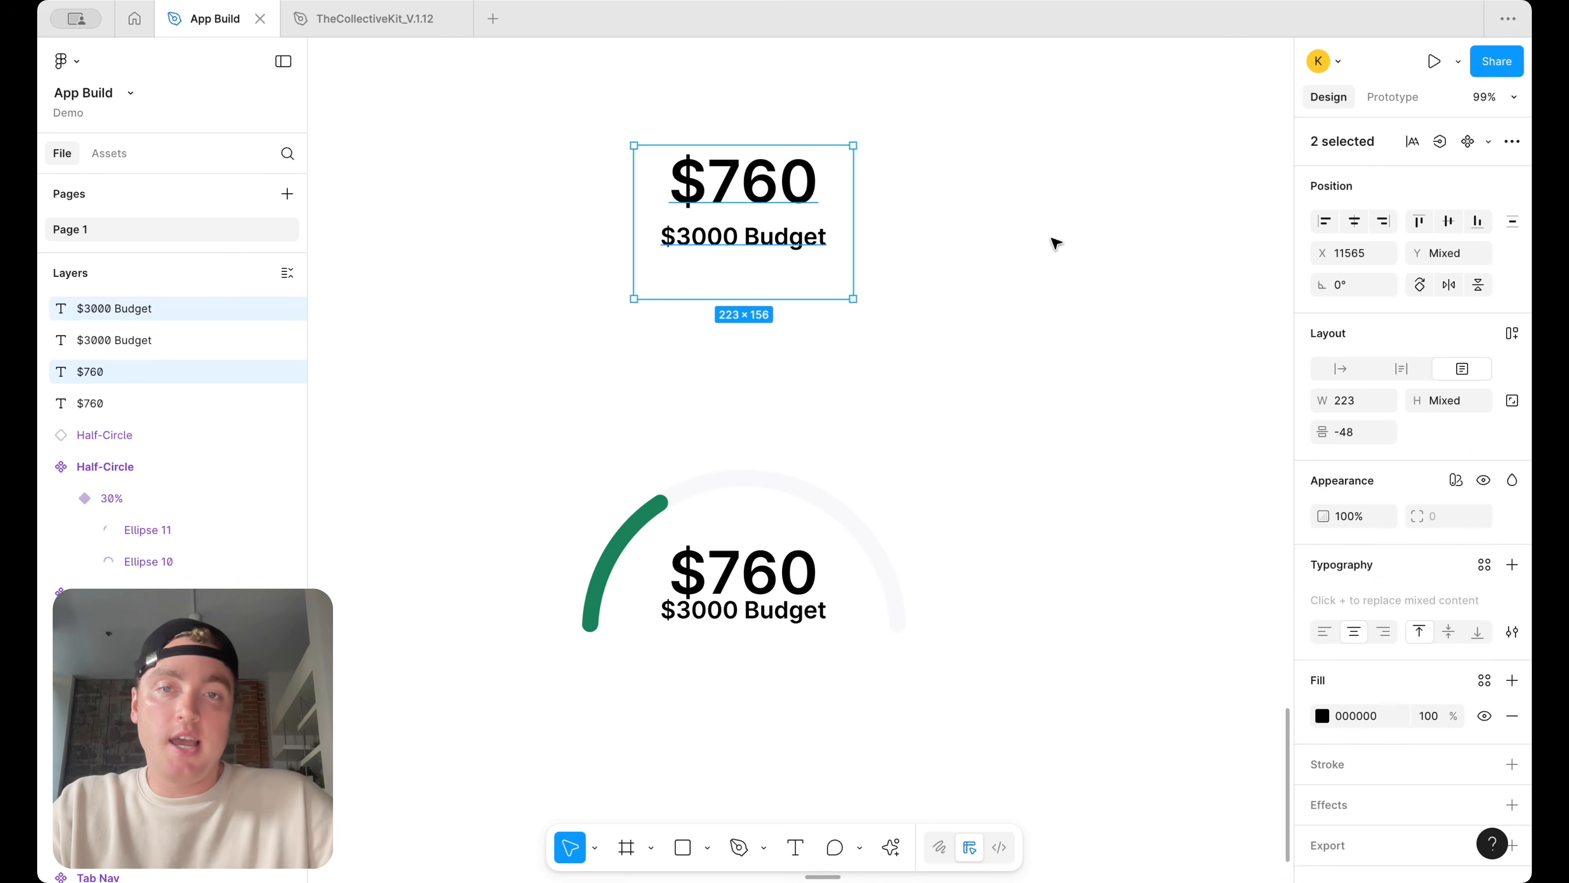
key("shift+a")
left_click(770, 291)
key("ctrl+a")
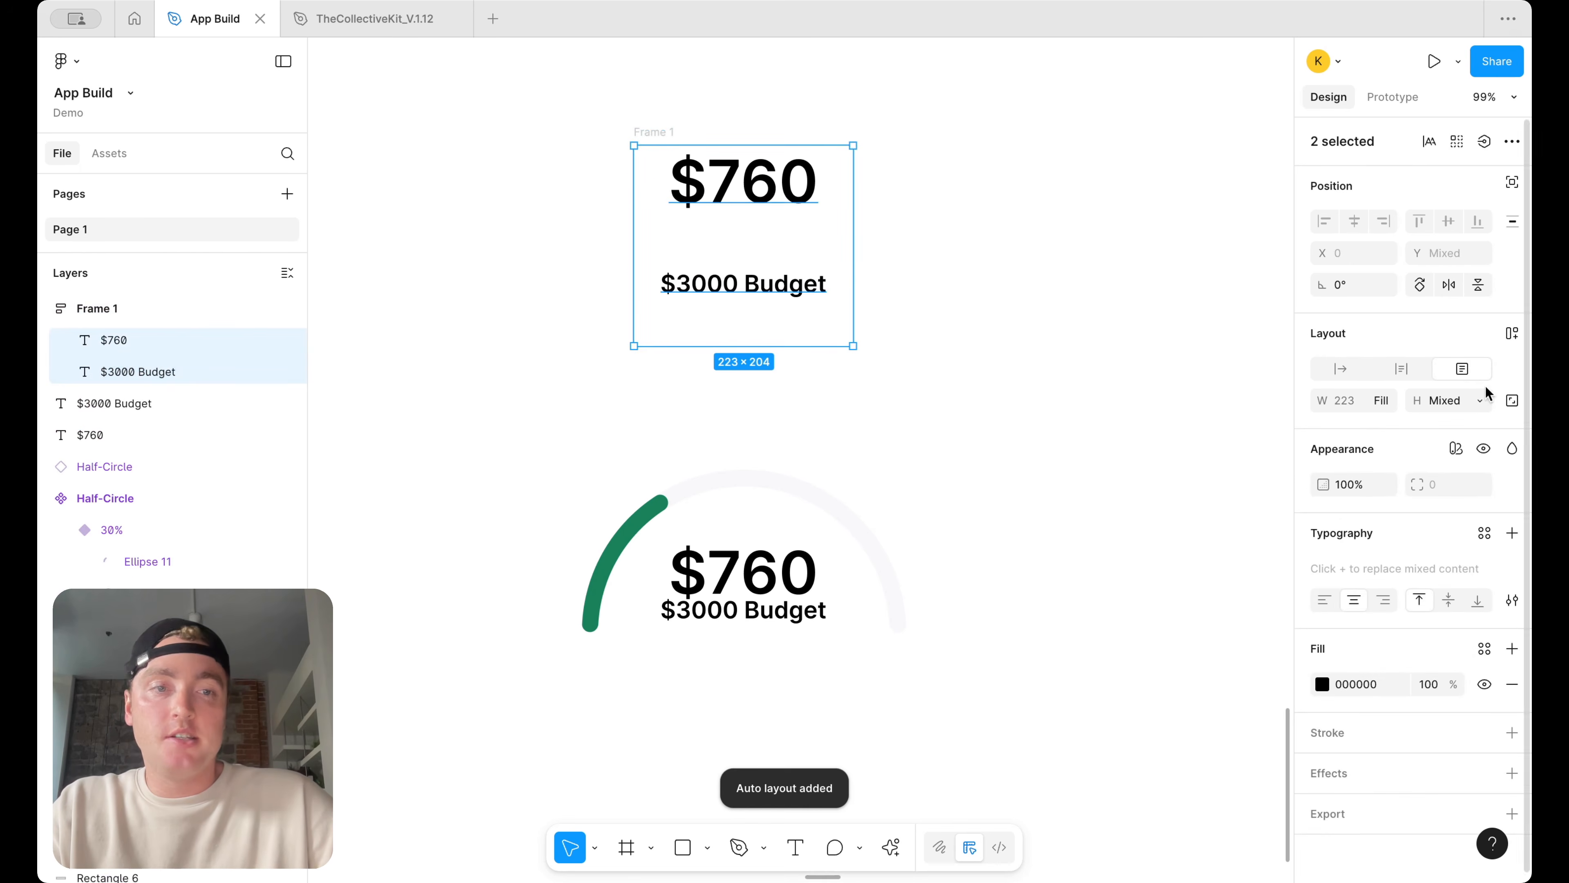
Set both texts inside the frame to hug height and fill width
left_click(1480, 400)
left_click(1454, 424)
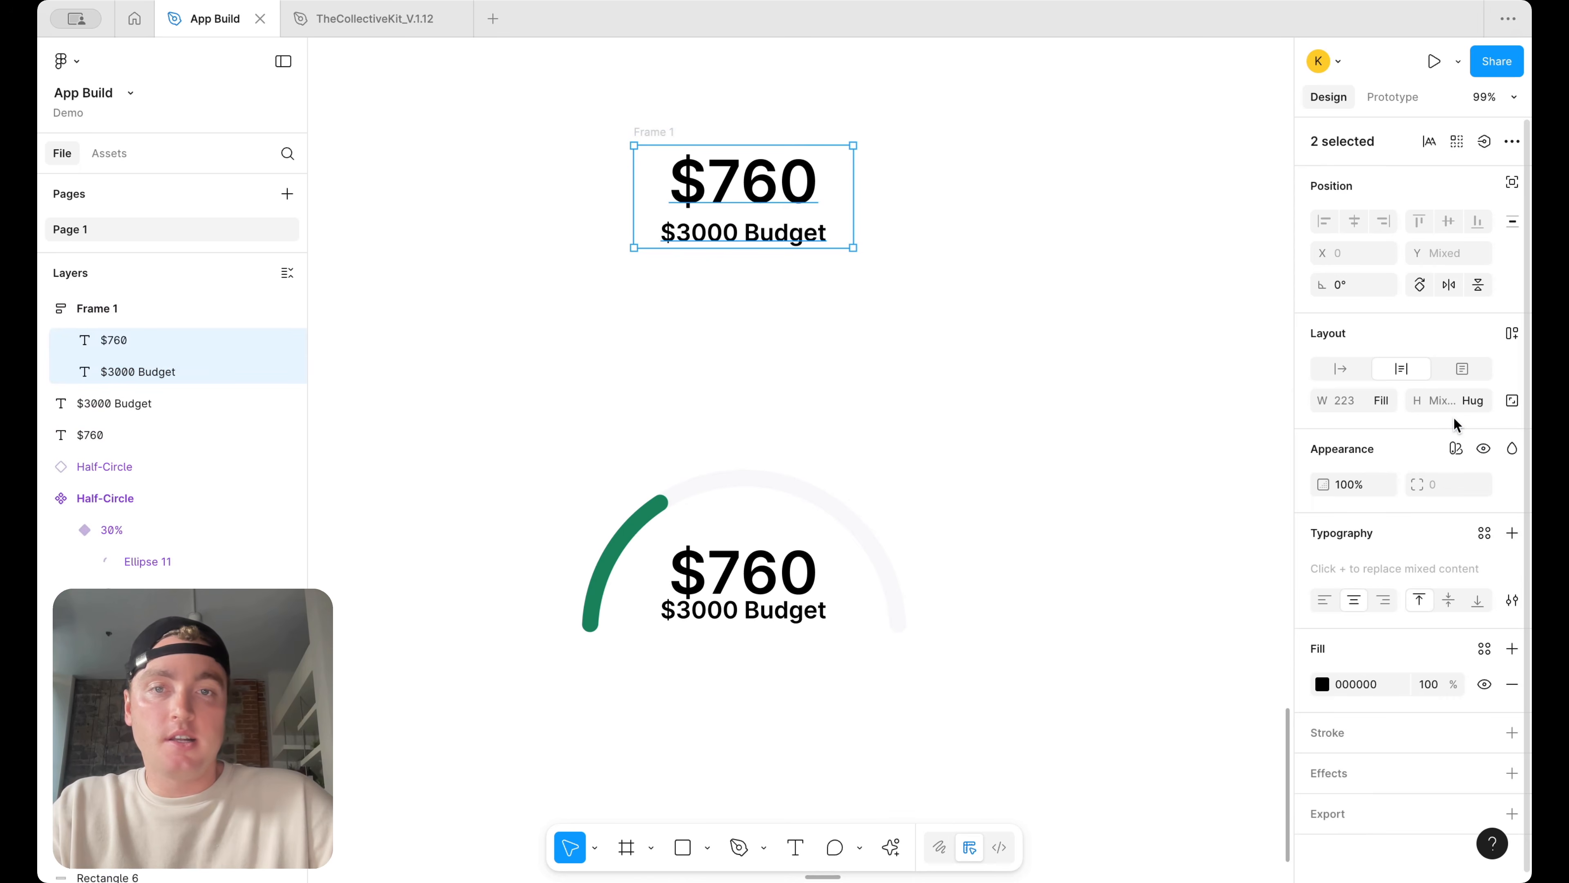
left_click(1384, 401)
left_click(1377, 396)
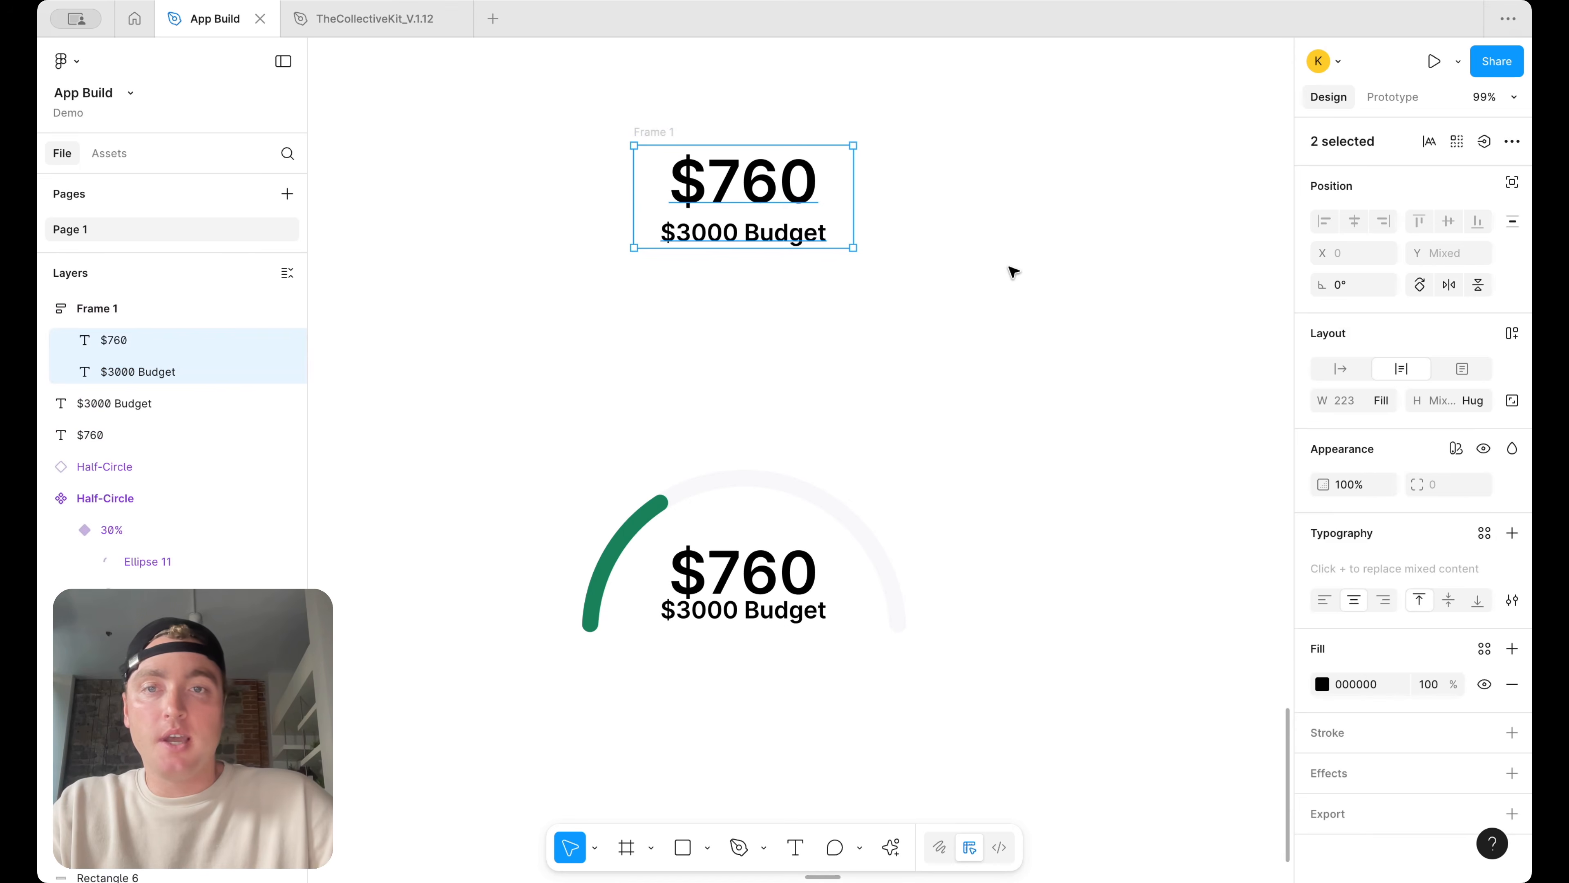
Apply the text/default/heading colour variable to the $760 text
left_click(672, 126)
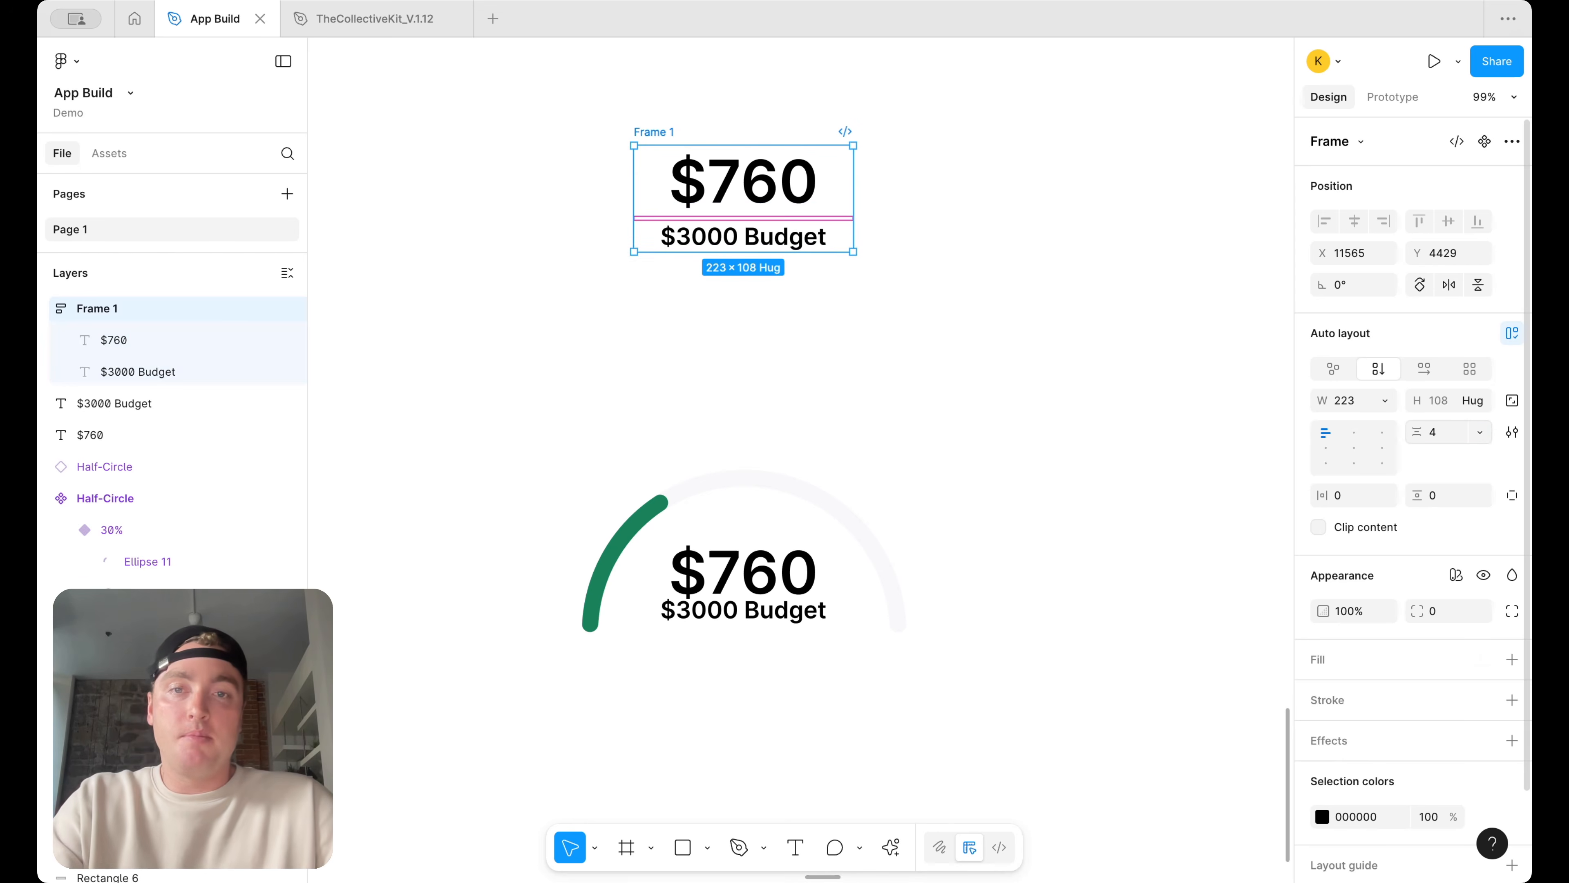
left_click(746, 210)
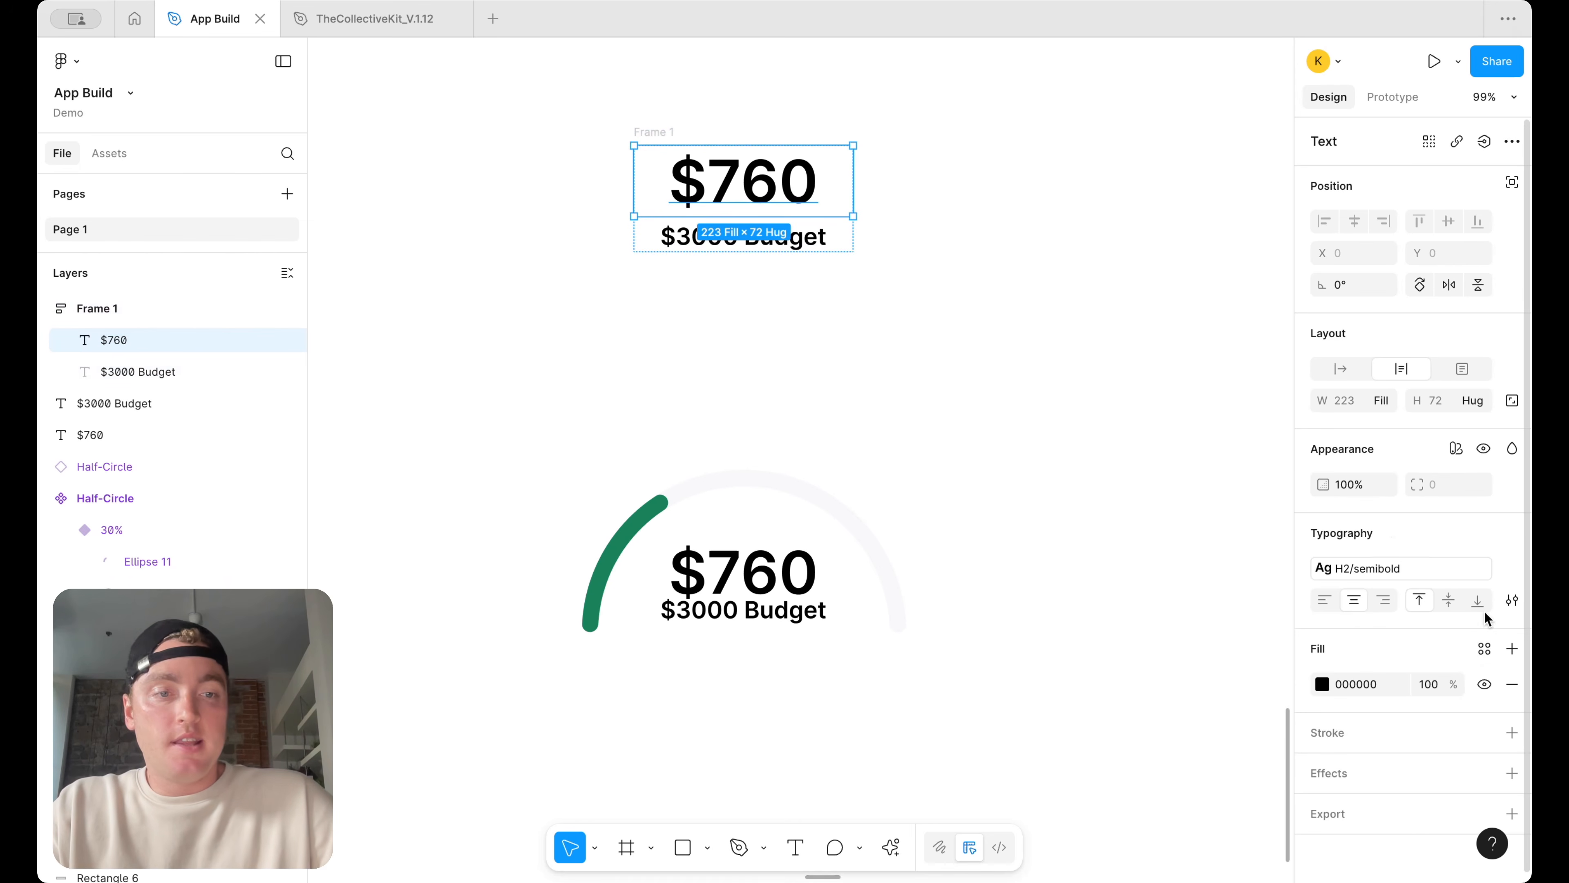
left_click(1485, 646)
type("tet")
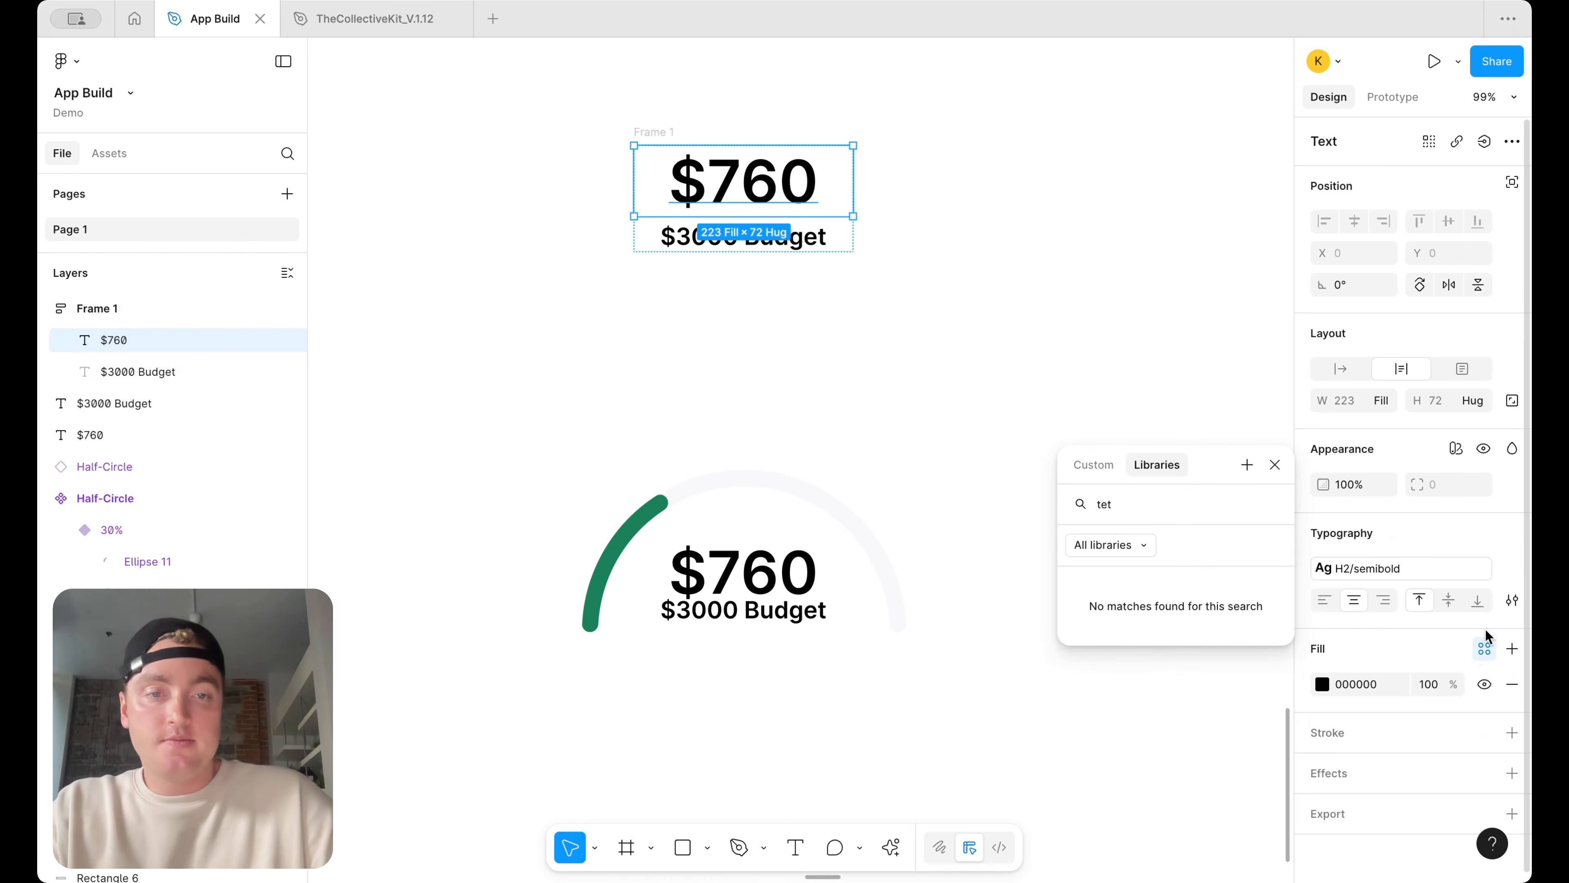
key("BackSpace")
type("xt")
left_click(1226, 691)
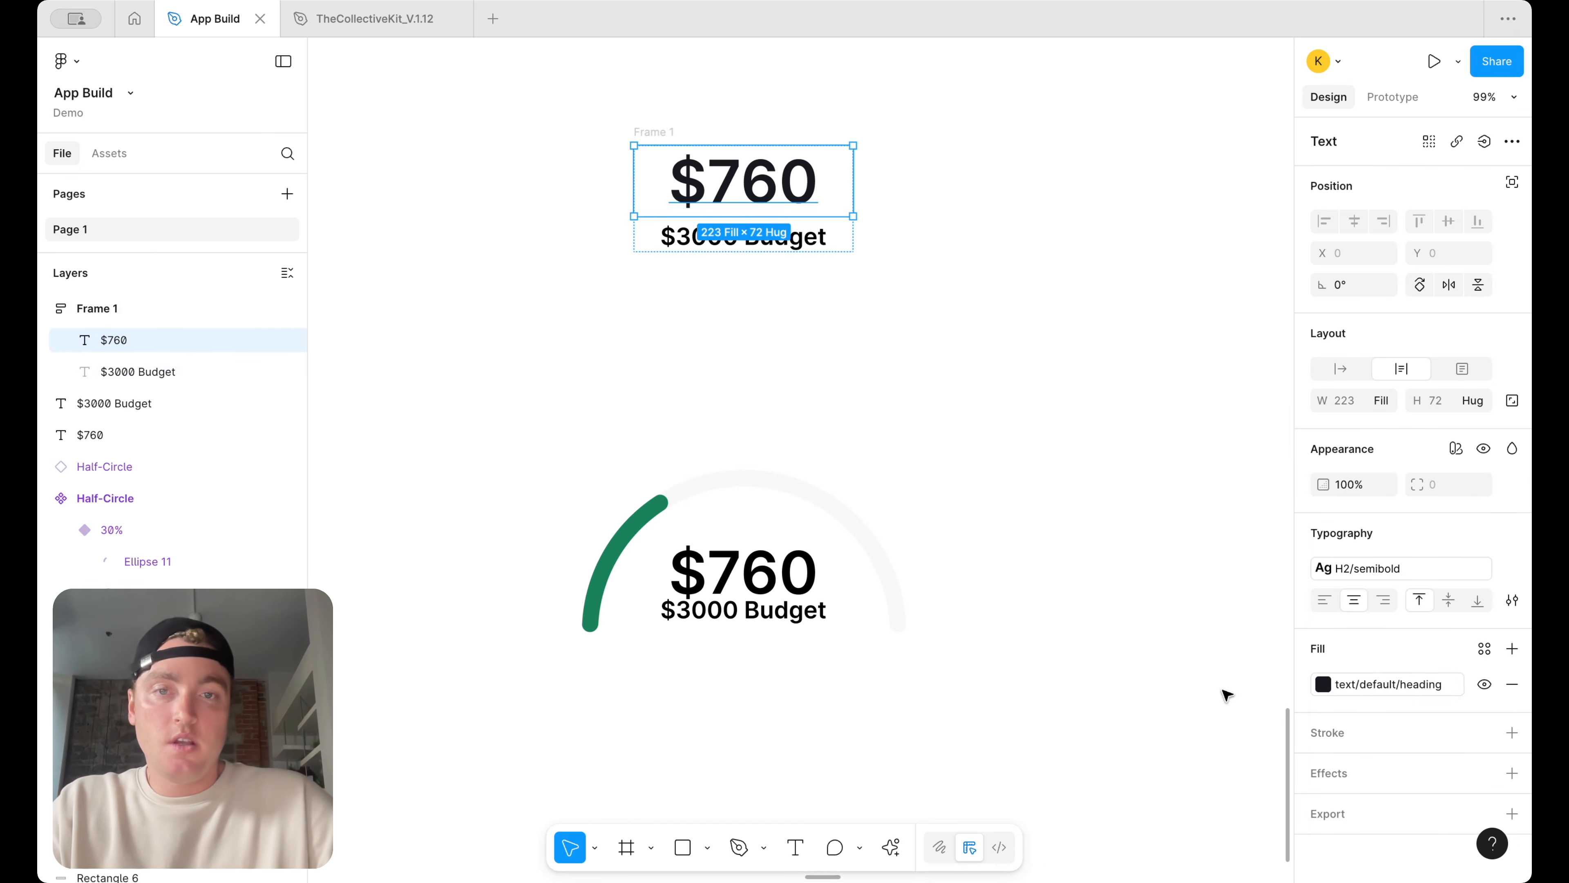
Apply the text/default/caption colour variable to the $3000 Budget text
left_click(797, 243)
left_click(1484, 648)
type("placeh")
left_click(1161, 718)
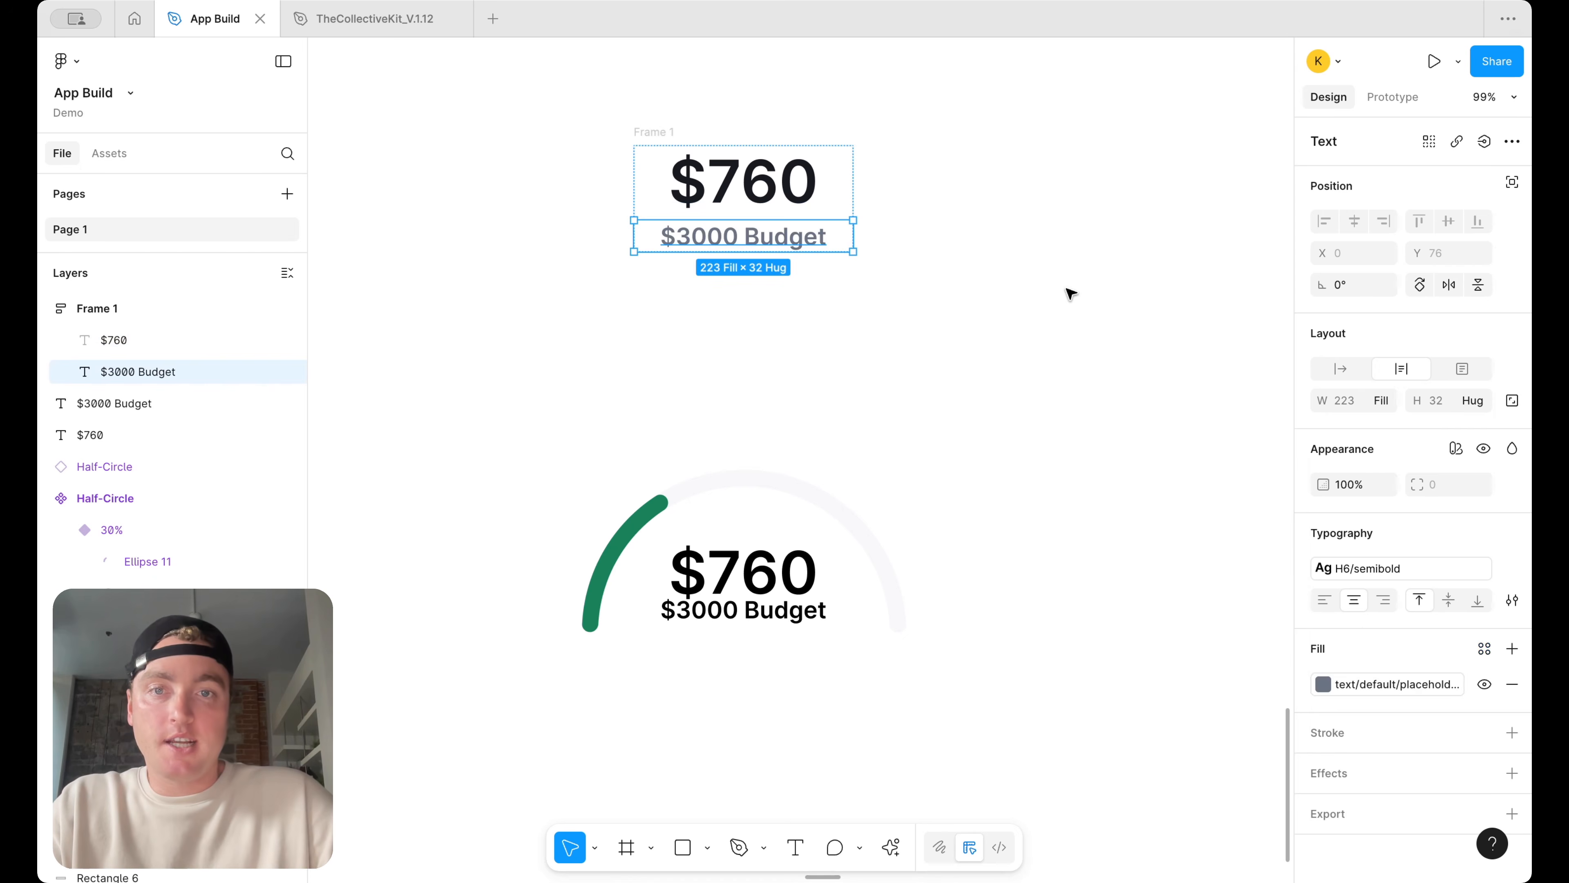
left_click(1070, 294)
left_click(788, 247)
left_click(1399, 679)
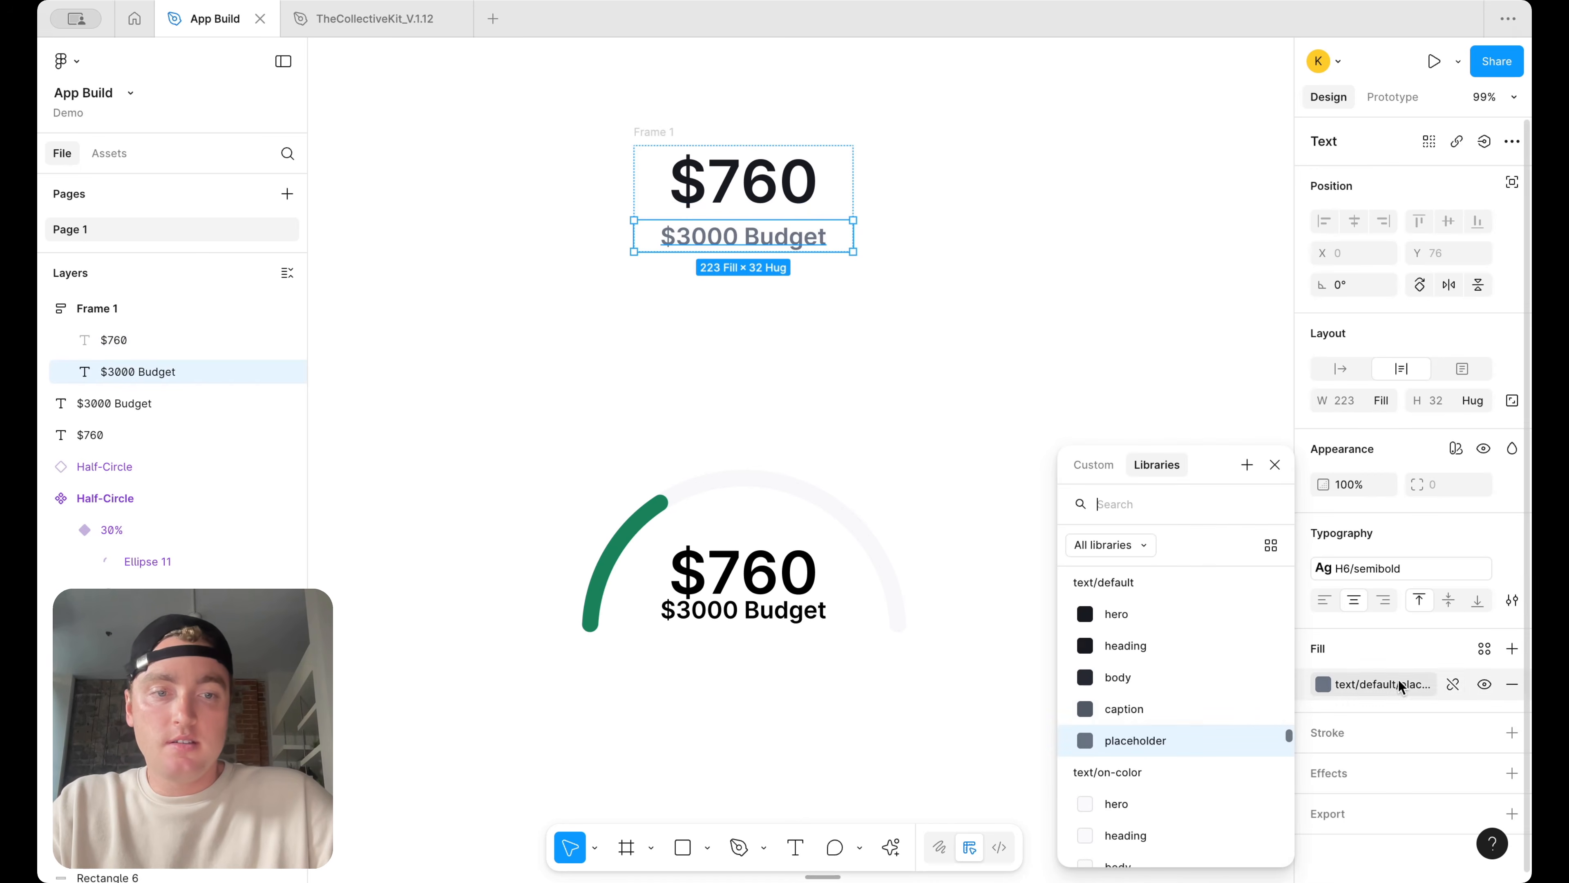
left_click(1109, 709)
Rename the auto layout frame as Metric
left_click(859, 290)
left_click(640, 132)
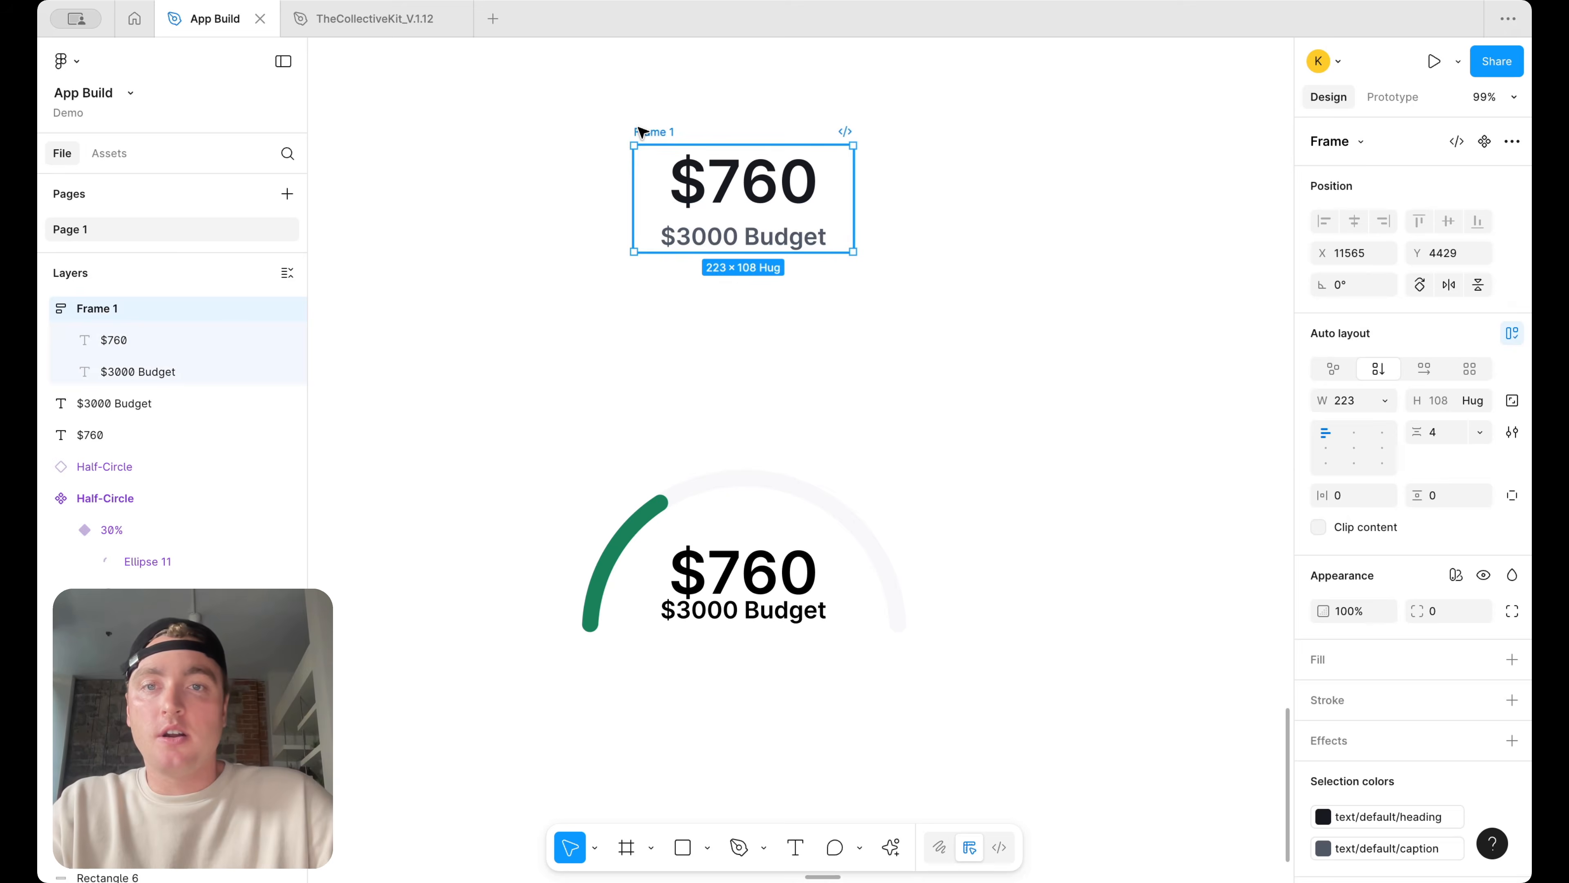
type("Metric")
key("Return")
Convert the Metric frame into a component
right_click(640, 135)
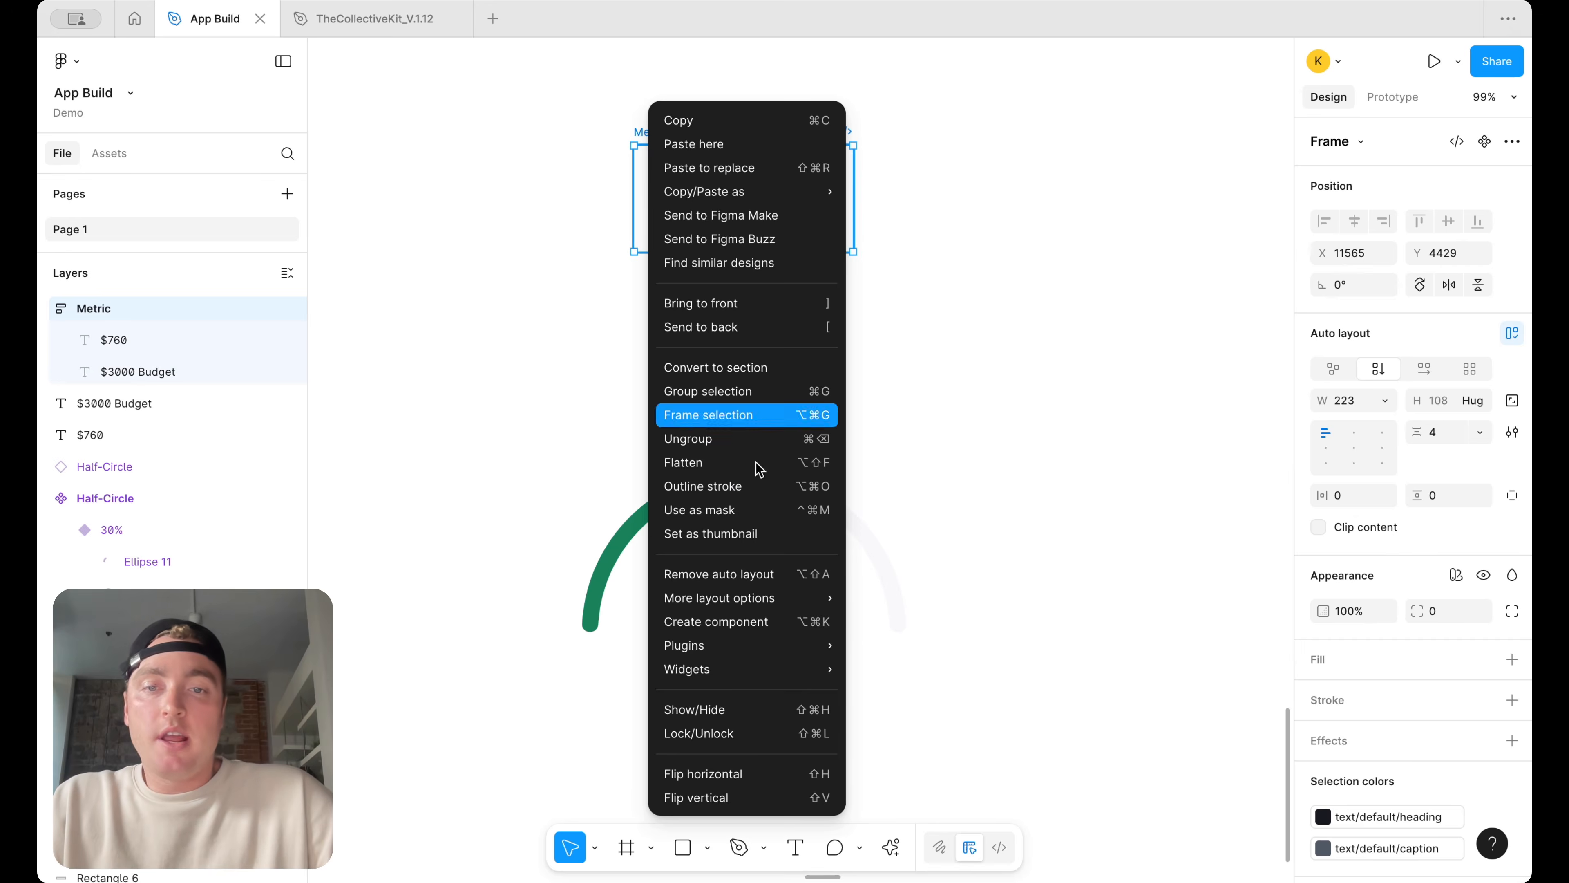
left_click(772, 631)
Place a copy of the Metric component in the gauge and delete the old text layers there
left_click_drag(745, 226, 784, 597)
left_click(750, 603)
left_click(747, 570, "shift")
key("Delete")
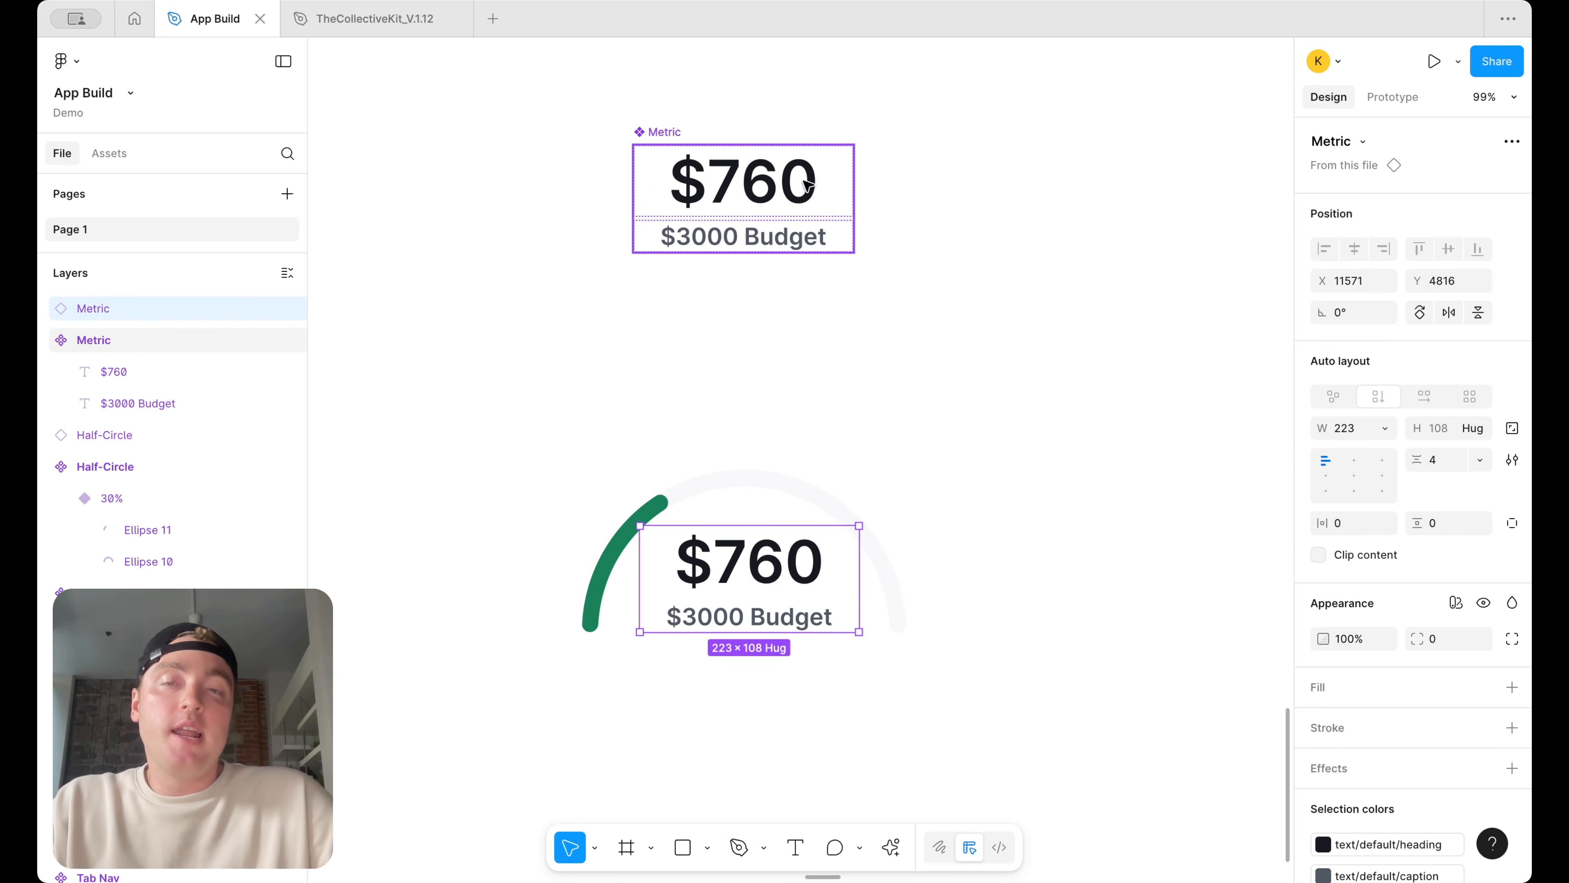
Create a boolean visibility property named Row 2 for the $3000 Budget text in the Metric component
left_click(796, 204)
left_click(777, 224)
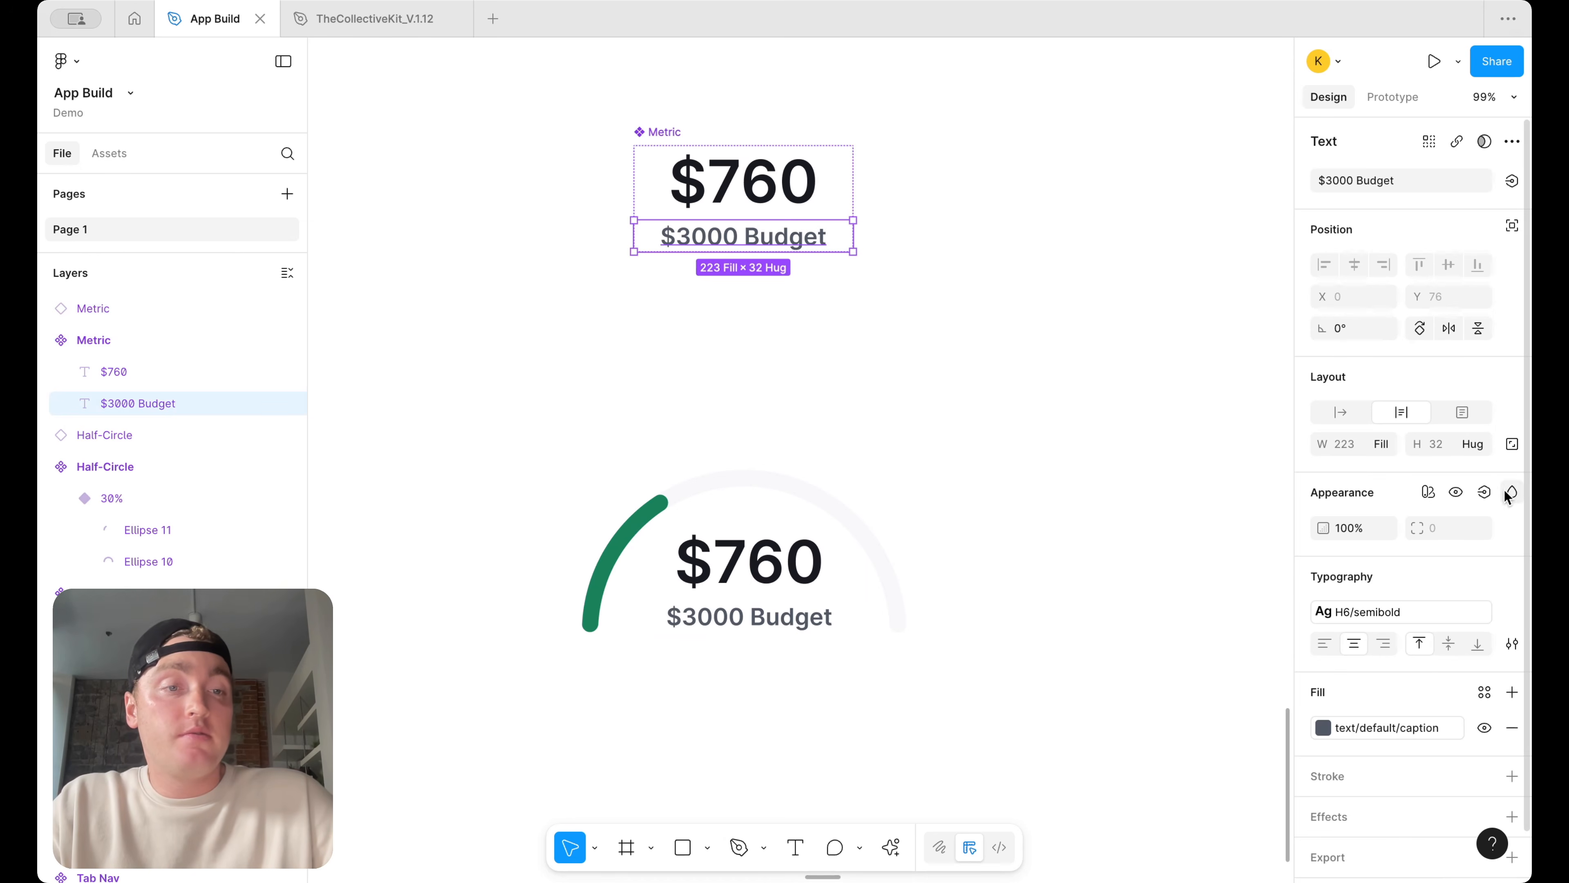
left_click(1485, 492)
left_click(1473, 564)
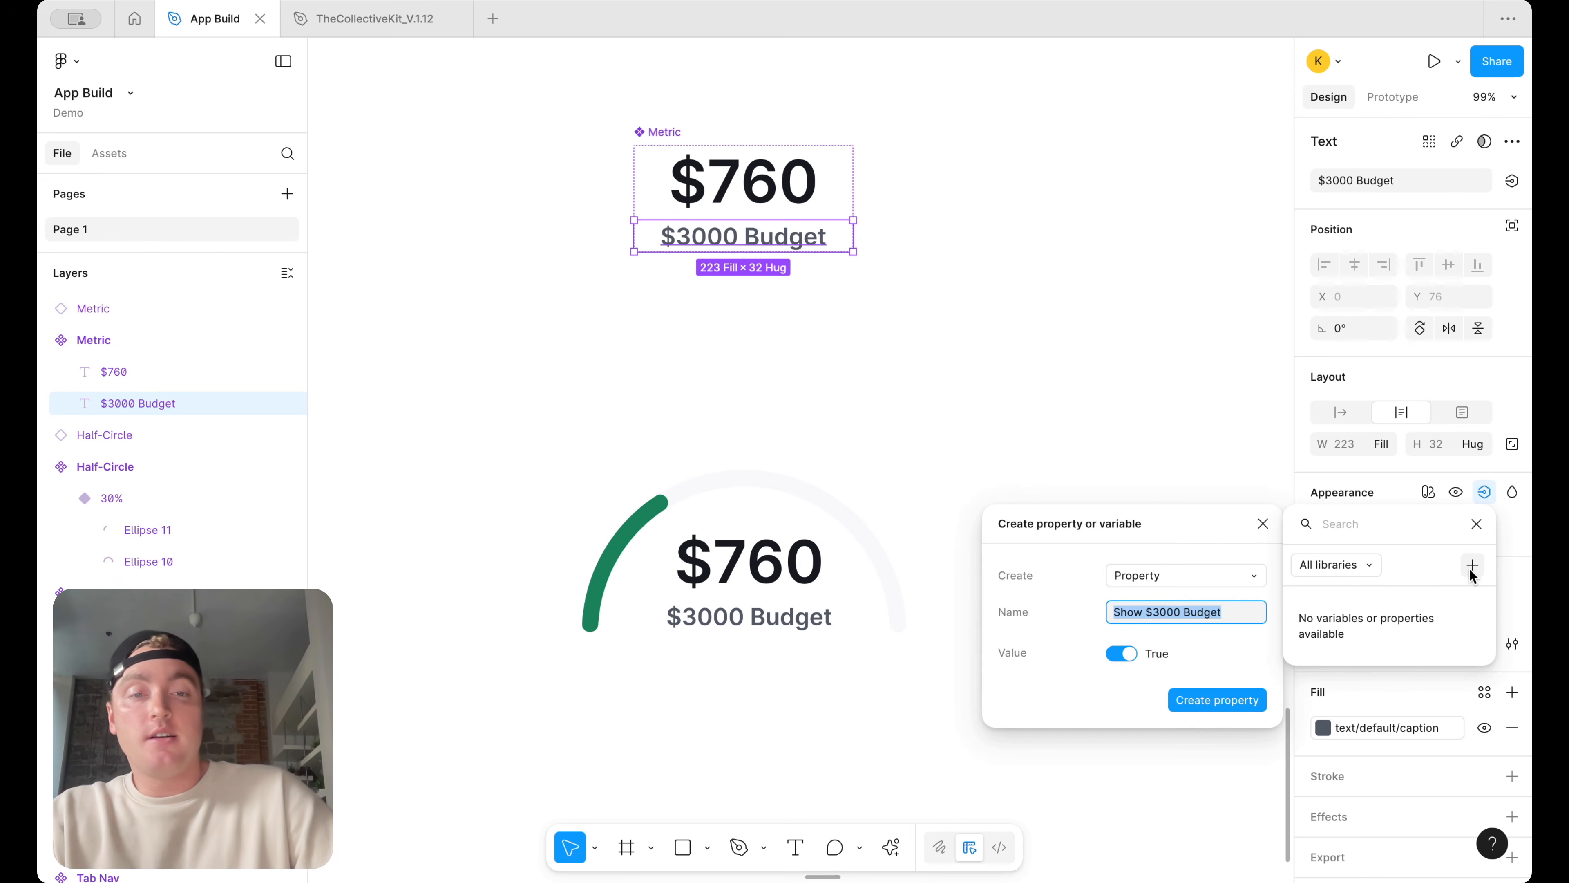
type("Biud")
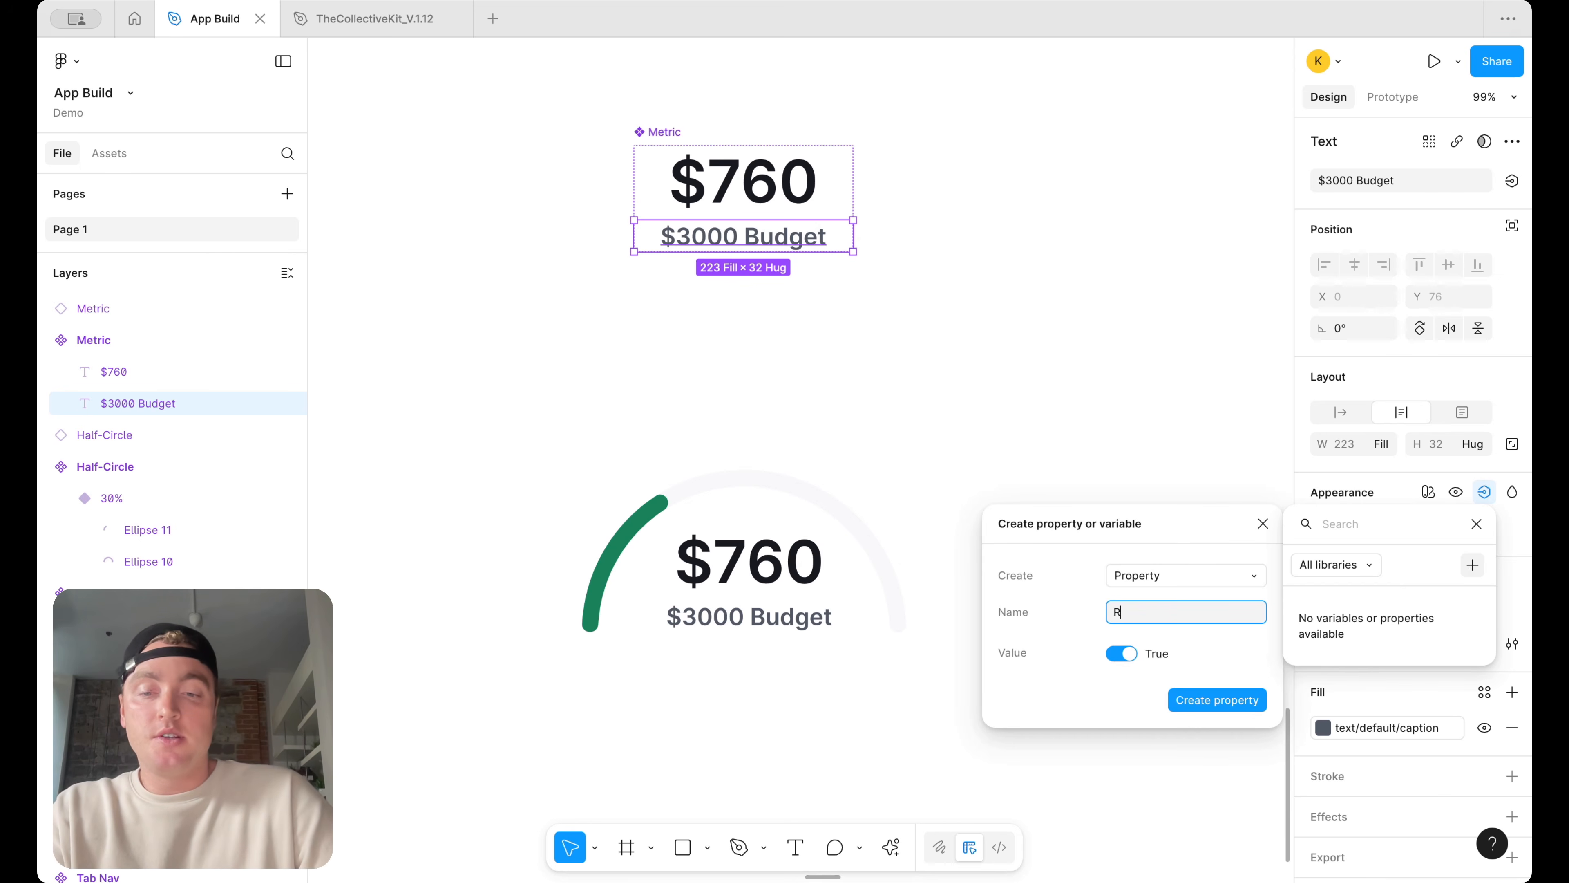
key("Return")
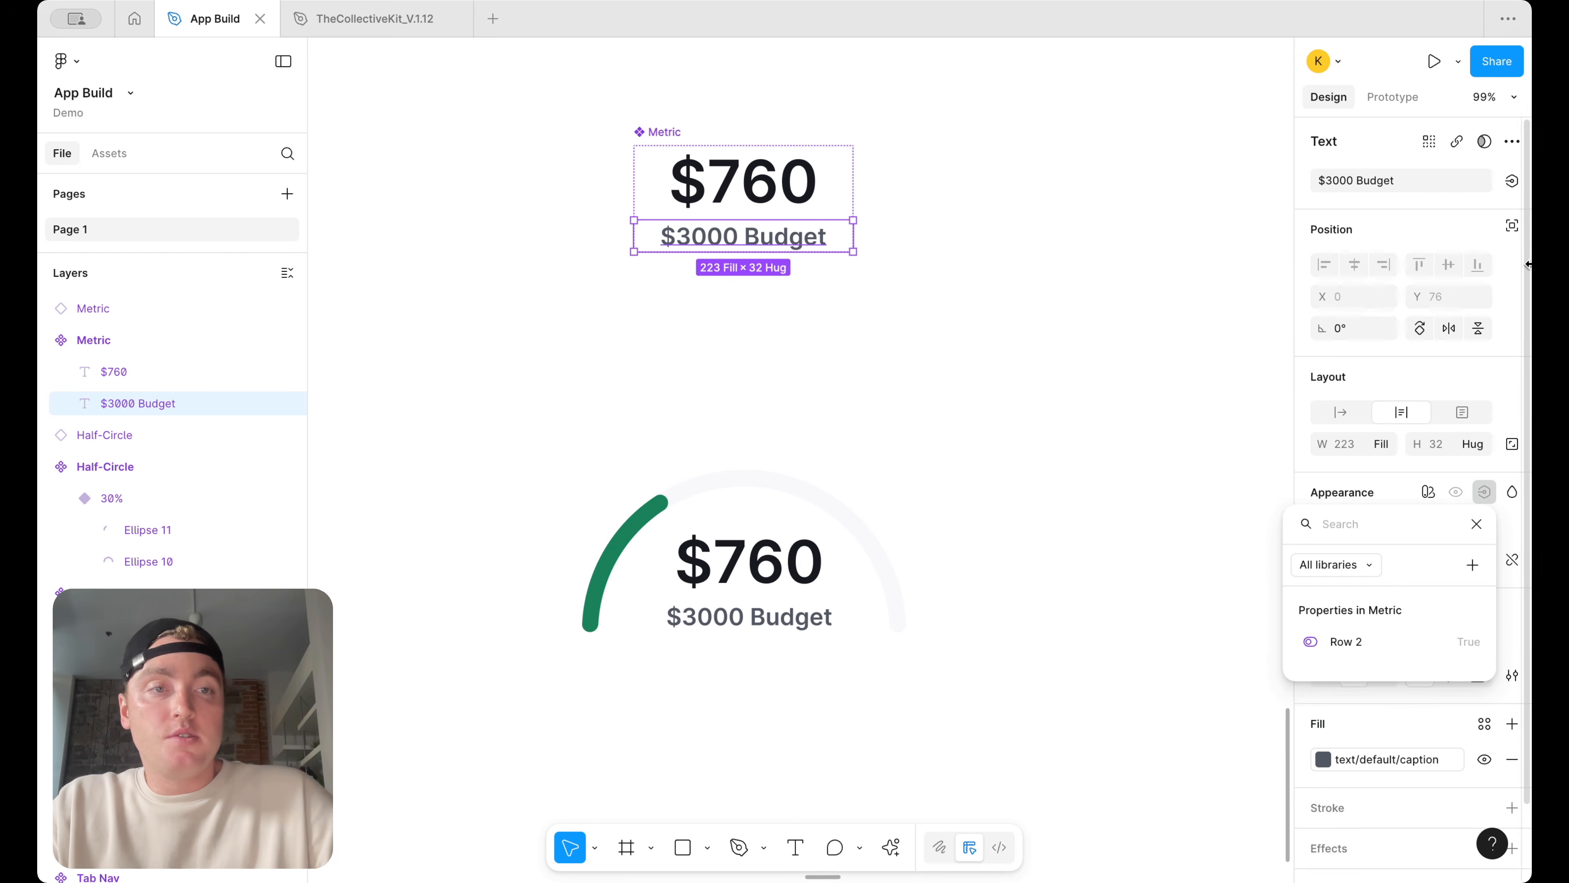
Start creating a text property for the $3000 Budget text's content
left_click(1513, 183)
left_click(1513, 183)
left_click(1500, 254)
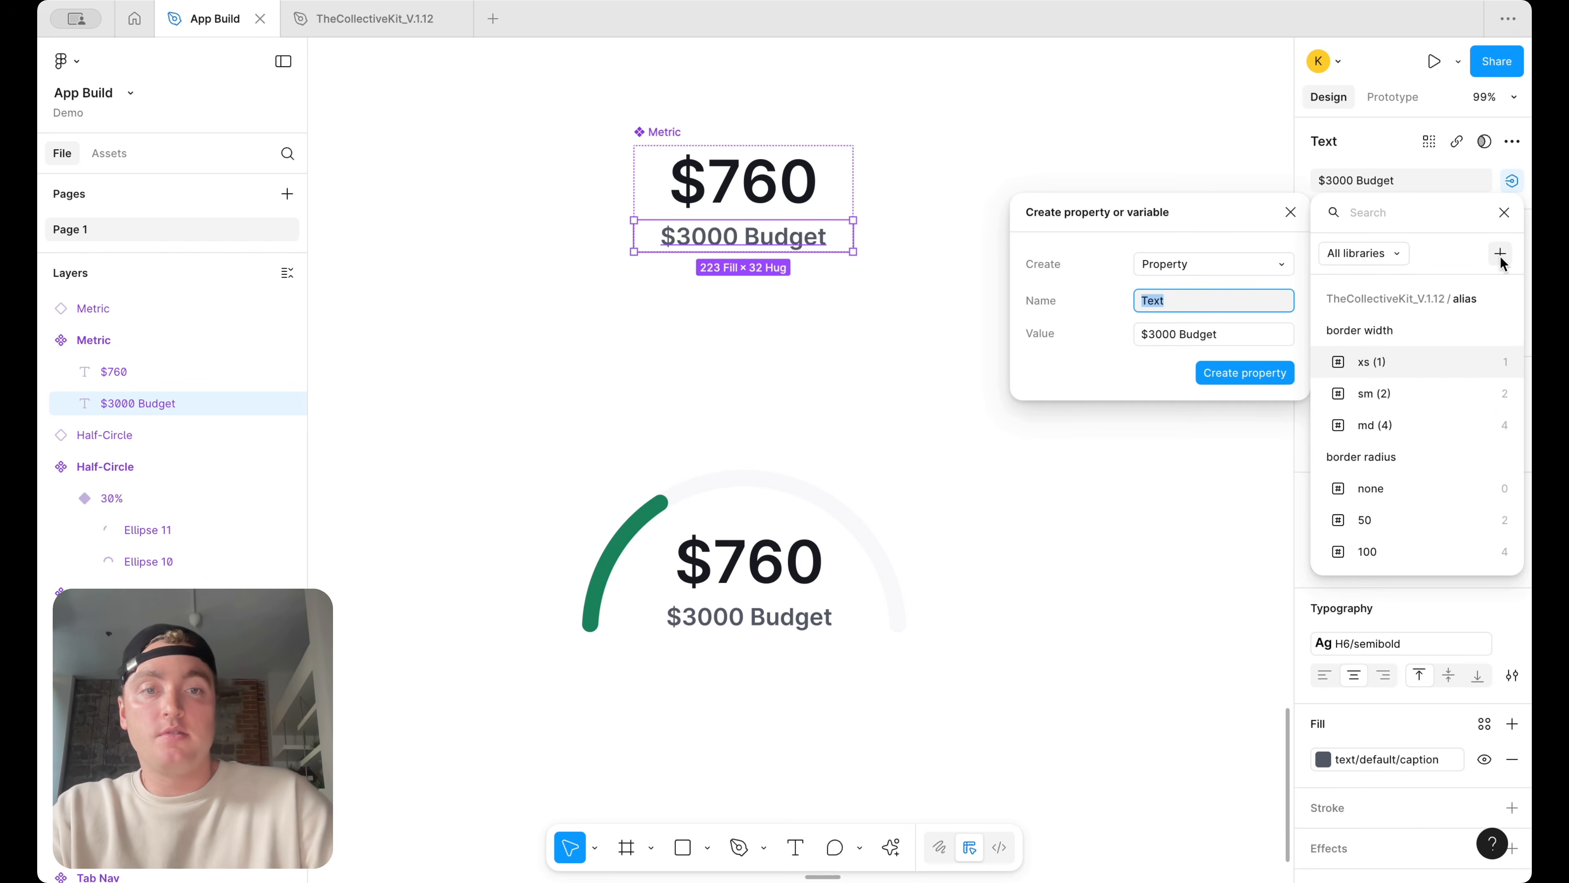
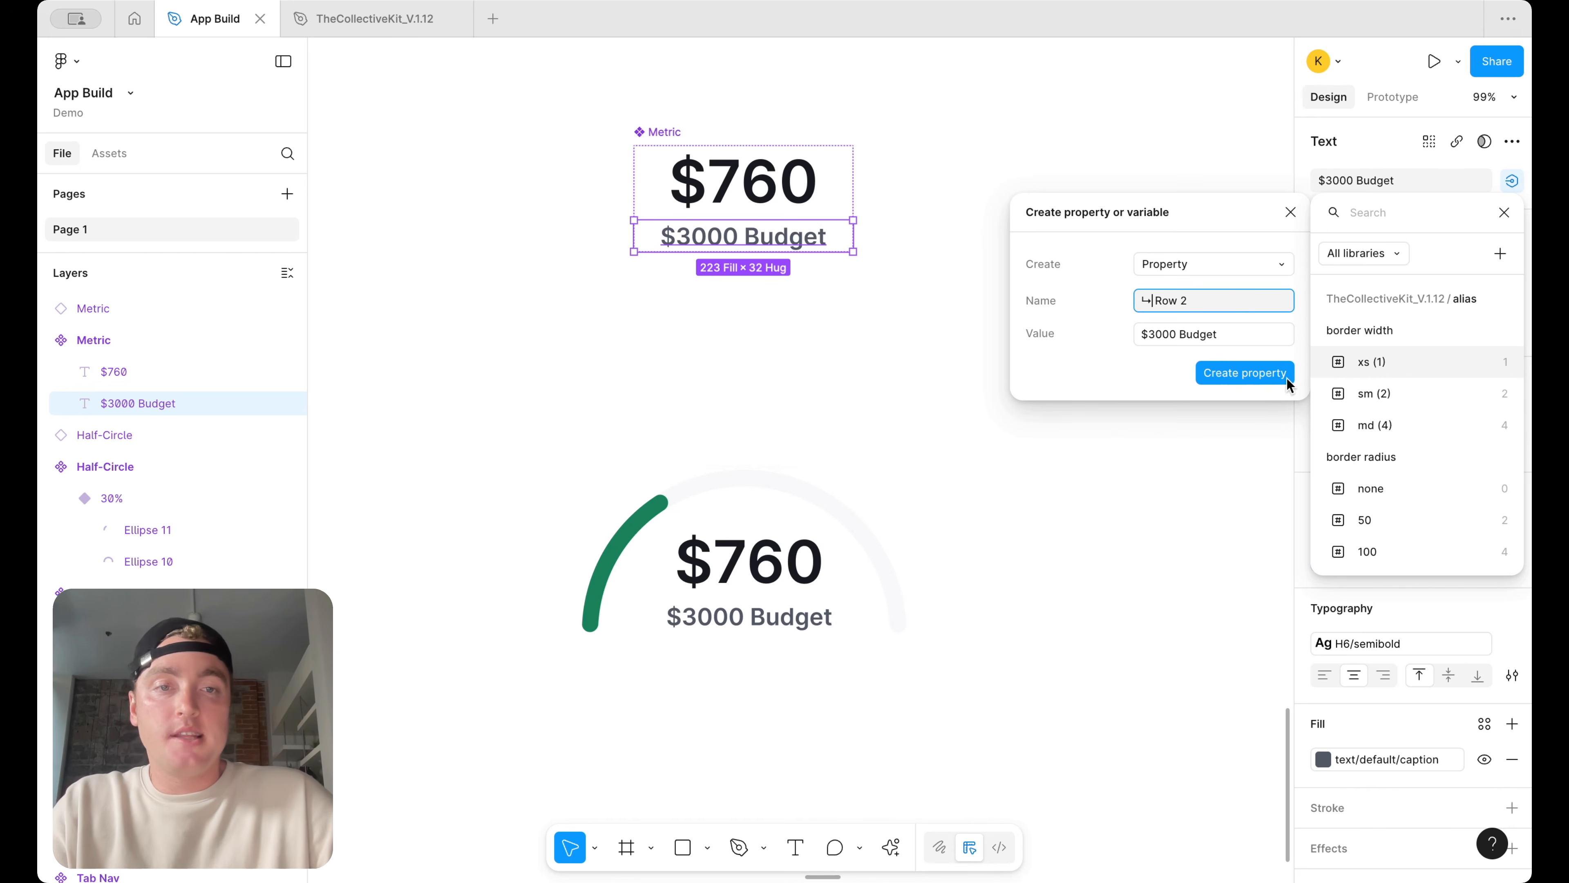
Create the text property named Row 2 for the $3000 Budget text's content
left_click(1266, 373)
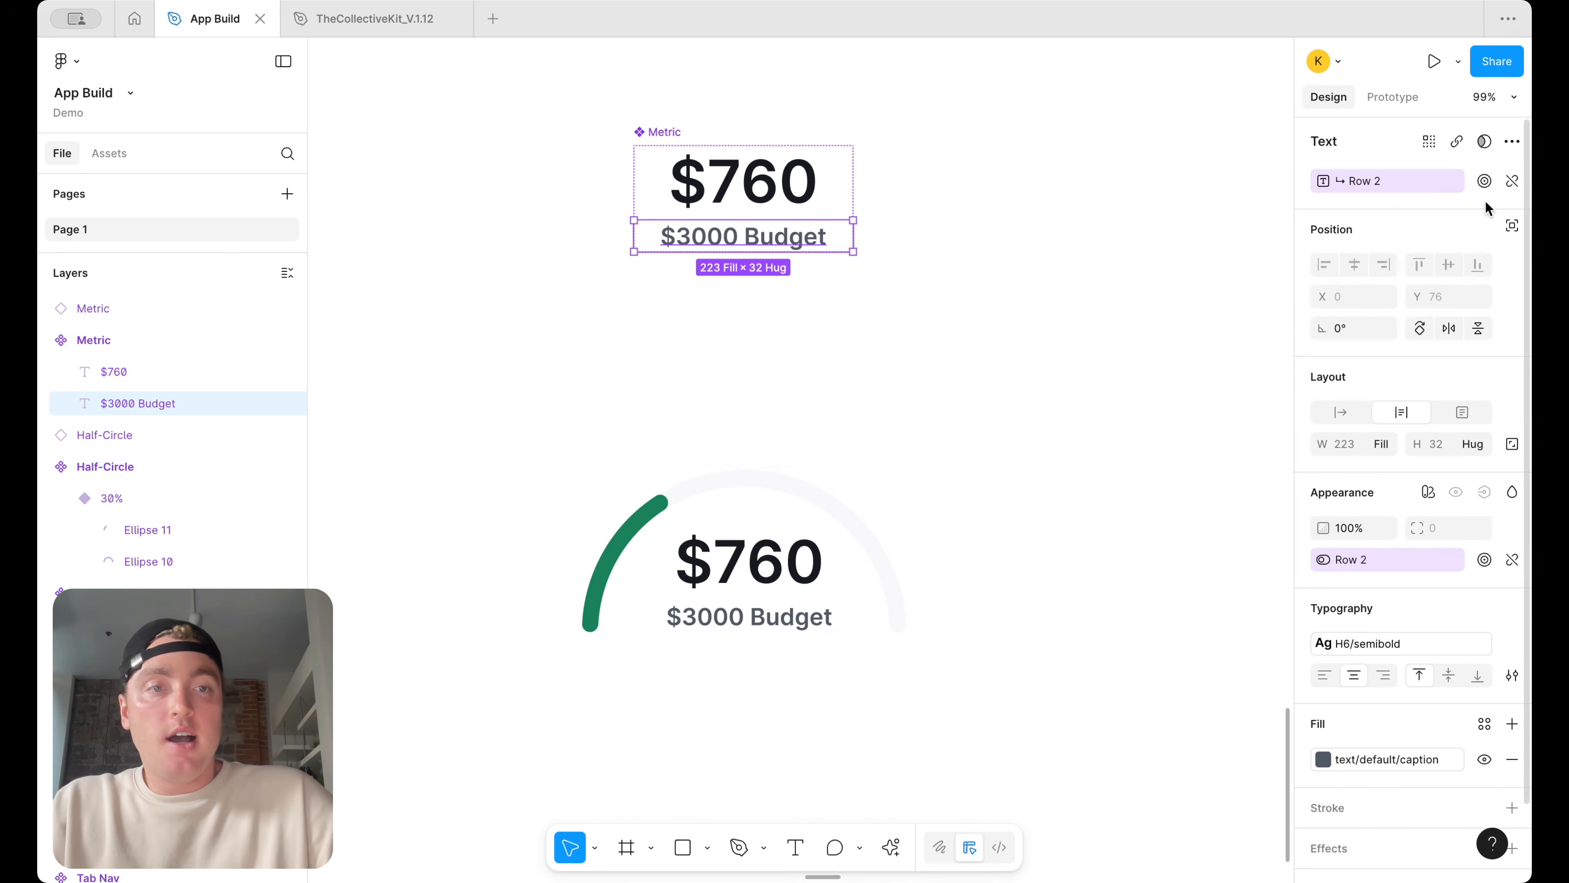
left_click(1130, 377)
Toggle the Row 2 visibility property on the gauge's Metric instance to test it
left_click(797, 561)
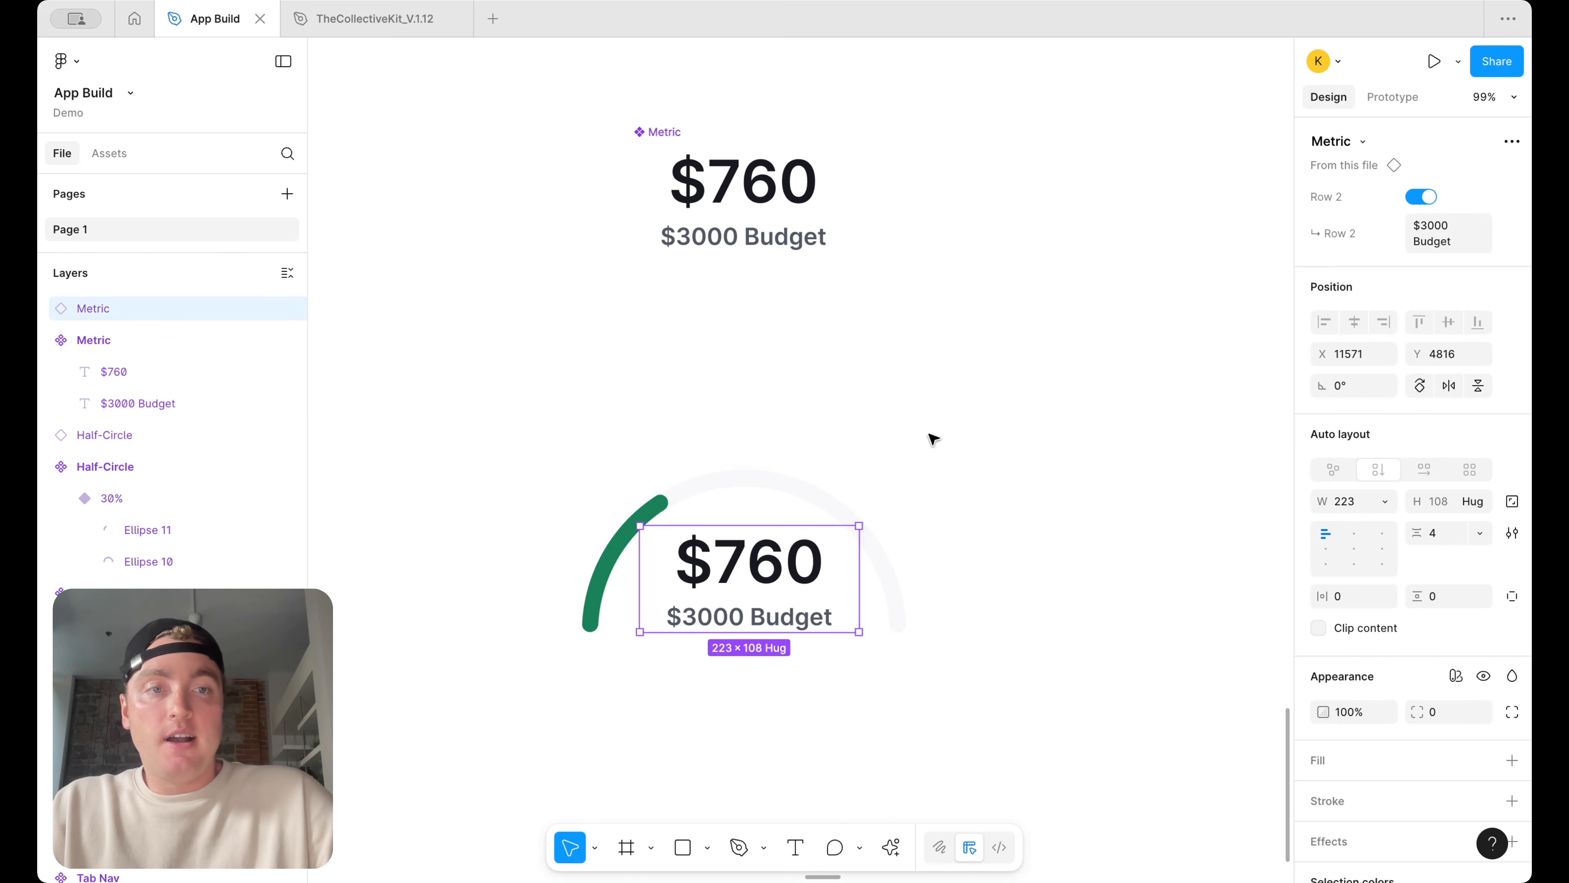
left_click(1421, 197)
left_click(1421, 196)
left_click(1421, 197)
left_click(1421, 197)
left_click(1421, 196)
left_click(1421, 197)
left_click(1421, 196)
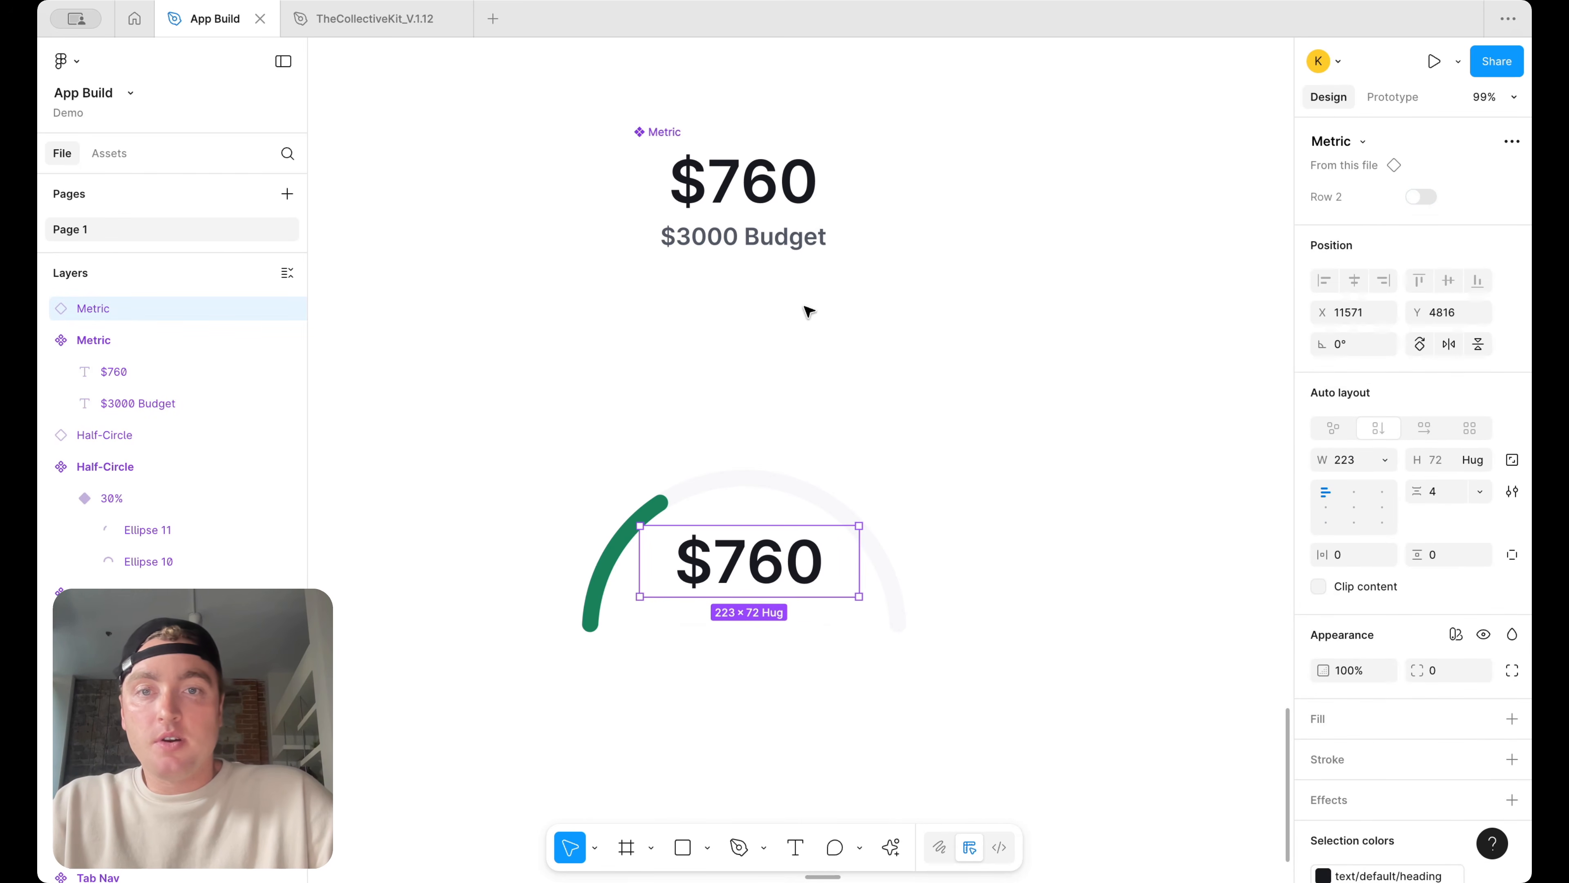
Check the height settings of the Metric component's two text layers
double_click(808, 239)
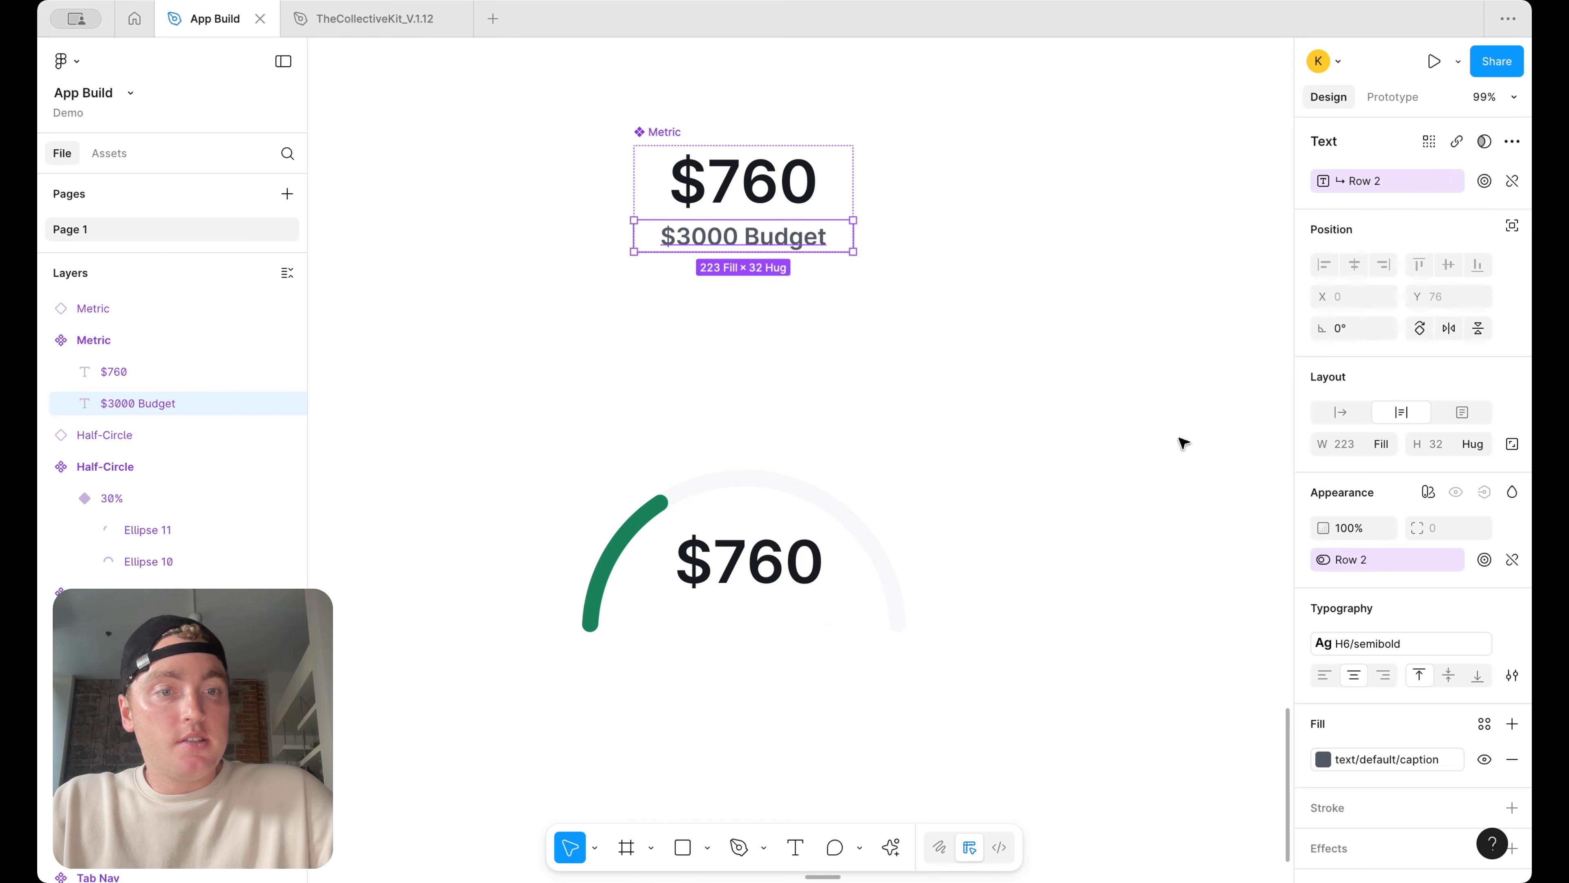
left_click(1473, 443)
left_click(1476, 444)
left_click(760, 167)
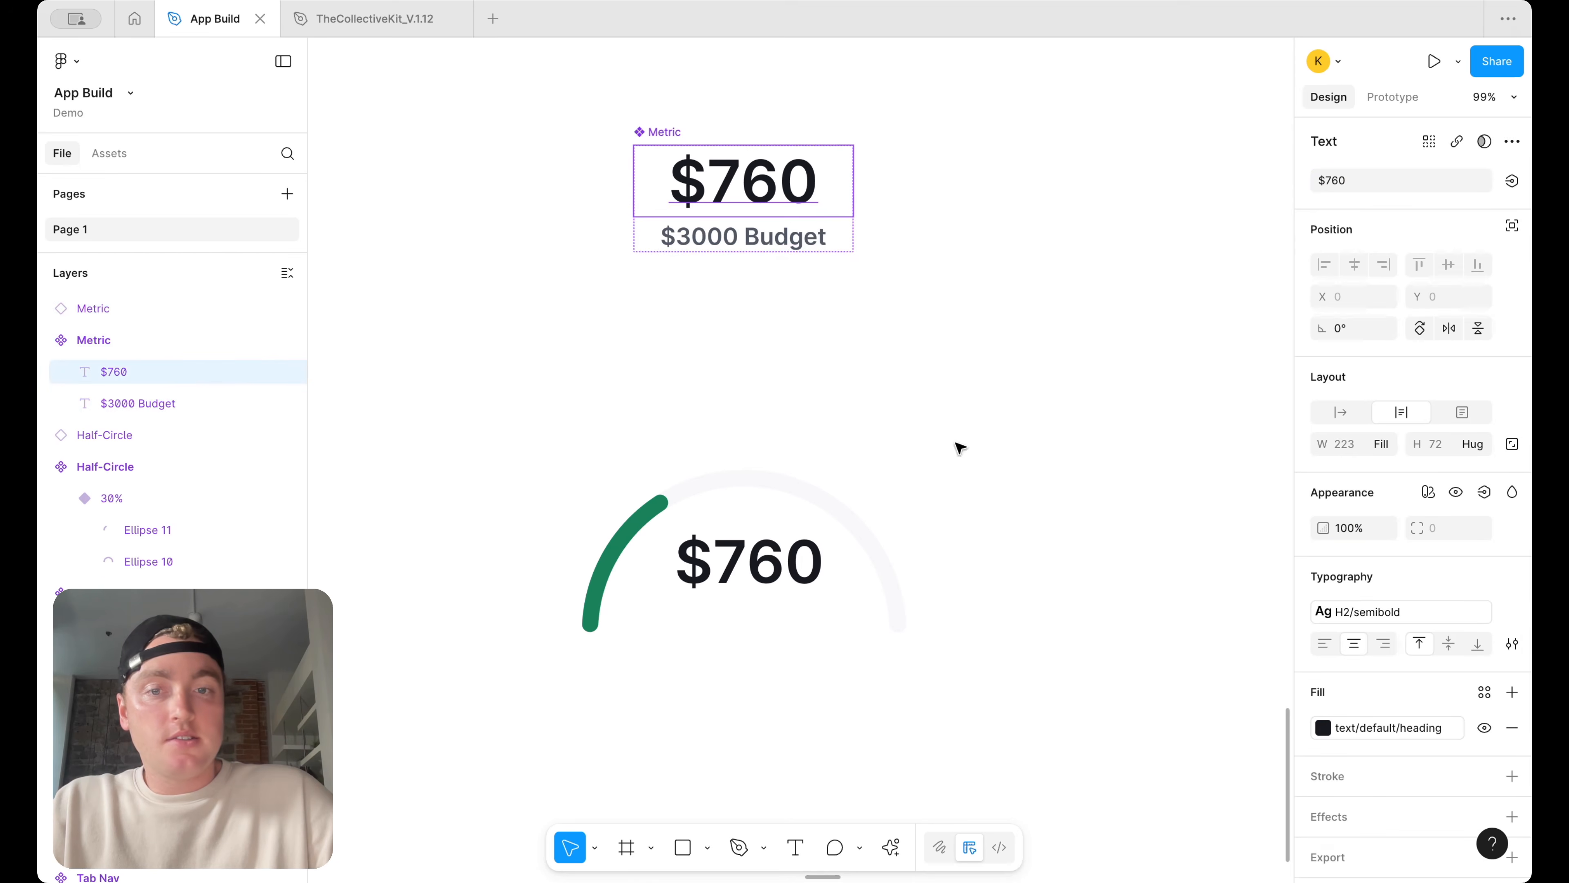
left_click(939, 511)
Wrap the gauge's Metric instance and Half-Circle together in a new frame
scroll(845, 535, "down", 5)
left_click(817, 556)
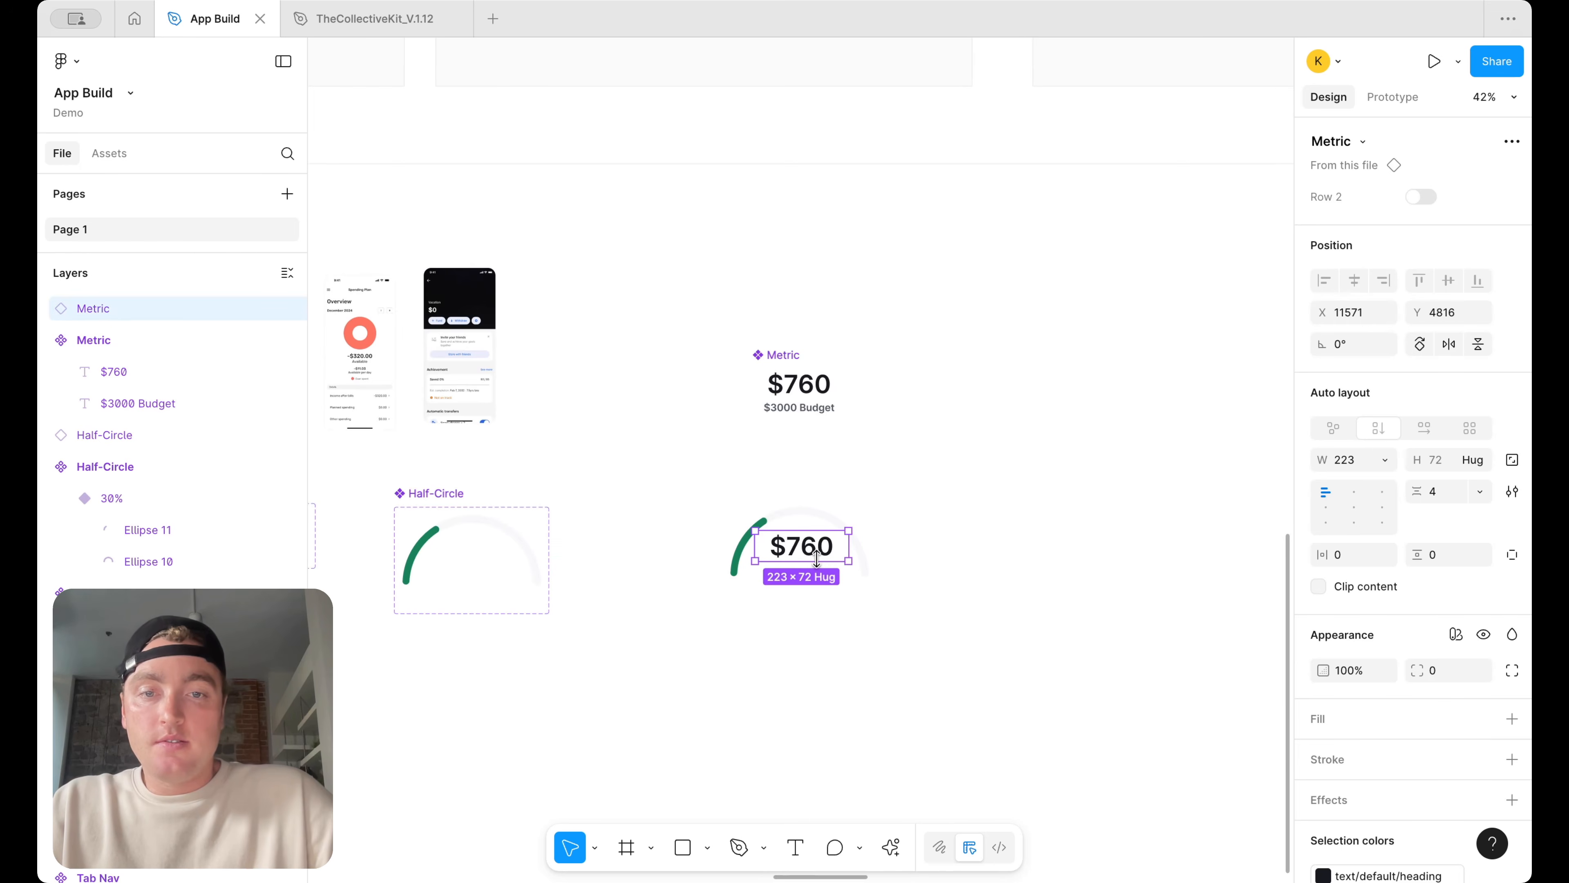
left_click_drag(989, 670, 673, 487)
right_click(836, 559)
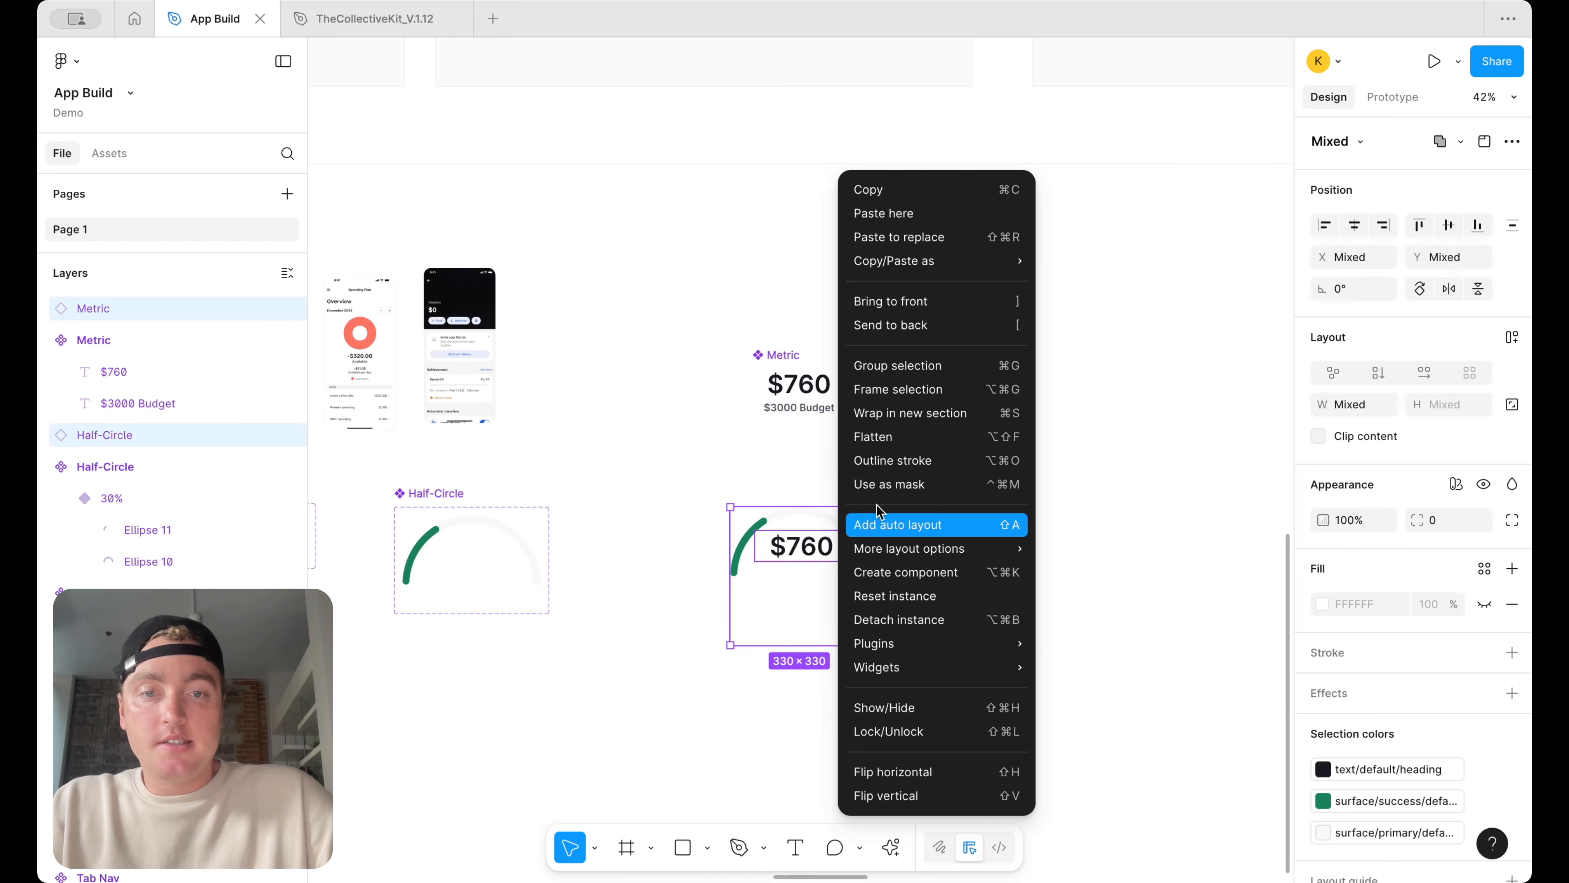
left_click(921, 388)
left_click(1038, 464)
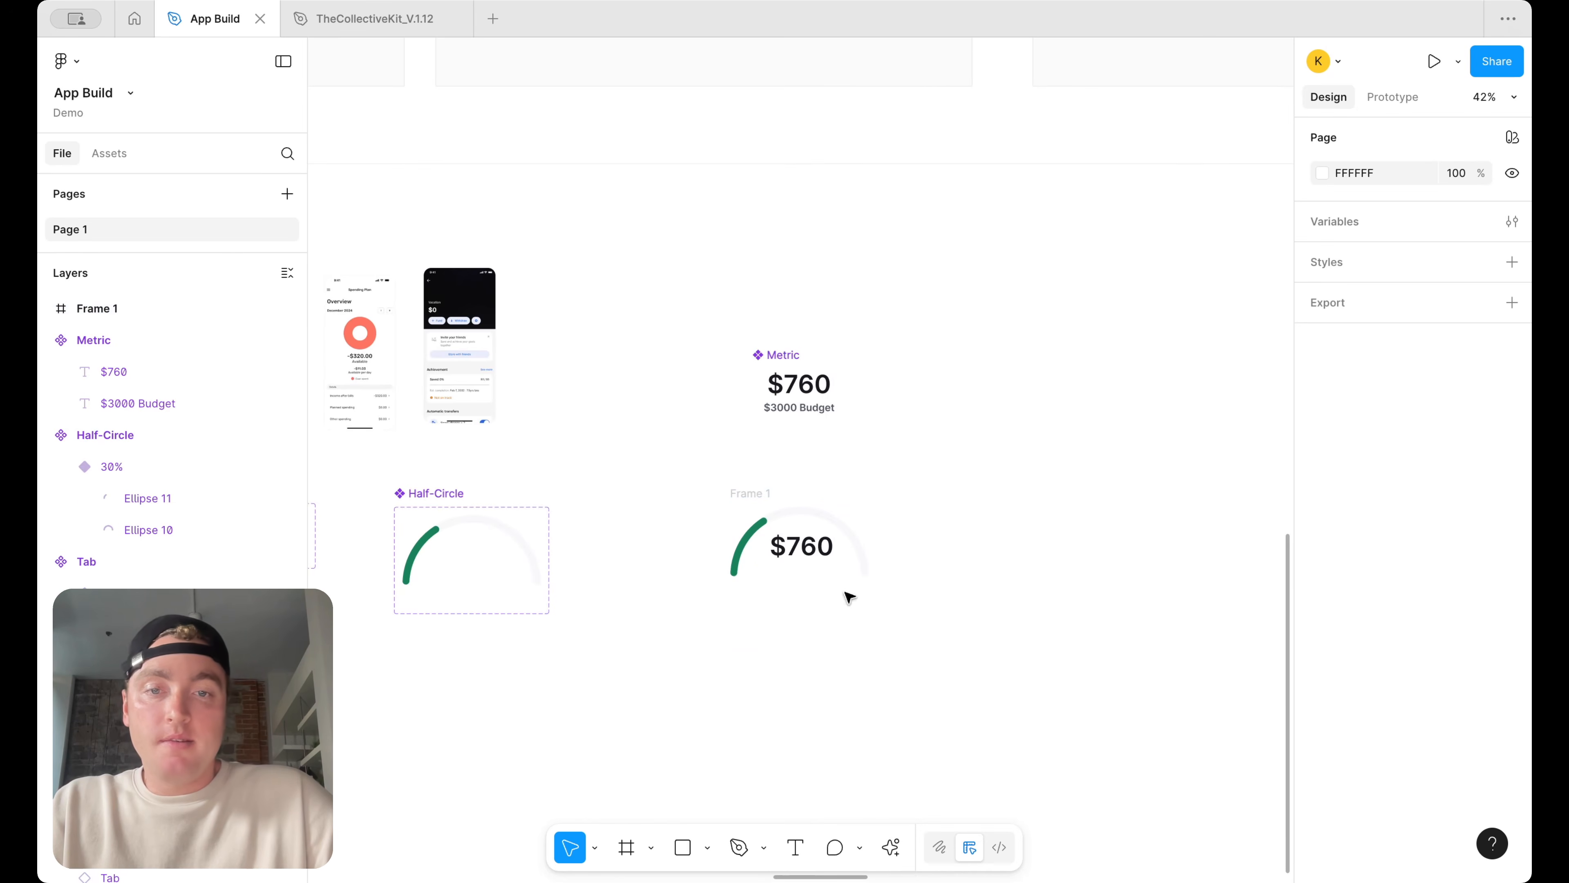
Turn the framed Metric instance's Row 2 visibility back on and nudge it within the frame
scroll(698, 627, "up", 5)
left_click(831, 494)
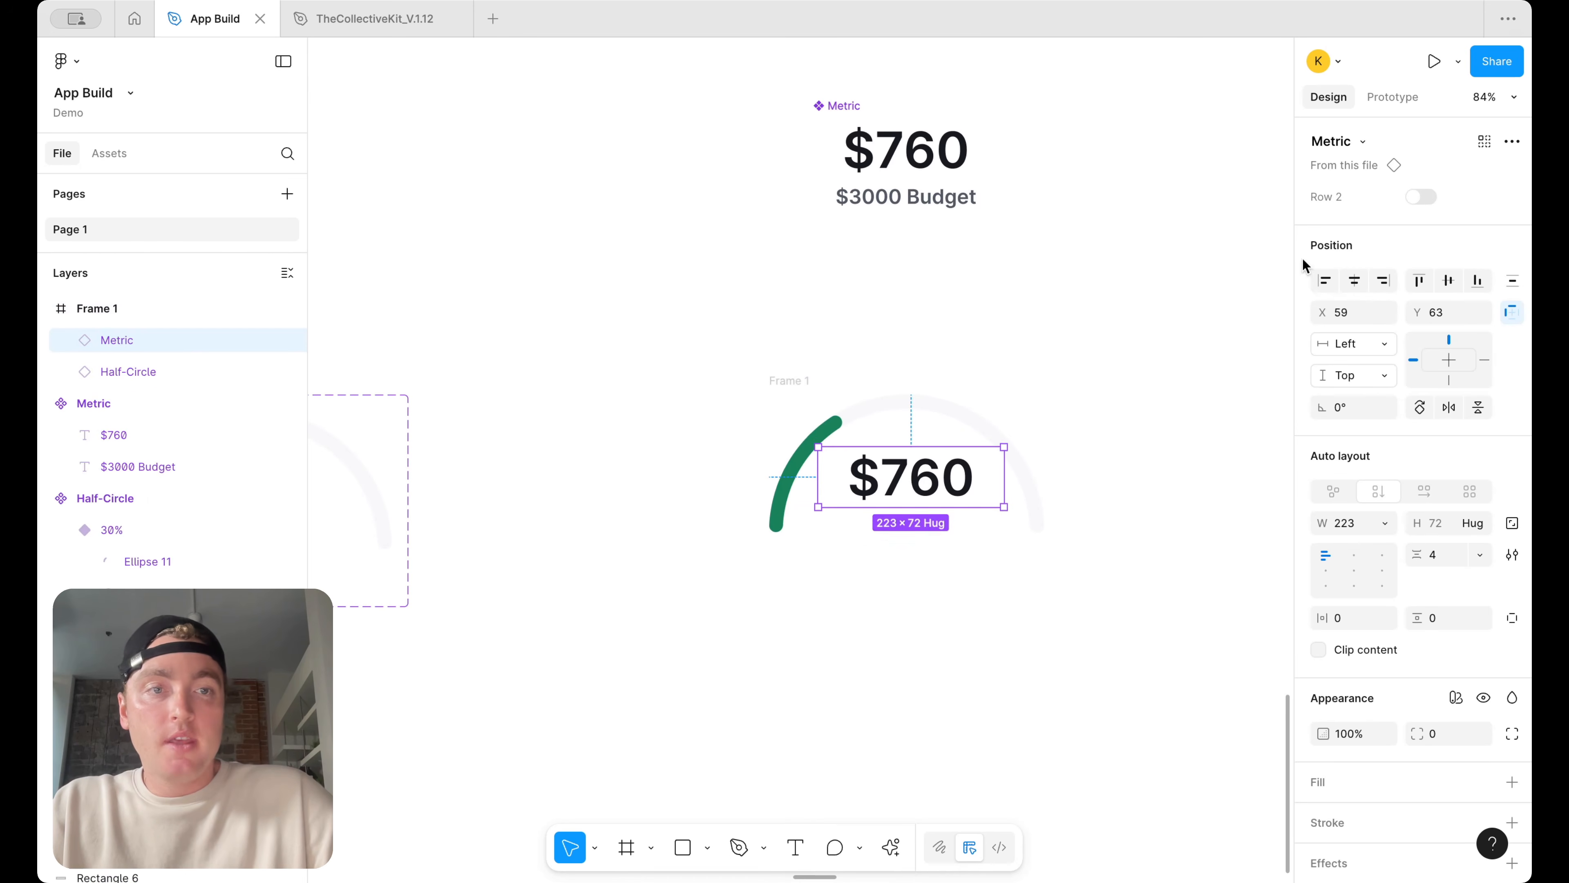
left_click(1419, 198)
left_click(1420, 198)
left_click(1420, 198)
left_click(1420, 198)
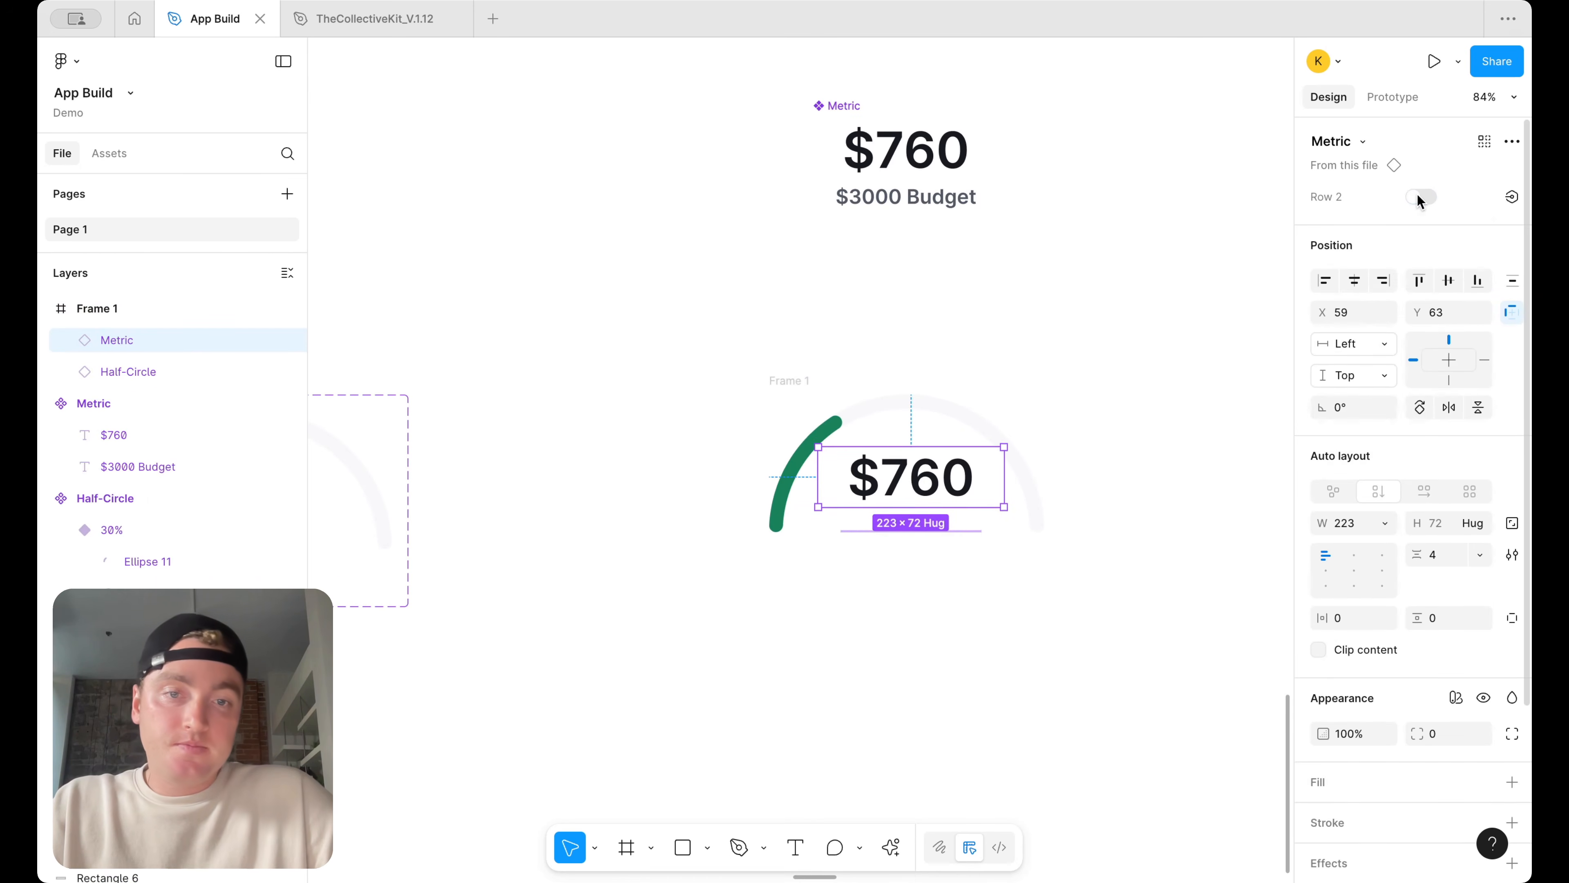
left_click(1419, 198)
left_click(1419, 198)
left_click(1419, 198)
left_click(1420, 198)
left_click(1420, 198)
left_click(1420, 198)
left_click(1420, 198)
left_click_drag(934, 477, 932, 493)
Rename the new frame to Half-Circle Progress
double_click(791, 380)
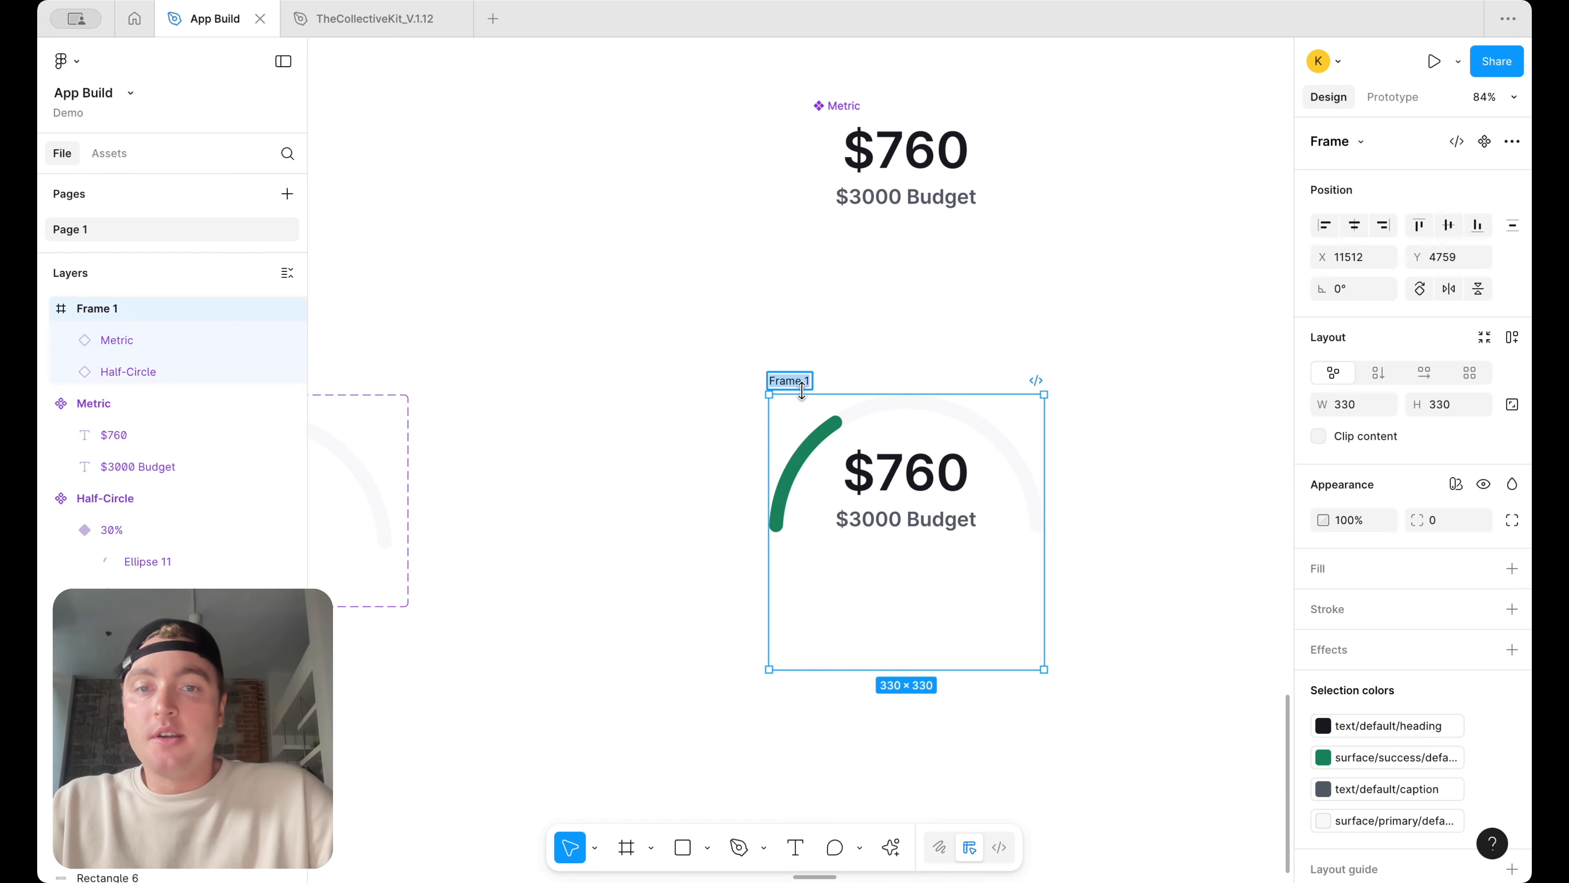
type("Progress")
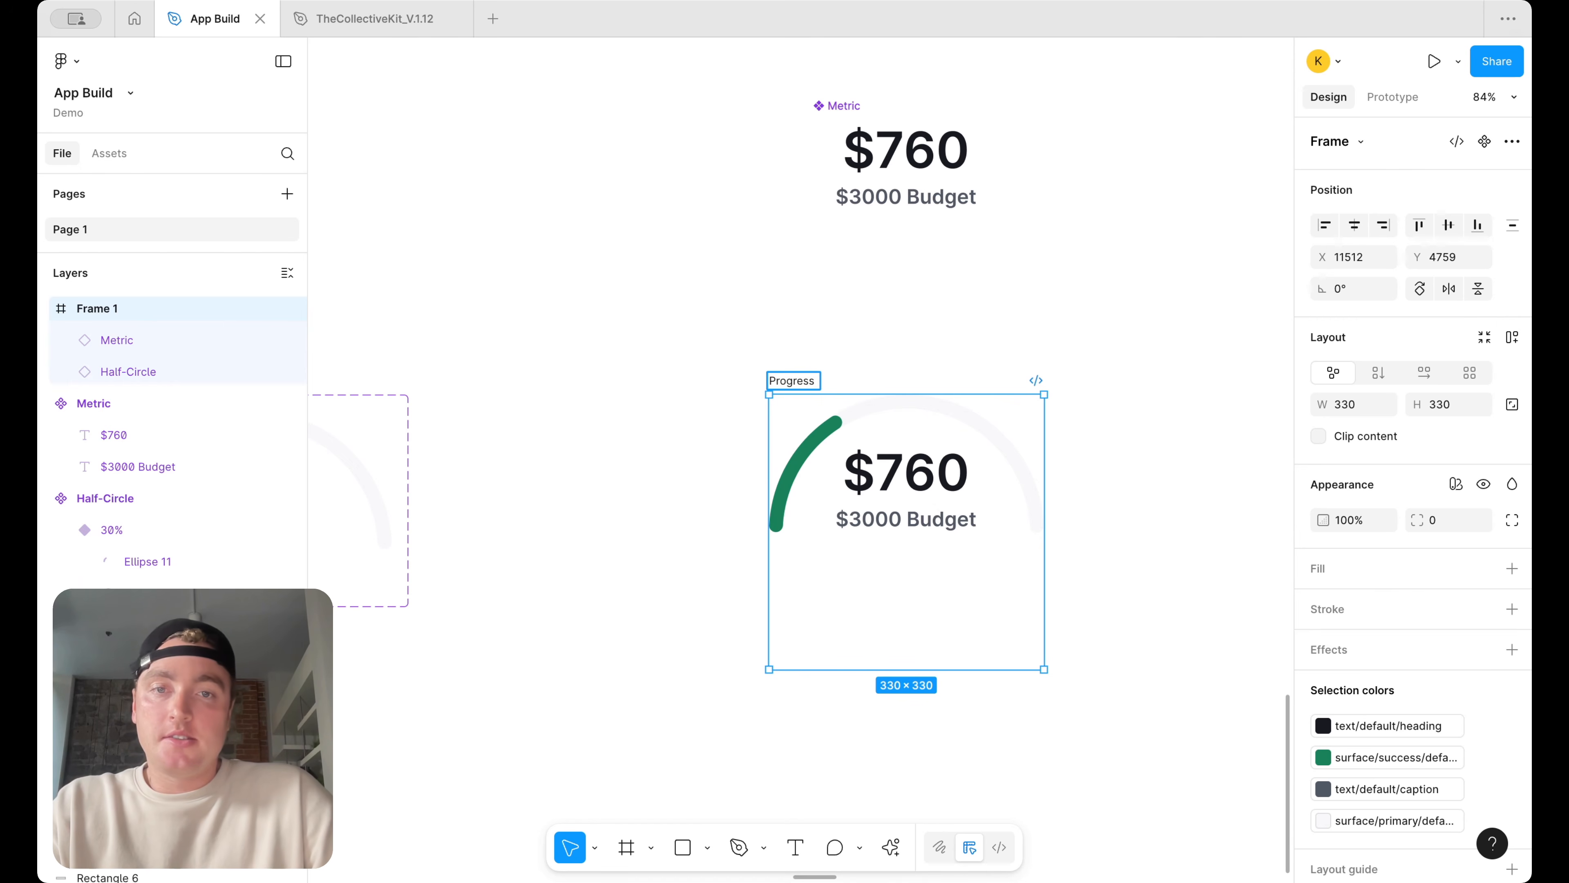
type("Half-Cir")
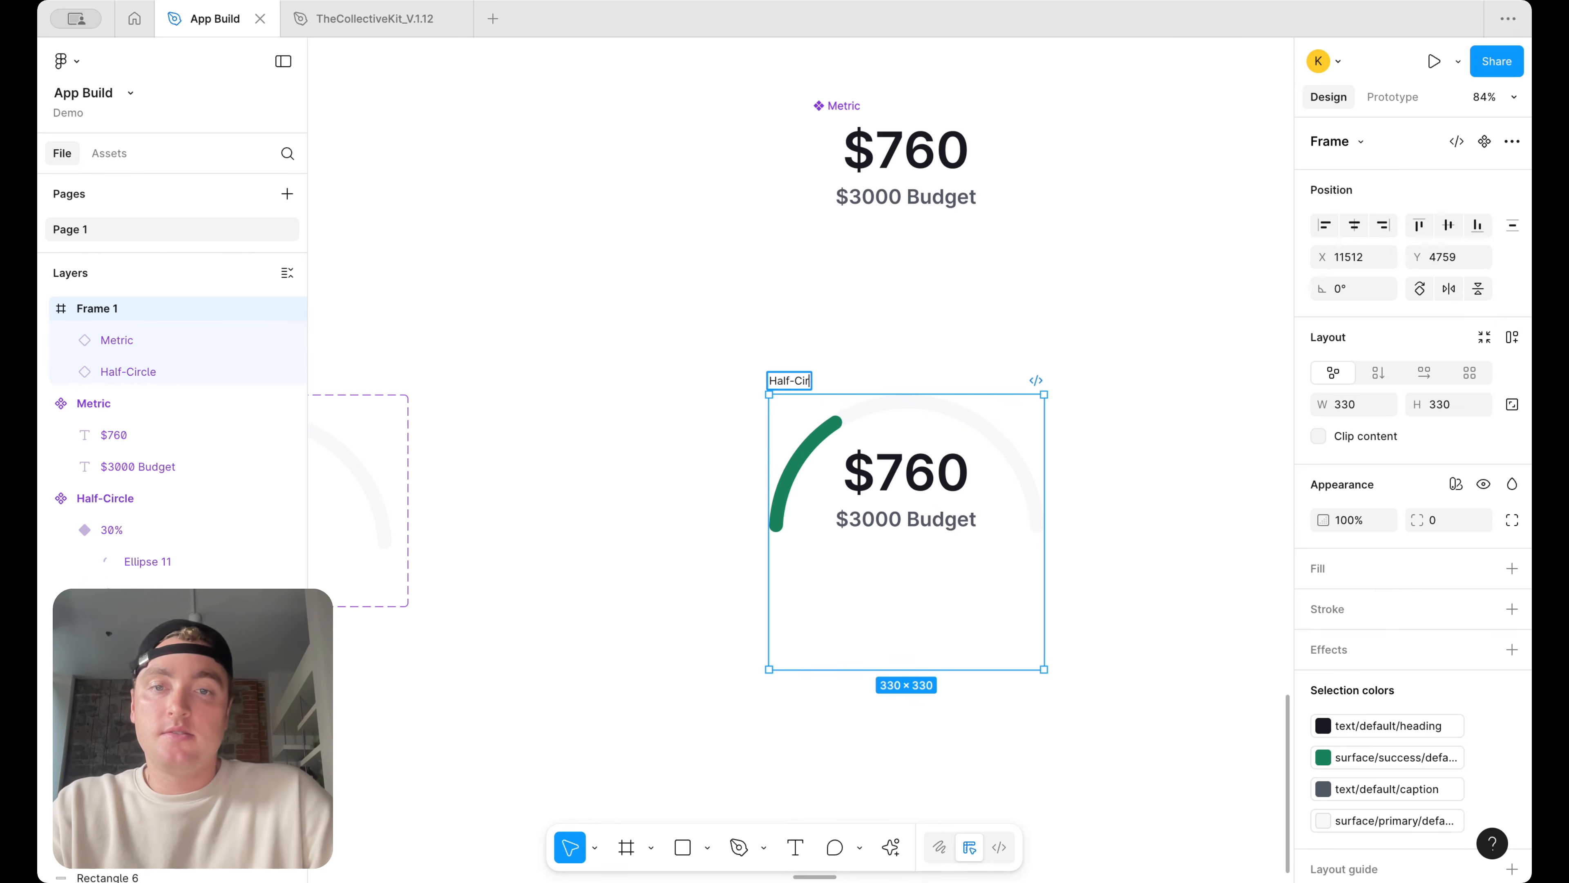
key("Return")
Convert the Half-Circle Progress frame into a component
right_click(822, 382)
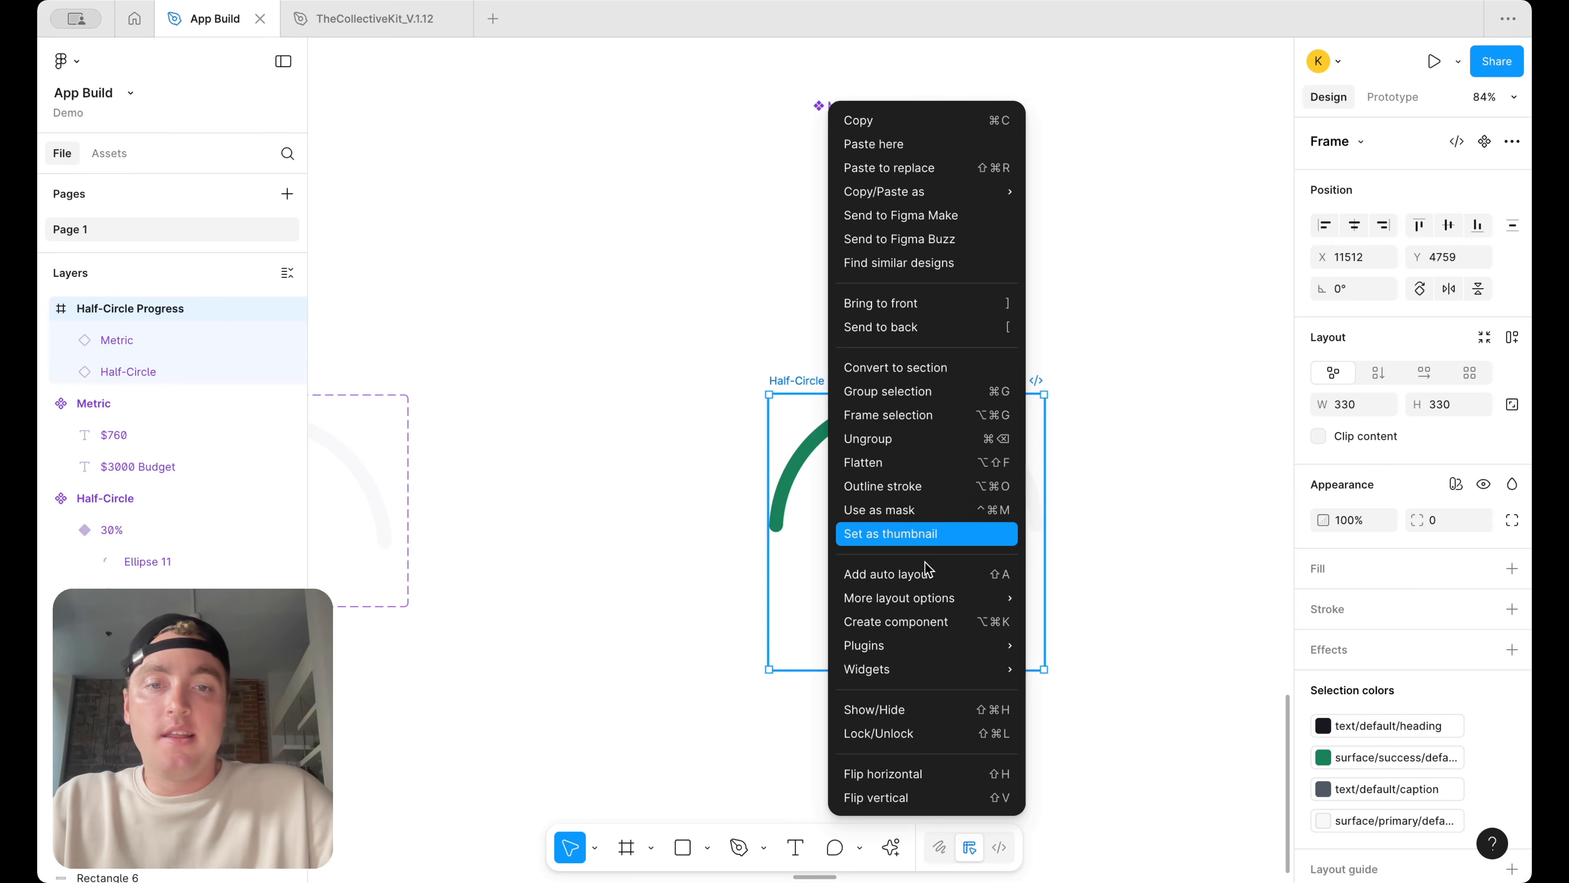
left_click(913, 622)
left_click(995, 446)
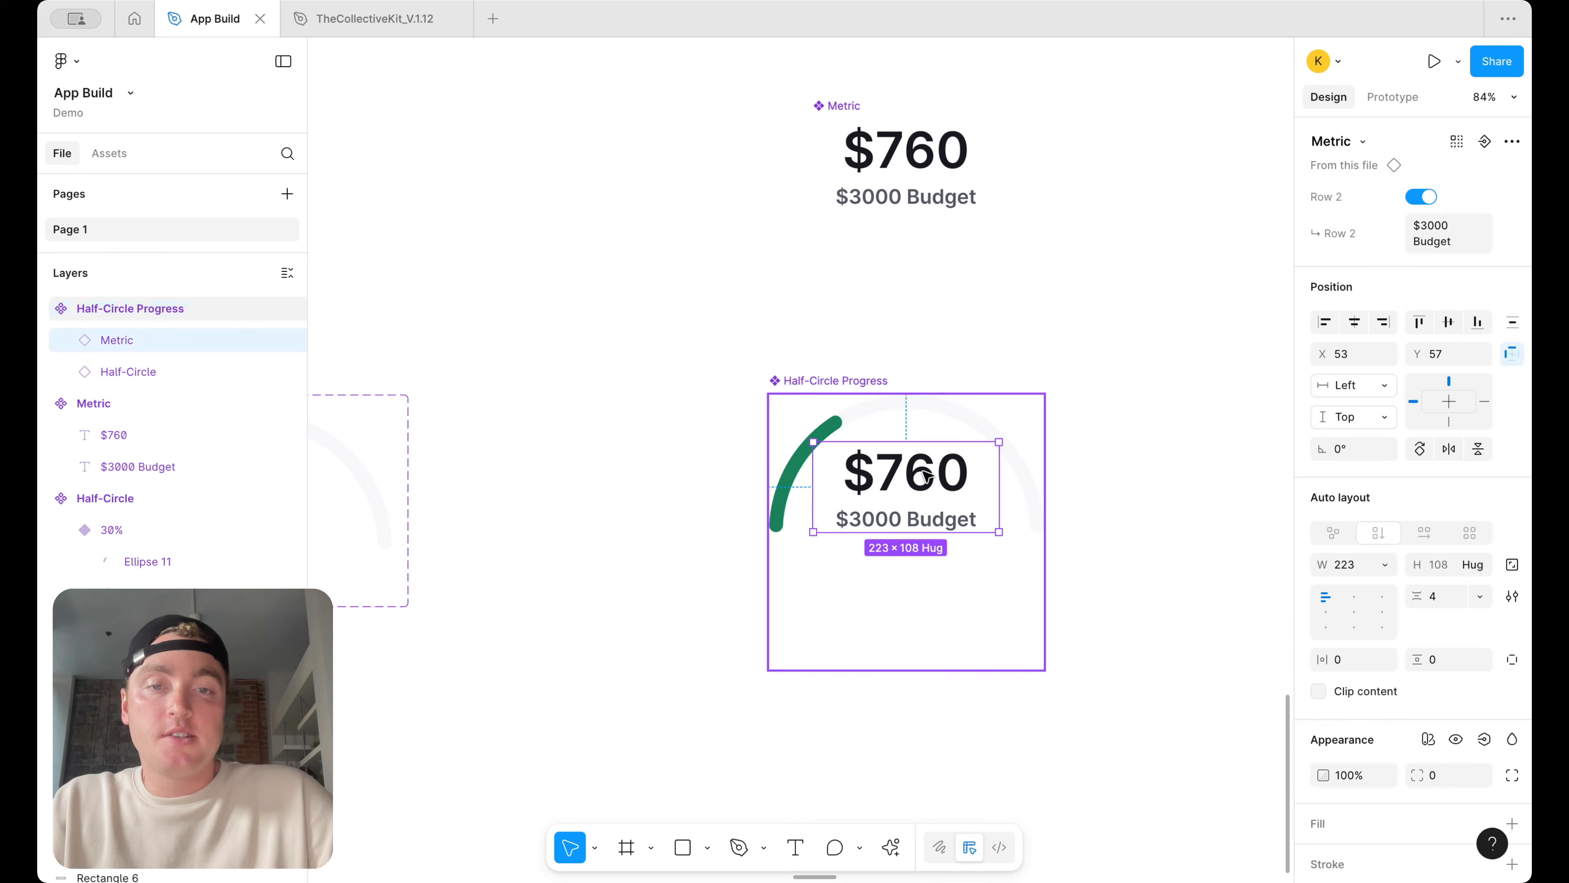
right_click(851, 389)
left_click(922, 565)
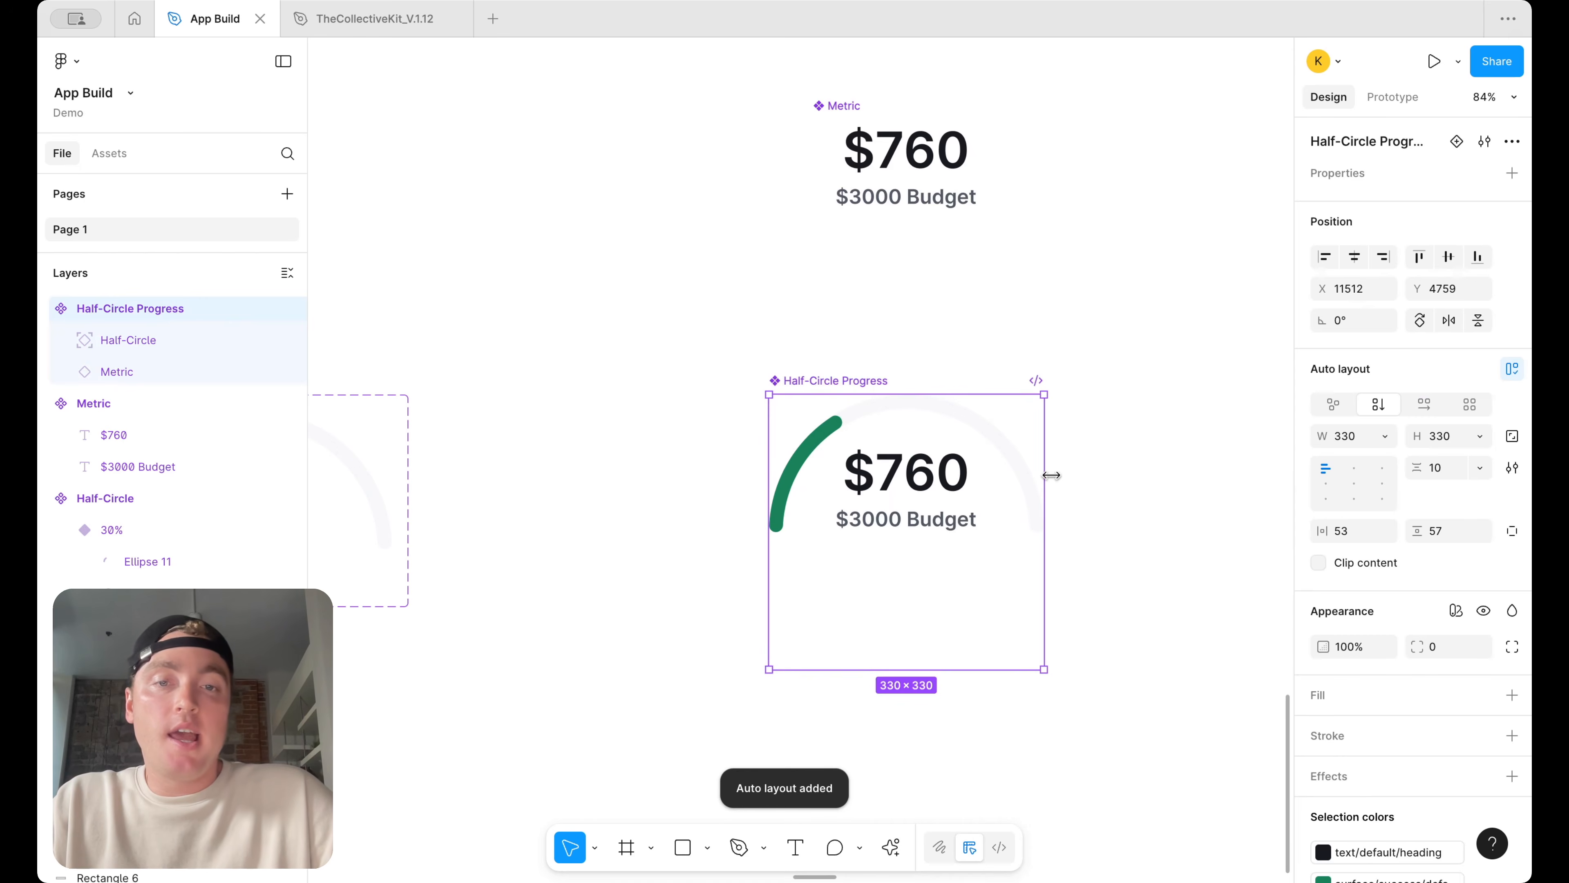
left_click(908, 518)
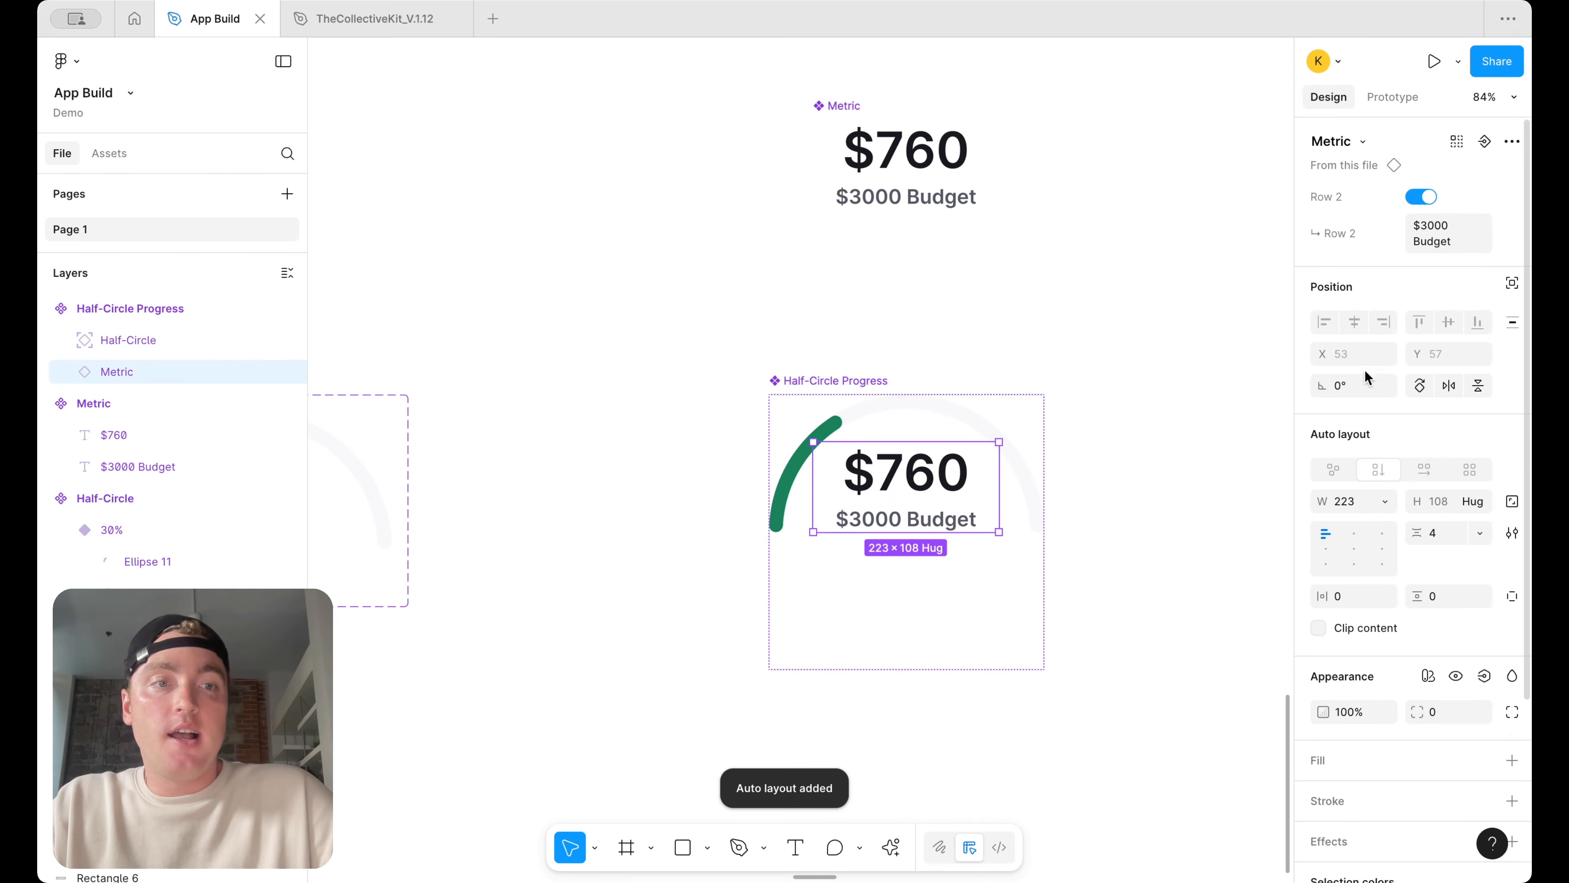
left_click(1513, 285)
left_click(1184, 370)
key("ctrl+z")
key("ctrl+z")
key("ctrl+z")
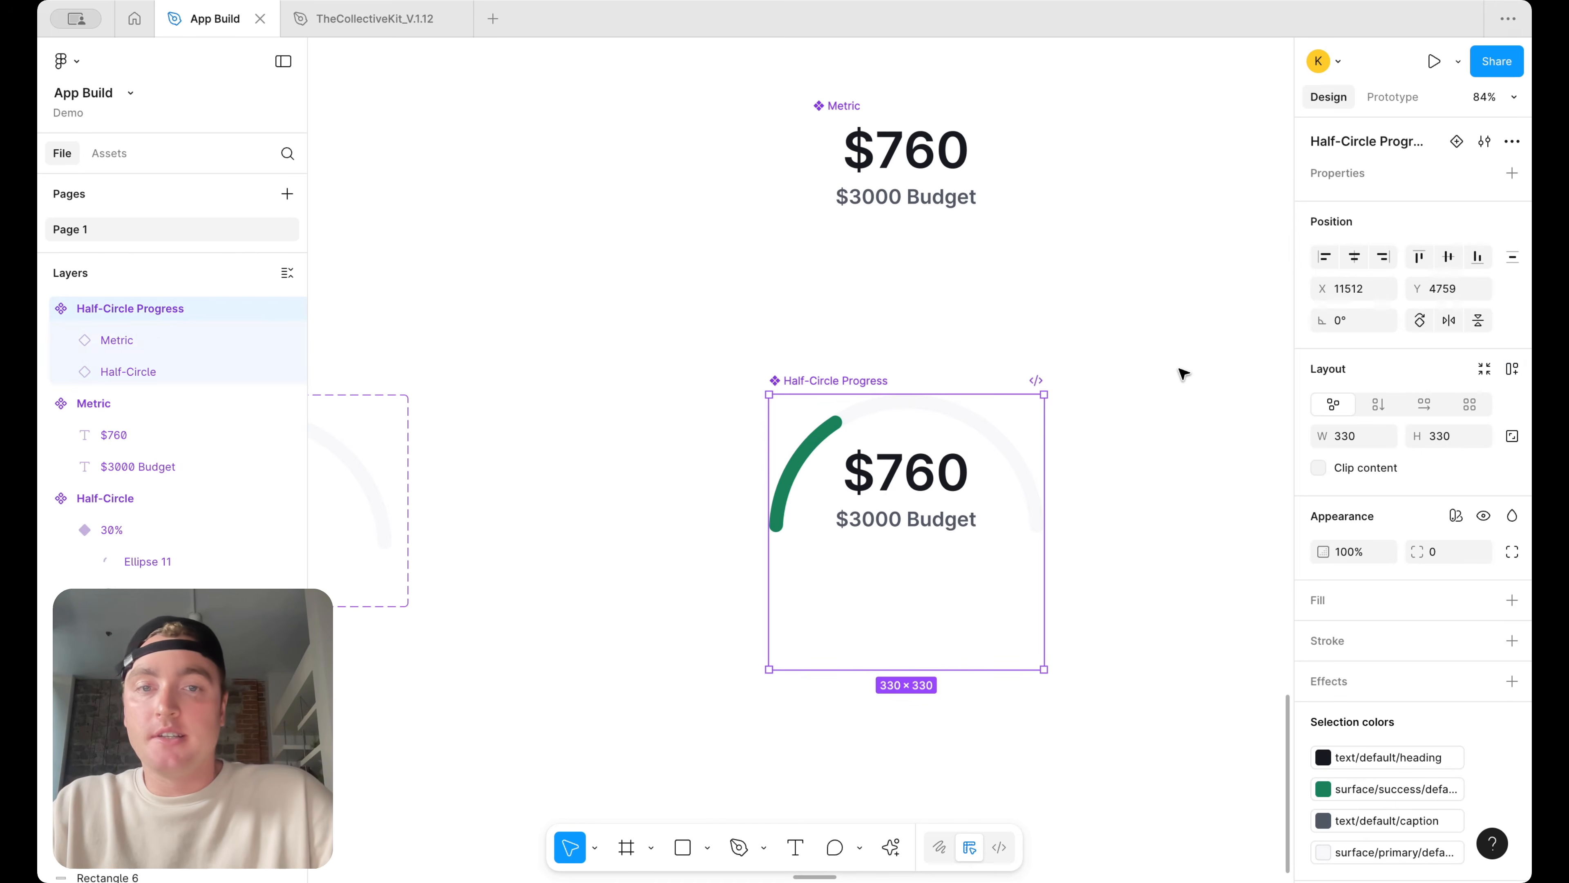
Widen the Metric instance inside Half-Circle Progress to about 313 px wide across the arc
right_click(927, 475)
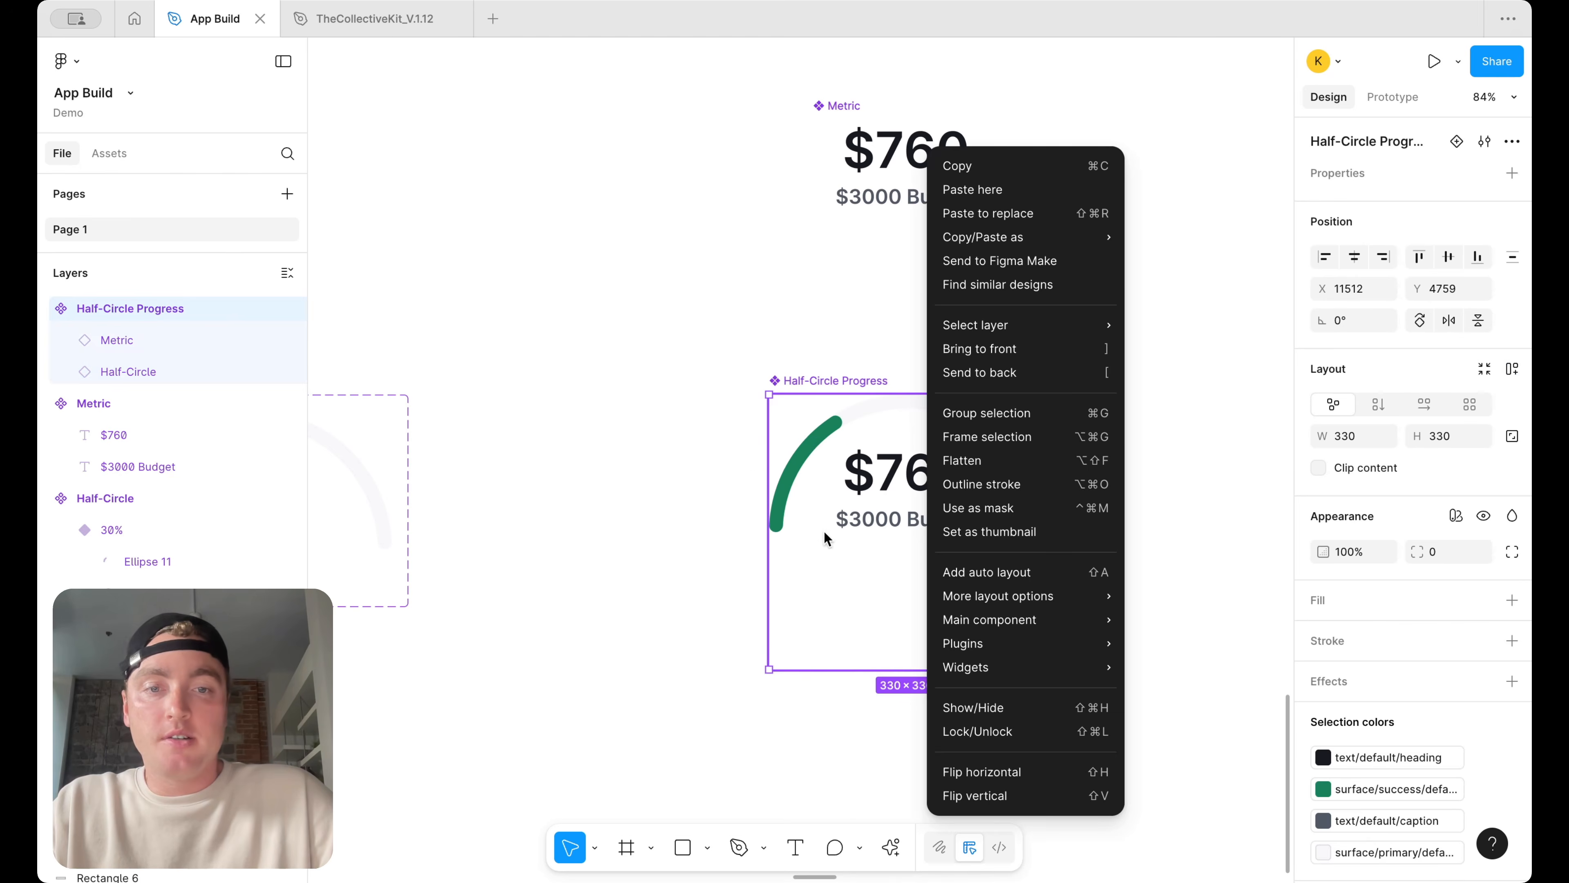
left_click(826, 539)
left_click(921, 492)
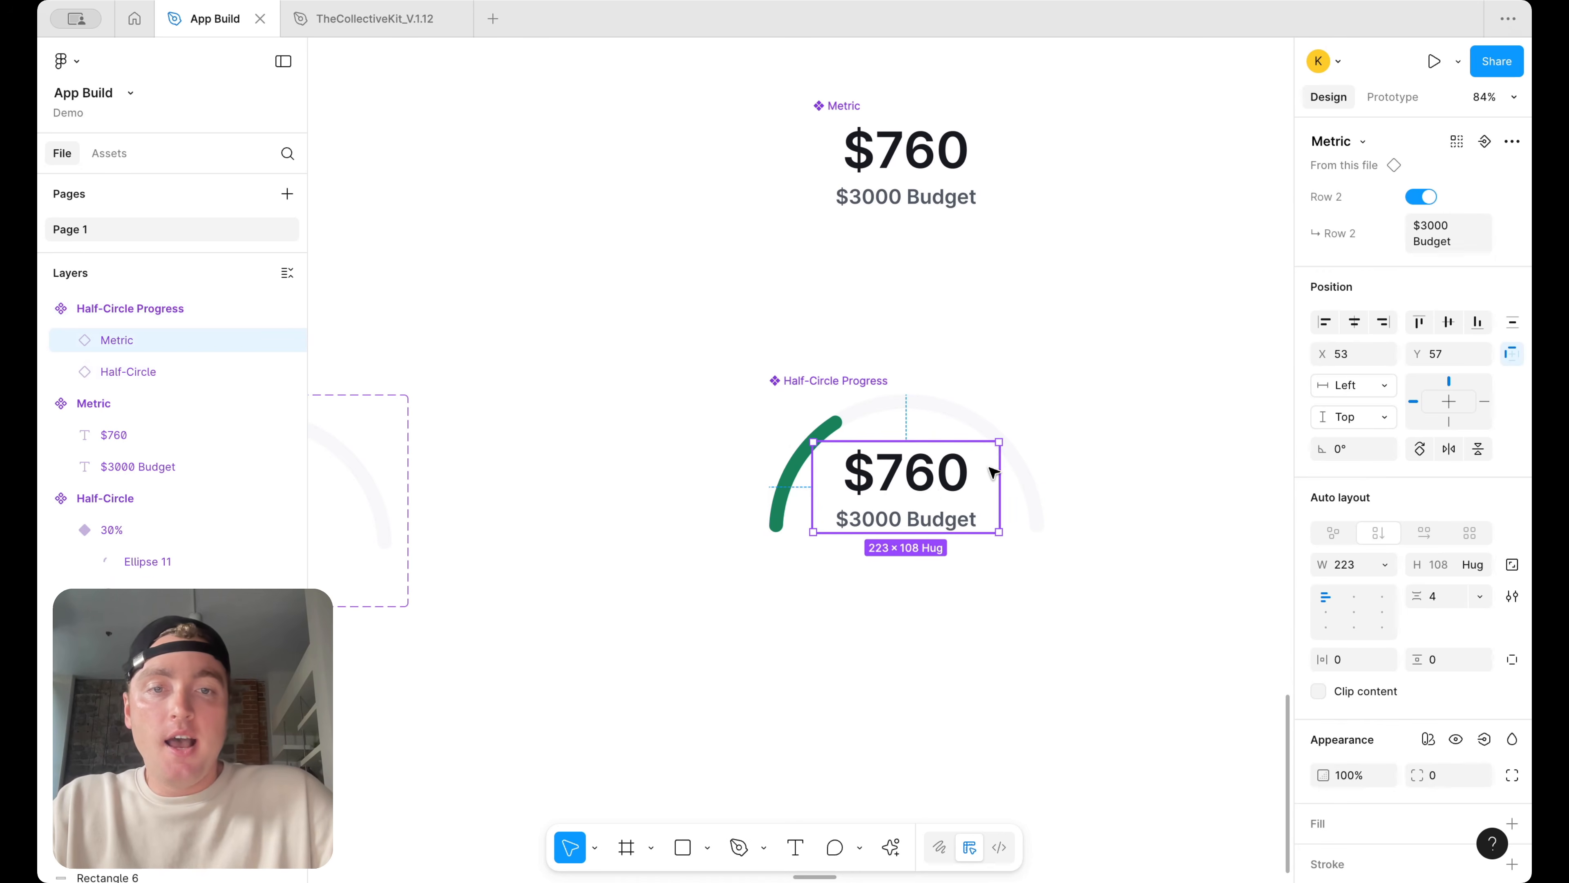
left_click_drag(811, 480, 777, 470)
left_click_drag(1001, 461, 1038, 462)
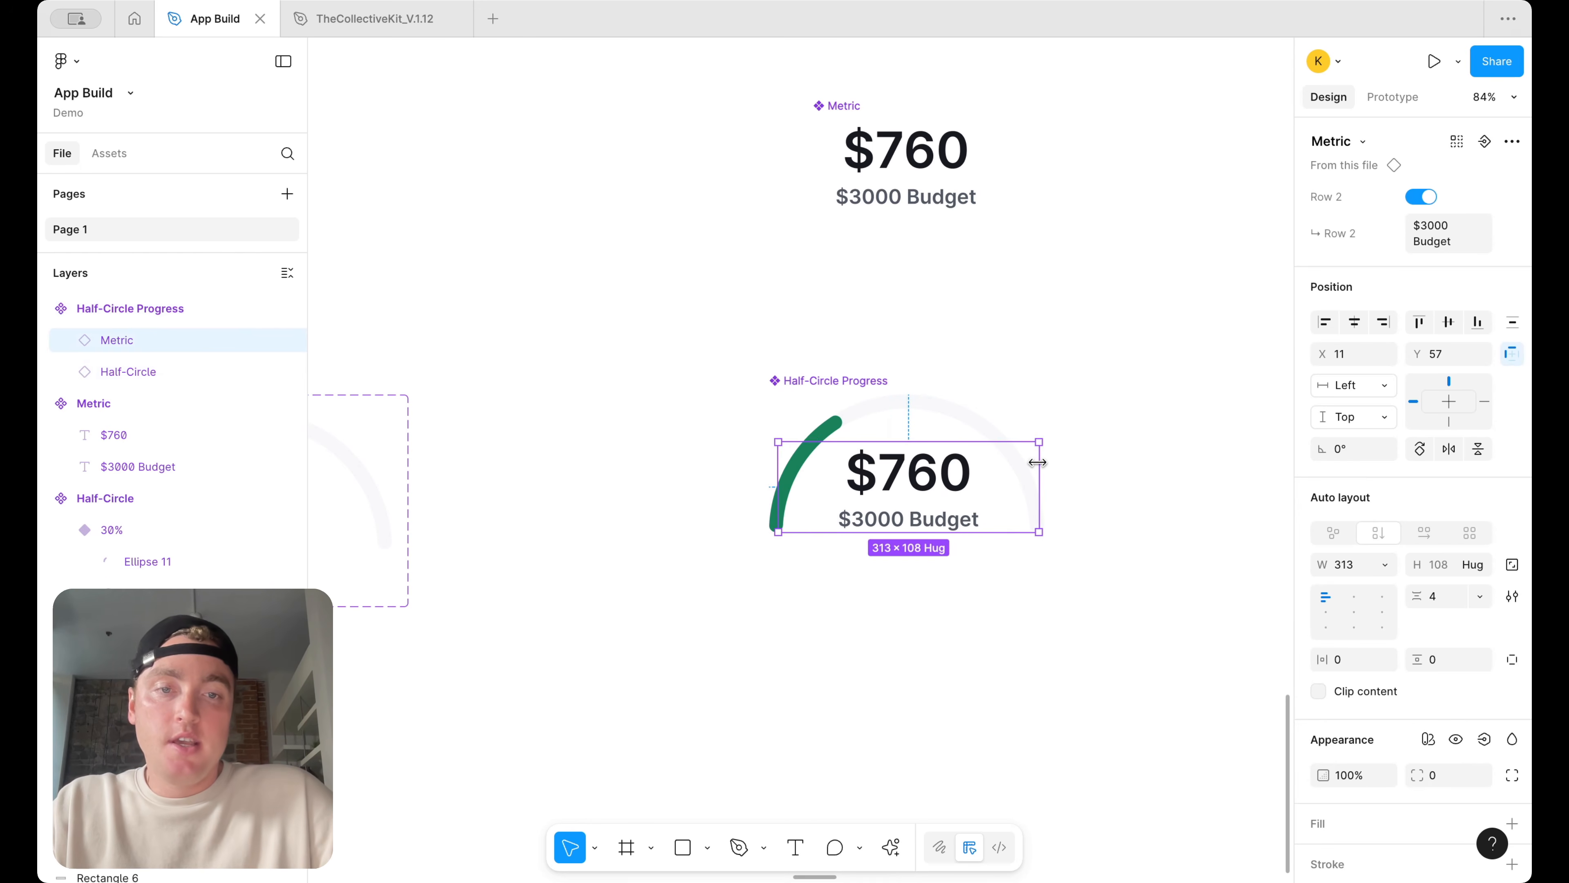
Center the Metric instance horizontally within the Half-Circle Progress component
left_click(1104, 424)
scroll(1104, 424, "down", 3)
double_click(1016, 461)
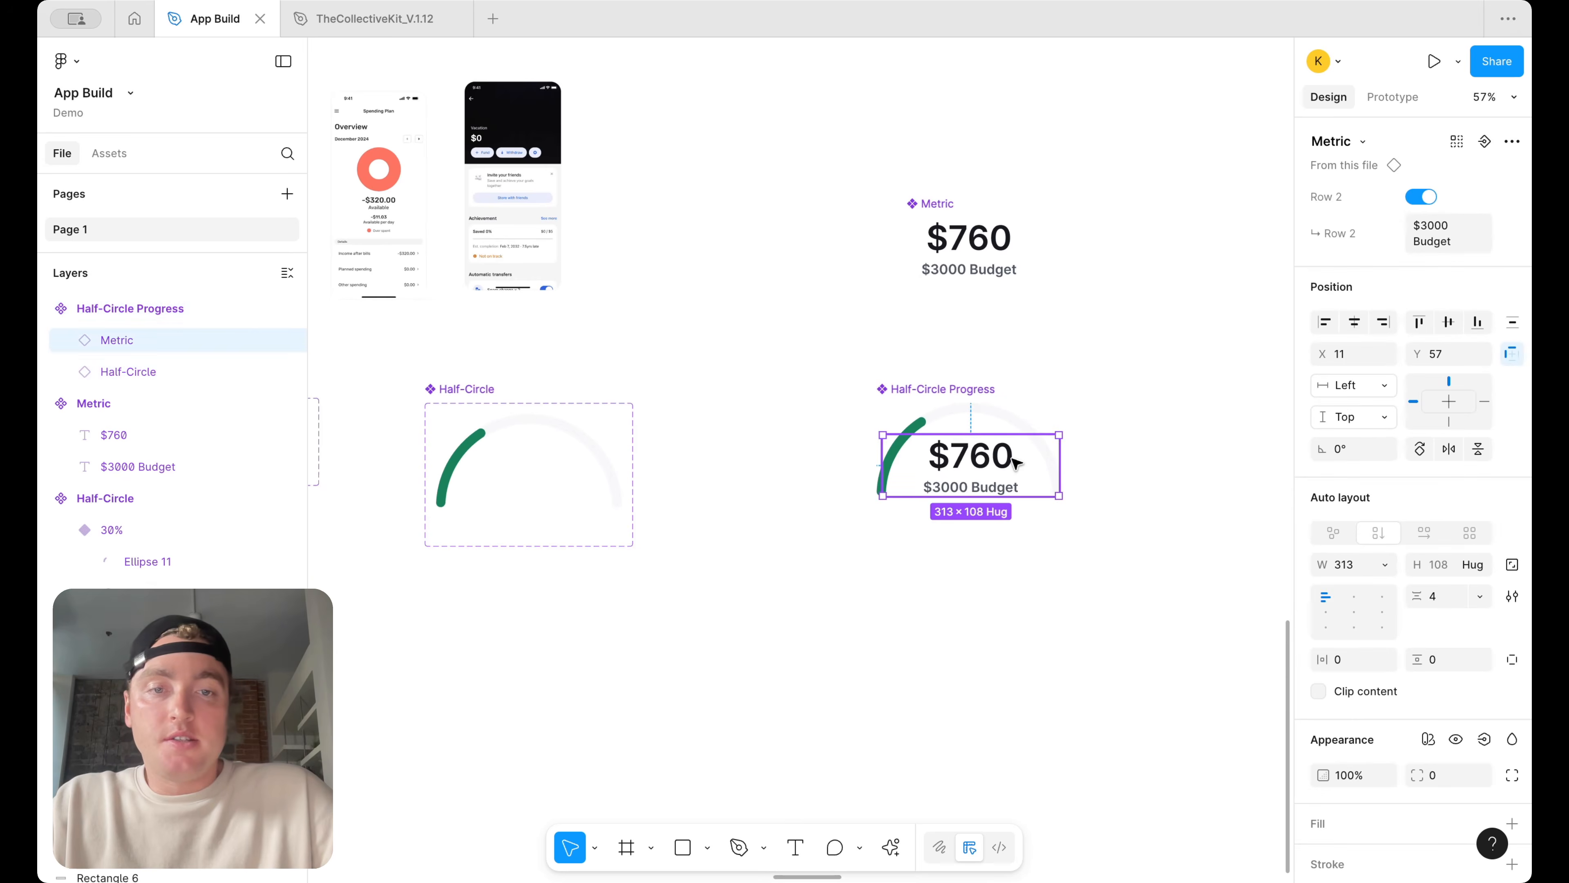
left_click(1354, 322)
left_click(1127, 428)
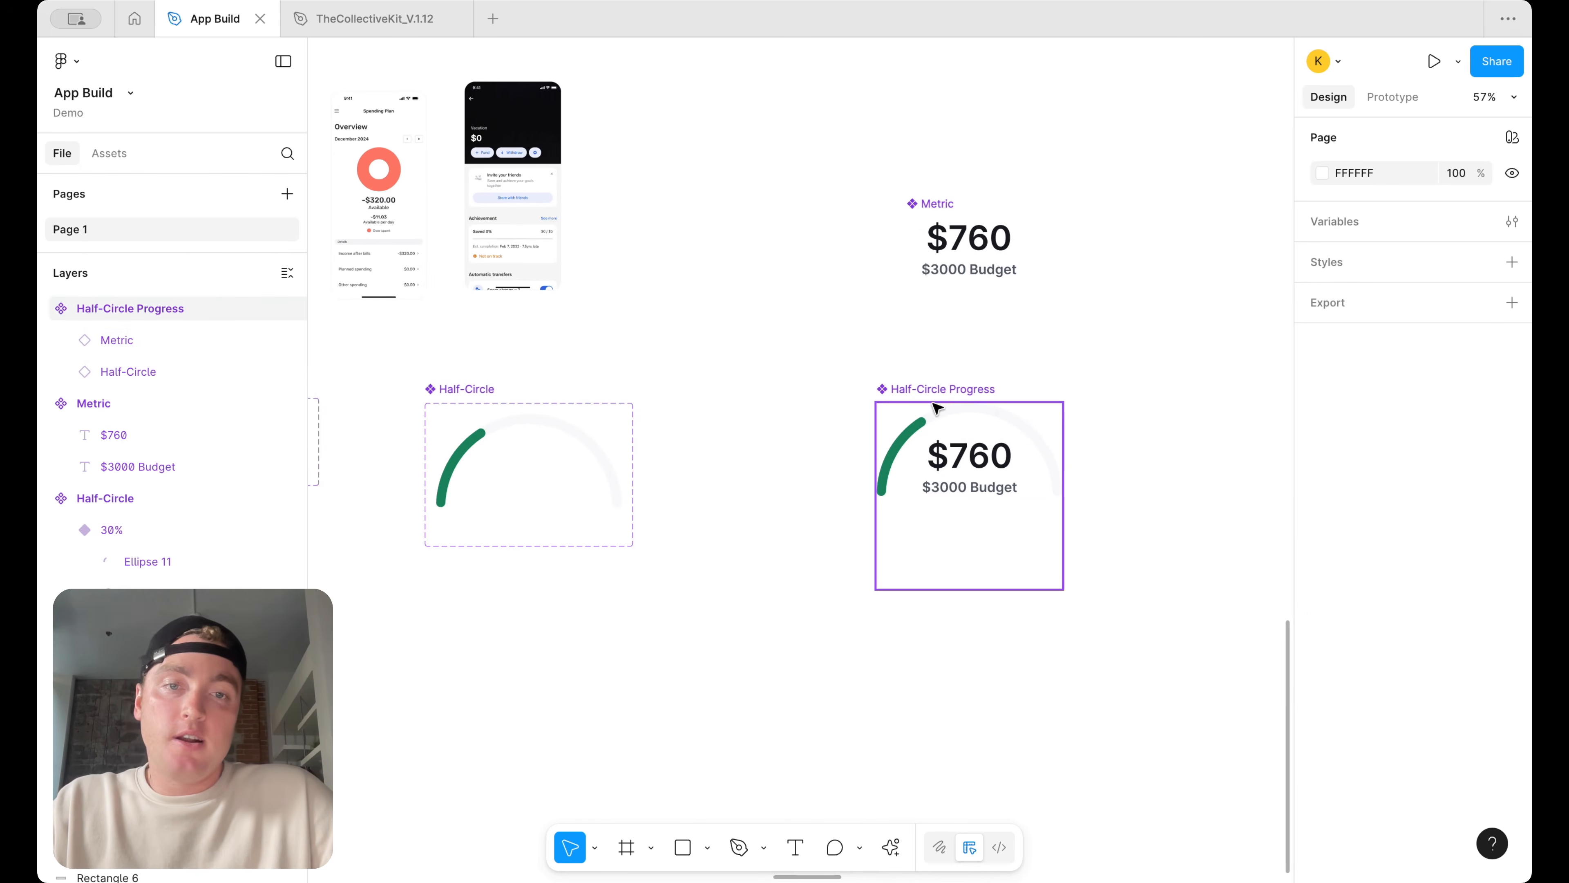
Delete the old gauge ellipses from the iPhone 16 Plus screen
left_click(939, 407)
scroll(988, 476, "down", 5)
scroll(989, 477, "down", 2)
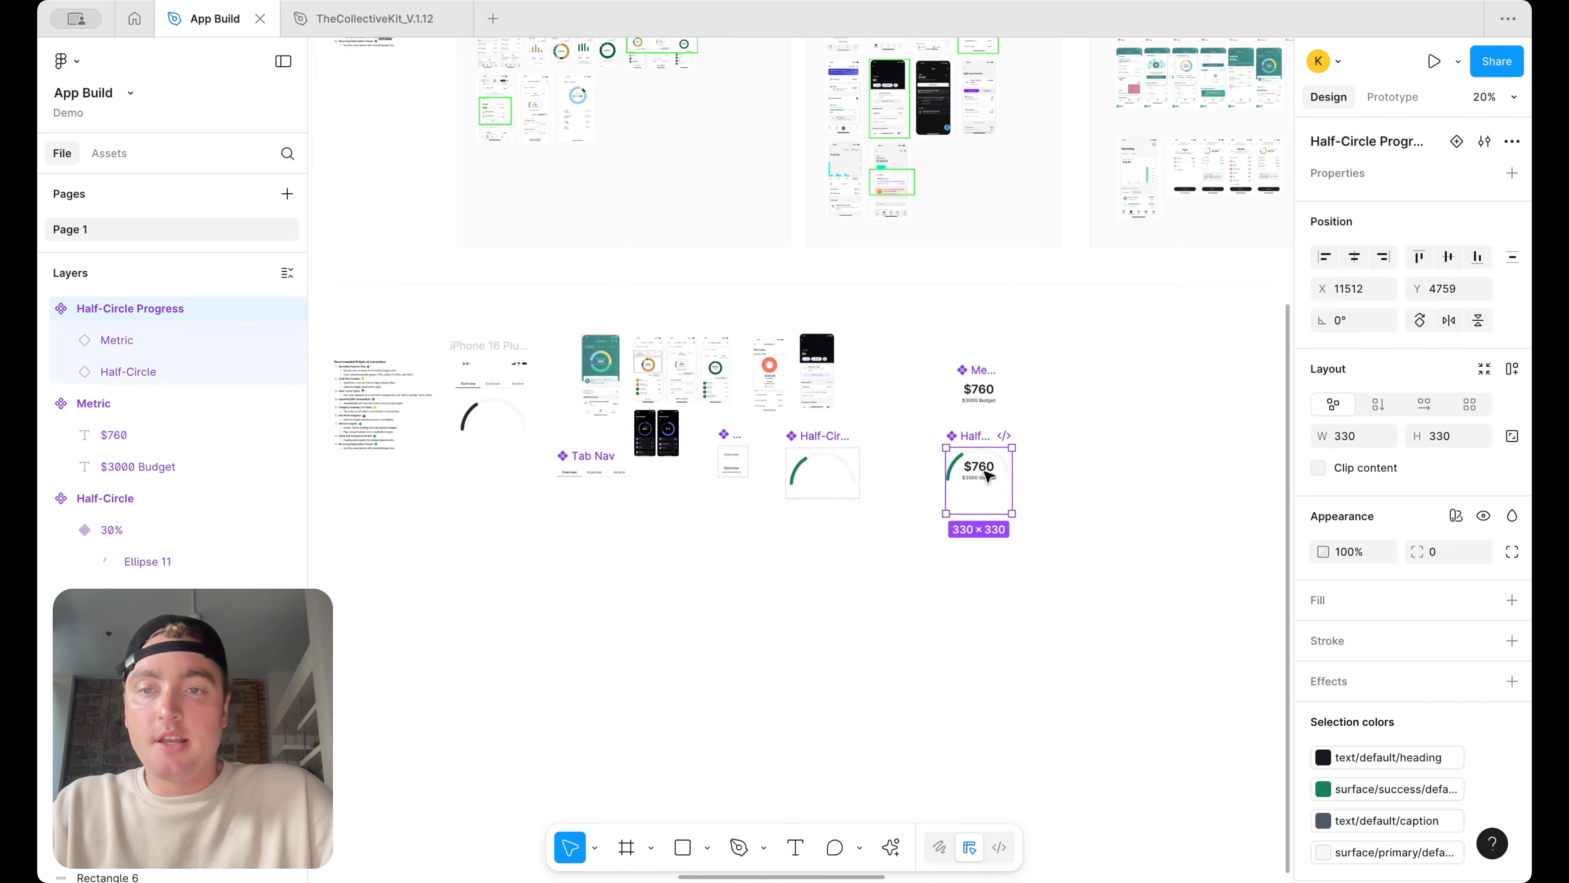
left_click(501, 405)
key("Delete")
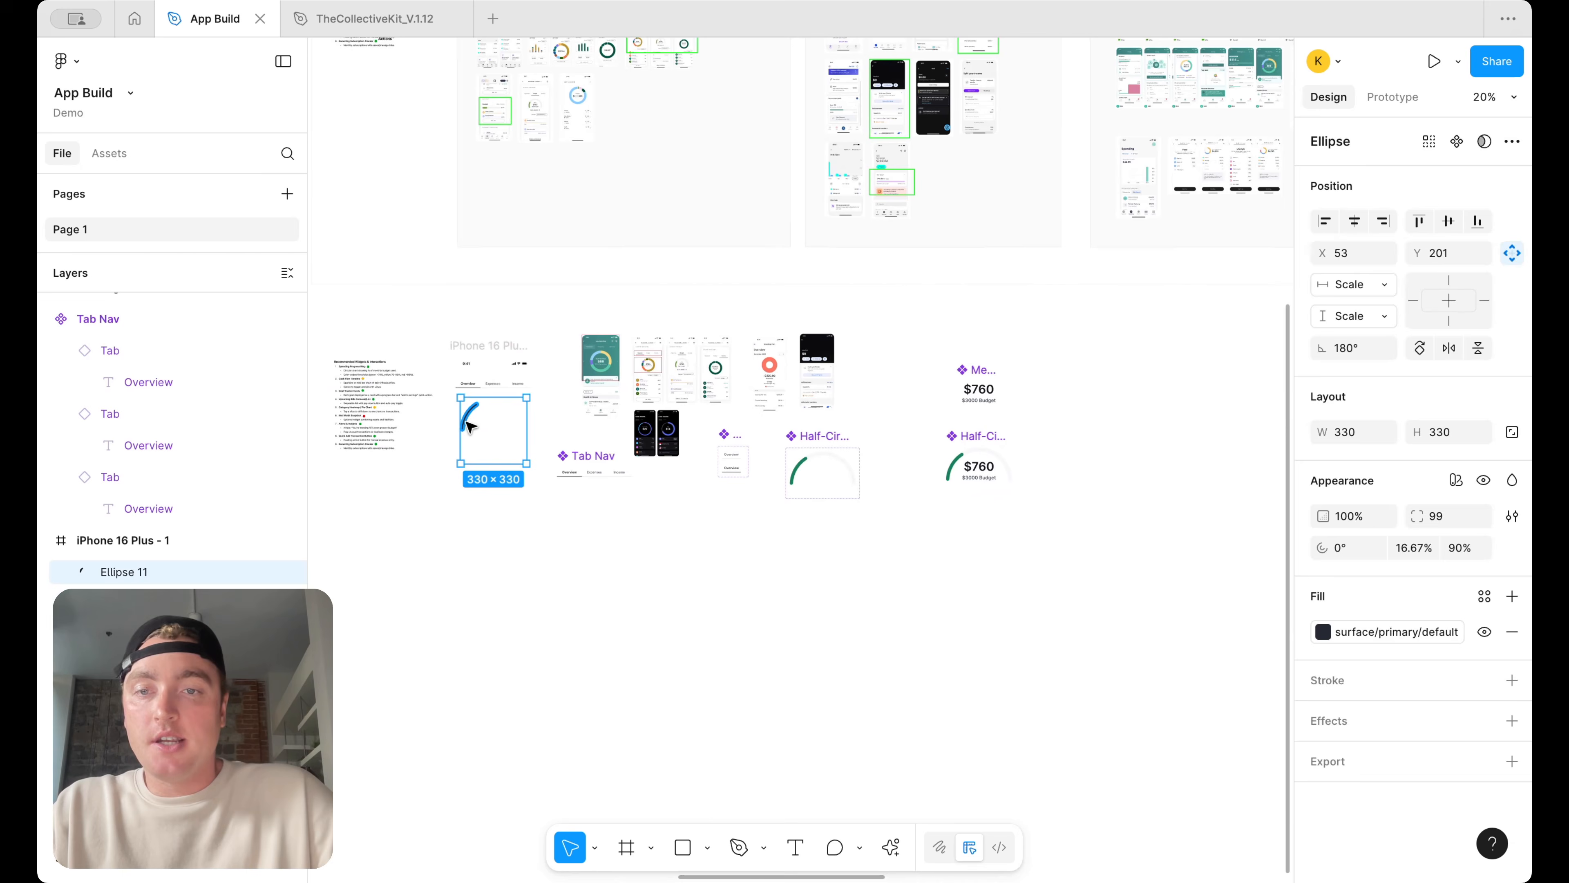
left_click(470, 418)
key("Delete")
Place a copy of the Half-Circle Progress component in the iPhone 16 Plus screen below the tab nav
left_click_drag(982, 471, 497, 476)
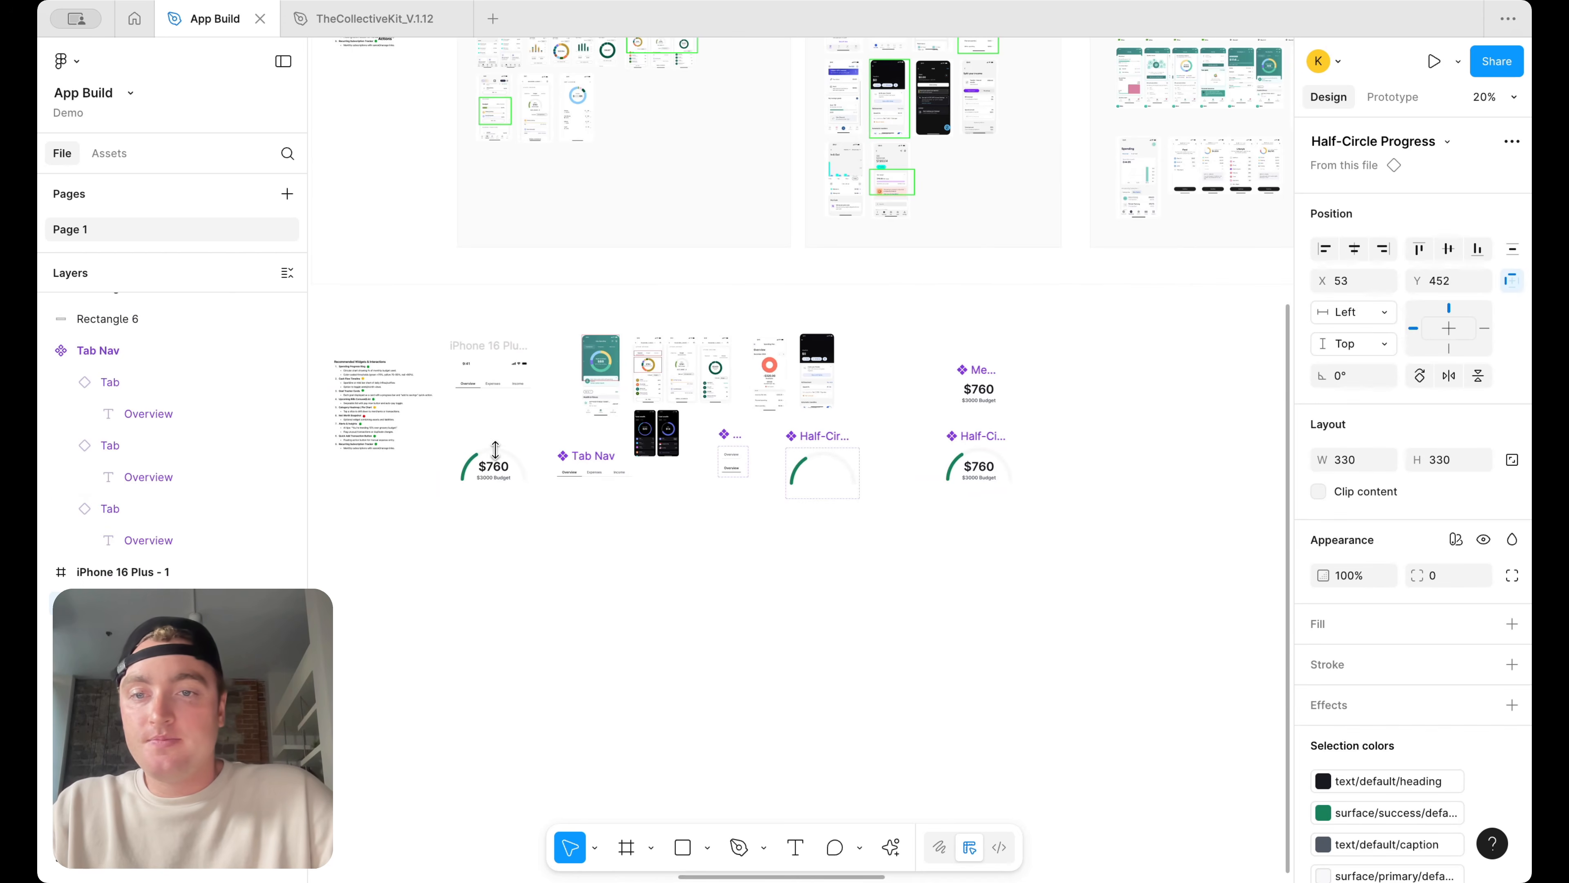
scroll(498, 477, "up", 5)
scroll(501, 485, "up", 3)
scroll(501, 485, "left", 3)
left_click_drag(569, 537, 570, 399)
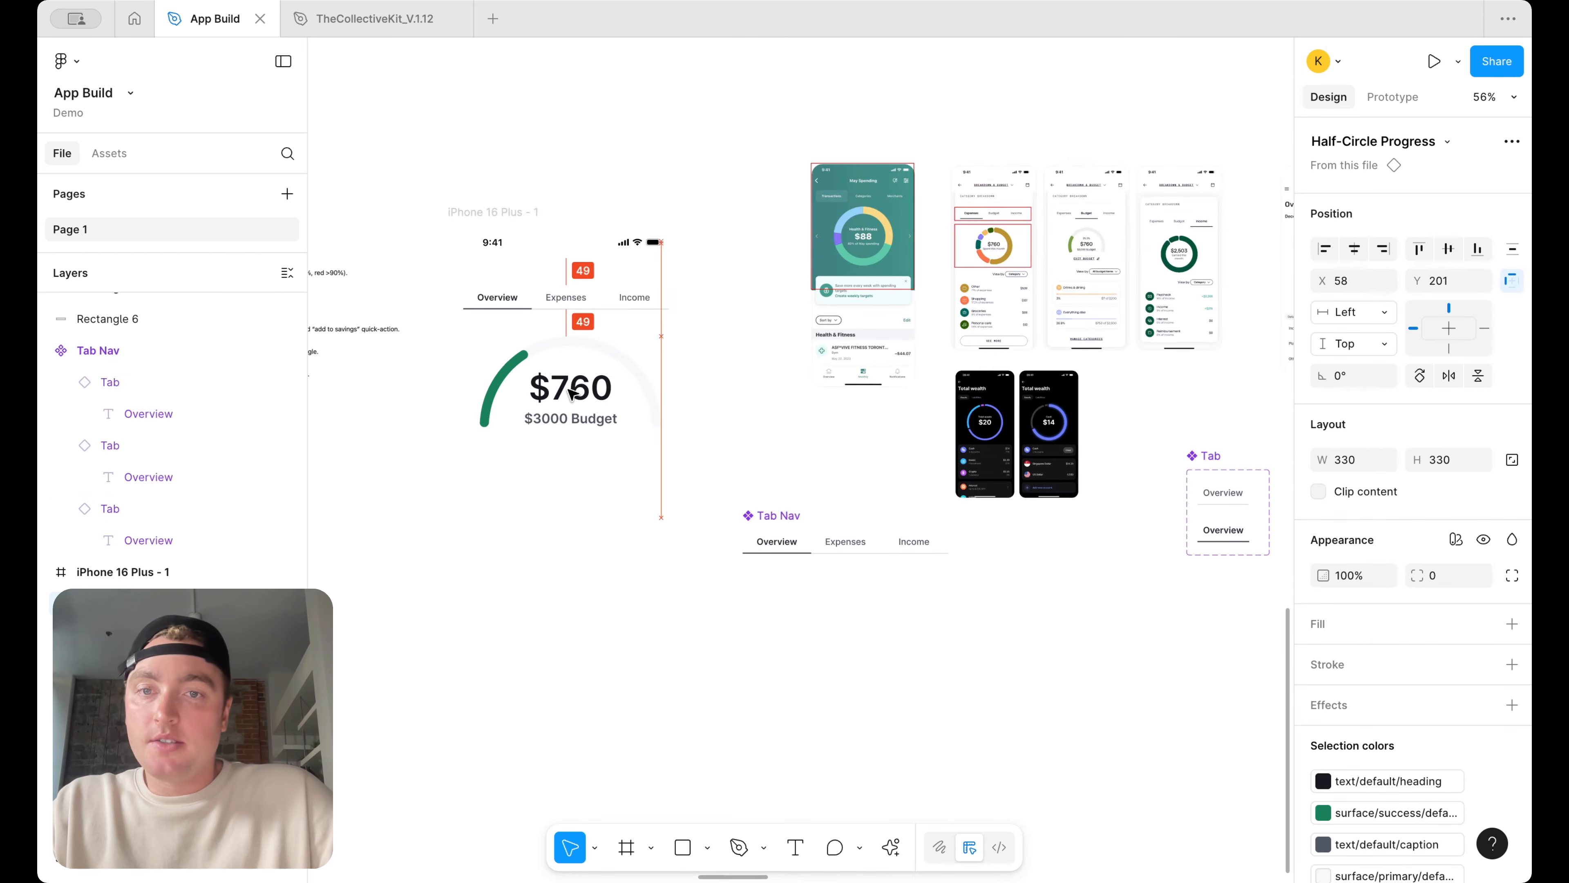
Change the Metric component's $760 text style to H3/semibold
scroll(911, 414, "left", 5)
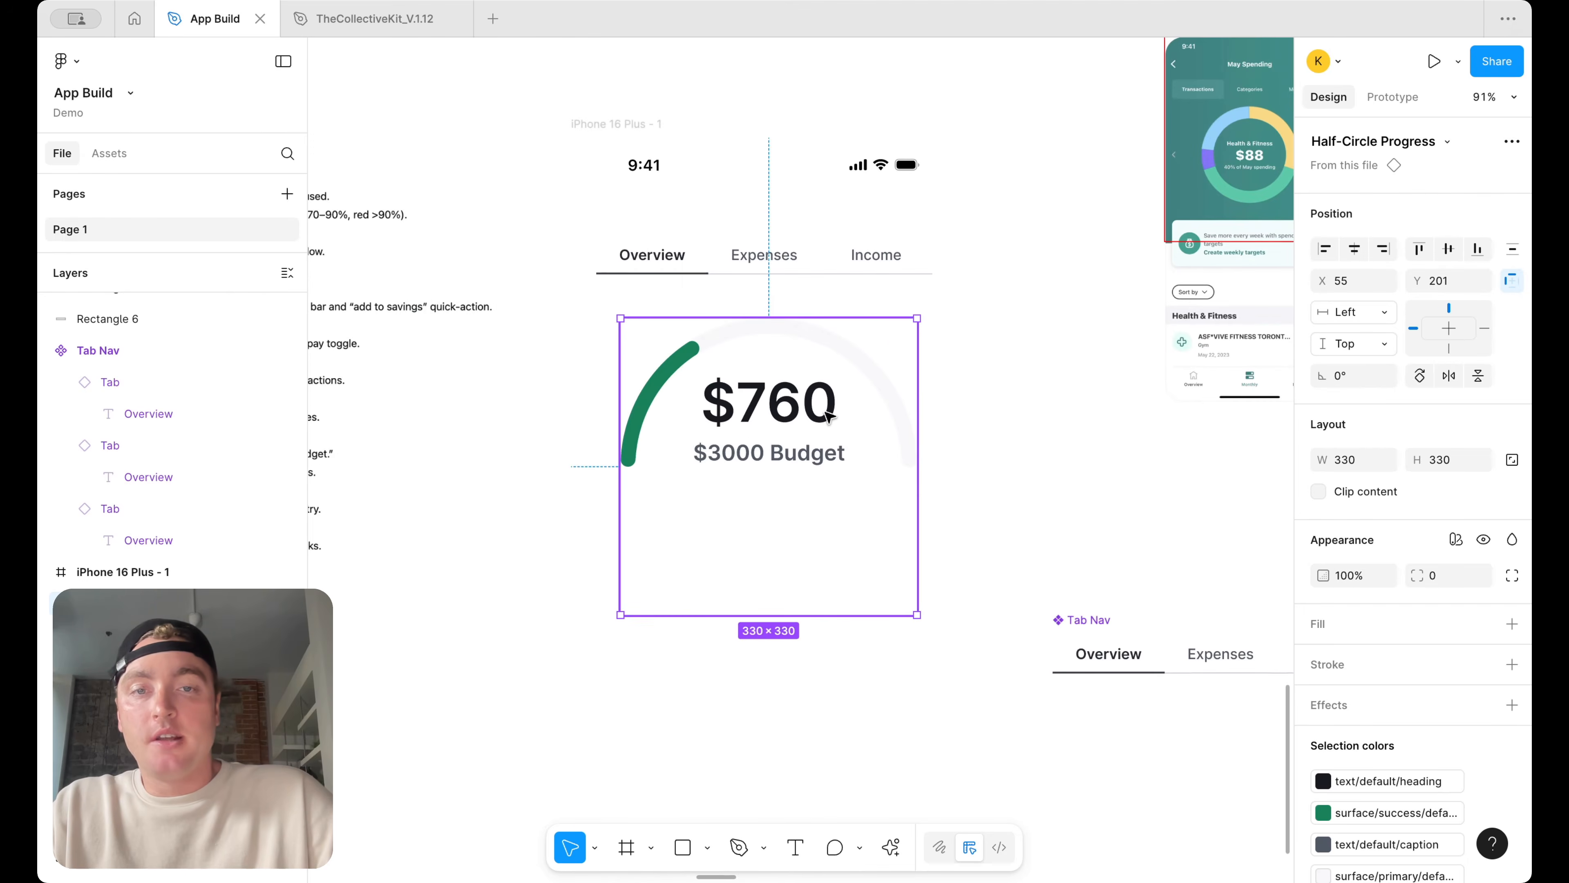
scroll(890, 414, "down", 5)
scroll(1005, 309, "up", 5)
double_click(933, 343)
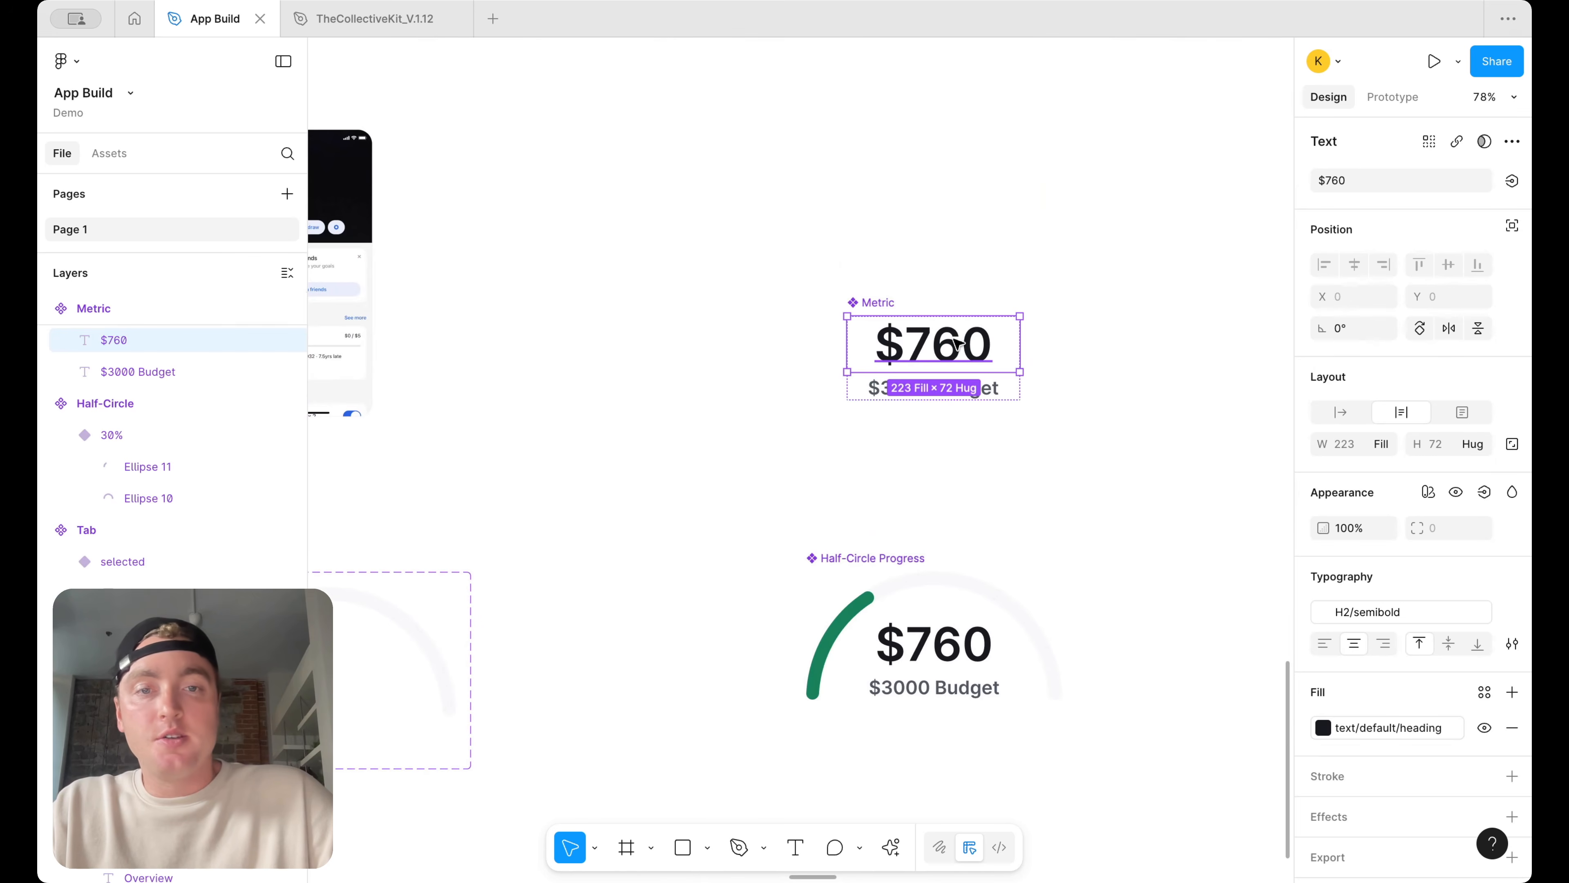
left_click(1421, 614)
scroll(1211, 723, "down", 2)
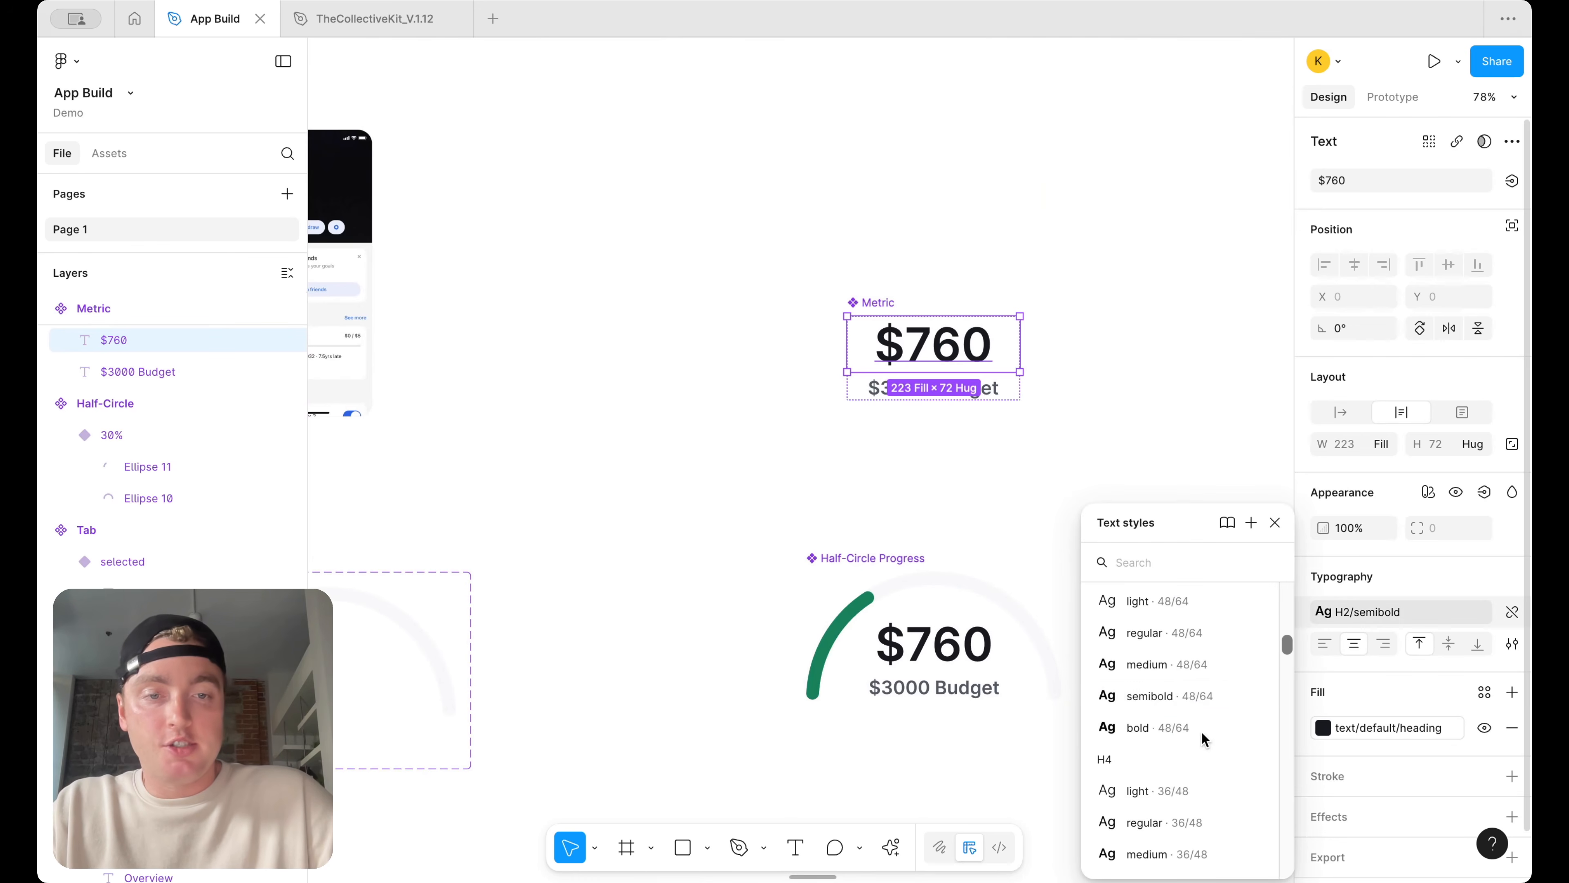
left_click(1210, 687)
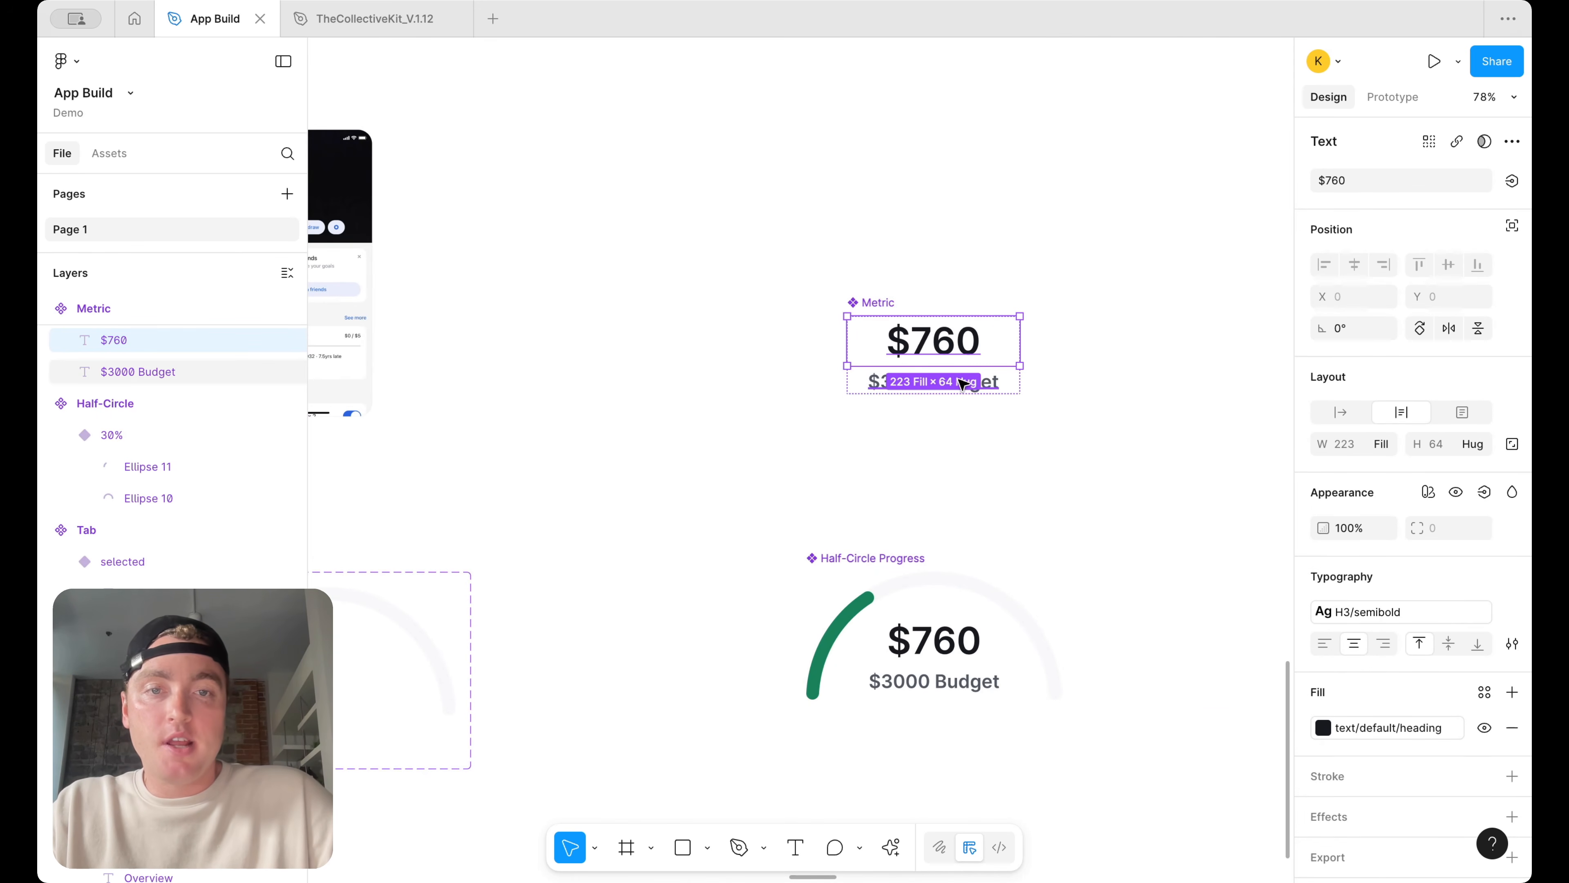
Set the Metric component's $3000 Budget text style to Body-lg/semibold
left_click(997, 384)
left_click(1368, 640)
scroll(1180, 755, "down", 2)
scroll(1180, 756, "down", 3)
left_click(1152, 844)
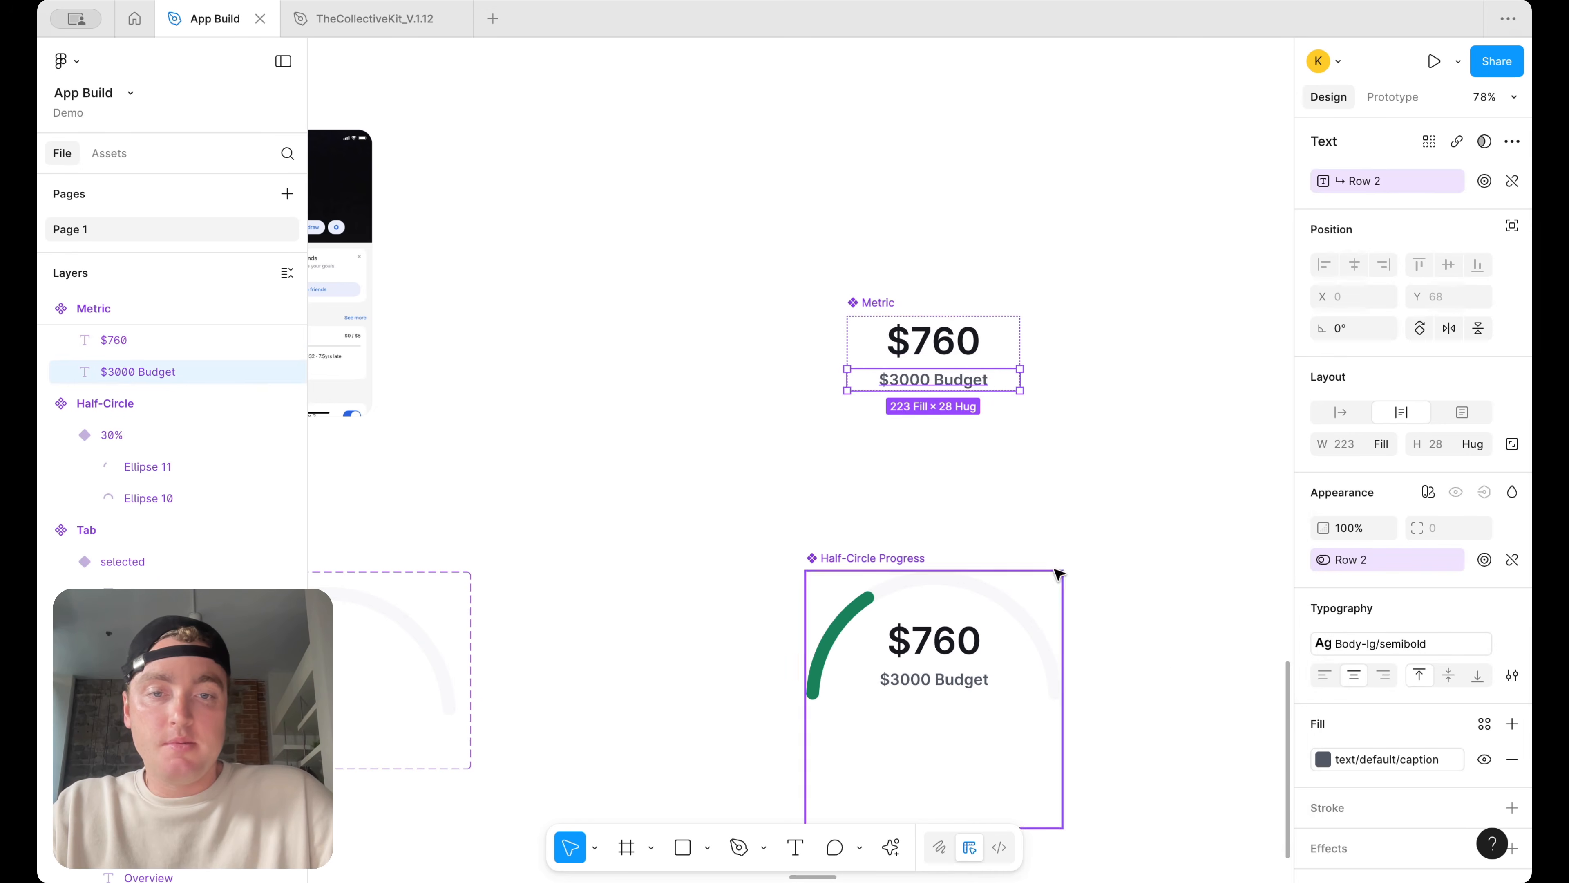
Review the updated gauge in the iPhone 16 Plus screen and the Metric component
scroll(1067, 493, "down", 5)
scroll(587, 482, "up", 10)
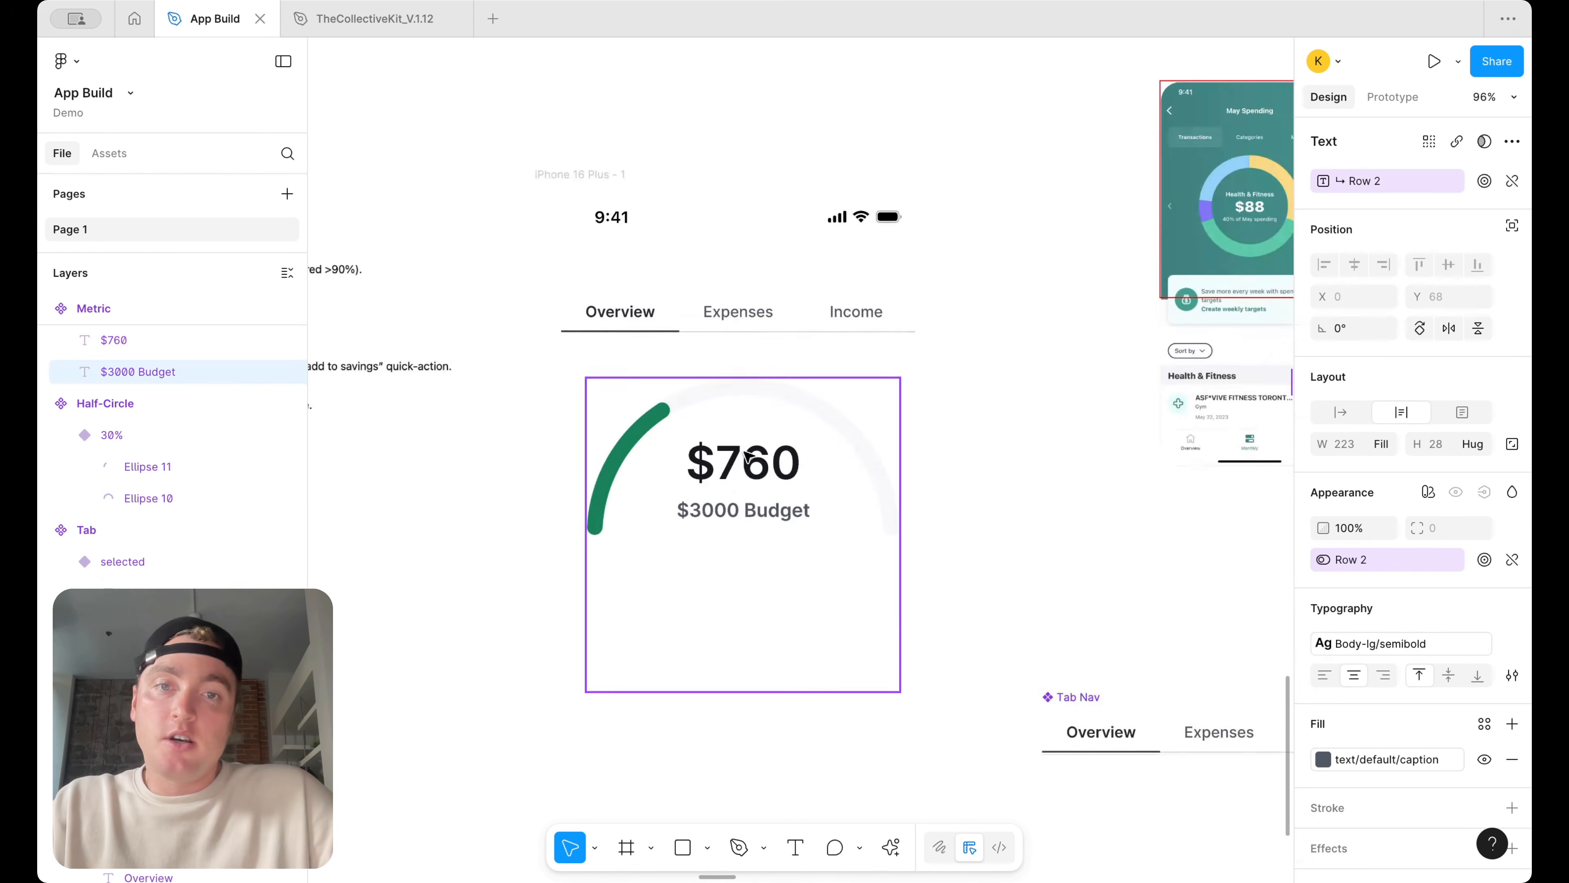
left_click(760, 498)
left_click_drag(760, 499, 760, 502)
scroll(760, 501, "down", 5)
scroll(865, 550, "right", 10)
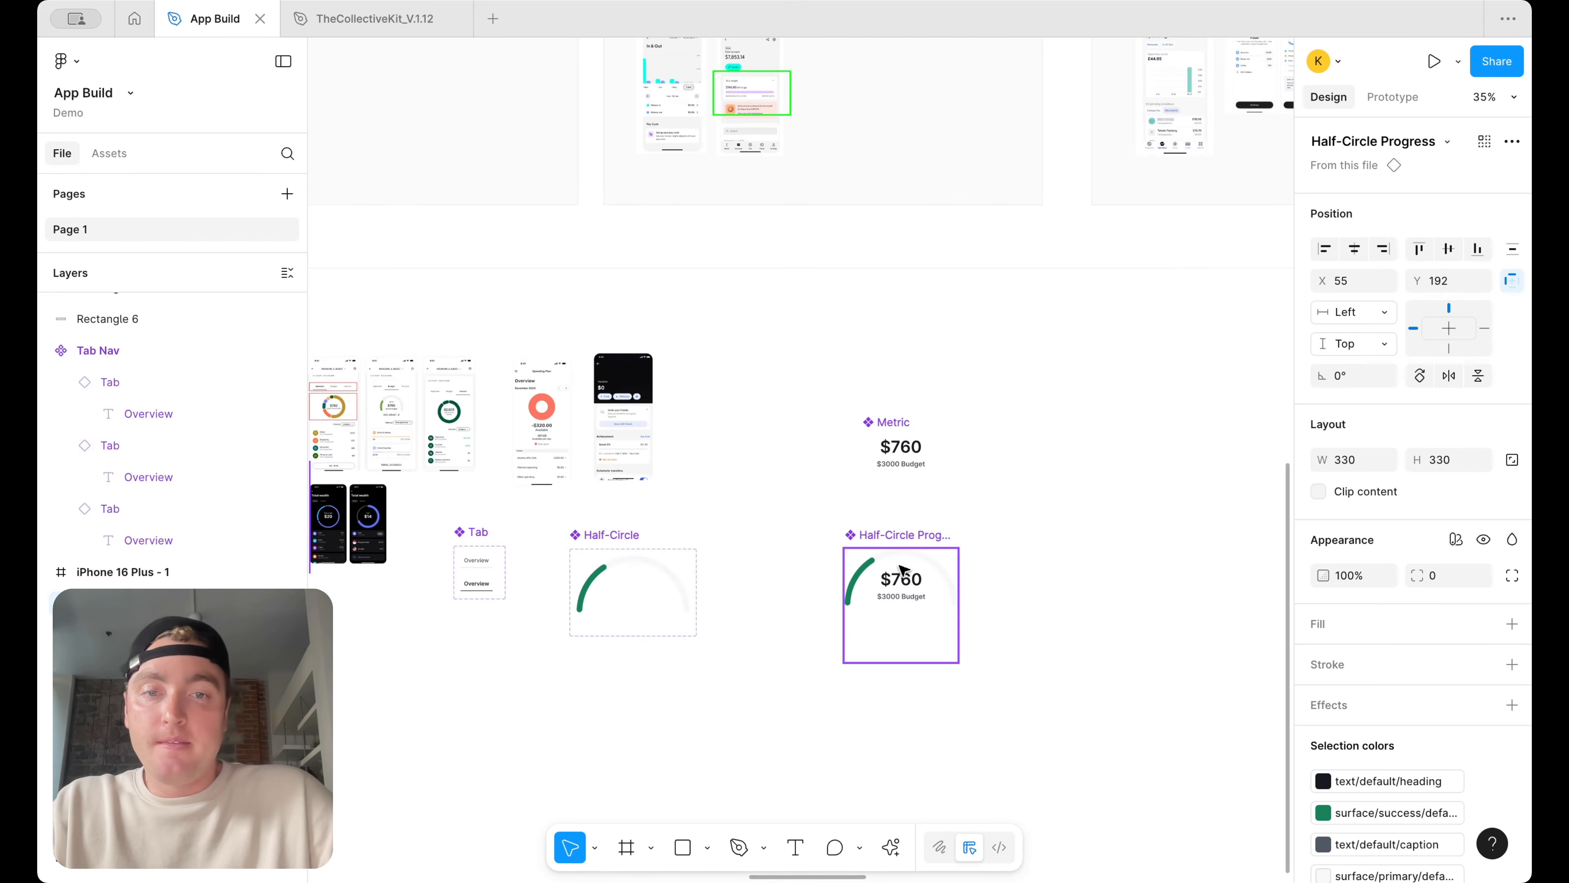
scroll(900, 568, "up", 3)
double_click(901, 362)
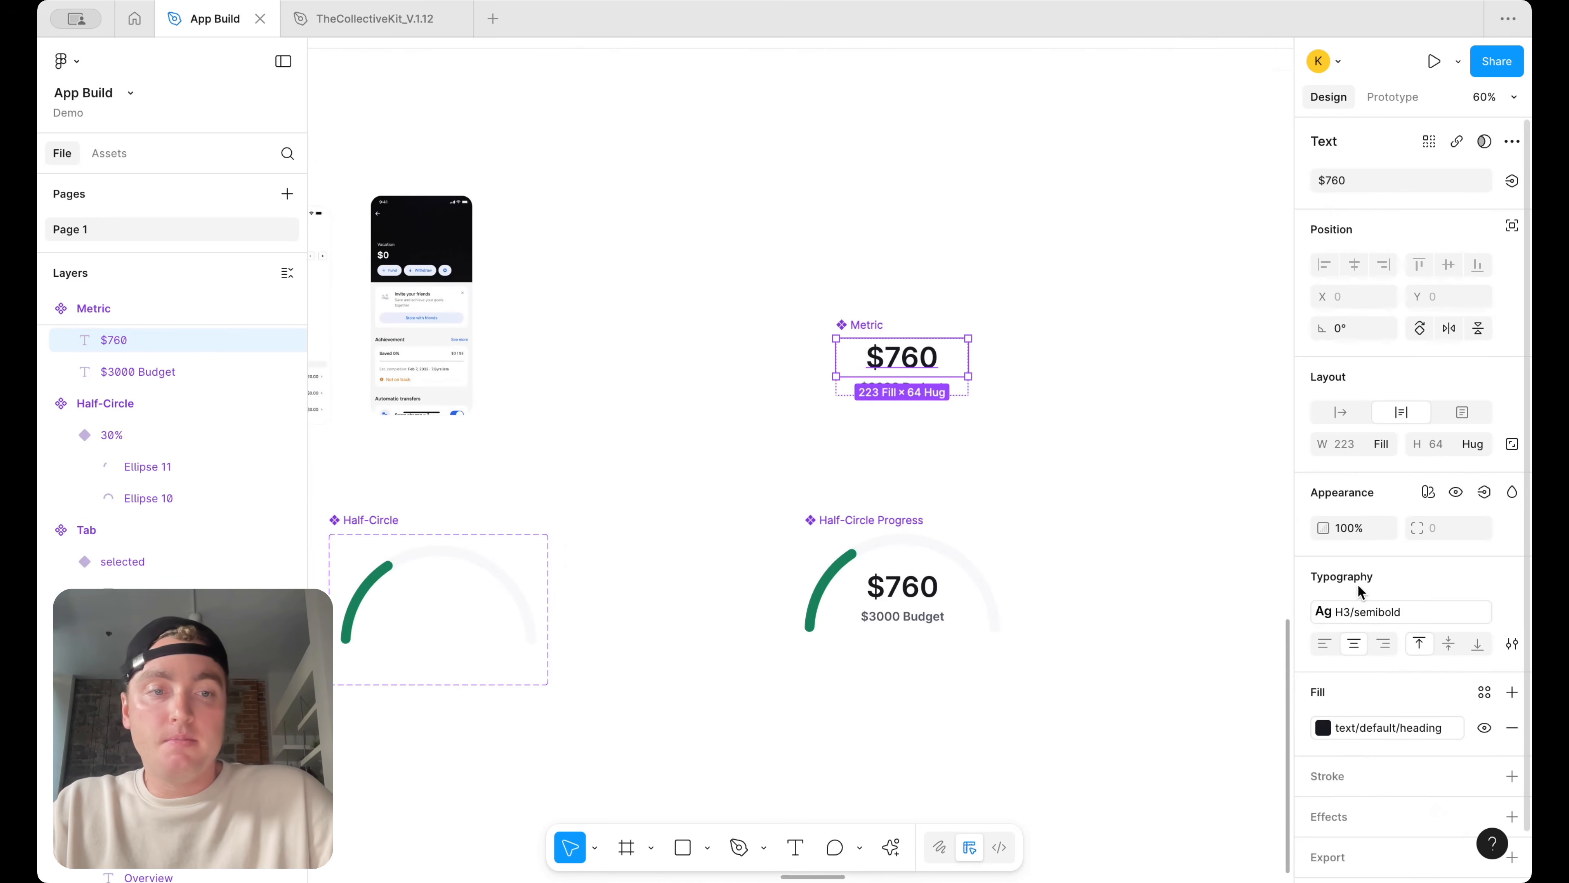
Change the Metric component's $760 text style to H4/semibold
left_click(1360, 612)
scroll(1164, 794, "down", 2)
left_click(1170, 831)
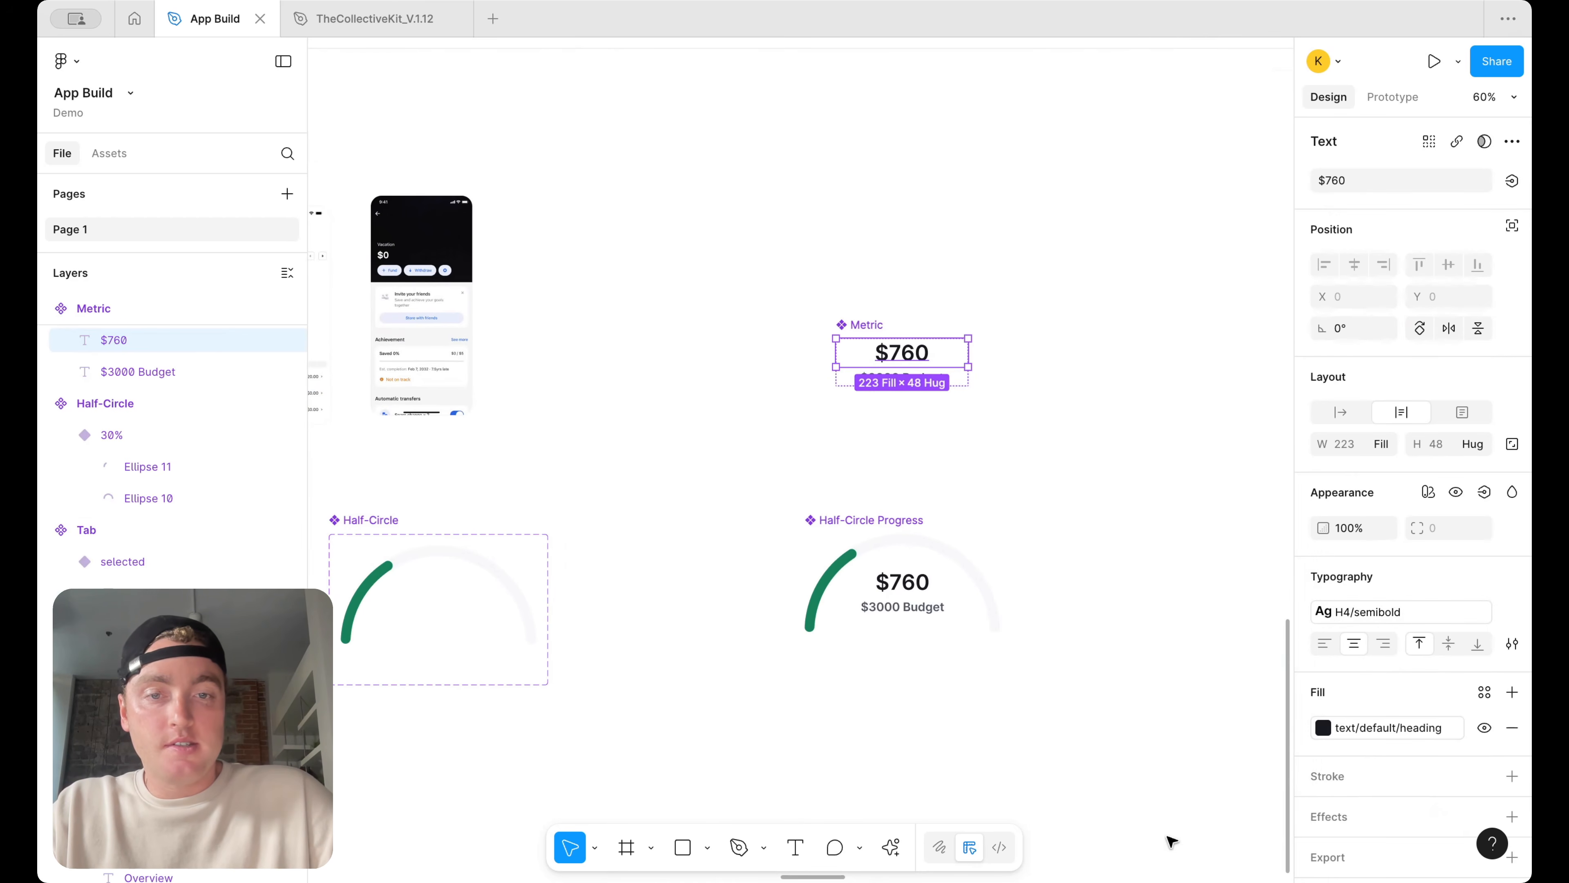
Set the Metric component's $3000 Budget text style to body-md semibold
left_click(933, 609)
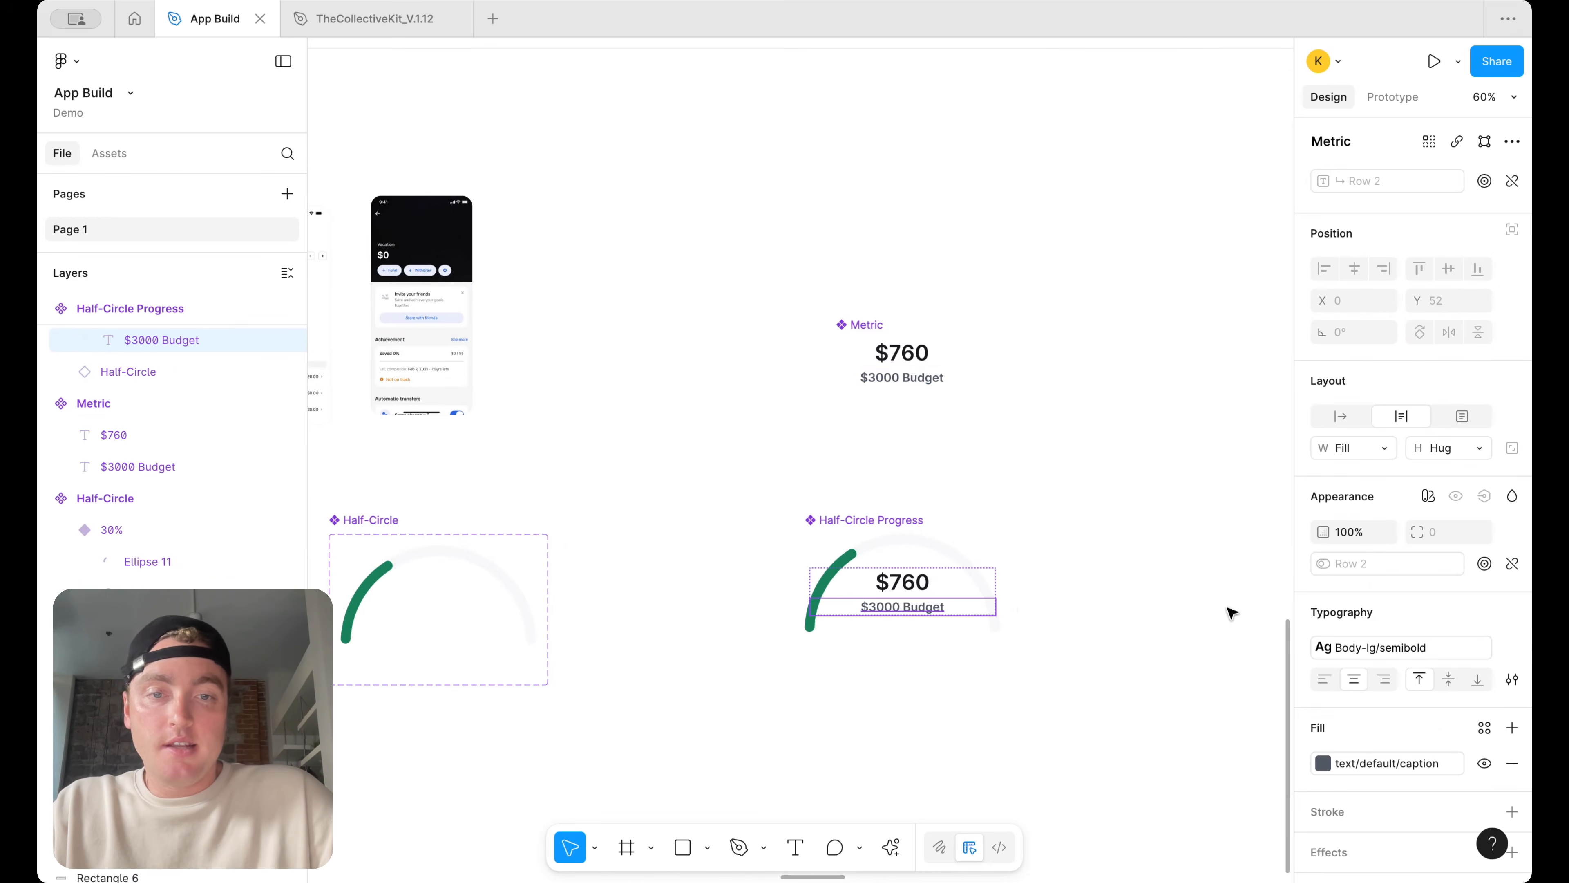
left_click(954, 378)
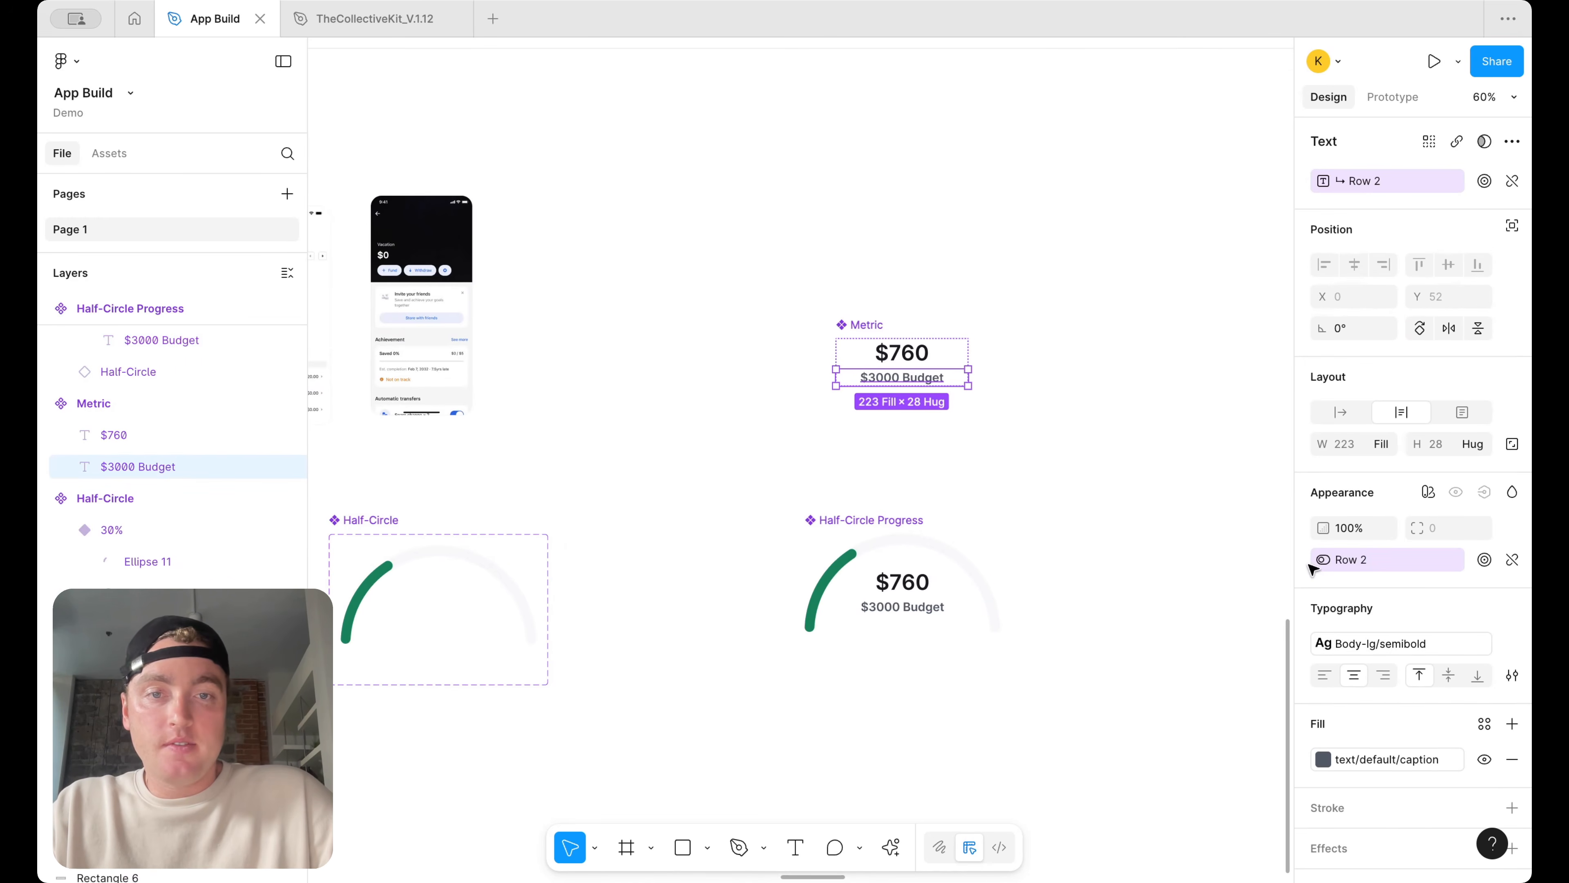
left_click(1404, 645)
scroll(1222, 744, "down", 2)
scroll(1222, 744, "down", 1)
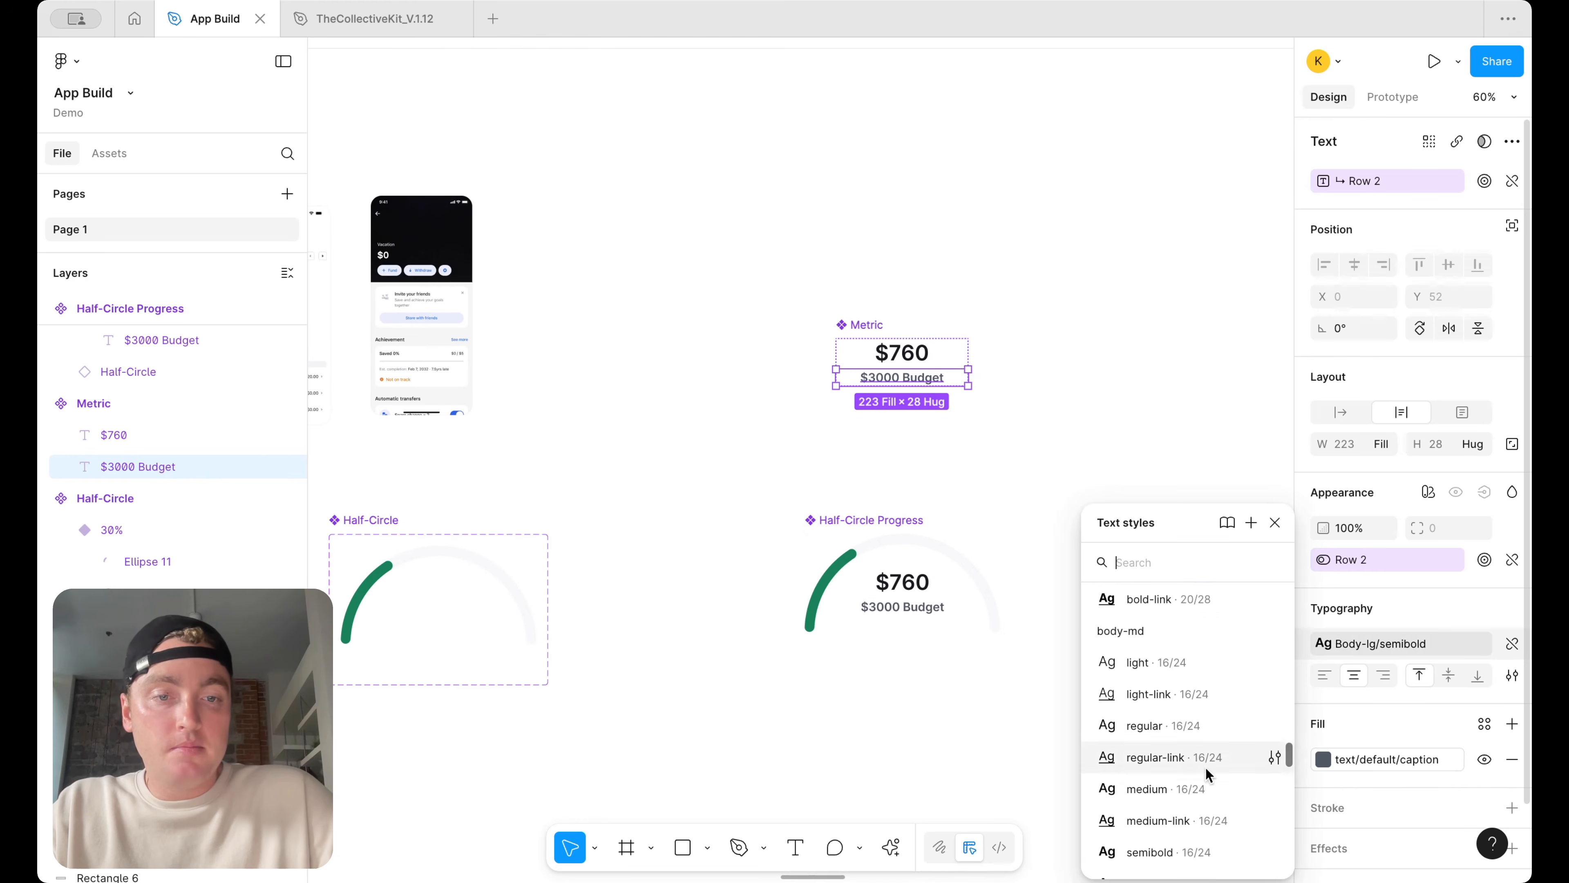
left_click(1171, 852)
left_click(1108, 534)
Undo the last three text style changes
scroll(925, 582, "left", 20)
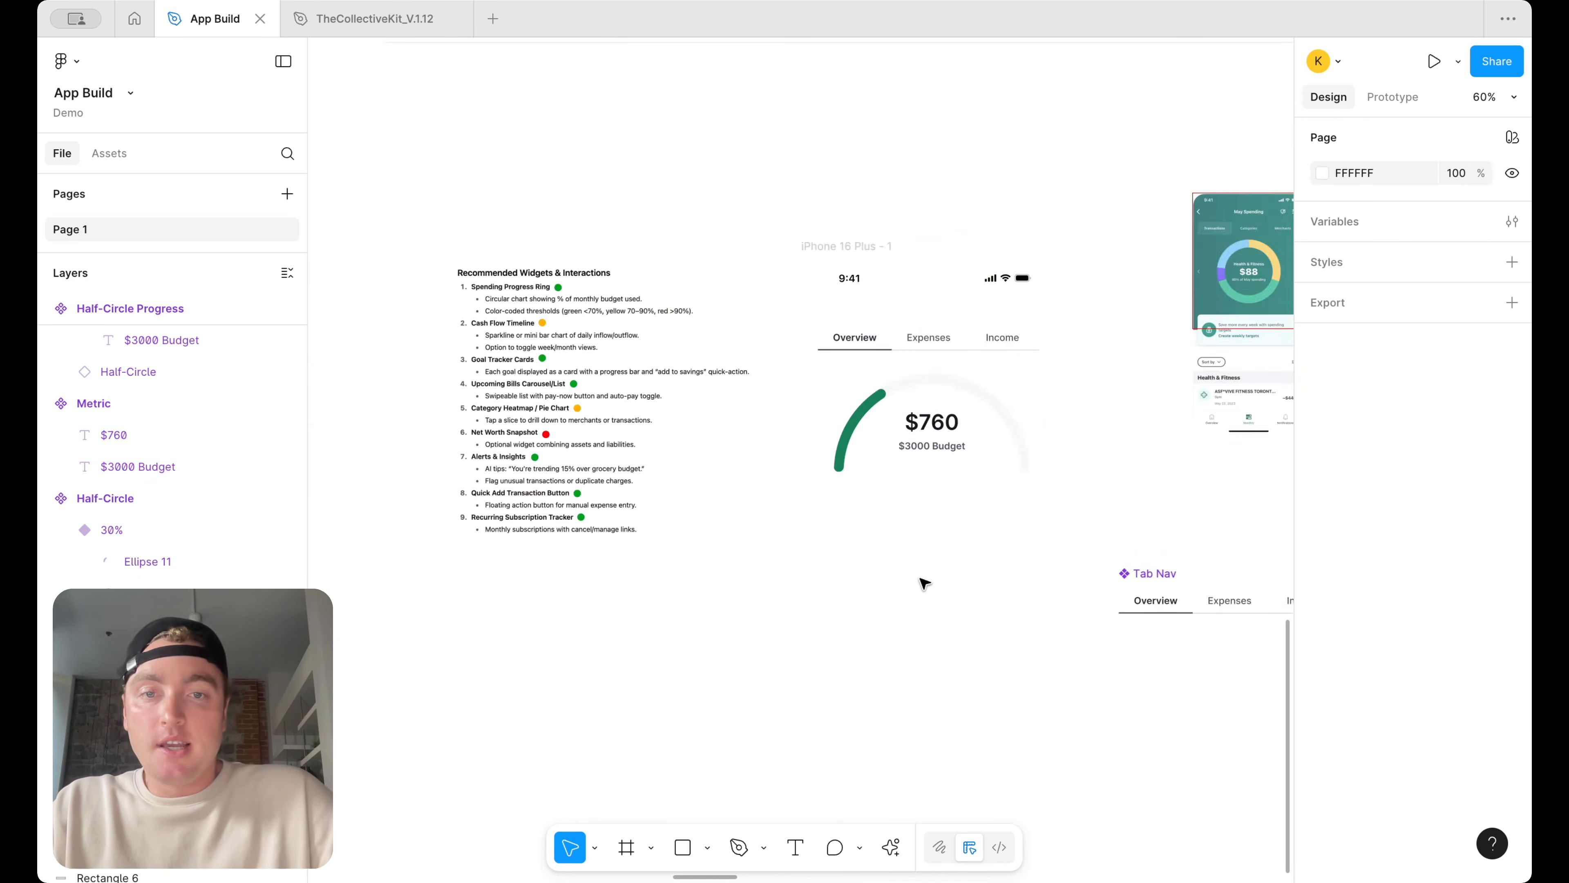
scroll(925, 467, "up", 4)
scroll(962, 401, "right", 1)
scroll(967, 406, "right", 4)
scroll(968, 406, "down", 5)
scroll(967, 406, "right", 4)
key("super+z")
key("super+z")
key("super+z")
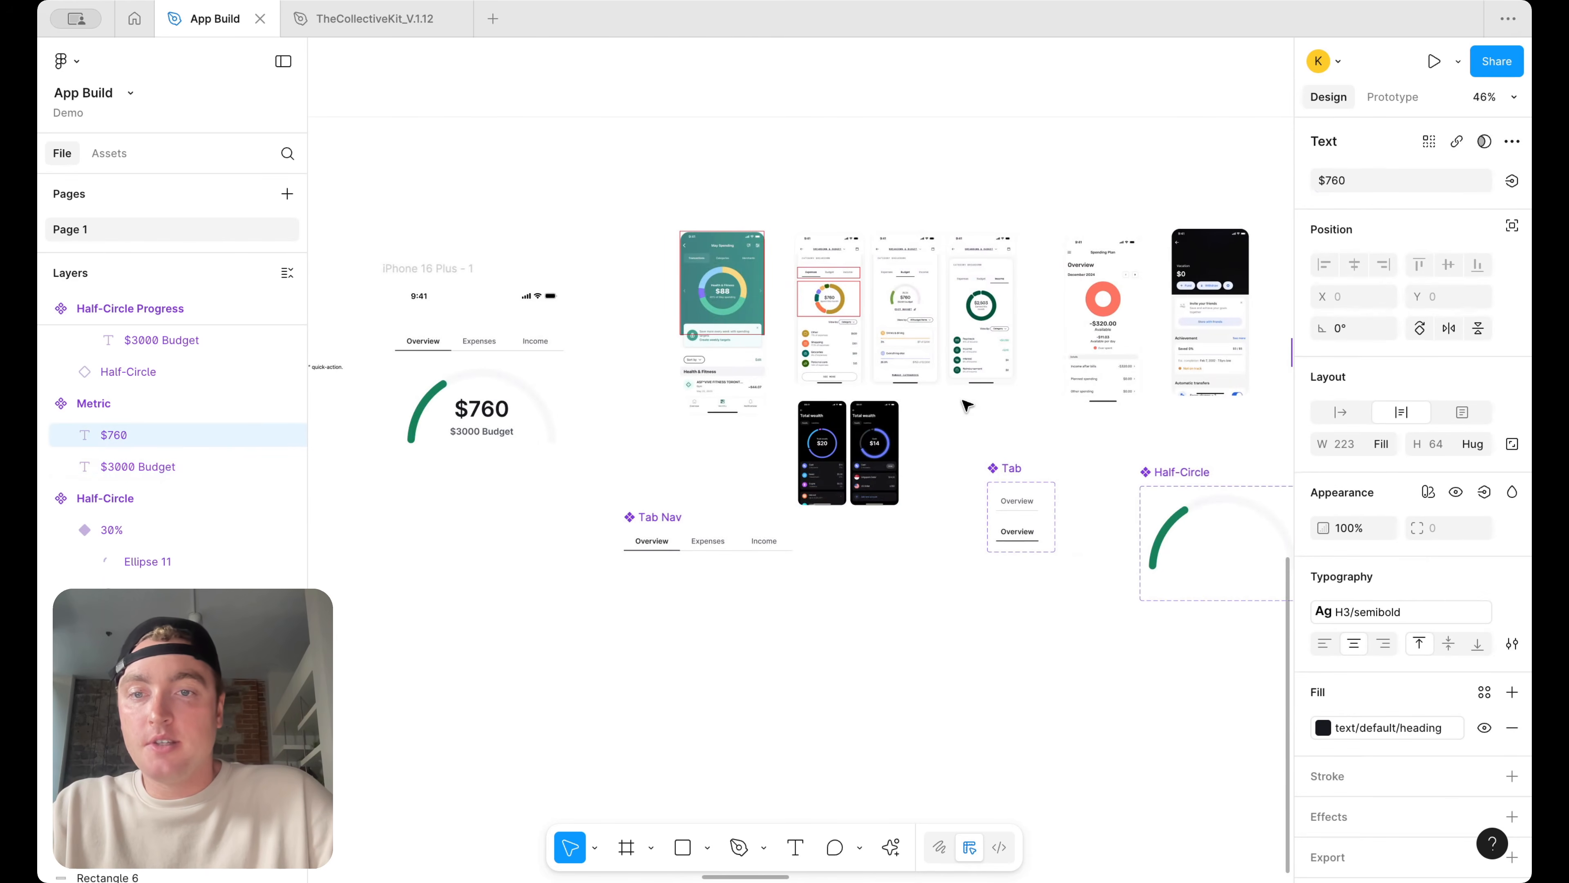
Draw a 430 × 483 rectangle over the iPhone 16 Plus screen and fill it black (000000)
left_click(667, 359)
scroll(680, 372, "up", 5)
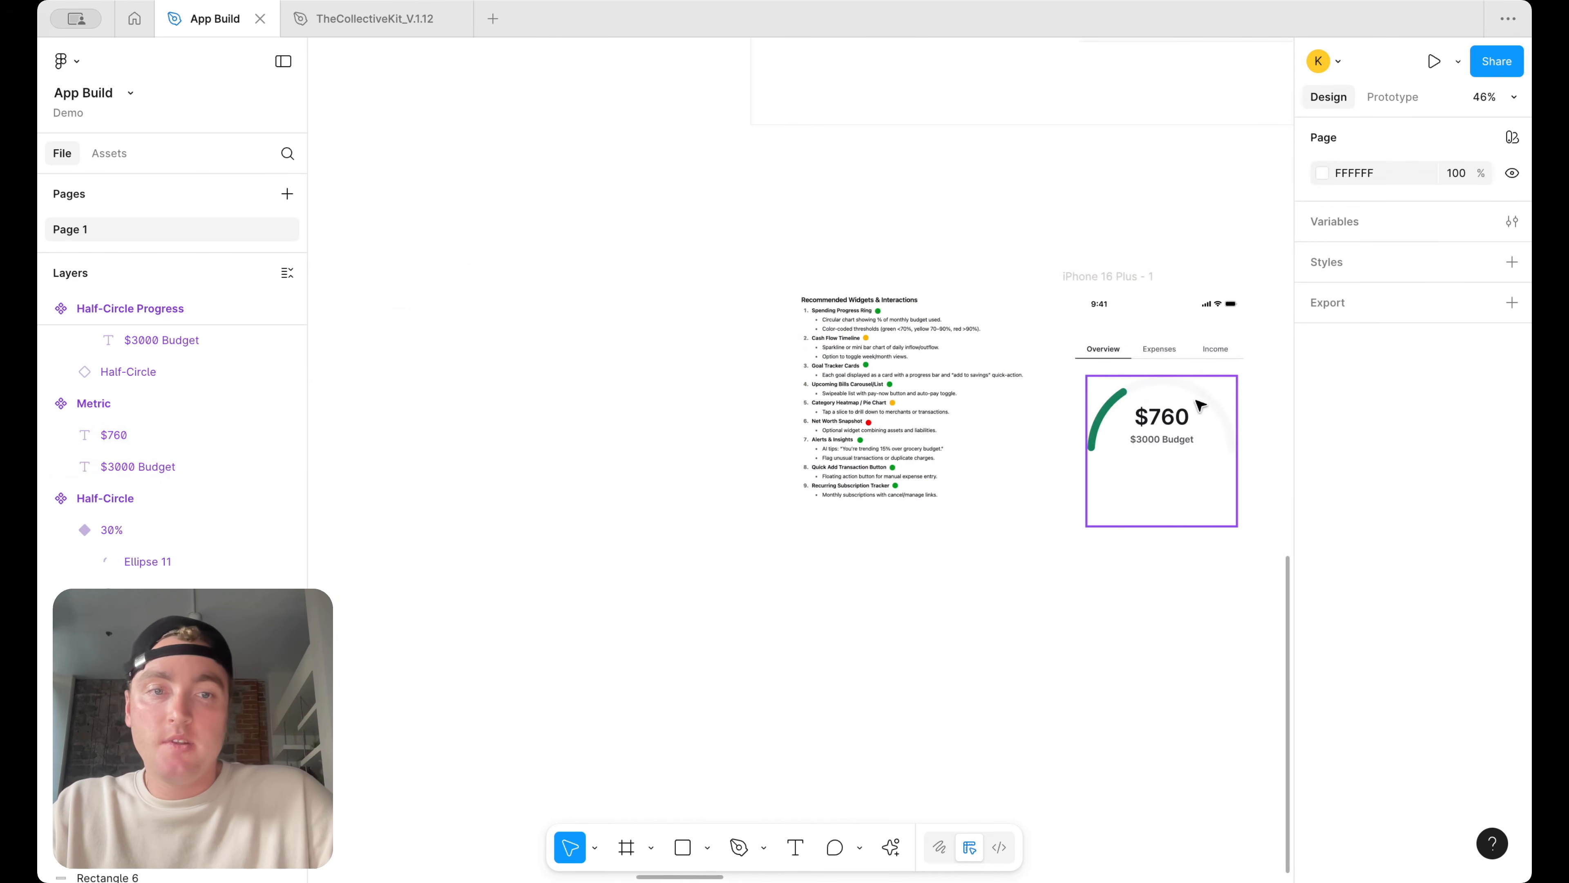
scroll(1200, 405, "up", 3)
scroll(1197, 402, "down", 5)
scroll(1197, 402, "right", 4)
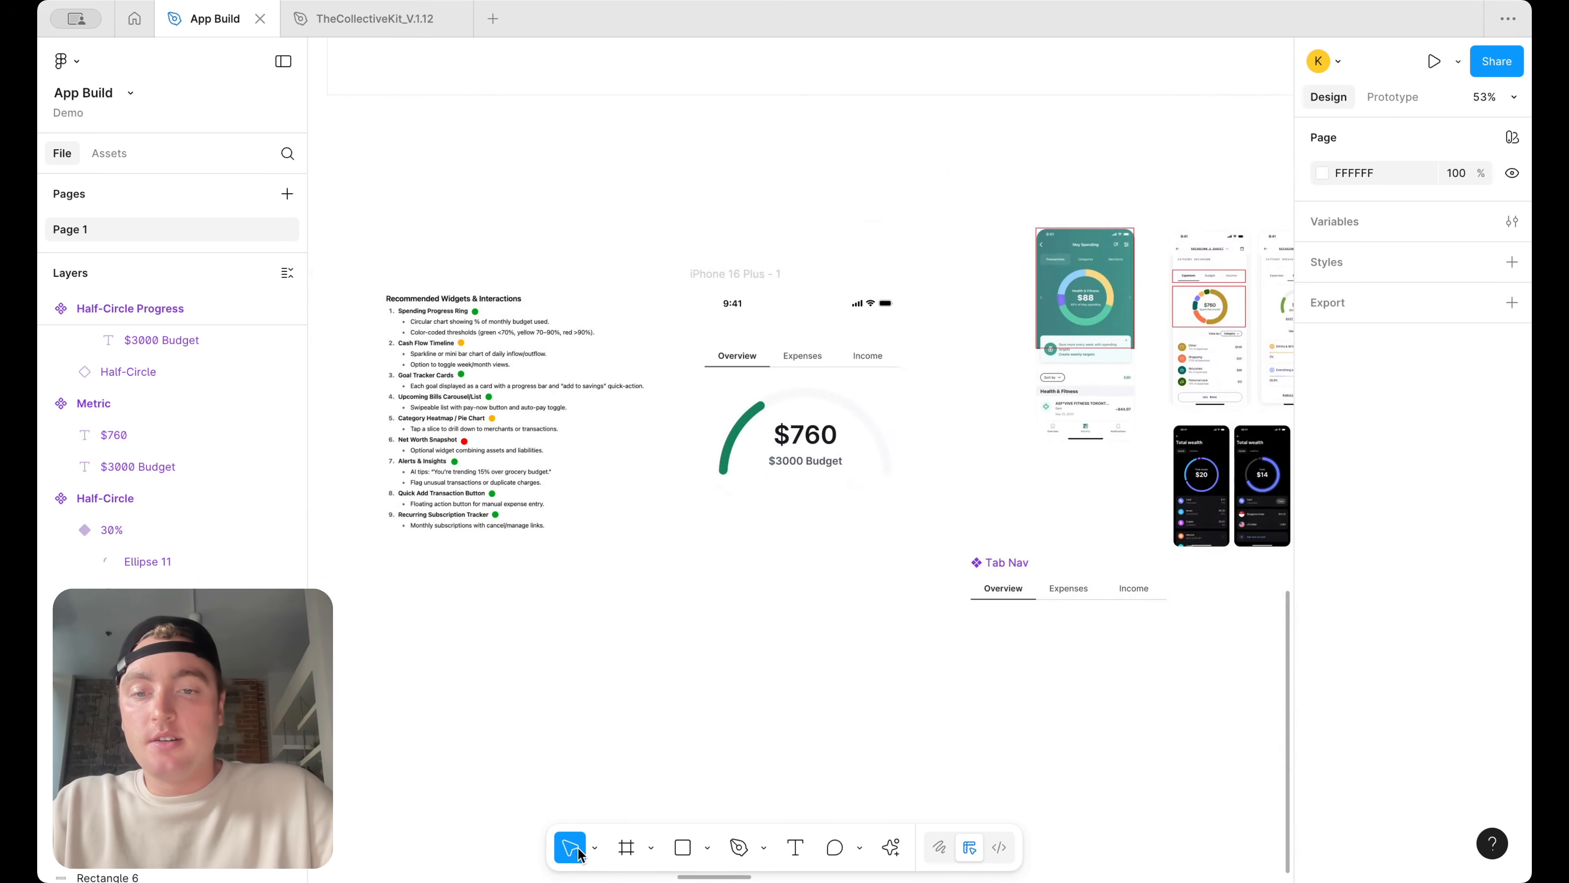
left_click(708, 847)
left_click(736, 664)
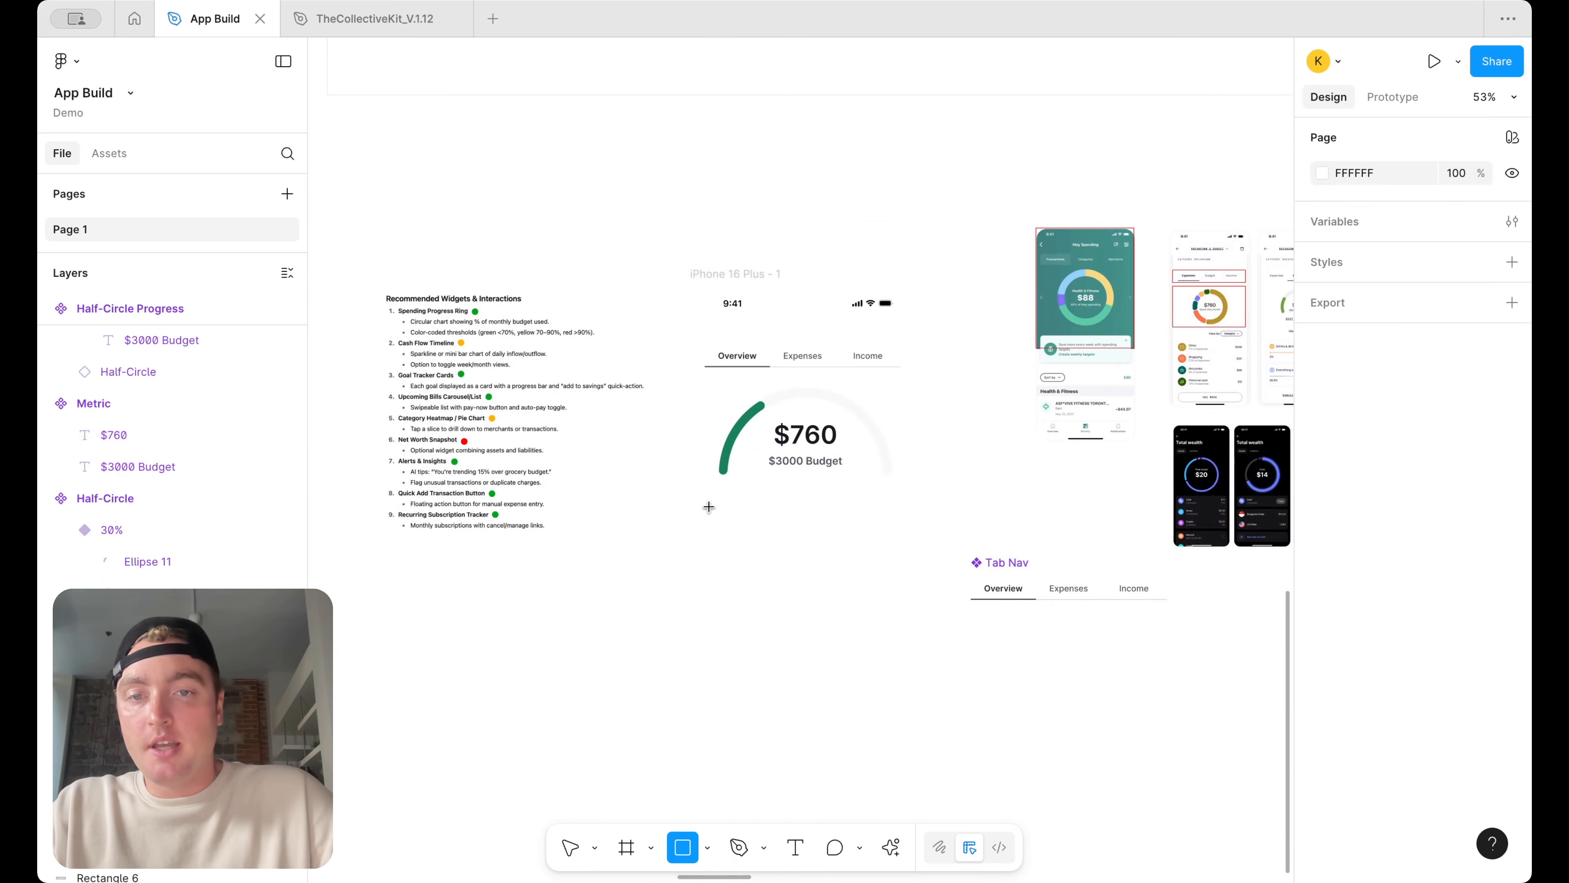
mouse_move(687, 532)
left_mouse_down()
mouse_move(824, 263)
mouse_move(916, 278)
left_mouse_up()
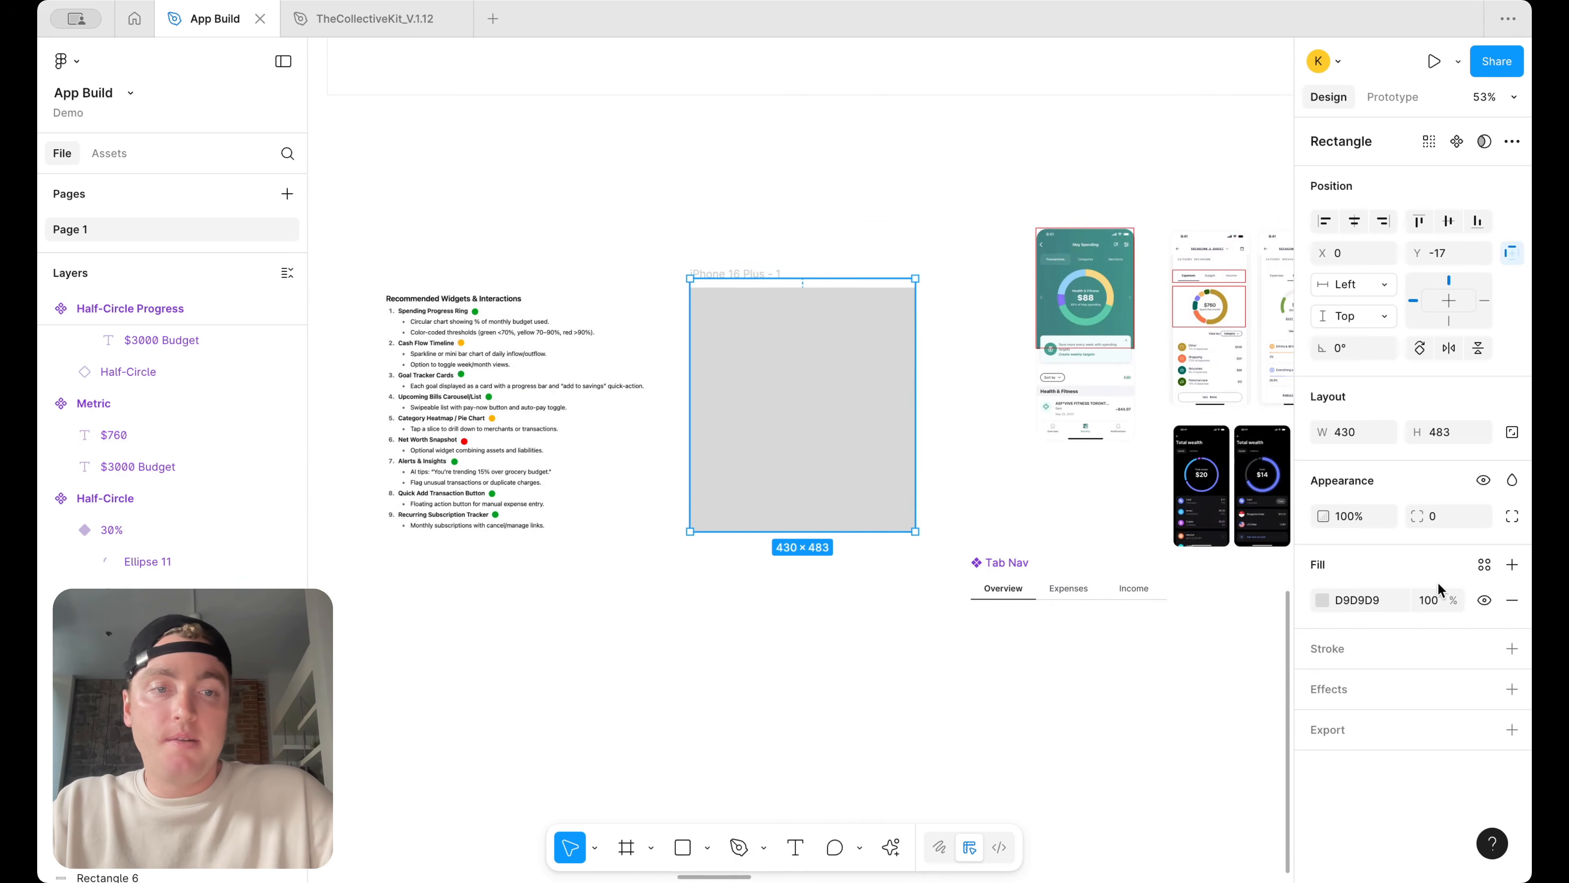
left_click(1320, 598)
left_click_drag(1244, 603, 897, 676)
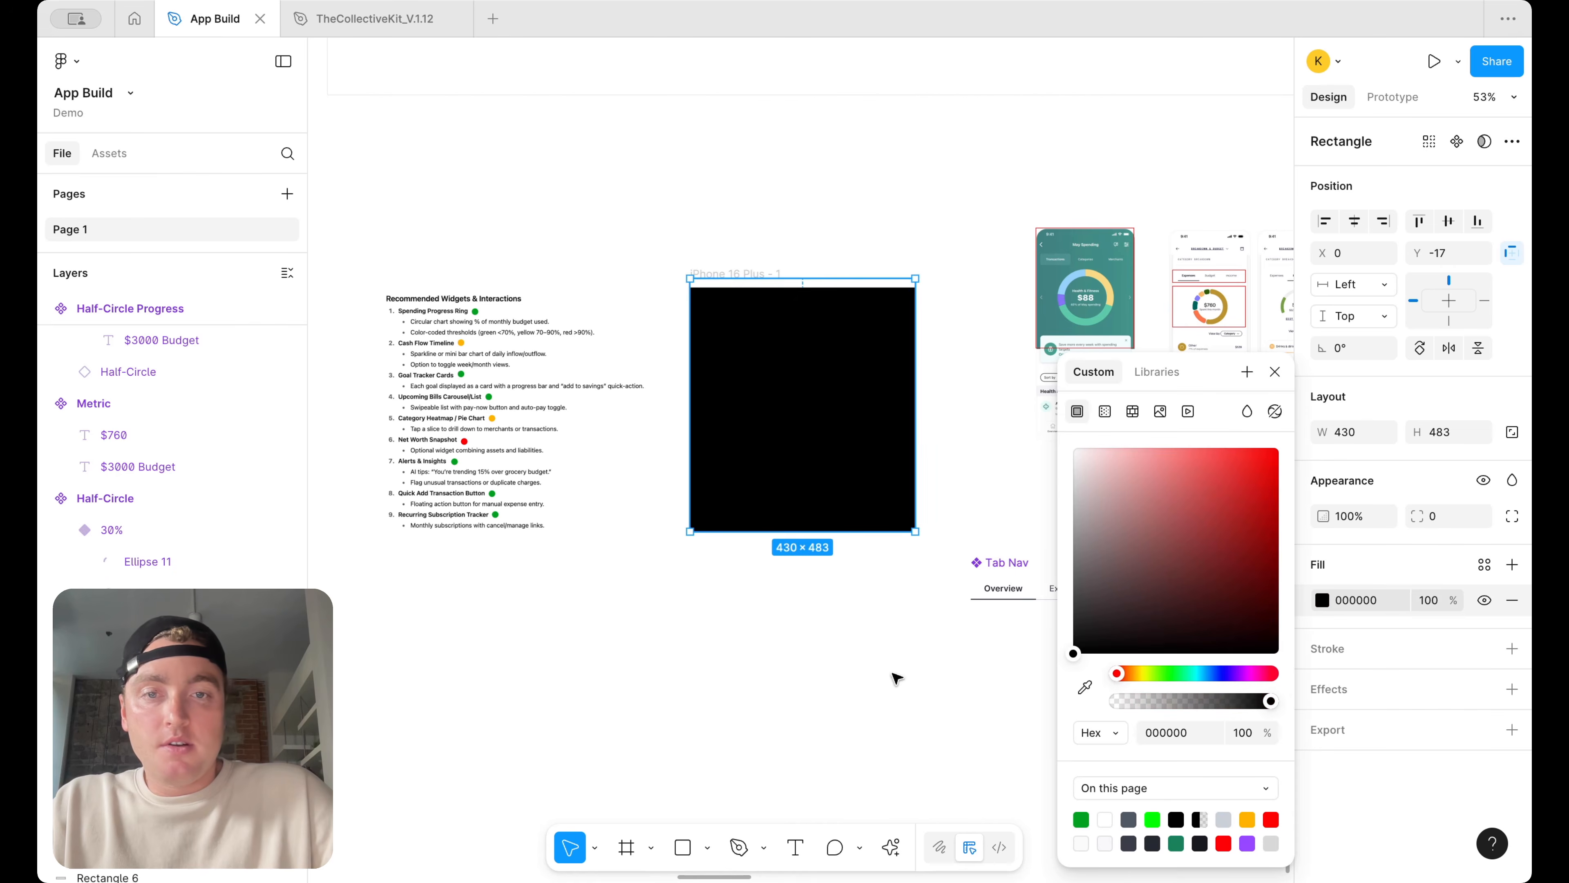
Send the black rectangle behind the screen's other content
right_click(864, 339)
left_click(919, 420)
scroll(967, 396, "up", 3)
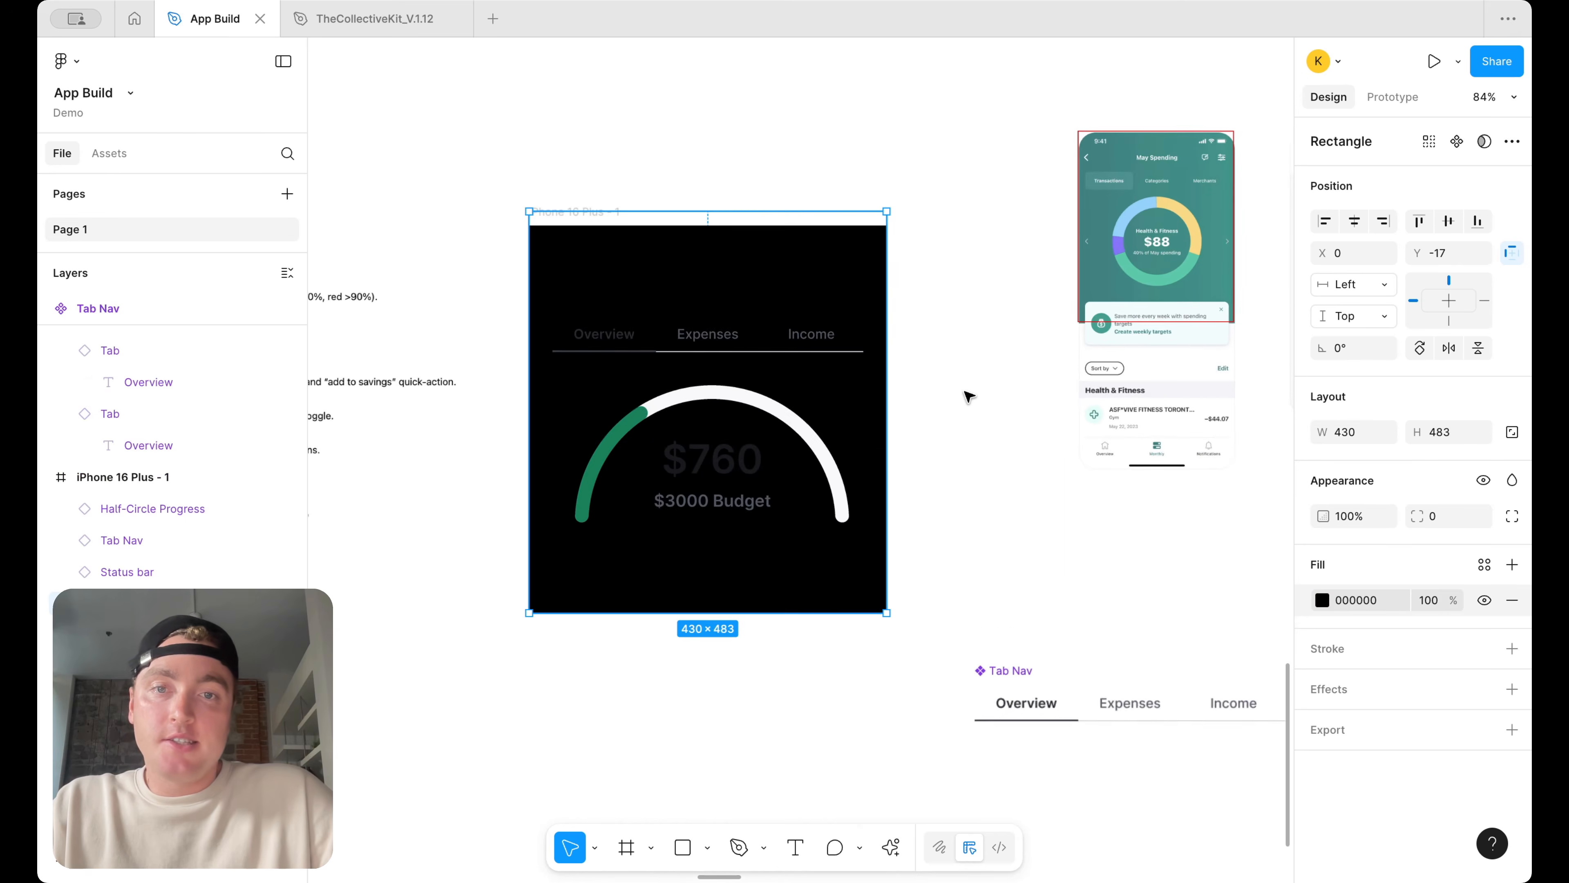
Switch the Half-Circle Progress and Tab Nav instances in the screen to Dark mode
left_click(816, 391)
left_click(806, 341, "shift")
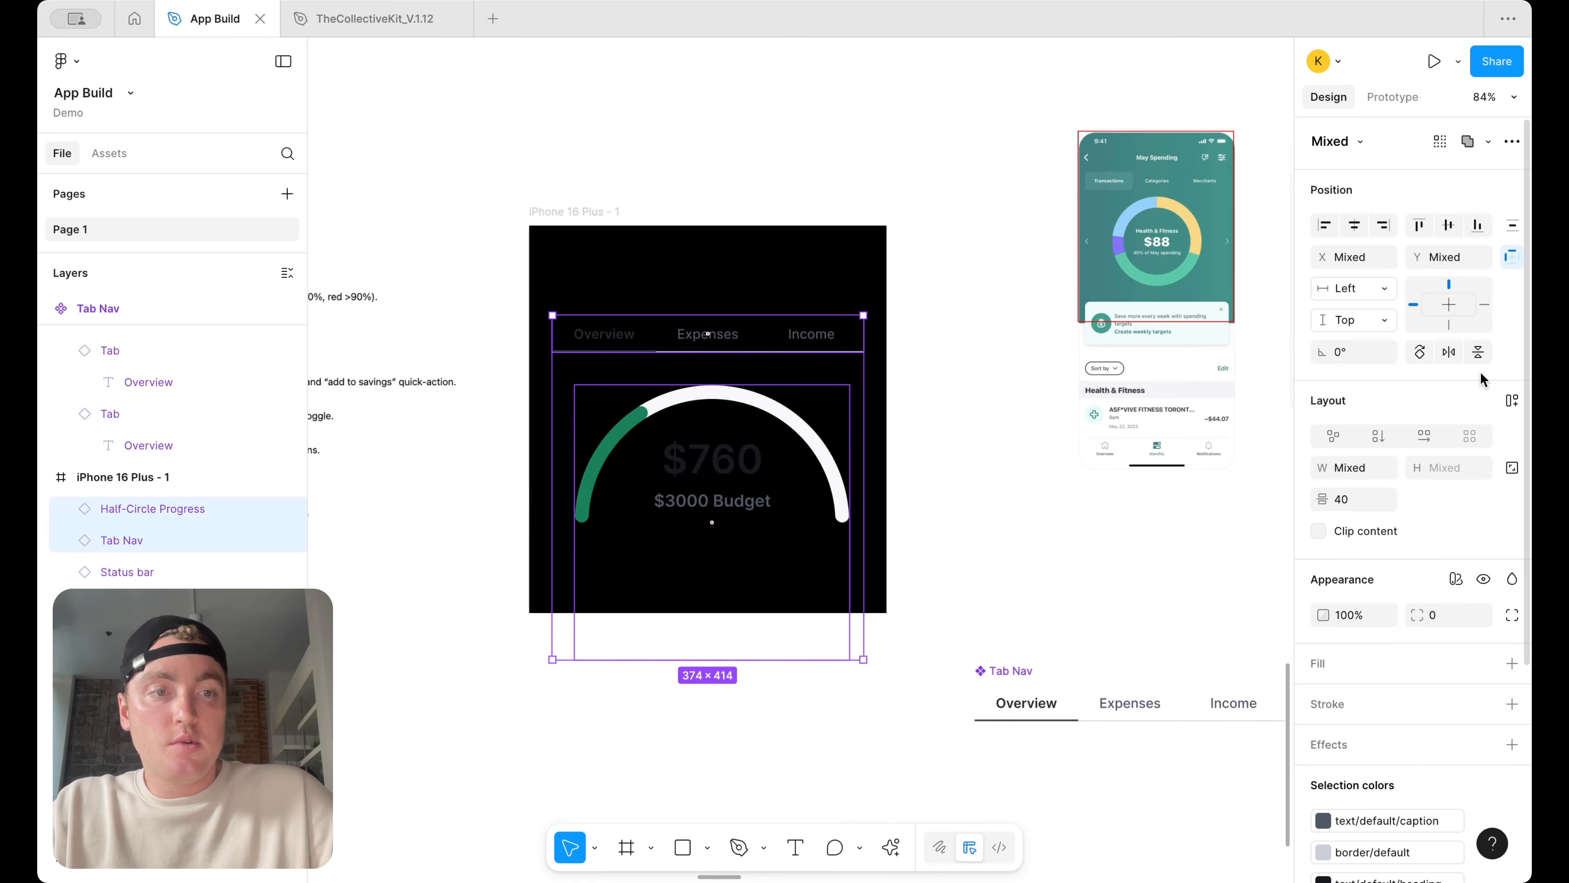
left_click(1446, 577)
mouse_move(1368, 637)
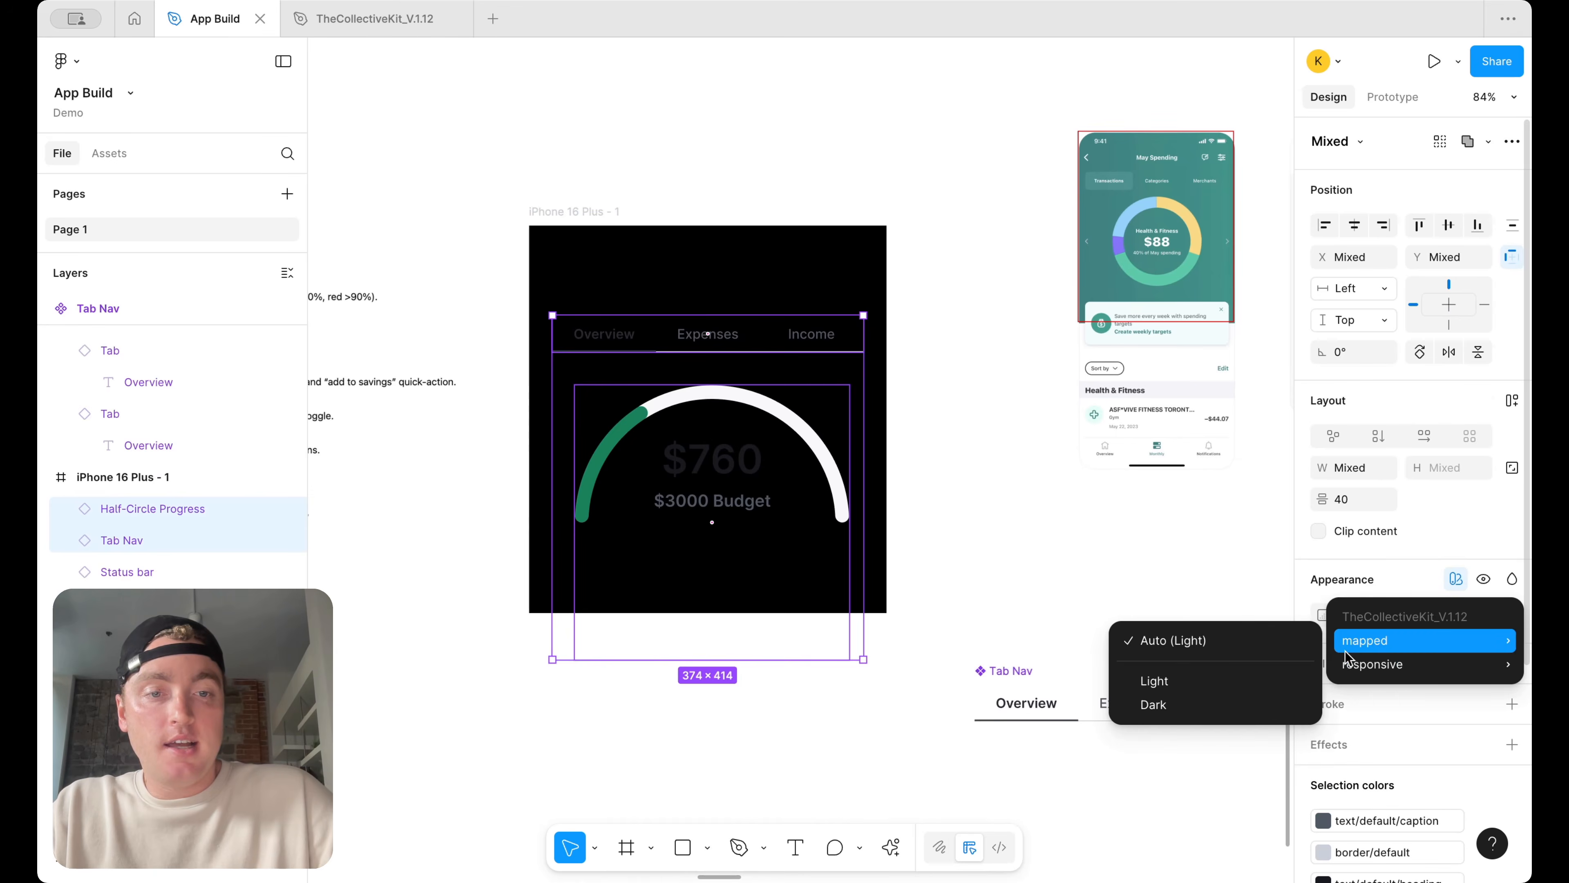
left_click(1202, 704)
Change the status bar's selection color to white FFFFFF
left_click(976, 542)
left_click(830, 518)
scroll(1016, 498, "down", 5)
scroll(857, 455, "up", 5)
key("Up")
key("shift+Down")
left_click(862, 280)
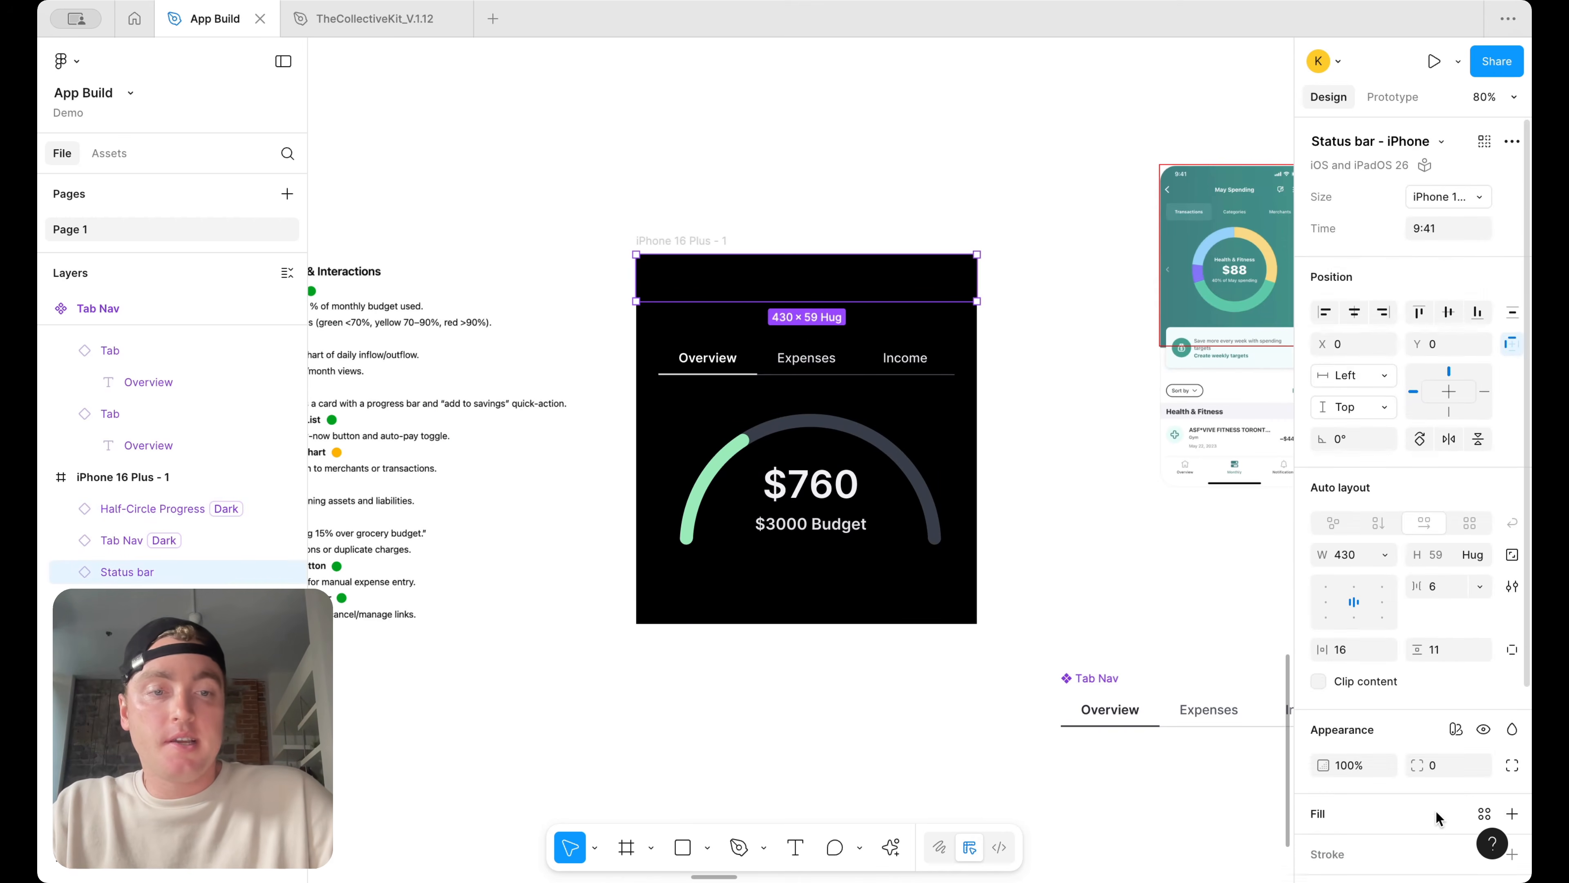
scroll(1435, 811, "down", 4)
left_click(1322, 723)
left_click_drag(1077, 464, 843, 175)
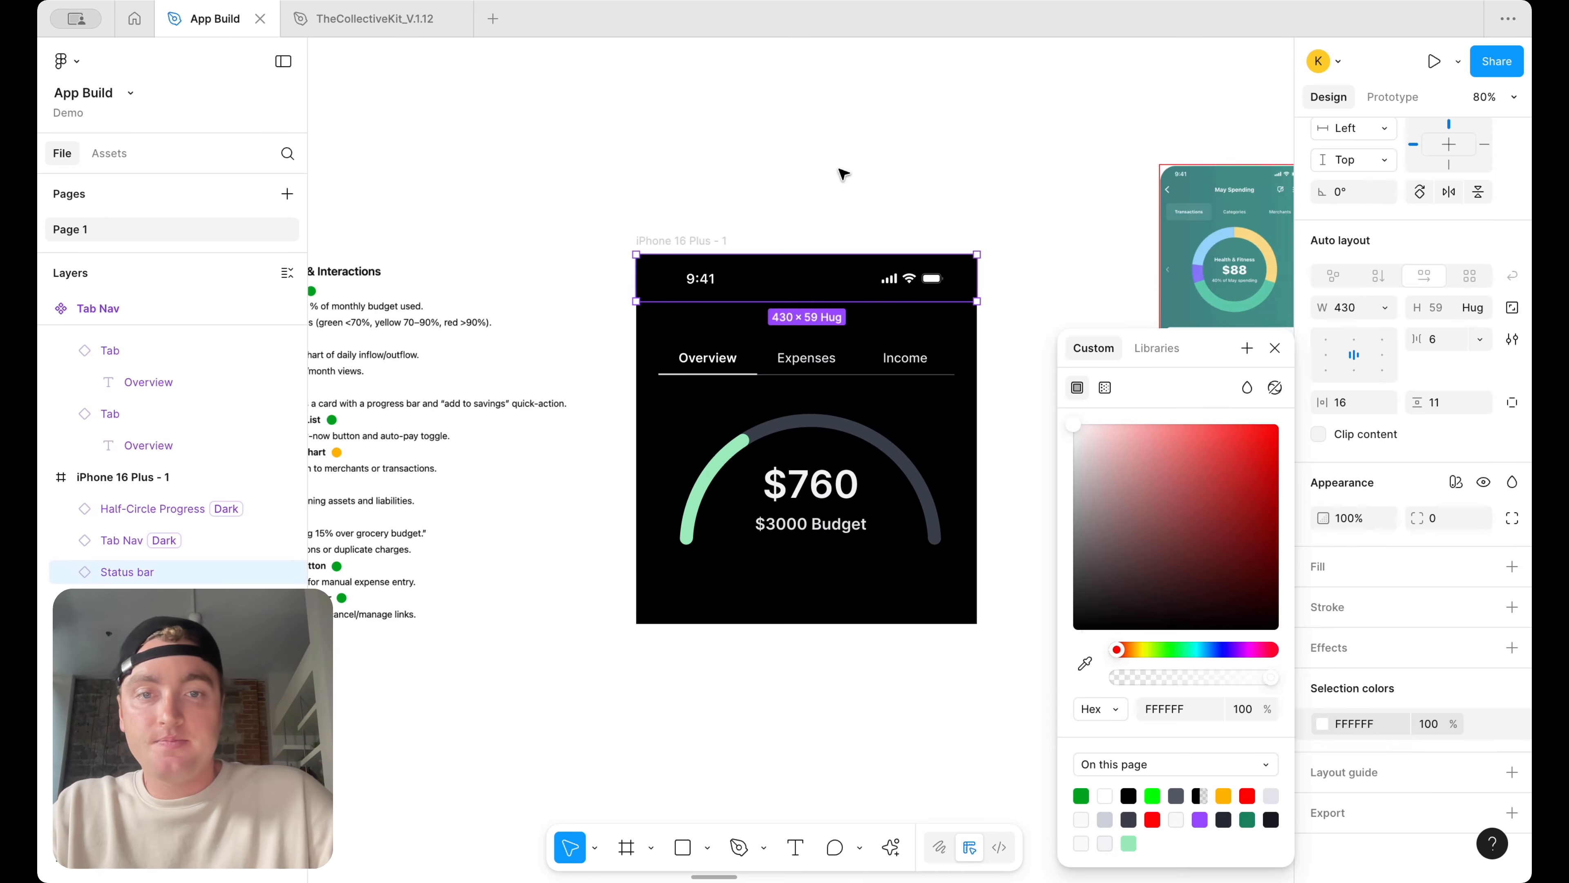
left_click(844, 174)
scroll(1043, 340, "down", 3)
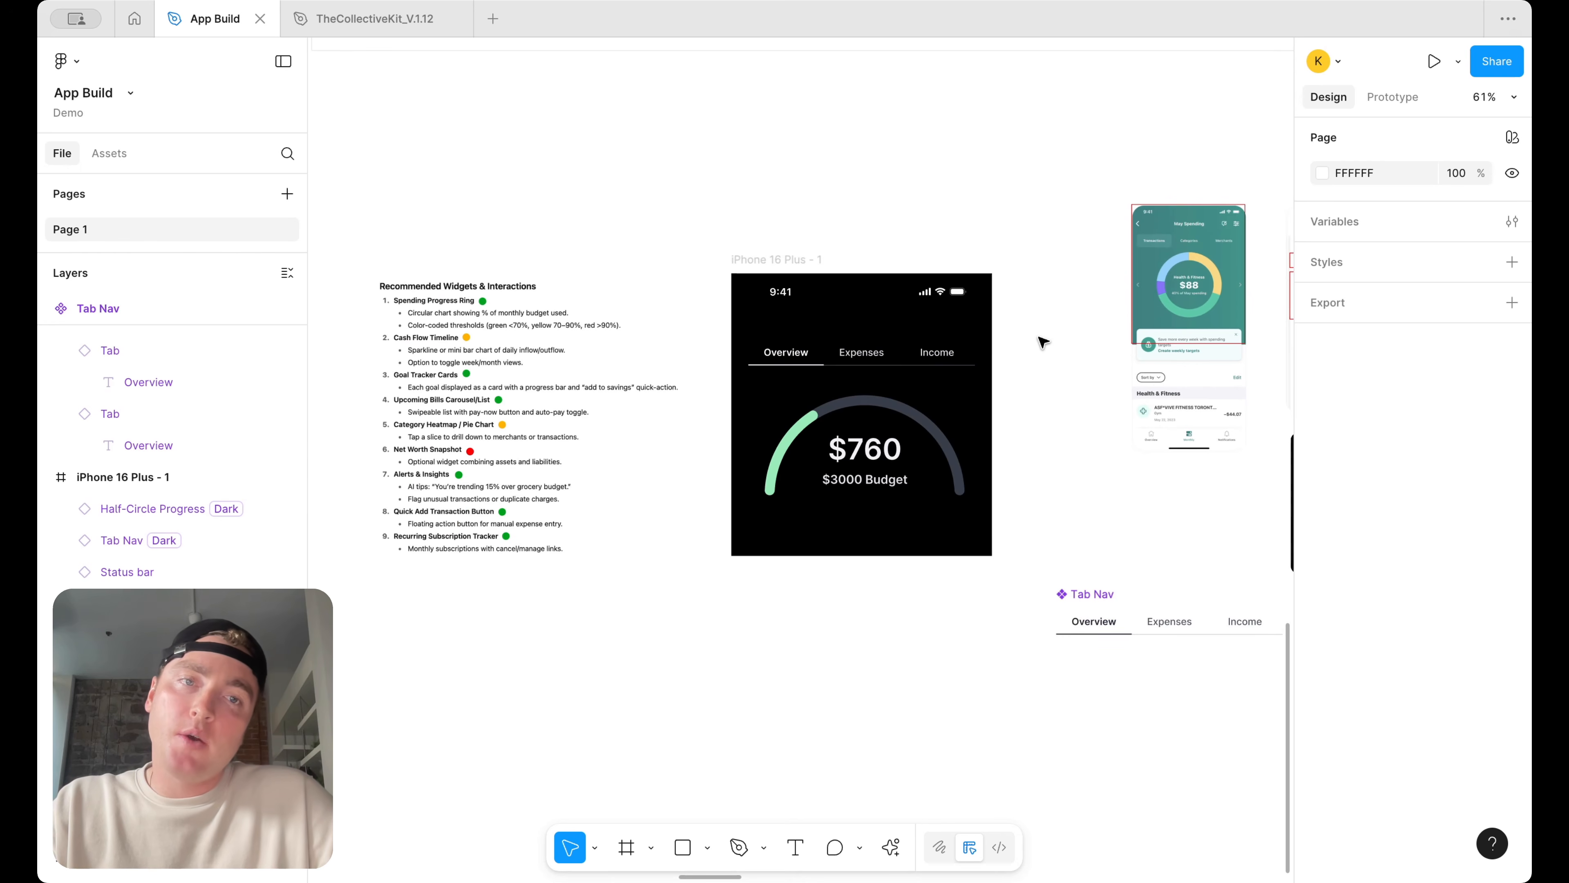
Extend the black rectangle's height to about 607 so it fills the screen
left_click(948, 545)
left_click(983, 544)
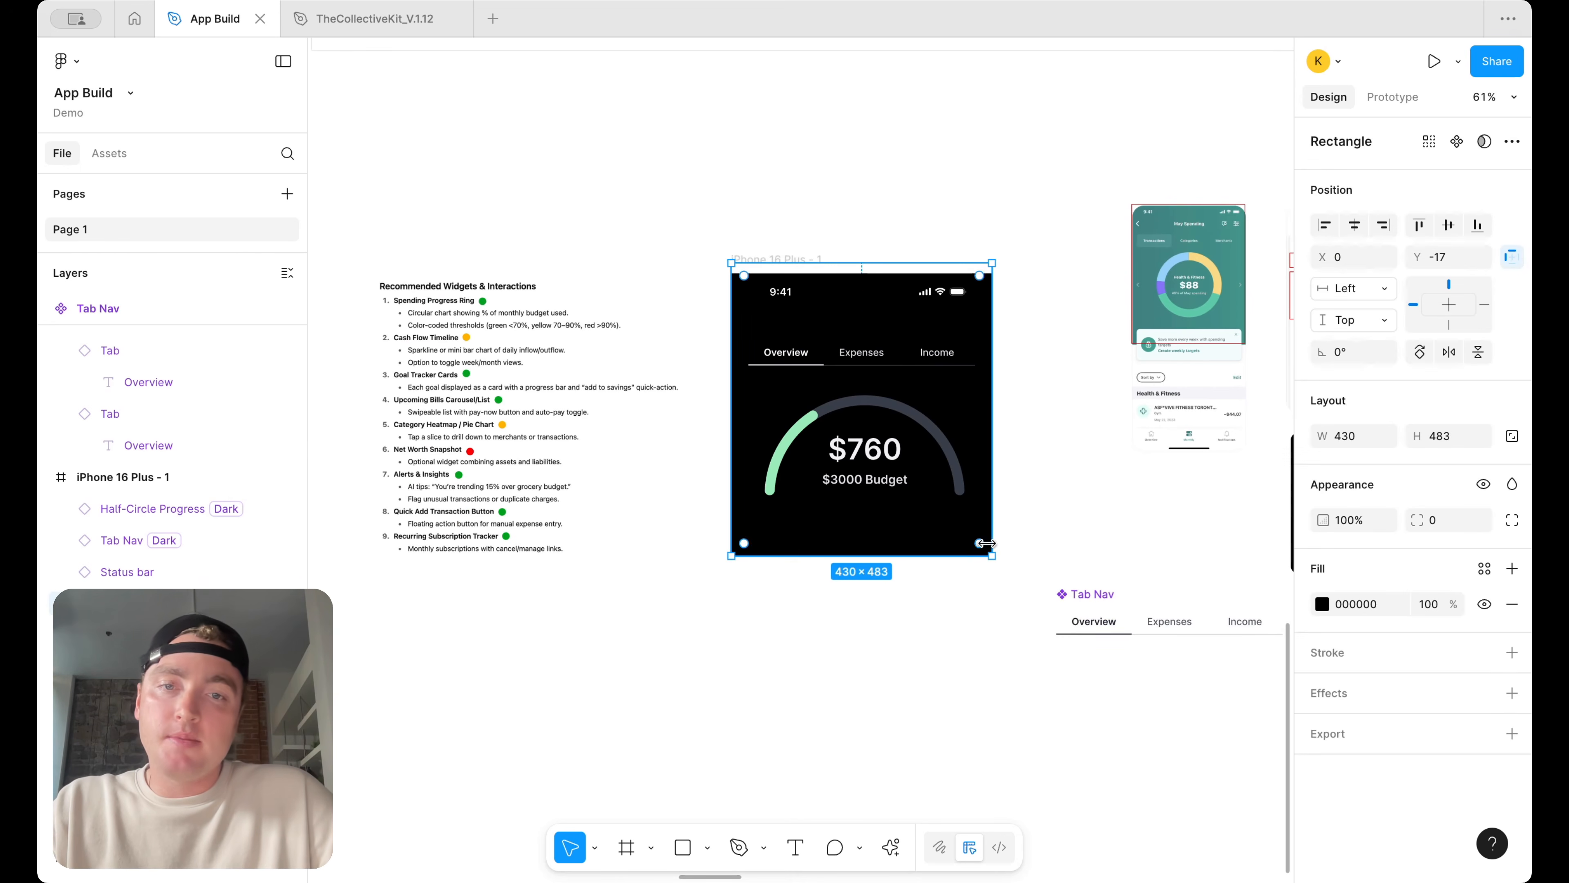
left_click_drag(956, 560, 957, 632)
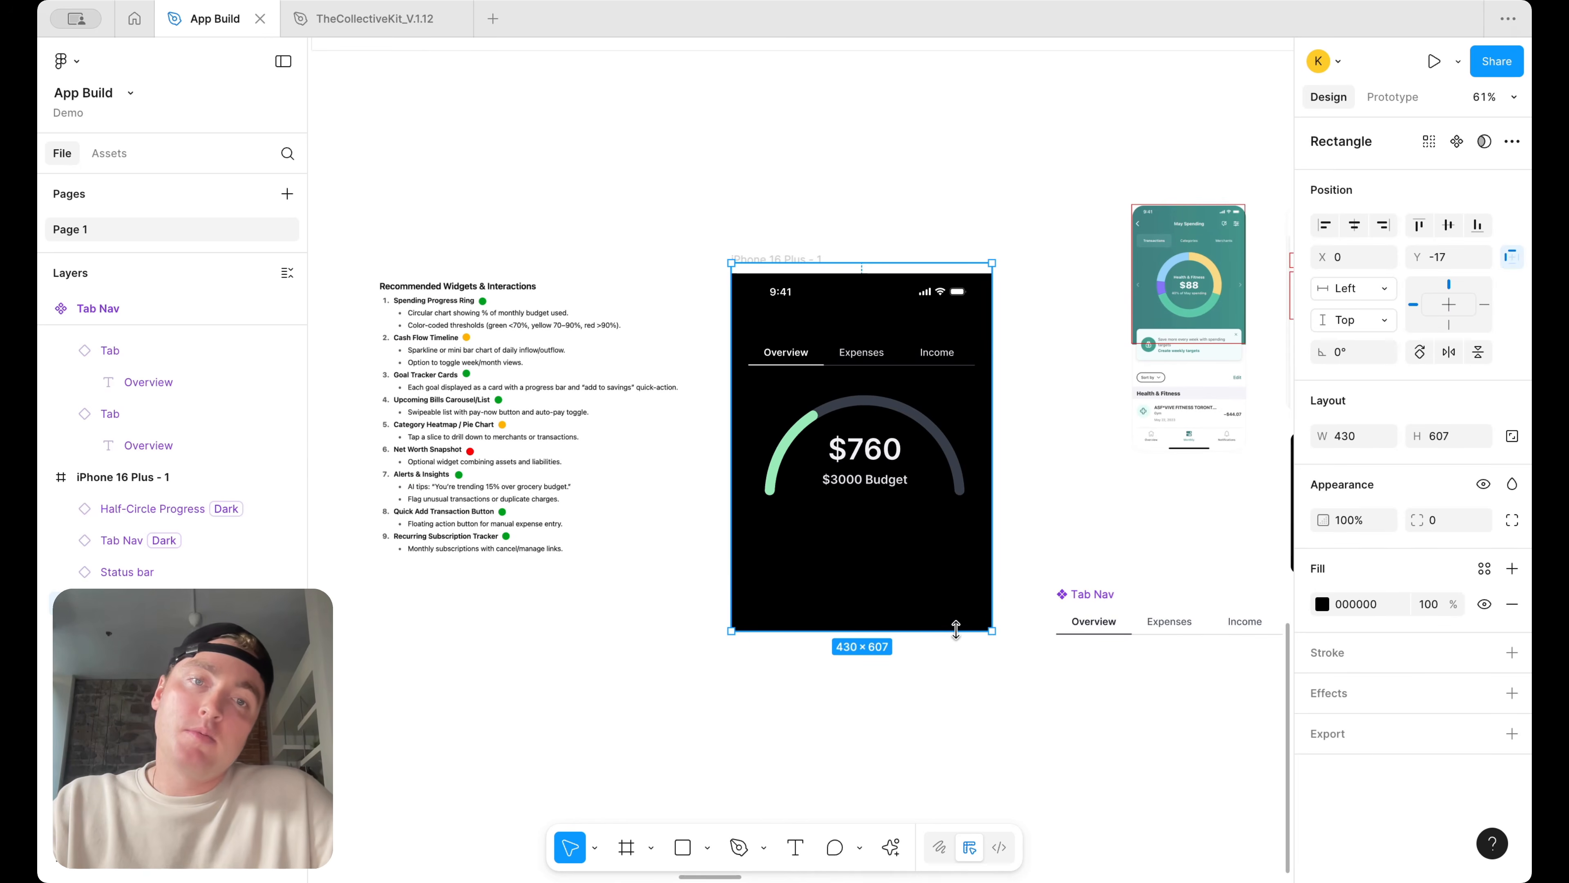
left_click(1088, 427)
scroll(1088, 428, "up", 3)
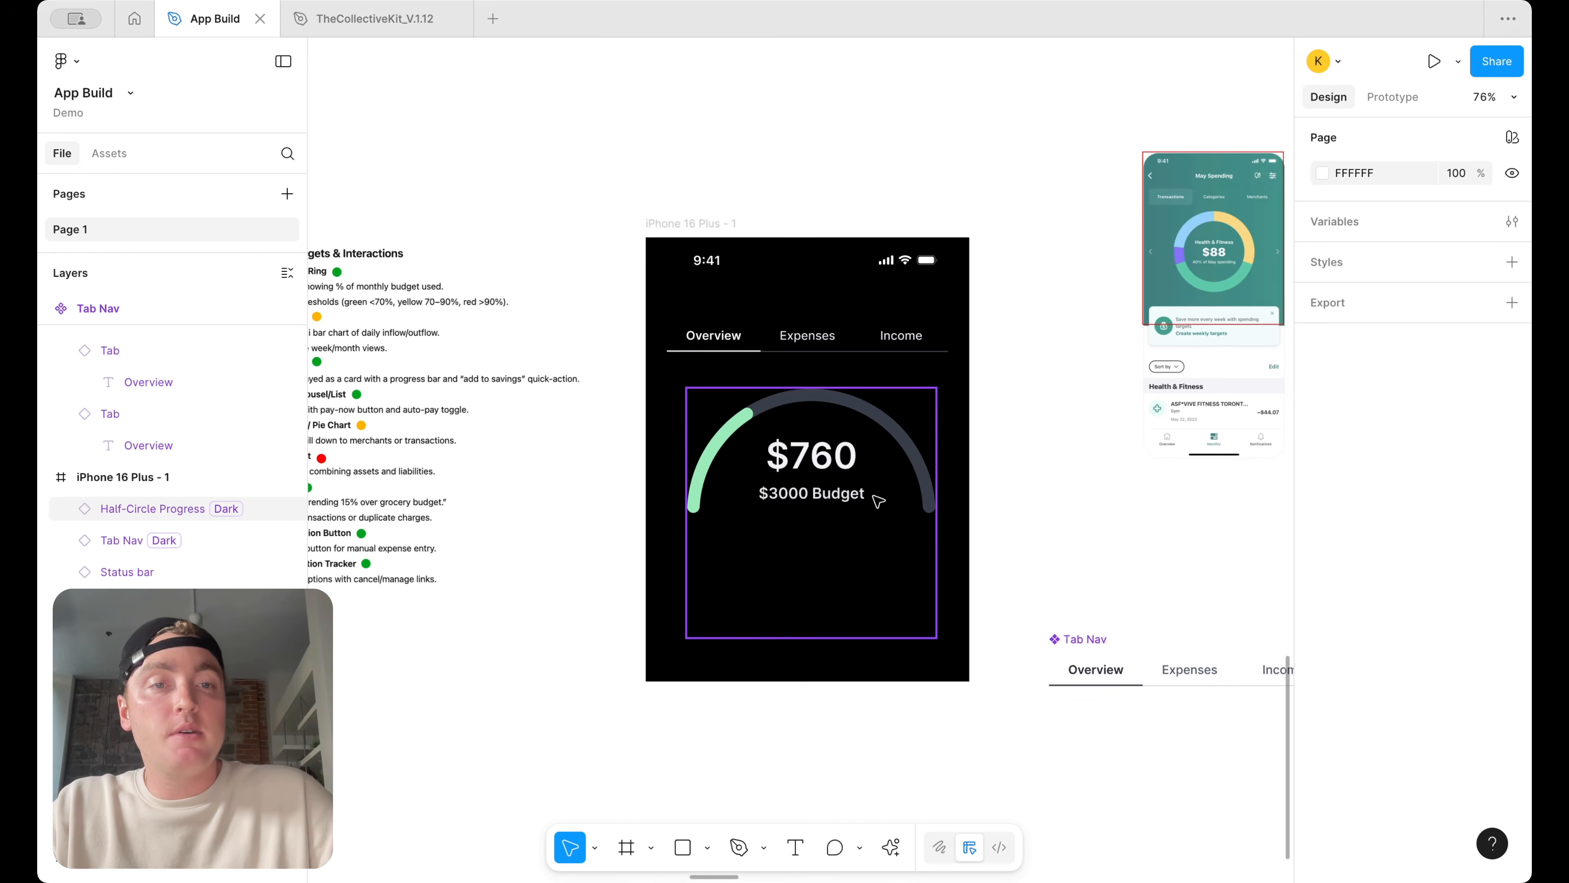
Expose nested instance properties from Half-Circle and Metric in the Half-Circle Progress component
scroll(1058, 470, "down", 5)
scroll(843, 482, "up", 5)
scroll(844, 482, "right", 3)
scroll(841, 458, "down", 1)
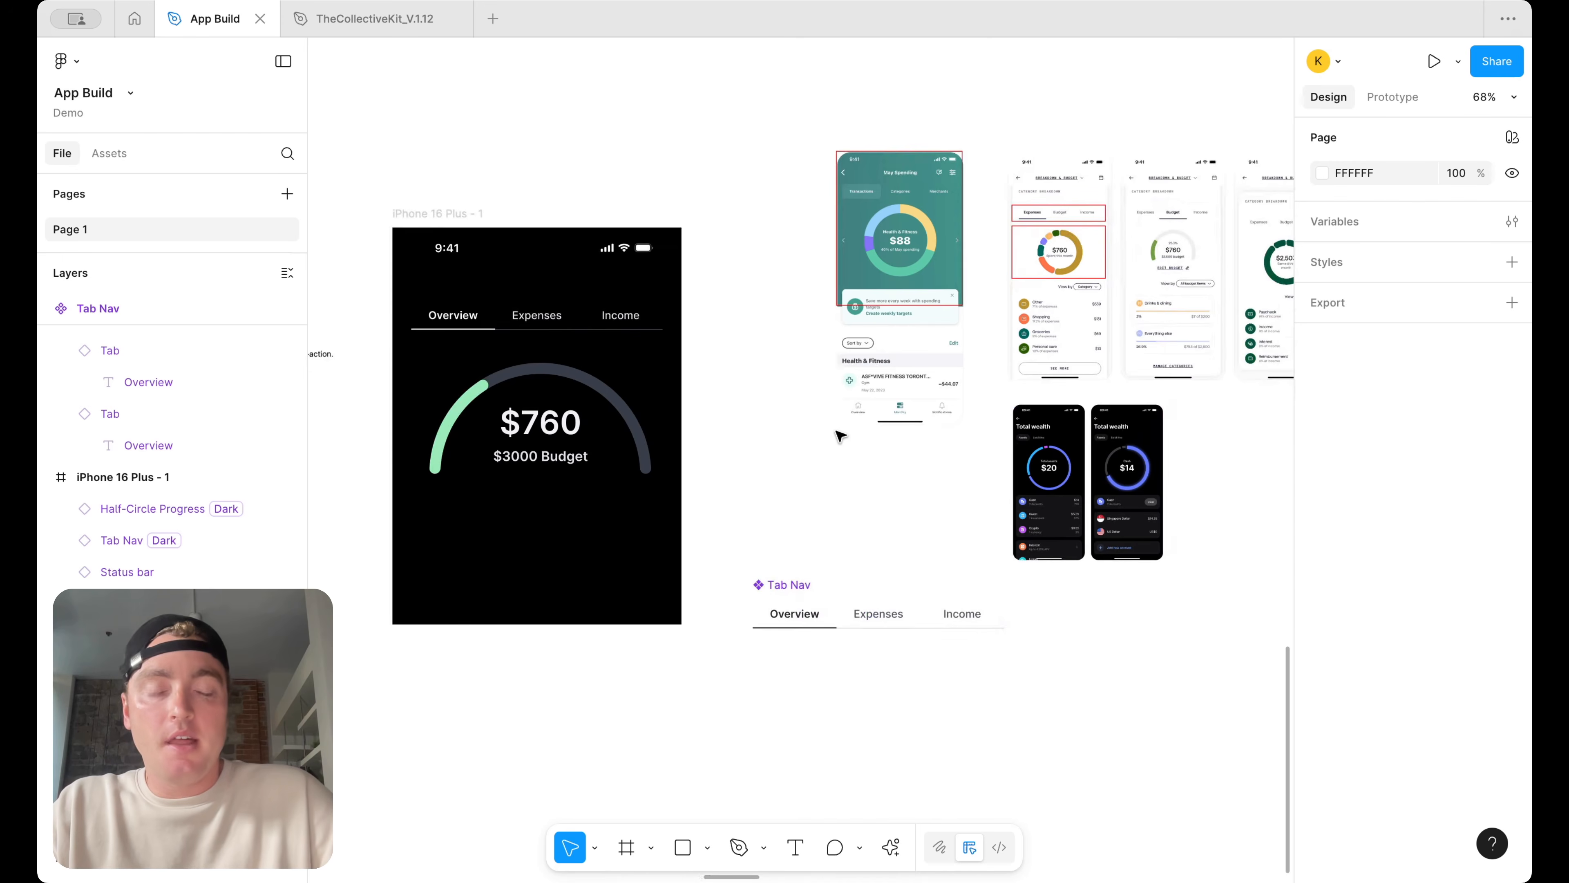
scroll(841, 436, "down", 5)
scroll(1149, 508, "right", 5)
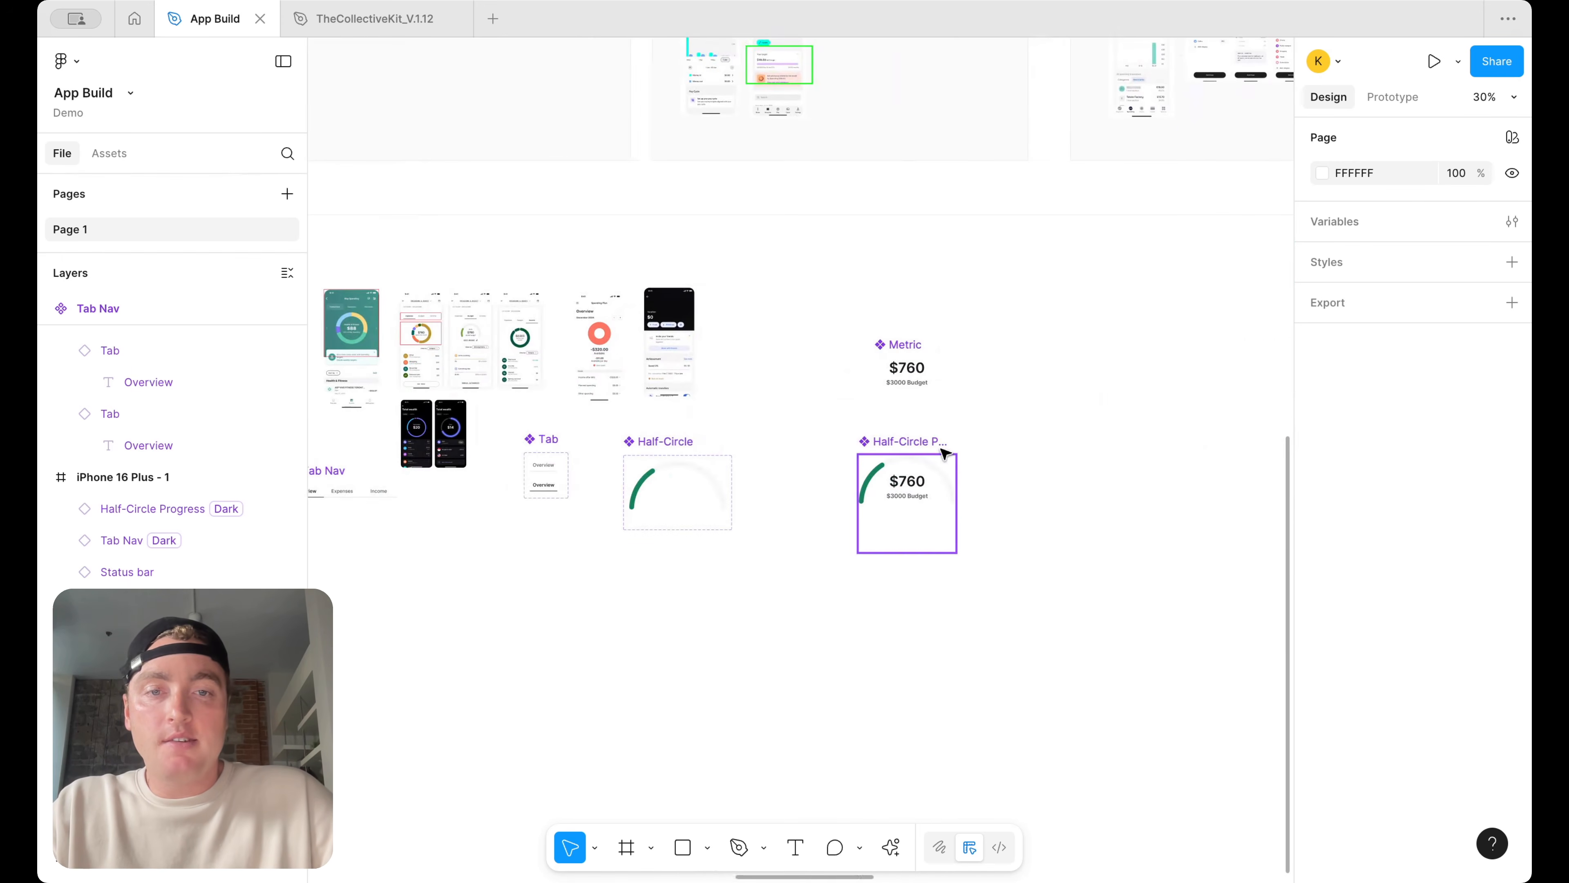
left_click(945, 453)
left_click(1513, 173)
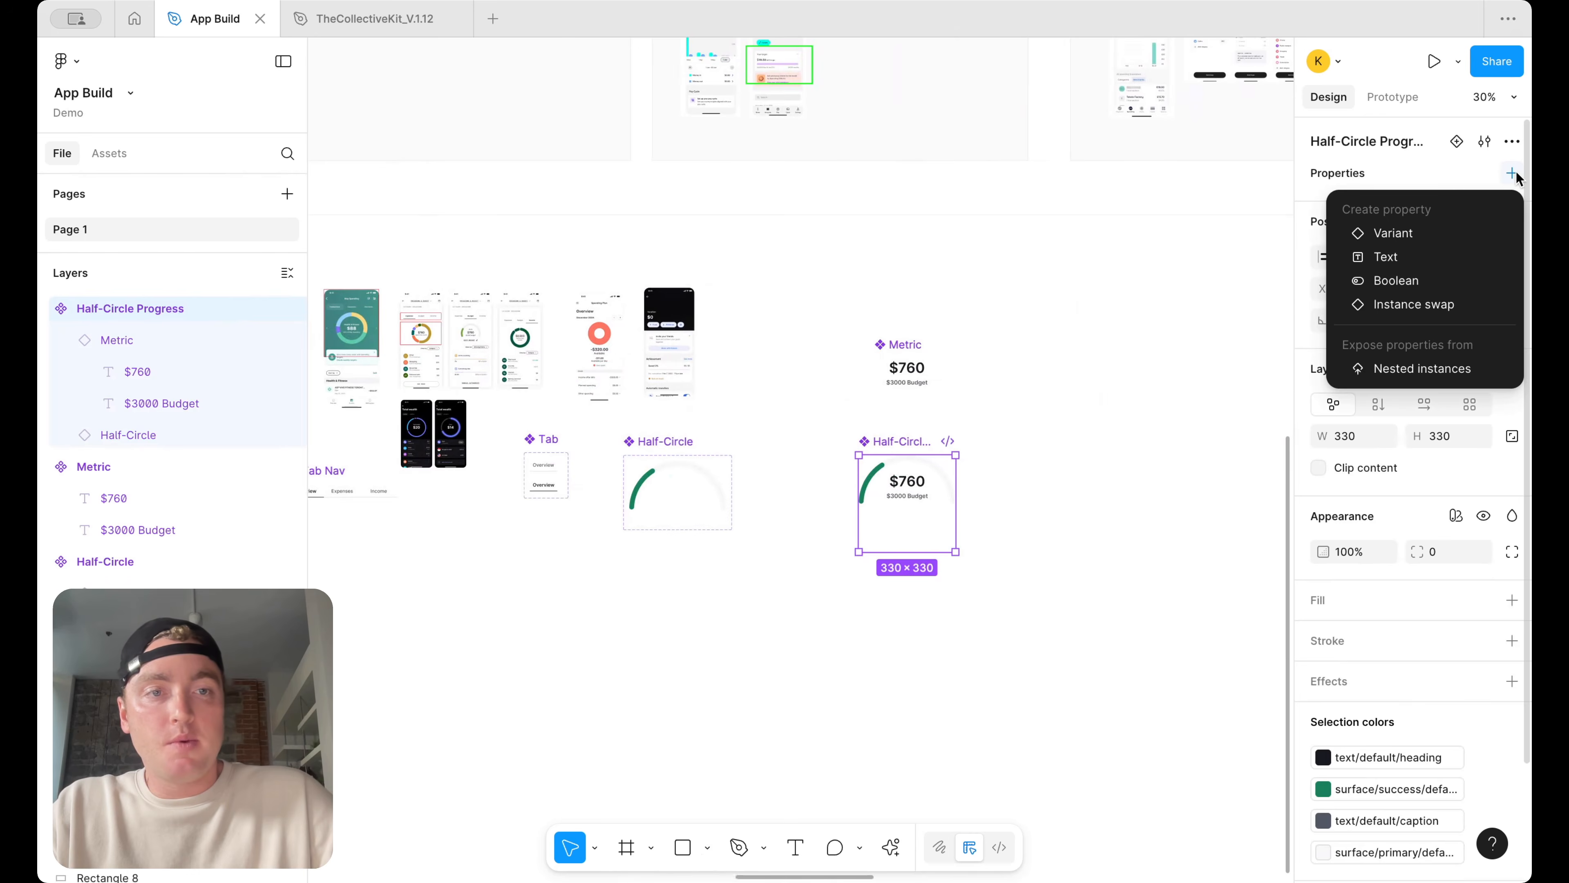
left_click(1387, 369)
left_click(1018, 220)
left_click(1018, 251)
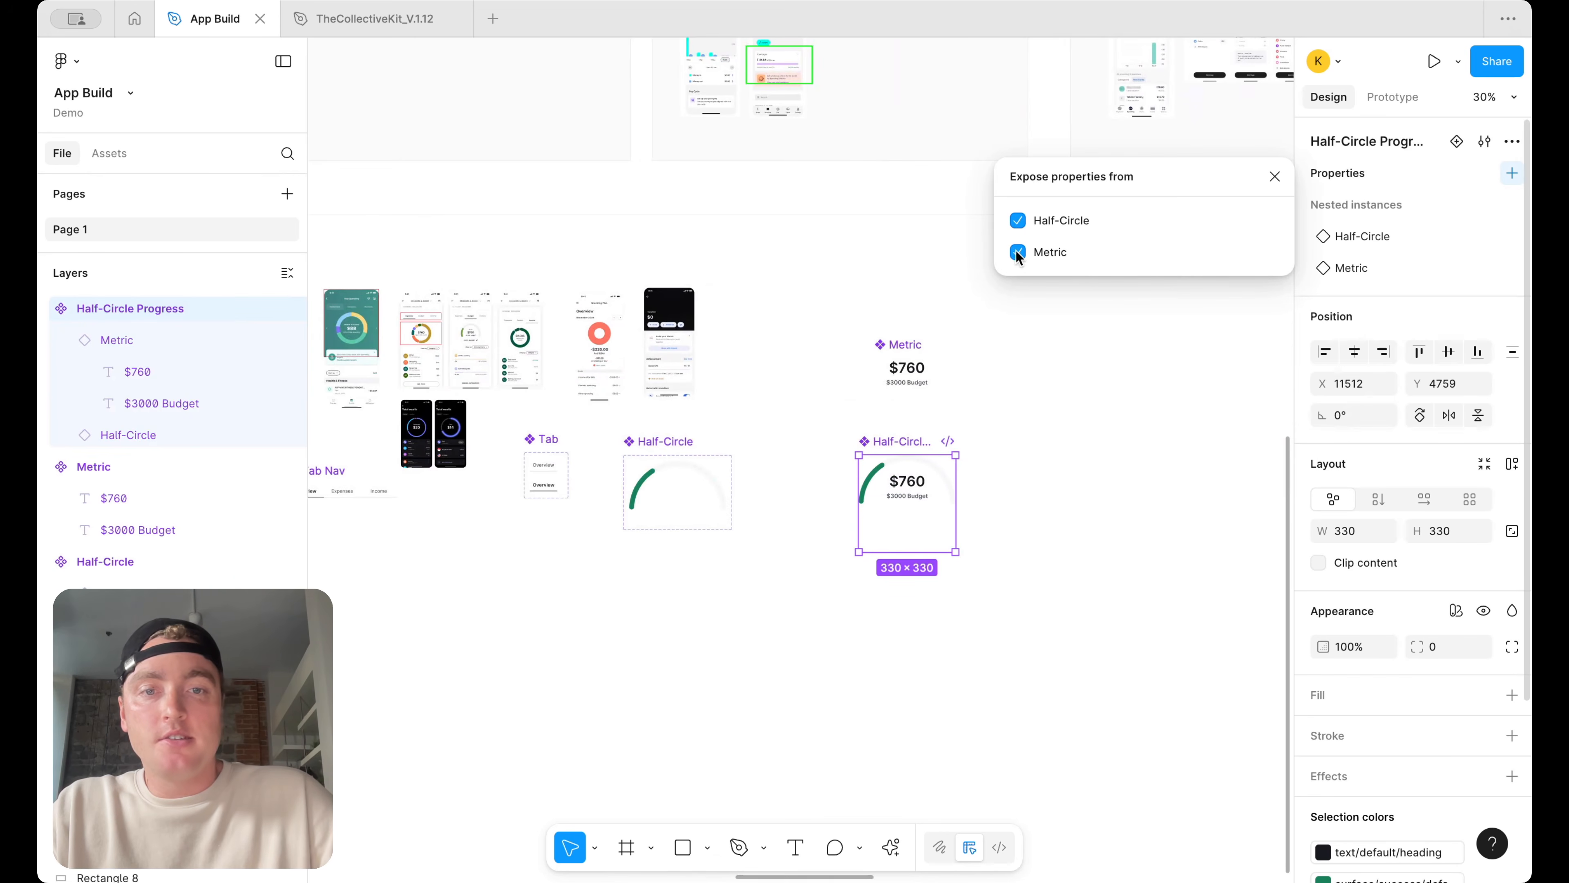
left_click(1274, 177)
left_click(1138, 357)
Inspect the exposed Progress and Metric properties on the gauge instance in the iPhone screen
scroll(956, 351, "left", 1)
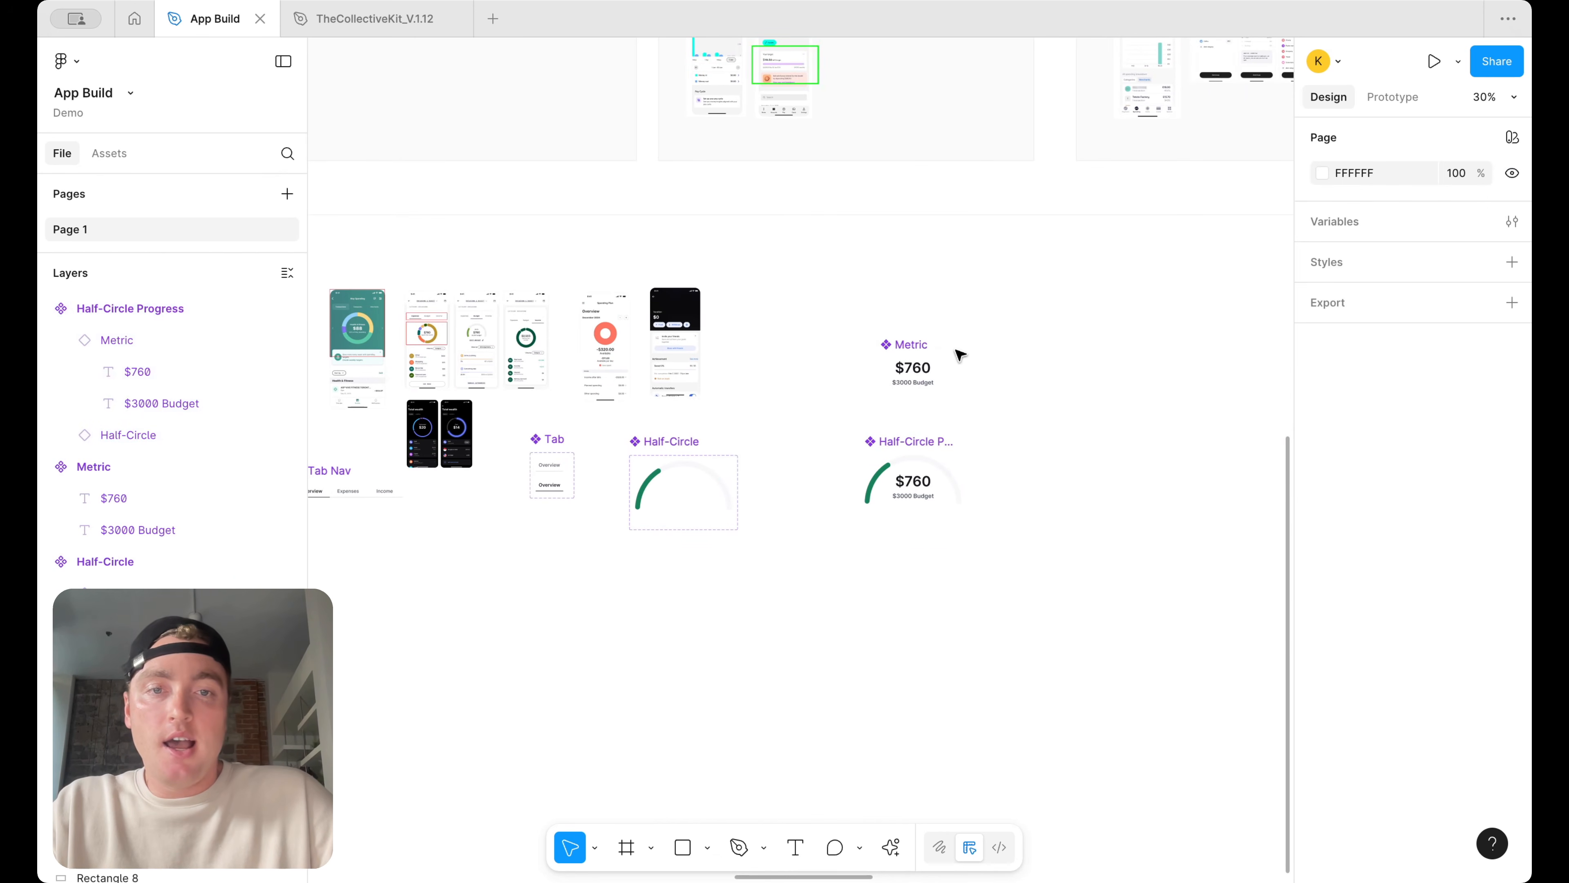
scroll(921, 351, "left", 4)
left_click(479, 427)
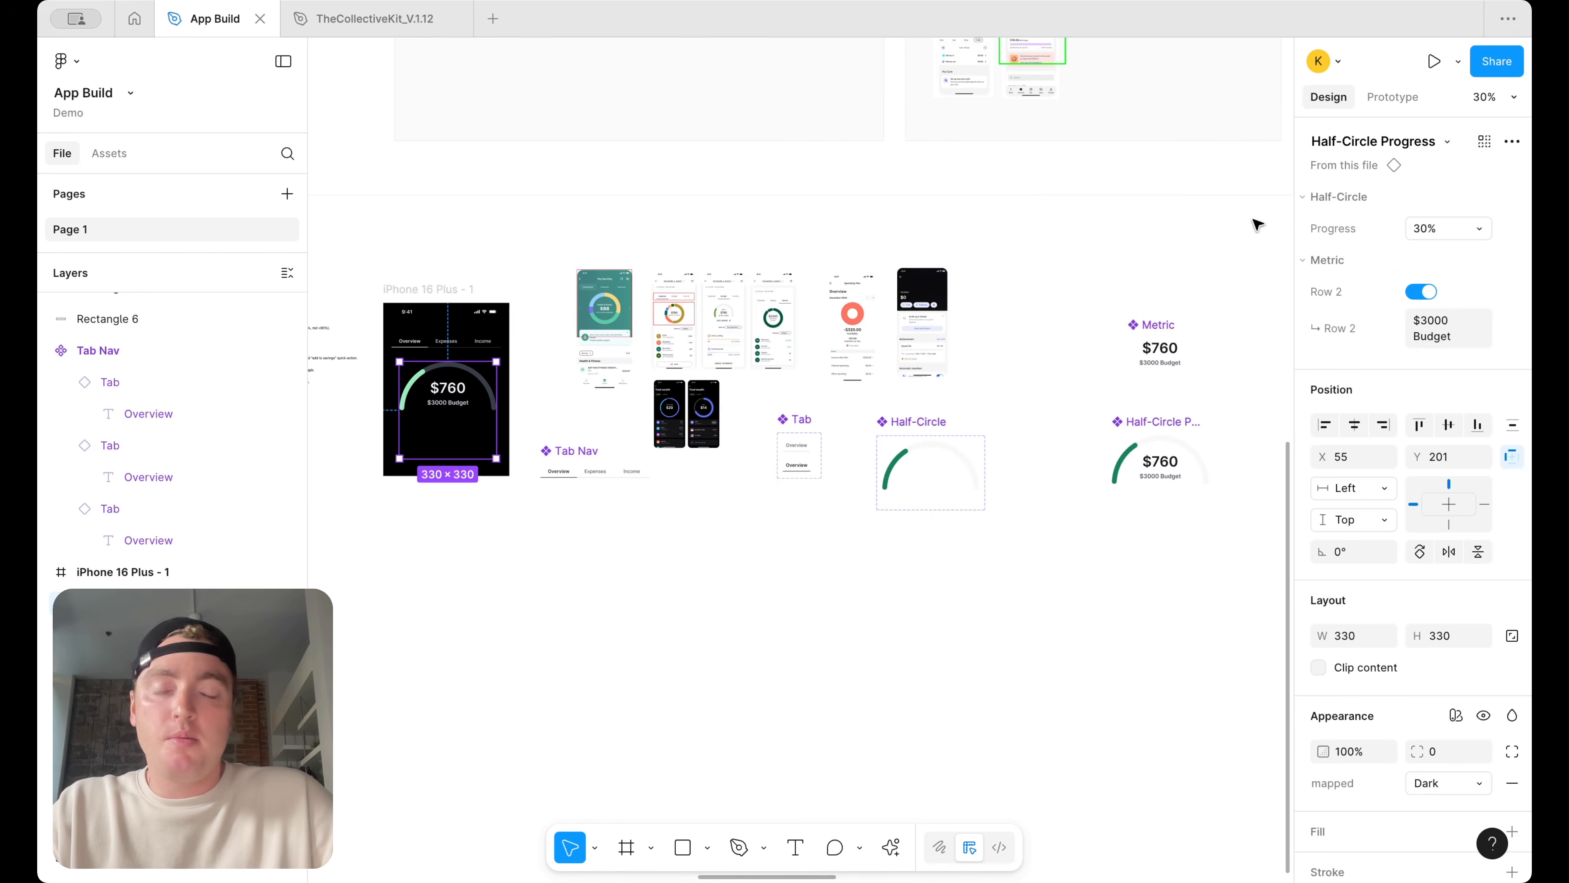
left_click(1052, 228)
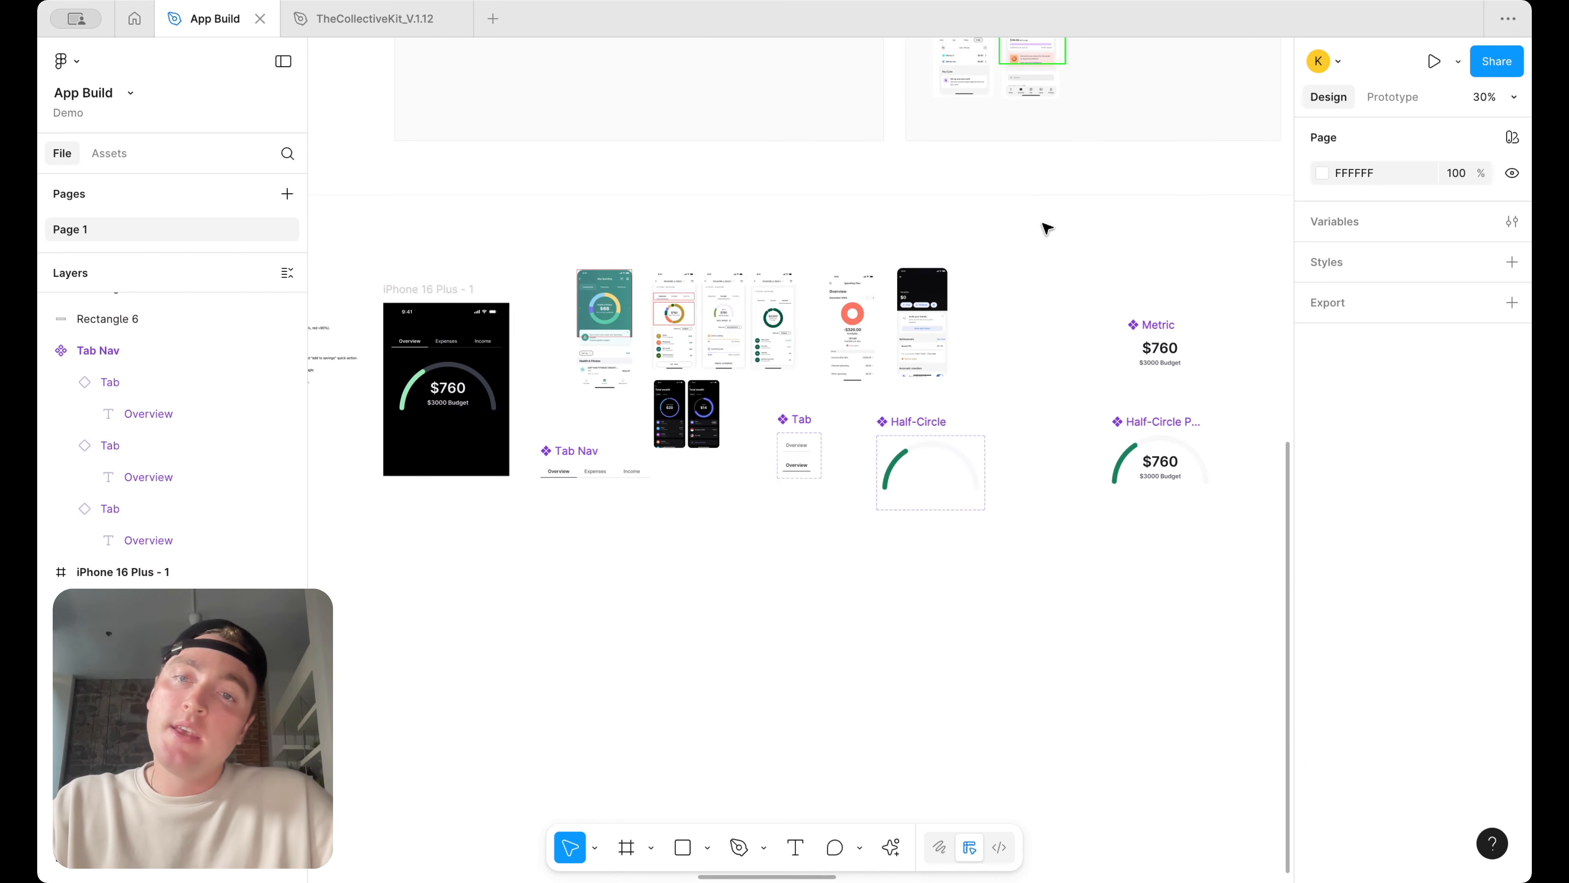
Compare the dark budget screen with the Mobbin reference screens around it
scroll(1047, 229, "right", 2)
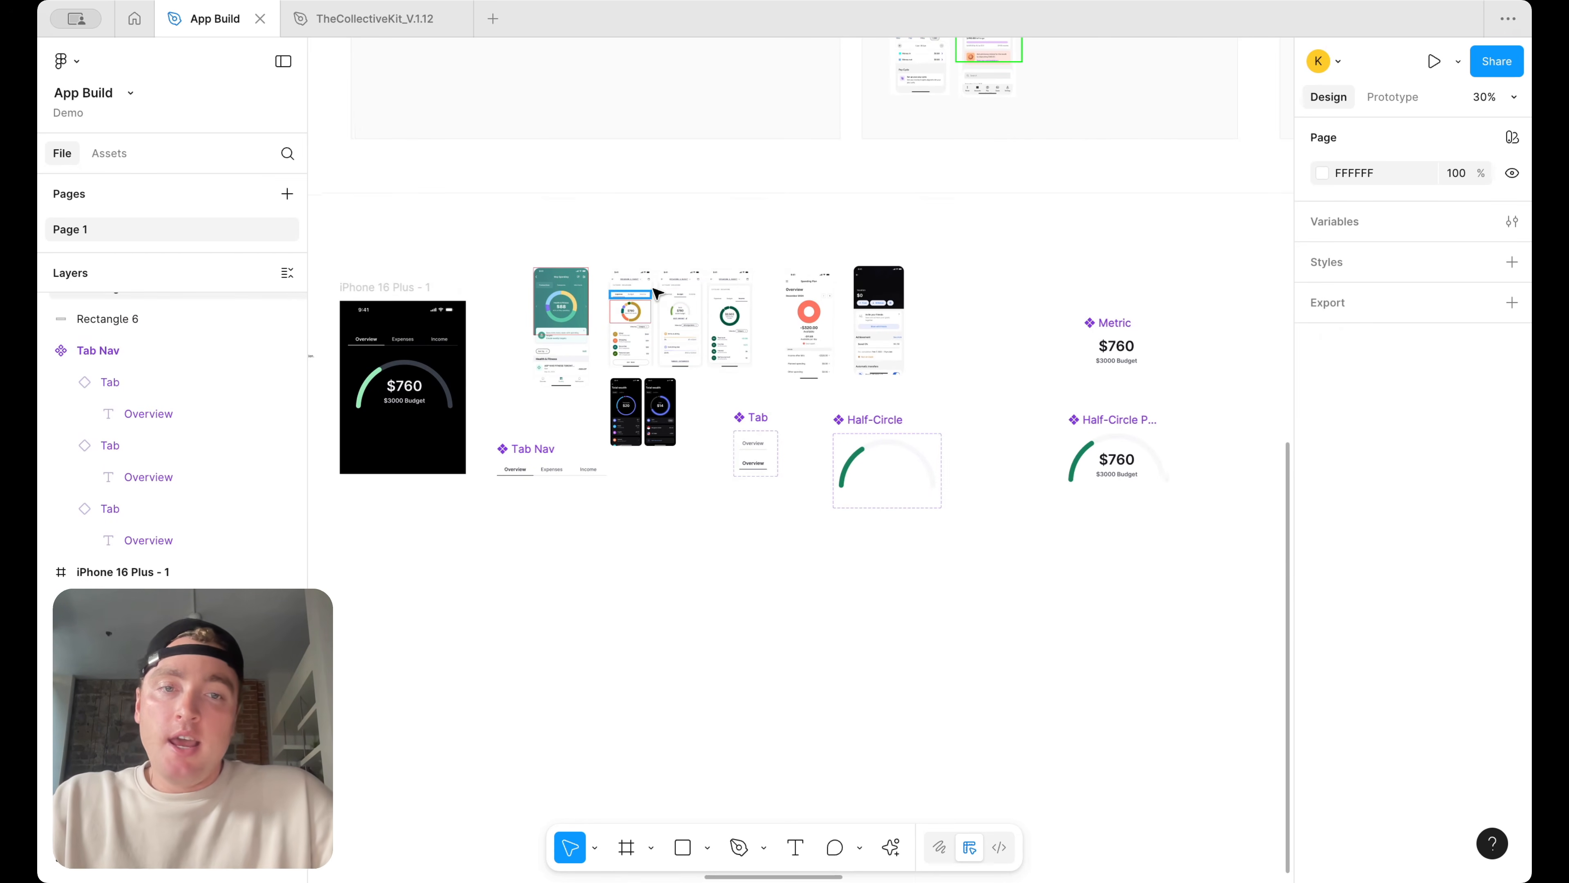
scroll(569, 309, "up", 4)
scroll(571, 315, "left", 6)
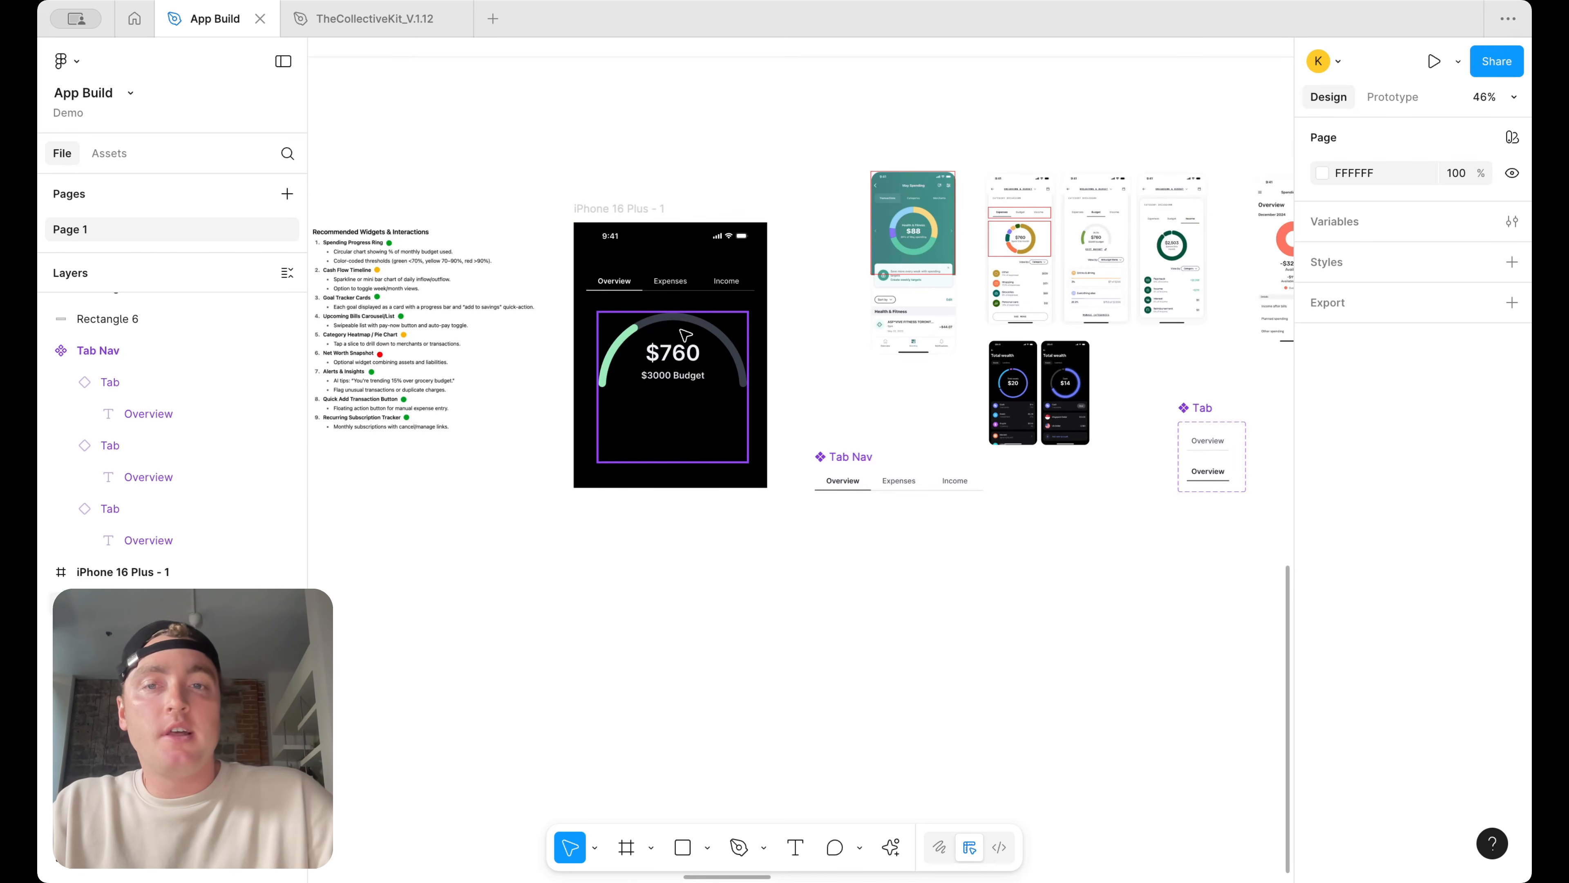
scroll(685, 334, "right", 3)
scroll(685, 334, "up", 2)
scroll(908, 293, "up", 6)
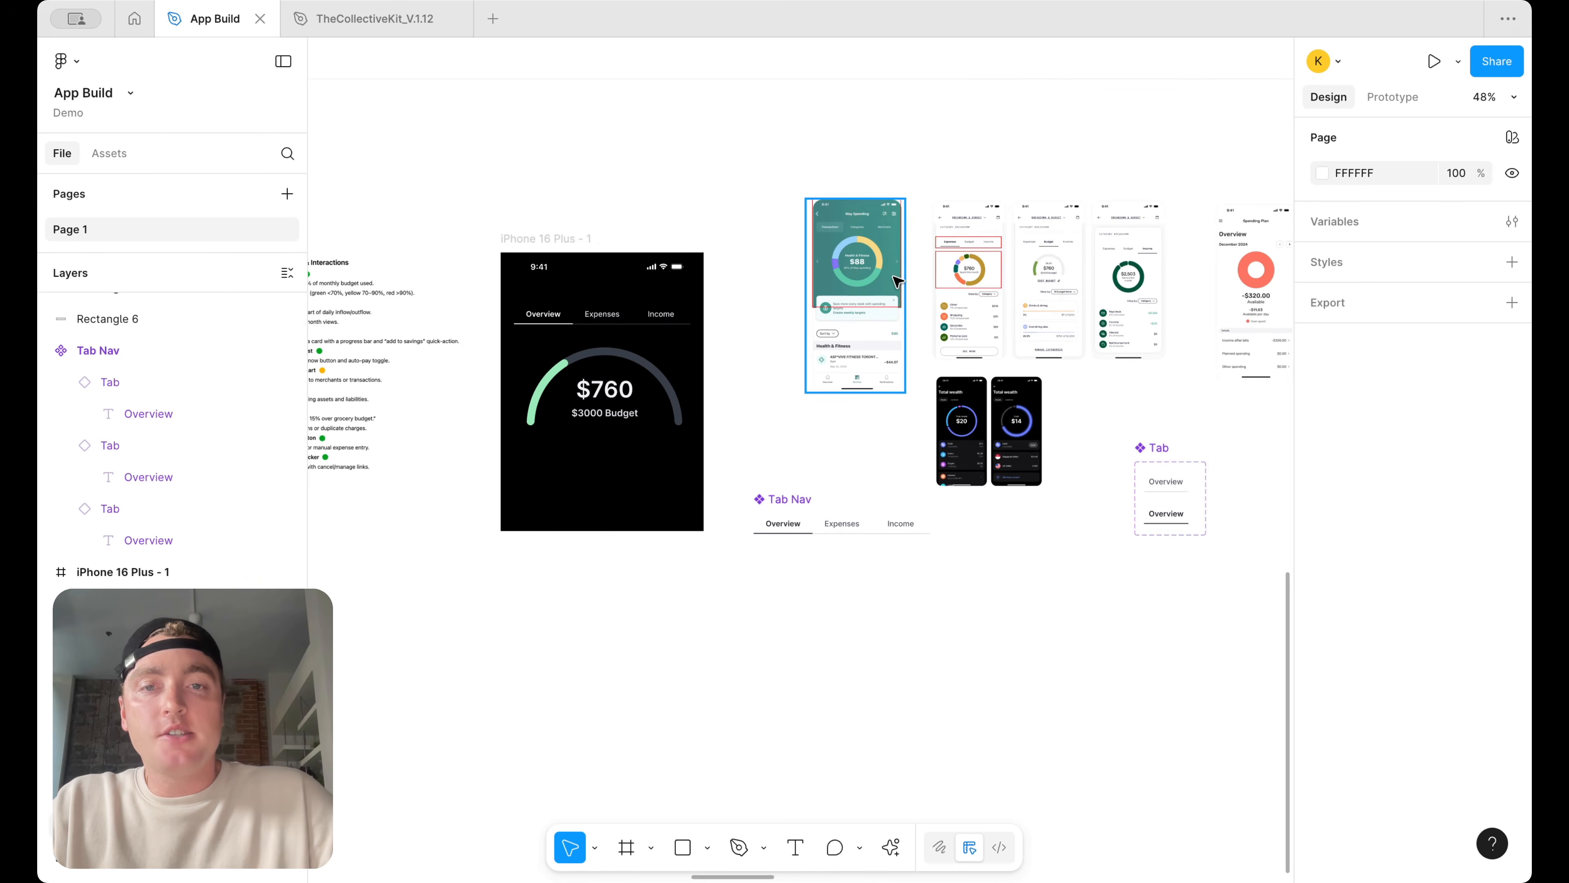
scroll(893, 283, "down", 4)
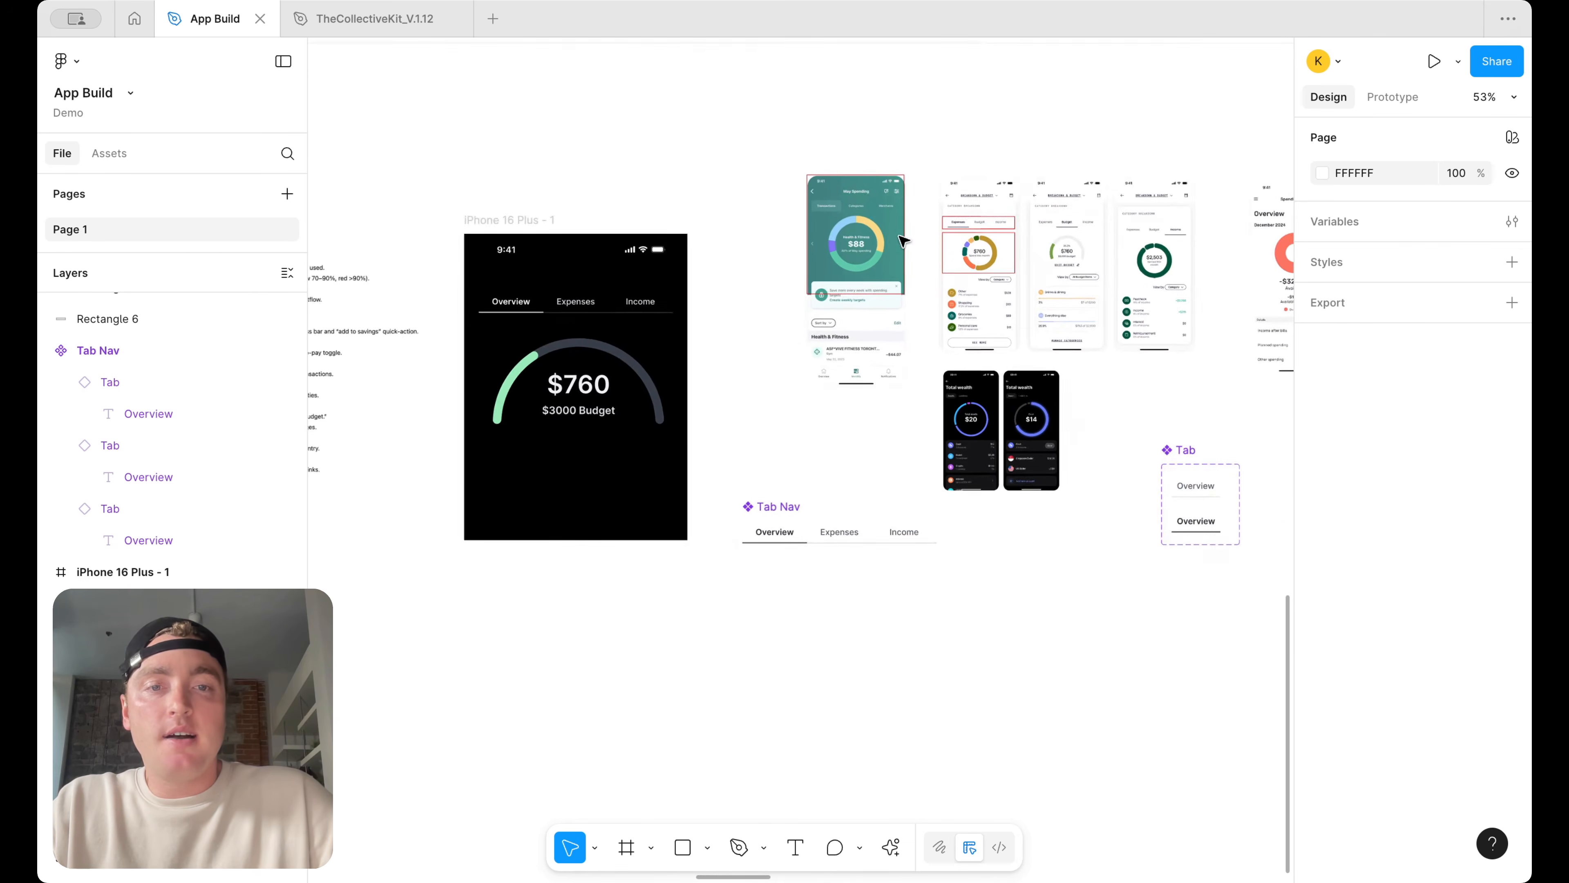
scroll(982, 279, "up", 7)
scroll(927, 317, "up", 2)
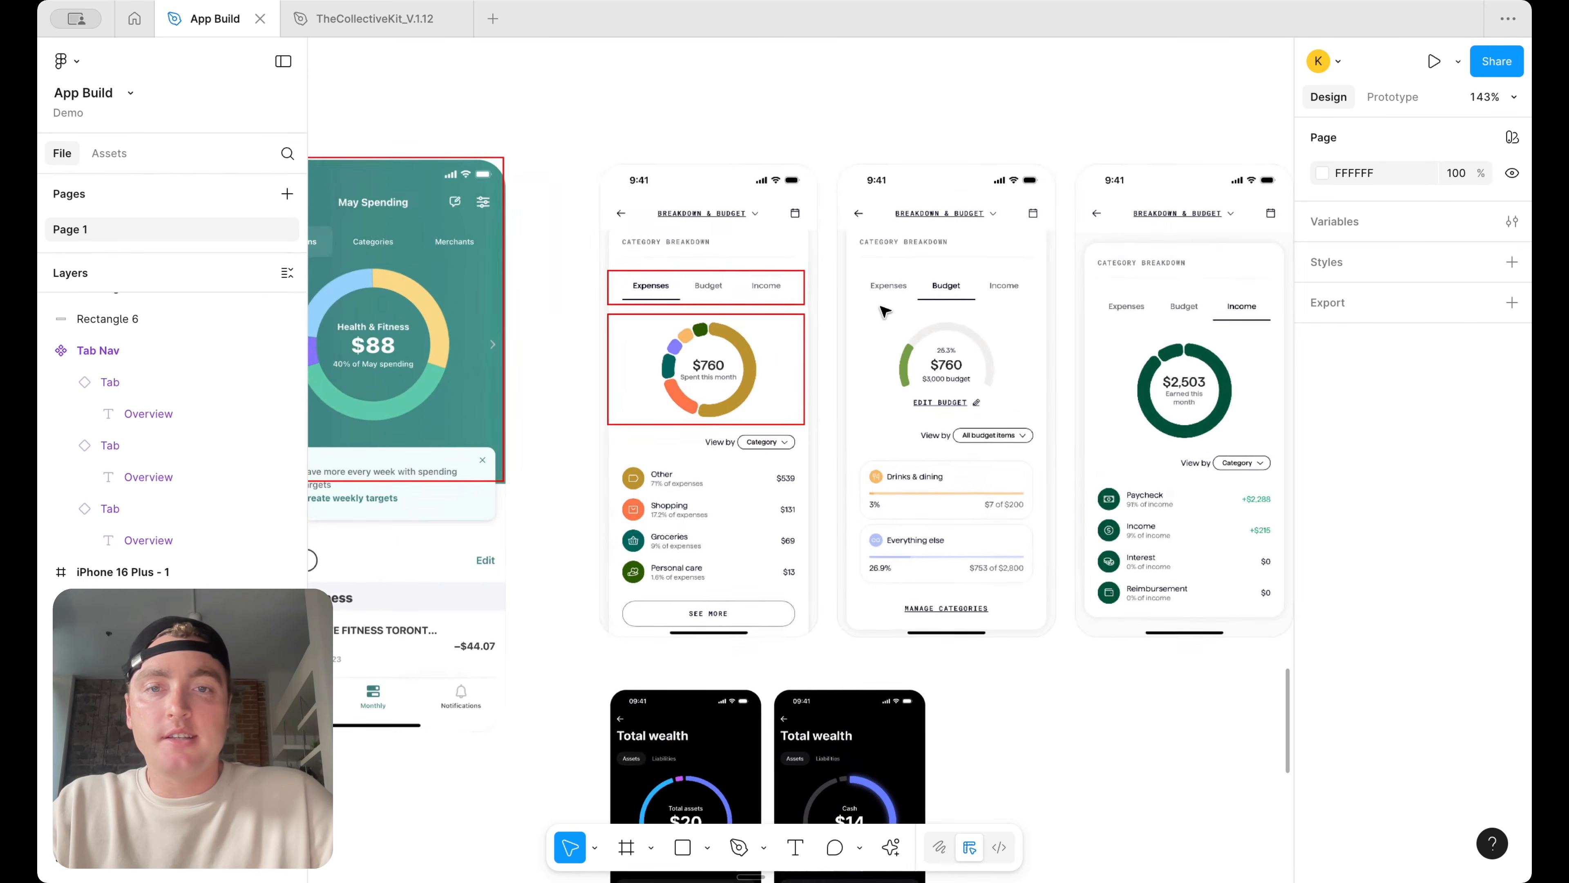
scroll(913, 343, "down", 5)
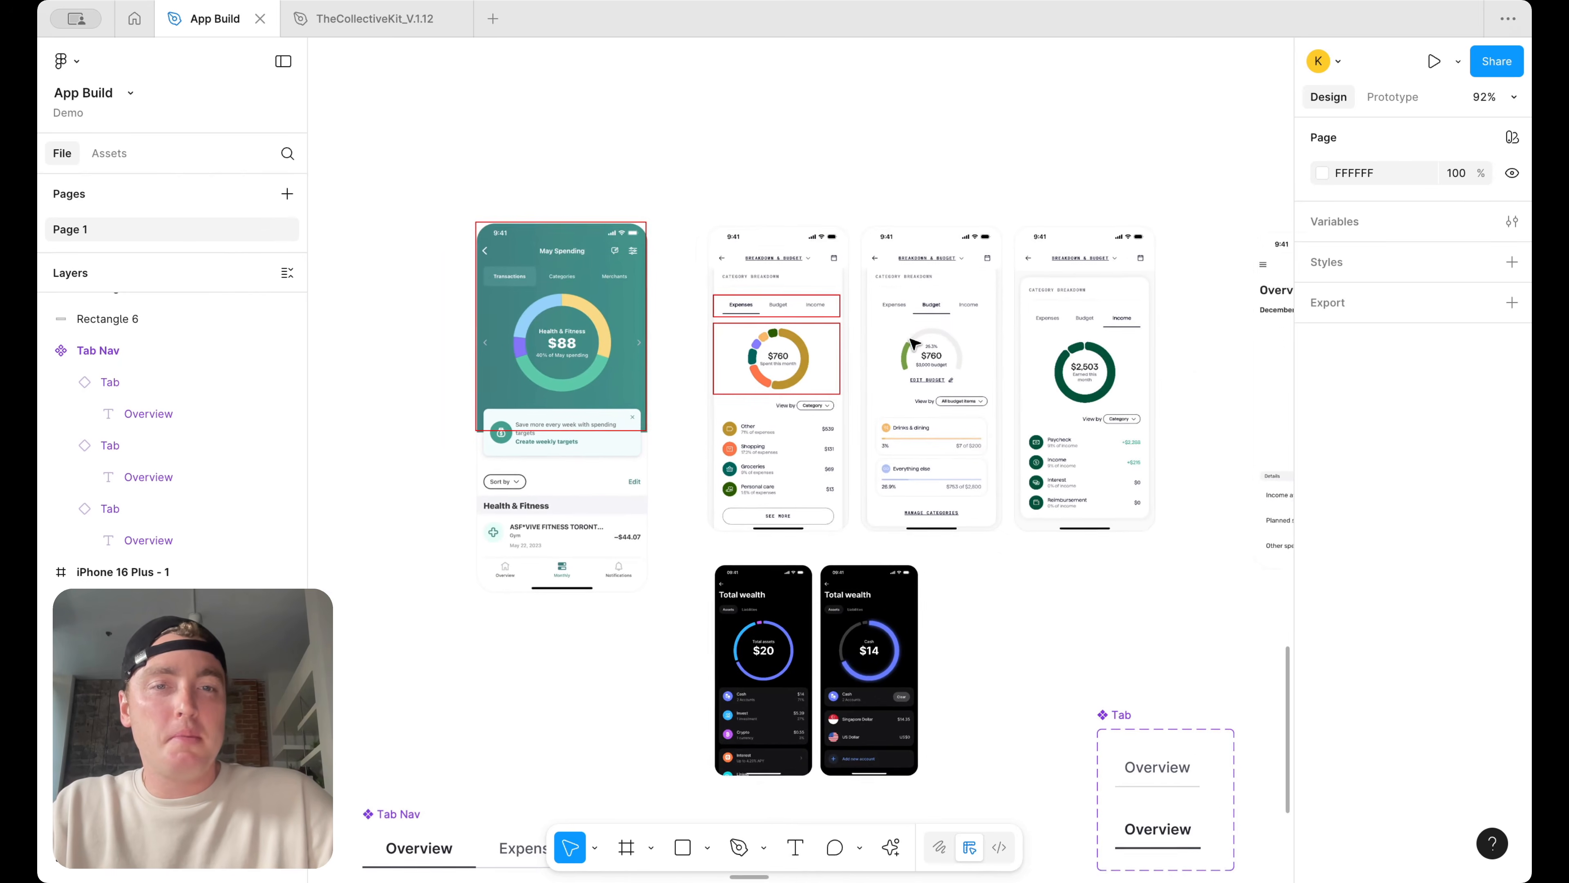
scroll(915, 344, "up", 4)
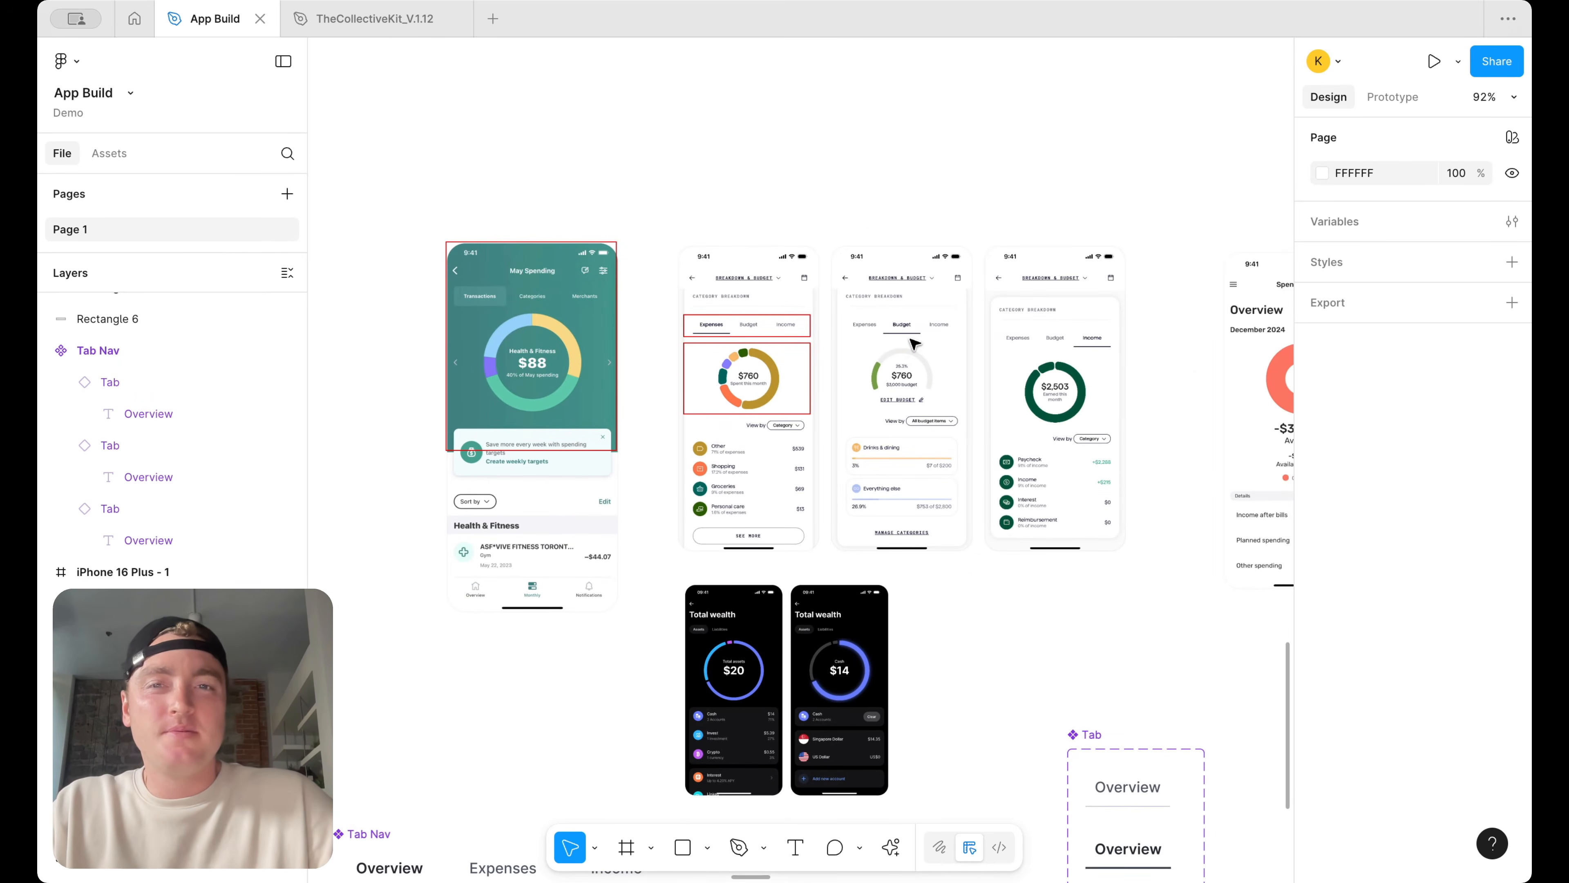
scroll(913, 344, "down", 5)
left_click_drag(1221, 442, 636, 358)
scroll(679, 423, "up", 3)
scroll(636, 358, "up", 3)
left_click_drag(700, 405, 702, 401)
scroll(702, 401, "down", 3)
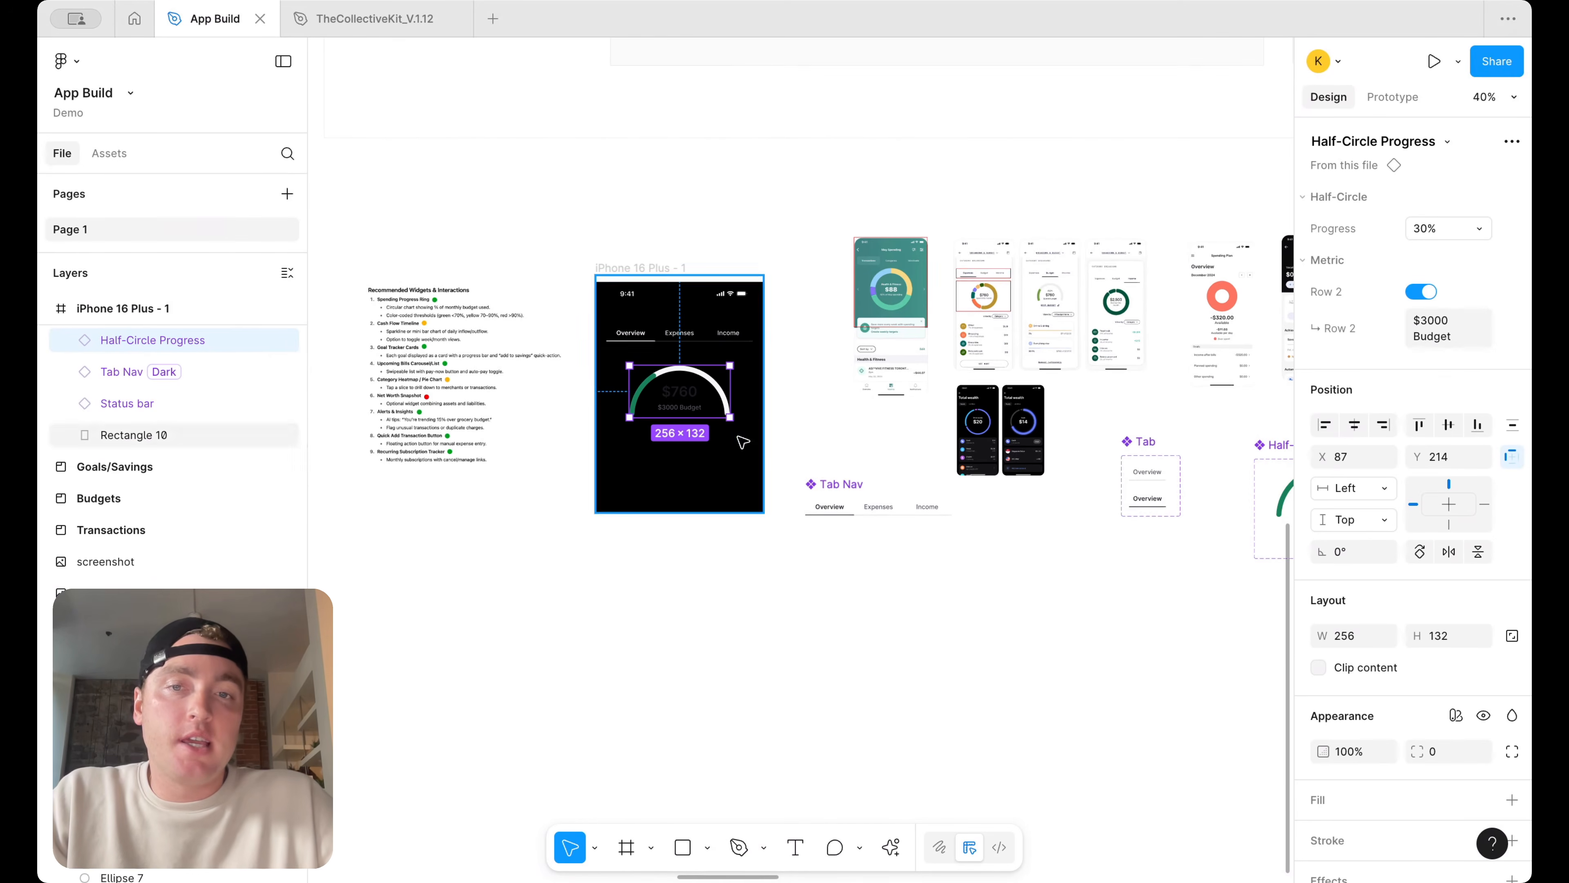
Delete the Half-Circle Progress gauge instance from the iPhone screen
scroll(702, 316, "up", 2)
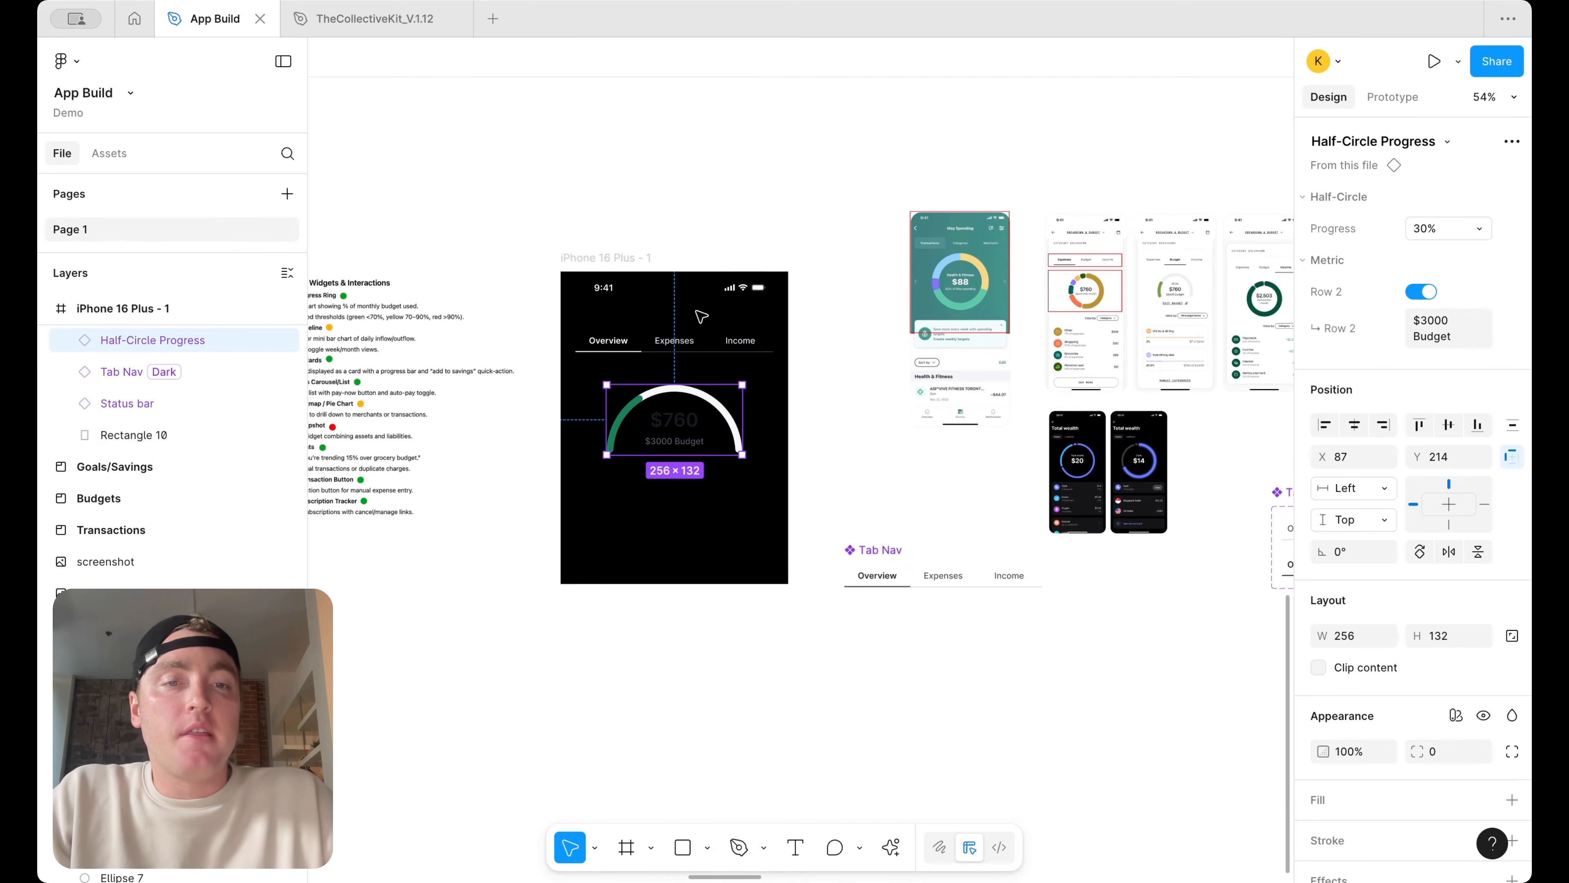
scroll(922, 267, "up", 3)
scroll(938, 279, "down", 3)
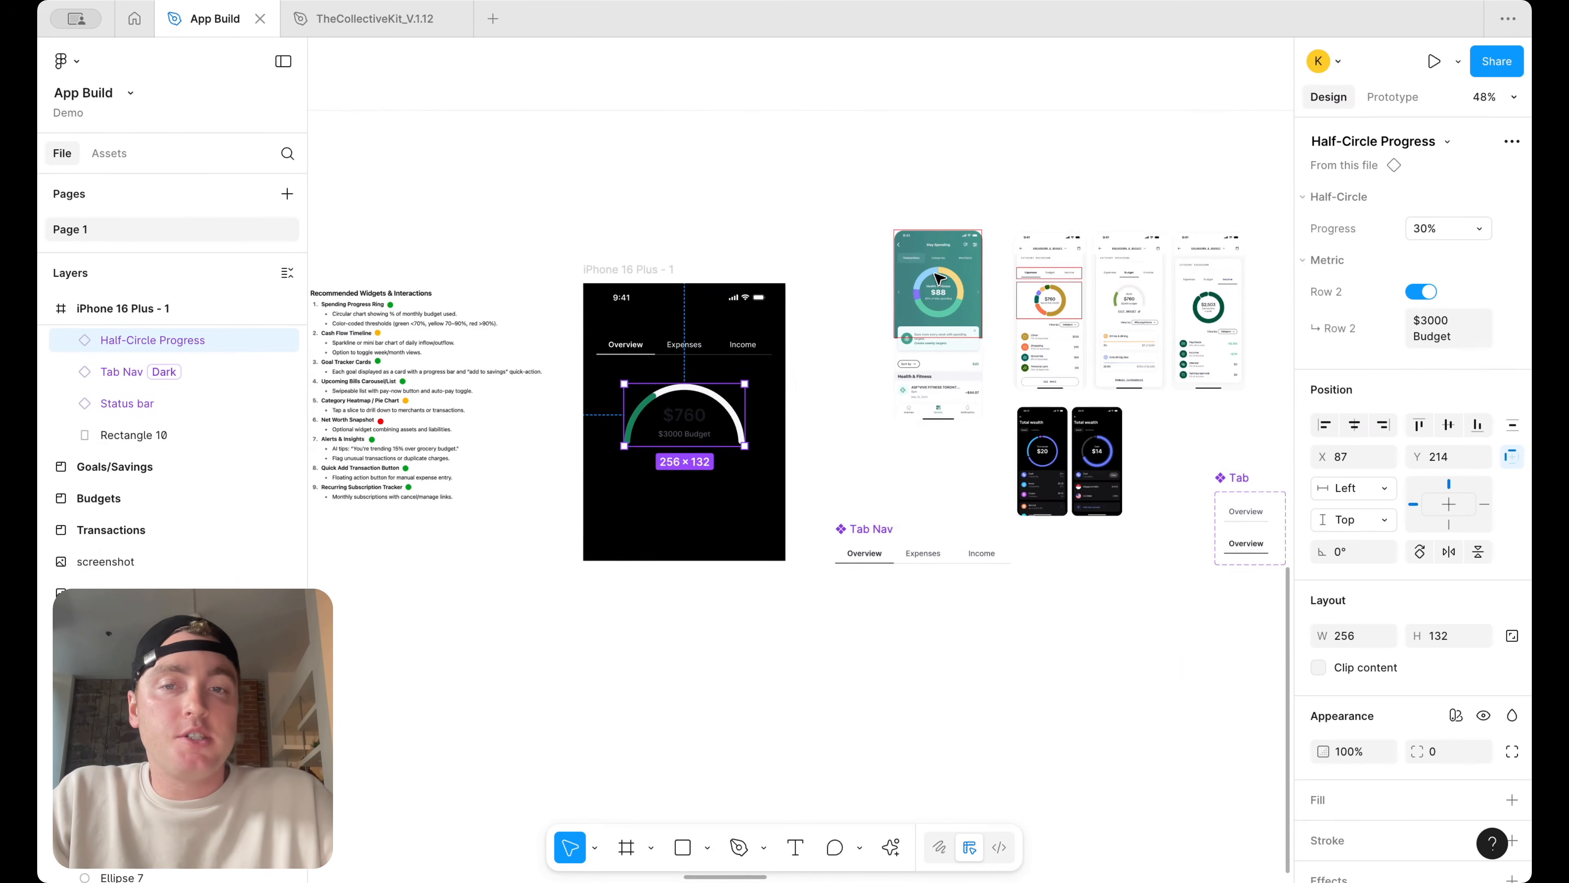
key("Delete")
Examine the donut and half-circle charts in the Mobbin reference screens beside the components
scroll(865, 414, "down", 4)
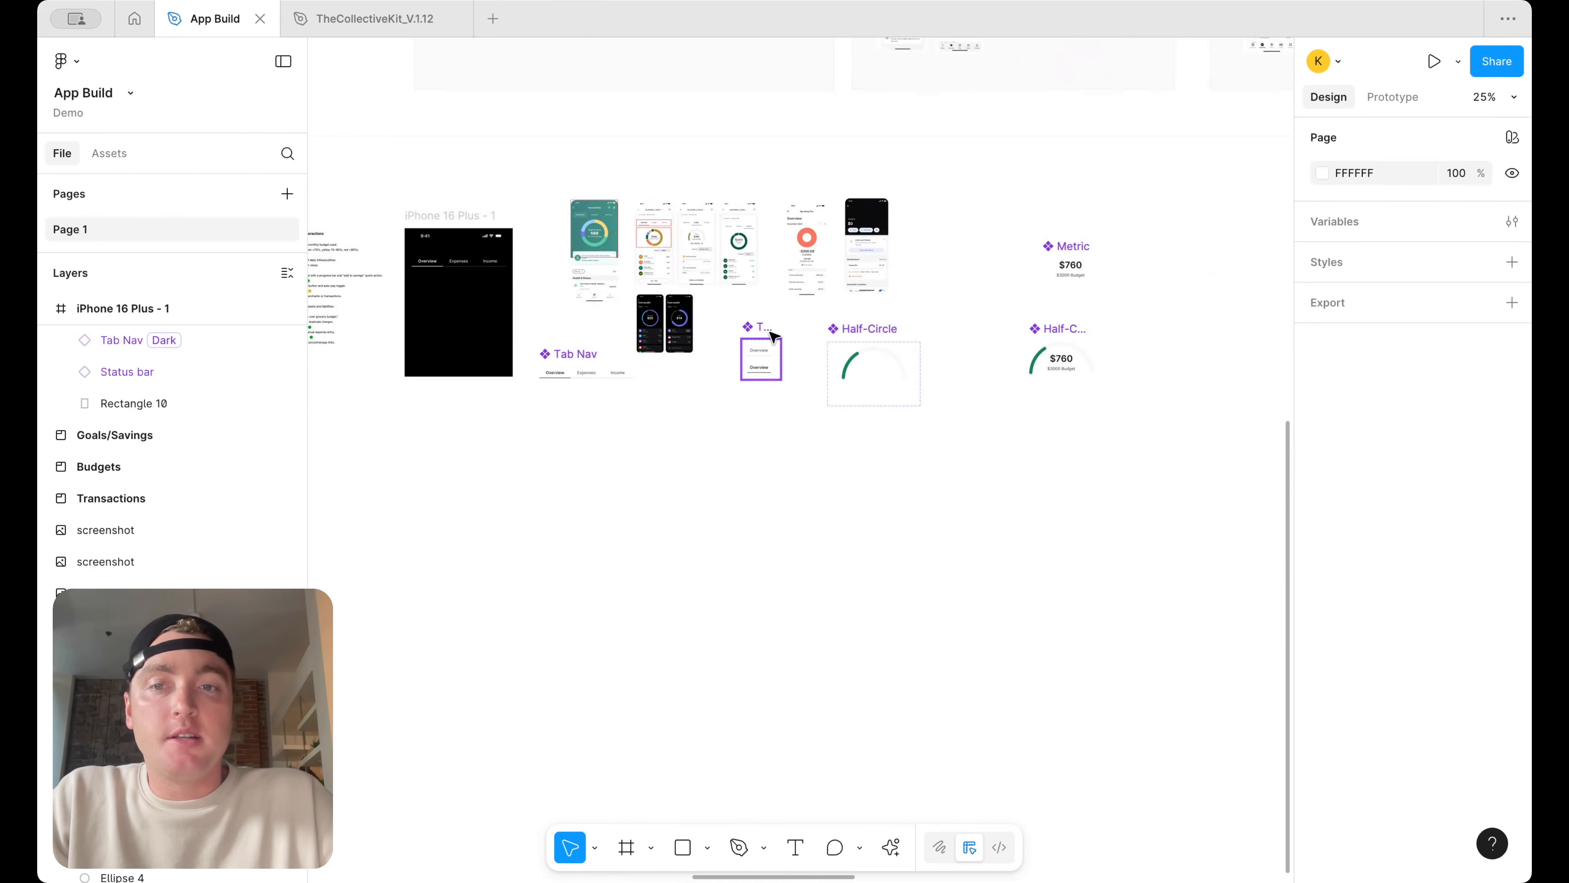
scroll(693, 346, "down", 3)
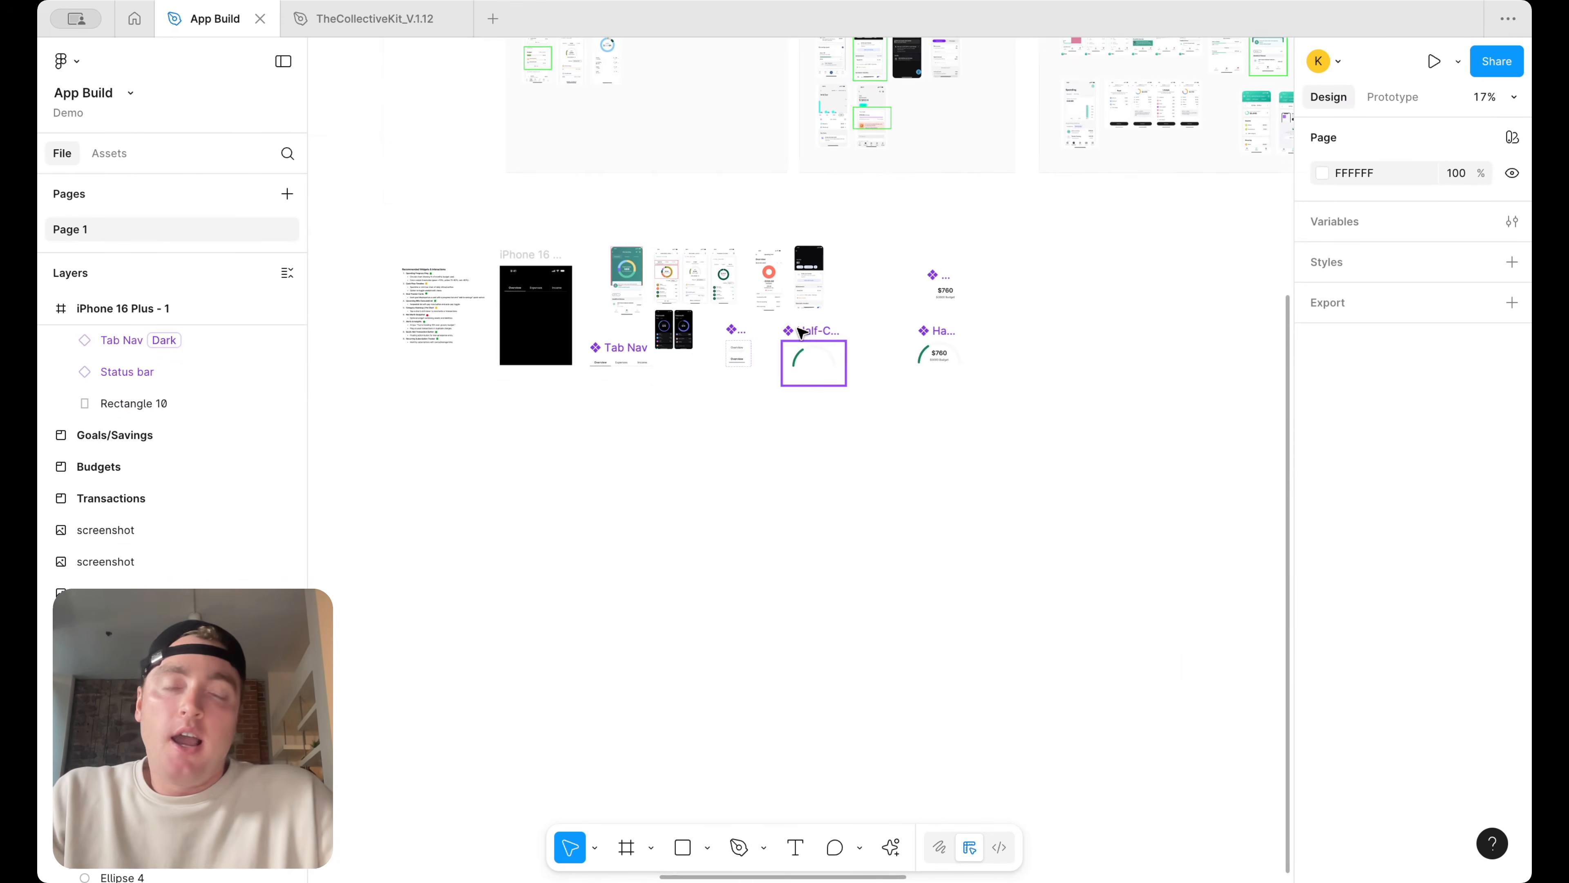
scroll(829, 388, "up", 4)
left_click_drag(1049, 283, 1018, 269)
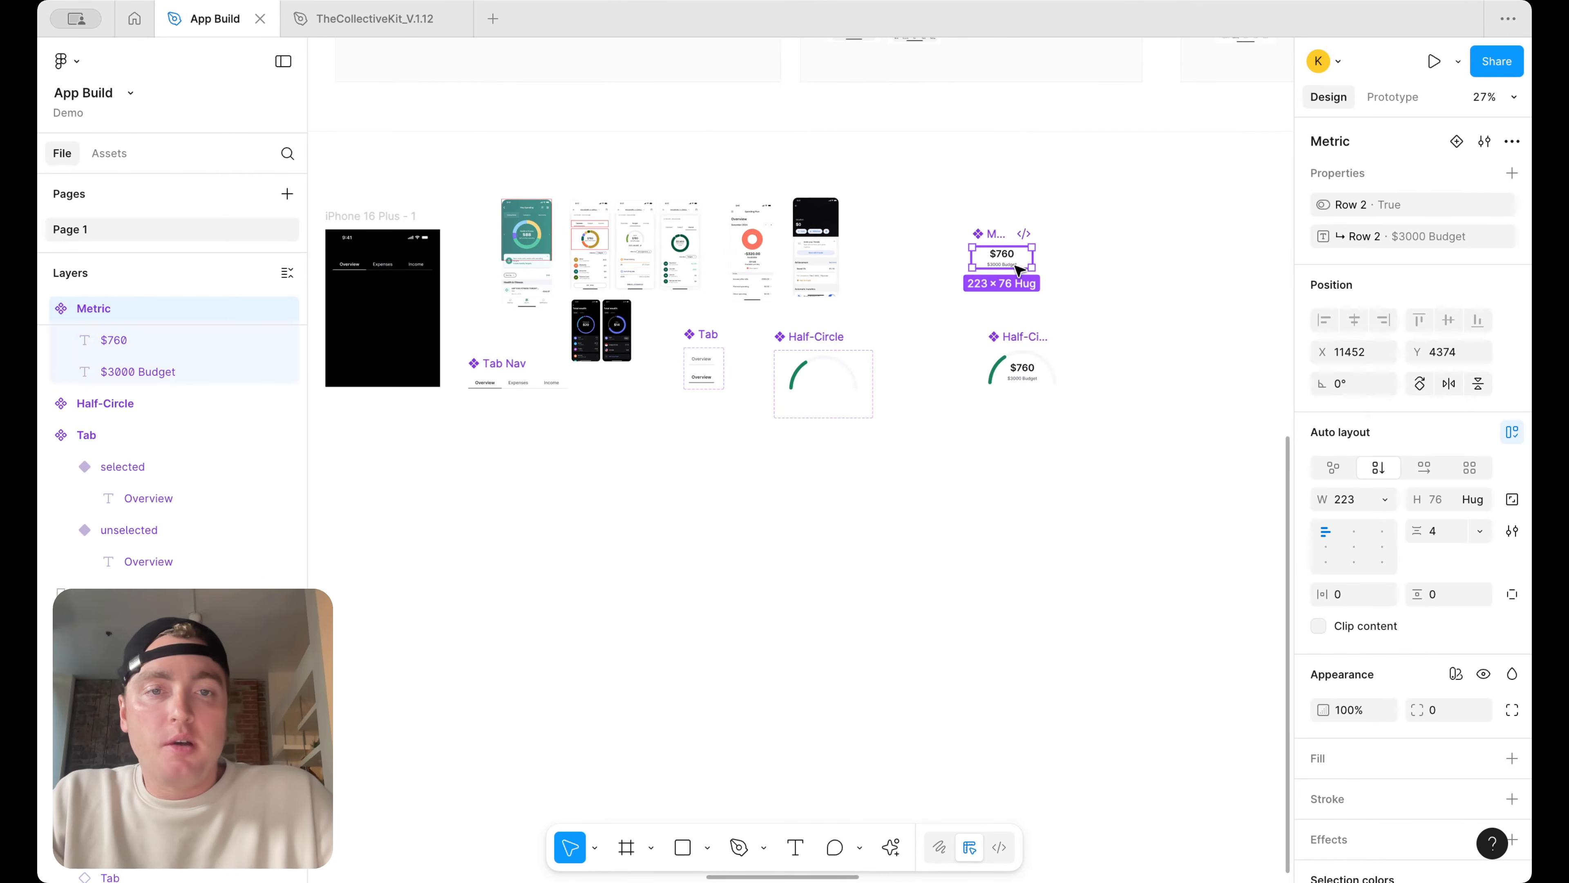
scroll(865, 380, "left", 2)
scroll(655, 325, "up", 5)
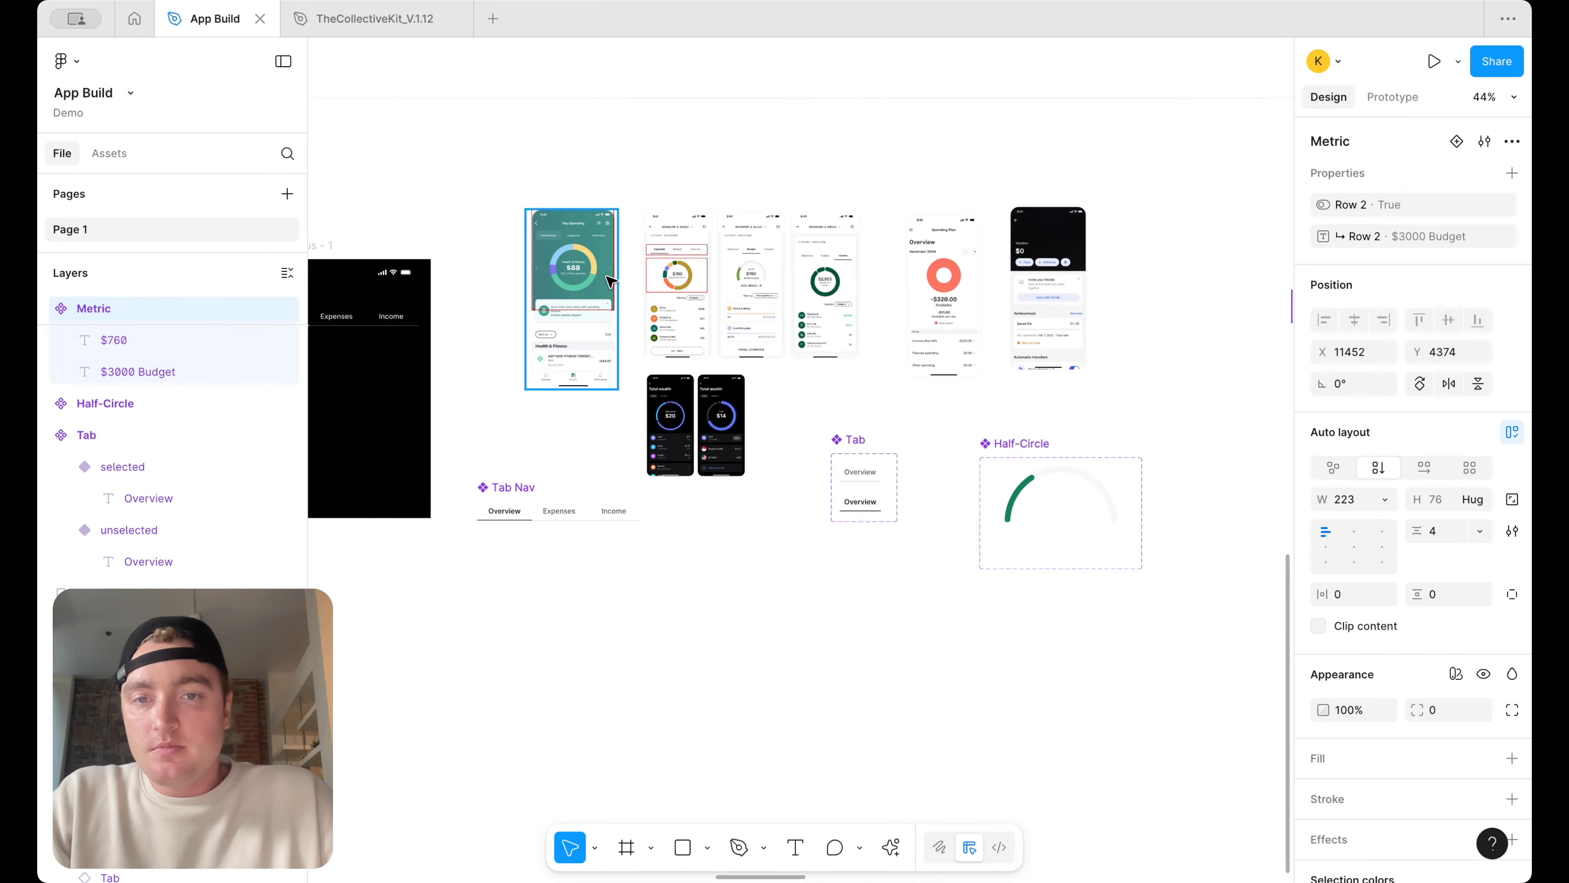
scroll(618, 278, "right", 3)
scroll(649, 267, "up", 8)
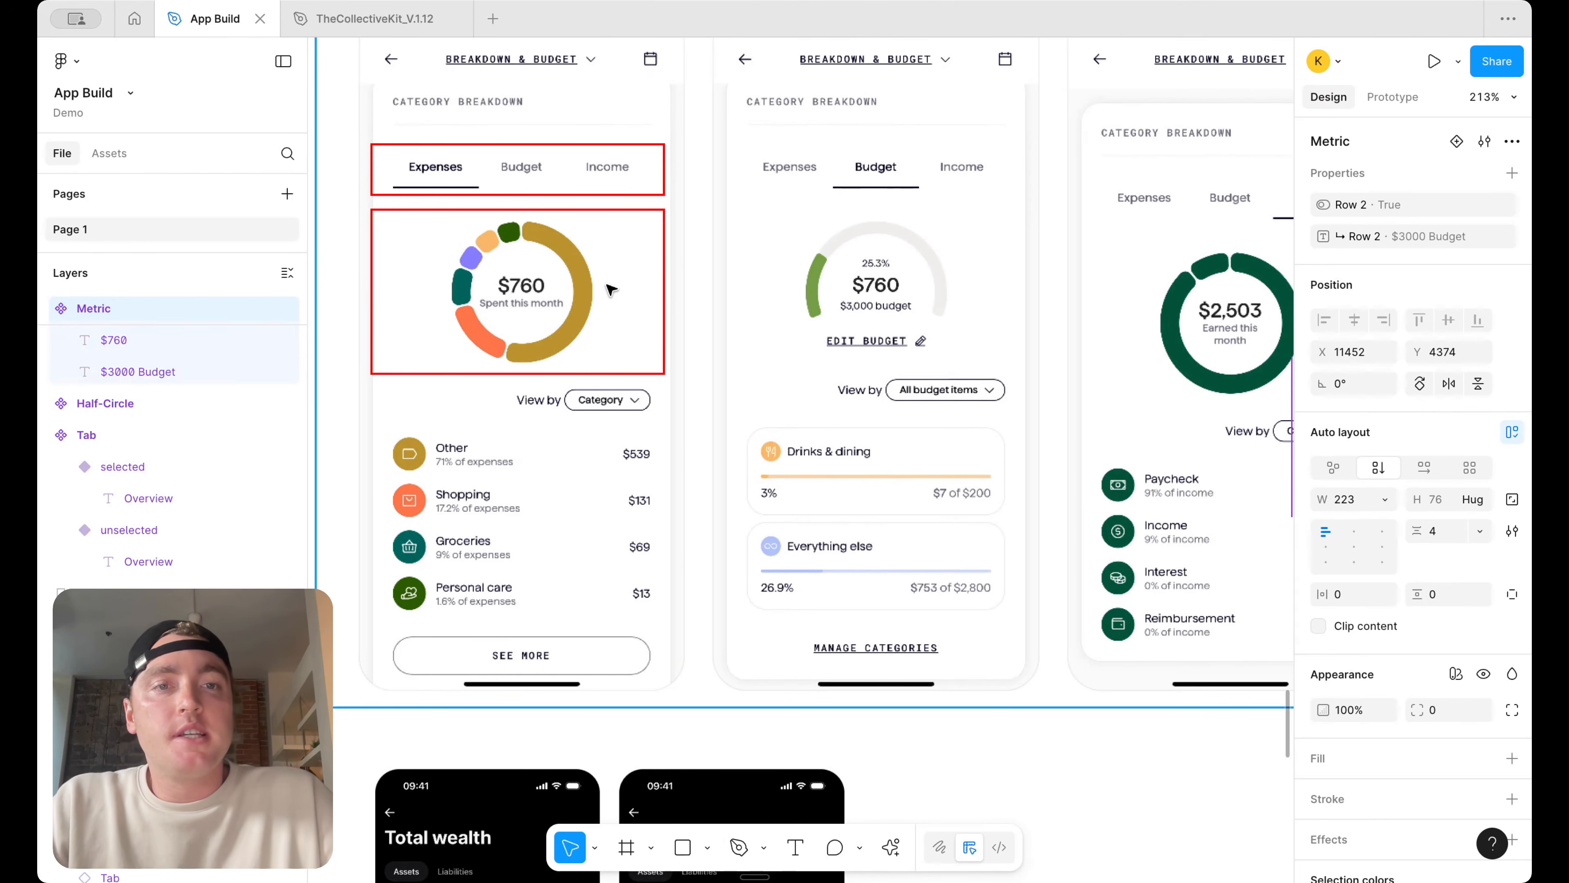
scroll(611, 290, "up", 2)
scroll(611, 290, "left", 2)
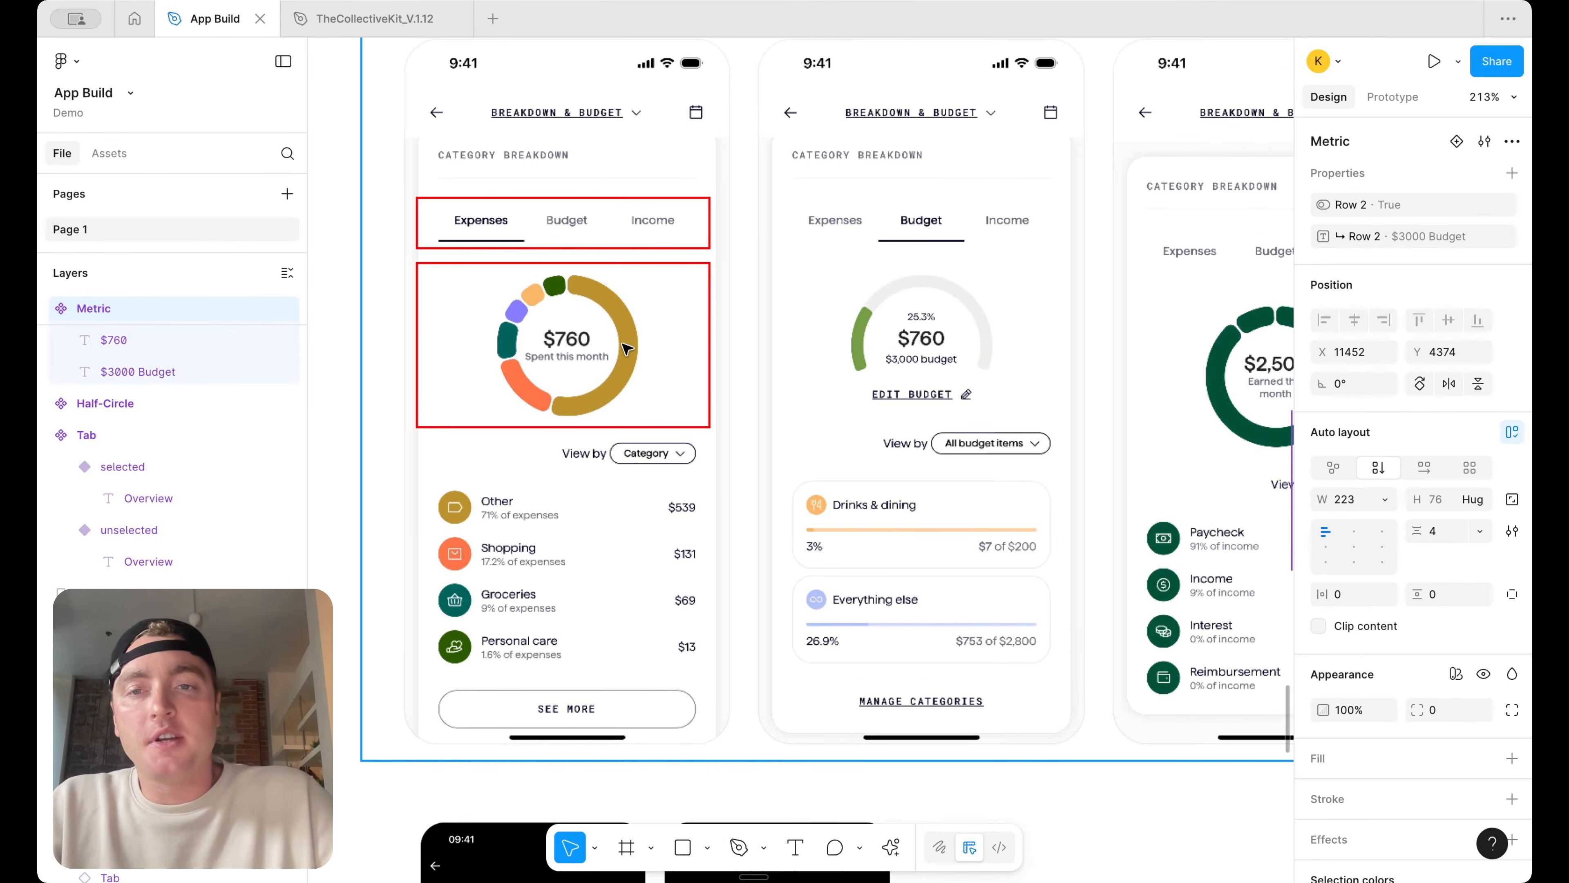
scroll(626, 348, "down", 2)
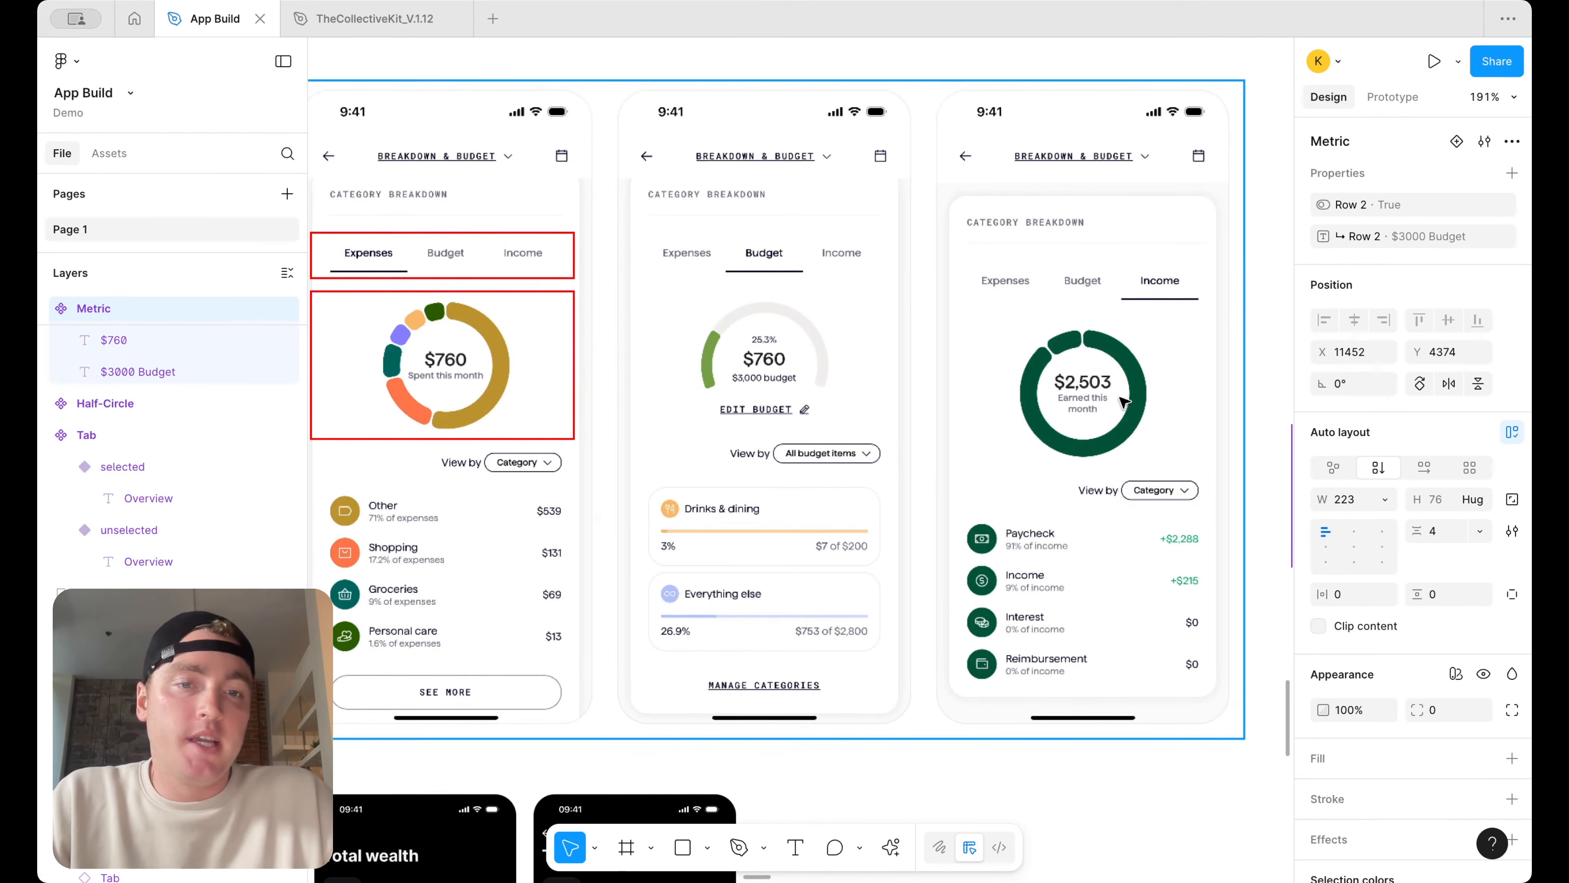
scroll(1123, 403, "down", 5)
scroll(1124, 400, "down", 3)
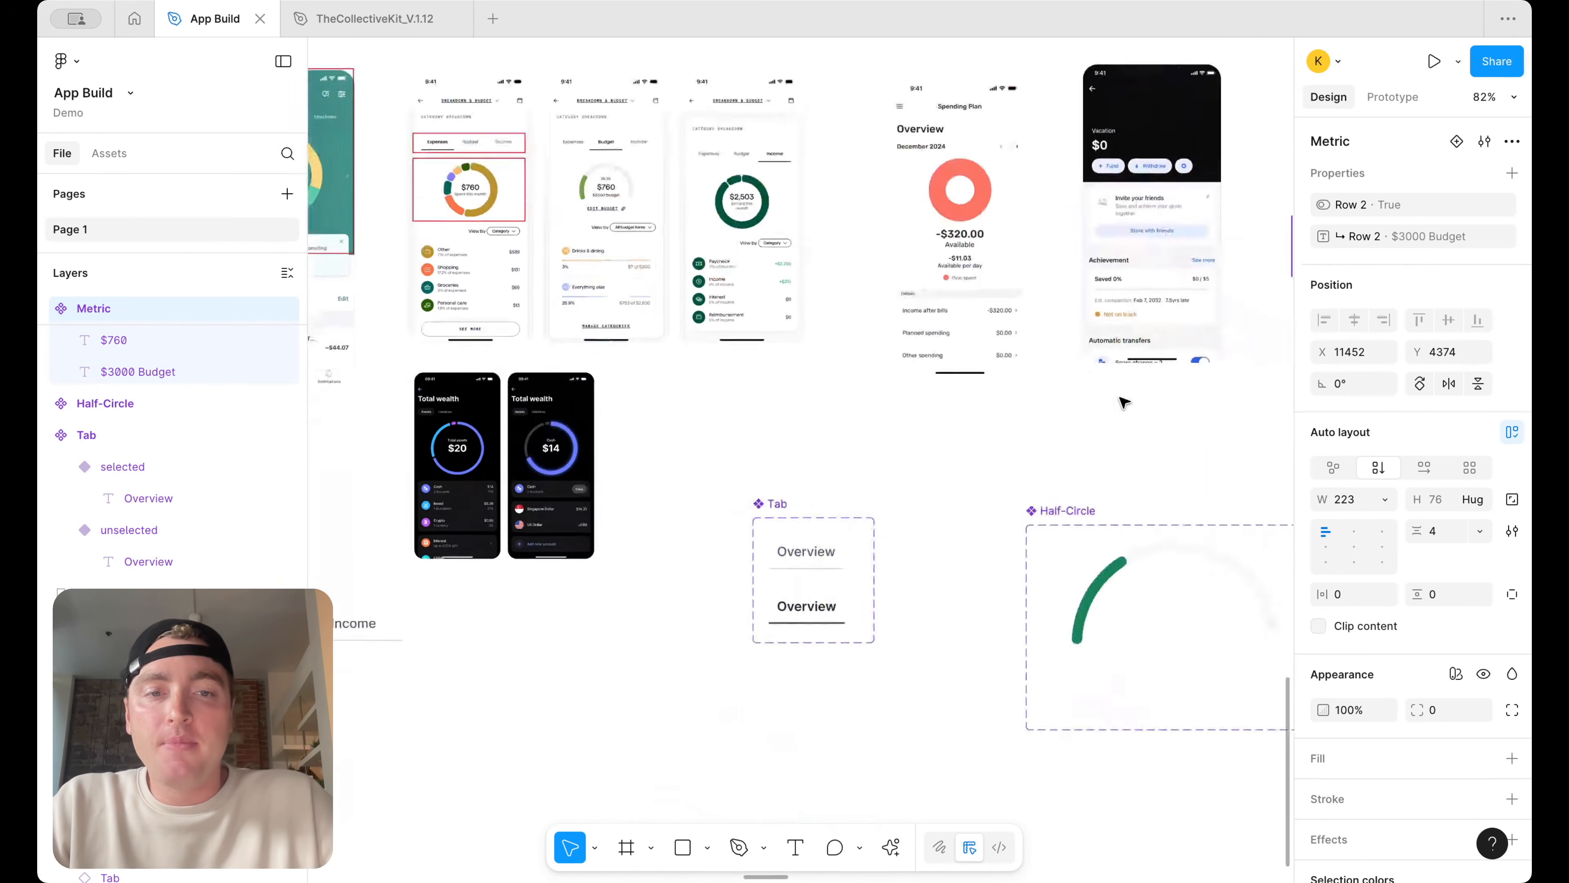
scroll(1052, 410, "up", 3)
scroll(830, 418, "down", 3)
Delete the selected element below the Tab component
left_click_drag(769, 412, 768, 597)
key("Delete")
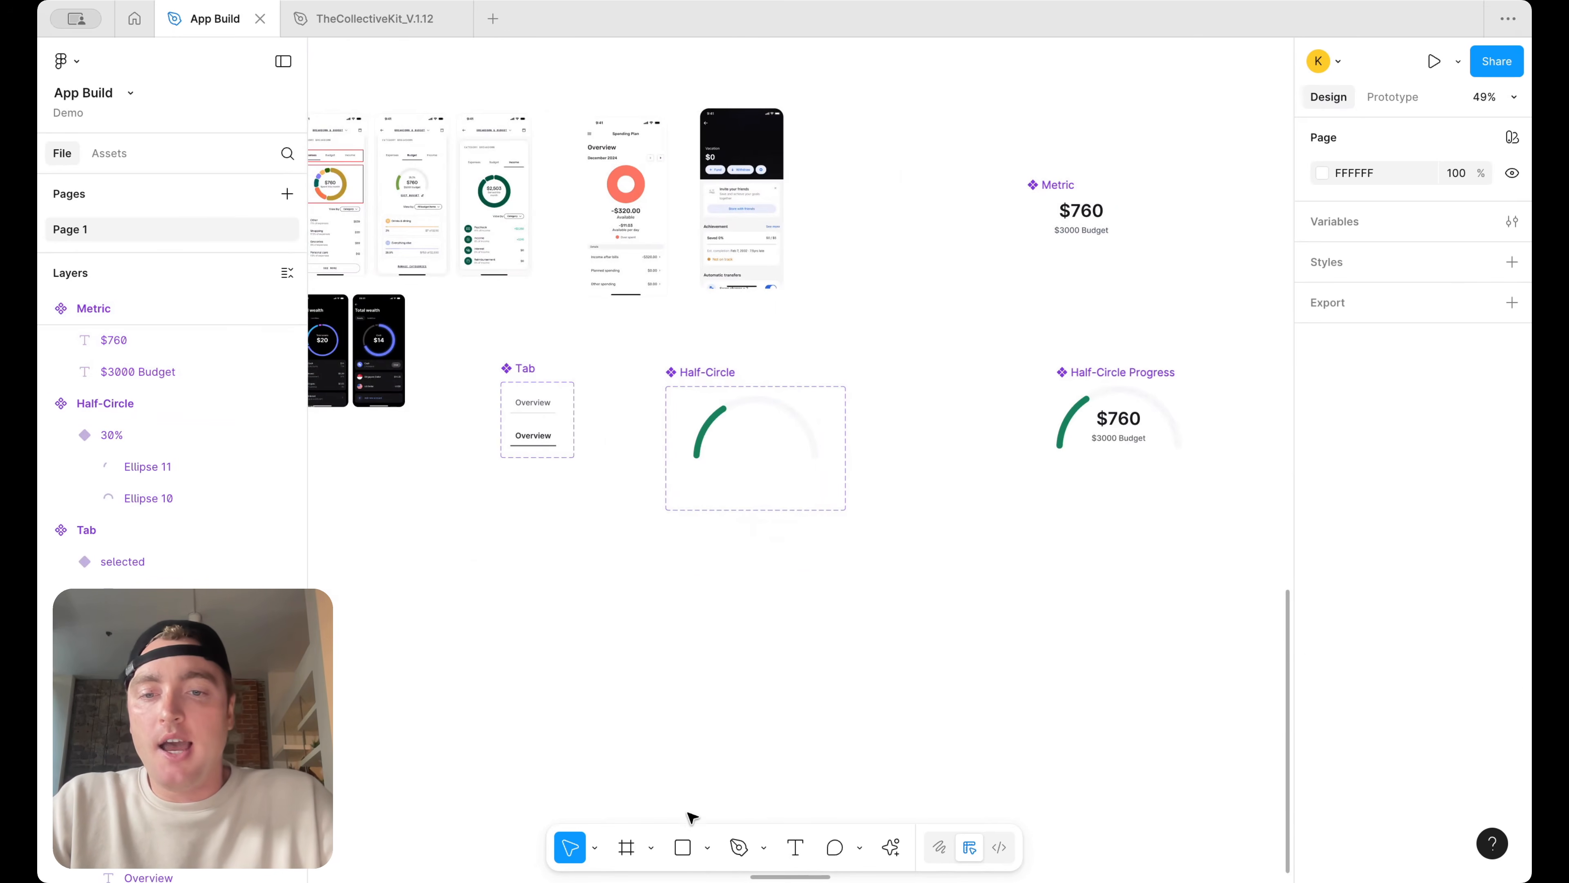
Draw a circle about 327 × 327 below the Half-Circle component
left_click(707, 847)
left_click(769, 739)
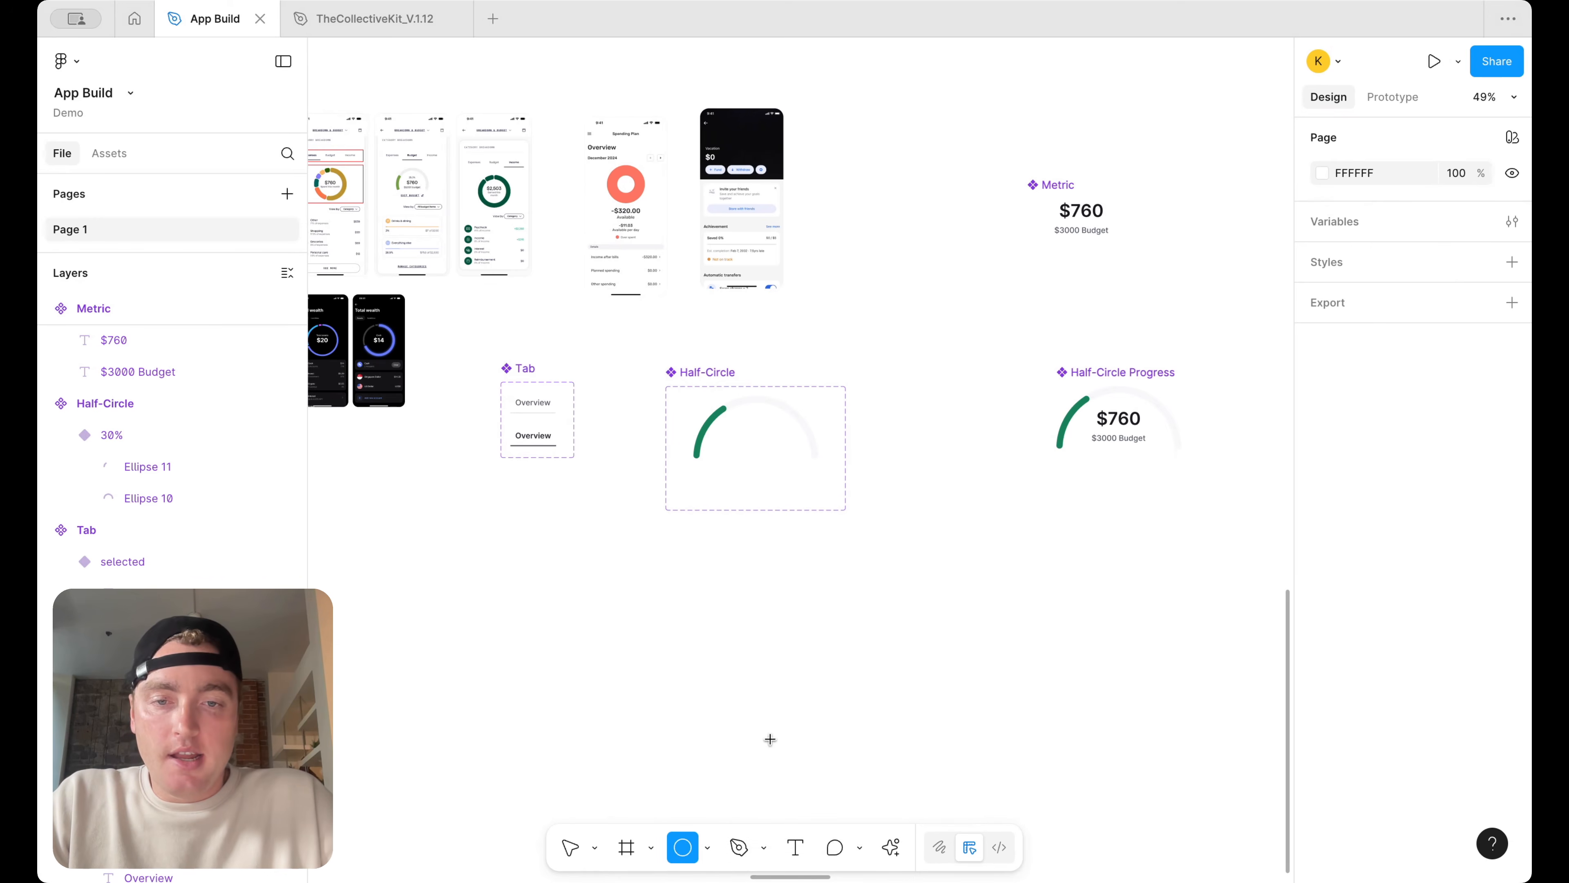
scroll(776, 618, "up", 3)
left_click_drag(684, 568, 897, 780)
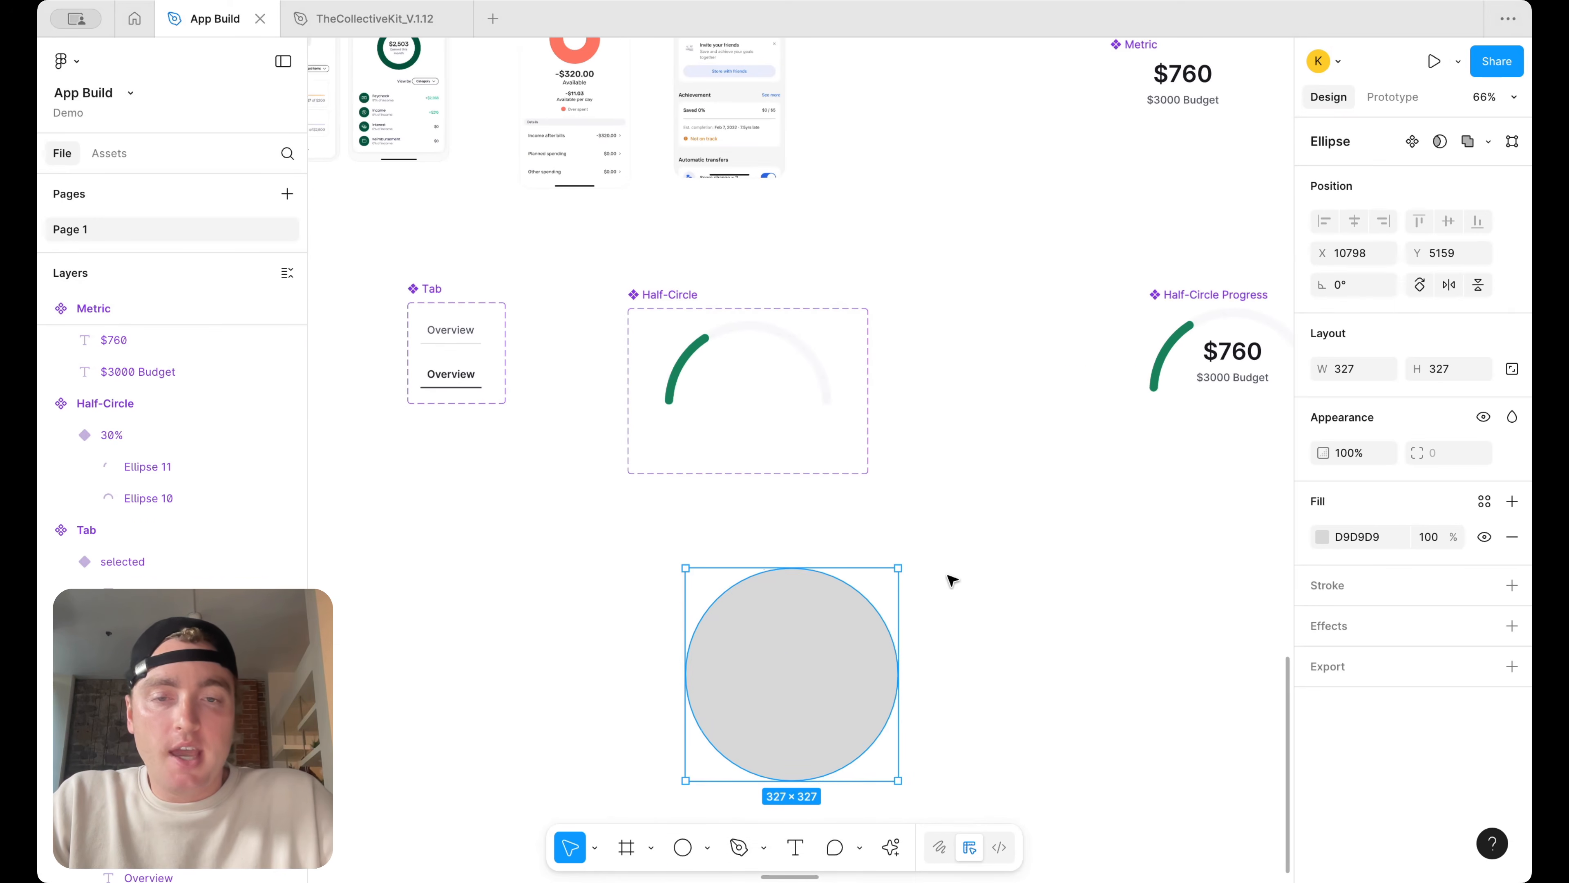
Convert the circle into a full thin ring with a 90% inner radius, matching the Half-Circle arc
scroll(952, 580, "up", 3)
scroll(951, 580, "left", 3)
left_click_drag(976, 581, 957, 635)
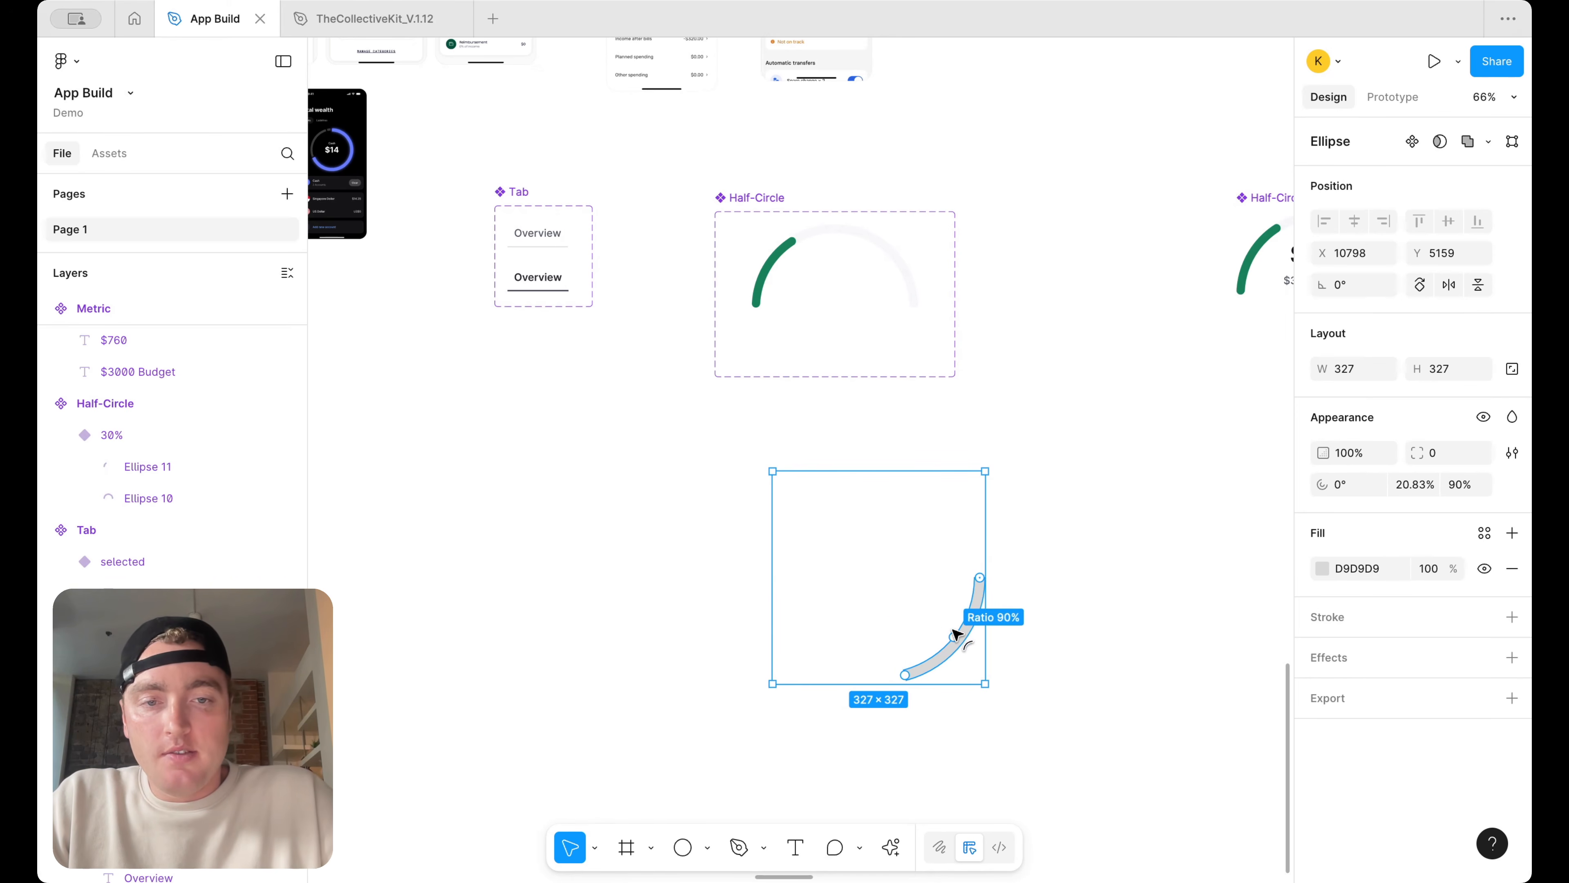
double_click(855, 238)
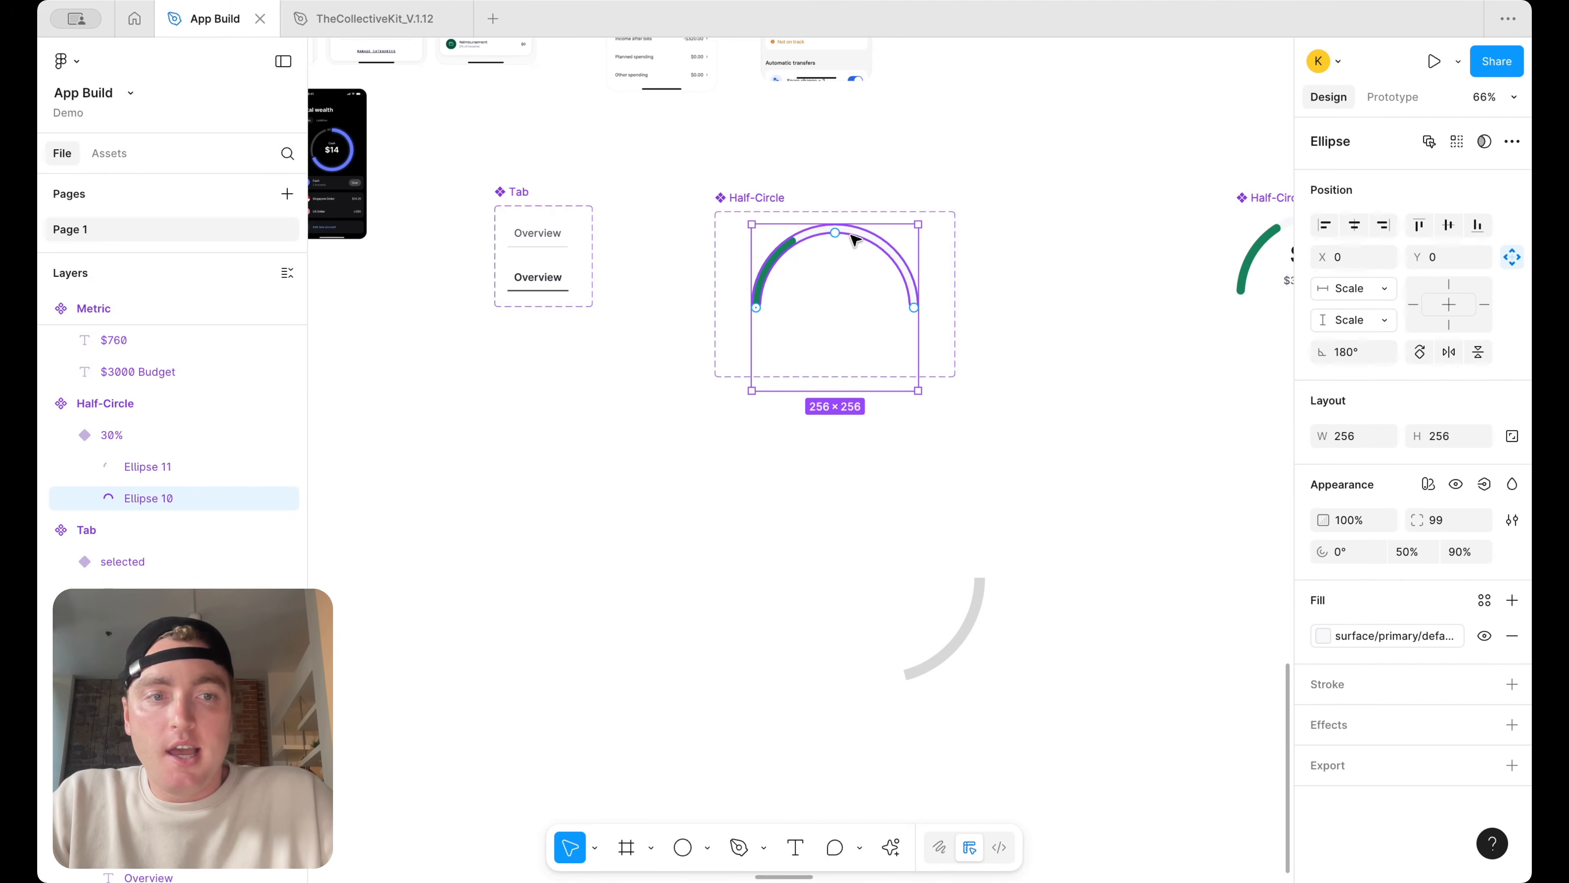
left_click(1045, 589)
left_click(972, 624)
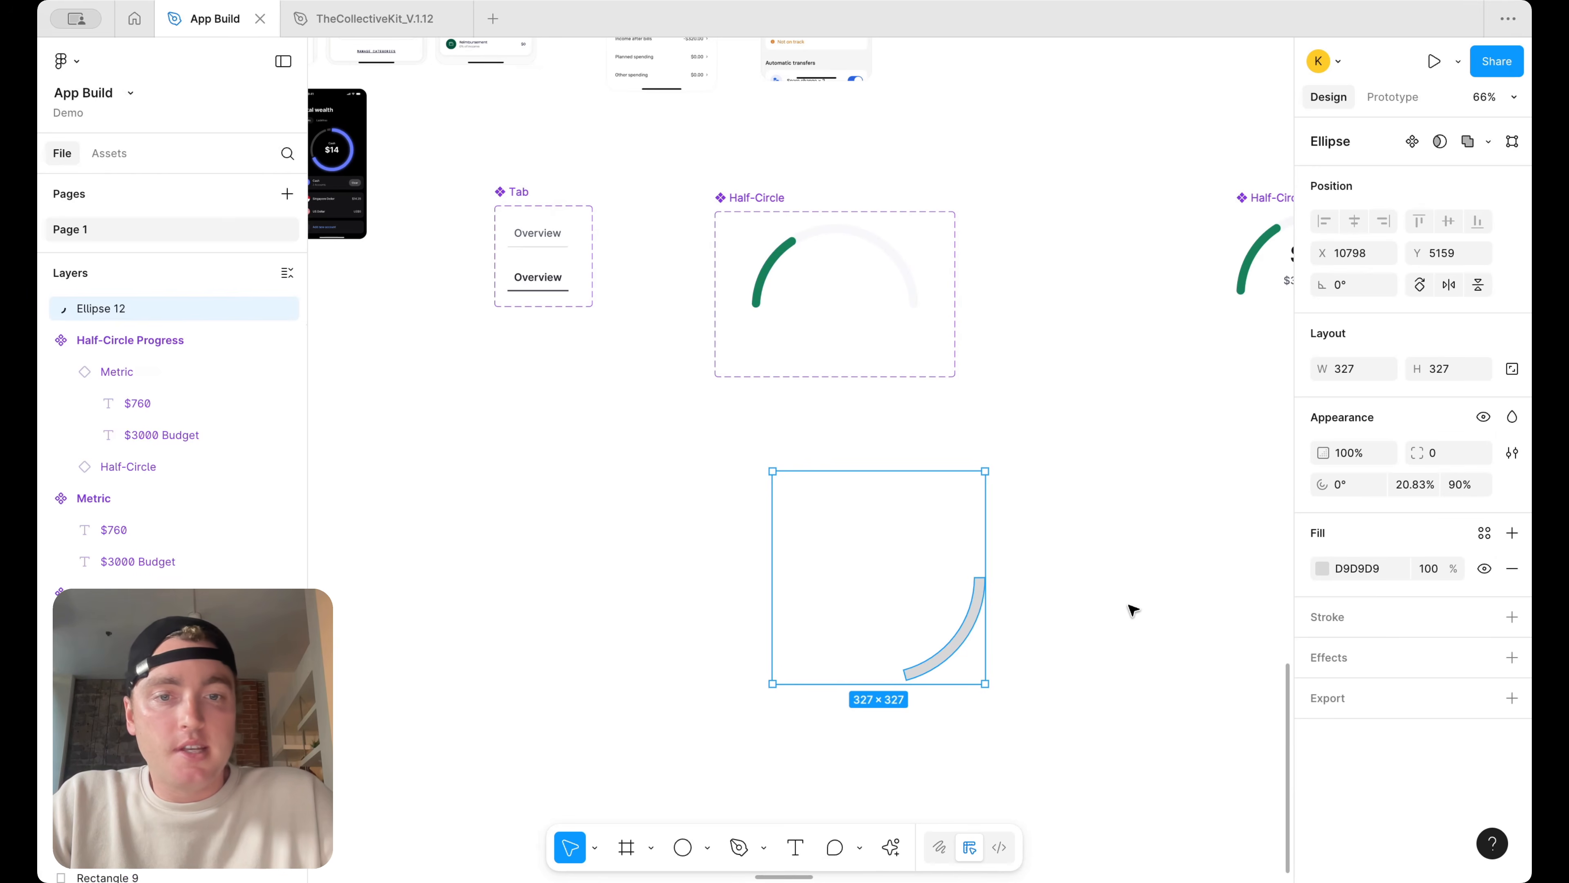
left_click_drag(905, 675, 989, 575)
left_click(1064, 541)
scroll(978, 533, "up", 5)
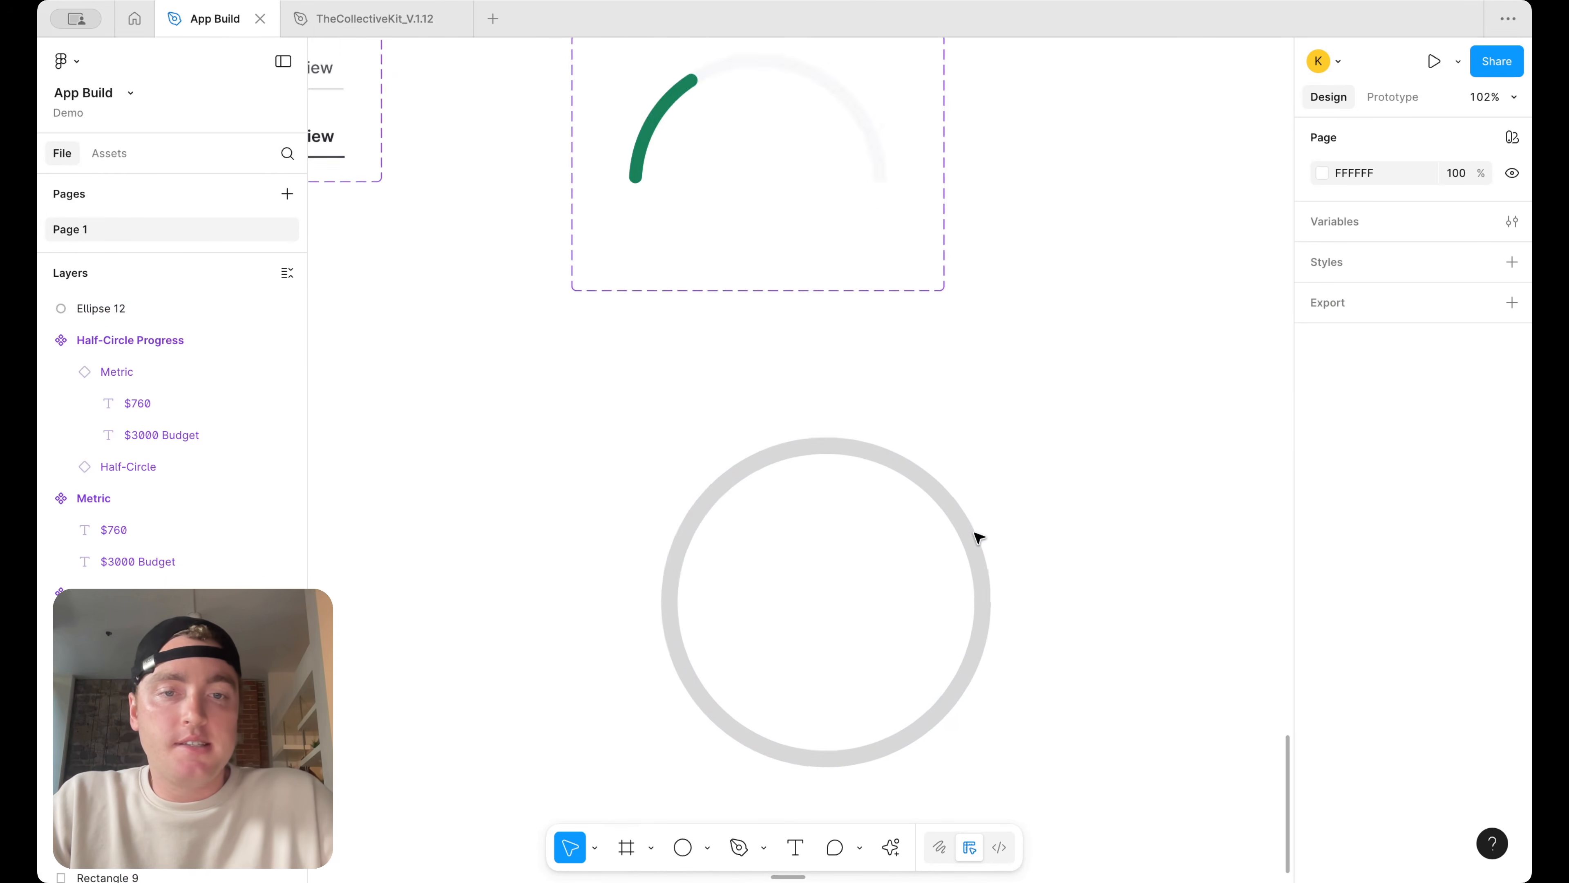
left_click(1002, 445)
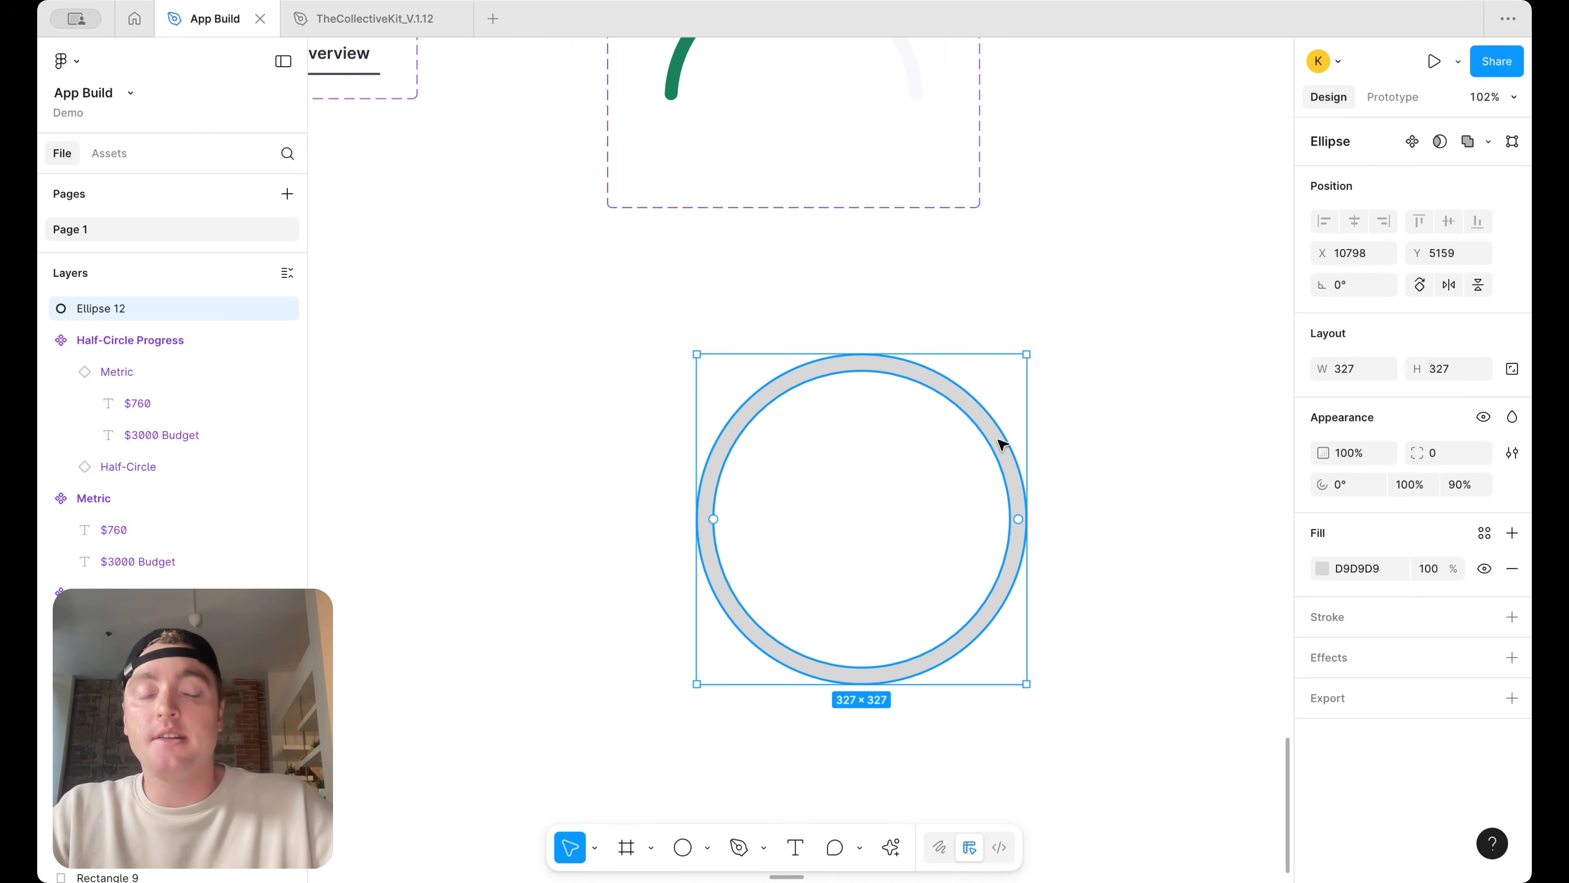
Duplicate the ring
scroll(1002, 445, "down", 2)
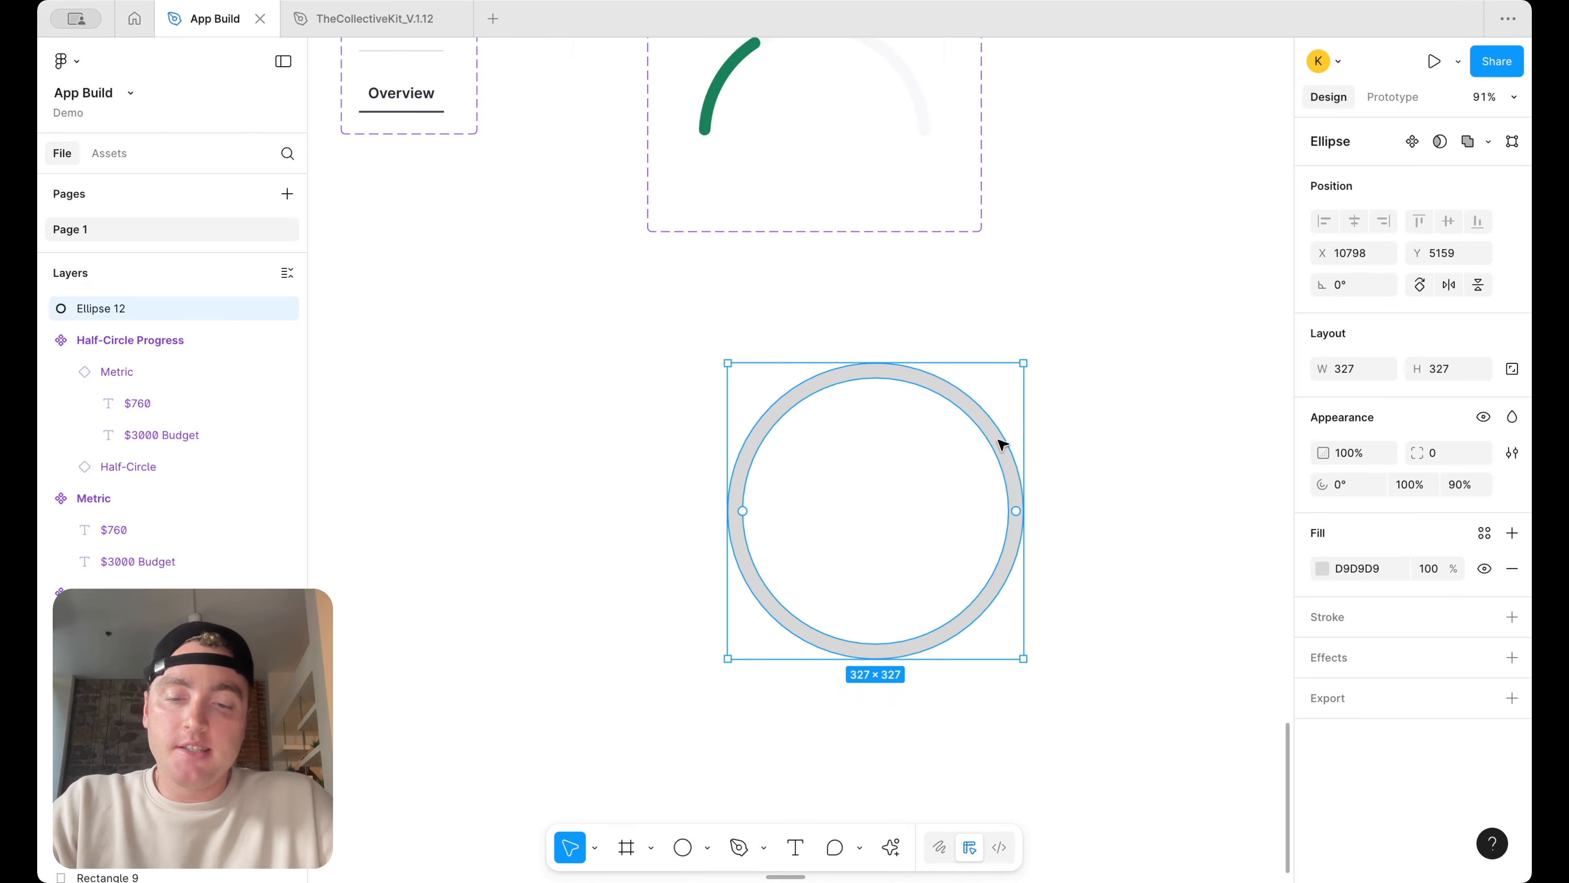
key("super+d")
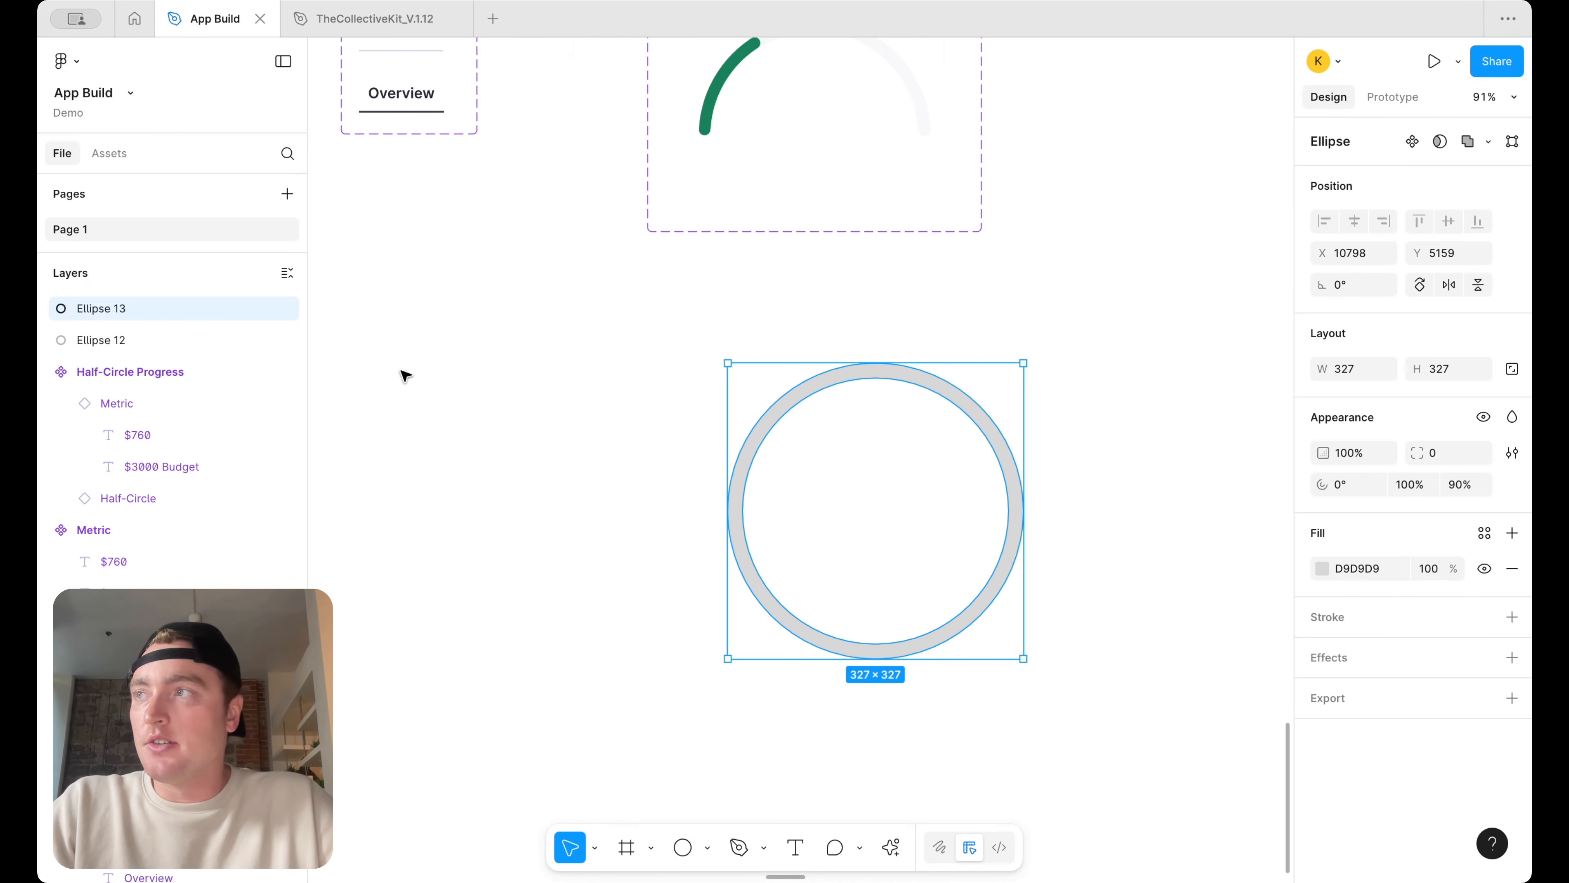
mouse_move(988, 511)
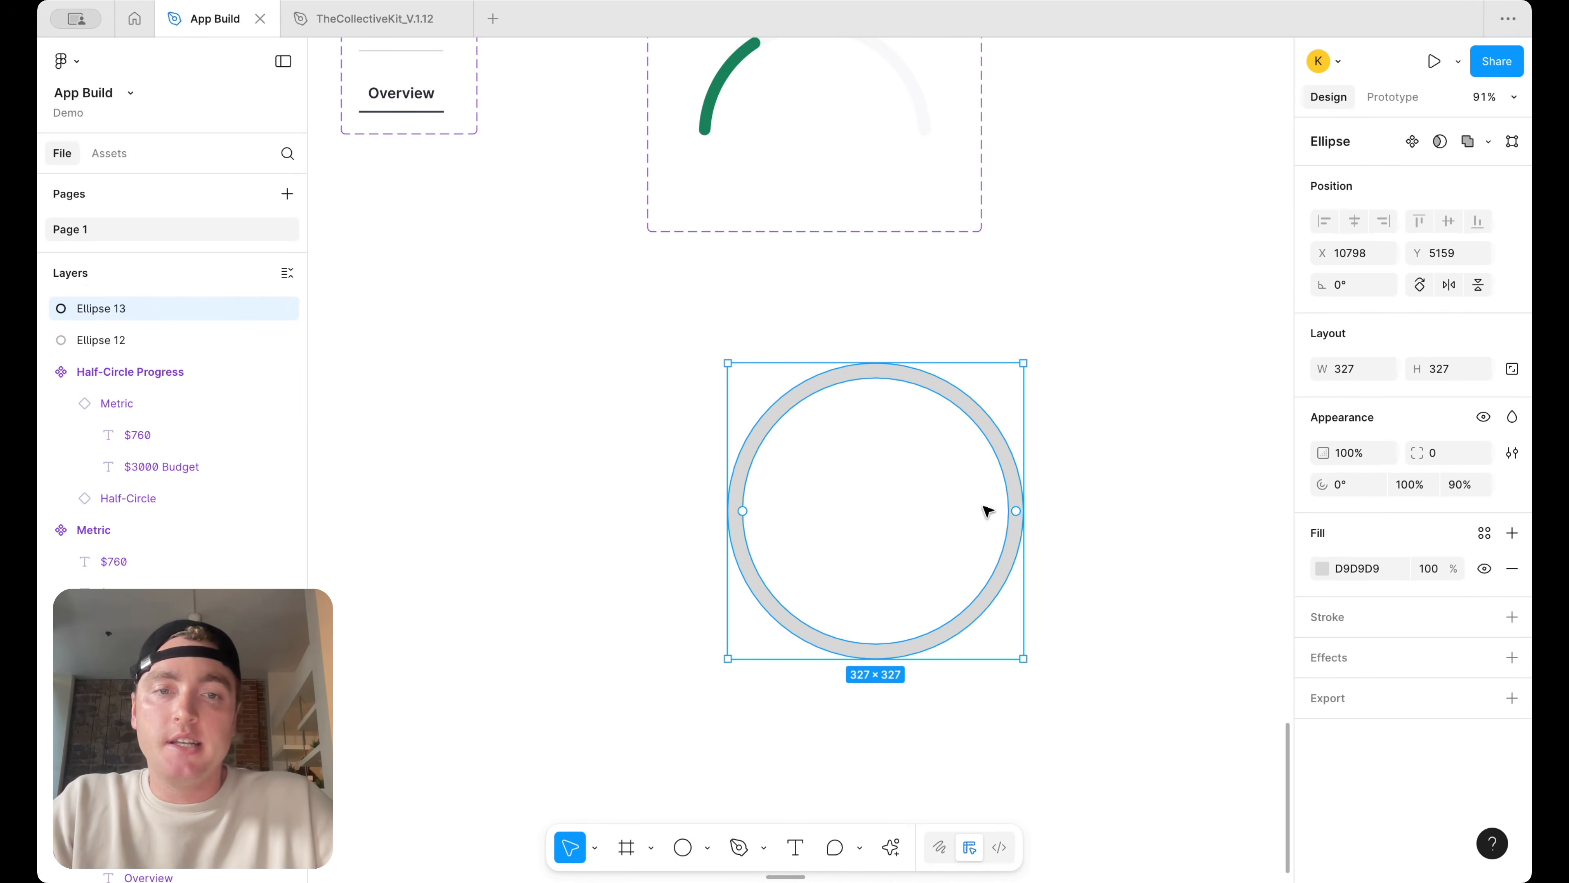
Move the breakdown reference screenshot beside the ring and crop it to the Expenses screen
scroll(960, 388, "down", 5)
scroll(960, 389, "up", 3)
scroll(959, 389, "left", 2)
scroll(571, 263, "up", 2)
scroll(812, 355, "up", 4)
scroll(737, 277, "up", 4)
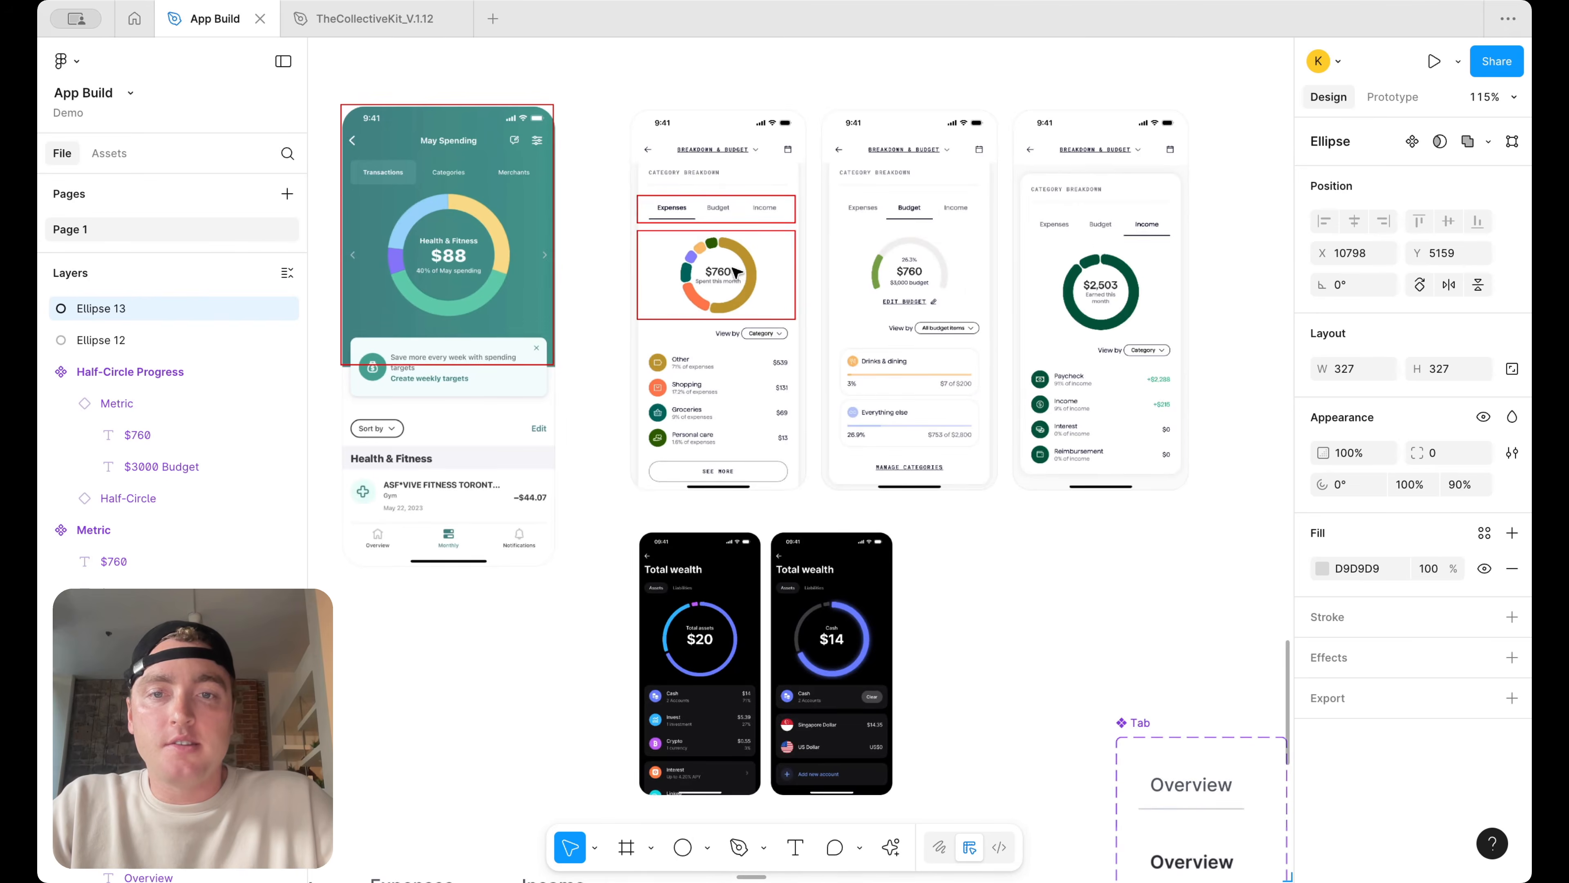
scroll(736, 277, "down", 5)
left_click(765, 379)
left_click_drag(765, 378, 785, 851)
scroll(804, 556, "down", 9)
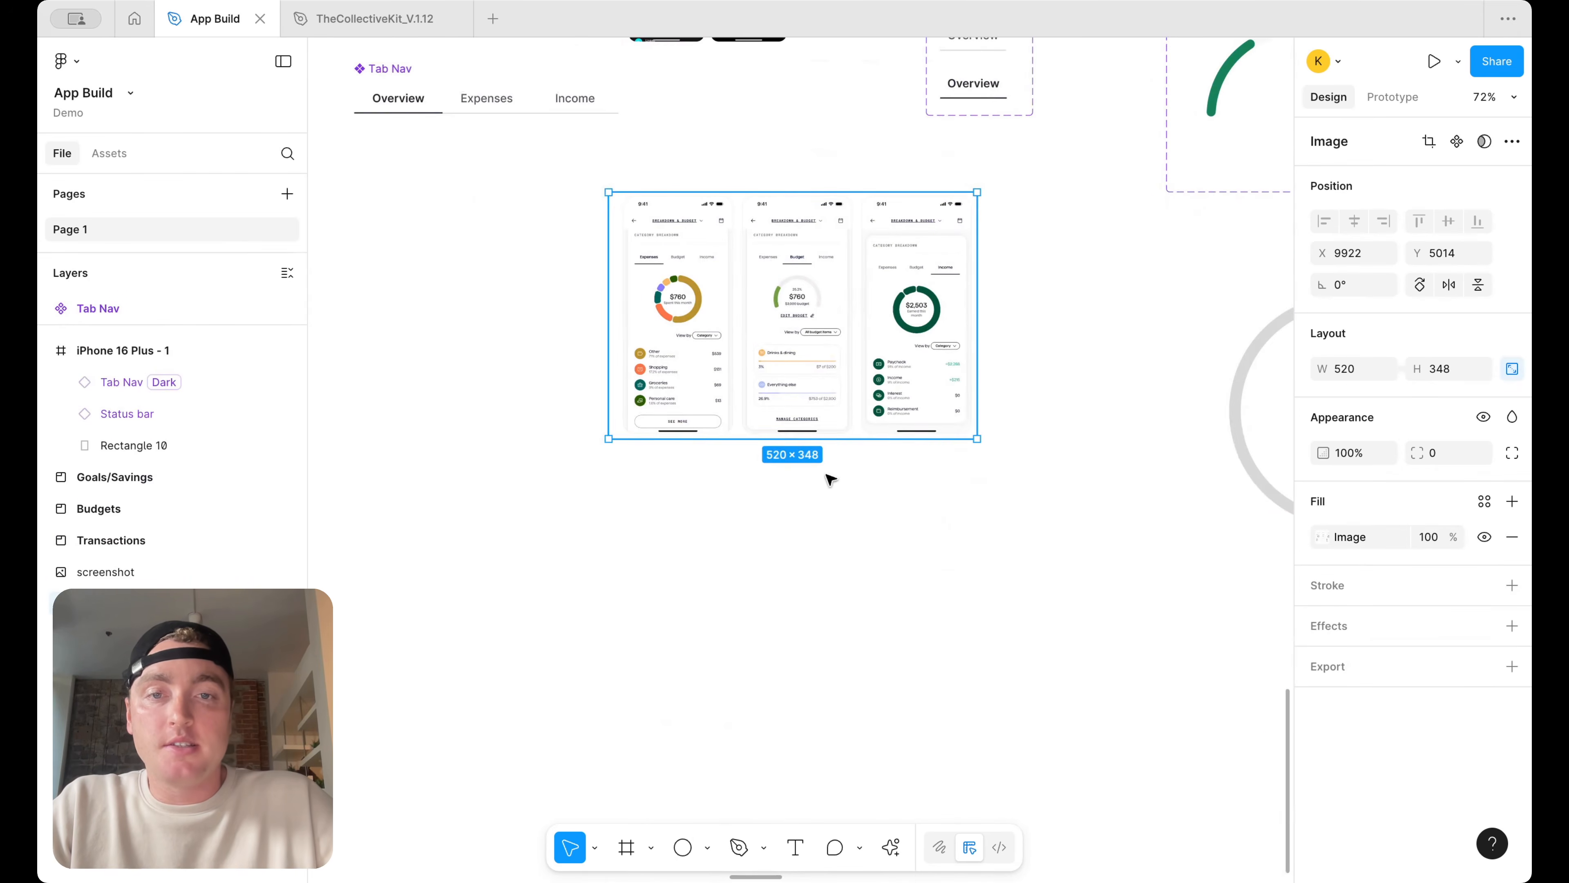
left_click_drag(976, 329, 1152, 421)
Fill the duplicated ring with the secondary gold 700 library color
scroll(1005, 284, "right", 7)
left_click(887, 297)
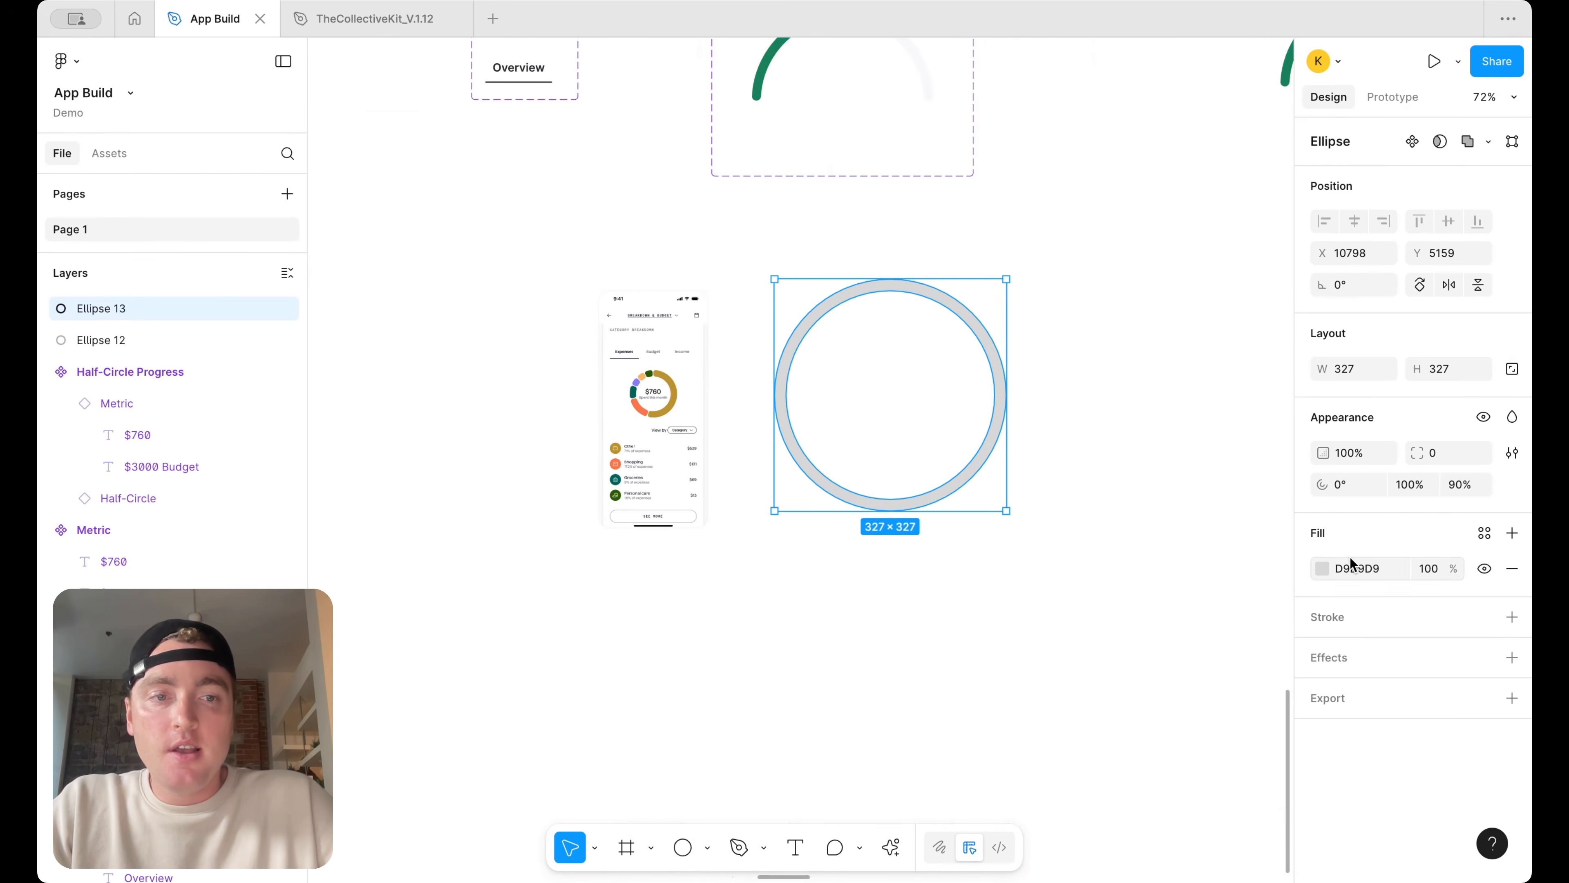
left_click(1484, 532)
scroll(1180, 681, "down", 5)
scroll(1180, 680, "down", 10)
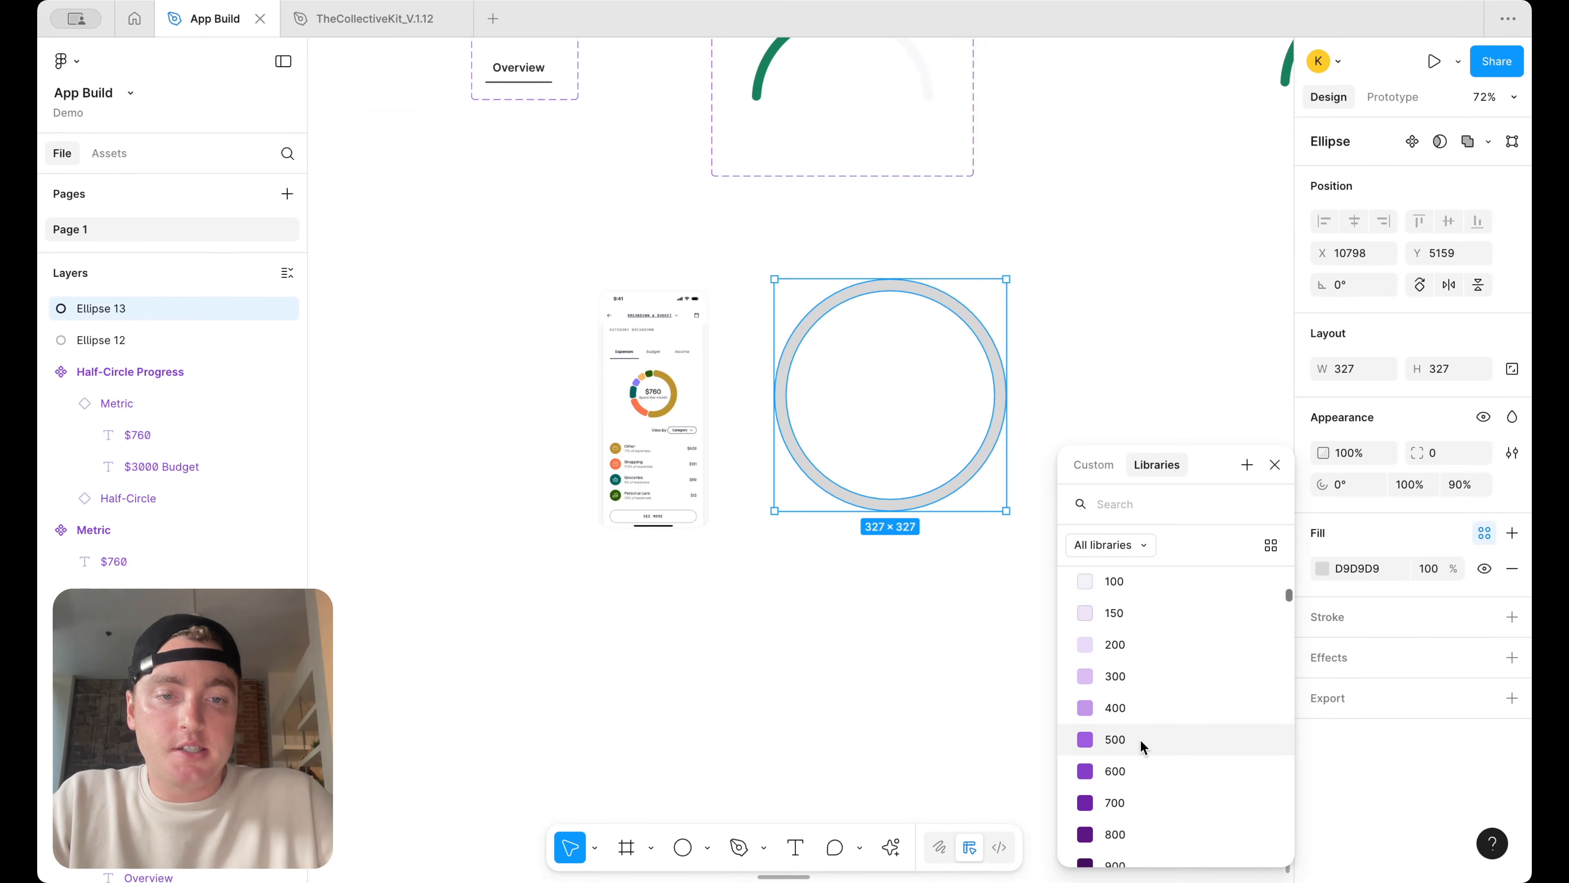
scroll(1132, 770, "down", 6)
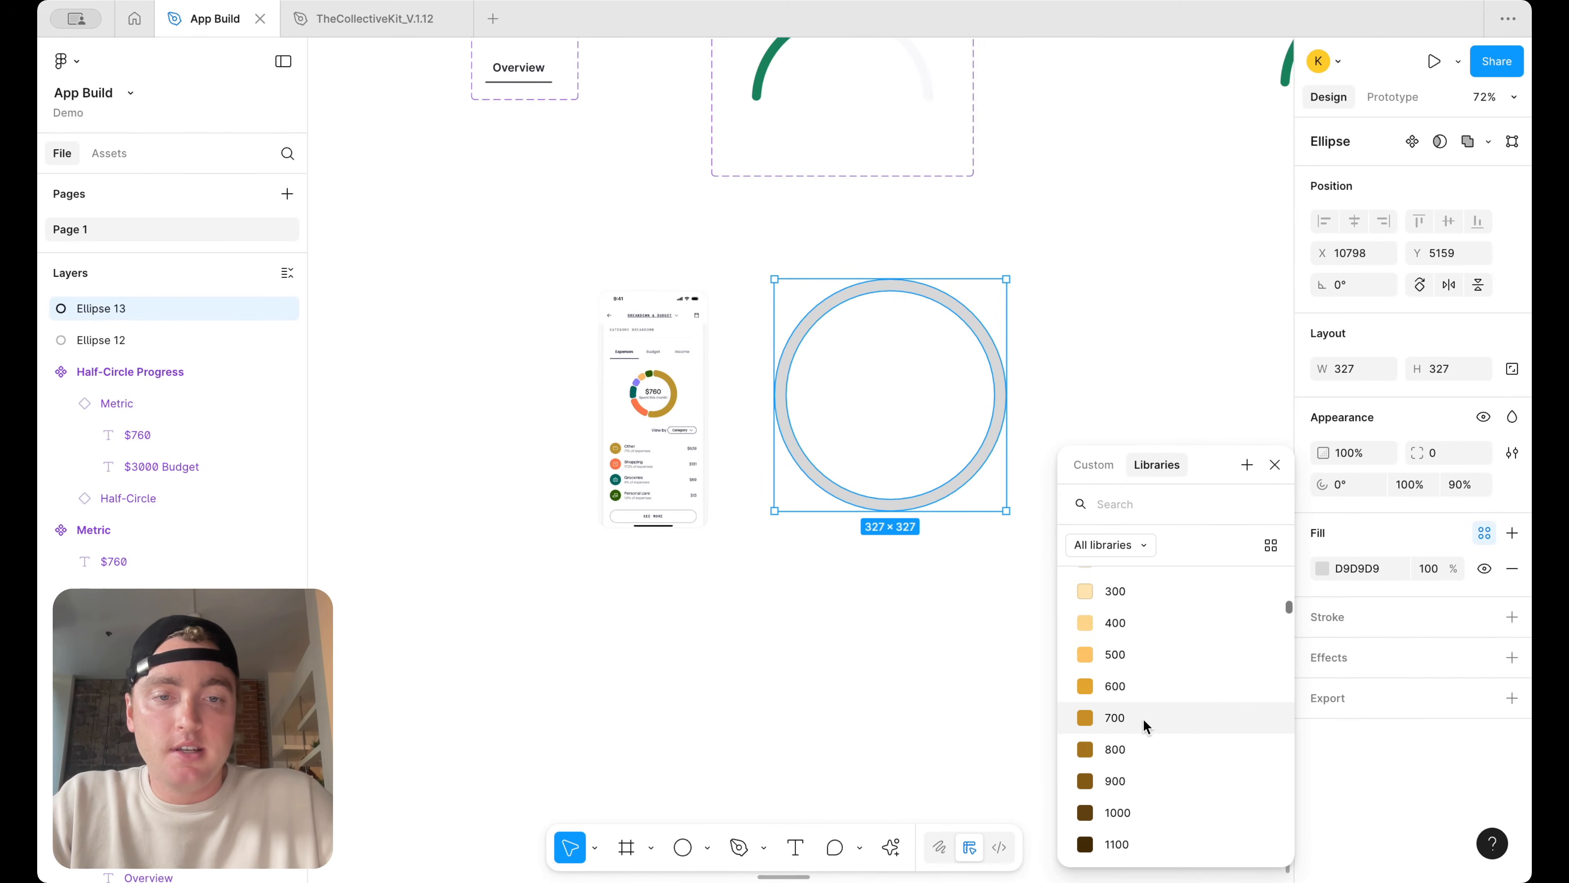
left_click(1145, 725)
Shorten the gold ring to a 62.5% arc
left_click_drag(1000, 395, 829, 322)
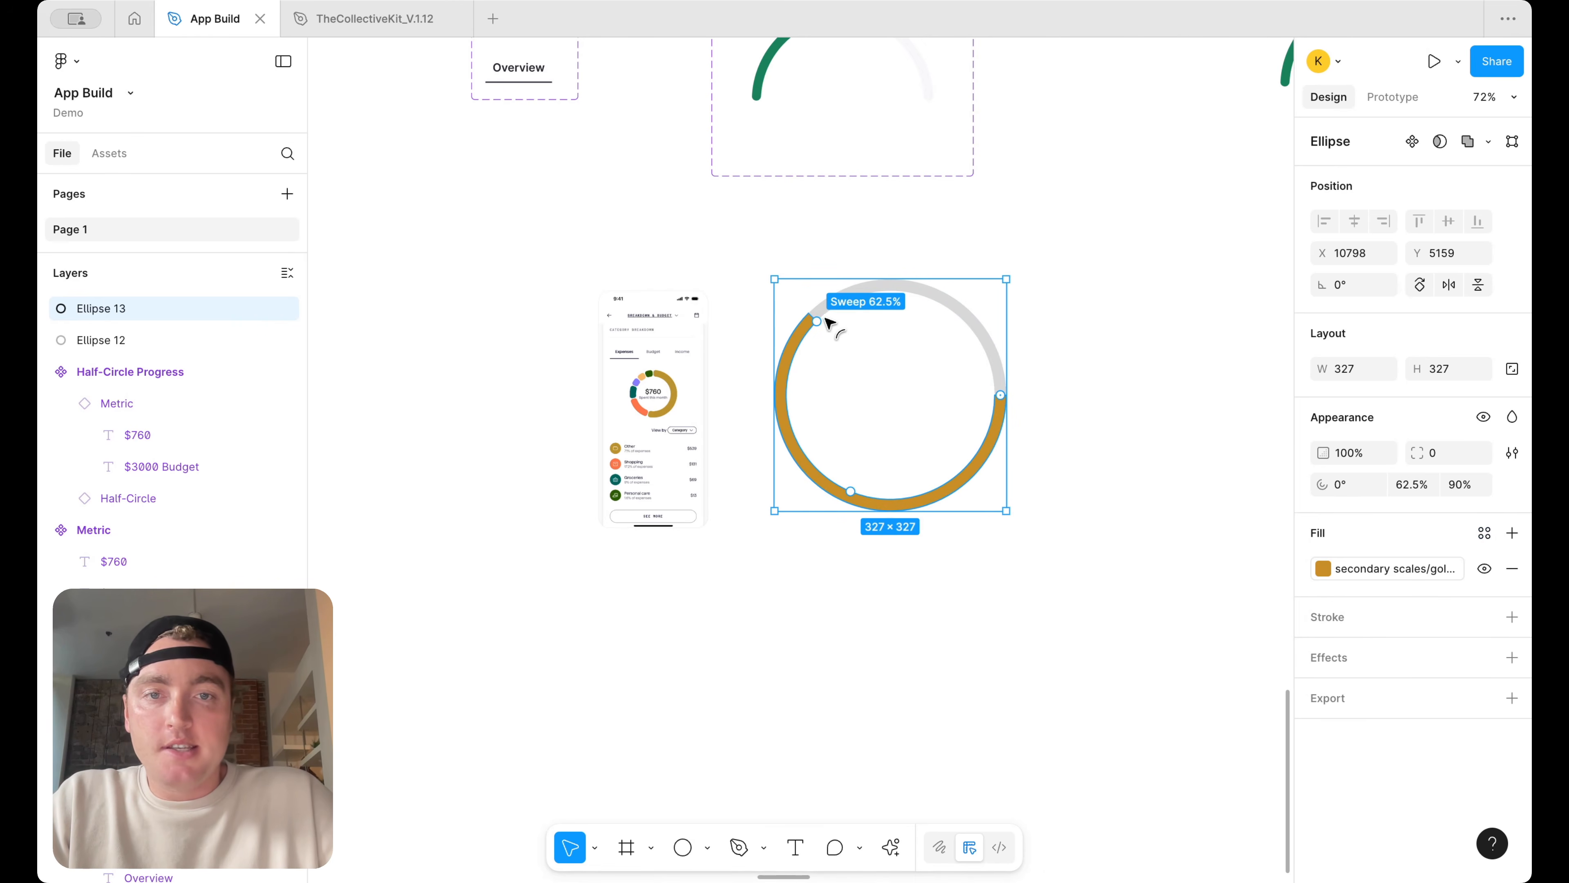
left_click(942, 304)
left_click(801, 334)
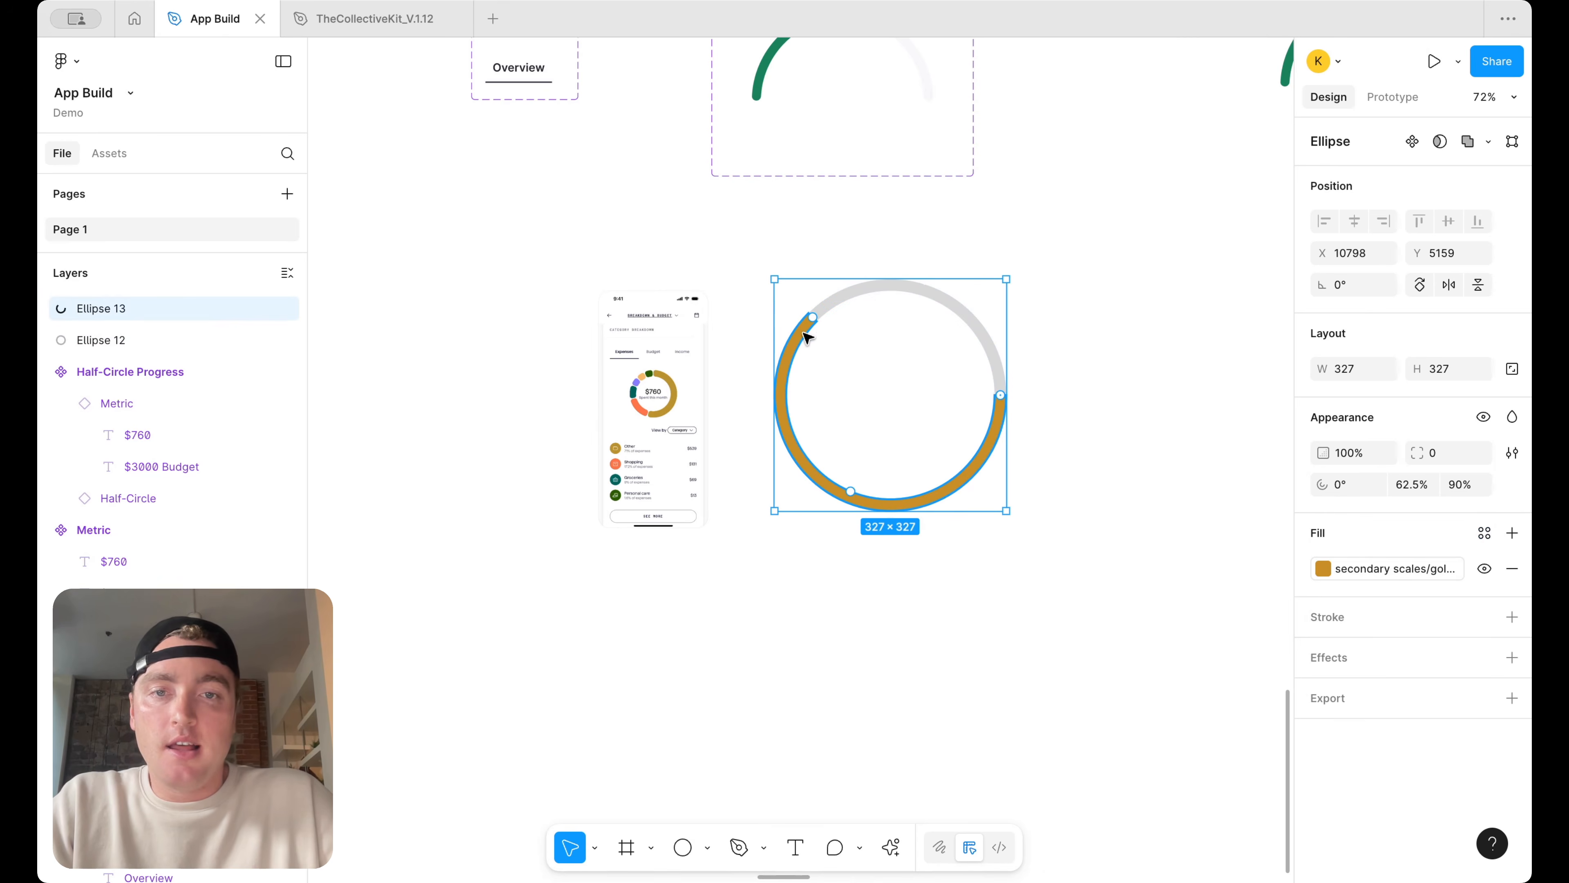
Duplicate the gold arc, shorten it to 45.83%, and fill it with the secondary brown library color
key("super+d")
left_click_drag(817, 320, 786, 424)
left_click(1368, 575)
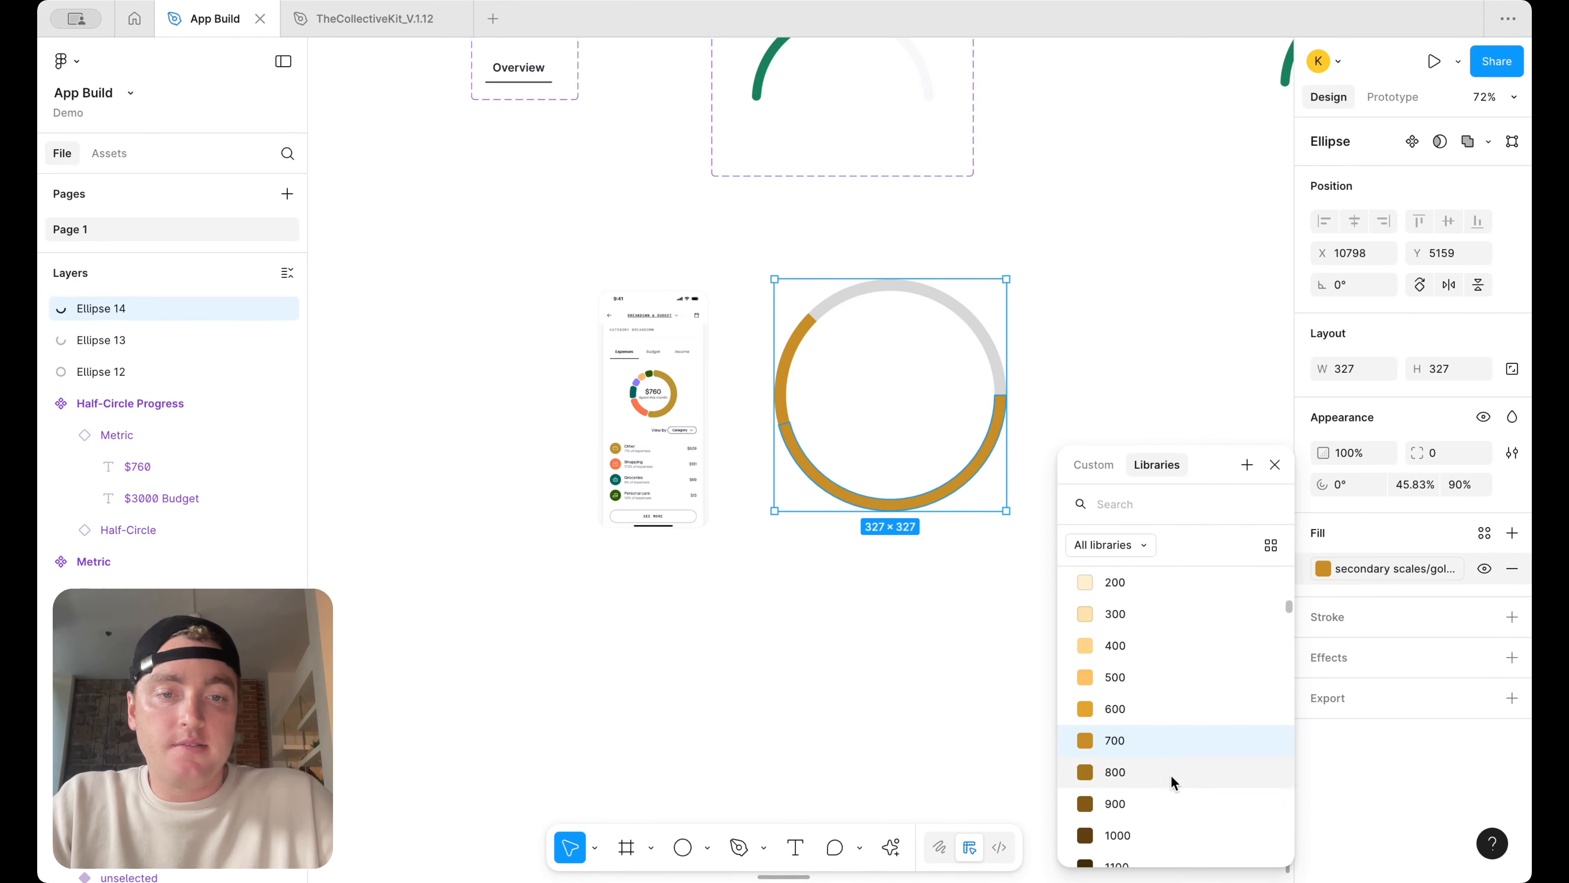
scroll(1174, 779, "down", 5)
left_click(1168, 798)
left_click(1076, 747)
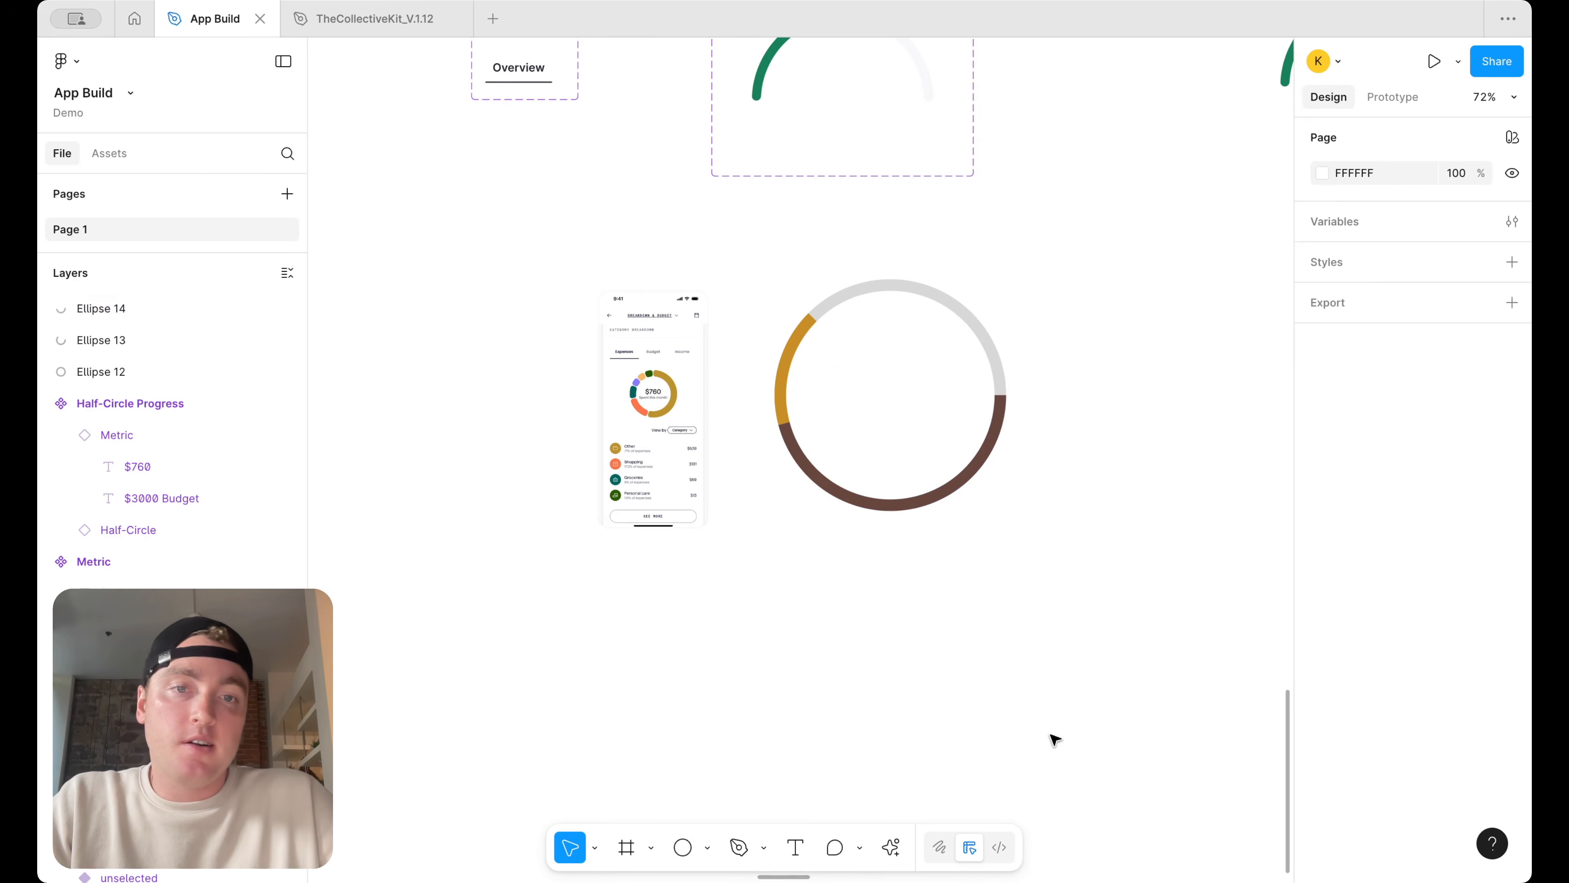
Examine the reference donut chart's segments and spacing up close
scroll(834, 368, "up", 3)
left_click(871, 273)
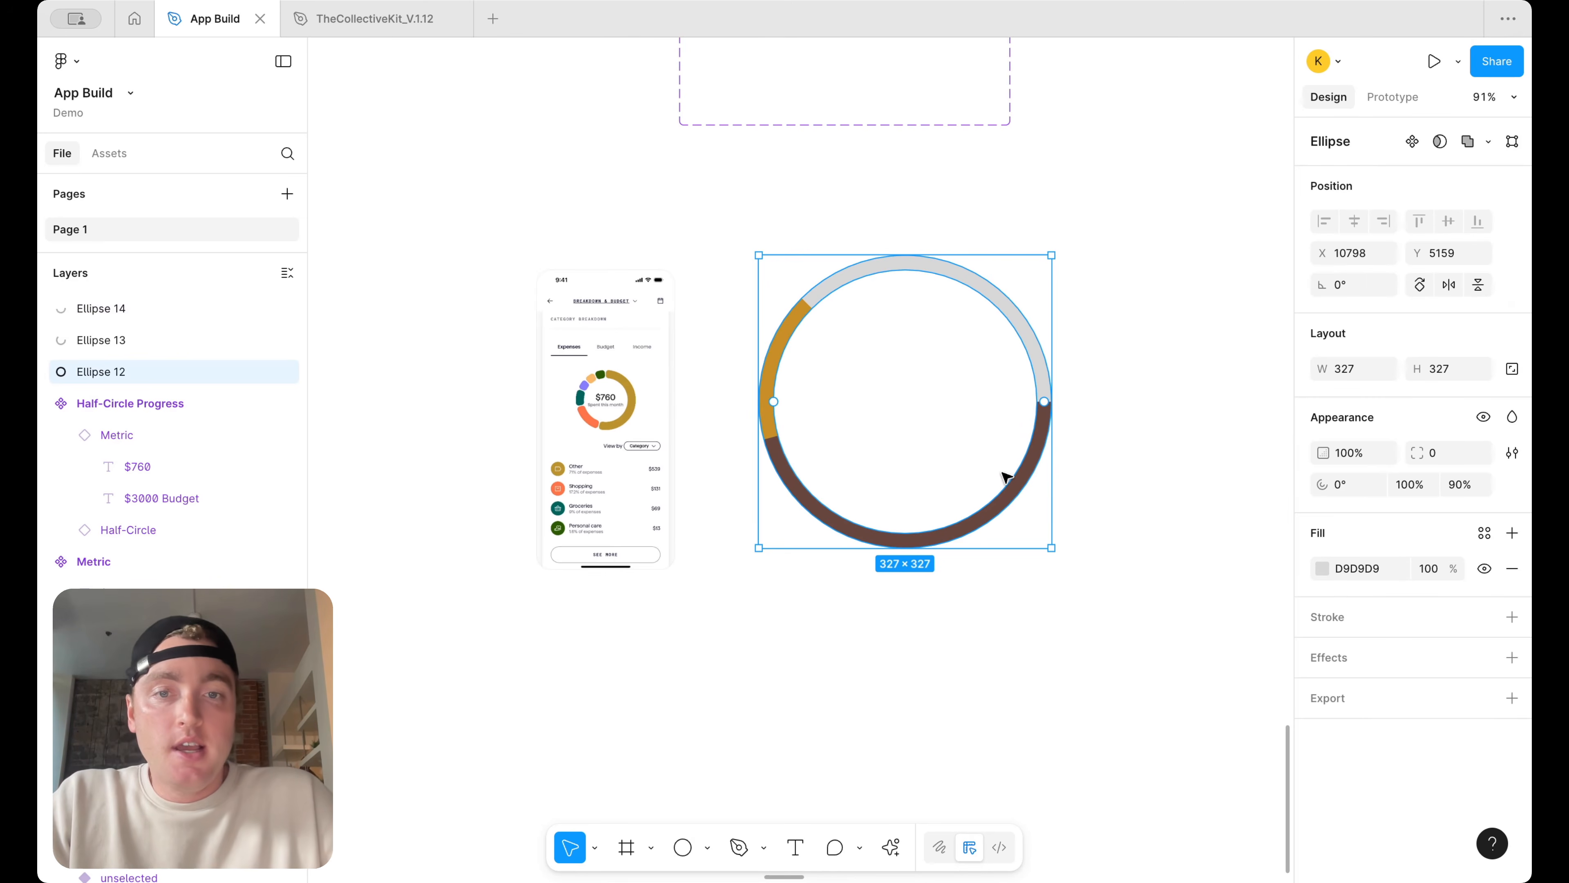
left_click(1119, 364)
scroll(653, 389, "up", 8)
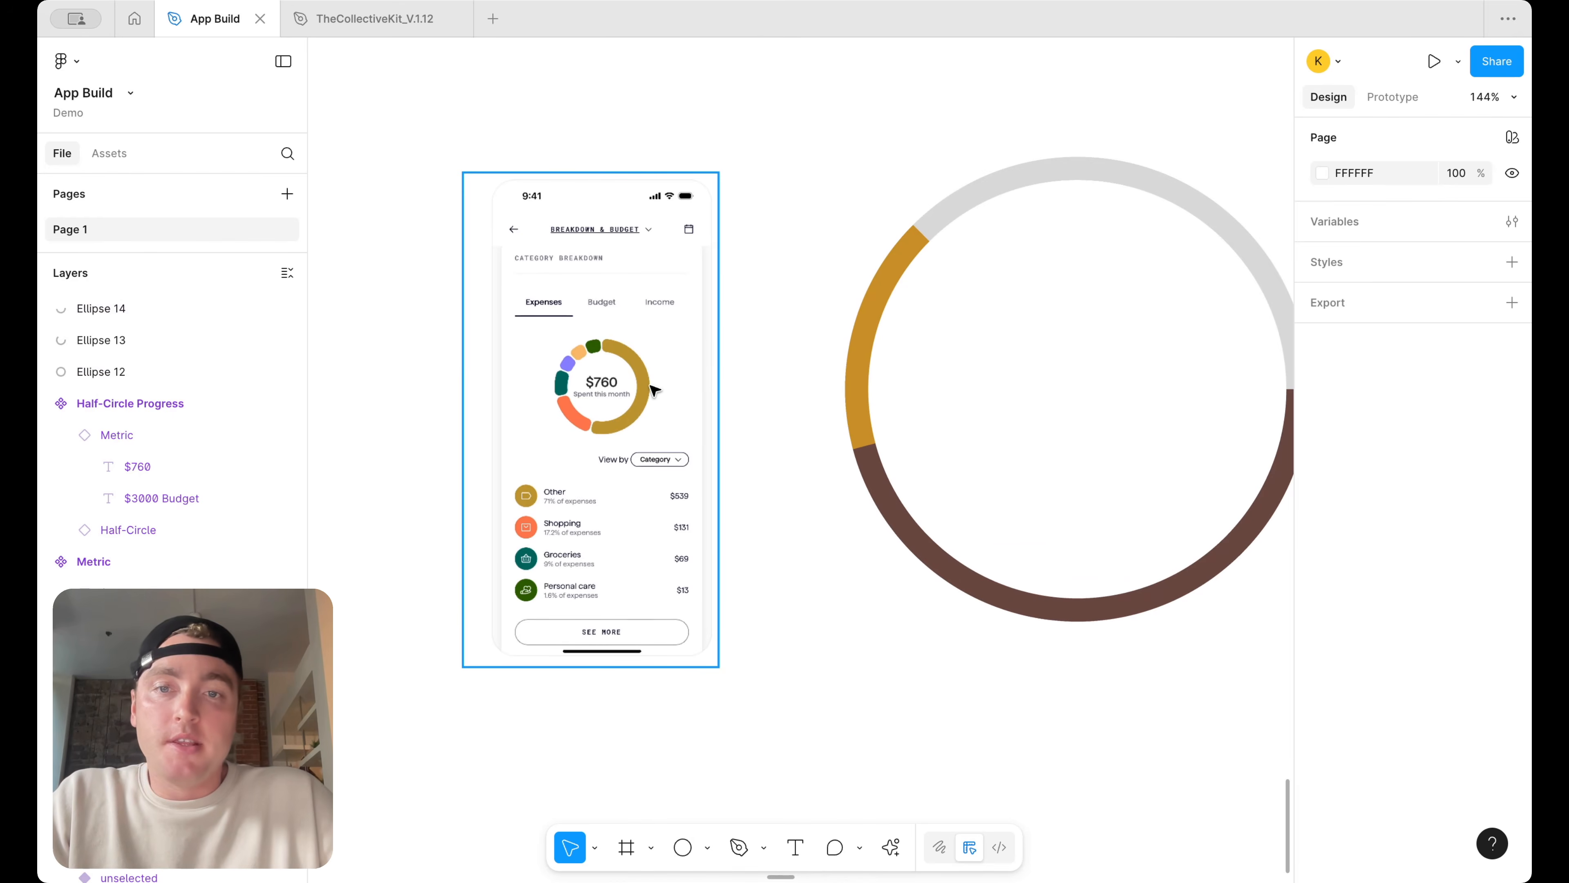
scroll(653, 390, "up", 5)
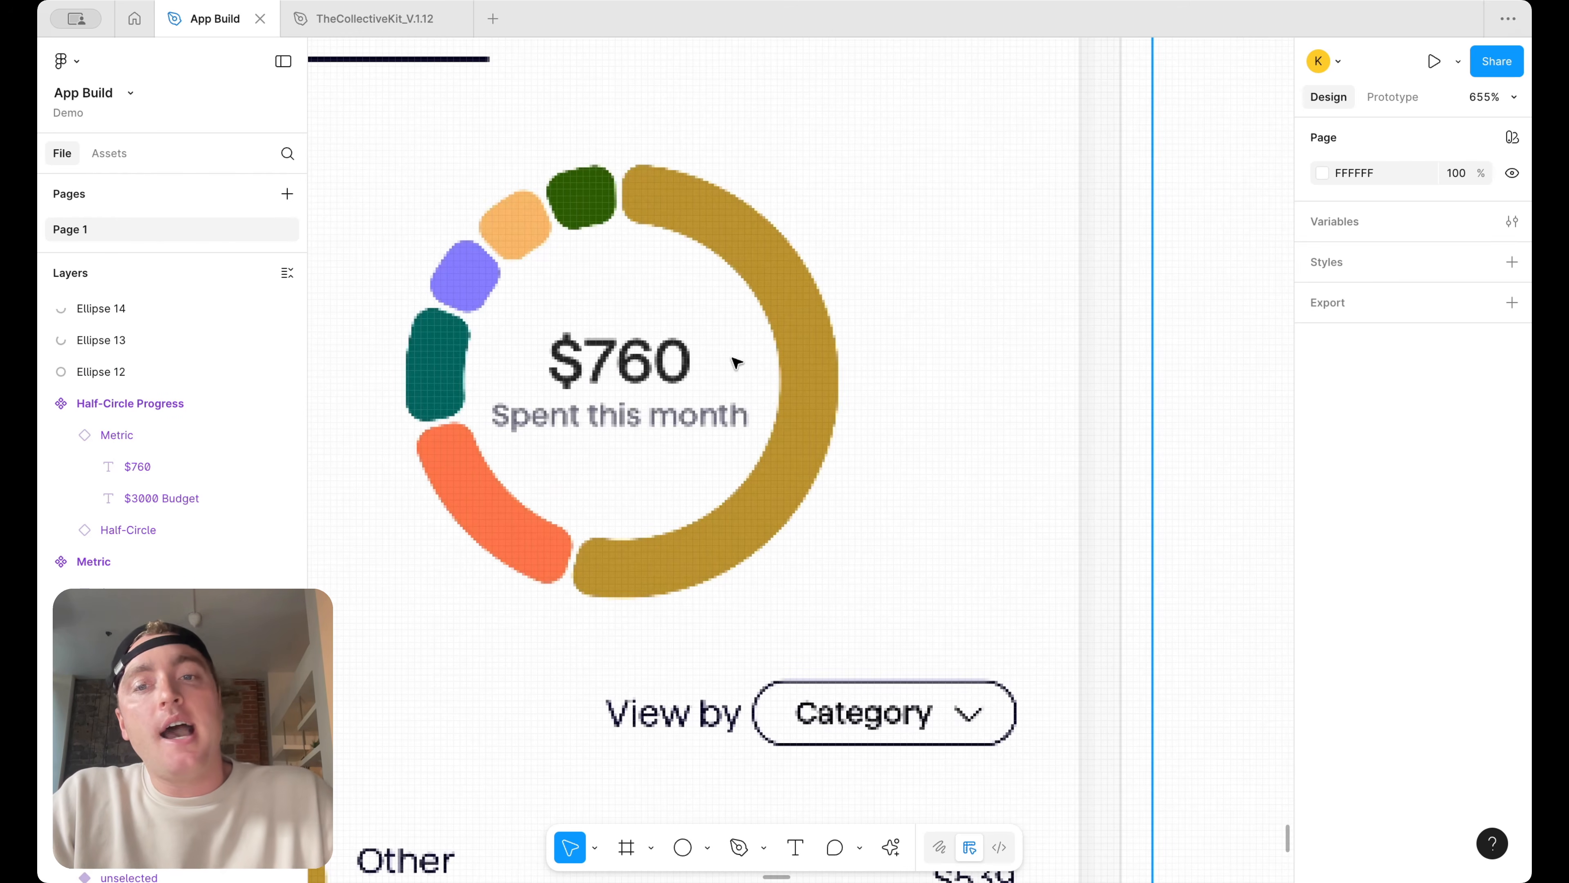
scroll(609, 349, "down", 10)
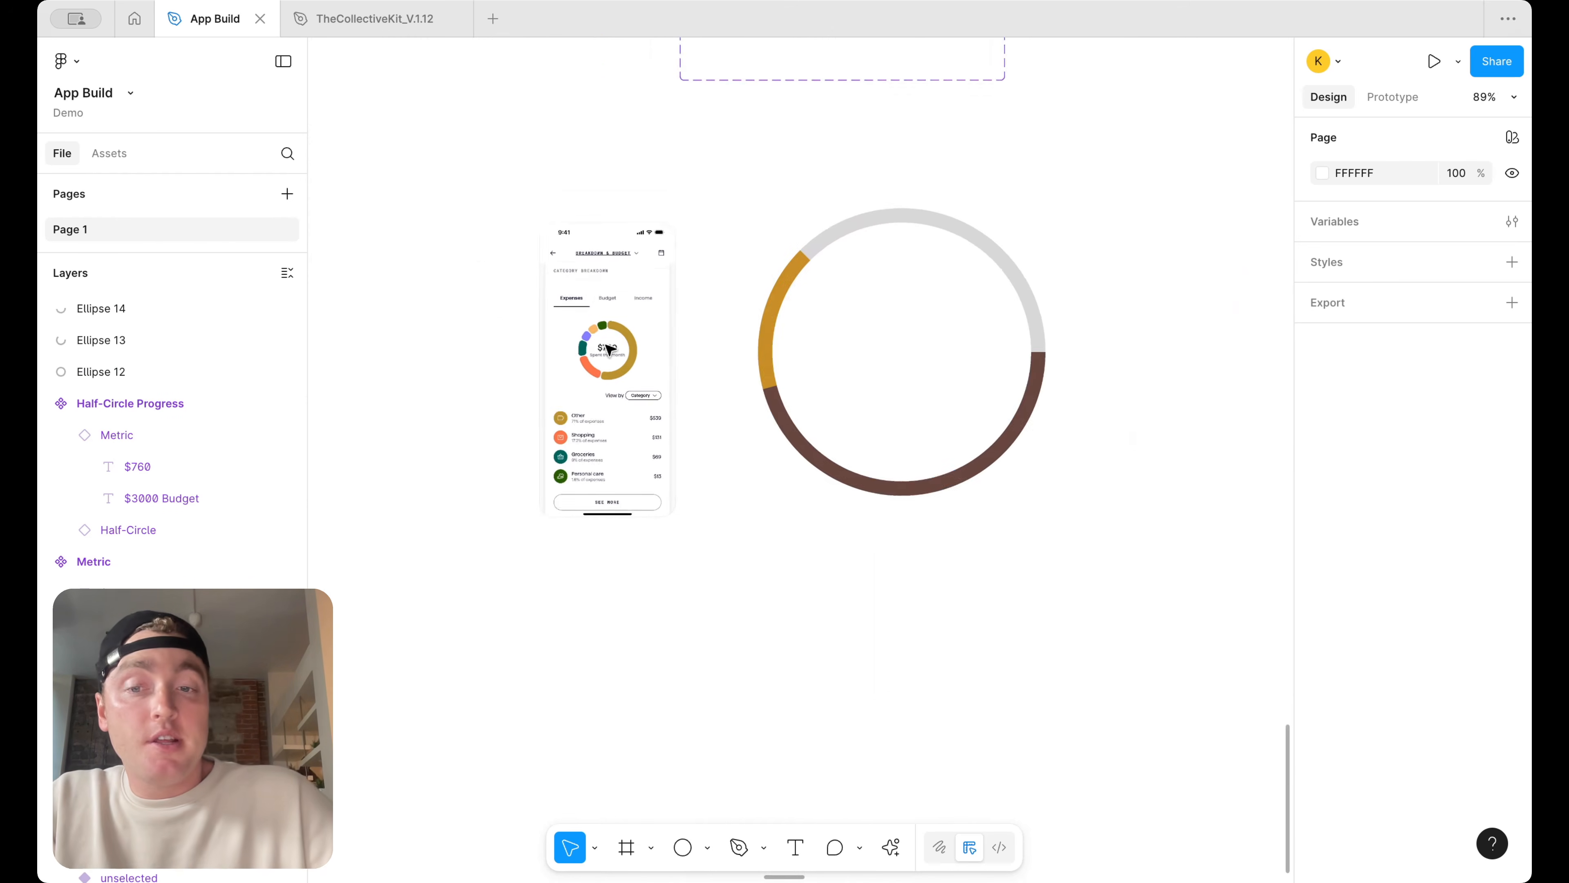
Add a 5 px stroke to the gold and brown arcs
left_click(689, 401)
left_click(717, 510, "shift")
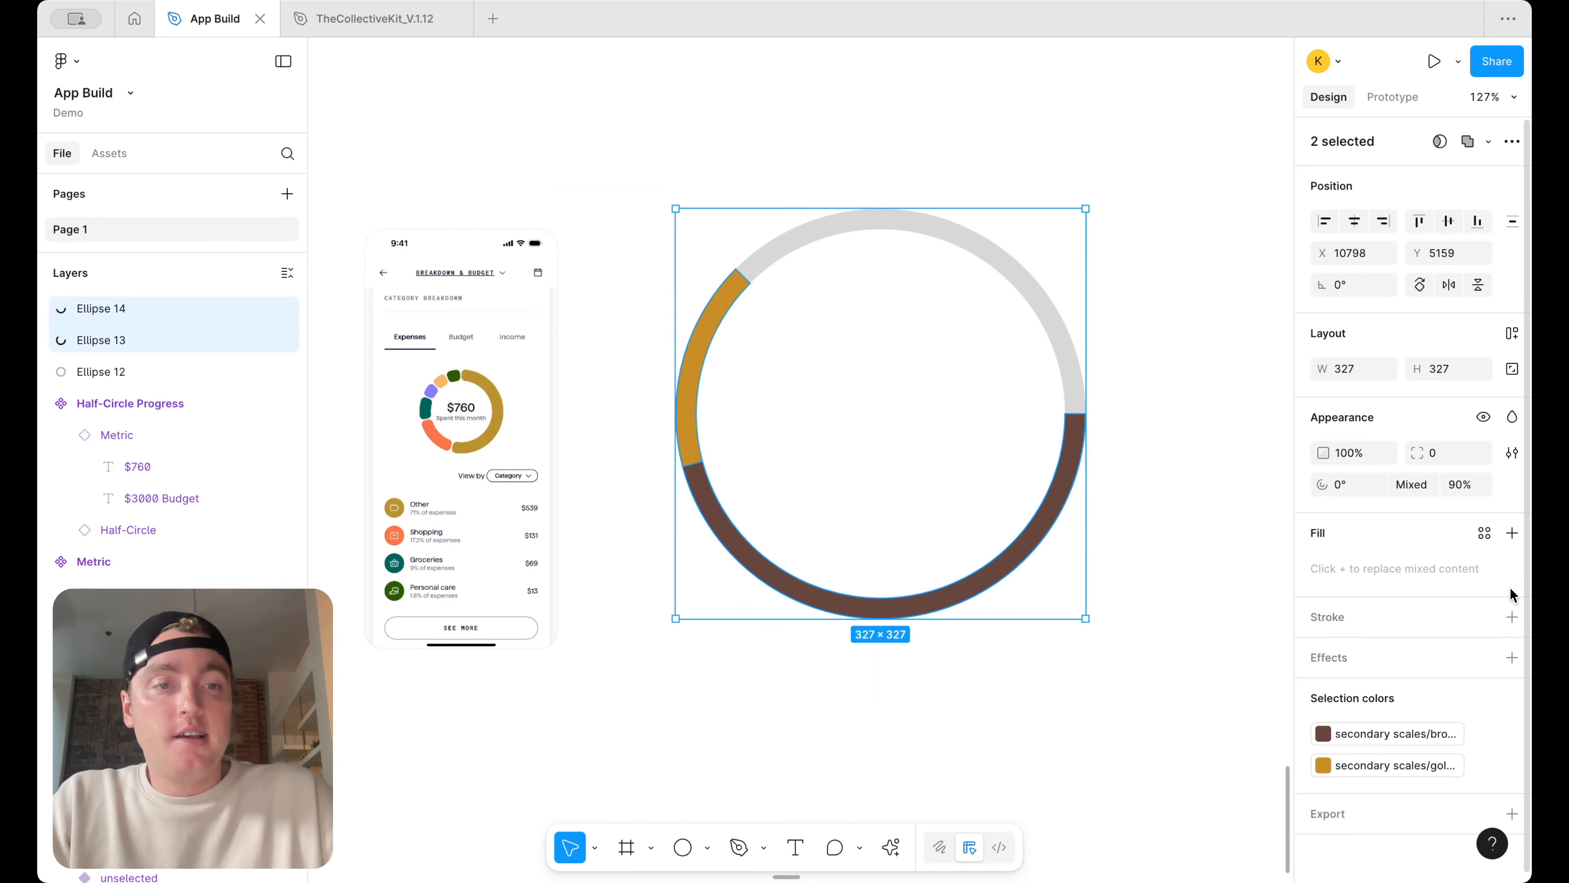
left_click(1511, 616)
left_click(1428, 685)
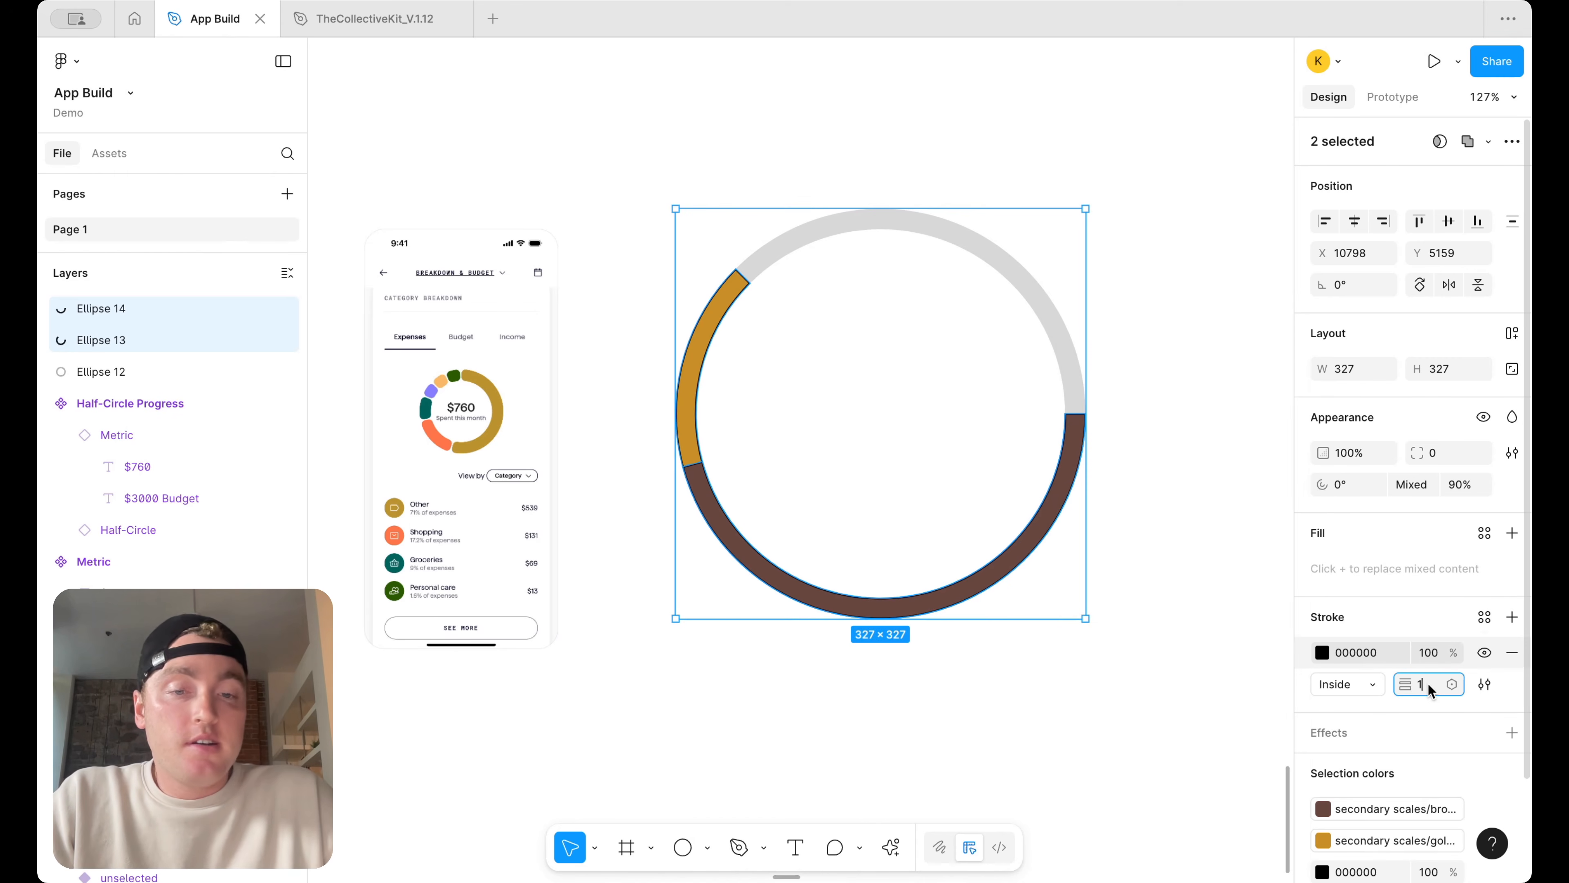
type("5")
key("Return")
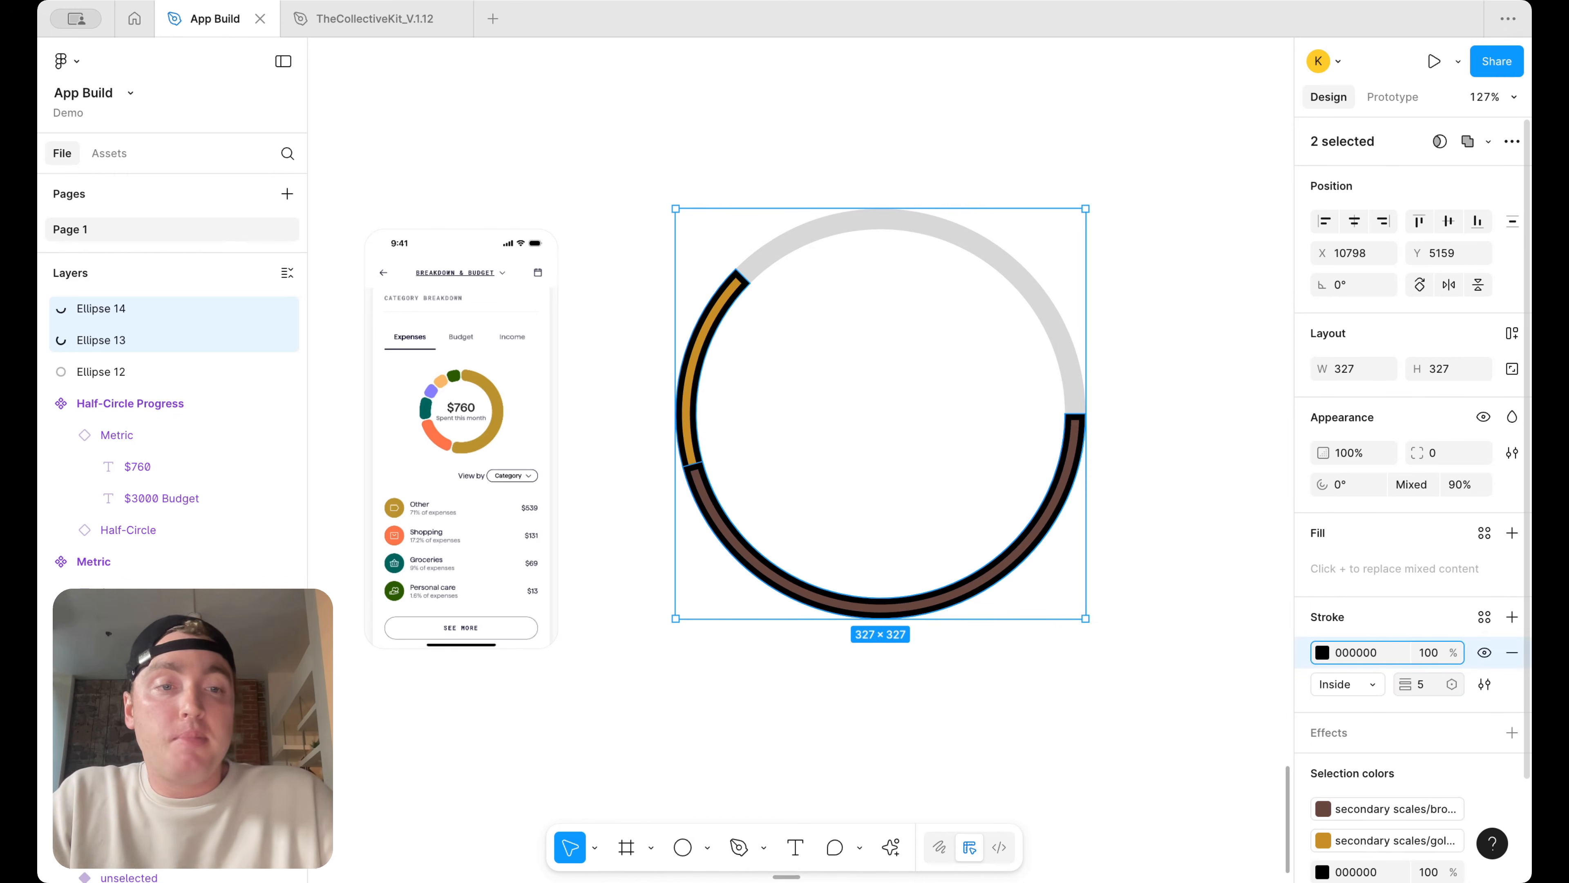
Color the arcs' stroke with the border/on-color library color and place the stroke outside
left_click(1484, 618)
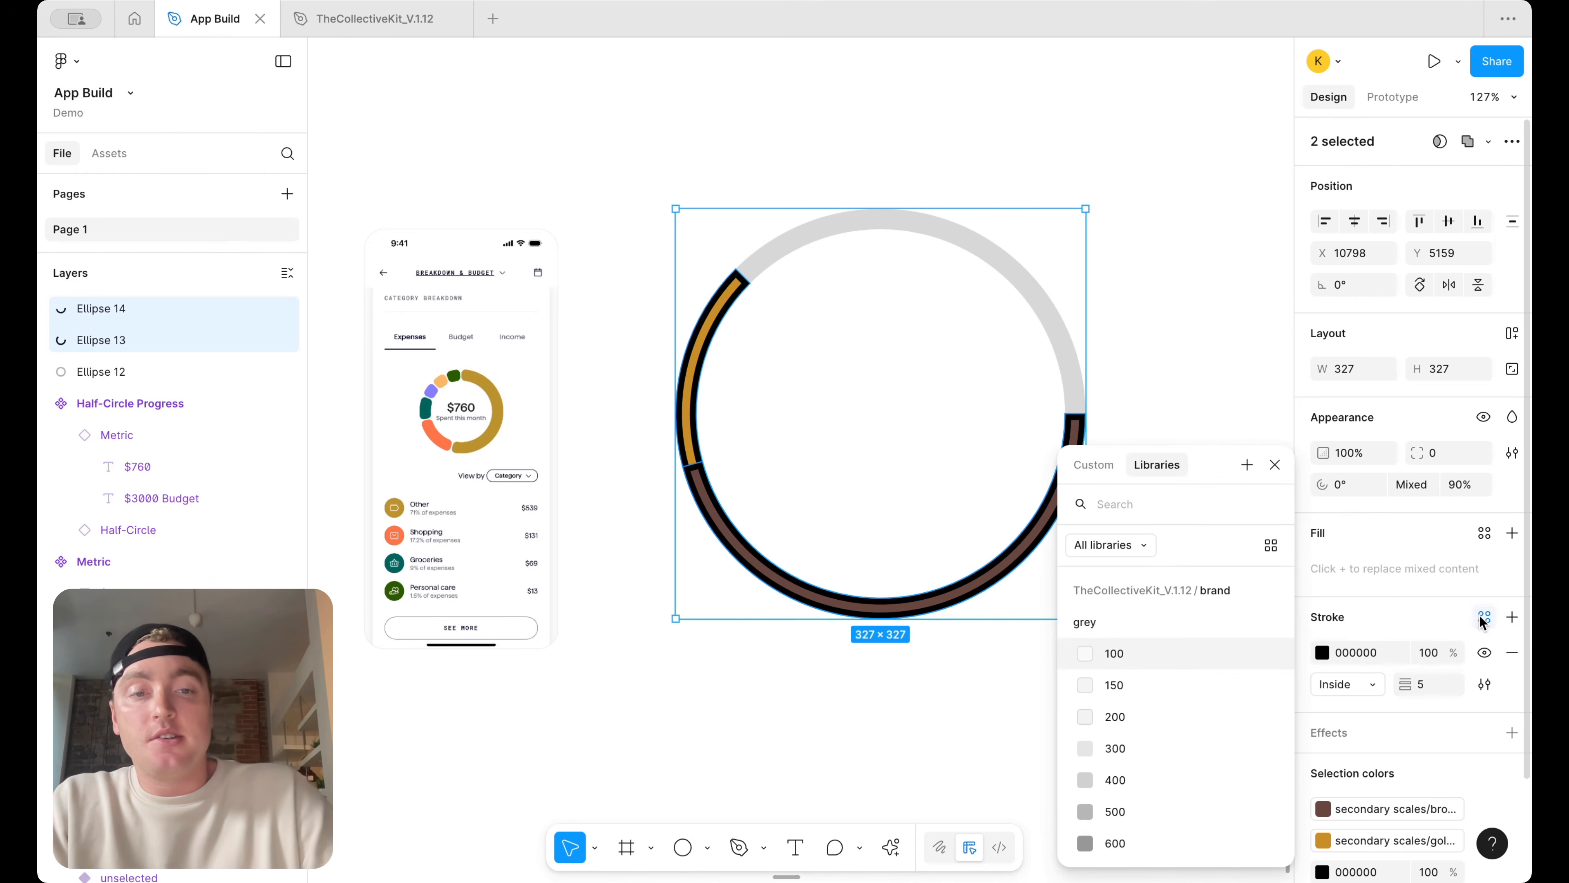
type("bo")
scroll(1197, 661, "down", 2)
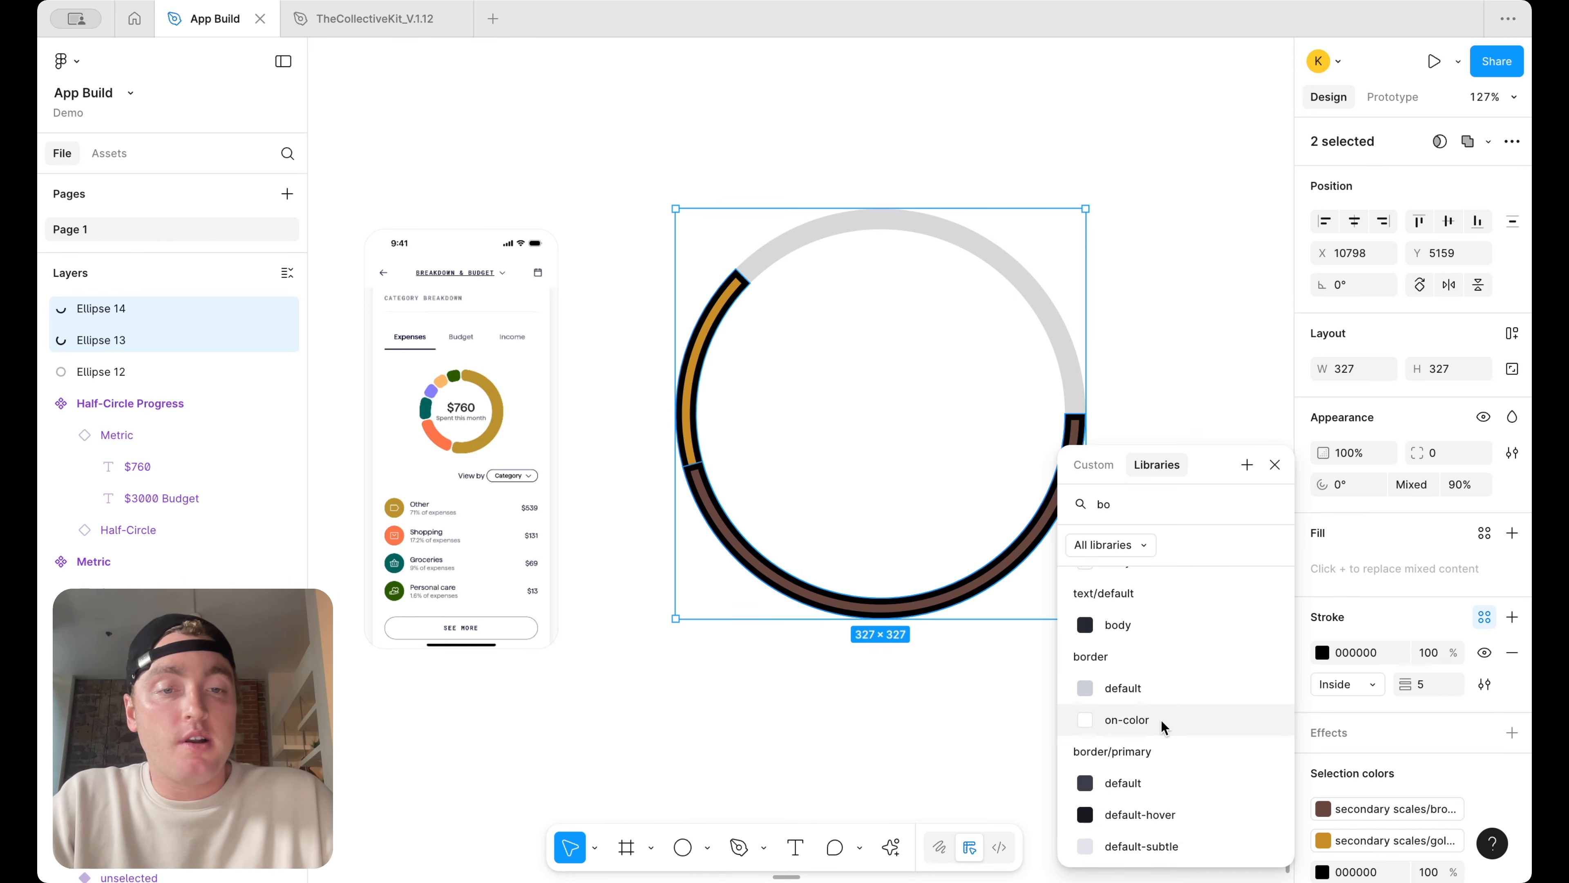
left_click(1160, 720)
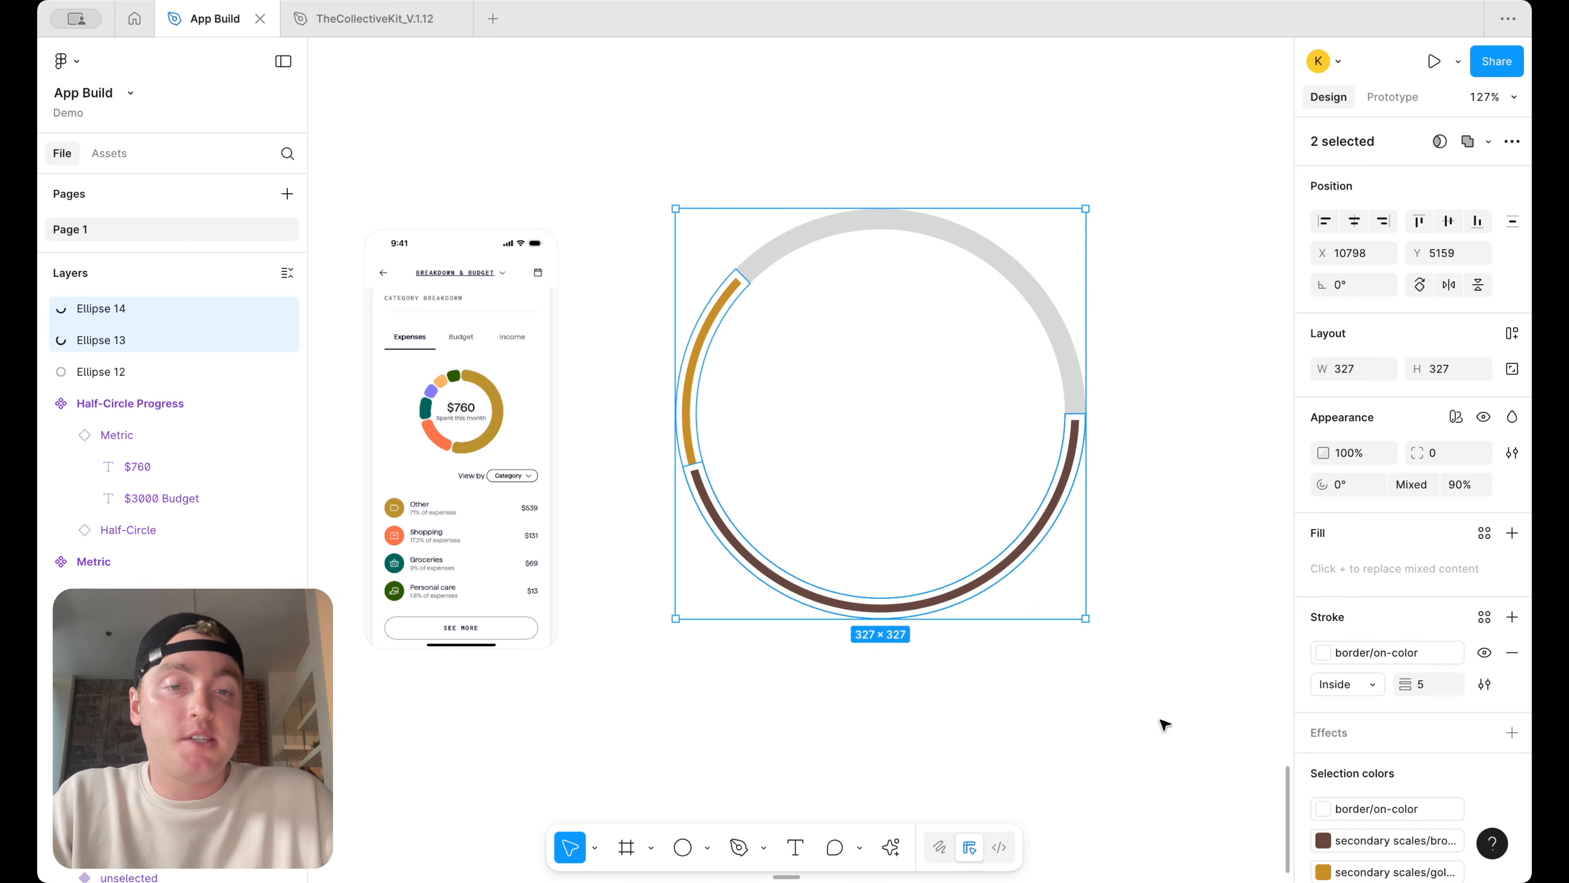
left_click(1362, 682)
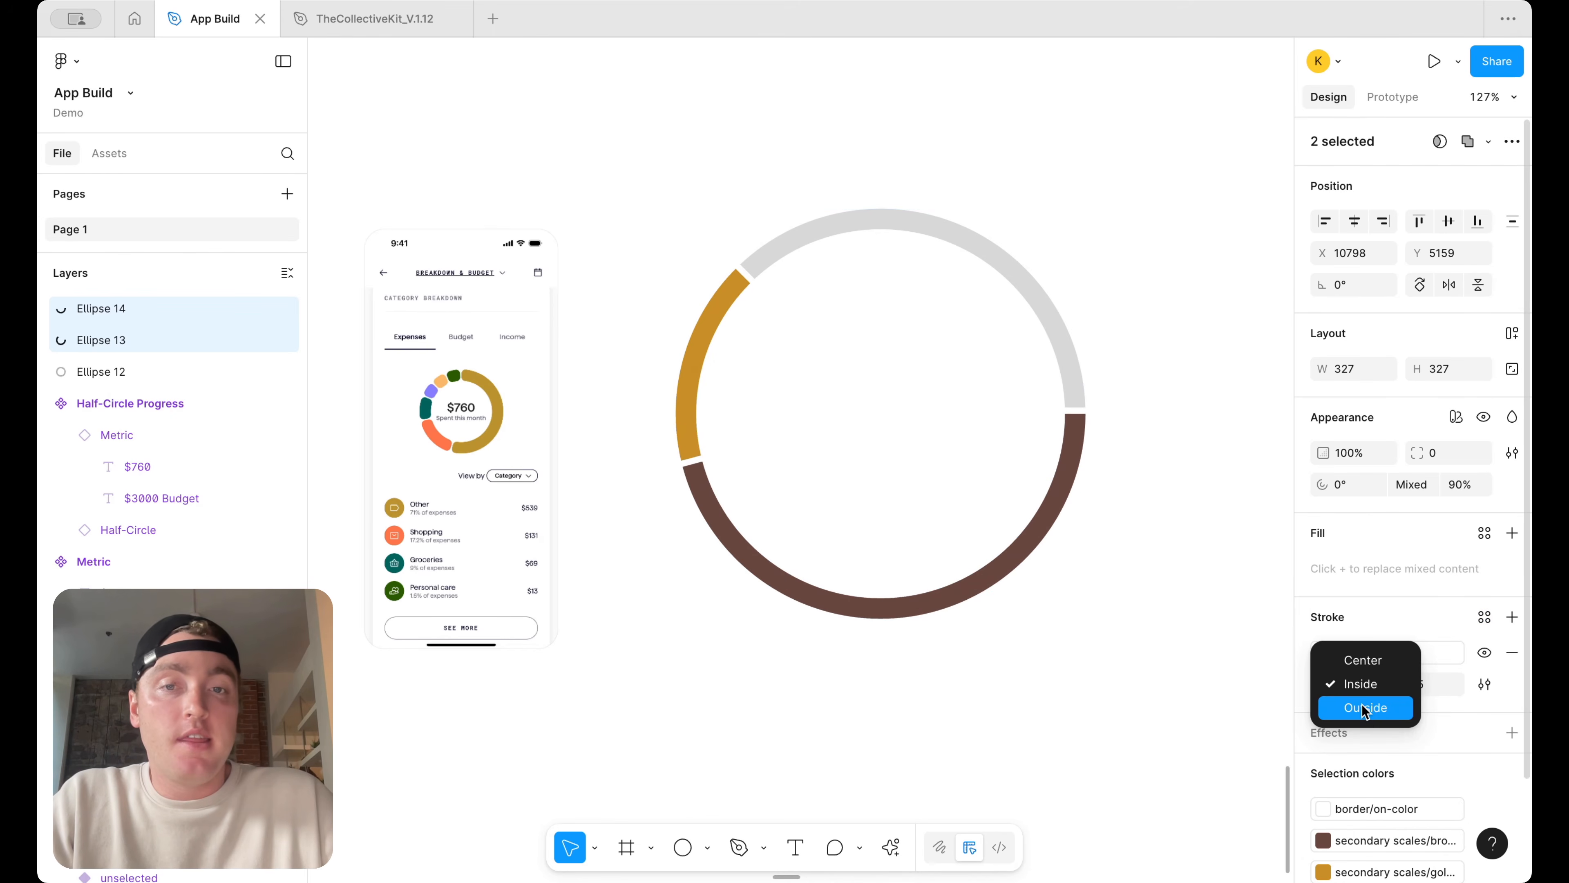
left_click(1365, 707)
left_click(1149, 640)
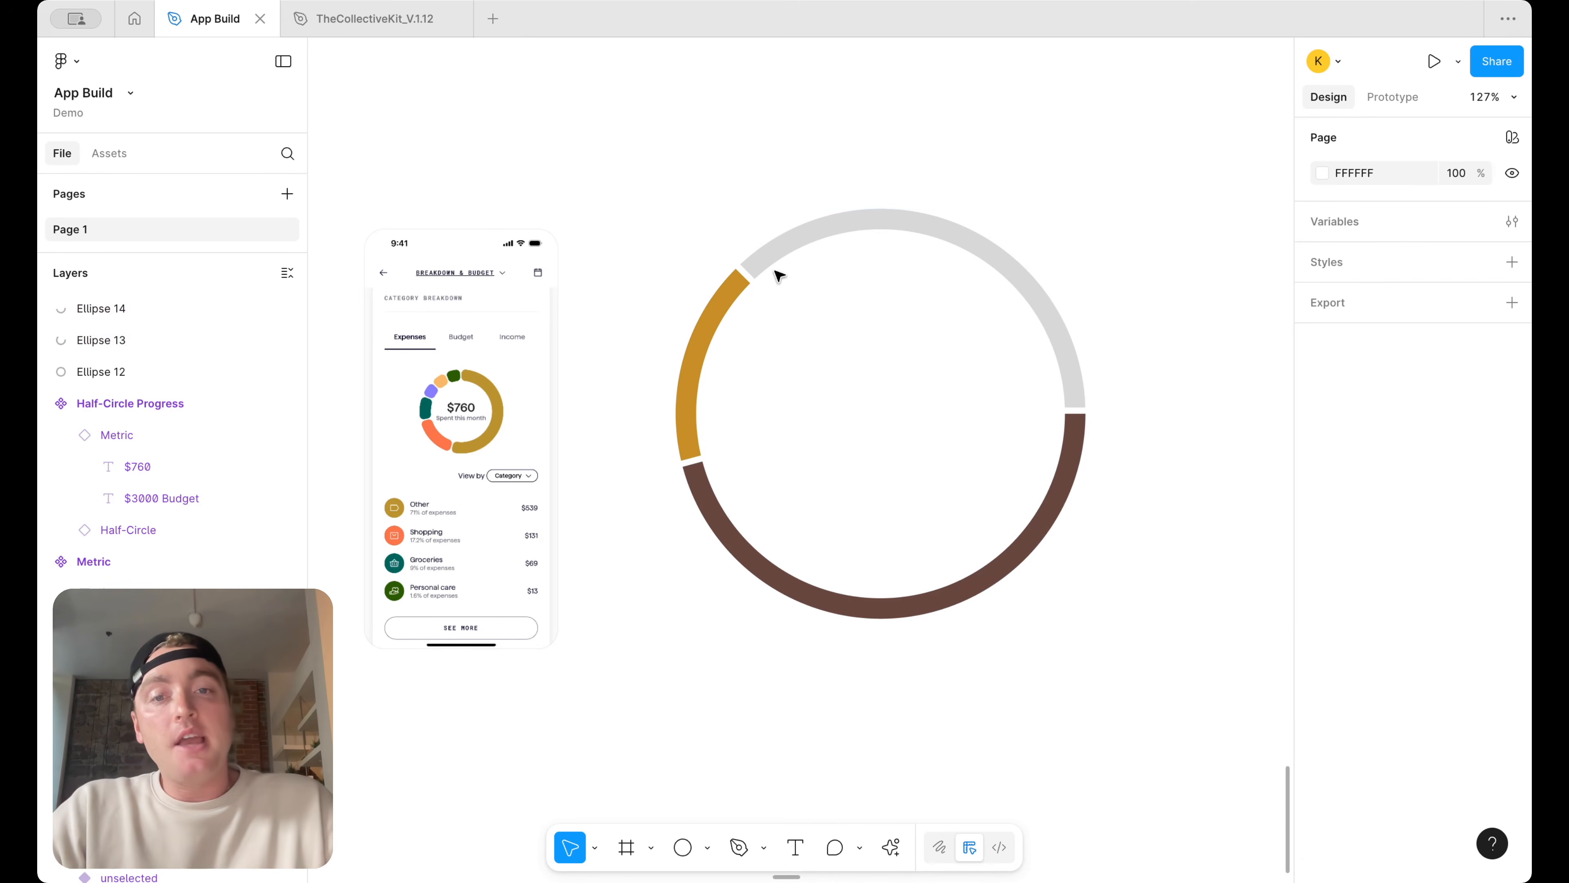
Set the corner radius of the gold and brown arcs to 4
left_click(698, 423)
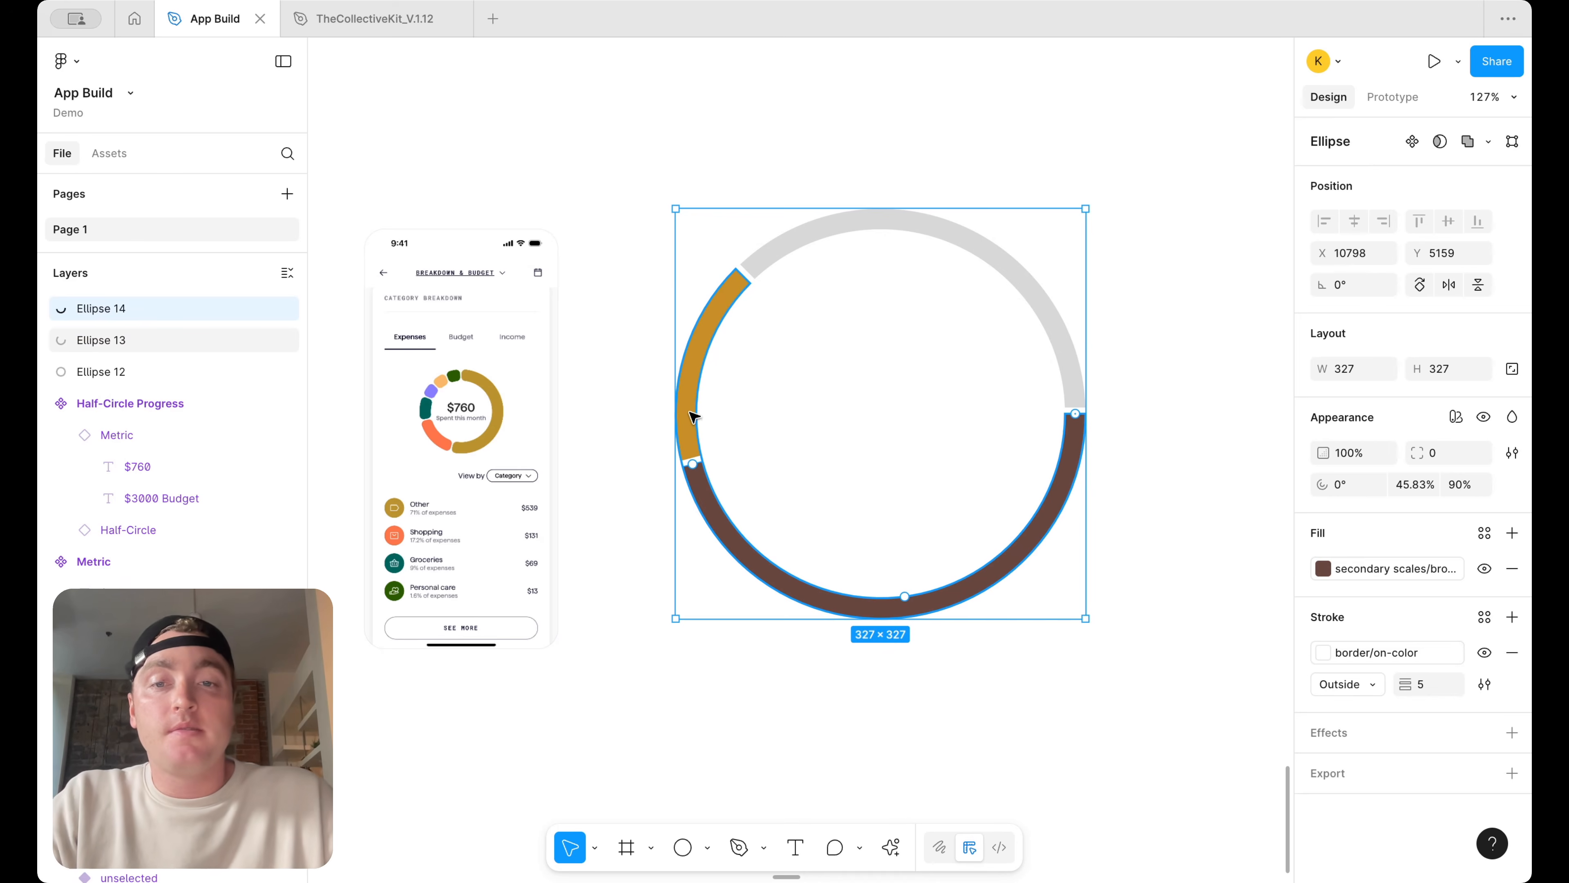
left_click(694, 417, "shift")
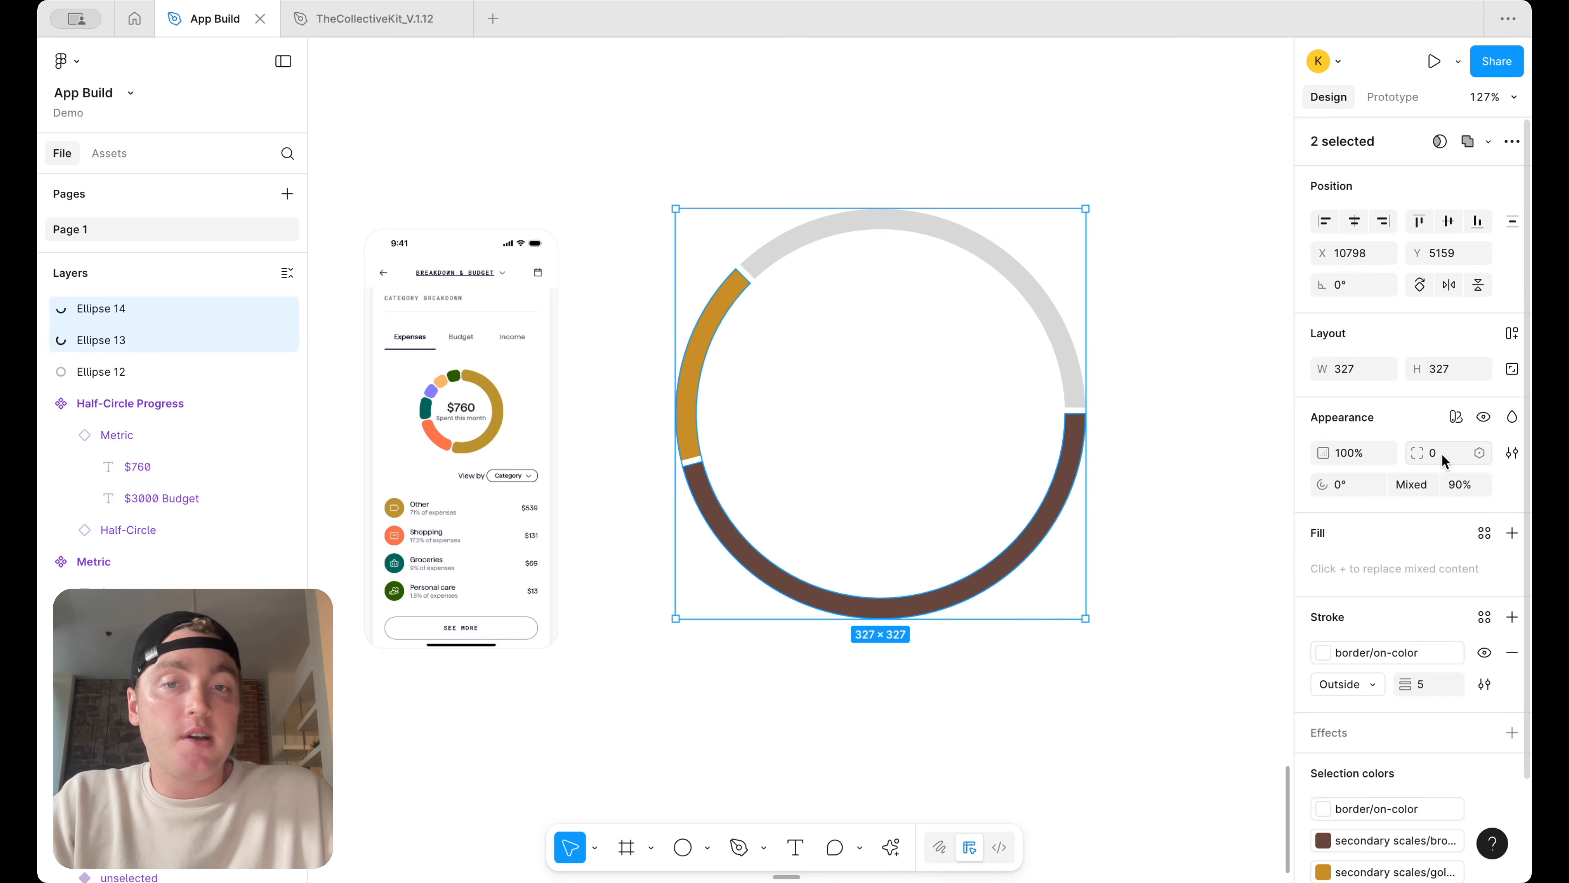
scroll(450, 383, "up", 10)
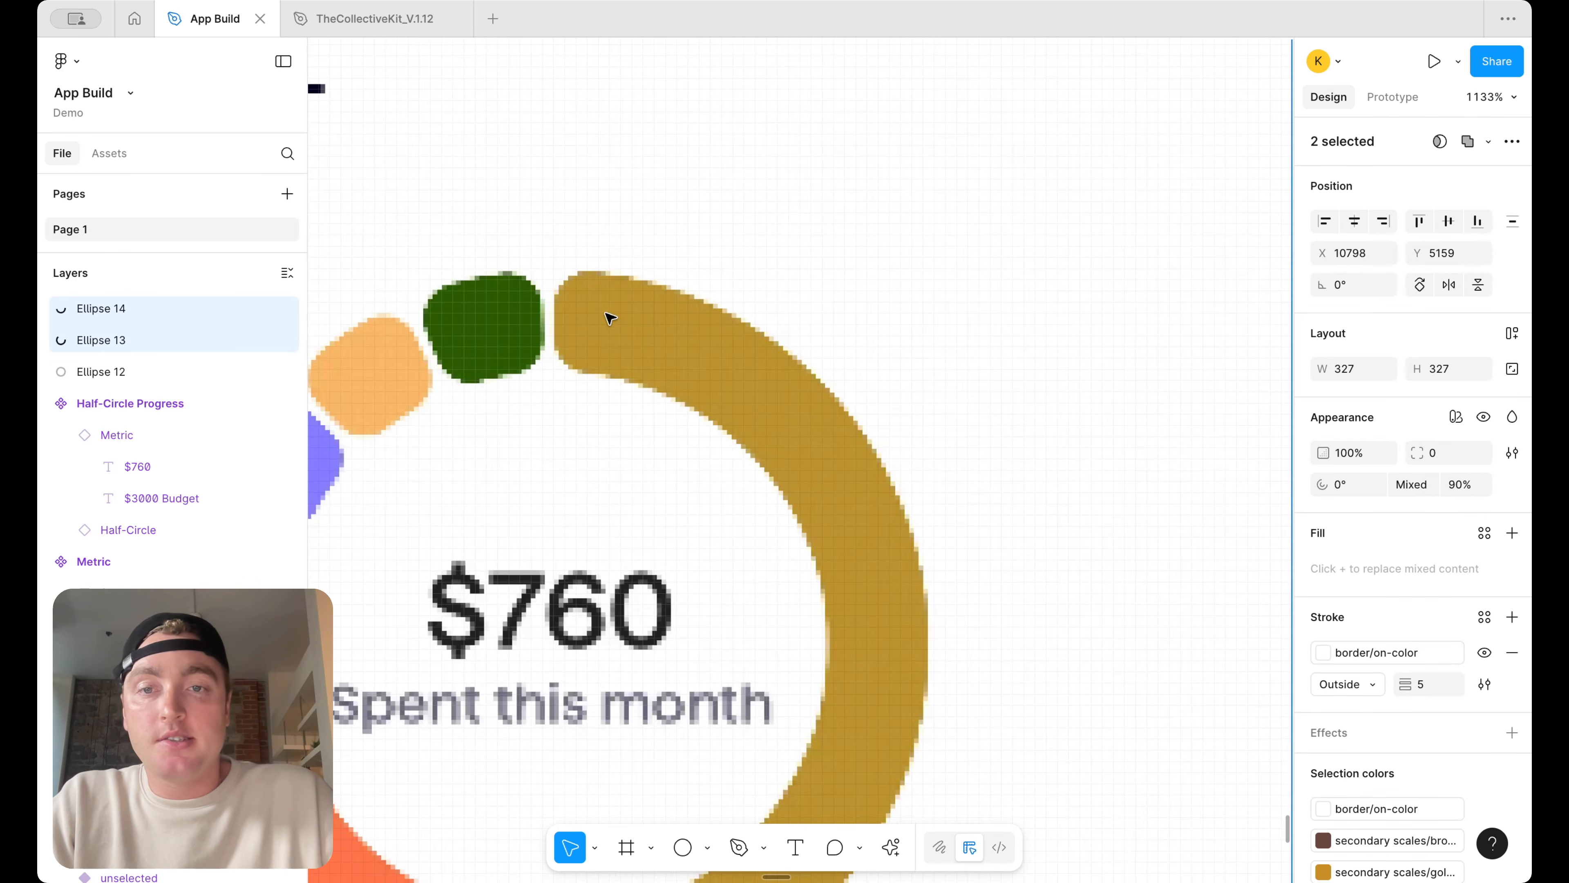
scroll(610, 317, "down", 7)
type("8")
key("Return")
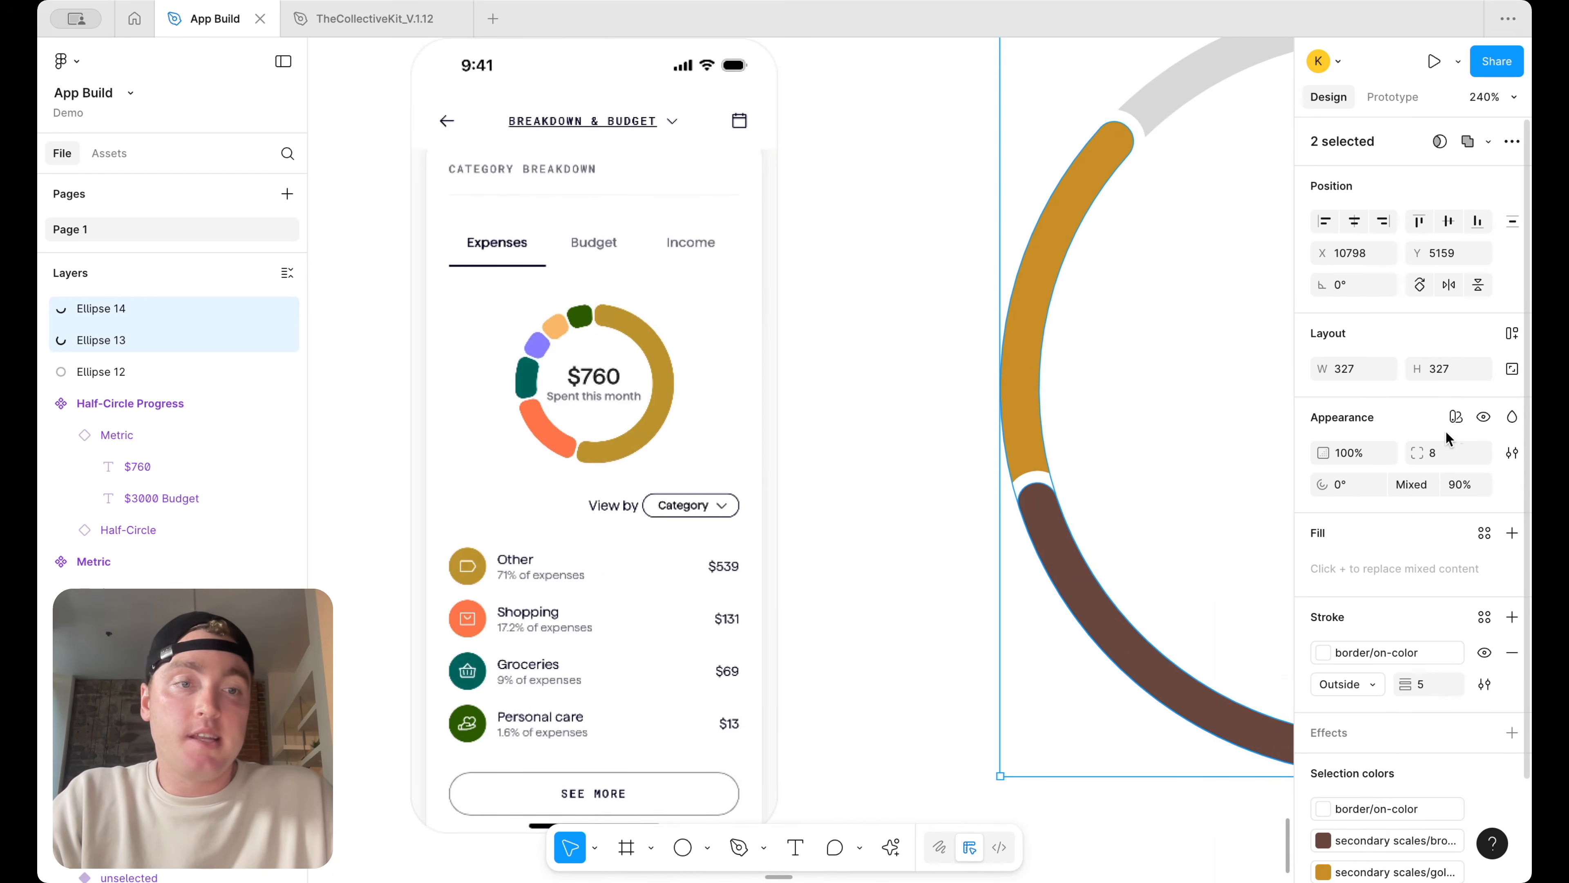
type("2")
key("Return")
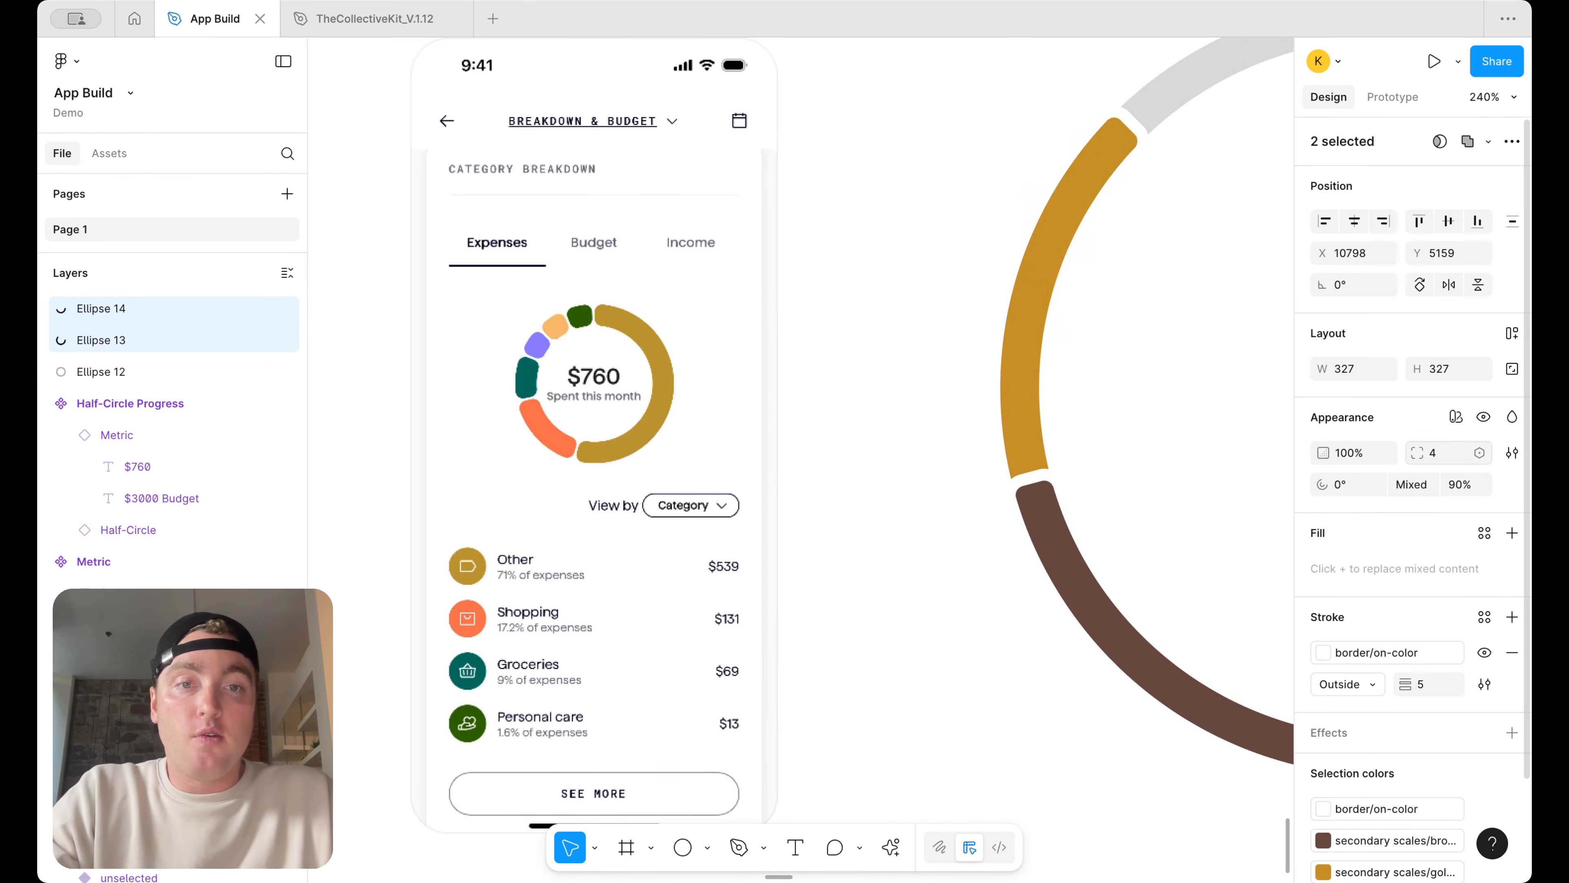
left_click(969, 445)
scroll(969, 445, "up", 2)
scroll(999, 137, "down", 5)
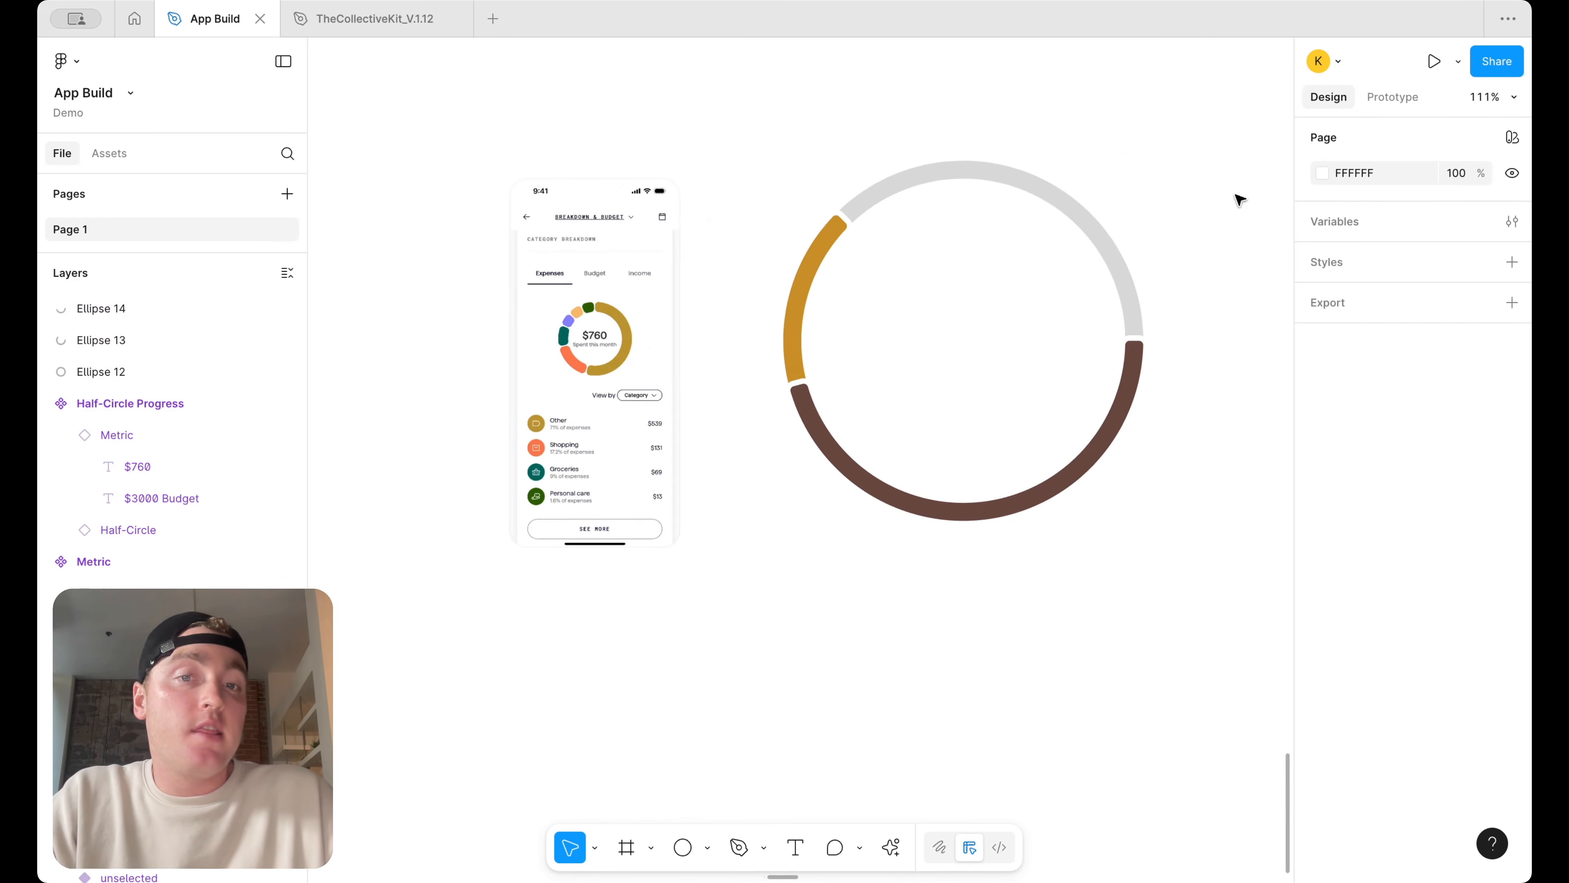
Duplicate the grey base ring, shorten it to a 75% arc, and fill it with the secondary purple library color
scroll(1219, 224, "up", 3)
scroll(1219, 224, "right", 2)
left_click(825, 274)
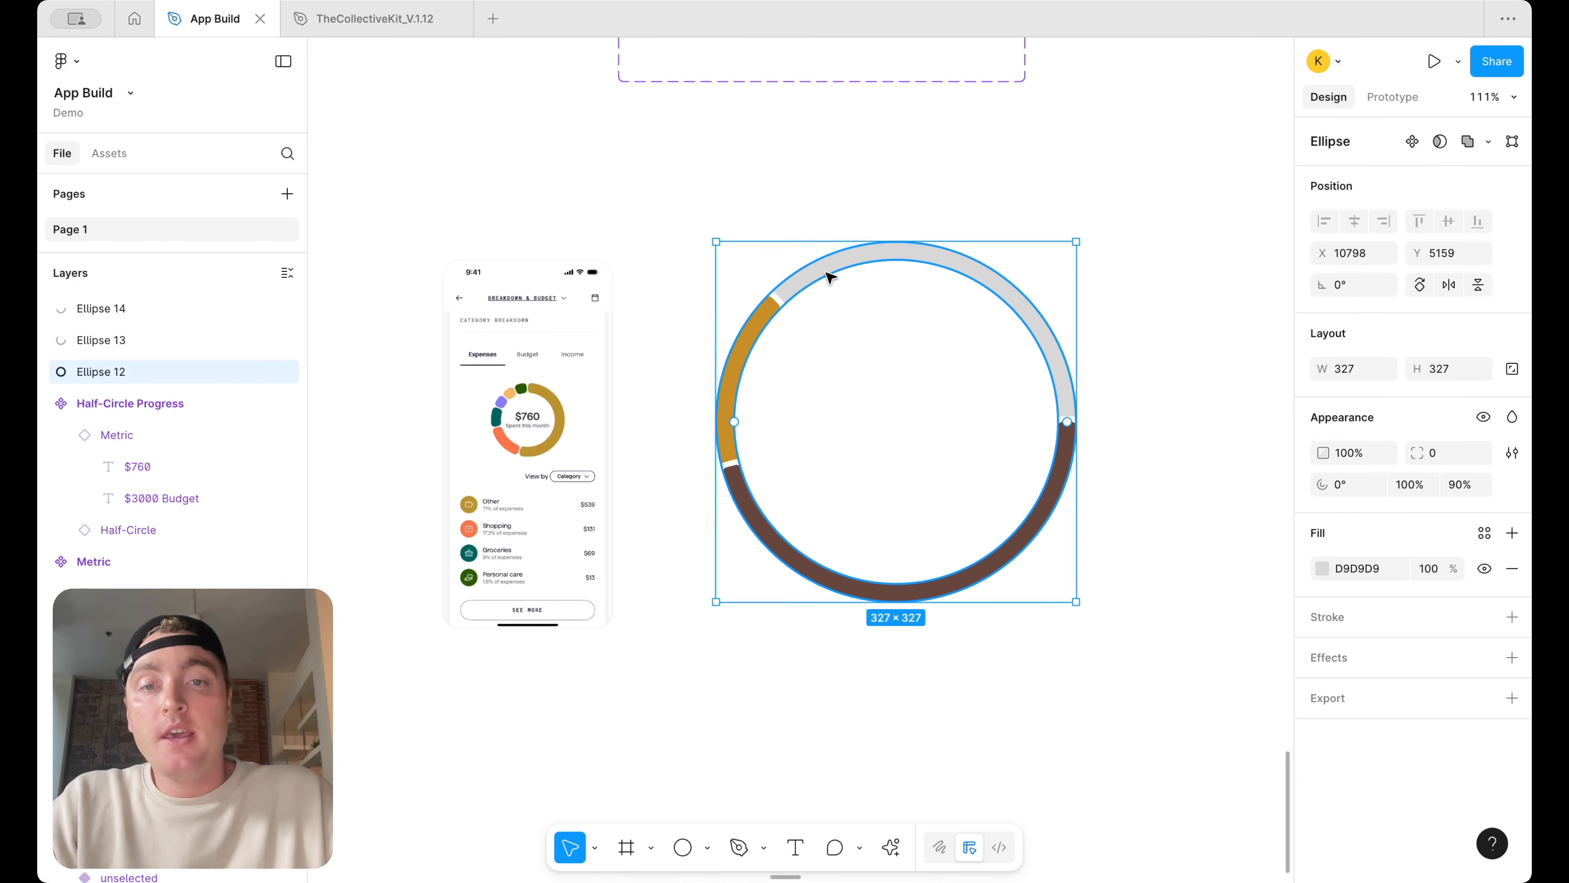
key("super+d")
left_click_drag(1071, 423, 897, 267)
left_click(1482, 533)
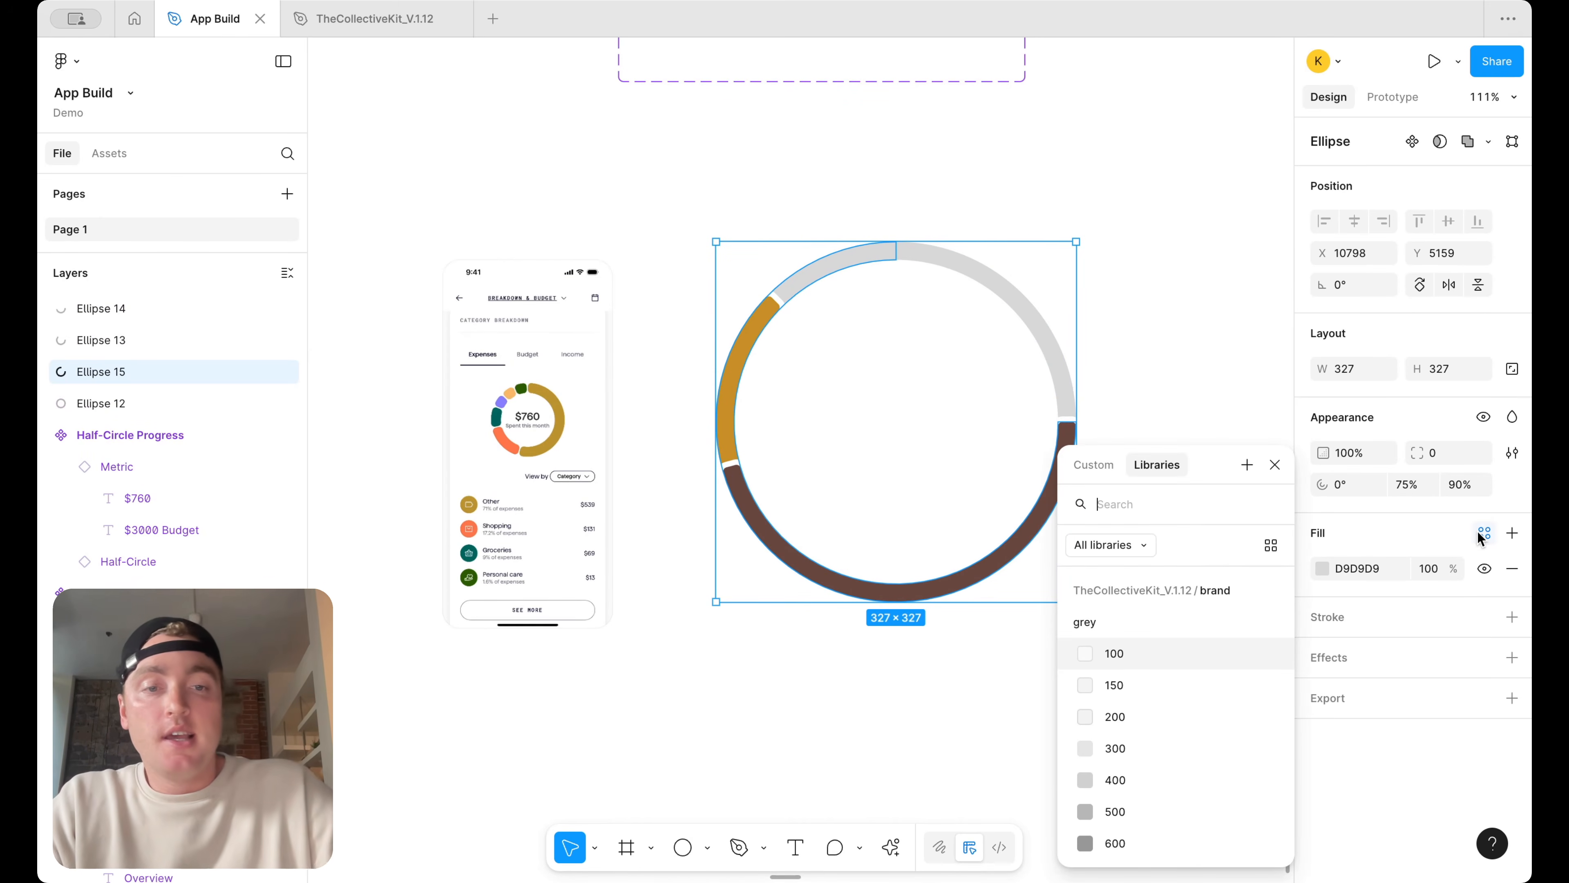
scroll(1220, 733, "down", 15)
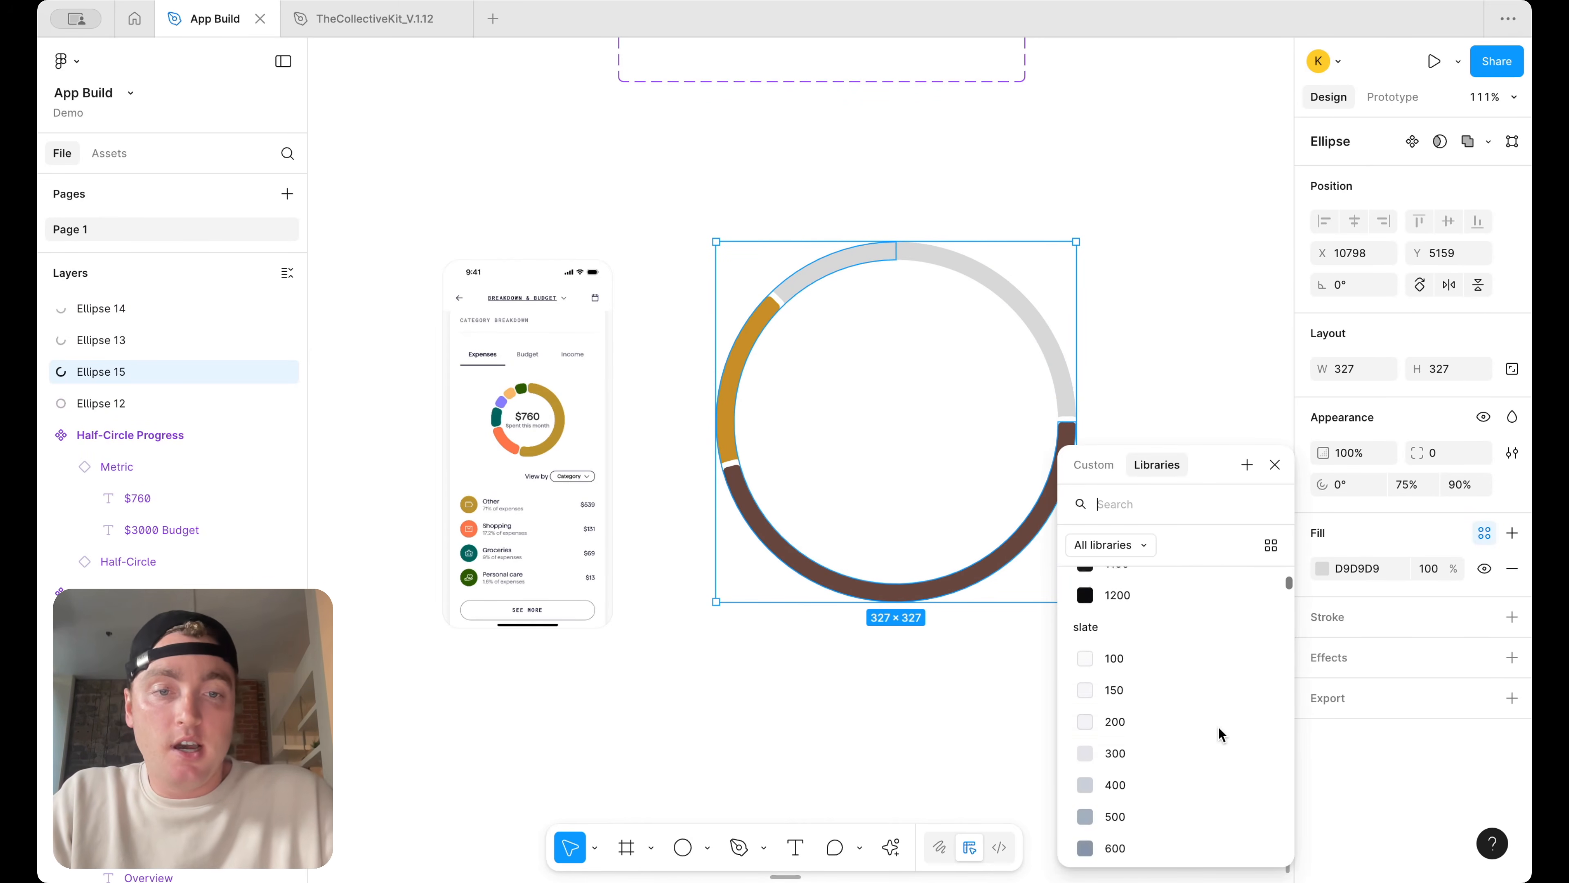
left_click(1206, 717)
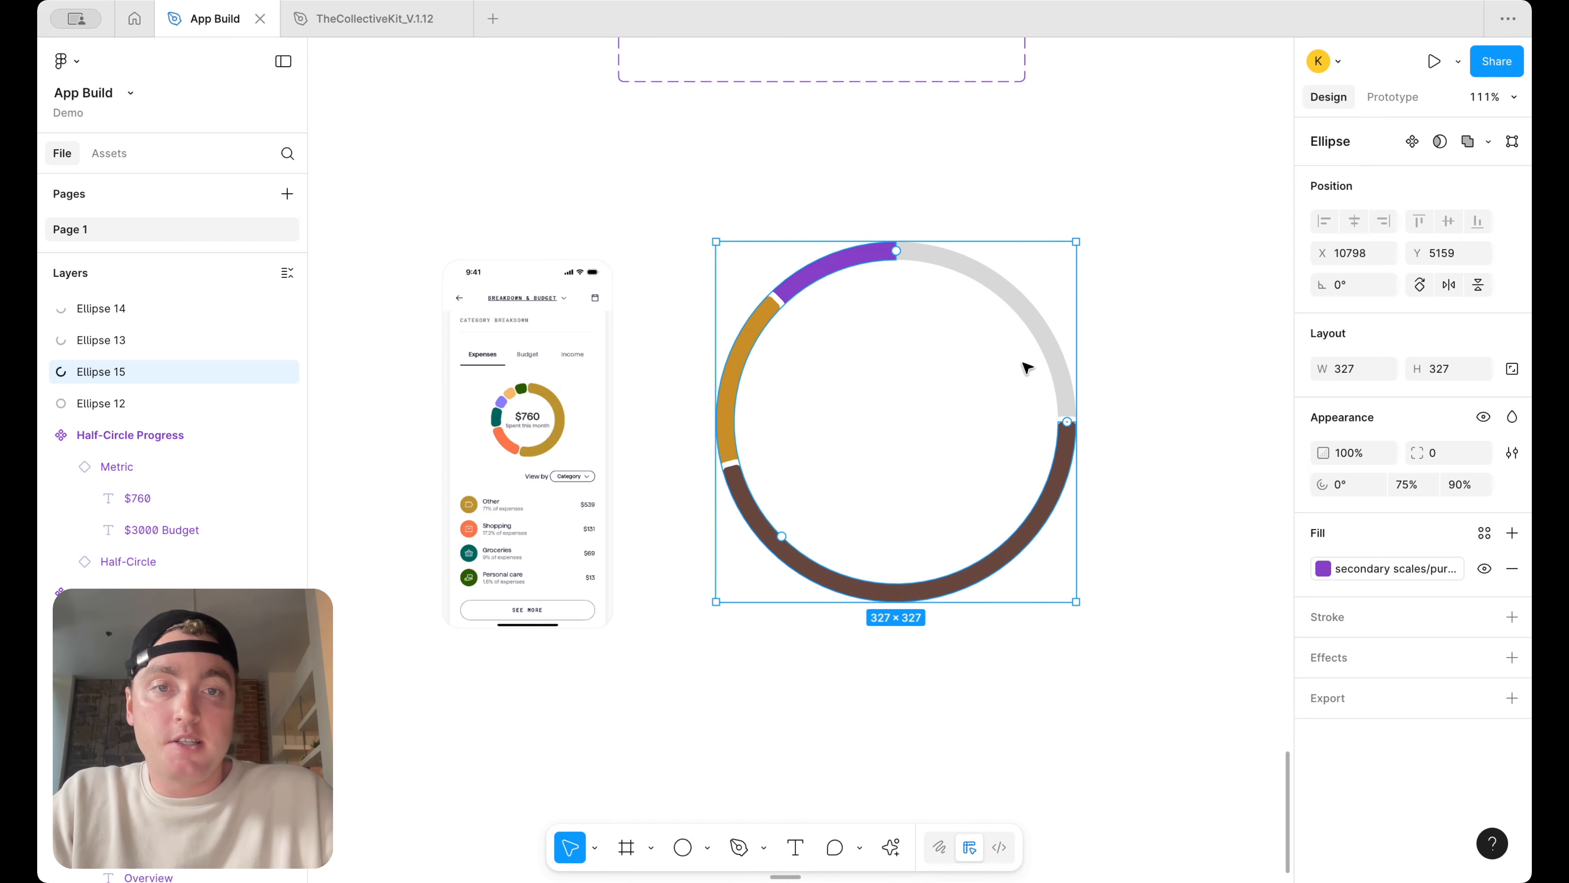
Duplicate the grey ring again, shorten it to an 87.5% arc, and fill it with the secondary navy library color
left_click(1032, 322)
key("ctrl+d")
left_click_drag(1067, 421, 1082, 334)
left_click(1484, 532)
scroll(1138, 725, "down", 15)
scroll(1138, 725, "down", 15)
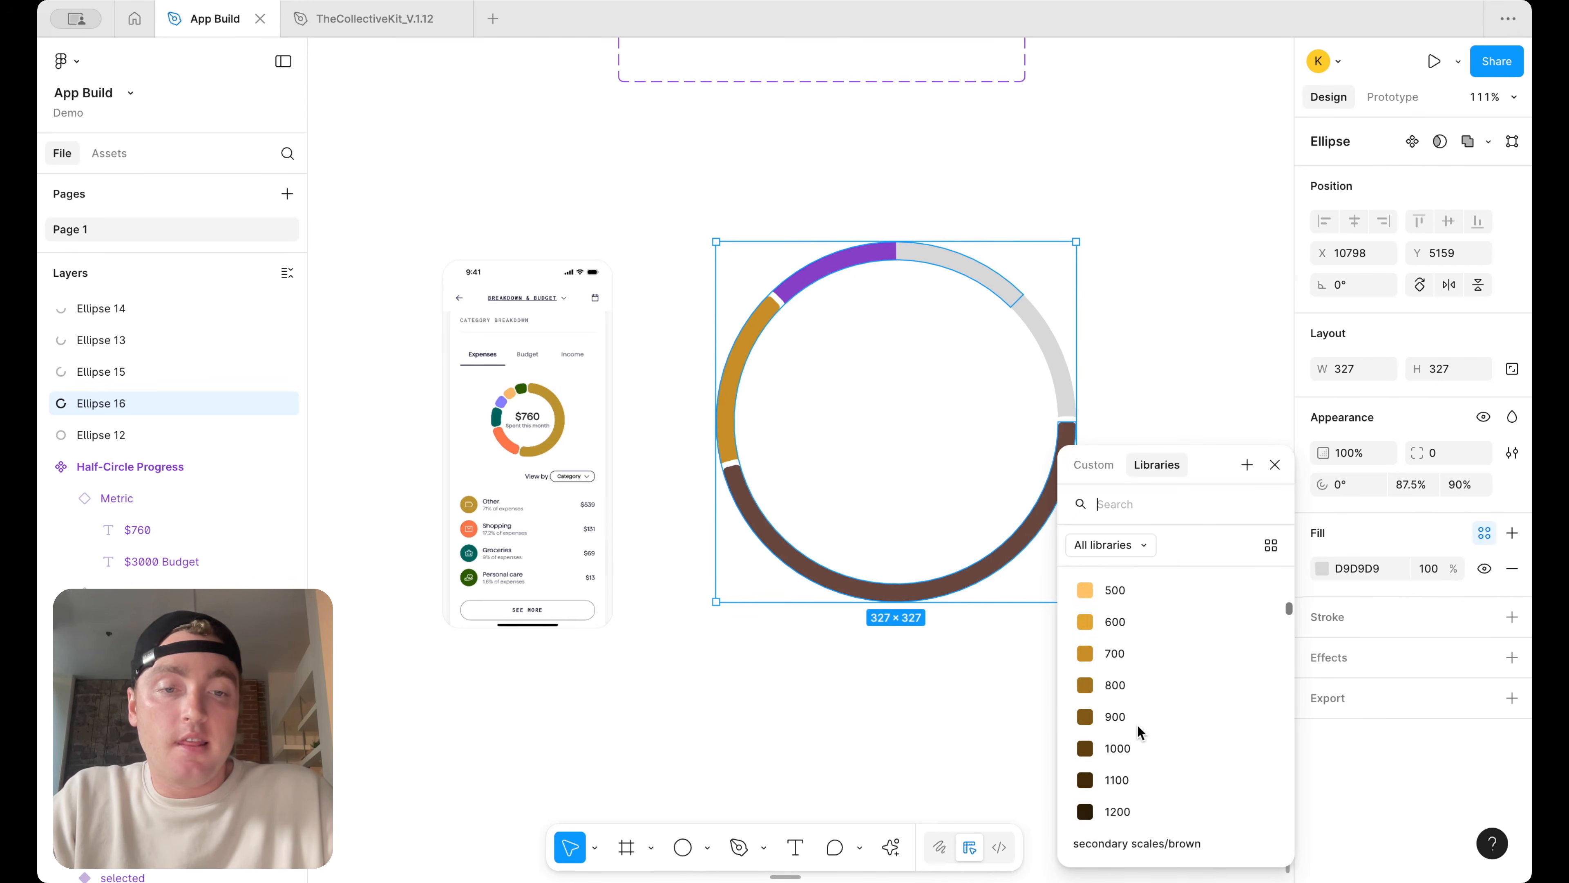
left_click(1139, 730)
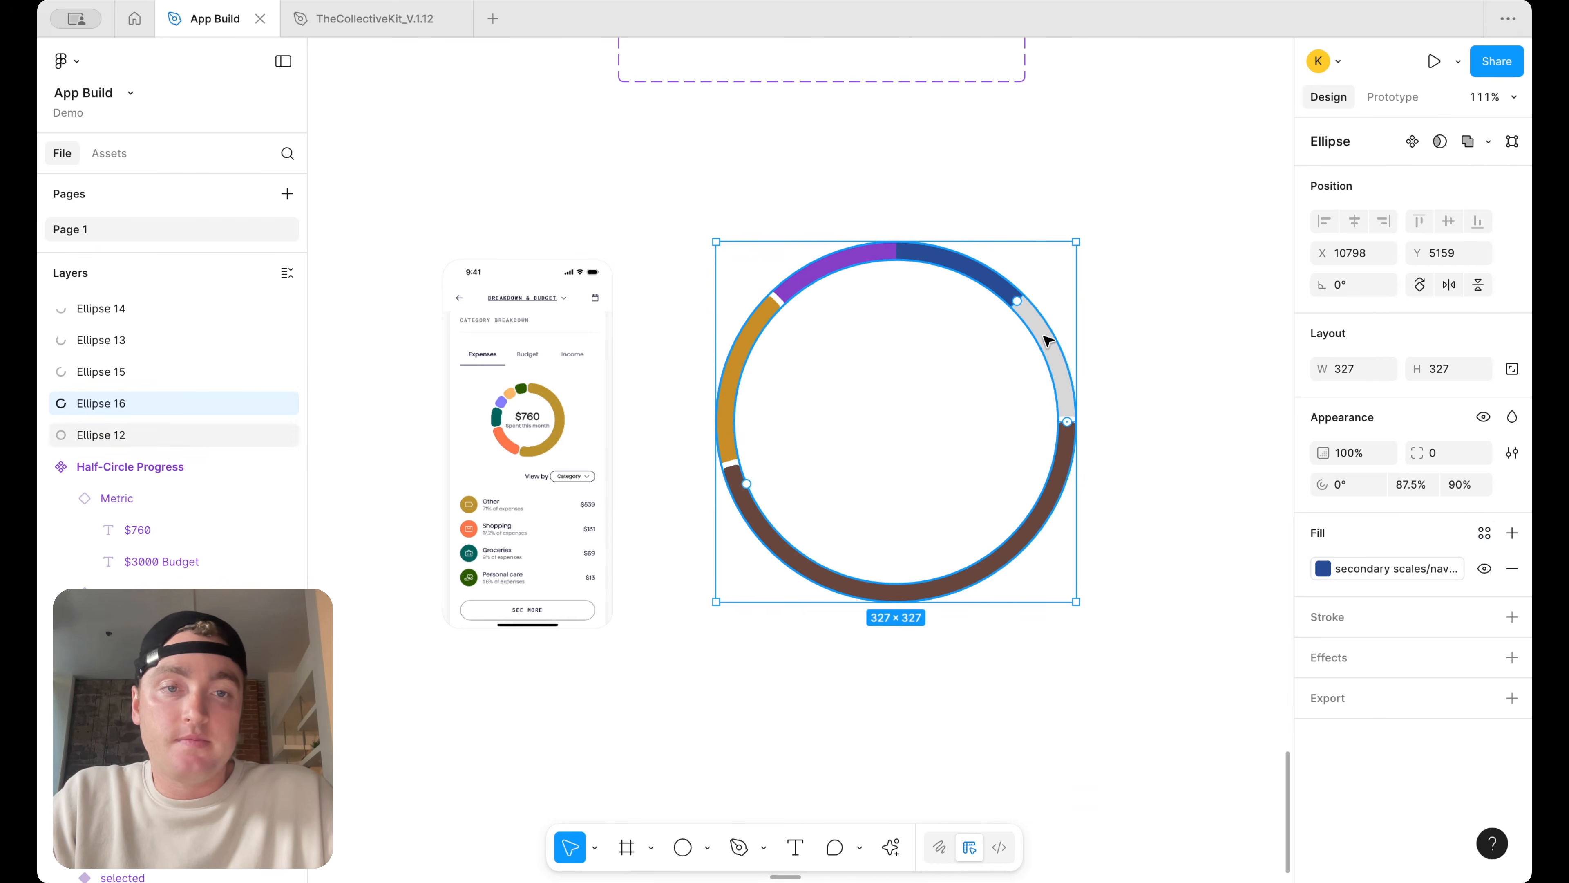
Fill the full base ring with the secondary lime 600 library color
left_click(1050, 358)
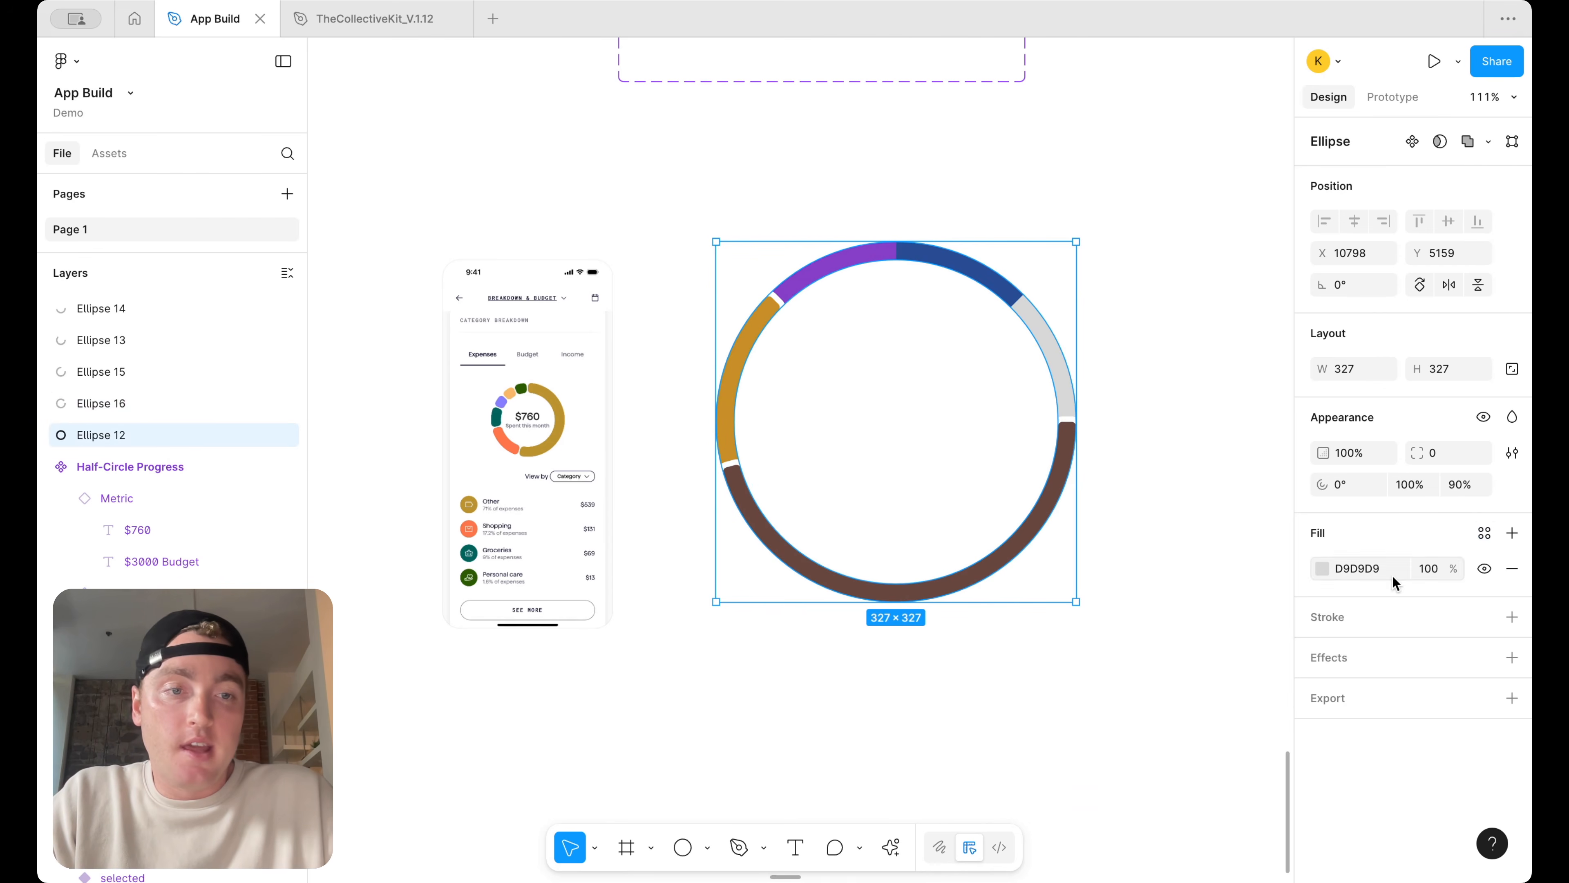
left_click(1481, 543)
scroll(1236, 674, "down", 4)
scroll(1214, 691, "down", 2)
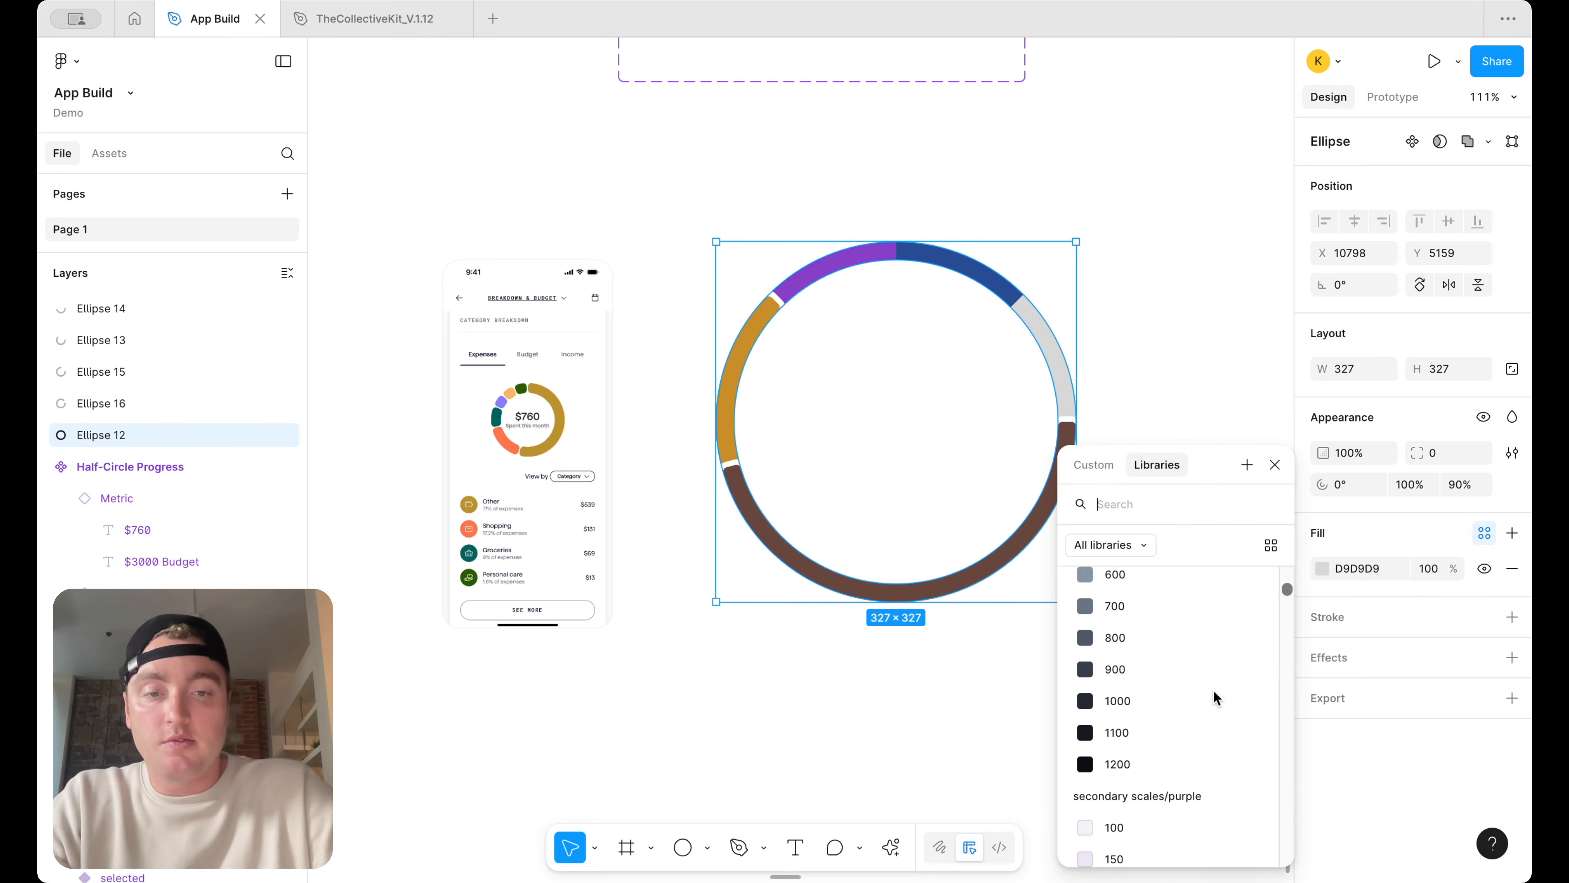
type("gre")
key("BackSpace")
key("BackSpace")
key("BackSpace")
type("em")
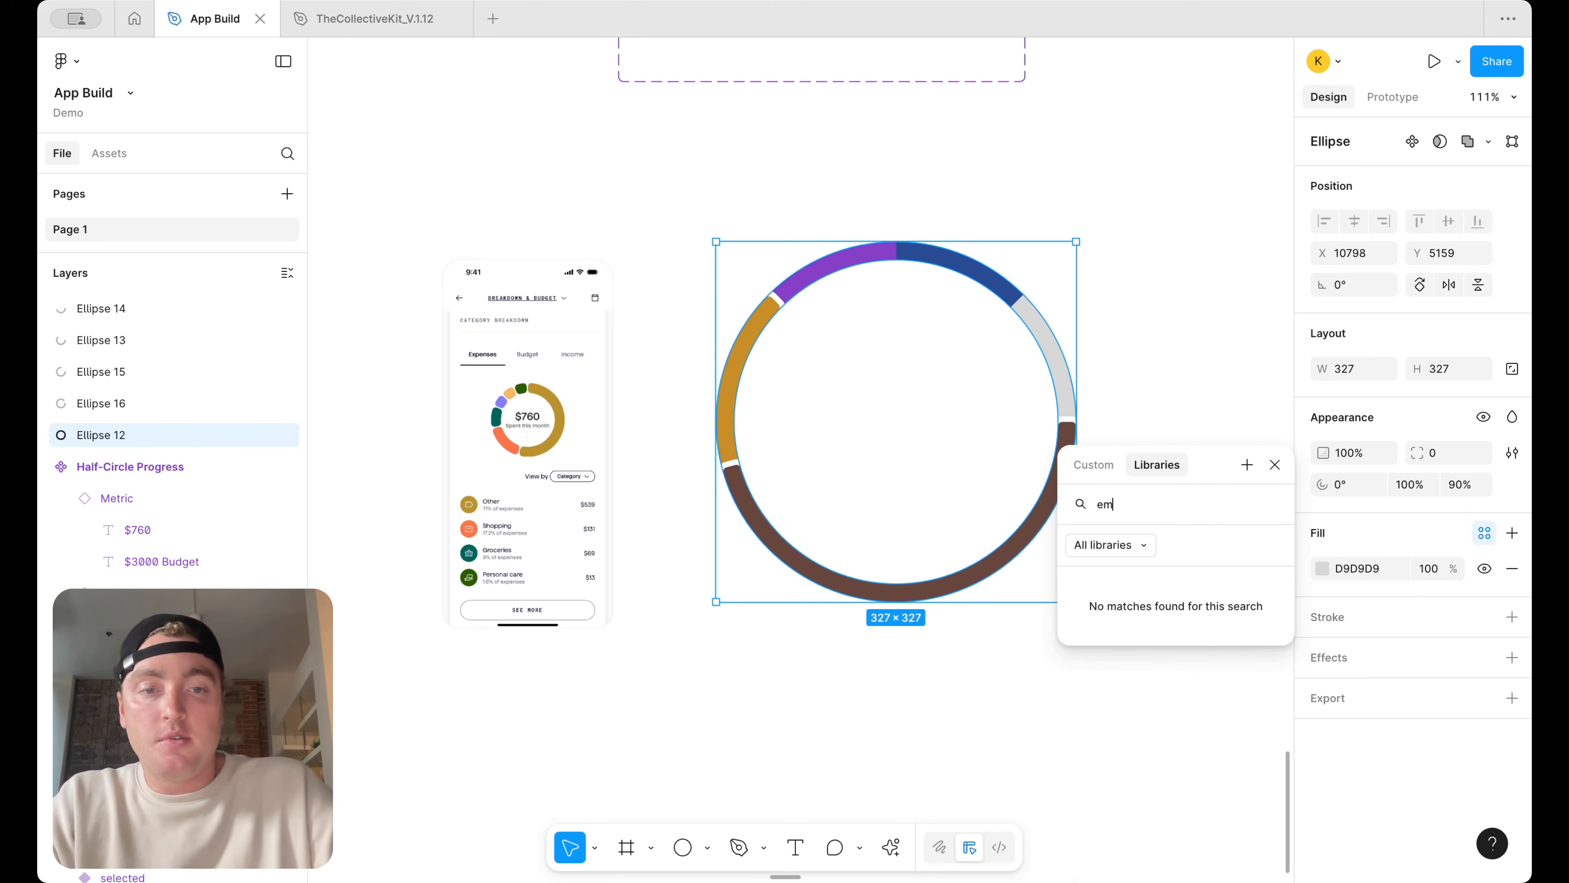
key("BackSpace")
key("BackSpace")
scroll(1186, 756, "down", 5)
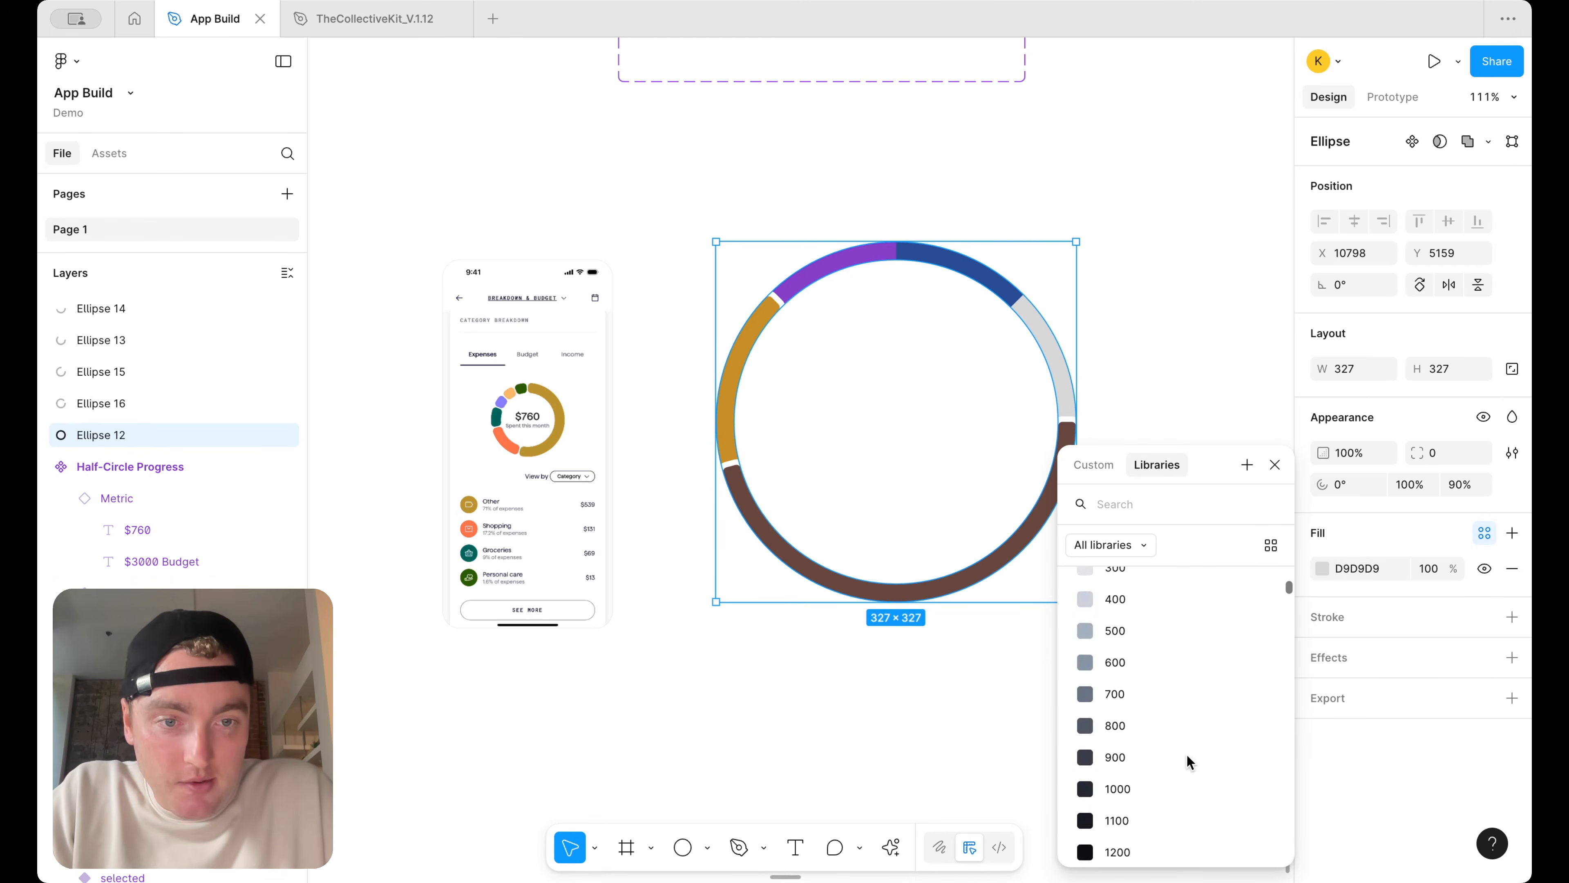
scroll(1187, 754, "down", 15)
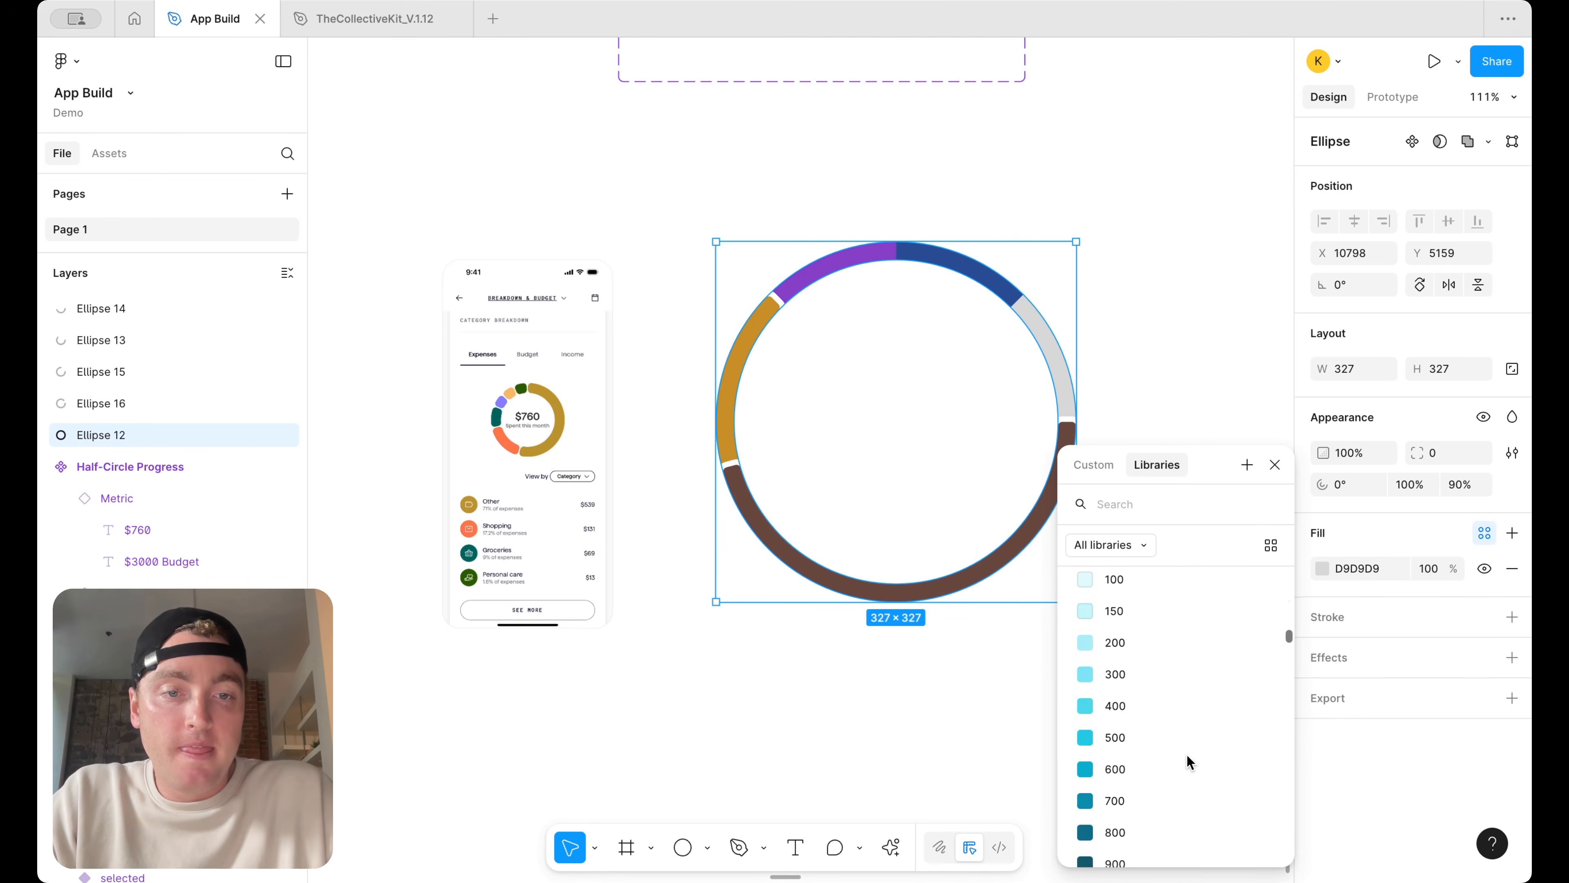
scroll(1187, 754, "down", 15)
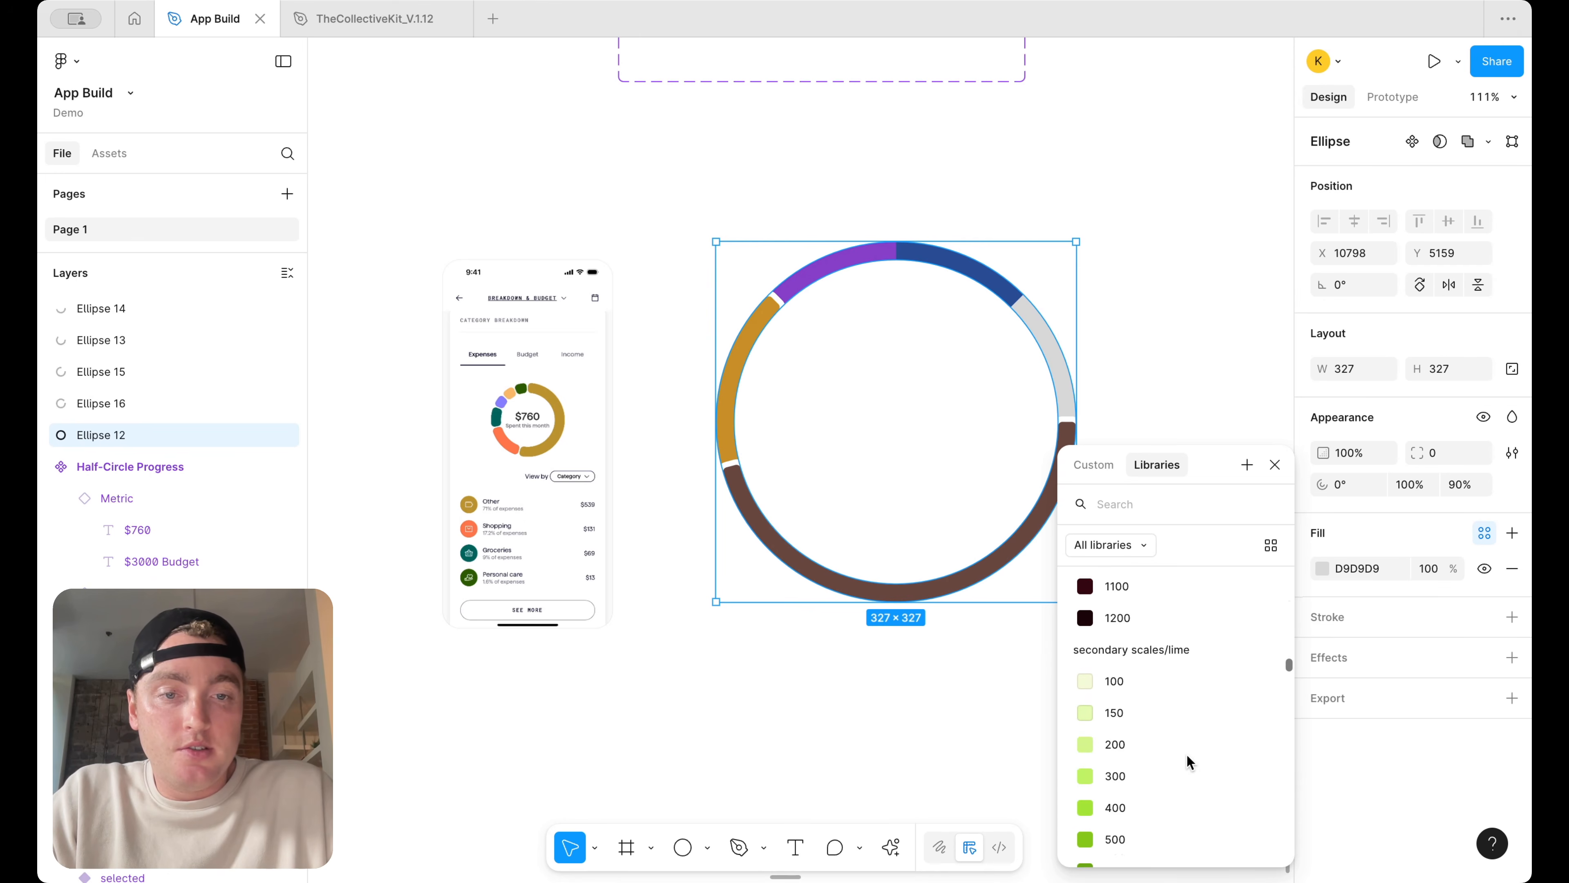
scroll(1187, 754, "down", 2)
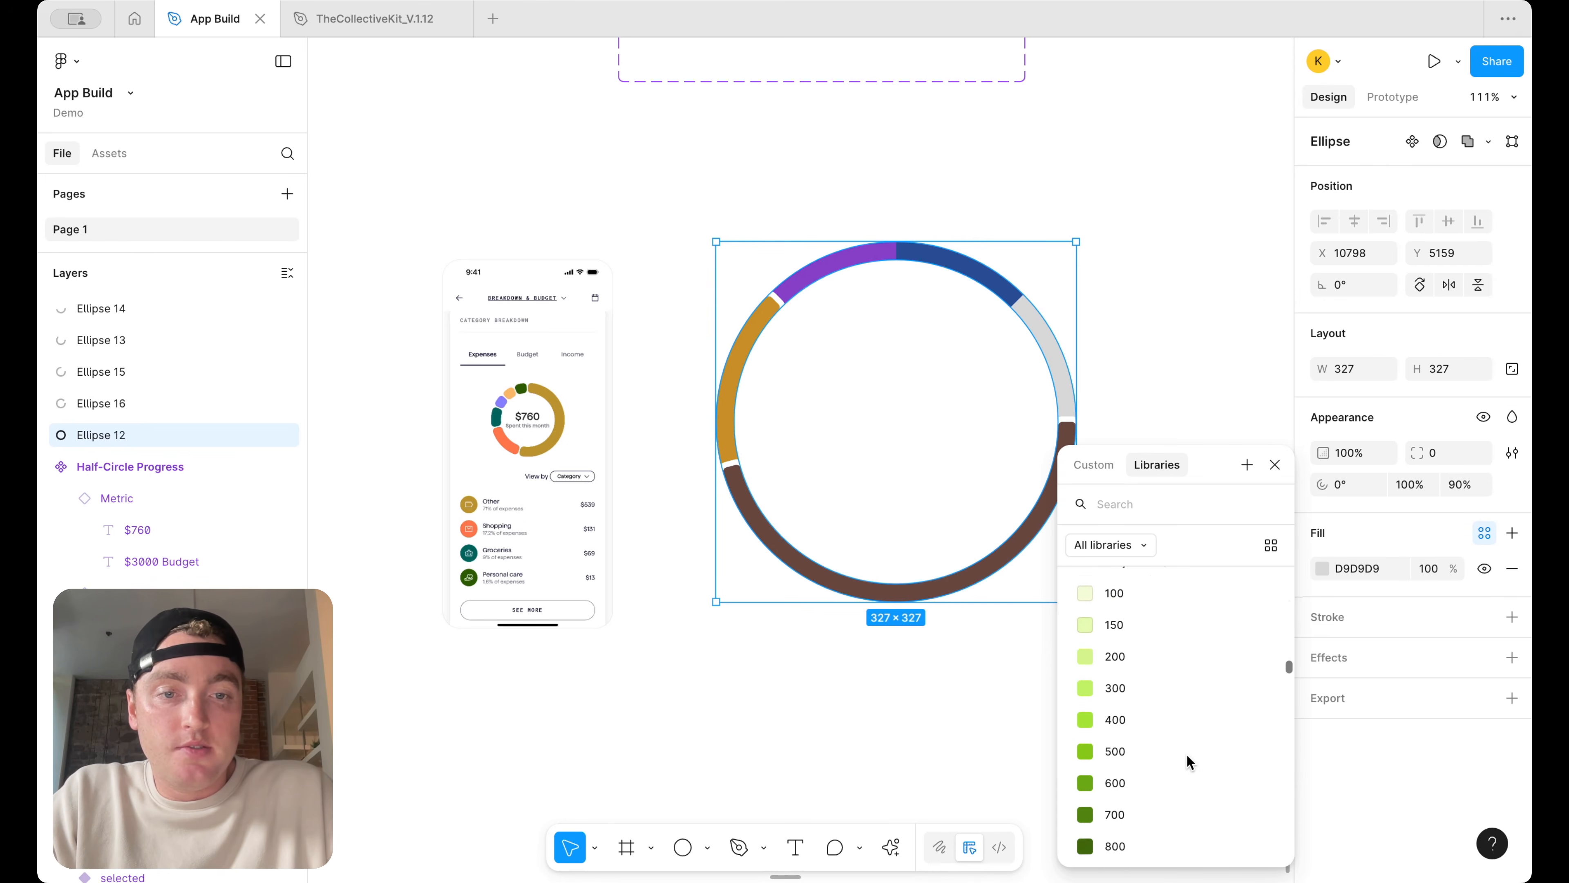
left_click(1198, 735)
left_click(1156, 439)
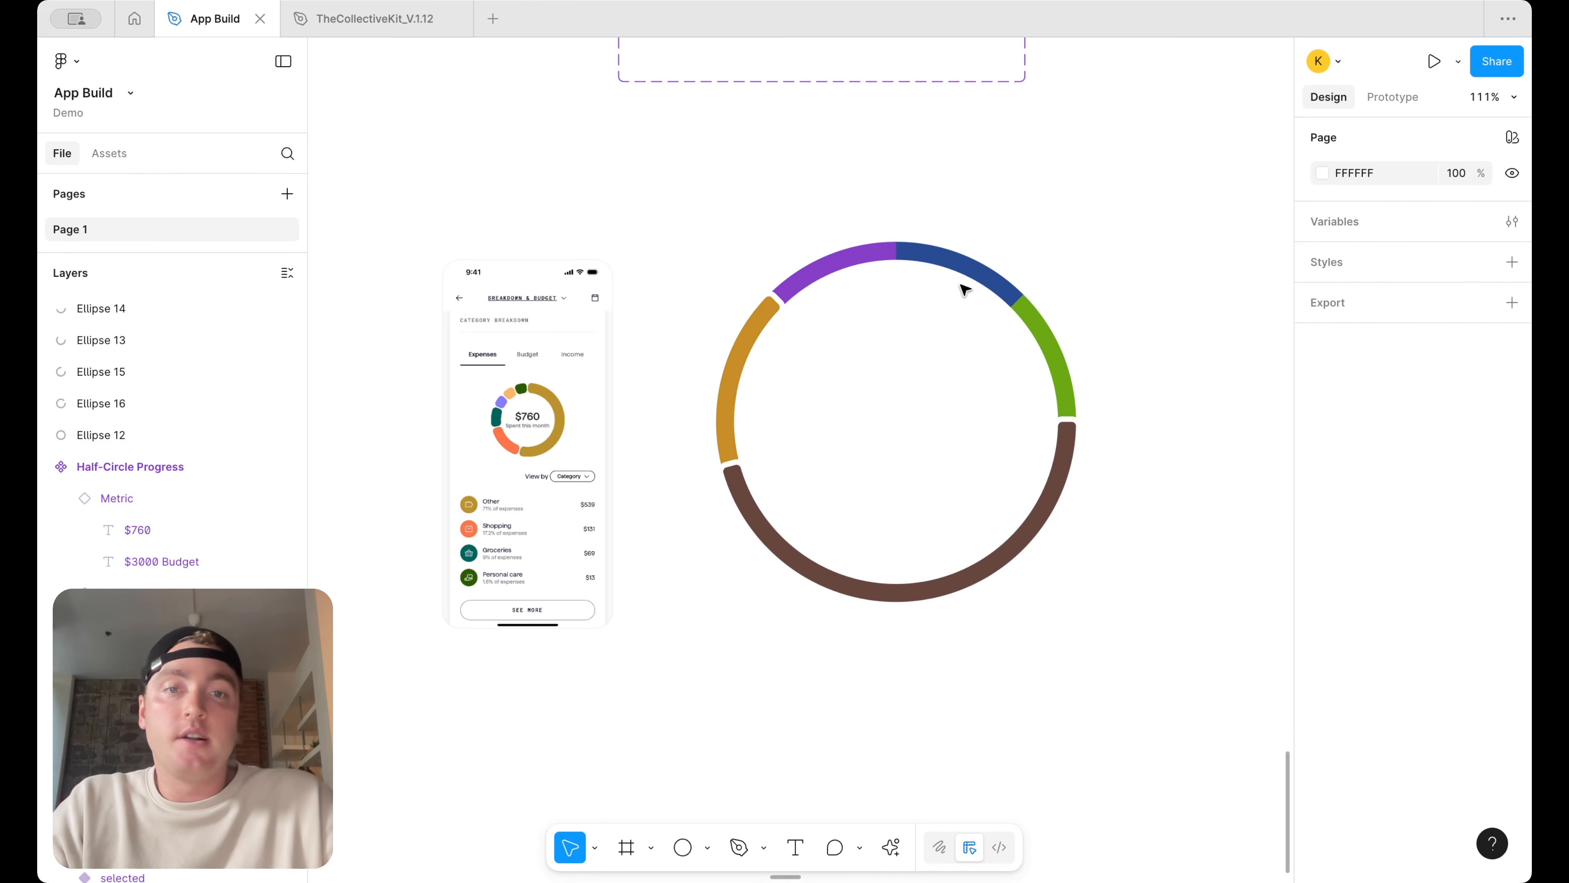
Add a 5 px outside stroke to the purple, navy and lime arcs
left_click(967, 279)
left_click(843, 267, "shift")
left_click(1060, 358, "shift")
left_click(1513, 619)
left_click(1360, 684)
left_click(1360, 704)
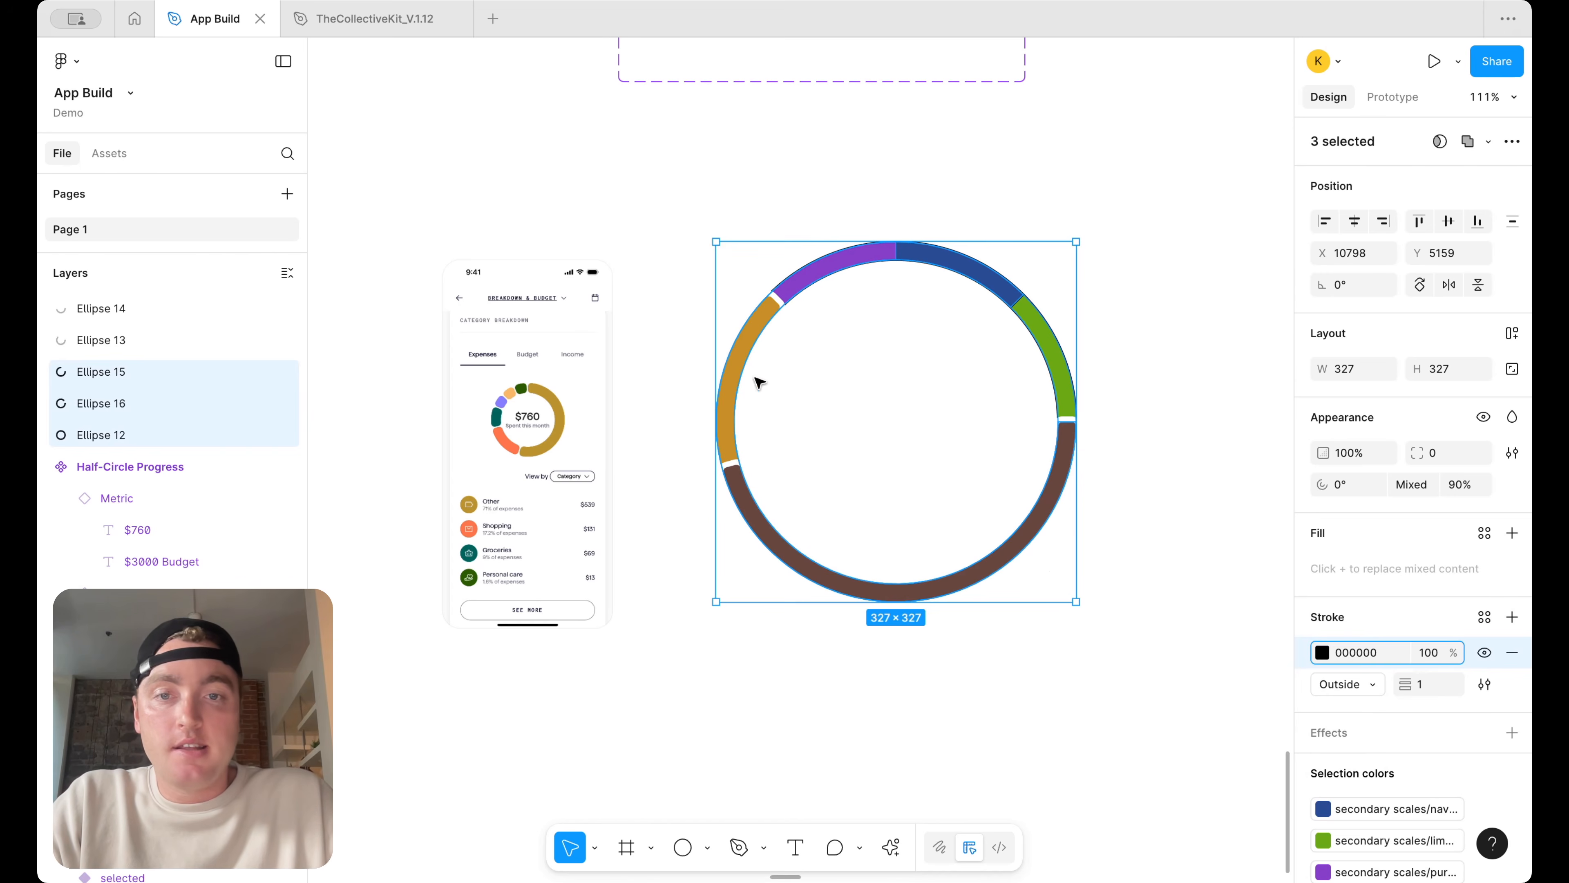
left_click(740, 371)
left_click(939, 262)
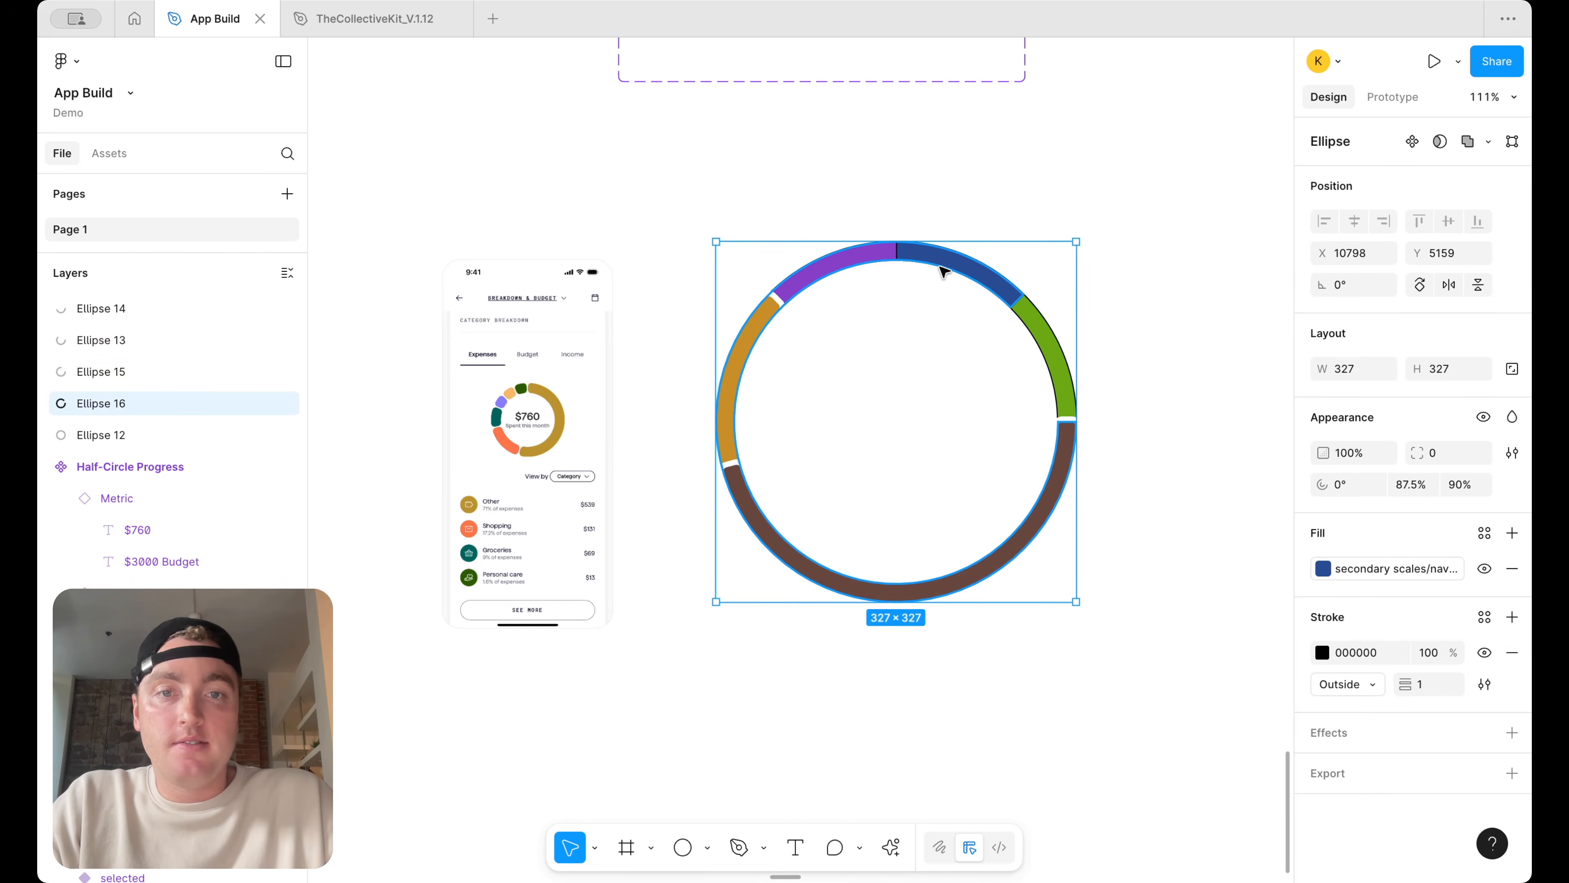
left_click(851, 259, "shift")
left_click(1044, 337, "shift")
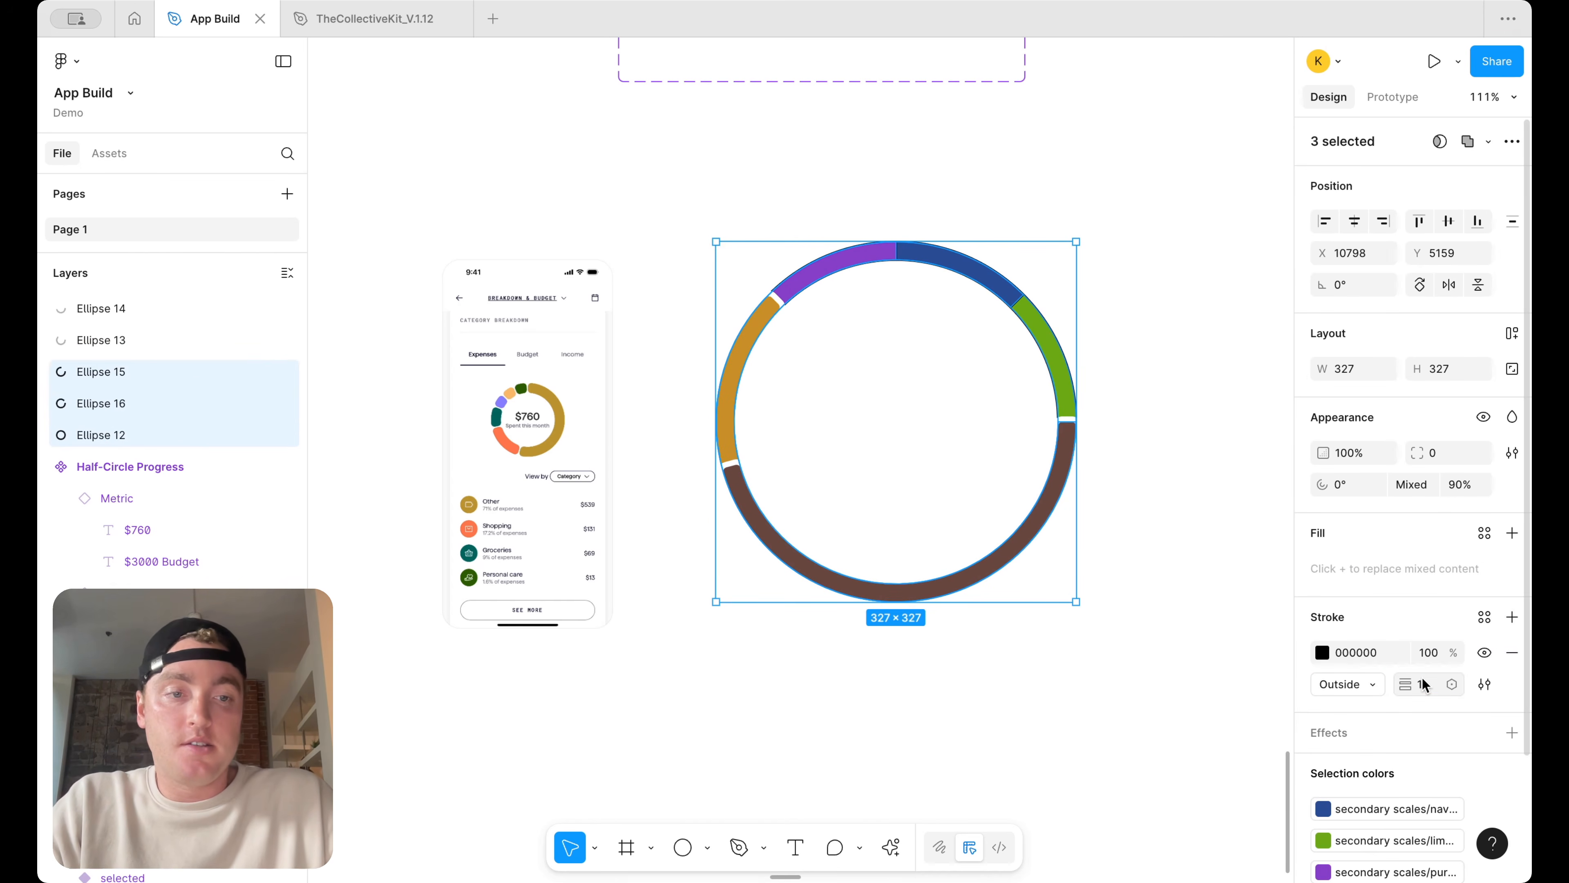
type("5")
key("Return")
Color the three arcs' stroke with the border/on-color library color
left_click(1484, 618)
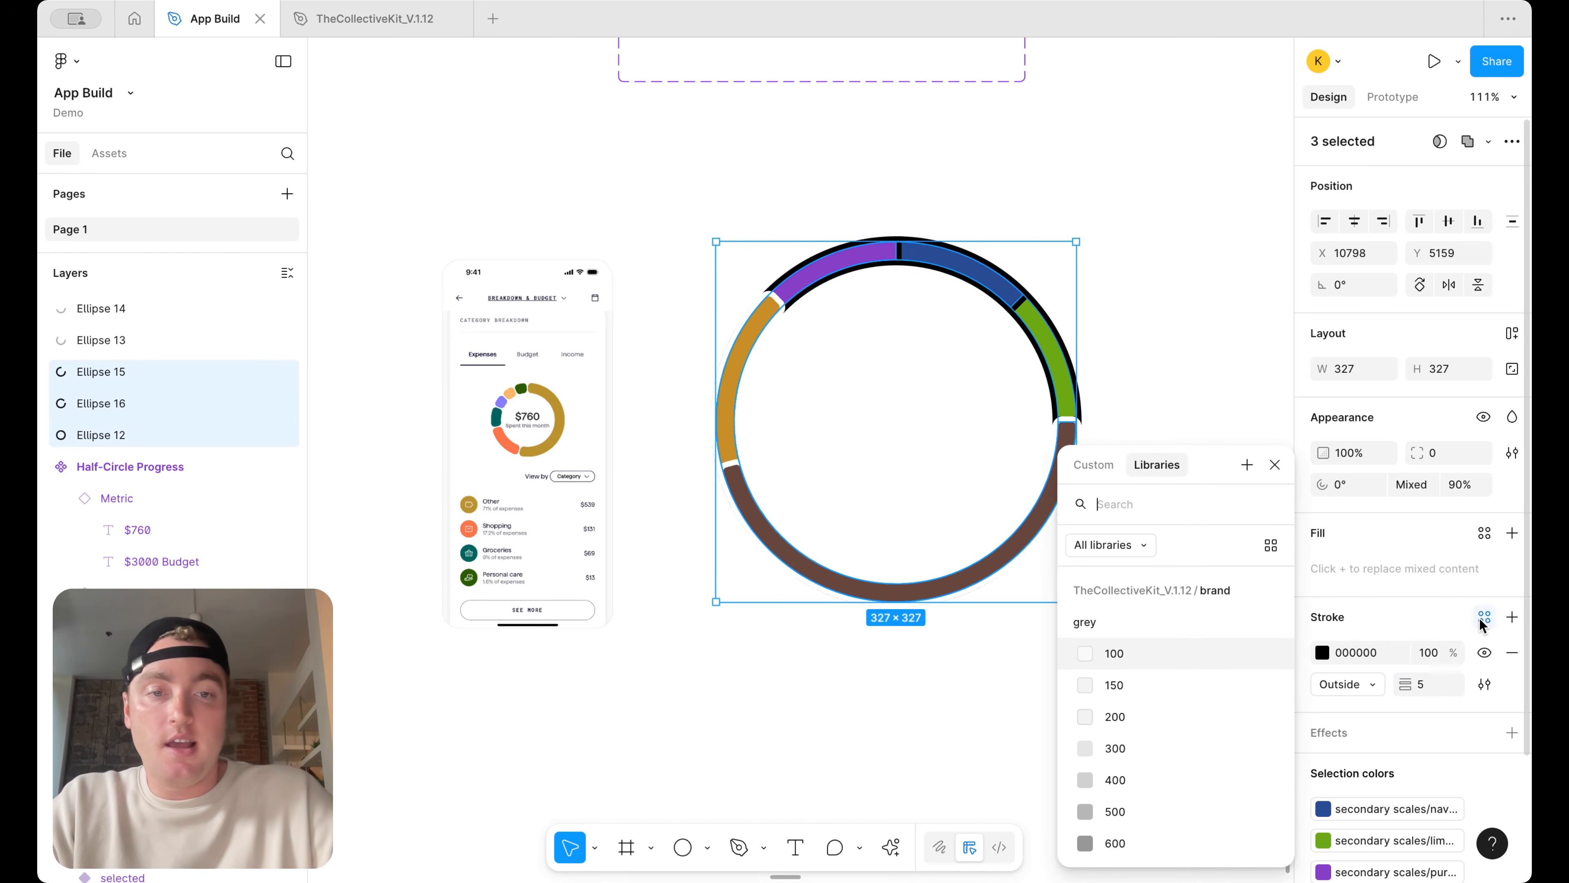
type("bor")
left_click(1132, 688)
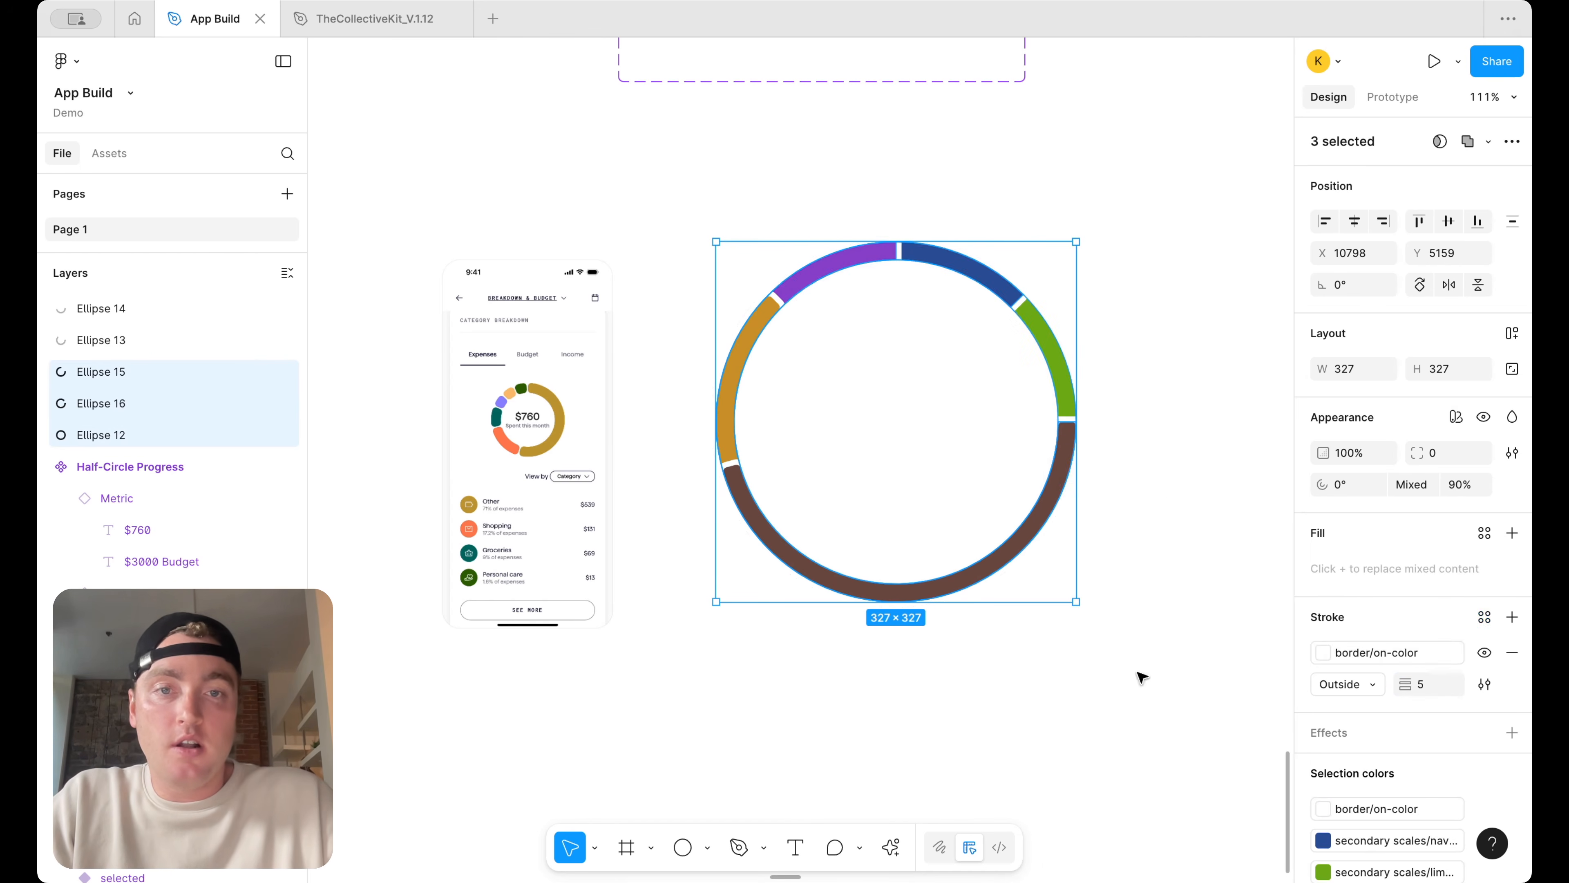
left_click(1178, 429)
Round the corners of the purple, navy and lime arcs
scroll(1162, 396, "up", 6)
left_click(953, 337)
left_click(854, 231, "shift")
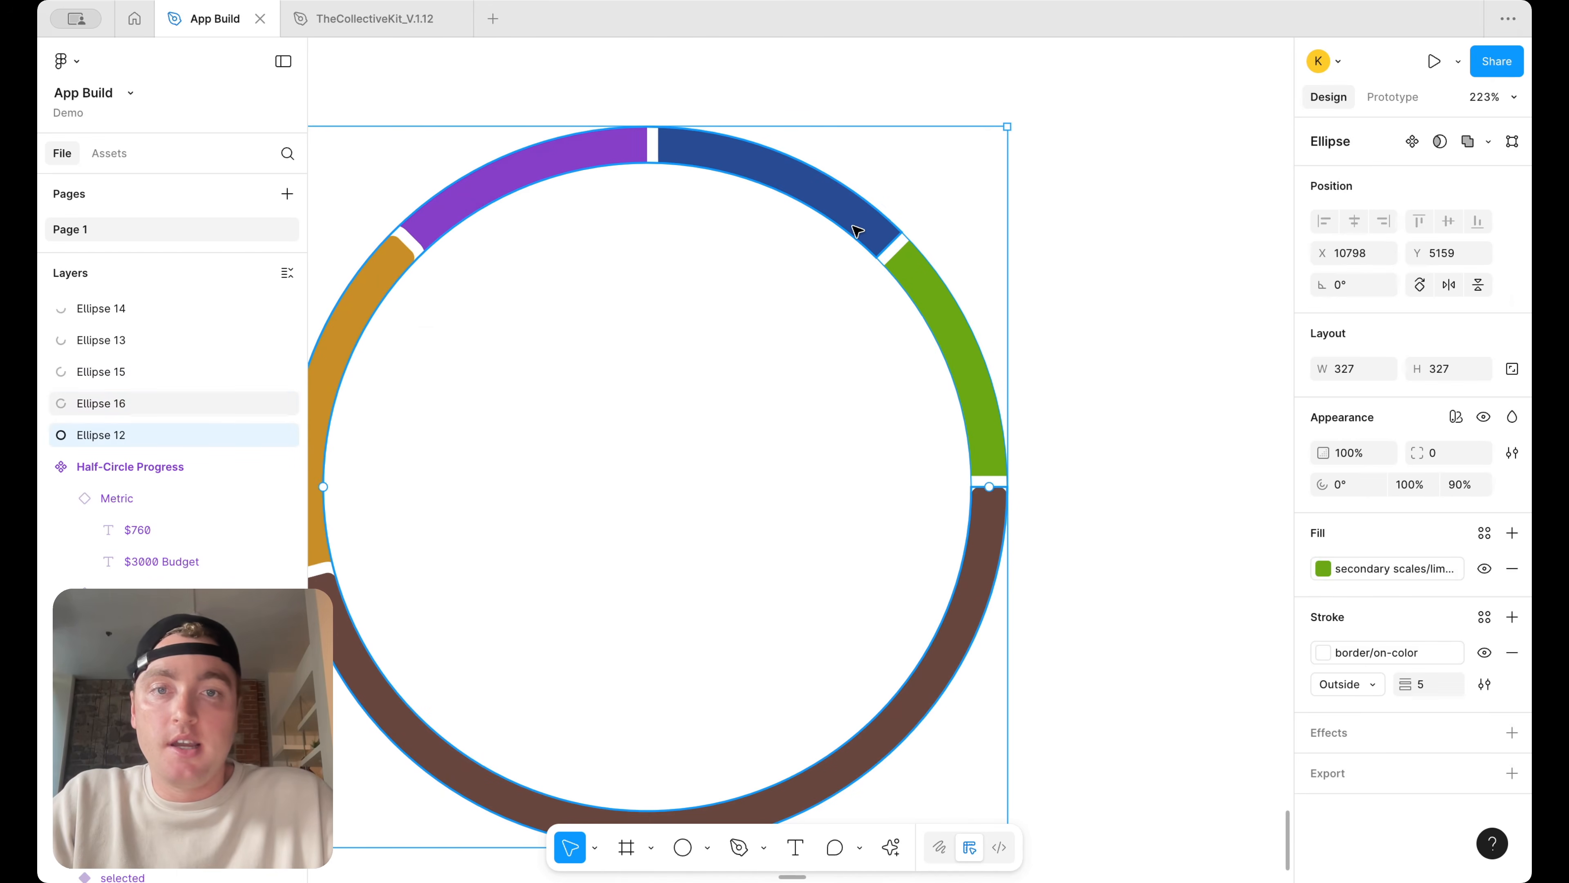
left_click(608, 158, "shift")
left_click(1452, 454)
key("Return")
left_click(1194, 281)
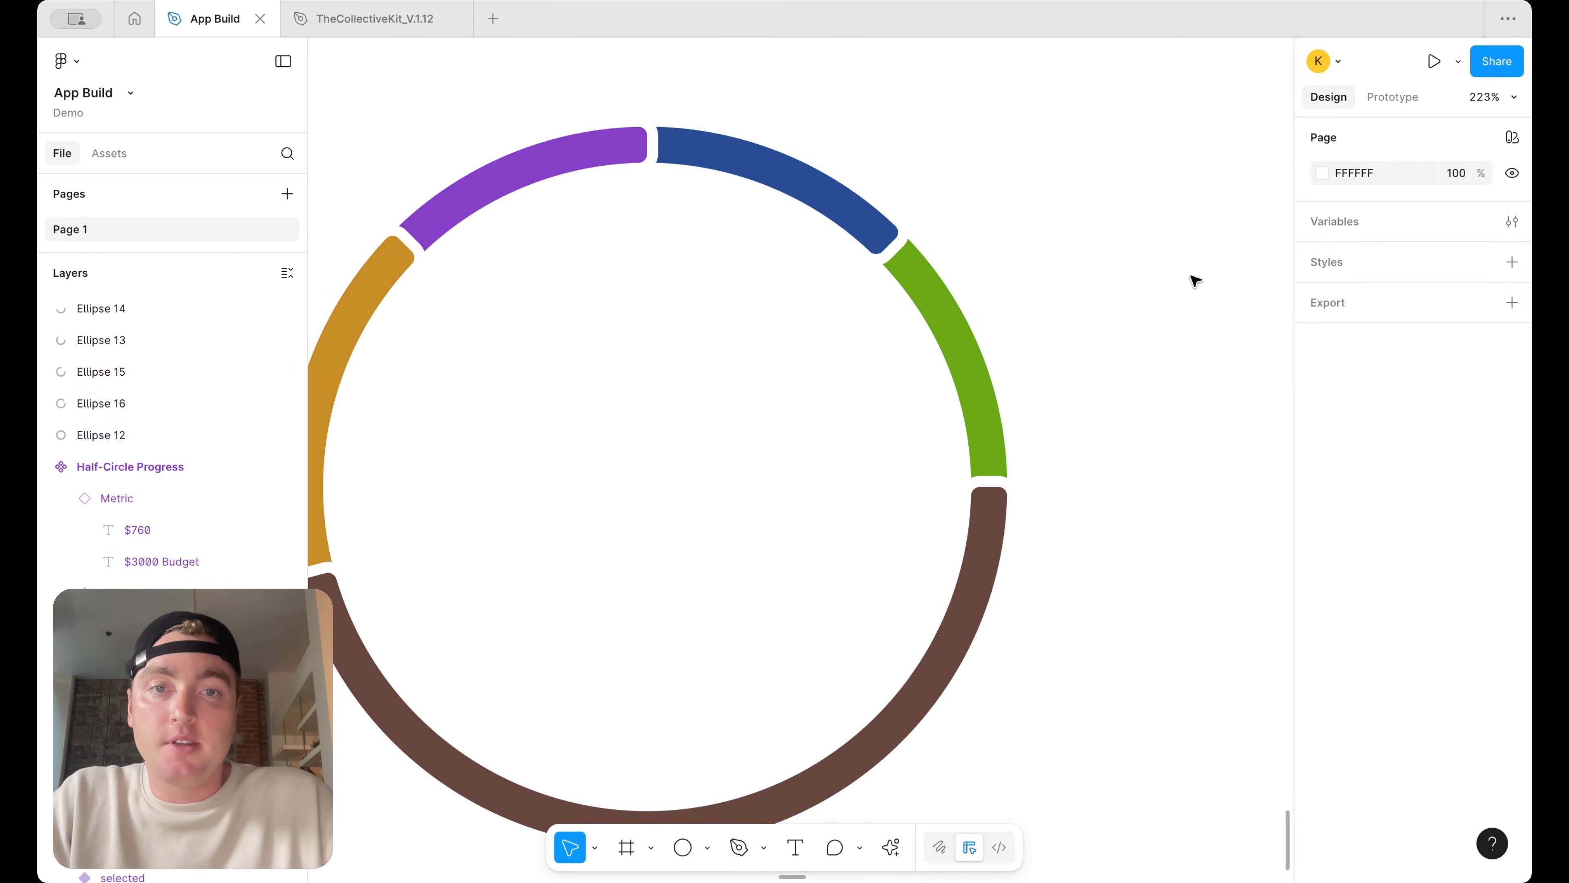
Resize the five ring ellipses together to 256 × 256 to match the Half-Circle component
scroll(1194, 281, "down", 7)
scroll(1196, 281, "up", 2)
scroll(939, 255, "up", 3)
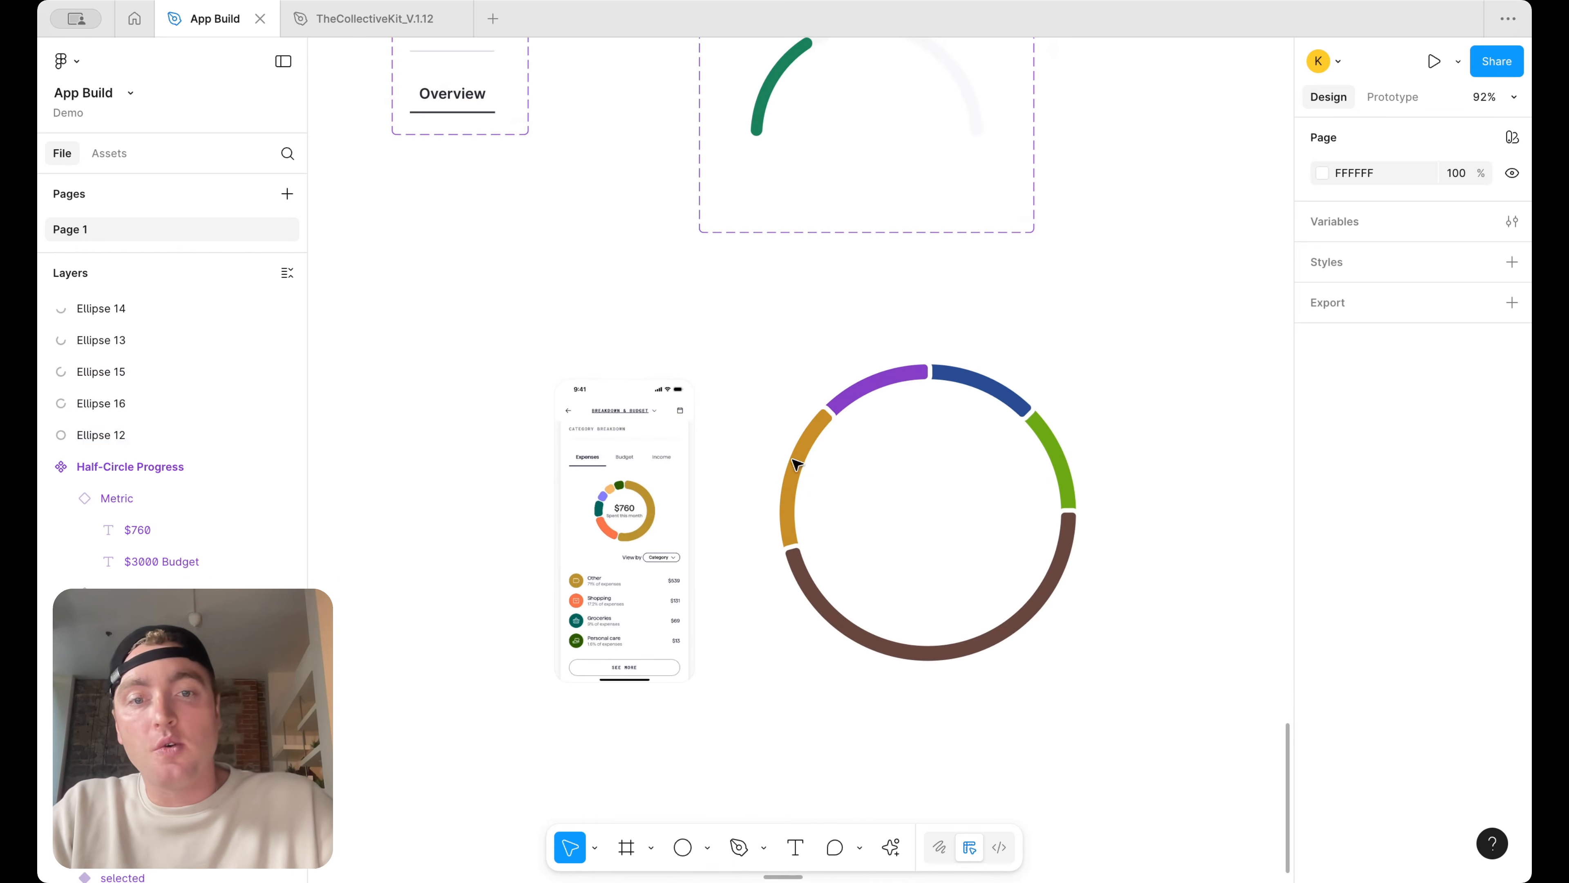
scroll(1075, 556, "down", 4)
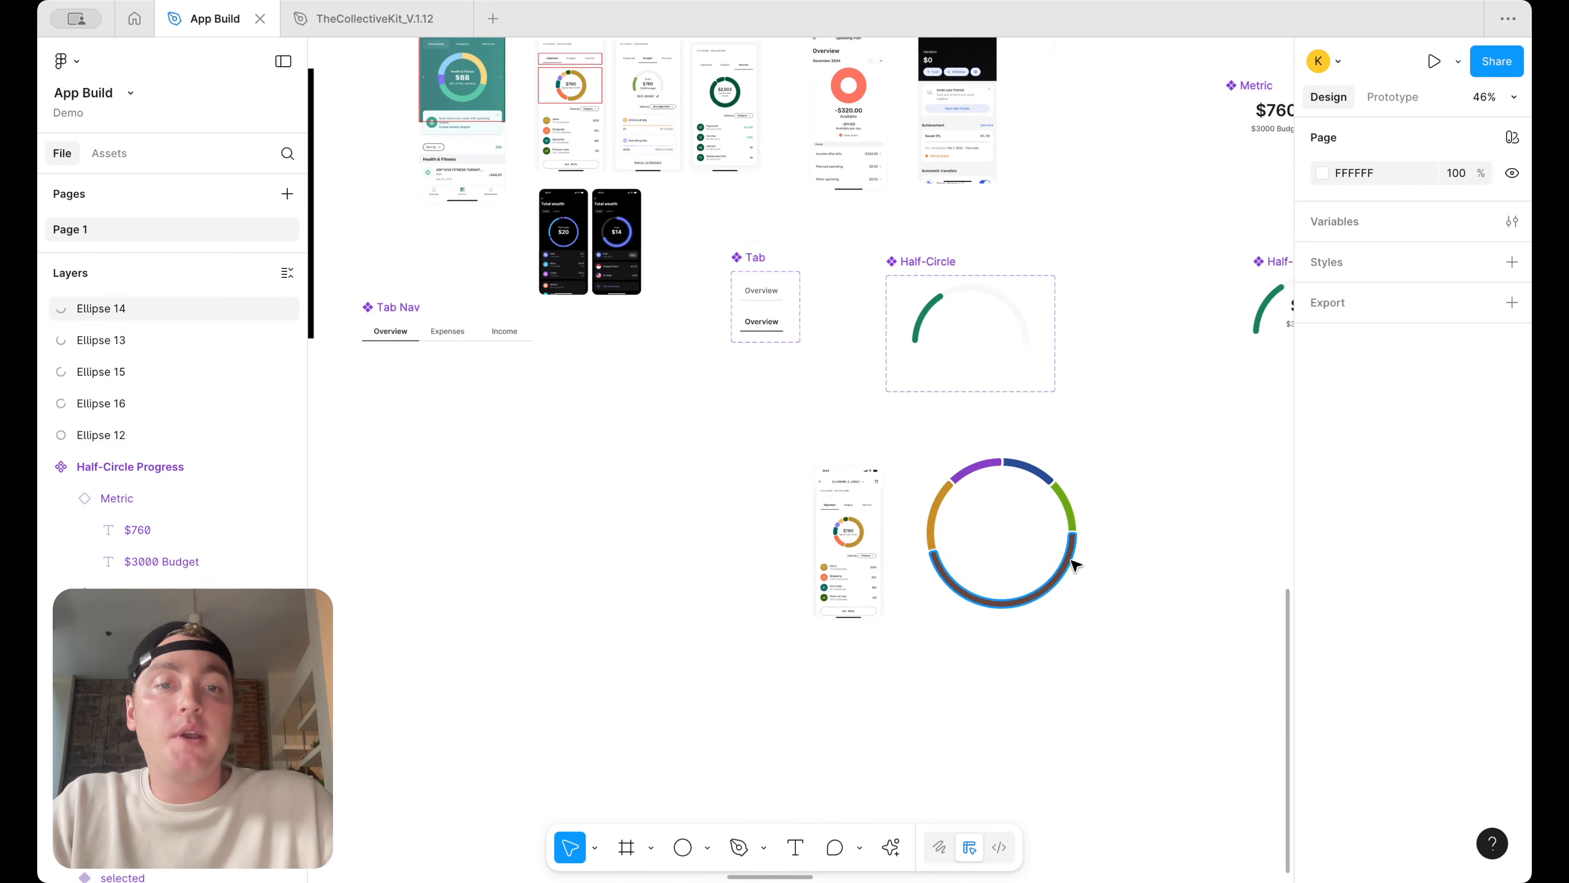
left_click(957, 303)
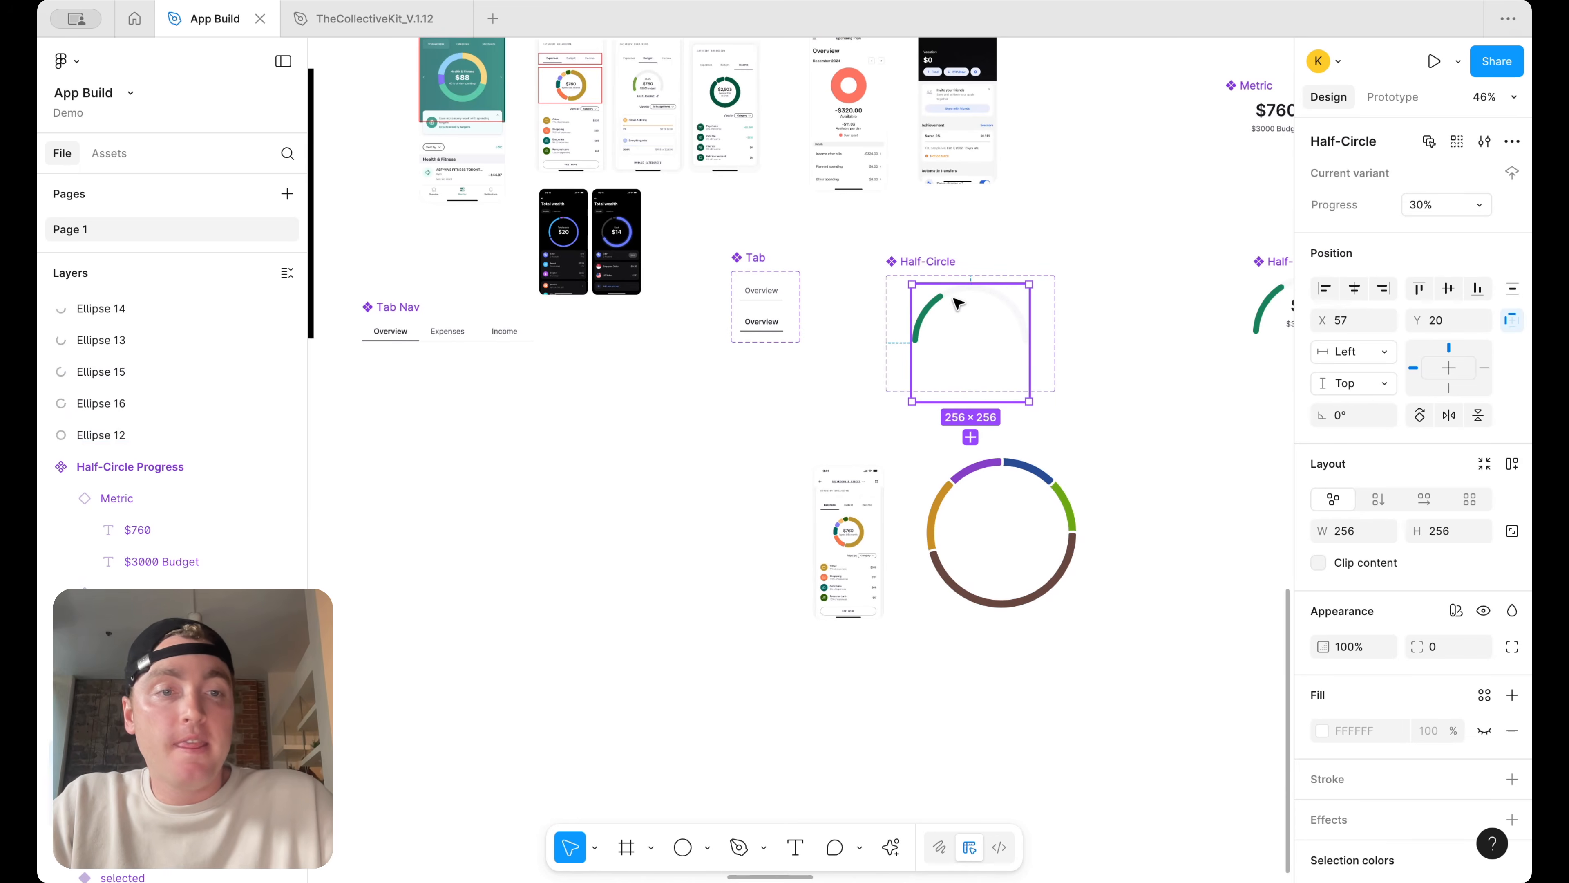
left_click(1073, 507)
left_click_drag(1153, 670, 917, 454)
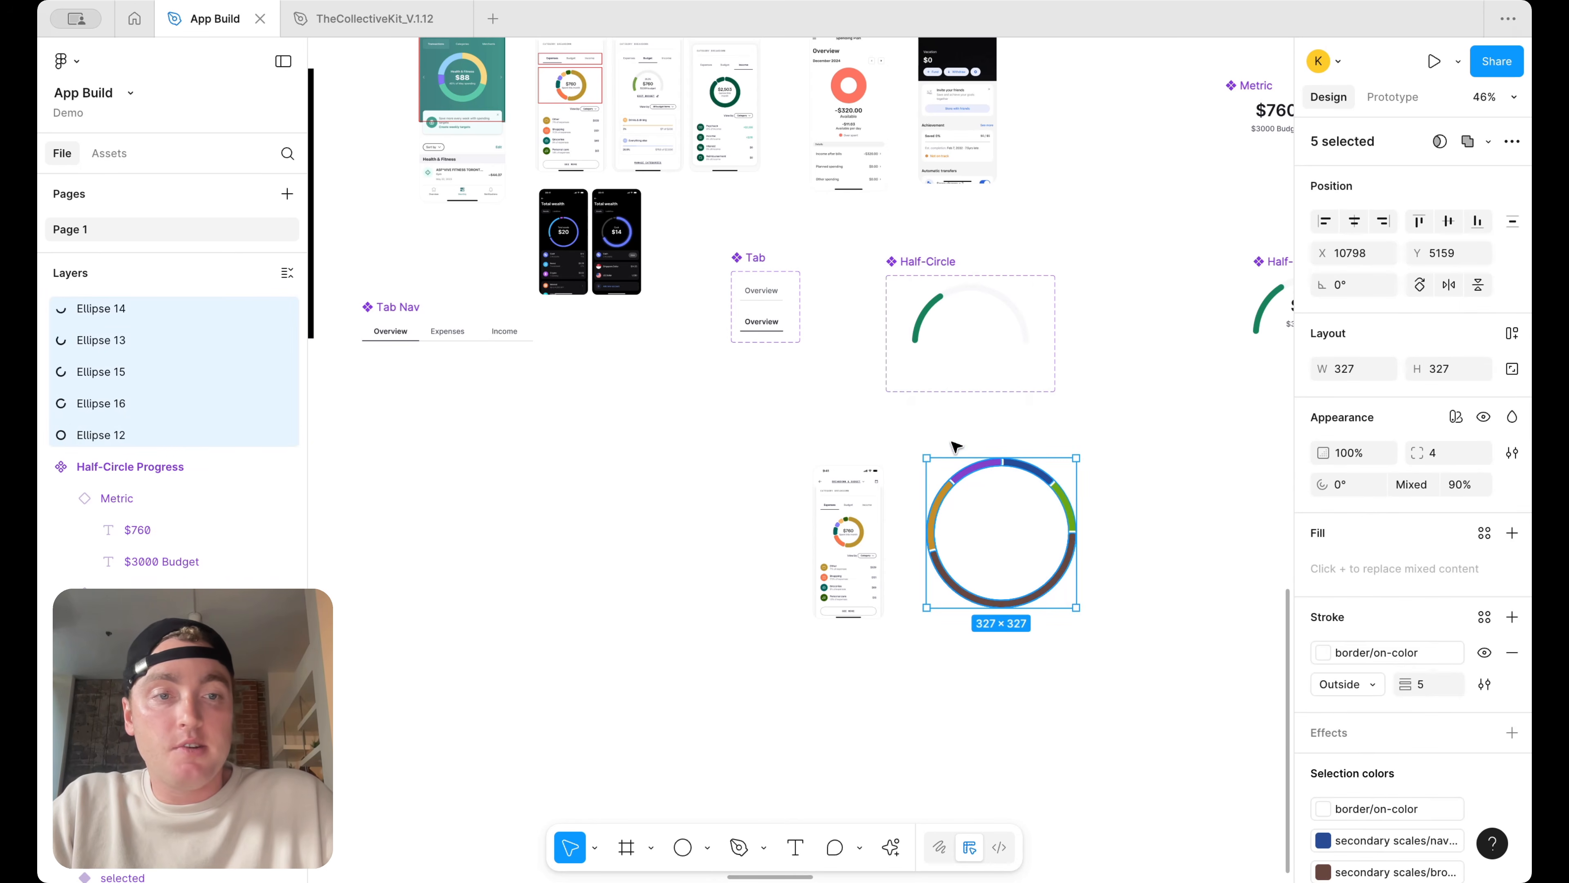
type("256")
key("Return")
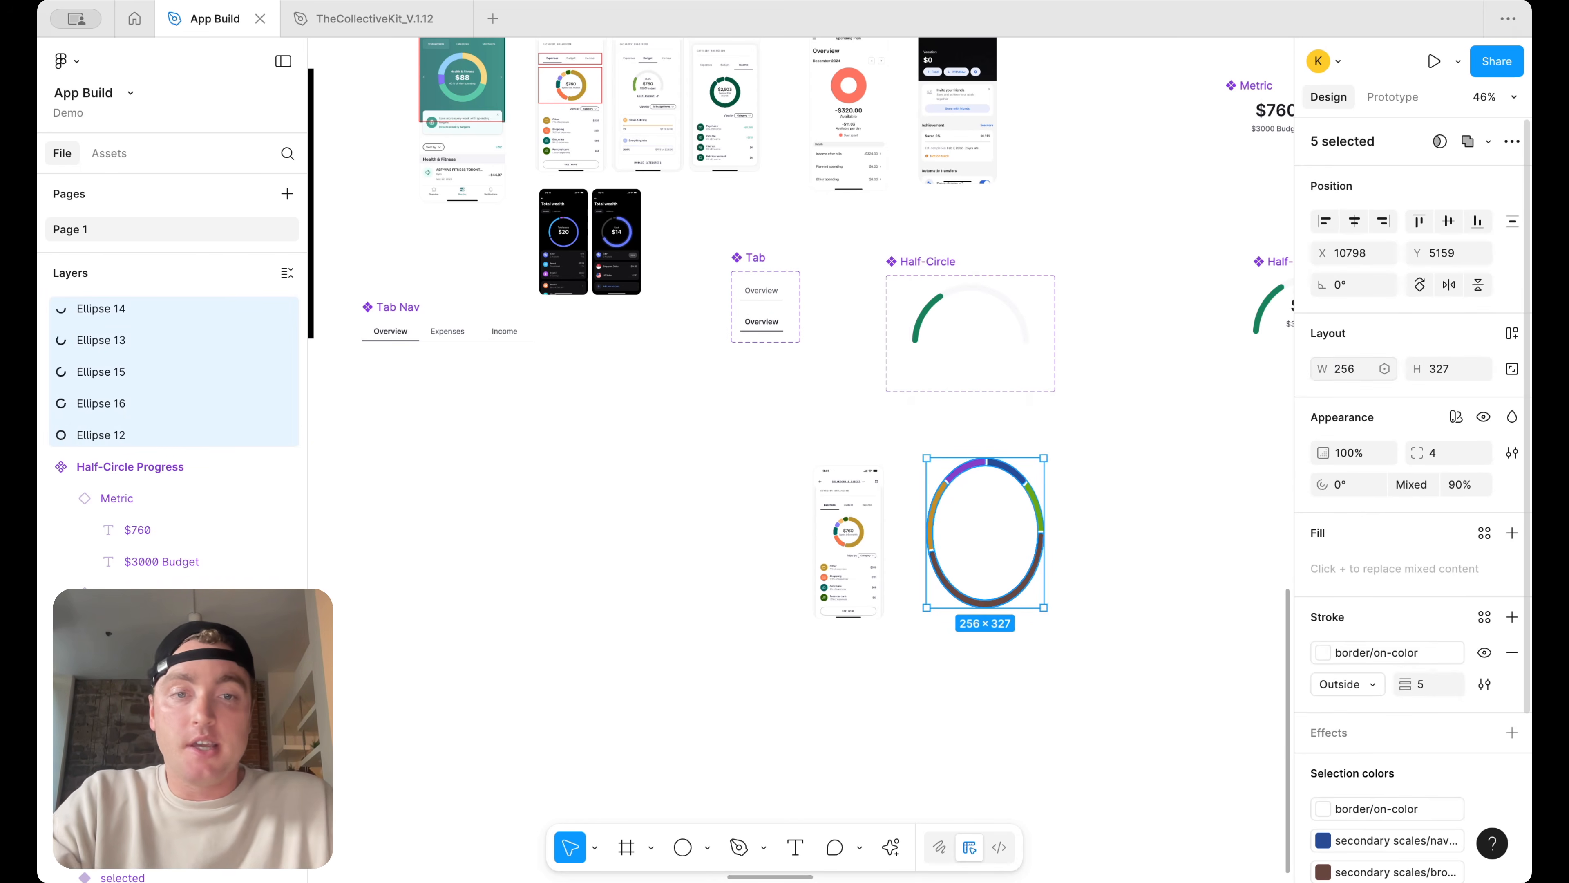
type("256")
key("Return")
Wrap the five ellipses in a frame and turn that frame into a component
scroll(1004, 476, "up", 5)
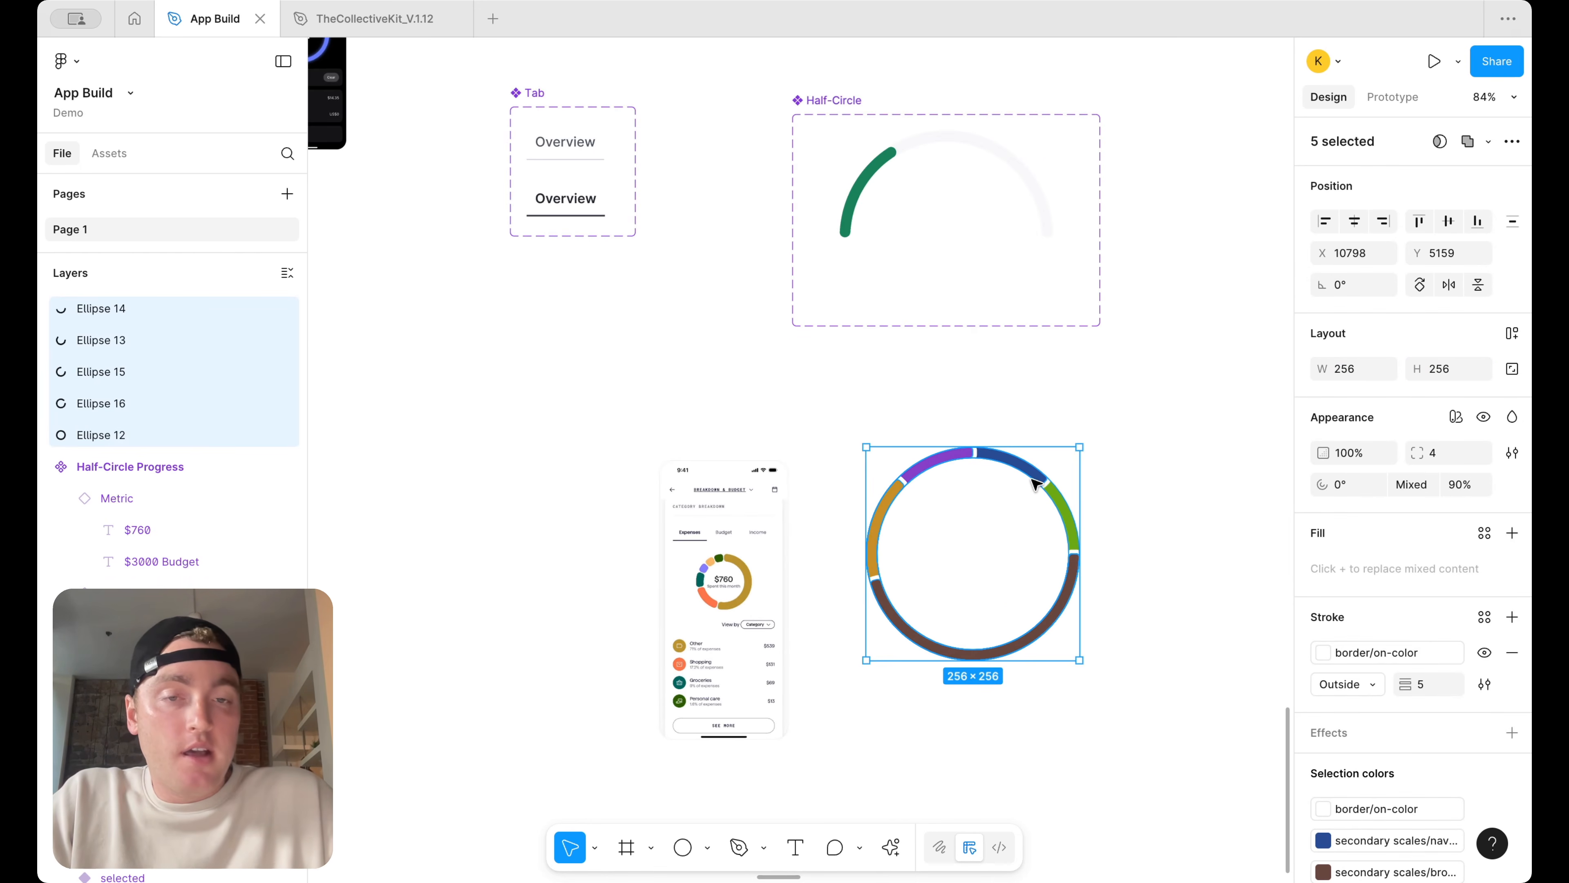
right_click(1036, 483)
left_click(1050, 508)
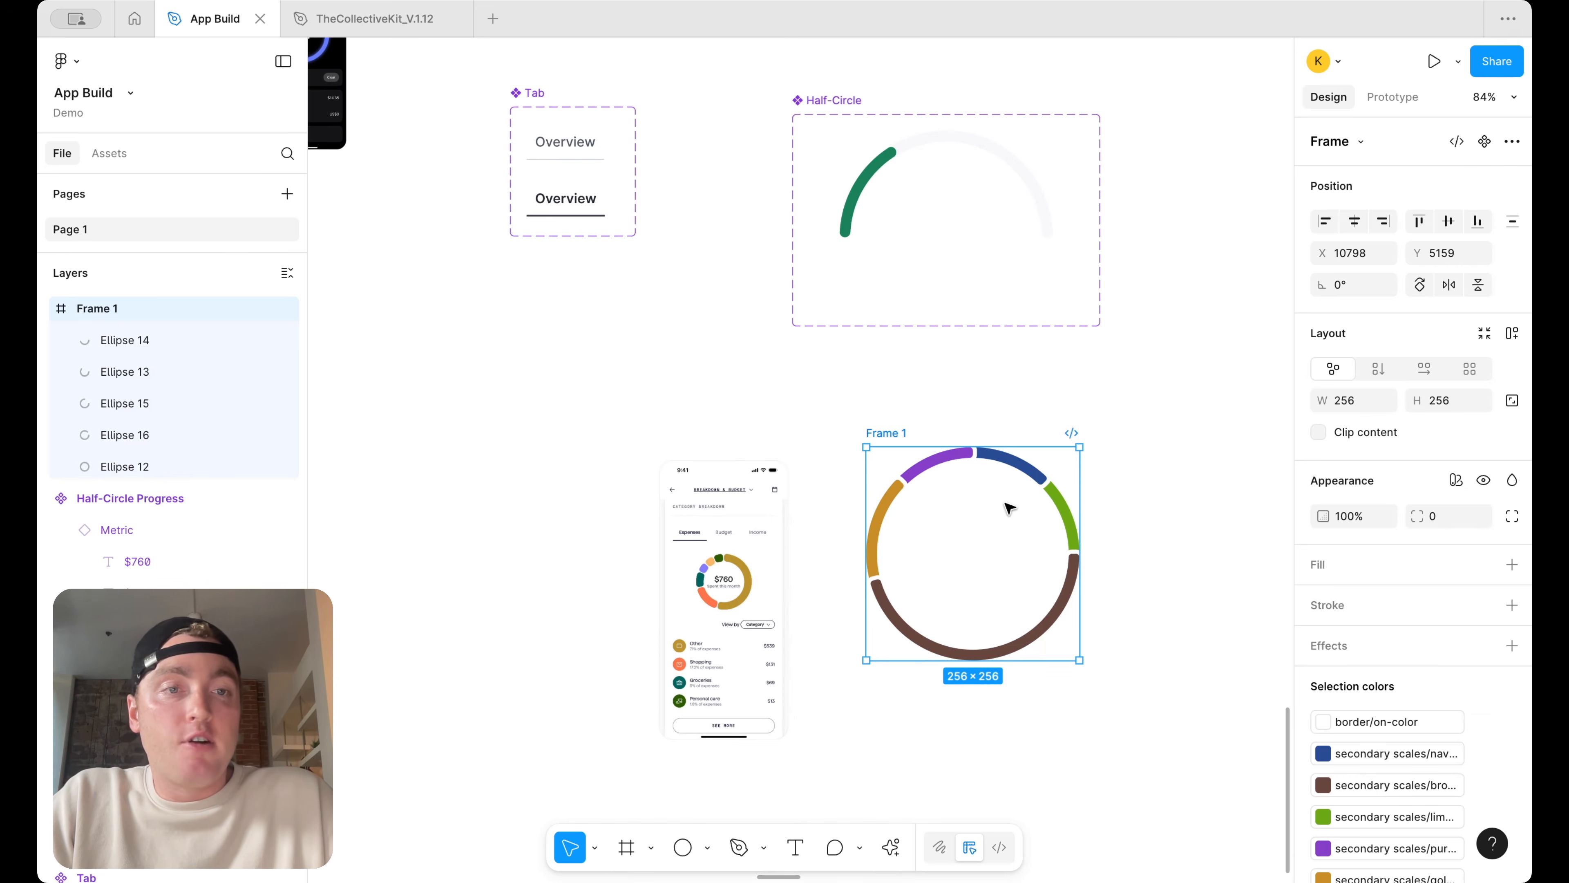
left_click_drag(896, 431, 855, 398)
right_click(855, 397)
left_click(903, 621)
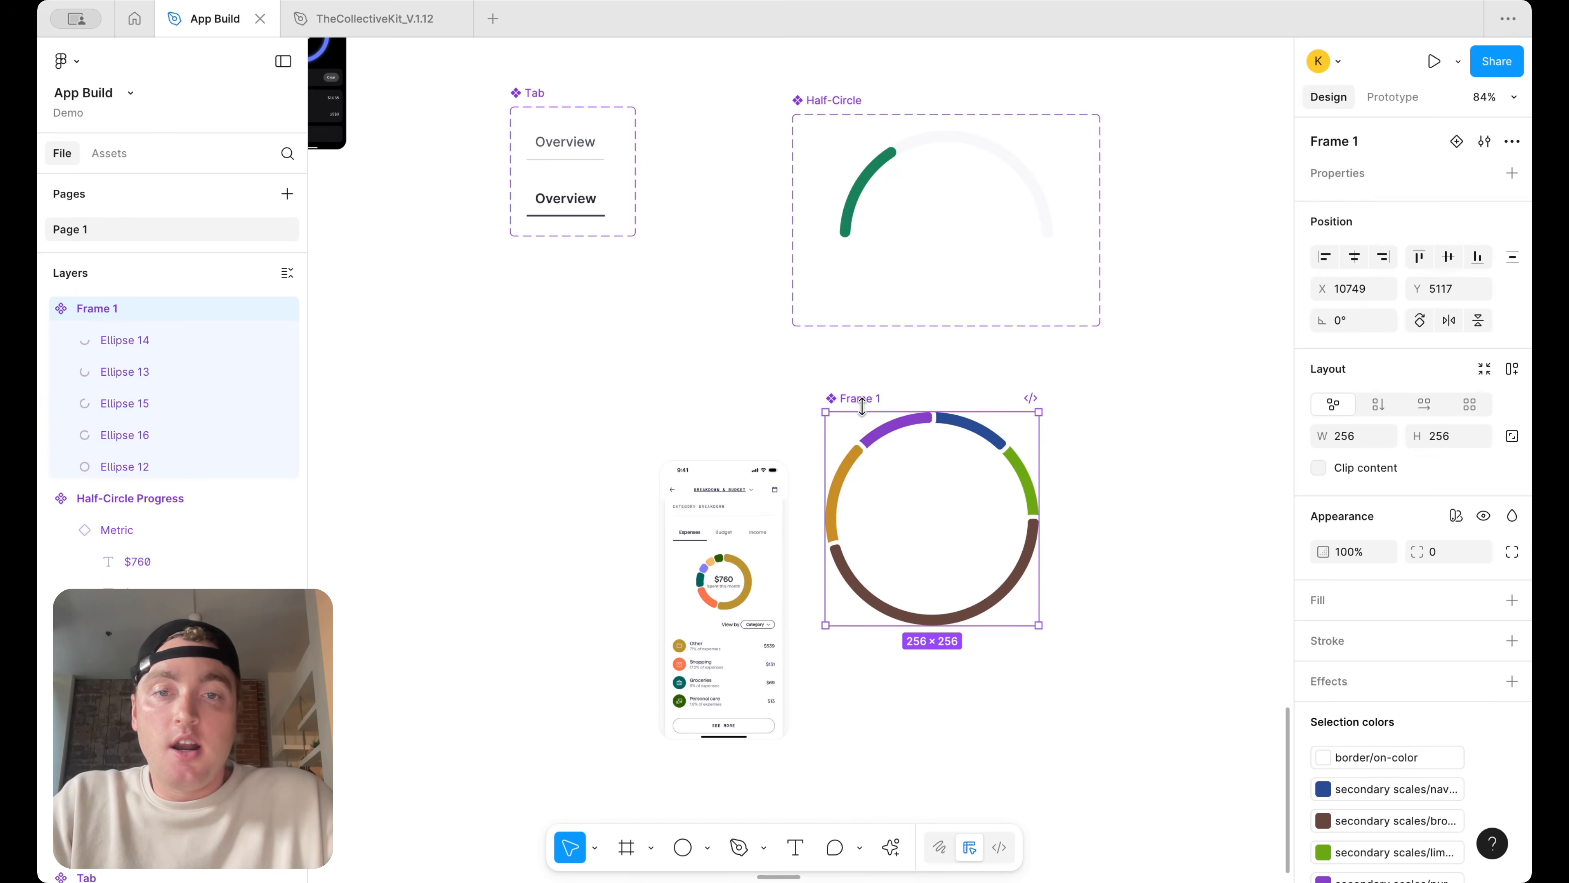
Rename the new component Expenses Circle and nudge it slightly upward
double_click(844, 397)
type("Expesn")
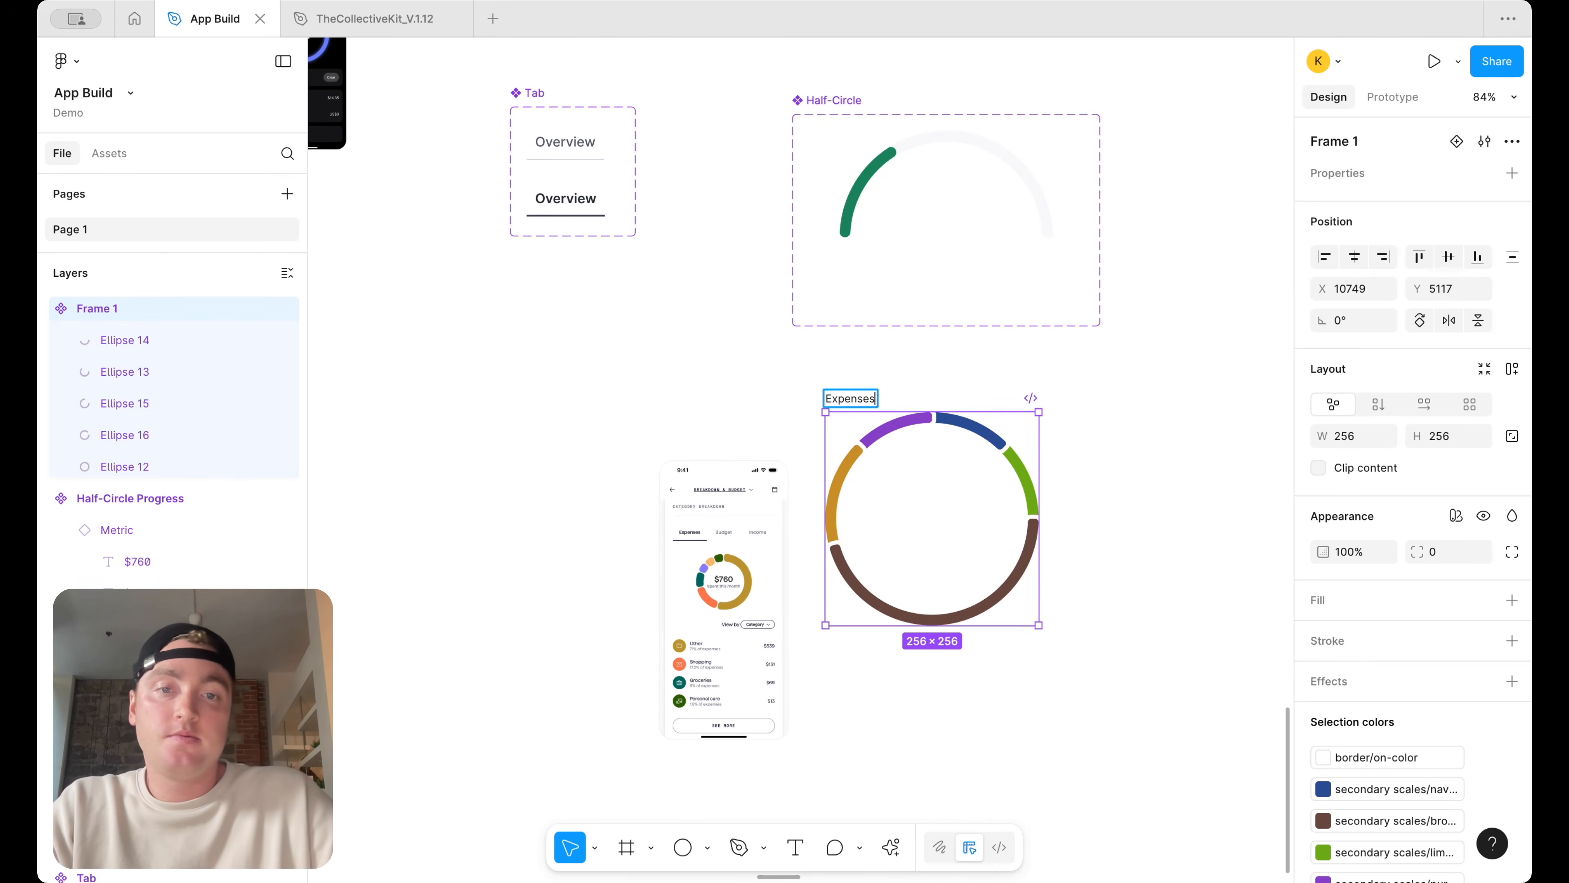
key("Return")
key("Right")
type("Circle")
key("Return")
mouse_move(976, 478)
left_mouse_down()
mouse_move(952, 428)
mouse_move(981, 456)
left_mouse_up()
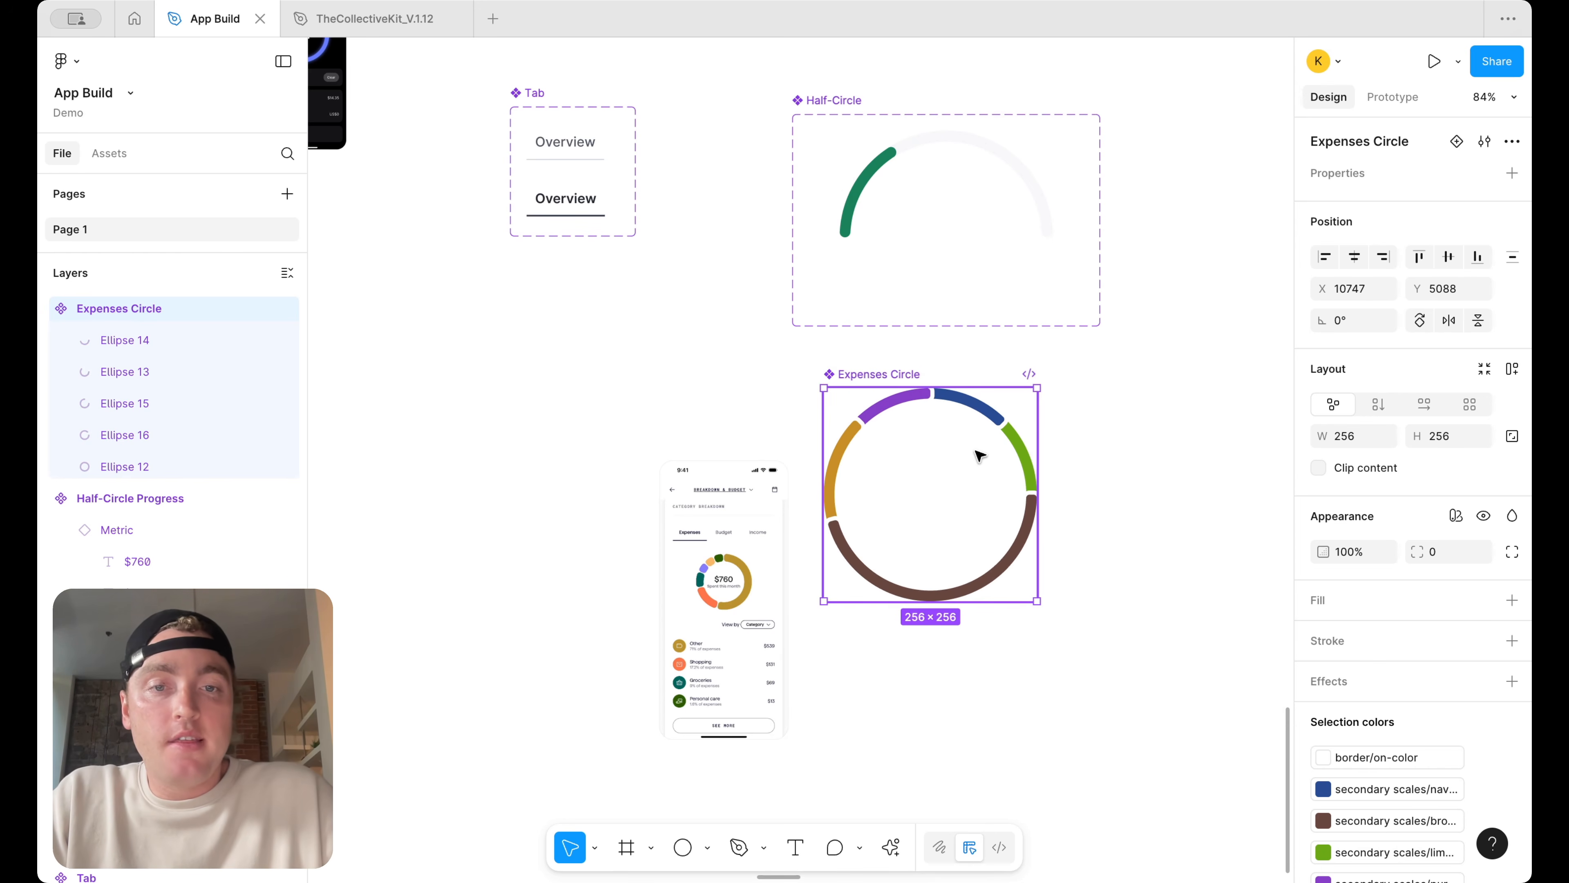
Set the constraints of all five ellipses to Scale horizontally and vertically
left_click(1001, 423)
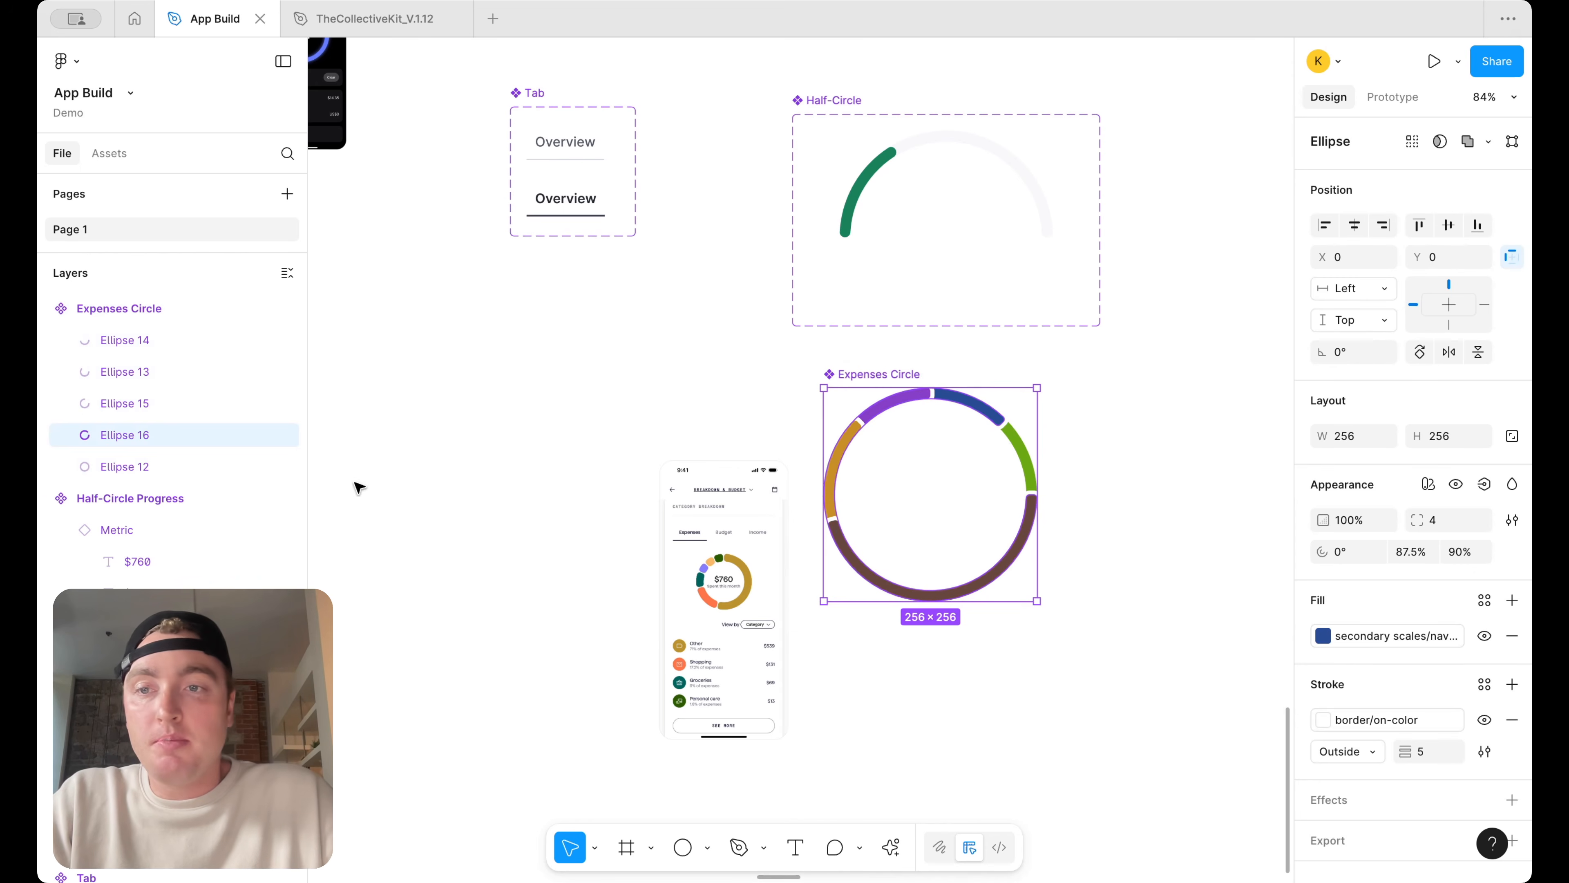
left_click(168, 343)
left_click(150, 458, "shift")
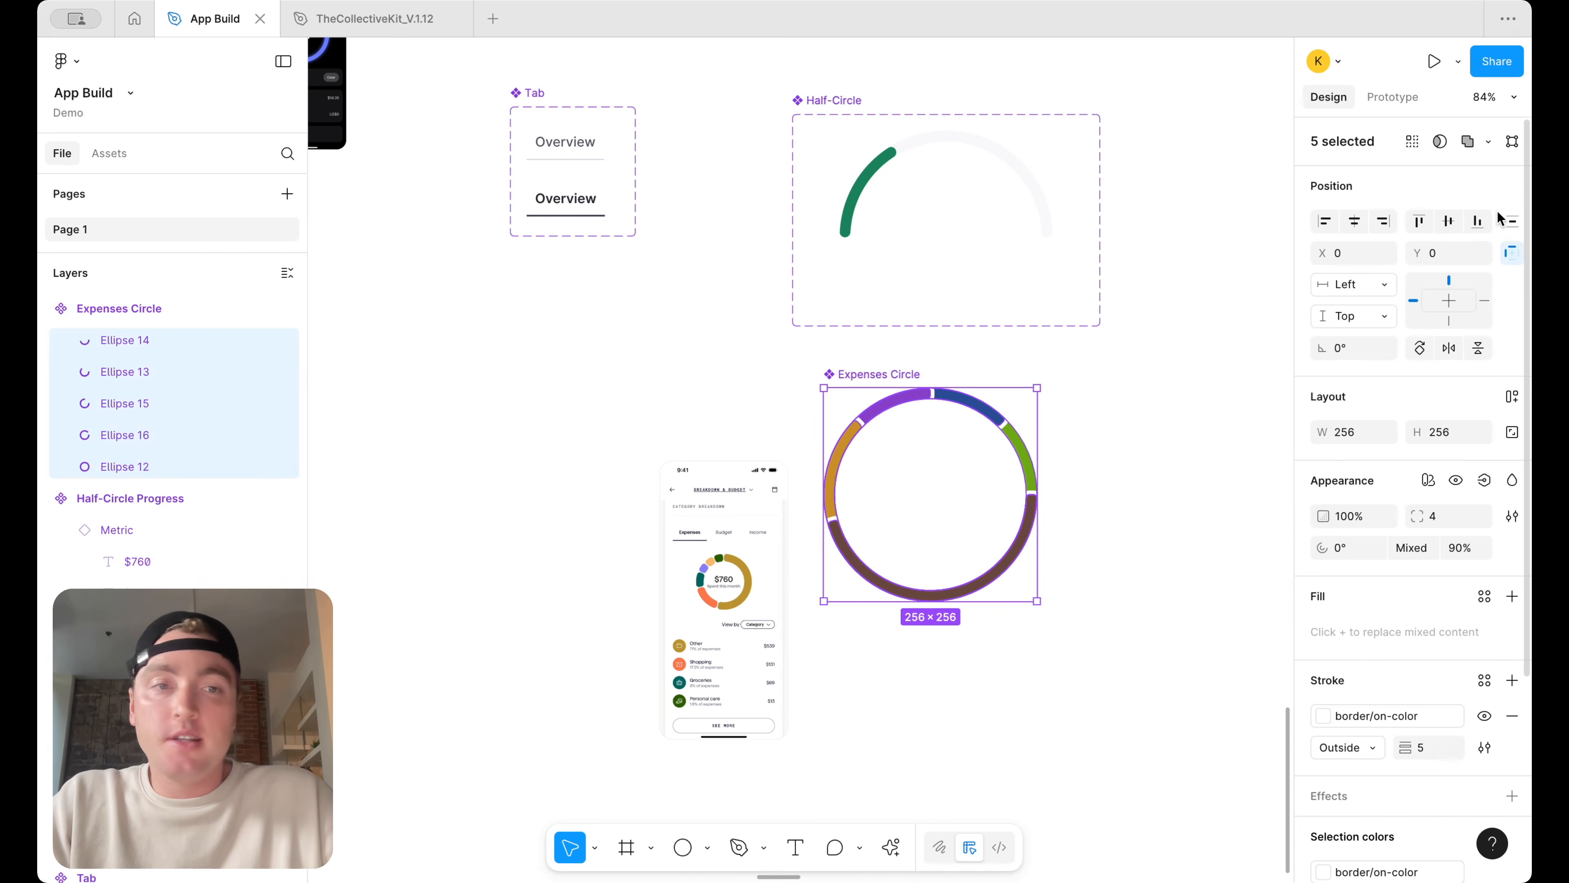
left_click(1369, 303)
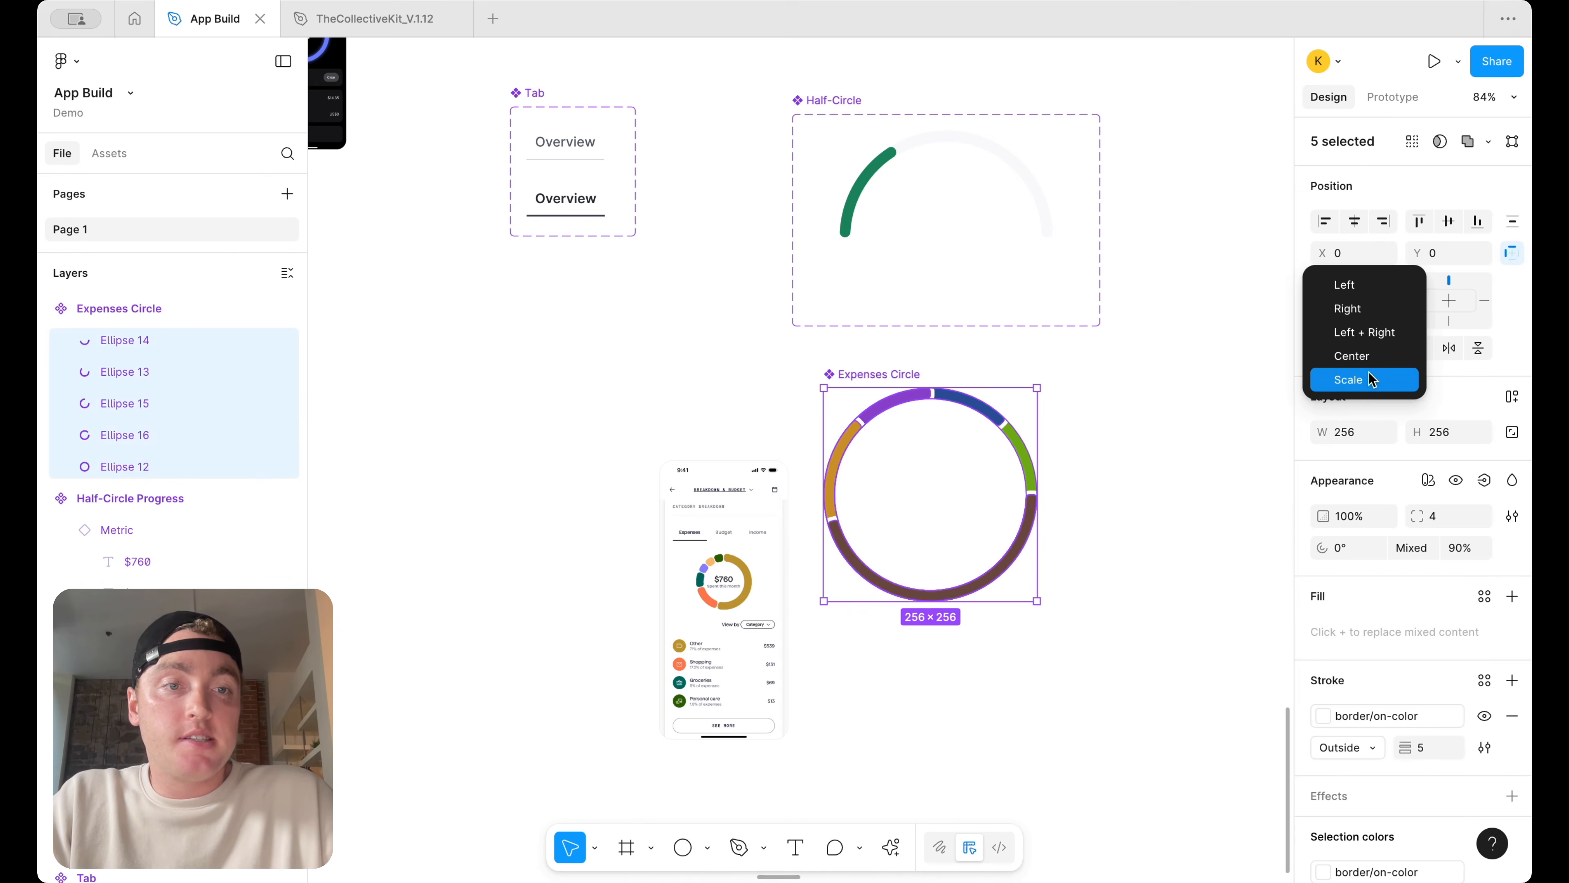
left_click(1371, 379)
left_click(1377, 317)
left_click(1375, 411)
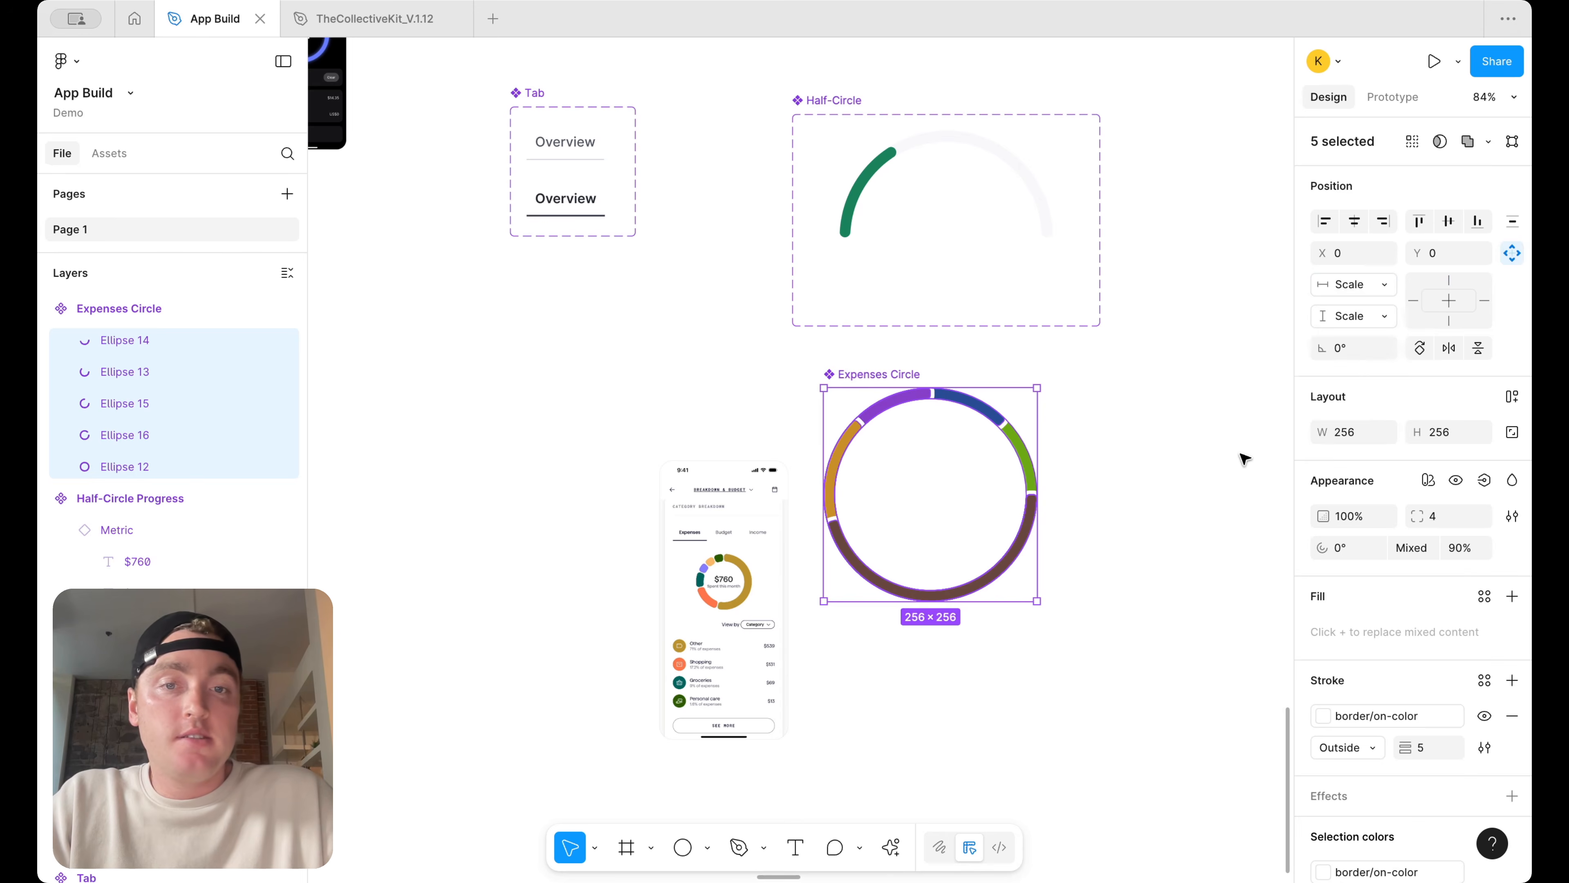
Test the ring's scaling with a temporary instance enlarged to about 306 px, then delete it
left_click(1108, 475)
left_click_drag(1001, 475, 1216, 466)
scroll(975, 641, "right", 6)
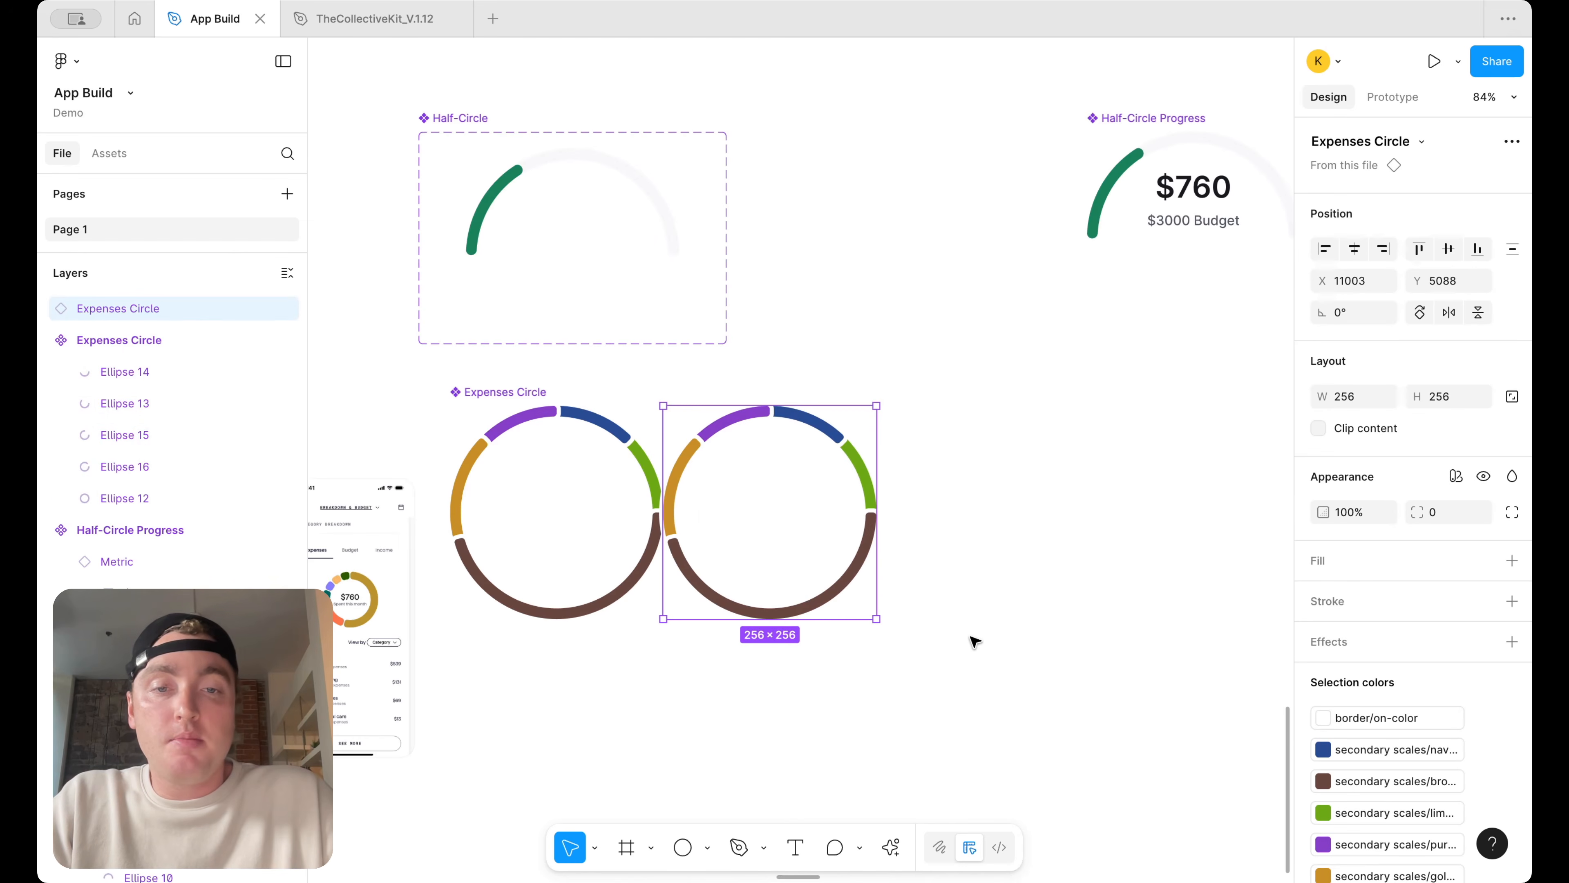
left_click_drag(877, 618, 918, 571)
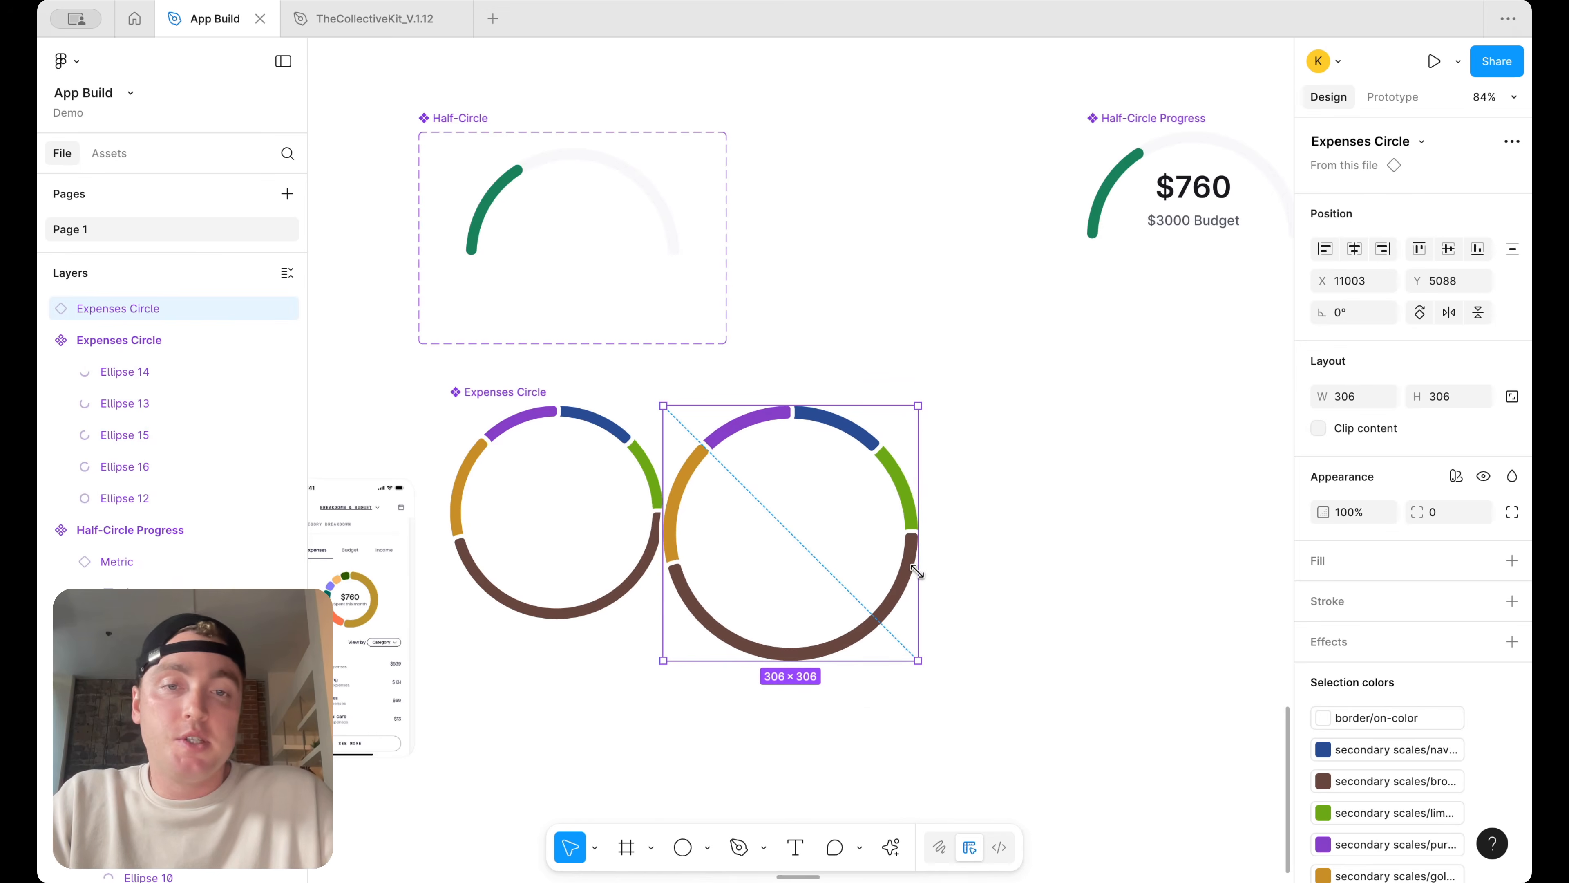
scroll(1114, 537, "left", 5)
key("Delete")
Place an Expenses Circle instance in the iPhone 16 Plus screen below the tab navigation
left_click(609, 452)
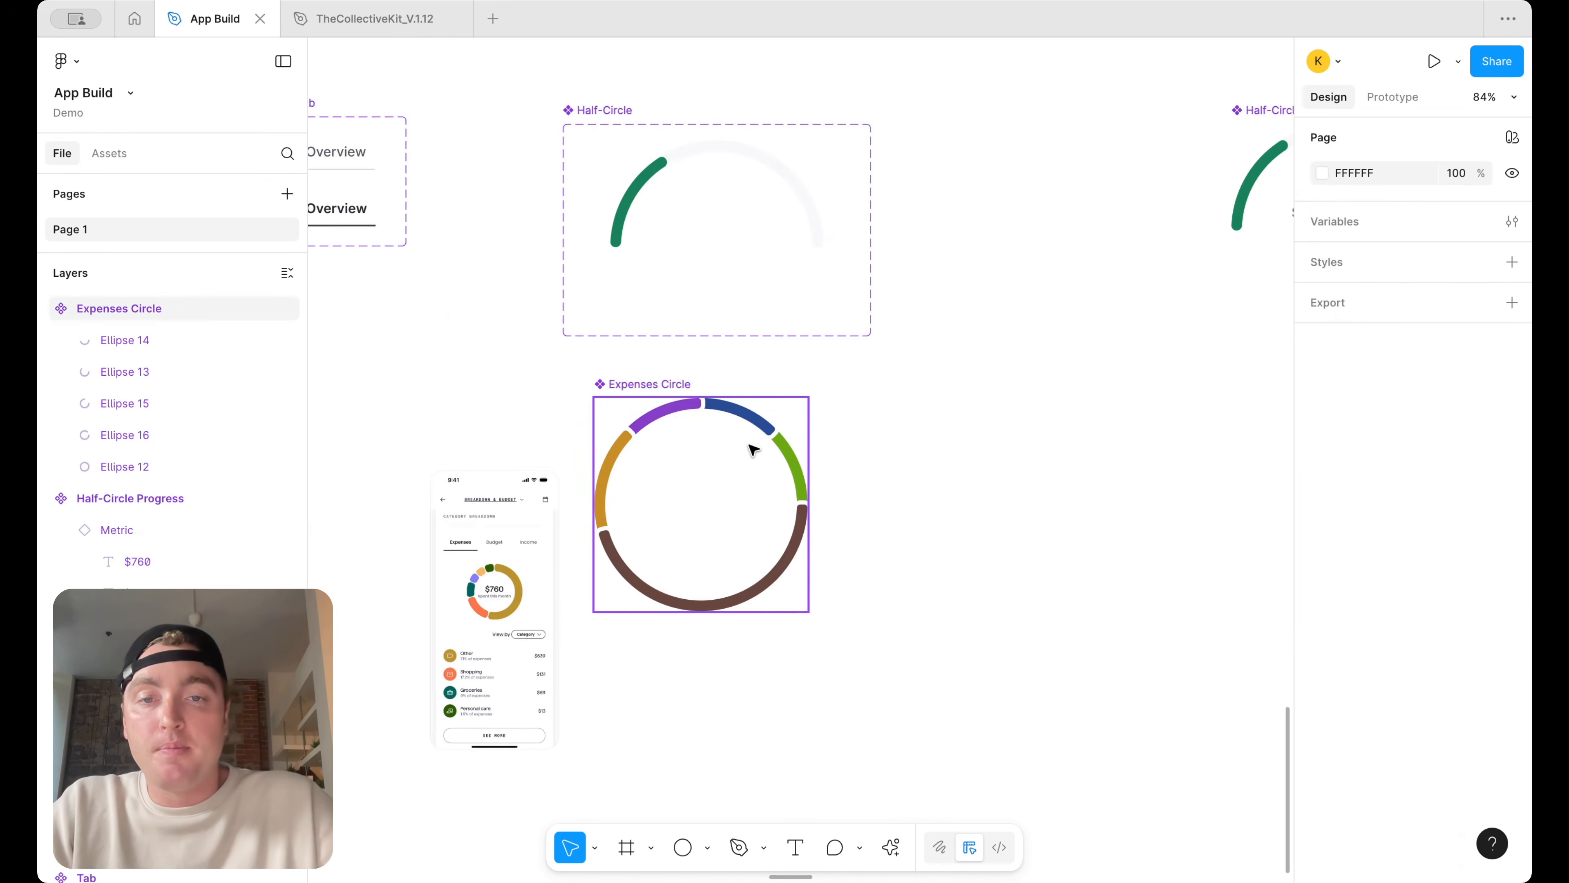
scroll(1071, 581, "down", 10)
left_click_drag(1083, 567, 751, 468)
scroll(751, 463, "up", 2)
scroll(751, 461, "up", 5)
scroll(1403, 742, "down", 1)
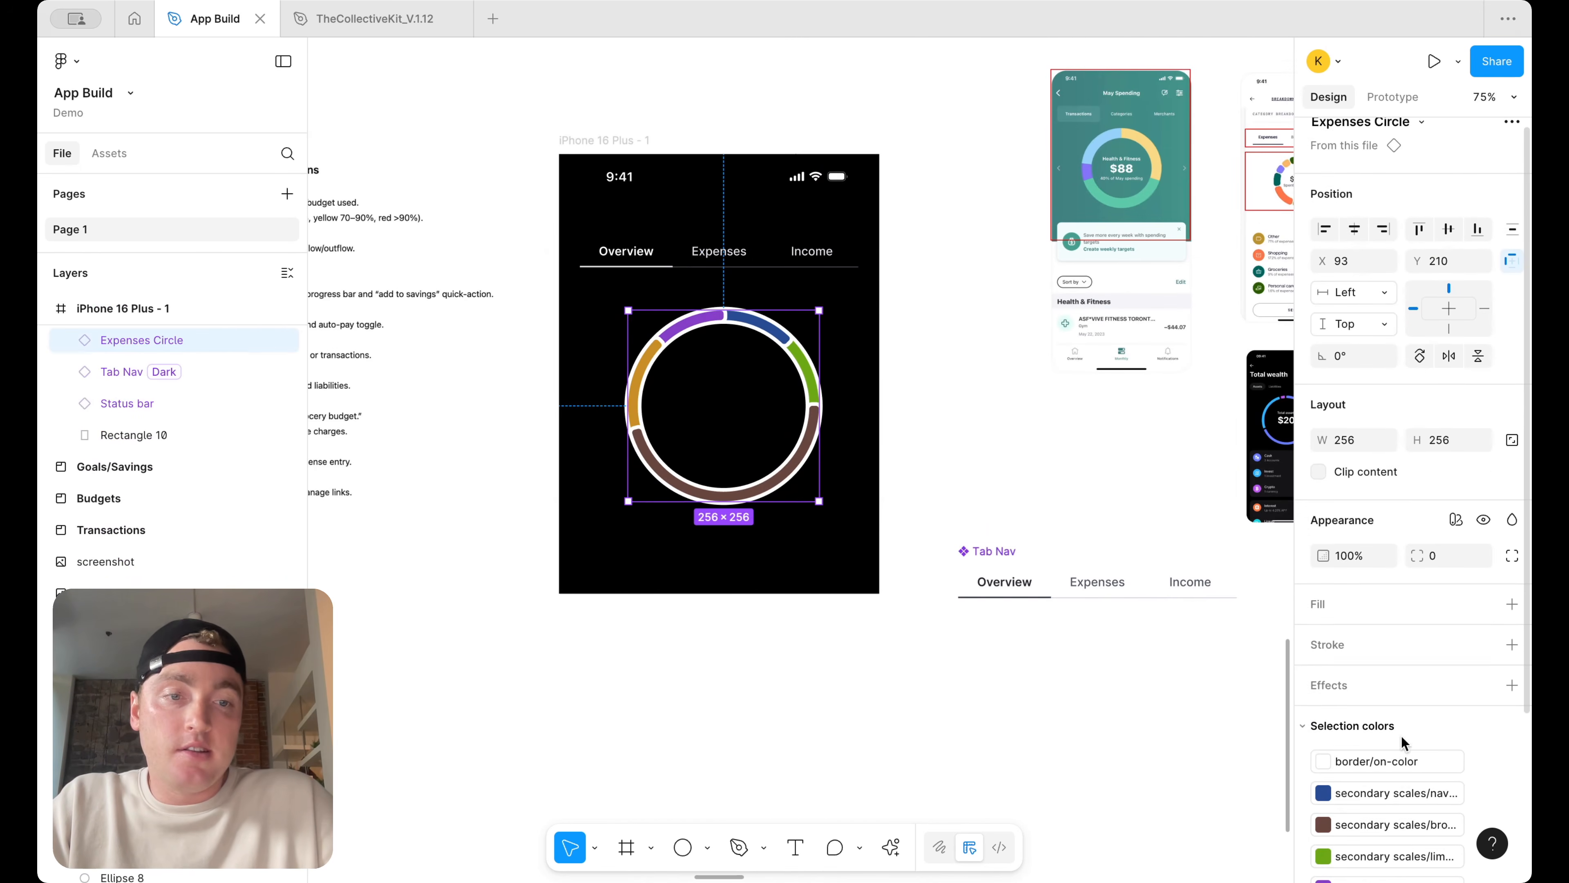
Swap the instance's border/on-color stroke to the border/primary/default library color
left_click(1329, 750)
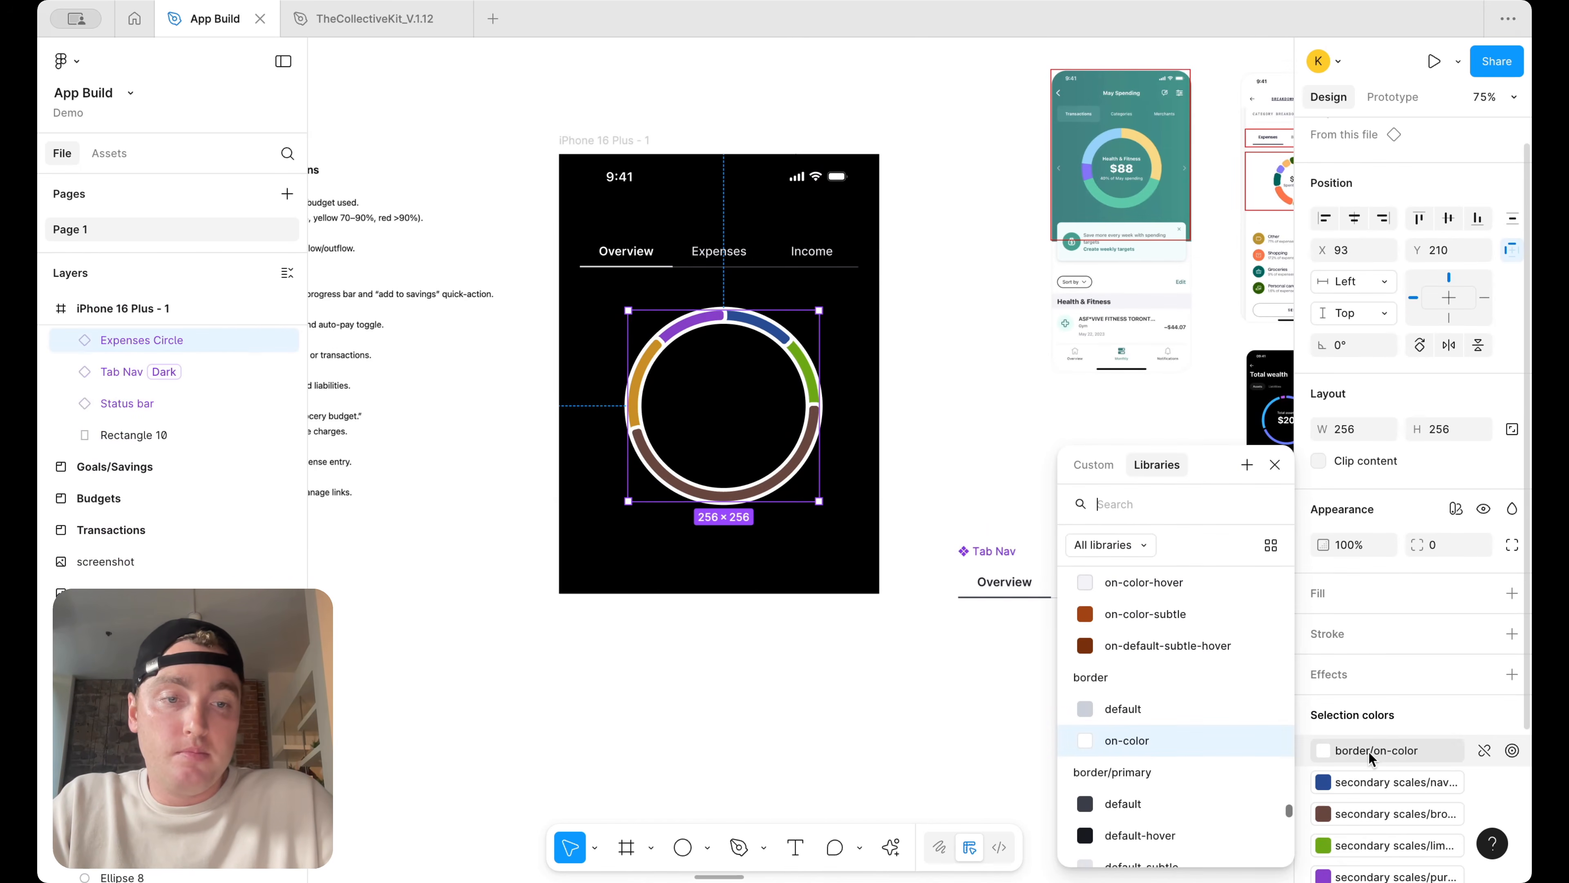
left_click(1168, 812)
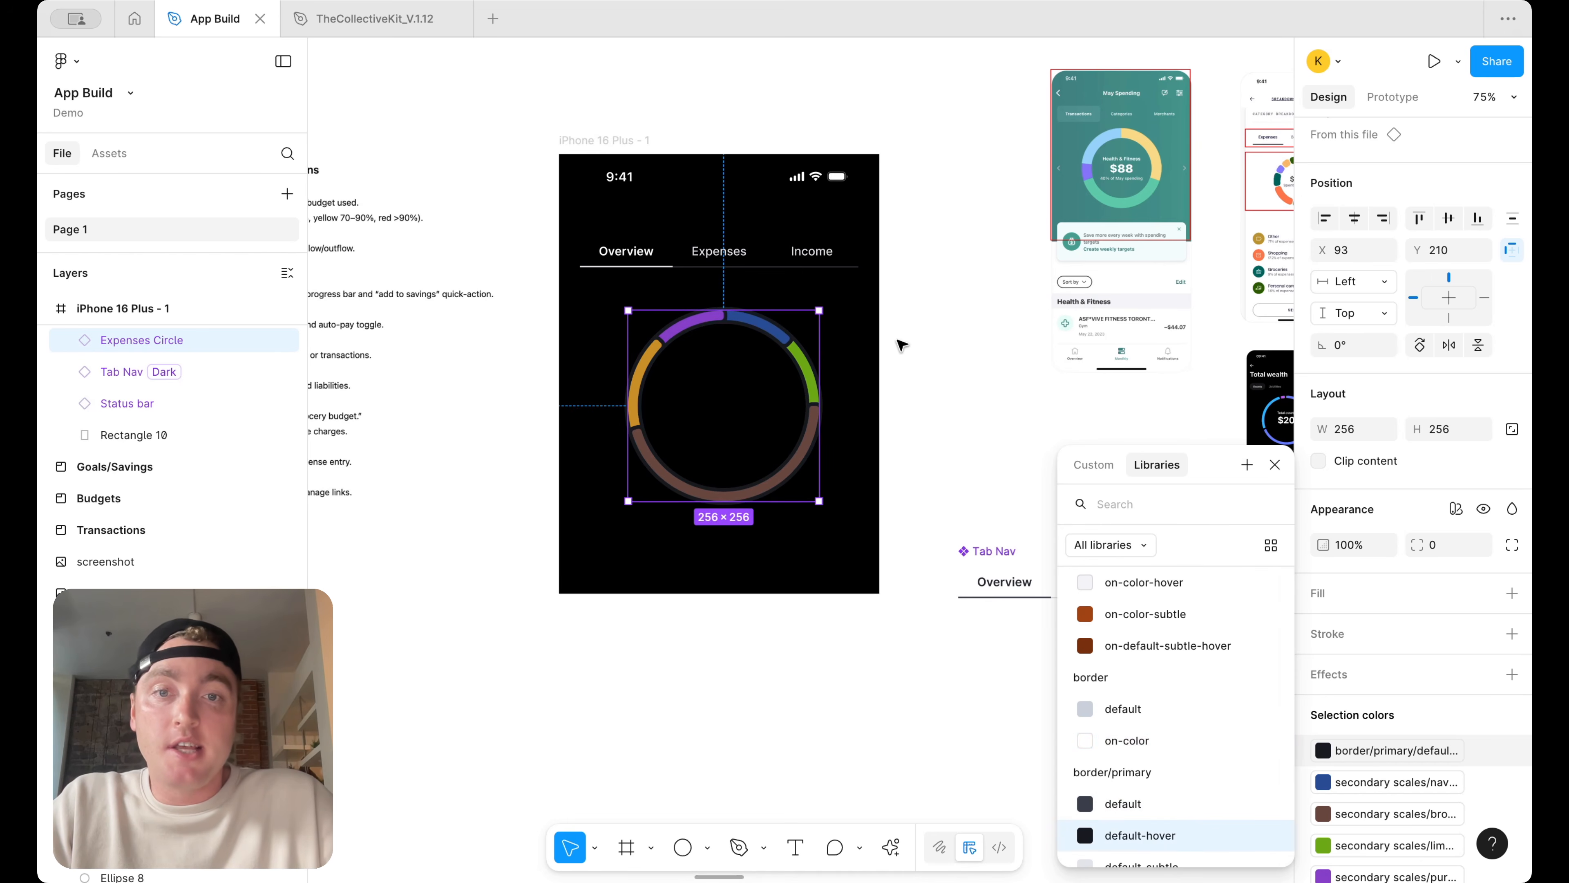
left_click(947, 337)
Delete the ring instance from the iPhone 16 Plus screen
scroll(818, 416, "up", 2)
left_click(819, 415)
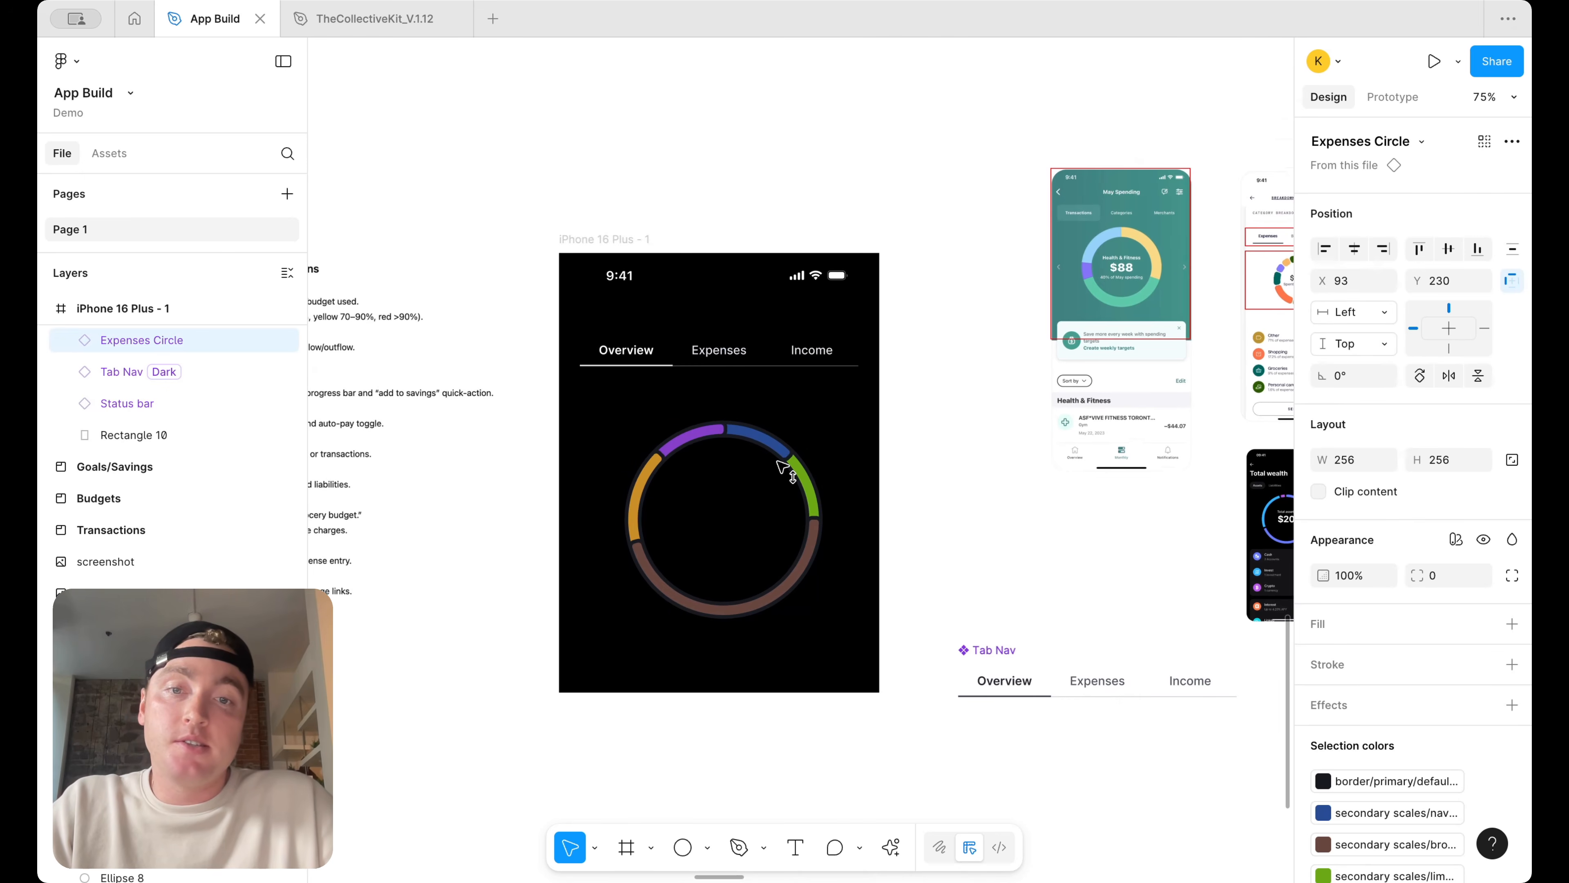
scroll(819, 415, "up", 3)
scroll(880, 419, "down", 3)
left_click(967, 427)
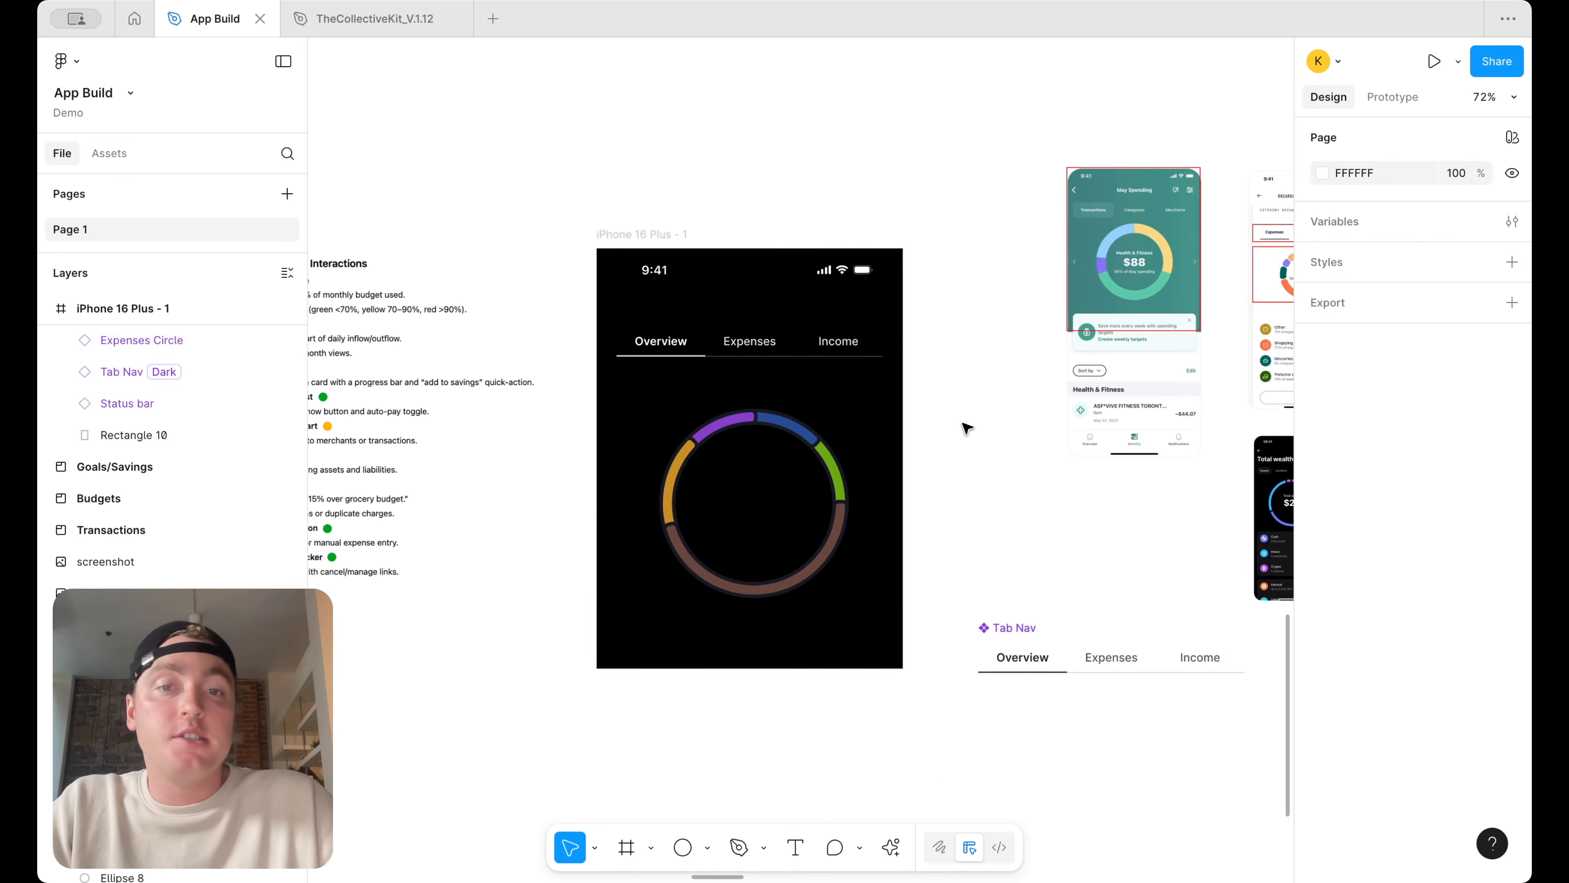
scroll(967, 427, "down", 5)
left_click(896, 453)
key("Delete")
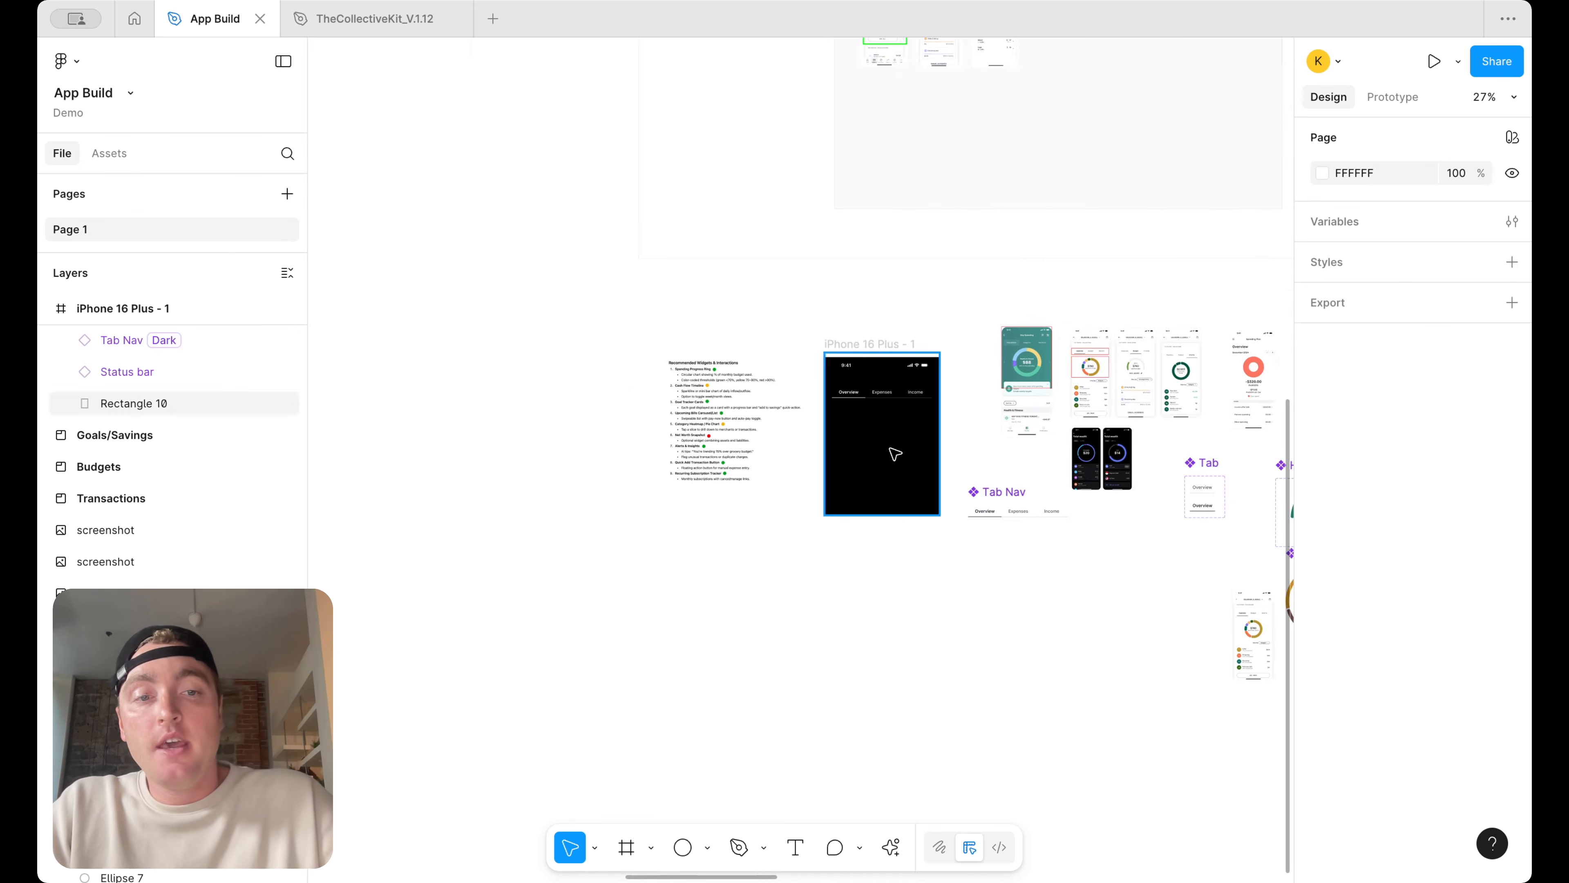
Place an Expenses Circle instance beside the component and a Metric instance centered inside it
scroll(896, 453, "right", 8)
scroll(912, 558, "up", 3)
scroll(912, 559, "down", 1)
scroll(912, 559, "right", 1)
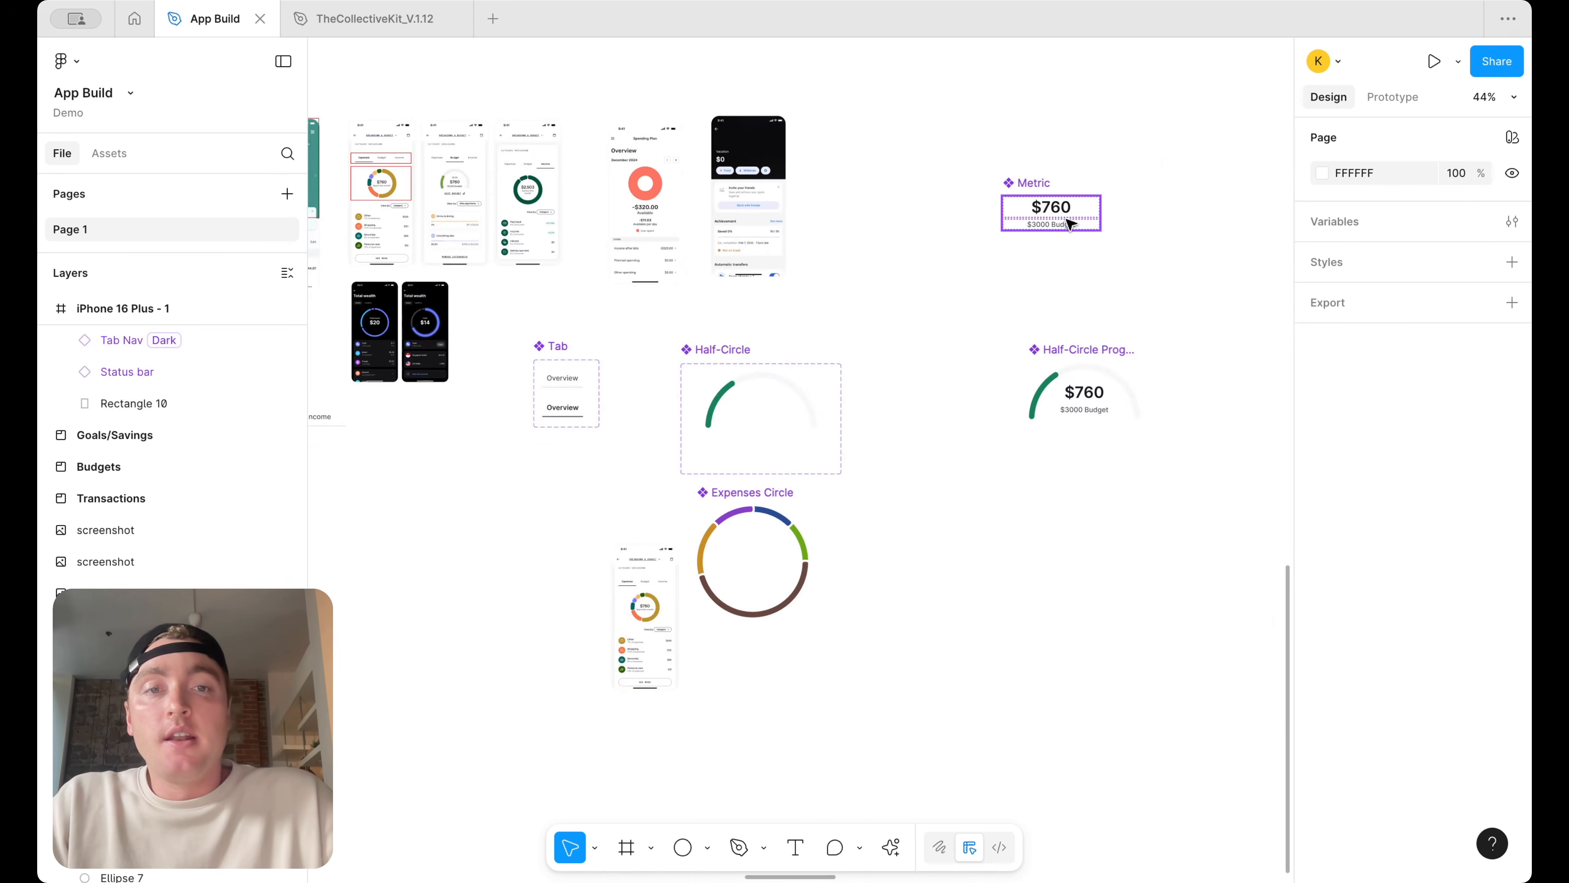
left_click(1051, 210)
left_click_drag(1052, 210, 1049, 566)
left_click_drag(798, 572, 904, 575)
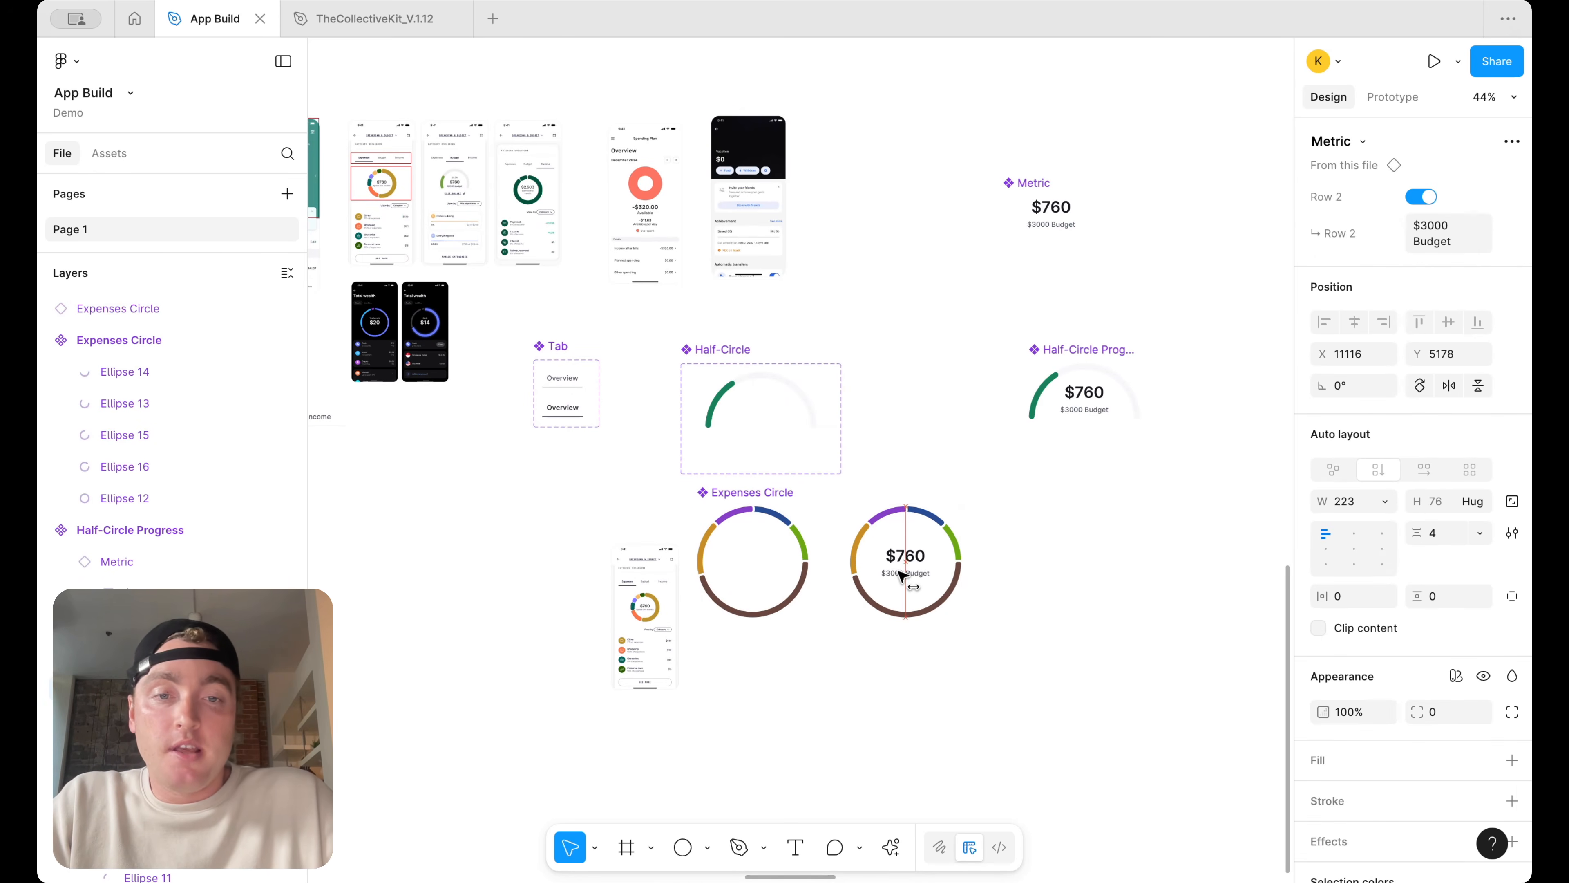
Wrap the ring and metric instances together in a new frame
scroll(903, 575, "up", 5)
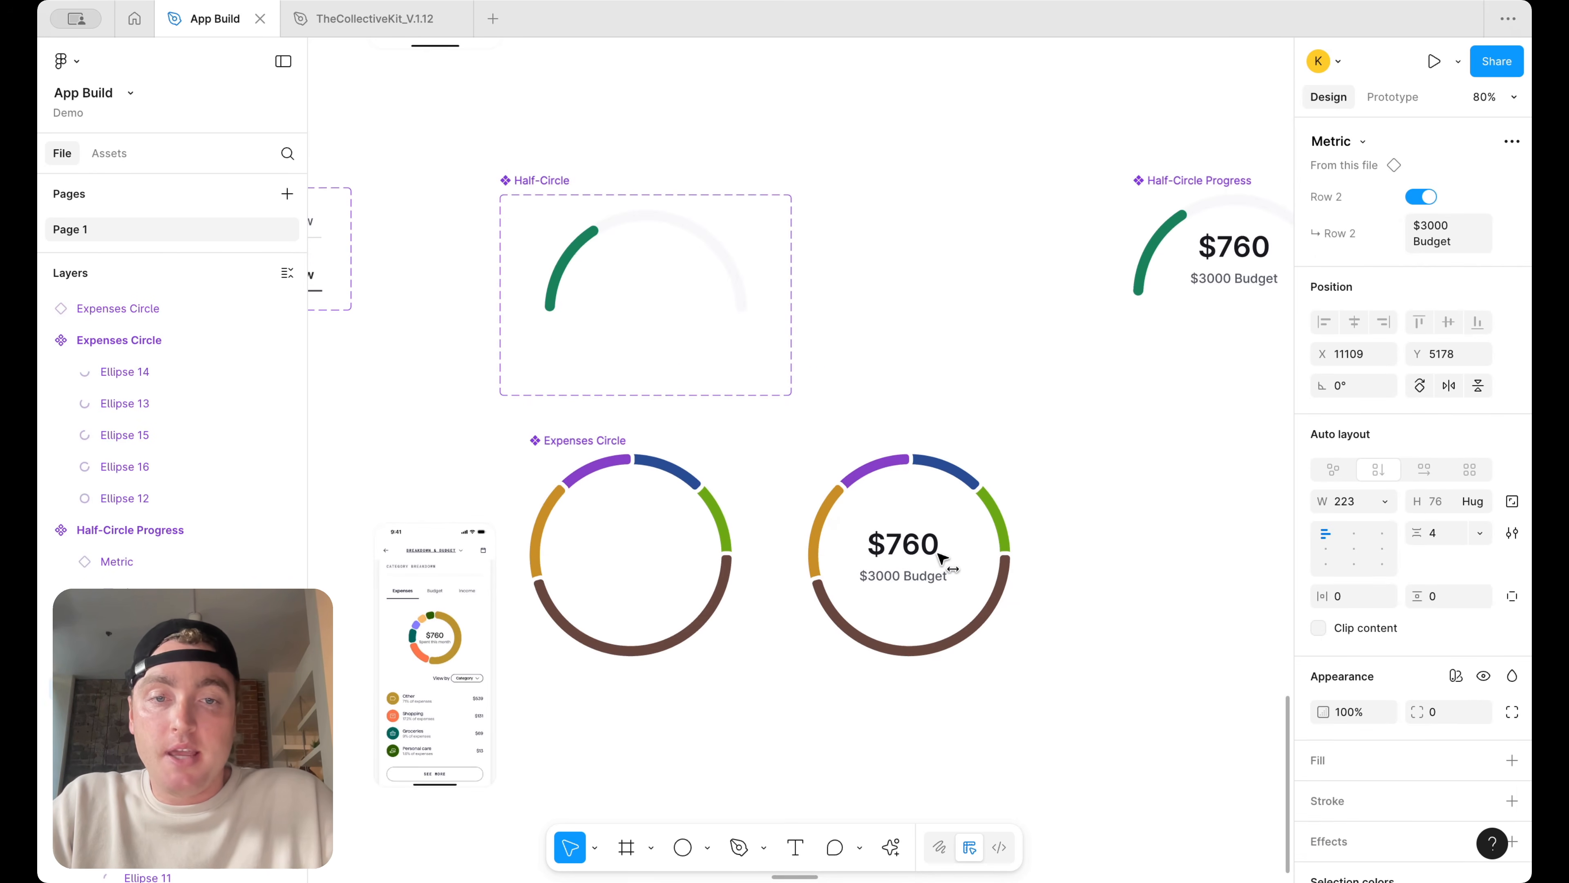
left_click_drag(1061, 720, 832, 440)
right_click(907, 519)
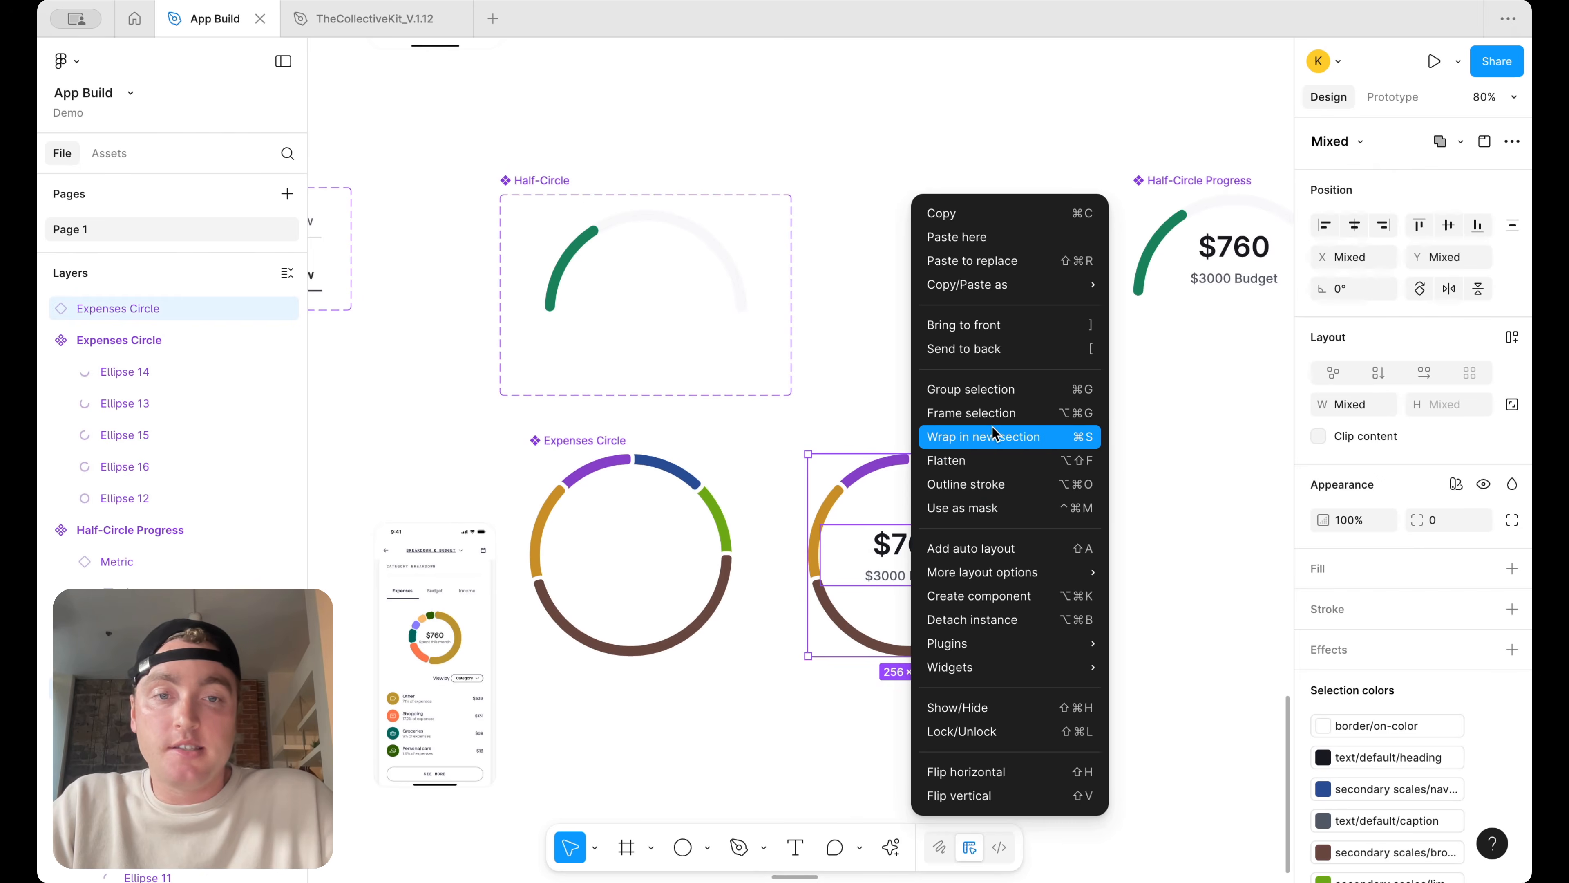
left_click(998, 413)
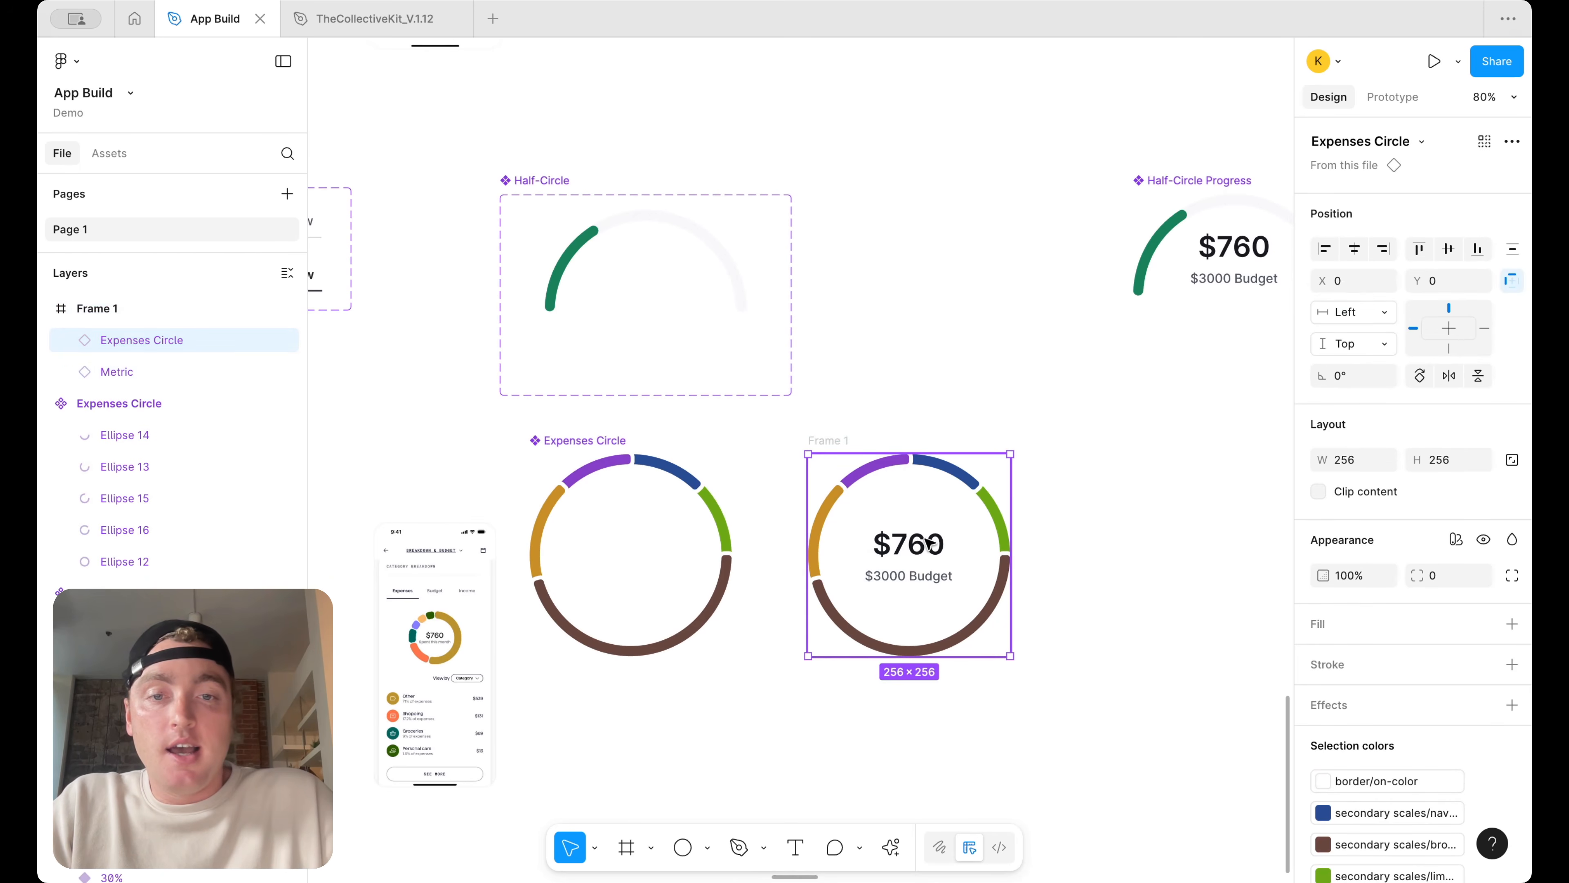
Center the metric horizontally within the frame
left_click(99, 372)
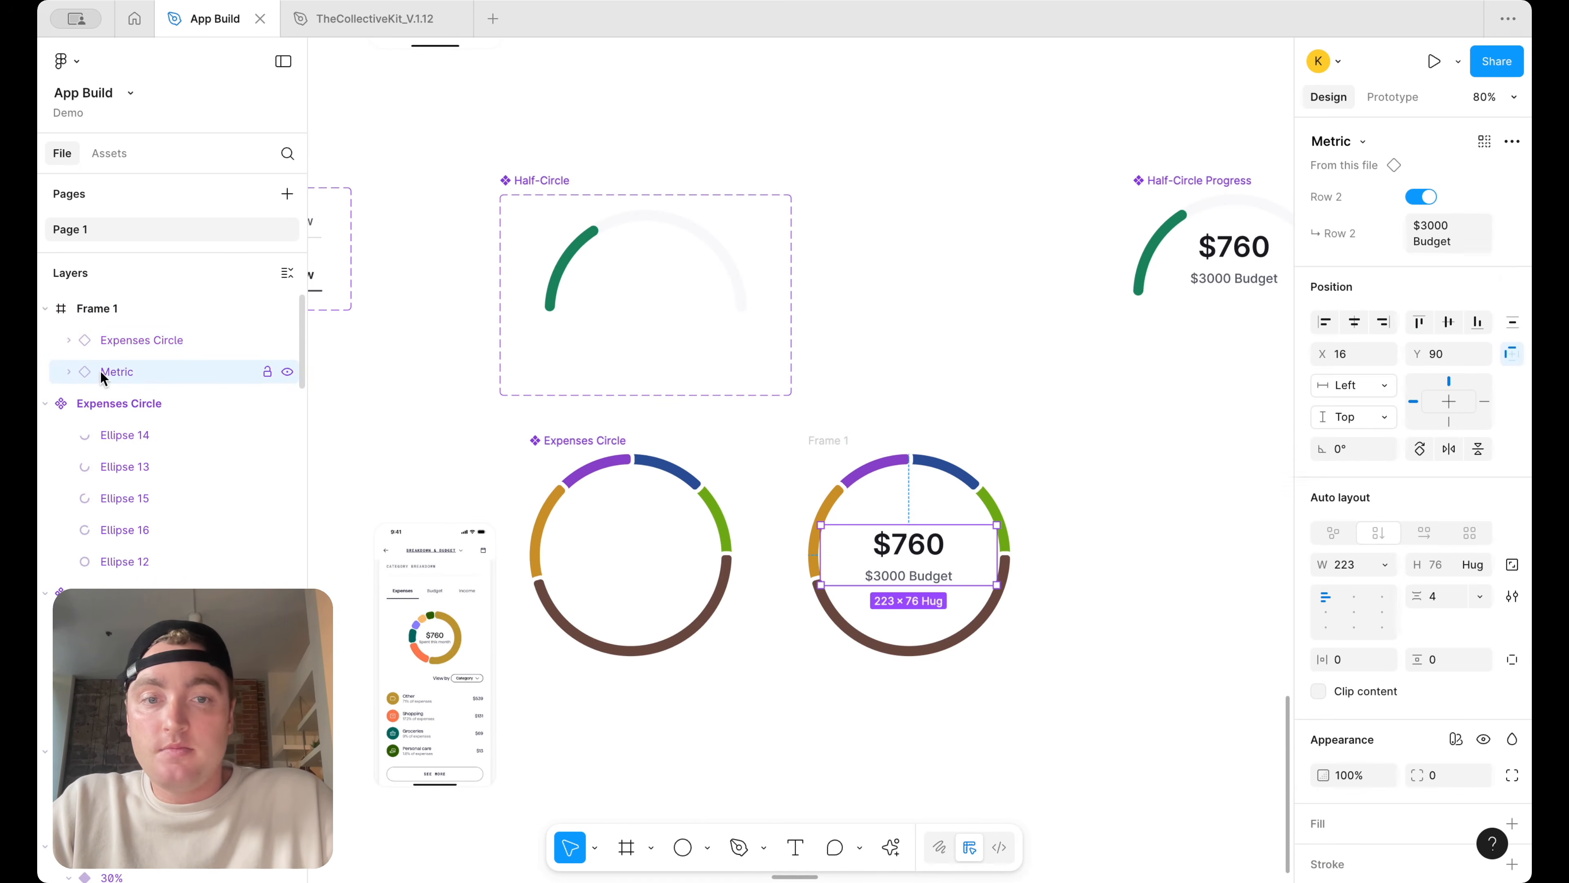
left_click(1357, 323)
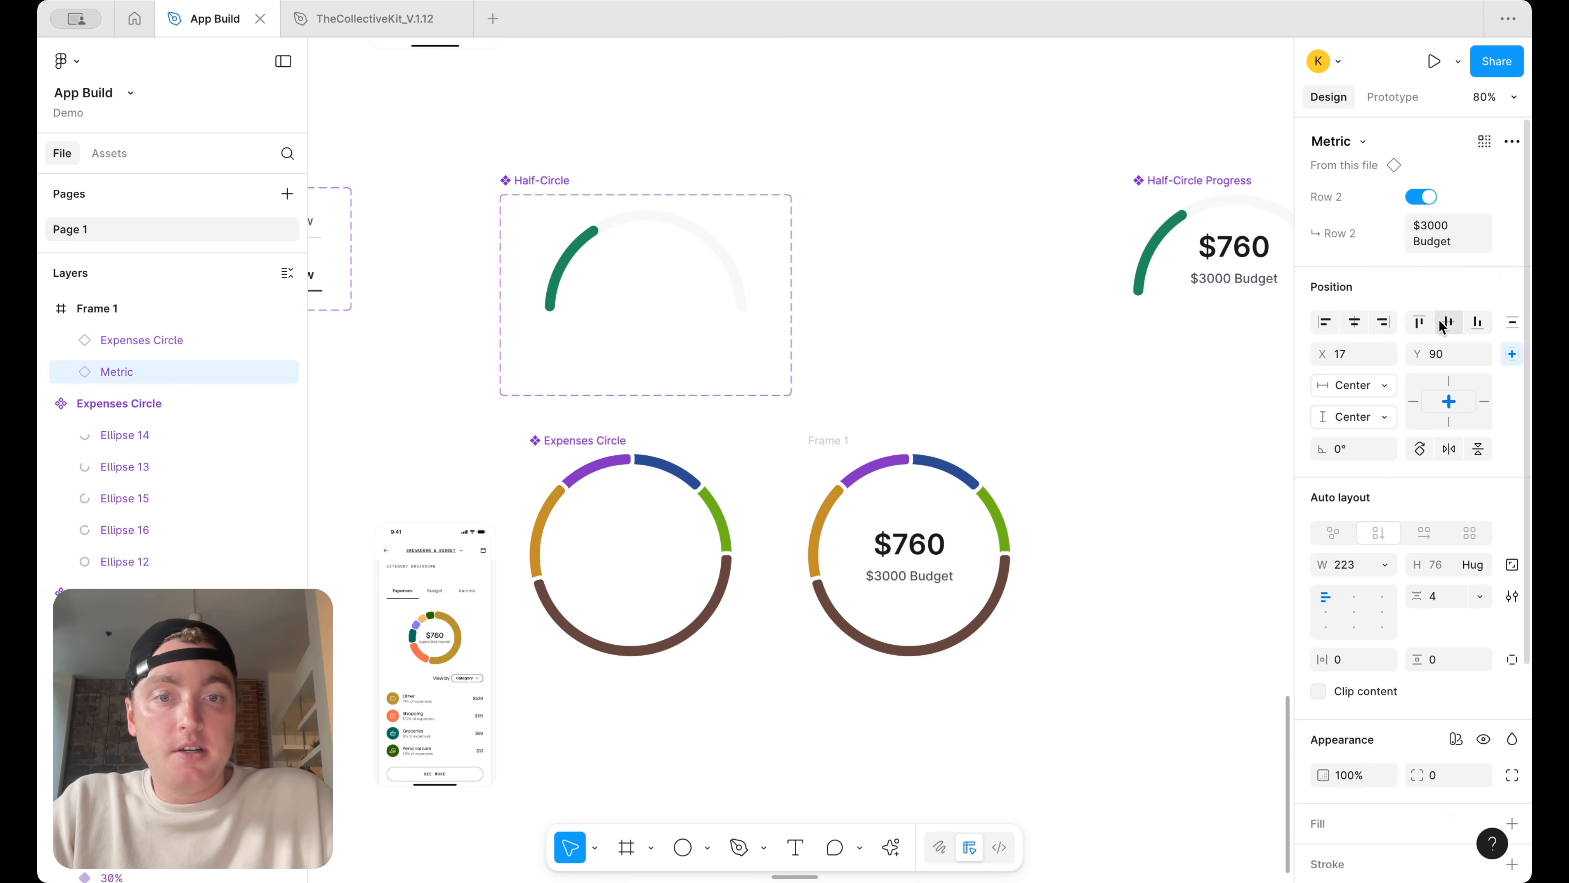
Rename the frame Expenses Circle Progress
left_click(831, 440)
type("Expensi")
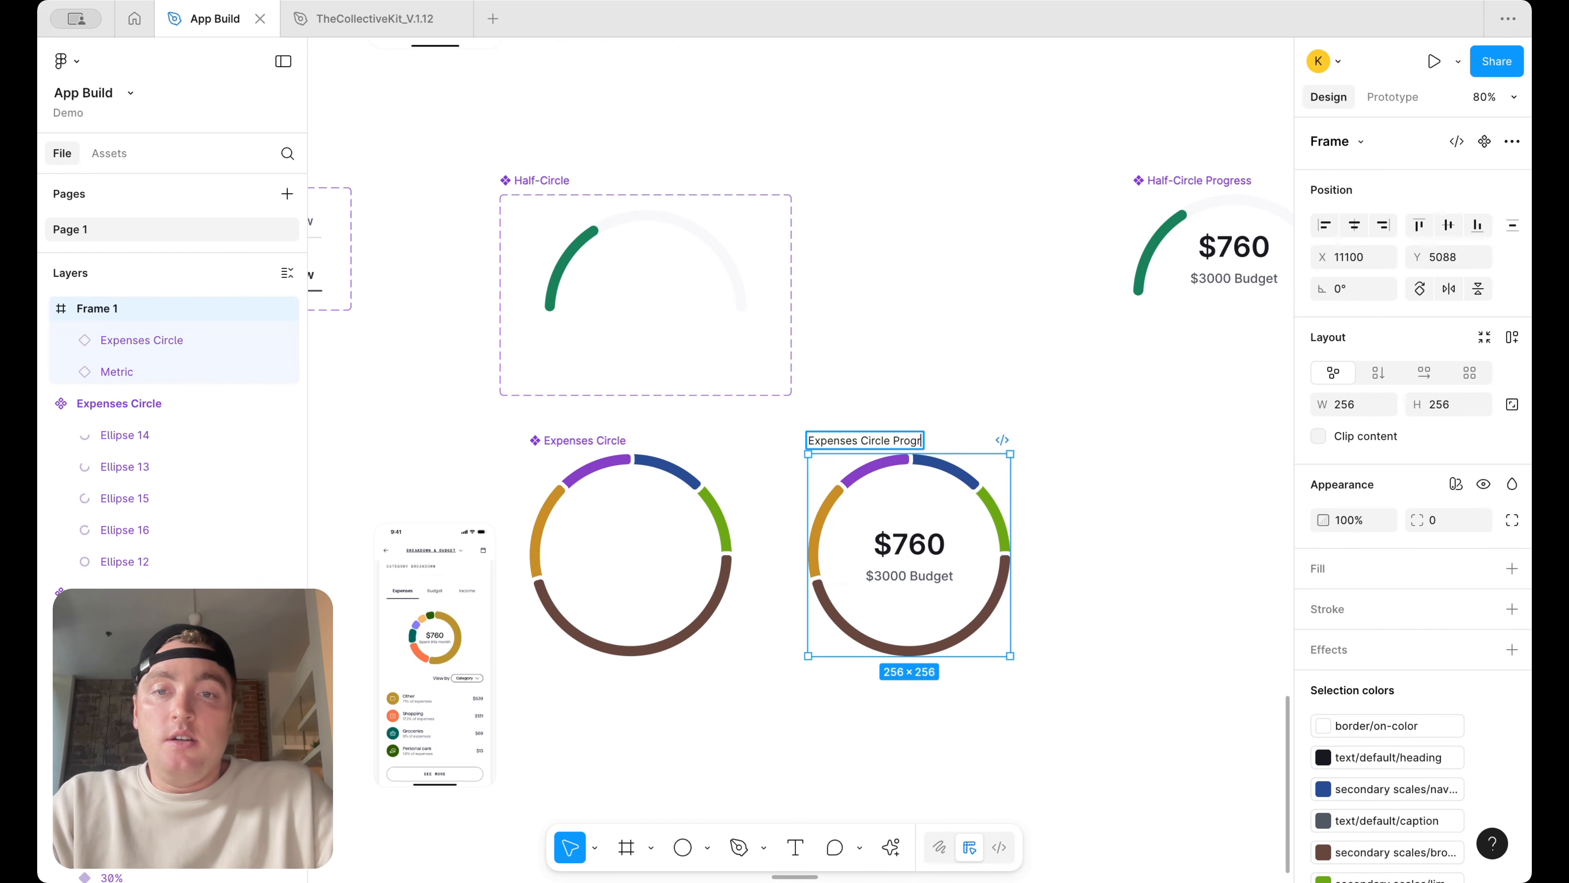
key("Return")
Convert the Expenses Circle Progress frame into a component
scroll(916, 488, "down", 5)
right_click(921, 525)
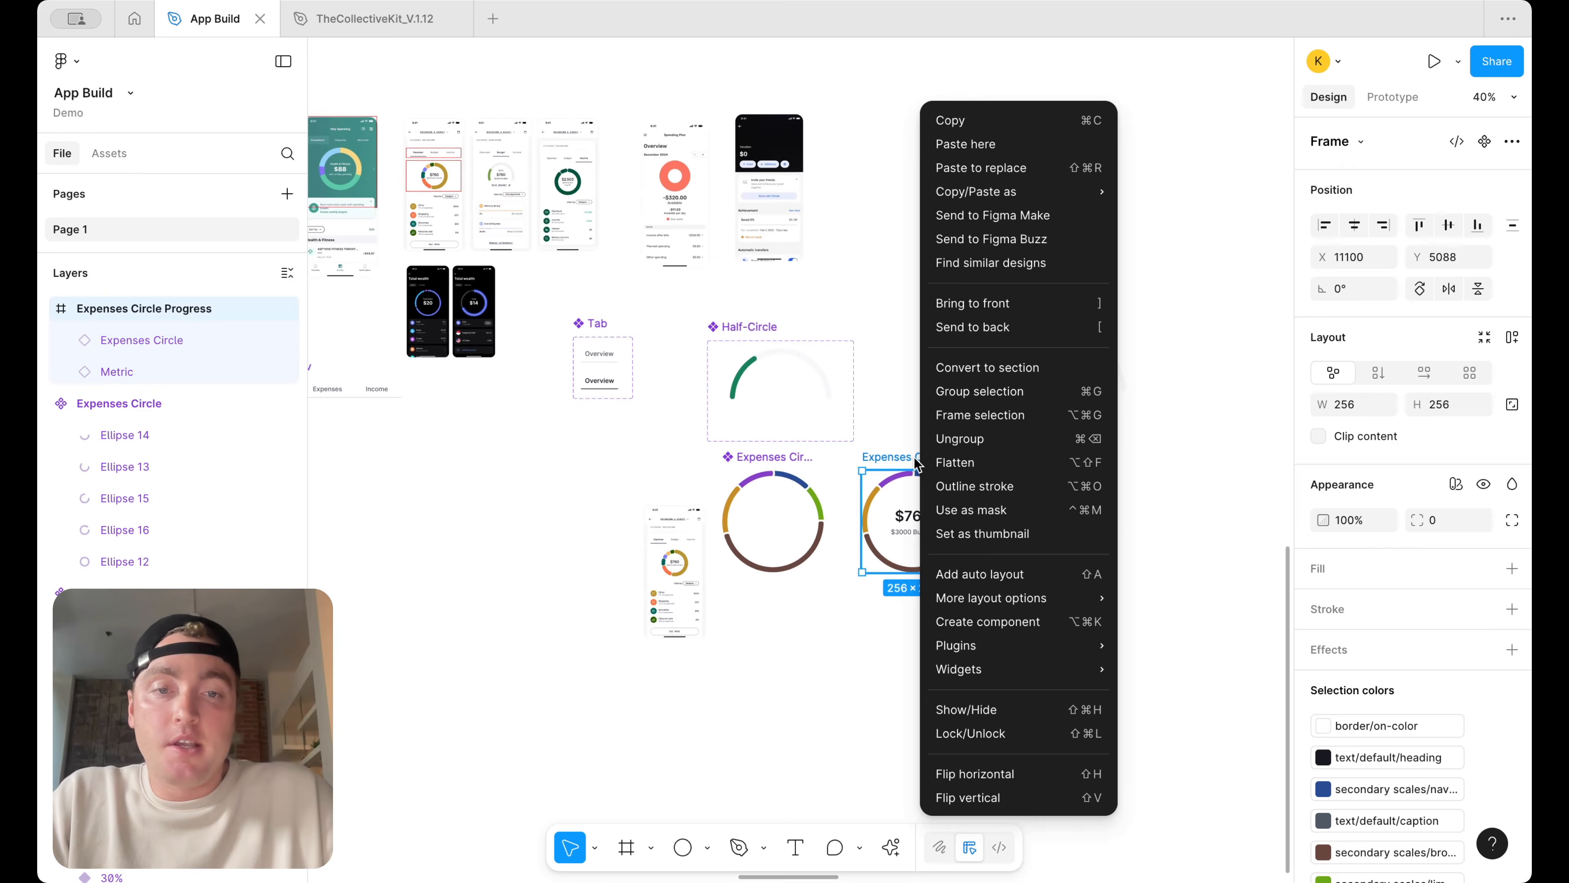
left_click(978, 629)
Create an instance of Expenses Circle Progress beside the component and open the nested ring inside the component
left_click_drag(902, 530, 1104, 518)
scroll(1129, 528, "down", 2)
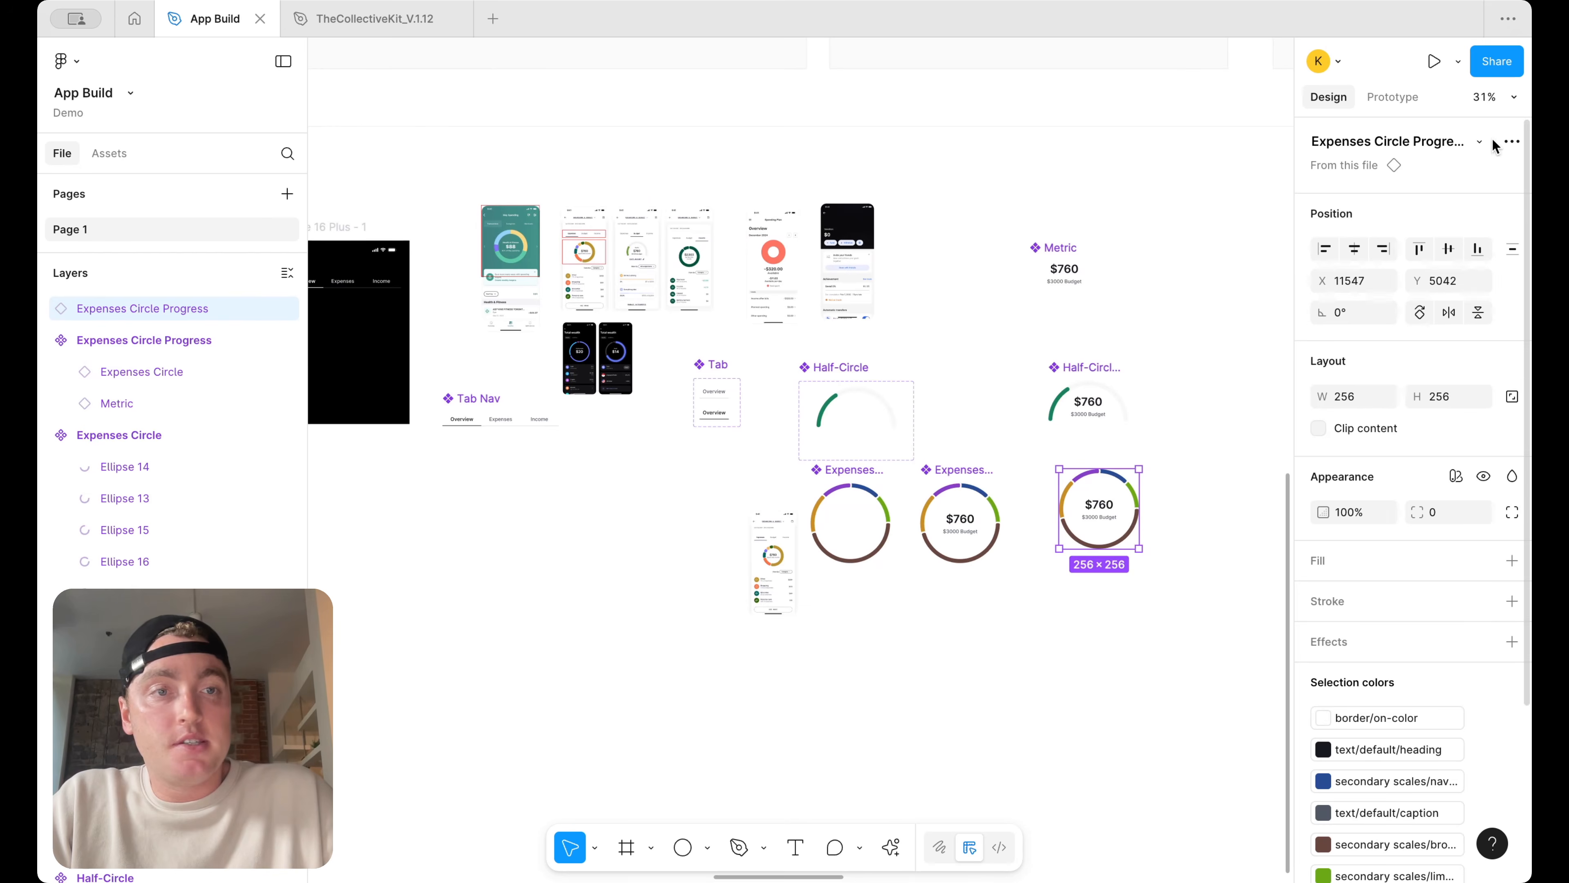
scroll(1078, 504, "up", 3)
left_click_drag(1107, 517, 1106, 546)
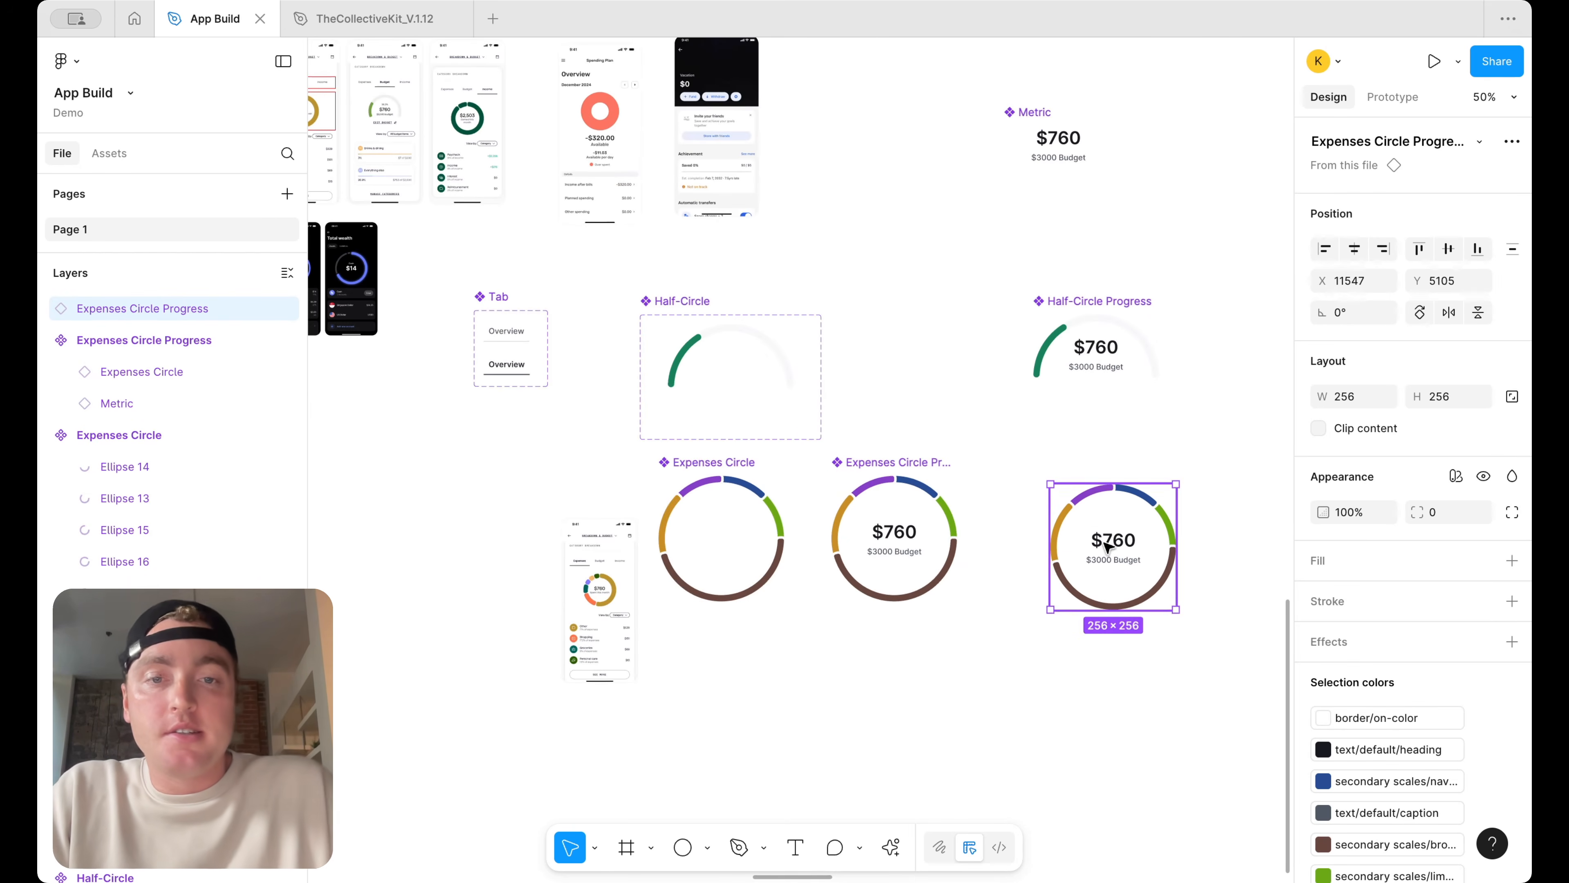
double_click(904, 549)
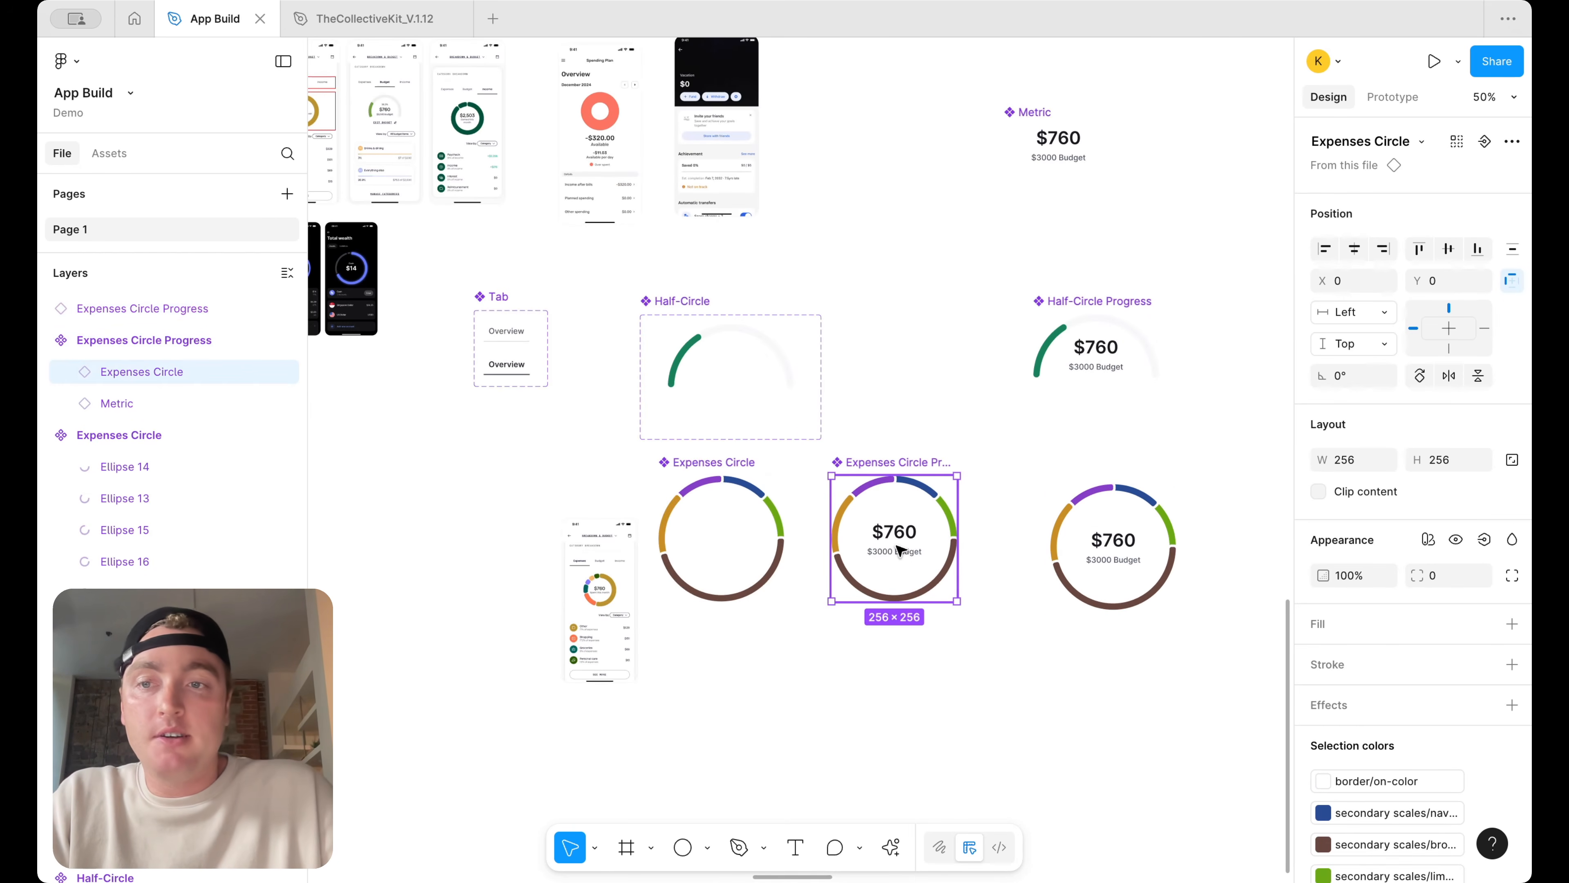
Bind the Metric layer's visibility to a new boolean component property named Content
left_click(162, 405)
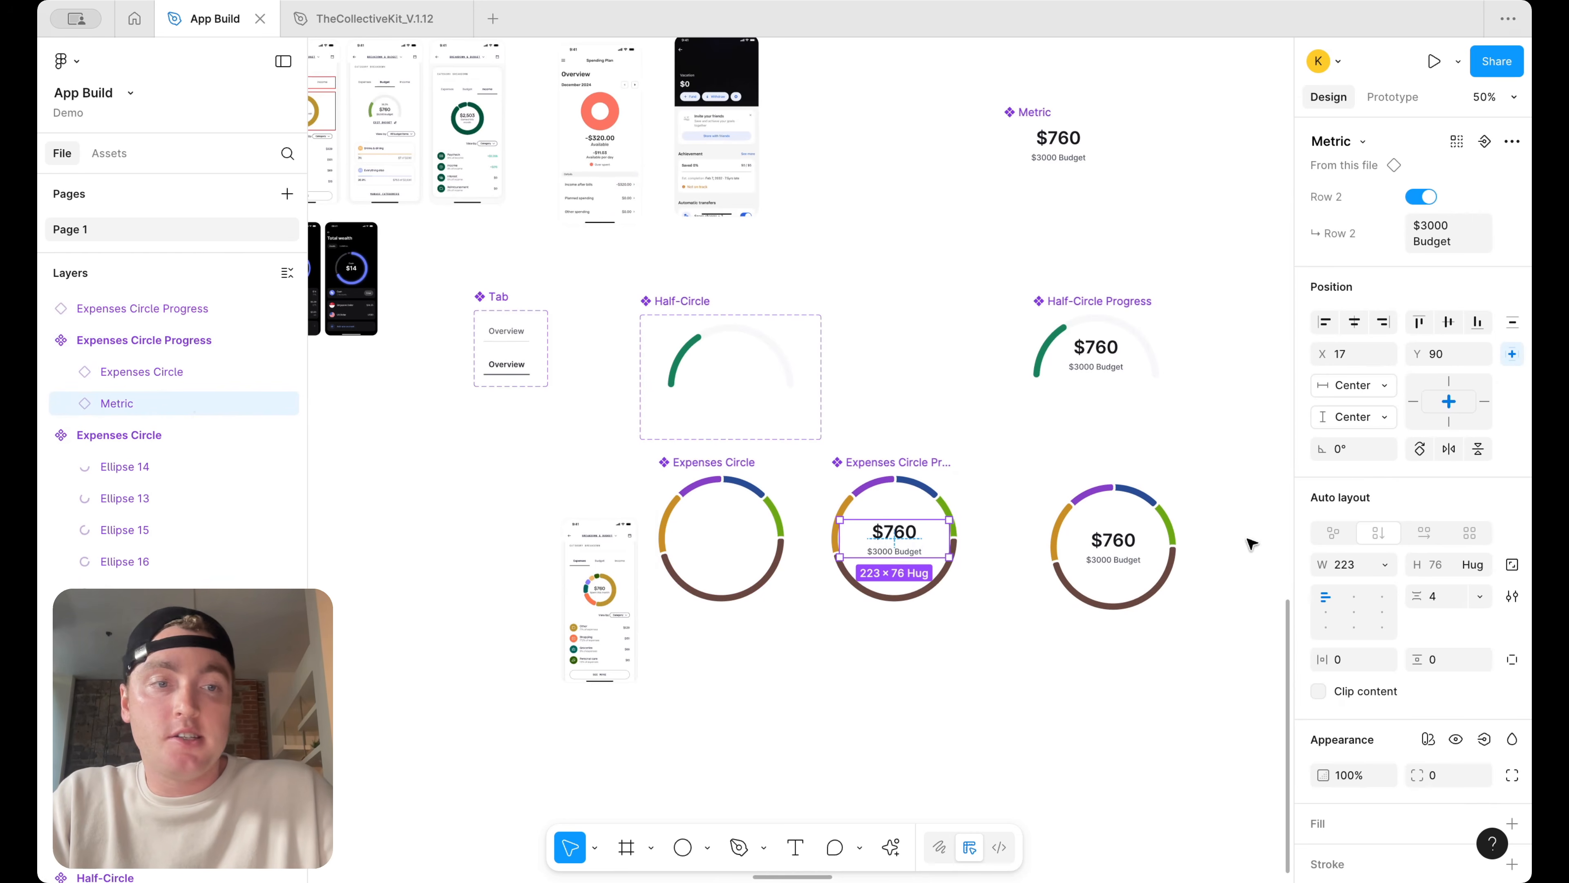
left_click(1493, 743)
left_click(1473, 767)
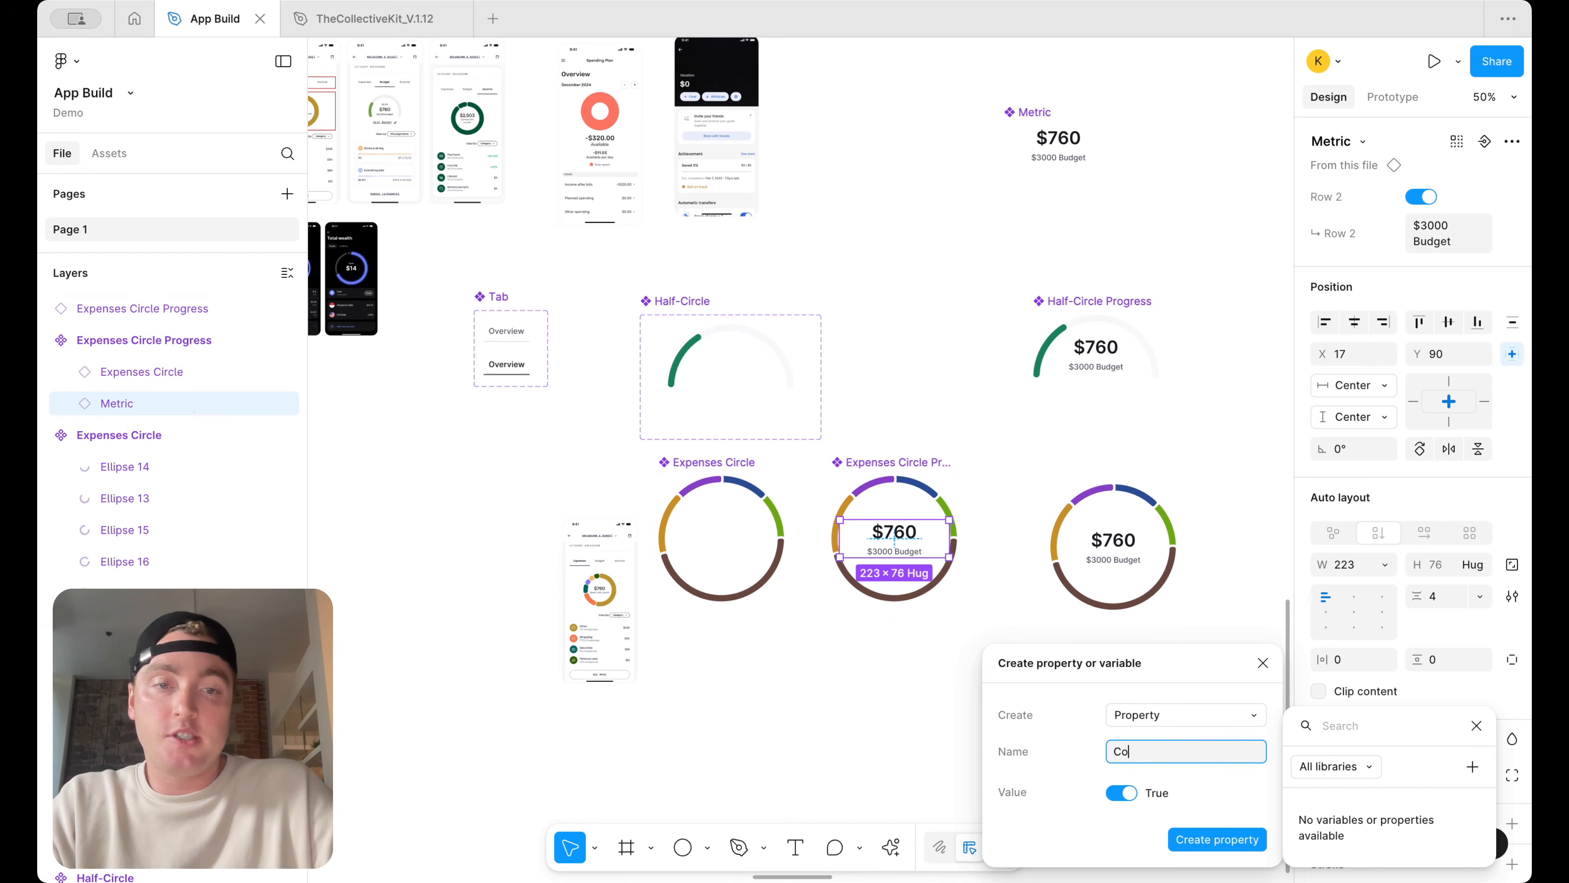
key("Return")
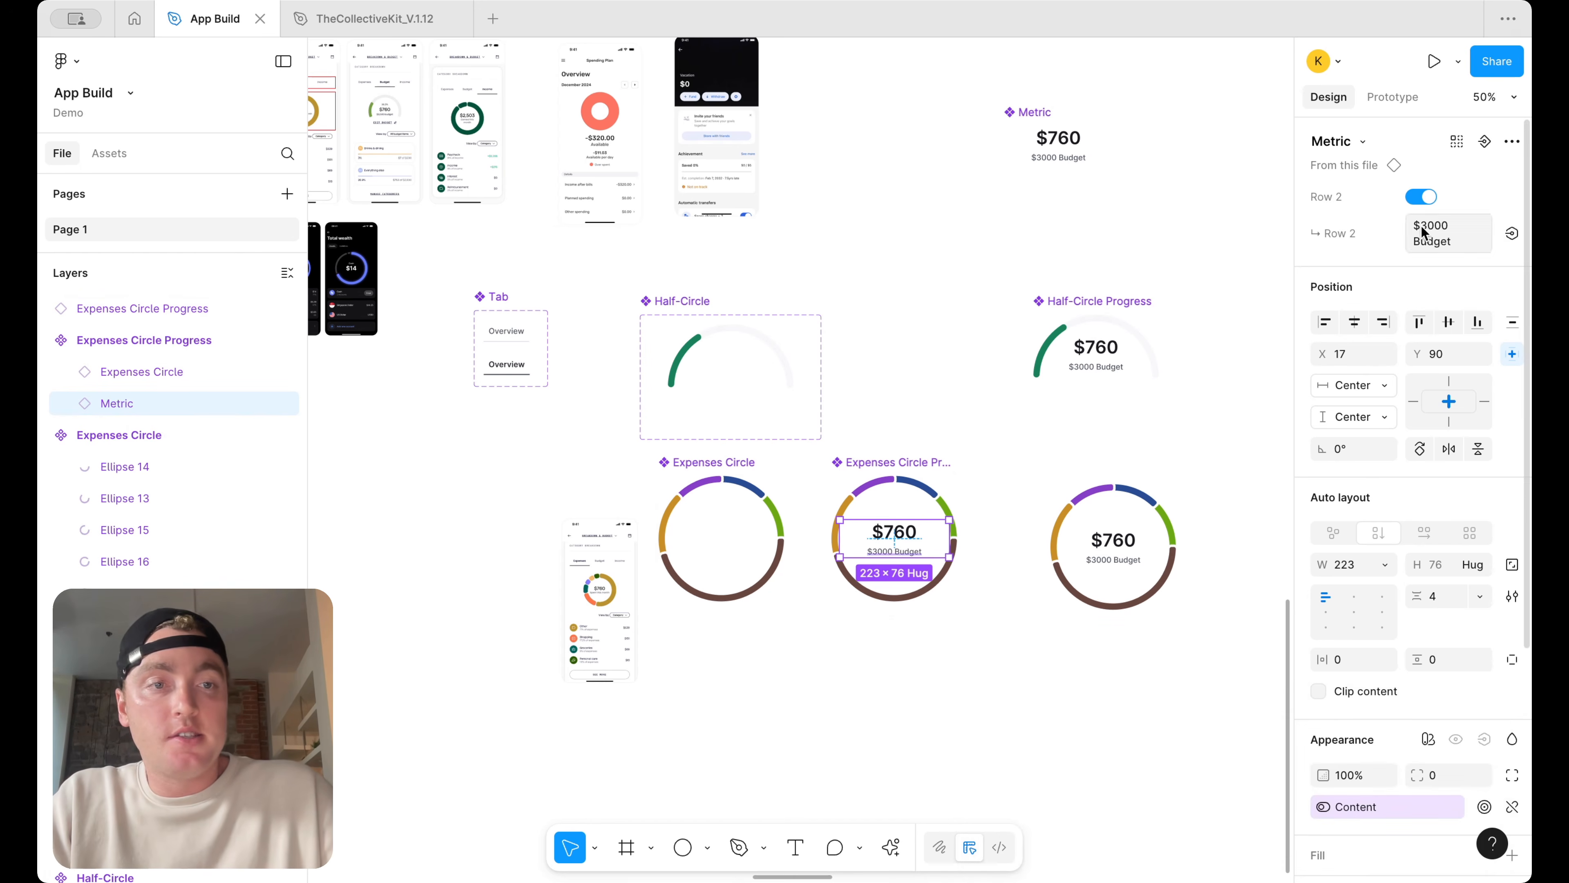
Toggle the Content property on the instance off and on to test hiding the metric
left_click(1153, 511)
left_click(1422, 196)
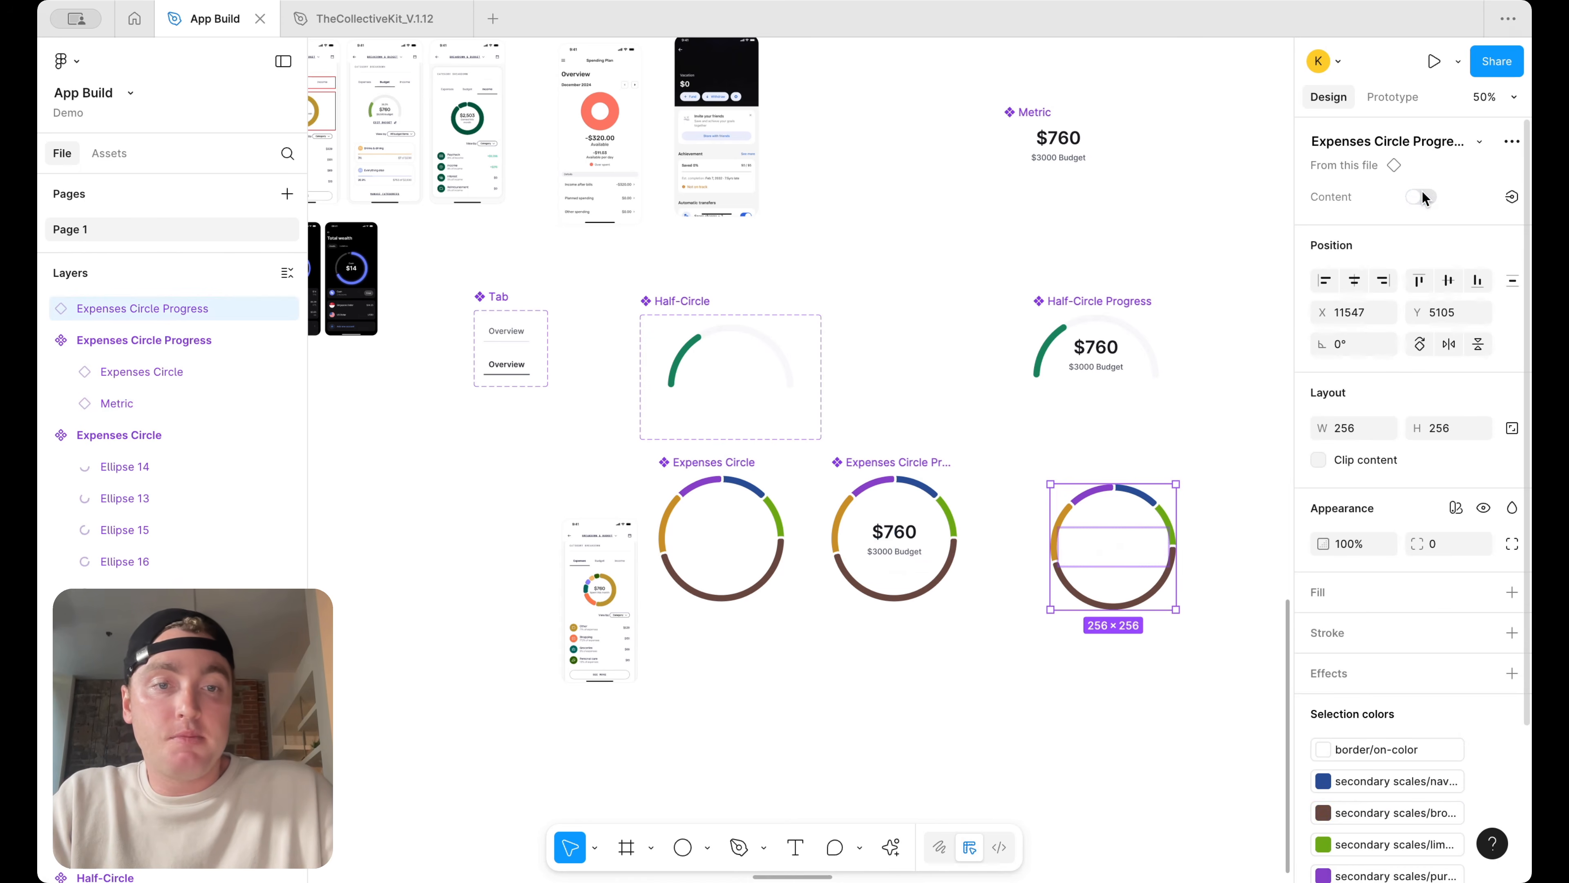
left_click(1422, 196)
left_click(1422, 196)
left_click(1423, 196)
left_click(1422, 197)
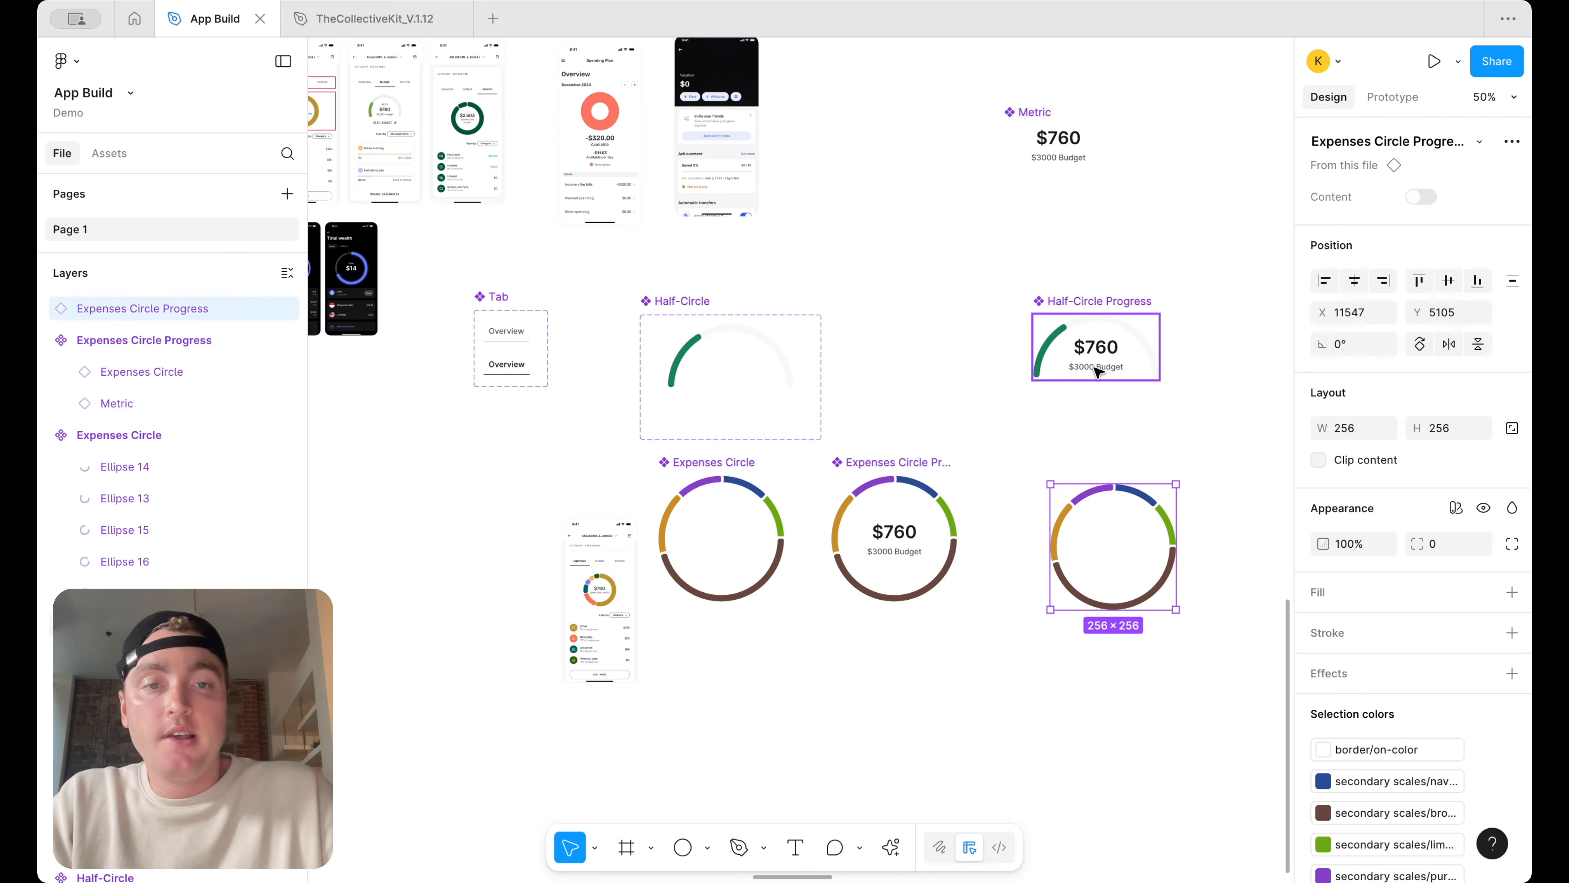
left_click(1422, 197)
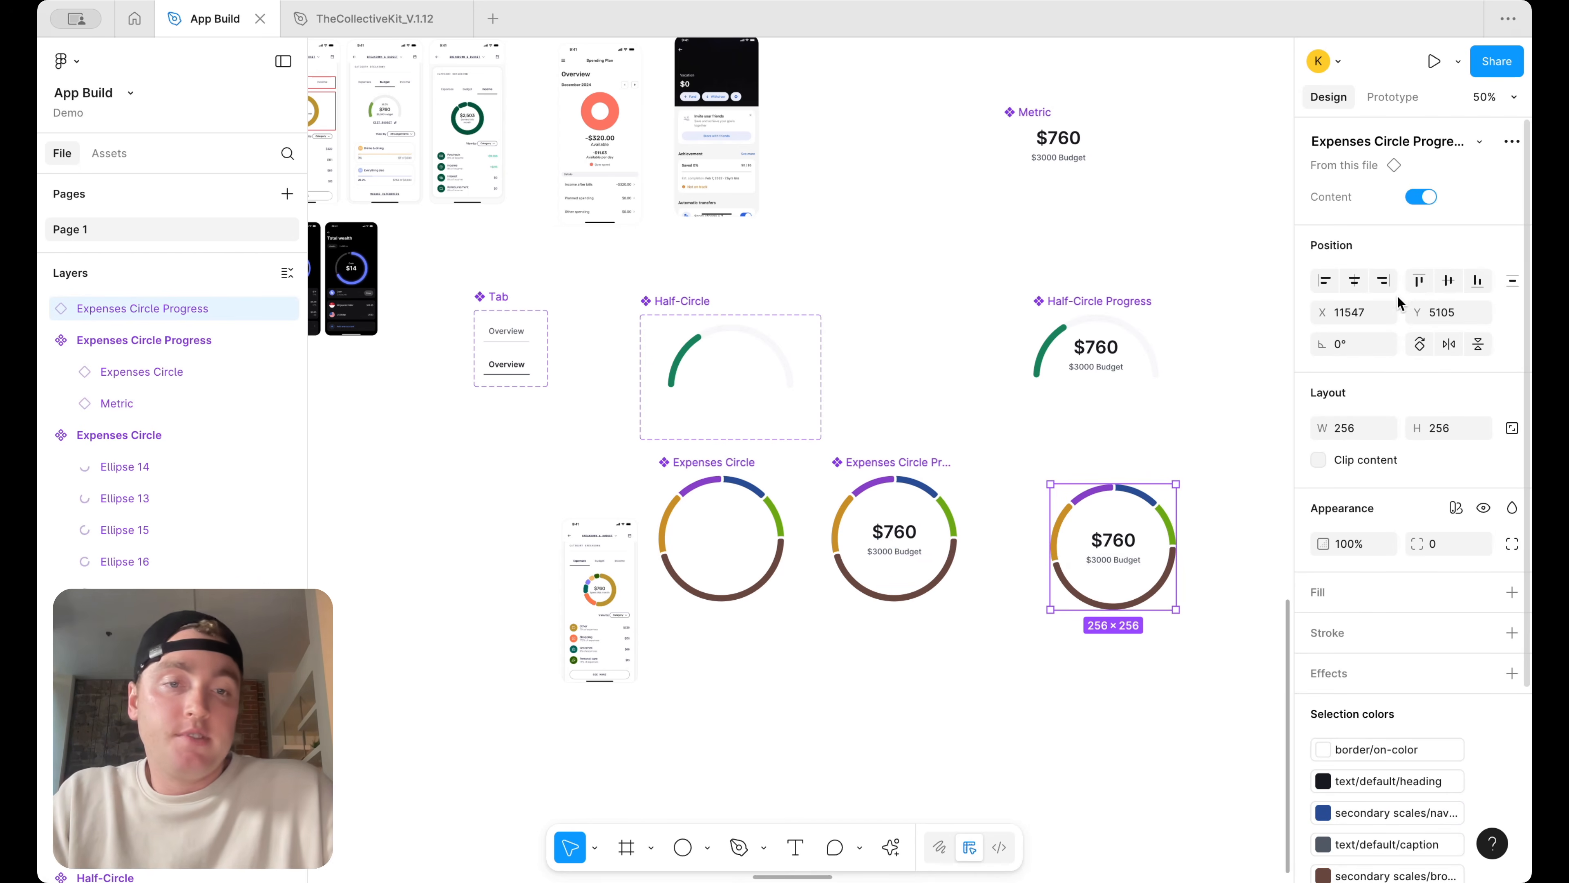
left_click(1208, 408)
Move the instance below the component and detach it into a standalone frame
scroll(1137, 500, "down", 5)
scroll(1045, 519, "up", 3)
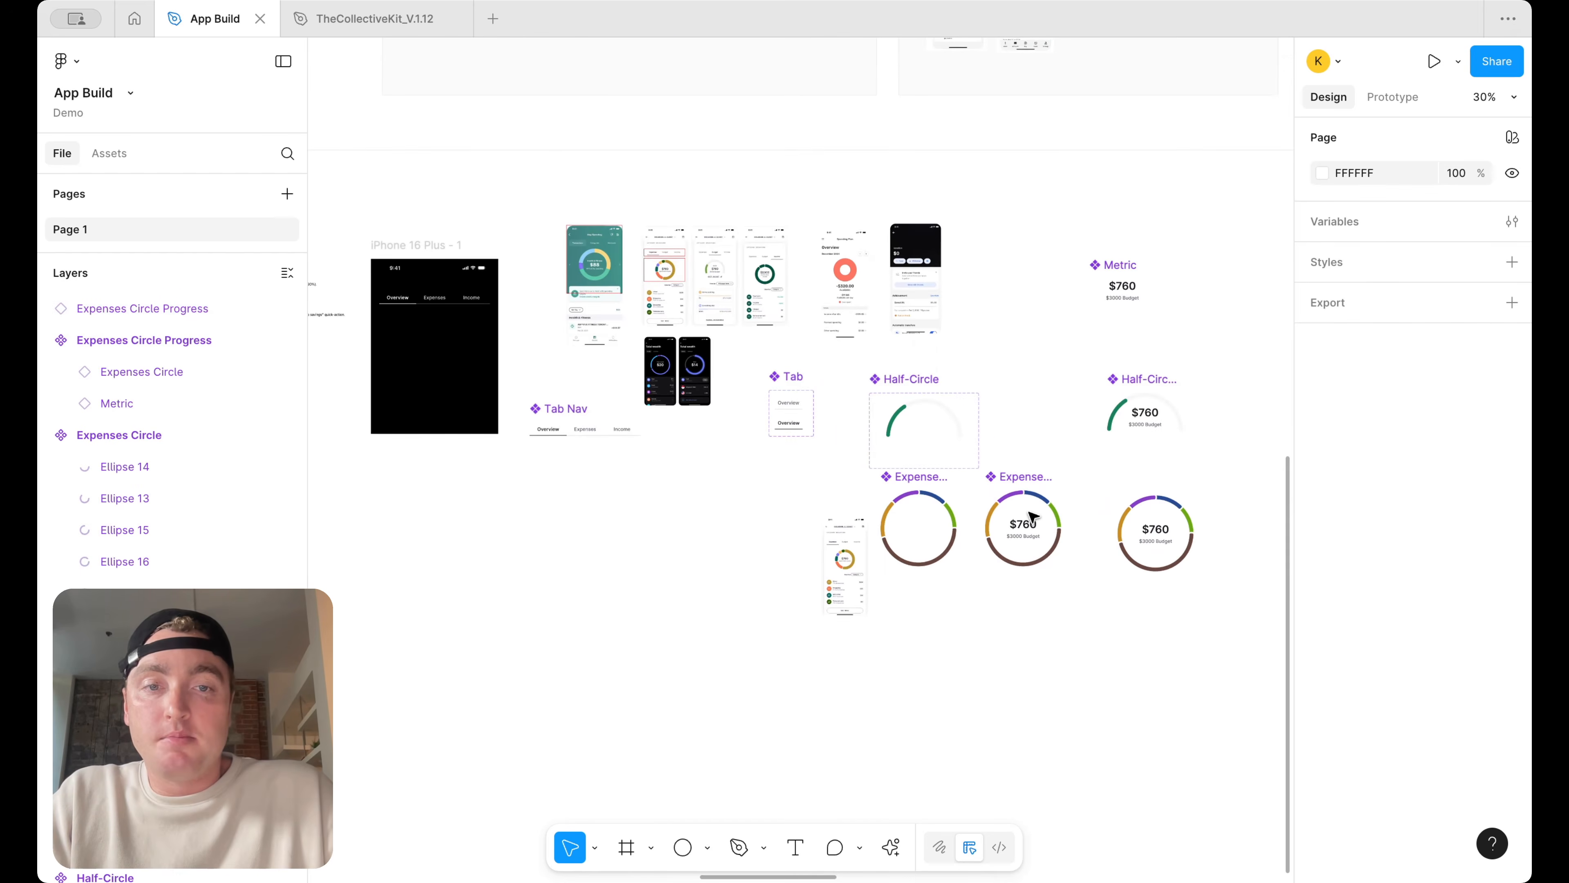
scroll(807, 301, "up", 5)
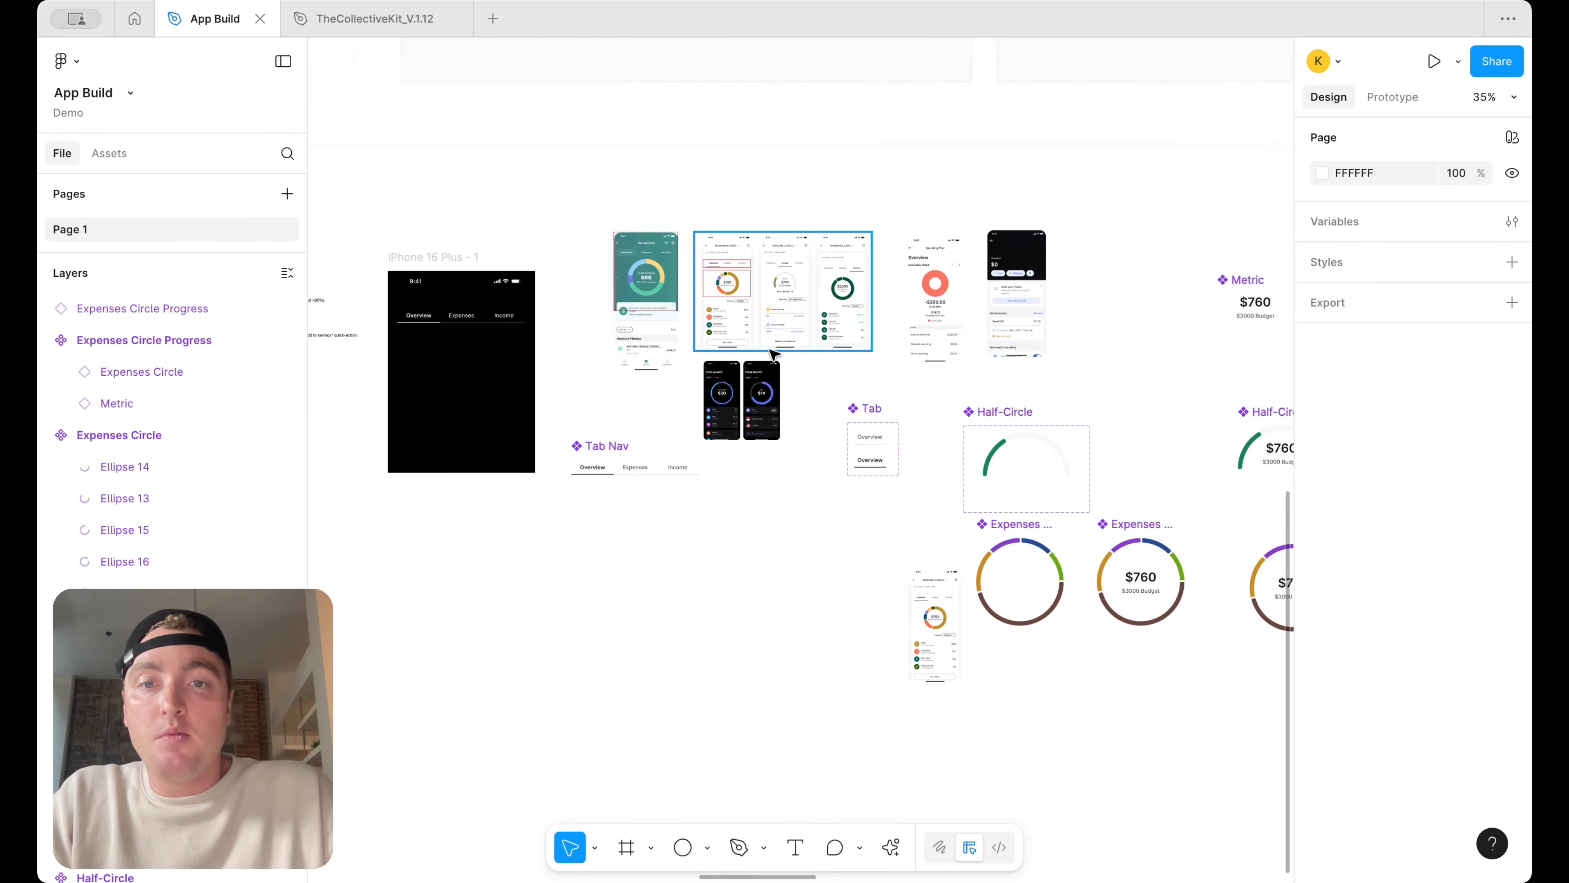
scroll(807, 301, "up", 5)
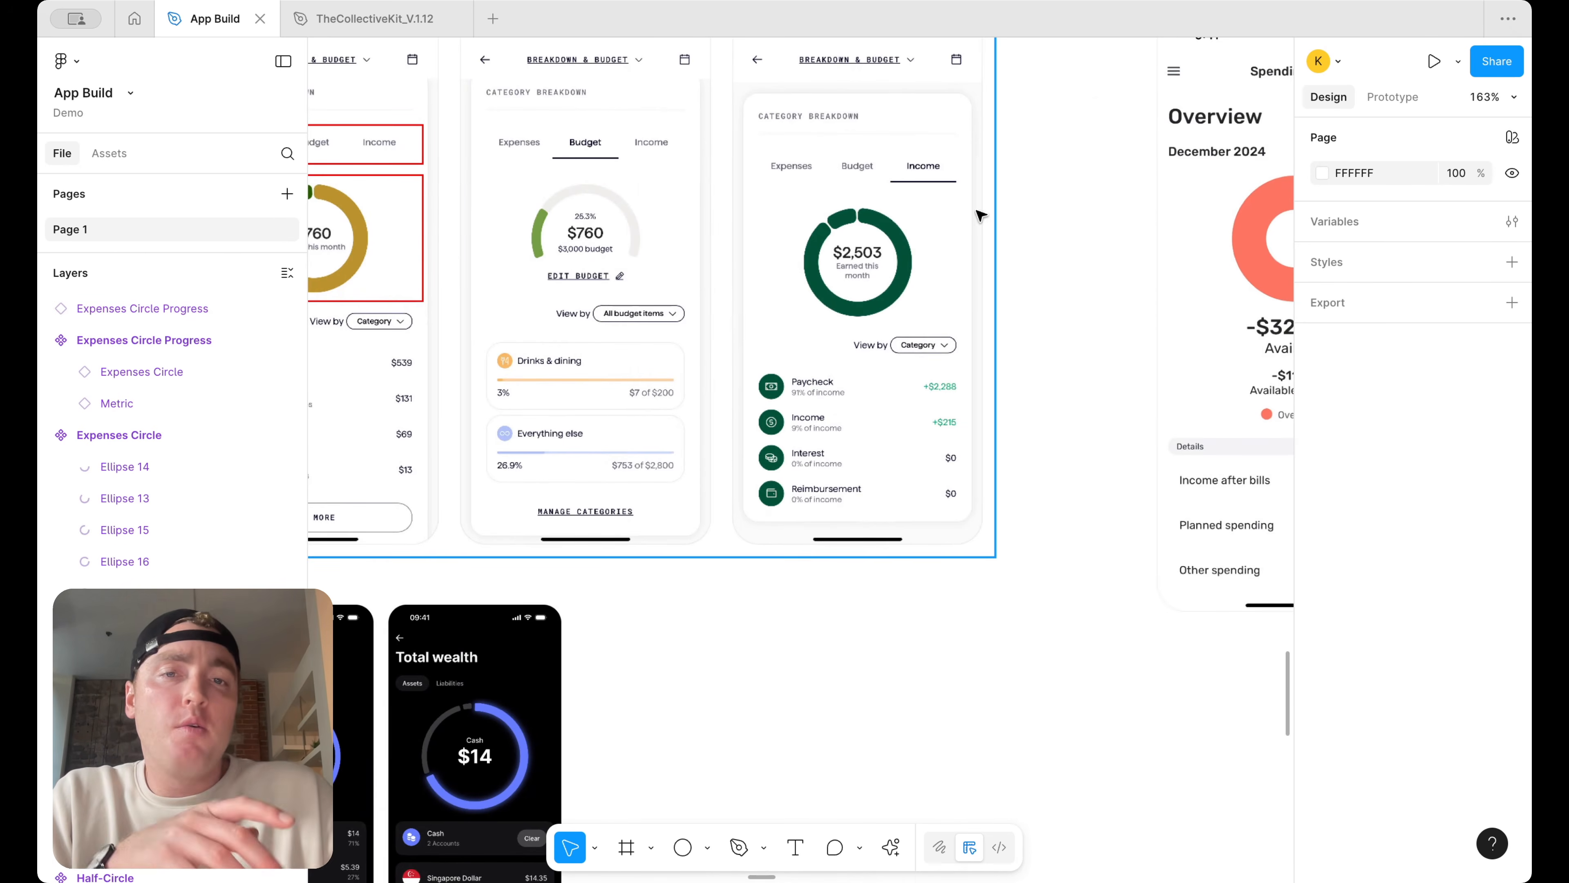
scroll(973, 215, "down", 3)
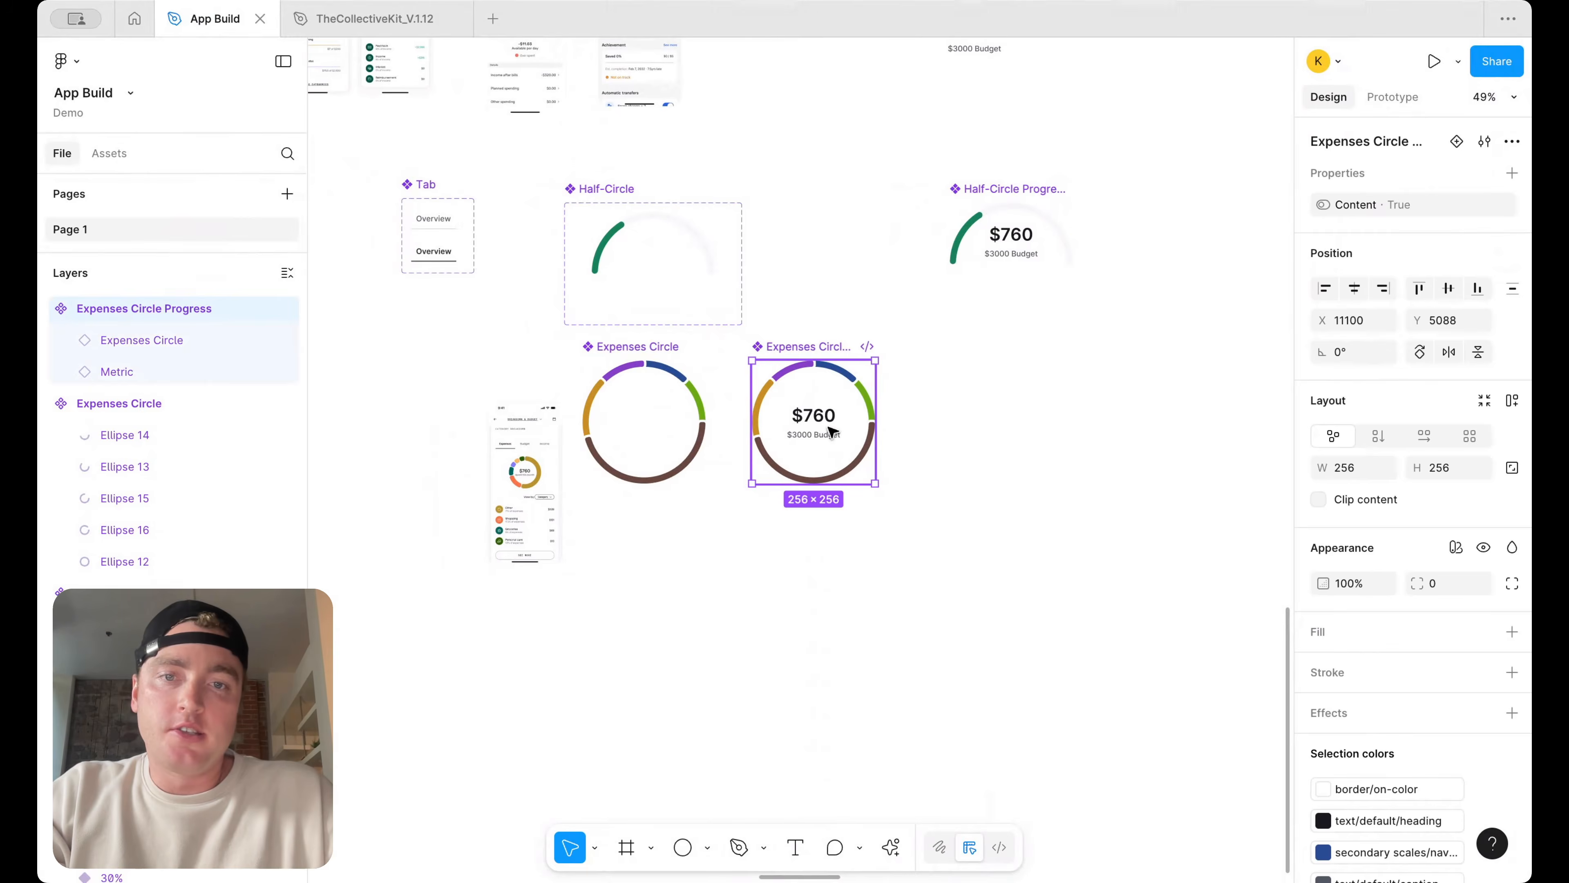
left_click_drag(838, 409, 838, 603)
right_click(835, 603)
left_click(893, 614)
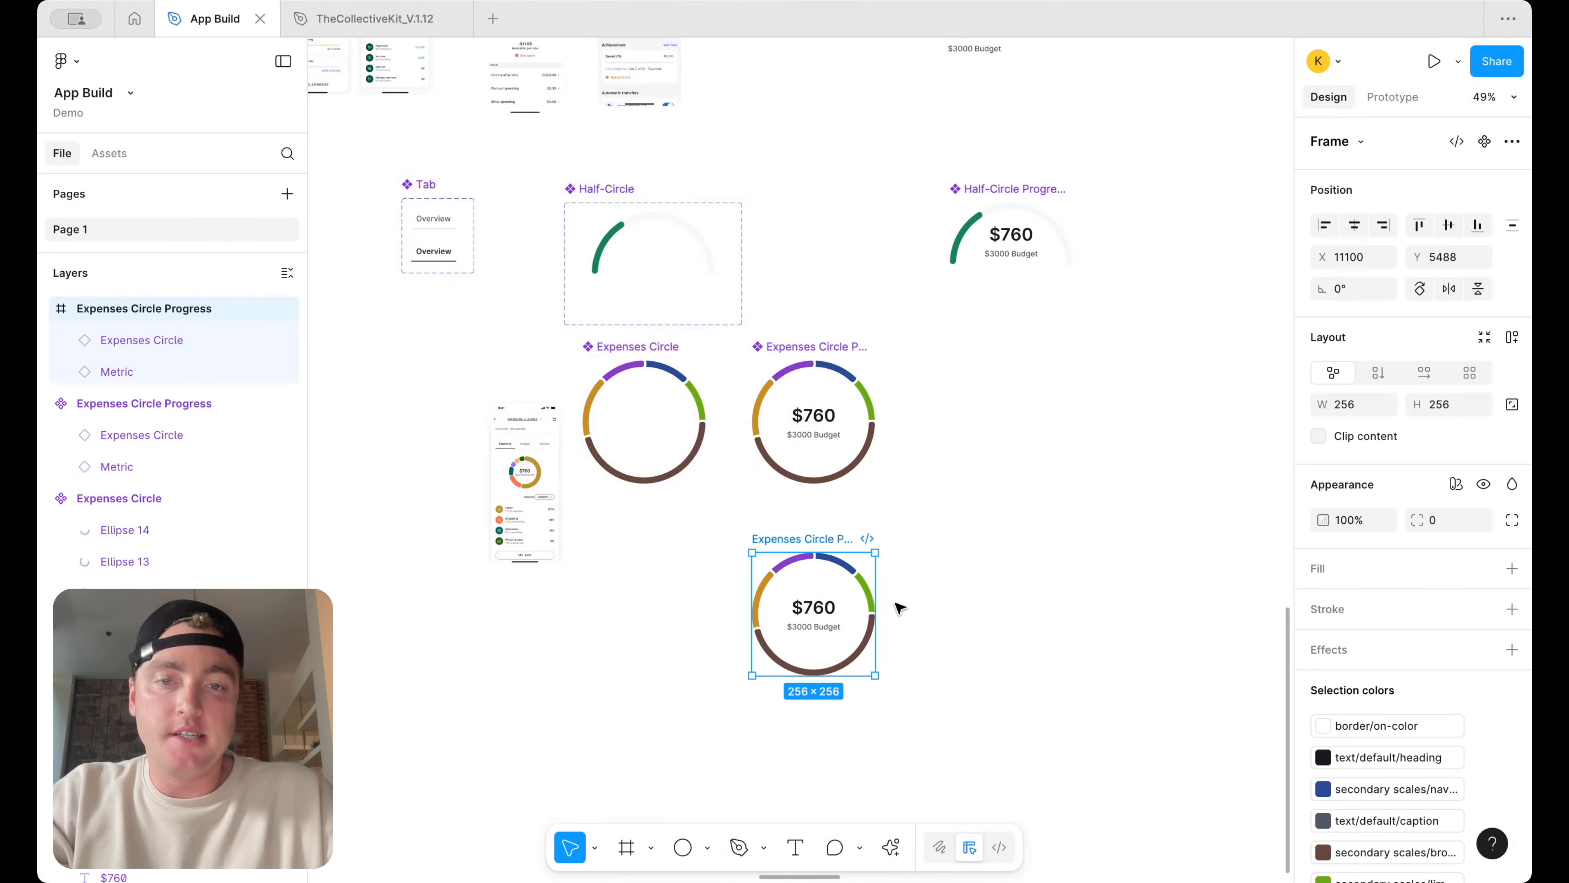
Hide the navy and purple ring segments in the detached copy
scroll(794, 591, "up", 3)
left_click(936, 575, "super")
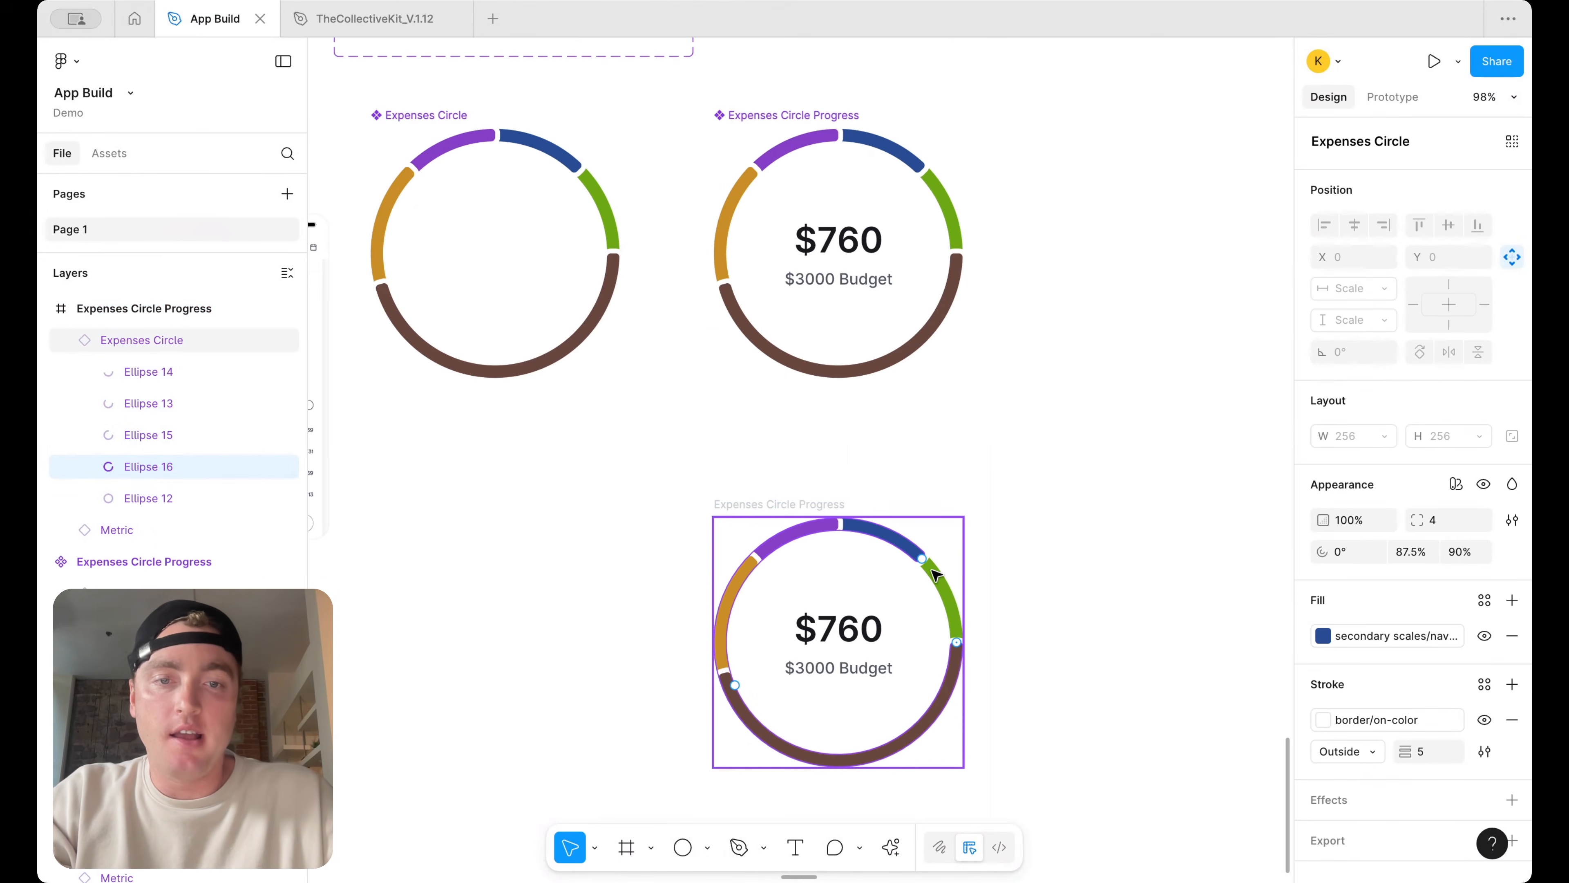
key("super+shift+h")
left_click(784, 538, "super")
key("super+shift+h")
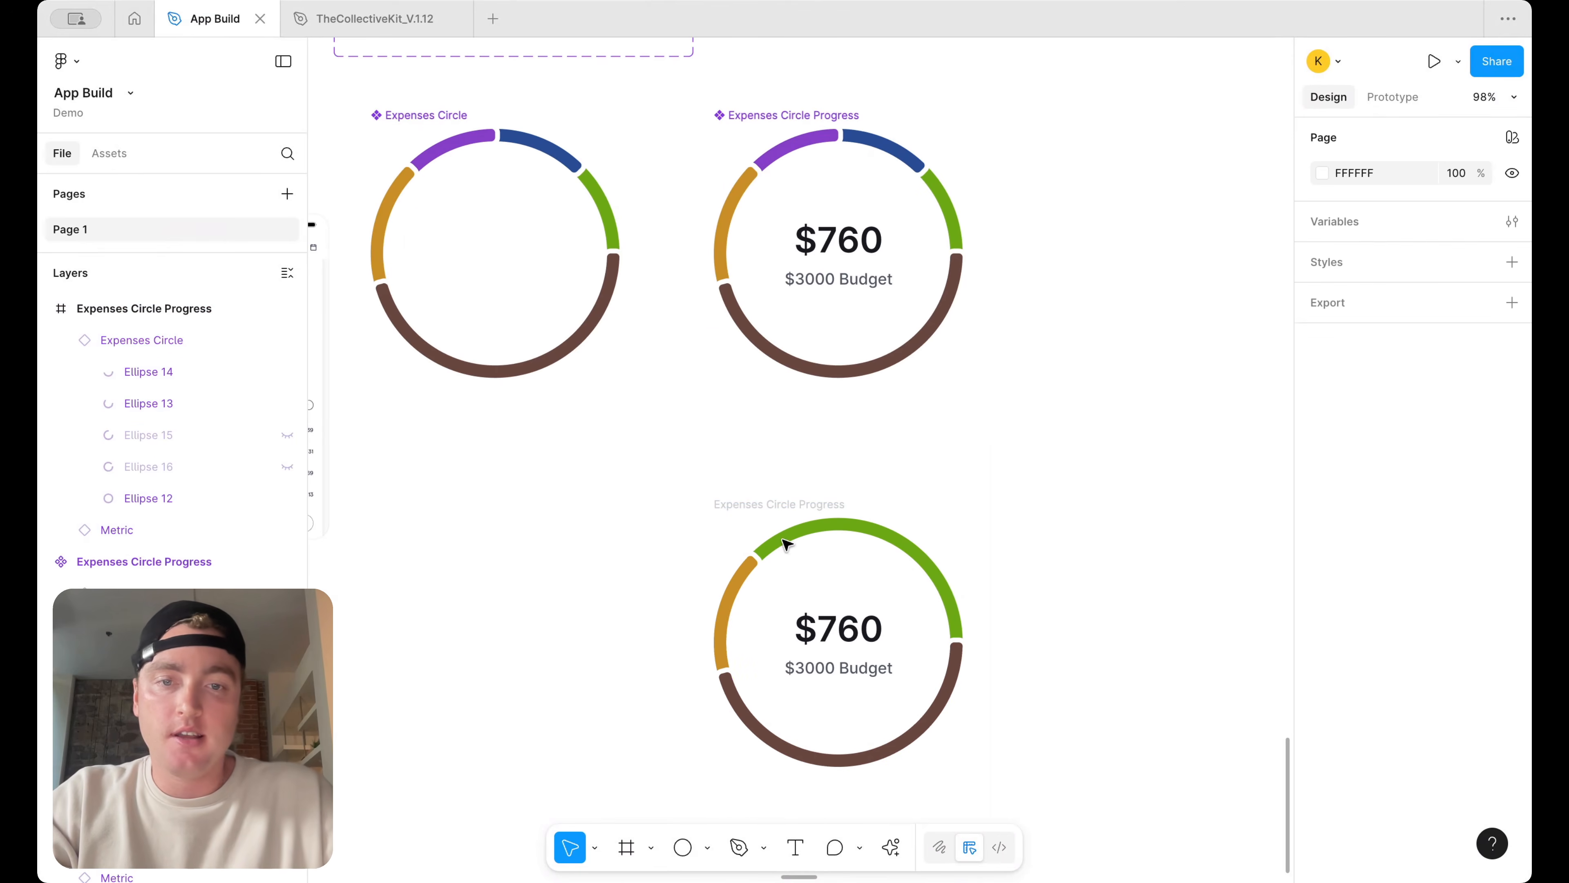
Change the gold segment's fill in the detached ring to a dark brown swatch
left_click(728, 615, "super")
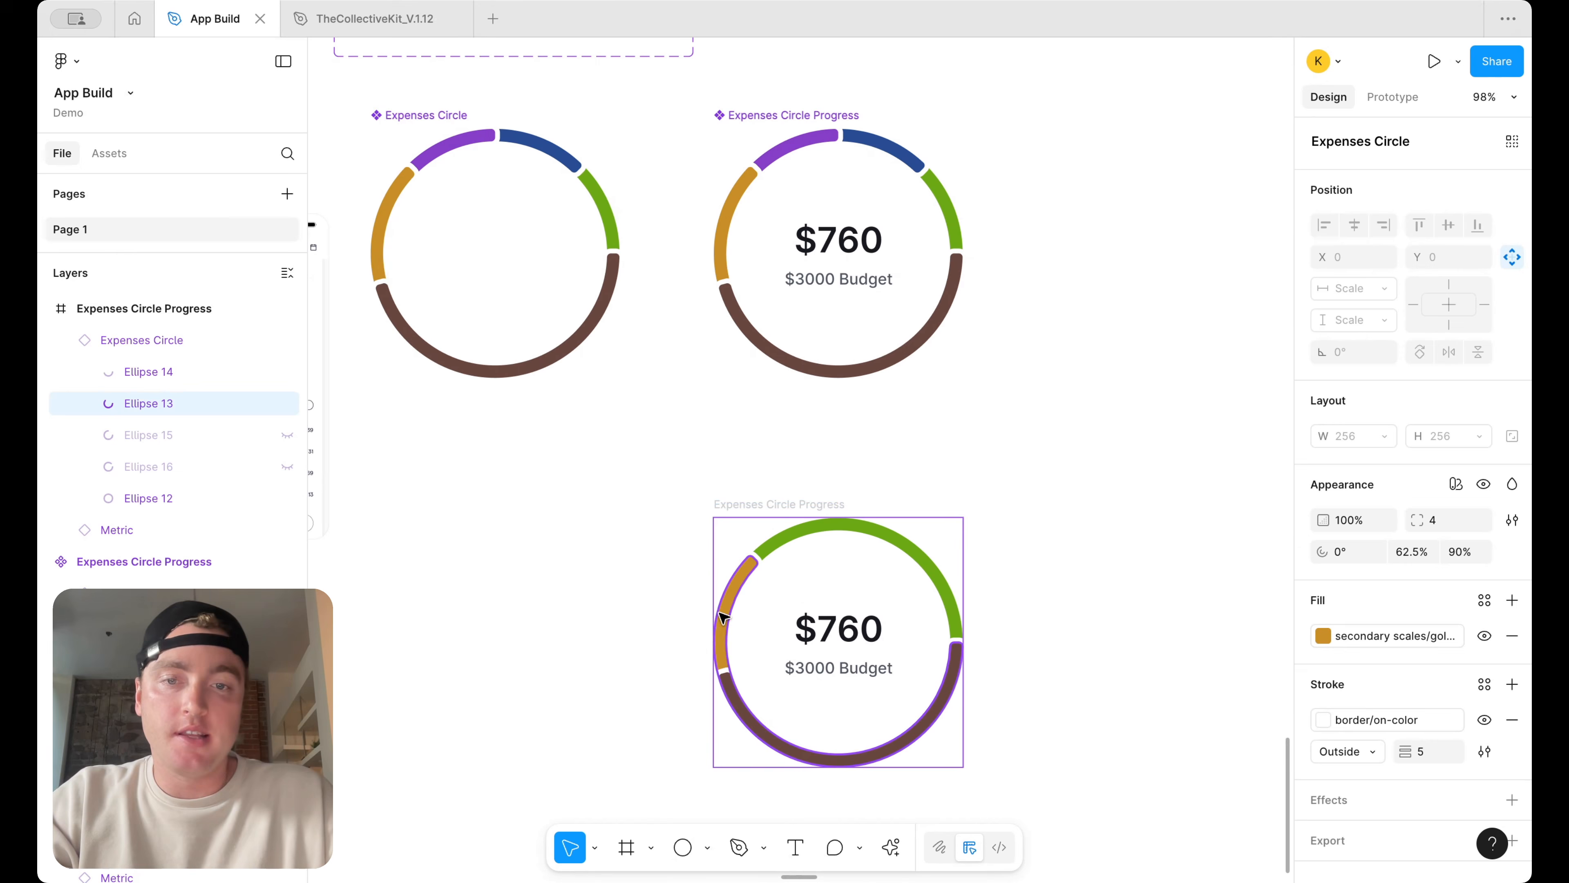
left_click(1321, 629)
scroll(1164, 734, "down", 6)
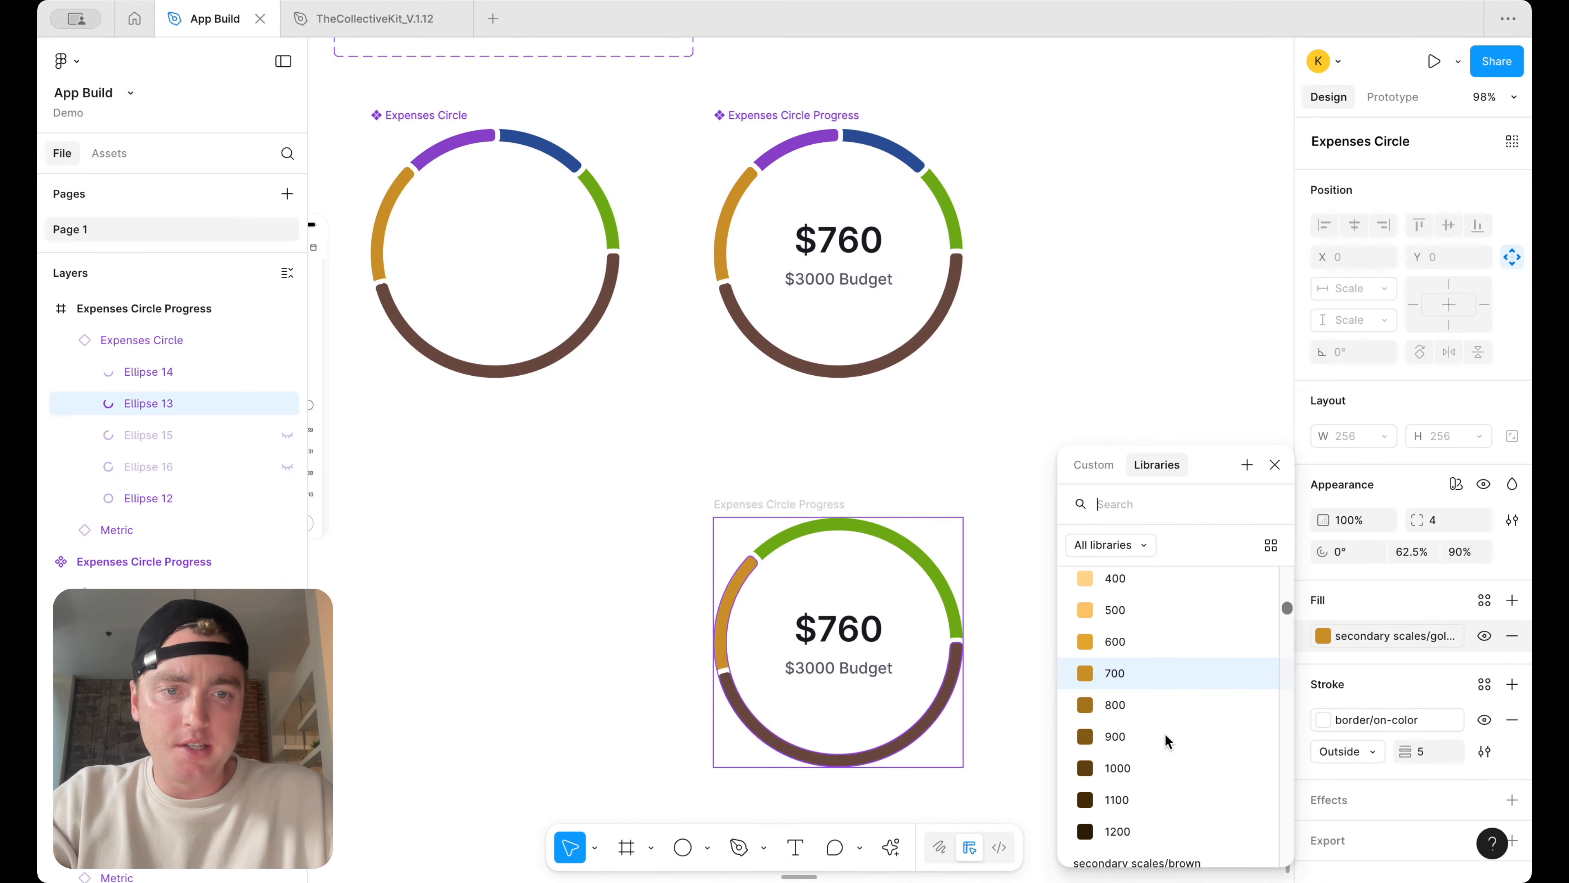
left_click(1147, 763)
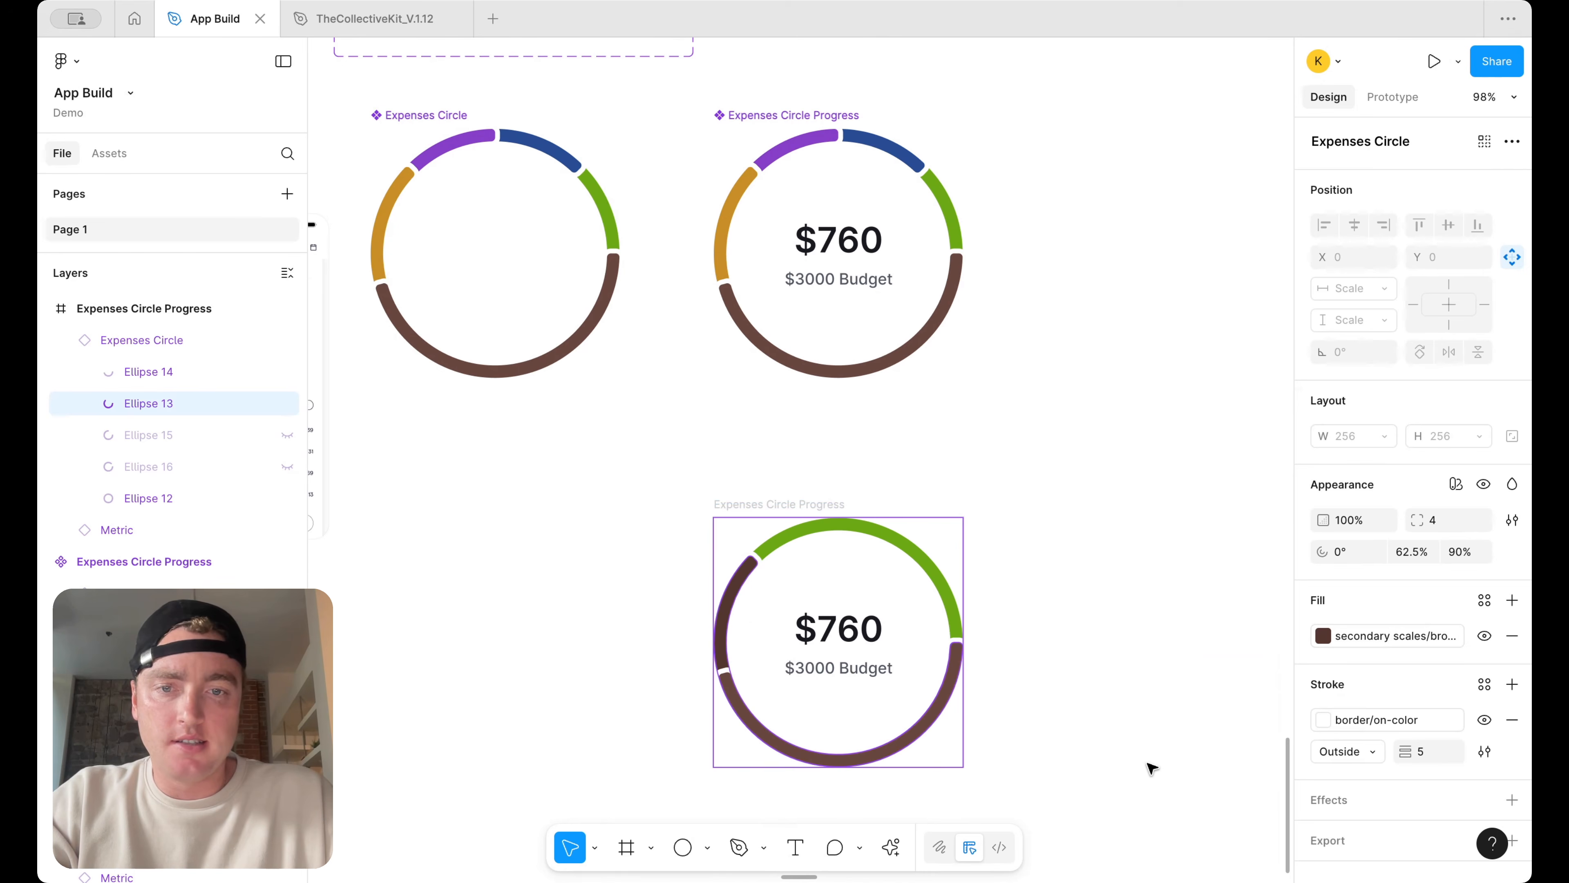
left_click(919, 736)
Change the green top segment's fill to the lime 500 swatch
left_click(931, 552, "super")
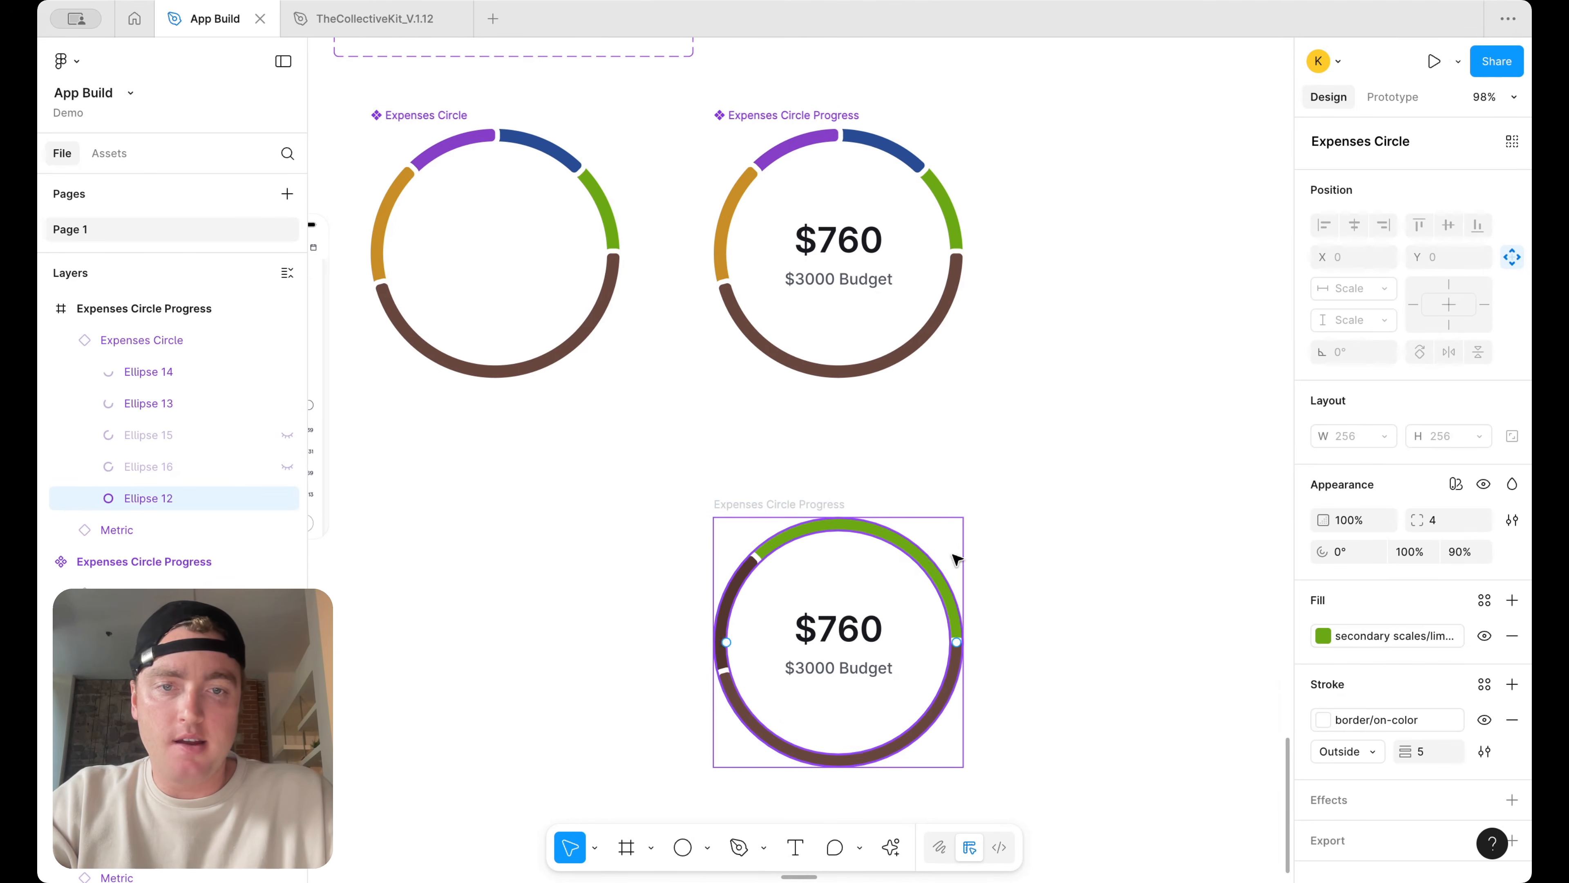
left_click(1384, 631)
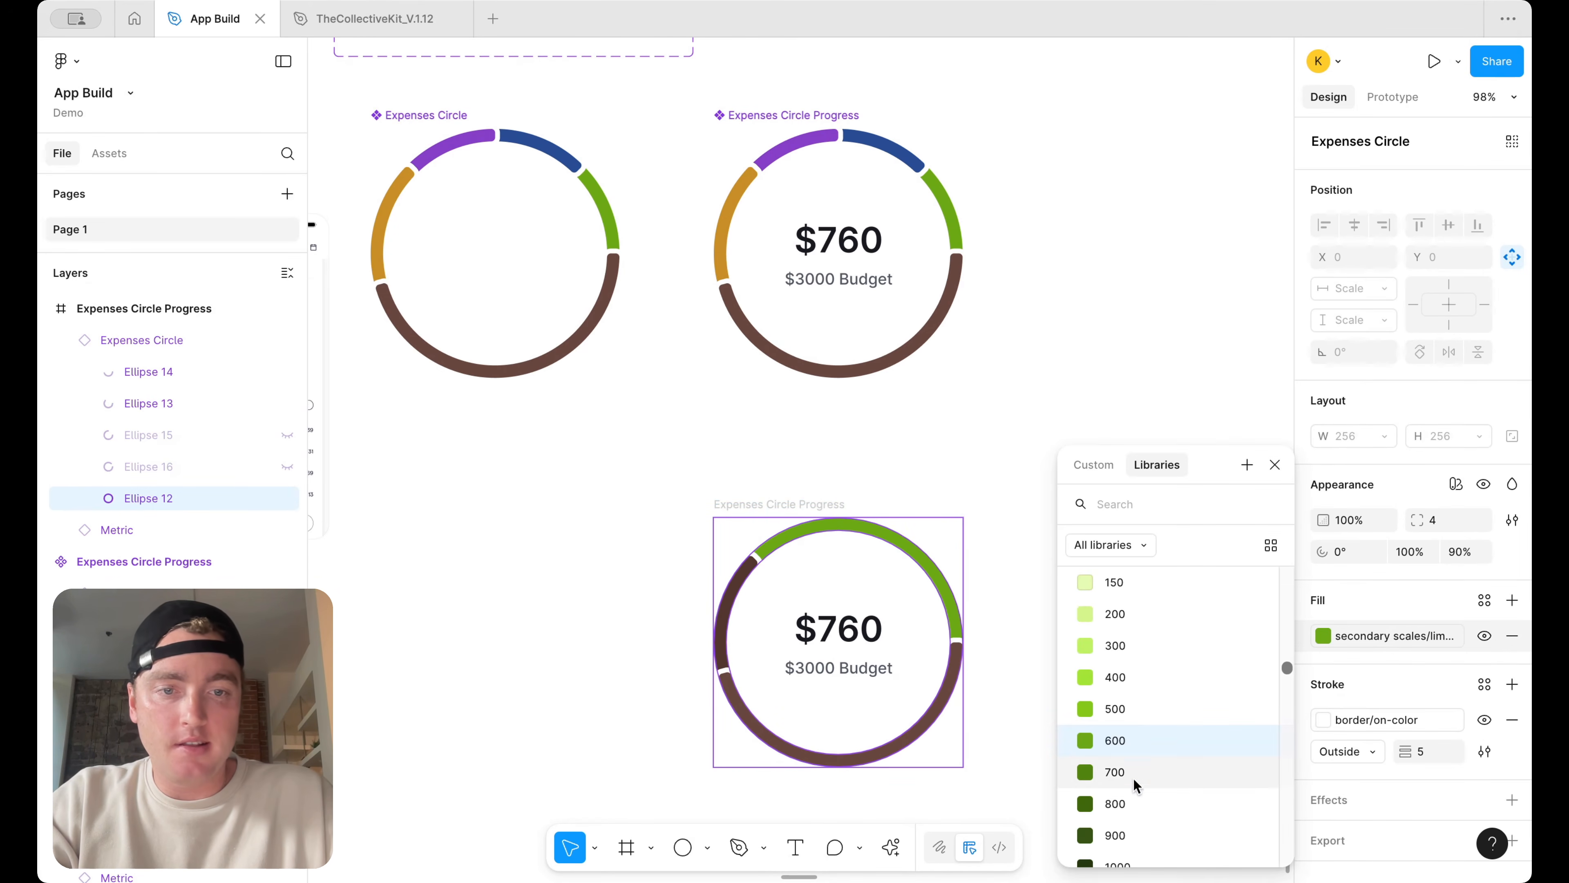
left_click(1142, 710)
Set the bottom segment's fill to a cyan swatch
left_click(897, 745)
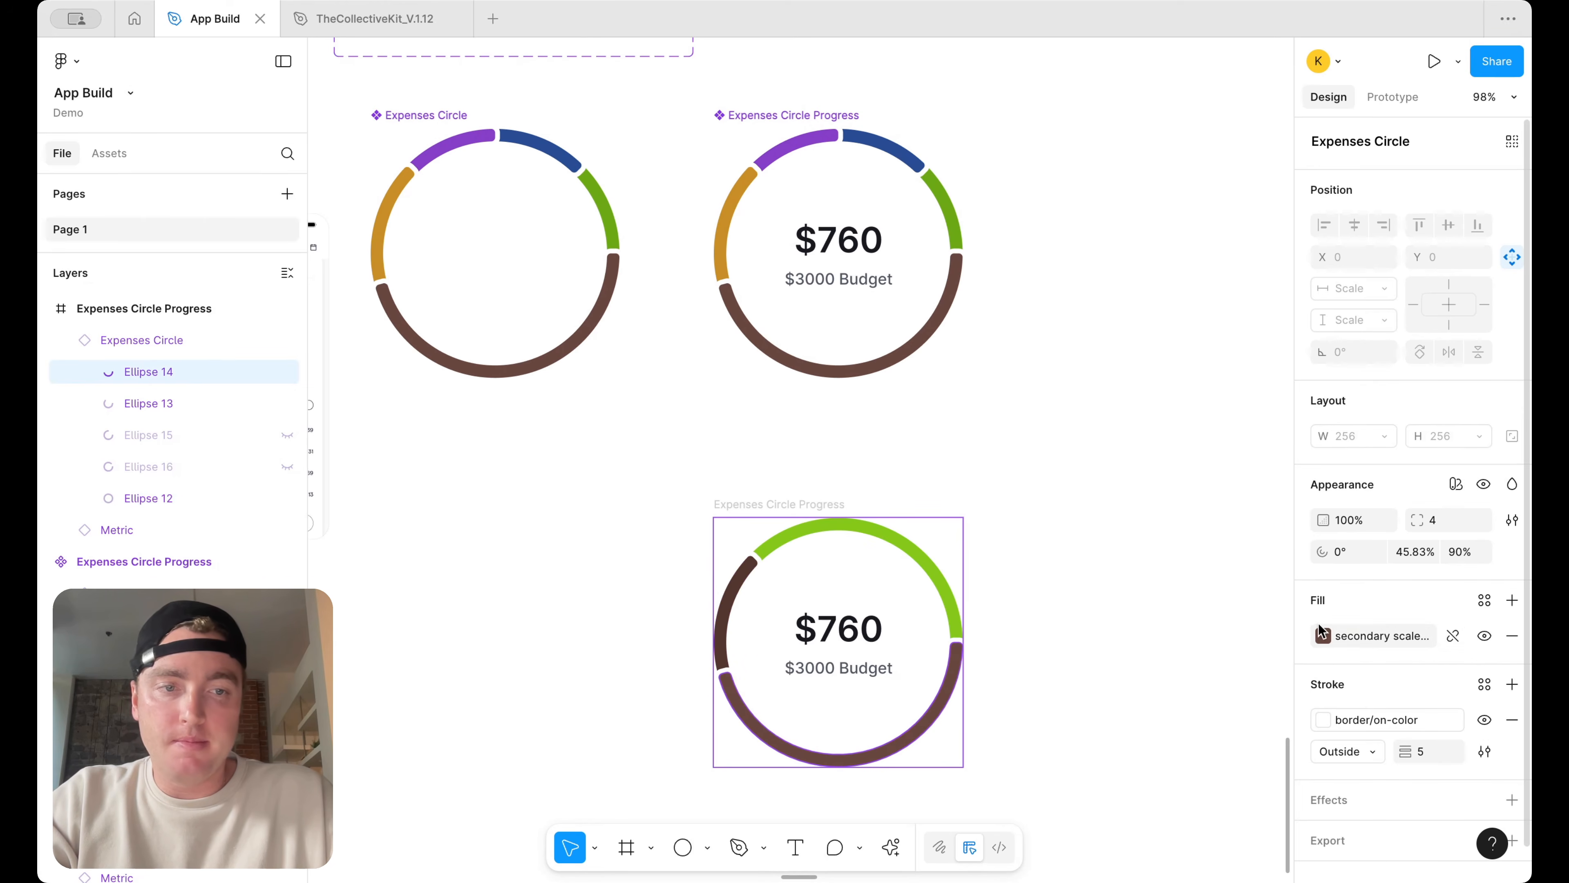
left_click(1323, 635)
scroll(1118, 773, "down", 2)
scroll(1118, 773, "down", 10)
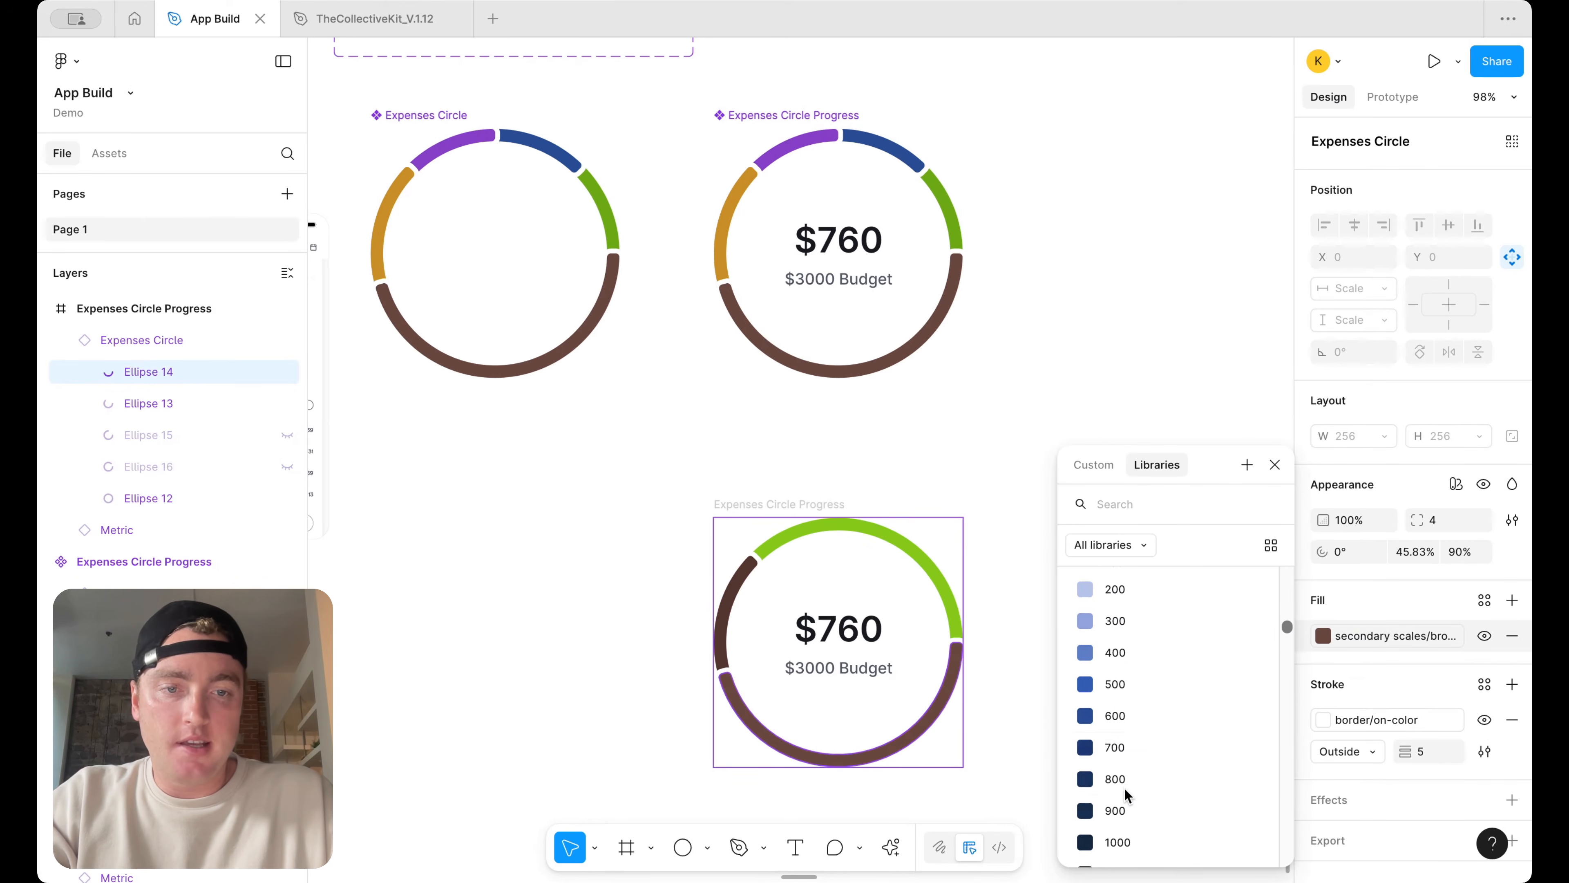
left_click(1152, 791)
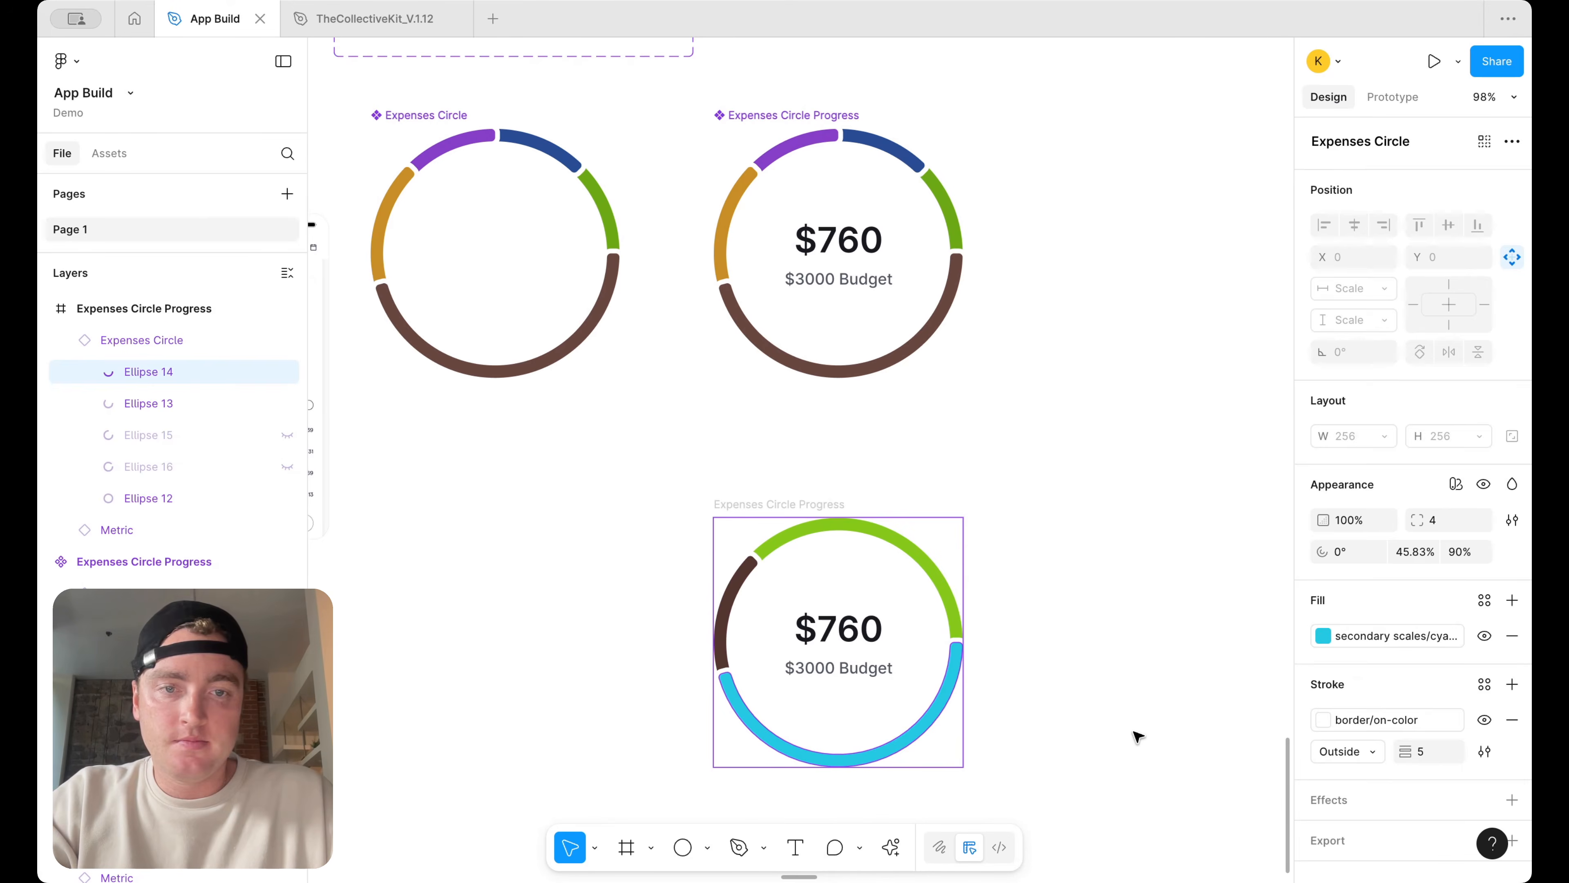
left_click(1135, 737)
Set the bottom segment's fill to the lime 800 swatch
scroll(1135, 737, "down", 1)
left_click(939, 711)
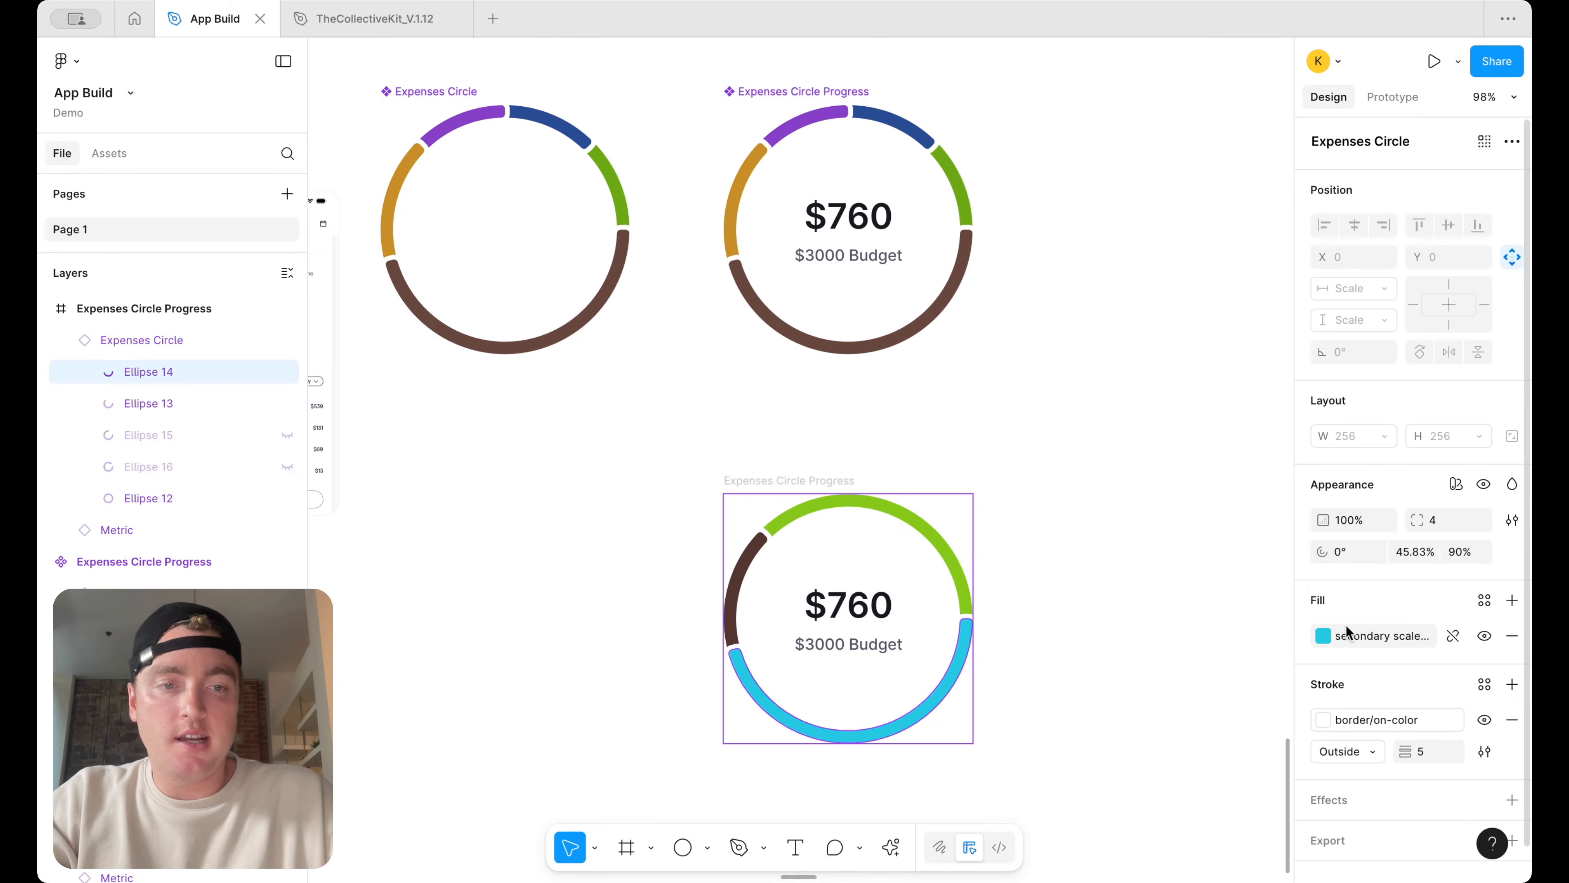
left_click(1335, 635)
scroll(1108, 734, "down", 3)
scroll(1108, 734, "up", 10)
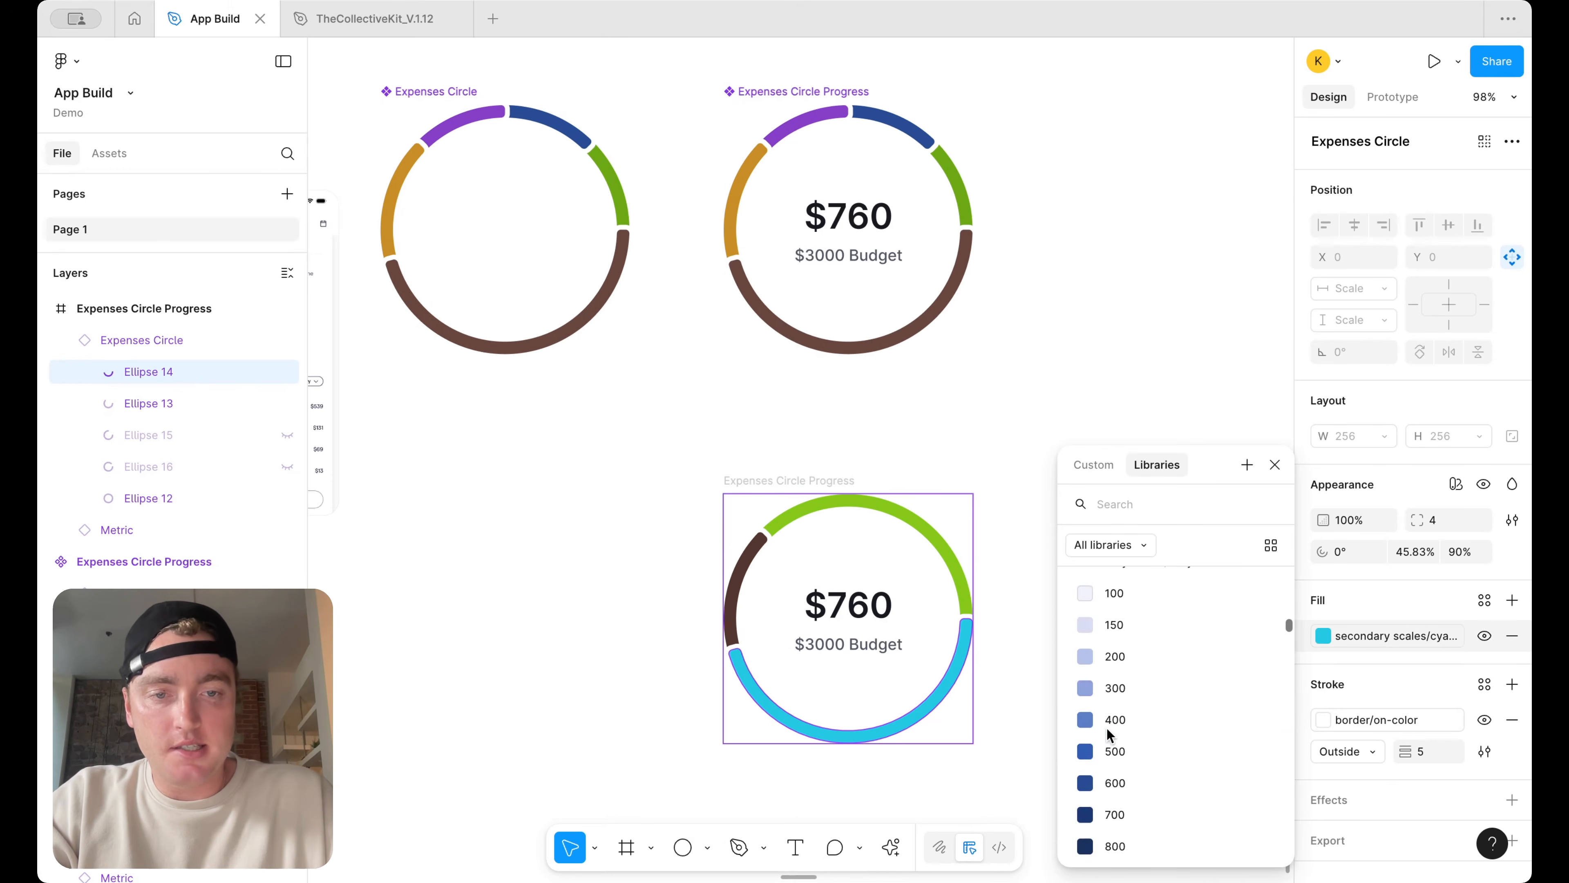
scroll(1108, 734, "down", 6)
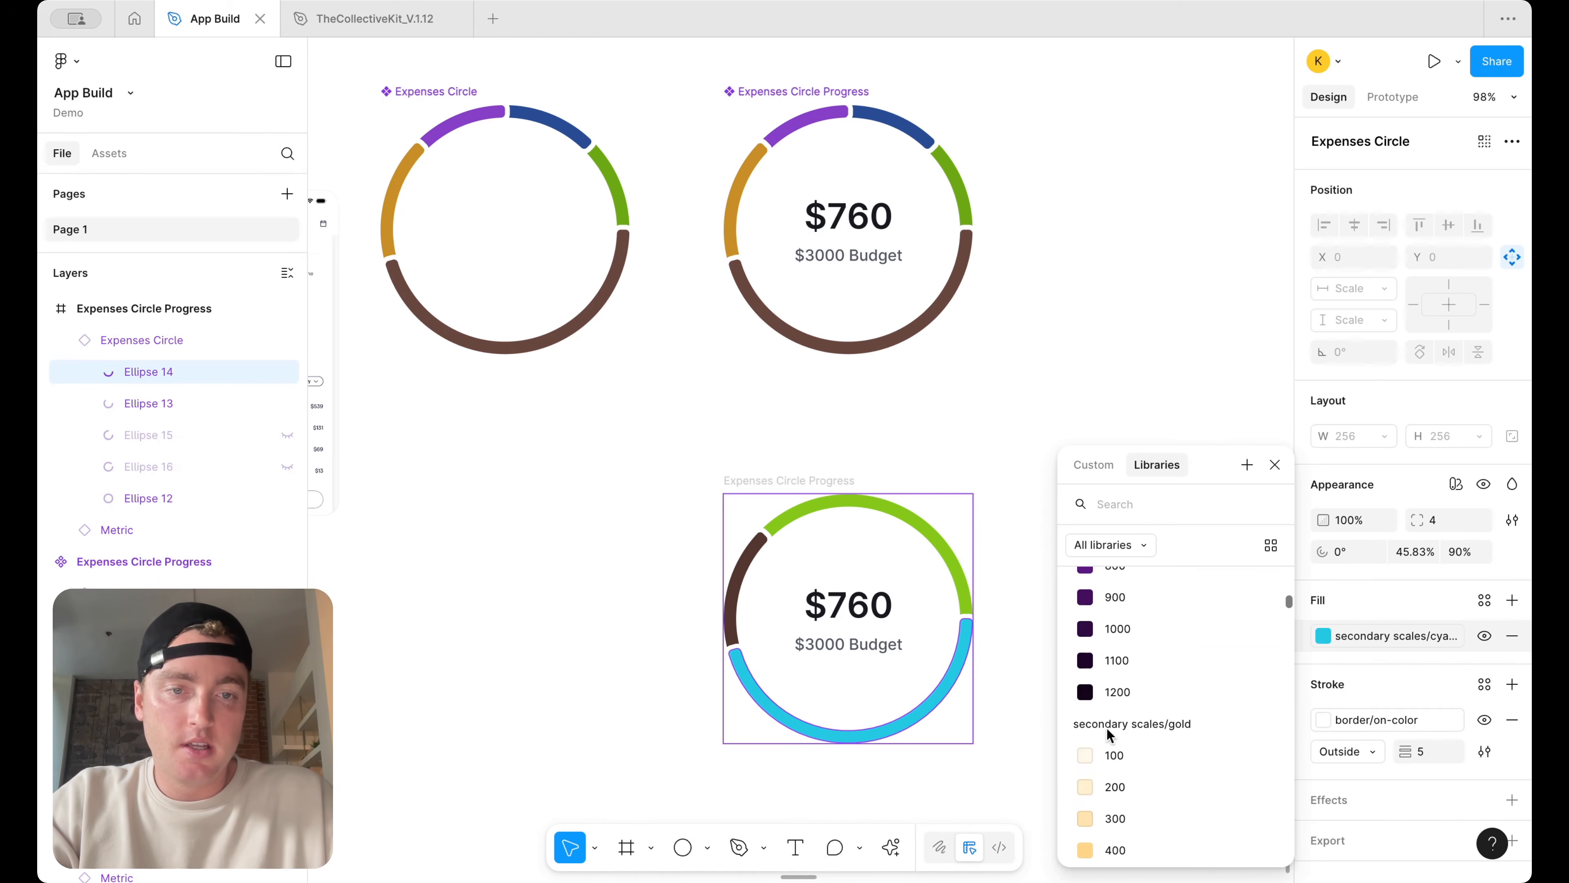
scroll(1108, 734, "up", 3)
scroll(1108, 735, "up", 8)
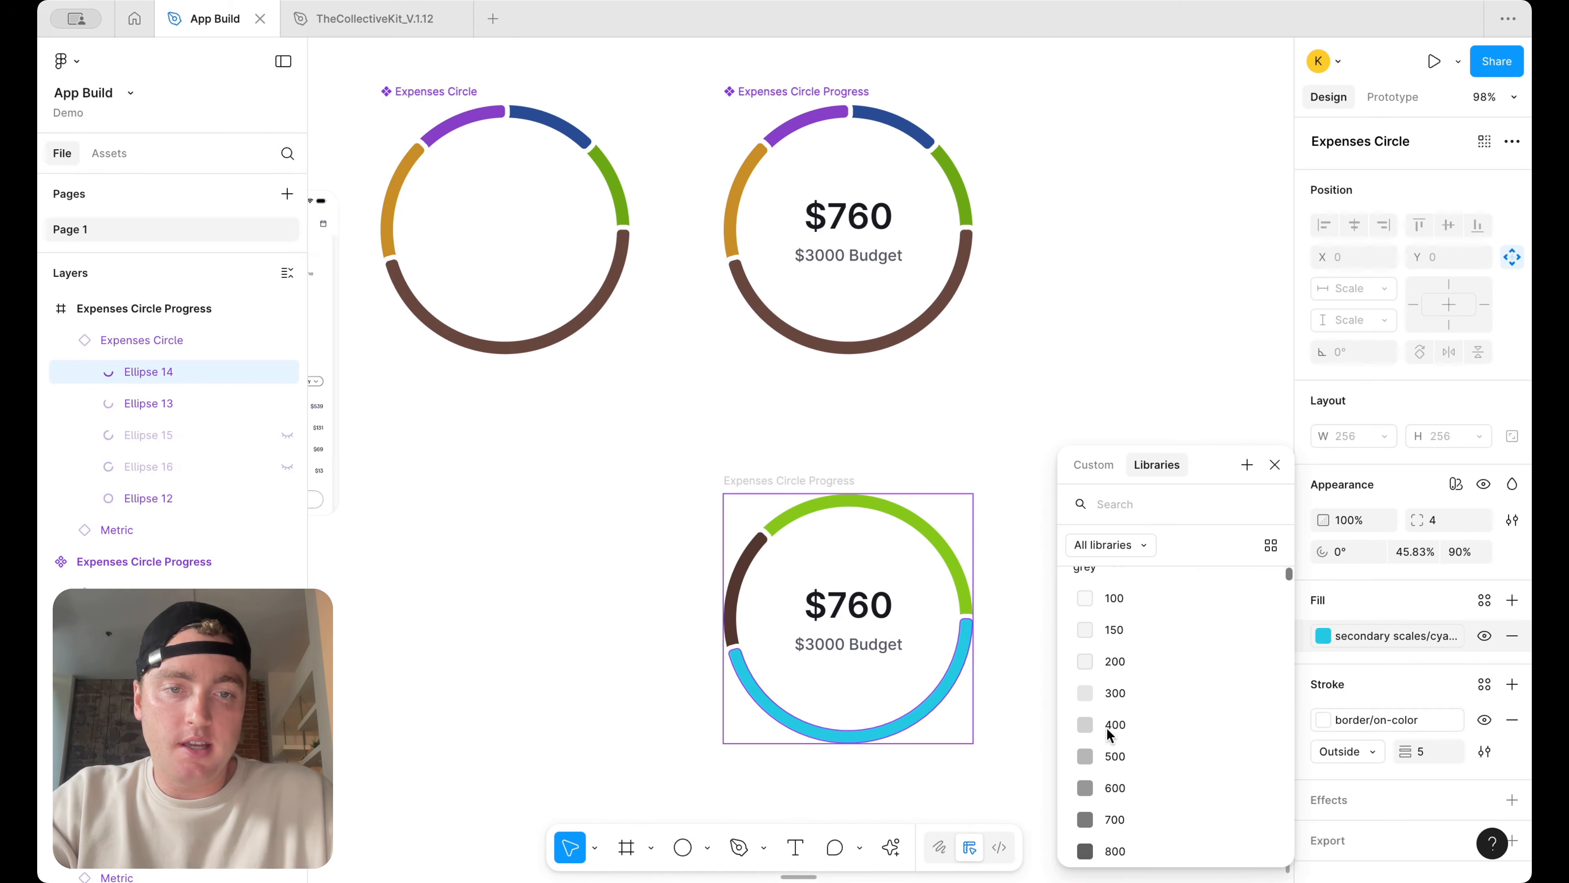
scroll(1108, 735, "down", 2)
scroll(1108, 735, "down", 10)
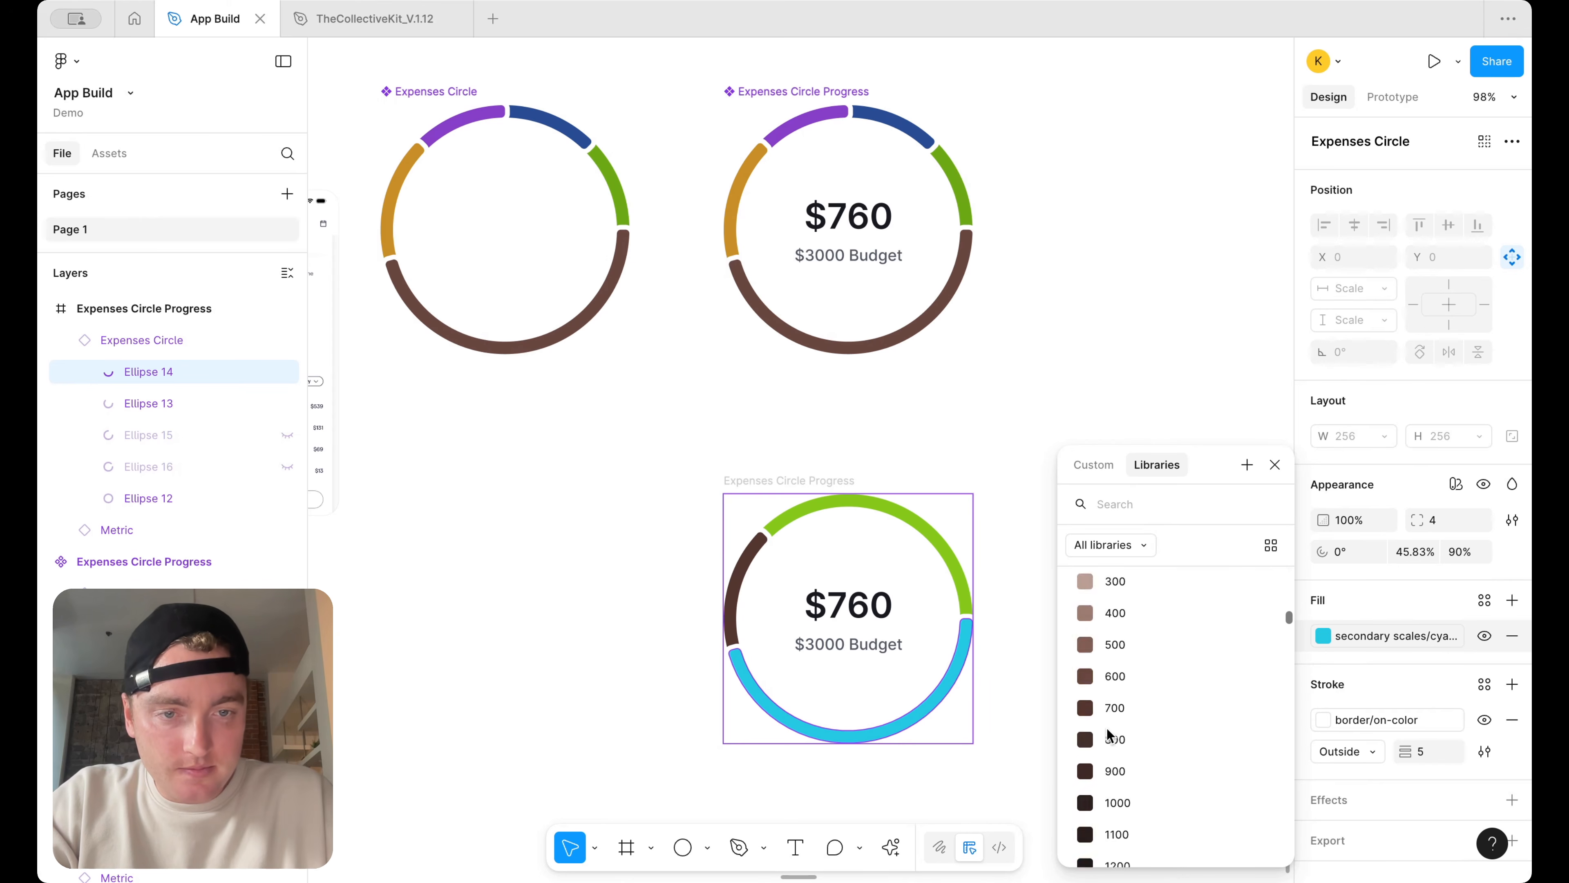
scroll(1108, 735, "down", 10)
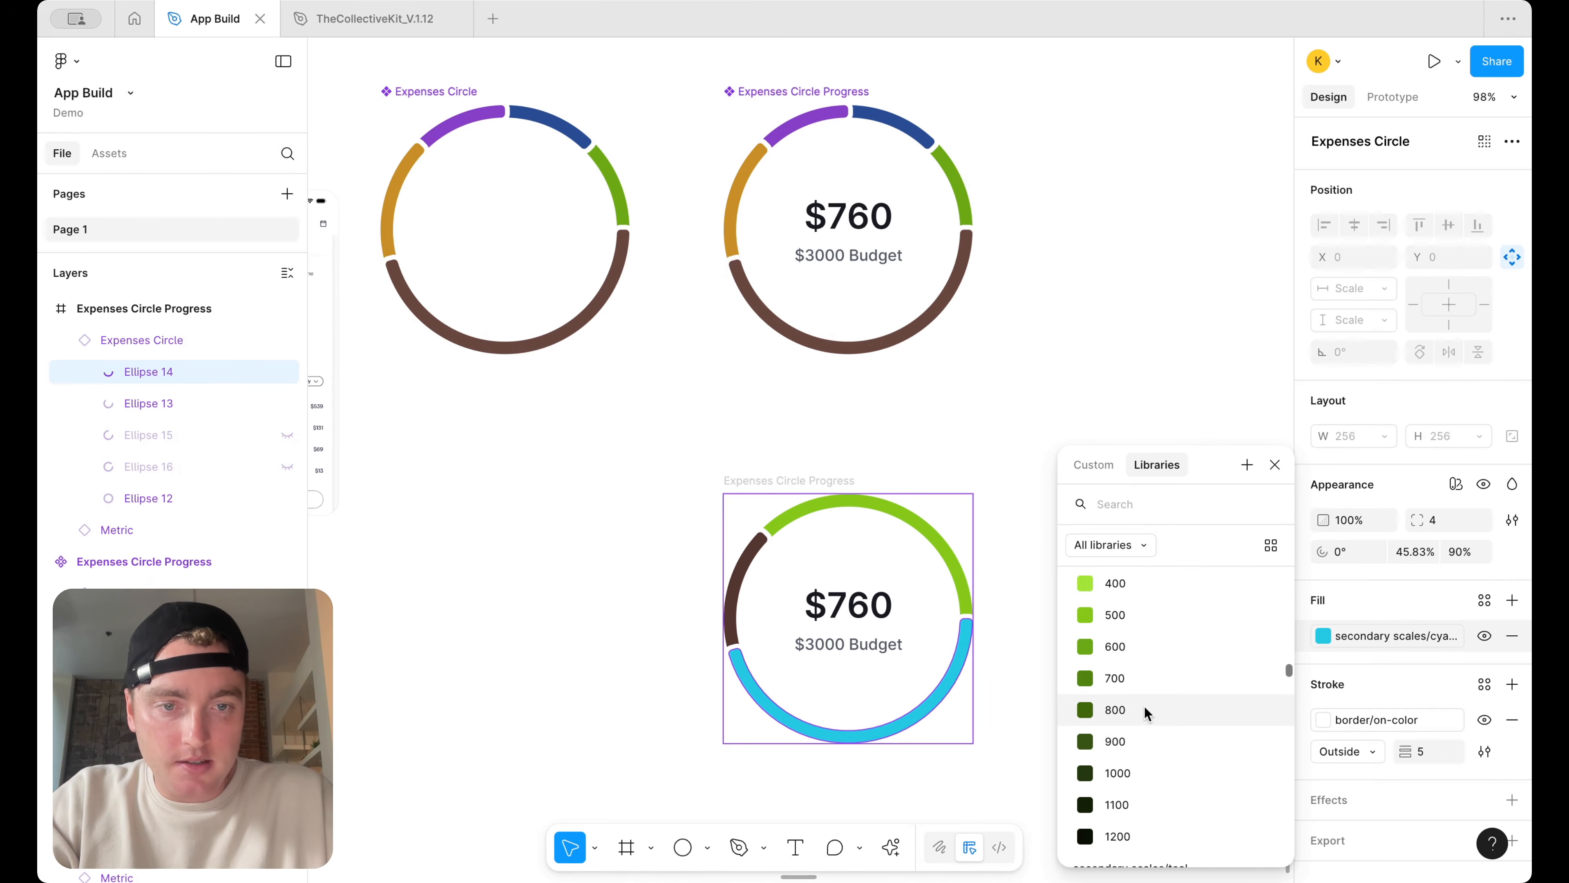
left_click(1144, 716)
left_click(1093, 624)
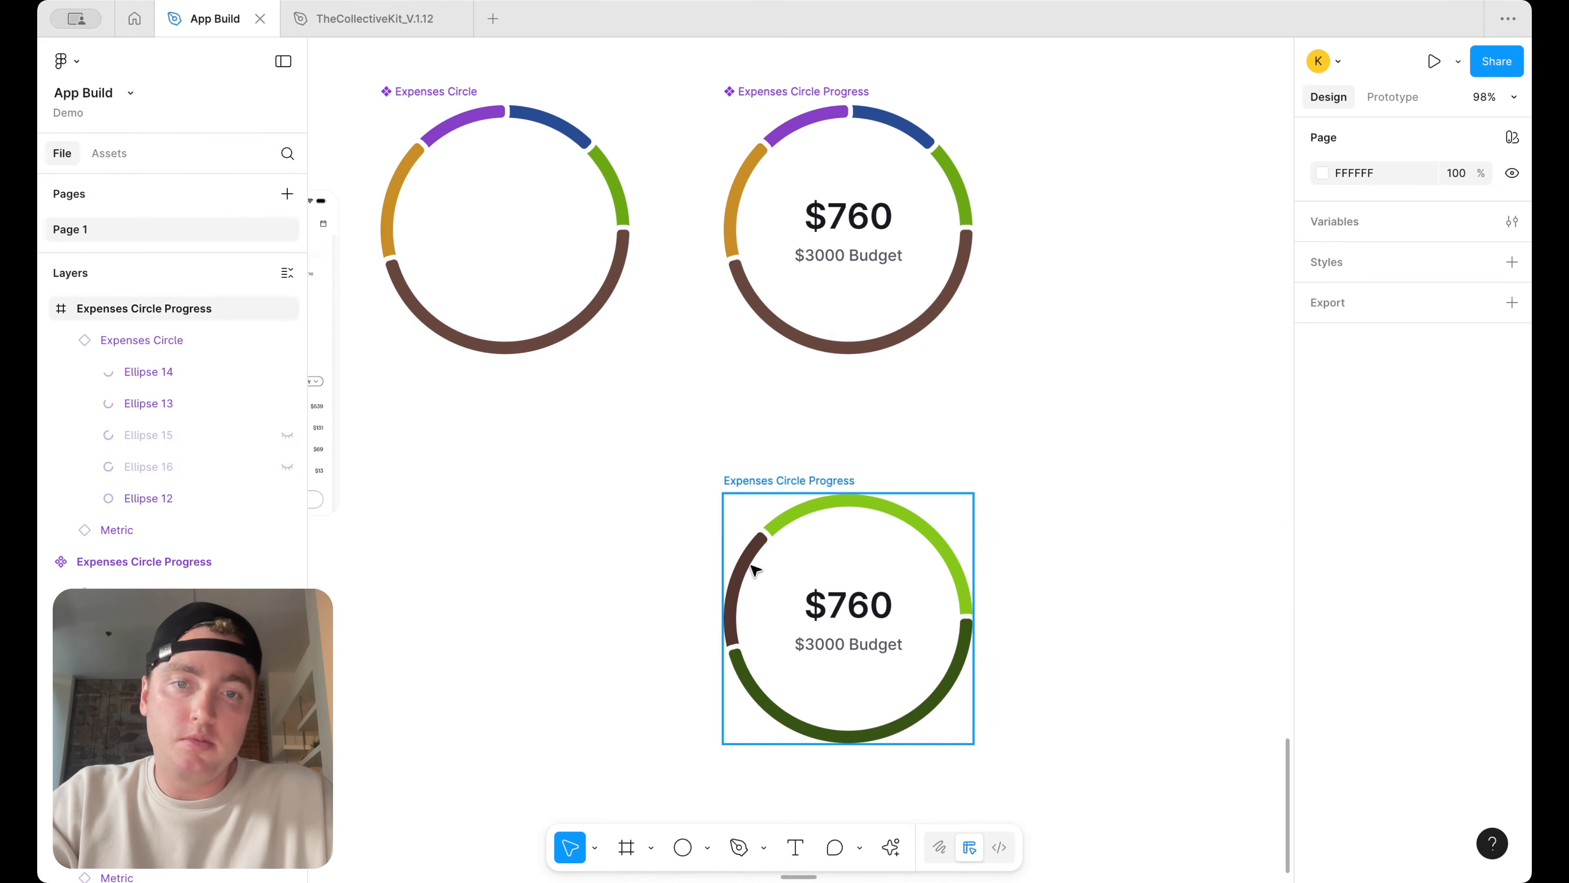
Change the left segment's fill to the palest lime swatch
left_click(757, 585)
double_click(757, 585)
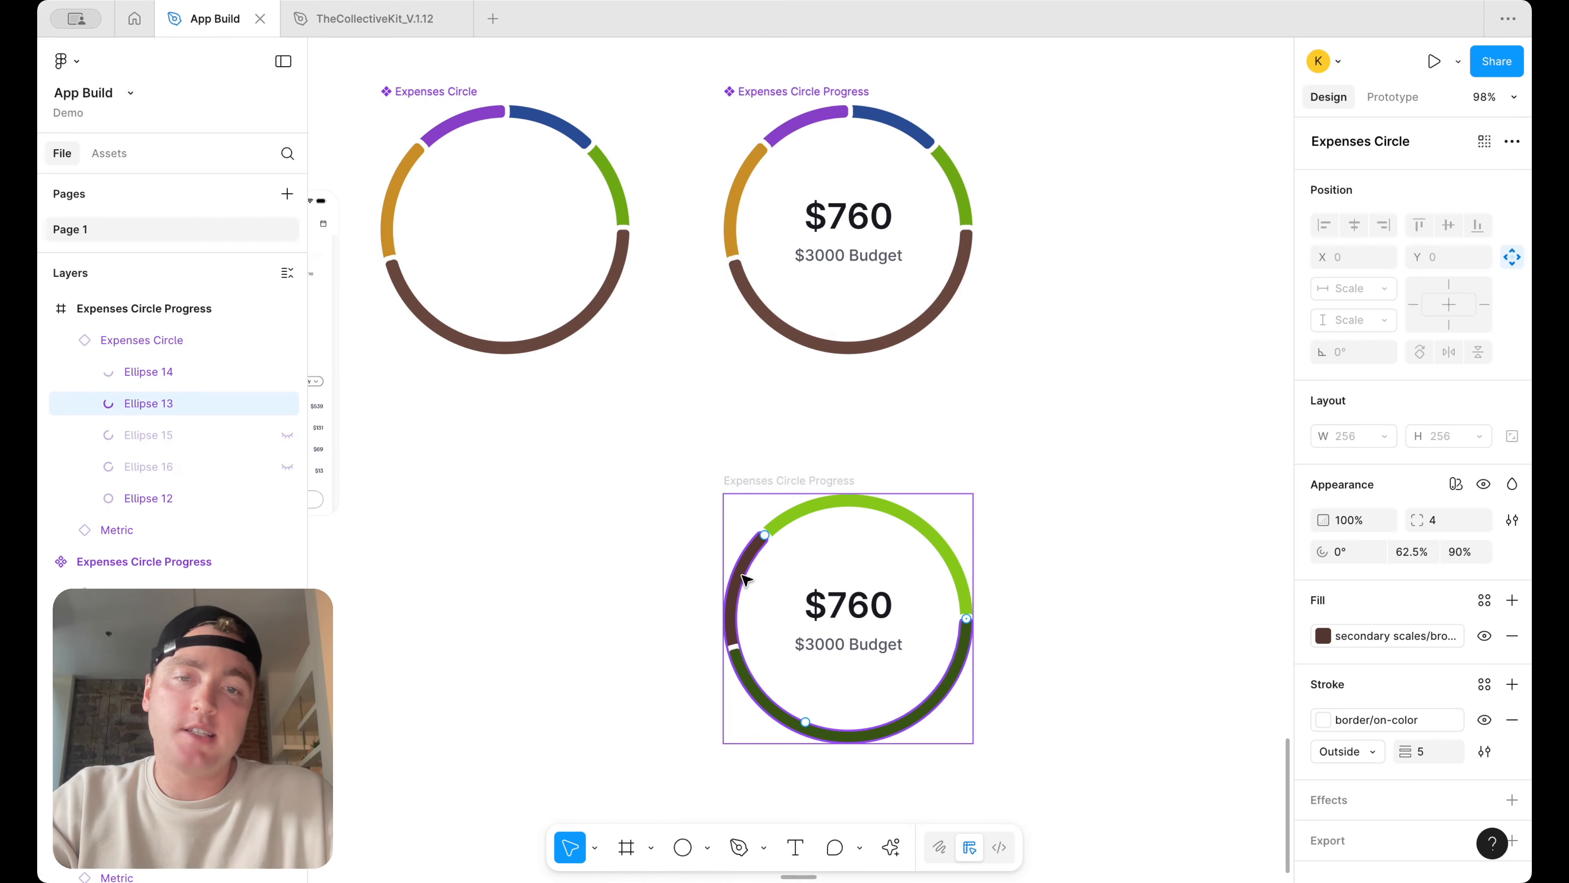
left_click(1323, 636)
scroll(1160, 791, "down", 5)
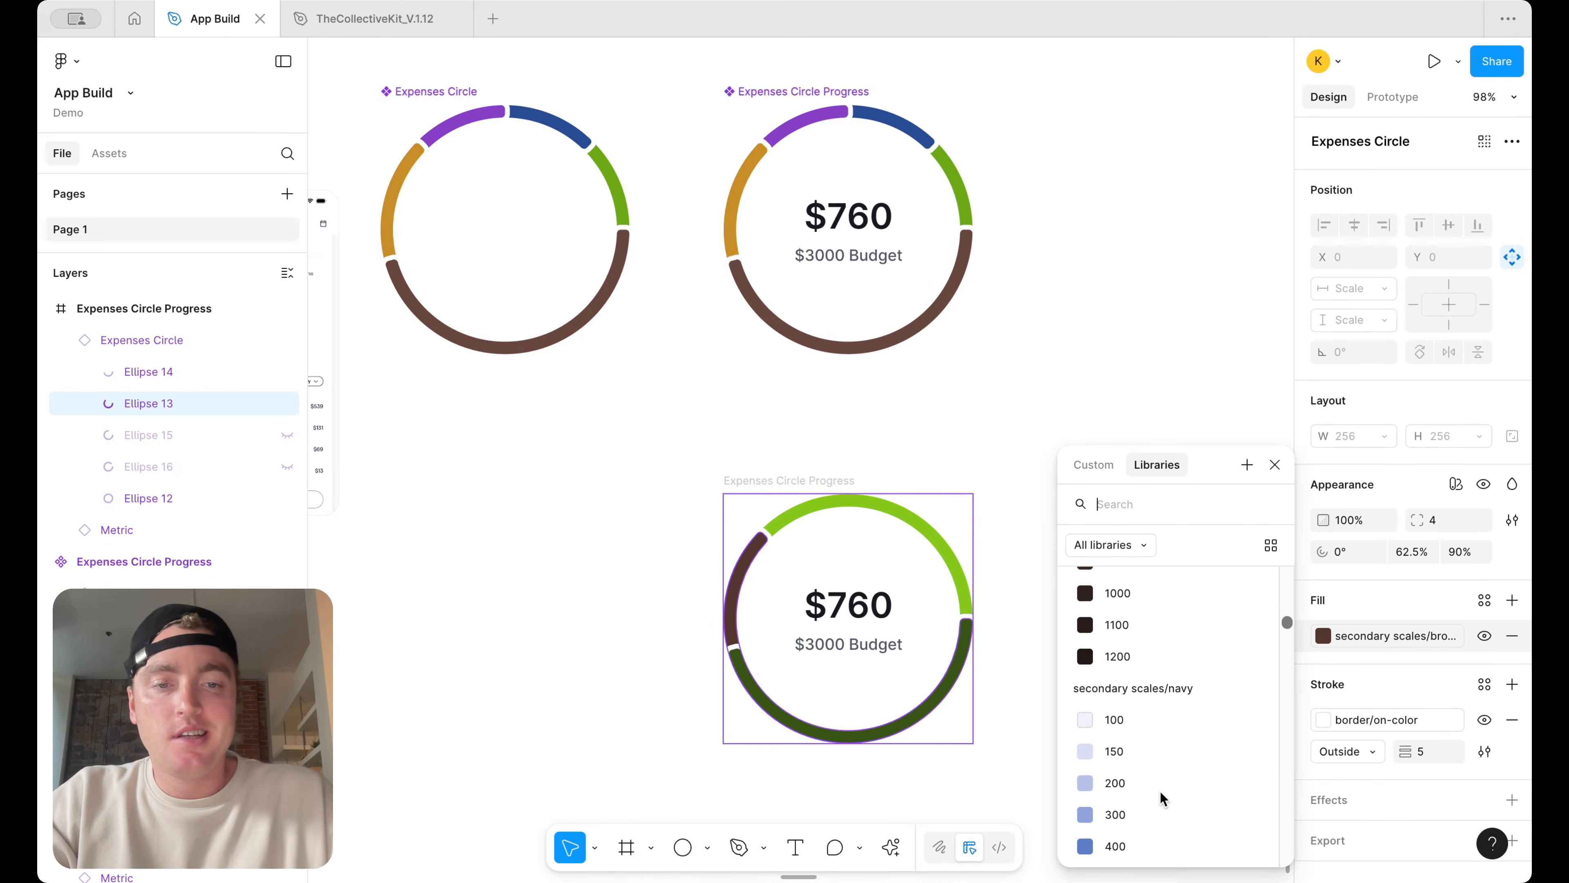
scroll(1160, 791, "down", 20)
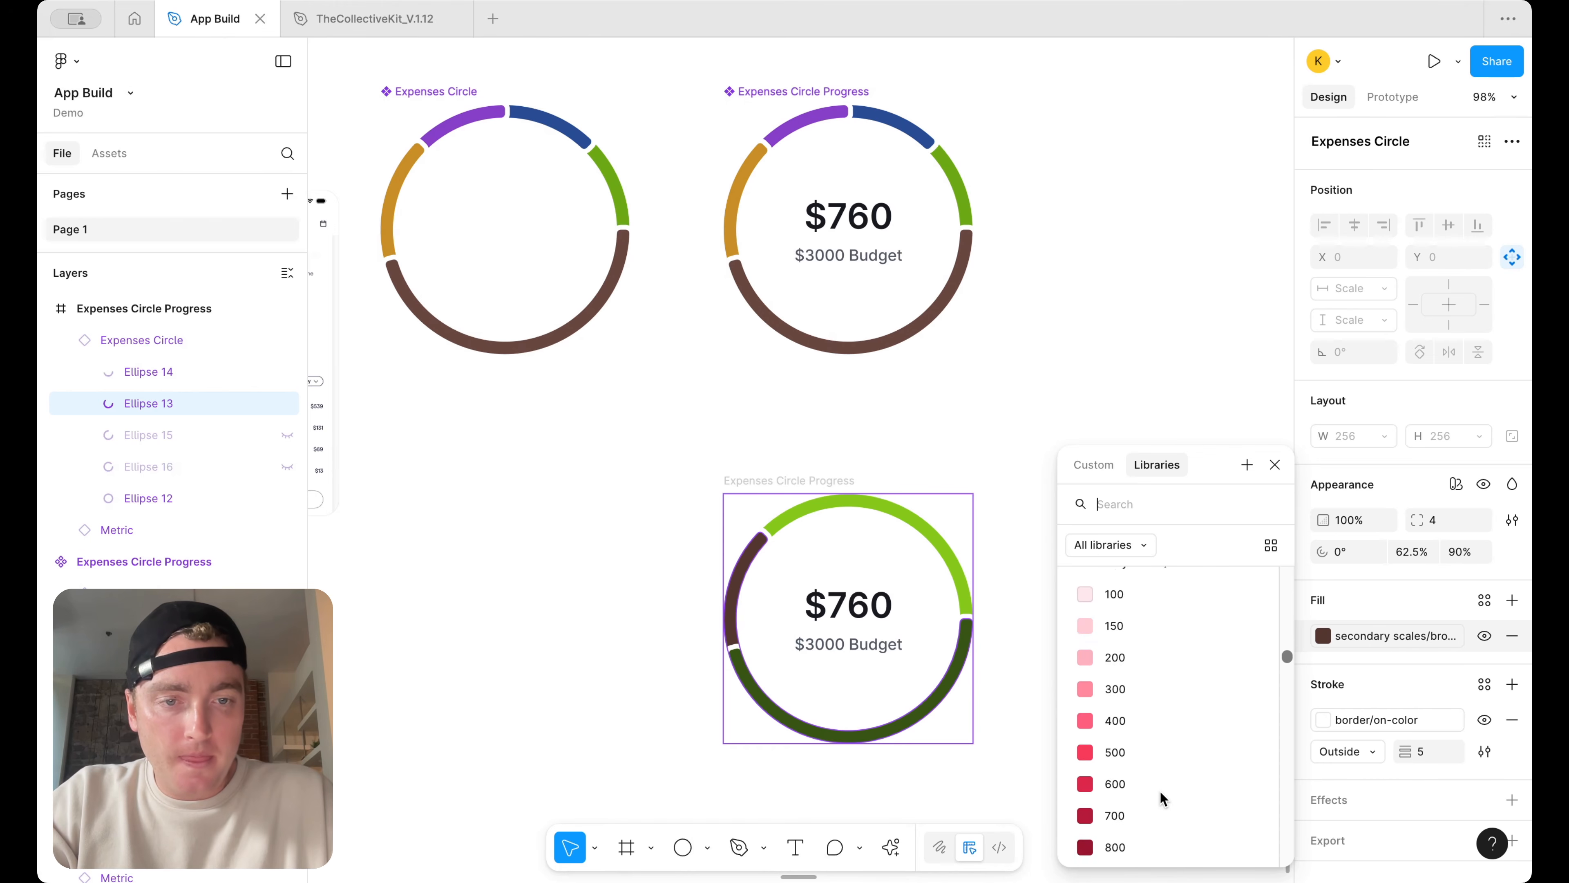
scroll(1160, 791, "down", 1)
left_click(1163, 722)
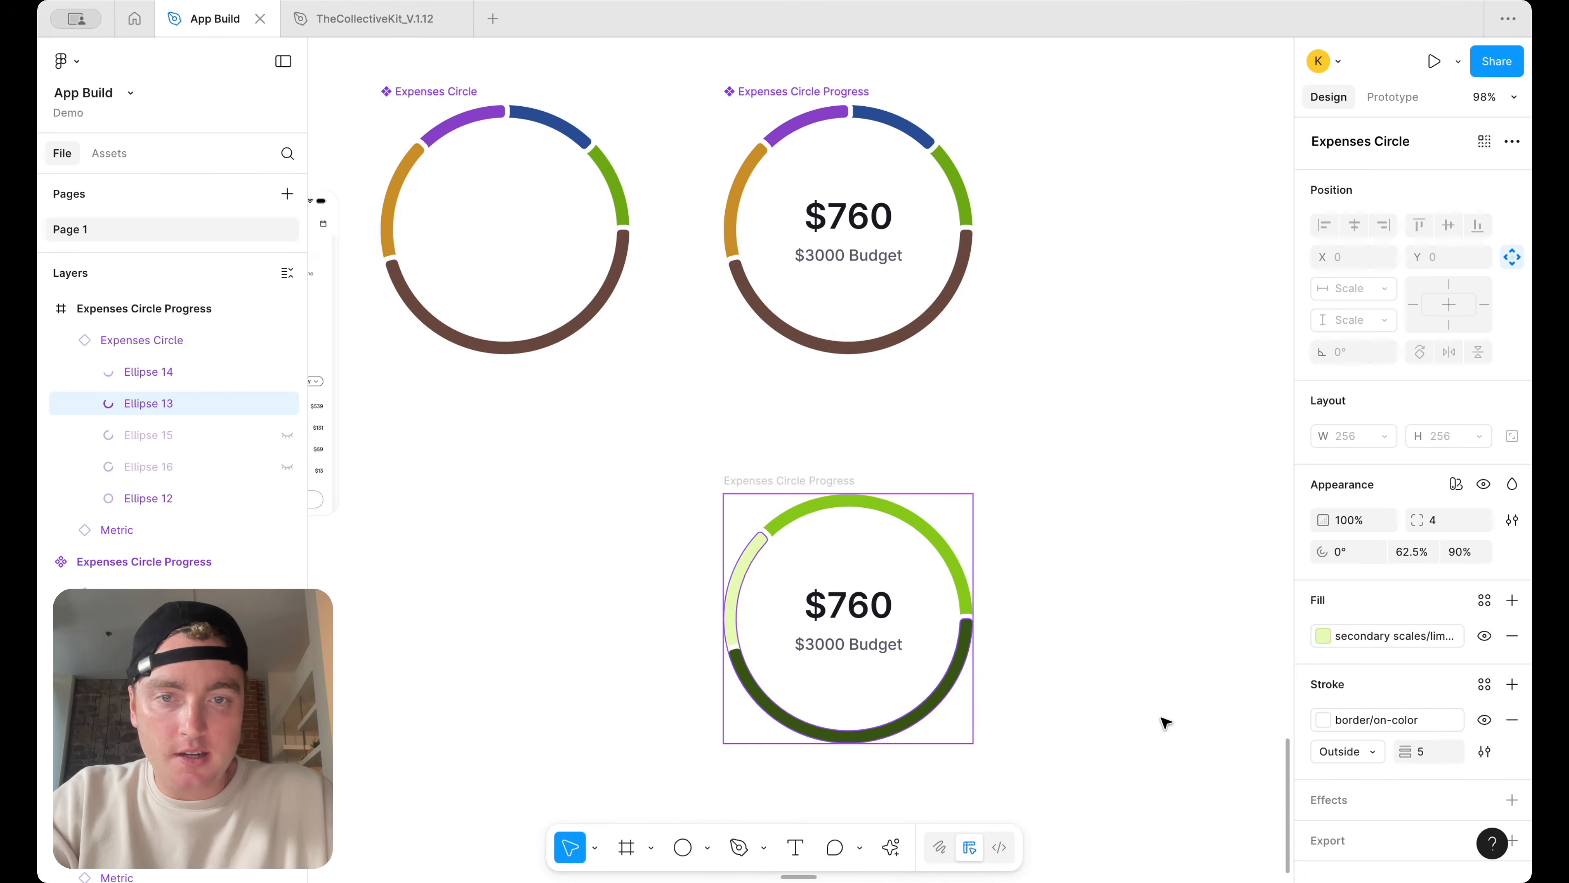
left_click(1151, 700)
Change the lime ring's caption text to Earned this month
scroll(1084, 473, "down", 5)
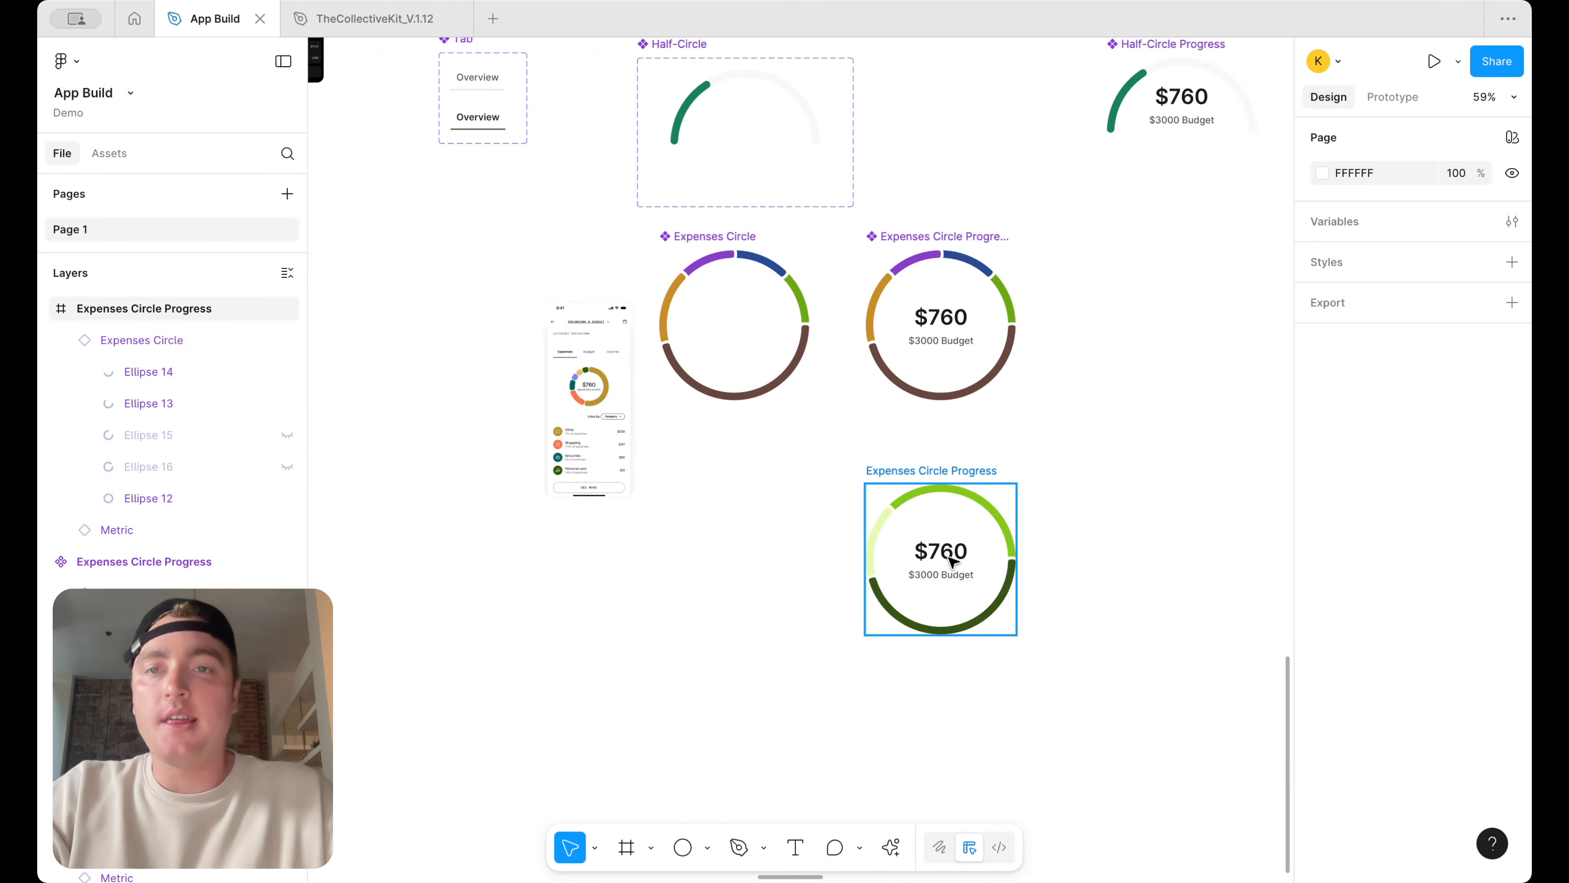
scroll(949, 557, "up", 13)
scroll(949, 557, "left", 6)
scroll(803, 592, "up", 6)
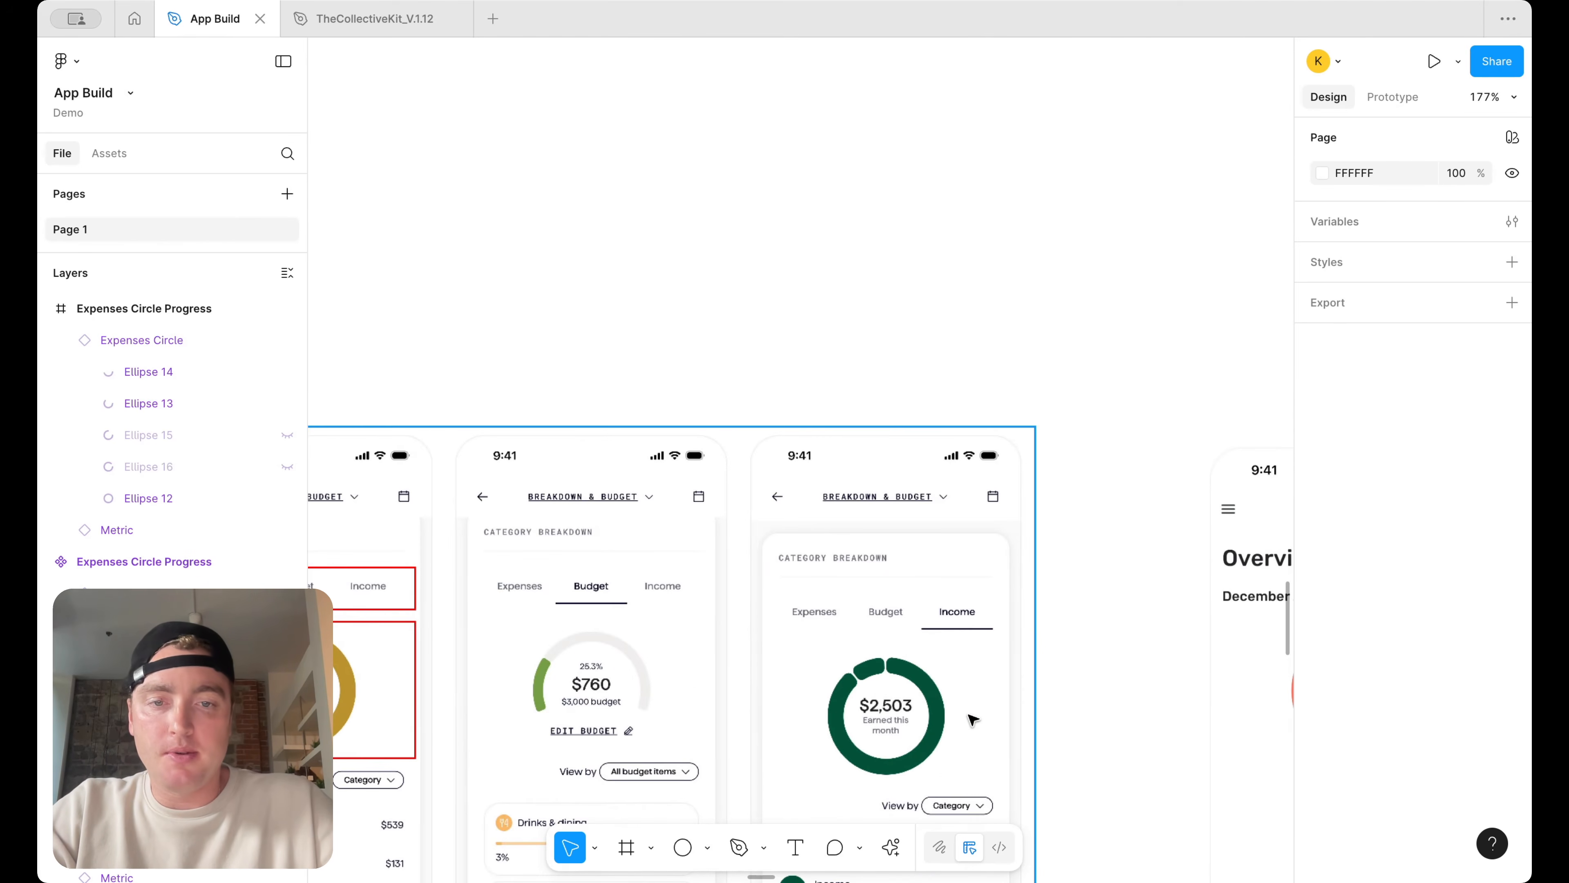
scroll(973, 719, "down", 6)
scroll(974, 711, "down", 5)
scroll(973, 712, "right", 2)
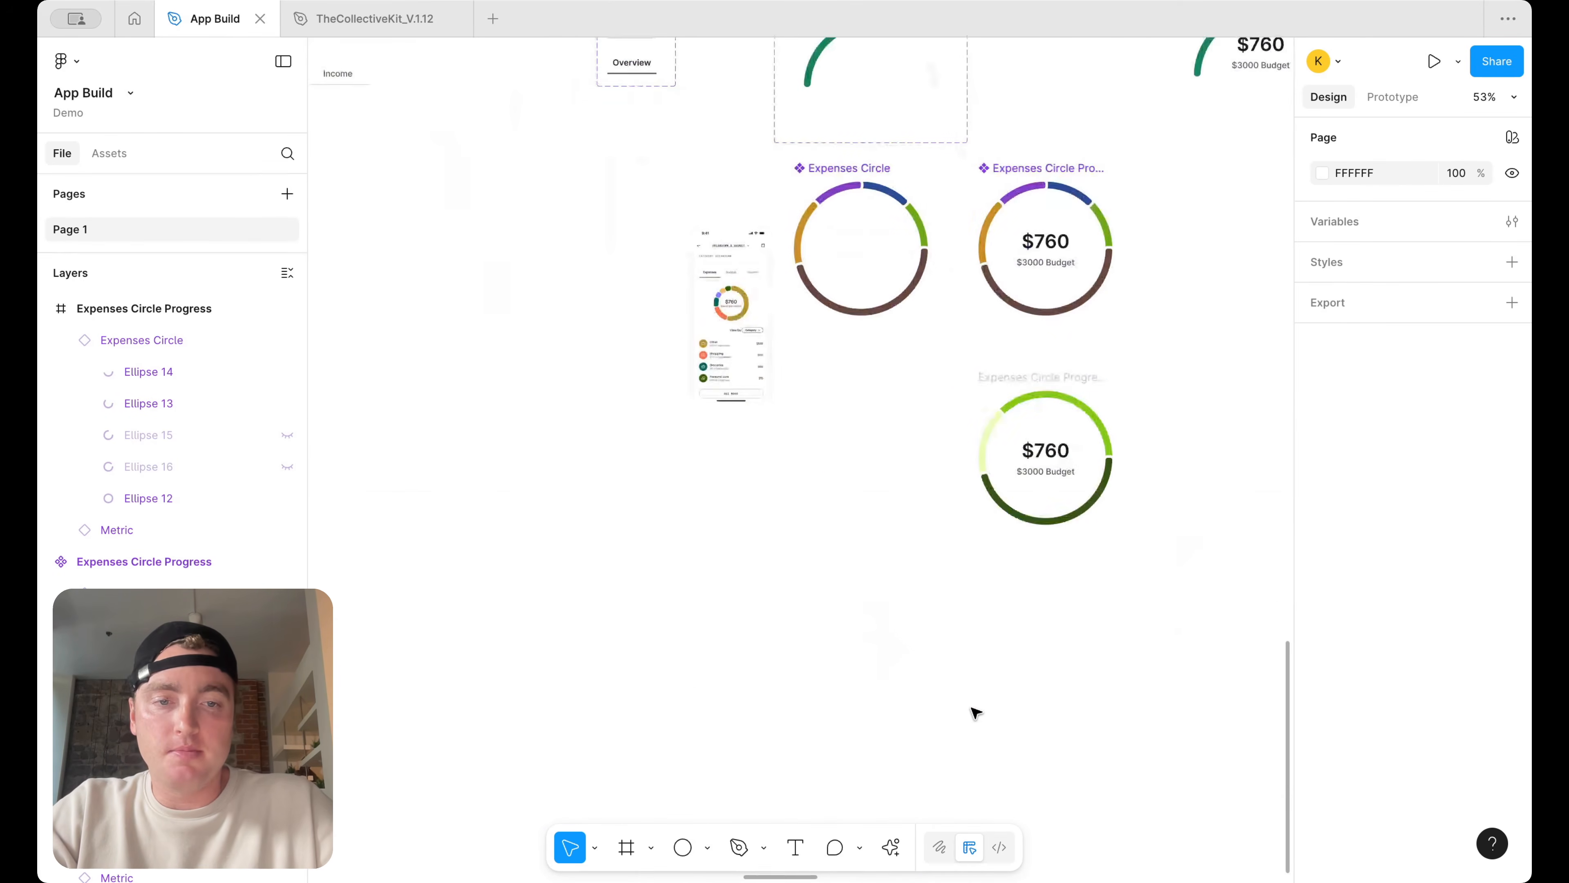
double_click(1061, 473)
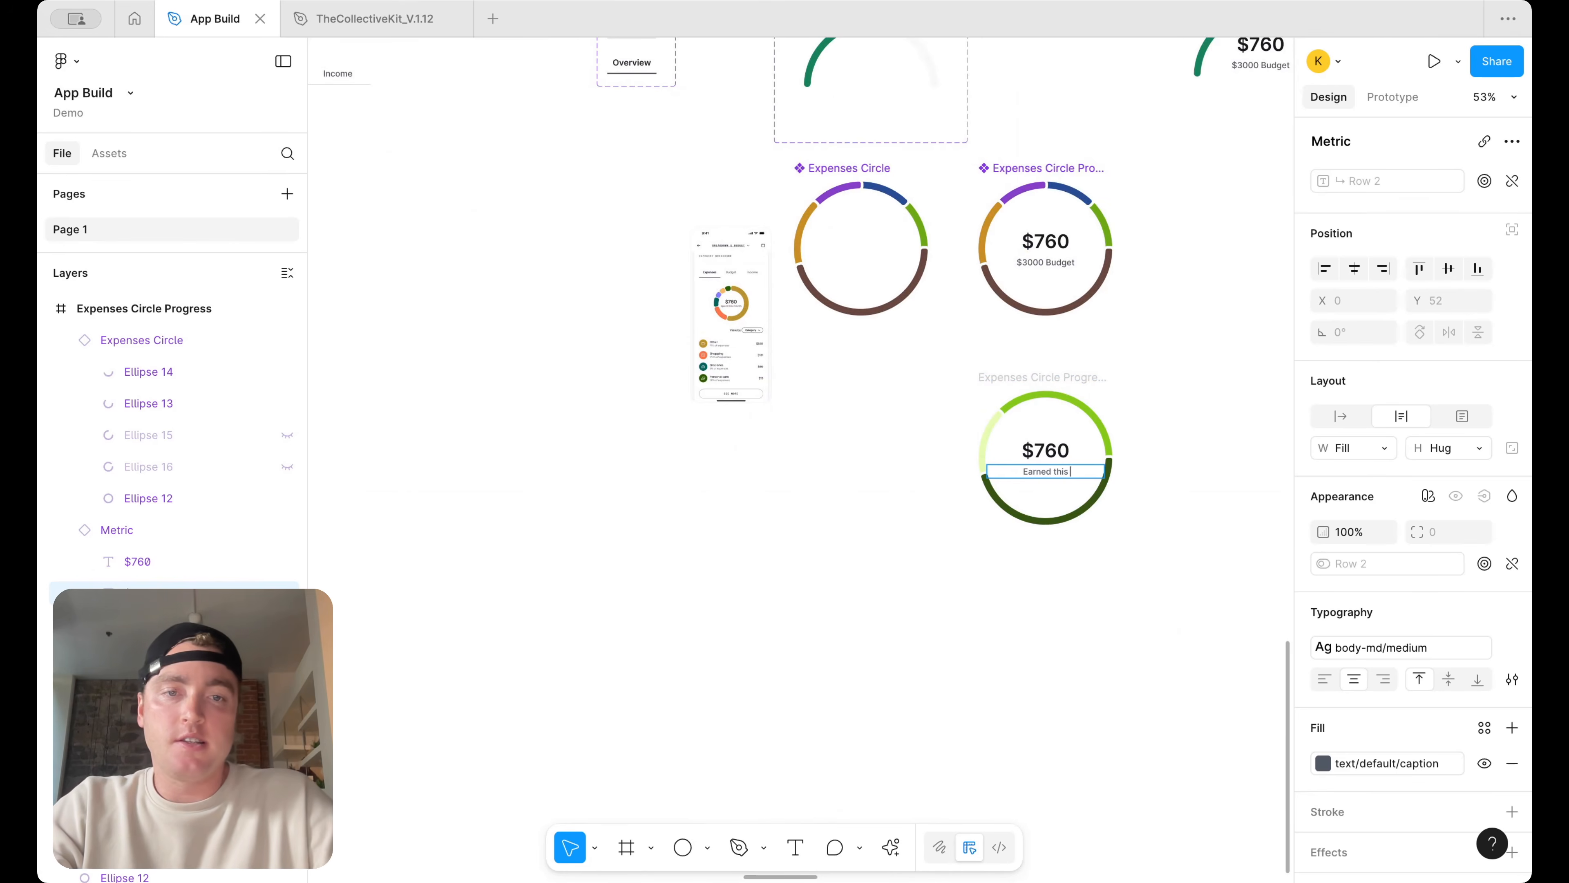
left_click(1179, 441)
Rename the lime ring's frame to Income Circle Progress
left_click(1068, 380)
left_click(1038, 359)
double_click(998, 382)
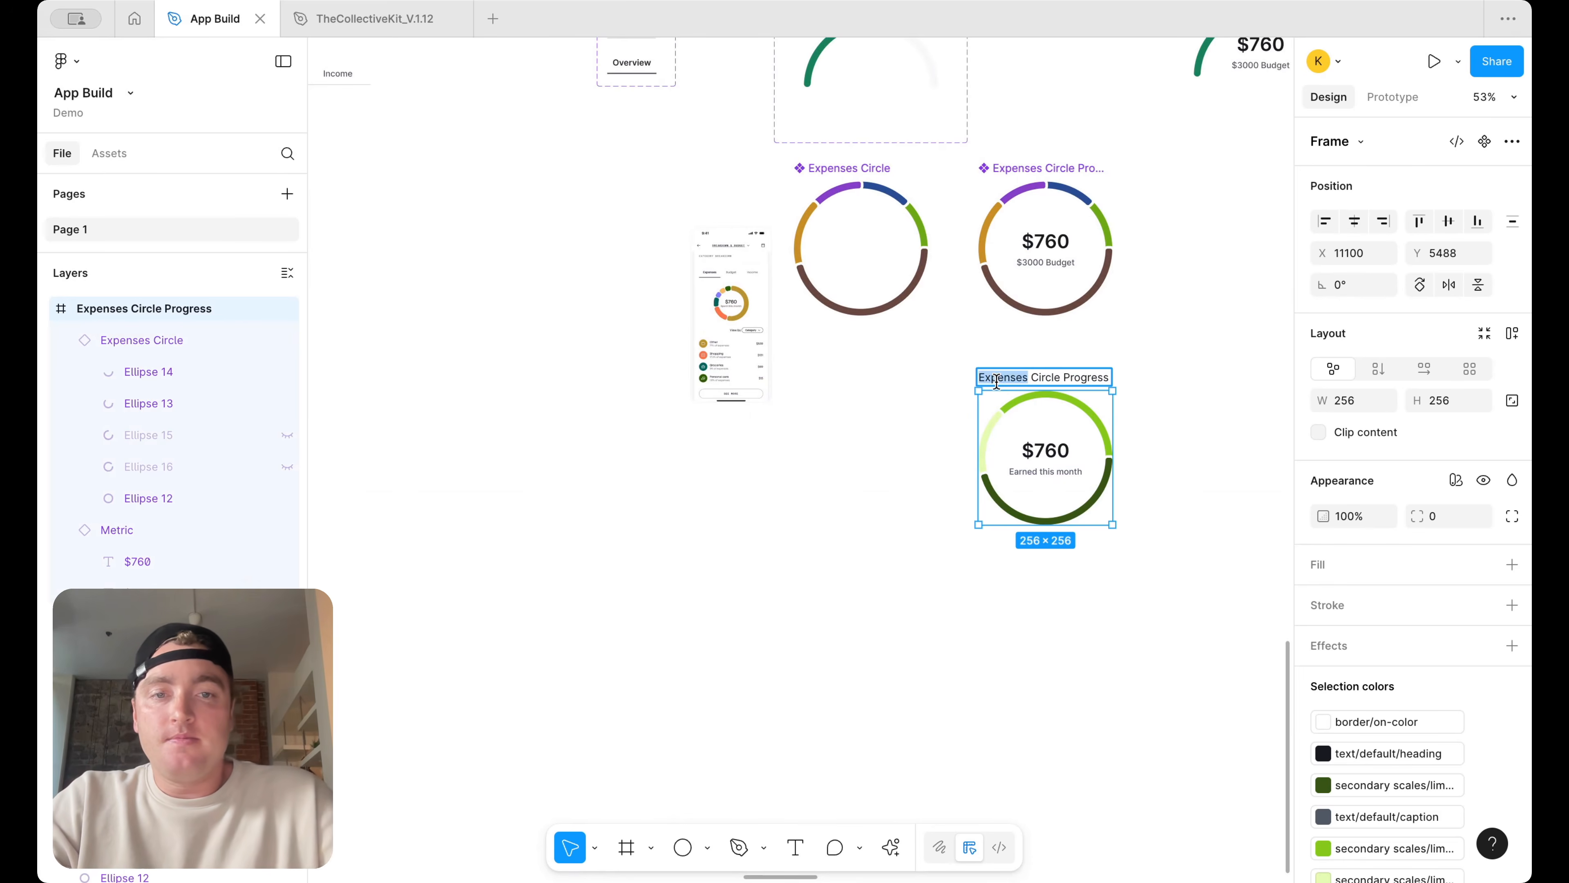
type("Income")
key("Return")
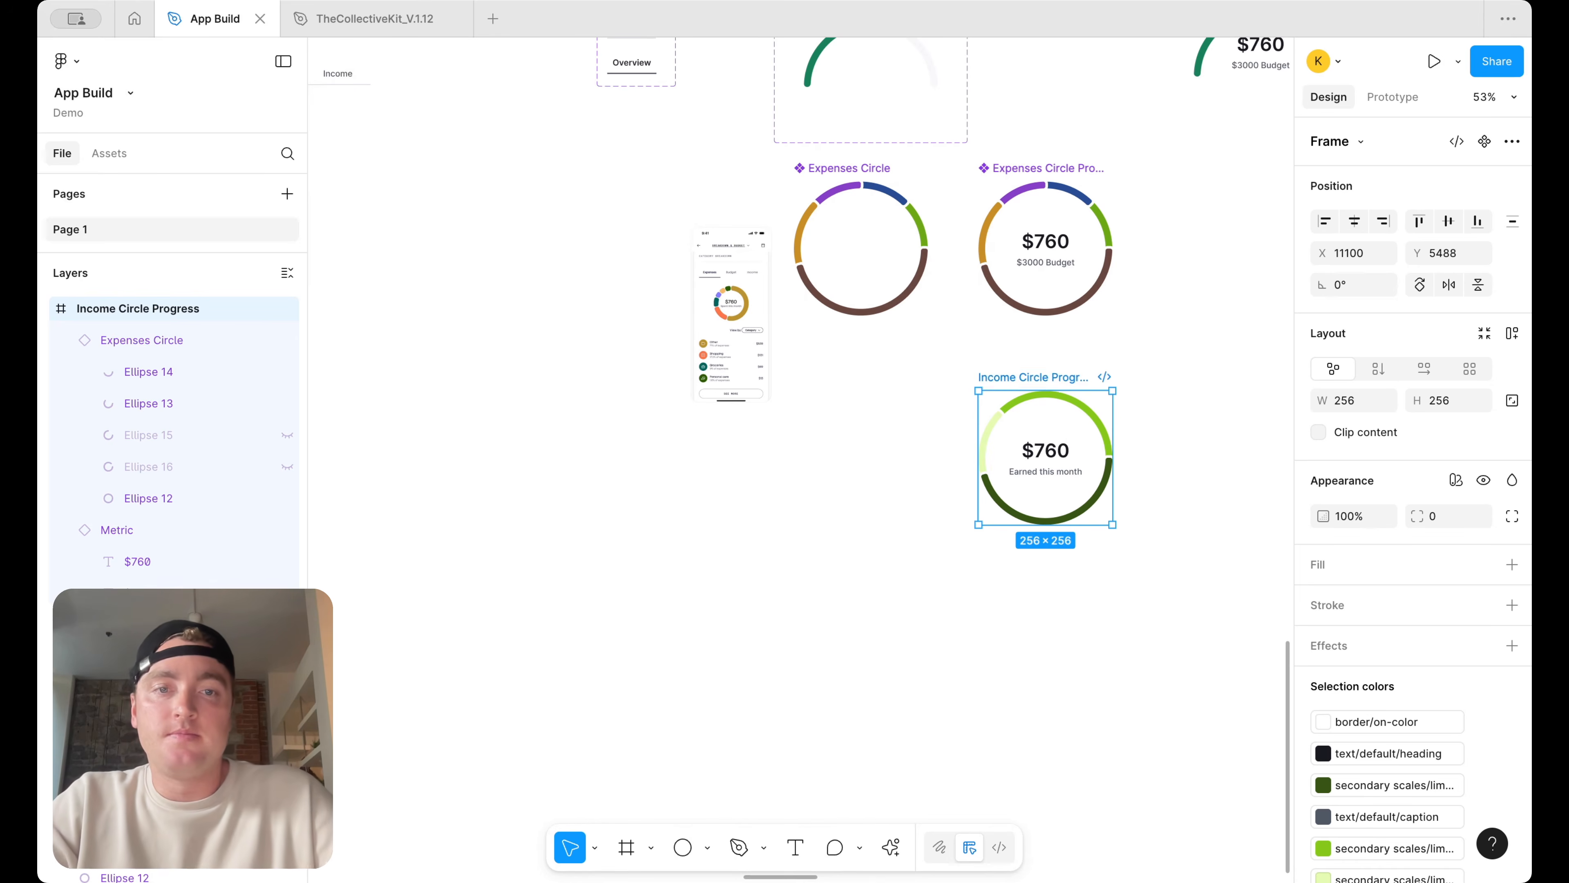
Move the ring instance out of the frame, detach it, and place it to the left
left_click(1063, 461)
left_click(1137, 451)
left_click(1029, 440)
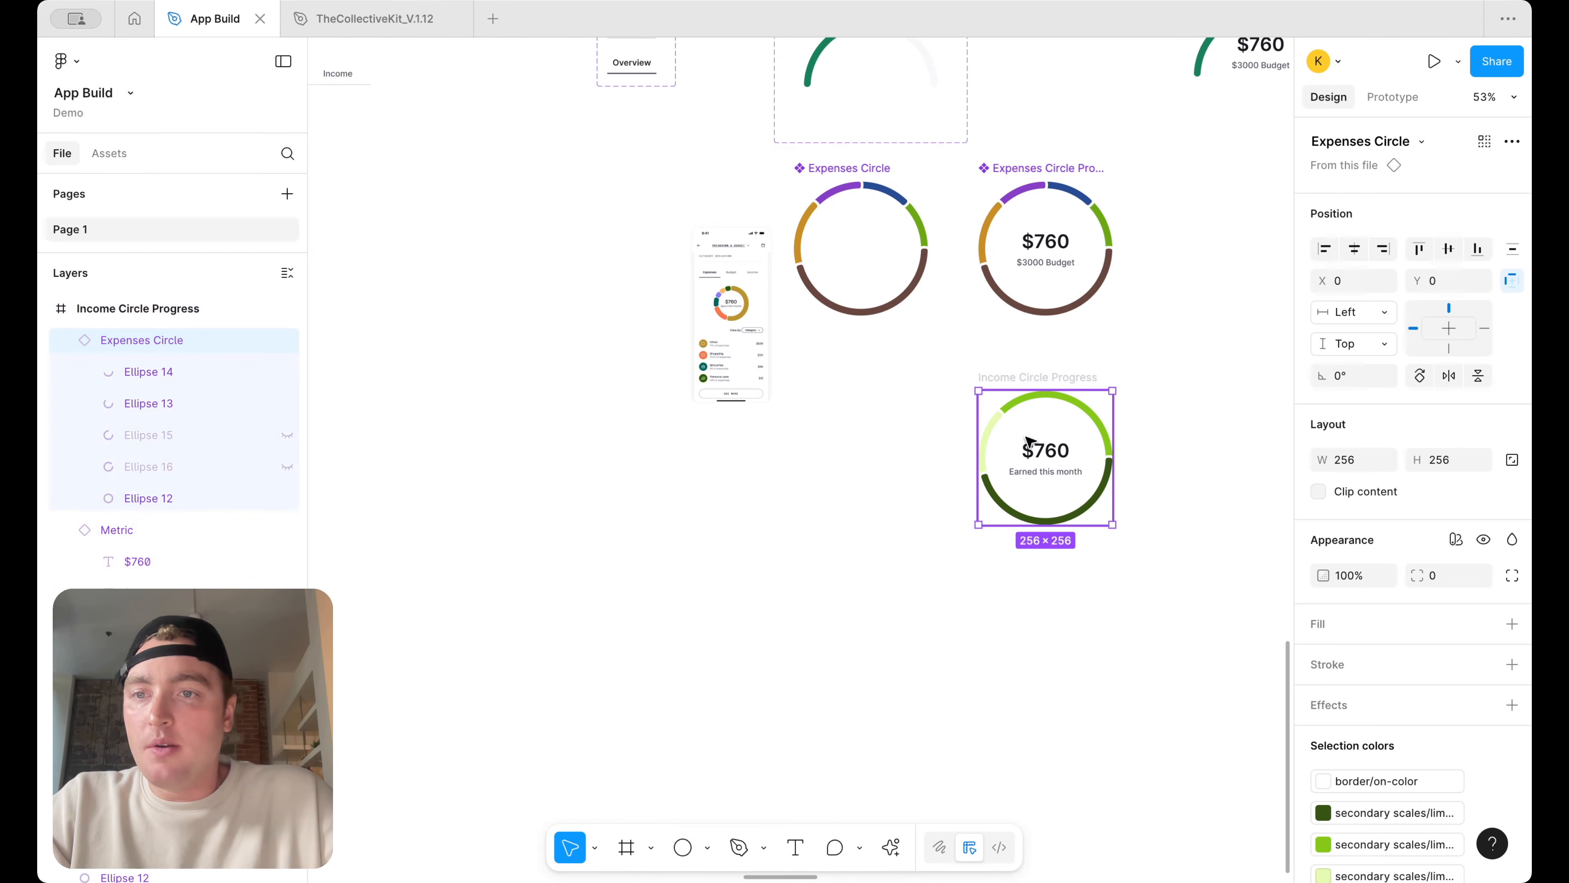
scroll(1080, 442, "right", 3)
left_click_drag(929, 456, 1124, 456)
right_click(1124, 456)
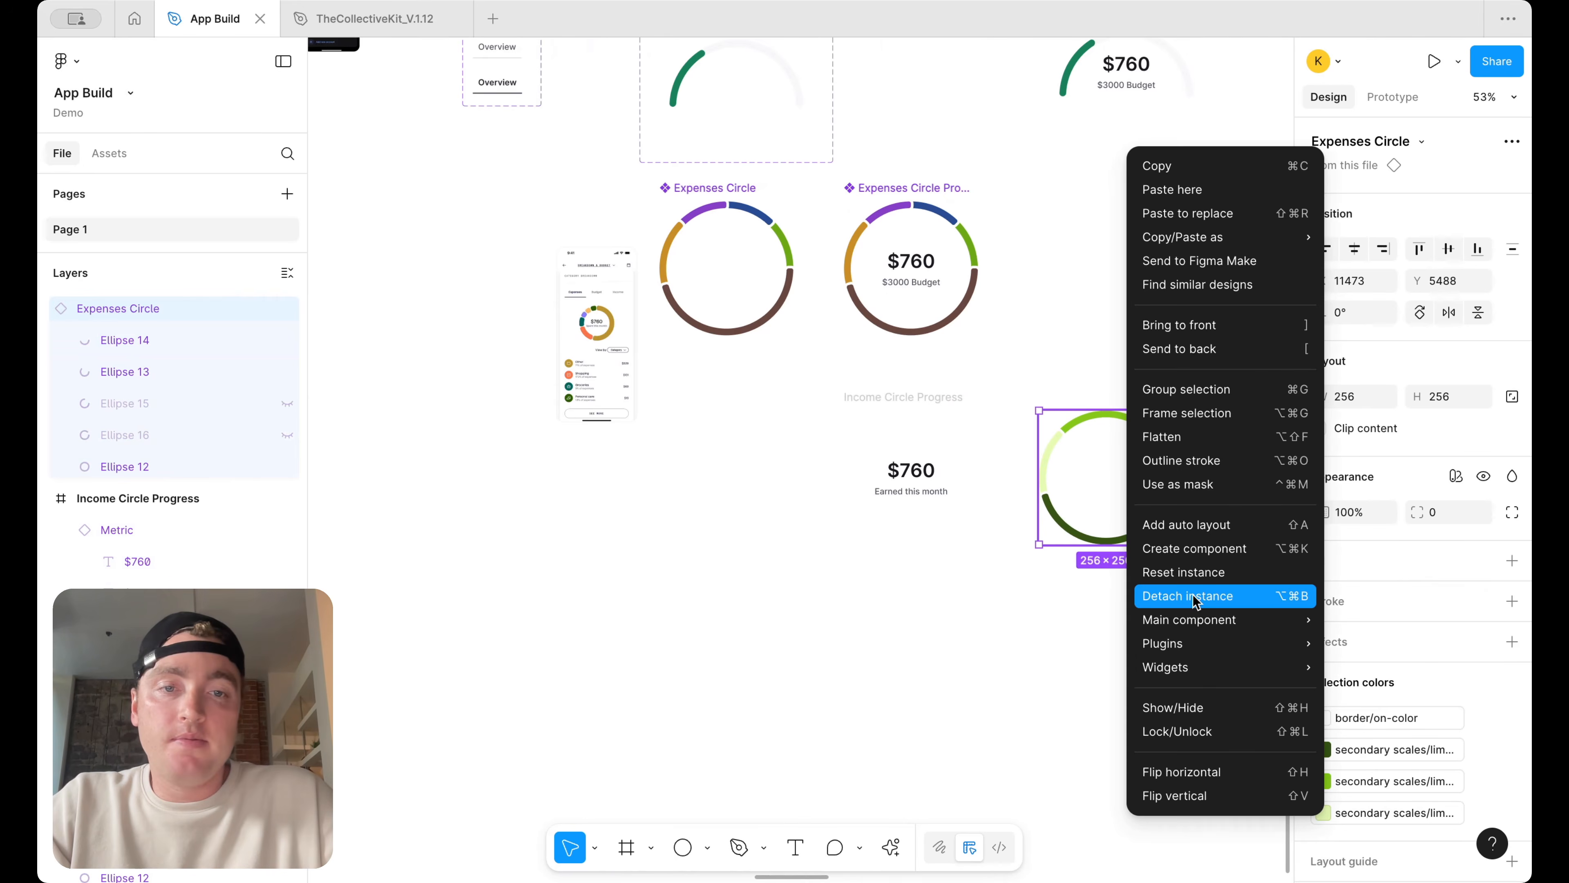
left_click(1194, 595)
left_click_drag(1131, 479, 762, 471)
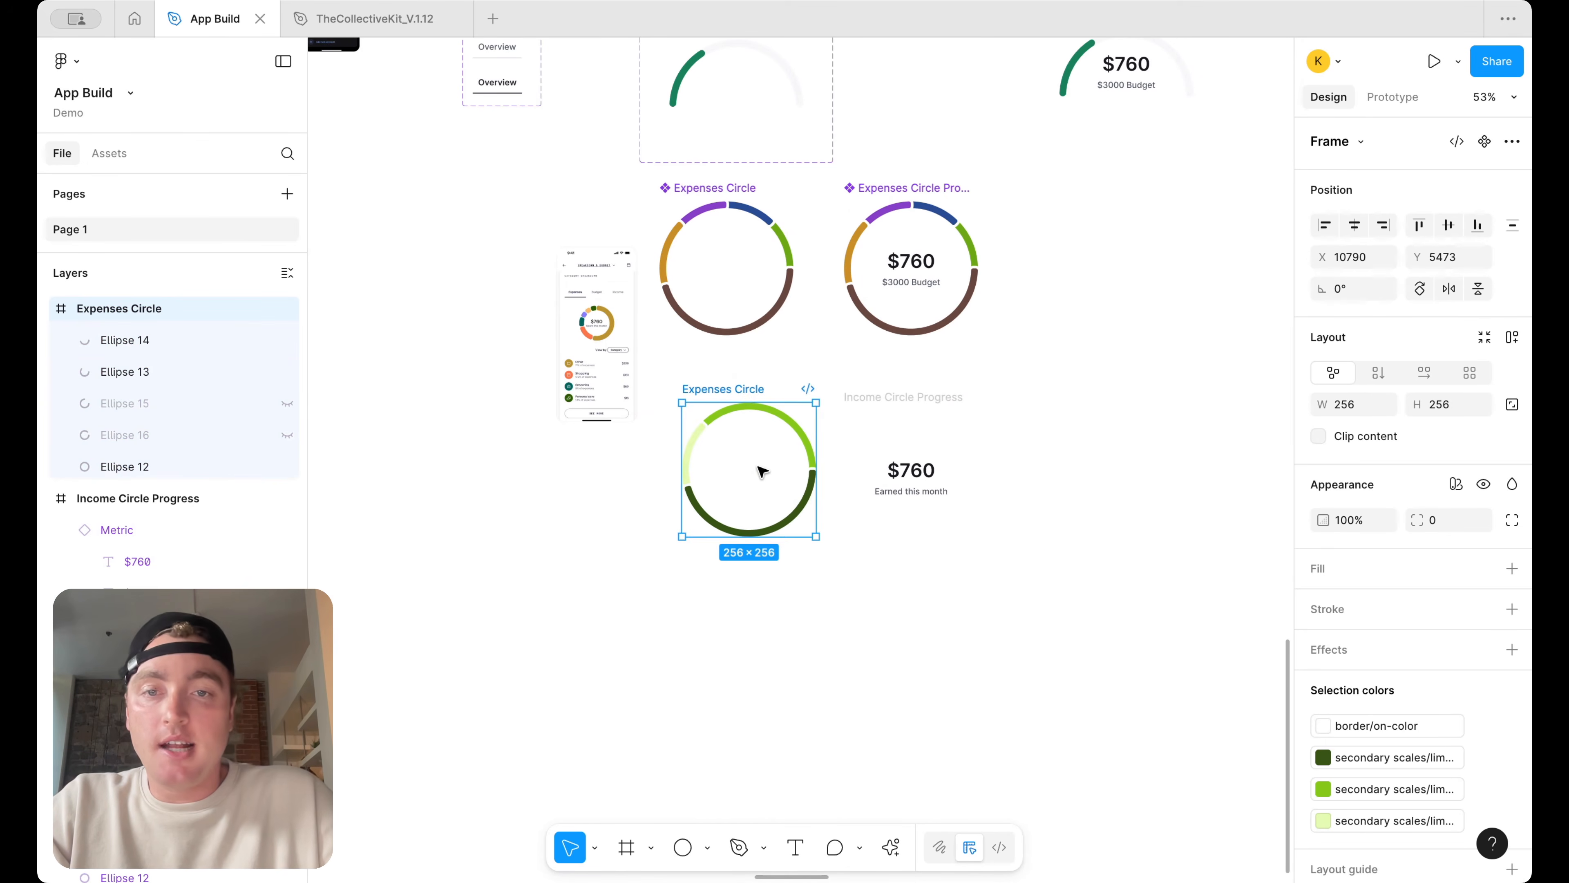
Rename the detached ring frame to Income Circle
right_click(745, 395)
left_click(692, 388)
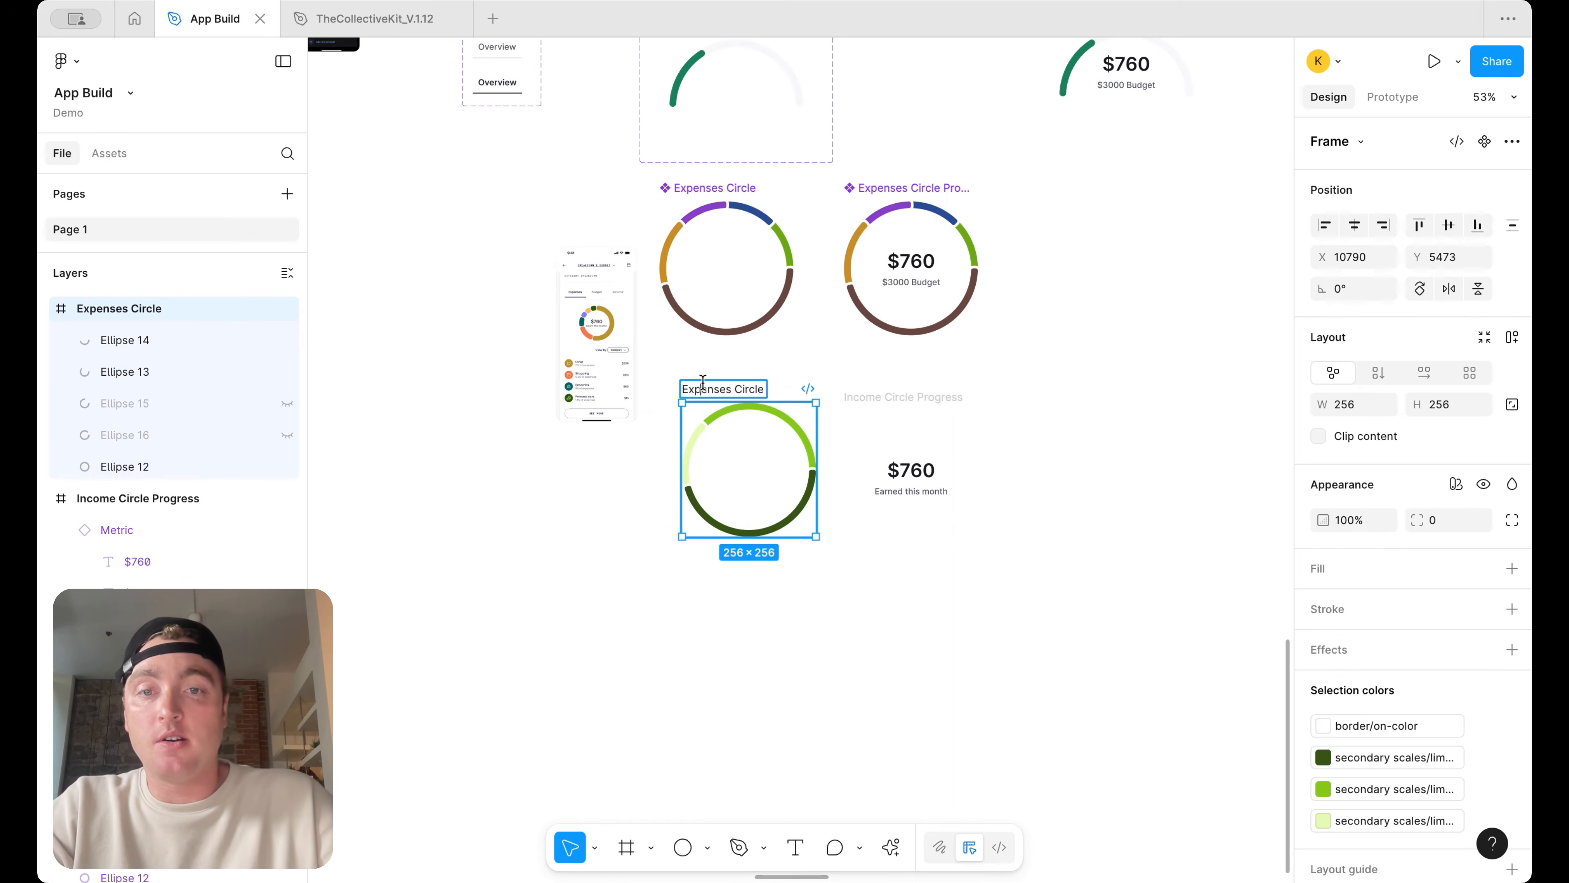
double_click(702, 385)
key("BackSpace")
type("Income")
key("Return")
Shift the progress frame aside and turn the Income Circle ring into a component
left_click_drag(893, 393, 1005, 396)
right_click(728, 405)
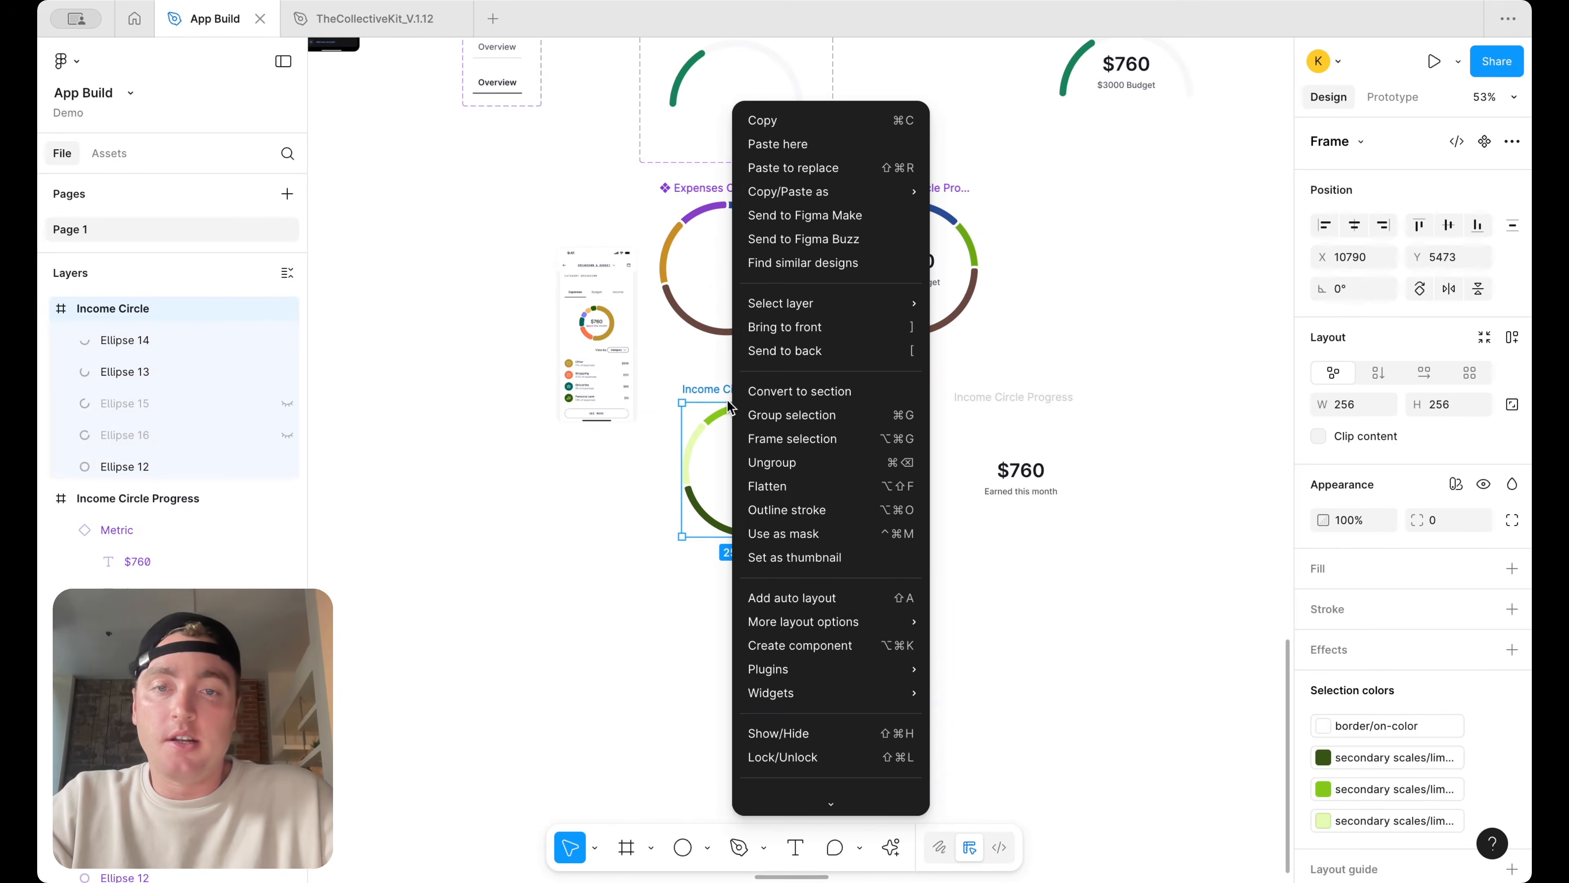
left_click(830, 646)
Place an Income Circle instance with a copy of the metric and wrap them together in a new frame
left_click_drag(774, 491, 901, 488, "alt")
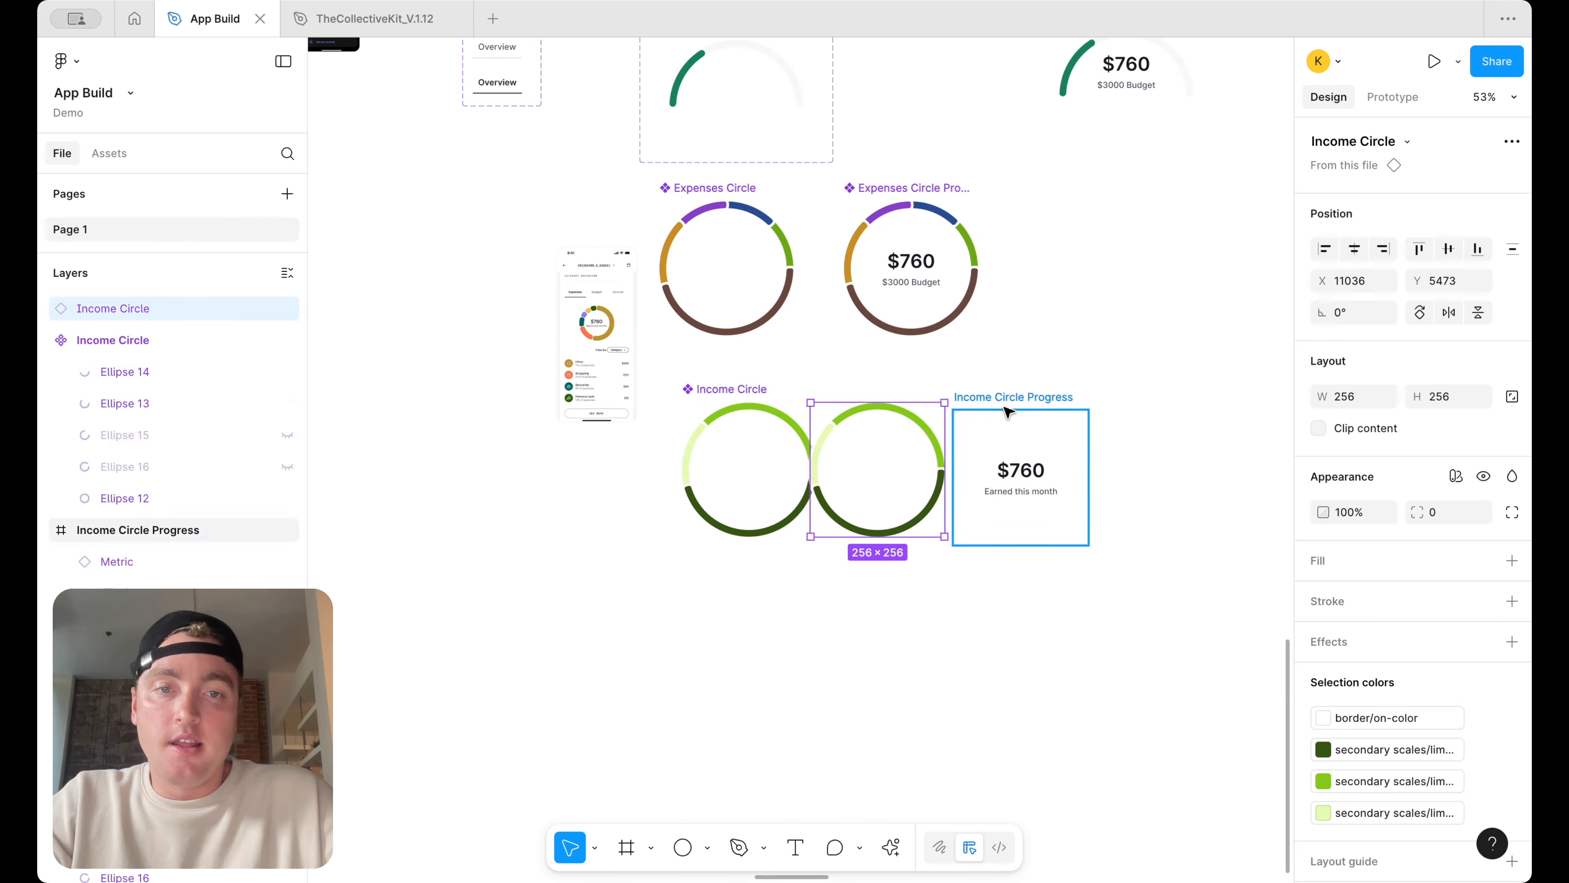
left_click(1007, 411, "shift")
left_click_drag(1007, 411, 1171, 411)
left_click(1038, 465)
left_click_drag(1038, 464, 993, 476)
left_click(1205, 473)
left_click_drag(1067, 584, 944, 374)
right_click(966, 446)
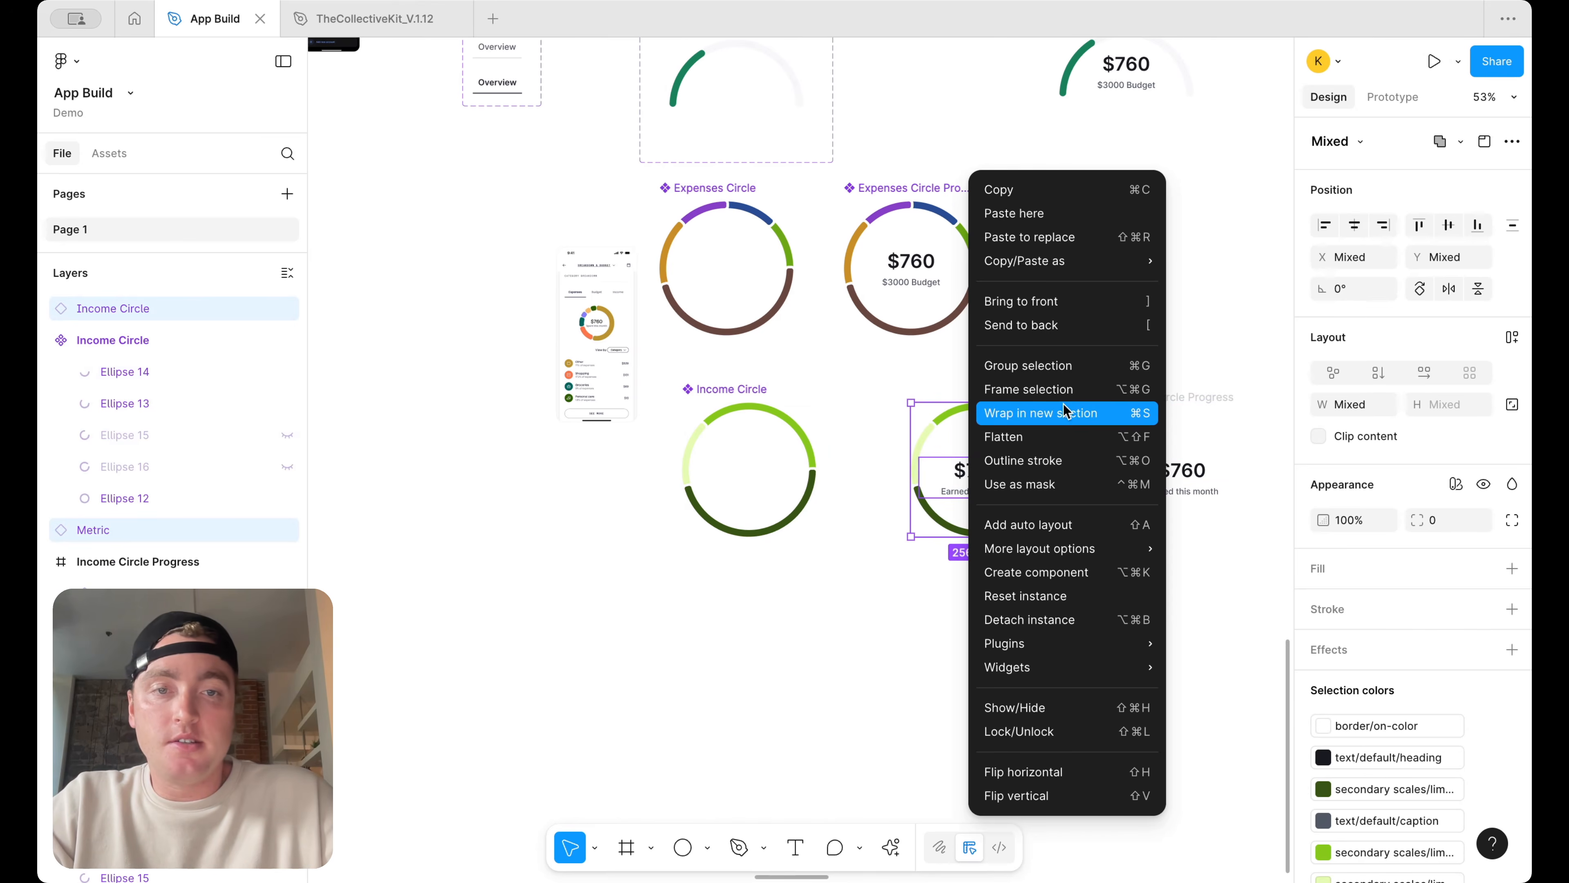
left_click(1051, 389)
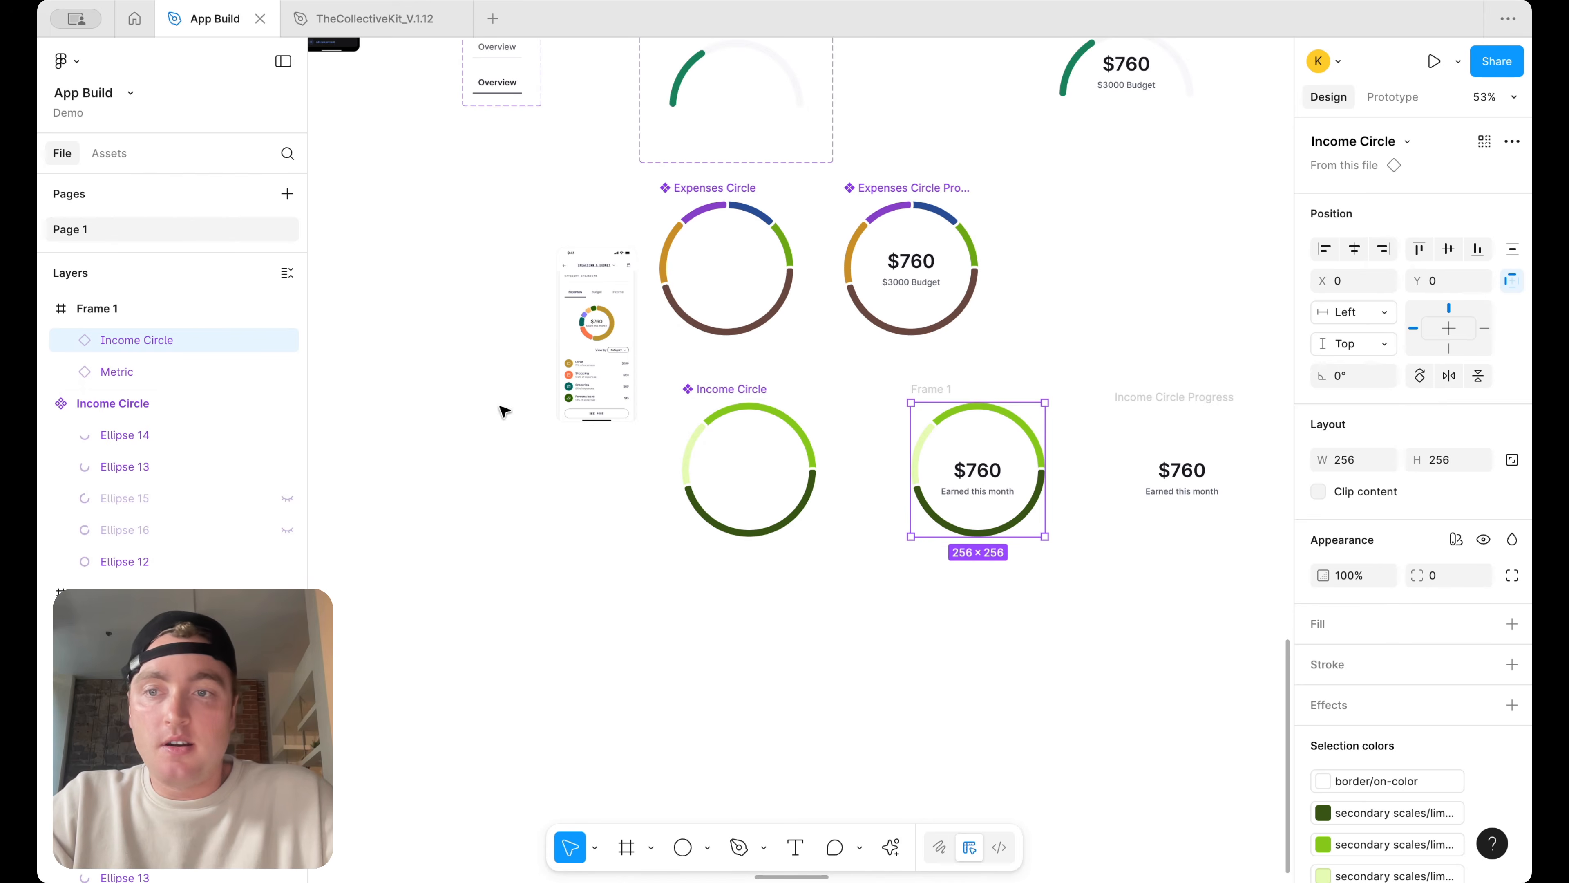
Center the metric inside the new frame and delete the old Income Circle Progress frame
left_click(199, 371)
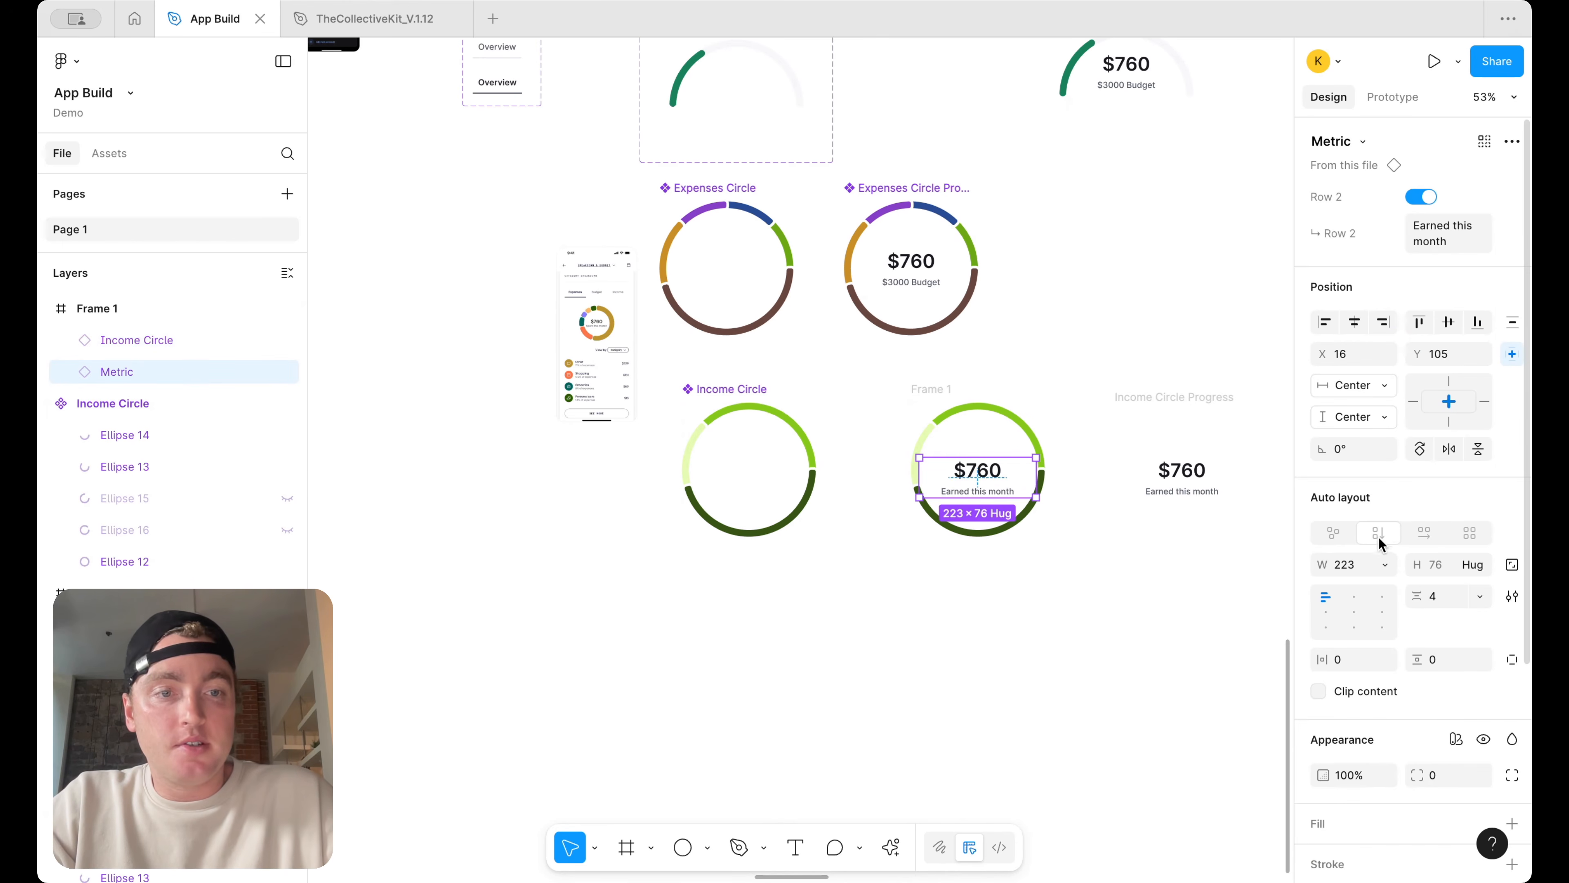
left_click(1353, 321)
left_click(1103, 385)
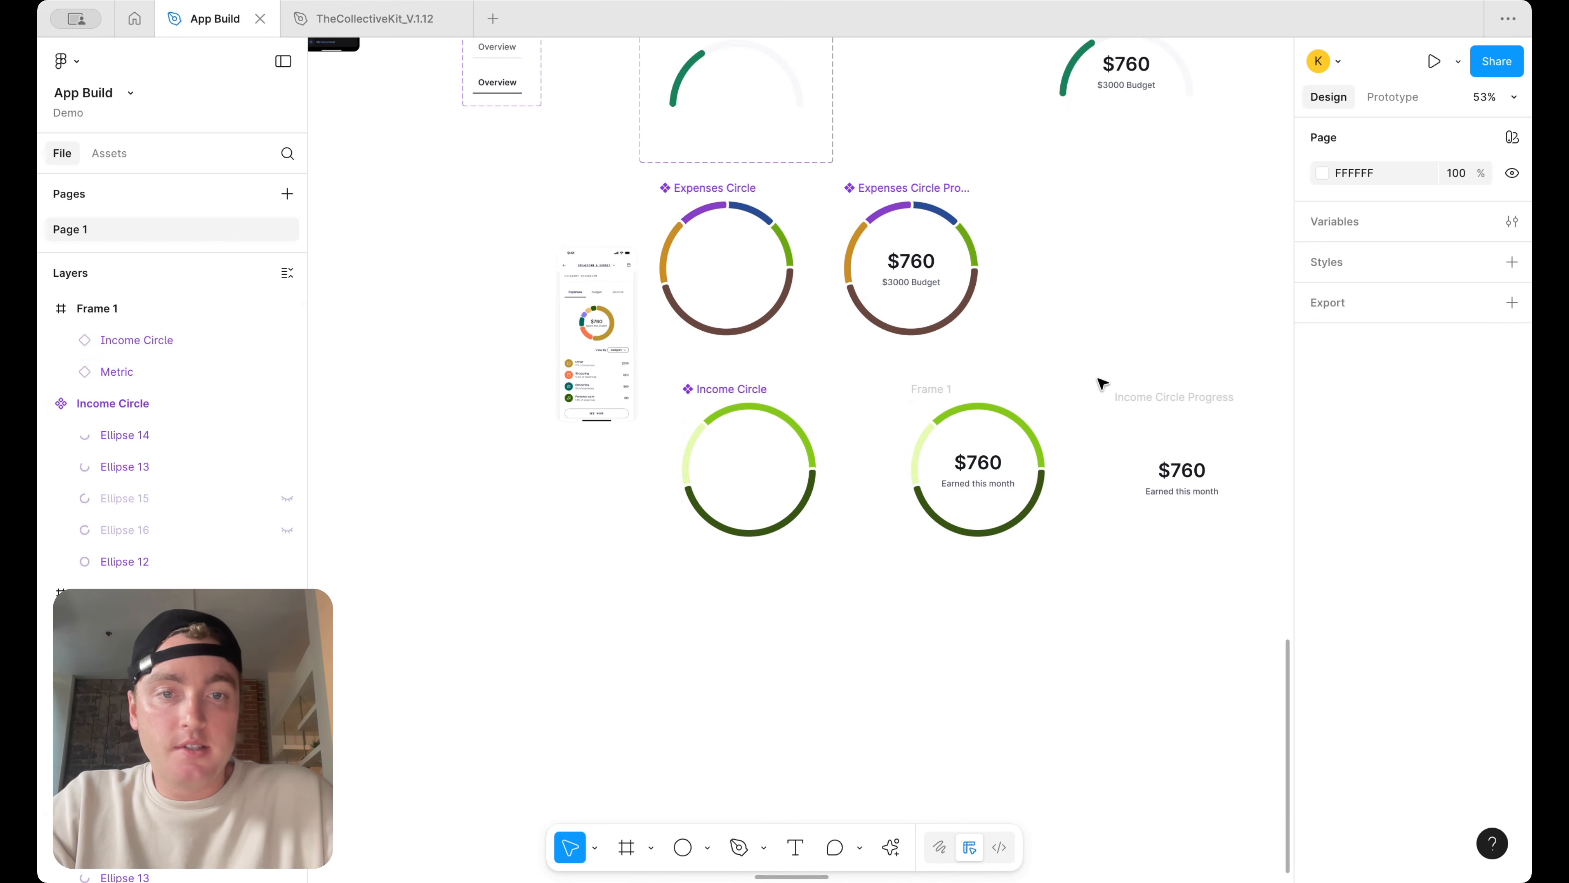
left_click(1157, 398)
key("Delete")
Change the income metric amount to $2600
left_click(983, 461, "super")
double_click(985, 463)
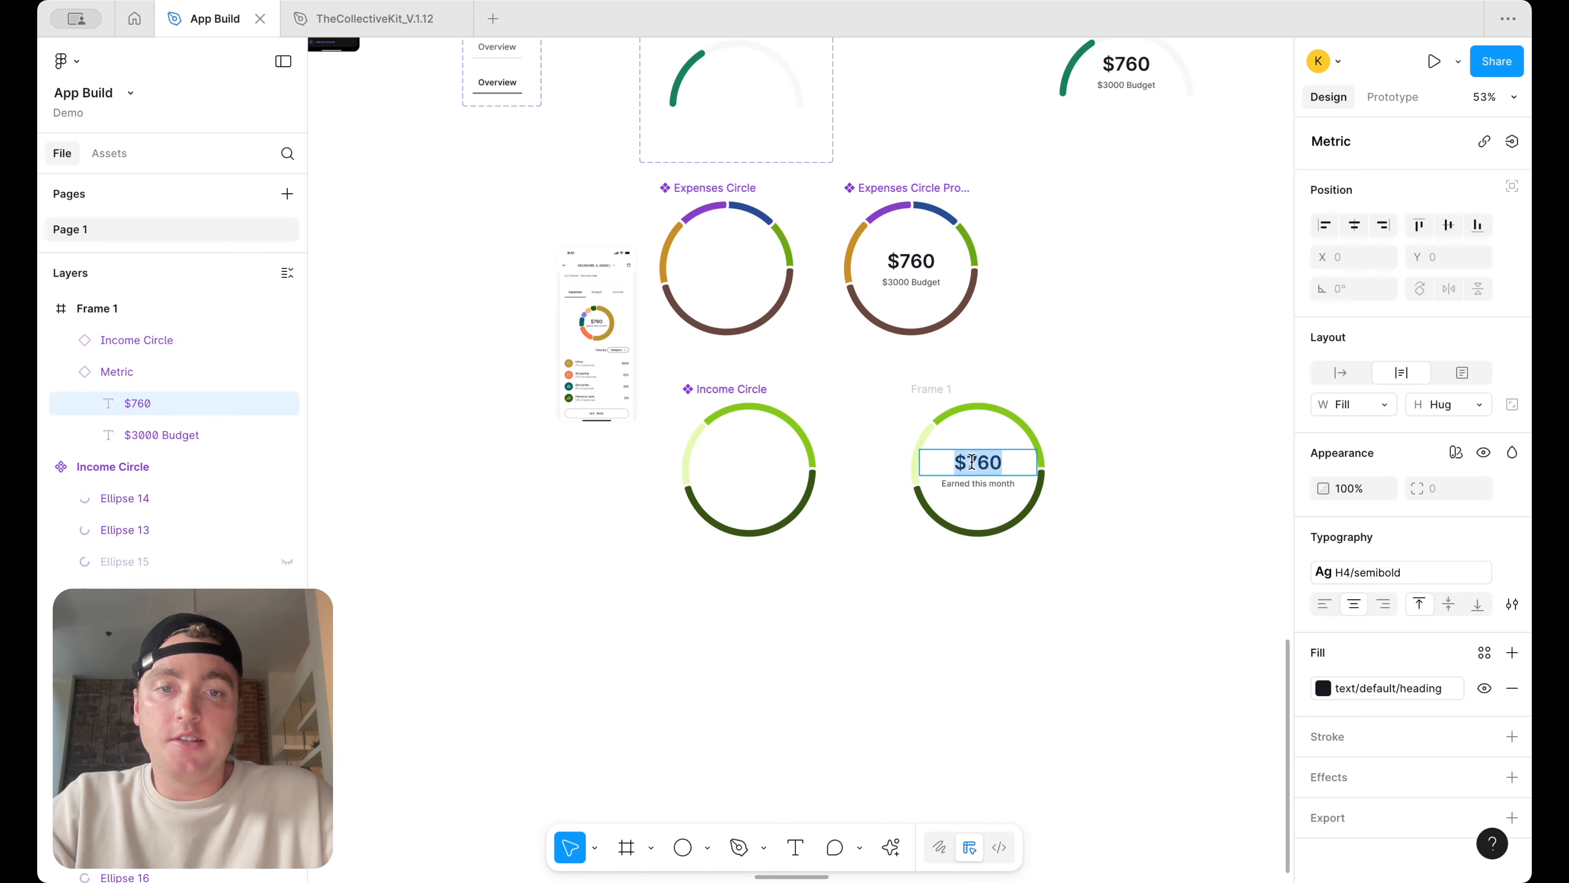
key("BackSpace")
type("200")
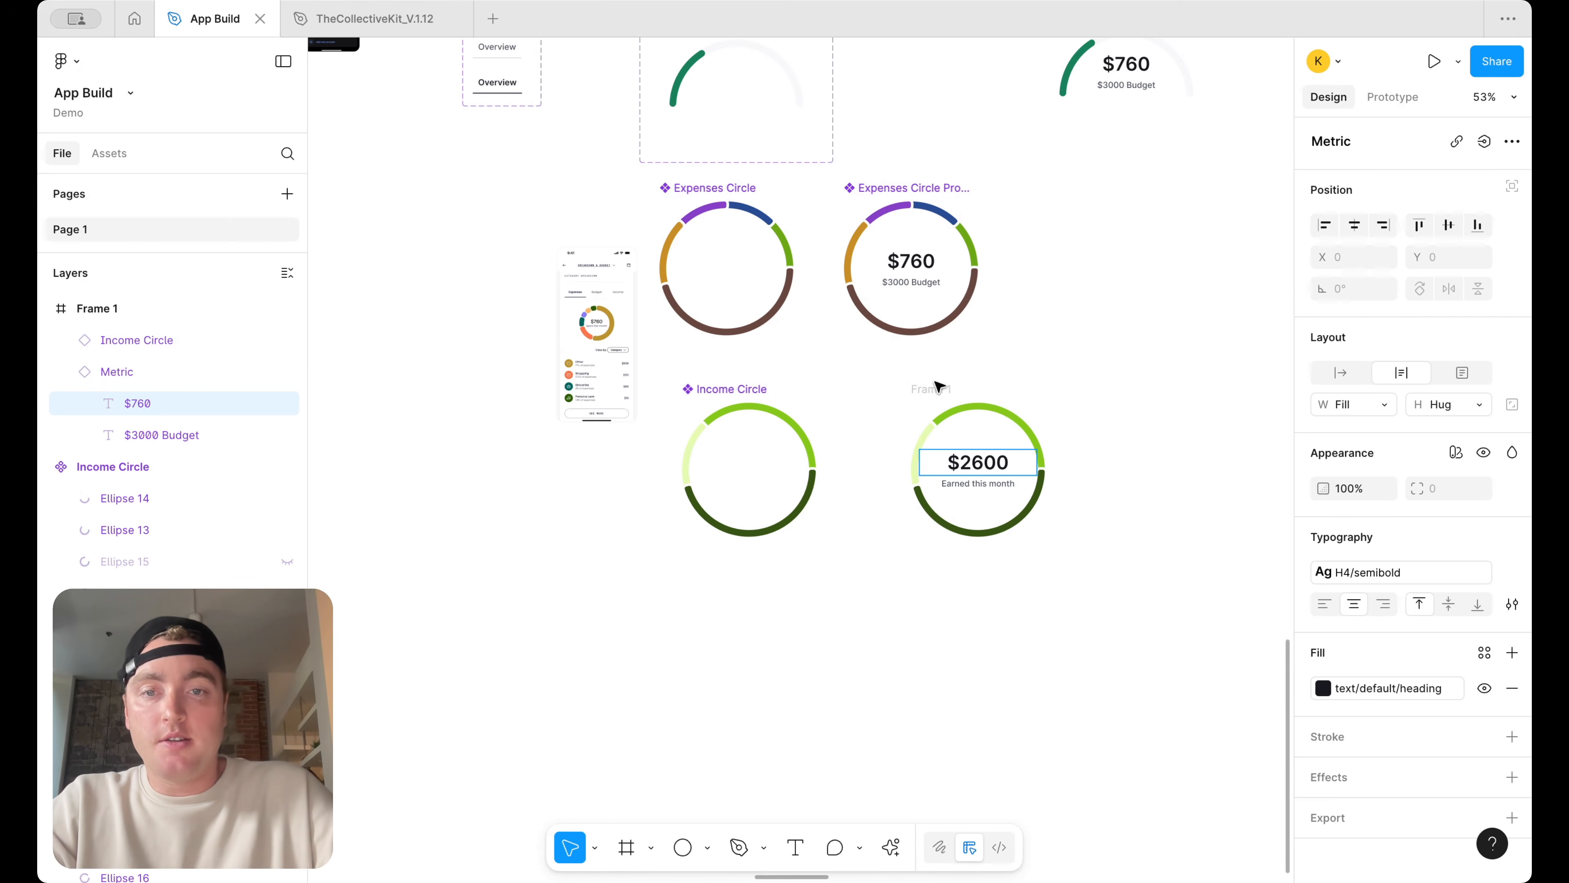
Rename the new frame to Income Progress Circle
double_click(936, 387)
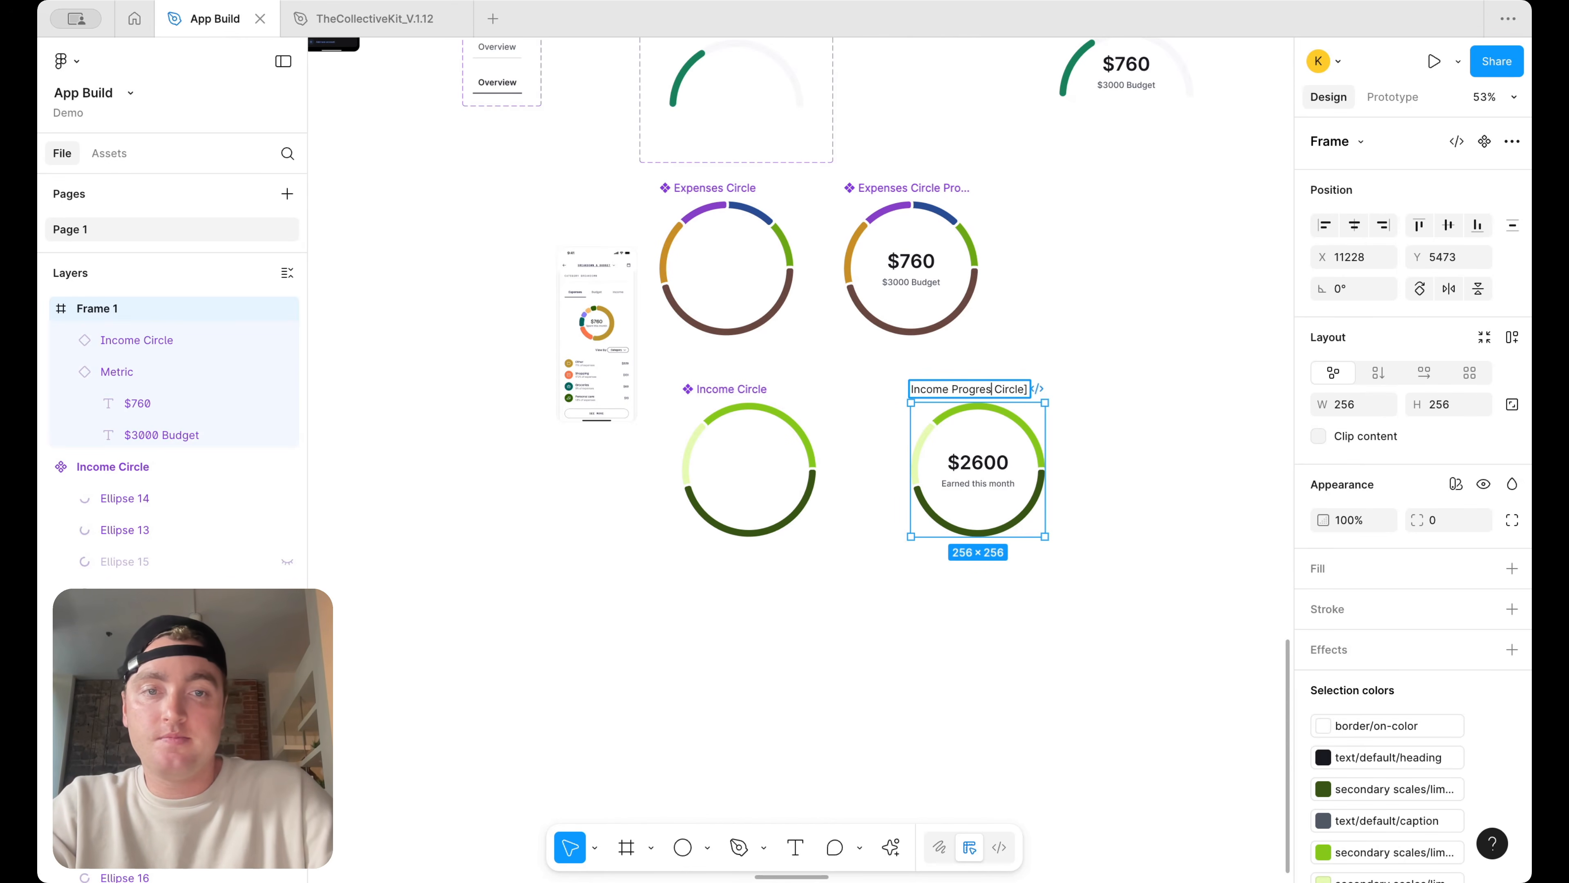
key("Return")
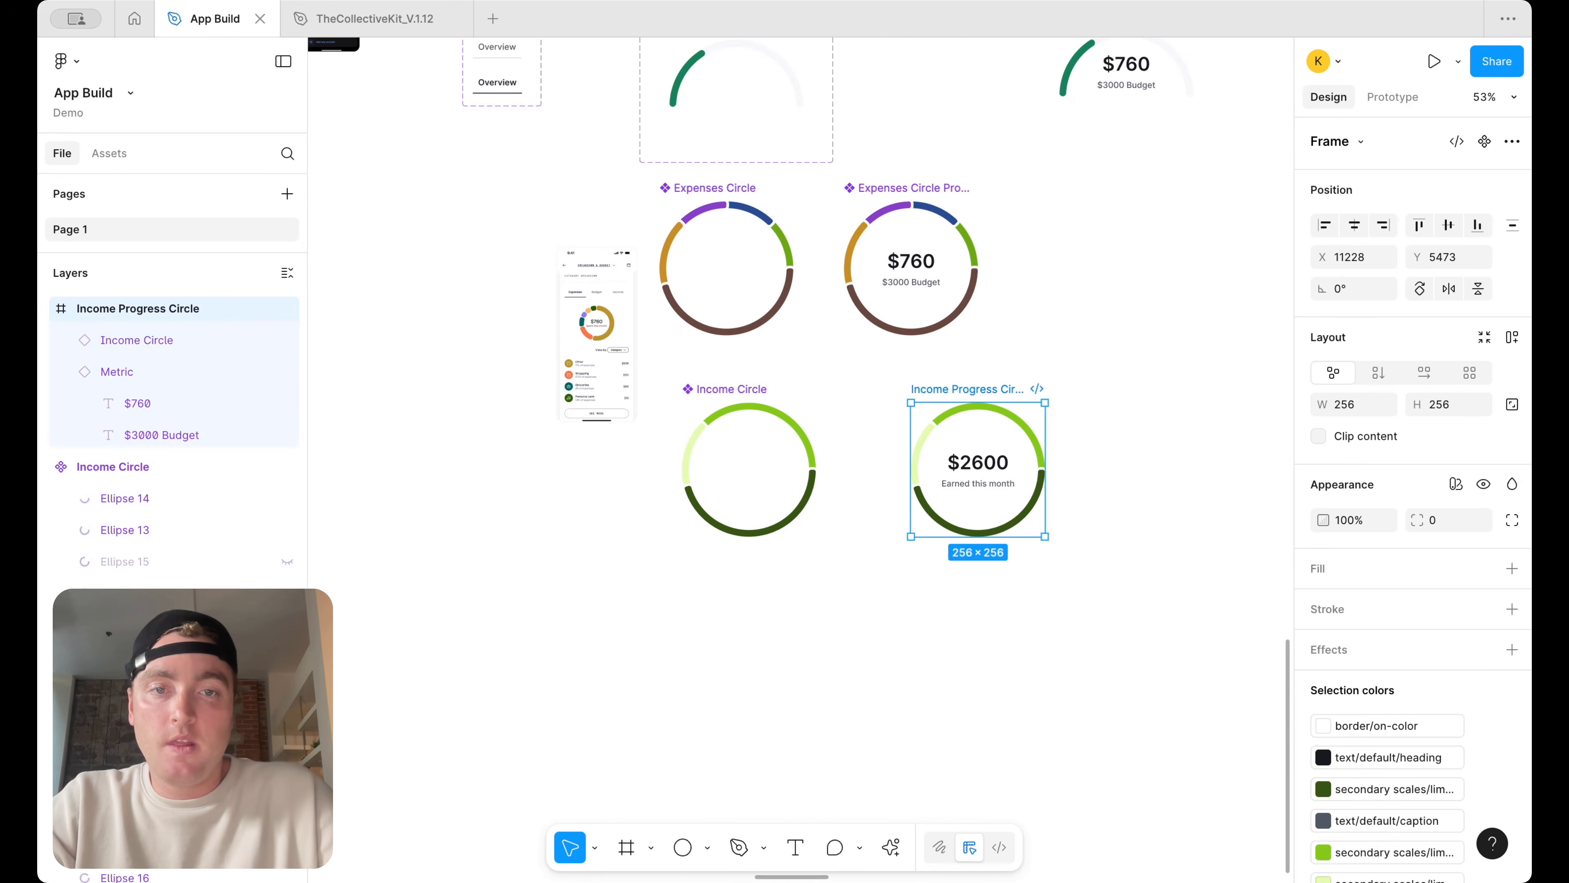
Reposition the Income Progress Circle frame and set its height to 256
left_click_drag(964, 396, 918, 387)
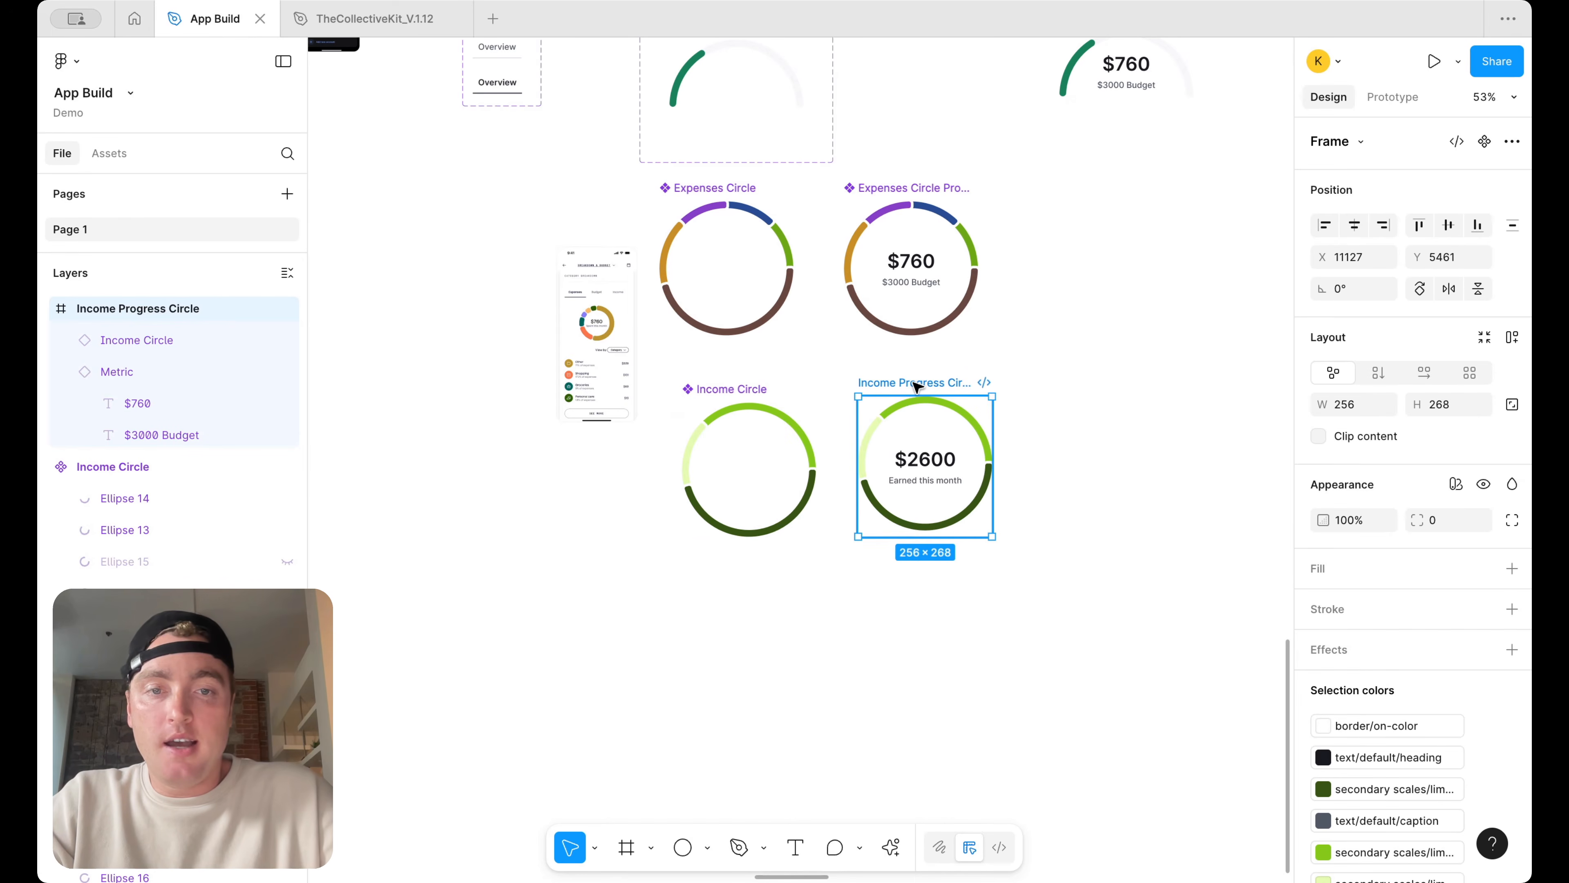
right_click(918, 386)
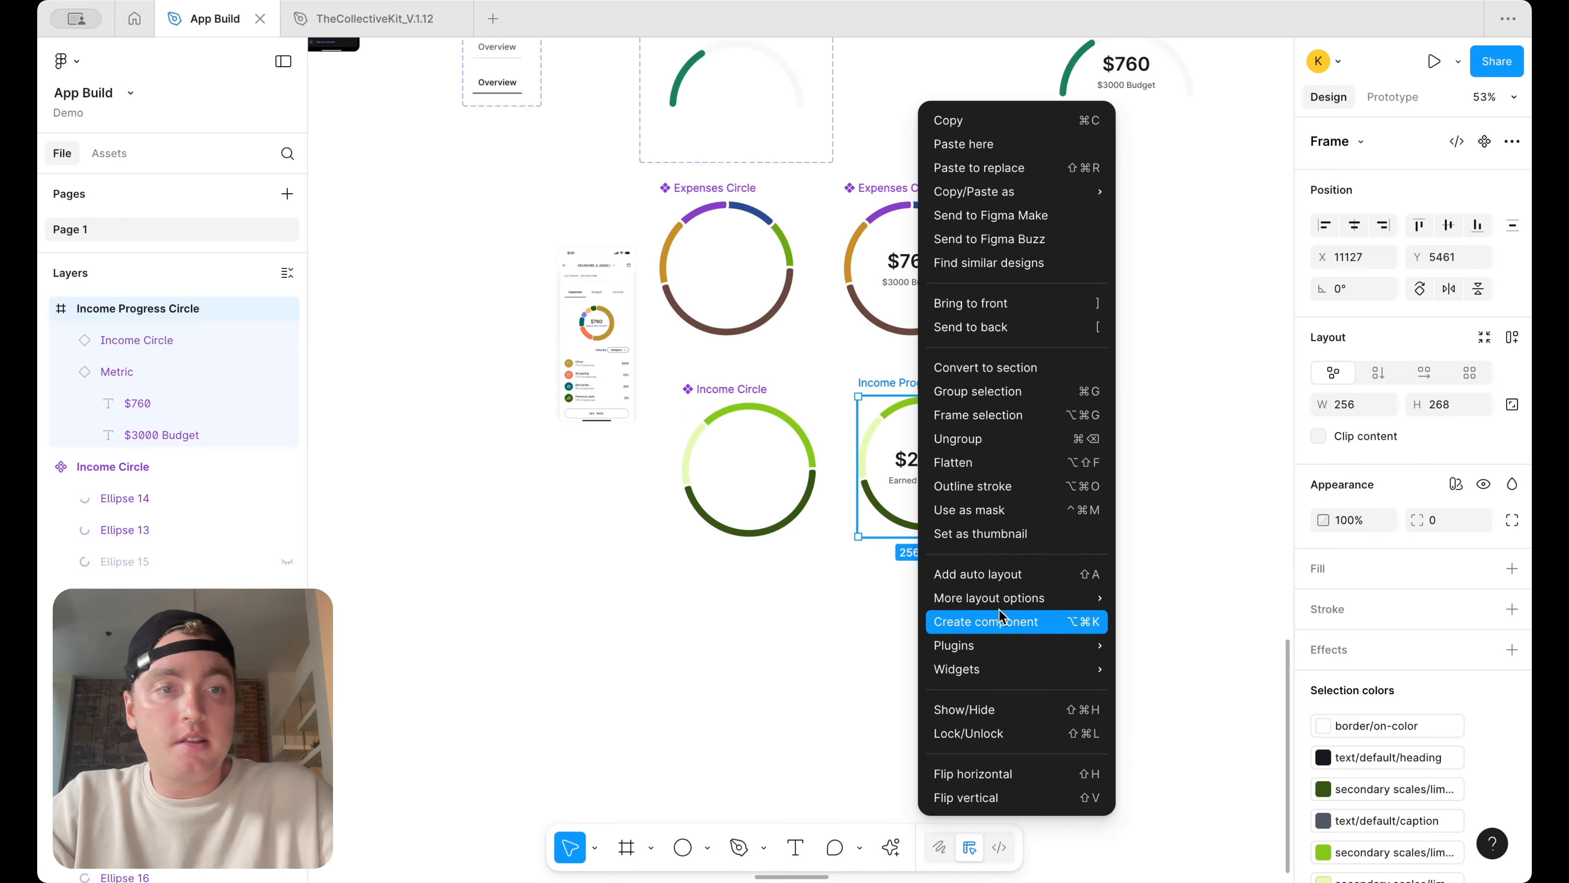
left_click(1457, 416)
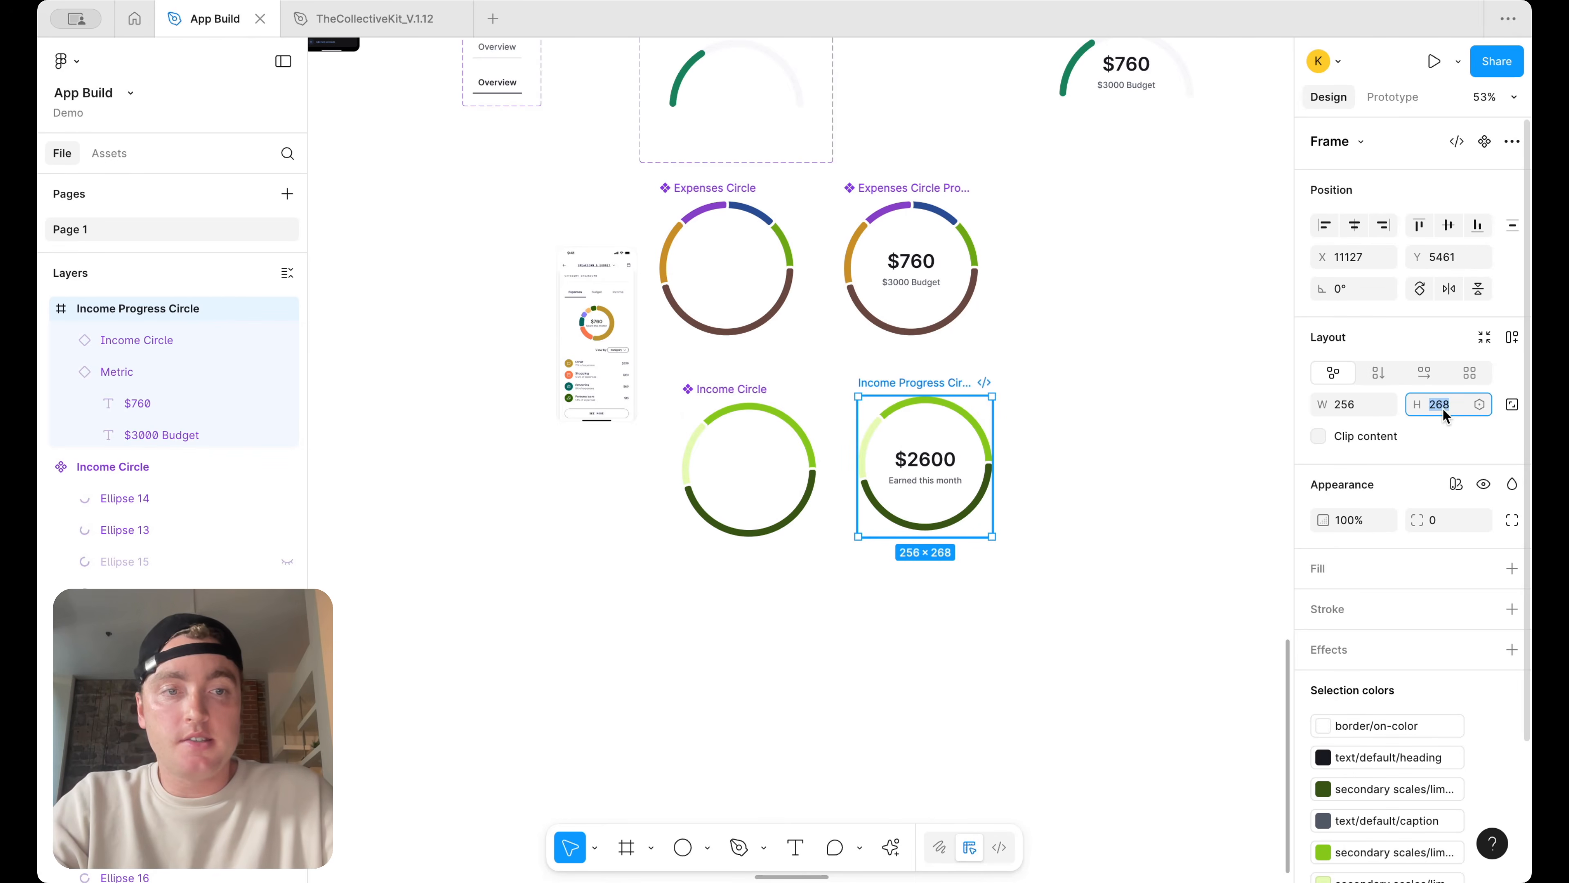
type("256")
key("Return")
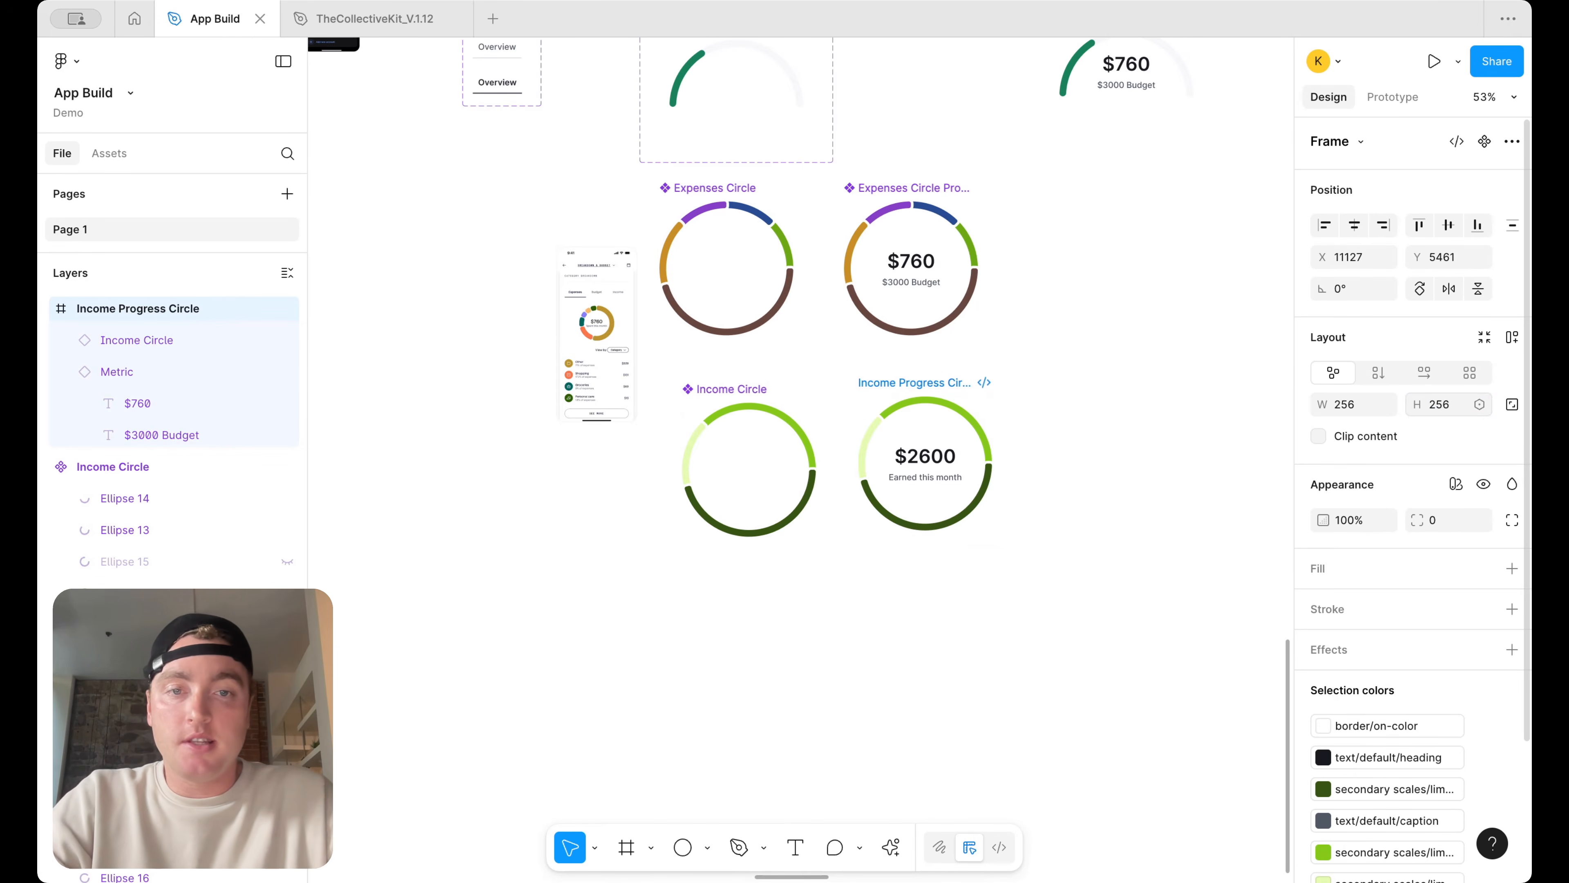
Convert the Income Progress Circle frame into a component and move it to the right
right_click(925, 383)
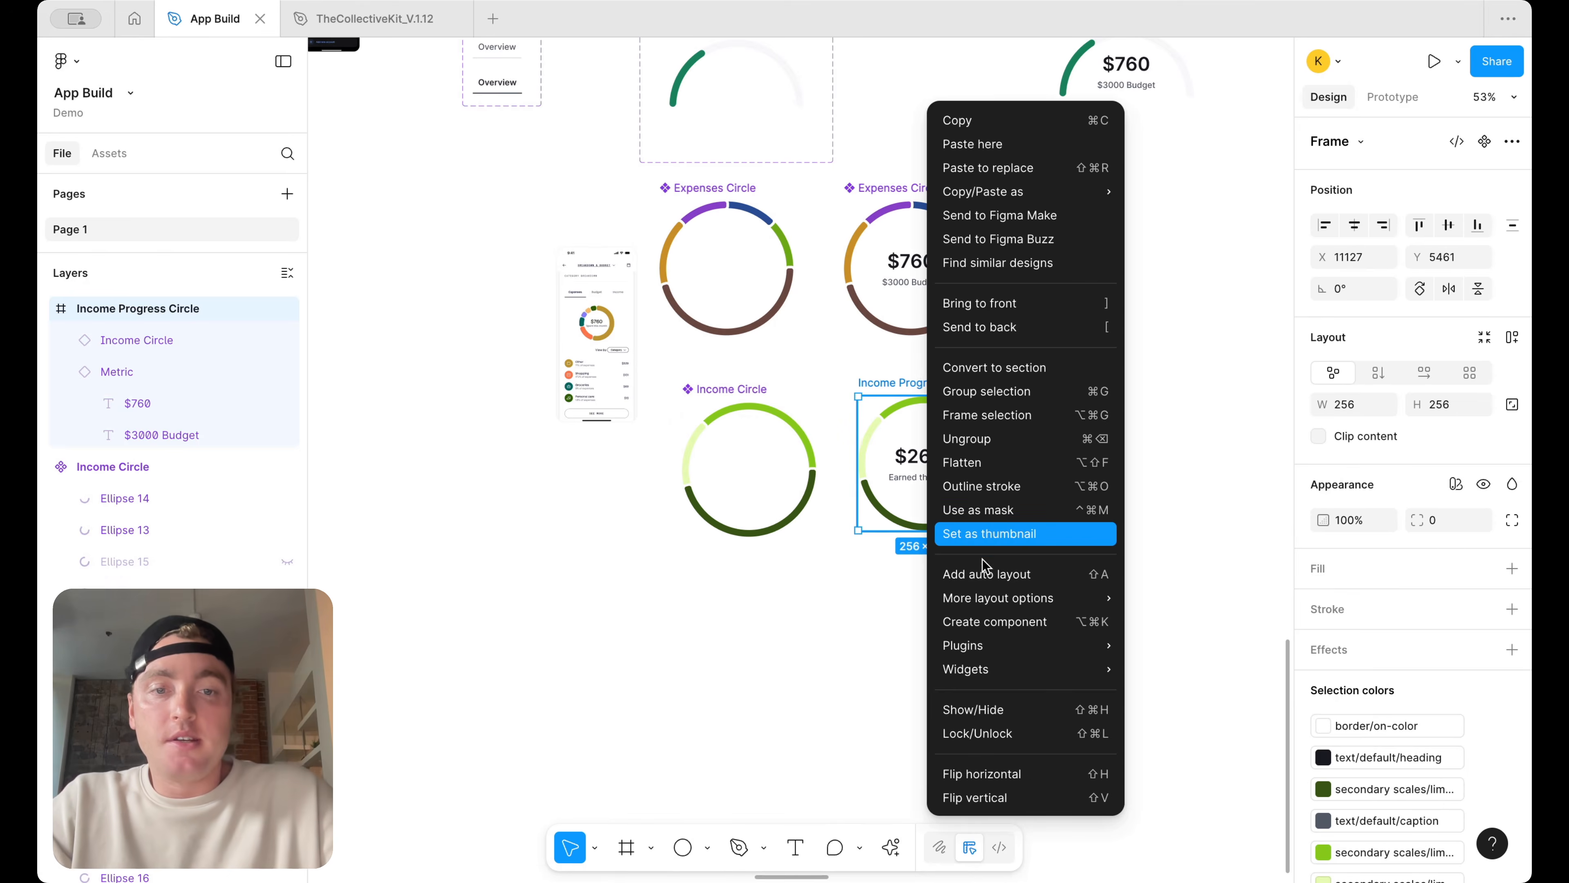
left_click(988, 622)
left_click_drag(942, 490, 1168, 471)
scroll(1168, 471, "down", 5)
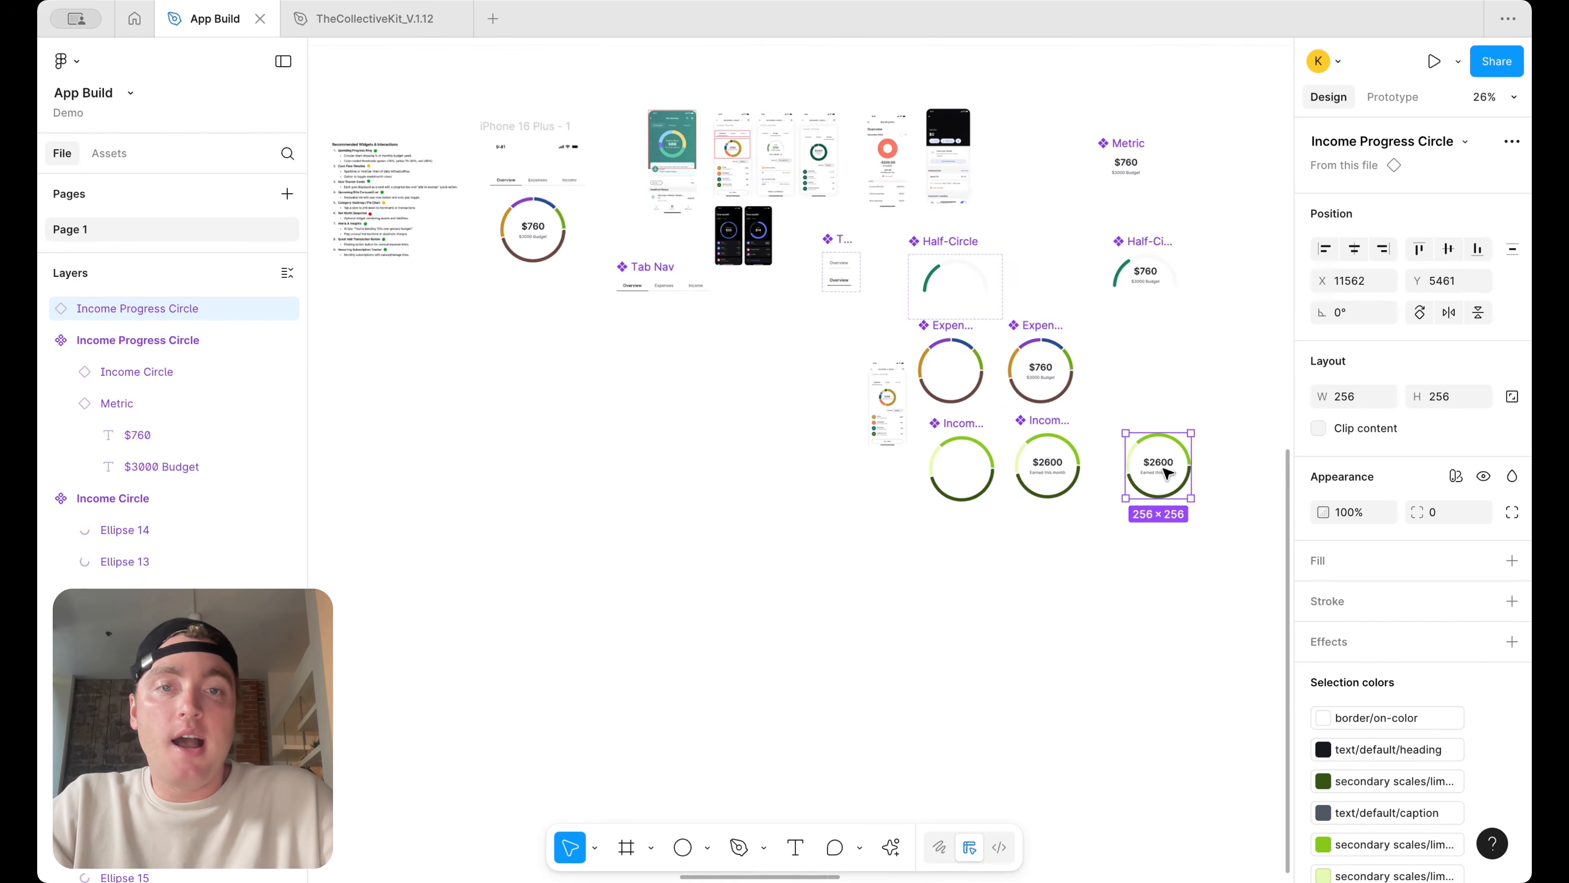
Copy the half-circle, expenses and income progress components into a new column of instances
left_click_drag(886, 375, 1007, 380)
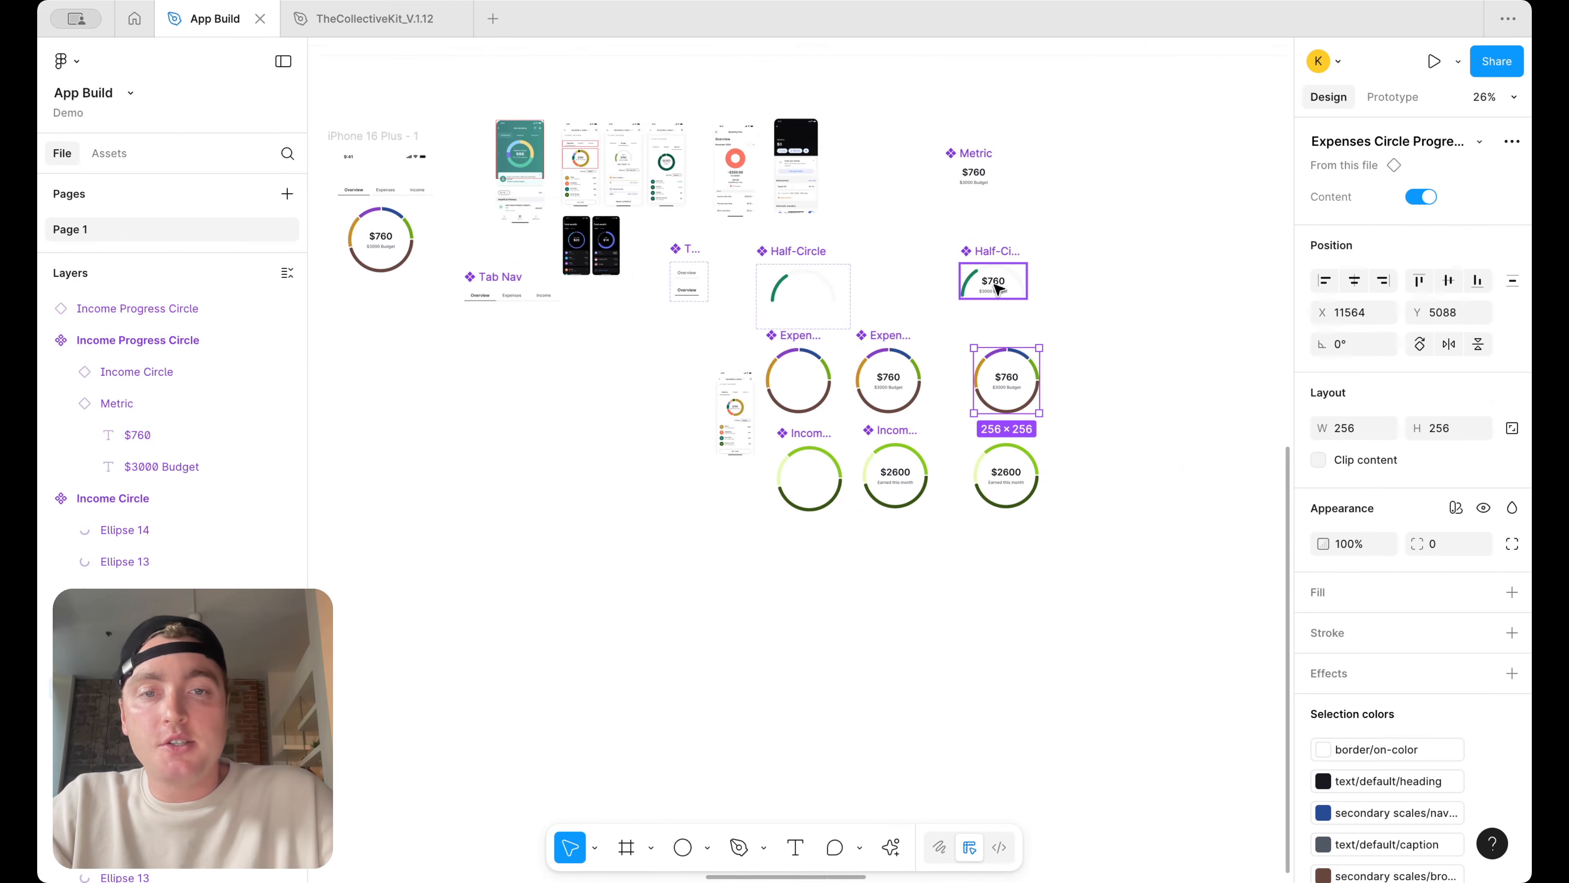
left_click_drag(996, 289, 1136, 290)
left_click_drag(980, 415, 1106, 399)
left_click_drag(1017, 476, 1149, 464)
Examine the phone design's tab navigation and the recommended widgets notes
scroll(1149, 464, "left", 5)
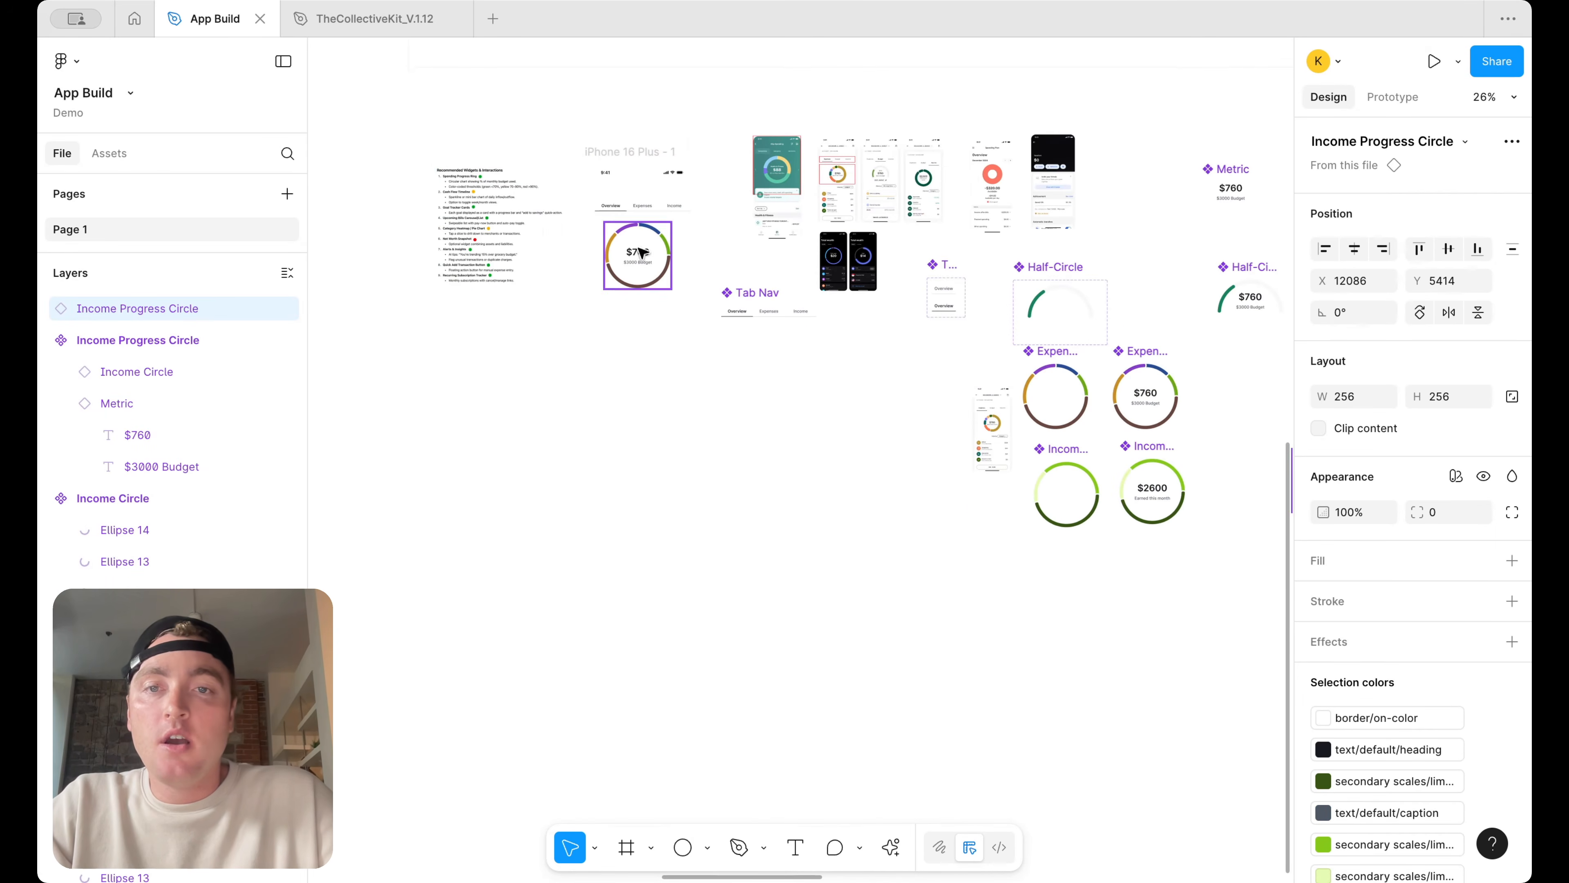
scroll(663, 209, "up", 5)
scroll(627, 241, "down", 5)
scroll(797, 334, "right", 3)
scroll(1144, 362, "down", 3)
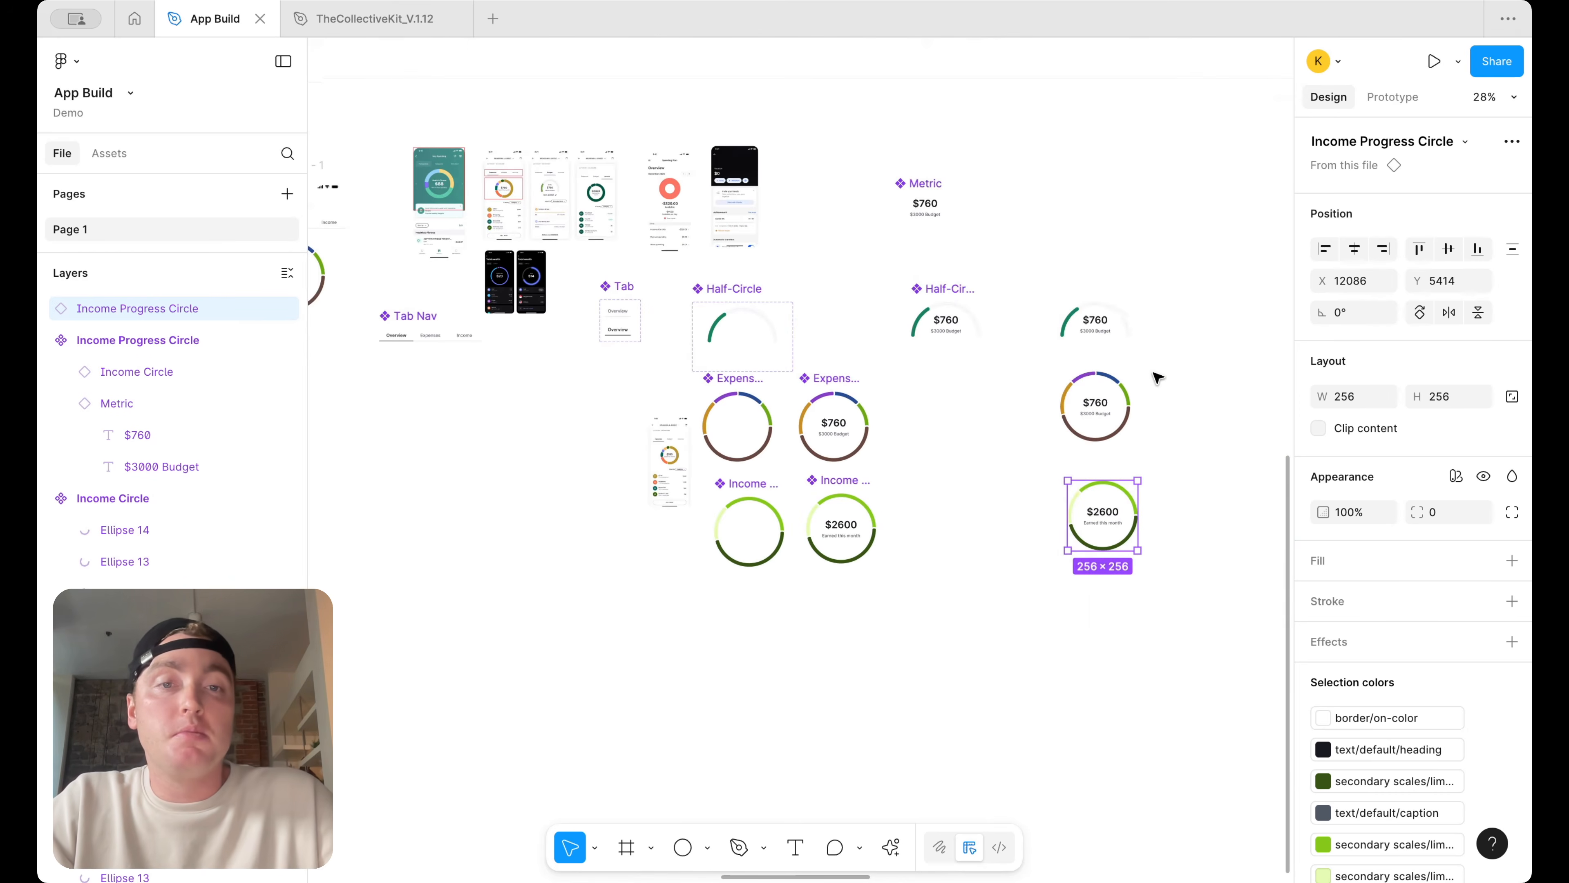
scroll(612, 374, "up", 5)
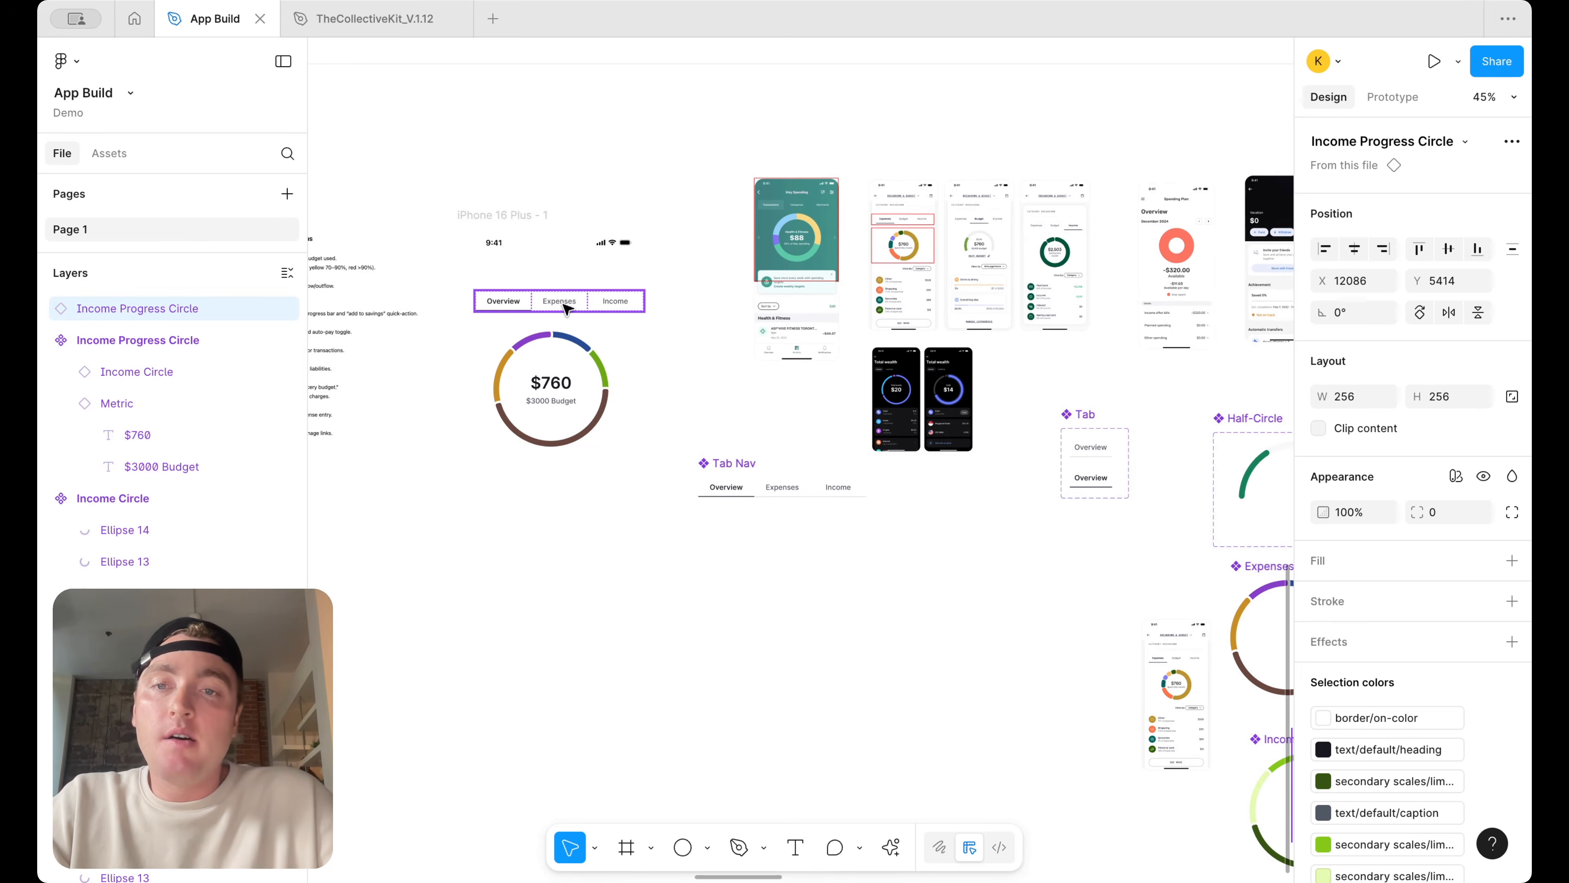
left_click(565, 307)
scroll(565, 309, "up", 5)
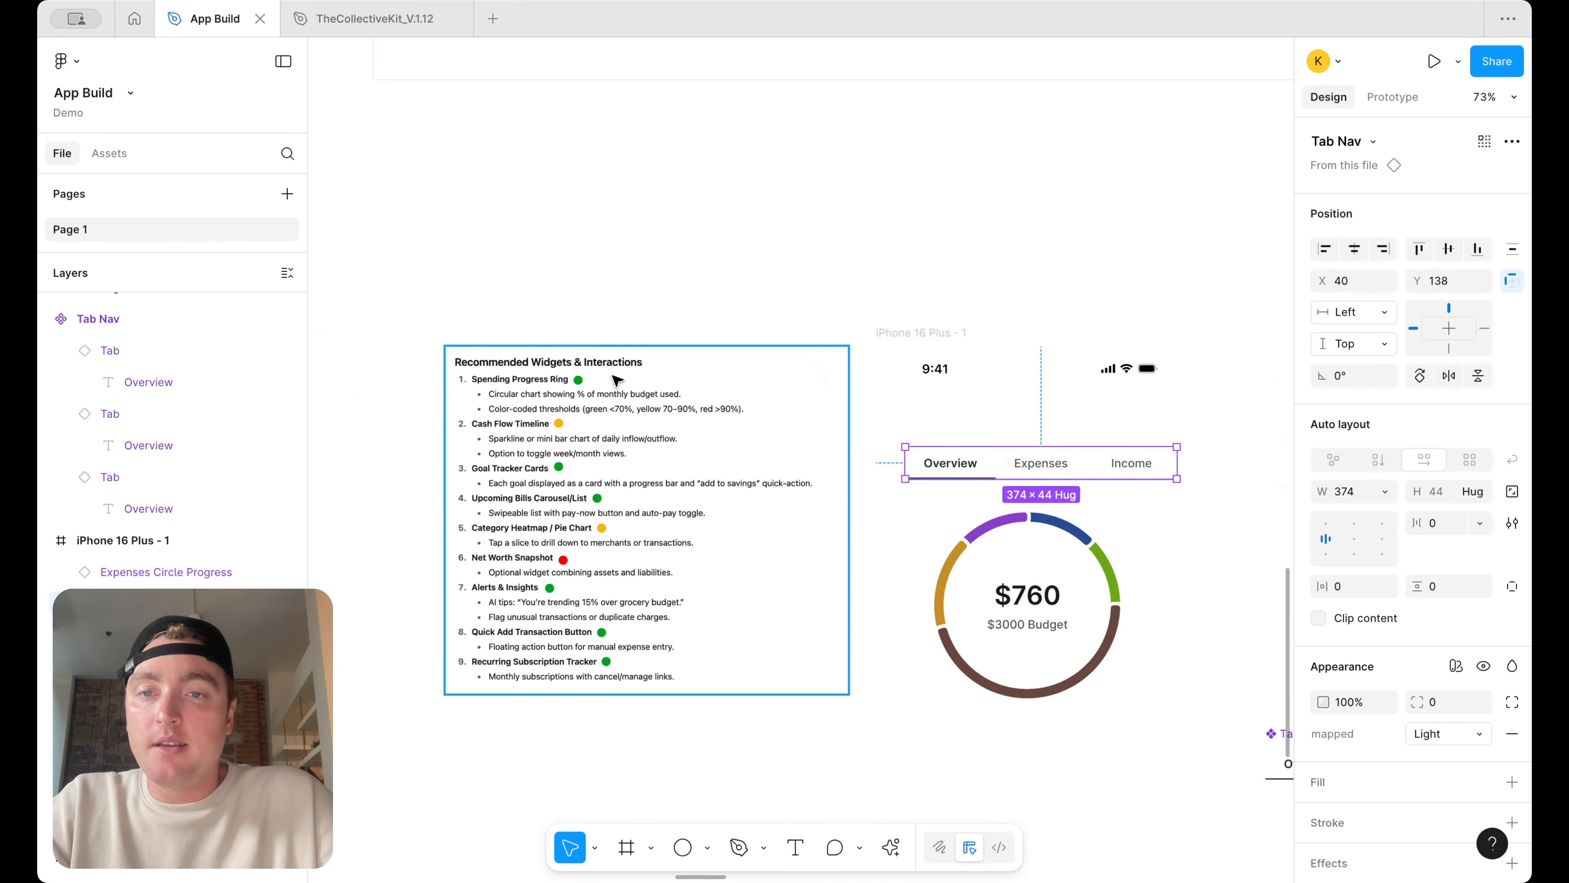
scroll(612, 378, "up", 3)
scroll(544, 410, "down", 2)
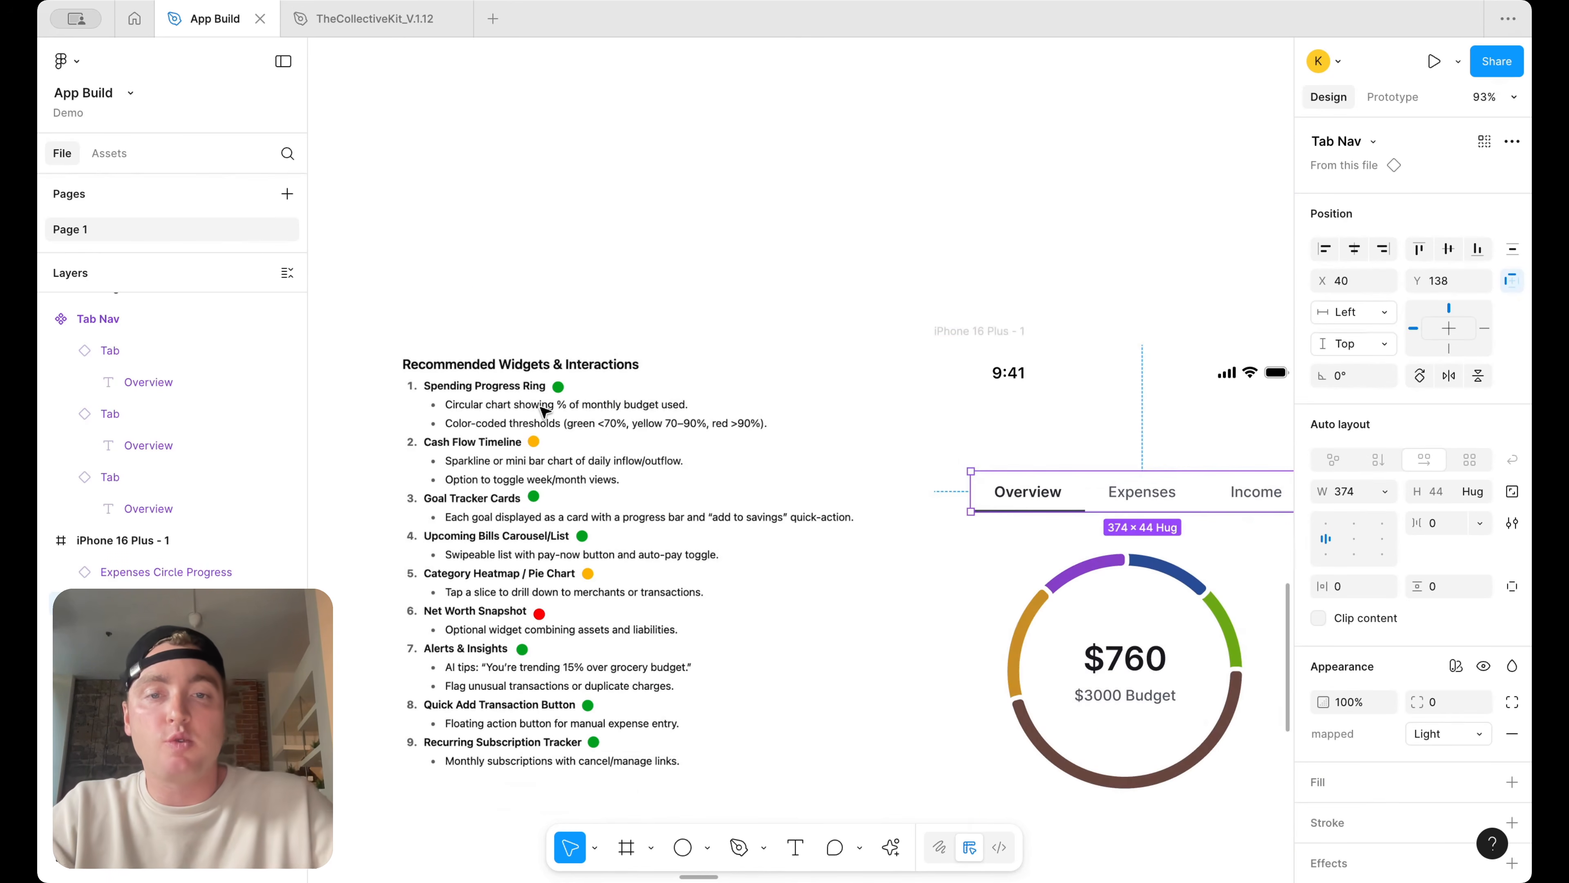
scroll(543, 410, "down", 5)
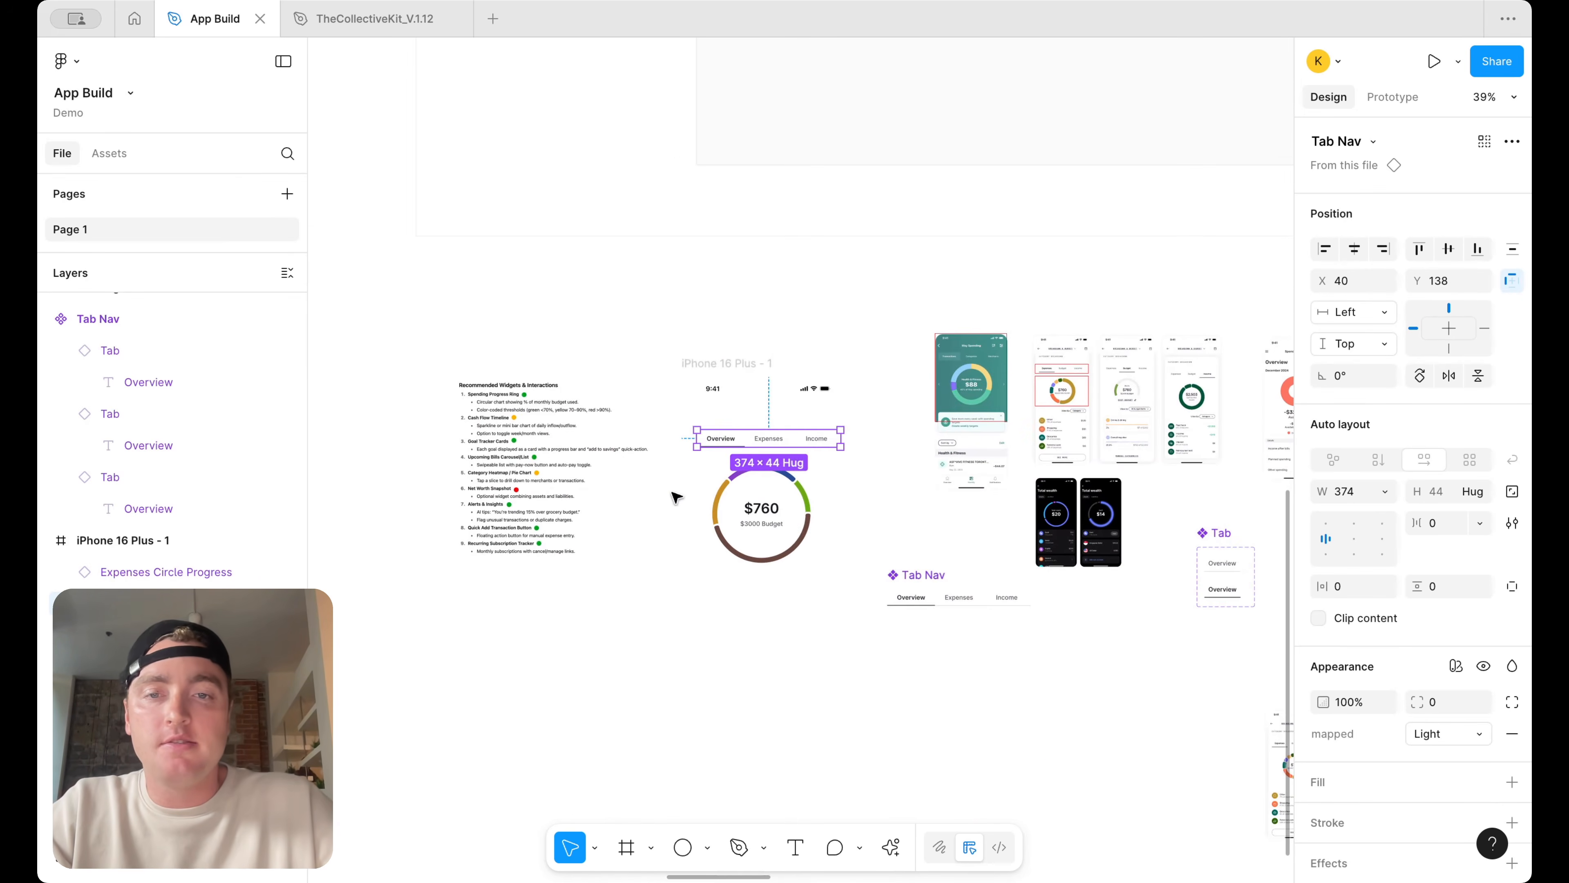
Lay out tab-nav copies set to Overview and Expenses with the half-circle, expenses ring and income ring beneath them
scroll(676, 498, "right", 3)
left_click_drag(592, 436, 1088, 436)
scroll(1089, 514, "right", 2)
left_click_drag(899, 609, 1017, 525)
left_click_drag(885, 693, 1225, 520)
left_click_drag(1008, 438, 1212, 441)
double_click(1209, 435)
left_click(1448, 197)
left_click(1431, 200)
left_click(1443, 197)
left_click(1347, 168)
scroll(1103, 544, "right", 5)
left_click(989, 597)
scroll(989, 597, "down", 1)
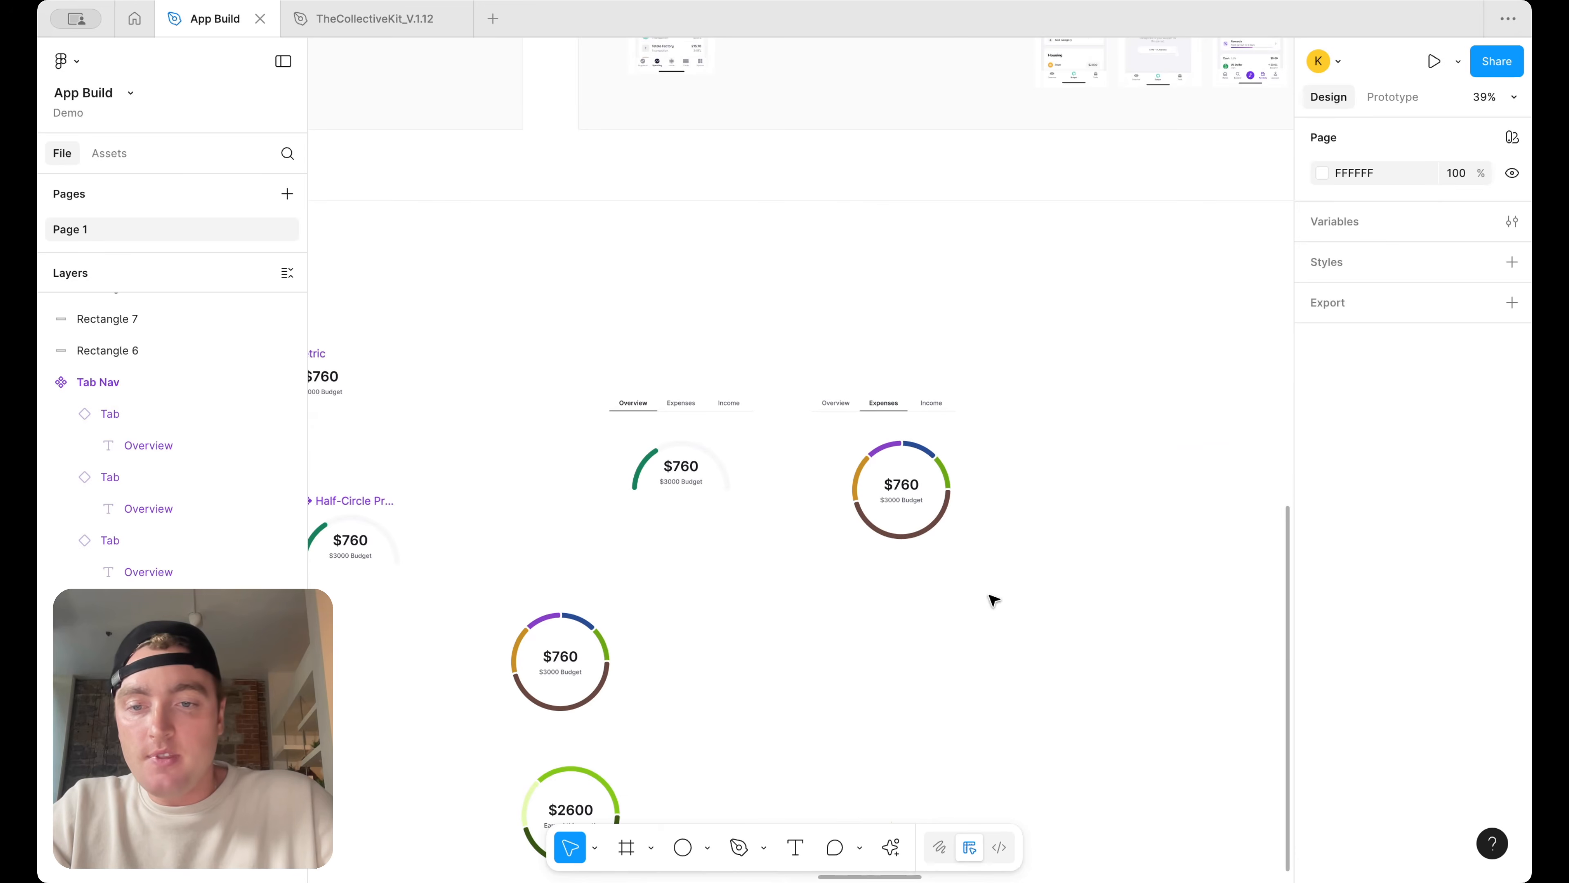
left_click_drag(572, 803, 1125, 476)
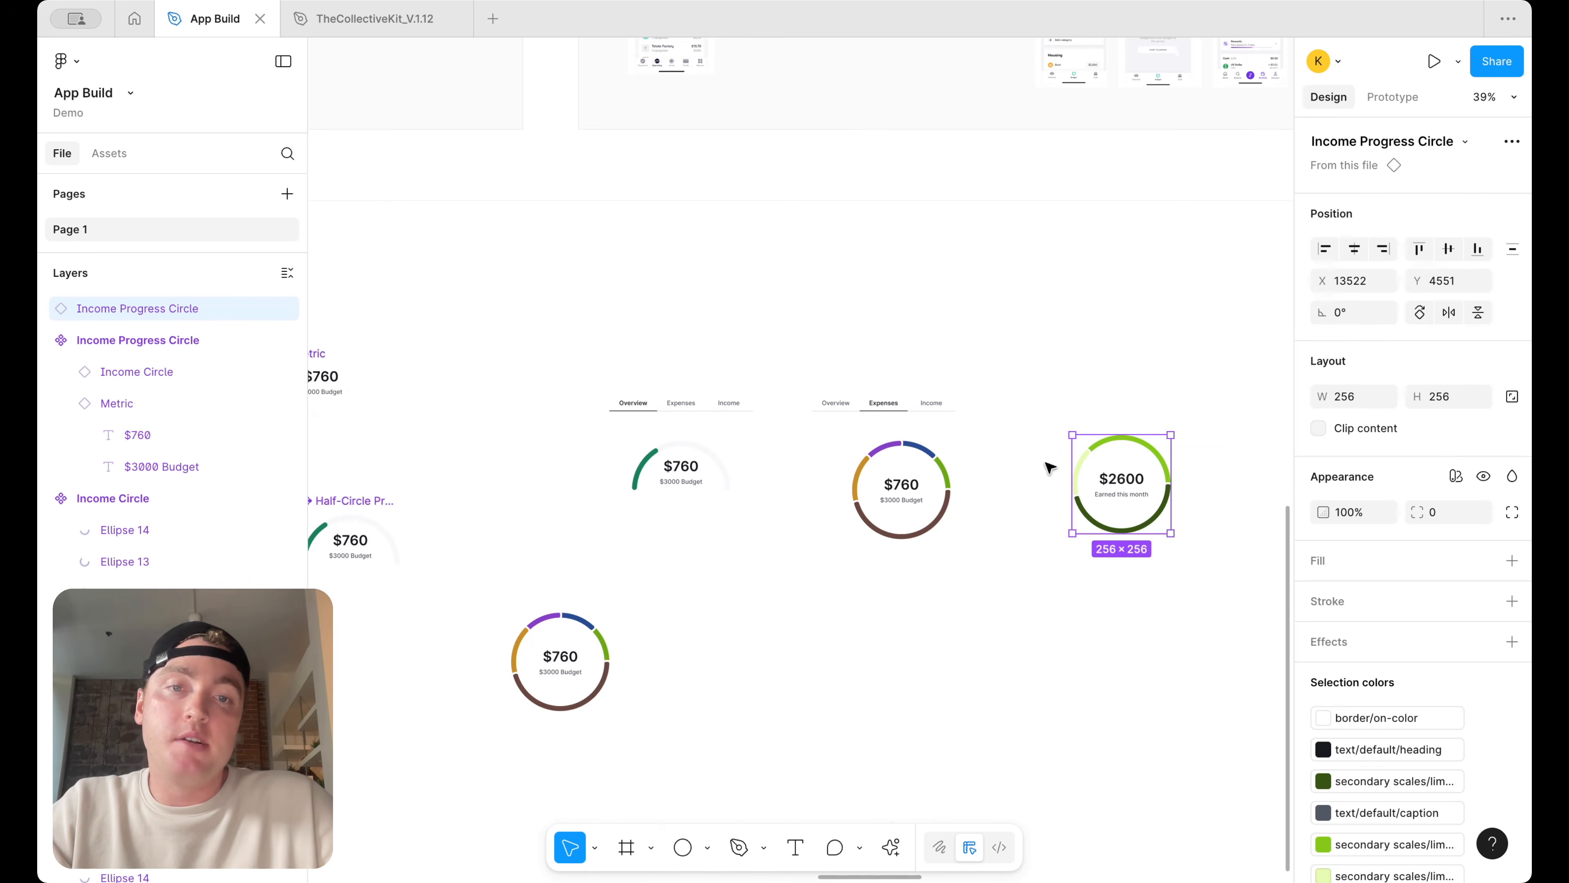
Duplicate the tab nav above the income ring and set its Income tab to selected and Expenses tab to unselected
left_click_drag(932, 402, 1160, 399)
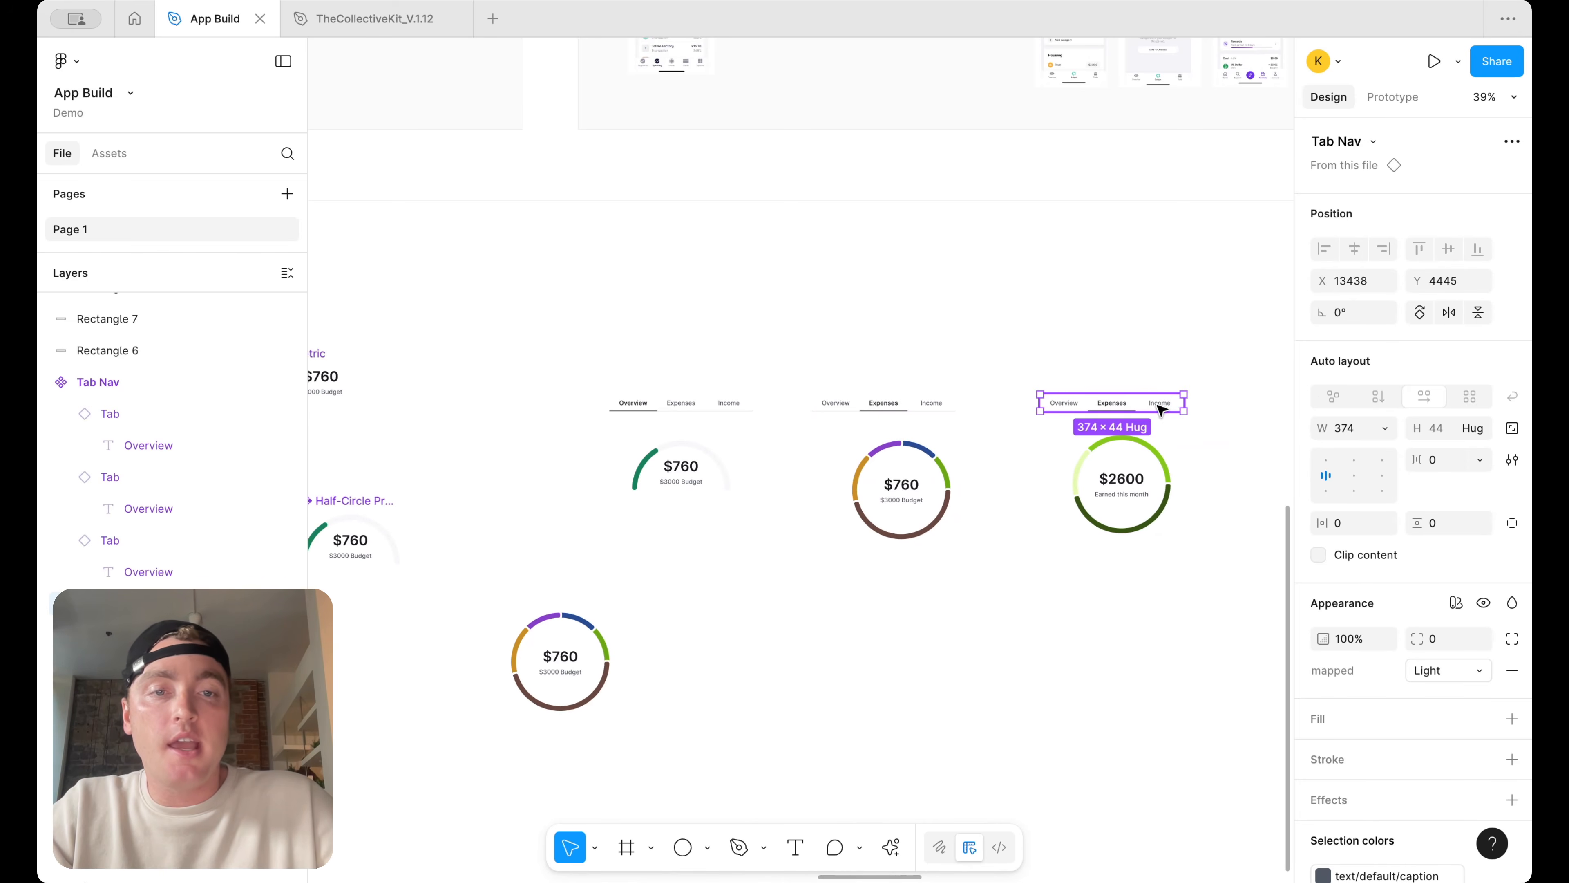
double_click(1160, 402)
left_click(1439, 197)
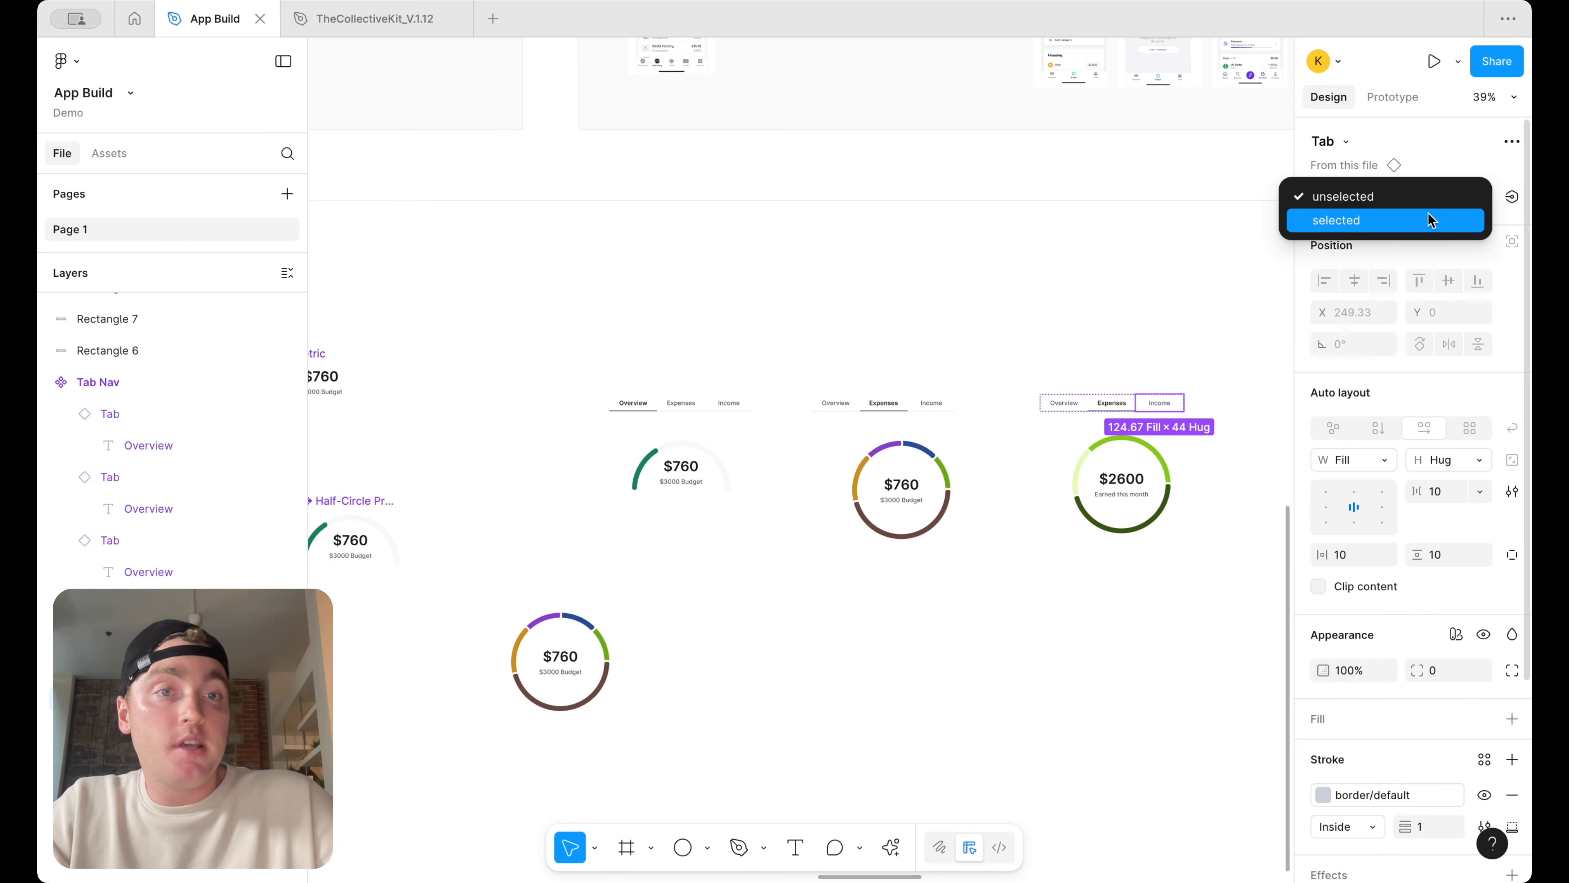
left_click(1437, 219)
key("shift+Tab")
left_click(1452, 197)
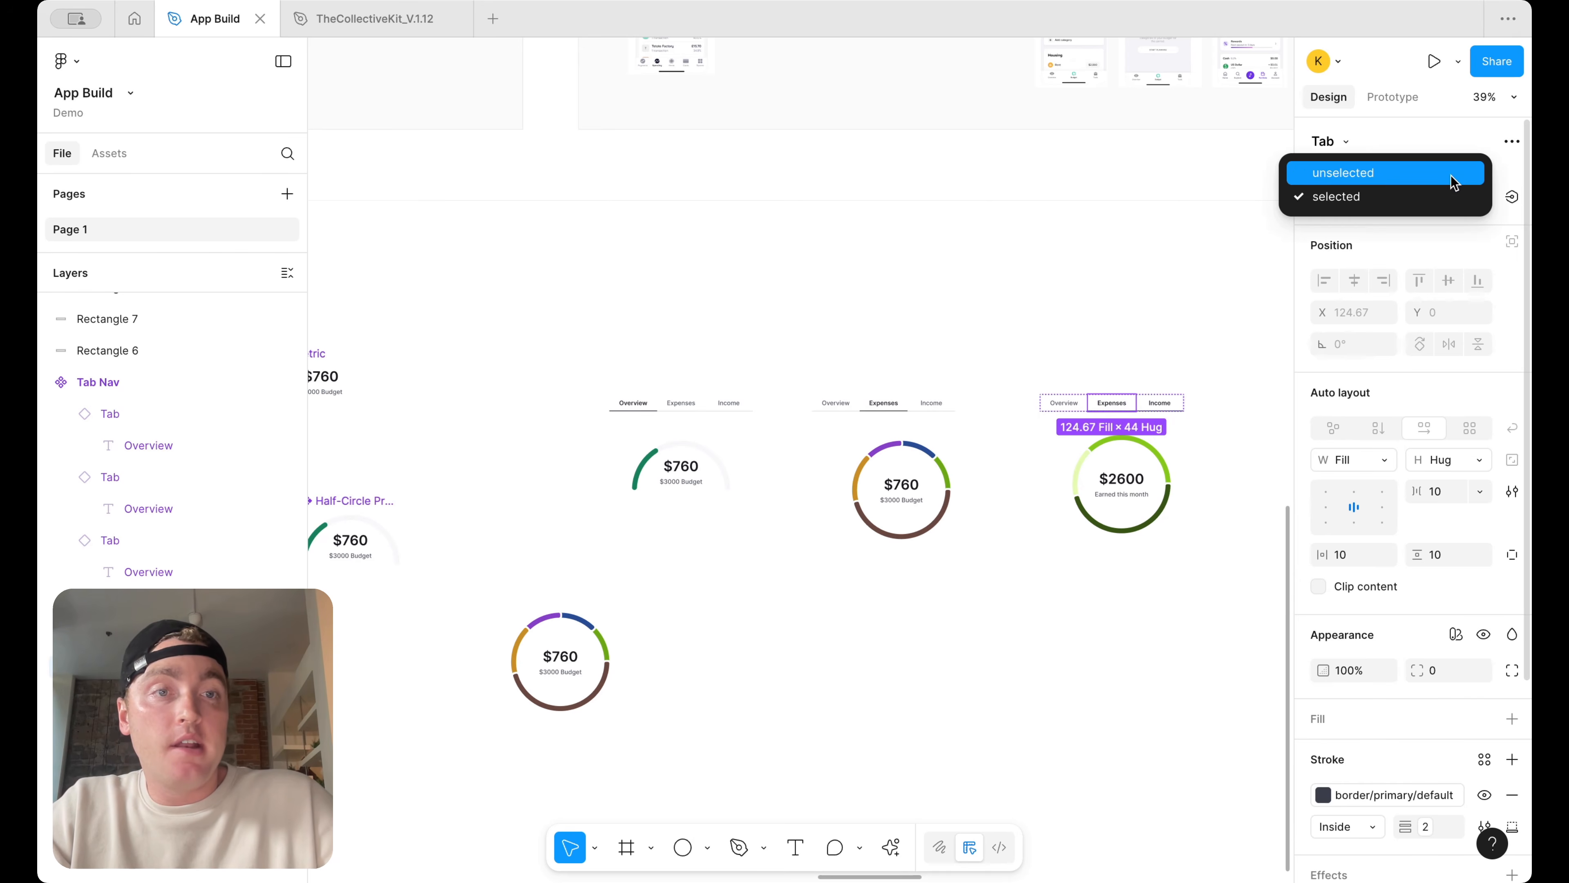
left_click(1453, 173)
Review the three tab-nav states and the phone design alongside the reference app screenshots
left_click(1119, 347)
scroll(1152, 357, "up", 3)
left_click(1109, 429)
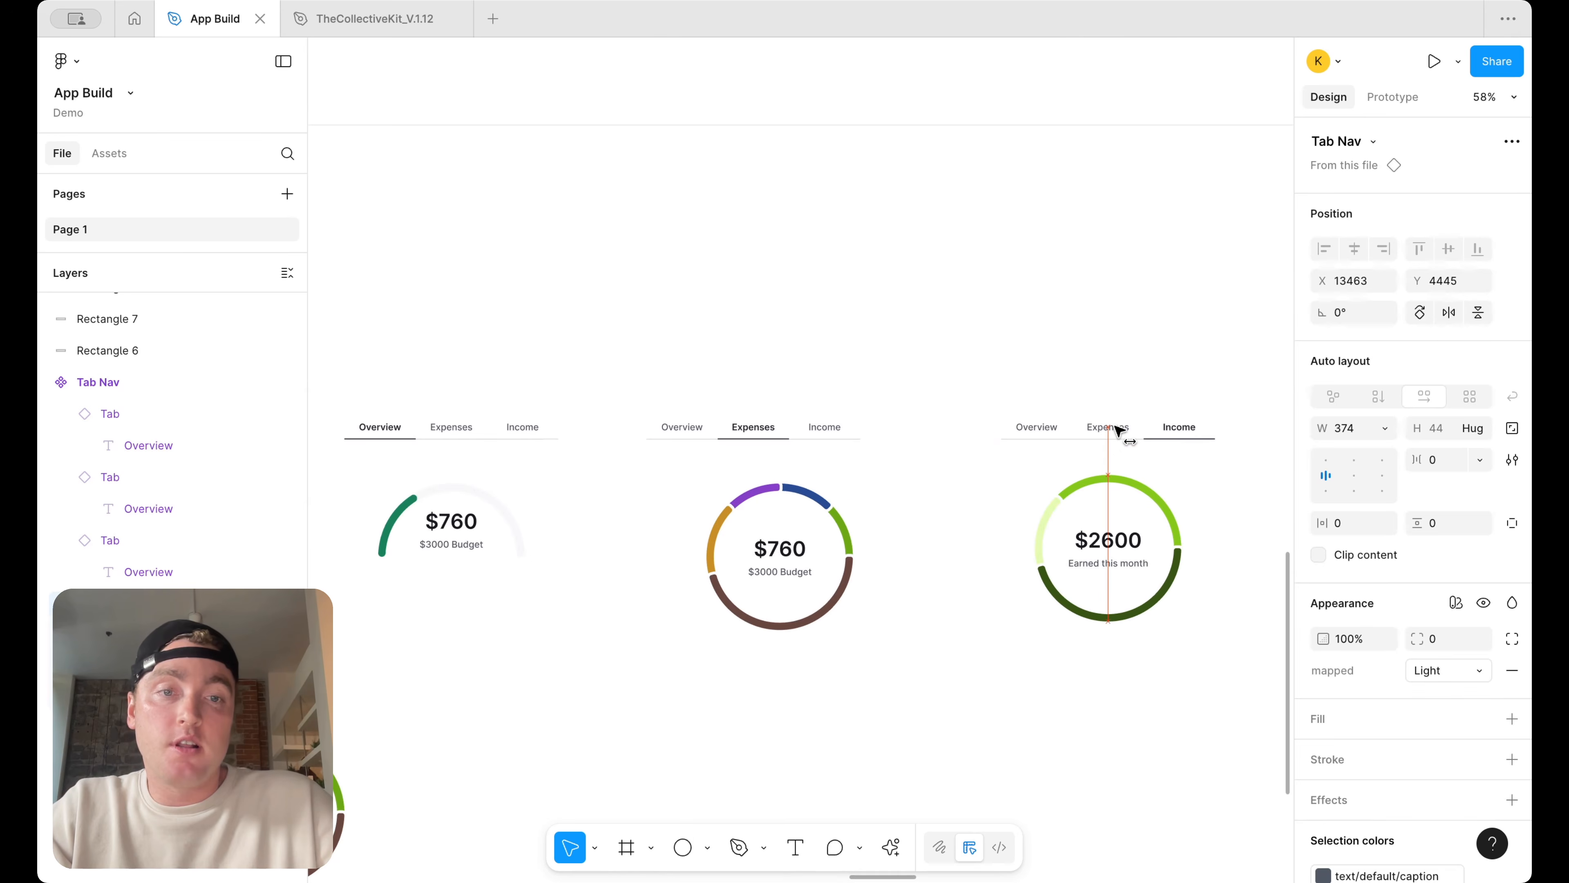
left_click(1147, 371)
scroll(1150, 371, "down", 3)
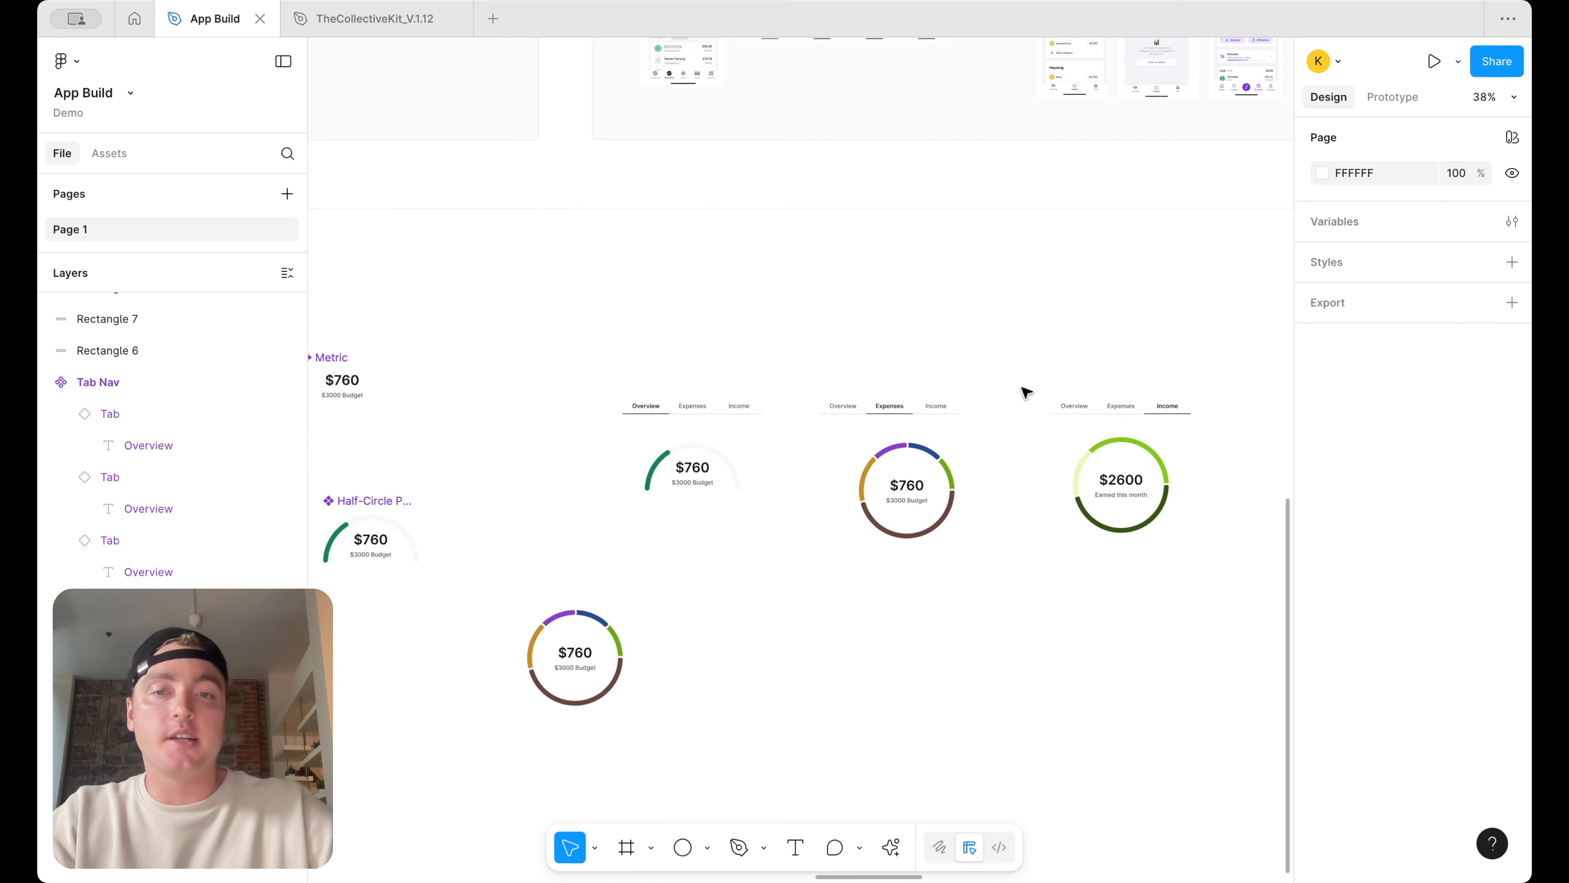
left_click_drag(714, 538, 659, 369)
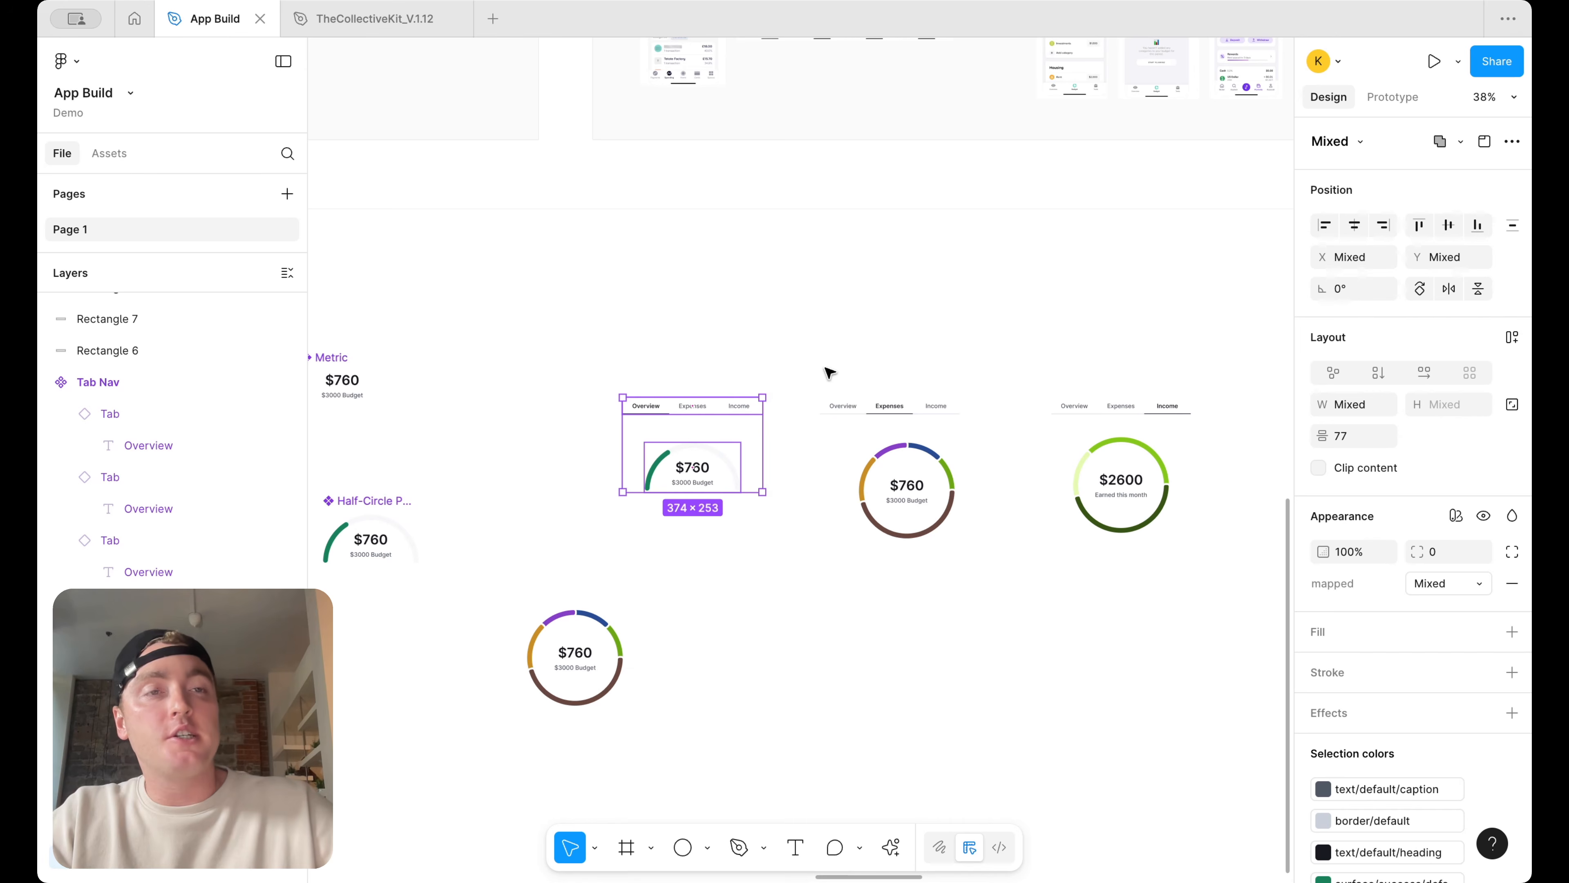
scroll(830, 374, "left", 18)
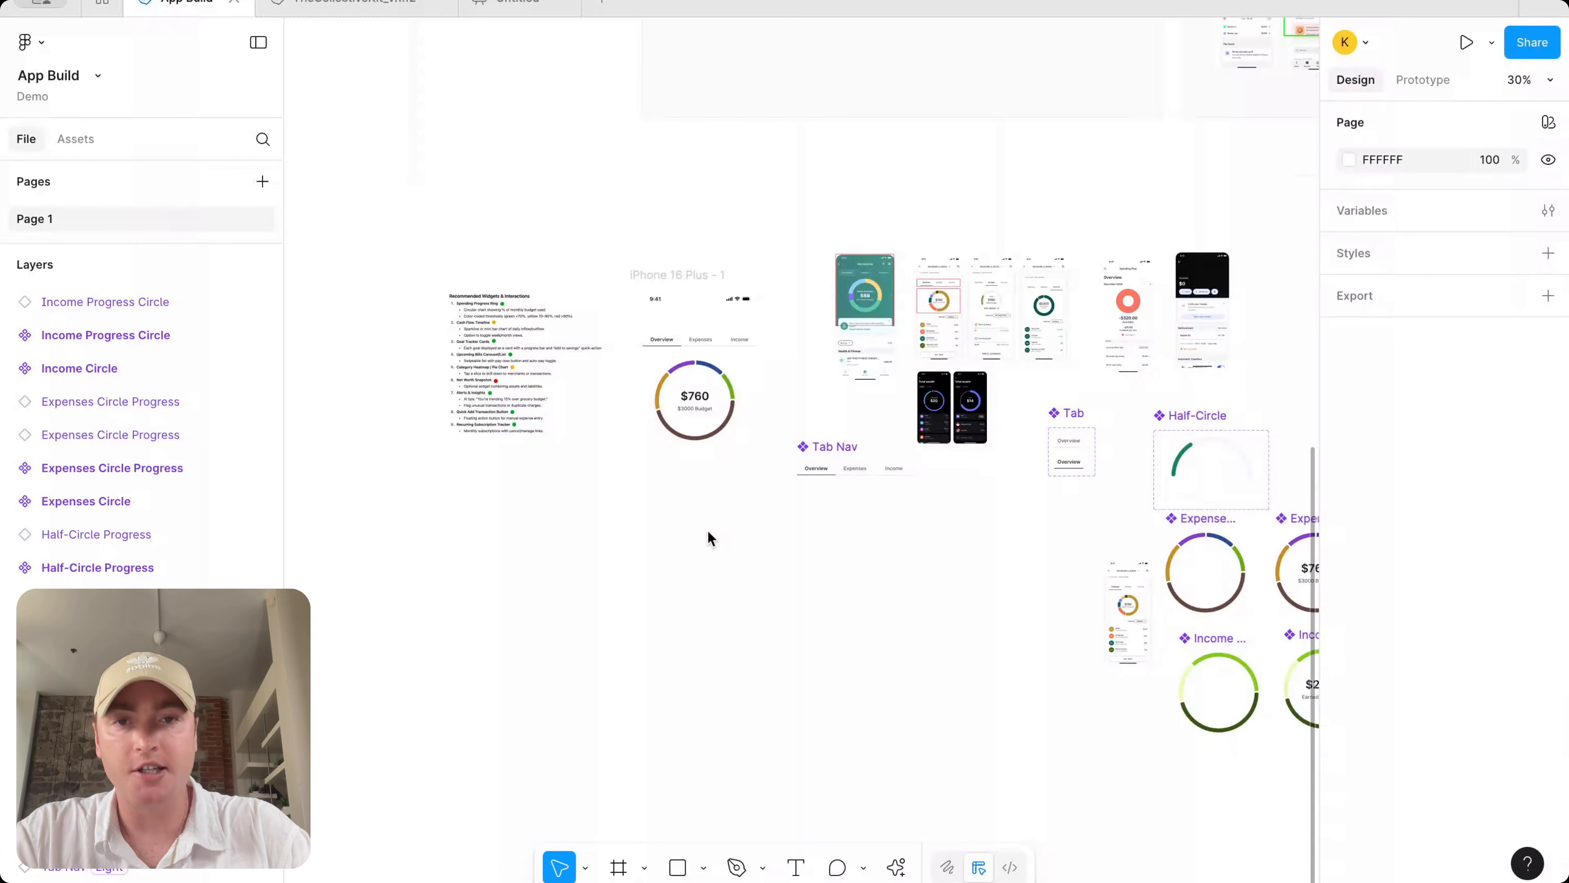
scroll(736, 411, "up", 3)
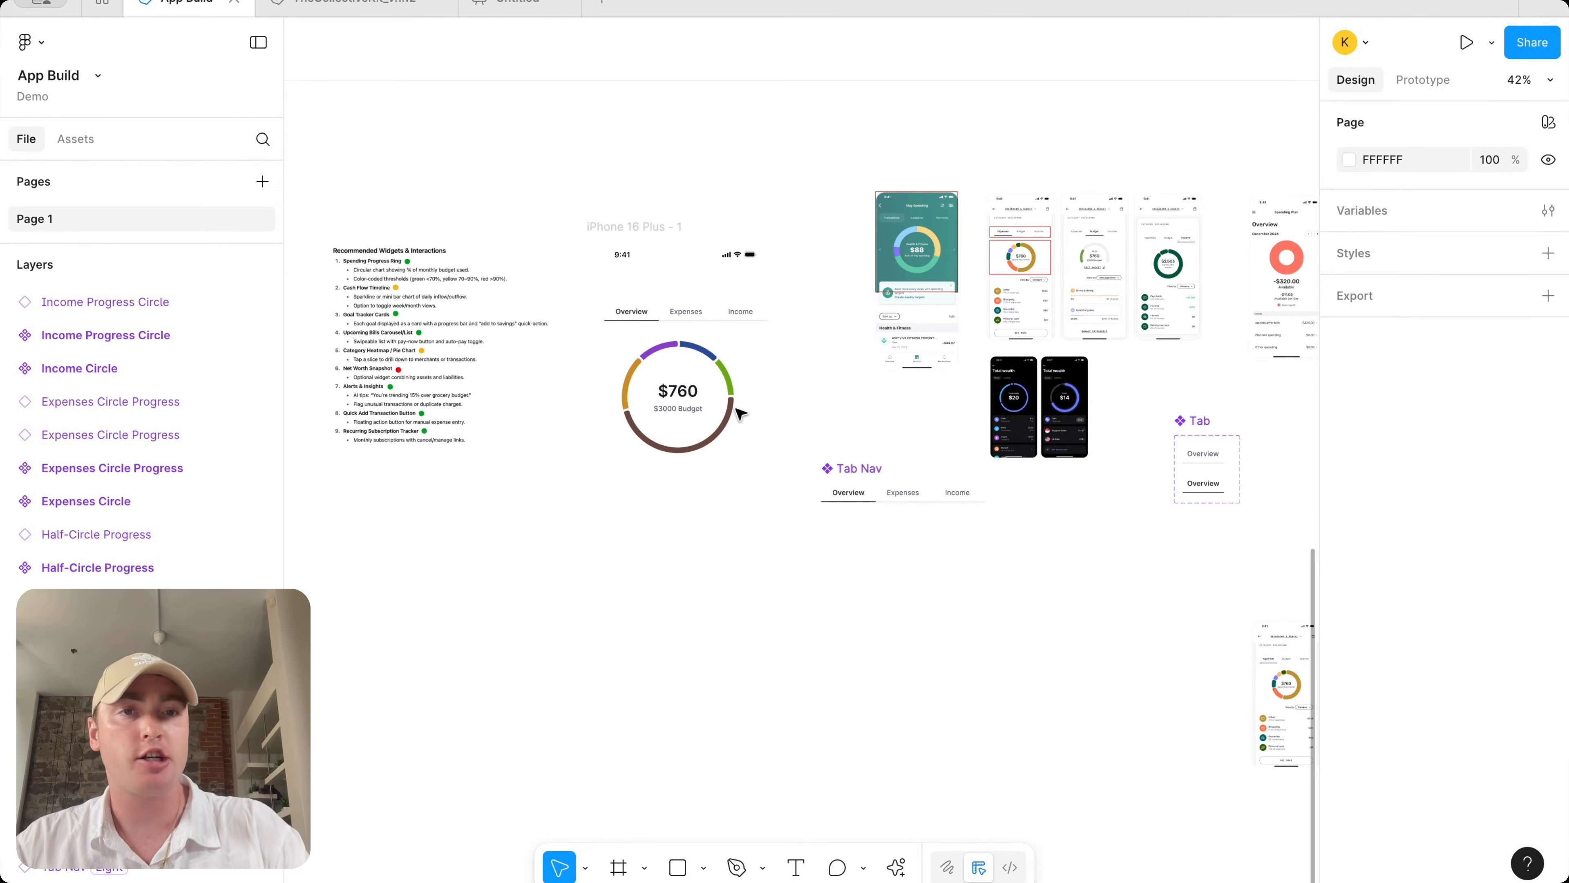
scroll(991, 263, "up", 6)
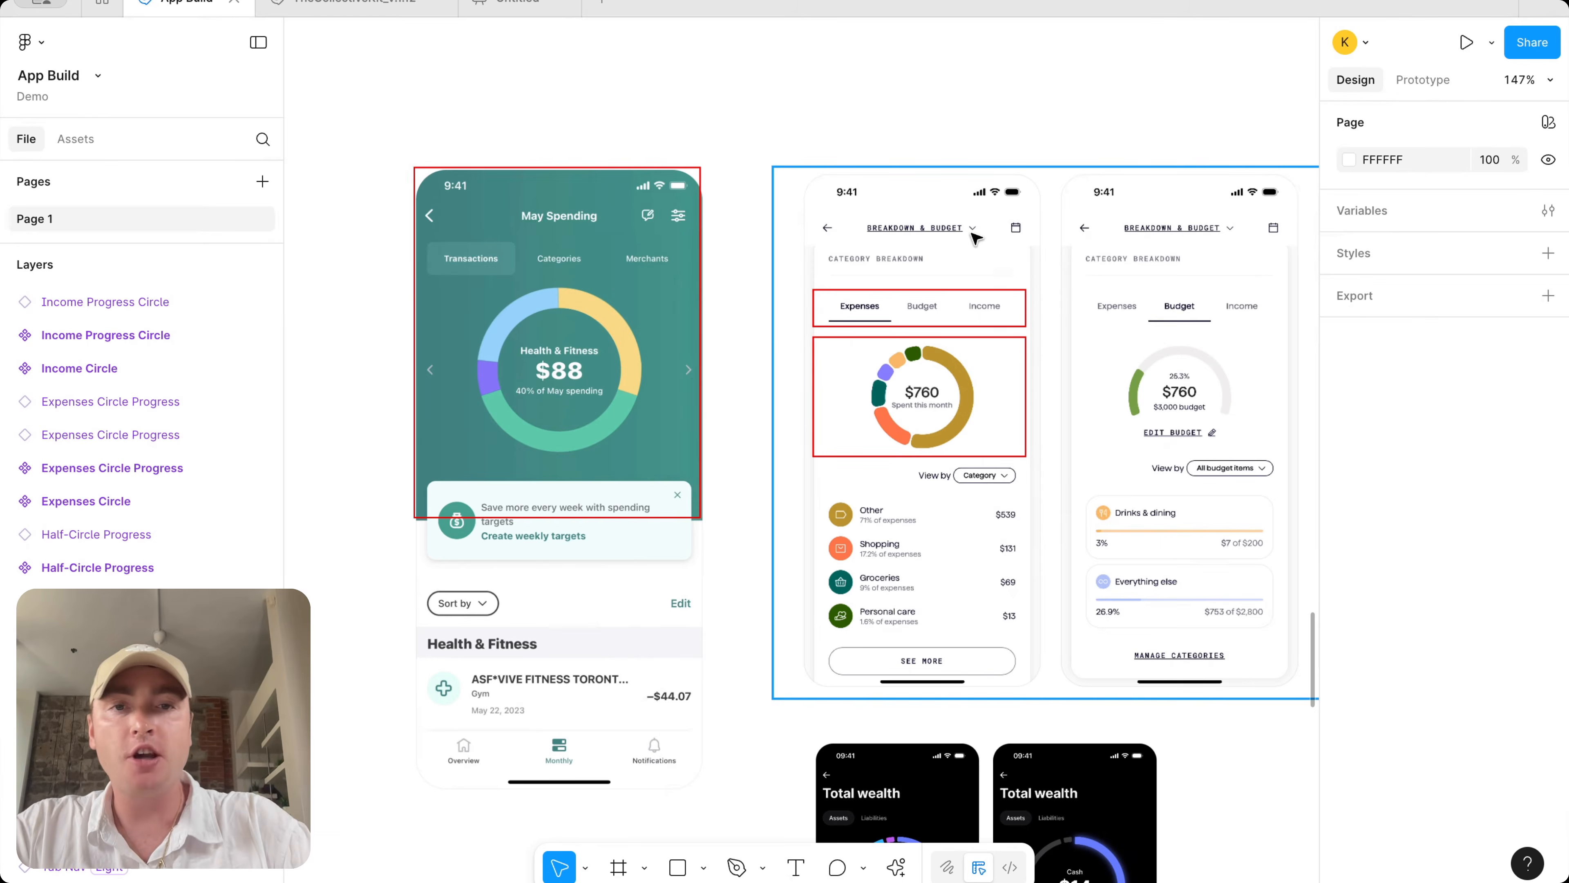
scroll(974, 238, "down", 5)
scroll(769, 383, "left", 3)
Select the phone's expense ring together with its tab nav and nudge both up 20 px
left_click(770, 383)
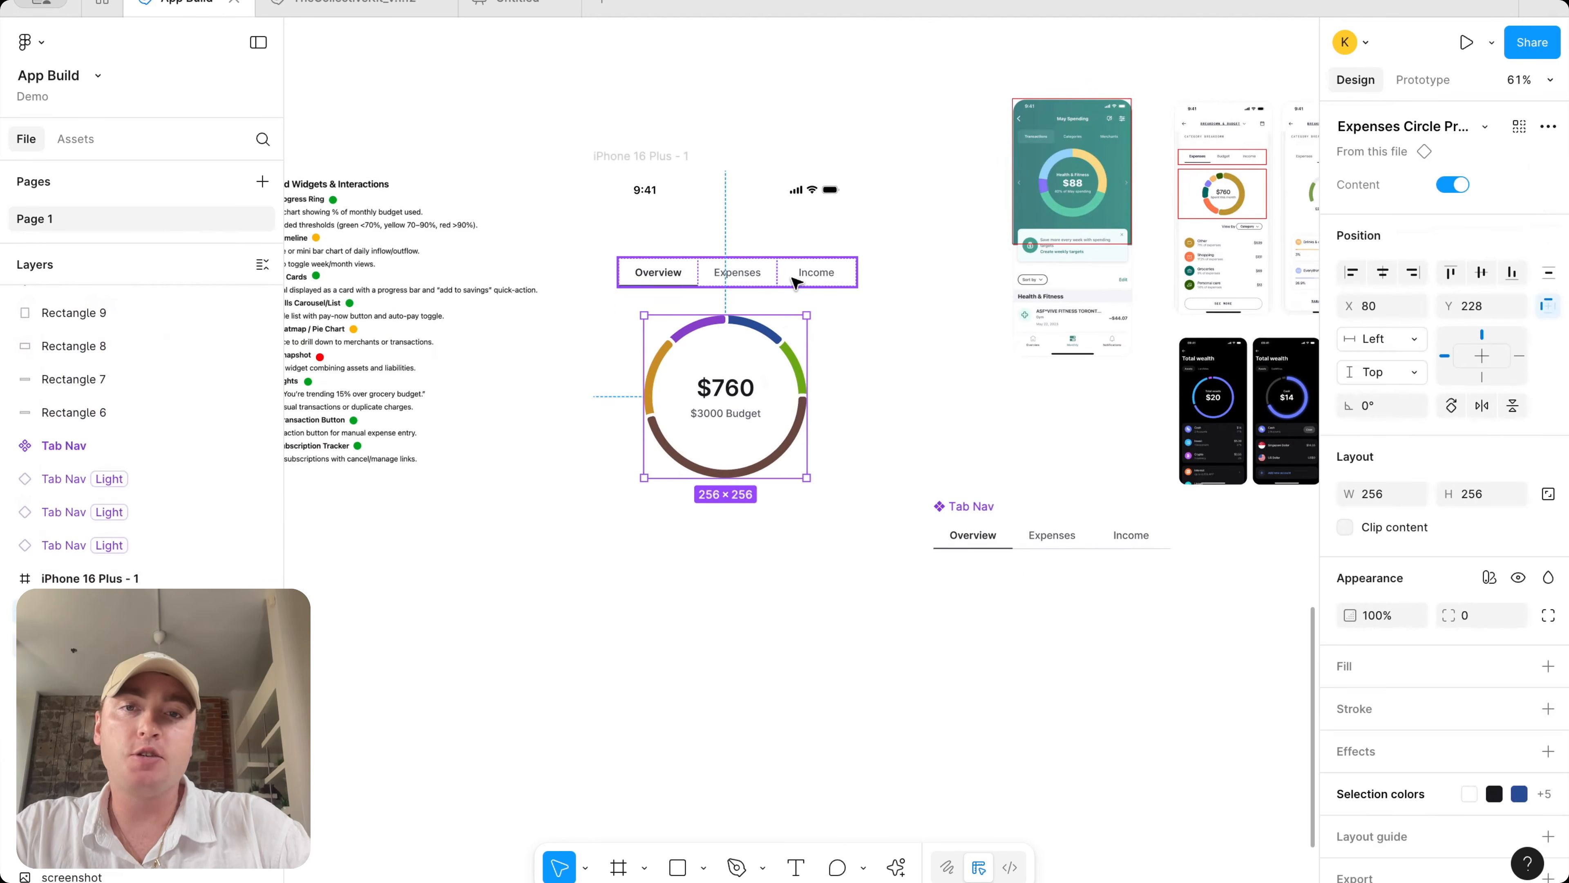
left_click(795, 283, "shift")
key("shift+Up")
key("shift+Up")
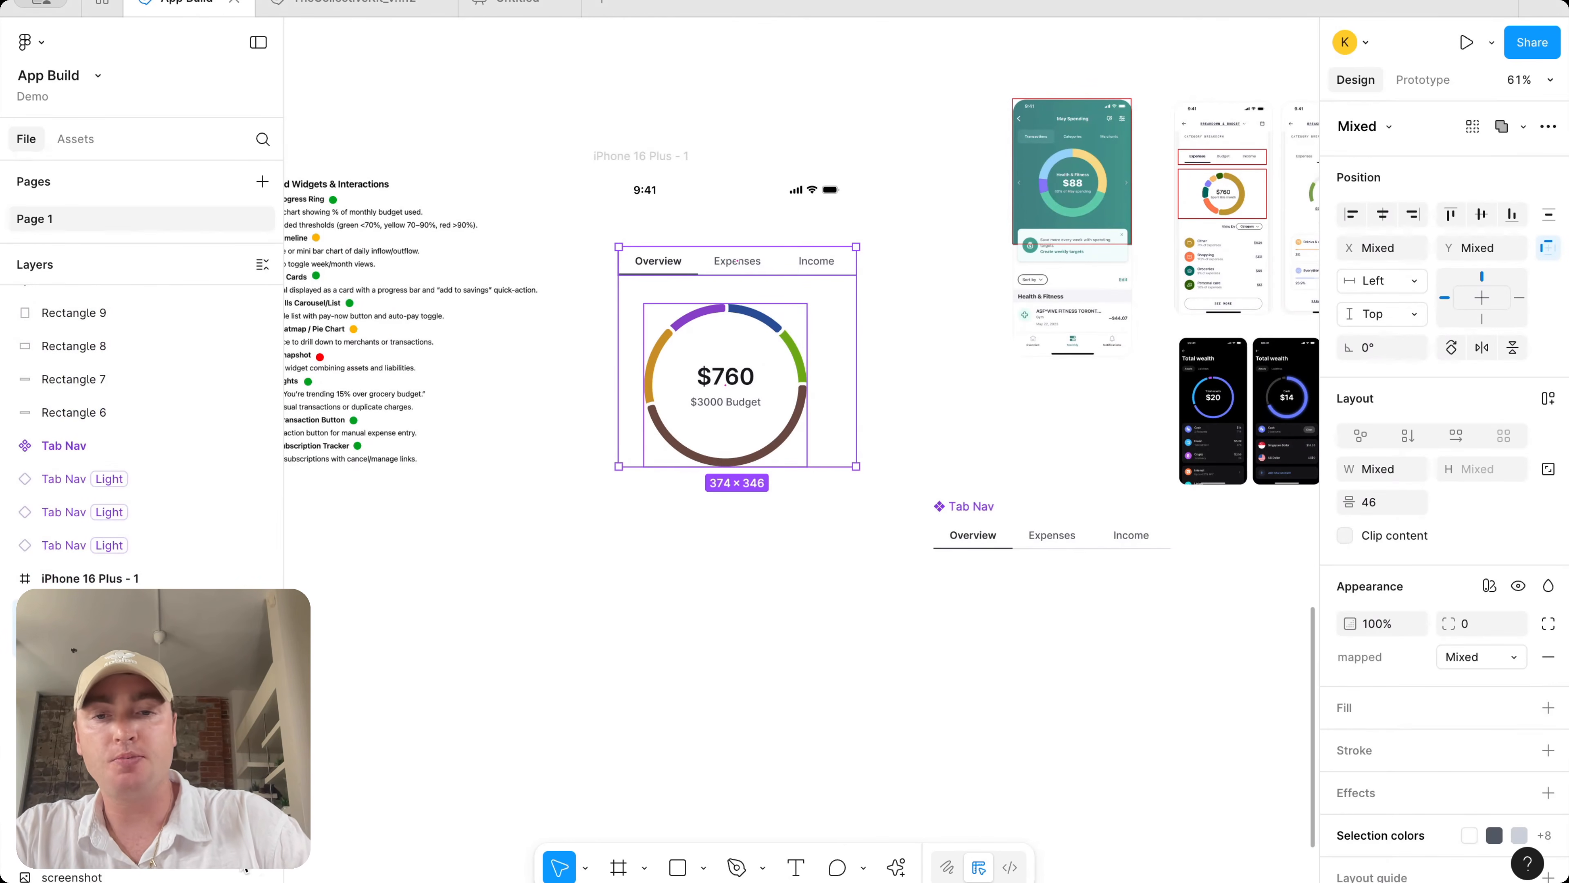
Add a greeting text reading Hello plus the user's first name above the phone's tab nav, styled H3 semibold
left_click(796, 867)
scroll(745, 203, "up", 5)
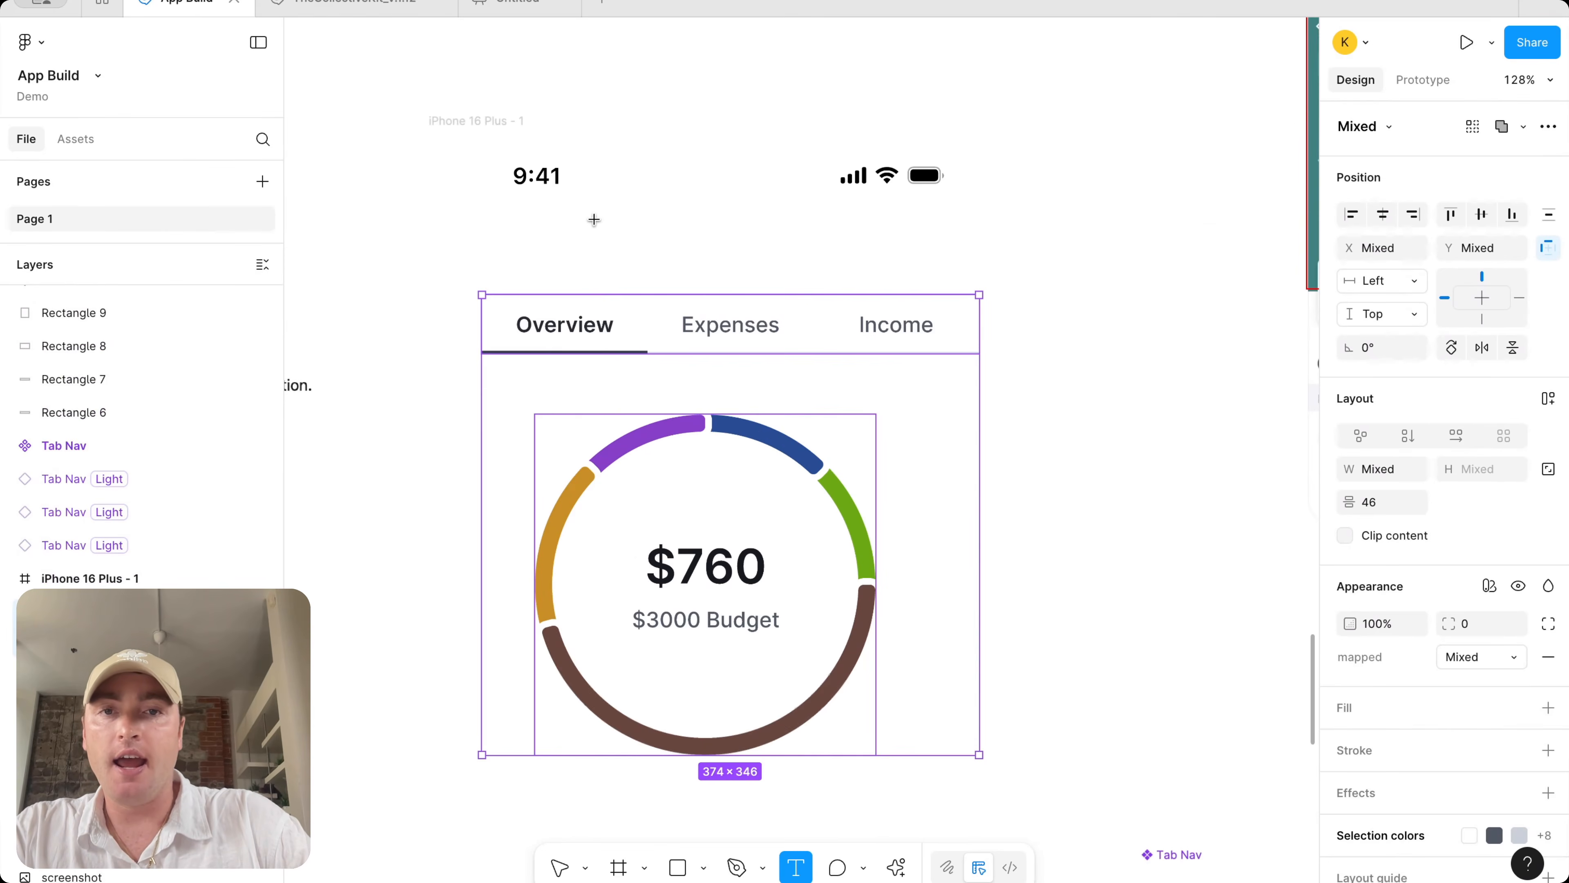
left_click_drag(594, 219, 846, 252)
type("Hello Kirk")
key("super+a")
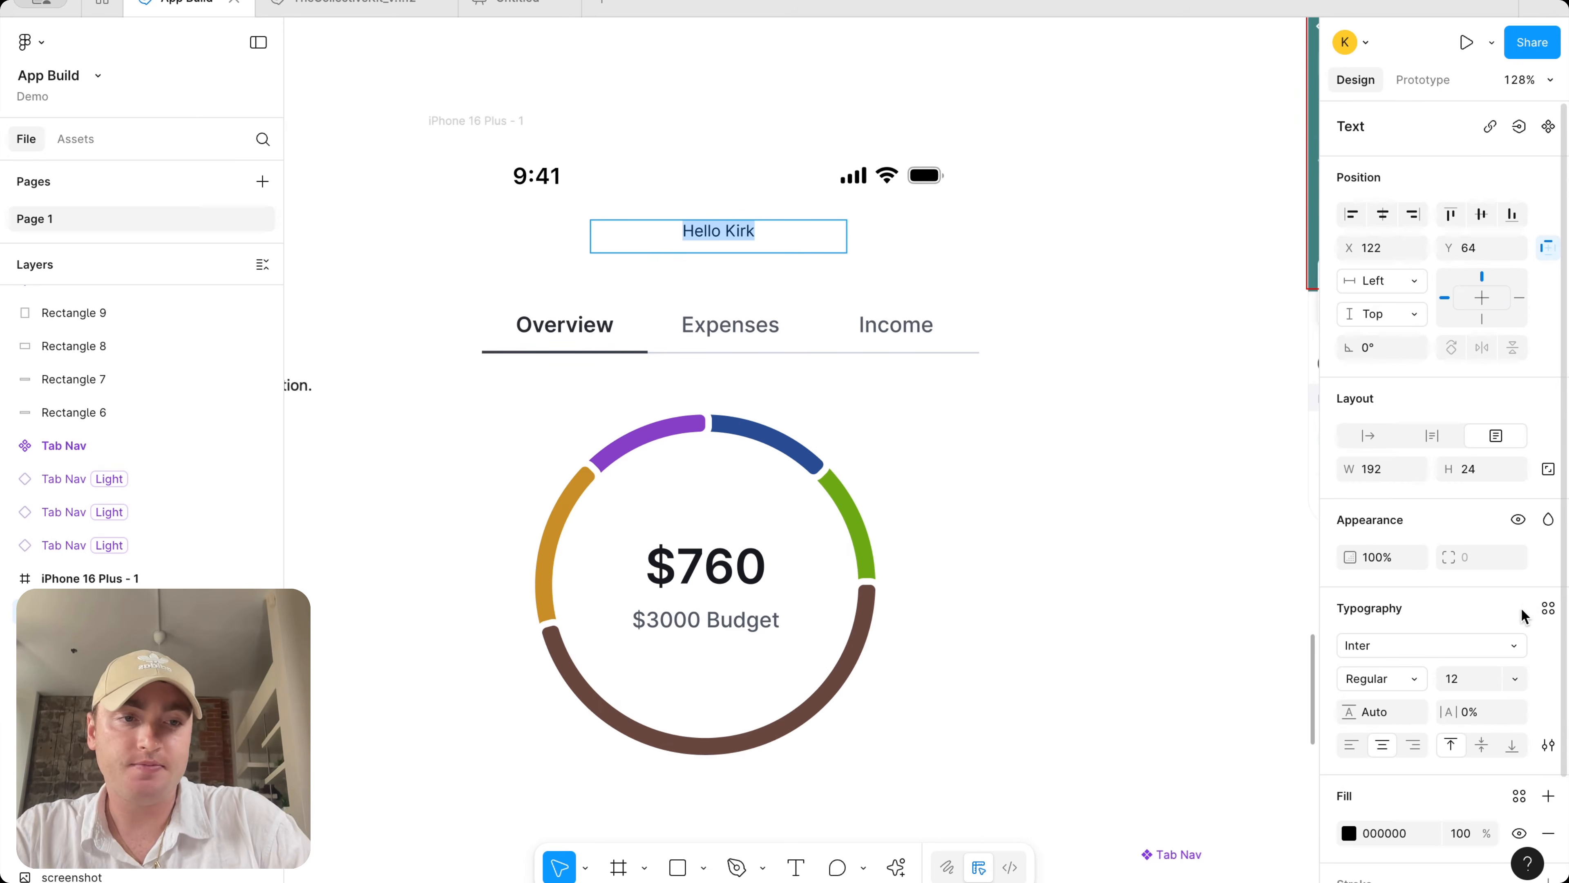
left_click(1549, 608)
type("h3")
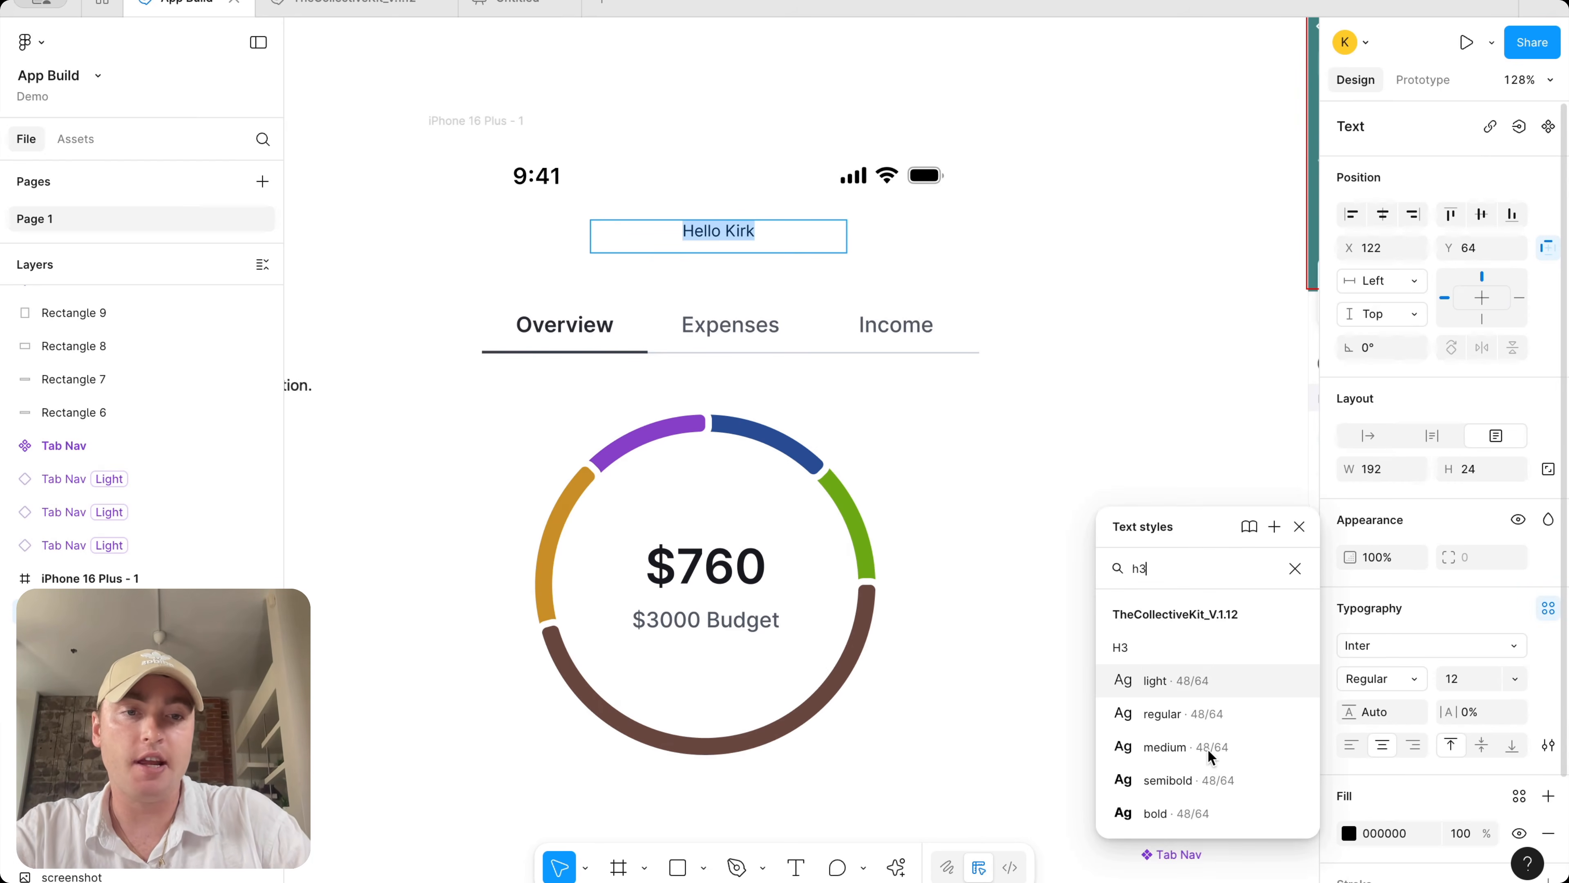
left_click(1229, 773)
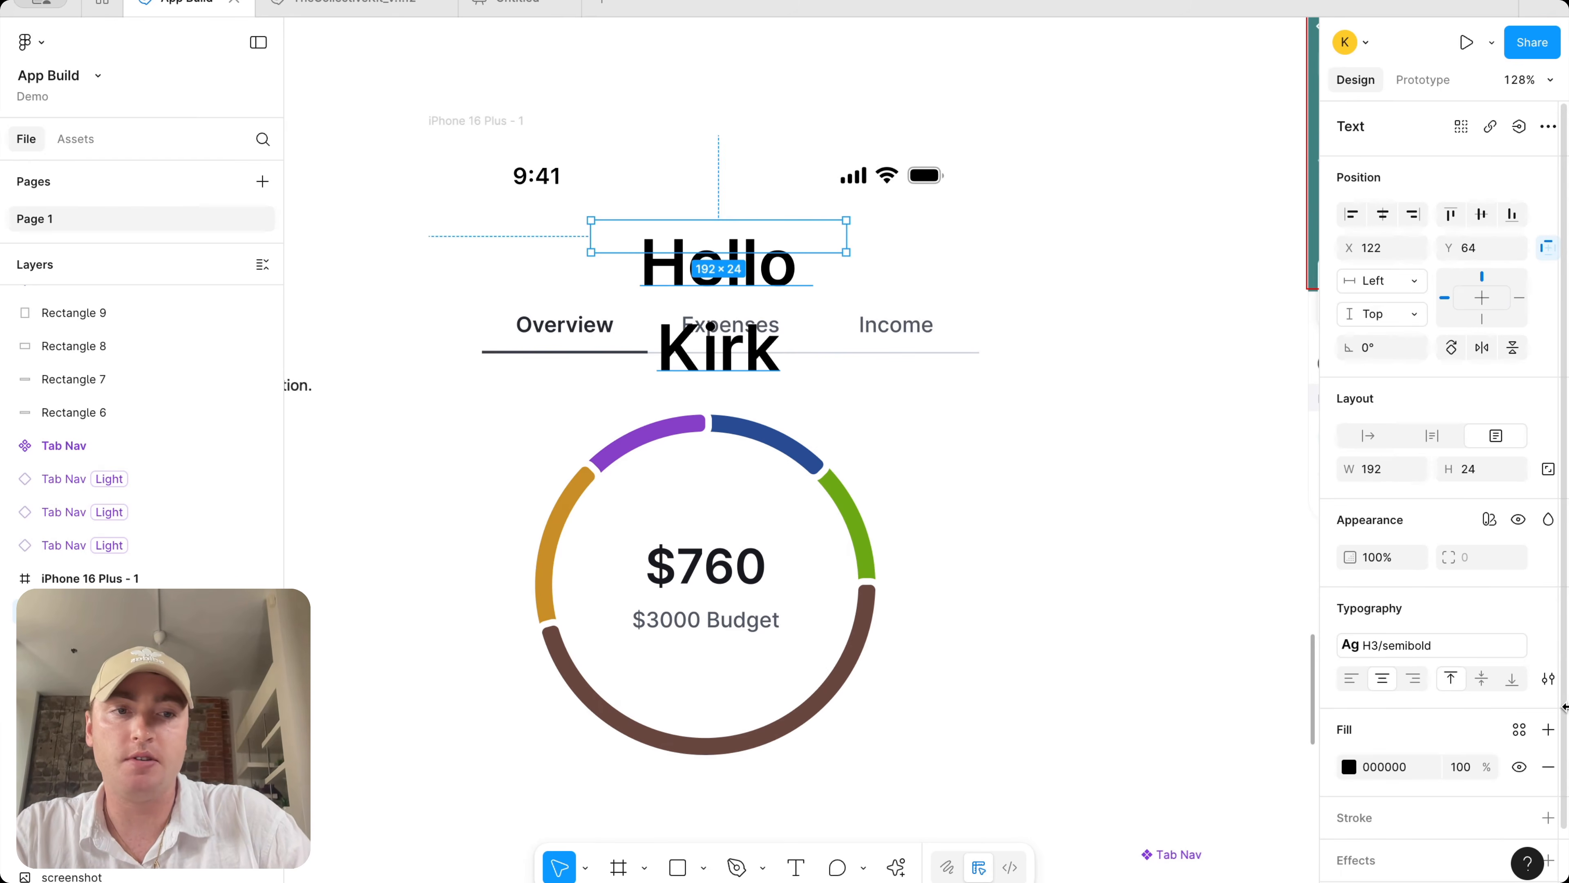
Restyle the greeting text to H5 semibold and narrow its text box to fit
left_click(1442, 645)
scroll(1203, 790, "down", 3)
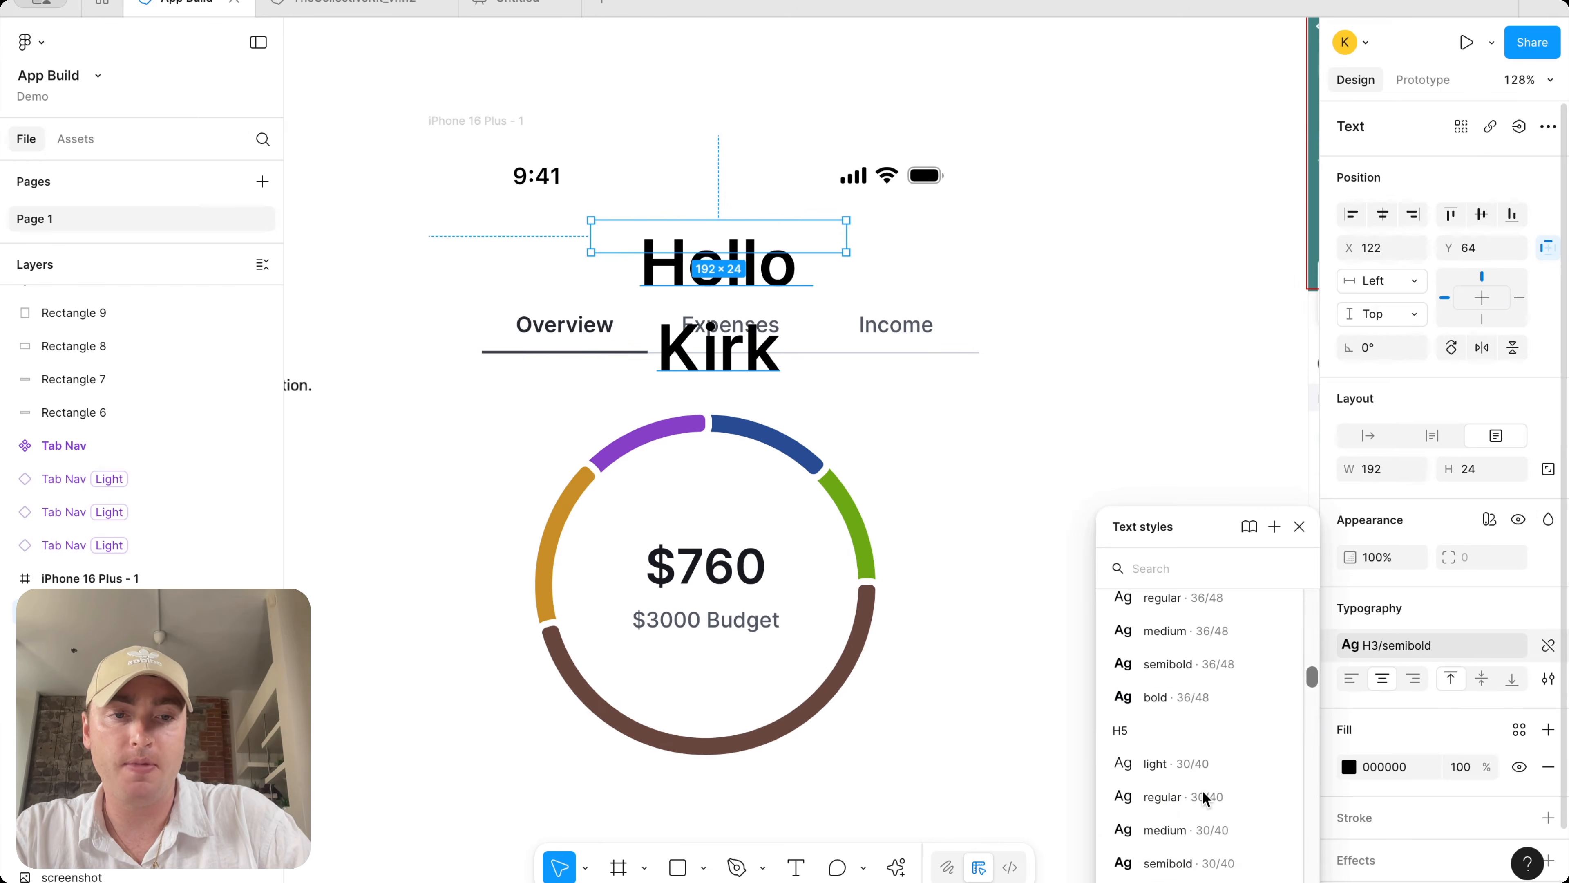
left_click(1193, 856)
left_click_drag(846, 239, 750, 249)
scroll(750, 249, "down", 5)
left_click(919, 263)
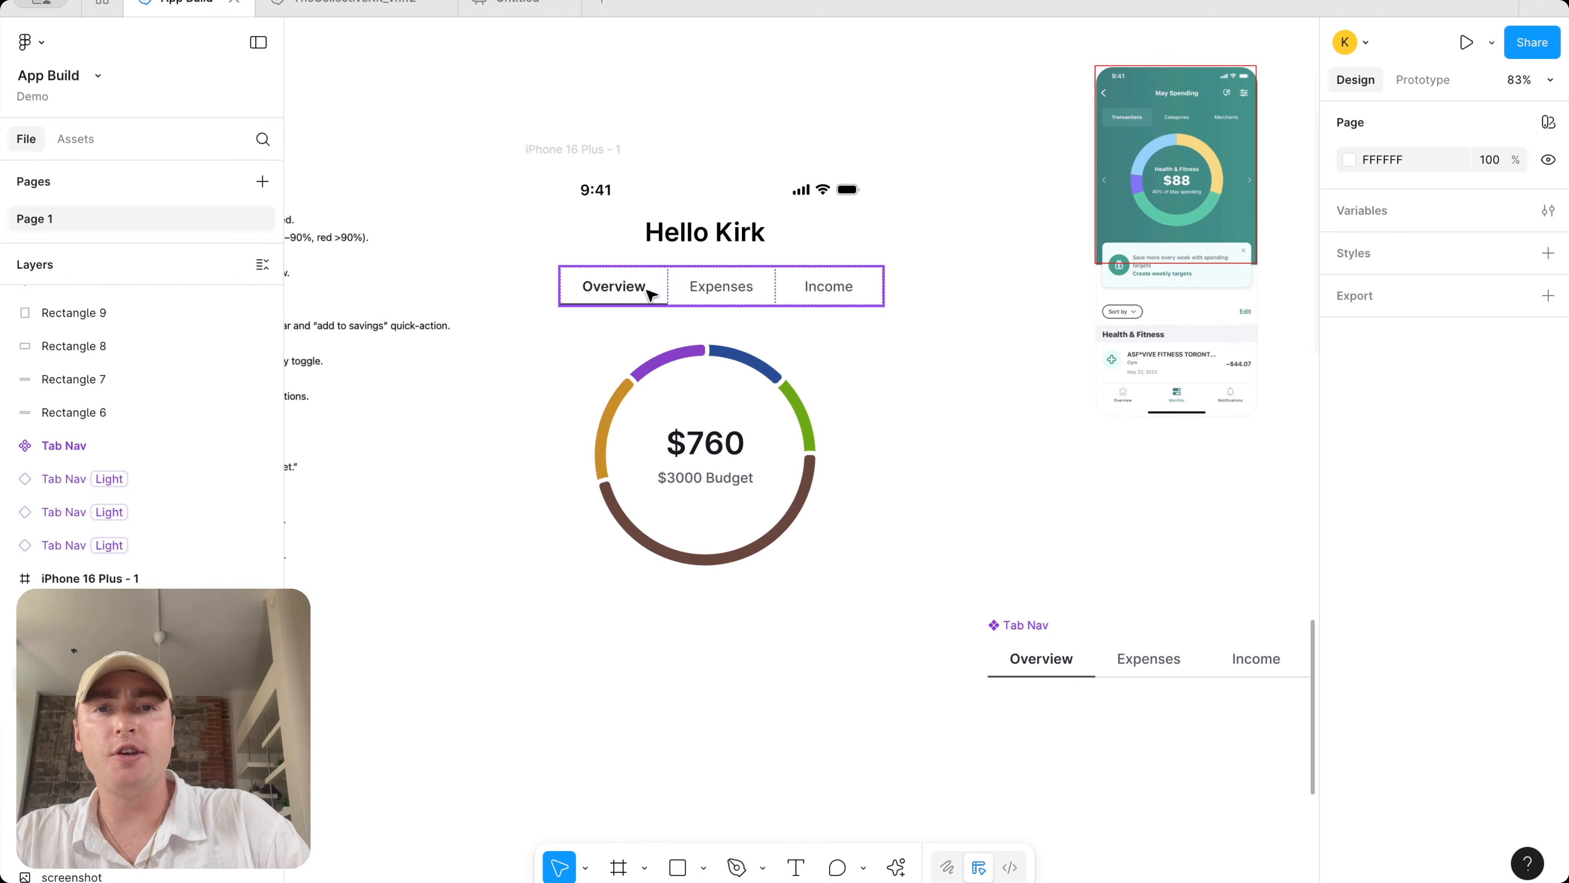
scroll(841, 291, "down", 5)
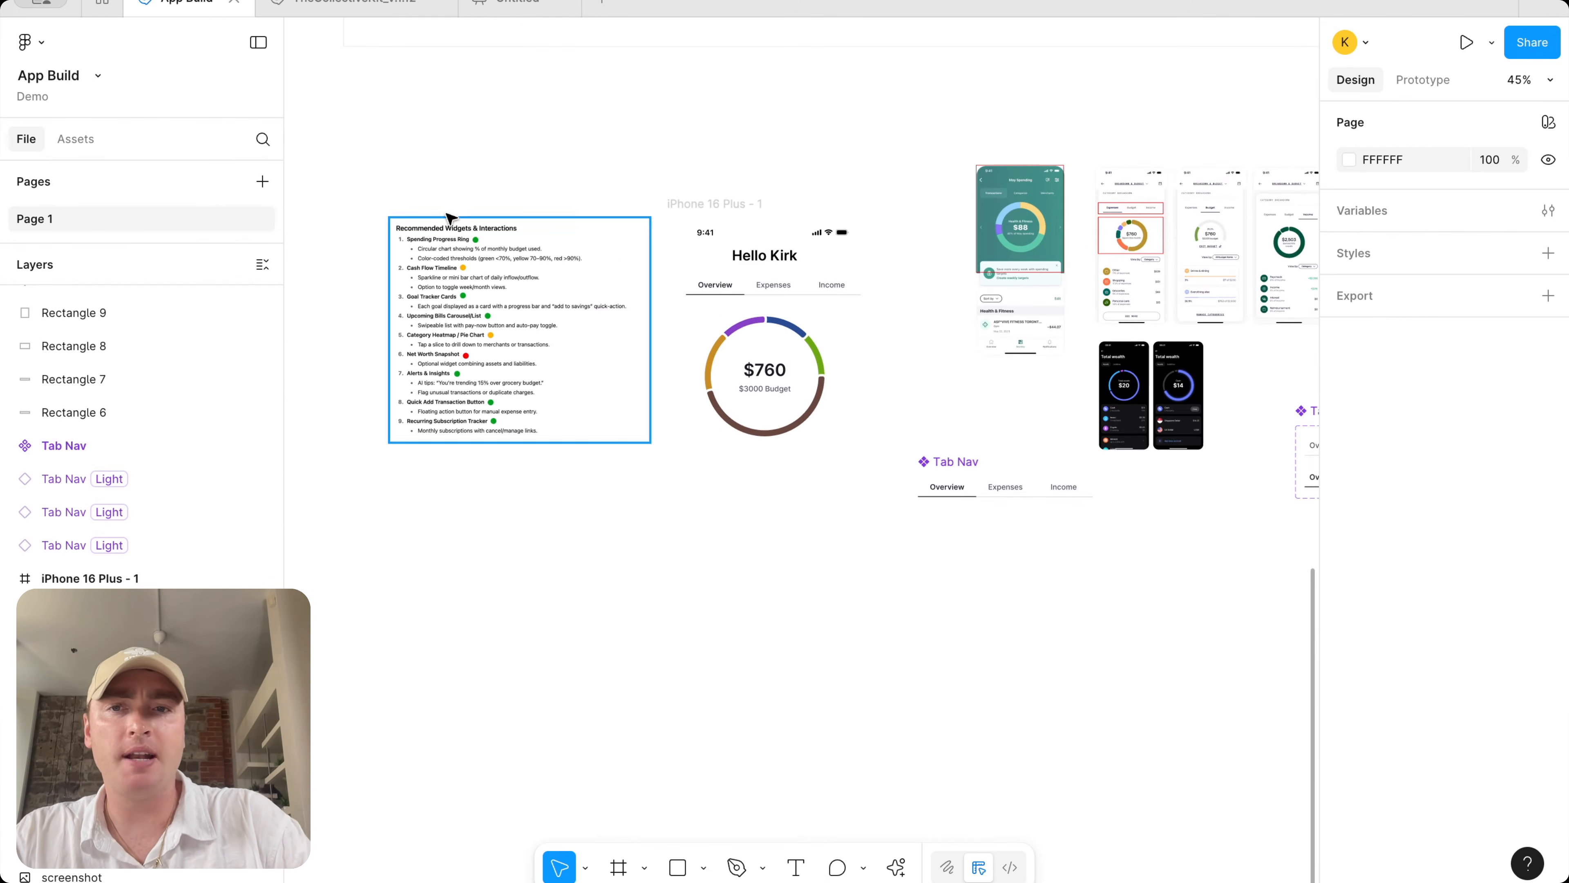
scroll(456, 254, "up", 2)
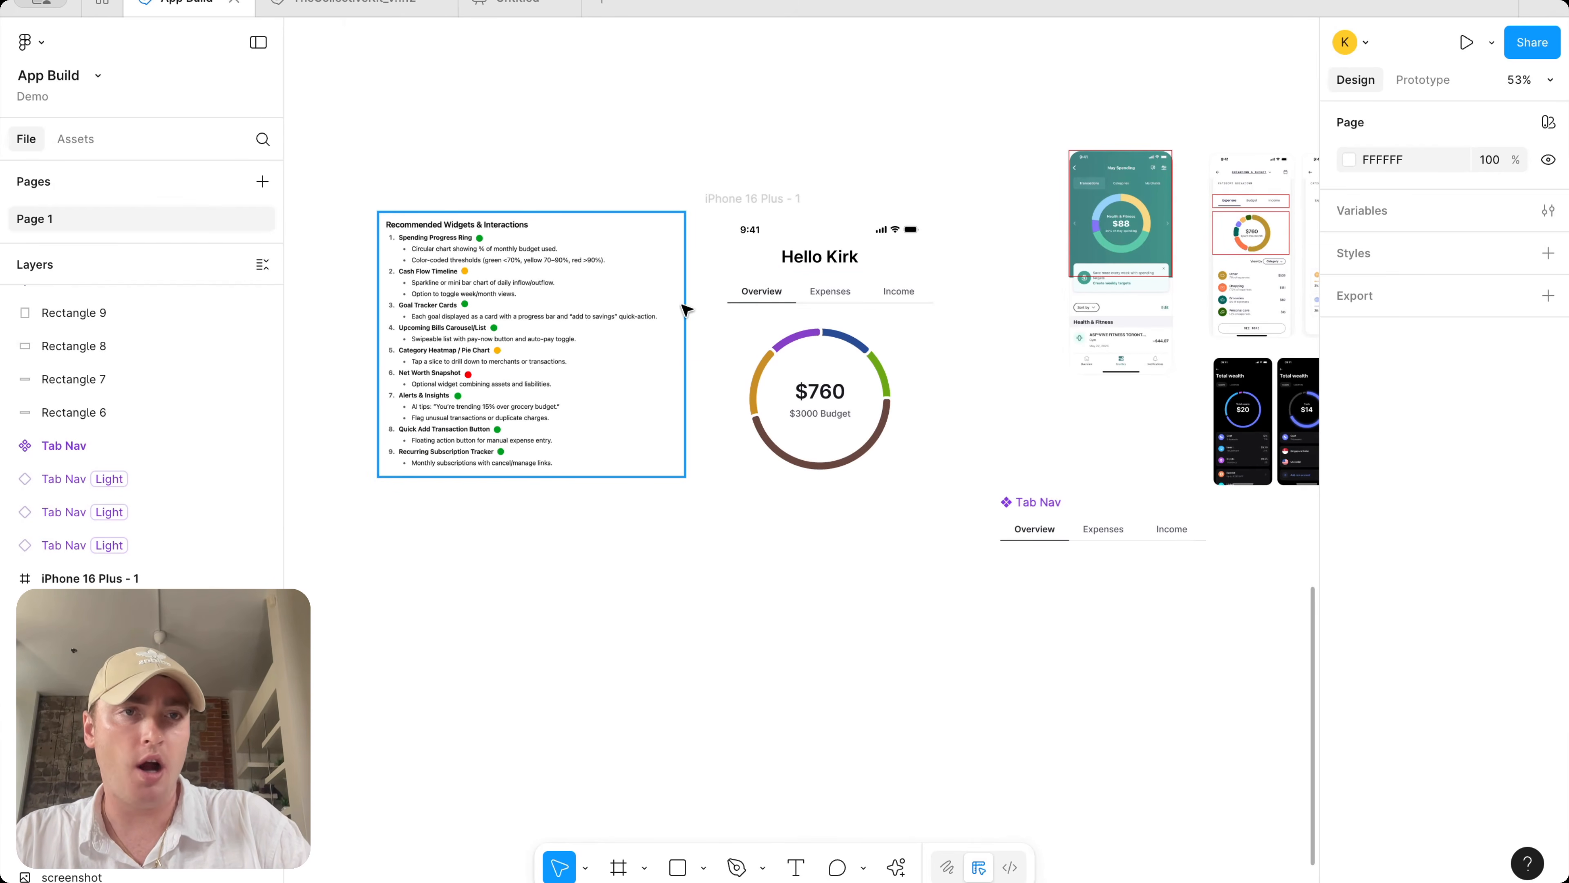
scroll(799, 162, "right", 3)
scroll(799, 162, "up", 2)
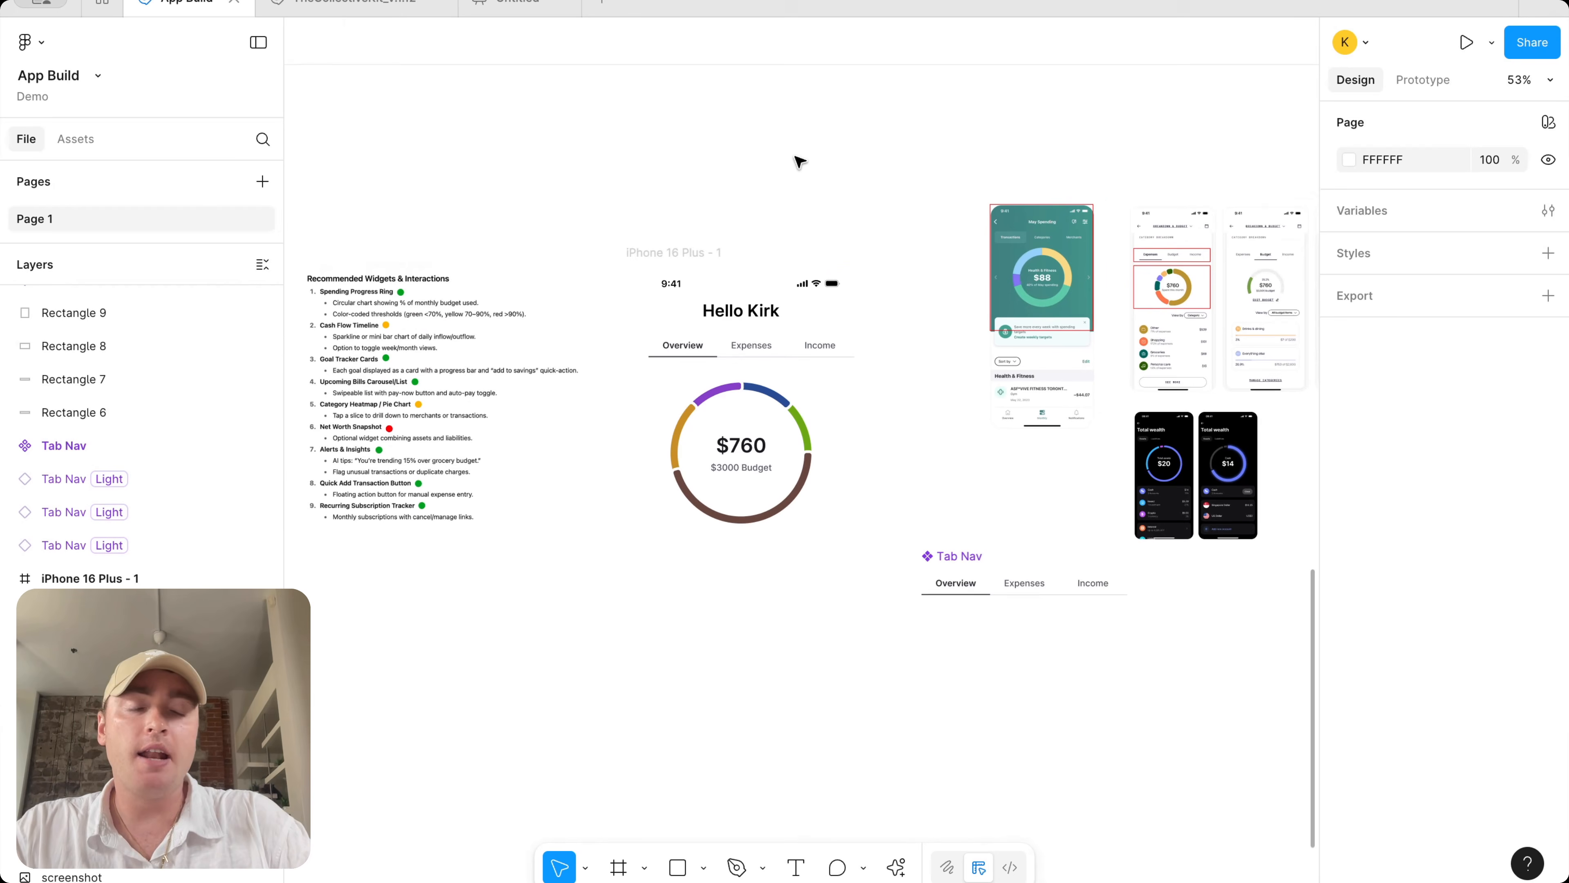
scroll(799, 162, "right", 2)
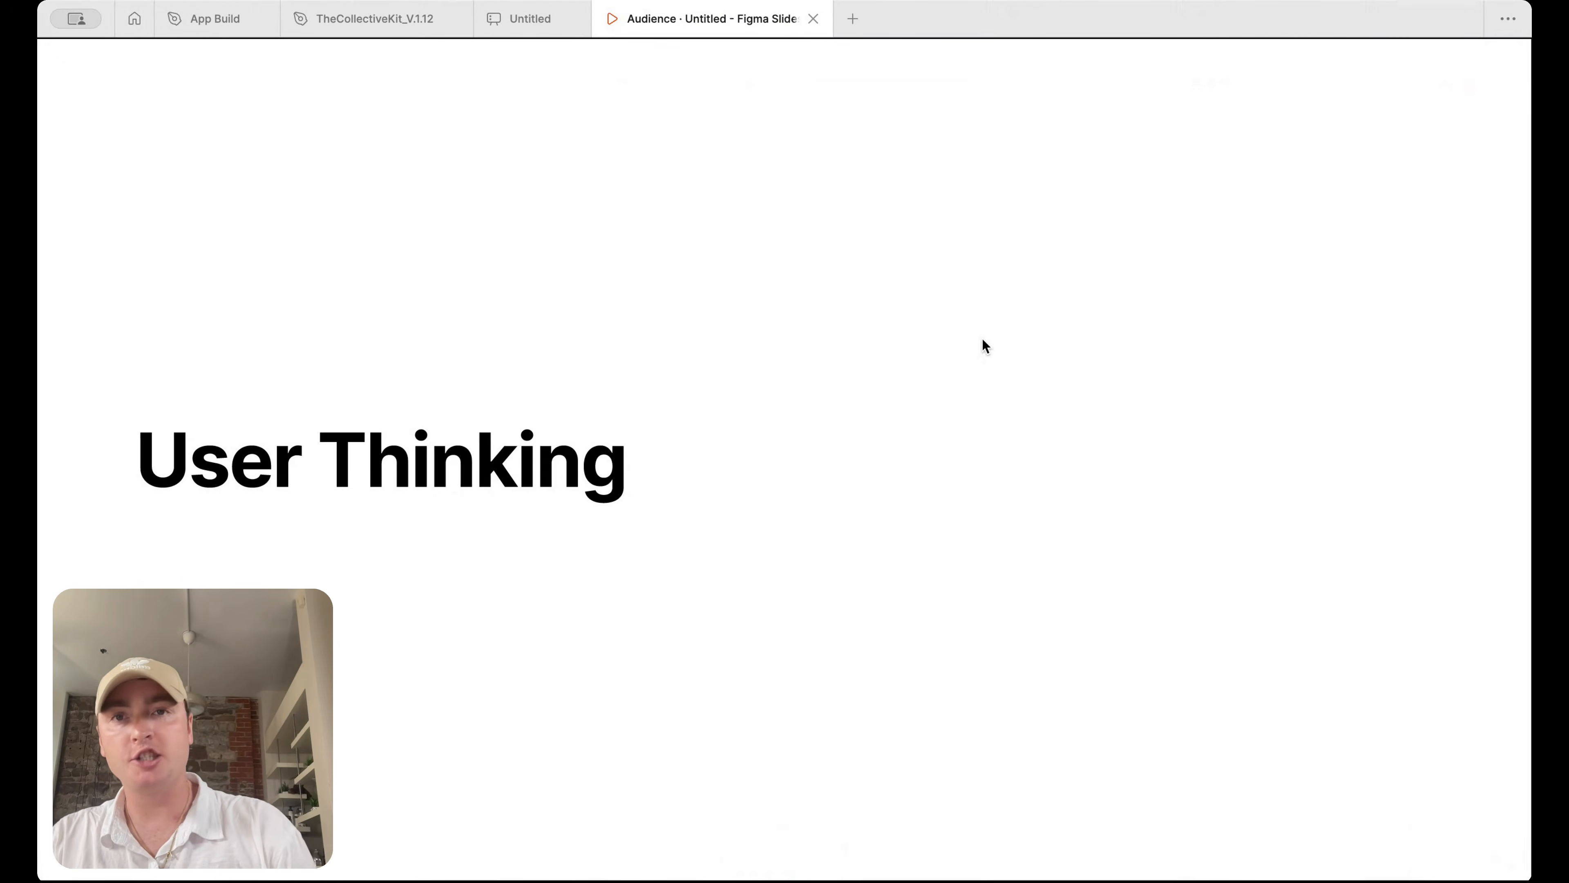
key("Right")
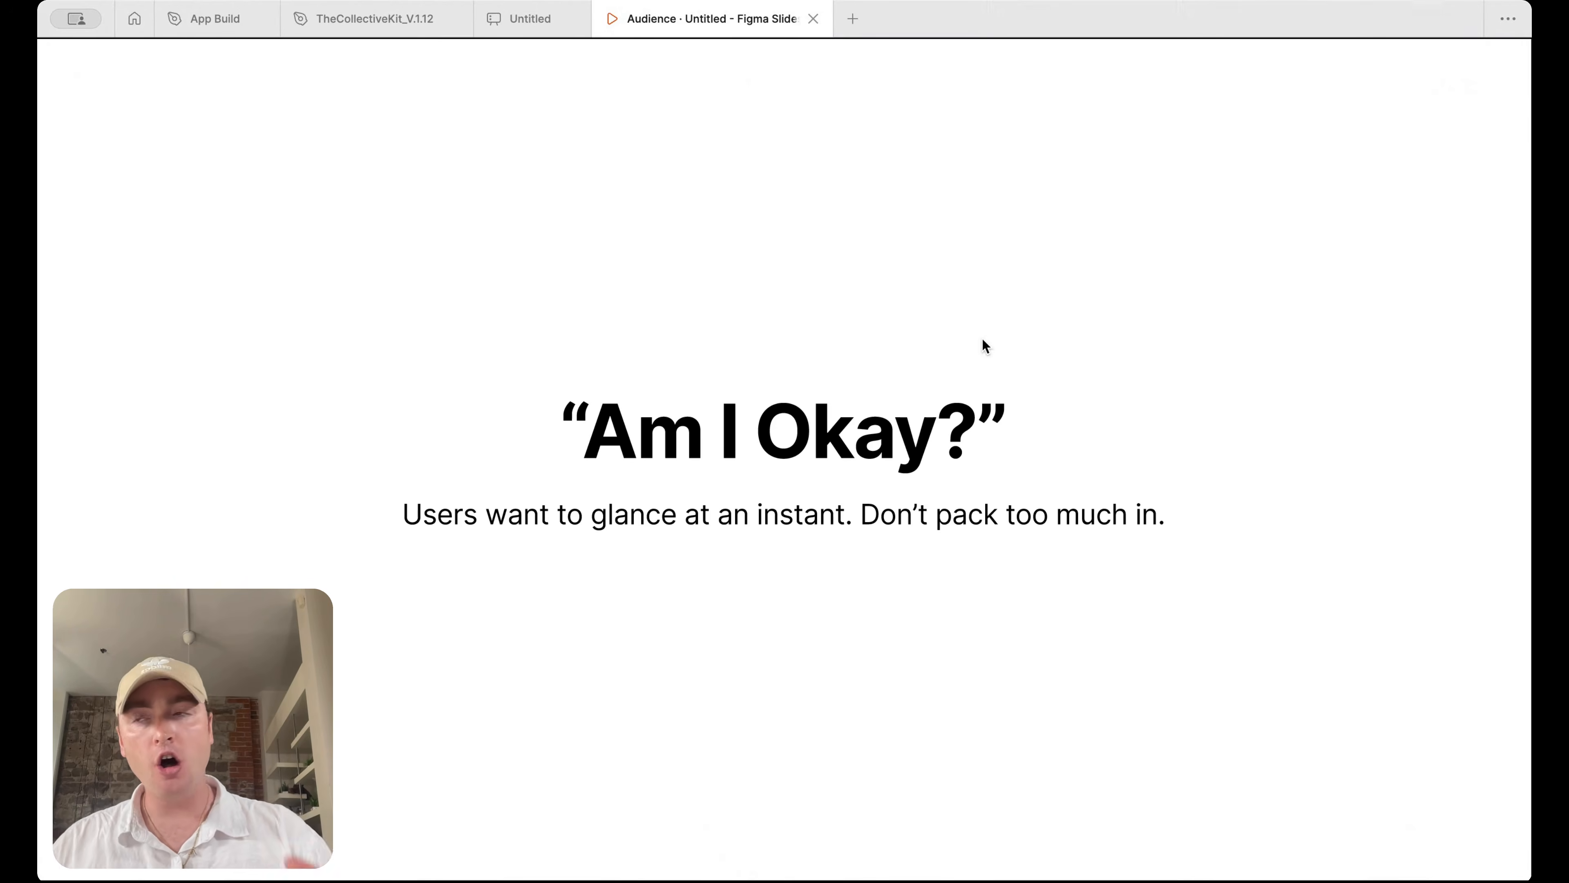
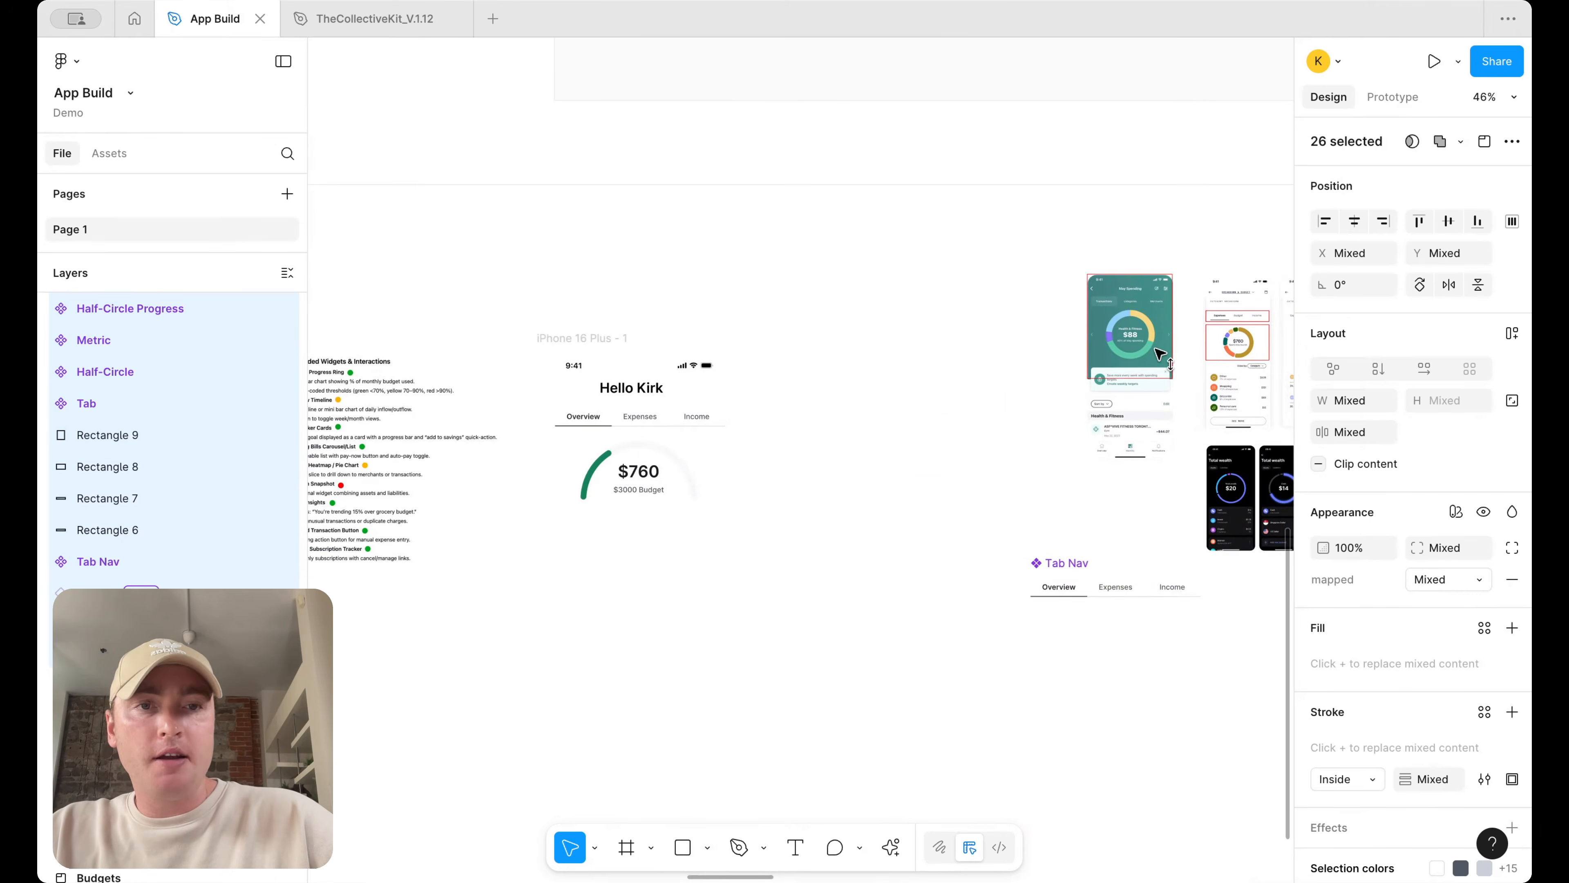
Duplicate the phone design frame to place a copy beside it
scroll(752, 250, "down", 3)
scroll(752, 250, "right", 3)
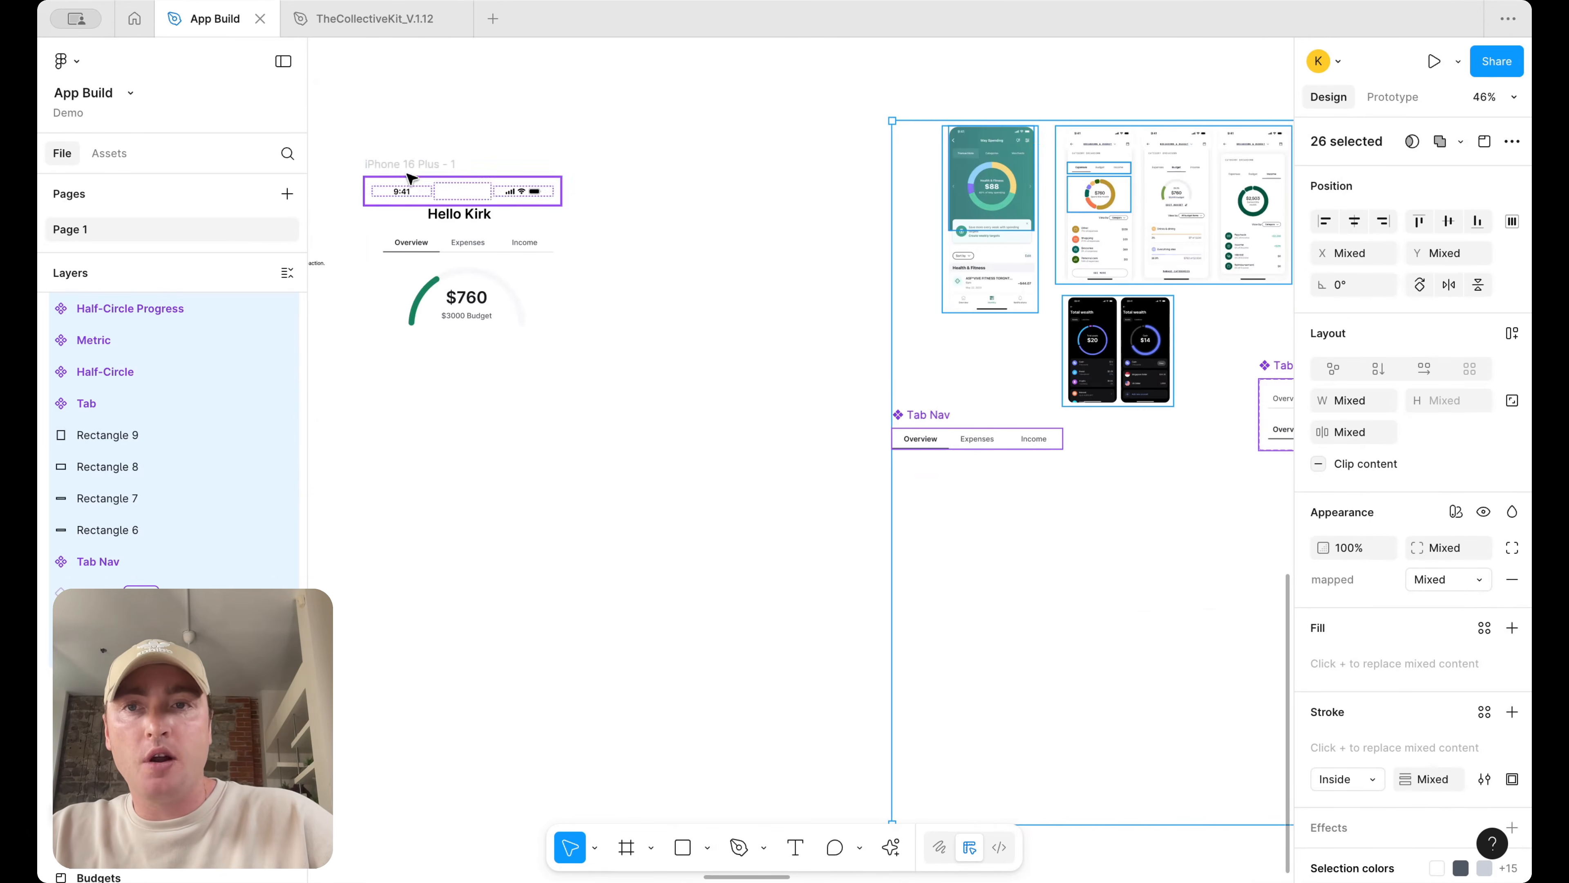
left_click(390, 168)
left_click_drag(390, 168, 635, 168)
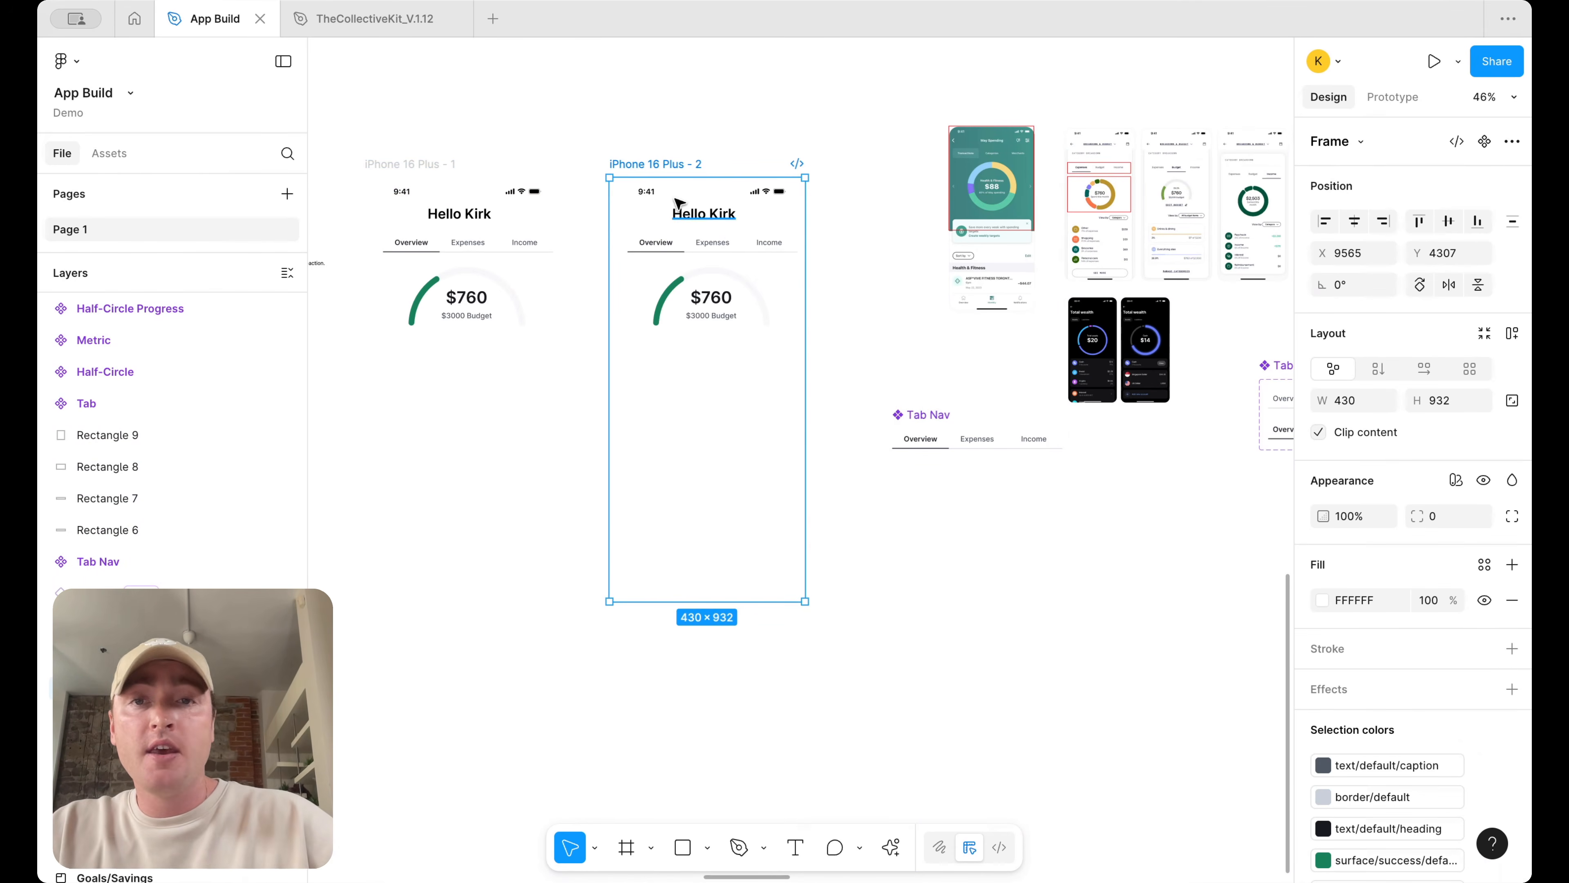
Rename the original phone frame to Dashboard
double_click(371, 163)
type("Das")
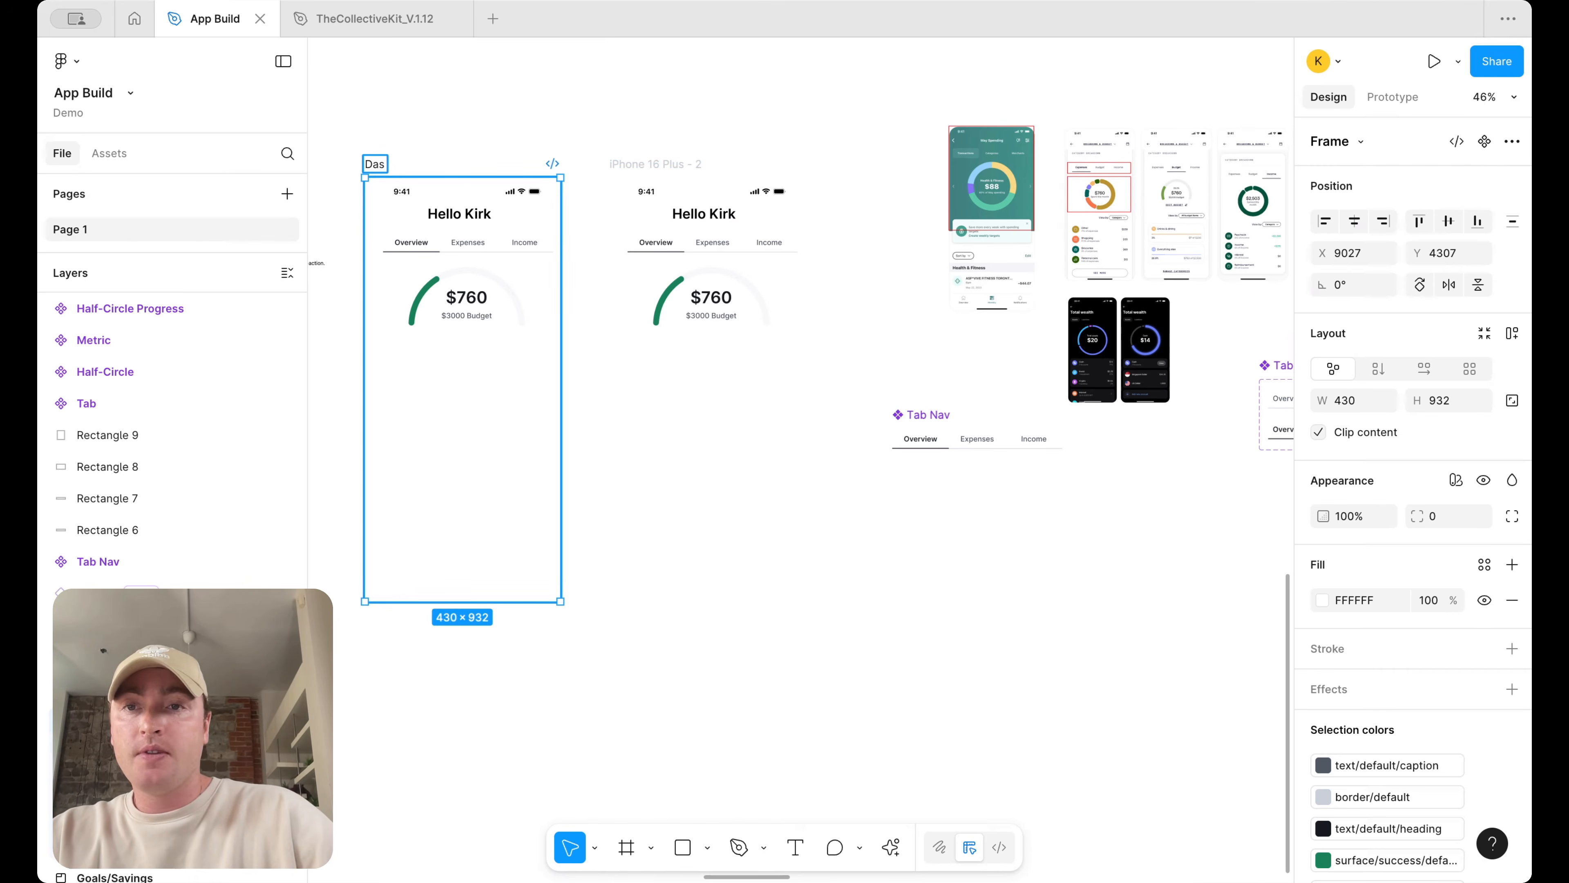
type("hboard")
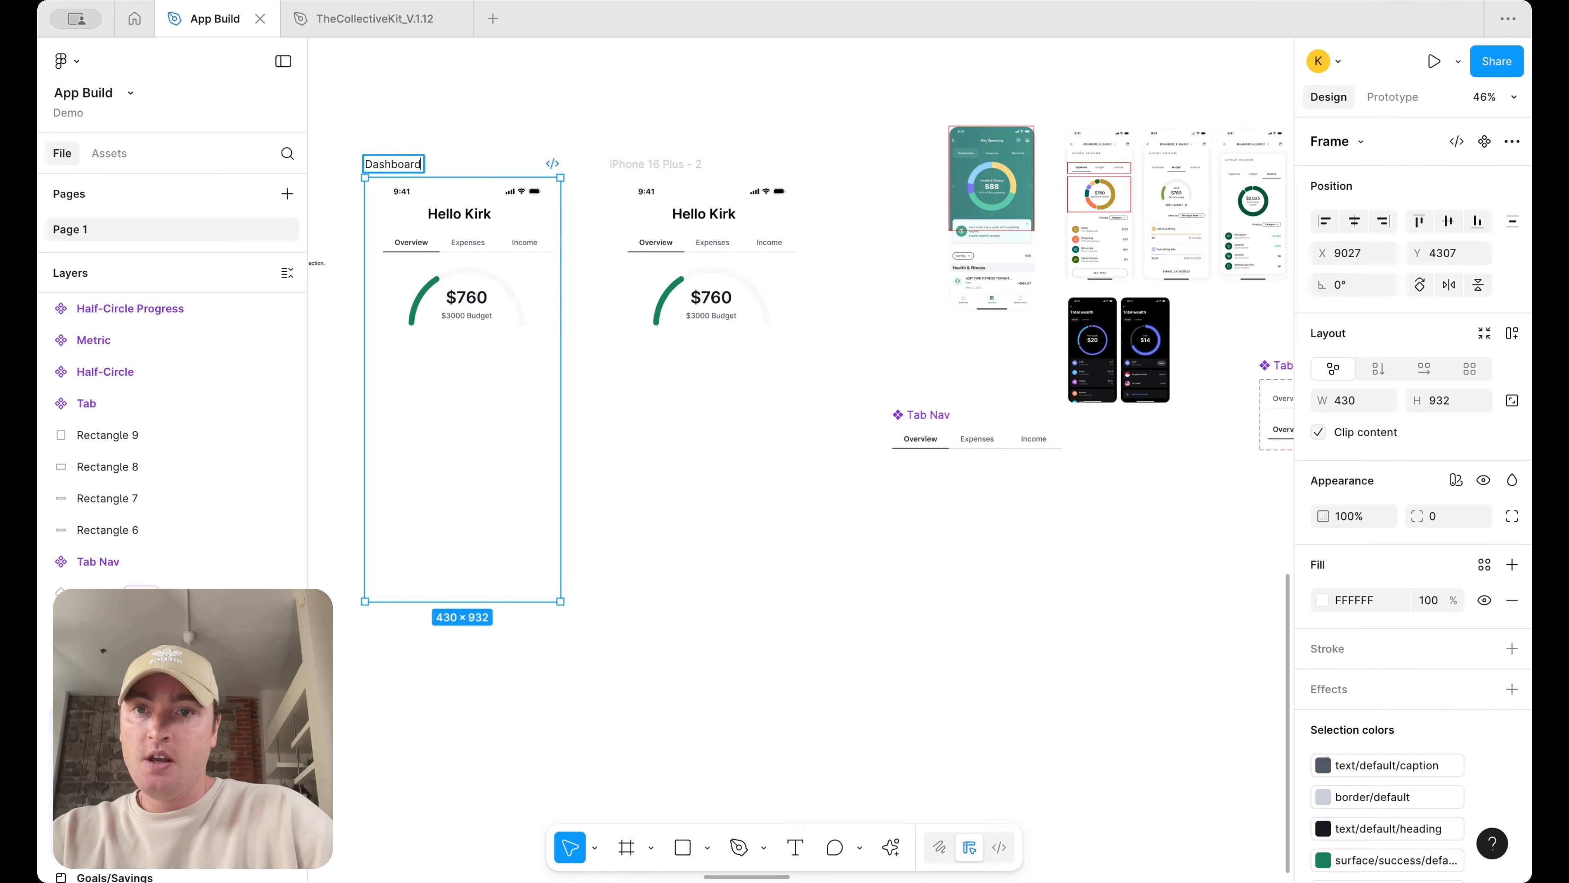
Rename the duplicated phone frame to Insights
left_click(666, 162)
double_click(665, 162)
type("Insights")
key("Return")
key("Escape")
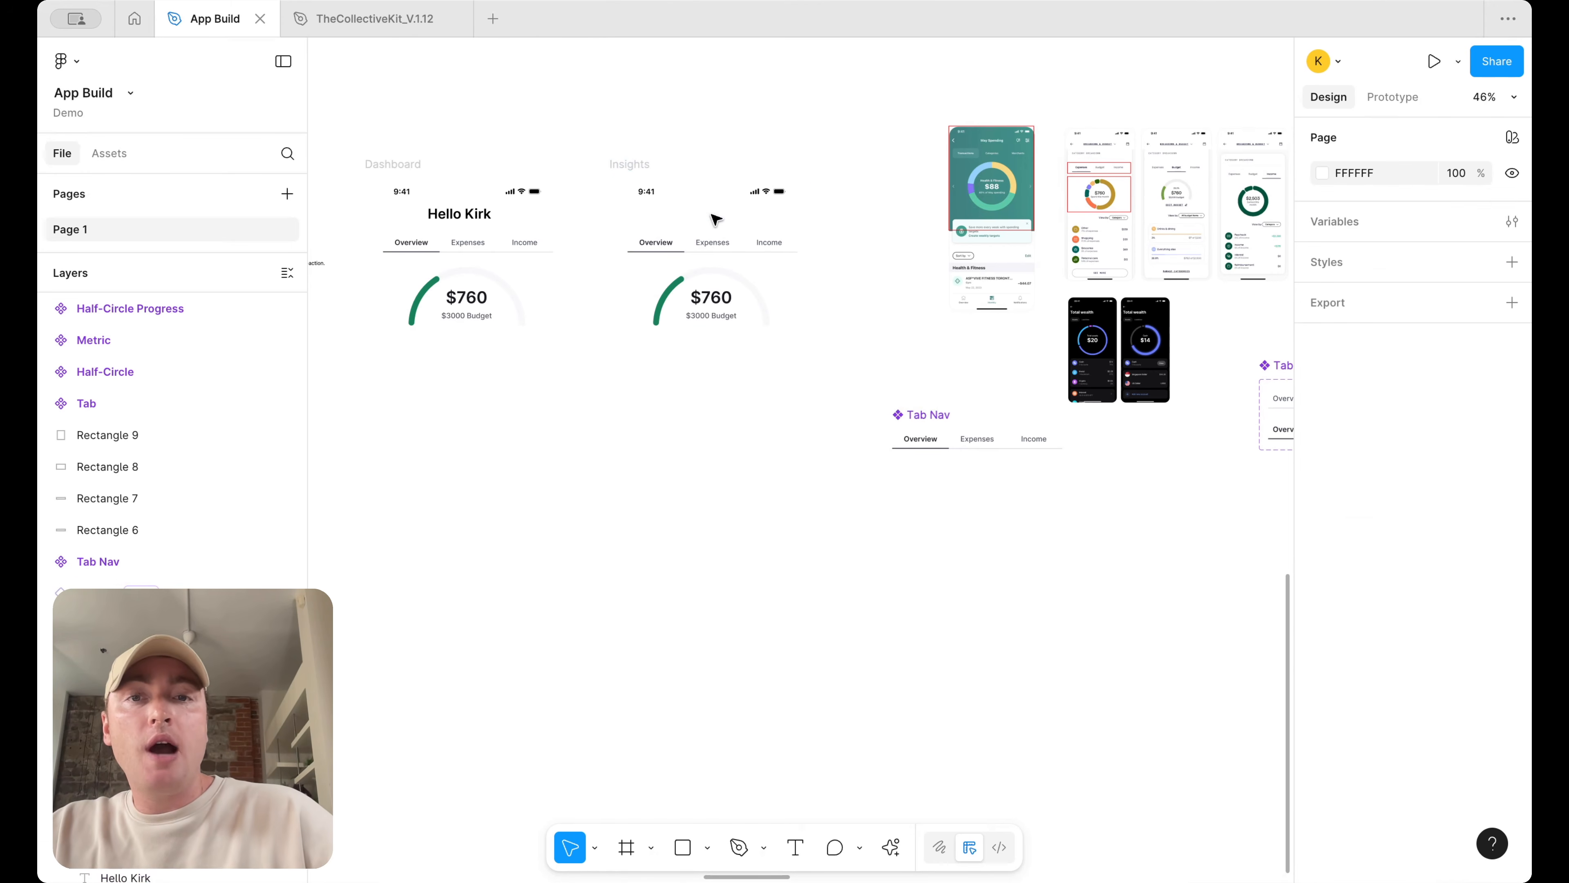
Remove the greeting from the Insights frame and the tab nav from the Dashboard frame
scroll(714, 266, "up", 3)
left_click(714, 240)
scroll(732, 247, "up", 3)
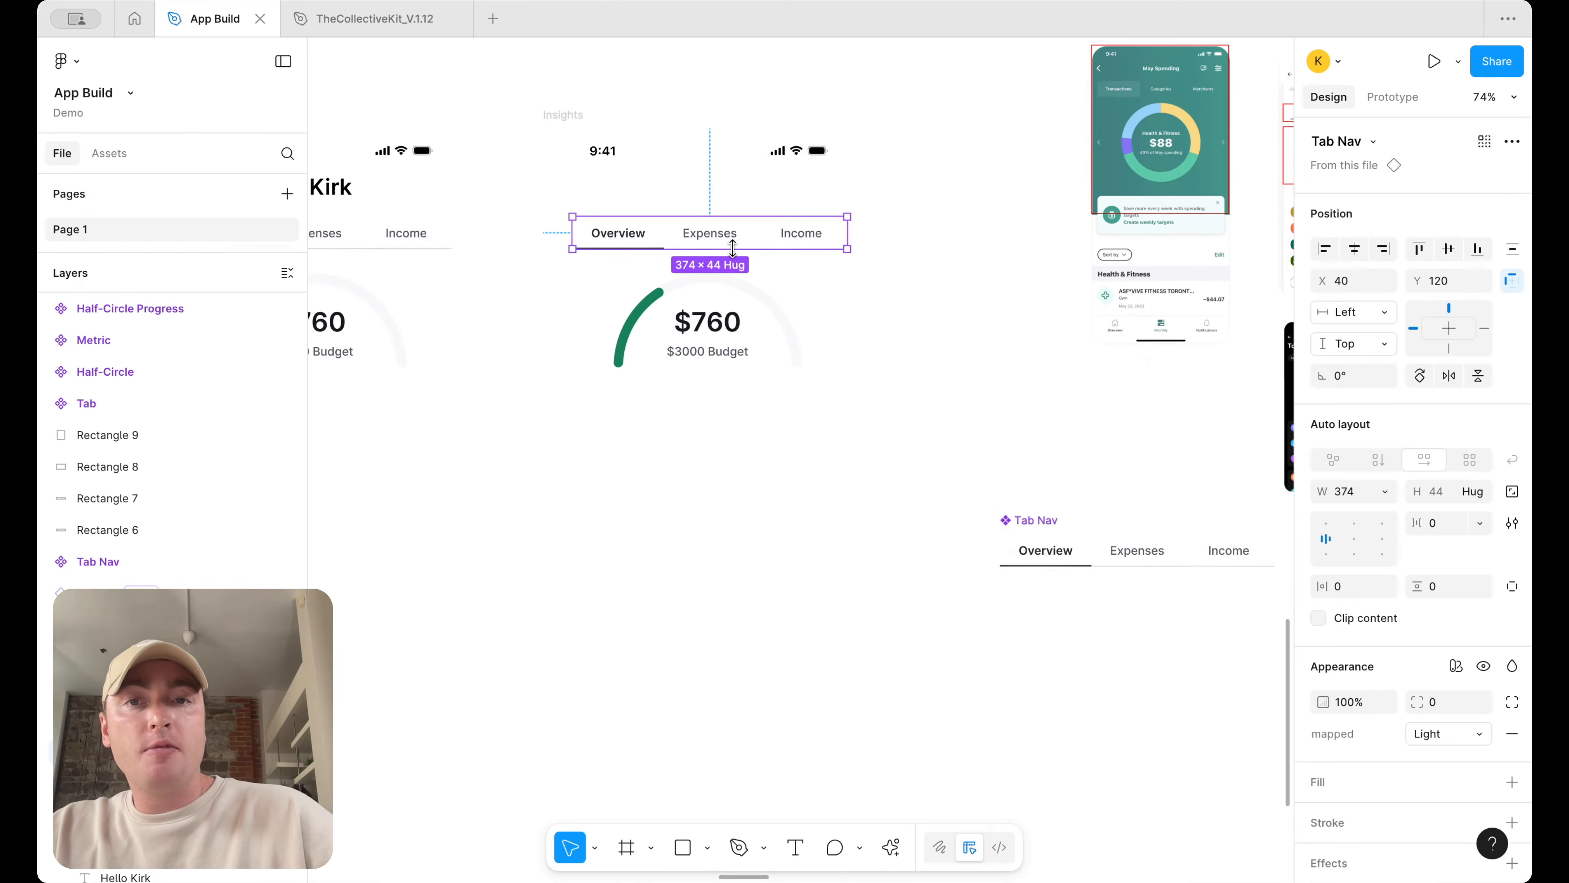
left_click(450, 242)
key("Escape")
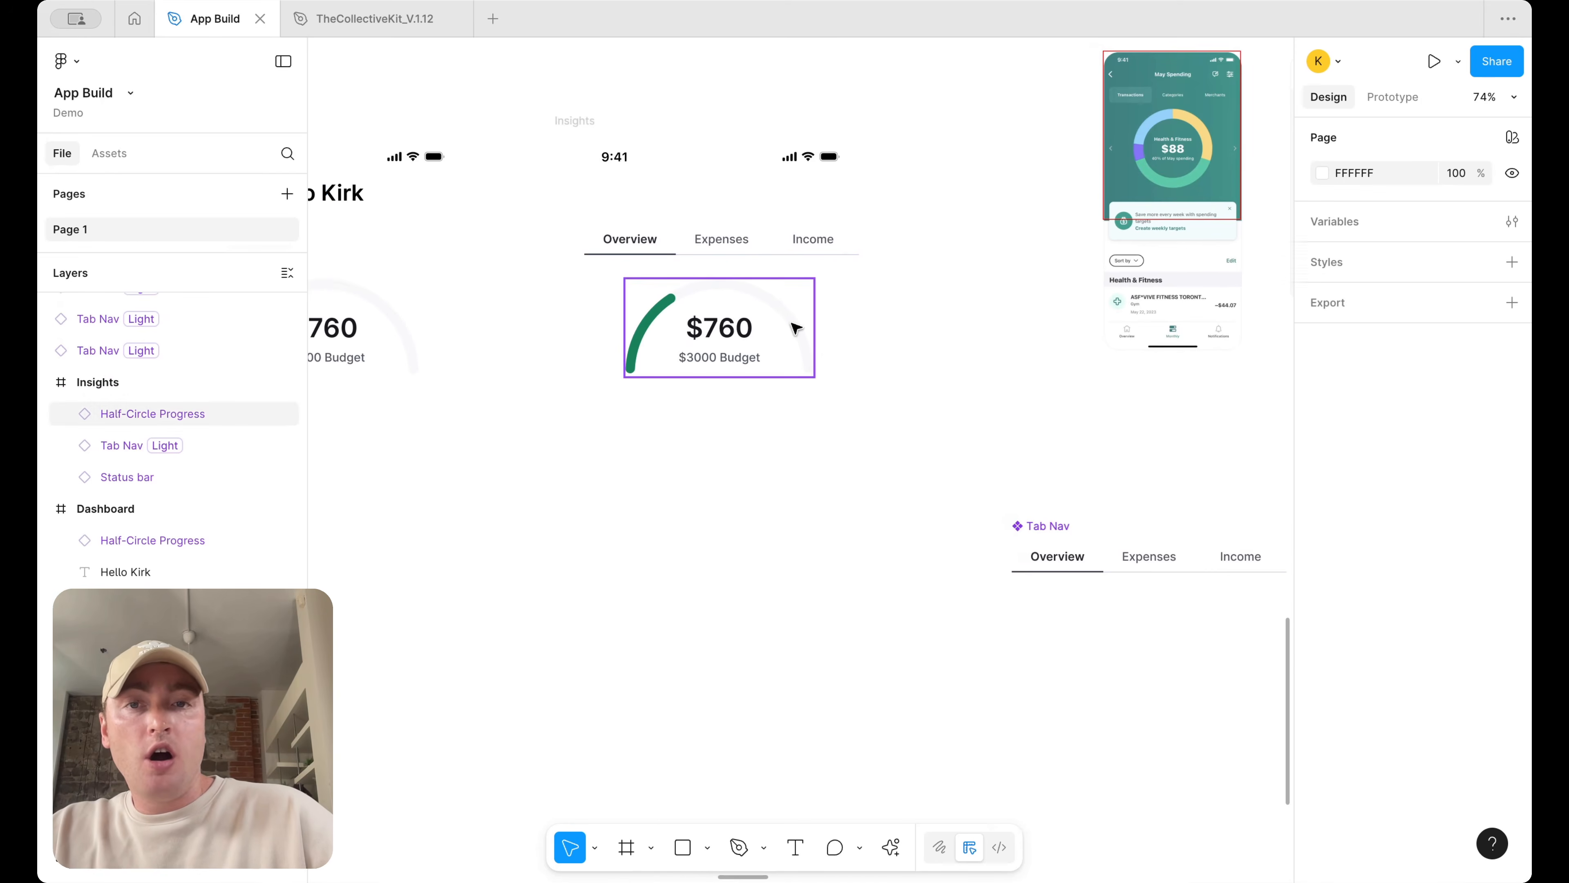
scroll(834, 296, "left", 3)
left_click(985, 263)
left_click(1083, 256)
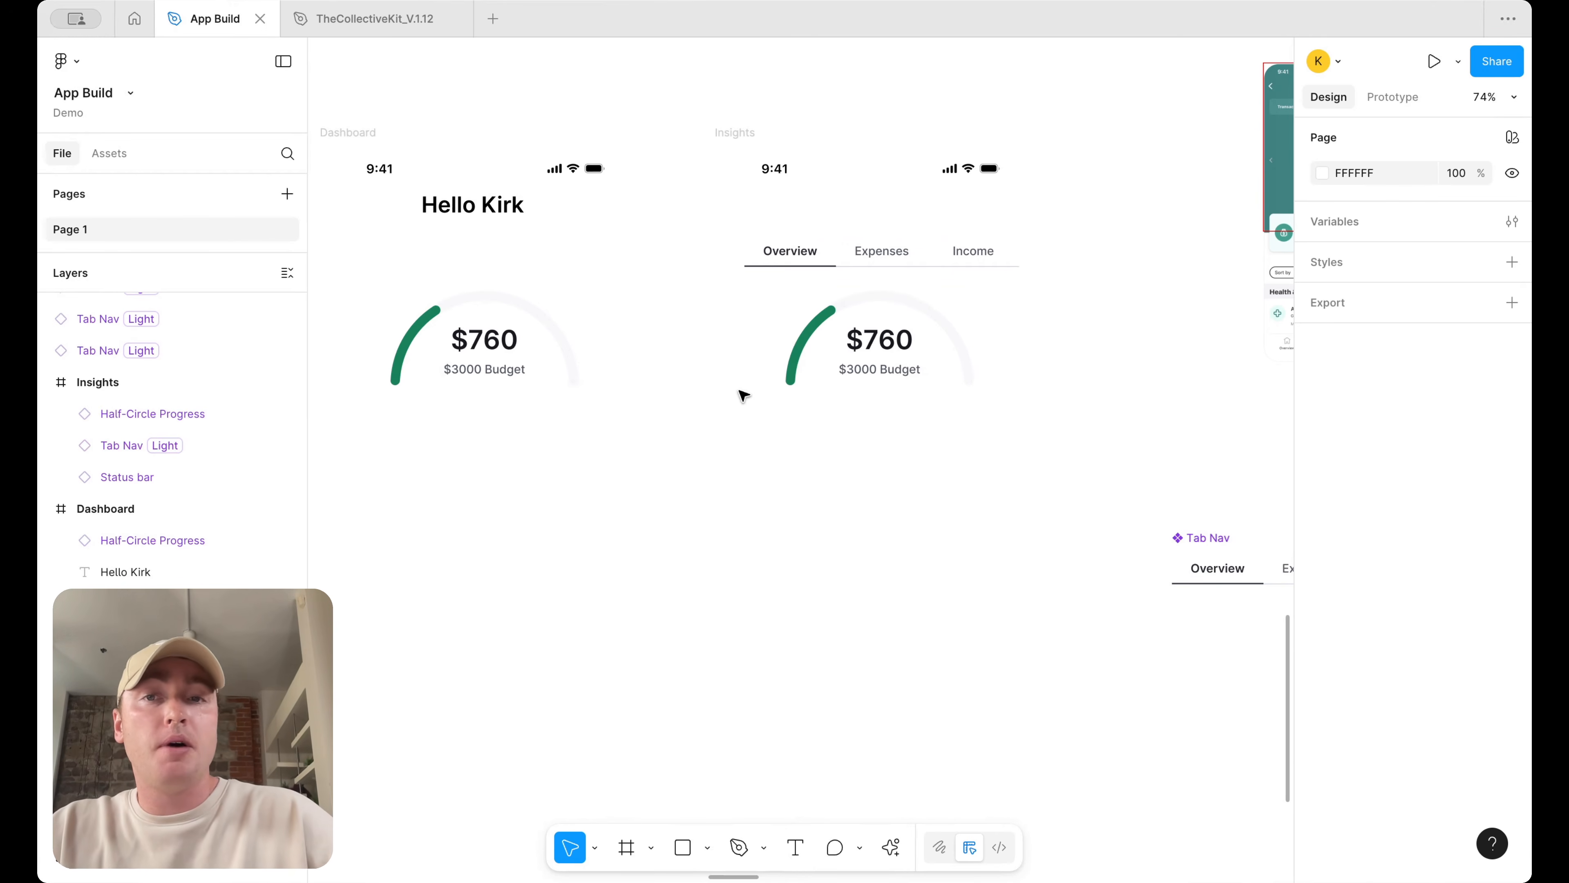
Adjust the vertical position of the greeting in the Dashboard frame
scroll(679, 309, "left", 3)
left_click(625, 230)
scroll(643, 216, "left", 3)
scroll(642, 216, "up", 2)
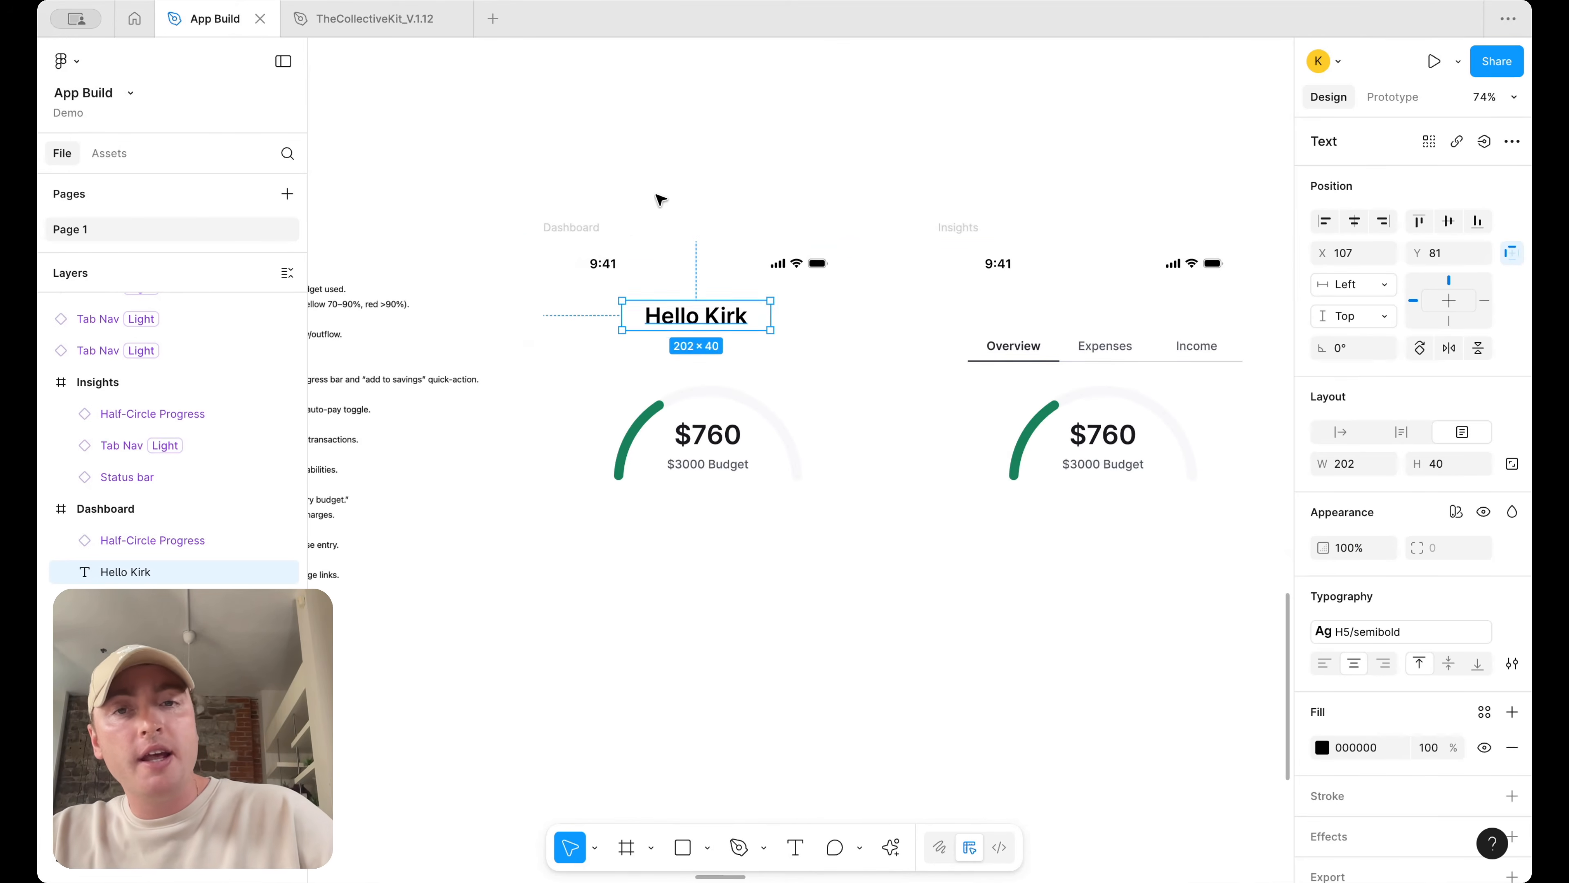
left_click(755, 167)
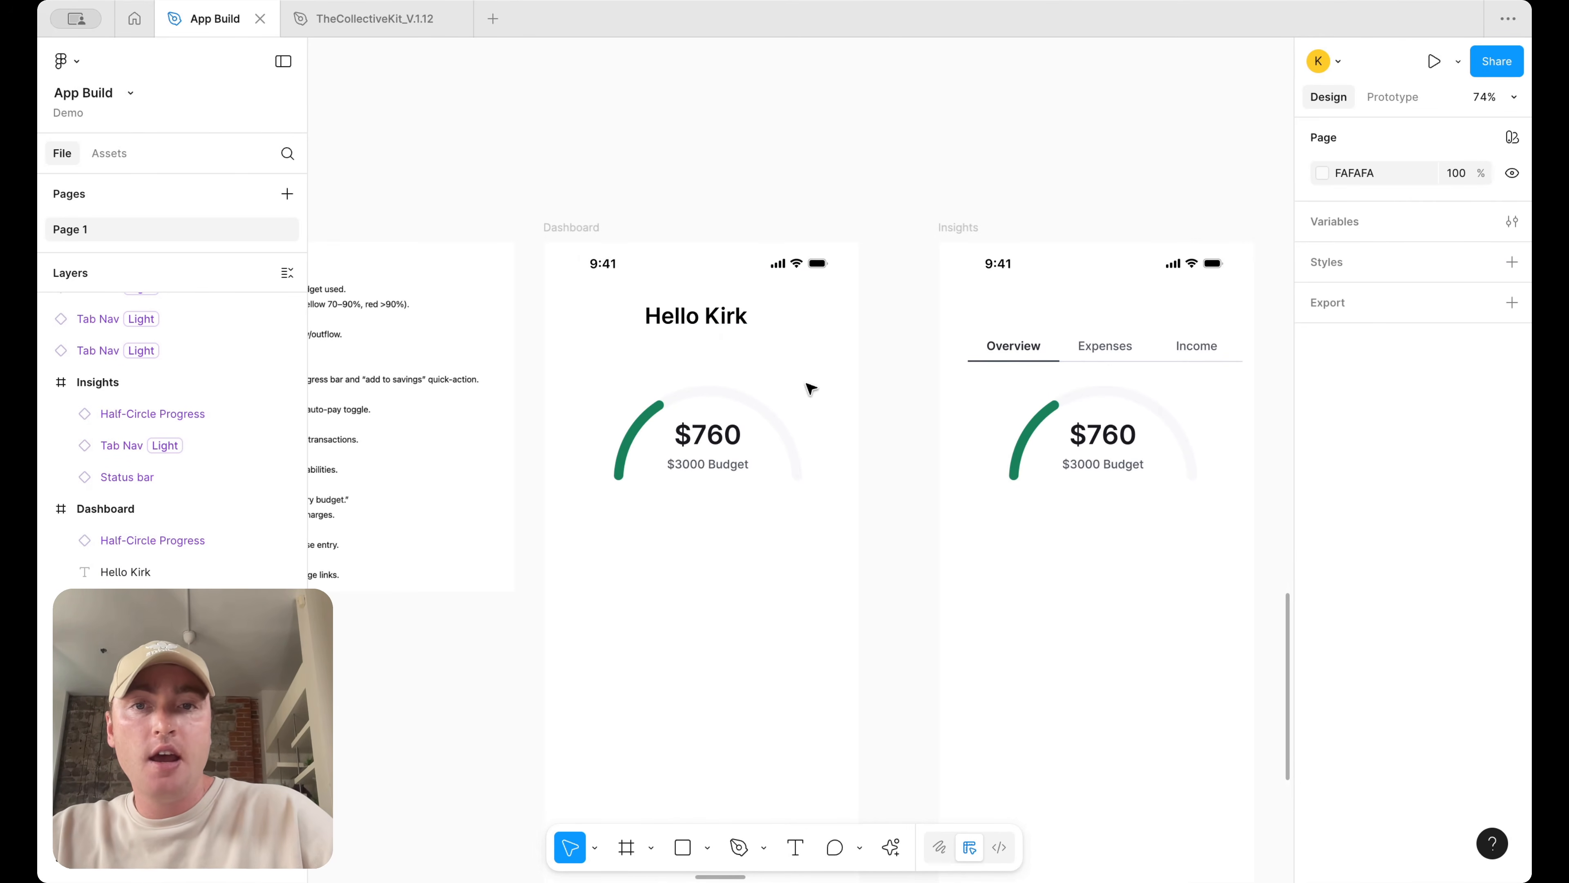
scroll(811, 388, "down", 3)
left_click(710, 162)
left_click_drag(712, 154, 712, 162)
left_click(886, 187)
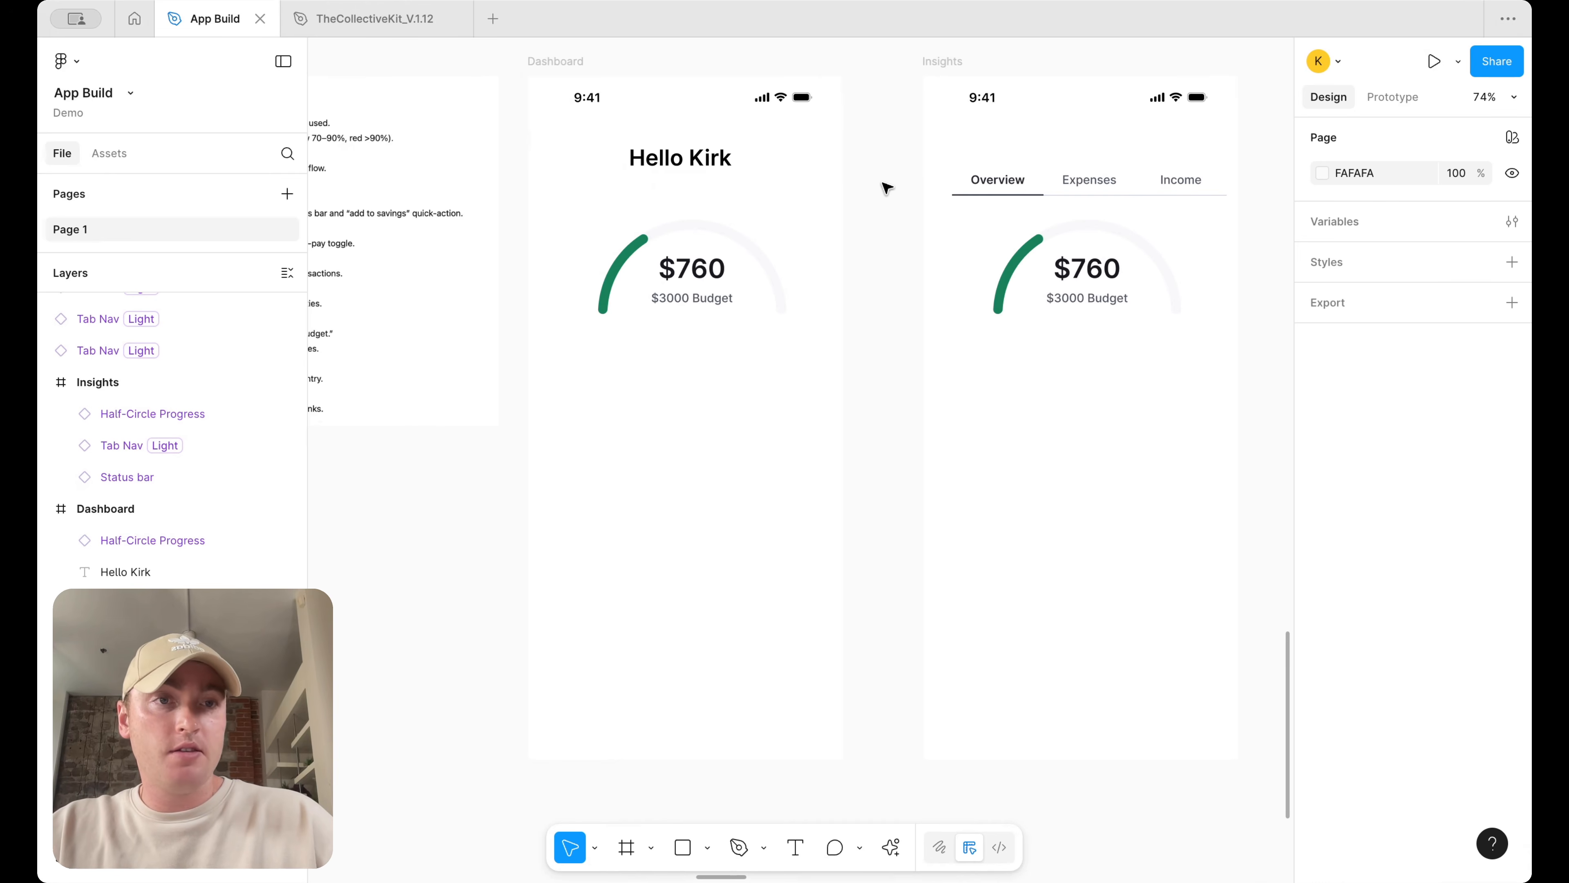
Compare the Dashboard and Insights frames against the reference app screenshots
scroll(741, 136, "up", 1)
scroll(742, 136, "right", 1)
left_click(517, 78)
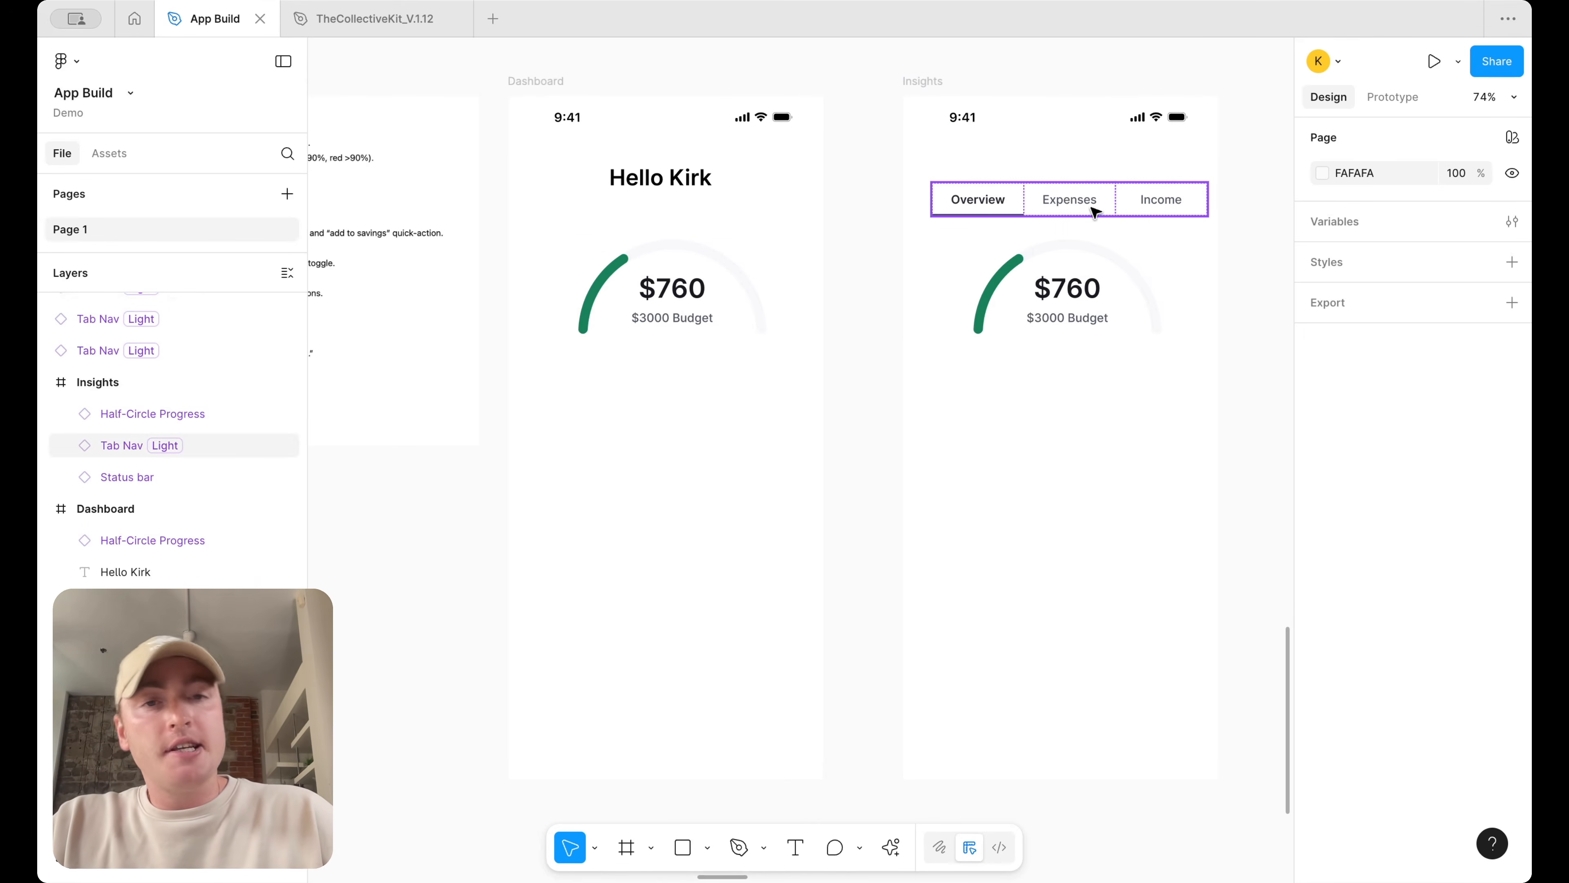
scroll(1180, 235, "down", 5)
scroll(1180, 235, "down", 3)
scroll(1180, 235, "right", 5)
scroll(1180, 235, "up", 4)
scroll(877, 635, "up", 7)
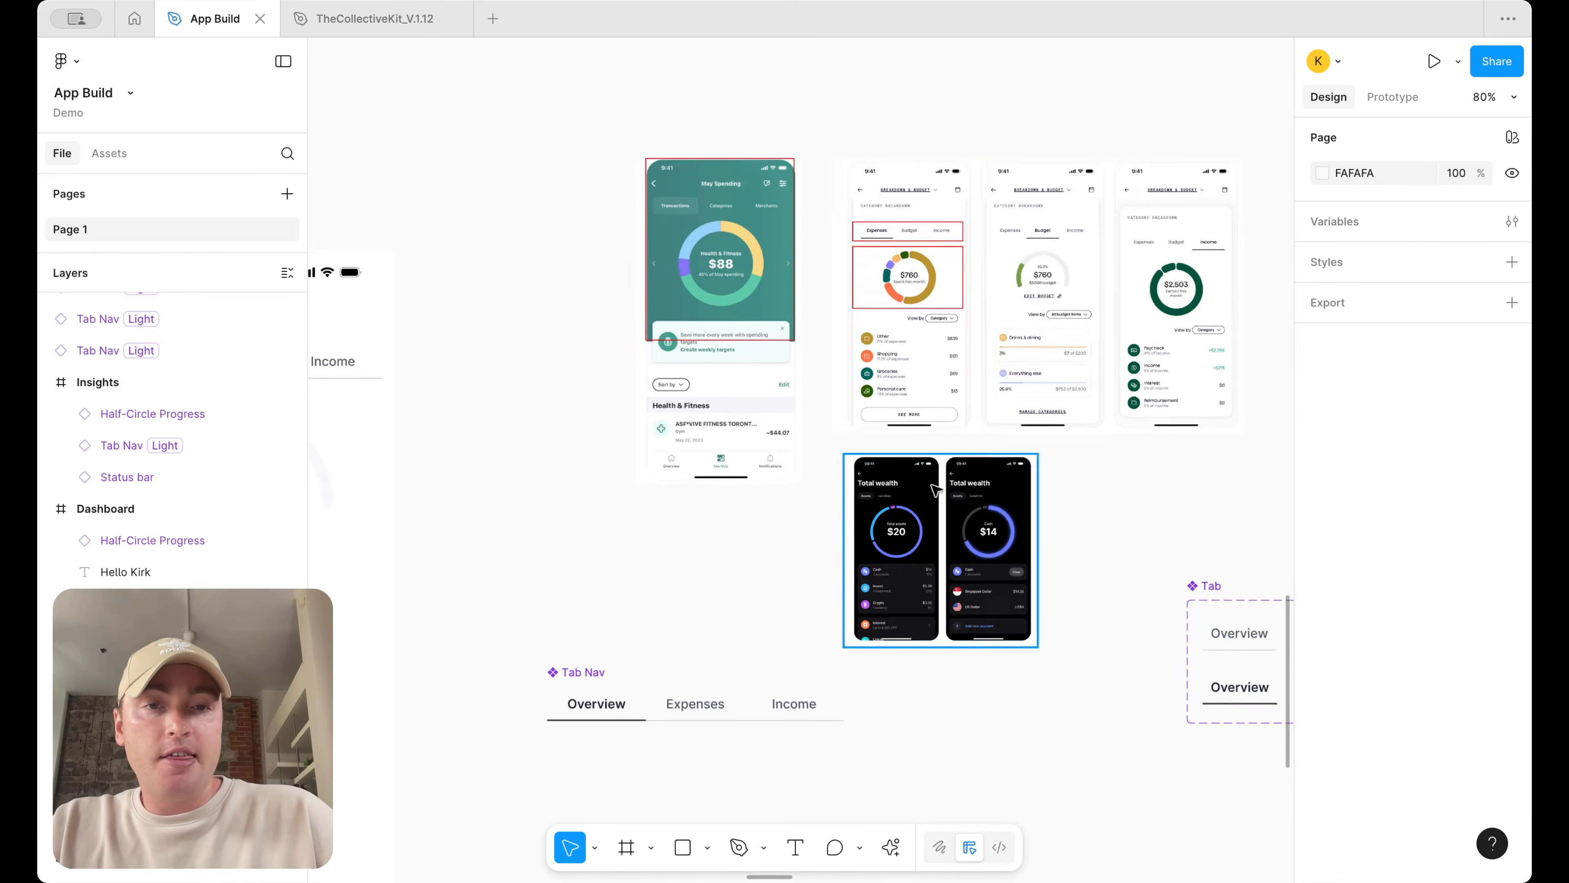
scroll(892, 570, "up", 5)
scroll(830, 311, "right", 2)
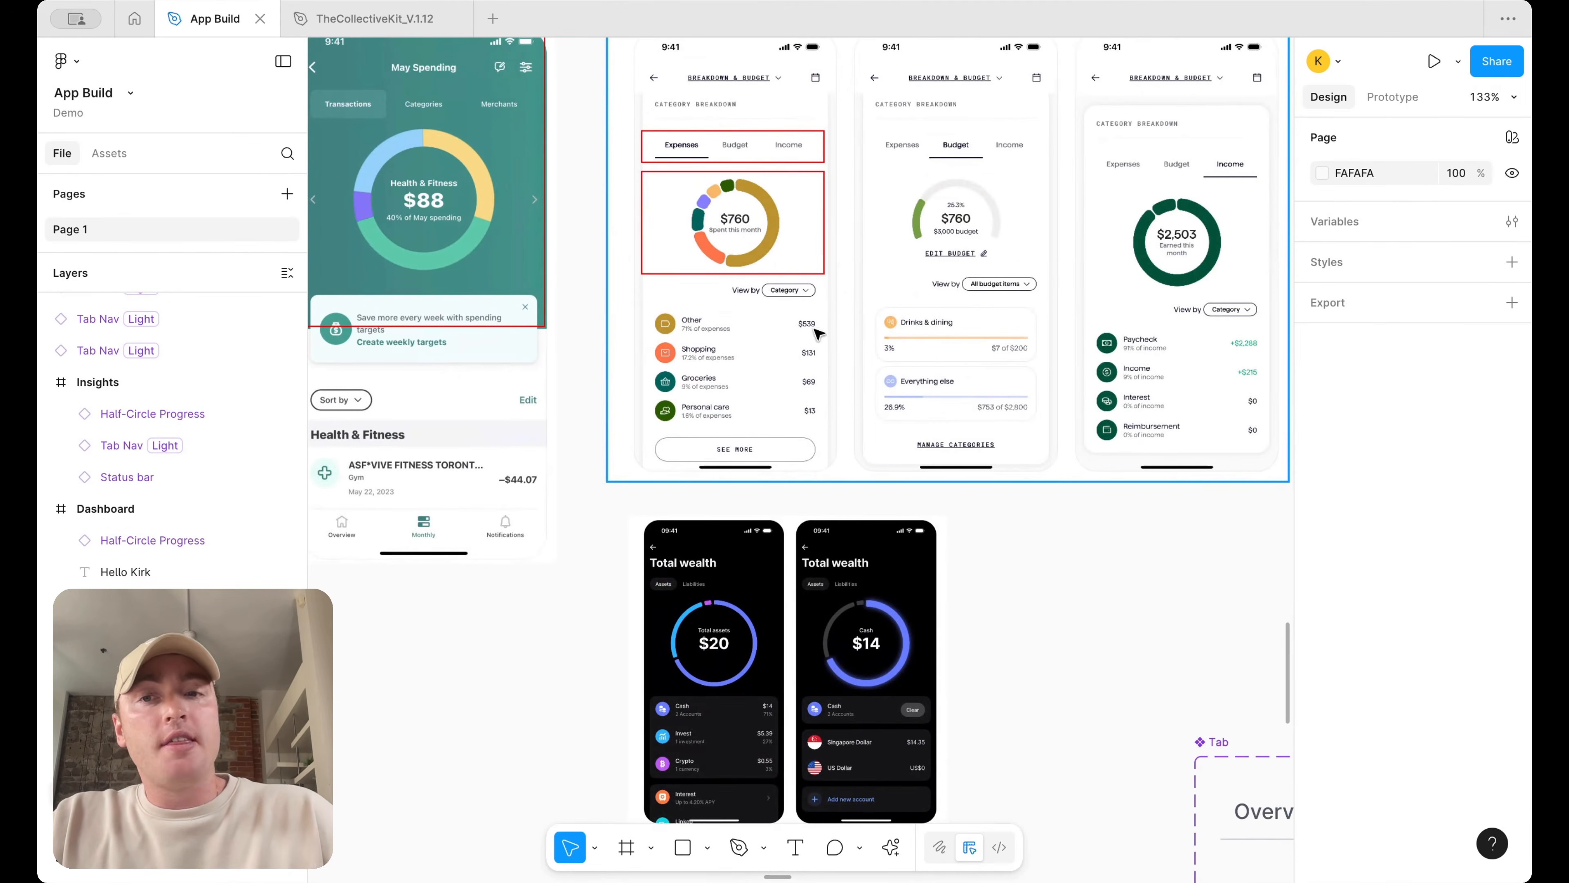
scroll(917, 375, "up", 3)
scroll(918, 375, "right", 1)
scroll(918, 375, "down", 8)
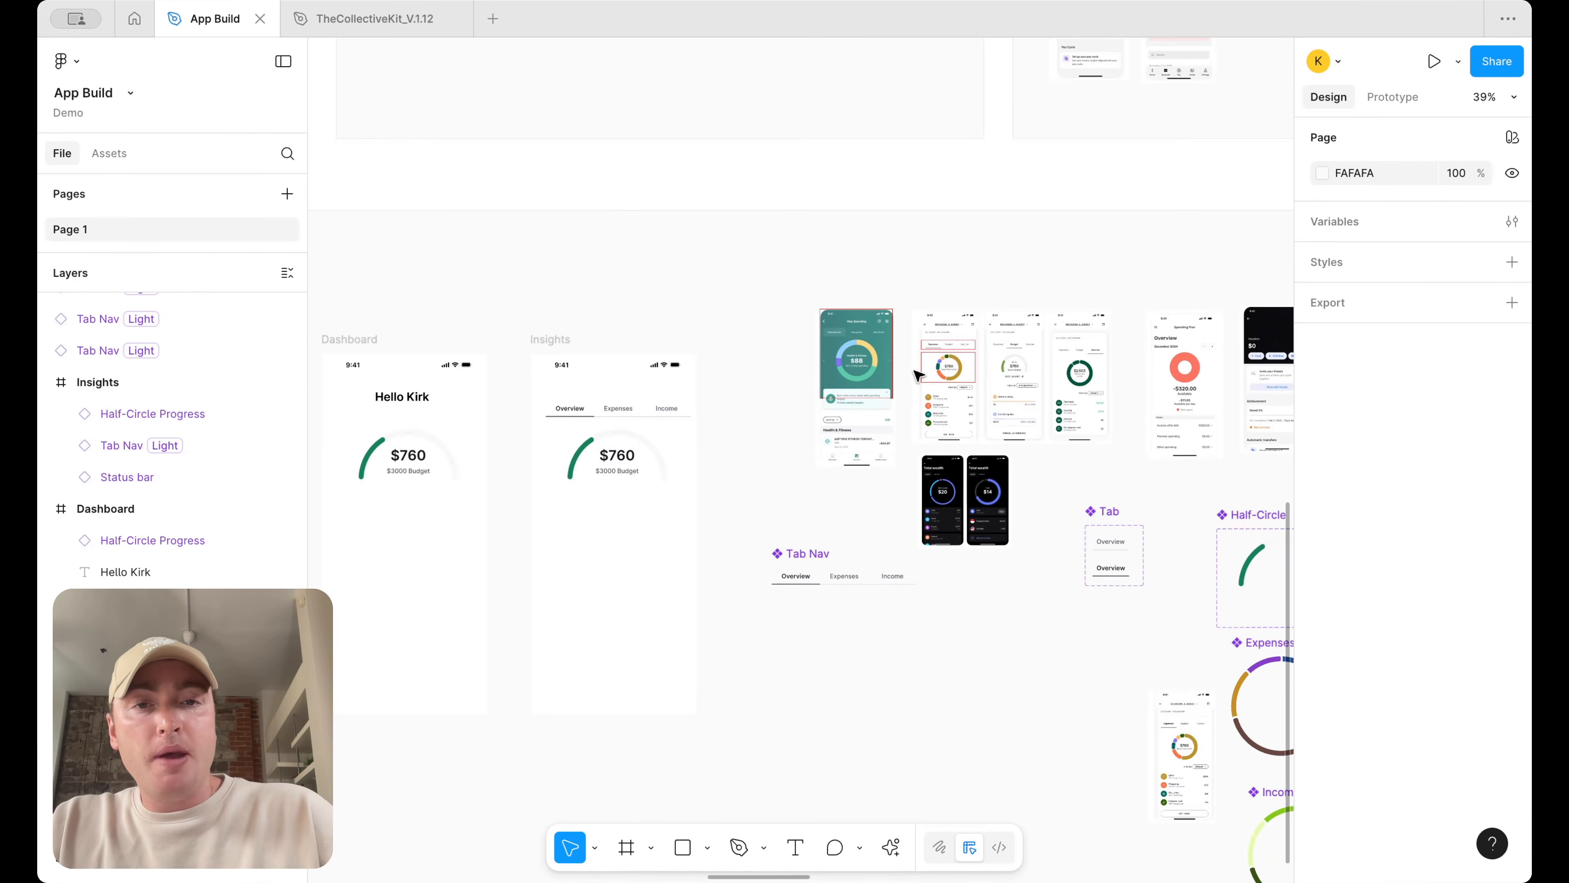
scroll(963, 493, "up", 5)
scroll(963, 493, "right", 3)
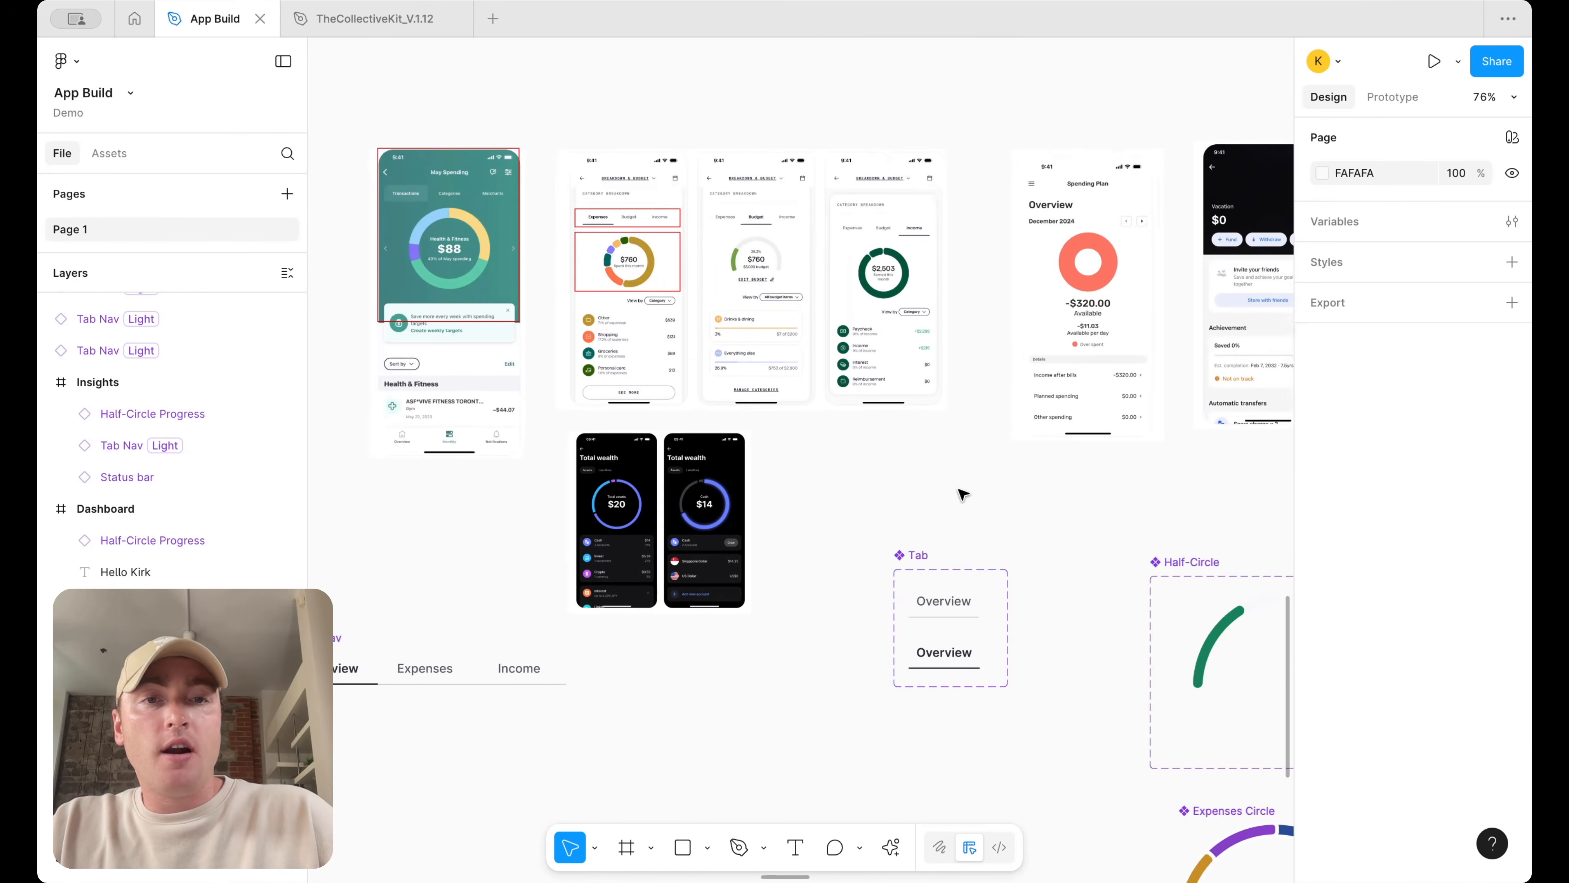
scroll(1099, 216, "up", 2)
scroll(1100, 217, "up", 1)
scroll(1112, 309, "down", 3)
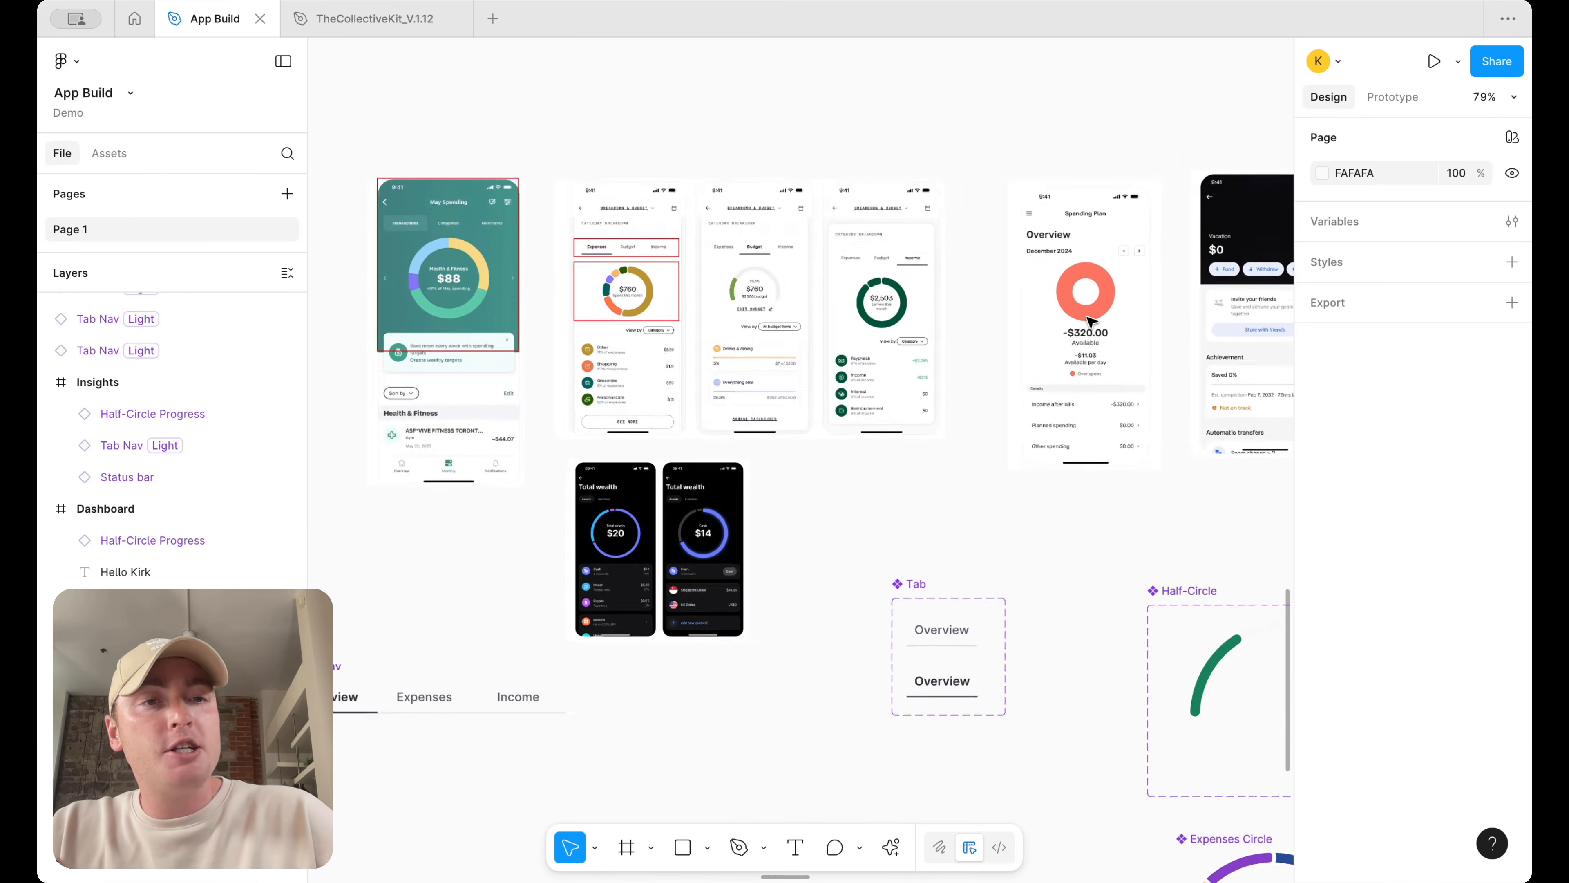
scroll(1090, 322, "up", 4)
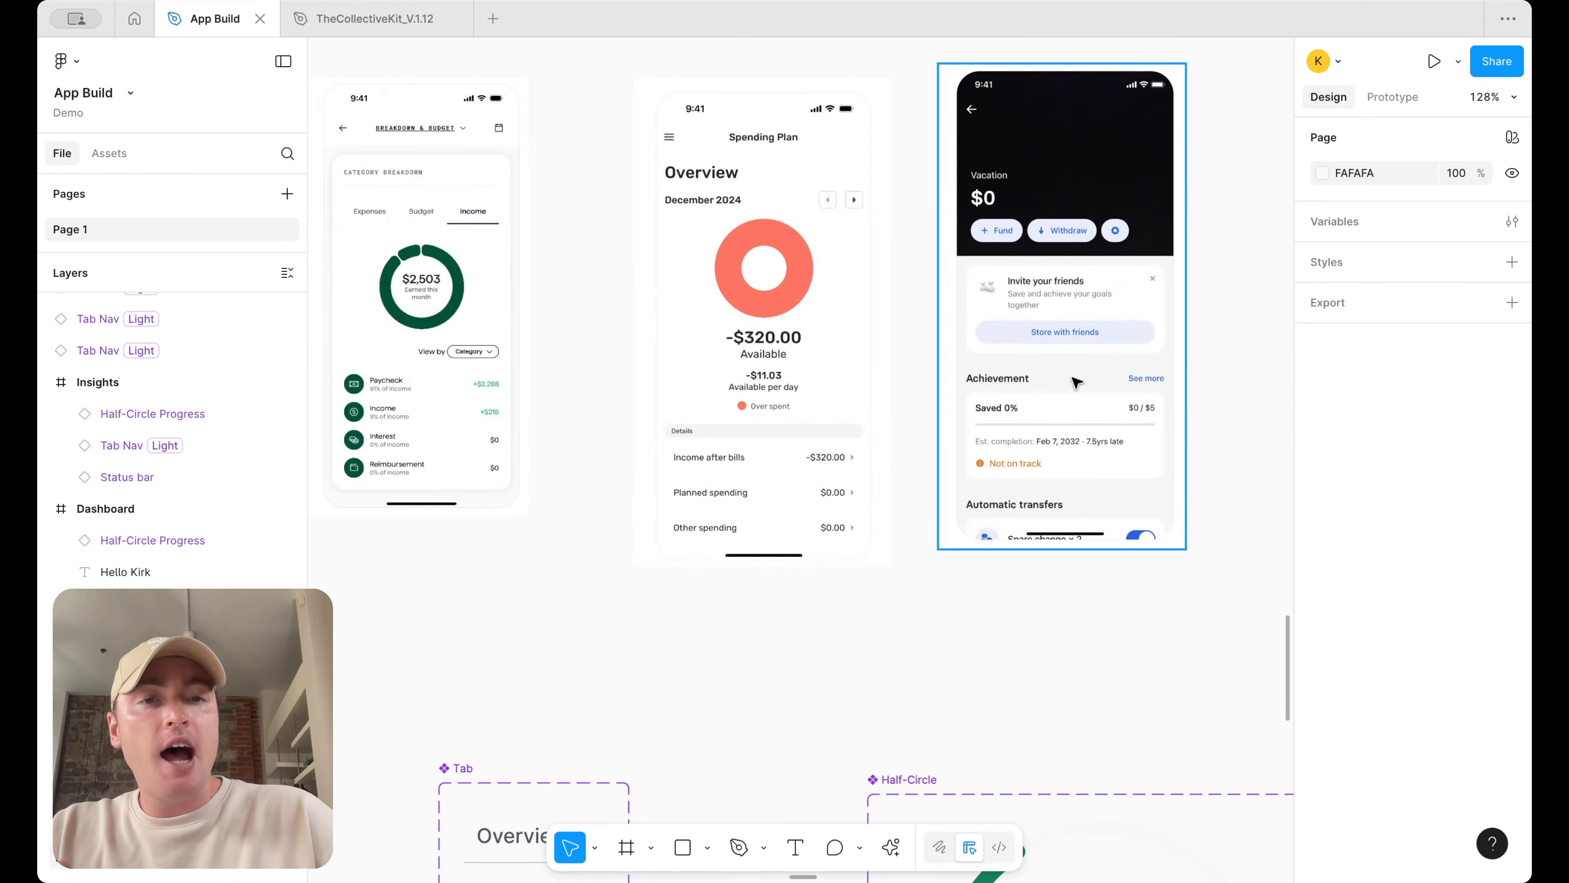
scroll(1075, 382, "down", 6)
scroll(764, 480, "up", 4)
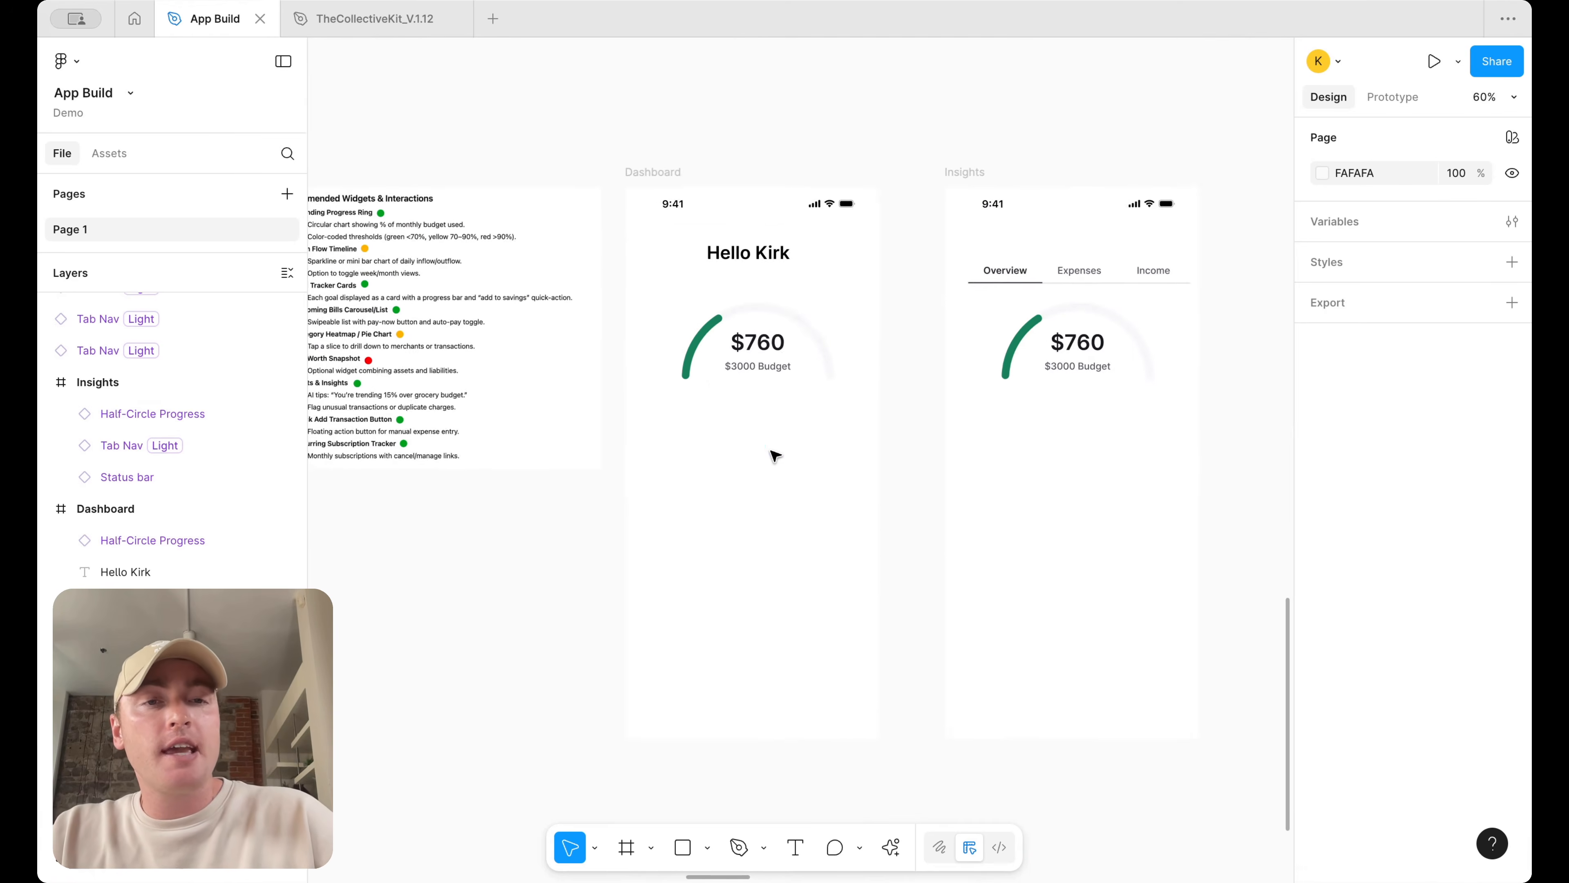
scroll(803, 402, "down", 1)
scroll(828, 371, "right", 1)
left_click_drag(753, 317, 754, 307)
left_click(879, 138)
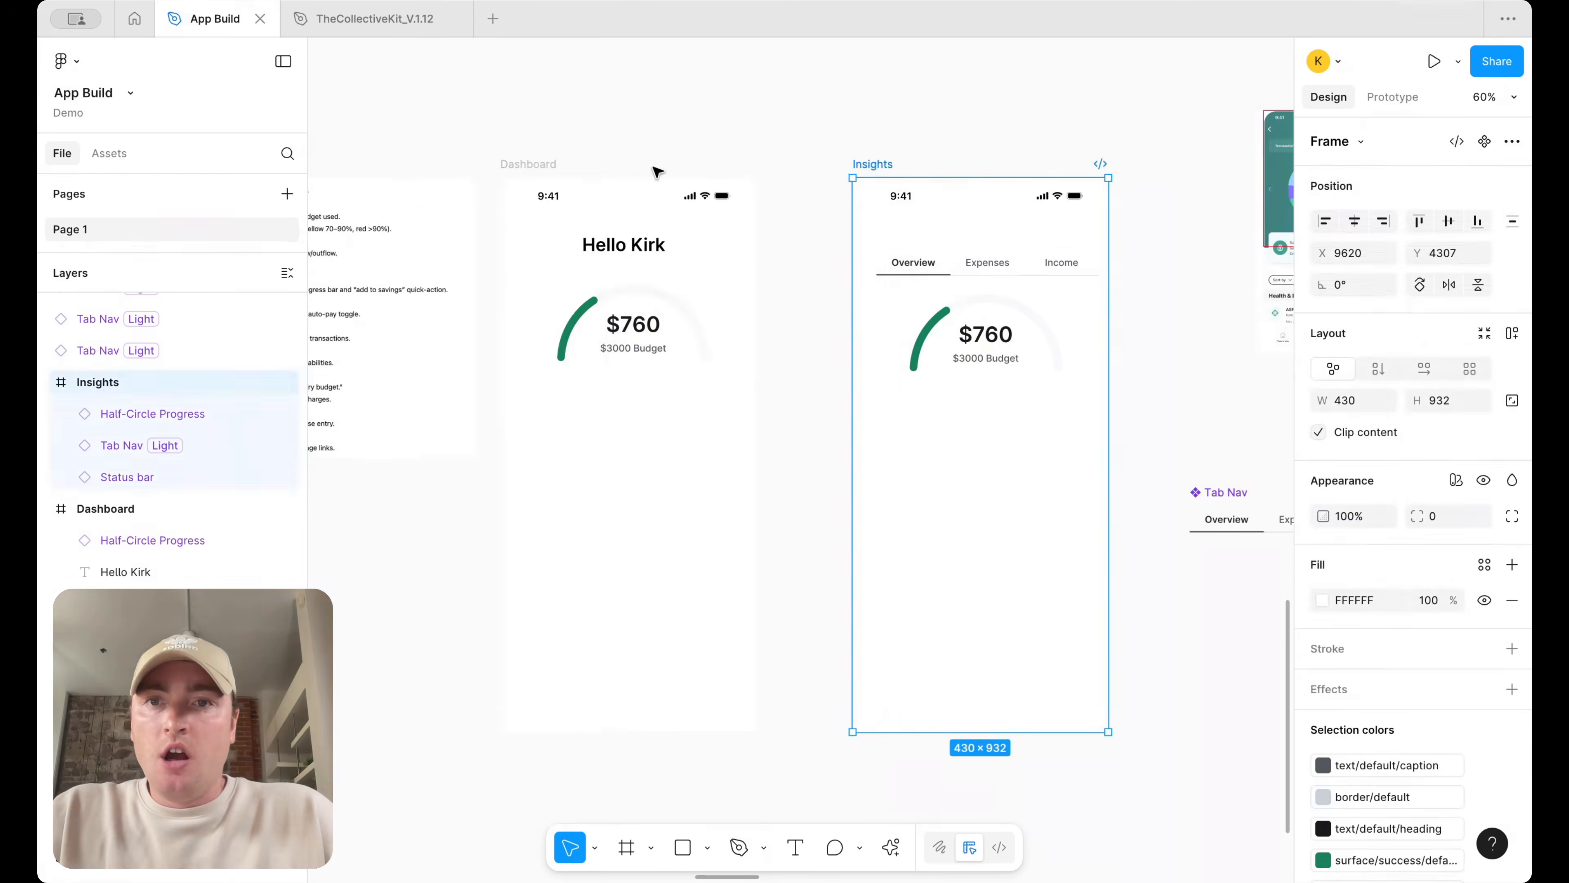
Move the Dashboard's half-circle progress ring lower, below the greeting
scroll(655, 169, "left", 2)
scroll(655, 169, "down", 1)
left_click(705, 125)
scroll(705, 125, "up", 4)
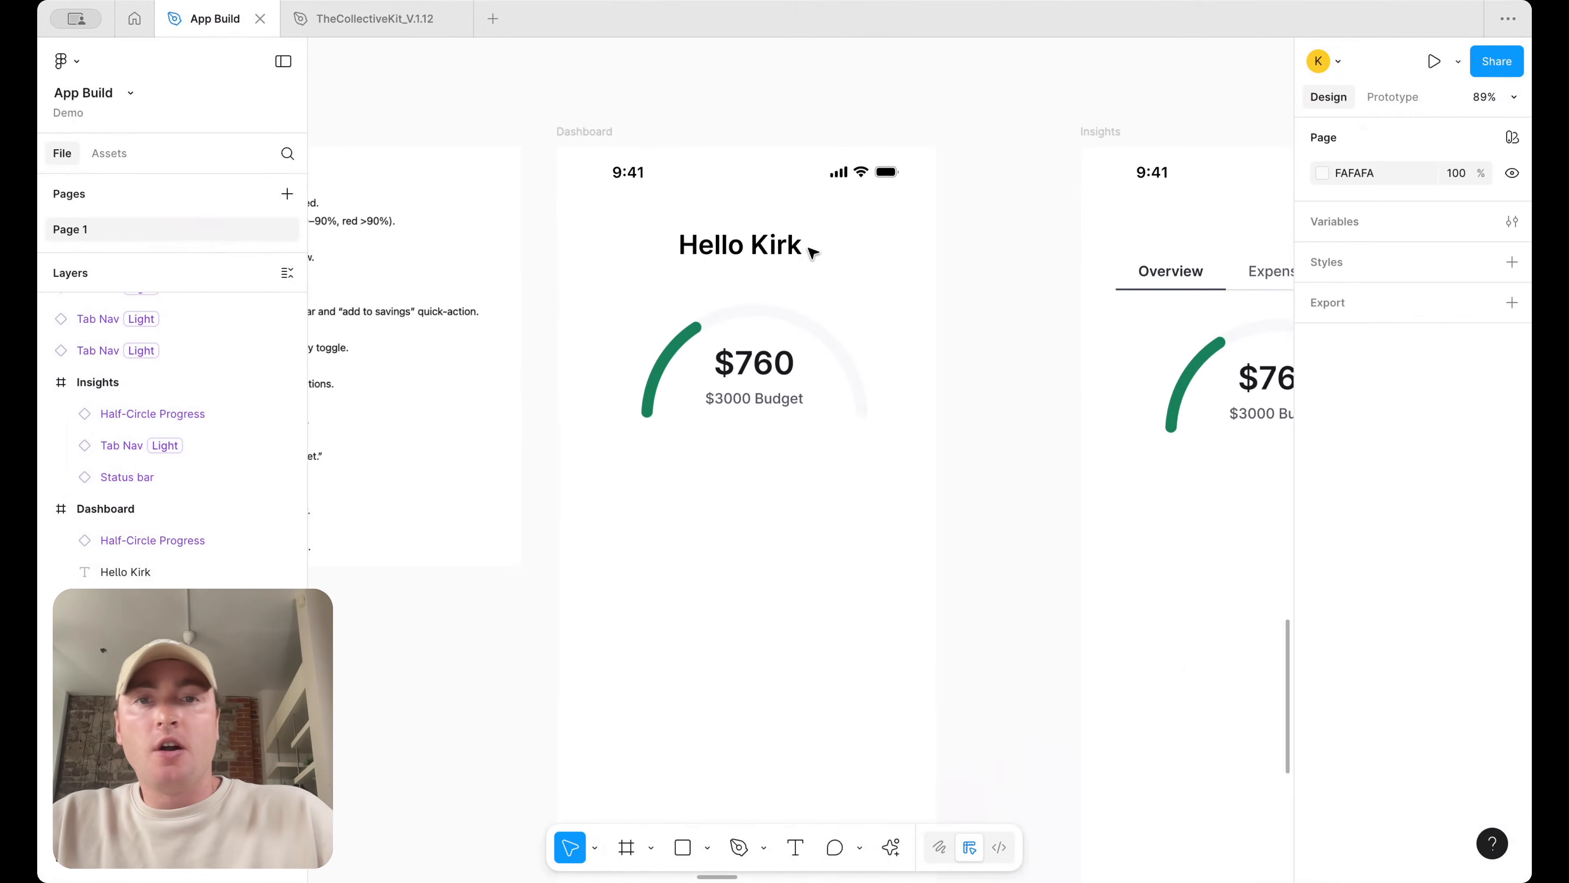
left_click(794, 247)
left_click_drag(786, 363, 788, 397)
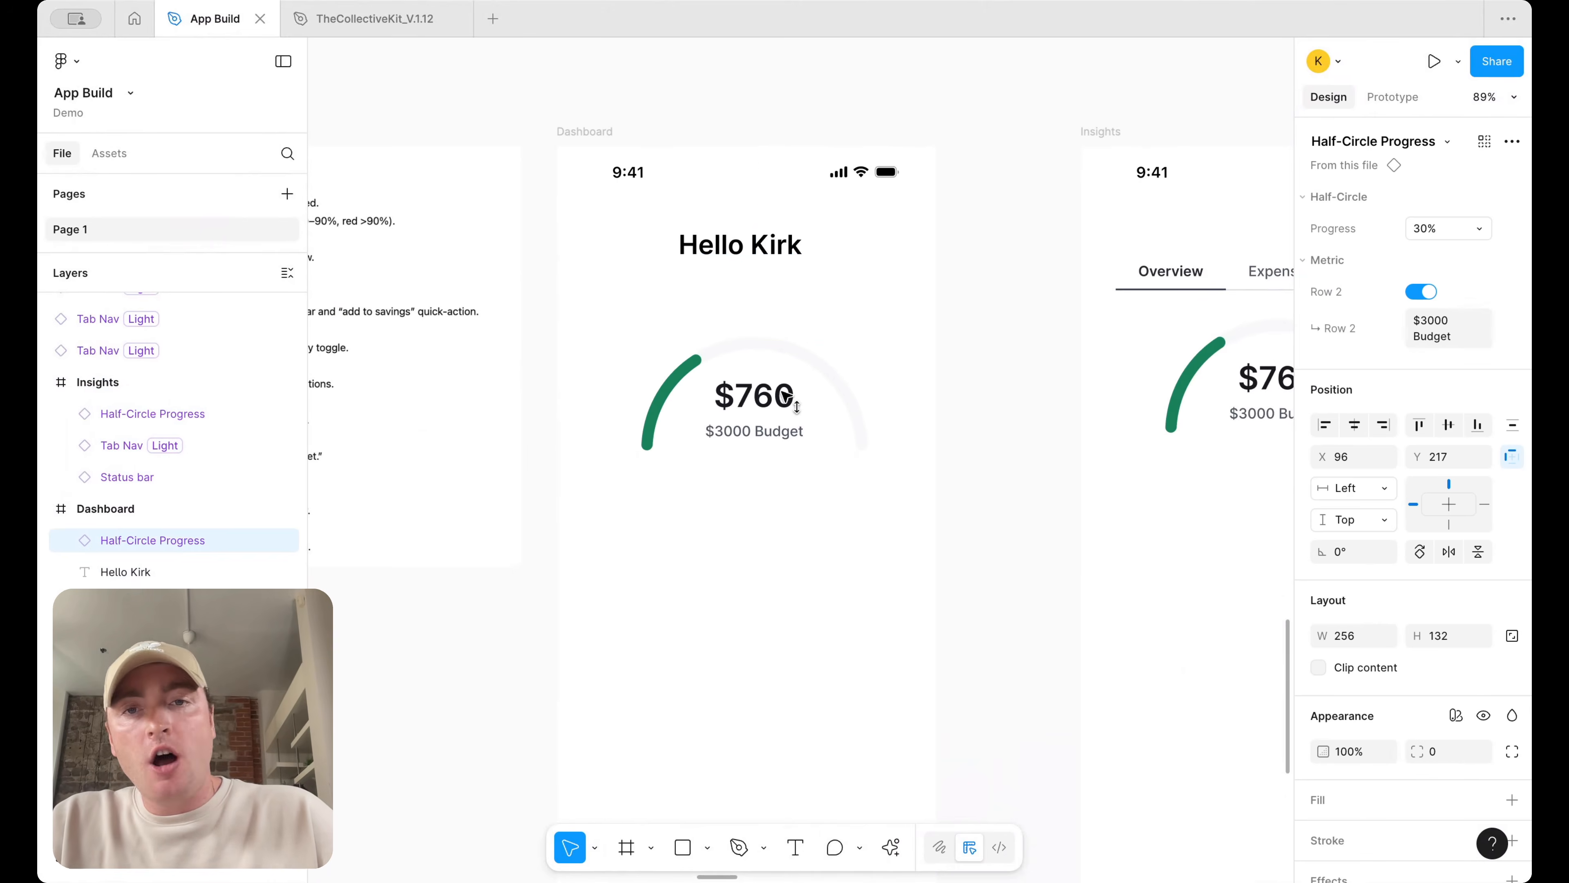
Duplicate the greeting text below itself and center and widen the copy's text box
left_click(791, 246)
left_click_drag(793, 247, 942, 274)
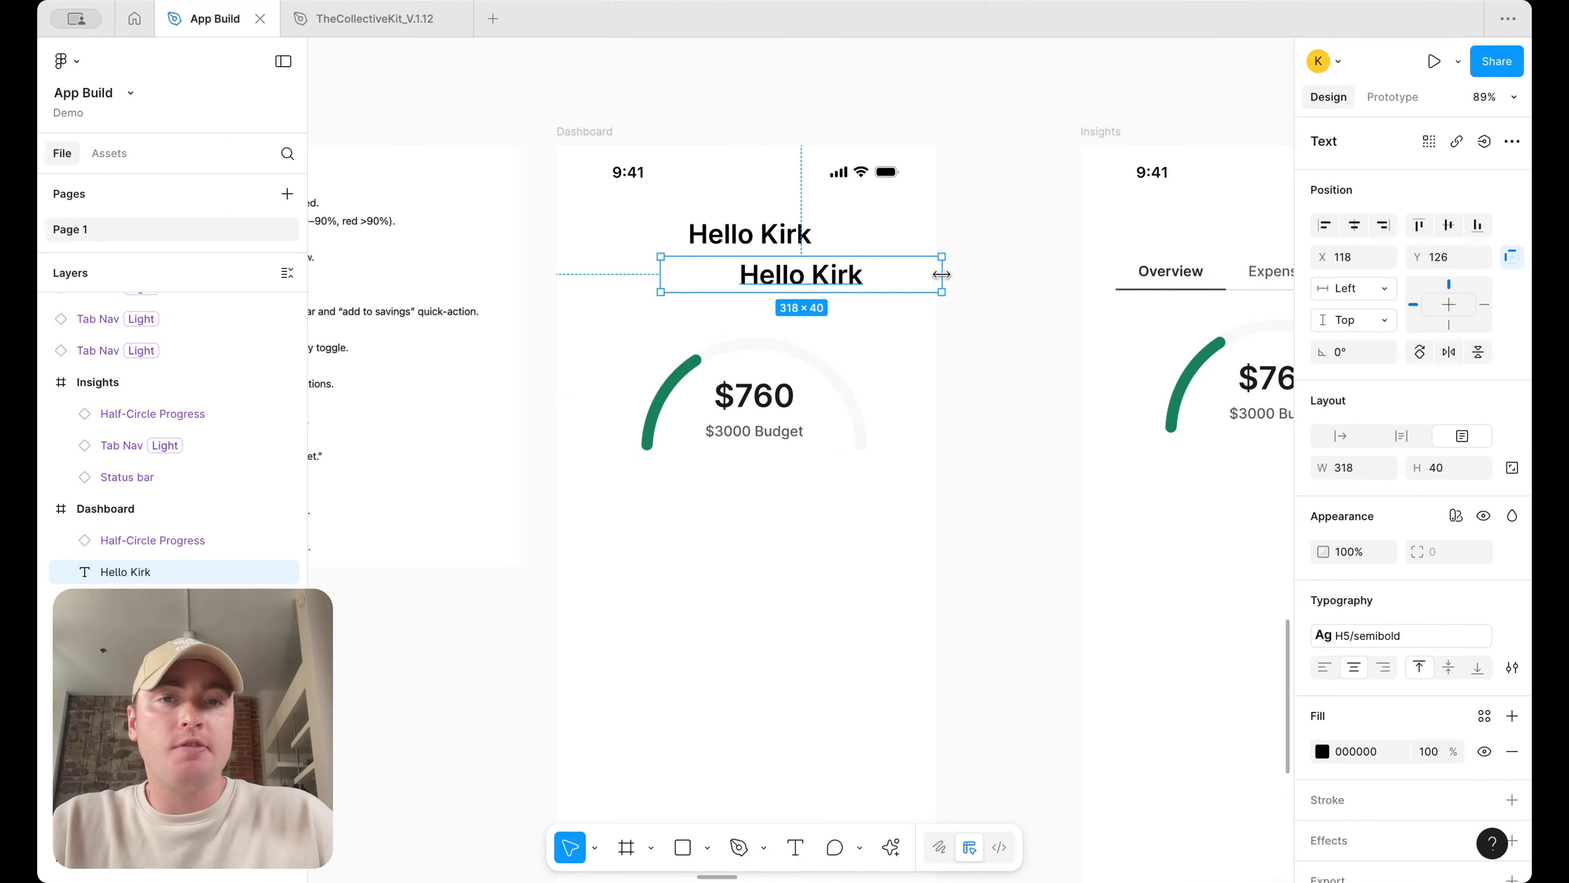
left_click_drag(799, 281, 748, 283)
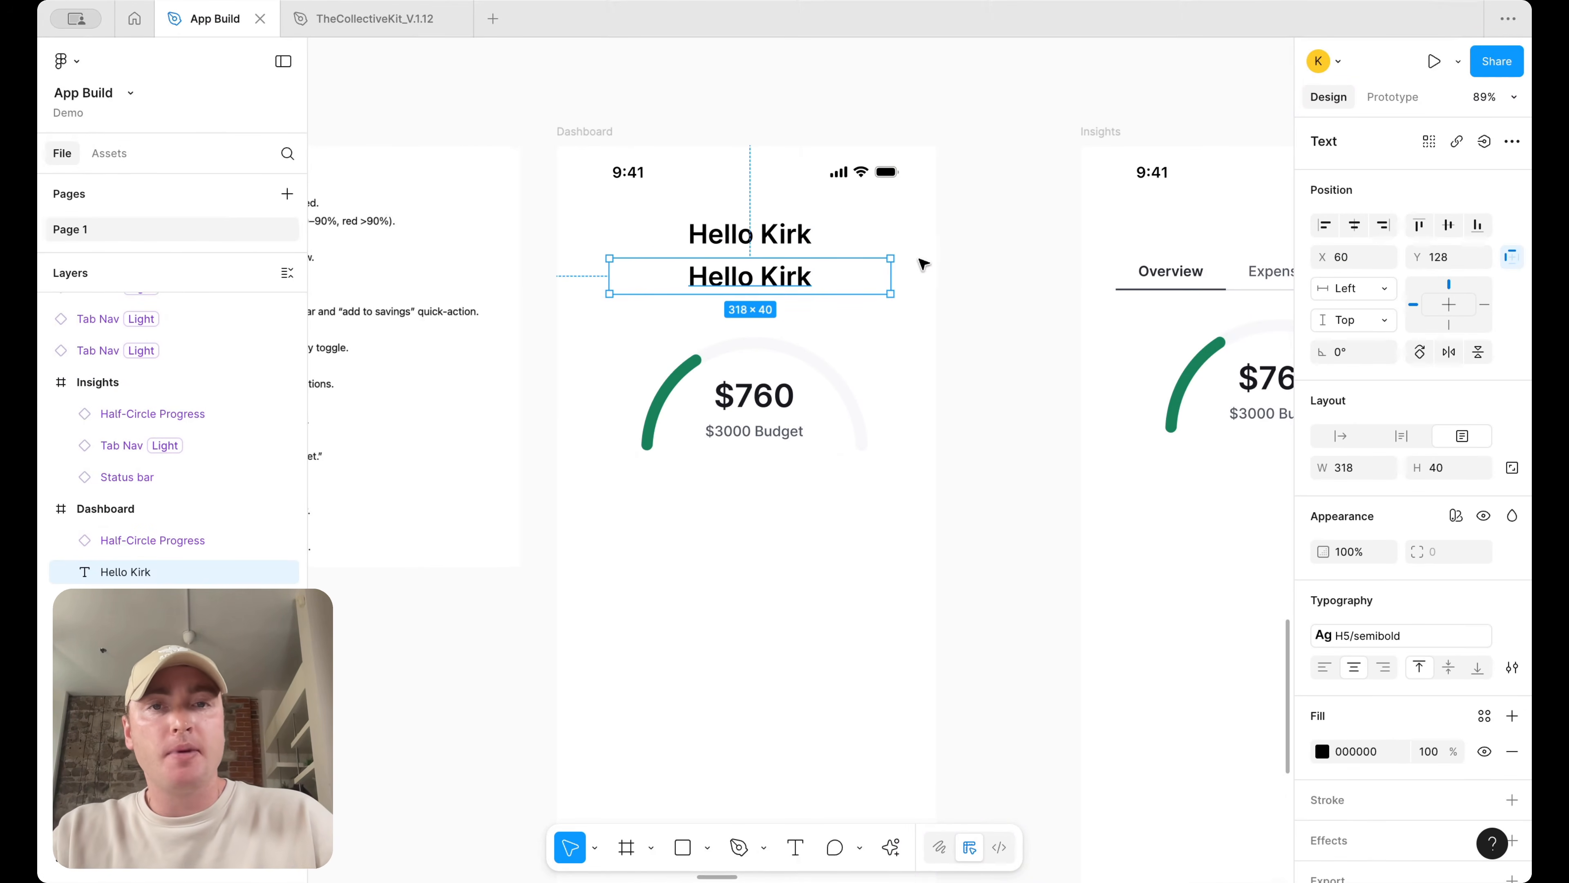
left_click_drag(889, 283, 896, 282)
left_click_drag(770, 293, 760, 288)
Change the copied text to read Looks like you’re on track to stay within your budget this month
double_click(771, 273)
type("Looks like you’re ")
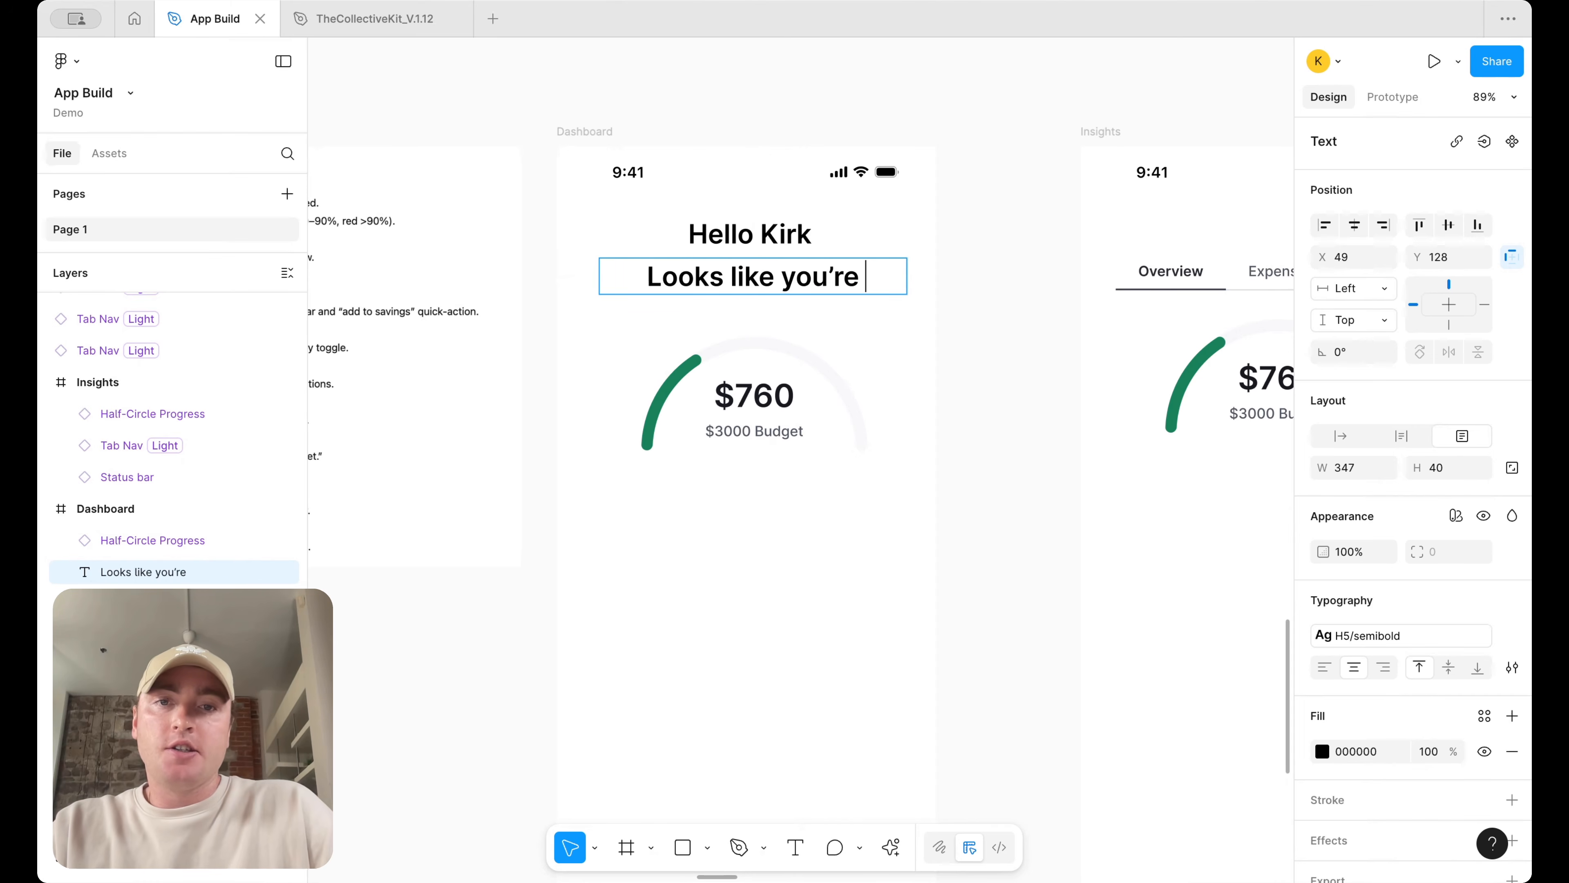
type("on track to stay withion")
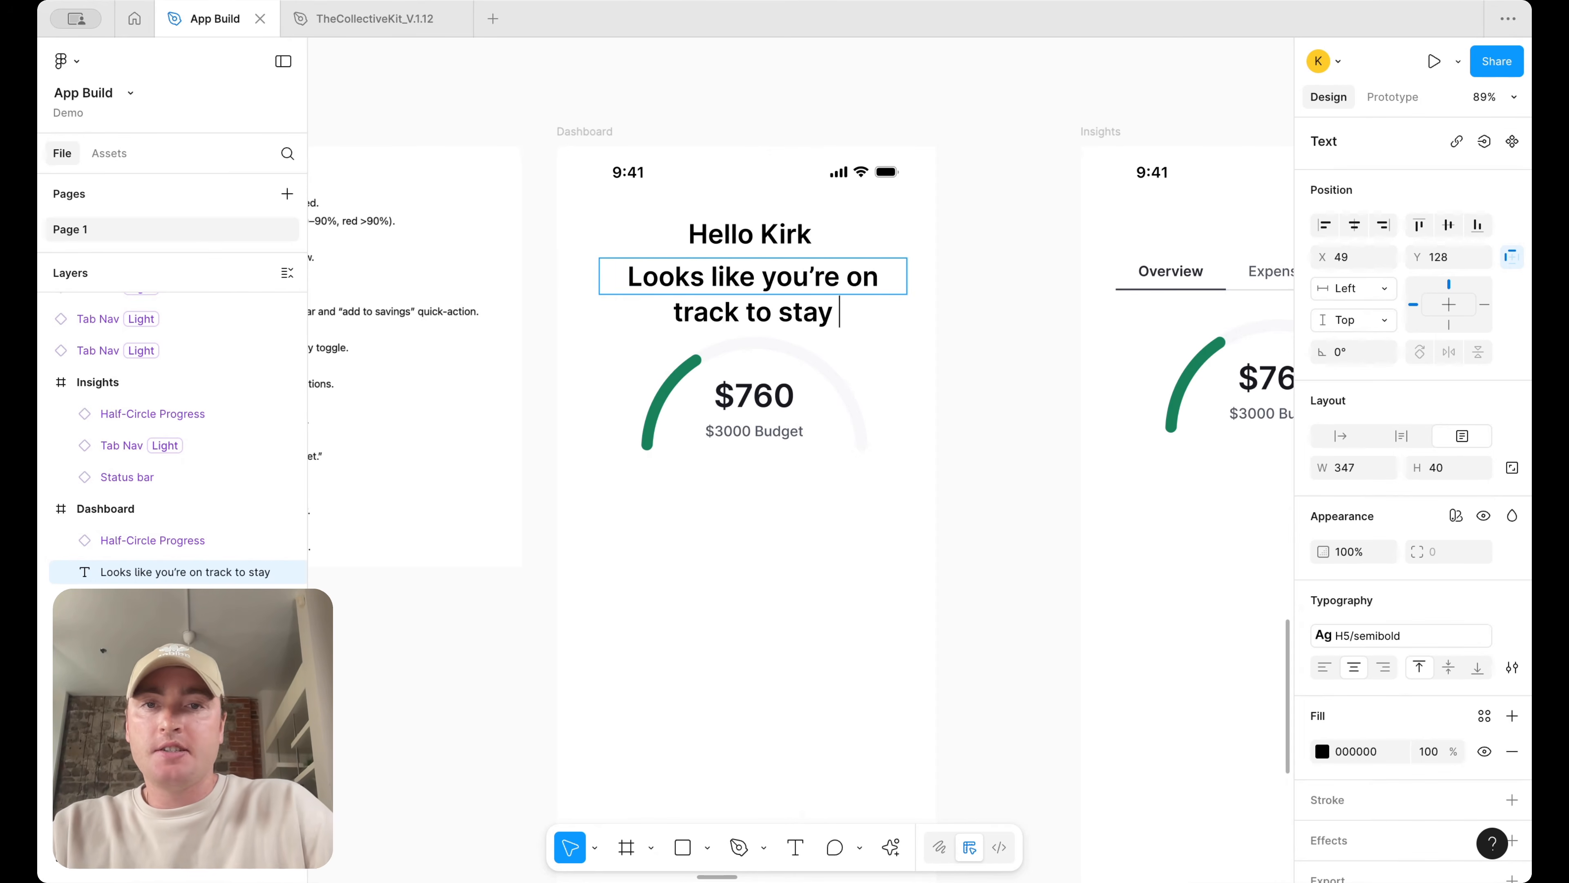
key("BackSpace")
key("BackSpace")
type("n yo")
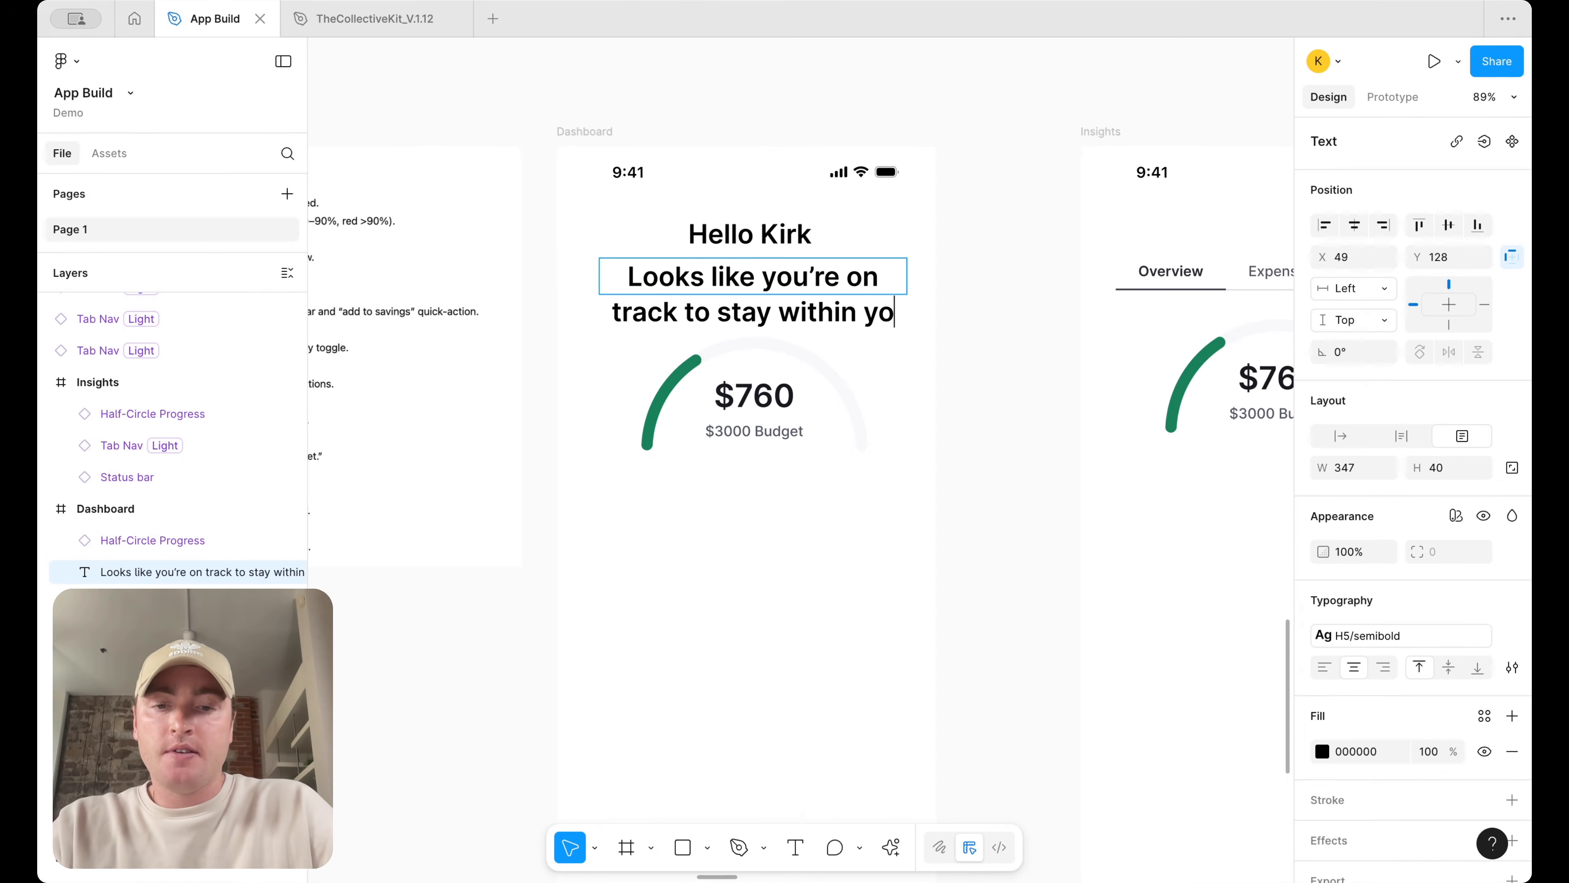
type("ur budget this month")
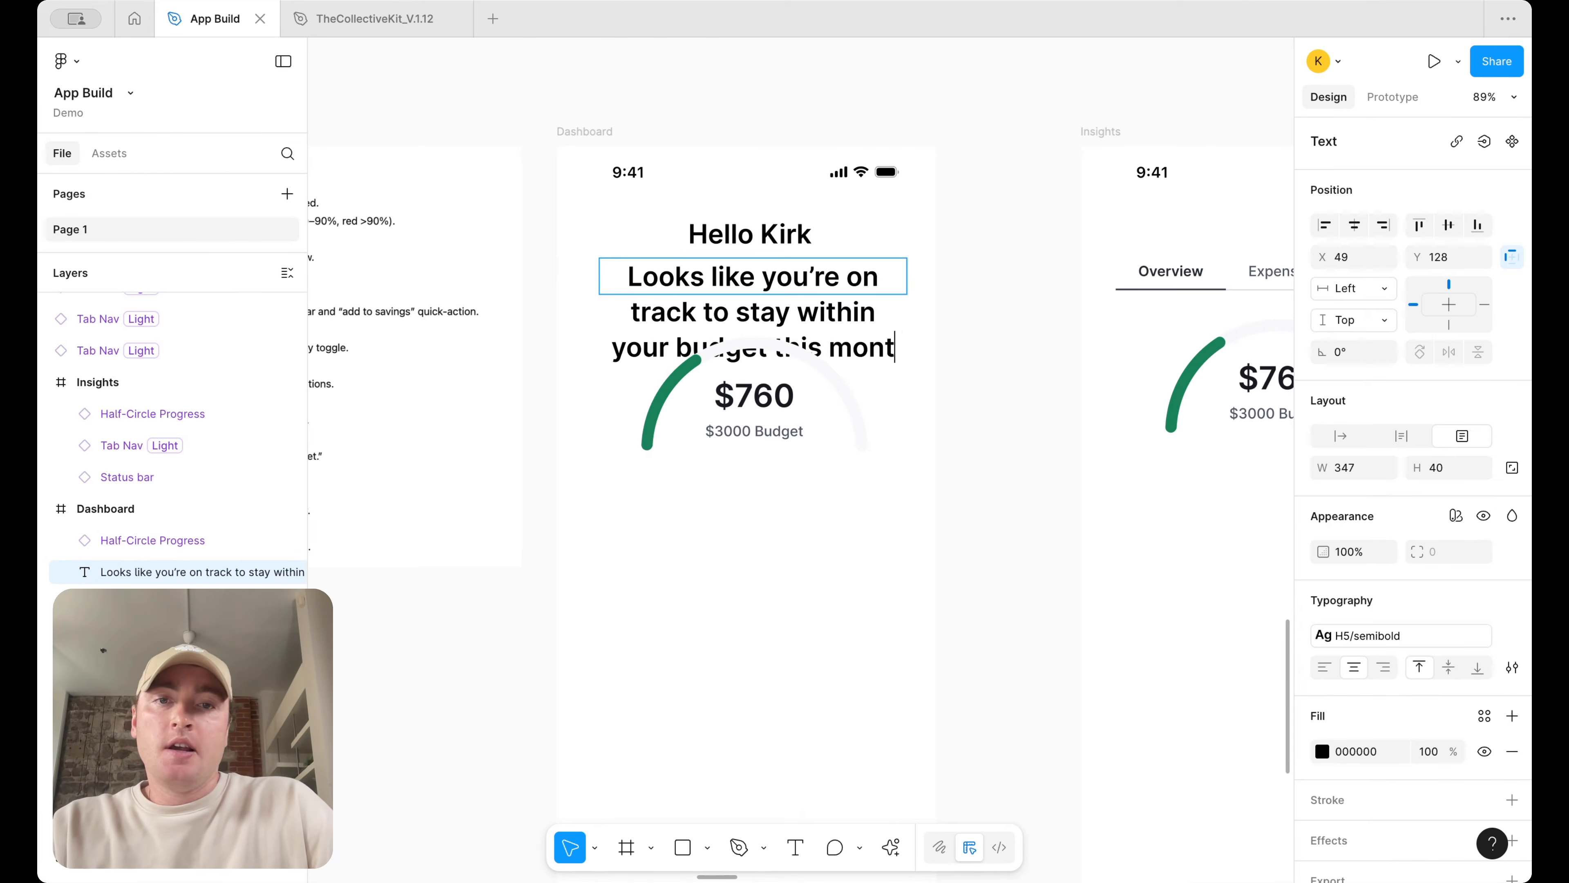
Apply the Body-lg medium text style to the subtitle text
key("ctrl+a")
left_click(1388, 643)
scroll(1191, 786, "down", 6)
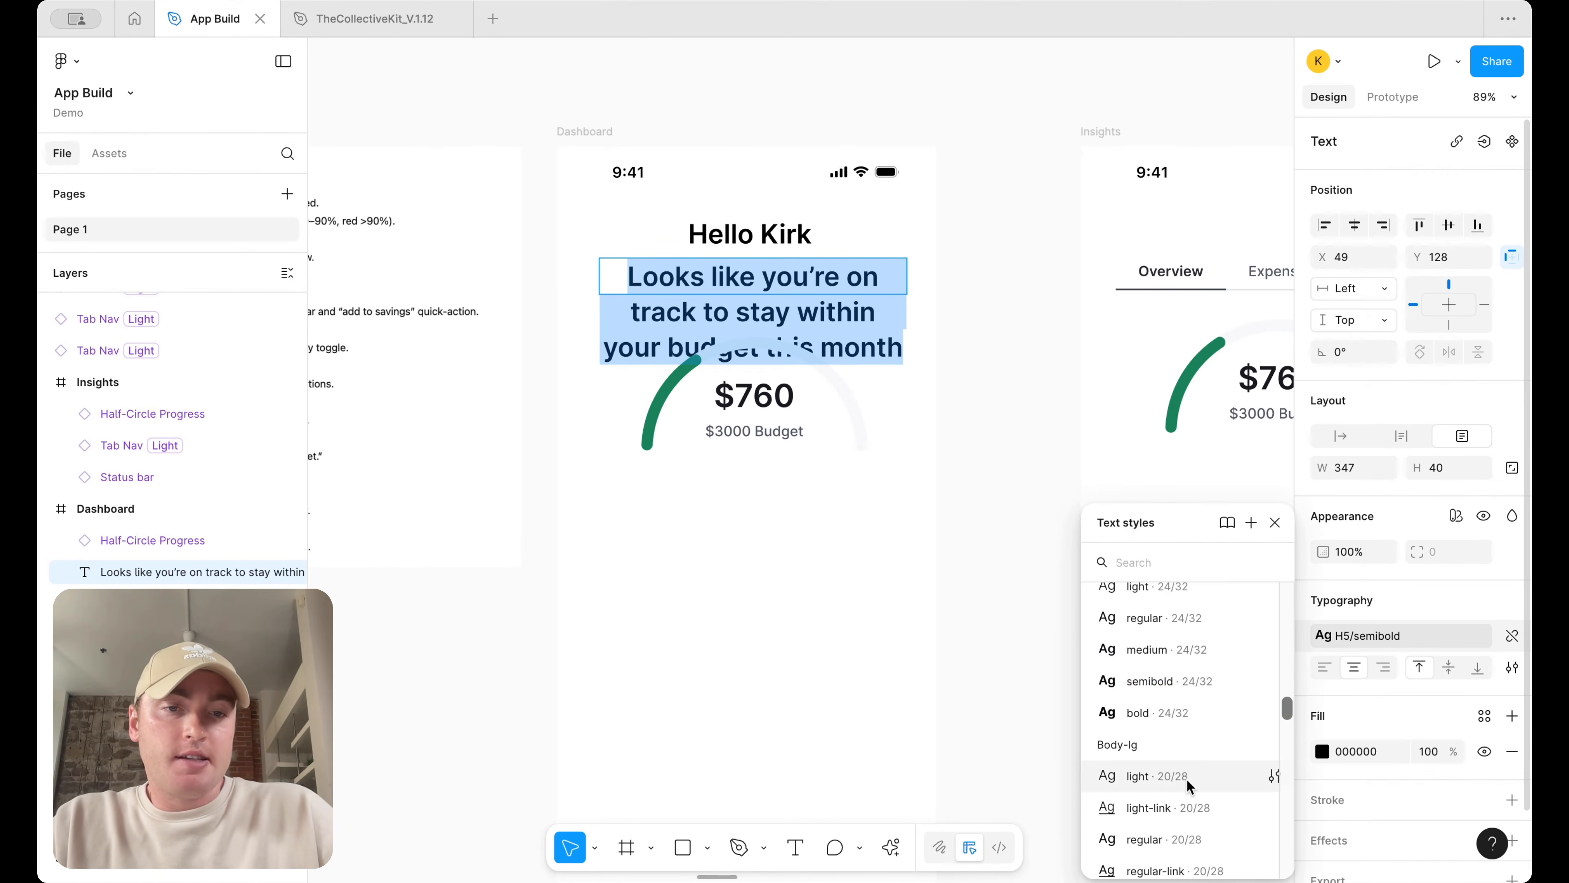
left_click(1189, 768)
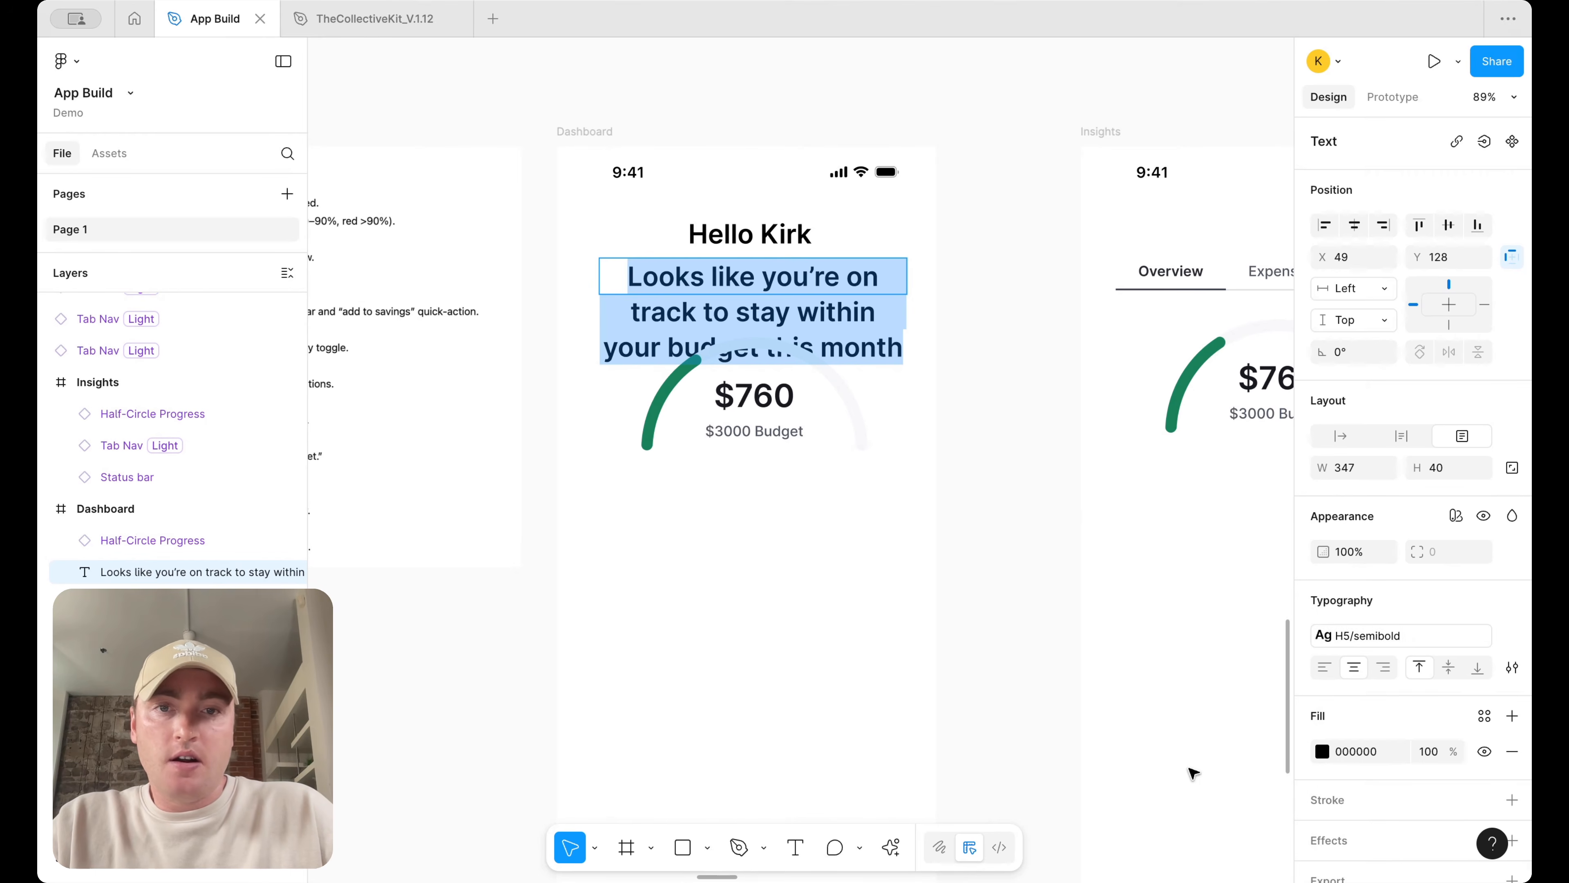
key("Escape")
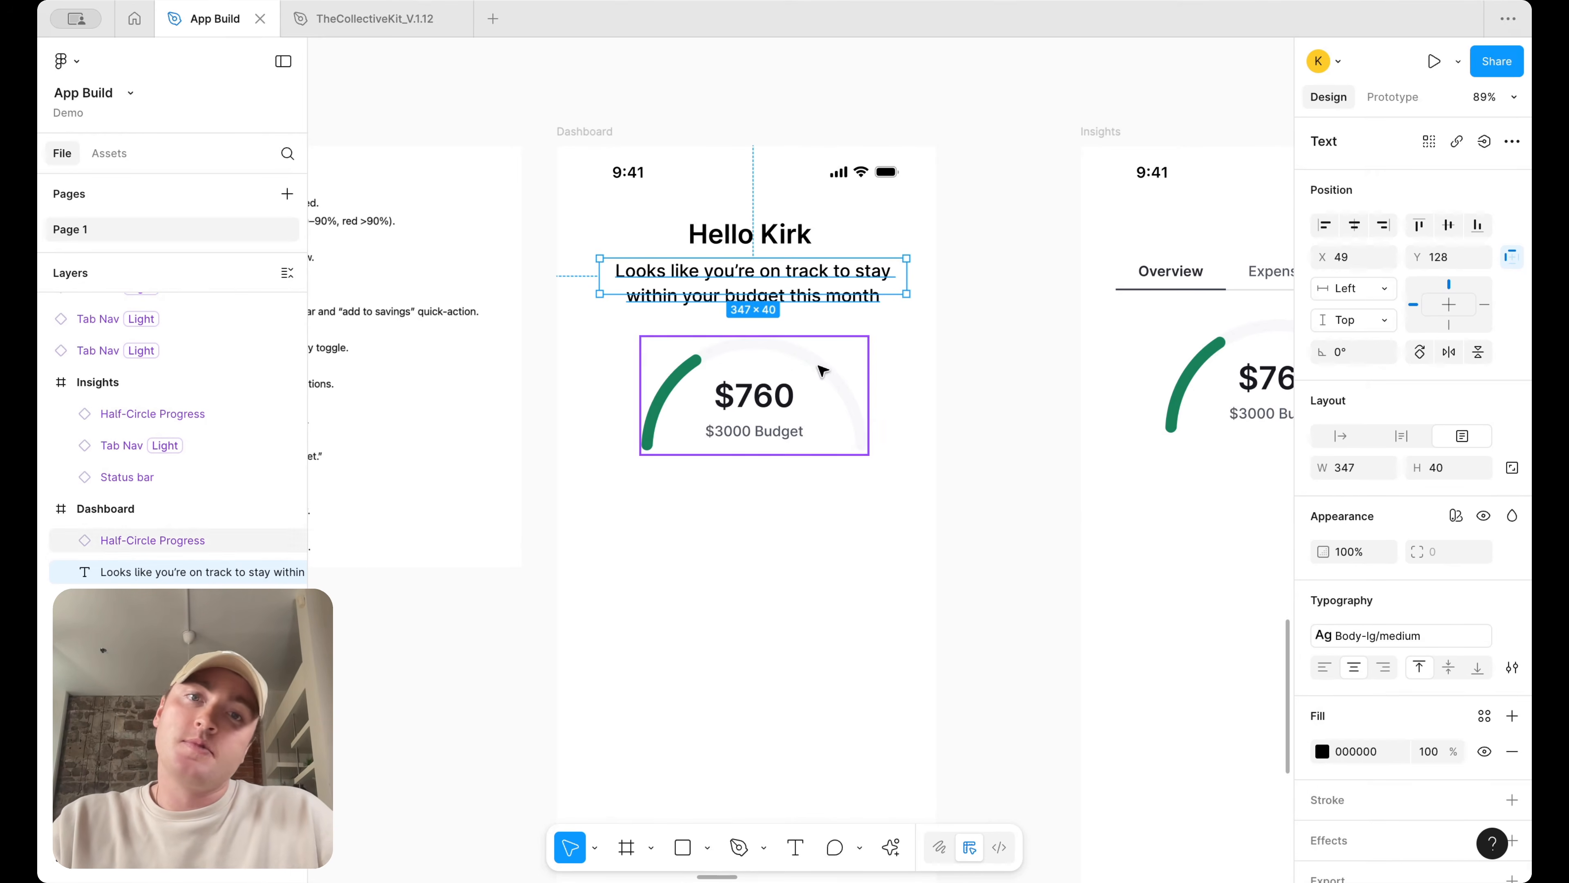
Set the subtitle's fill to the text/default/body color variable
left_click(1484, 716)
type("text")
scroll(1233, 687, "down", 3)
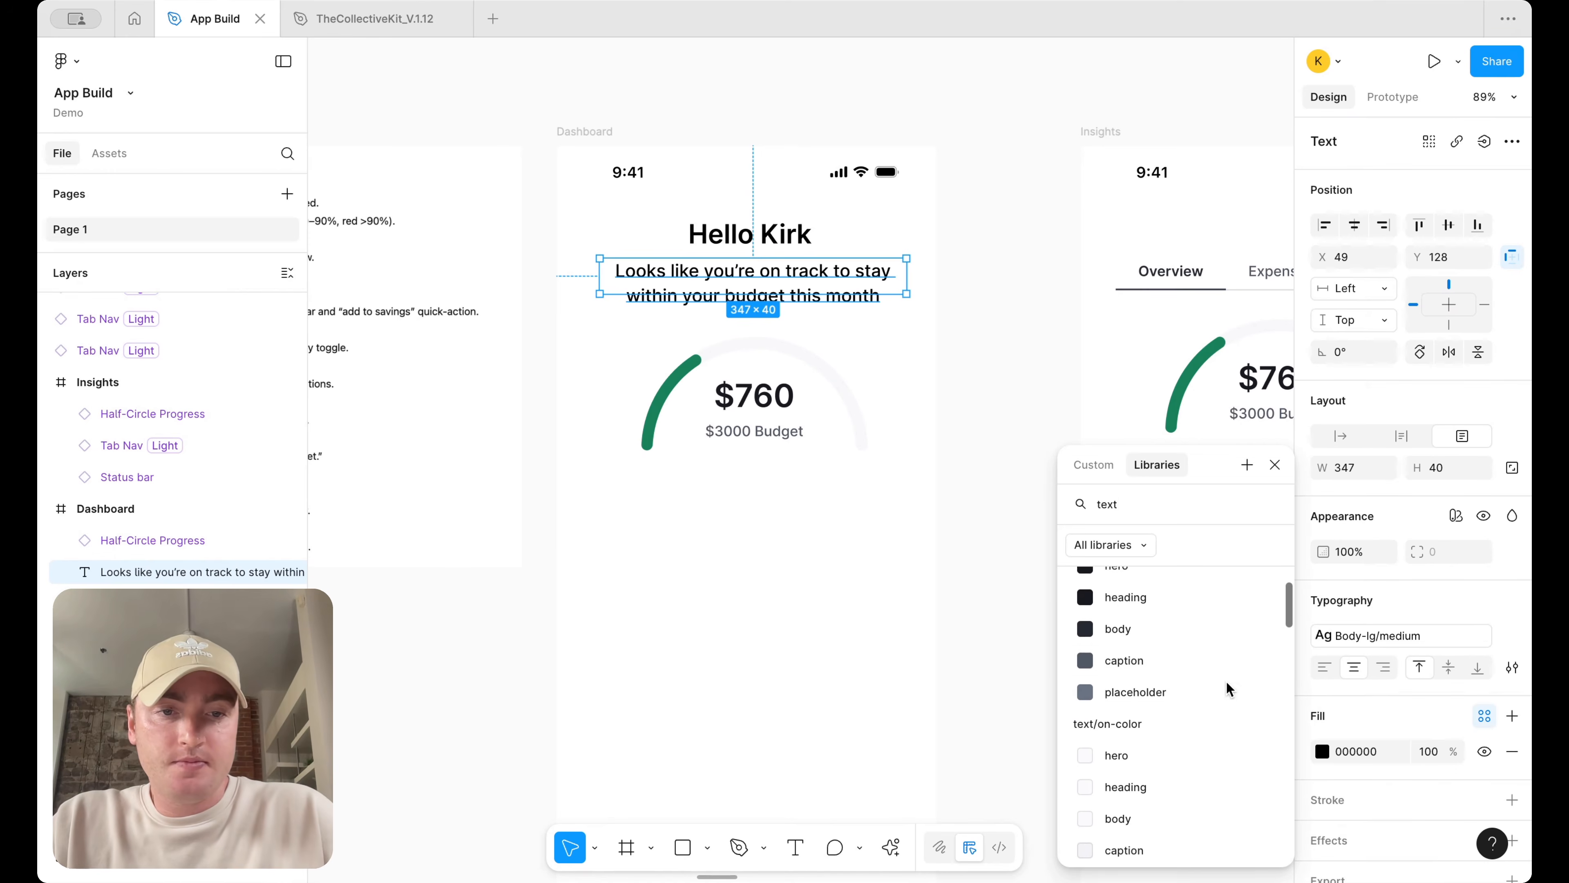
left_click(1195, 614)
left_click(987, 428)
left_click(811, 288)
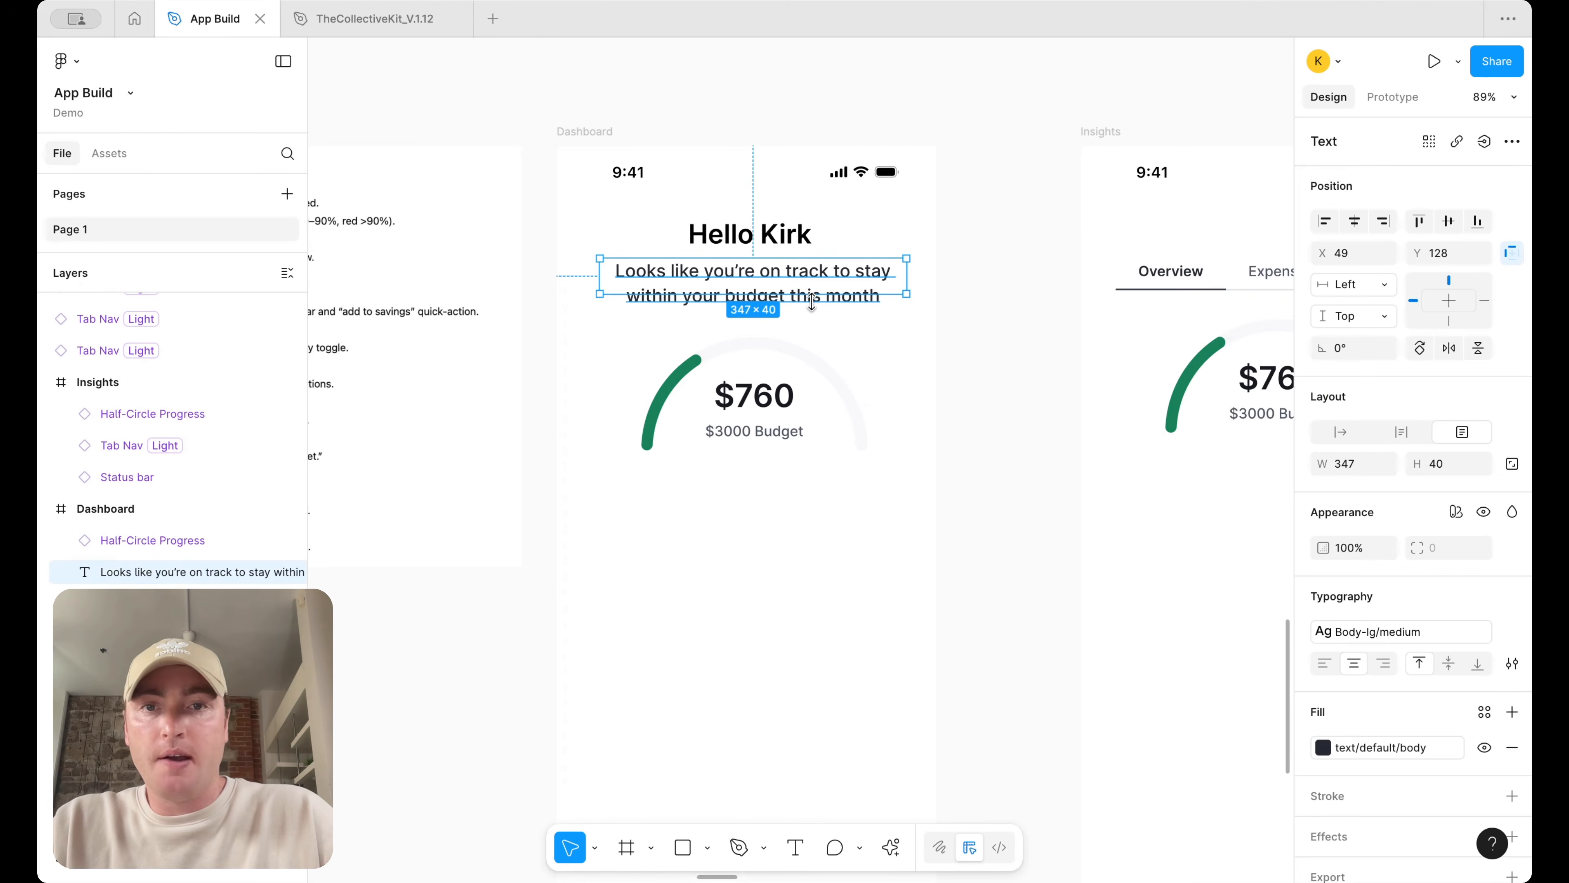
Edit the greeting to add a comma after Hello Kirk
left_click(811, 234)
double_click(812, 234)
left_click(813, 232)
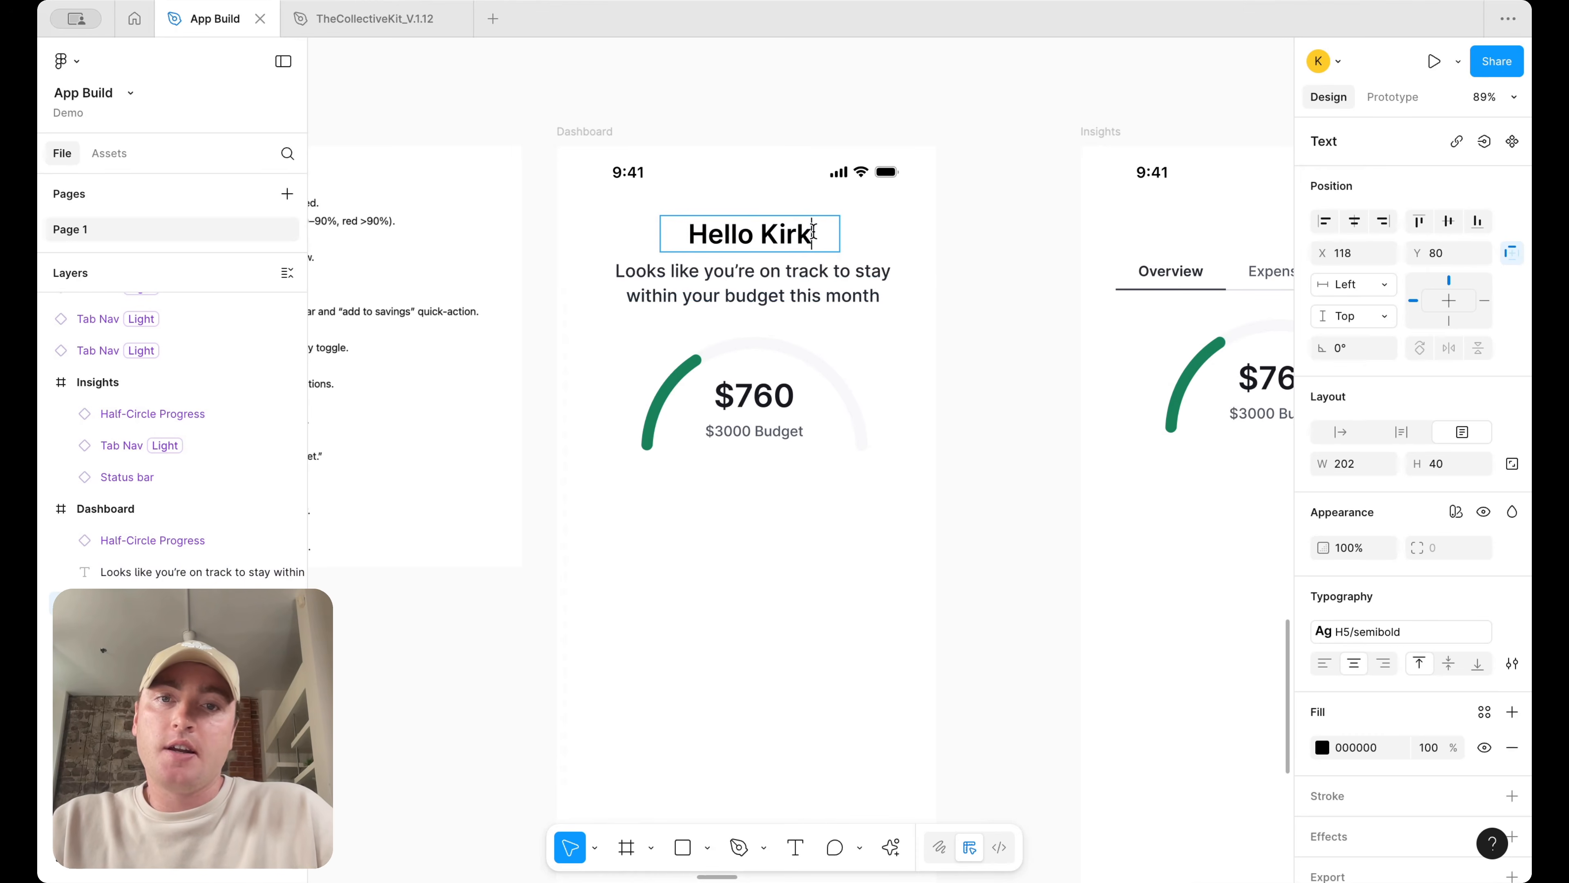
type(",")
left_click(932, 250)
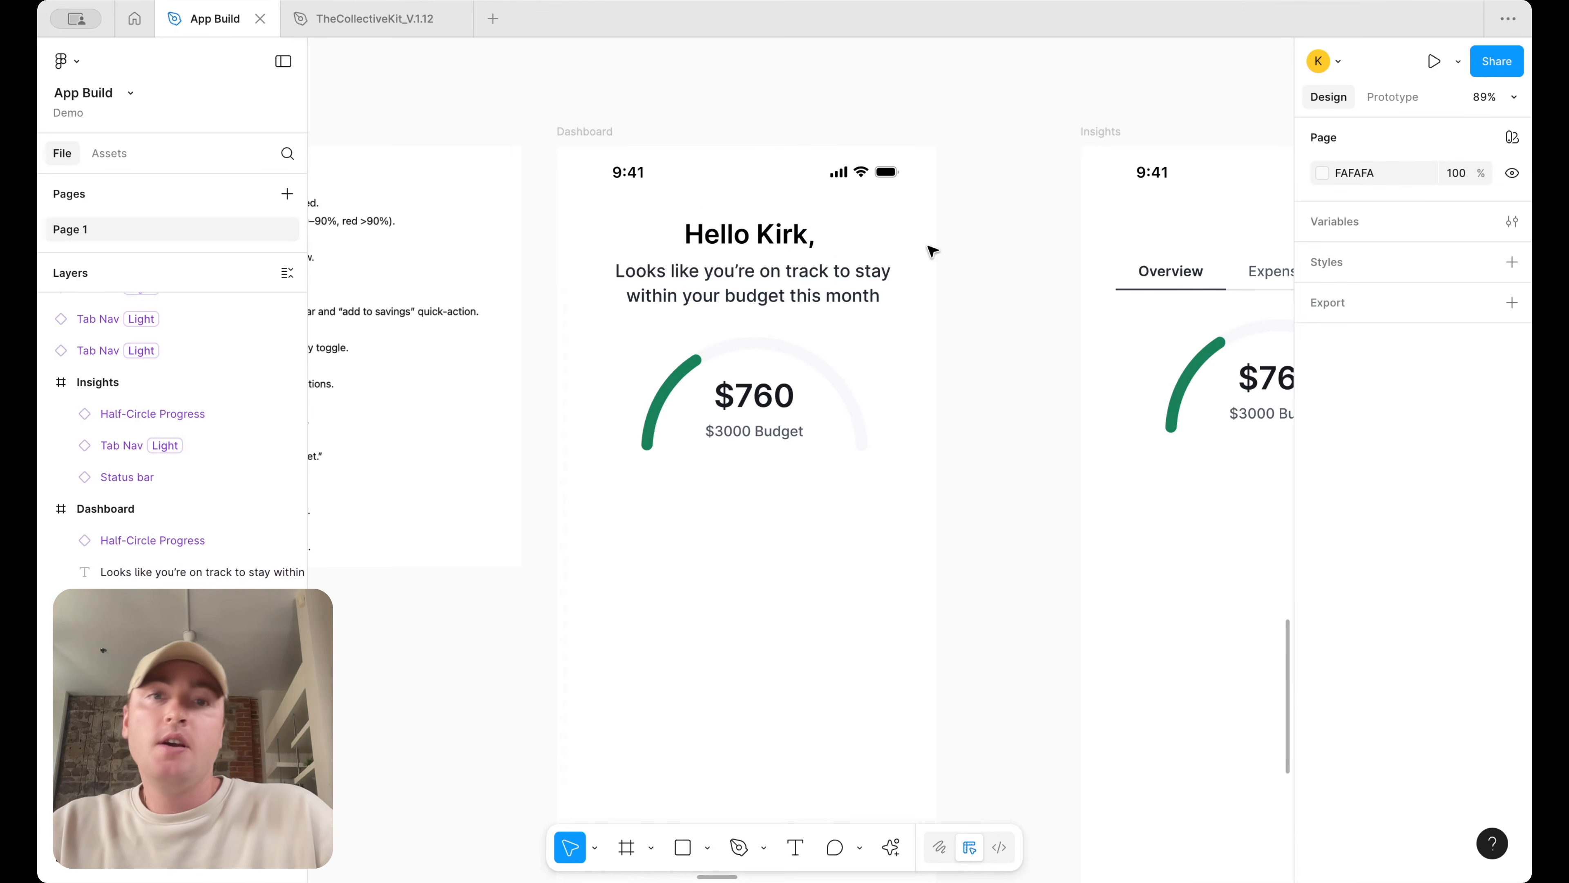
Remove the comma after Hello Kirk in the greeting
double_click(811, 239)
left_click(814, 238)
key("BackSpace")
left_click(956, 354)
Nudge the subtitle down and wrap the greeting and subtitle together in an auto layout frame
left_click_drag(820, 286, 821, 298)
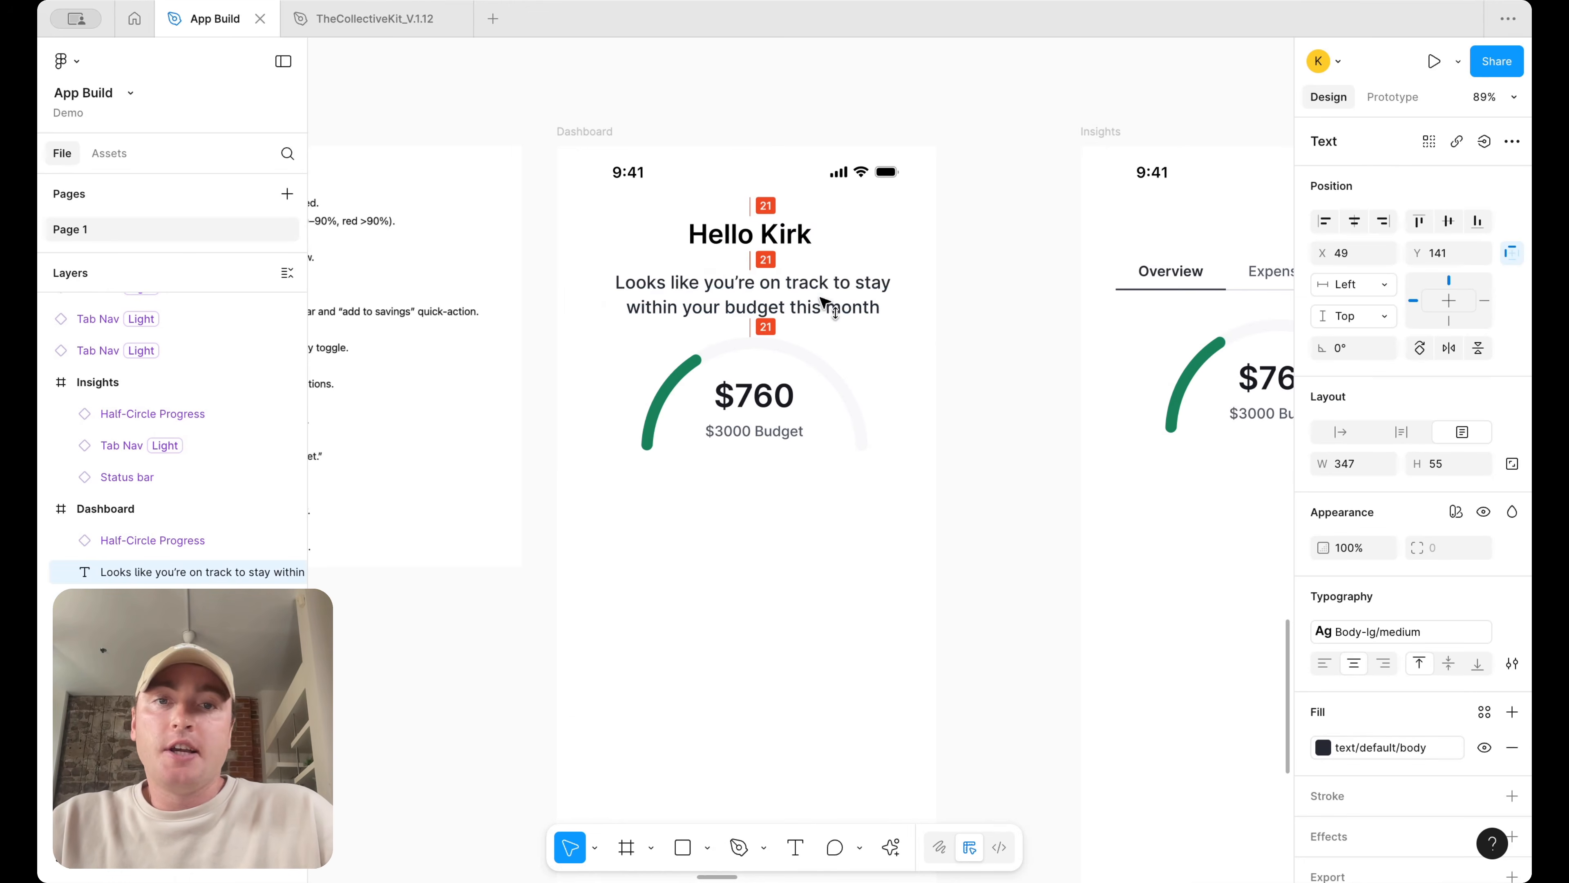
left_click(788, 248, "shift")
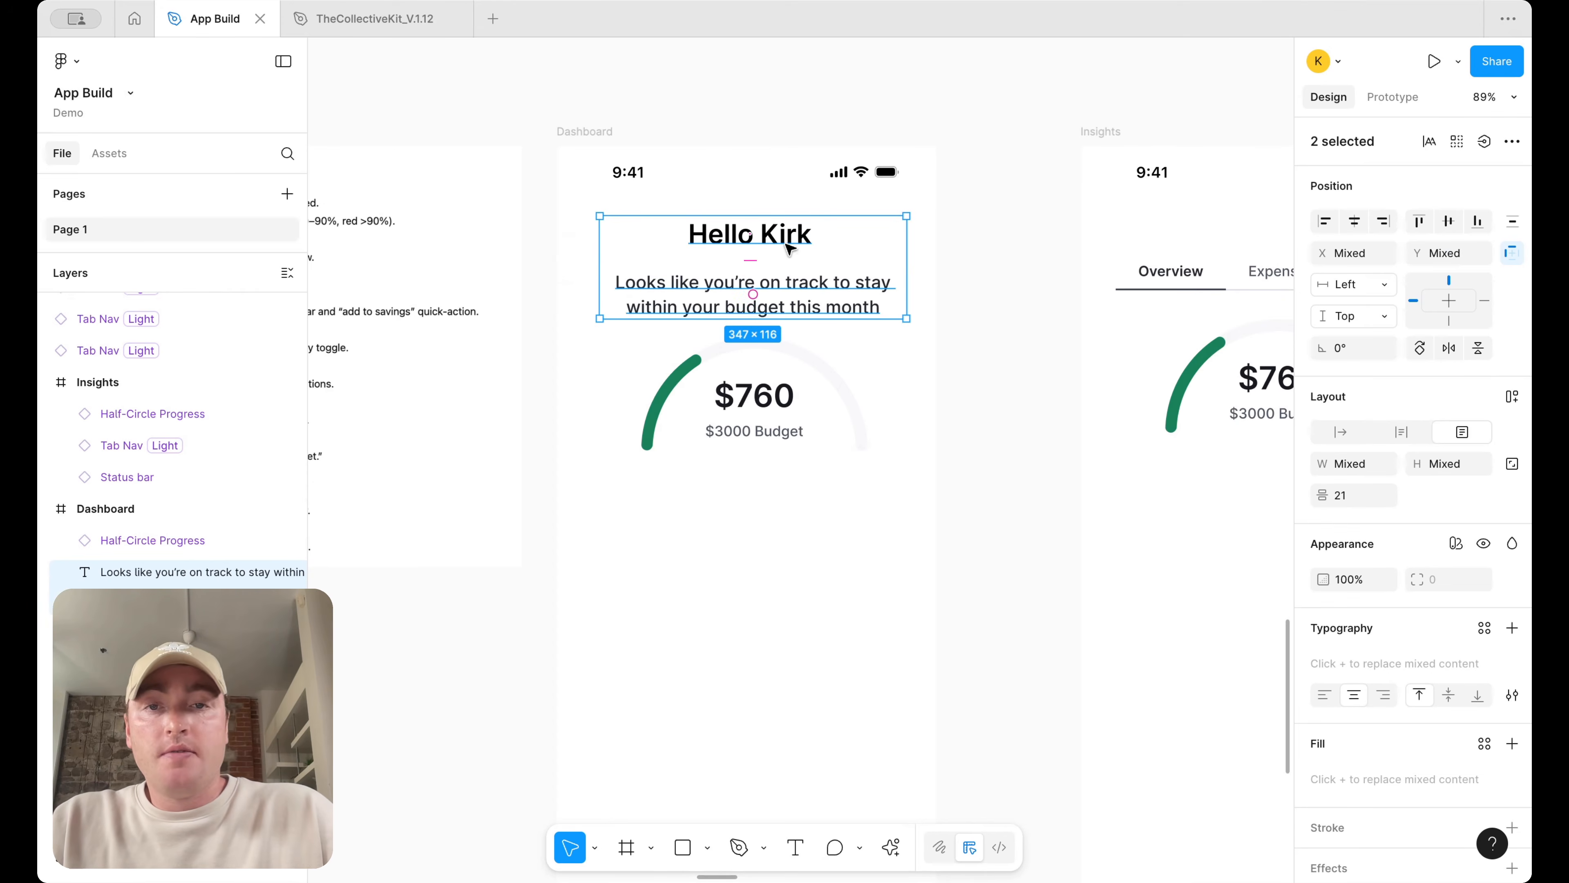
key("shift+a")
Set both the subtitle and the greeting text heights to hug contents
double_click(903, 275)
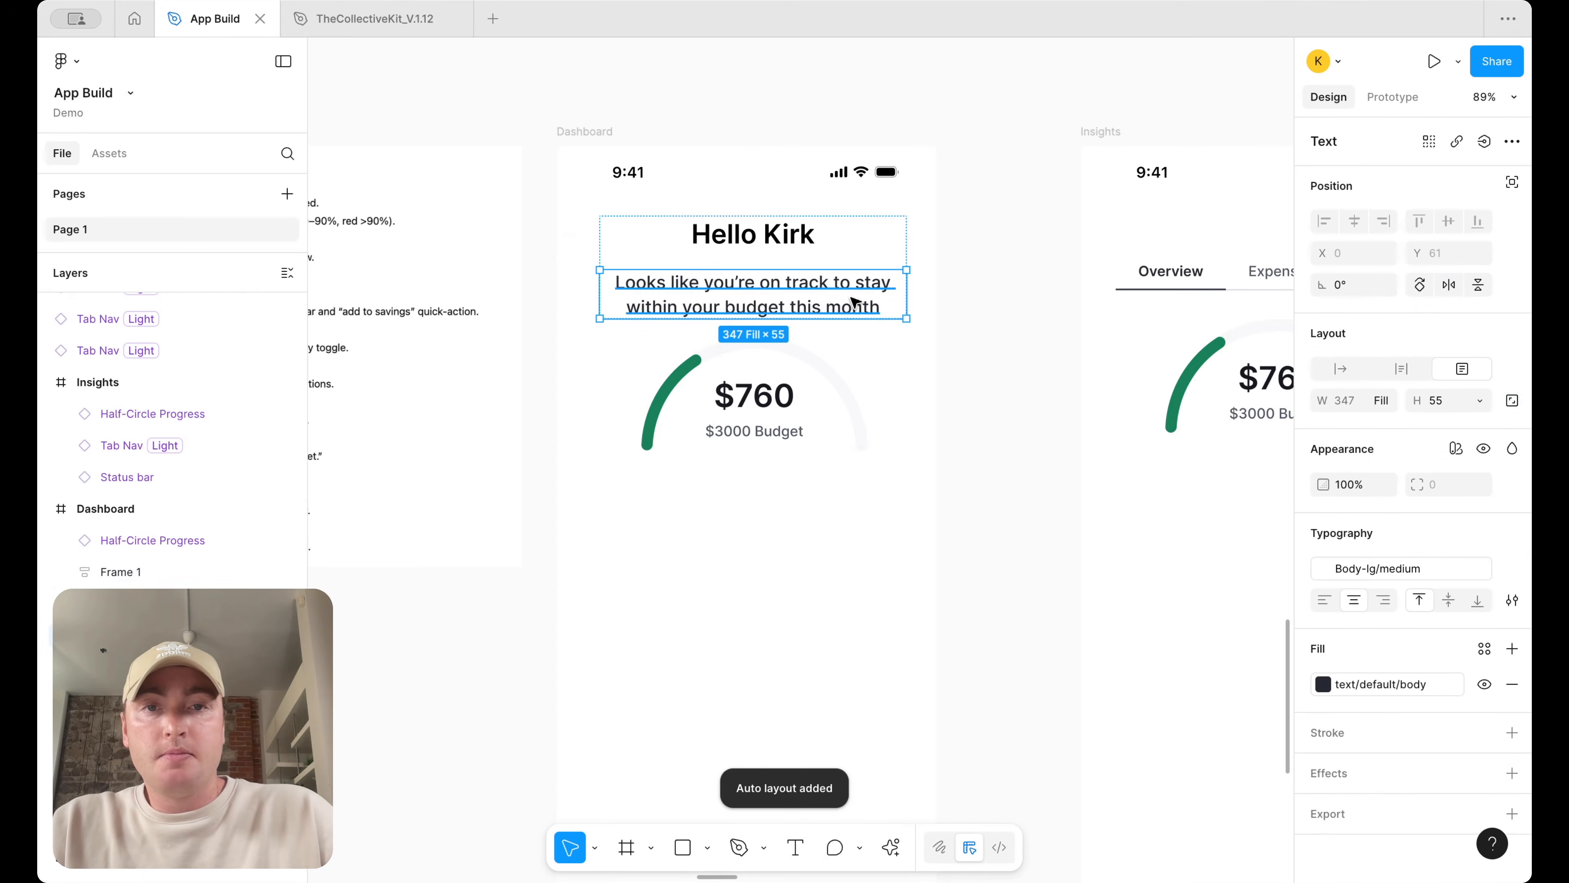
left_click(1483, 403)
left_click(1455, 427)
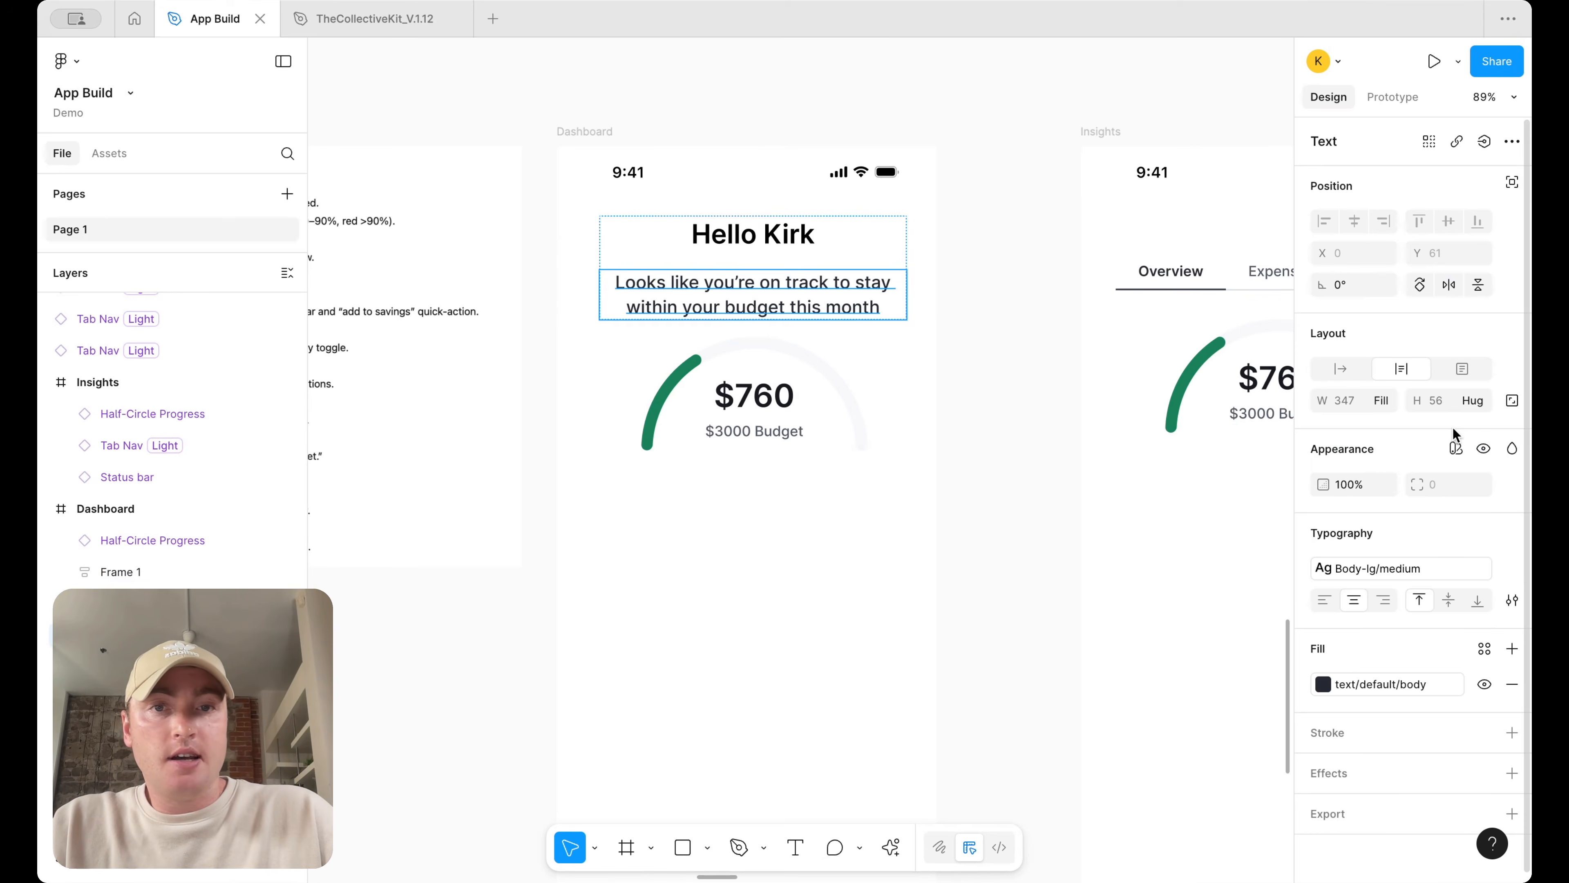
left_click(766, 237)
left_click(1479, 405)
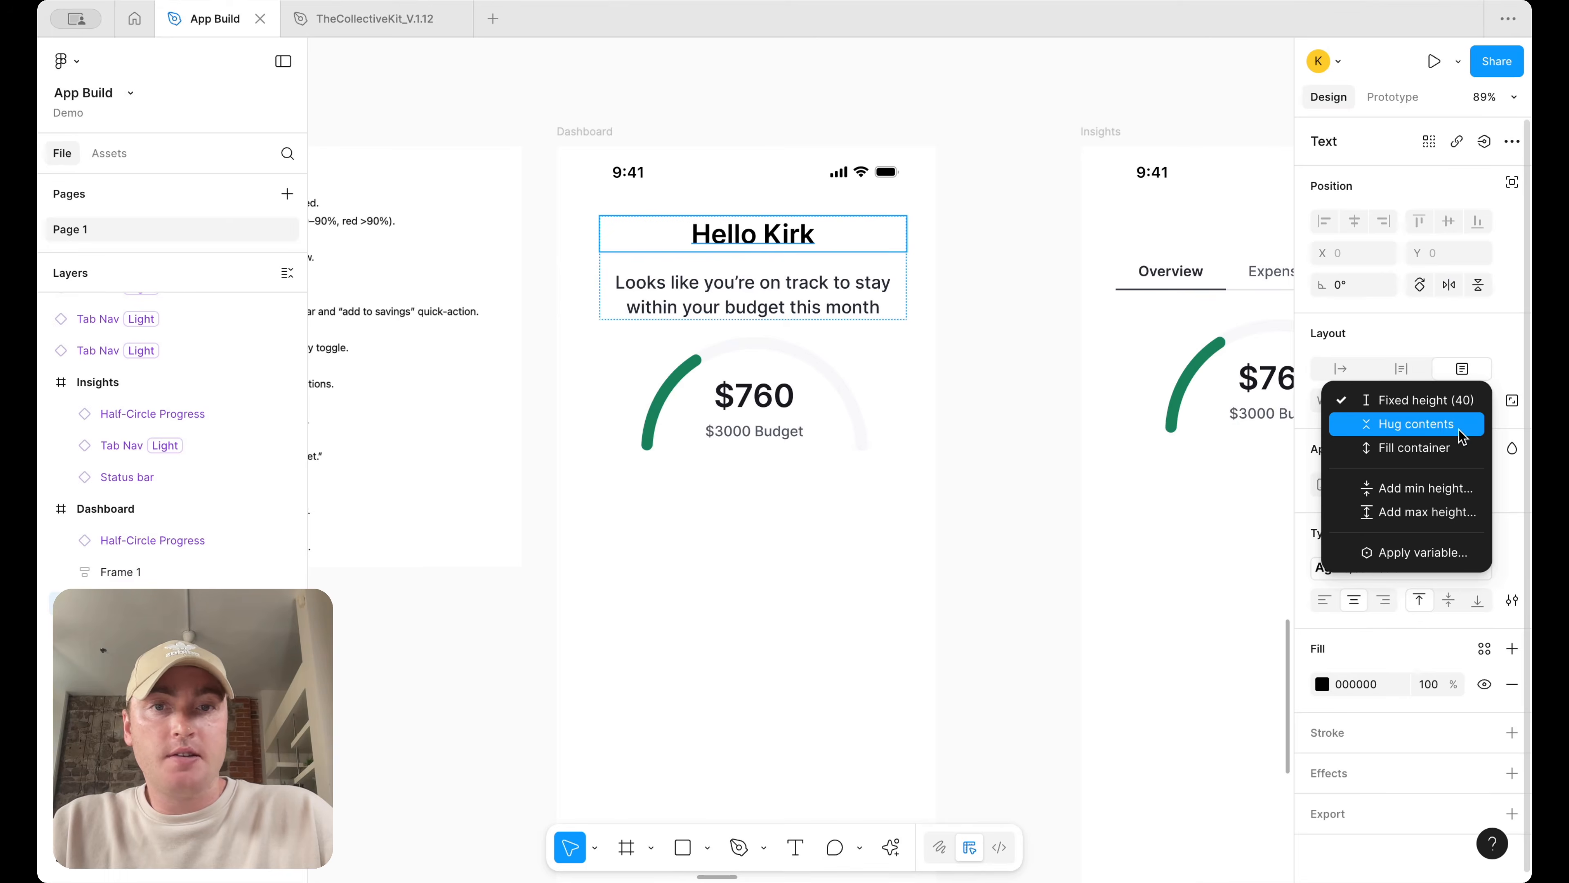
left_click(1415, 424)
Set the gap between the greeting and subtitle in the auto layout frame to 12
key("Escape")
left_click(1447, 494)
type("14")
key("Return")
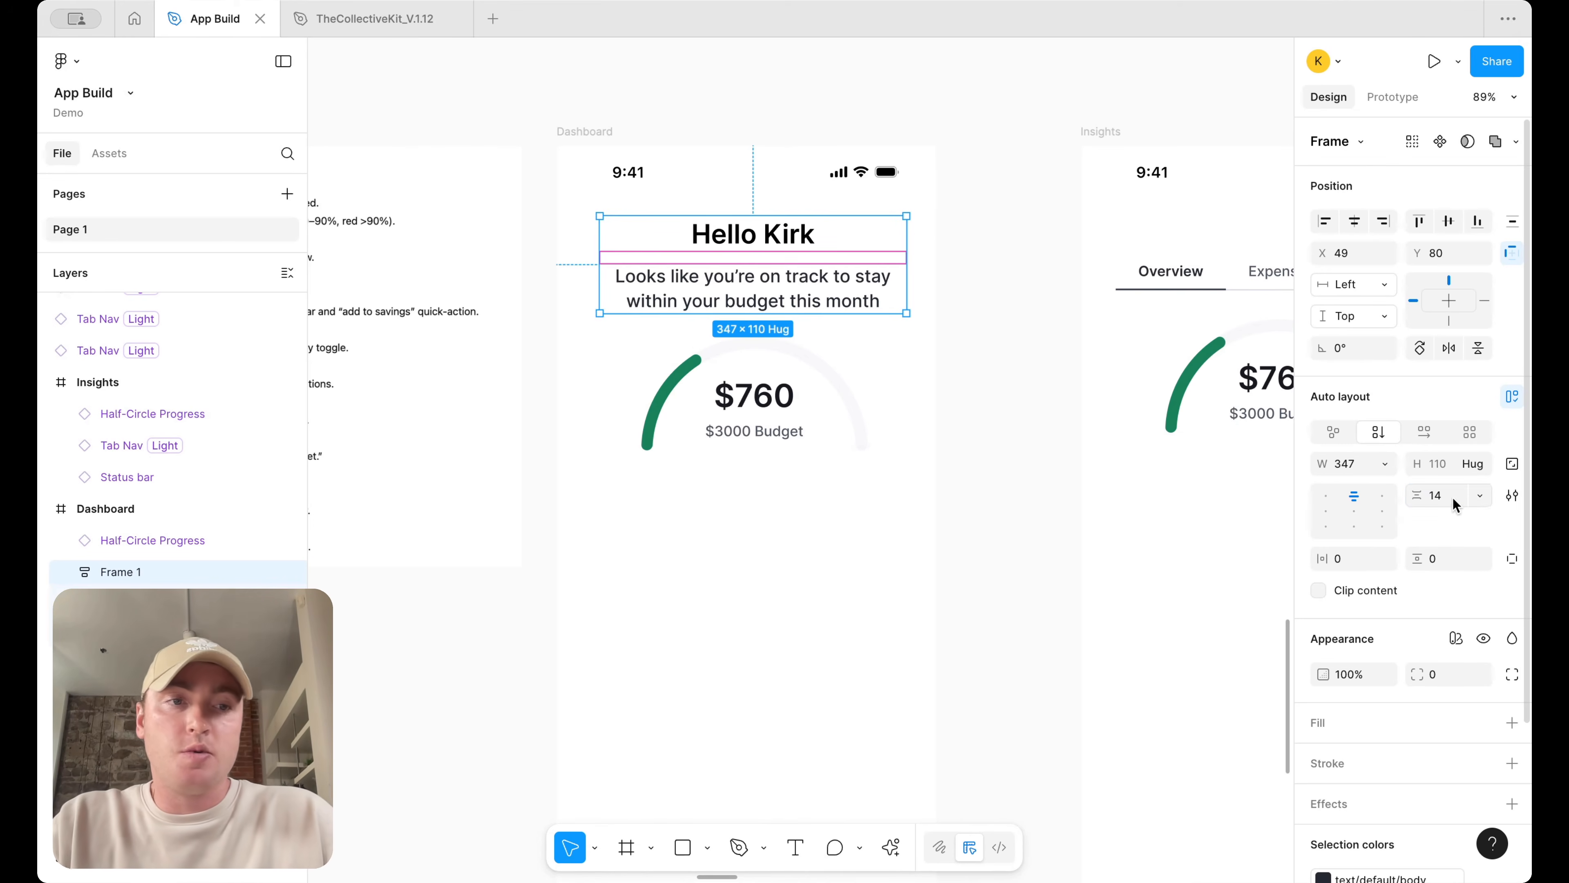
type("12")
key("Return")
Horizontally center the half-circle progress and the greeting frame within the Dashboard screen
left_click(1050, 351)
left_click_drag(822, 280, 825, 275)
left_click_drag(768, 386, 775, 386)
scroll(816, 403, "left", 3)
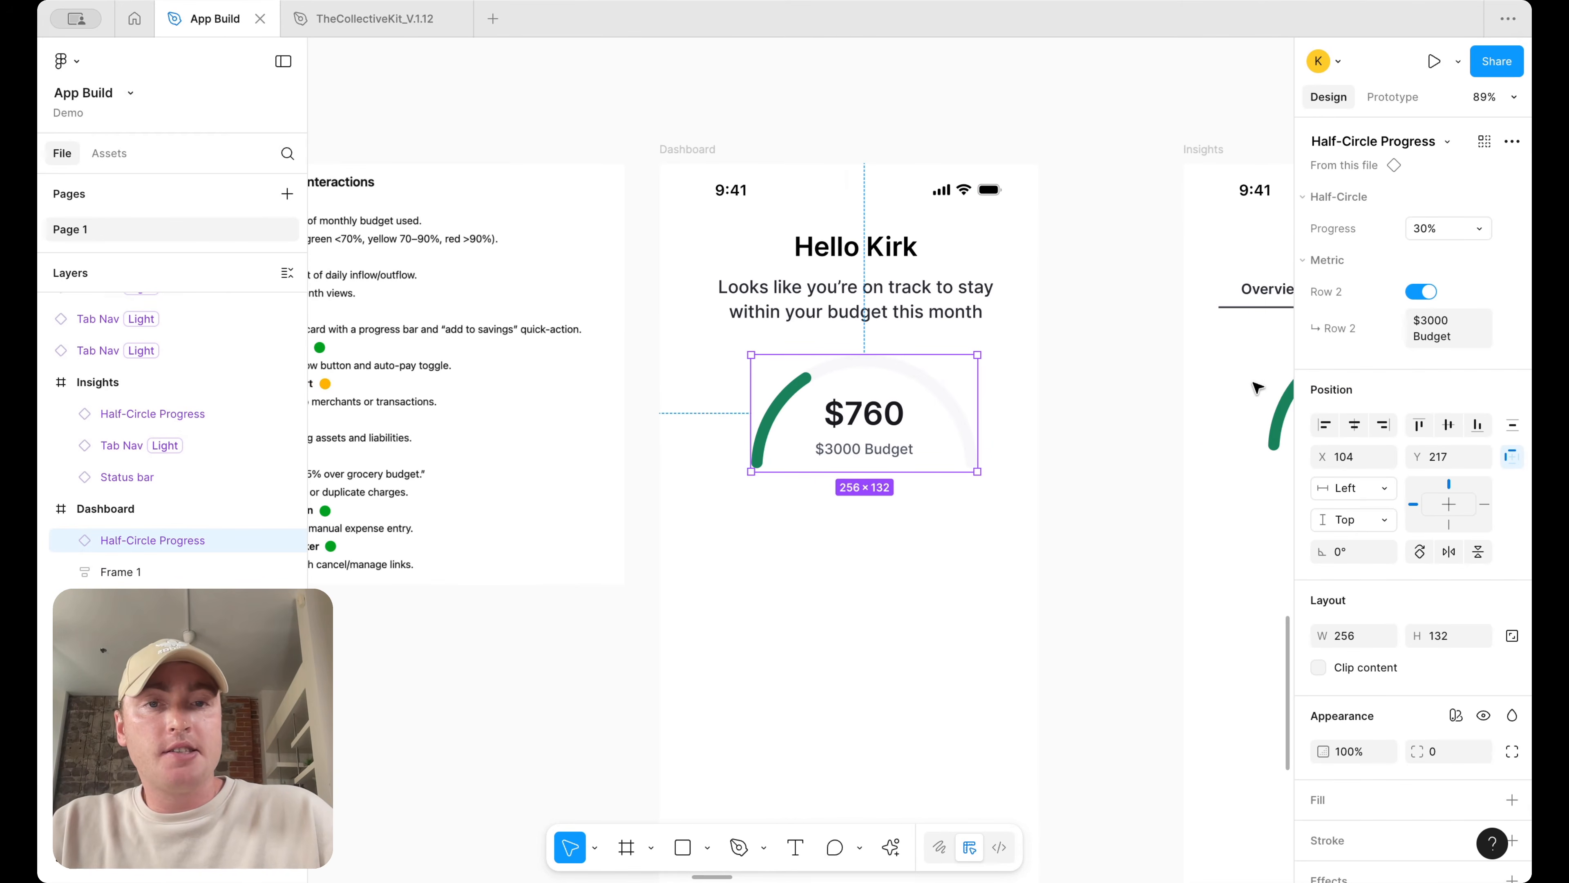
left_click(1067, 425)
left_click(886, 357)
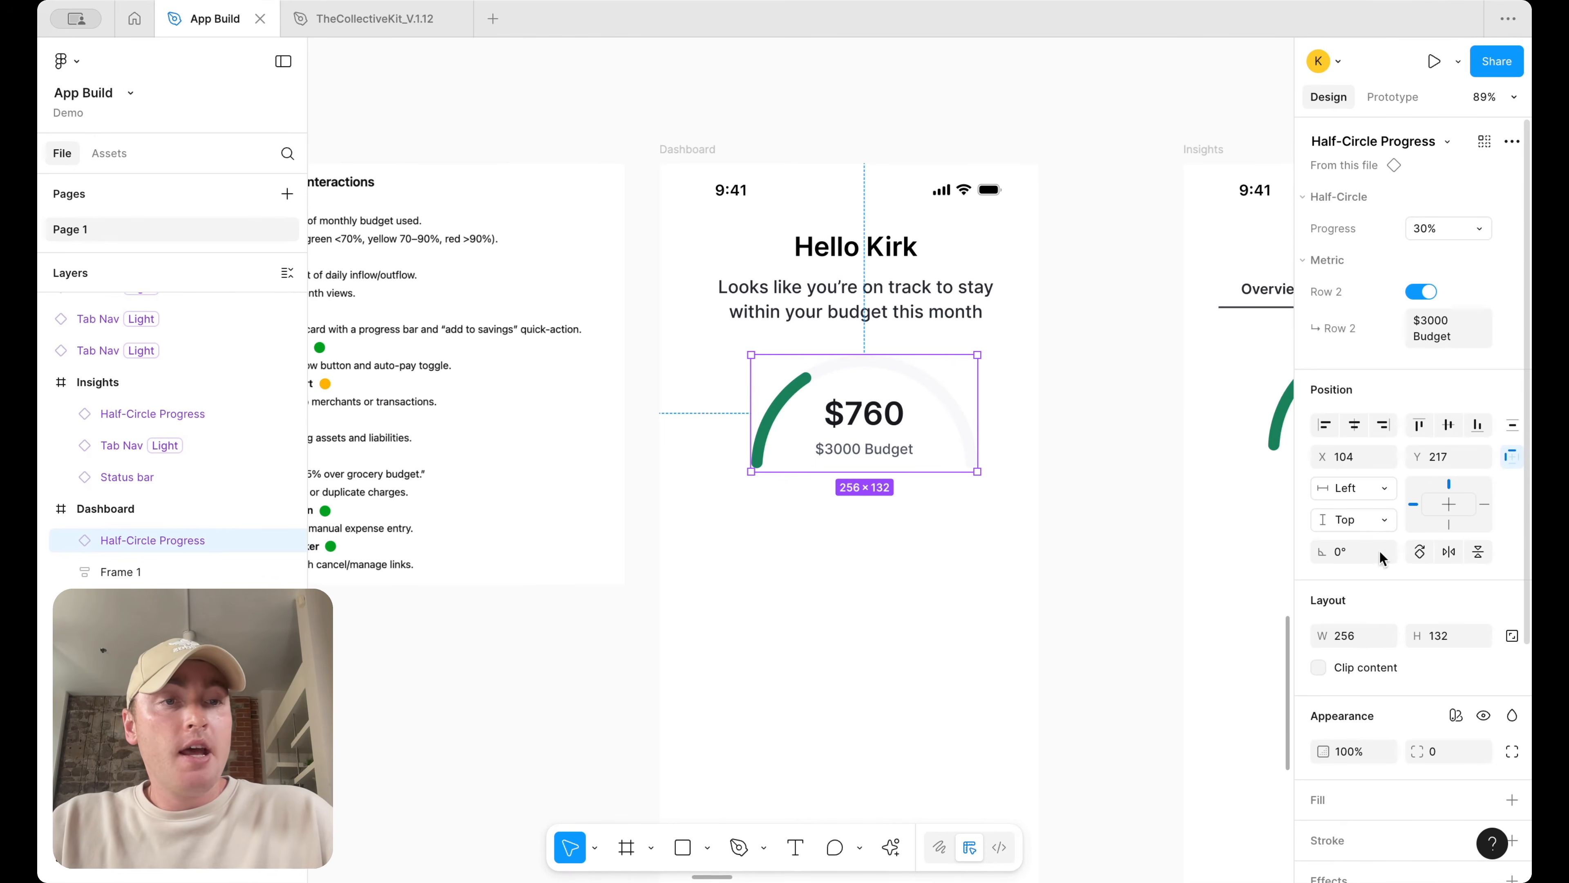
left_click(1353, 425)
key("Tab")
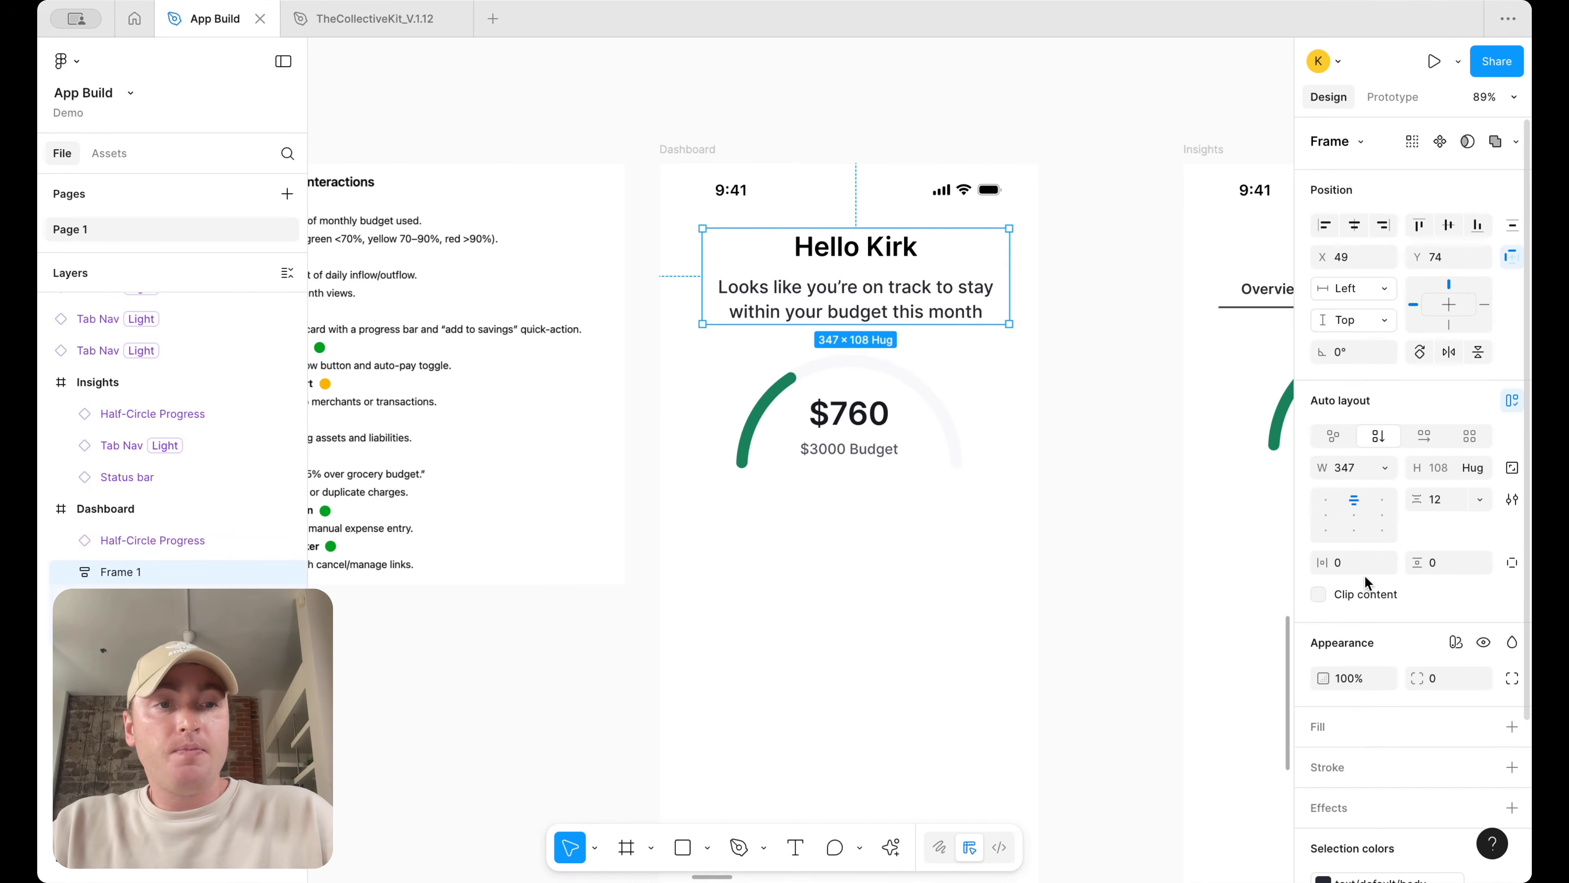
left_click(1354, 224)
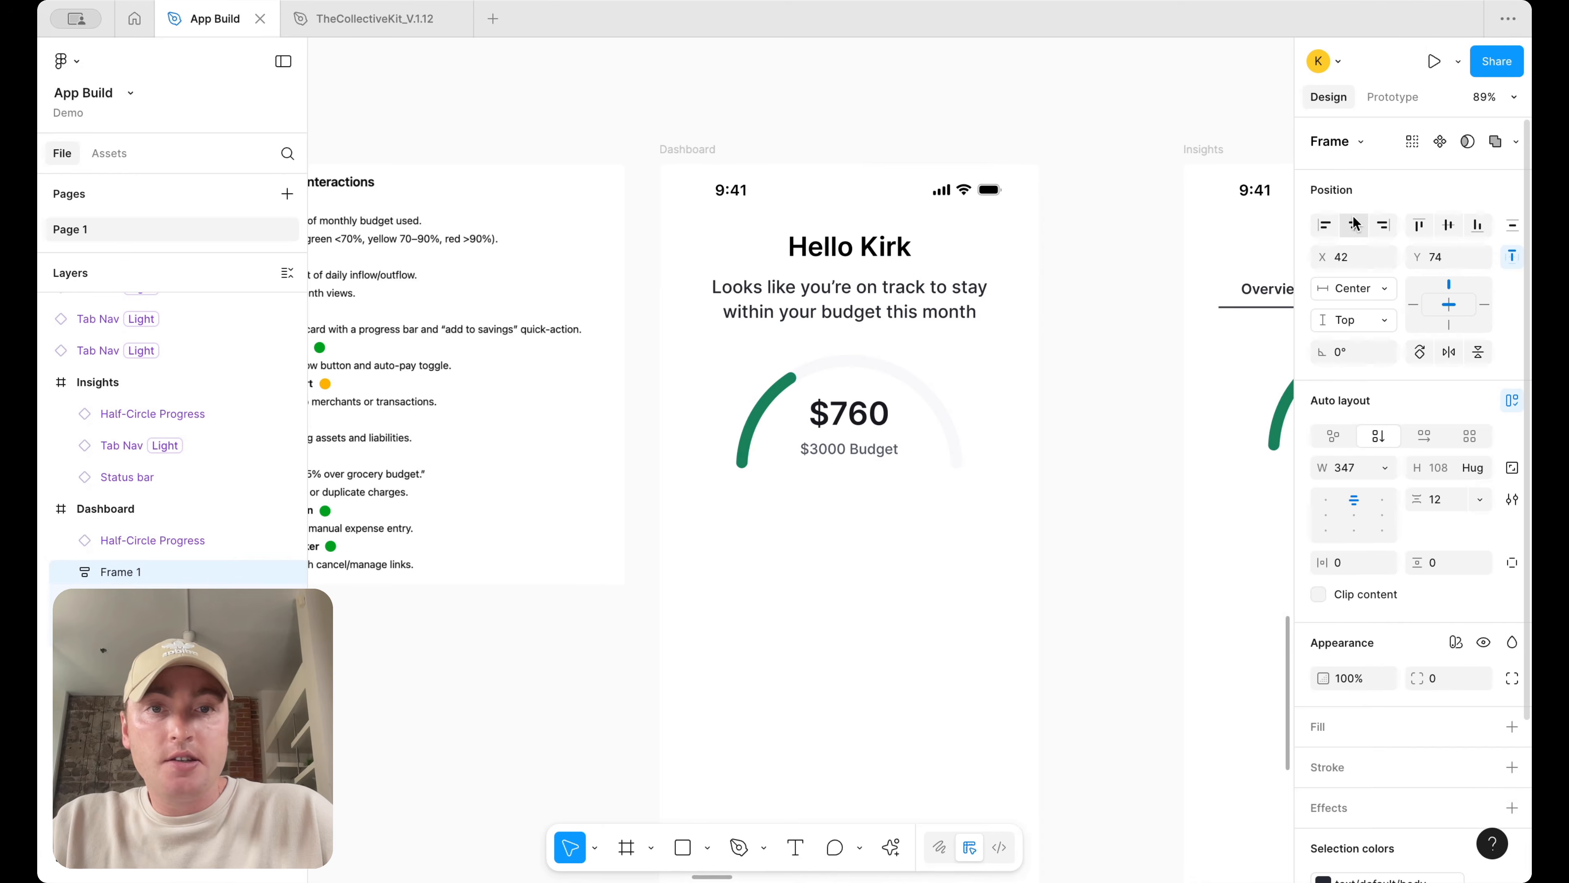
Wrap the greeting frame and the half-circle progress together in a new auto layout frame
left_click(920, 409, "shift")
key("shift+a")
left_click(1106, 275)
scroll(1051, 282, "right", 2)
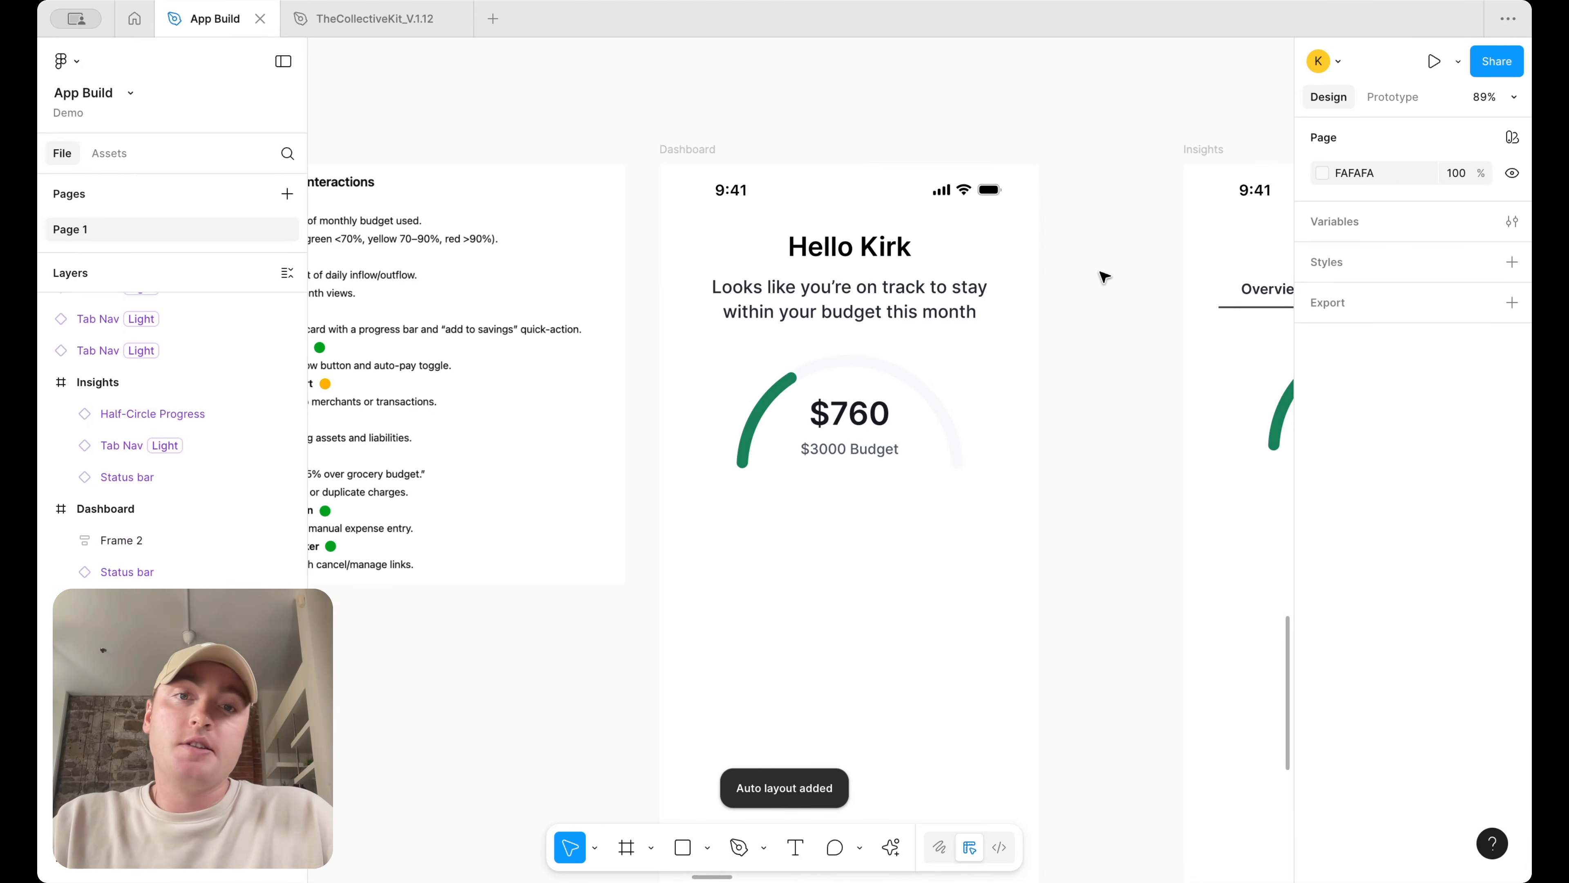
scroll(1000, 291, "down", 2)
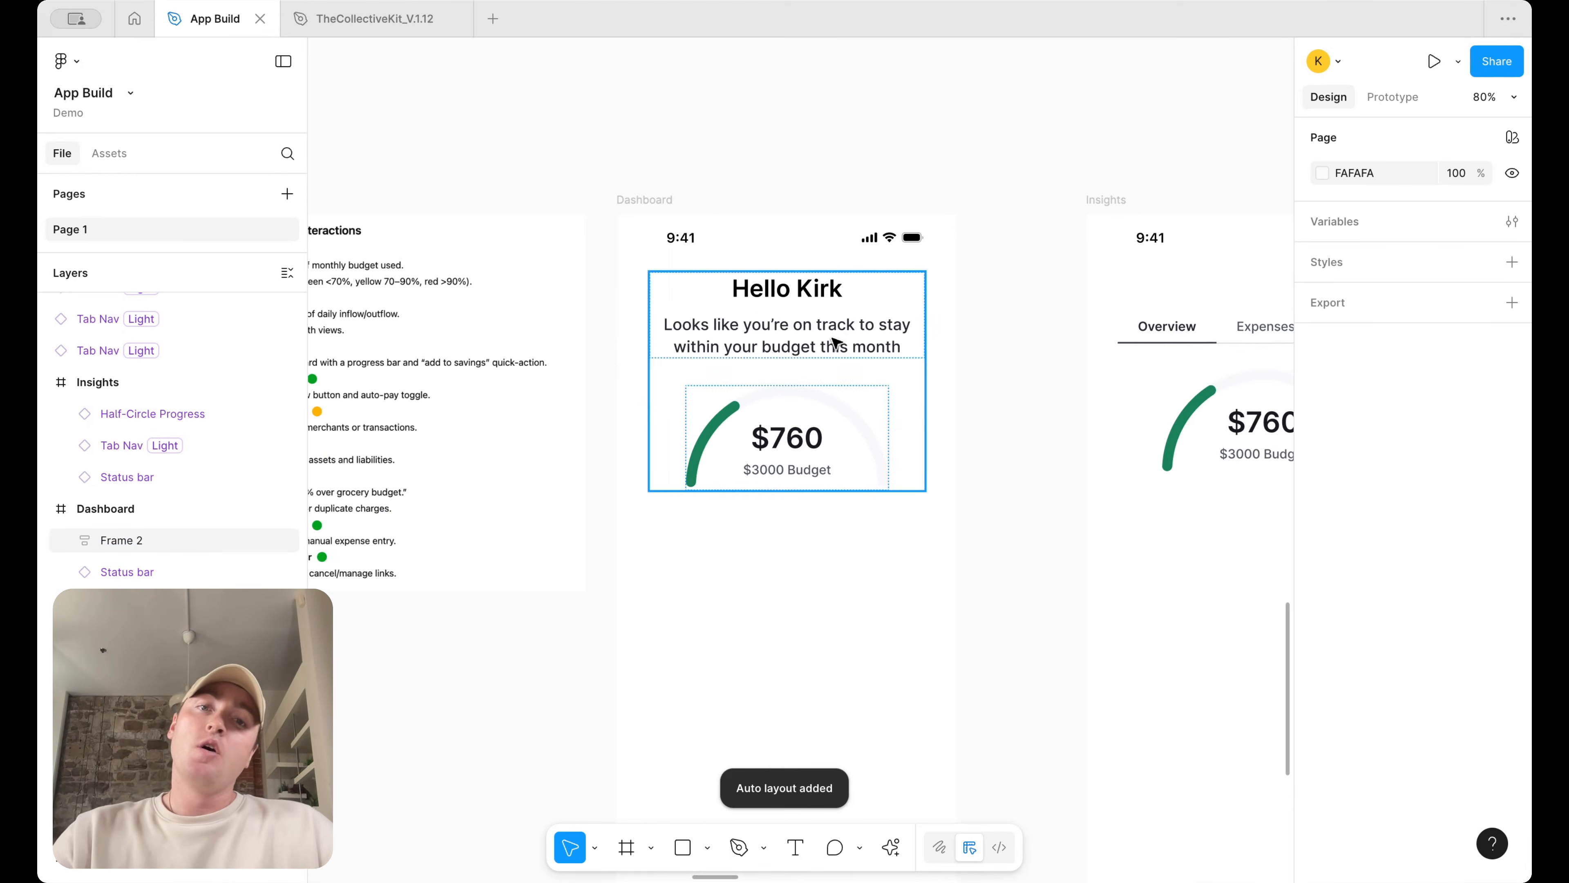
left_click(834, 362)
left_click(976, 253)
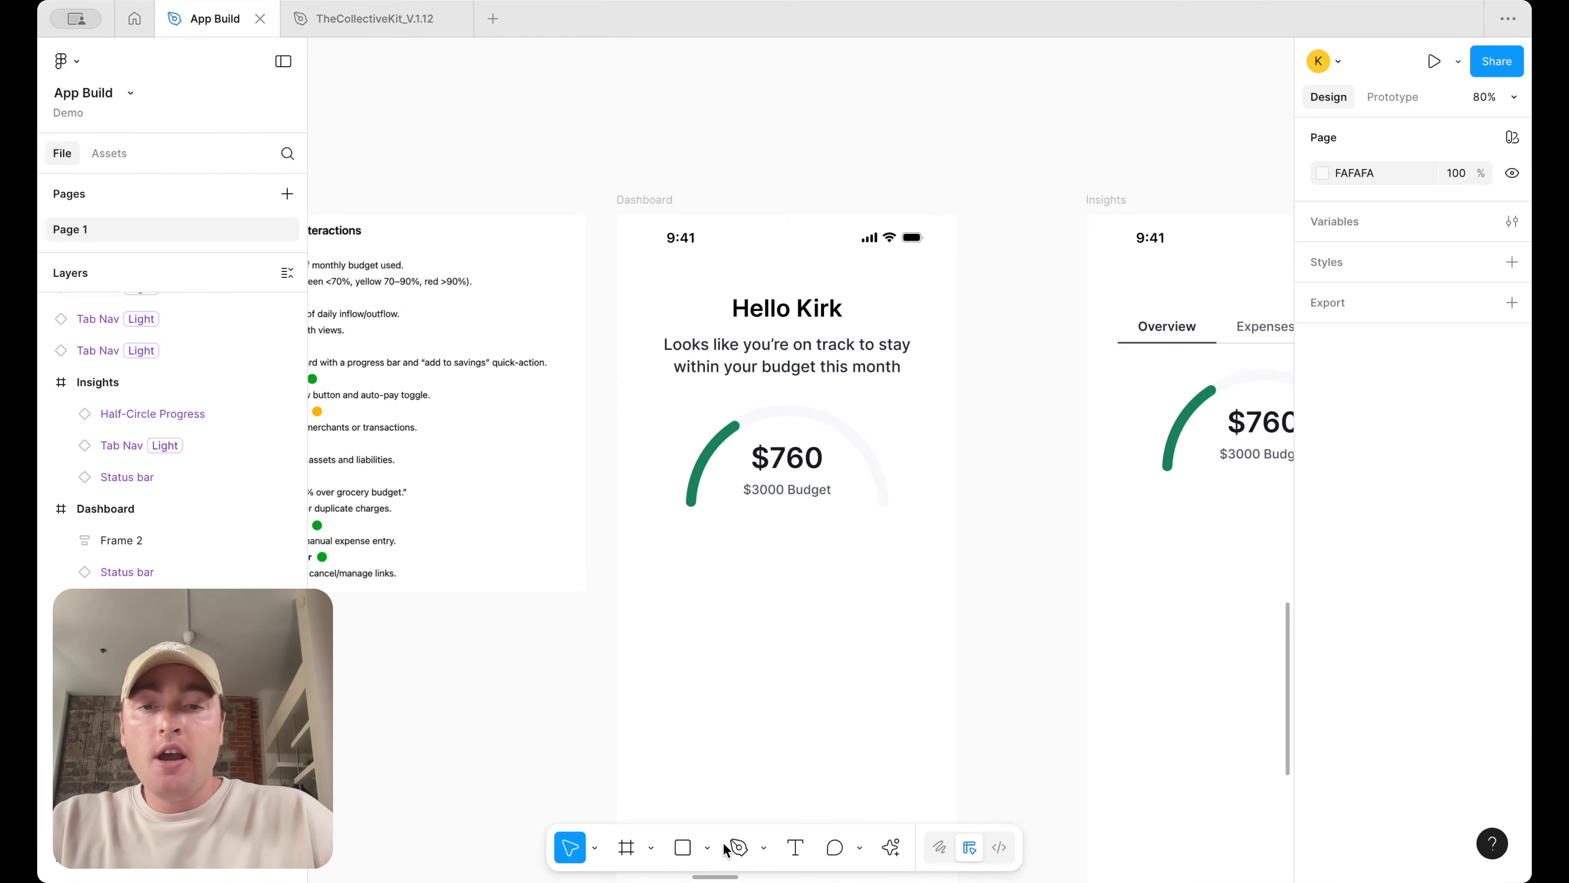
Draw a grey placeholder card rectangle about 347 × 171 below the progress ring and duplicate it beneath
scroll(722, 753, "down", 1)
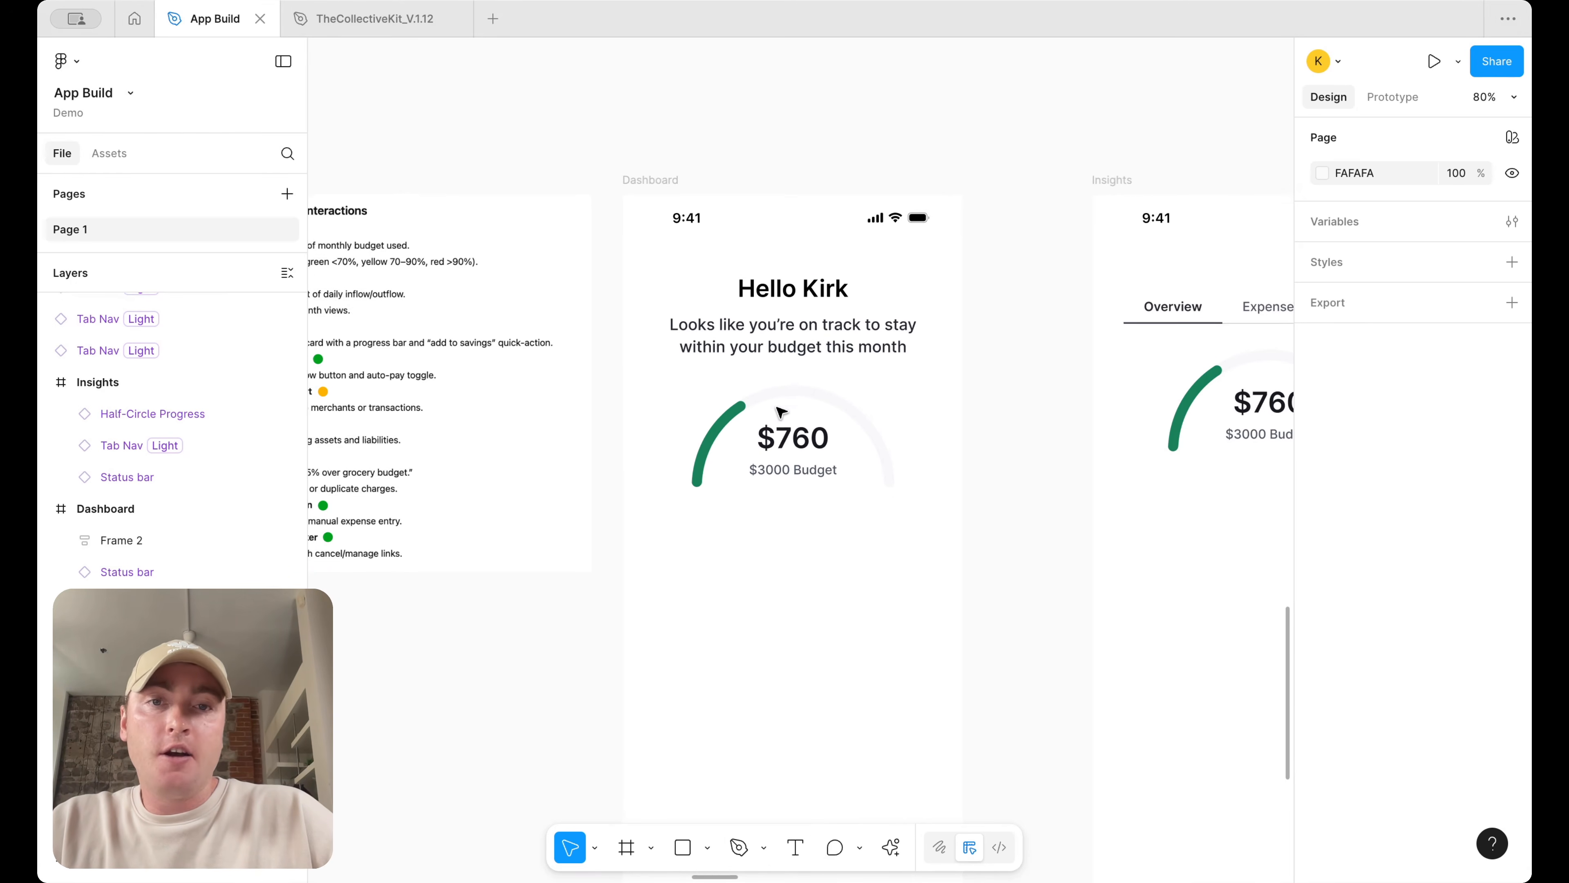
scroll(838, 211, "down", 5)
key("r")
left_click_drag(678, 334, 955, 470)
mouse_move(883, 403)
left_mouse_down()
mouse_move(869, 403)
mouse_move(873, 557)
left_mouse_up()
Lengthen the Dashboard frame and duplicate the two placeholder rectangles to make a stack of four
scroll(869, 554, "down", 5)
left_click(762, 208)
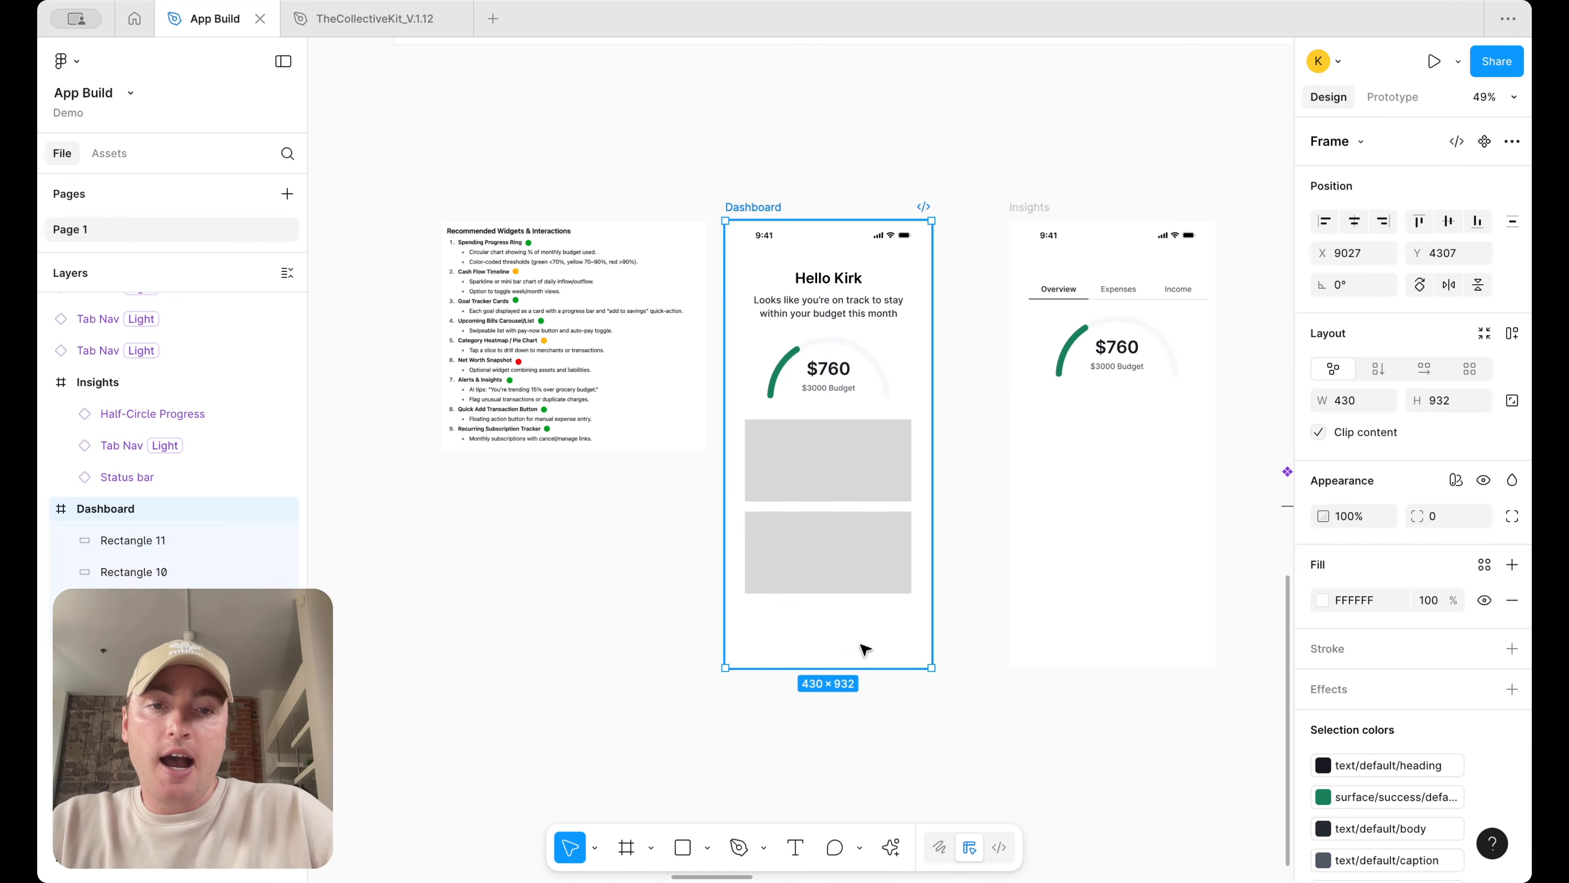
left_click_drag(862, 663, 861, 788)
left_click_drag(851, 560, 854, 748)
left_click(1006, 782)
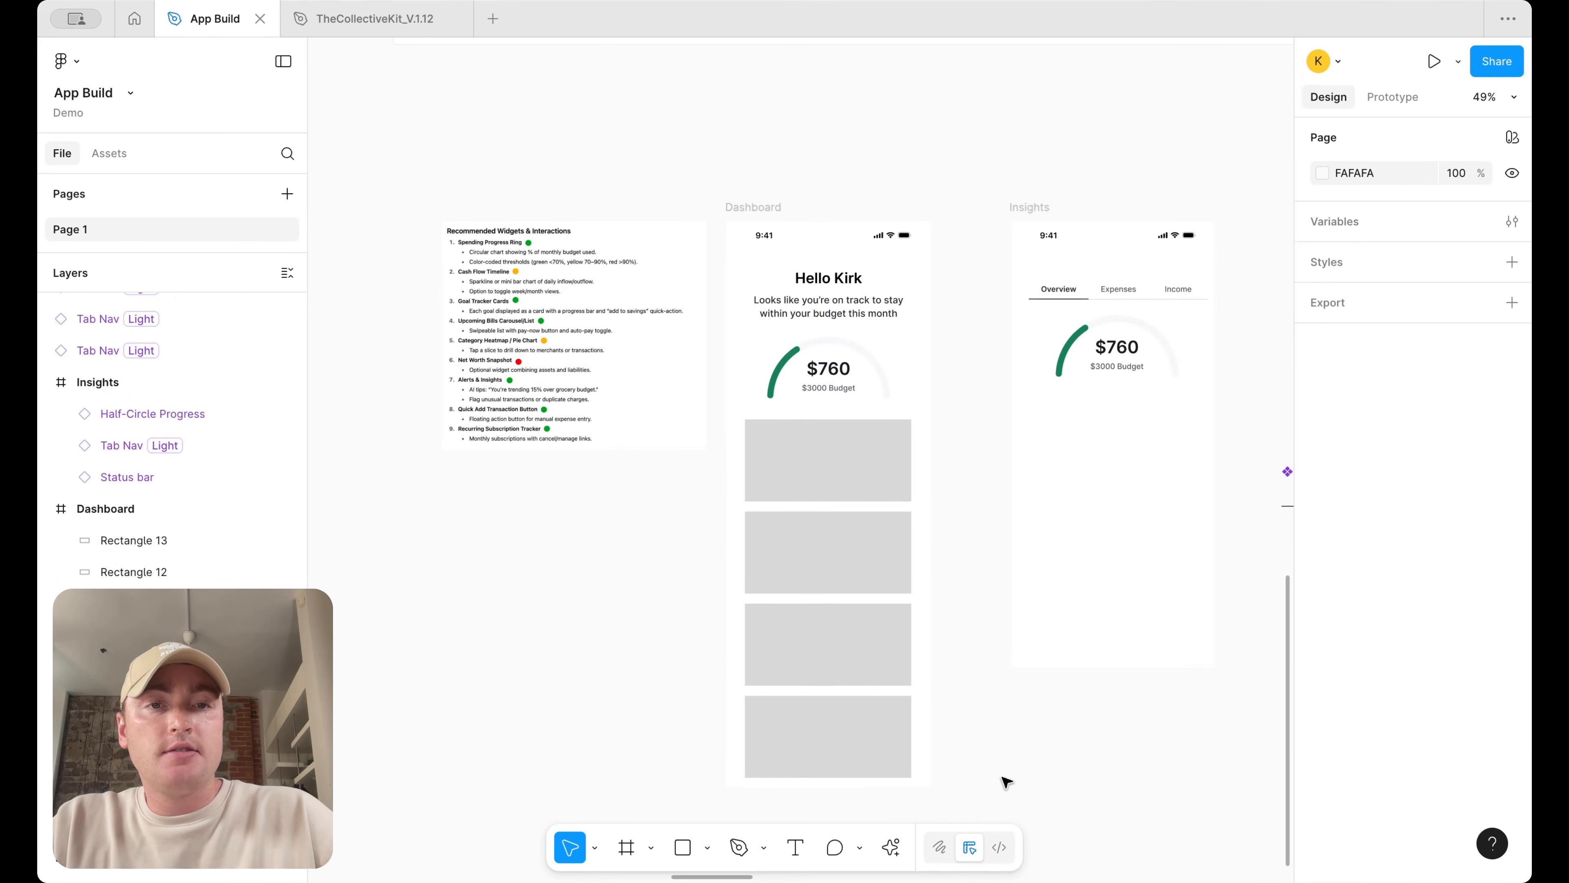
Browse the reference app screenshots on the canvas for dashboard widget ideas
scroll(1006, 782, "down", 10)
scroll(972, 485, "up", 10)
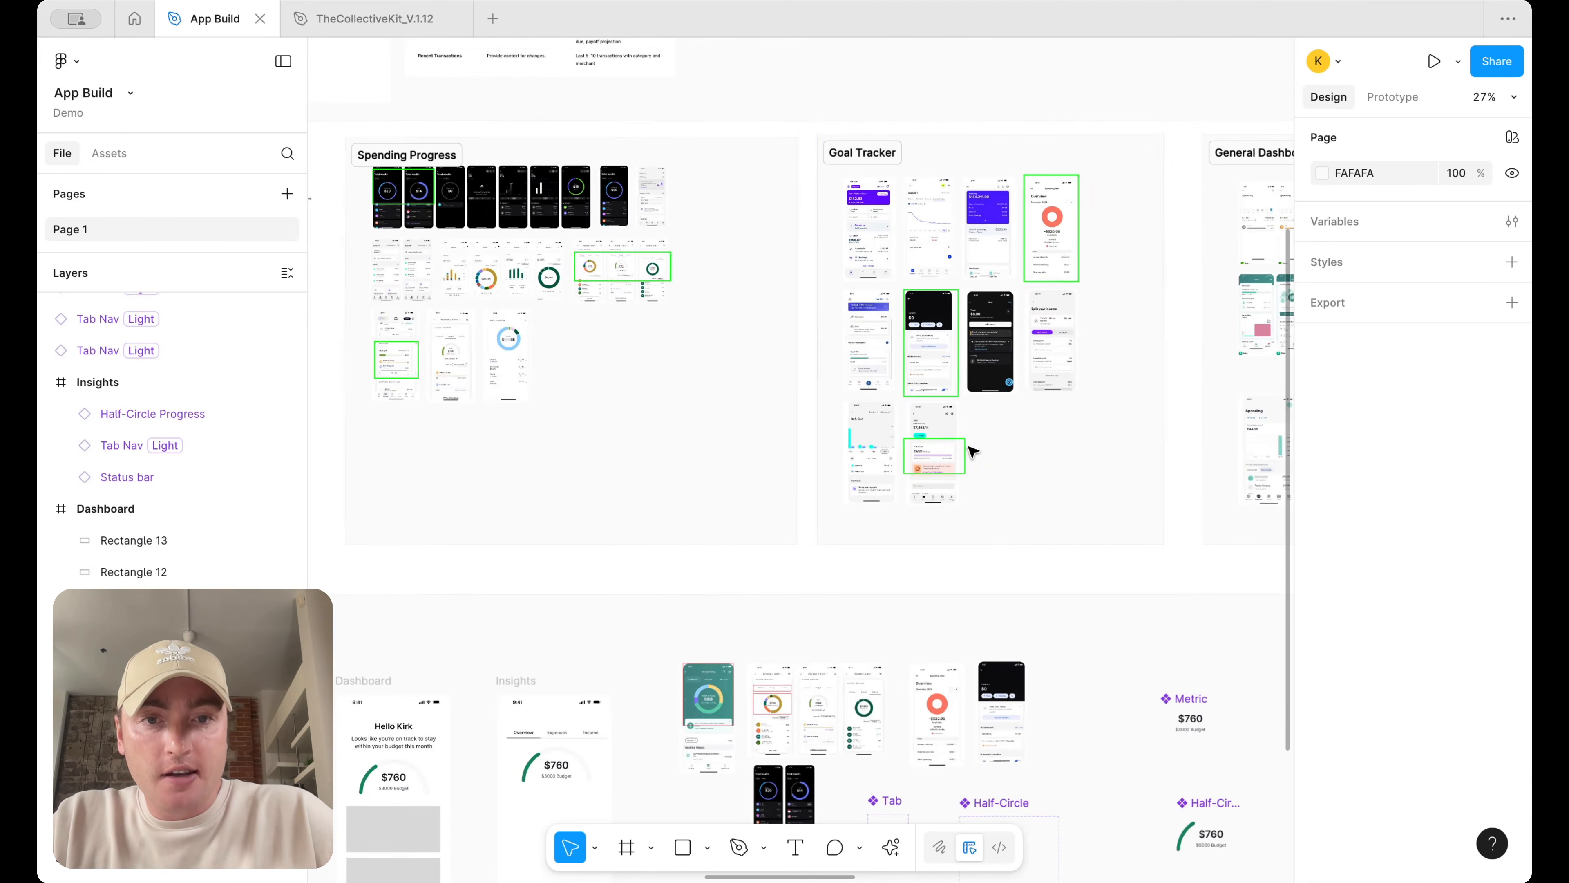
scroll(972, 485, "right", 15)
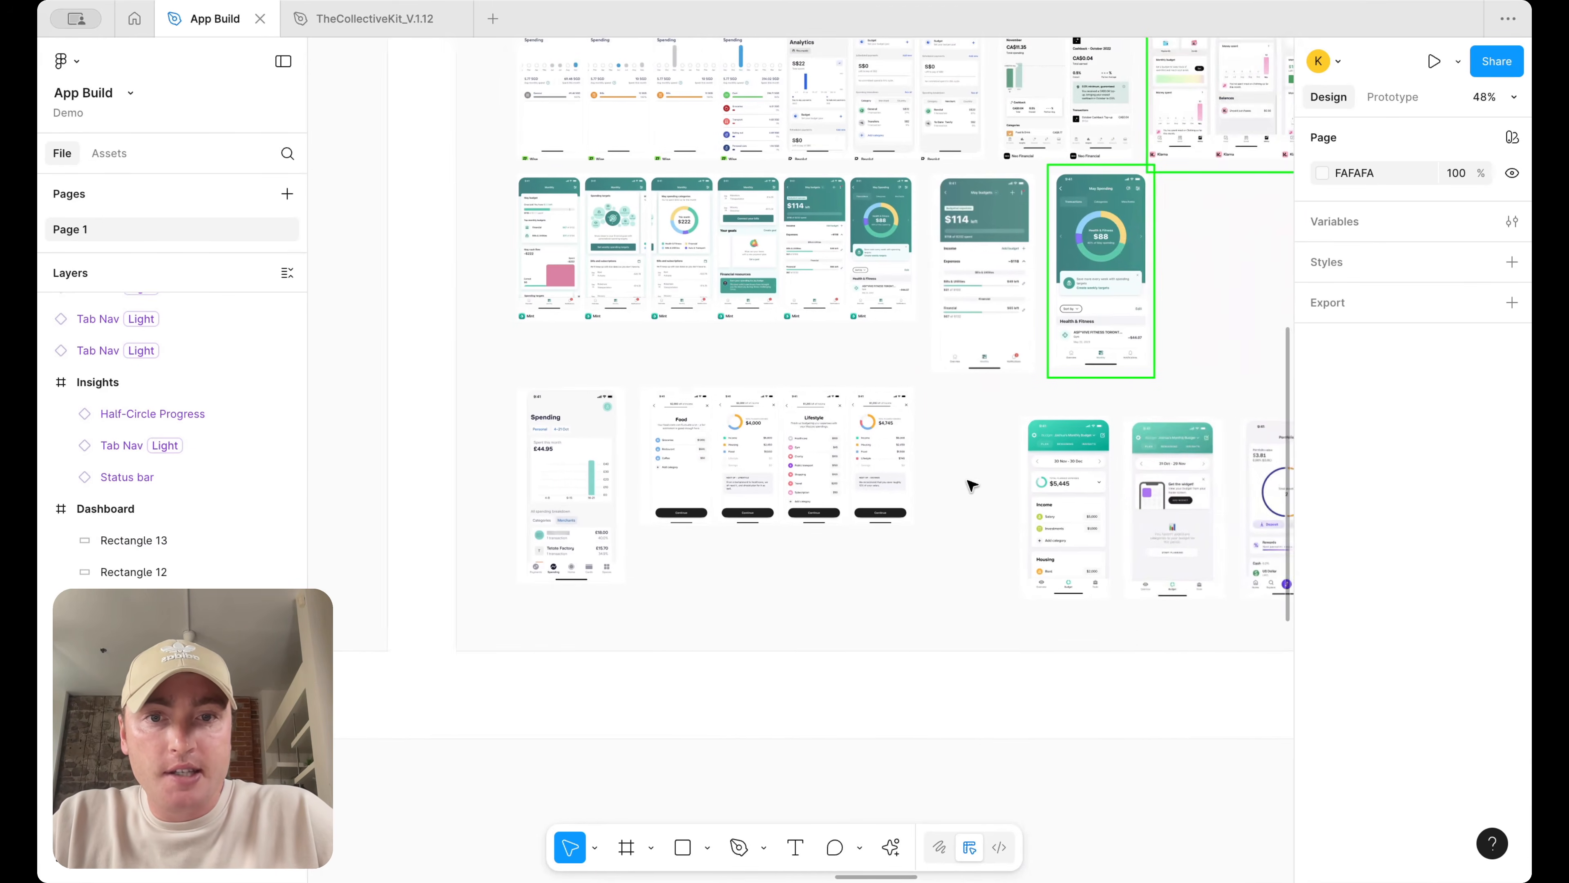
scroll(972, 485, "right", 3)
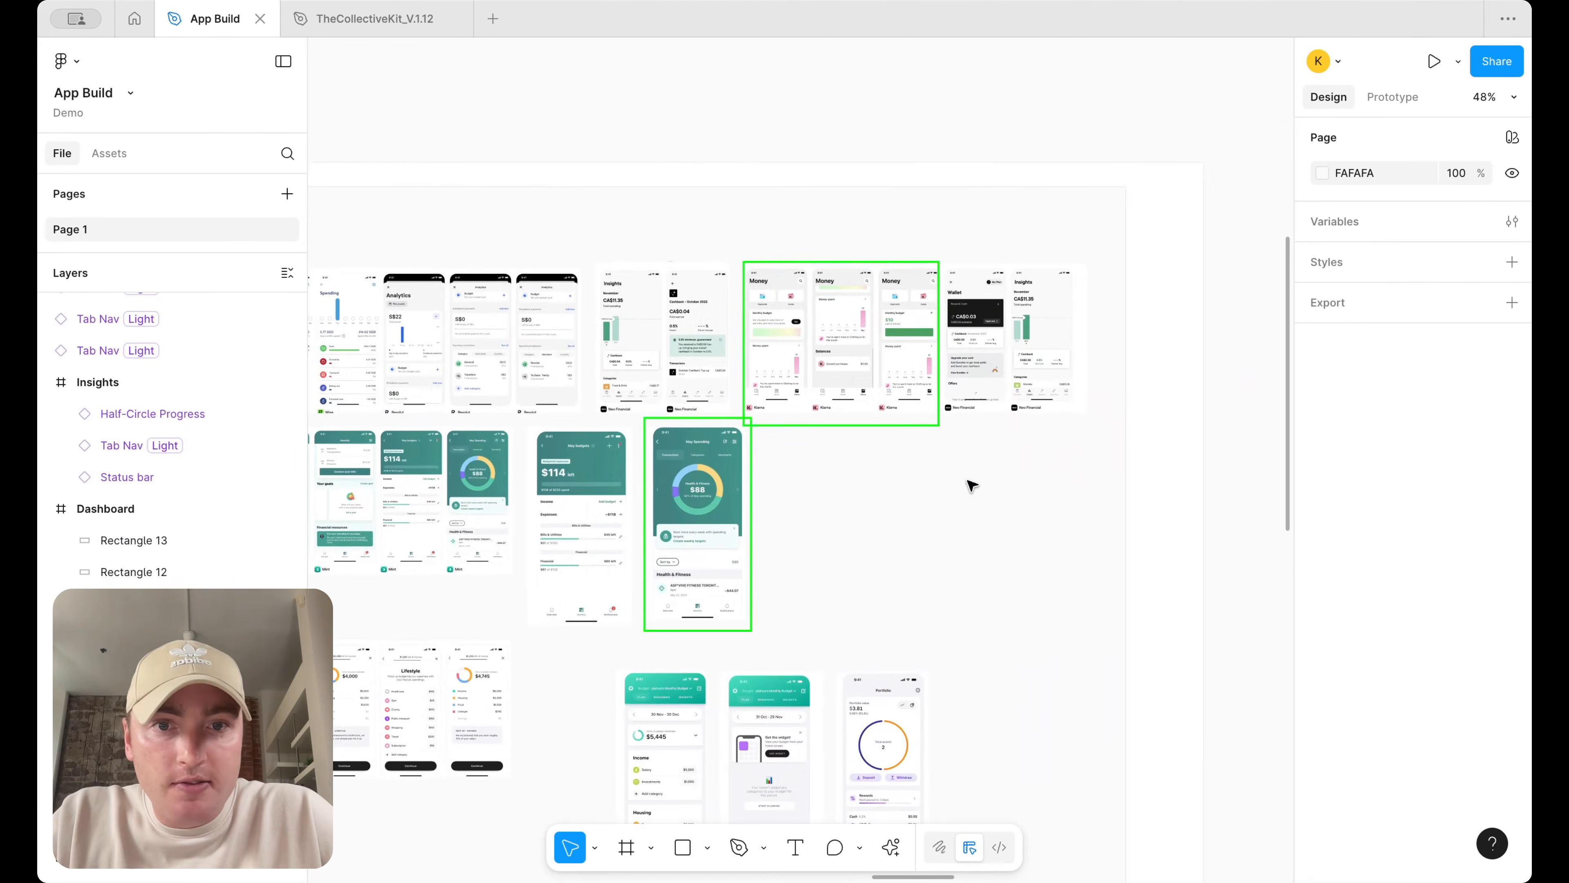
scroll(972, 485, "left", 6)
scroll(903, 434, "up", 2)
scroll(903, 434, "left", 15)
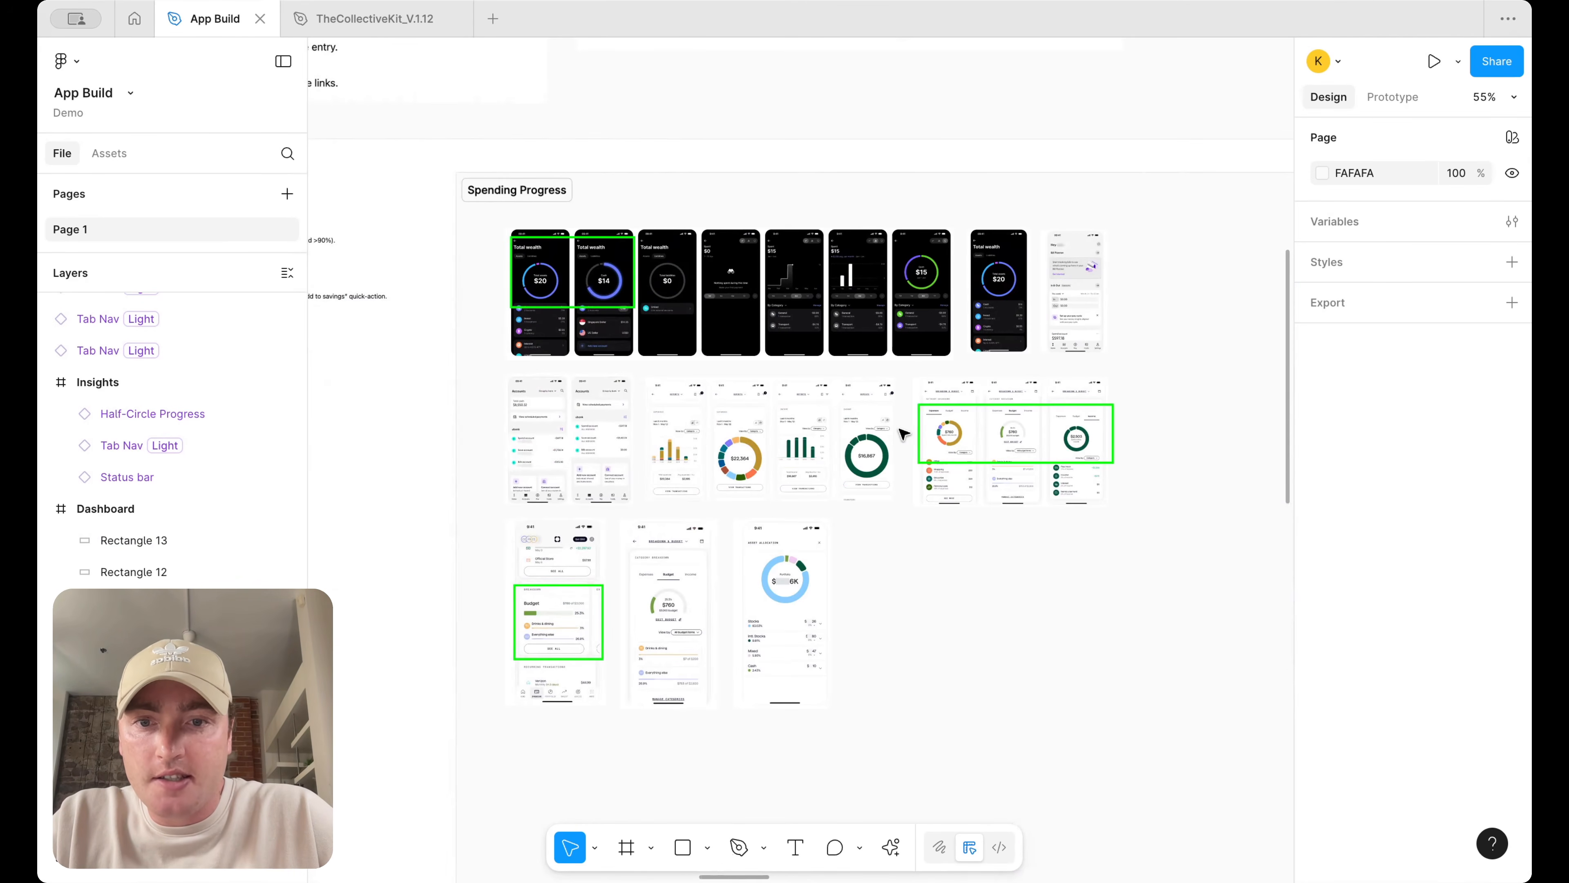
scroll(903, 434, "down", 15)
scroll(903, 434, "right", 10)
scroll(903, 435, "left", 5)
scroll(903, 434, "left", 1)
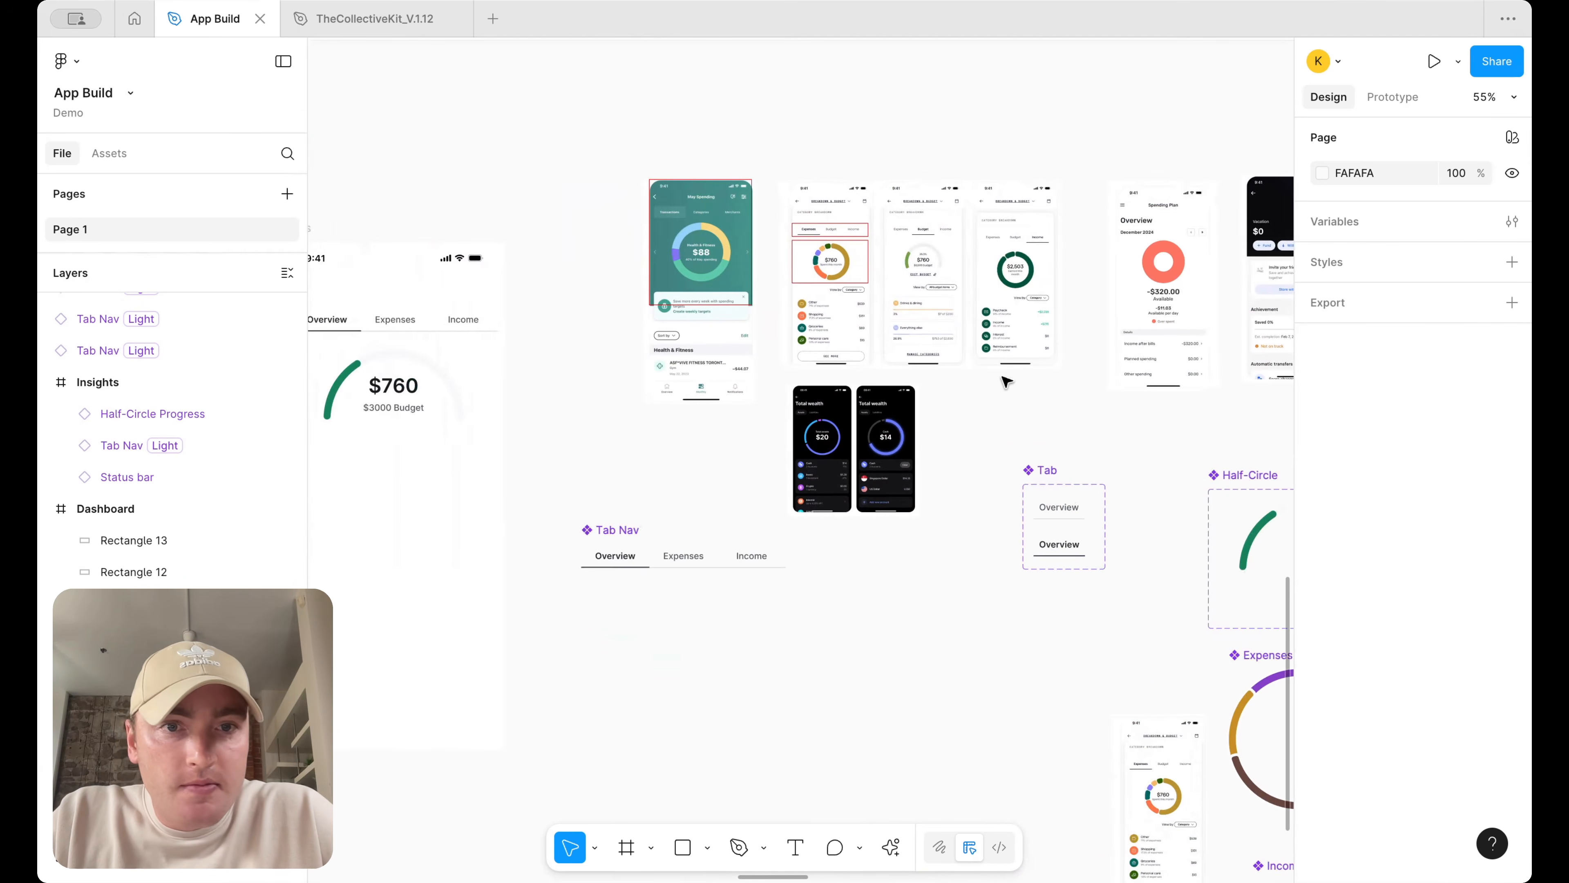
scroll(1007, 382, "left", 5)
scroll(1006, 382, "down", 5)
scroll(1004, 402, "left", 3)
scroll(1005, 403, "up", 4)
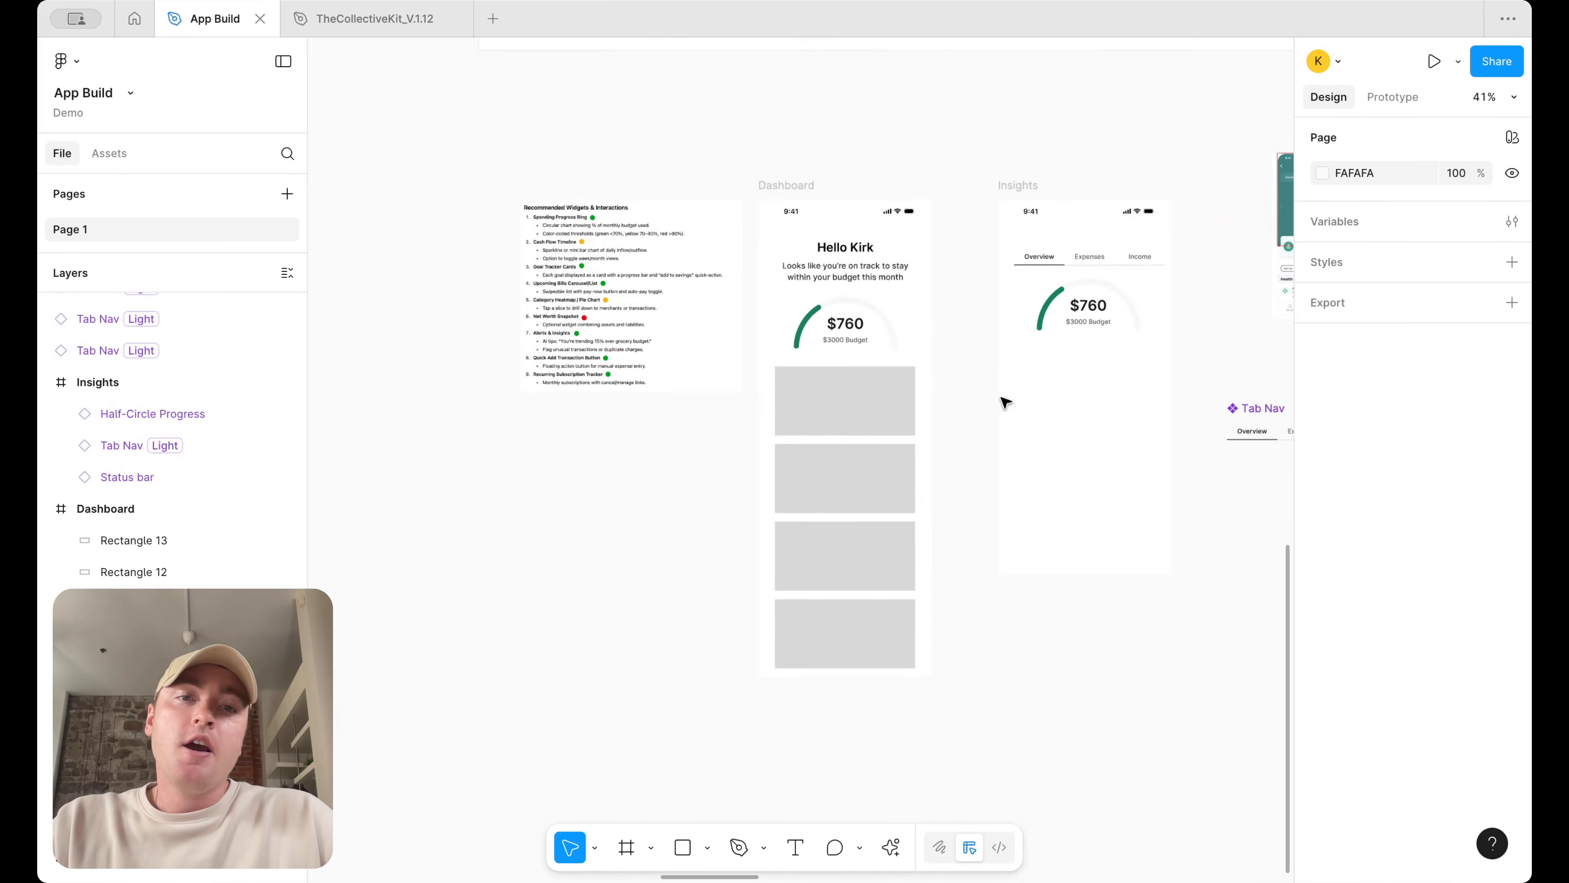
Extend the Dashboard frame's height to about 1489
left_click(786, 185)
left_click_drag(881, 677, 881, 799)
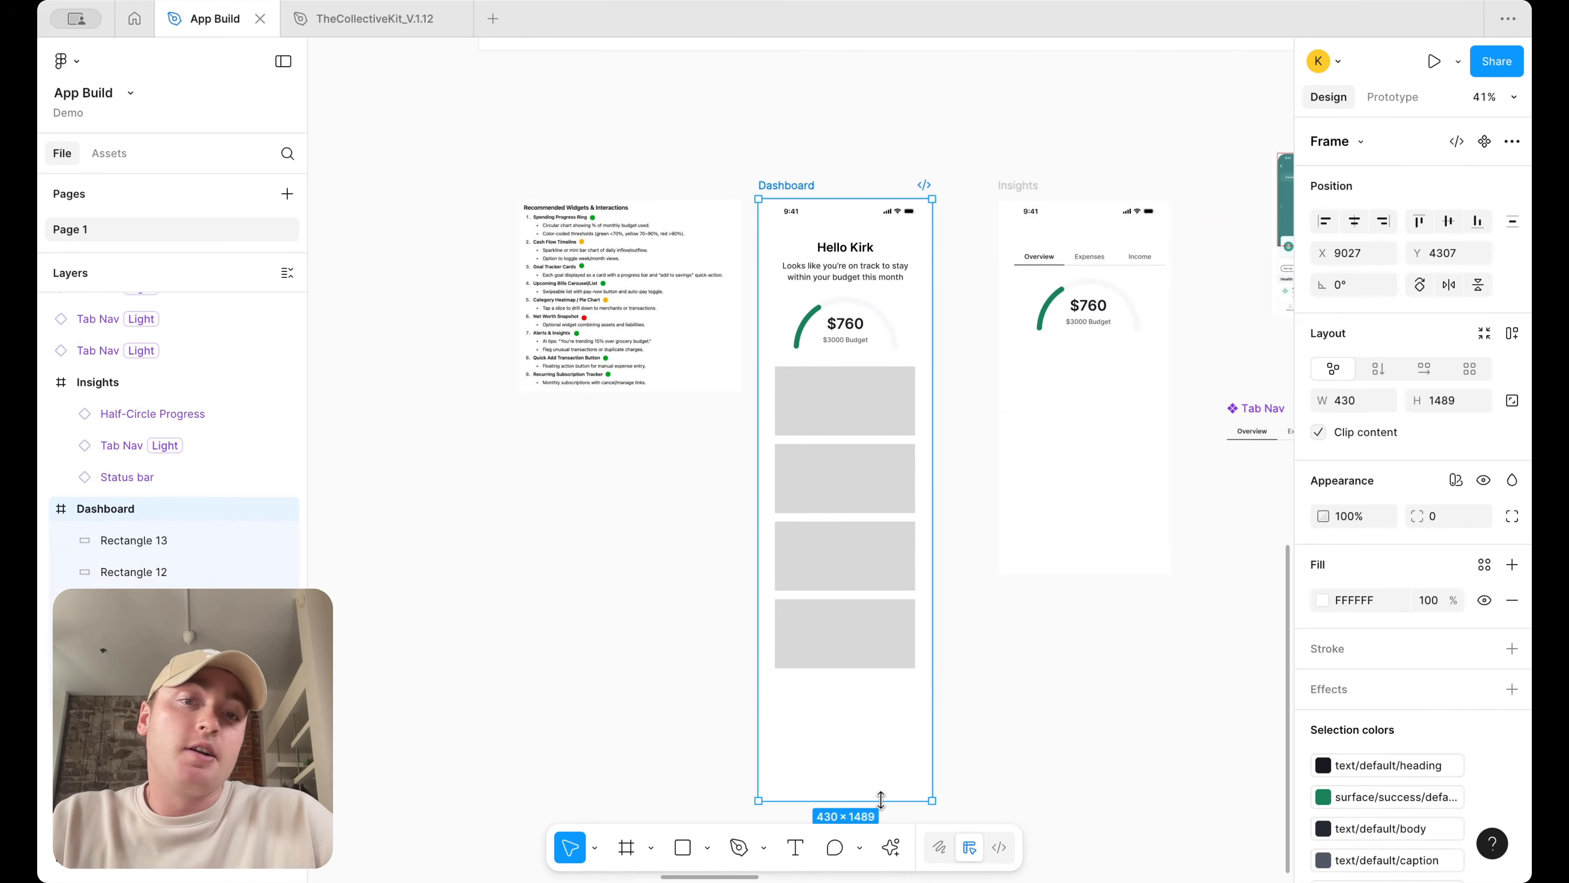
left_click(980, 697)
Duplicate a placeholder rectangle below the four-card stack
scroll(901, 685, "up", 3)
left_click(862, 609)
left_click_drag(862, 609, 859, 748, "alt")
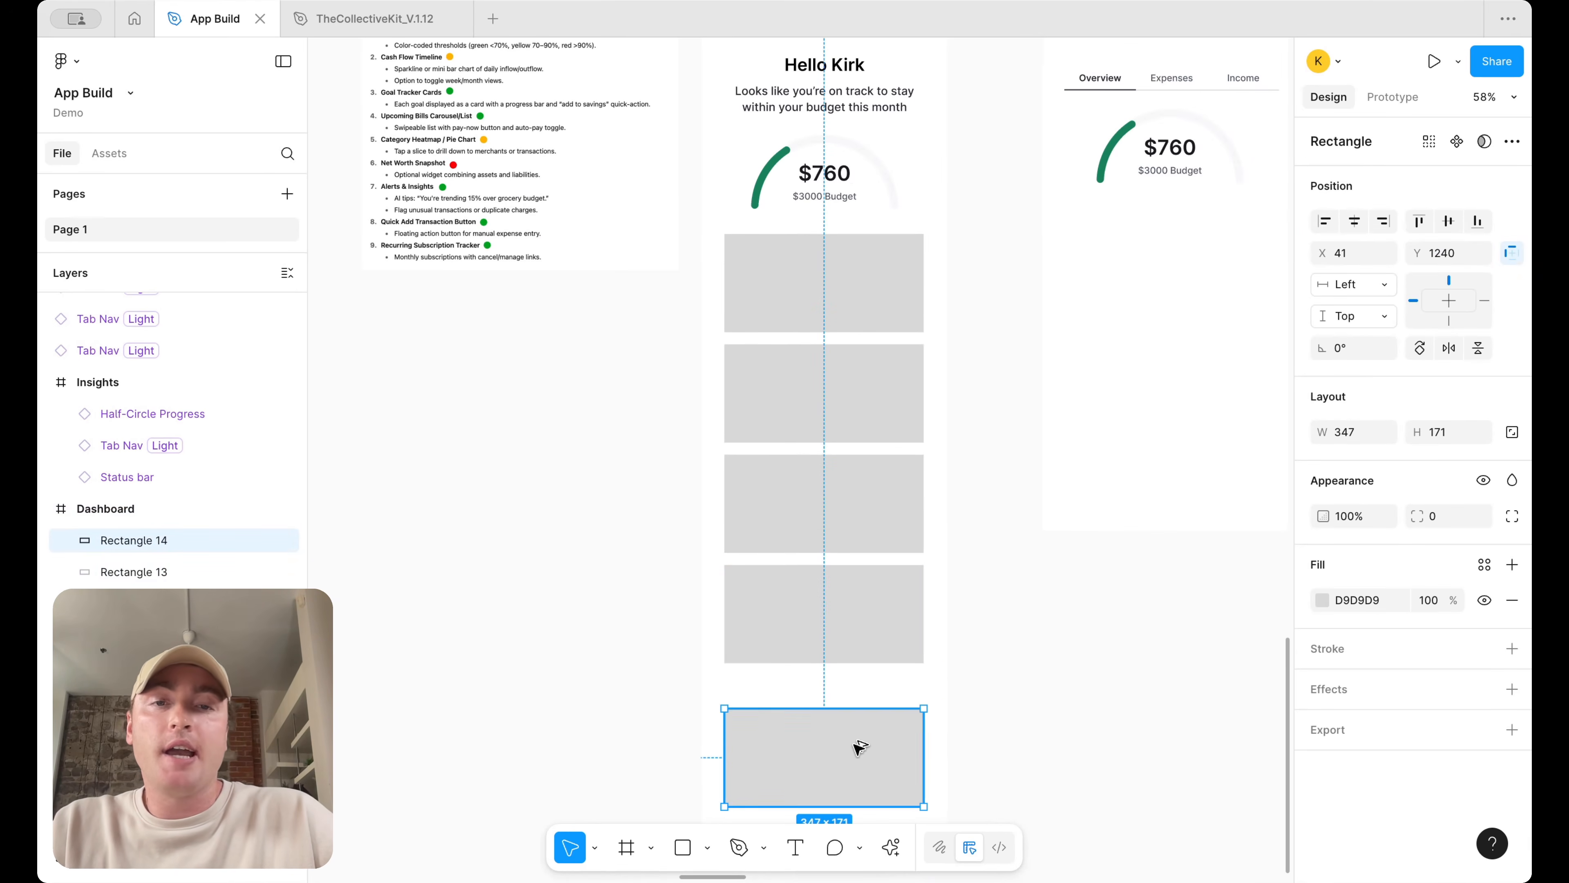
Duplicate a text label above the new rectangle, change it to Quick Actions, and left-align it
left_click(848, 90)
left_click_drag(845, 105, 841, 693, "alt")
key("Return")
type("Quick Actions")
key("Escape")
left_click_drag(861, 679, 864, 695, "shift")
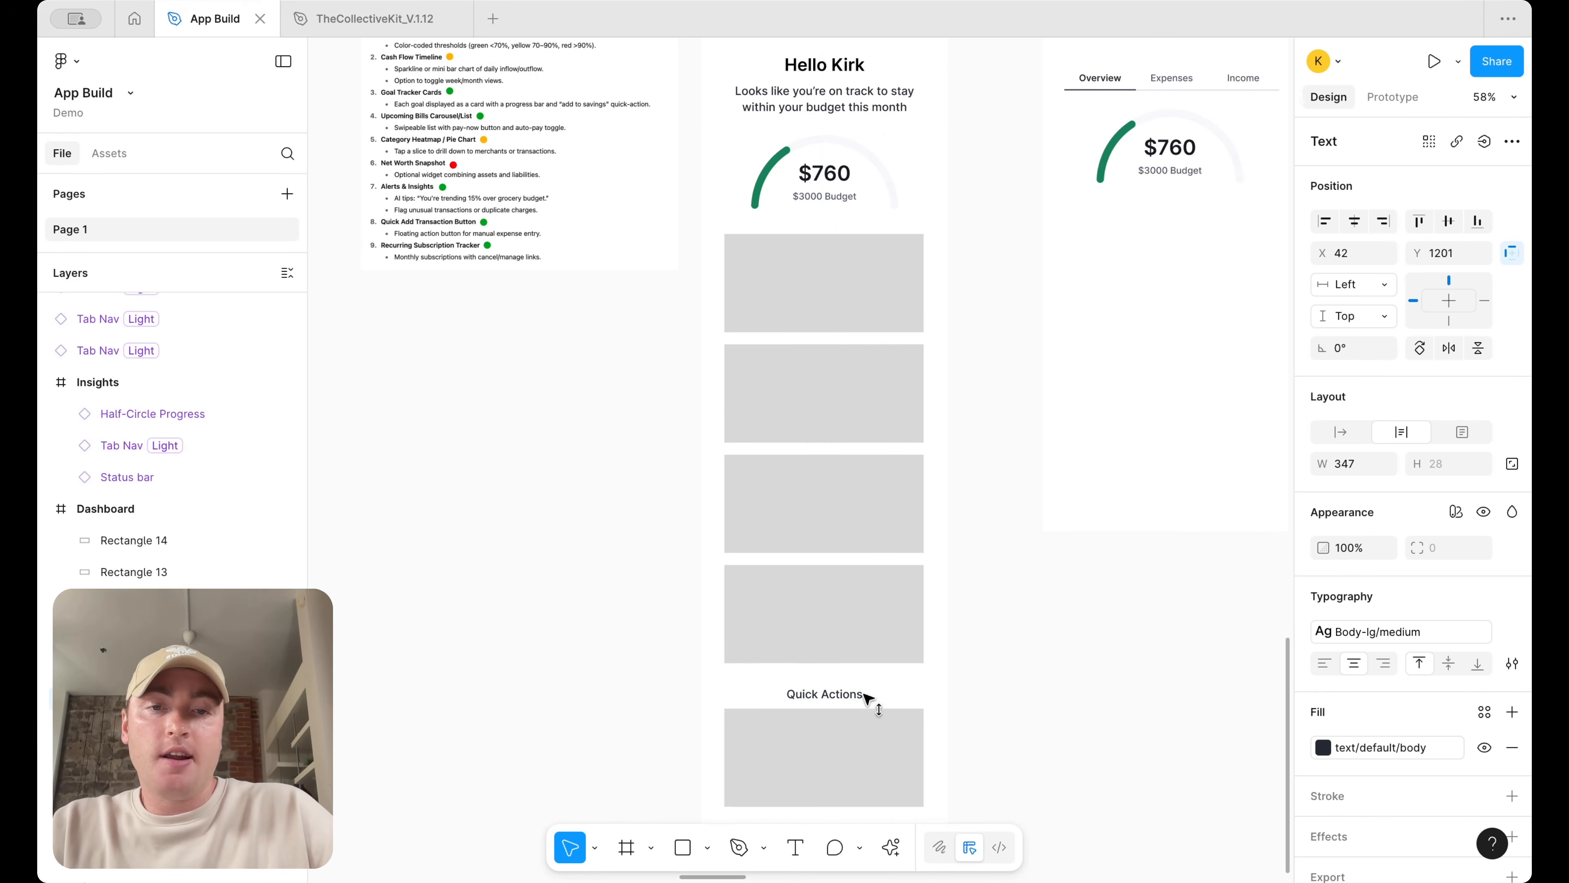
left_click(1324, 664)
left_click(1103, 681)
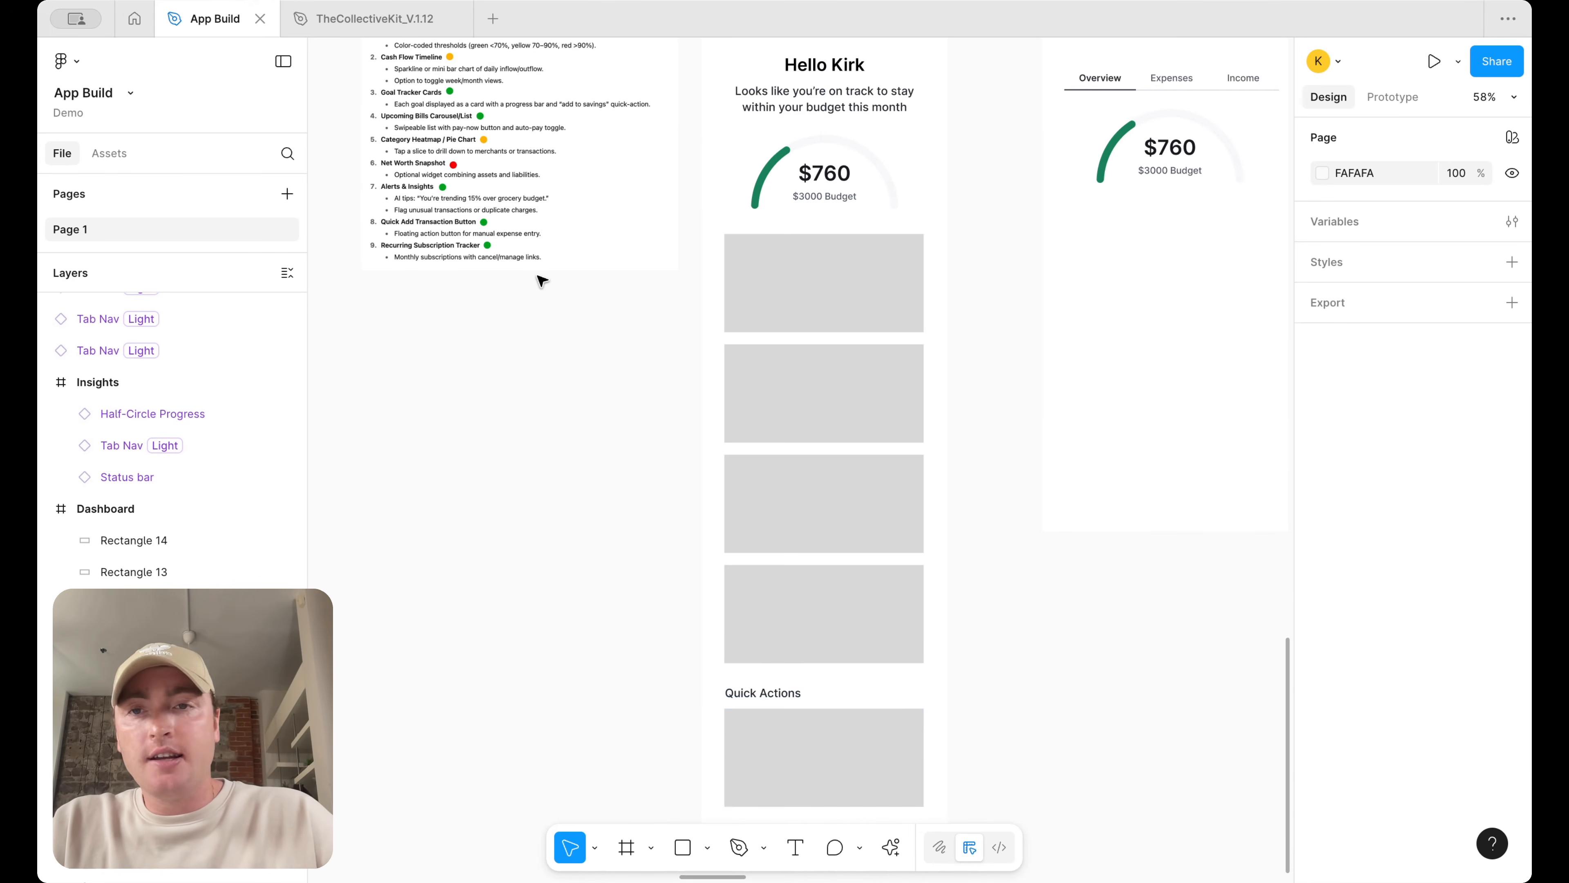
scroll(541, 281, "up", 3)
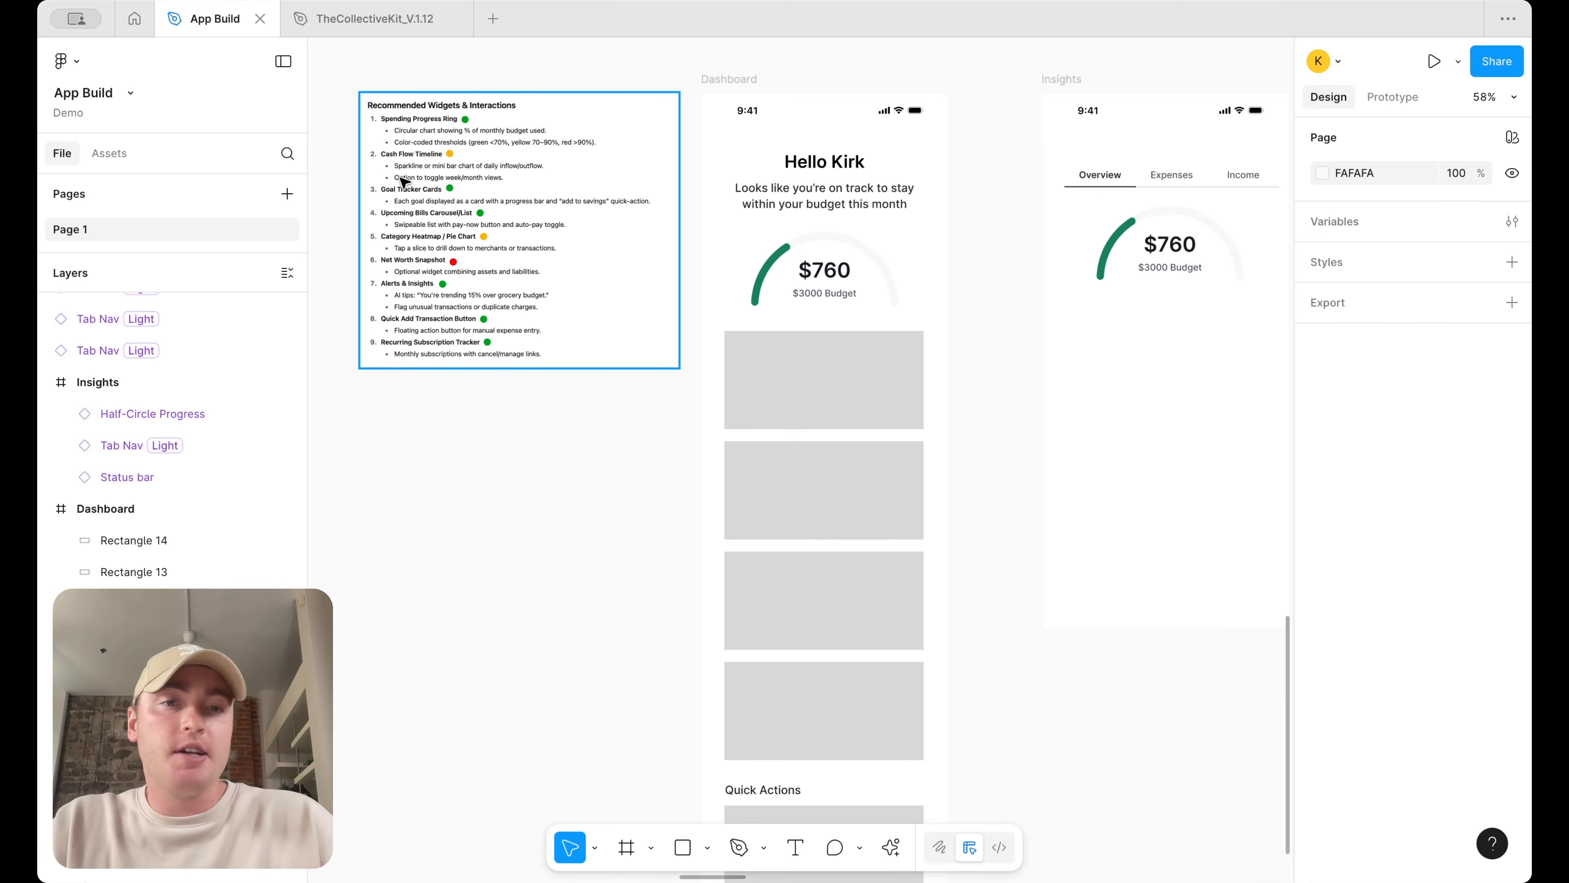
scroll(1042, 475, "down", 5)
scroll(1037, 497, "up", 2)
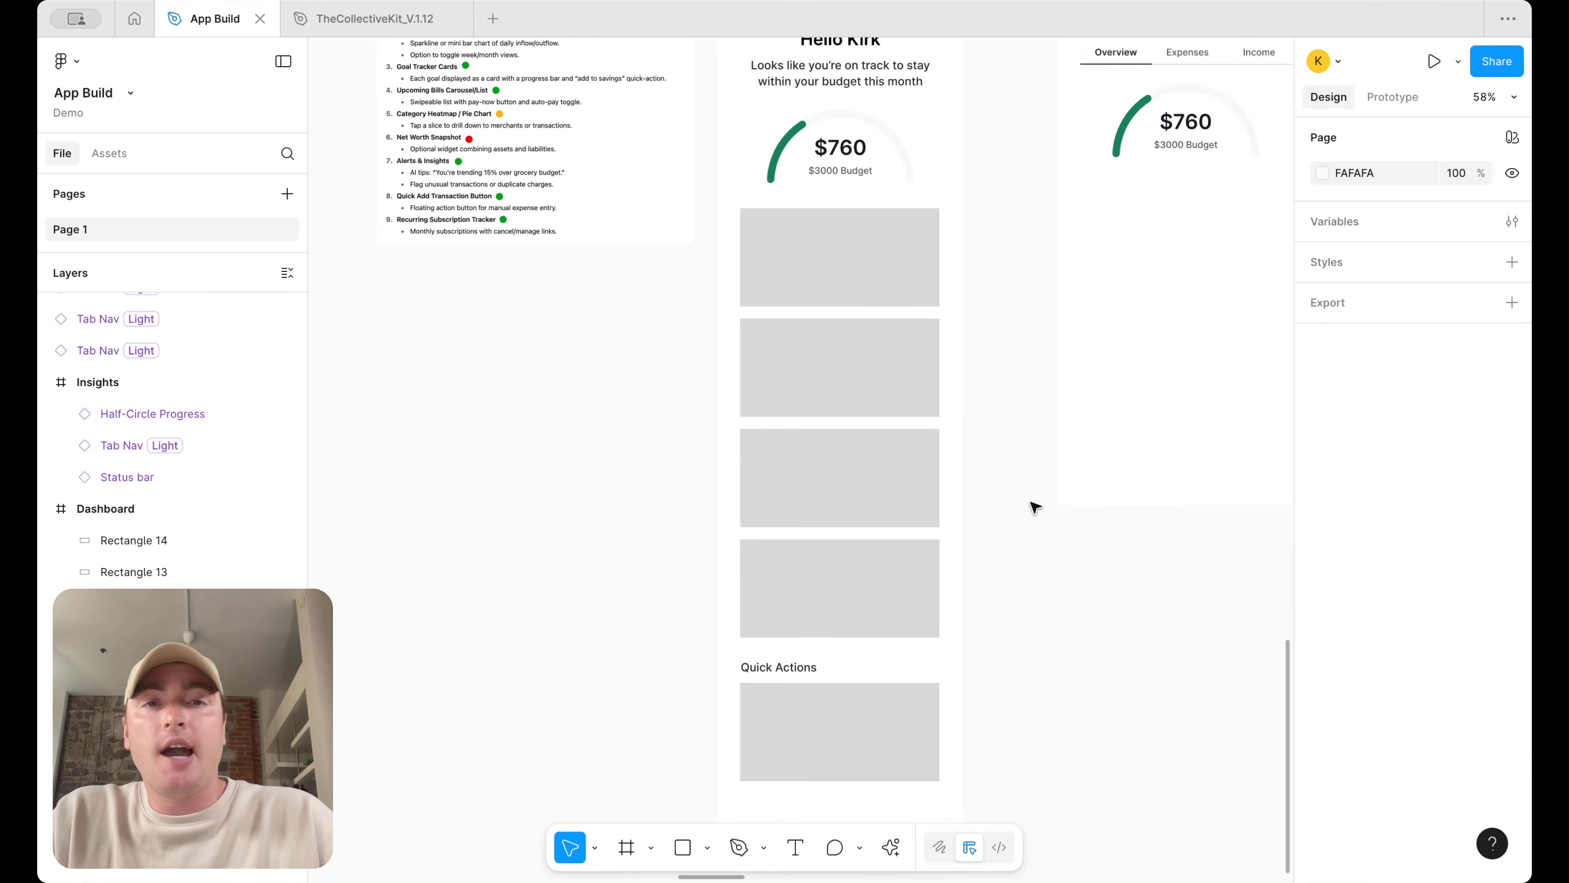
scroll(1035, 507, "up", 1)
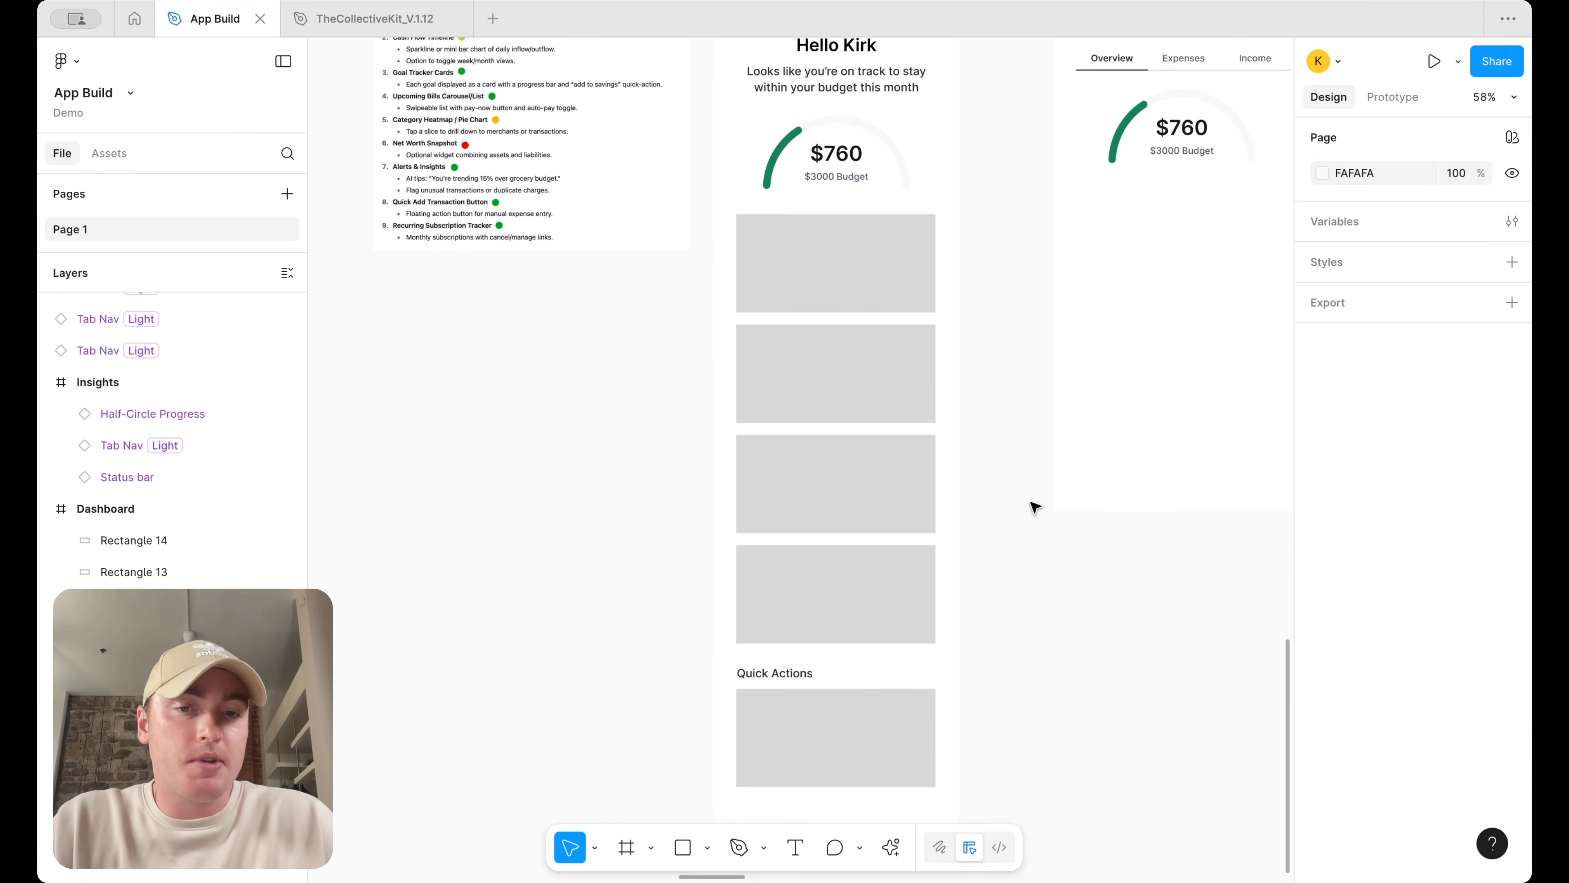
Delete the Quick Actions label and the fifth placeholder rectangle
left_click_drag(1023, 788, 734, 667)
key("Delete")
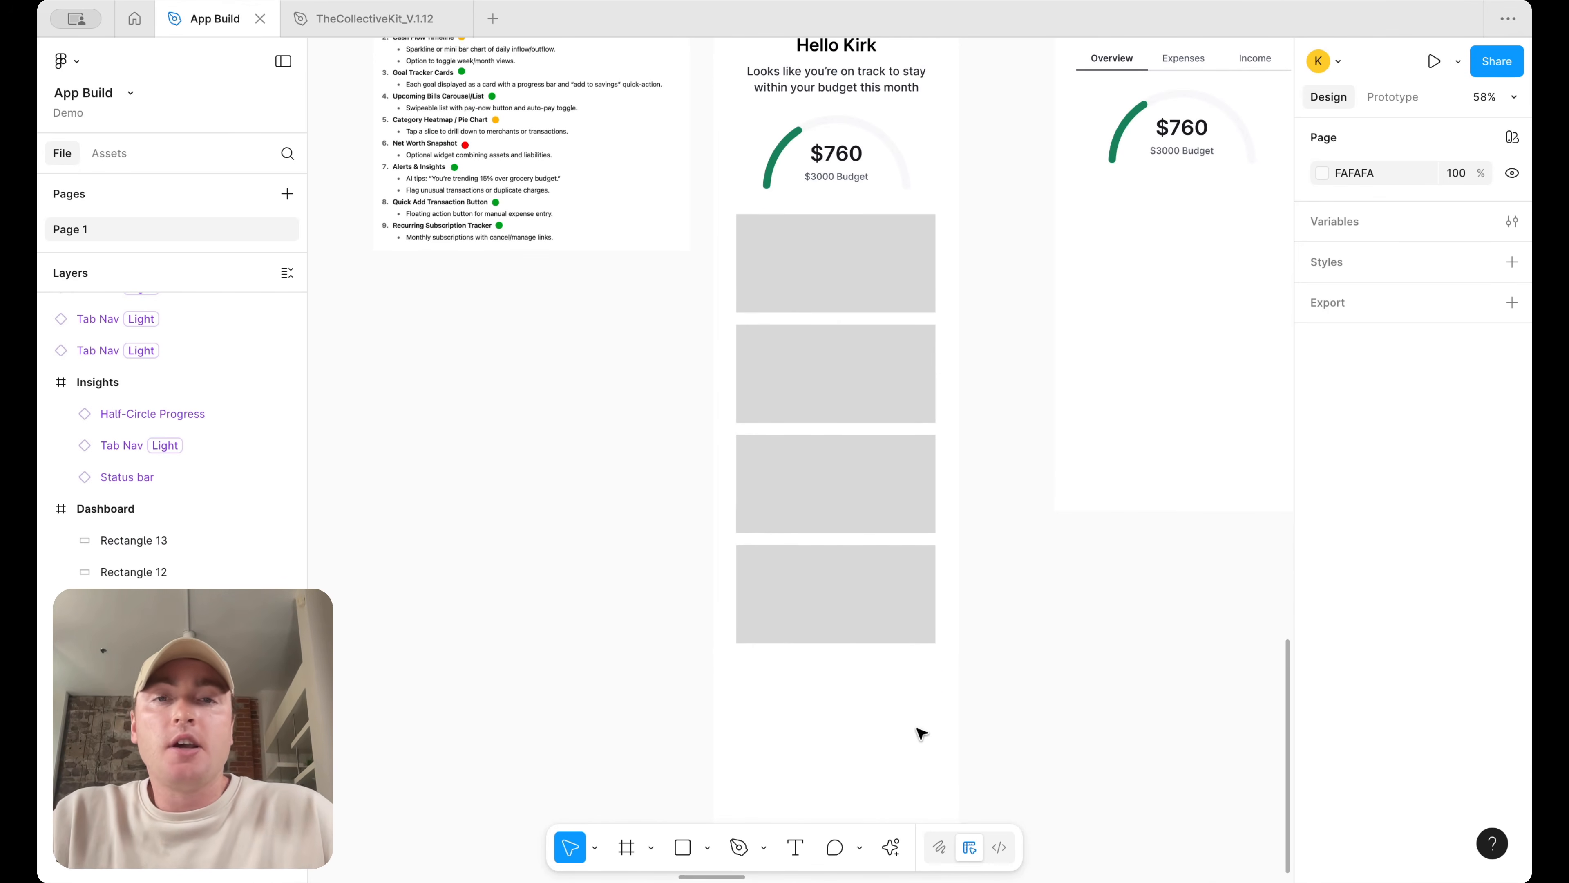
Move the four placeholder rectangles lower down the Dashboard screen
left_click_drag(921, 730, 775, 230)
left_click(1044, 292)
left_click_drag(972, 624, 807, 298)
left_click_drag(903, 294, 910, 453)
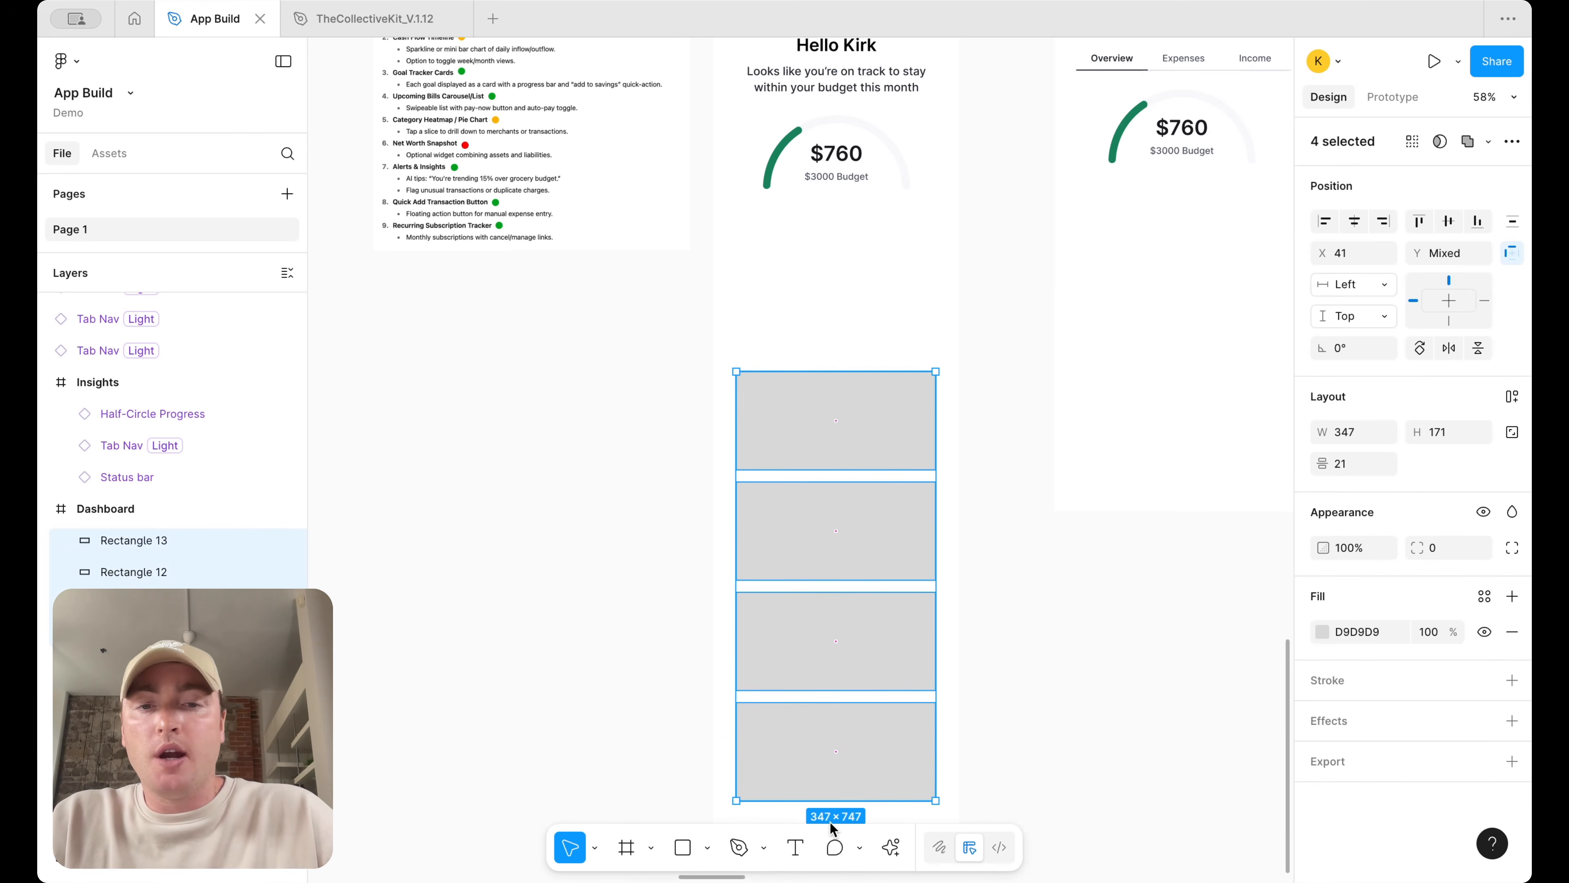
Add a centred text label reading Add Transaction below the budget ring on the Dashboard
key("t")
scroll(760, 182, "up", 5, "ctrl")
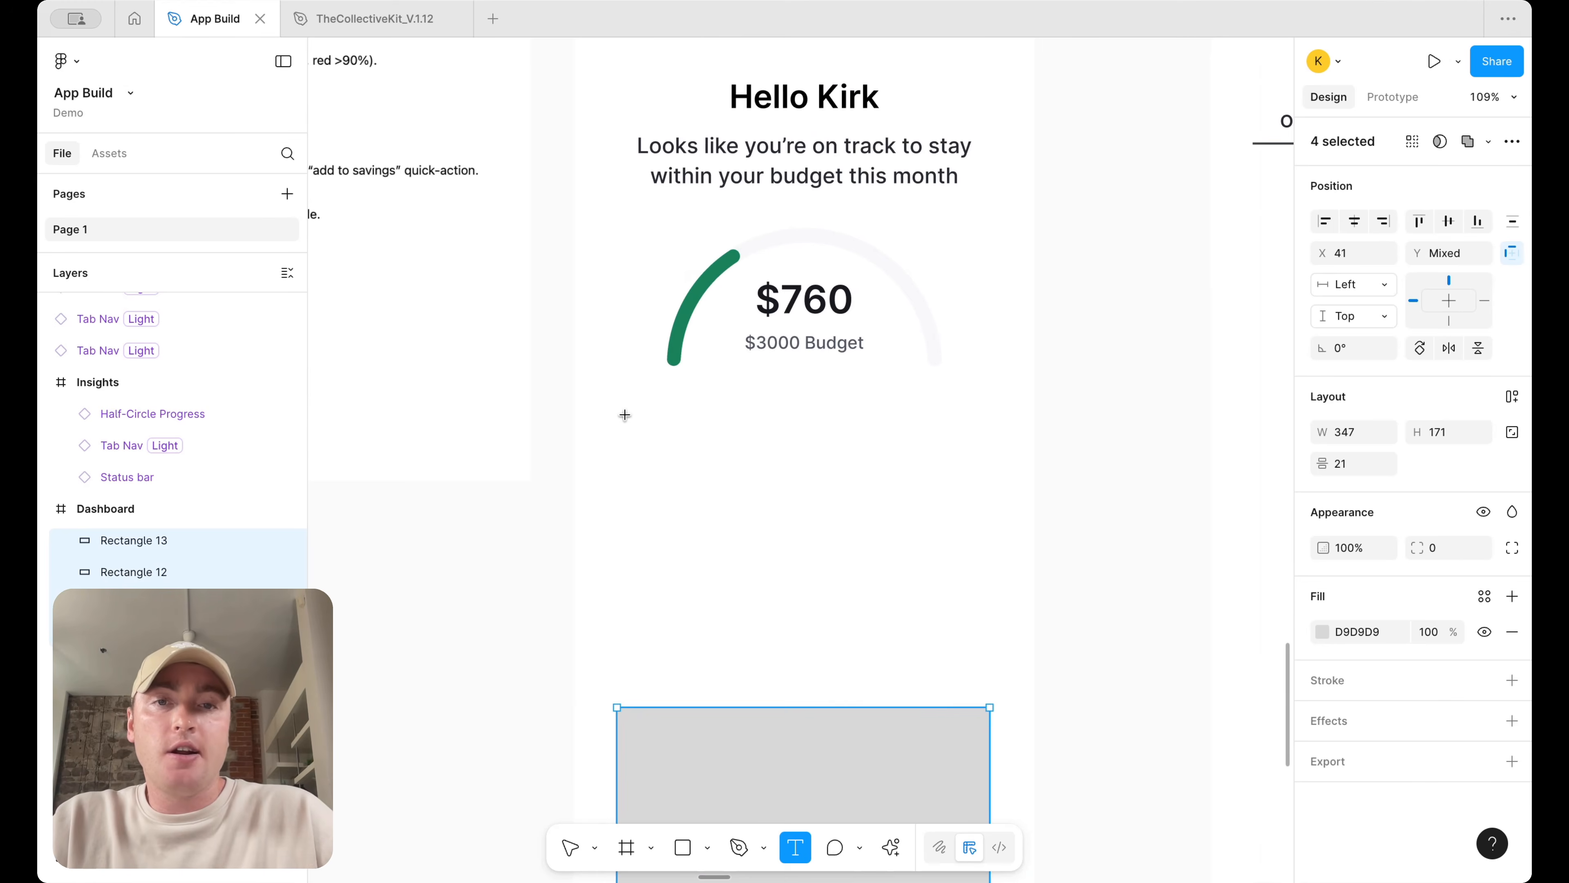
scroll(624, 415, "down", 3, "ctrl")
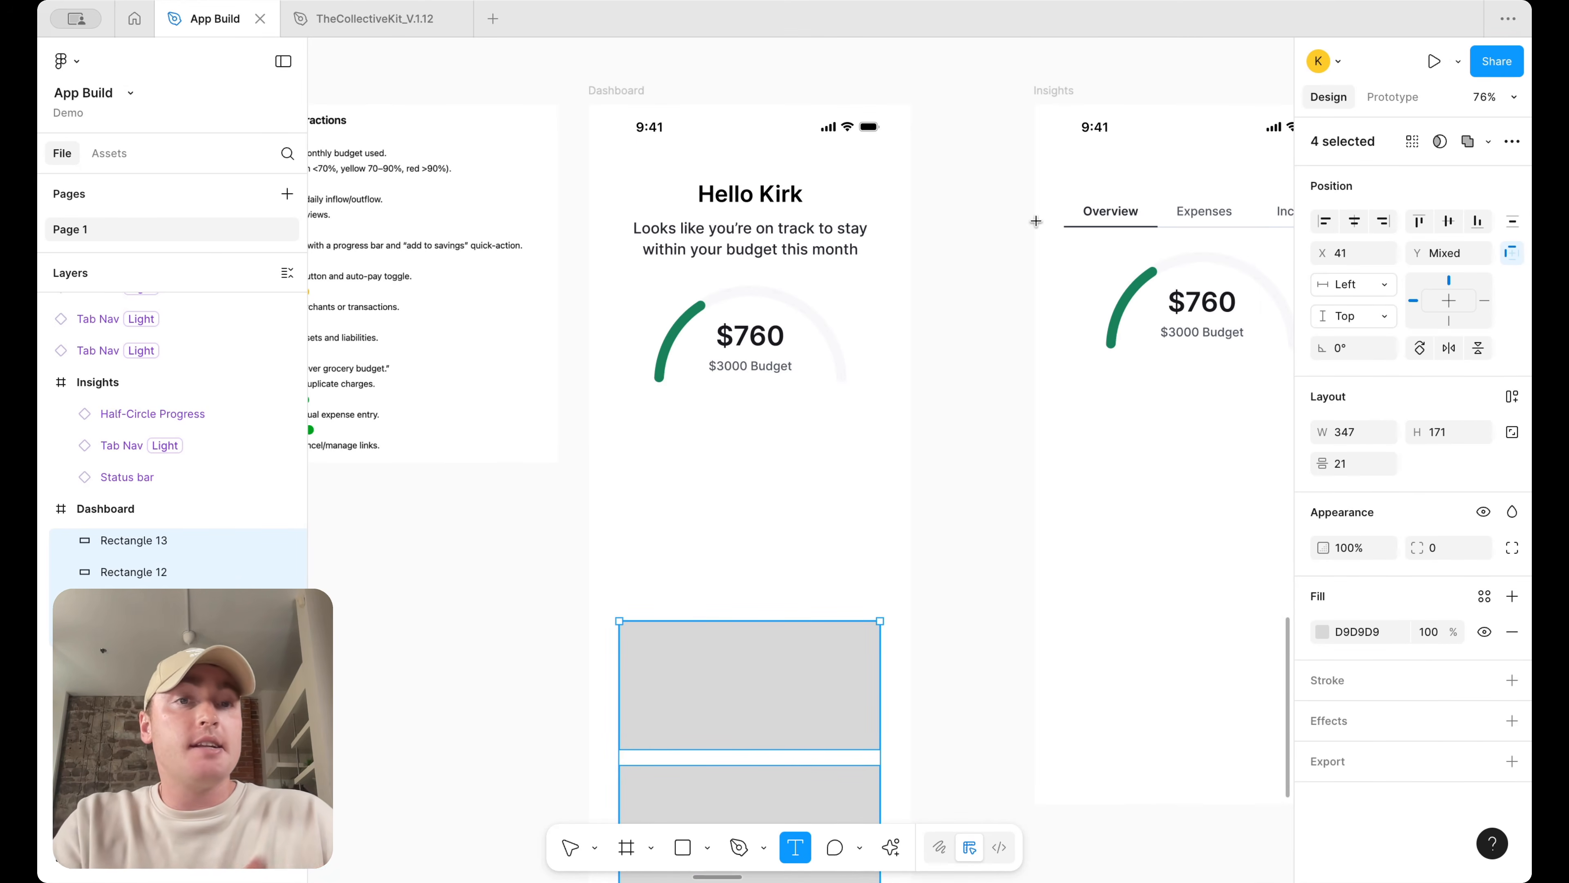
left_click(667, 448)
scroll(760, 452, "up", 3, "ctrl")
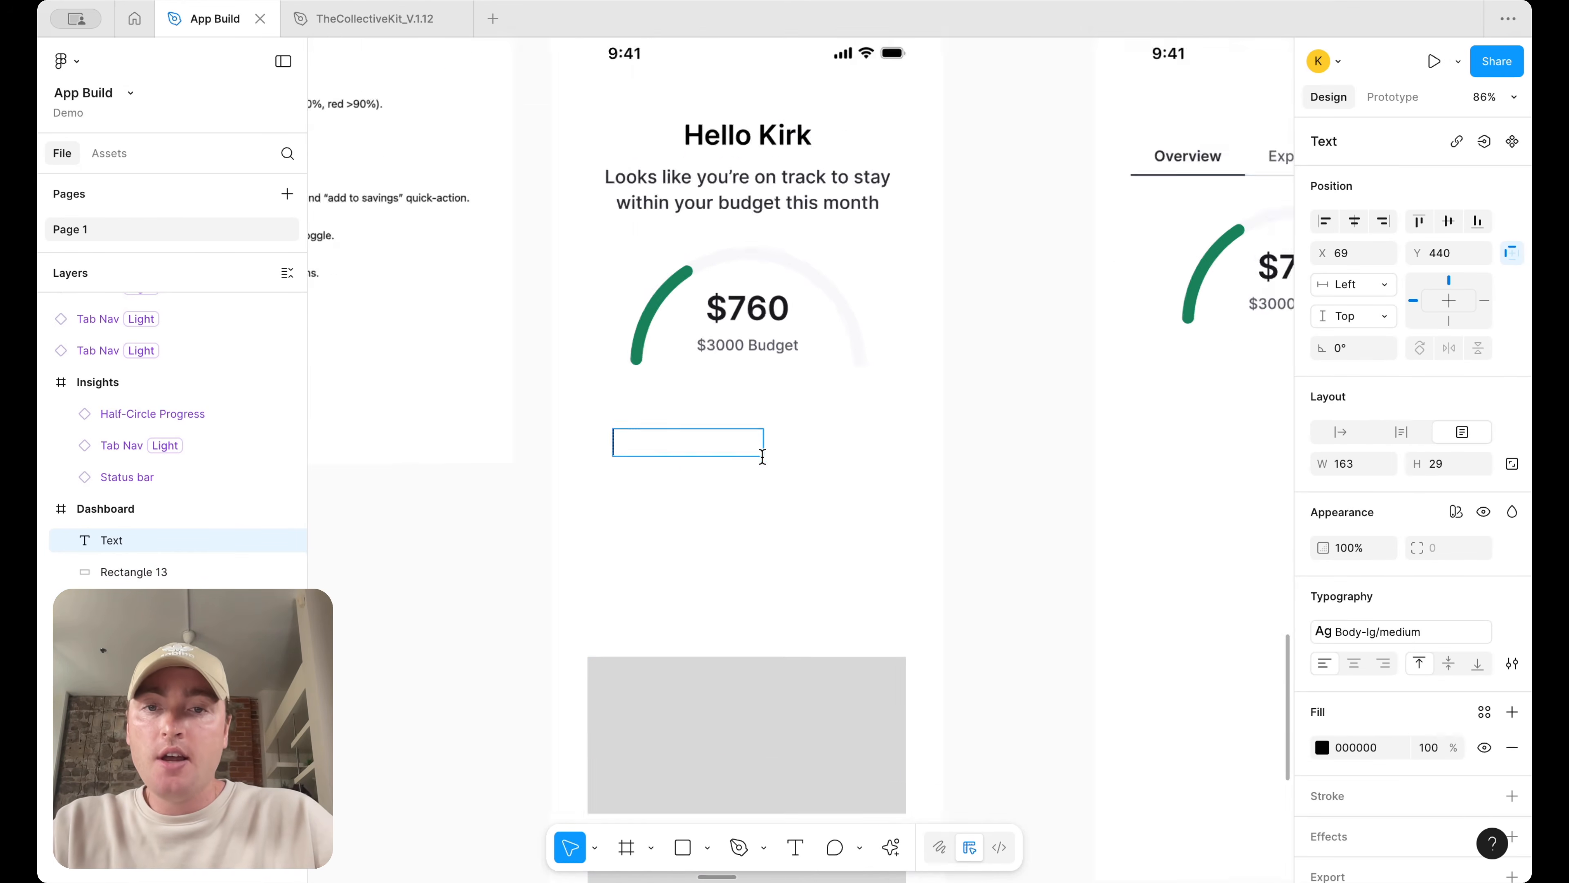
scroll(905, 488, "right", 5)
scroll(905, 488, "up", 2)
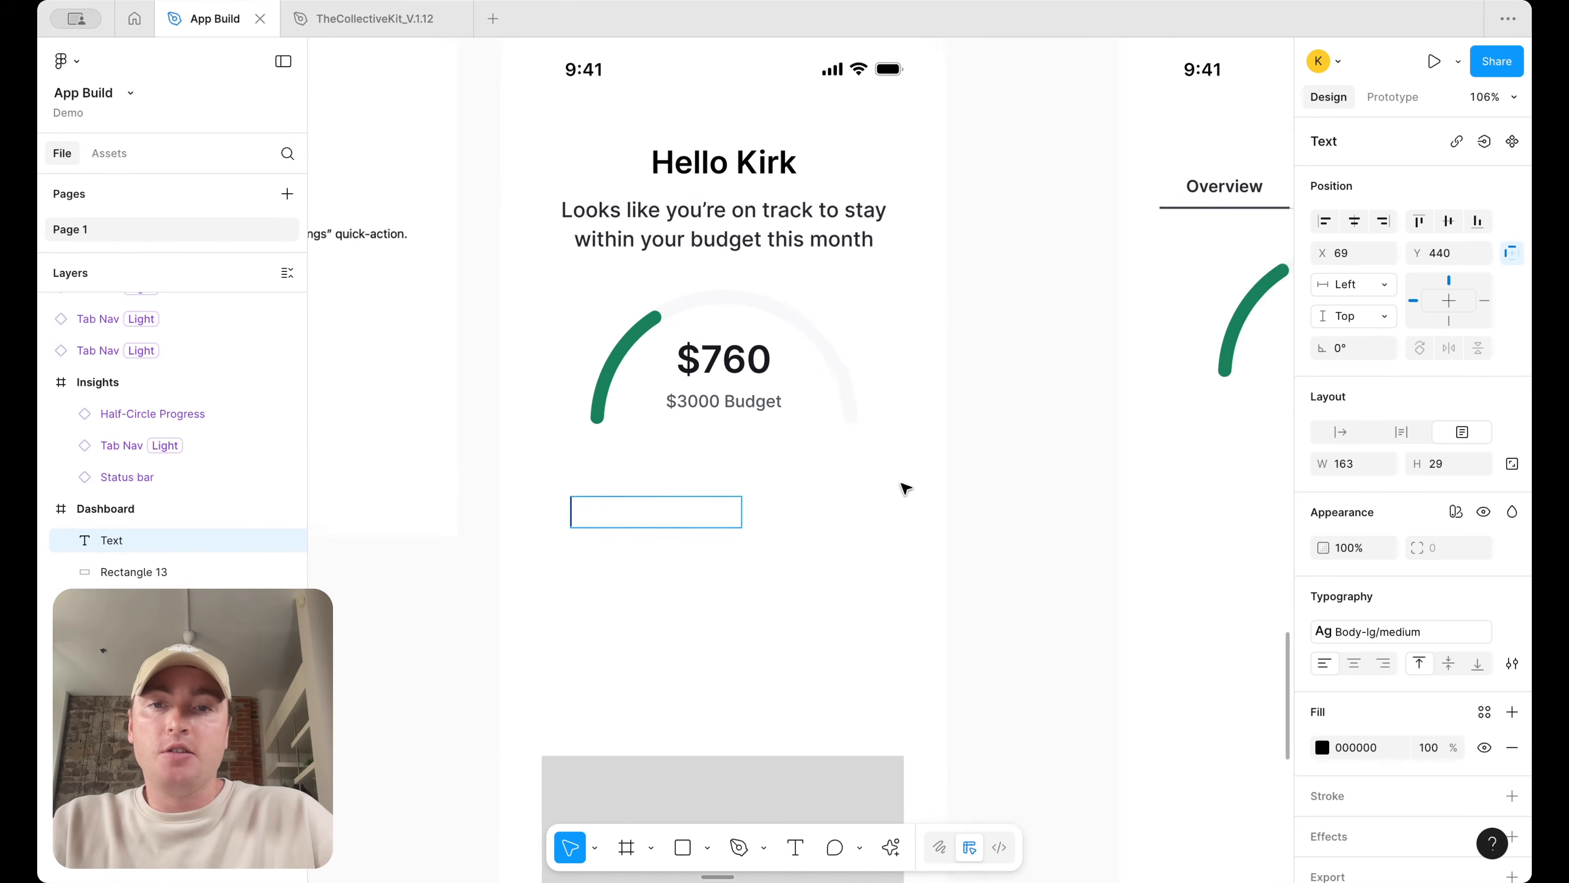
type("Viee")
key("super+a")
type("Add Transaction")
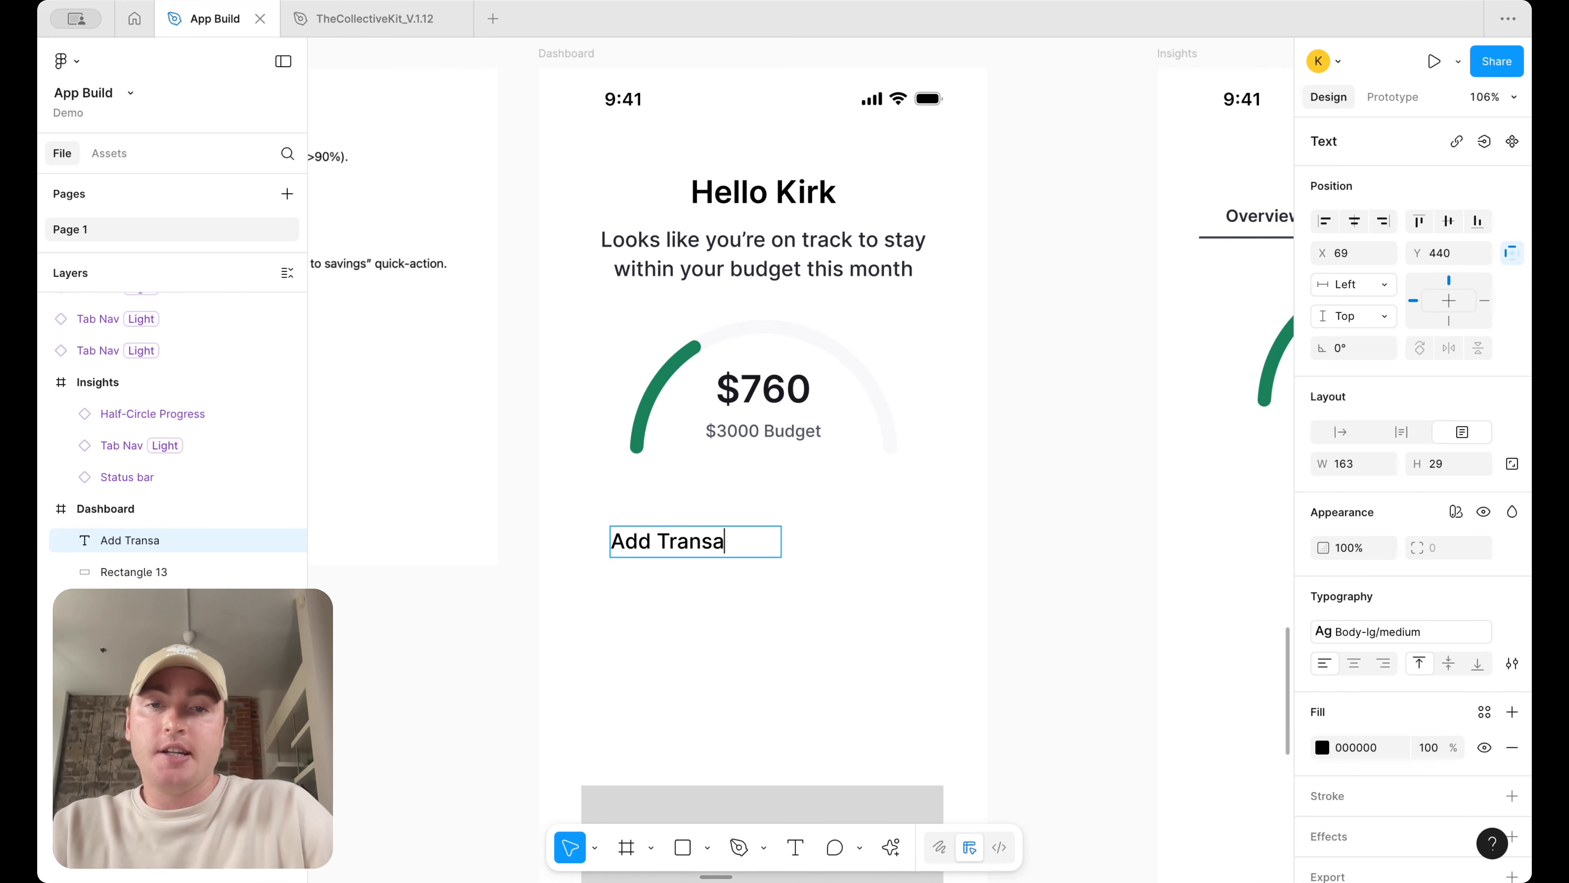
key("super+a")
left_click(1356, 665)
key("Escape")
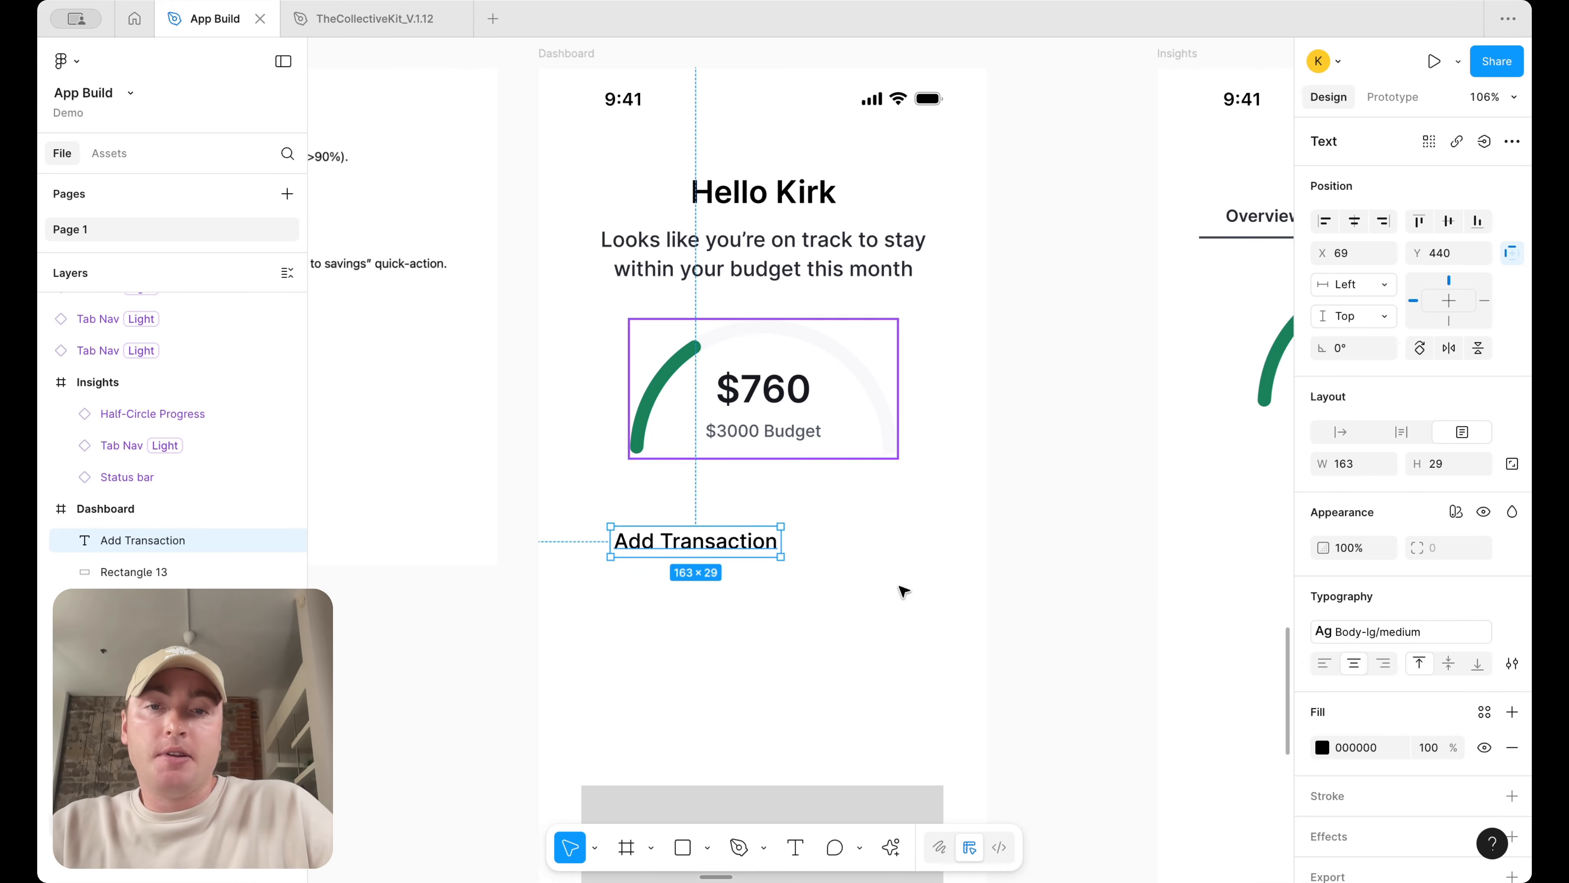
Wrap the Add Transaction label in an auto layout frame and set its vertical padding to 4
left_click_drag(695, 547, 667, 547)
key("shift+a")
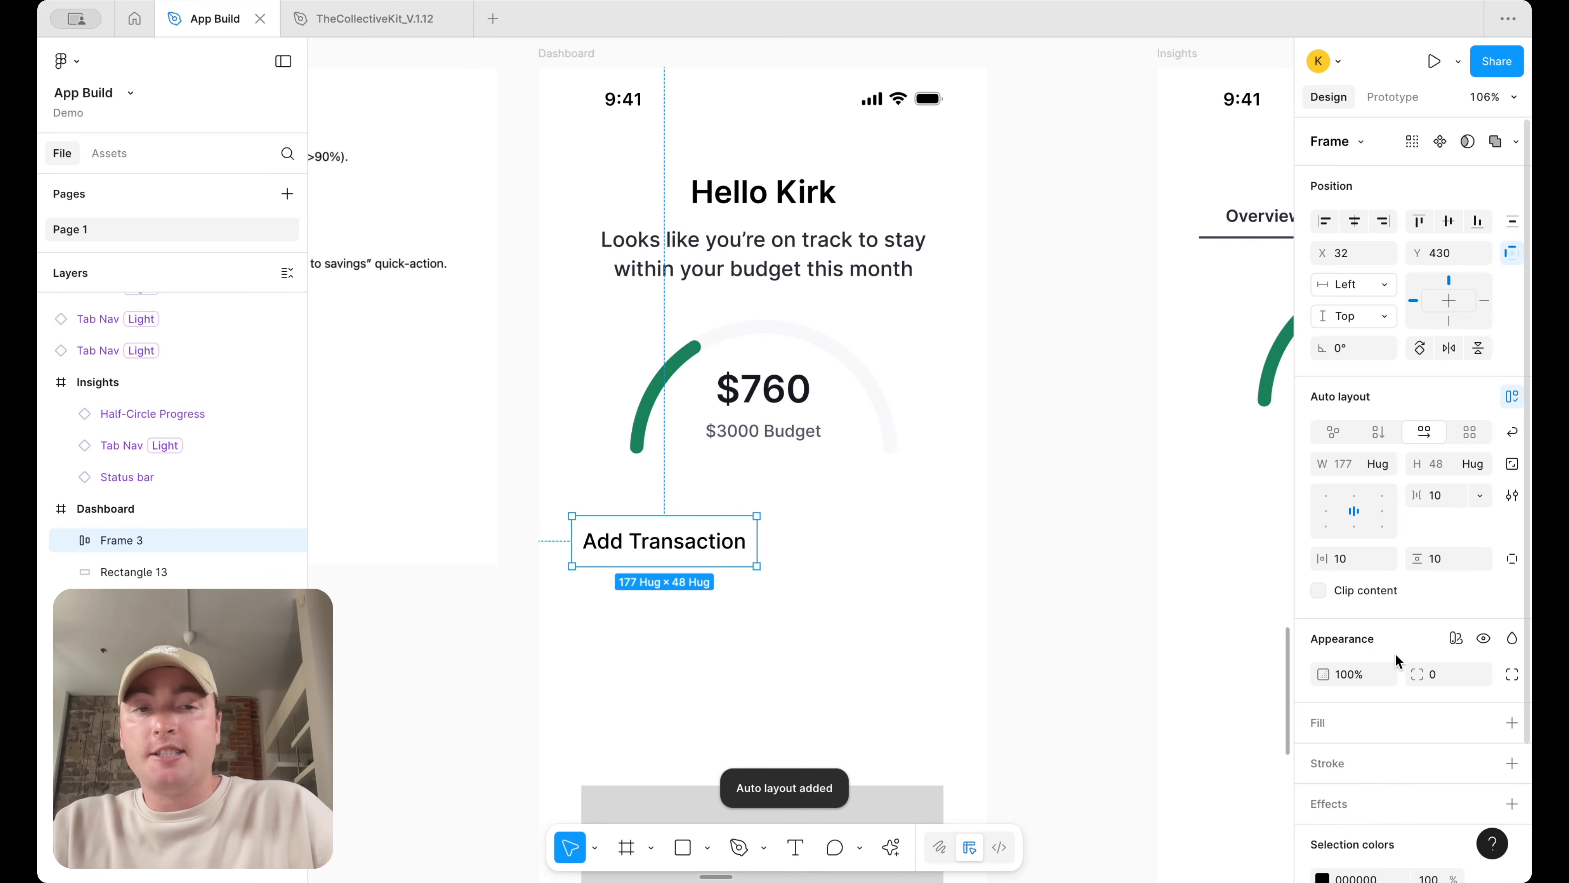
left_click(1445, 562)
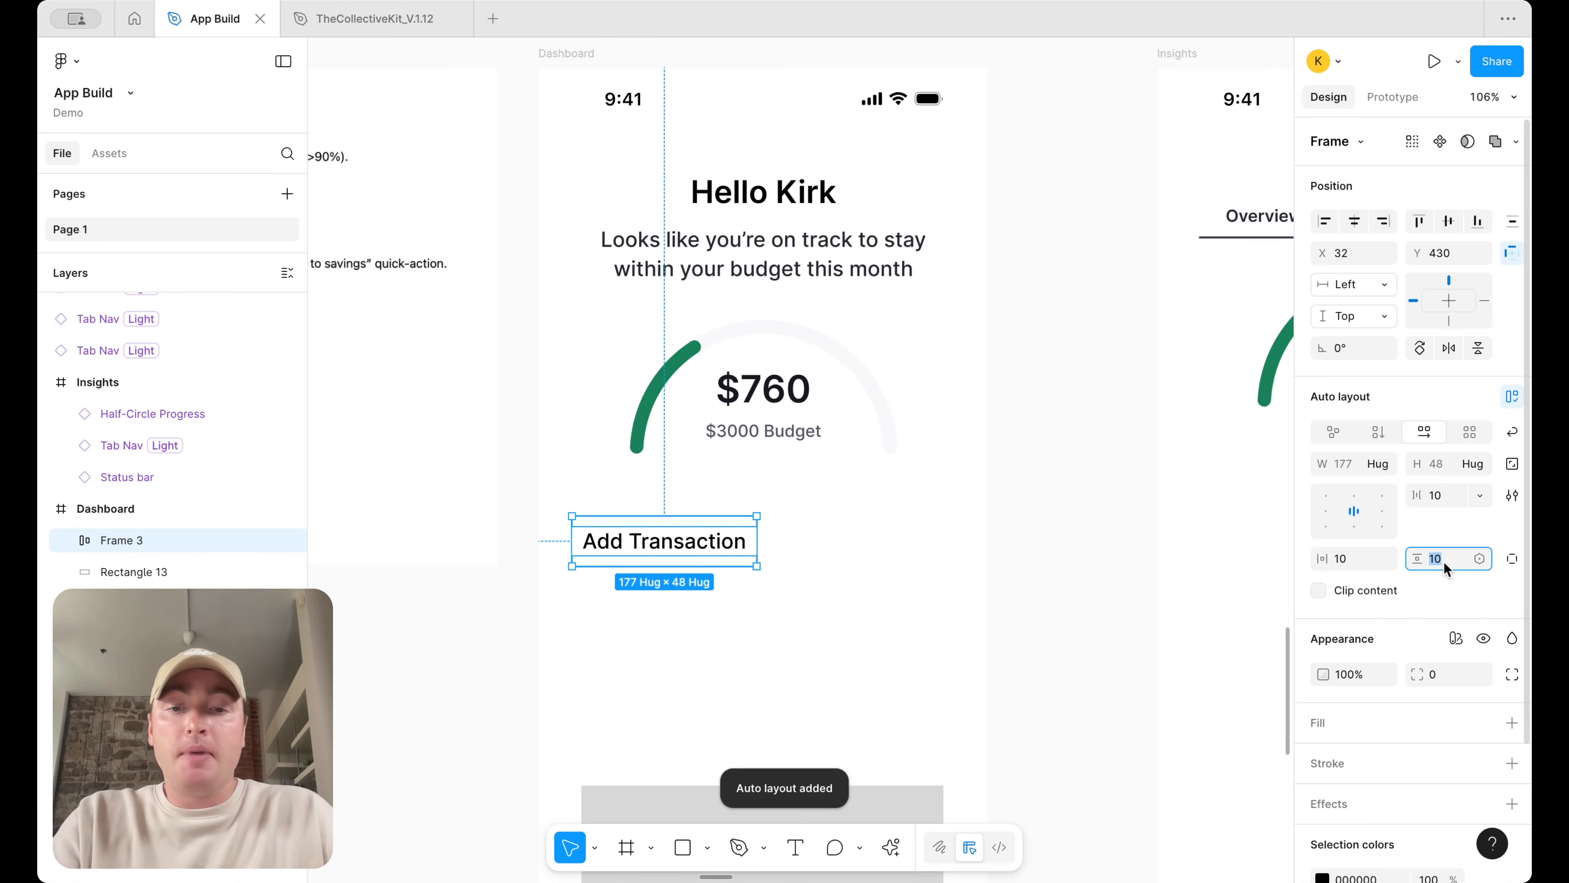
type("4")
key("Return")
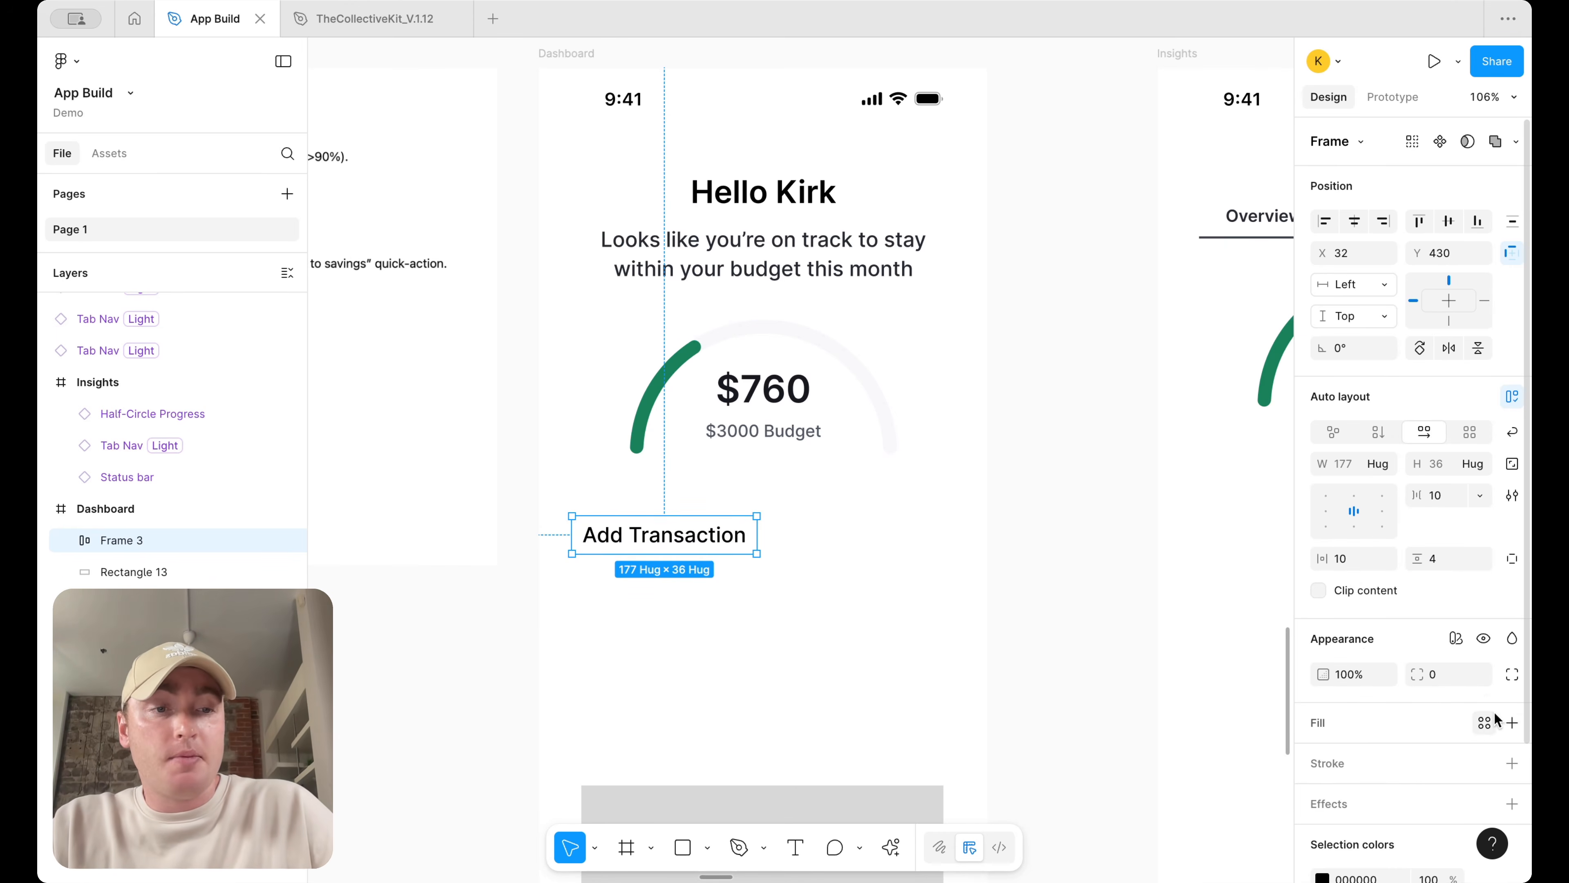
Give the button frame a surface/default fill and a border/primary default-subtle stroke
left_click(1511, 722)
left_click(1486, 724)
type("surf")
left_click(1205, 652)
scroll(1494, 747, "down", 2)
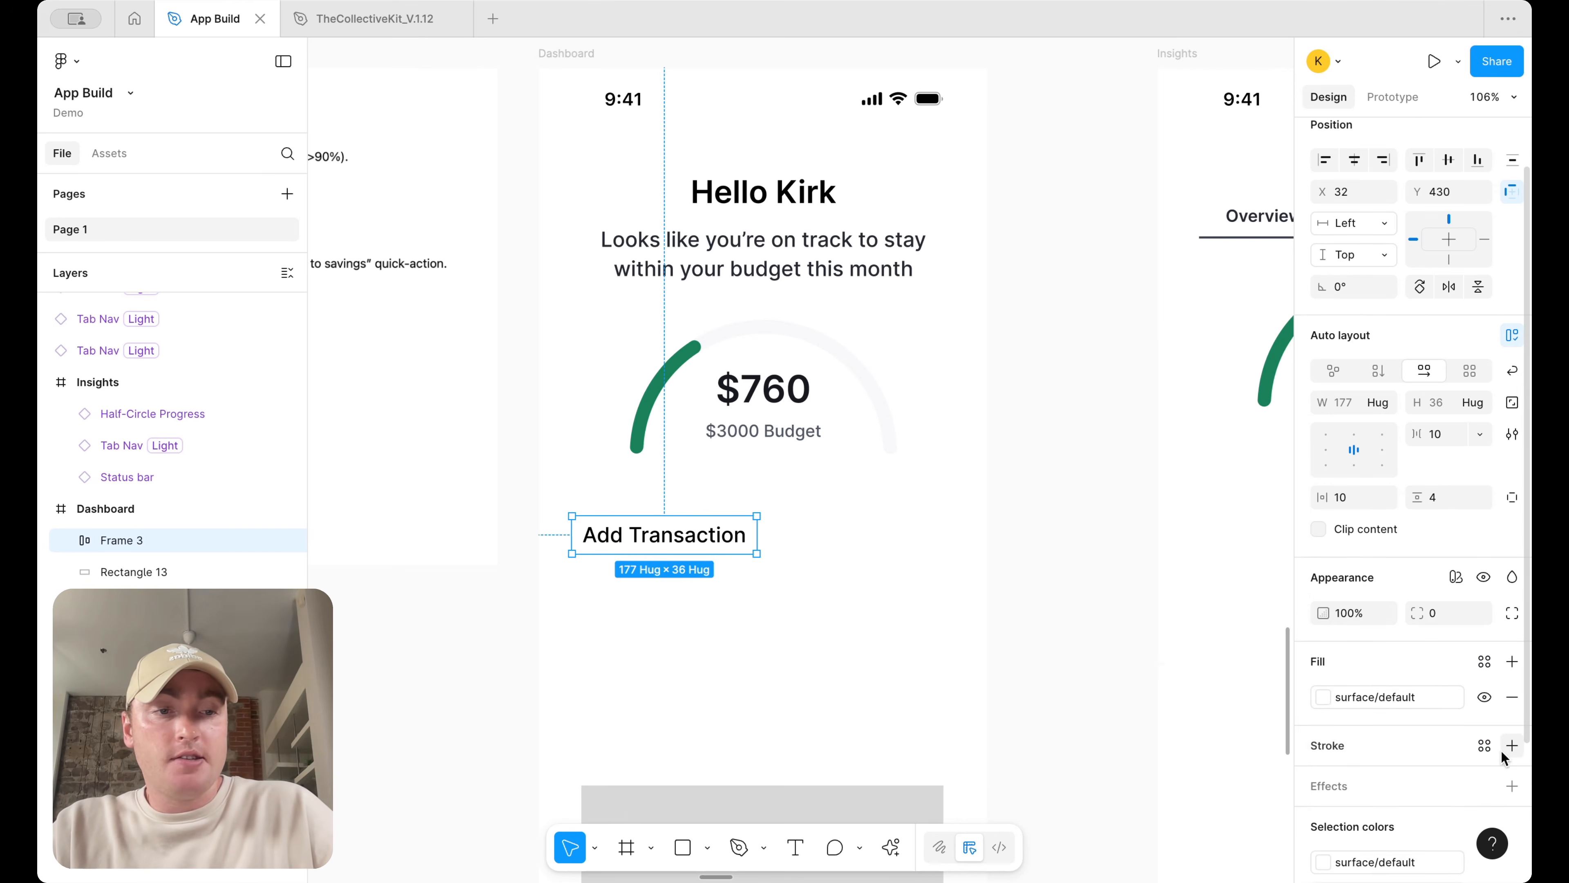
left_click(1512, 745)
left_click(1485, 745)
type("bor")
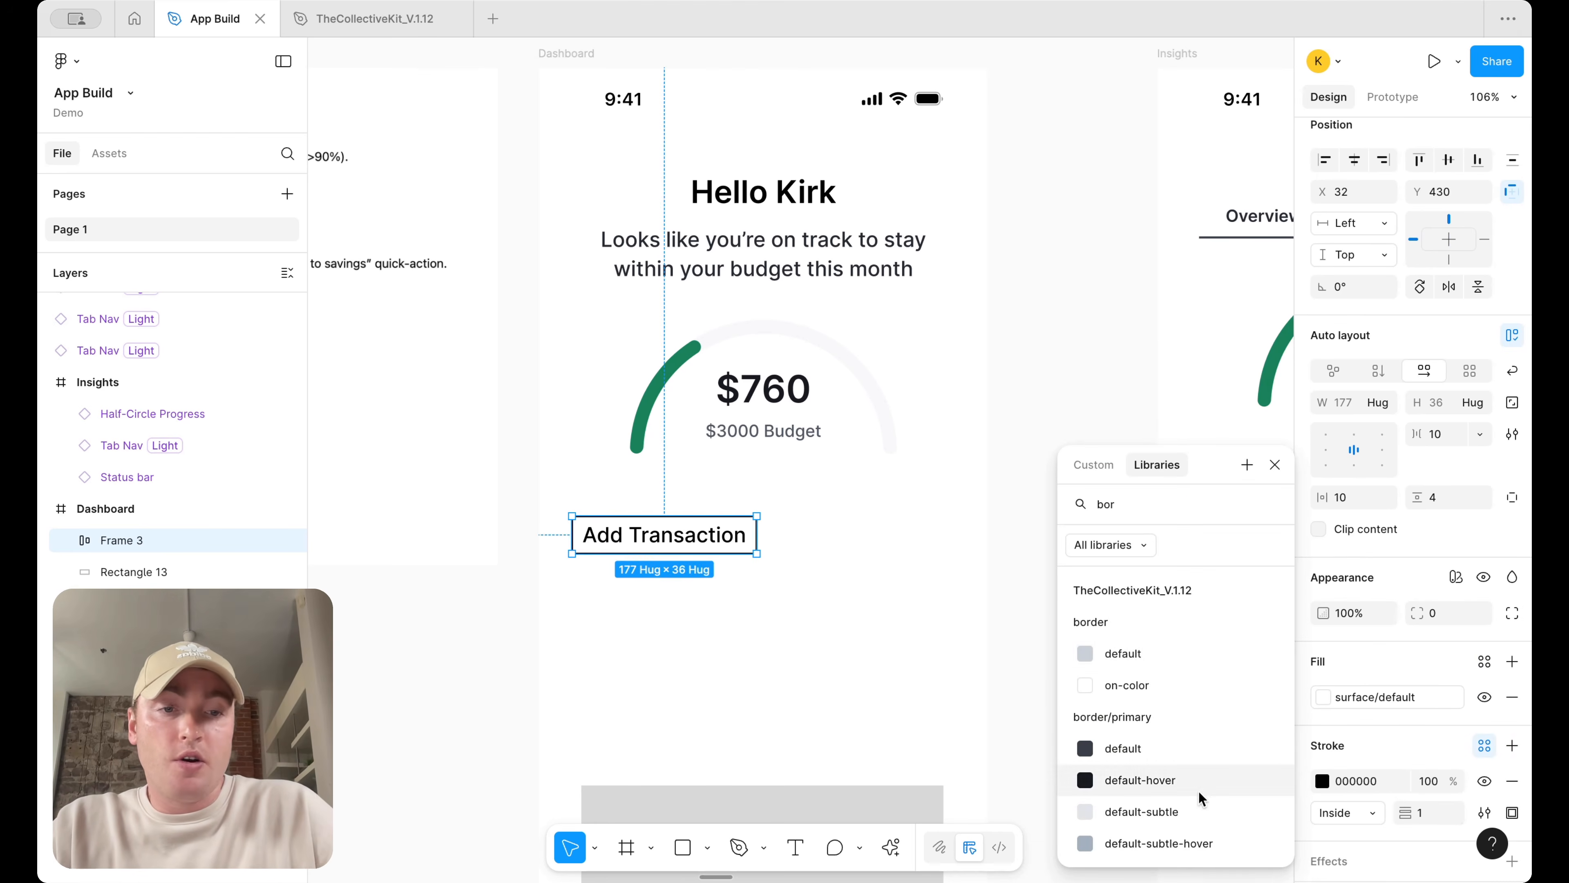
left_click(1195, 808)
left_click(1014, 619)
Apply the body-sm medium text style to the Add Transaction label
double_click(680, 532)
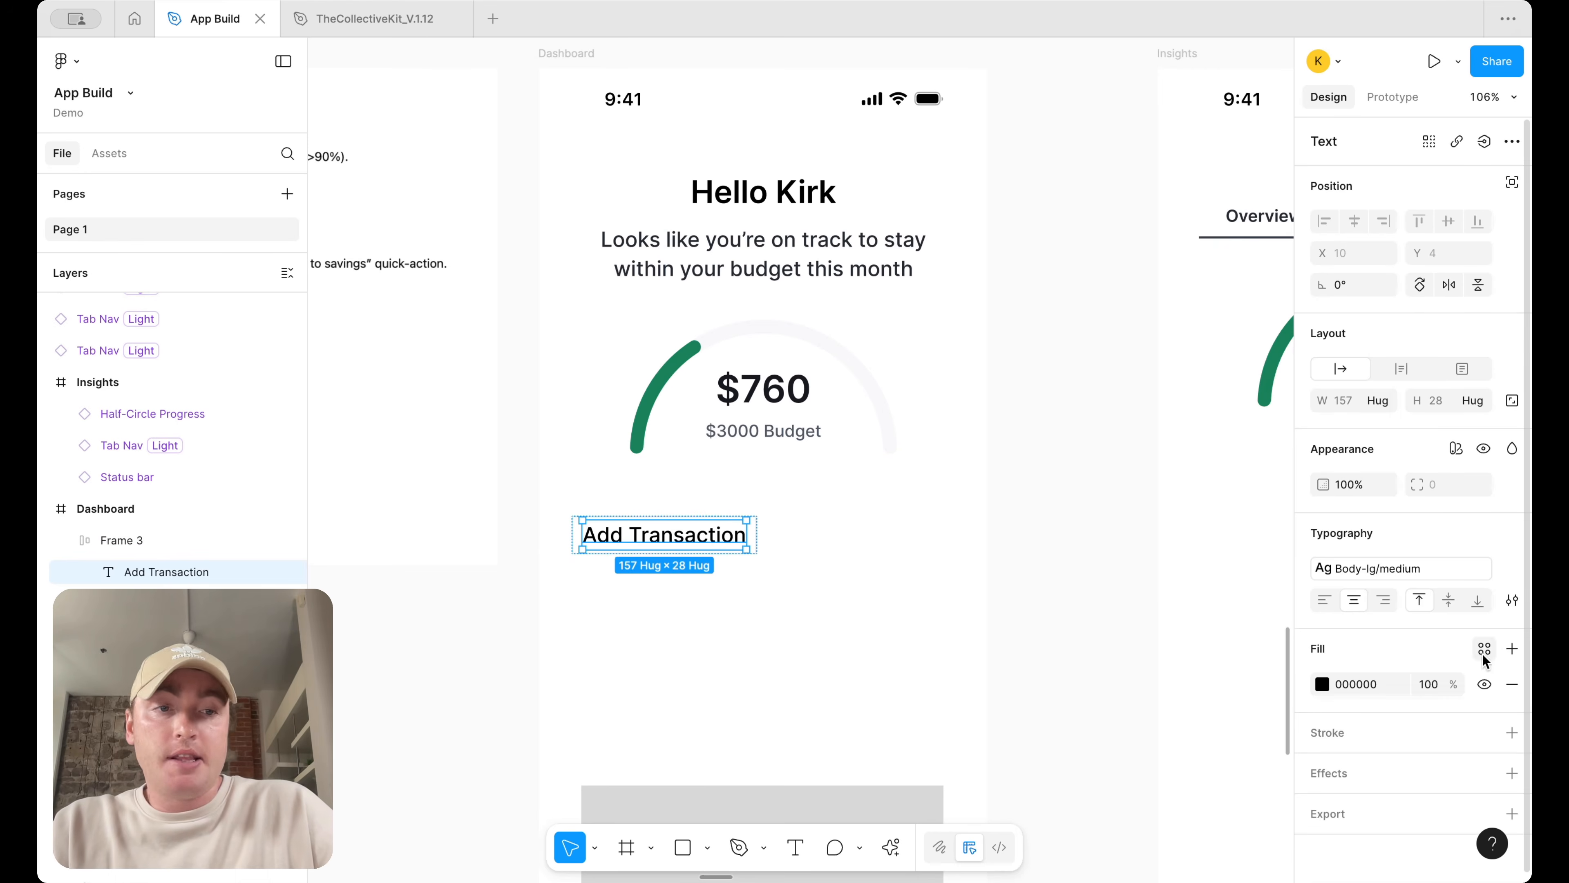
left_click(1399, 568)
scroll(1152, 737, "down", 3)
scroll(1152, 736, "down", 6)
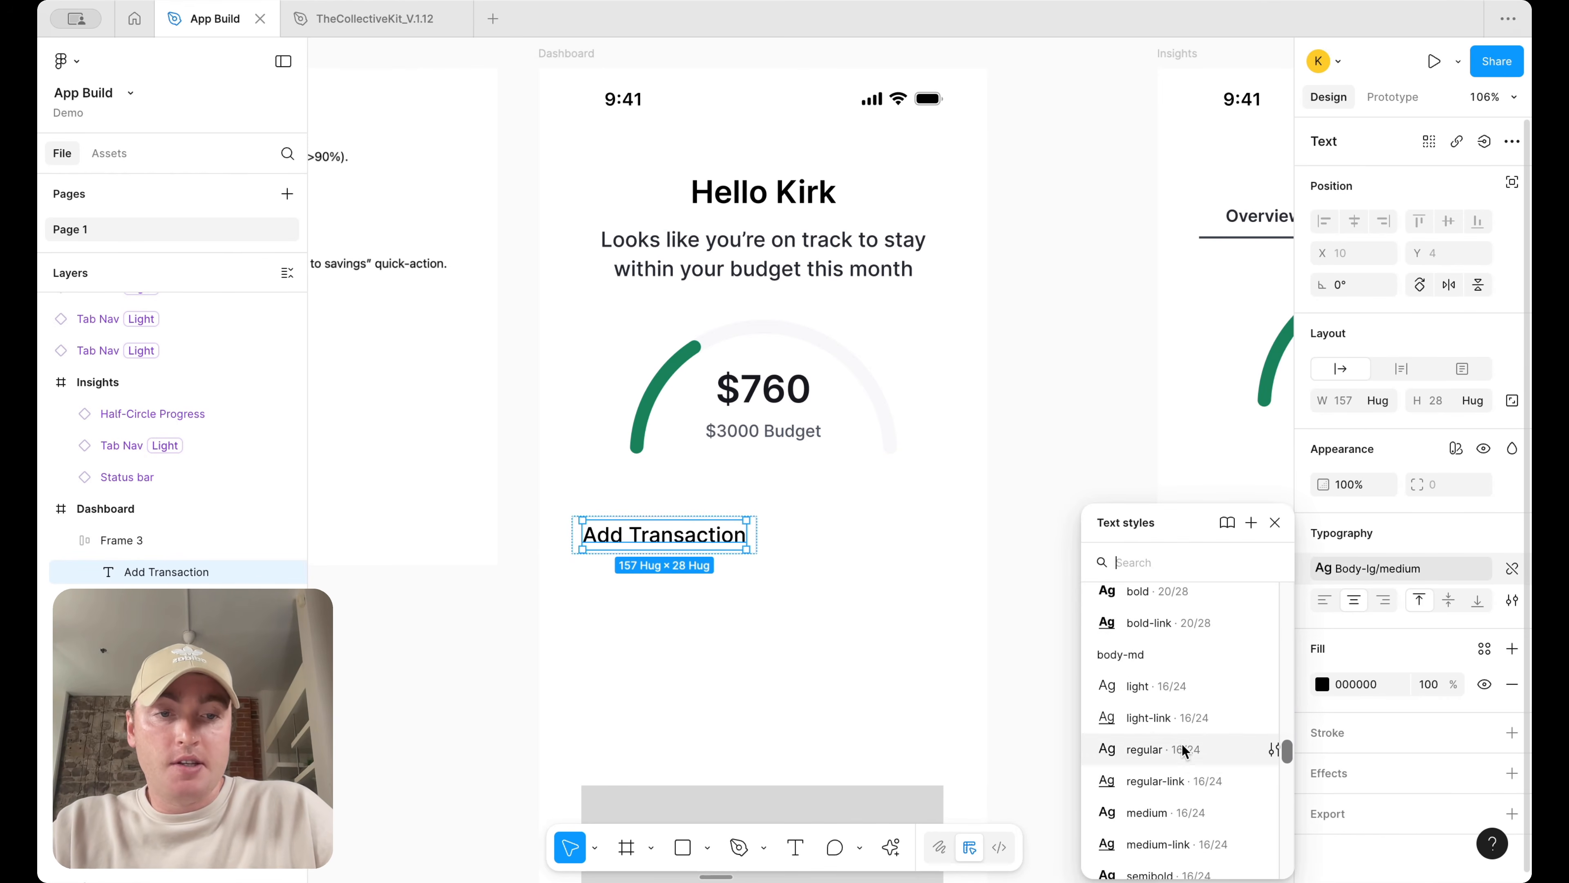
scroll(1199, 779, "down", 2)
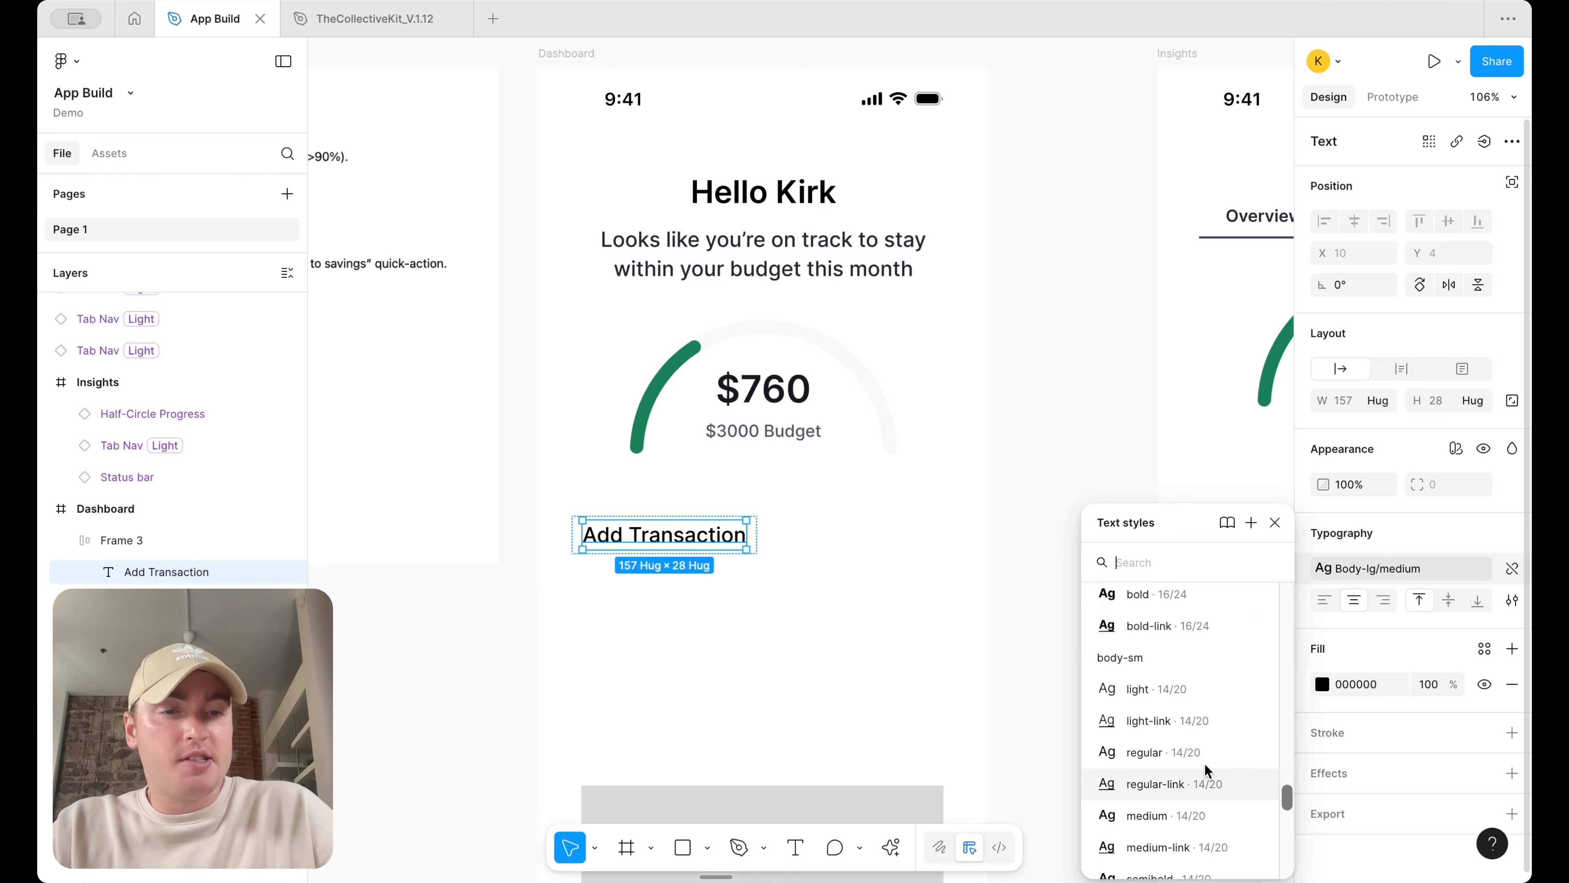
left_click(1181, 817)
left_click(954, 640)
Set the button frame's corner radius to the fully rounded radius variable
left_click(621, 537)
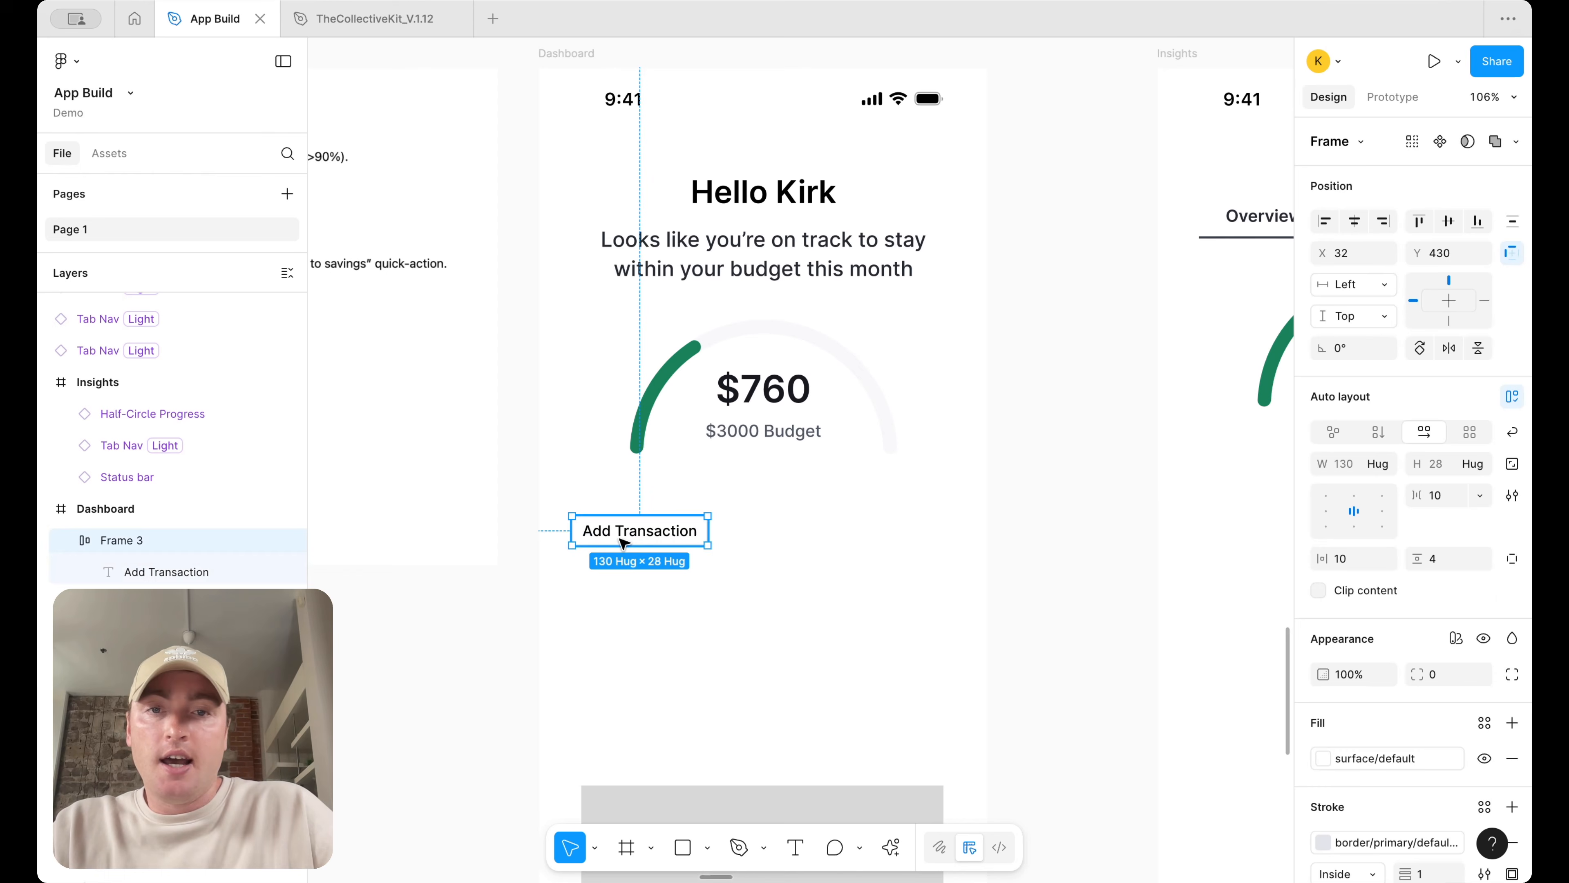
left_click(1481, 675)
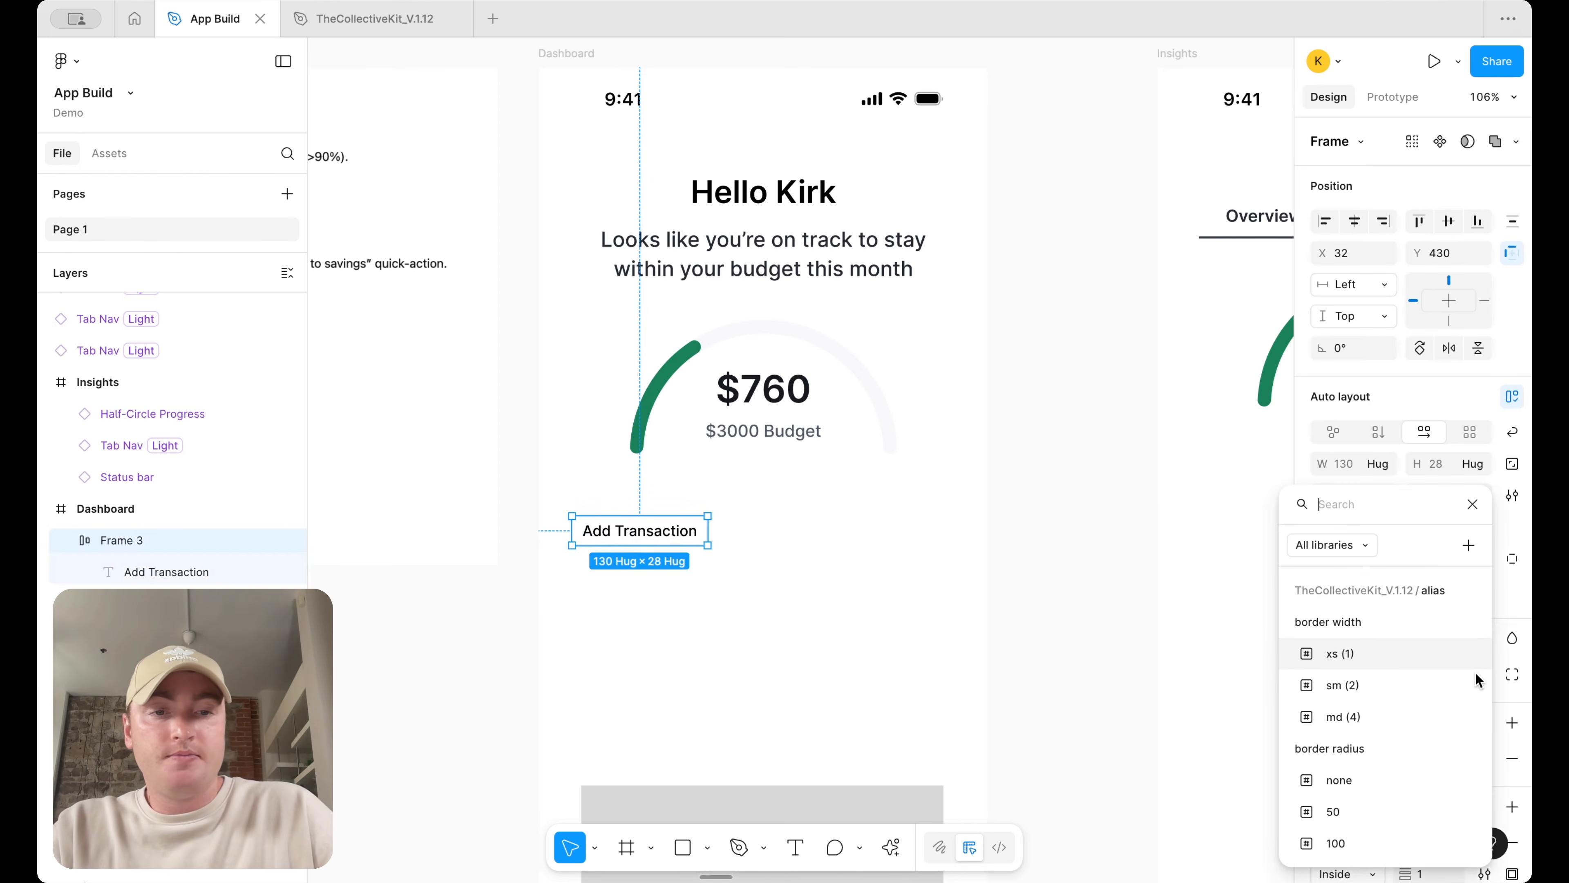
type("roud")
key("BackSpace")
key("Return")
Change the Add Transaction label's text style to body-md medium
left_click(858, 433)
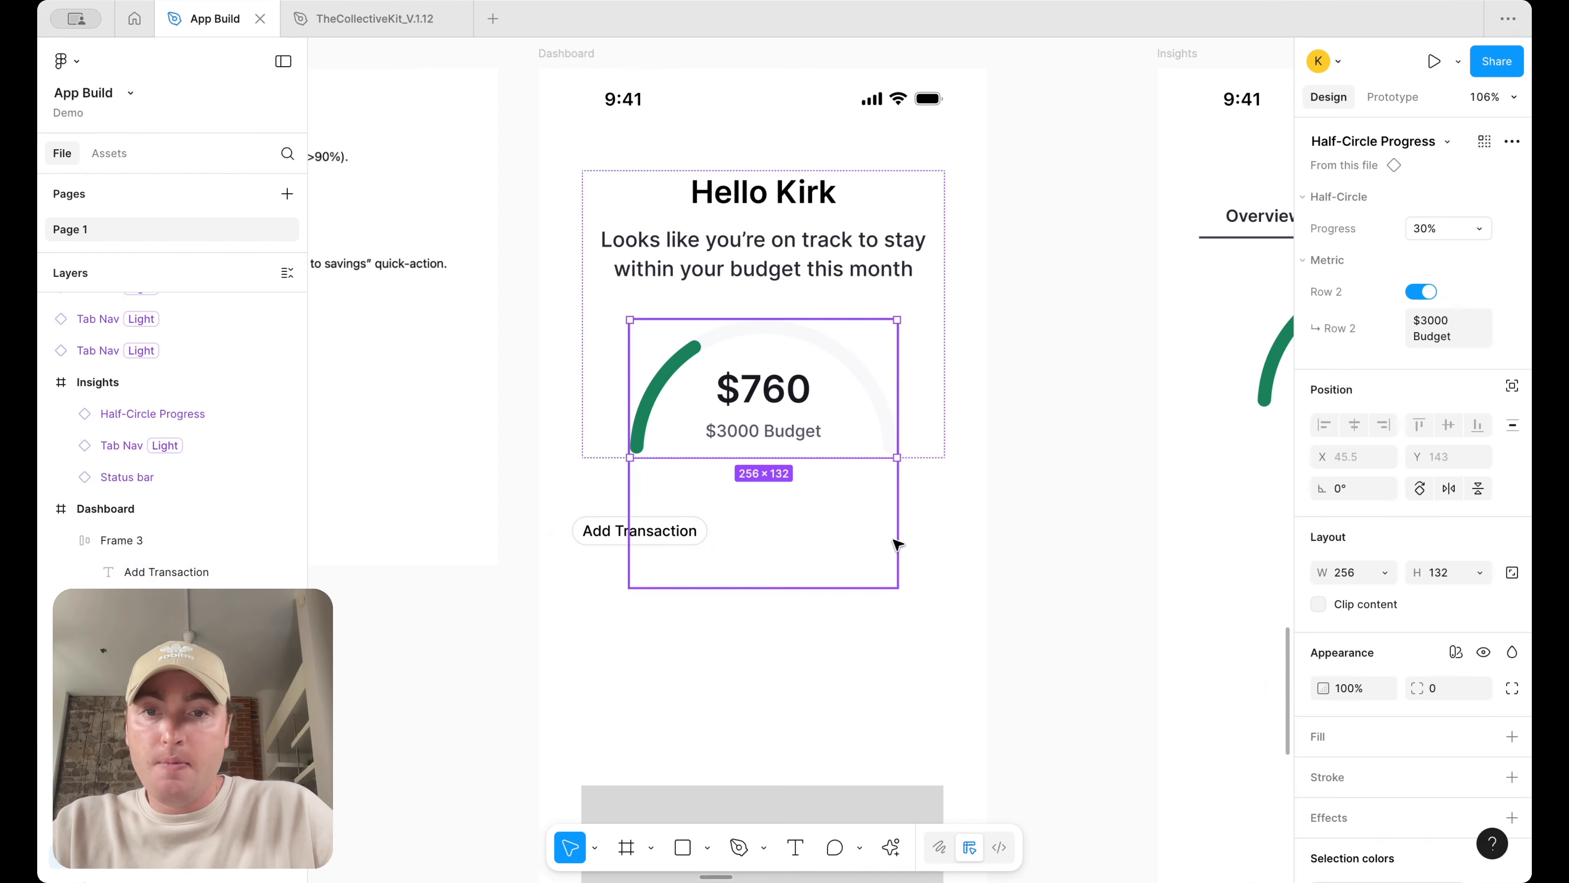
left_click(959, 700)
double_click(641, 531)
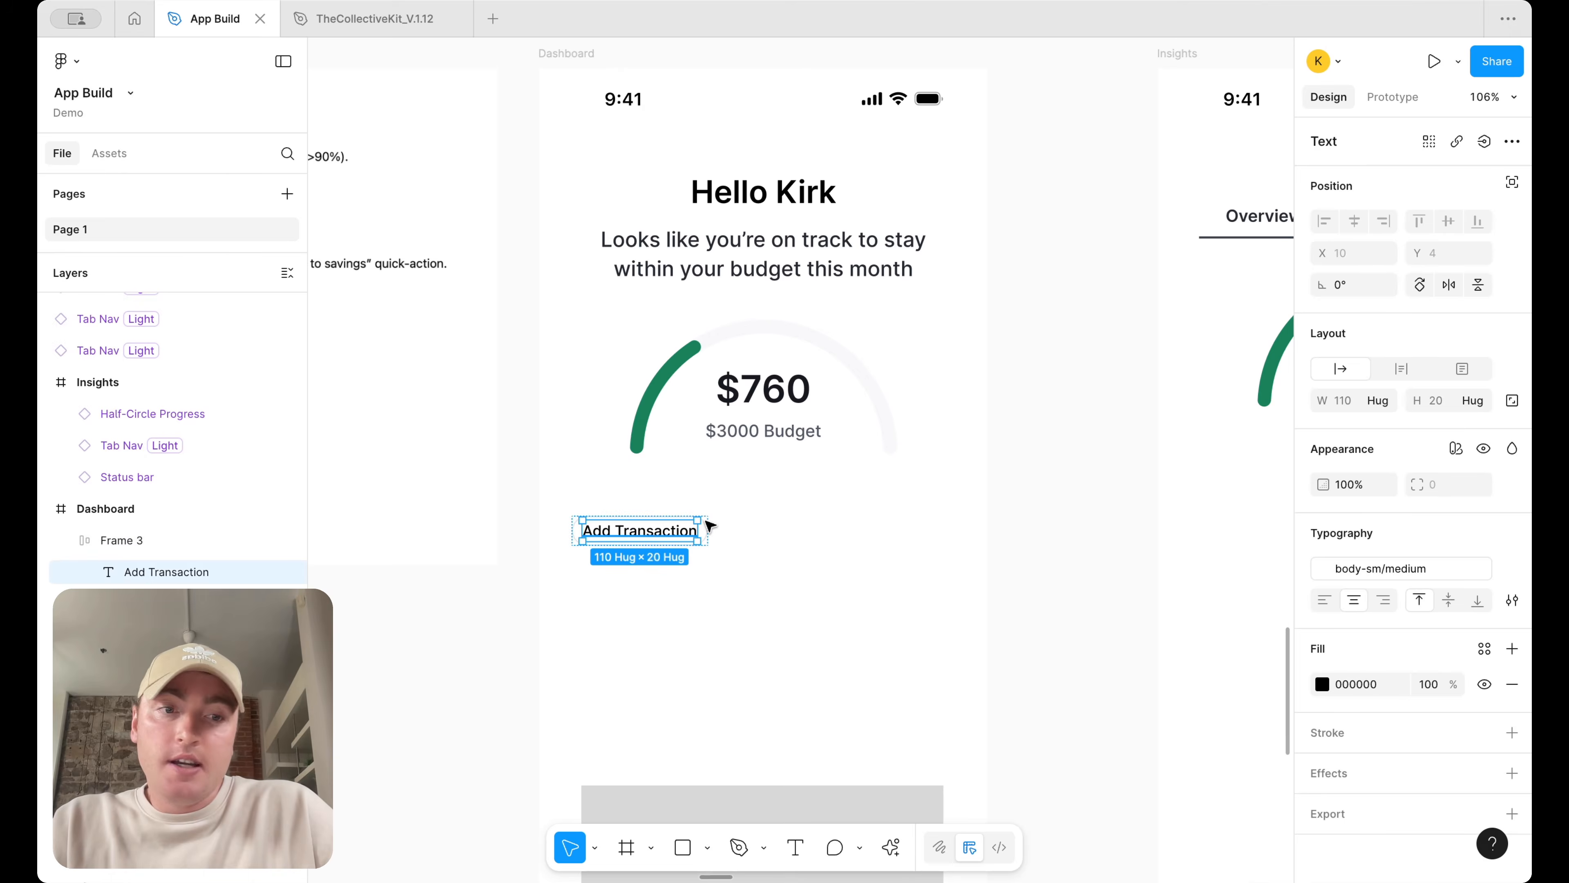
left_click(1421, 565)
scroll(1210, 725, "up", 5)
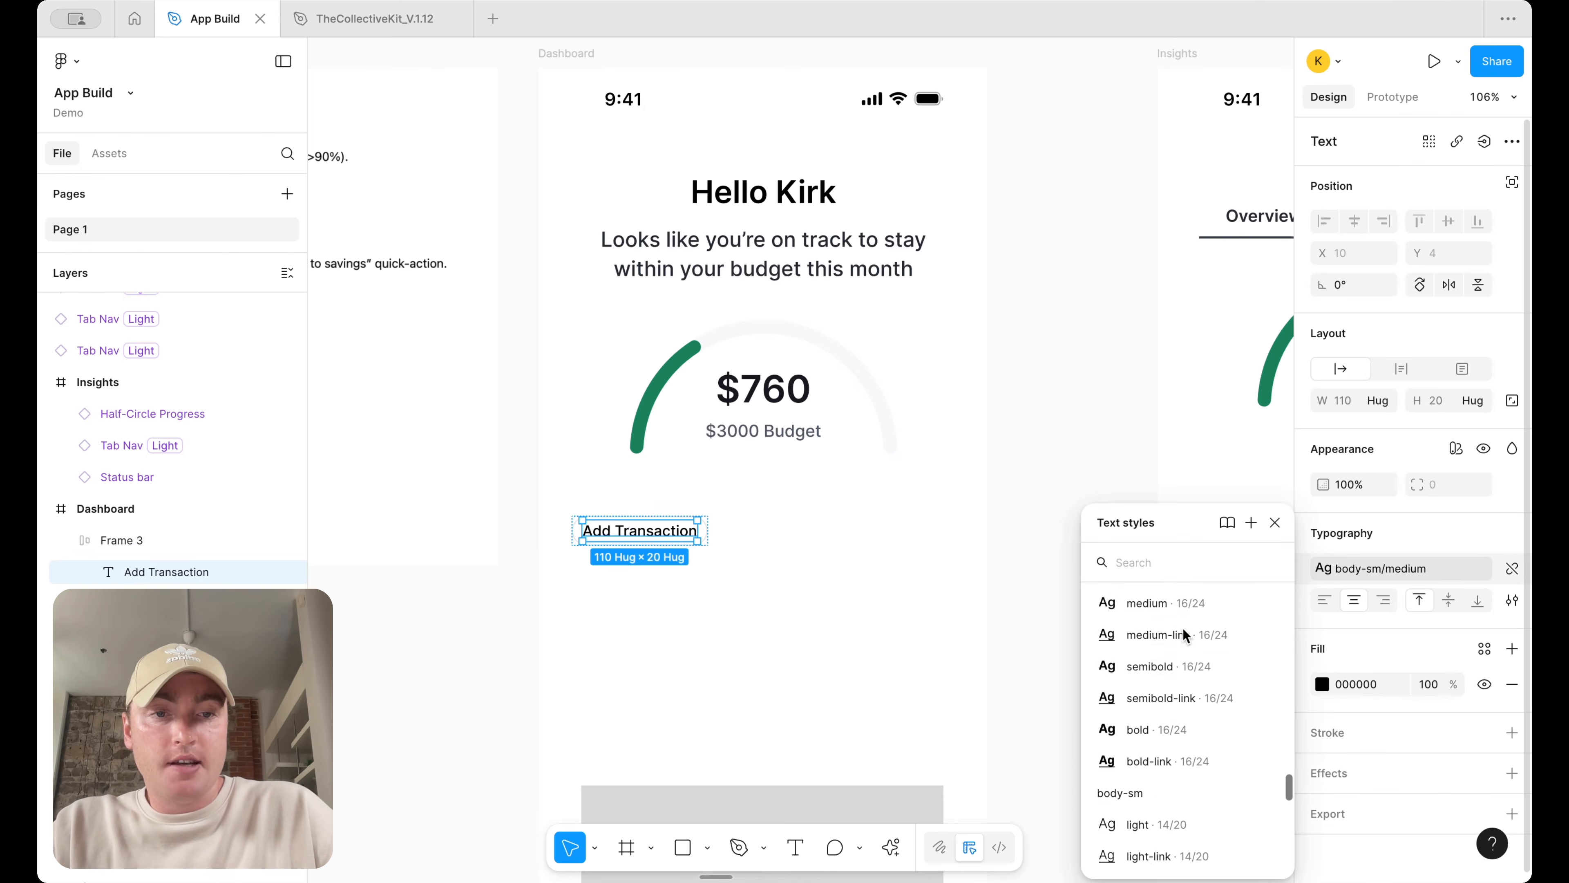
left_click(1186, 626)
Set the label's fill to the text/default/body colour variable
left_click(1485, 649)
type("text")
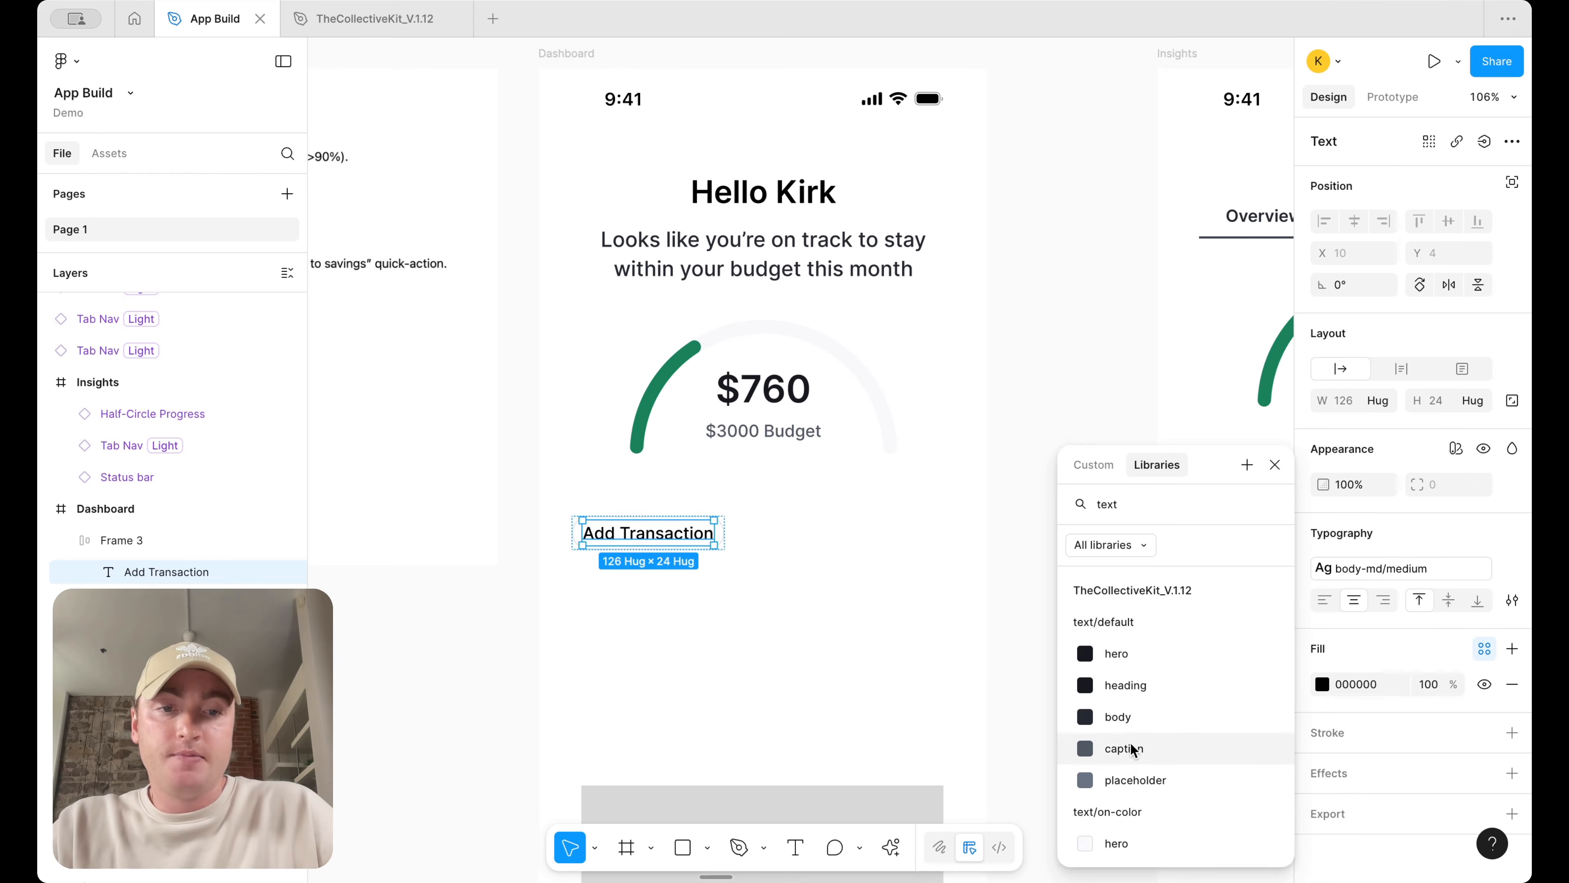
left_click(1093, 708)
left_click(781, 561)
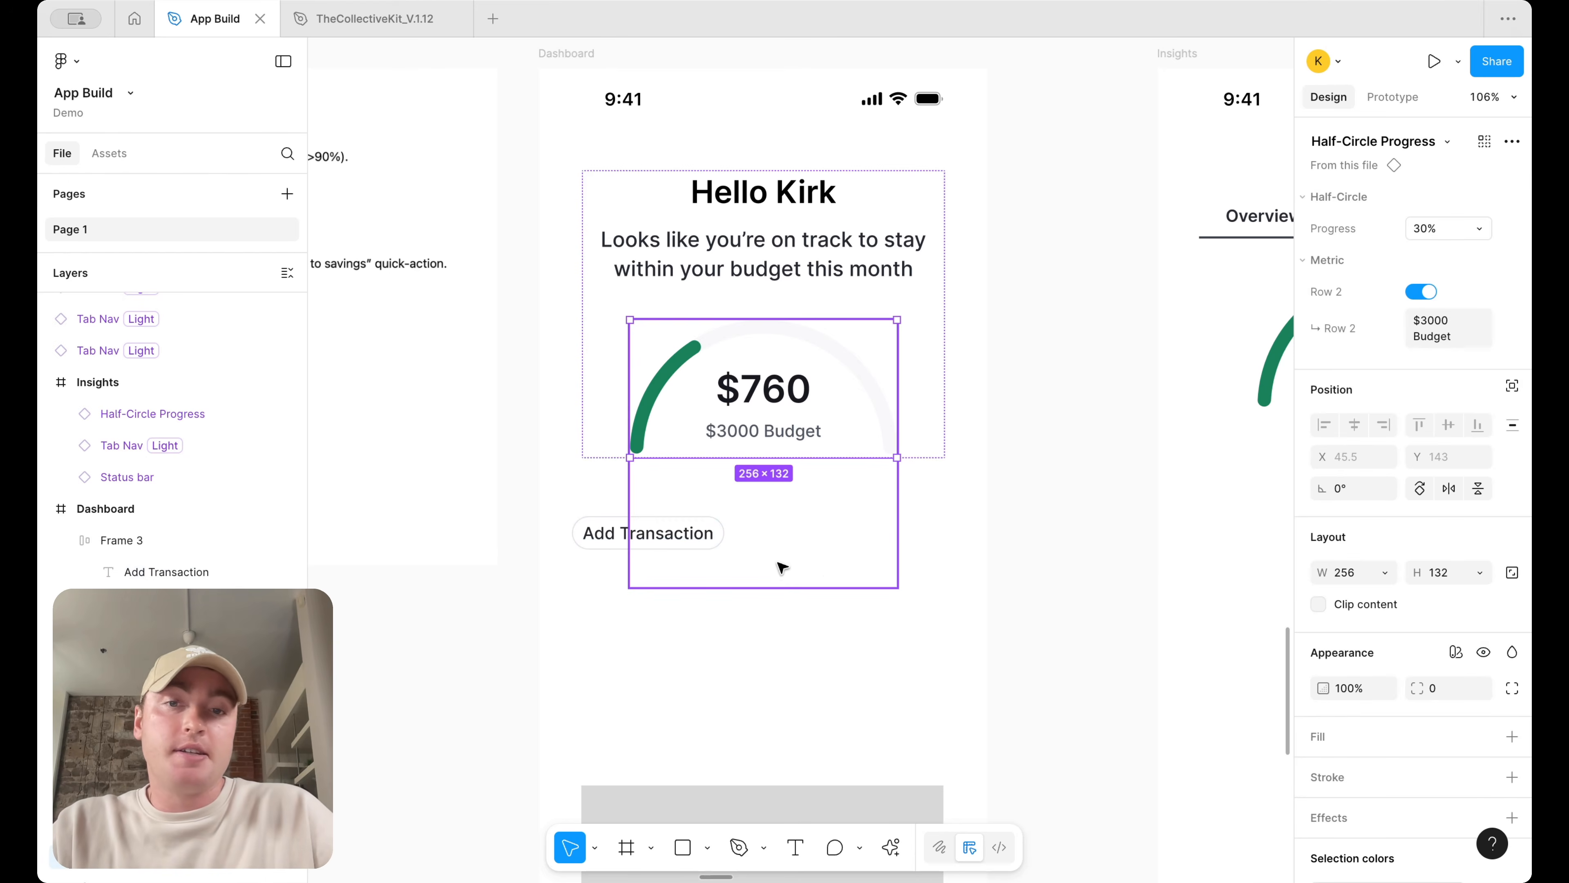
Duplicate the button to its right and change the copy's label to View Insights
left_click(641, 536)
left_click_drag(723, 533, 890, 531)
double_click(889, 530)
type("View Insights")
left_click(1089, 550)
Wrap the Add Transaction and View Insights buttons together in a horizontal auto layout frame
left_click(714, 524)
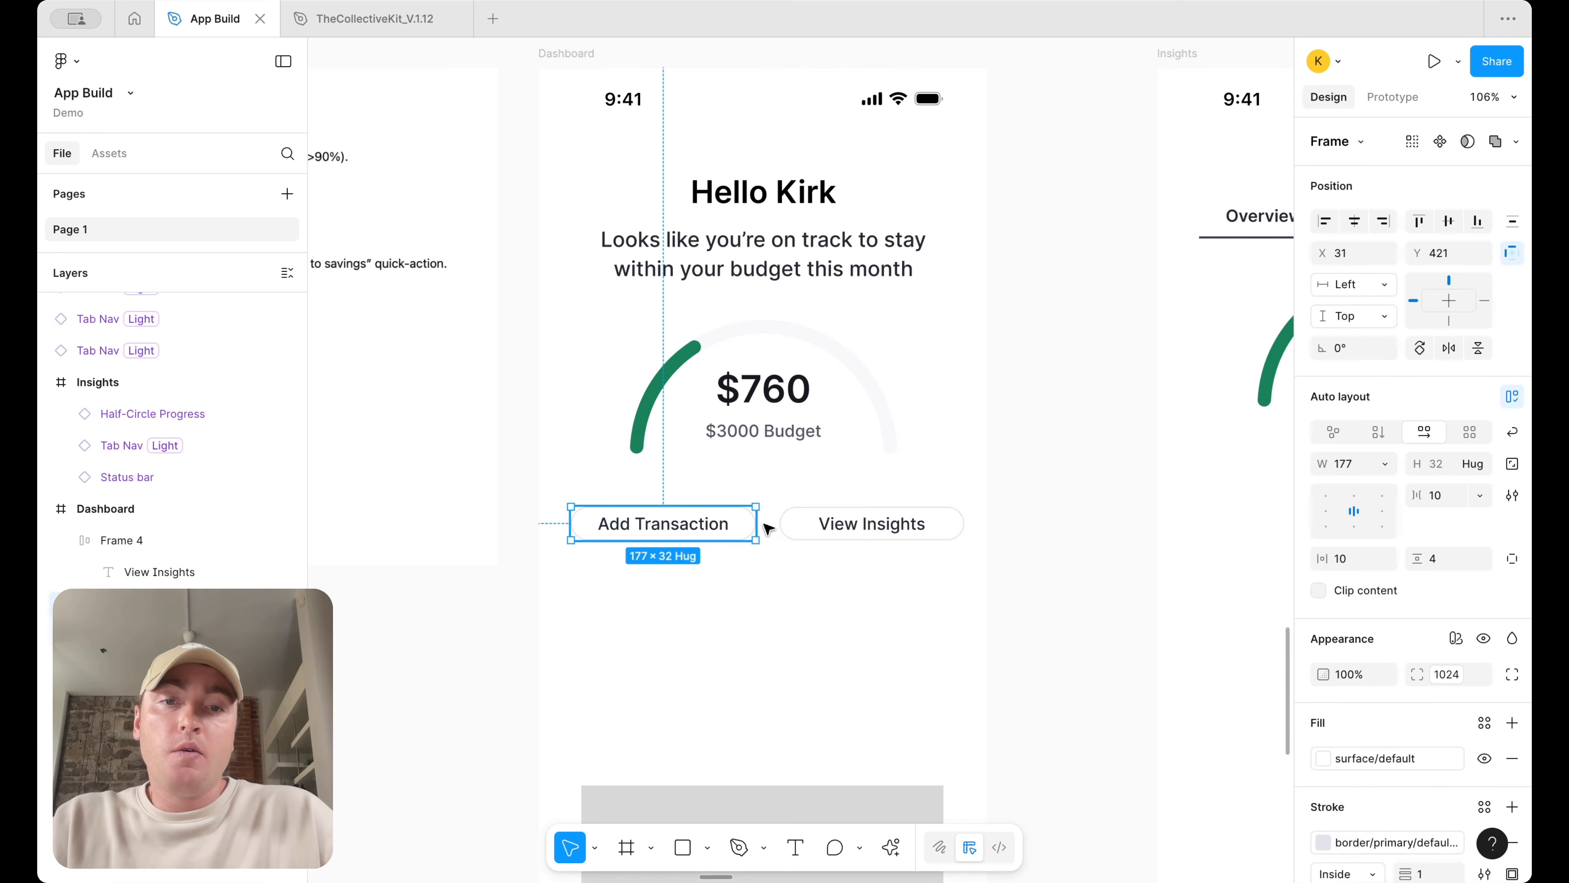
left_click(840, 526, "shift")
key("shift+a")
scroll(1023, 515, "down", 2)
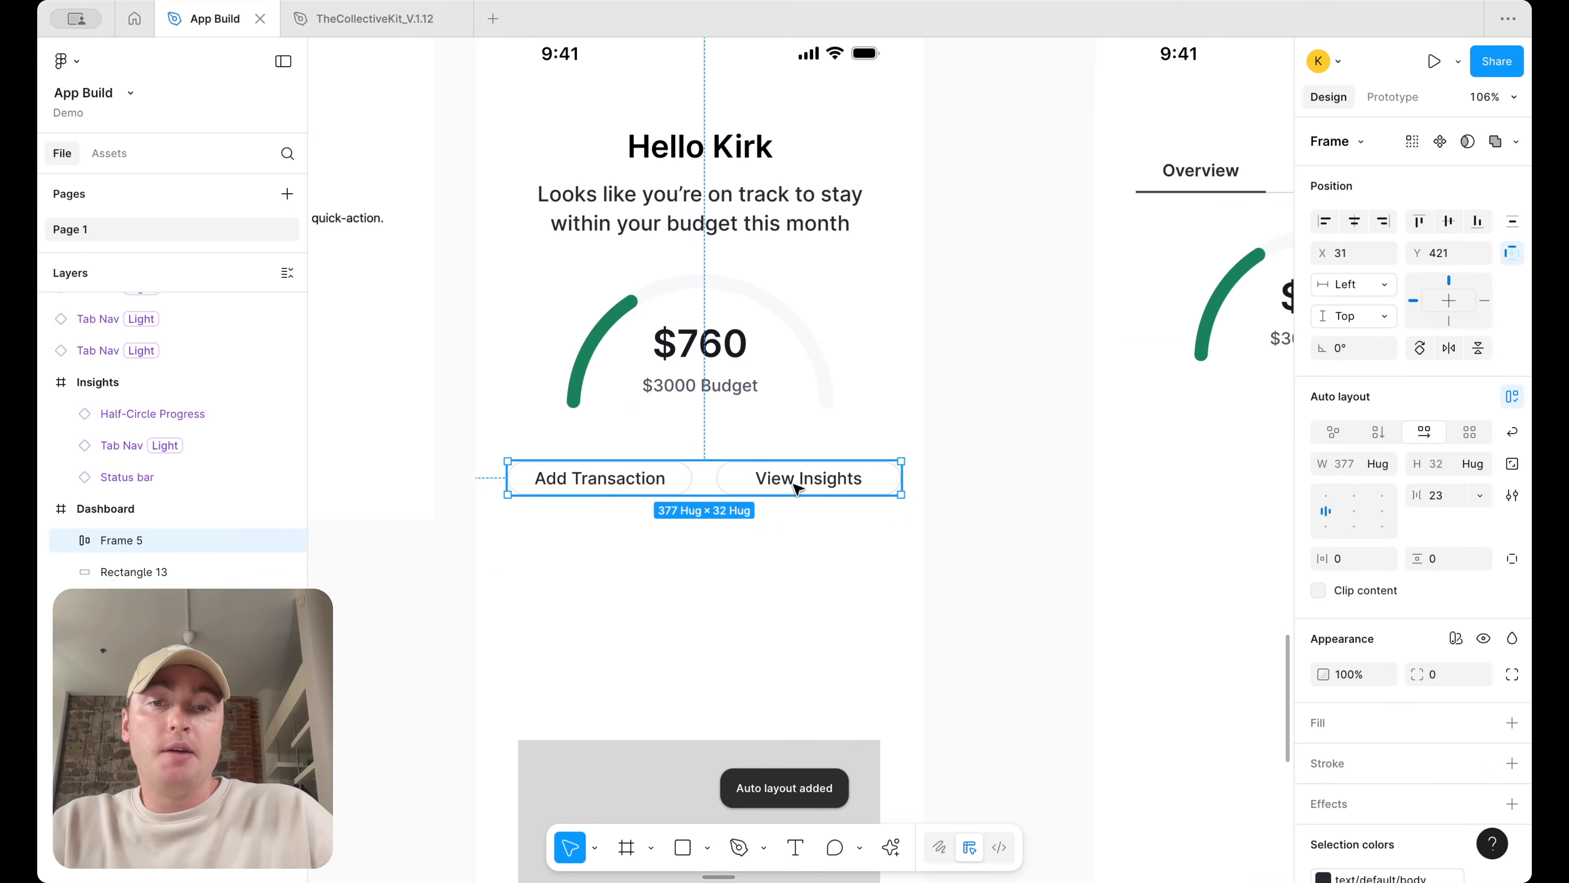
scroll(799, 489, "down", 5)
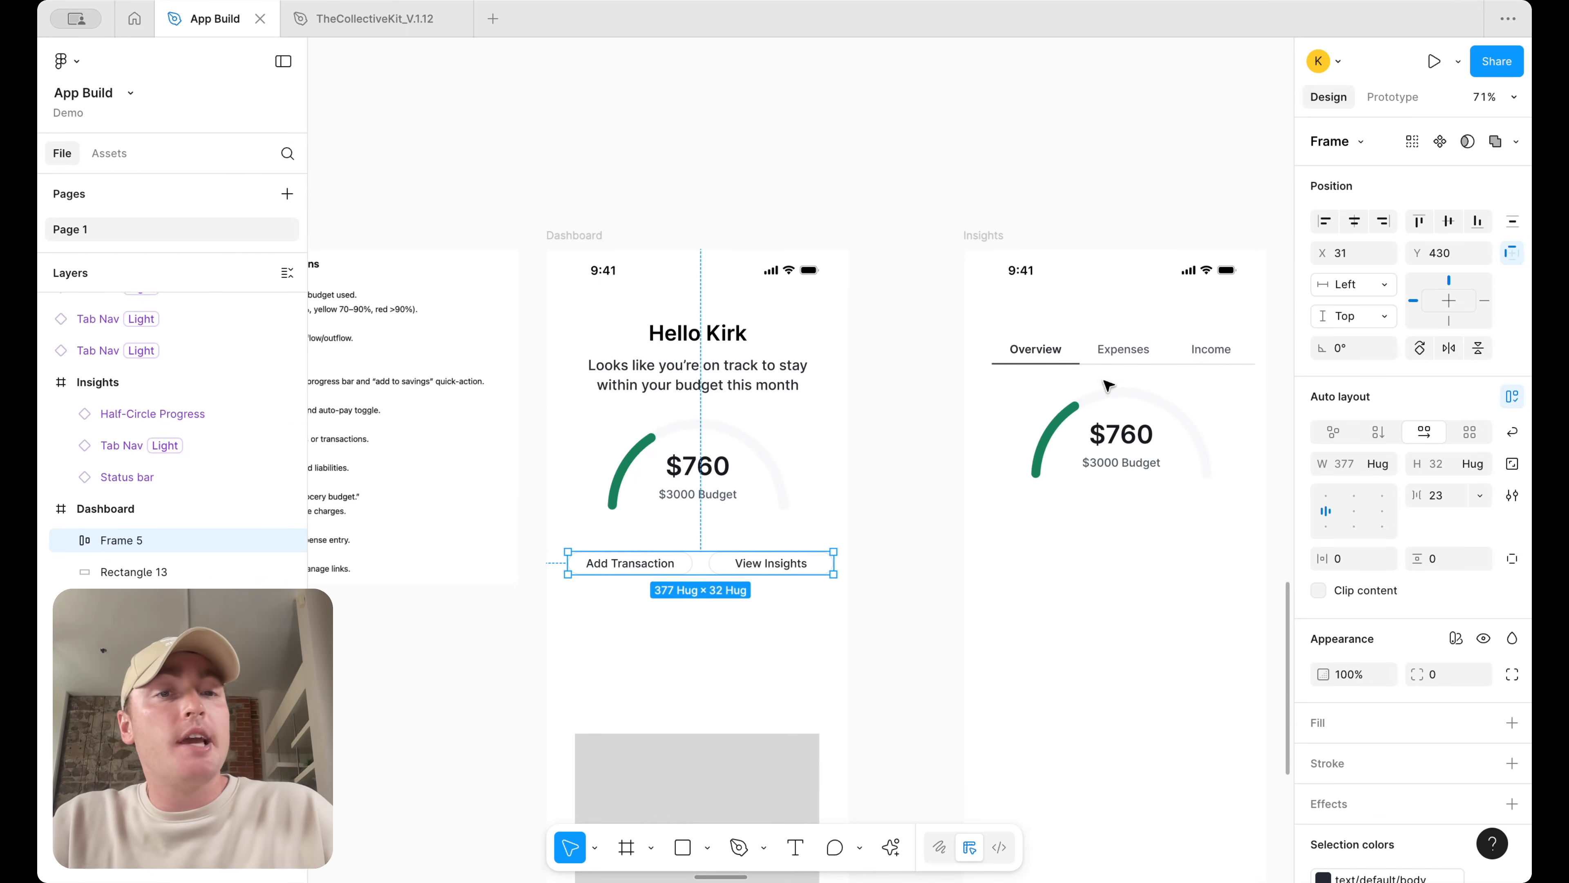
Move the Insights screen slightly to the left
left_click(915, 460)
left_click(776, 562)
left_click(775, 563)
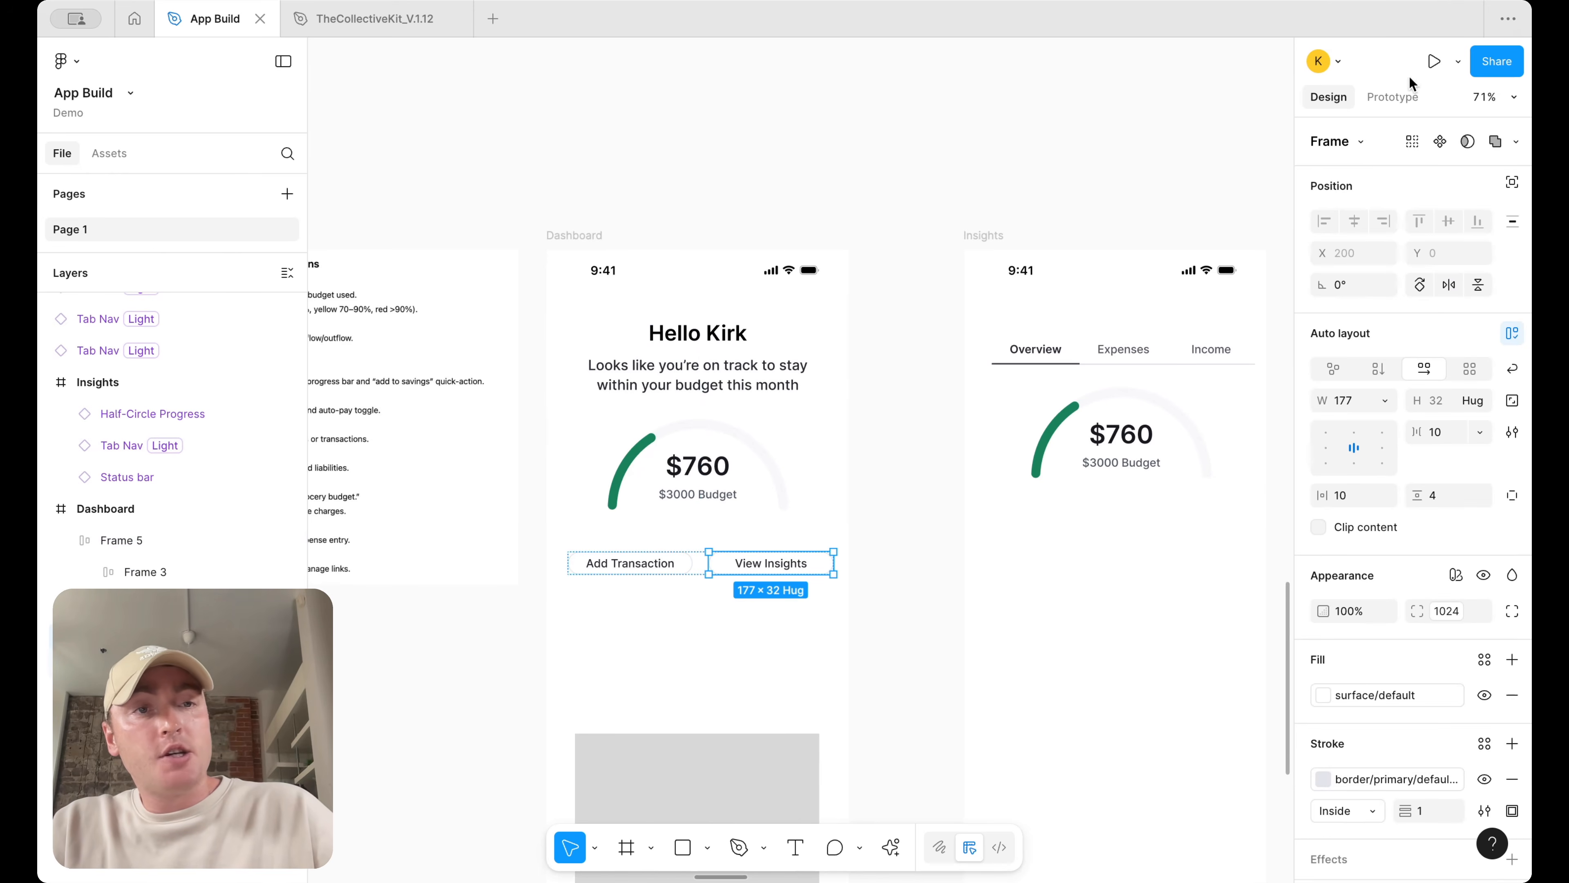
scroll(1116, 402, "right", 3)
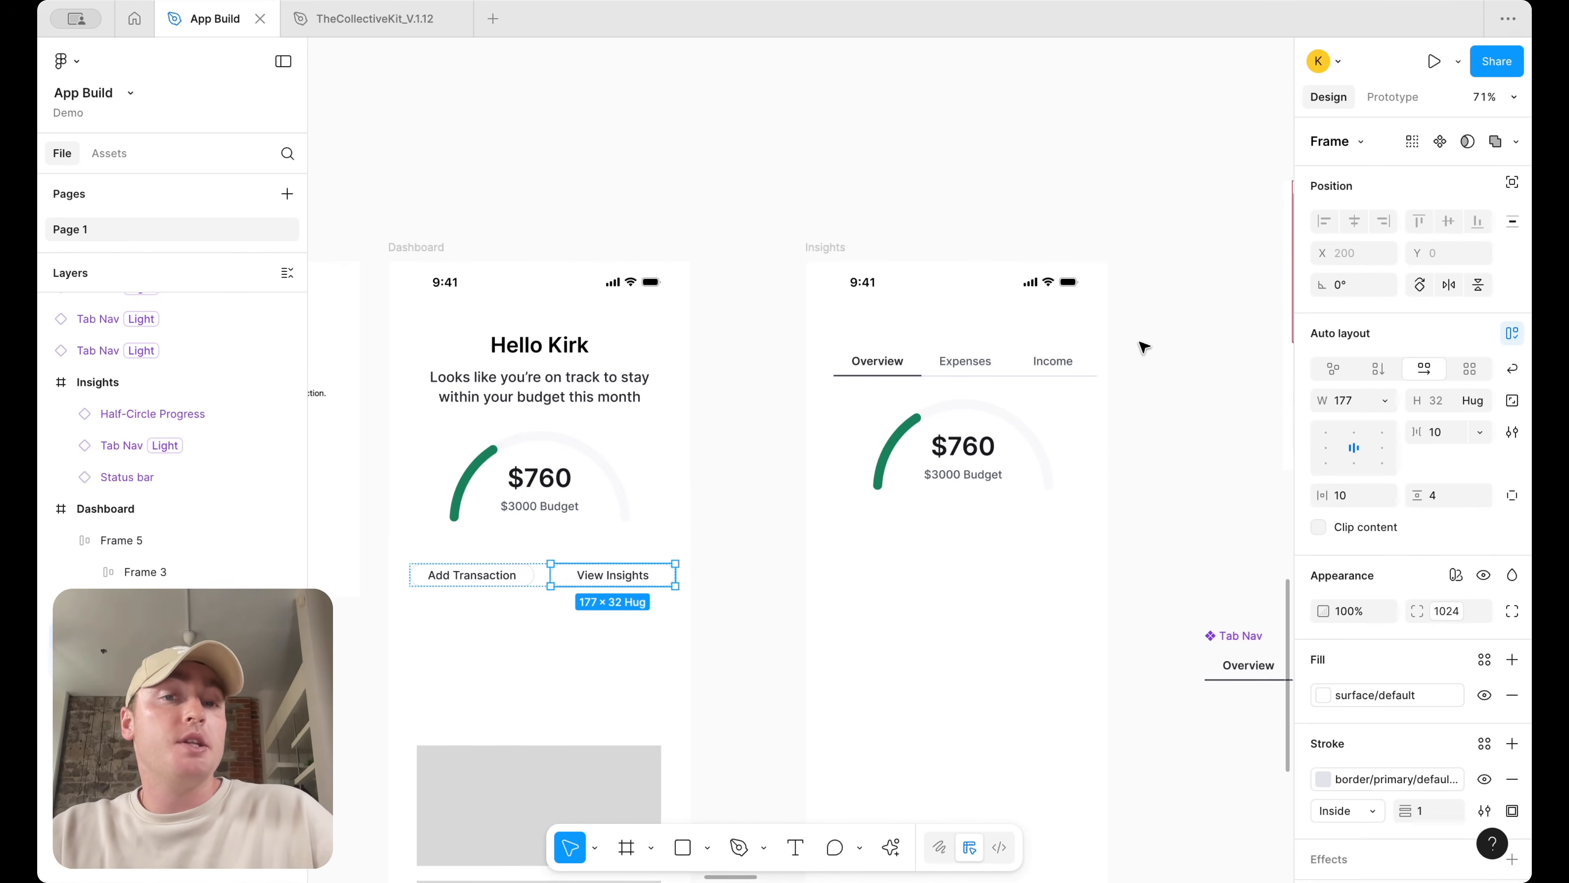
left_click(1162, 334)
scroll(1165, 324, "down", 2)
left_click_drag(910, 259, 870, 257)
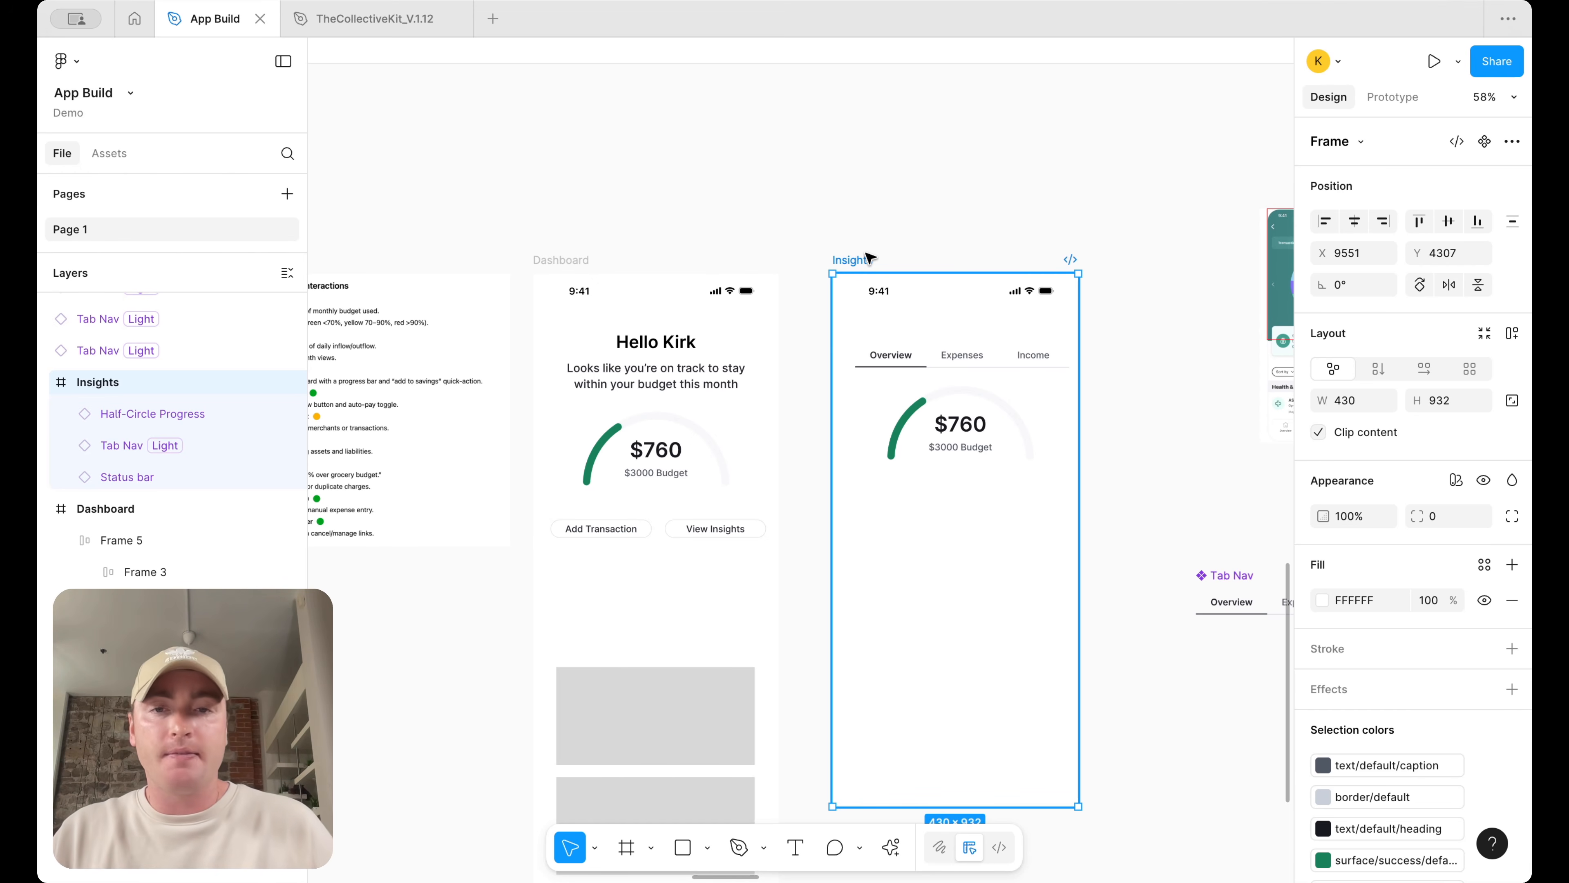
Set the gap between the two buttons to 12
left_click(659, 531)
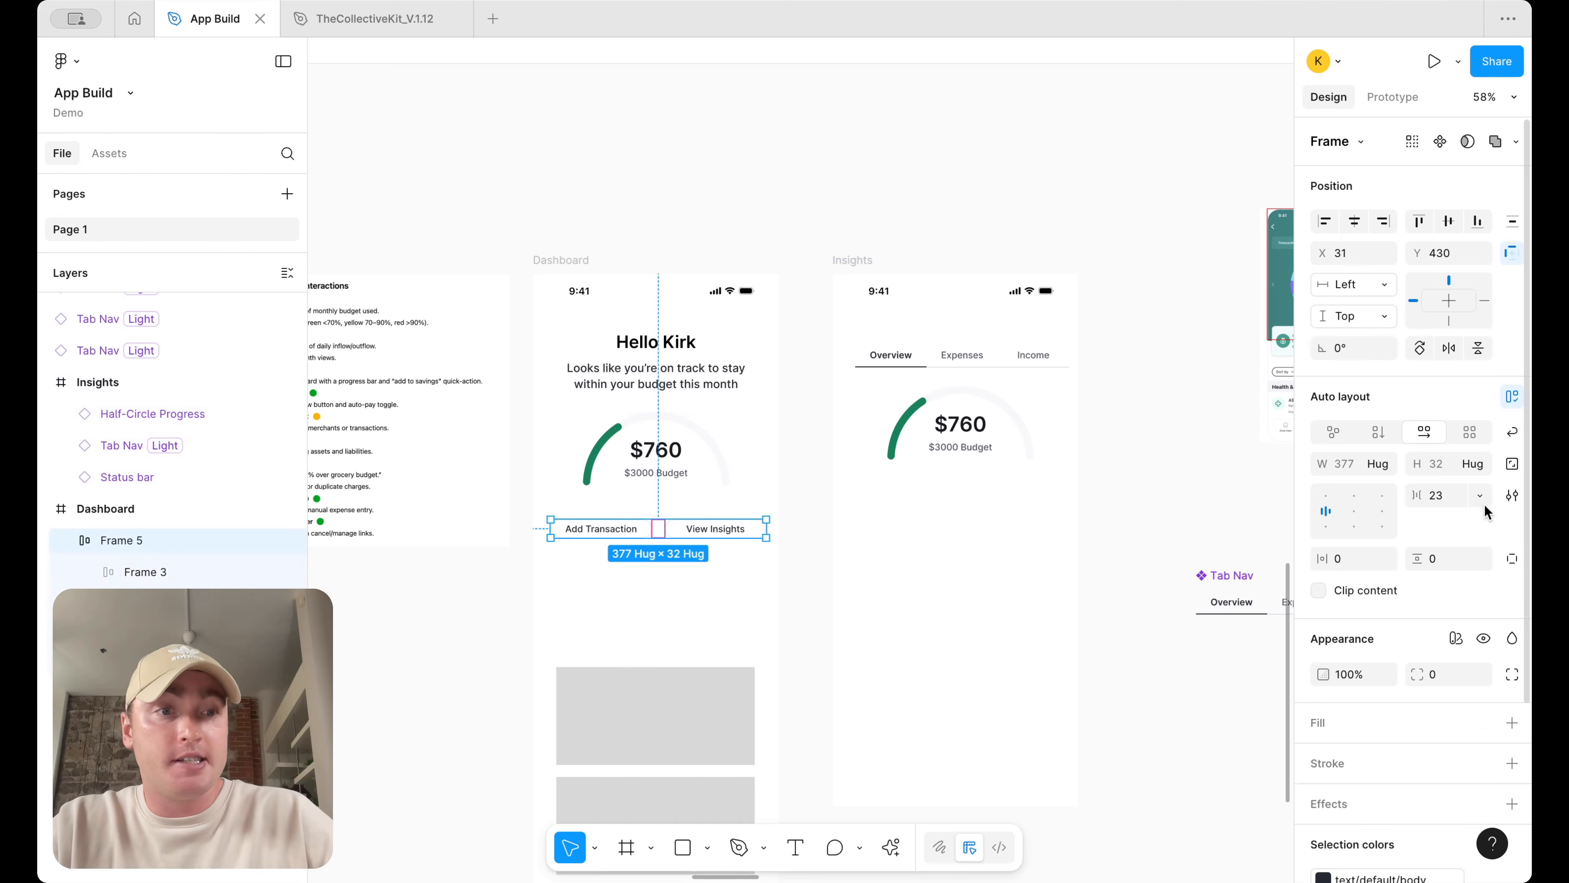
left_click(1450, 490)
type("12")
key("Return")
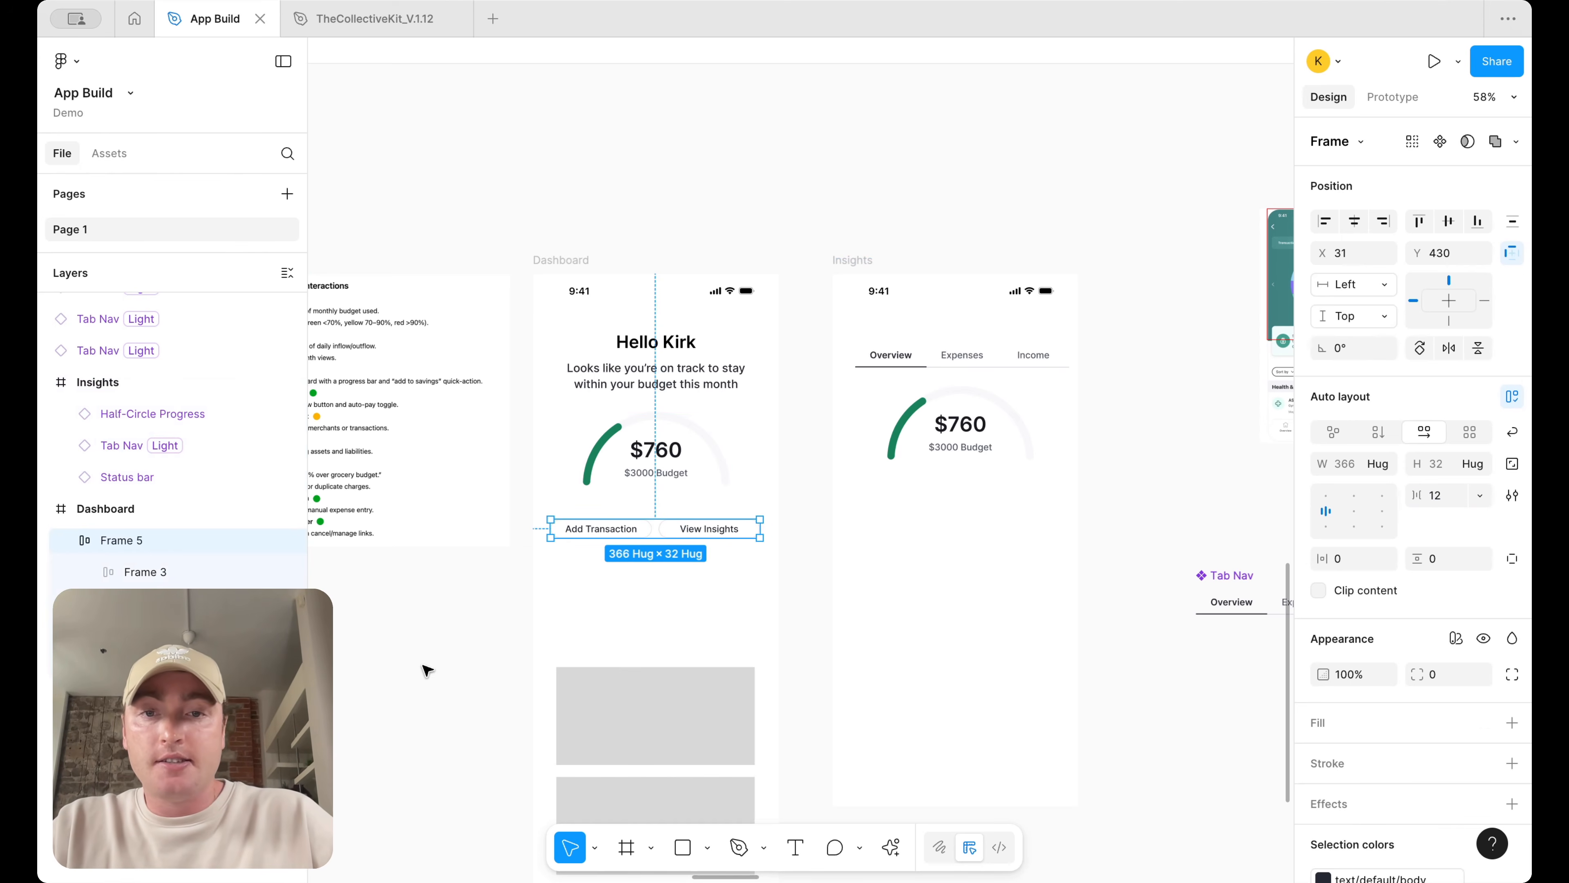
Copy the Add Transaction button out onto the canvas beside the Dashboard screen
scroll(826, 554, "up", 3)
left_click(831, 467)
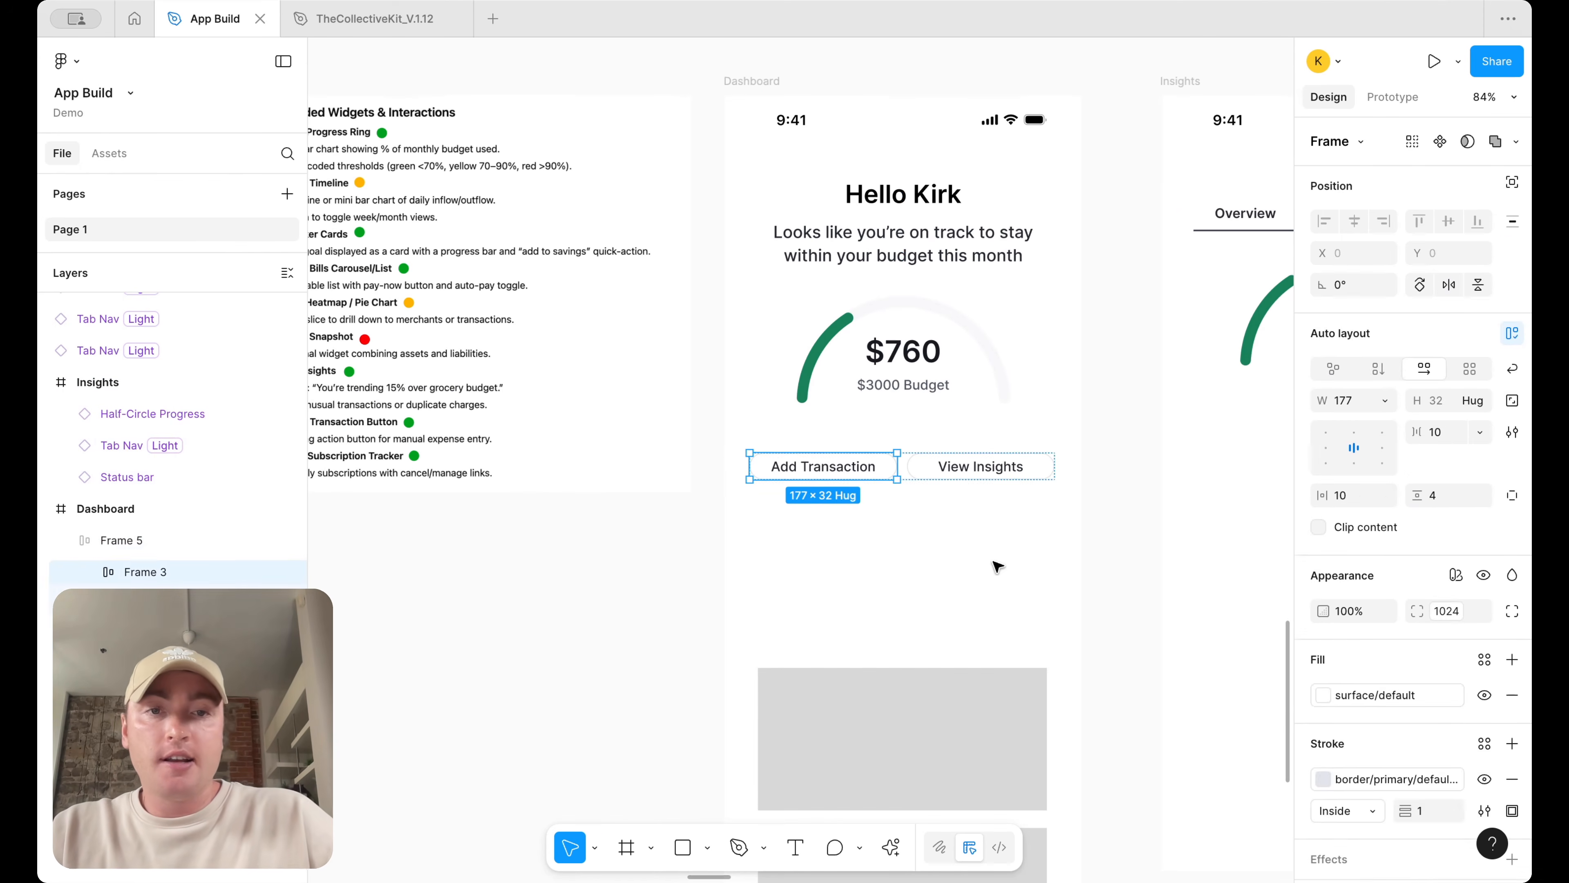
left_click(933, 536)
scroll(1023, 572, "right", 3)
left_click(754, 504)
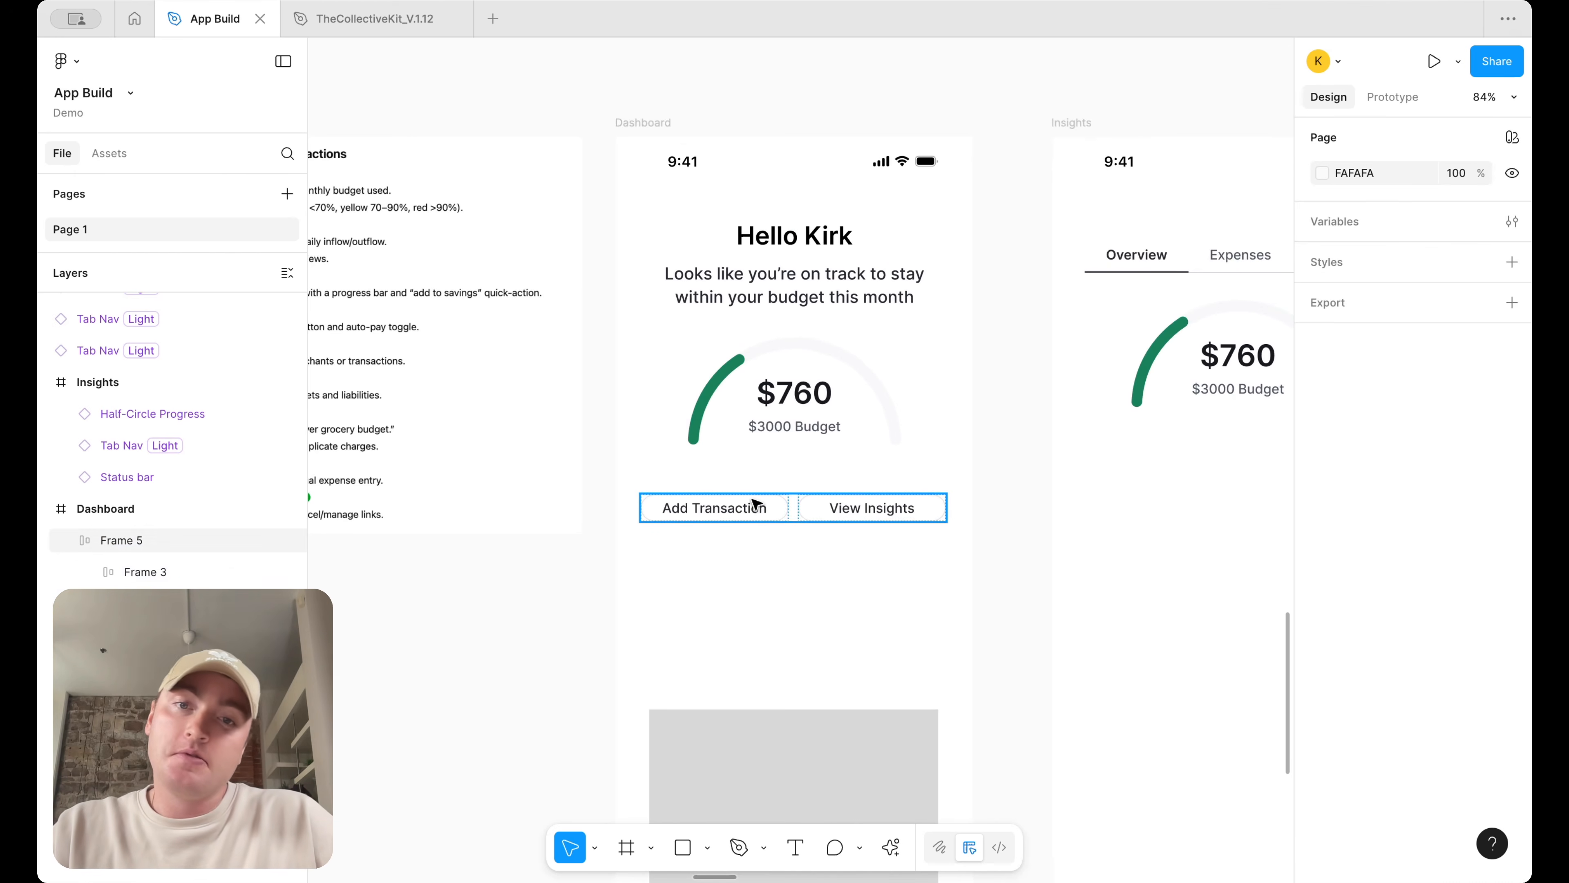
left_click(755, 504)
left_click_drag(752, 503, 428, 634)
scroll(424, 634, "left", 3)
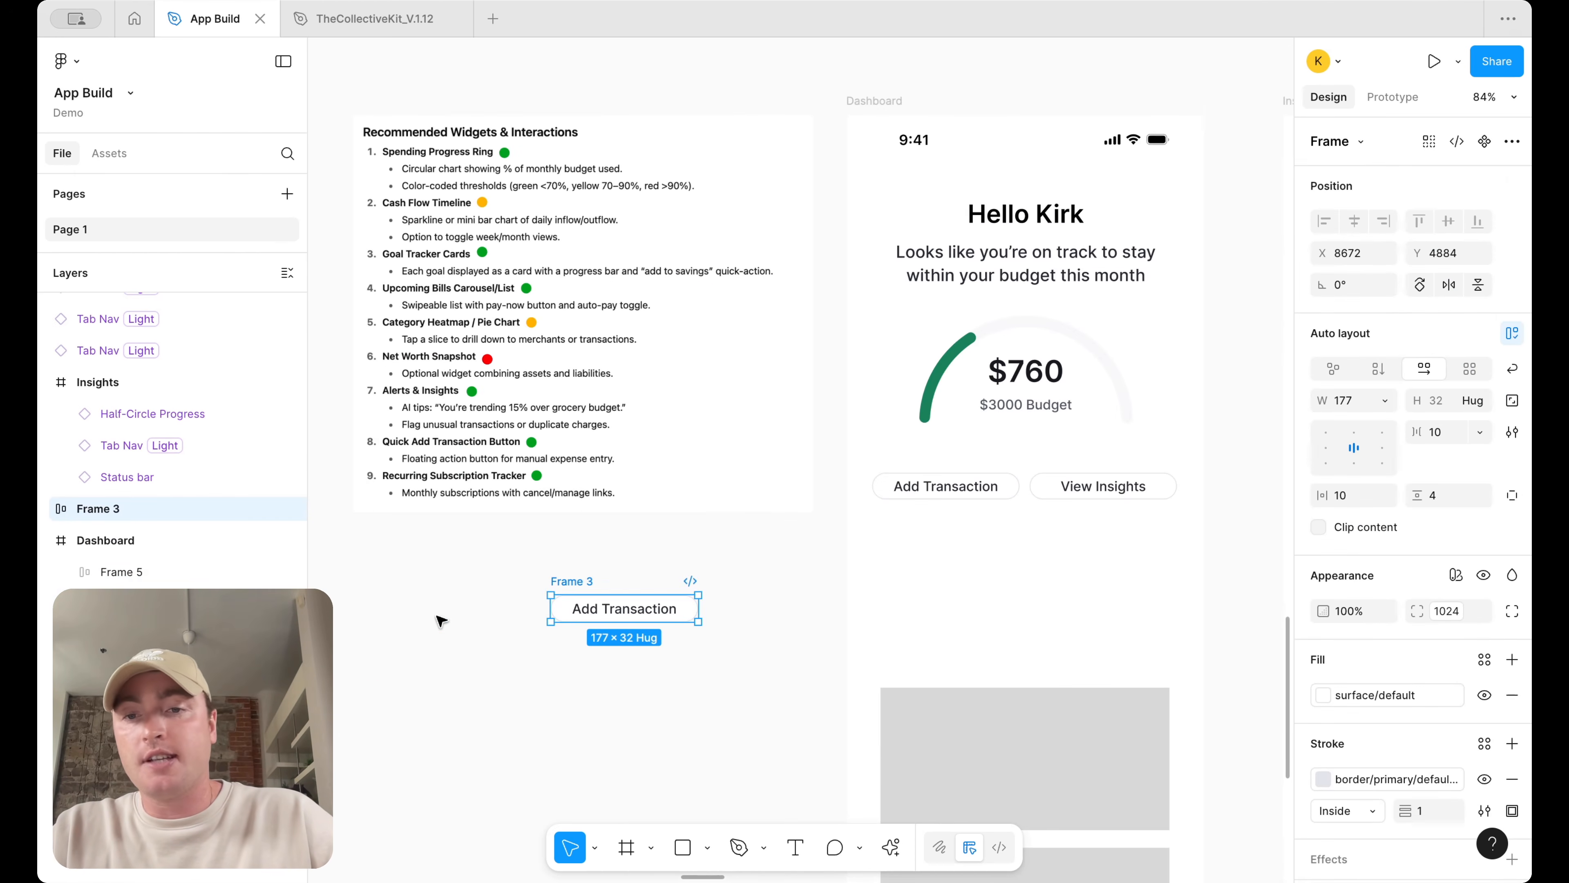
Turn the copied button into a component named Quick Action
right_click(578, 605)
left_click(612, 722)
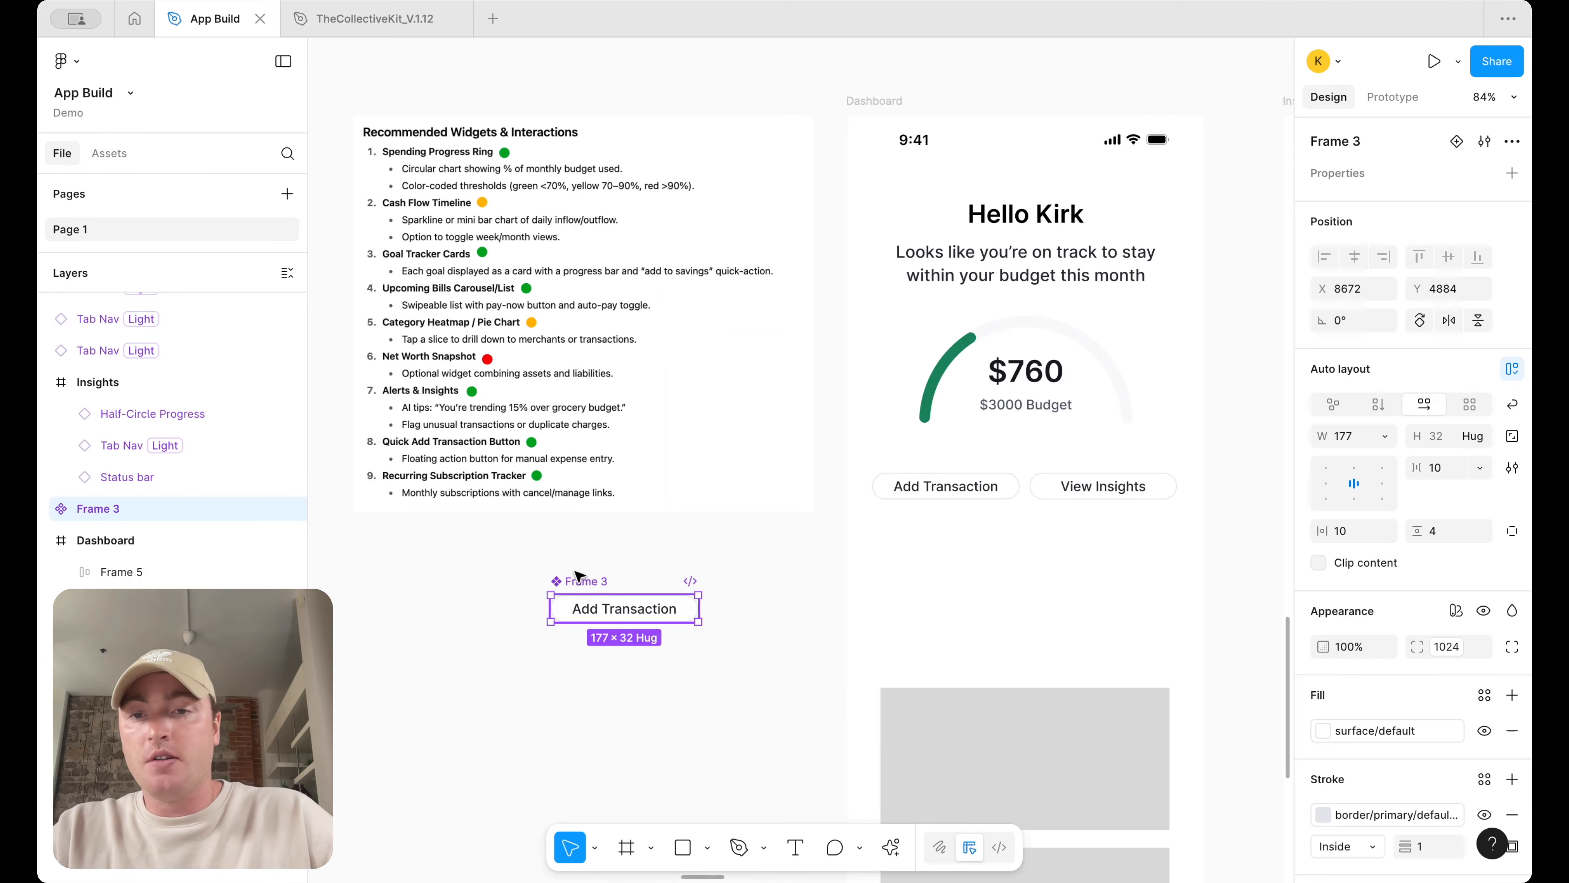
double_click(578, 582)
type("Quick Act")
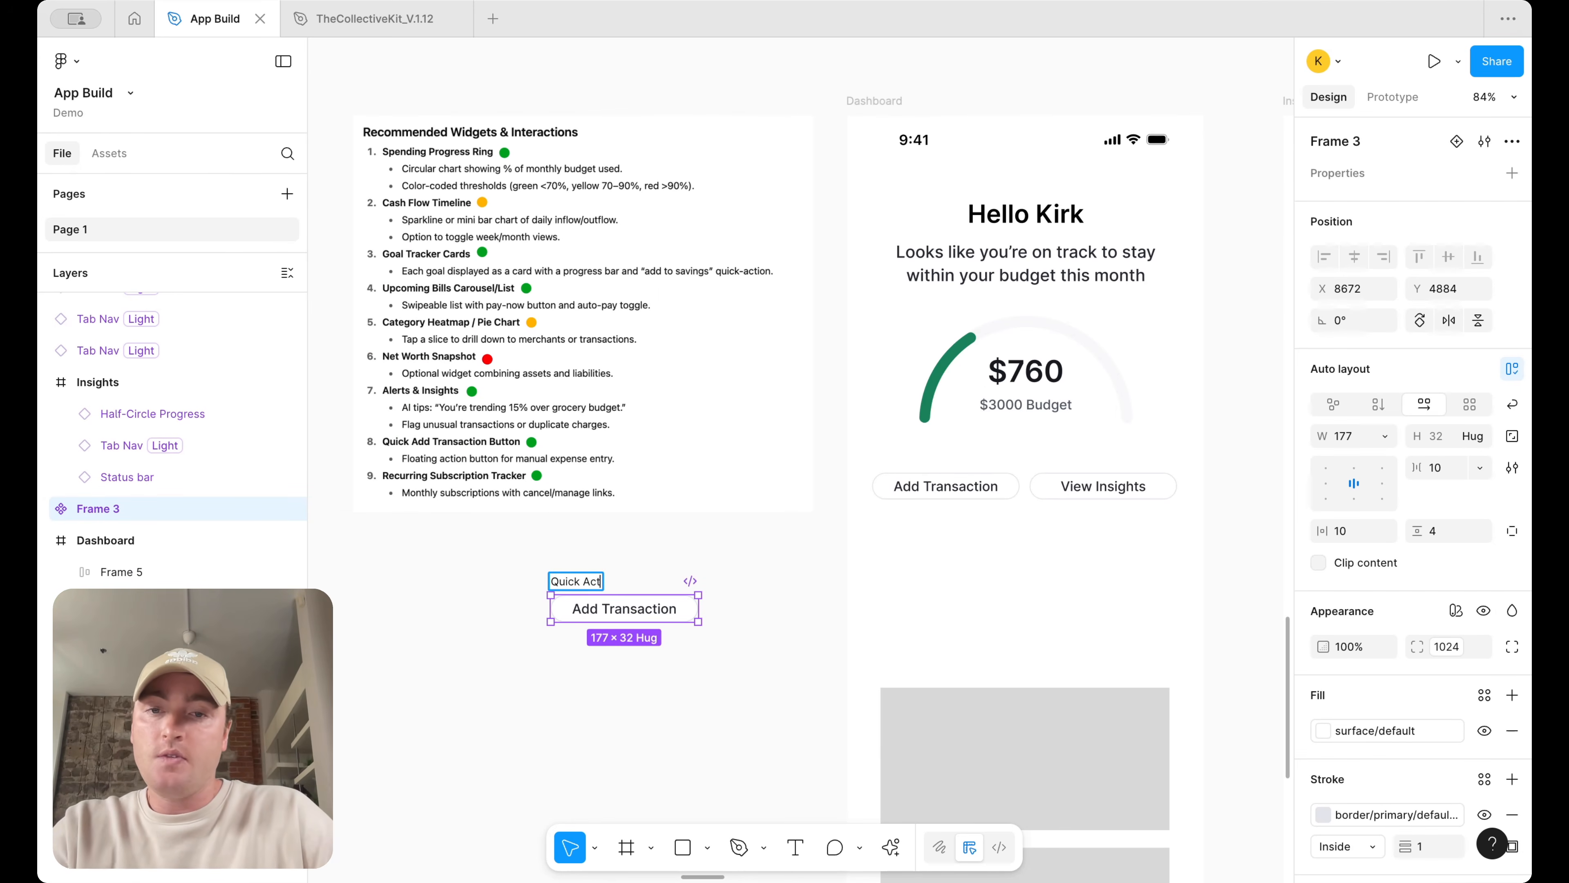
type("ion")
key("Return")
Replace the old Dashboard button row with two Quick Action instances, relabelling the second one View Insights
left_click_drag(624, 609, 1153, 536)
double_click(1153, 535)
key("BackSpace")
type("Vi")
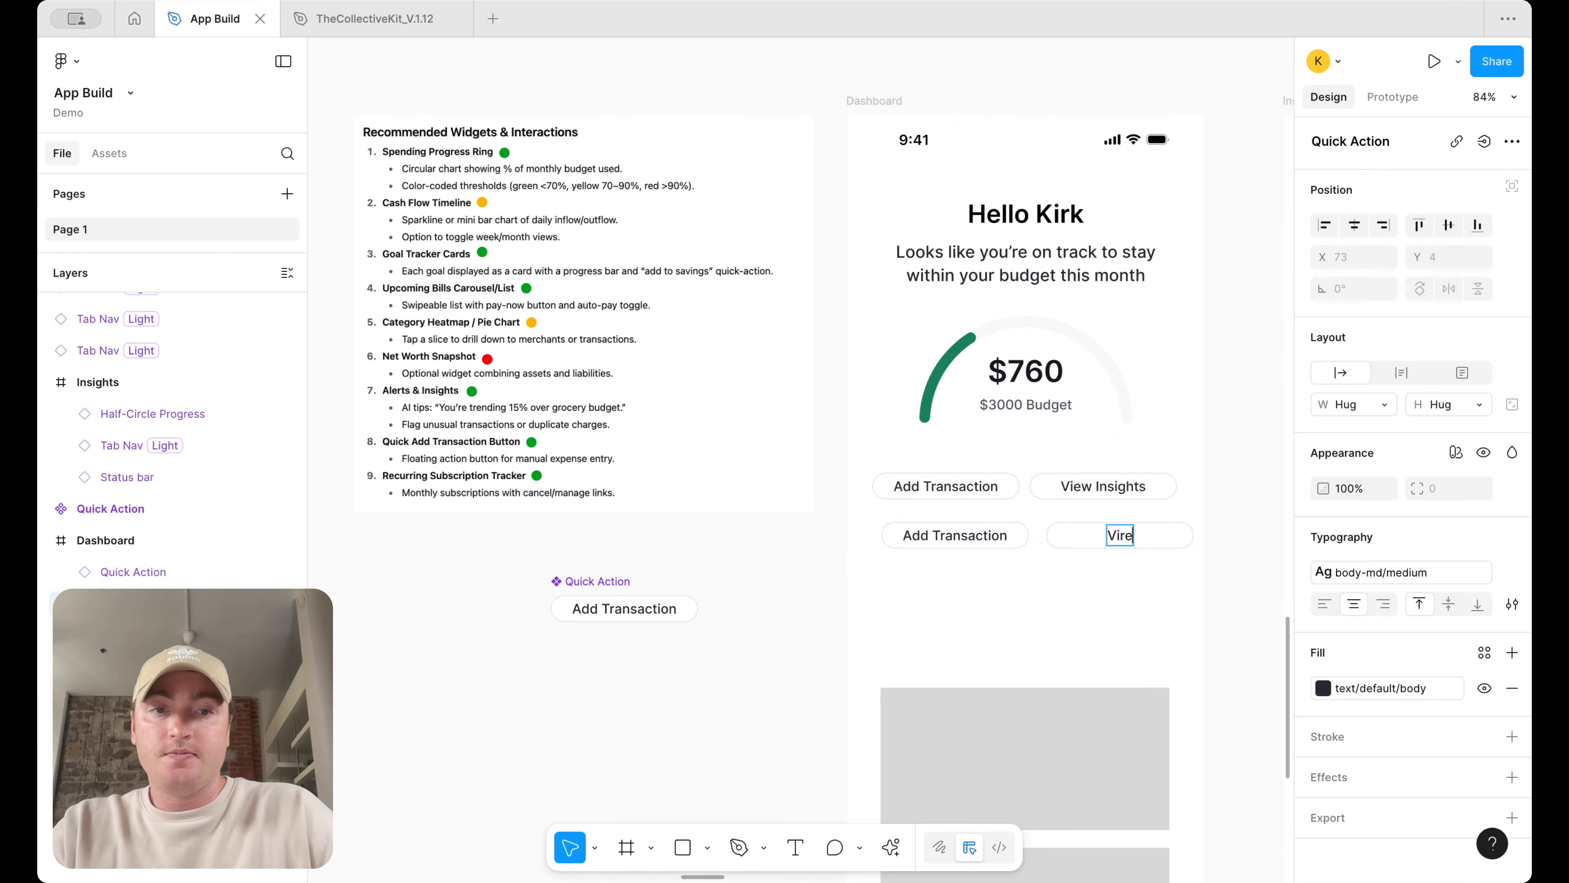
type("ew Insig")
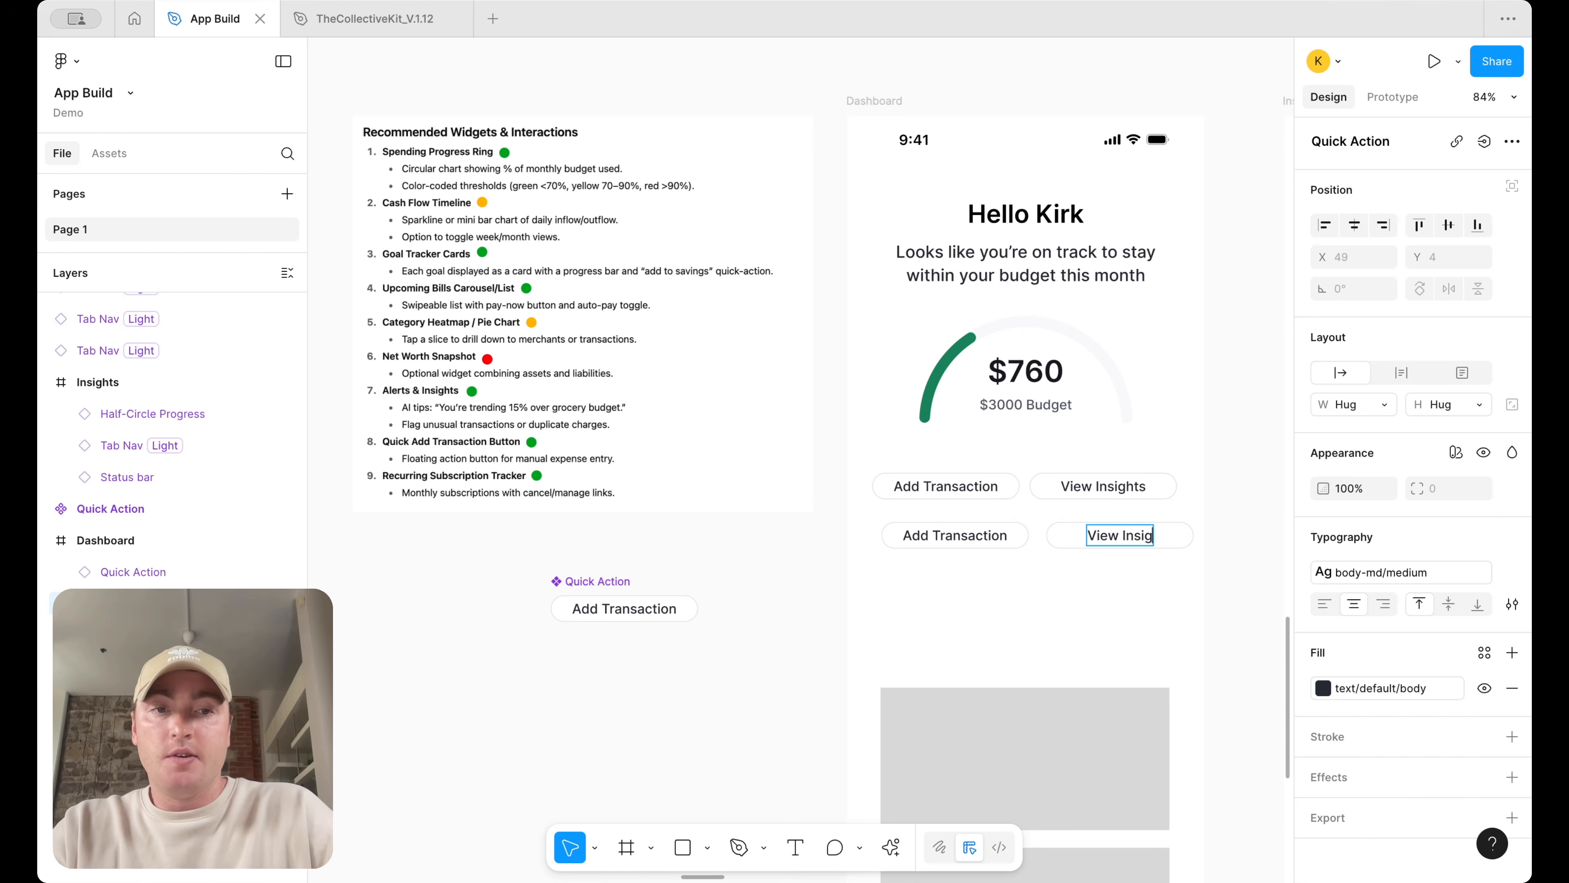
type("hts")
key("Escape")
left_click(1072, 475)
key("Delete")
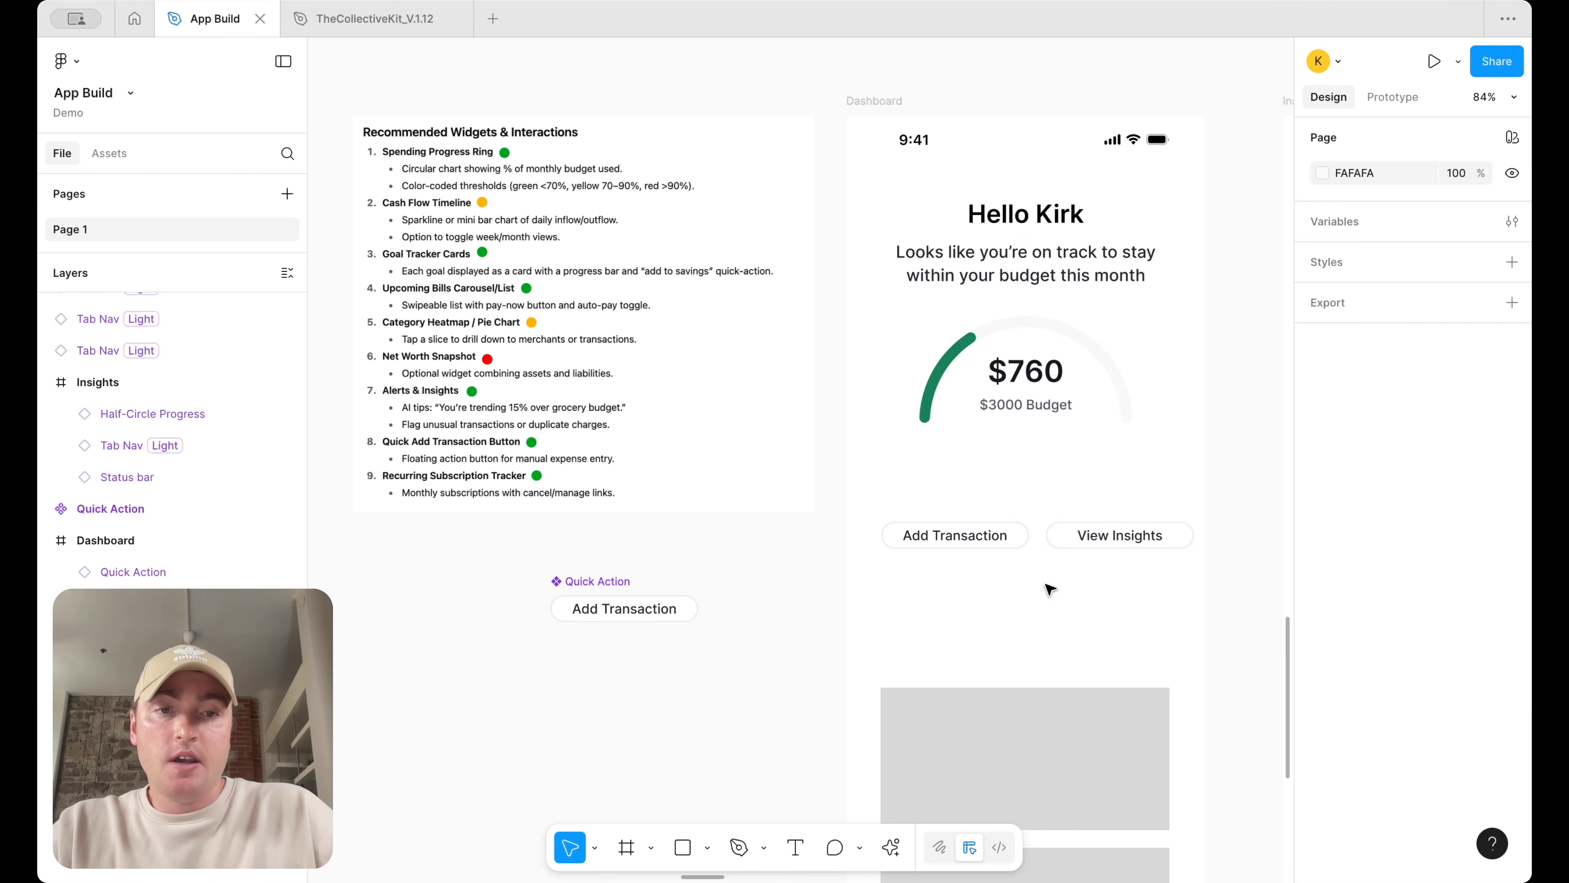
Wrap both Quick Action instances in an auto layout frame with a gap of 12 and move it up beneath the ring
left_click_drag(1045, 585, 971, 521)
key("shift+a")
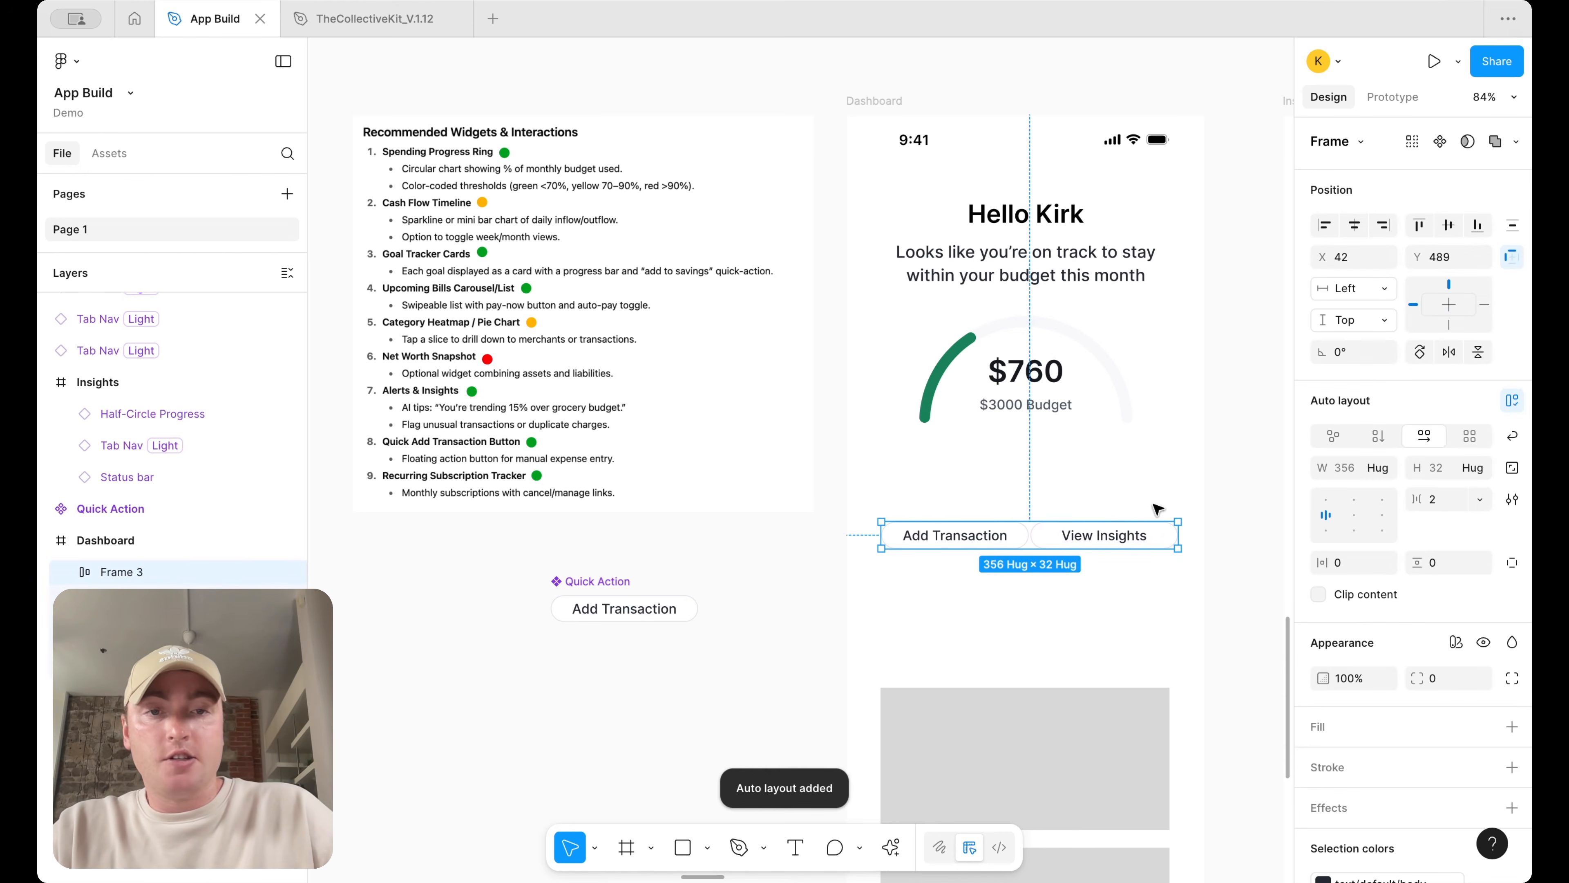
left_click(1435, 500)
type("12")
key("Return")
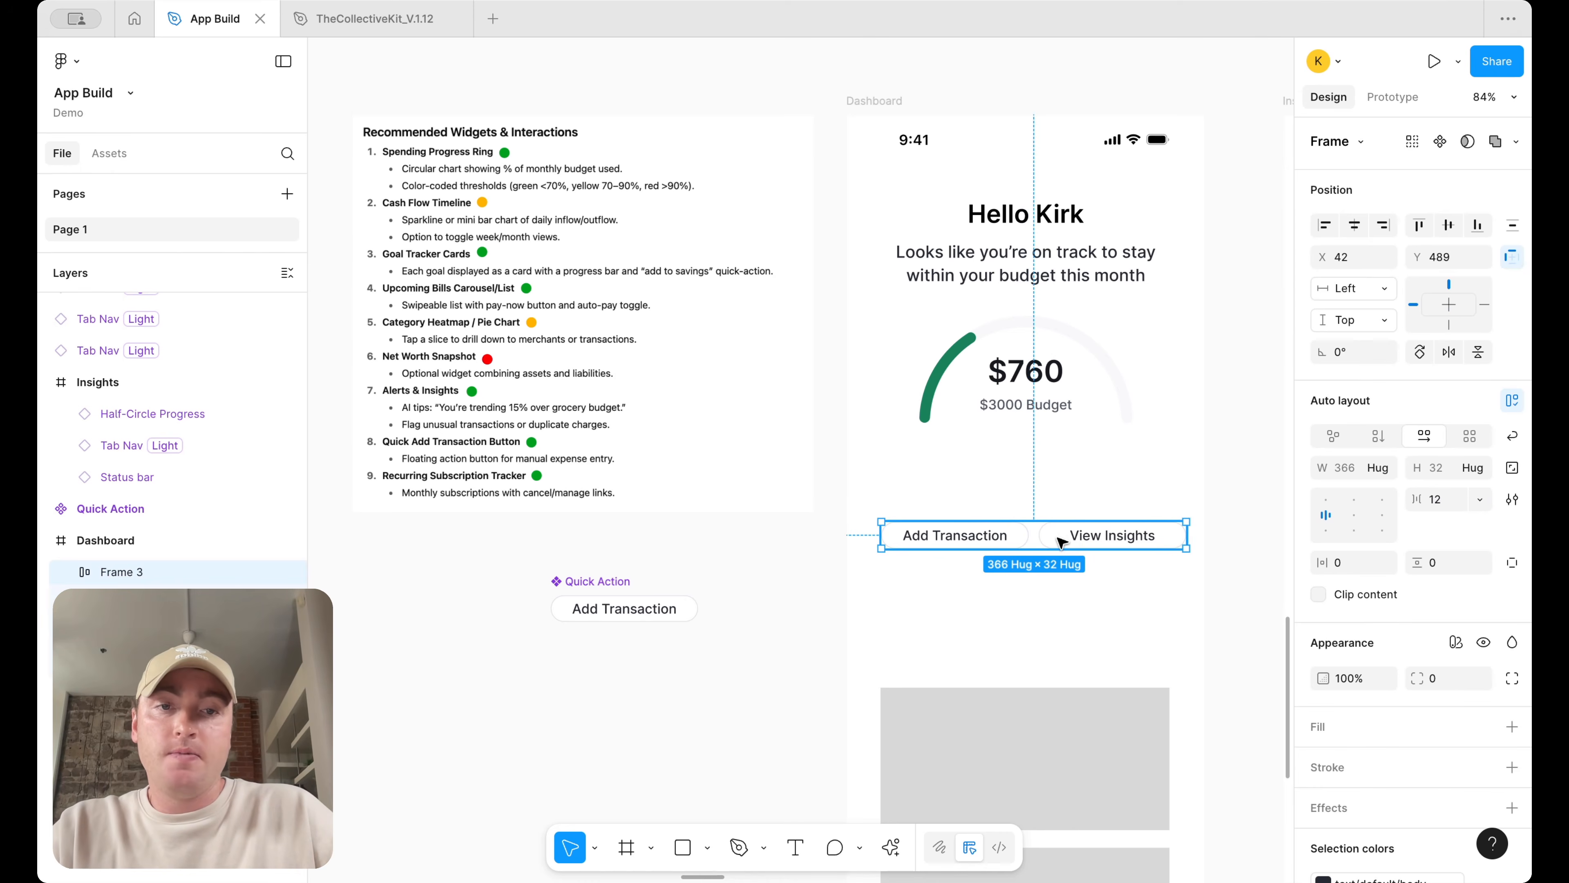
left_click_drag(1055, 534, 1056, 494)
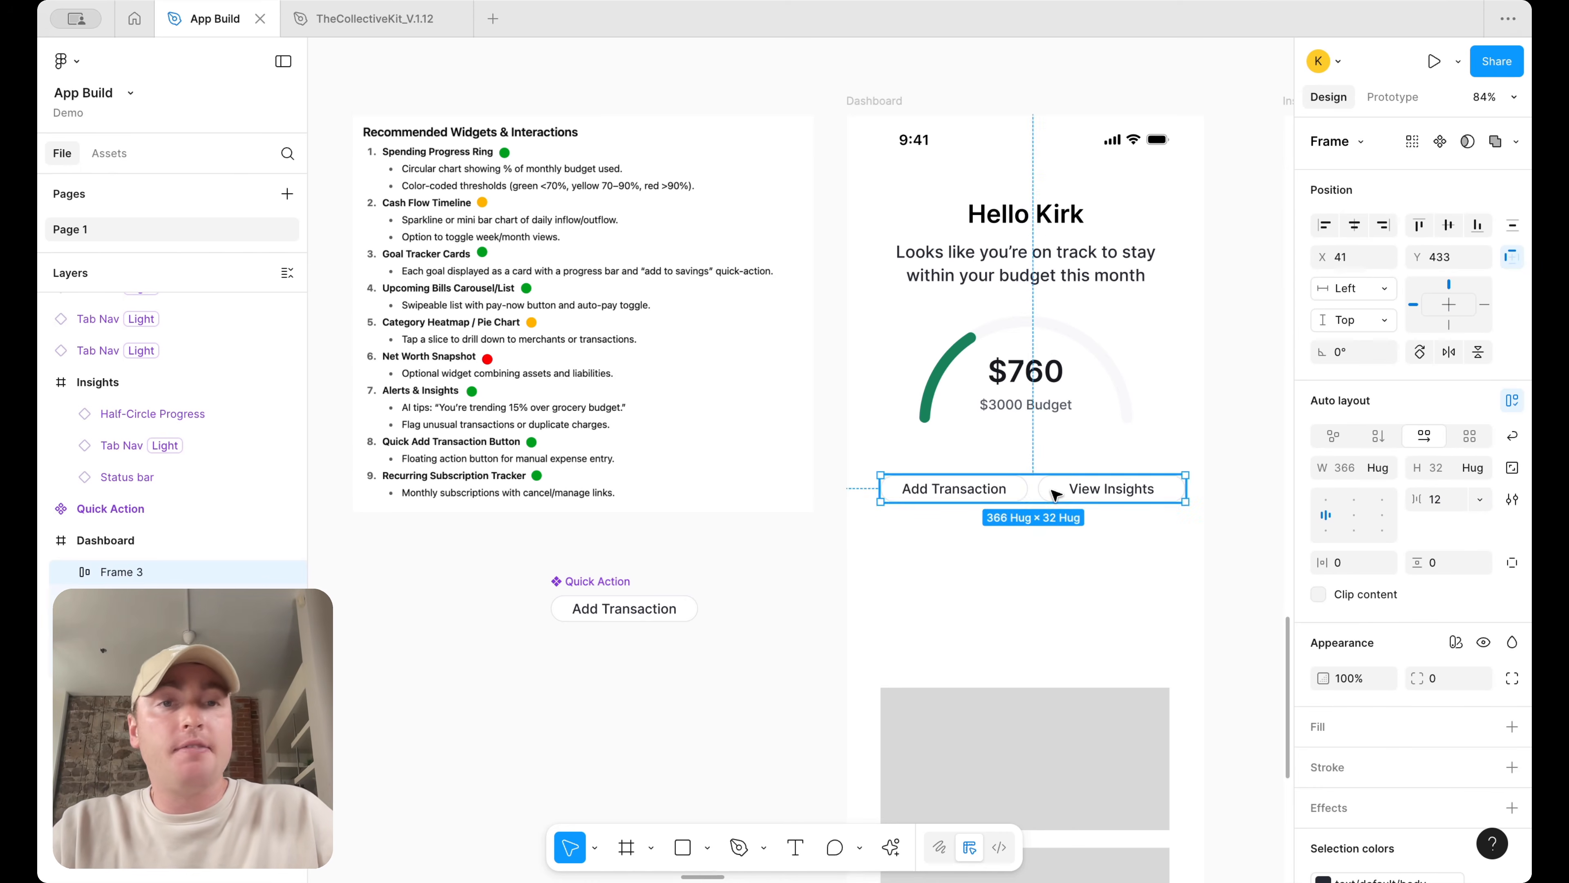
Examine the Dashboard screen's greeting text, ring group and quick action button row
scroll(1056, 481, "down", 5)
left_click(1024, 386)
scroll(1023, 386, "up", 2)
scroll(988, 340, "right", 5)
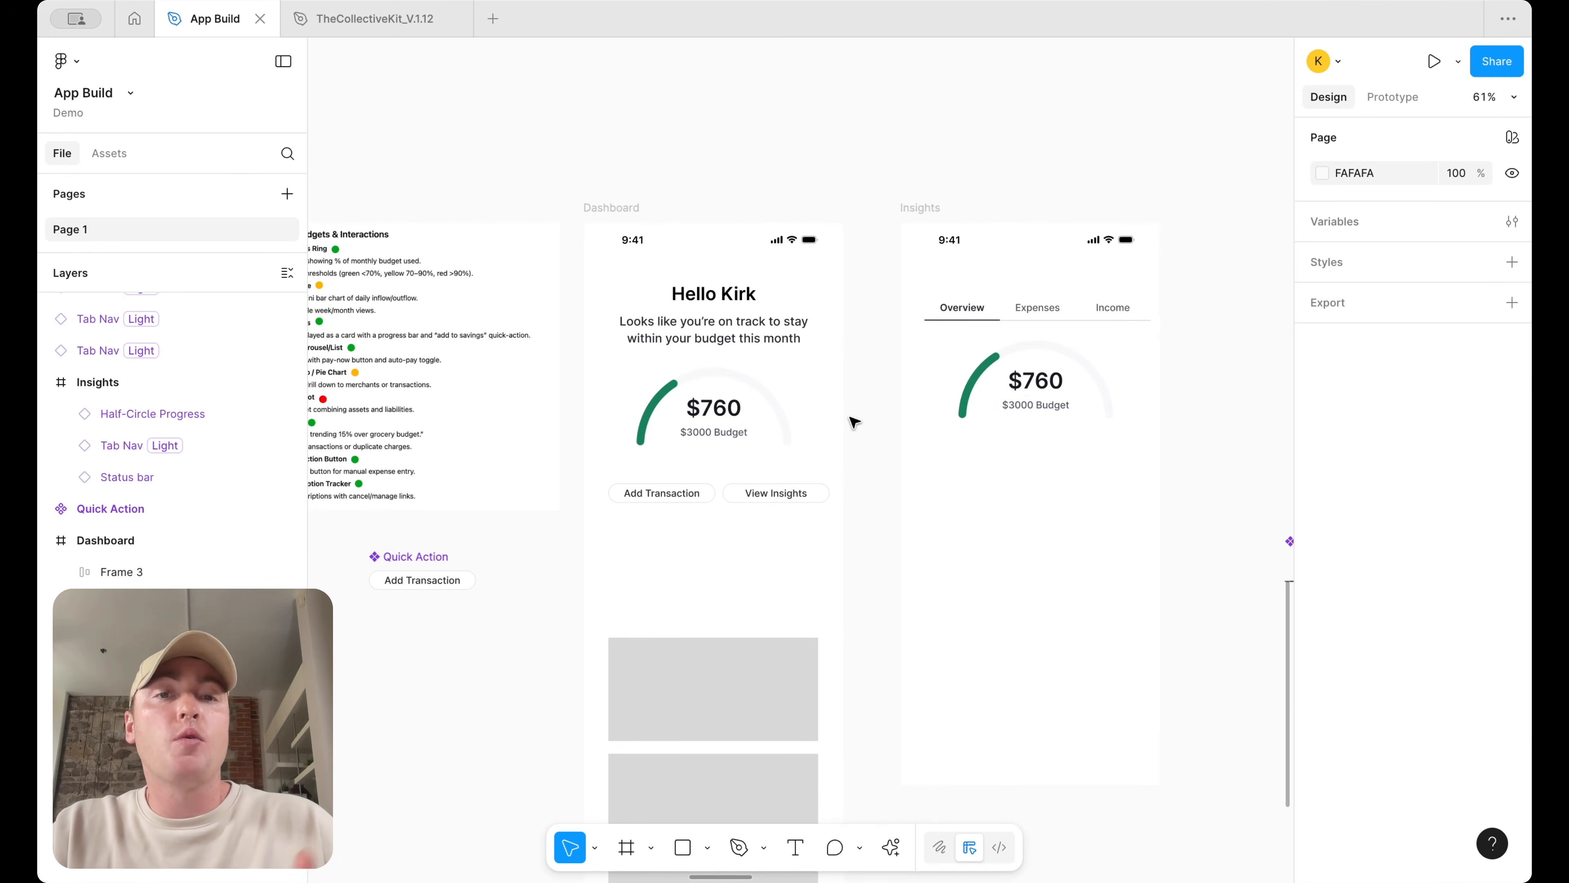
scroll(854, 422, "left", 3)
scroll(855, 422, "down", 1)
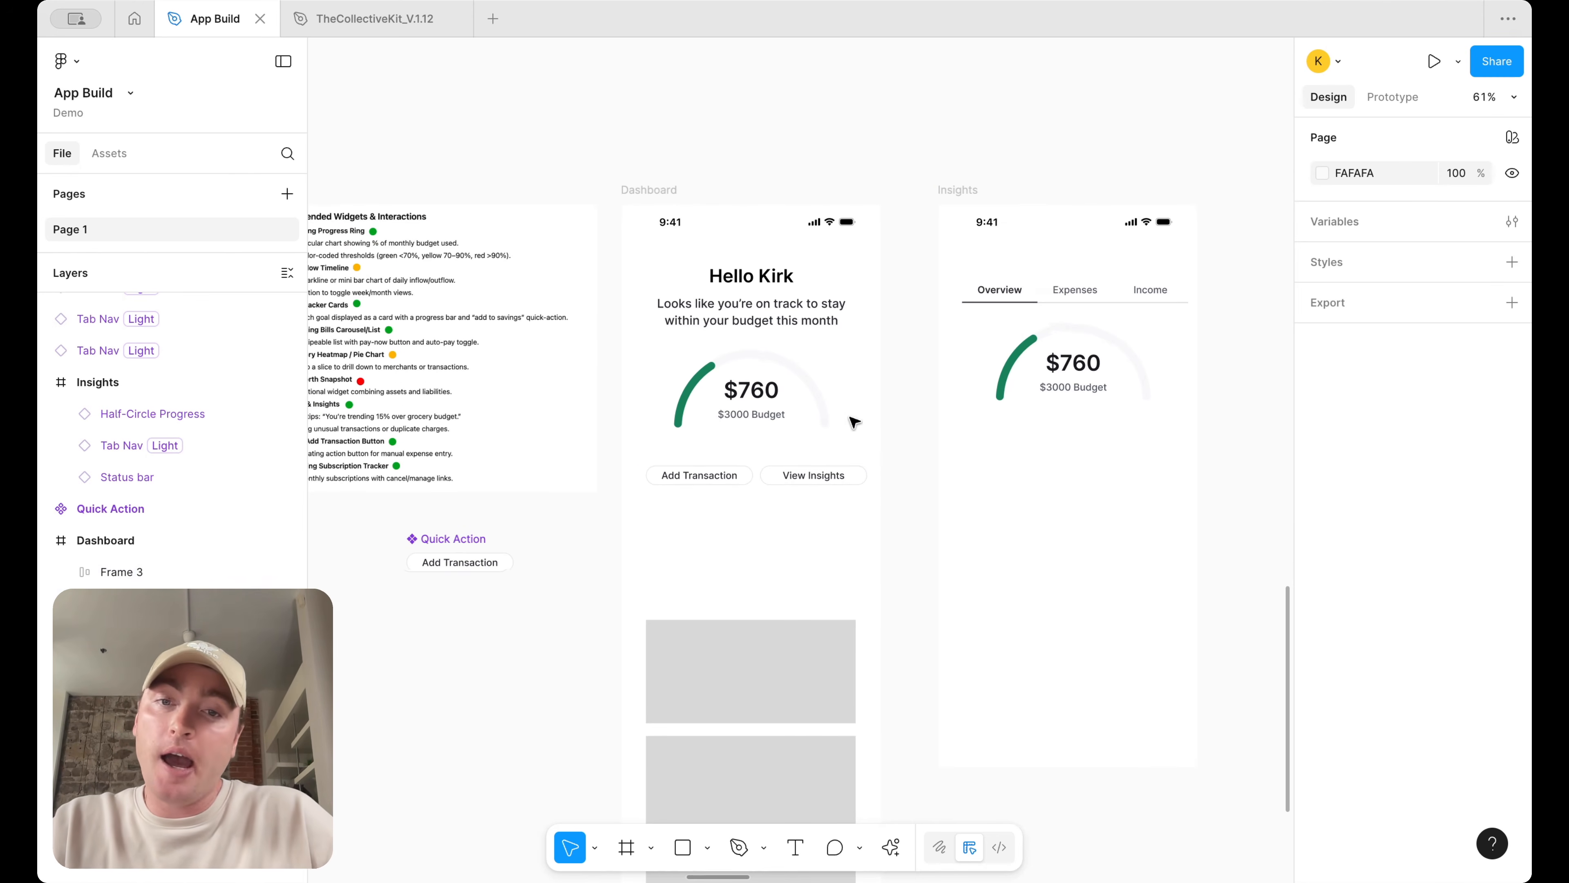
scroll(955, 416, "left", 3)
scroll(618, 279, "up", 5)
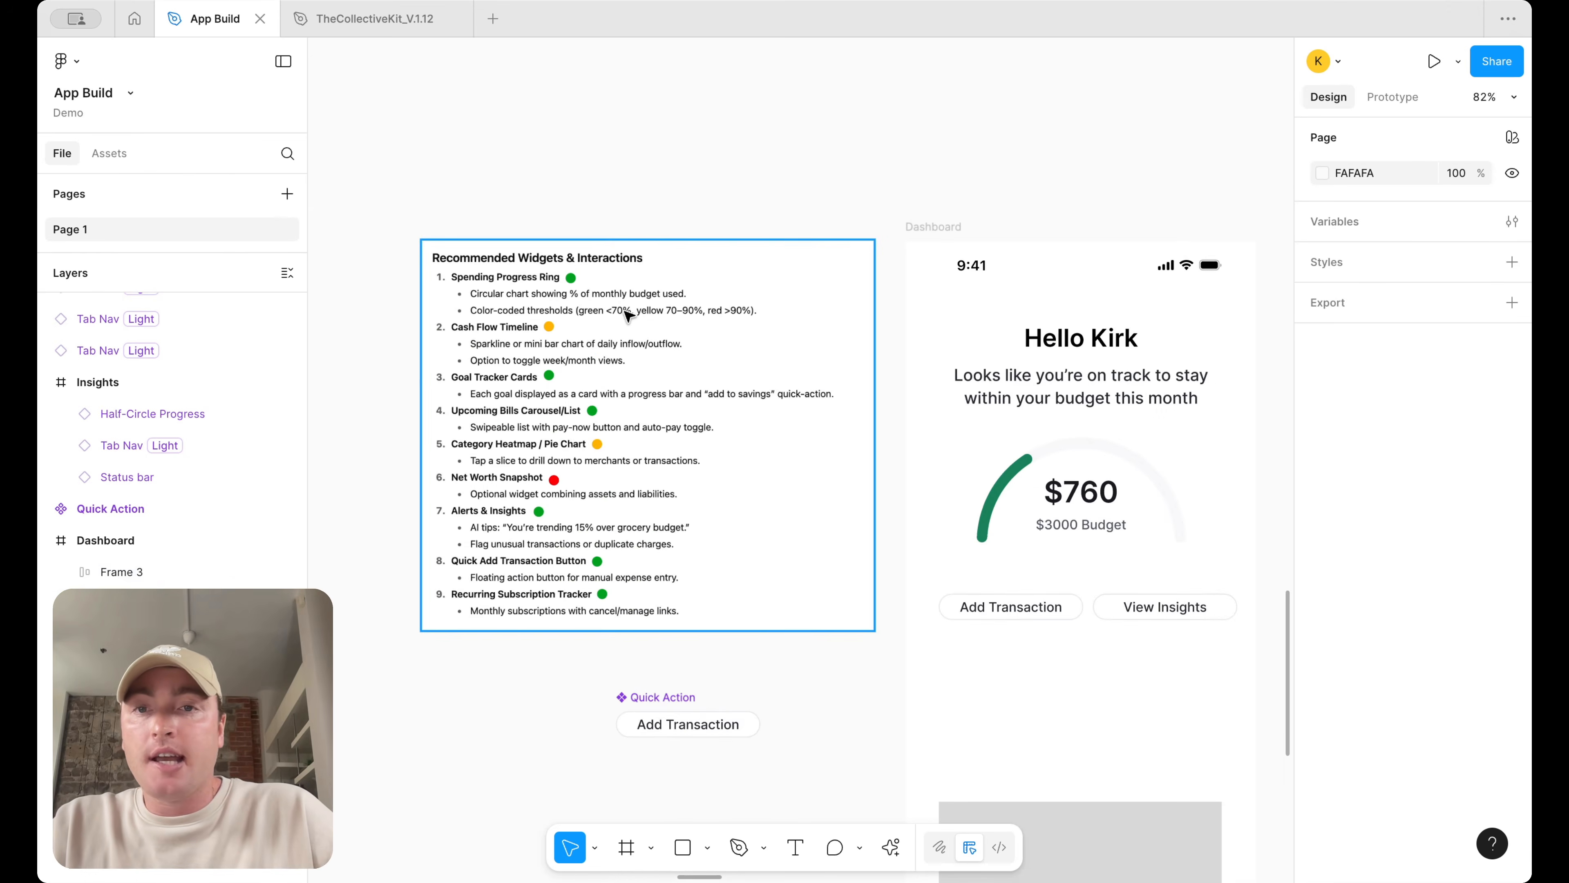
scroll(620, 322, "right", 6)
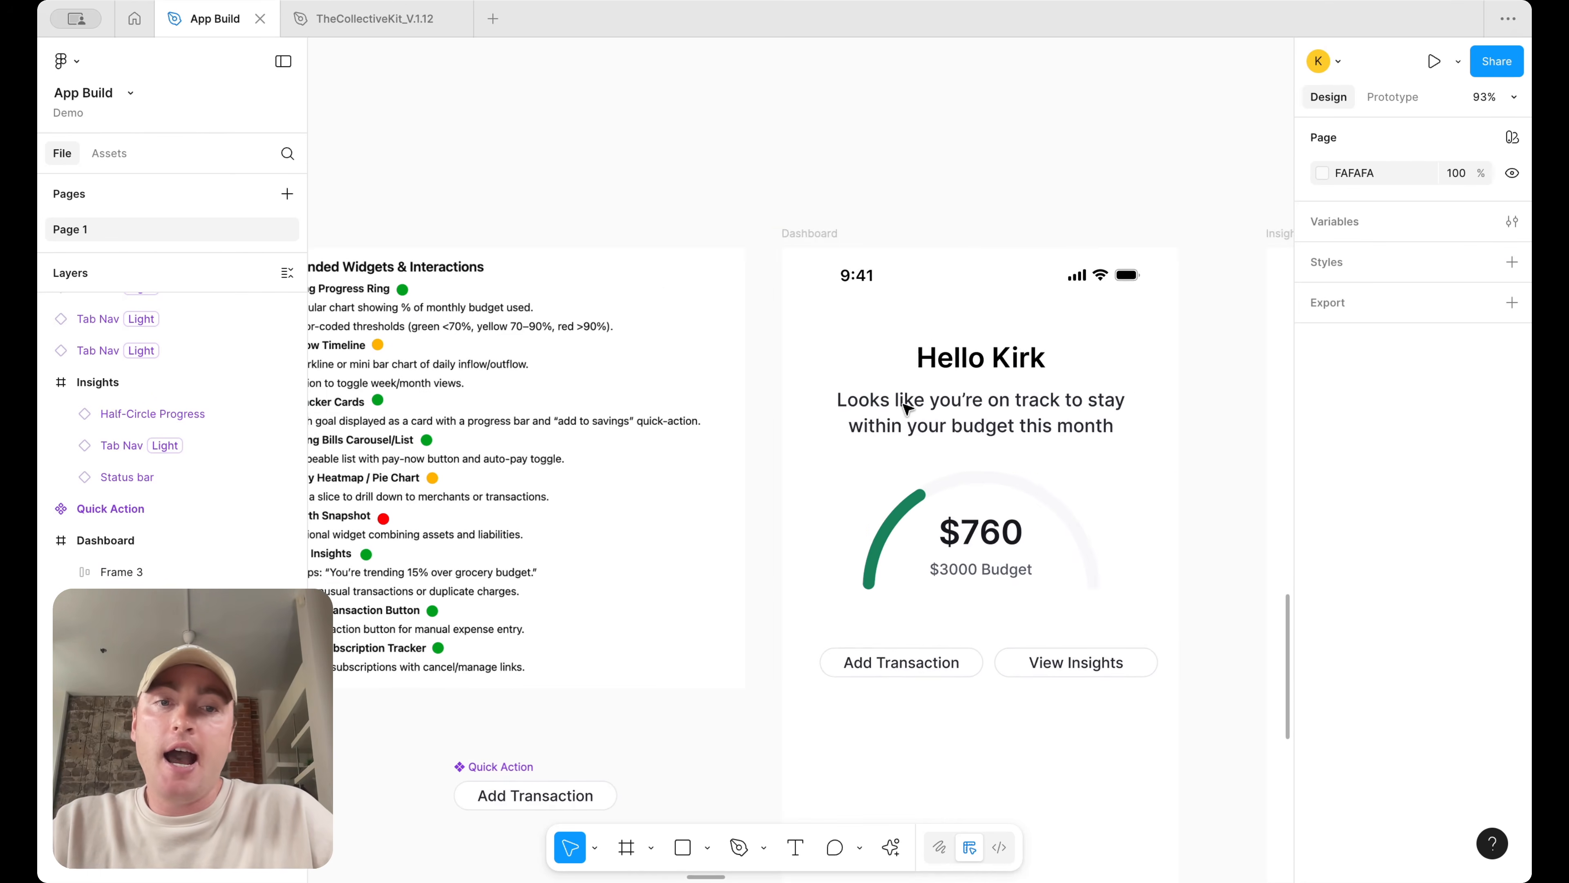
scroll(903, 301, "down", 2)
left_click(996, 344)
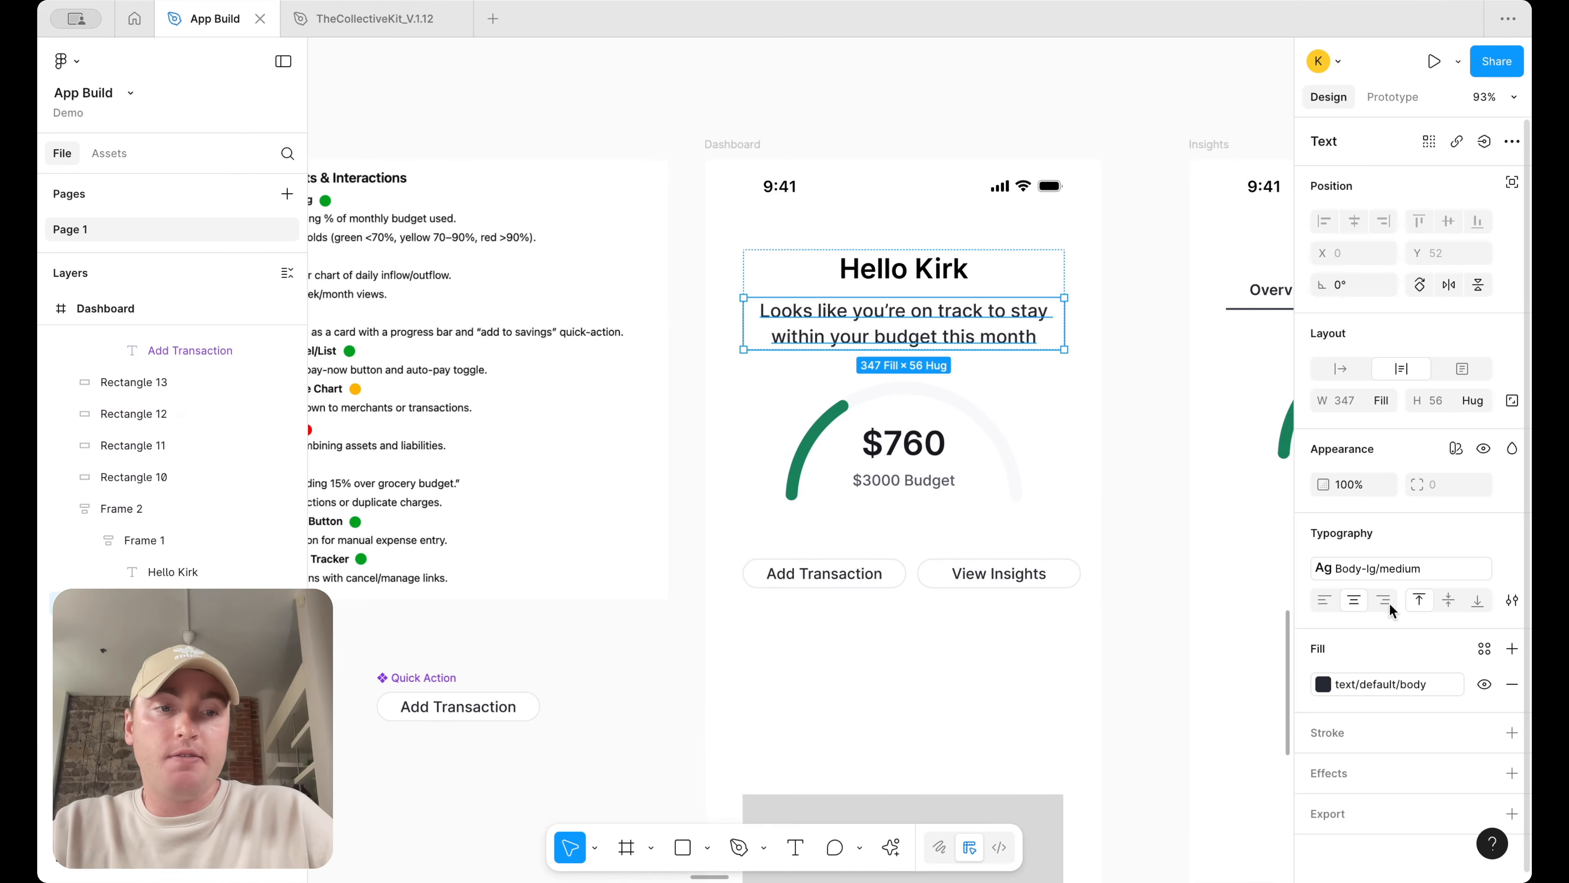
left_click(1375, 683)
key("Escape")
left_click(1115, 427)
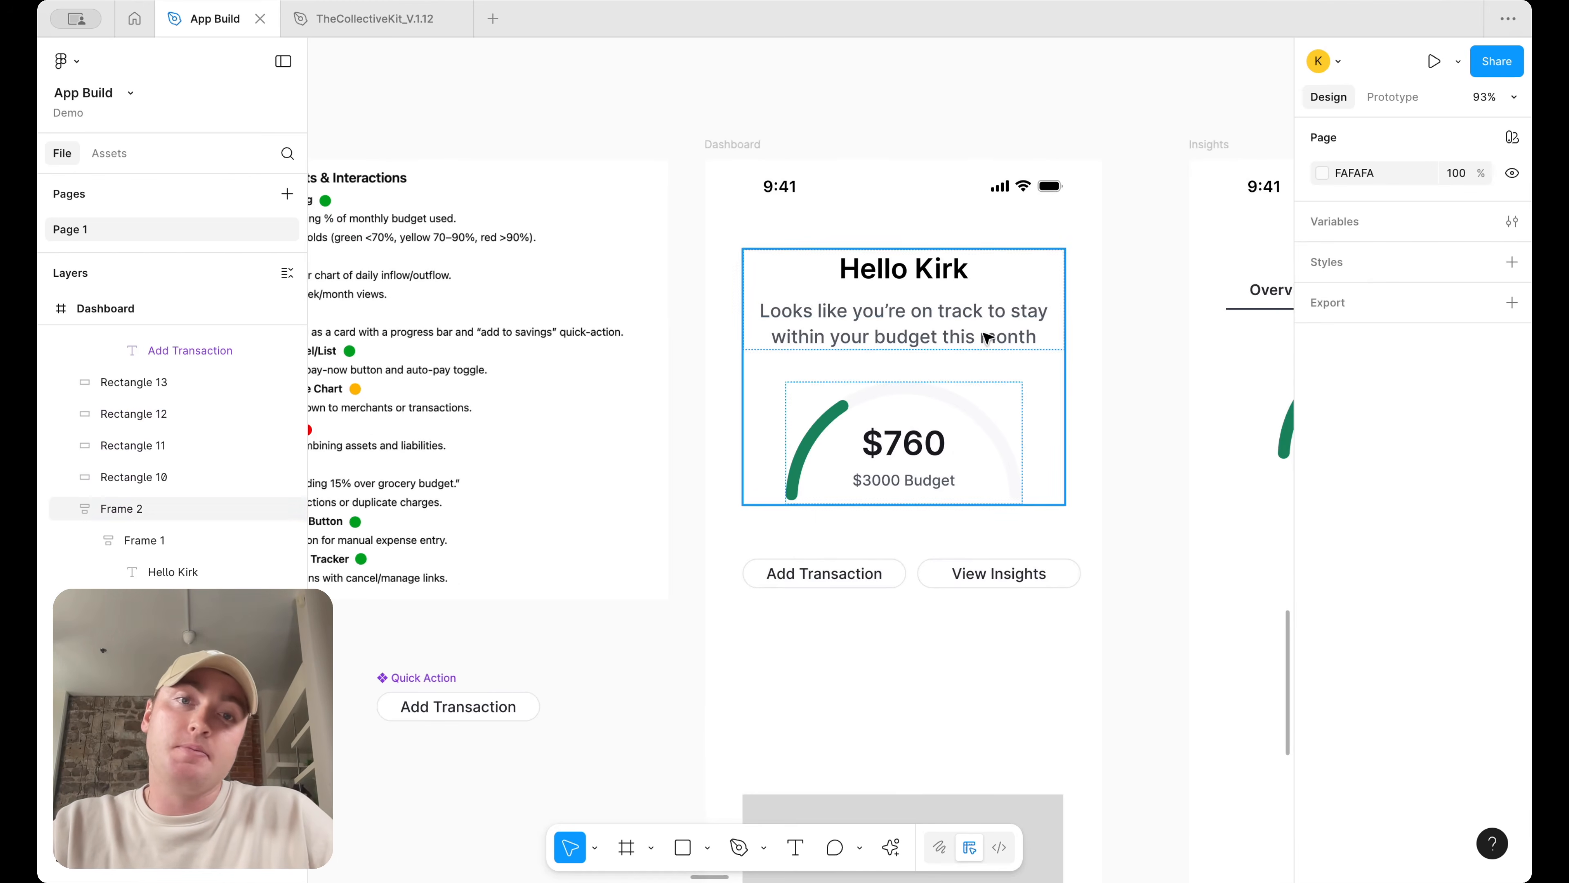
left_click(957, 306)
left_click(1005, 575)
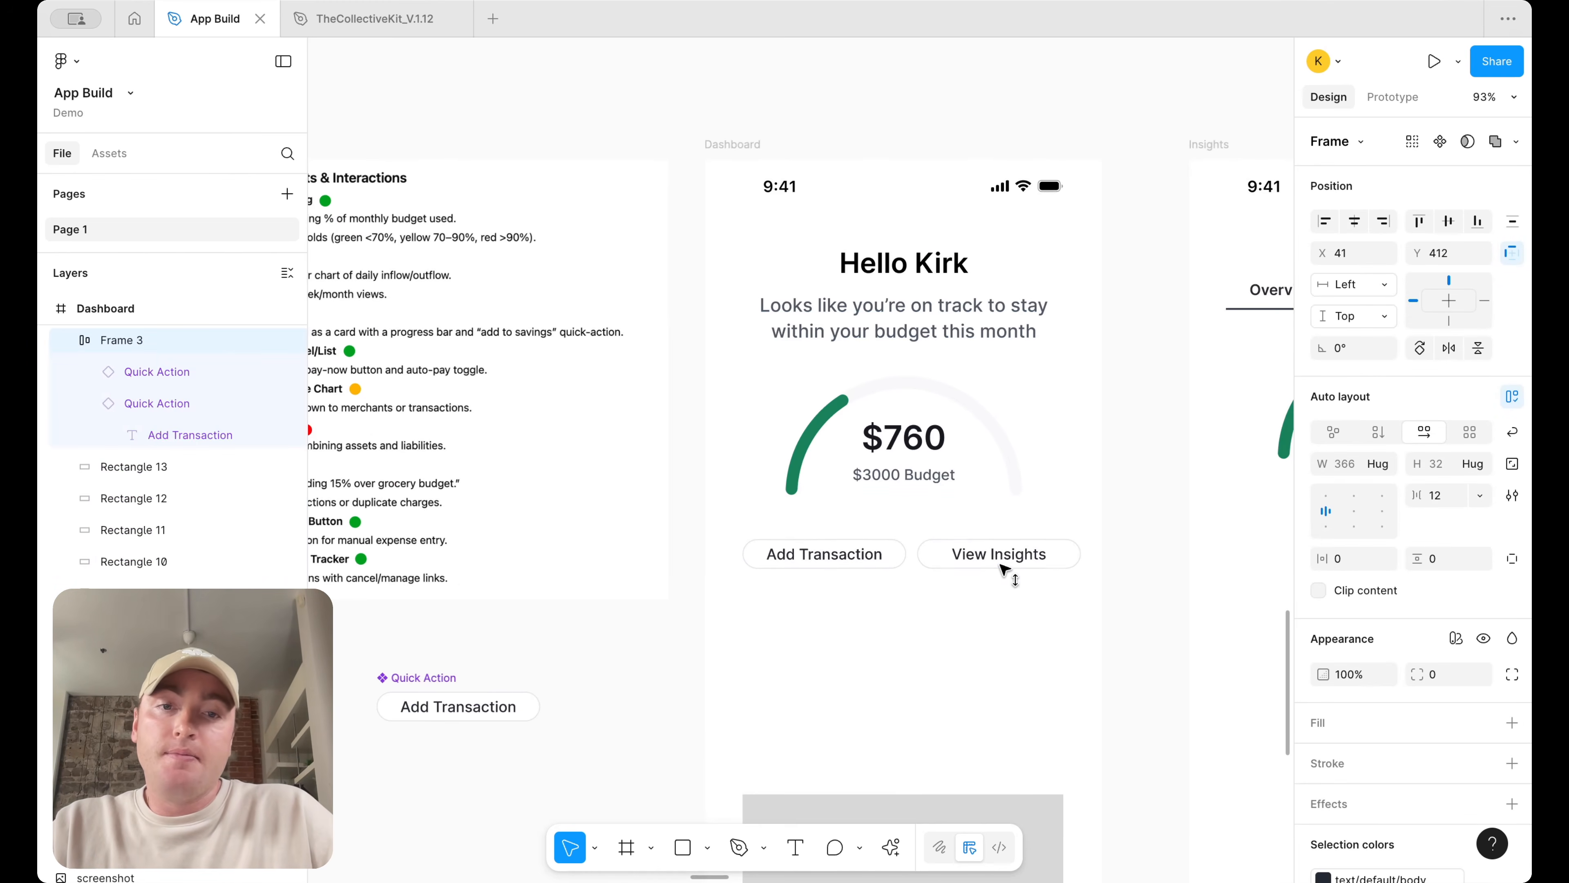
scroll(1004, 568, "left", 5)
scroll(634, 492, "left", 2)
scroll(634, 491, "up", 1)
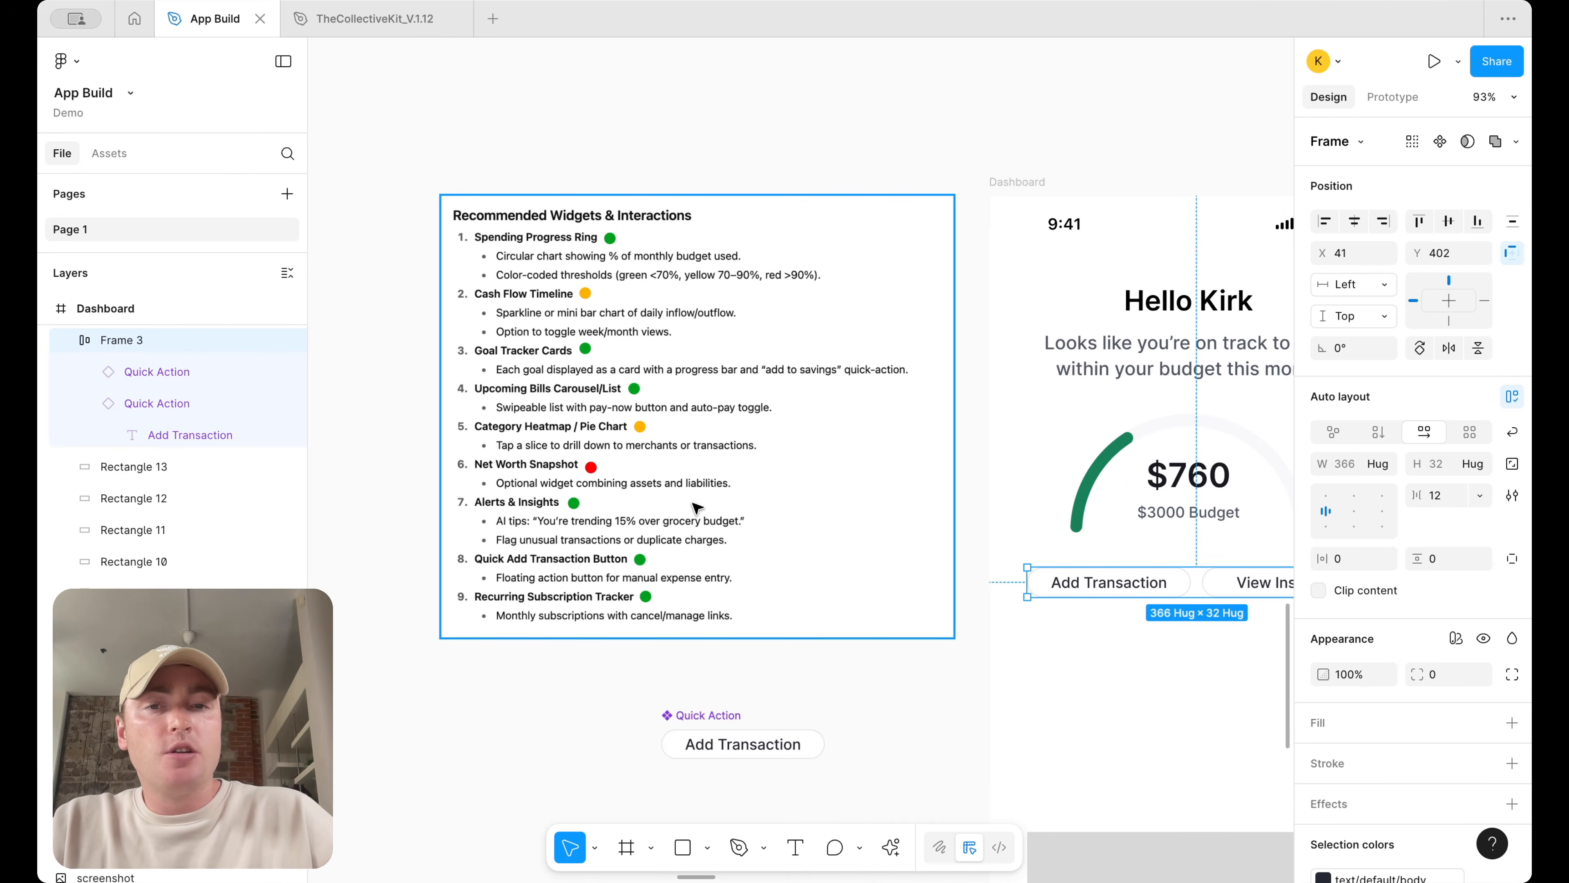
scroll(698, 510, "down", 5)
left_click(1038, 495)
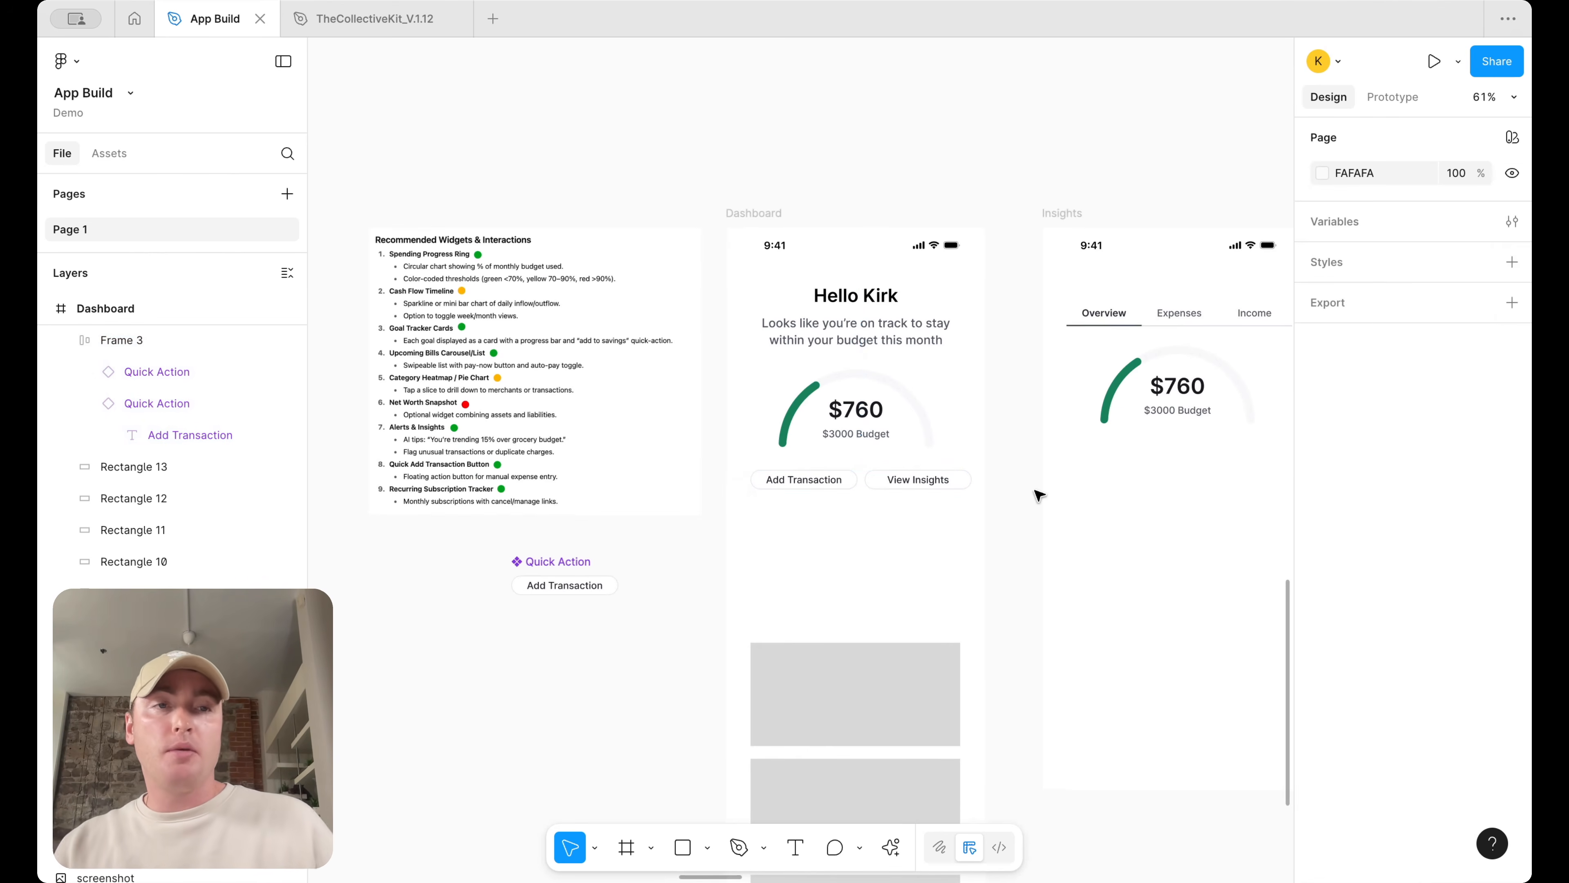
Delete the four grey placeholder widget cards from the Dashboard screen
scroll(927, 556, "down", 3)
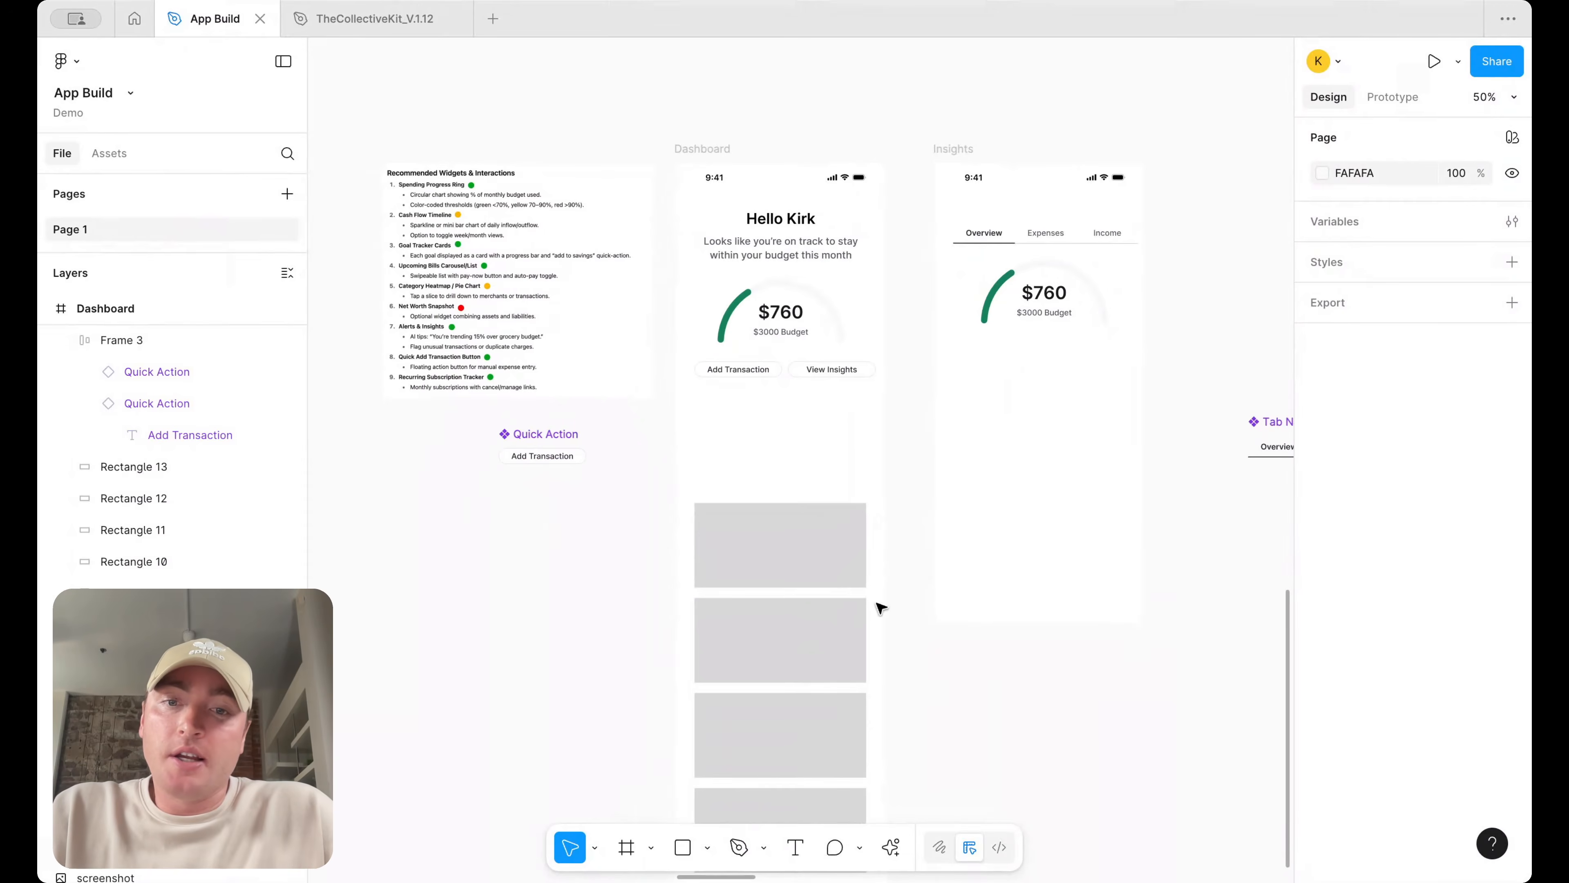
scroll(862, 699, "down", 5)
left_click_drag(827, 793, 827, 631)
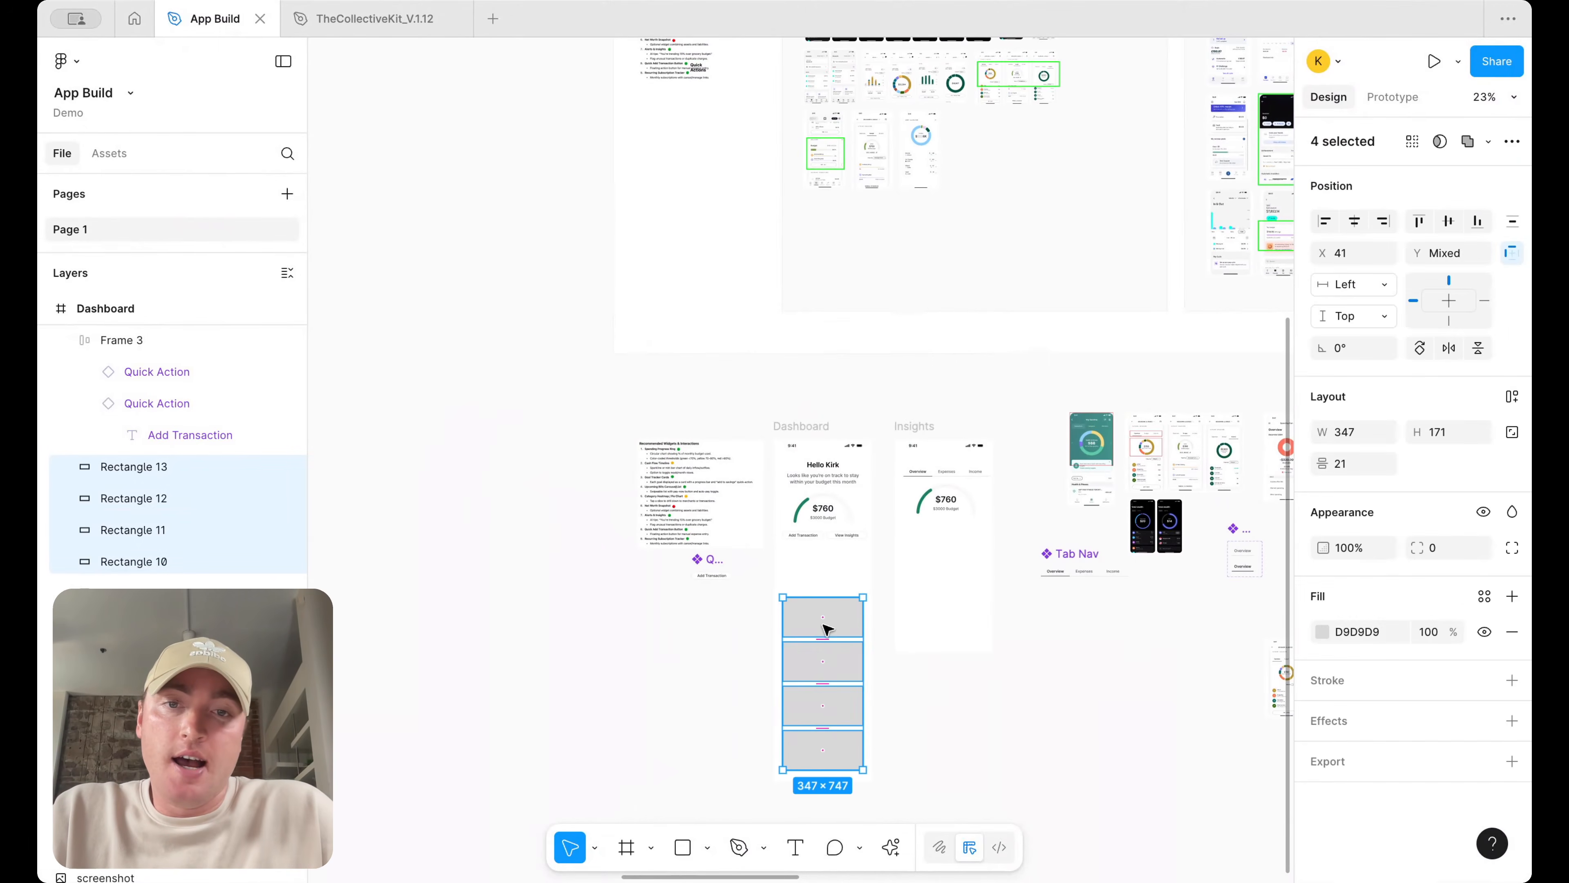
key("Delete")
Browse the inspiration screenshots and components laid out across the canvas
scroll(841, 585, "up", 5)
scroll(860, 499, "up", 2)
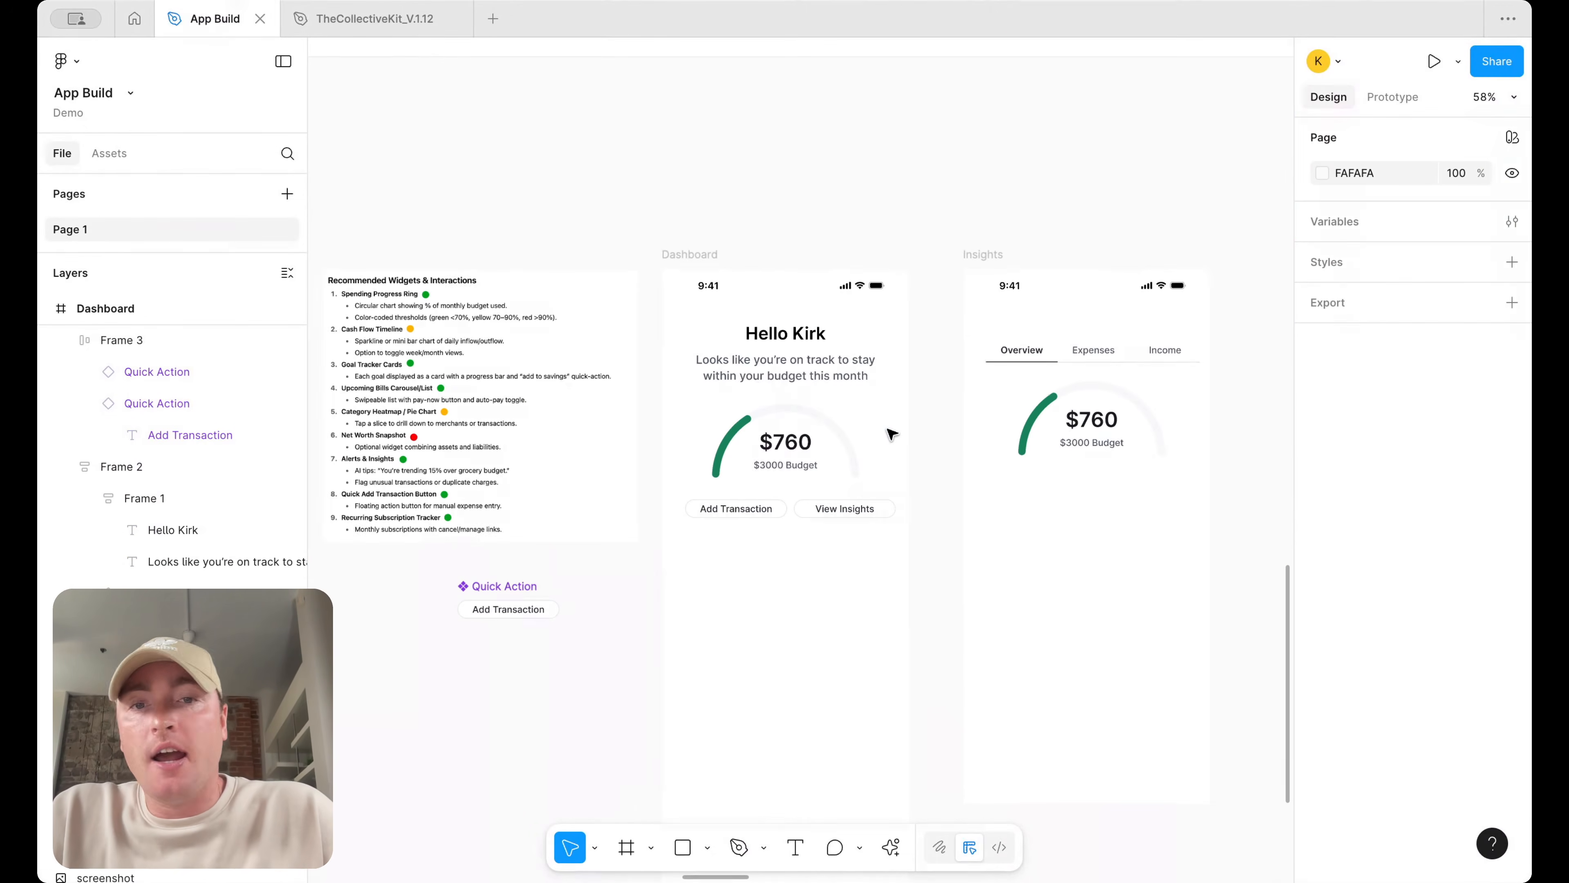
scroll(892, 434, "down", 5)
scroll(892, 434, "up", 3)
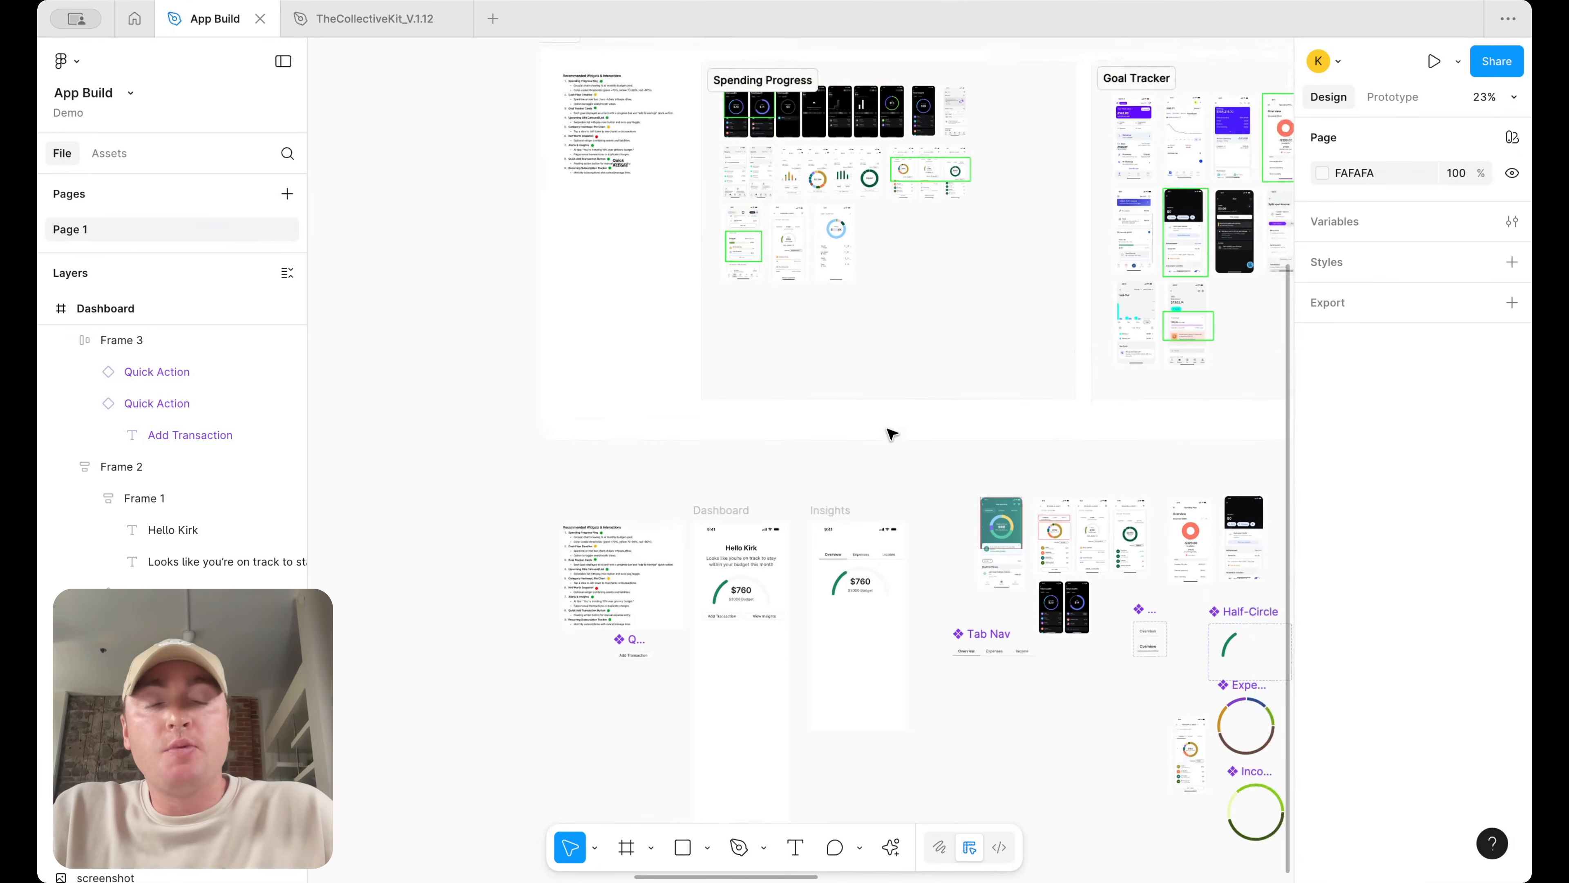
scroll(865, 491, "down", 1)
scroll(676, 564, "up", 5)
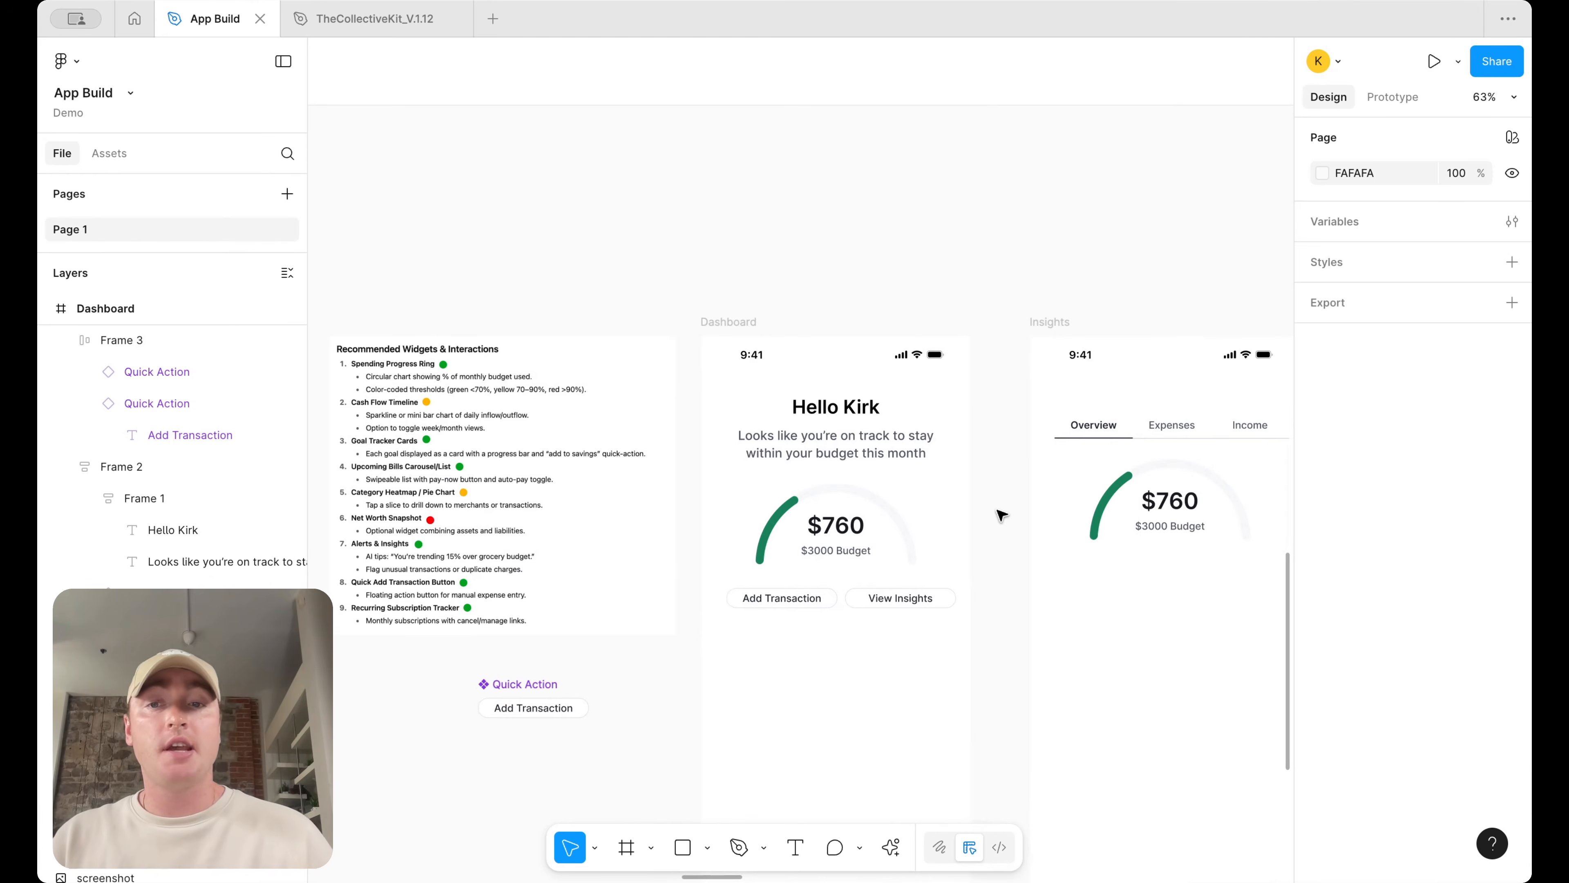
scroll(972, 324, "down", 5)
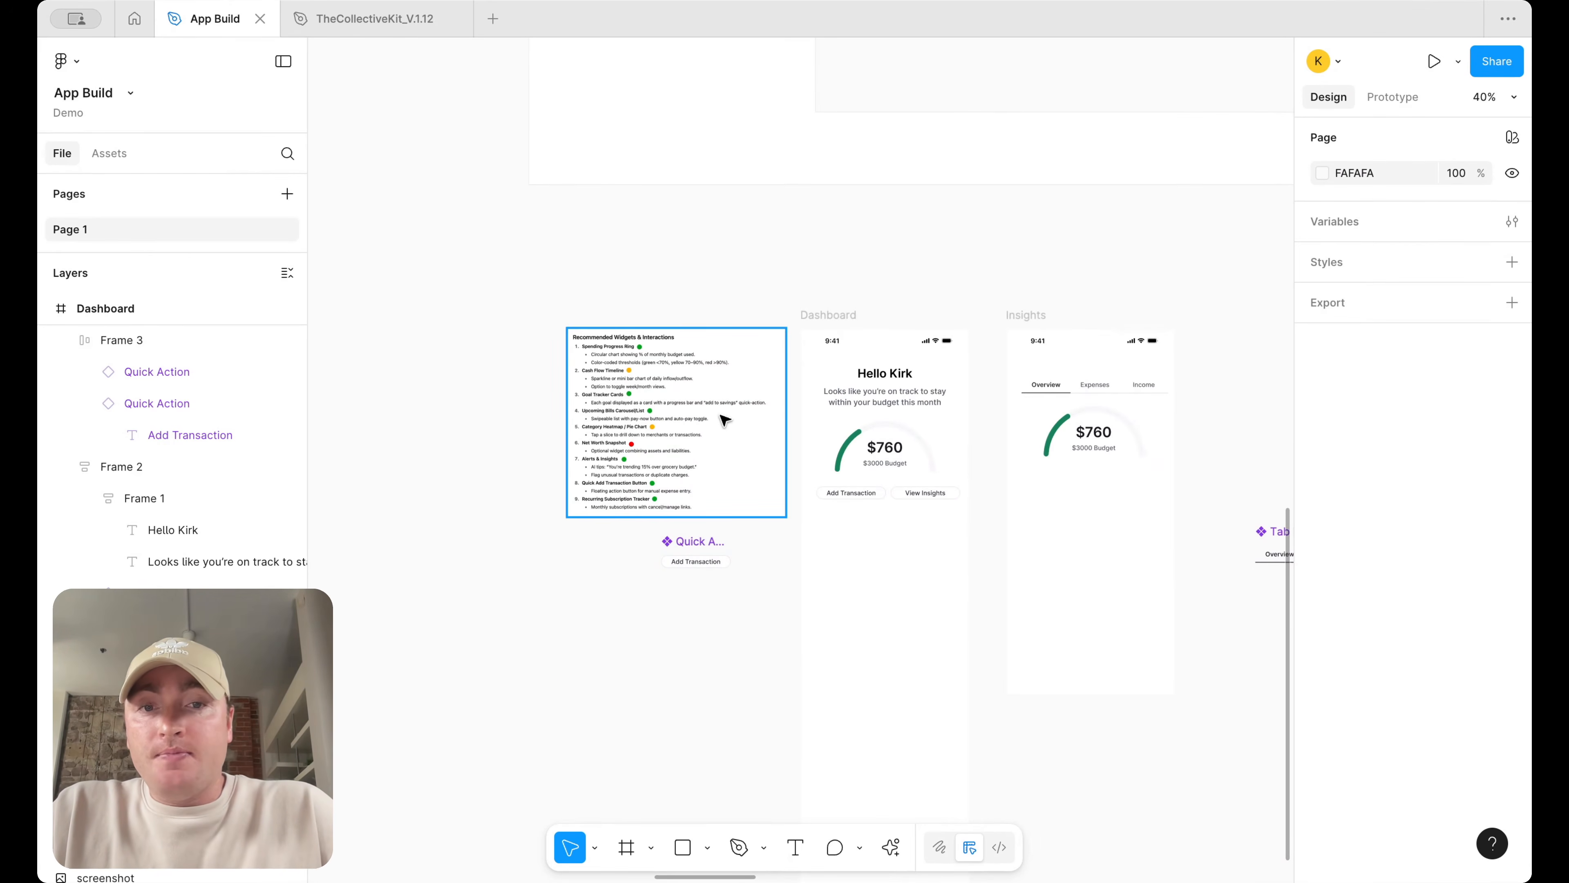
scroll(721, 421, "down", 6)
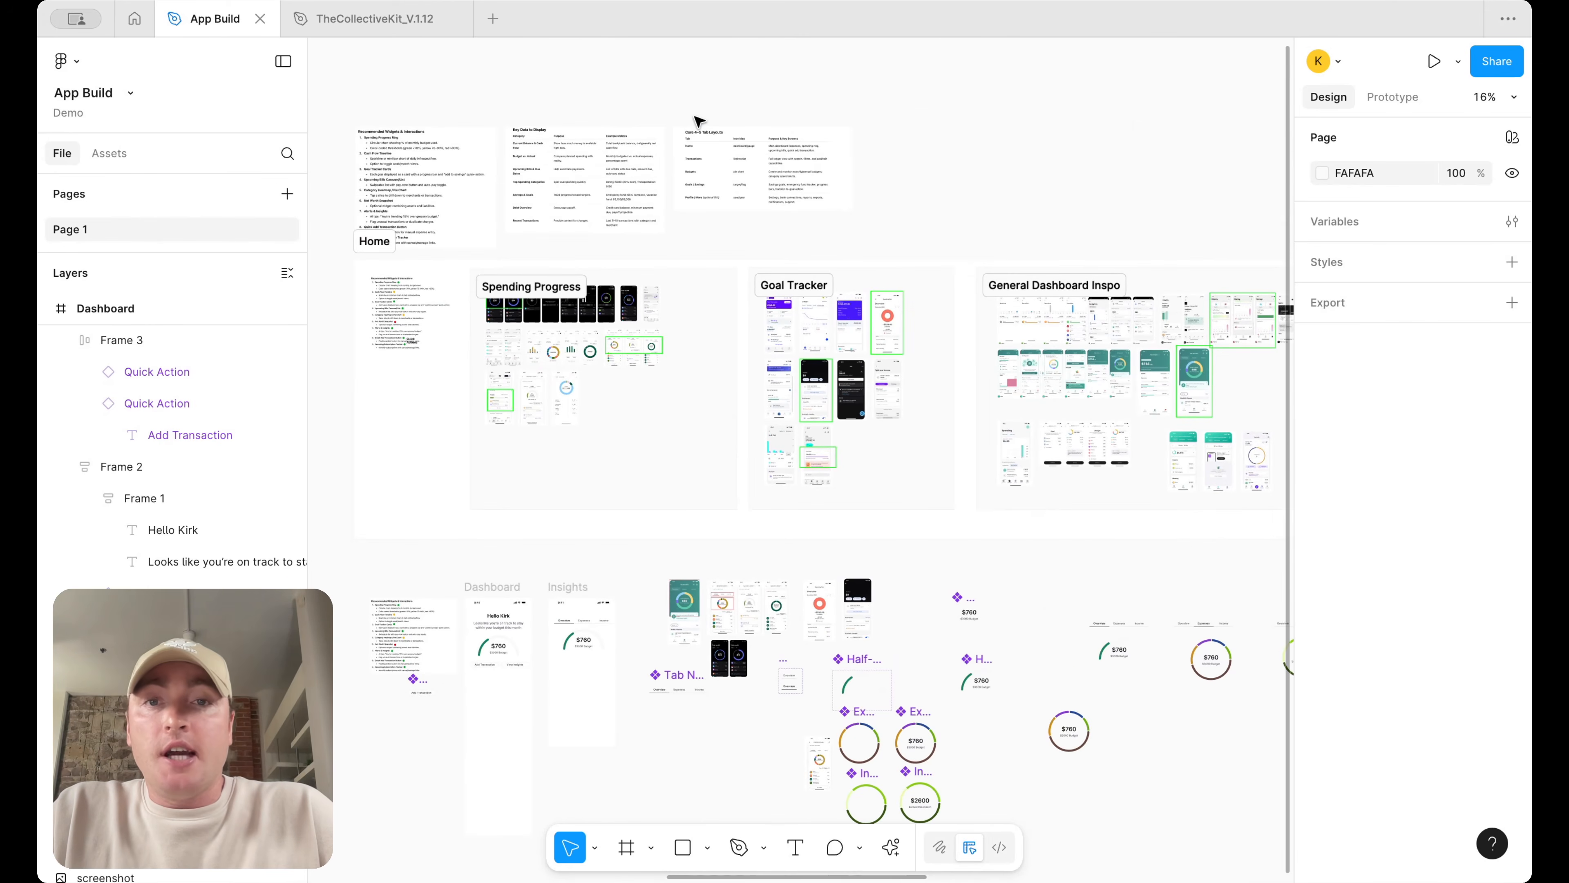
scroll(700, 119, "up", 6)
scroll(852, 266, "up", 4)
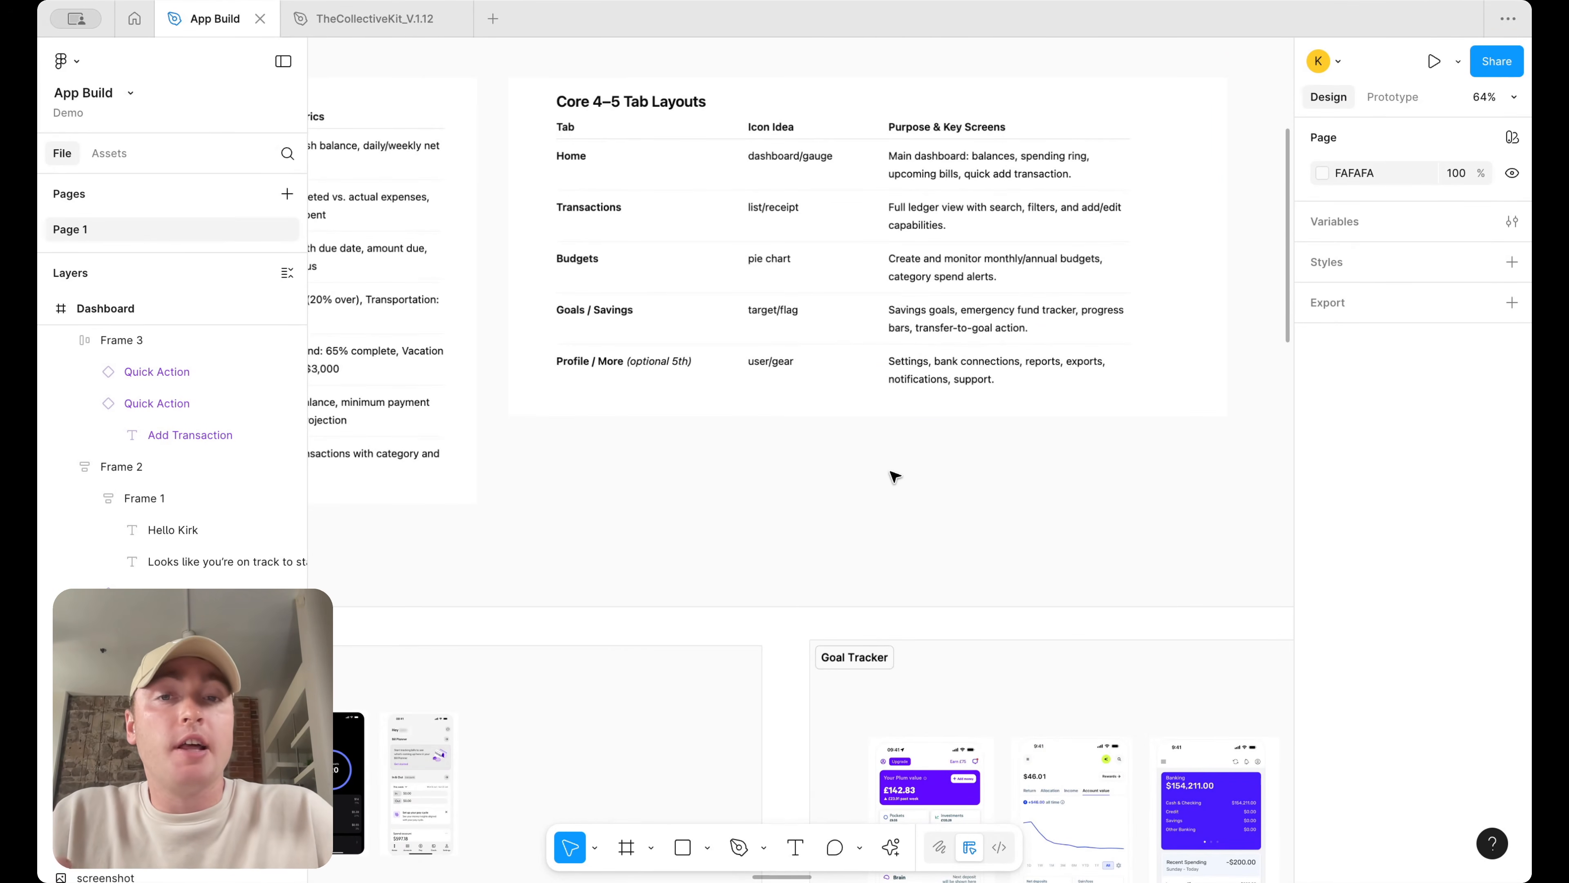
scroll(893, 473, "down", 10)
scroll(849, 498, "up", 5)
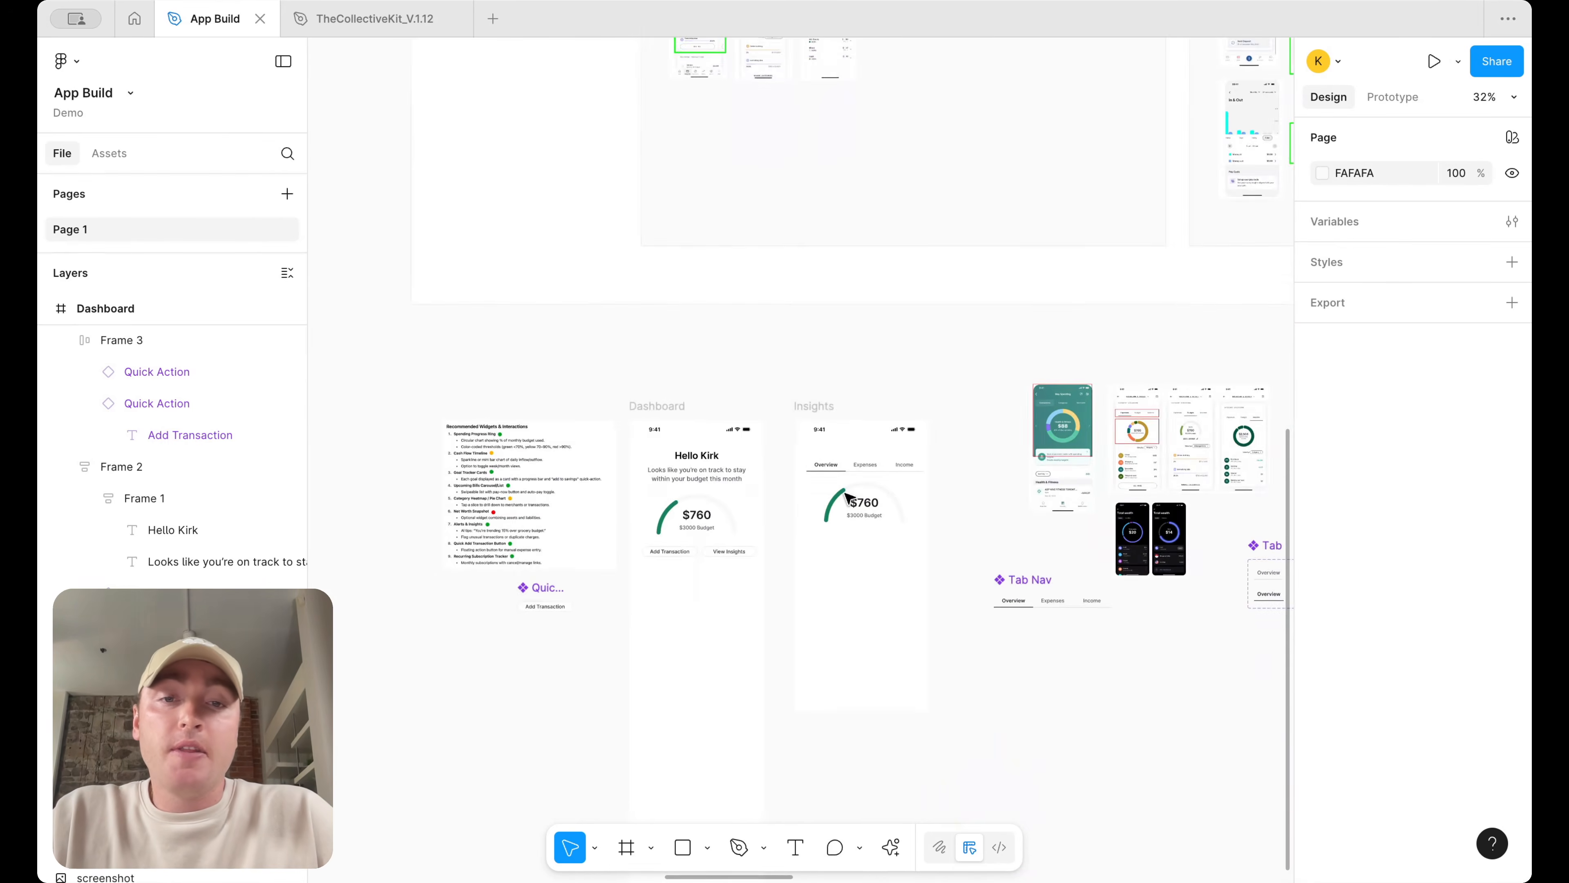
scroll(816, 544, "up", 3)
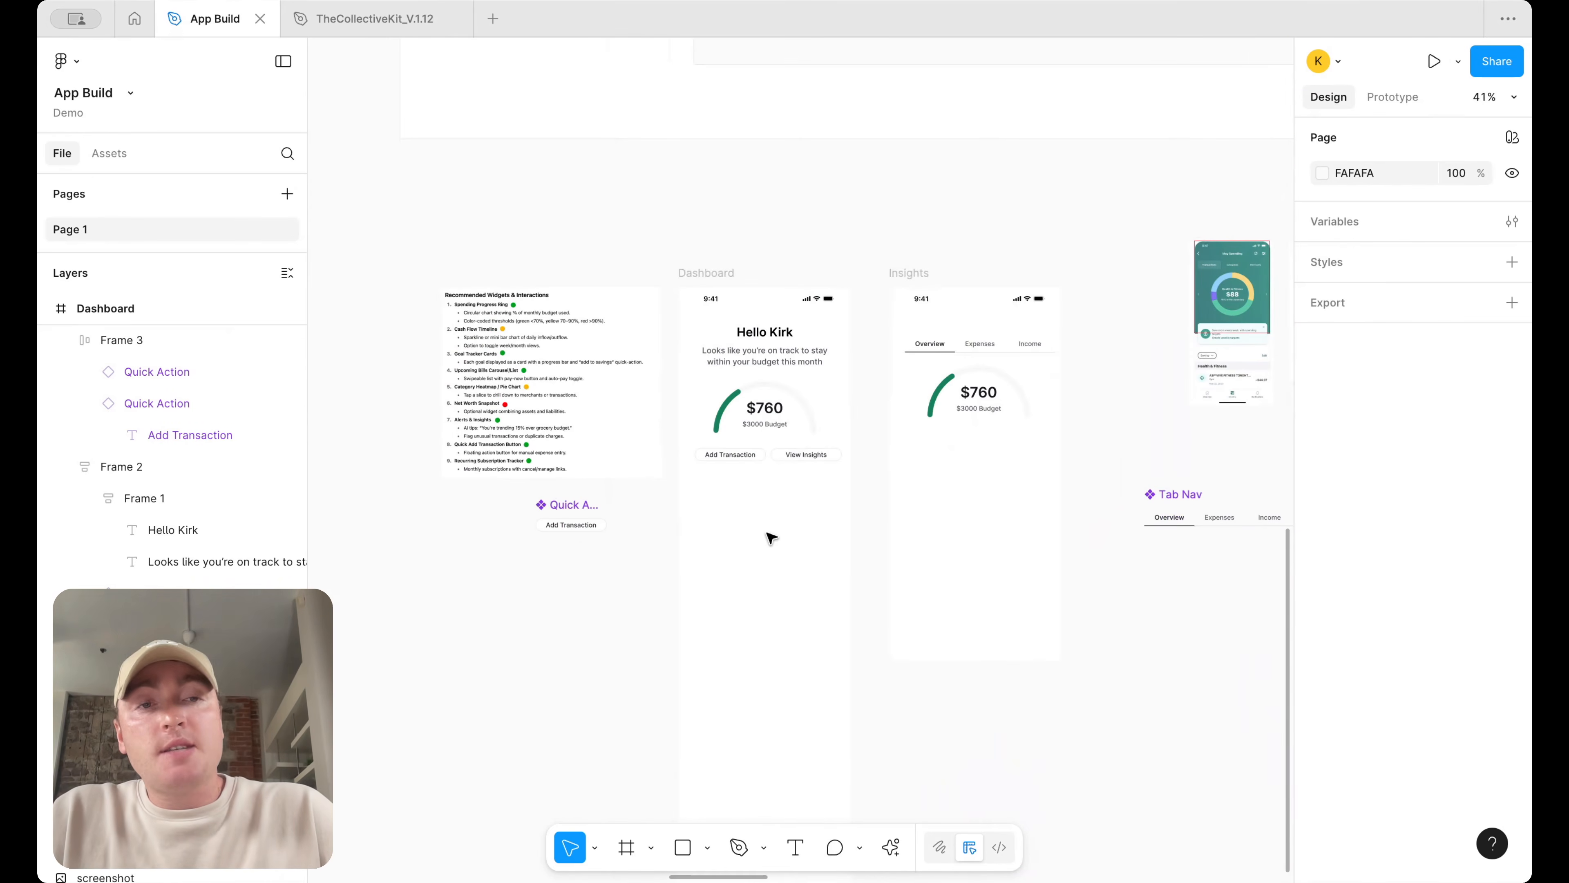
scroll(771, 538, "down", 4)
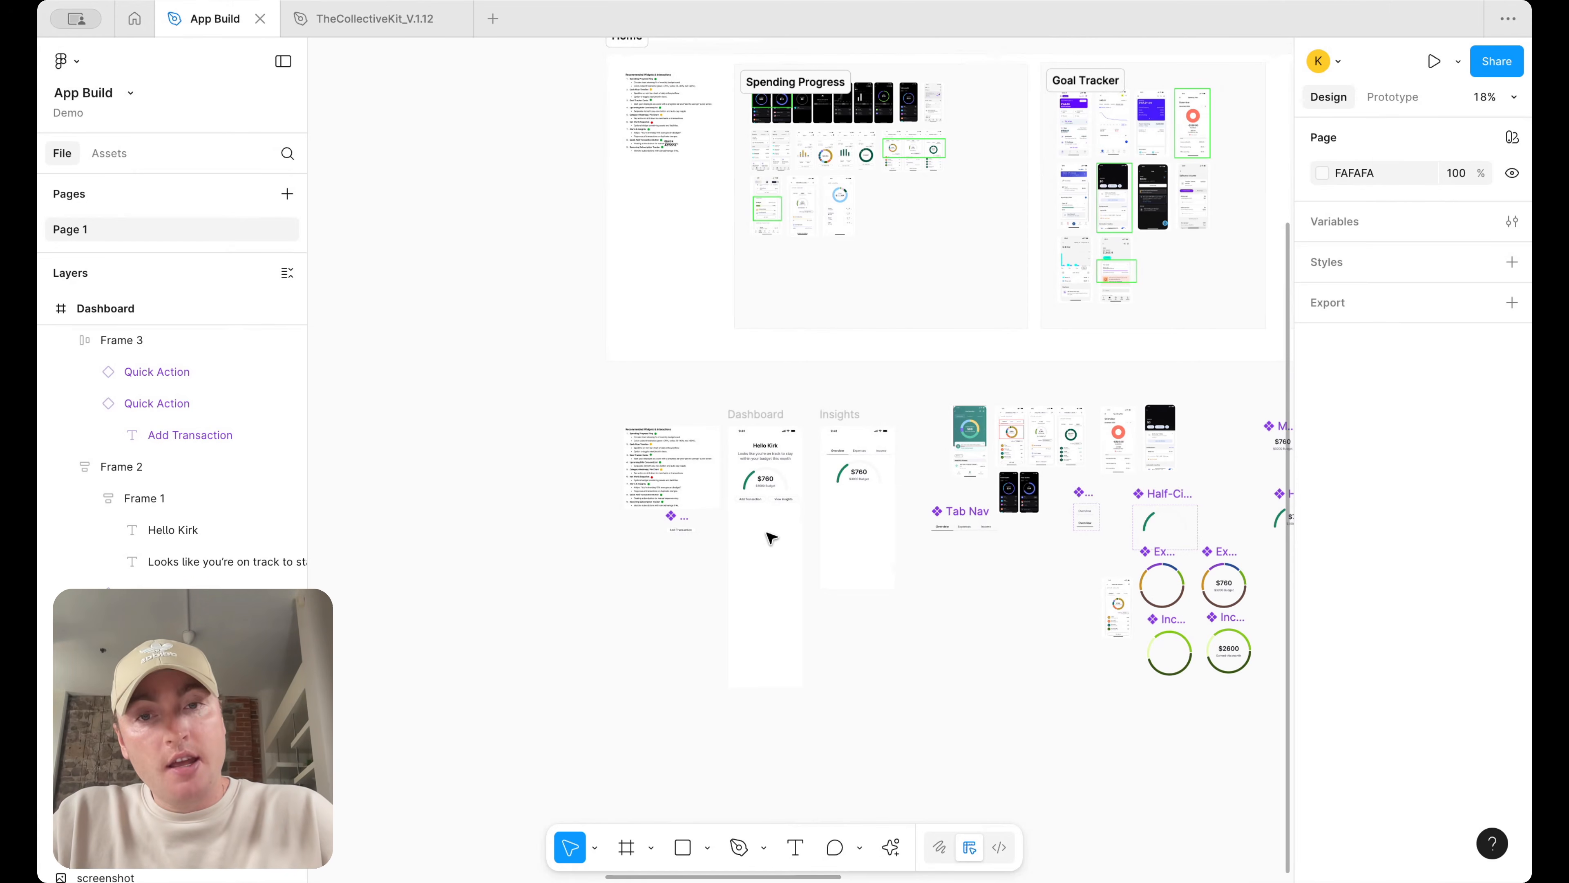
scroll(966, 495, "right", 2)
scroll(1057, 407, "up", 7)
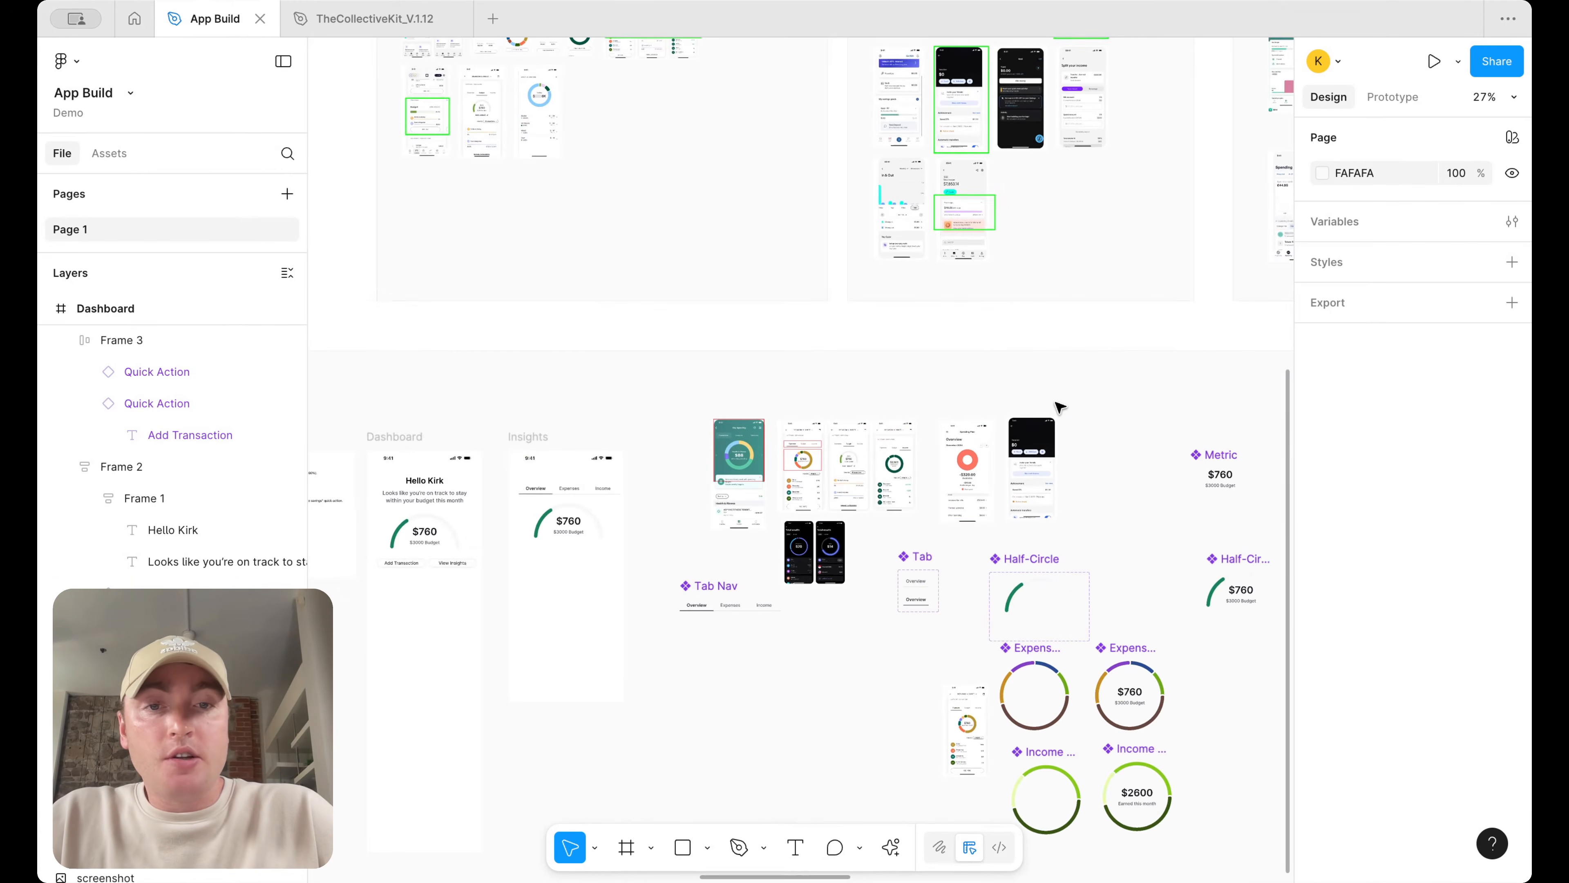
scroll(717, 482, "up", 3)
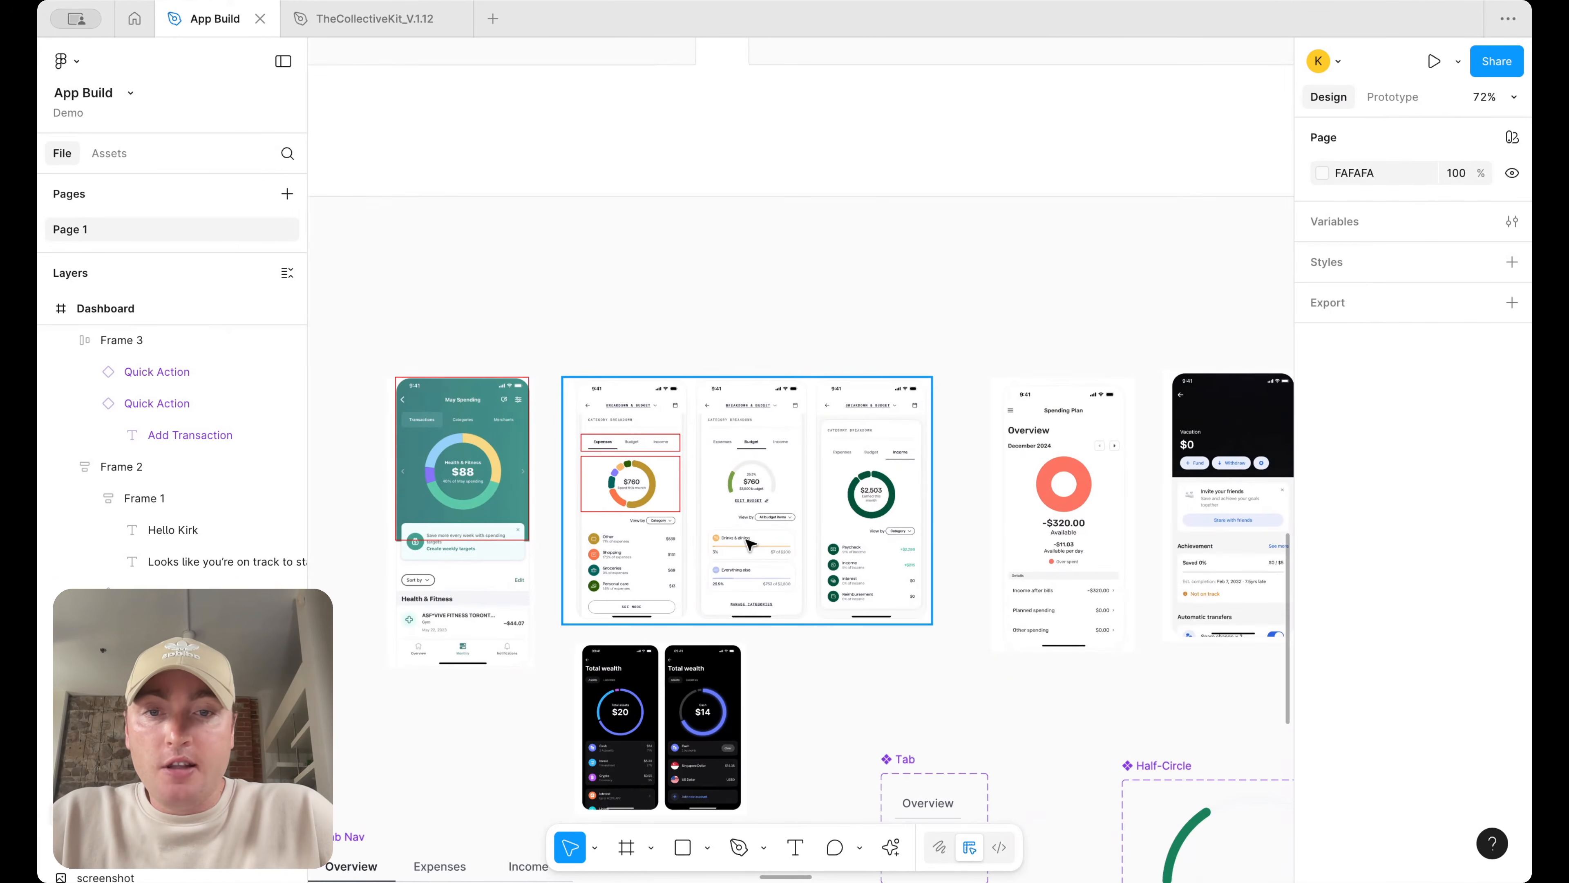
scroll(746, 544, "right", 5)
scroll(746, 544, "down", 2)
scroll(979, 578, "up", 4)
Duplicate the dark Vacation savings goal screenshot beside the original
left_click(927, 470)
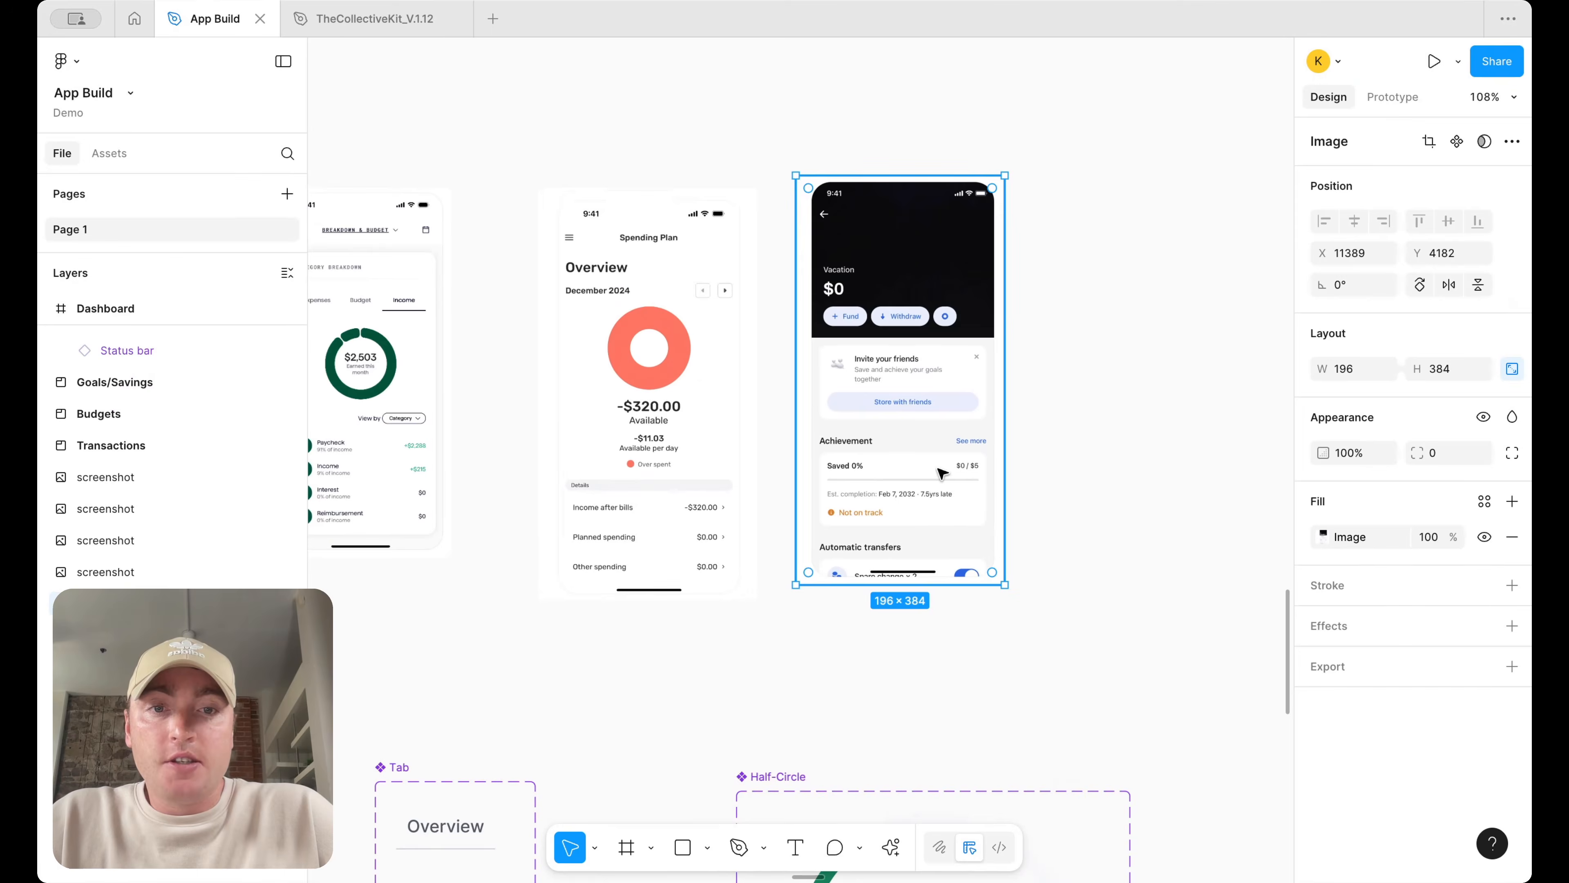
left_click_drag(927, 470, 1155, 467)
scroll(1152, 464, "up", 4)
scroll(1076, 473, "right", 3)
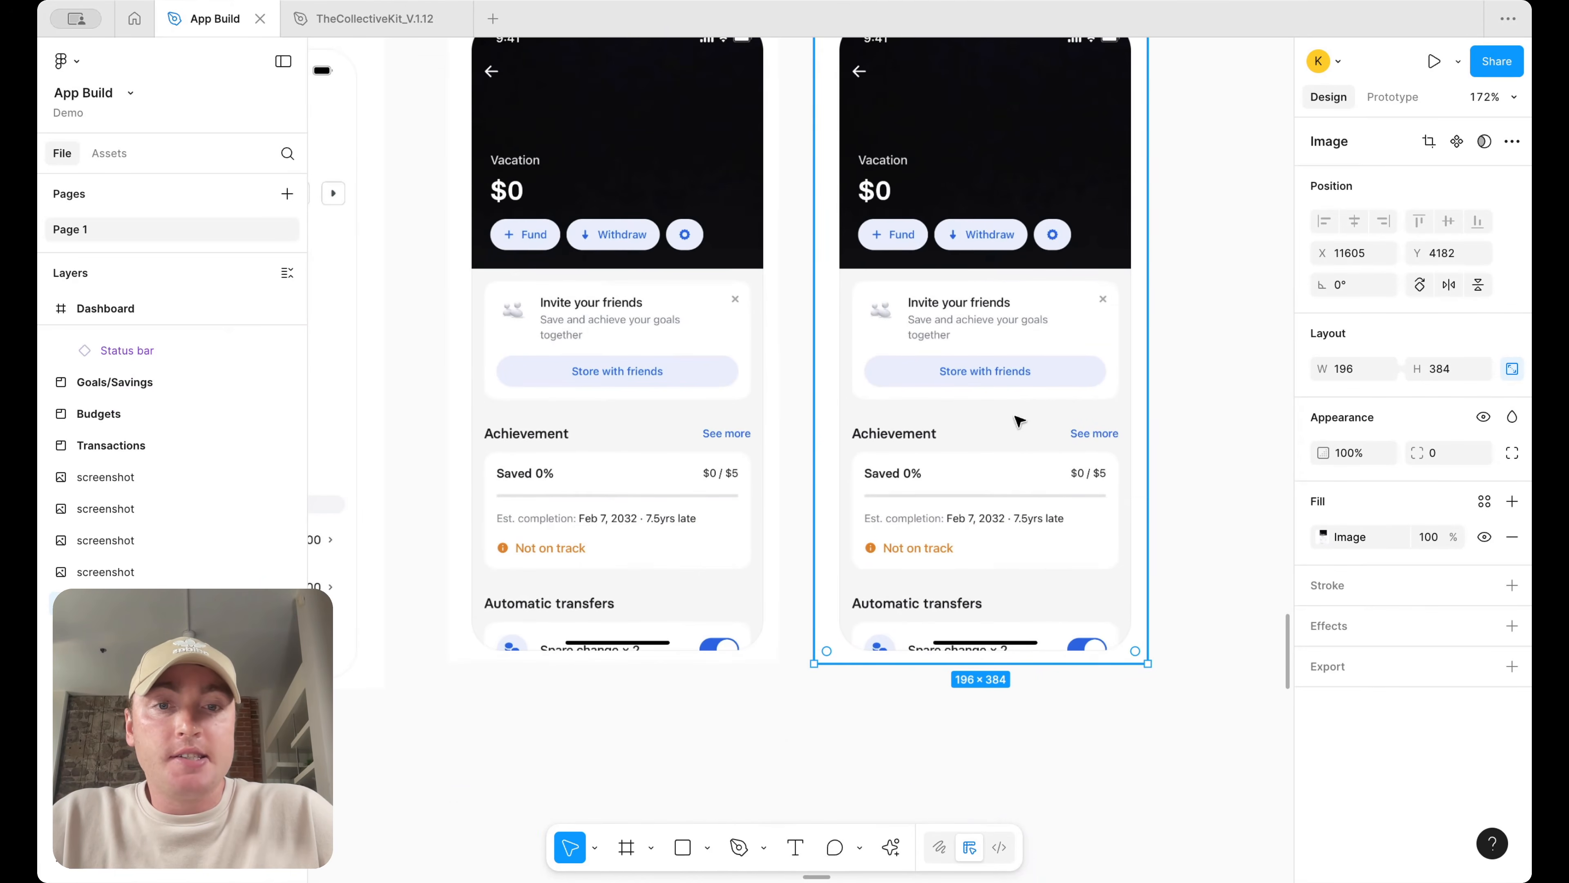
scroll(1013, 476, "down", 3)
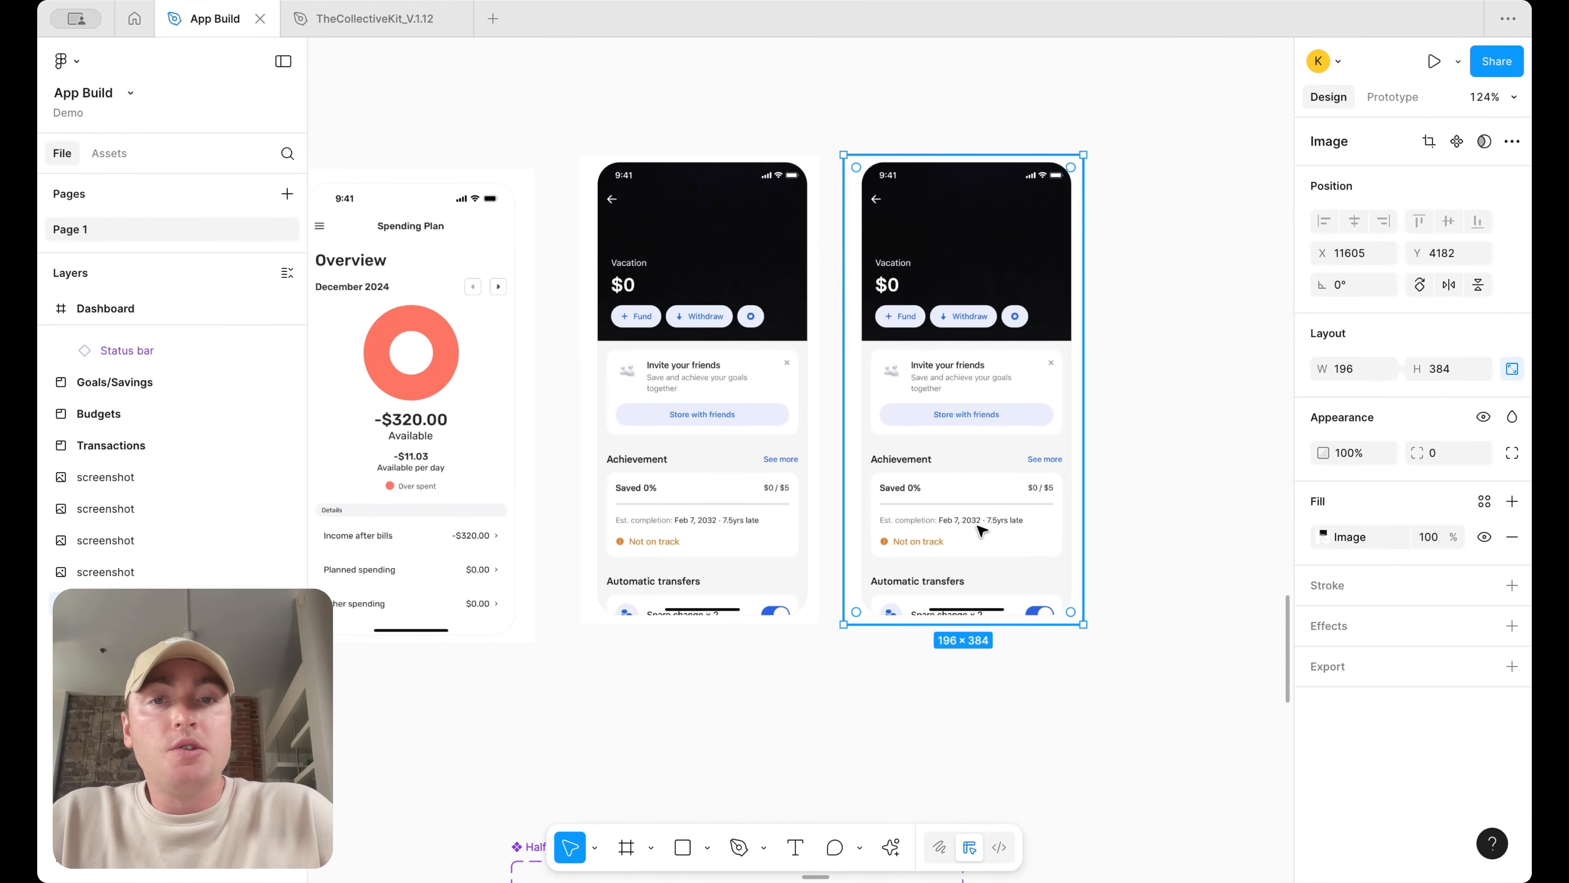
scroll(983, 544, "down", 5)
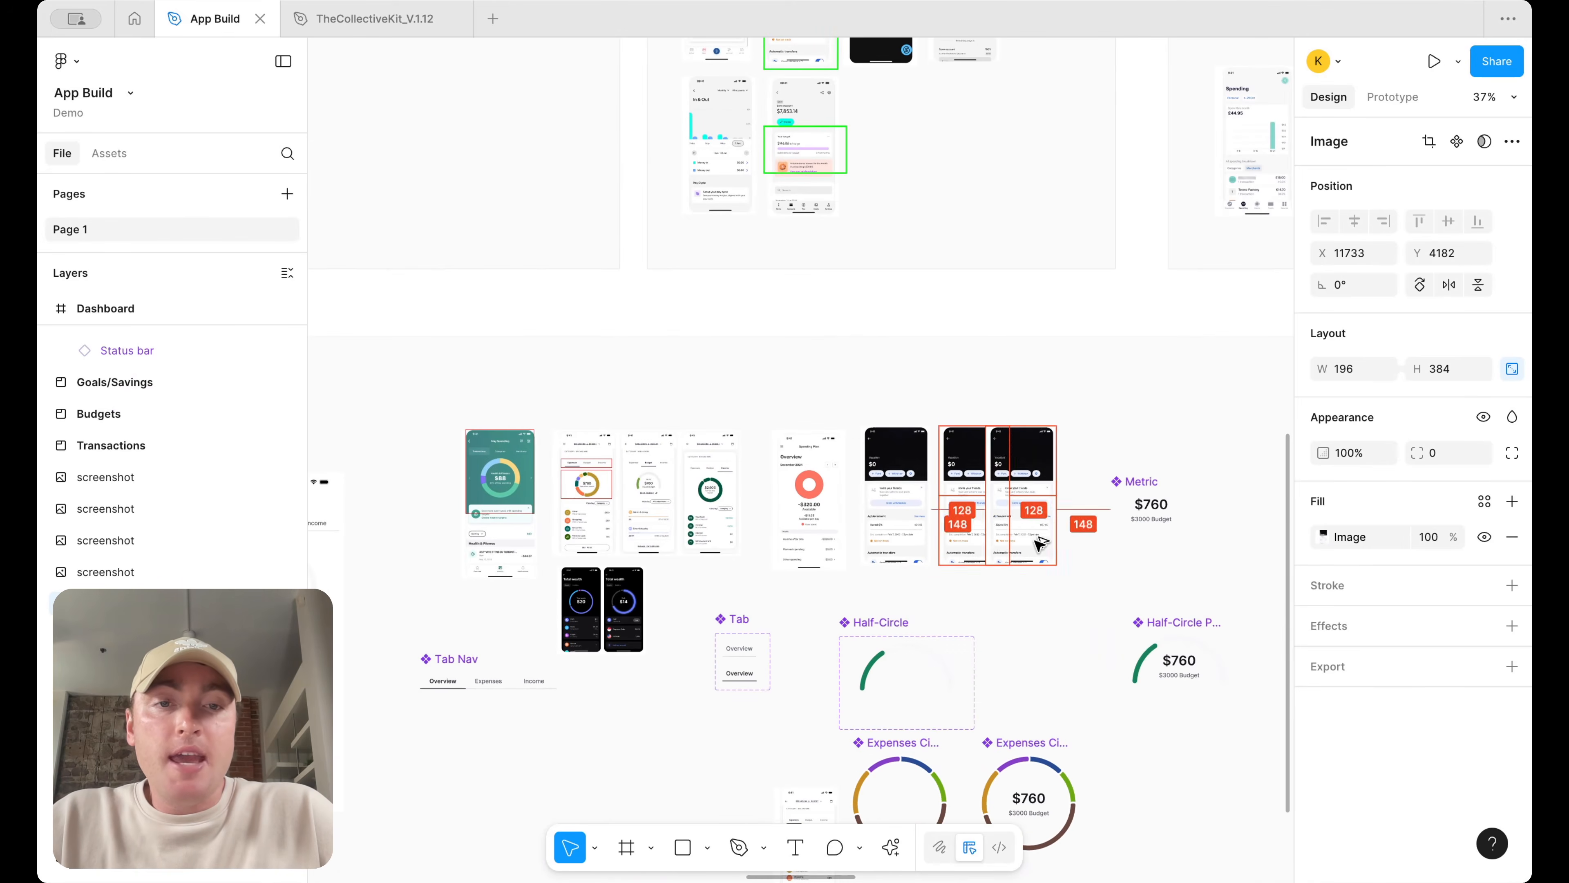
scroll(1037, 544, "down", 2)
scroll(701, 736, "down", 1)
scroll(707, 750, "down", 3)
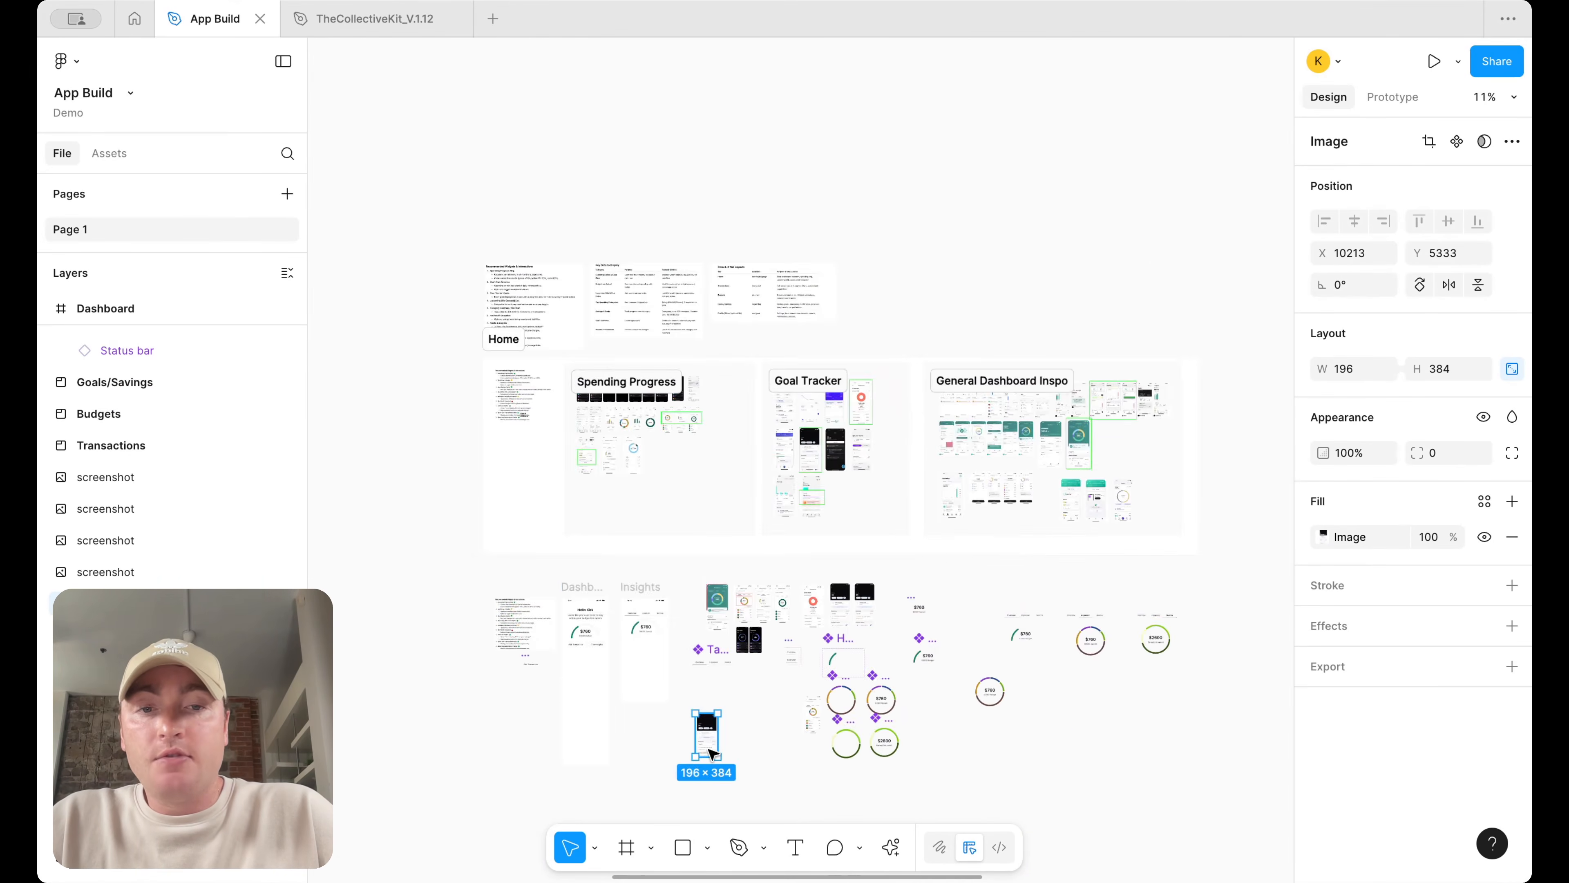
Move the copied screenshot next to the Dashboard screen and shift the Insights screen to the right
left_click_drag(1064, 553, 538, 347)
left_click_drag(640, 392, 858, 393)
left_click(589, 465)
left_click_drag(756, 520, 463, 549)
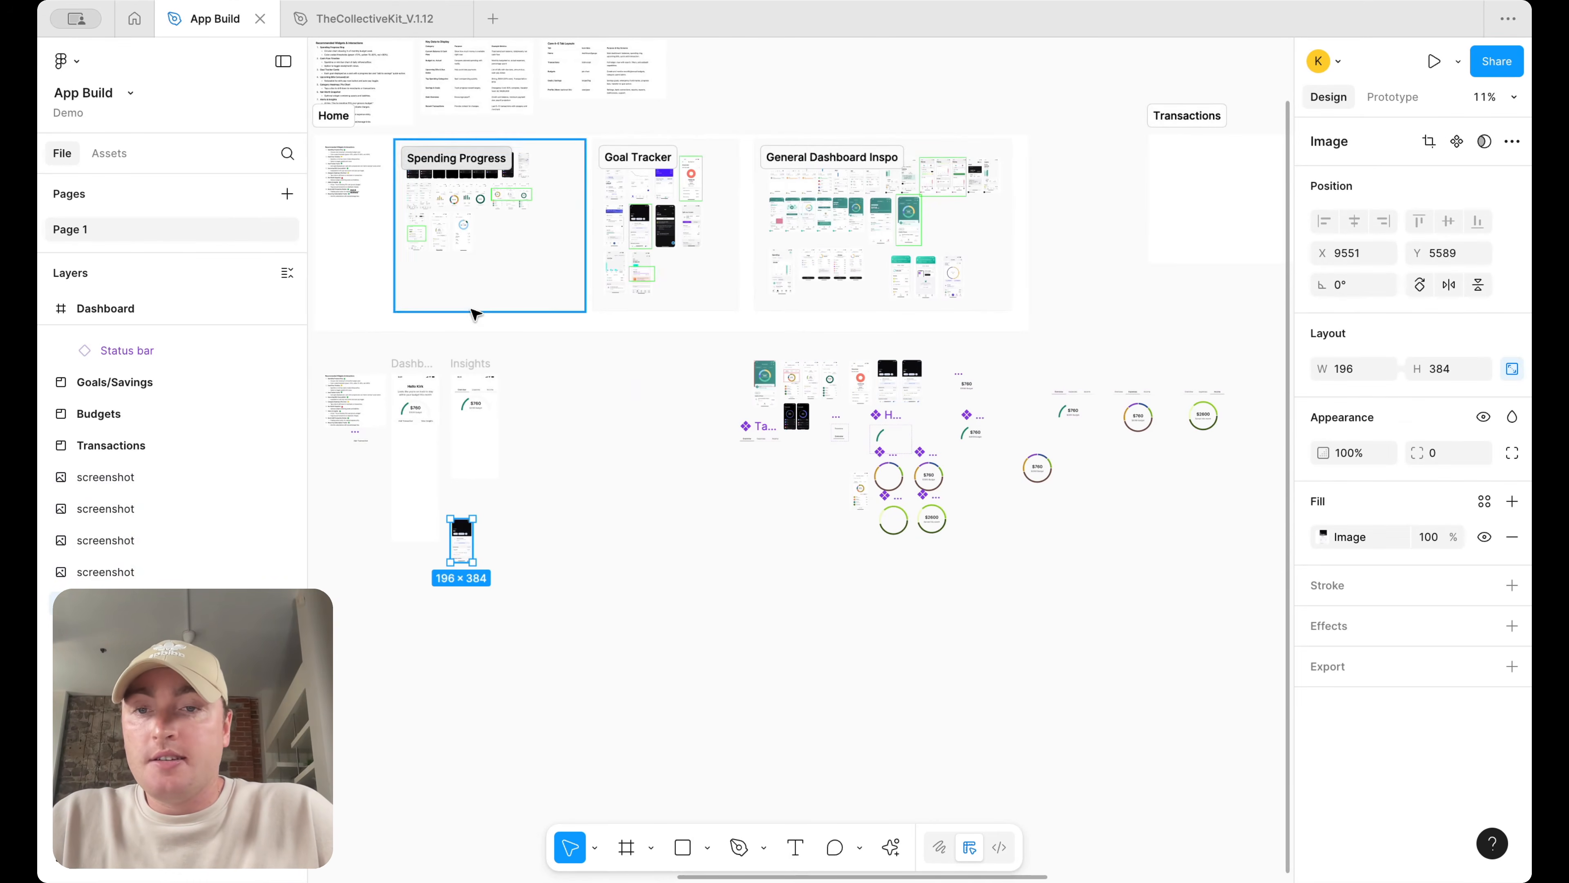
left_click_drag(477, 362, 629, 363)
scroll(525, 506, "up", 3)
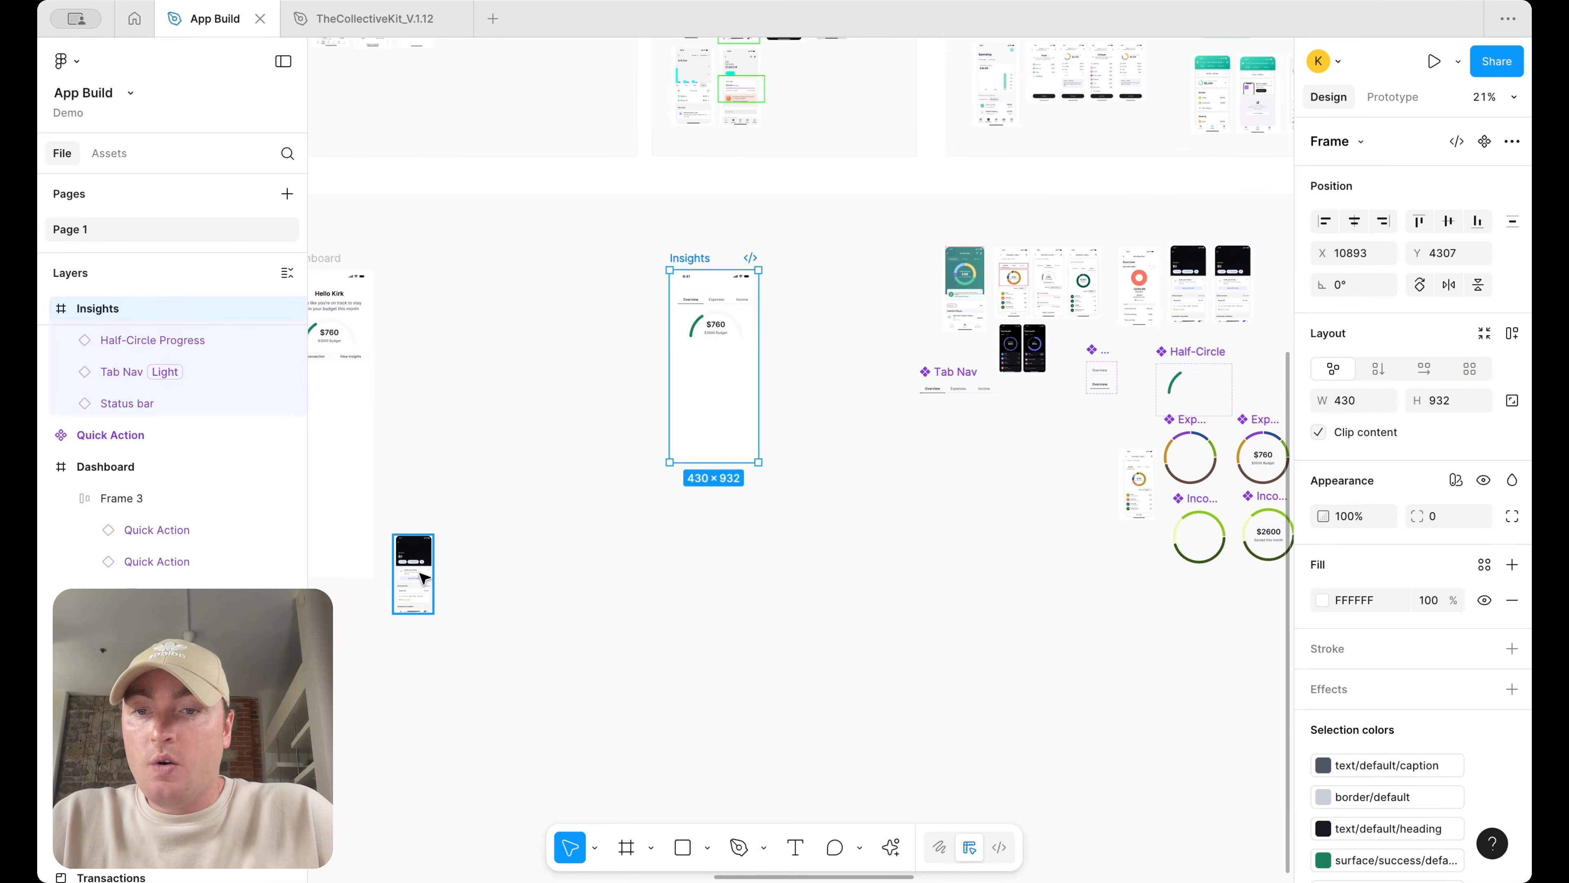
Place the copied Vacation screenshot beside the Dashboard screen, scaled up to about 425 × 833
left_click_drag(416, 576, 493, 329)
scroll(702, 340, "left", 2)
scroll(702, 339, "up", 2)
scroll(702, 340, "up", 3)
scroll(702, 340, "left", 4)
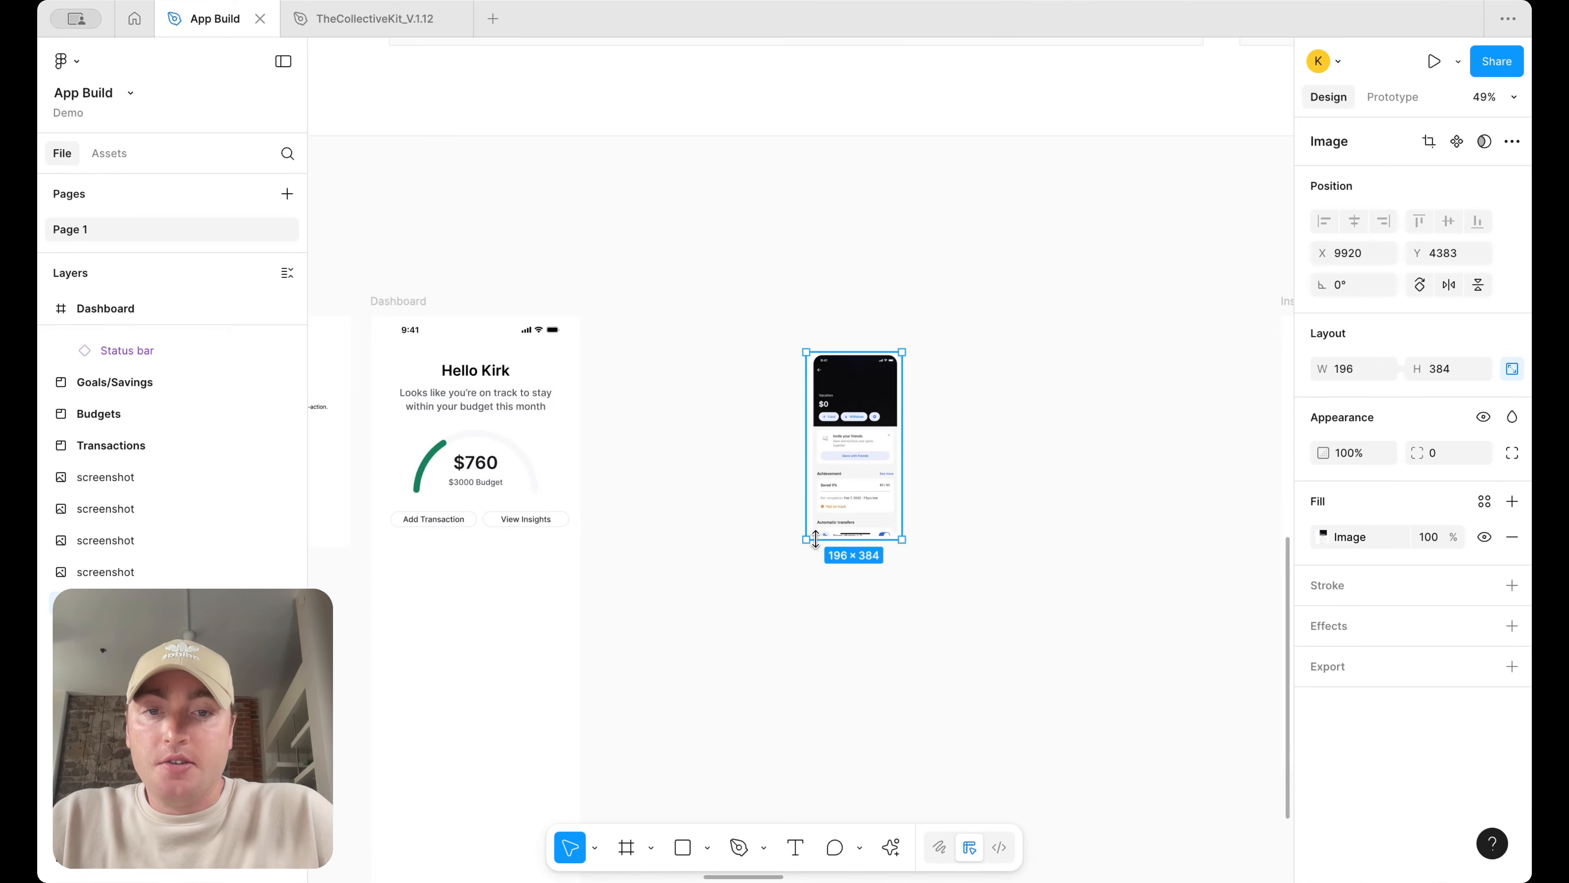
left_click_drag(806, 540, 695, 758)
left_click_drag(765, 629, 726, 542)
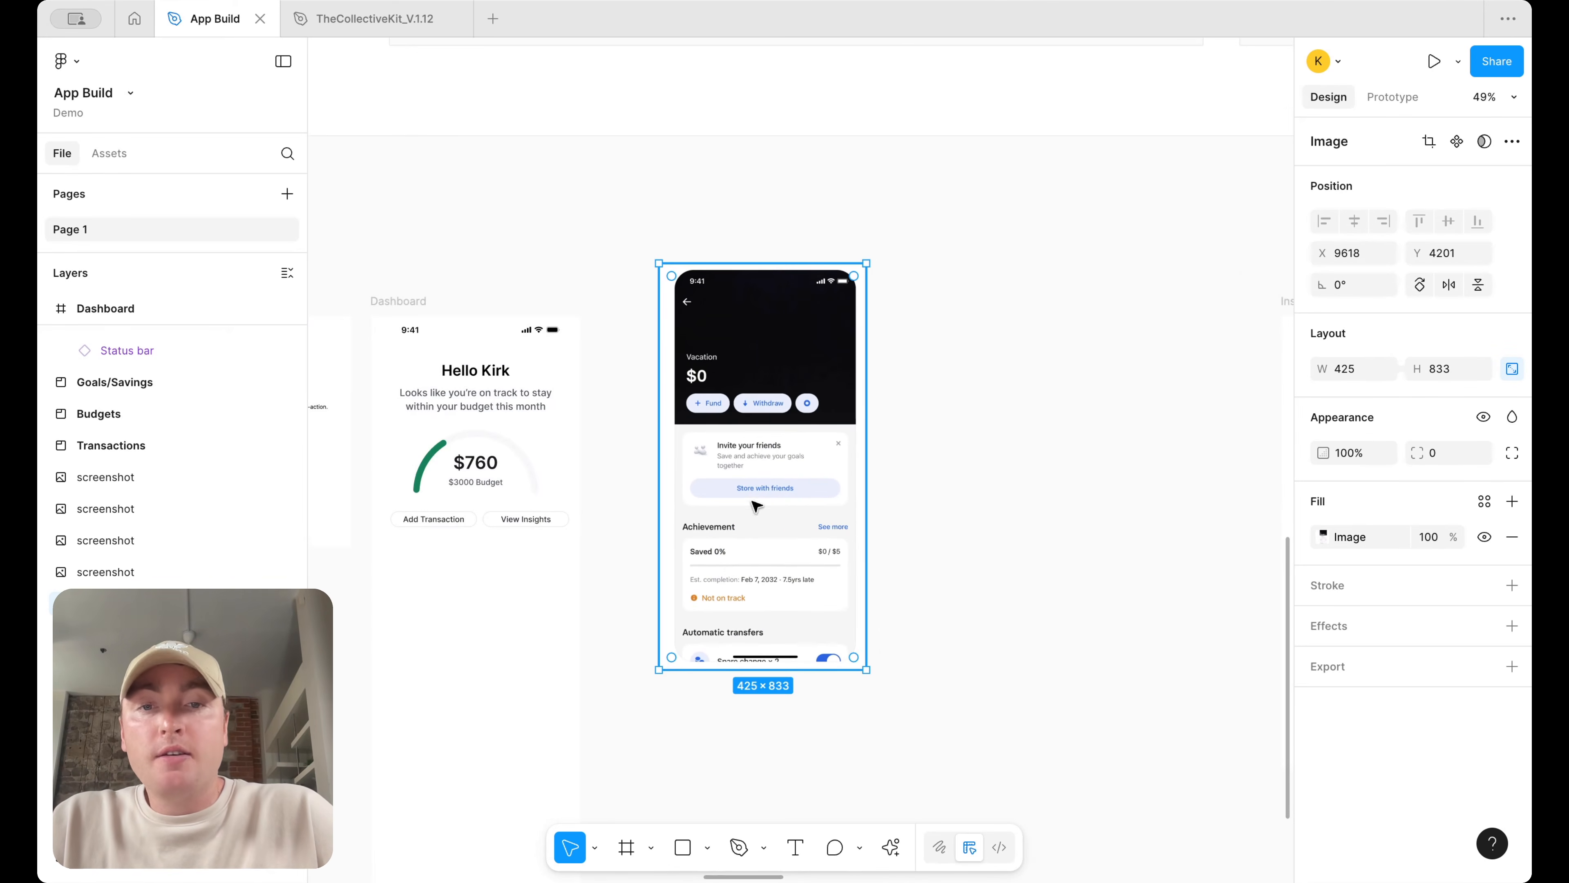
scroll(776, 543, "up", 5)
scroll(777, 544, "down", 3)
scroll(777, 544, "left", 3)
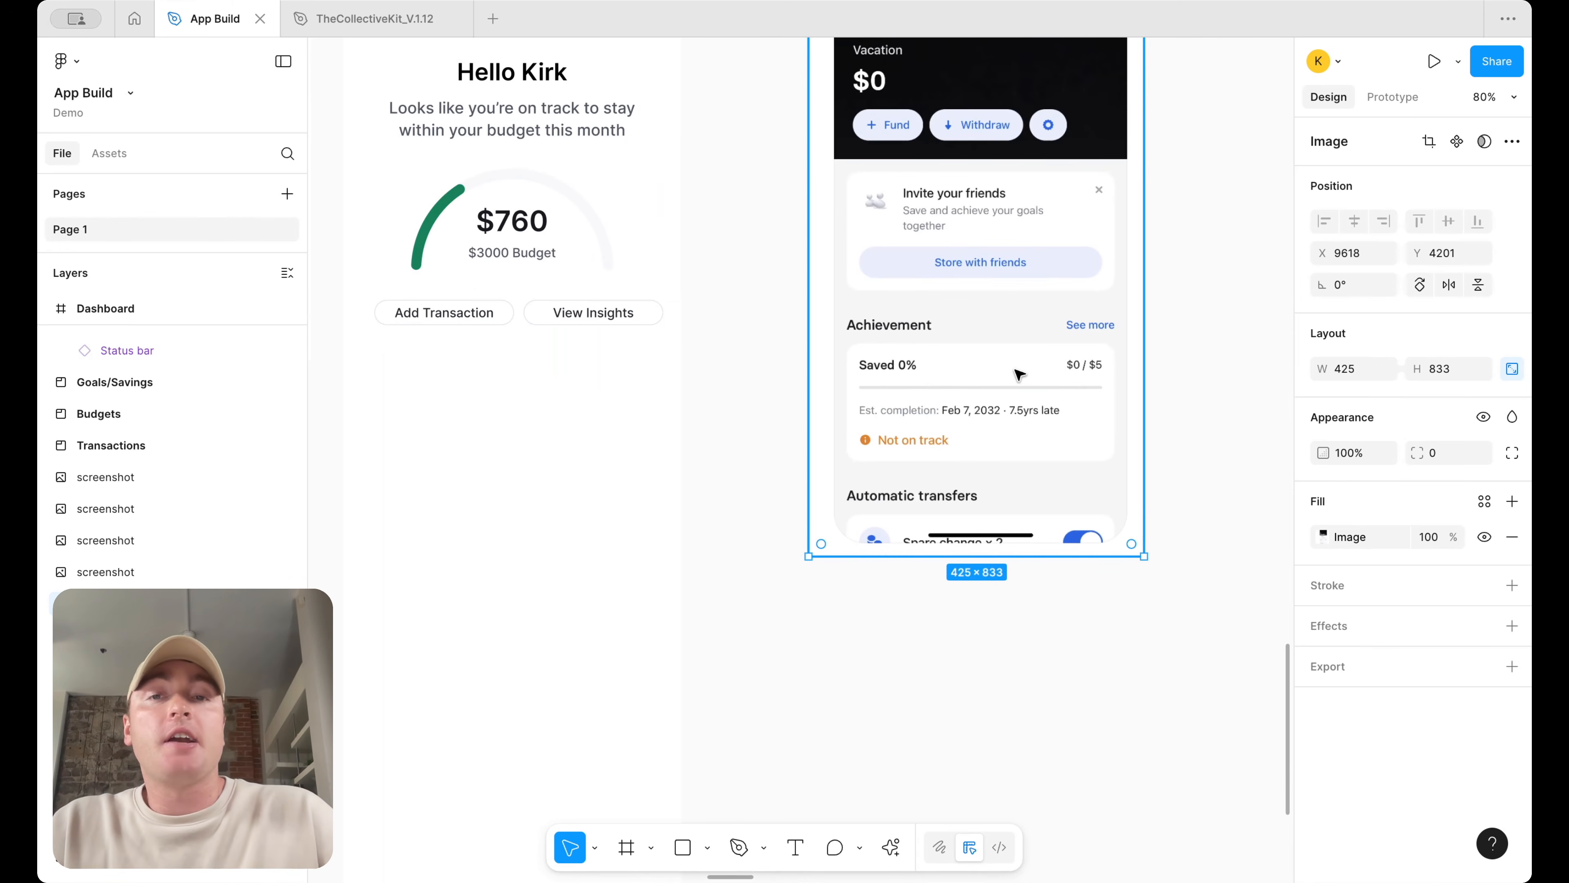
scroll(1015, 370, "down", 5)
left_click_drag(1015, 370, 1011, 392)
scroll(1011, 392, "up", 2)
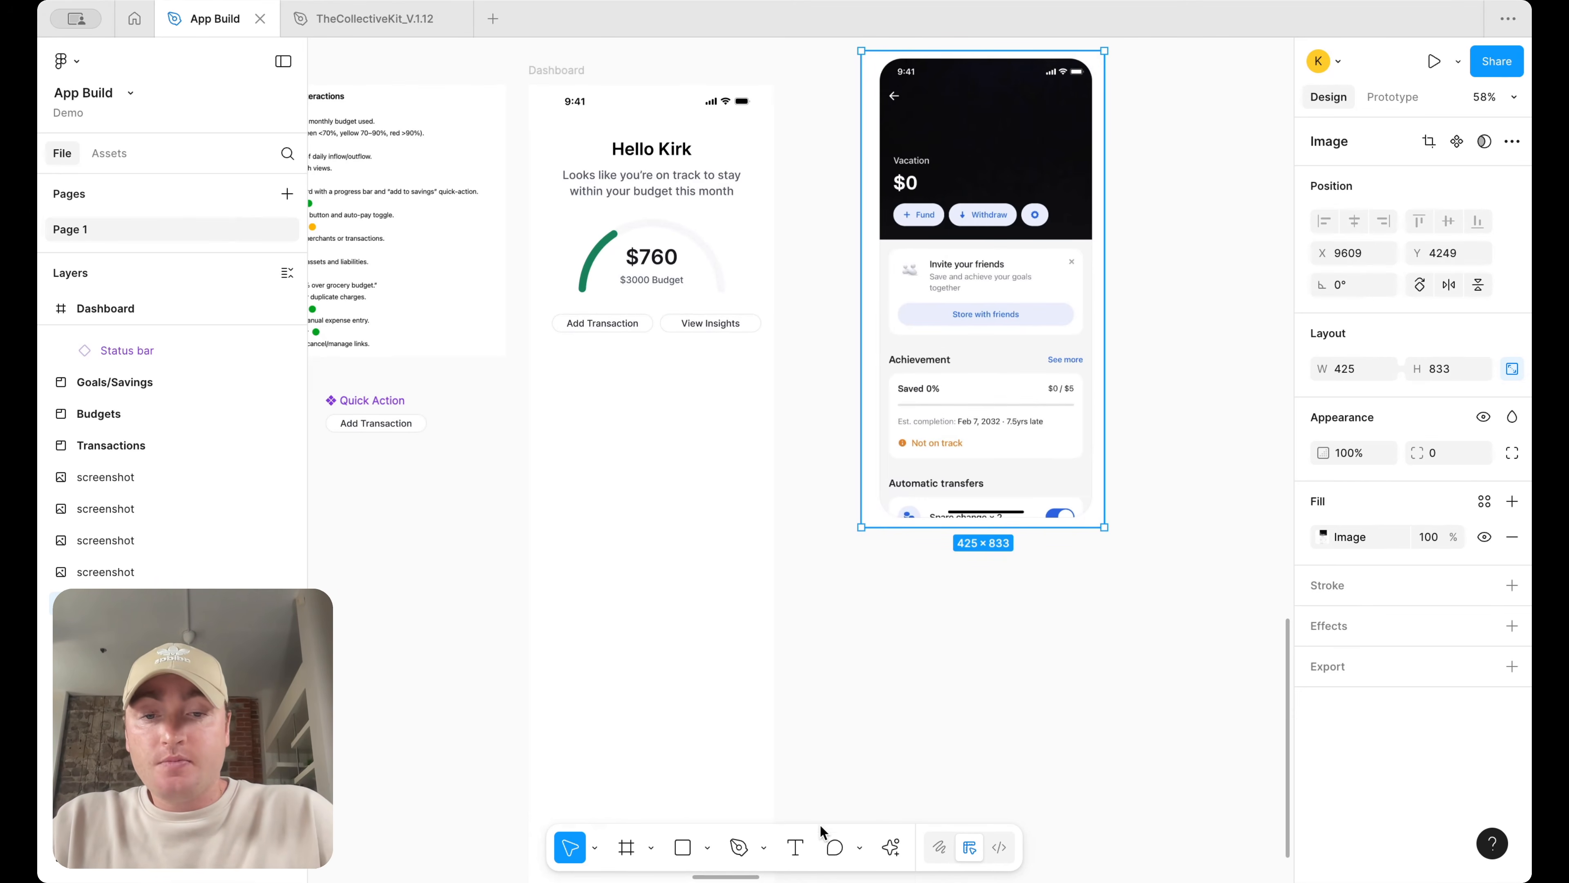
Add a text box reading Saved below the screenshot and left-align its text
left_click(795, 846)
left_click_drag(860, 634, 1024, 674)
type("Saved")
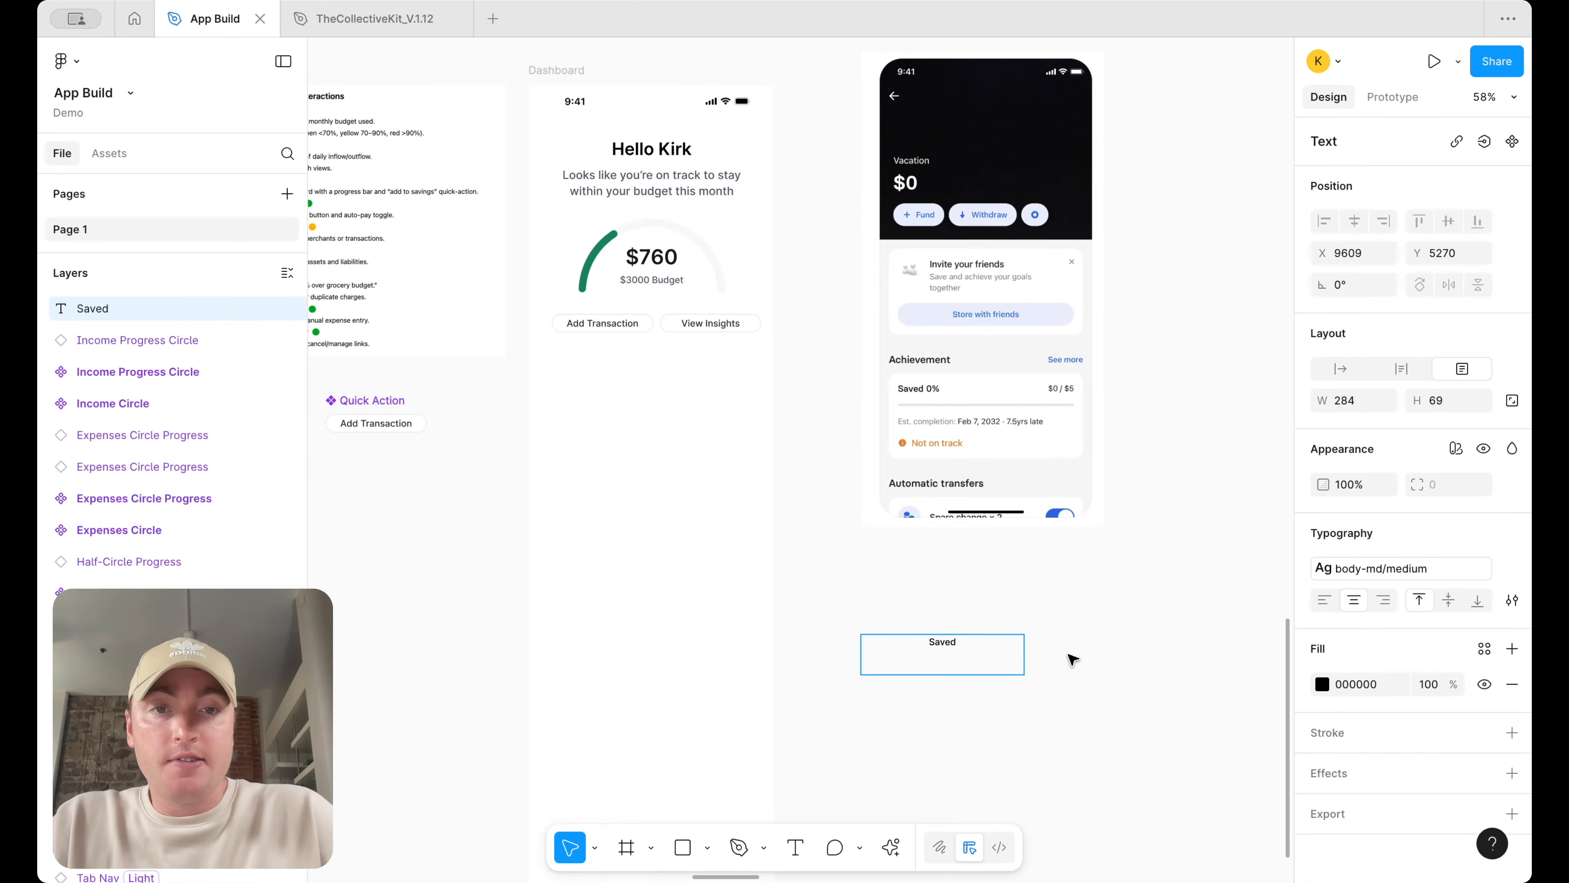
key("Escape")
left_click(1325, 599)
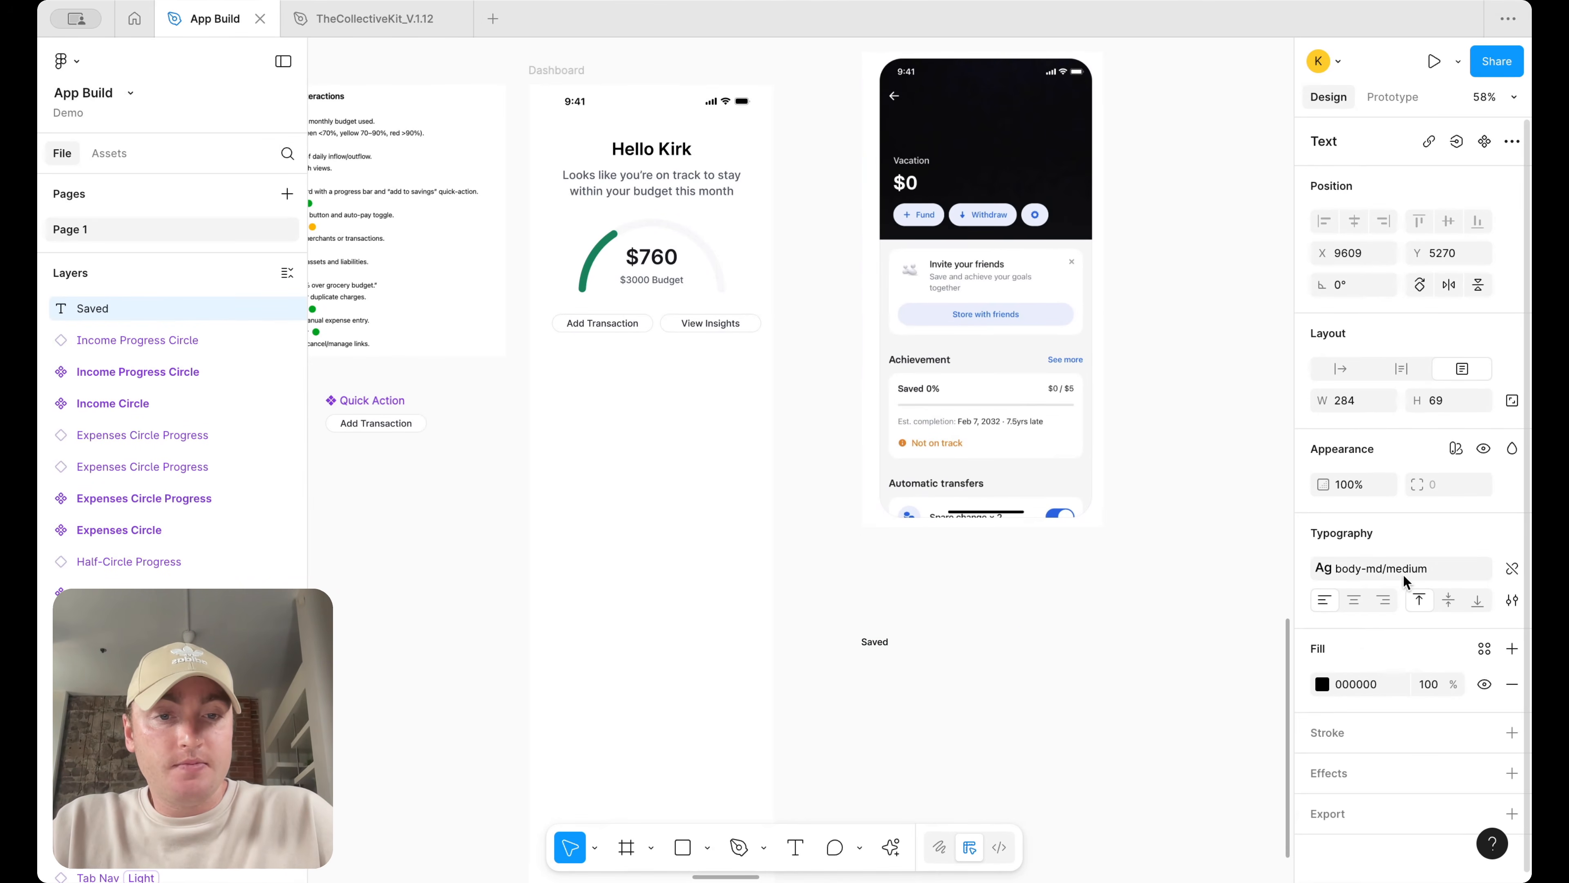
Change the text to Saved 15% and reduce the text box height to 34
scroll(942, 646, "up", 3)
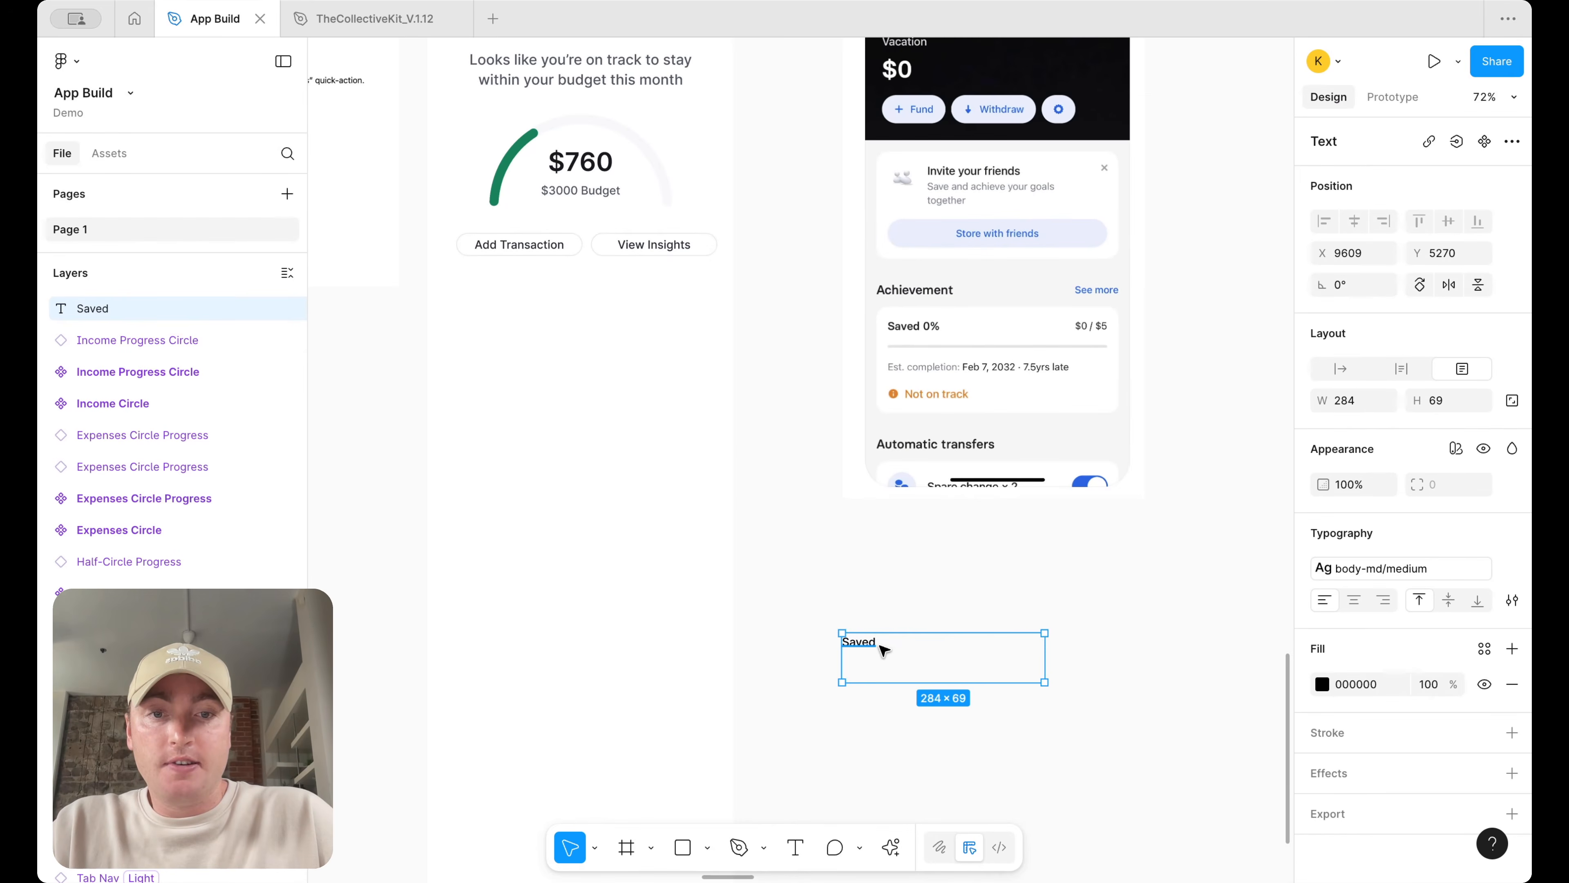
left_click(884, 646)
double_click(887, 644)
left_click(894, 642)
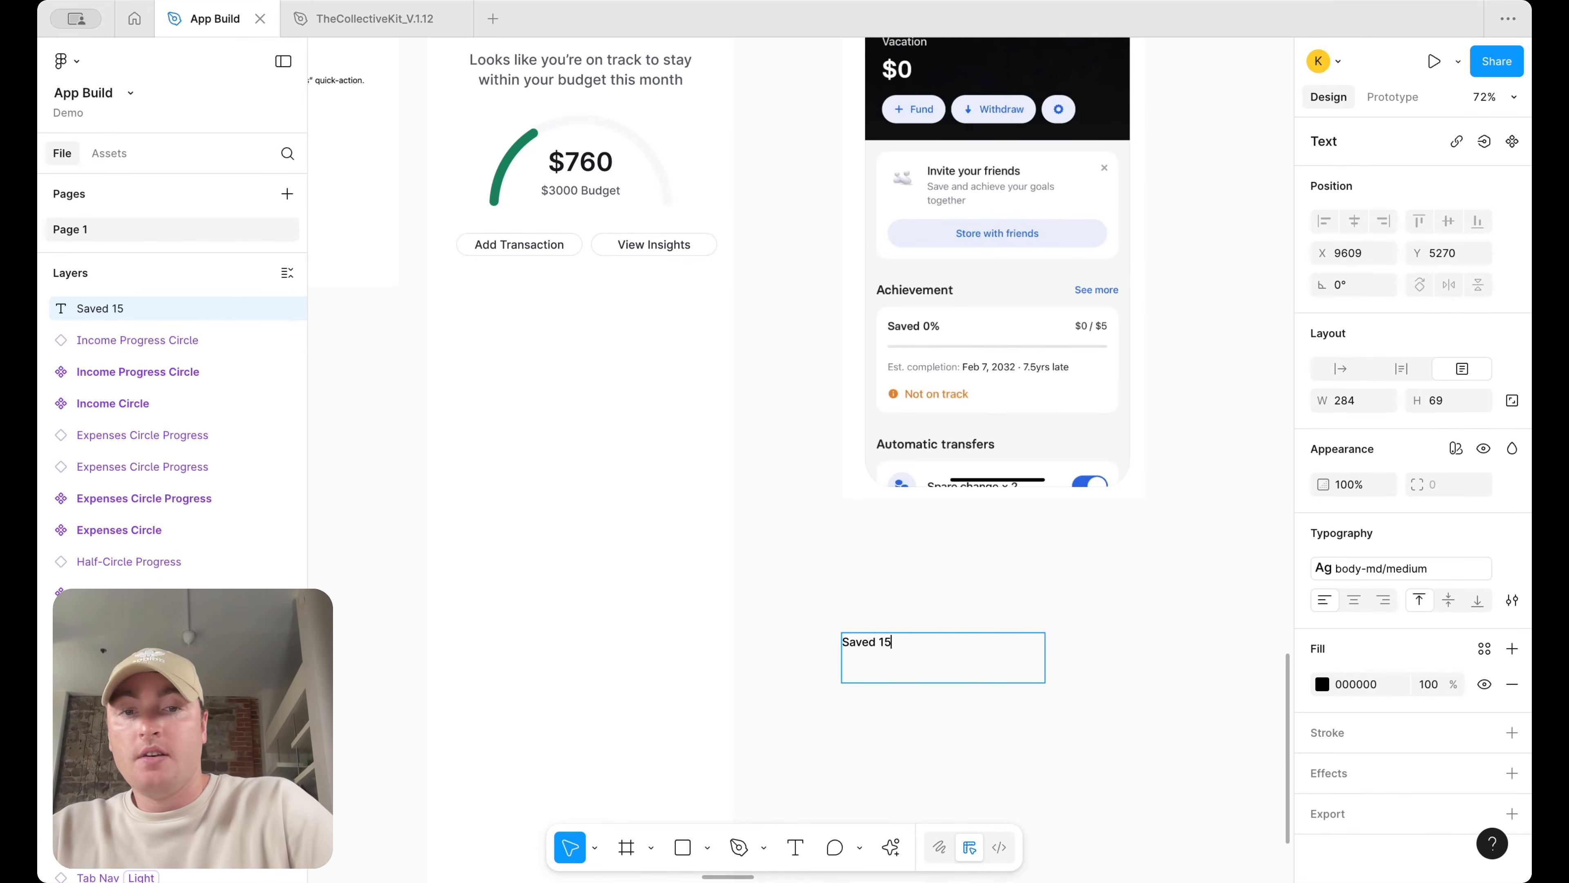
key("Escape")
left_click_drag(990, 682, 991, 658)
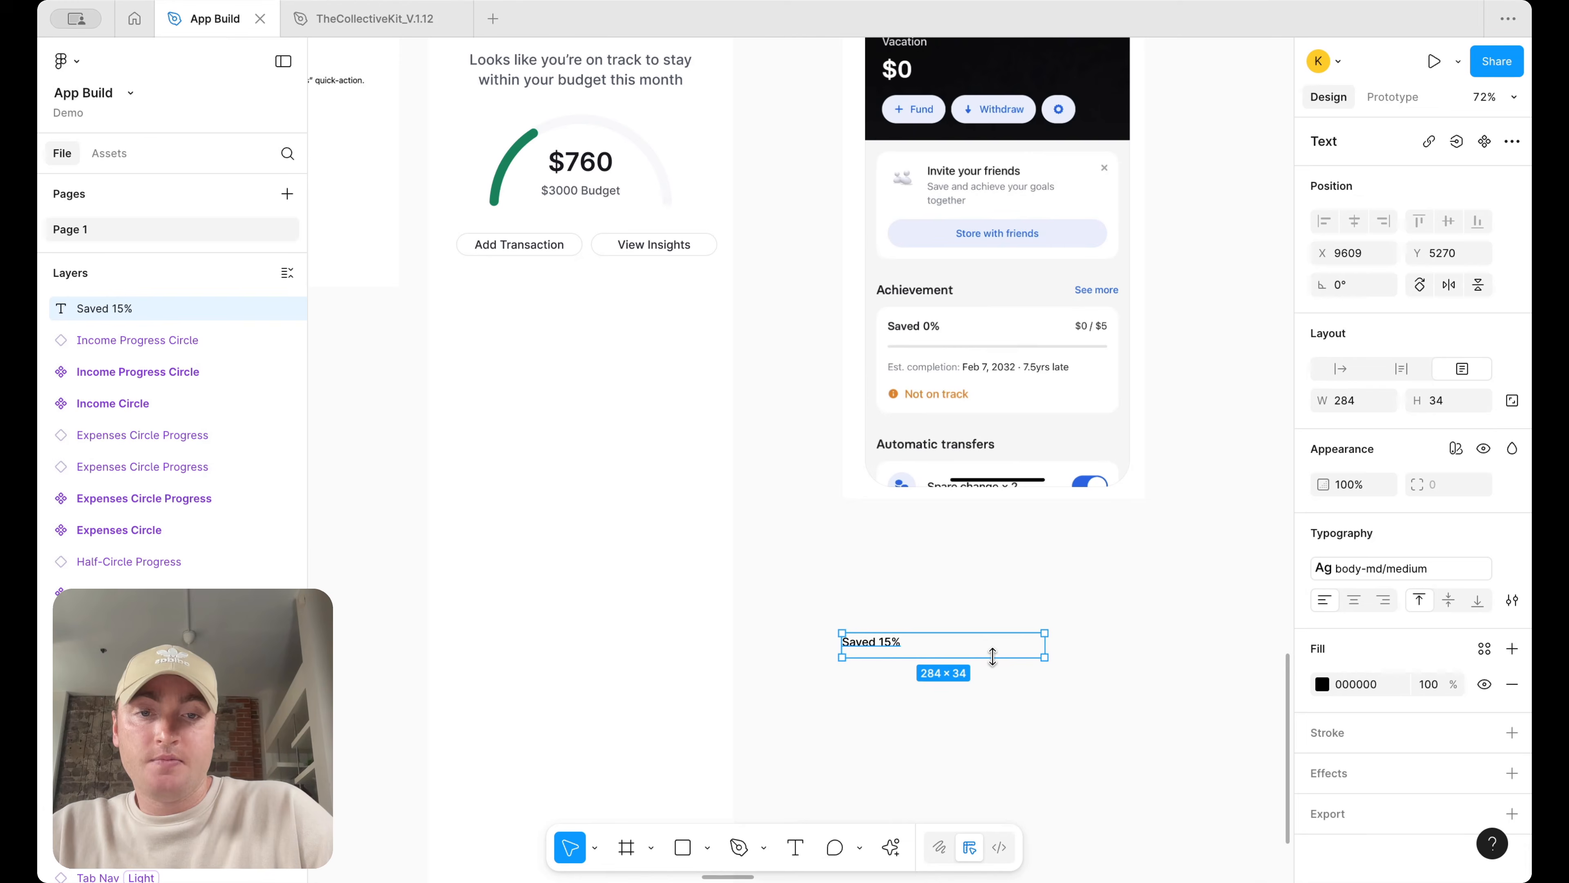
Move the Saved 15% text into the Dashboard below the quick action buttons and widen it to about 359
left_click_drag(873, 646, 487, 334)
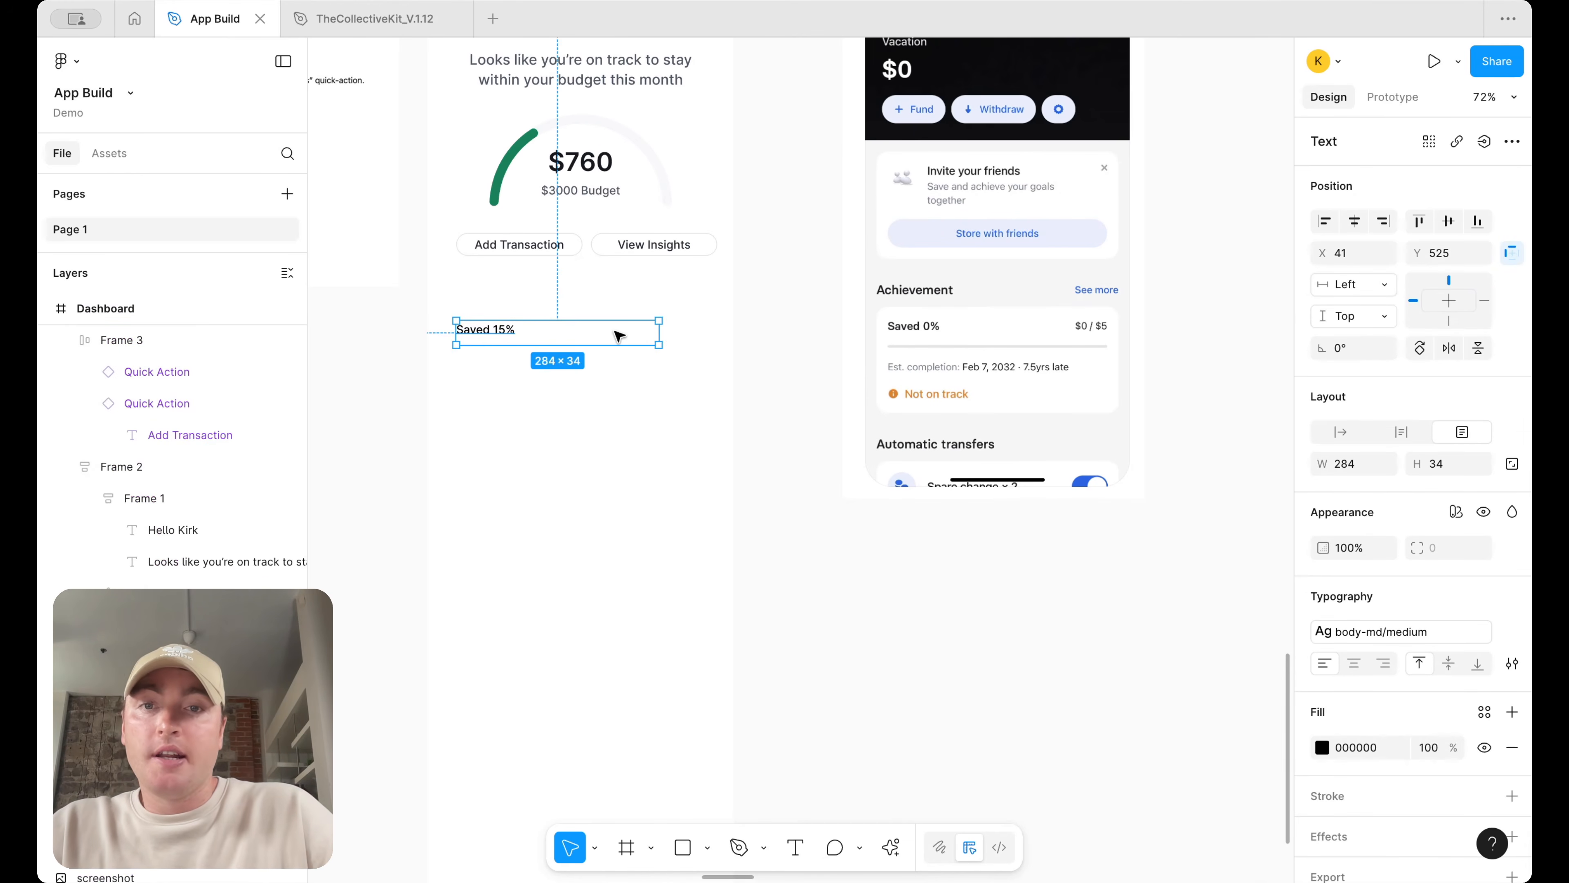
left_click_drag(663, 329, 716, 329)
scroll(711, 334, "left", 2)
scroll(710, 334, "up", 1)
left_click_drag(613, 390, 617, 382)
scroll(612, 433, "up", 3)
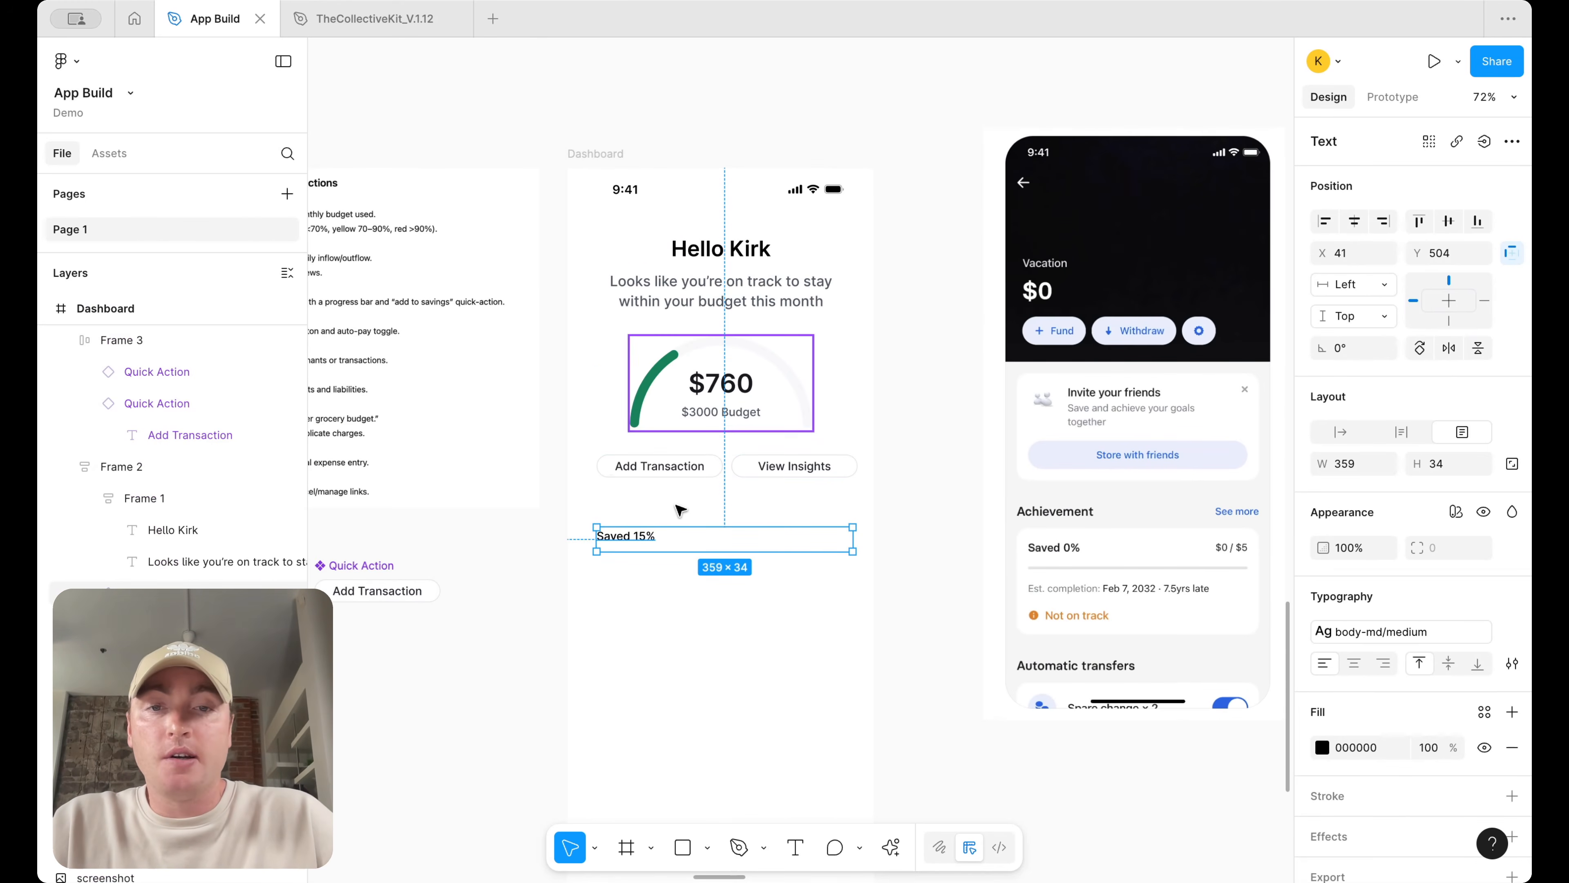
Duplicate the Saved text below itself and rewrite the copy as Est. Completion: Feb 7, 2026
left_click_drag(634, 534, 638, 597)
double_click(636, 595)
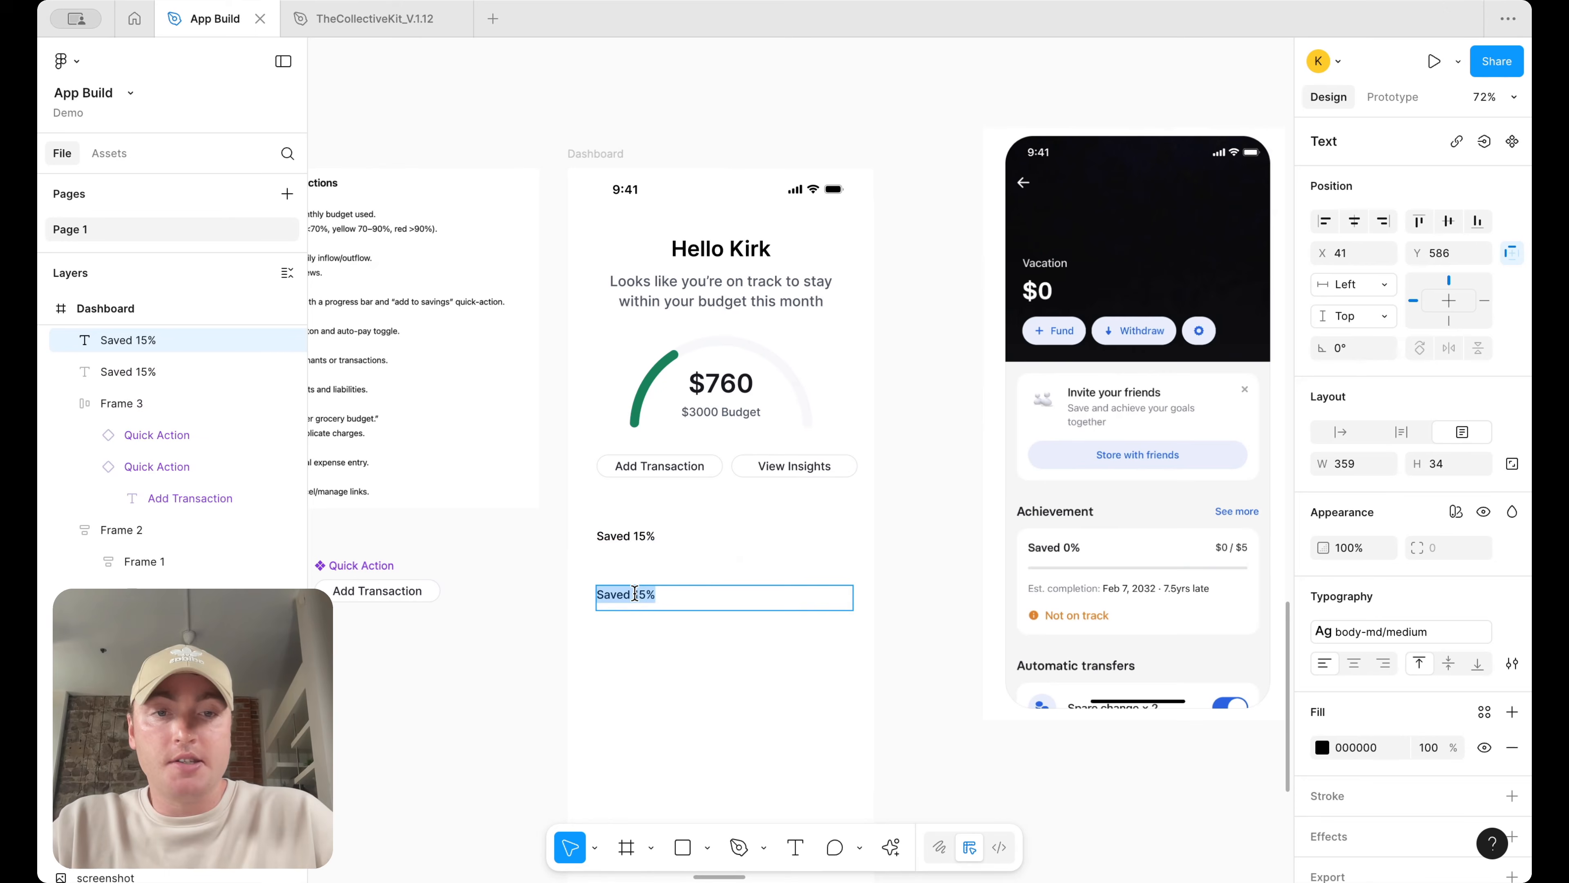
type("Est. Completion: Feb 7, 2026")
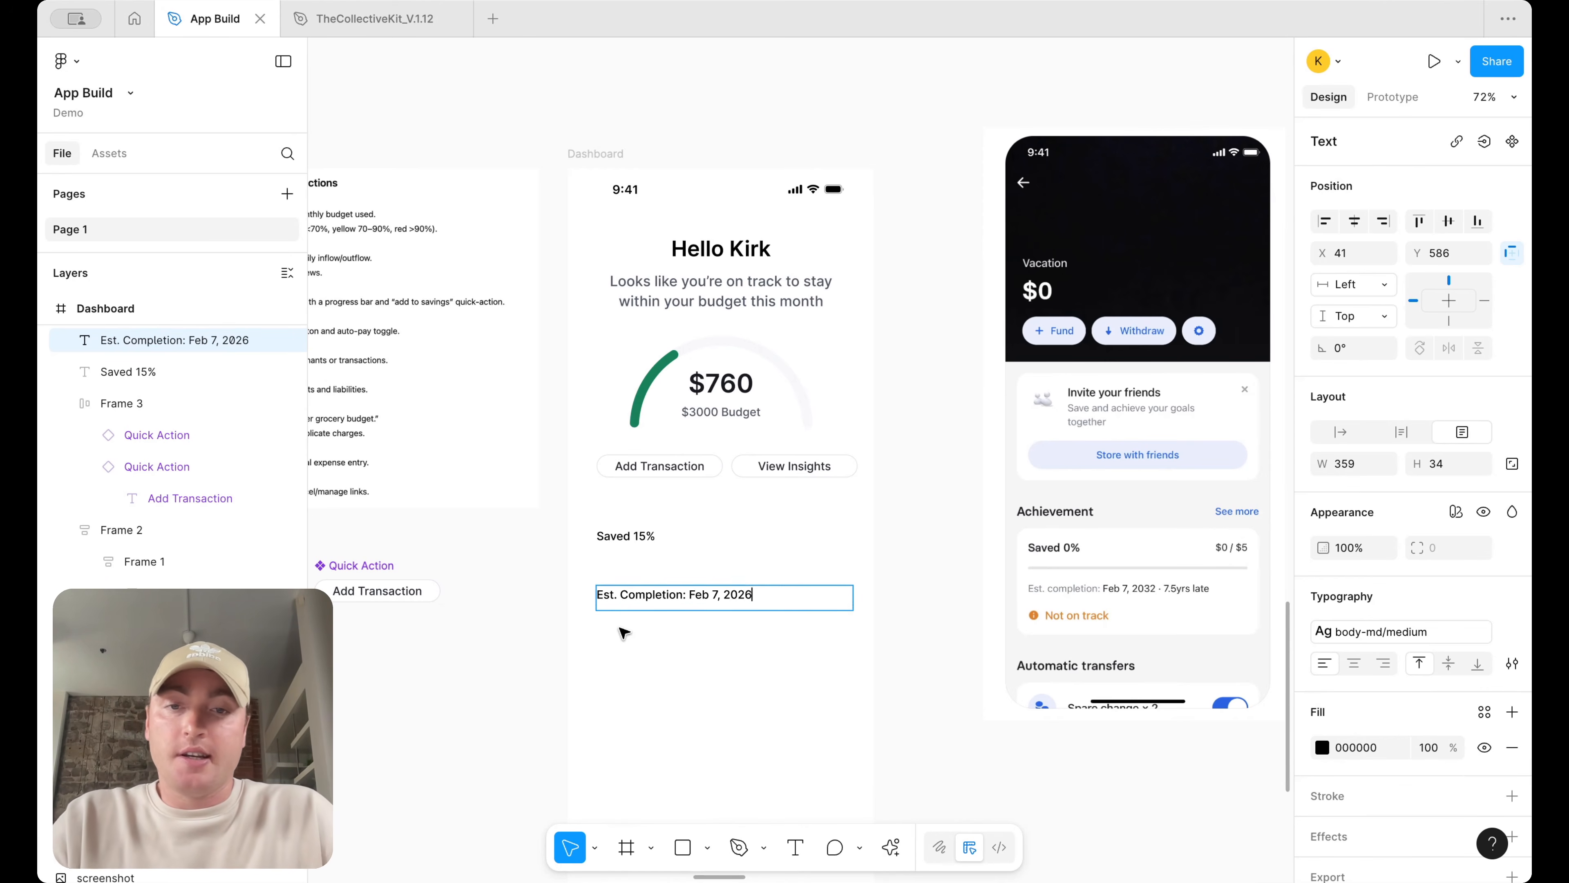
key("Escape")
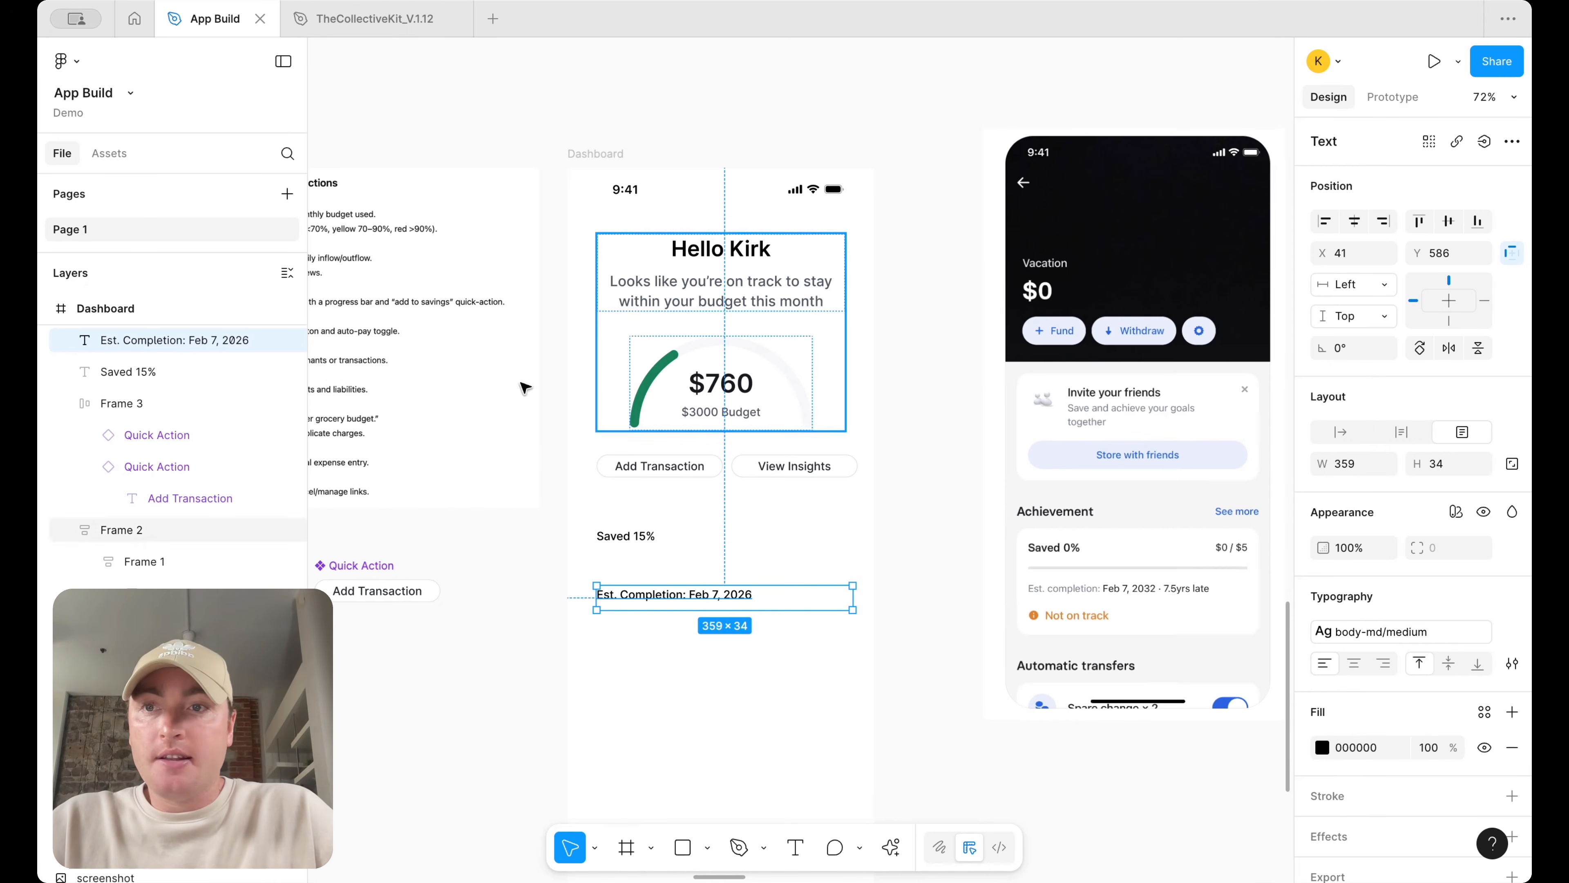
Search the assets for the info icon and insert it into the Dashboard below the completion text
left_click(115, 156)
type("info")
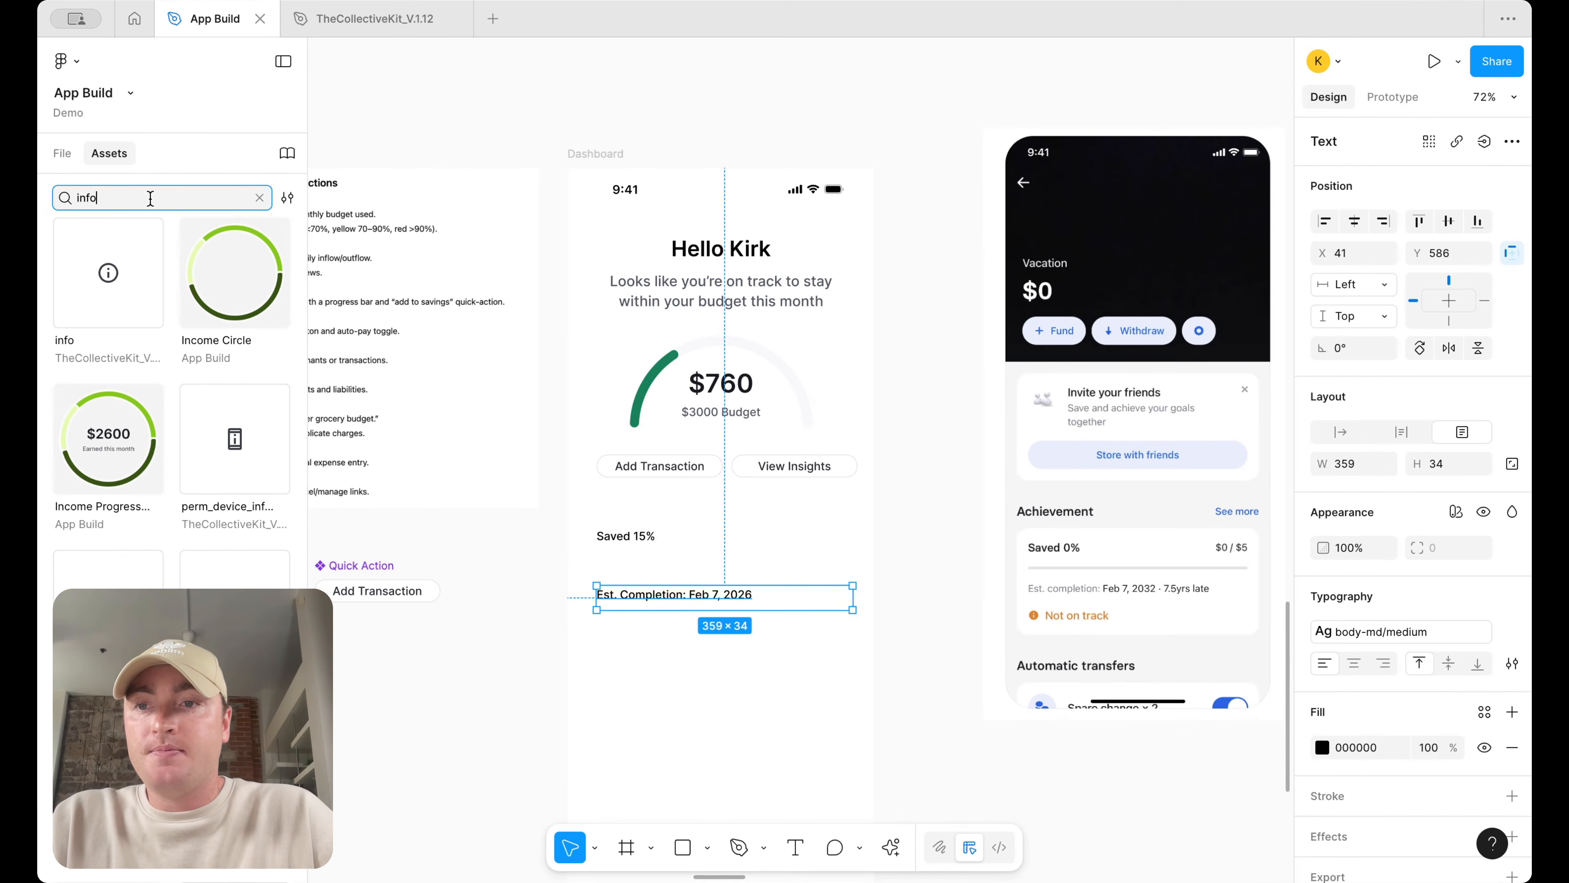
left_click_drag(108, 273, 673, 699)
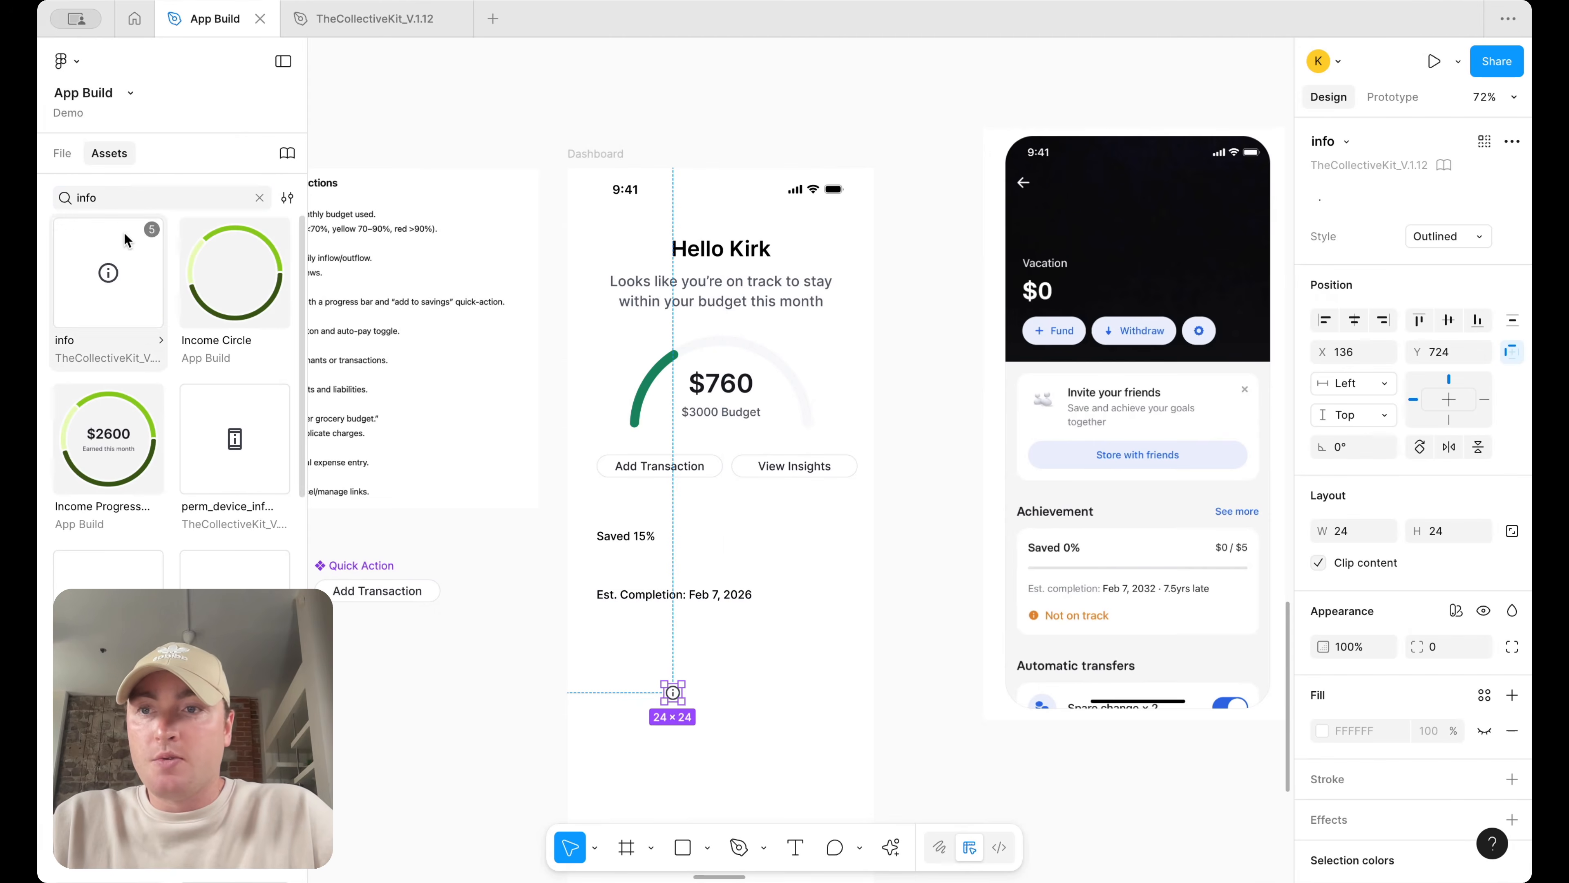
left_click(63, 154)
left_click(104, 154)
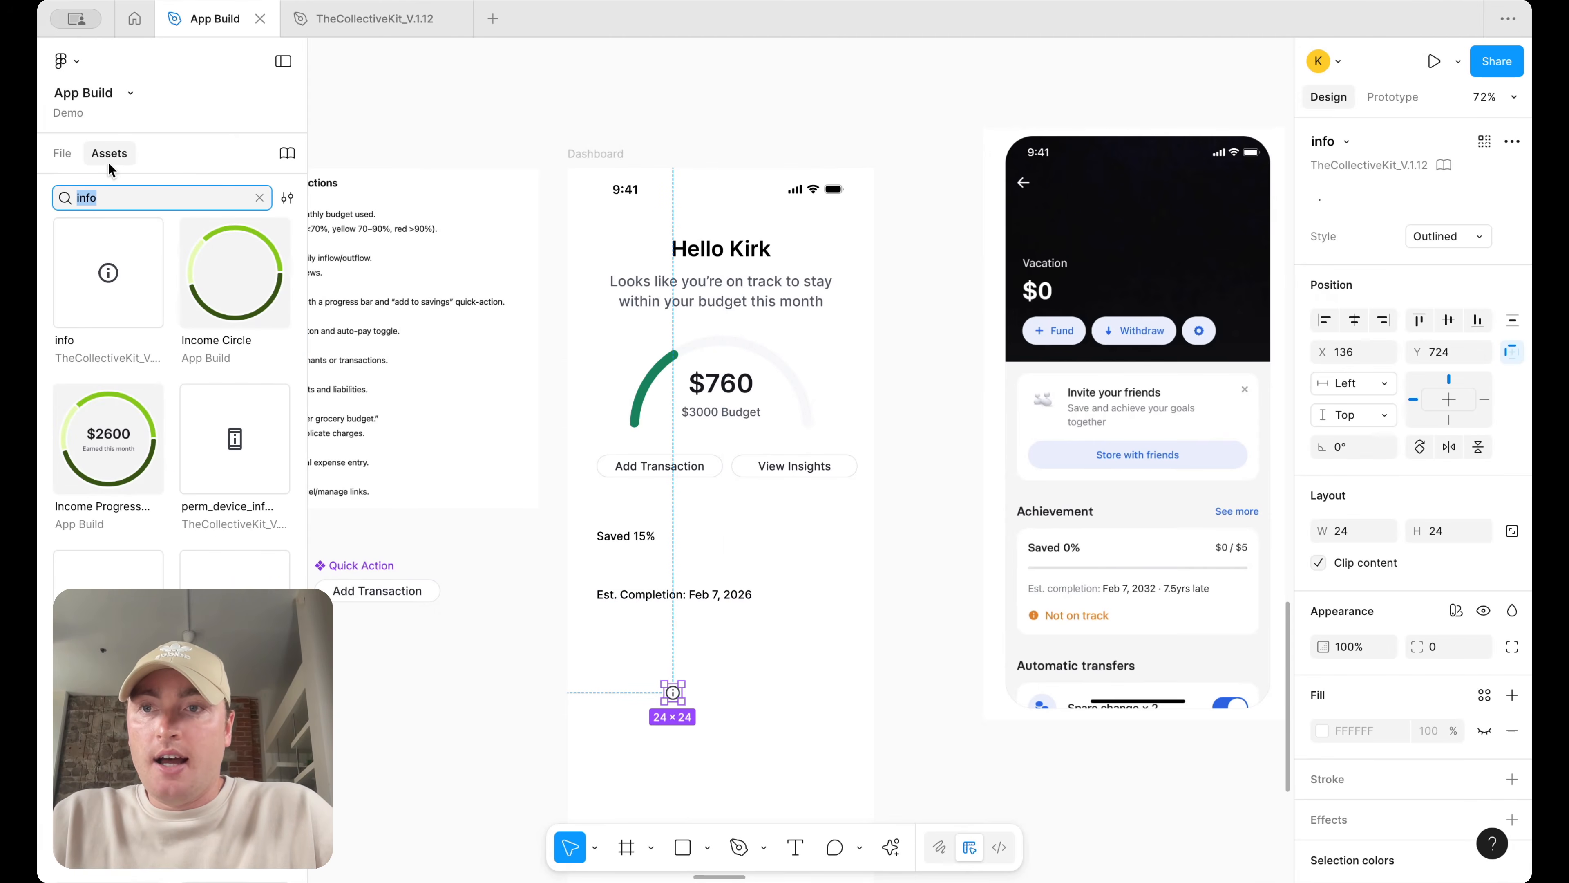
left_click(262, 196)
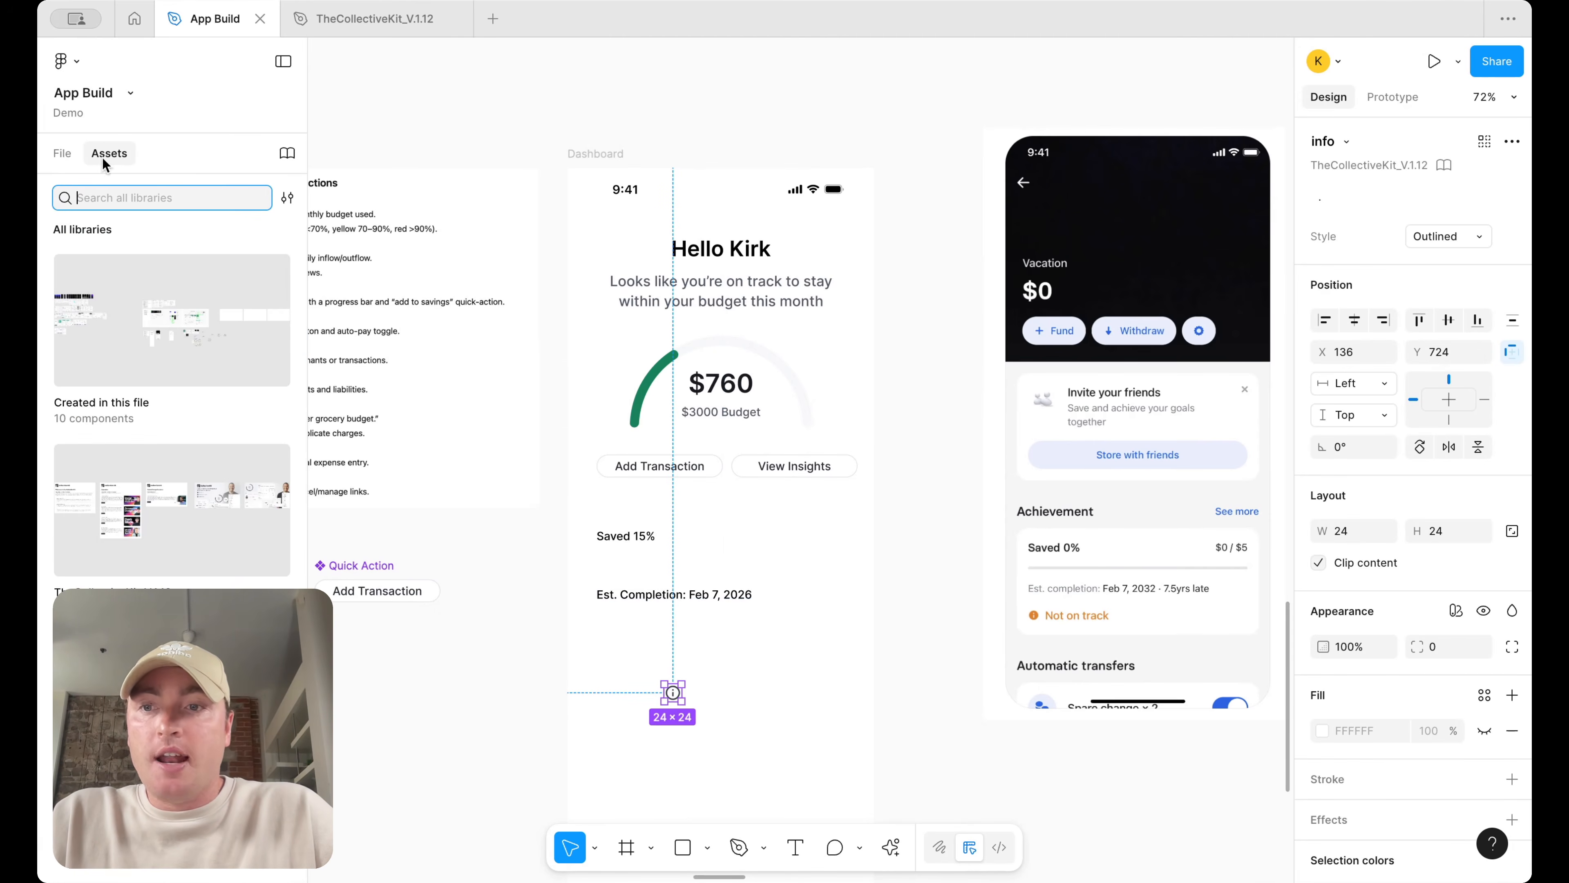
left_click(63, 153)
left_click(840, 746)
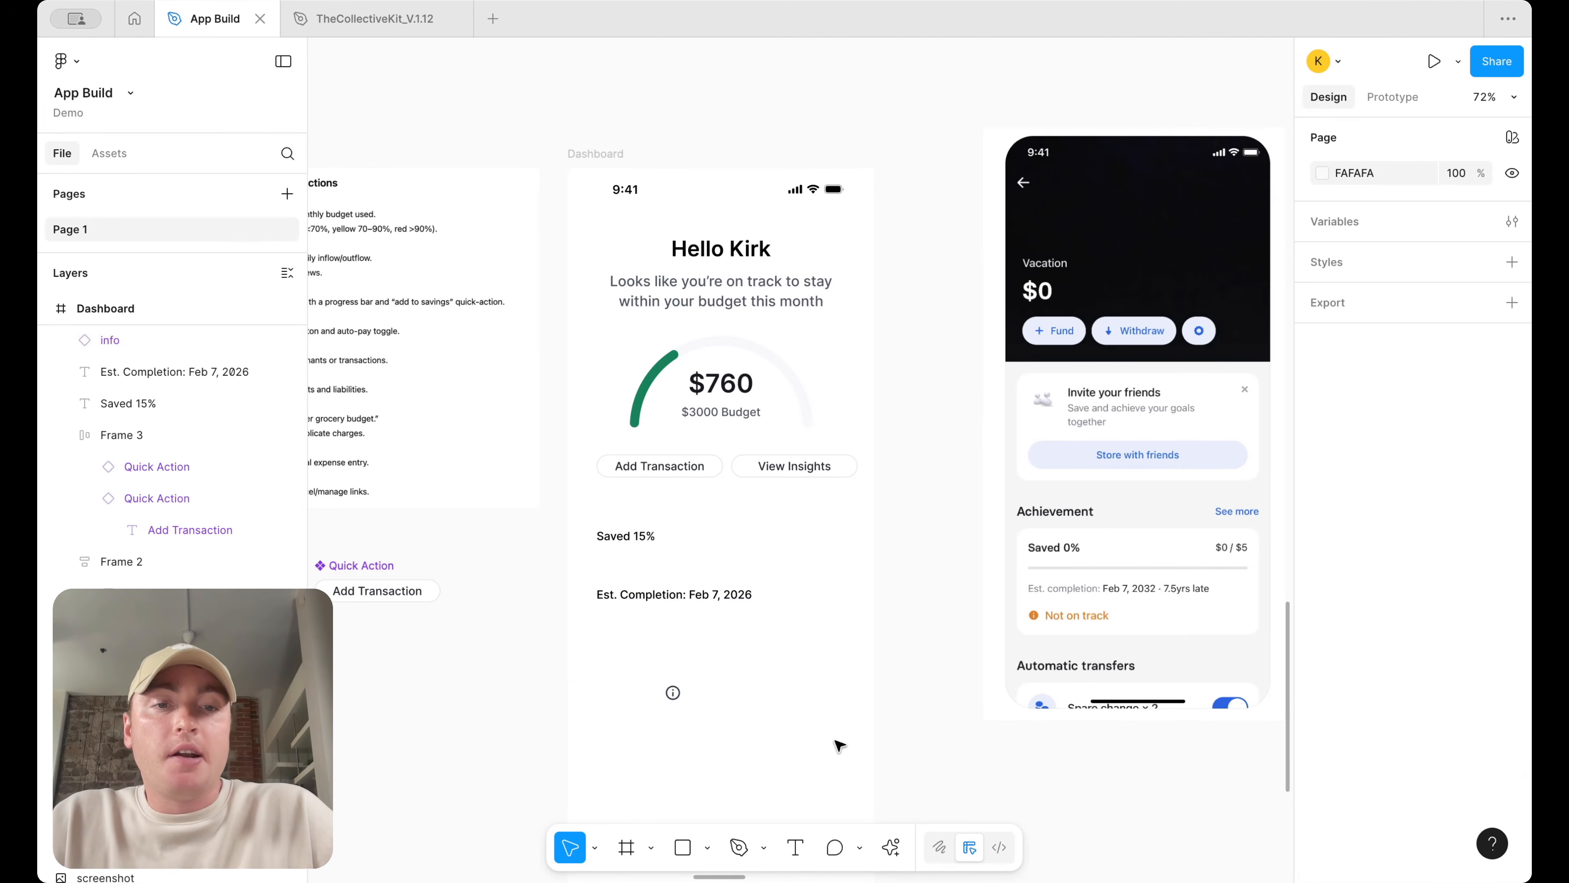
Place a text line reading On Track beside the info icon and narrow its box to about 204
left_click_drag(676, 699, 697, 643)
left_click(651, 598)
double_click(697, 640)
type("On Track")
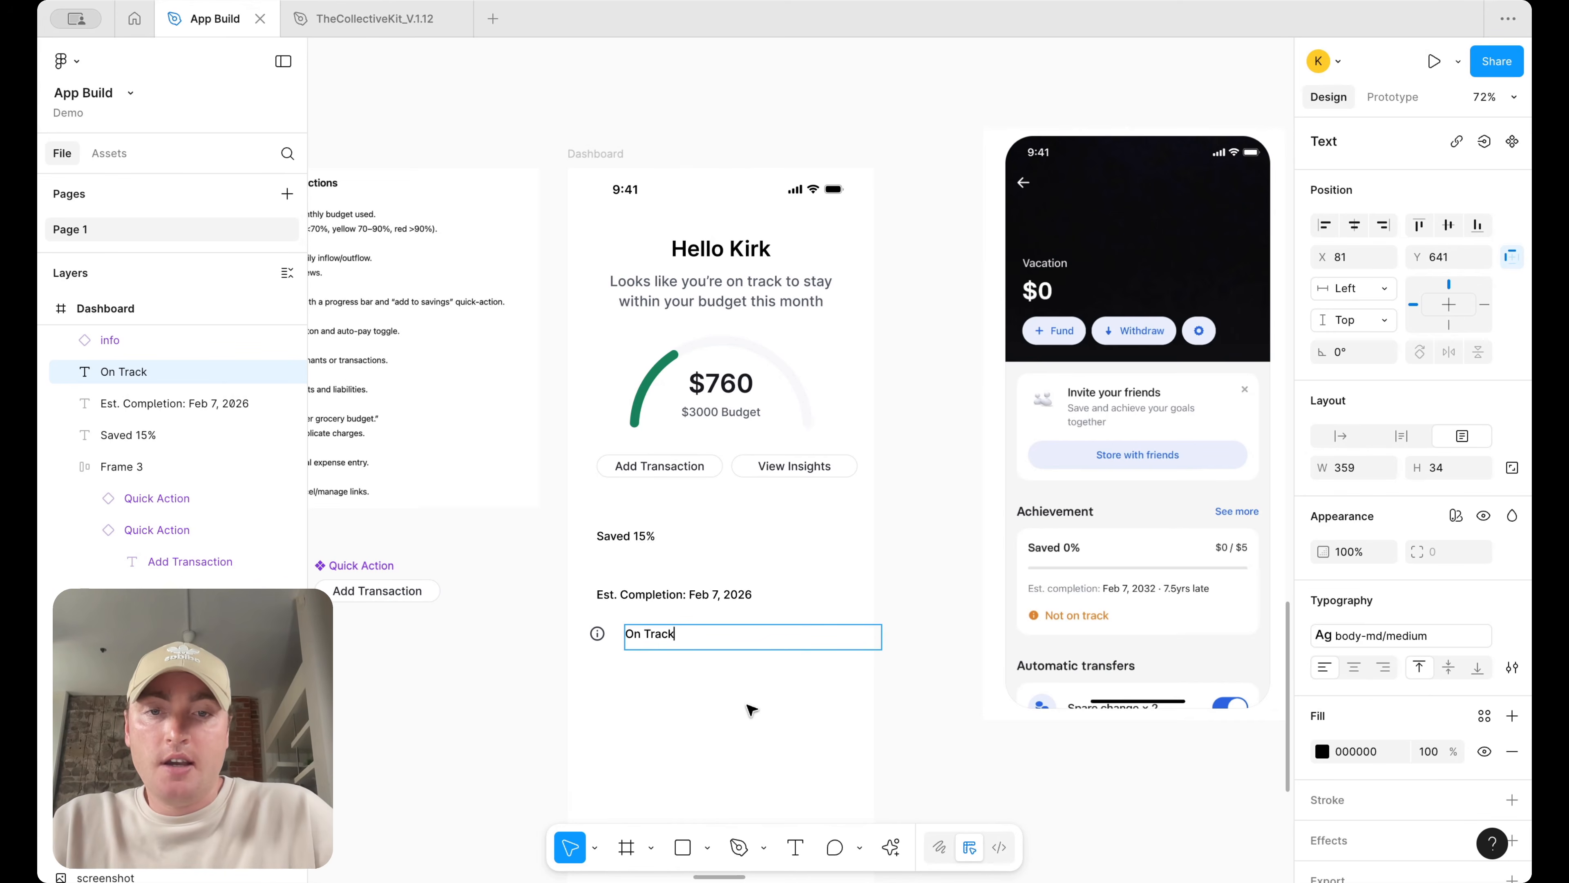
key("Escape")
left_click_drag(882, 636, 770, 636)
Apply the success green text colour from the library to the On Track text
left_click(1485, 718)
type("text")
scroll(1150, 811, "down", 5)
scroll(1150, 811, "down", 8)
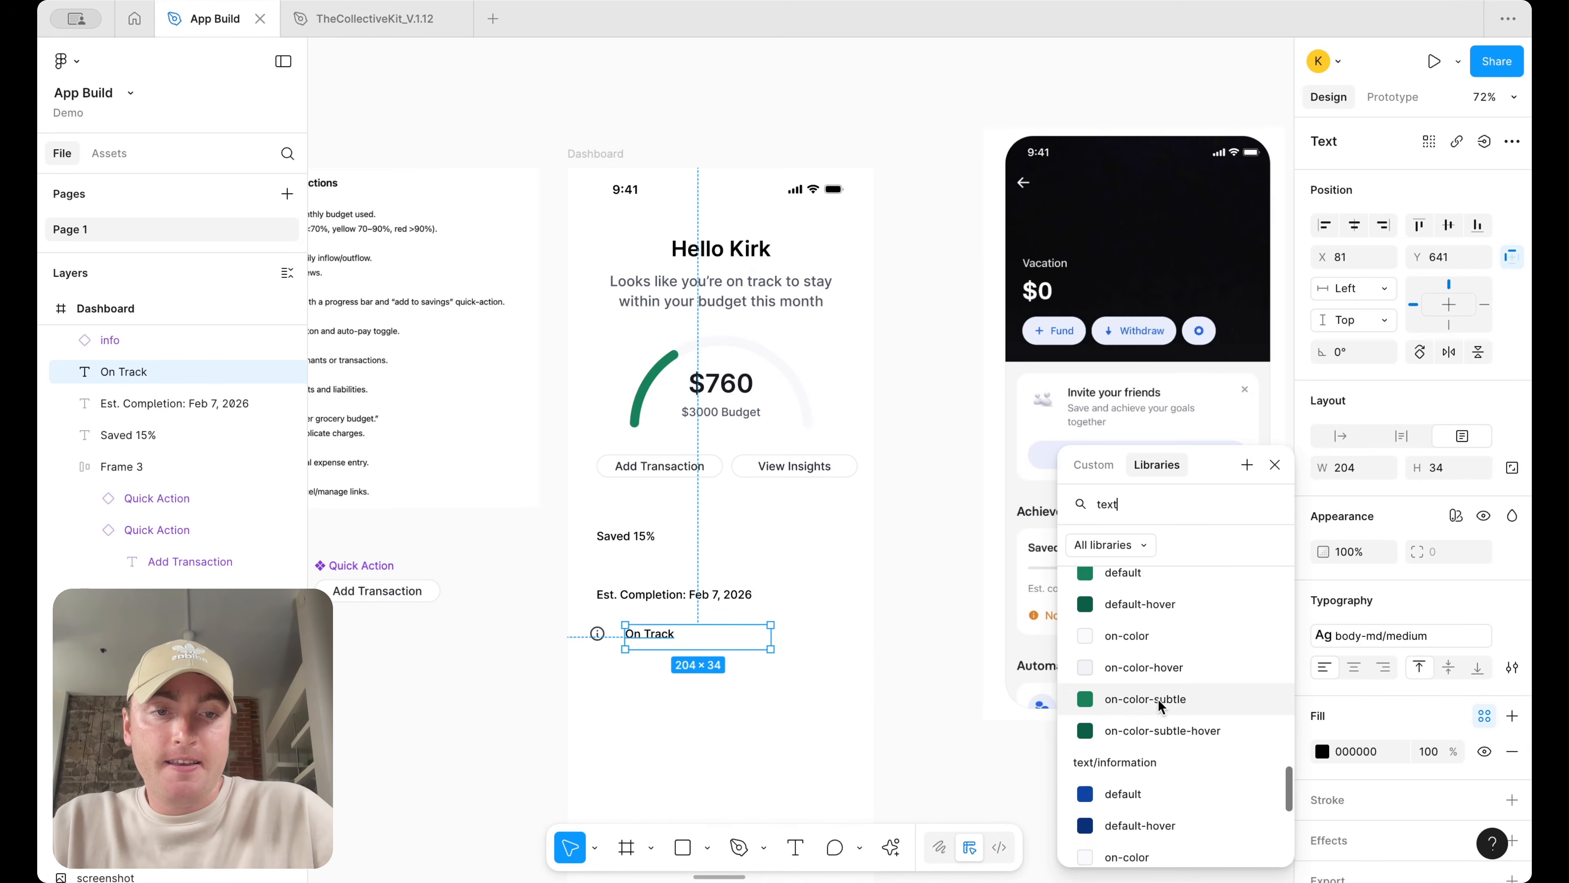
left_click(1157, 655)
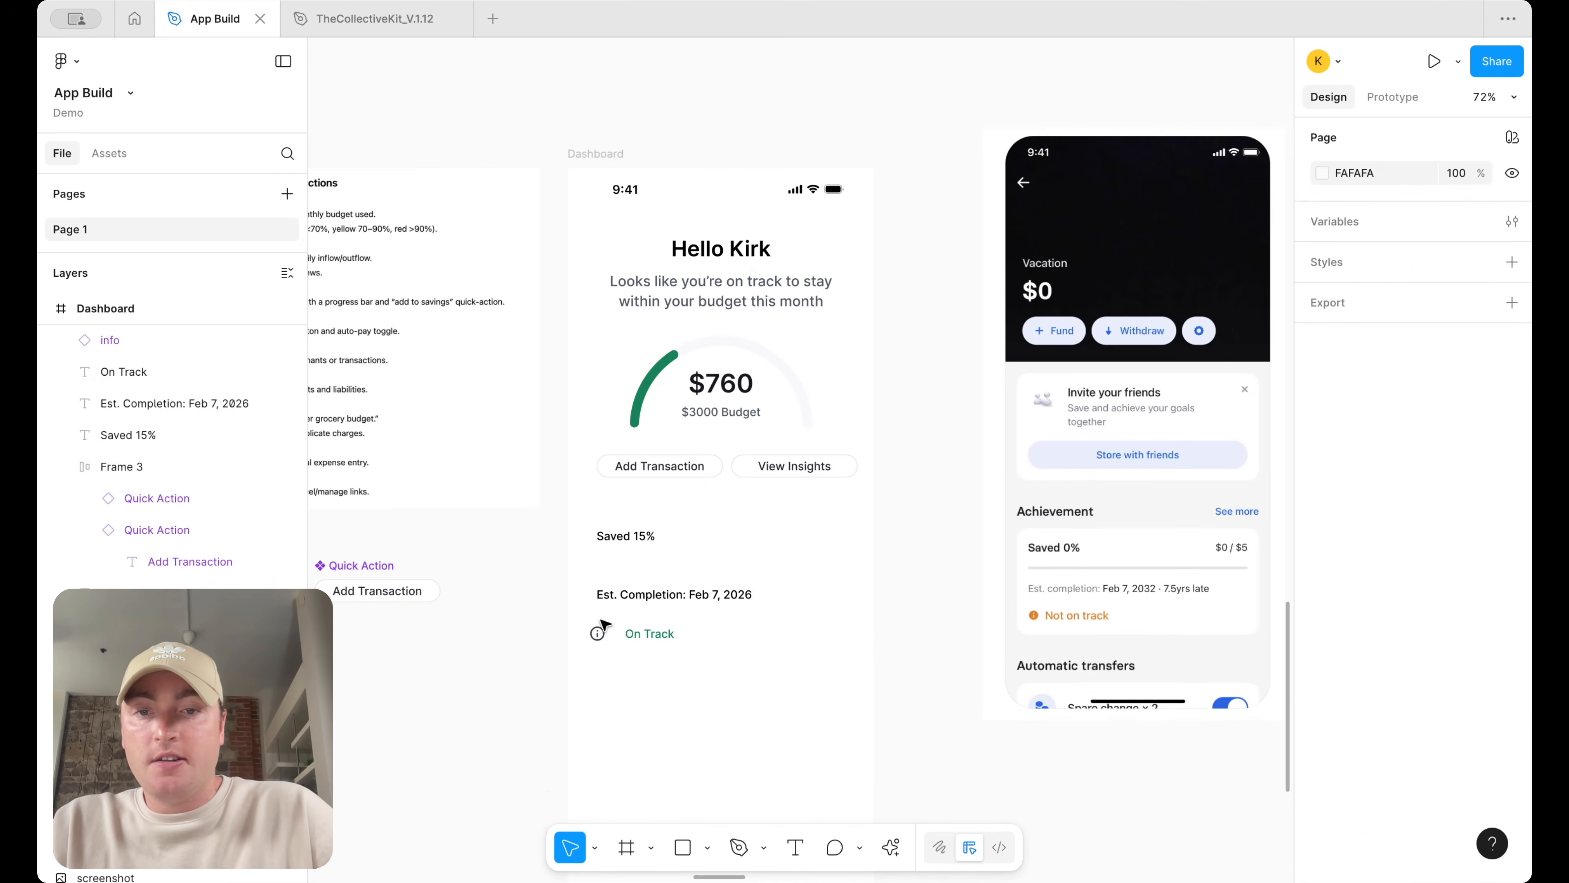
Set the info icon's colour to icon/success/default
left_click(596, 633)
scroll(1472, 723, "down", 3)
left_click(1399, 731)
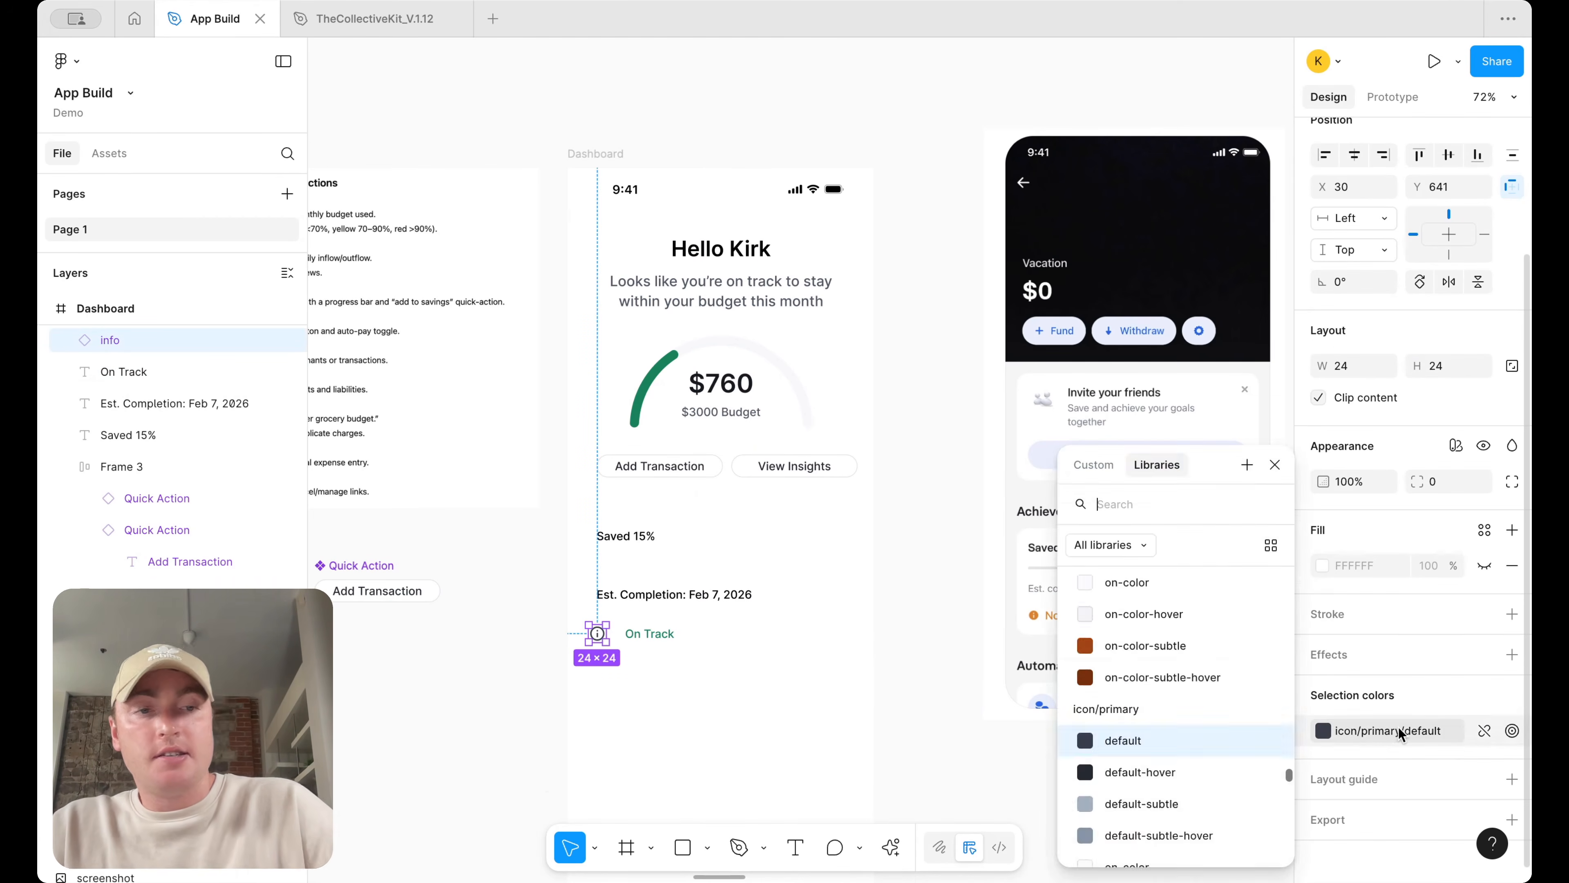
type("icon")
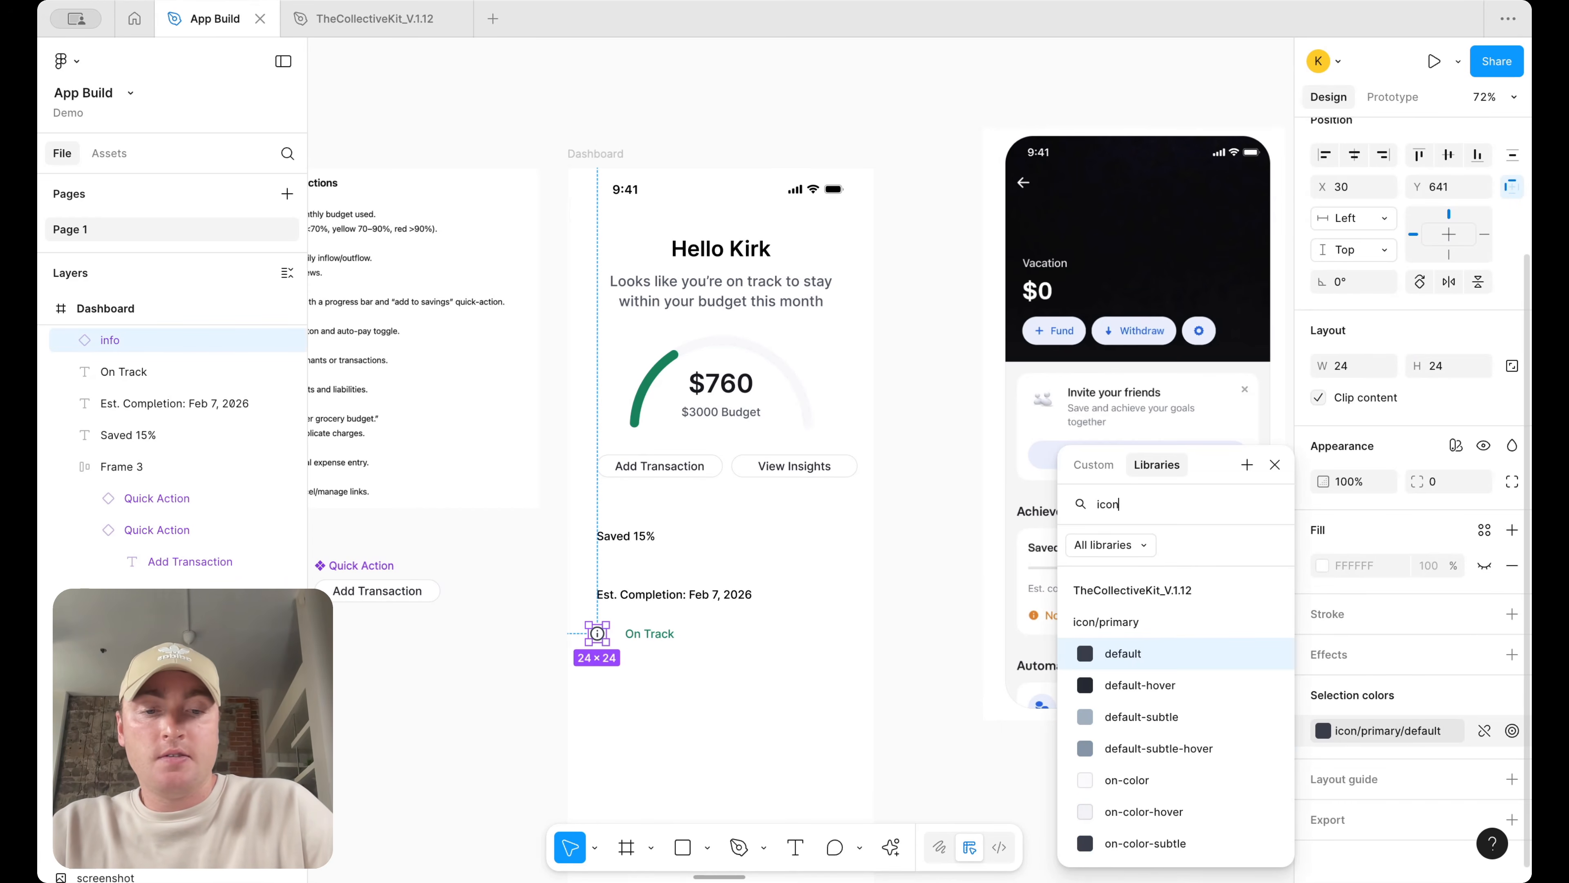
type("/succe")
left_click(1192, 653)
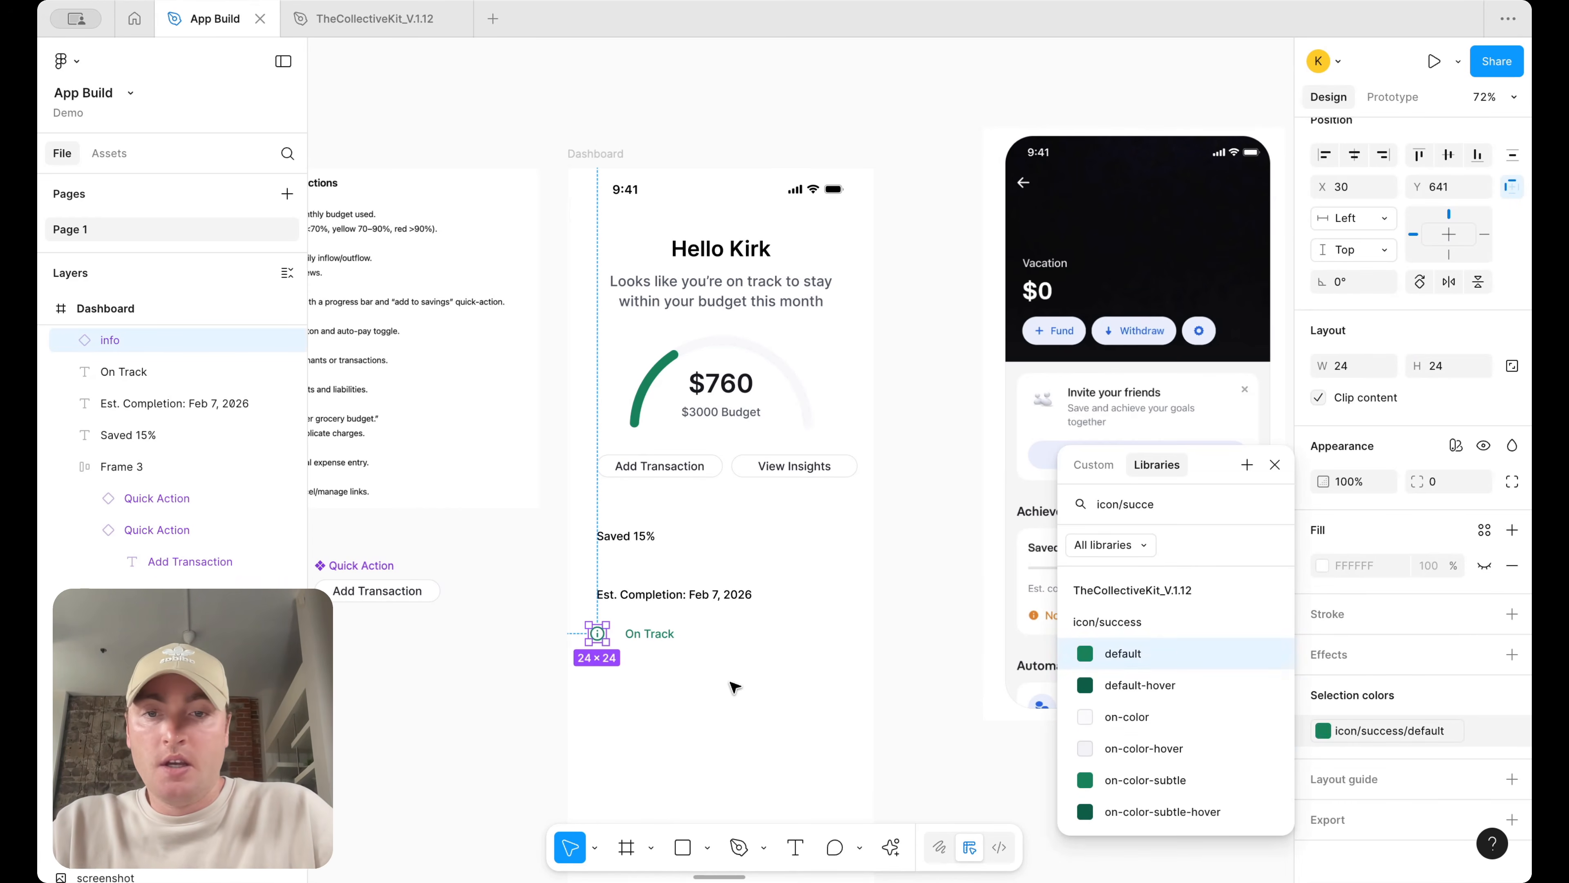
Wrap the info icon and On Track text in an auto layout frame
left_click(649, 633)
left_click(597, 633, "shift")
key("shift+a")
scroll(693, 634, "up", 5)
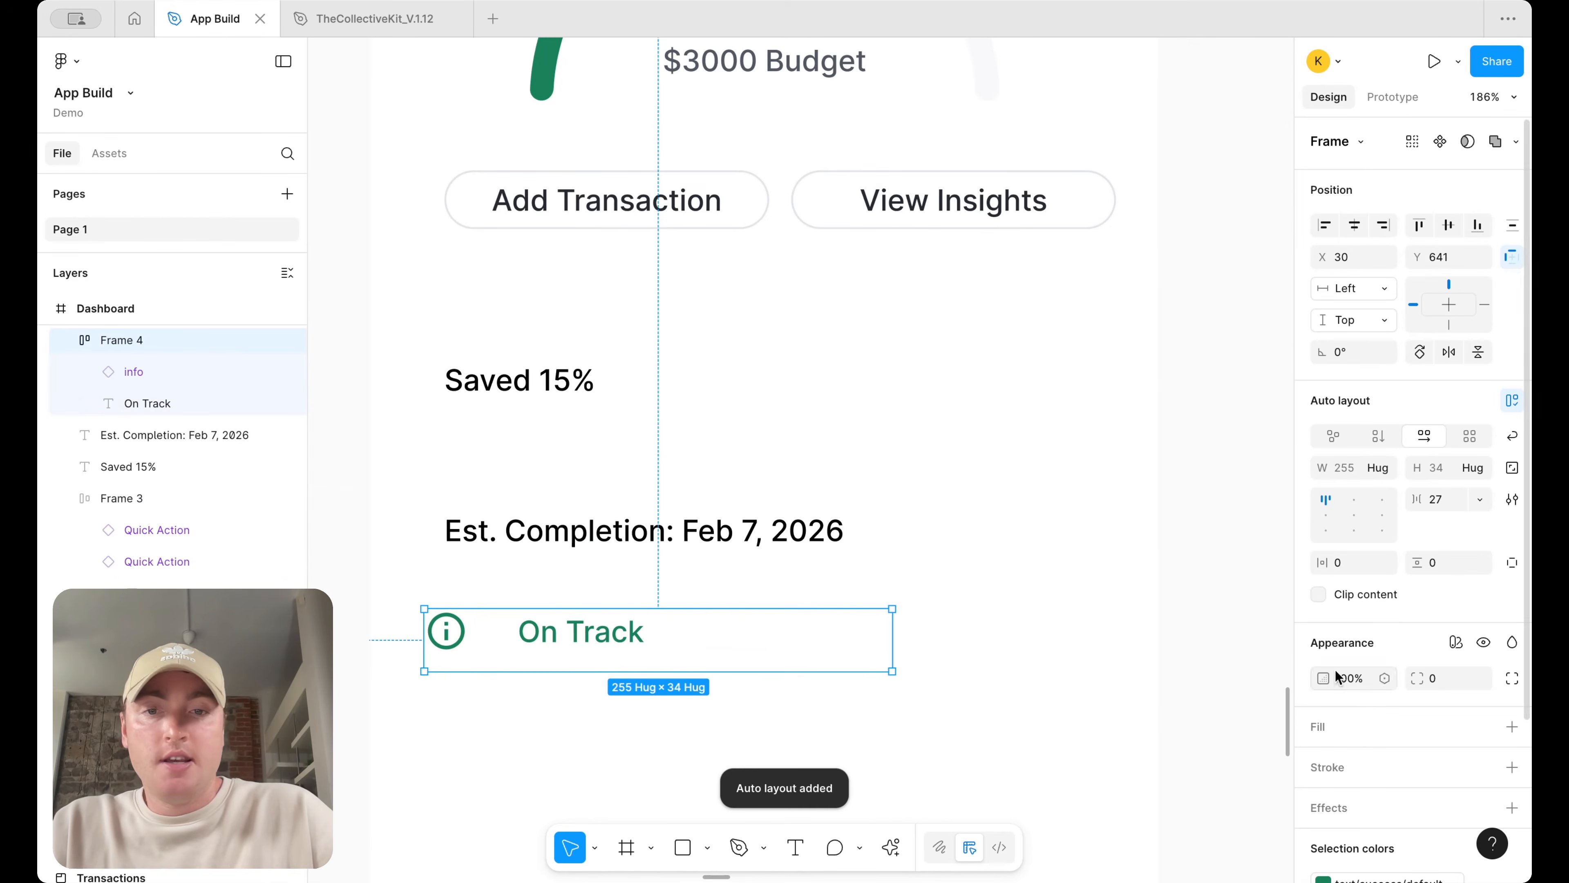
Set the On Track text to hug its height and the auto layout gap to 12
double_click(606, 633)
left_click(1483, 405)
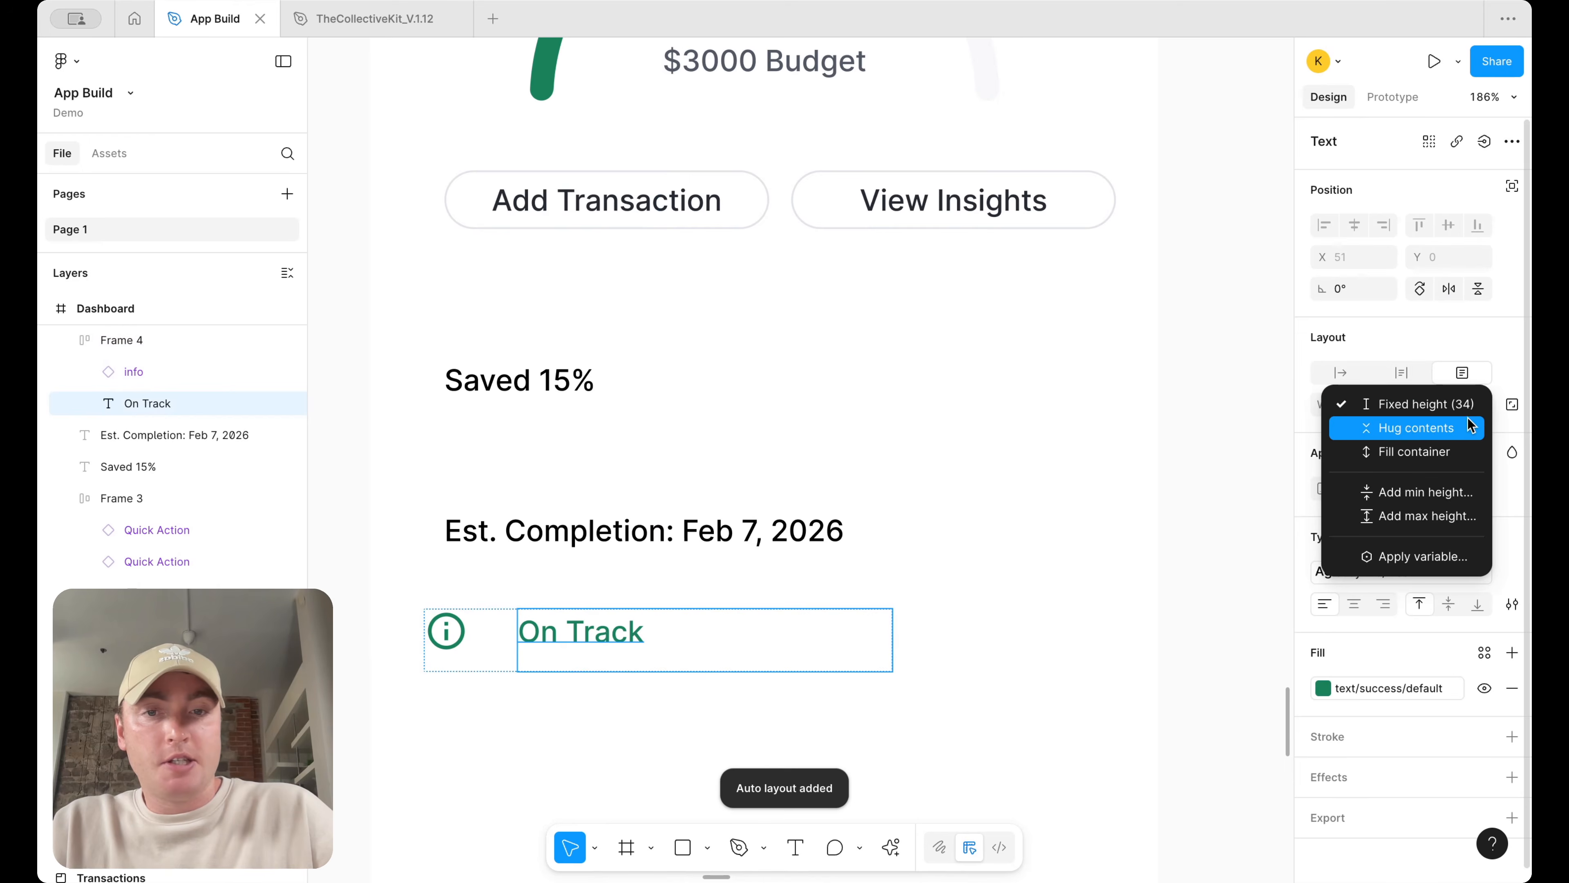
left_click(1470, 427)
key("Escape")
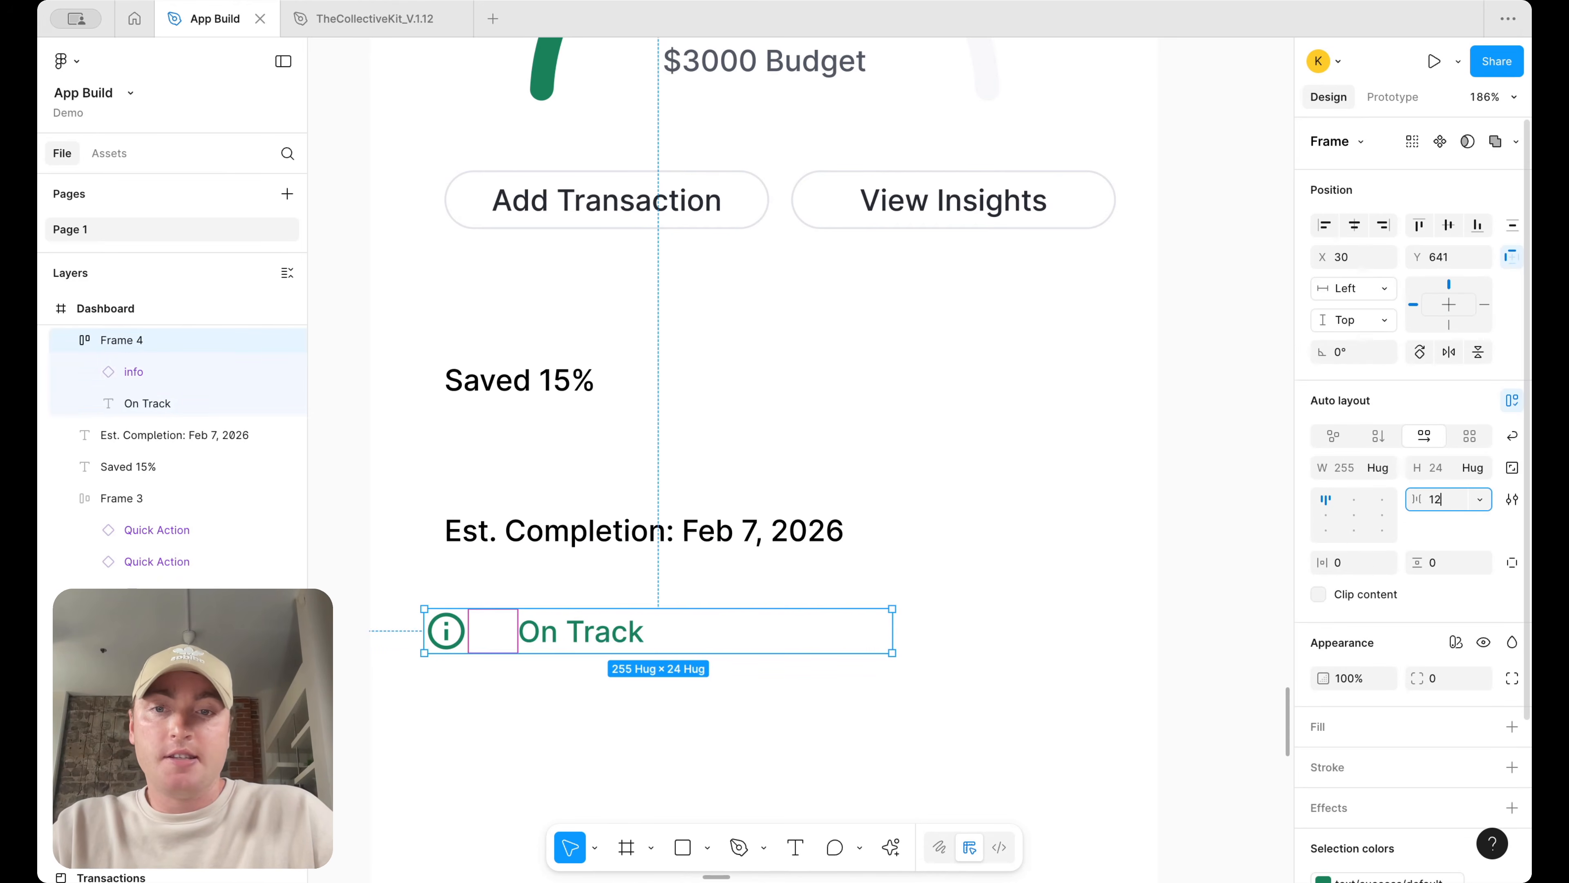
key("Return")
scroll(648, 467, "down", 5)
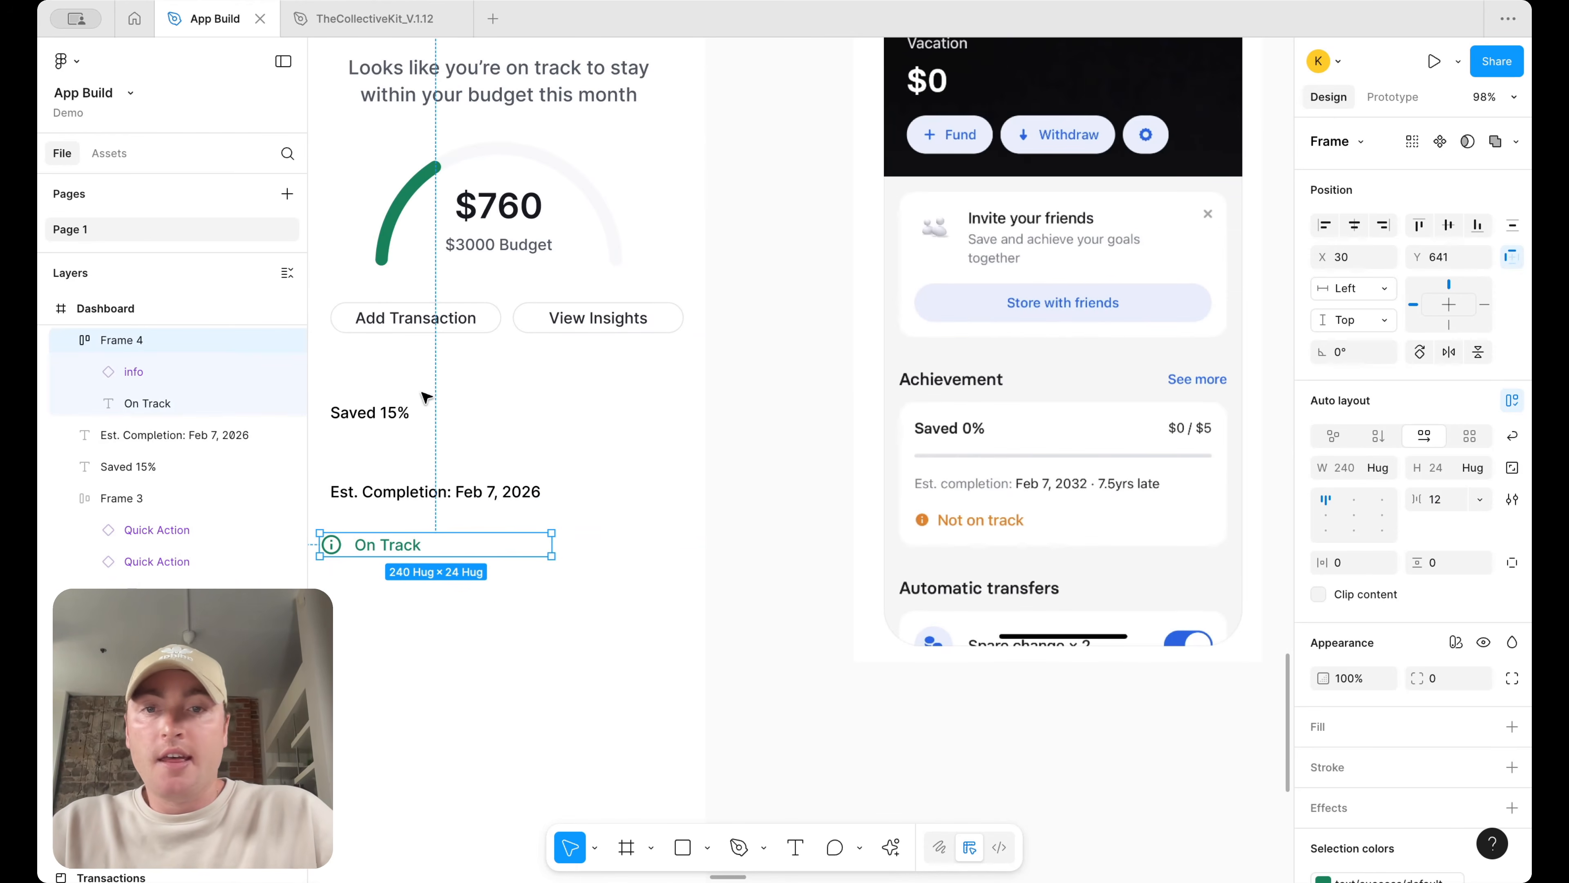
Duplicate the Saved 15% text to the right, narrow it to about 127 wide and right-align it
left_click(370, 413)
left_click_drag(370, 412, 573, 413)
left_click_drag(883, 413, 656, 413)
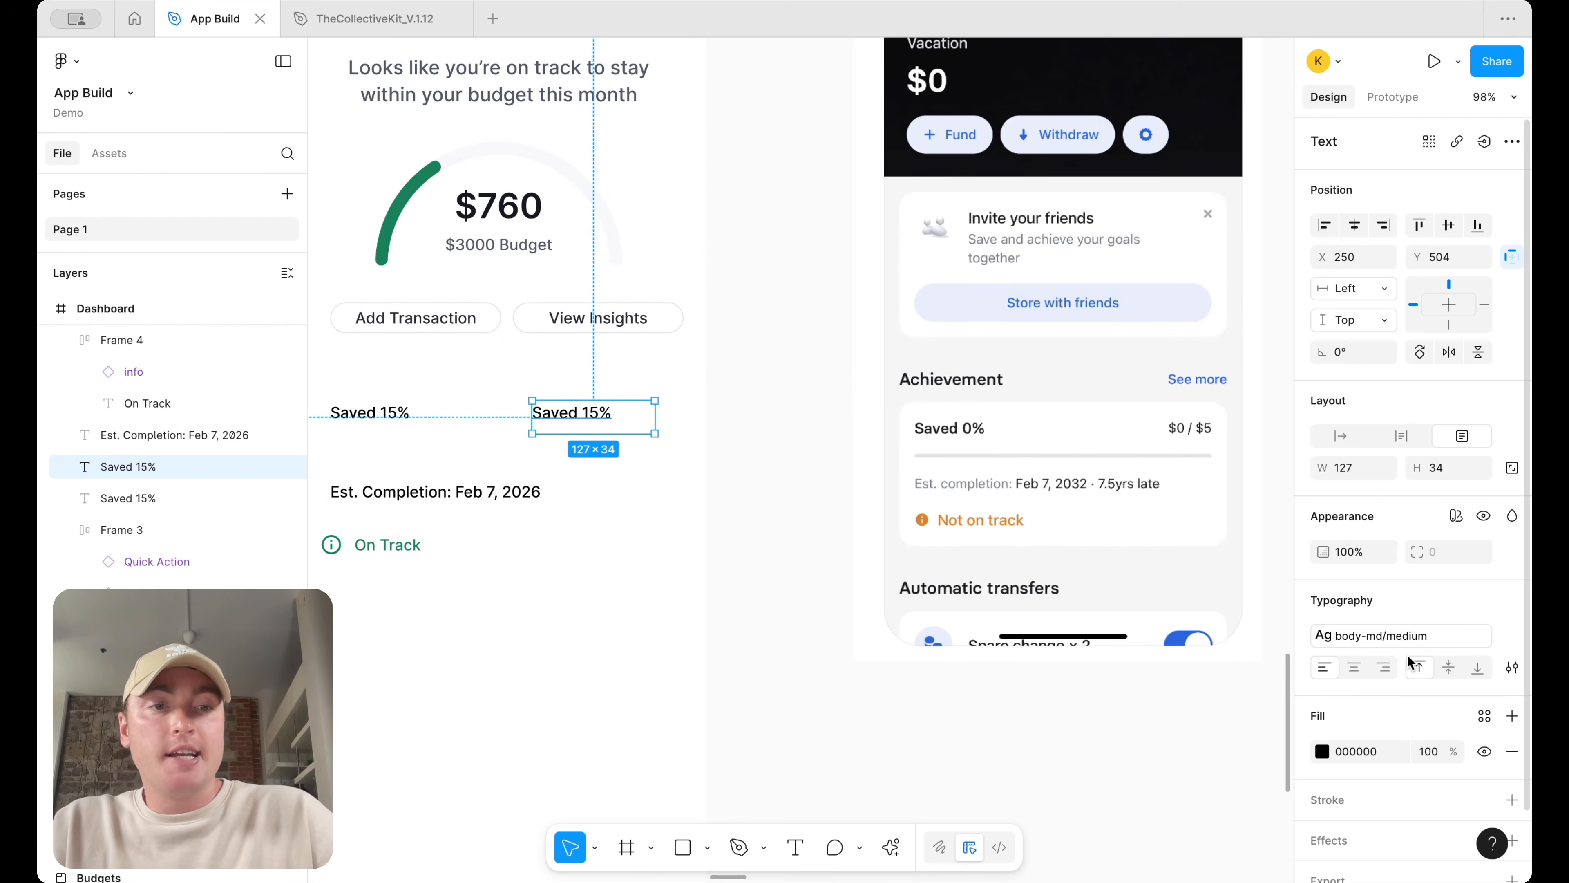
left_click(1384, 668)
Rewrite the right-hand copy as $875/1500
double_click(635, 415)
scroll(635, 415, "left", 2)
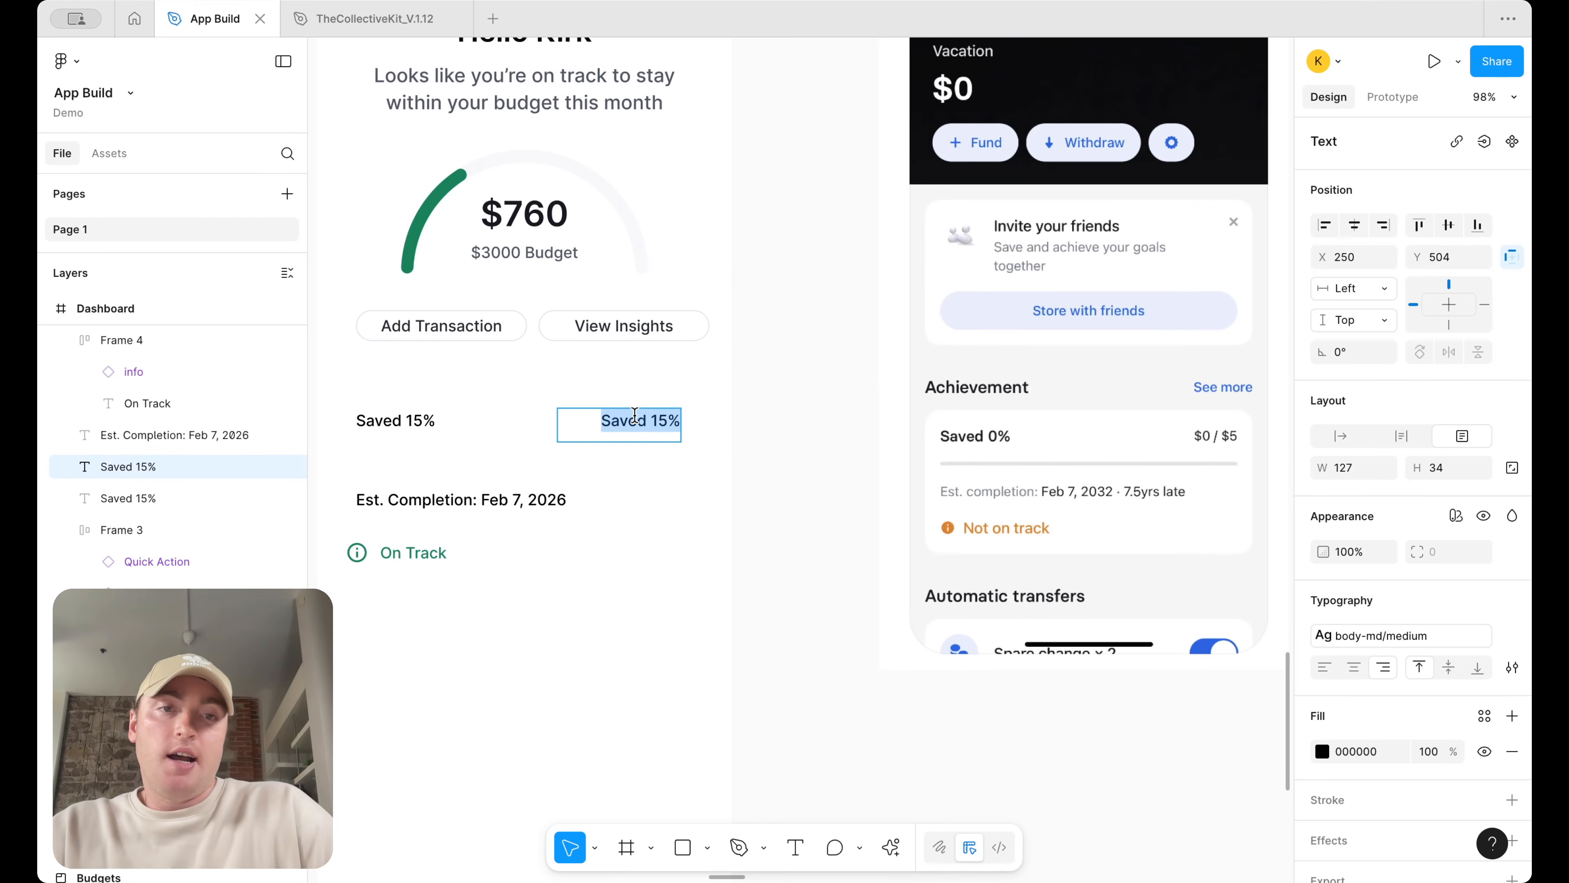
type("$")
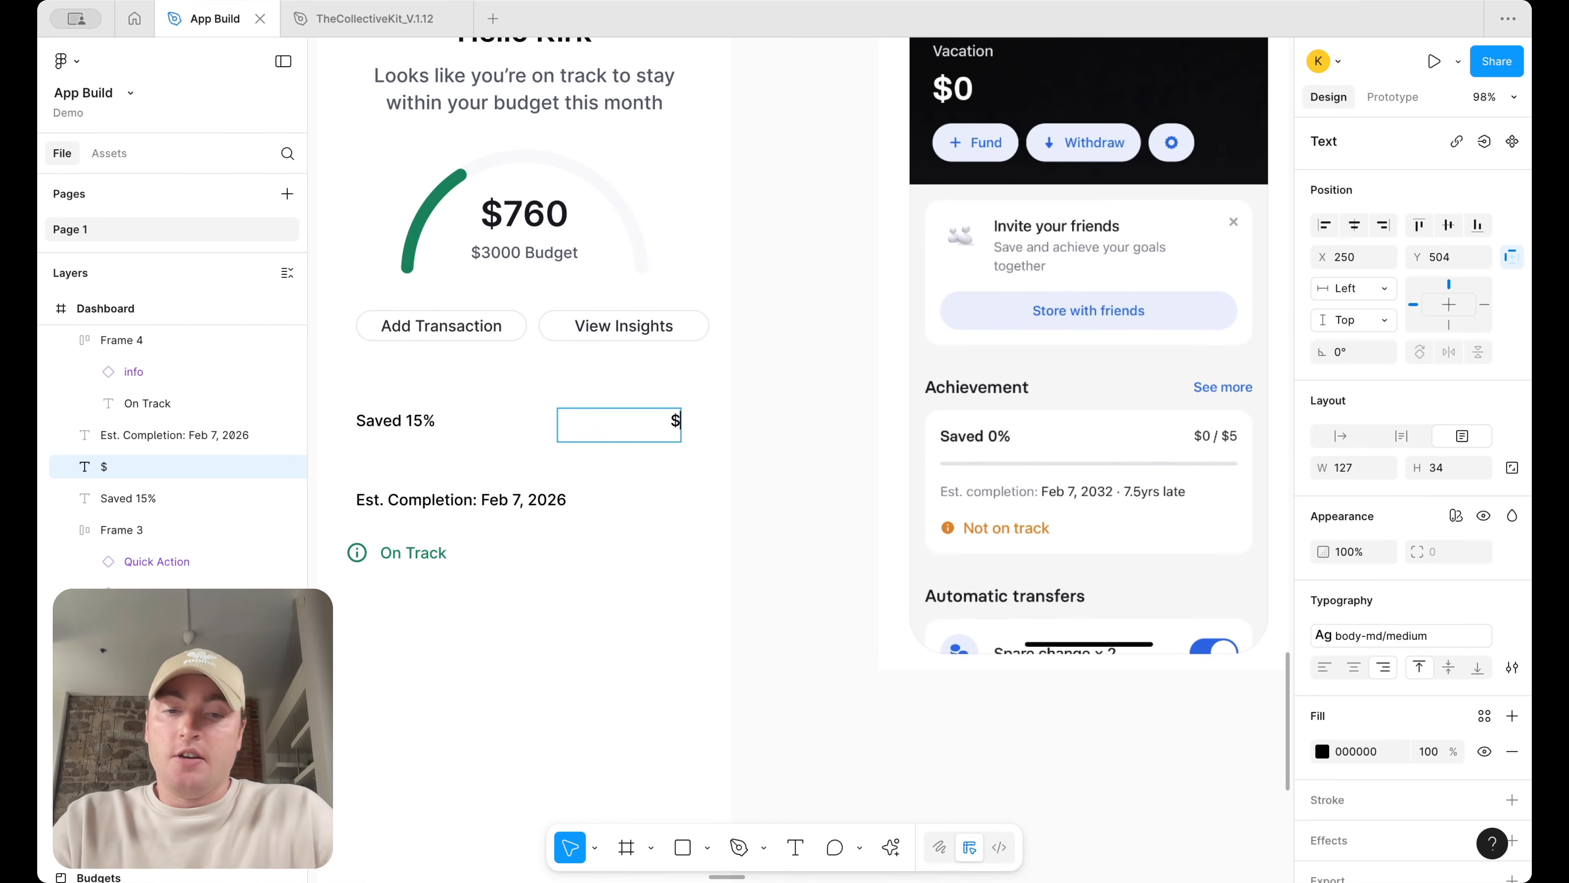
type("7")
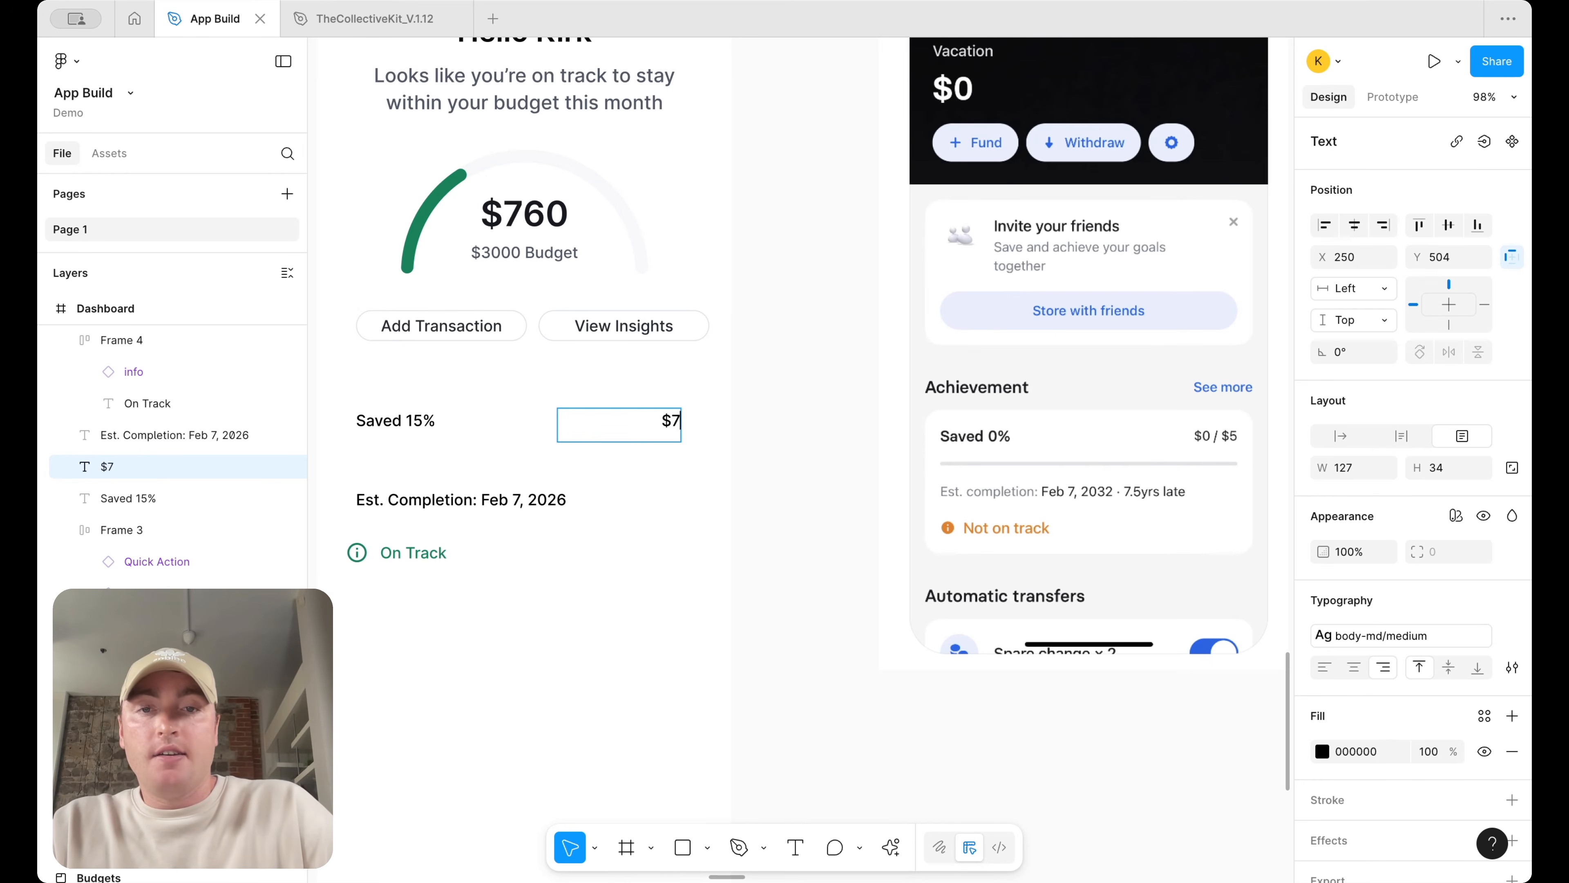
type("5")
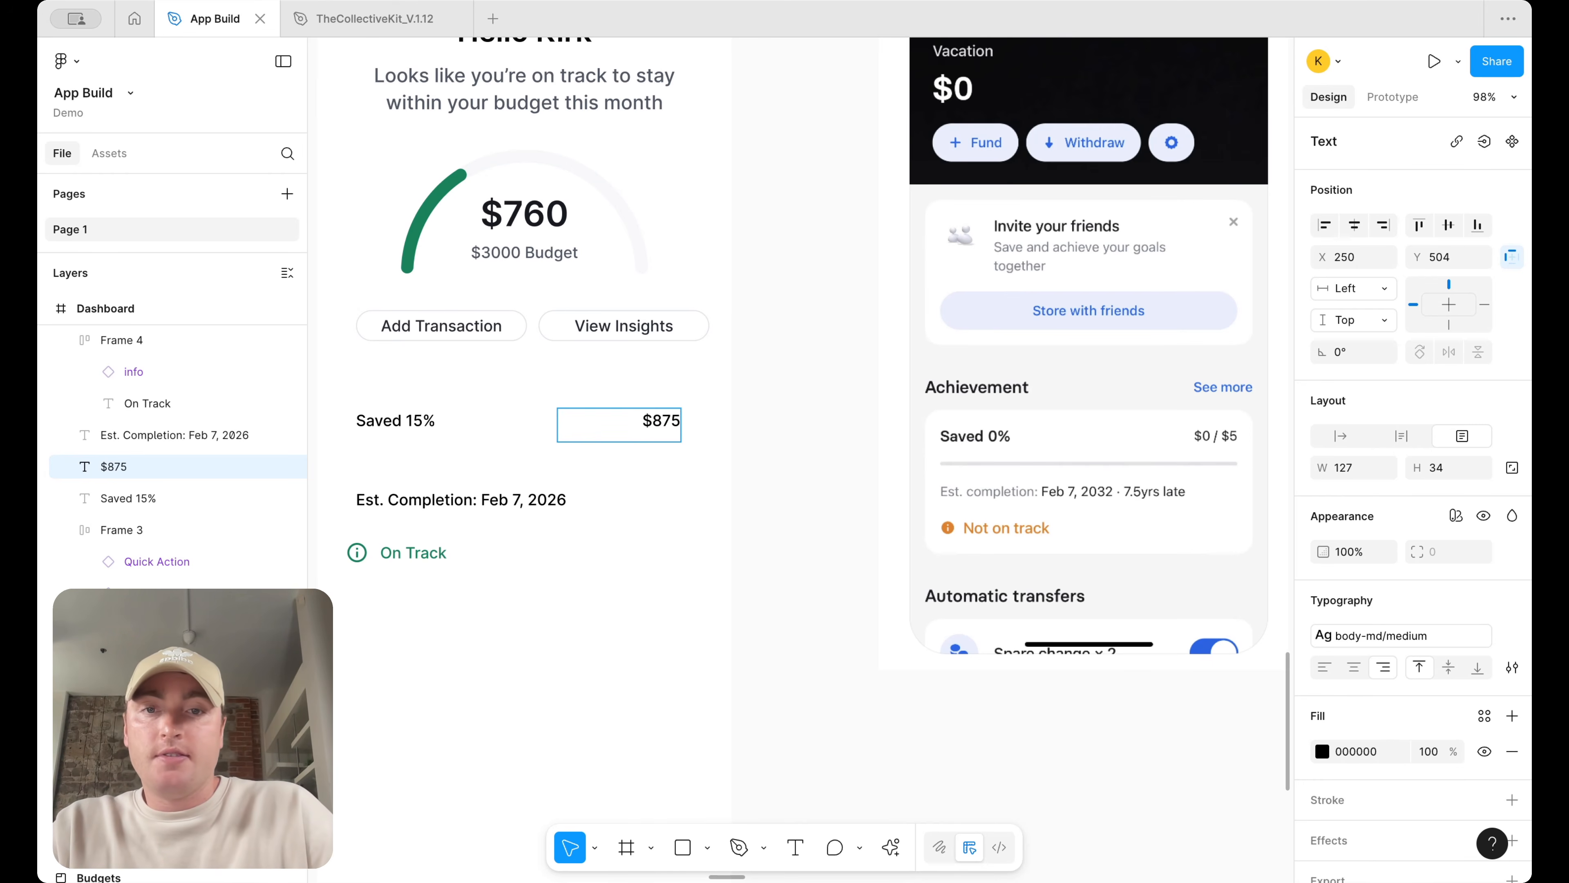
type("/1500")
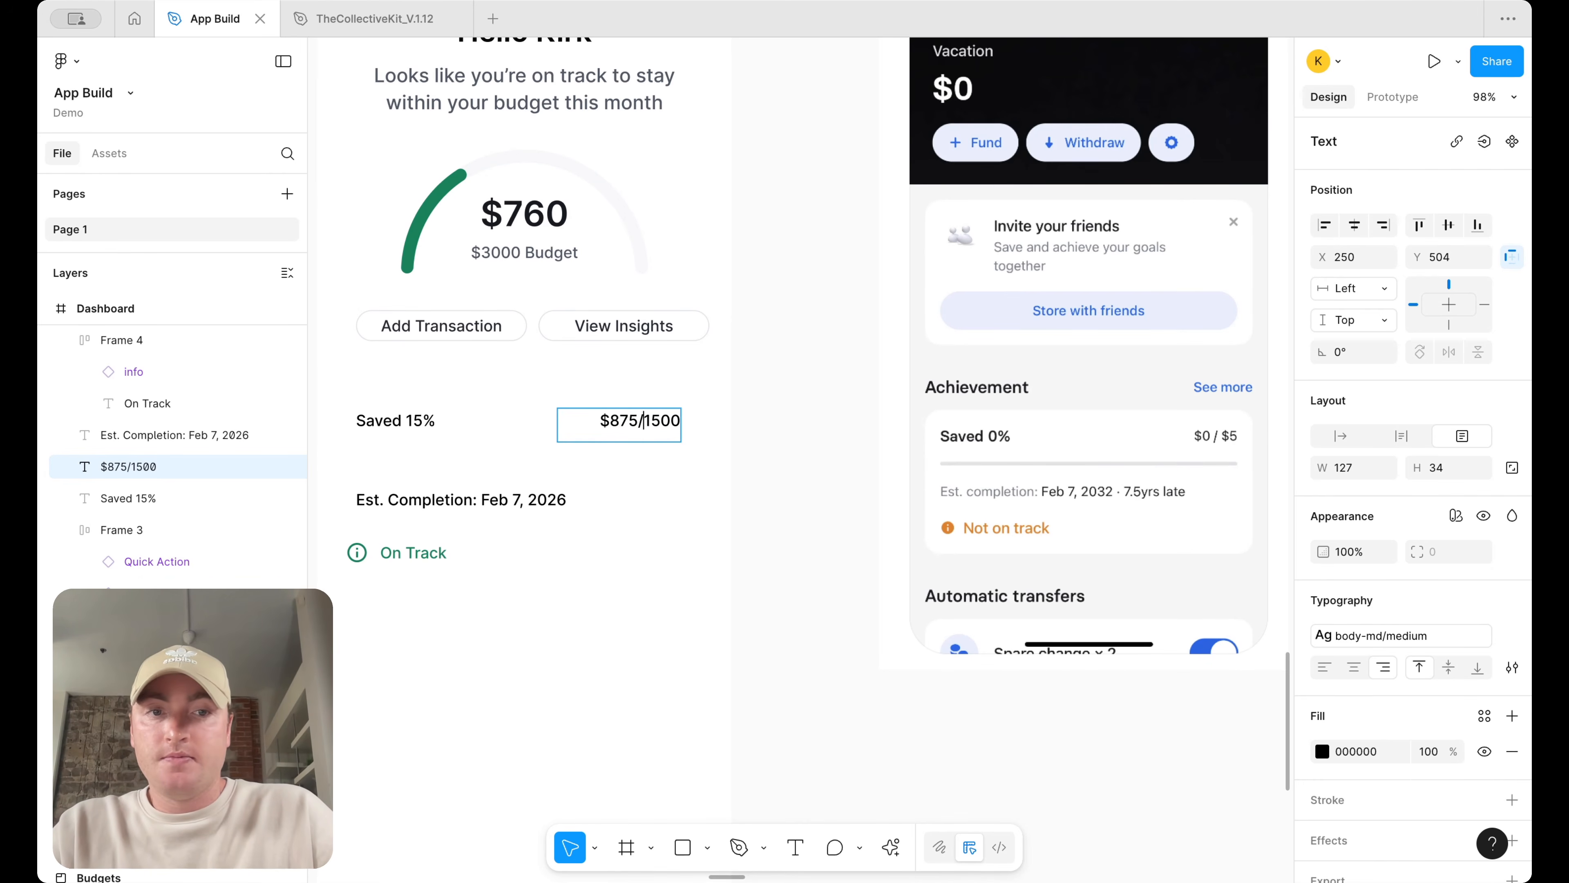
type(" $")
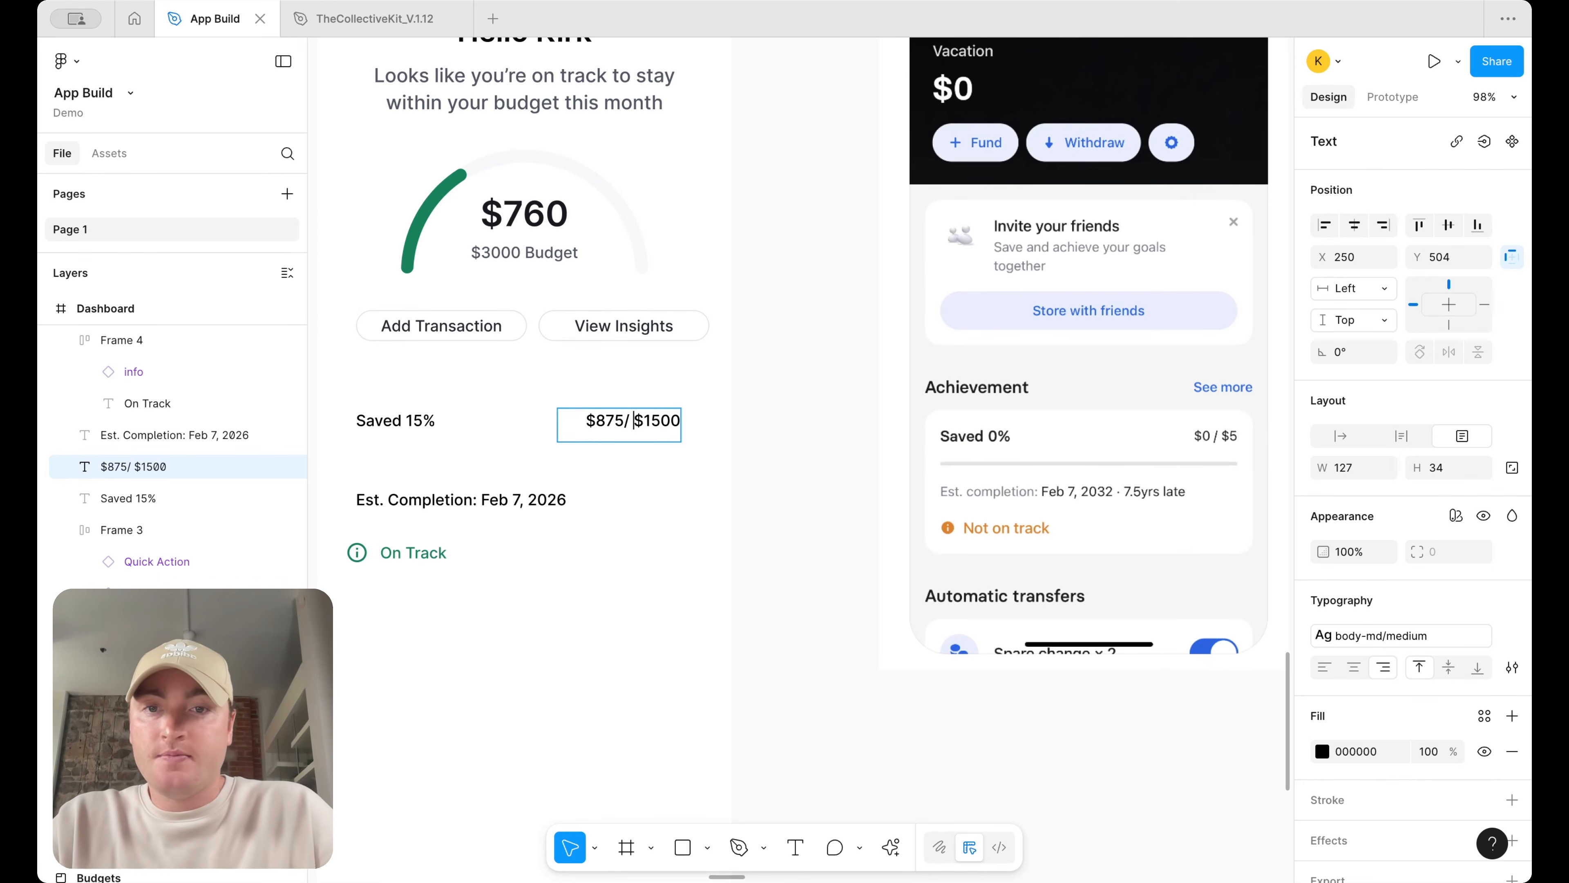
Finish the right-hand copy so it reads $875 / $1500
left_click(621, 420)
key("Escape")
Move the Saved, amount, completion and On Track elements out of the Dashboard frame onto the canvas
scroll(531, 429, "left", 2)
left_click(532, 430)
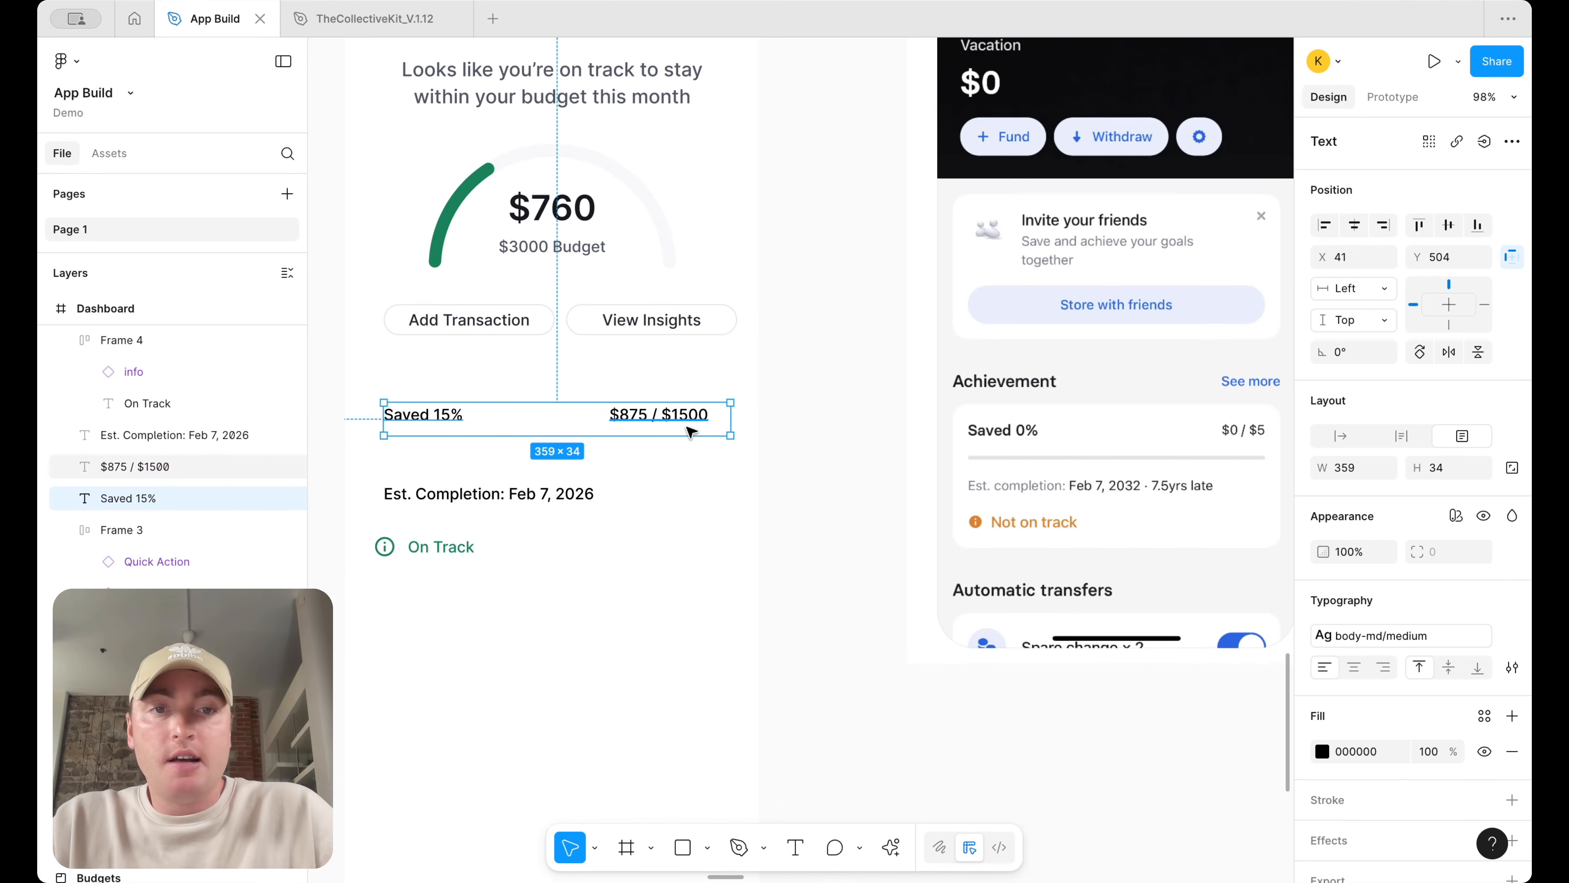
left_click(795, 434)
left_click(666, 414)
left_click(637, 634)
scroll(649, 633, "down", 3)
scroll(649, 634, "left", 2)
left_click_drag(767, 618, 411, 303)
scroll(676, 414, "down", 5)
left_click_drag(825, 373, 500, 514)
scroll(499, 513, "up", 8)
left_click(466, 669)
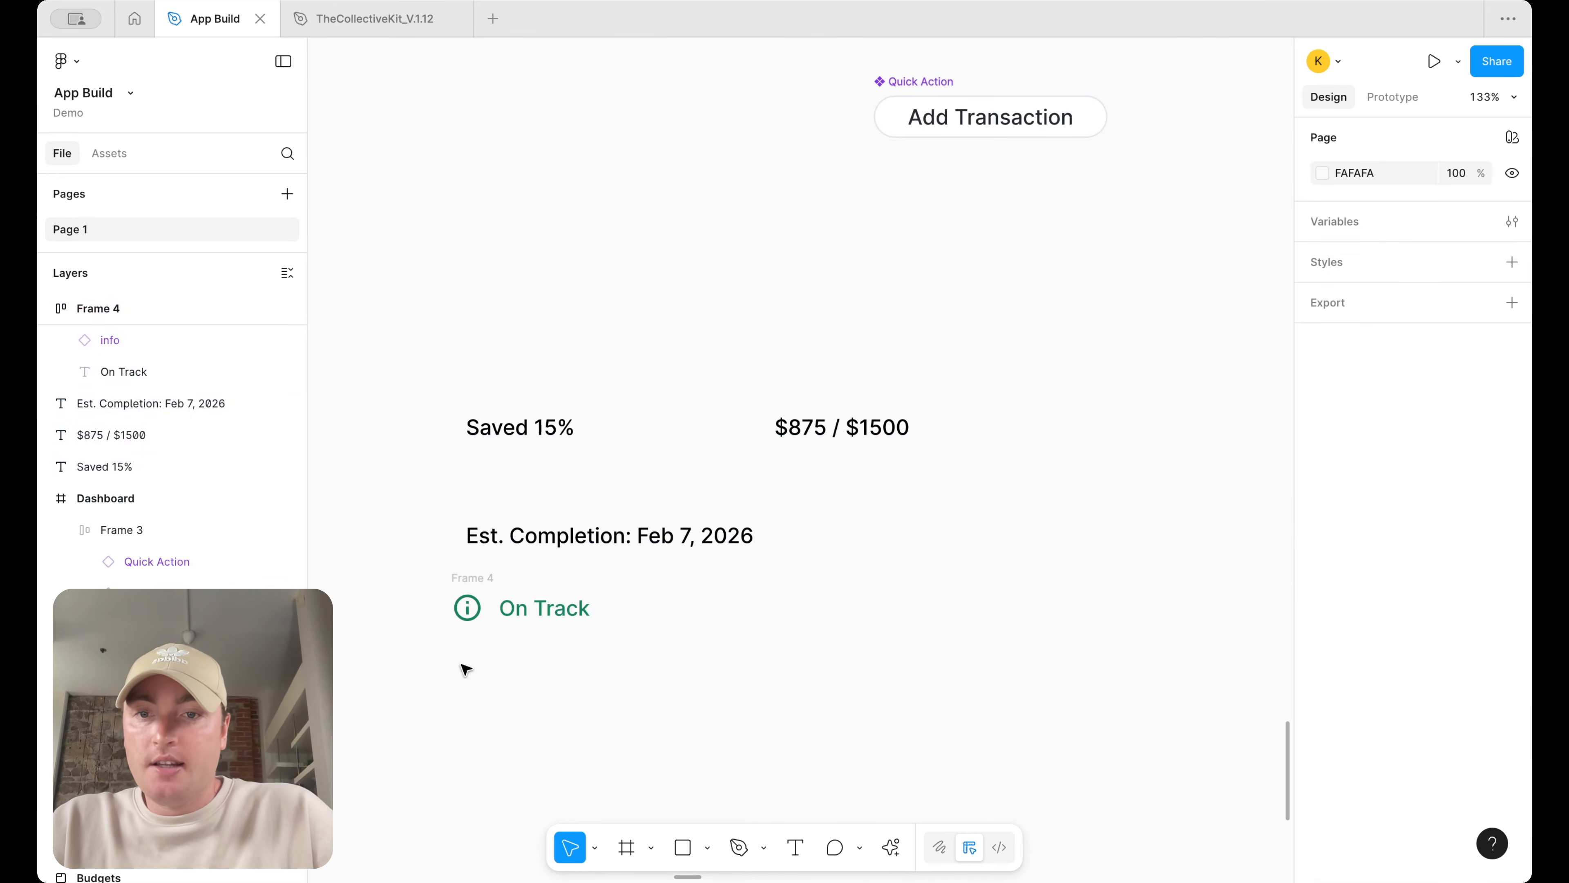
Draw a bar rectangle about 391×11 above the Saved 15% text and set its corner radius to the round variable
left_click_drag(465, 578, 481, 578)
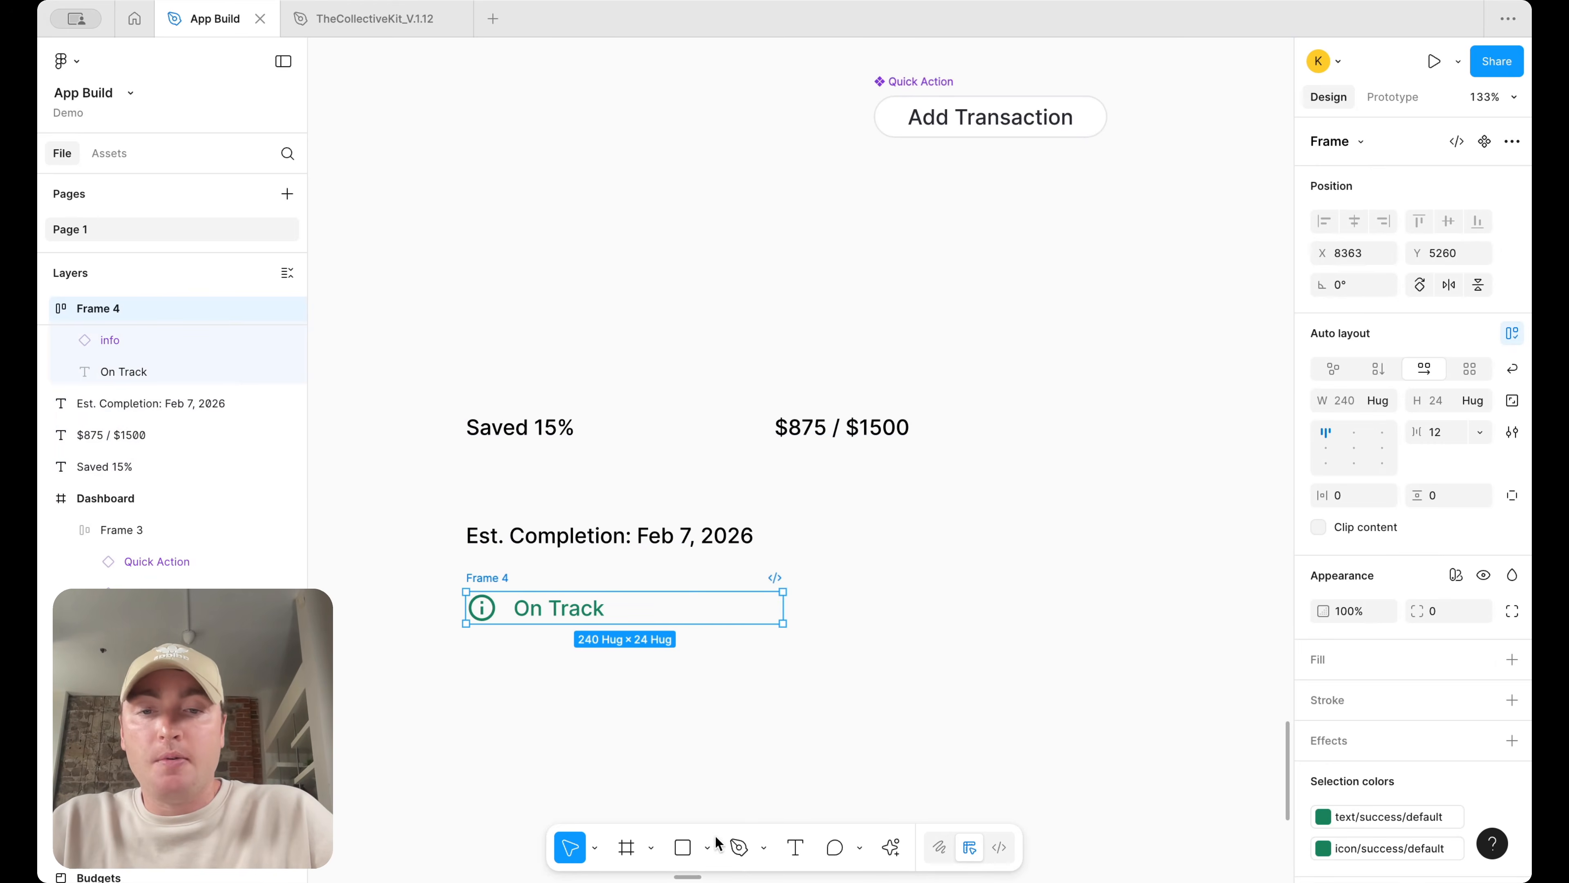
left_click(708, 846)
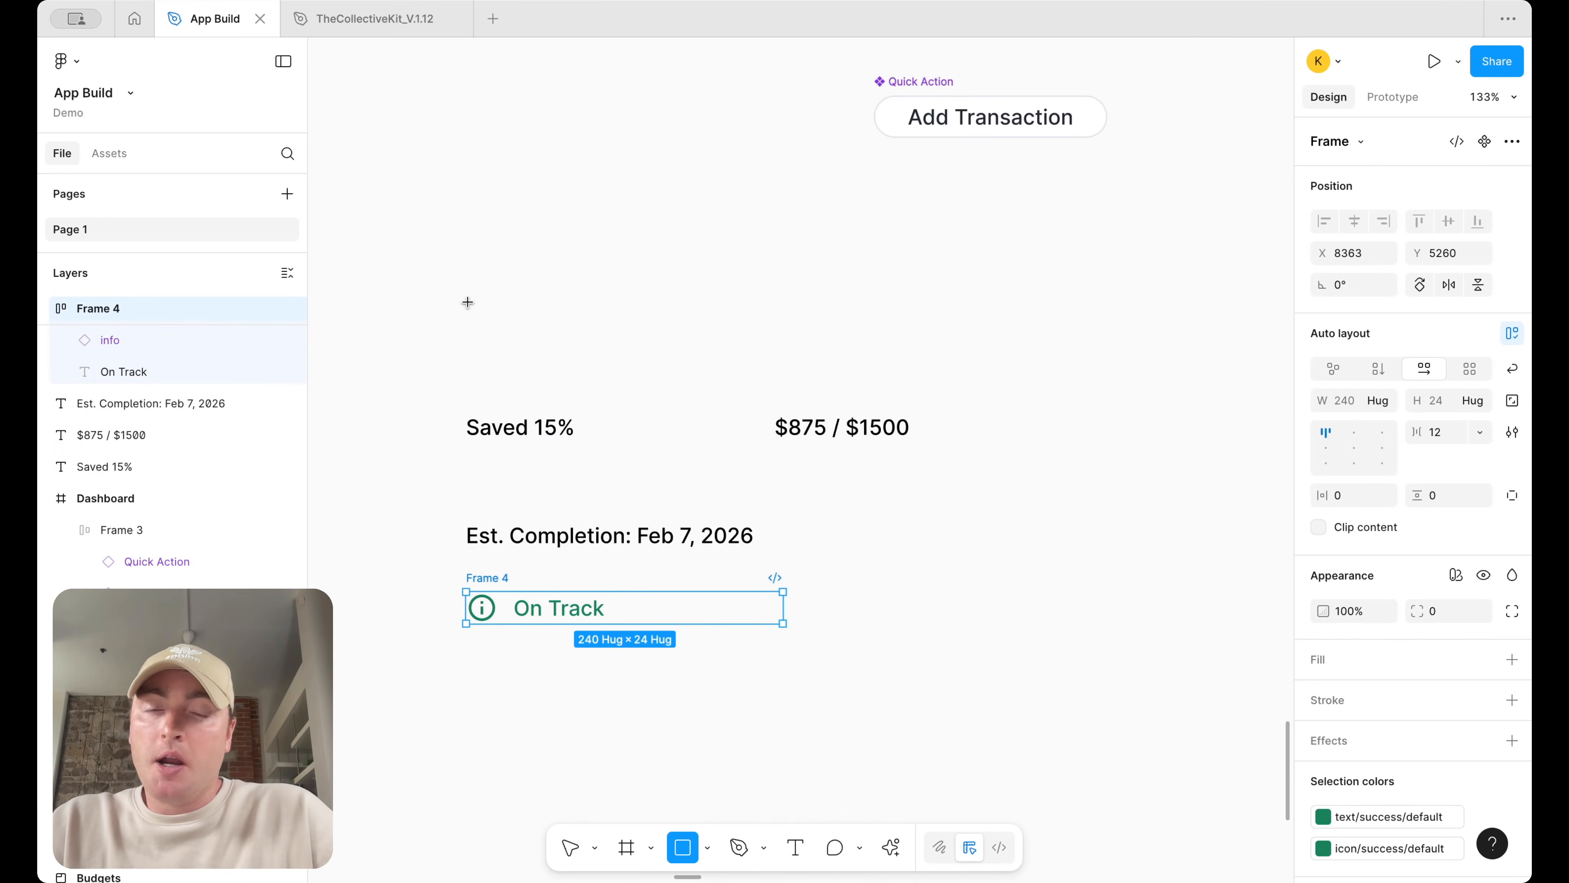
left_click_drag(467, 302, 981, 318)
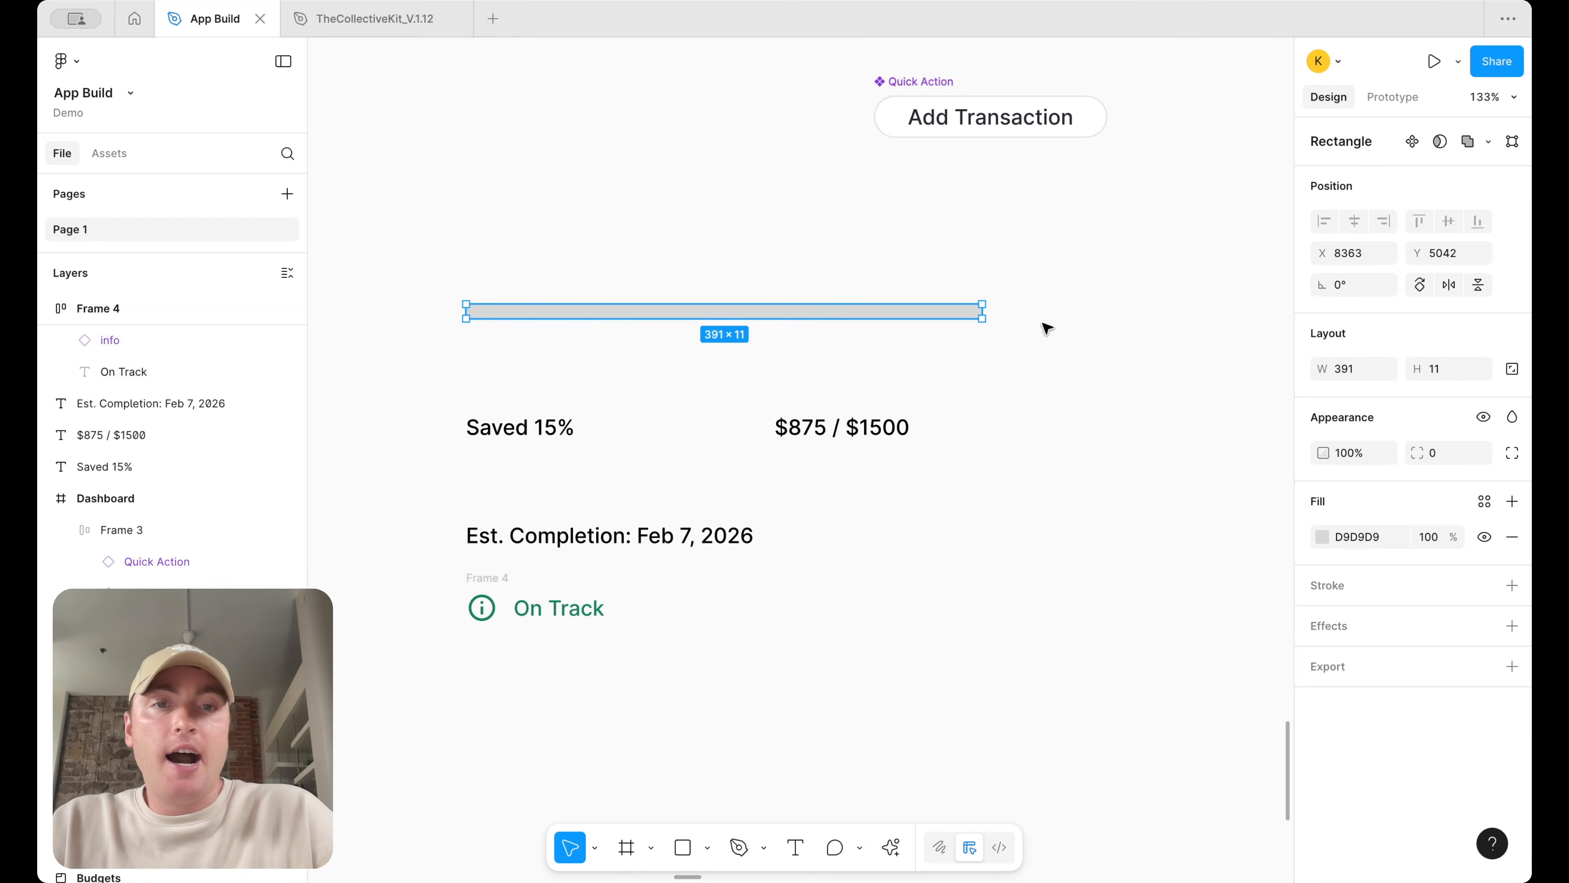
left_click(1479, 453)
type("rad")
scroll(1398, 710, "down", 3)
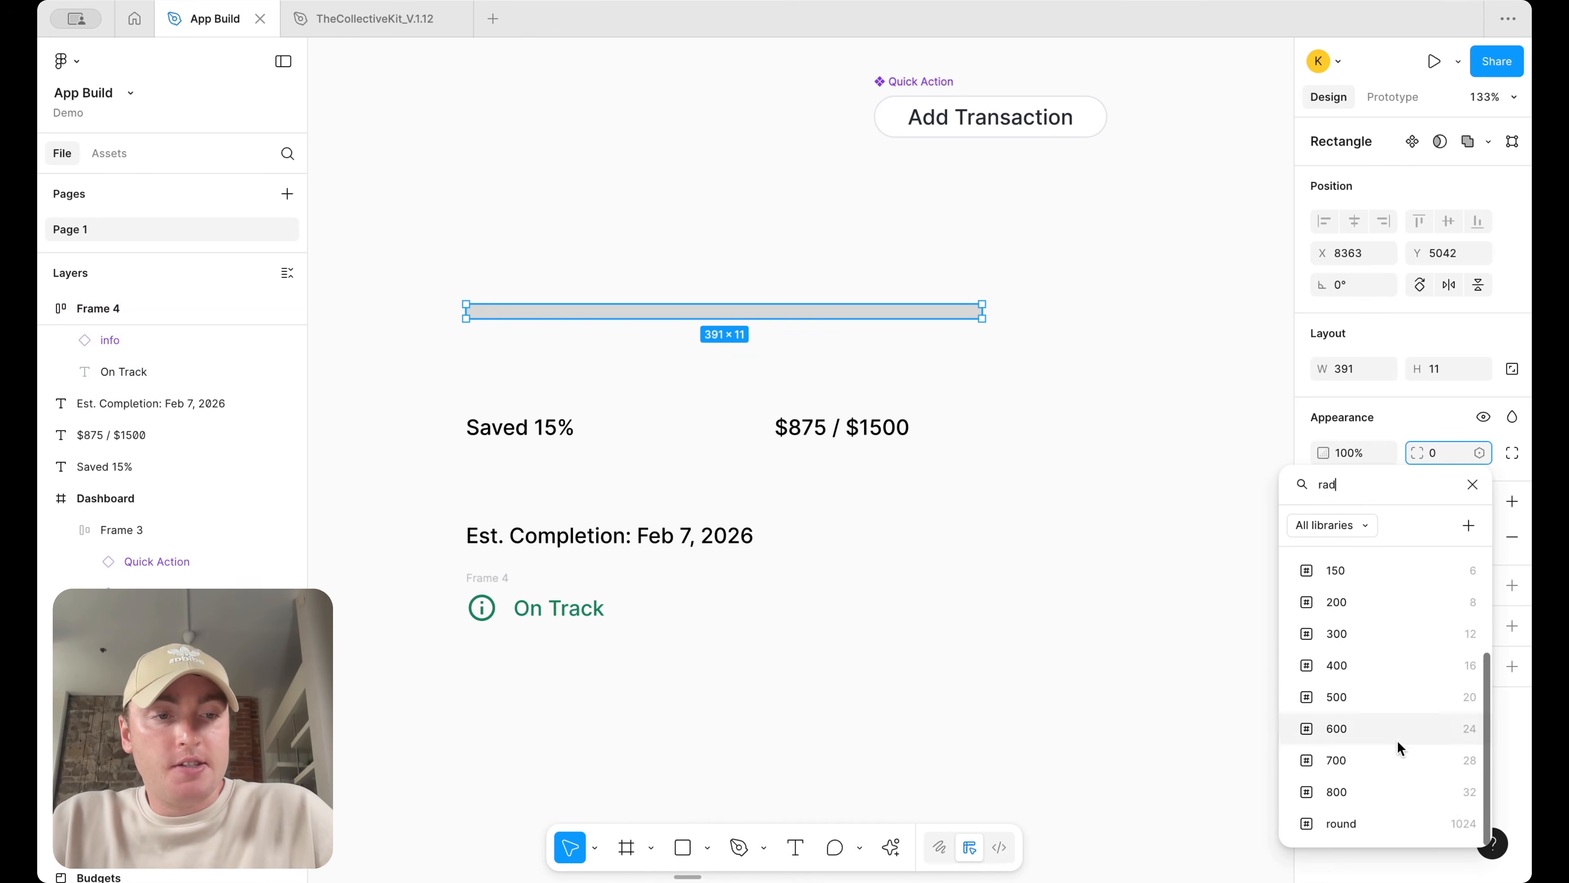
left_click(1401, 823)
Wrap the bar rectangle in a frame and delete the rectangle inside it, keeping the 391×11 frame
left_click(1011, 357)
left_click(925, 315)
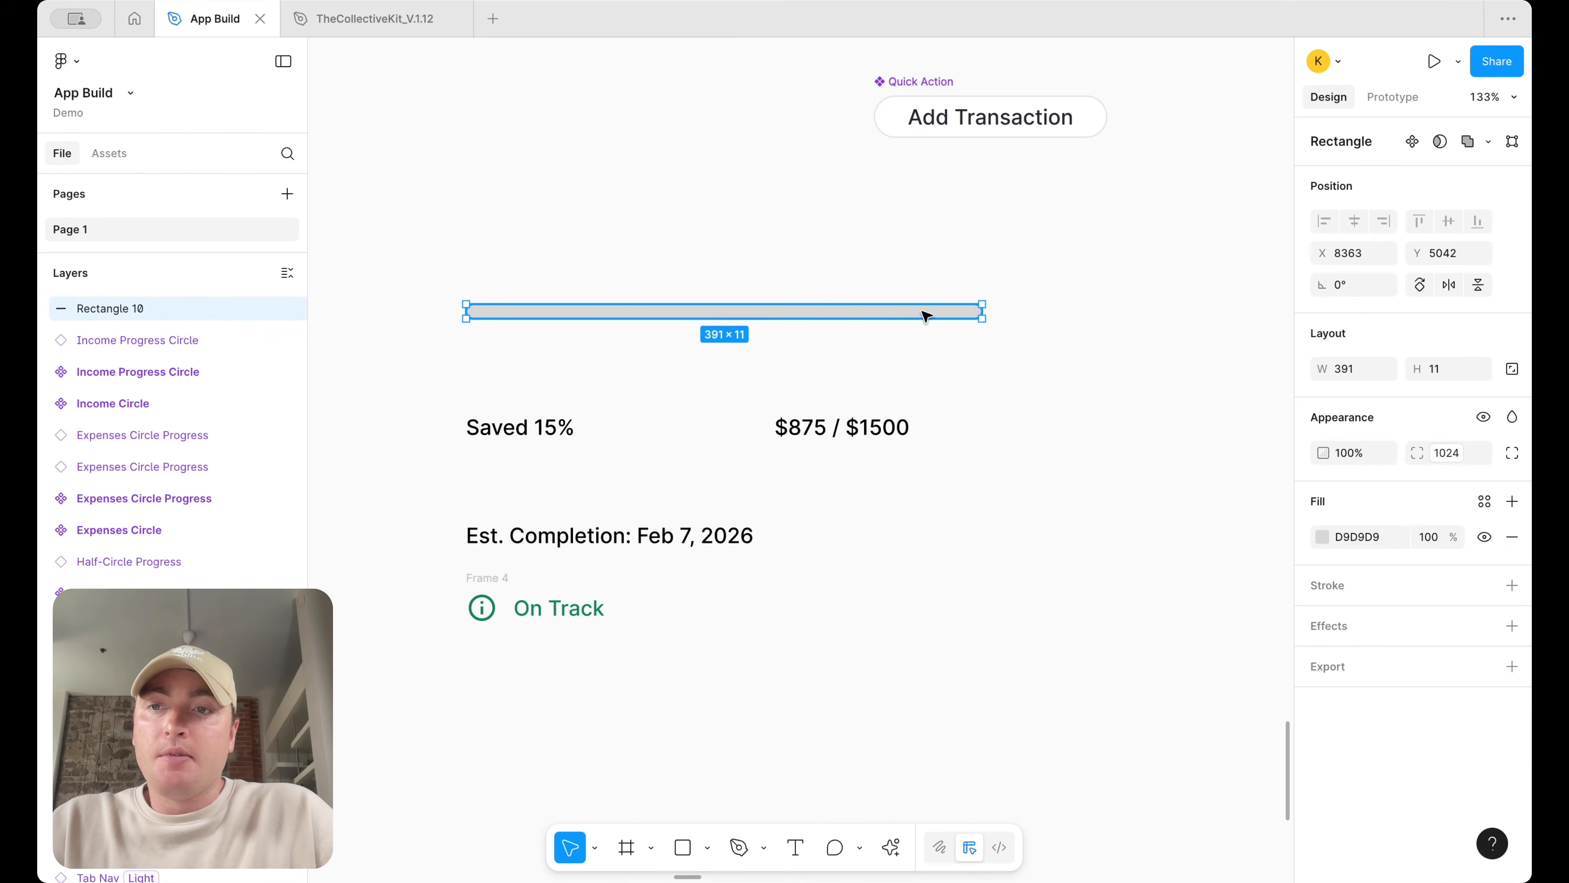
right_click(925, 316)
left_click(1023, 474)
left_click(753, 277)
left_click(760, 317)
double_click(760, 316)
key("Delete")
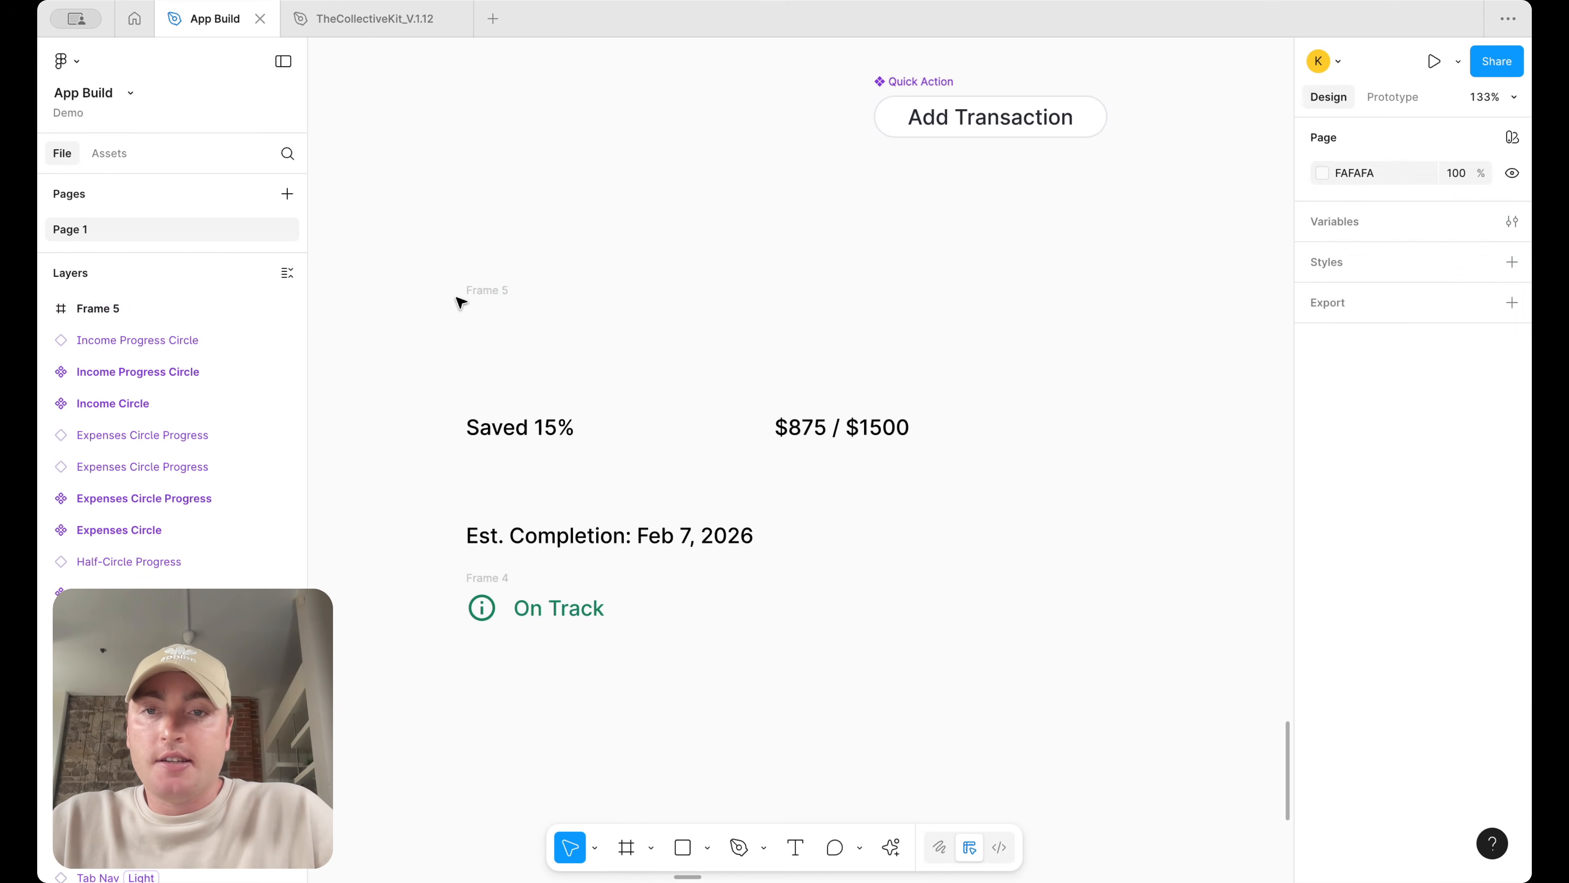
Fill the bar frame with the surface/secondary color variable
left_click(483, 292)
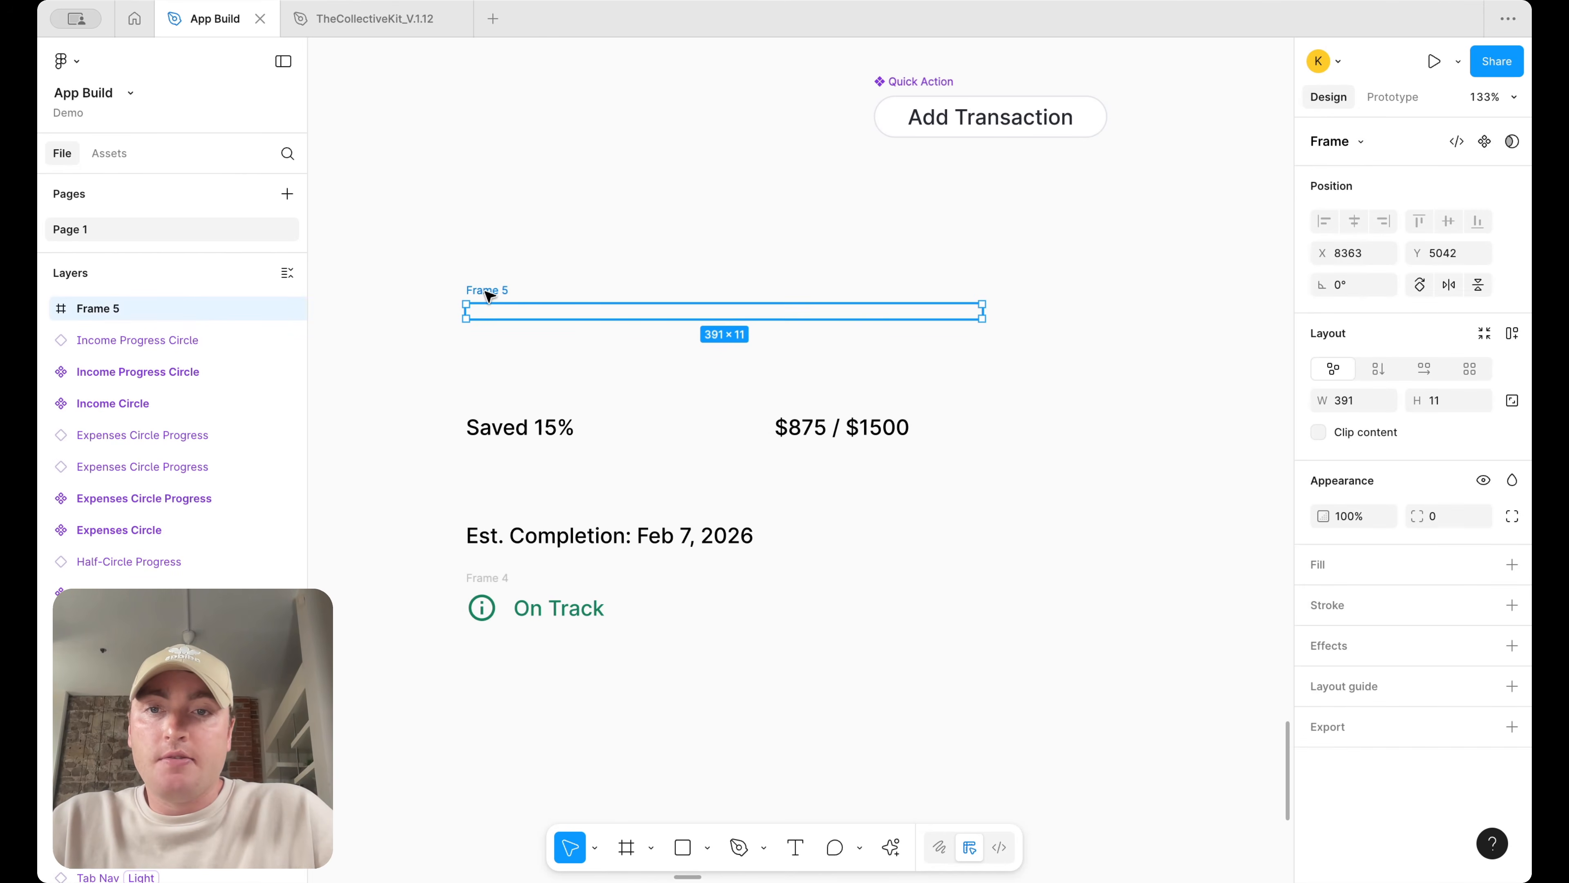
left_click(1512, 563)
left_click(1484, 567)
type("surt")
key("BackSpace")
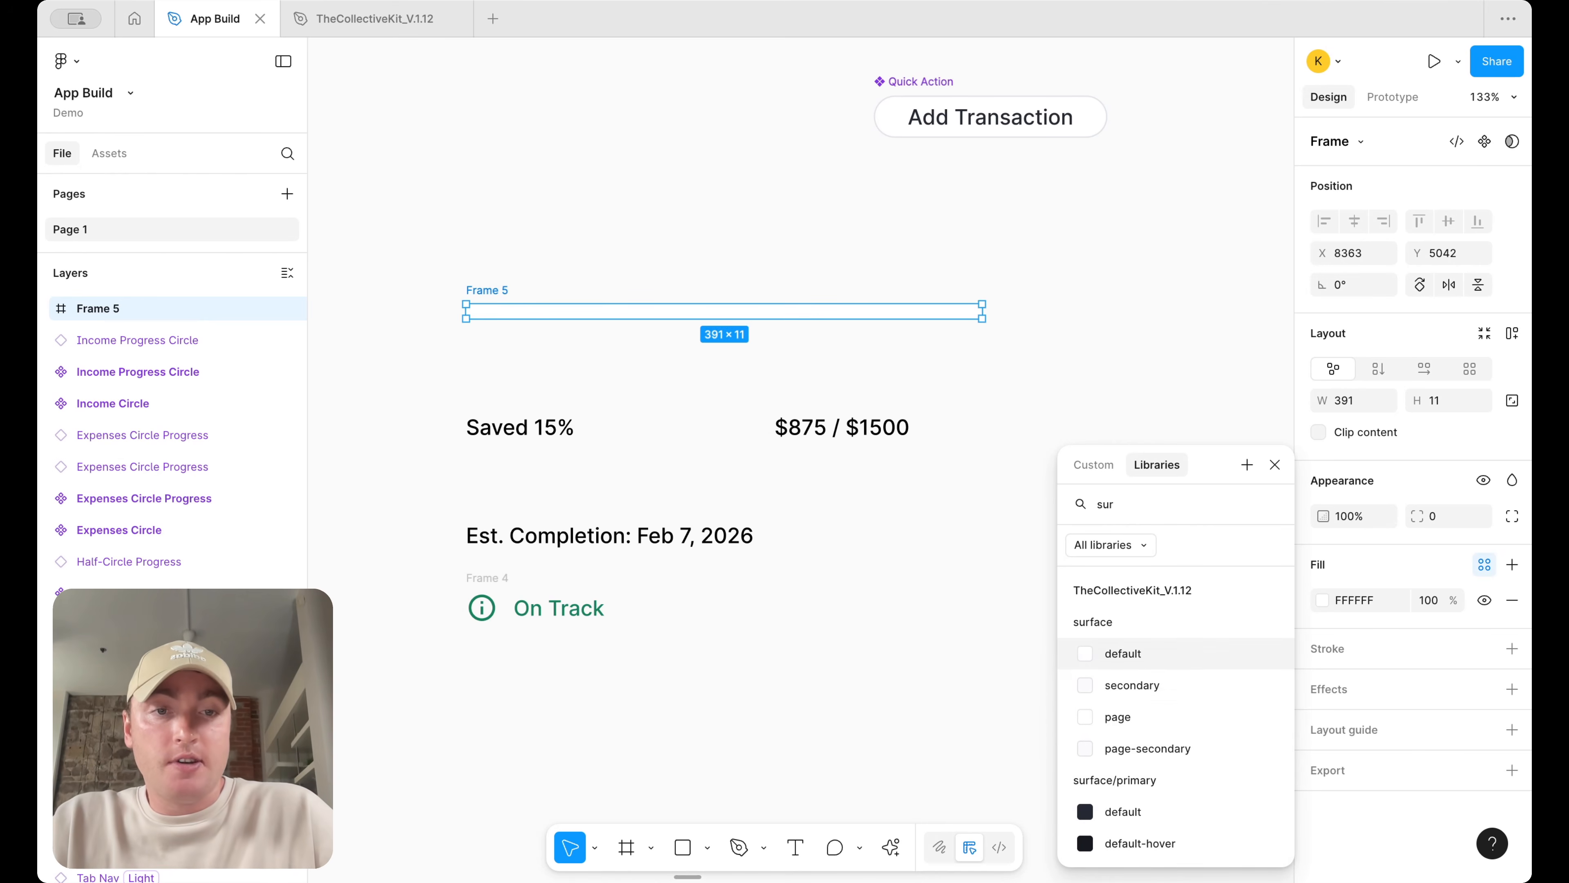
left_click(1132, 684)
left_click(1012, 350)
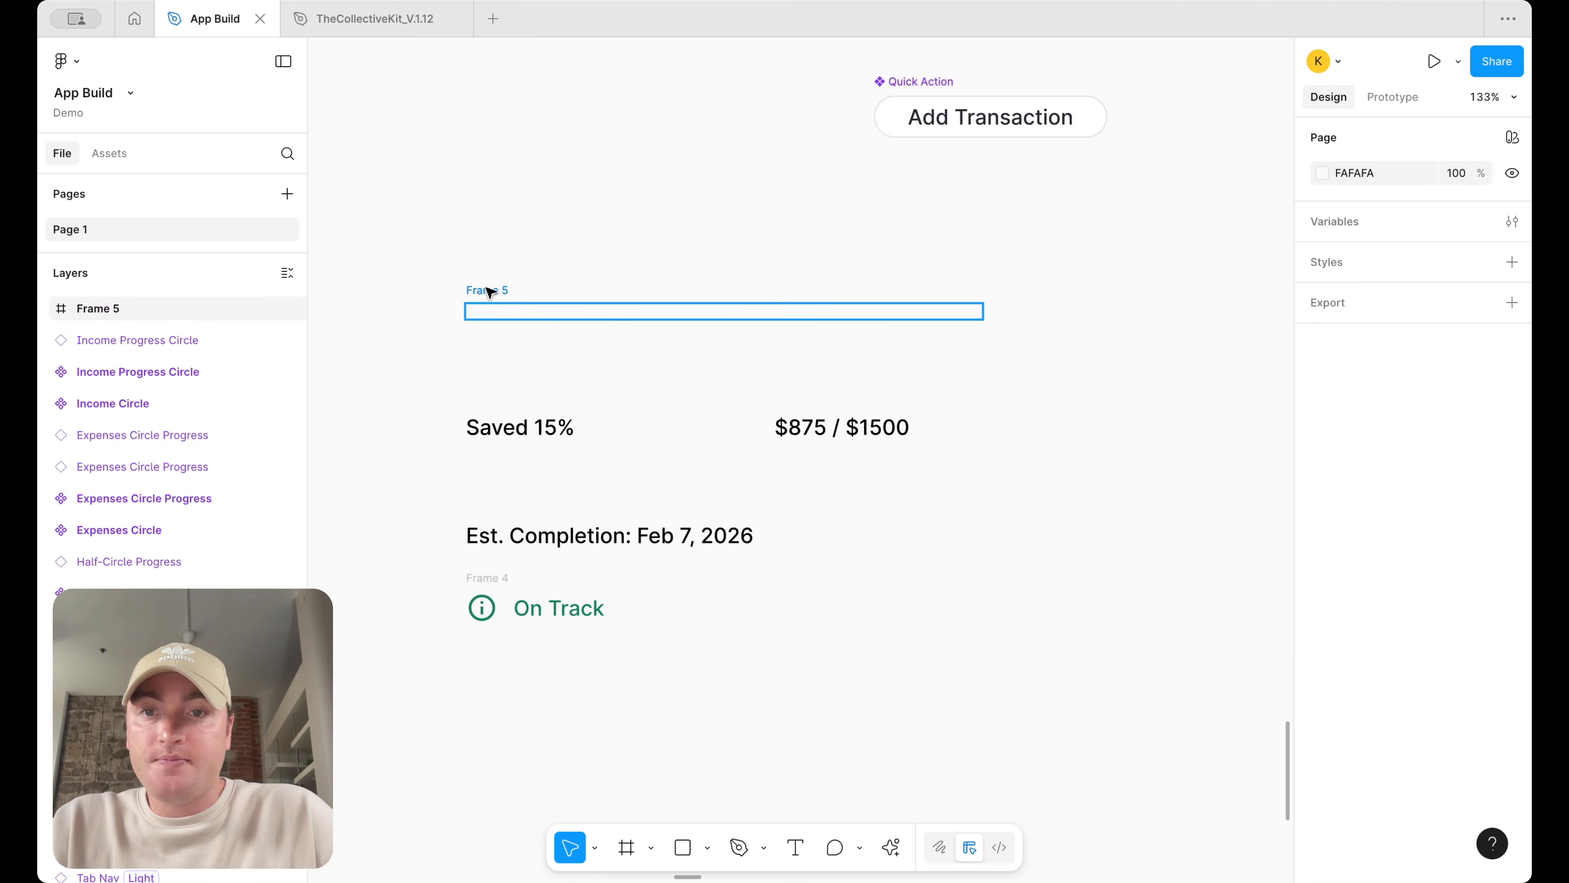
Try duplicating the bar frame, then undo the duplicates and the fill
left_click(501, 310)
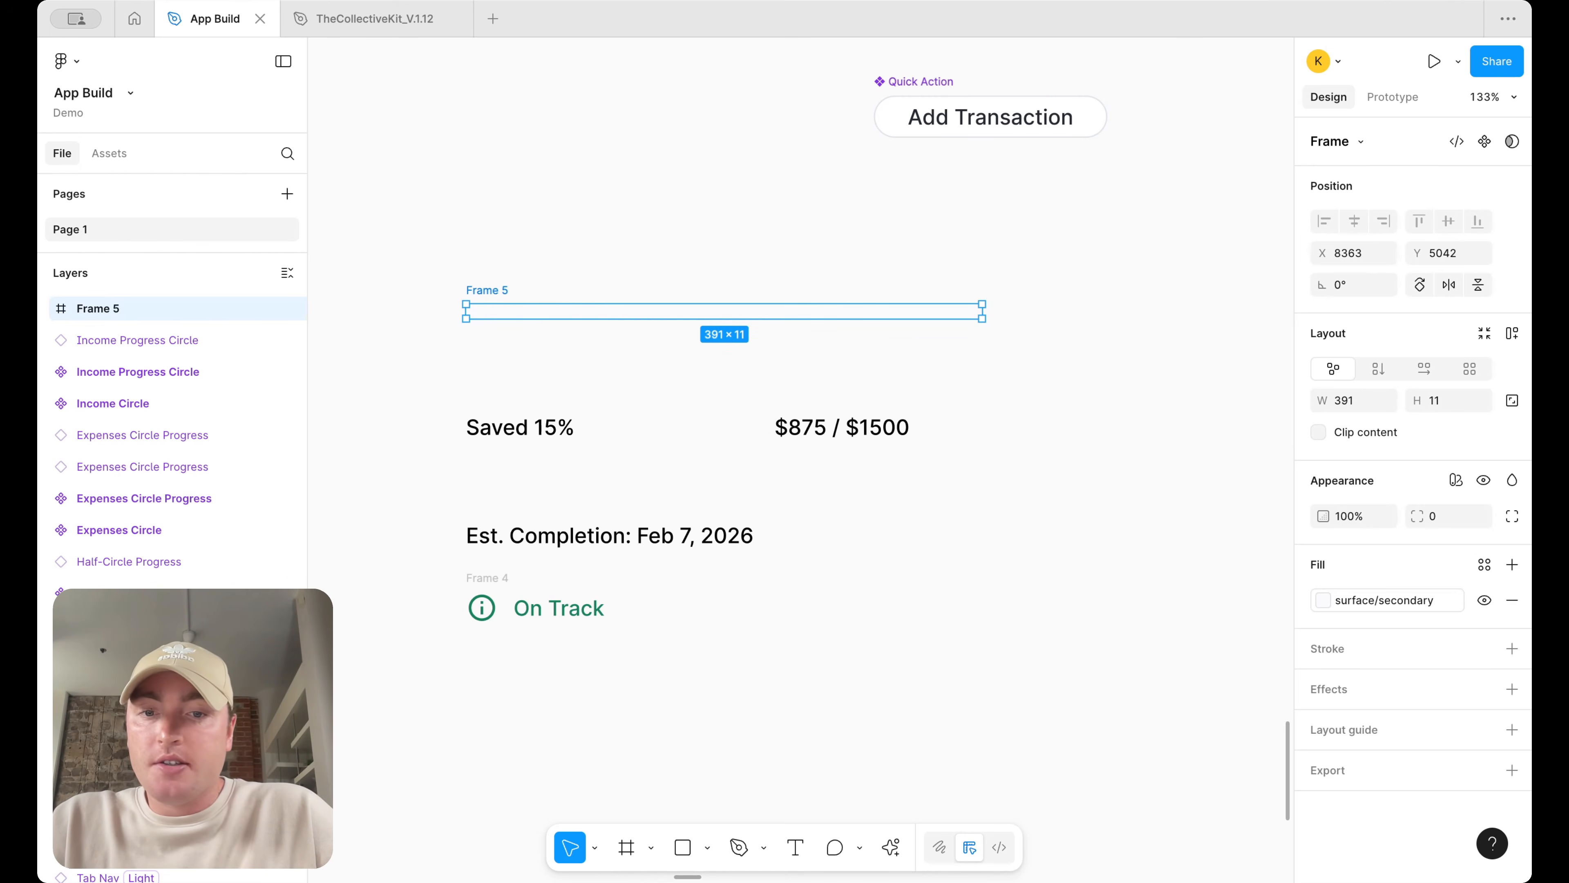
key("ctrl+d")
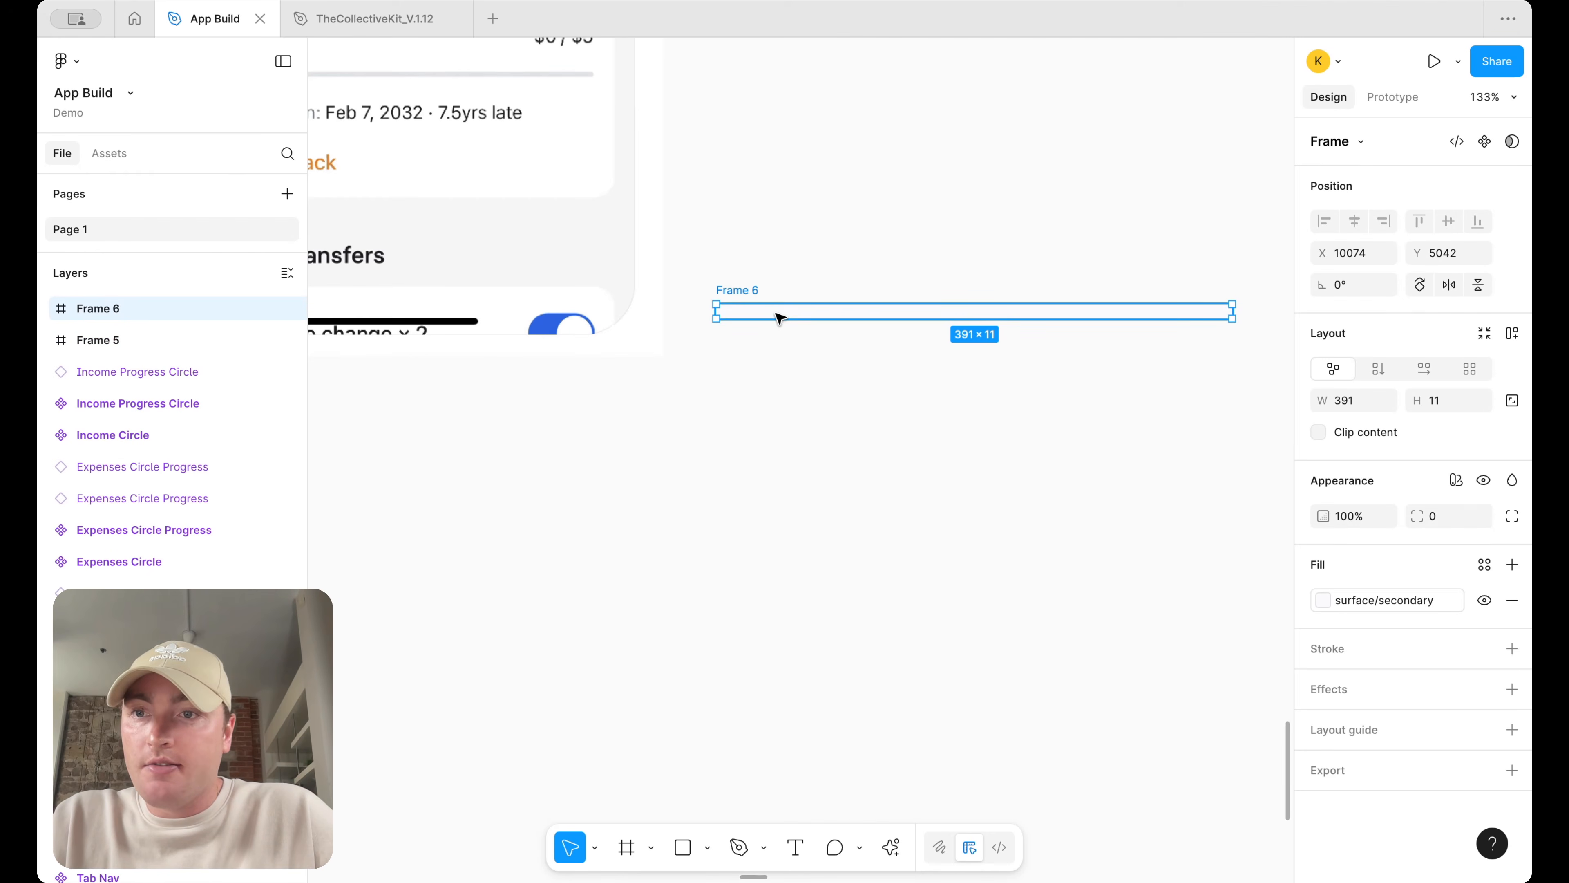
key("Delete")
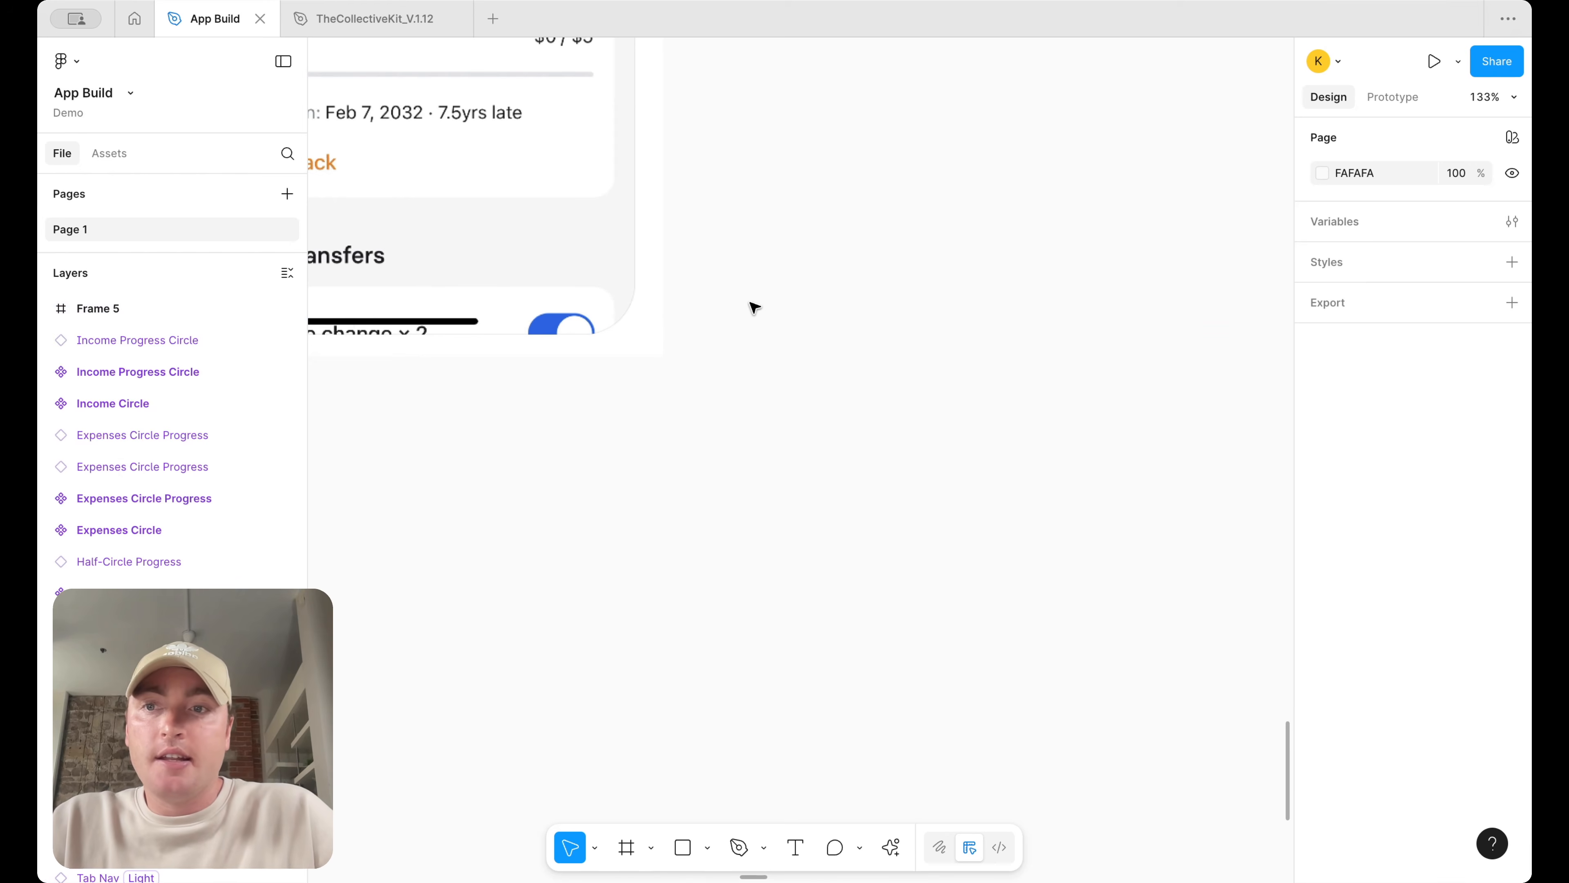
left_click(191, 312)
scroll(1039, 344, "down", 10)
scroll(575, 462, "up", 5)
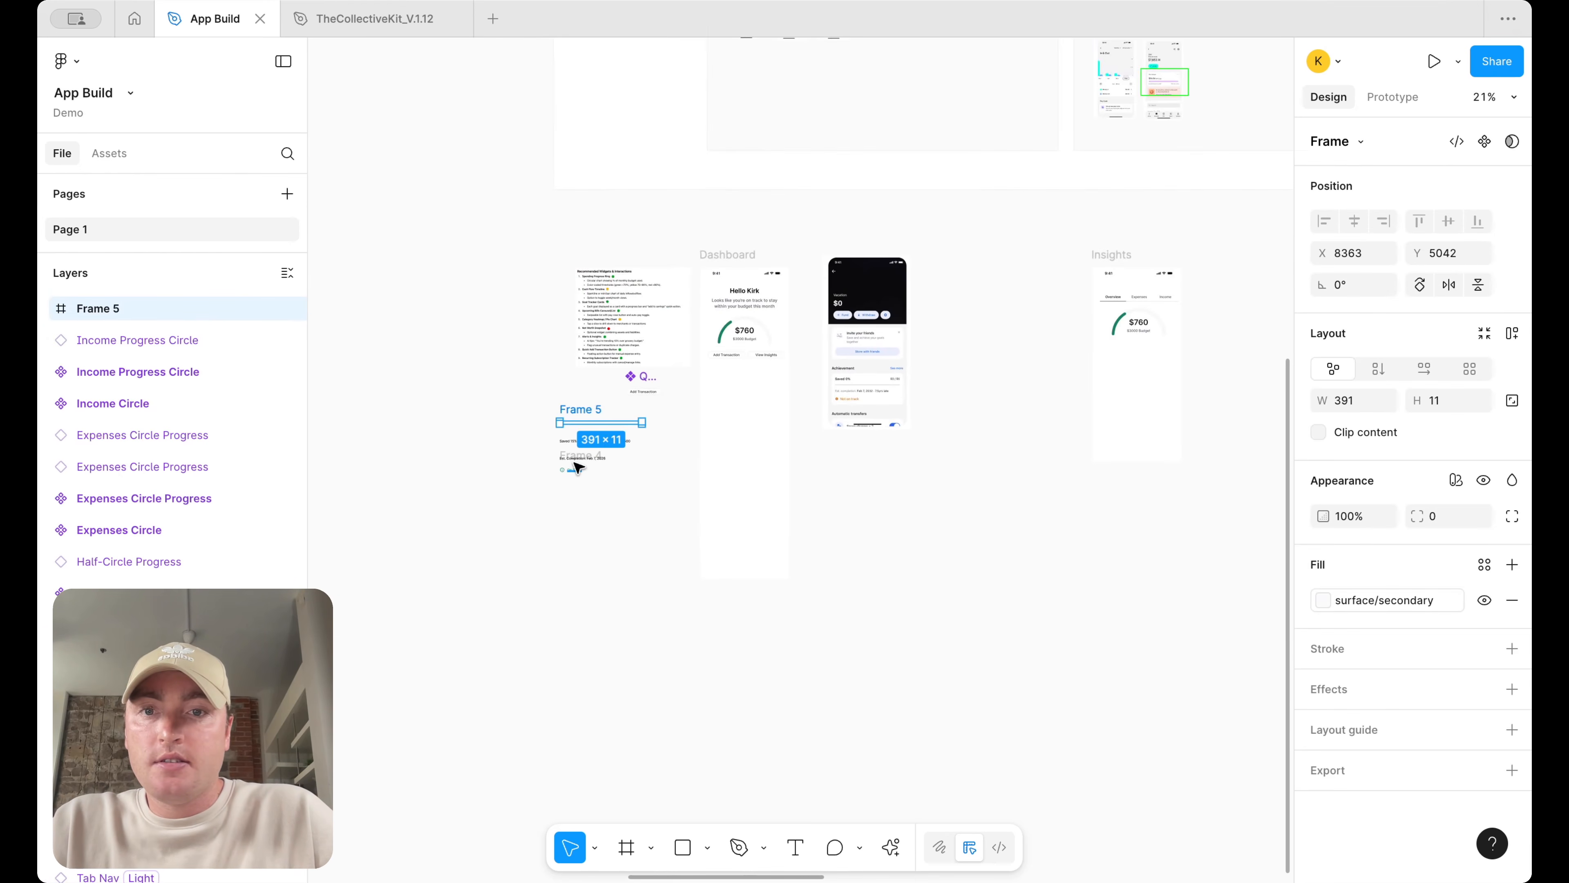
scroll(574, 400, "up", 10)
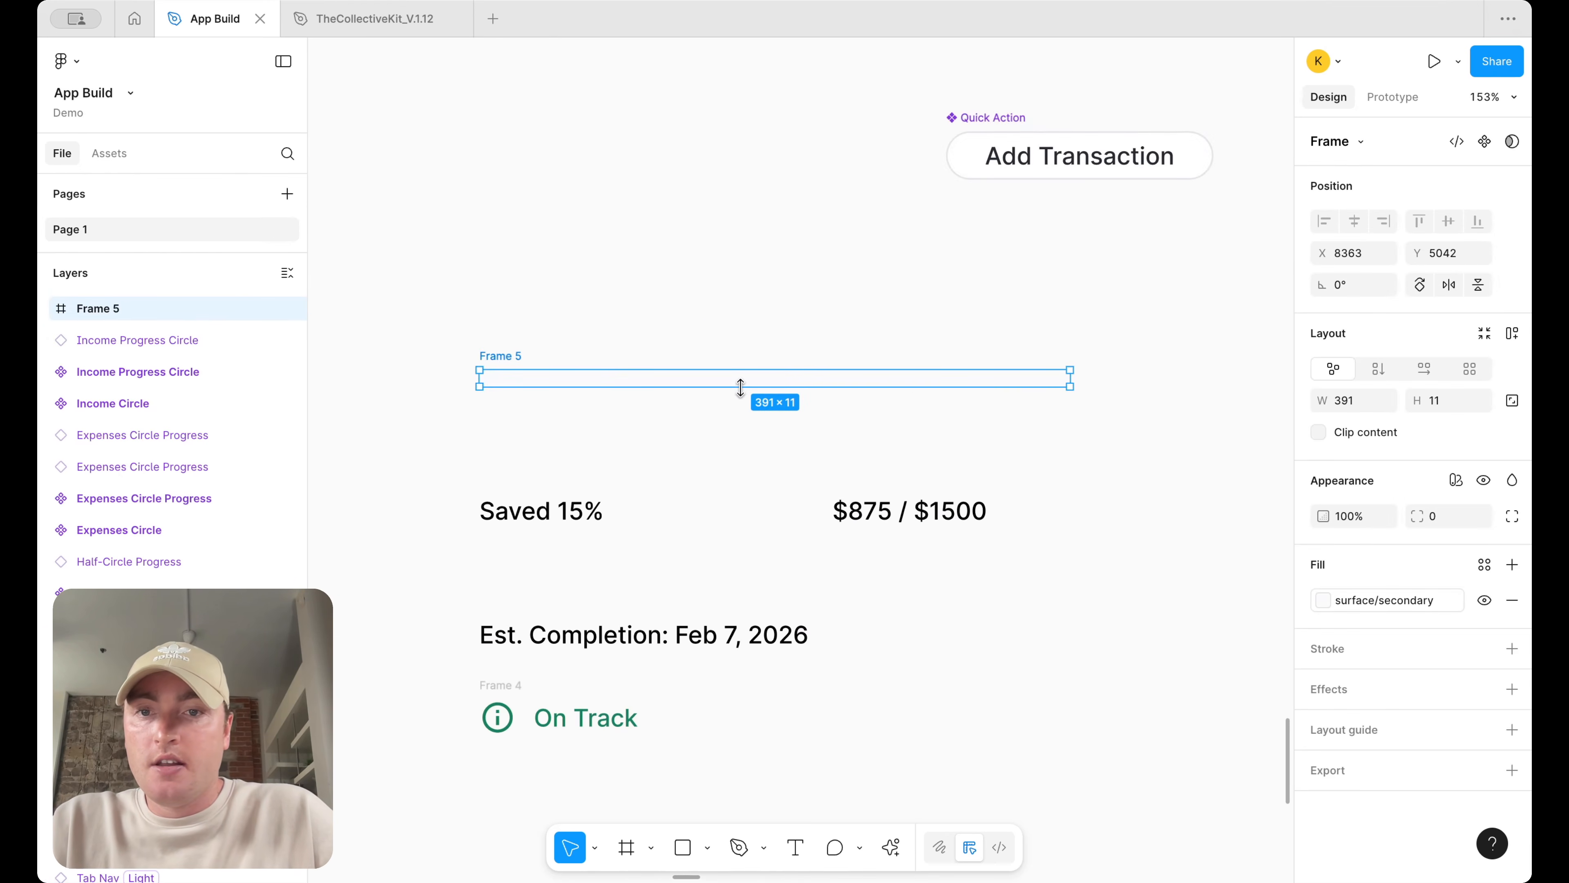
key("super+d")
scroll(678, 398, "down", 6)
key("super+z")
left_click(647, 385)
left_click(735, 354)
key("super+z")
left_click(735, 354)
scroll(736, 354, "up", 4)
key("super+v")
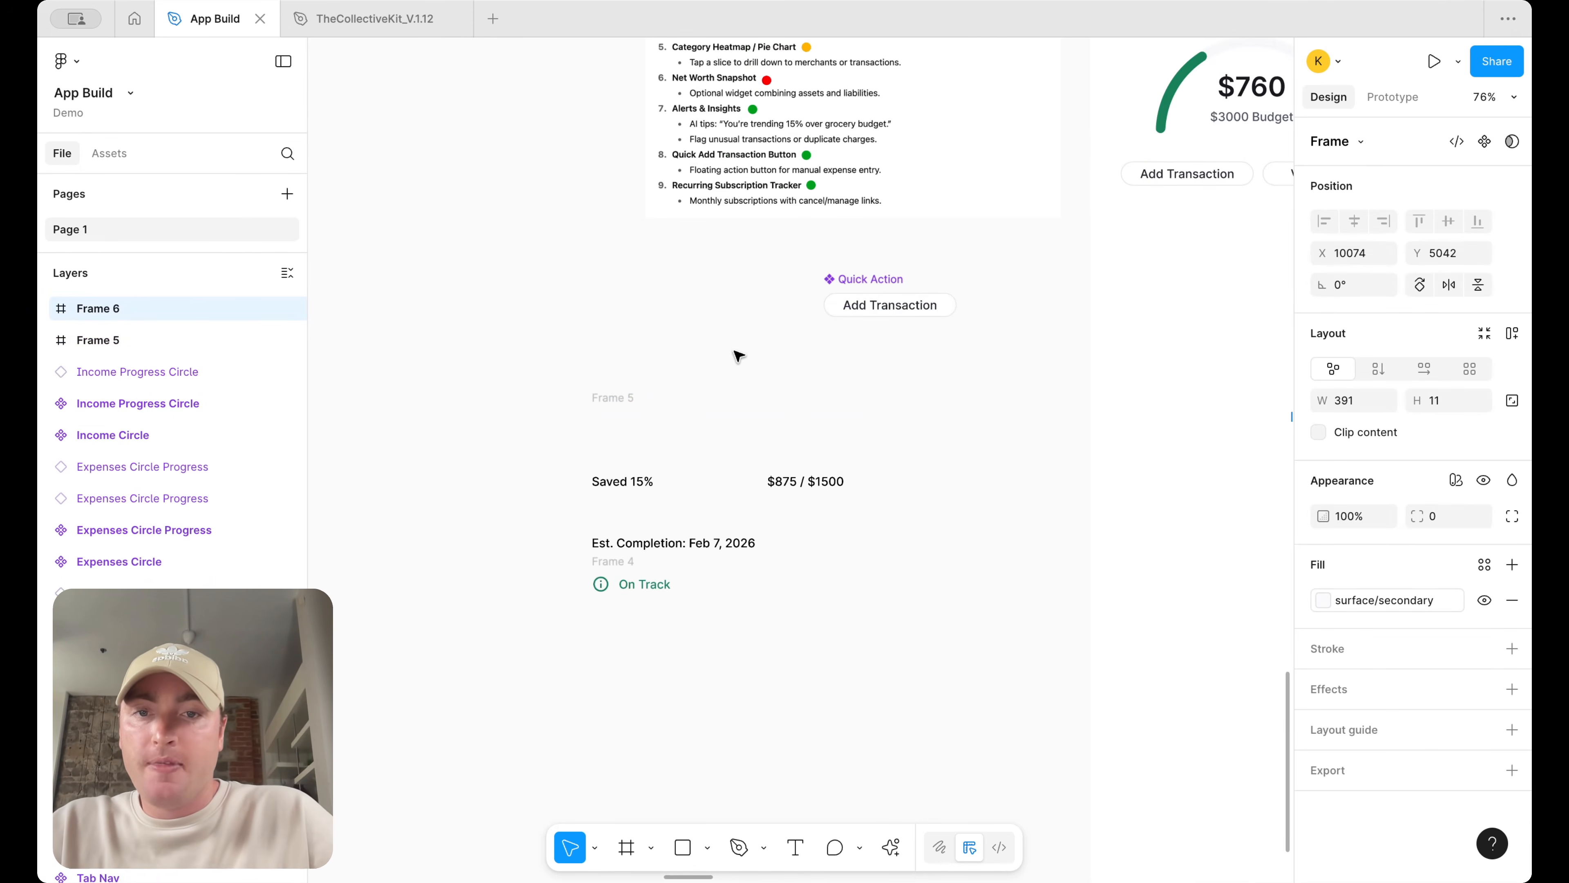
key("super+z")
left_click(737, 355)
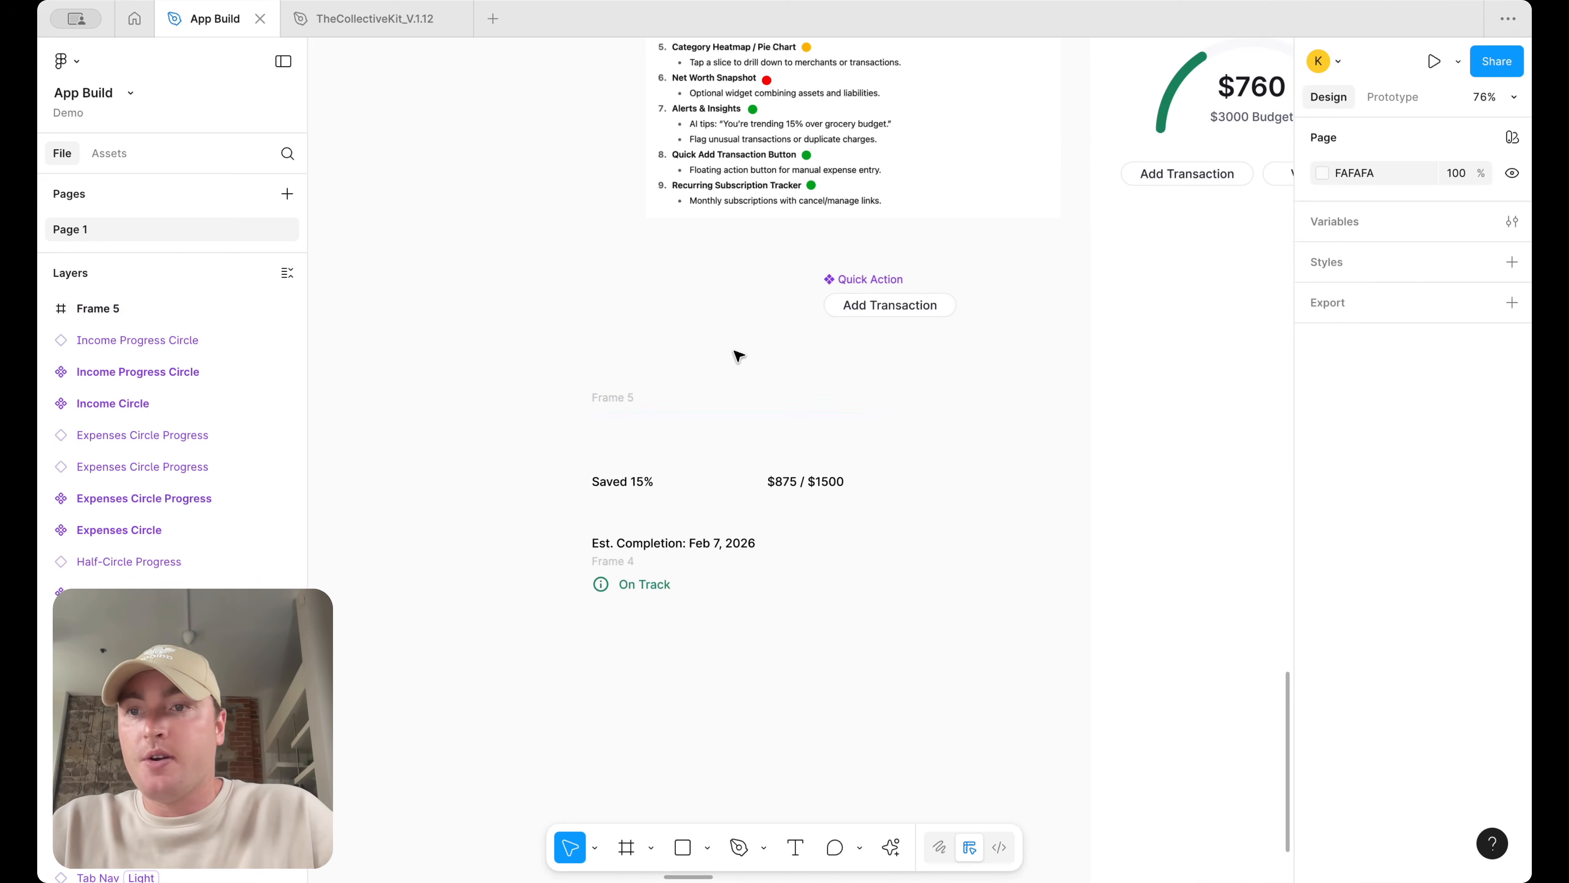
key("super+z")
key("super+z")
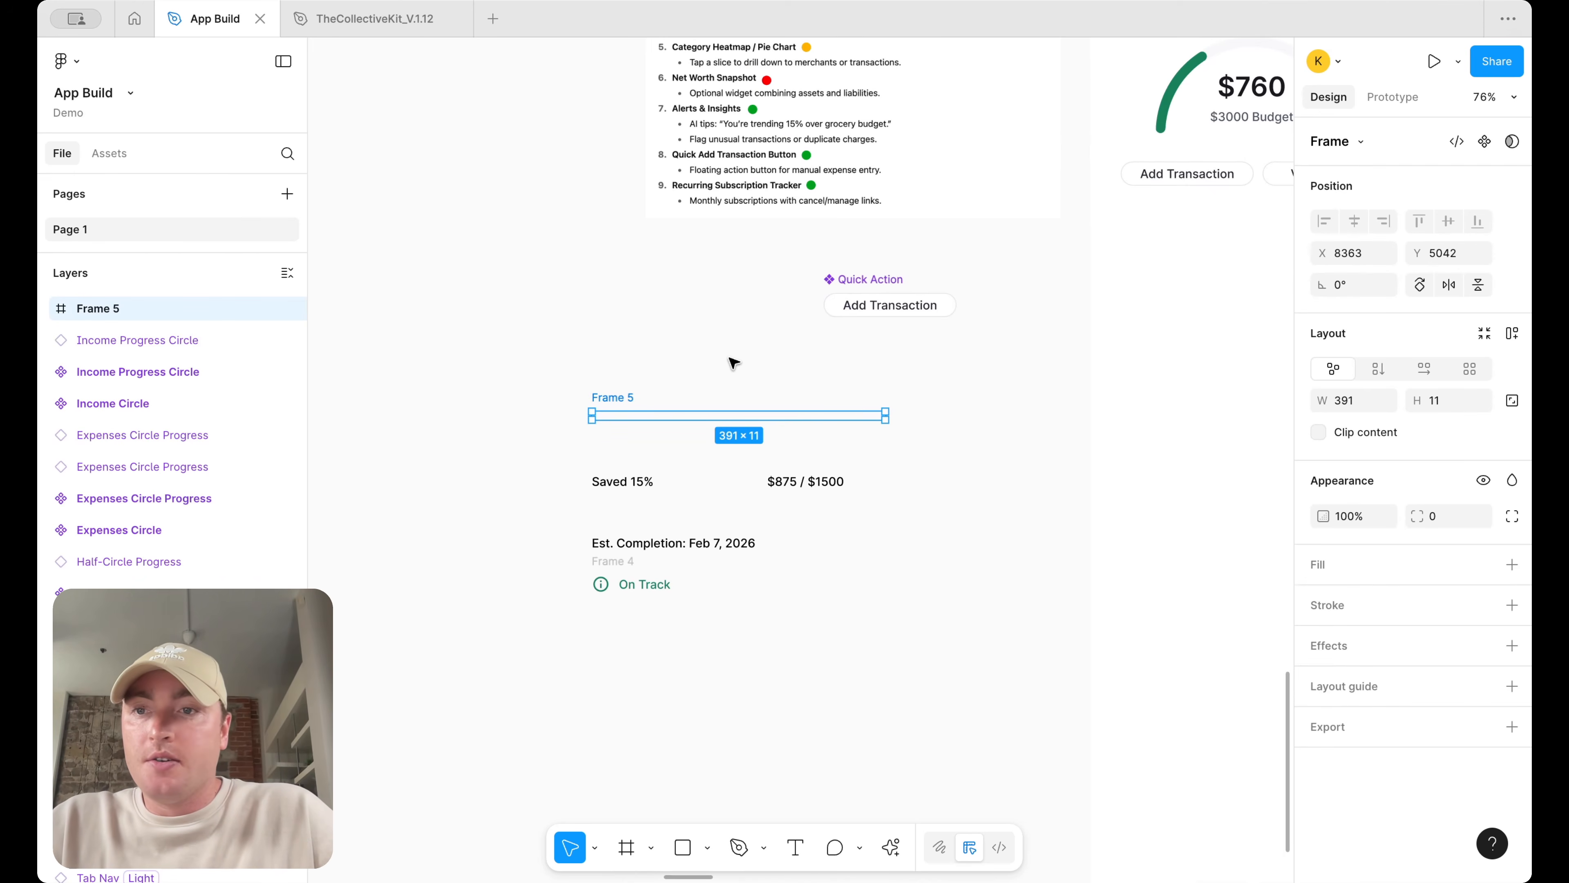
Draw a rectangle about 383×24 beneath the bar frame
scroll(733, 362, "up", 5)
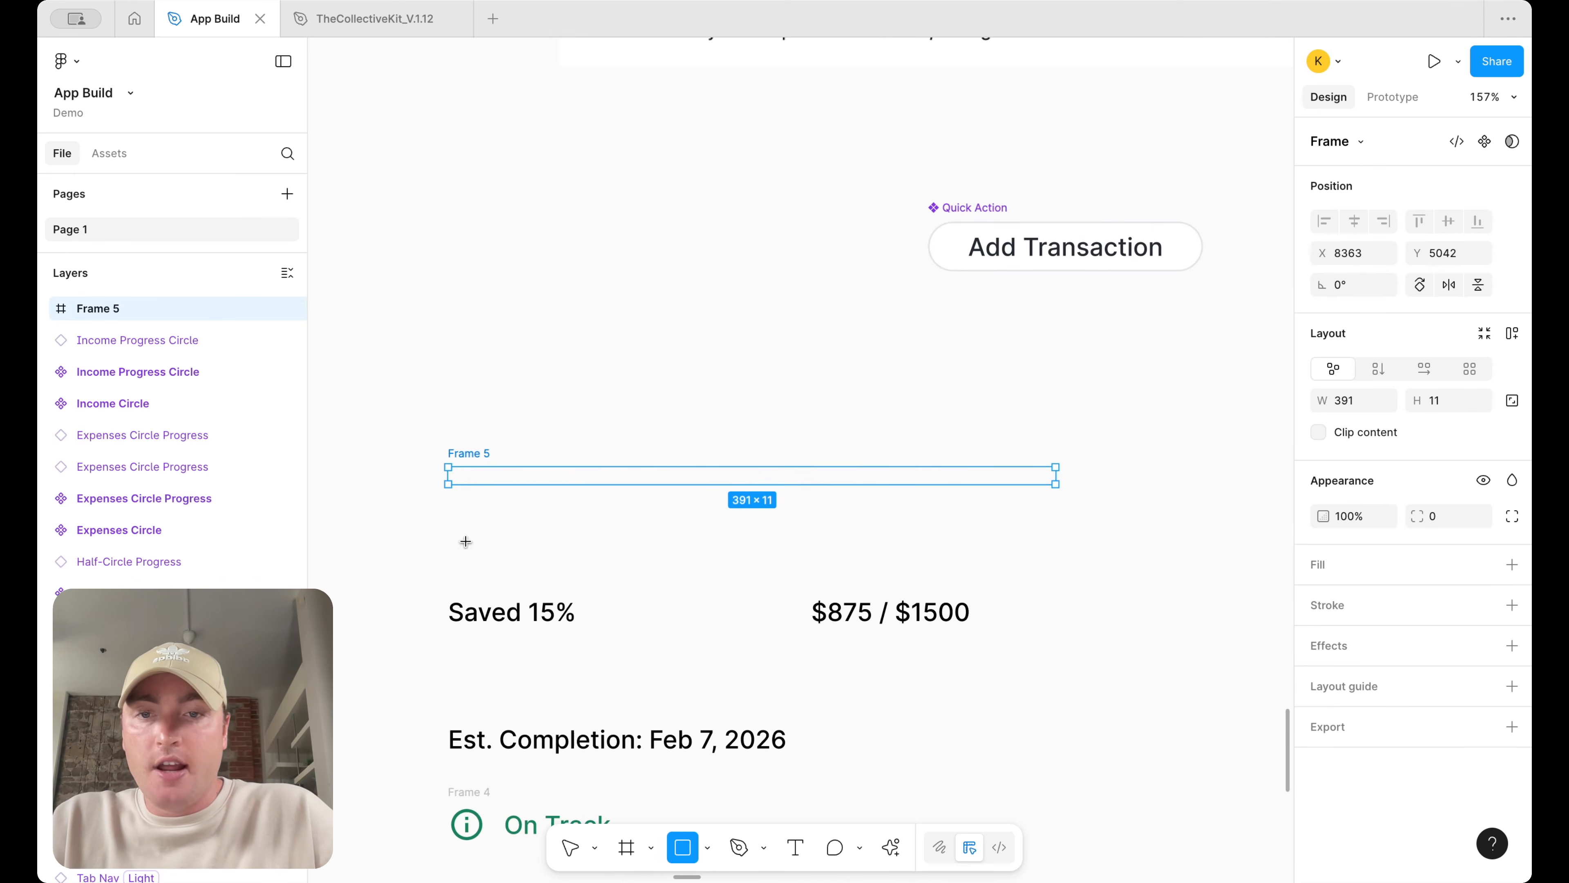
mouse_move(449, 525)
left_mouse_down()
mouse_move(1057, 529)
mouse_move(1044, 561)
left_mouse_up()
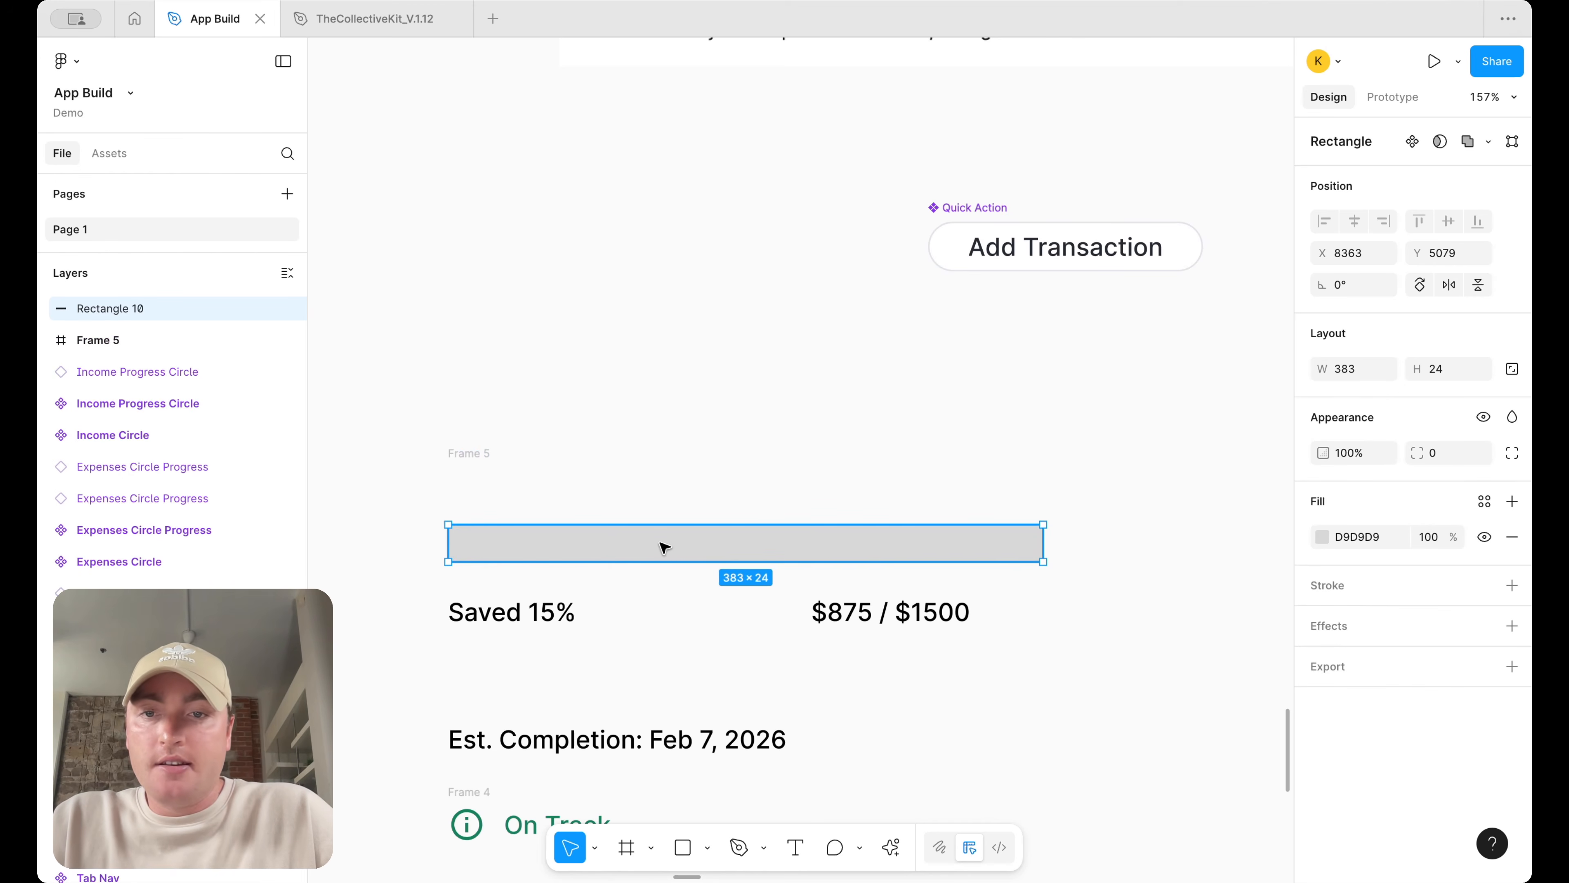
Darken the page background color to 484848
left_click(1141, 276)
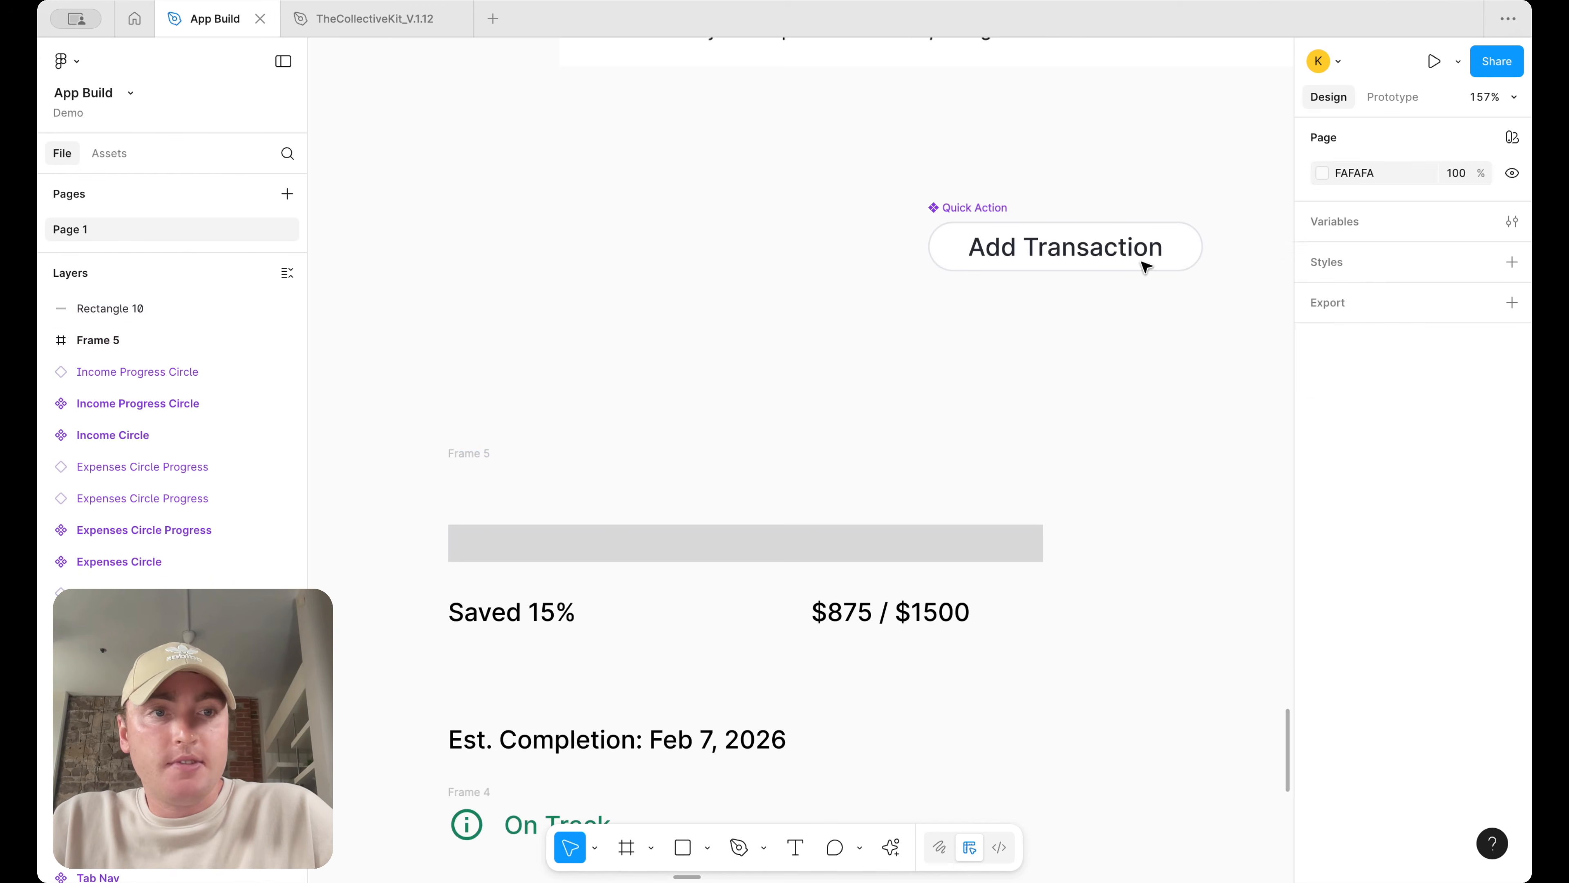
left_click(1323, 172)
left_click_drag(1170, 305, 991, 373)
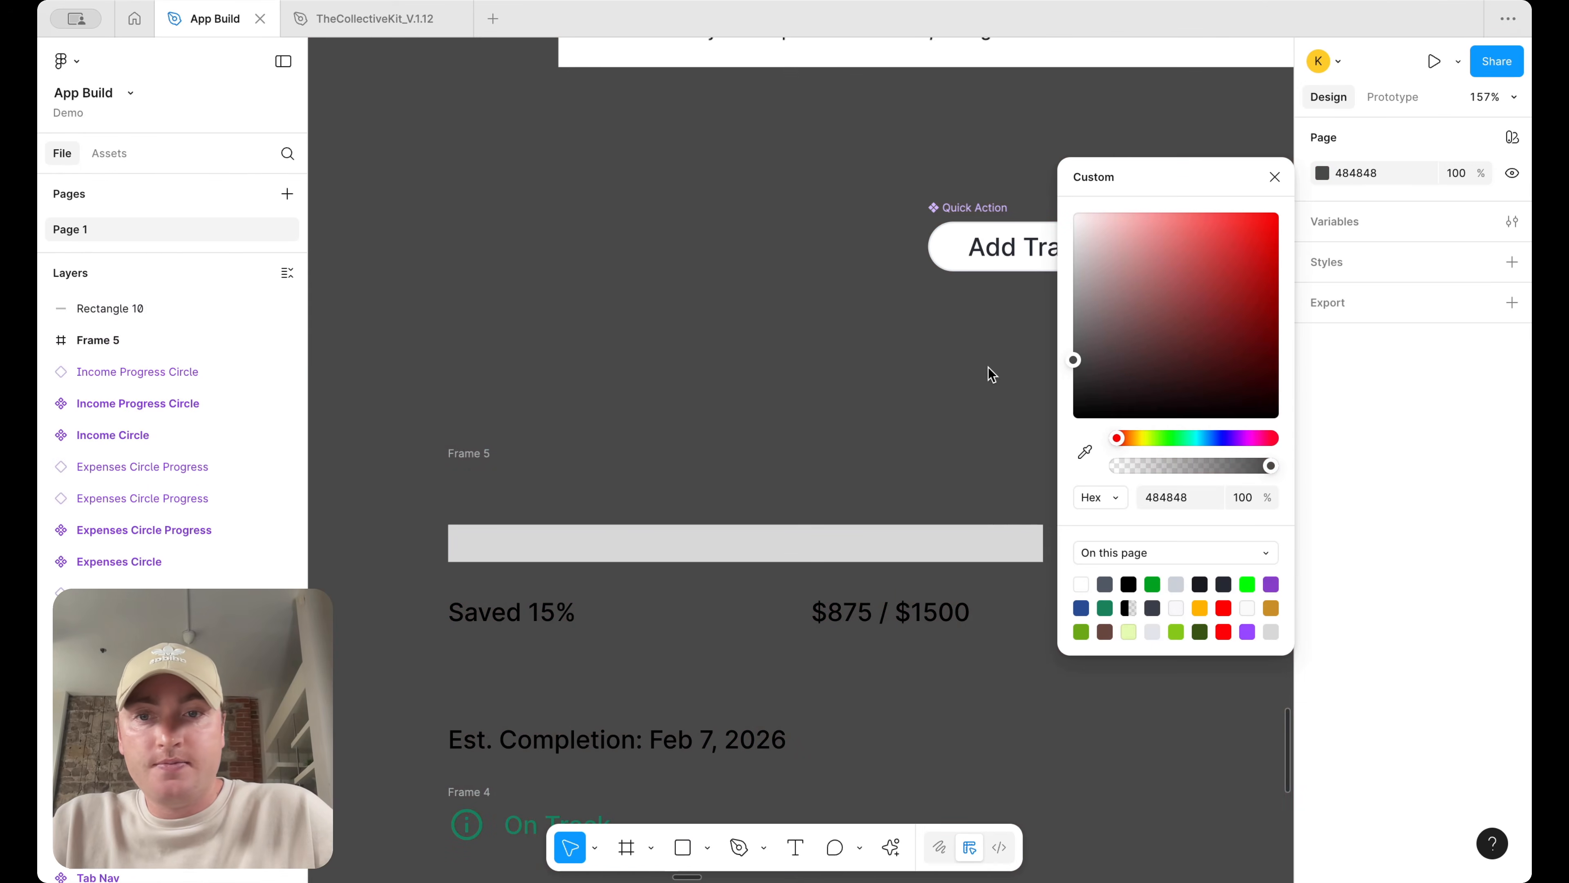
Fill the bar frame with surface/primary/default and set its corner radius to round
left_click(448, 461)
left_click(1512, 564)
left_click(1485, 565)
type("sur")
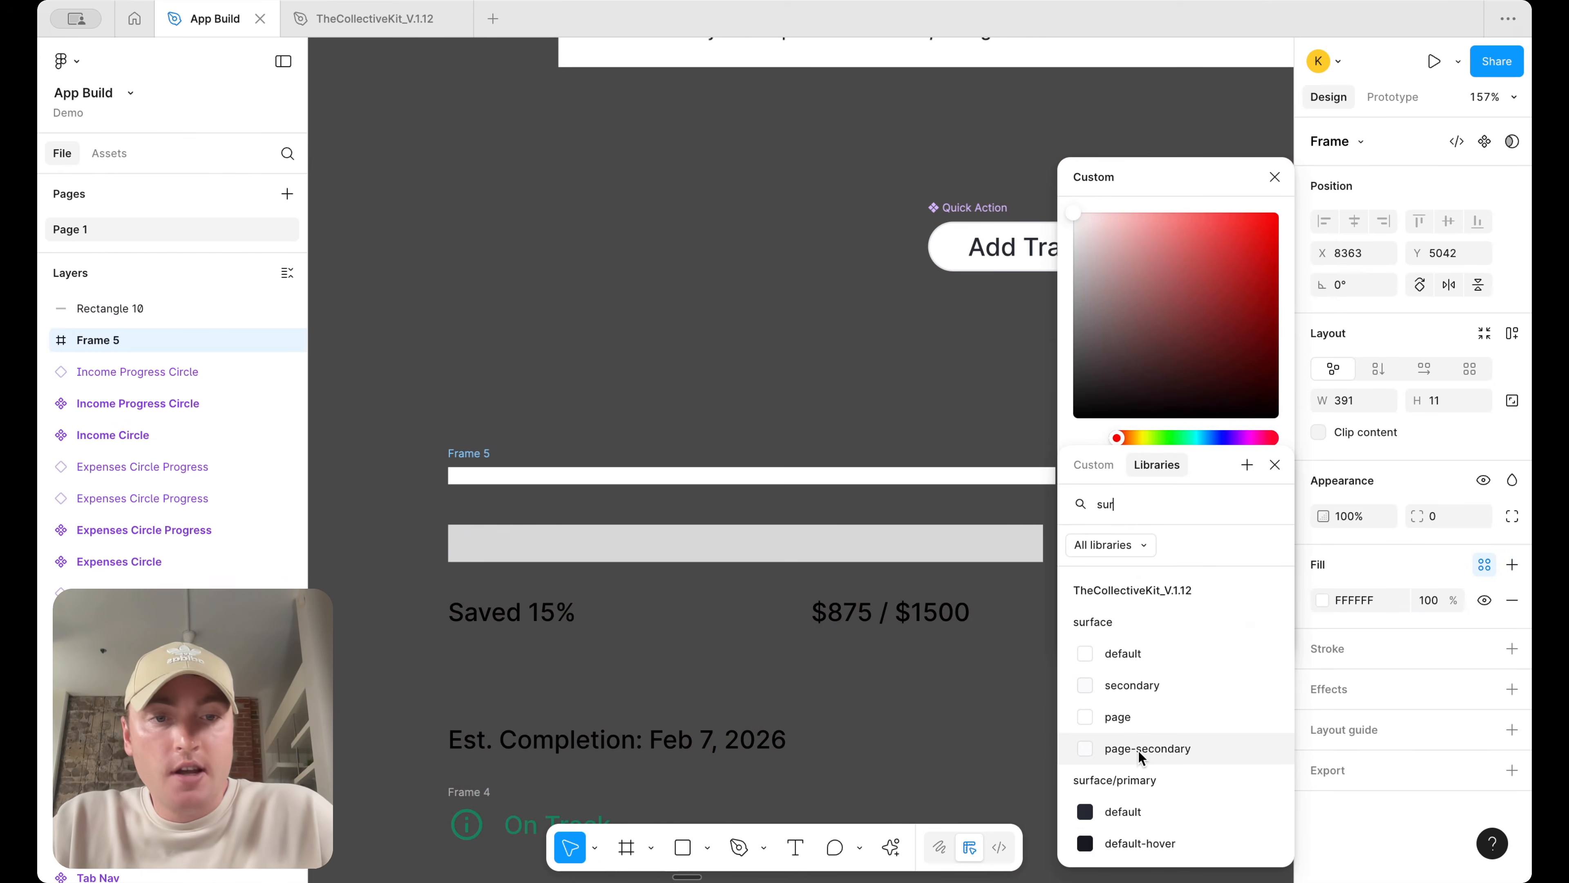
scroll(1162, 734, "down", 2)
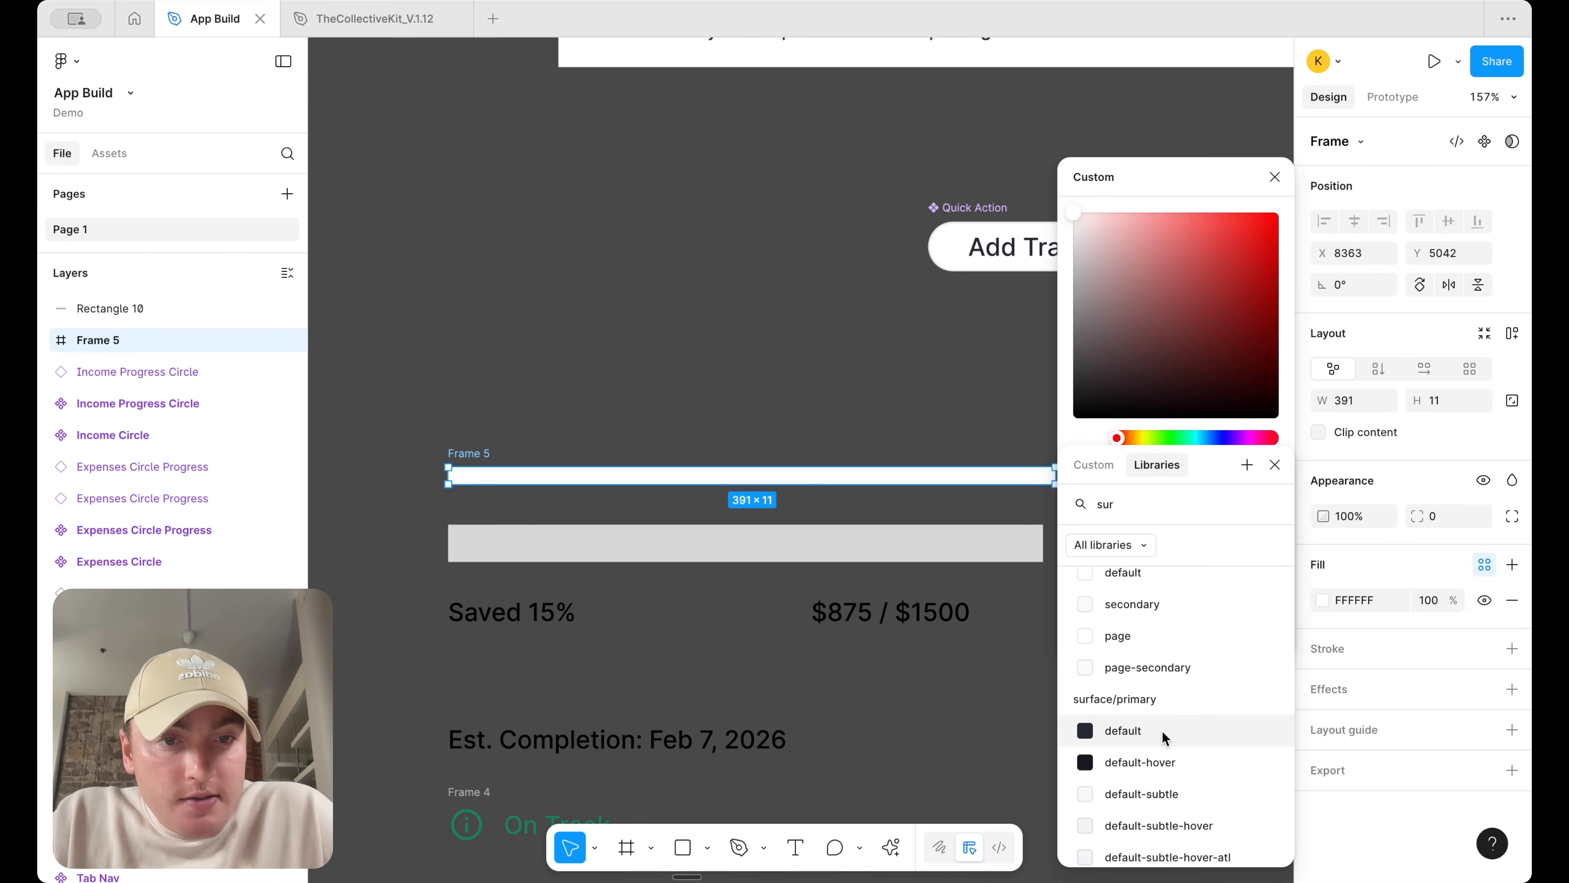
left_click(1162, 731)
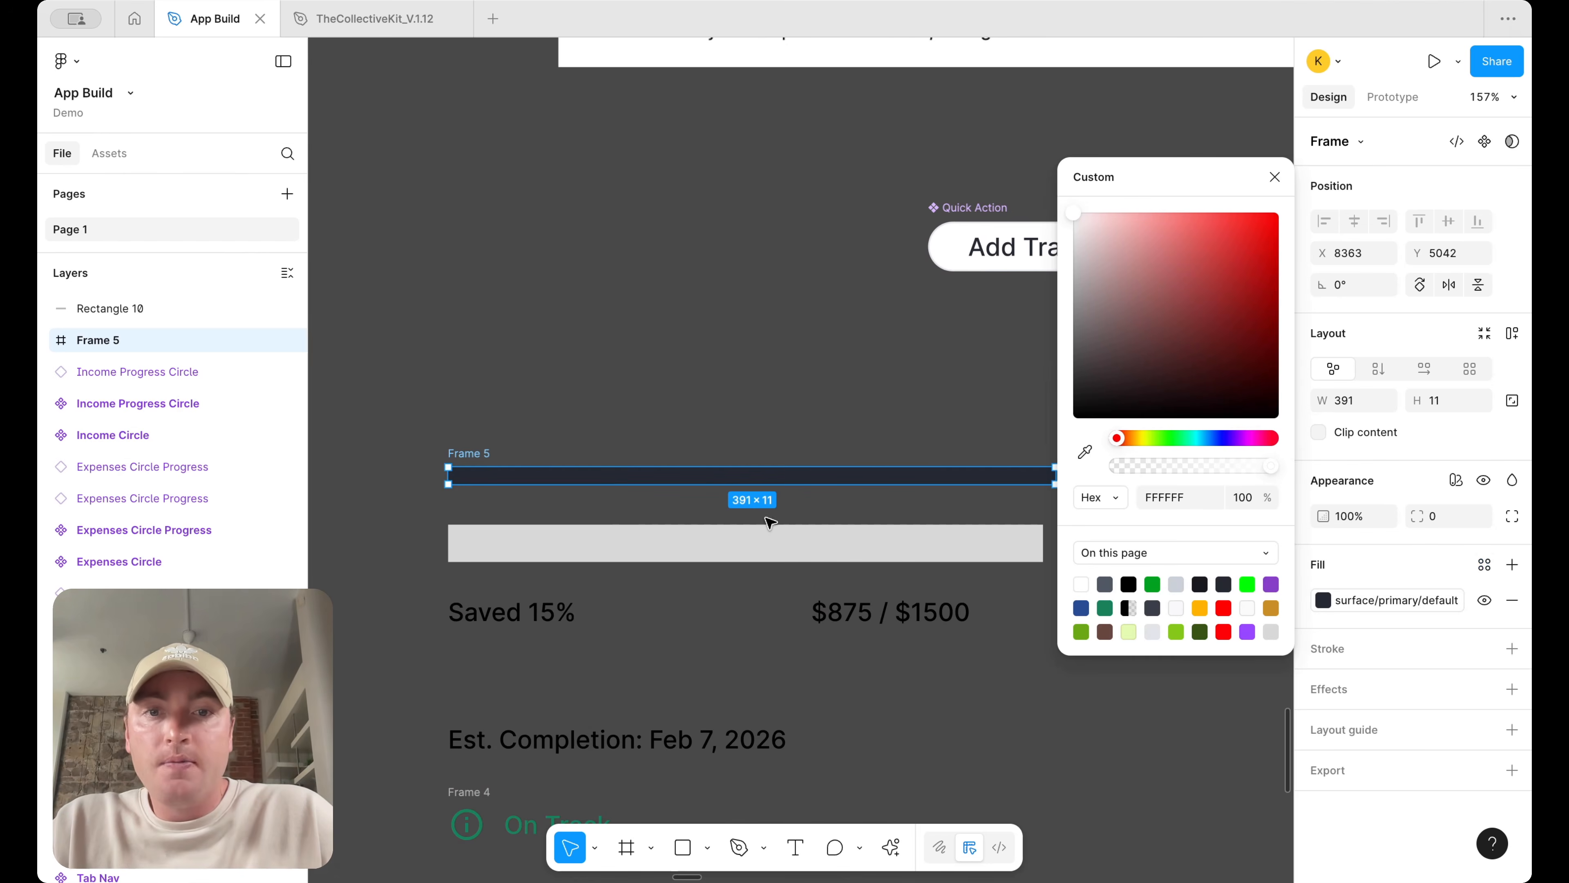
key("Escape")
left_click(1479, 518)
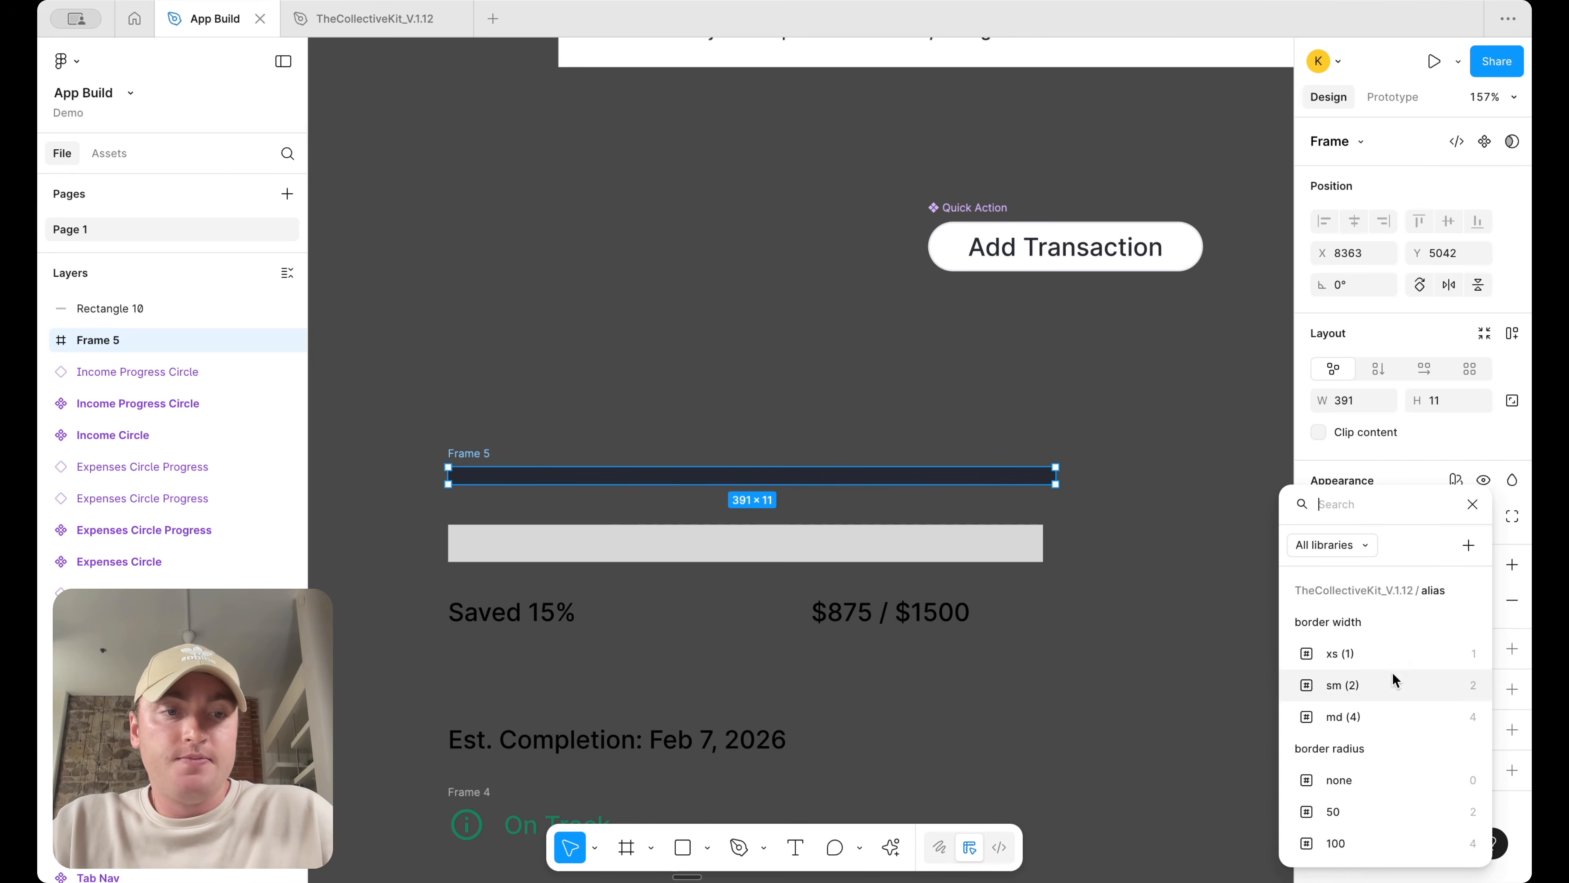
scroll(1394, 683, "down", 3)
left_click(1381, 782)
left_click(1106, 575)
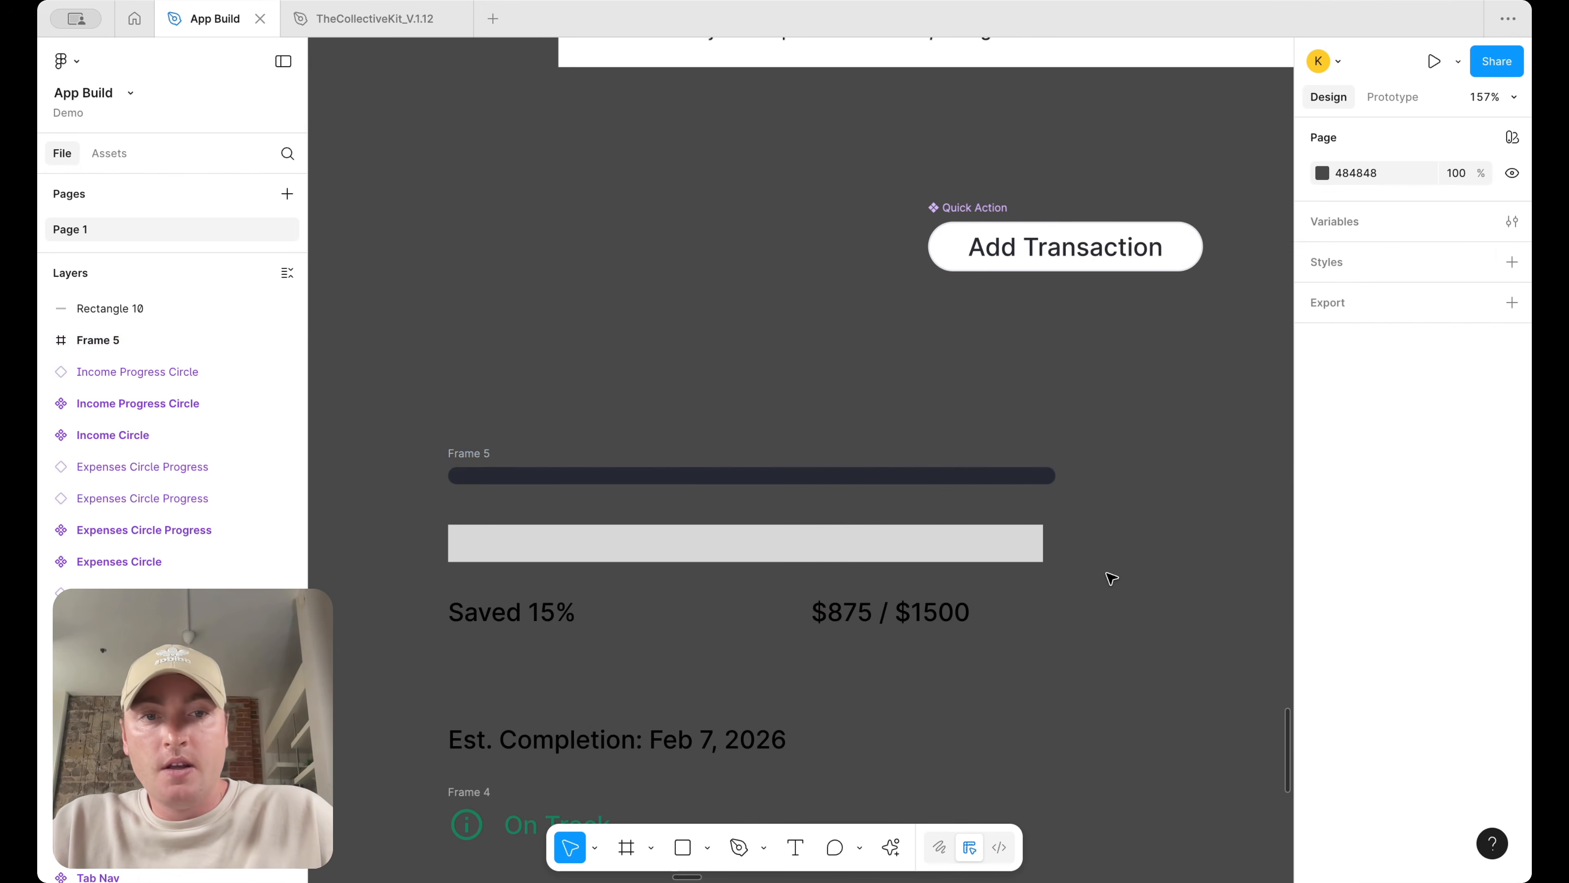
Move the new rectangle inside the bar frame
left_click(773, 547)
scroll(510, 522, "up", 3)
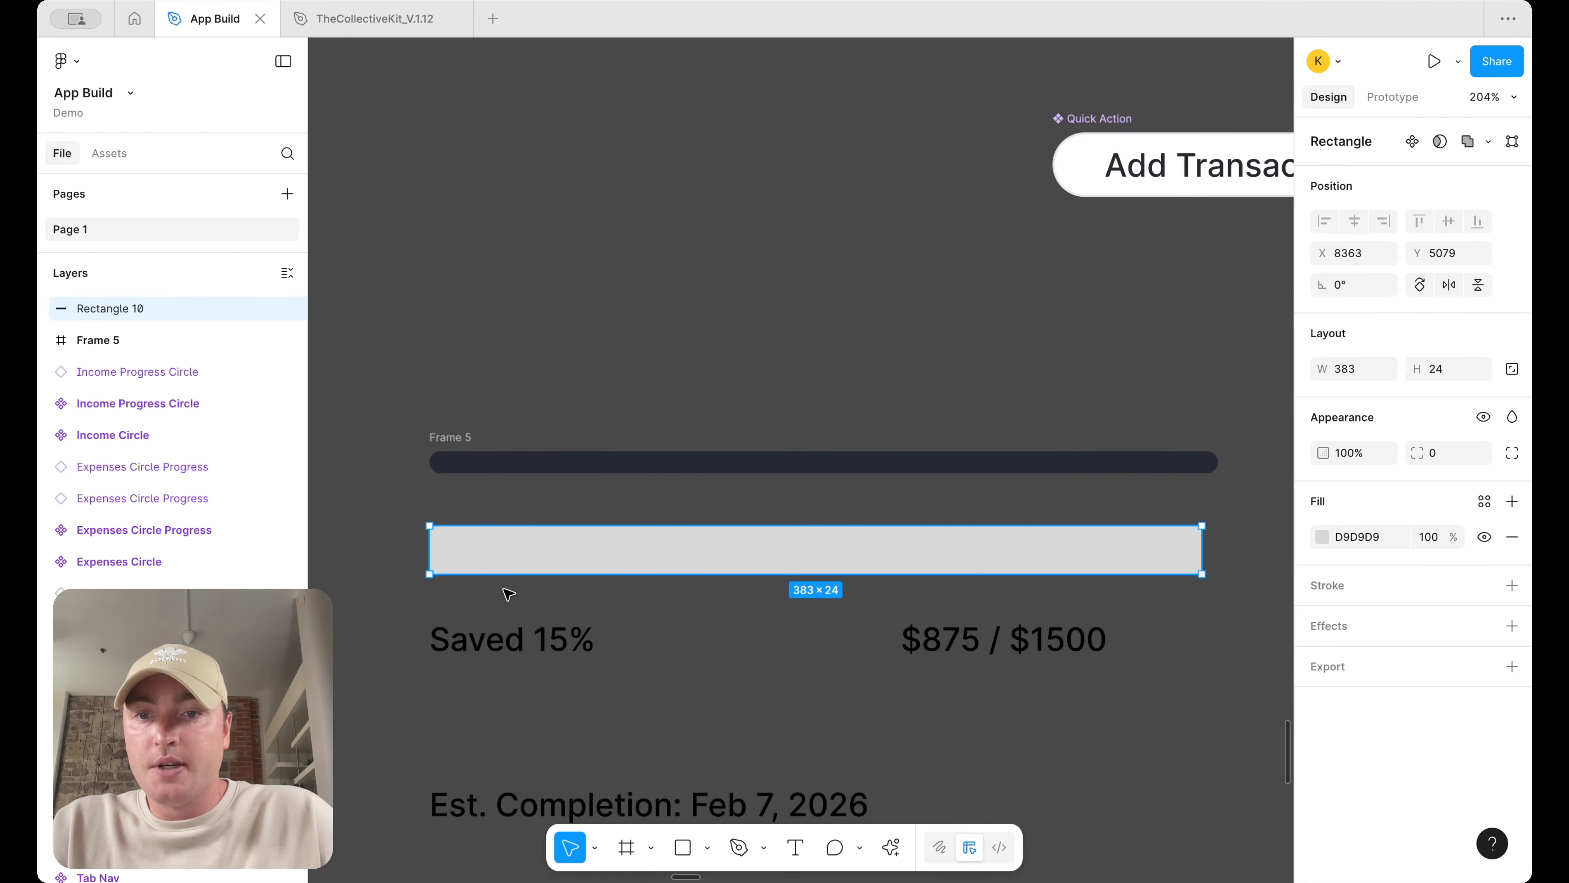
left_click_drag(509, 578, 535, 464)
scroll(536, 467, "up", 1)
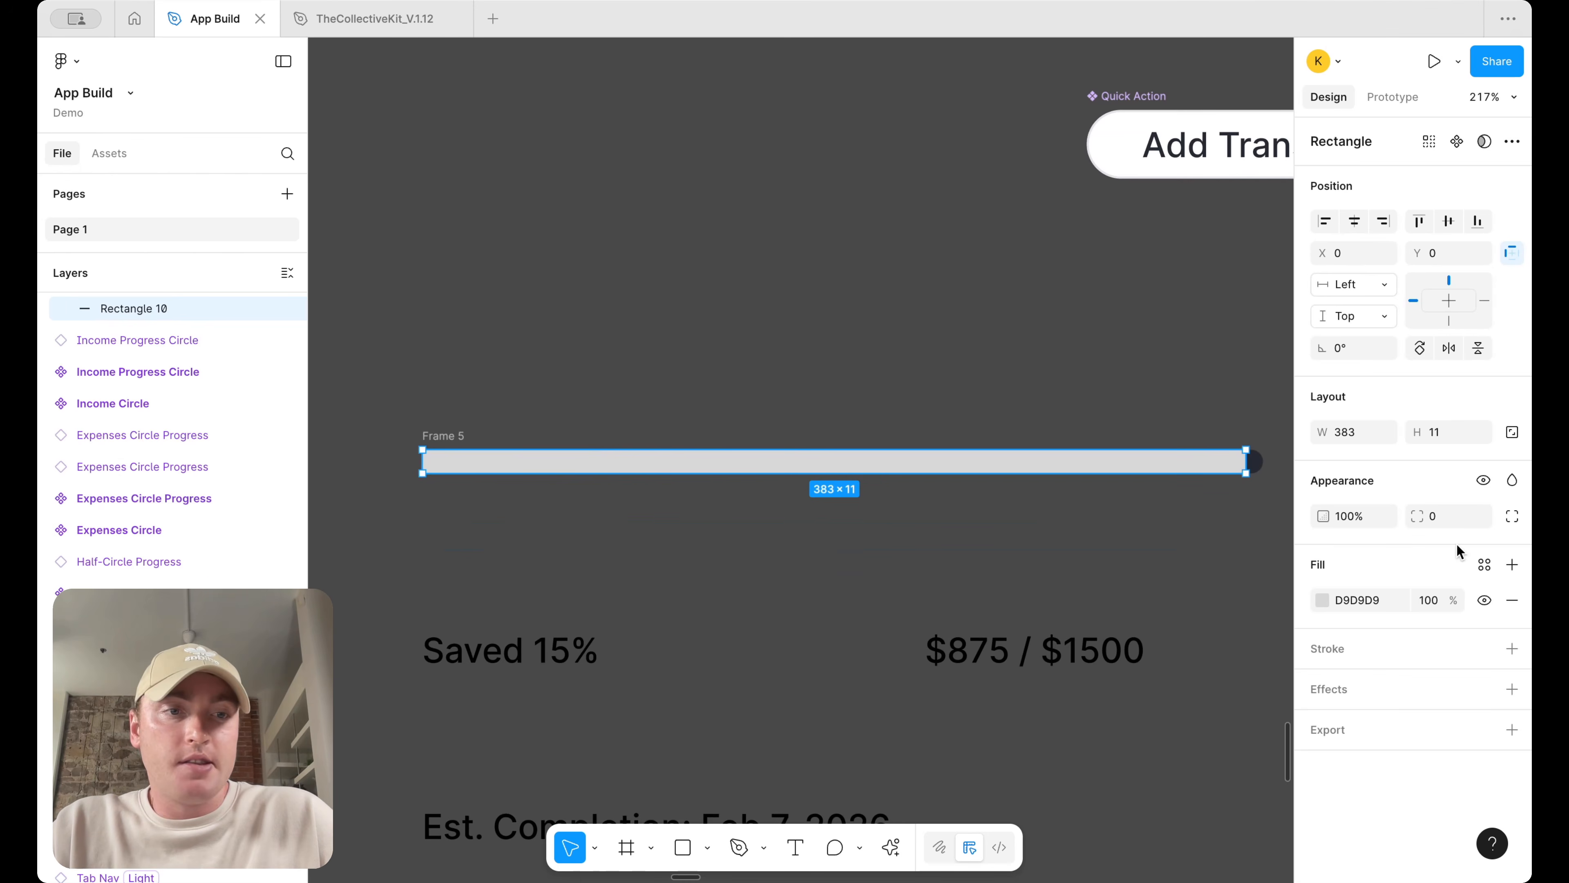
Set the inner rectangle's corner radius to round and shorten it to about 256 wide
left_click(1482, 517)
type("rad")
scroll(1396, 731, "down", 3)
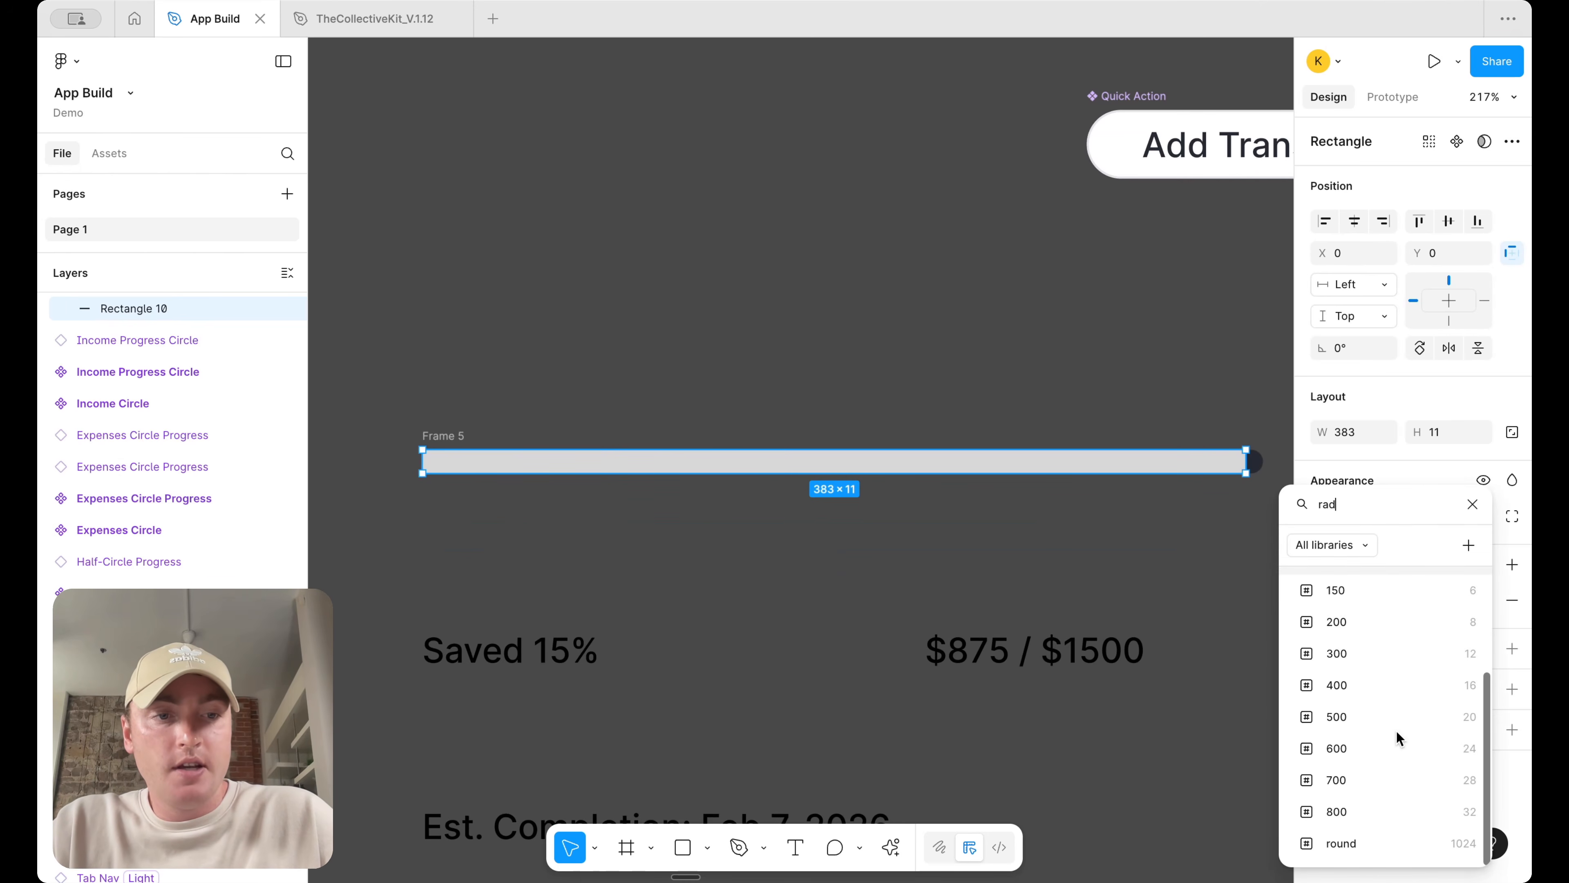
left_click(1375, 843)
left_click_drag(1249, 468, 973, 462)
Fill the inner rectangle with the surface/primary/default color variable
left_click(1485, 564)
type("sur")
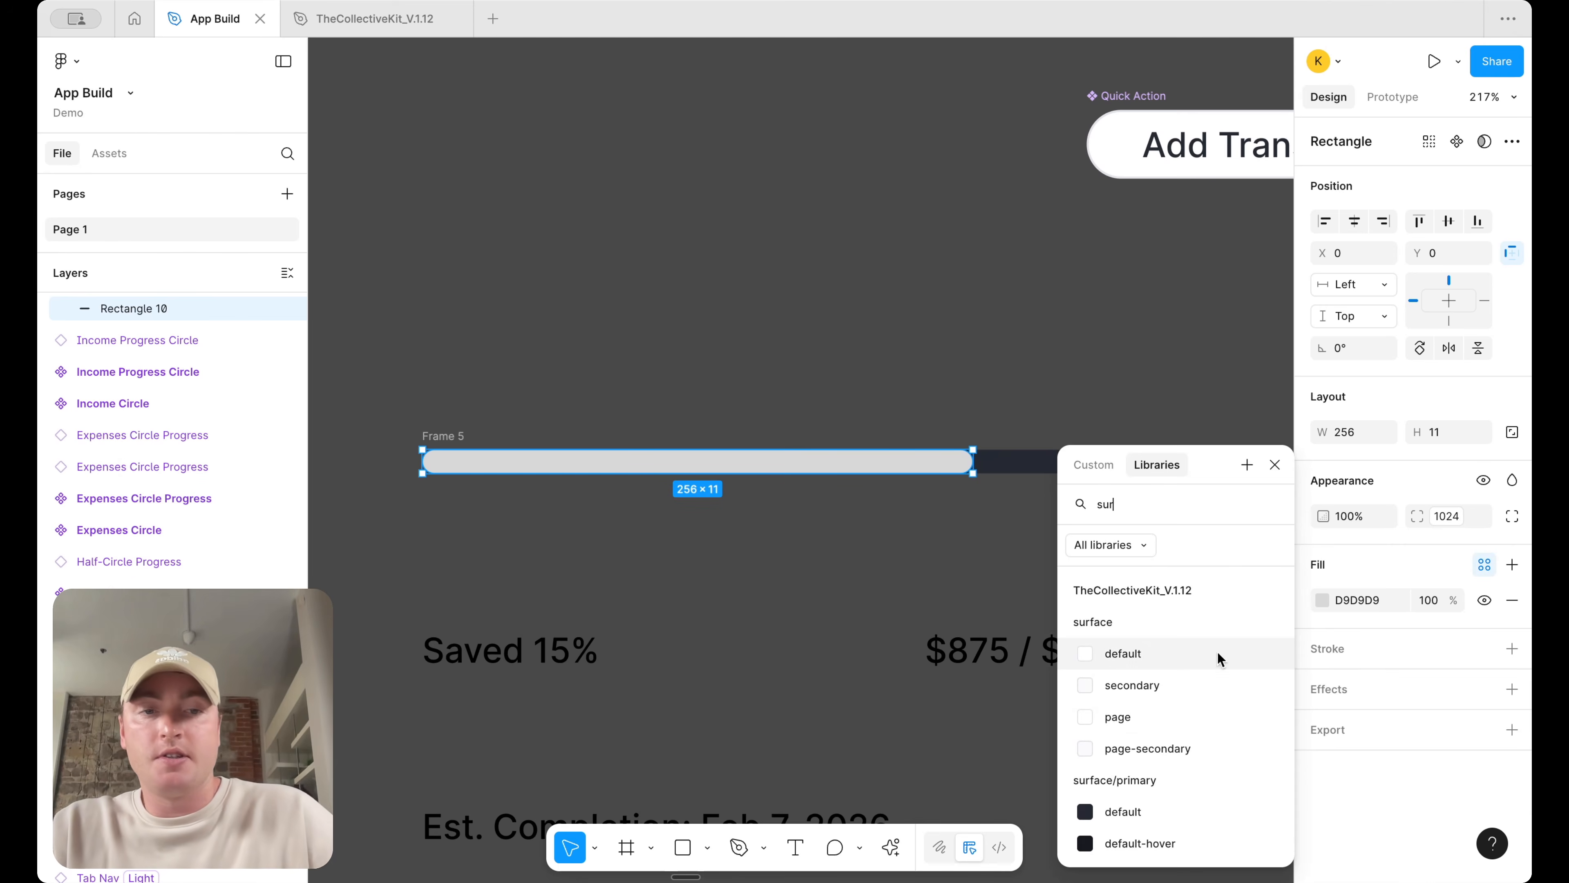
left_click(1150, 811)
left_click(1130, 470)
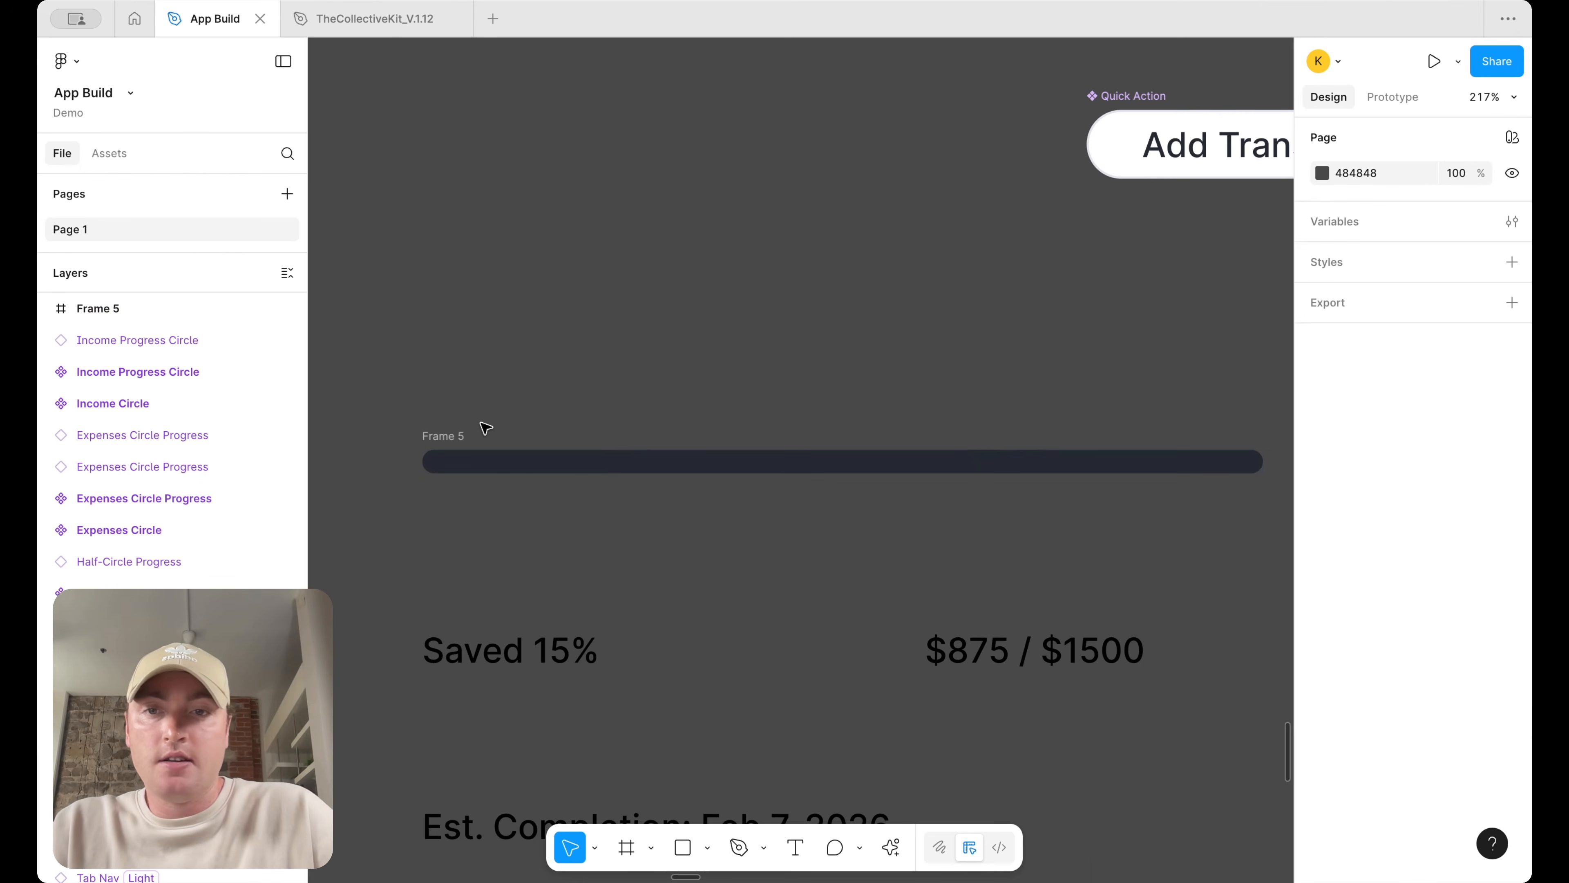
Fill the bar frame with the surface/primary/default-subtle color variable
left_click(475, 434)
left_click(1397, 606)
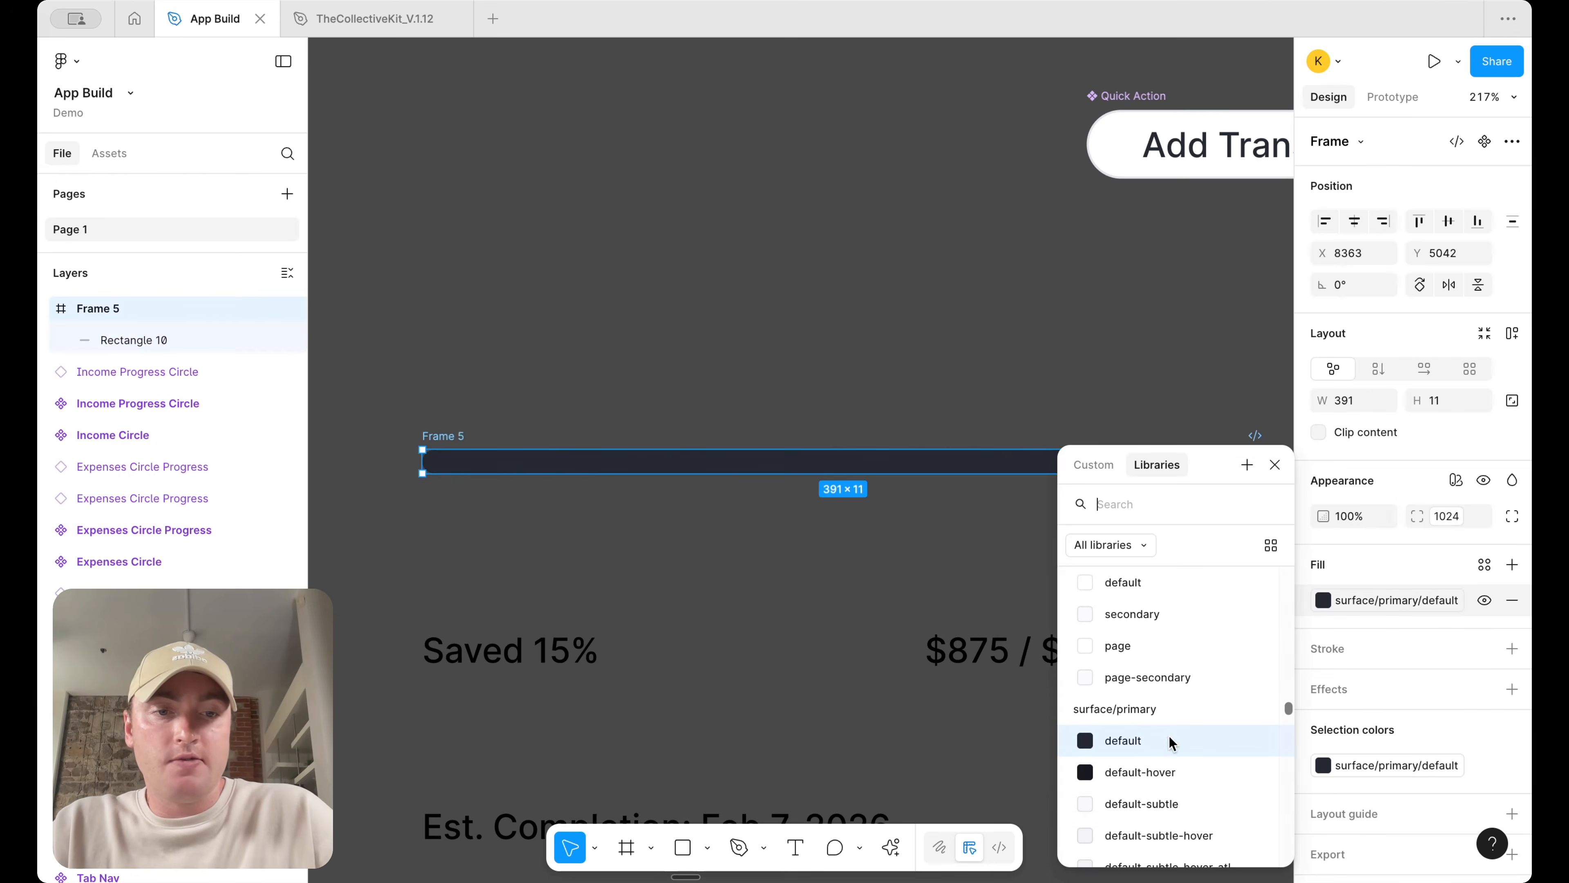
left_click(1167, 802)
left_click(1117, 598)
Shorten the inner rectangle to about 170 wide
scroll(1117, 599, "down", 5)
scroll(1117, 599, "right", 3)
scroll(1117, 598, "down", 2)
left_click(917, 450)
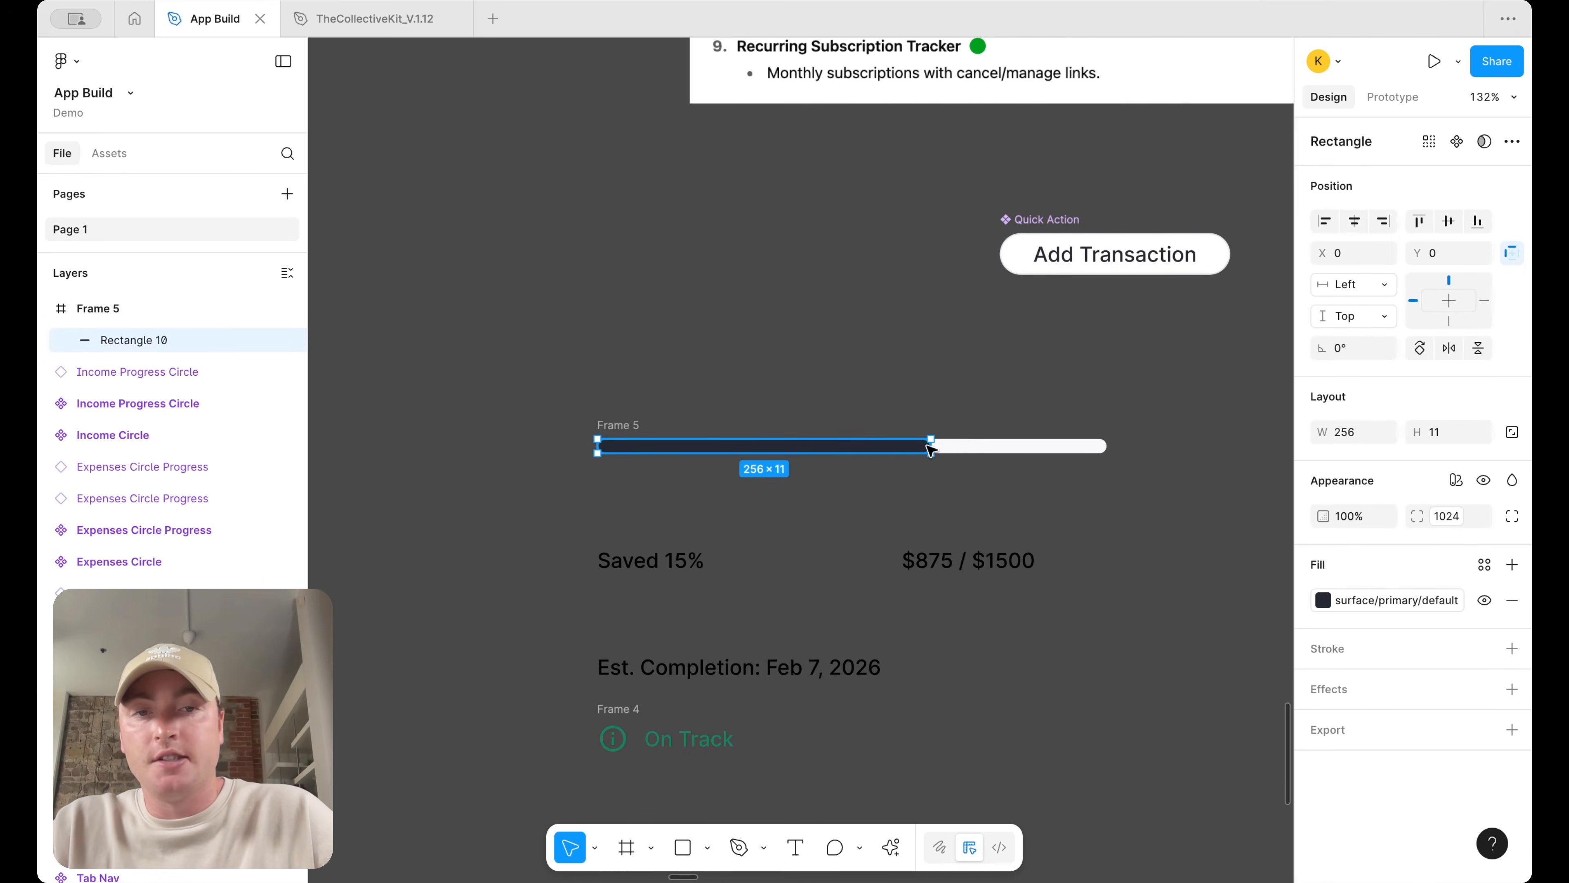
left_click_drag(902, 445, 833, 445)
Rename the bar frame to "Progress Bar"
left_click(620, 425)
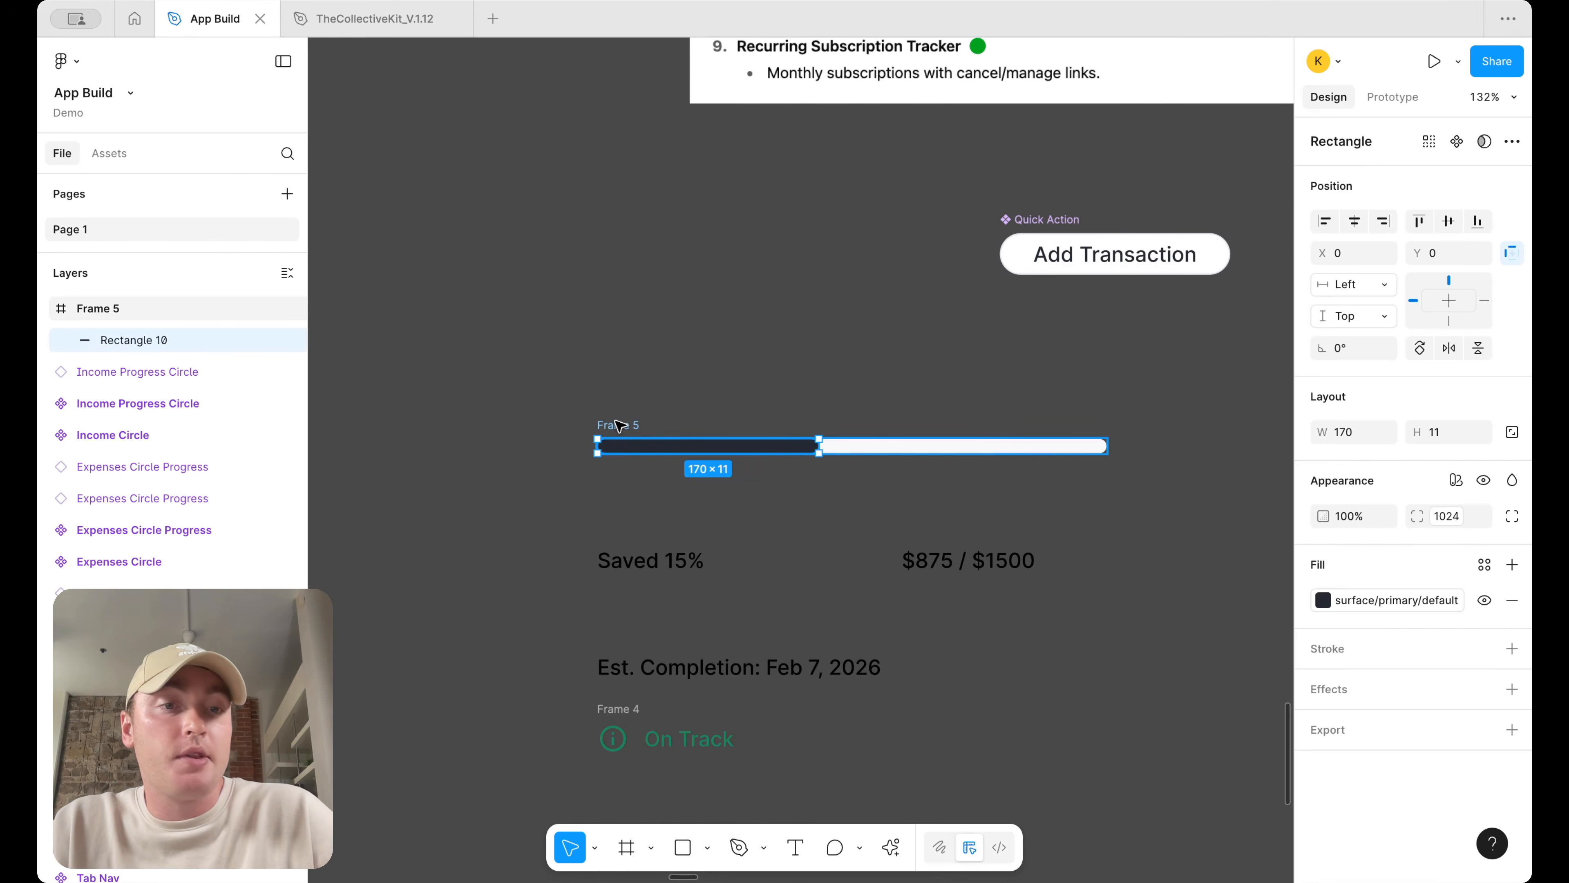
type("Progress Bar")
key("Return")
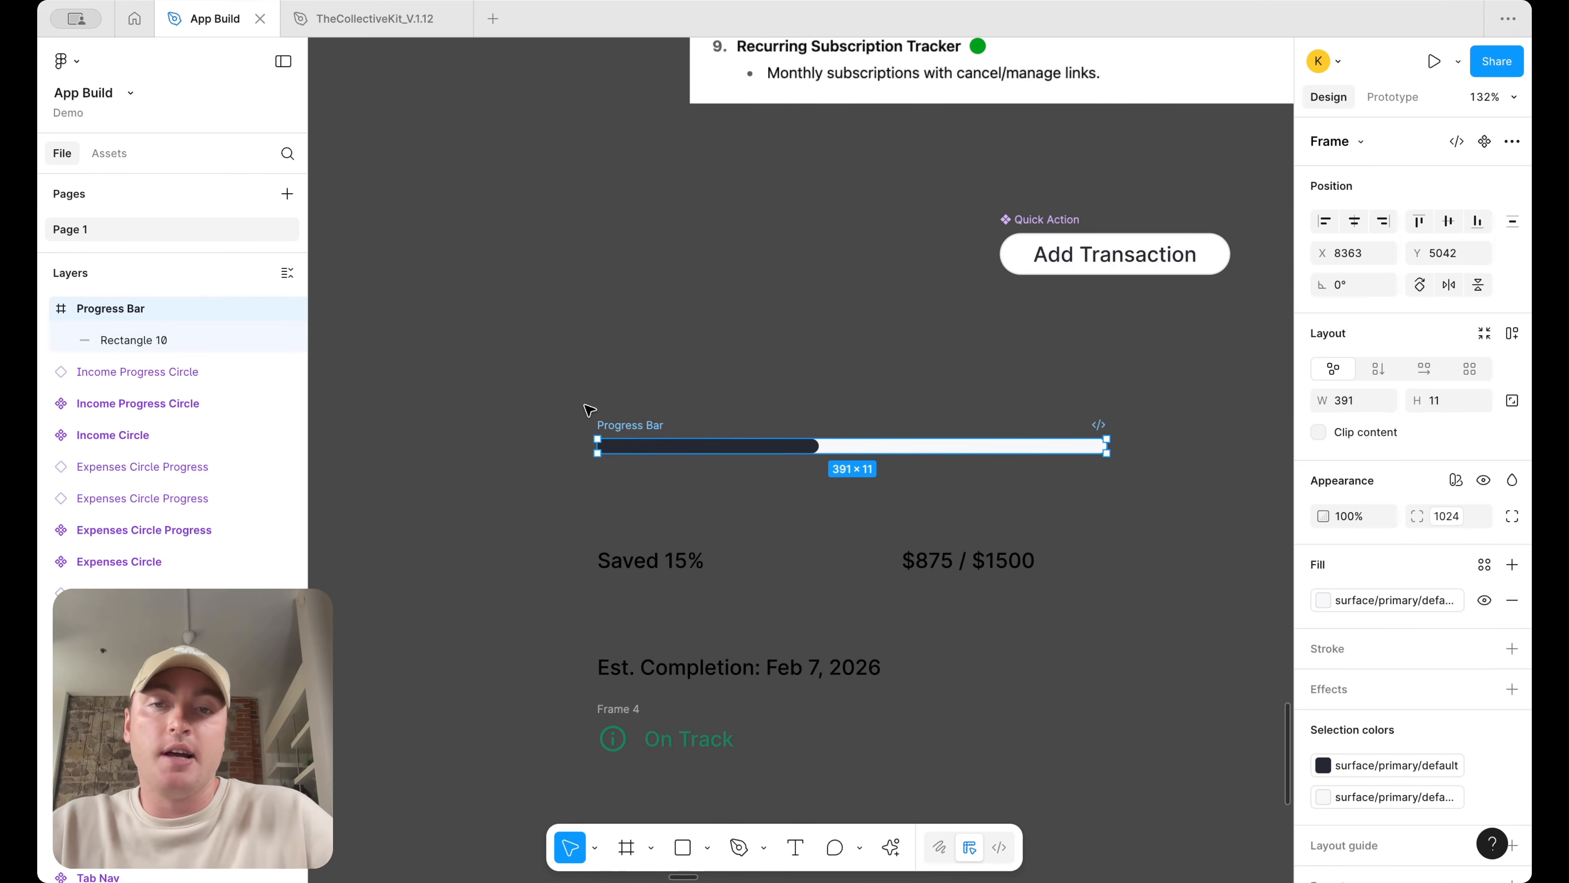
Turn Progress Bar into a component and place an instance over the bar below "Saved 15%"
right_click(630, 426)
left_click(680, 615)
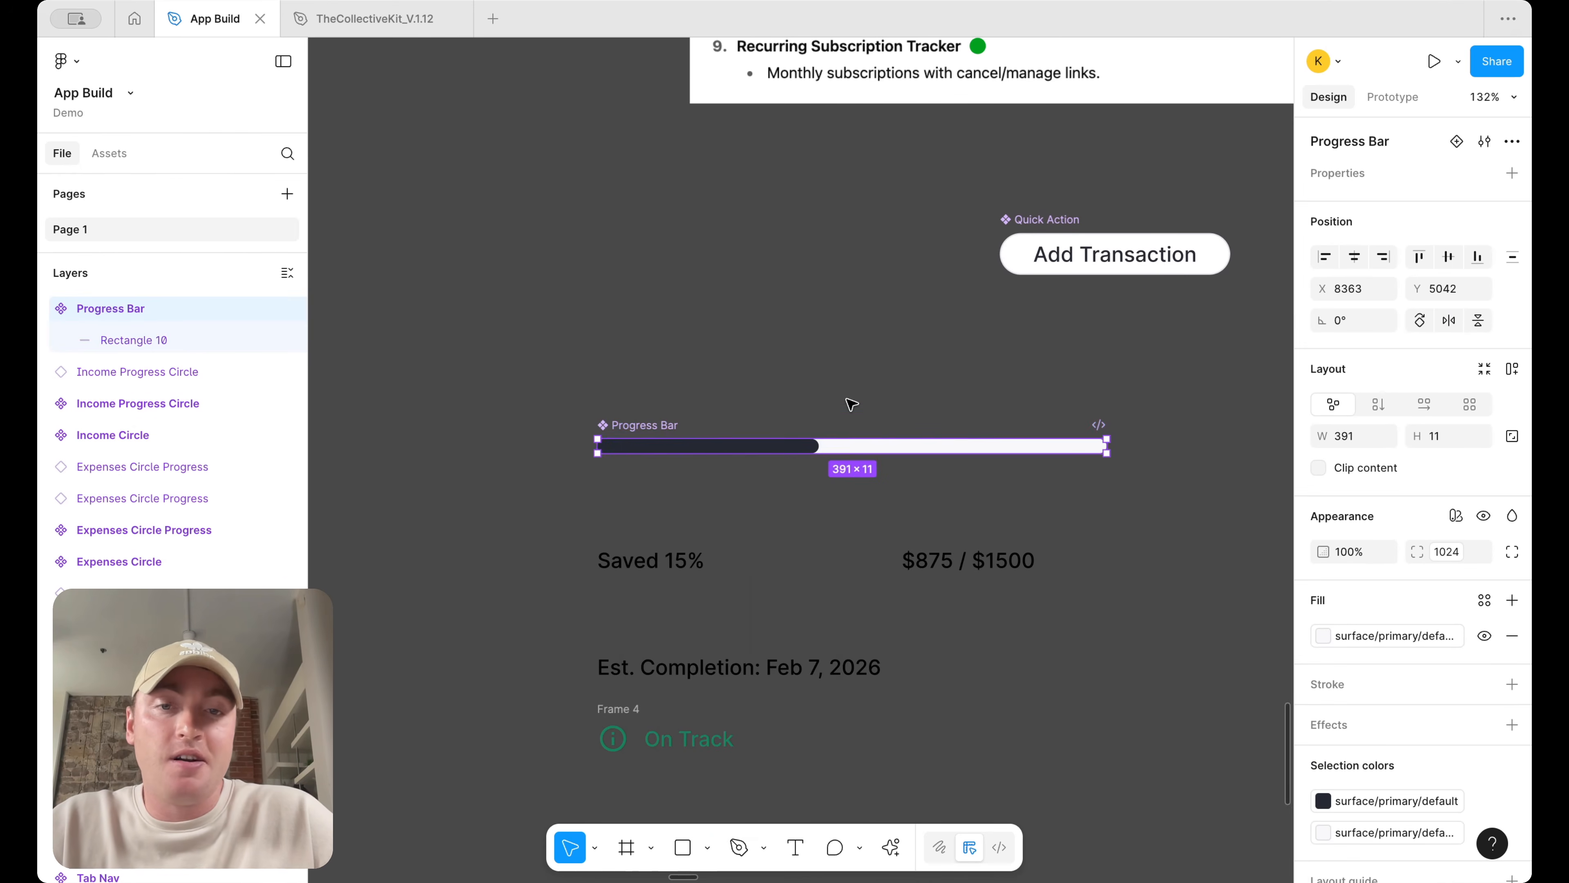
left_click_drag(832, 450, 838, 603)
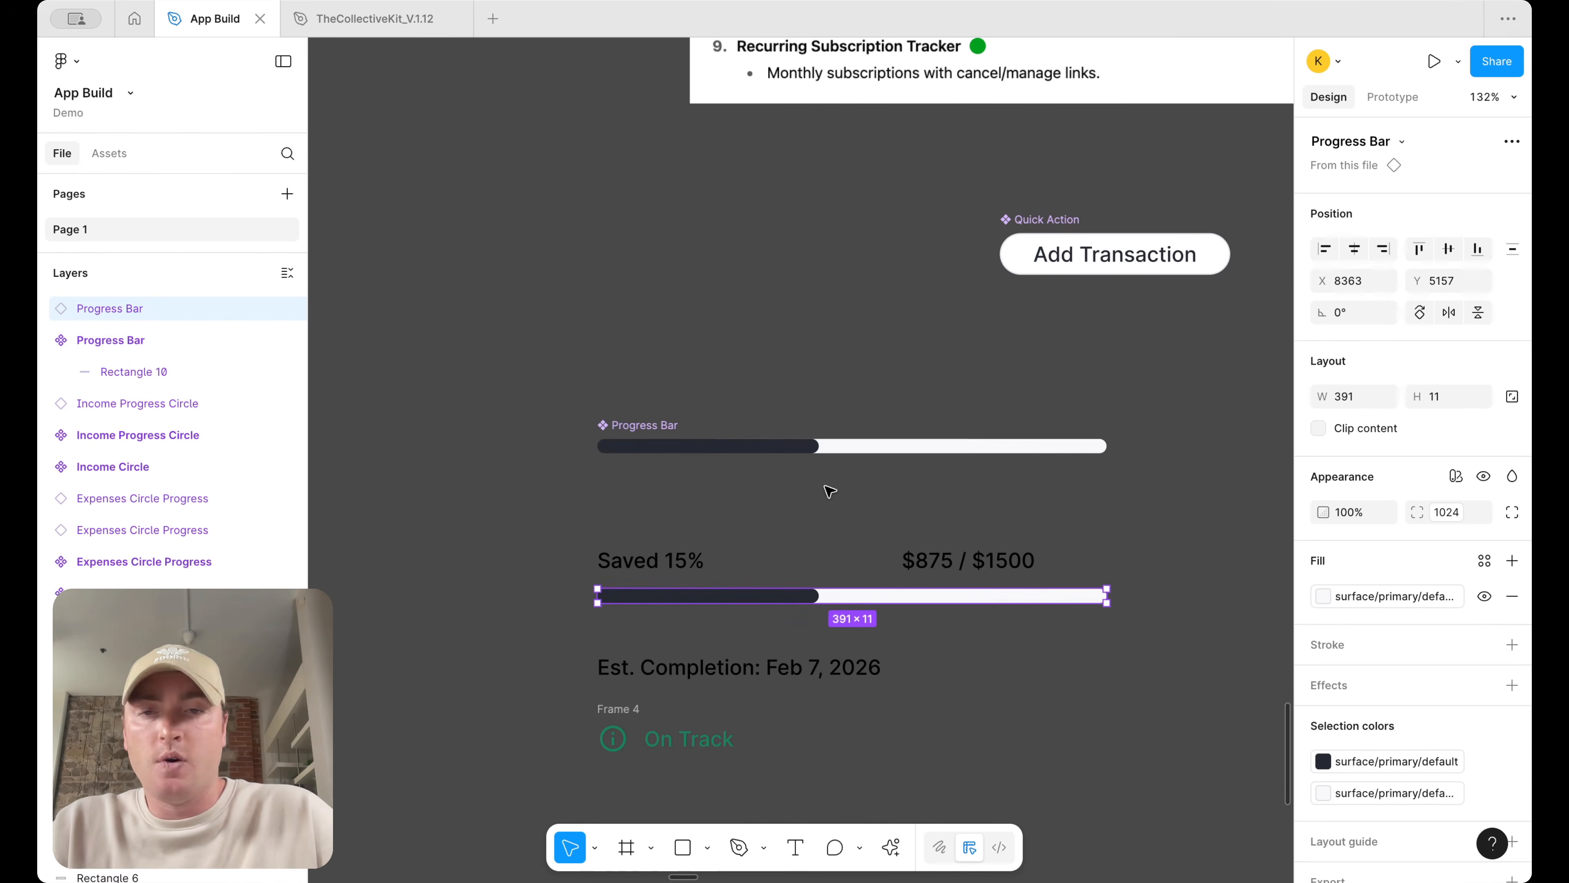
Make the Progress Bar component and its inner rectangle slightly thinner
left_click(798, 521)
scroll(764, 592, "down", 3)
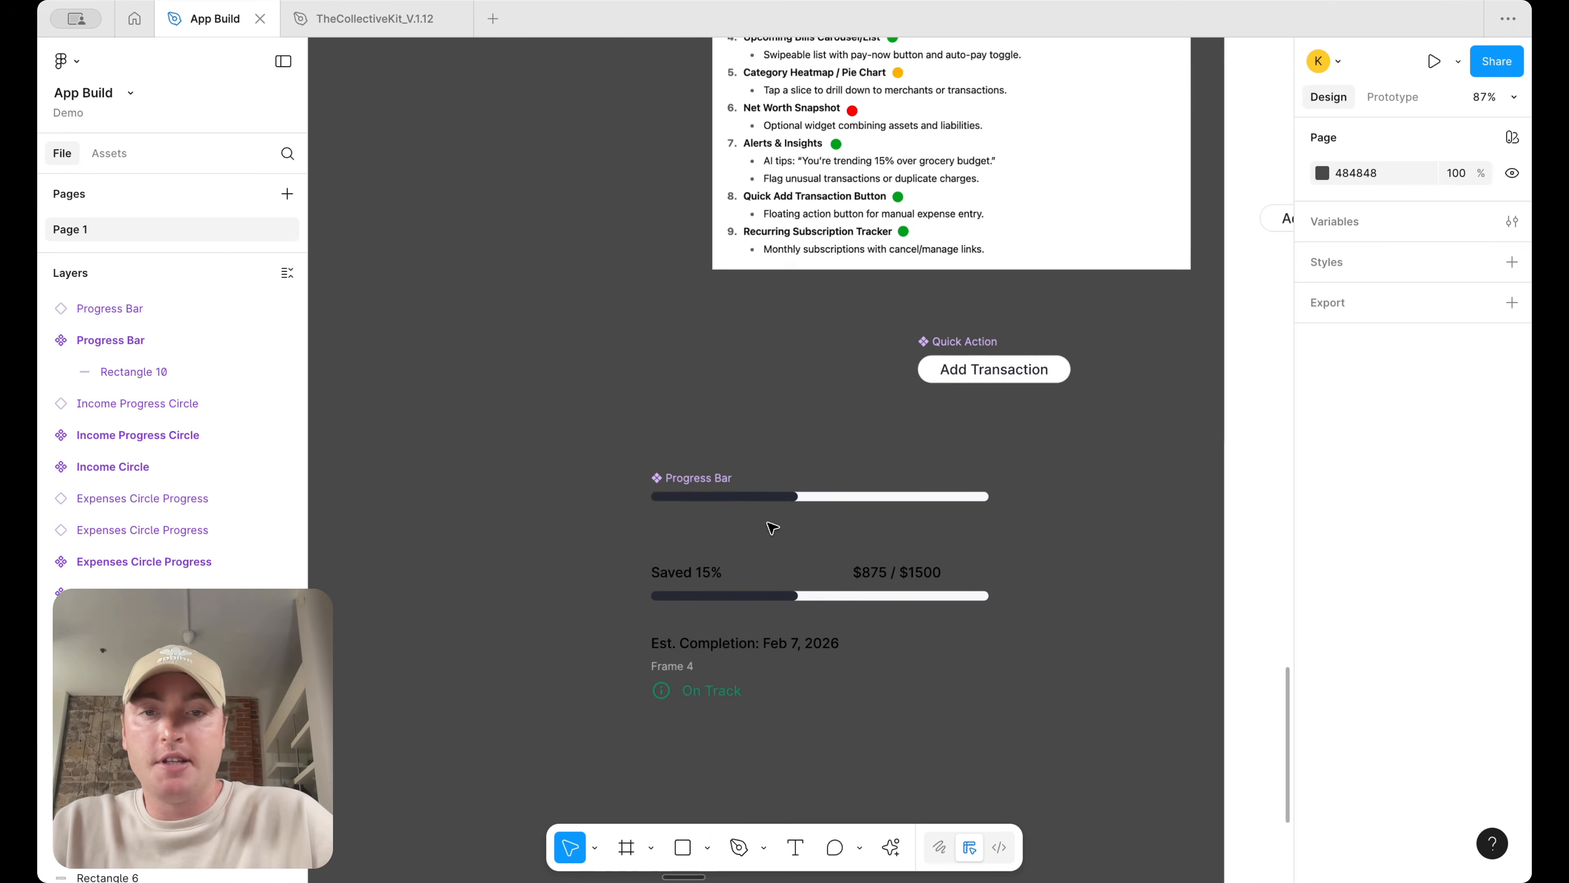
scroll(772, 527, "up", 5)
left_click(828, 460)
scroll(868, 464, "up", 3)
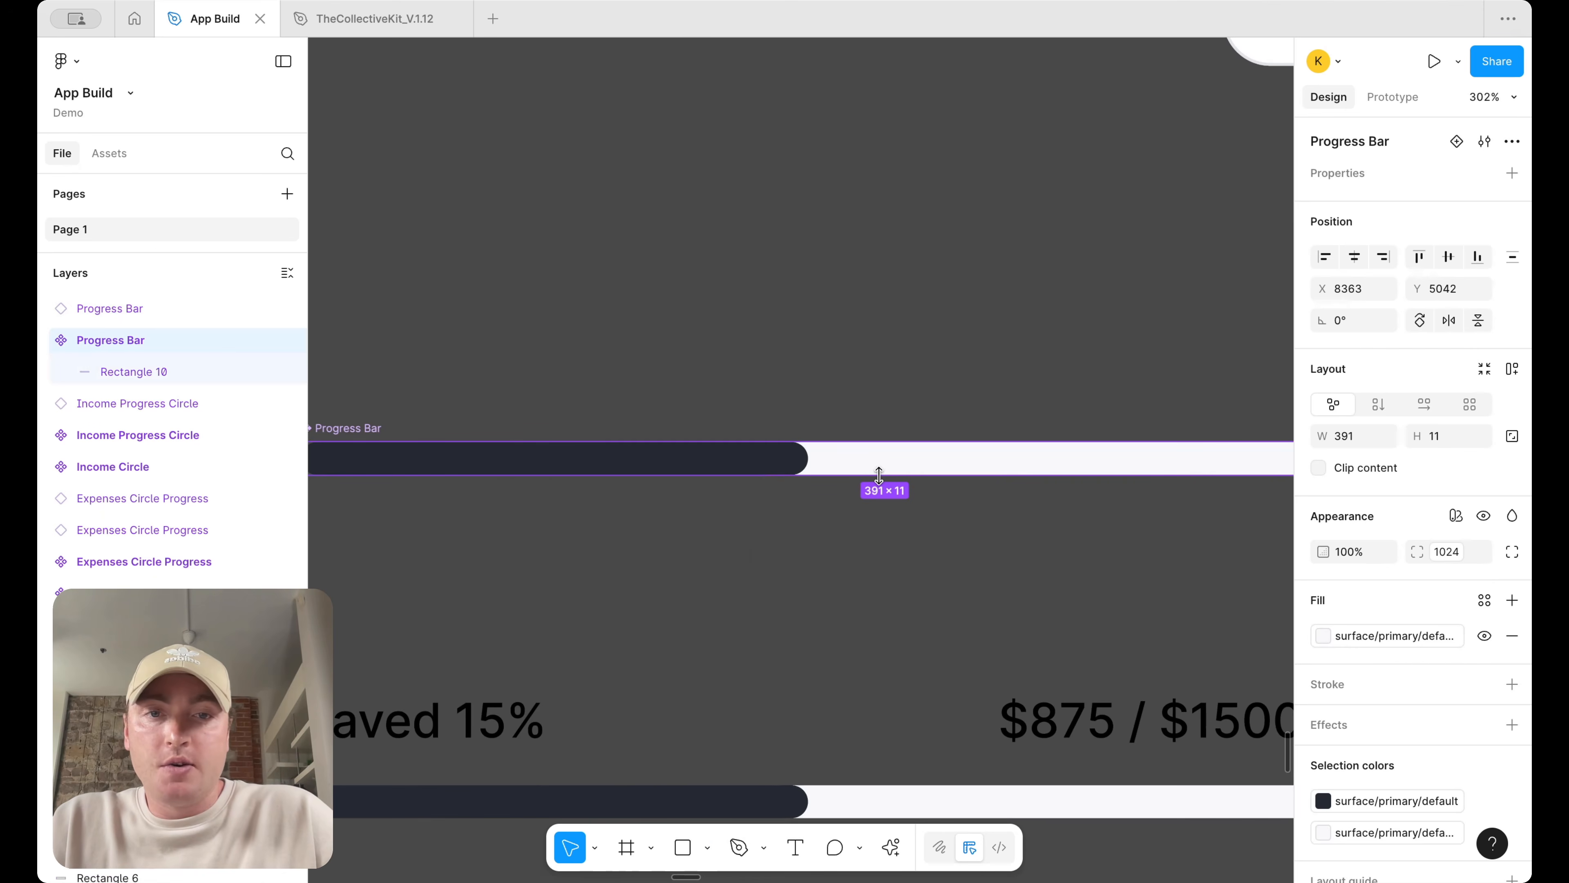
left_click_drag(878, 475, 879, 466)
left_click(789, 473)
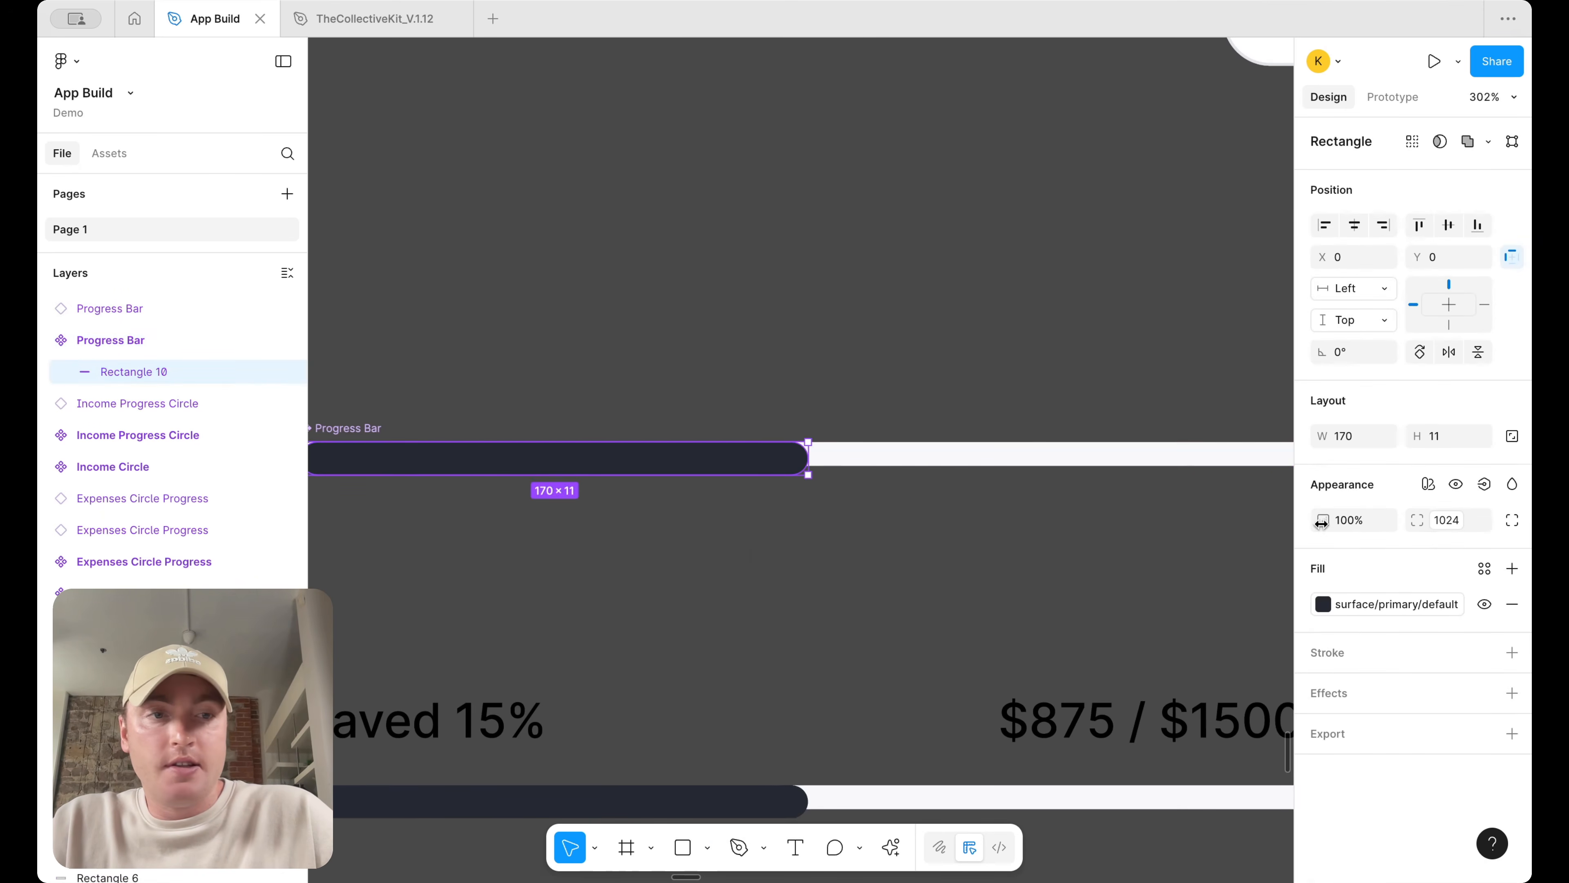
left_click_drag(759, 473, 759, 464)
Wrap the "Saved 15%" and "$875 / $1500" texts in a horizontal auto layout frame
left_click(834, 518)
scroll(839, 521, "down", 5)
scroll(839, 522, "right", 1)
scroll(839, 522, "down", 1)
scroll(797, 543, "up", 3)
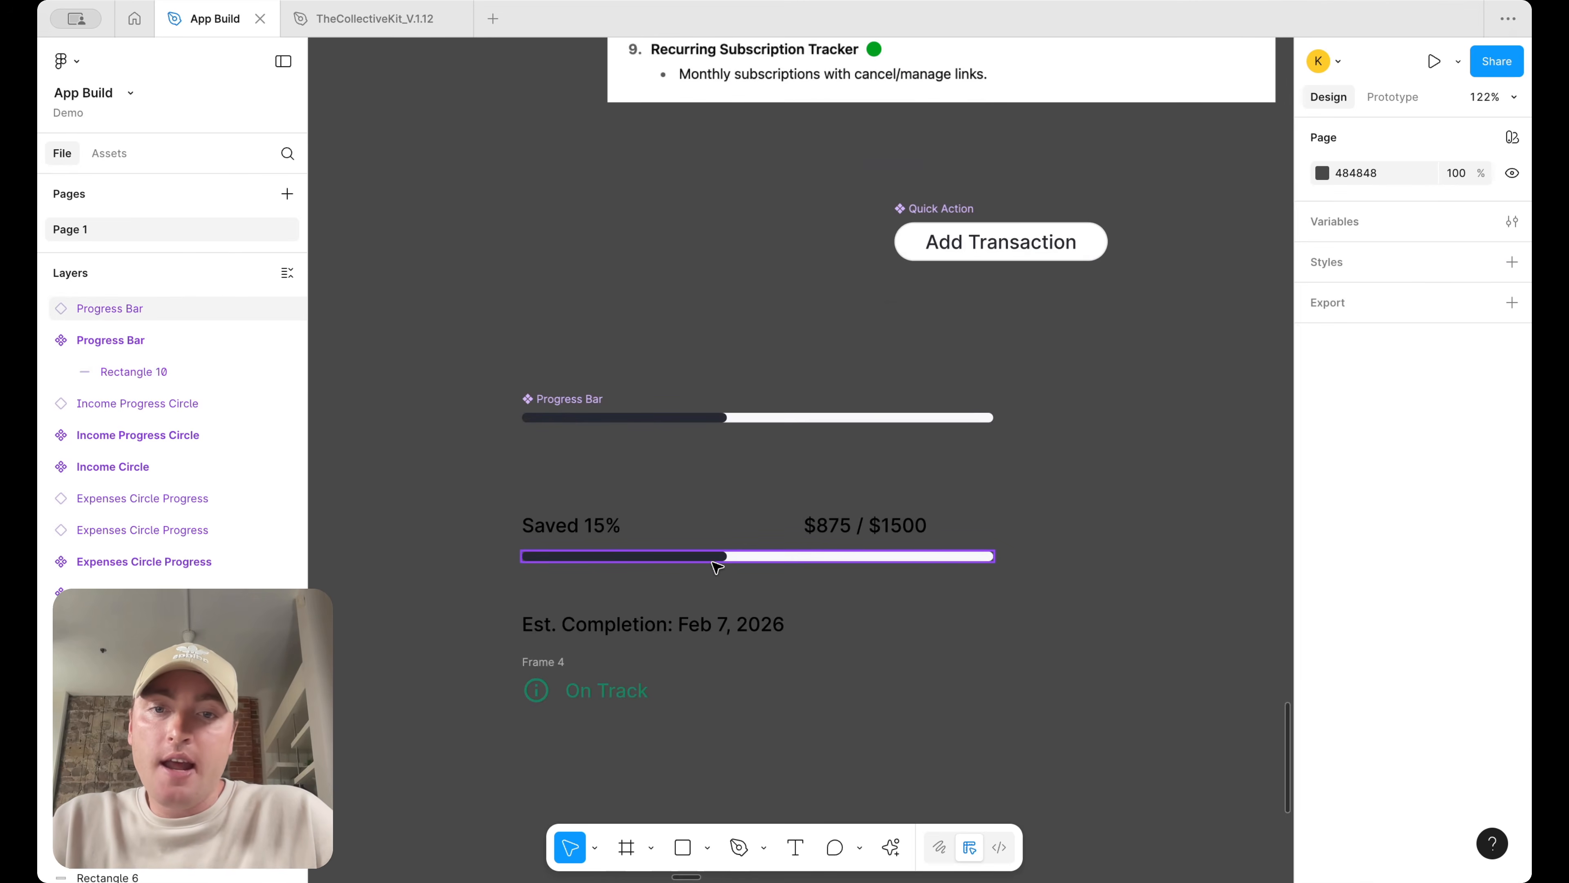
left_click(729, 564)
left_click_drag(729, 564, 744, 578)
left_click_drag(531, 557, 903, 524)
key("shift+a")
Remove the horizontal padding from the text row frame
scroll(1036, 523, "down", 5)
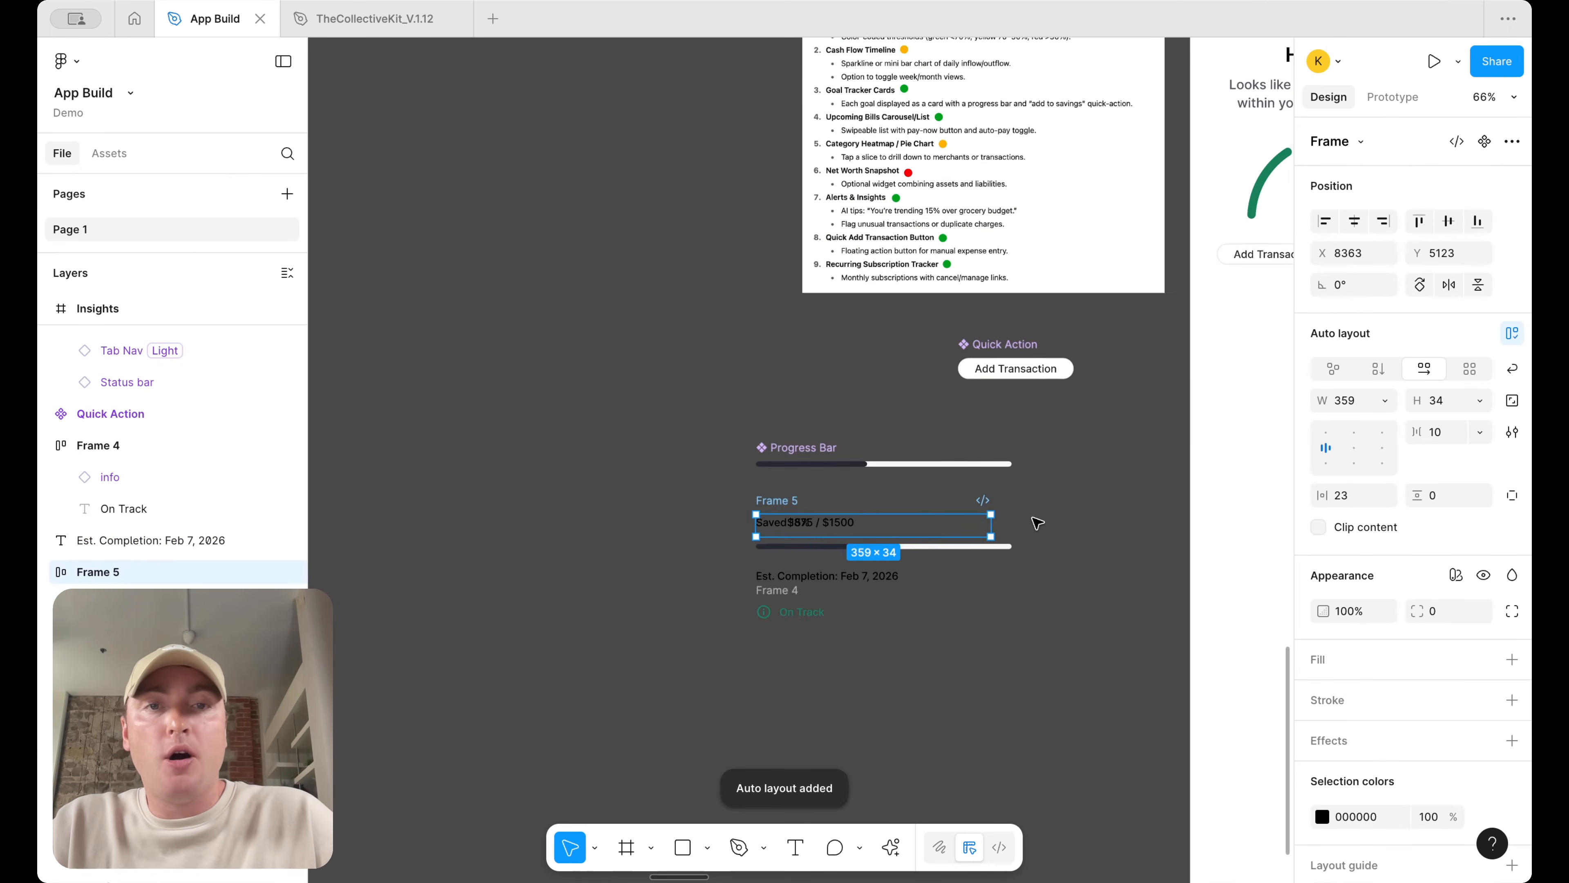
scroll(1036, 523, "right", 12)
scroll(733, 357, "up", 5)
scroll(768, 508, "down", 6)
scroll(771, 512, "left", 10)
scroll(797, 371, "up", 5)
scroll(960, 355, "up", 3)
key("Return")
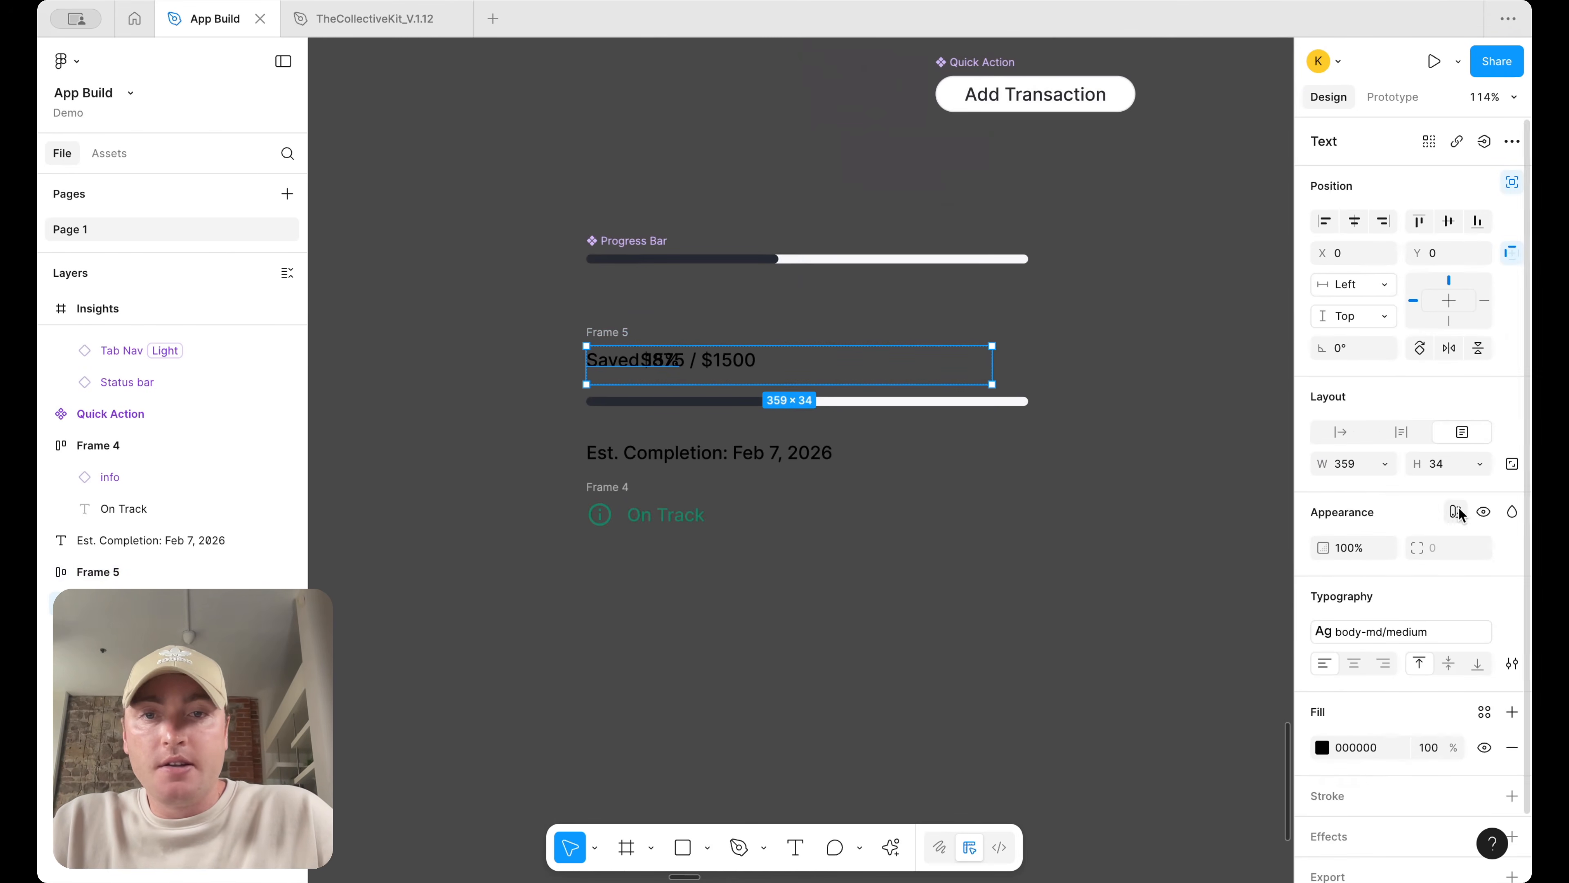
key("Tab")
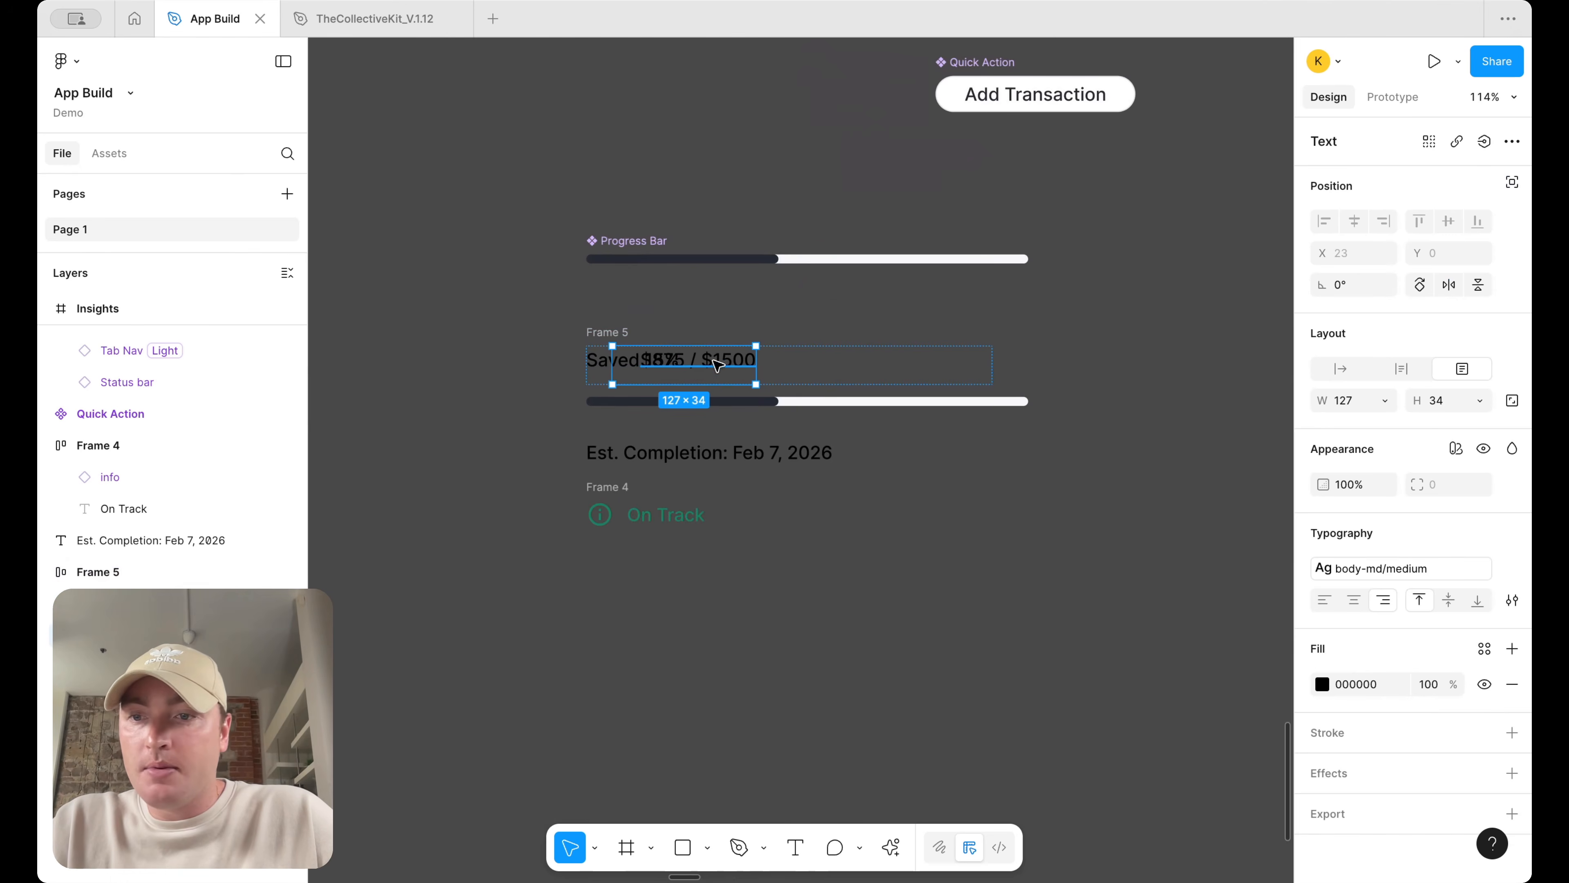
left_click(217, 603)
left_click(1514, 183)
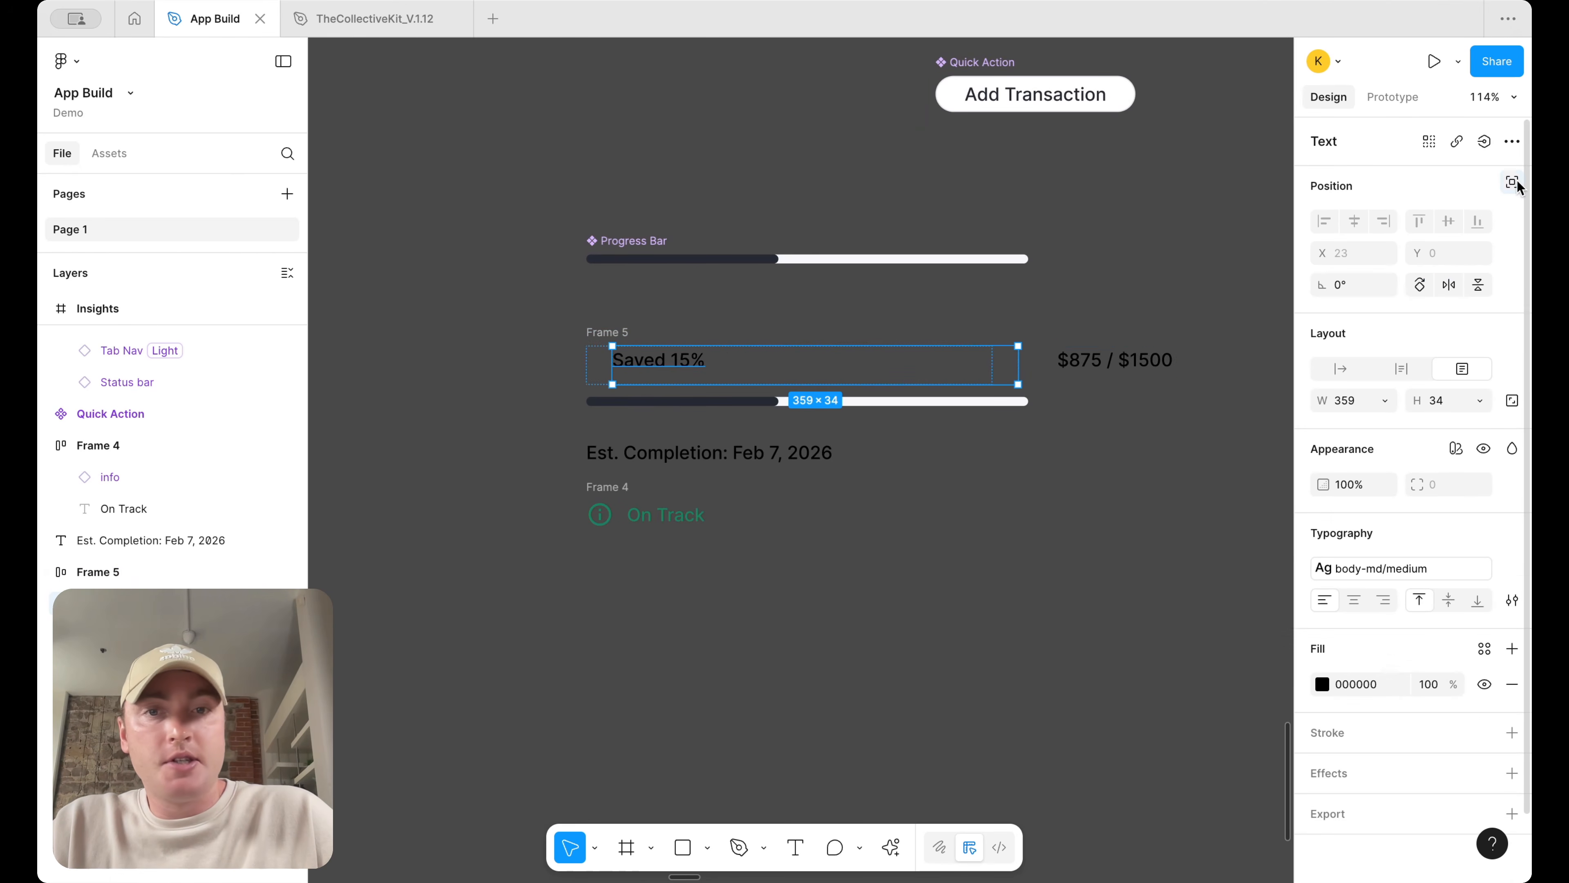
key("Escape")
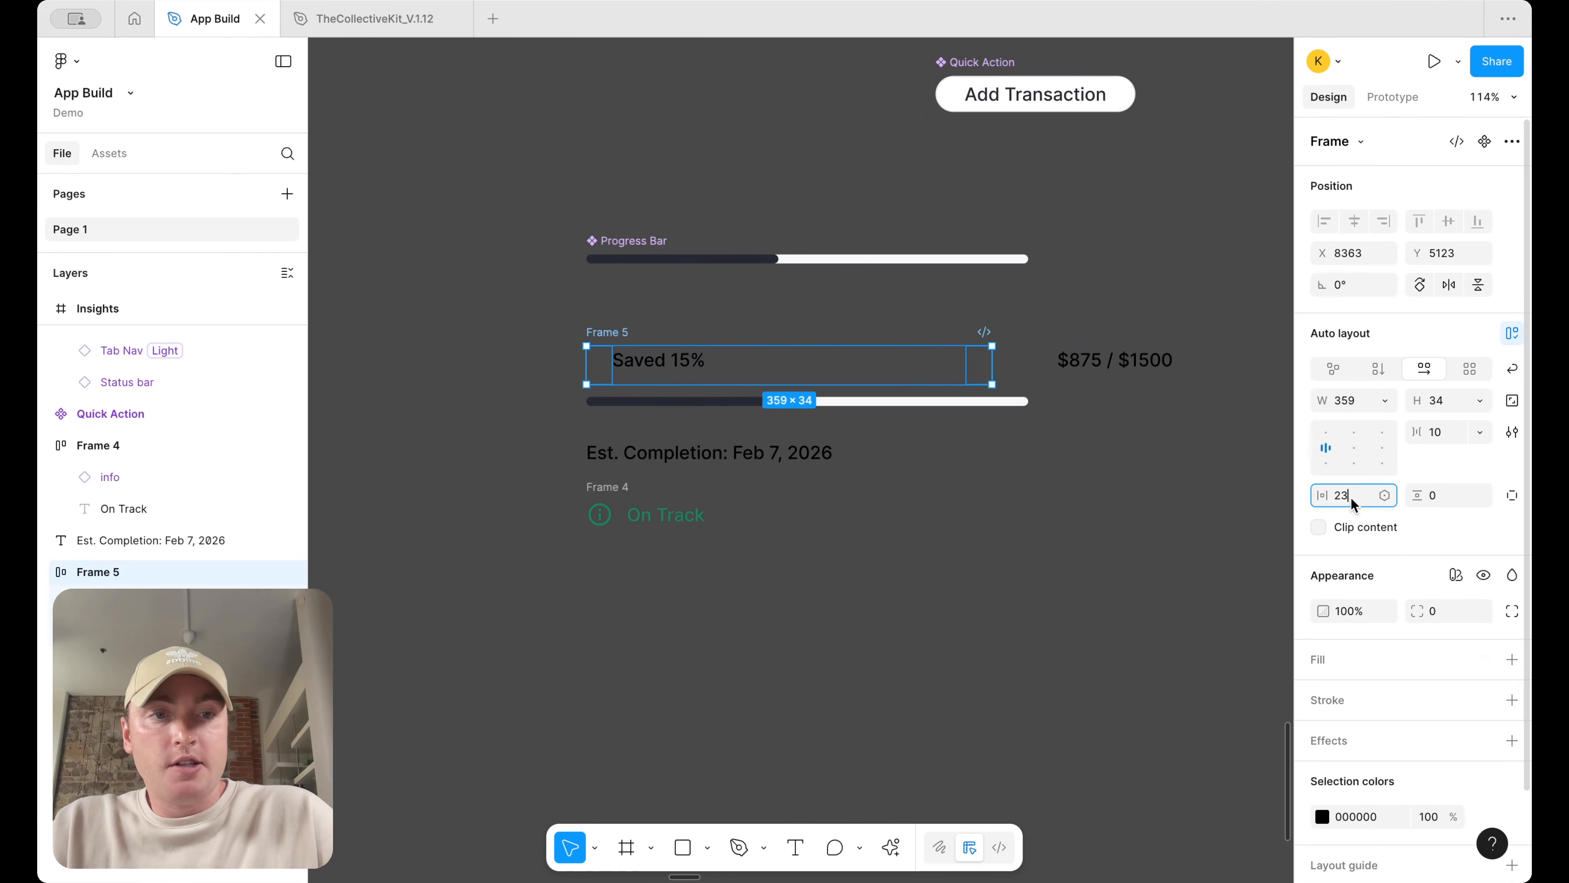
key("Return")
left_click(659, 371)
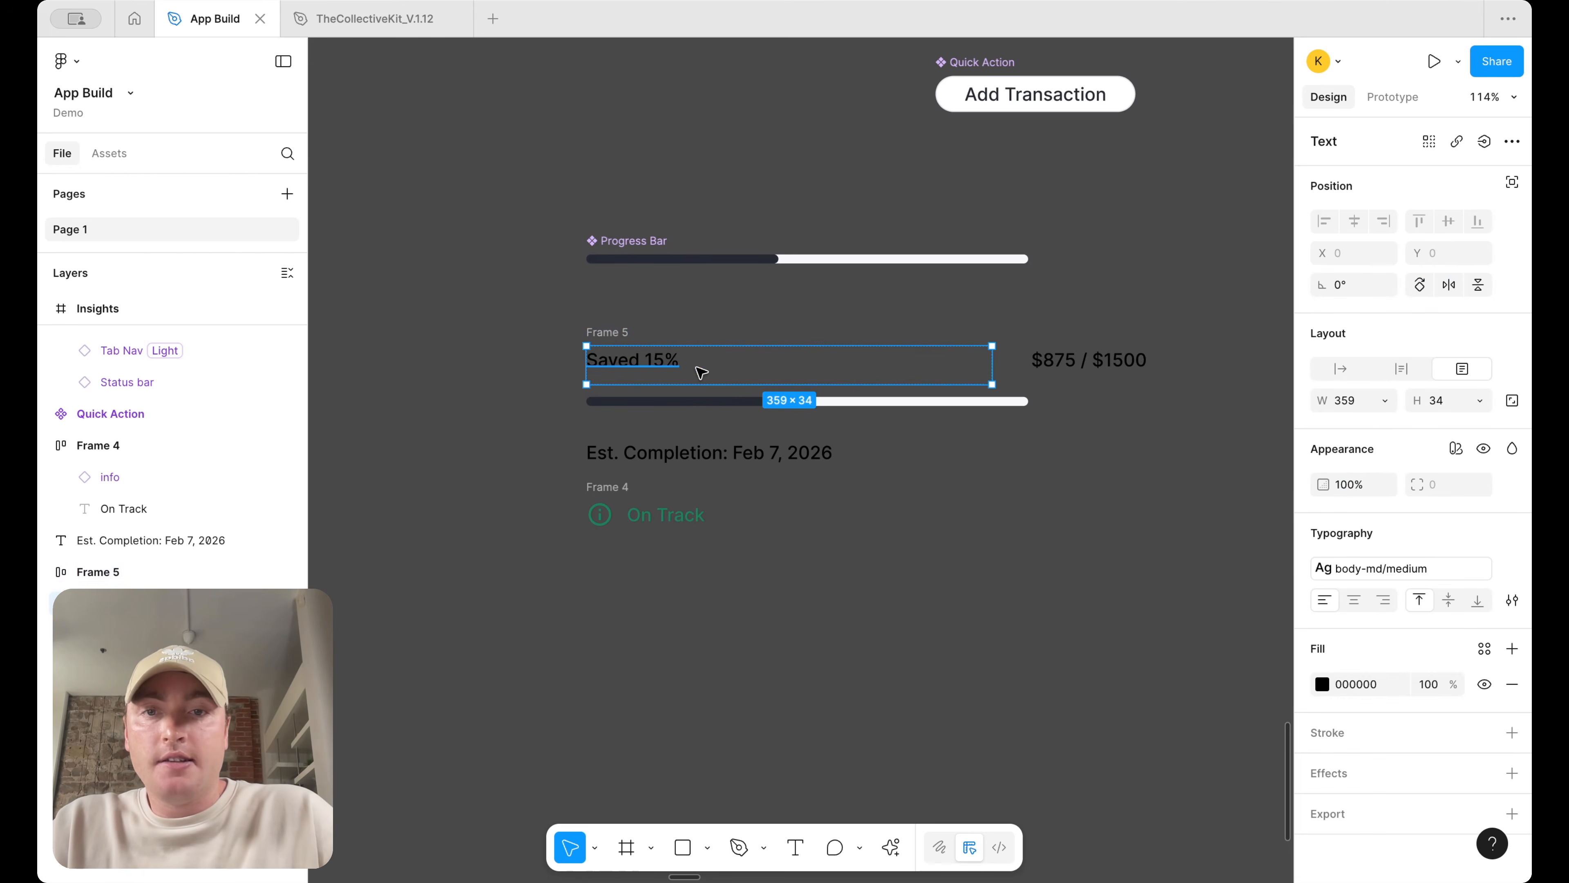
Set the "Saved 15%" text's width to fill the container
left_click(1384, 400)
left_click(1373, 446)
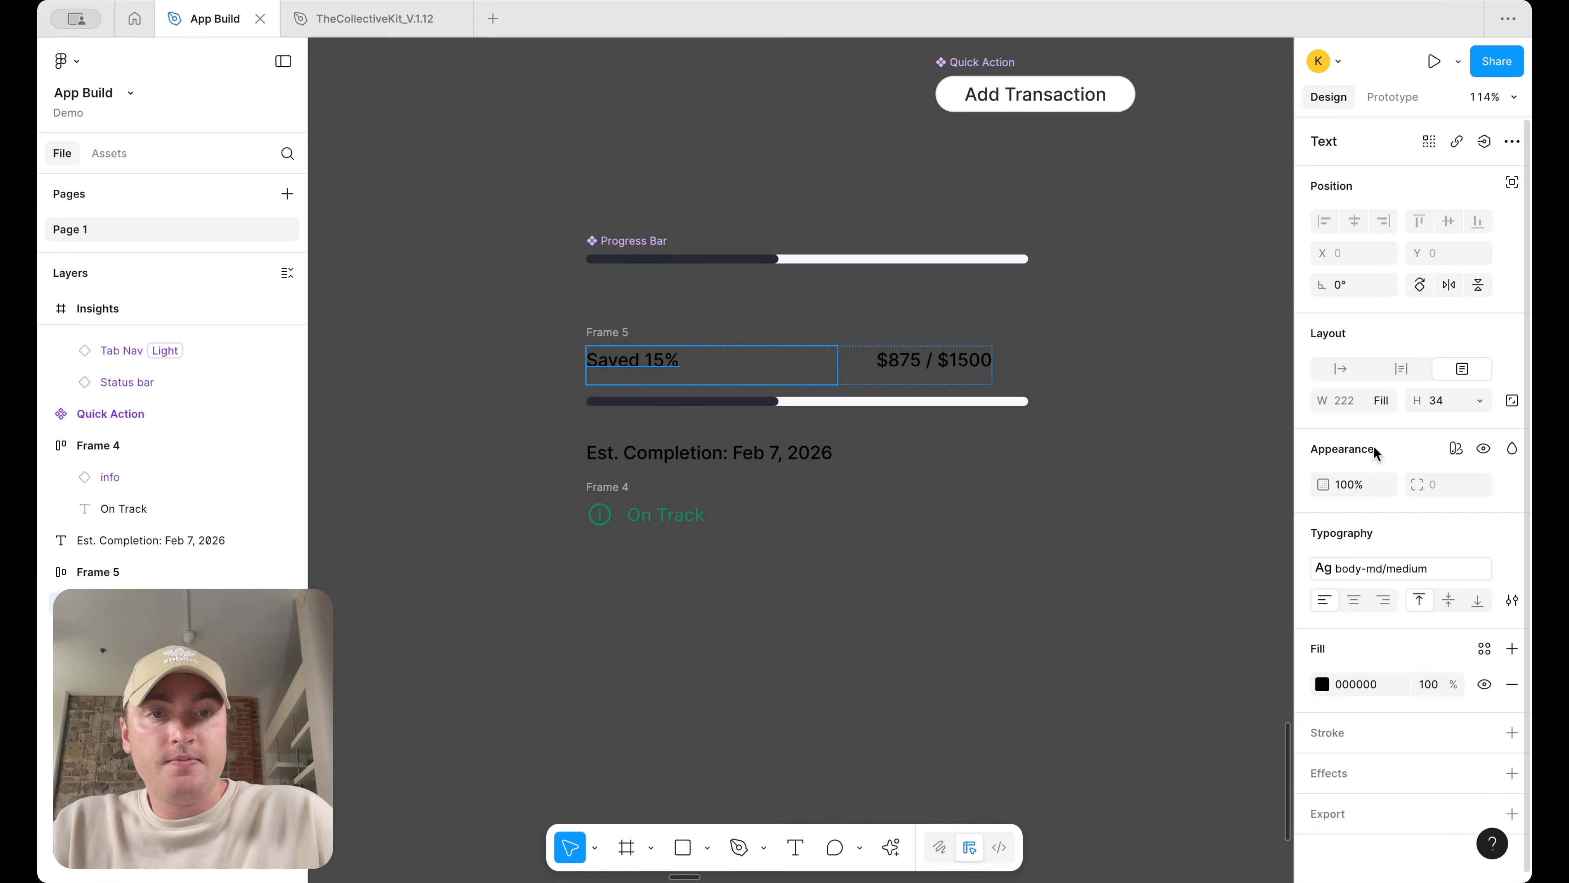
Set the "$875 / $1500" text's width to hug contents
left_click(910, 371)
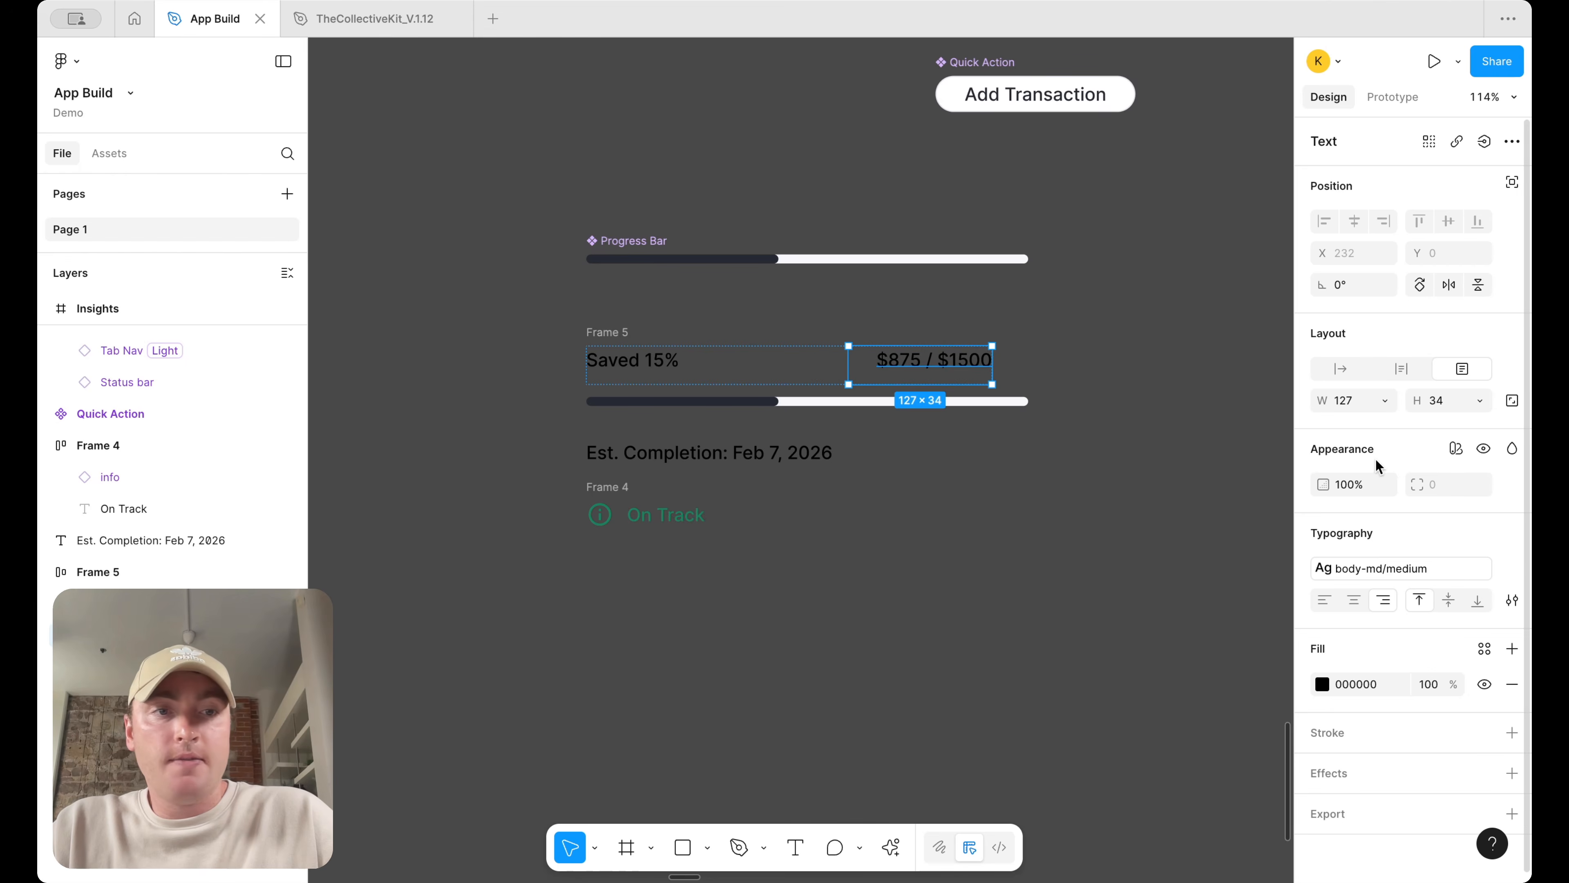
left_click(1386, 401)
left_click(1386, 427)
left_click(1092, 348)
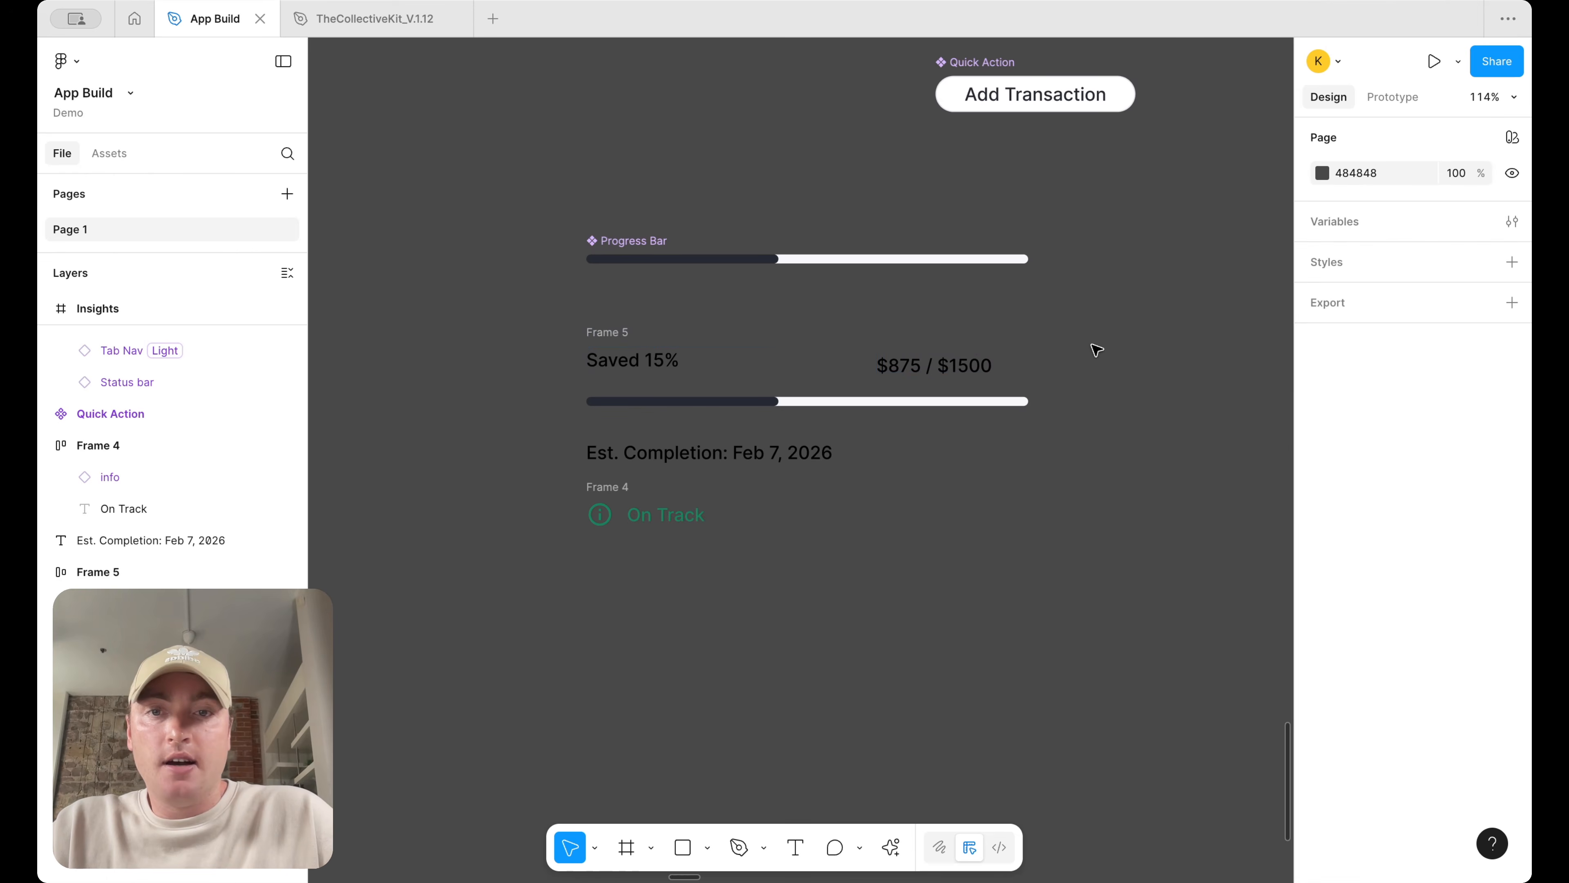
Set the "Saved 15%" text's height to hug contents
left_click(657, 374)
left_click(1462, 401)
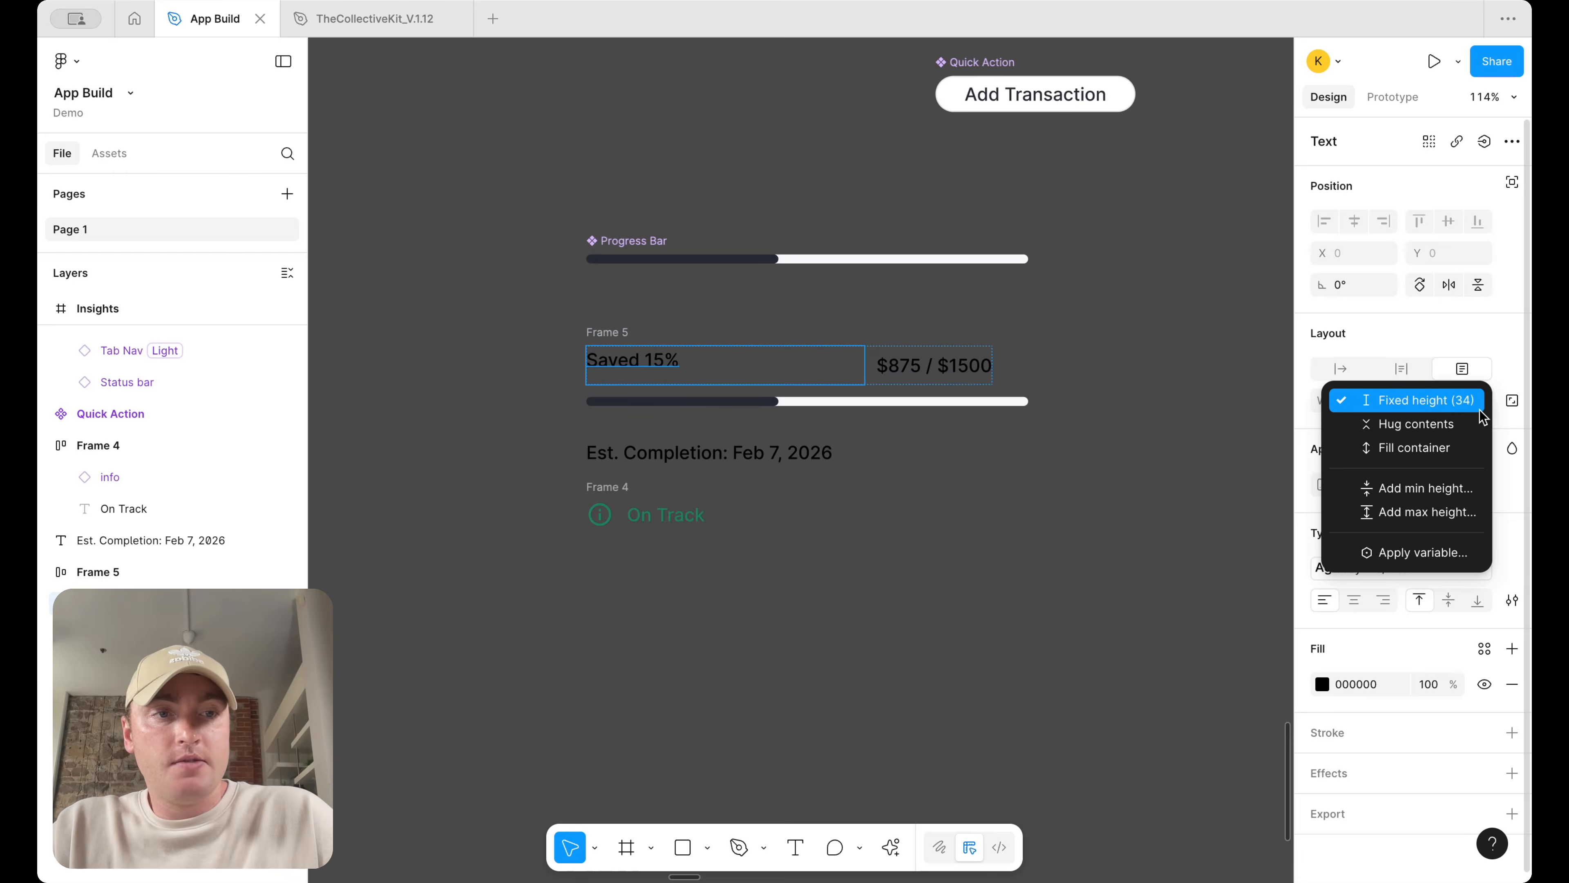
left_click(1480, 423)
left_click(1122, 343)
Stack the text row, progress bar, completion date and On Track row in a vertical auto layout frame
left_click(665, 453)
left_click_drag(585, 635, 1047, 318)
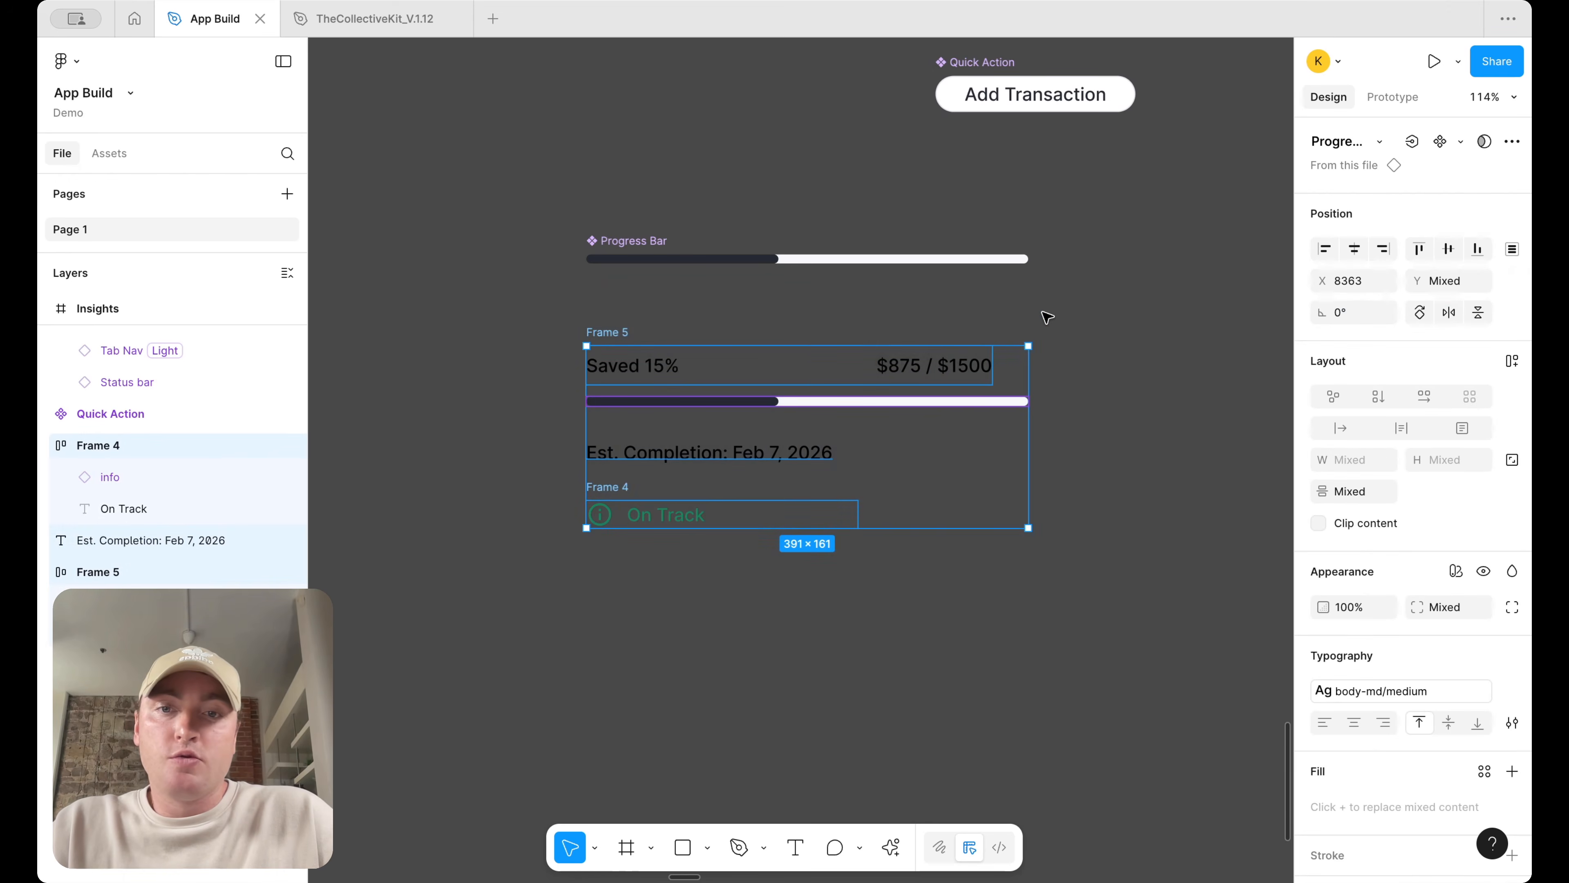
key("shift+a")
Drag a copy of the stacked card onto the Dashboard screen below the action buttons
scroll(630, 389, "down", 5)
left_click_drag(652, 384, 893, 315)
scroll(807, 442, "up", 5)
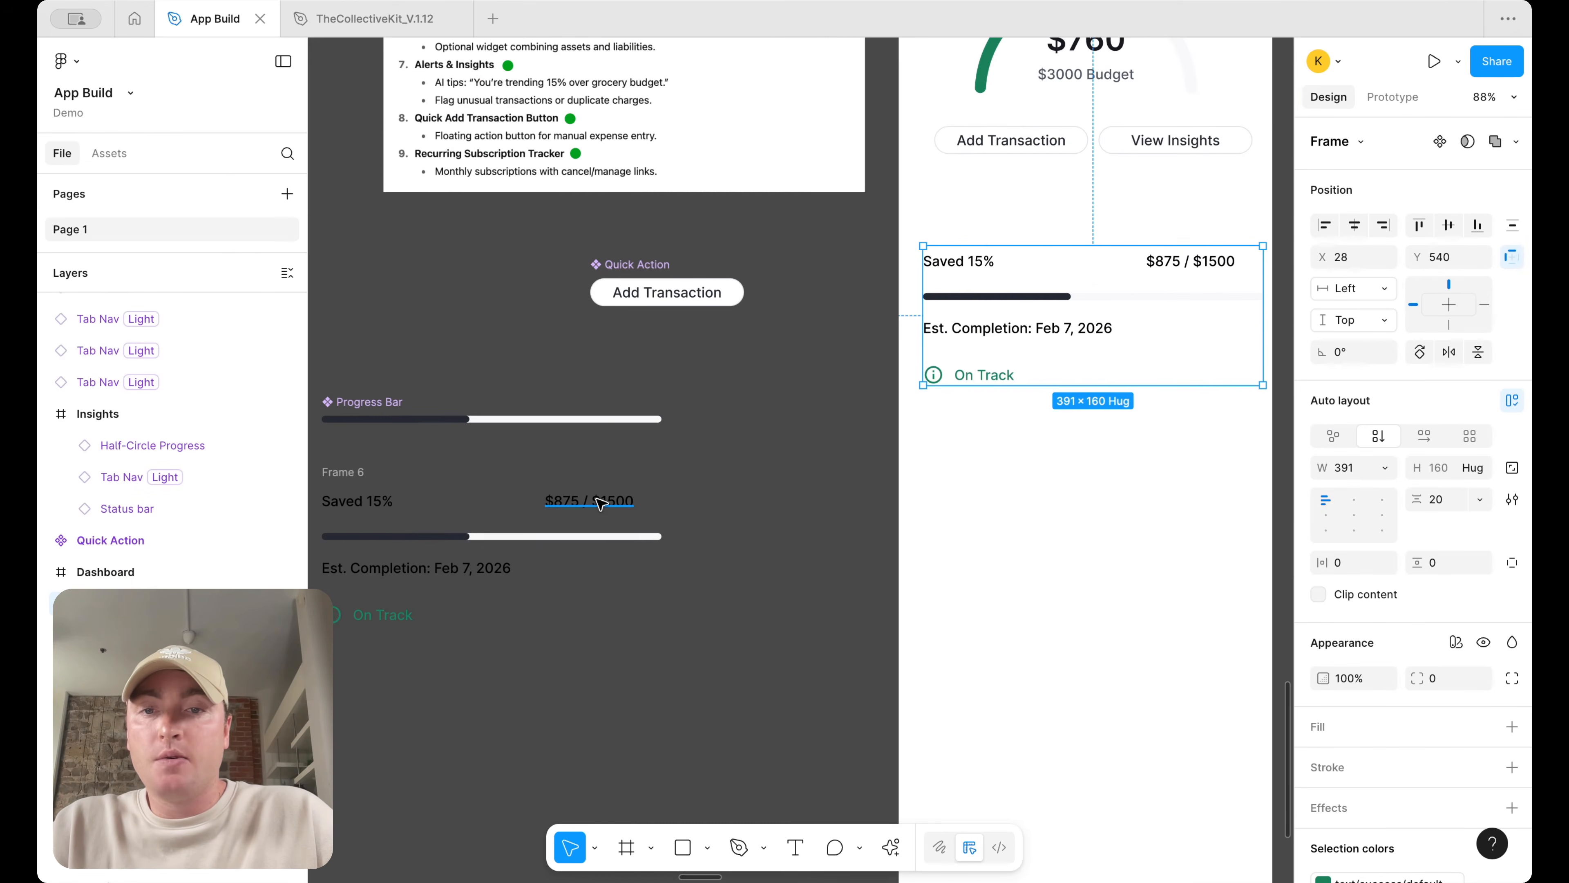
Wrap the two amount texts in a horizontal auto layout row that fills the card's width
left_click(600, 504)
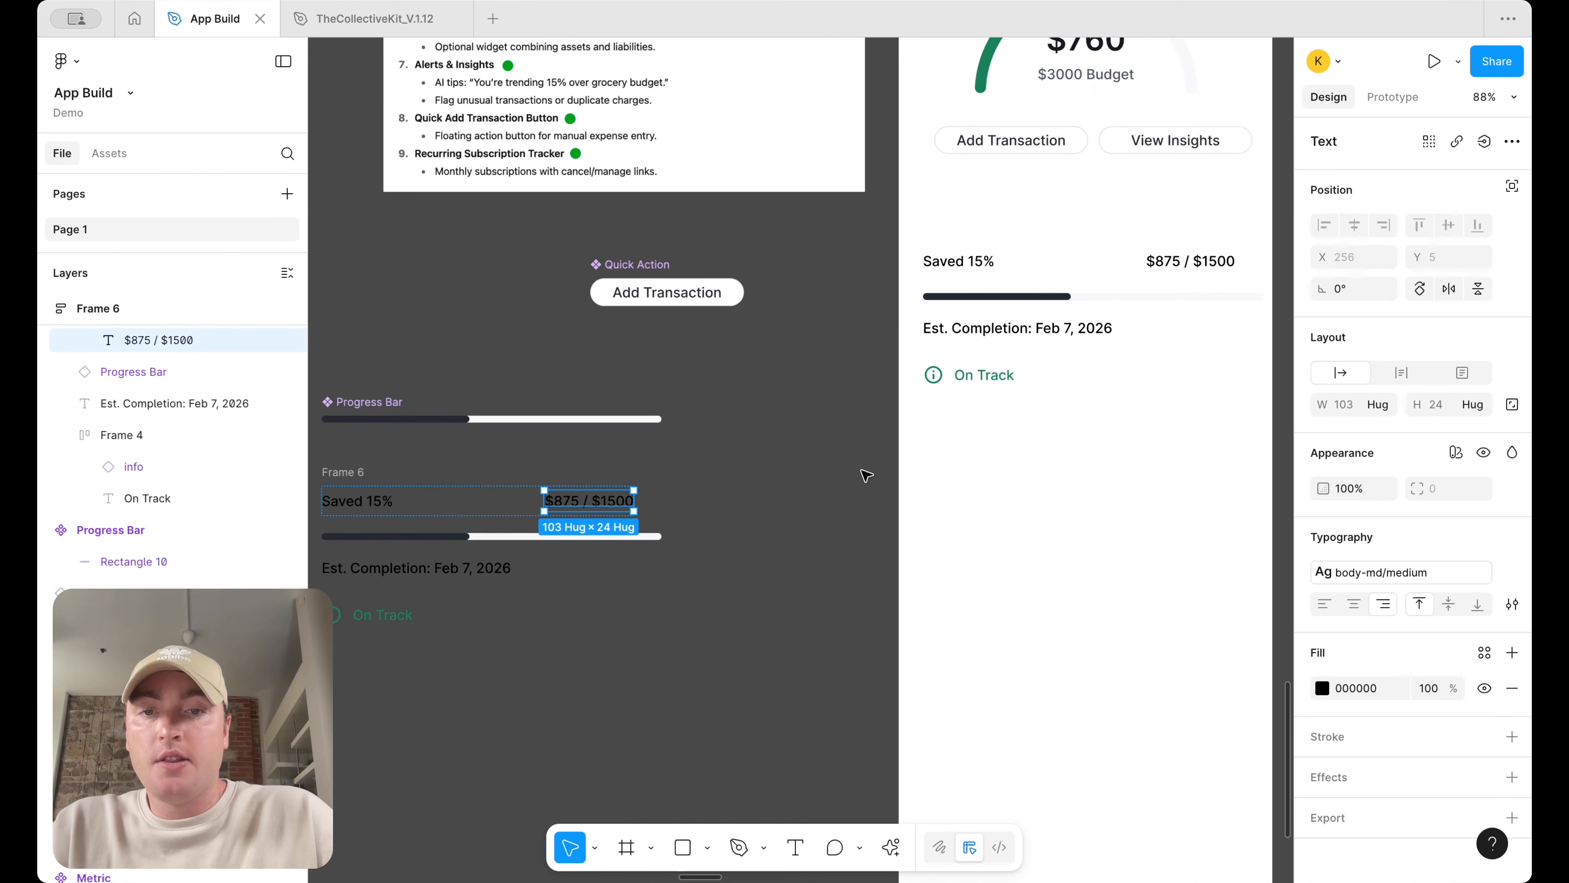
left_click(504, 518, "shift")
key("shift+a")
left_click(1385, 405)
left_click(1379, 449)
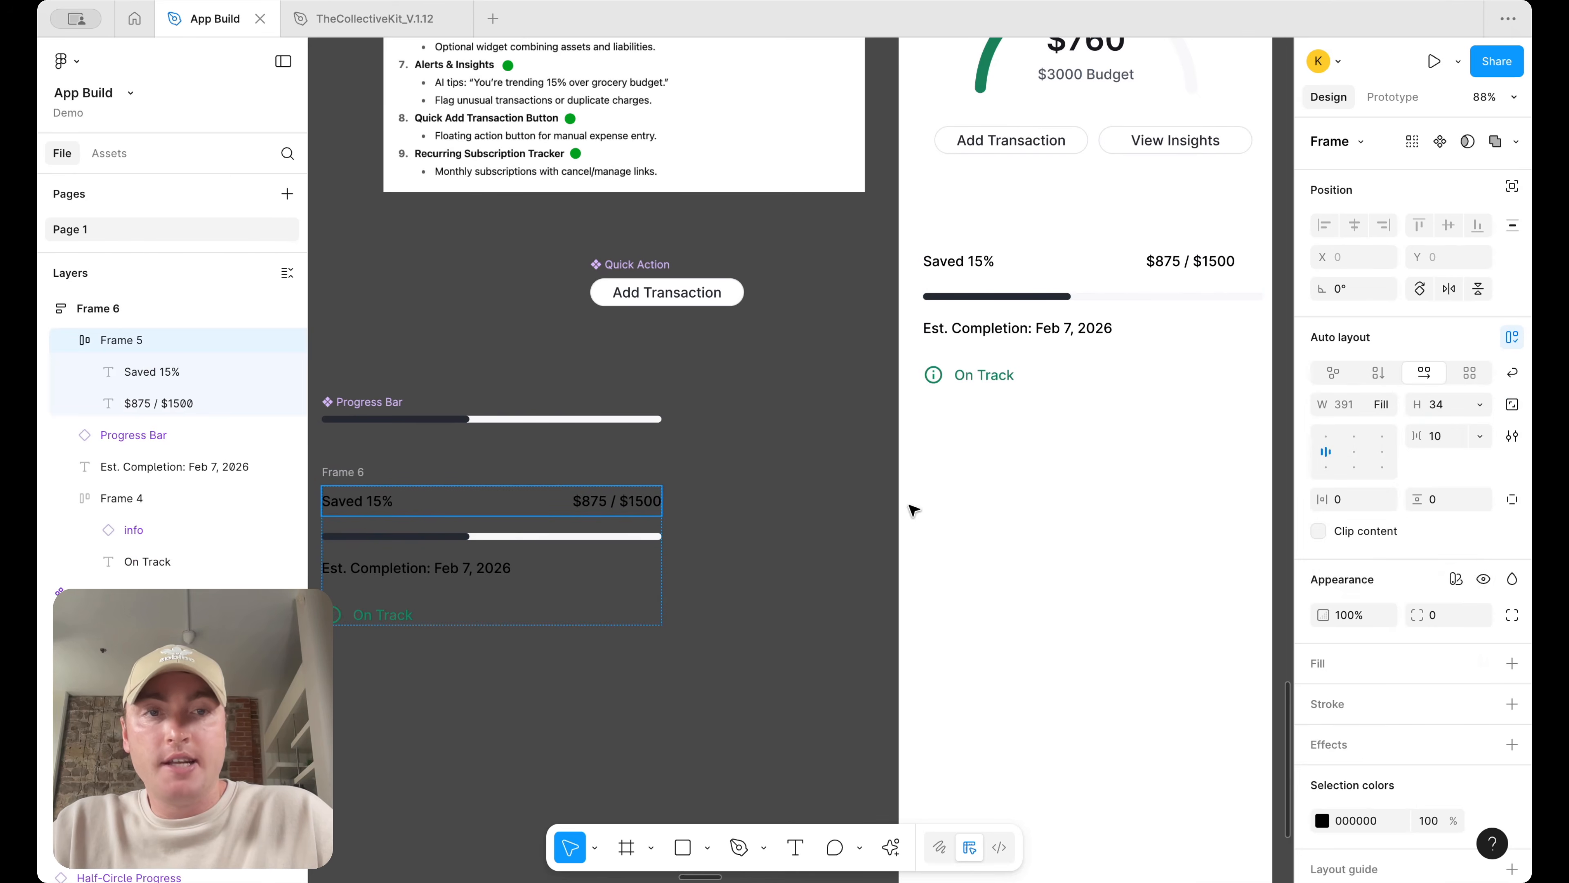
Fill the card frame with the surface/default color variable
scroll(972, 431, "left", 5)
left_click(935, 418)
scroll(936, 414, "down", 5)
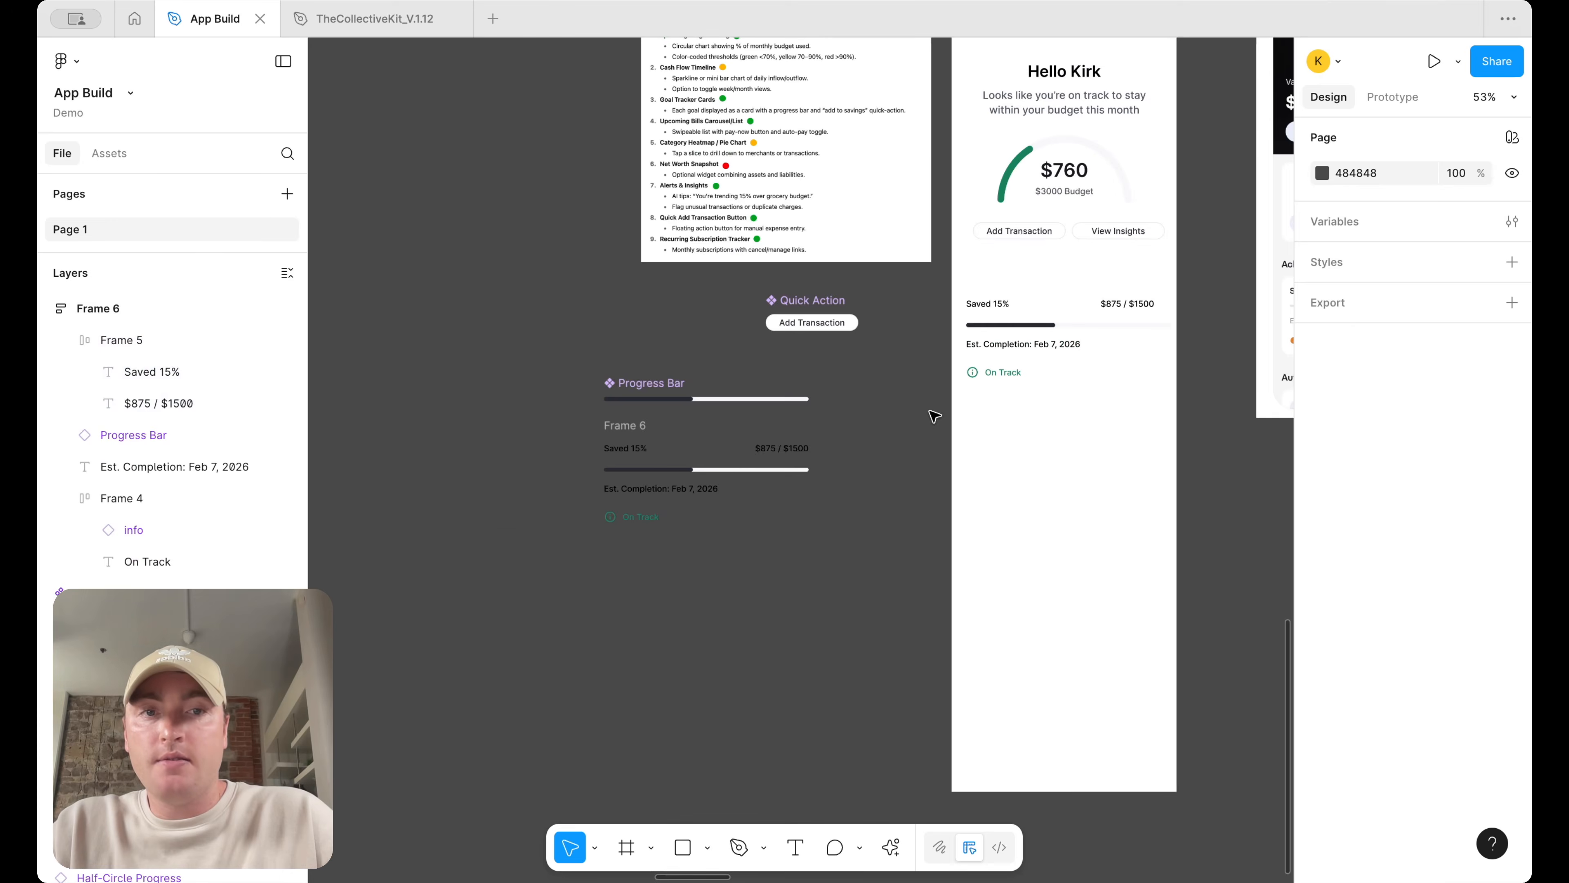
left_click(1100, 306)
left_click(814, 373)
scroll(815, 372, "up", 3)
left_click(544, 456)
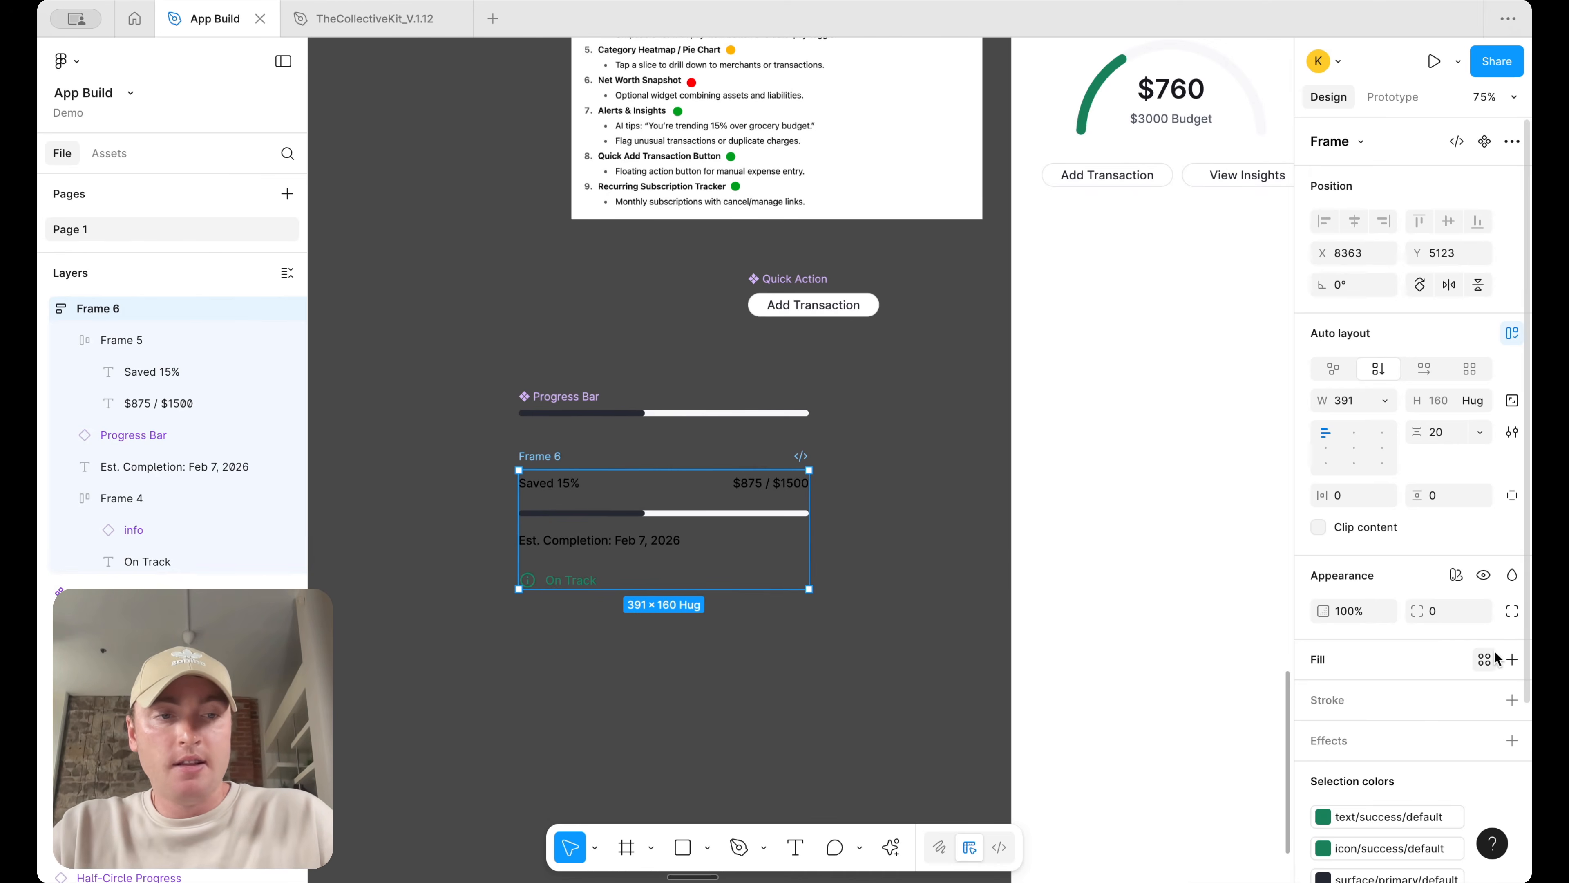
left_click(1513, 660)
left_click(1485, 659)
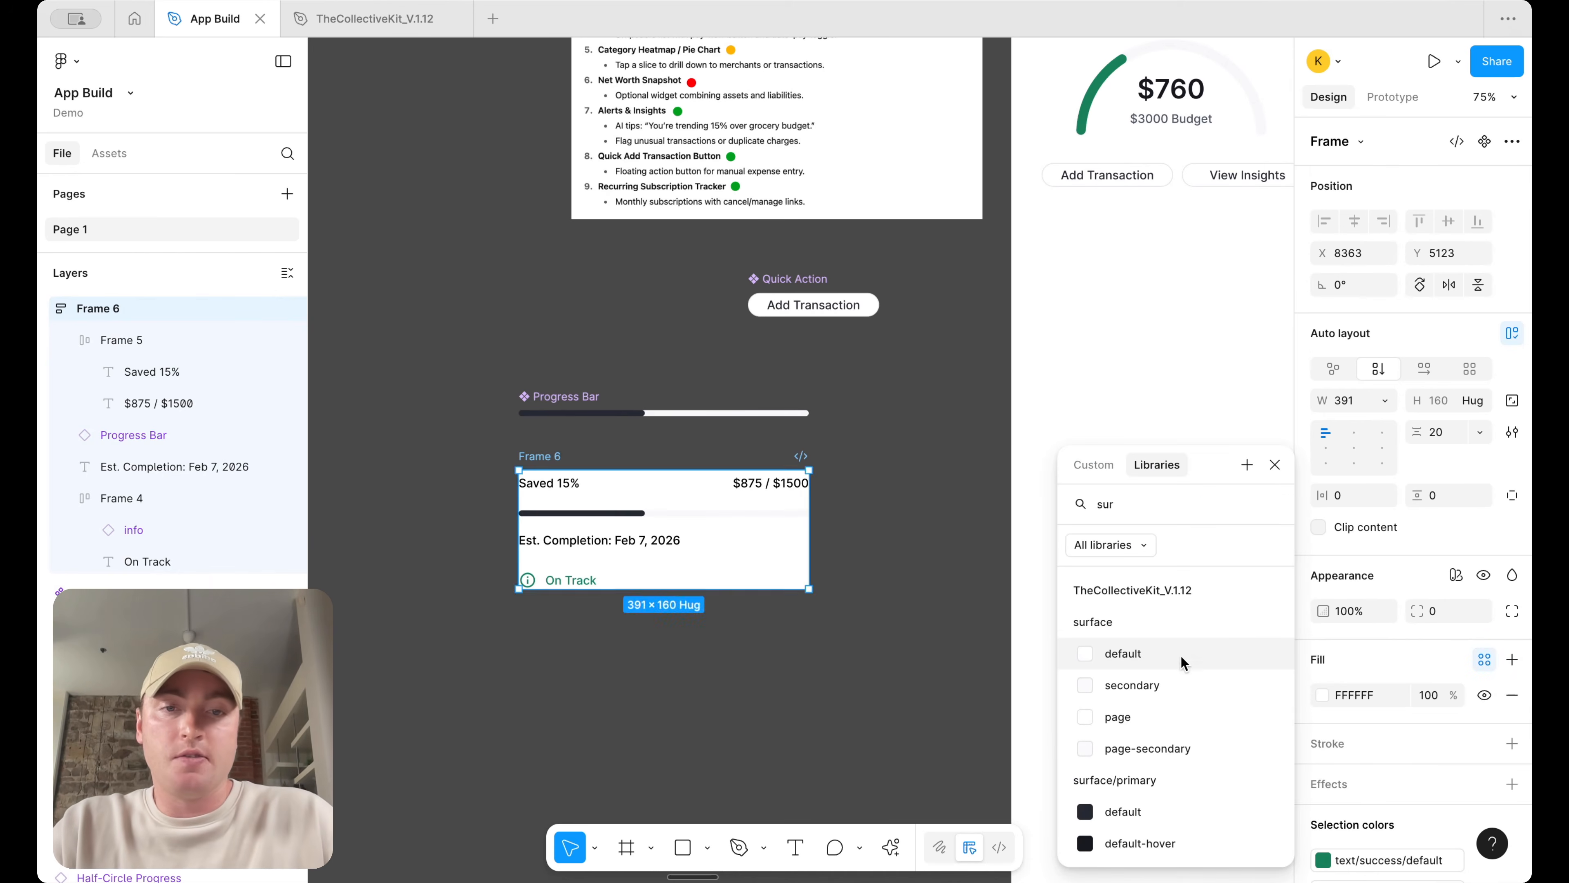
left_click(1182, 658)
Set the card's horizontal and vertical padding to 12
left_click(1353, 494)
type("12")
key("Return")
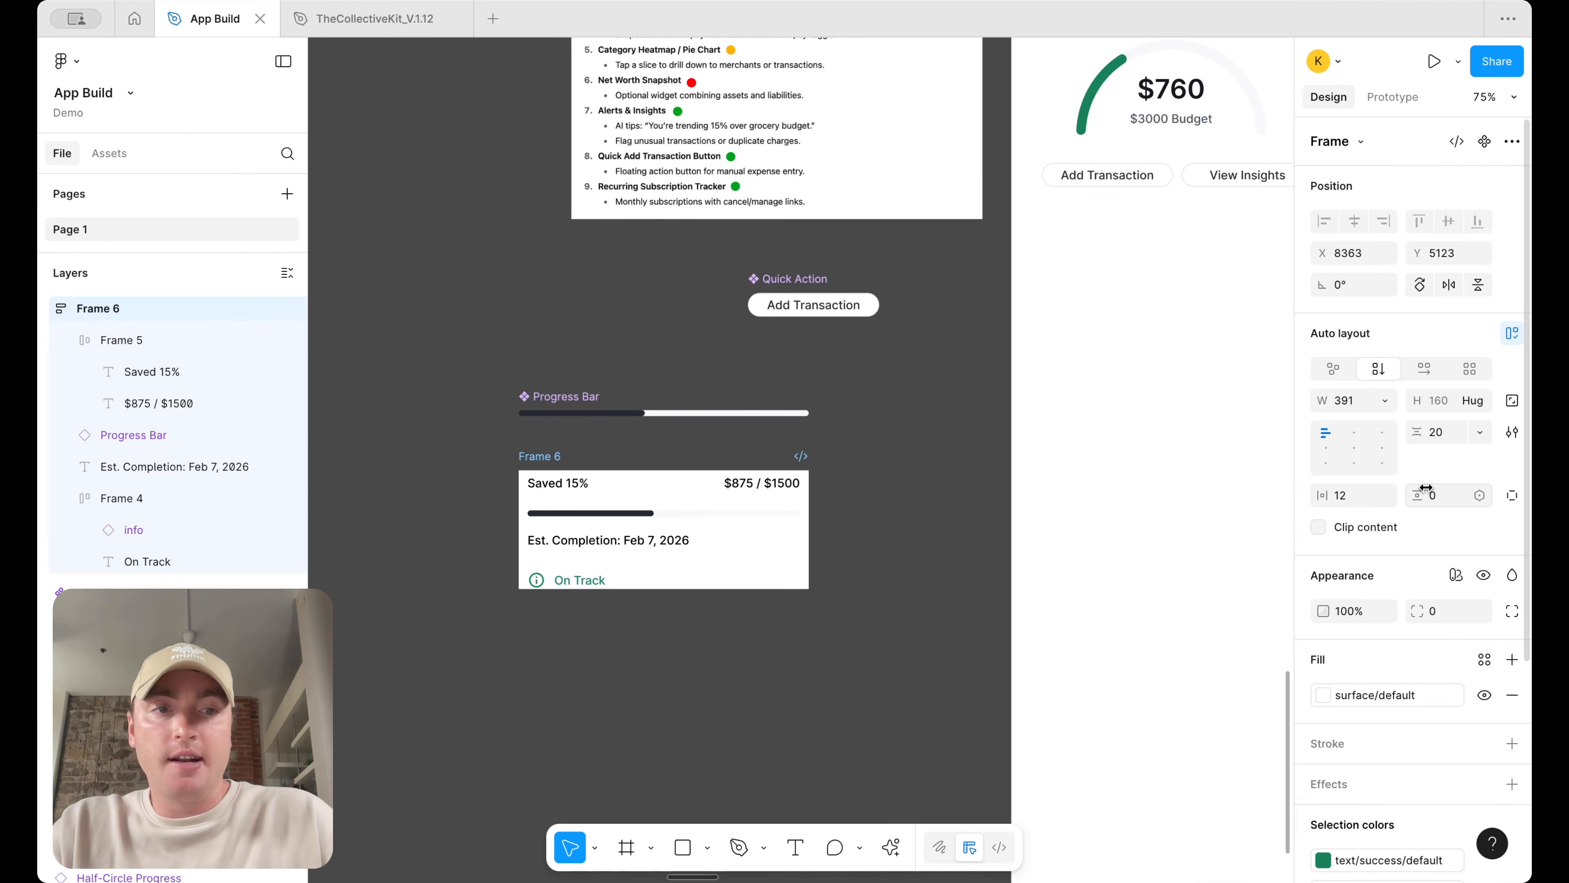
type("12")
key("Return")
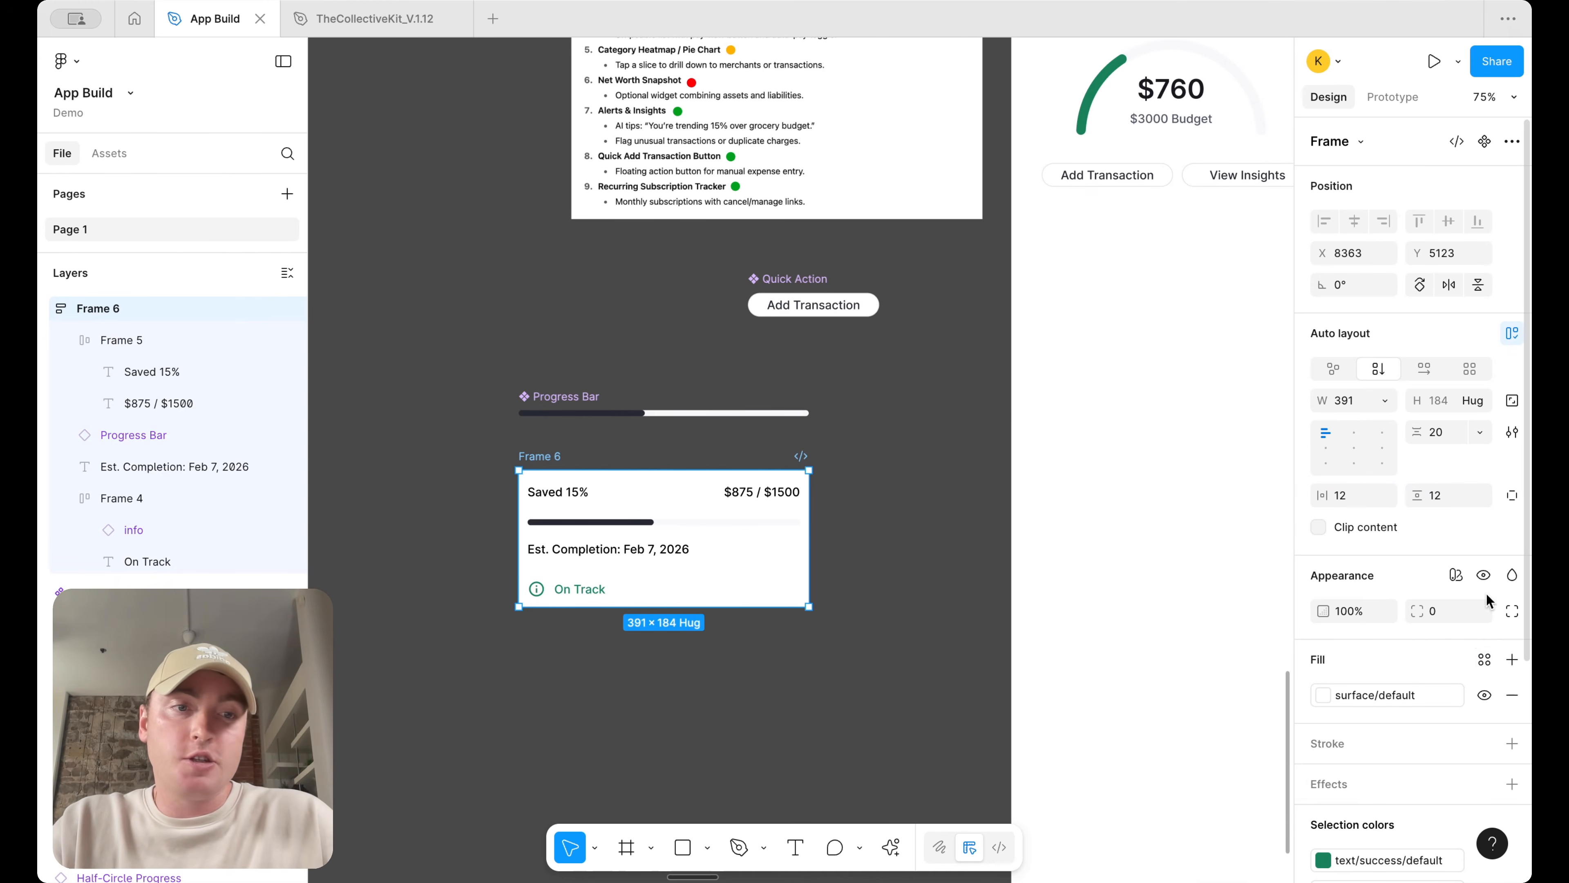
Apply the border radius 300 variable to the card's corner radius
left_click(1479, 611)
type("rad")
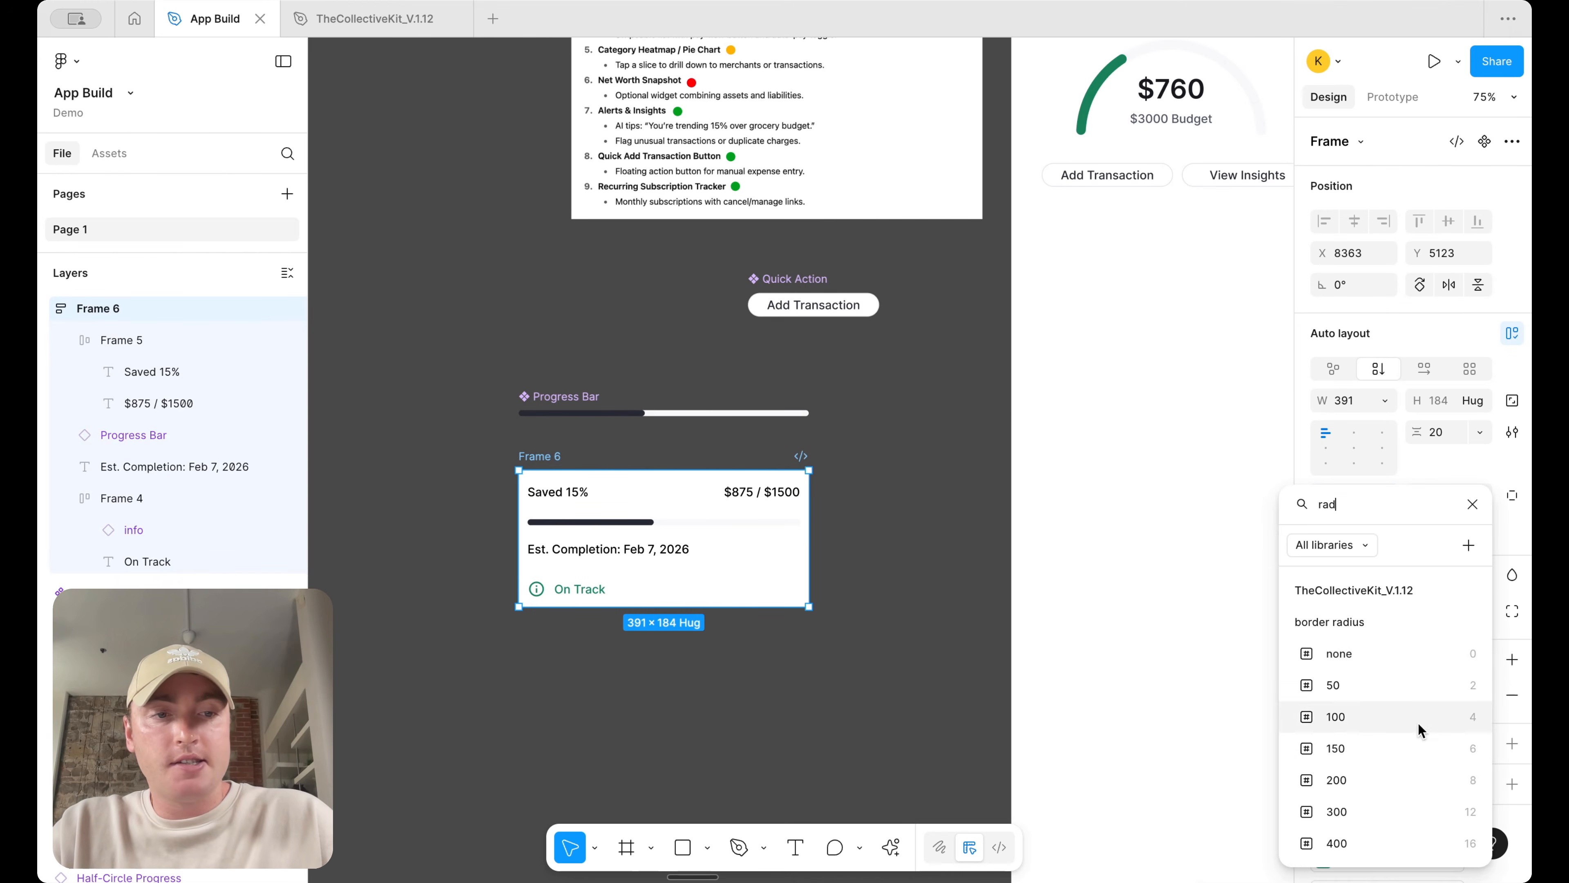
left_click(1382, 810)
left_click(916, 630)
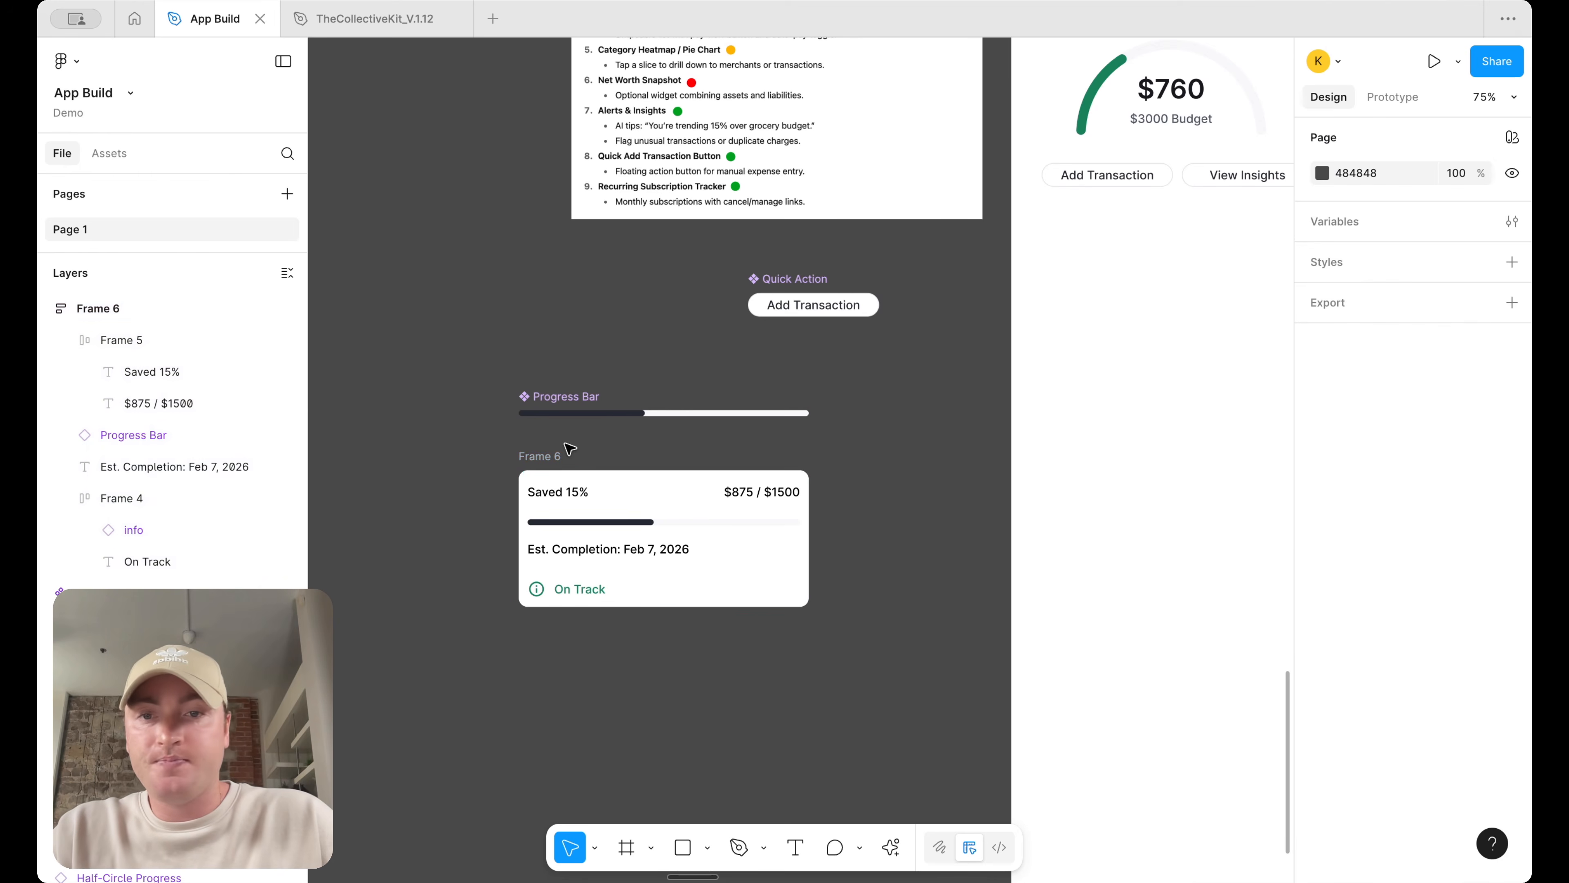
Convert the card into a component named "Goal"
scroll(571, 449, "down", 5)
left_click(548, 449)
right_click(548, 463)
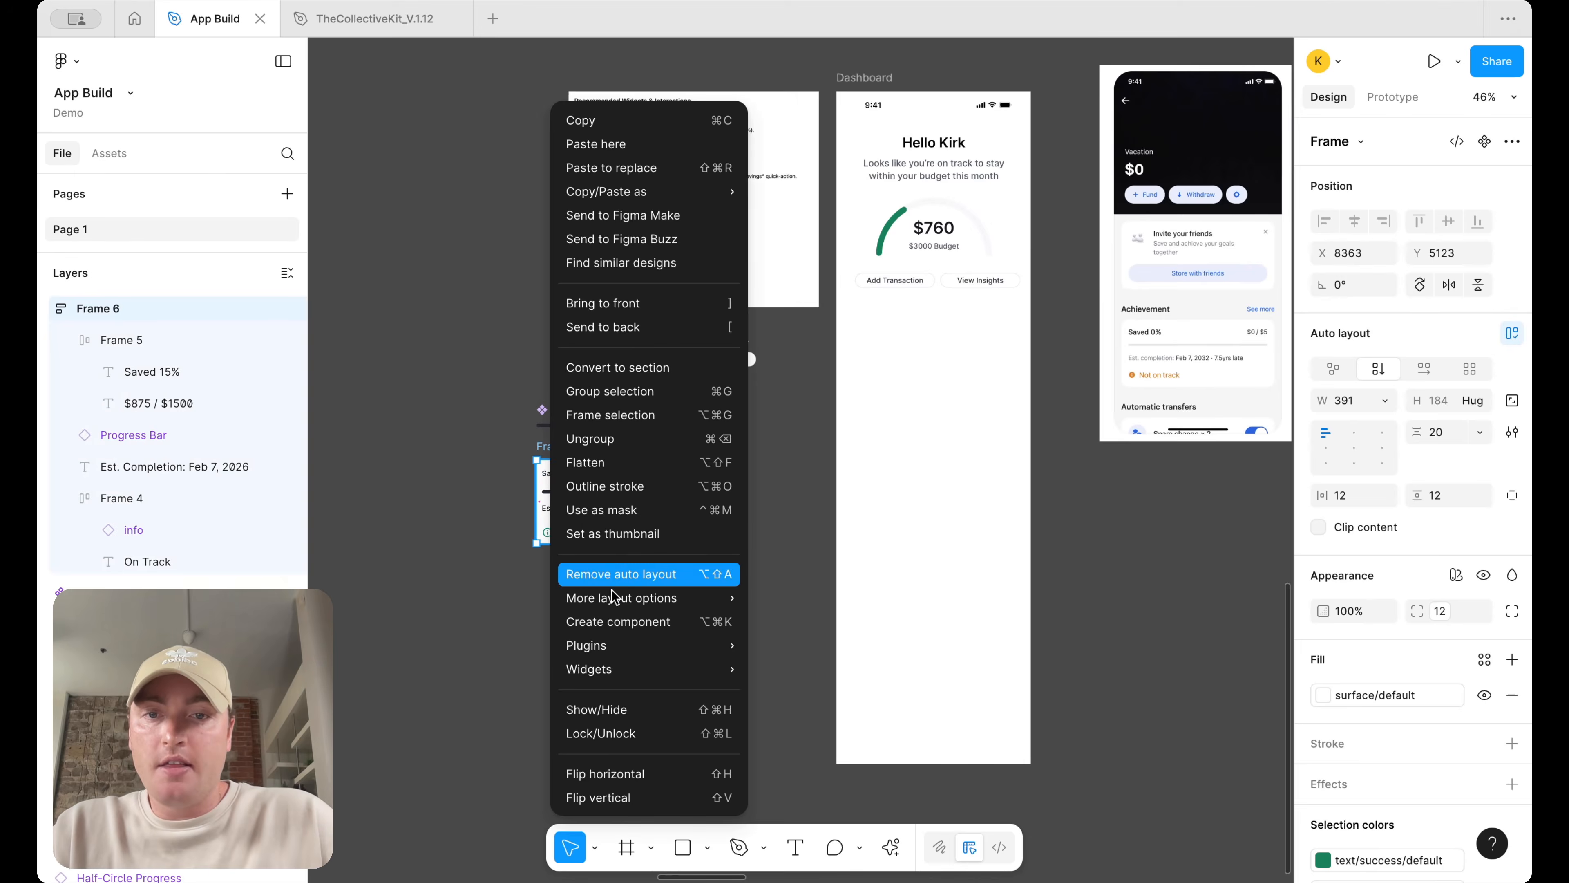
left_click(584, 620)
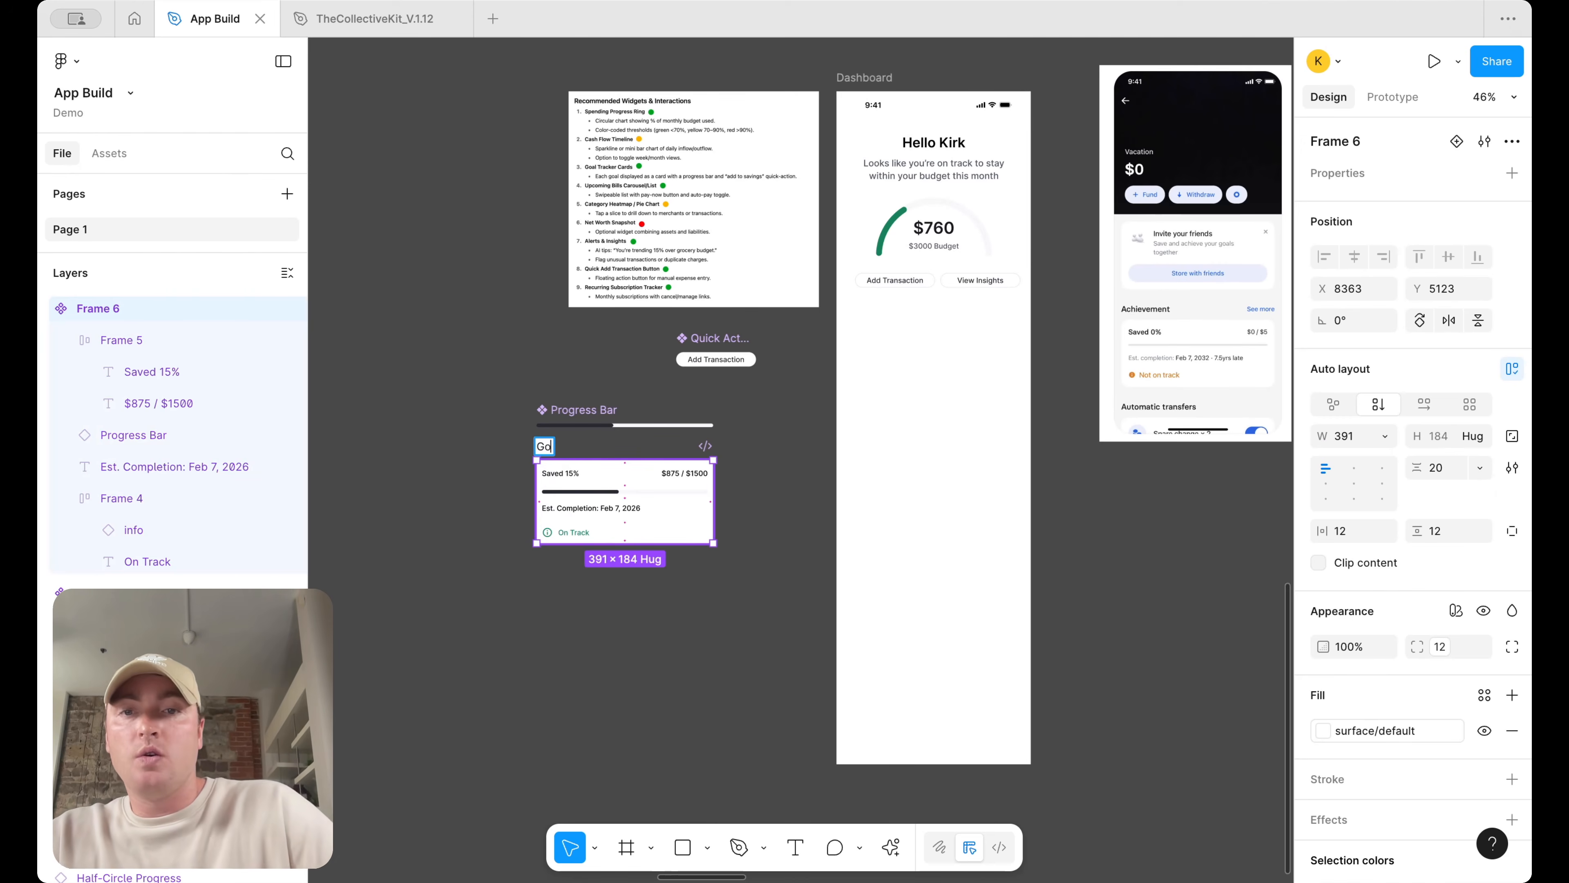
Place a Goal instance on the Dashboard screen below the action buttons
left_click_drag(571, 496, 904, 321)
scroll(904, 490, "up", 3)
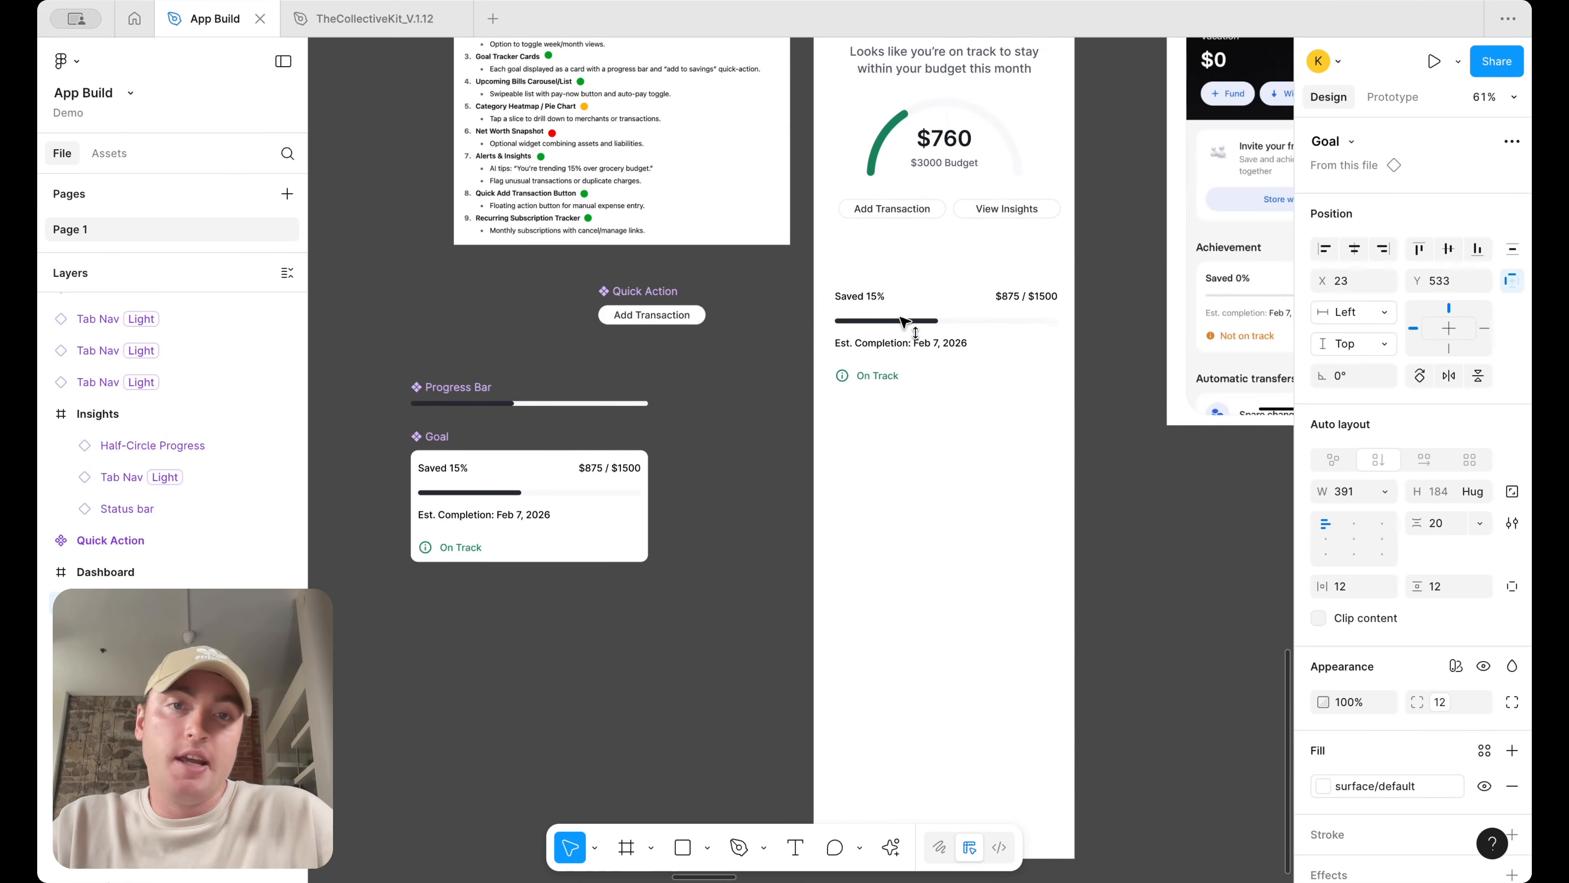
left_click(559, 527)
scroll(1513, 719, "down", 1)
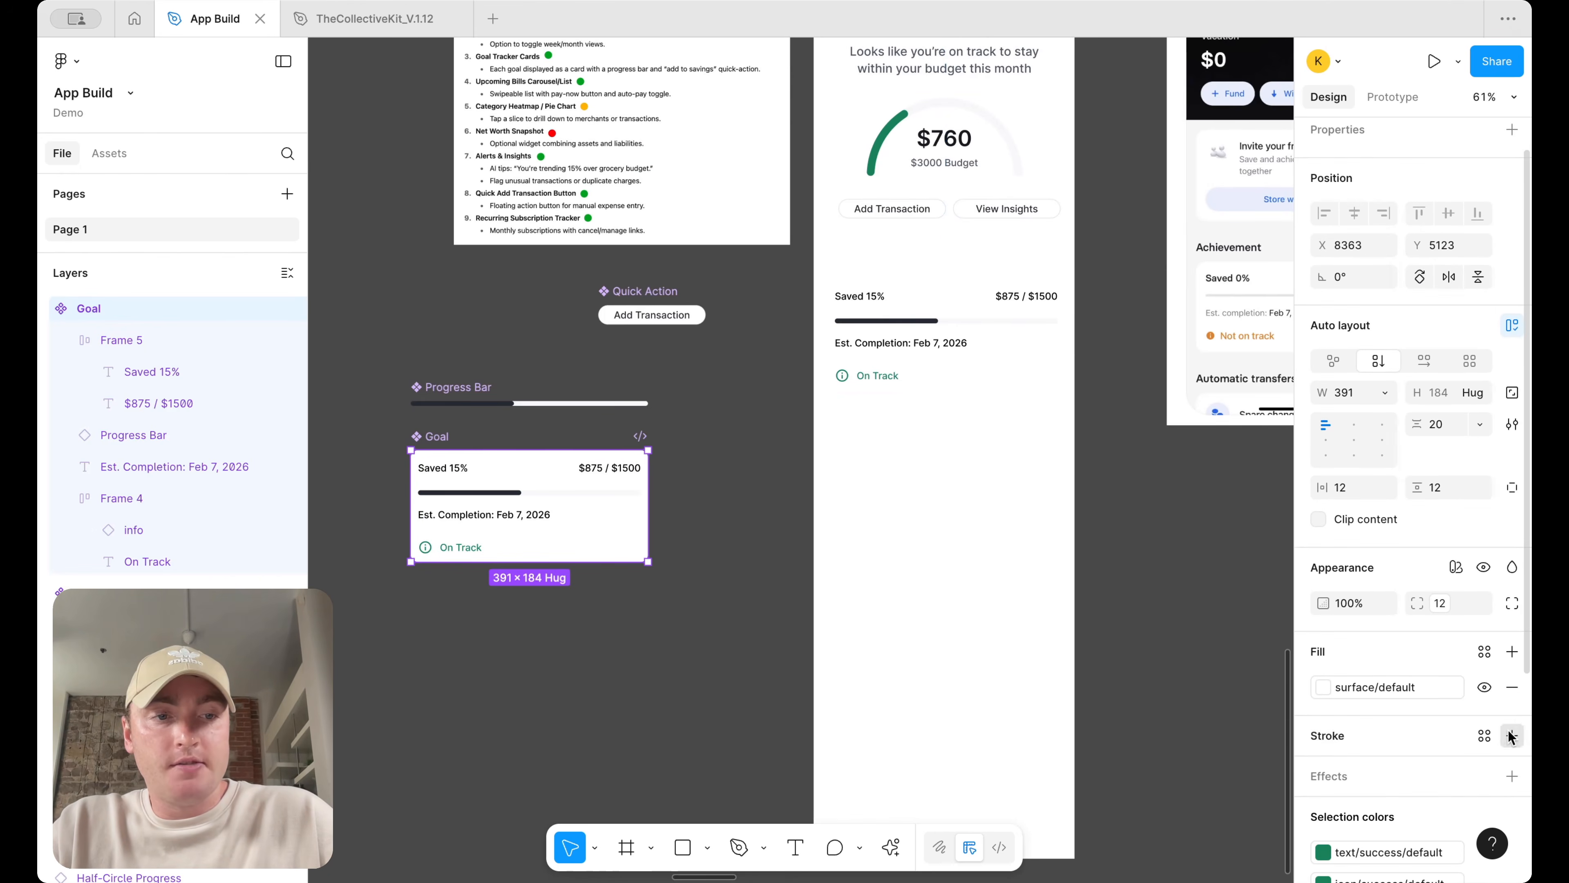
Add a stroke to the Goal component card
left_click(1512, 735)
left_click(1323, 771)
left_click(1242, 779)
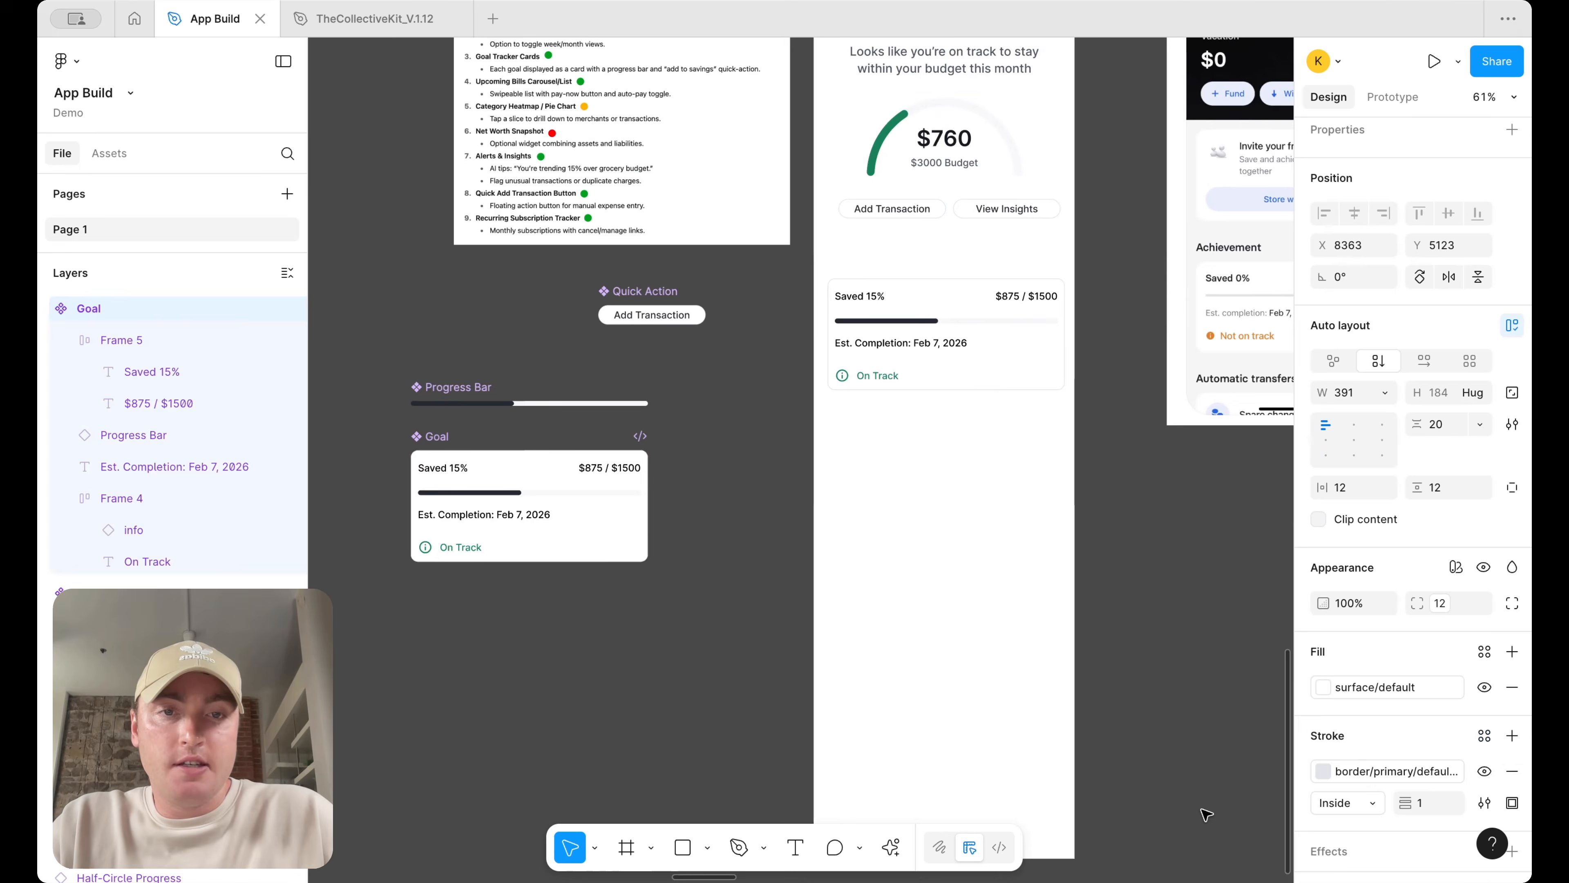
Move the Goal instance further down on the Dashboard screen
left_click(1101, 428)
scroll(1101, 428, "up", 2)
scroll(1101, 428, "right", 3)
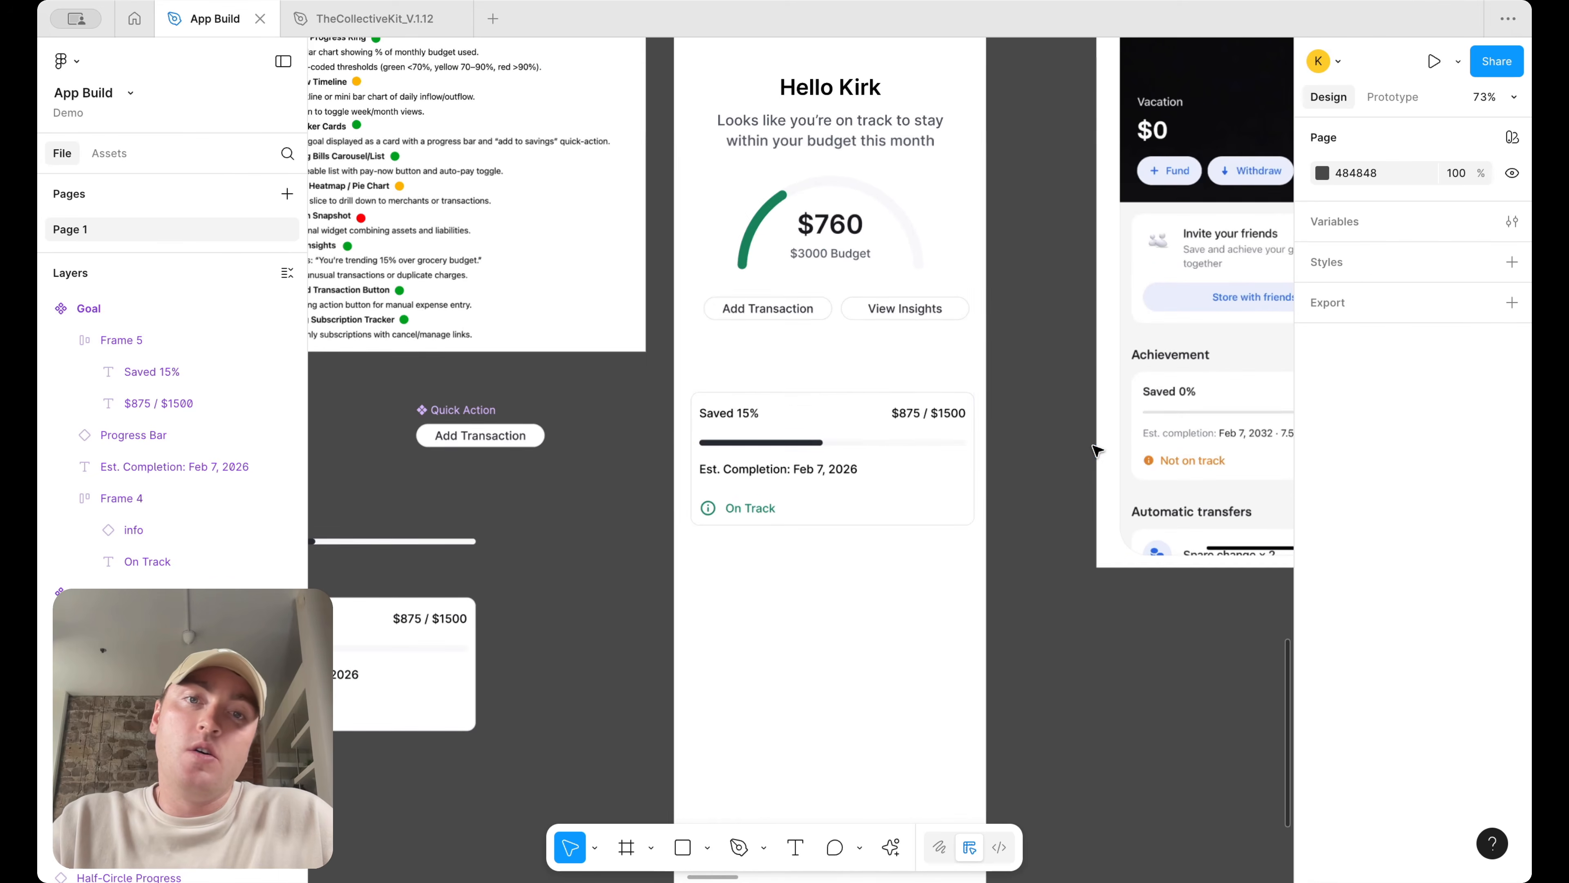
left_click(892, 437)
scroll(890, 421, "down", 5)
scroll(891, 415, "up", 5)
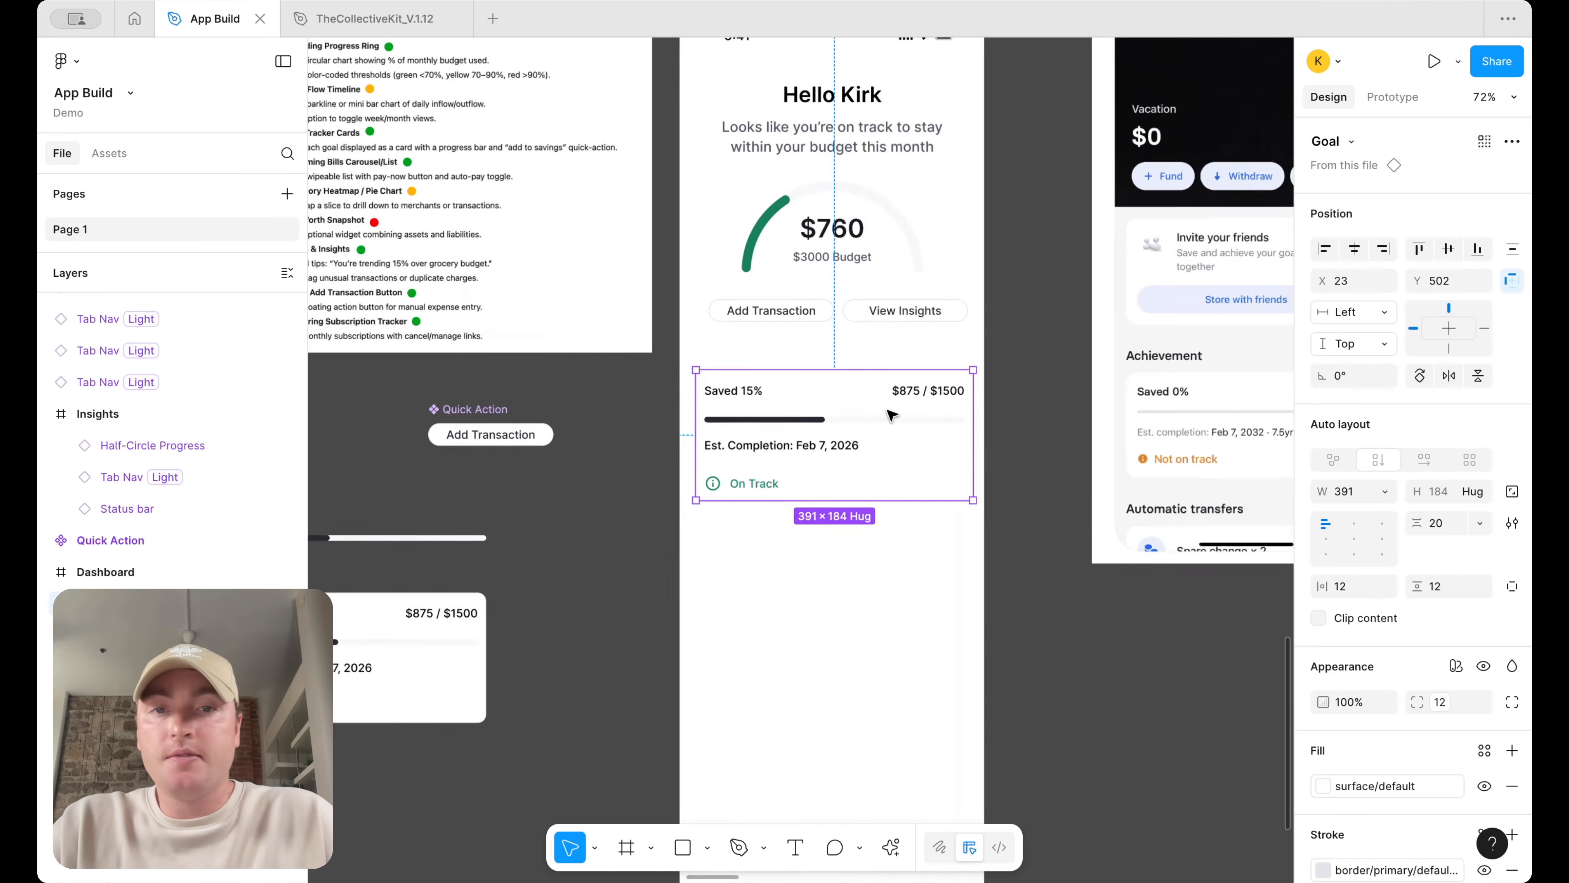
left_click_drag(913, 432, 894, 488)
scroll(895, 488, "right", 4)
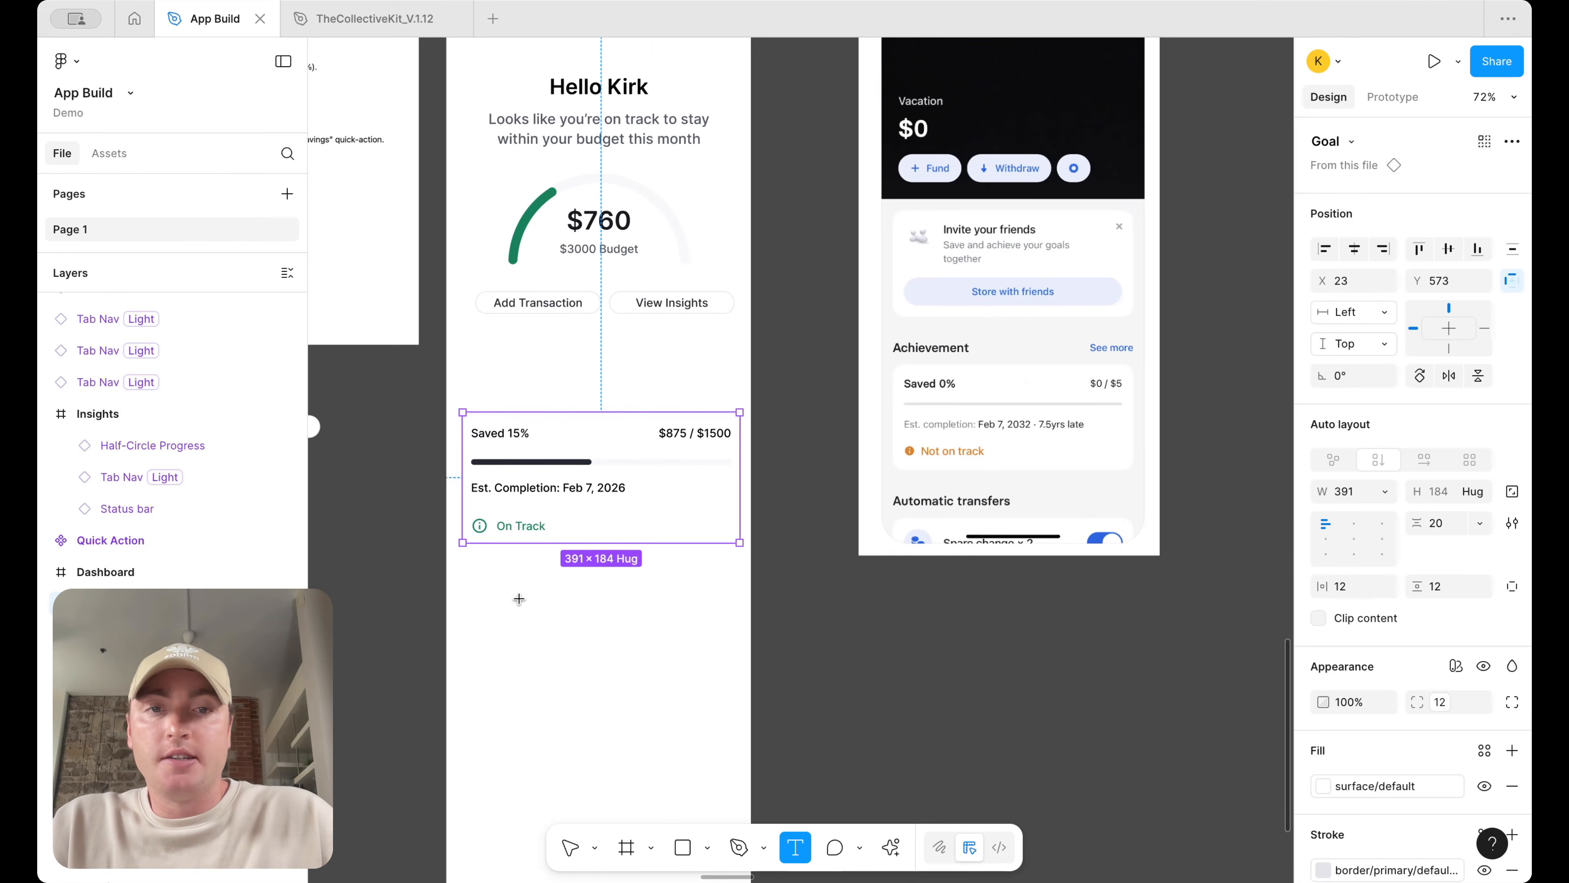
Add a left-aligned "Savings Goals" text box on the Dashboard screen
left_click_drag(474, 586, 599, 619)
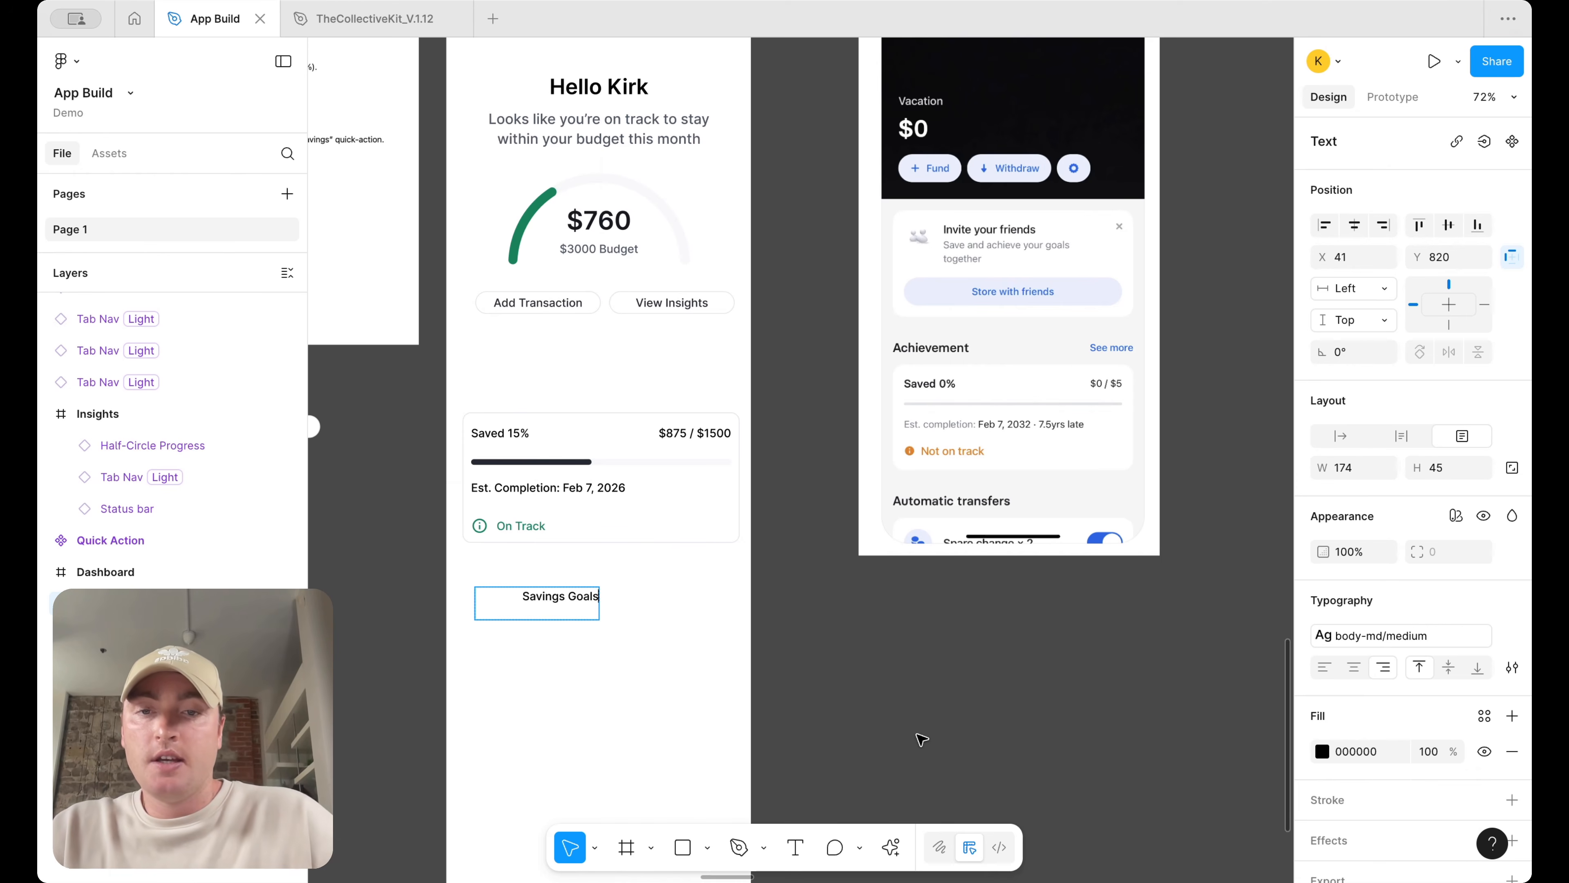
left_click(1324, 667)
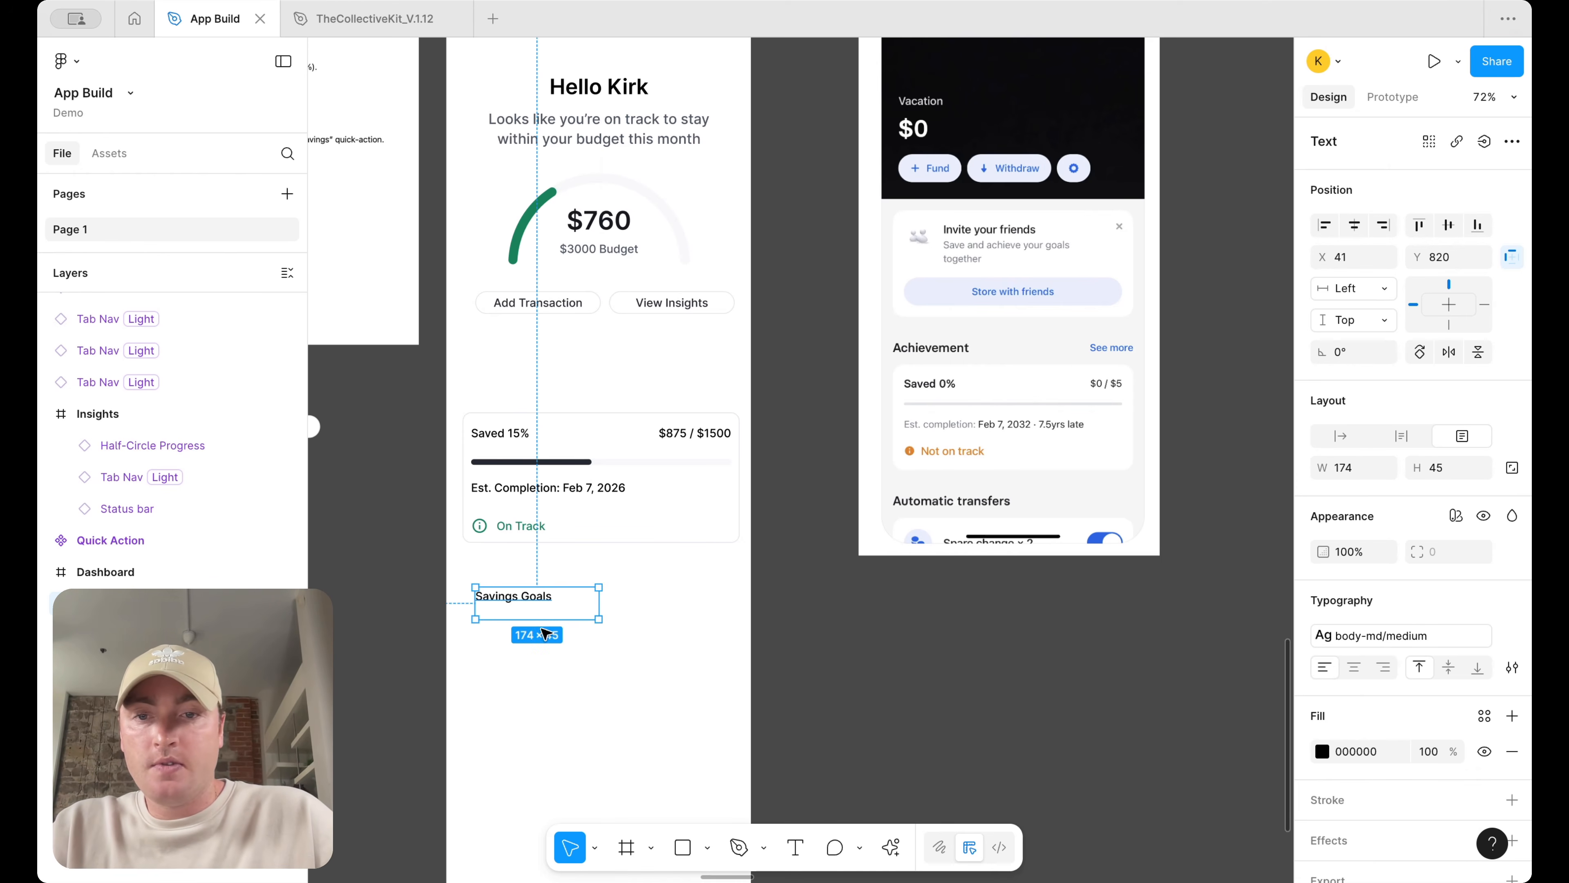
Duplicate the heading above the card, right-align the copy and change it to "View More"
left_click_drag(543, 604, 682, 401)
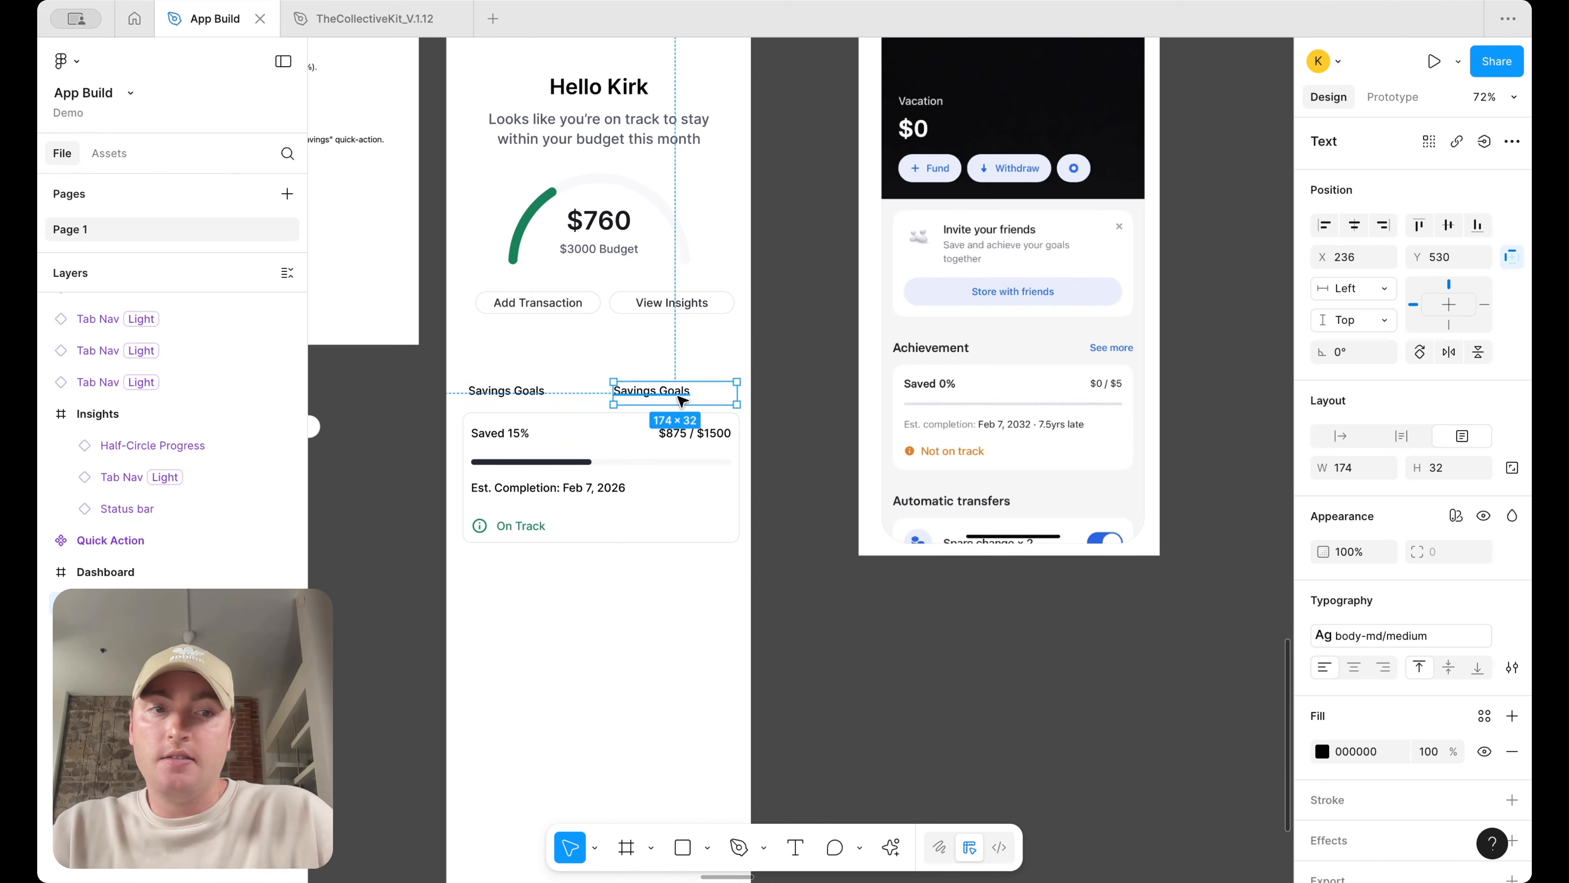
left_click(1384, 667)
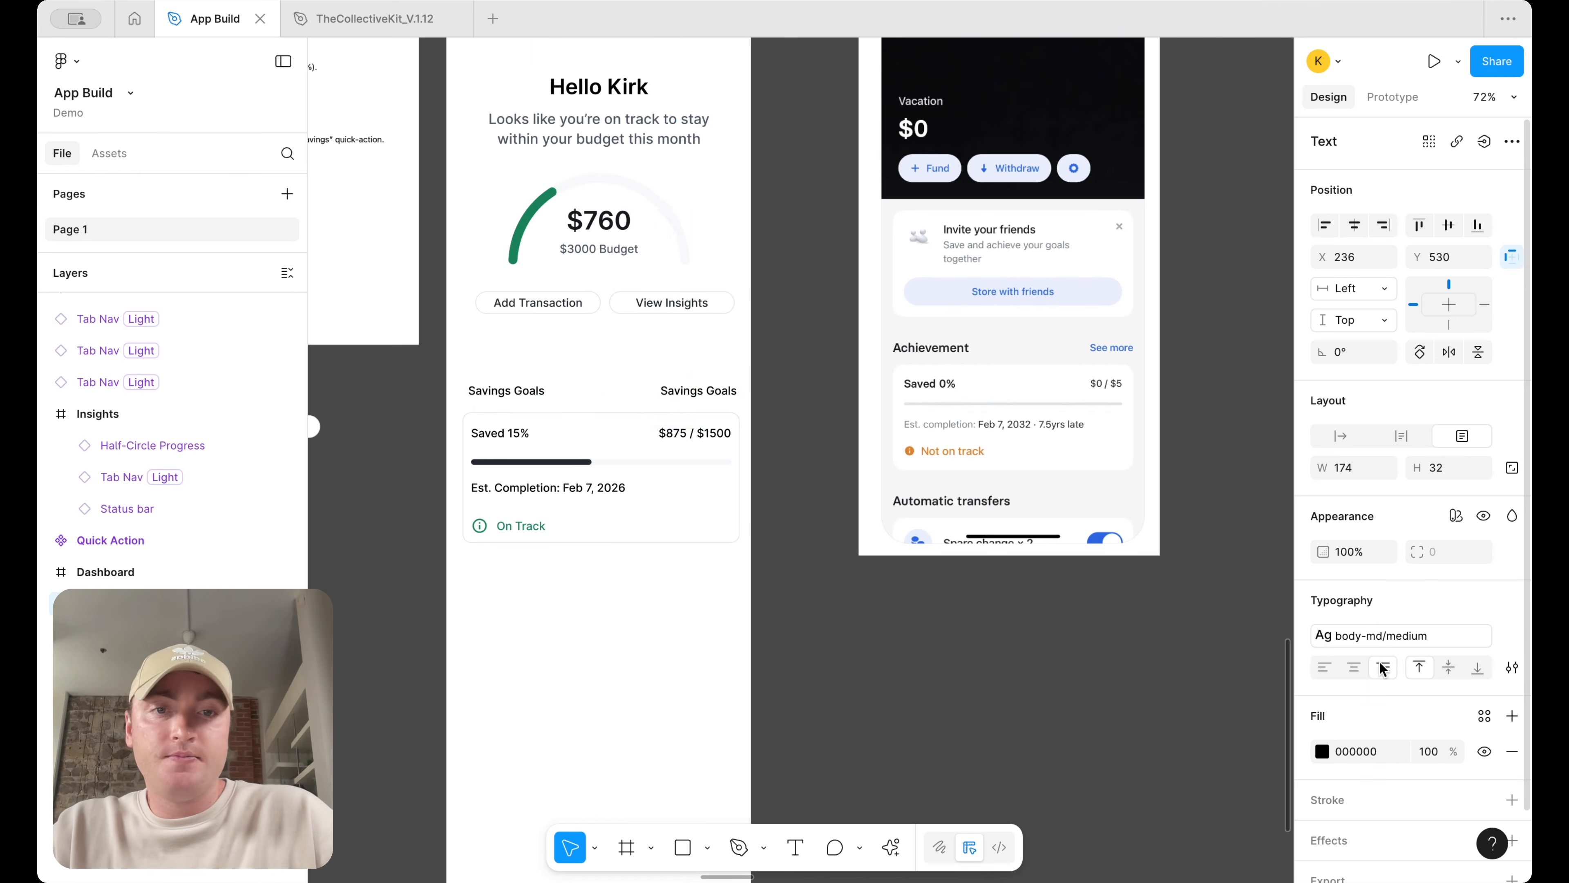
double_click(700, 387)
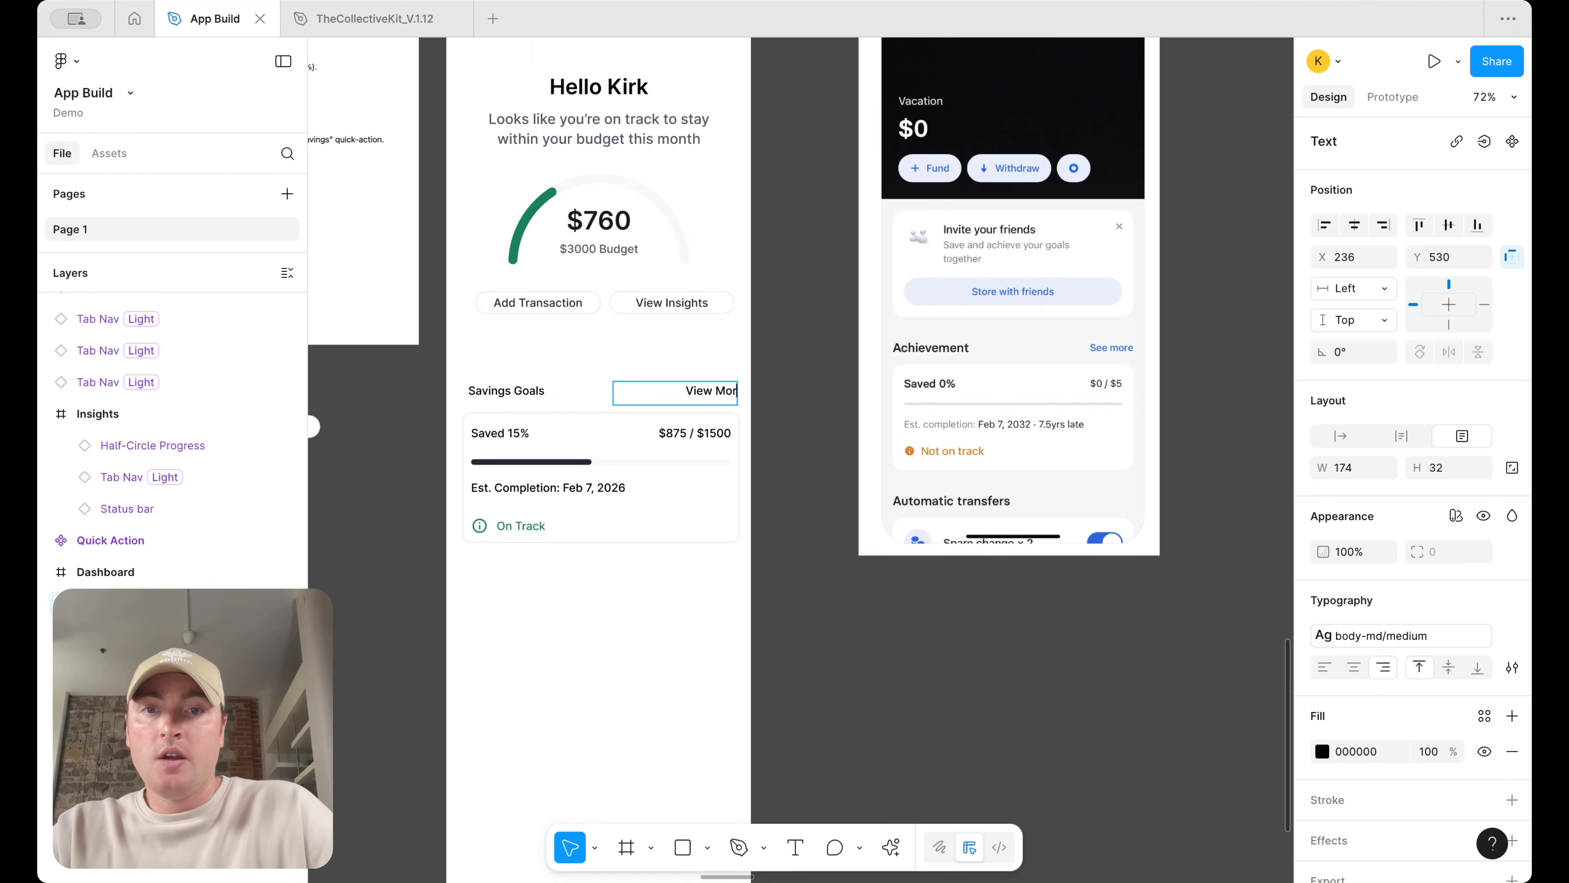
left_click(792, 406)
Wrap the "Savings Goals" and "View More" texts in a horizontal auto layout frame
left_click(523, 394, "shift")
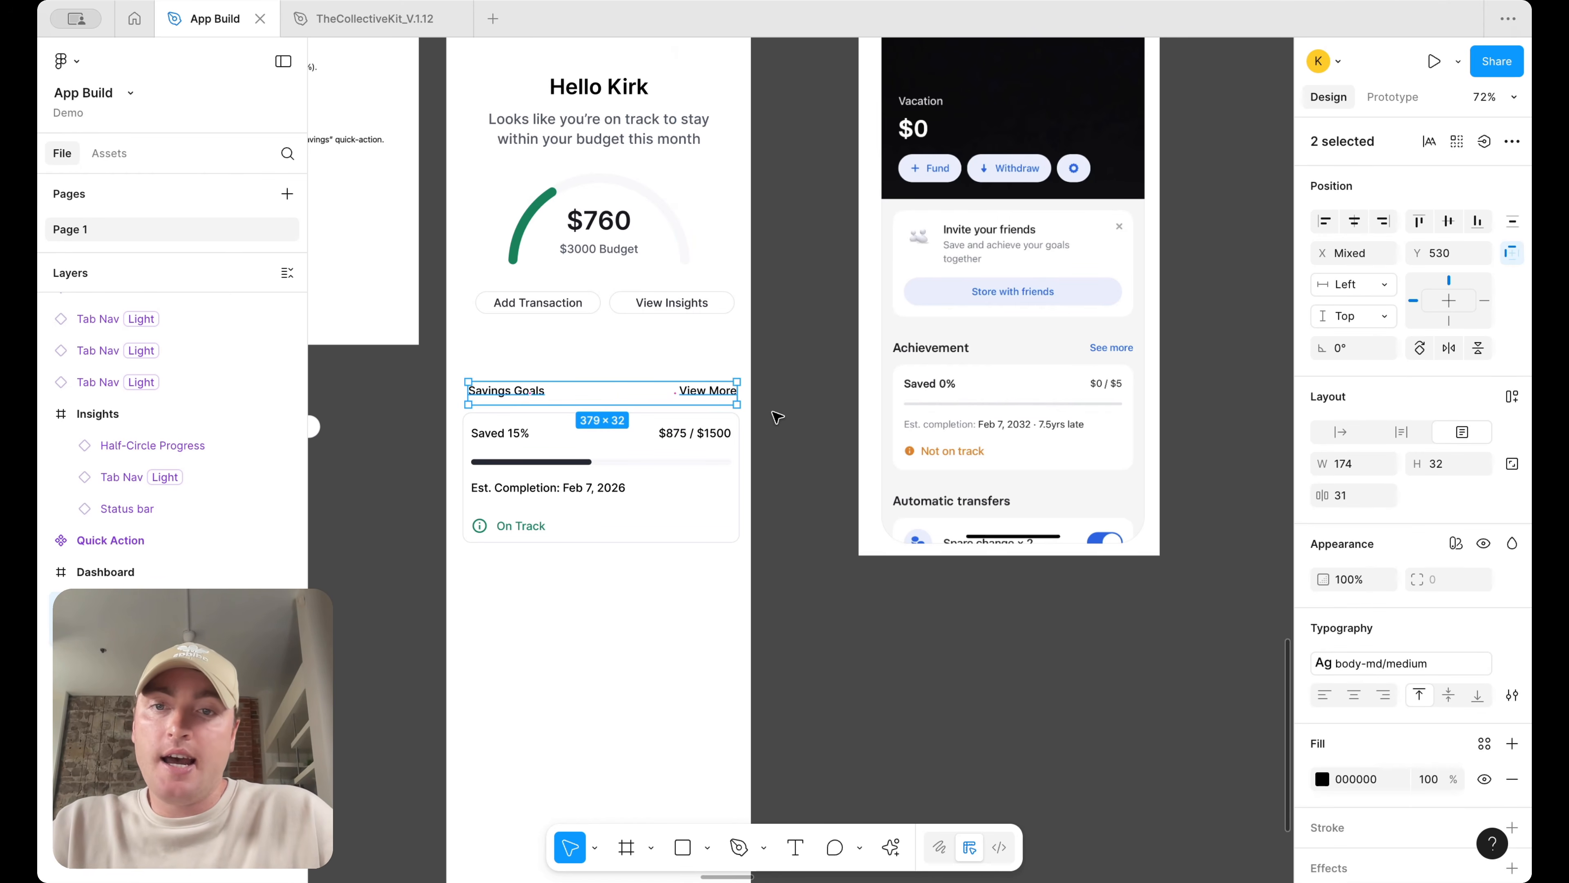
key("shift+a")
Set the heights of both heading texts to hug contents
left_click(719, 396)
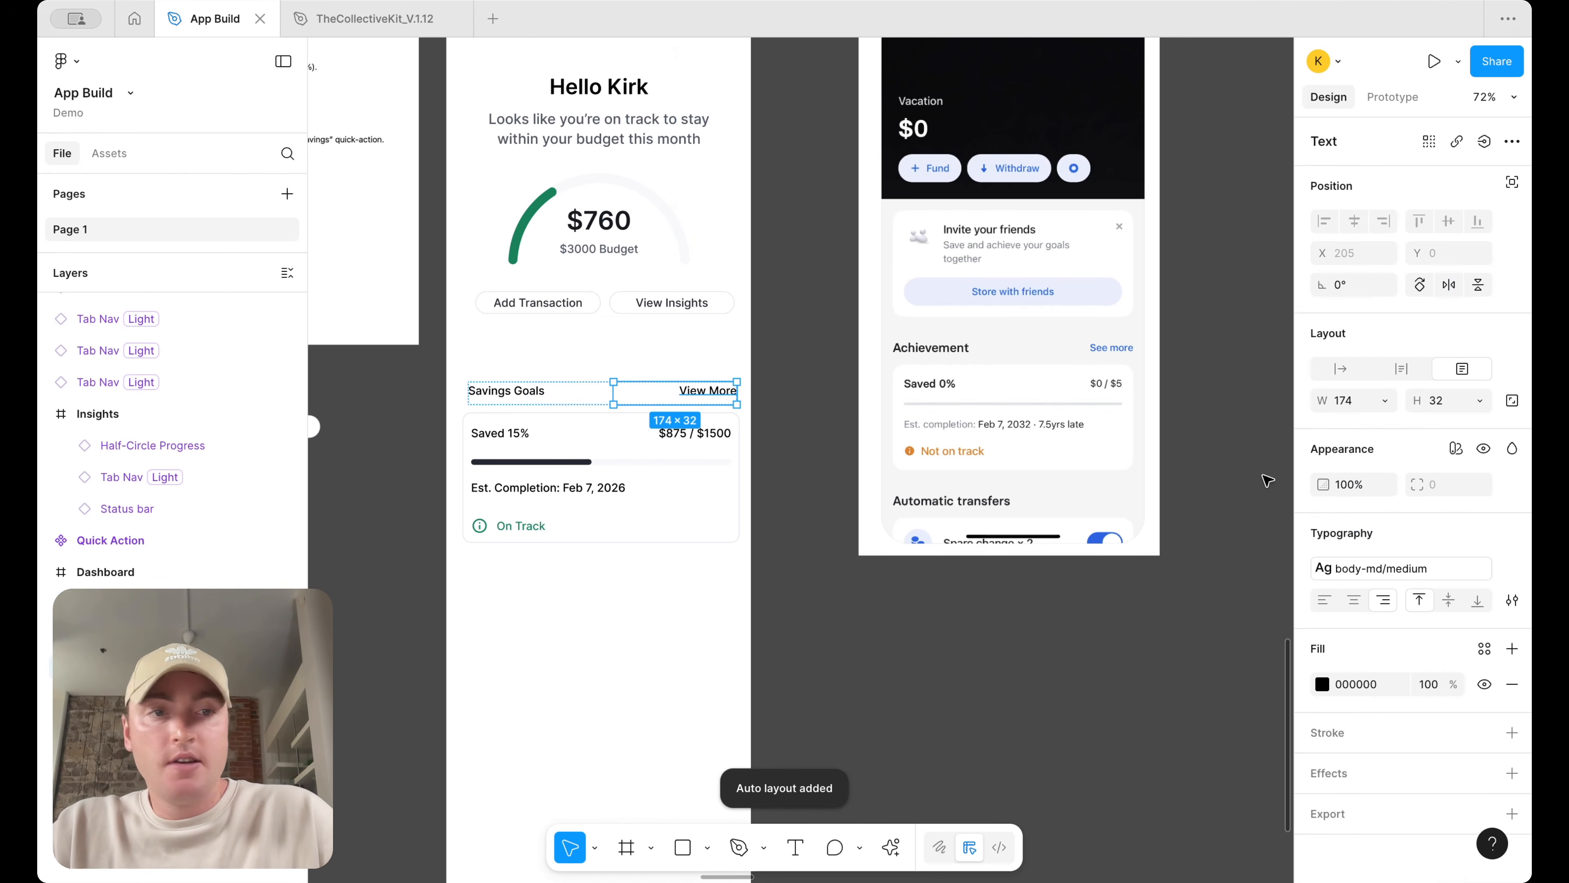
left_click(513, 395)
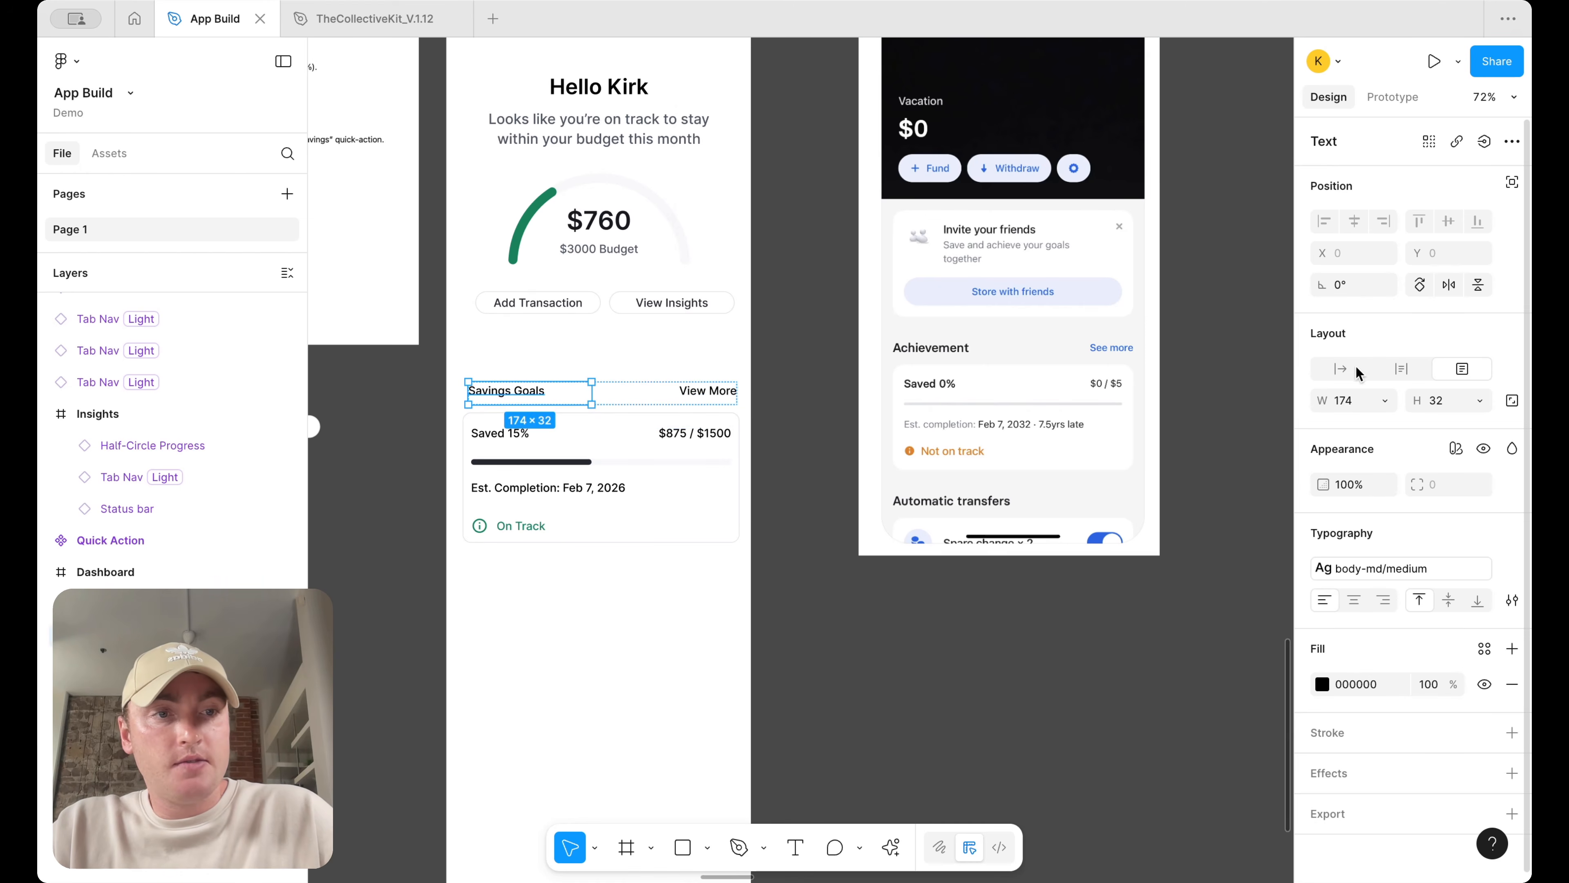
left_click(1478, 400)
left_click(1415, 421)
left_click(707, 391)
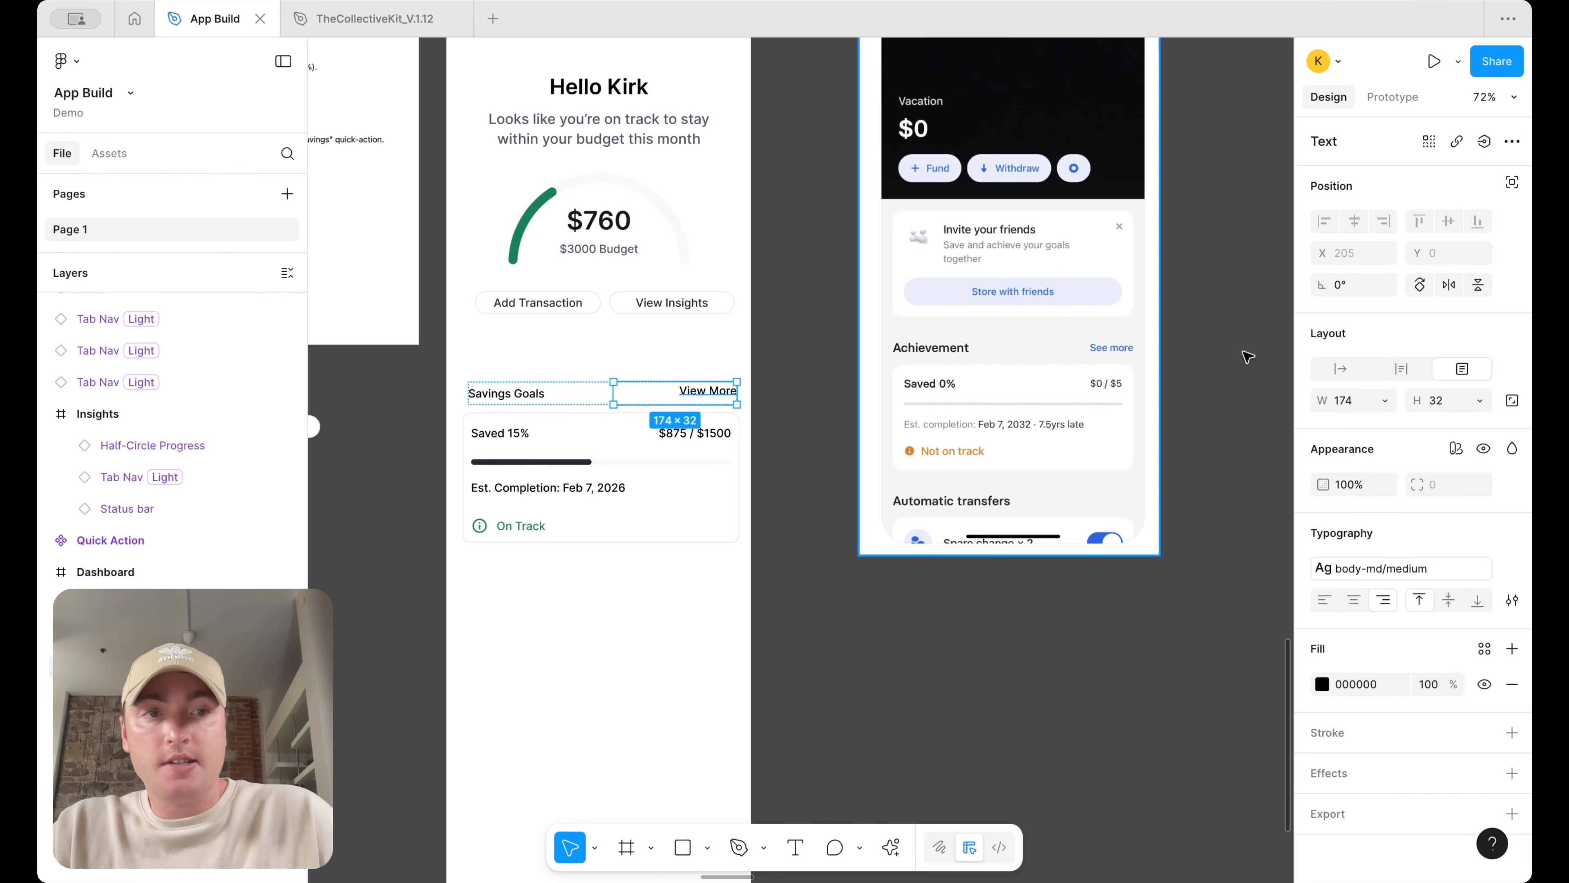
left_click(1479, 400)
left_click(1415, 424)
left_click(791, 445)
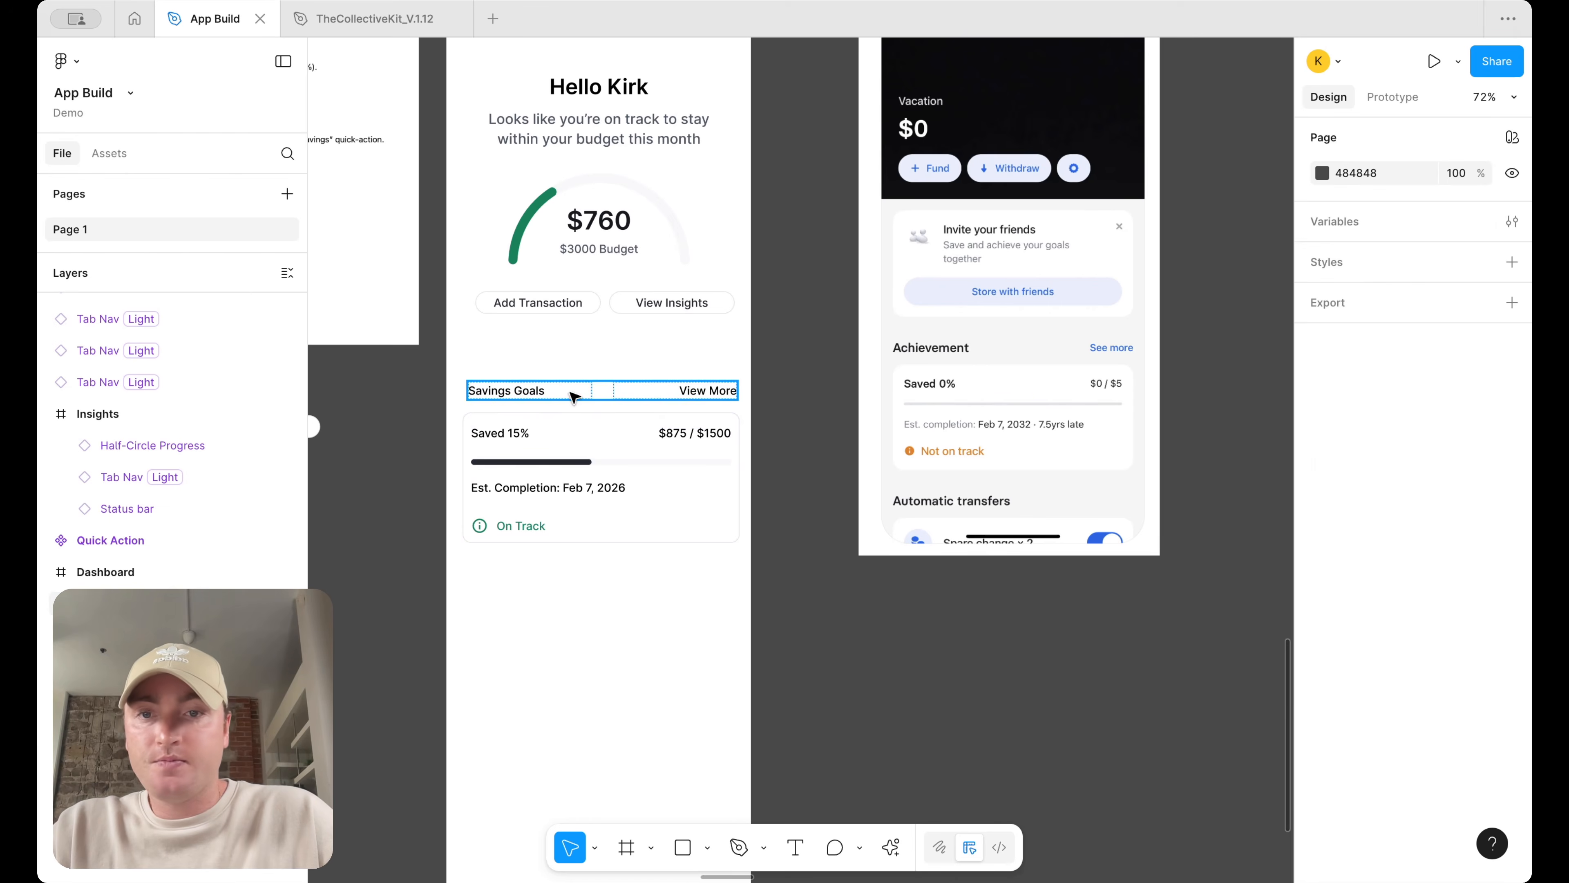
Apply the Body-lg medium text style to the "Savings Goals" heading
left_click(568, 395)
left_click(568, 394)
scroll(567, 395, "up", 3)
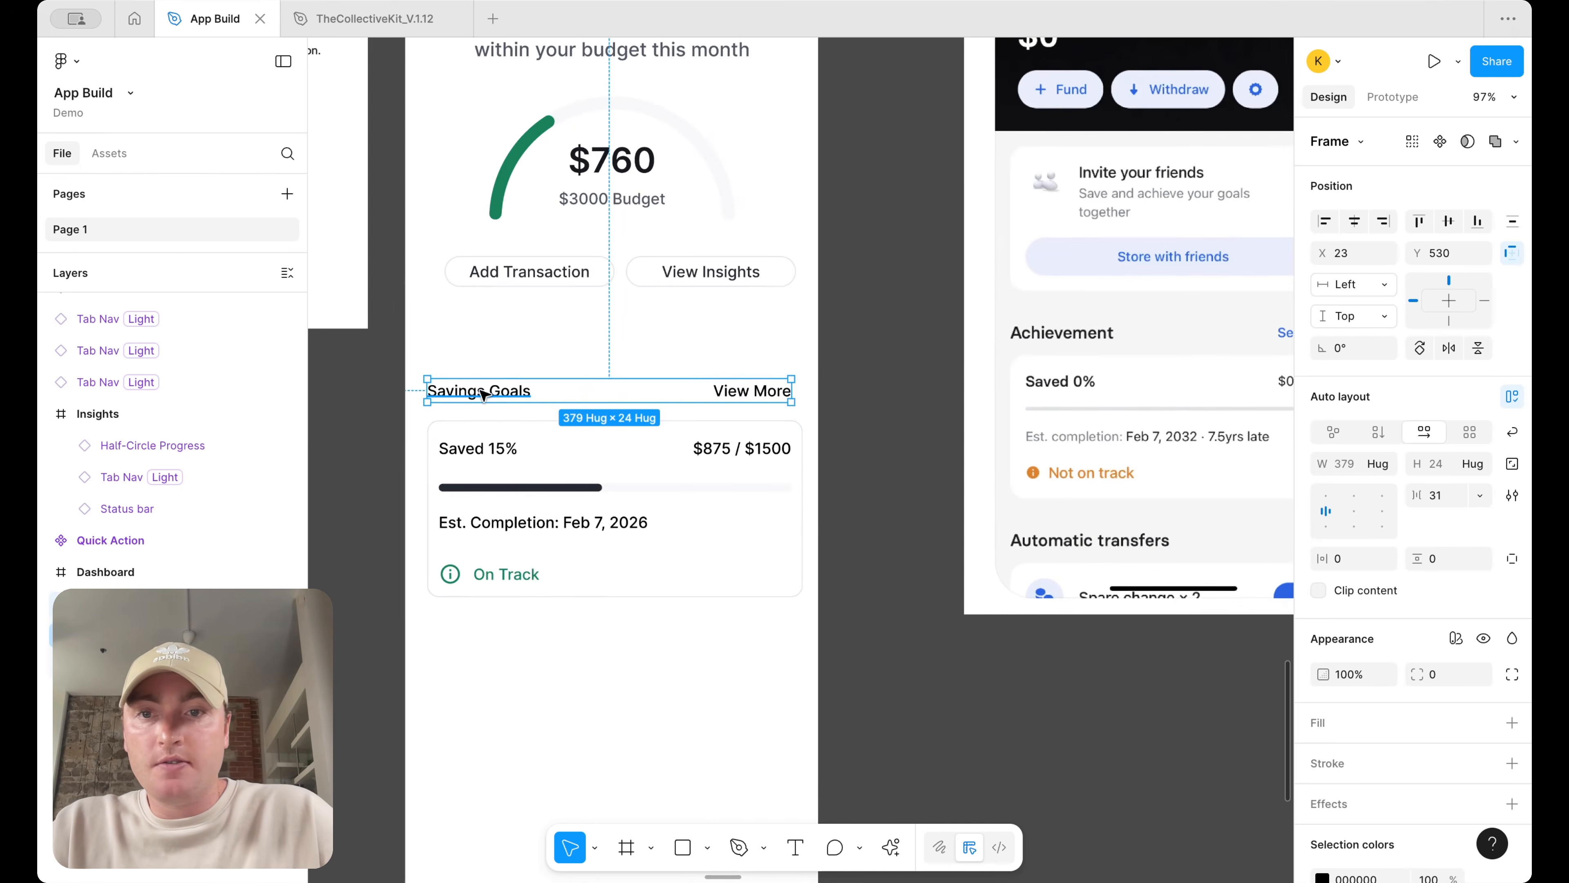
left_click(1389, 571)
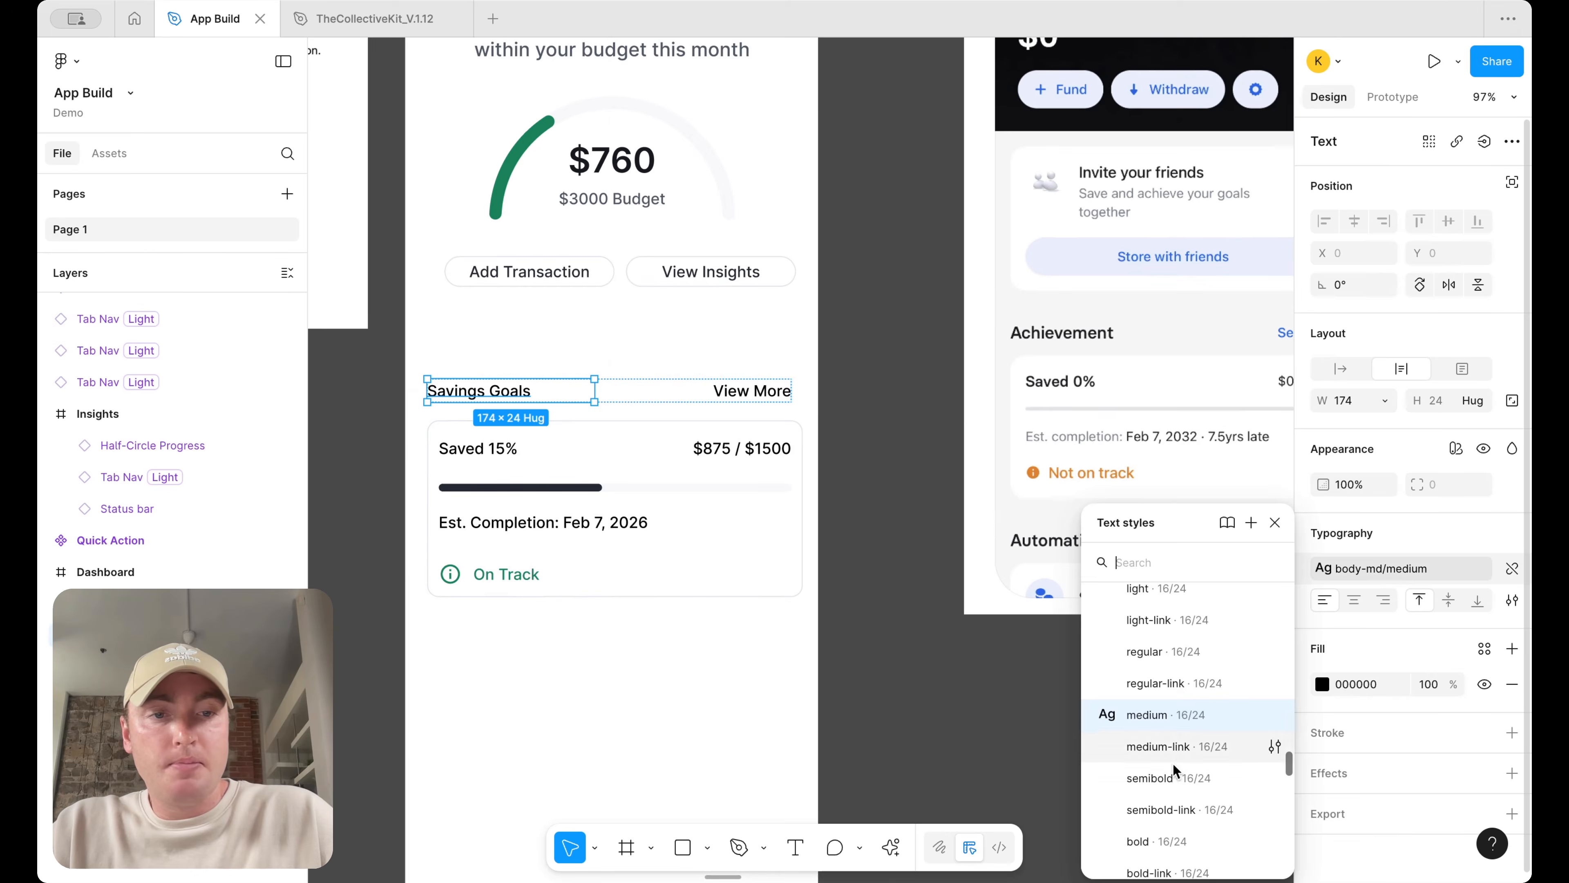
scroll(1161, 769, "up", 5)
scroll(1161, 769, "down", 1)
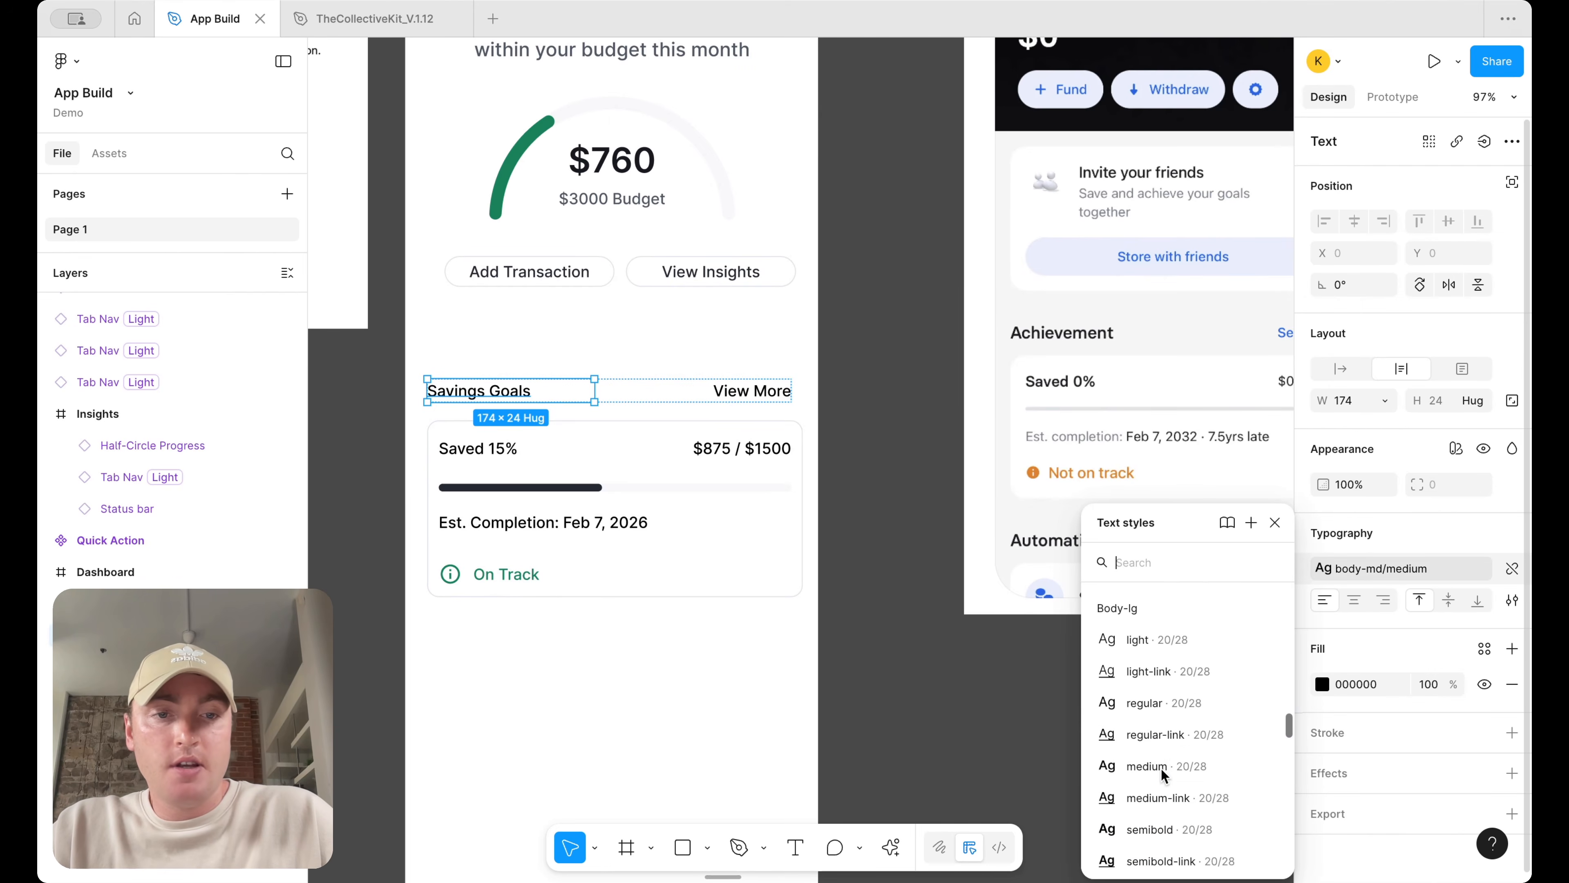
left_click(1171, 762)
Apply the text/primary/default color variable to the "View More" text
left_click(825, 394)
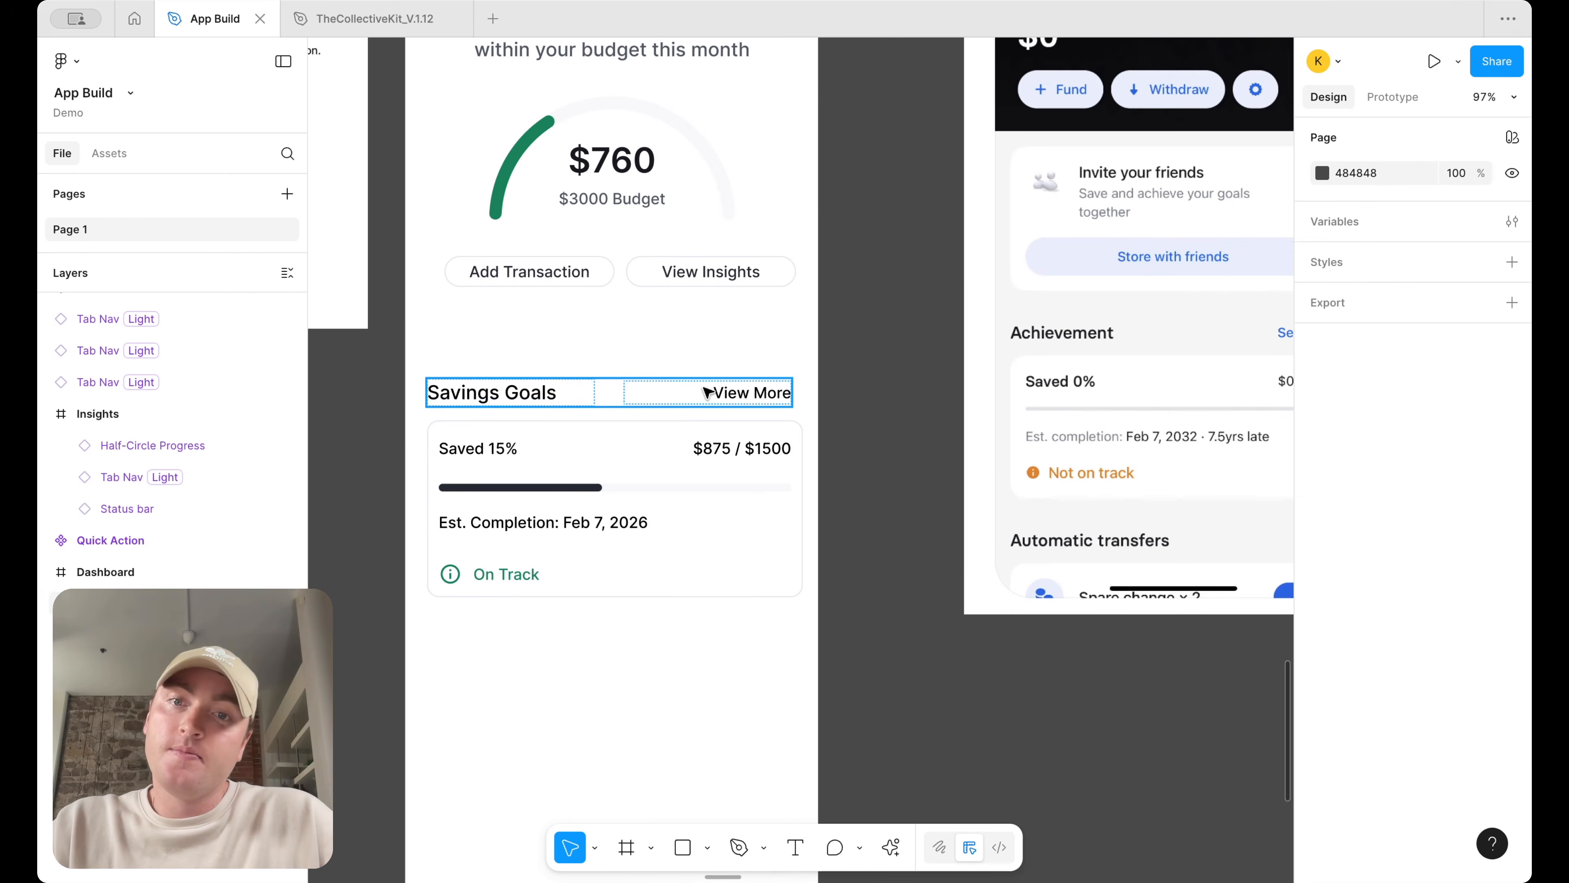
left_click(730, 392)
left_click(1484, 649)
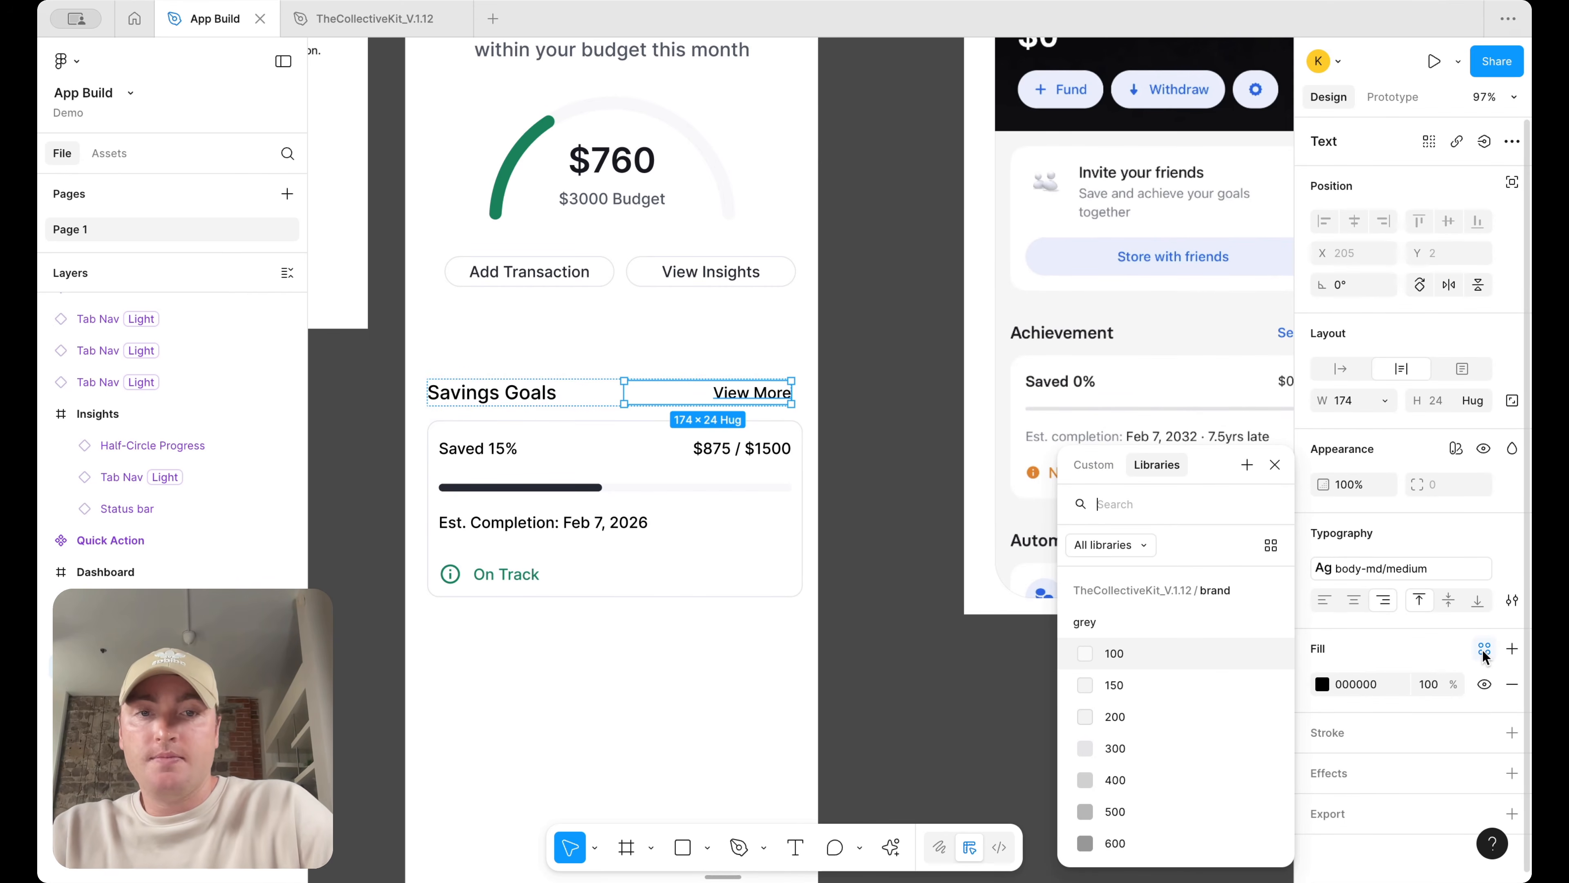
type("text")
scroll(1159, 790, "down", 3)
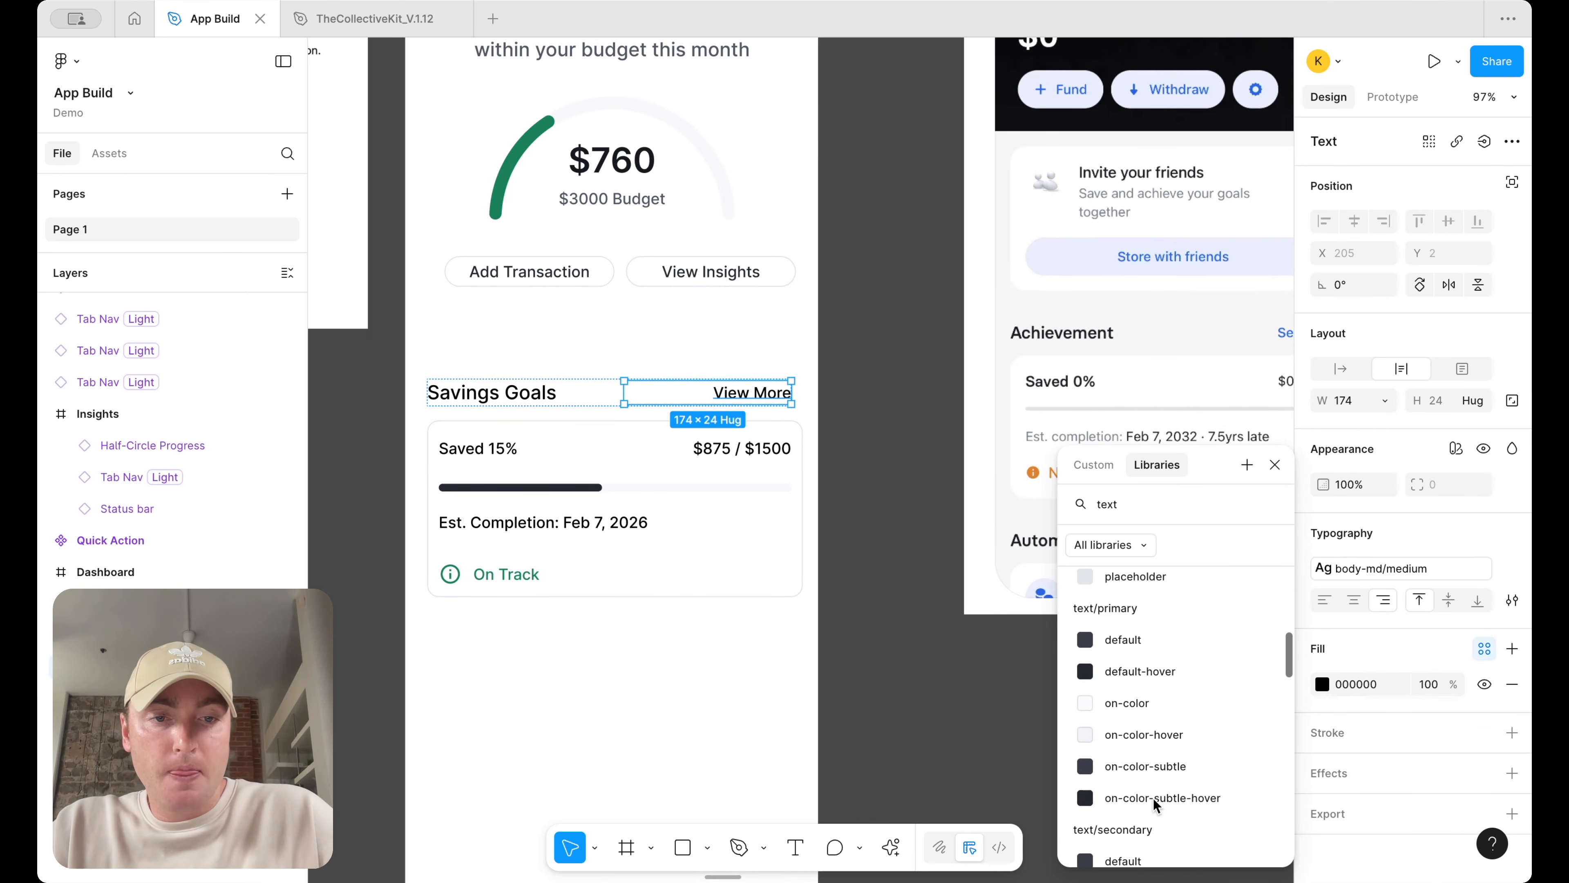
scroll(1159, 752, "up", 3)
left_click(1156, 658)
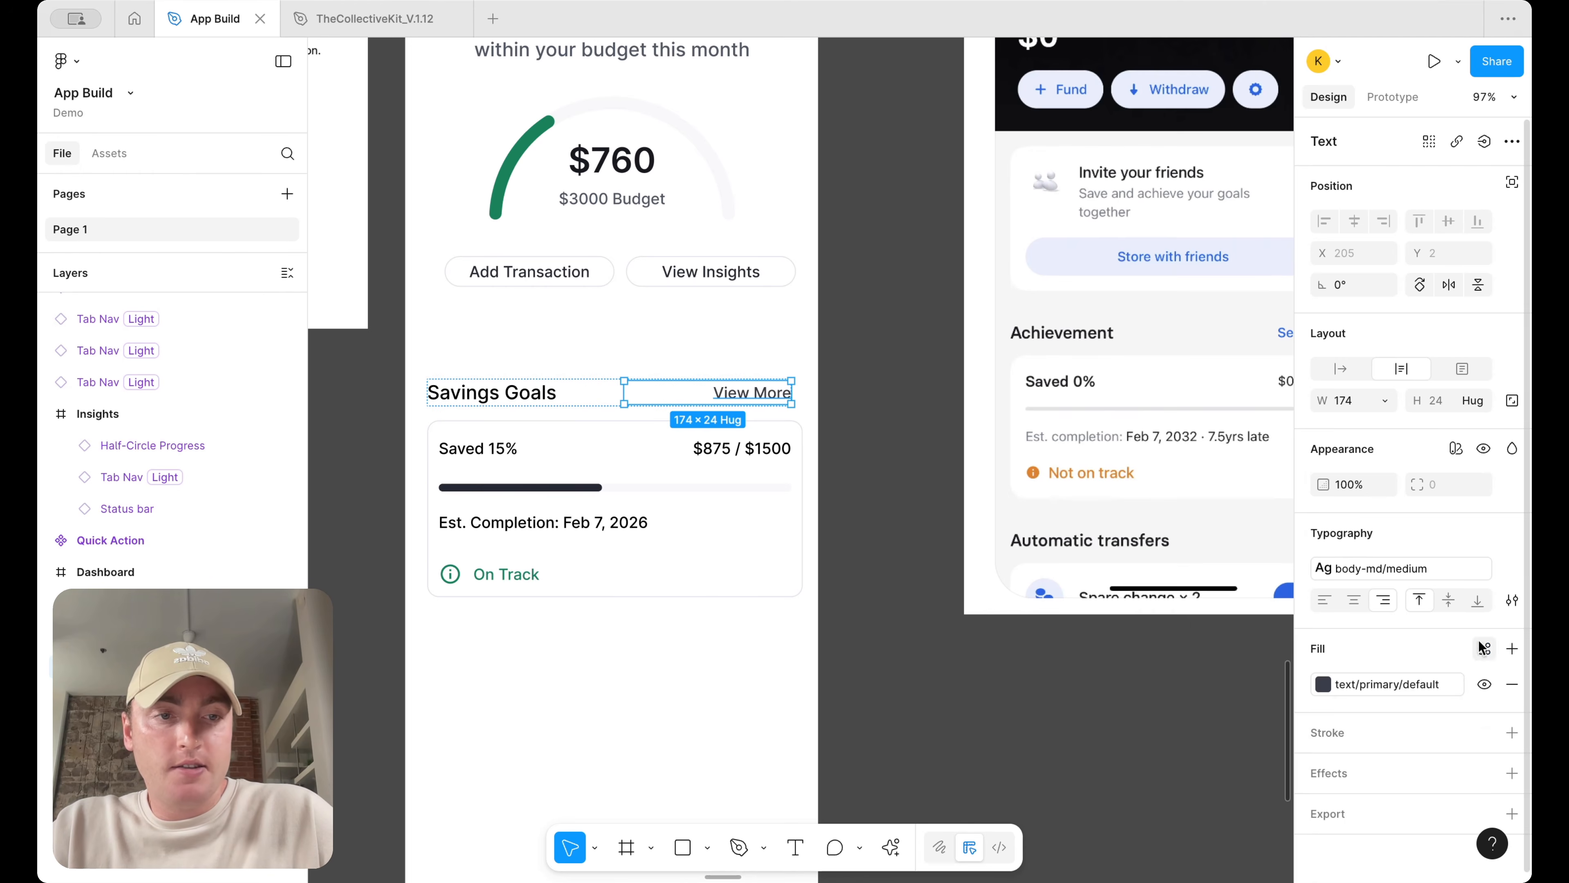
Apply an underlined link text style to the "View More" text
left_click(1428, 573)
left_click(1210, 746)
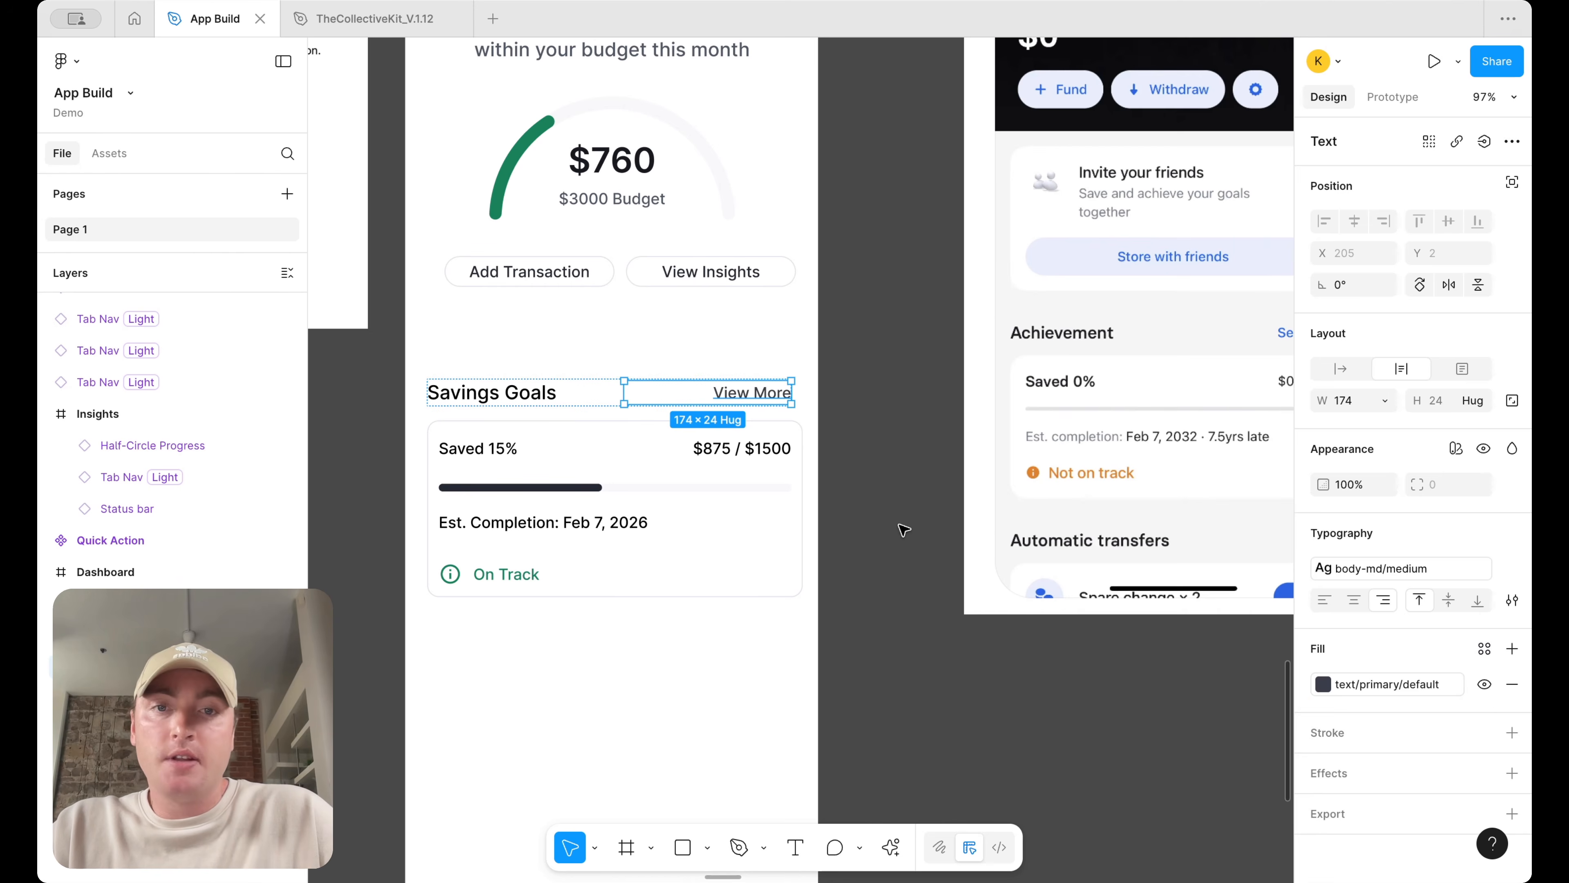
left_click(905, 527)
left_click(766, 393)
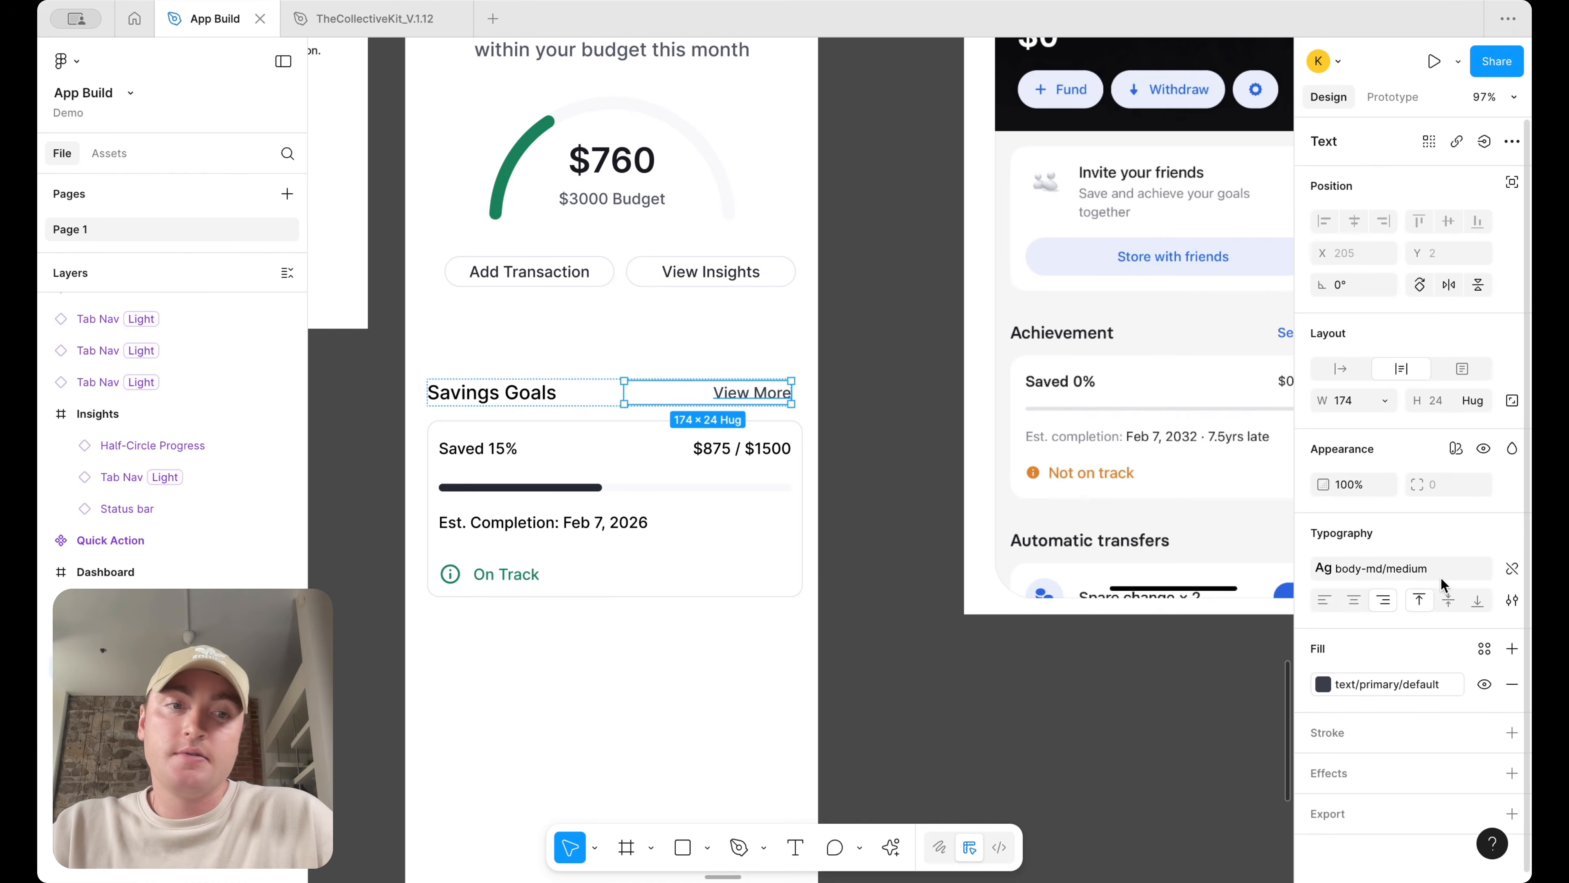
left_click(1422, 570)
left_click(1208, 747)
left_click(1075, 726)
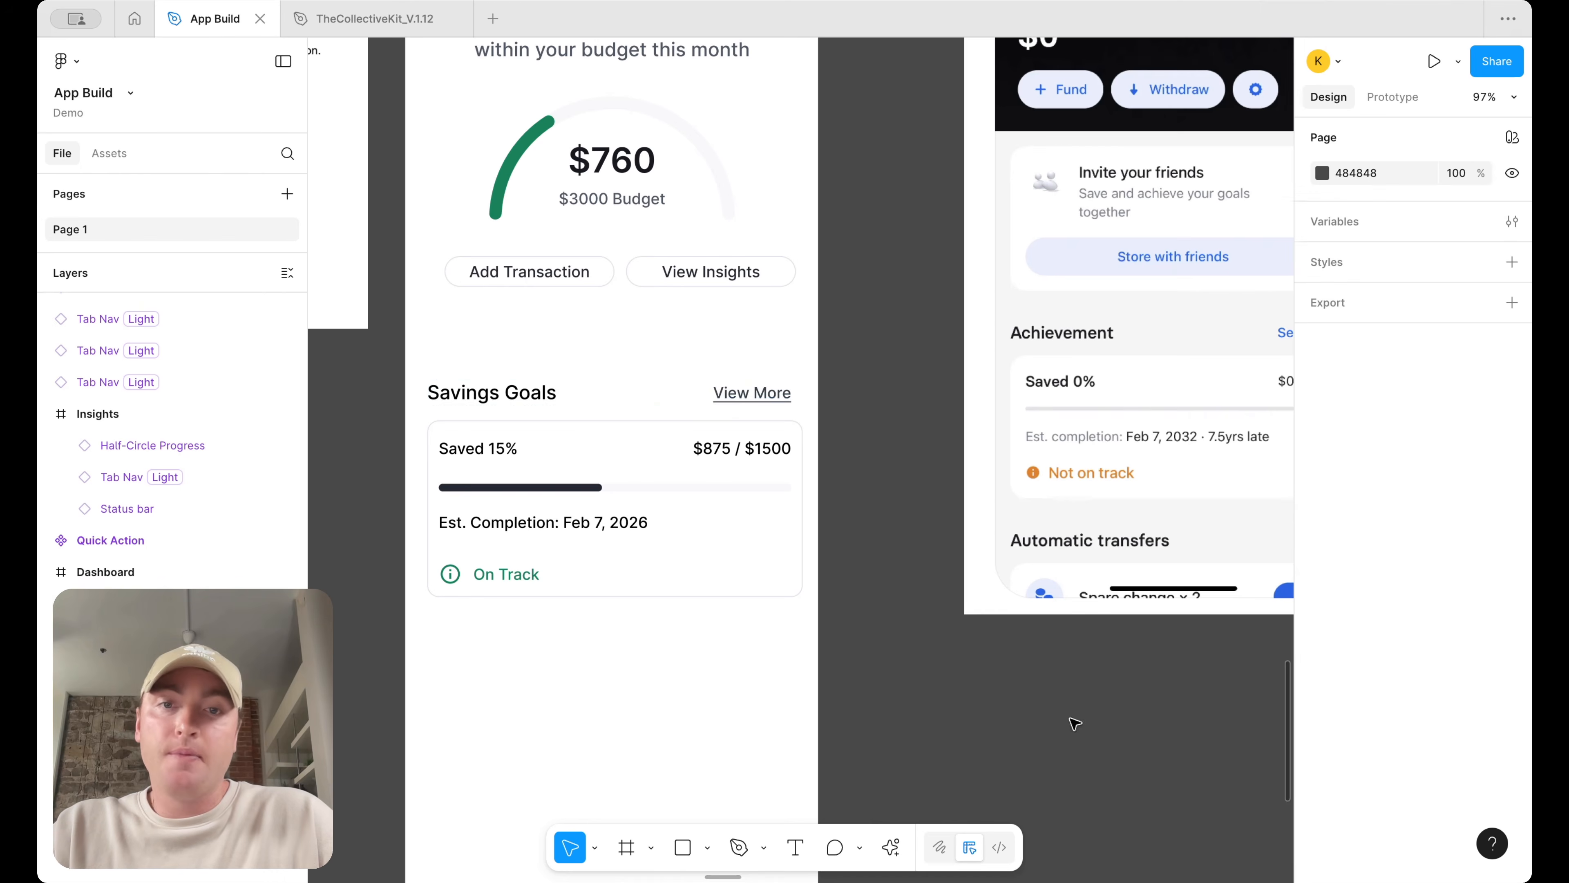
Set the "Savings Goals" text to fill the container width of the heading row
left_click(726, 389)
mouse_move(792, 390)
left_mouse_down()
mouse_move(812, 396)
mouse_move(719, 396)
mouse_move(827, 396)
mouse_move(750, 393)
mouse_move(797, 394)
left_mouse_up()
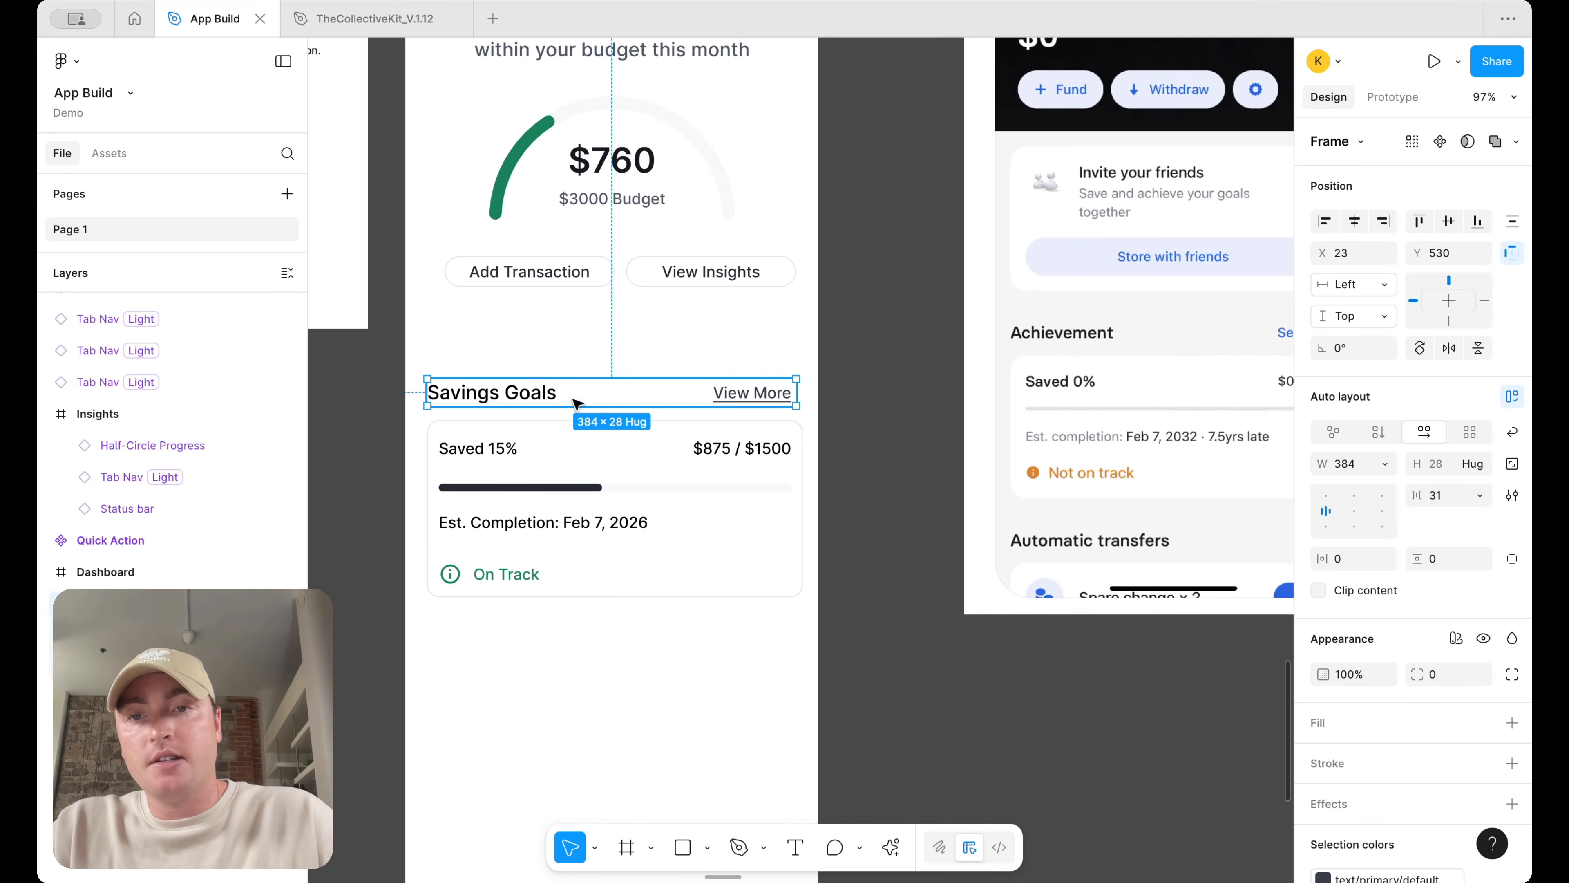
double_click(530, 402)
left_click(1386, 403)
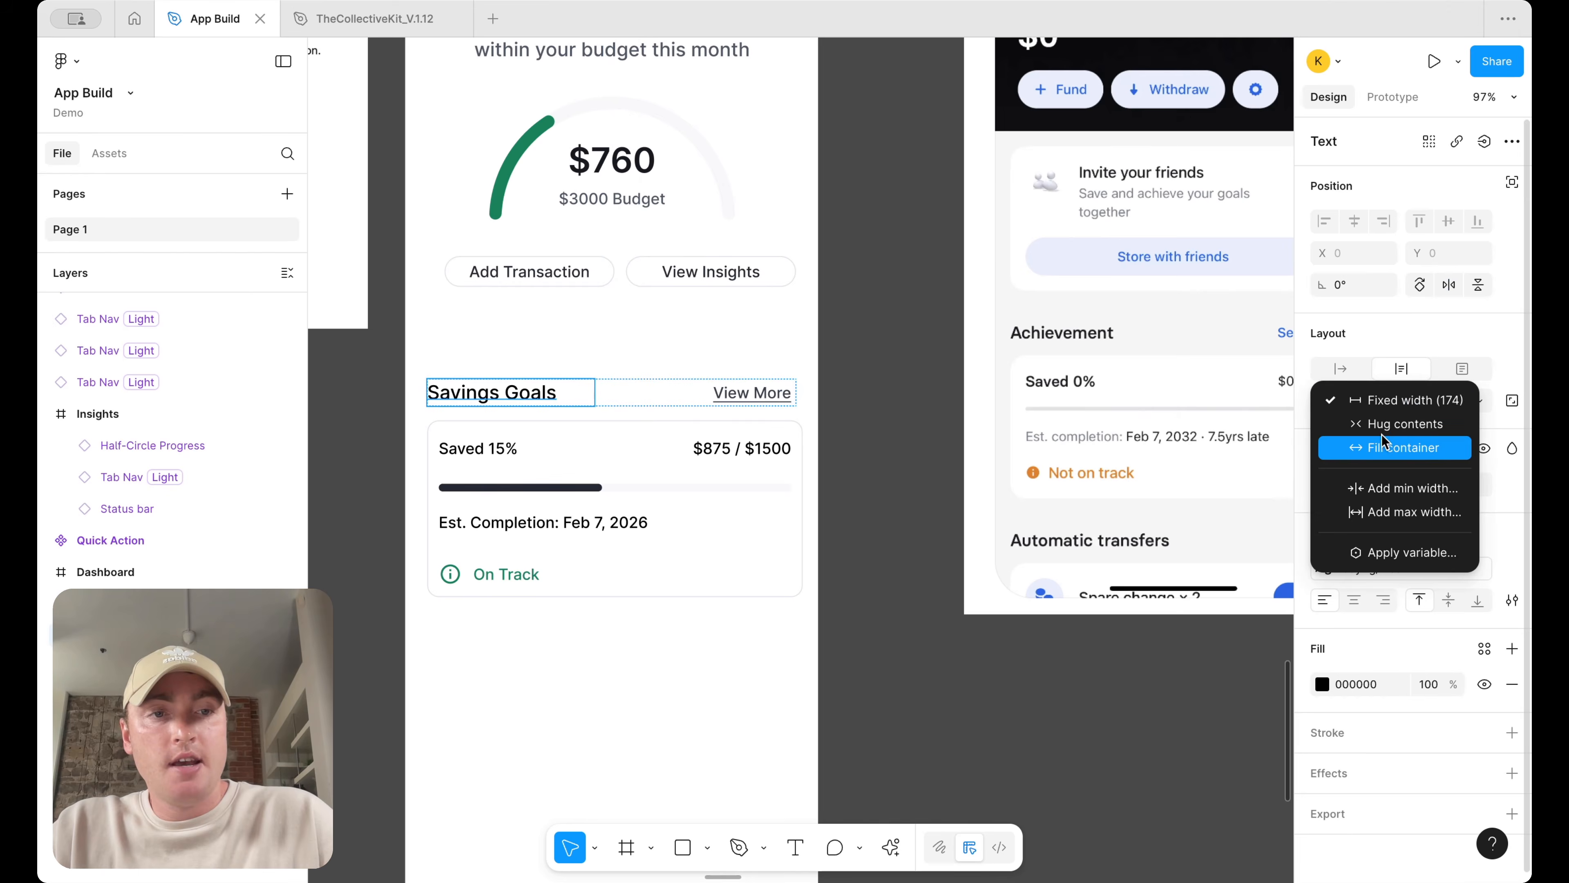
left_click(1381, 445)
left_click(920, 399)
left_click(755, 403)
left_click_drag(797, 394, 791, 394)
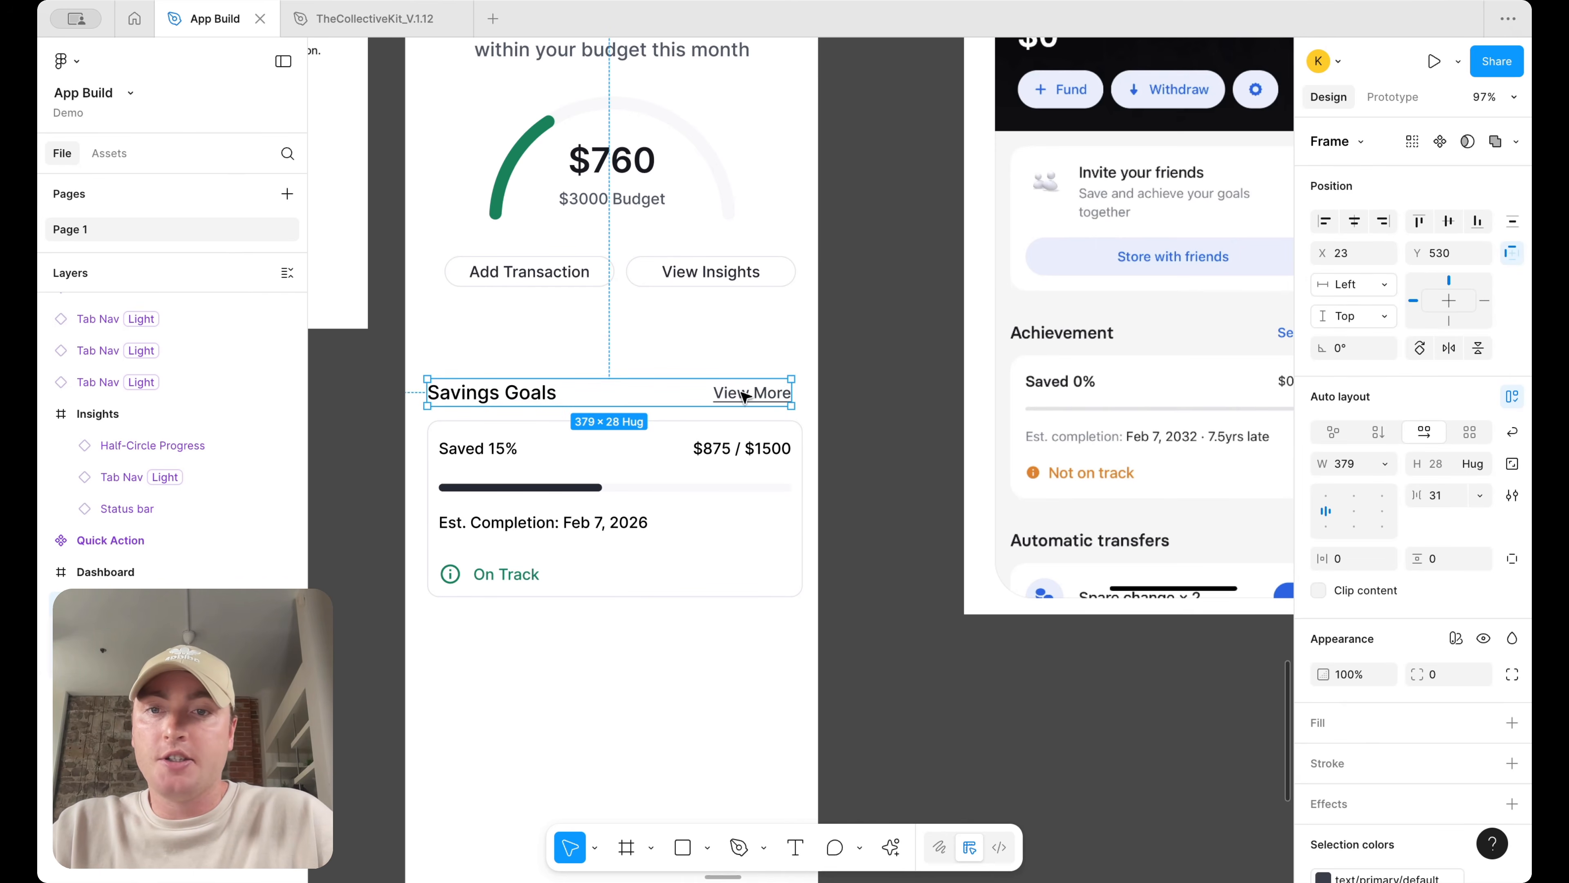
Wrap the heading row and the Goal card in a vertical auto layout frame
left_click(797, 432, "shift")
key("shift+a")
scroll(874, 376, "down", 5)
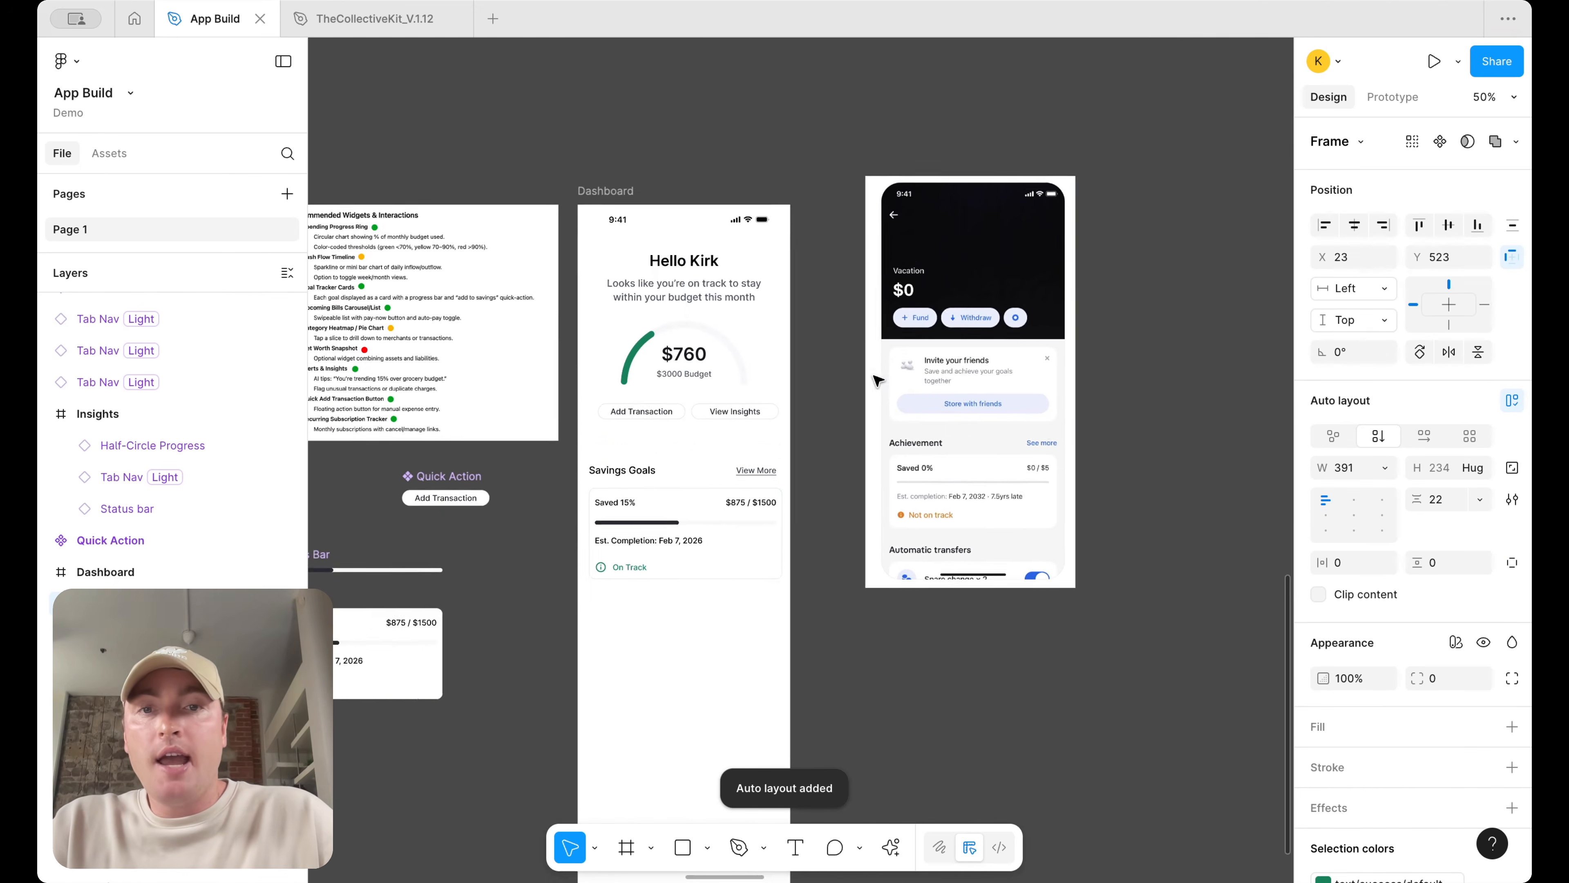
Set the heading row to fill the width of the Savings Goals section
left_click_drag(683, 560, 683, 545)
scroll(764, 535, "up", 5)
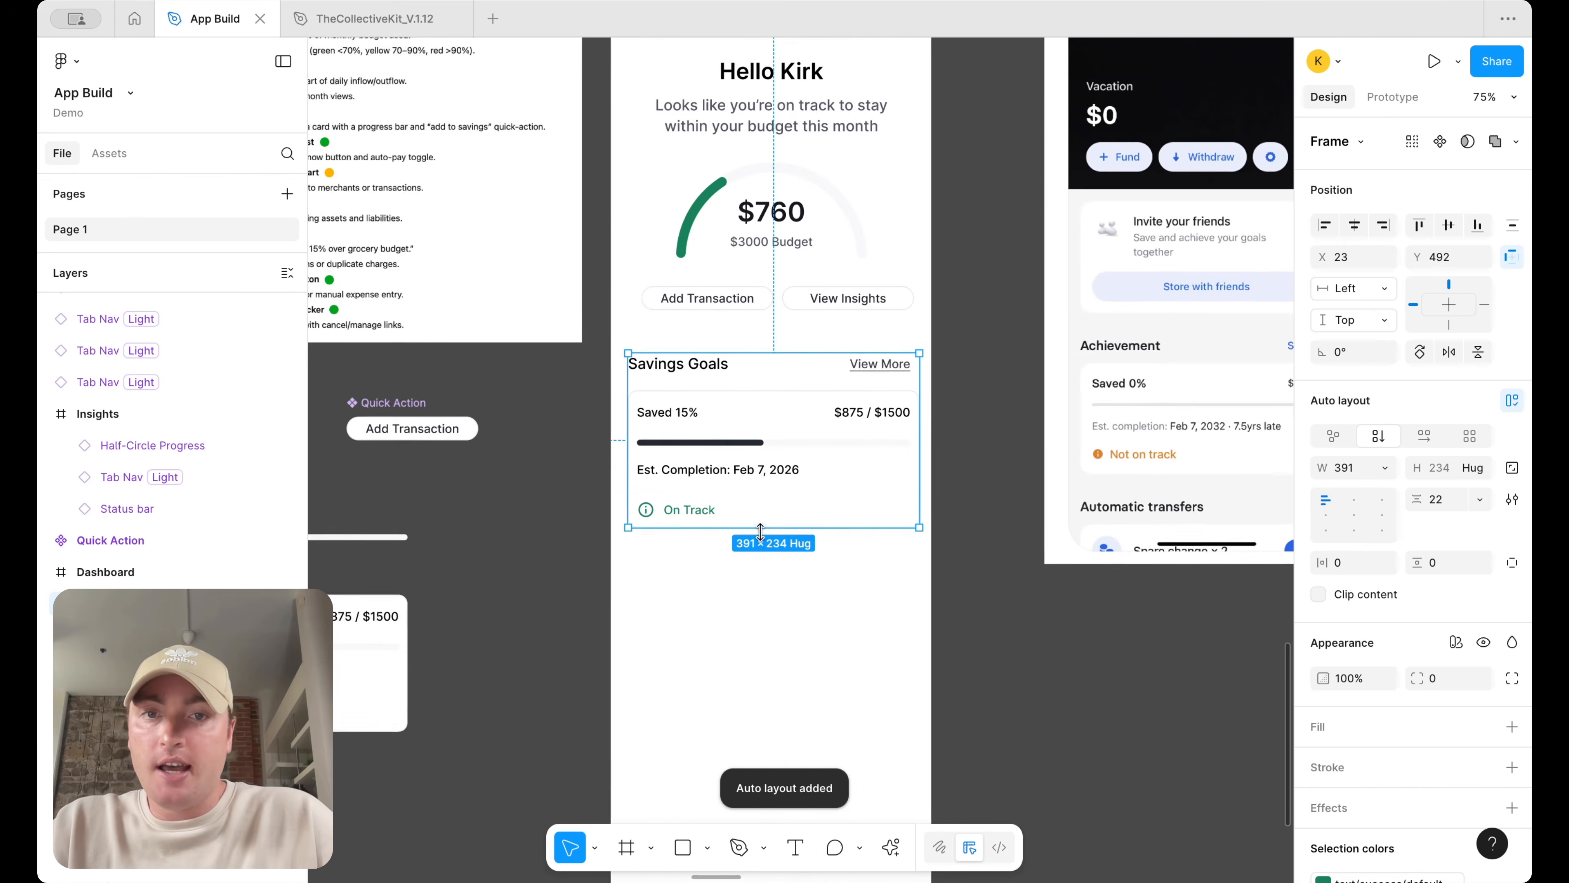
left_click_drag(927, 405, 908, 405)
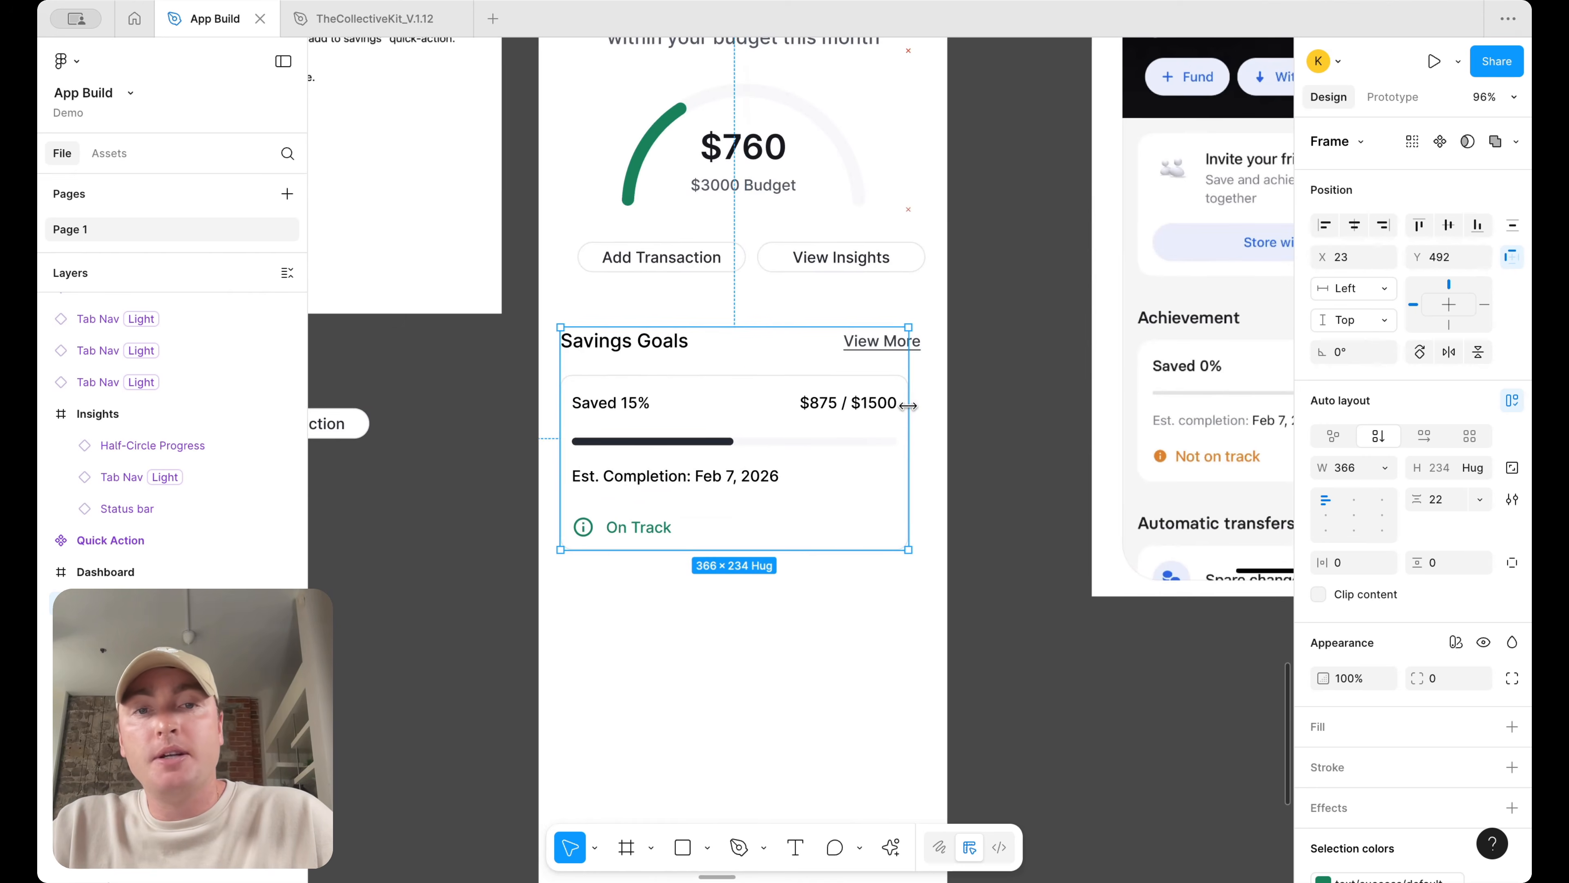
left_click(660, 351)
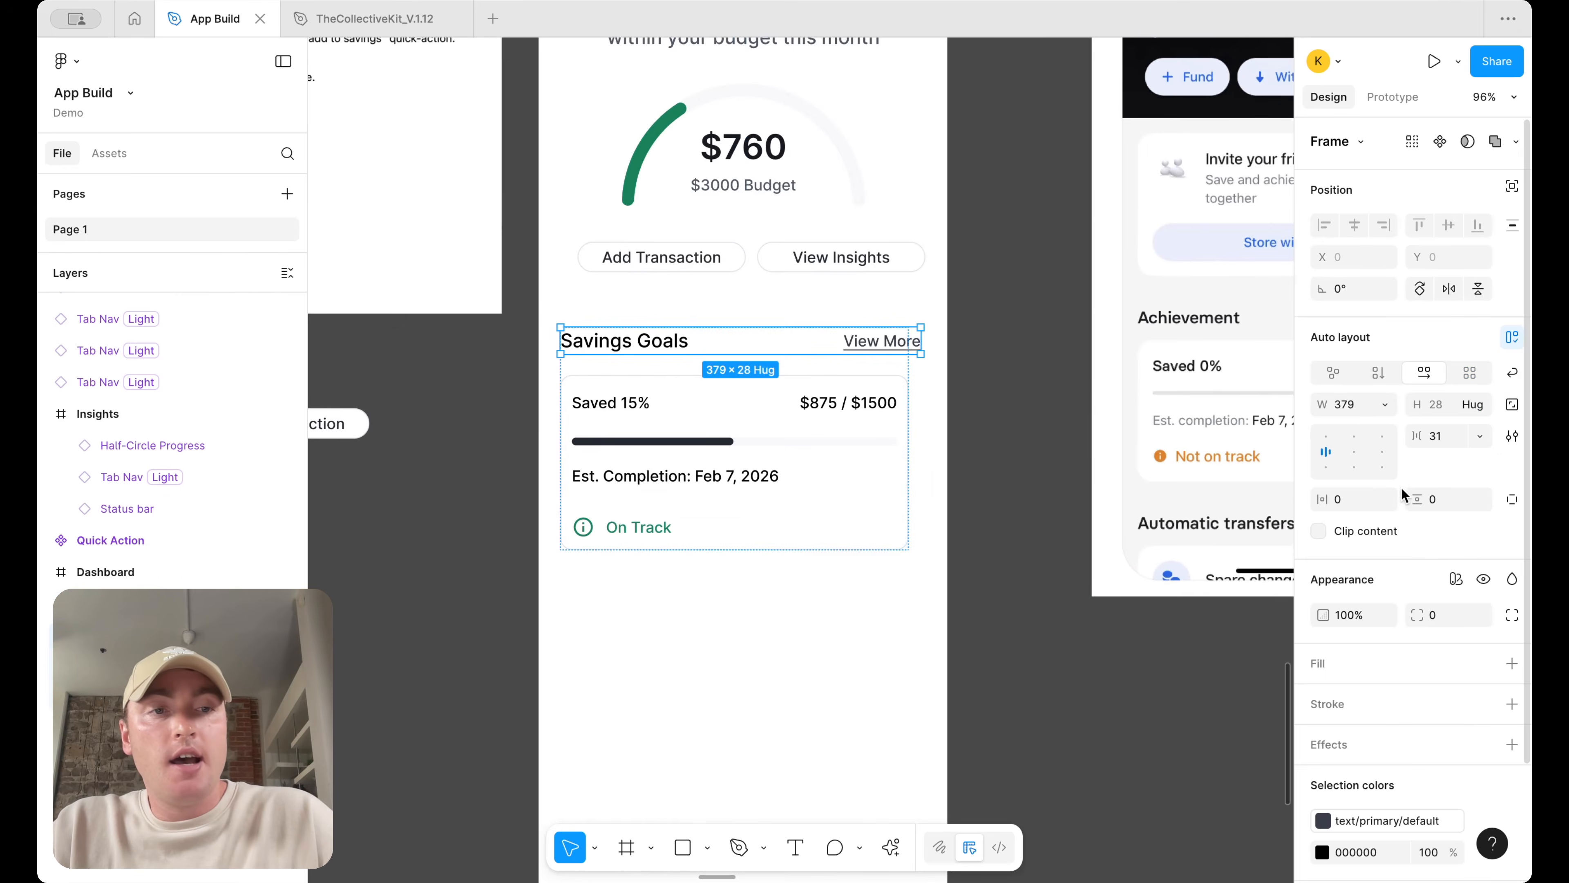
left_click(1385, 404)
left_click(1365, 450)
key("Escape")
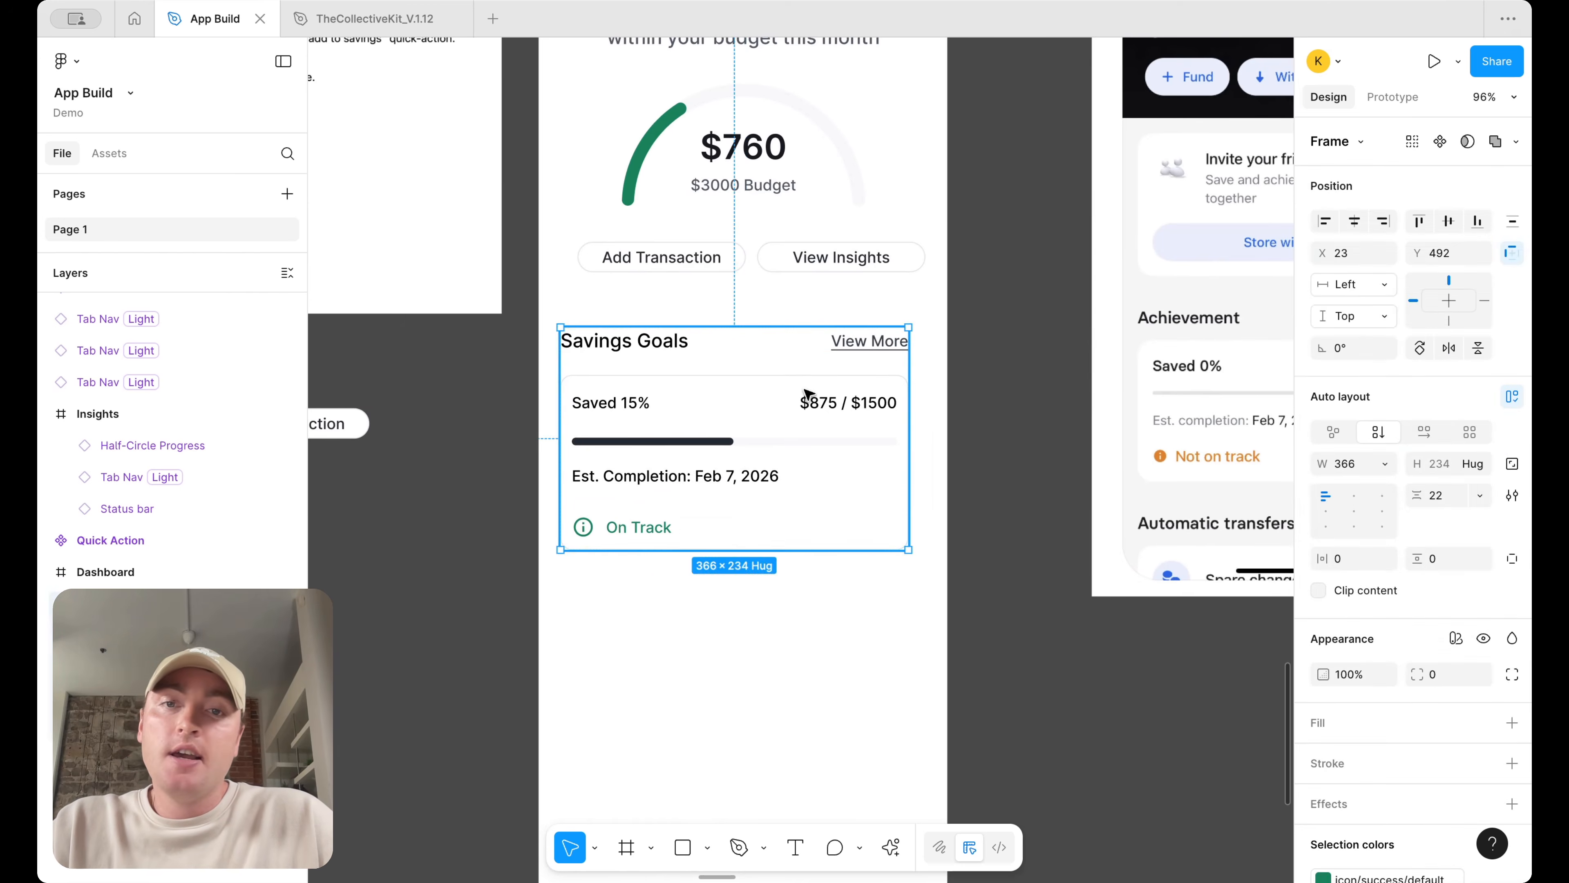
Resize the Savings Goals section to about 374 px wide
scroll(922, 460, "down", 5)
scroll(922, 461, "up", 5)
left_click_drag(921, 461, 926, 462)
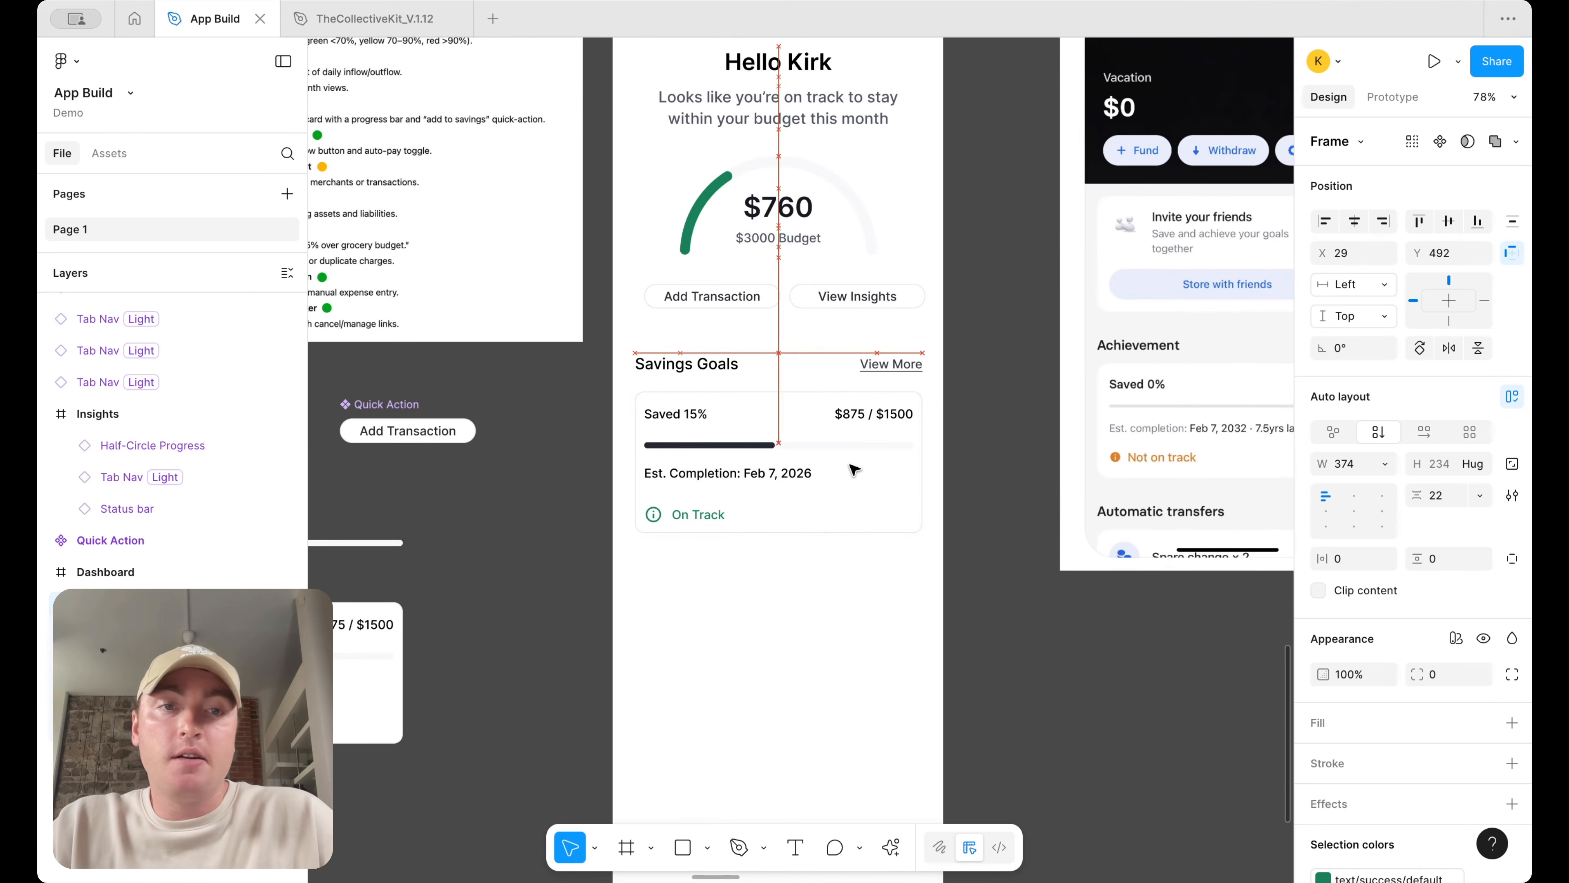
Review the Dashboard screen layout with the new Savings Goals section
scroll(857, 470, "down", 5)
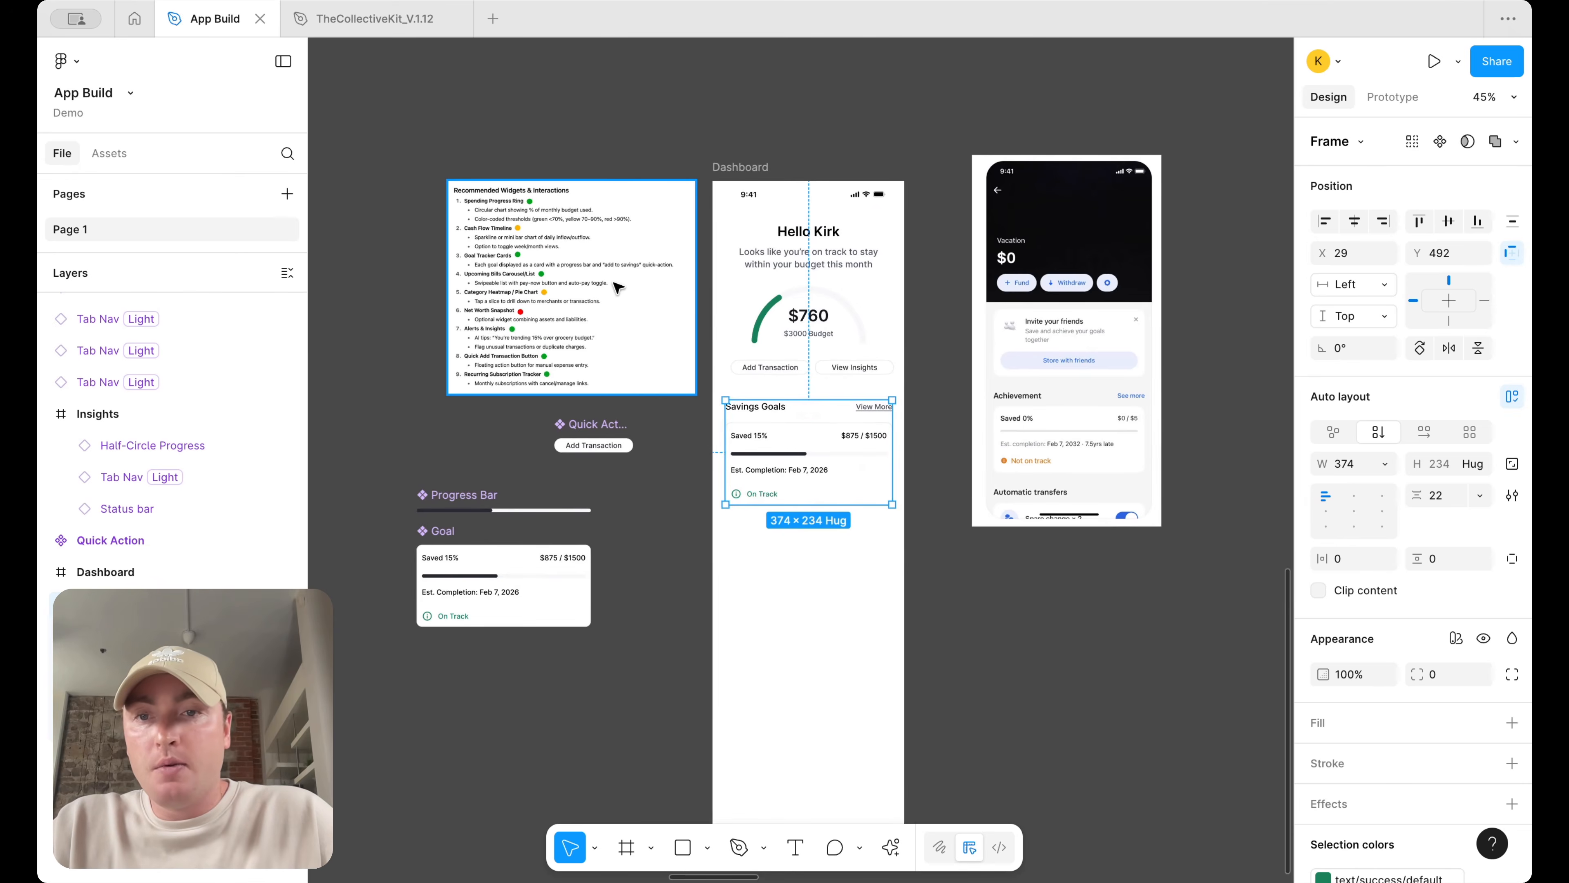
scroll(617, 288, "up", 3)
scroll(617, 287, "up", 2)
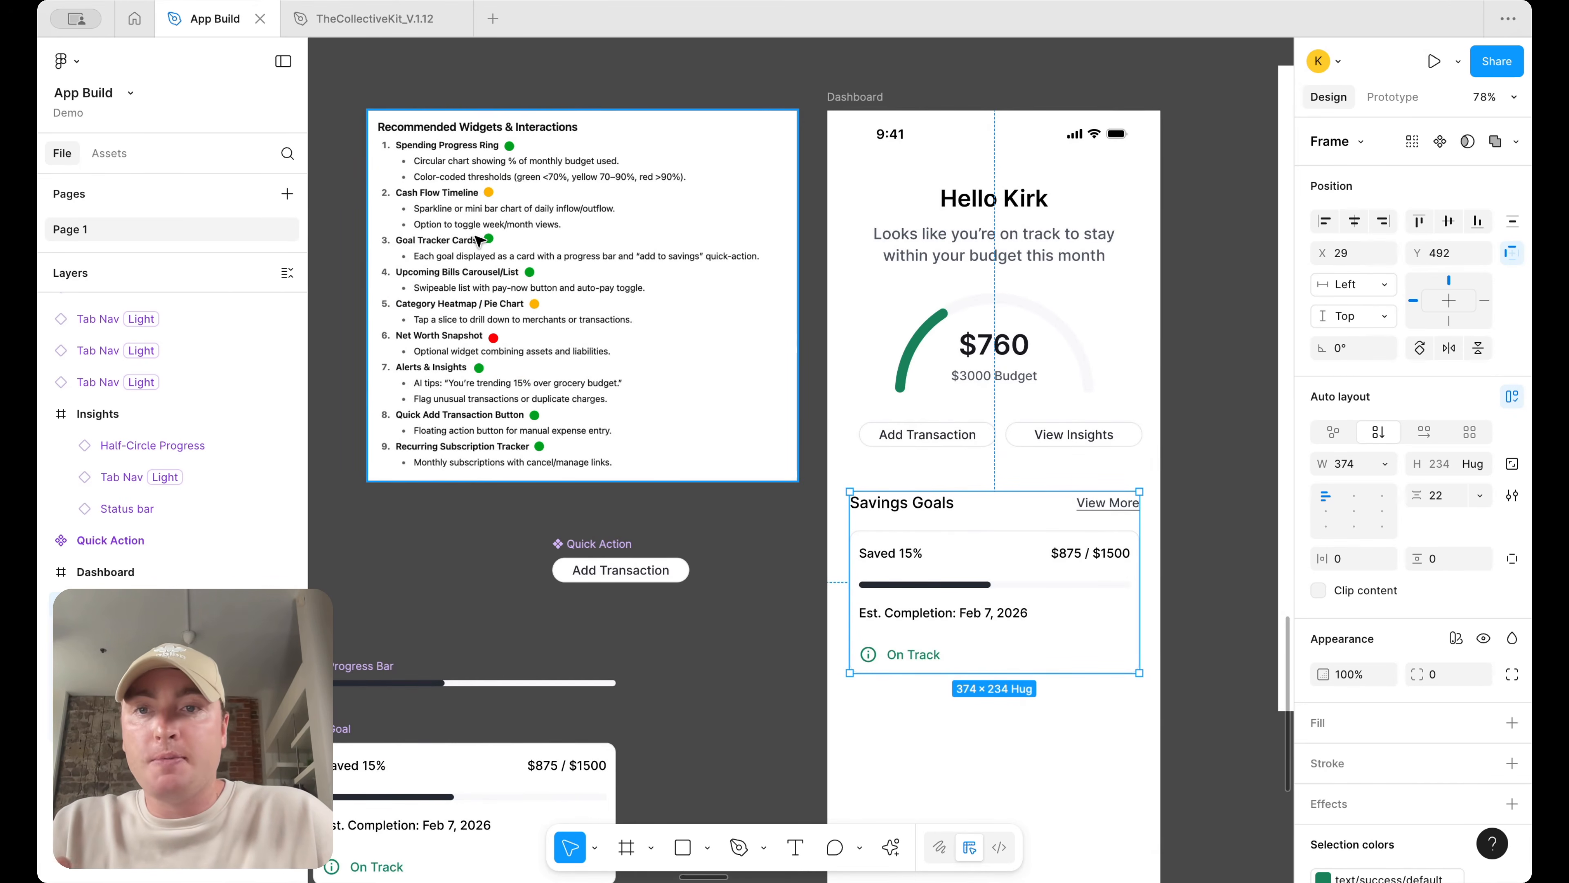
scroll(479, 240, "up", 2)
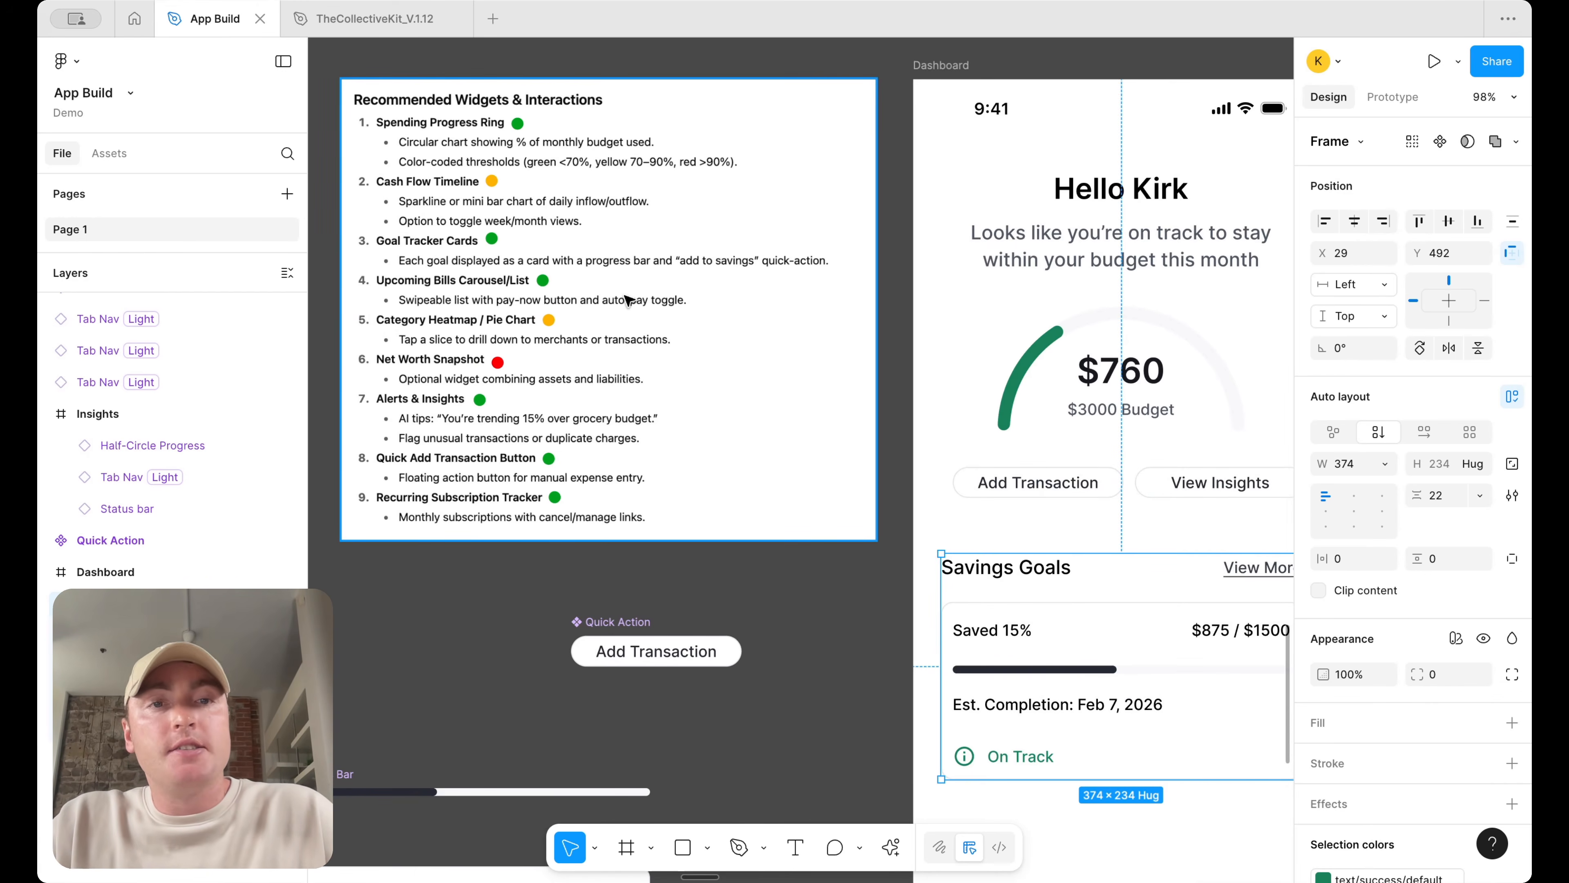
scroll(625, 301, "down", 3)
scroll(626, 301, "right", 3)
left_click(1014, 329)
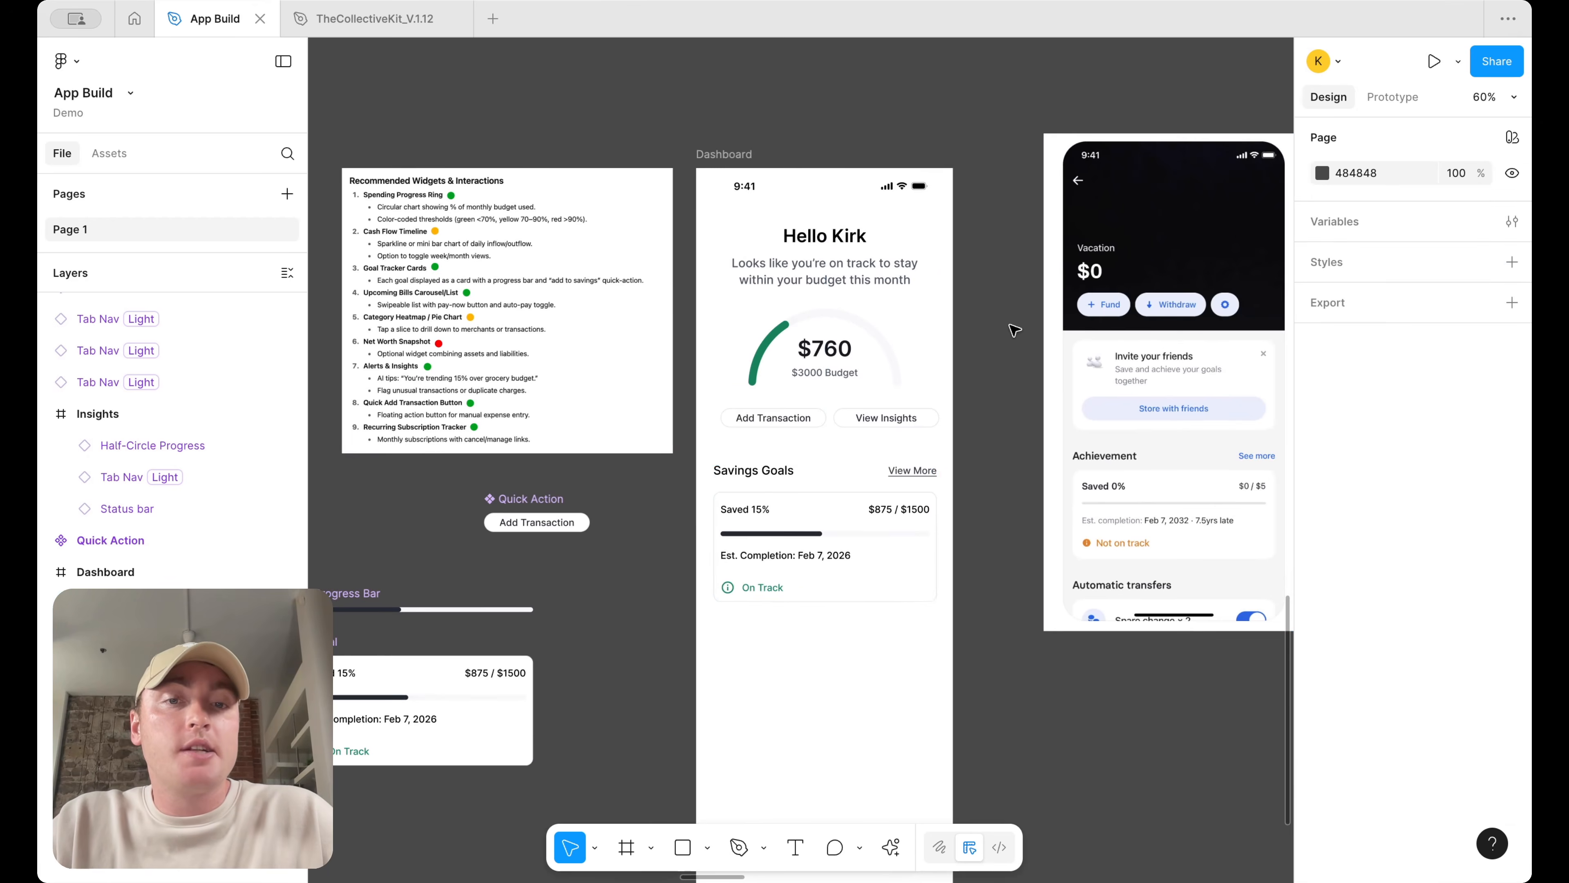
scroll(1014, 330, "up", 2)
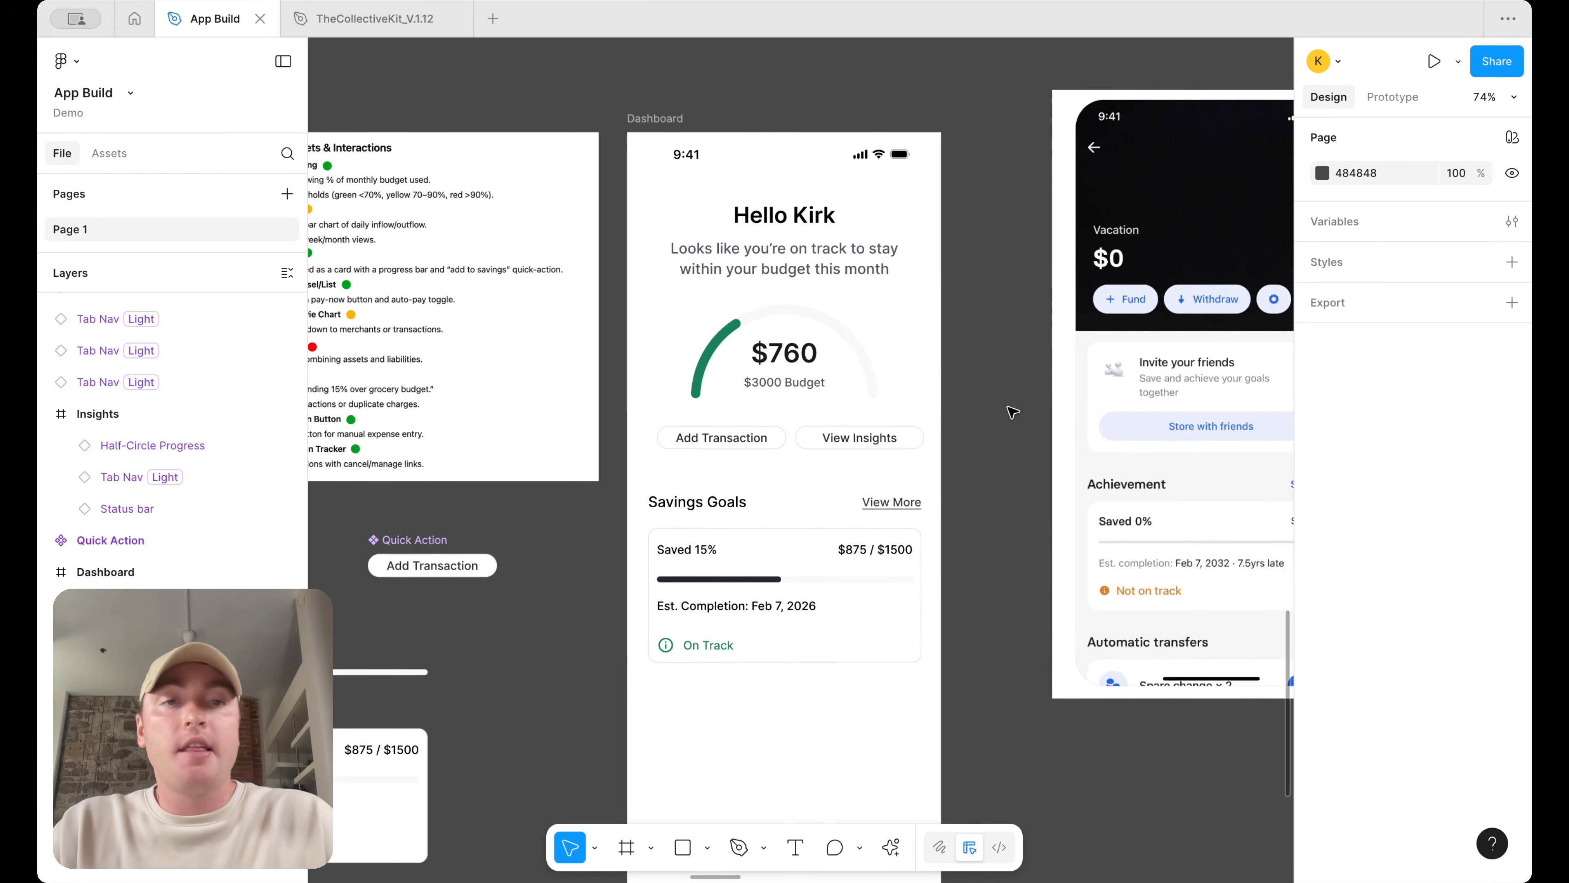
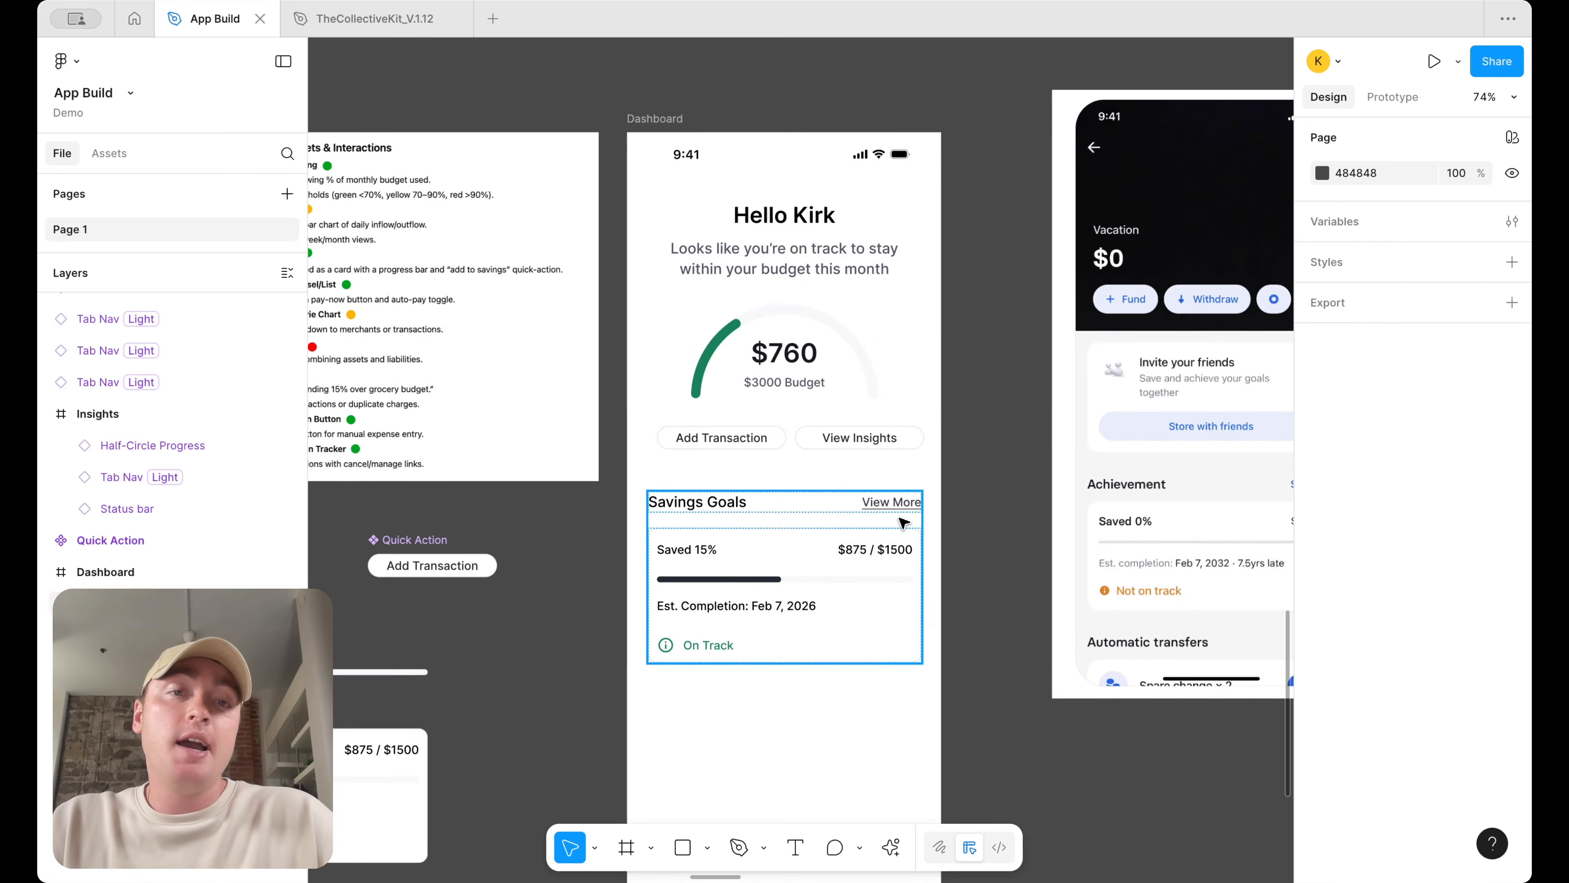
Ungroup the Savings Goals section so its header and the goal card become separate layers on the dashboard
scroll(872, 544, "down", 2)
scroll(871, 544, "right", 1)
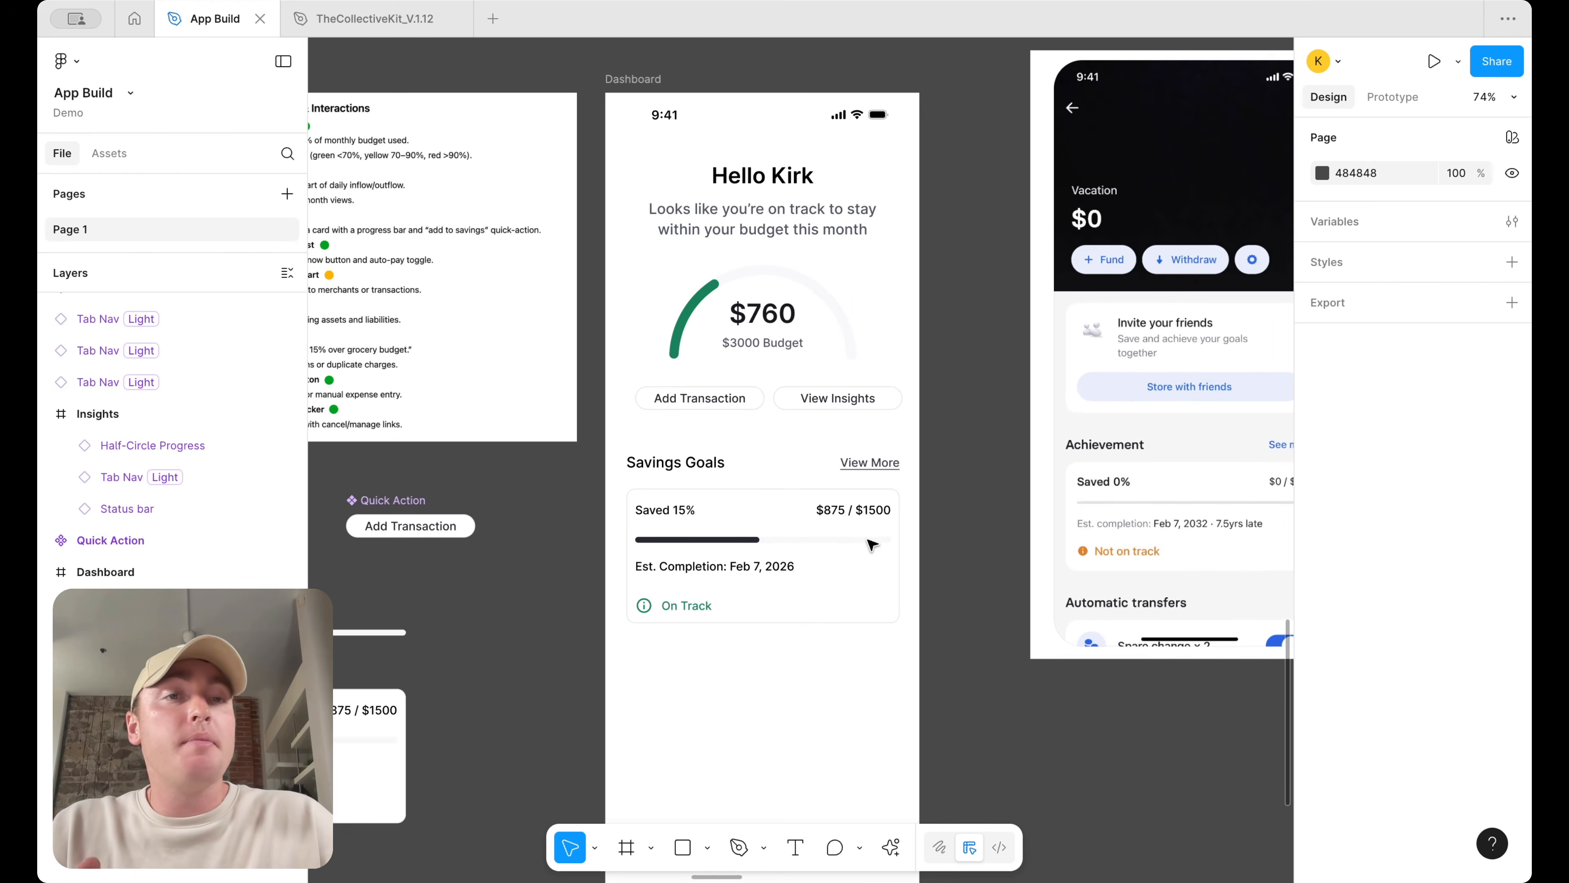
scroll(871, 544, "left", 2)
scroll(871, 544, "down", 1)
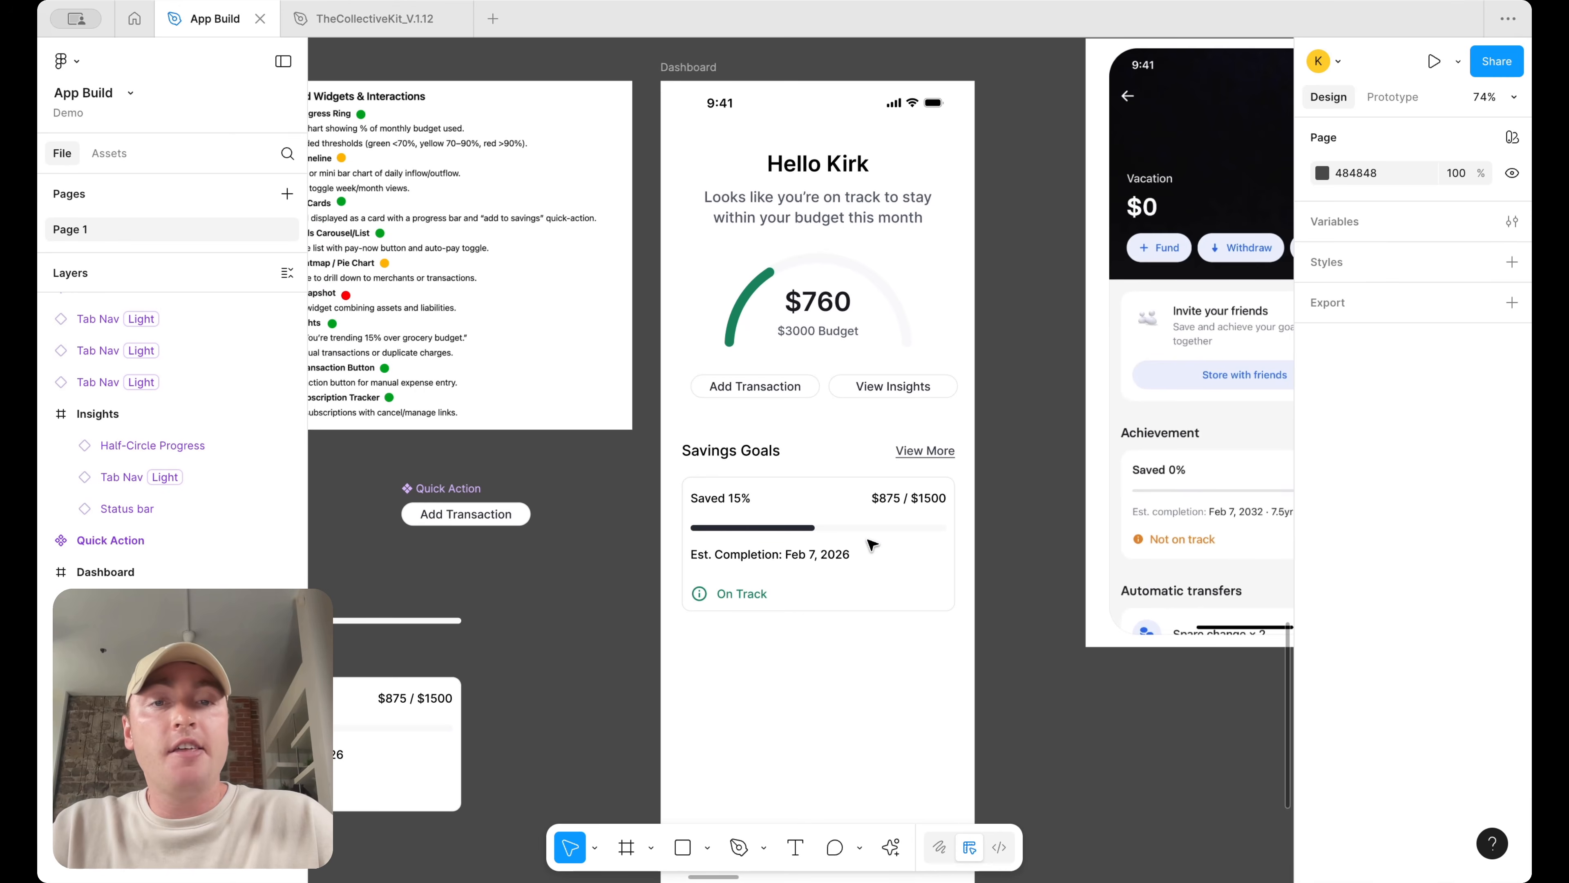
scroll(877, 655, "left", 2)
scroll(878, 655, "up", 1)
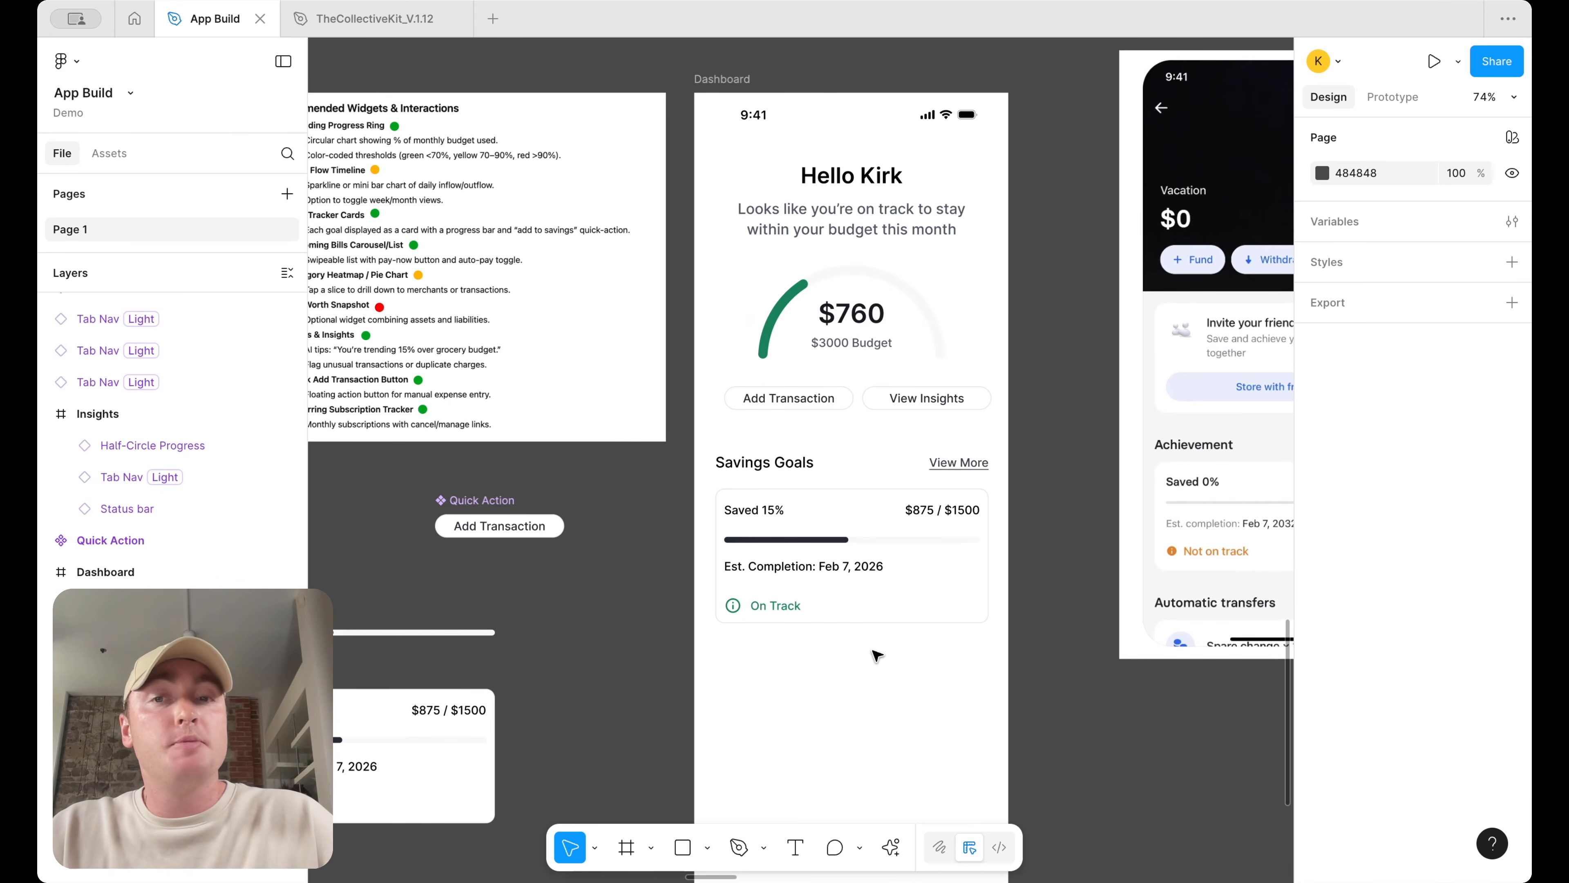
scroll(877, 655, "up", 2)
scroll(889, 525, "right", 2)
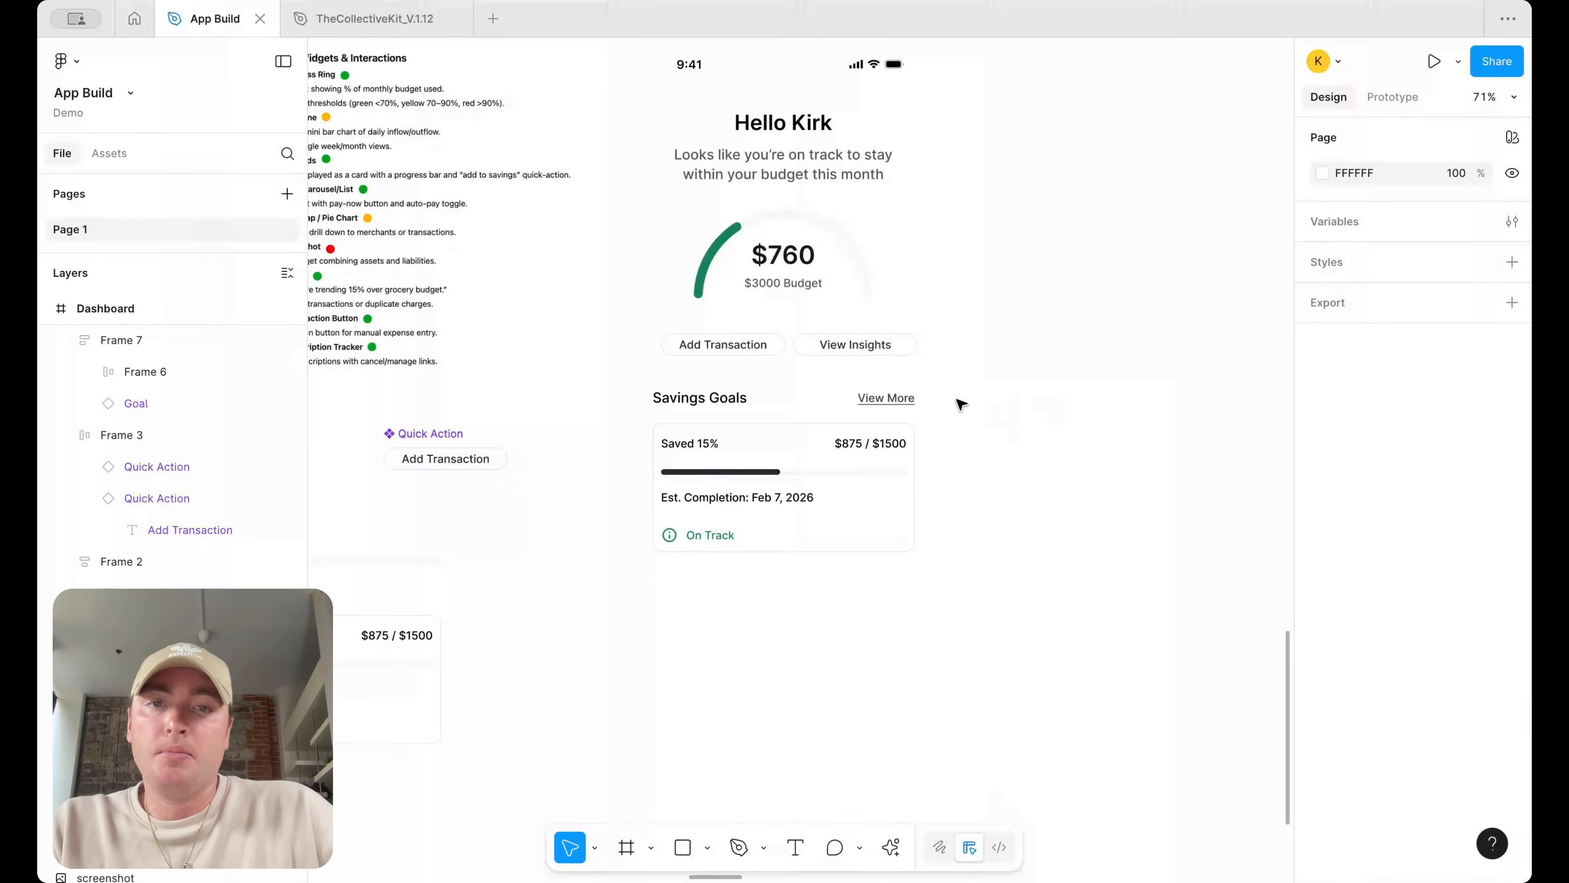
scroll(902, 402, "down", 1)
left_click(868, 413)
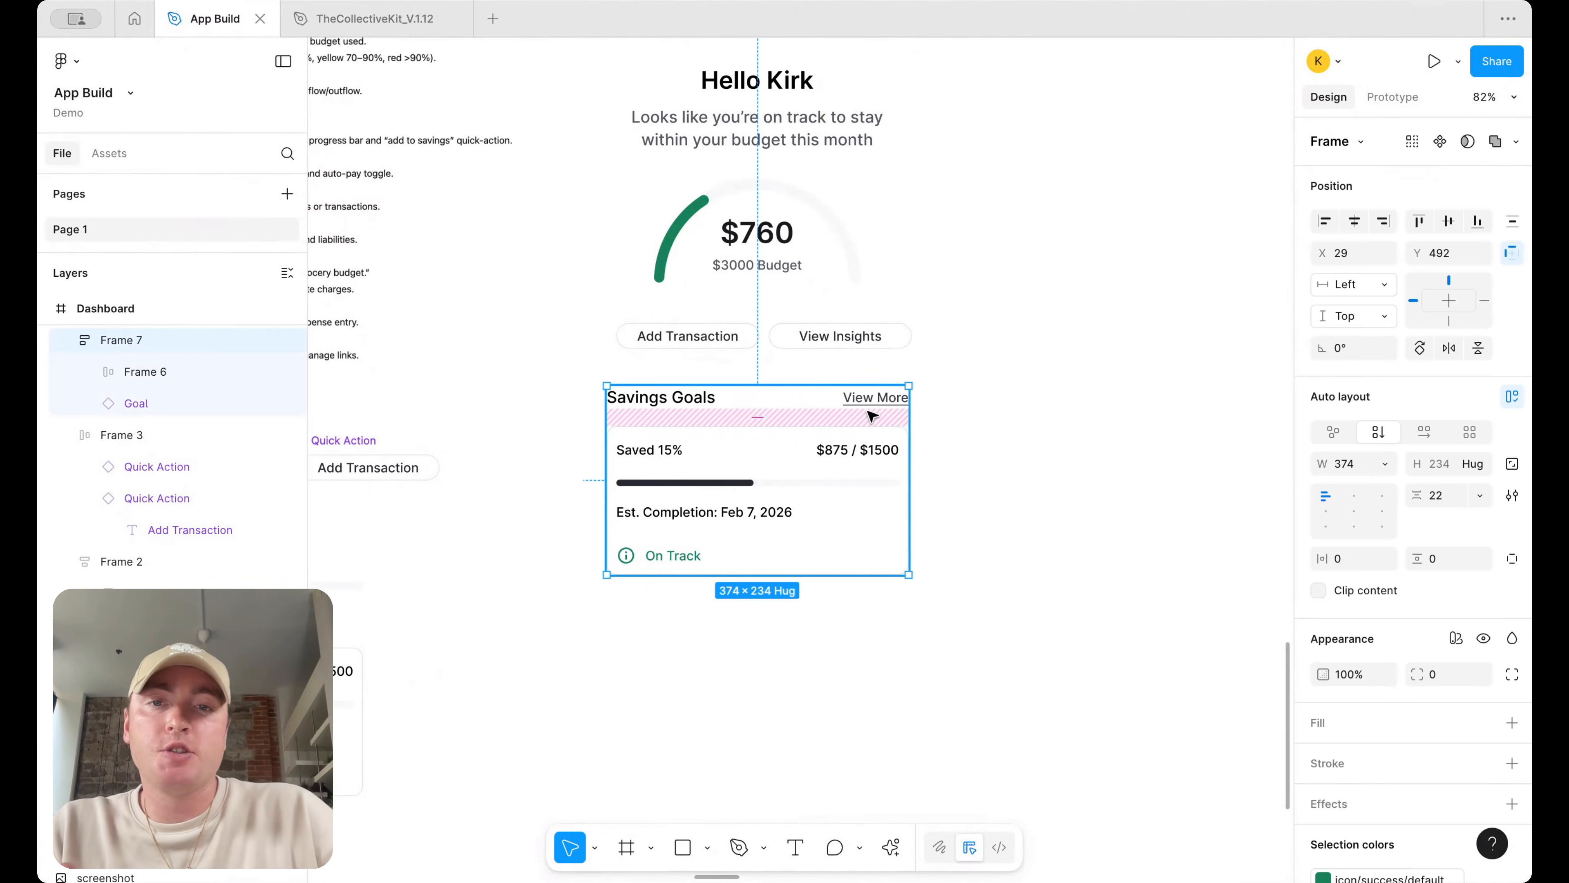
right_click(868, 415)
left_click(1115, 442)
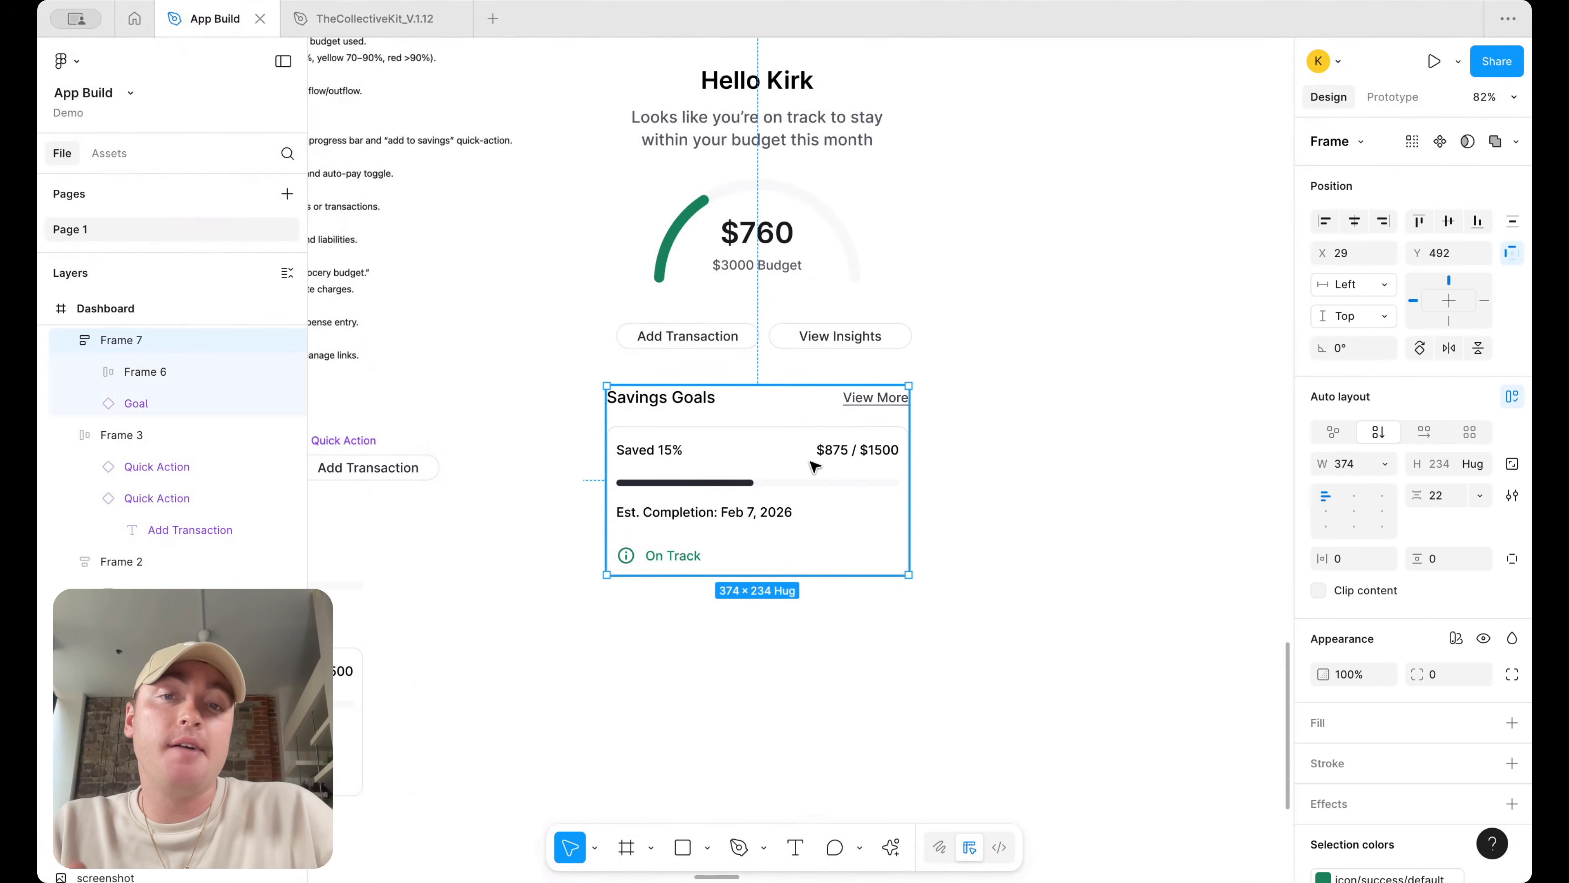
right_click(811, 468)
left_click(855, 438)
left_click(1016, 425)
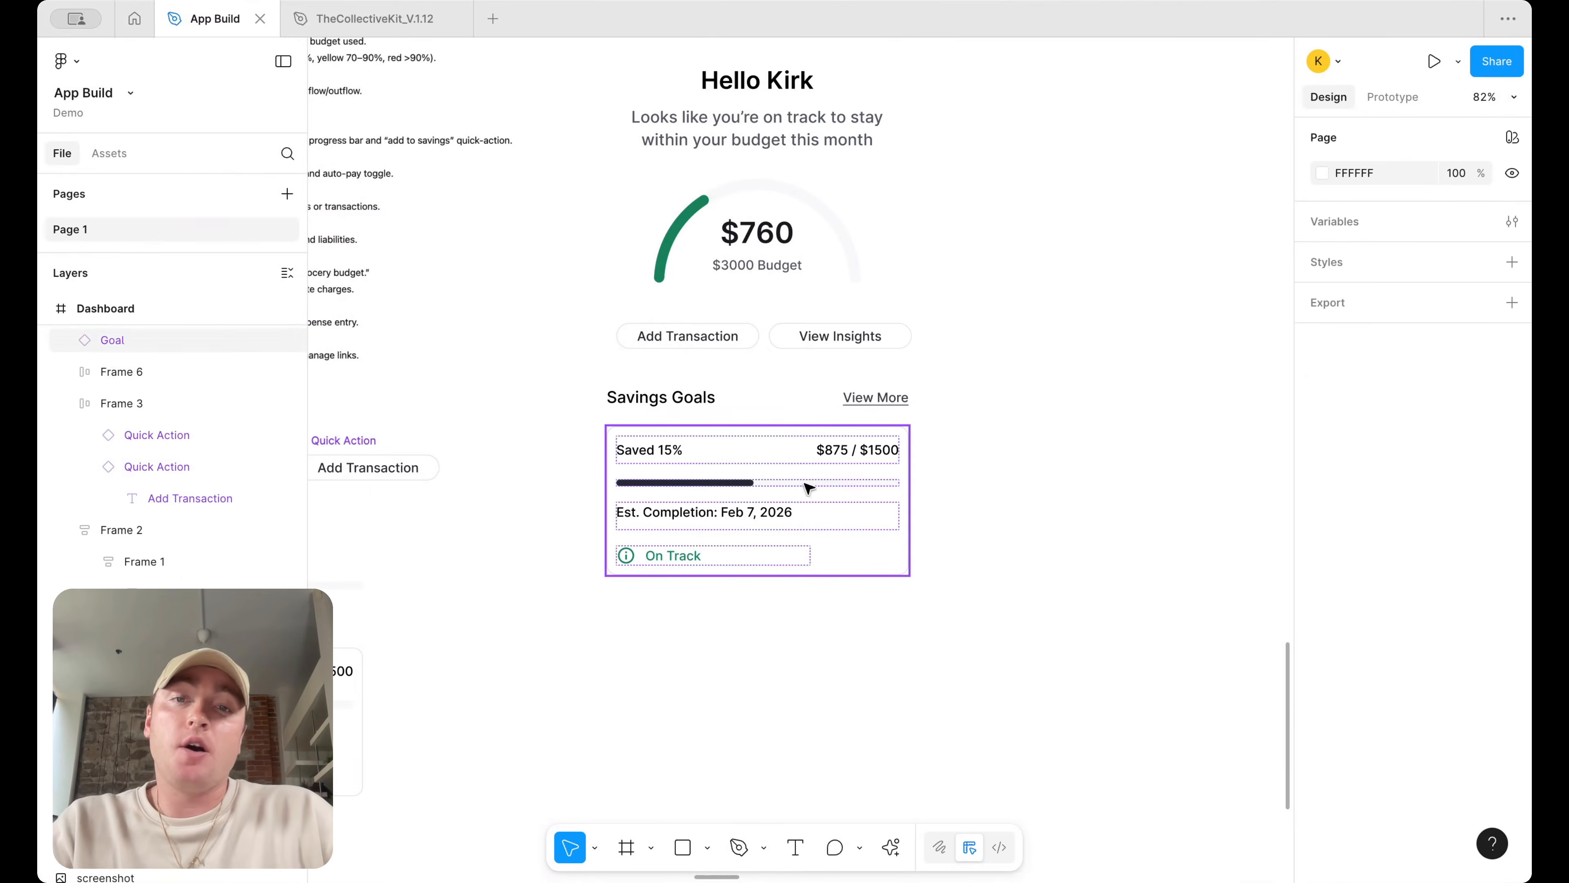
left_click(809, 500)
left_click(717, 403)
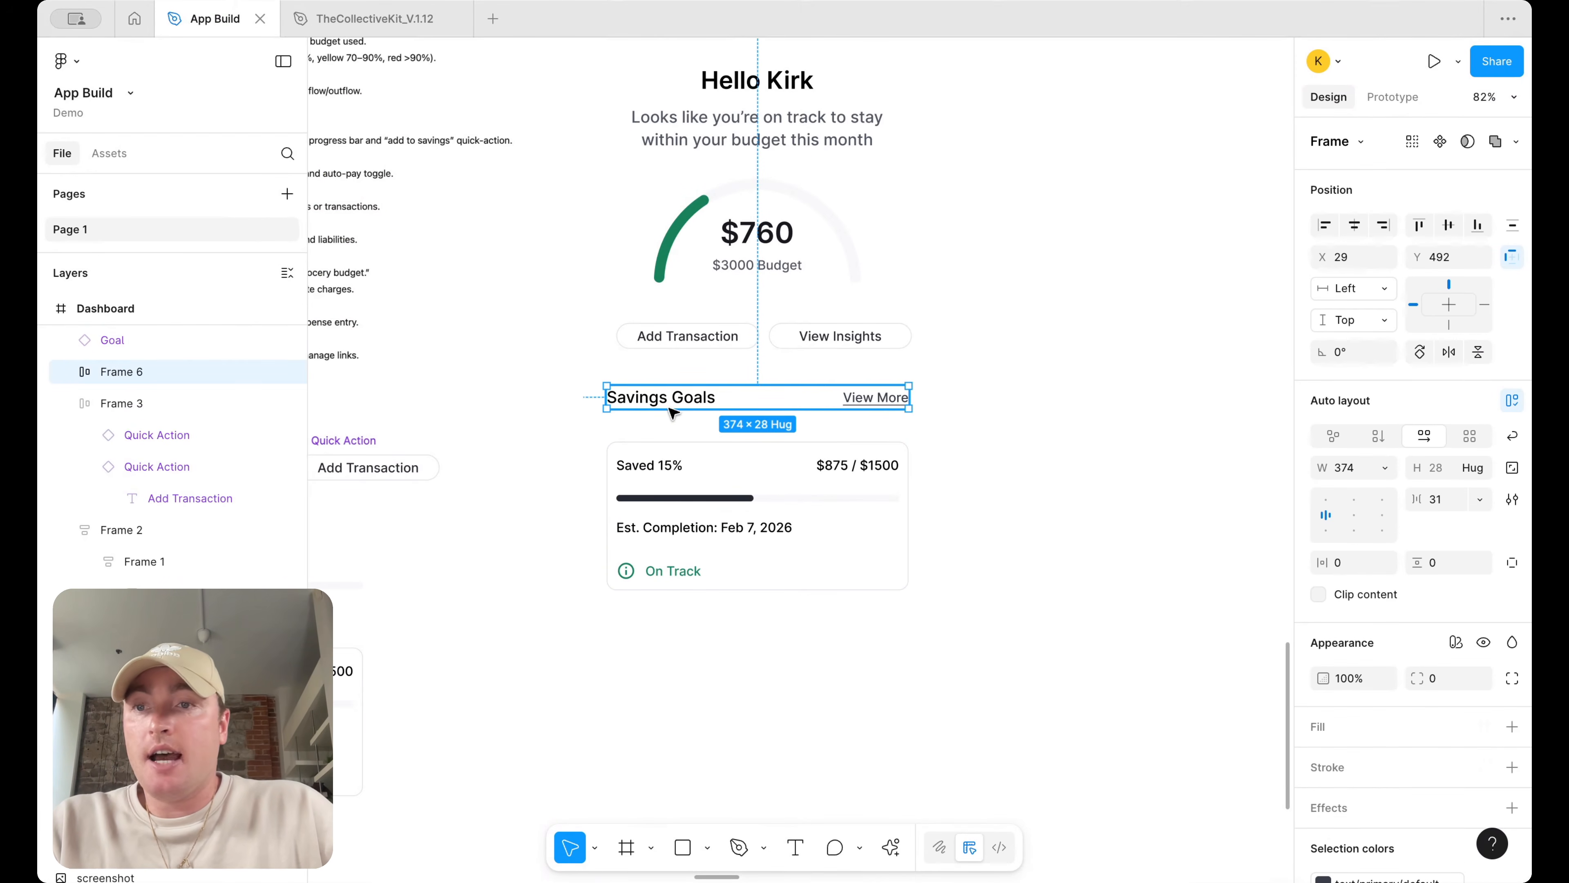
Search the assets for a palm, tree, then sun icon and place the wb_sunny icon onto the goal card
left_click(107, 154)
type("palm")
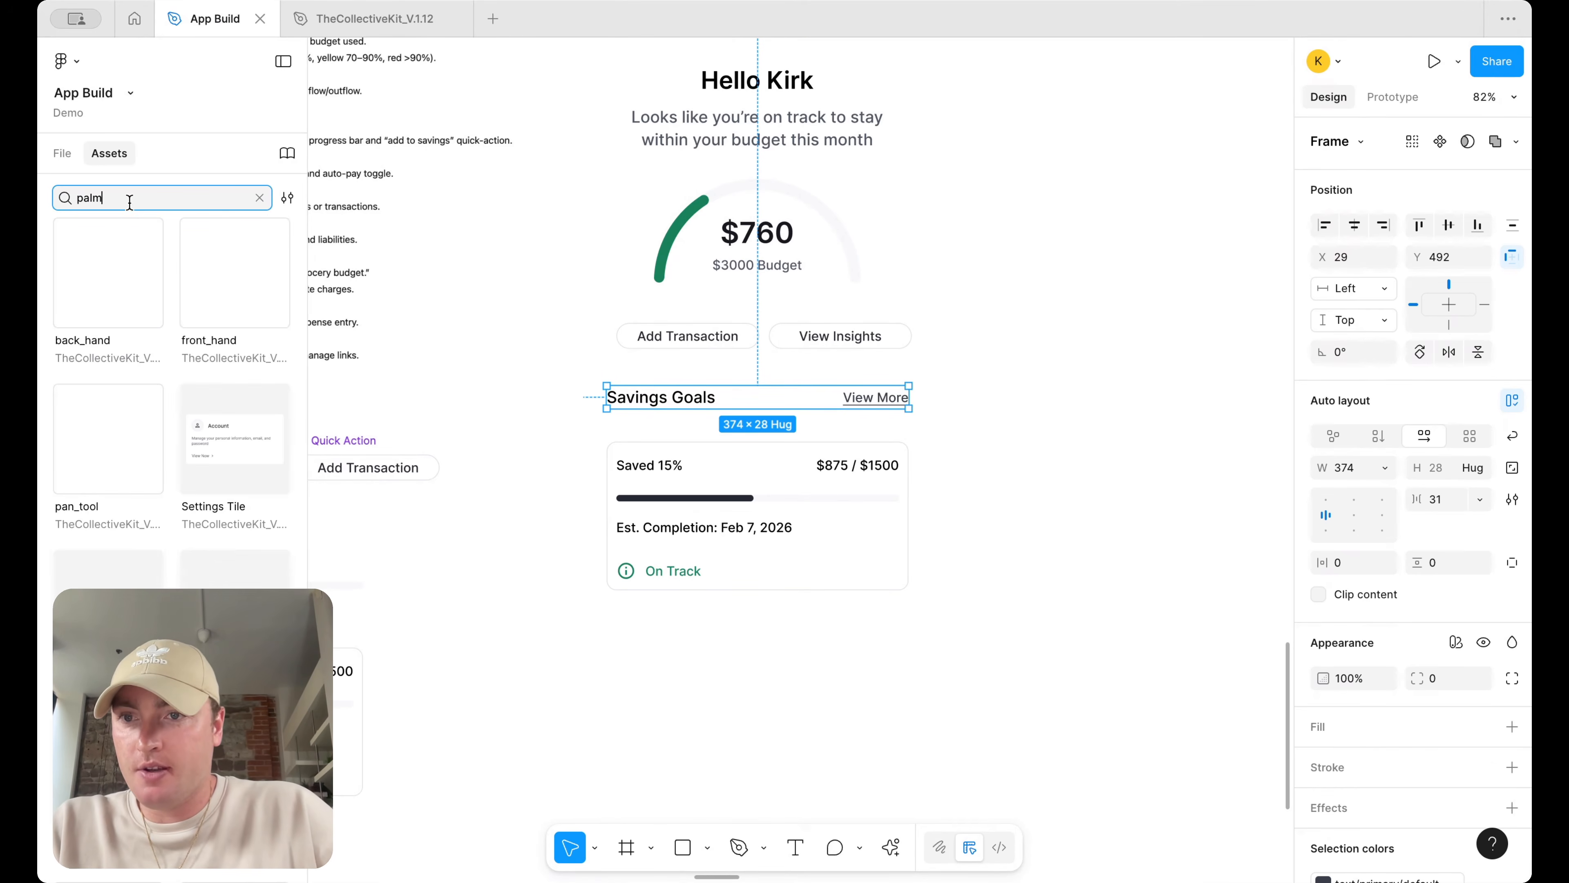
key("super+a")
type("tre")
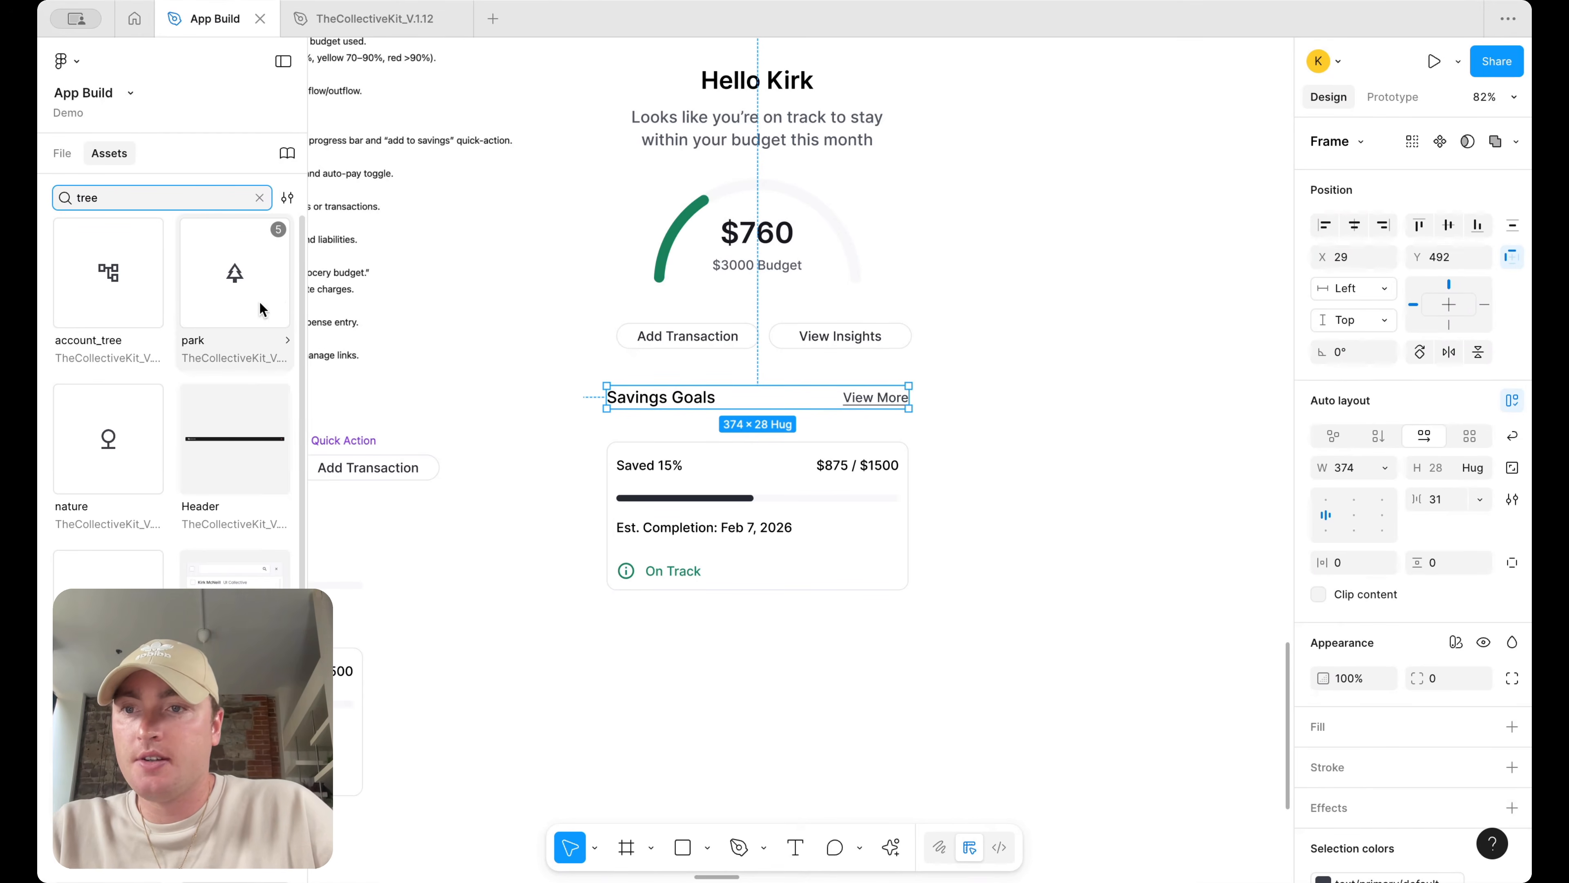
key("super+a")
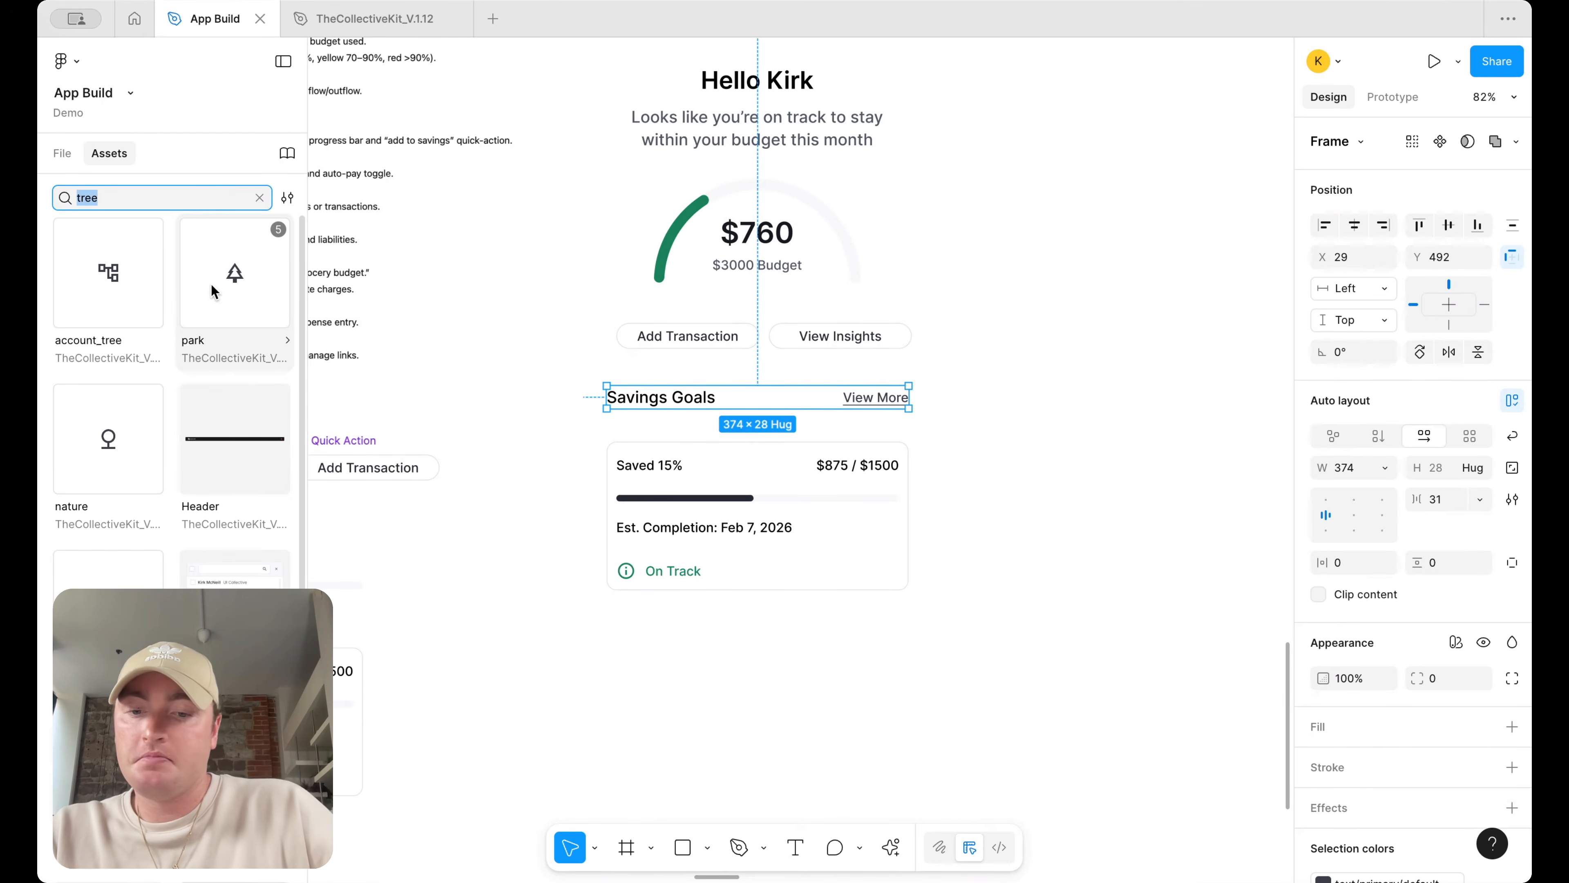
type("sun")
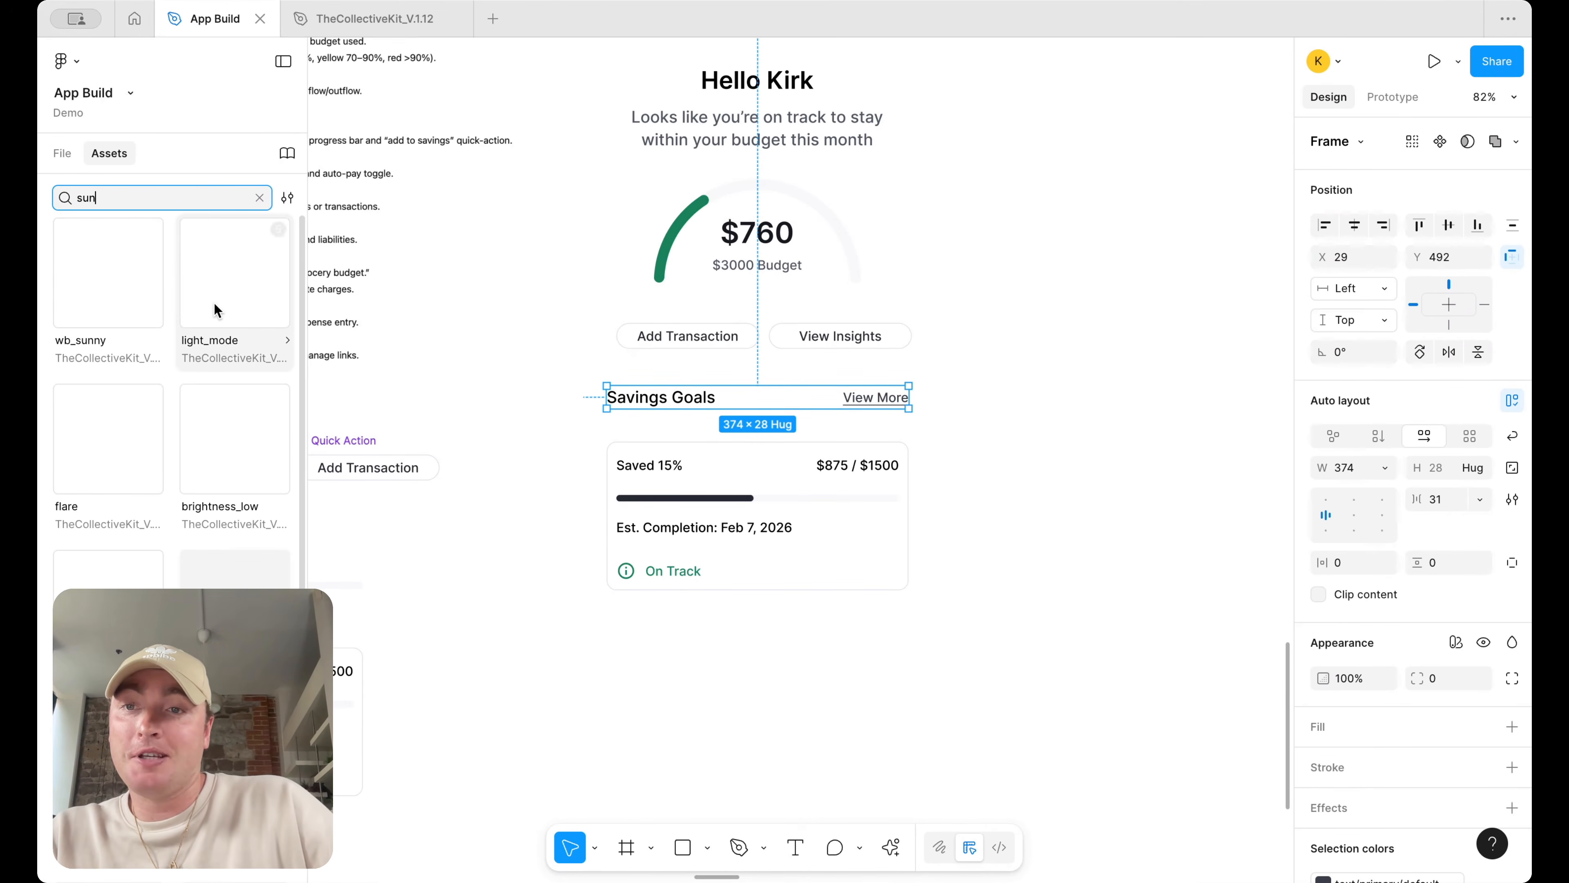
left_click_drag(118, 296, 723, 464)
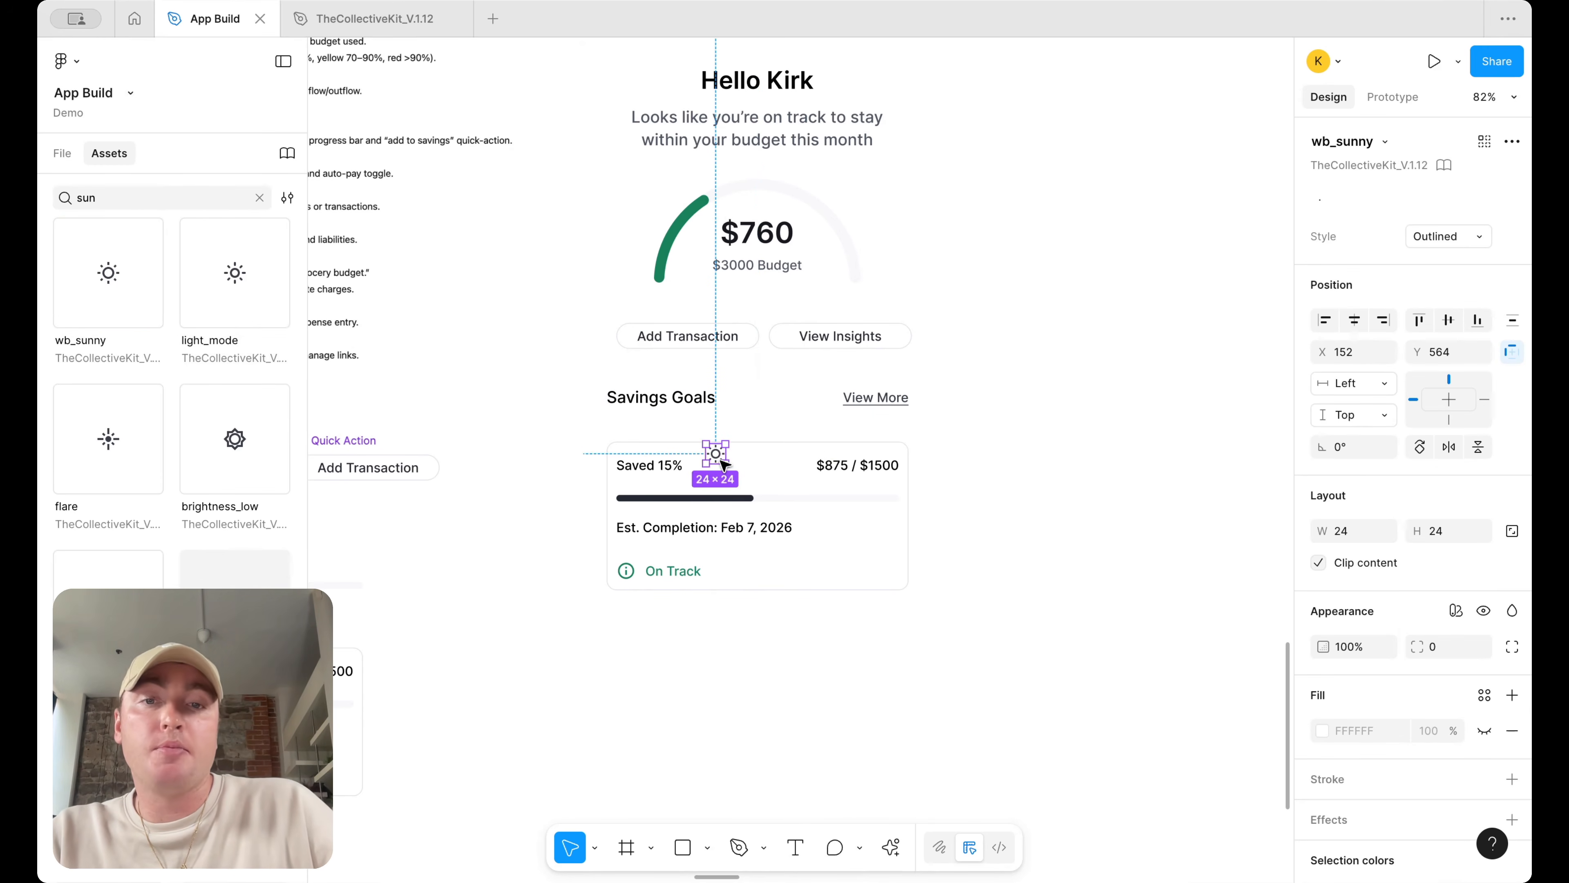
Move the sun icon into the Goal main component and shift it to the top of the card
key("Delete")
left_click(679, 483)
scroll(780, 487, "down", 1)
scroll(783, 492, "down", 5)
left_click(501, 599)
scroll(501, 599, "up", 3)
key("super+v")
key("Up")
key("Up")
key("Up")
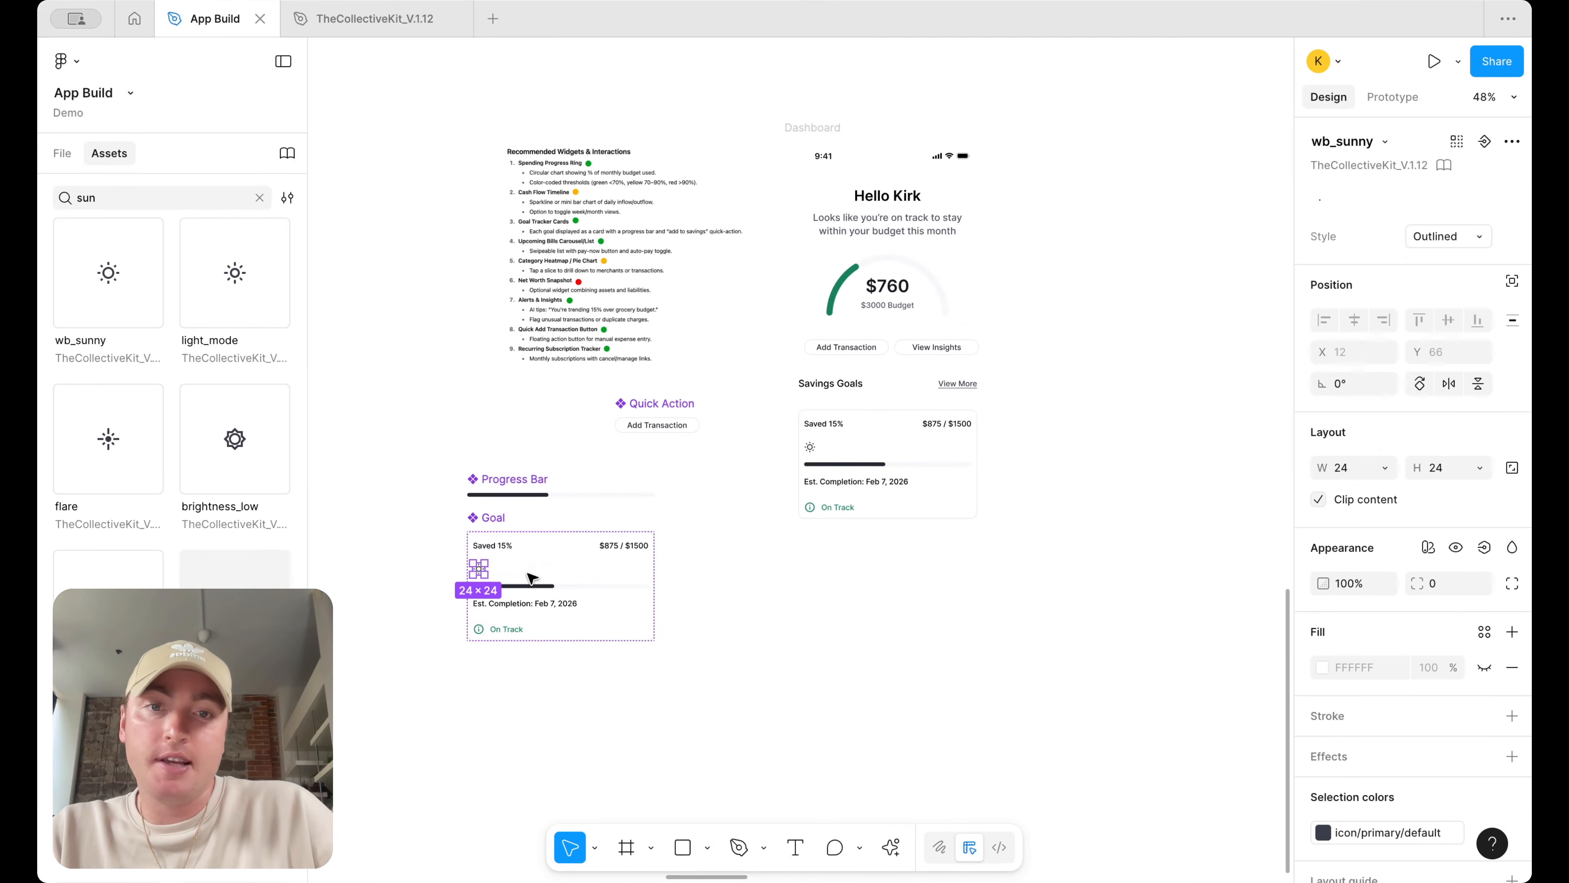
key("Up")
scroll(877, 426, "up", 5)
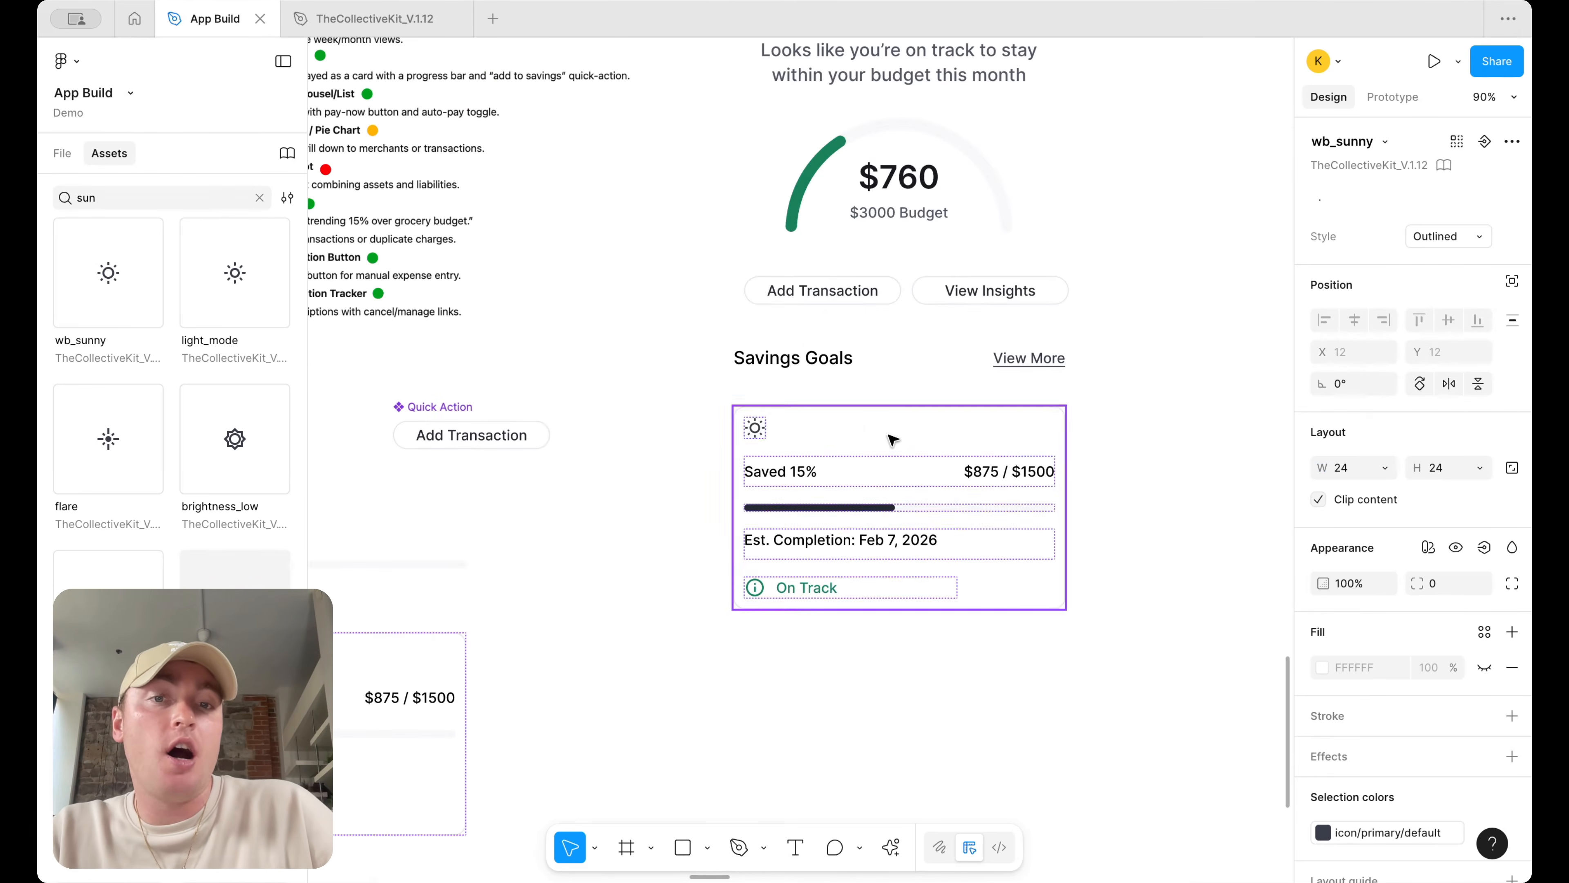
Bring the Savings Goals title into the Goal component beneath the sun icon
scroll(893, 439, "down", 3)
scroll(893, 438, "left", 5)
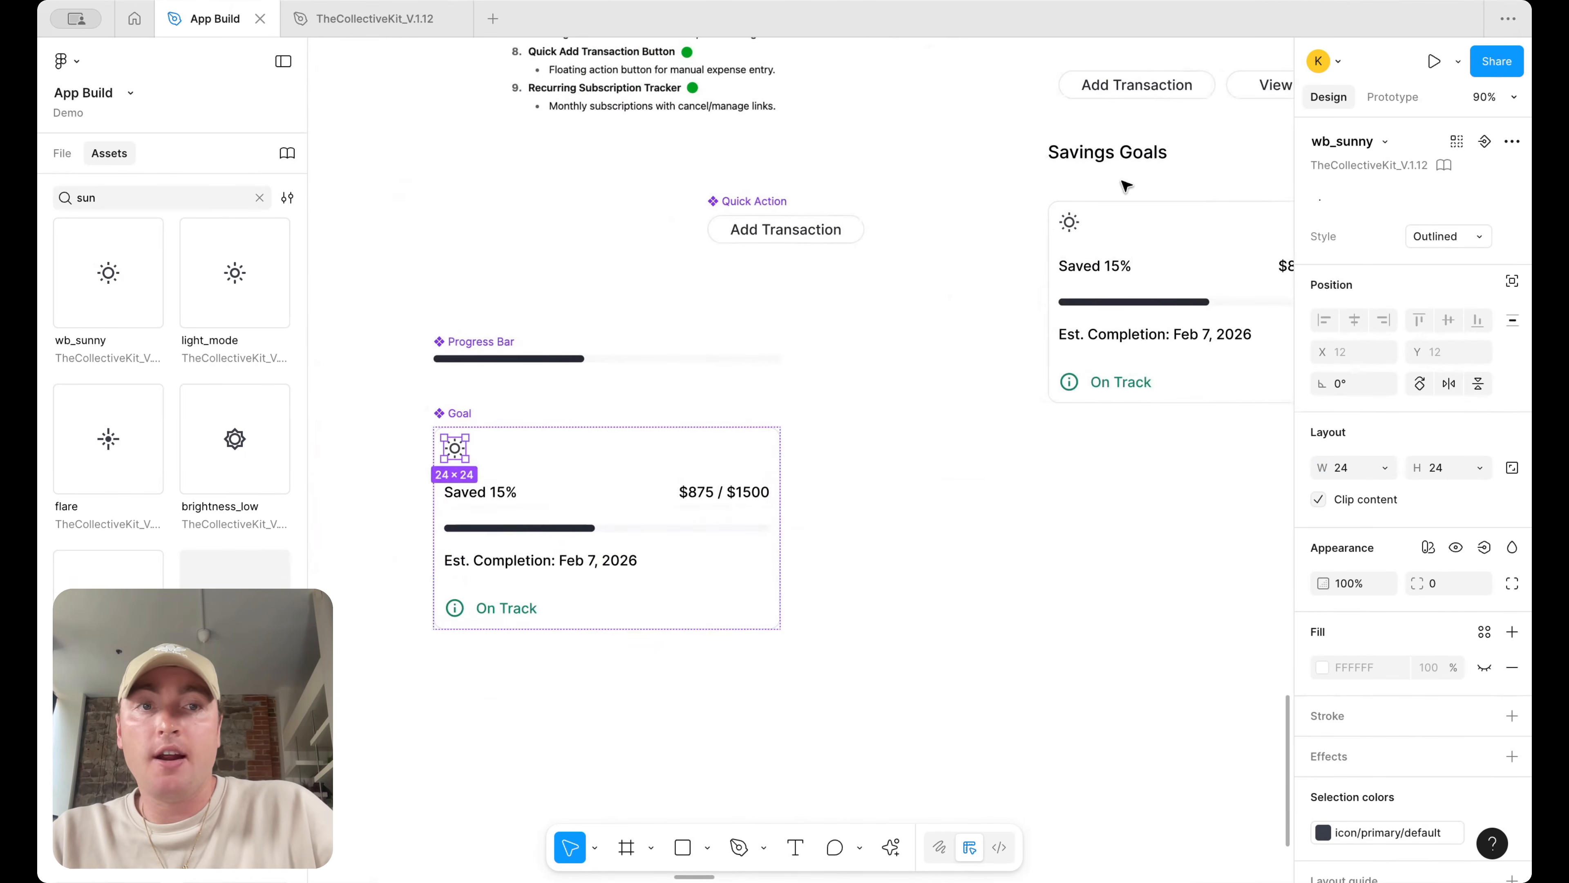
left_click_drag(1075, 153, 476, 457)
Wrap the sun icon and title in a horizontal auto layout aligned to the vertical centre
left_click(455, 449, "shift")
key("shift+a")
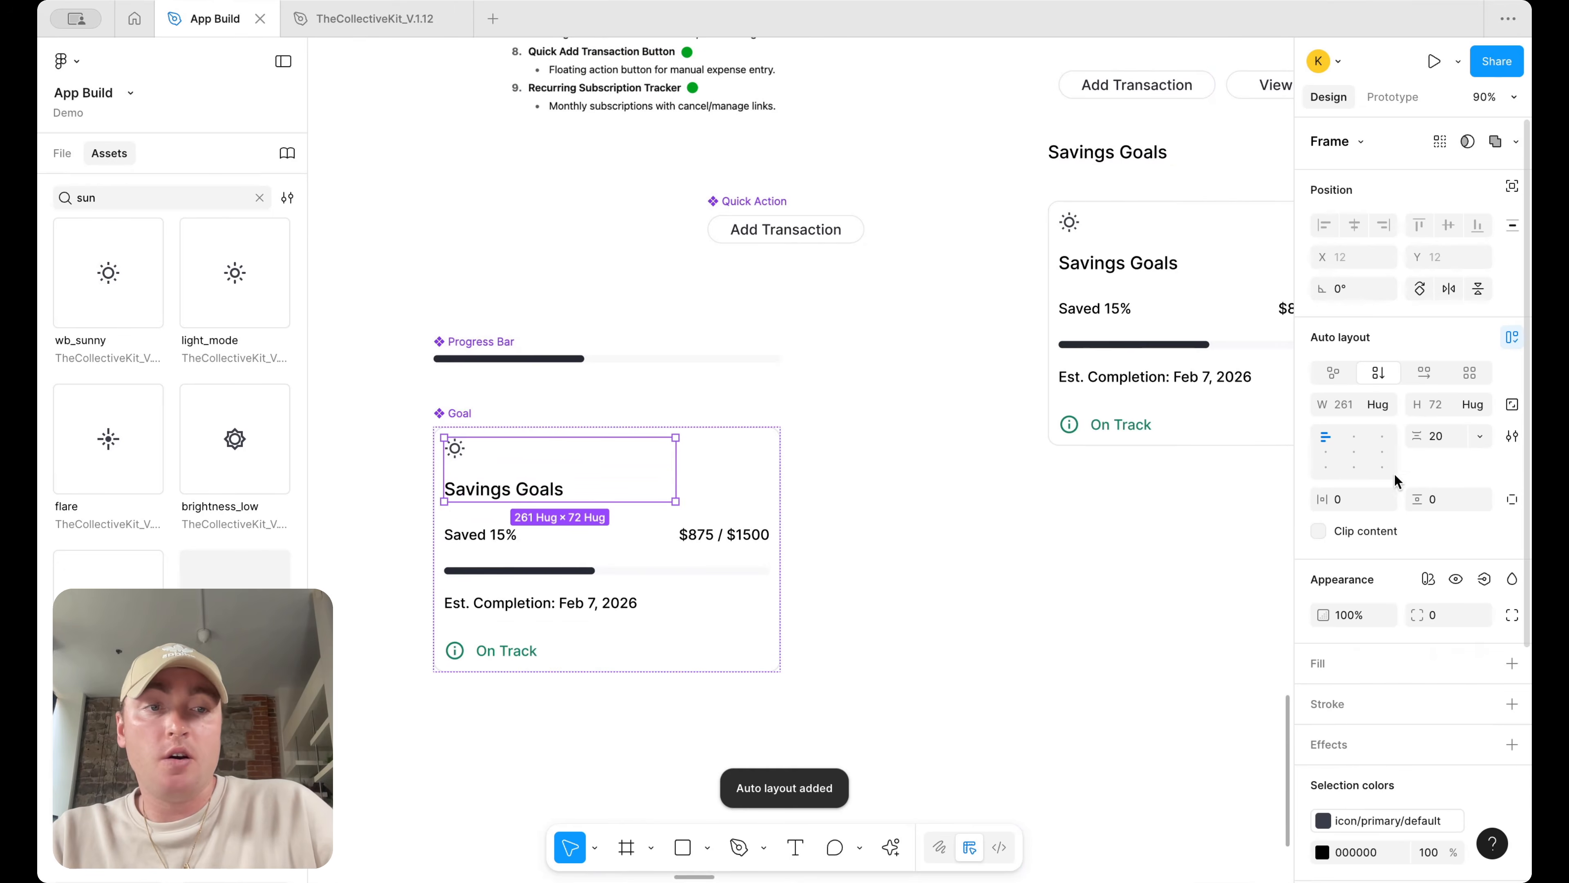
left_click(1426, 374)
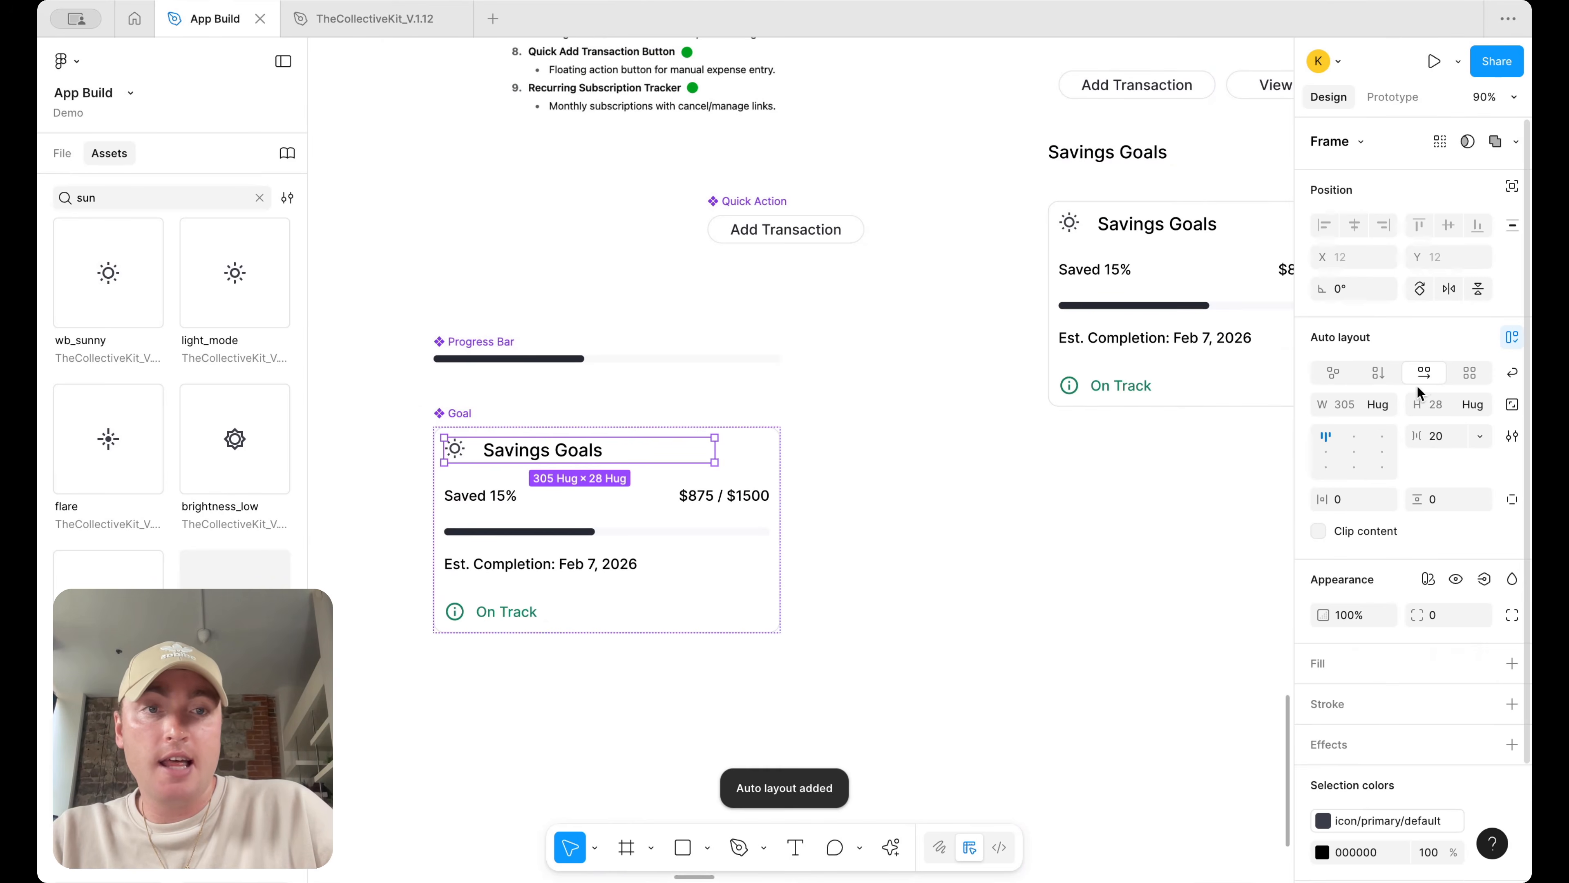
left_click(1326, 451)
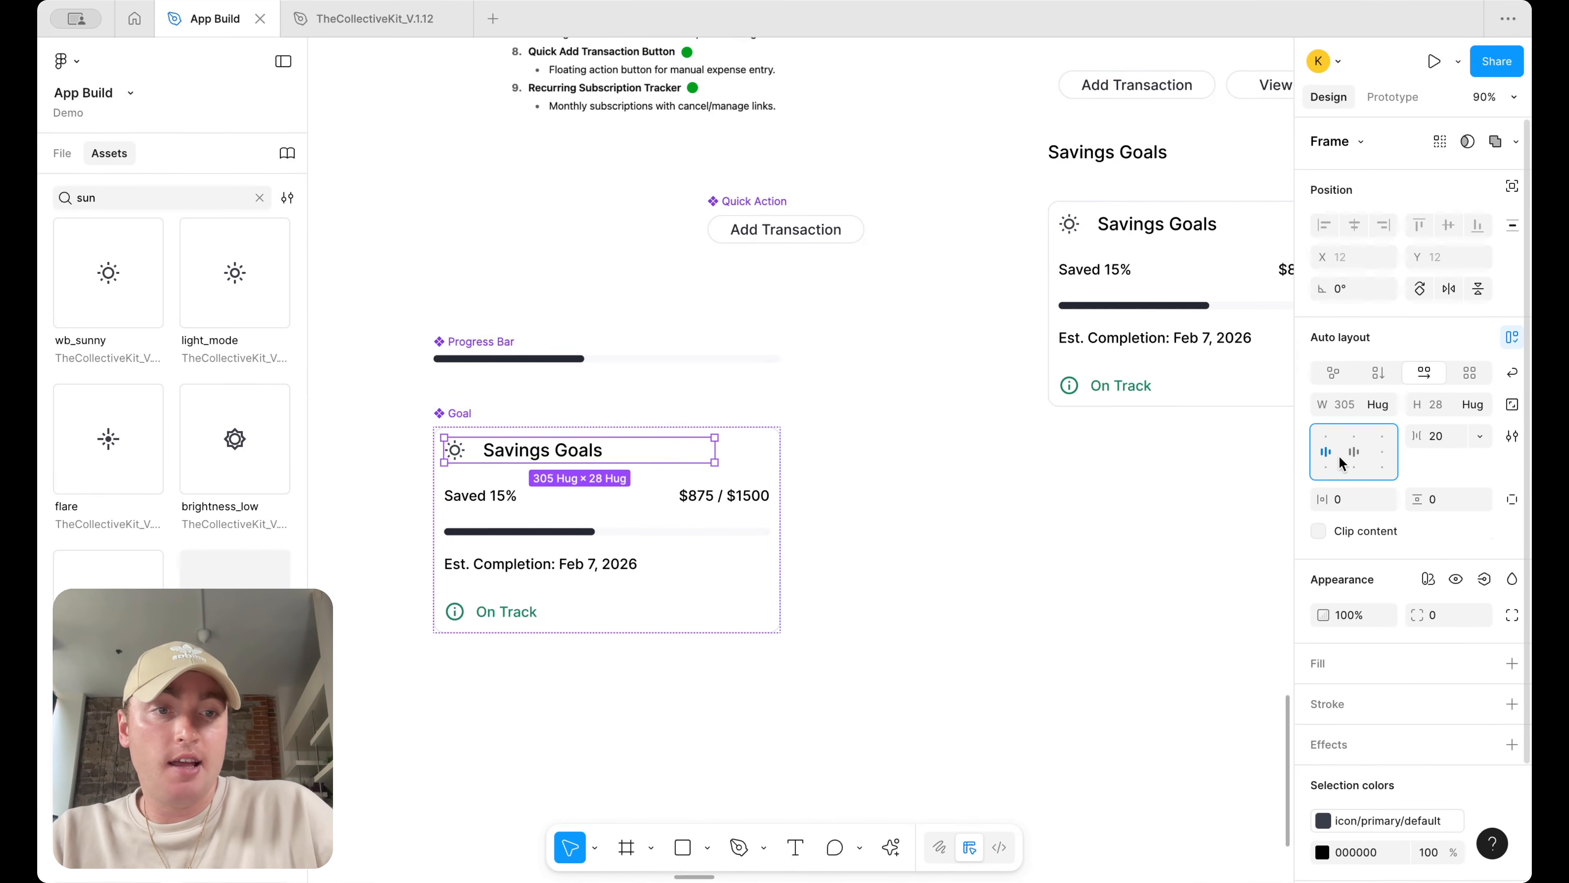
Rename the card title to Tropical Vacation
double_click(501, 455)
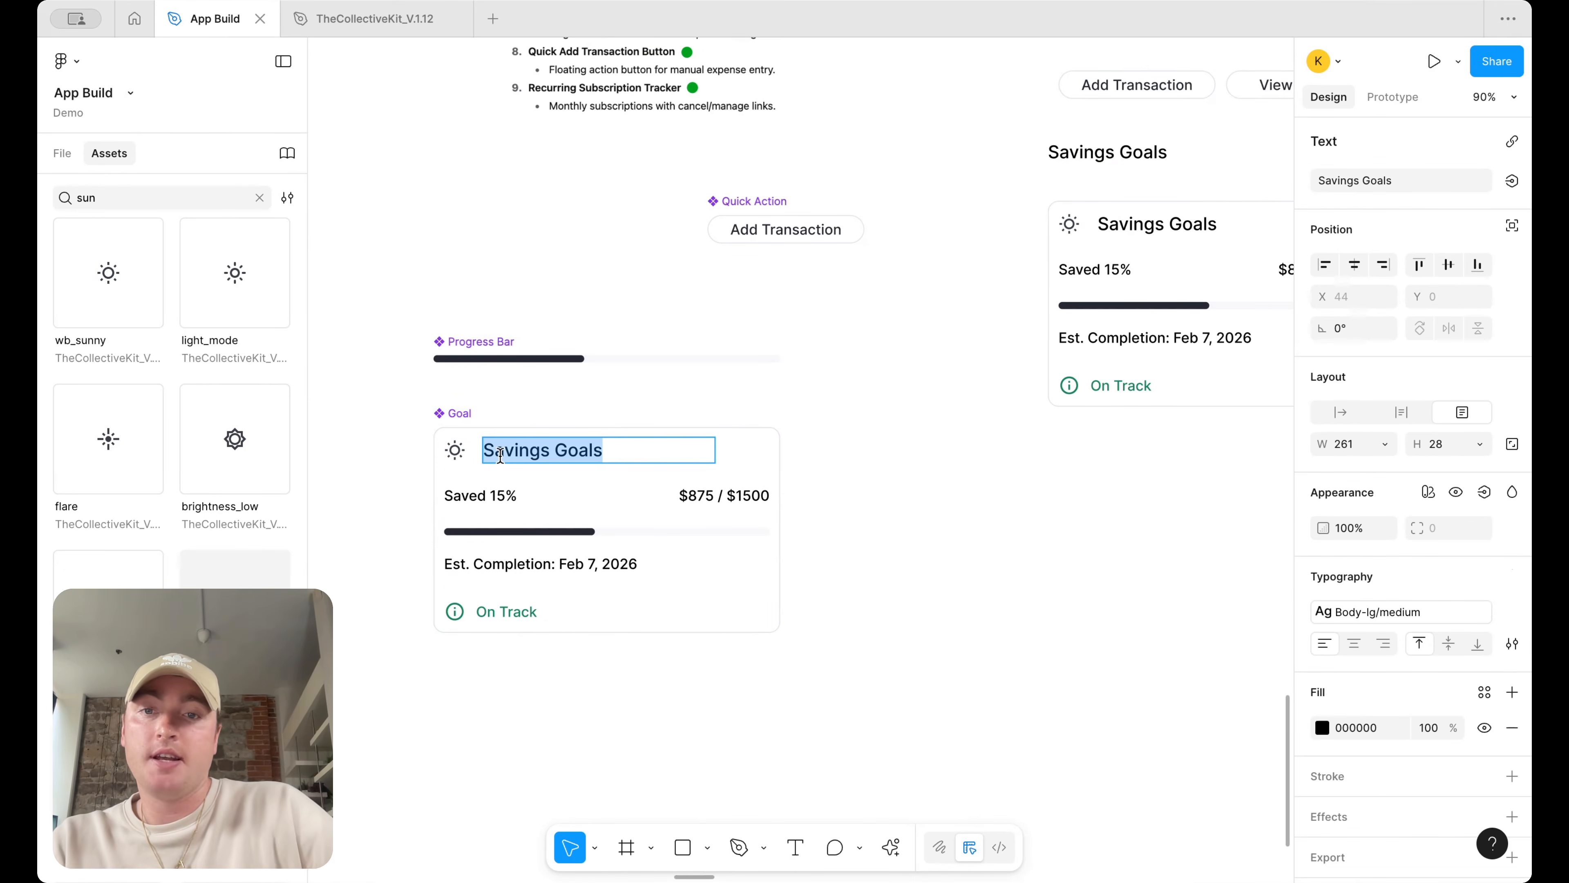
type("Tropica")
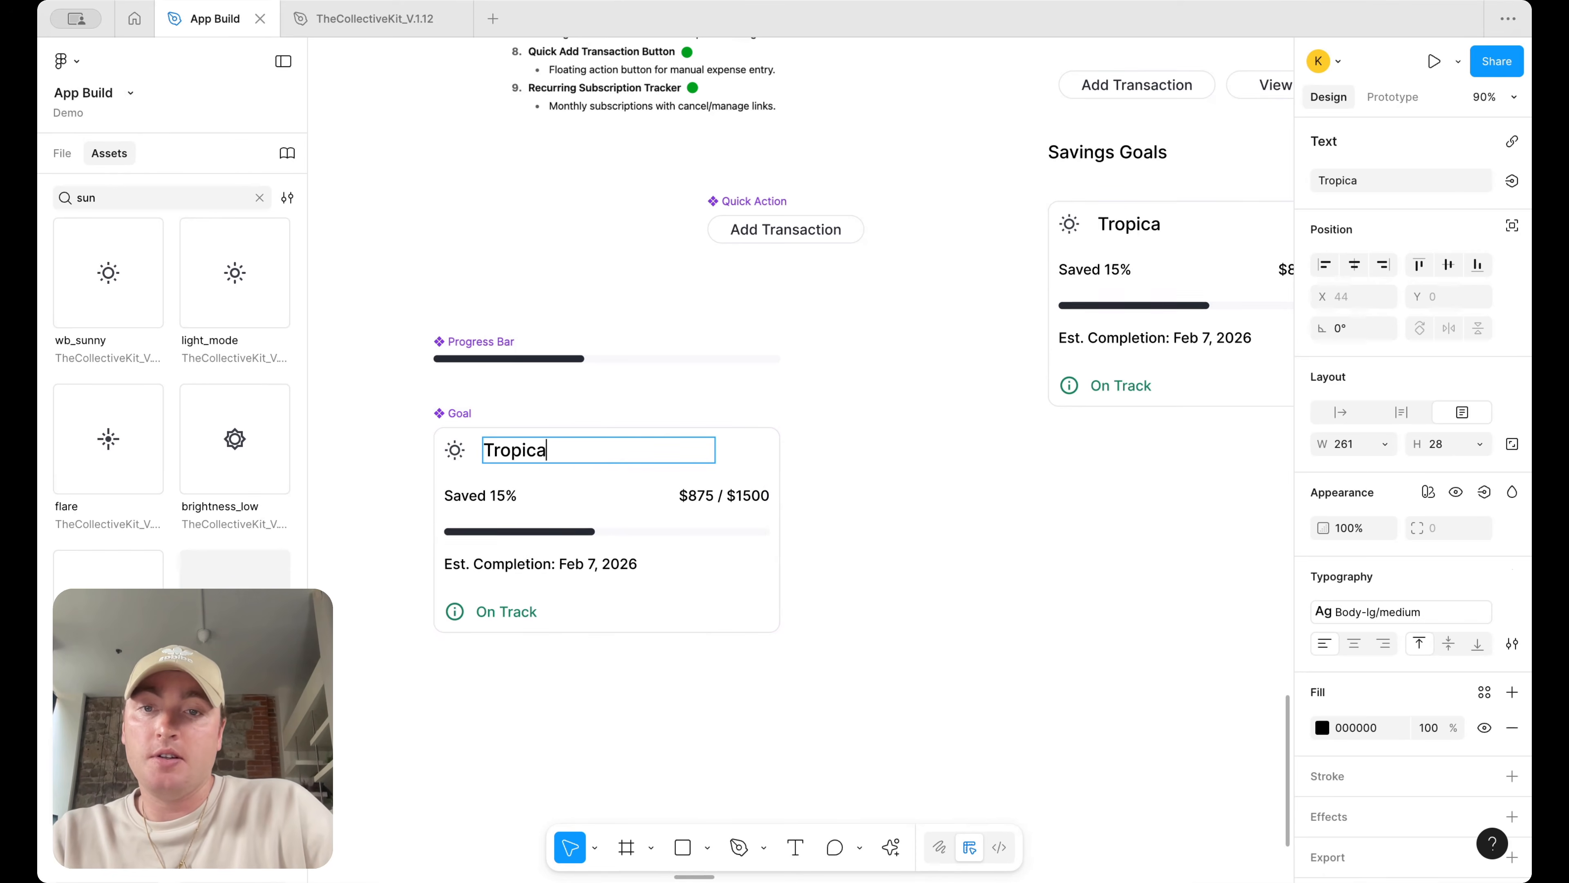
type("l Vacation")
key("Escape")
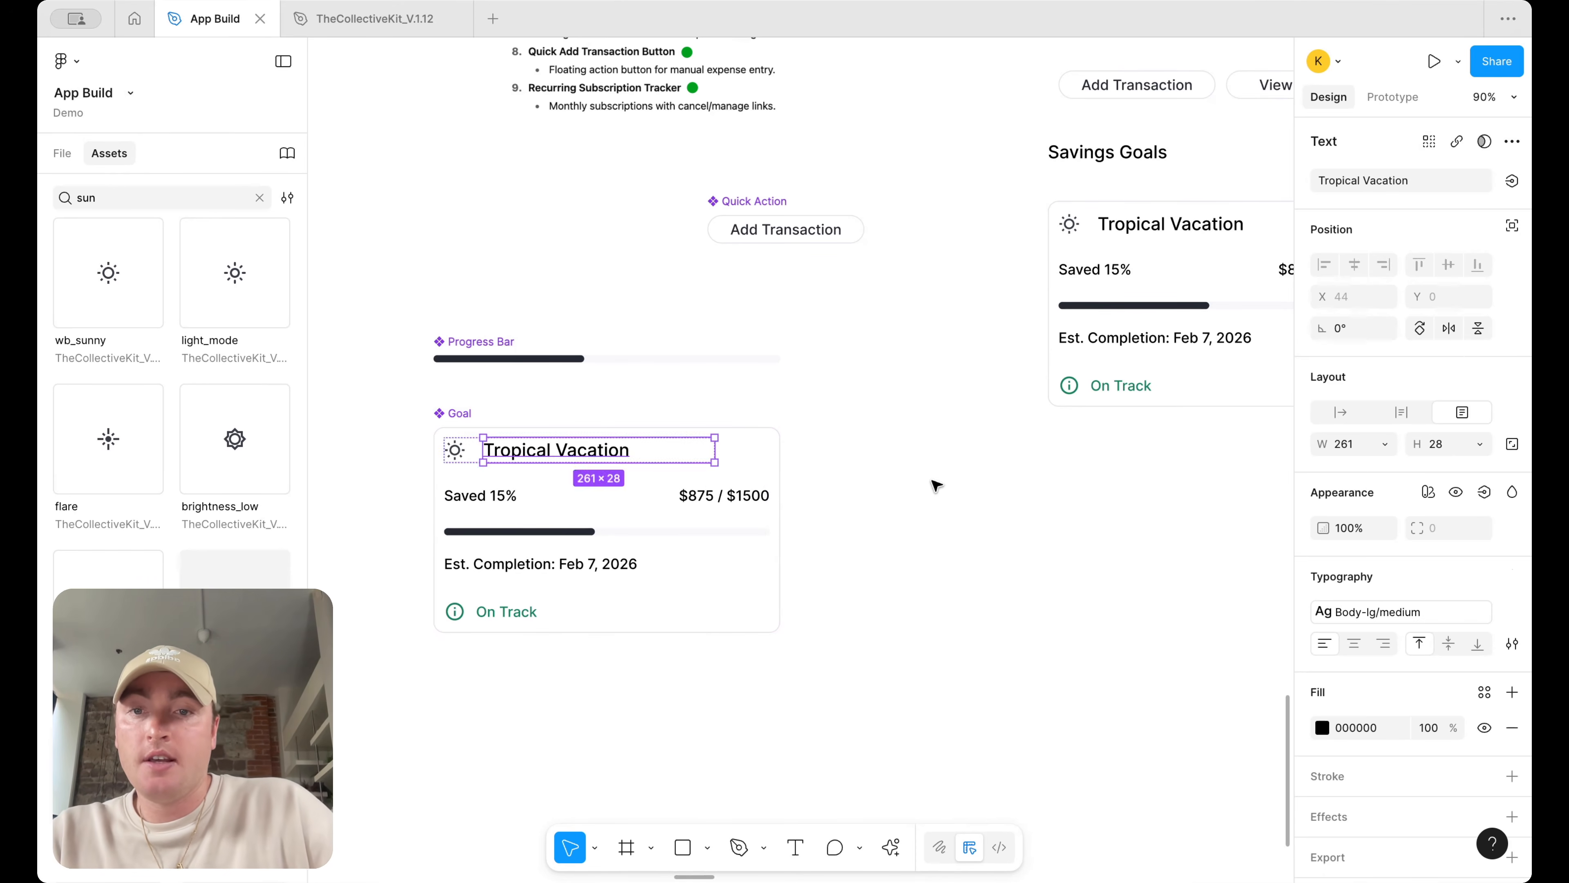
Set the gap between the sun icon and the title to 12
left_click(938, 484)
left_click(495, 464)
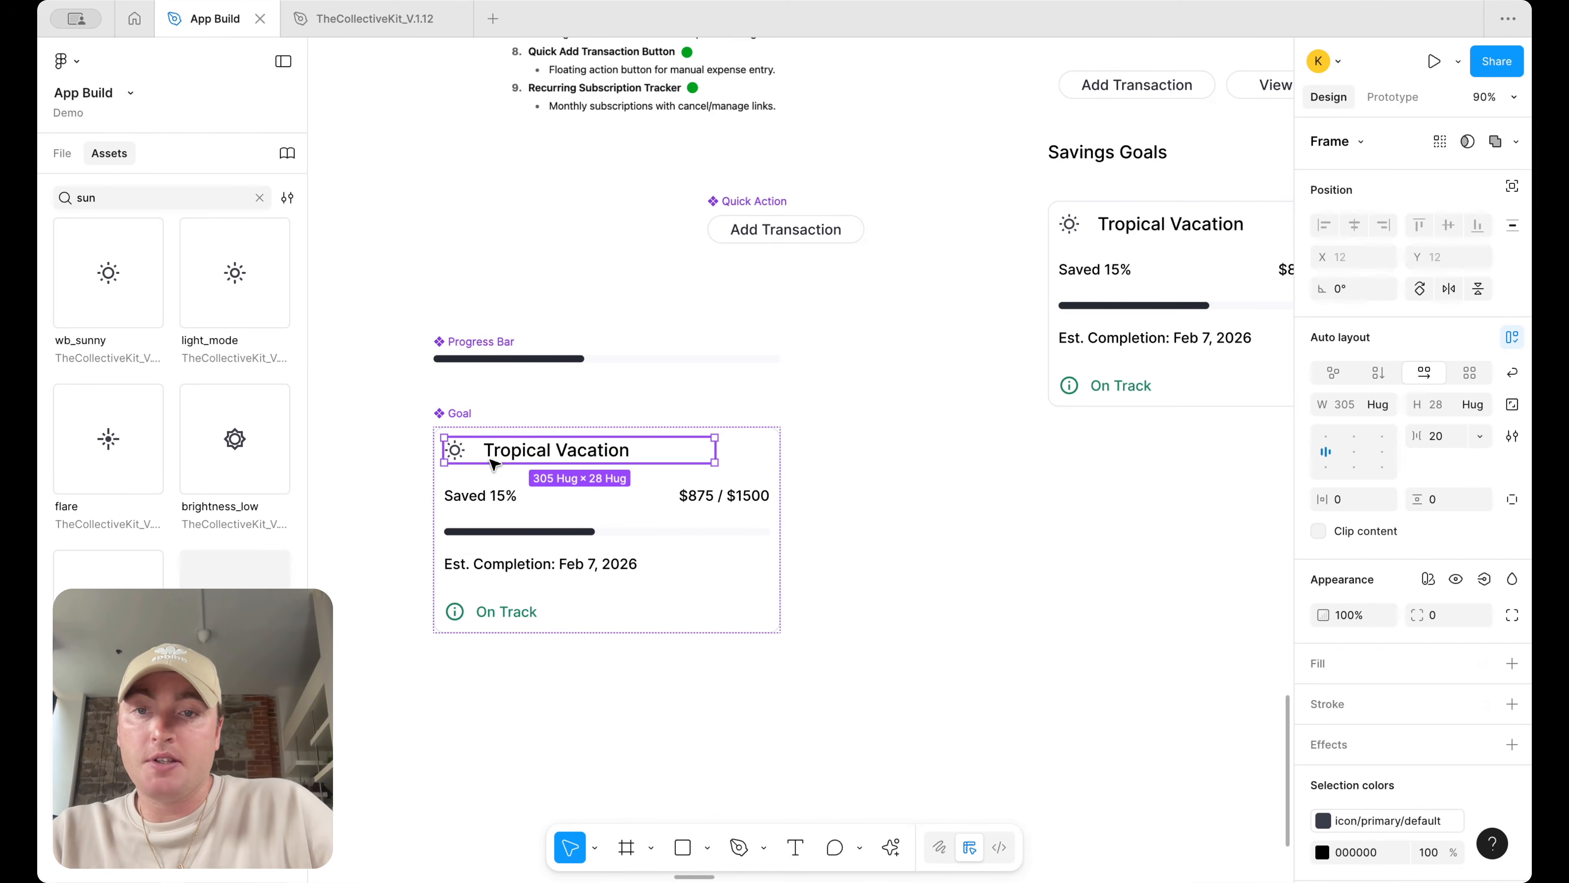
left_click(1440, 437)
type("12")
key("Return")
Delete the old Savings Goals header from the dashboard and move the goal card up into its place
left_click(1079, 459)
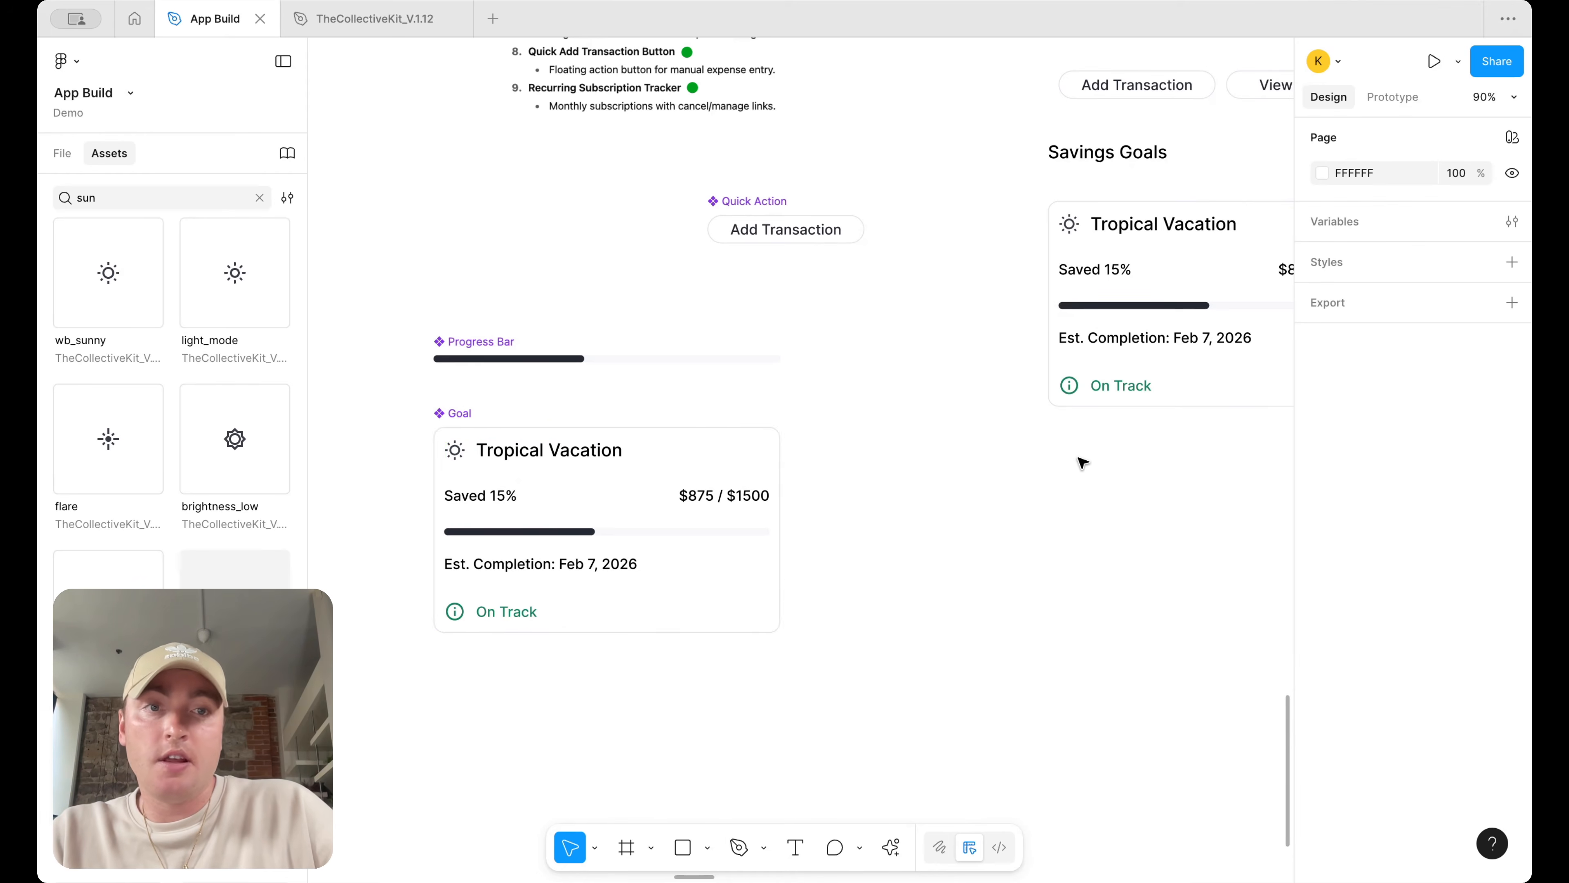
scroll(1079, 458, "right", 8)
scroll(1079, 459, "down", 3)
left_click(747, 252)
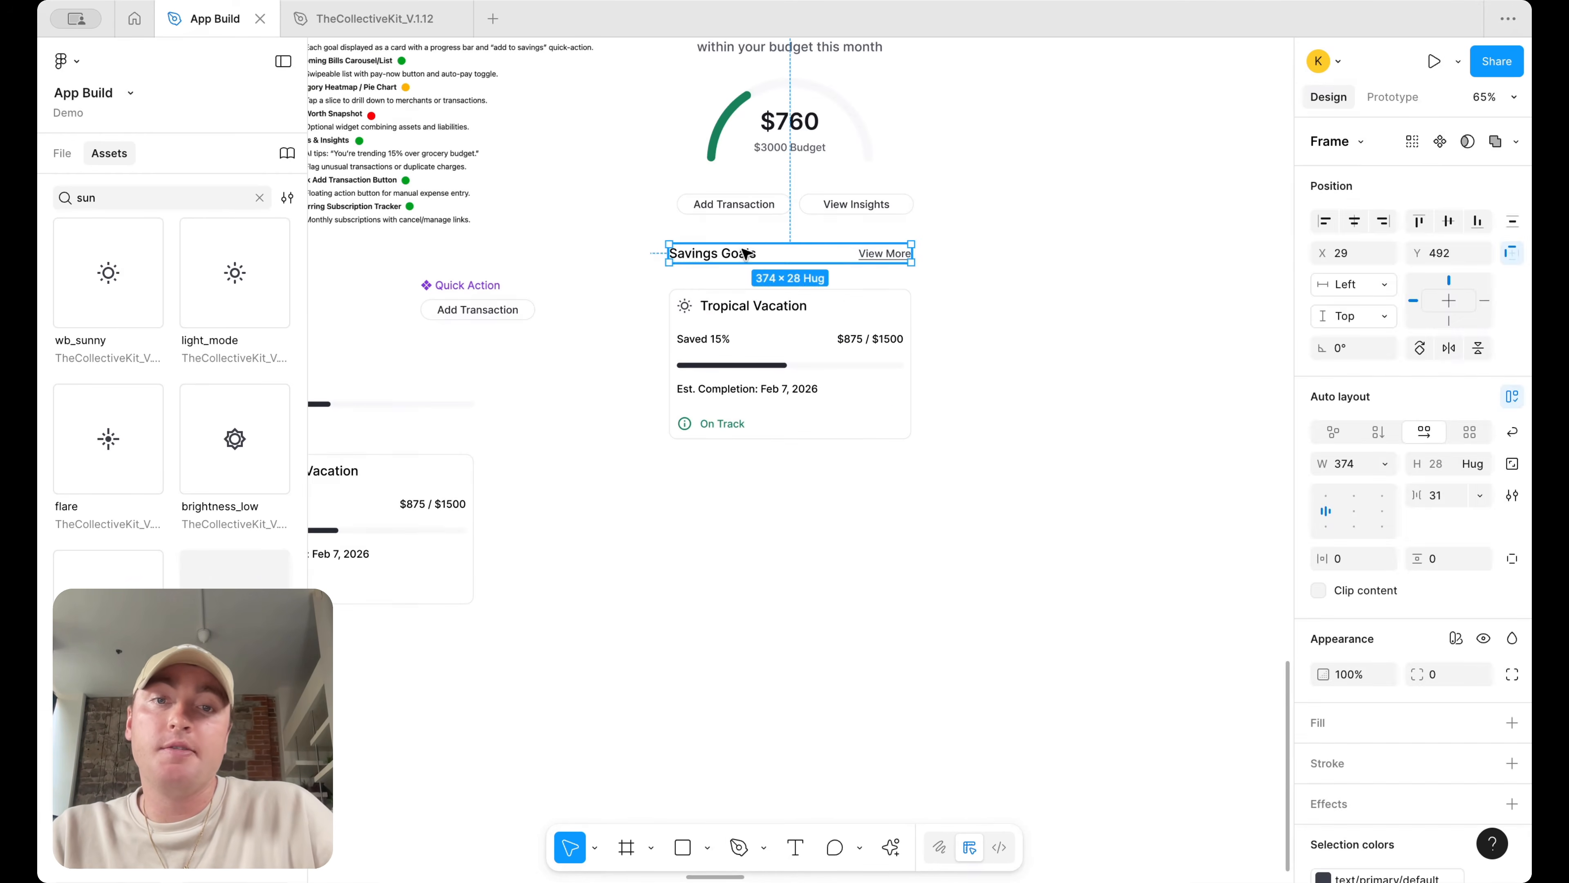
key("Delete")
left_click_drag(811, 364, 811, 332)
left_click(991, 326)
Inspect the Tropical Vacation goal card's layout on the dashboard
scroll(989, 327, "up", 3)
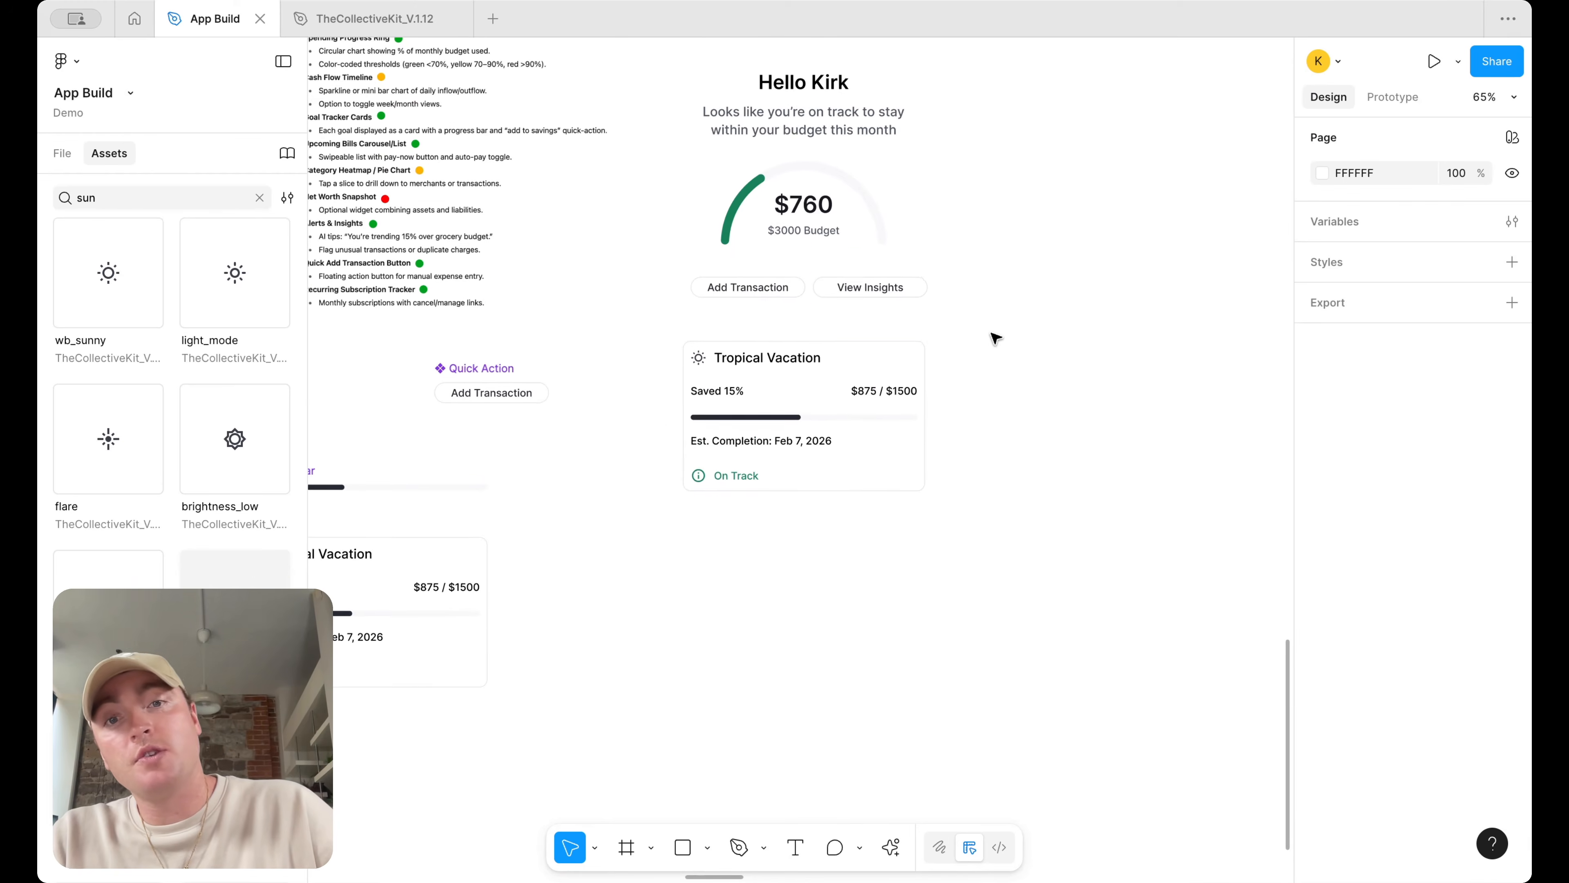
scroll(973, 355, "up", 5)
scroll(1087, 364, "down", 4)
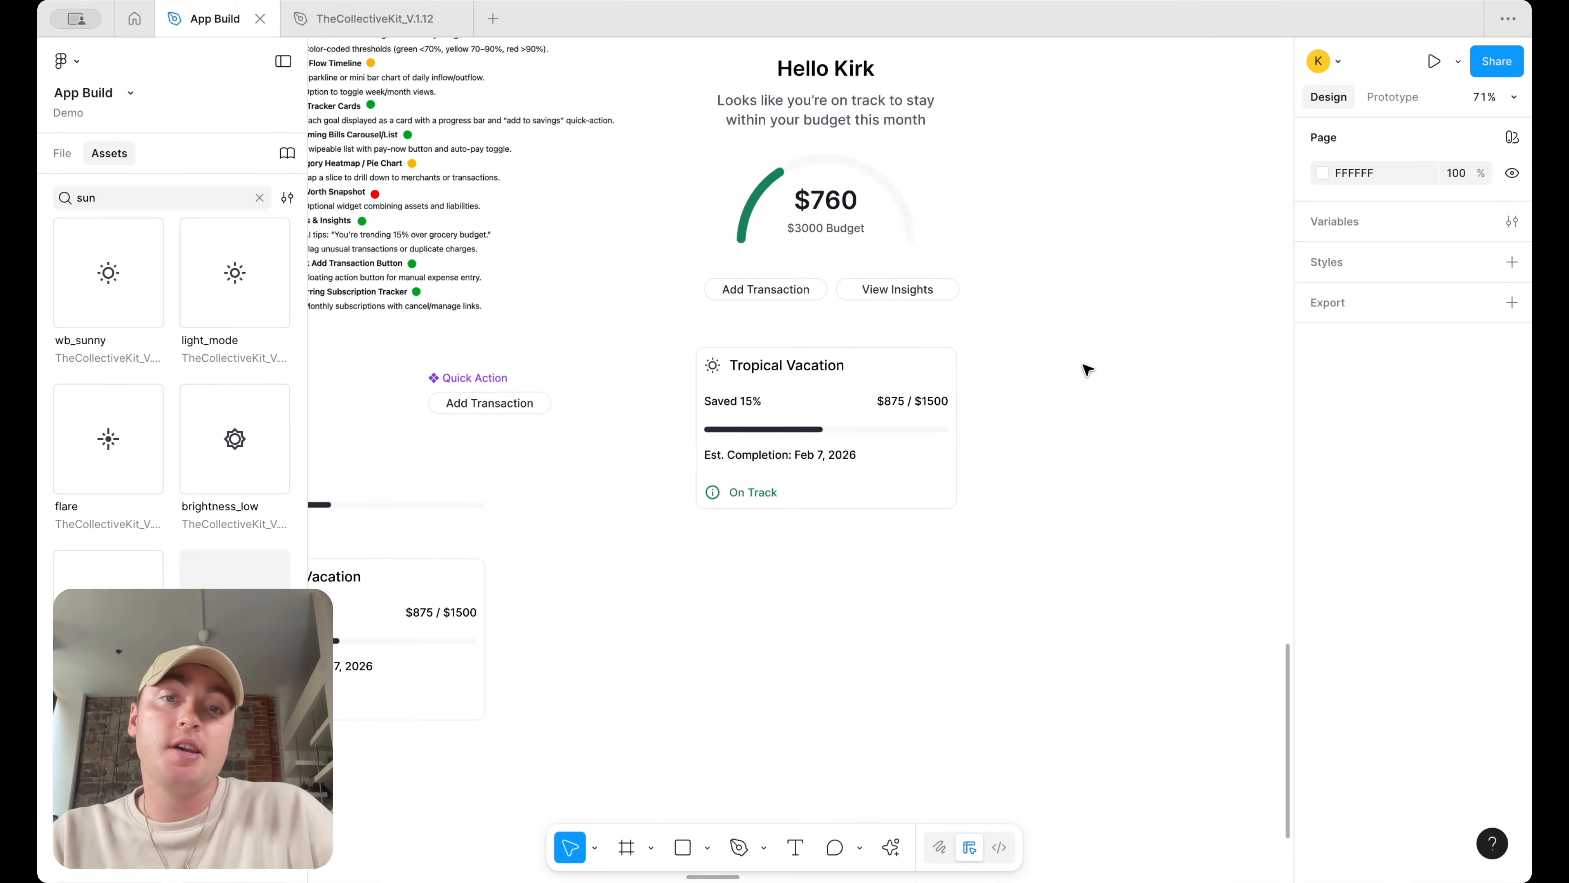
scroll(988, 402, "up", 1)
left_click(880, 440)
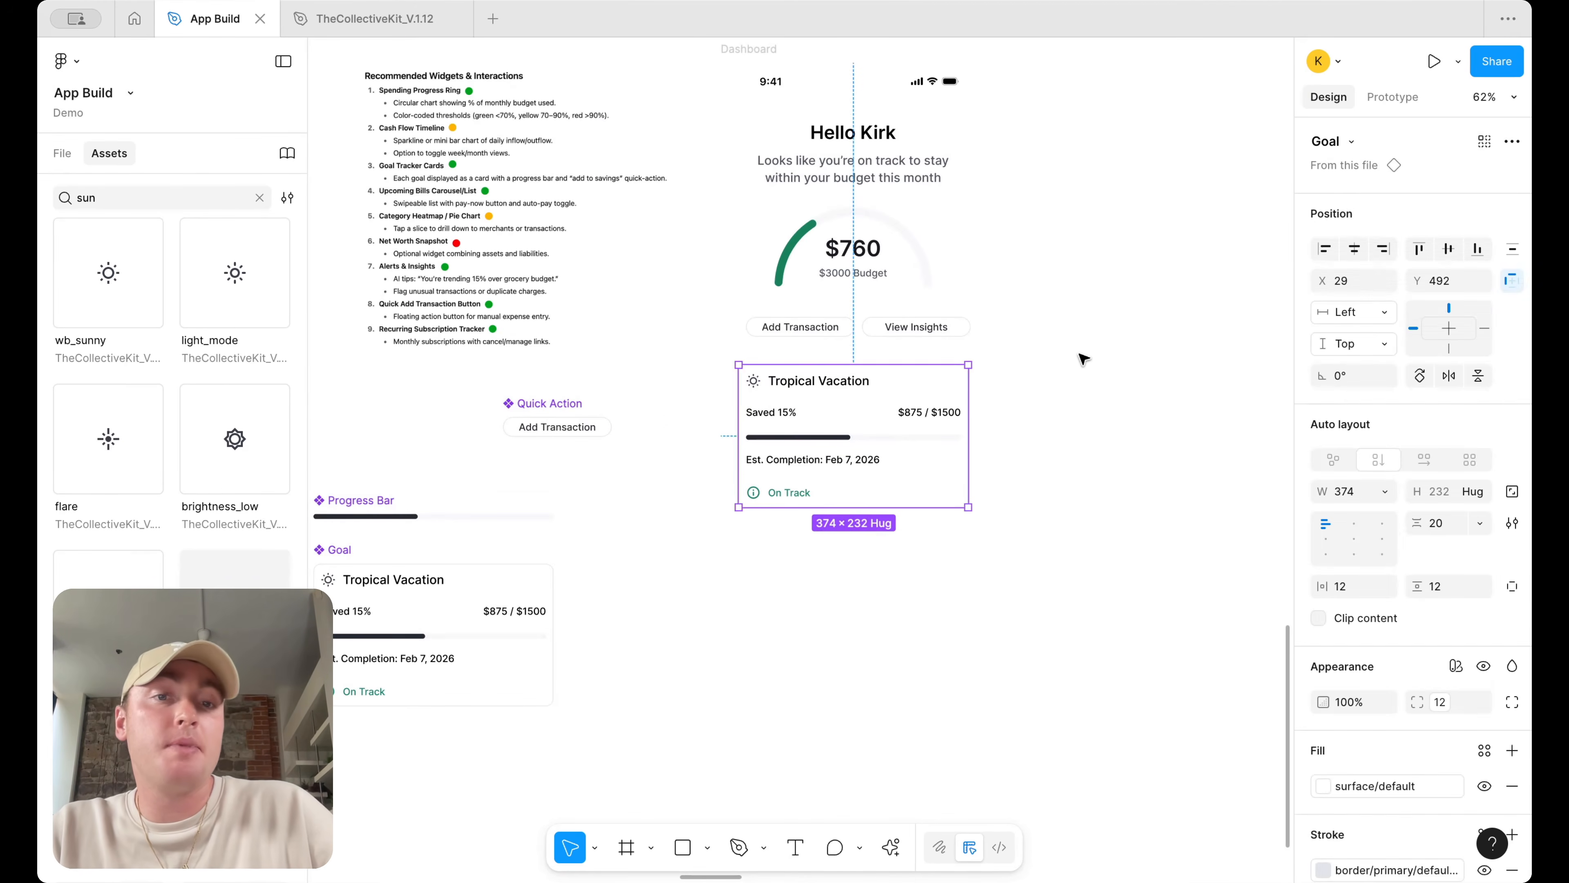
left_click(1093, 365)
Change the width sizing of the icon-and-title row in the Goal component
scroll(1093, 364, "up", 2)
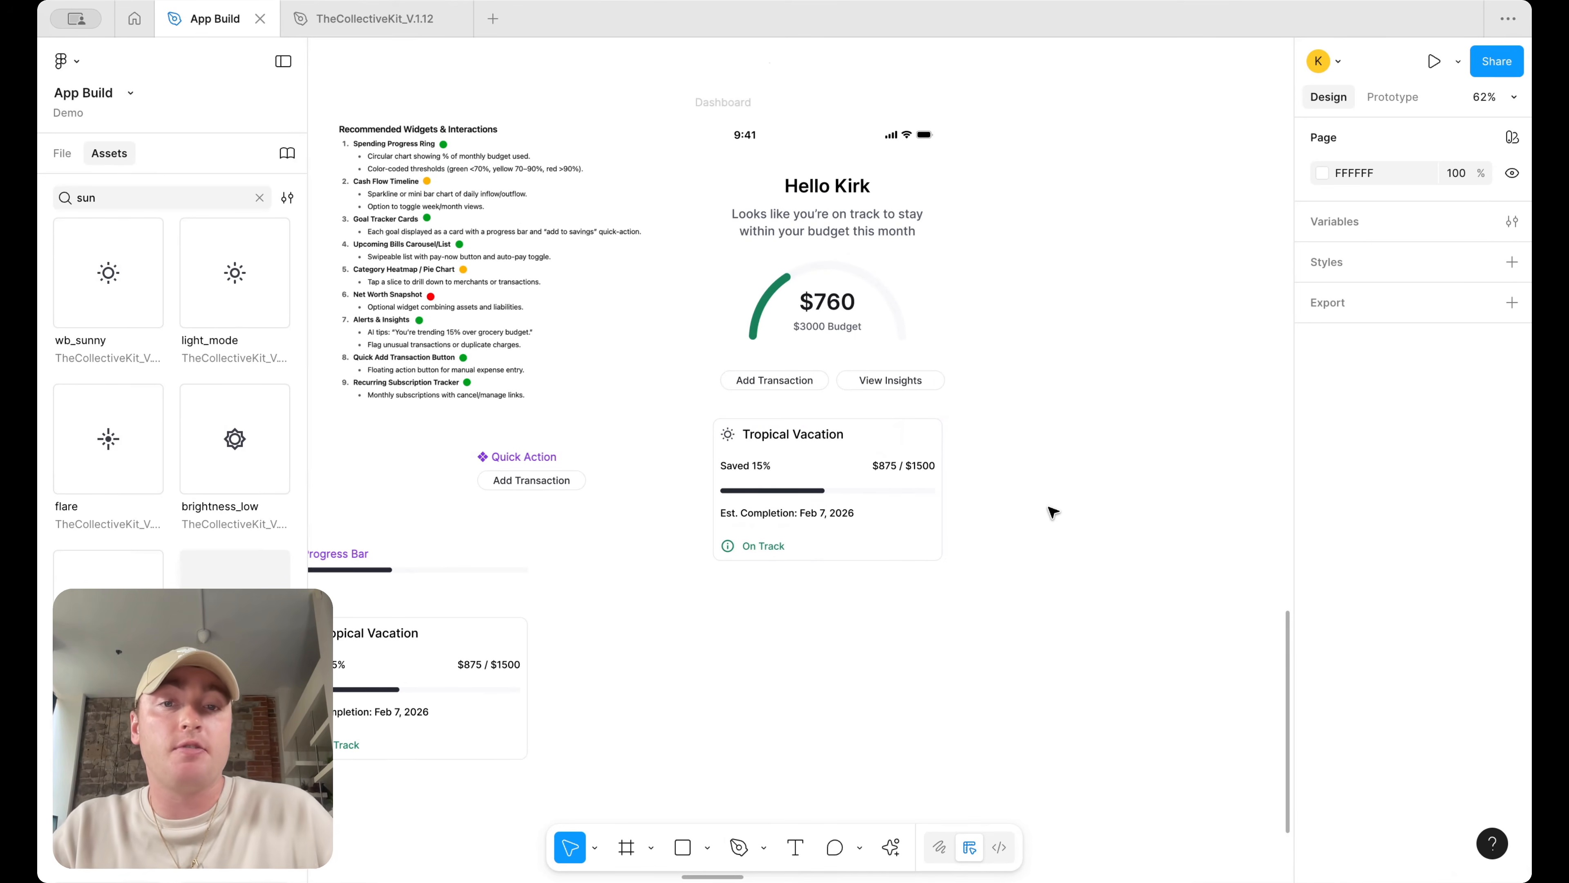
scroll(1054, 512, "left", 5)
scroll(1054, 512, "down", 2)
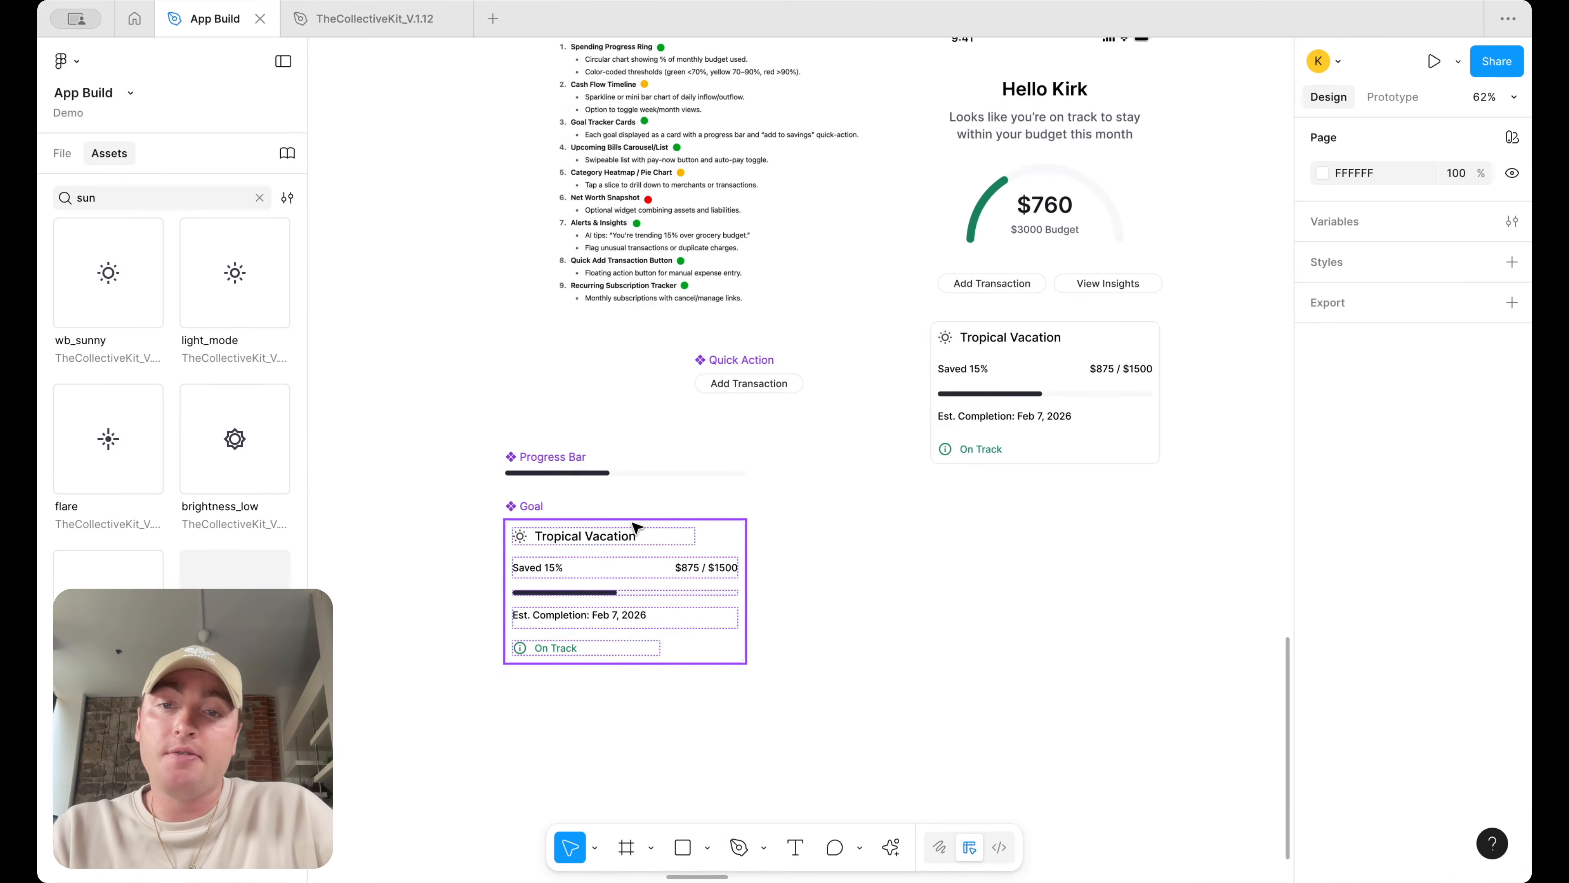
double_click(643, 535)
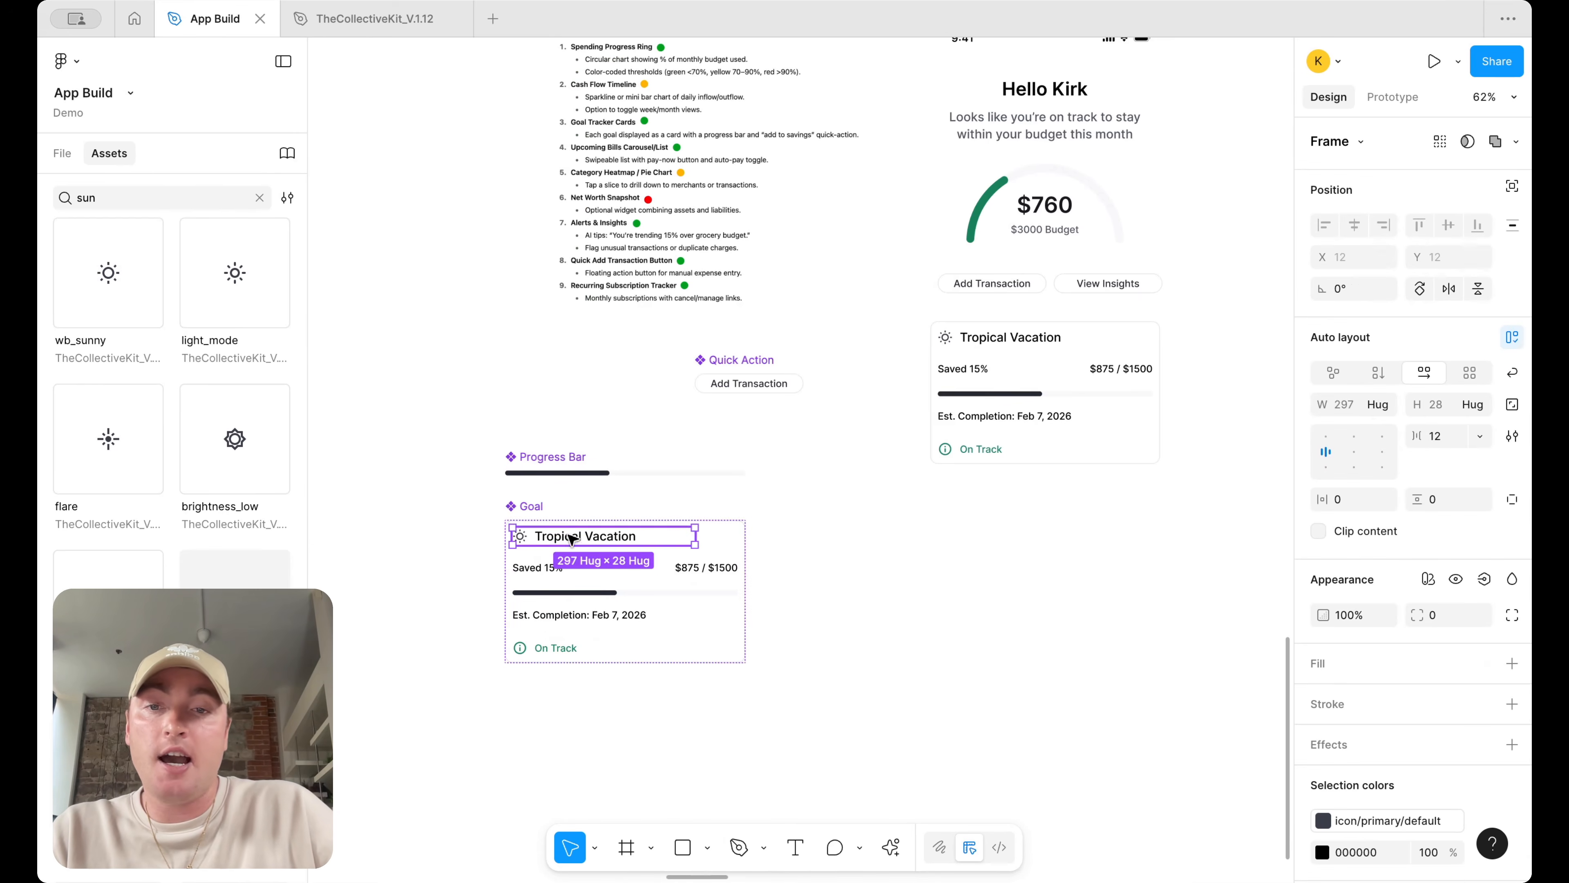
left_click(1386, 402)
left_click(1397, 428)
left_click(1114, 589)
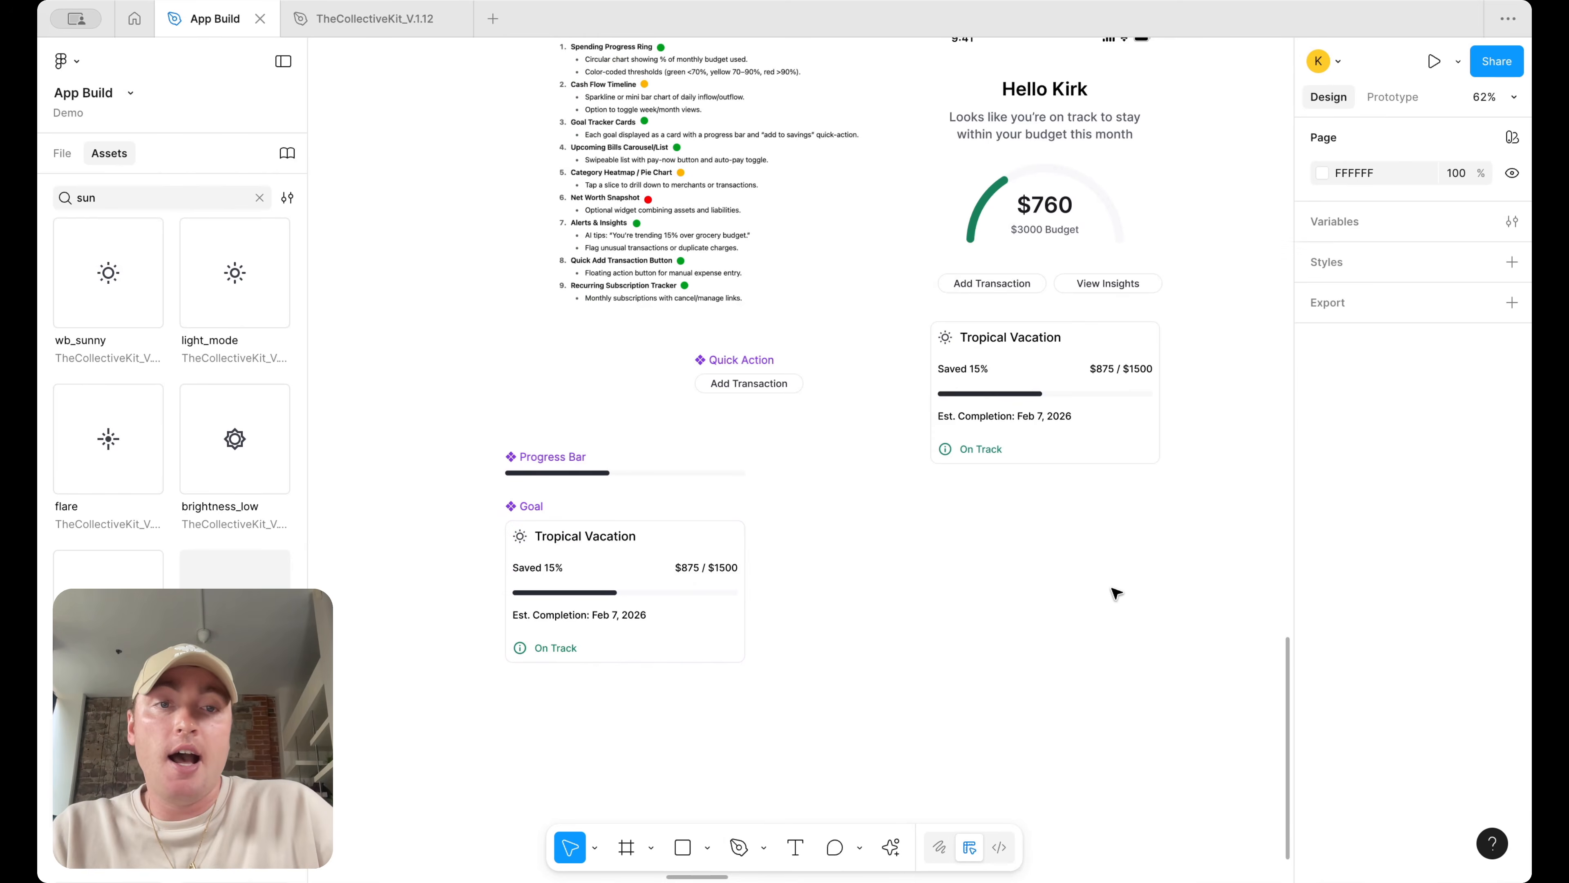
scroll(1116, 592, "up", 1)
scroll(1116, 592, "right", 1)
scroll(1115, 592, "up", 3)
scroll(1116, 592, "right", 3)
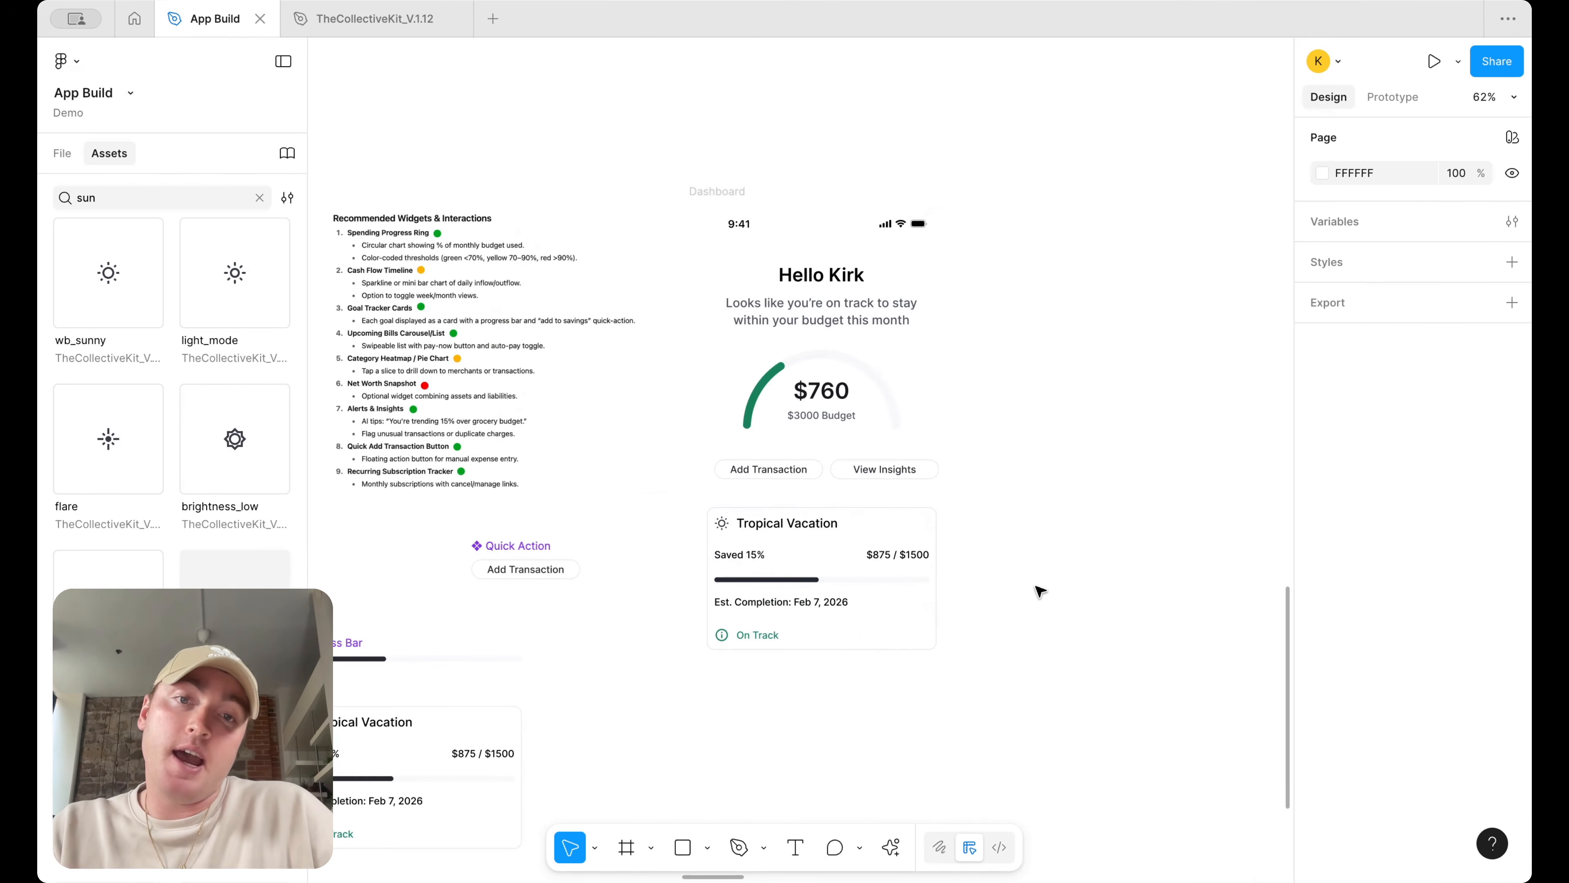
scroll(1040, 592, "down", 3)
scroll(1041, 592, "left", 1)
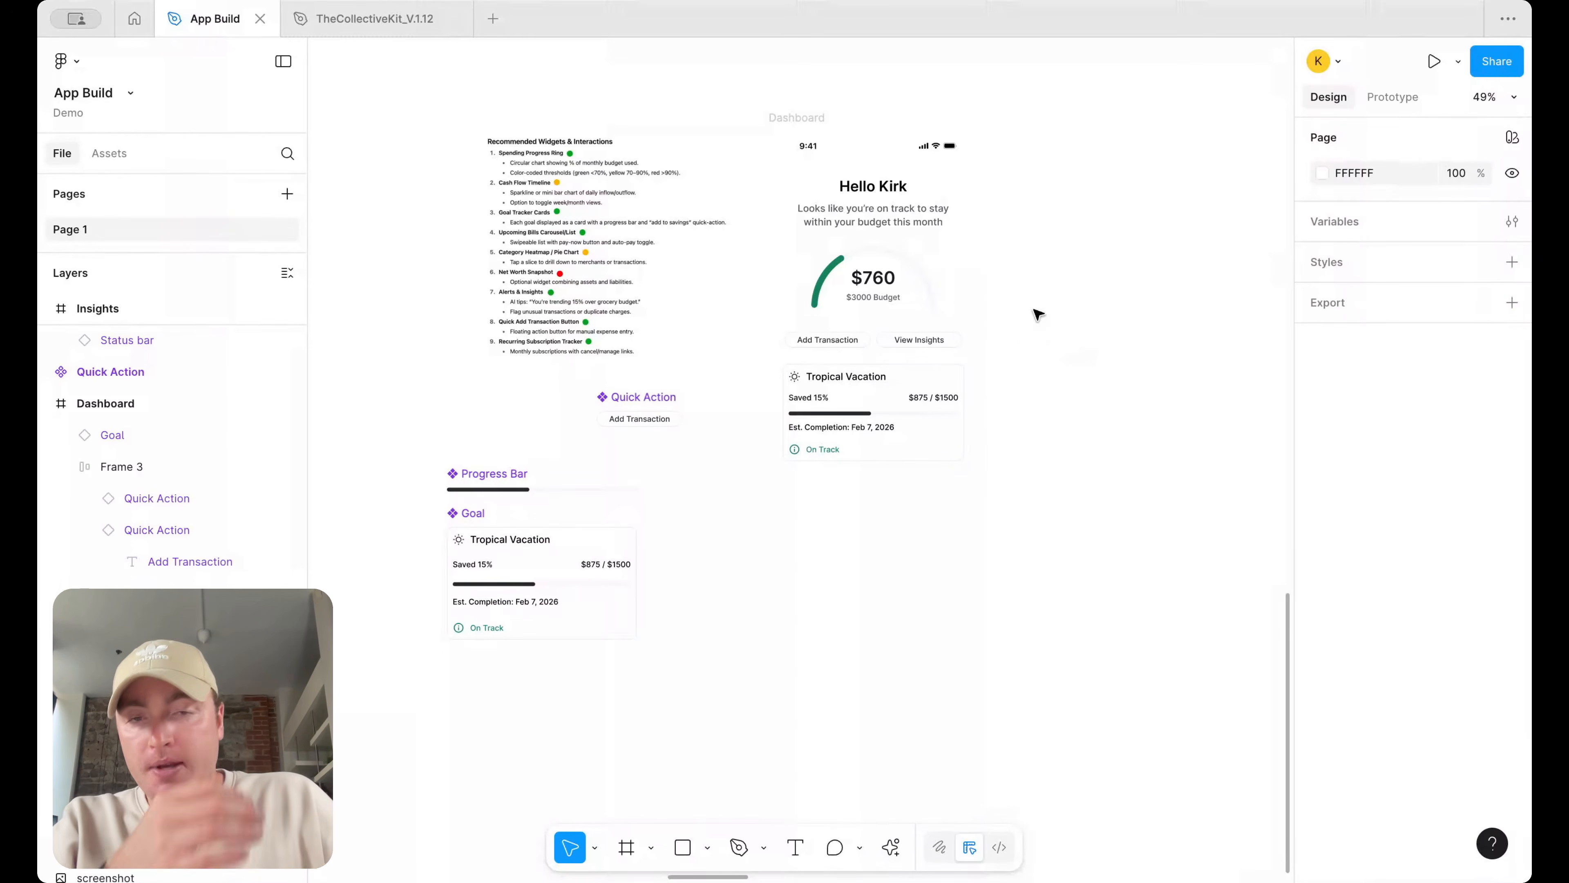
scroll(535, 303, "up", 5)
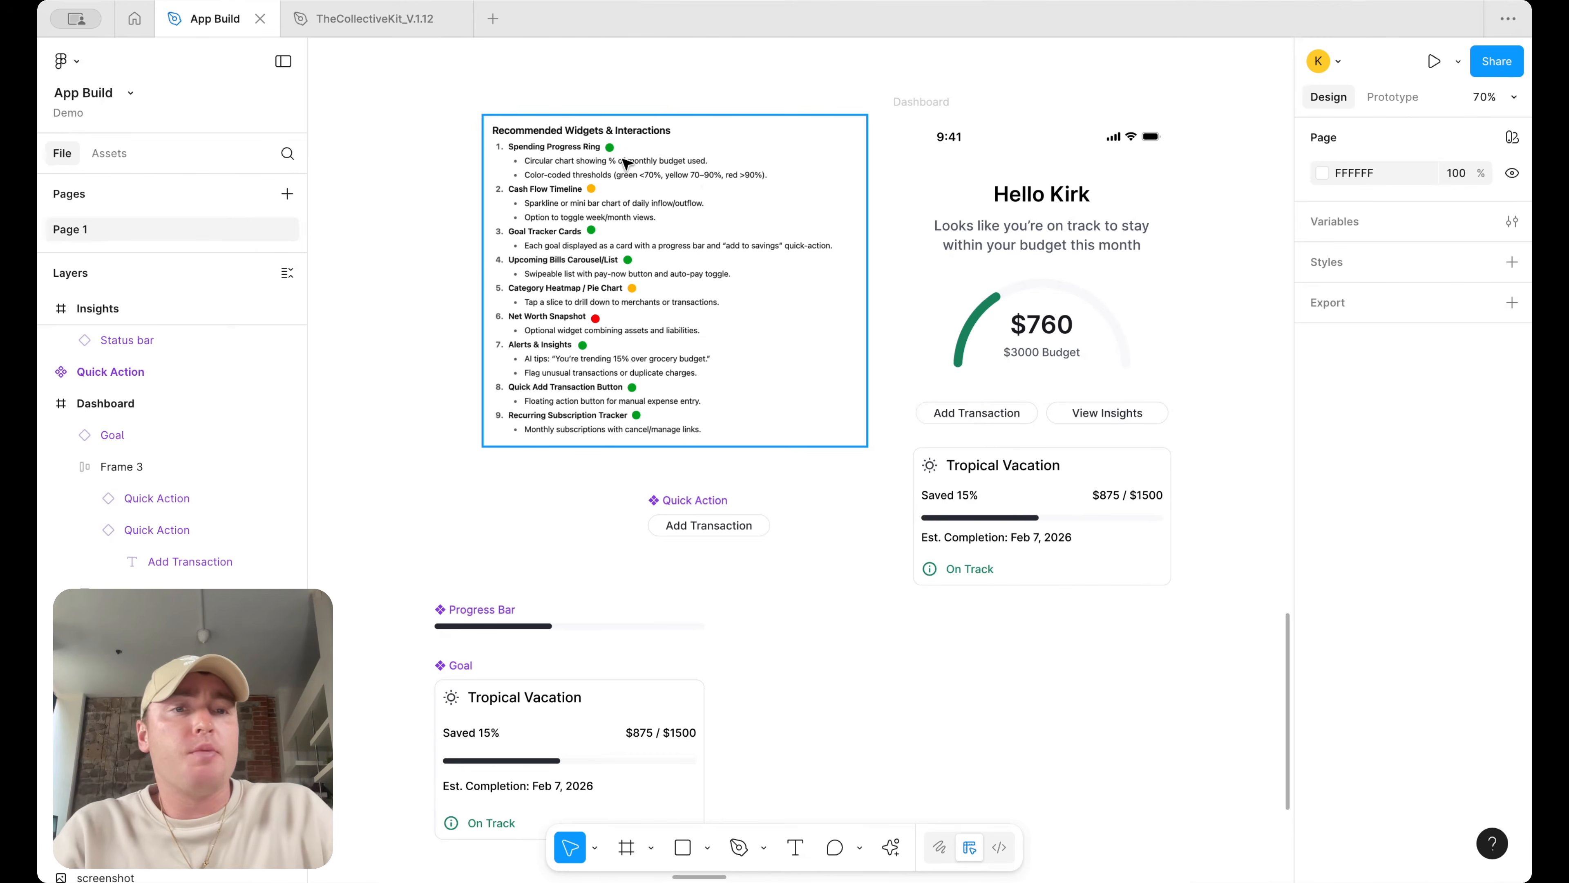
Browse the inspiration screenshots on the canvas for a recurring-transactions design
scroll(626, 163, "down", 3)
scroll(1134, 329, "right", 8)
scroll(1135, 329, "up", 2)
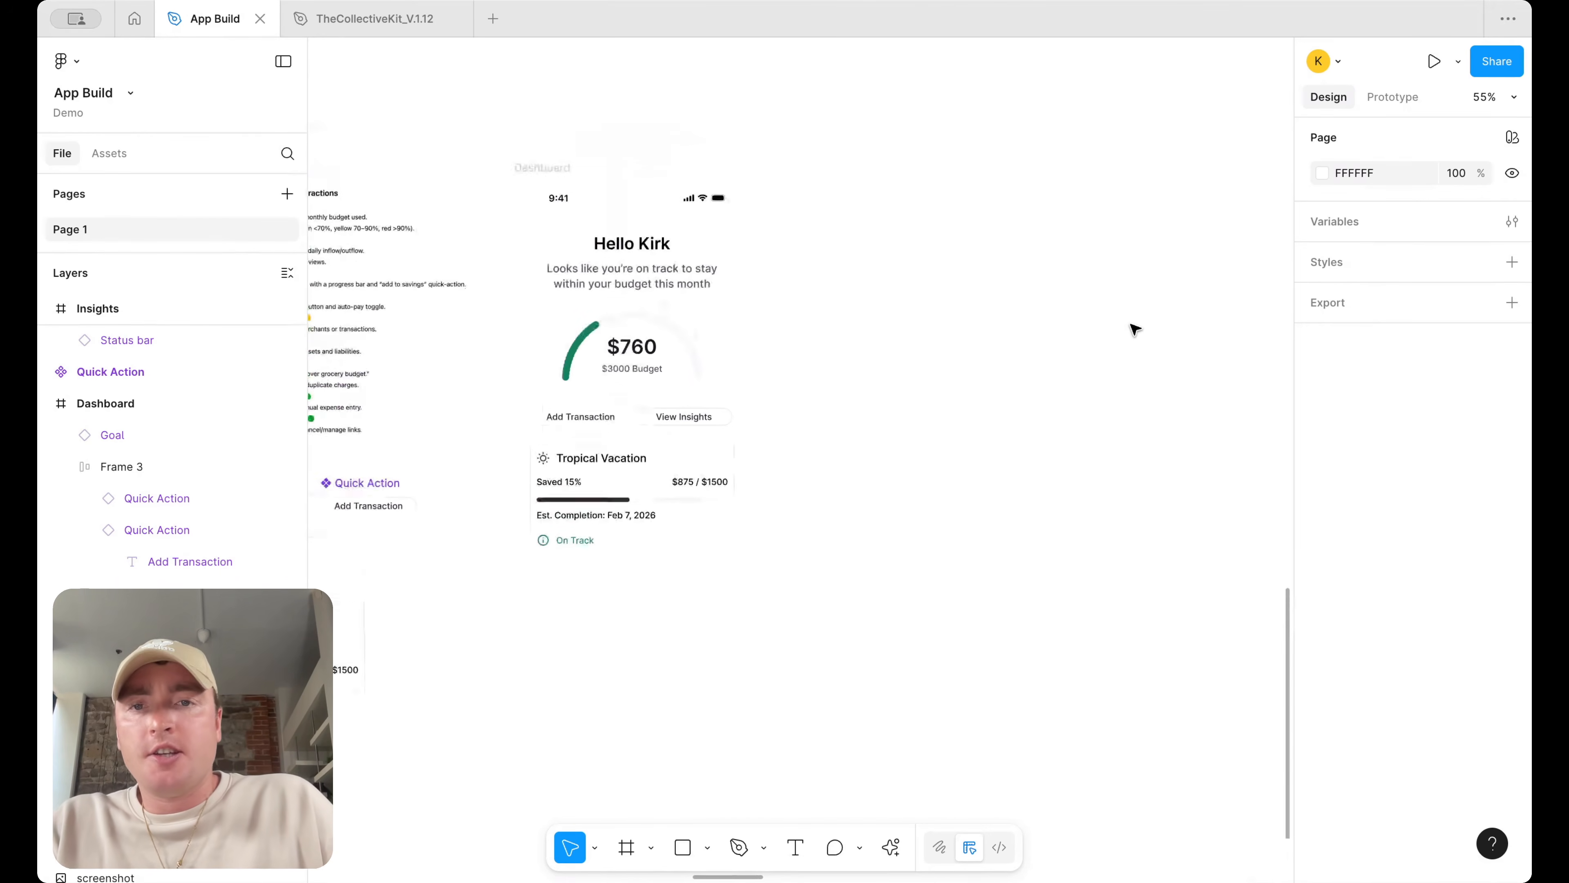
scroll(1134, 329, "left", 1)
scroll(1135, 329, "down", 1)
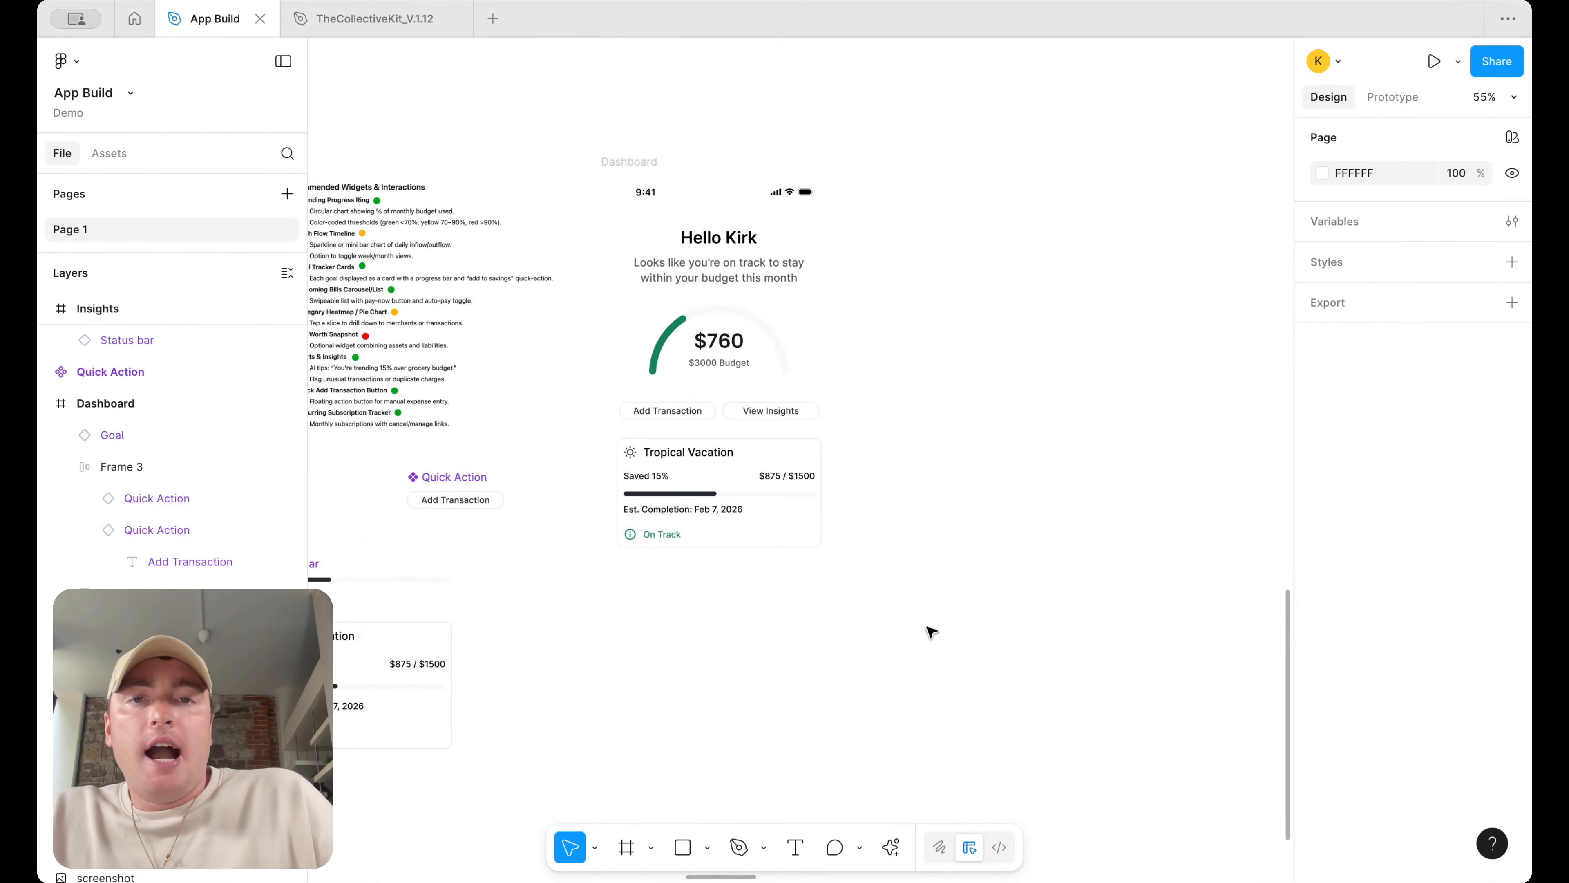
scroll(931, 631, "down", 5)
scroll(931, 630, "up", 1)
scroll(781, 445, "up", 5)
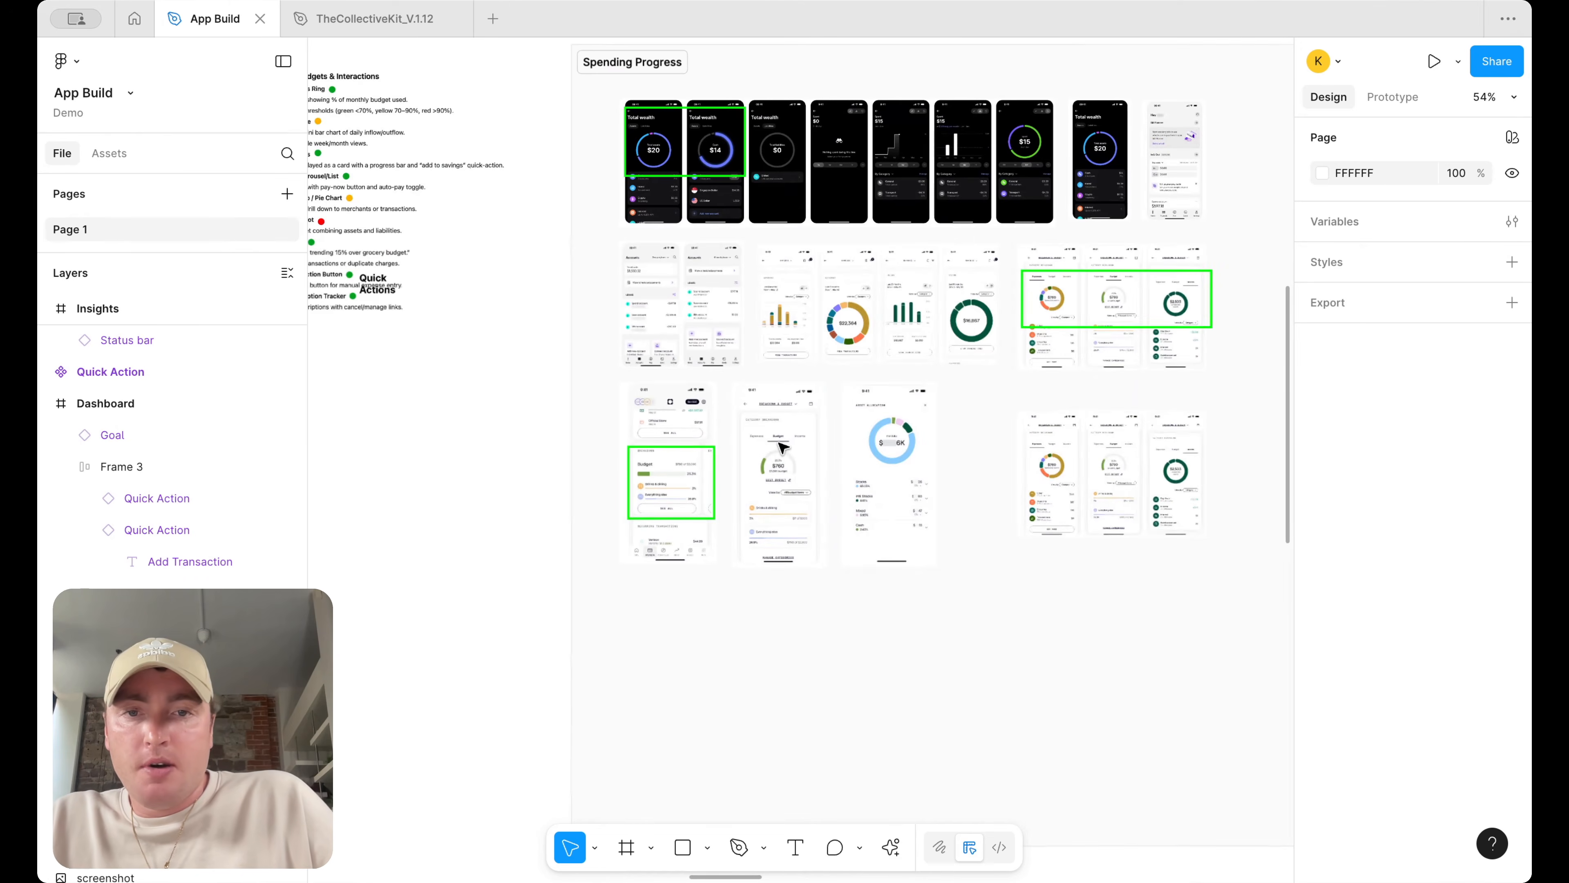
scroll(844, 554, "right", 10)
scroll(399, 455, "up", 5)
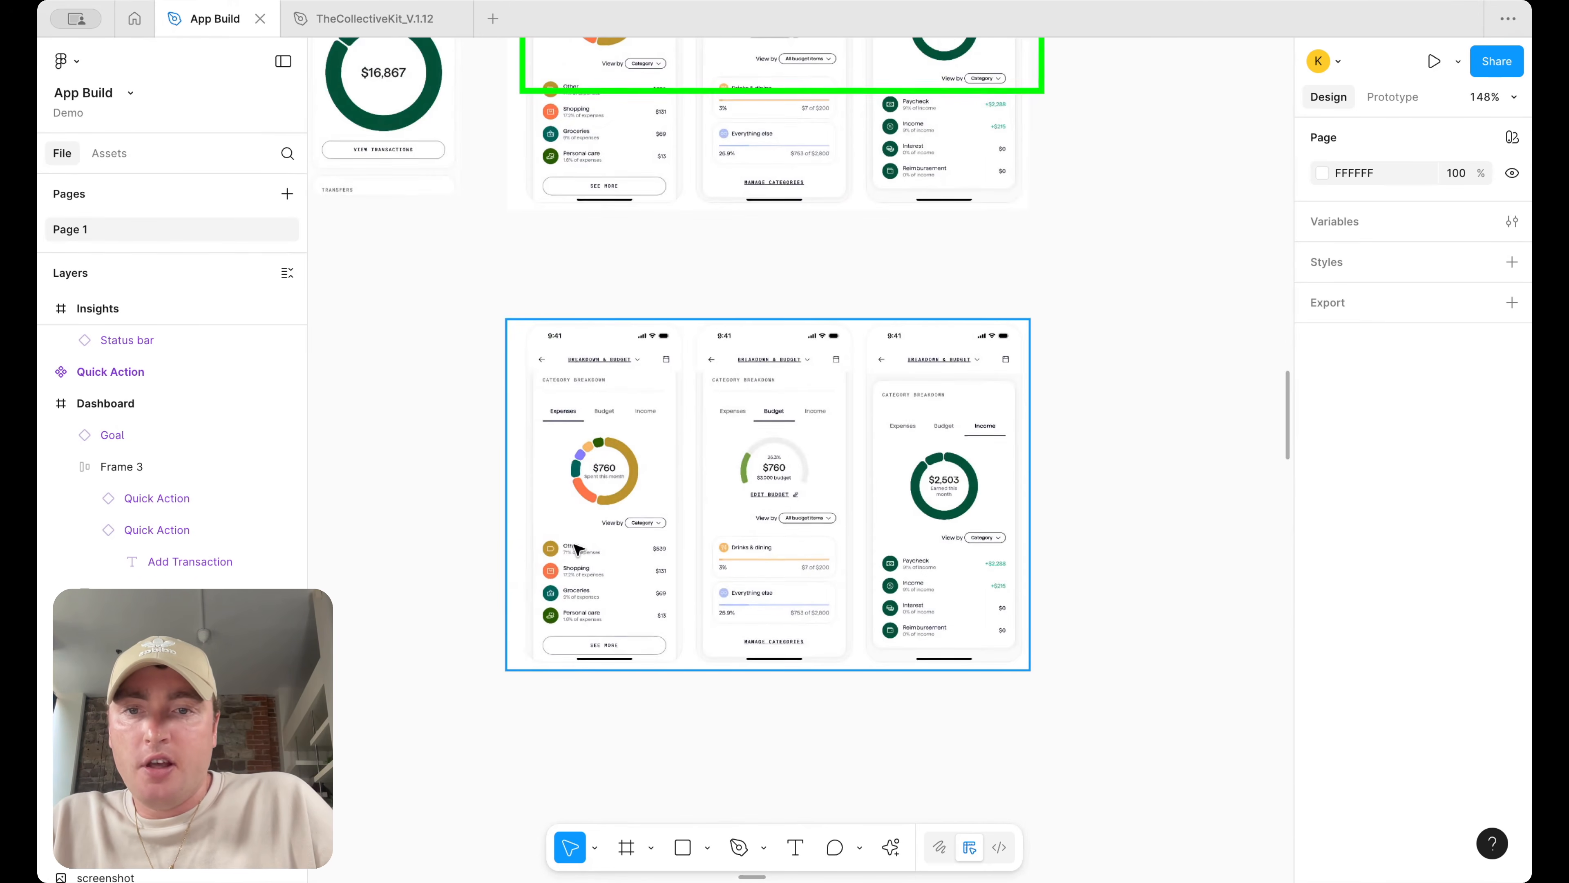
scroll(576, 549, "up", 5)
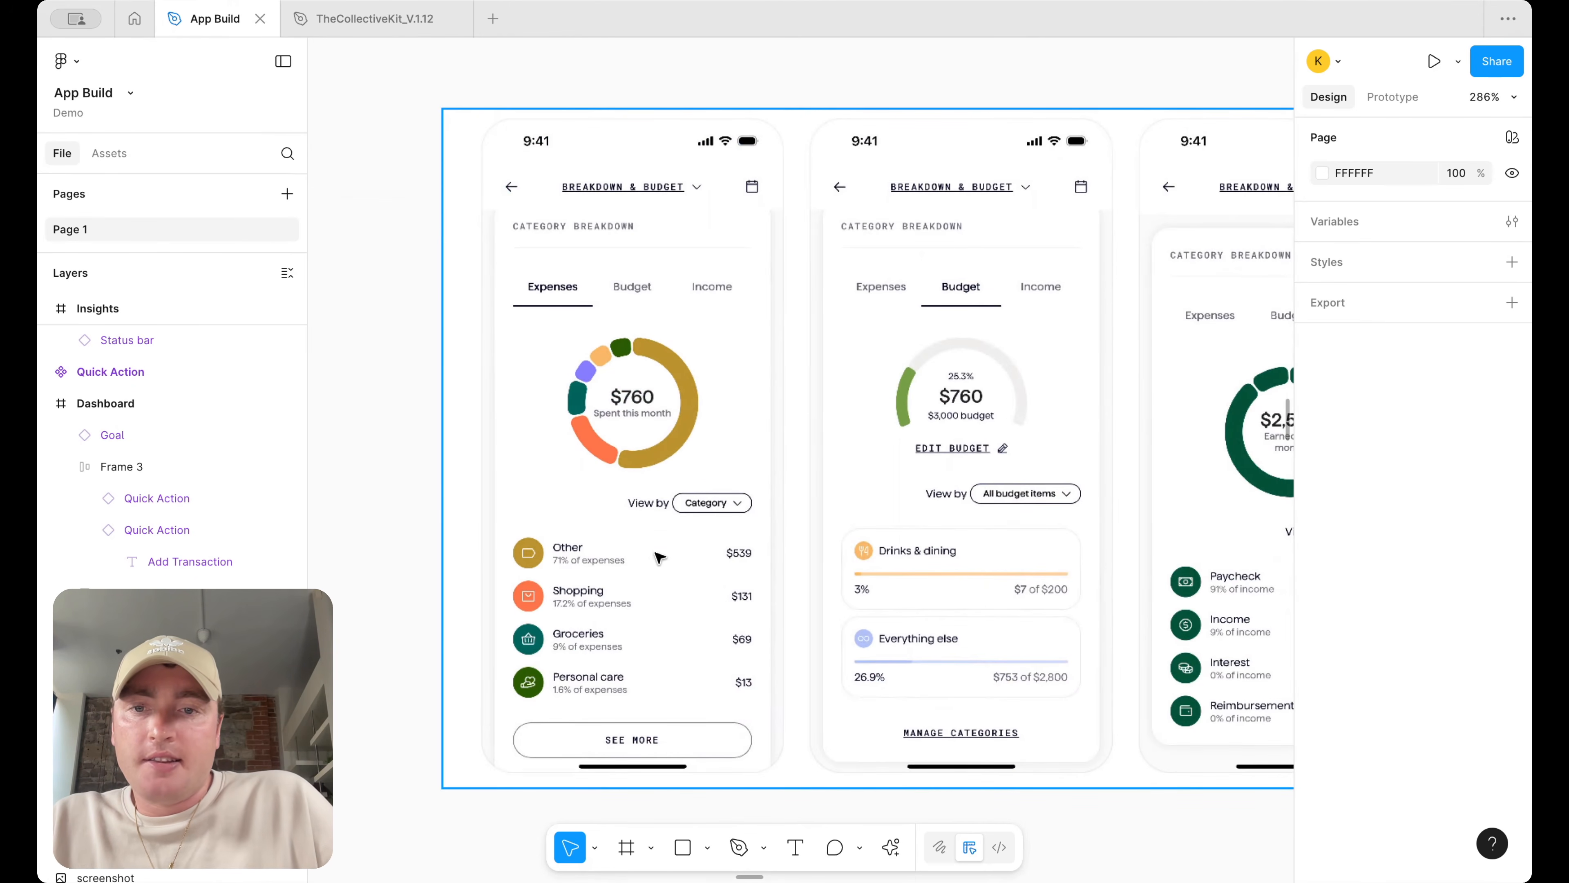
scroll(676, 569, "down", 5)
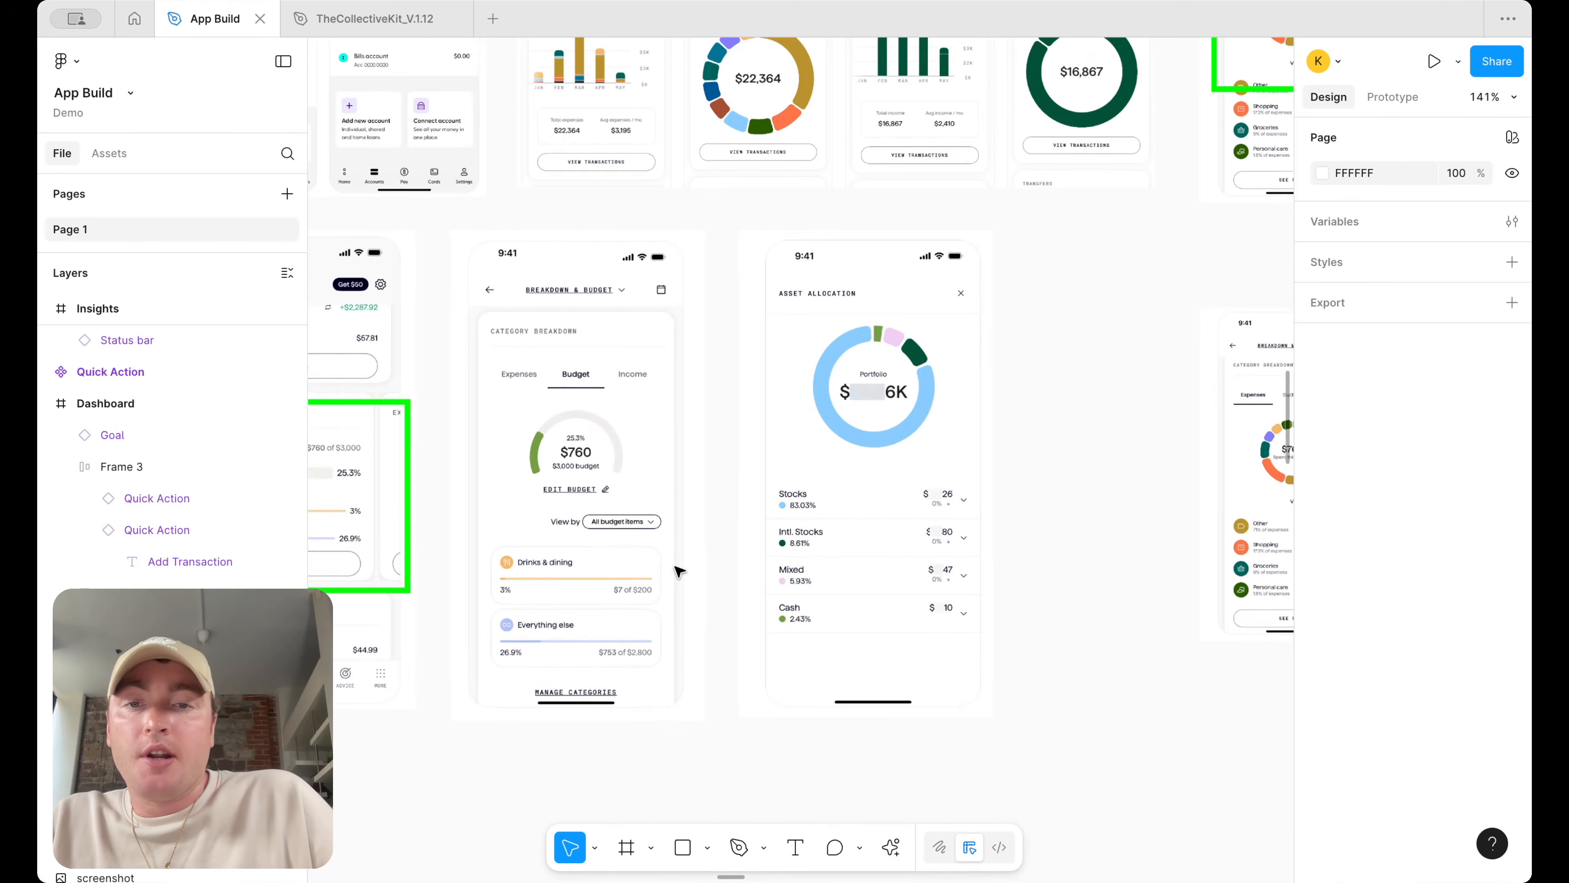
scroll(678, 570, "up", 3)
scroll(748, 580, "left", 5)
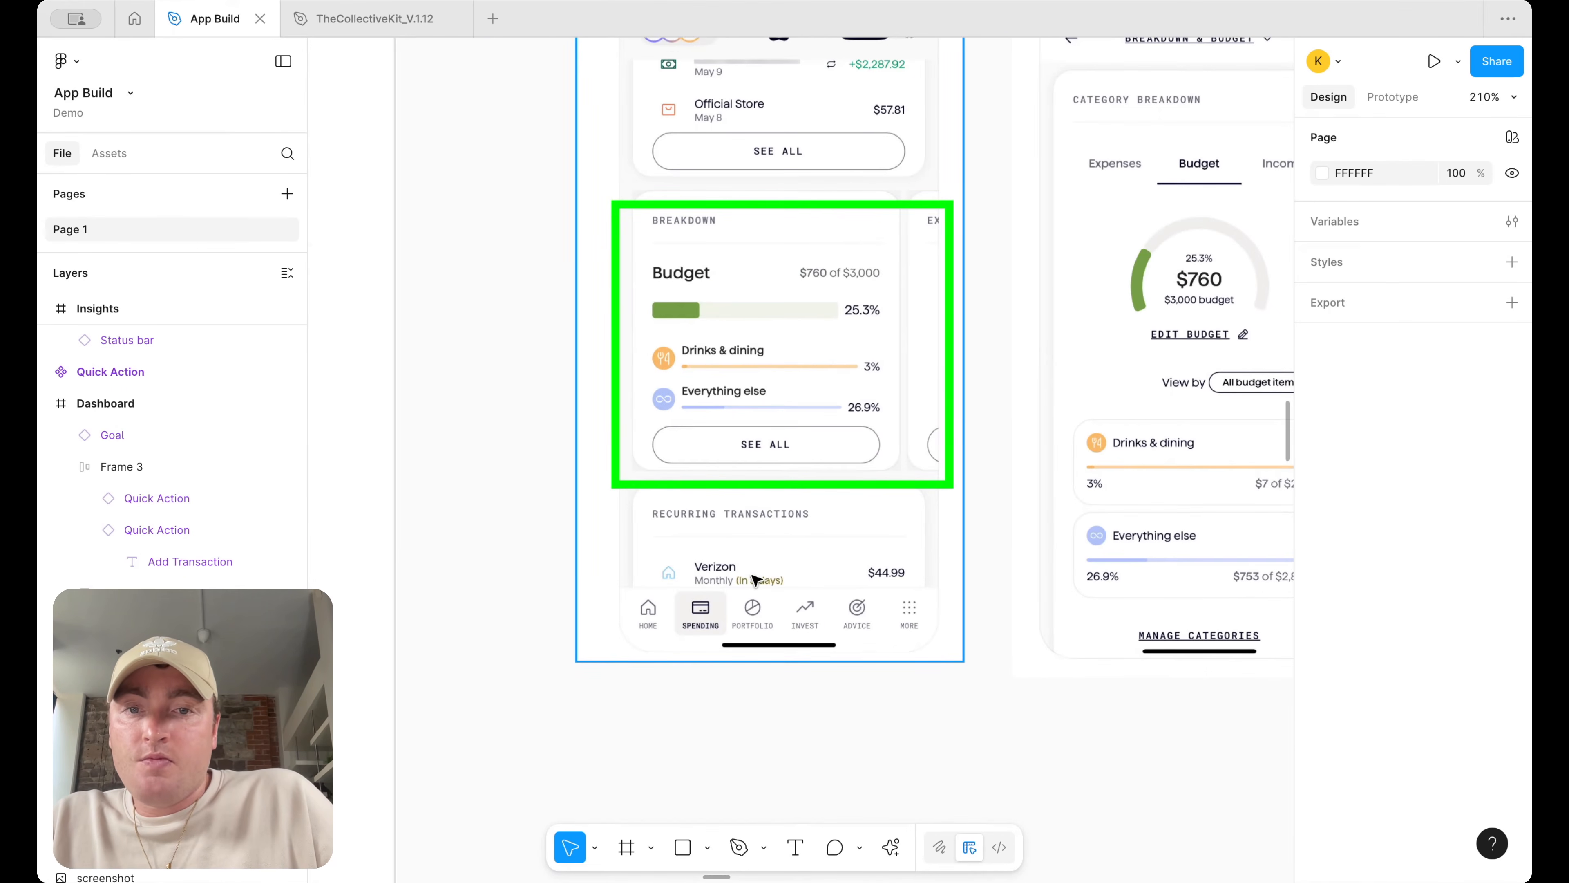
Duplicate the spending screenshot and crop the copy down to the Verizon recurring transaction row
left_click(781, 550)
scroll(783, 552, "down", 4)
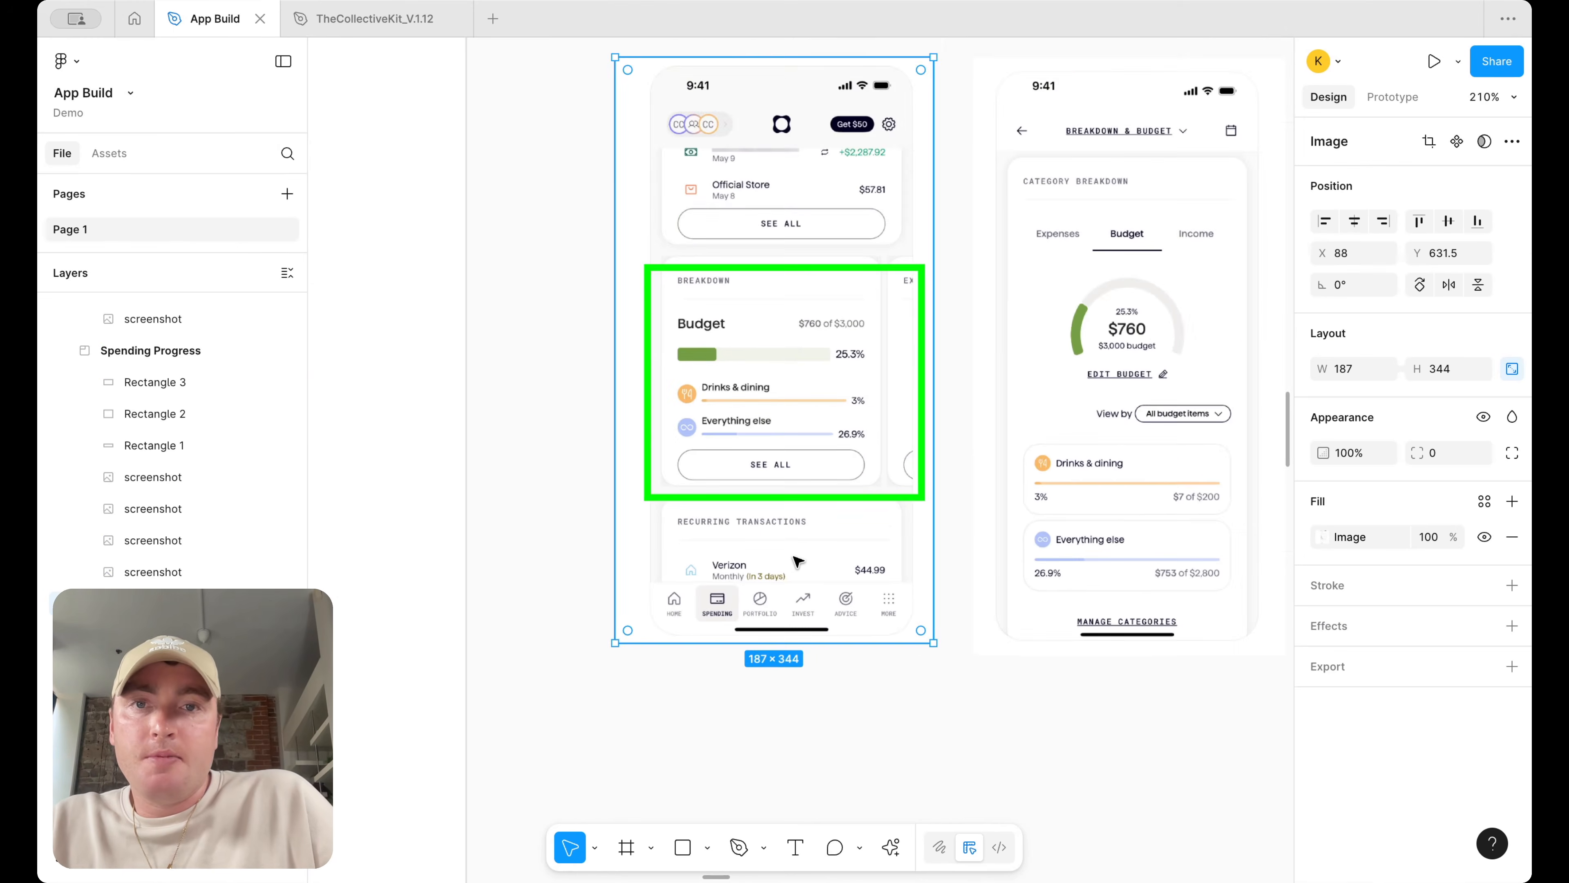
scroll(797, 560, "down", 2)
left_click_drag(799, 553, 799, 841)
scroll(839, 397, "down", 3)
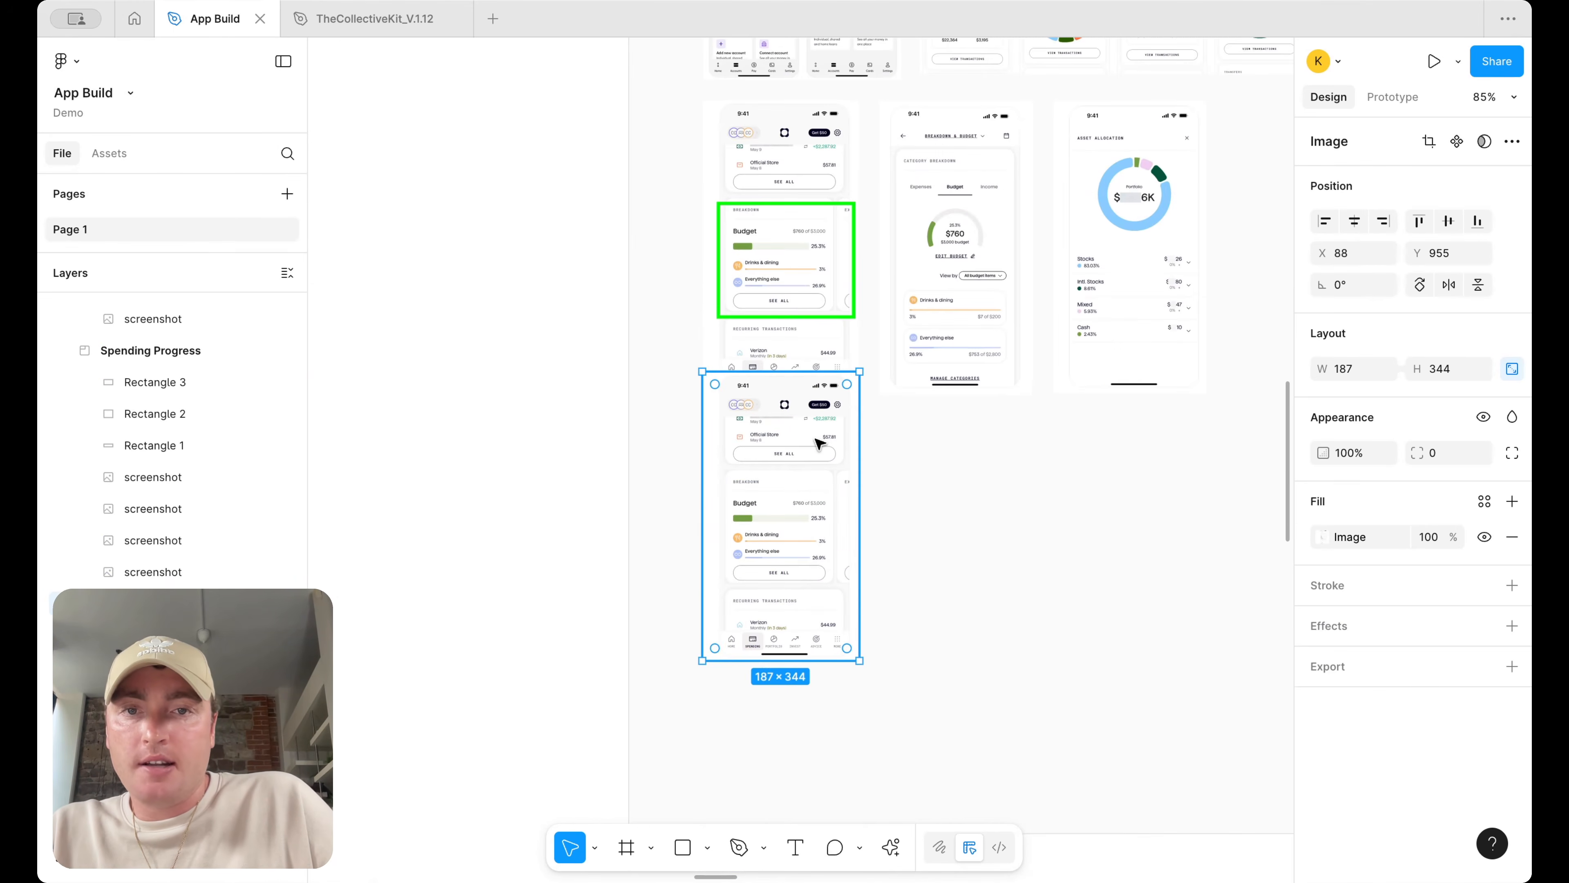
scroll(828, 433, "up", 5)
left_click_drag(806, 287, 823, 564)
scroll(815, 531, "down", 3)
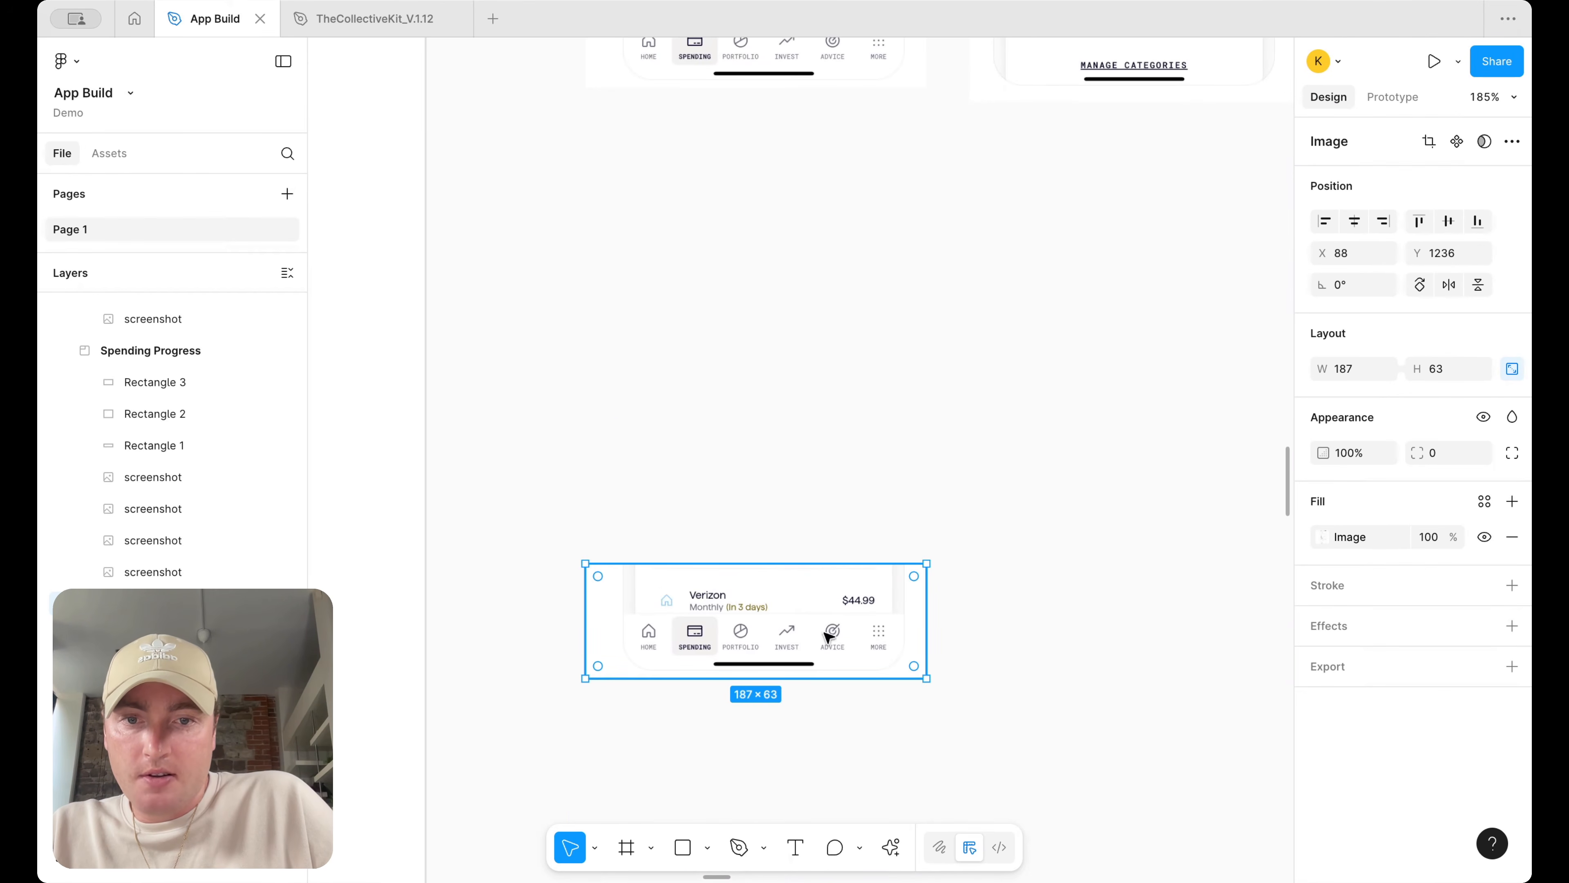
left_click_drag(823, 678, 822, 620)
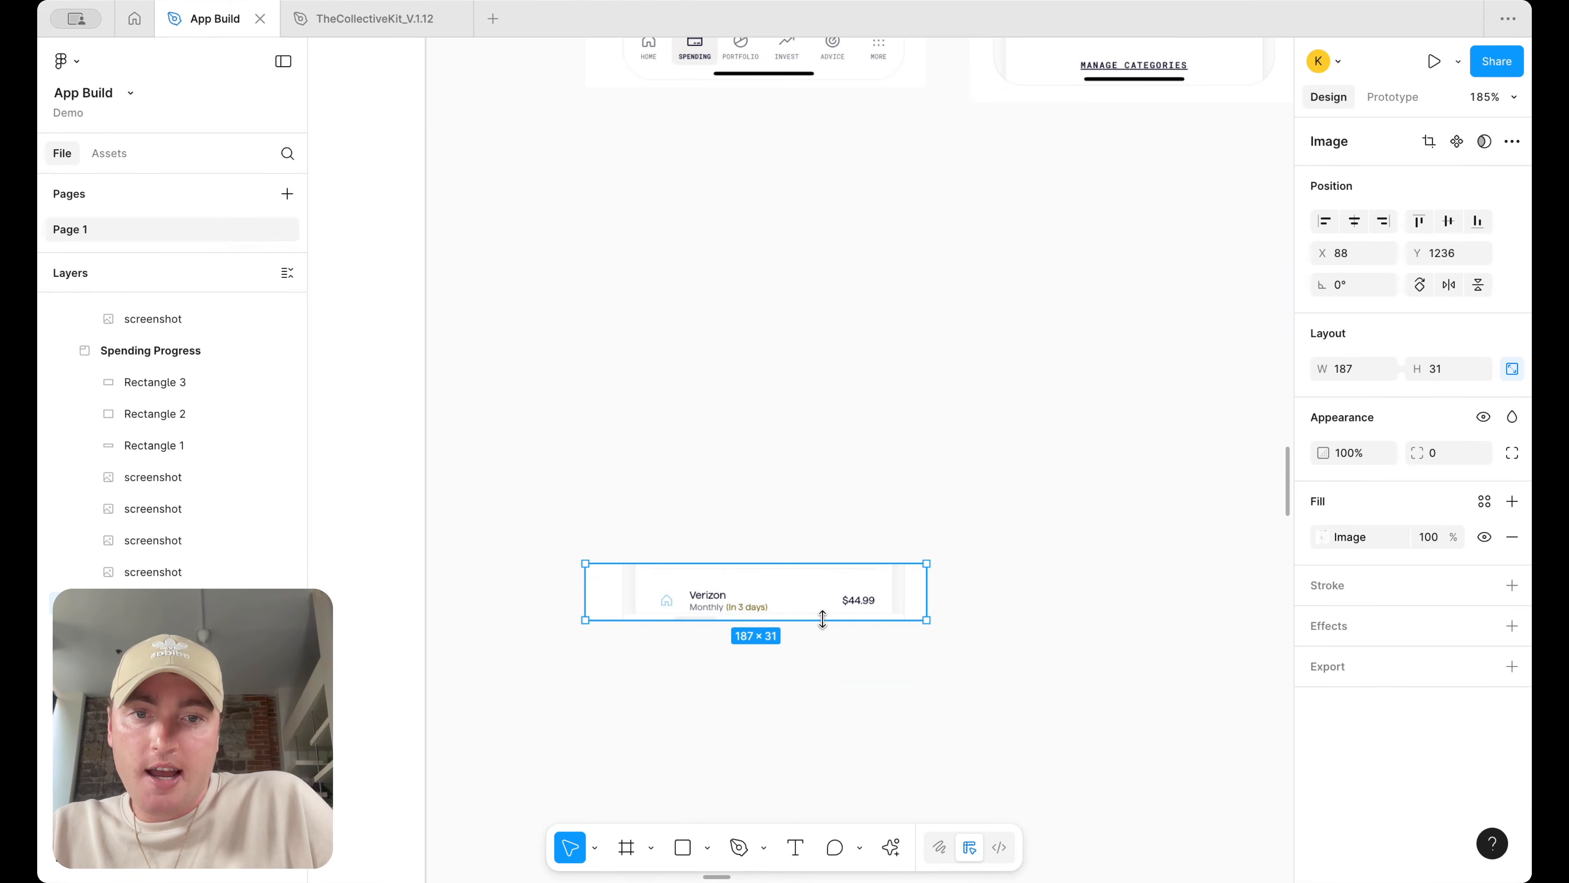
Move the cropped Verizon row beside the dashboard and scale it up to about 513 × 85
scroll(822, 620, "down", 5)
scroll(823, 619, "down", 5)
left_click_drag(796, 320, 1045, 756)
scroll(1046, 756, "down", 10)
scroll(862, 464, "up", 3)
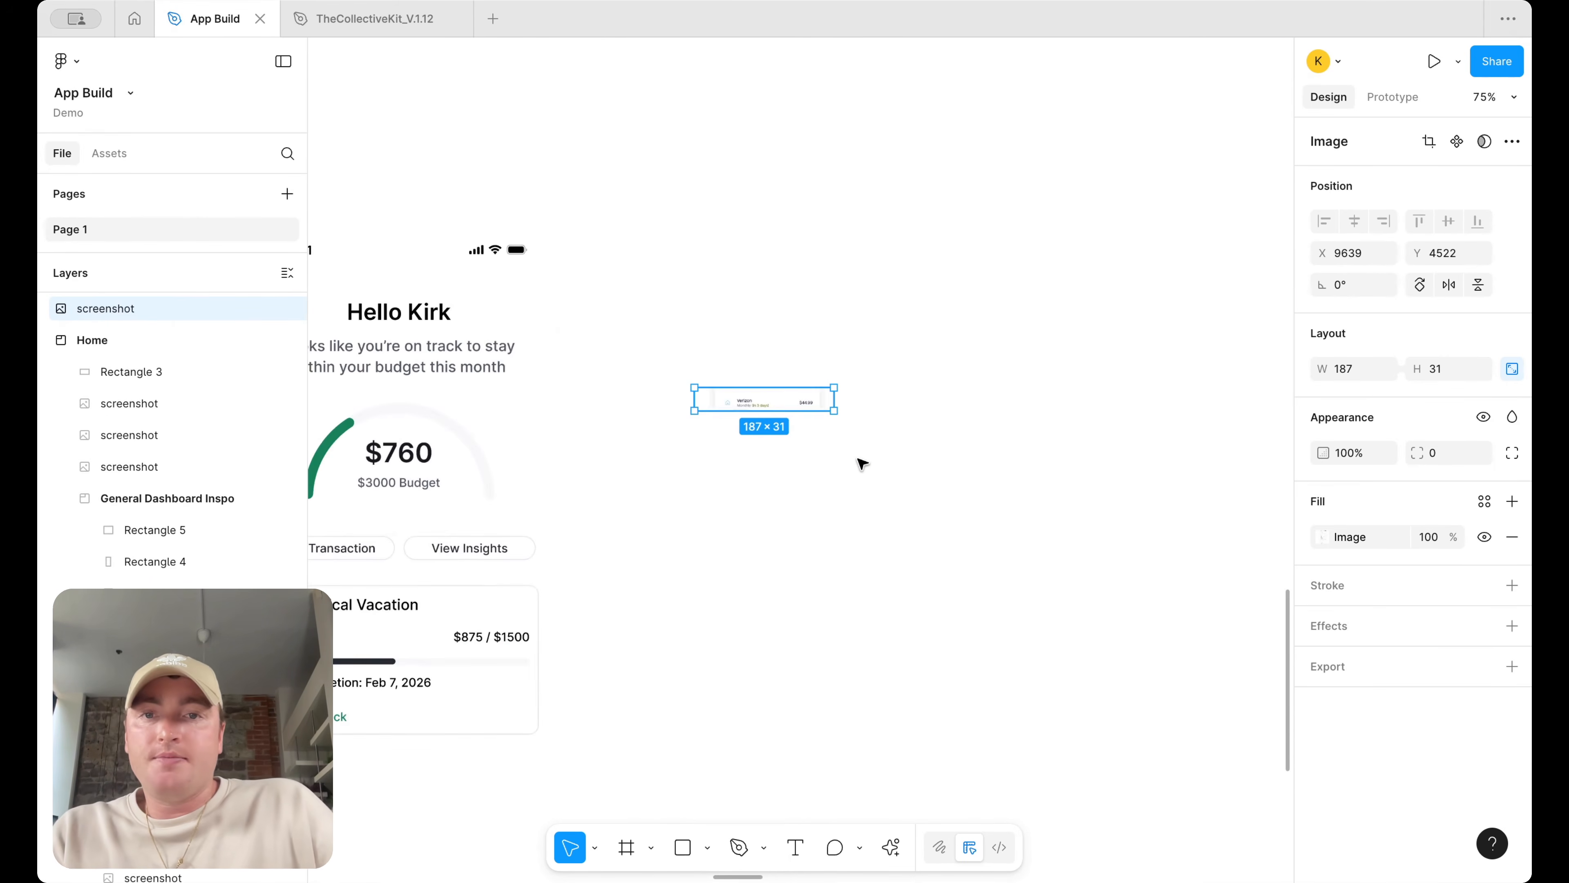
left_click_drag(855, 419, 1079, 452)
scroll(929, 455, "left", 6)
scroll(922, 396, "right", 3)
scroll(922, 395, "down", 1)
left_click_drag(1104, 348, 1023, 361)
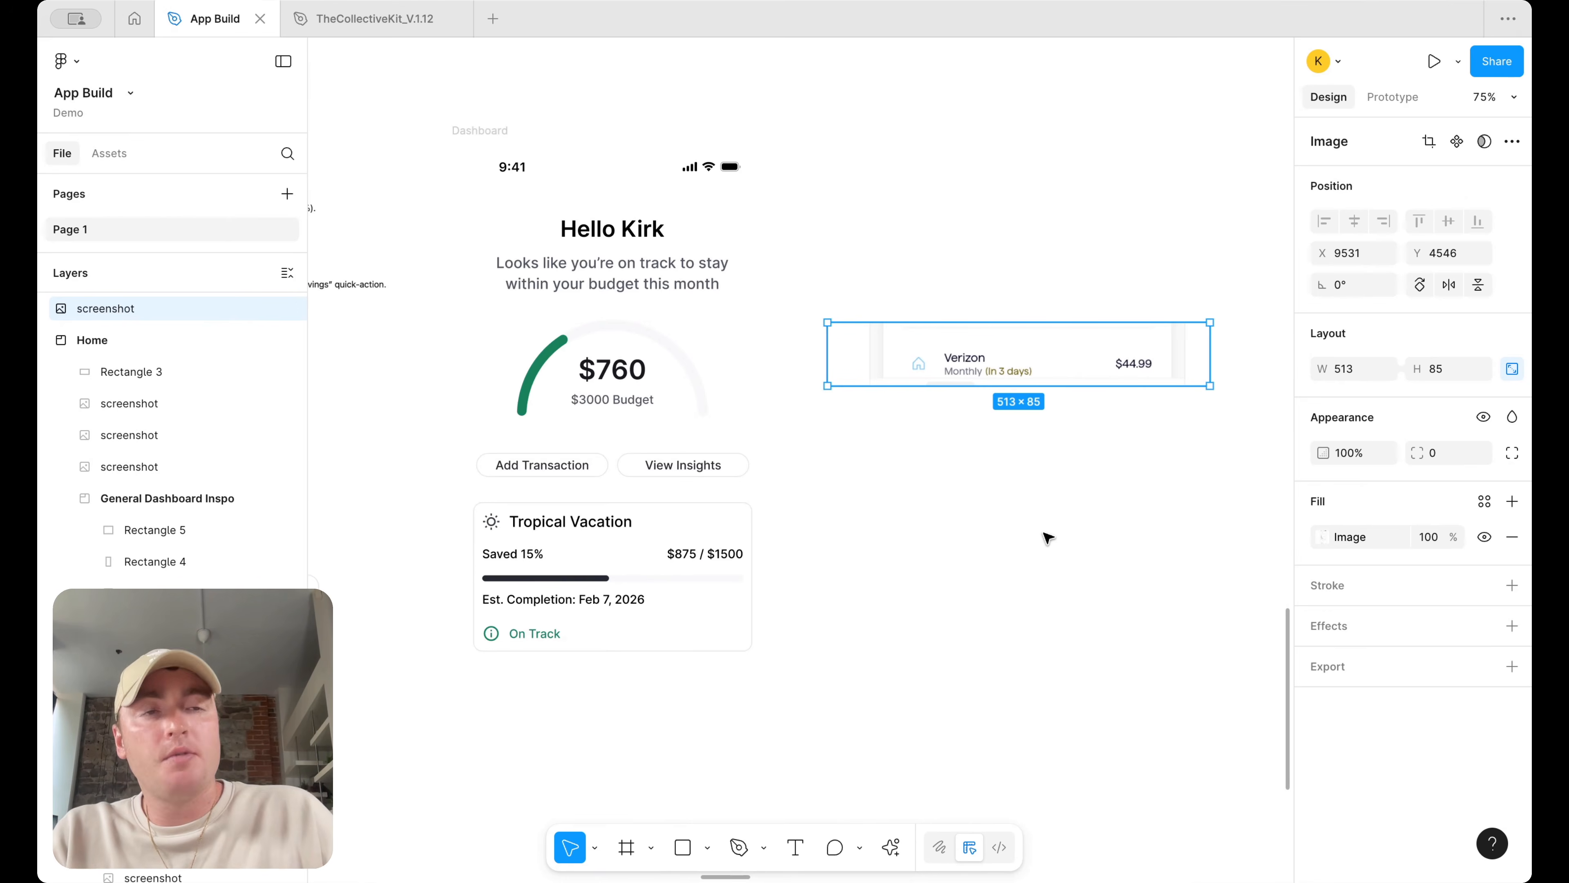
Add a left-aligned Netflix text layer below the reference and apply the text/default/body color
left_click(795, 847)
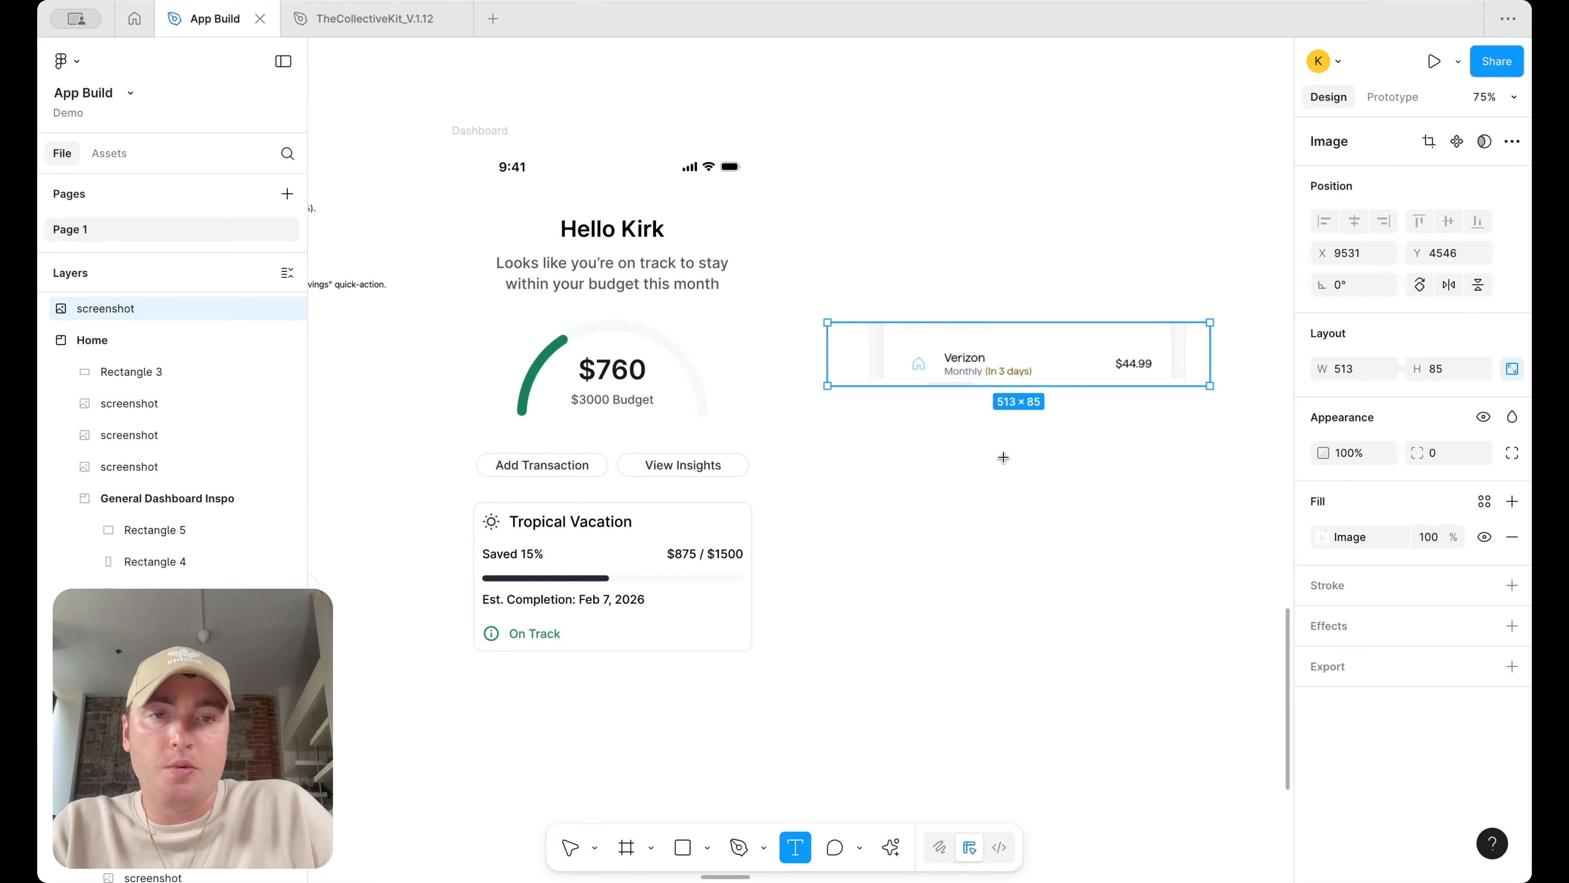
left_click(946, 438)
scroll(1039, 461, "up", 2)
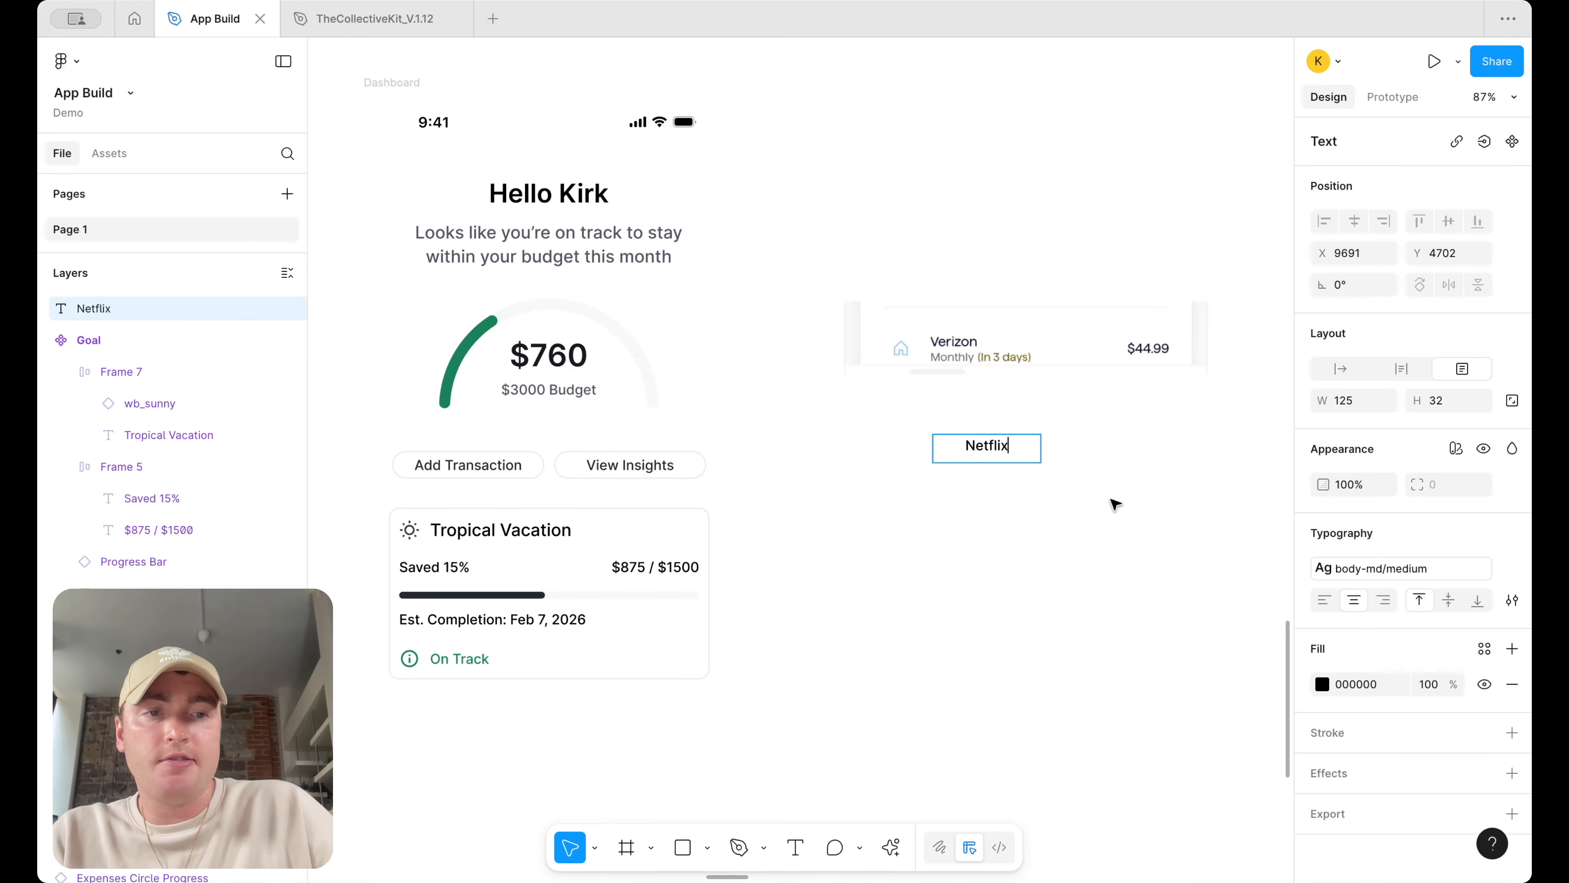
left_click(1323, 600)
left_click(1482, 648)
type("text")
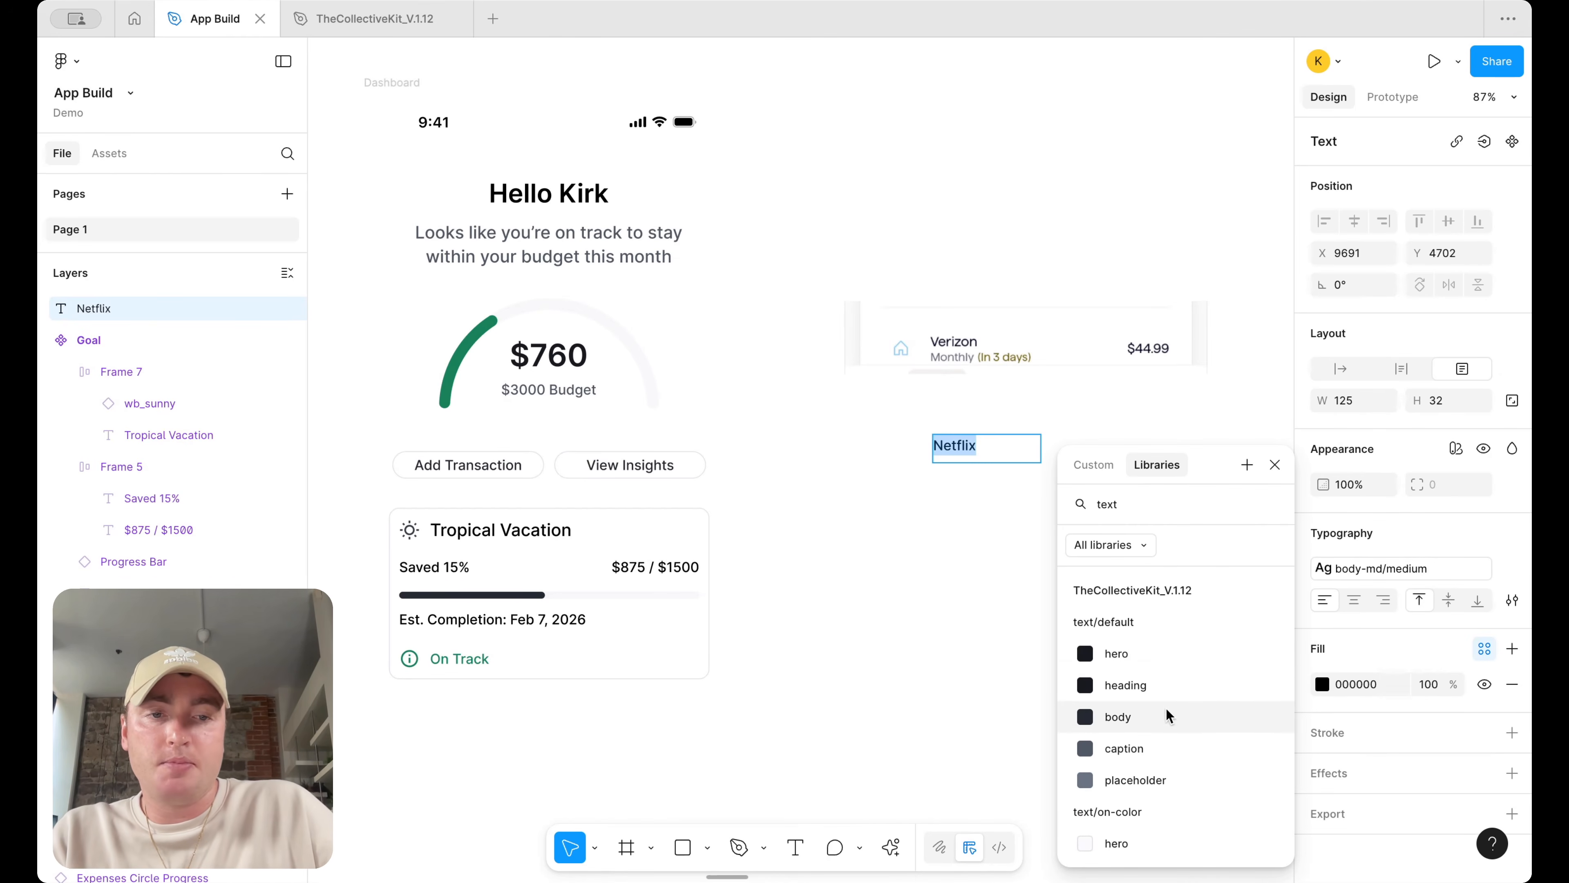
left_click(1167, 715)
Duplicate the title as a wider "Monthly (in 3 days)" subtitle beneath it colored text/default/placeholder
left_click_drag(971, 452, 967, 481, "alt")
double_click(967, 481)
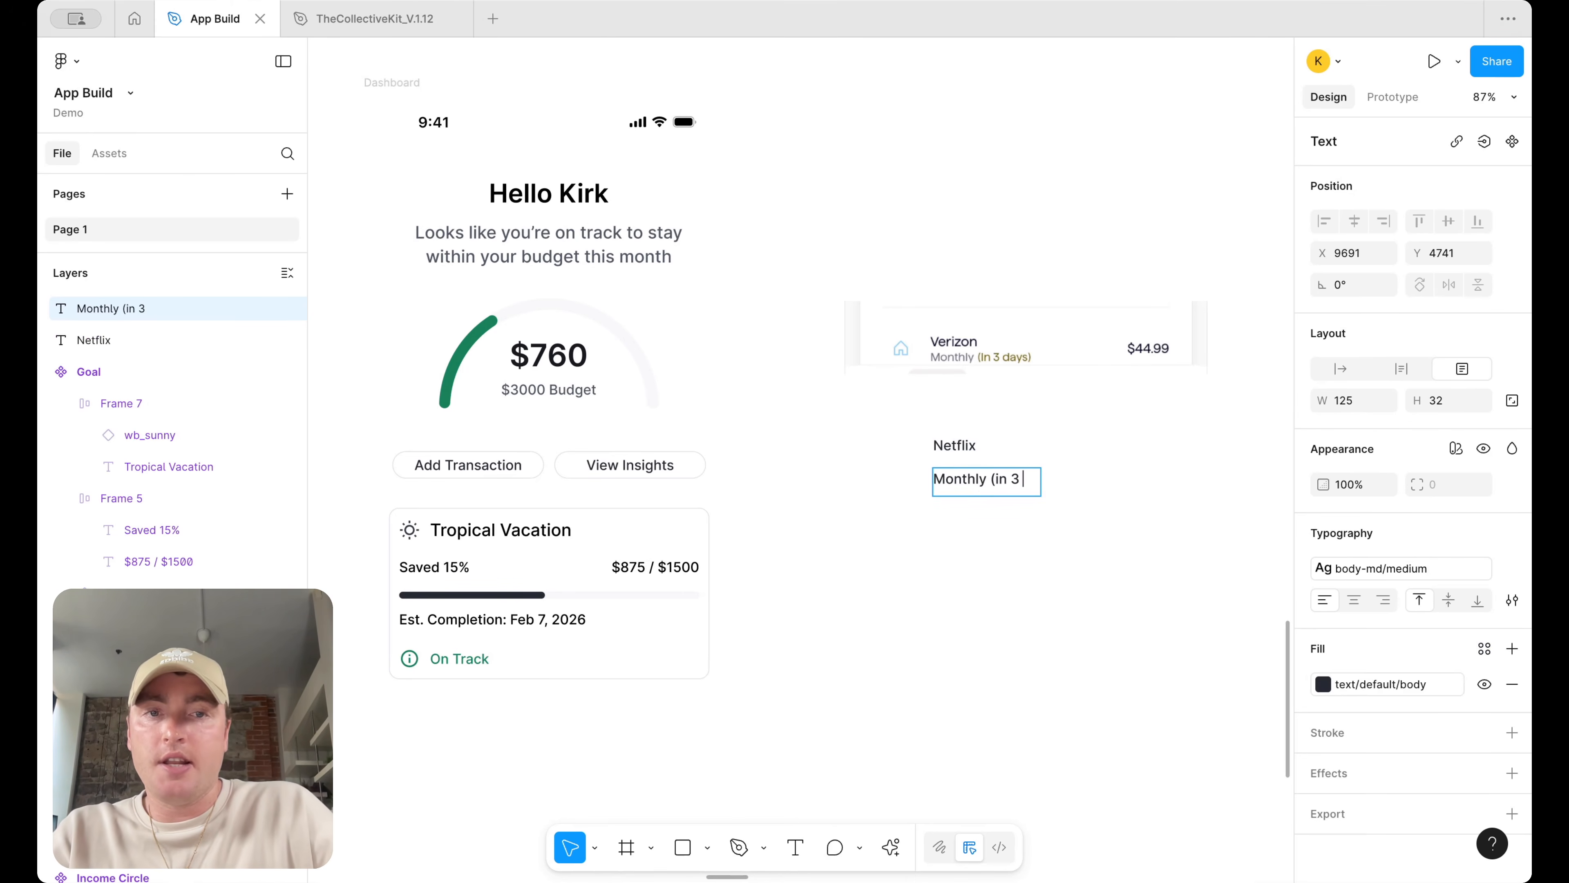
key("Escape")
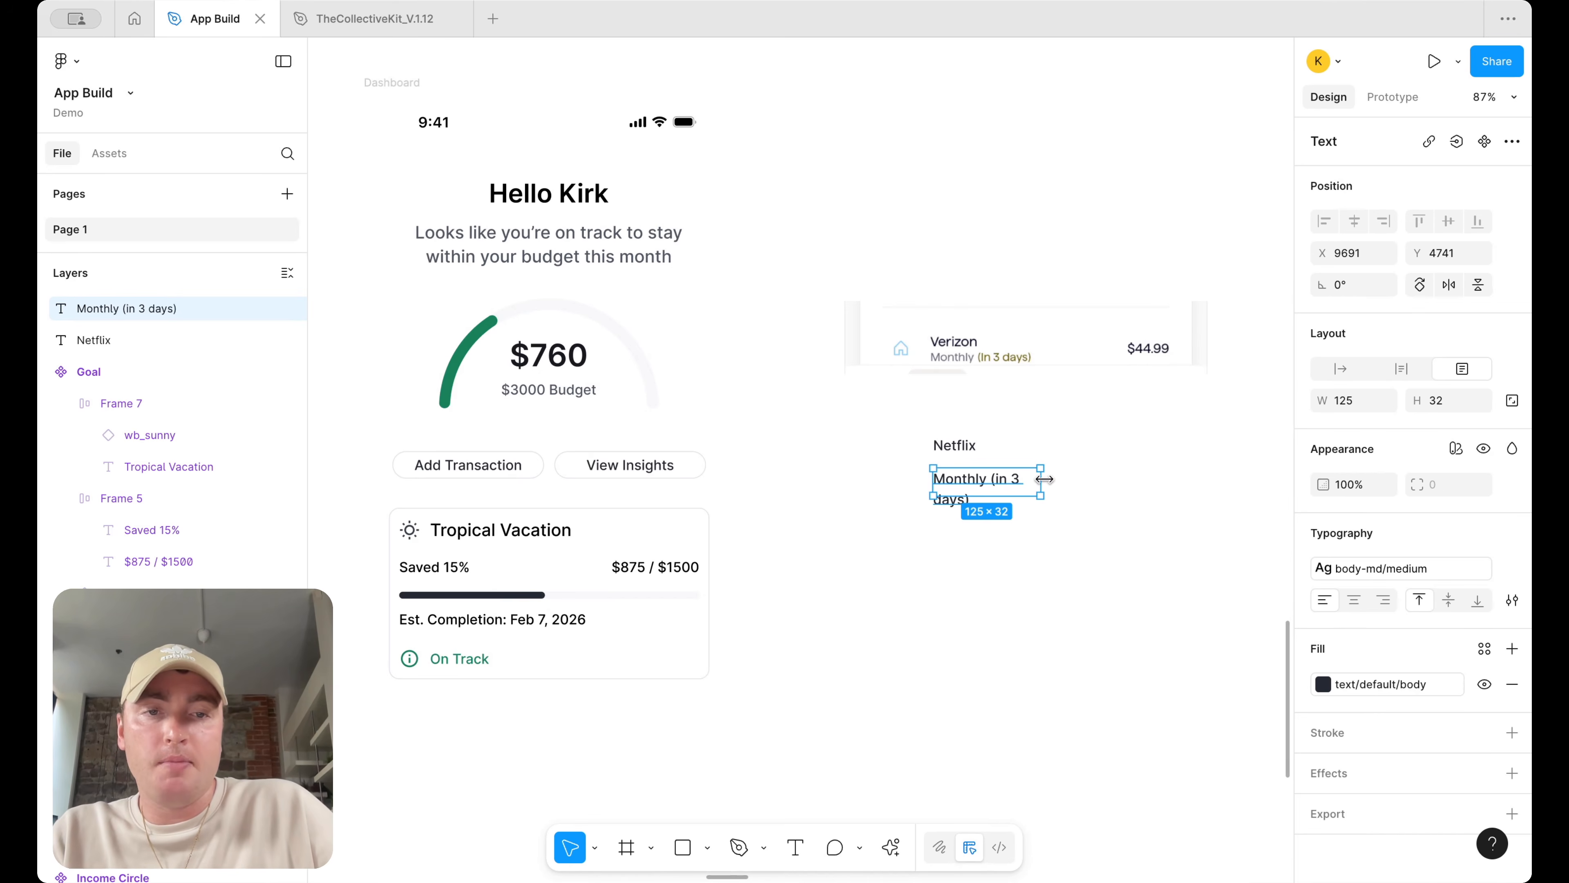
left_click_drag(1044, 479, 1119, 479)
left_click(1323, 684)
left_click(1154, 803)
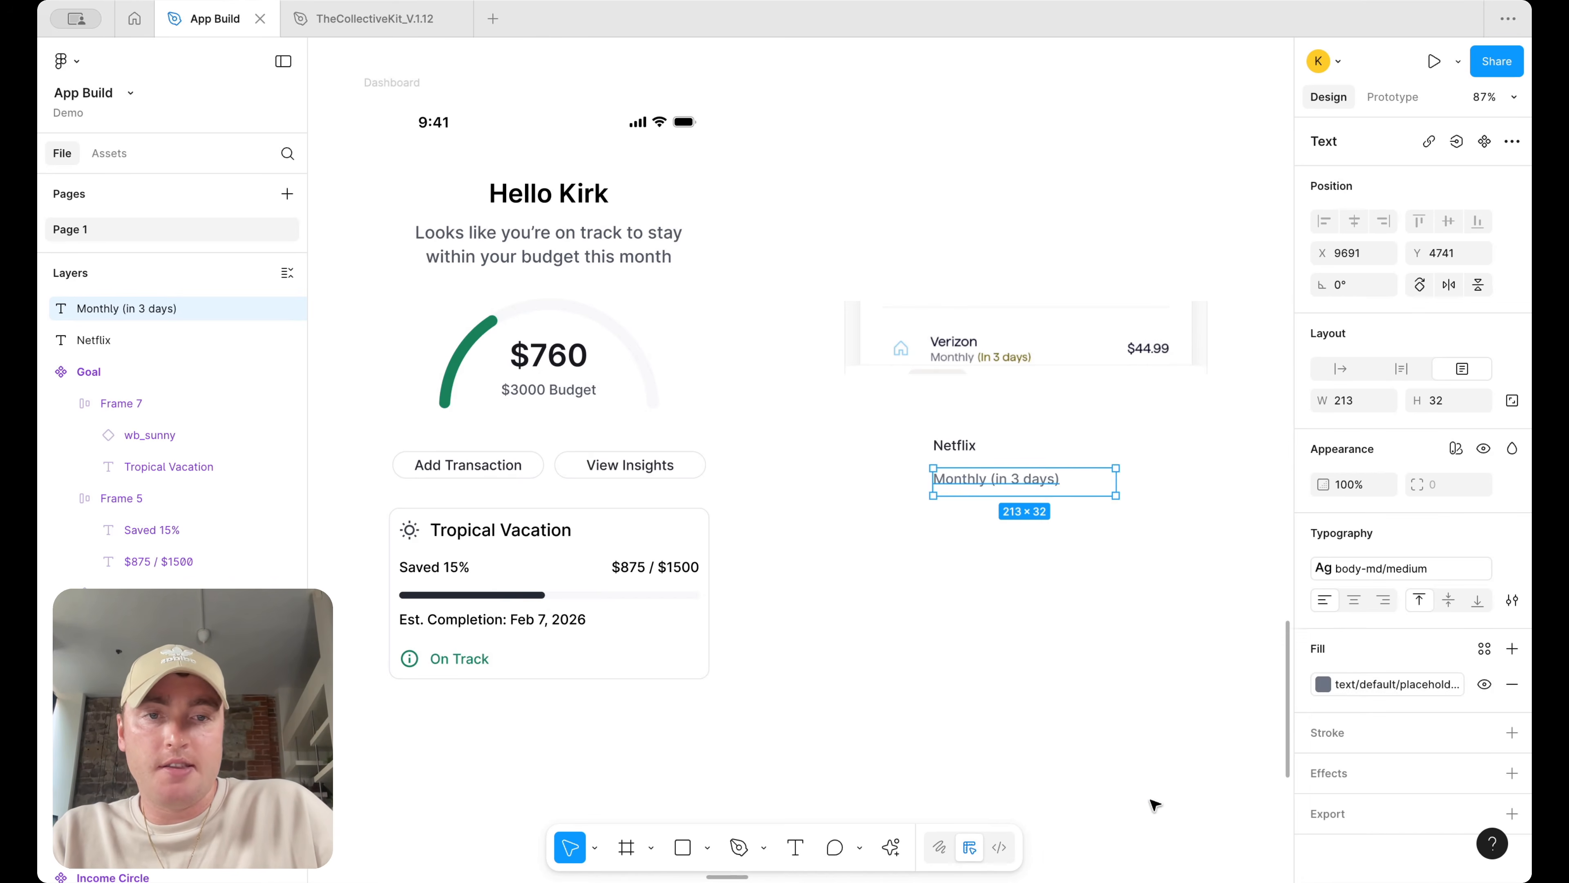
left_click(1063, 631)
left_click_drag(1037, 481, 1182, 474)
double_click(1182, 474)
type("(")
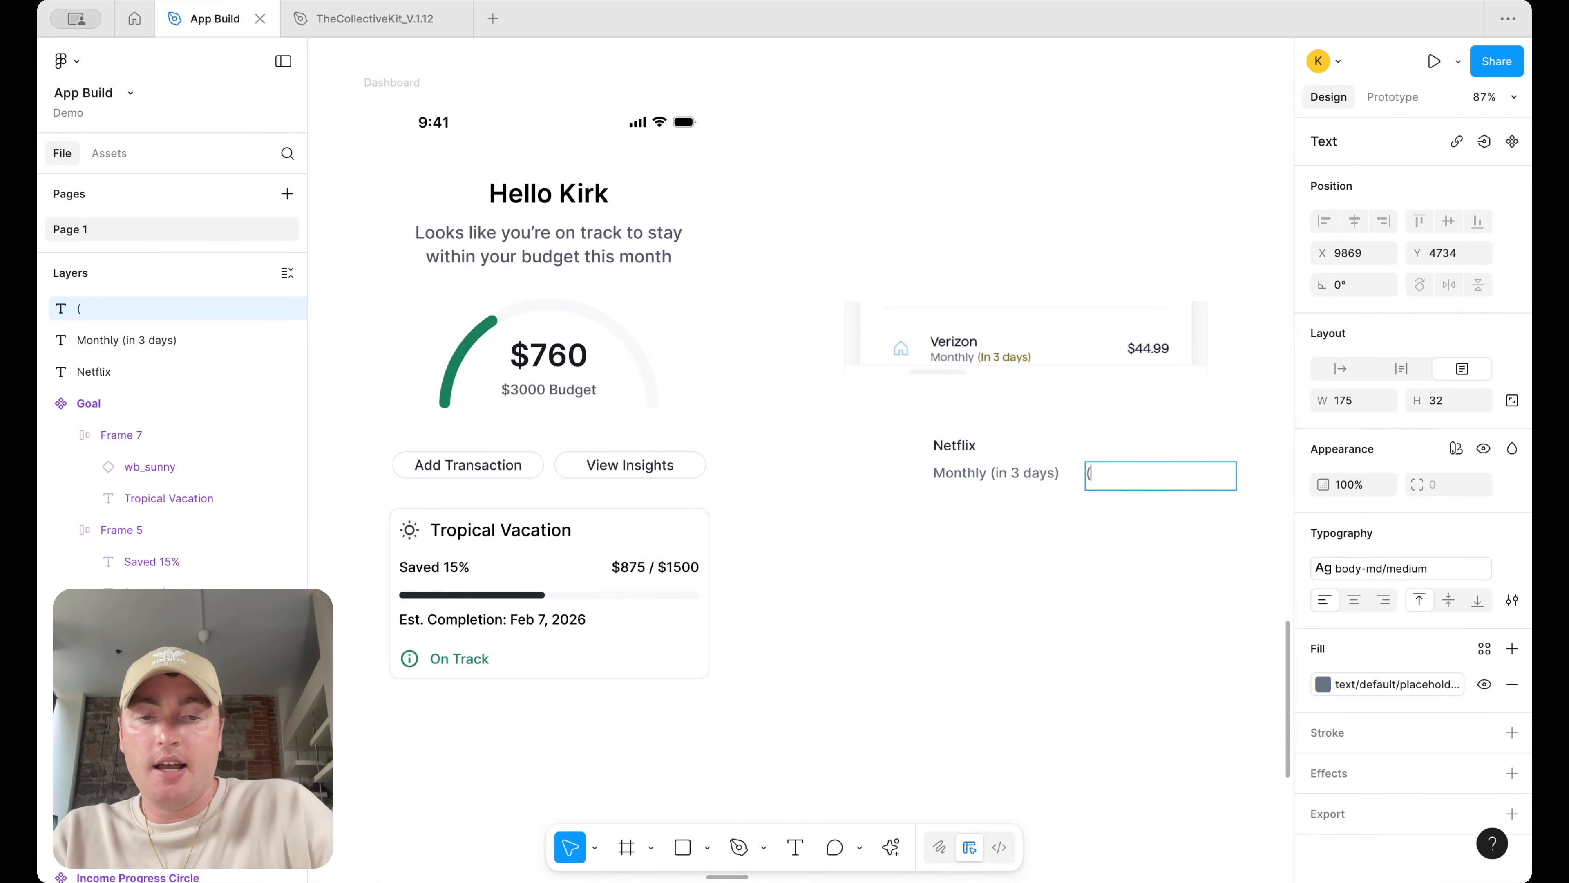
key("Escape")
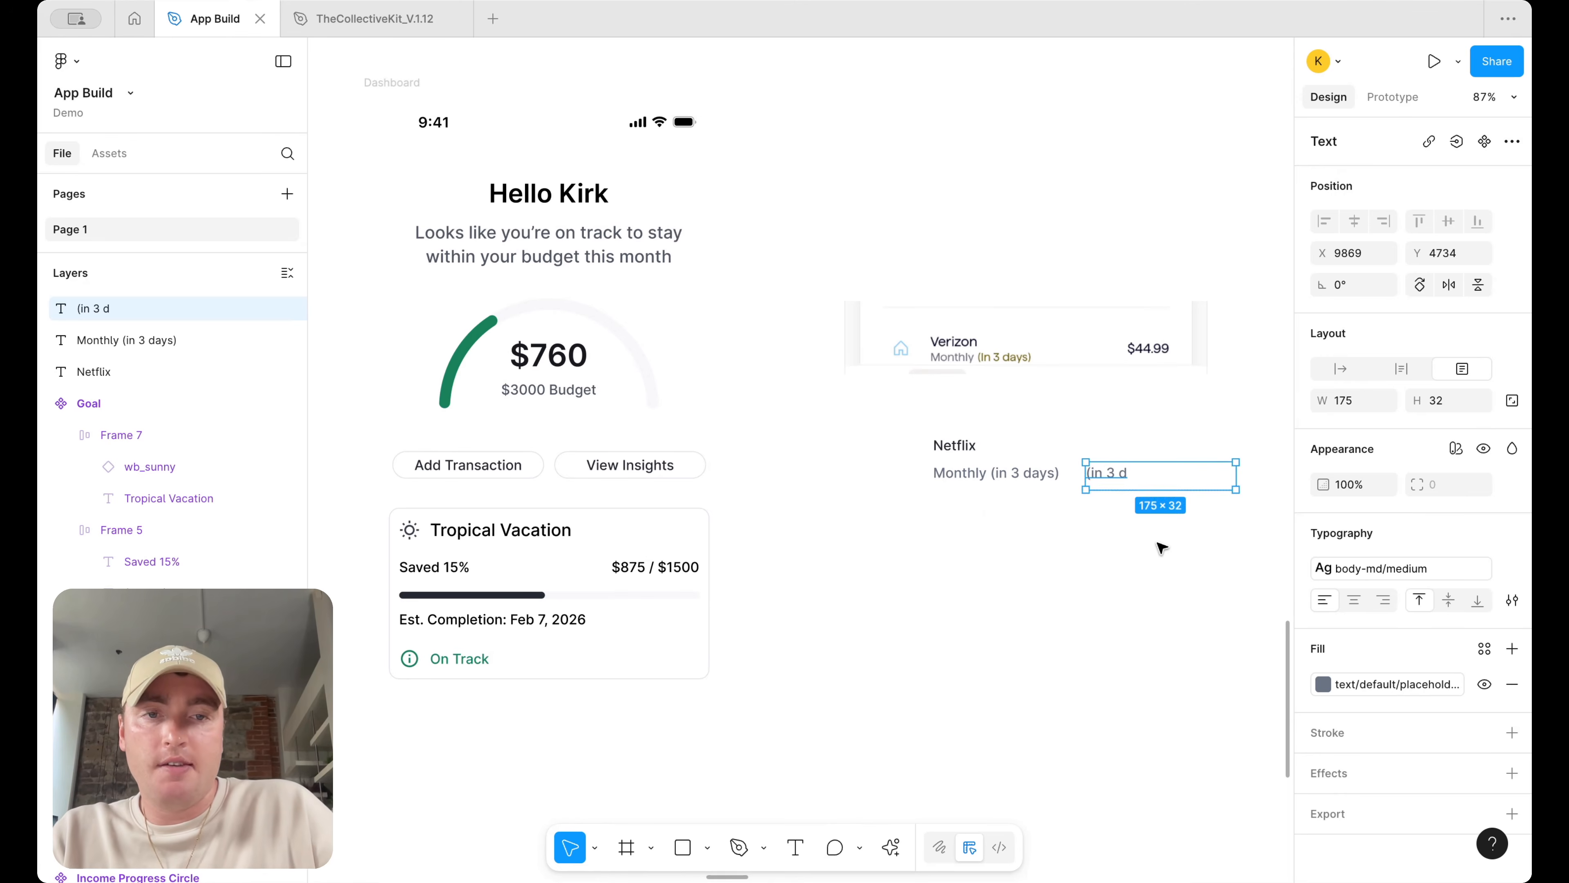
key("Delete")
Color the "(in 3 days)" part of the subtitle with icon/warning/default
double_click(1016, 479)
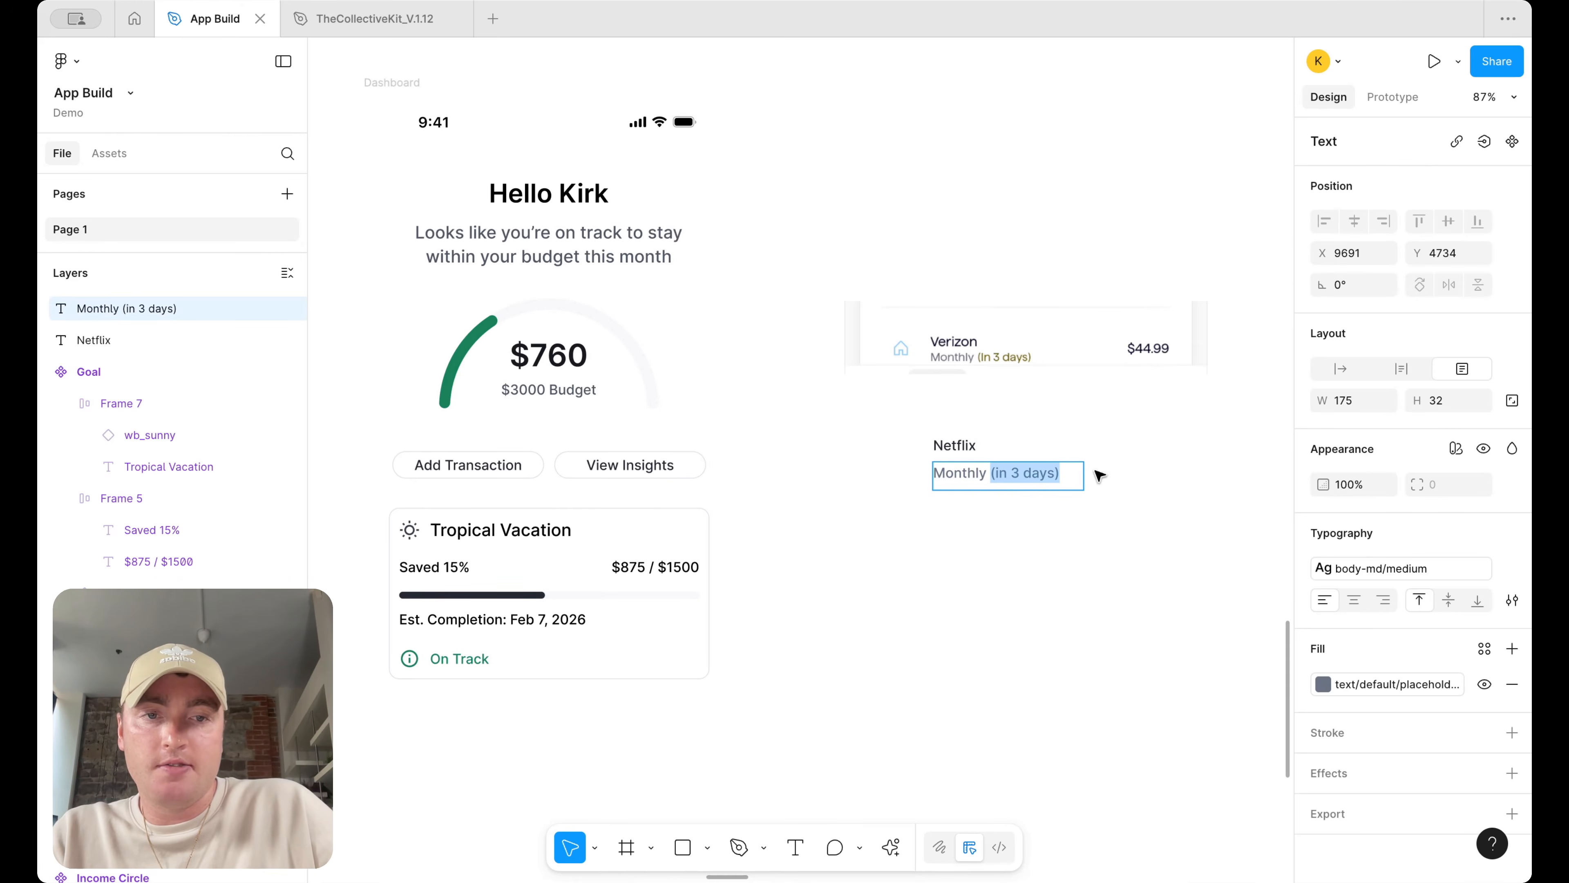
left_click(1376, 683)
type("warn")
scroll(1208, 671, "down", 5)
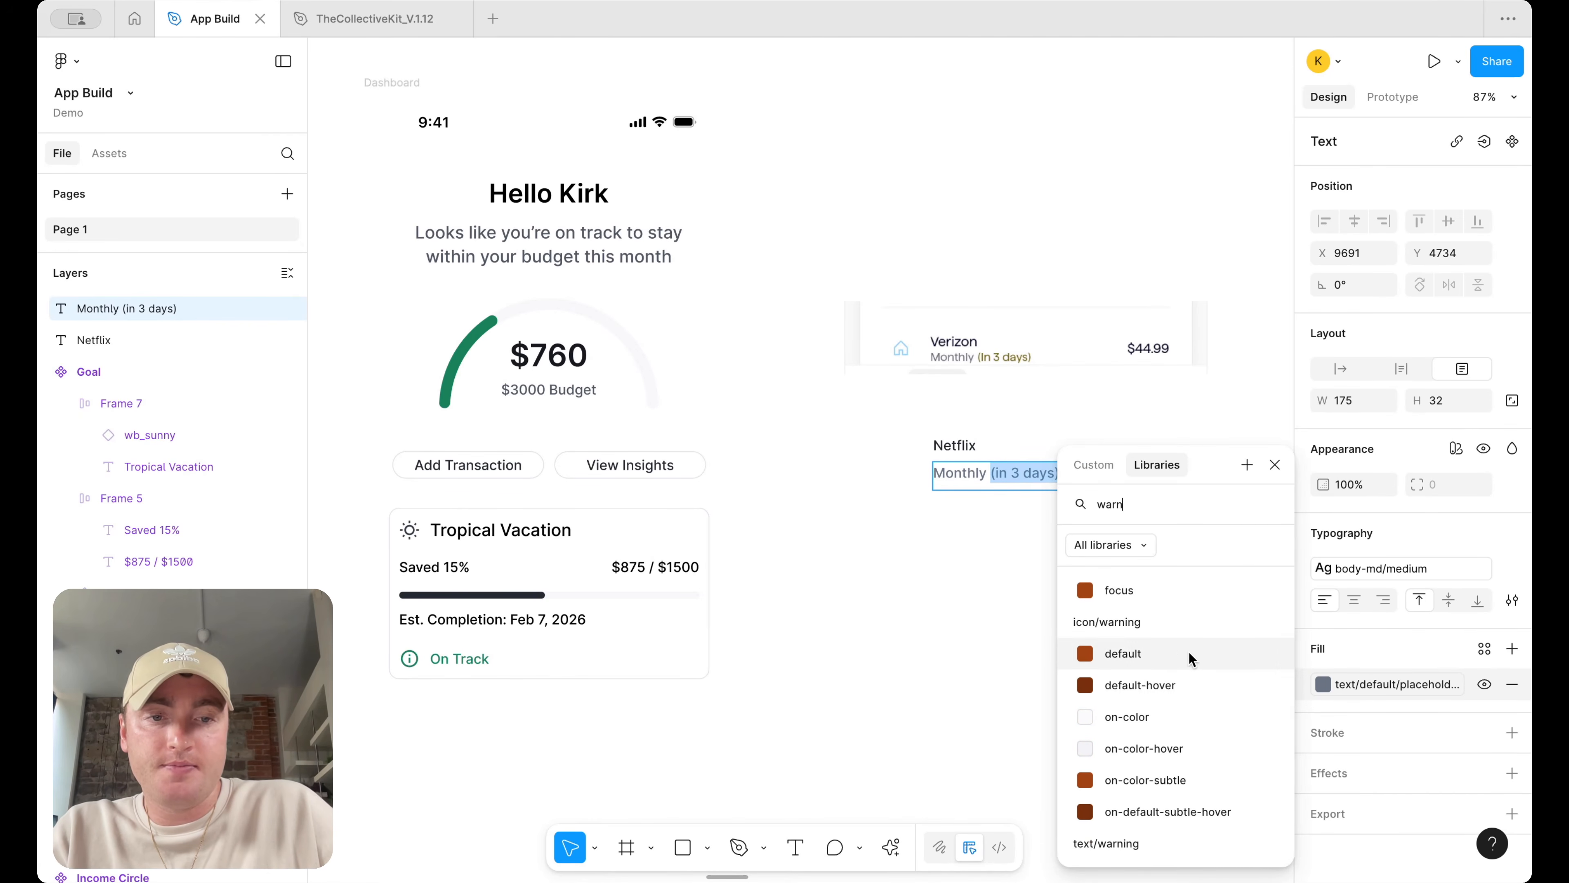
left_click(1191, 659)
key("Escape")
scroll(989, 526, "right", 3)
left_click_drag(883, 477, 1096, 471)
key("Delete")
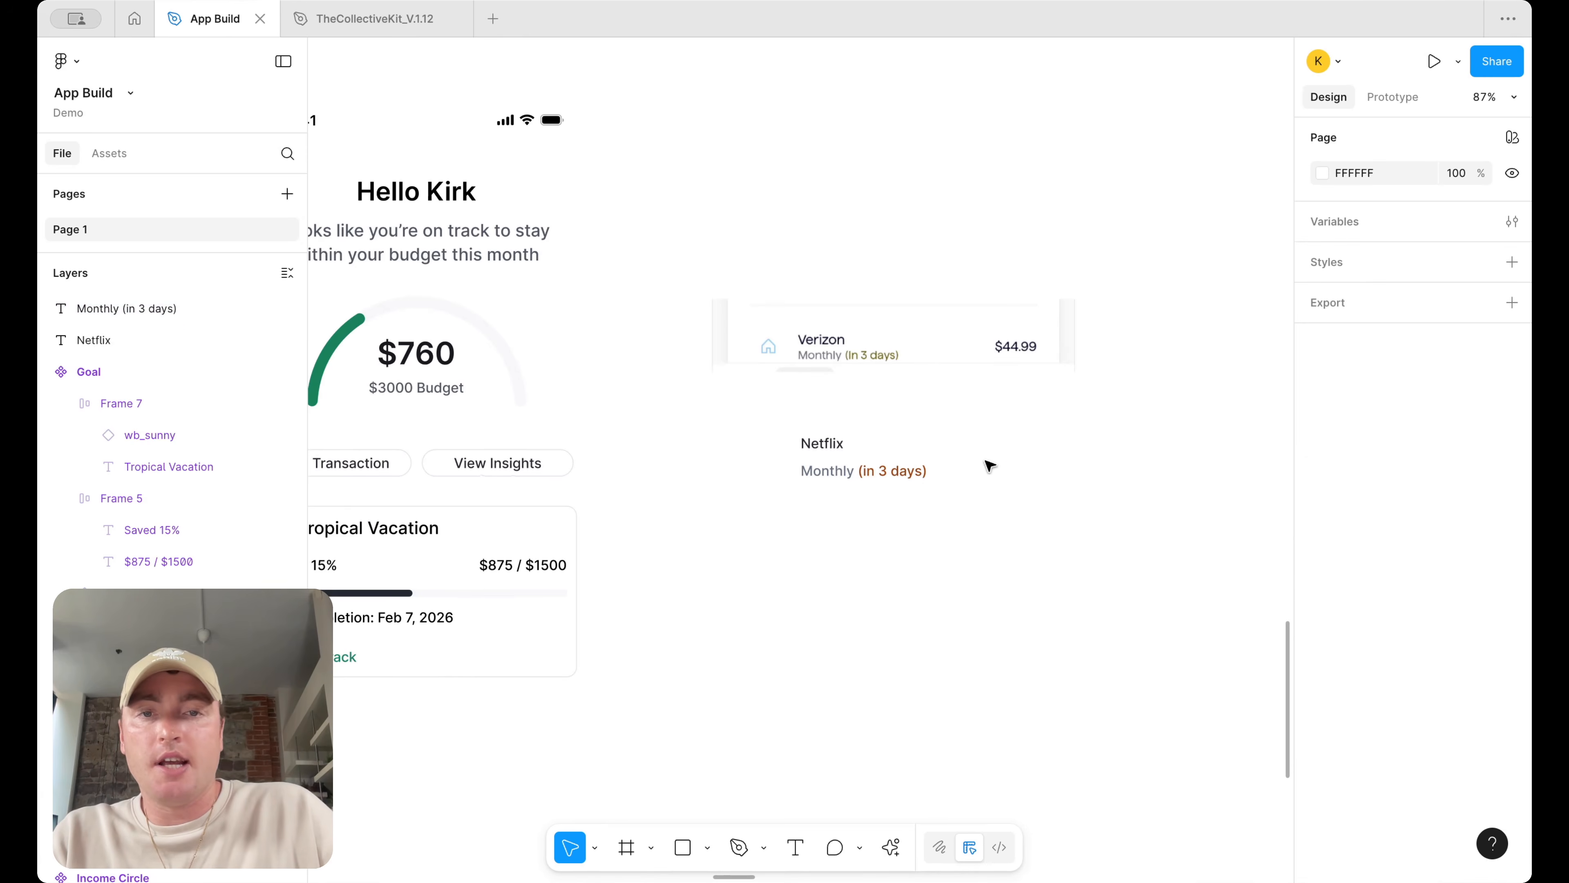
Duplicate the title as a right-aligned "$11.99" price and place it level with the Netflix title
left_click_drag(818, 443, 1003, 469)
double_click(1004, 468)
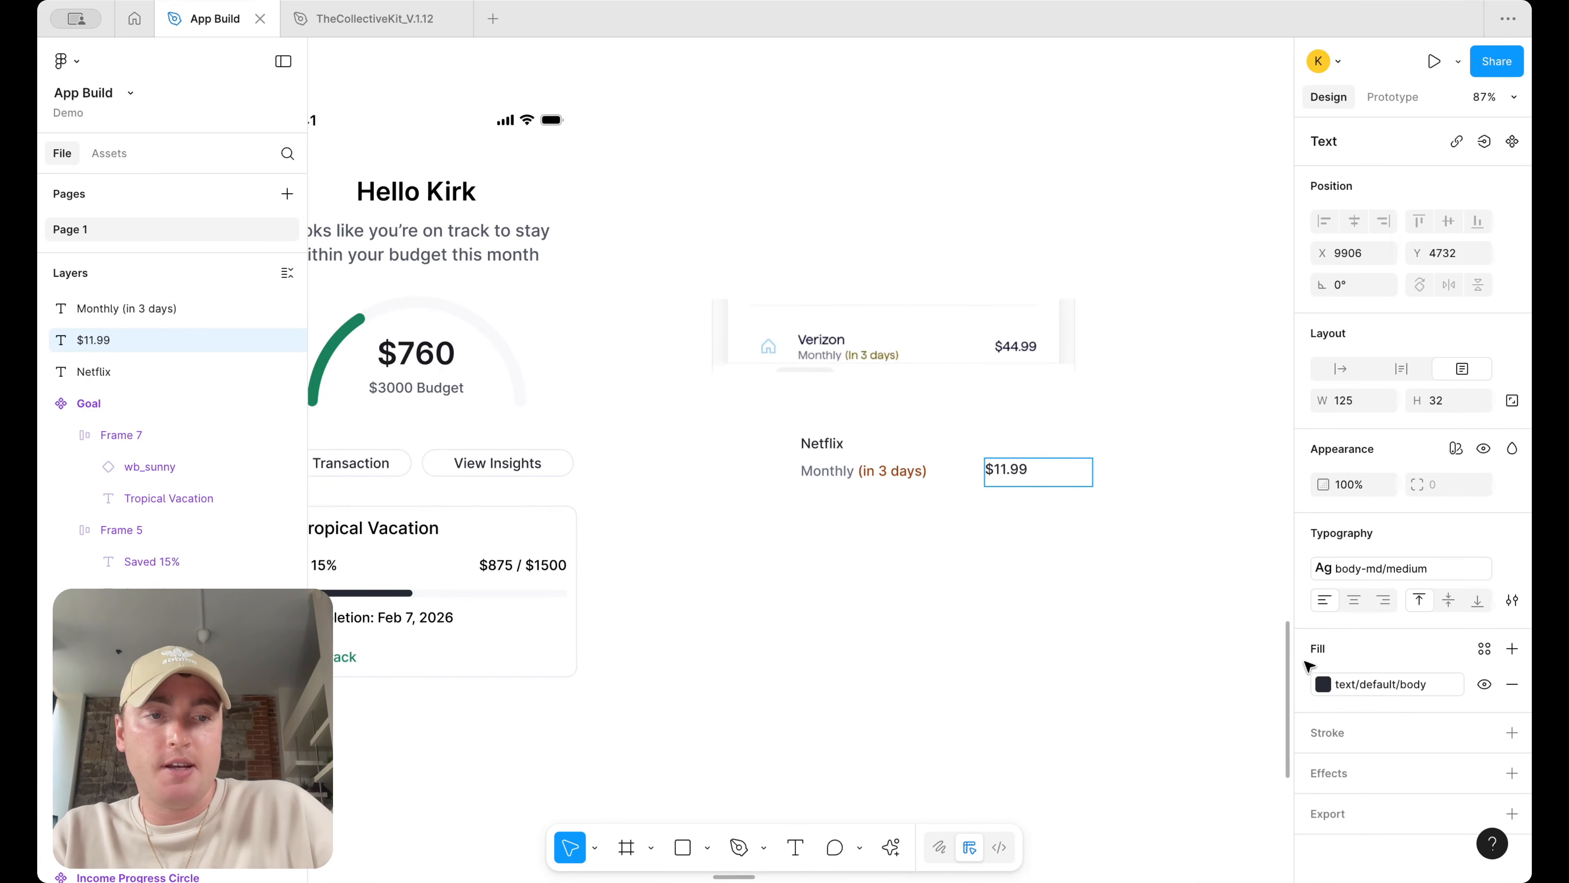
left_click(1384, 600)
key("Escape")
left_click_drag(1056, 485, 1048, 467)
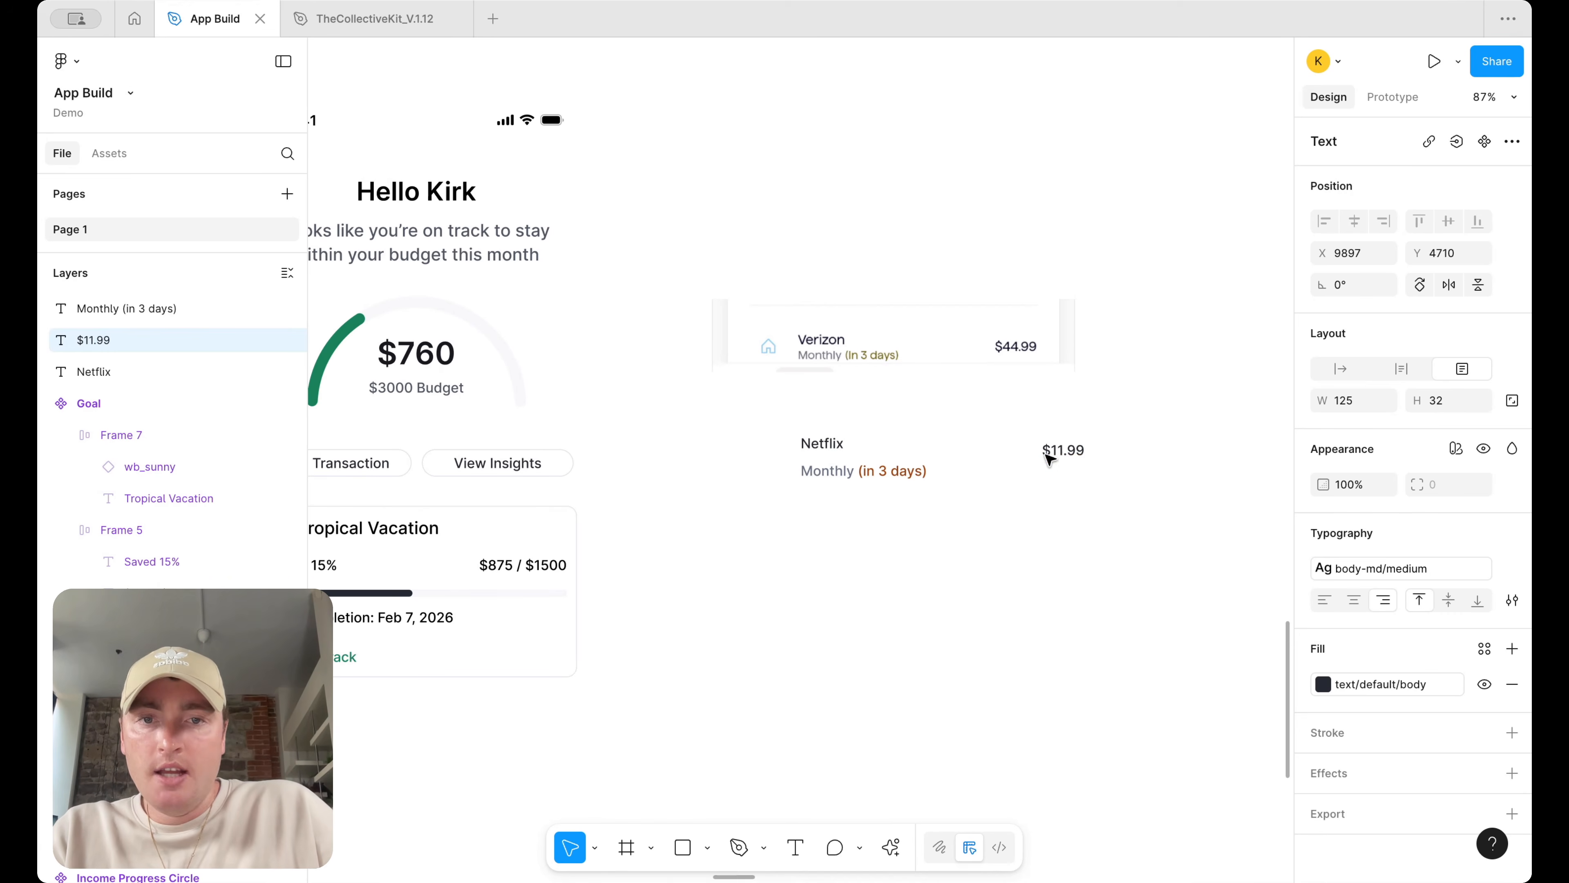
Wrap the Netflix title and subtitle in a vertical auto layout frame
left_click_drag(876, 477, 882, 466)
left_click(819, 444, "shift")
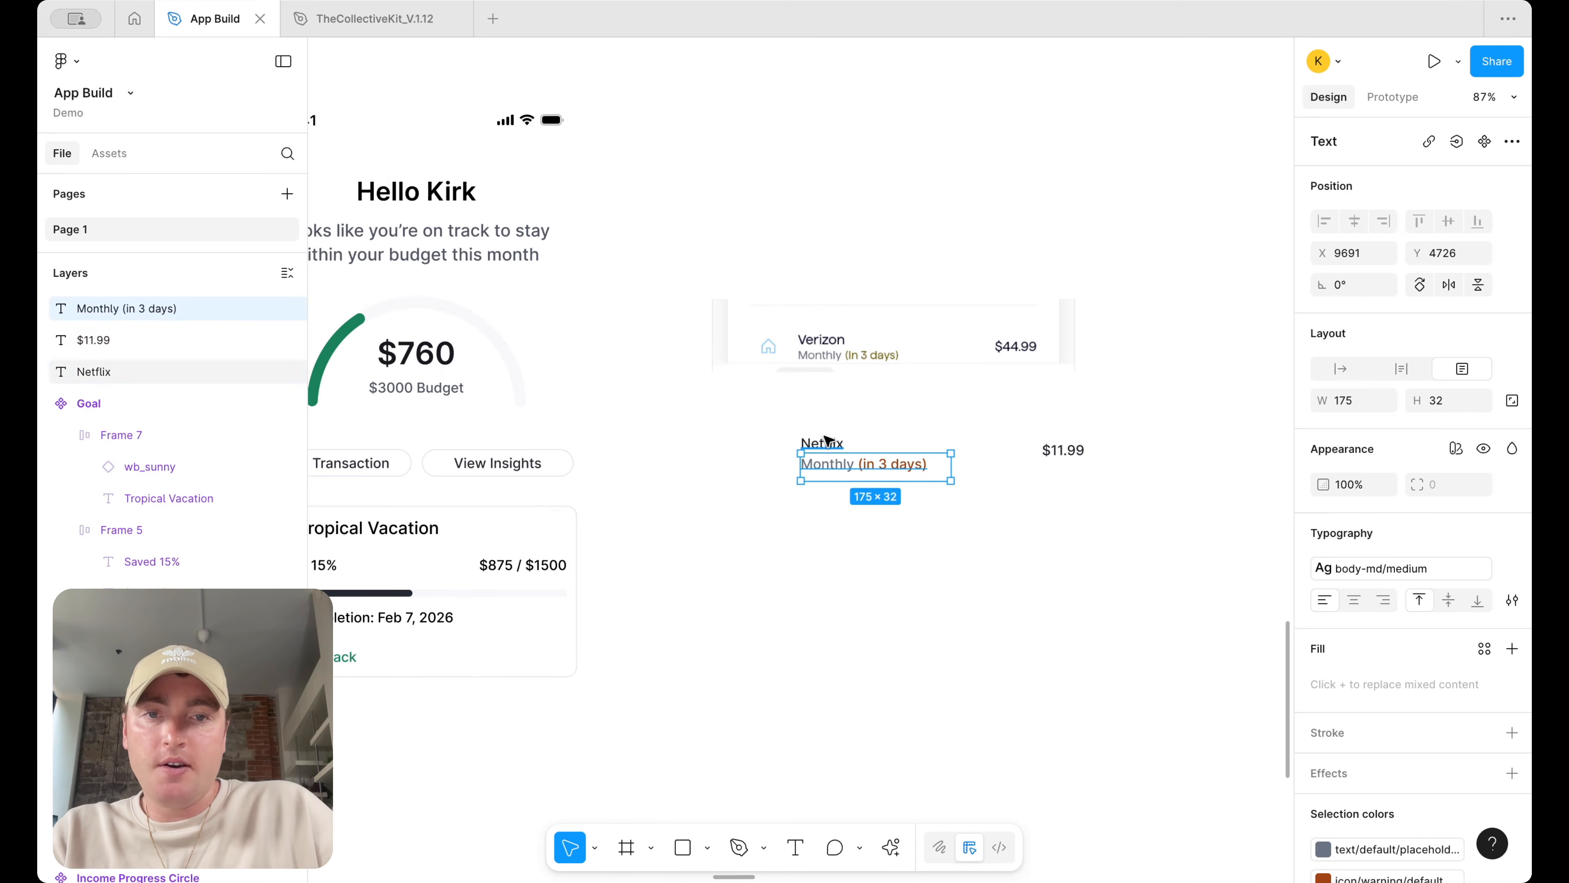
key("shift+a")
scroll(913, 476, "up", 3)
left_click(913, 476)
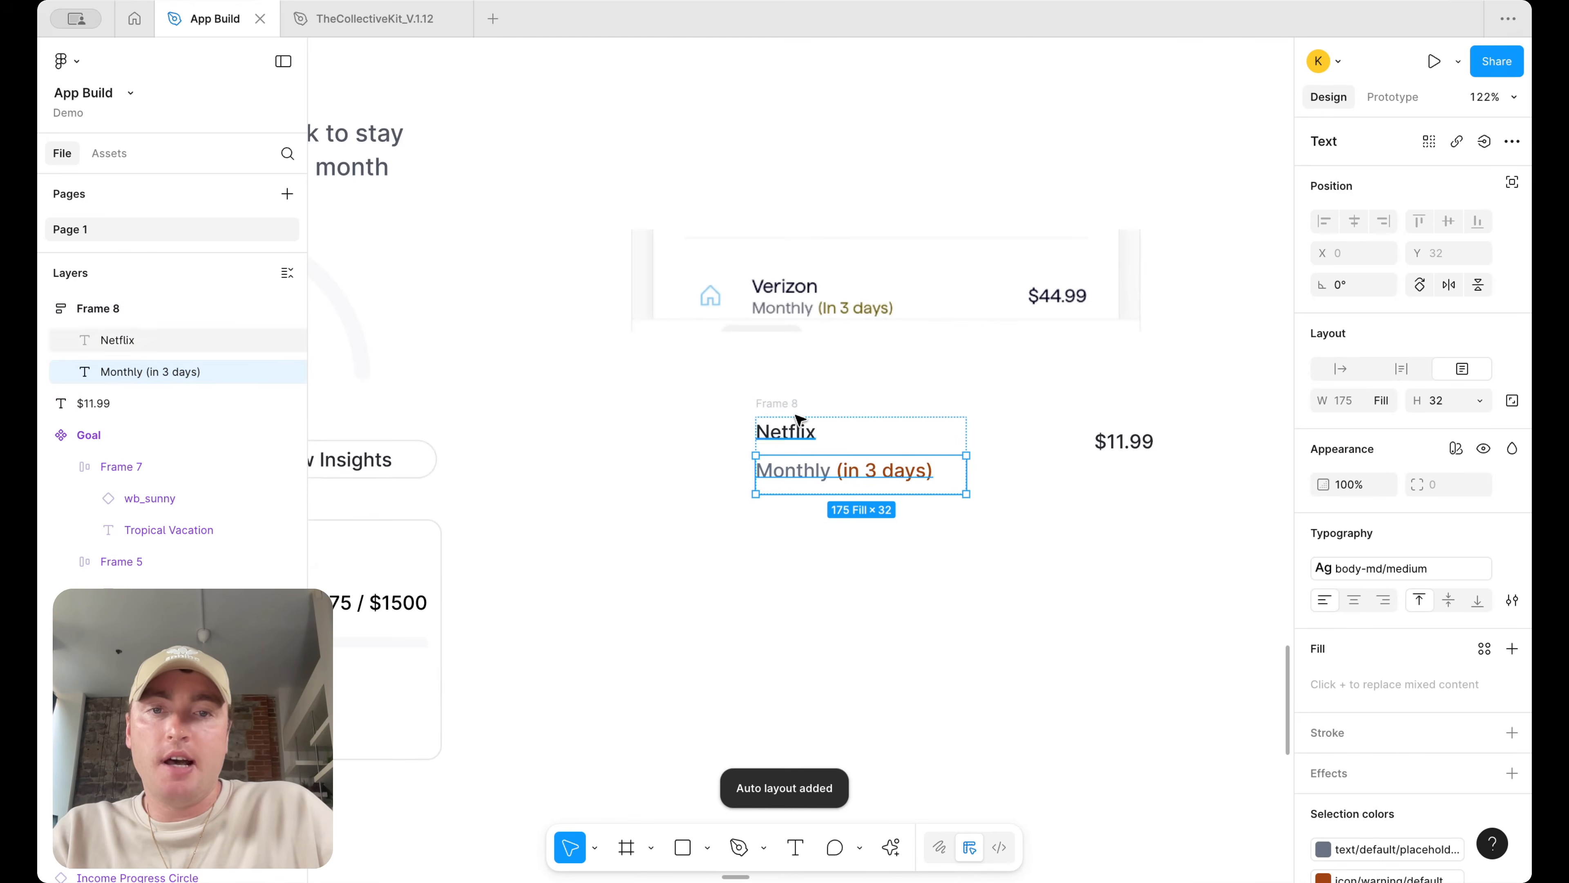
Set both text layers' heights to Hug and nudge the $11.99 price slightly left
left_click(1474, 400)
left_click(1453, 431)
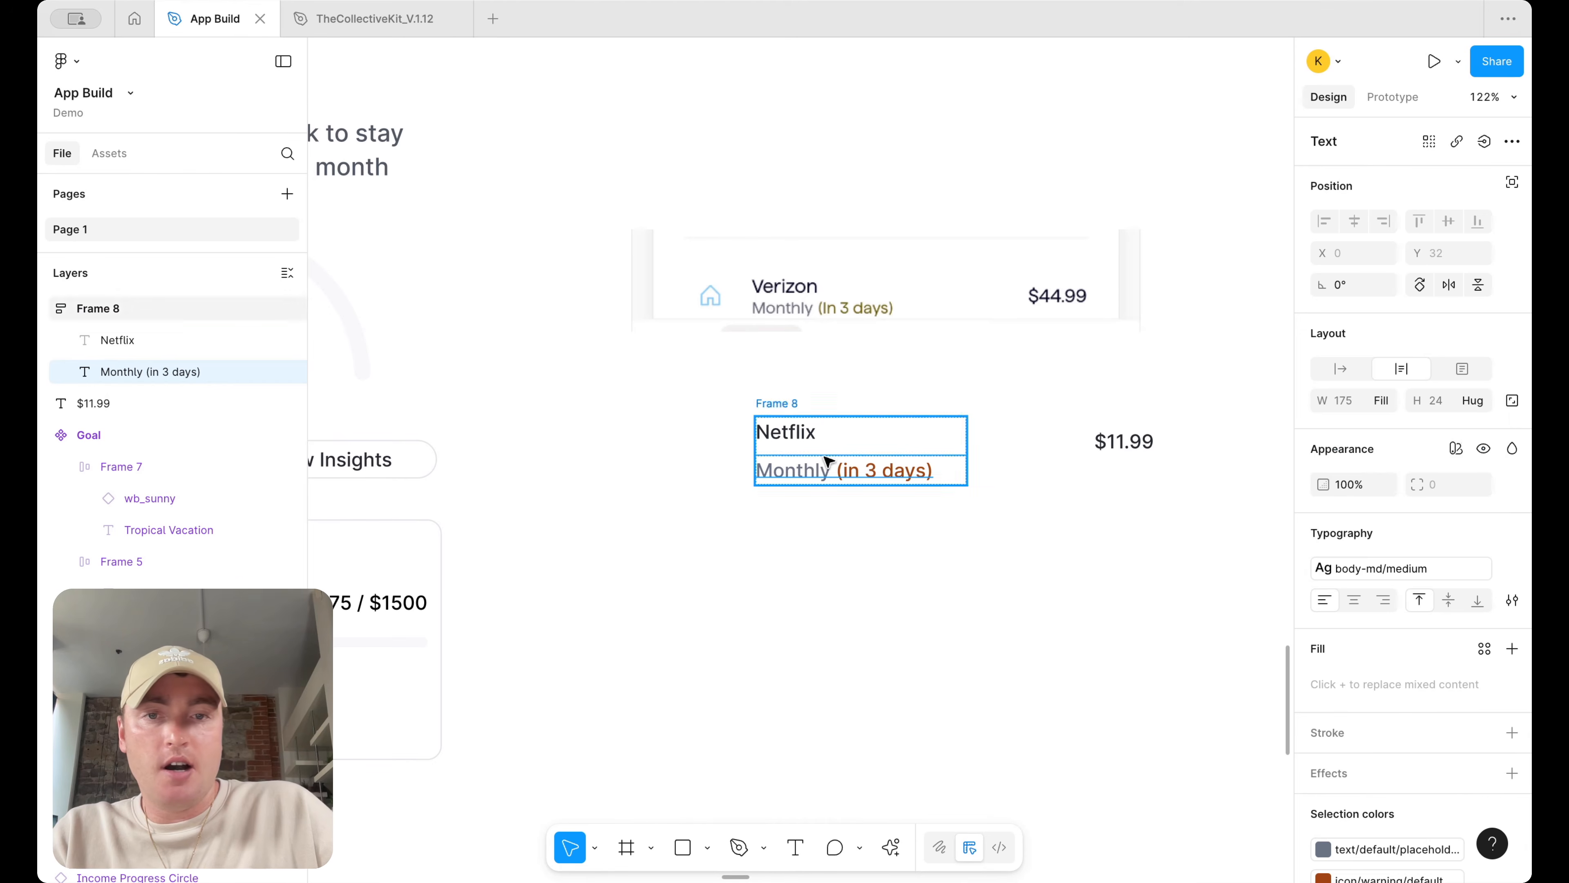
left_click(796, 436)
left_click(1483, 403)
left_click(1470, 427)
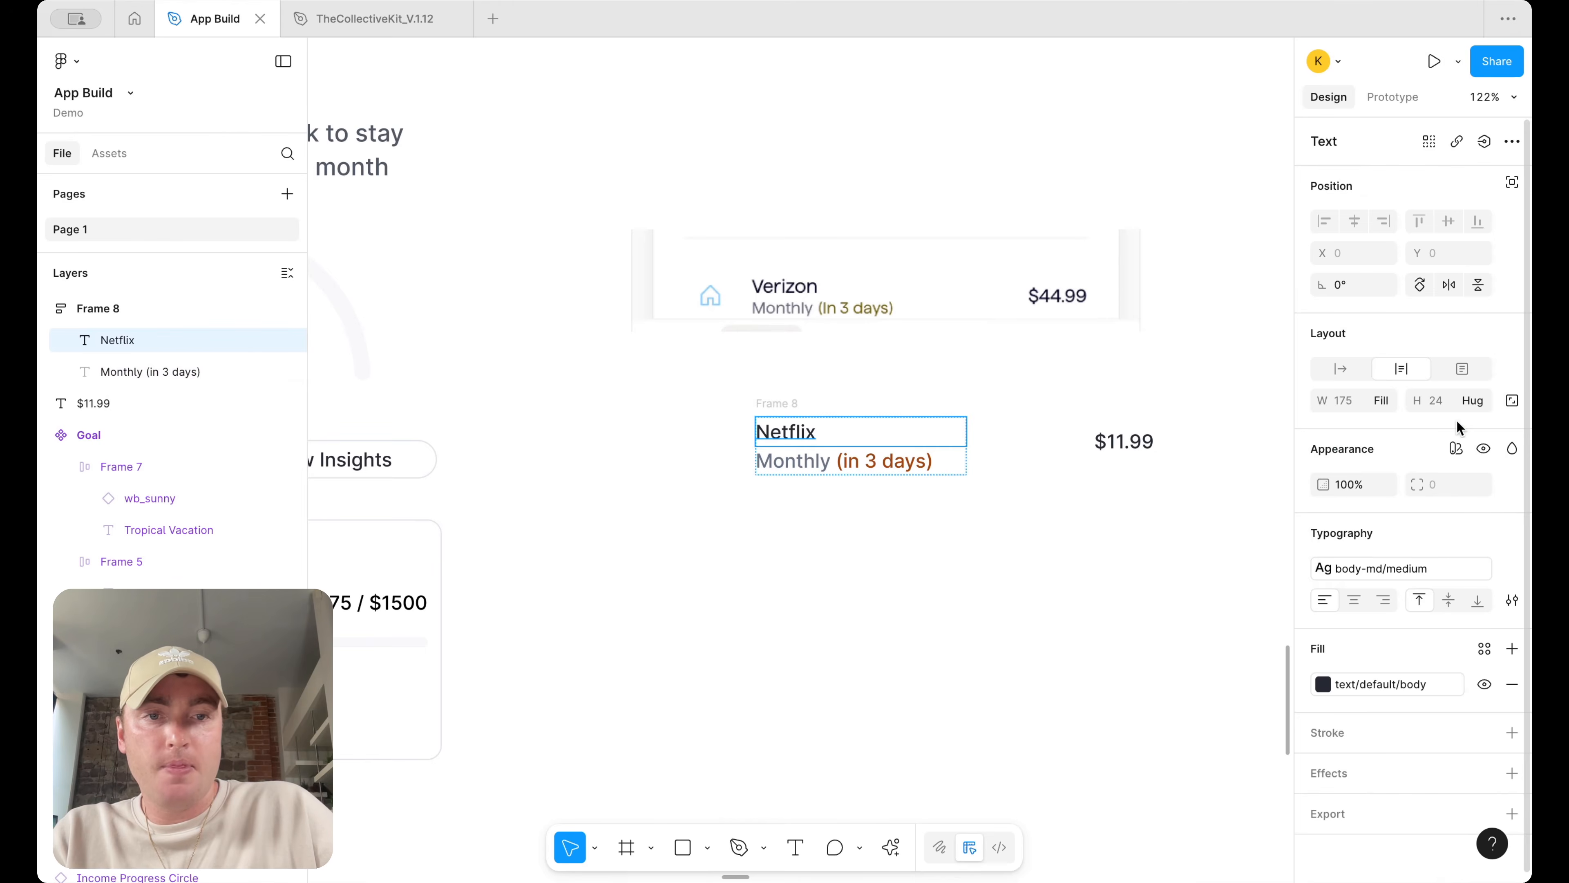
left_click(1114, 443)
left_click_drag(1121, 451, 1092, 452)
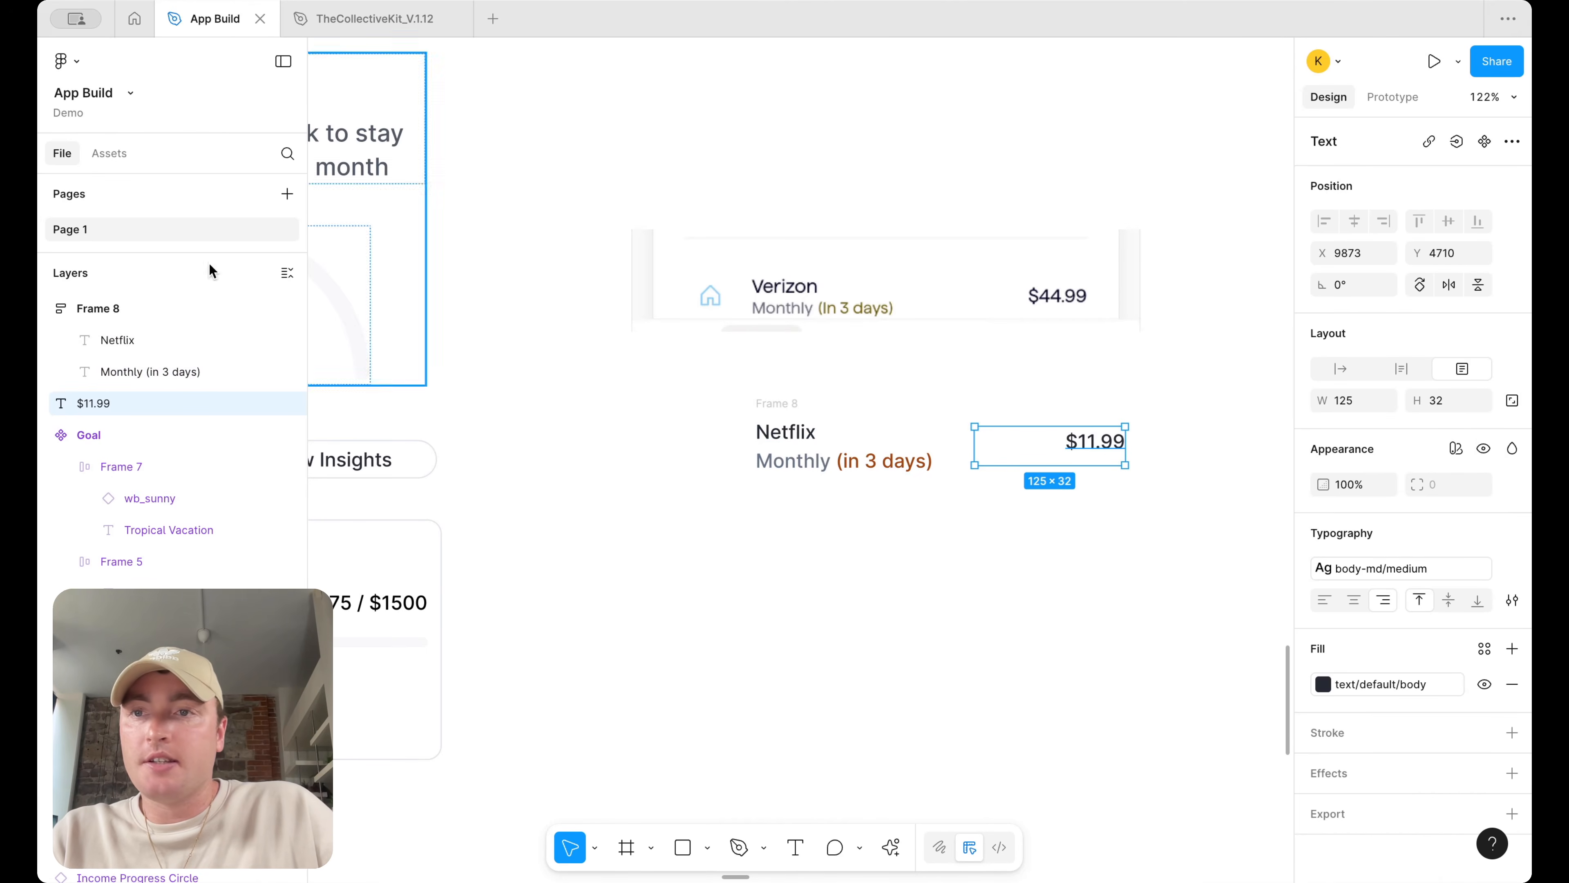
Search the assets for the home icon and place it to the left of the Netflix text
left_click(108, 154)
type("home")
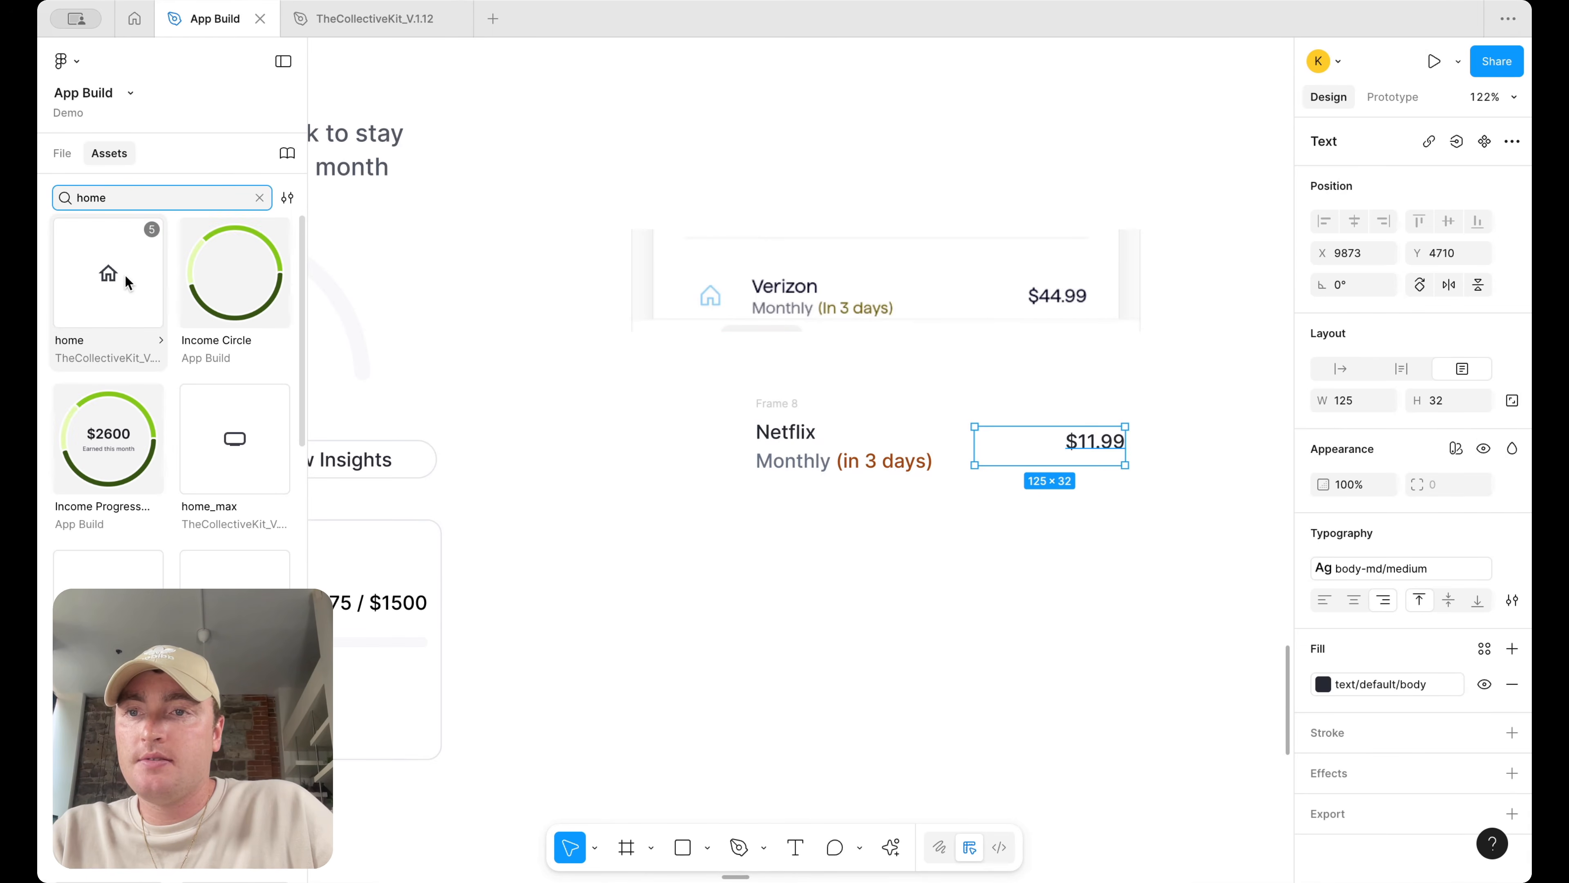
left_click_drag(117, 281, 680, 446)
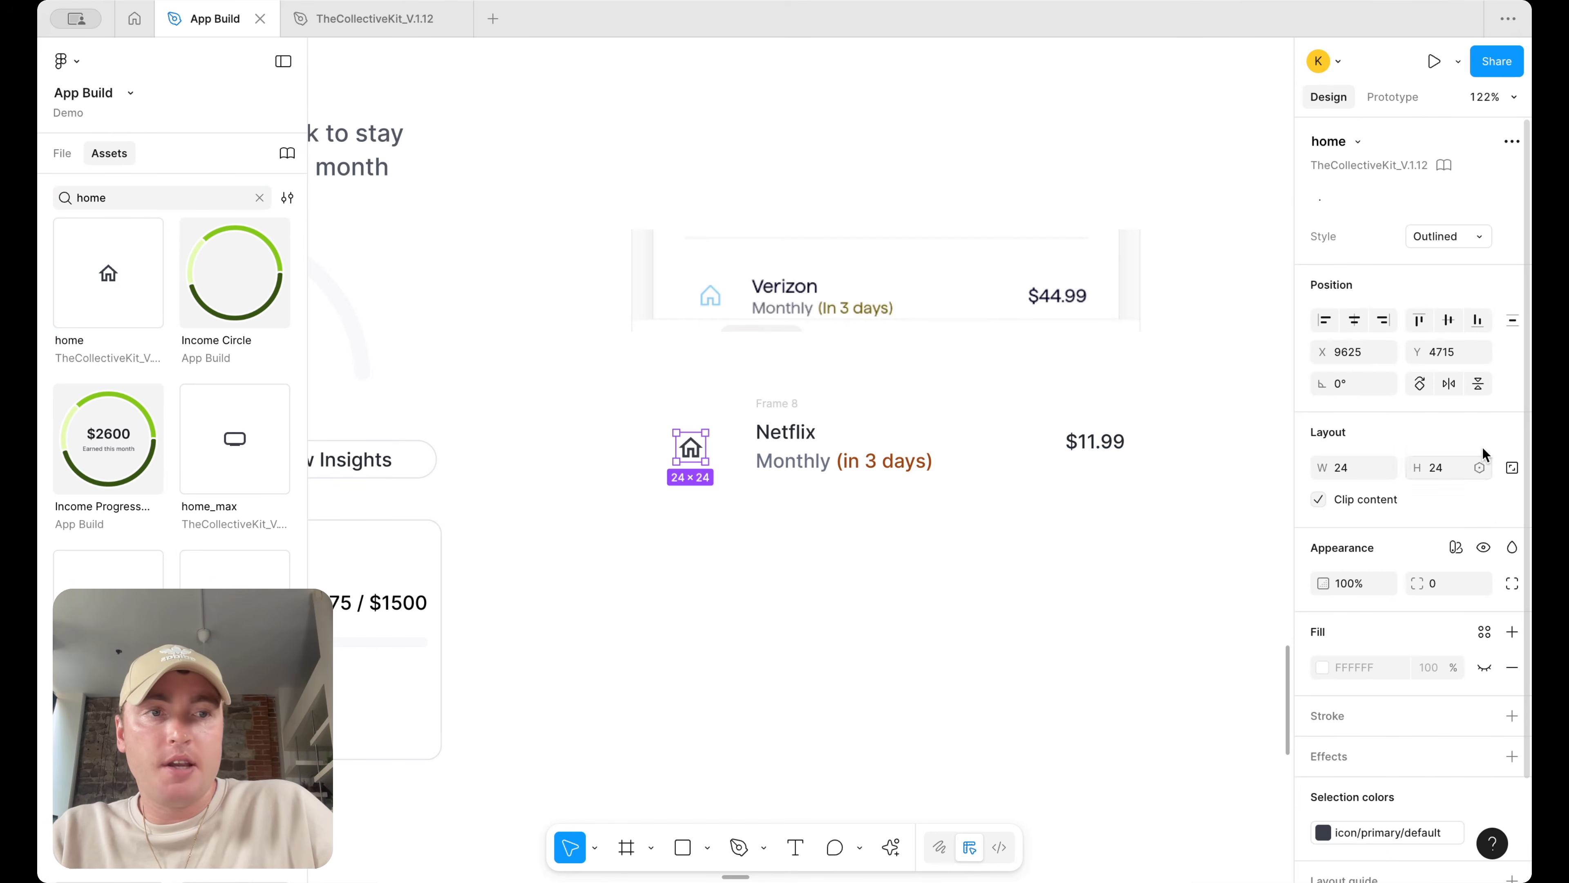
Recolor the home icon with the icon/warning/default library colour and nudge it slightly right
scroll(1416, 734, "down", 3)
left_click(1382, 741)
scroll(1161, 786, "down", 1)
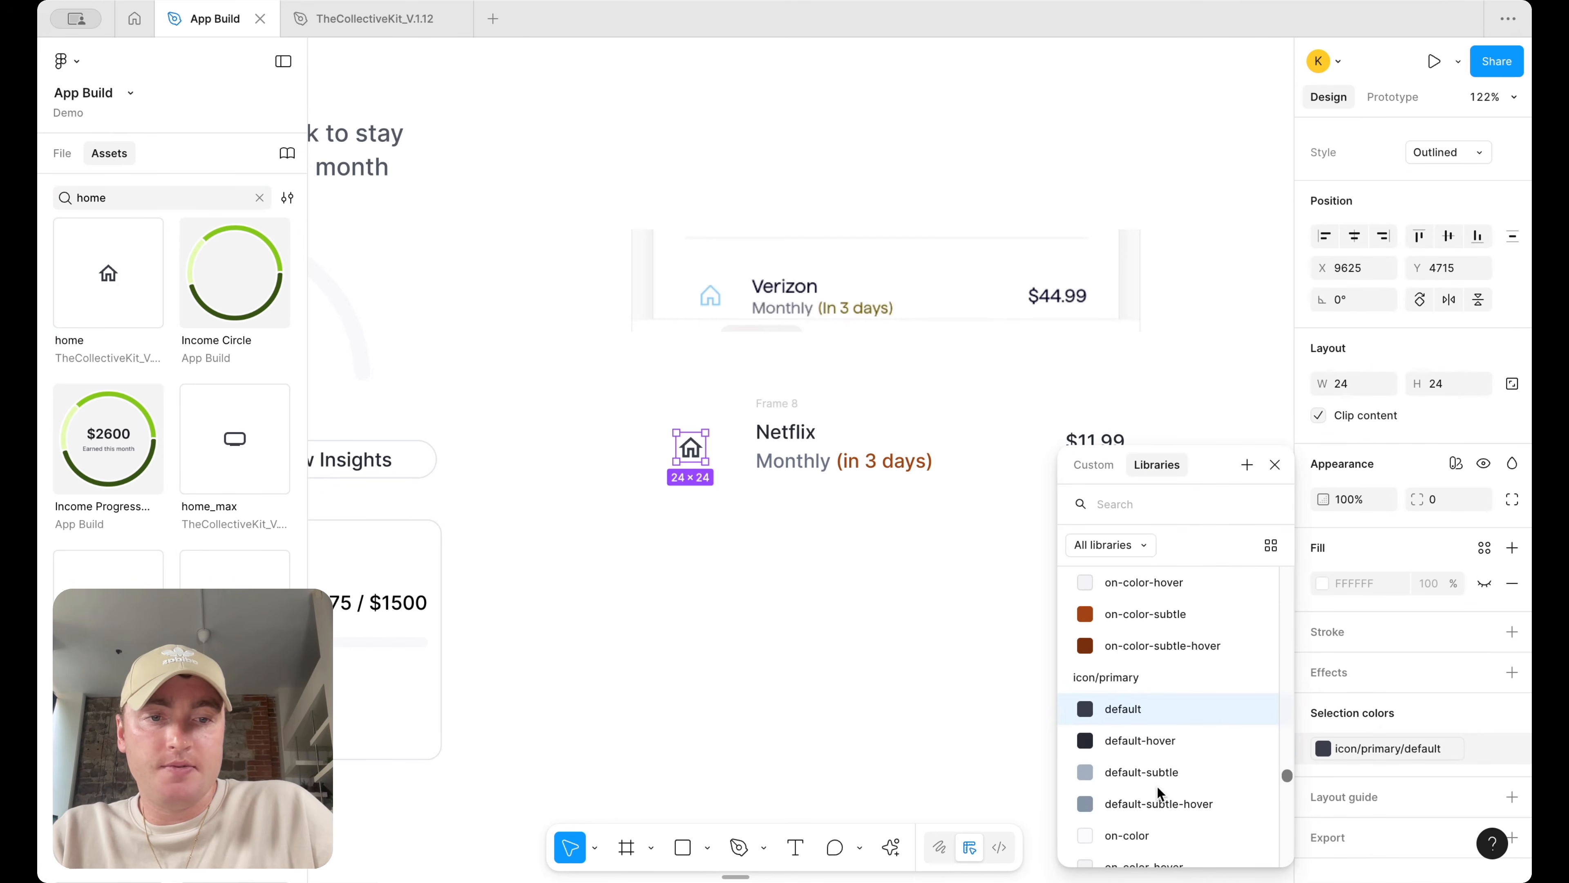
scroll(1172, 774, "up", 1)
scroll(1172, 774, "down", 5)
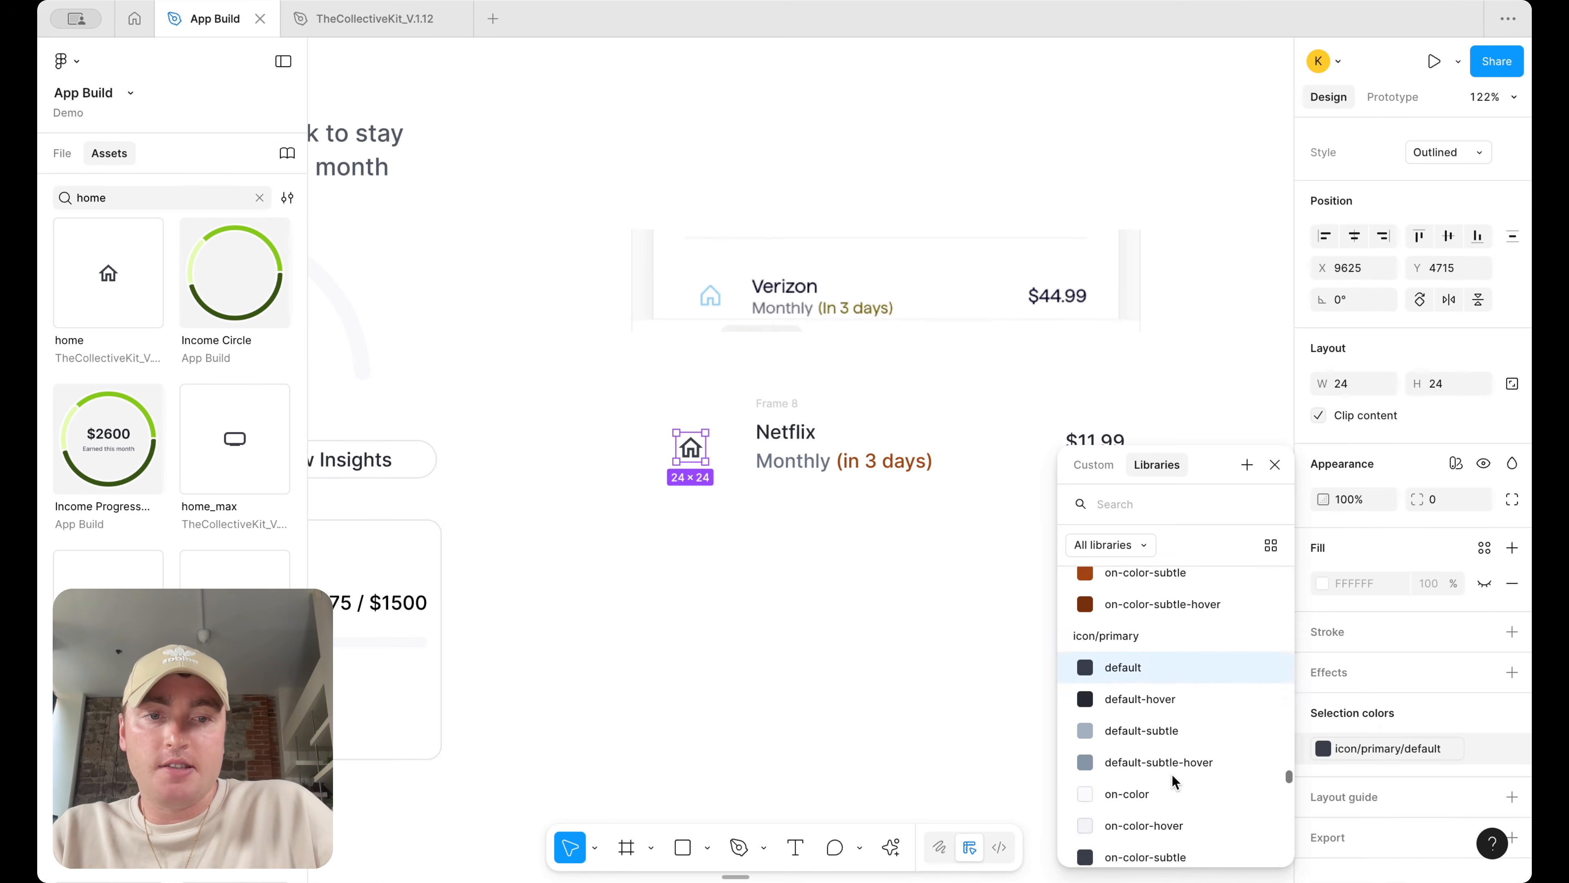
scroll(1172, 774, "down", 5)
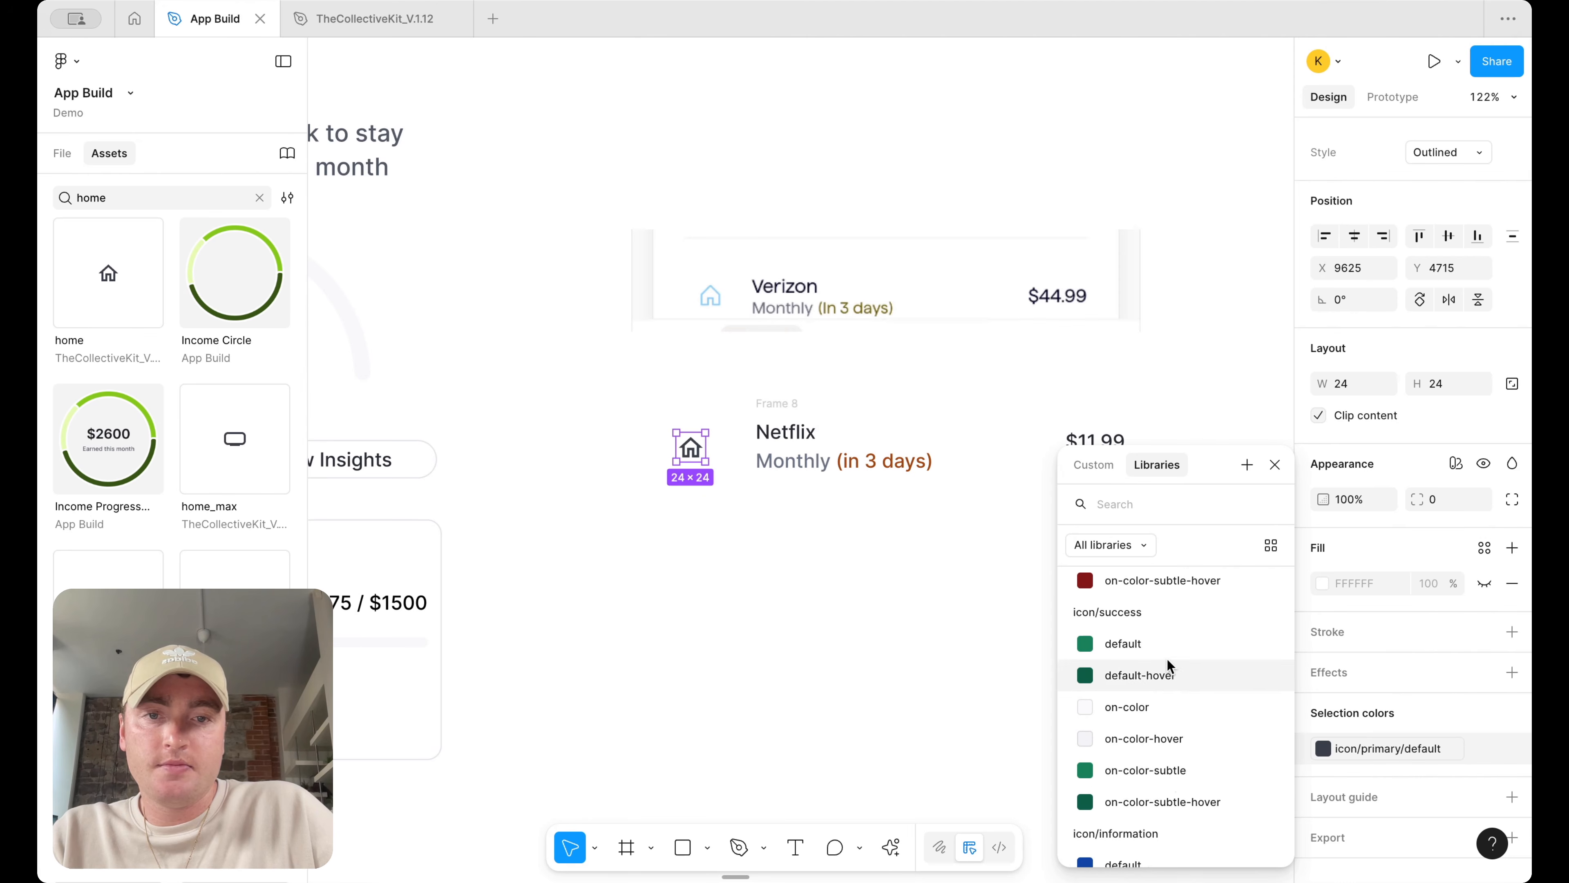
scroll(1167, 661, "up", 2)
scroll(1167, 661, "up", 3)
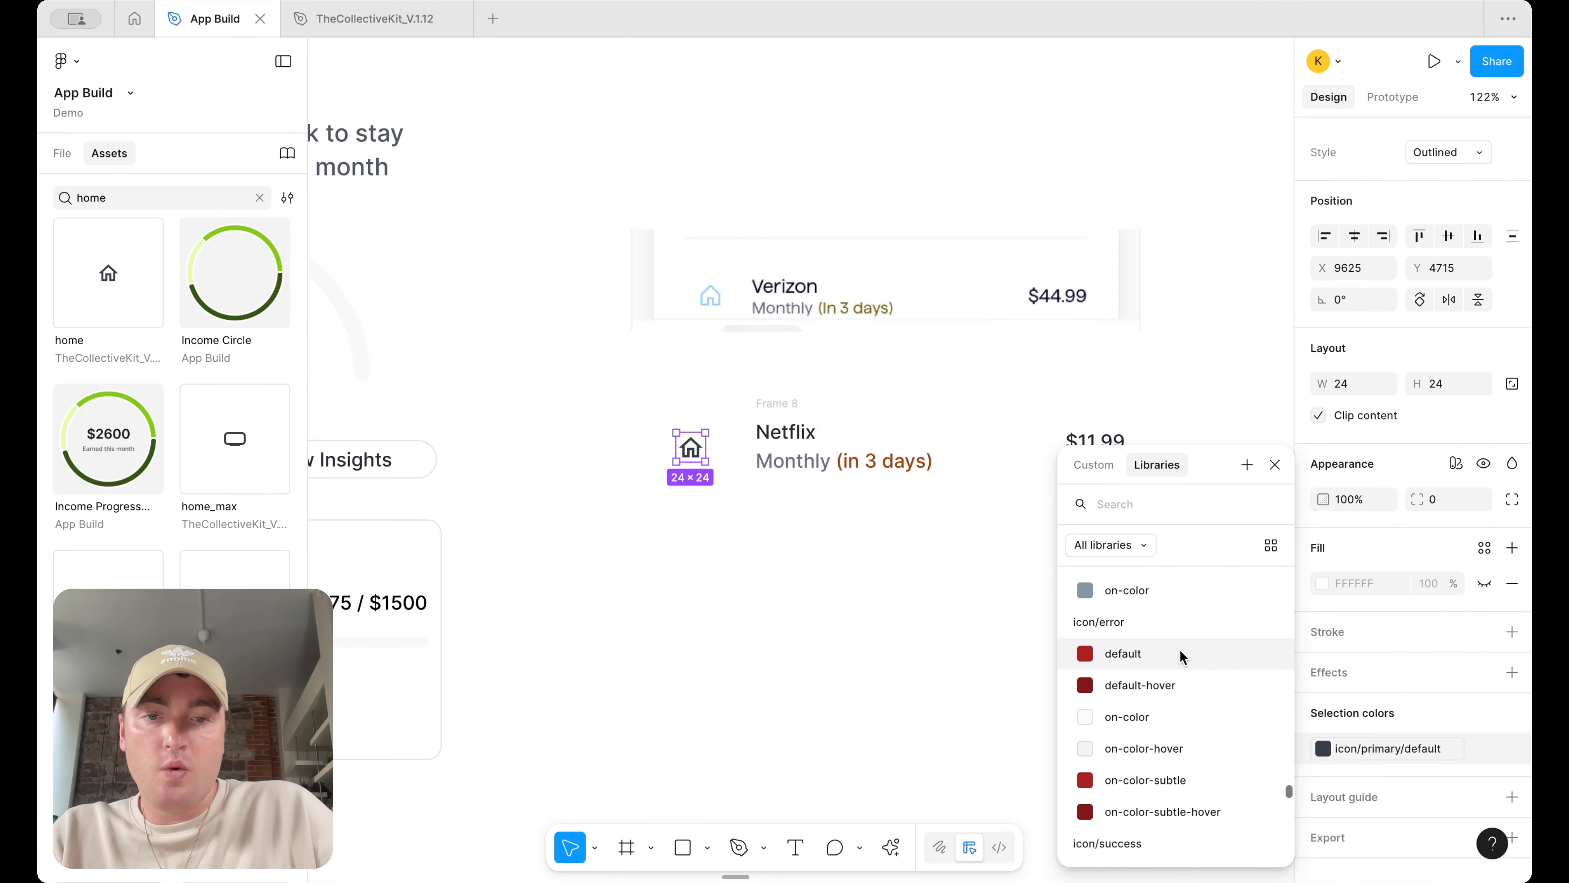
type("icon")
scroll(1153, 744, "down", 5)
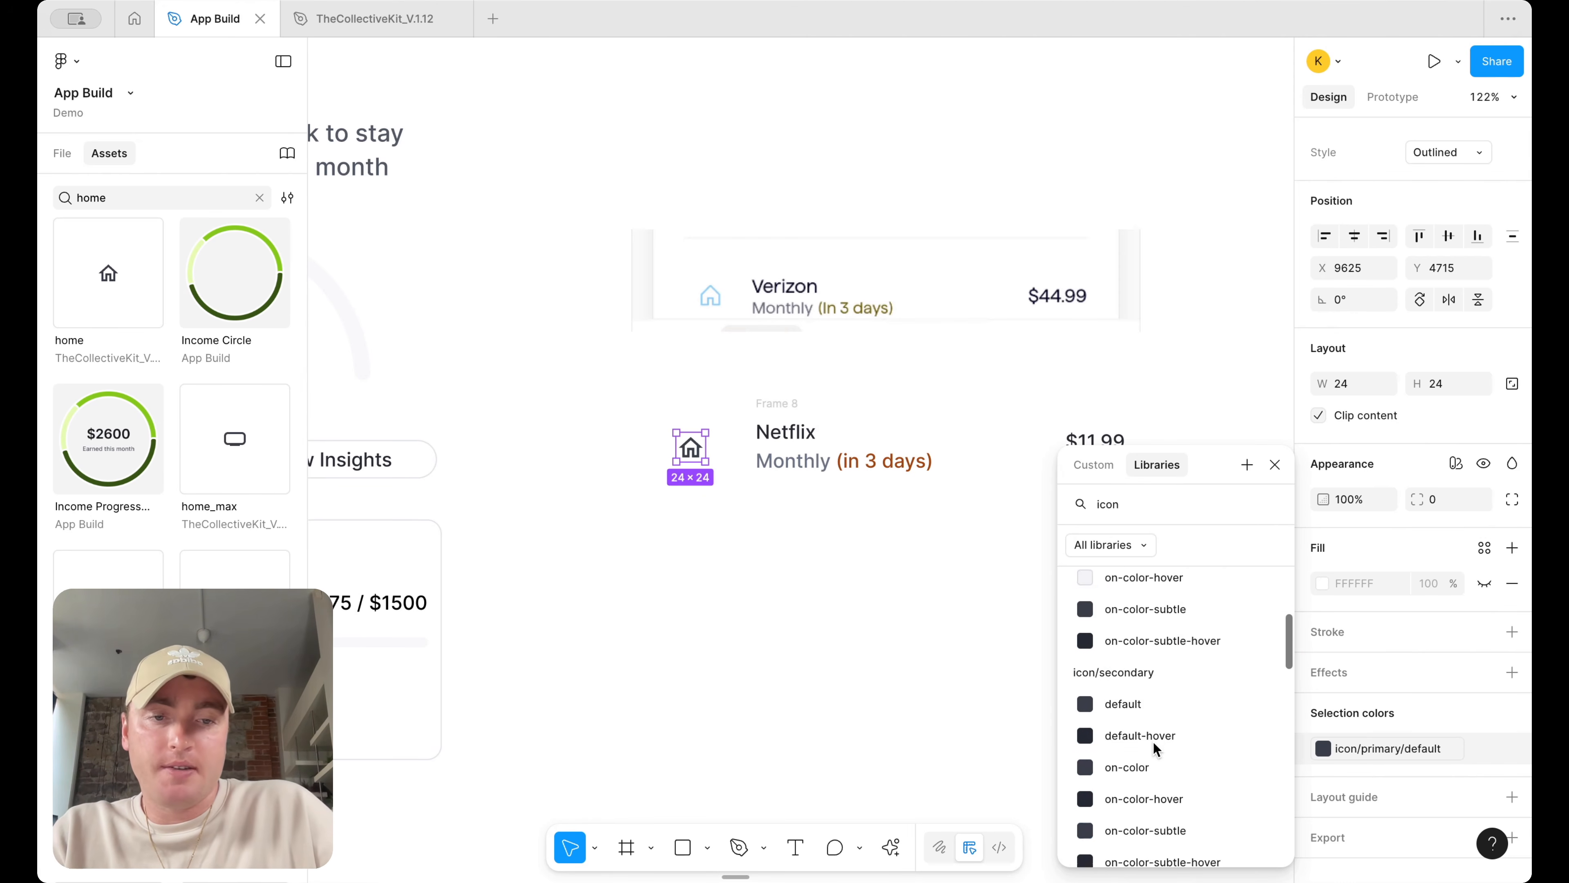
scroll(1171, 681, "down", 7)
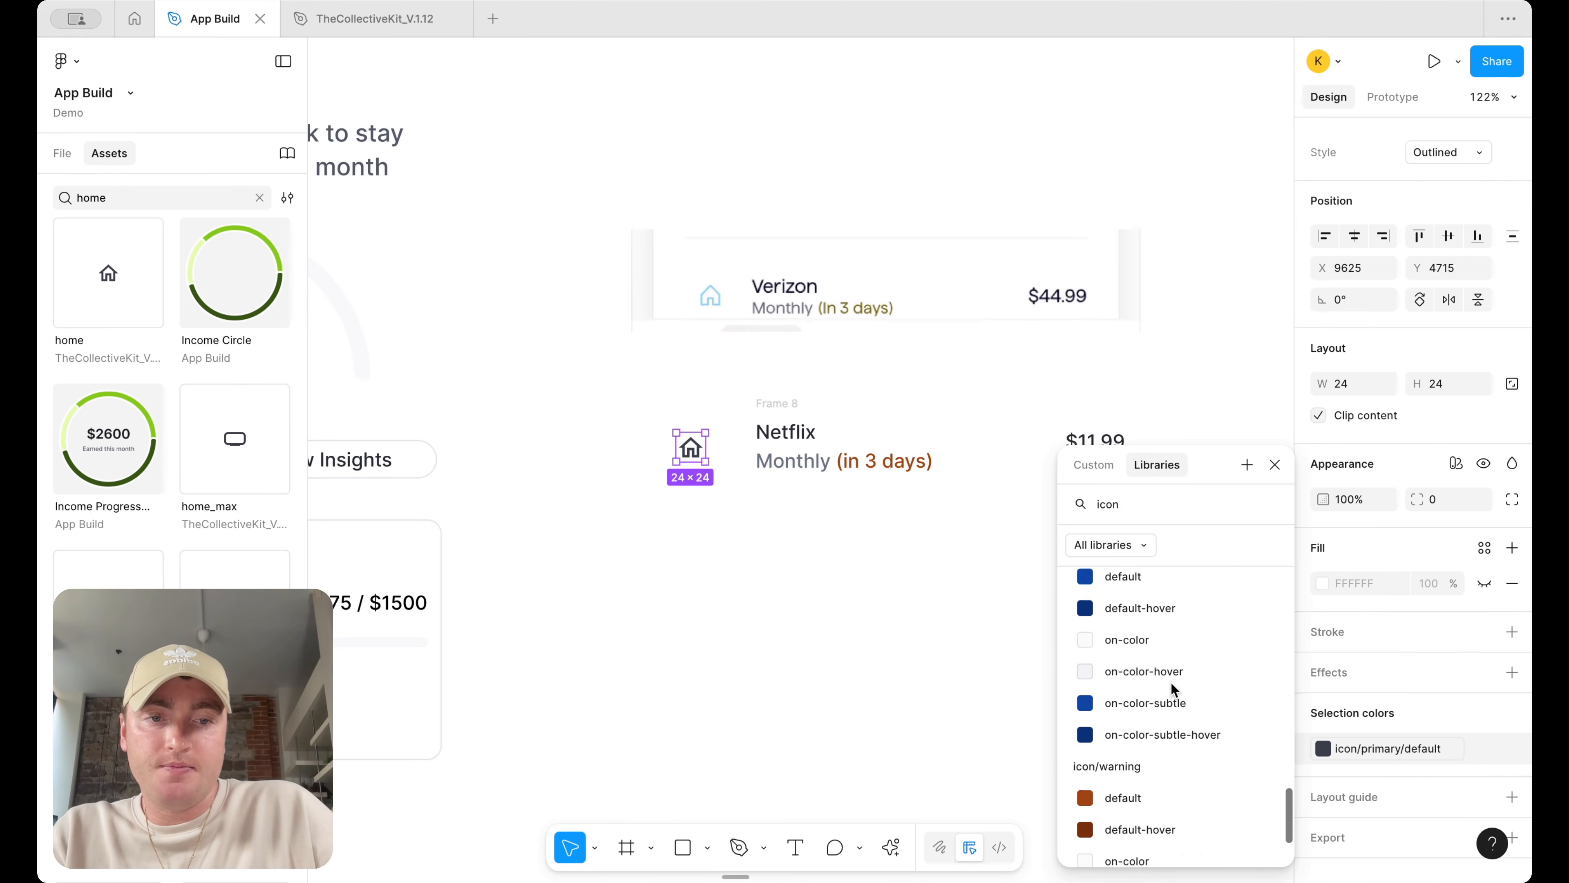
left_click(1181, 680)
left_click(740, 474)
left_click_drag(699, 452, 721, 452)
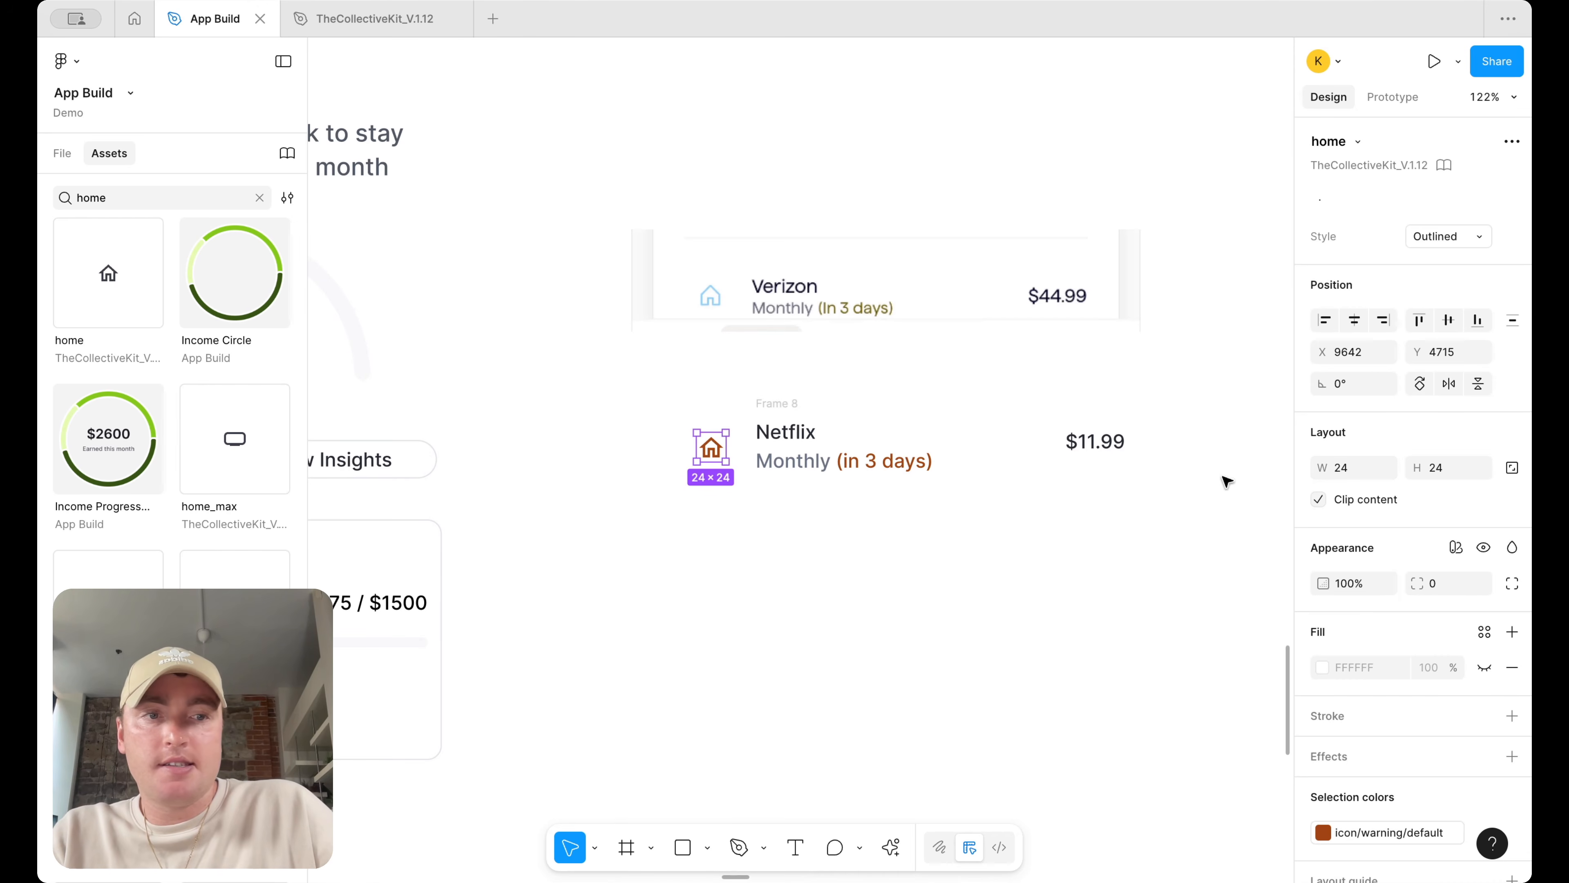
Wrap the icon, Netflix text and price together in a horizontal auto layout frame
left_click(786, 433, "shift")
left_click(1097, 442, "shift")
key("shift+a")
left_click_drag(1119, 450, 1174, 445)
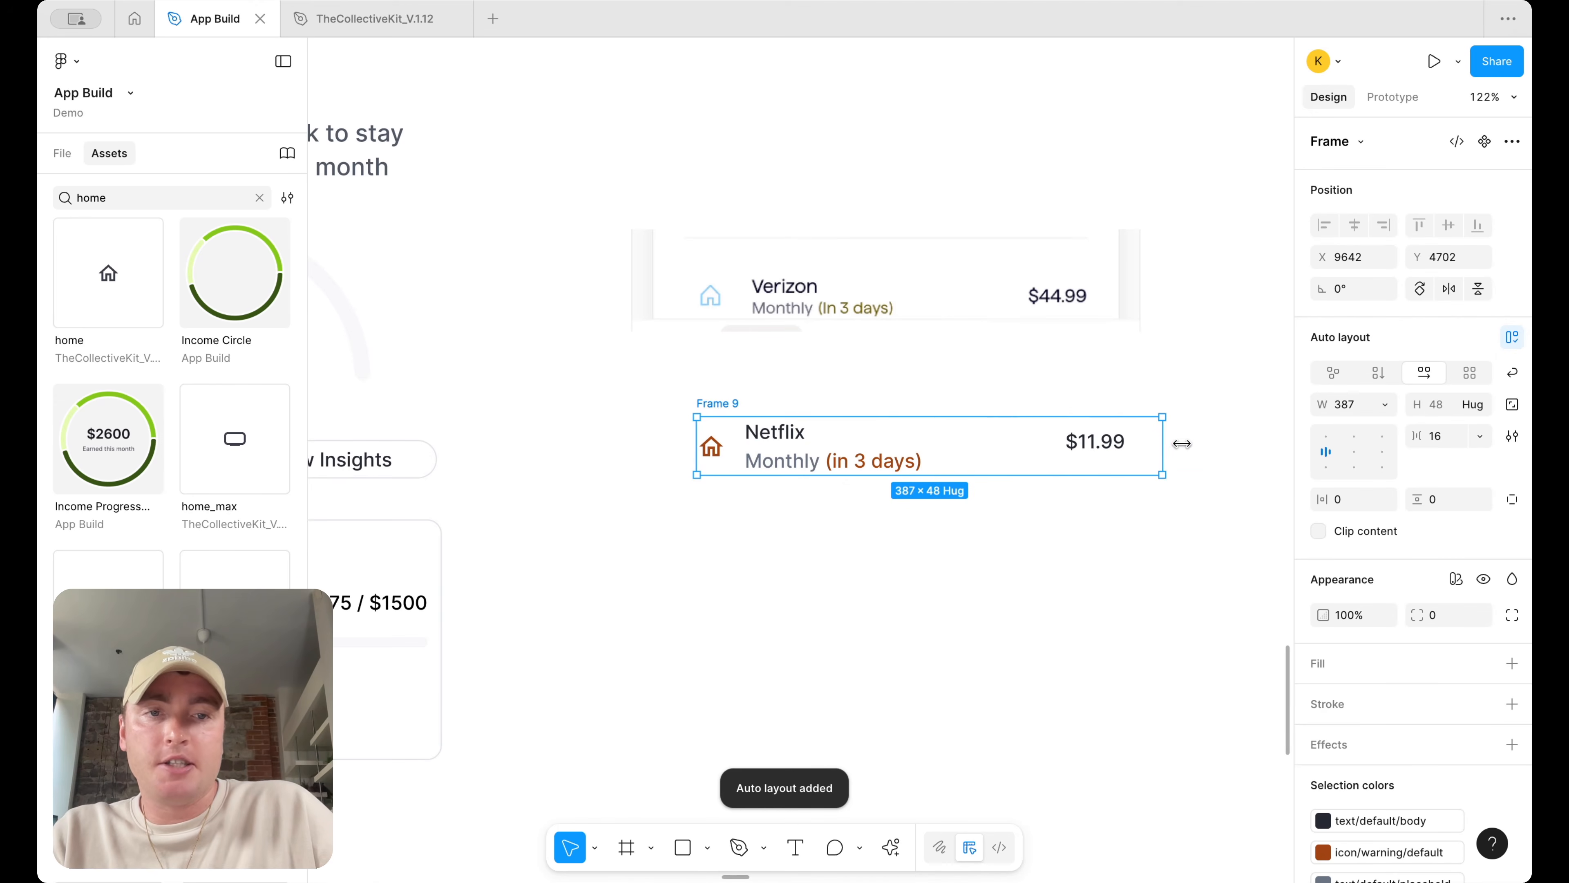
Set the Netflix text group's width to Fill and the price's width to Hug
left_click(871, 450)
left_click(1386, 404)
left_click(1359, 450)
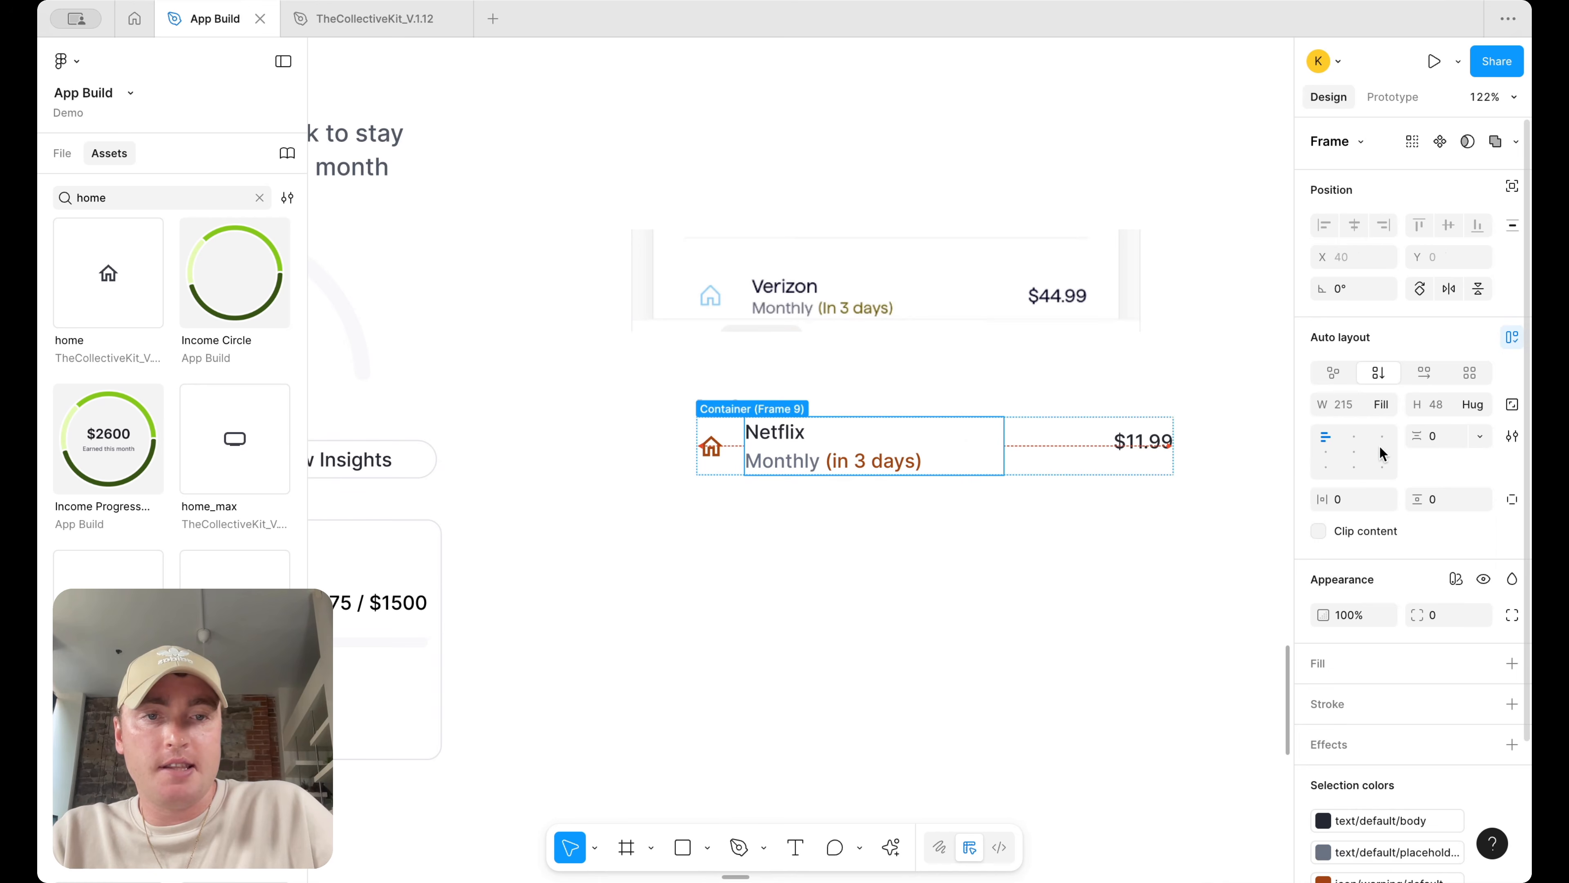
left_click(1119, 445)
left_click(1385, 405)
left_click(1334, 428)
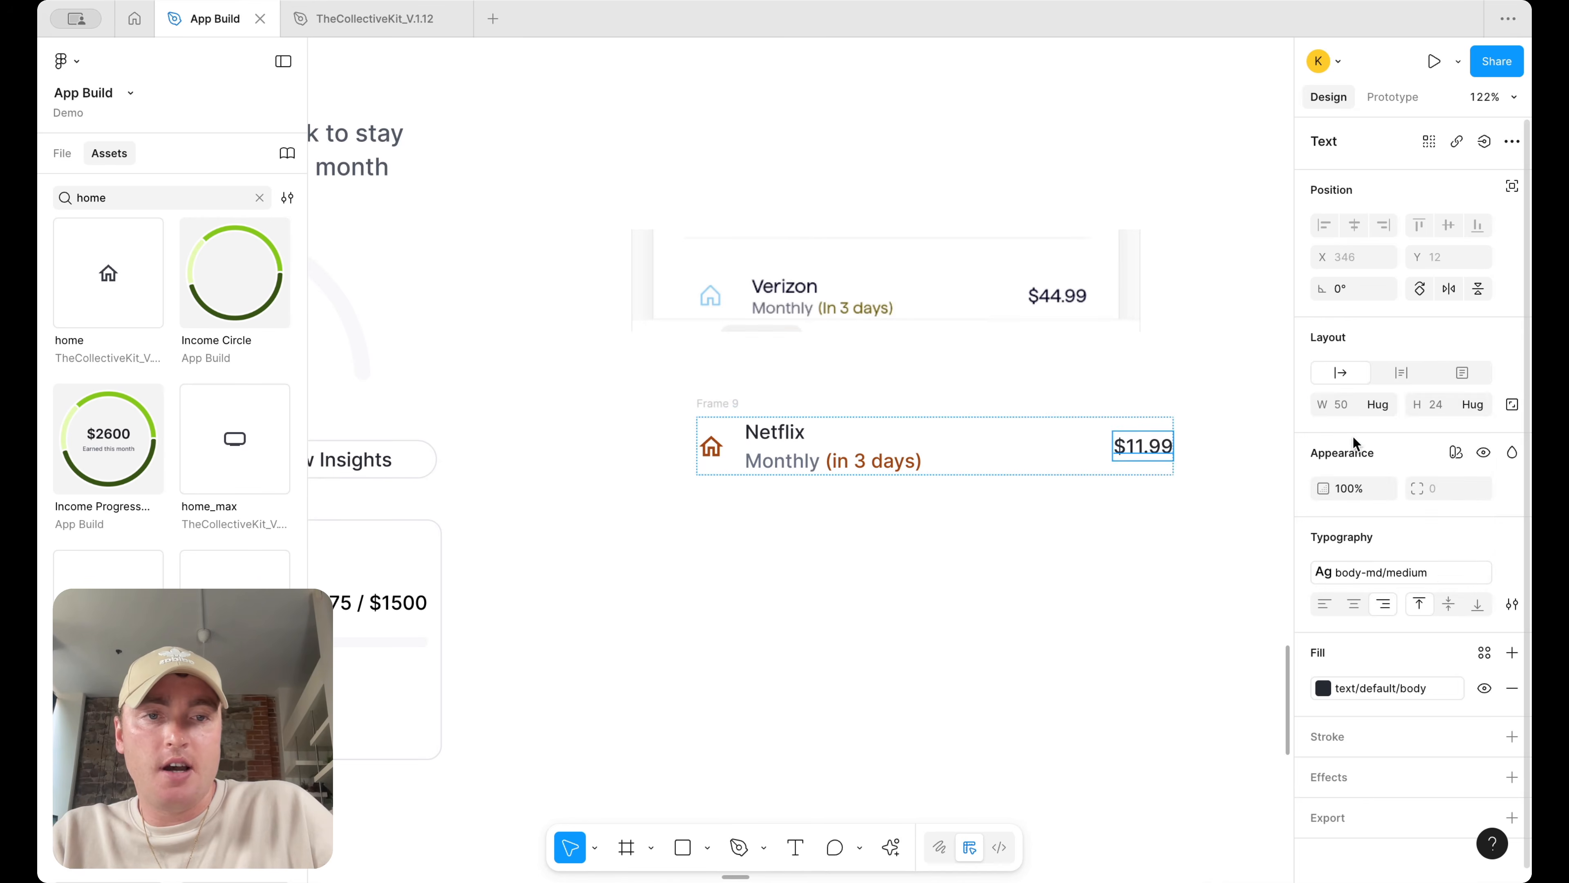
Resize the row frame to about 369 px wide
left_click(766, 412)
left_click(766, 415)
left_click_drag(1159, 456, 1140, 485)
scroll(1141, 488, "down", 5)
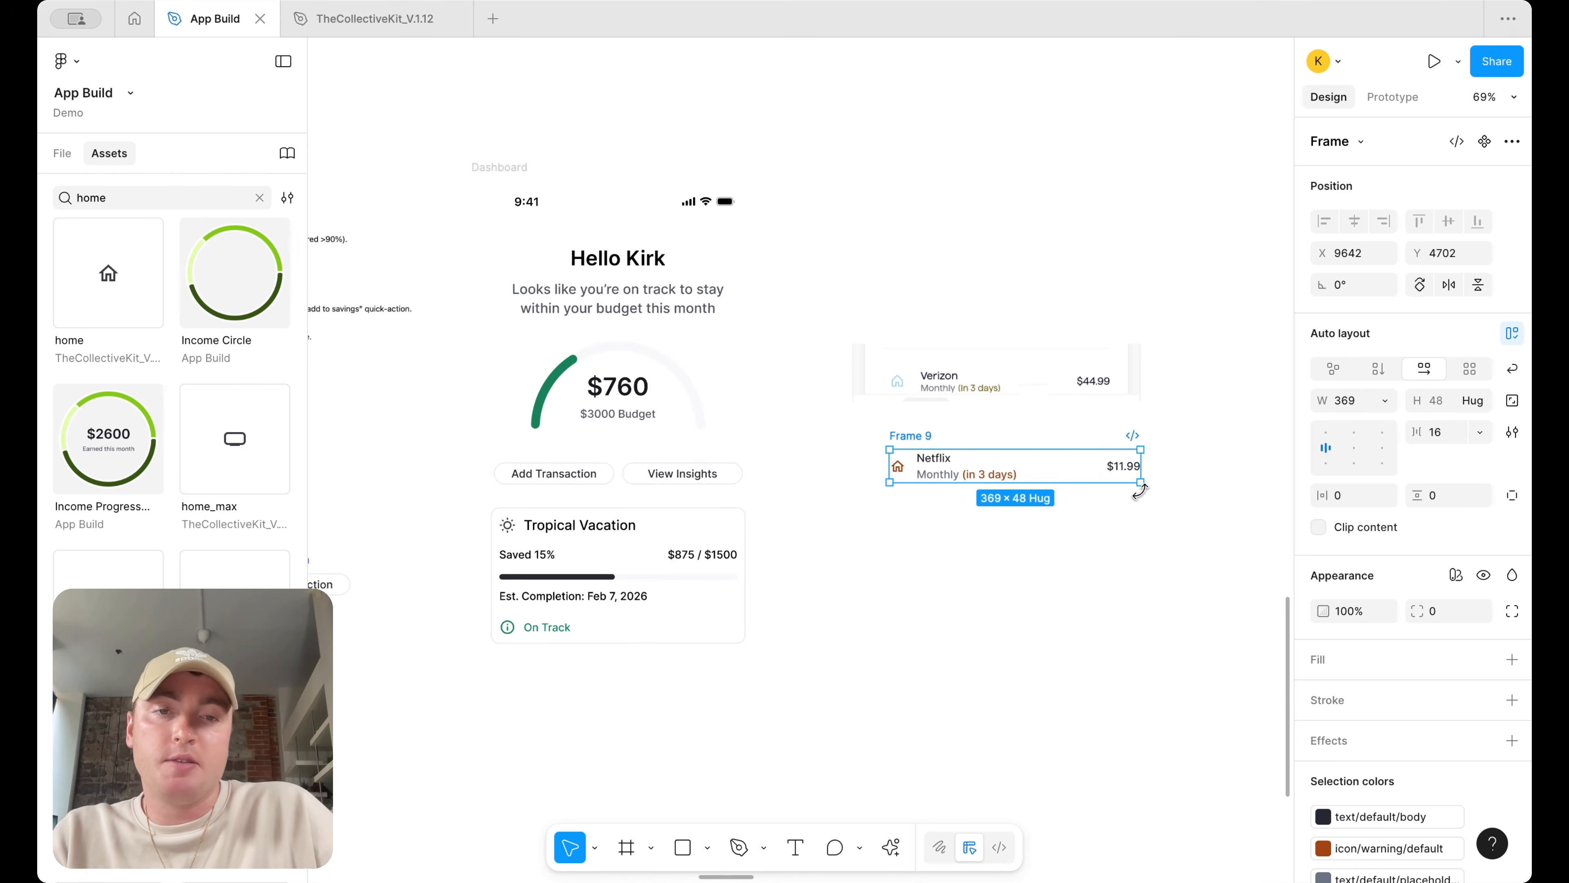
Set the row frame's vertical padding to 8
left_click(1044, 444)
left_click(928, 437)
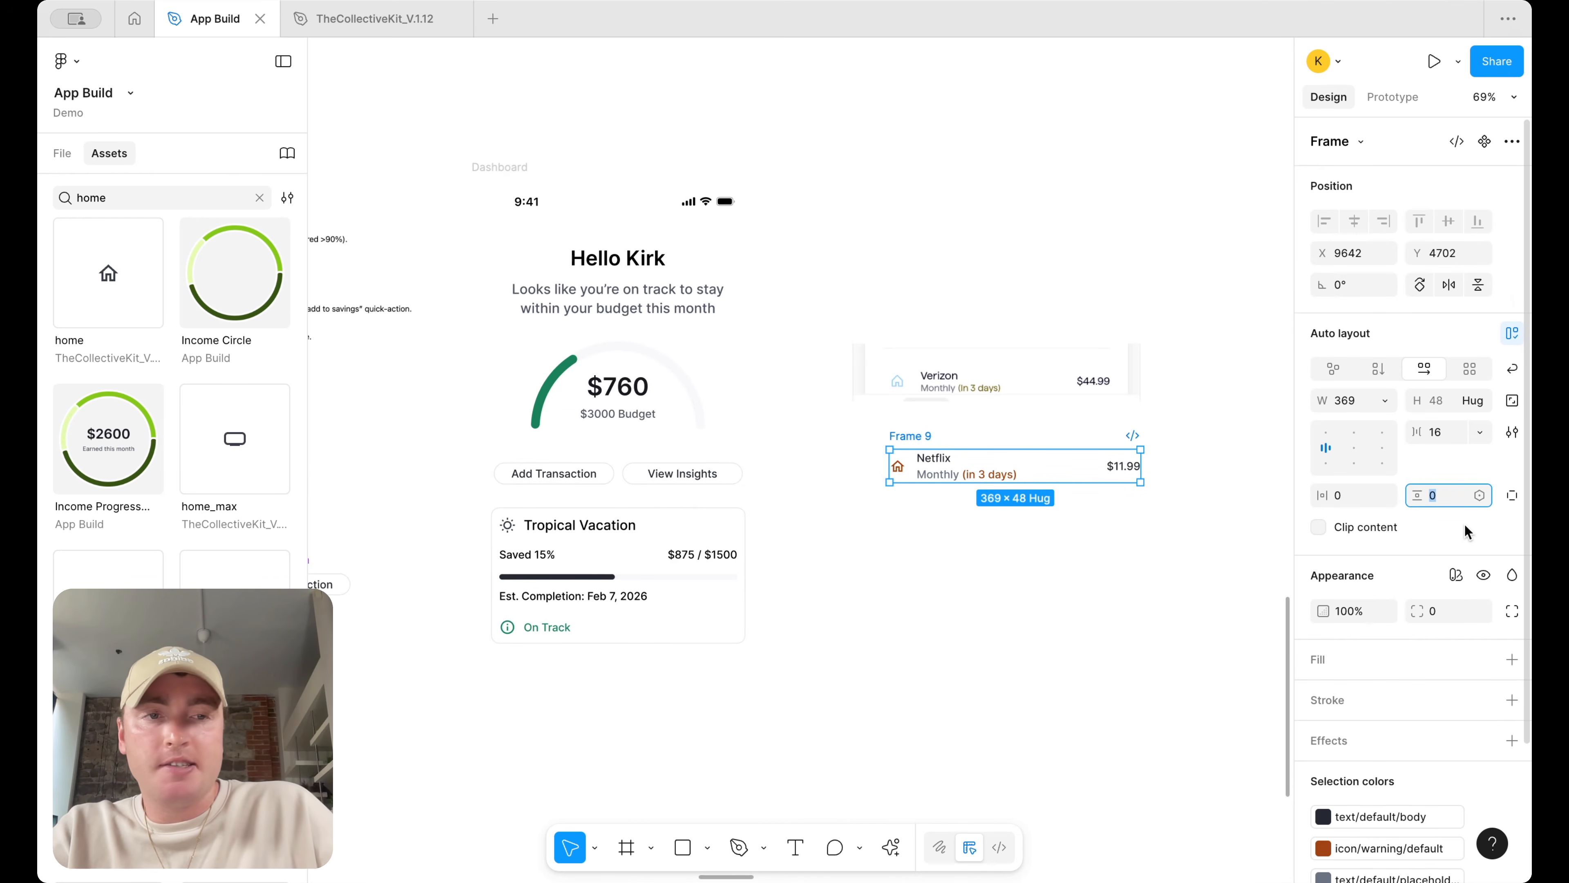
type("4")
key("Return")
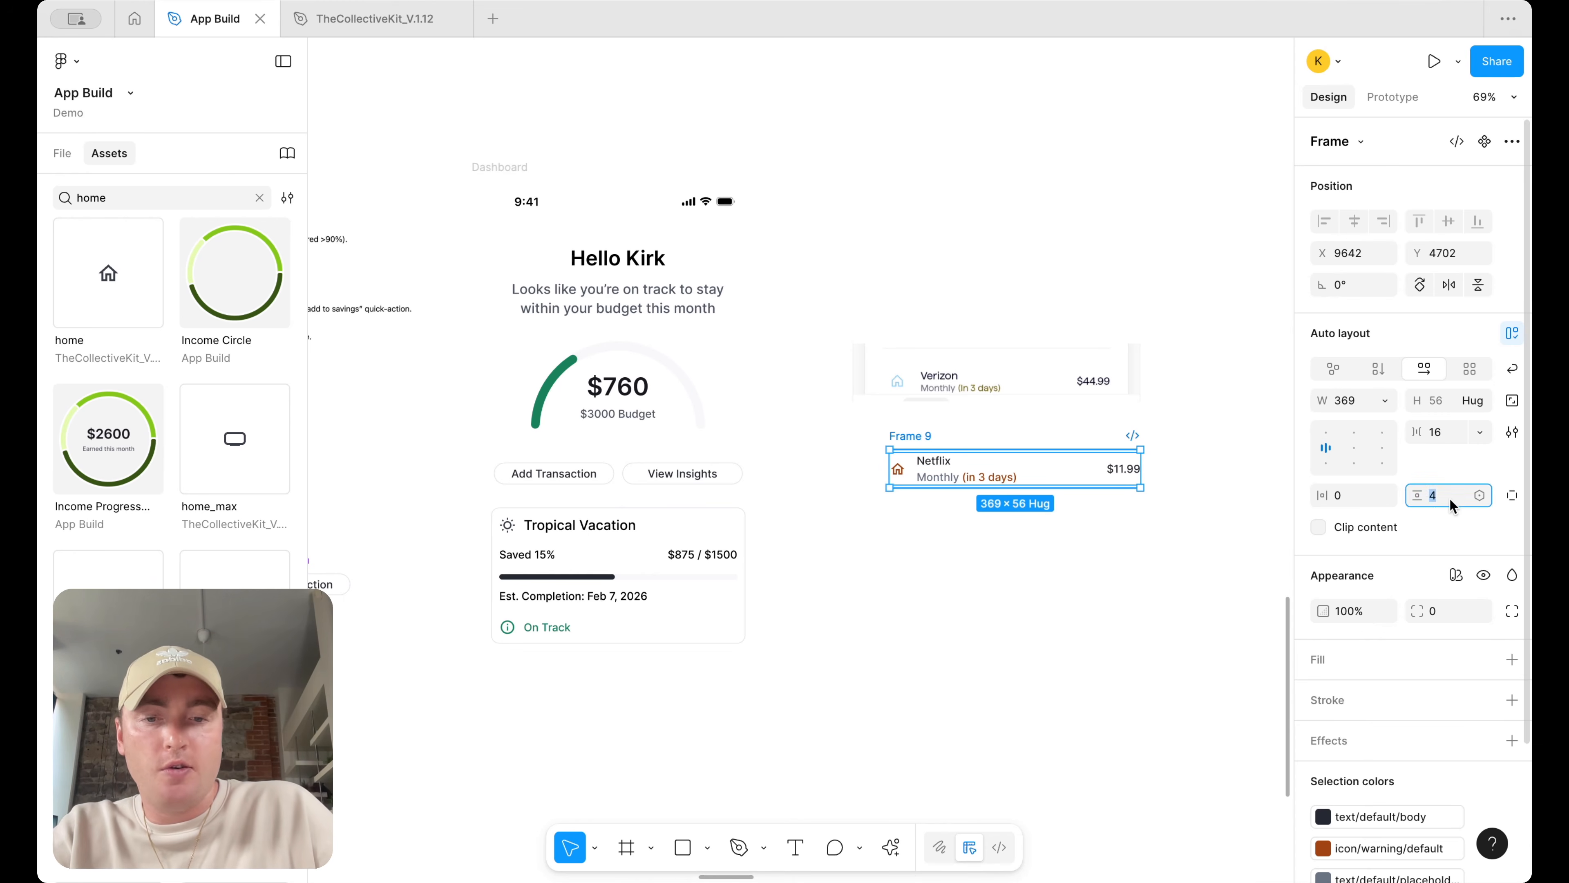
type("8")
key("Return")
Add a bottom-only stroke to the row using the border/primary/default-subtle colour
scroll(1442, 577, "down", 2)
left_click(1511, 626)
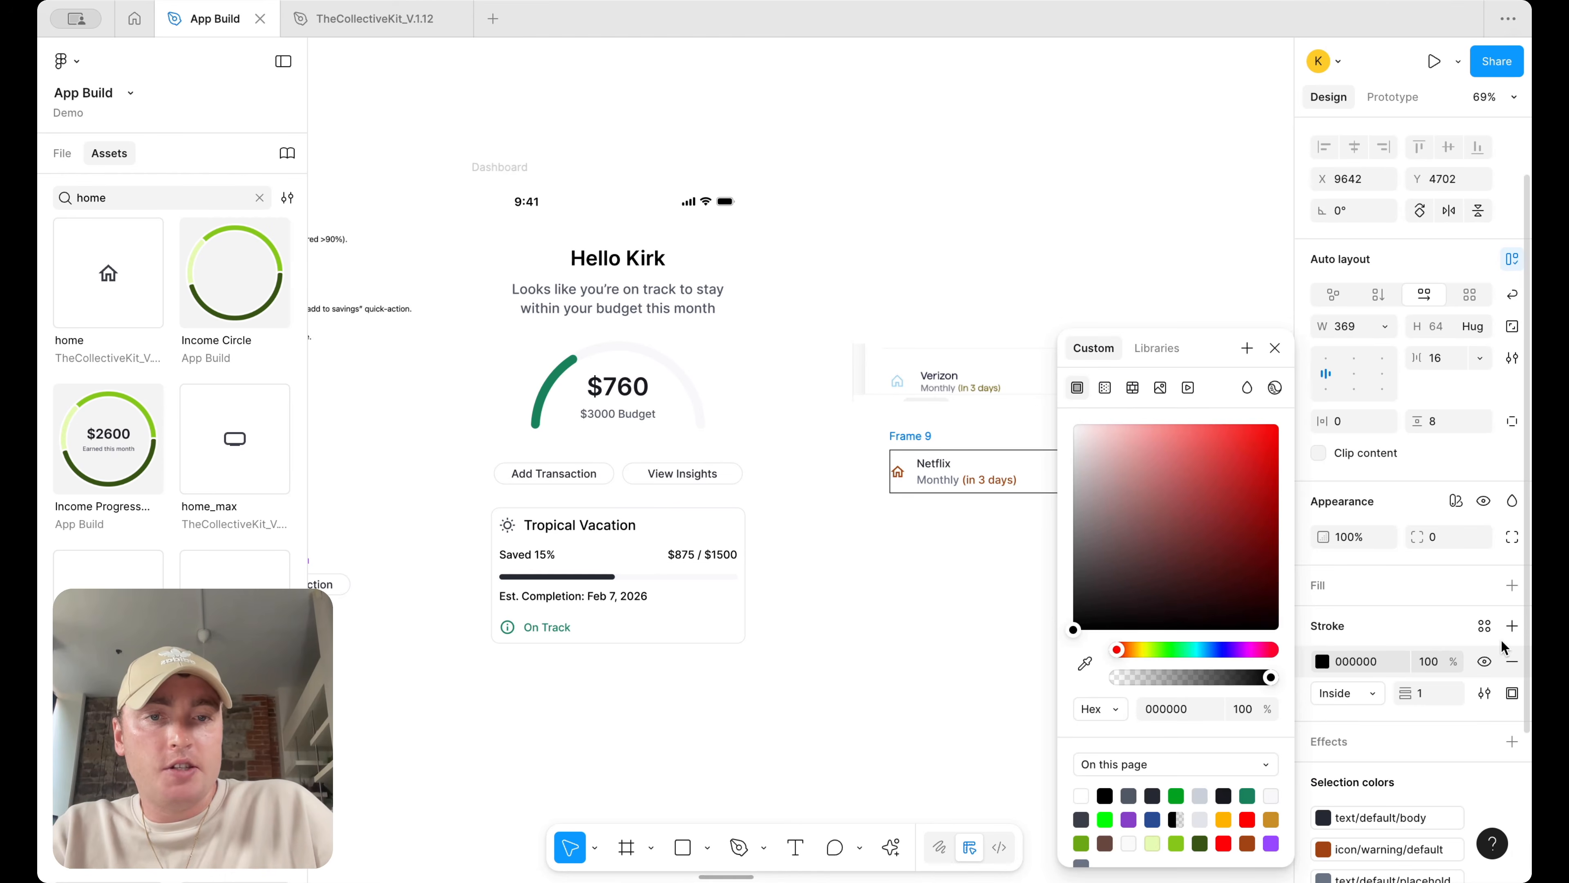
left_click(1511, 693)
left_click(1479, 764)
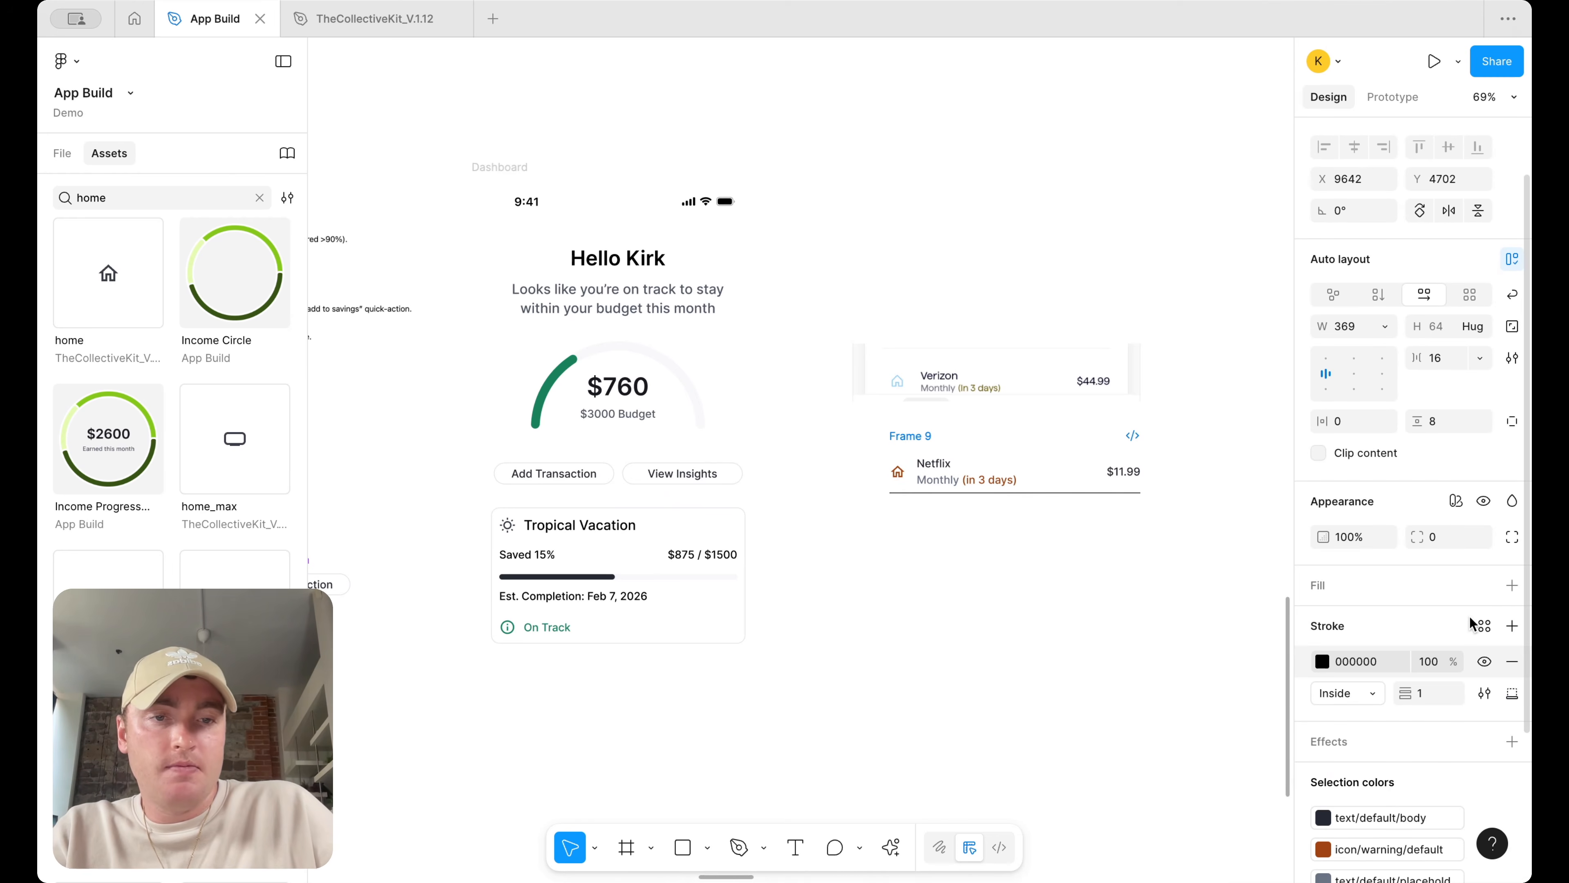
left_click(1473, 623)
type("bor")
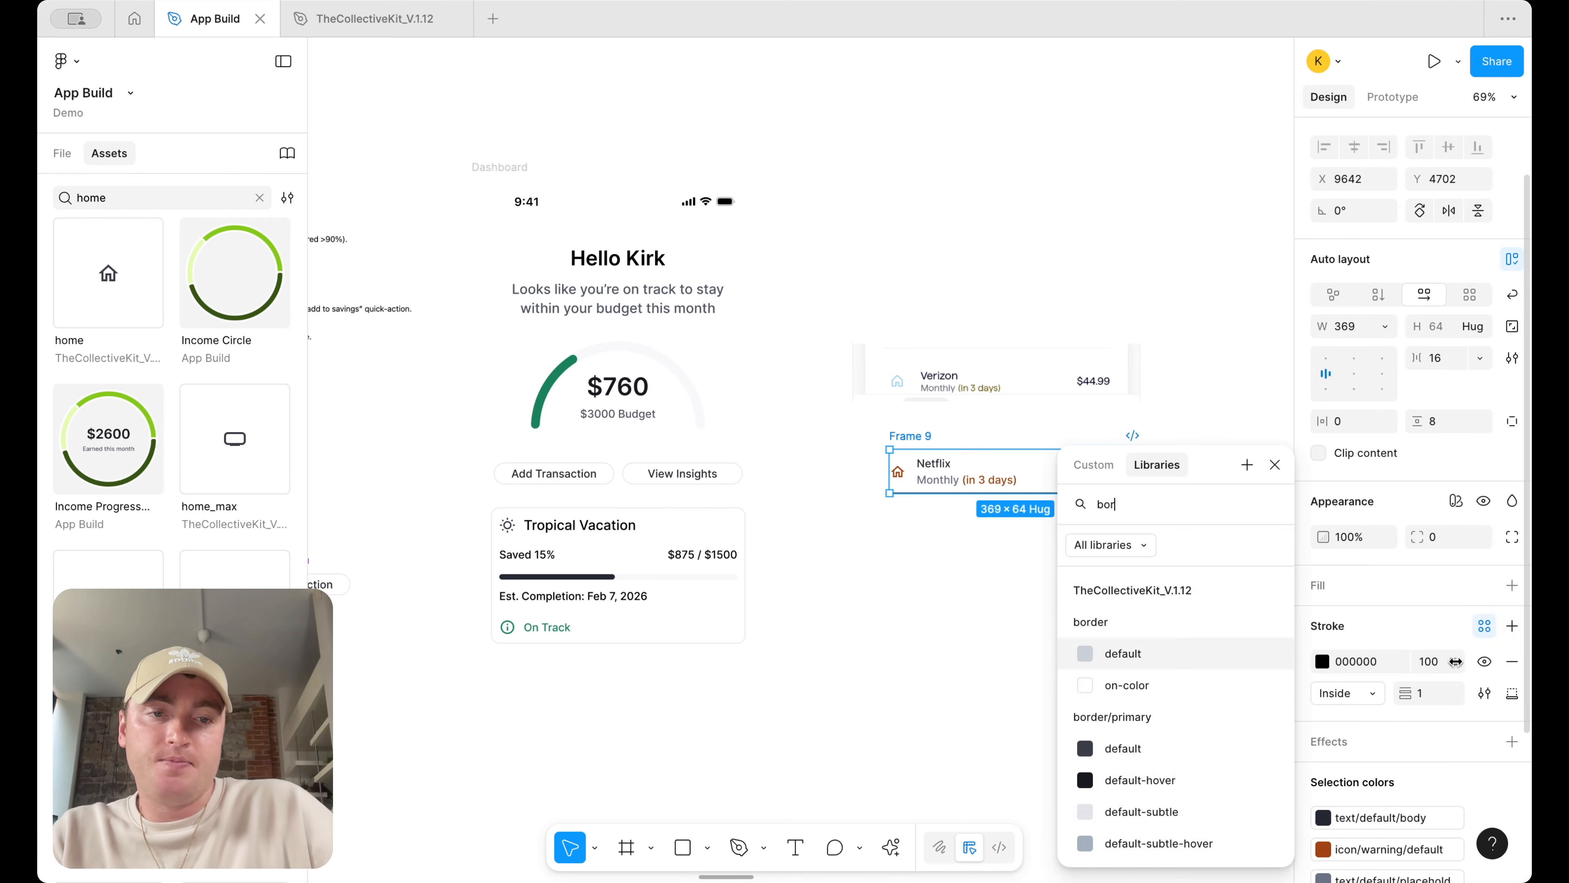
left_click(1183, 799)
left_click(1048, 610)
Rename the row frame Transaction Item and turn it into a component
left_click(924, 435)
double_click(921, 435)
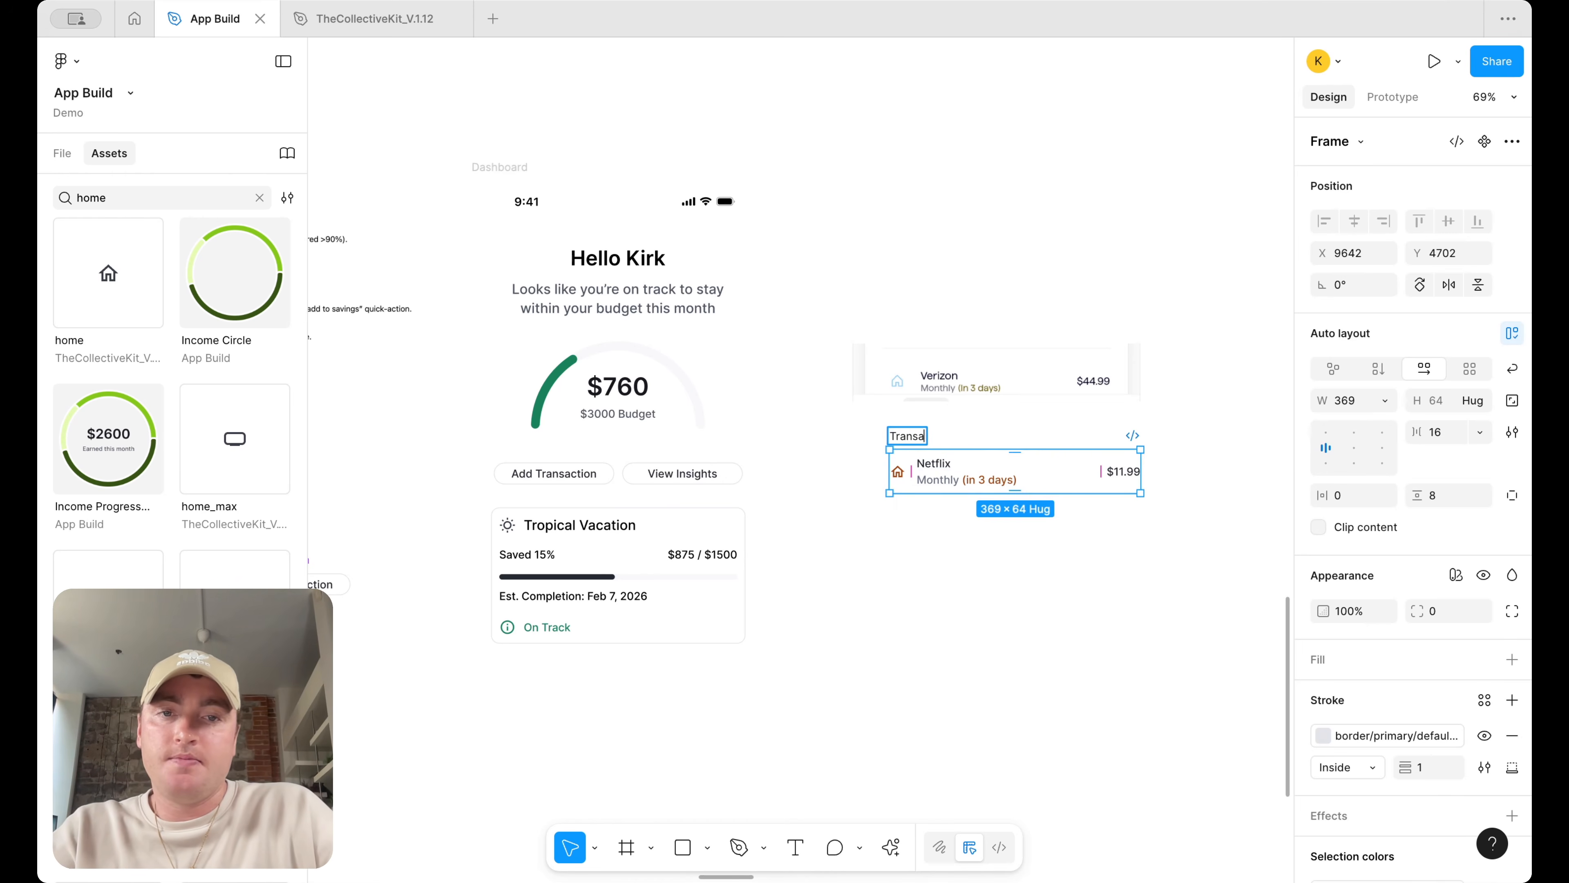
right_click(916, 434)
left_click(992, 614)
Place a Transaction Item instance below the goal card and duplicate the Tropical Vacation card above it
left_click_drag(1008, 480, 677, 601, "alt")
scroll(715, 484, "up", 3)
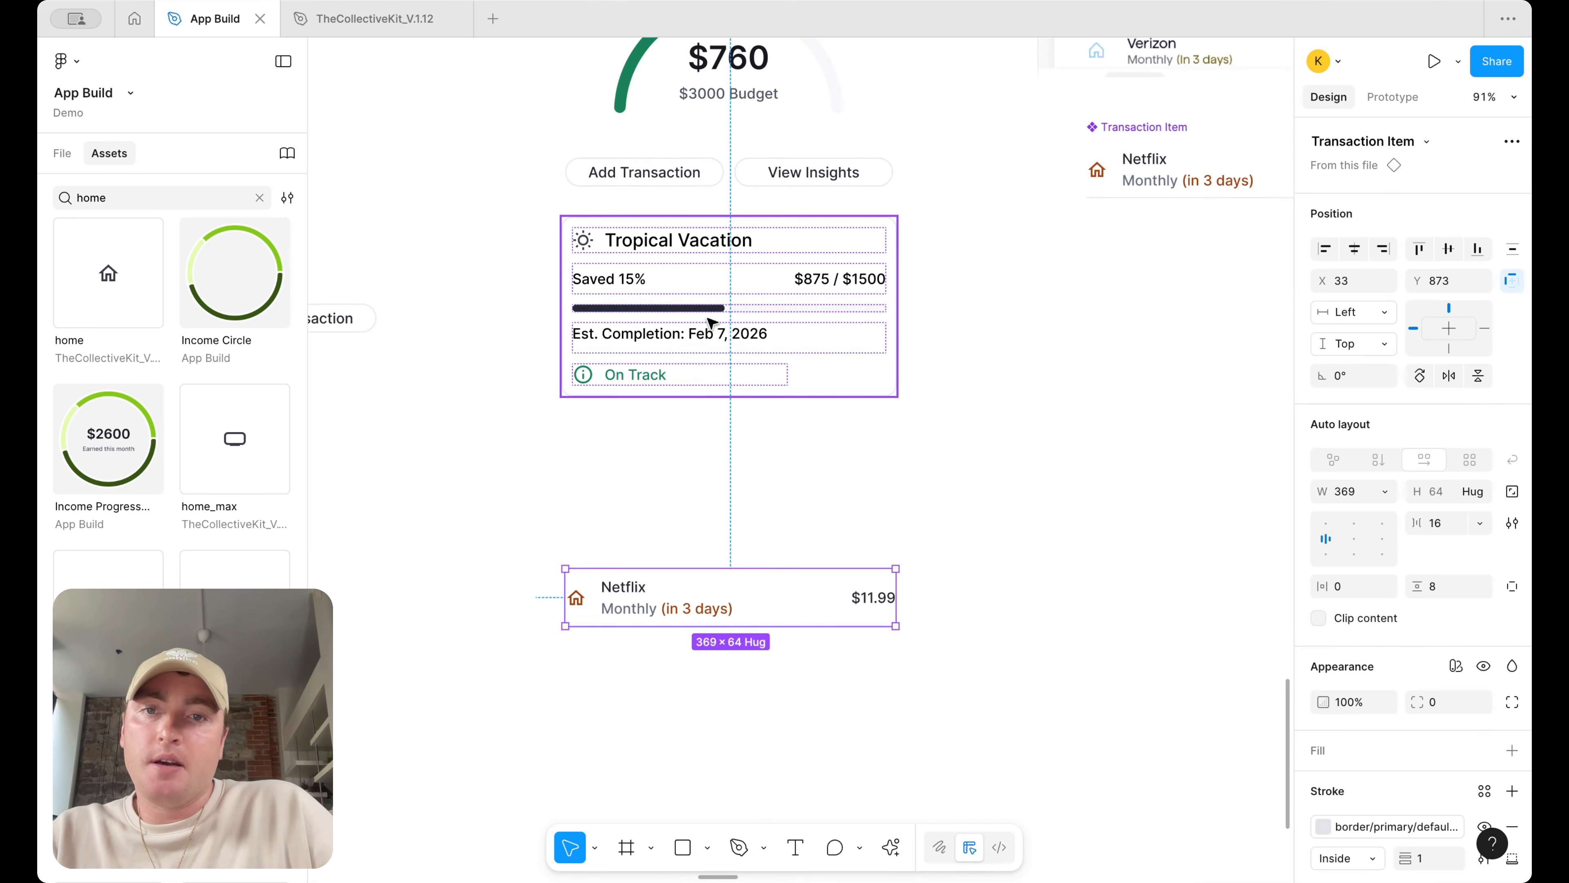
left_click(708, 319)
left_click_drag(734, 312, 730, 485, "alt")
left_click(732, 616)
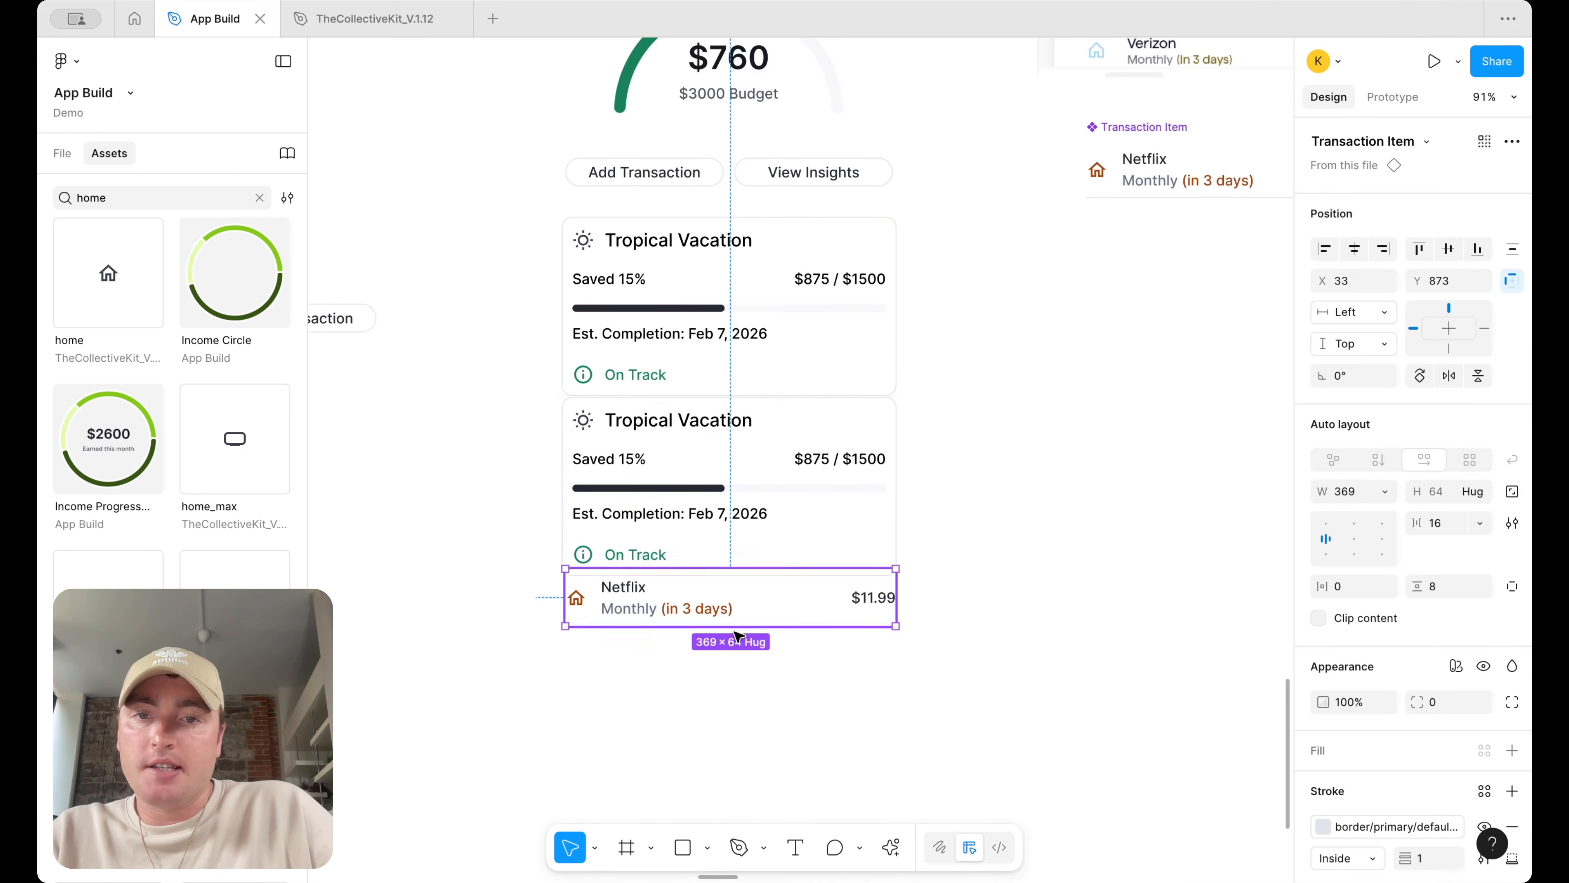
left_click_drag(739, 637, 739, 675)
Retitle the duplicated card as Upcoming Expenses
double_click(686, 412)
key("Return")
type("Upcoming E")
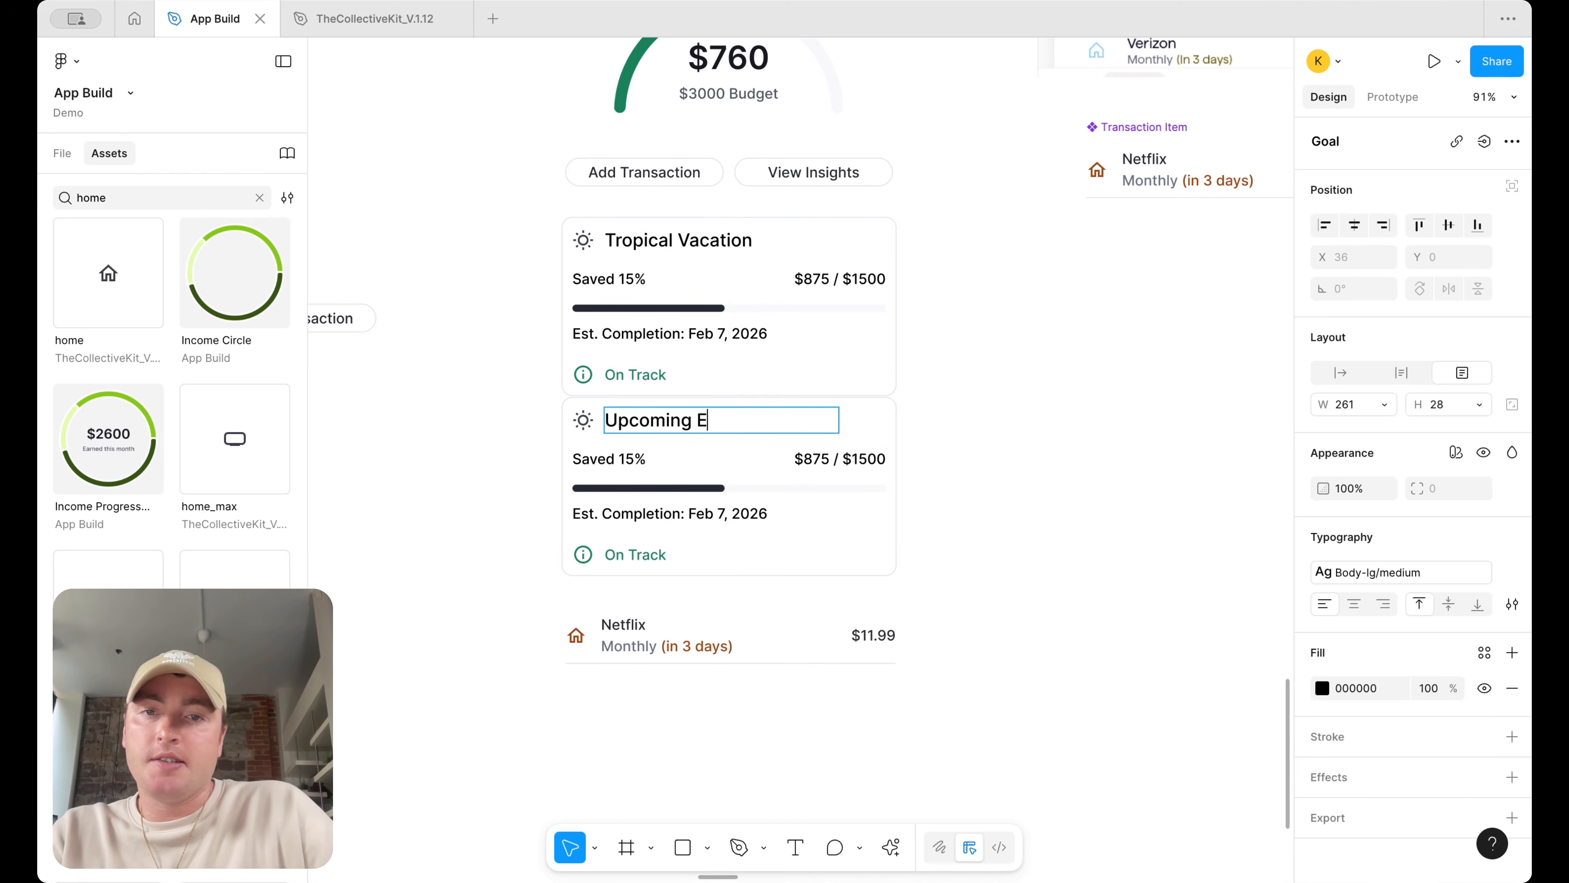
type("xpenses")
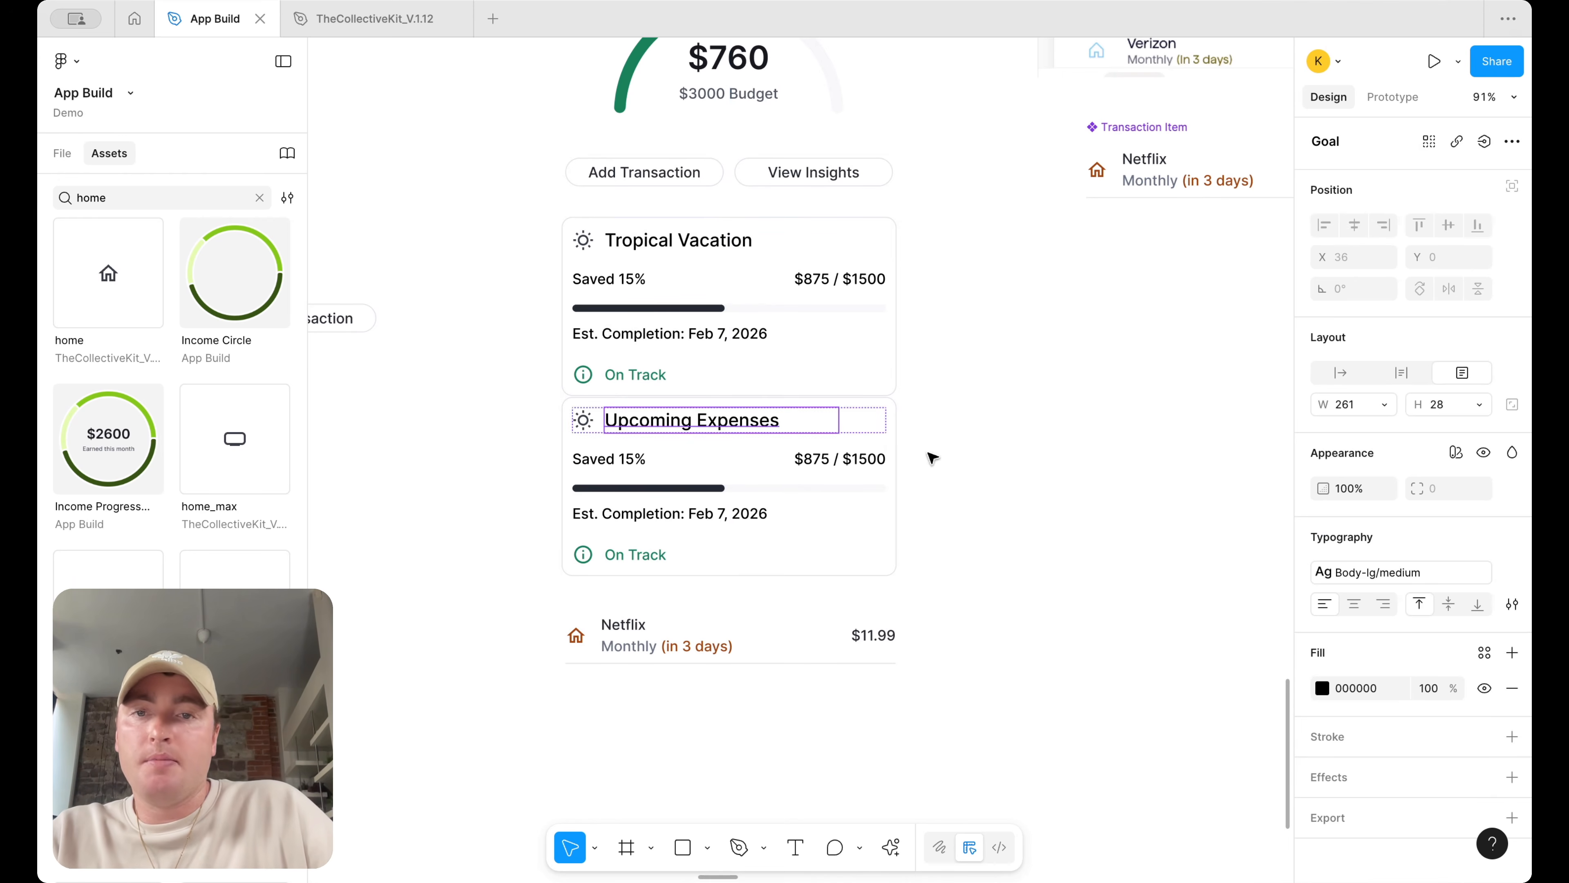
left_click(1008, 472)
Detach the Upcoming Expenses card from its component
left_click(778, 467)
right_click(779, 467)
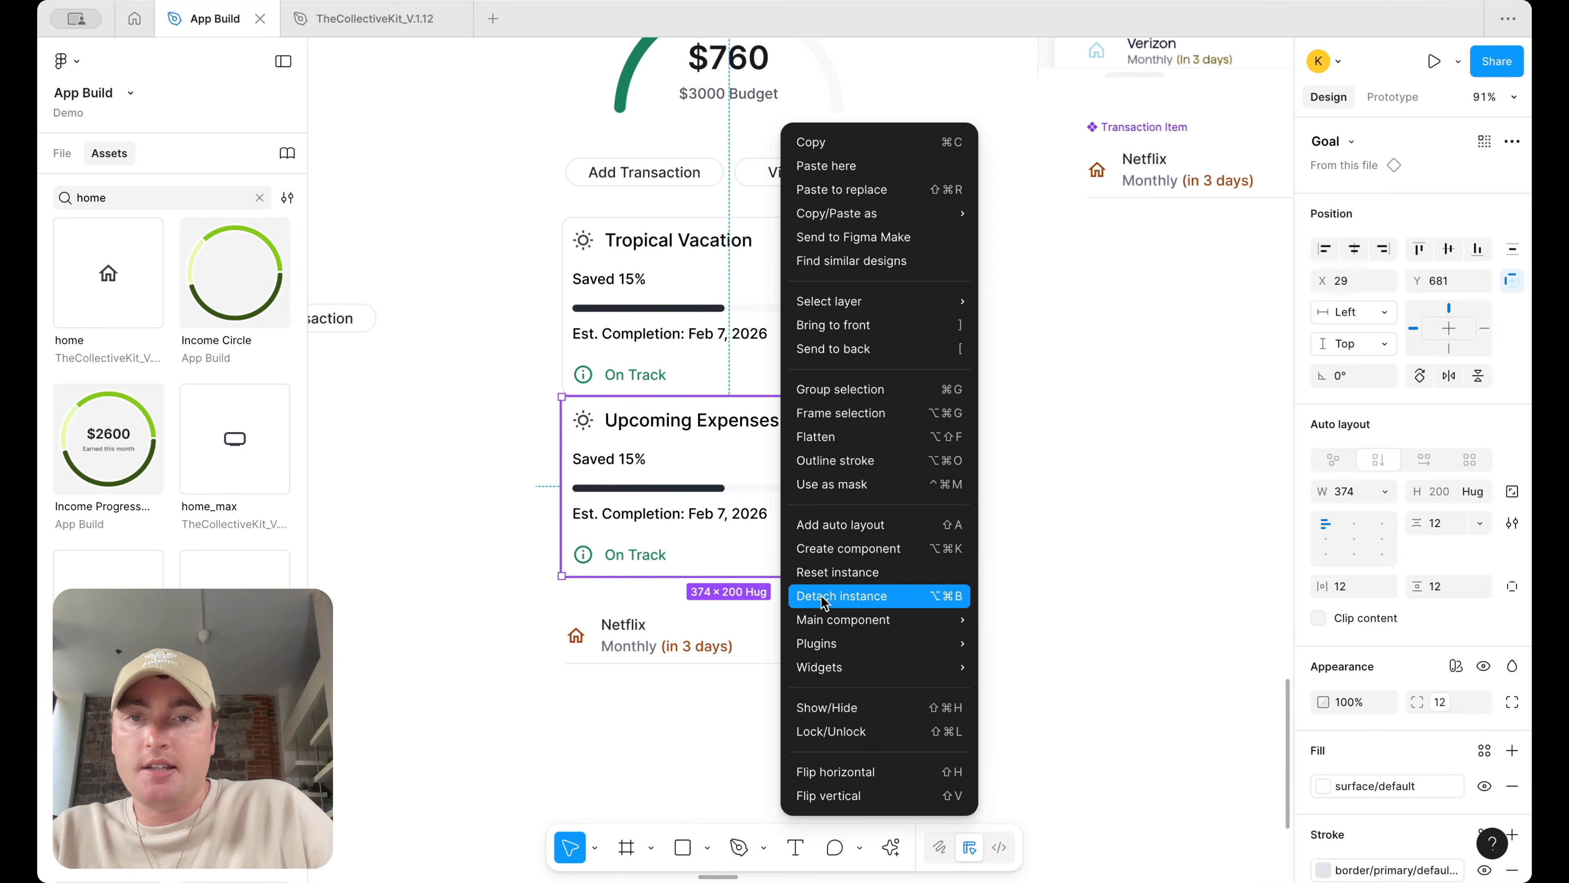
left_click(823, 599)
Move the Netflix row into the Upcoming Expenses card beneath its title and set the row's width to Fill
left_click(1022, 528)
left_click_drag(729, 617, 728, 461)
key("super+x")
left_click(728, 461)
key("super+v")
key("Up")
key("Up")
key("Up")
key("Up")
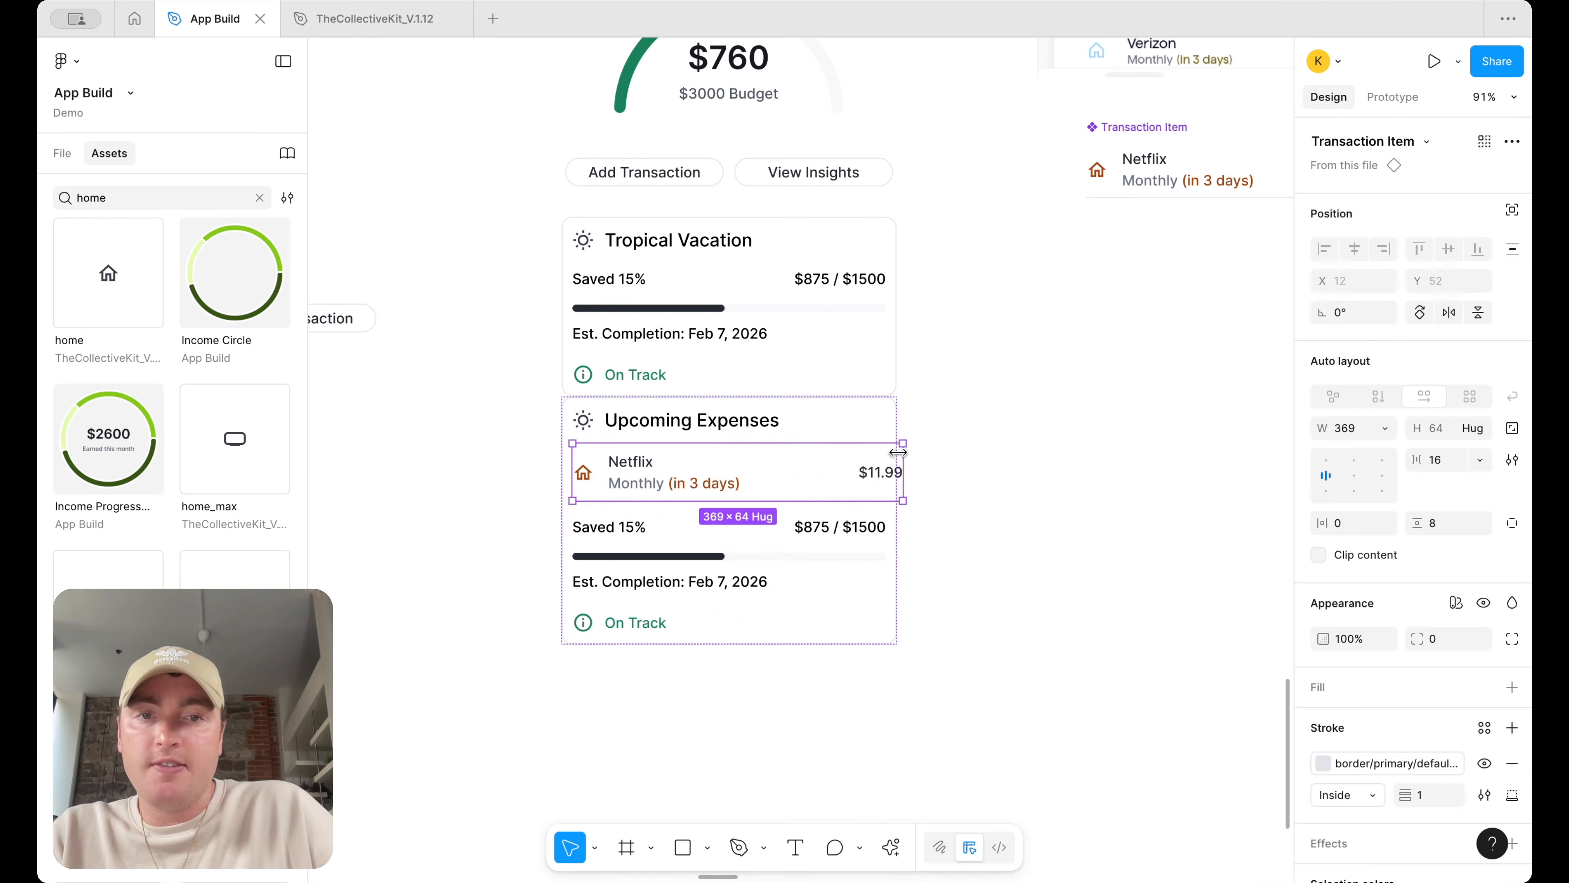
left_click(1386, 429)
left_click(1387, 480)
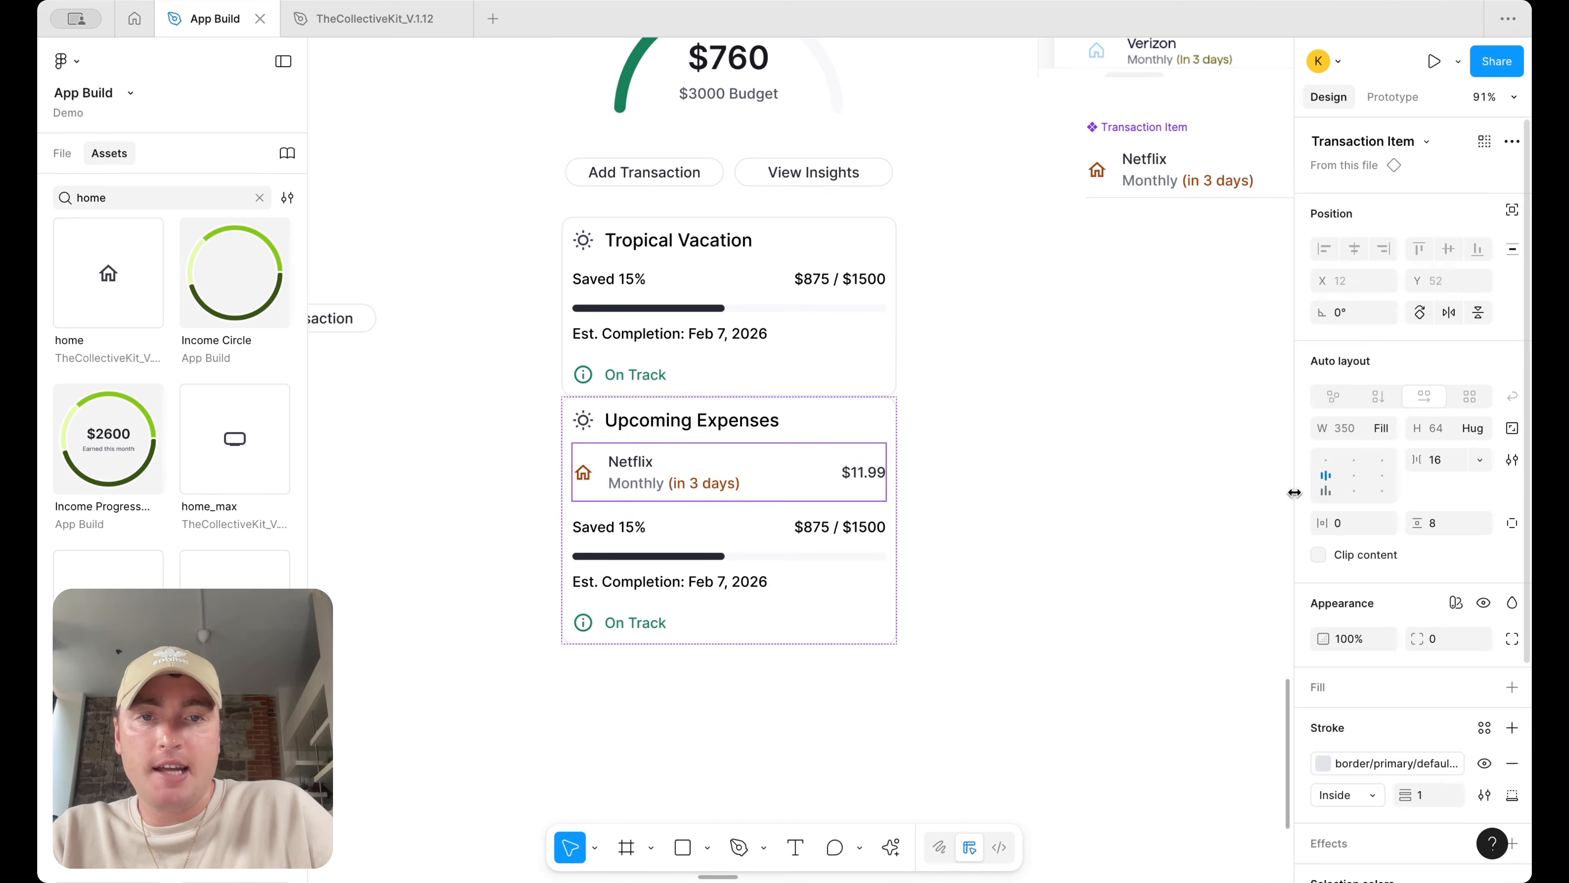
Delete the savings line, progress bar, completion date and status from the Upcoming Expenses card
left_click(1083, 495)
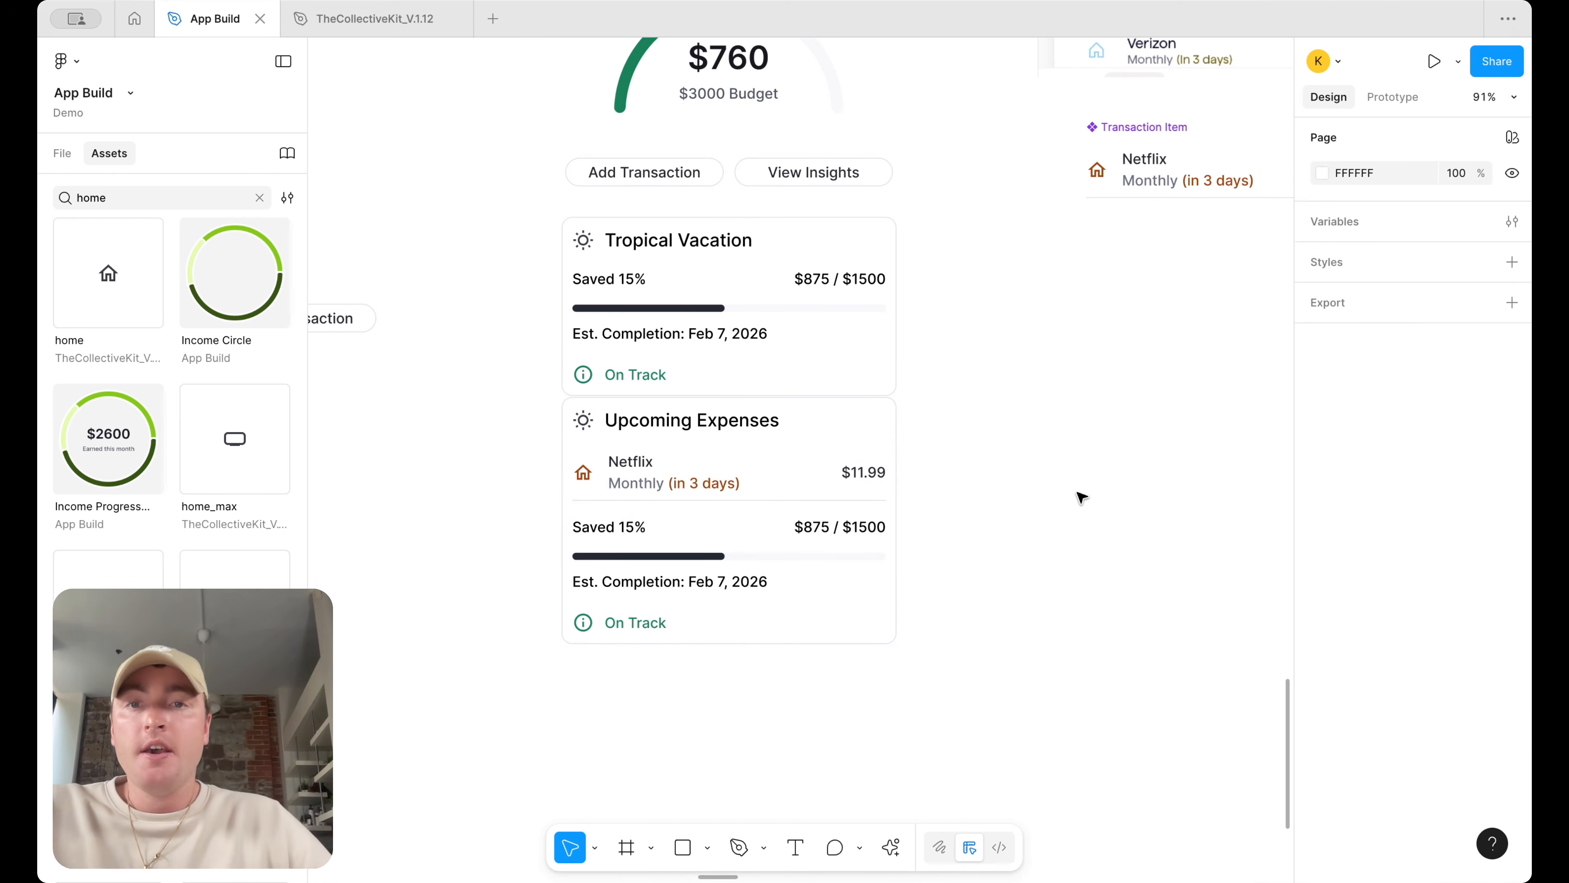
left_click(676, 473)
left_click(654, 548)
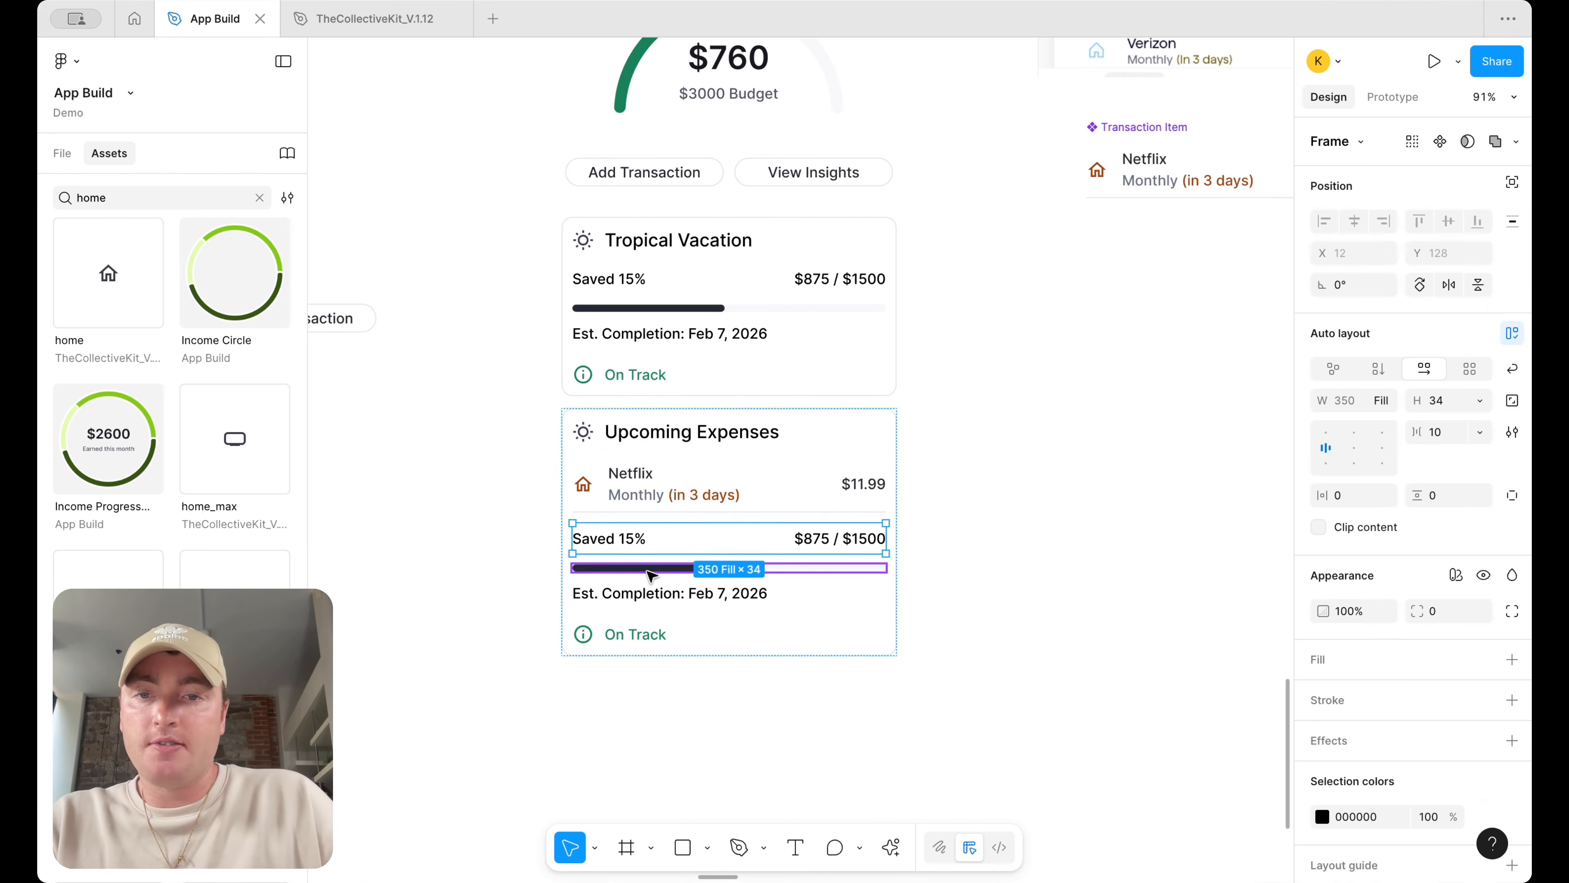
left_click(650, 572, "shift")
left_click(637, 634, "shift")
key("Delete")
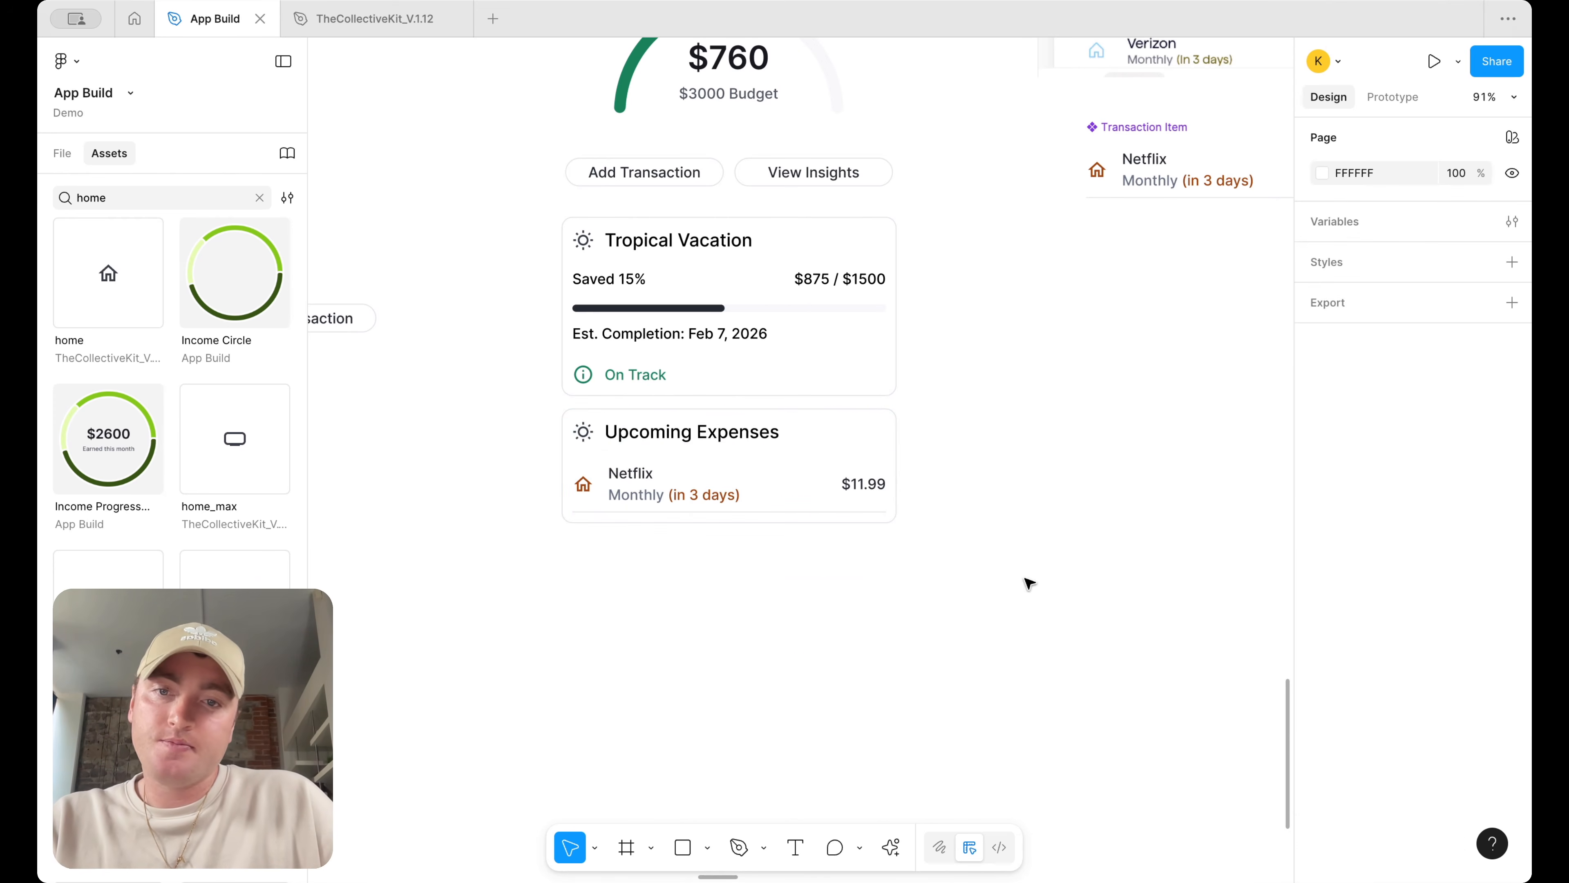
Duplicate the Netflix row three times inside the Upcoming Expenses card
double_click(757, 480)
key("ctrl+d")
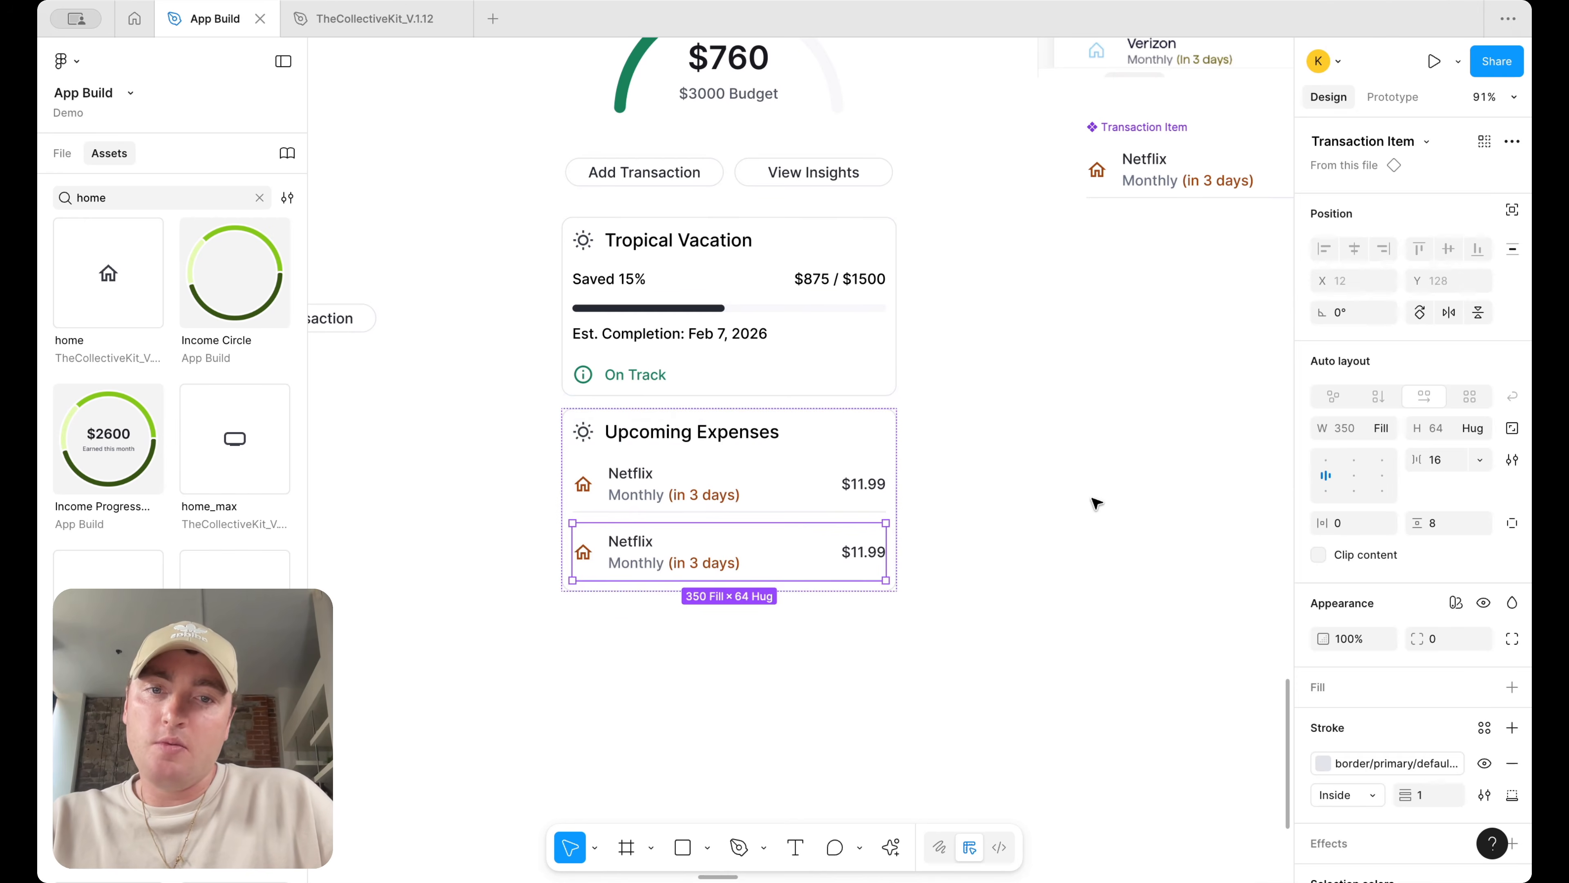
key("ctrl+d")
key("ctrl+d")
left_click(1096, 504)
scroll(1097, 504, "down", 5)
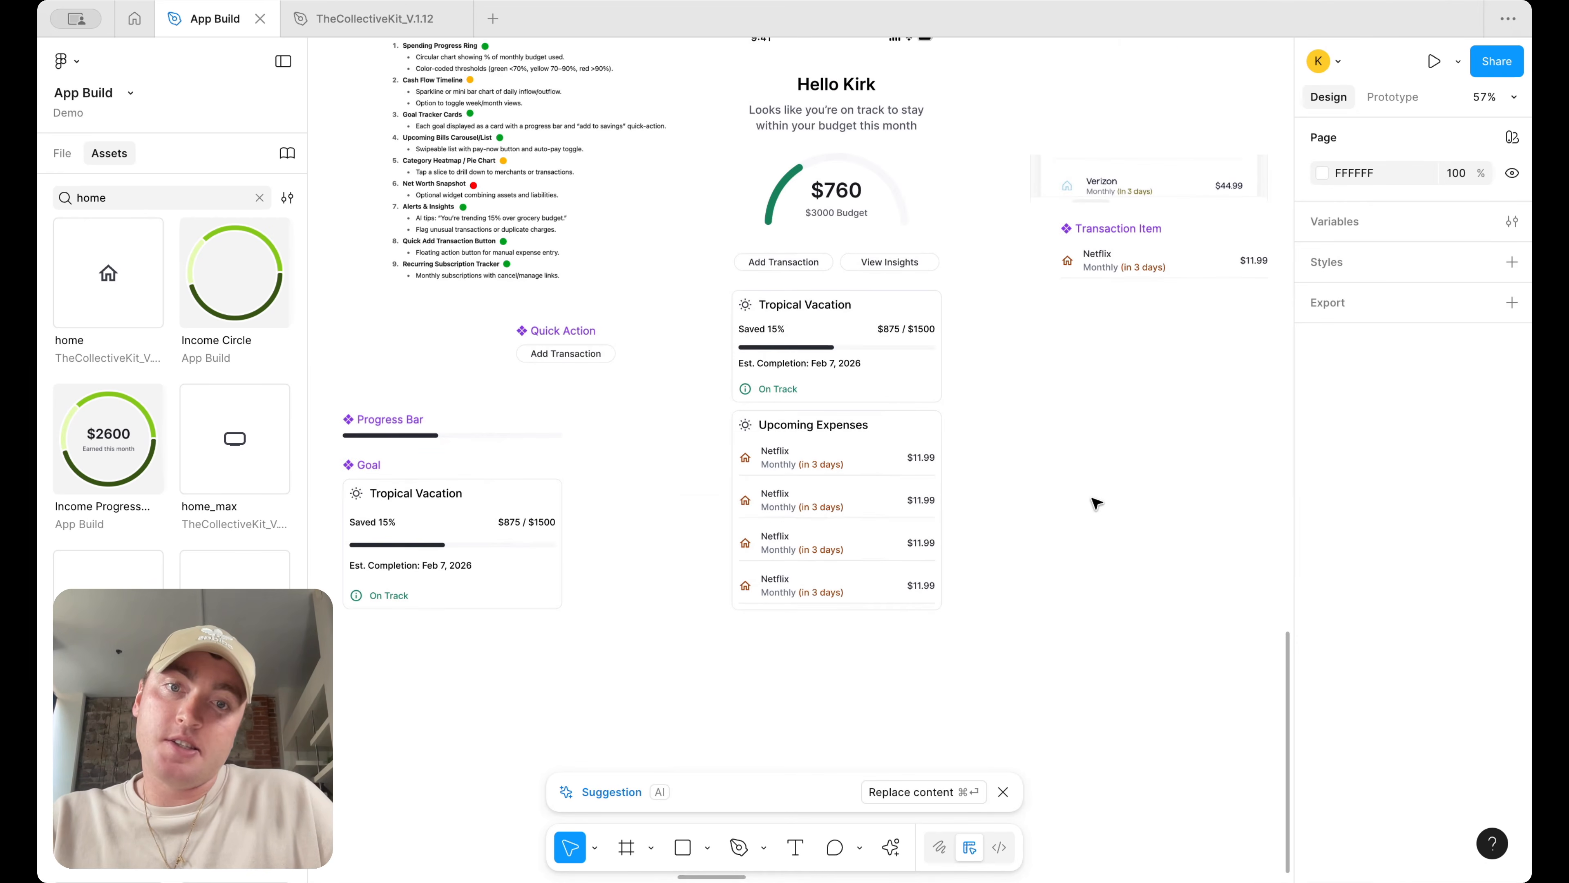
scroll(1097, 504, "up", 4)
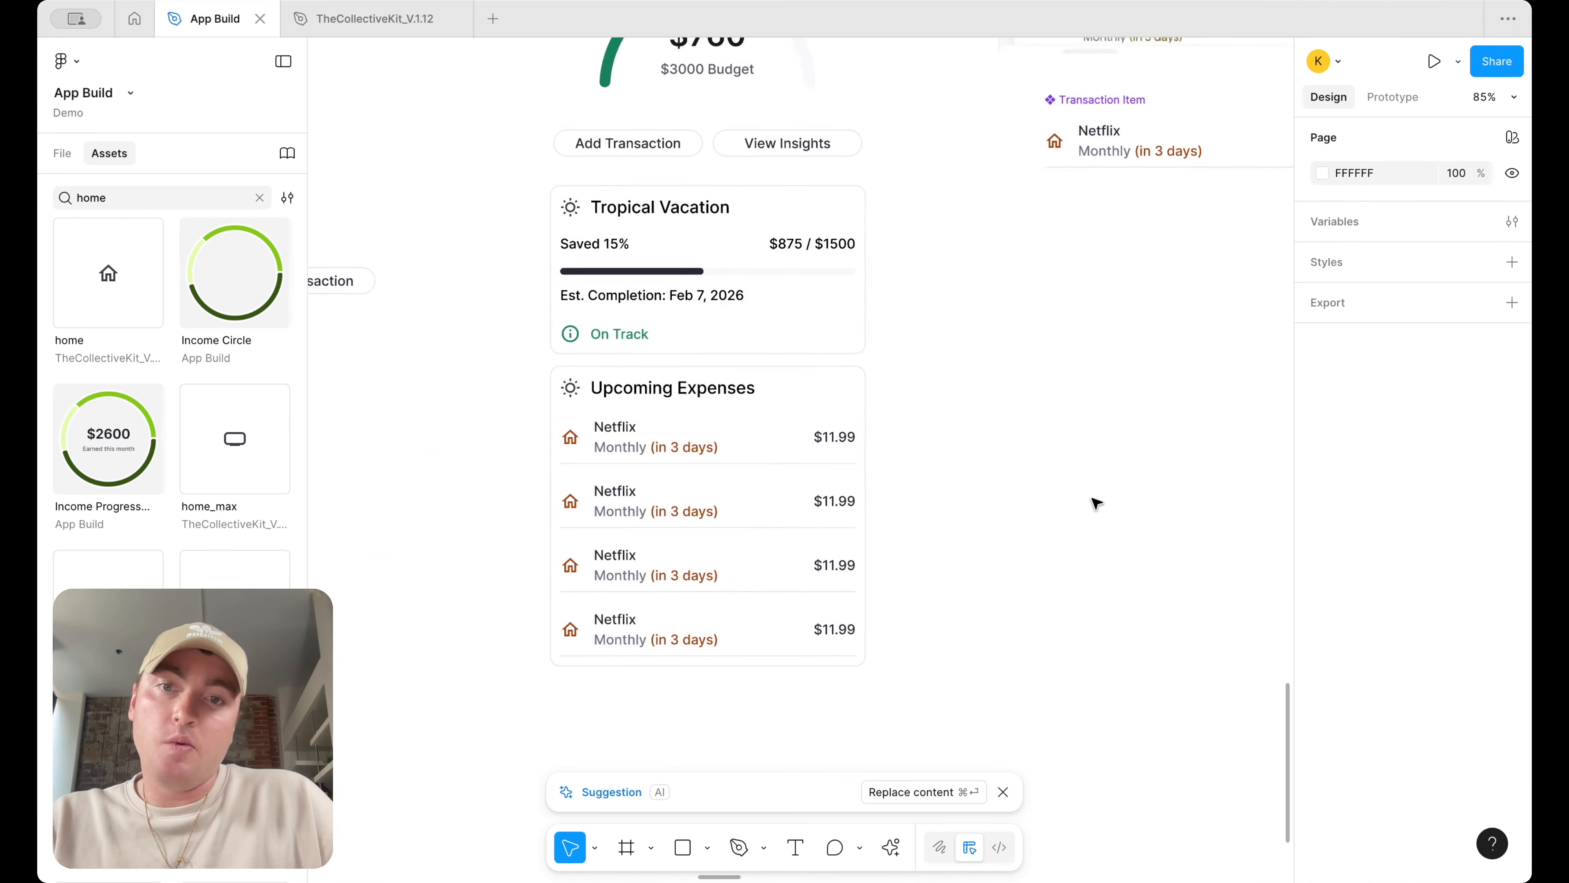
Move the four Netflix rows out of the card and wrap them in their own auto layout frame
double_click(723, 433)
left_click(617, 498, "shift")
left_click(655, 566, "shift")
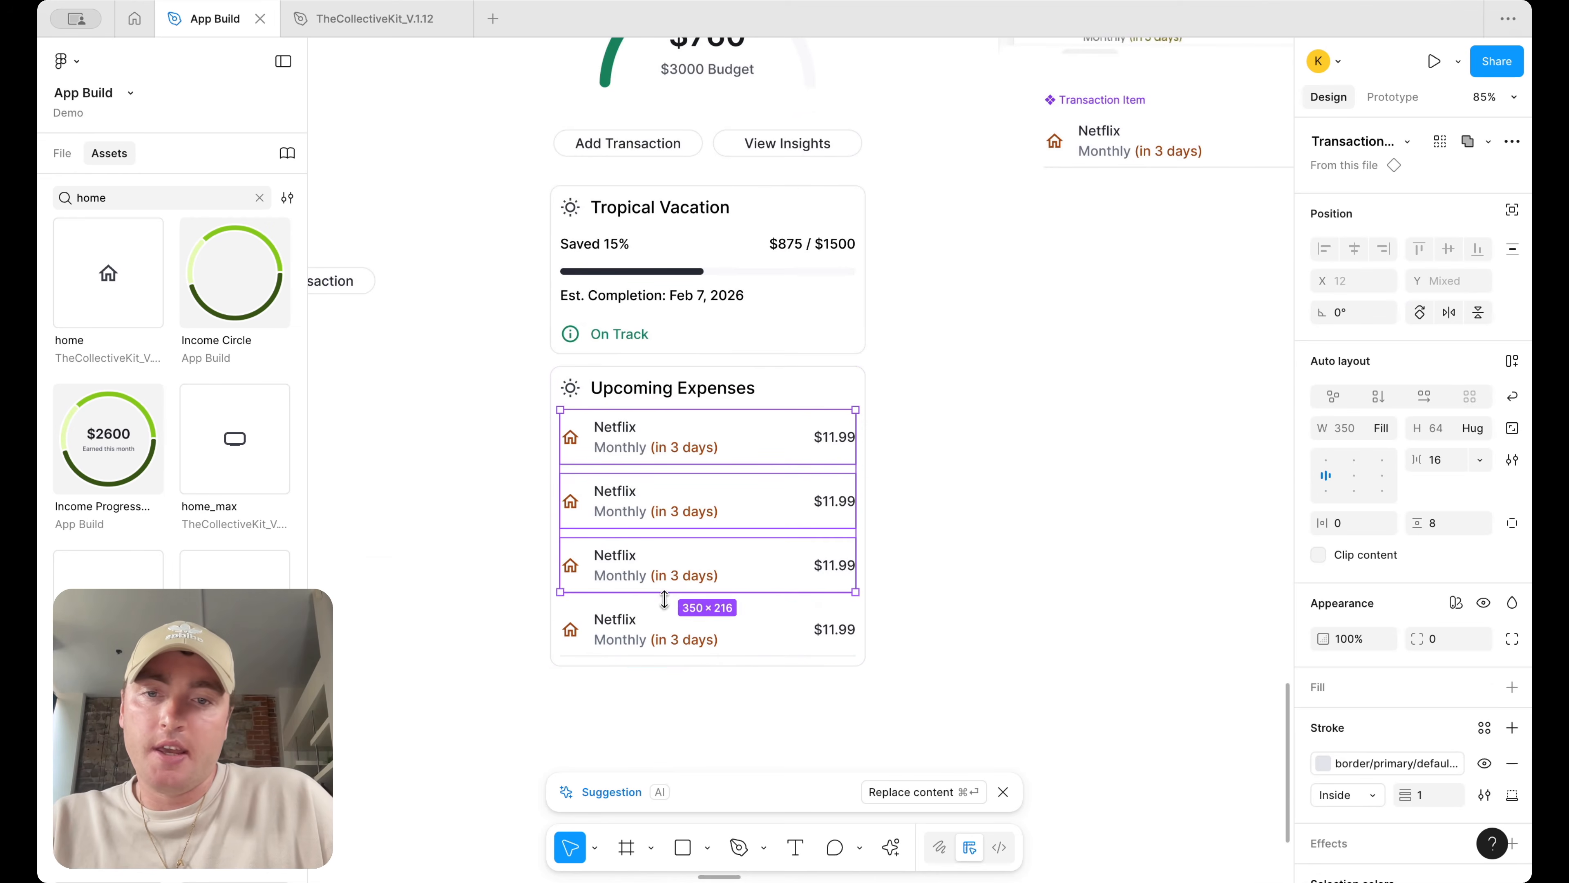
left_click(641, 634, "shift")
left_click_drag(641, 633, 1050, 623)
left_click(673, 461)
left_click_drag(1031, 737, 1030, 419)
key("shift+a")
double_click(672, 460)
left_click(669, 519, "shift")
left_click(665, 587, "shift")
left_click(659, 643, "shift")
key("Delete")
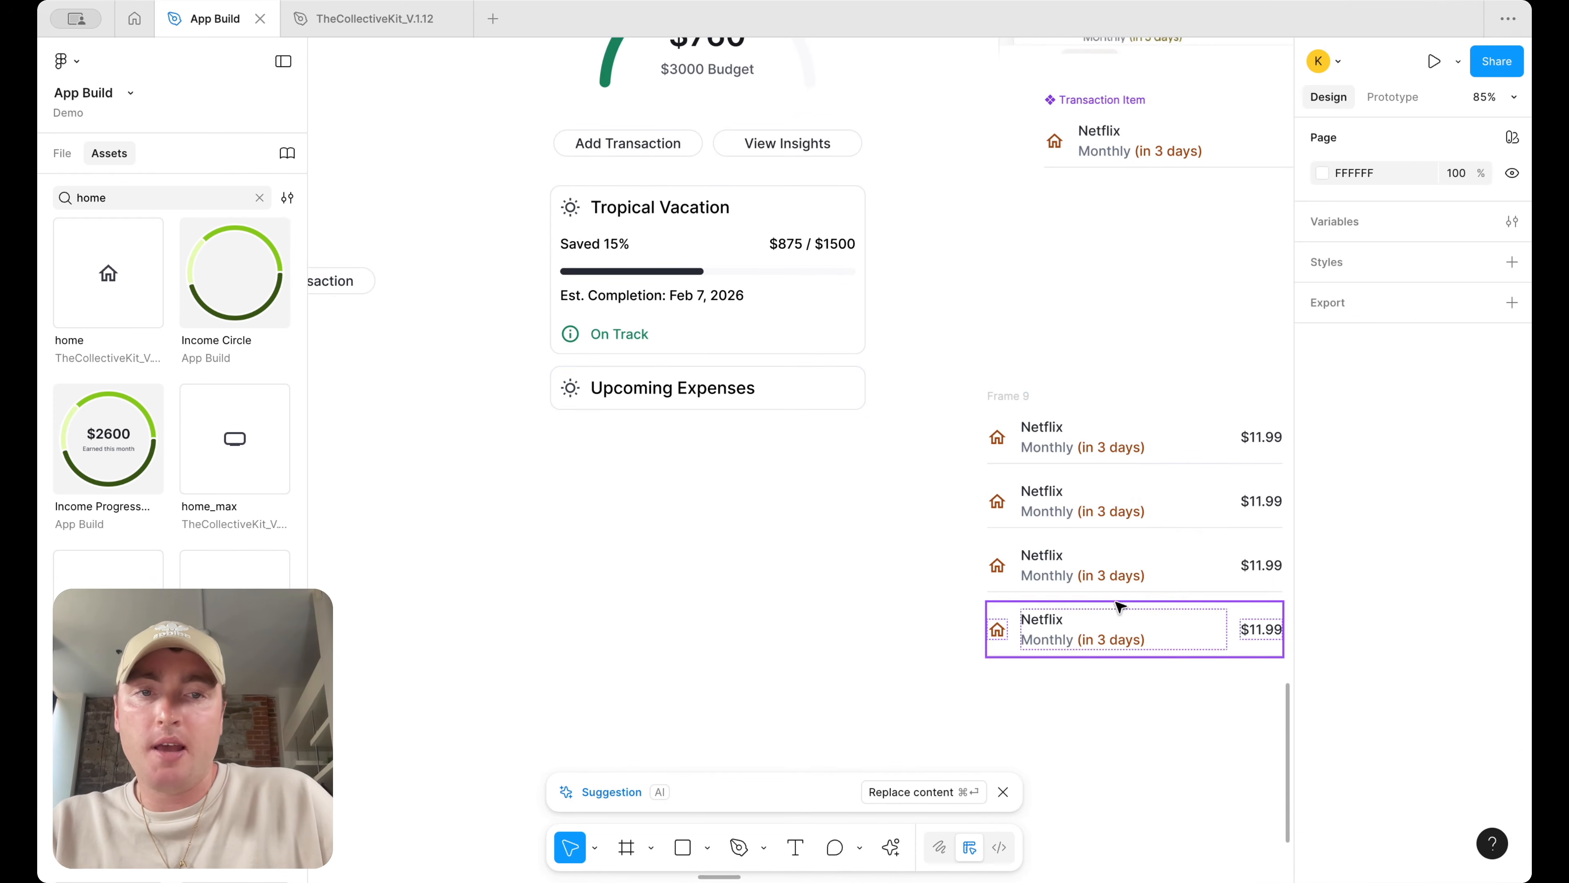
Place the Netflix rows in a duplicated Upcoming Expenses card below the header and delete the duplicate's title
left_click_drag(991, 396, 575, 431)
left_click_drag(704, 397, 703, 457)
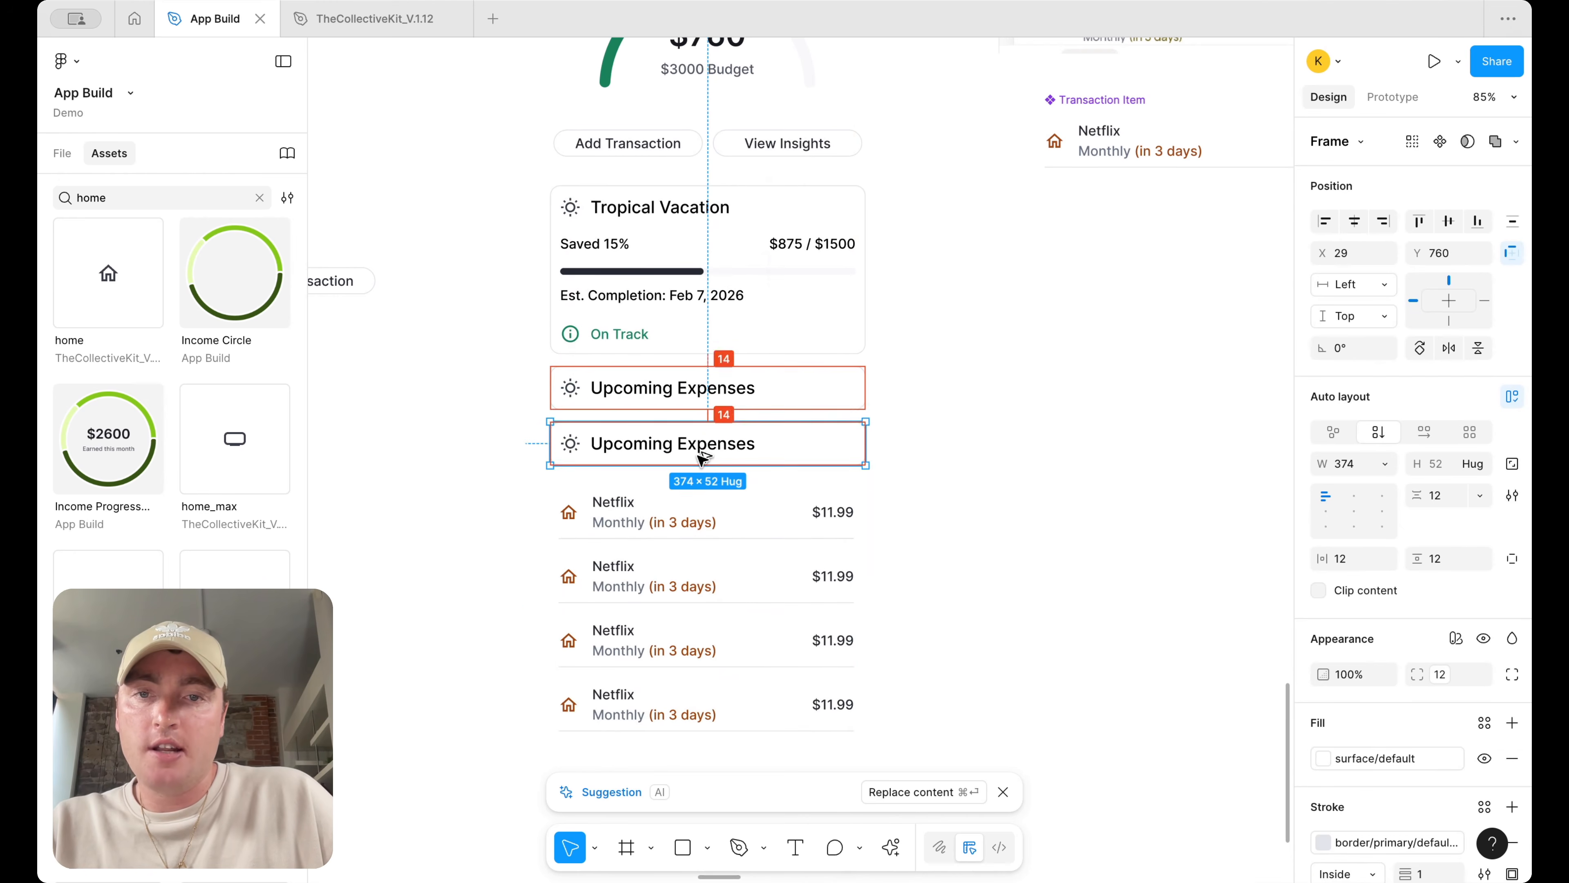
left_click(676, 536)
key("Delete")
left_click(692, 440)
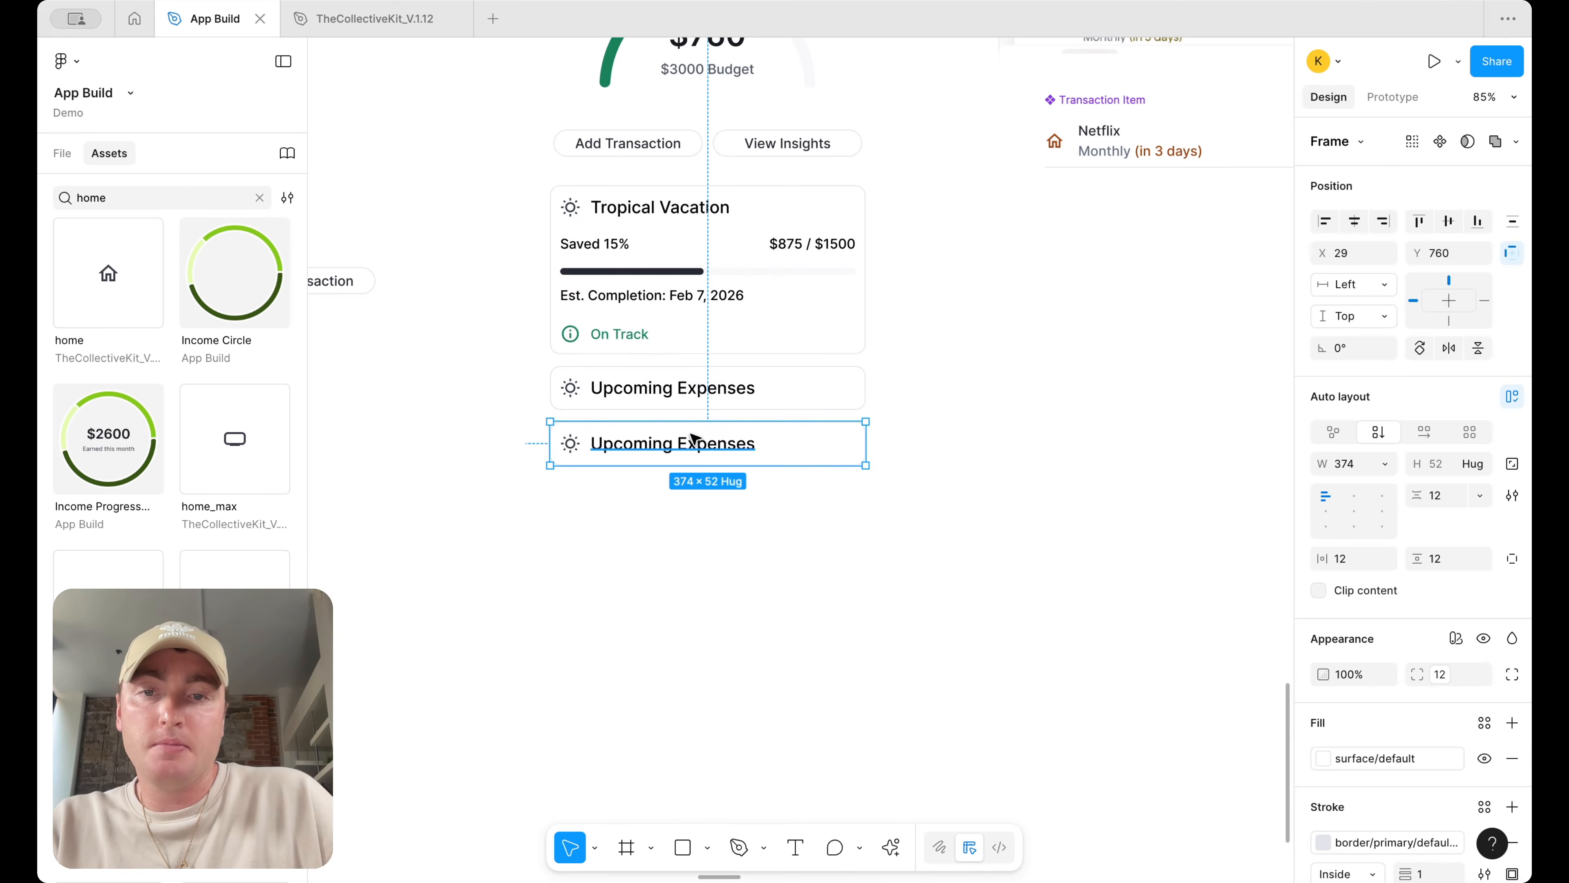
key("super+z")
left_click(700, 443)
key("Delete")
left_click(718, 443)
left_click(1360, 563)
key("Return")
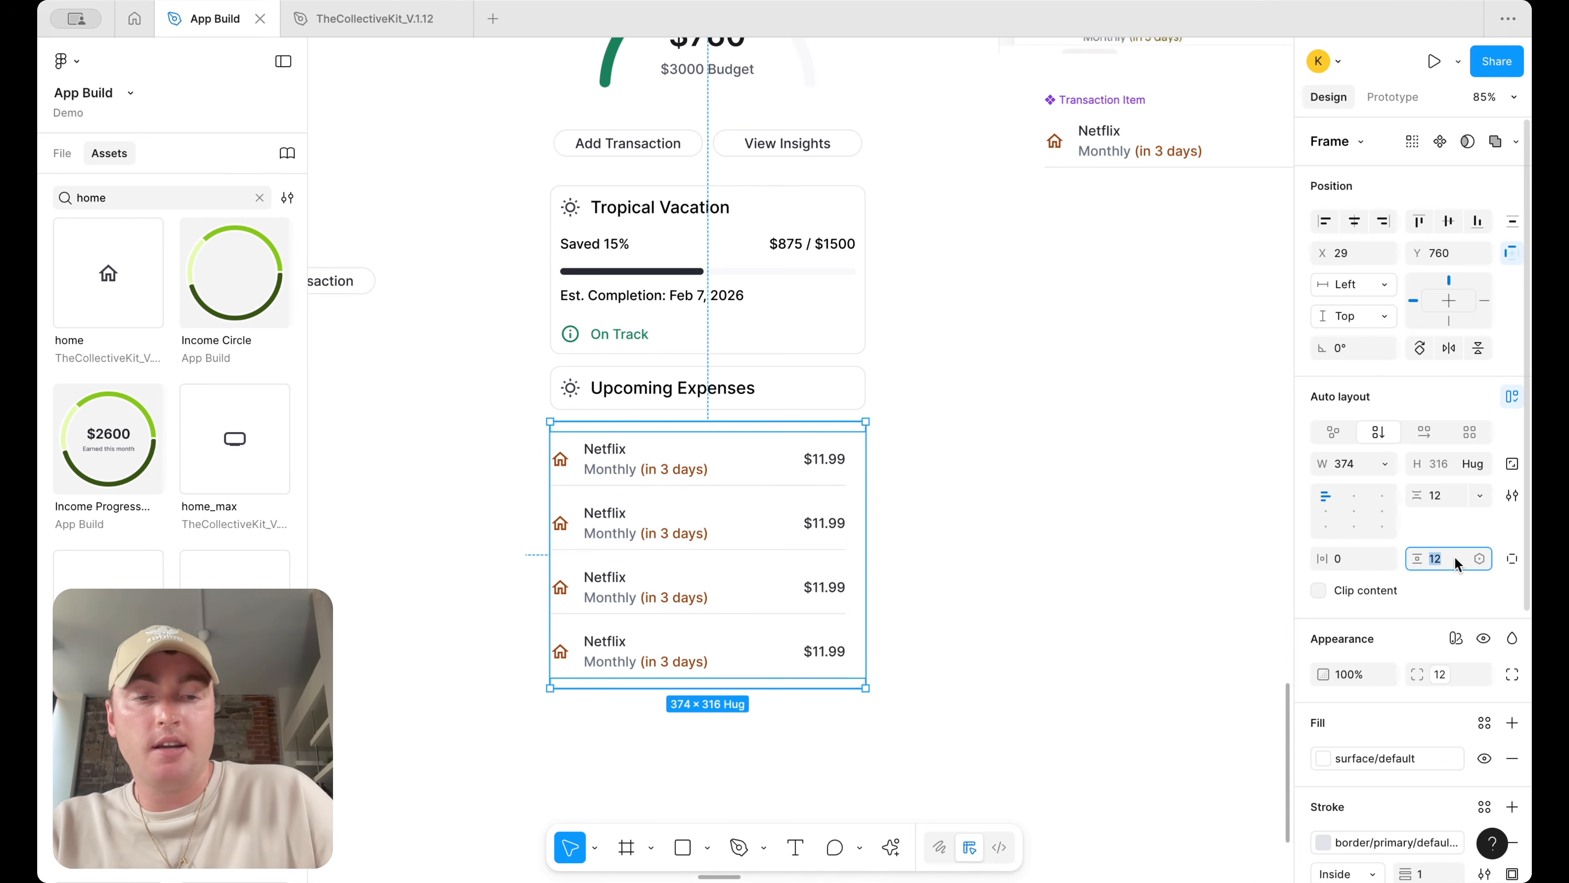
Wrap the Upcoming Expenses header and the Netflix rows in a vertical auto layout frame with 0 gap
key("Return")
left_click_drag(914, 635, 760, 389)
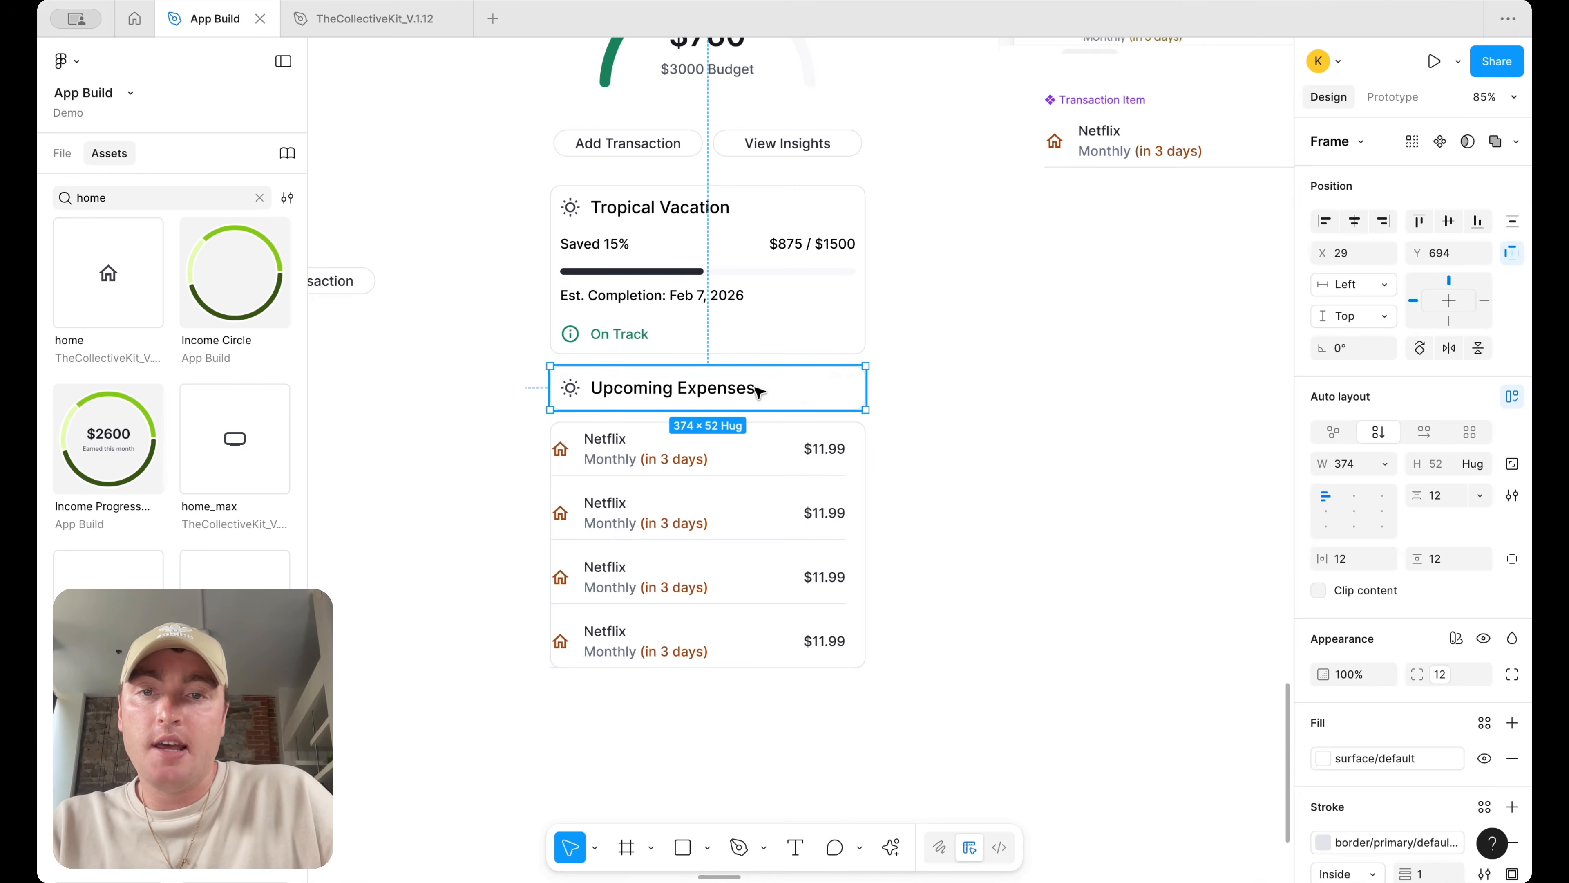
key("shift+a")
left_click(1449, 494)
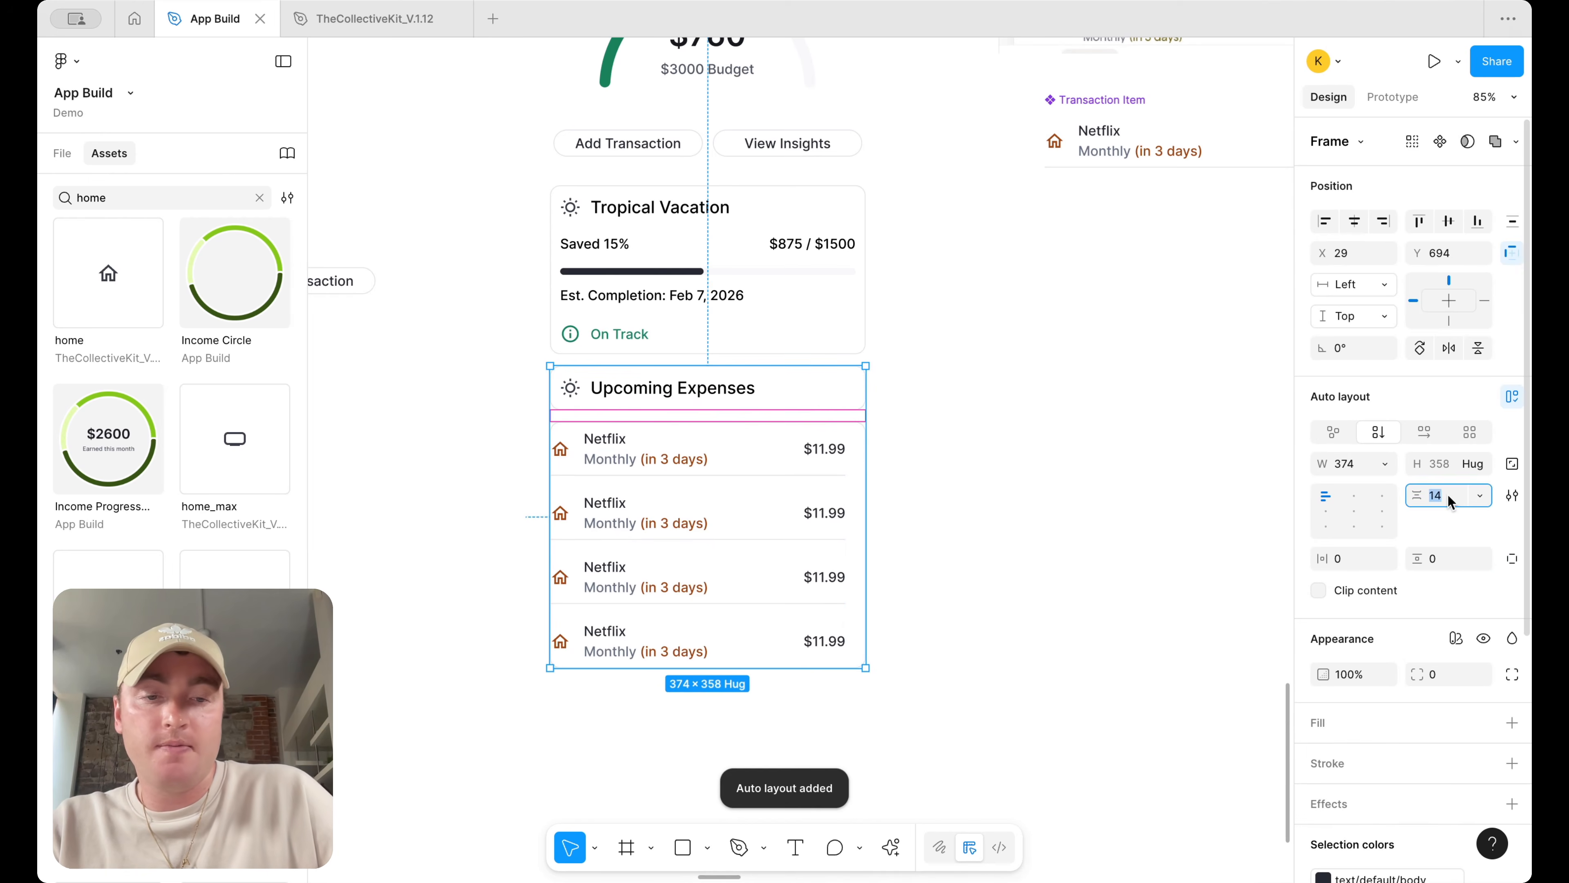
type("0")
key("Return")
Switch the Upcoming Expenses header's stroke to custom per-side widths
left_click(1107, 452)
left_click(739, 370)
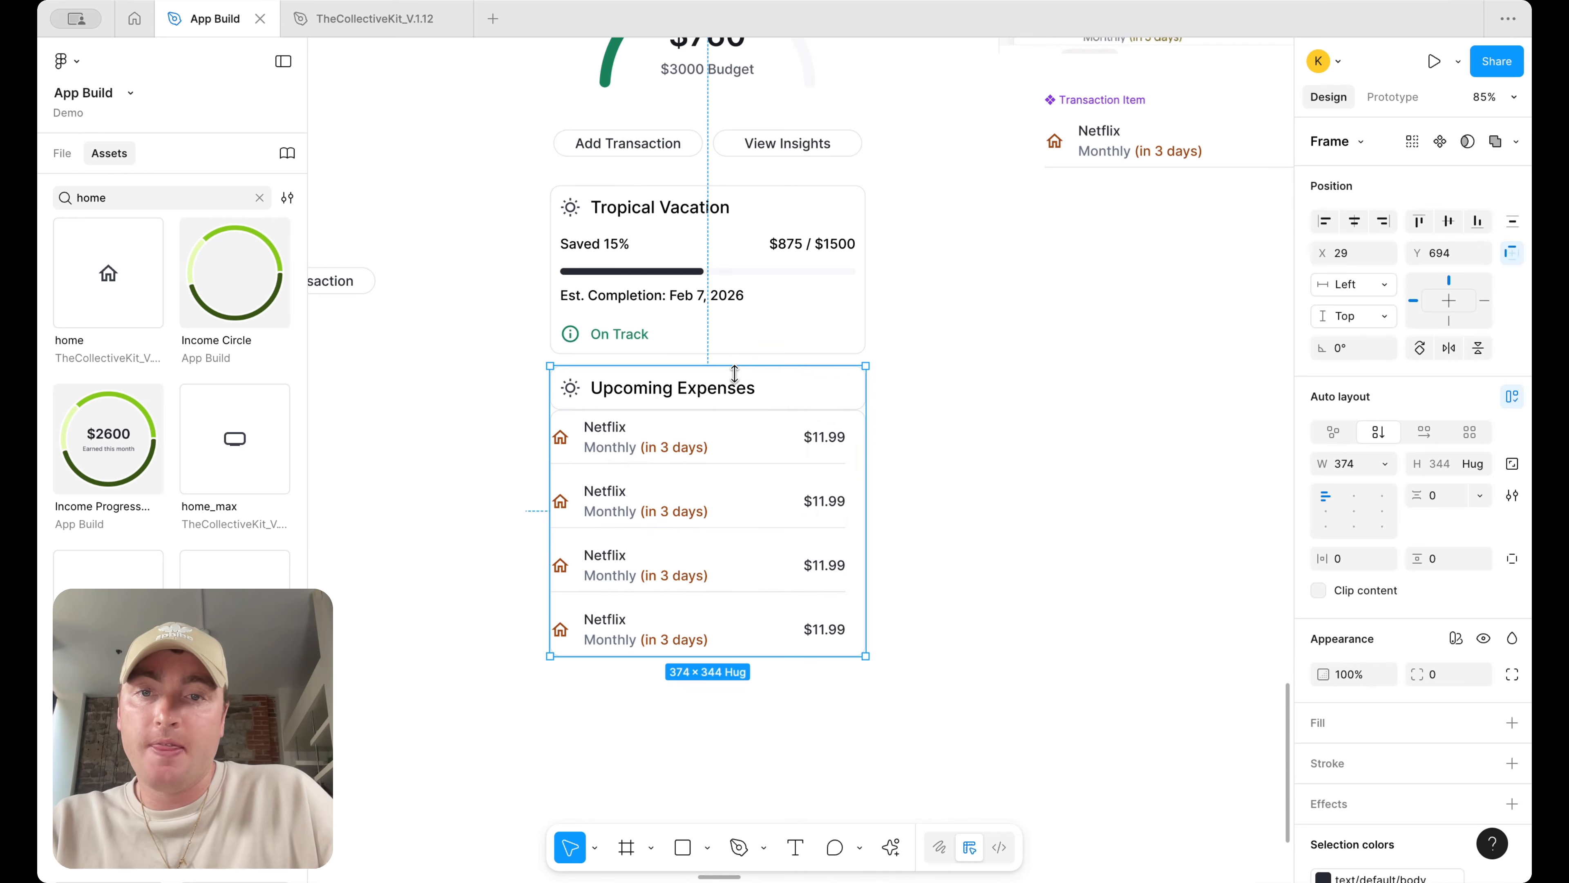
left_click(830, 396)
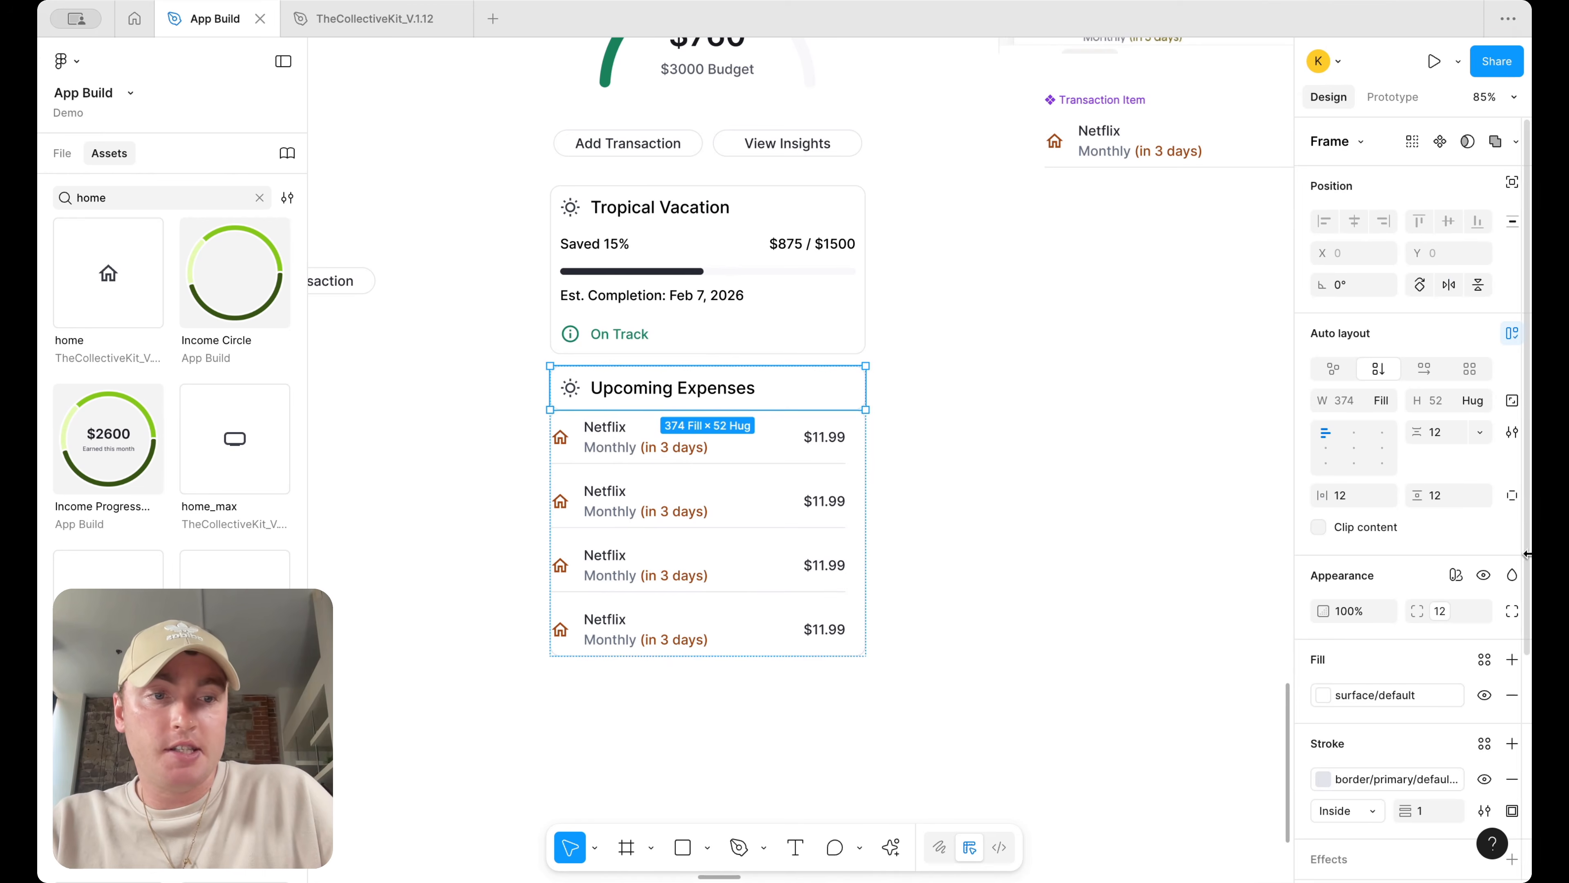
left_click(1516, 800)
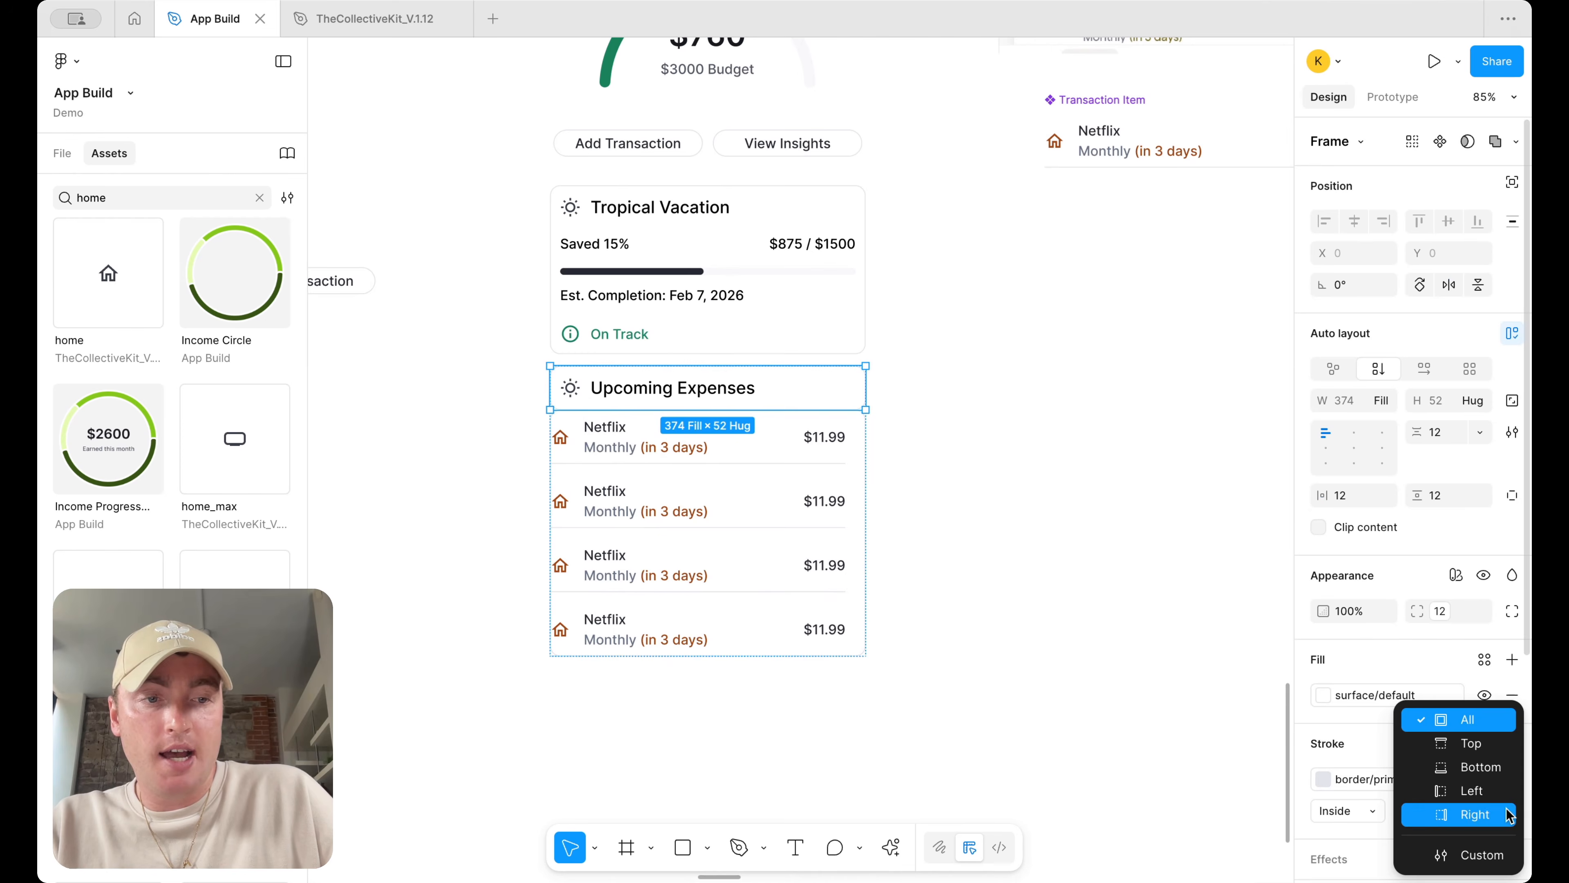
left_click(1483, 849)
scroll(1448, 668, "down", 3)
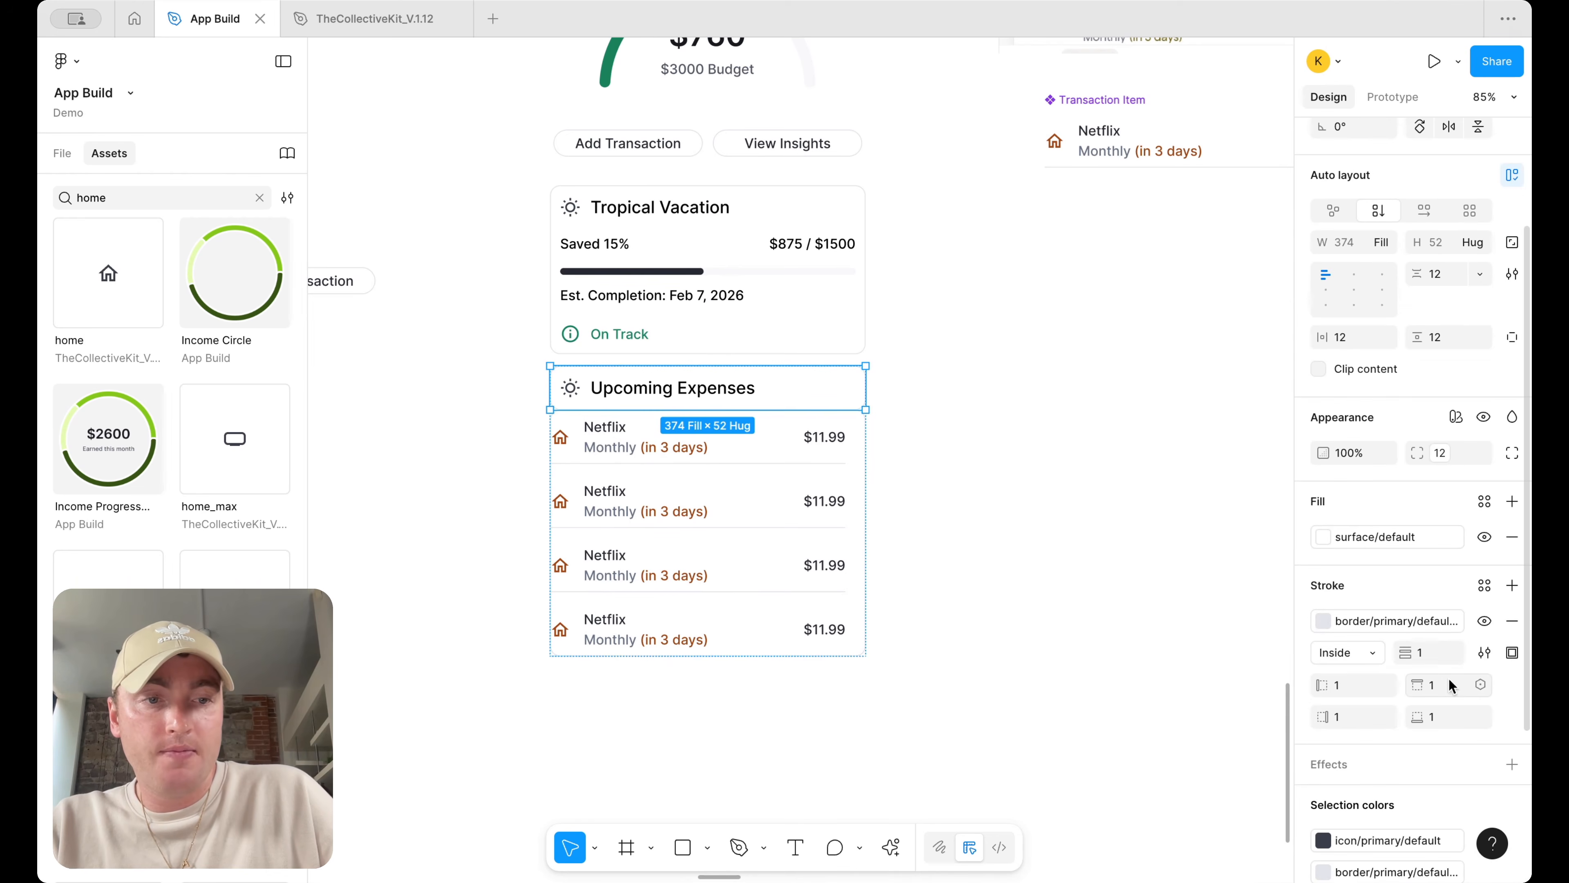
Give the Netflix rows frame custom stroke sides and set its top stroke width to 0
left_click(834, 440)
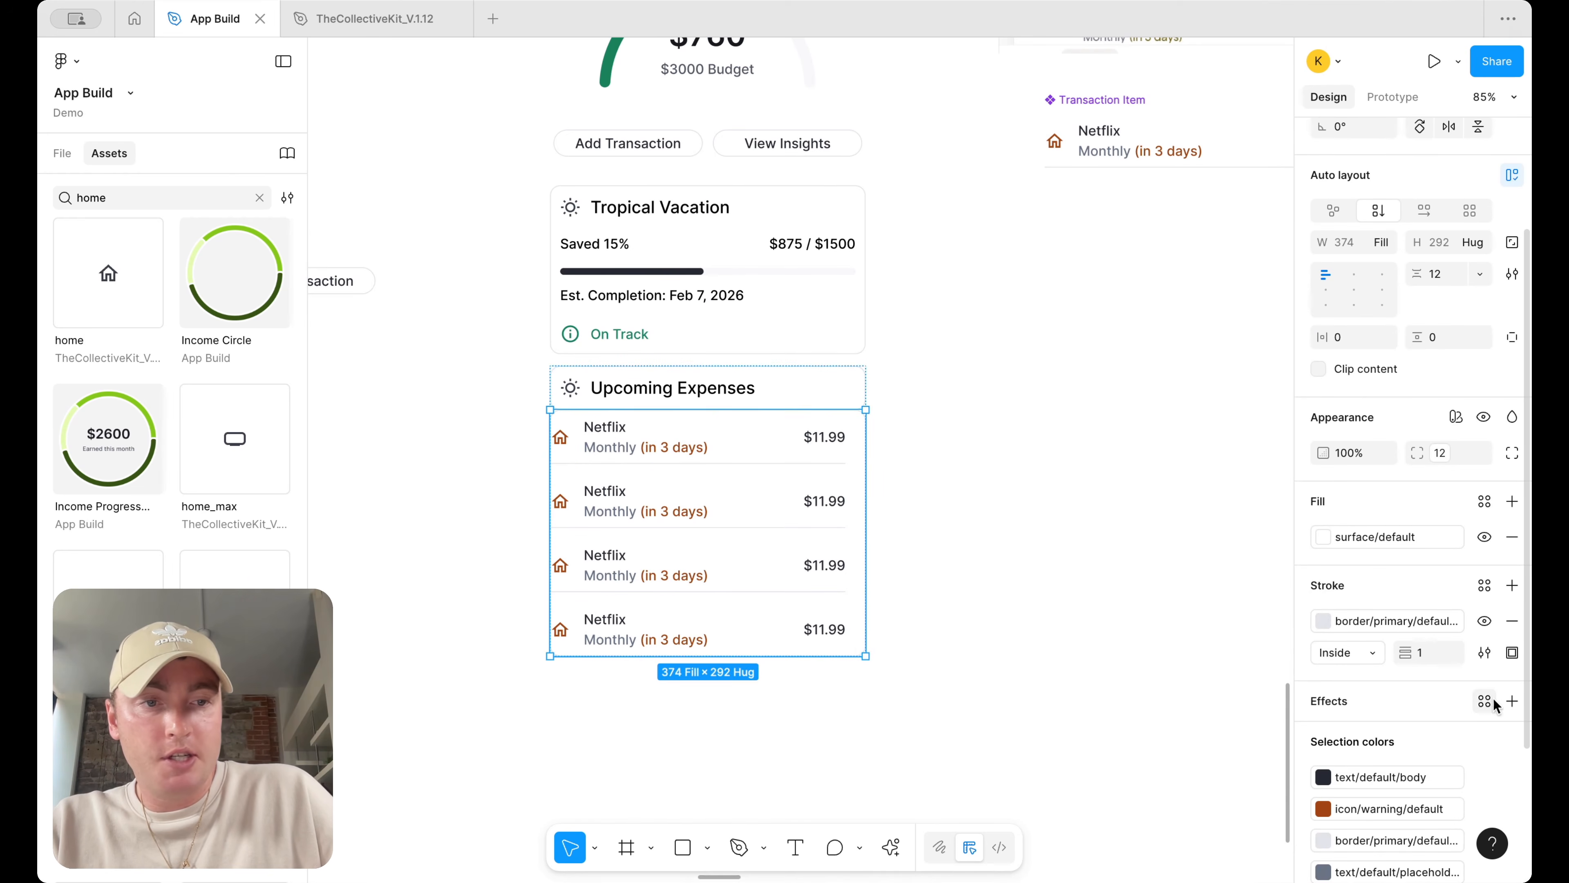
left_click(1511, 653)
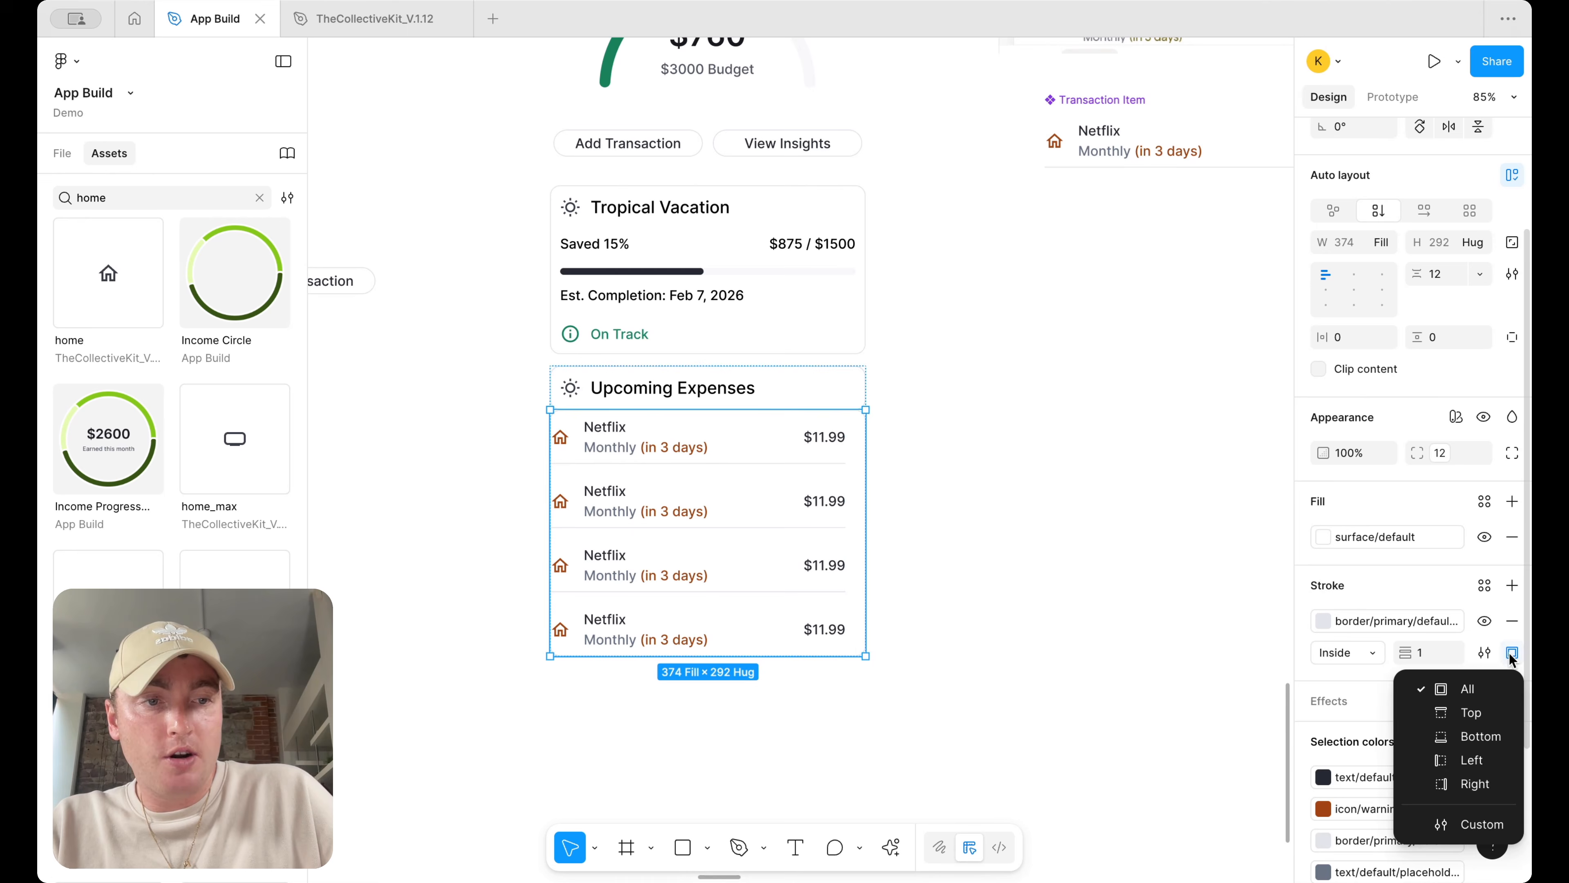
left_click(1475, 825)
left_click(1441, 691)
type("0")
key("Return")
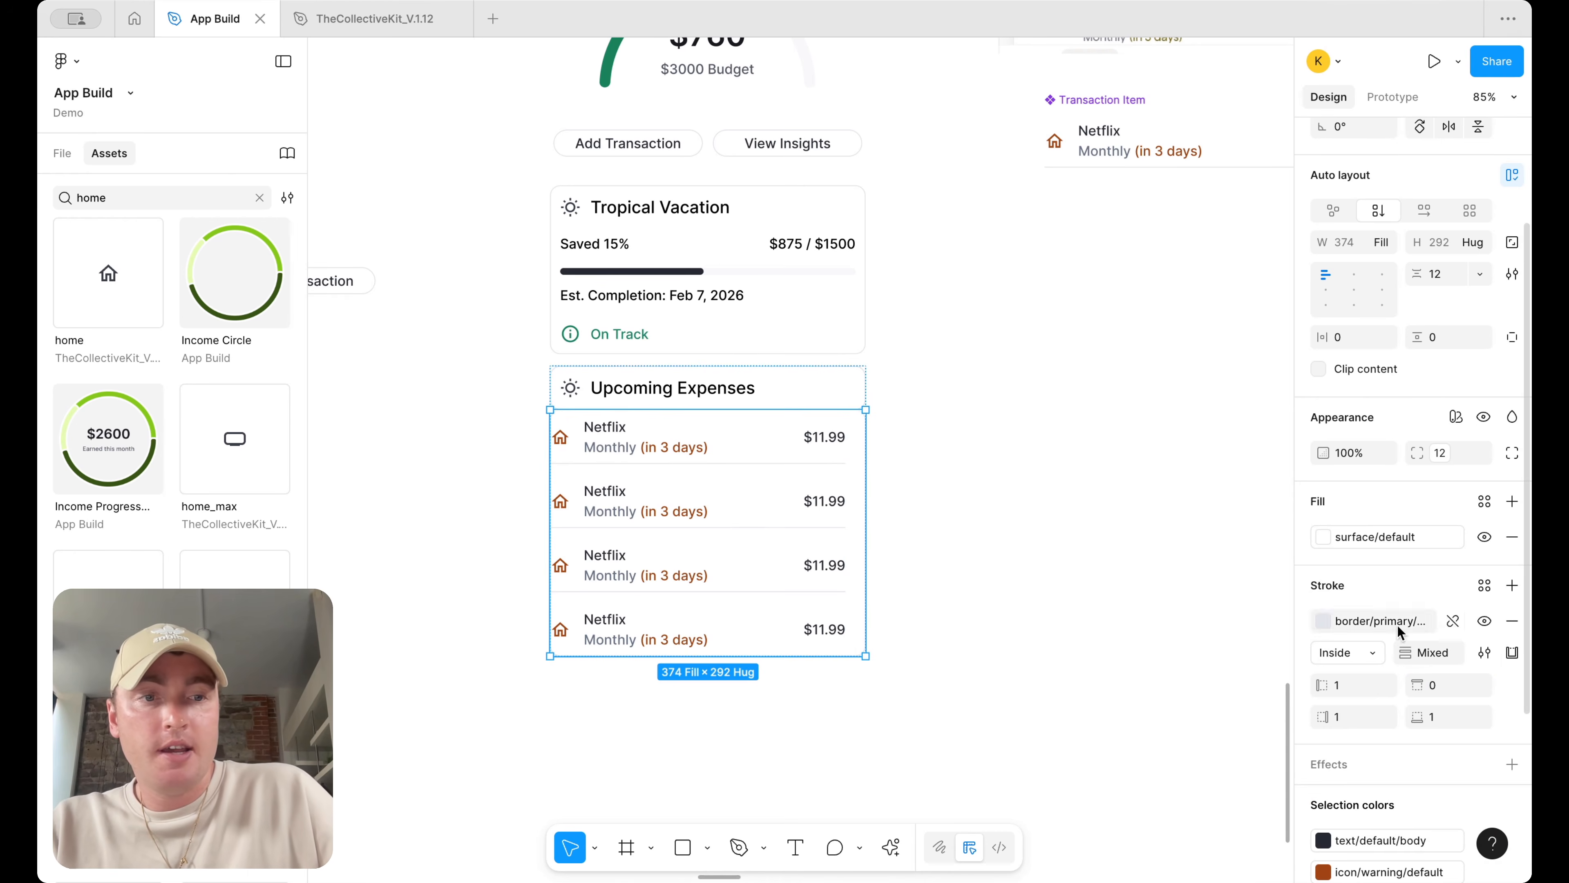
Set the rows frame's top-left and top-right corner radii to 0 using independent corners
left_click(1513, 454)
left_click(1389, 483)
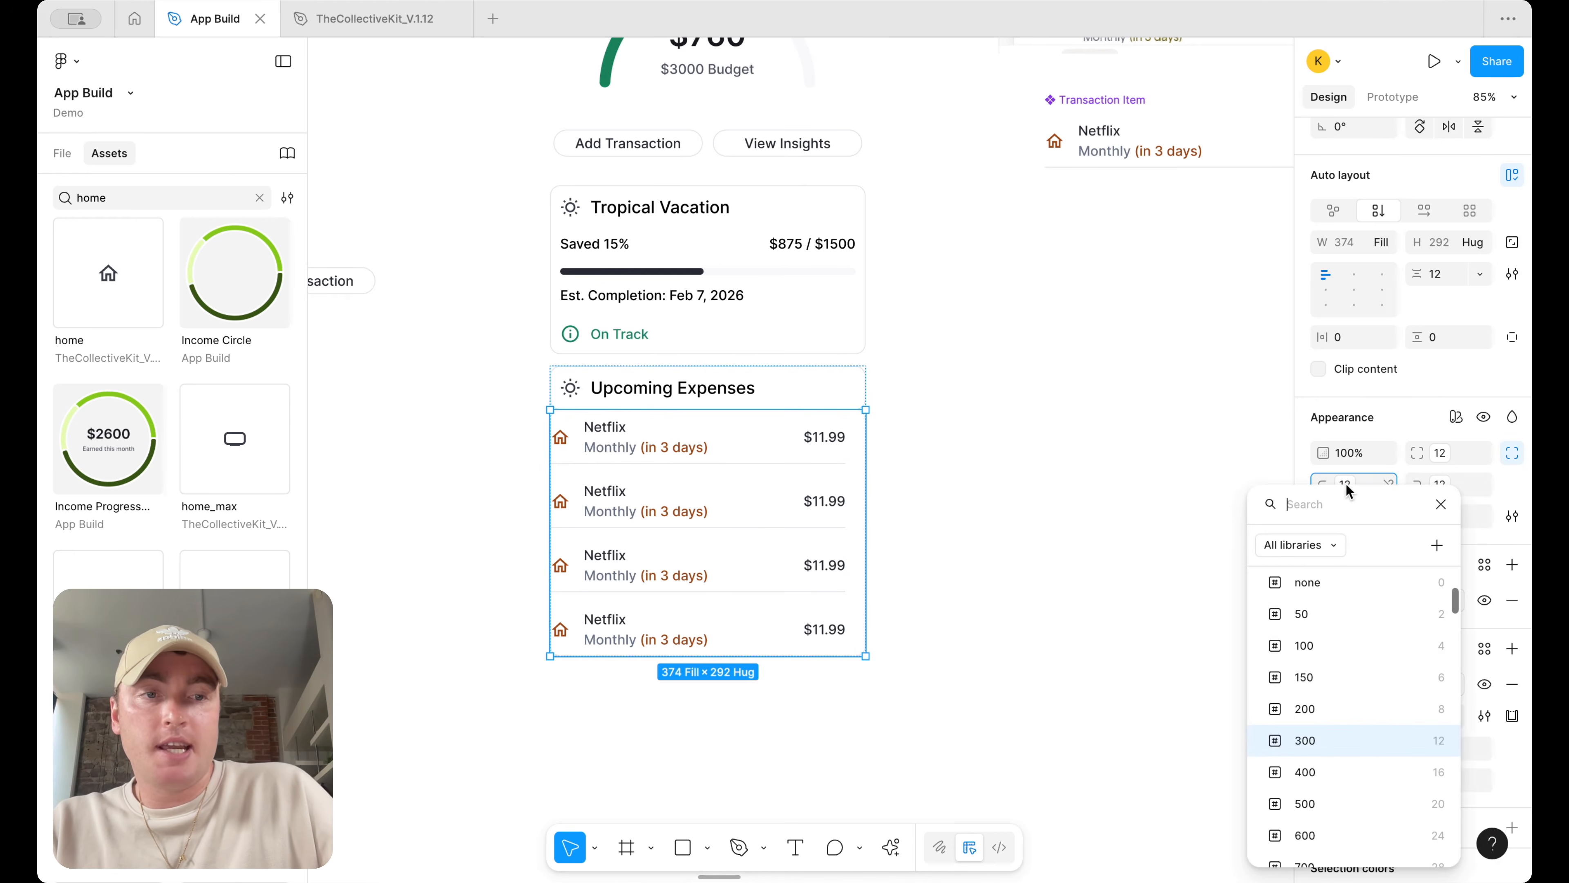
left_click(1441, 486)
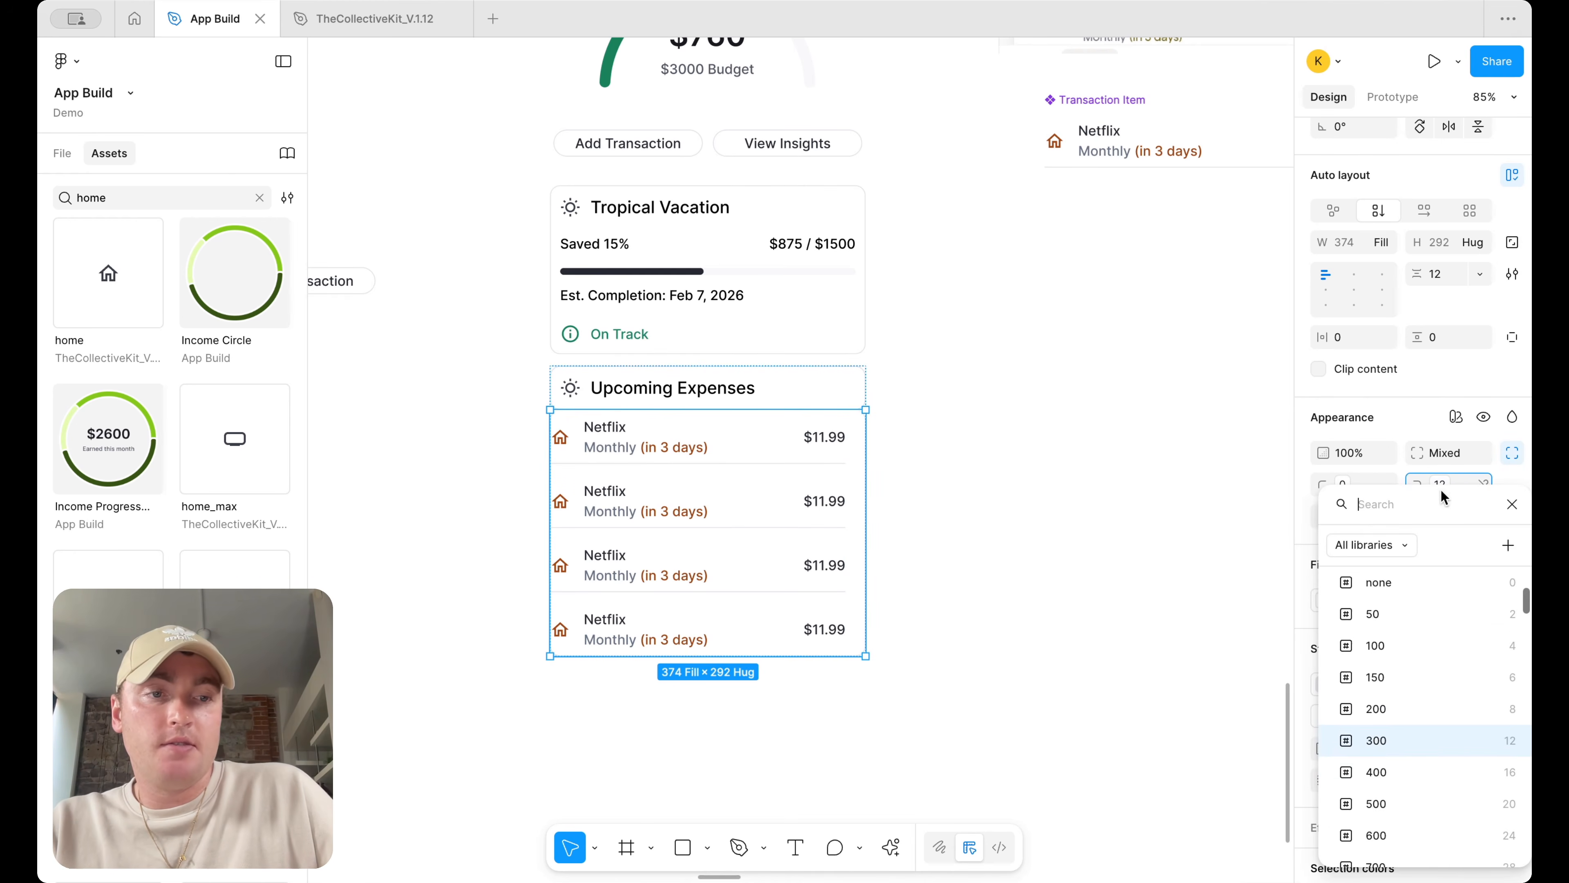
scroll(1406, 644, "up", 1)
left_click(1416, 685)
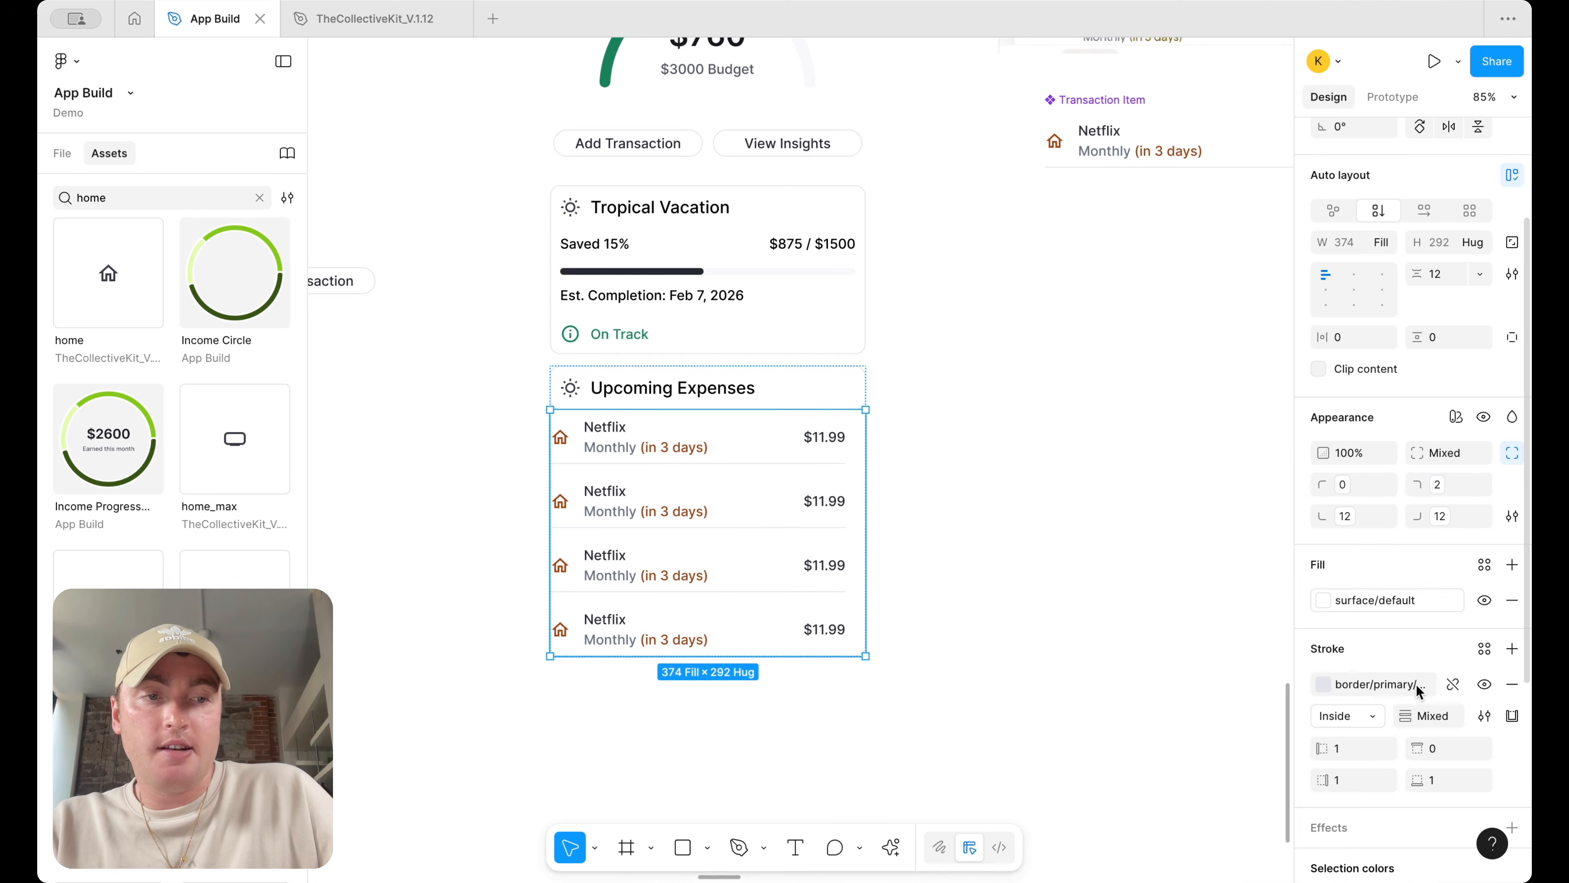
left_click(1446, 488)
left_click(1377, 711)
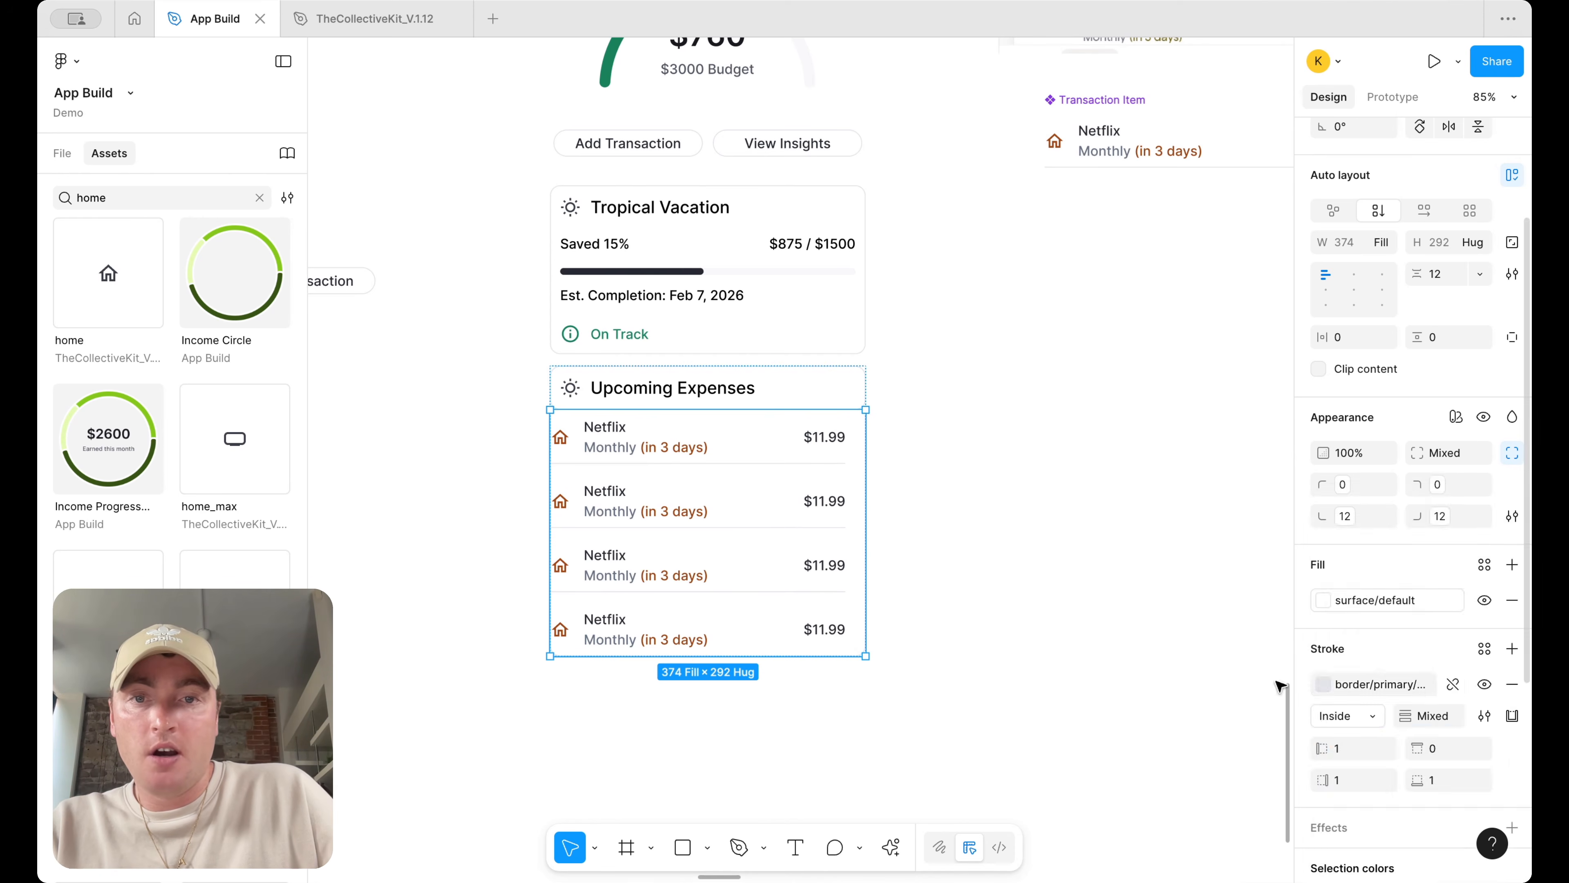
left_click(876, 515)
Set the Upcoming Expenses header's bottom-left and bottom-right corner radii to none
scroll(876, 515, "up", 5)
left_click(640, 377)
left_click(640, 378)
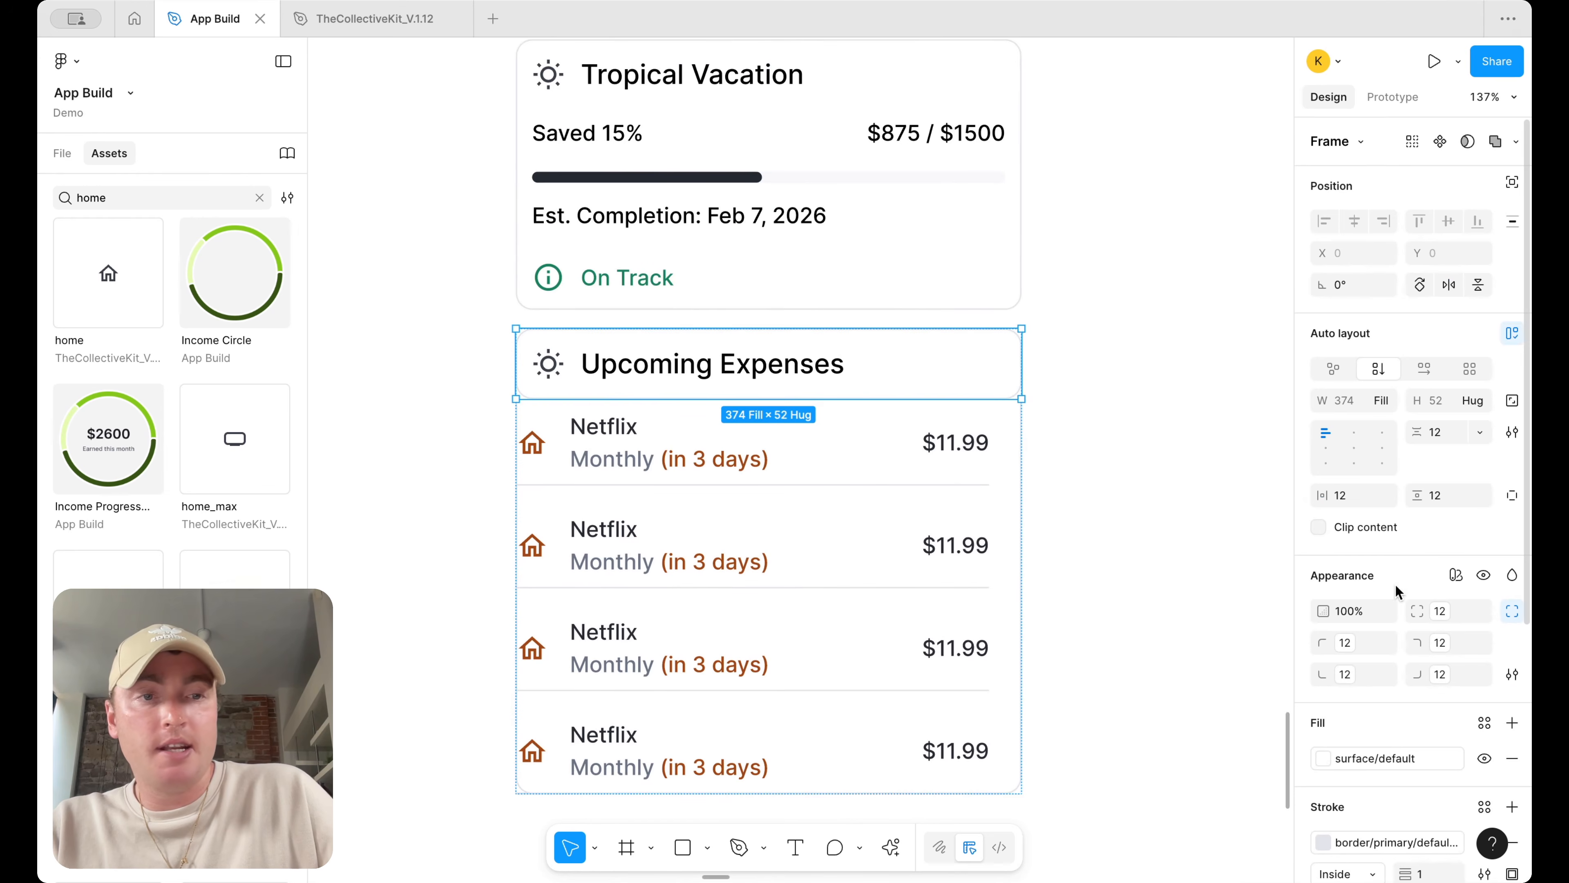
left_click(1345, 675)
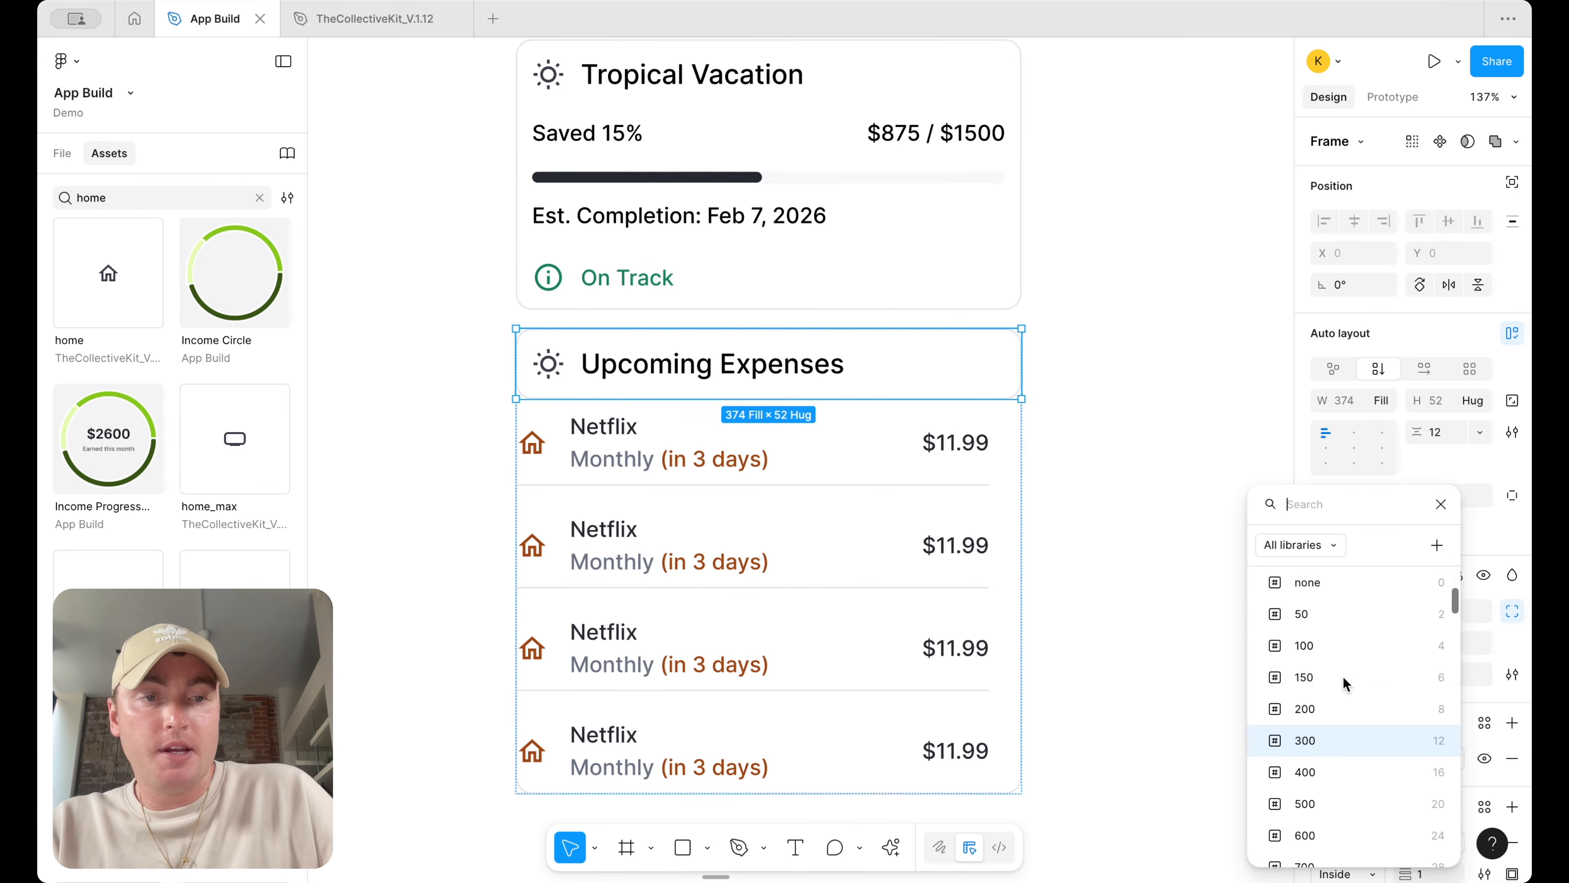
left_click(1322, 592)
left_click(1437, 675)
left_click(1387, 578)
left_click(1114, 484)
Make the inner Netflix rows list fill the container width
scroll(1115, 485, "down", 5)
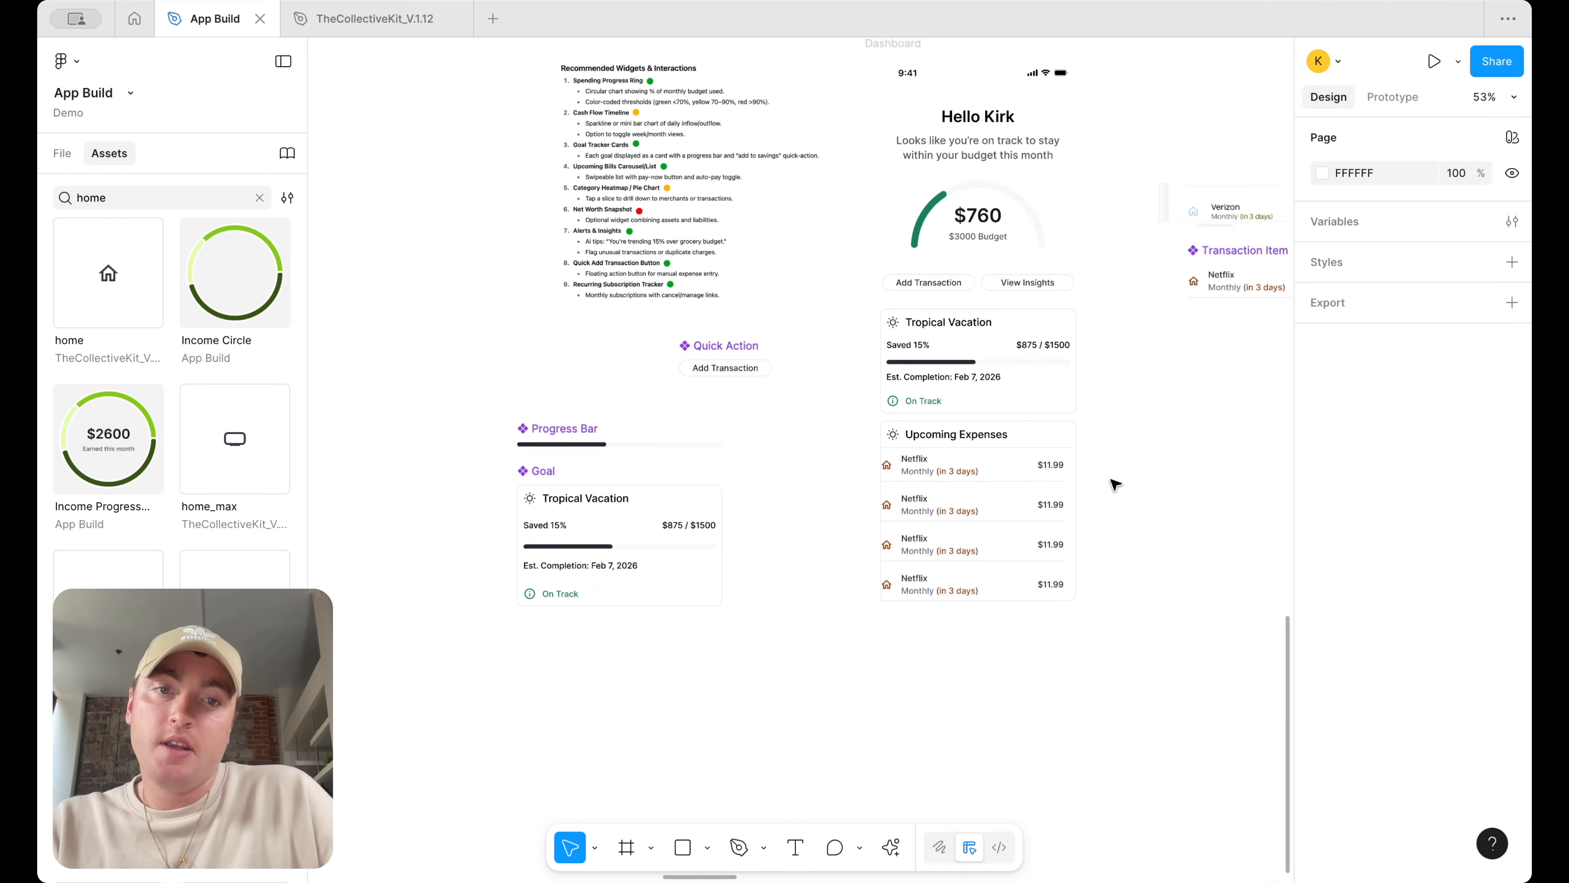
scroll(1116, 489, "up", 4)
double_click(1006, 508)
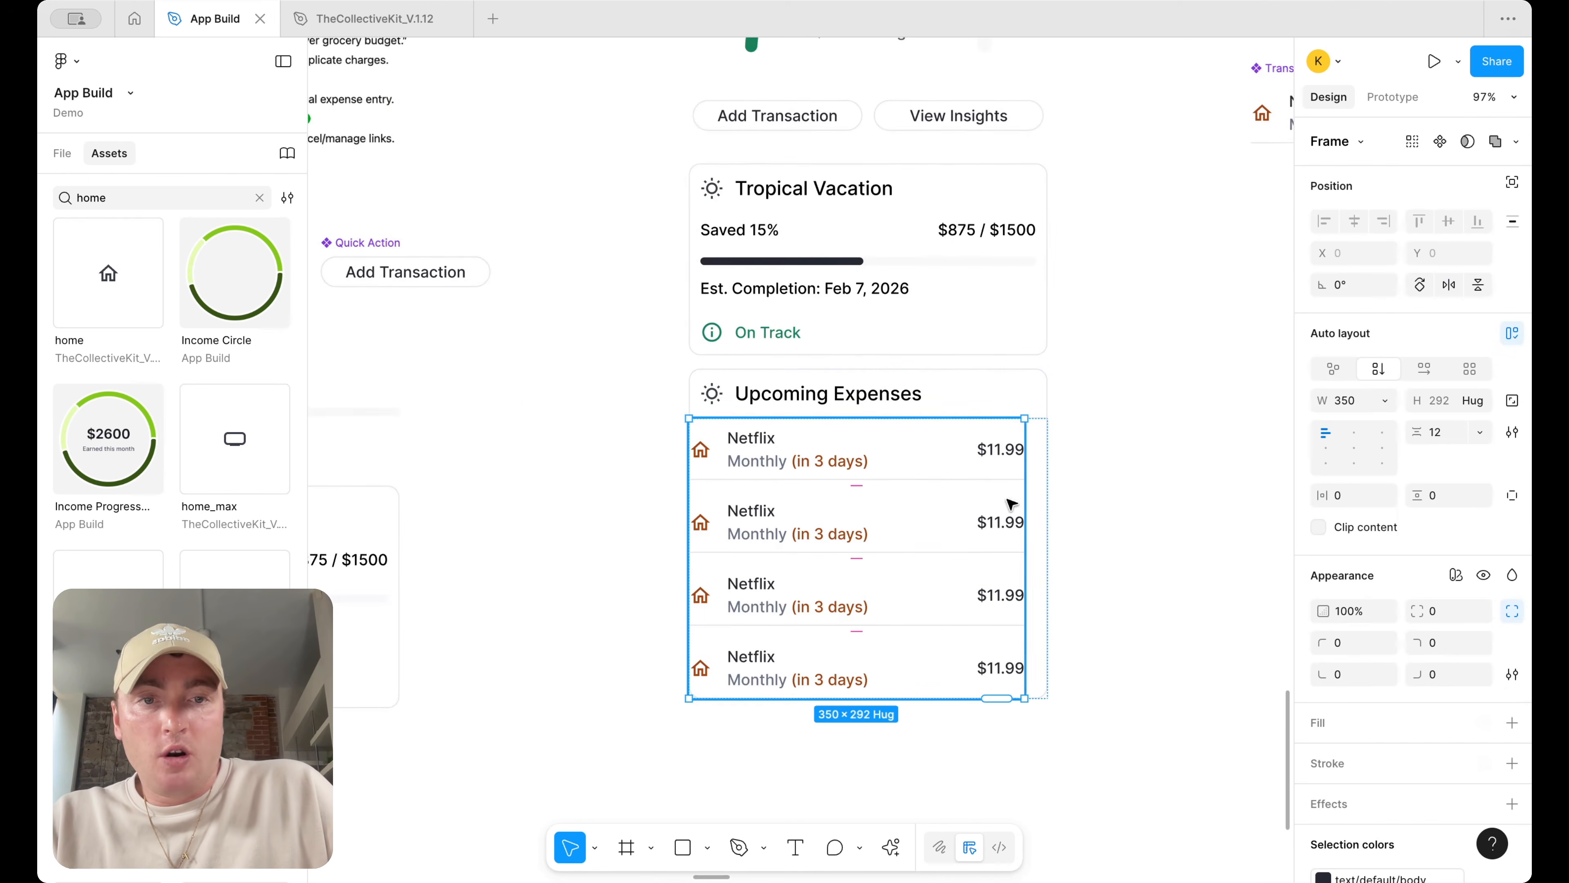
left_click(1385, 401)
left_click(1373, 449)
left_click(1208, 474)
Set the Transaction Item component's horizontal padding to 12
scroll(1209, 476, "down", 3)
scroll(1210, 477, "right", 5)
scroll(1210, 476, "up", 2)
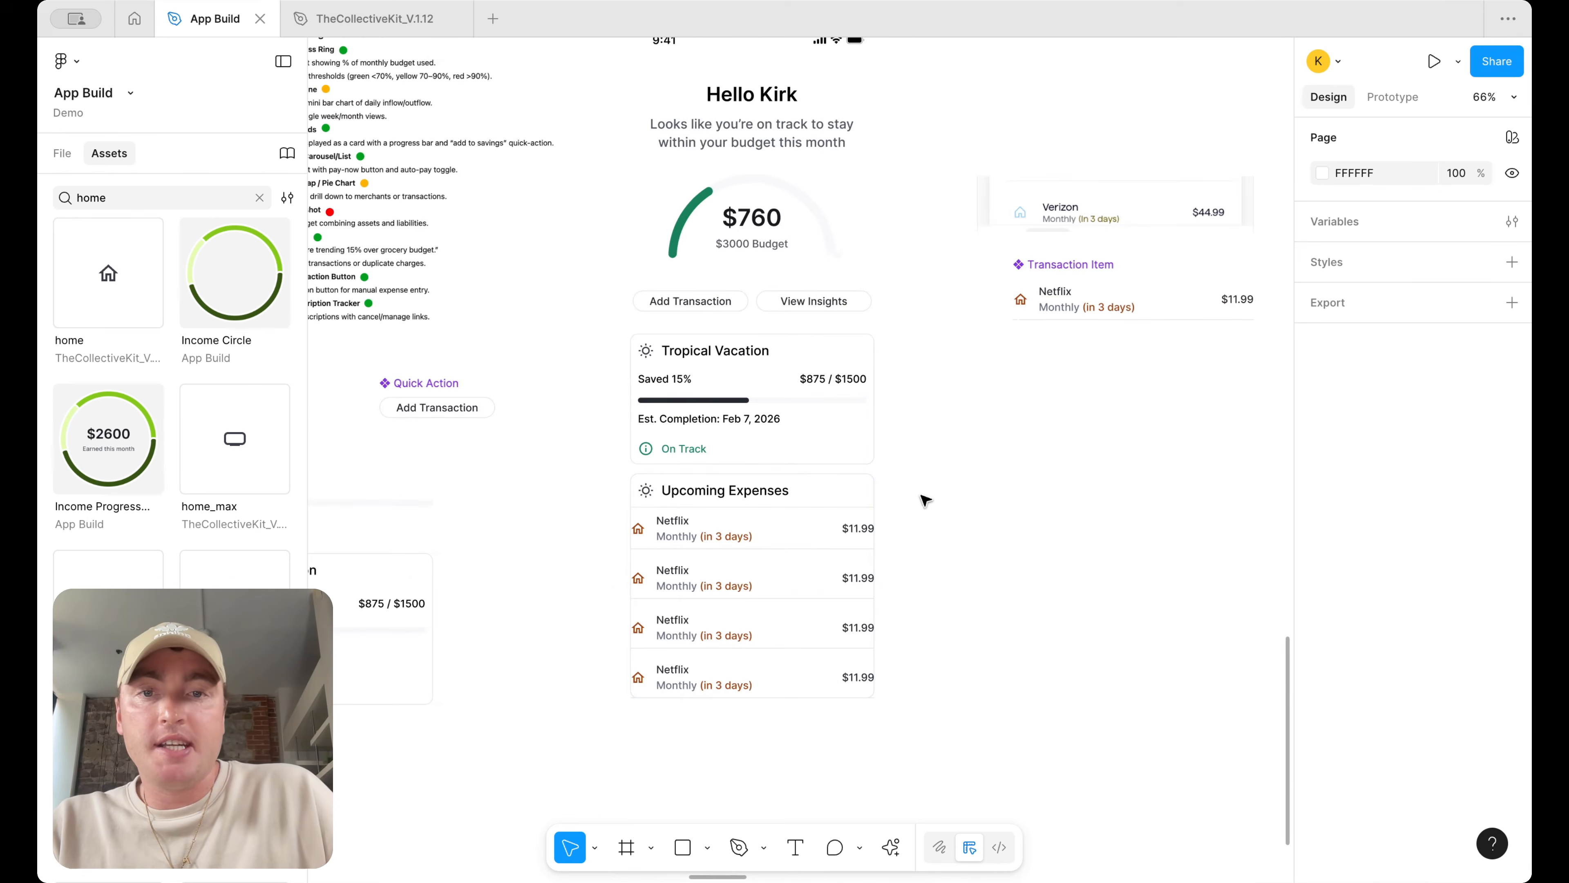
scroll(834, 598, "right", 4)
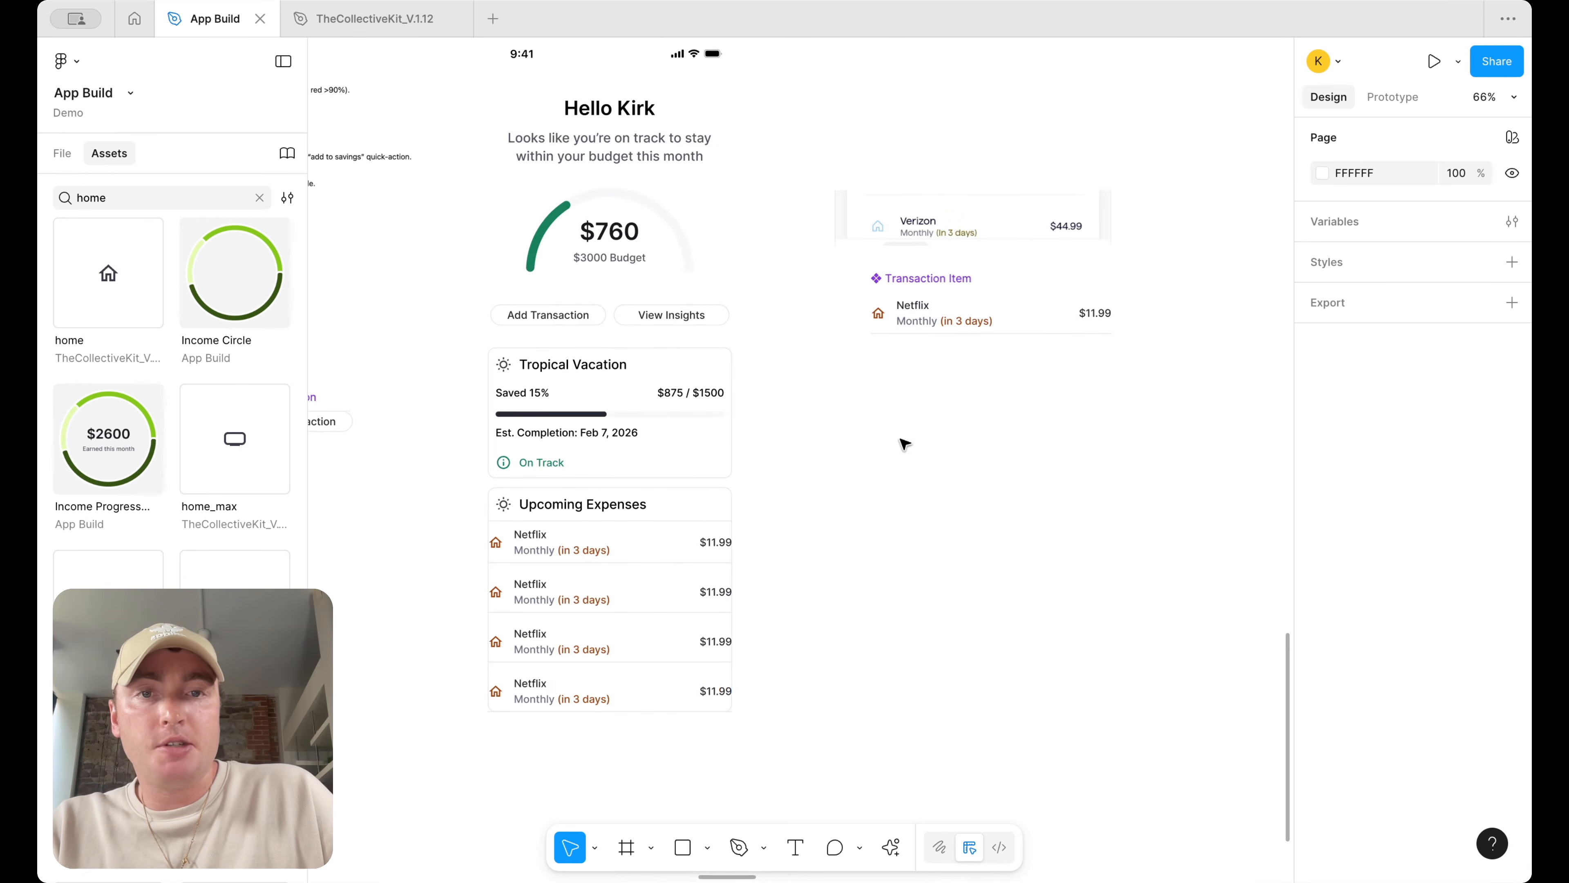
left_click(996, 311)
left_click(1349, 531)
type("12")
key("Return")
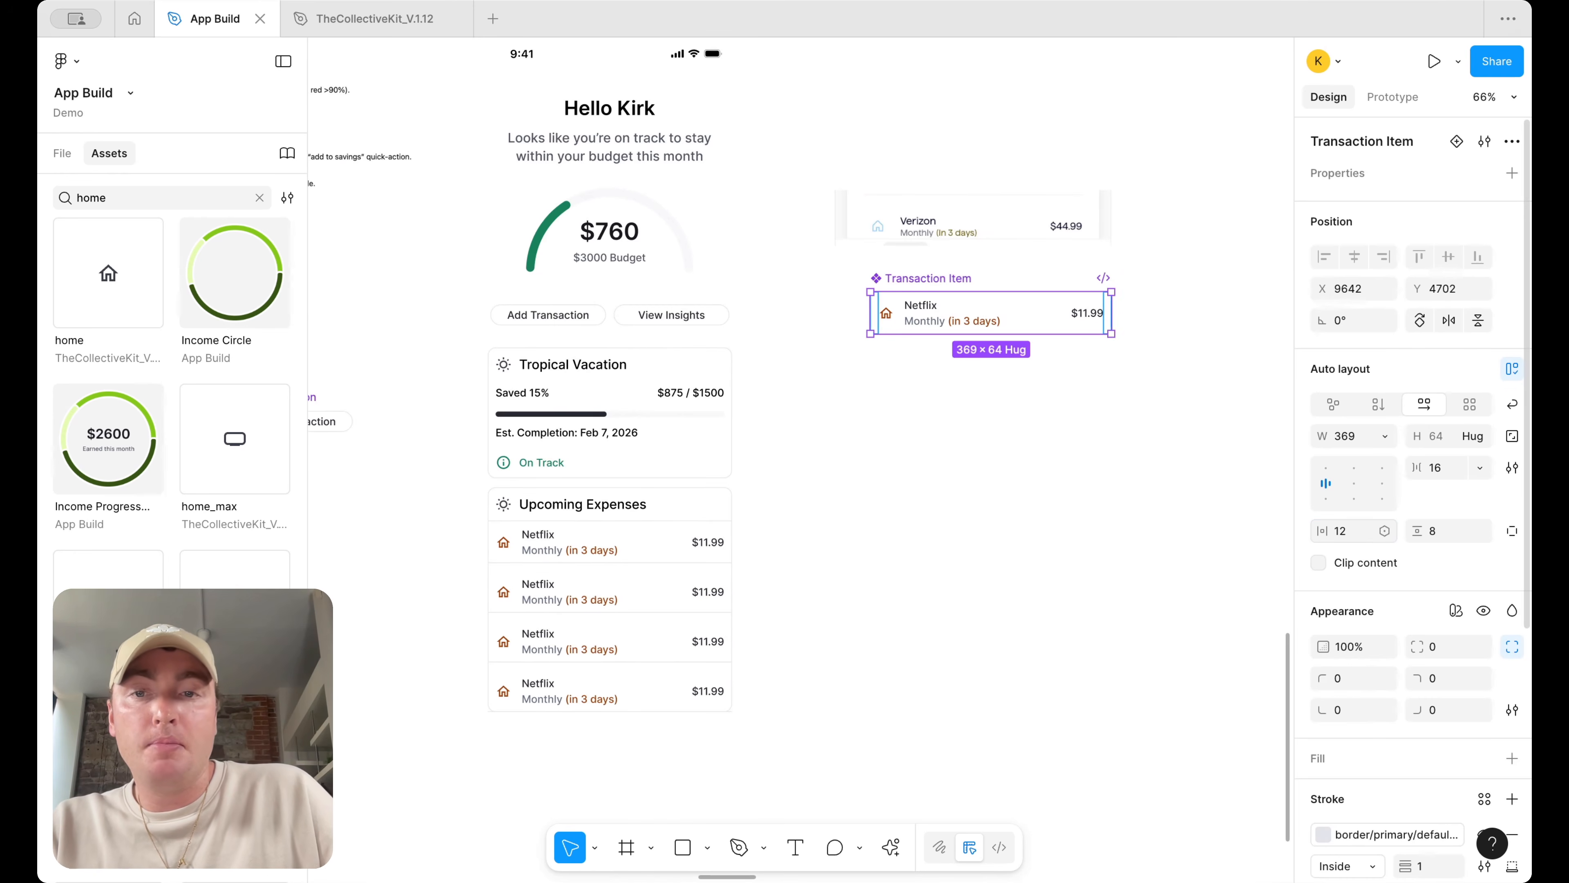
Inspect the Upcoming Expenses card's rows and layout at different zoom levels
scroll(904, 642, "down", 1)
left_click(959, 564)
scroll(683, 649, "down", 2)
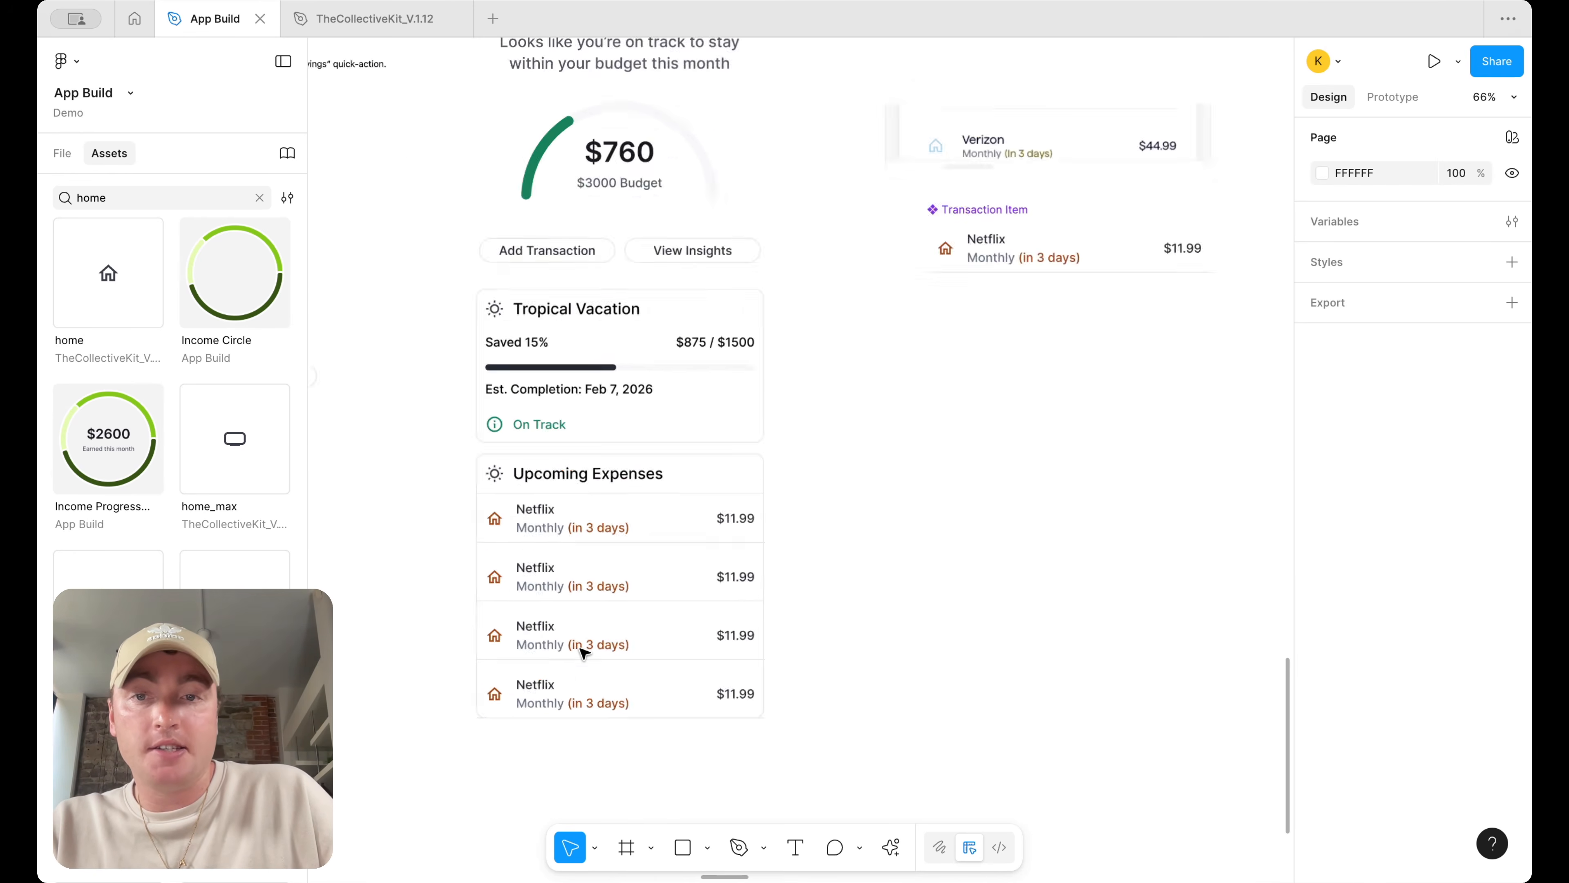
scroll(585, 642, "up", 5)
scroll(1076, 550, "left", 2)
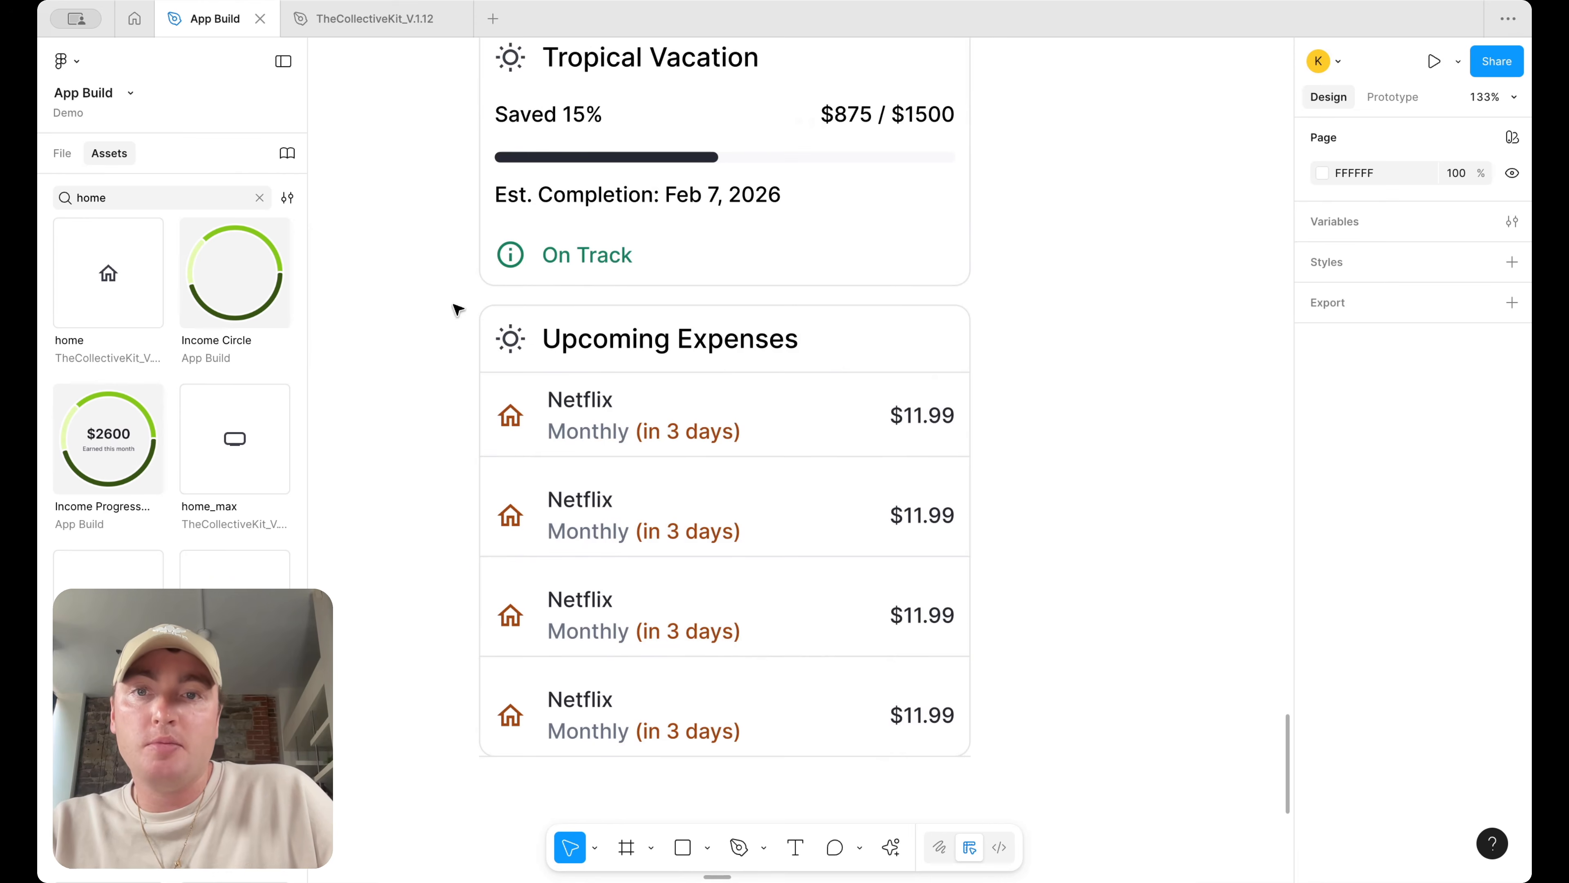
scroll(711, 396, "up", 3)
left_click(752, 513)
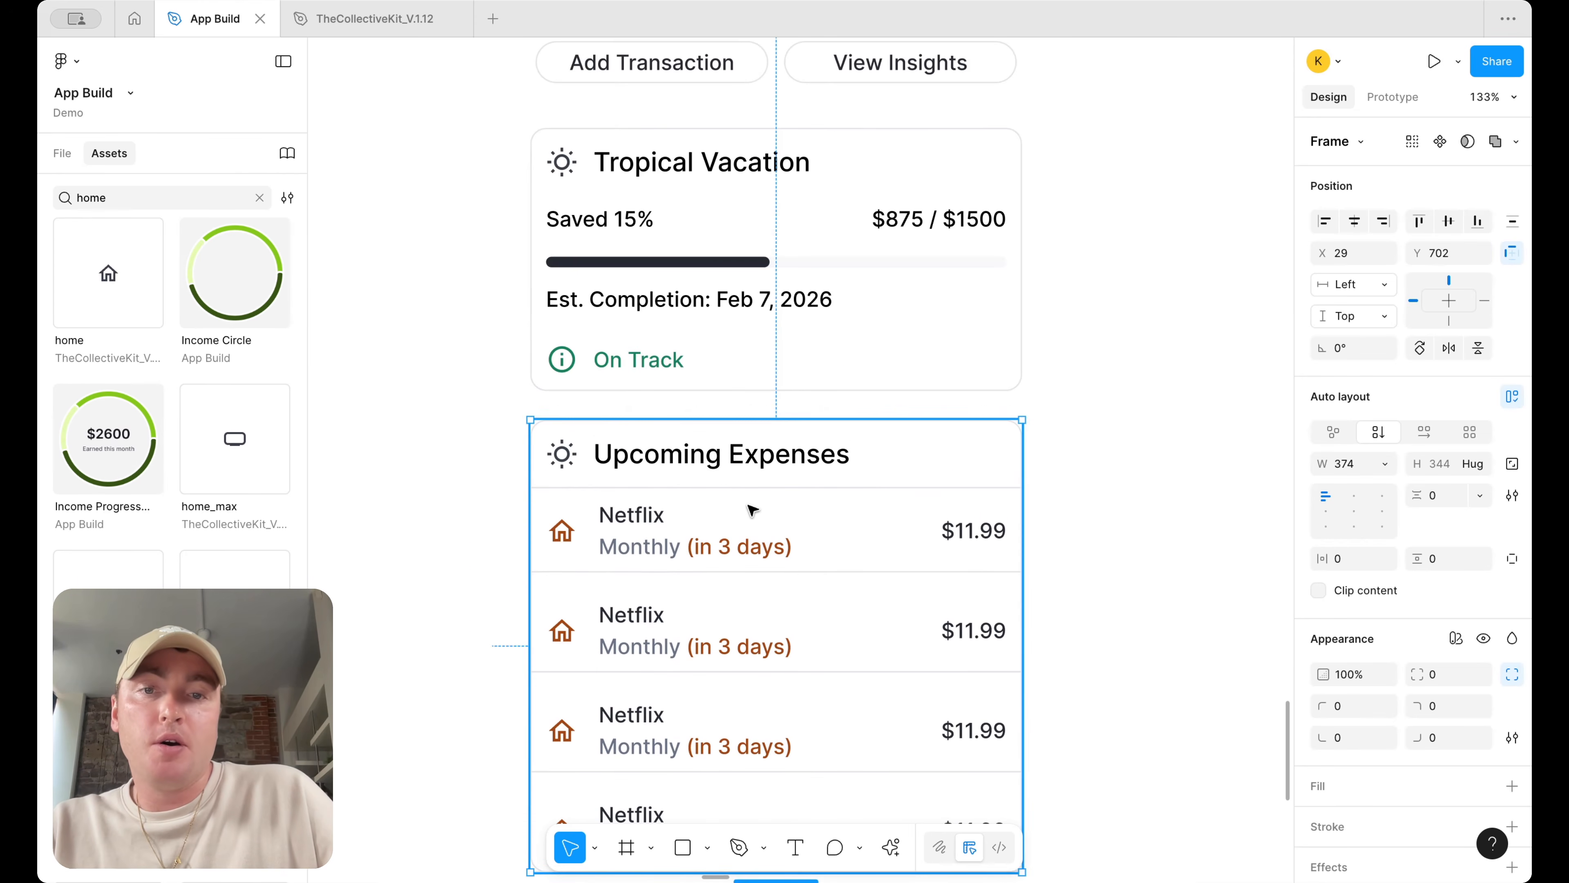
scroll(752, 511, "down", 3)
scroll(1068, 438, "down", 1)
left_click(1069, 439)
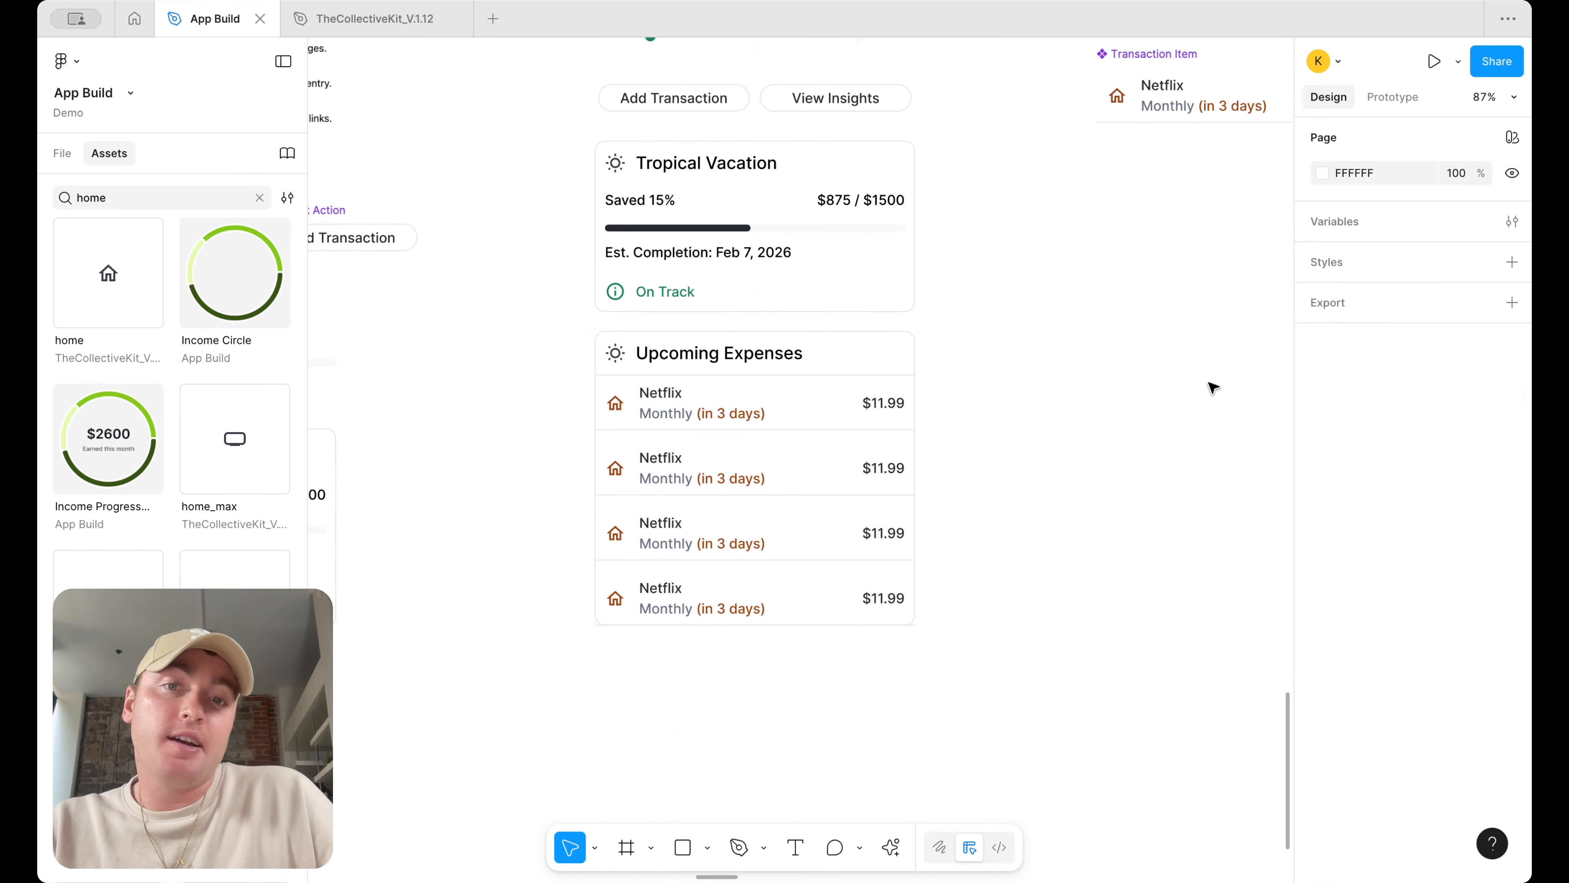
Swap the header's sun icon instance for the payment icon
double_click(679, 356)
left_click(619, 358)
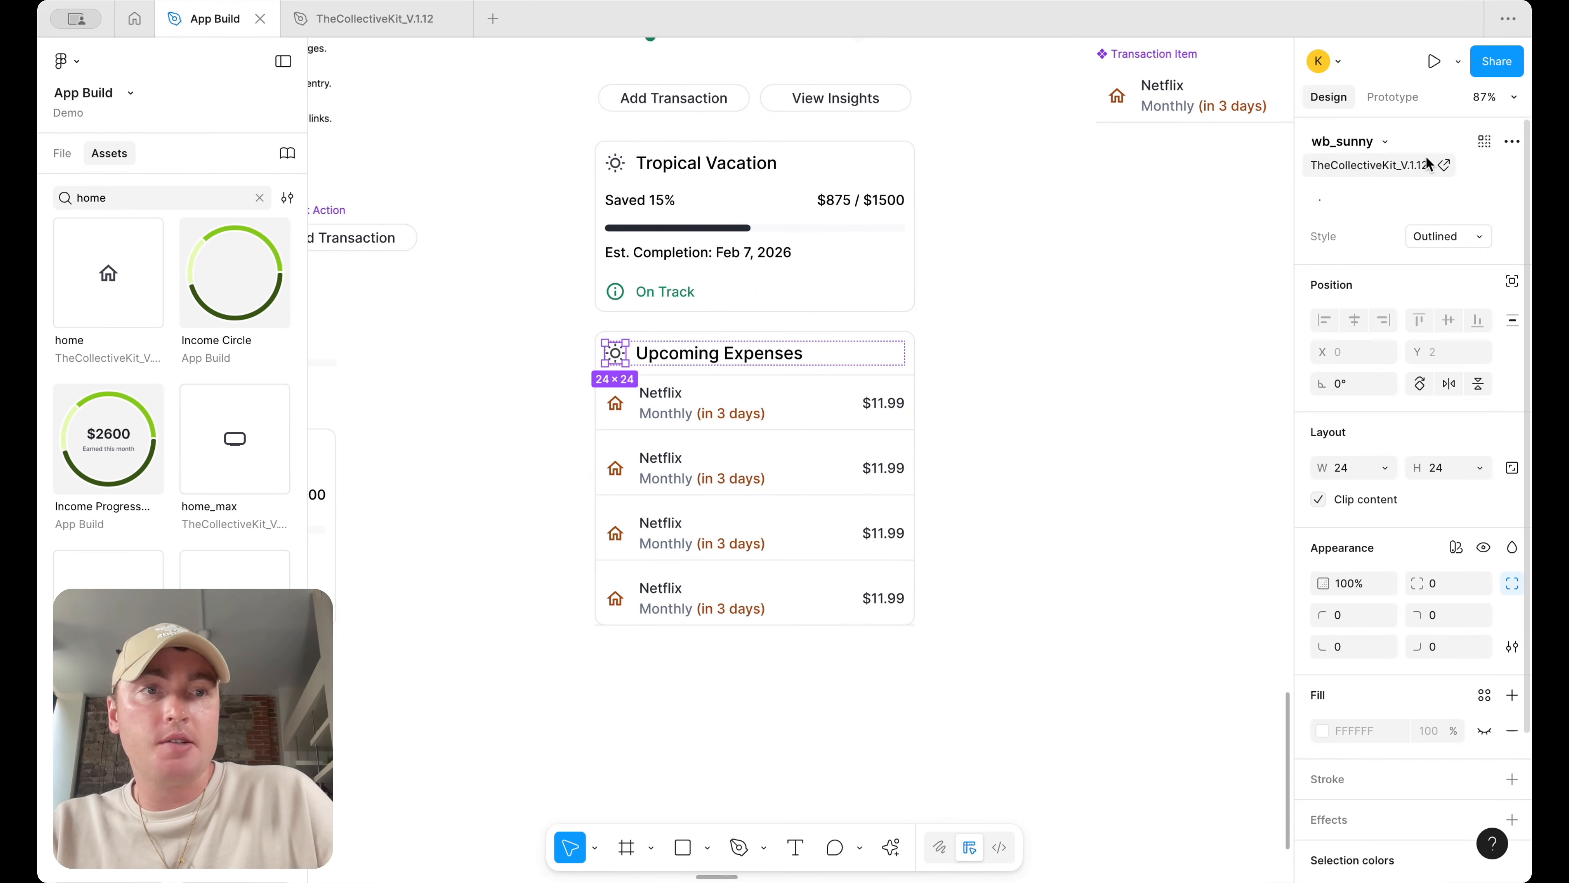
left_click(1384, 142)
type("pay")
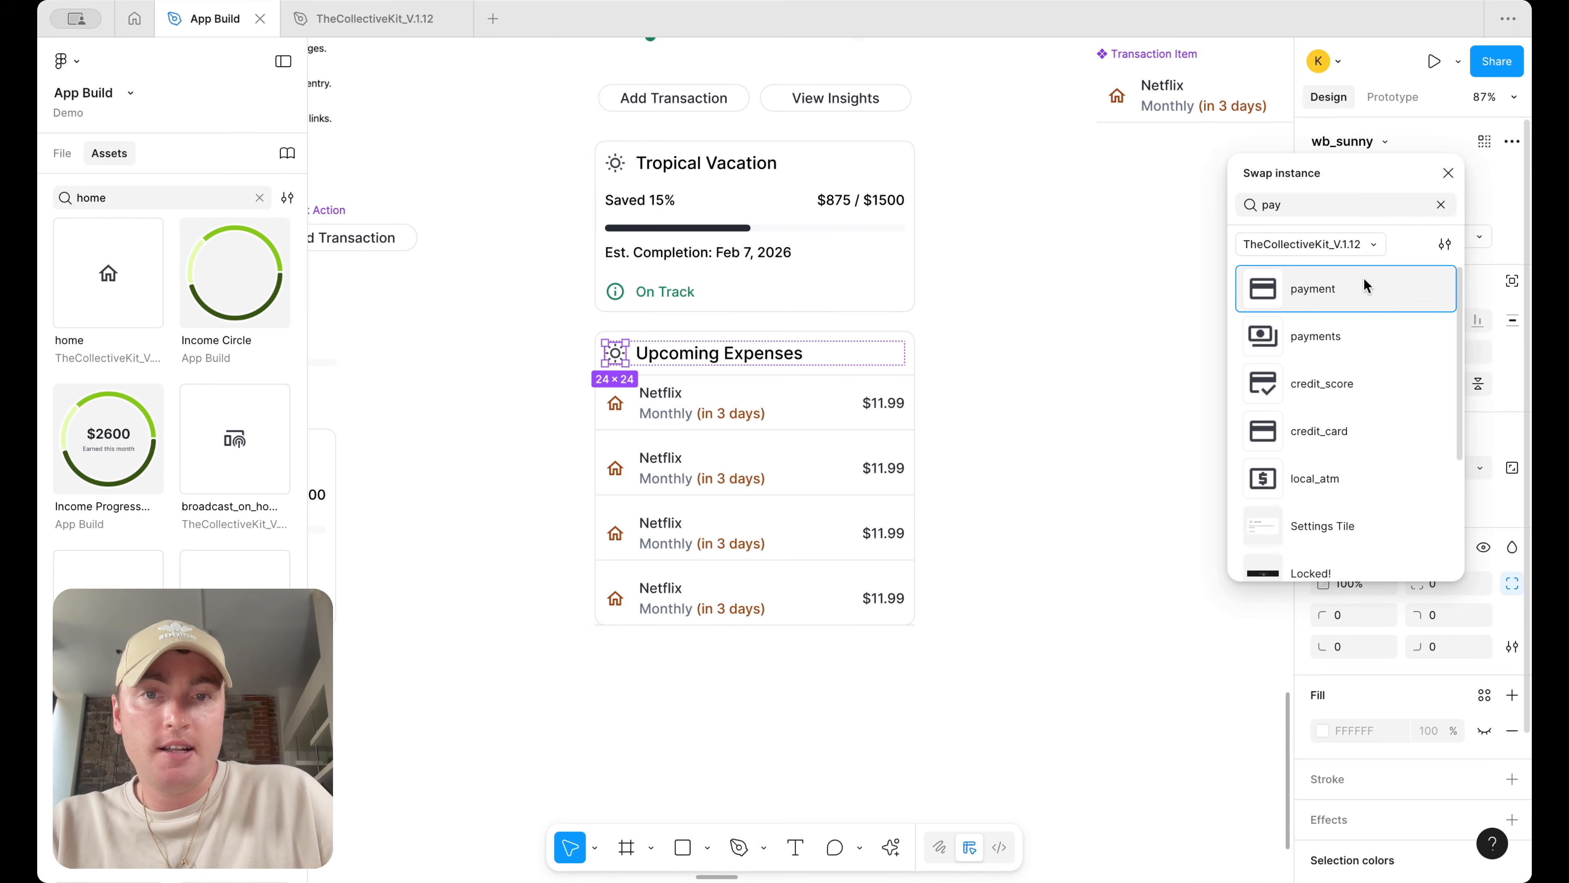
left_click(1366, 286)
left_click(1086, 326)
Duplicate a Netflix row so the Upcoming Expenses card lists five rows
scroll(1088, 327, "down", 3)
scroll(1086, 328, "up", 3)
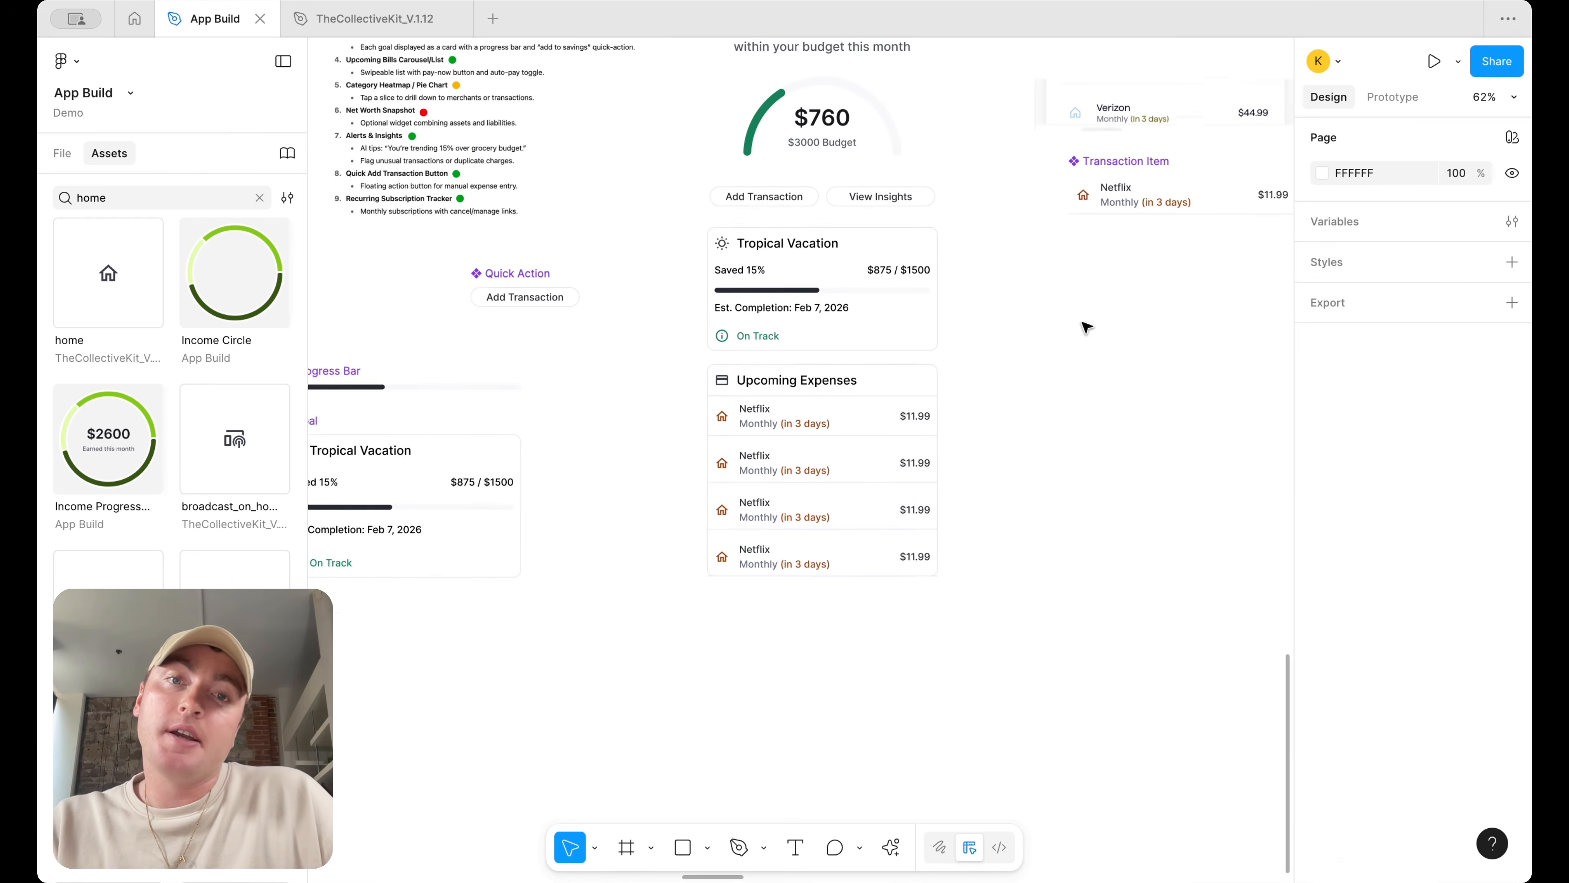
left_click(813, 593)
double_click(811, 619)
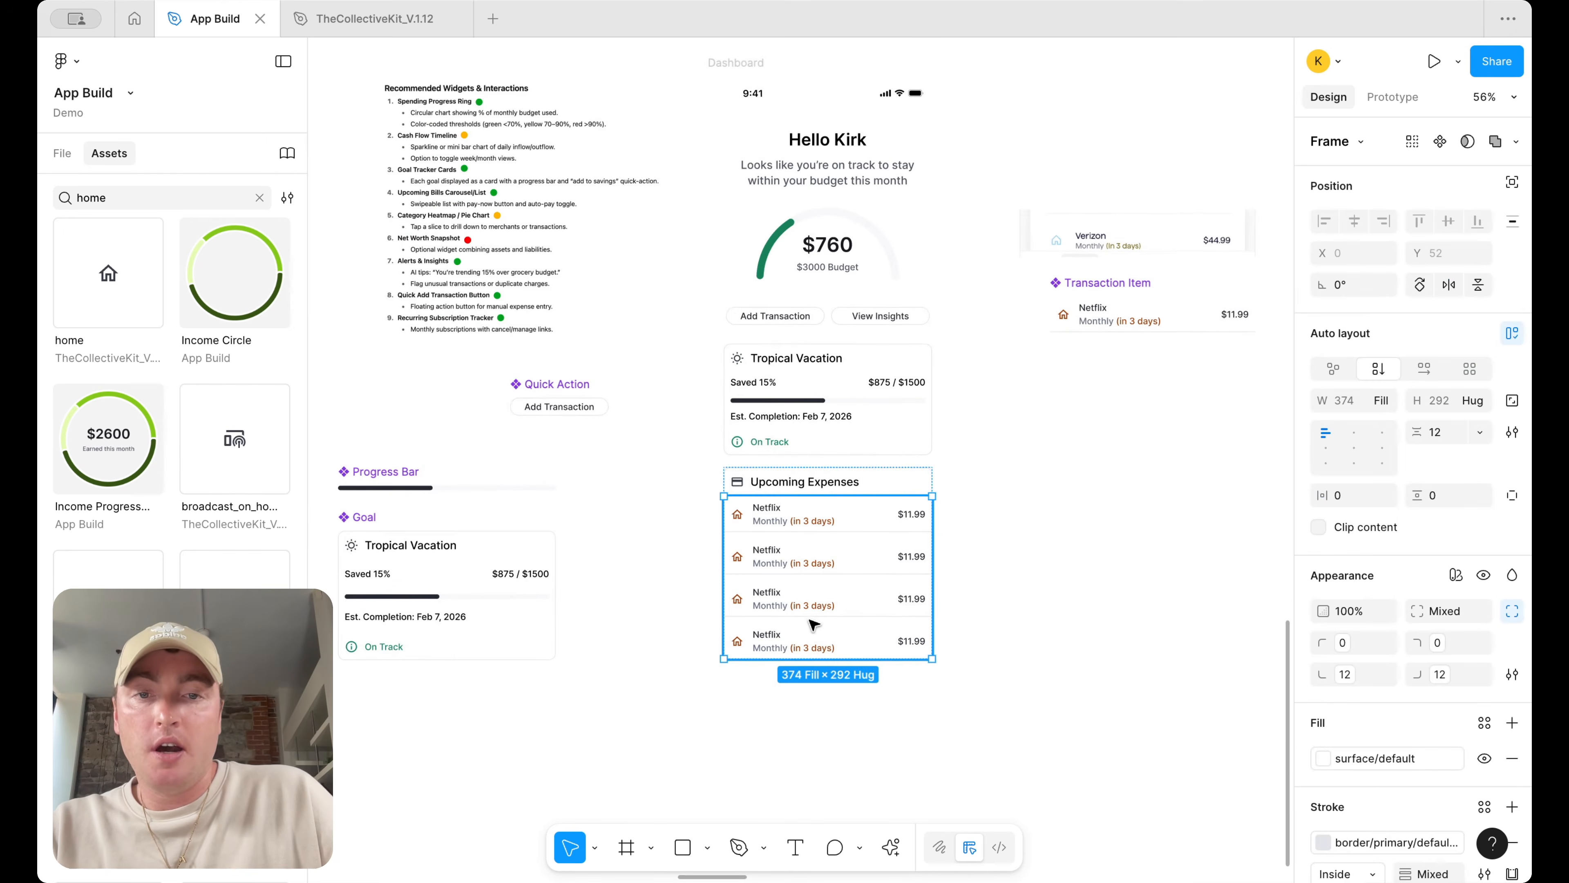
key("ctrl+d")
left_click(986, 604)
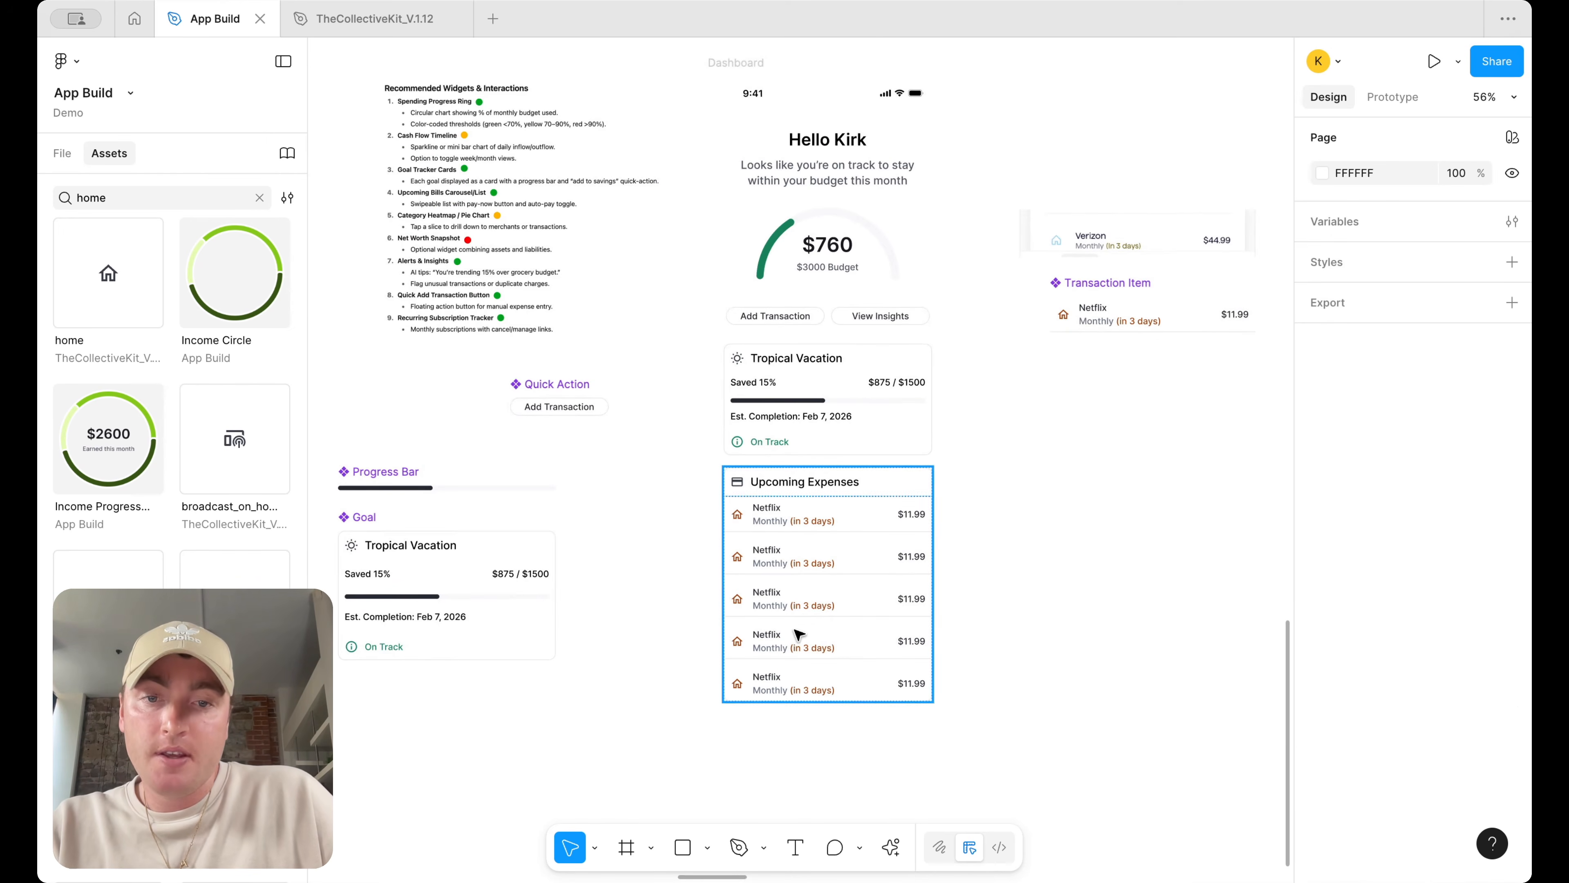
Set the rows list's item spacing to 0, then undo that spacing change
left_click(823, 627)
left_click(1449, 434)
type("0")
key("Return")
left_click(1135, 533)
scroll(1135, 530, "up", 3)
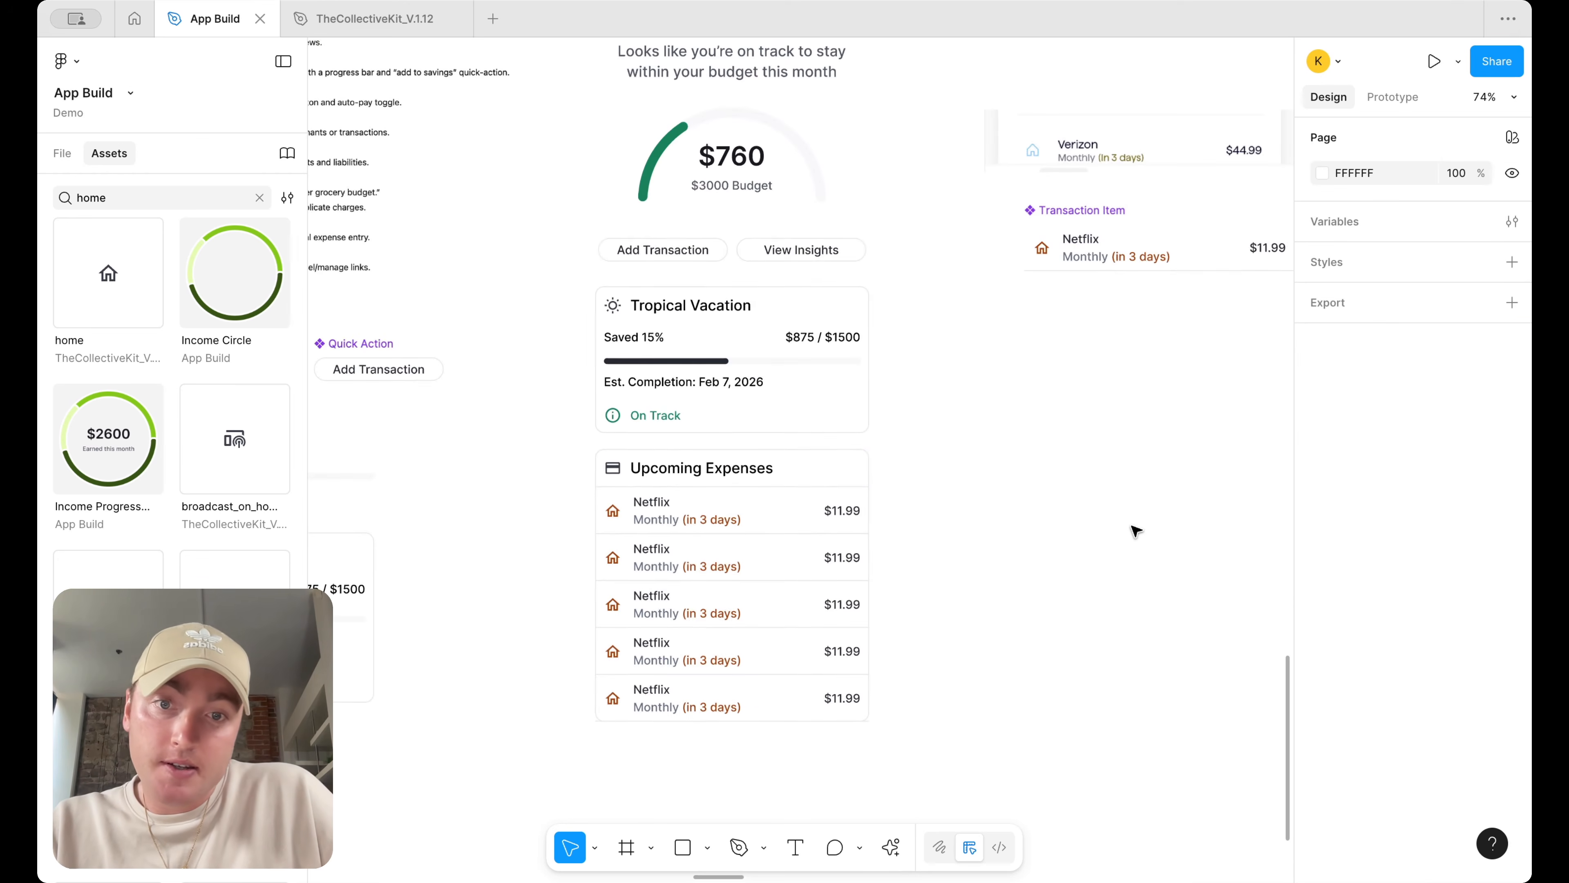
key("ctrl+z")
key("ctrl+z")
left_click(1136, 532)
scroll(1135, 532, "down", 5)
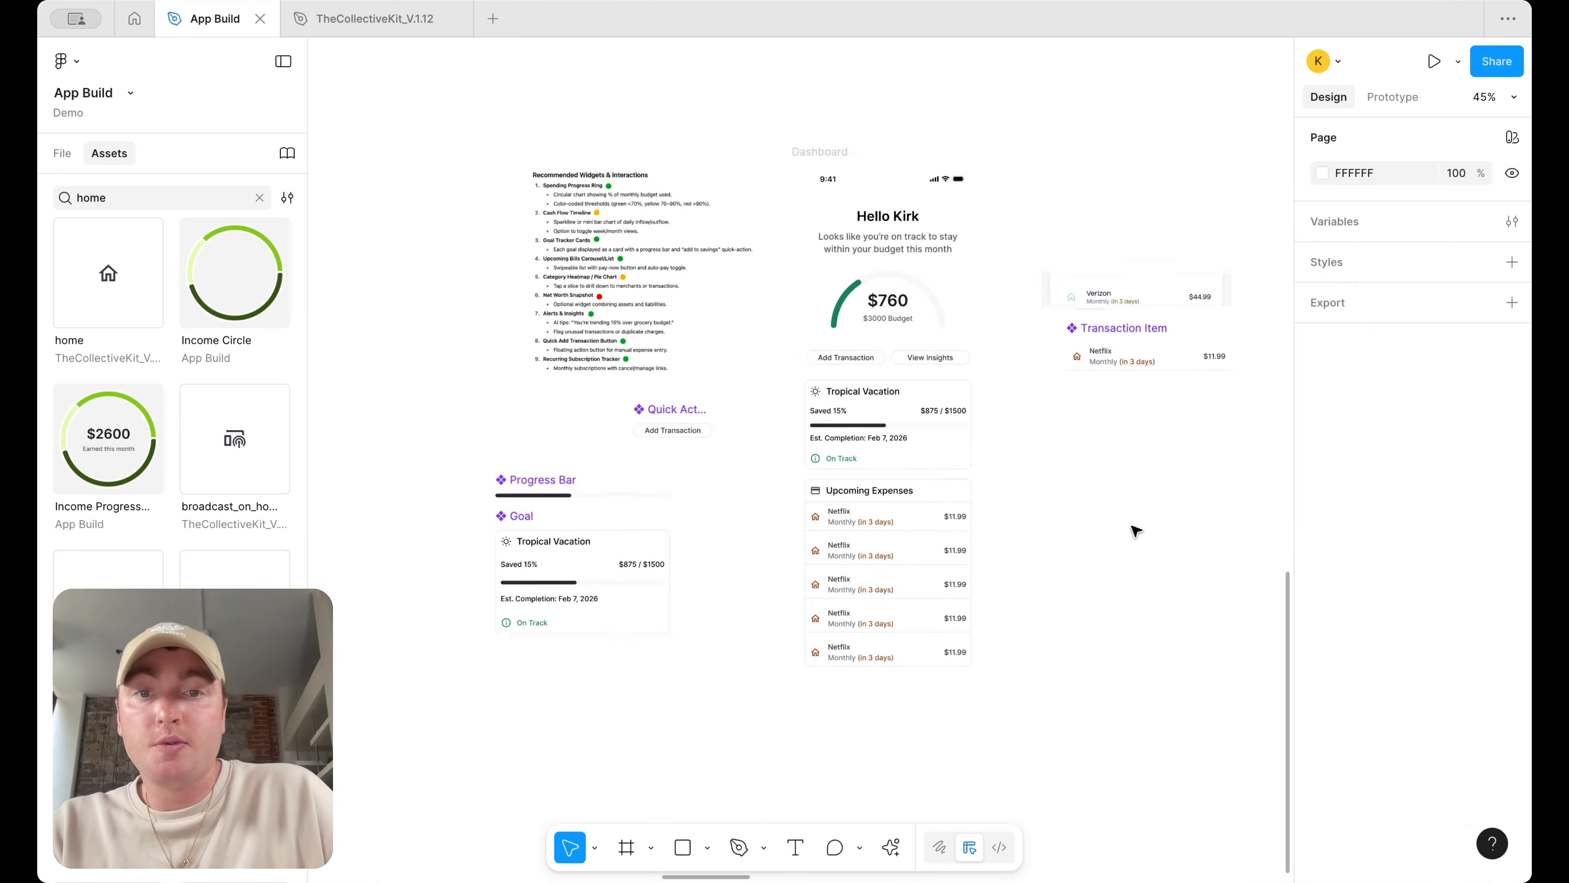
scroll(1078, 535, "up", 4)
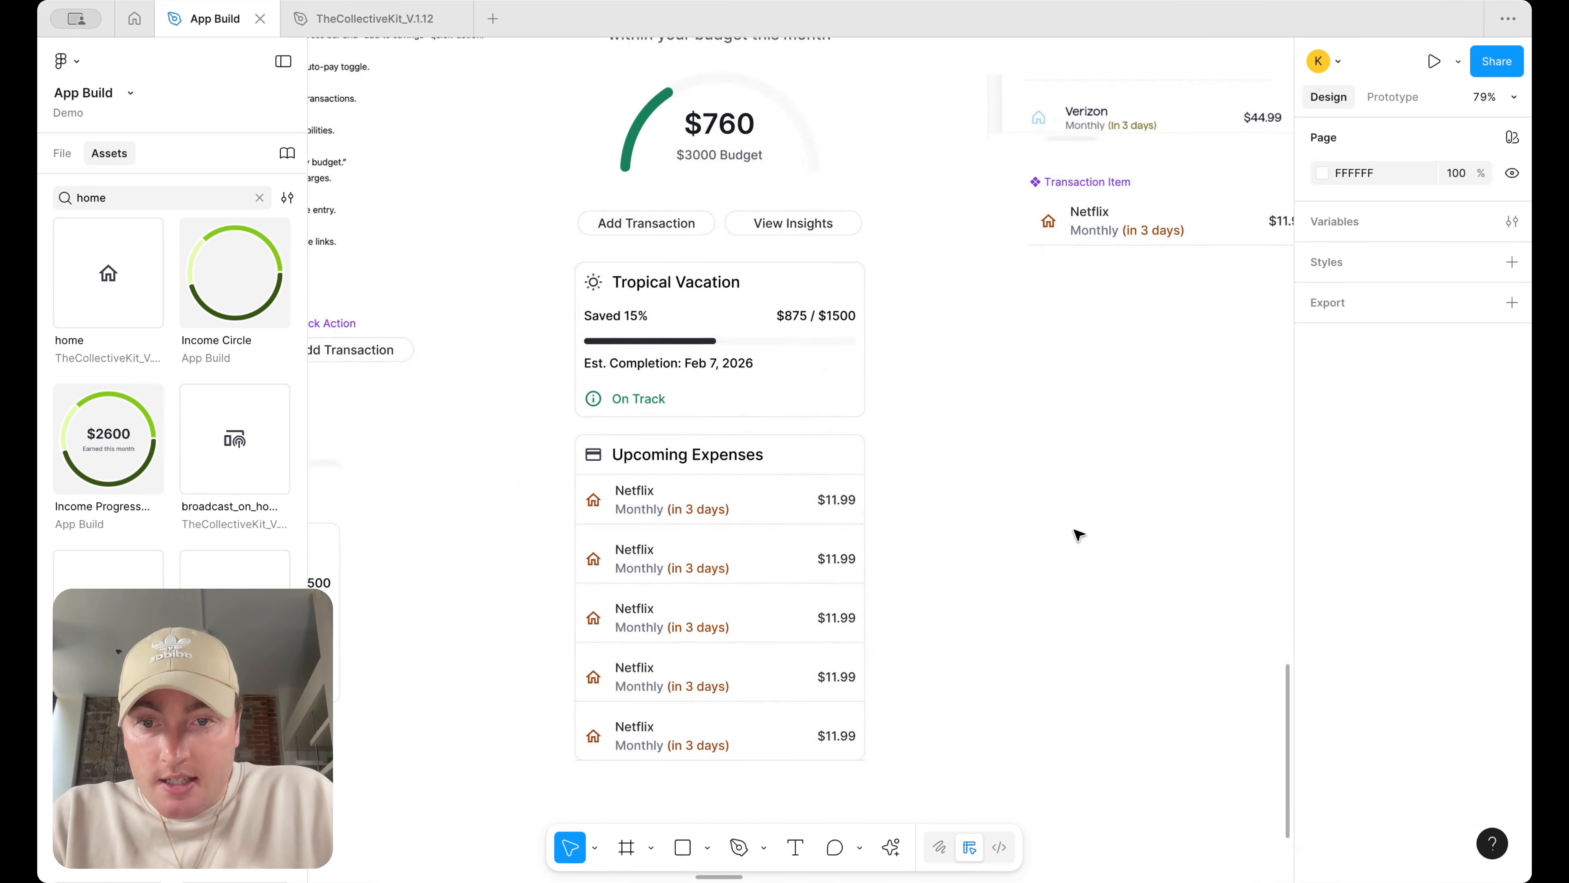
key("ctrl+z")
key("ctrl+shift+z")
left_click(1434, 432)
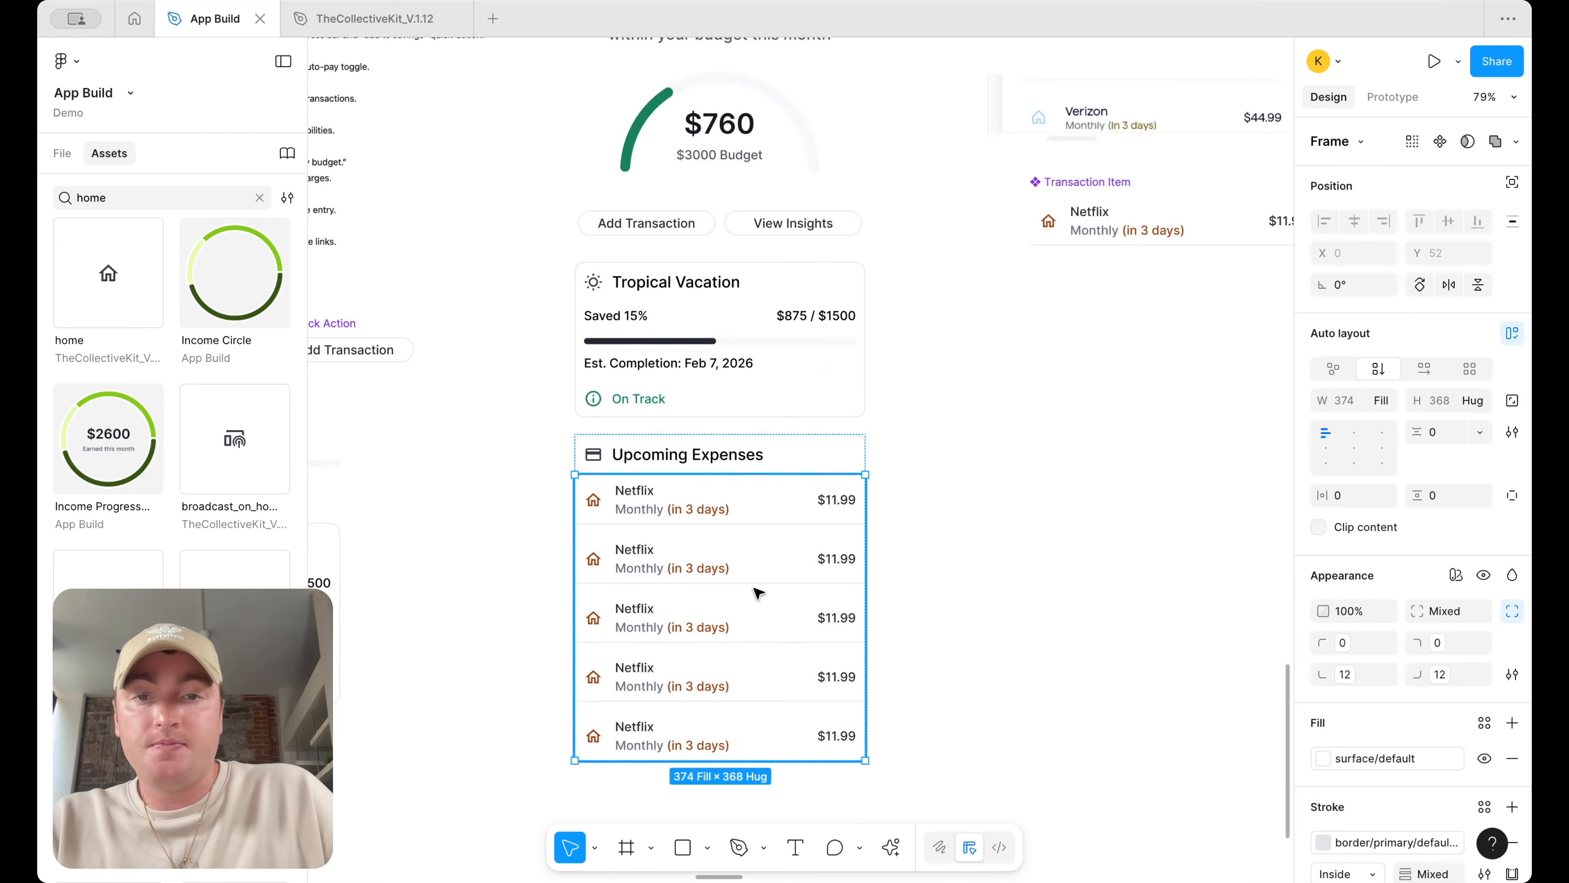
key("ctrl+z")
Set the Netflix rows list's item spacing to 0
scroll(718, 560, "up", 3)
scroll(719, 559, "down", 3)
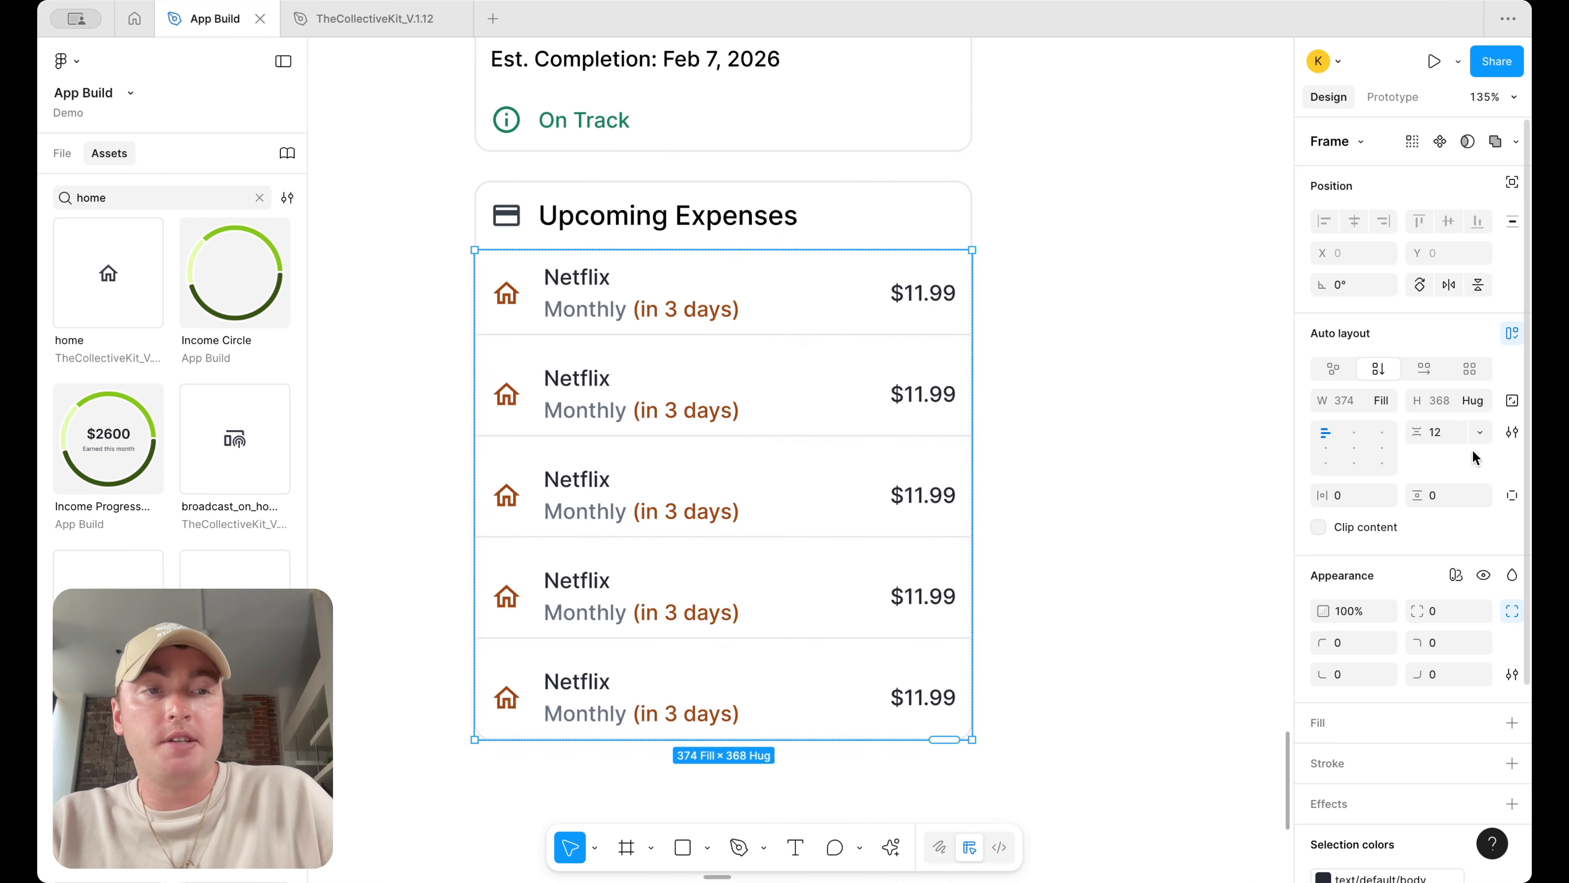
left_click(1448, 431)
type("0")
key("Return")
scroll(1050, 338, "down", 3)
scroll(1050, 338, "down", 2)
scroll(1051, 338, "right", 4)
scroll(1050, 338, "up", 3)
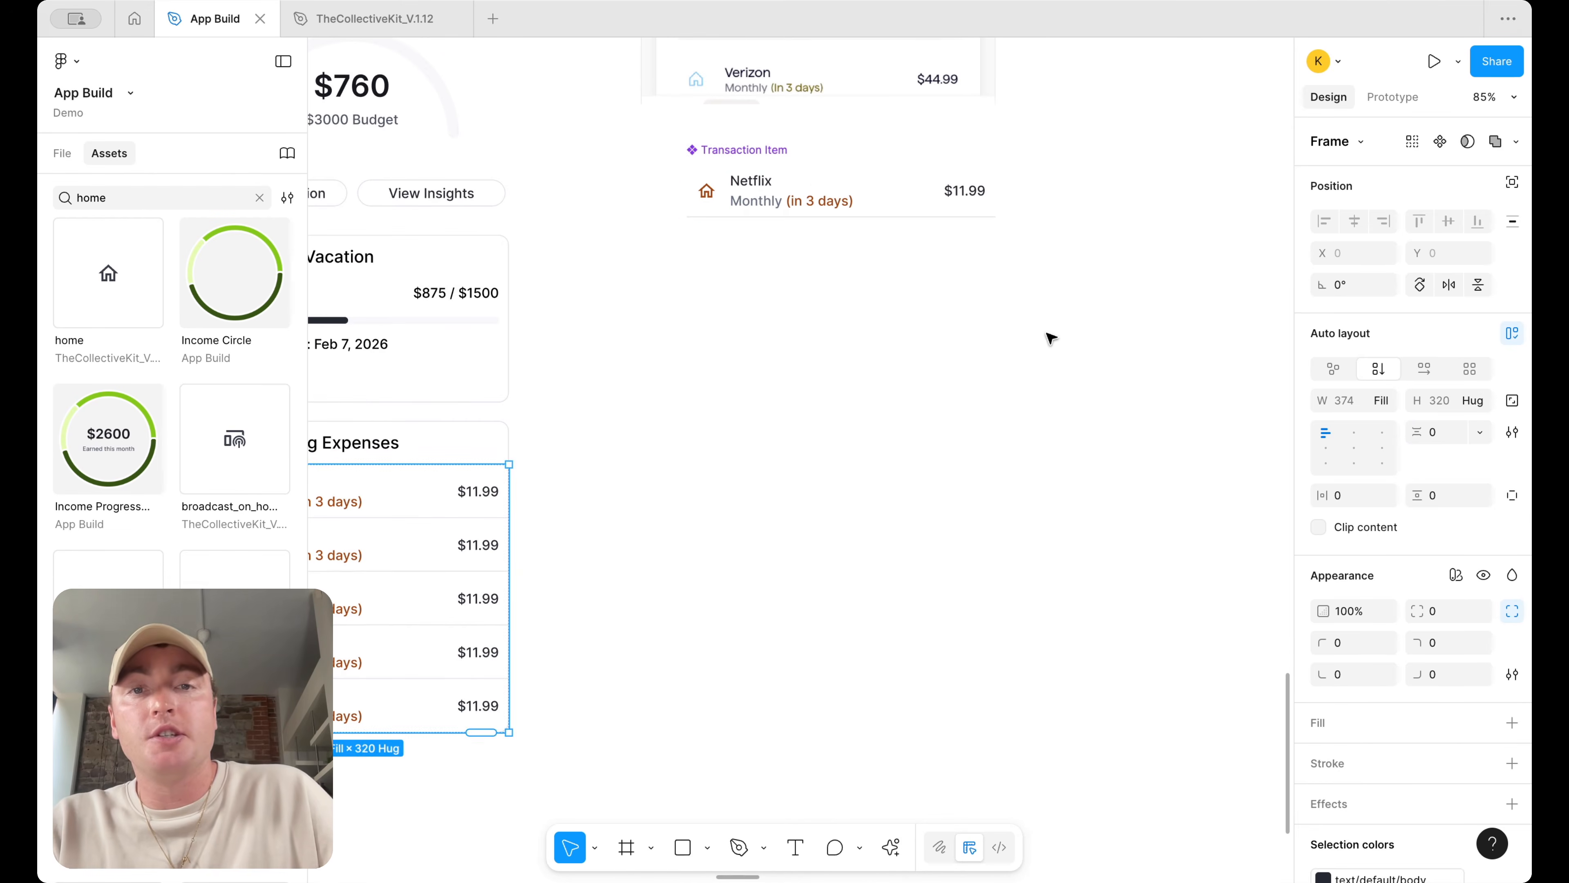
Set the Transaction Item component's vertical padding to 18
left_click(813, 198)
left_click(1438, 530)
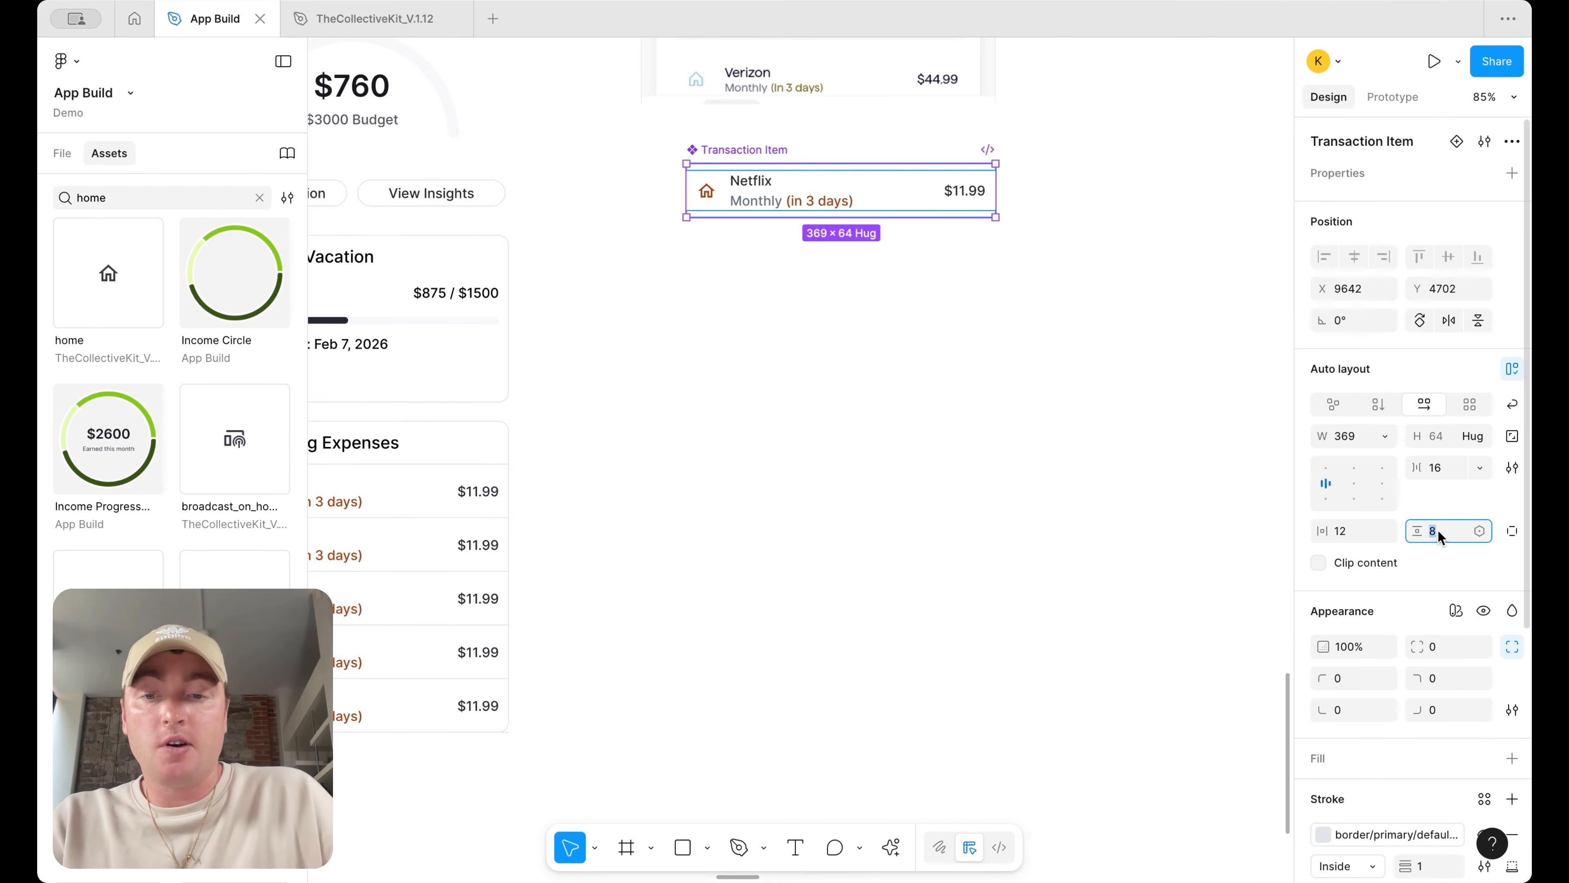
type("18")
key("Return")
scroll(1183, 566, "left", 4)
scroll(1183, 565, "down", 2)
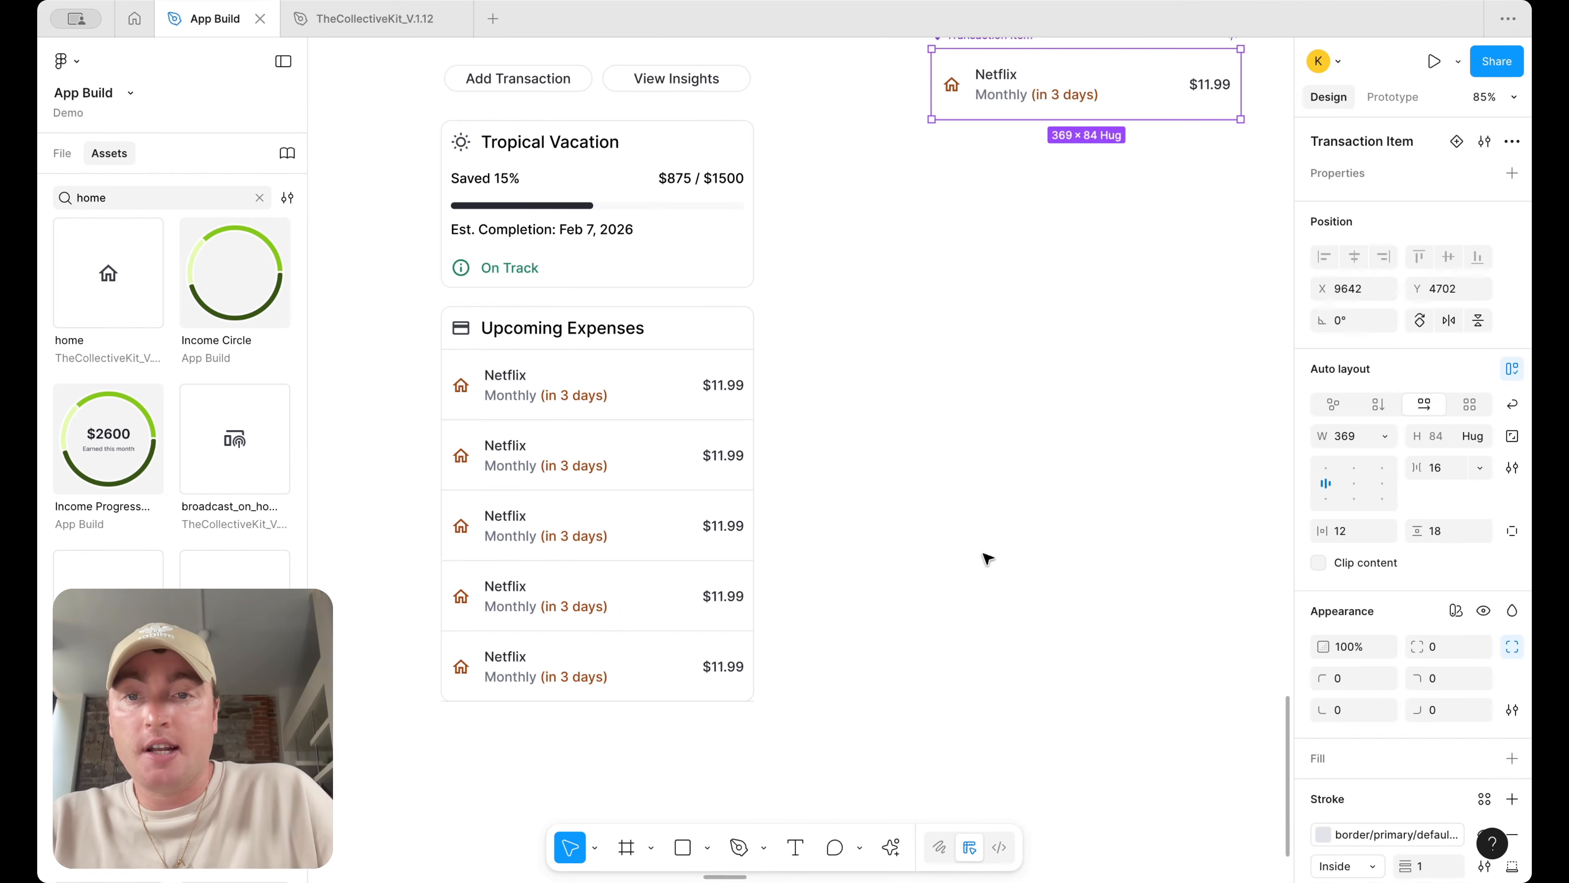
Set the Transaction Item component's vertical padding to 14
left_click(1445, 530)
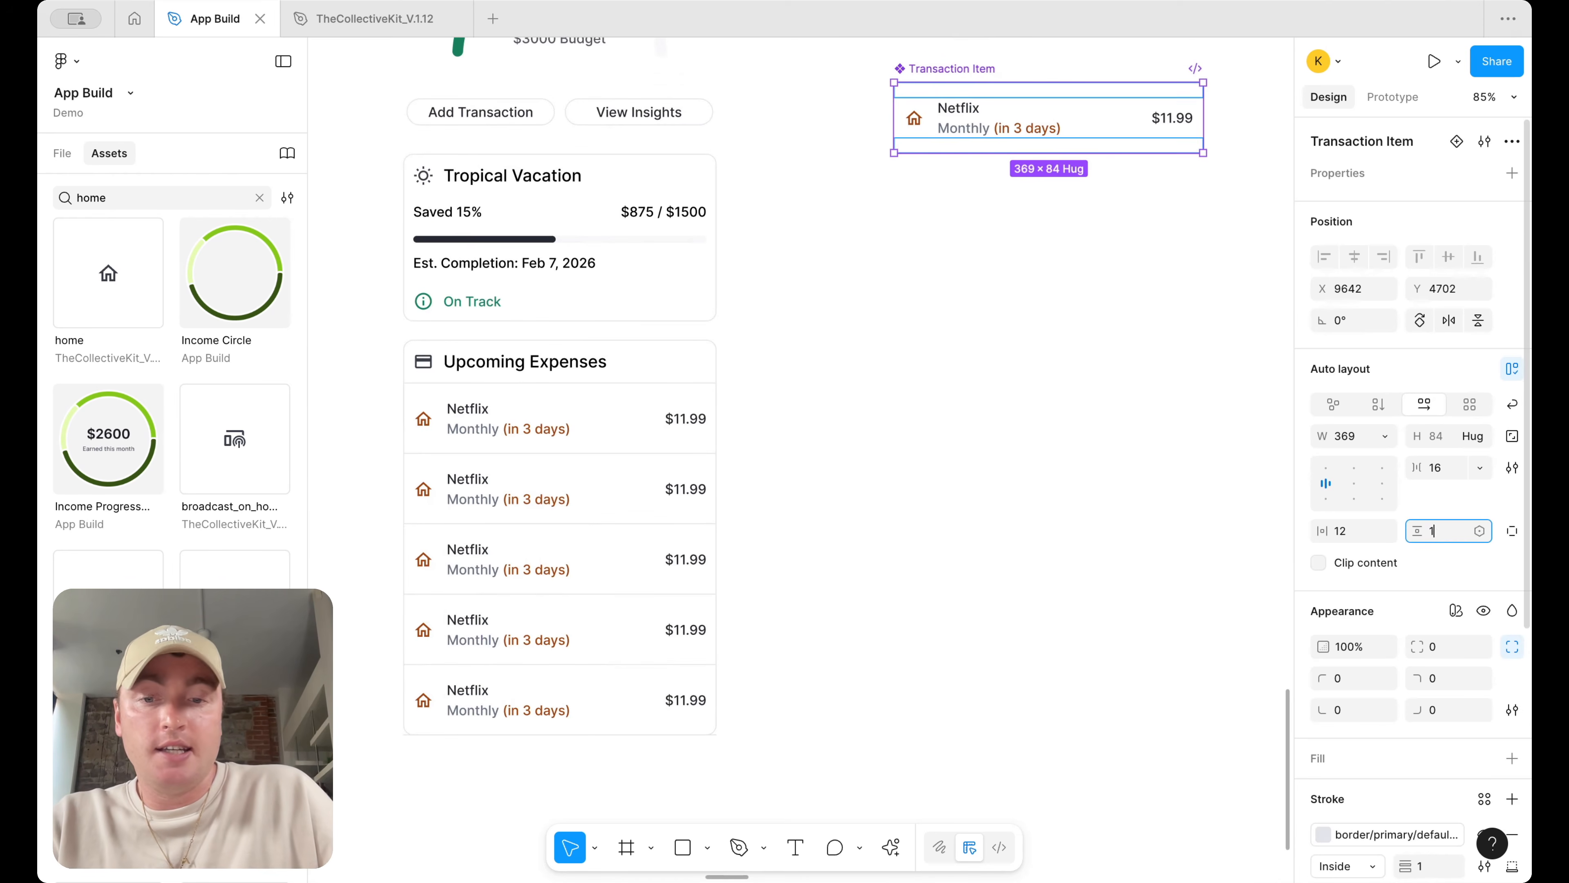
type("14")
key("Return")
left_click(886, 487)
scroll(889, 492, "down", 5)
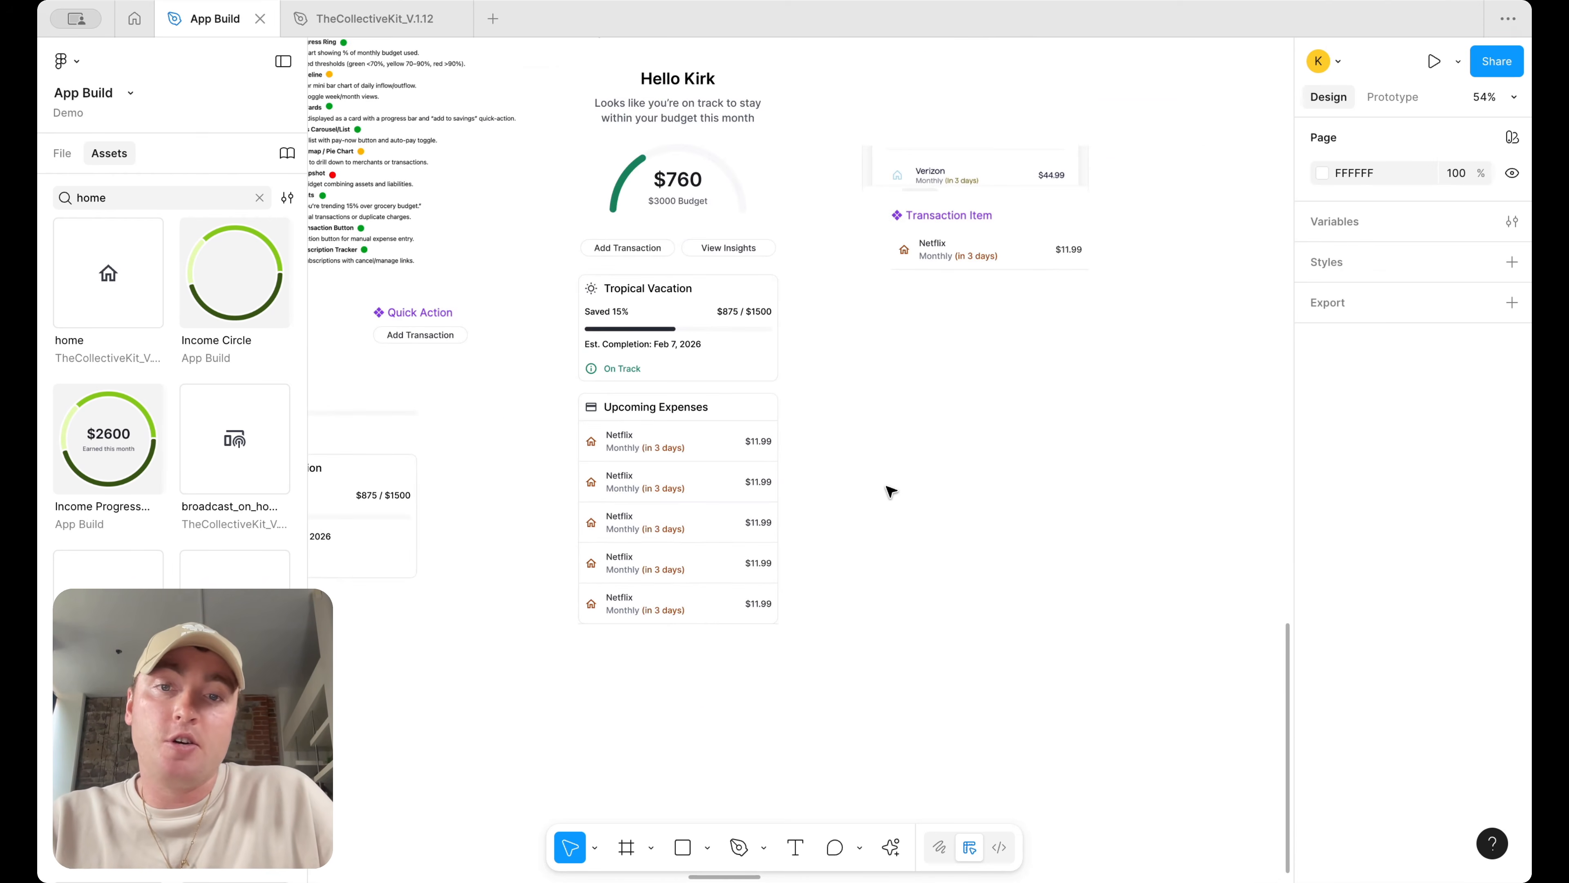
Move the Transaction Item component below the Goal component on the canvas
scroll(932, 498, "up", 3)
scroll(933, 501, "up", 2)
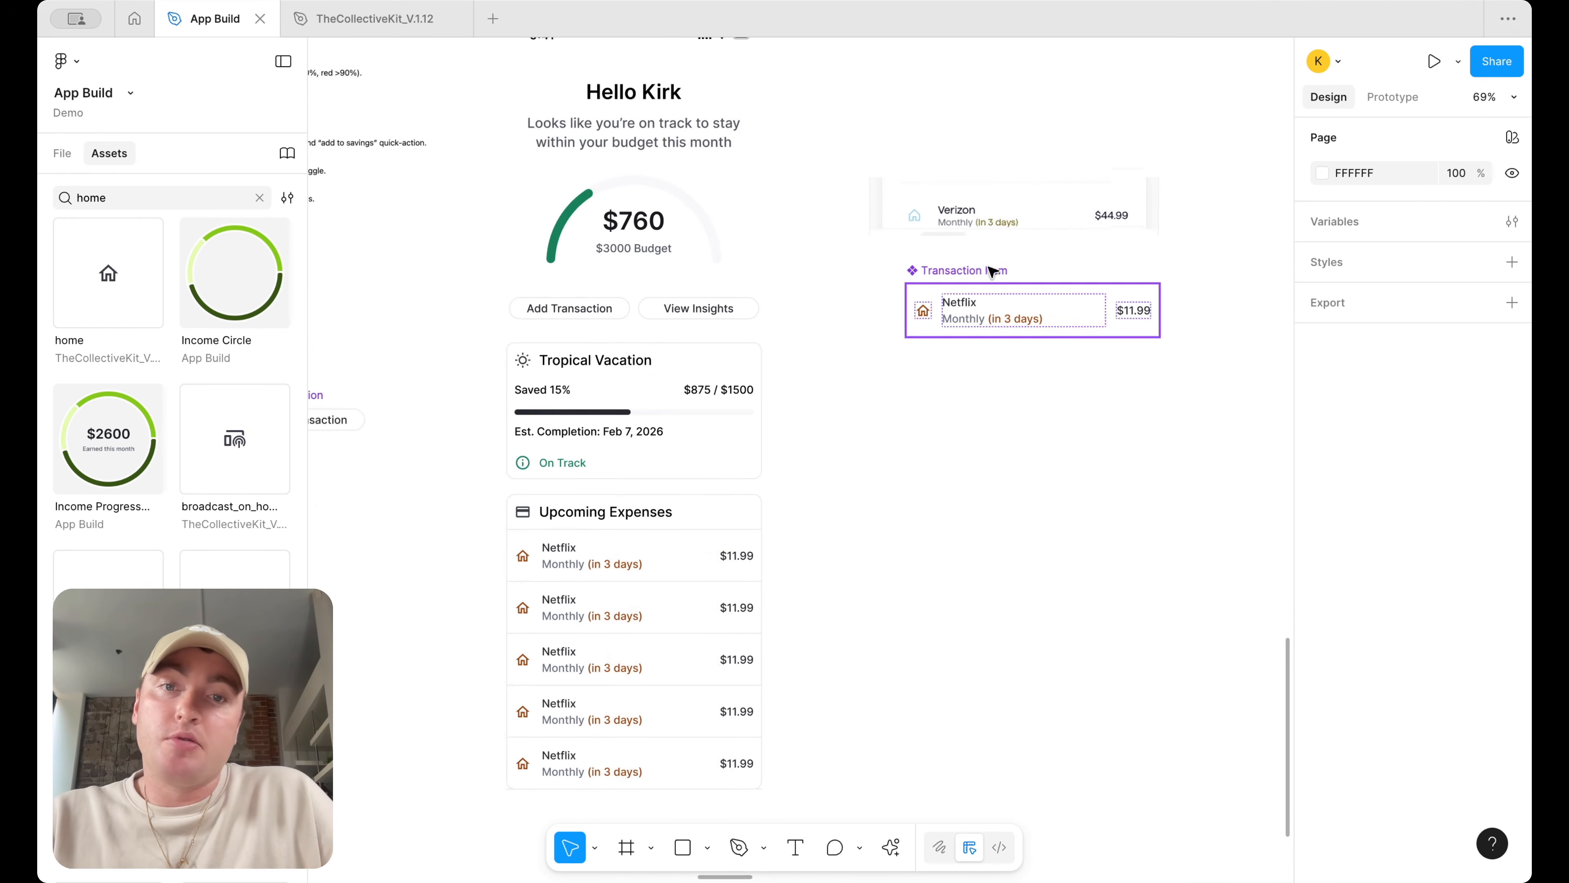
scroll(989, 275, "down", 3)
left_click_drag(992, 272, 482, 630)
scroll(481, 630, "up", 3)
scroll(482, 630, "up", 1)
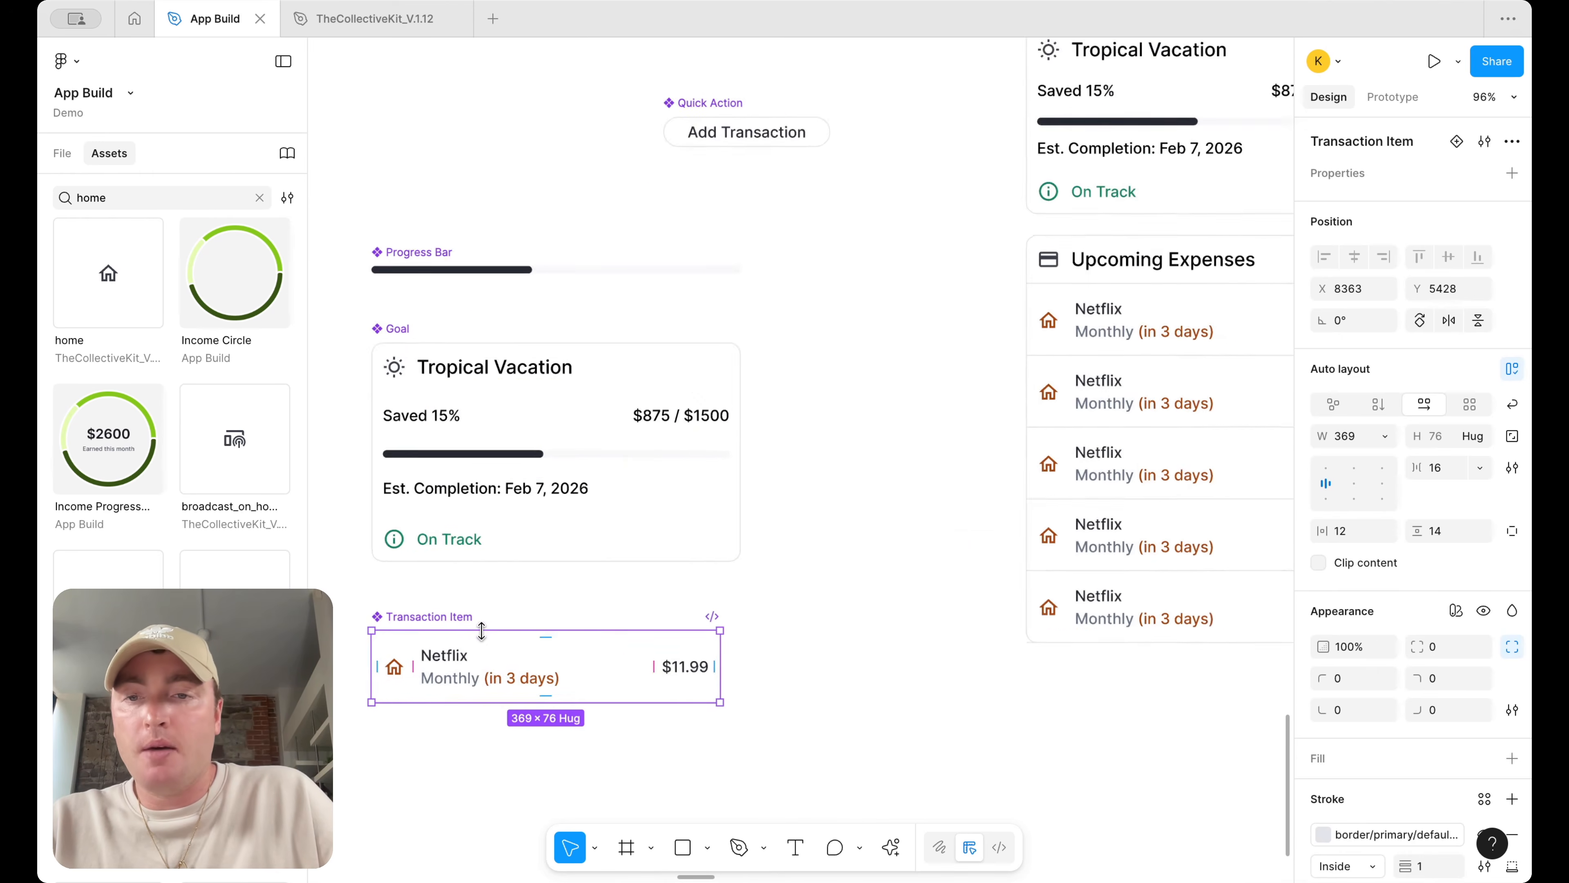
scroll(513, 605, "down", 2)
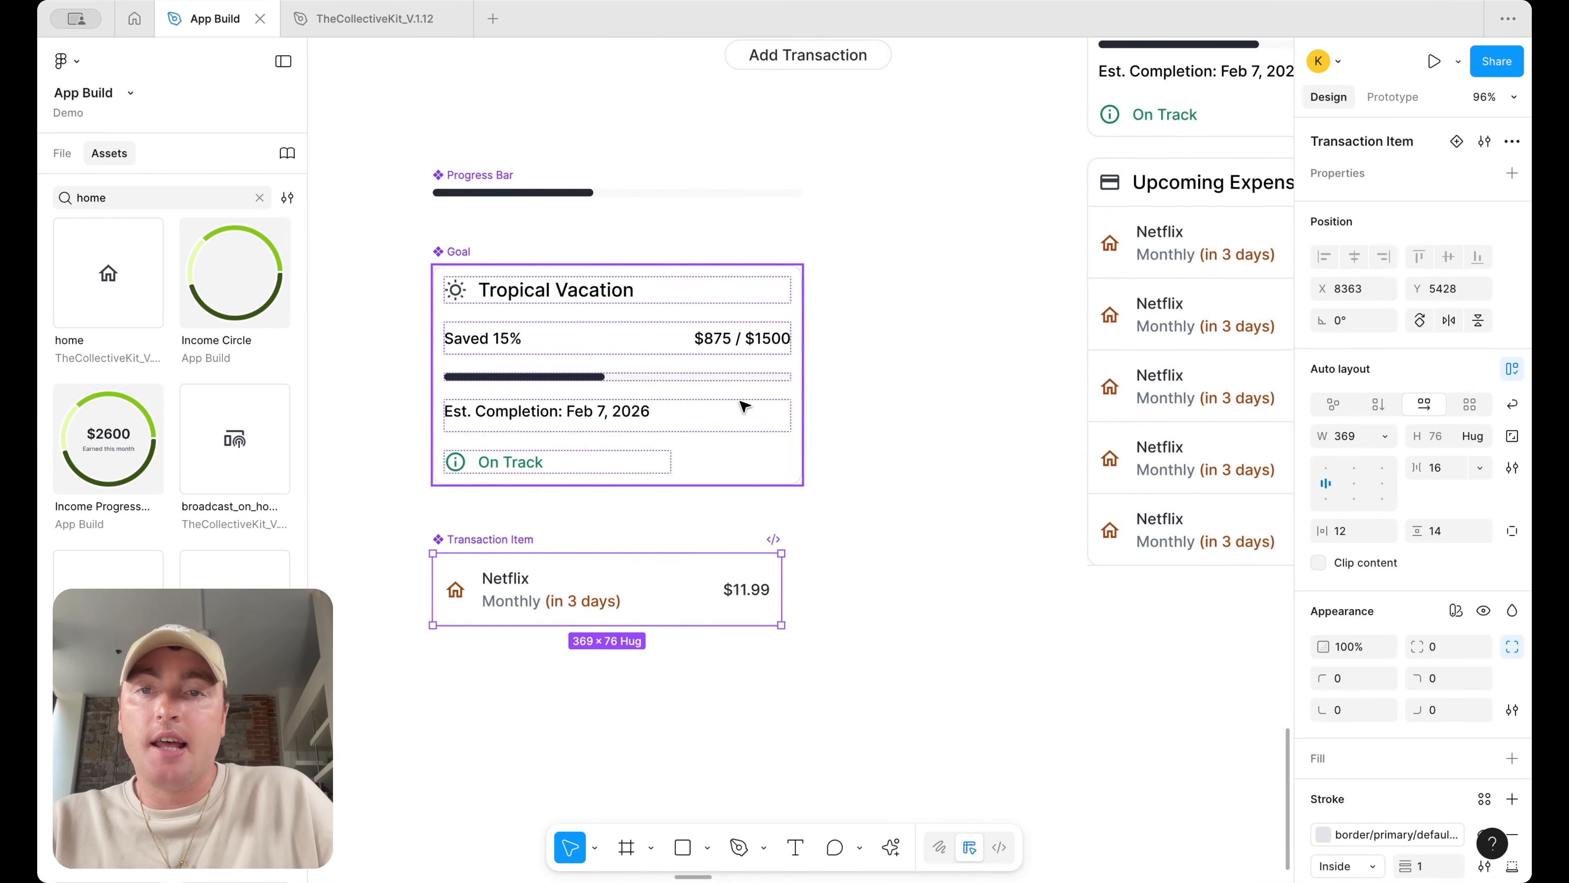
Create a text property named Price for the component's $11.99 price text
left_click(578, 291)
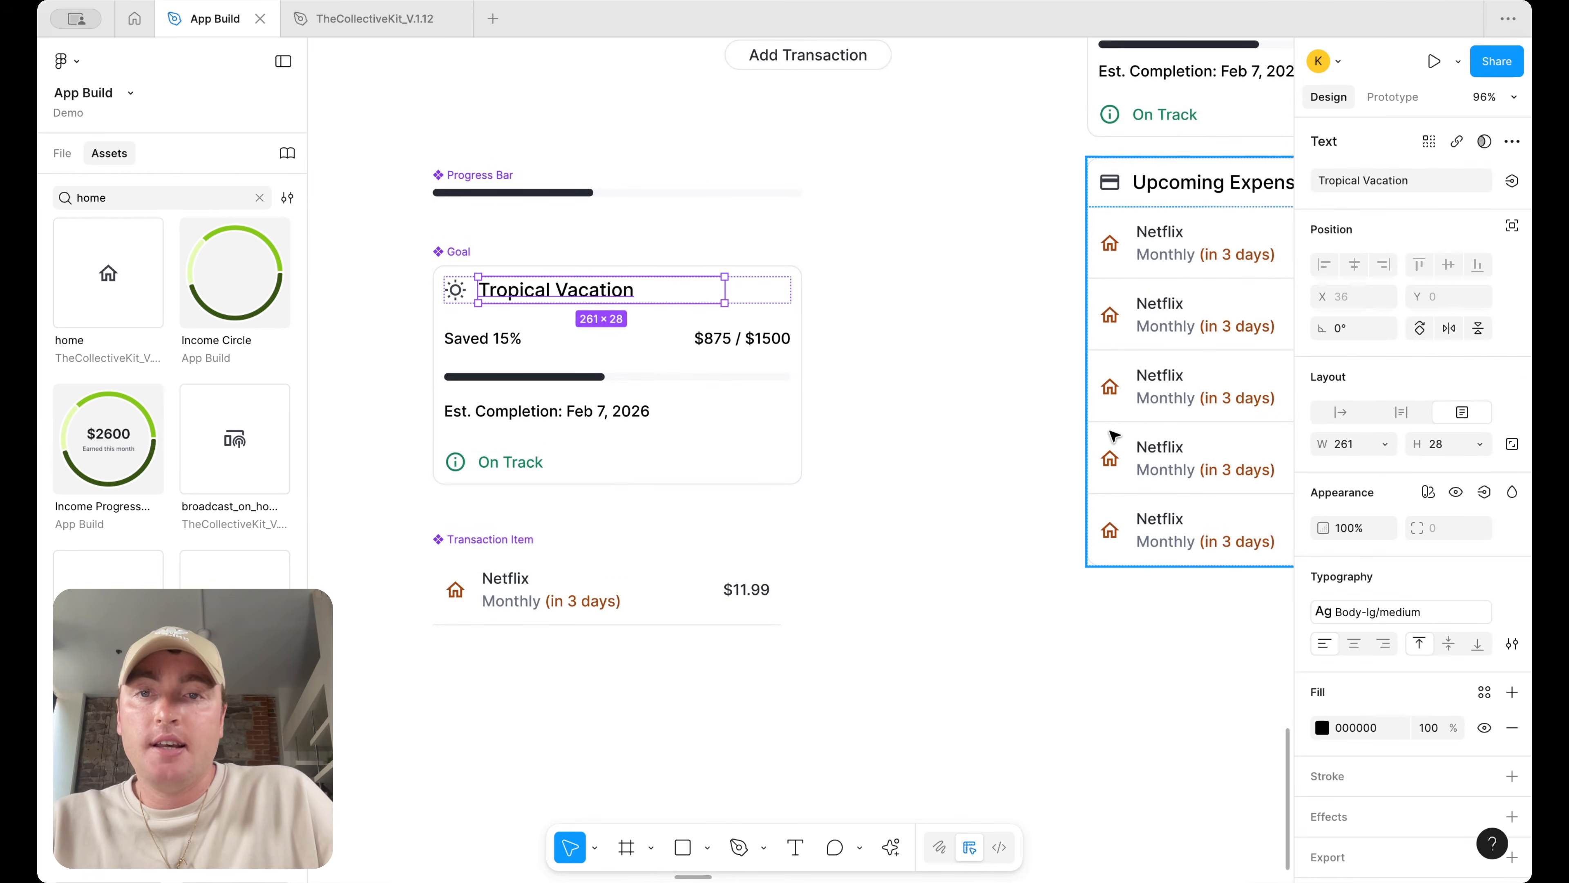
left_click(760, 591)
left_click(1514, 181)
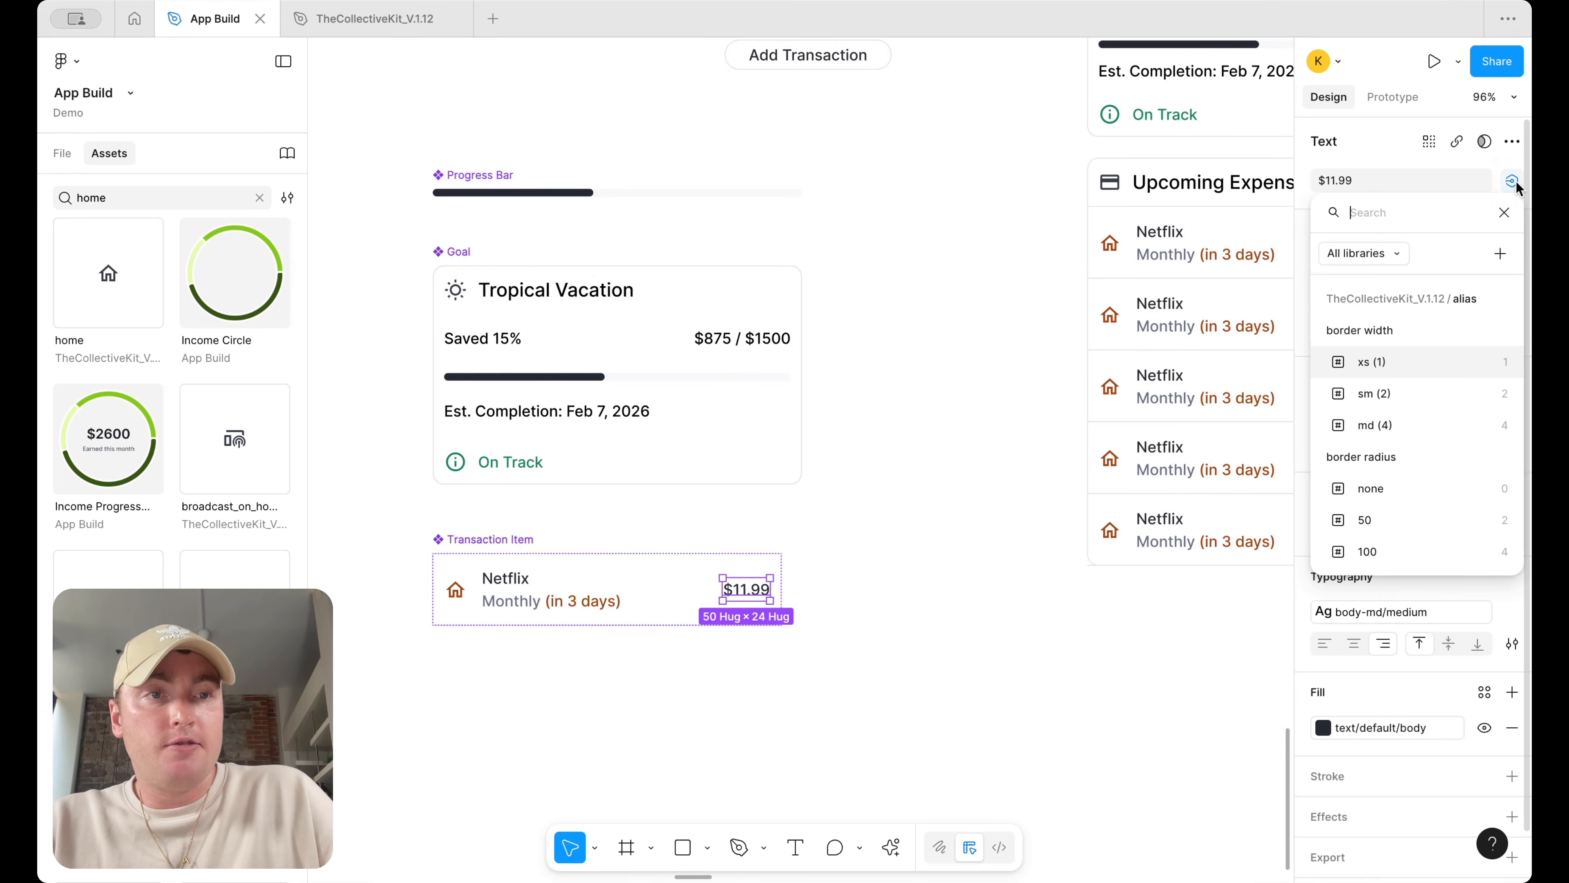
left_click(1500, 254)
type("Price")
key("Return")
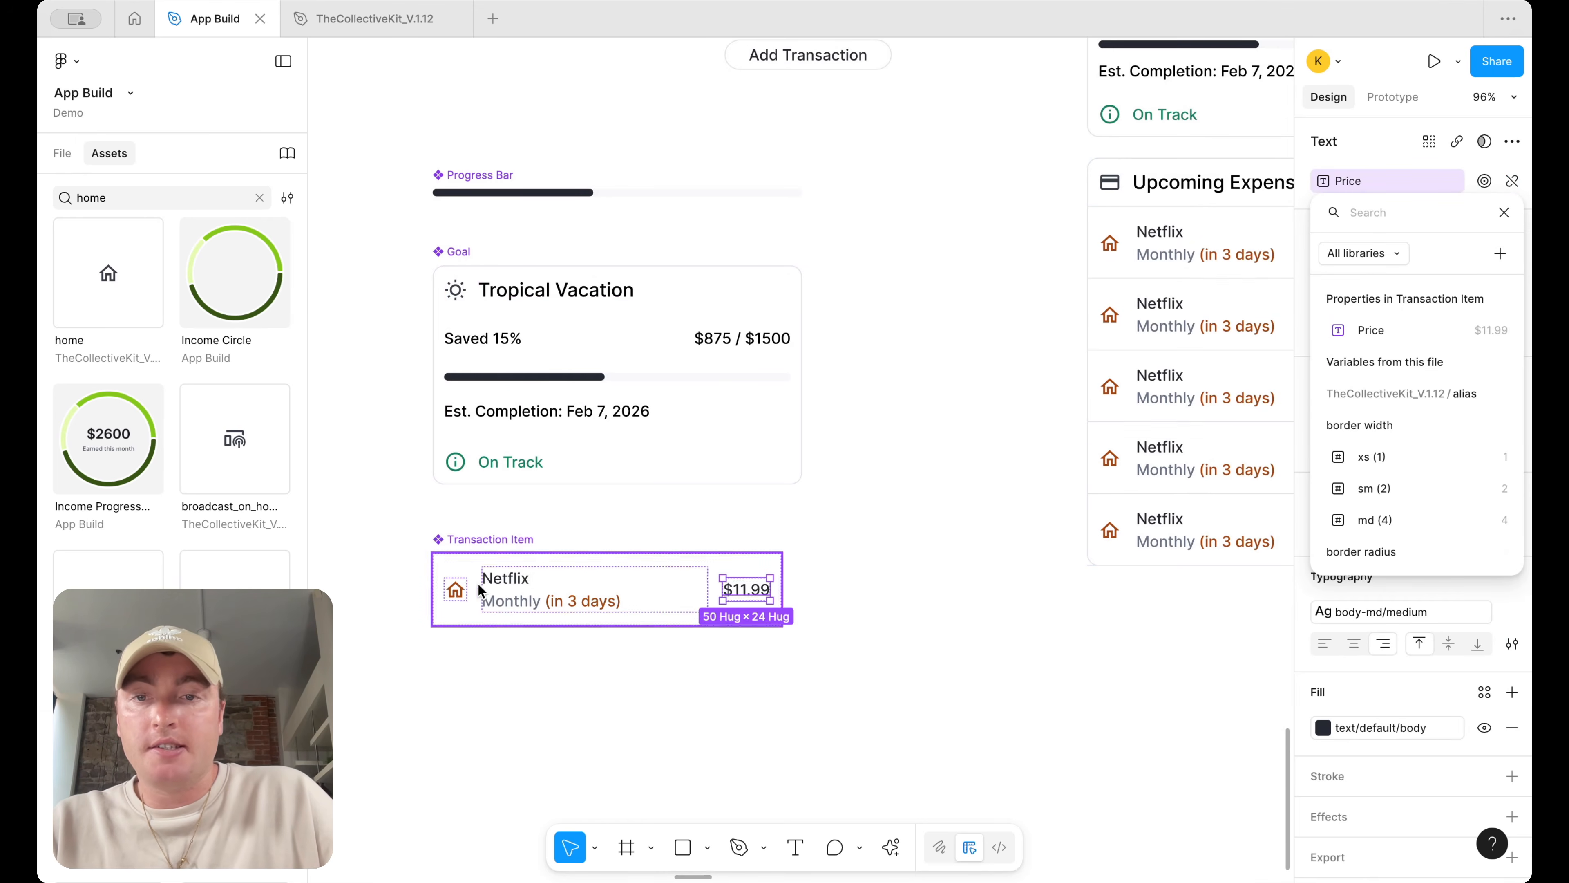
key("Escape")
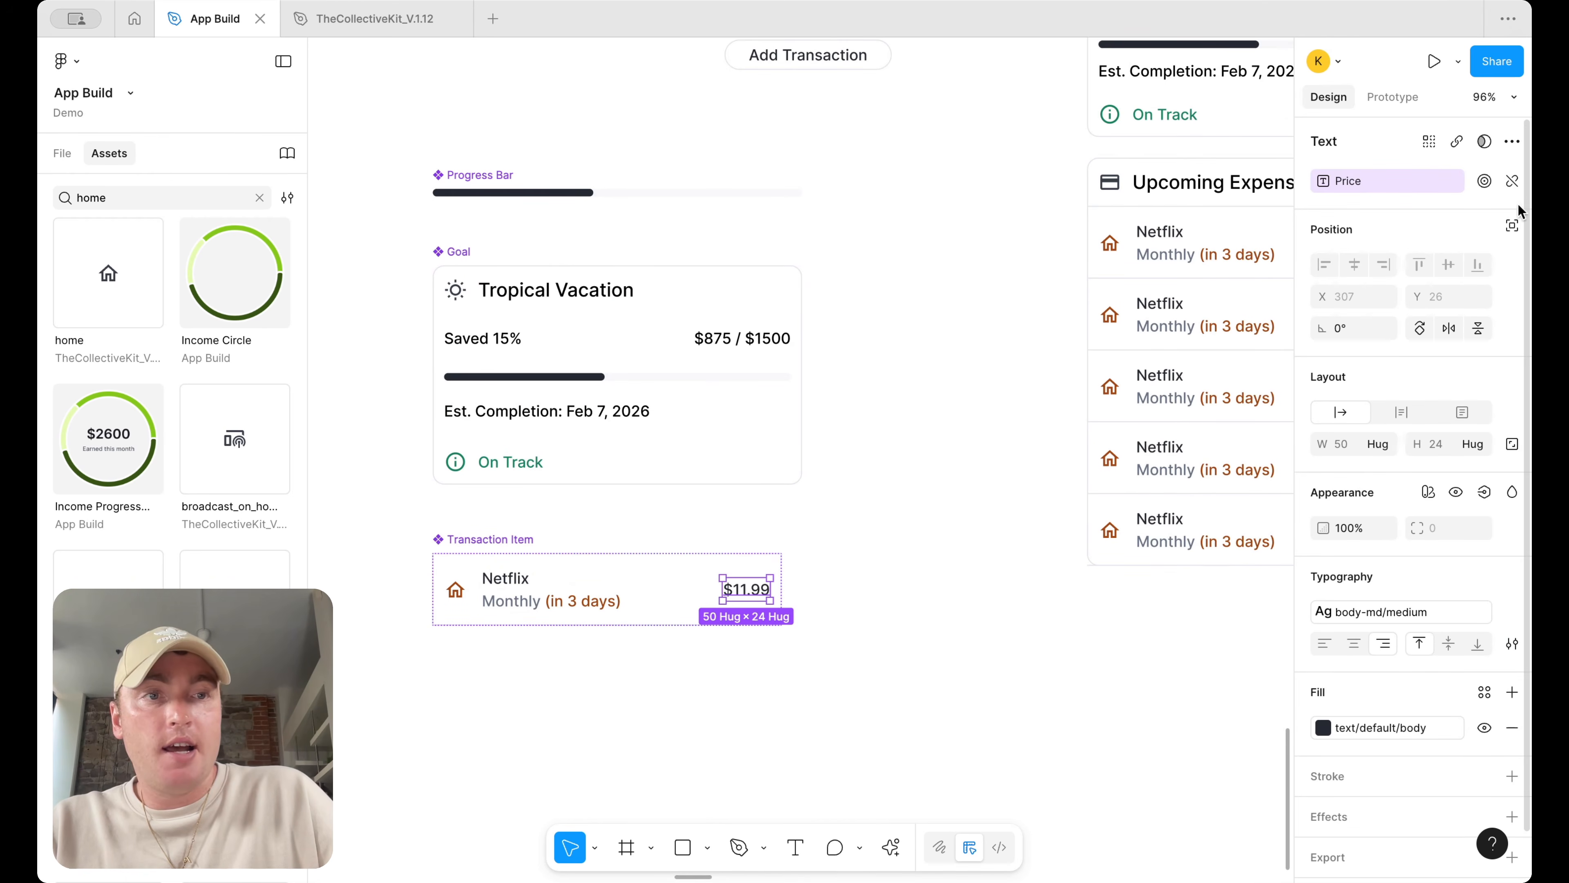
Create a text property named Item for the component's Netflix title text
left_click(526, 583)
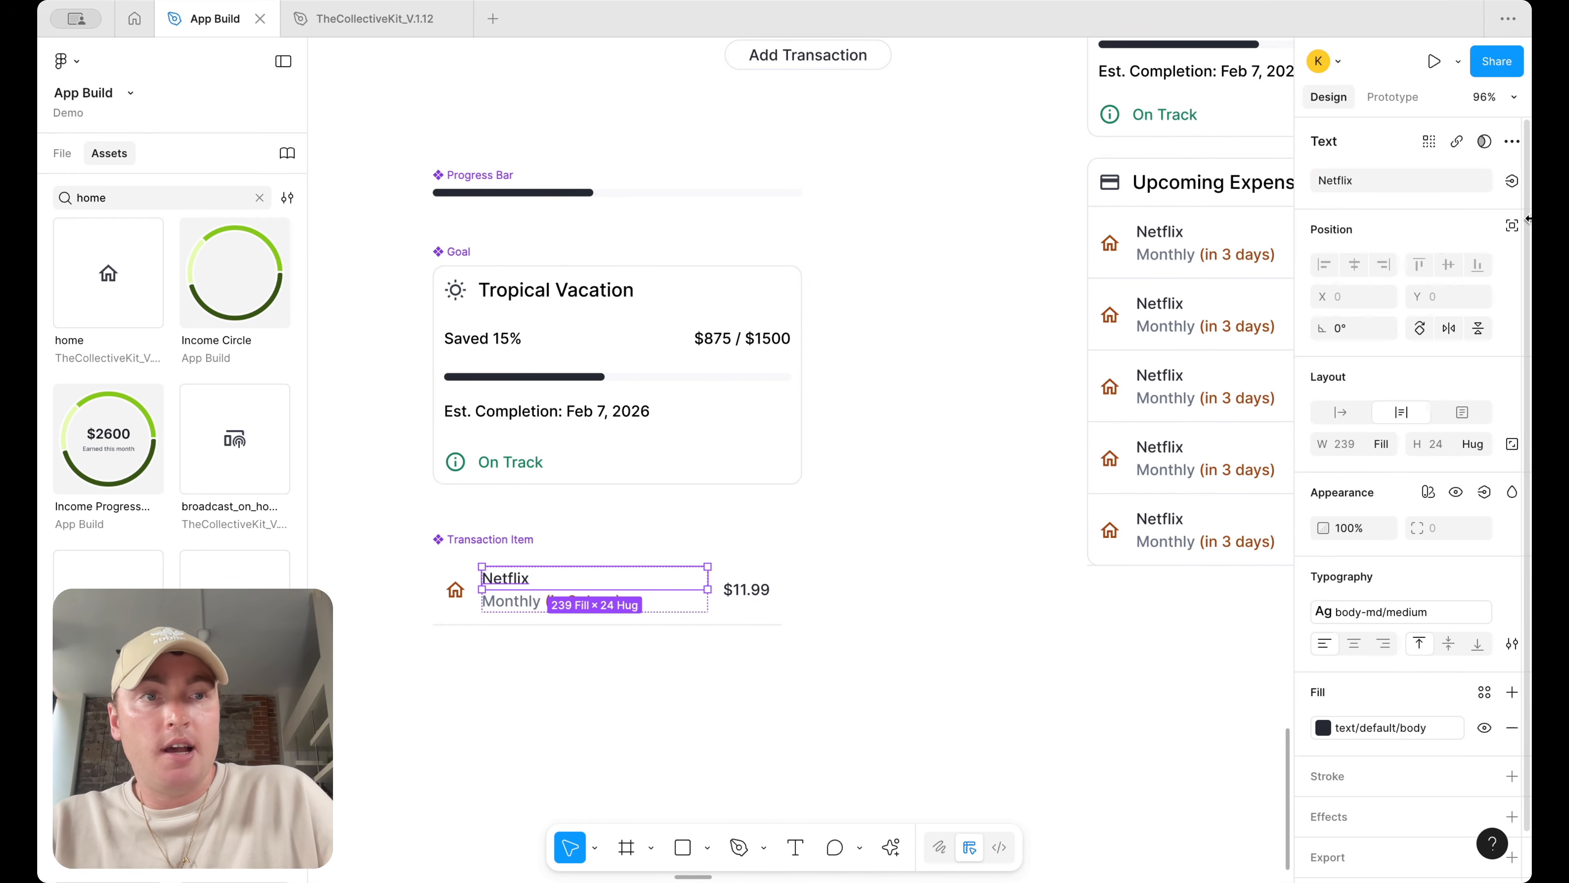
left_click(1512, 181)
left_click(1500, 255)
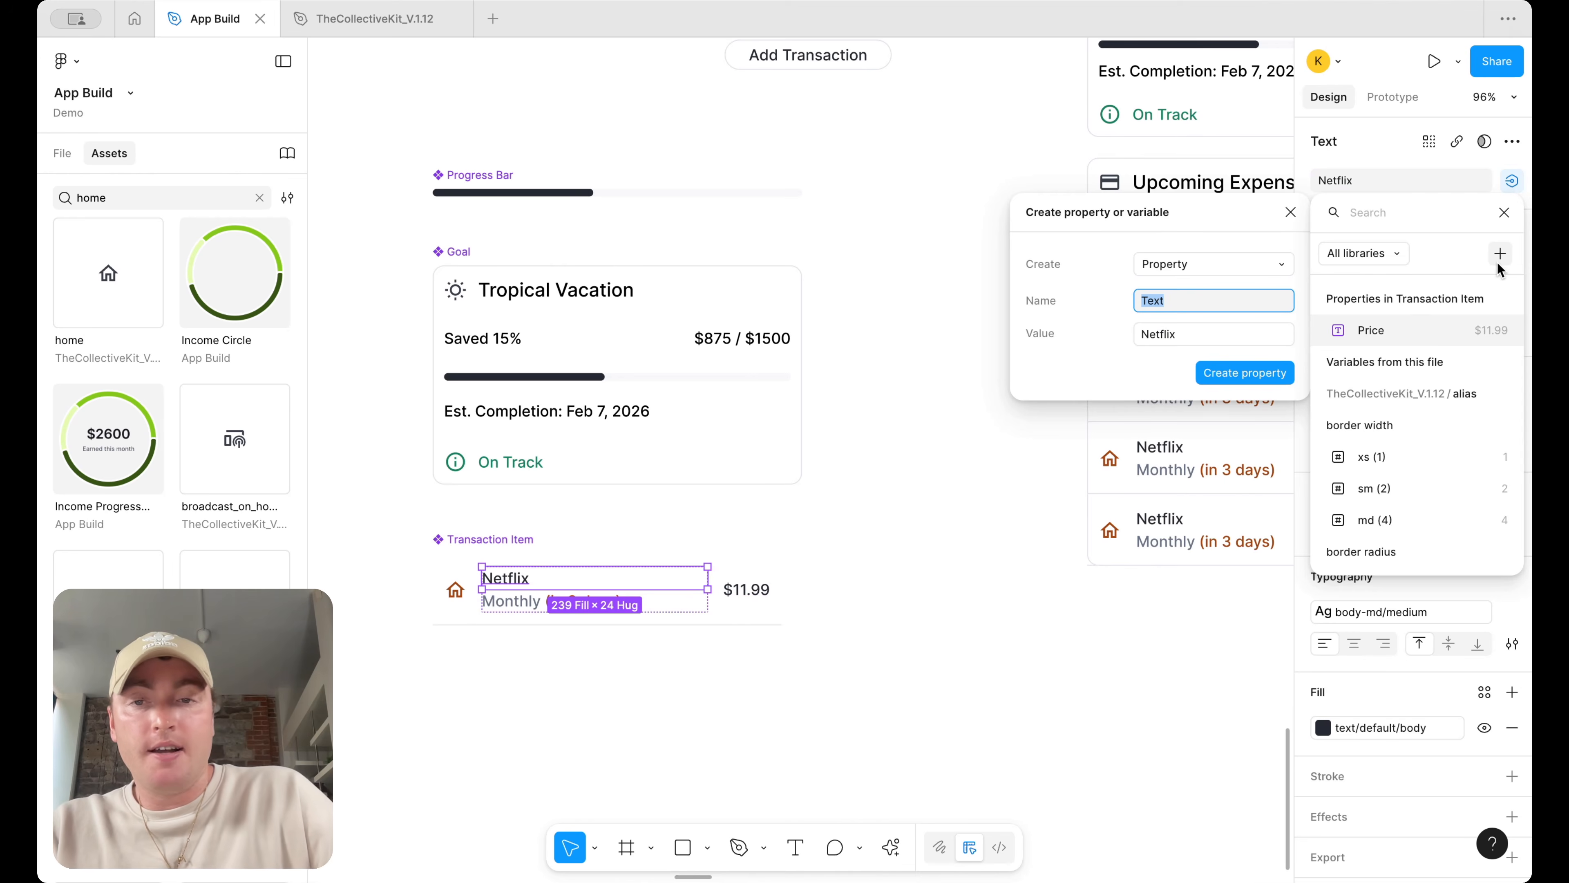
type("Item")
key("Return")
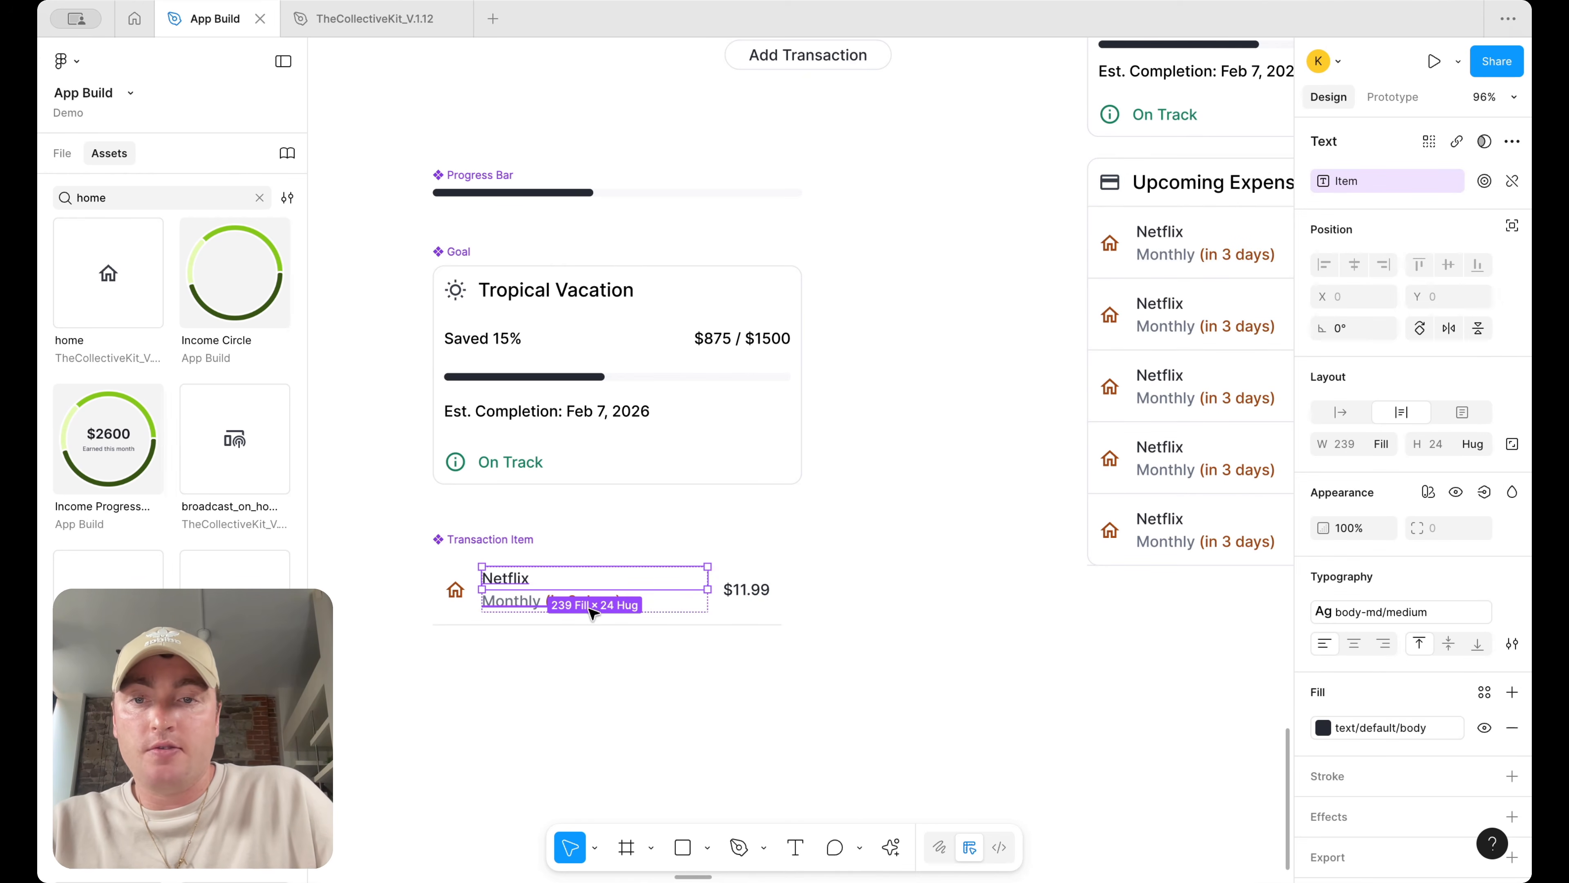
Create a text property named Cadence for the component's Monthly (in 3 days) text
left_click(521, 609)
left_click(1512, 181)
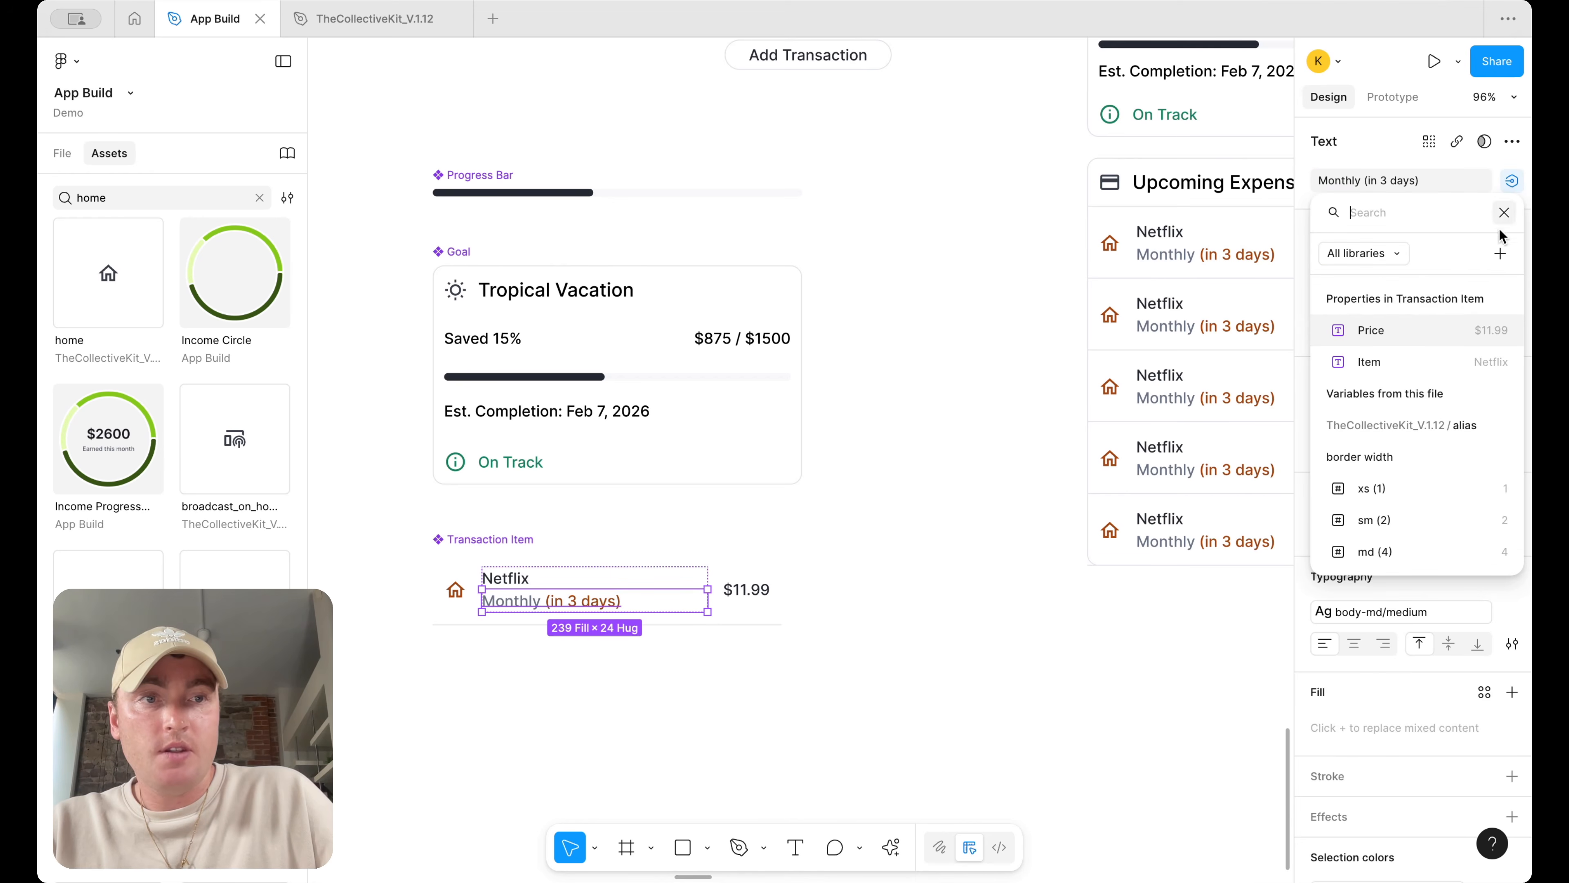
left_click(1504, 259)
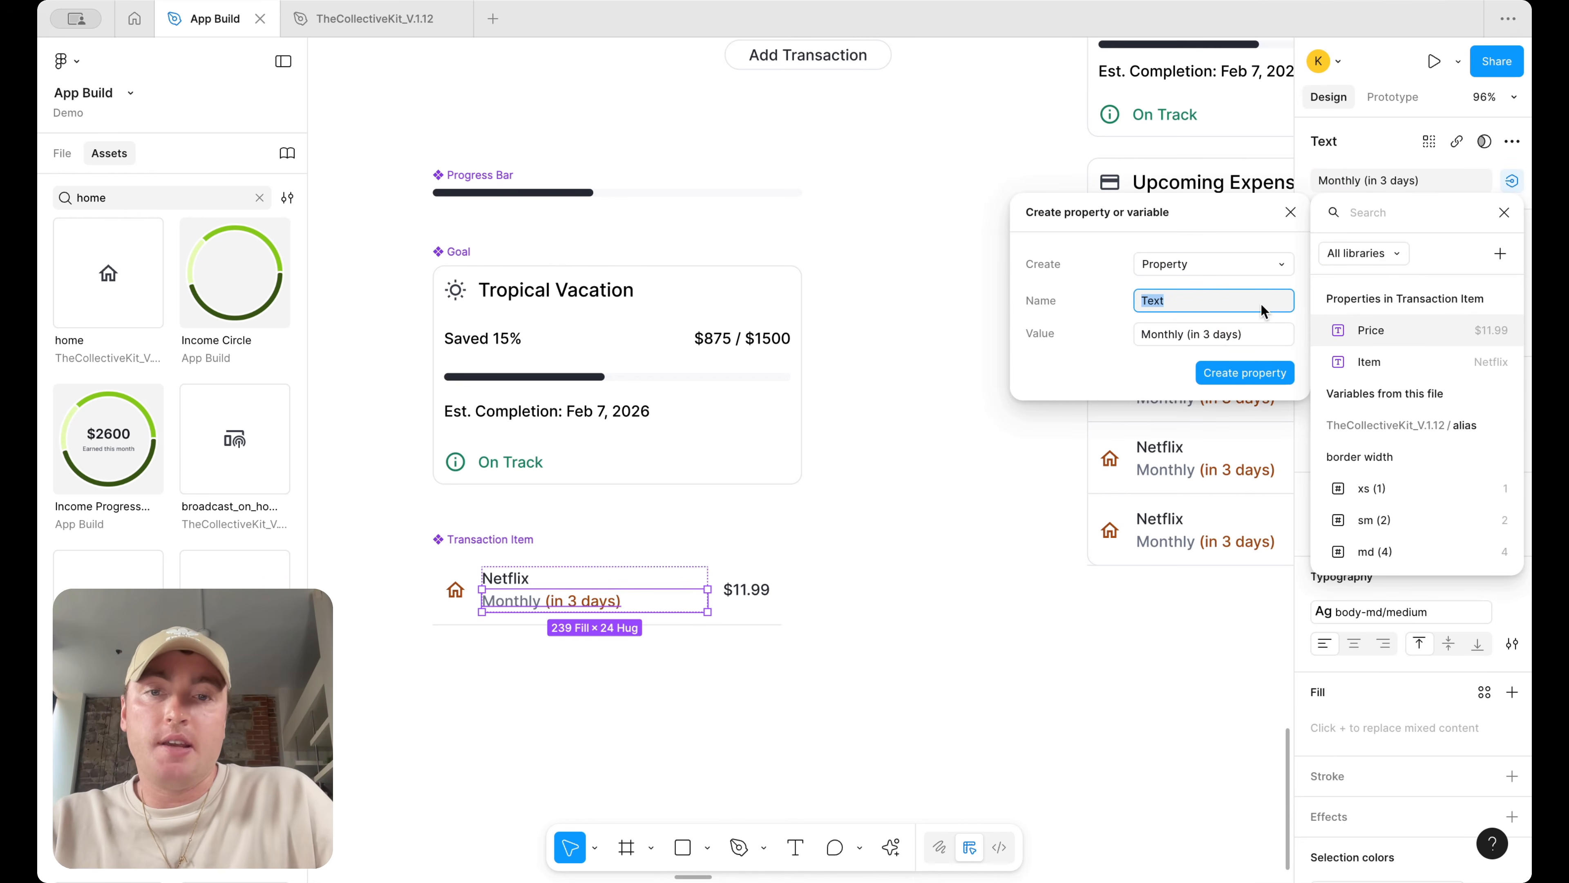
type("Cadence")
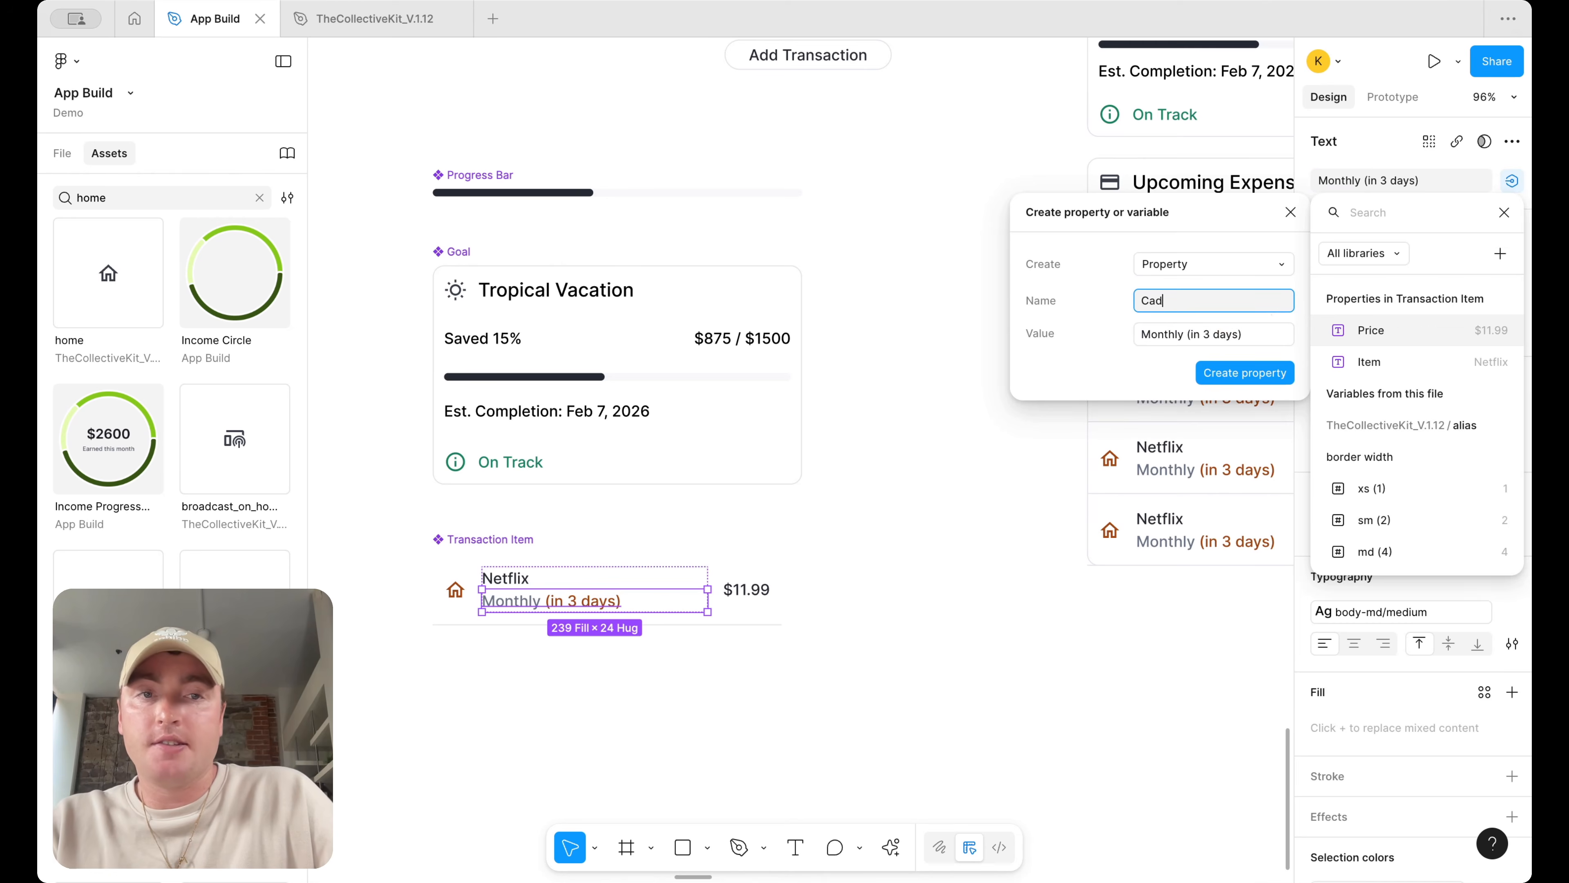
key("Return")
key("Escape")
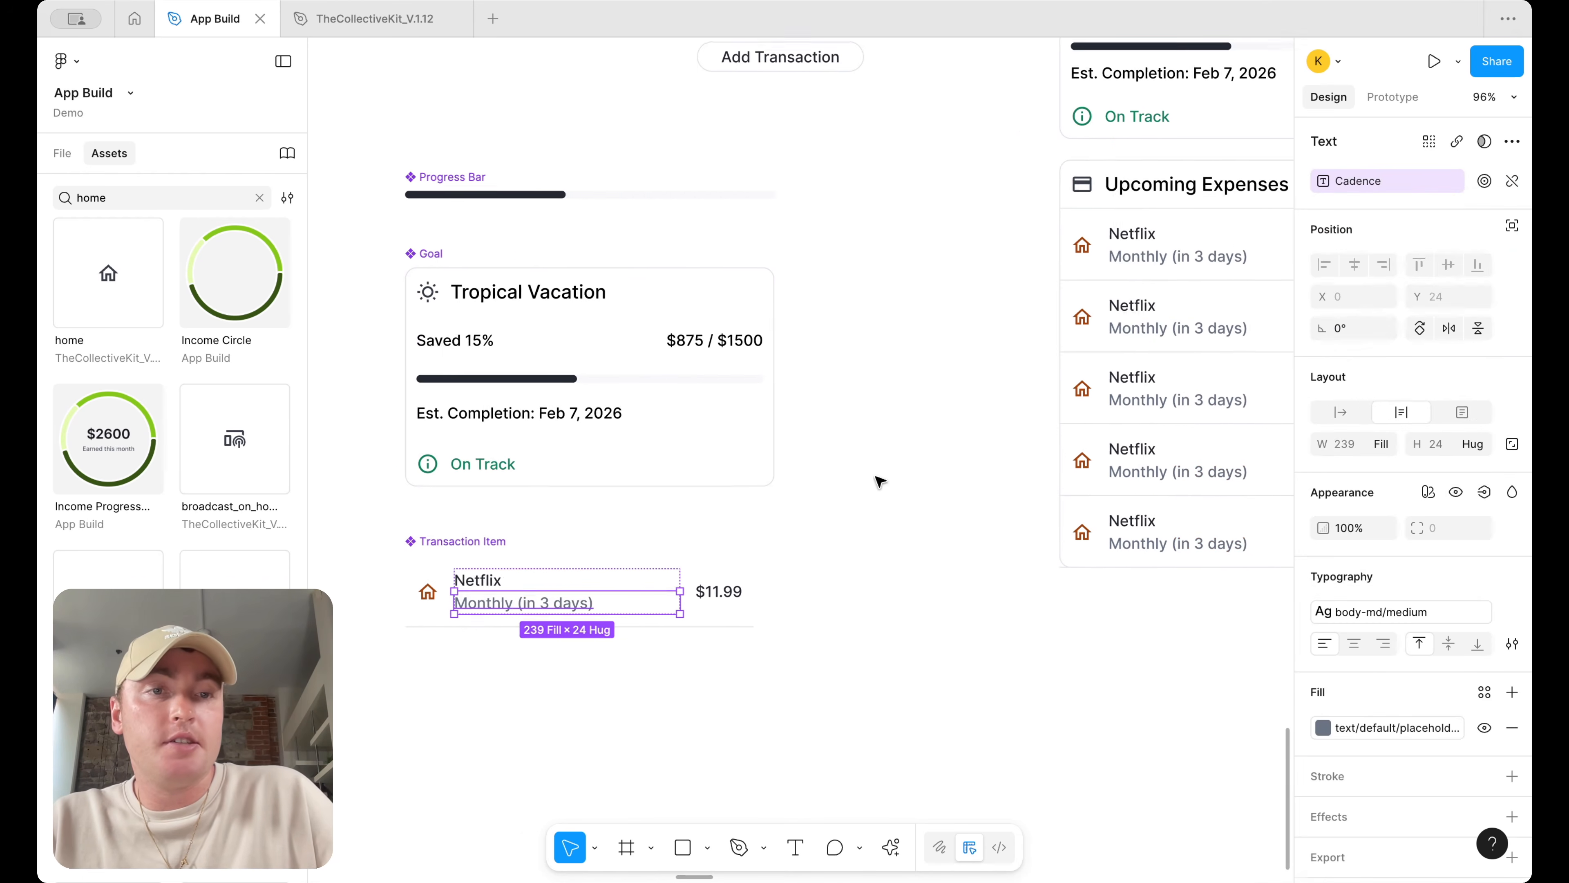
Duplicate the Cadence text layer inside the Transaction Item component
scroll(951, 395, "right", 5)
left_click(1024, 300)
scroll(987, 330, "down", 5)
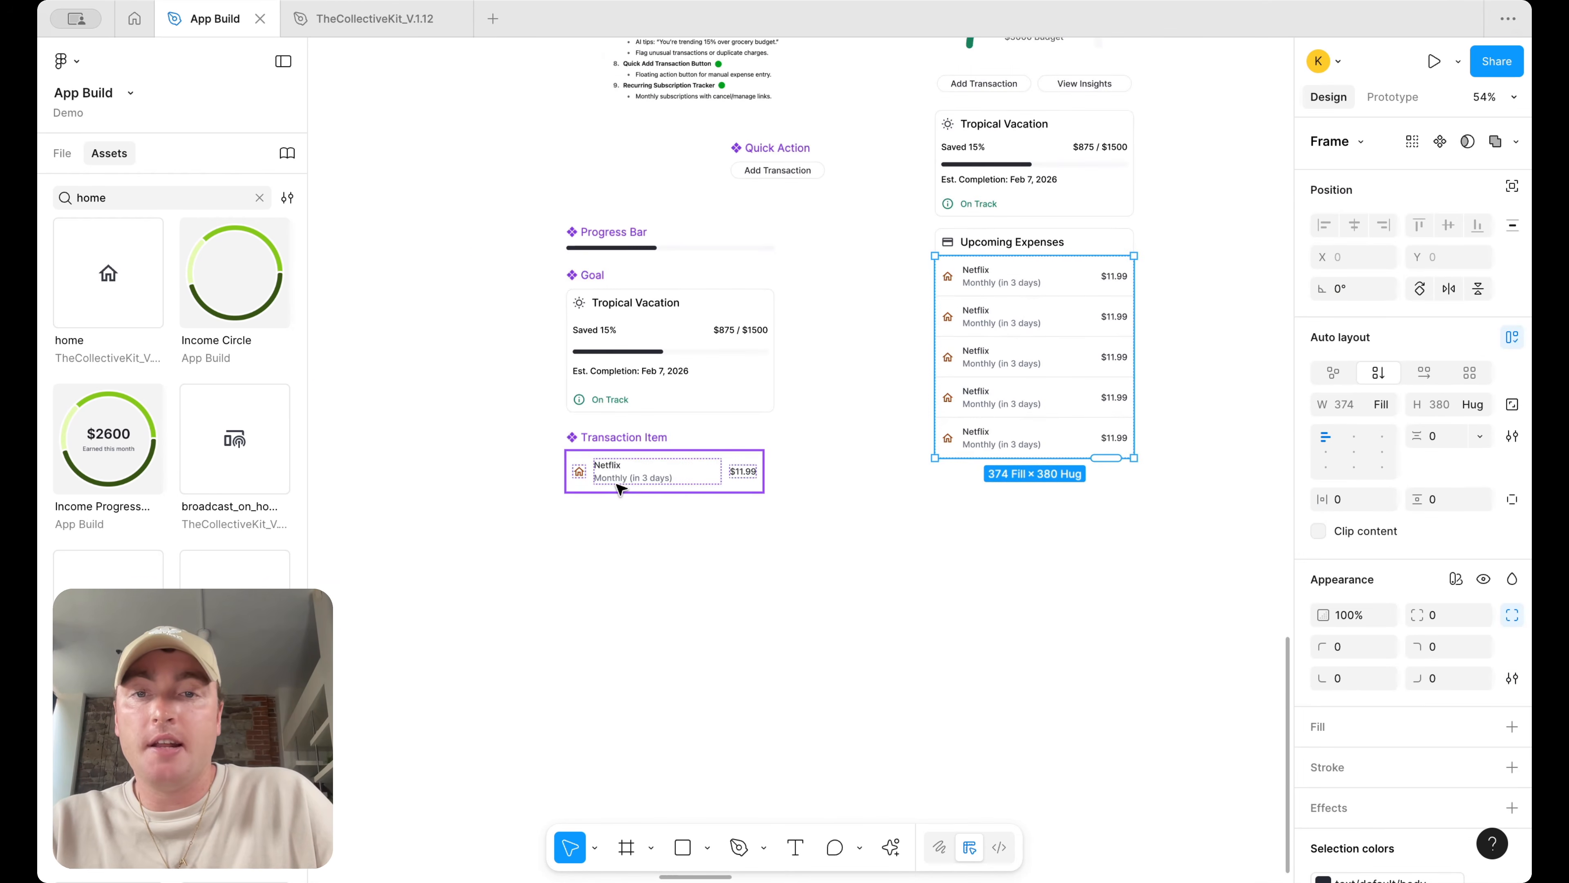
scroll(621, 487, "up", 5)
left_click(665, 480)
double_click(664, 478)
double_click(663, 478)
scroll(834, 499, "right", 2)
scroll(834, 500, "up", 2)
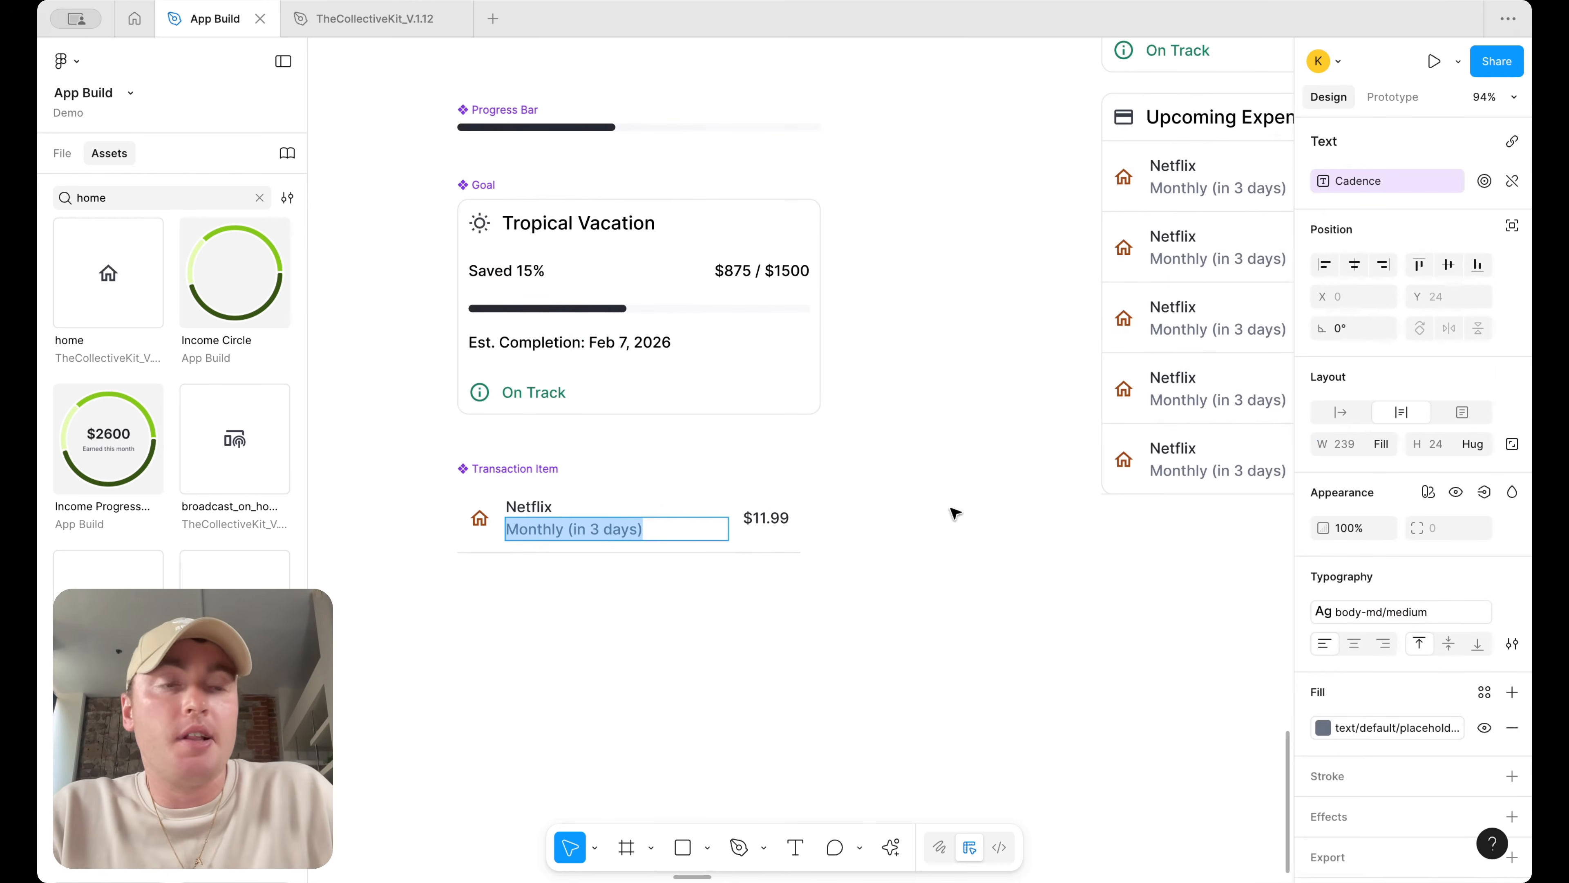
key("Escape")
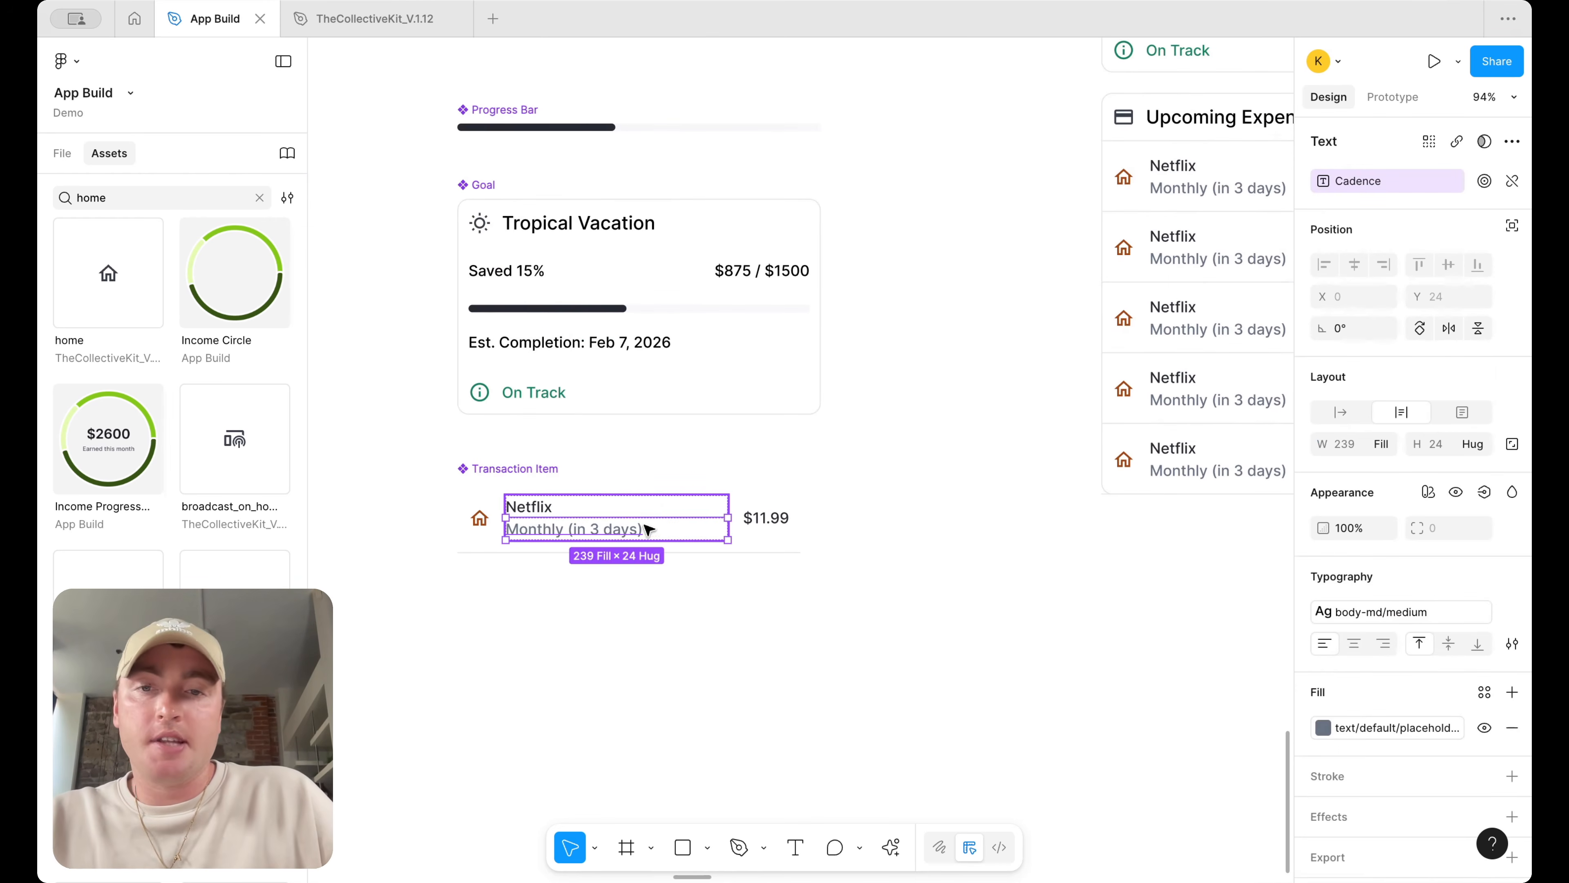
scroll(636, 528, "up", 2)
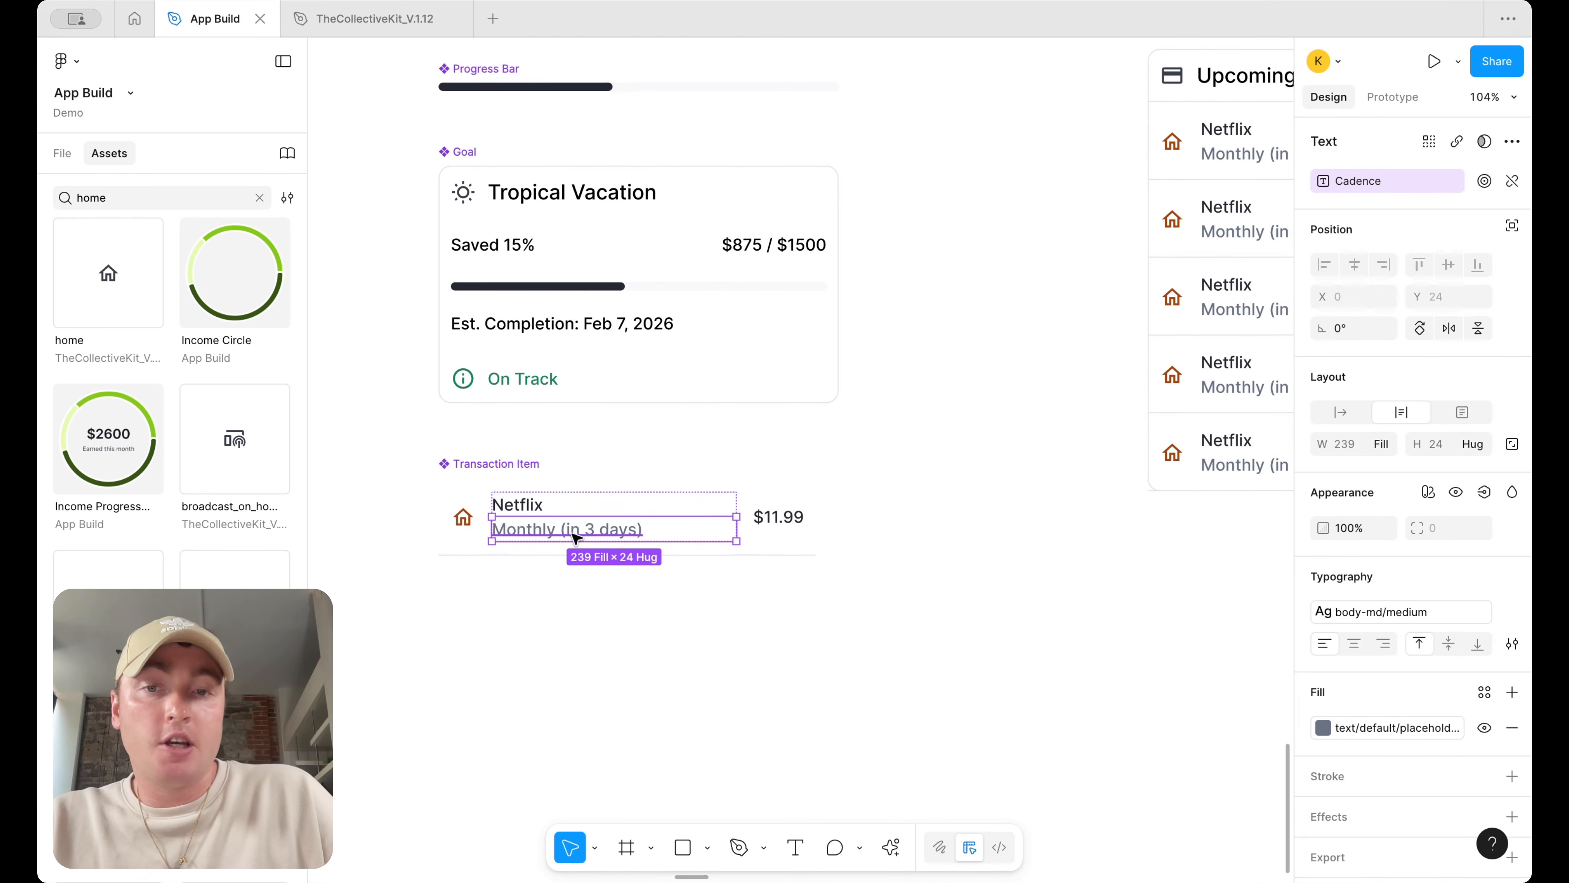
key("ctrl+d")
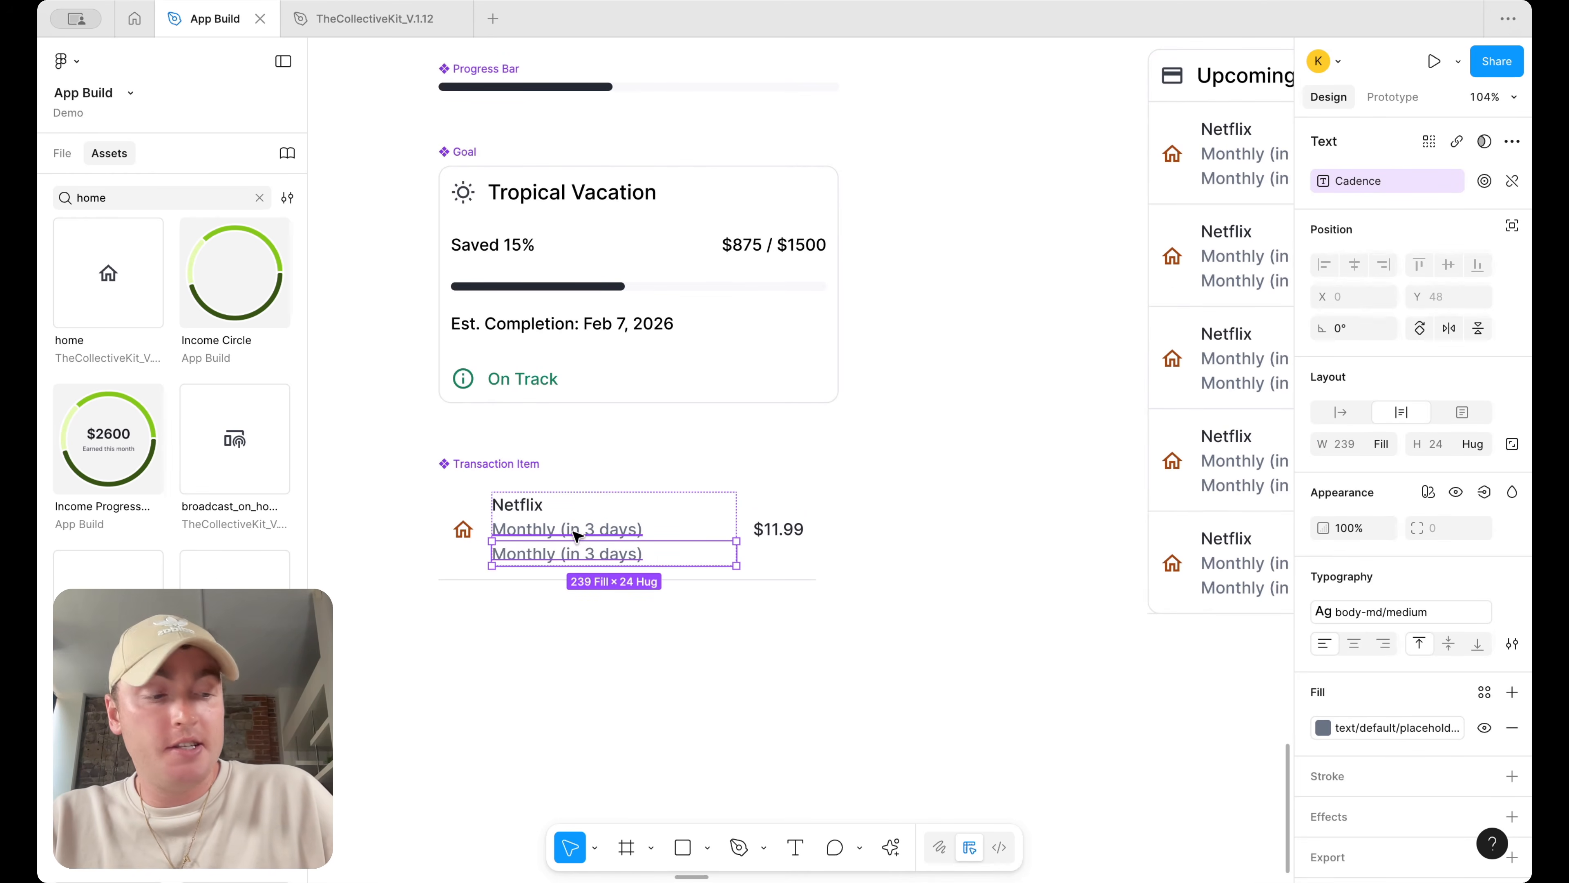
Edit the cadence text so it reads only Monthly
double_click(573, 530)
left_click(573, 529)
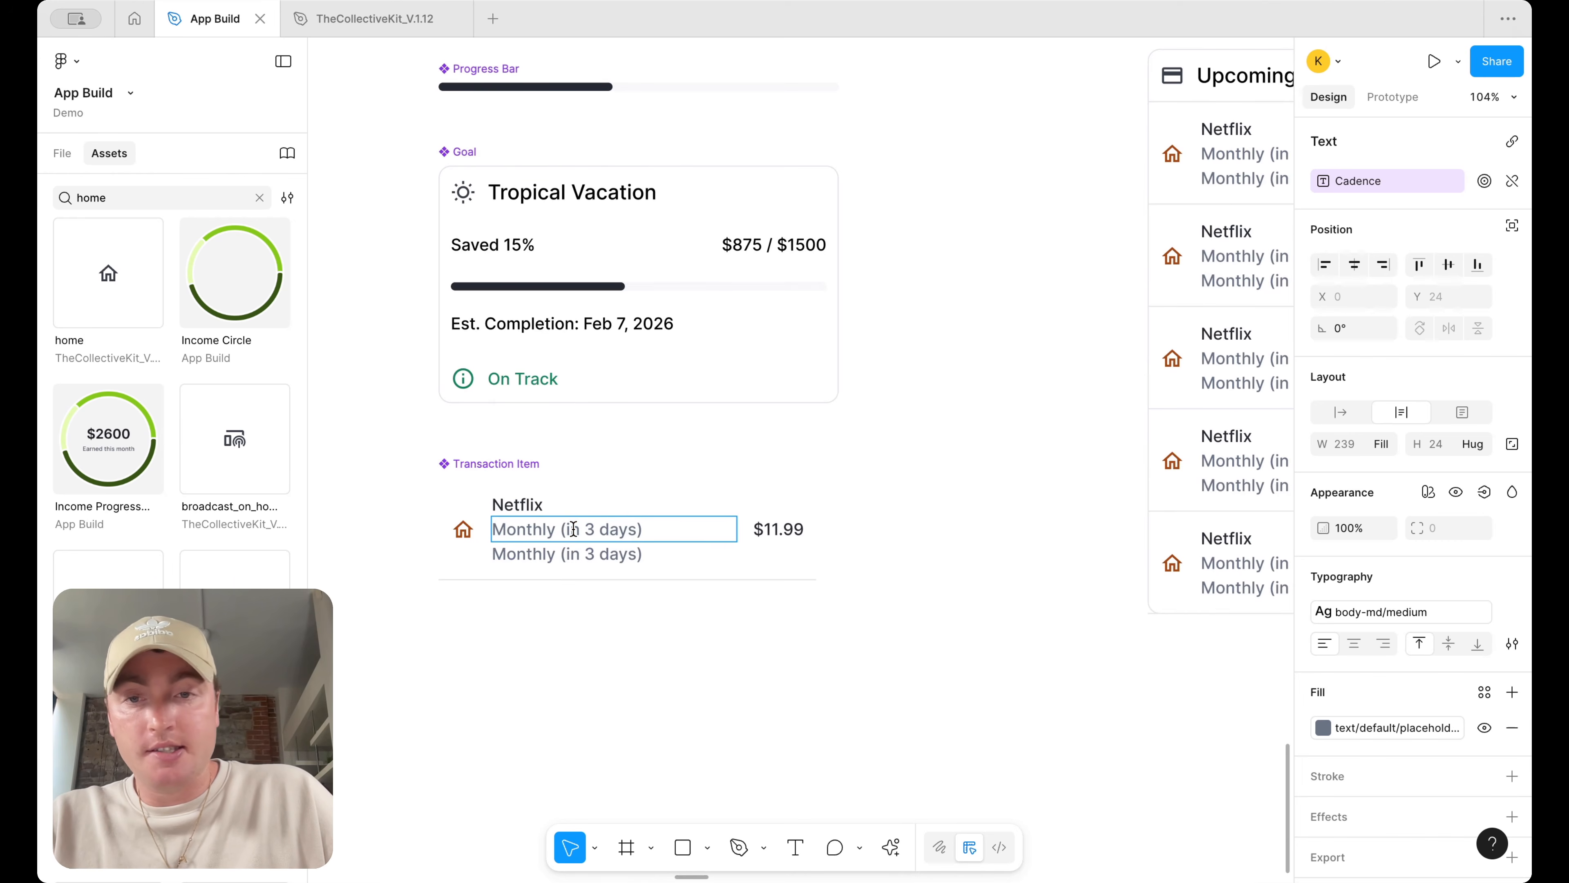
left_click_drag(556, 527, 637, 530)
key("BackSpace")
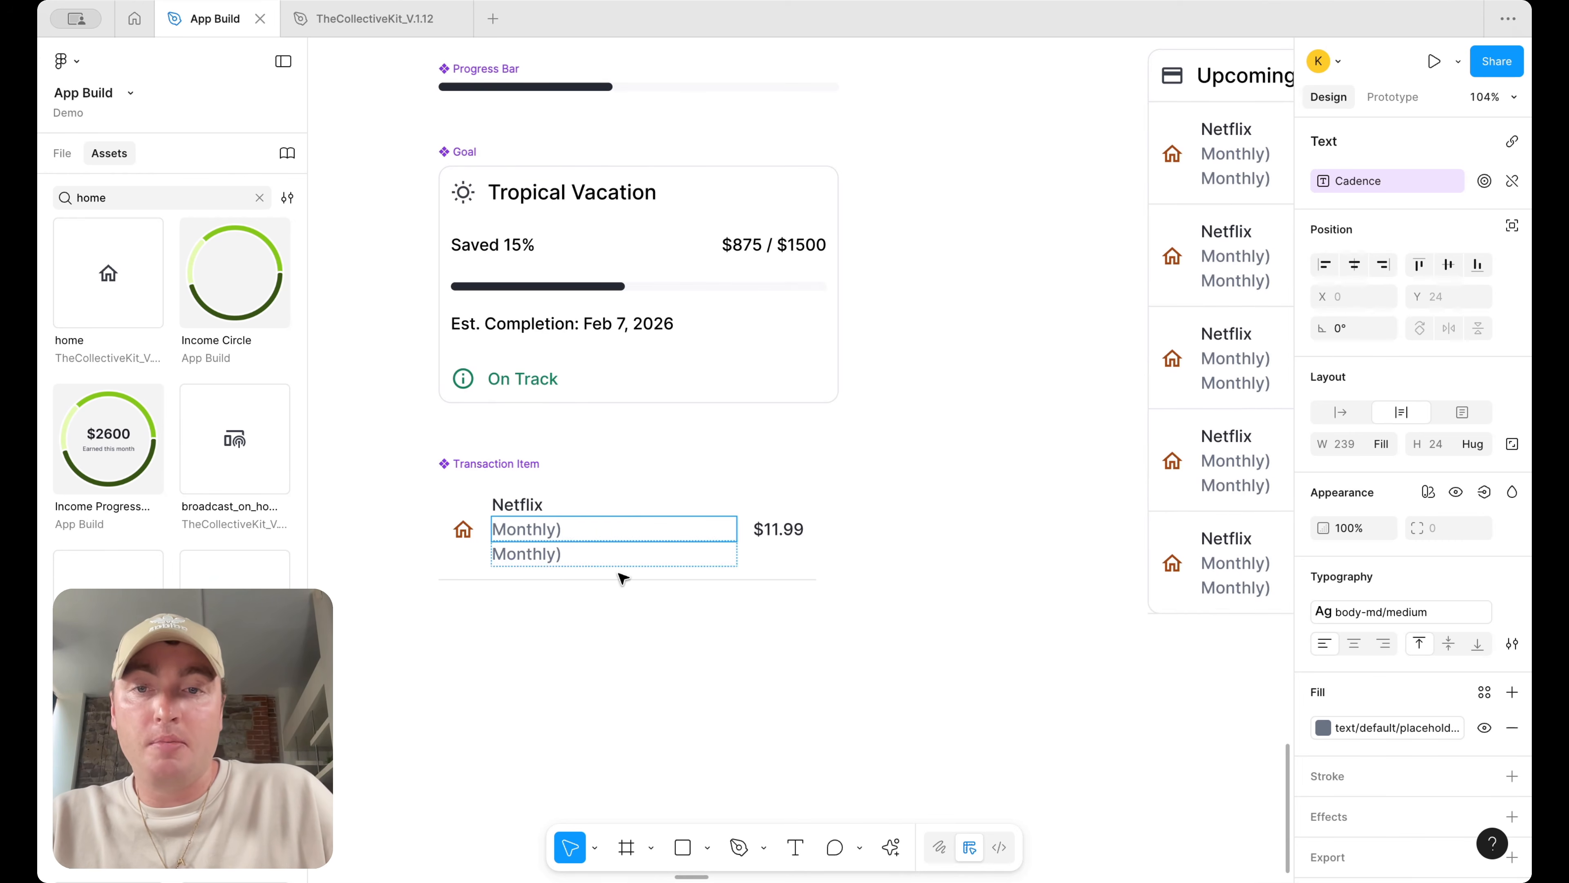
key("BackSpace")
key("Escape")
Detach the Cadence property from the duplicated text and wrap both texts in an auto layout frame
left_click(560, 554)
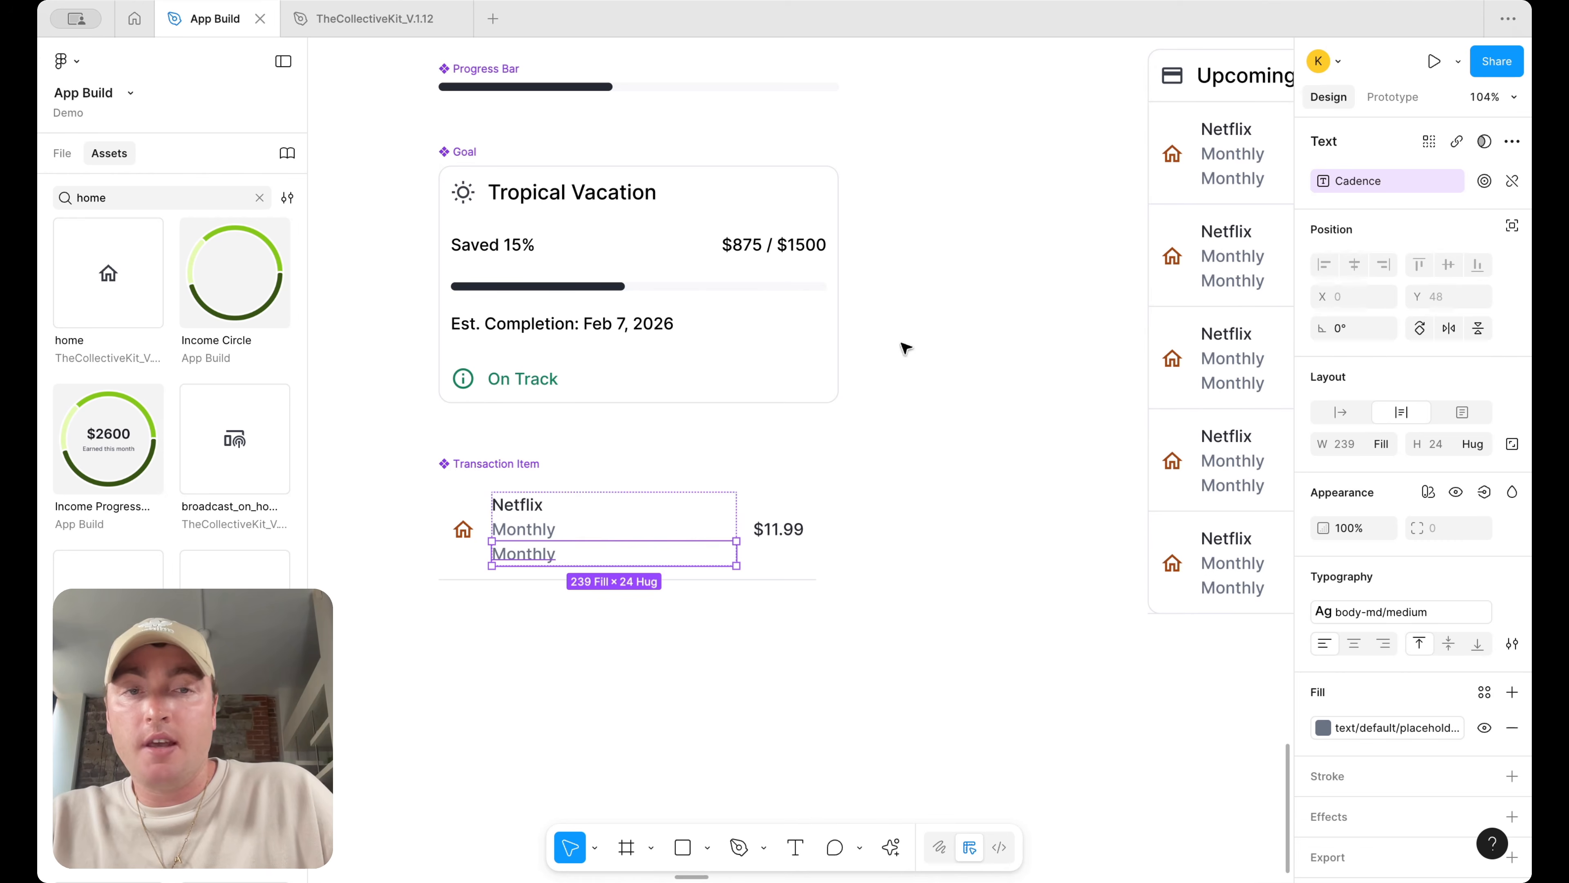
left_click(1511, 182)
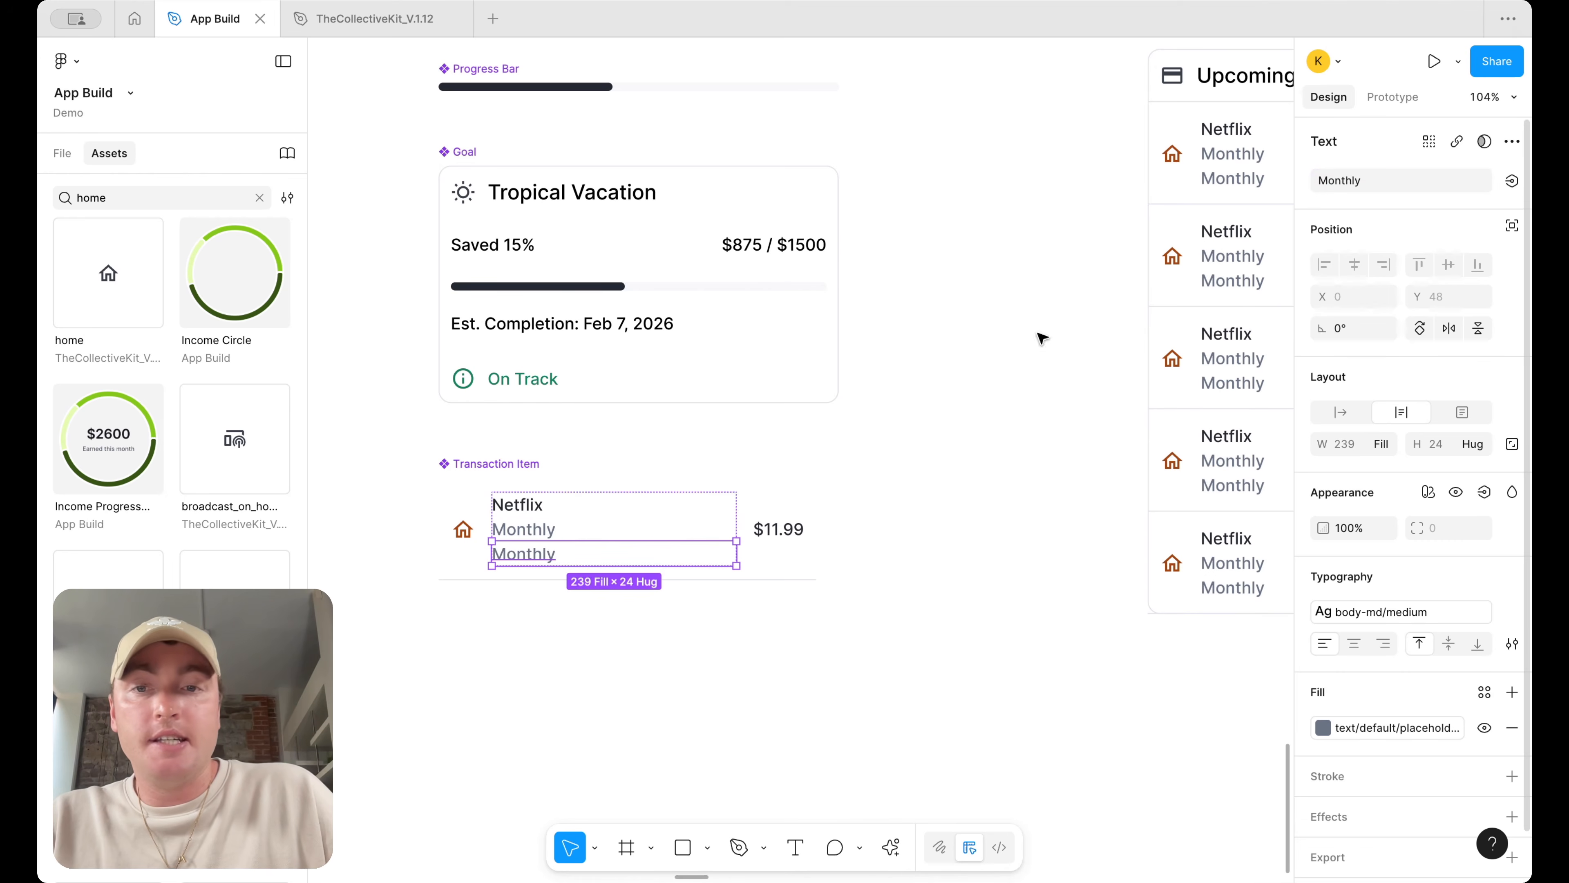
left_click(546, 531, "shift")
key("shift+a")
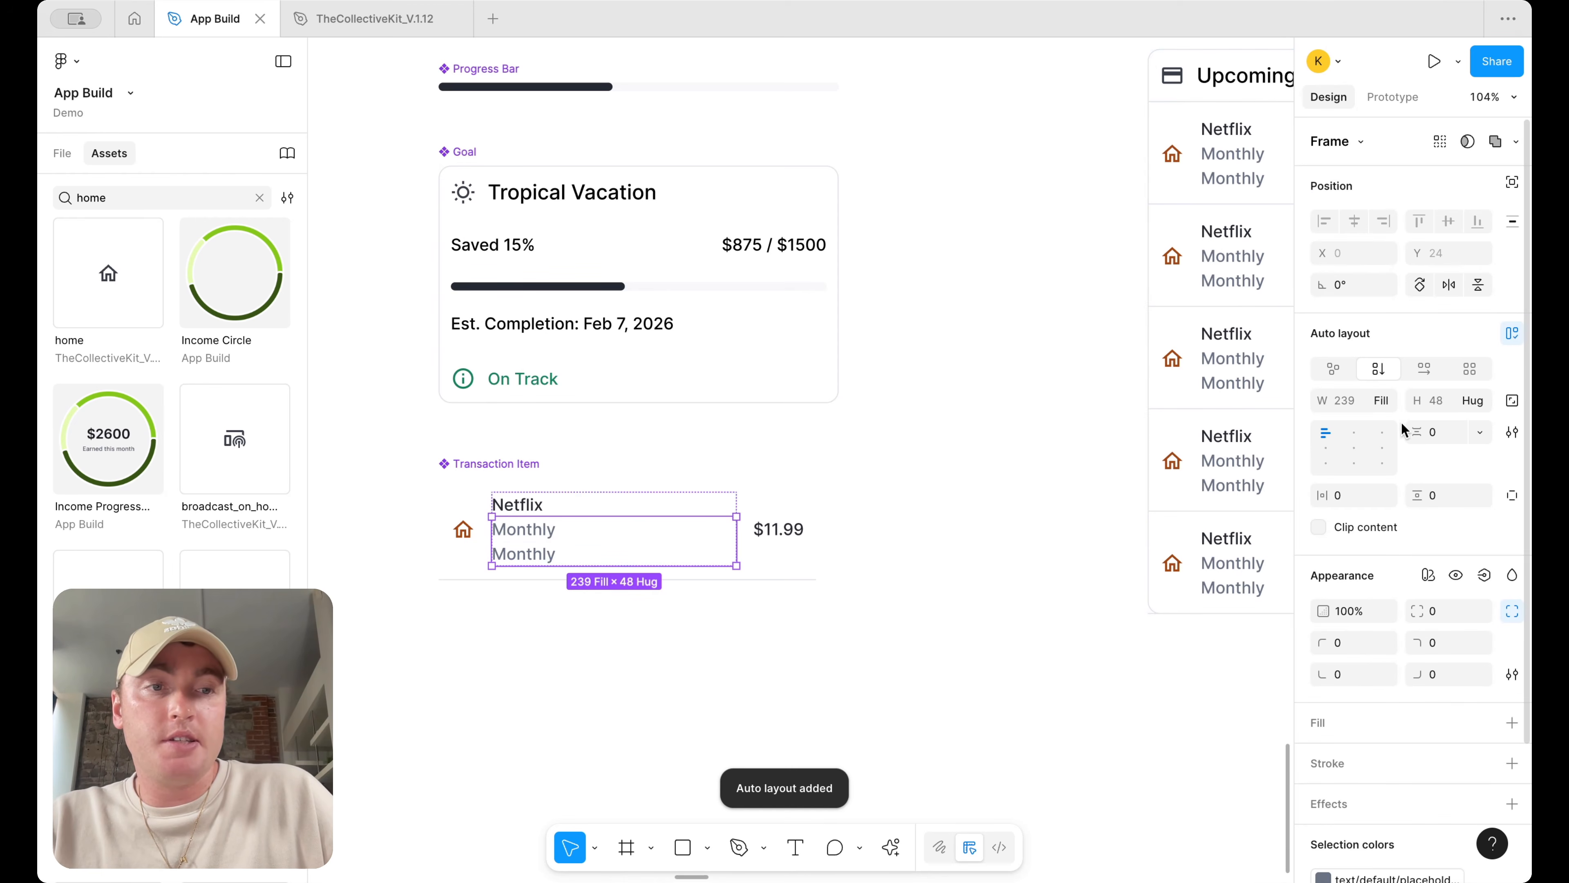
Set the new auto layout frame to a horizontal direction with a gap of 4
left_click(1425, 367)
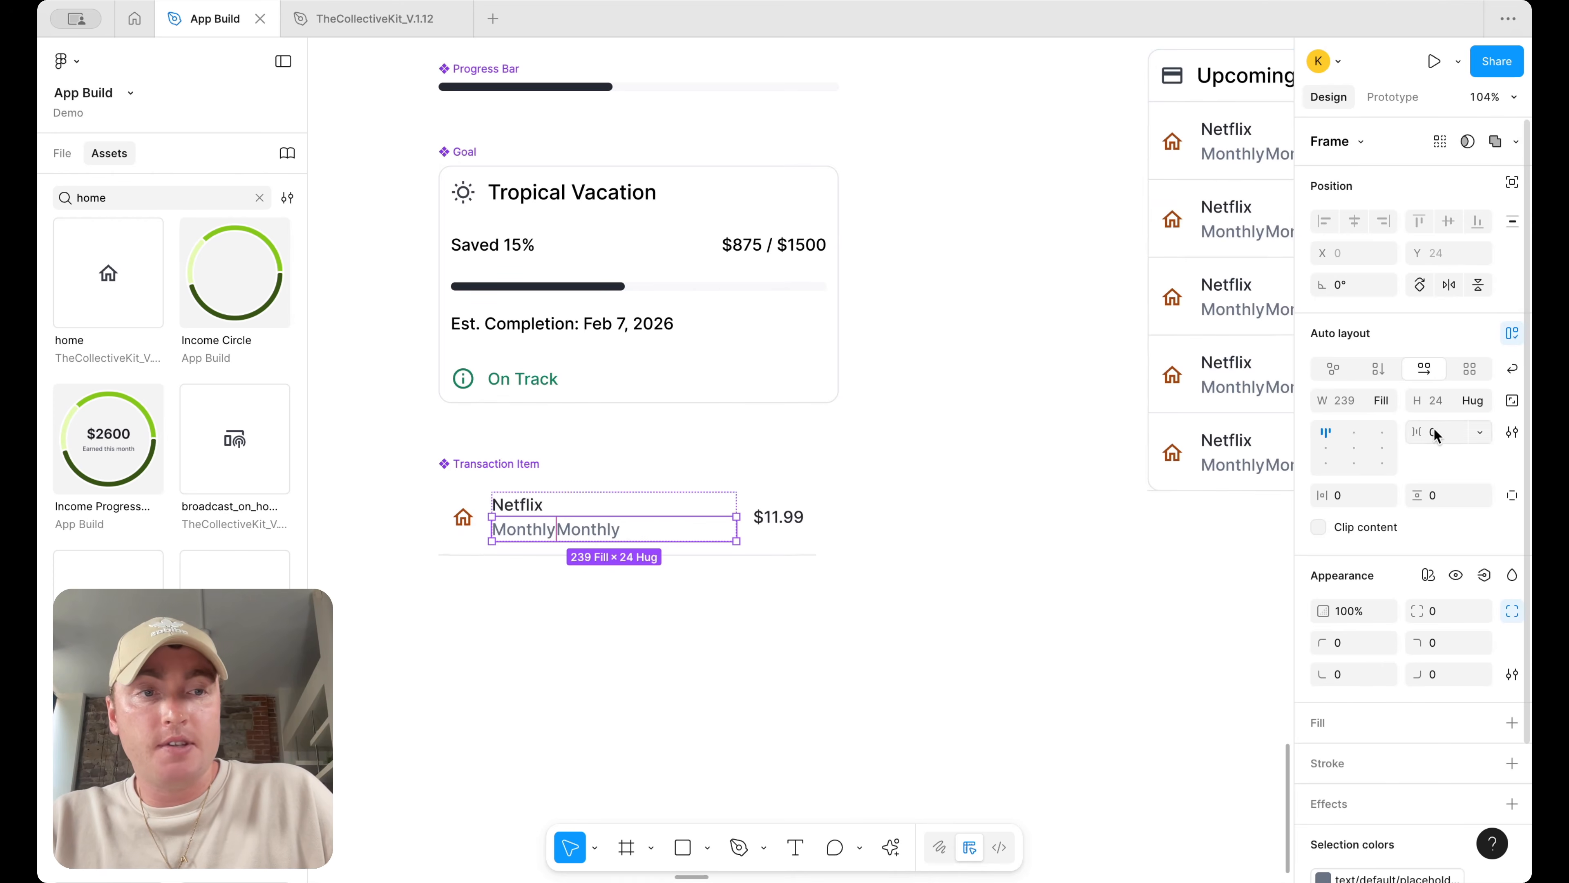
type("4")
key("Return")
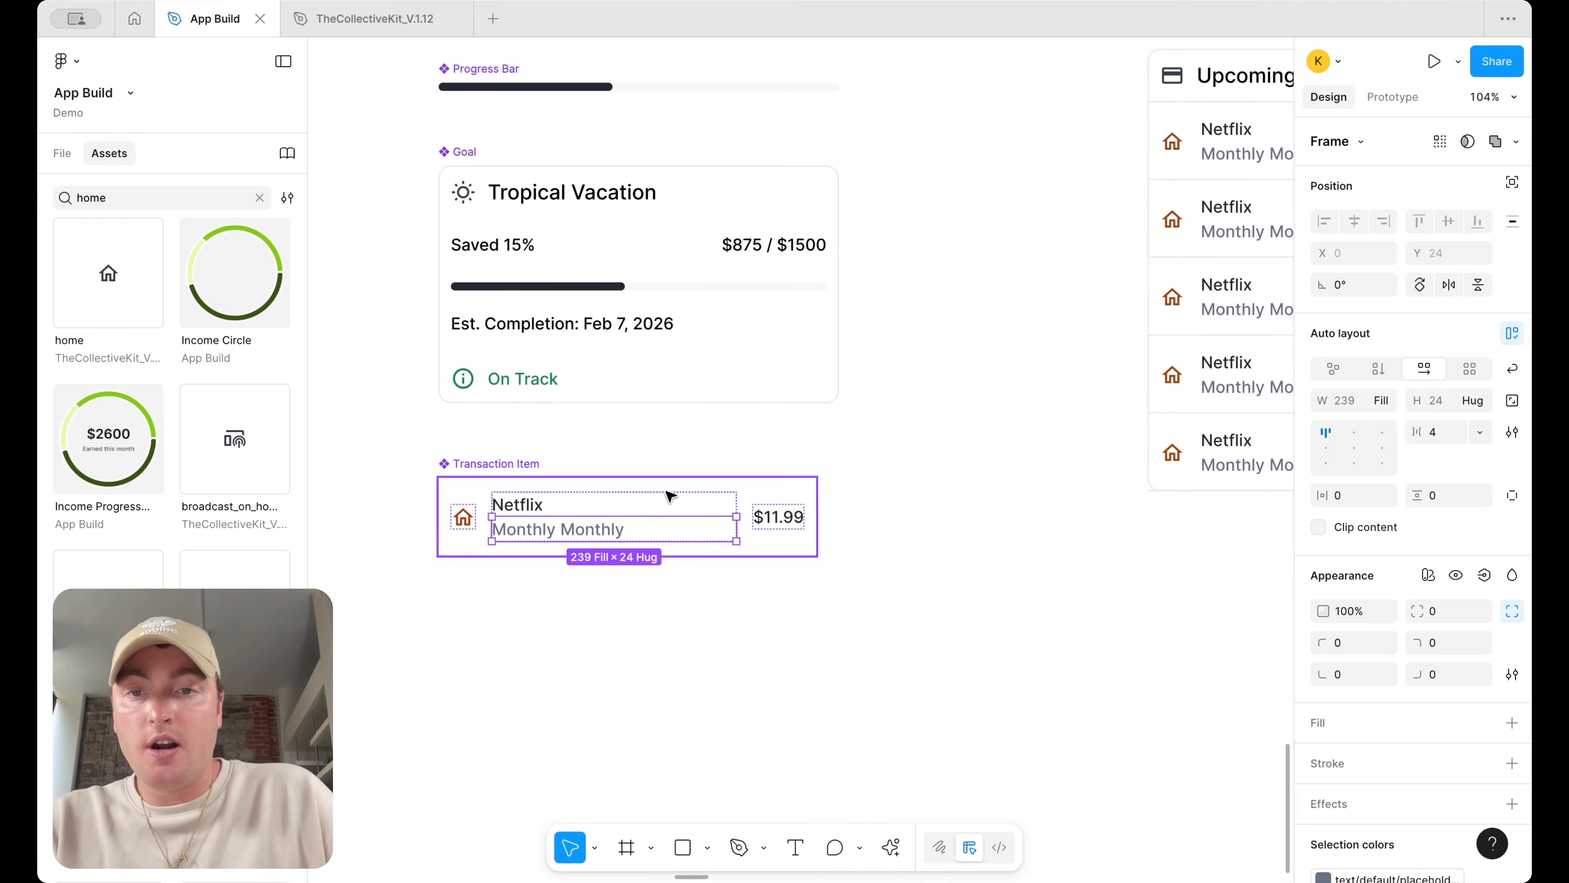
Change the duplicated text to read (in 3 days)
double_click(603, 532)
type("(in 3 days")
key("super+a")
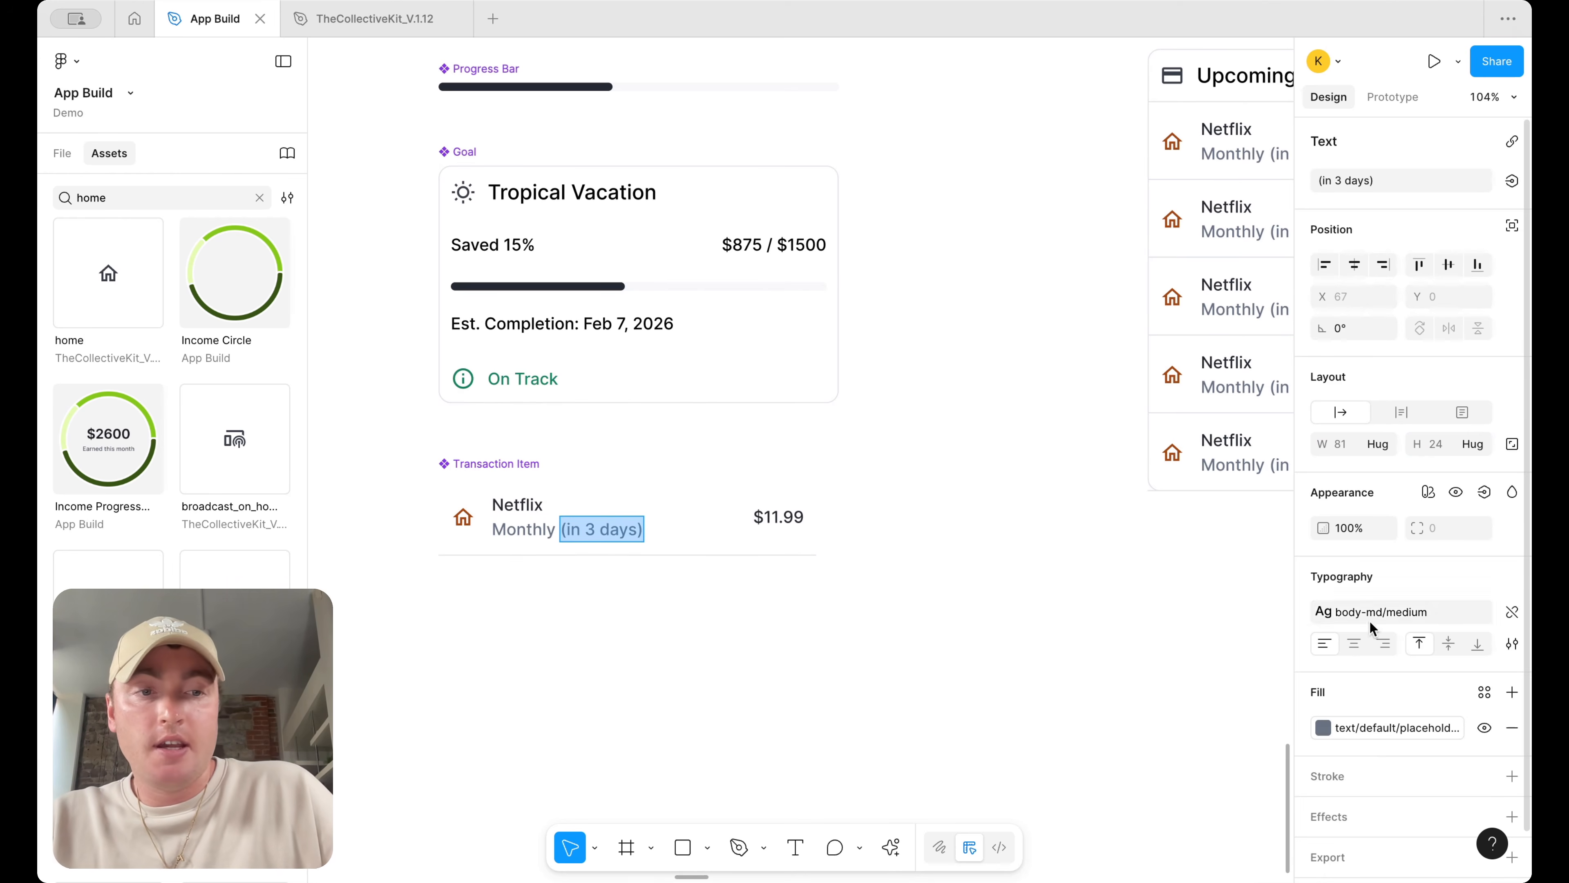
Apply the text/warning/default color to the (in 3 days) text
left_click(1396, 717)
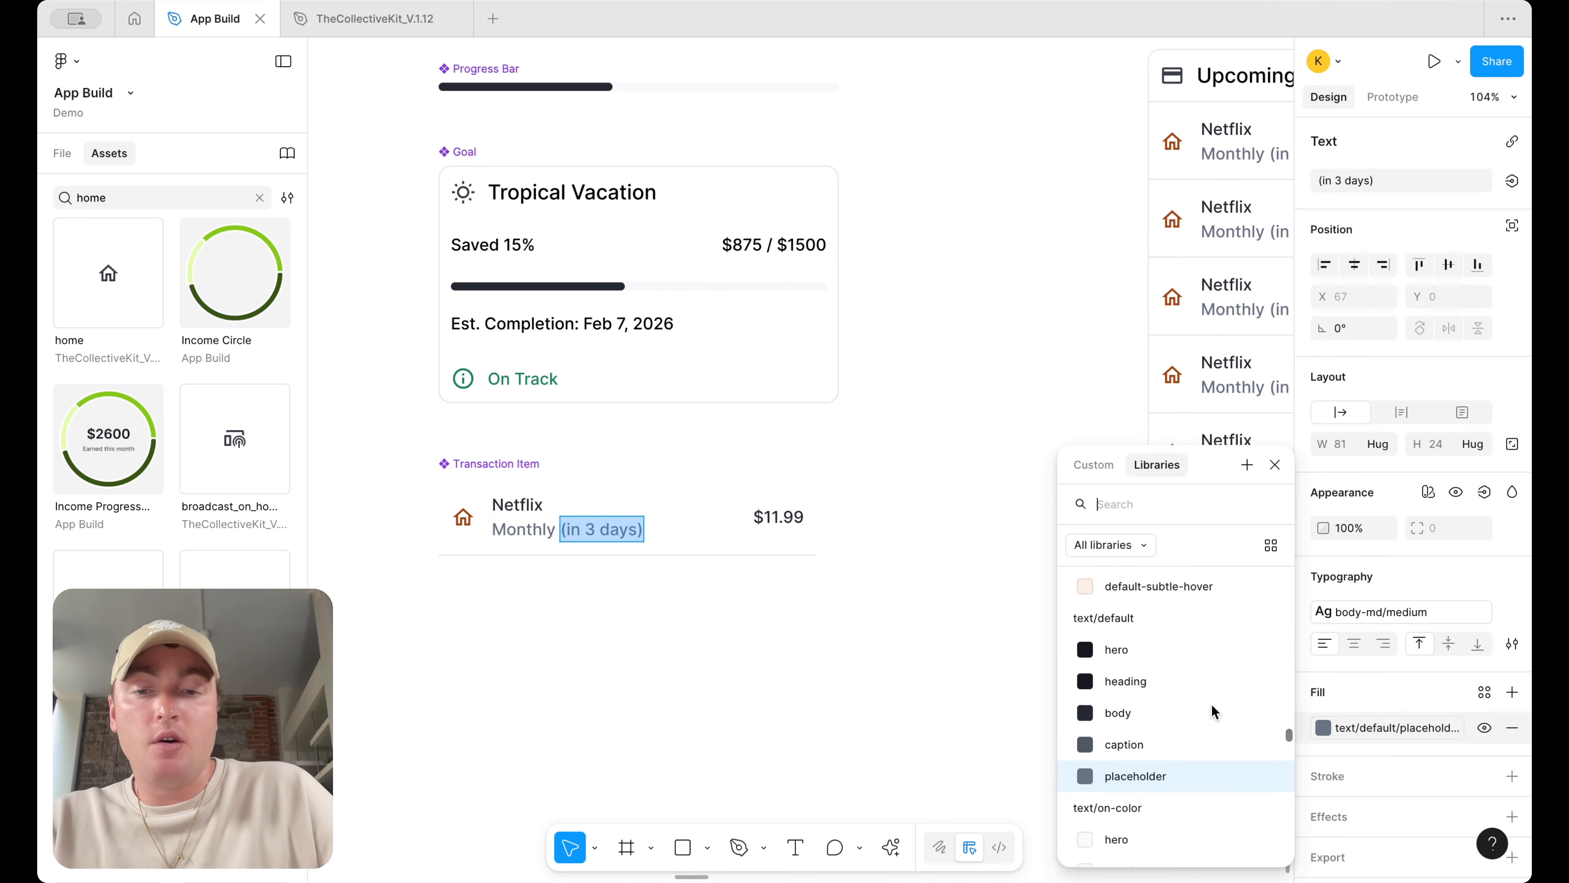
type("warn")
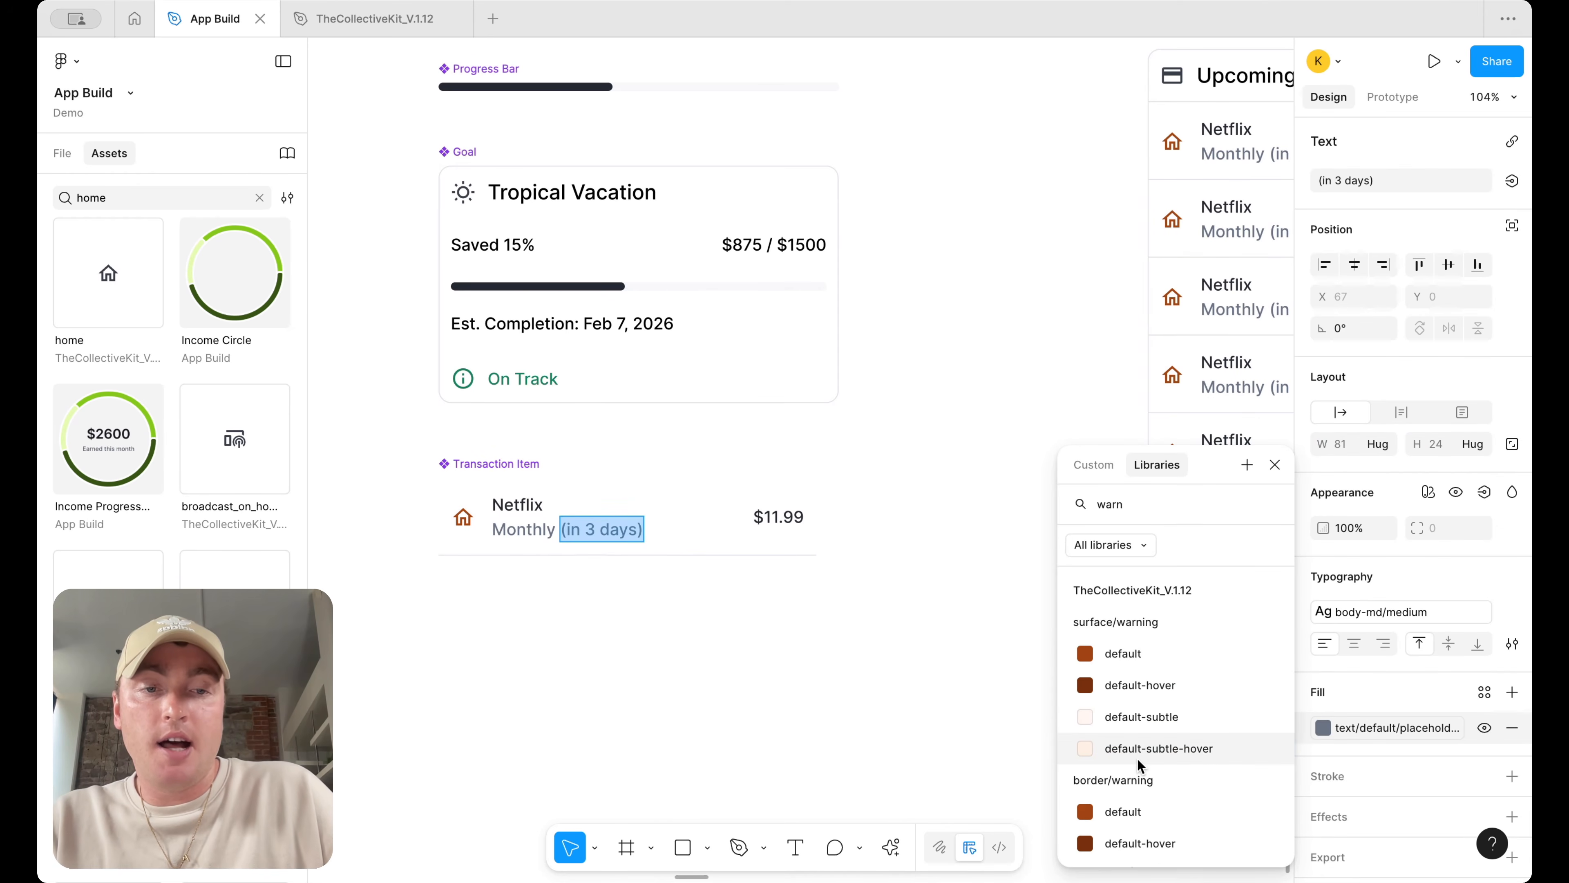
scroll(1138, 759, "down", 5)
left_click(1132, 778)
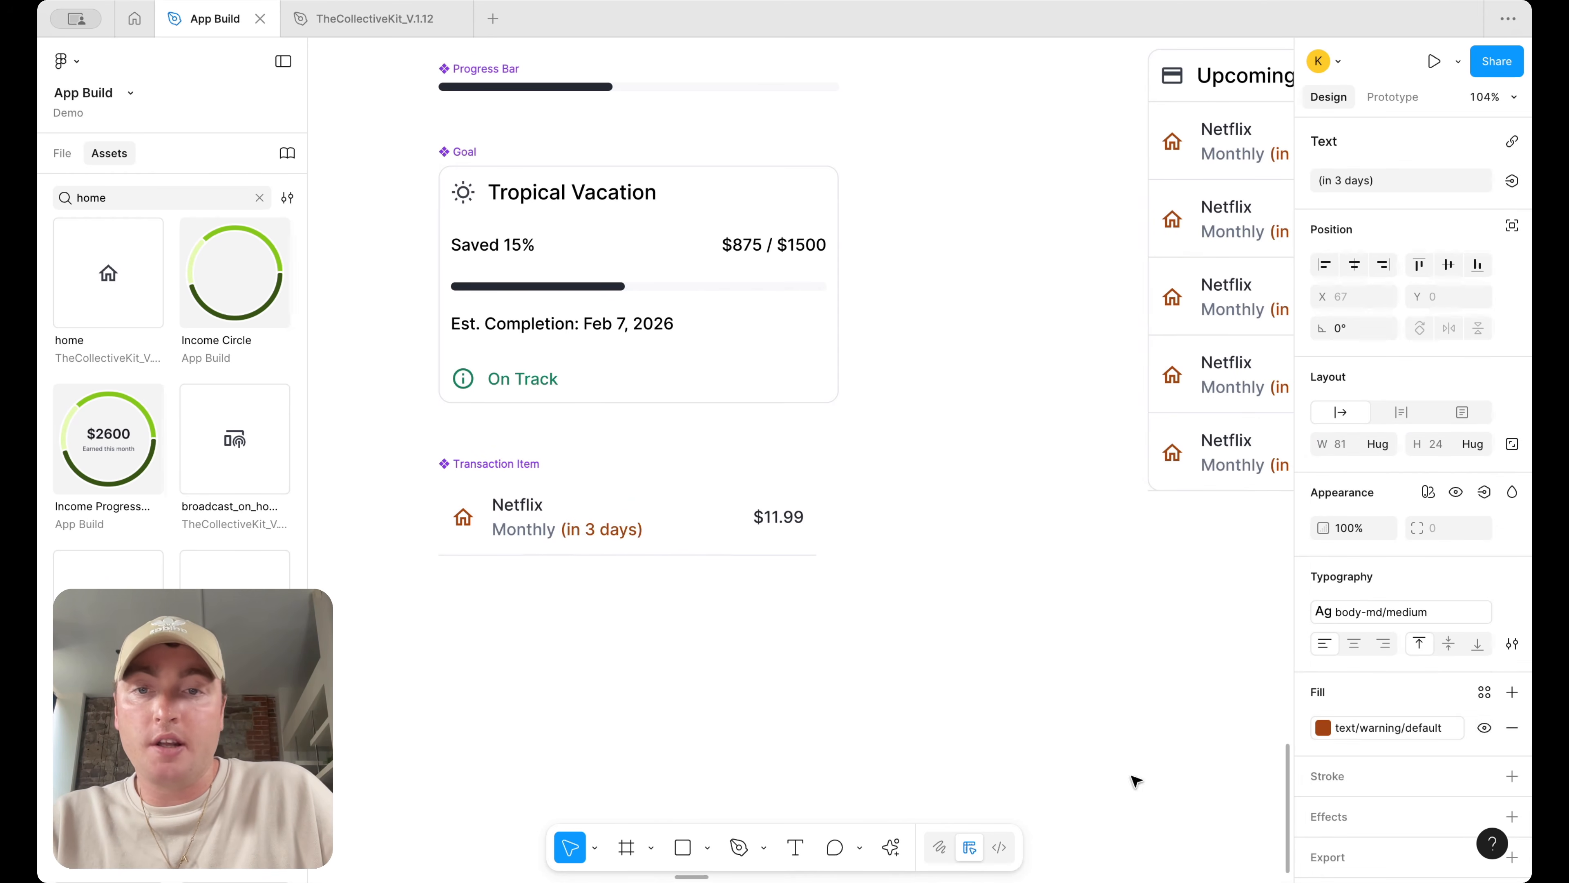
Create a text property named Warning bound to the (in 3 days) text in the Transaction Item component
left_click(819, 692)
double_click(553, 535)
double_click(552, 535)
double_click(538, 538)
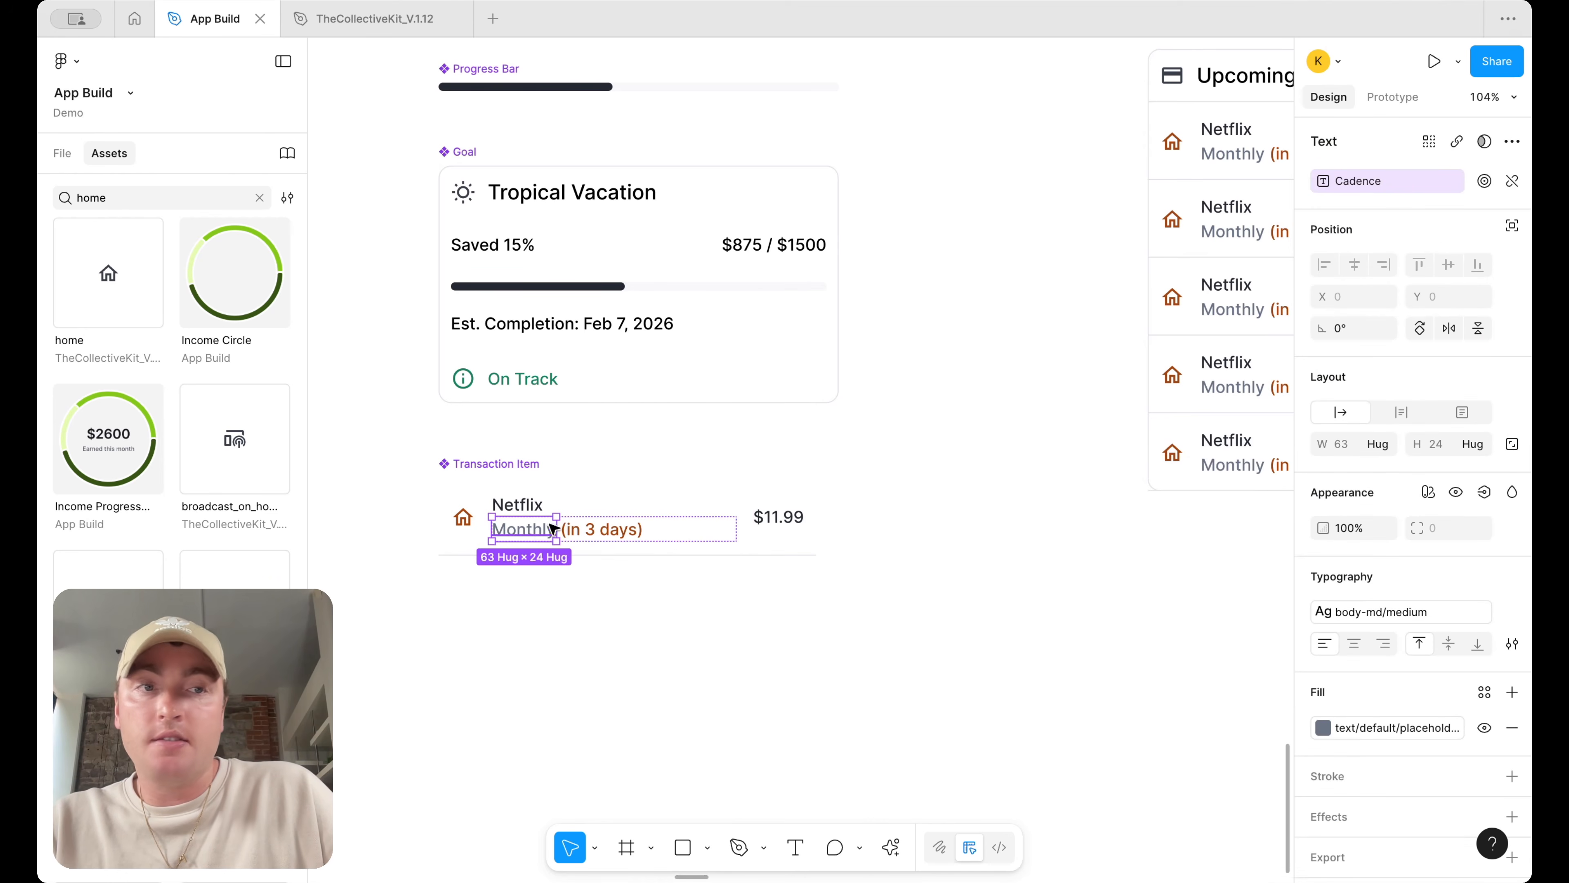
left_click(629, 533)
left_click(1511, 180)
left_click(1500, 253)
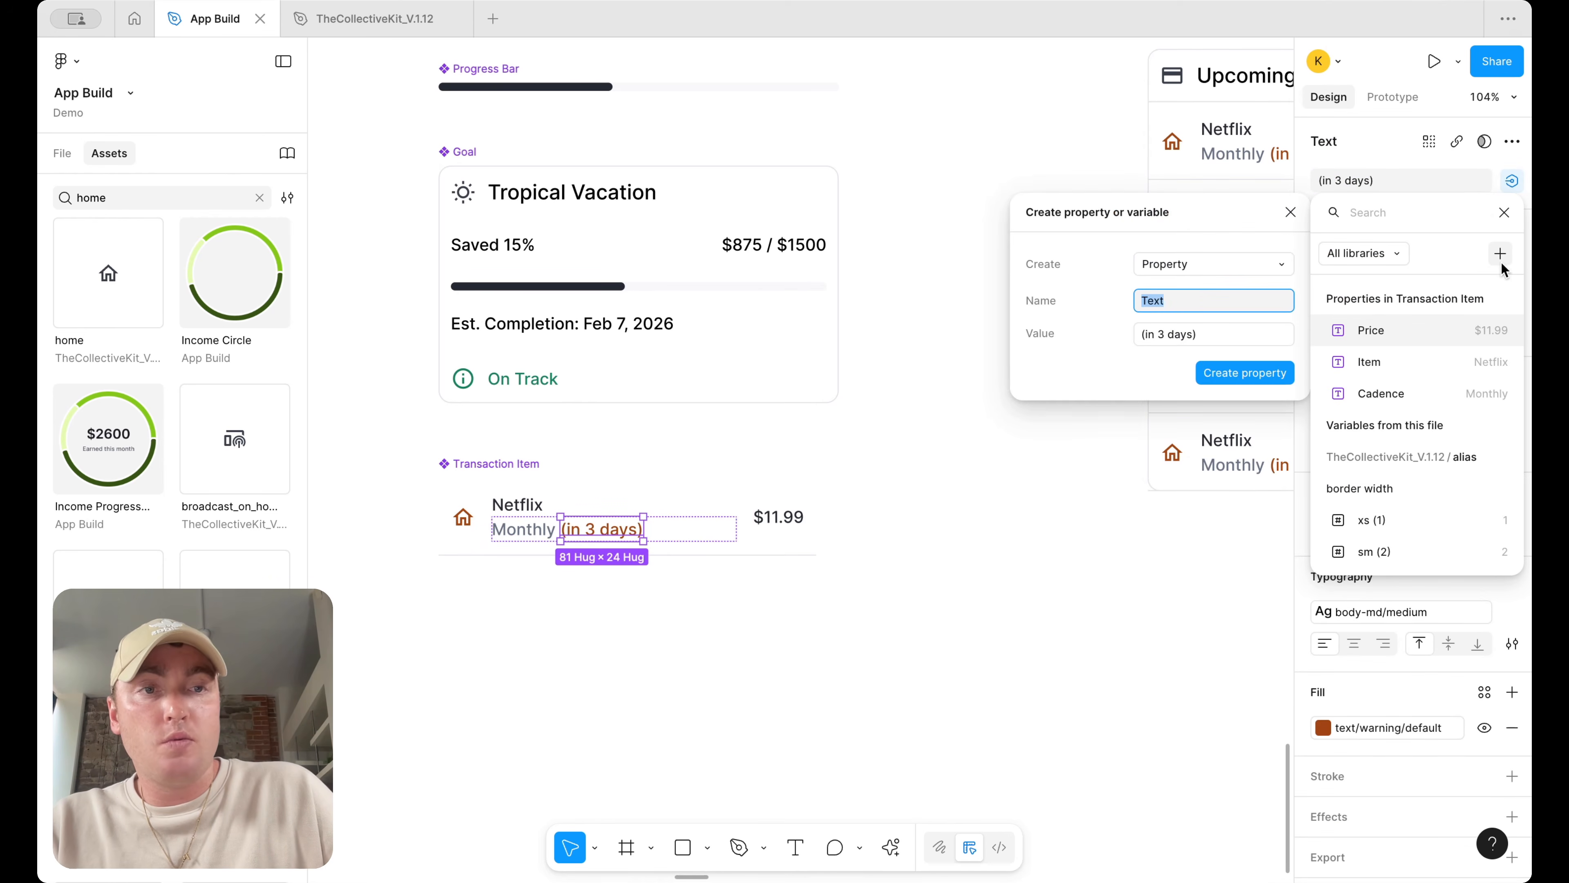
key("Return")
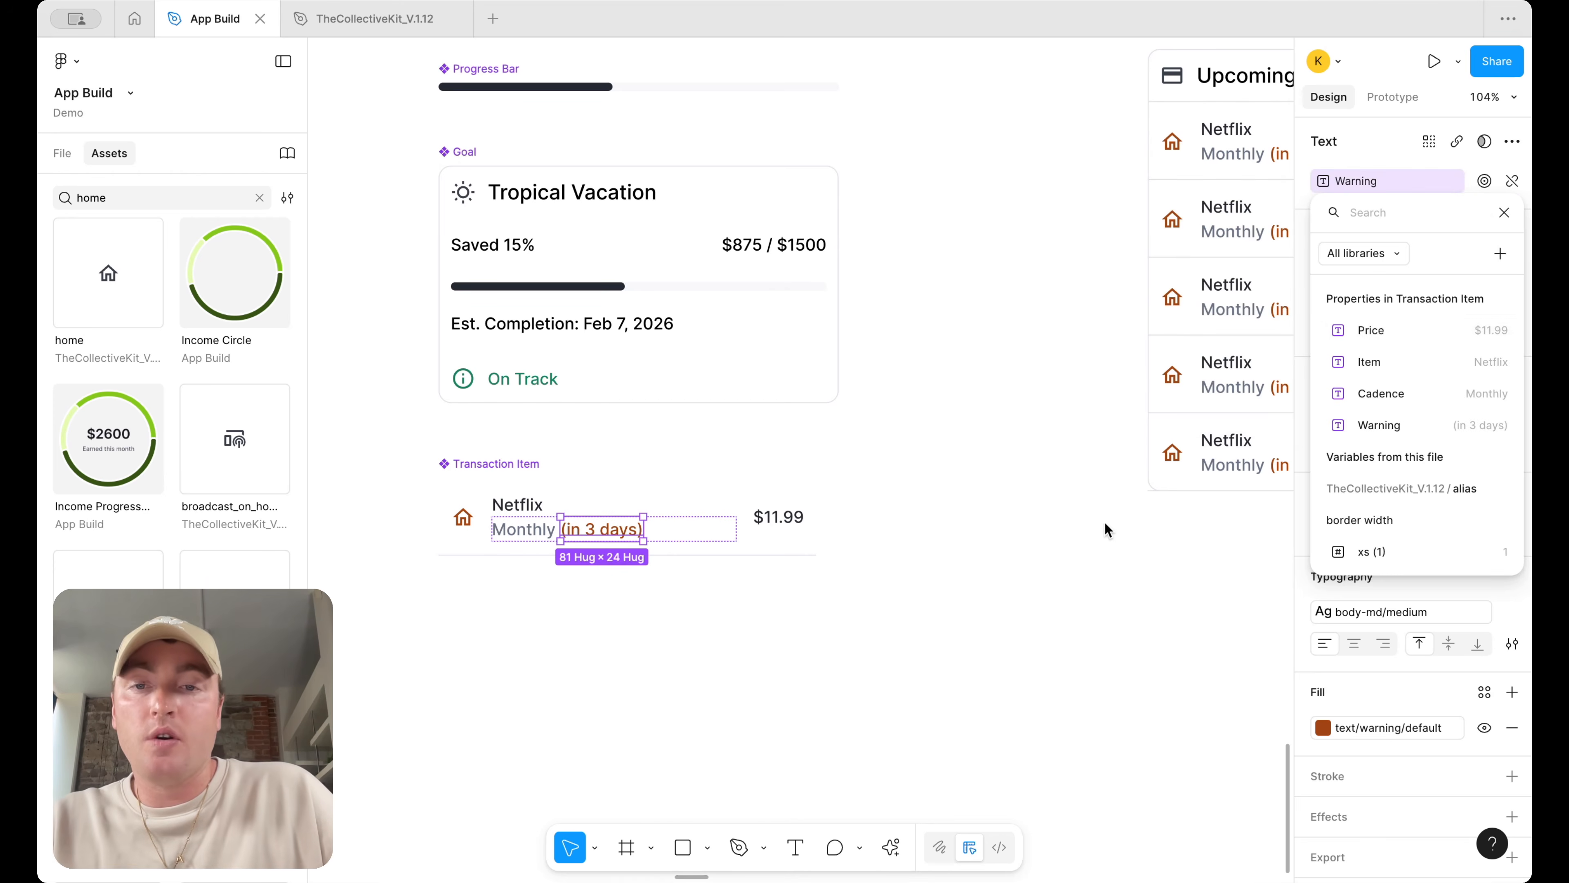
Inspect a Transaction Item instance in Upcoming Expenses to check its properties
left_click(1095, 527)
left_click(1012, 528)
scroll(996, 530, "down", 5)
scroll(993, 530, "right", 4)
left_click(972, 403)
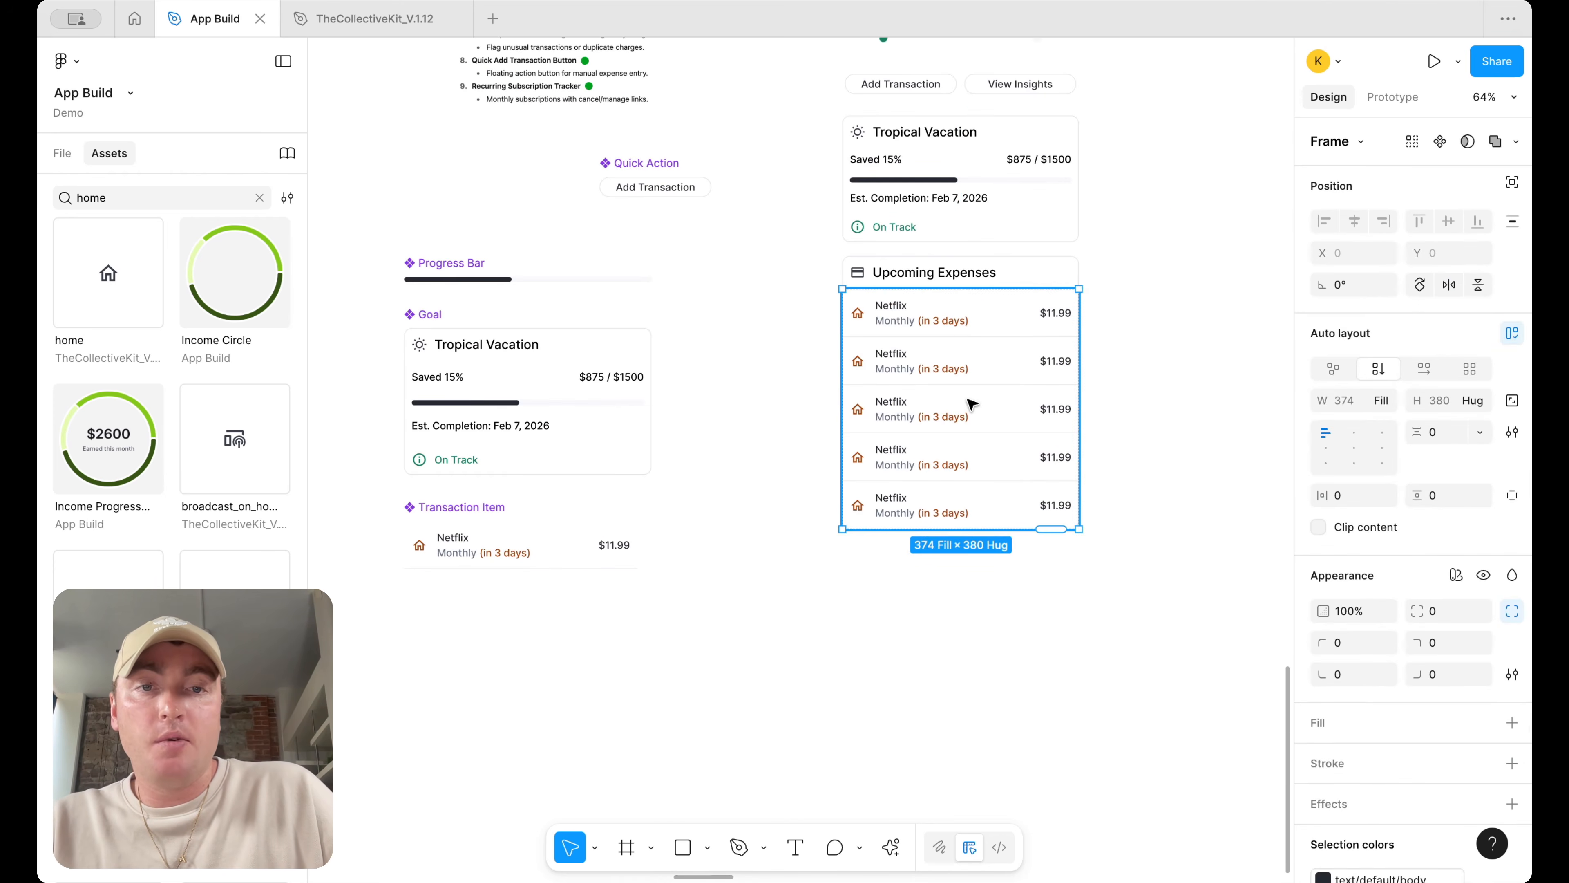
left_click(972, 403)
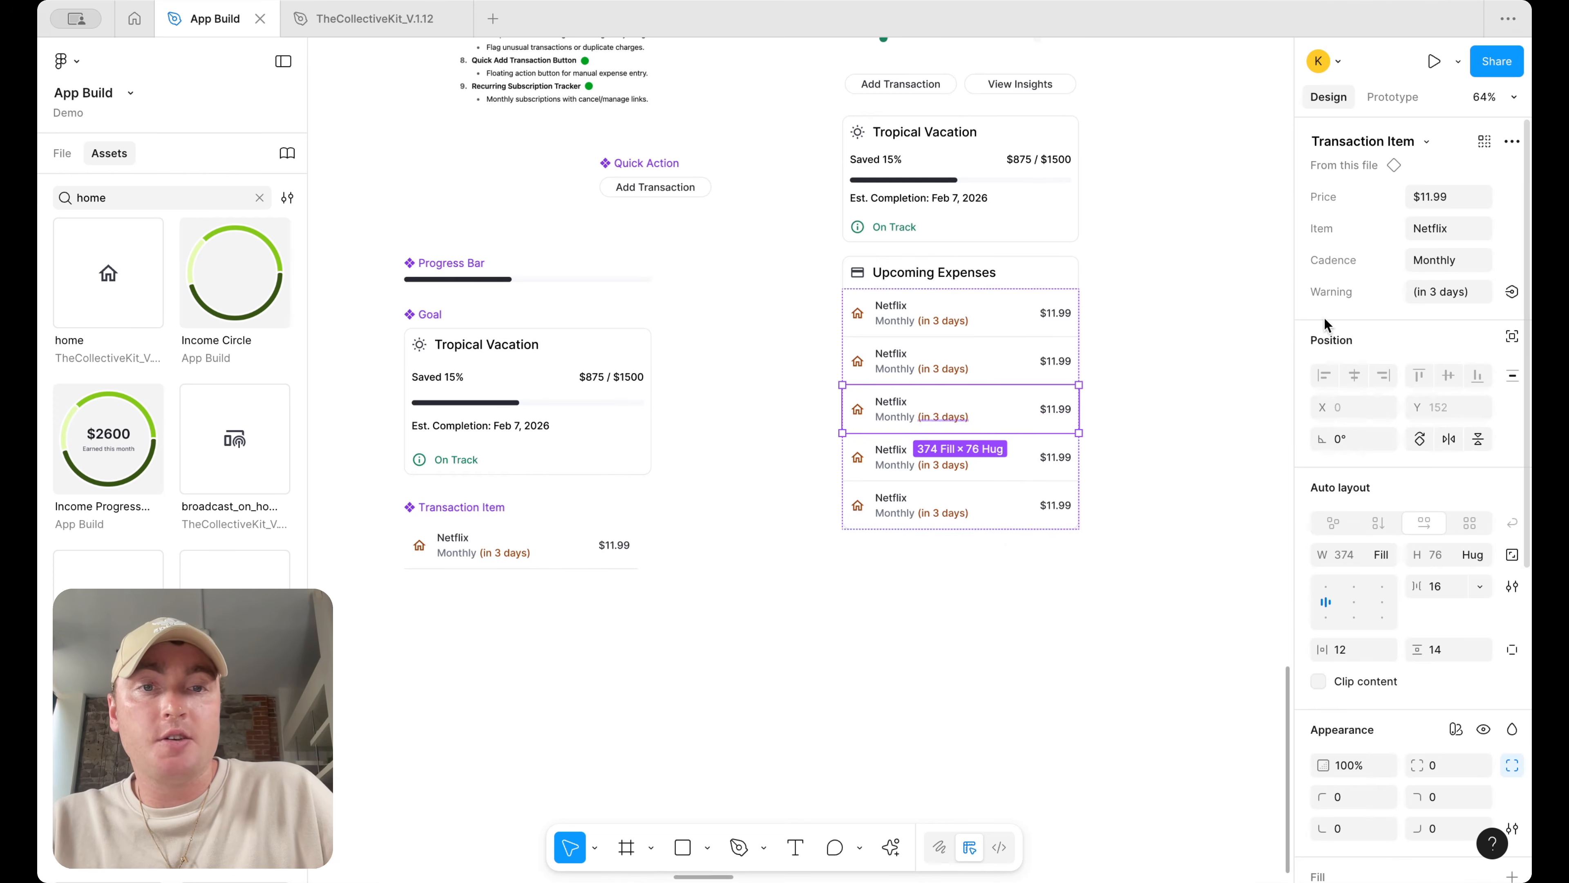
Create a boolean property named Icon that controls the home icon's visibility in the component
scroll(1216, 406, "left", 3)
left_click(535, 503)
double_click(510, 535)
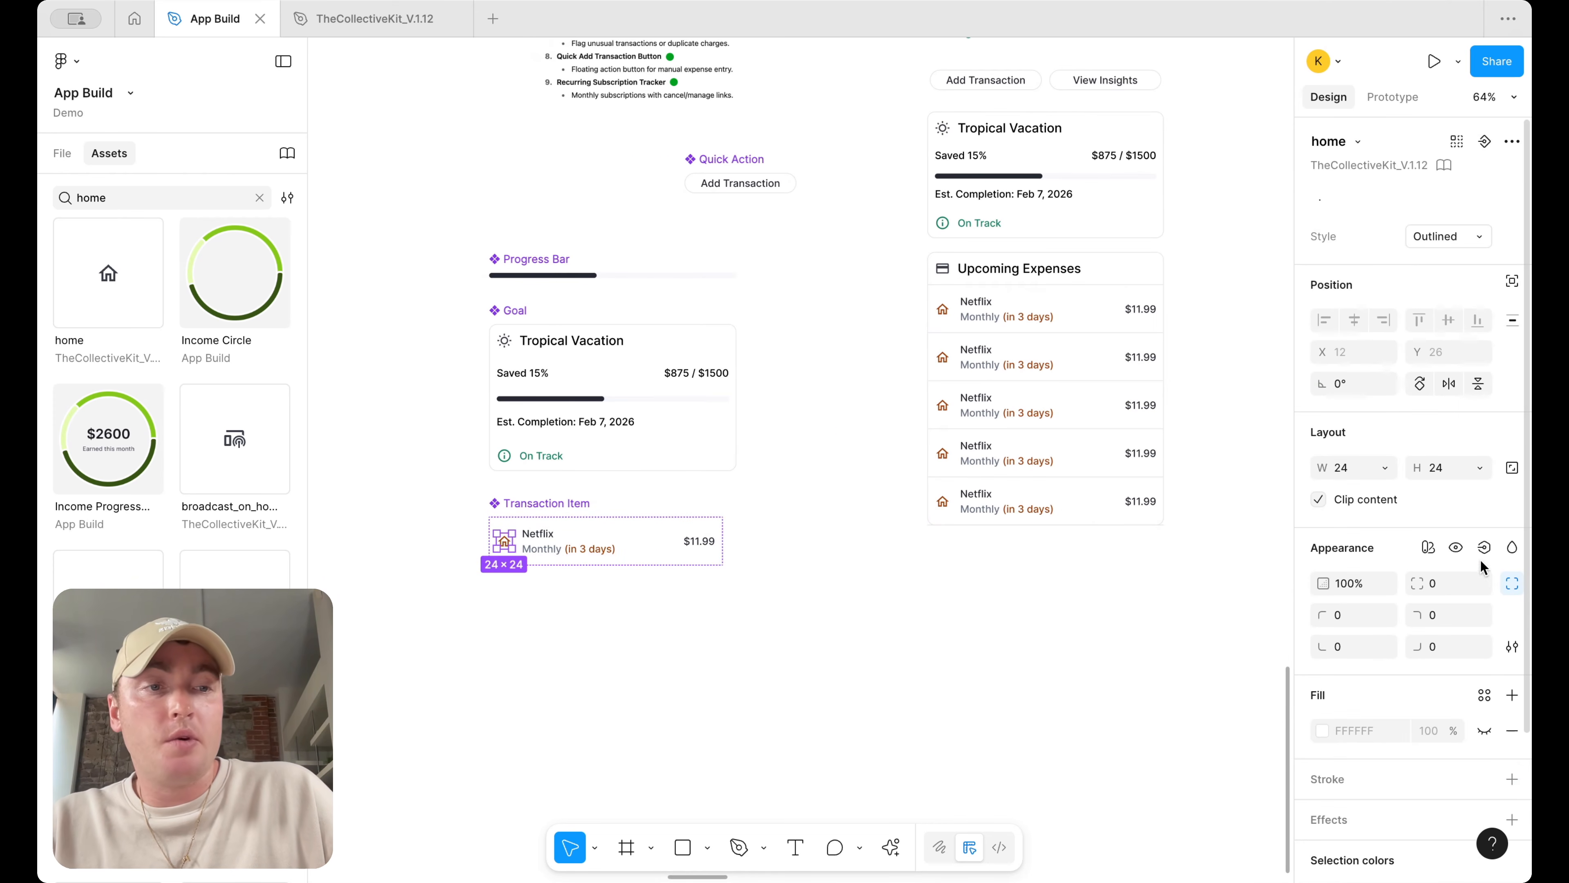
left_click(1484, 548)
left_click(1473, 619)
type("Icon")
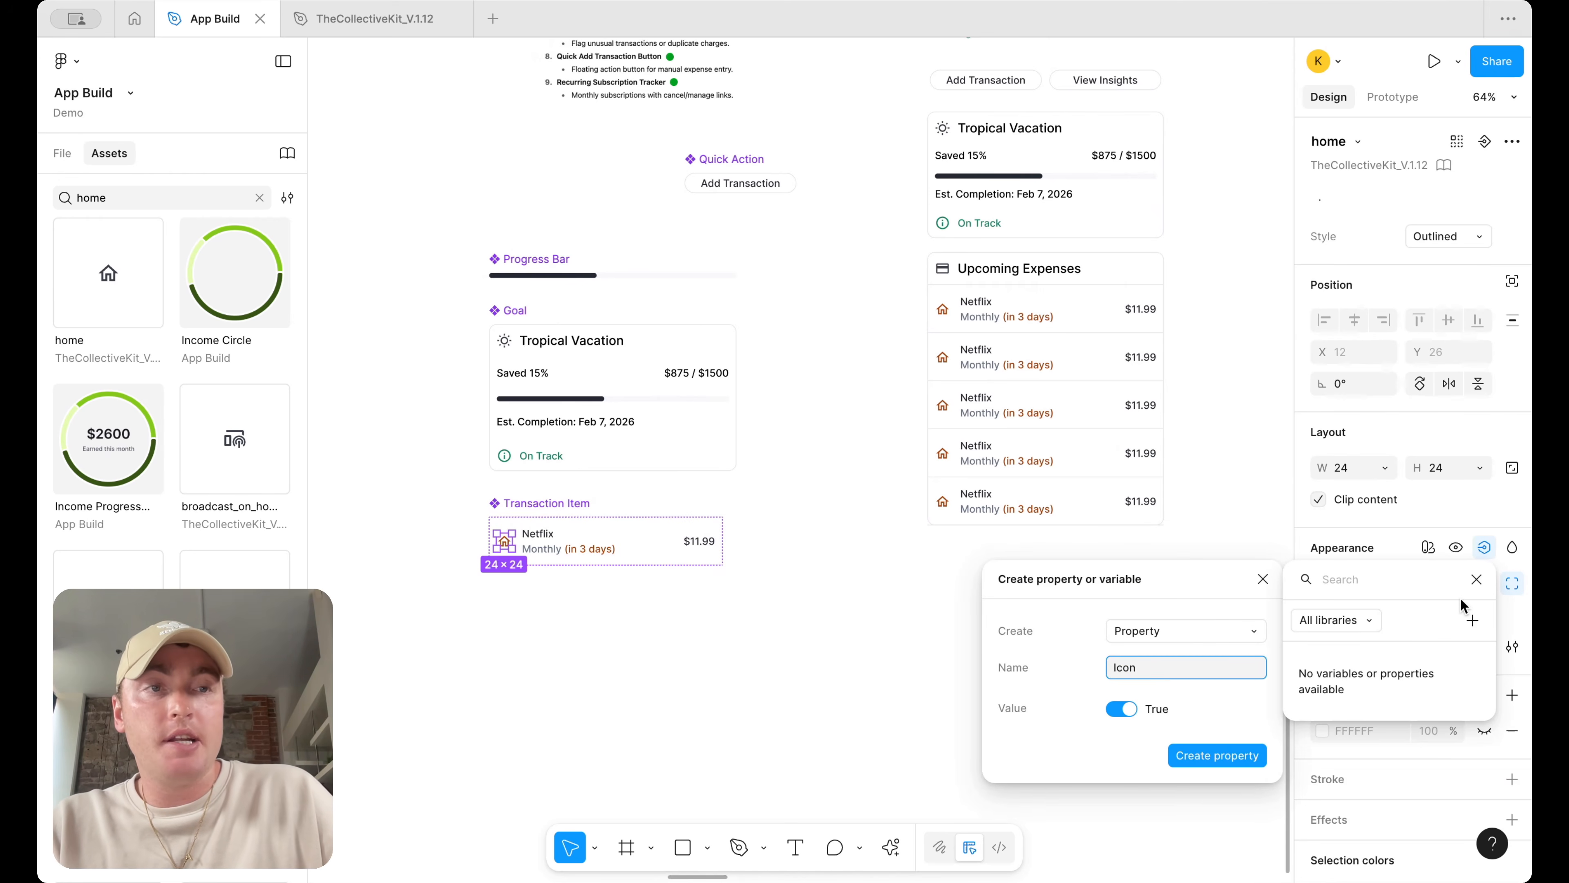
key("Return")
Create an instance swap property named Icon with home as its value, and check it on an instance
left_click(1484, 141)
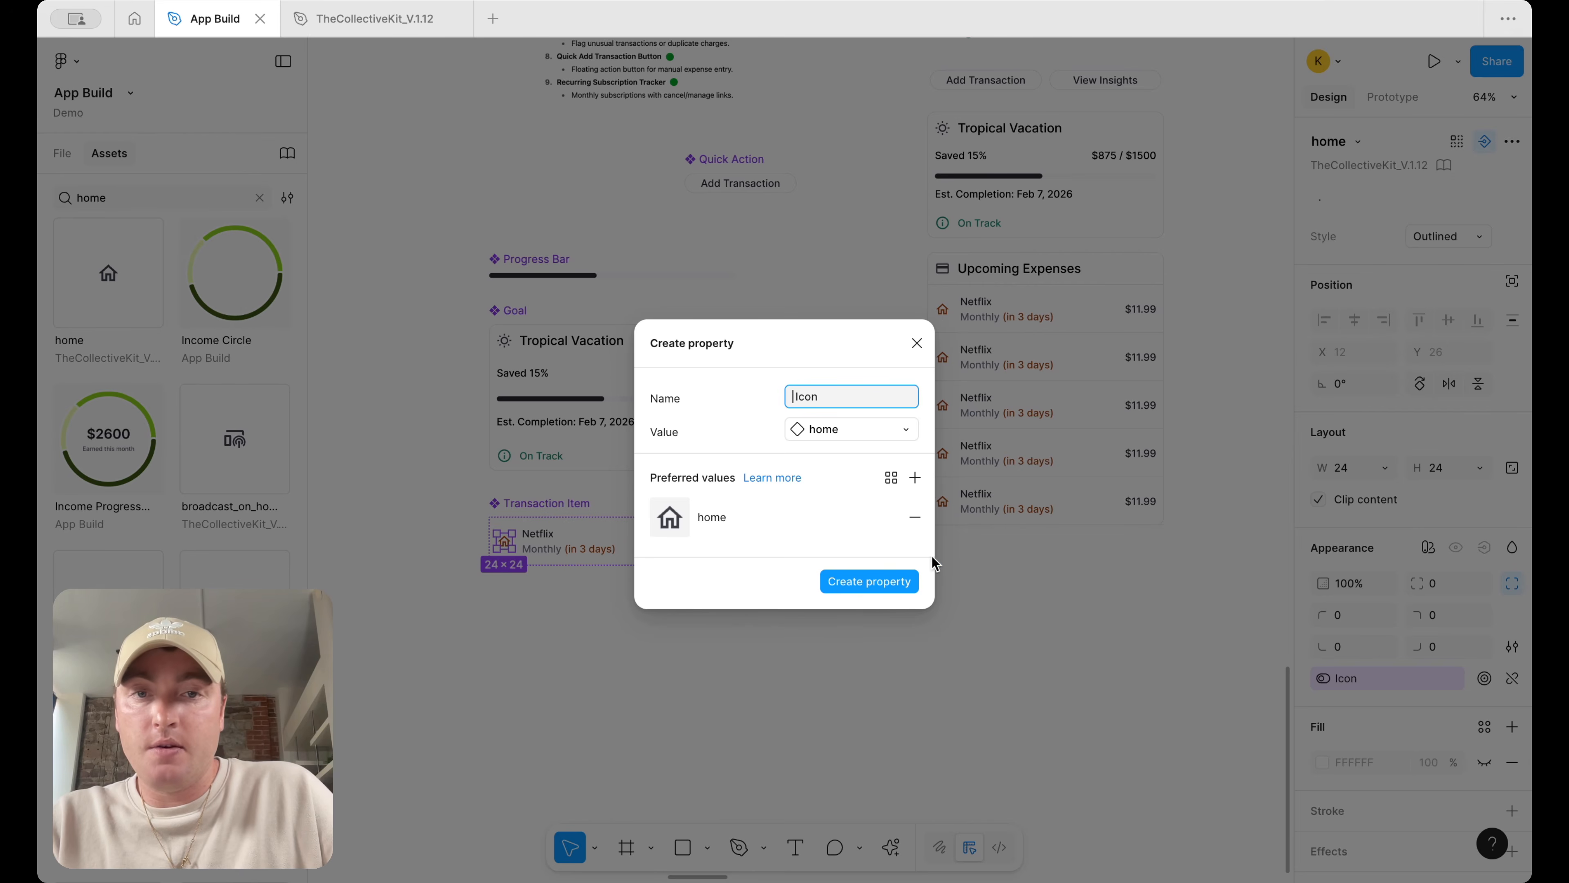
left_click(869, 582)
left_click(1033, 375)
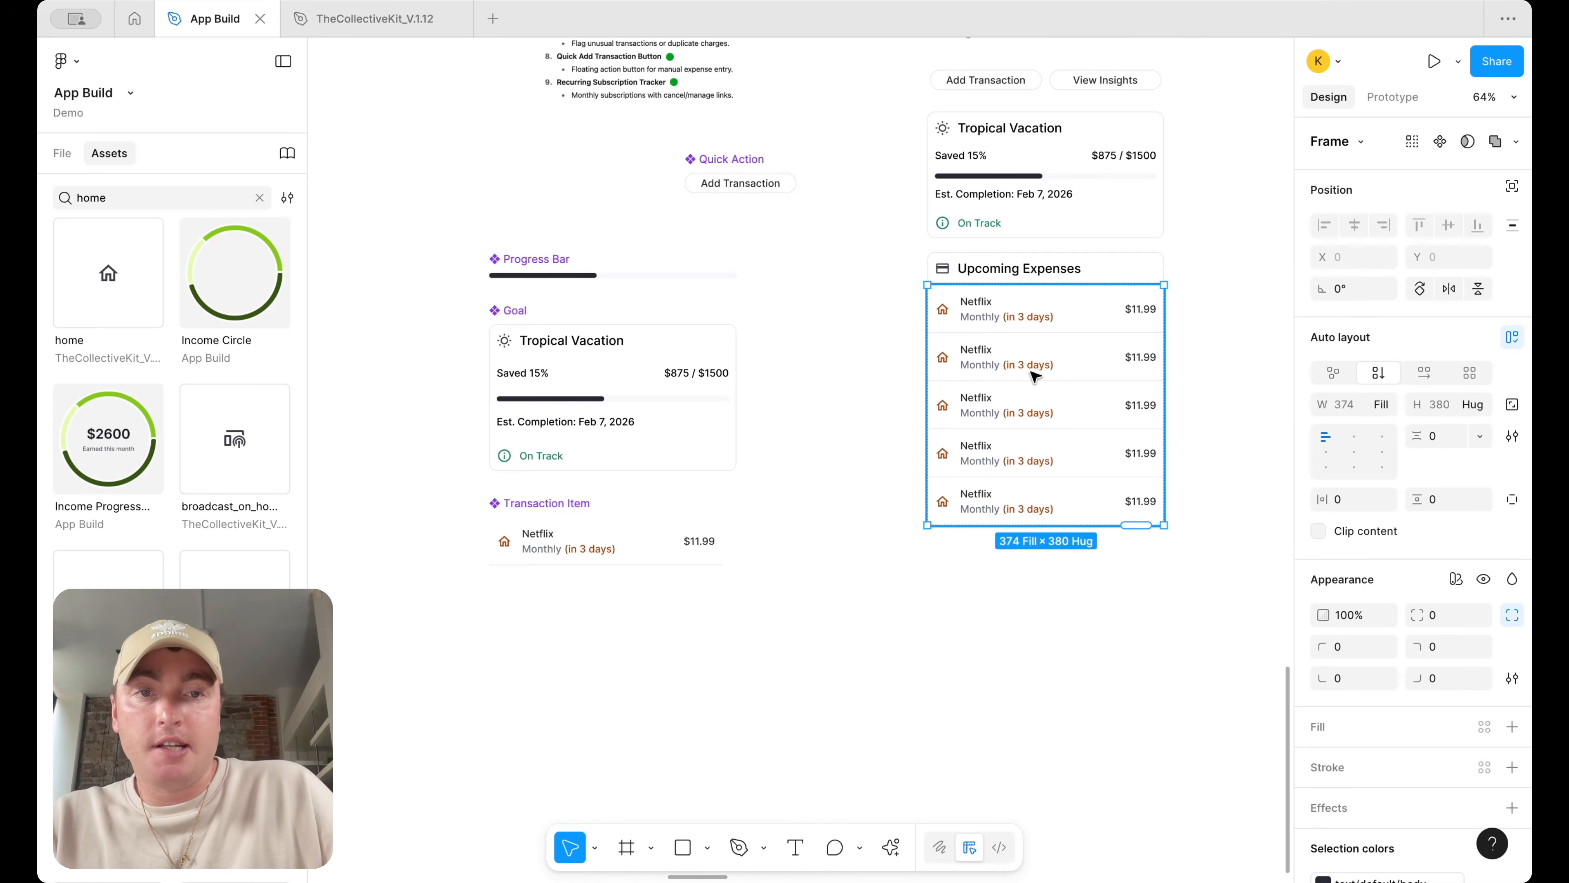
left_click(1033, 374)
scroll(893, 550, "right", 5)
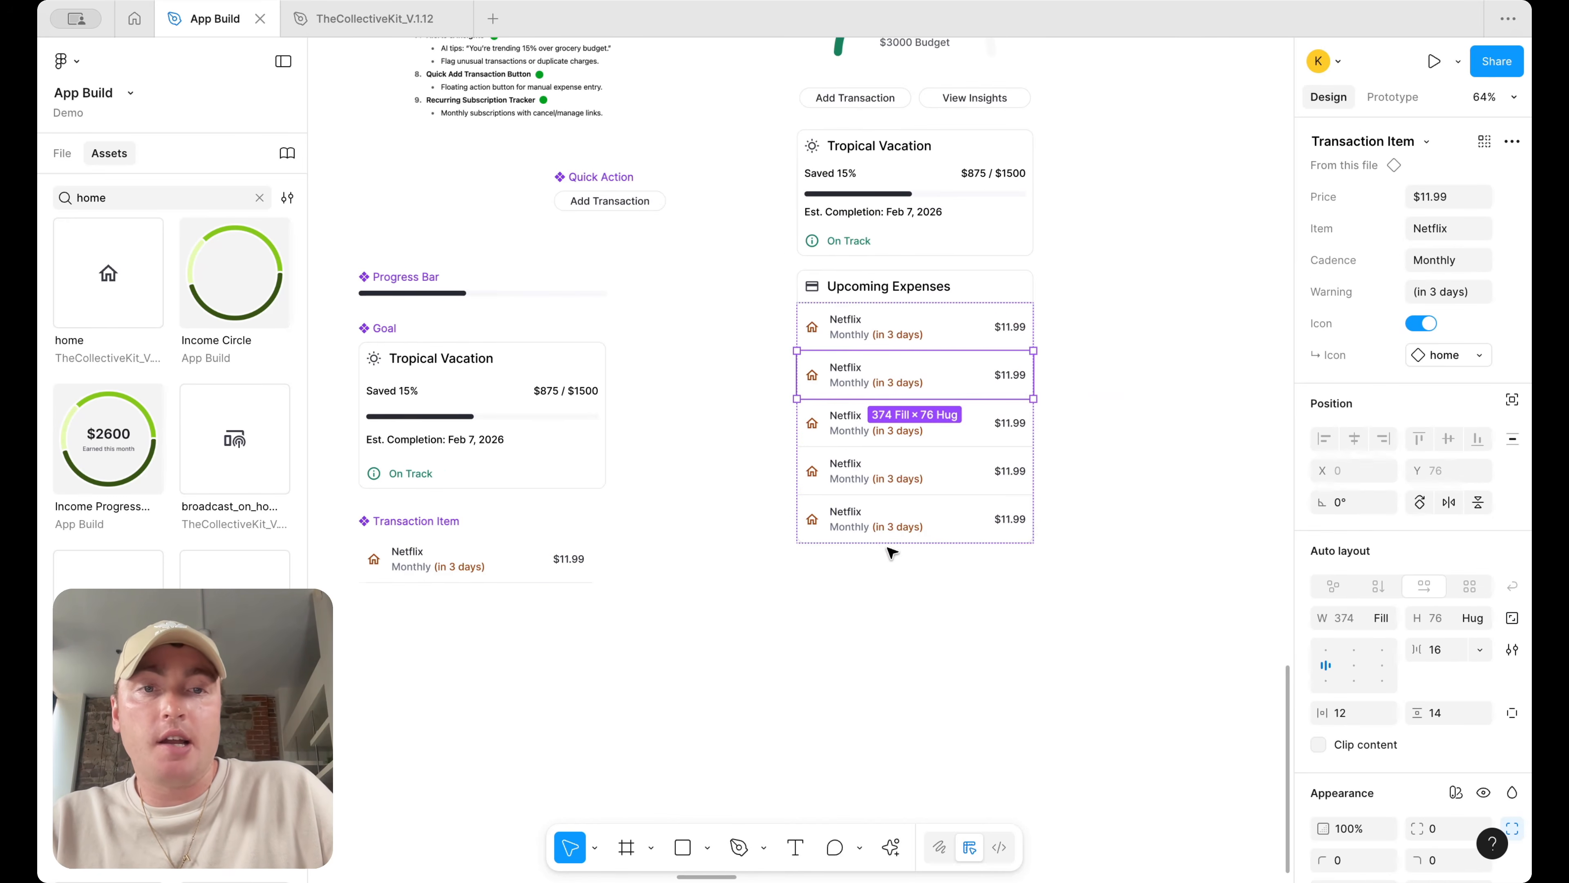
Select the Transaction Item component and view its layers
left_click(531, 558)
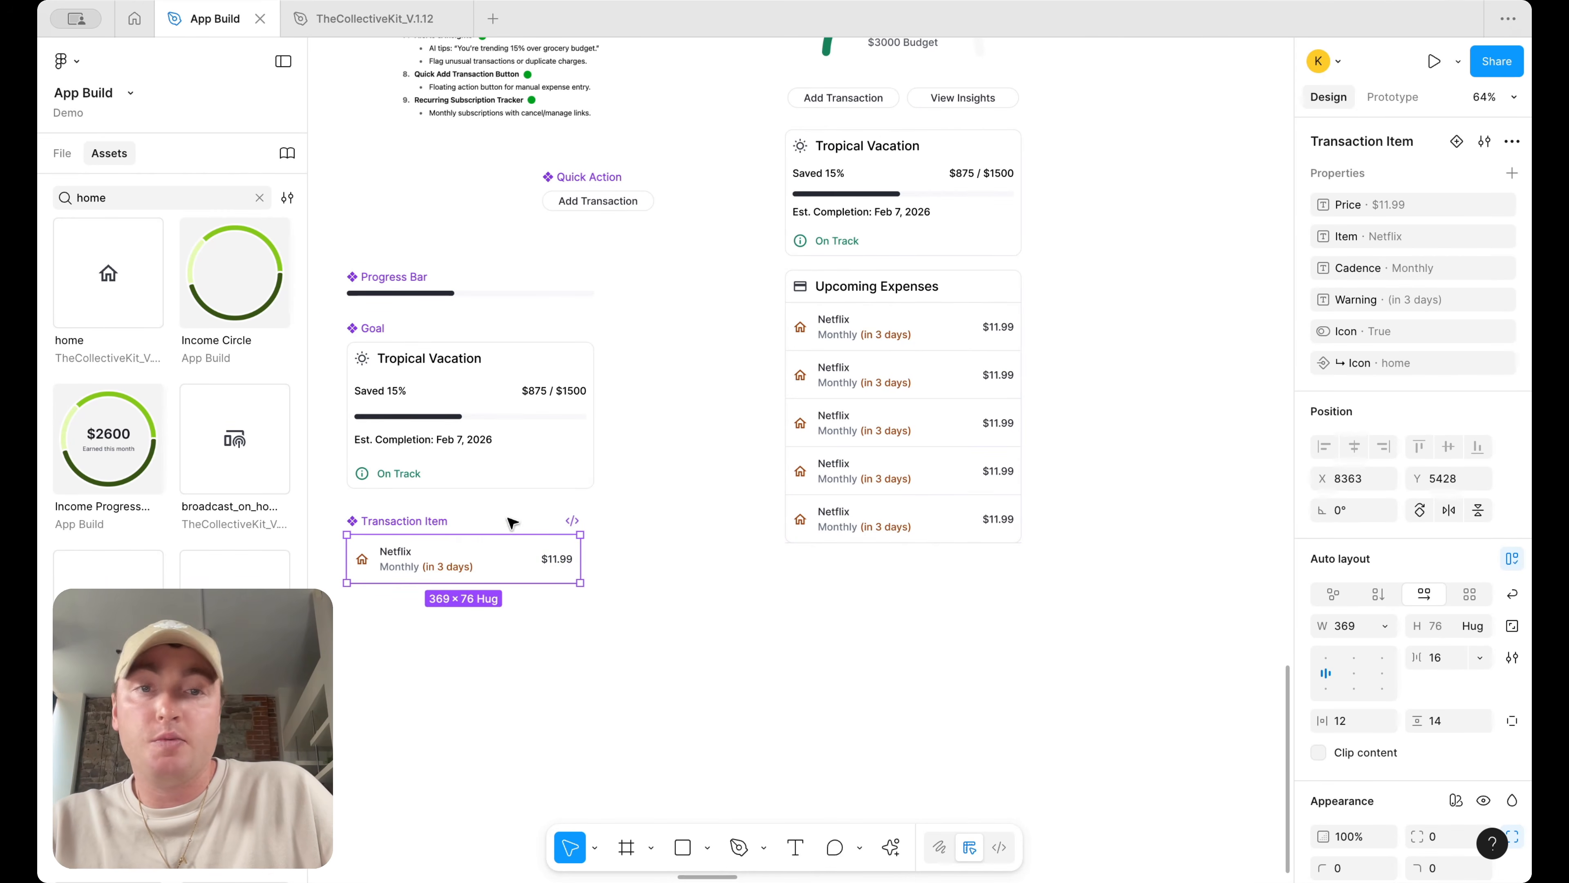
scroll(851, 590, "left", 10)
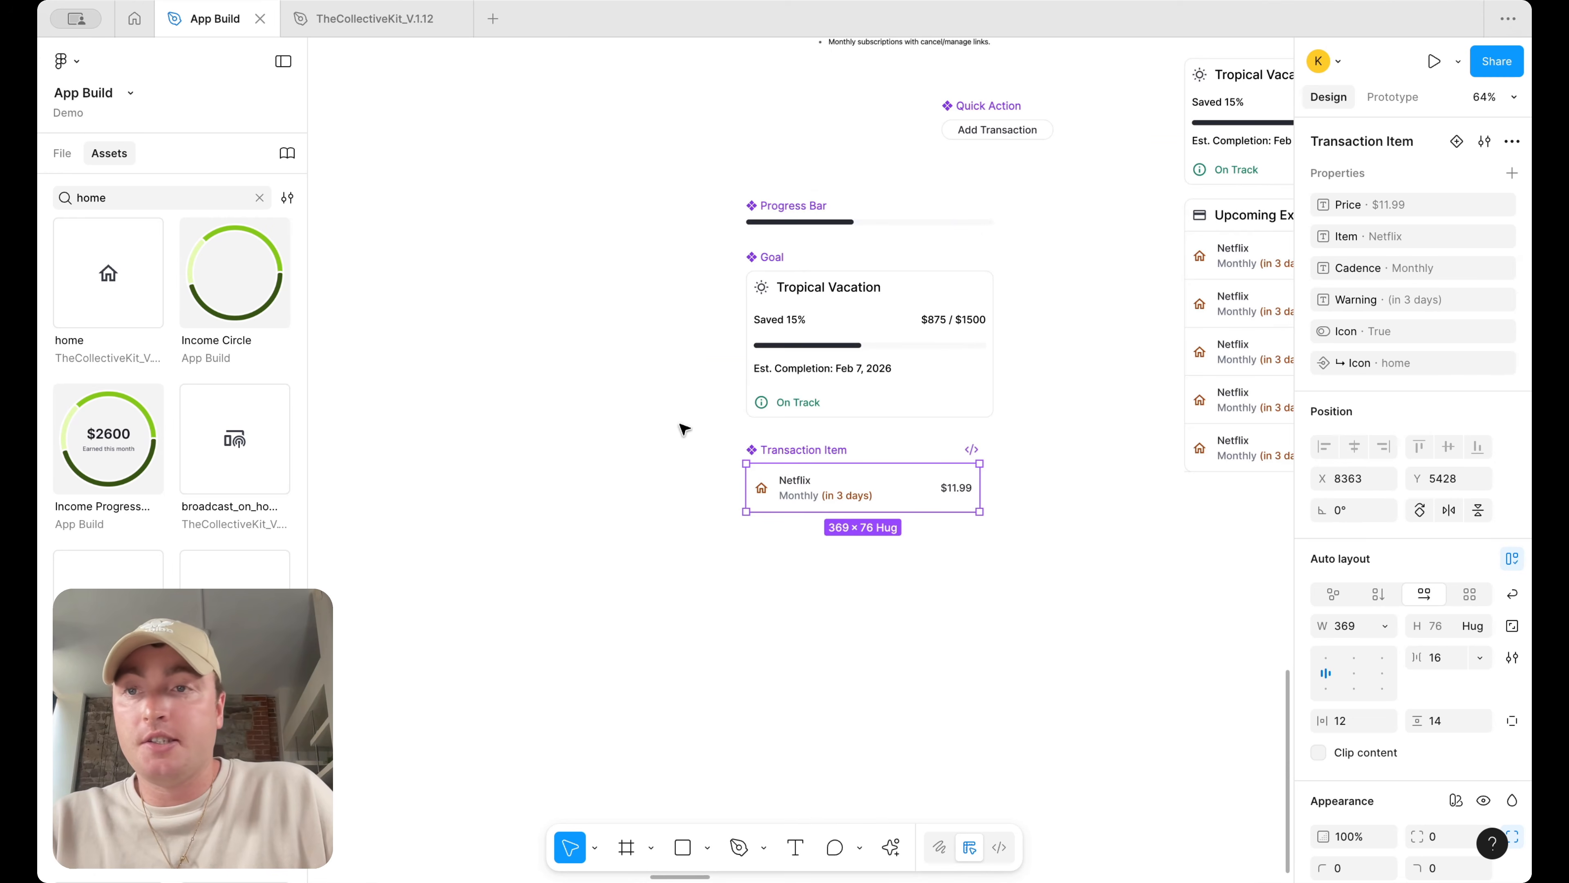
left_click(67, 153)
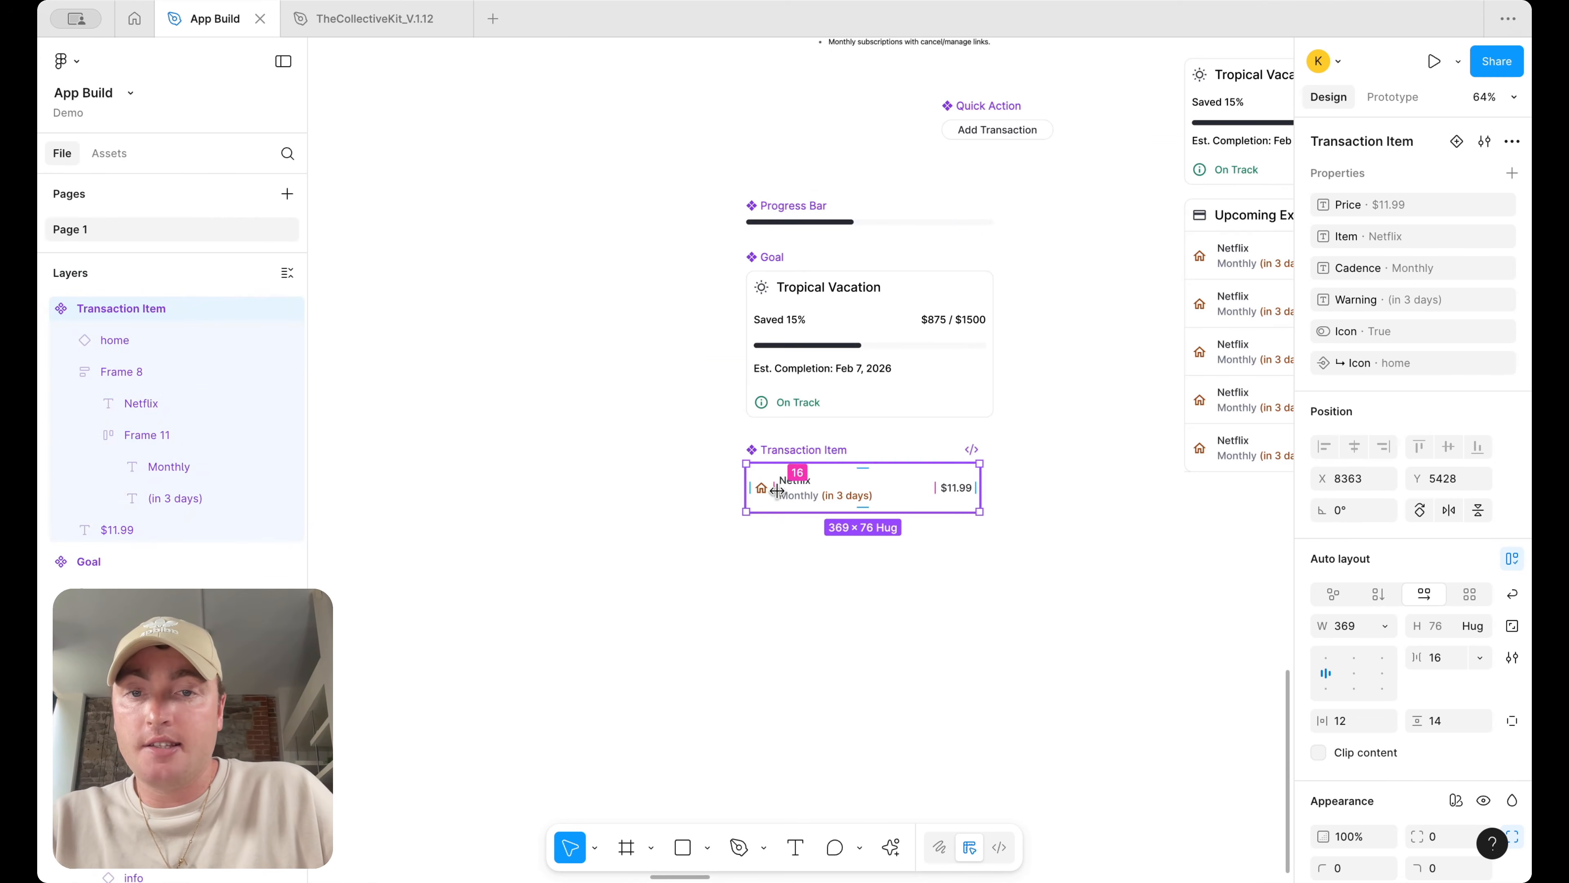
Toggle the home icon layer's visibility in the component and undo the change
double_click(814, 492)
left_click(763, 490)
left_click(287, 340)
scroll(812, 677, "right", 15)
scroll(813, 677, "up", 8)
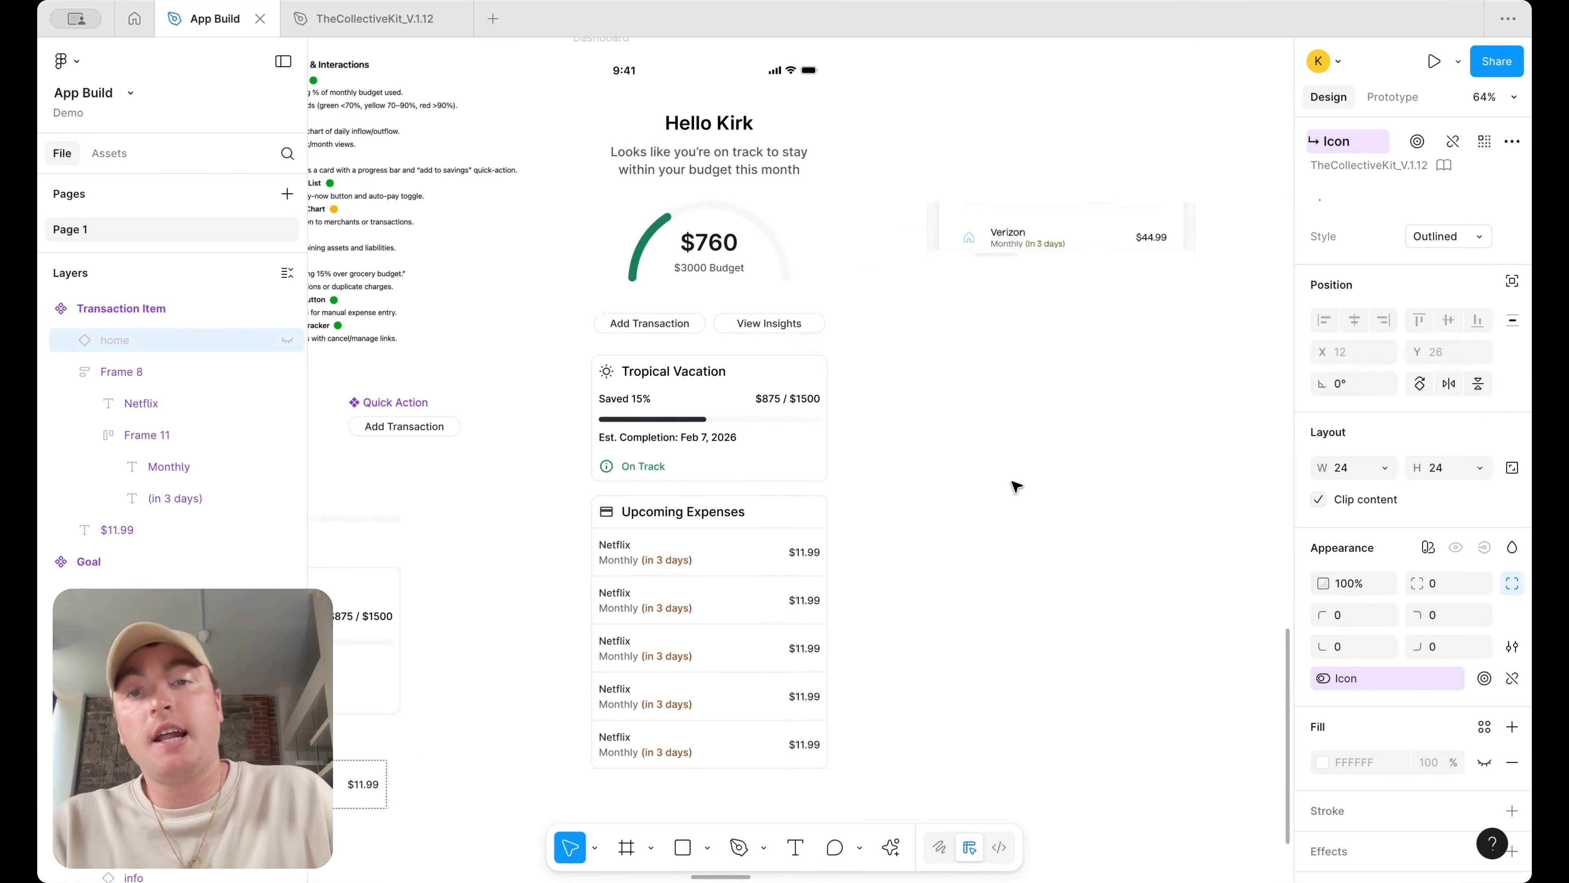
scroll(1017, 487, "down", 2)
scroll(1017, 488, "left", 1)
key("super+z")
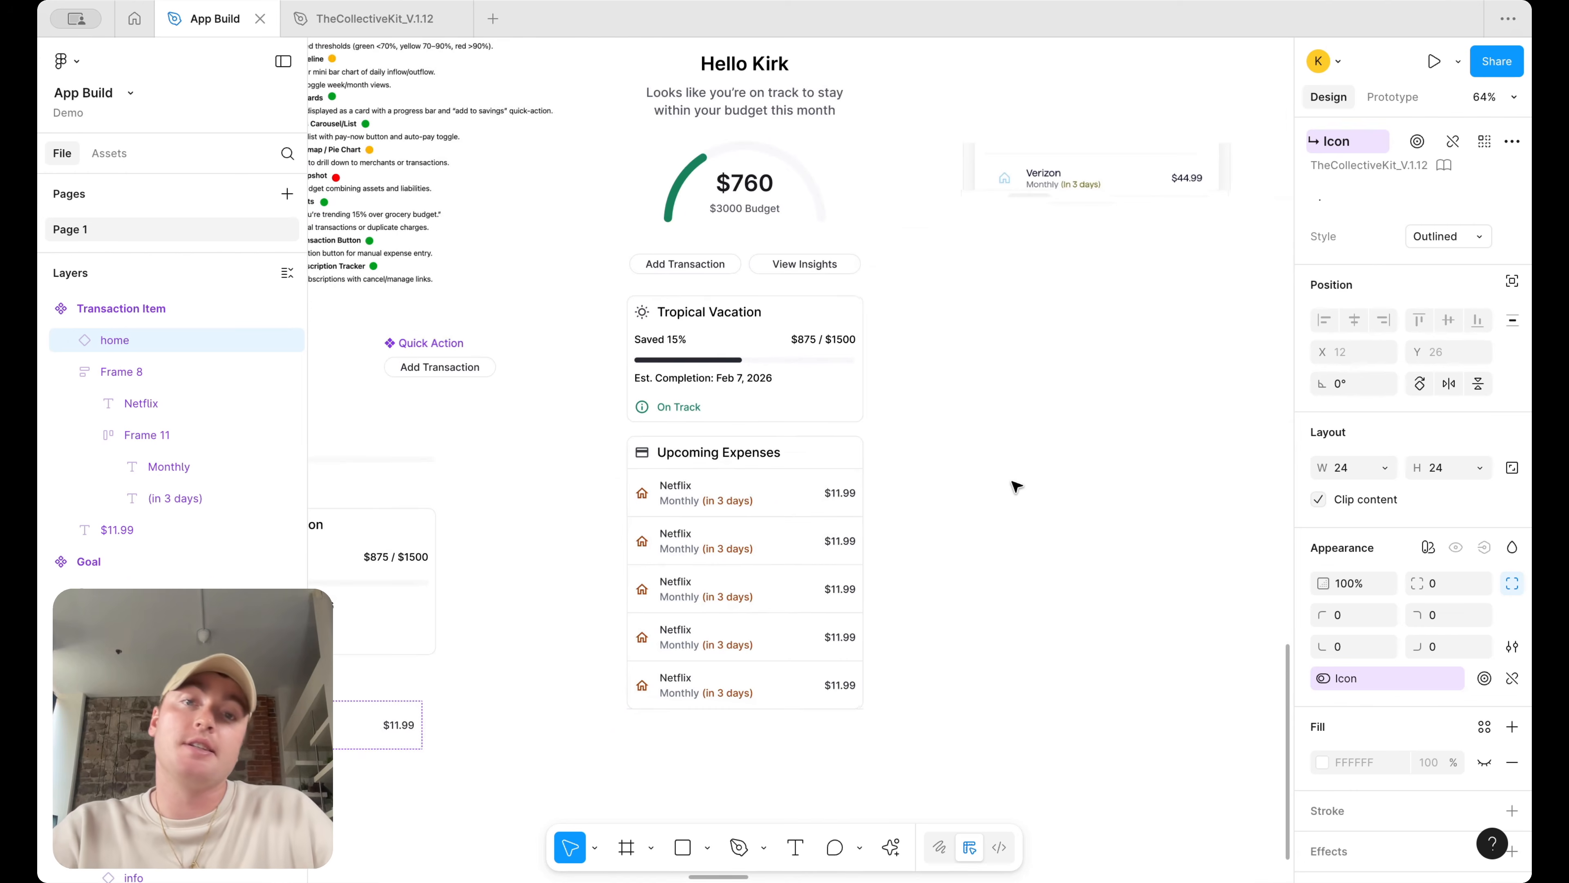
Delete the Verizon reference screenshot beside the dashboard
scroll(1016, 487, "up", 2)
scroll(1017, 487, "left", 1)
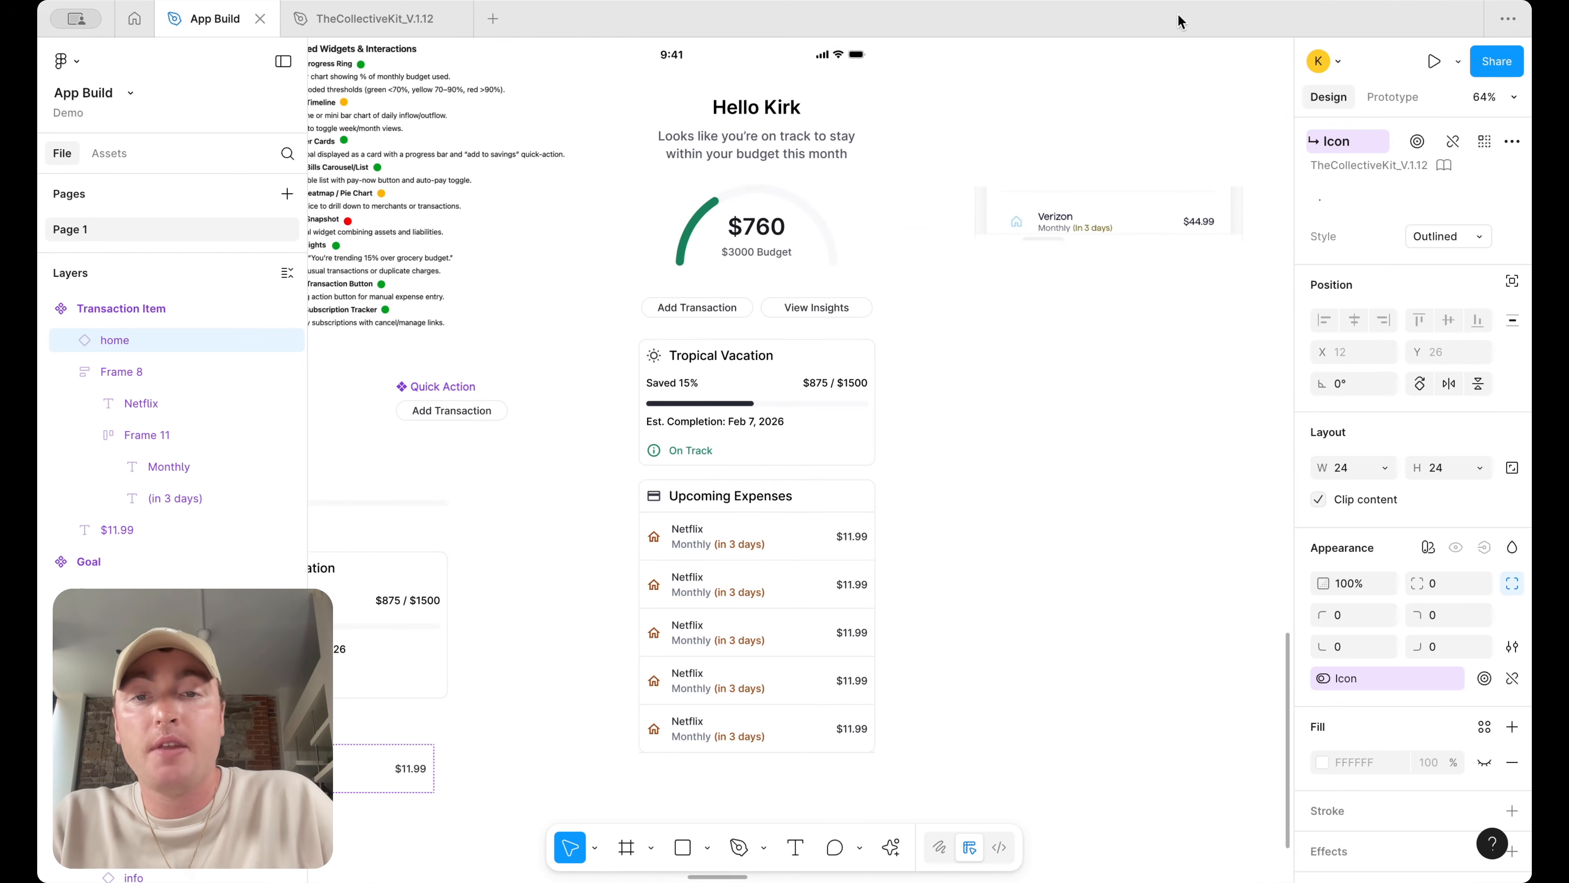
left_click(987, 341)
scroll(987, 341, "down", 5)
scroll(953, 374, "up", 5)
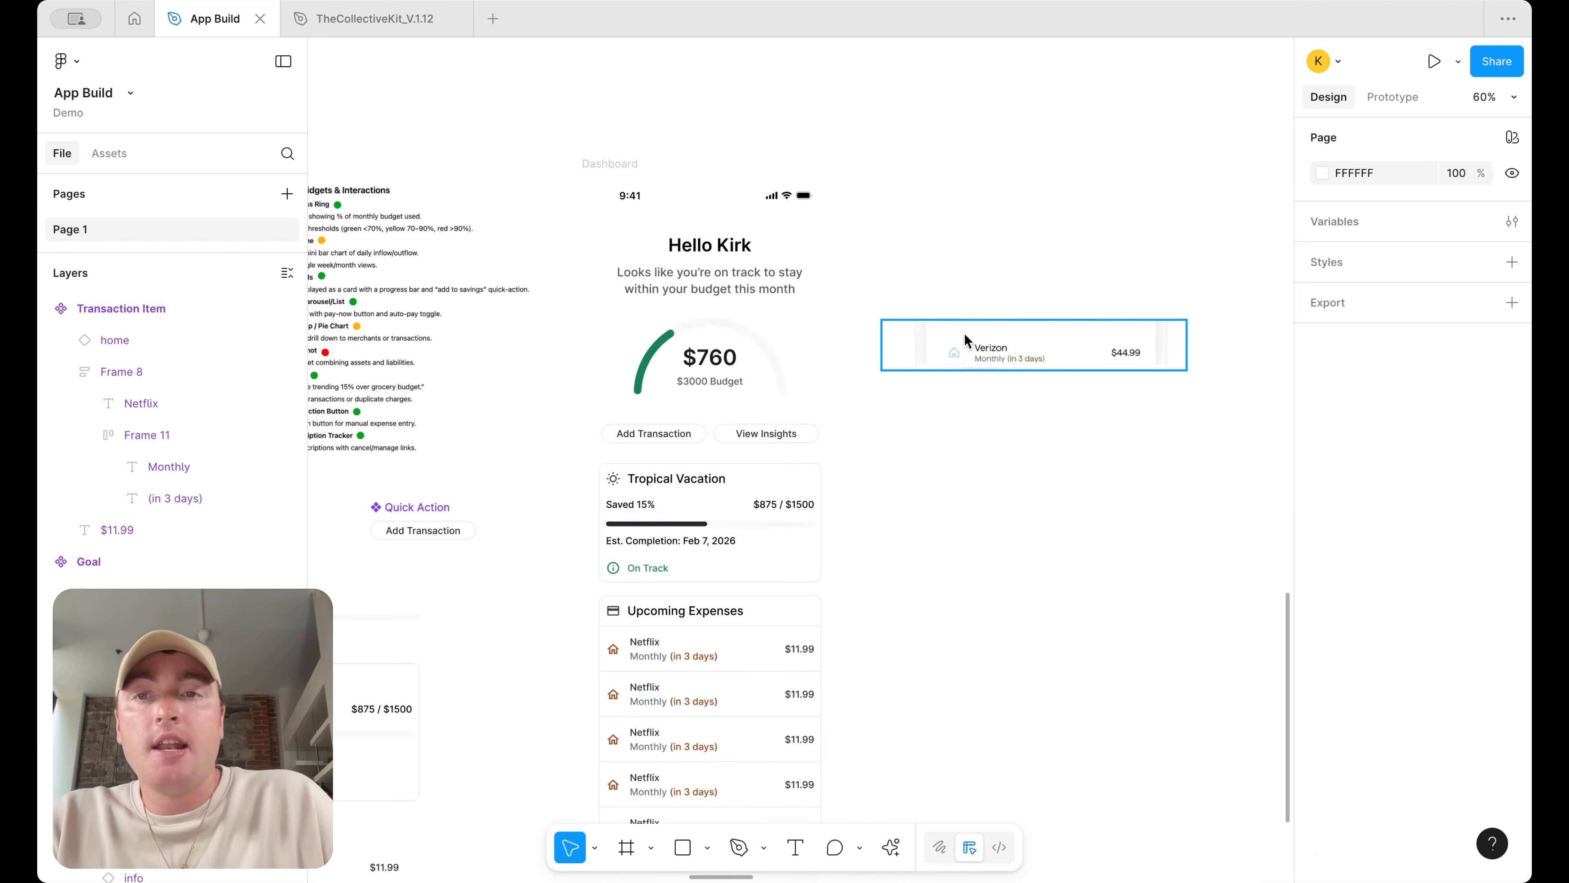
scroll(1006, 326, "left", 2)
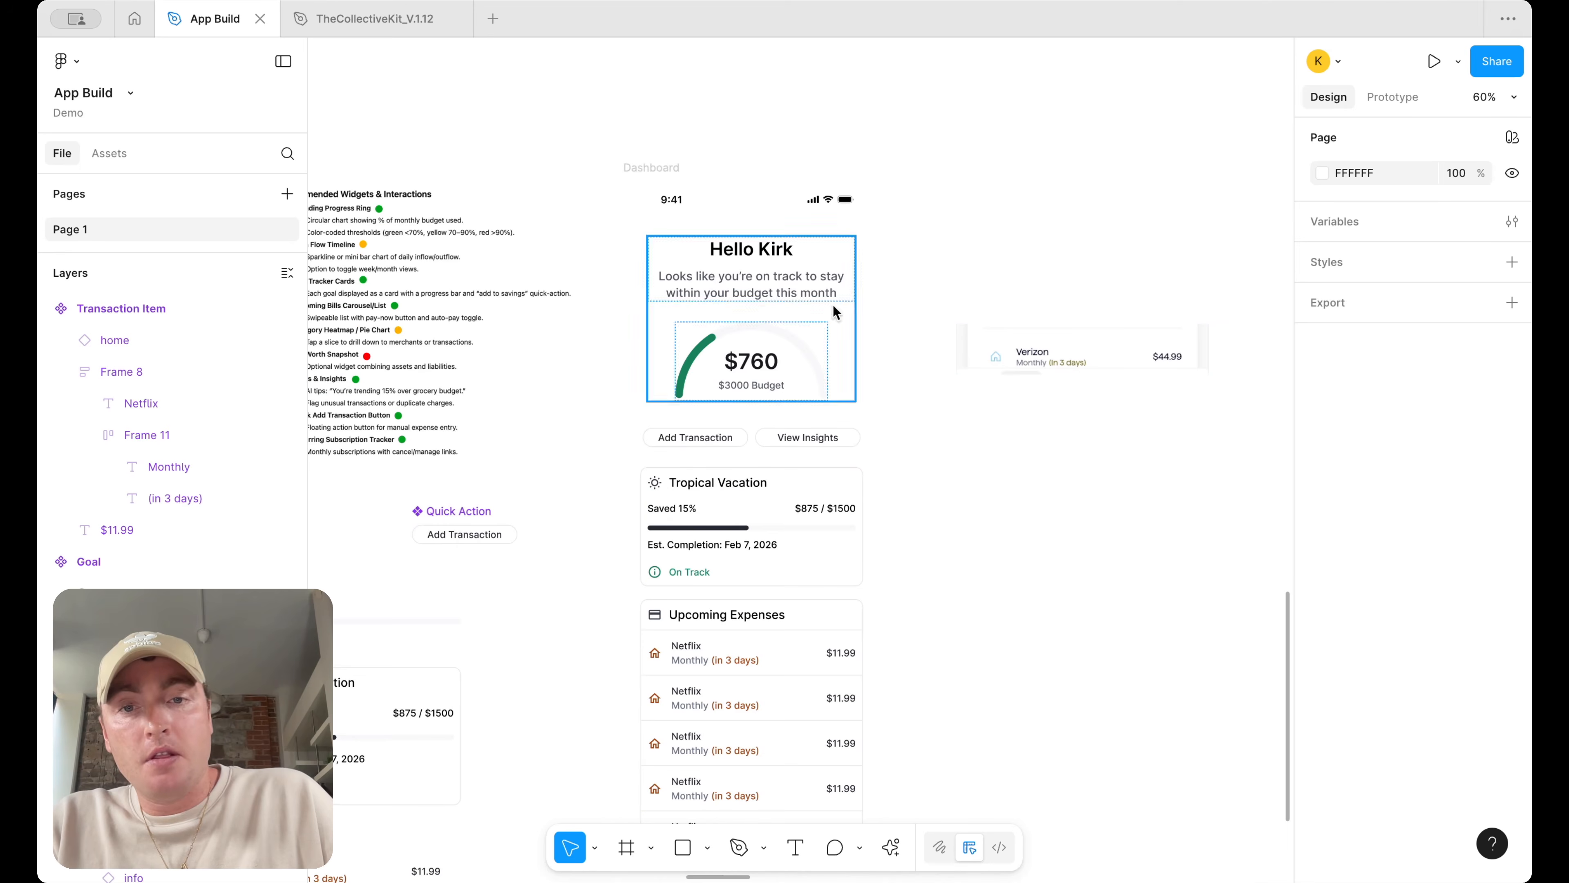
left_click_drag(1136, 353, 1170, 309)
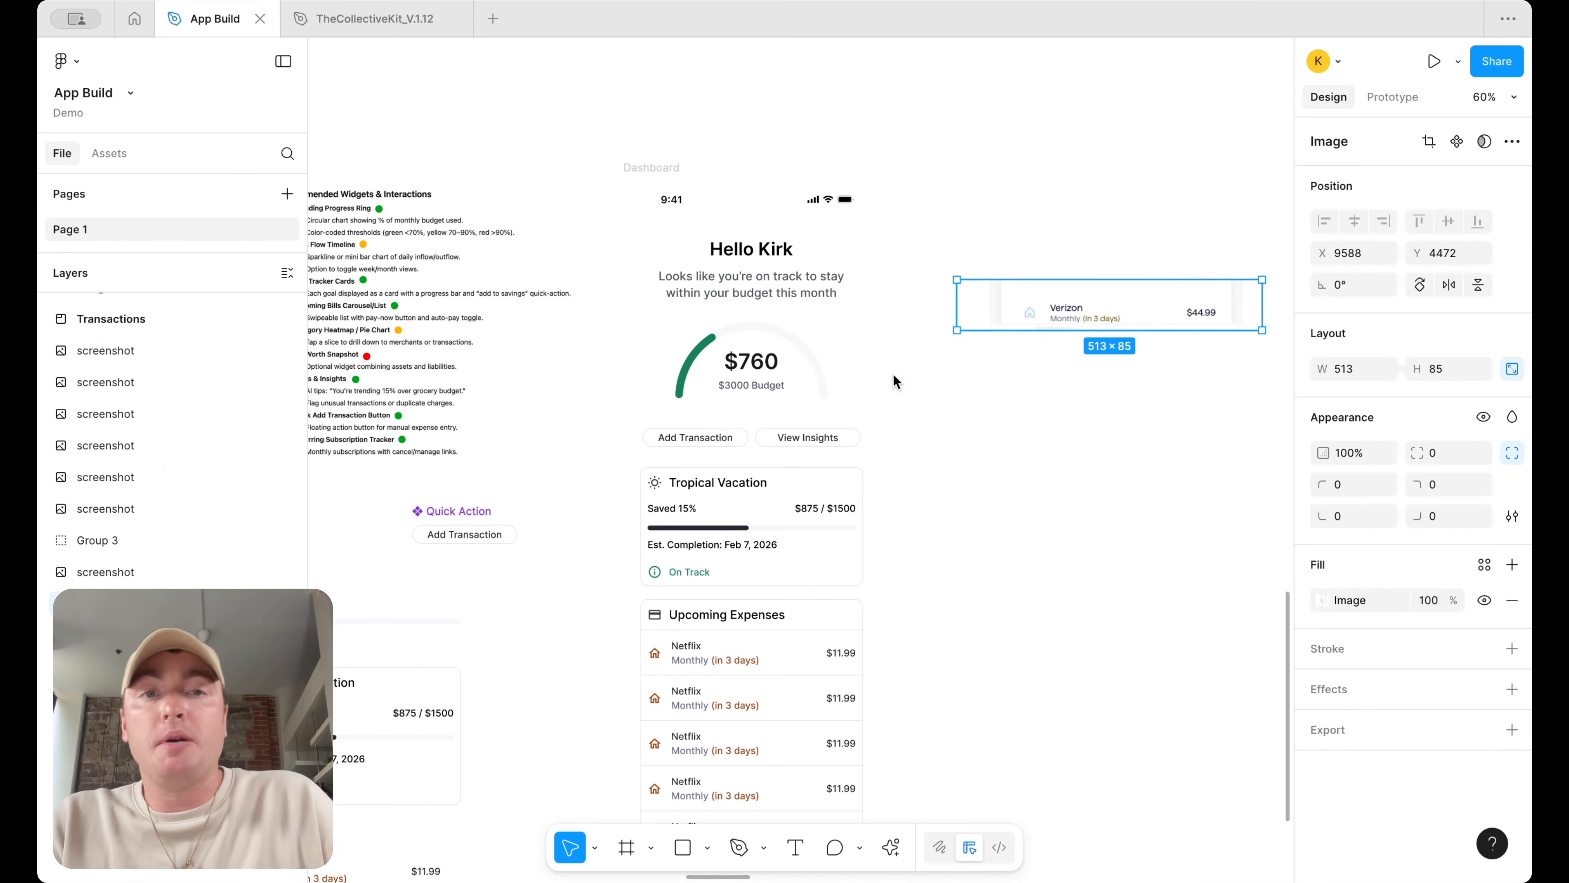
key("Delete")
Examine the layer structure of the dashboard frame's sections
left_click(797, 293)
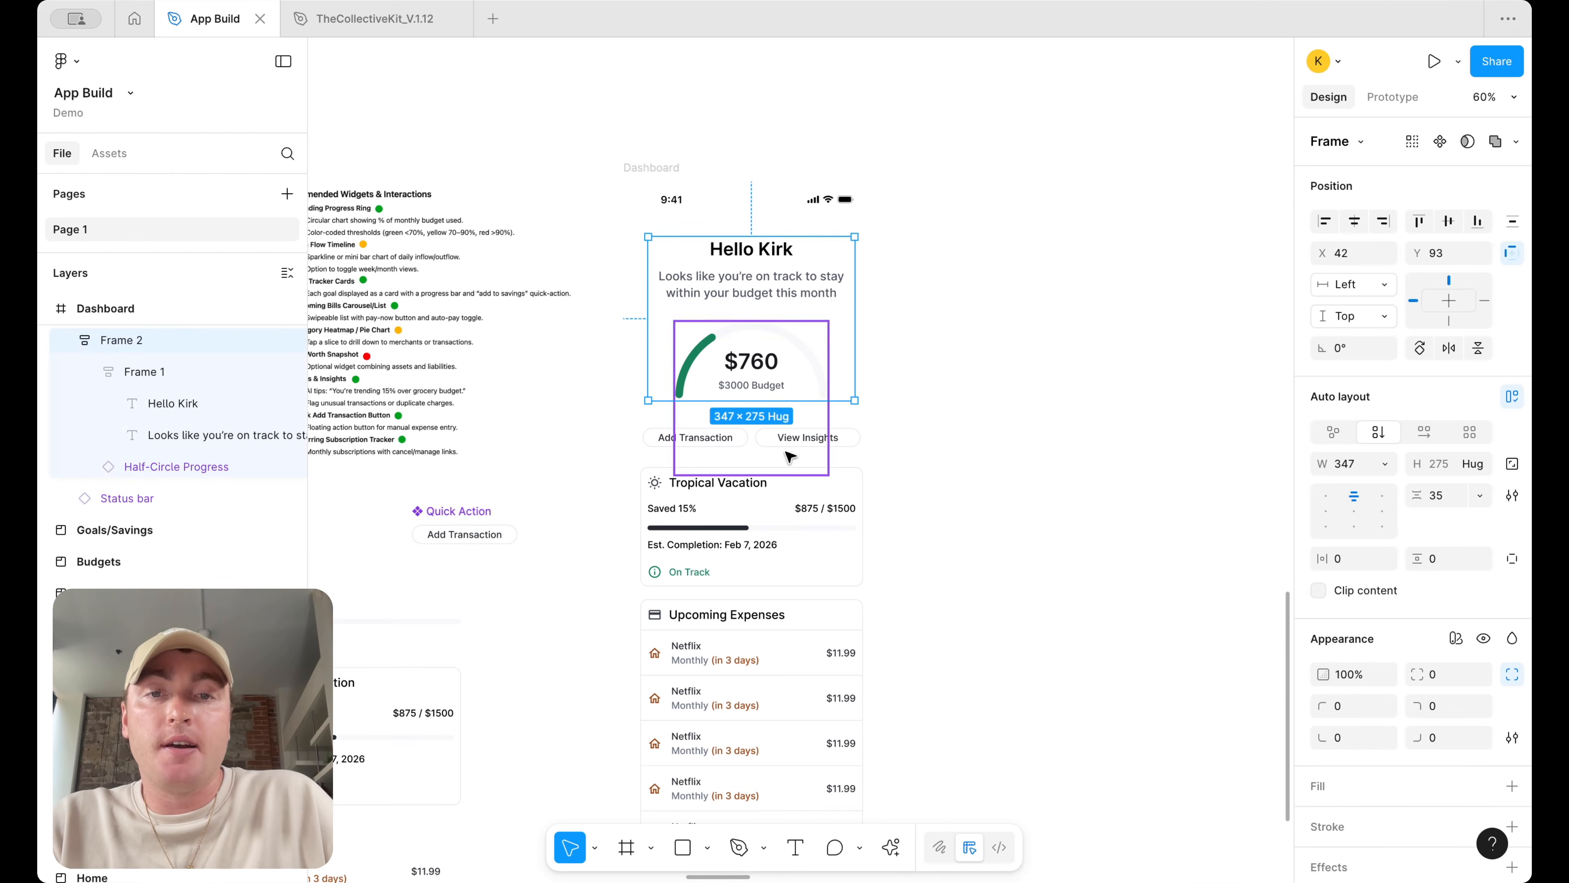
left_click(786, 440, "shift")
left_click(828, 513, "shift")
left_click(784, 660, "shift")
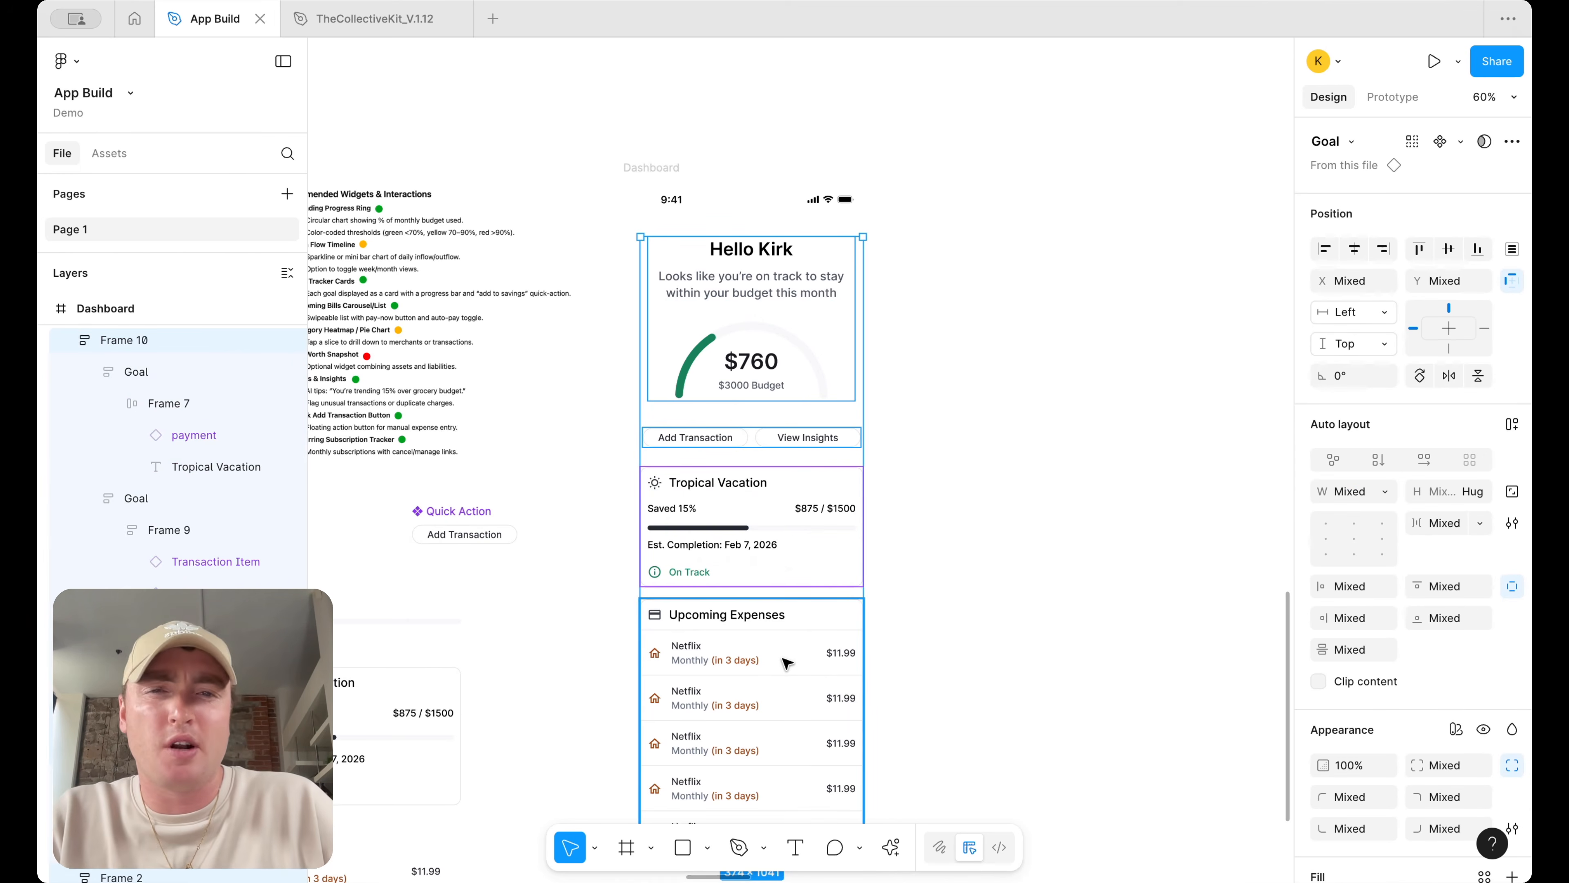
left_click(1029, 427)
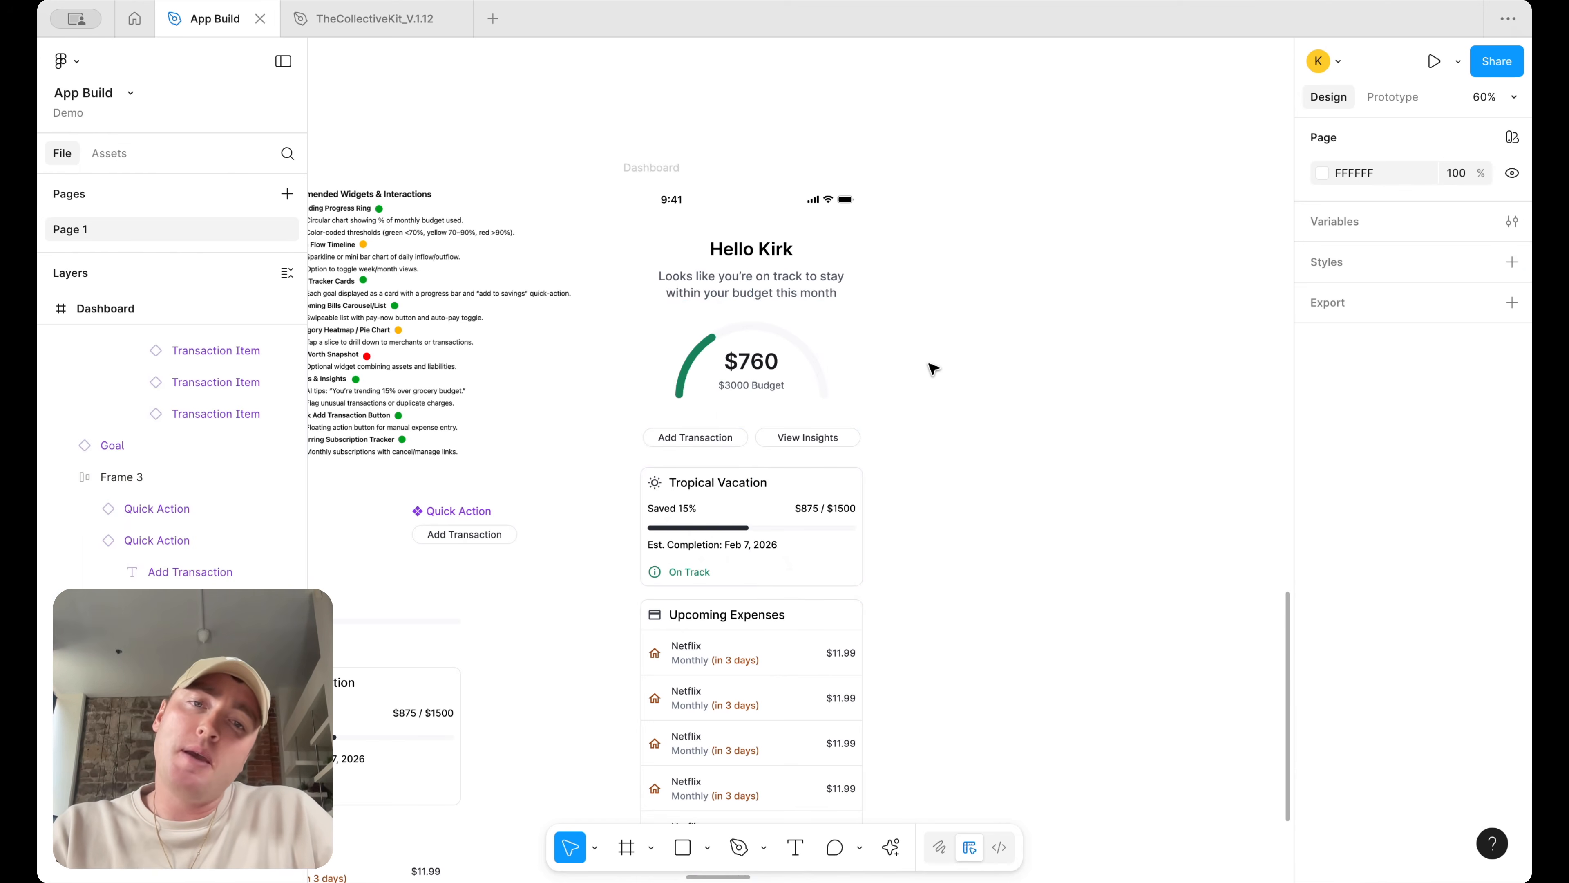
scroll(933, 369, "down", 3)
scroll(1095, 314, "right", 2)
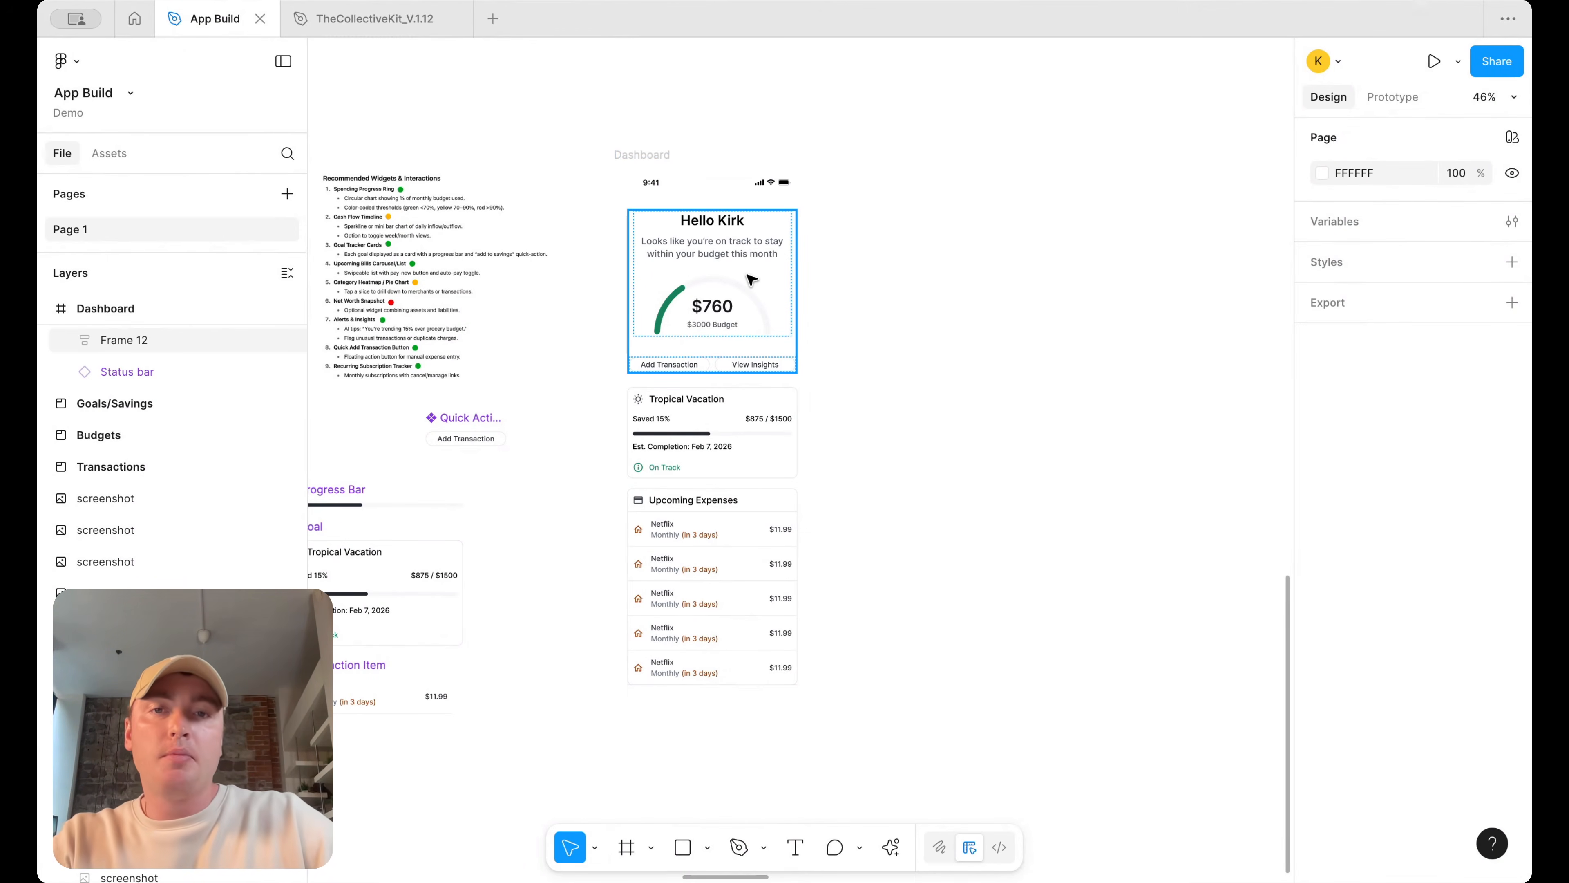
Move the greeting, goal and upcoming expenses sections out of the dashboard and wrap them in an auto layout frame
left_click(683, 235)
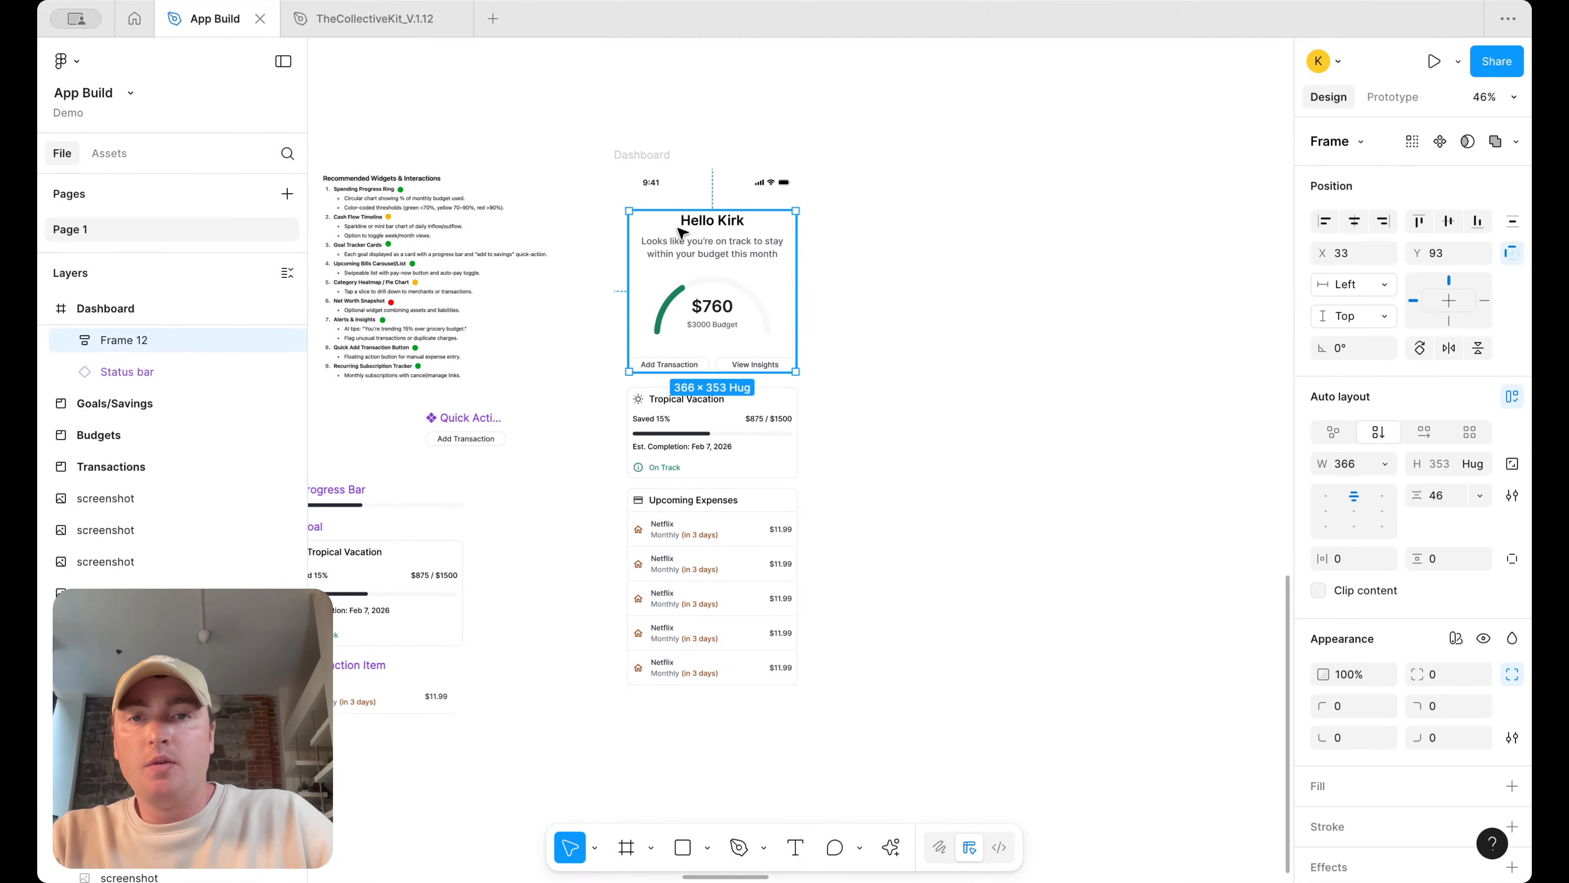
left_click(670, 395, "shift")
left_click(665, 532, "shift")
left_click_drag(664, 538, 964, 561)
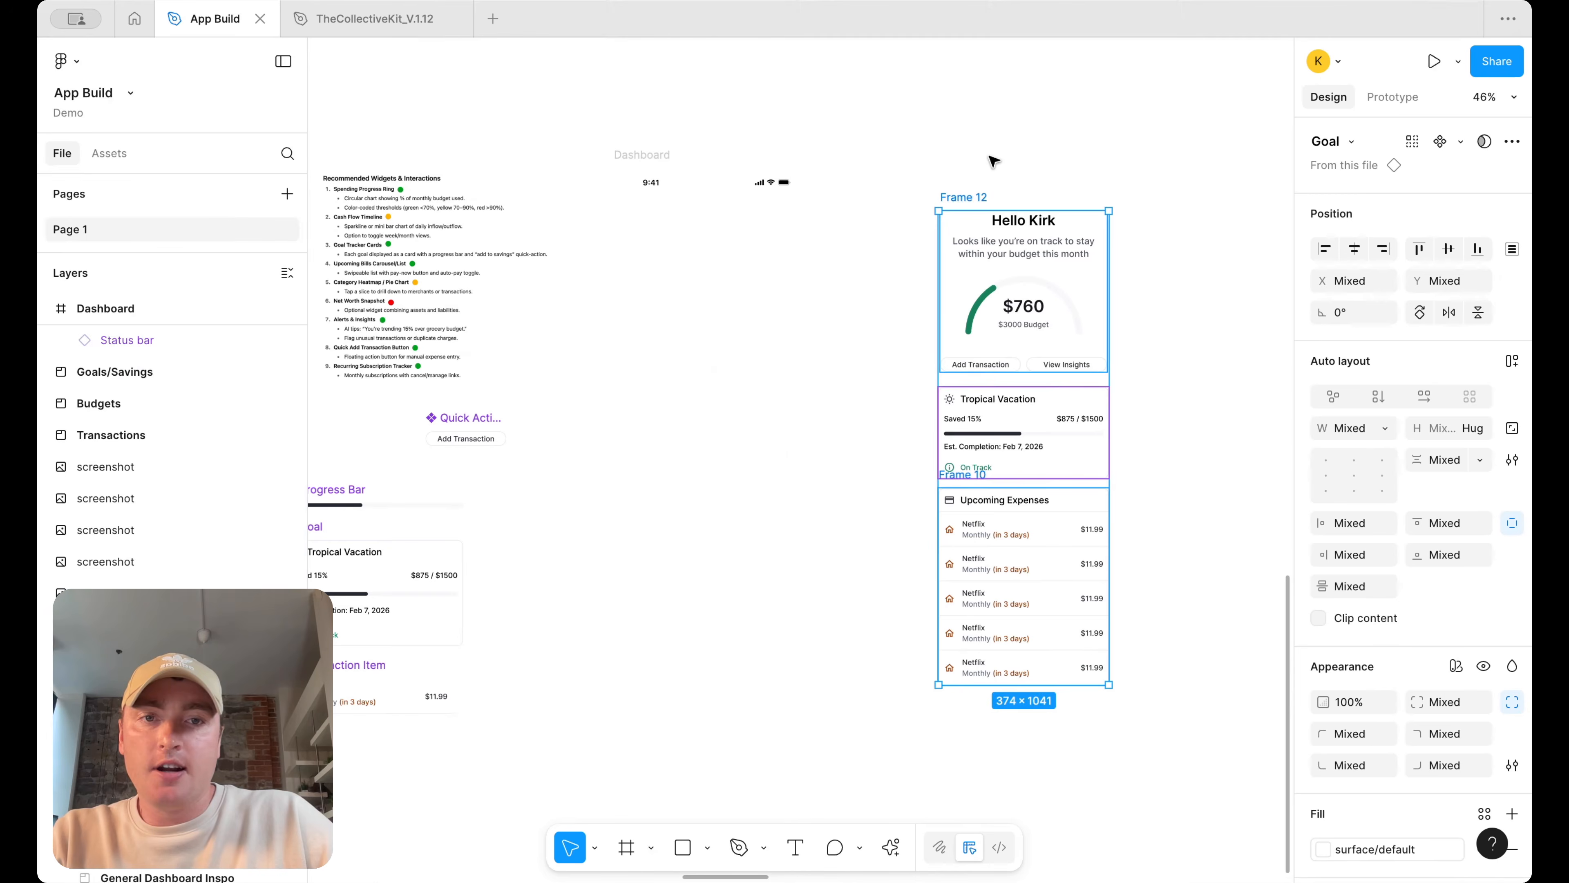
key("shift+a")
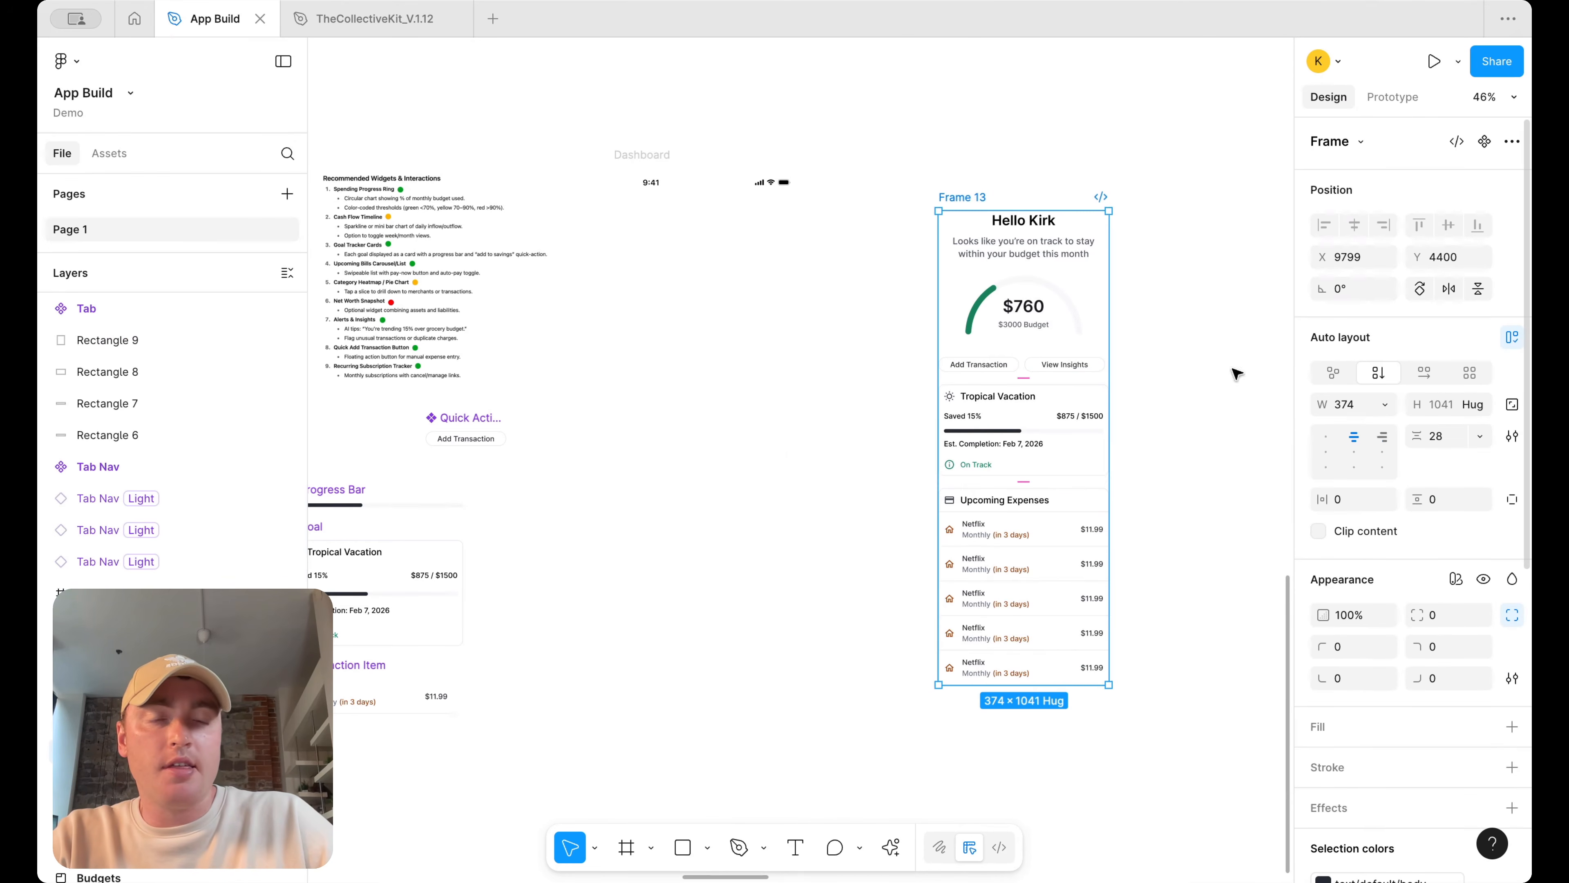
Reposition the new content frame directly beneath the dashboard's status bar
left_click(672, 160)
scroll(693, 315, "down", 5)
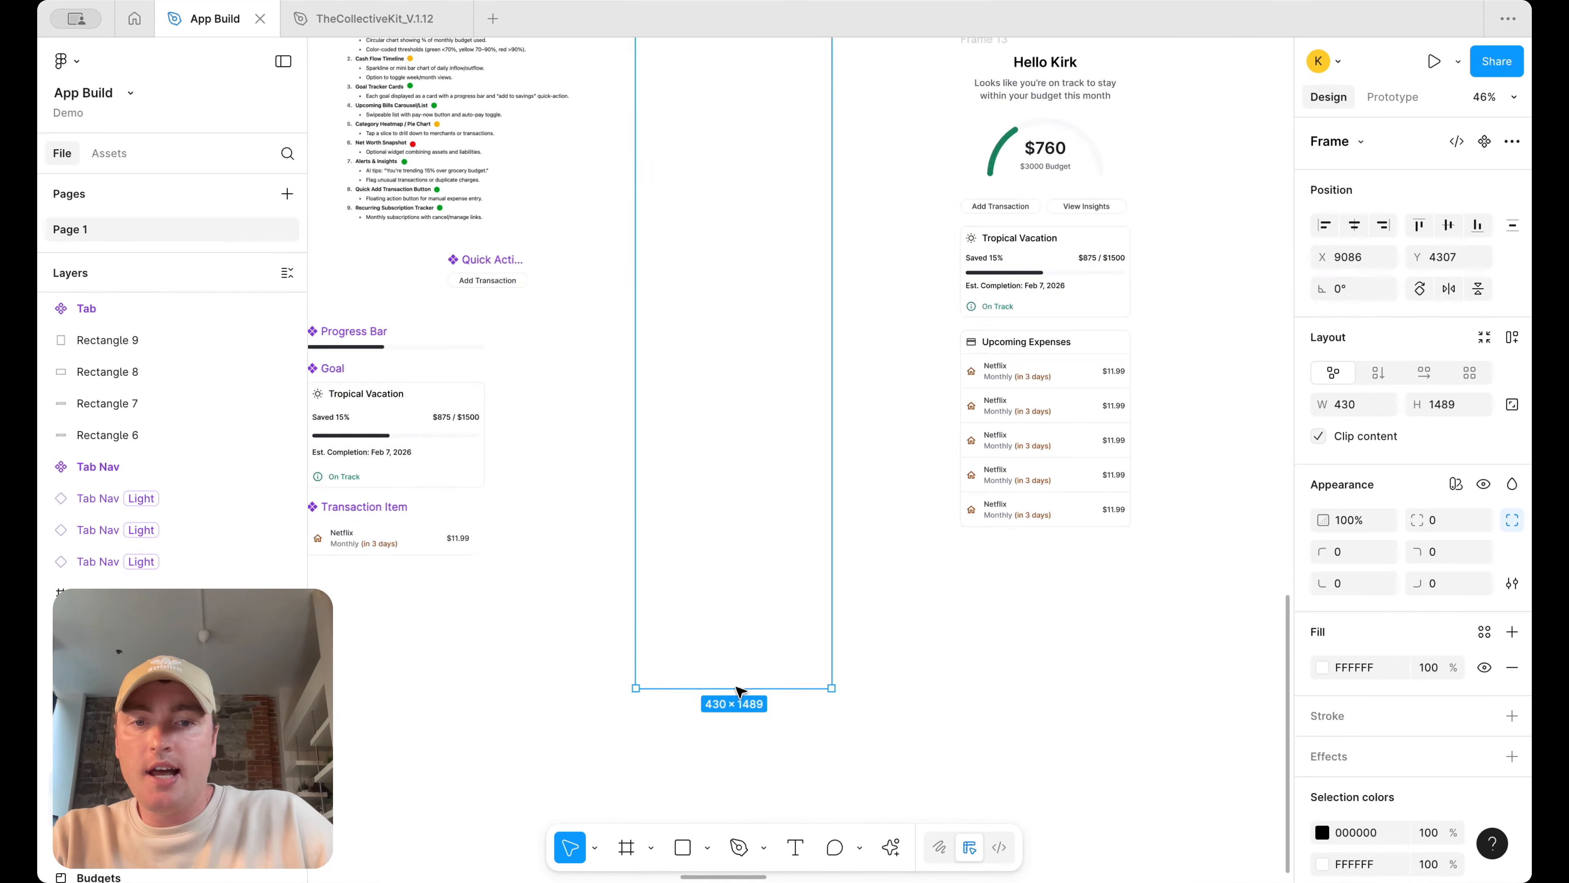
scroll(755, 643, "down", 3)
left_click_drag(755, 643, 755, 222)
scroll(843, 204, "up", 3)
left_click_drag(938, 246, 566, 264)
left_click(1032, 217)
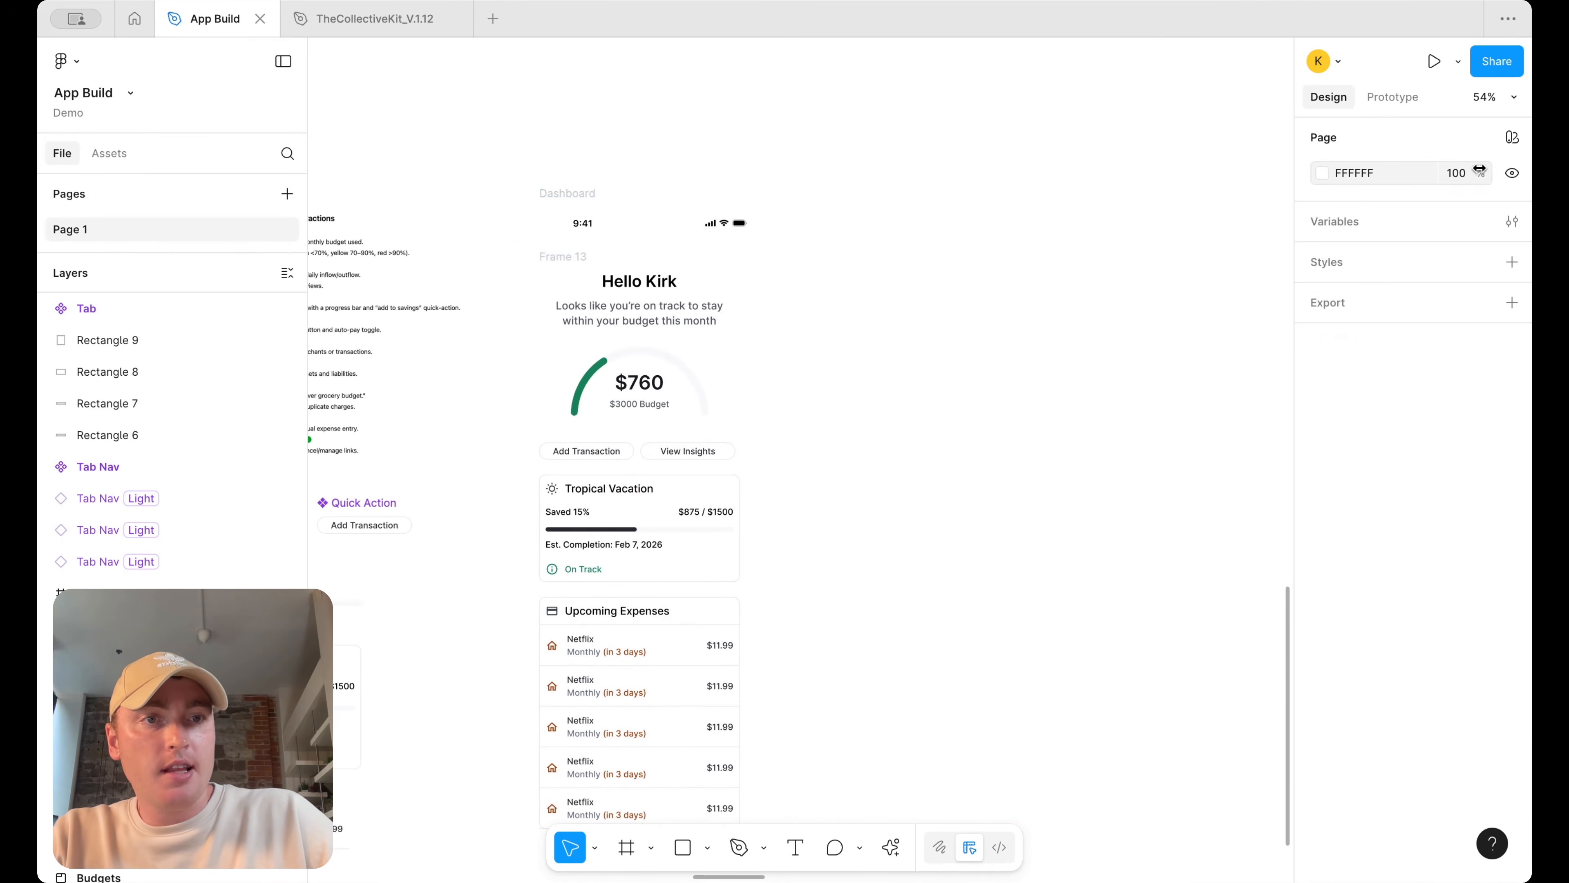
Set the canvas background color to dark gray 272727
left_click(1321, 175)
left_click_drag(1182, 304, 794, 394)
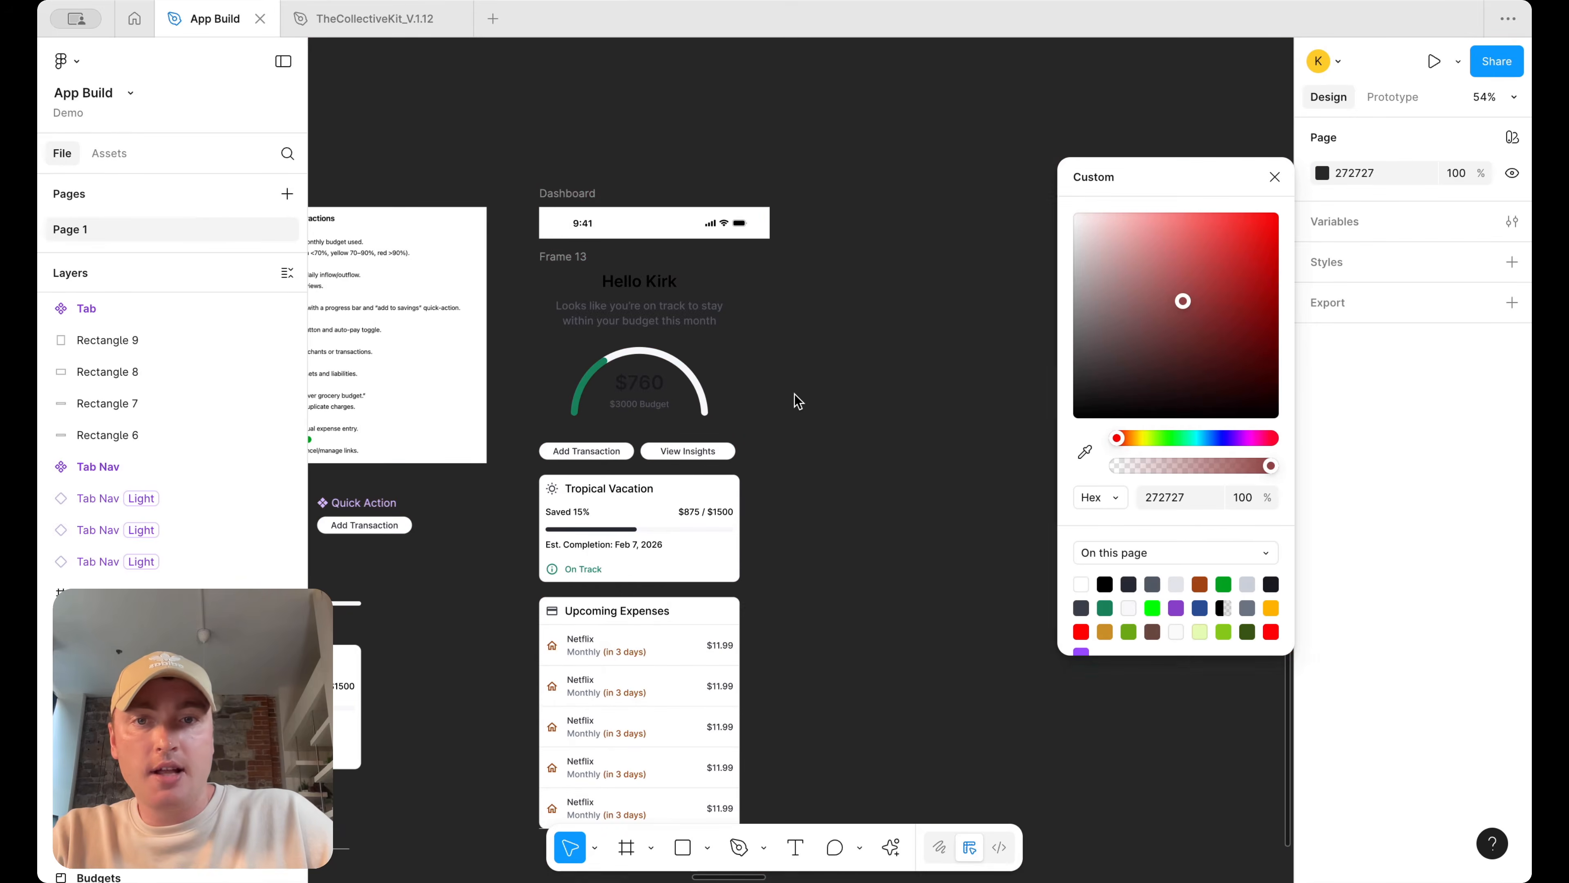
left_click(789, 313)
Add a white fill to the content frame and widen it to 430
left_click(587, 265)
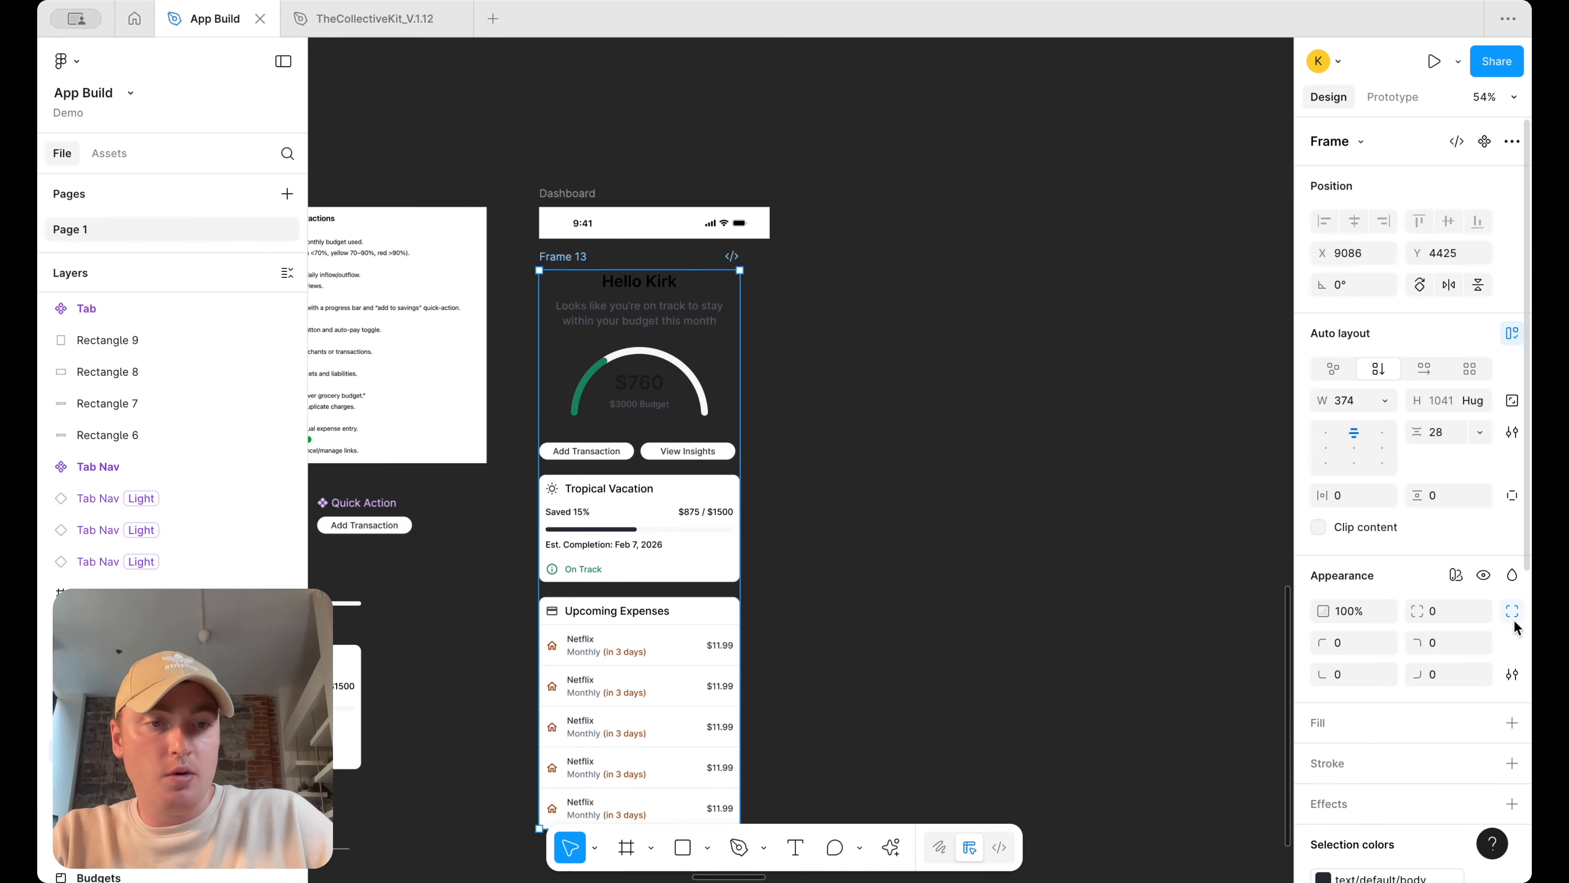
scroll(1513, 637, "down", 1)
left_click(1512, 659)
mouse_move(744, 324)
left_mouse_down()
mouse_move(791, 322)
mouse_move(771, 321)
left_mouse_up()
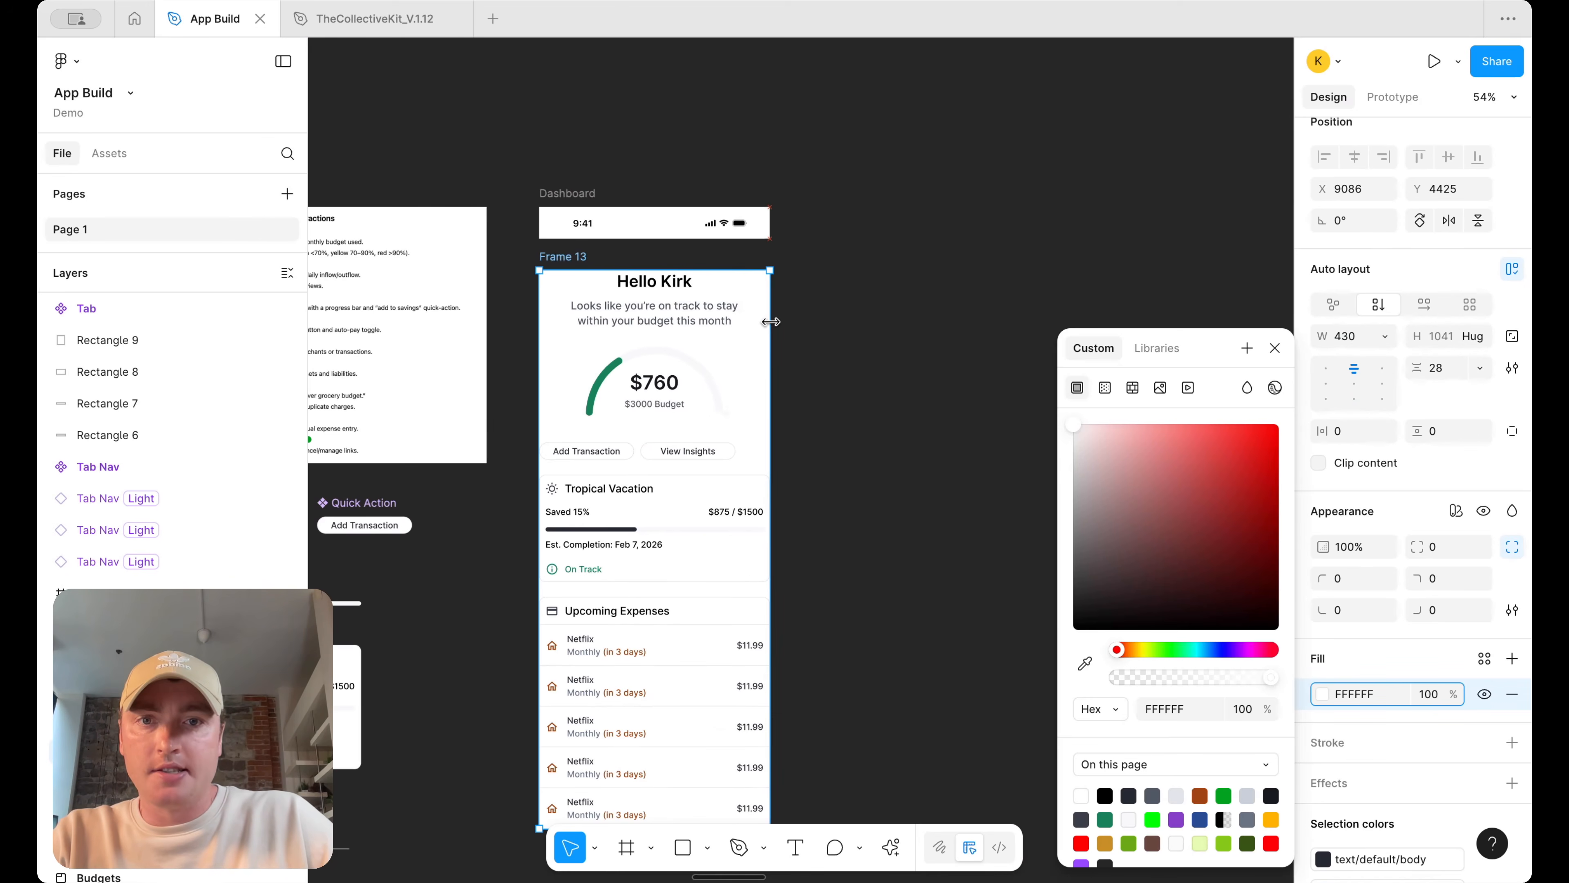
Wrap the status bar and content frame in an auto layout frame with a gap of 0
left_click(587, 220, "shift")
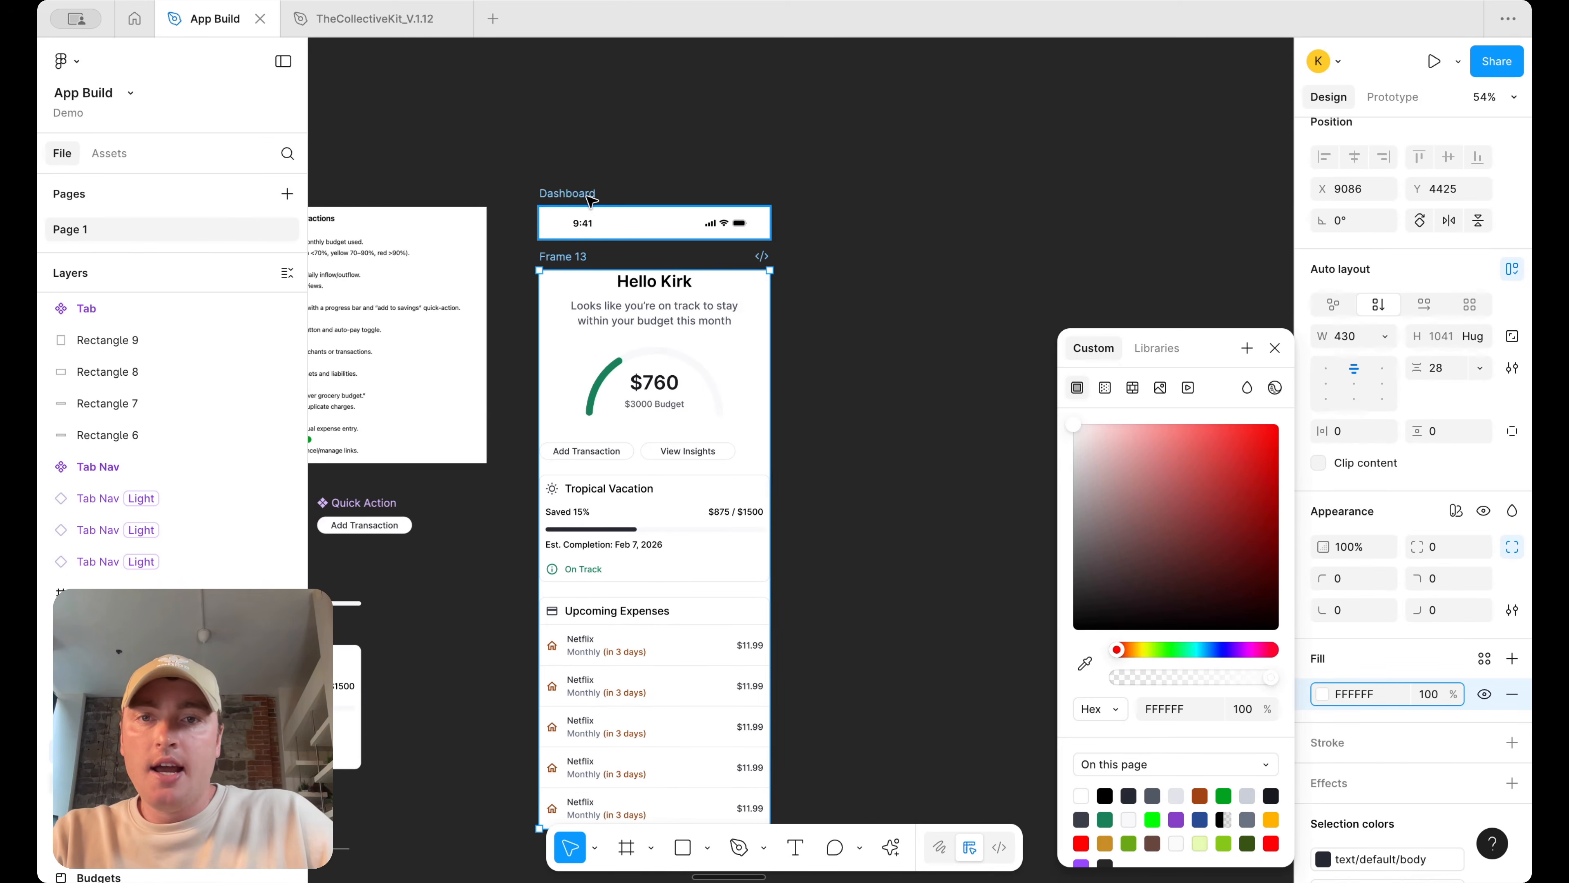
key("shift+a")
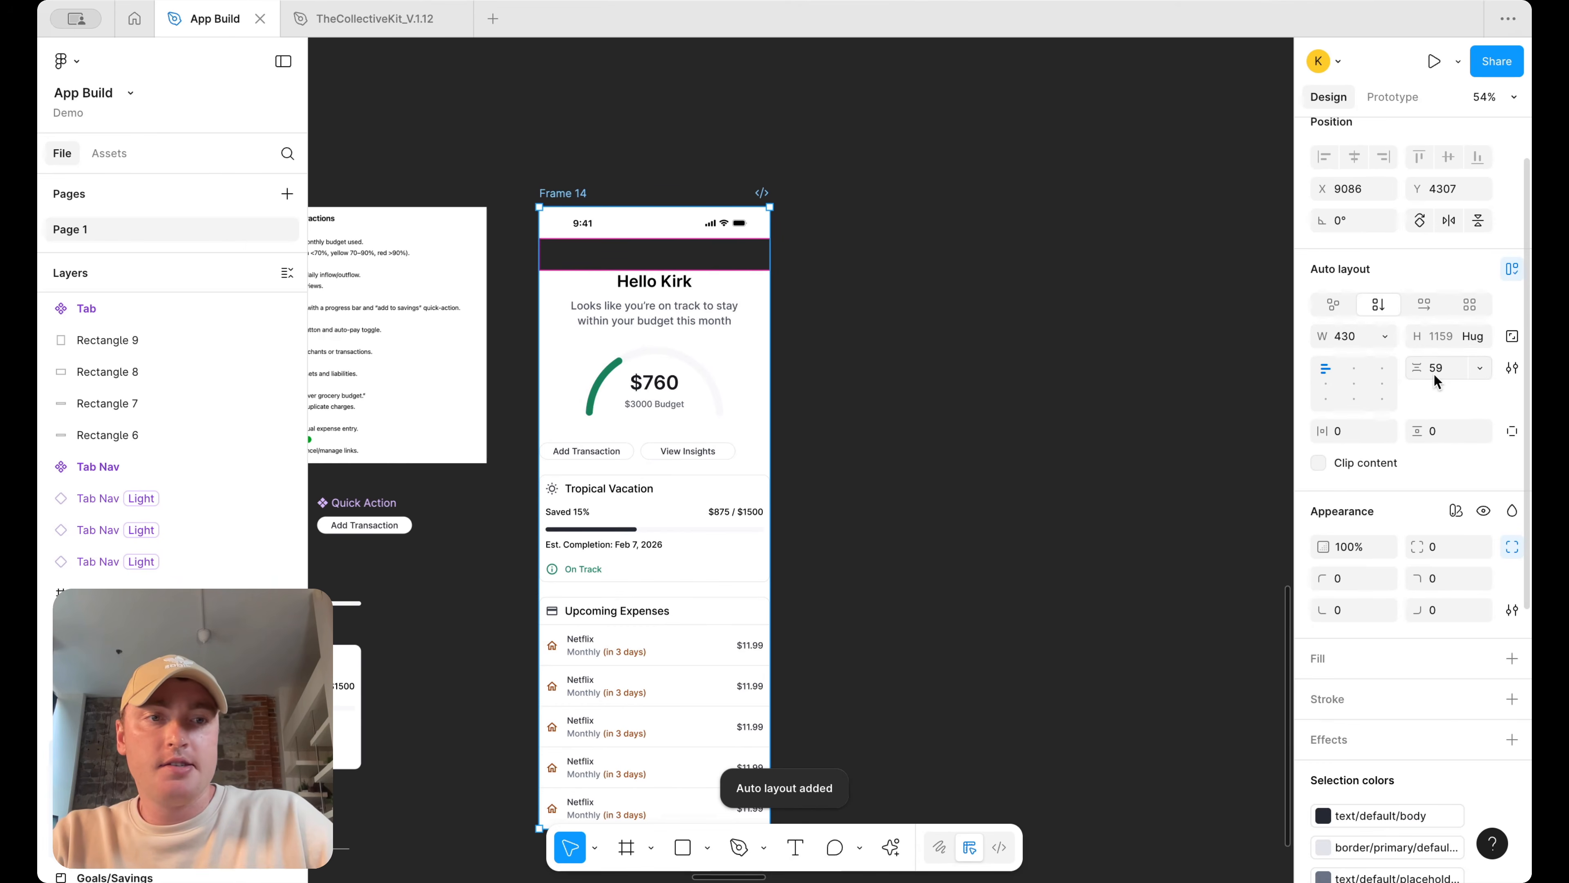
left_click(1440, 367)
type("0")
key("Return")
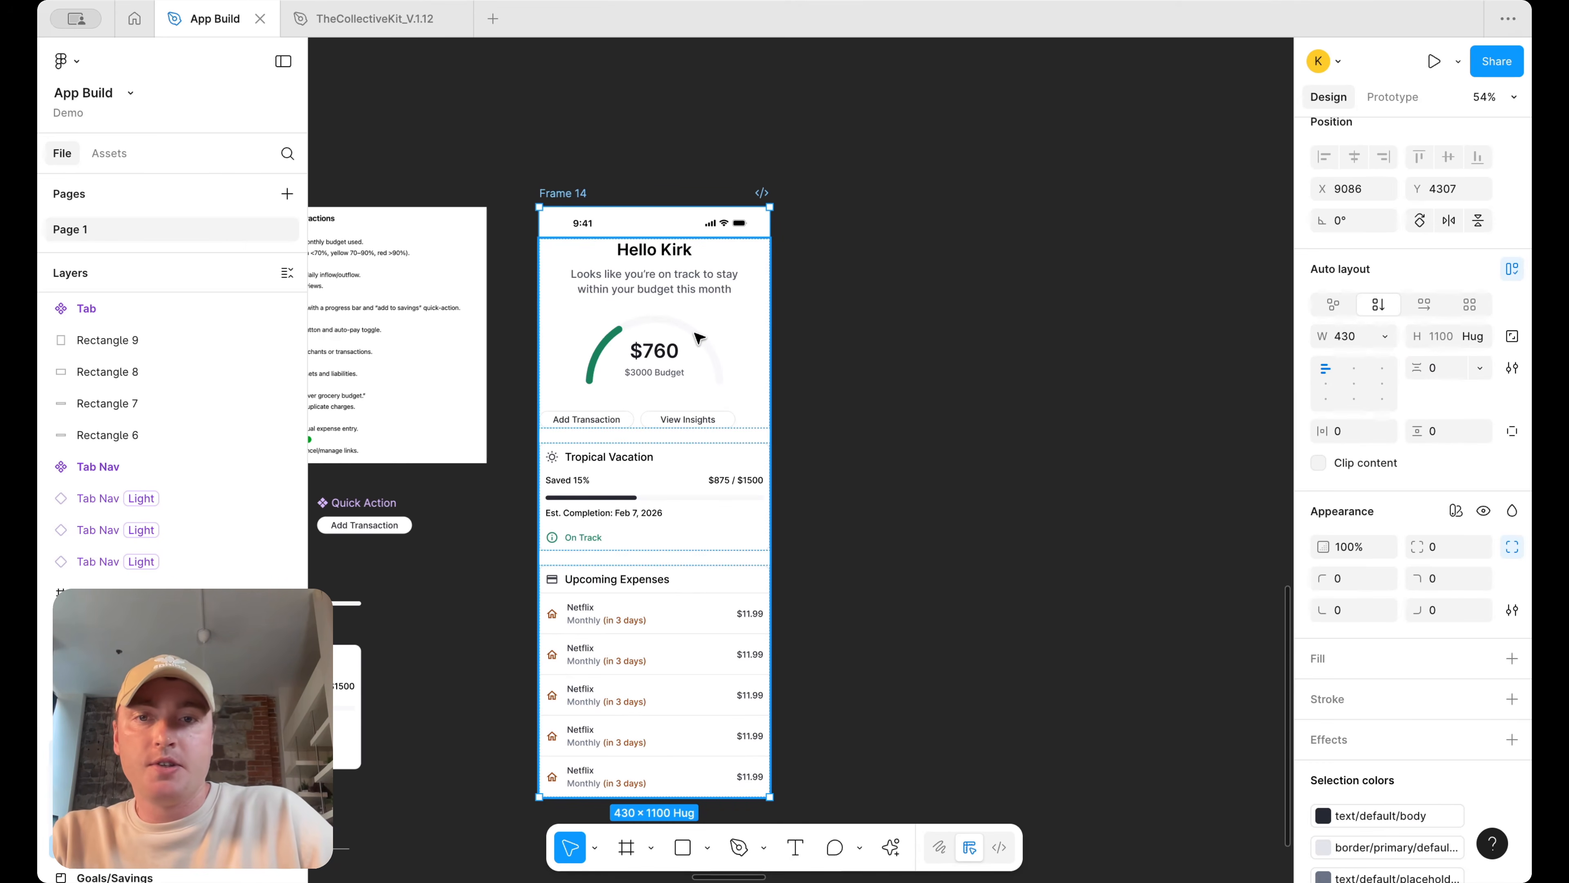
Set the content frame's horizontal padding to 12
left_click(700, 290)
left_click(1341, 431)
type("12")
key("Return")
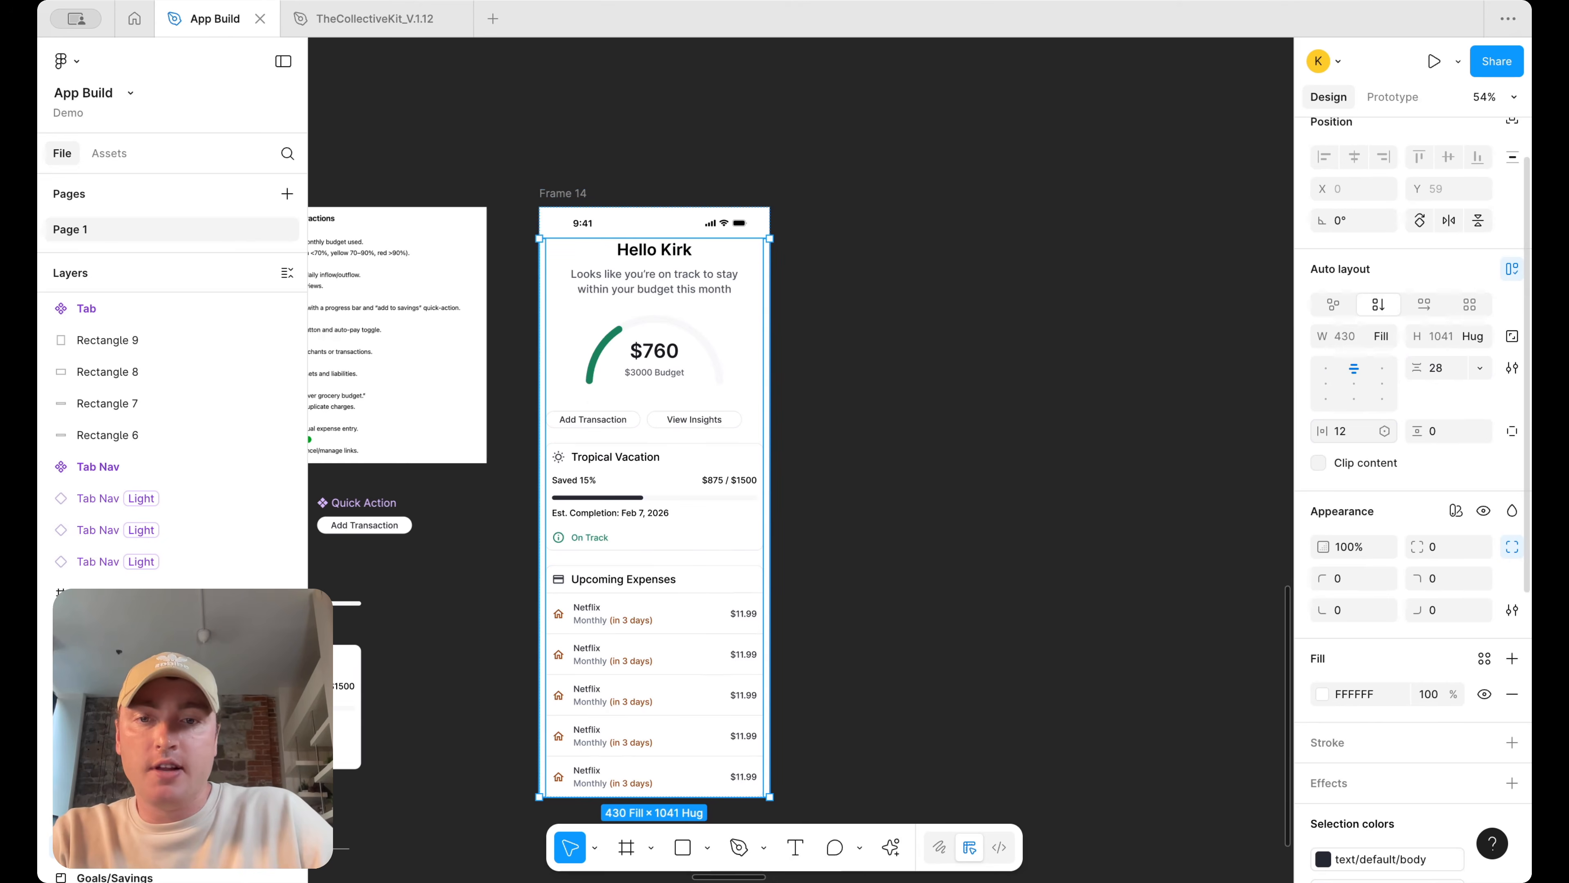
Set the content frame's horizontal and vertical padding to 18
type("18")
key("Return")
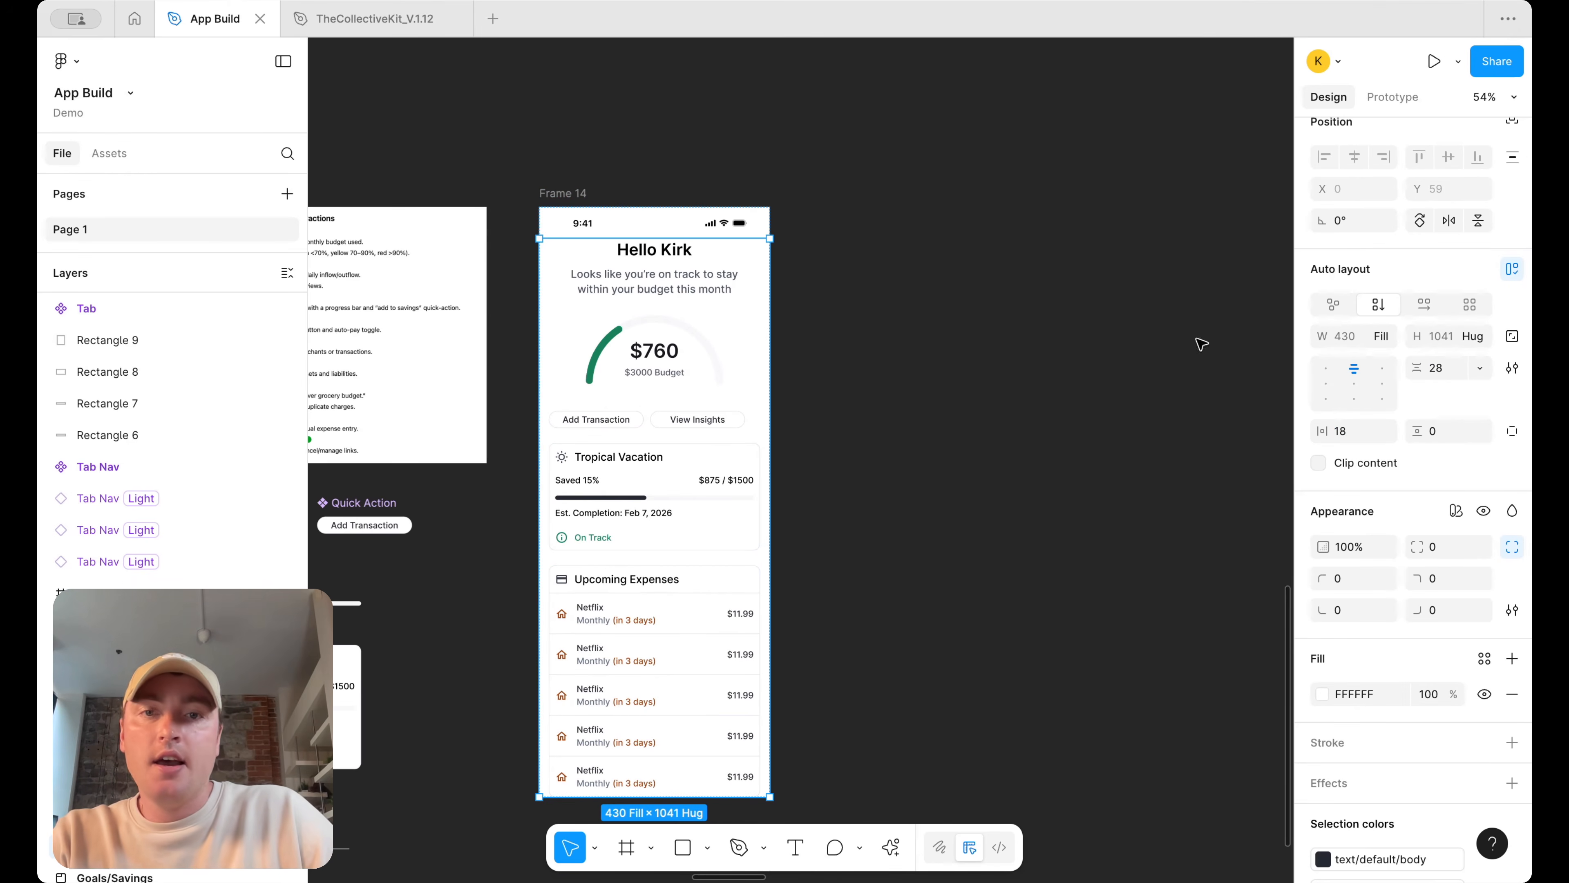
left_click(1449, 433)
type("18")
key("Return")
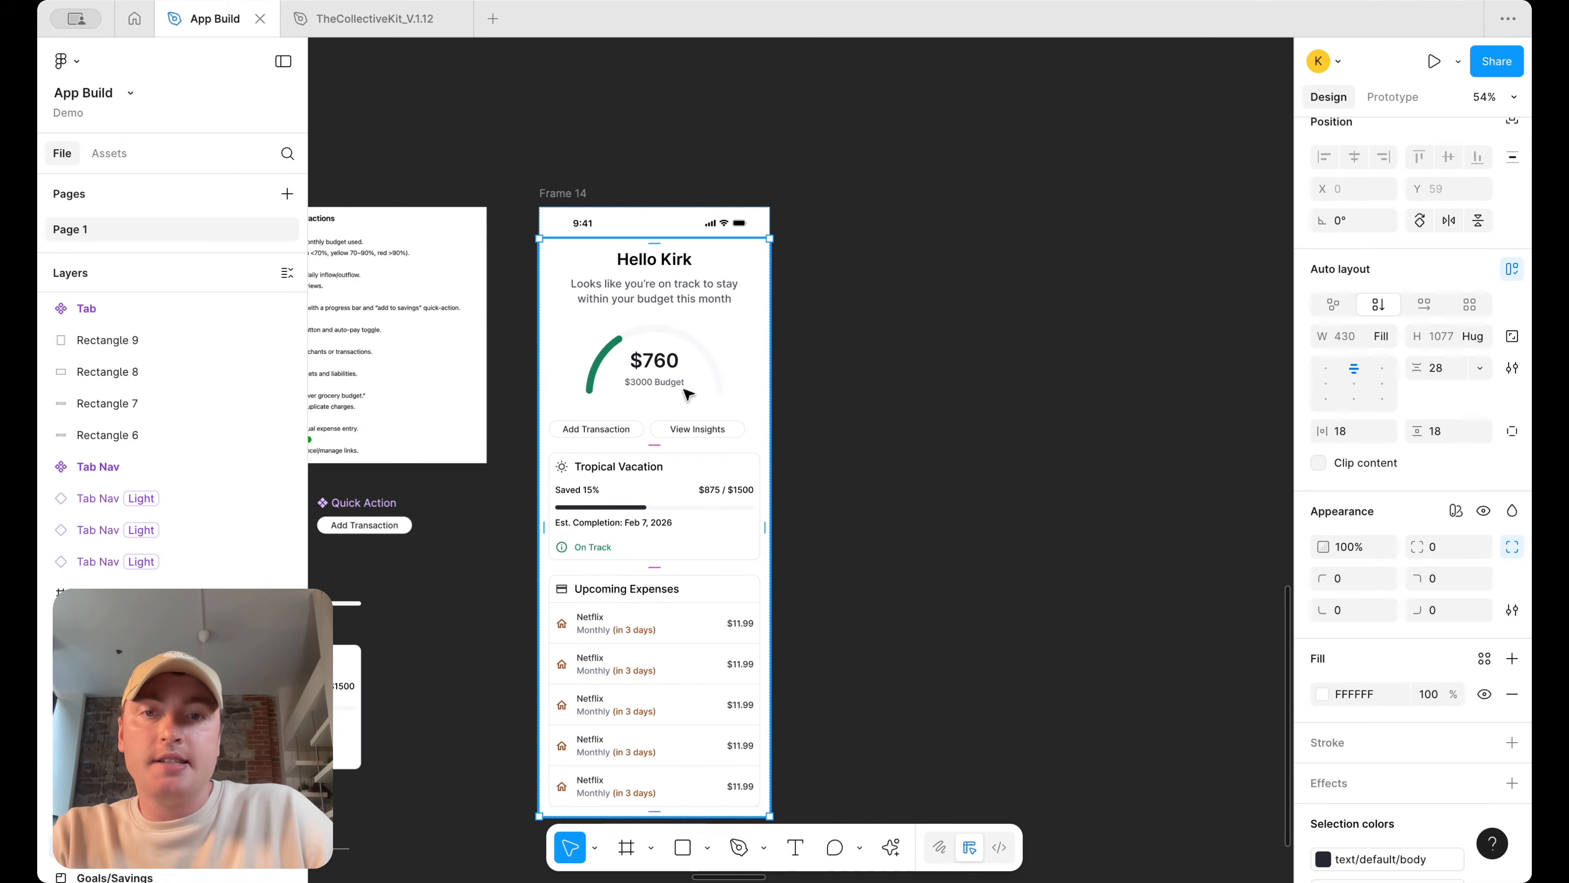
Sample the light gray F7F8F5 from a reference screen as the content frame's fill color
left_click(751, 164)
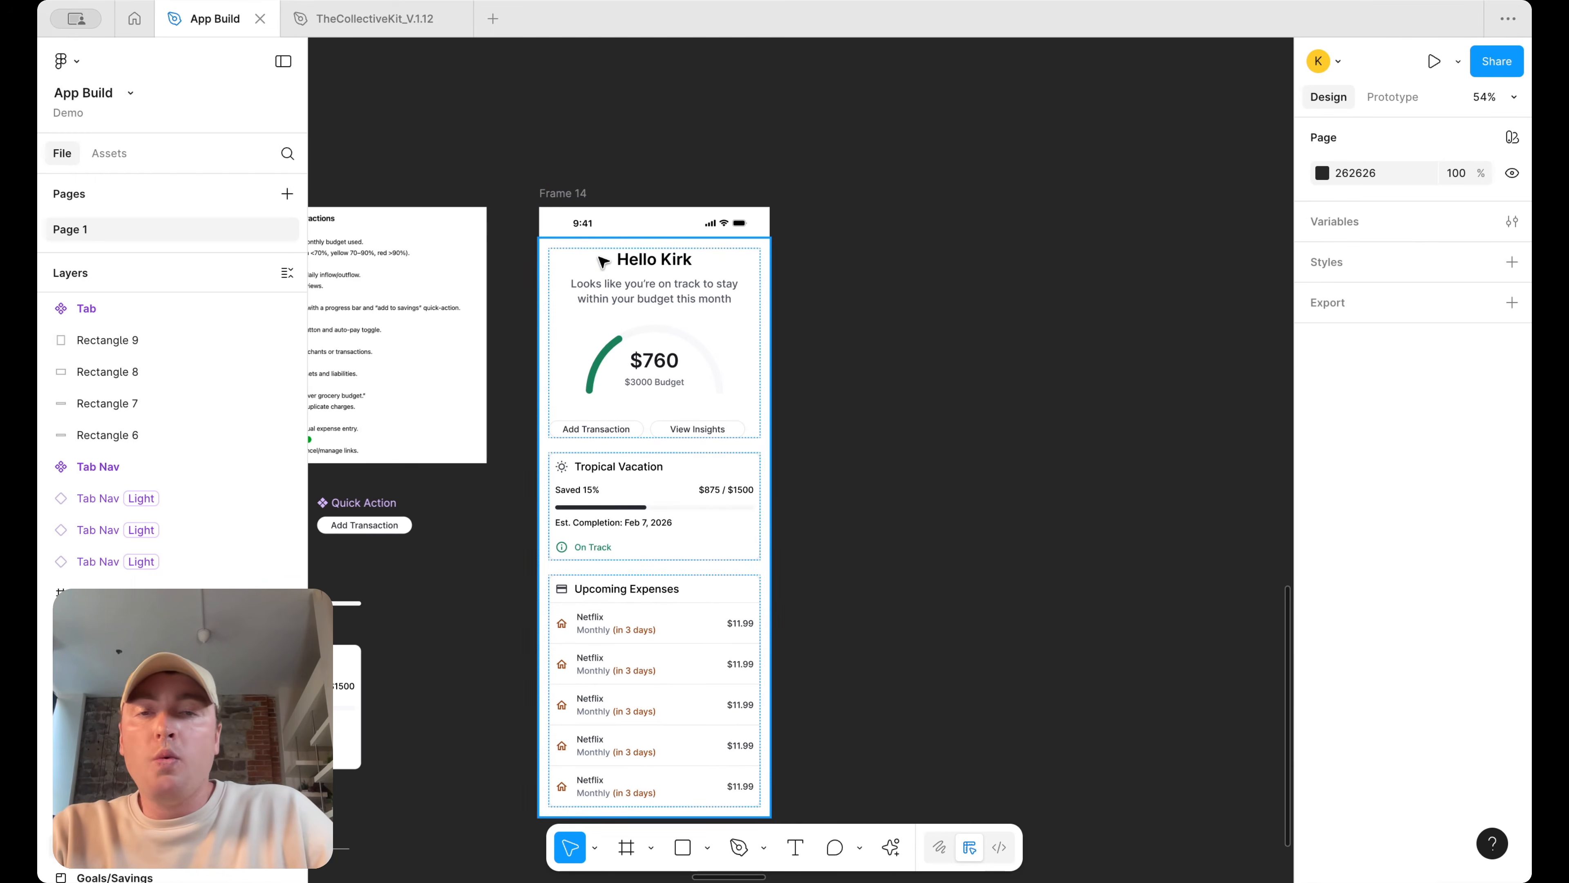
left_click(564, 196)
left_click(615, 224)
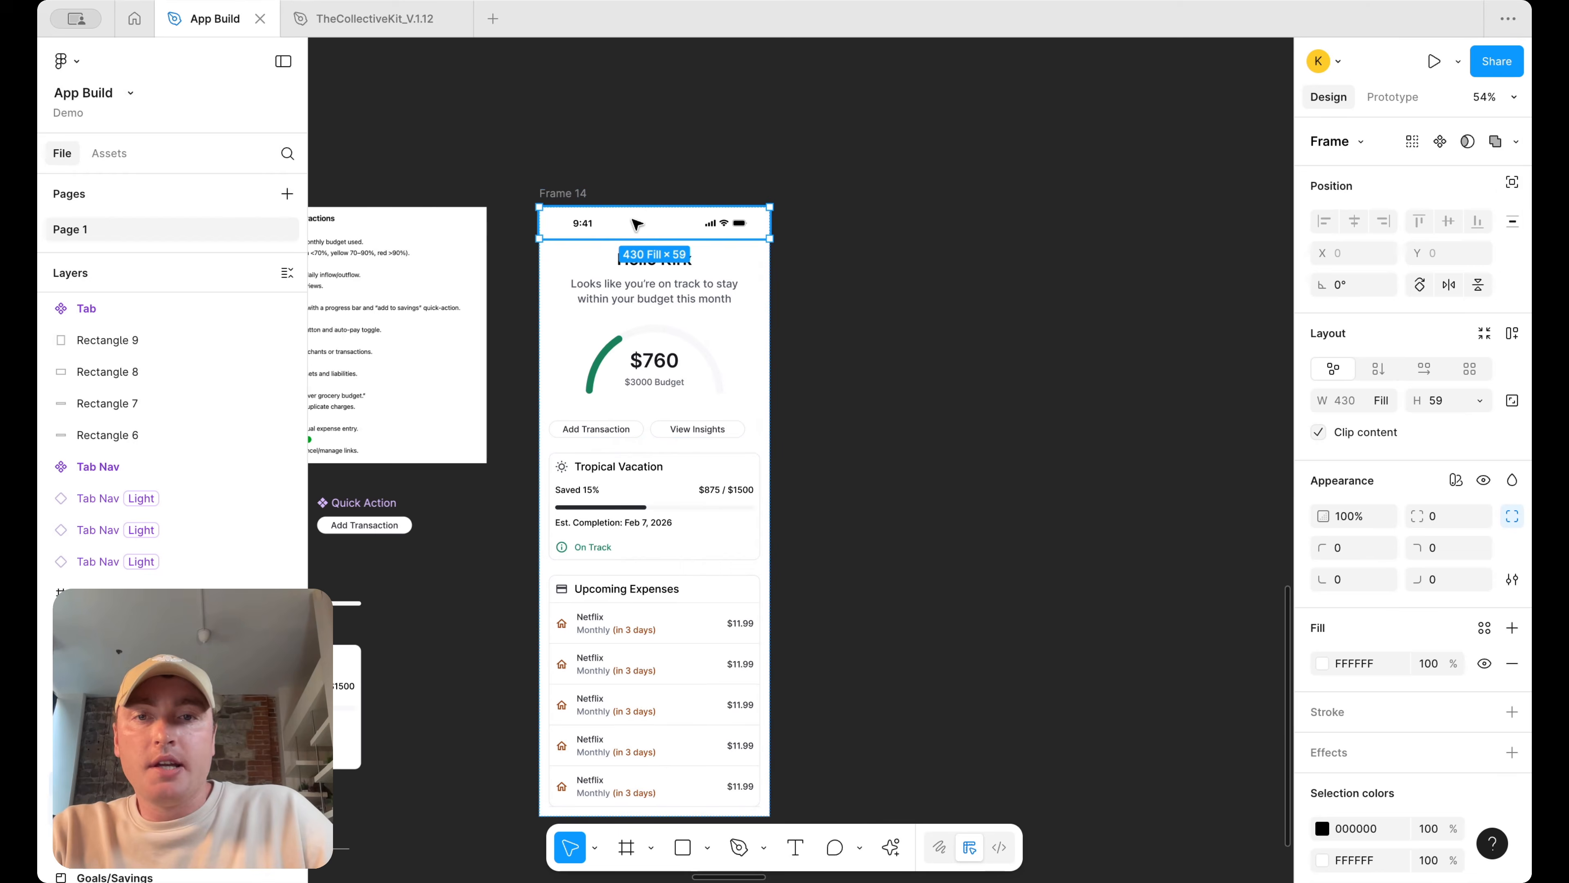
left_click(925, 336)
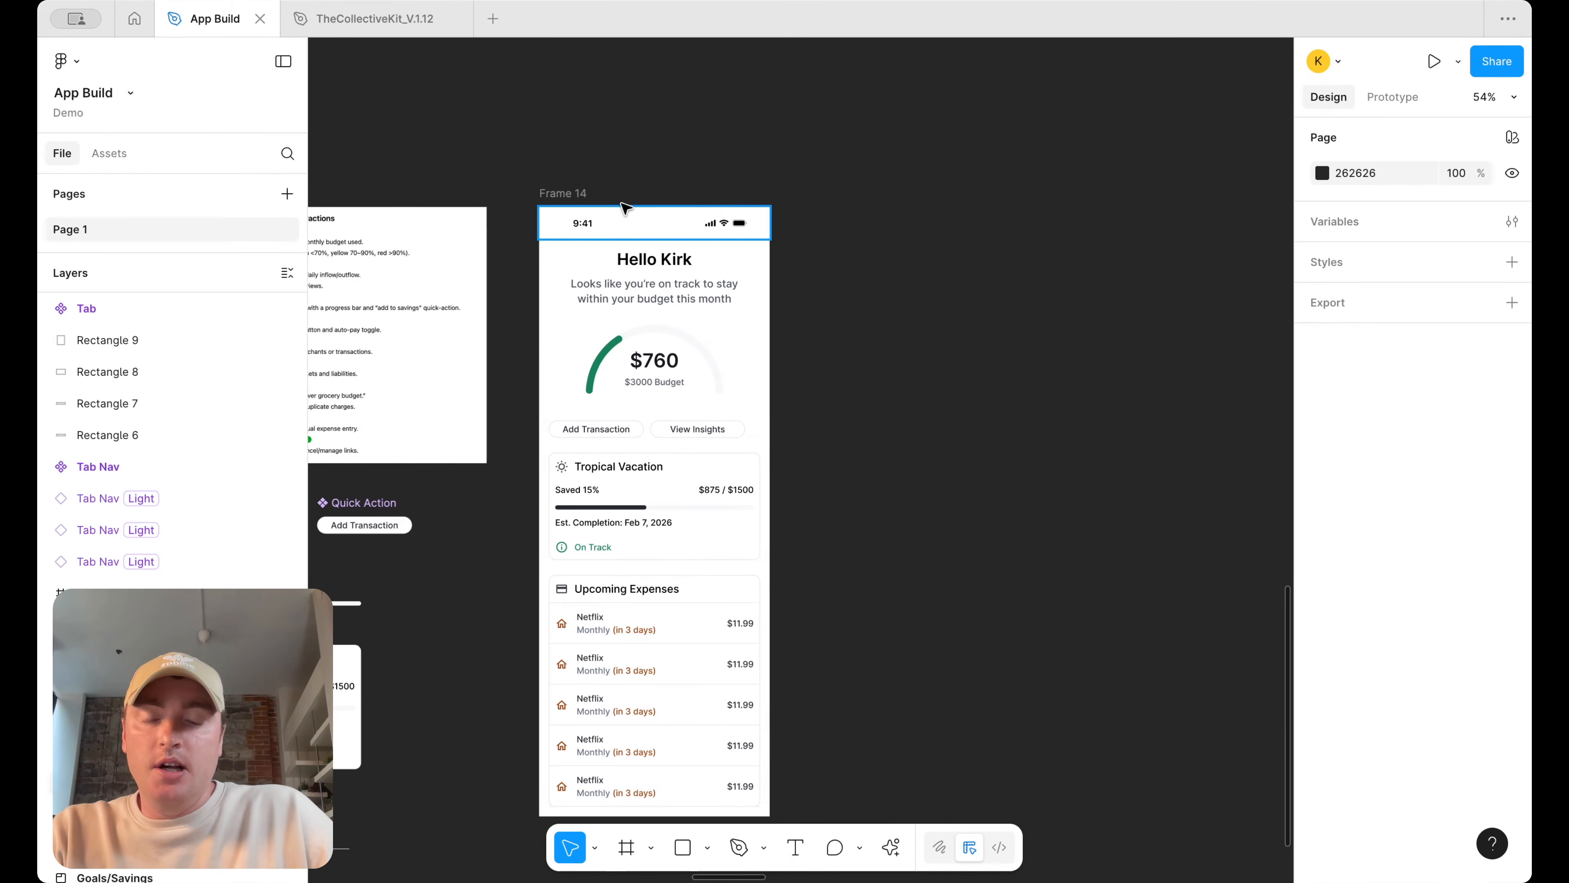
left_click(619, 260)
scroll(802, 440, "down", 4)
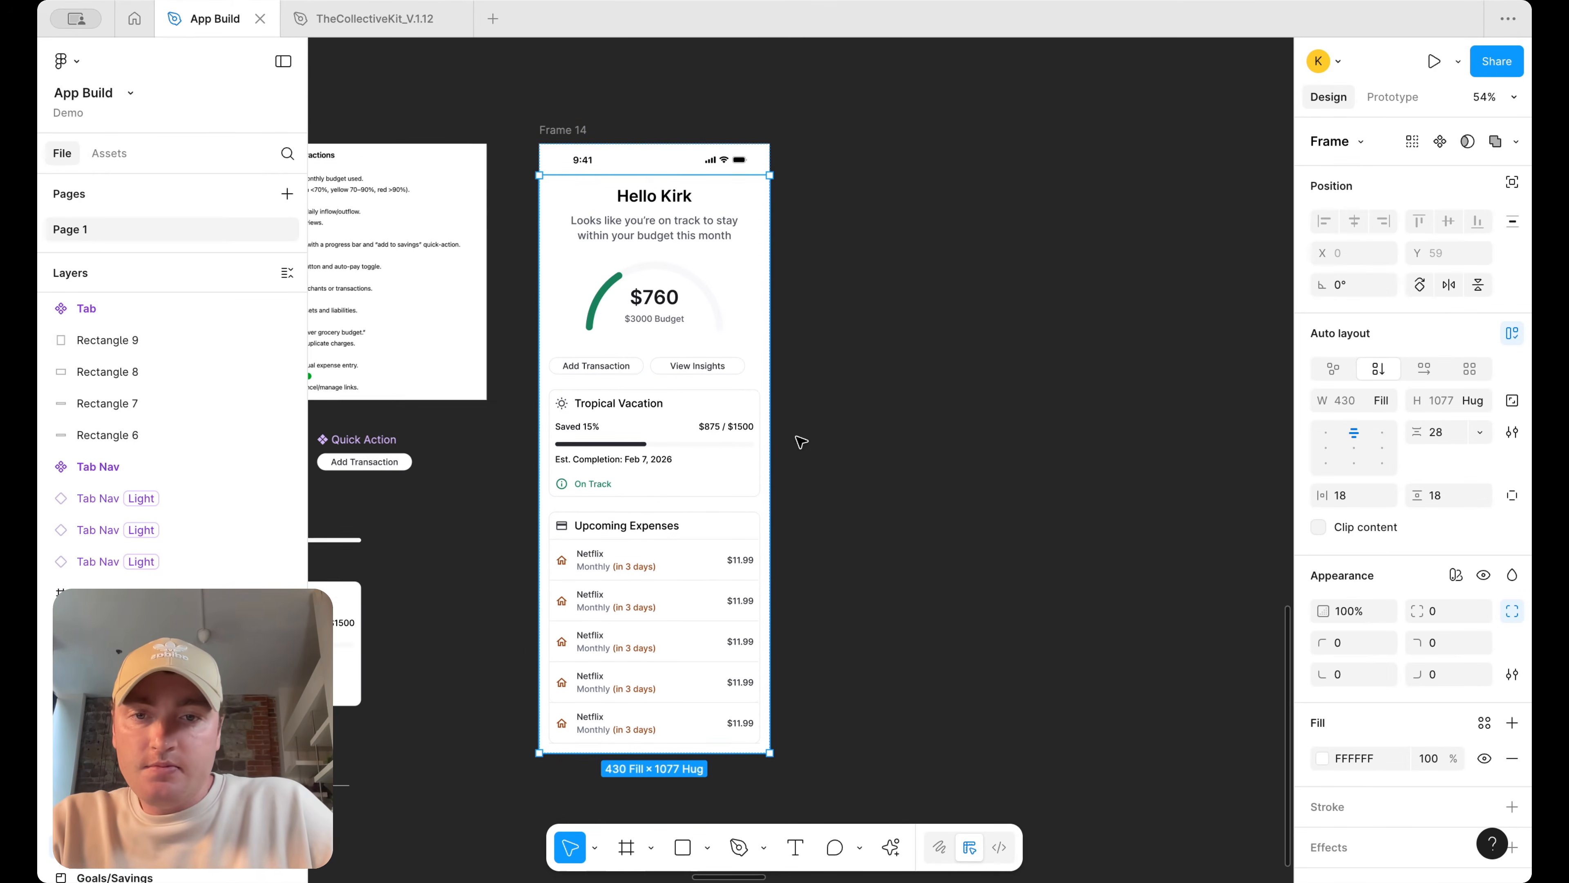
scroll(887, 149, "down", 4)
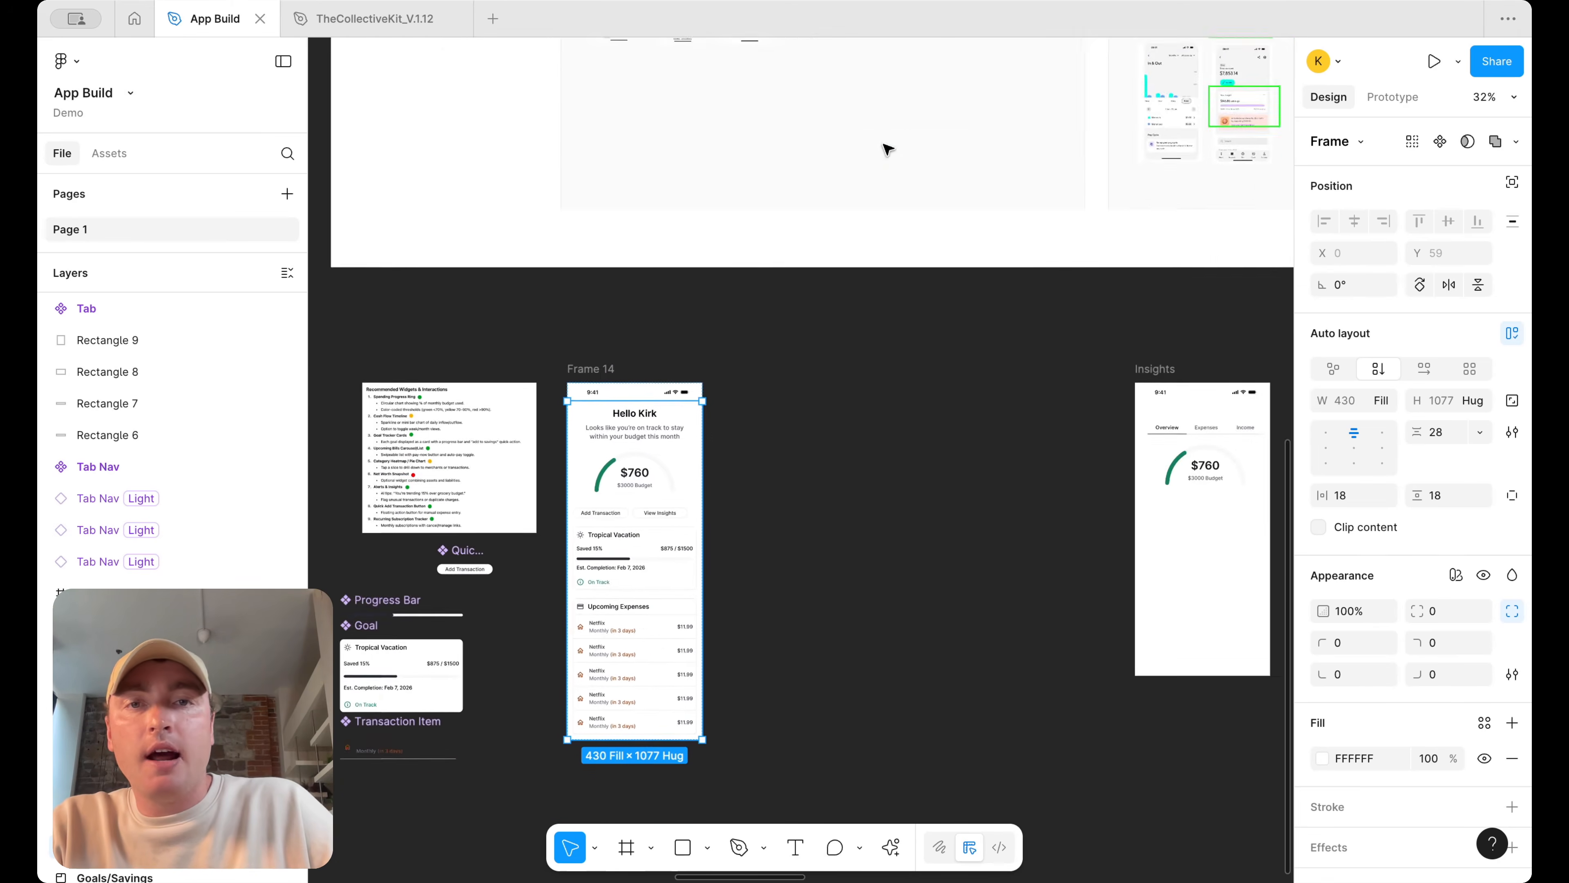
scroll(858, 141, "up", 5)
scroll(732, 357, "up", 8)
left_click(924, 322)
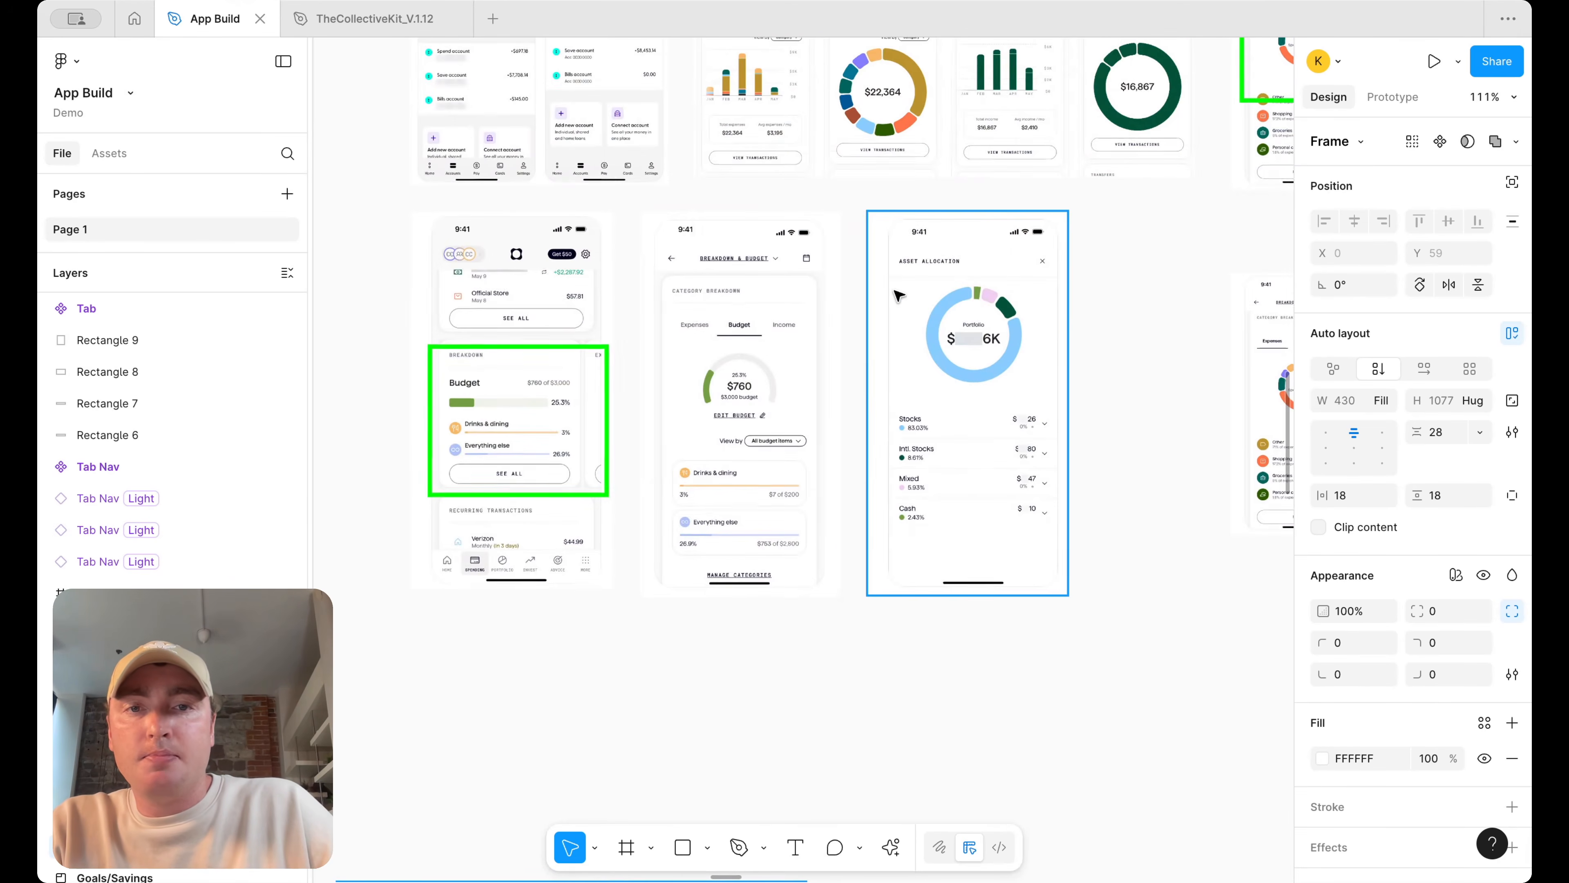
scroll(922, 322, "up", 5)
left_click(1322, 758)
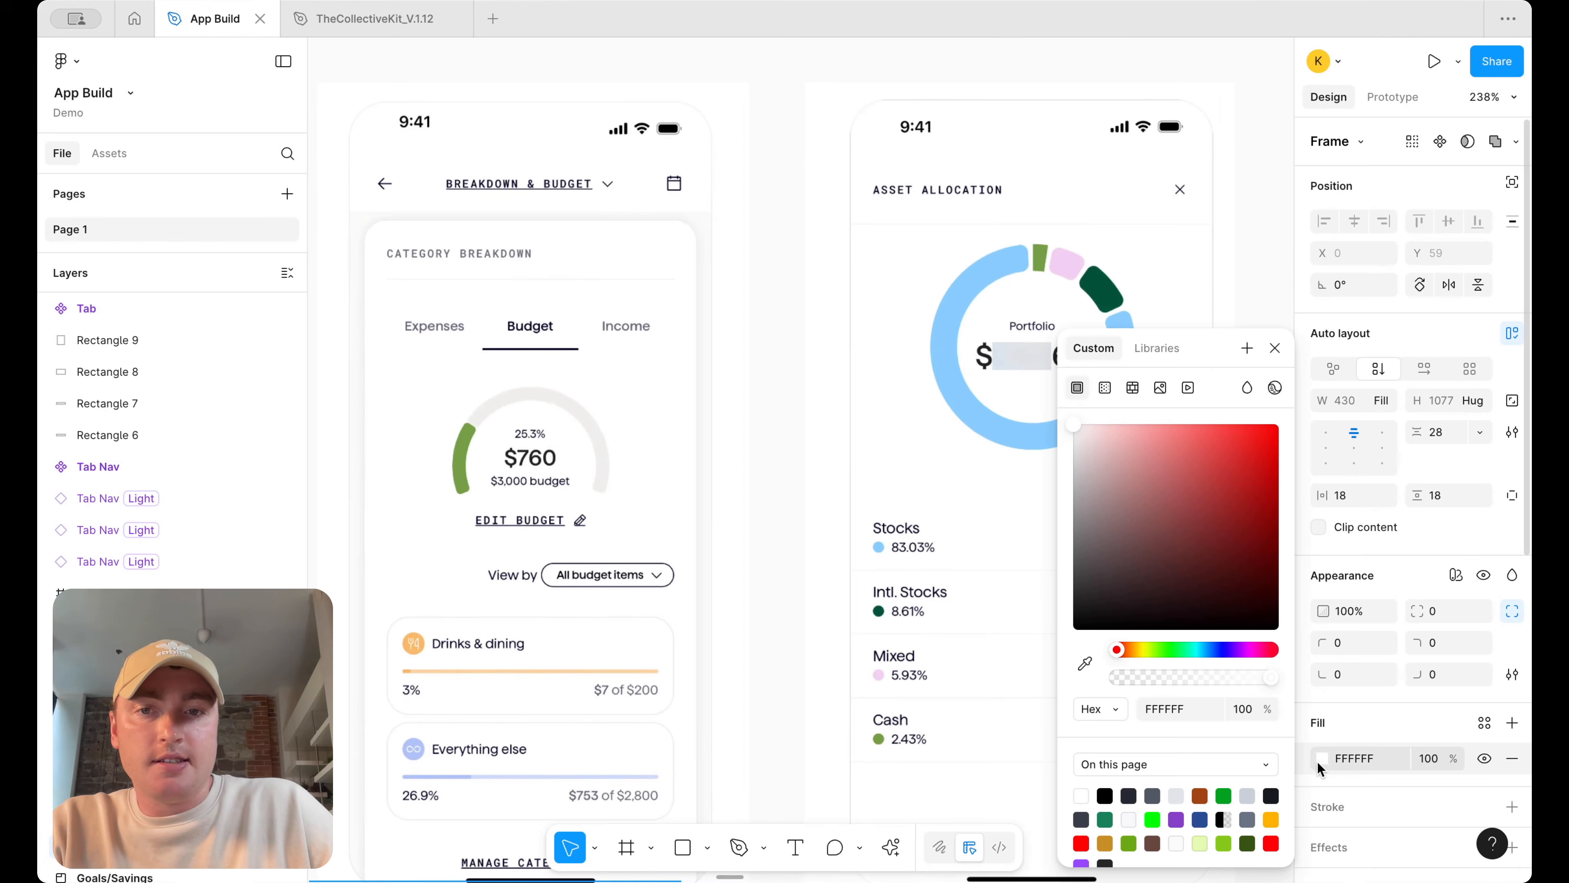
left_click(1085, 663)
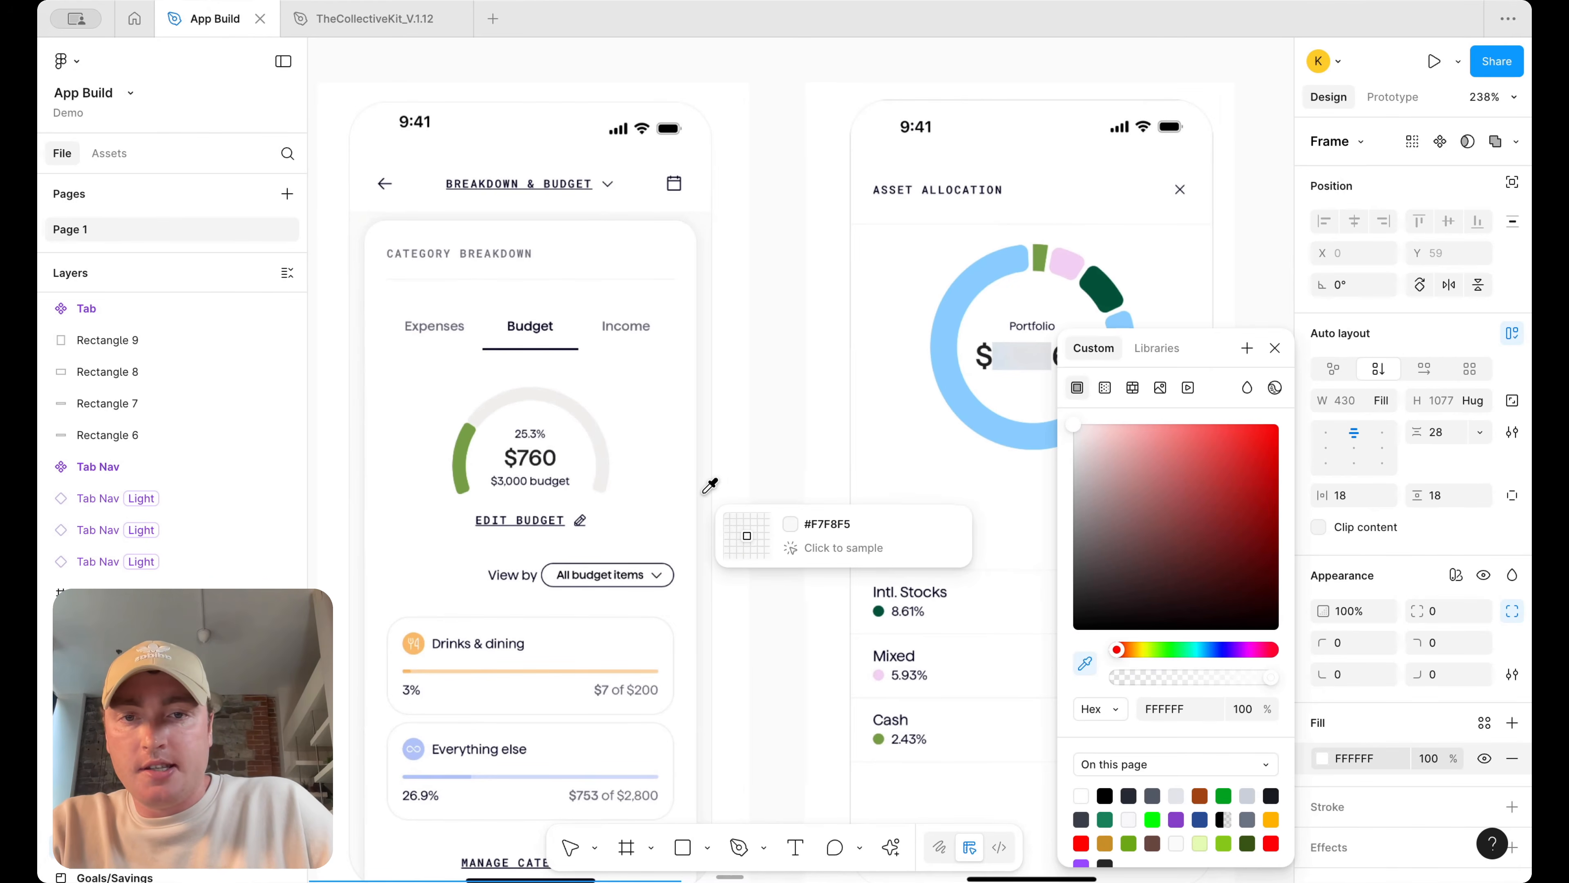
left_click(720, 491)
key("shift+2")
left_click(791, 465)
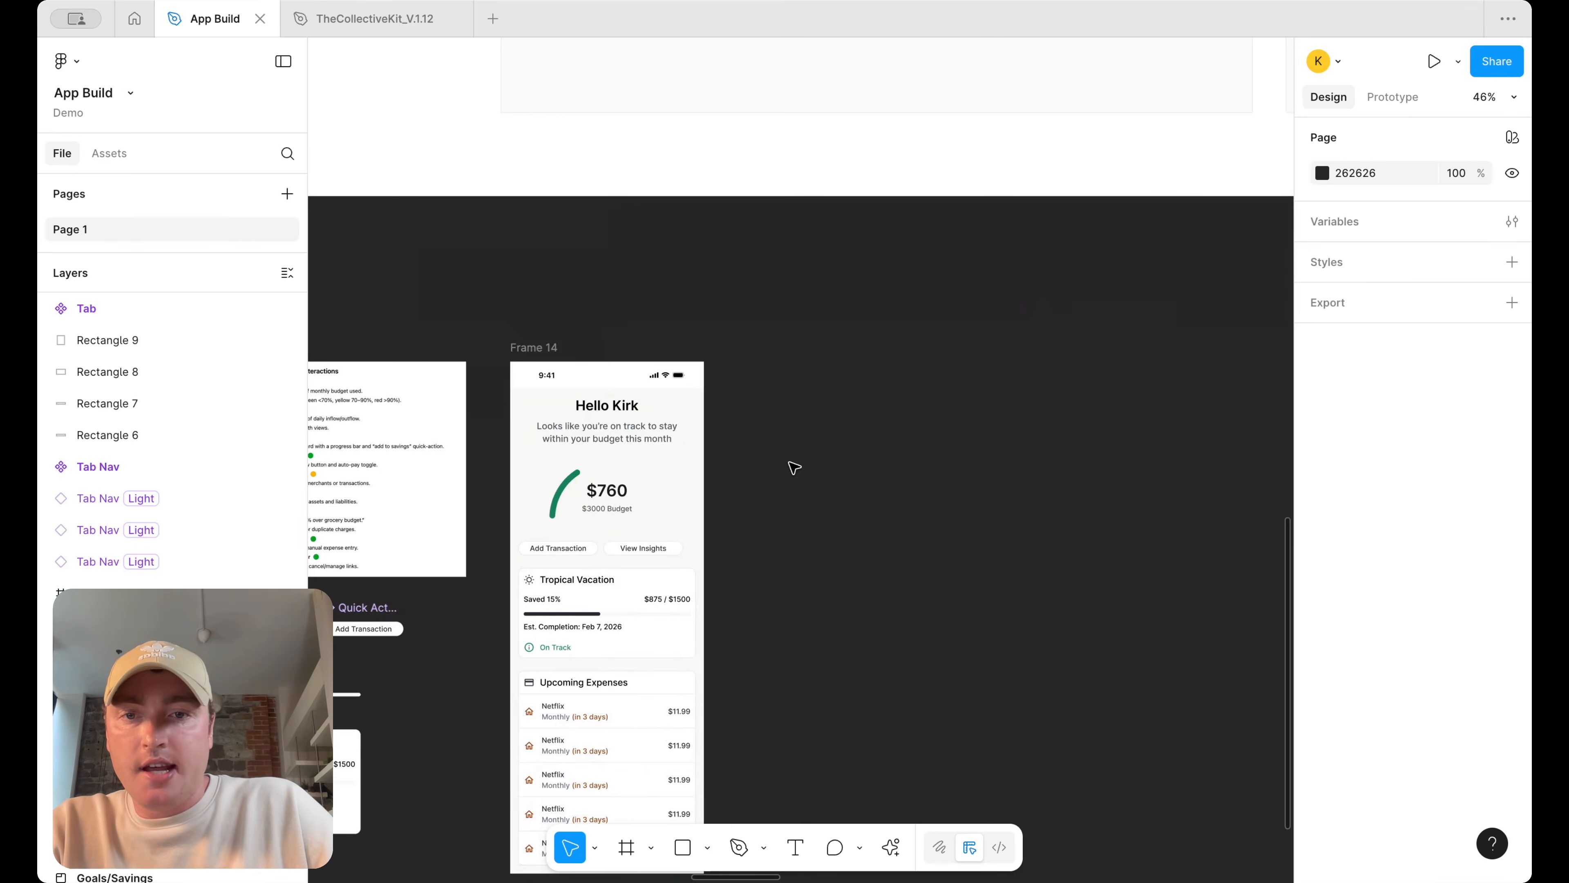
Set the status bar's fill color to 333333
scroll(792, 343, "down", 5)
scroll(792, 345, "up", 3)
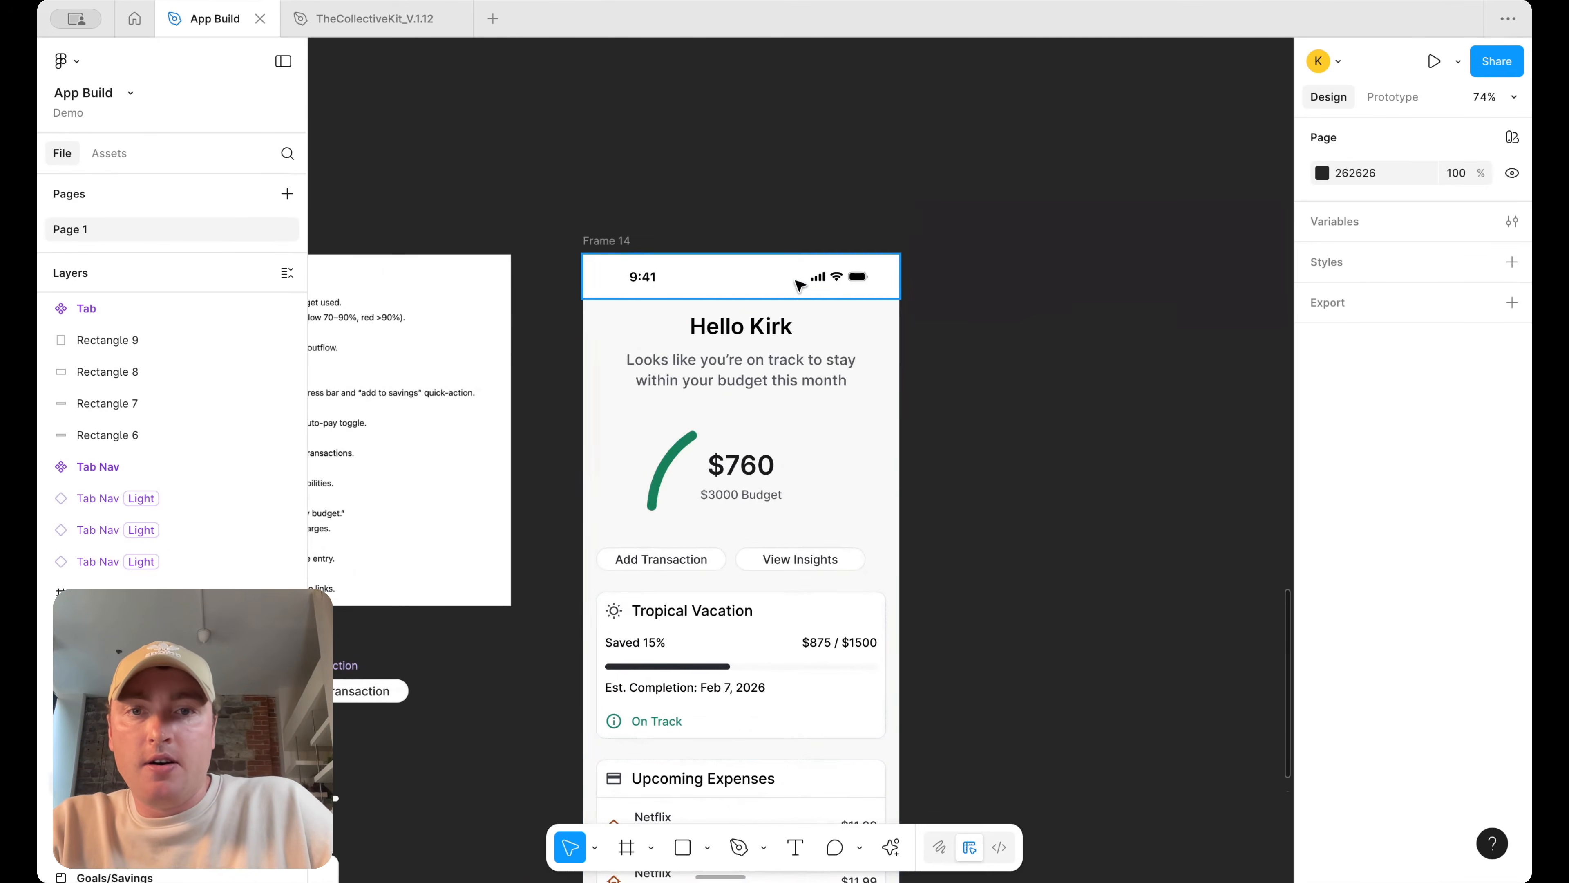
left_click(788, 287)
left_click(1350, 663)
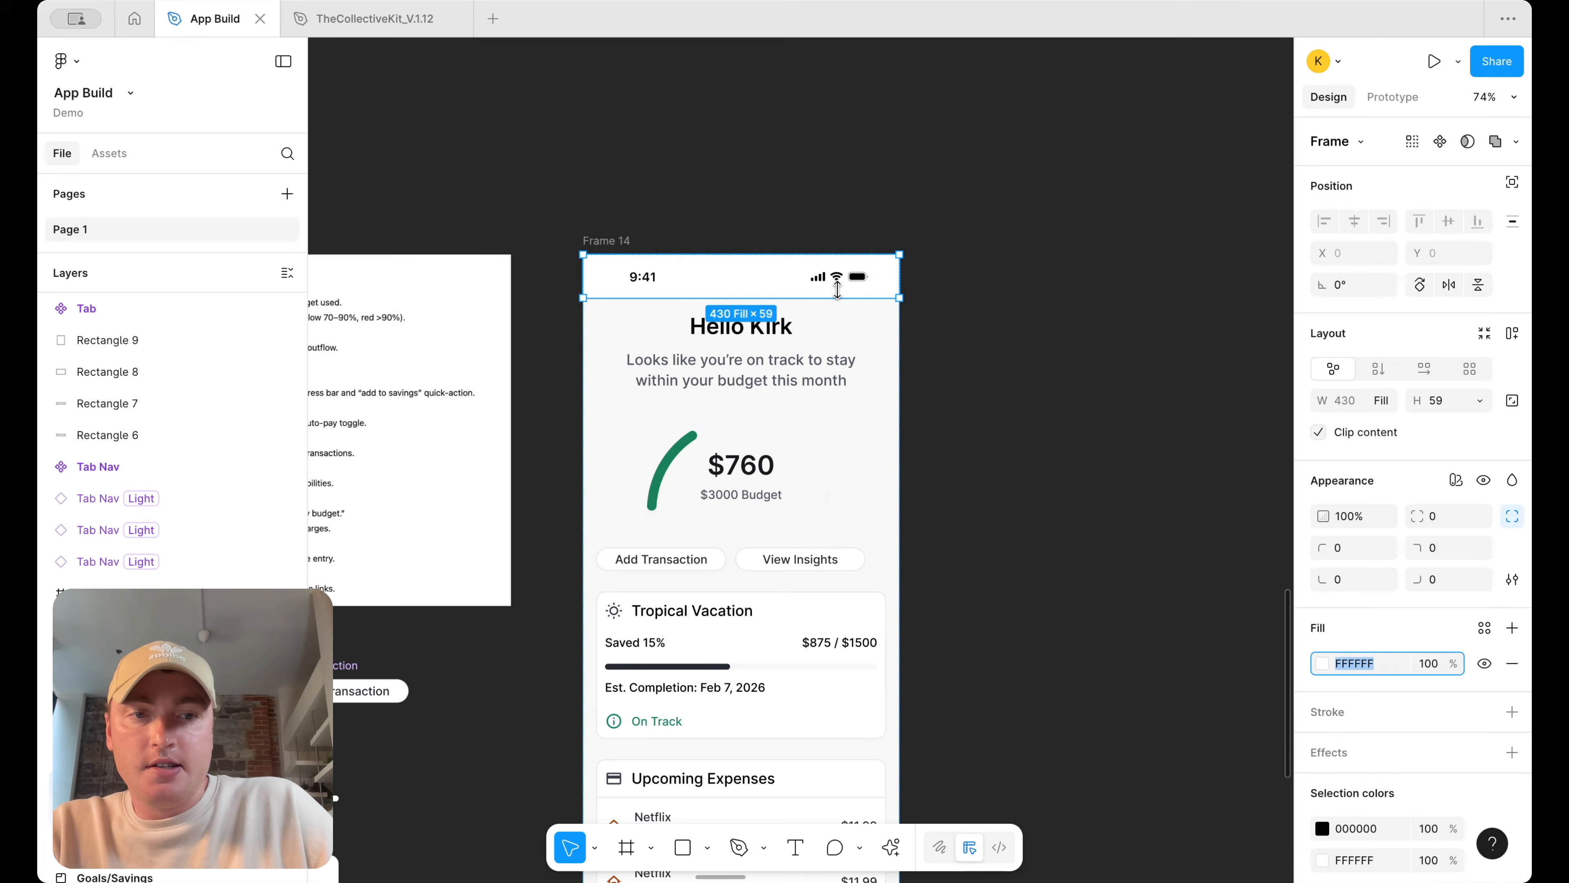
type("3")
key("Return")
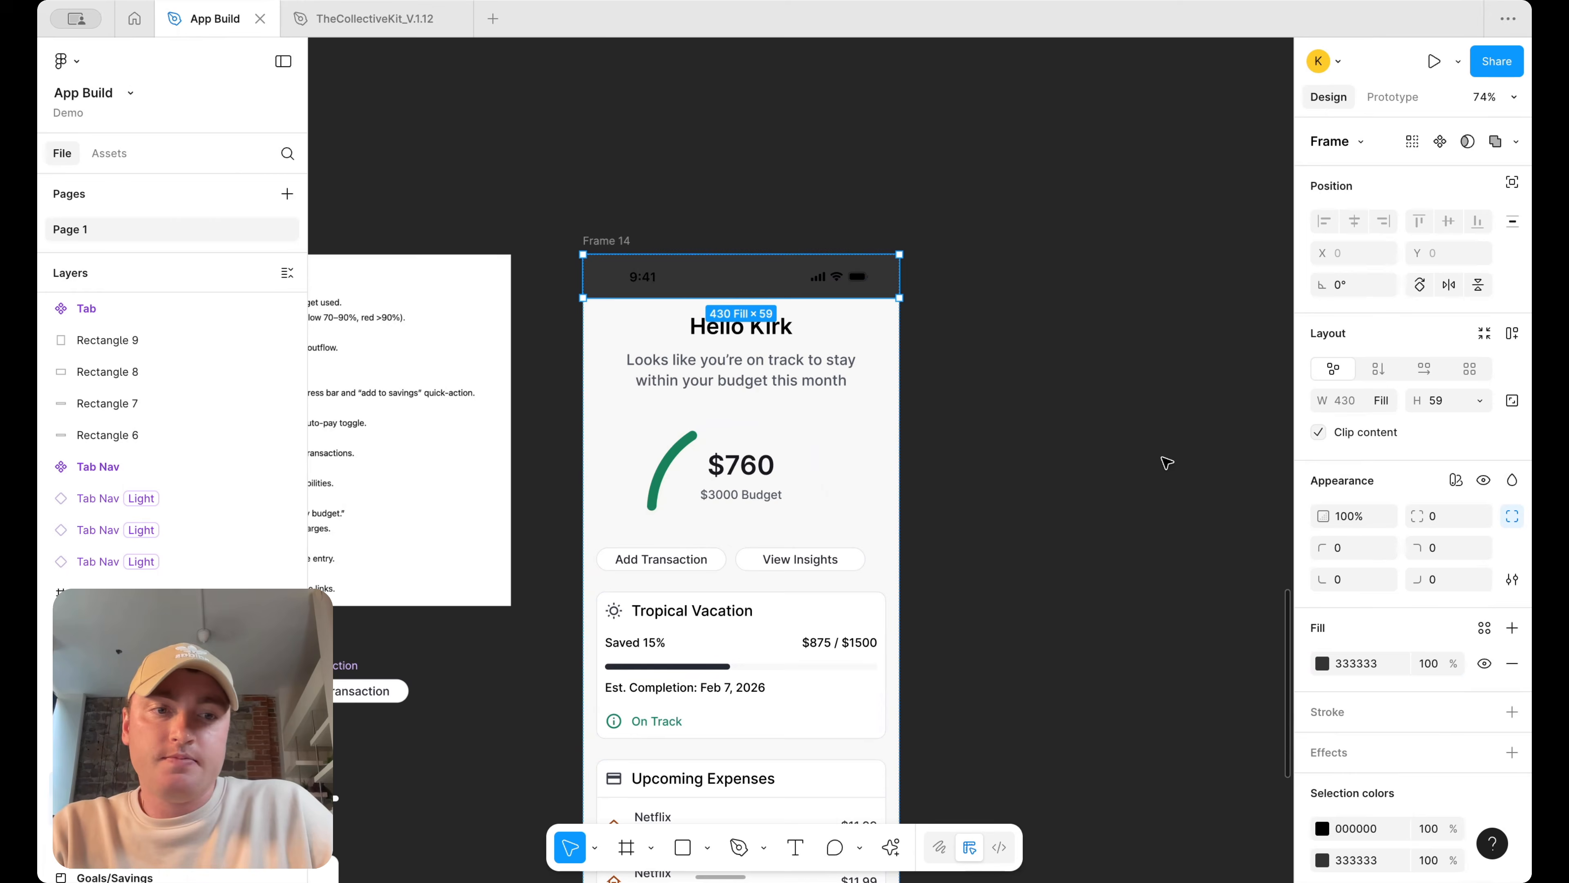
Copy the content frame's F7F8F5 fill and paste it as the status bar's fill color
left_click(859, 369)
left_click(1375, 761)
key("super+c")
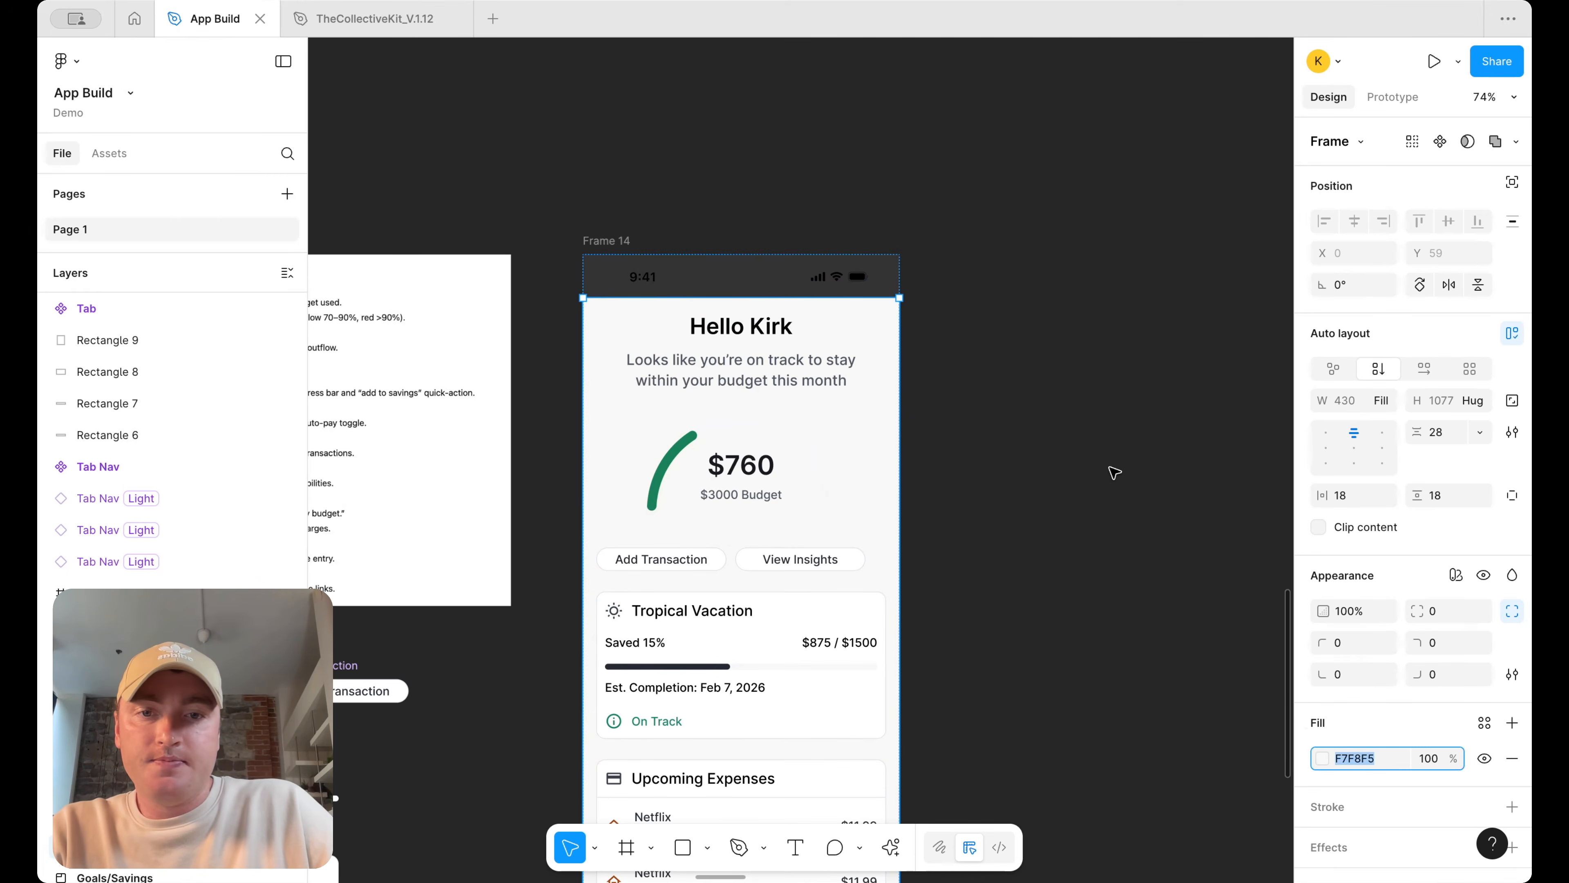
left_click(1063, 425)
left_click(781, 278)
left_click(1378, 666)
key("super+v")
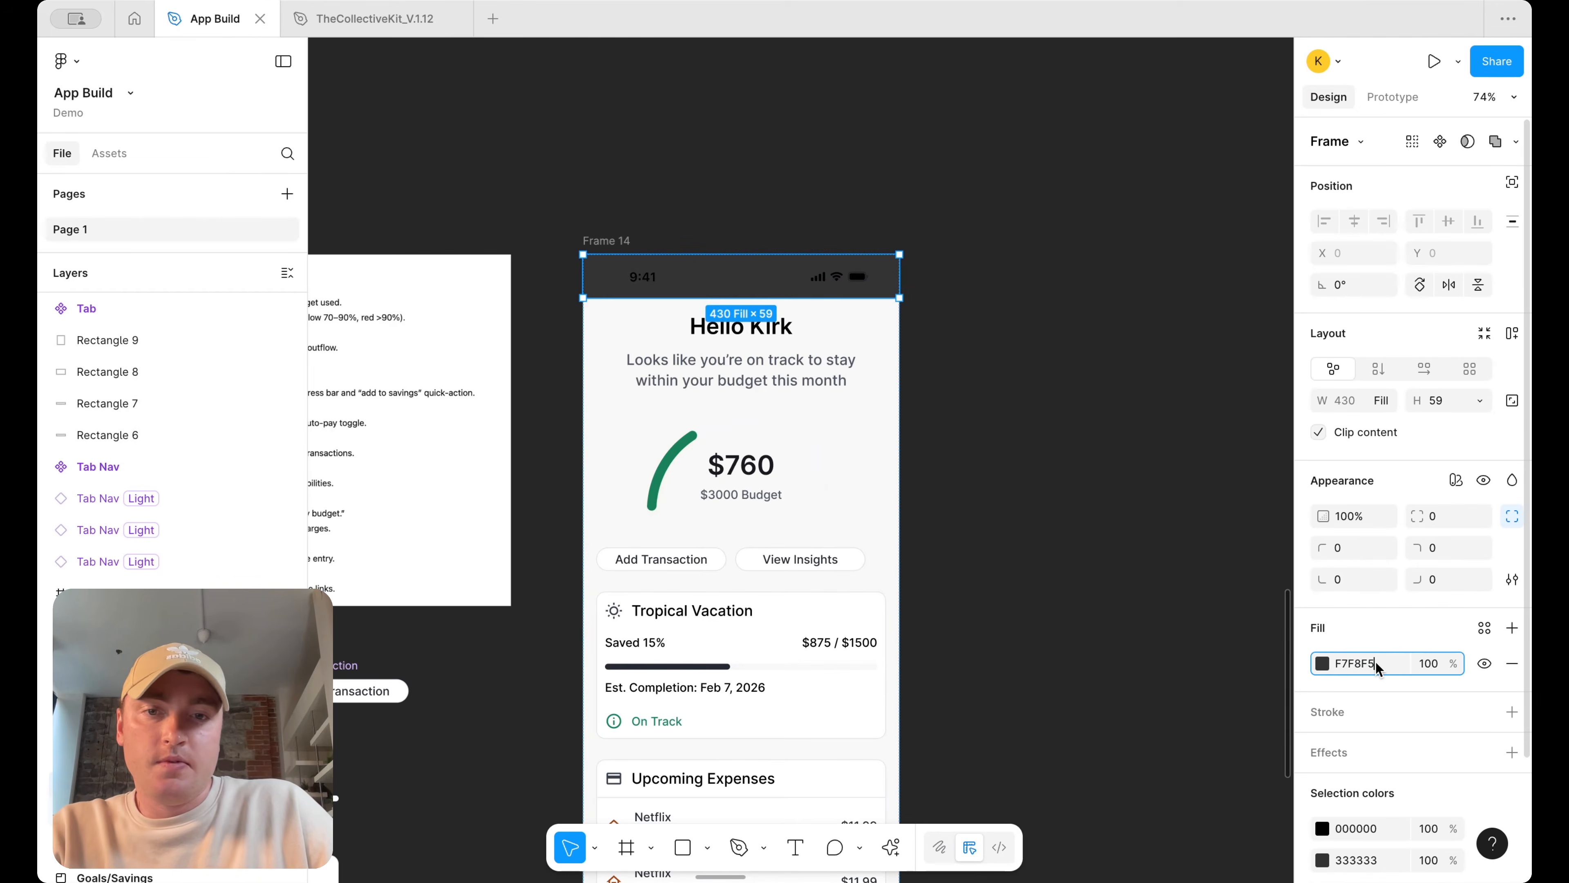
key("Return")
Set the canvas background color to white FFFFFF
left_click(1064, 451)
left_click(1322, 173)
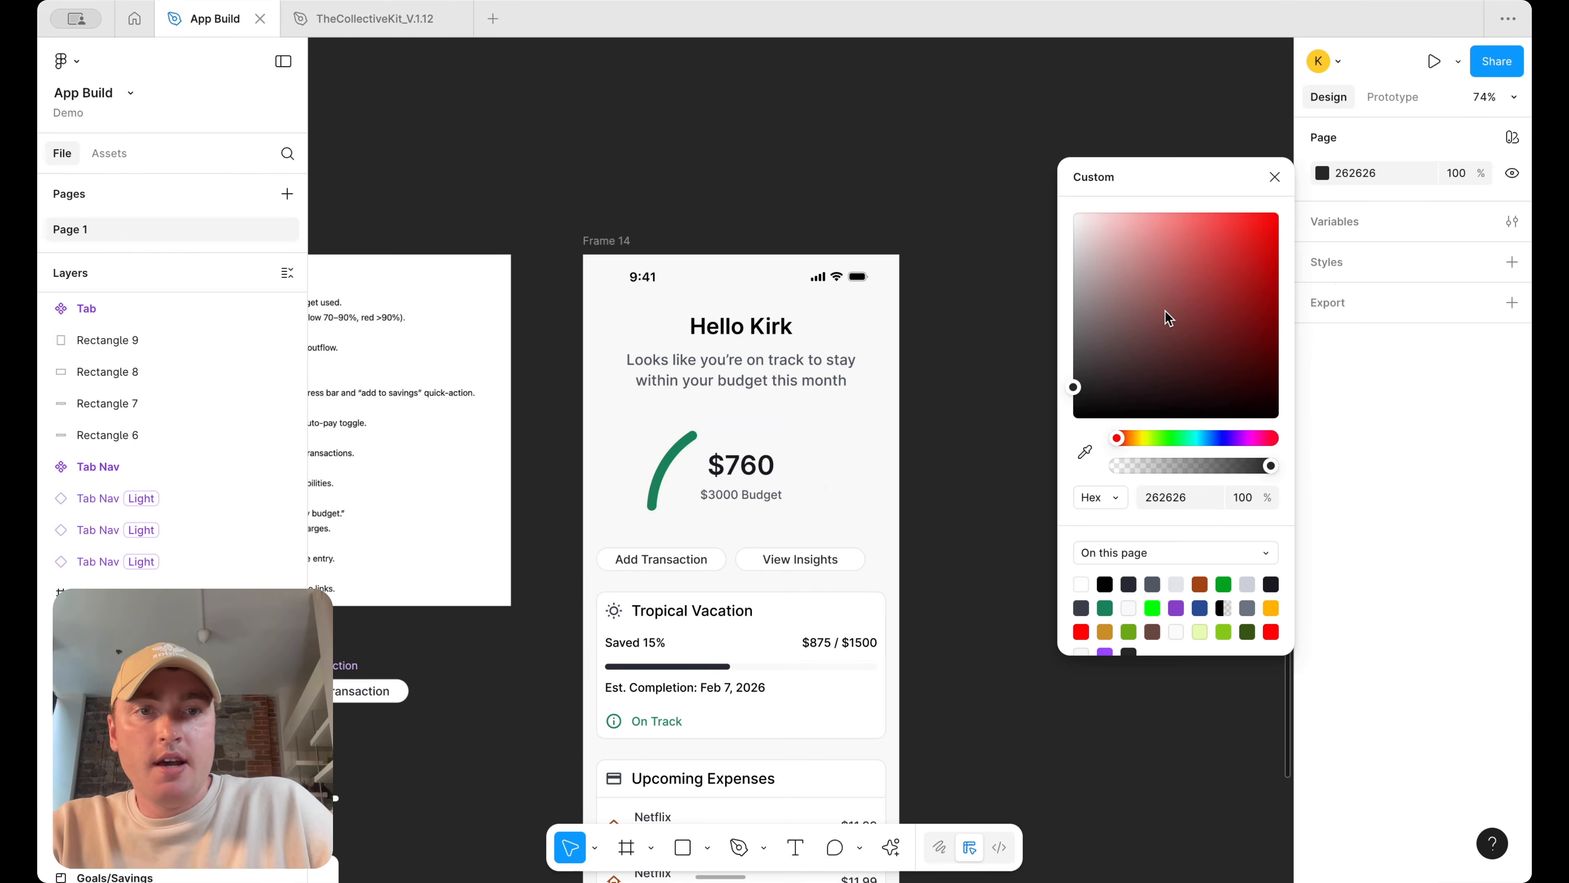
left_click_drag(1166, 314, 853, 85)
left_click(854, 89)
Wrap the Tropical Vacation goal card and Upcoming Expenses card together in an auto layout frame
scroll(866, 140, "down", 1)
scroll(871, 144, "down", 4)
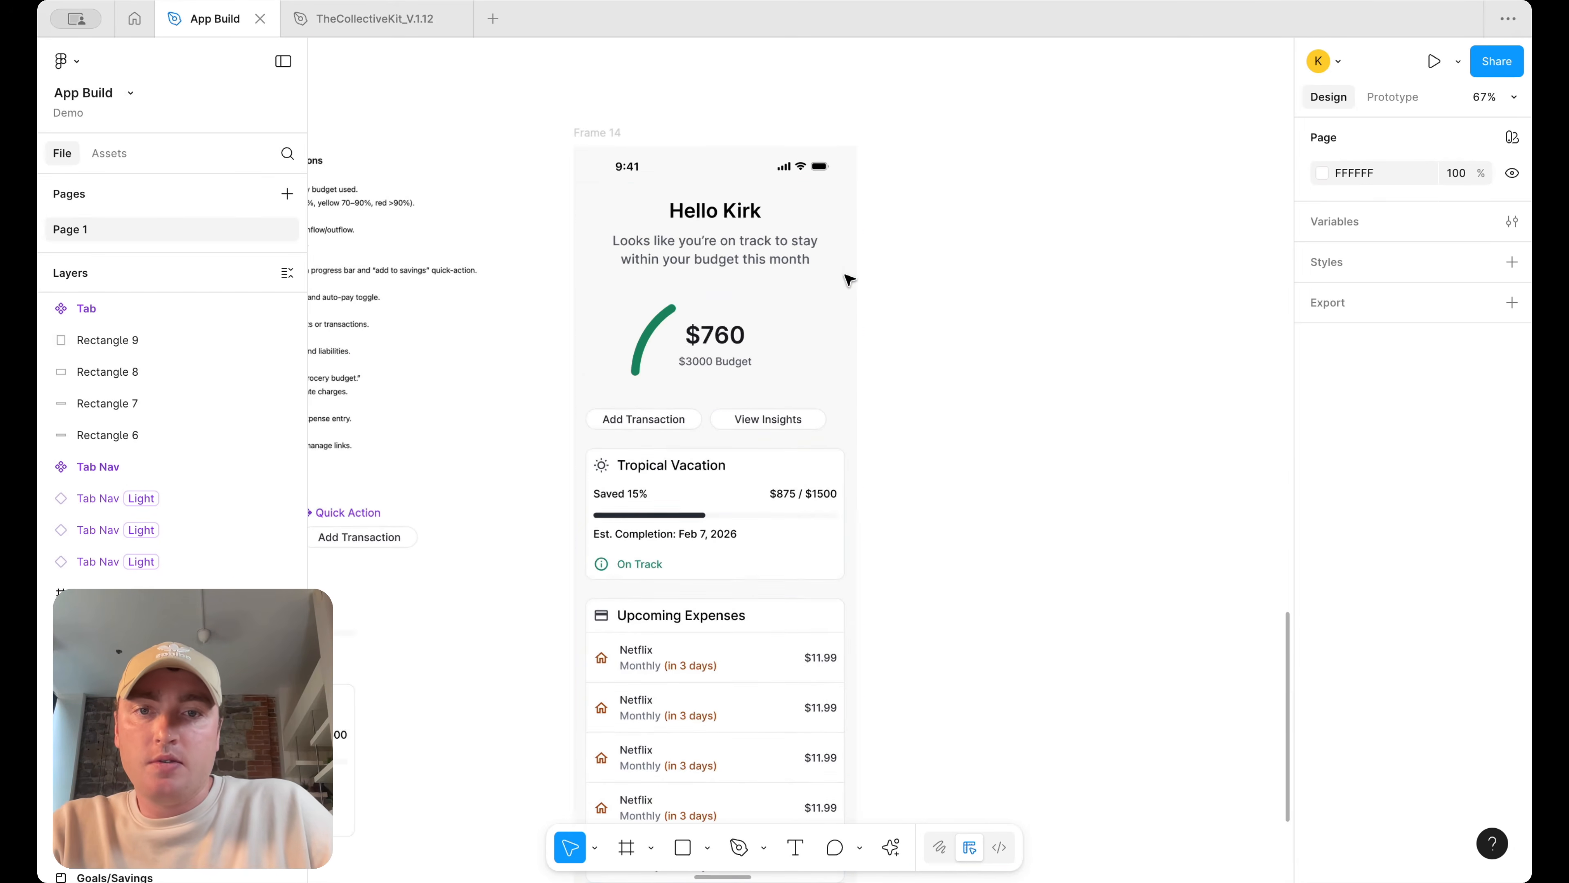
double_click(791, 335)
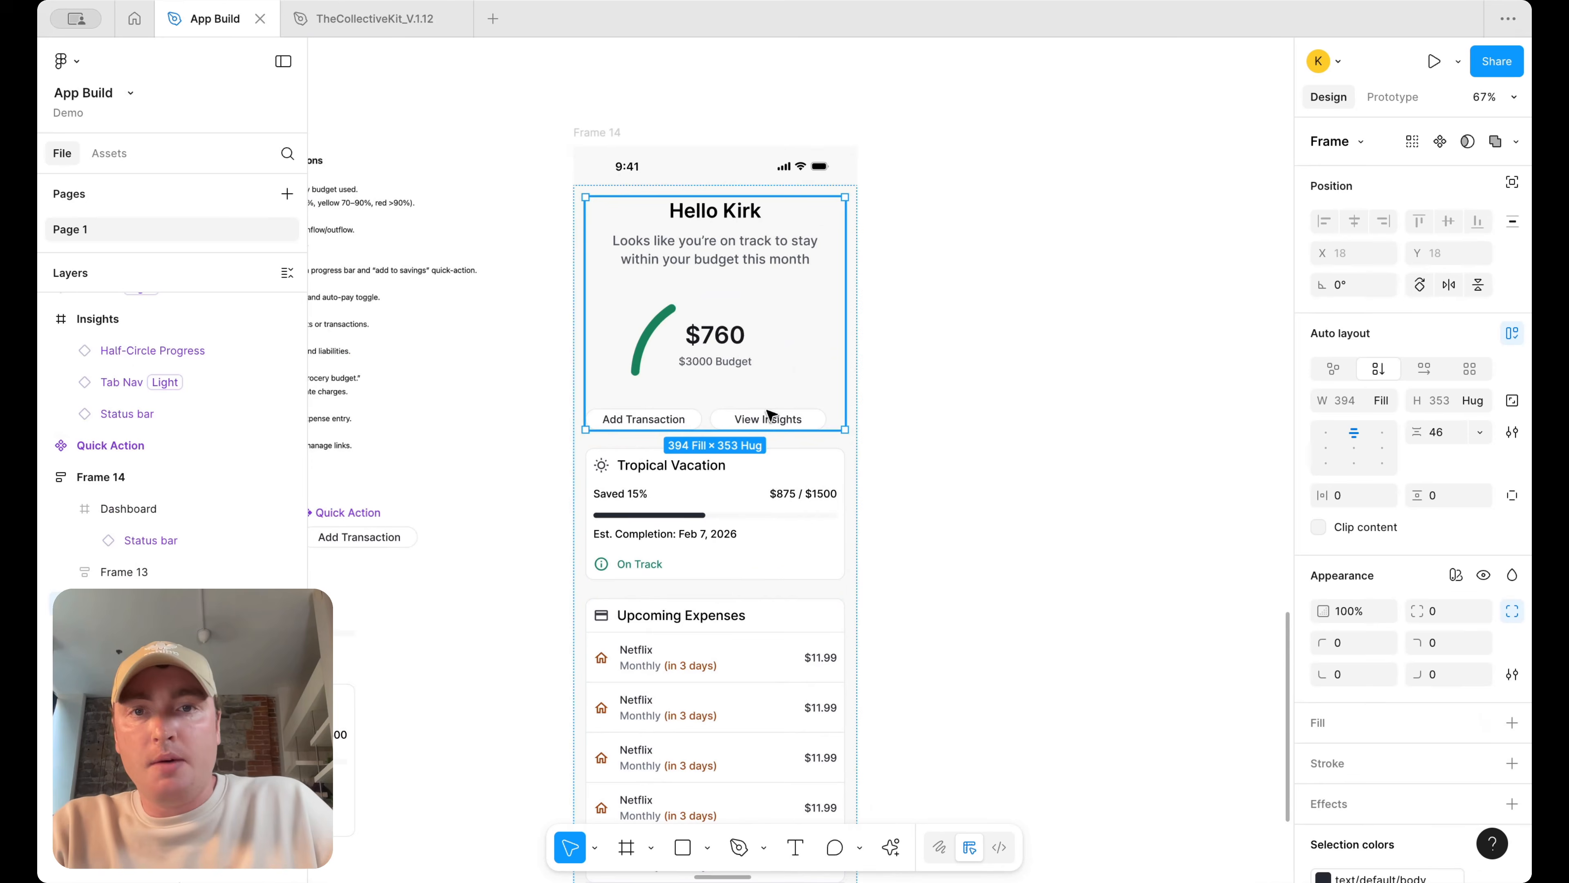
scroll(770, 433, "down", 3)
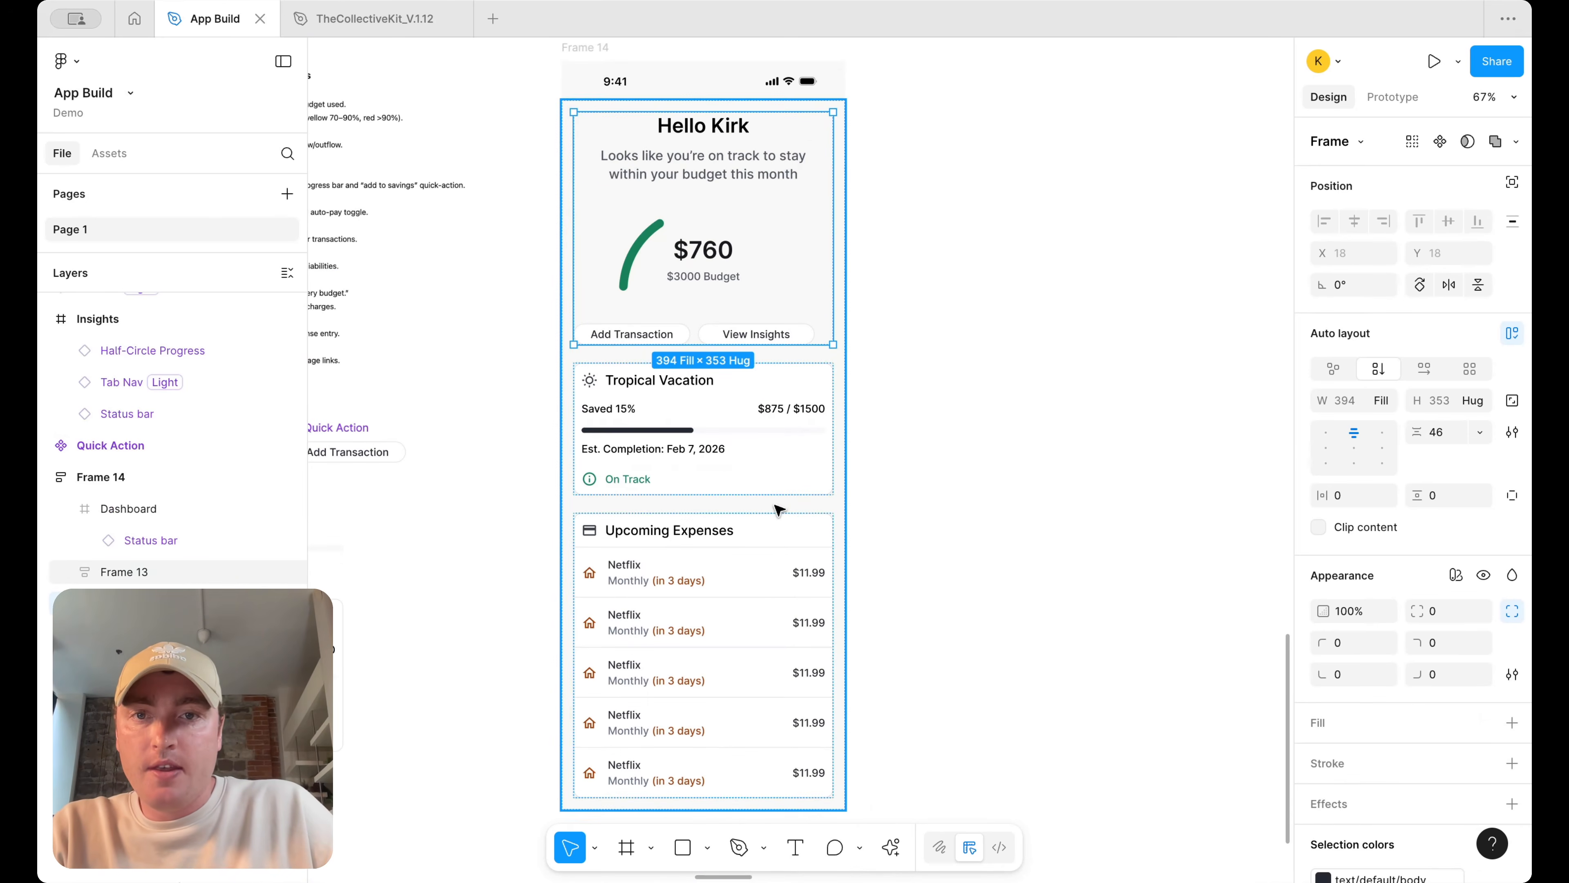
left_click(786, 498)
left_click(1444, 431)
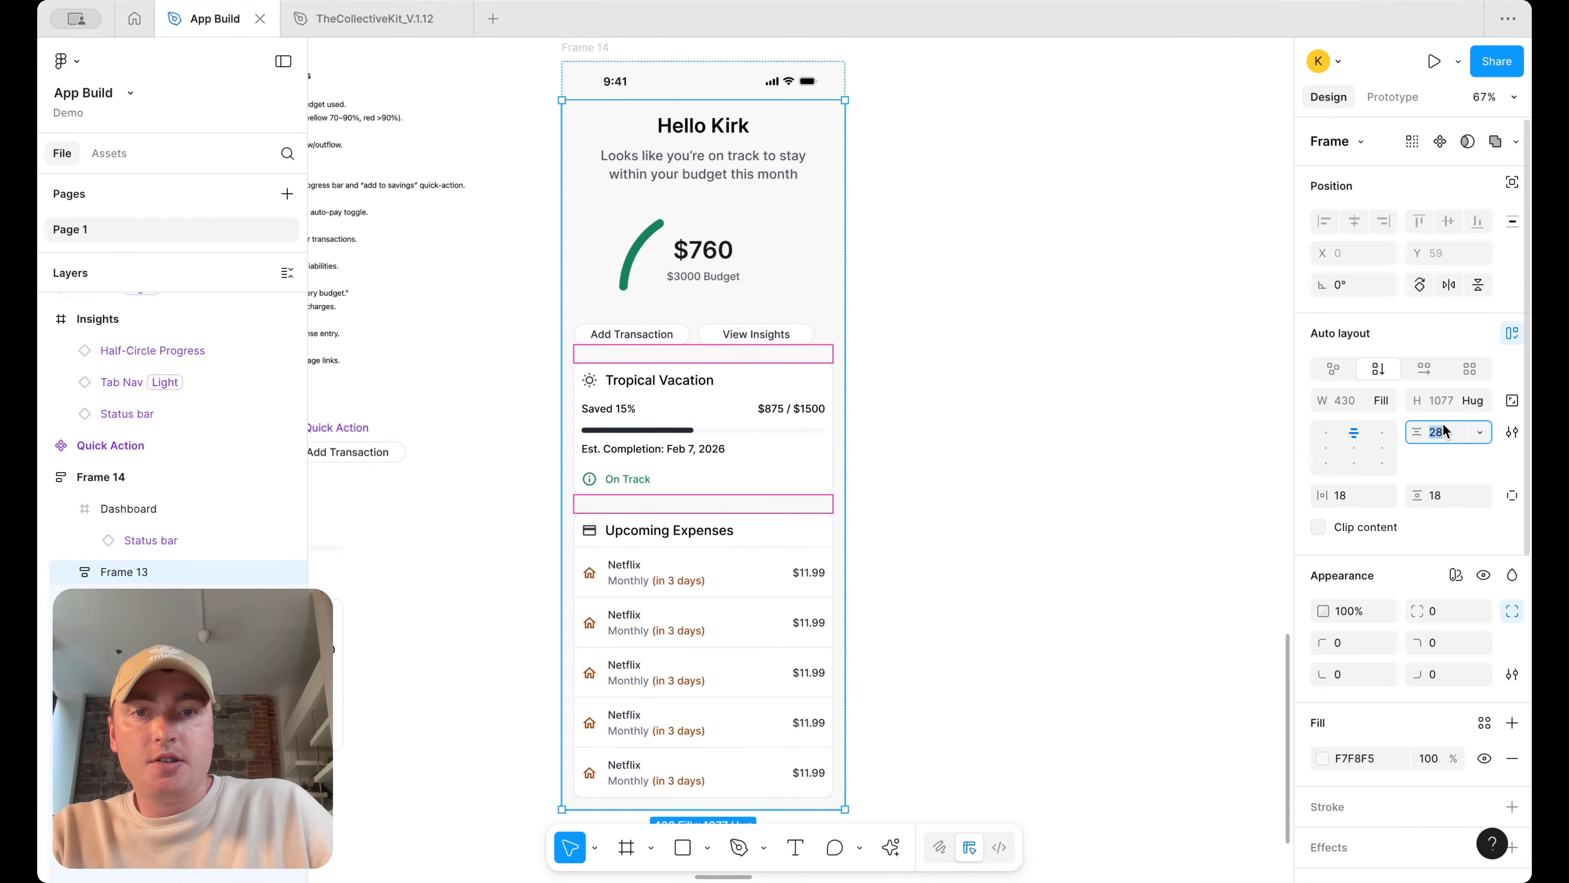
double_click(749, 468)
left_click(751, 561, "shift")
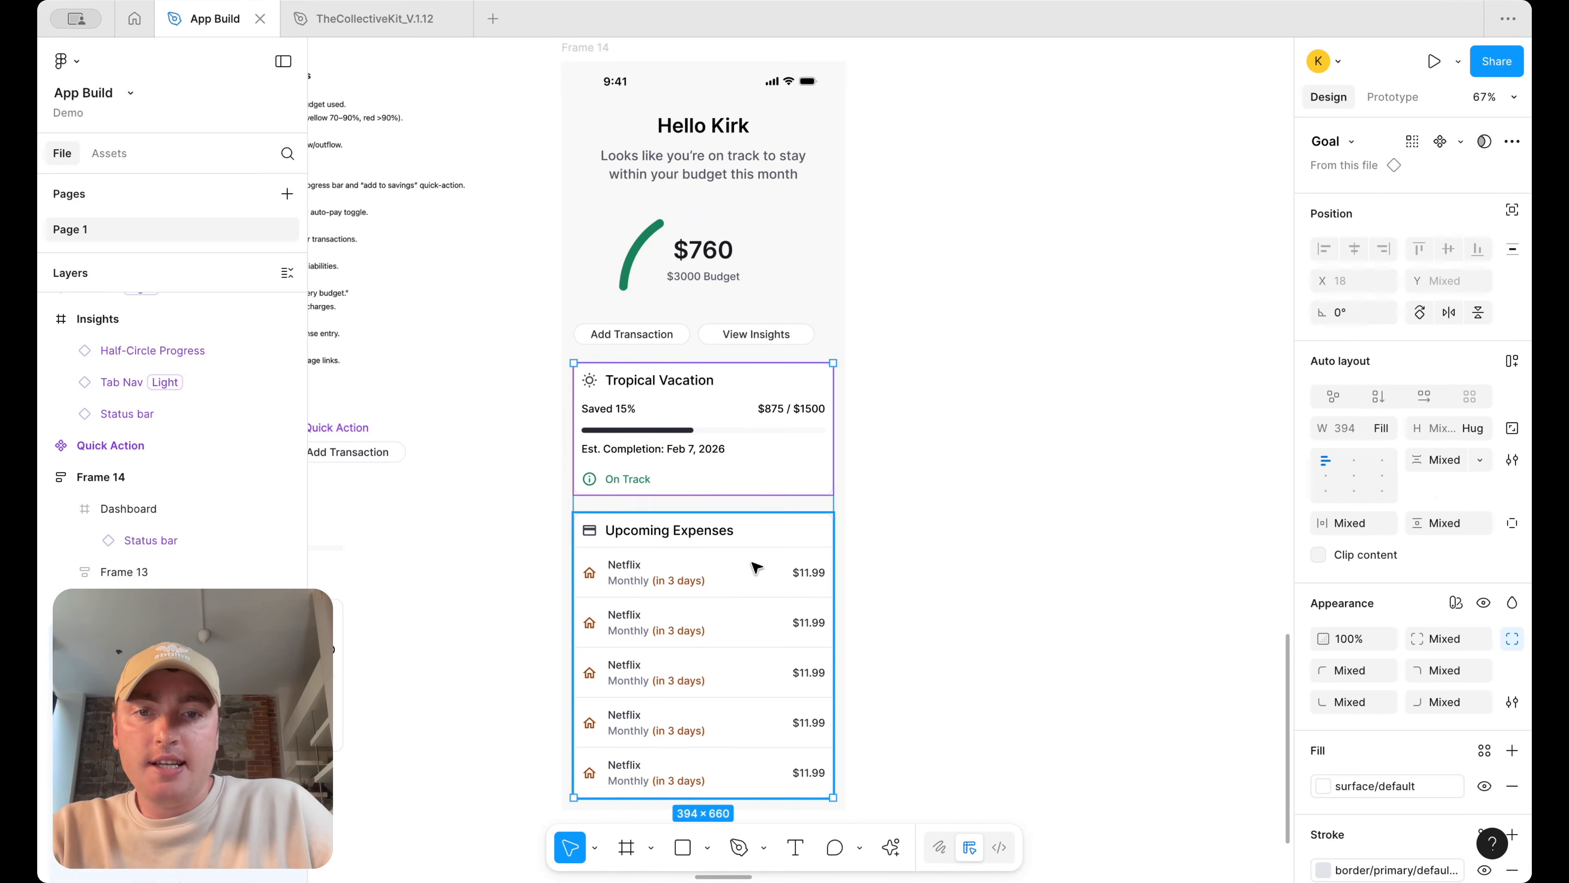
key("shift+a")
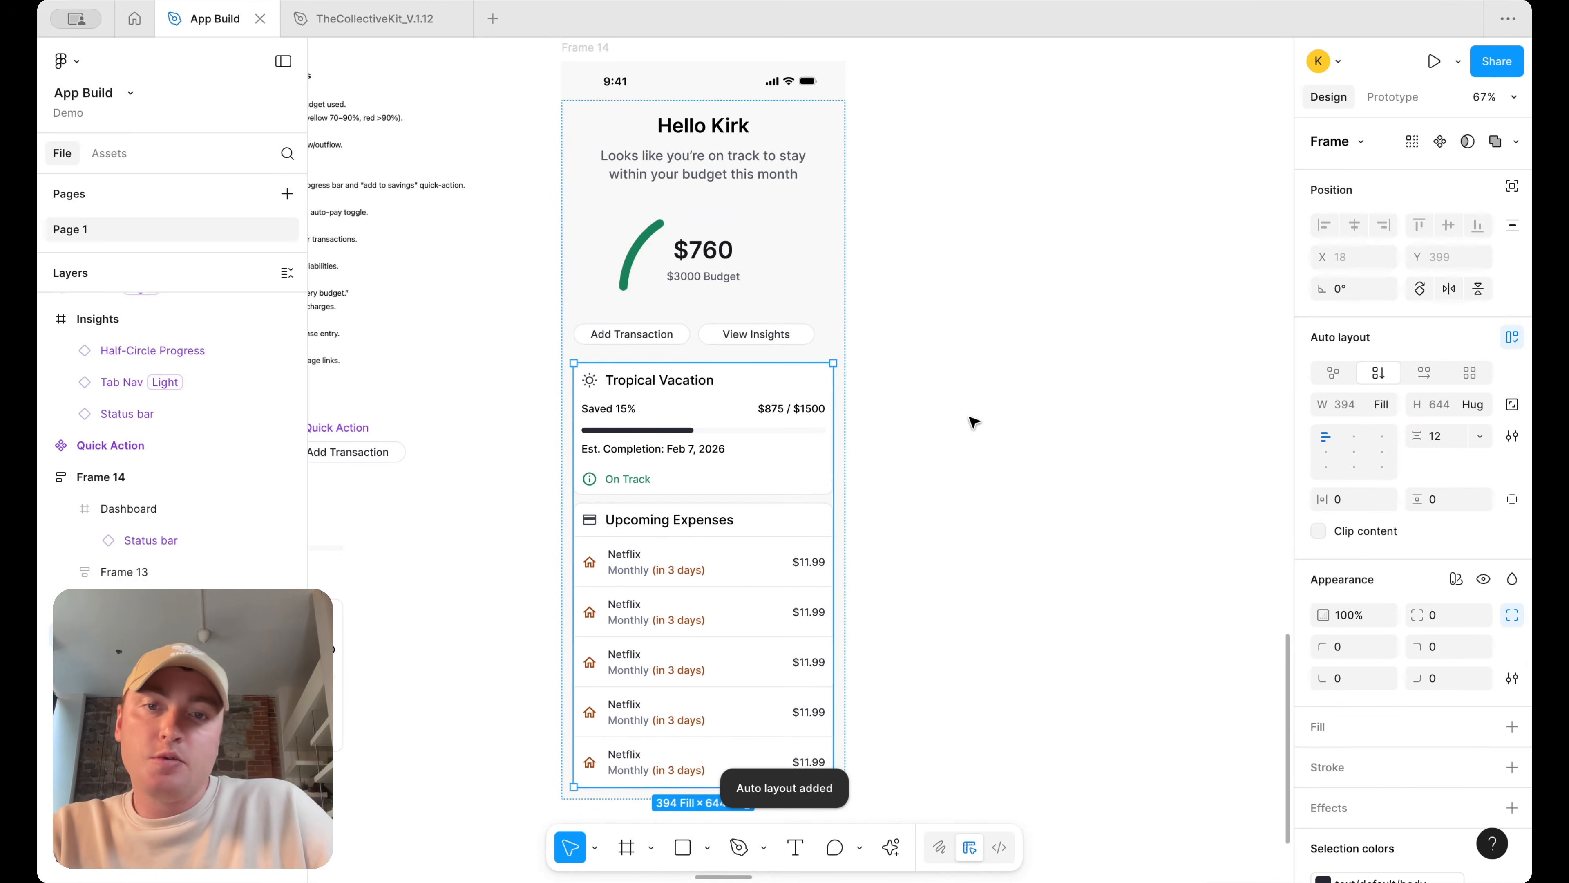
Set both quick action buttons, Add Transaction and View Insights, to fill the container width
scroll(846, 339, "up", 2)
left_click(794, 350)
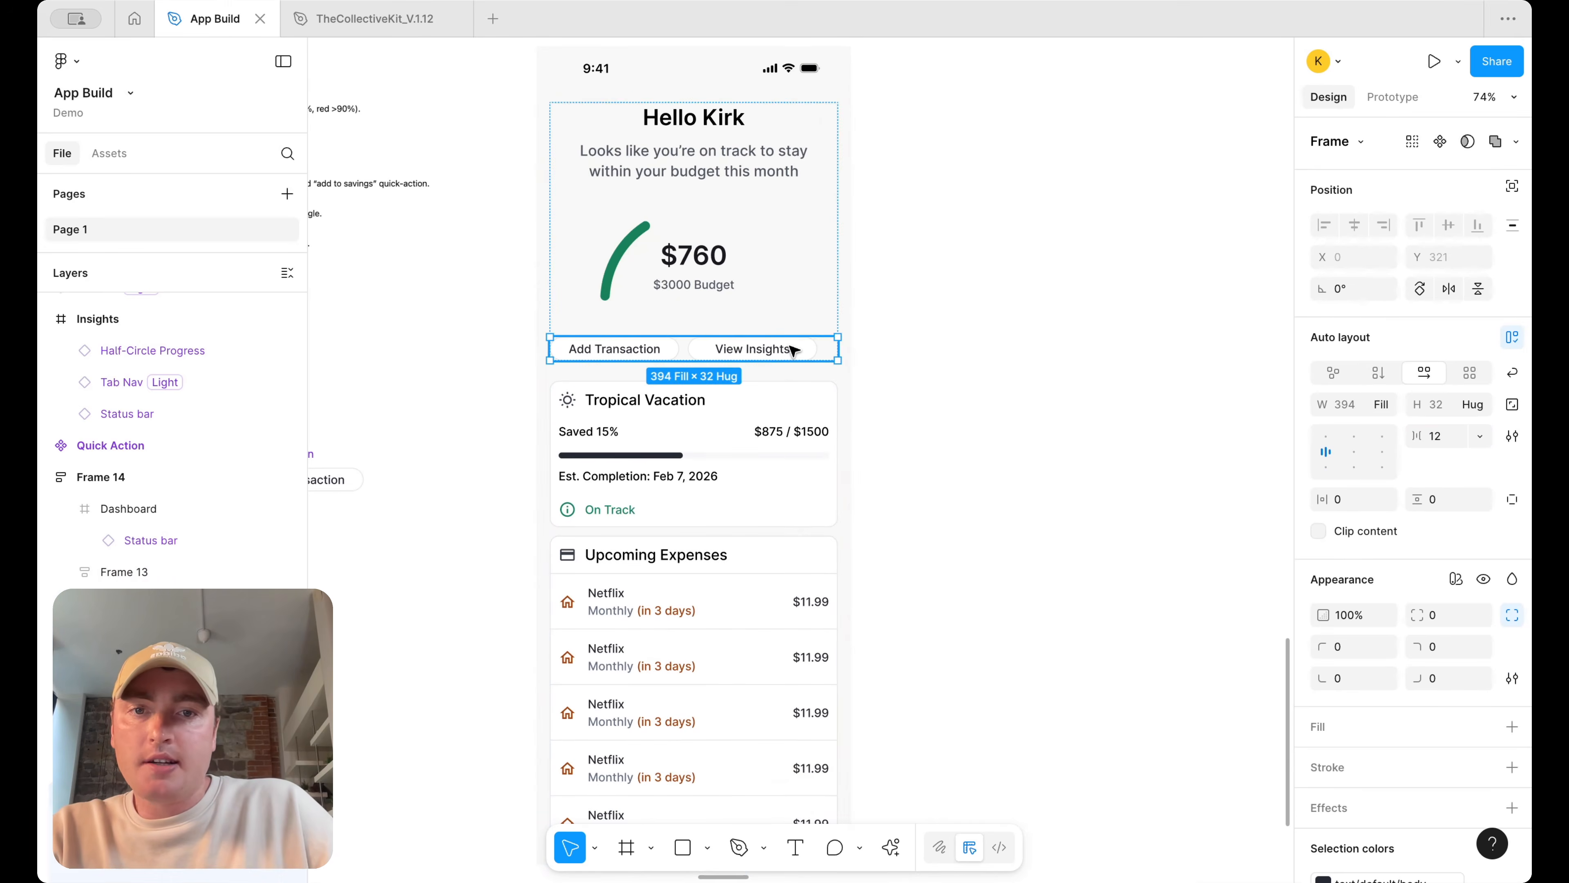
scroll(791, 347, "up", 3)
double_click(786, 356)
left_click(606, 349, "shift")
left_click(1388, 428)
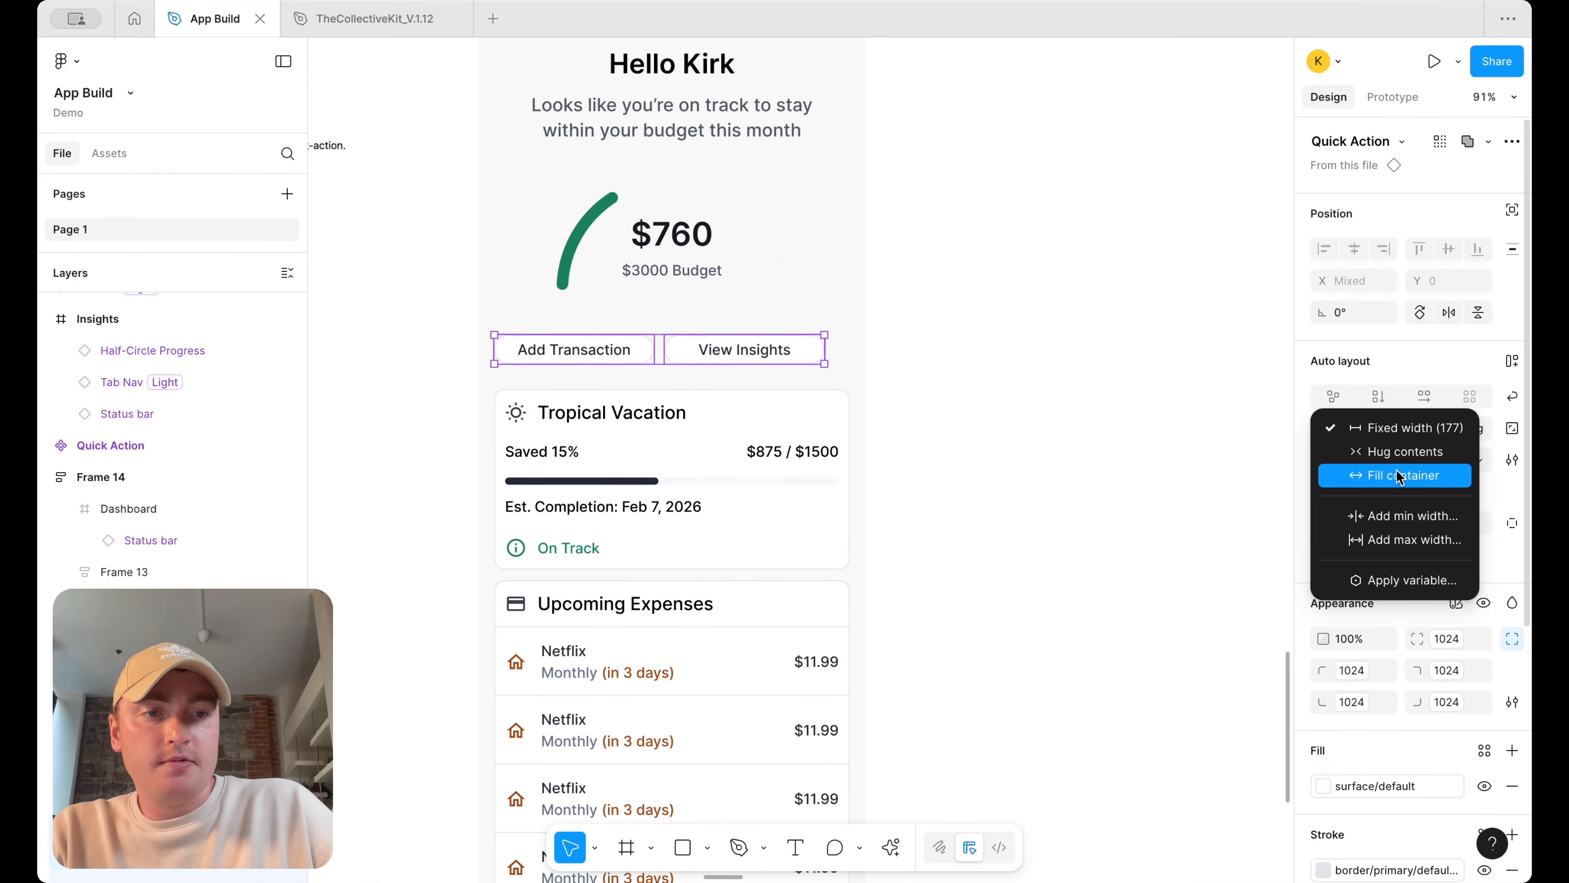
left_click(1399, 476)
left_click(1086, 267)
Apply the xl effect style to the goal card and the Upcoming Expenses card
scroll(1086, 267, "down", 3)
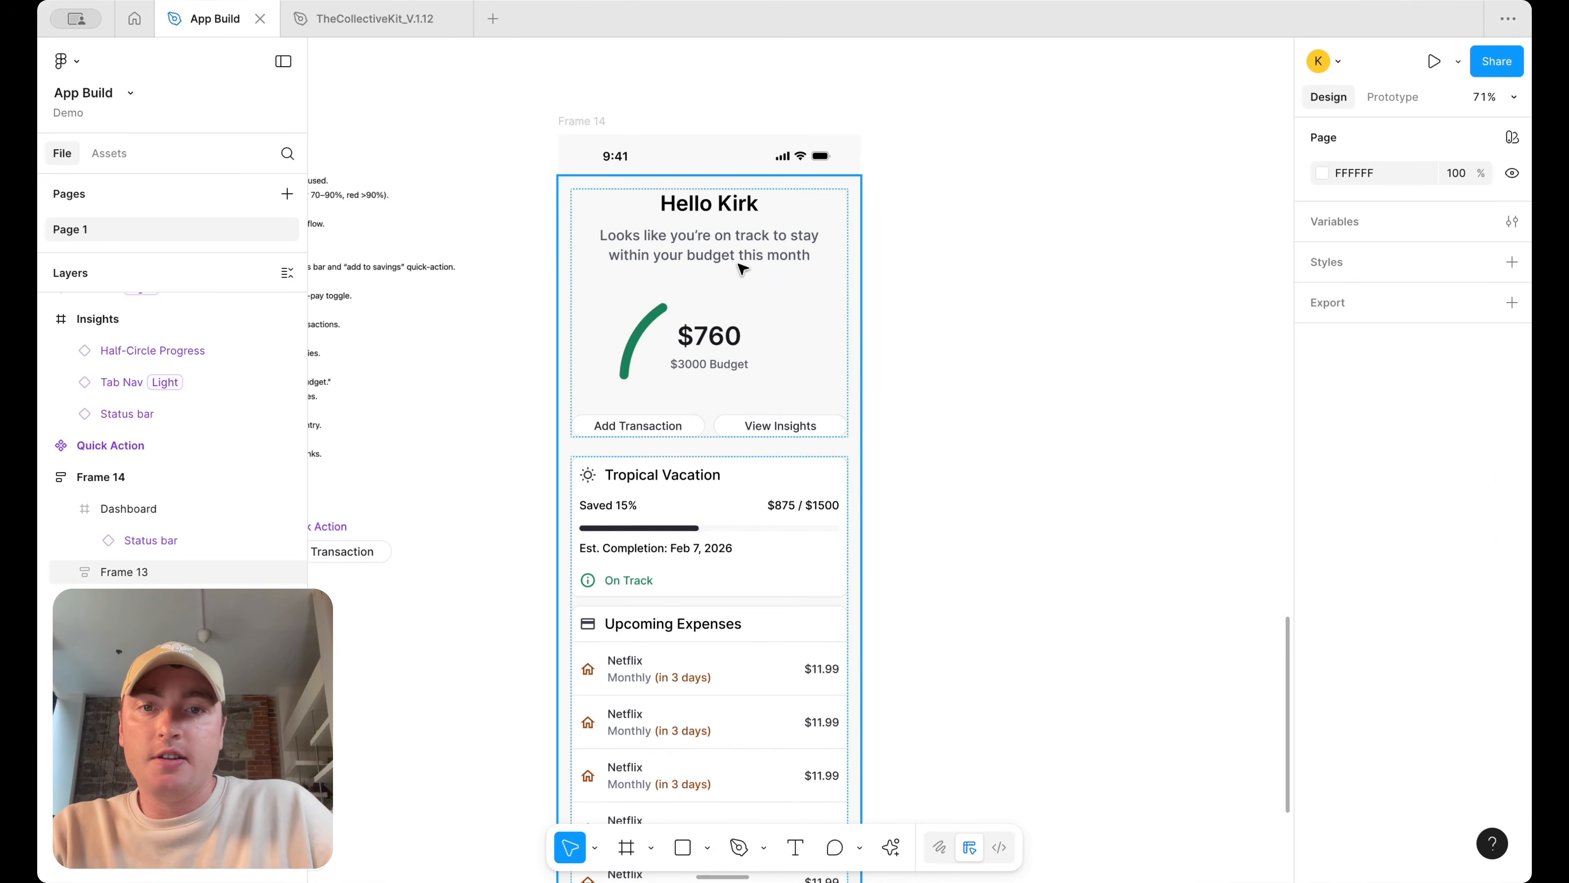
scroll(1077, 306, "down", 3)
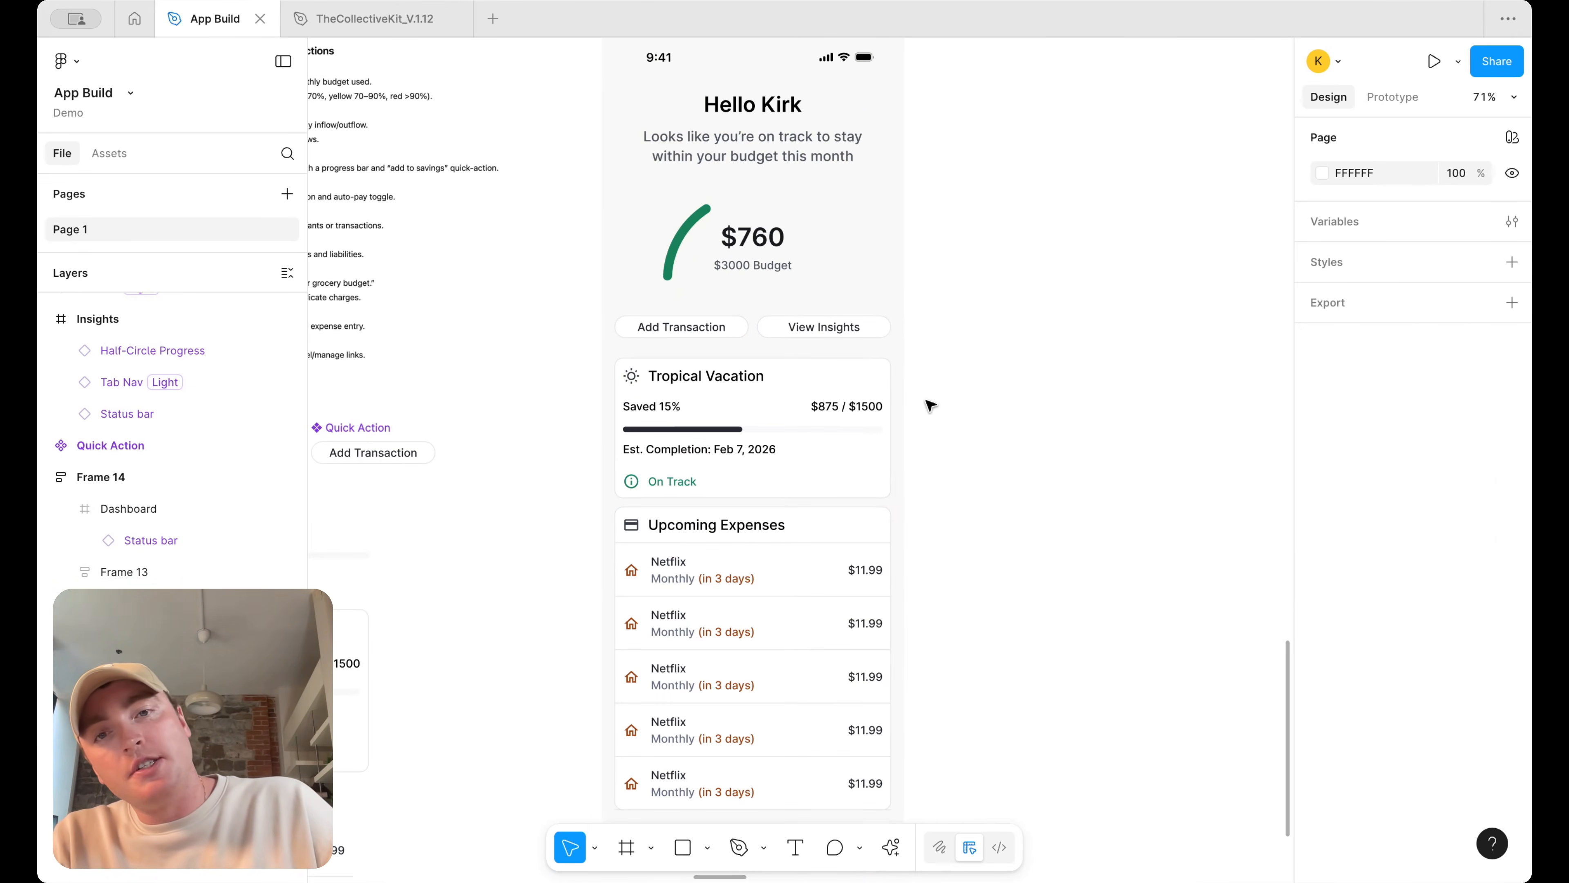
scroll(929, 396, "down", 1)
scroll(866, 322, "up", 3)
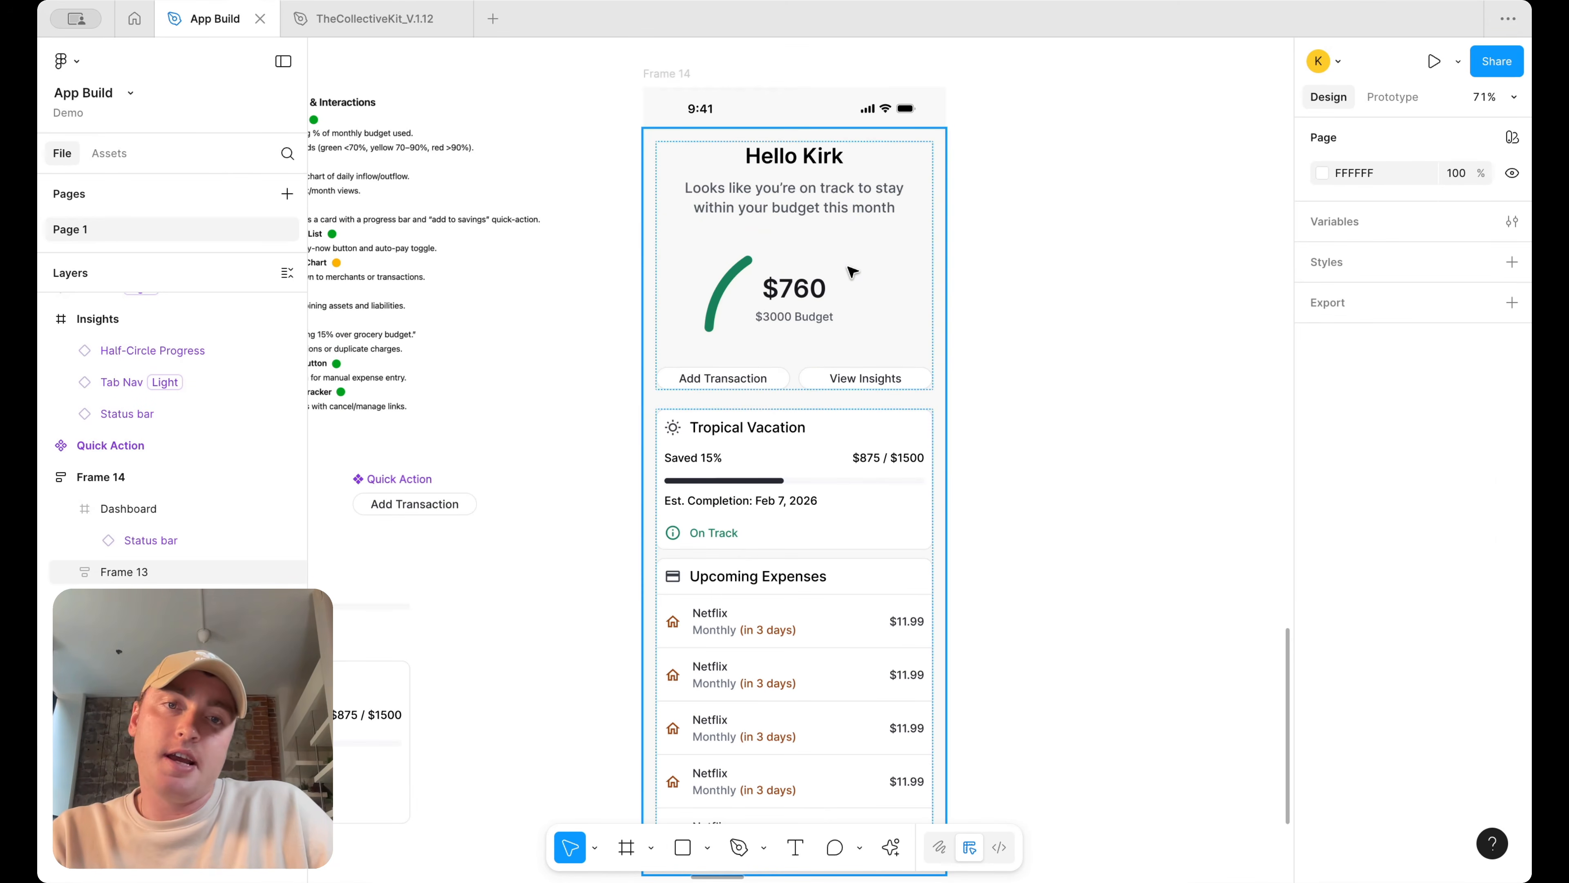
left_click(893, 460)
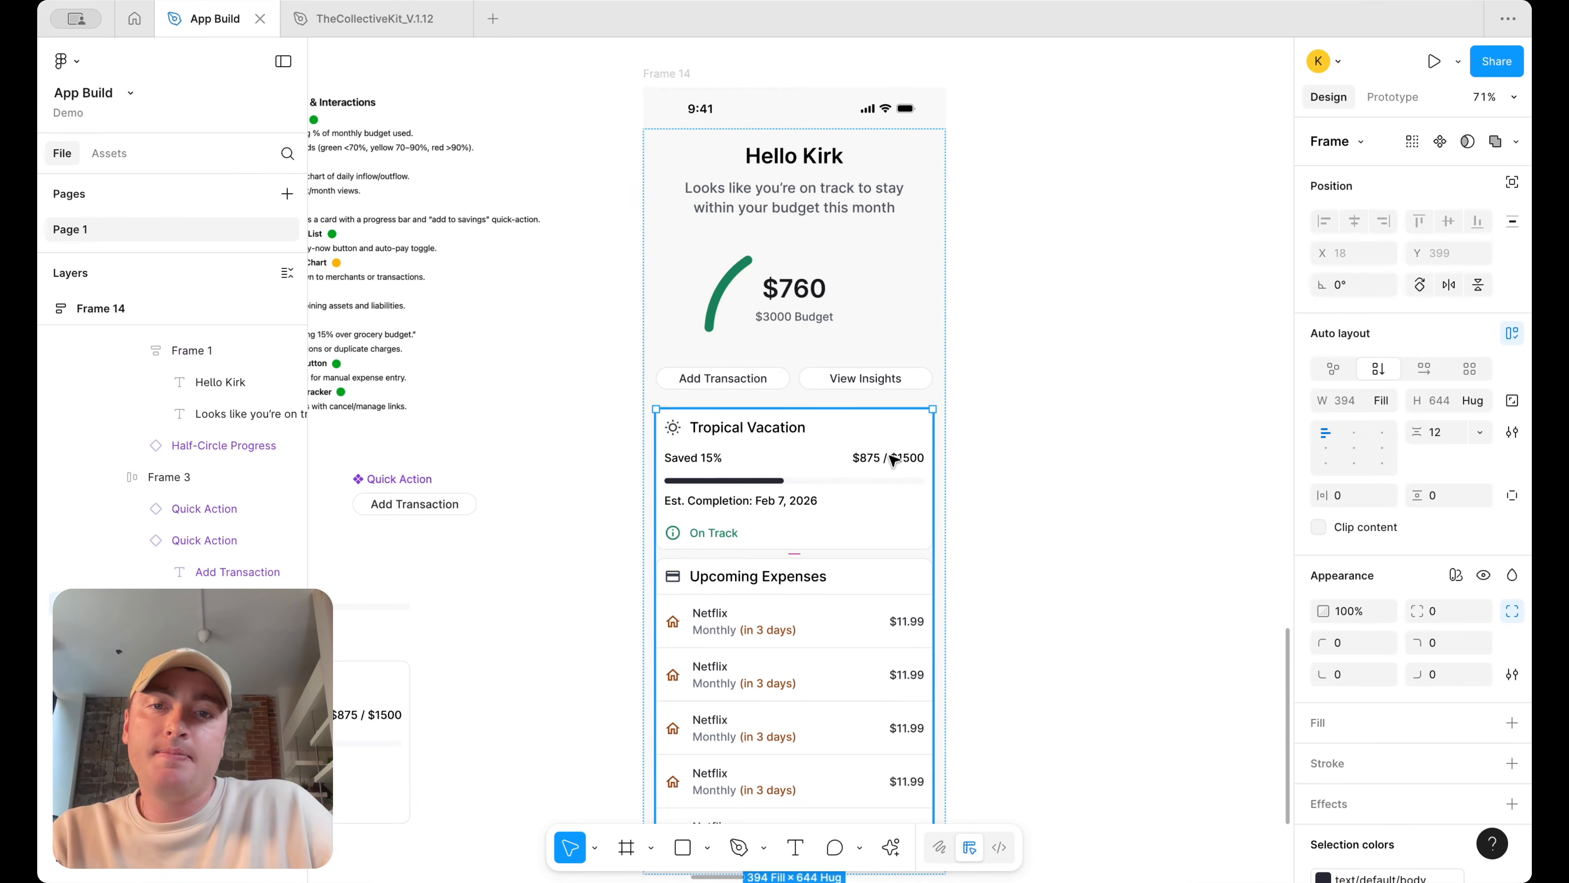
scroll(890, 445, "down", 4)
left_click(772, 427, "shift")
scroll(1372, 687, "down", 3)
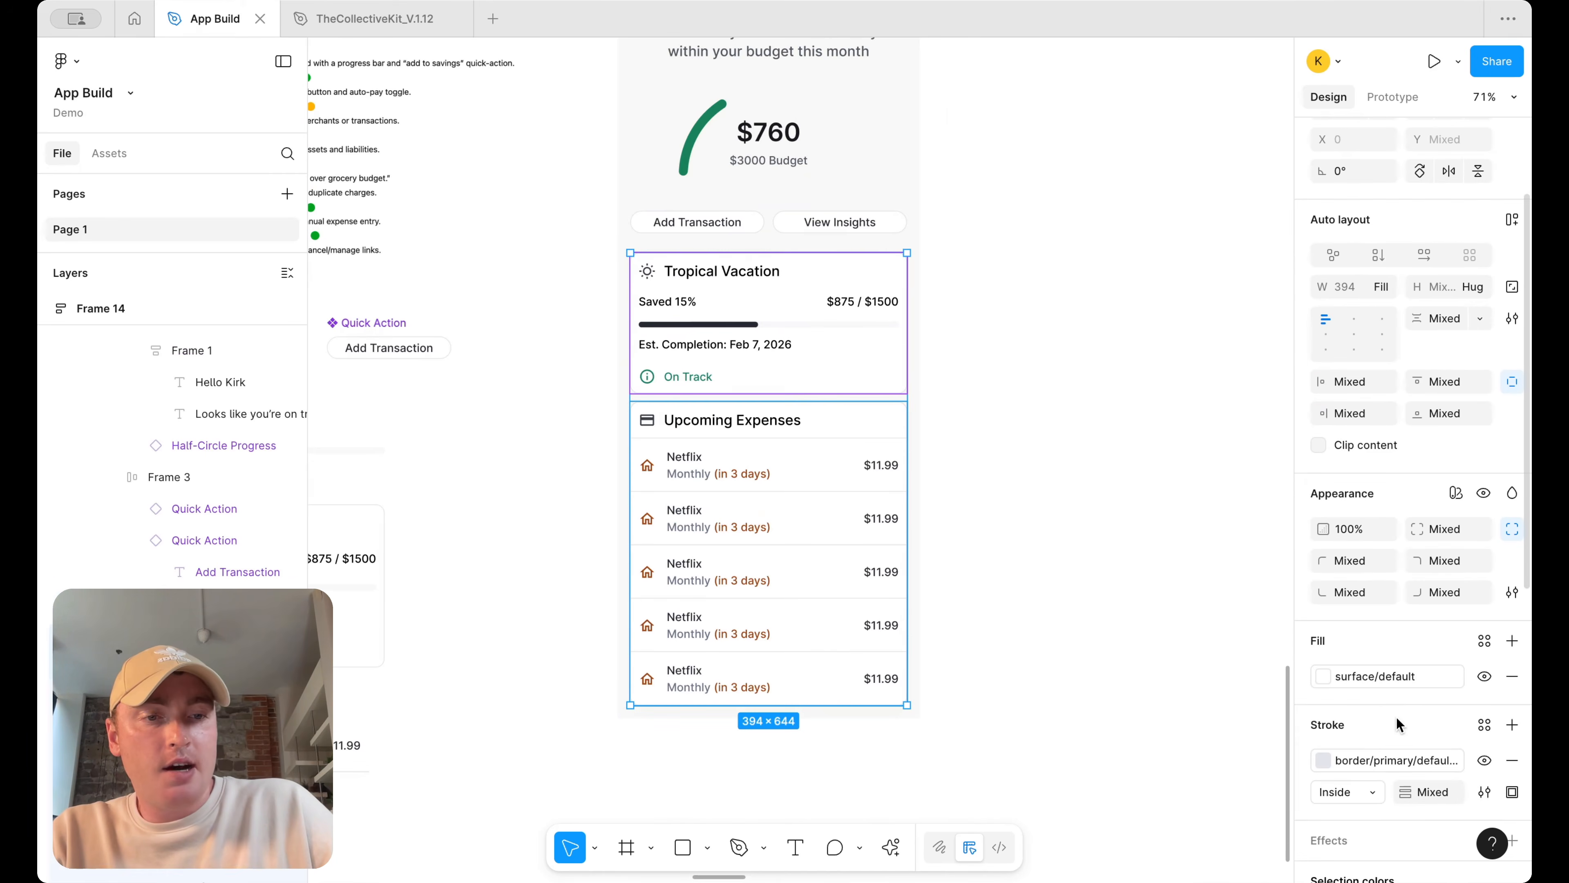
scroll(1465, 727, "down", 3)
left_click(1484, 710)
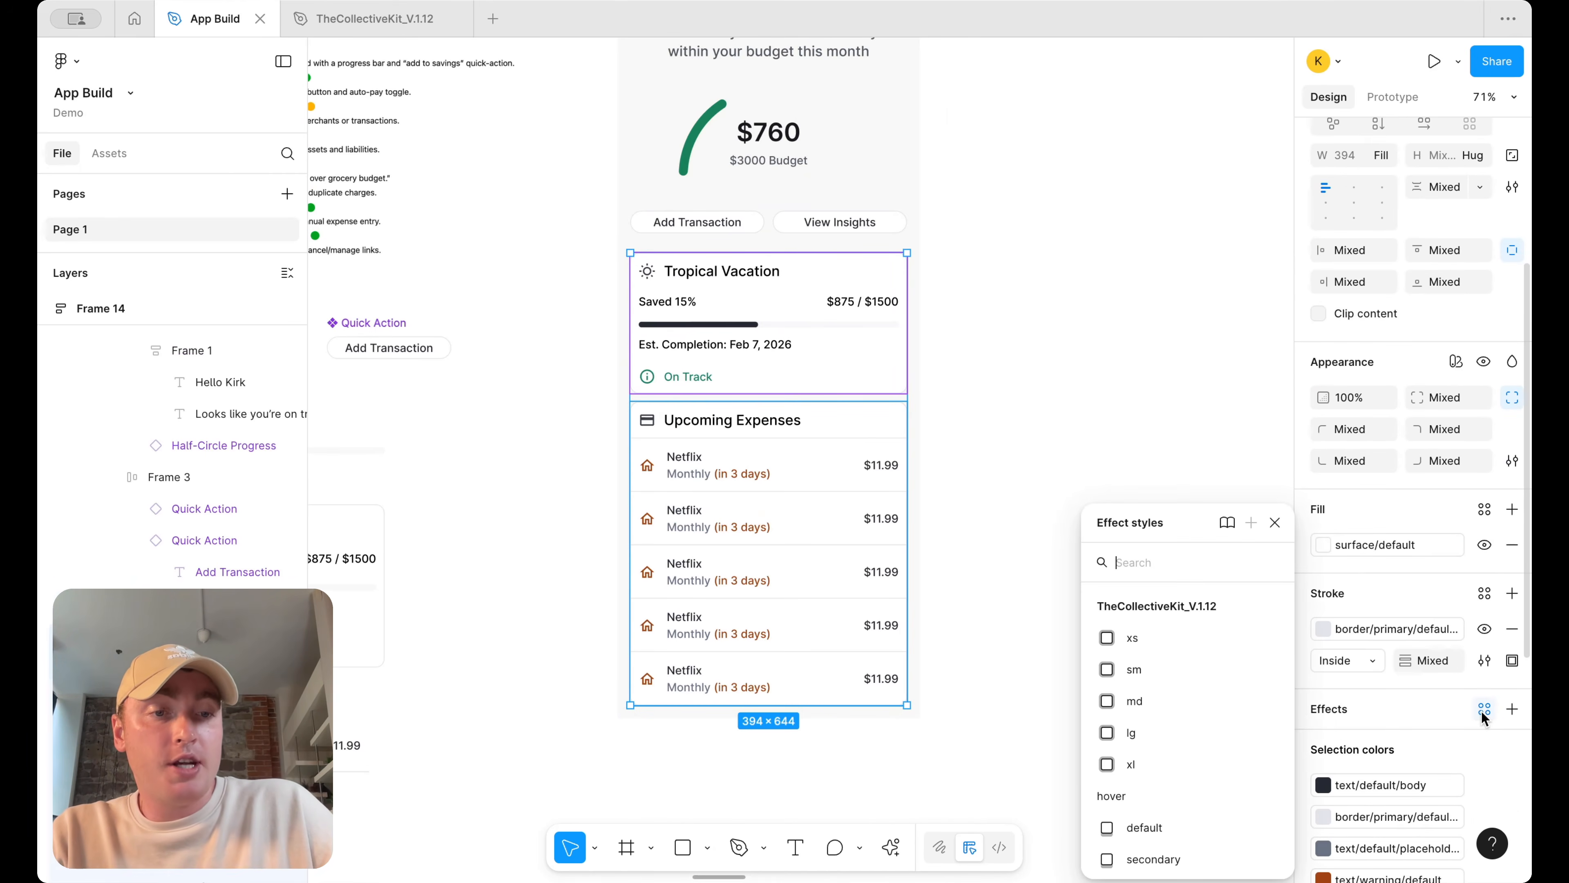
left_click(1199, 753)
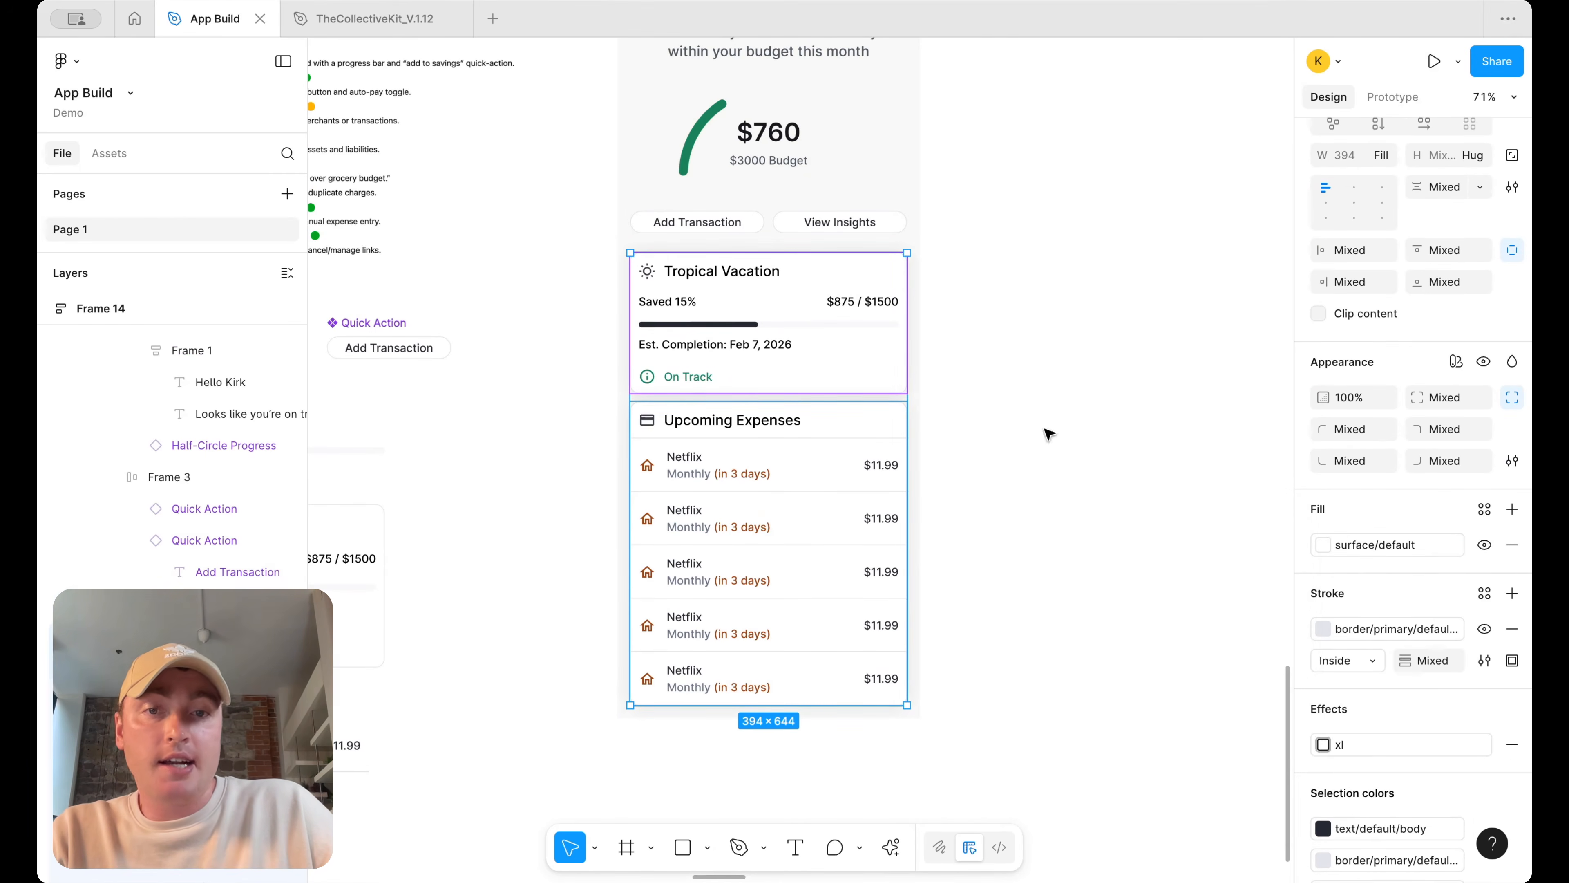
left_click(1044, 429)
Detach the goal card's xl effect style and open its drop shadow settings
scroll(1045, 429, "down", 5)
scroll(1044, 429, "up", 2)
scroll(1049, 427, "up", 3)
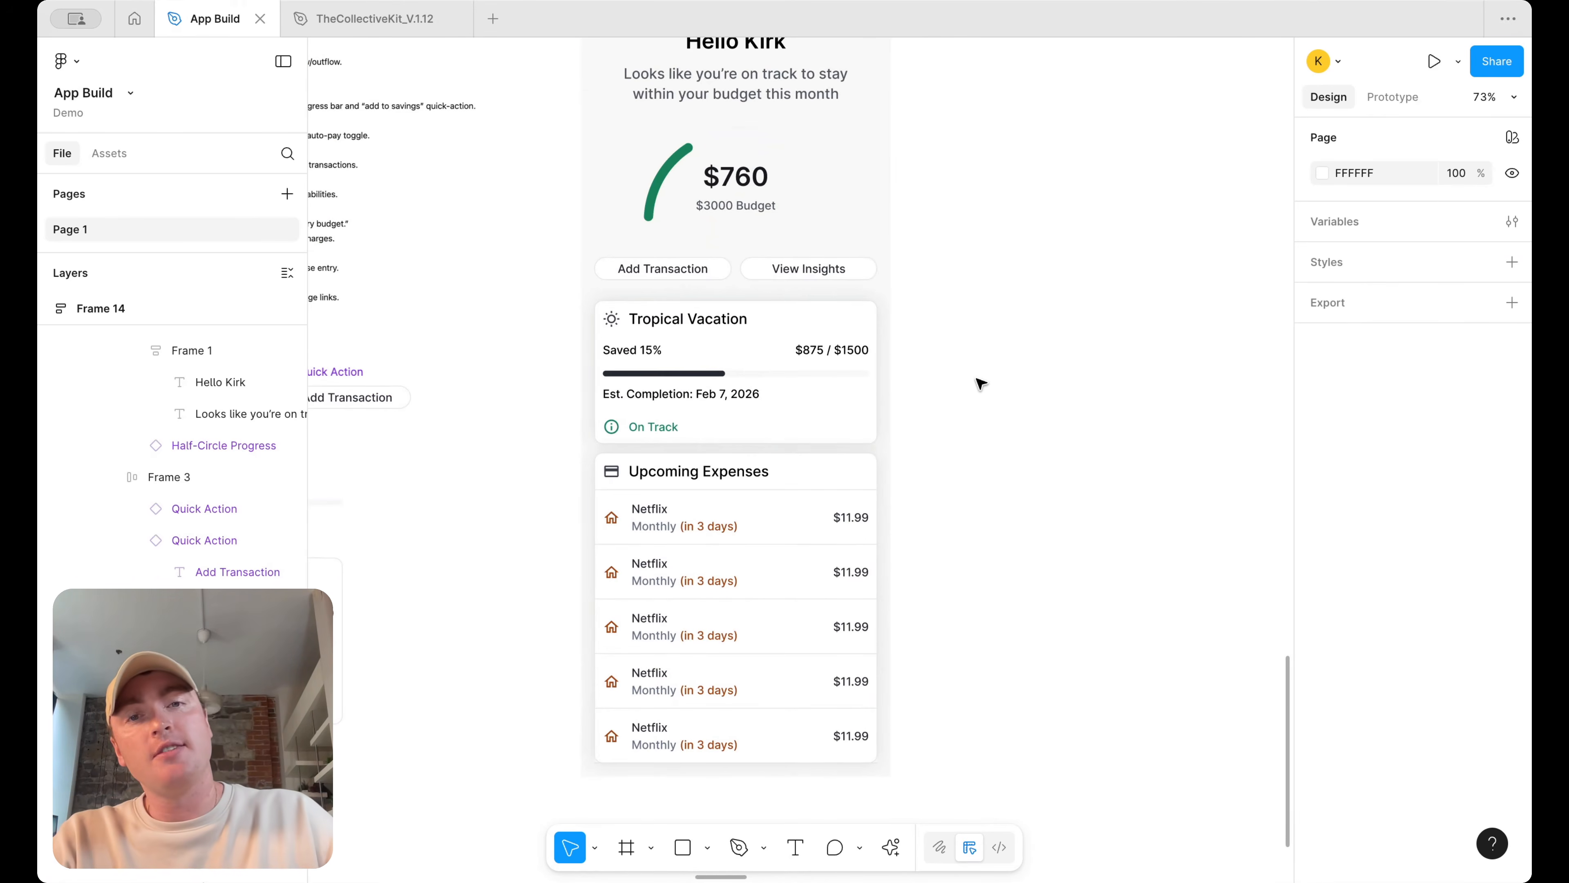
double_click(835, 346)
double_click(834, 346)
scroll(1426, 782, "down", 4)
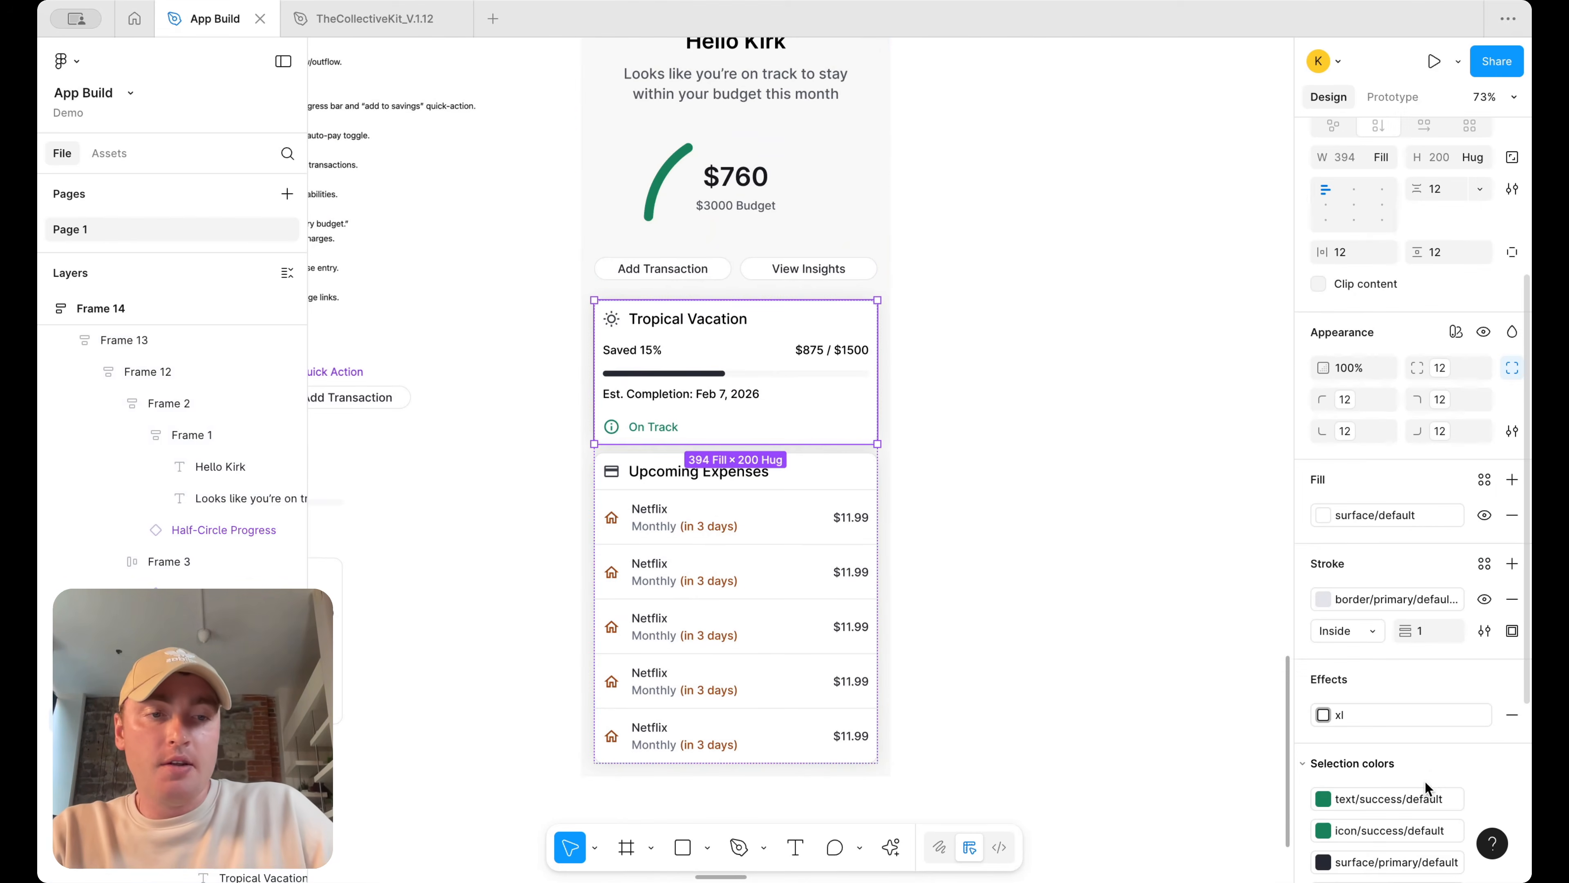
left_click(1452, 718)
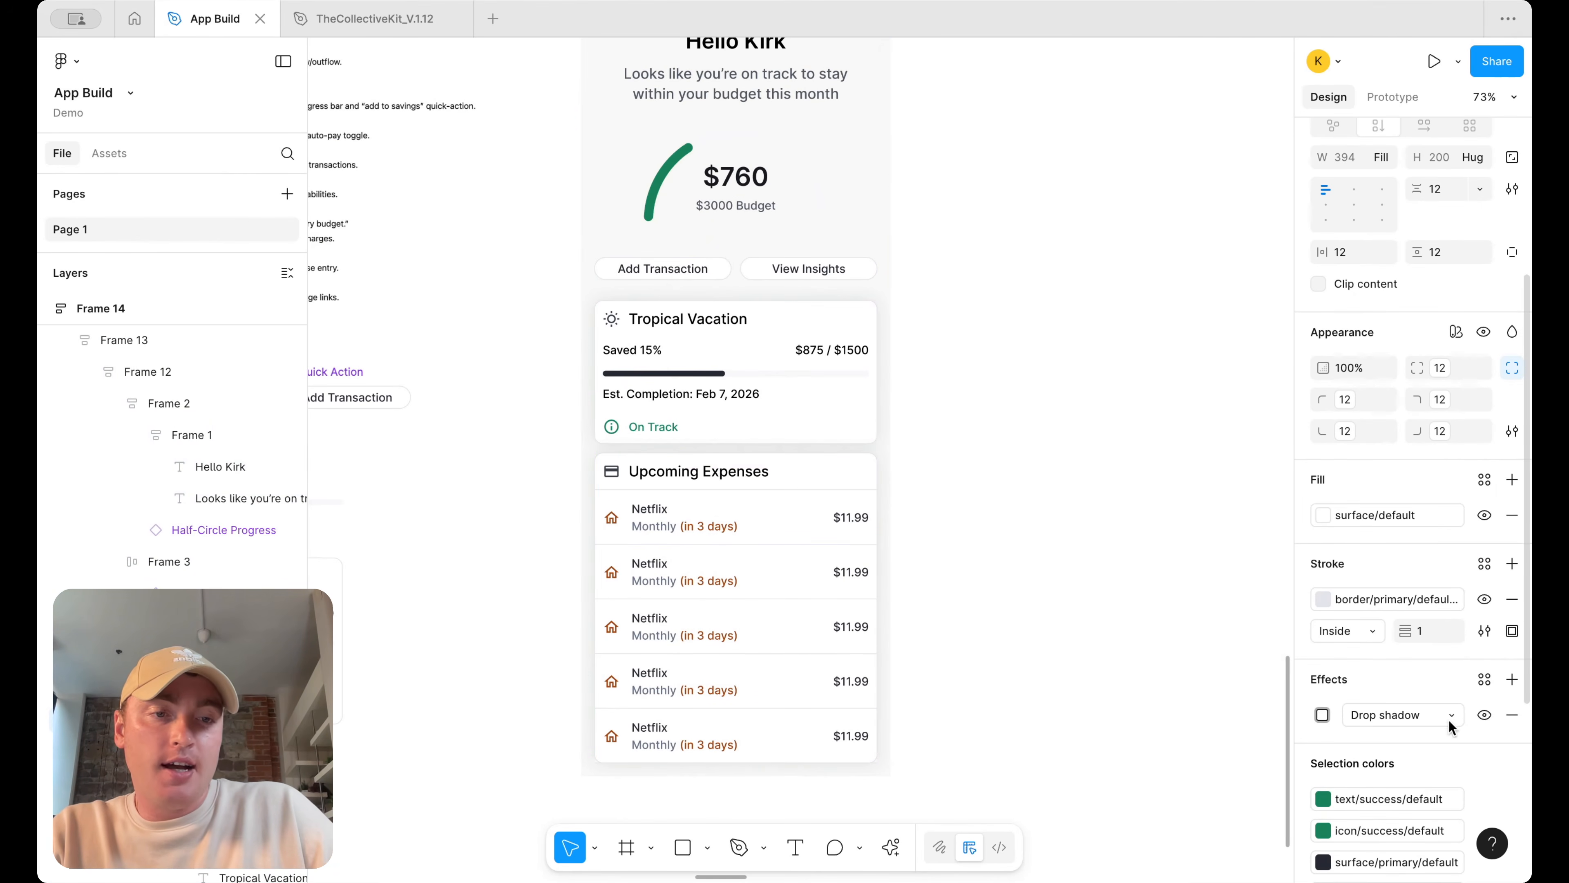
left_click(1322, 715)
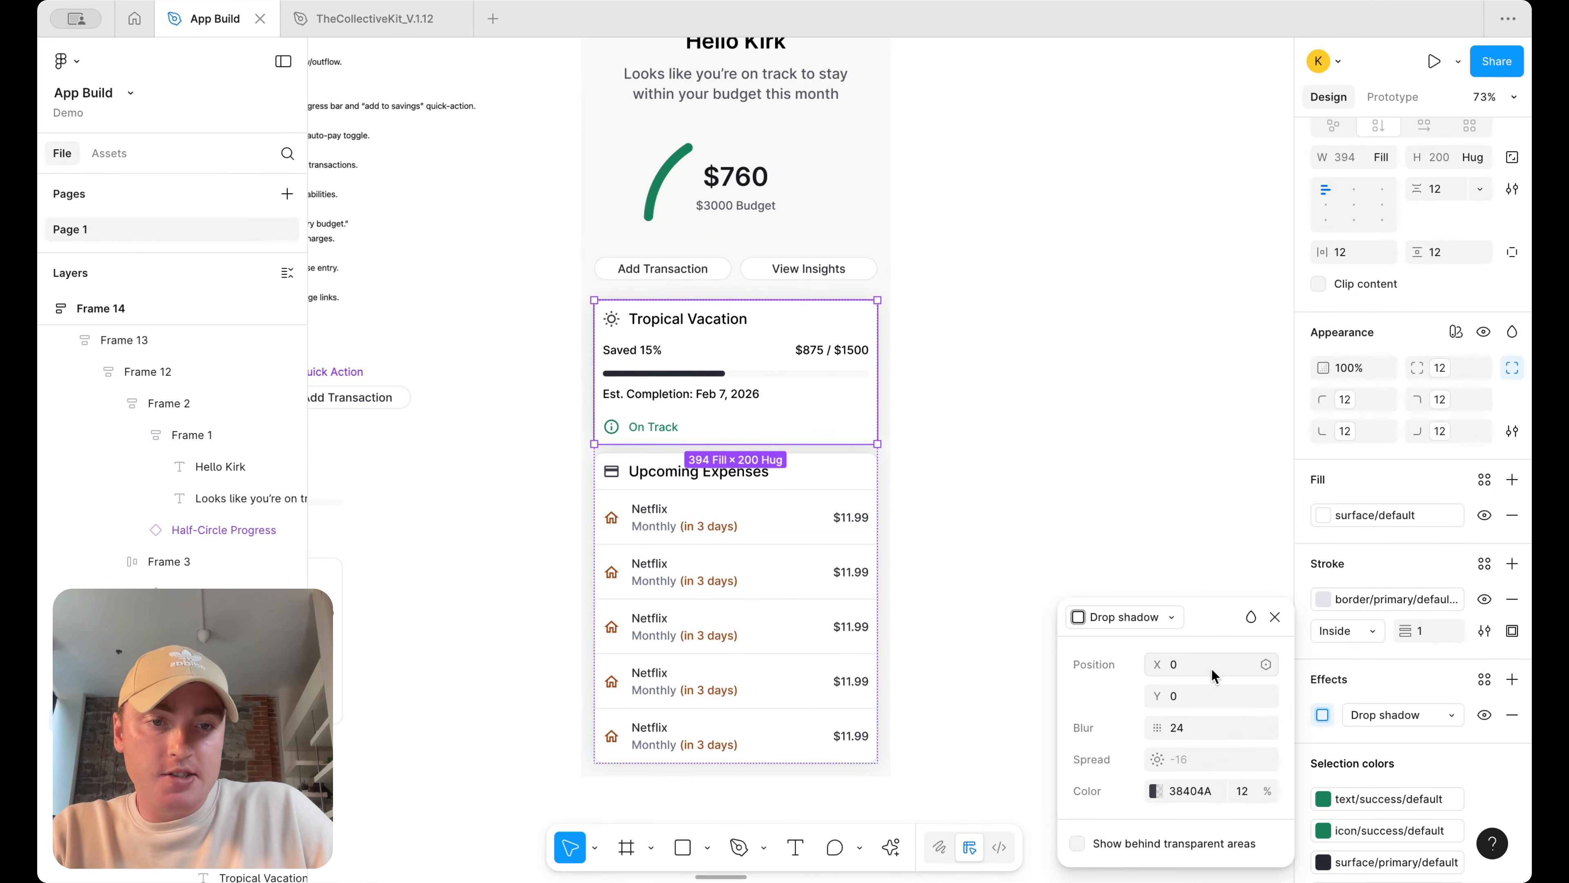
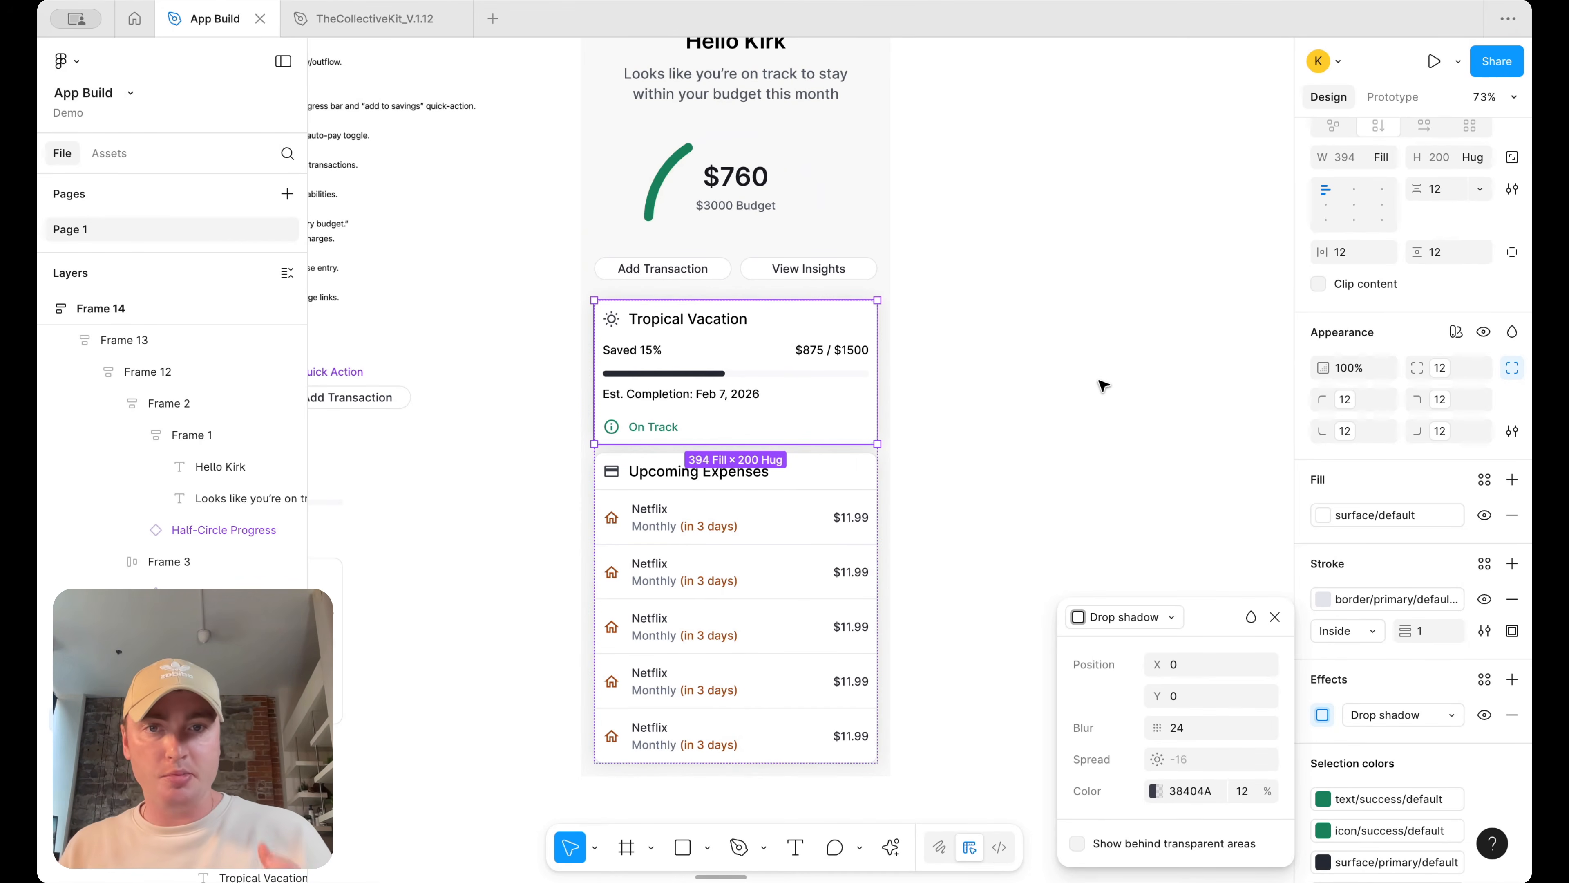
left_click(1095, 439)
scroll(1096, 439, "up", 3)
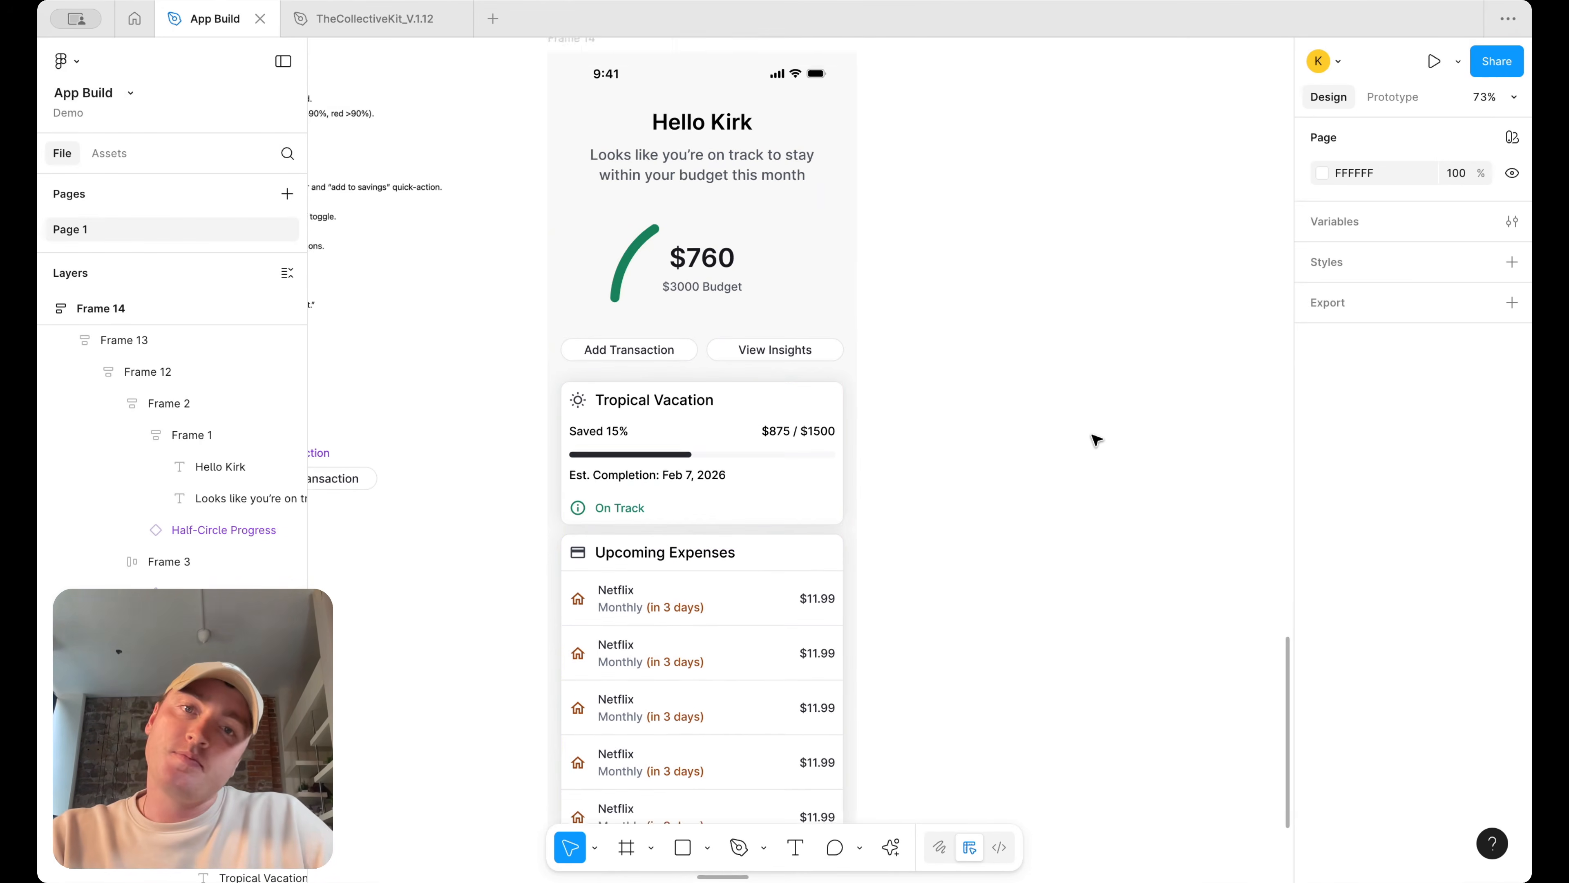
scroll(944, 315, "up", 1)
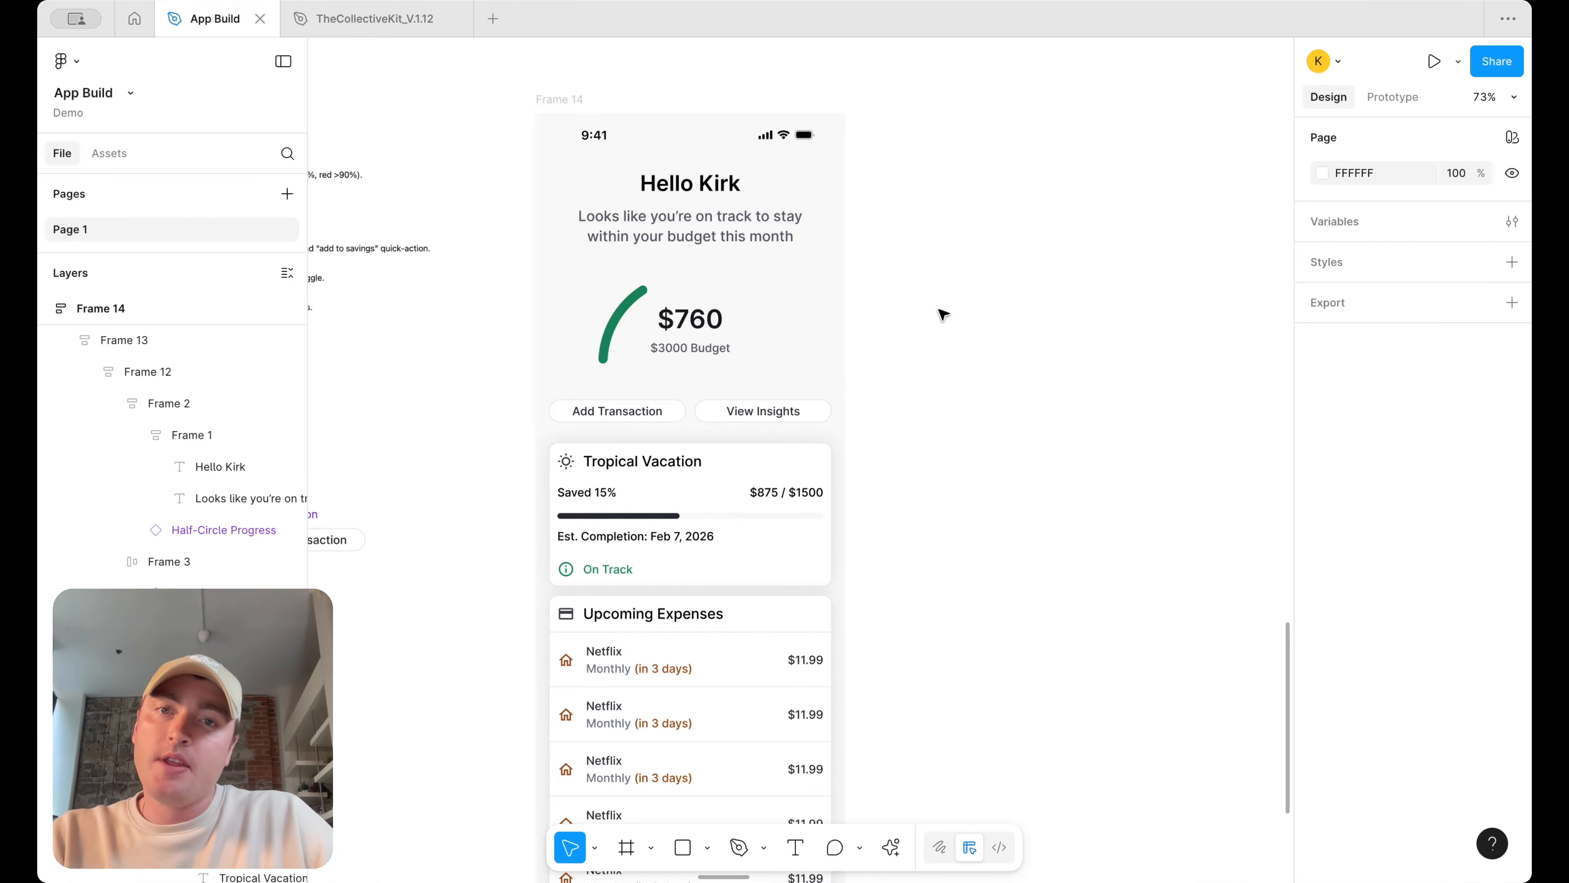
double_click(766, 213)
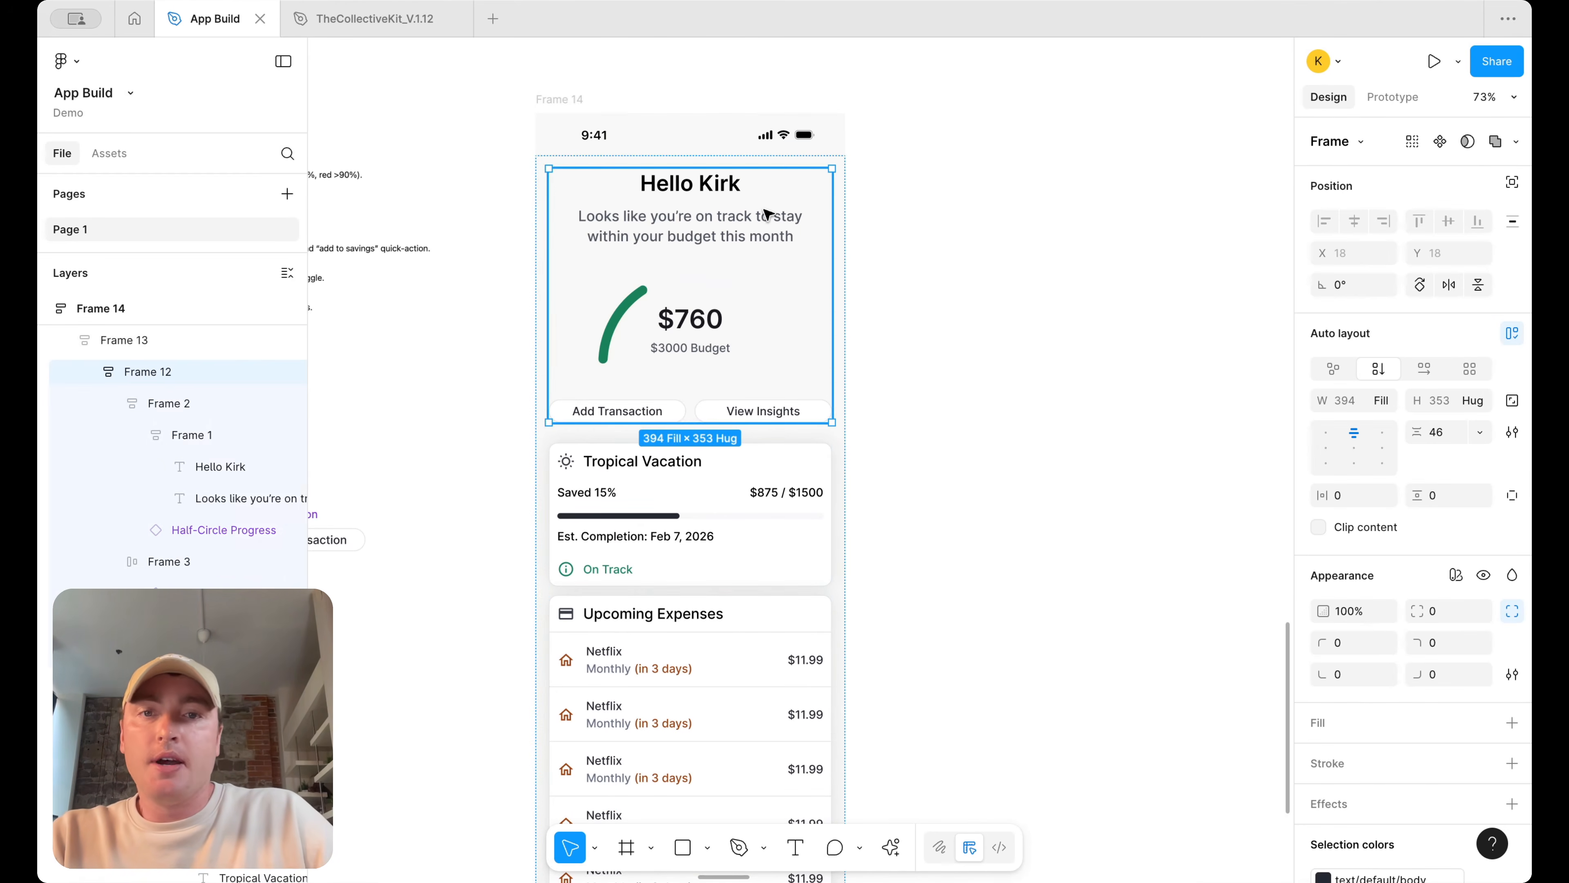
double_click(725, 335)
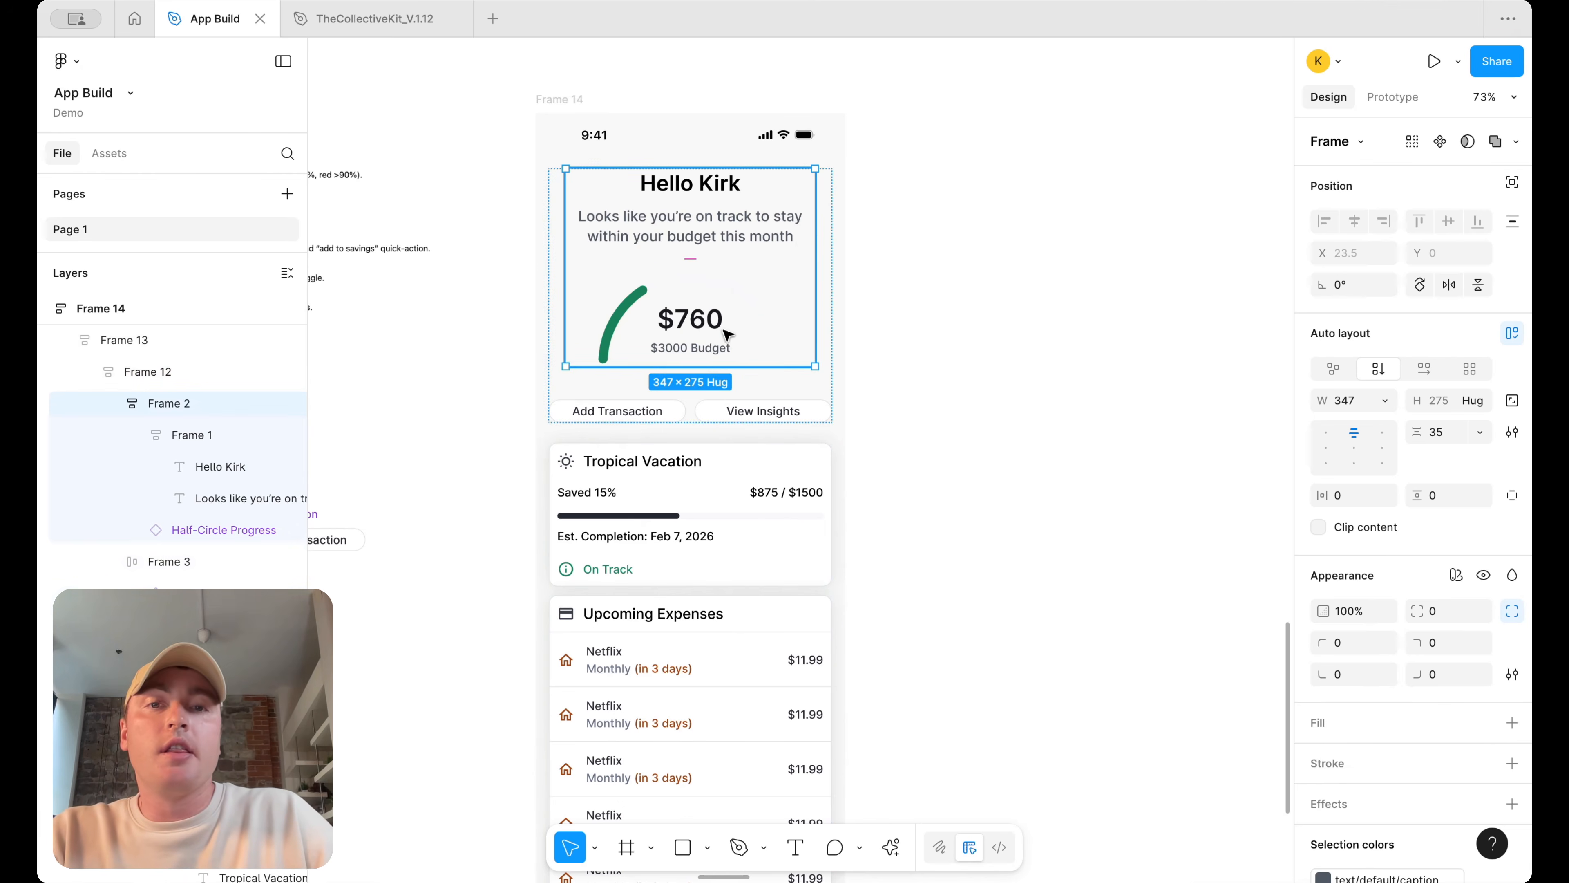
left_click(928, 265)
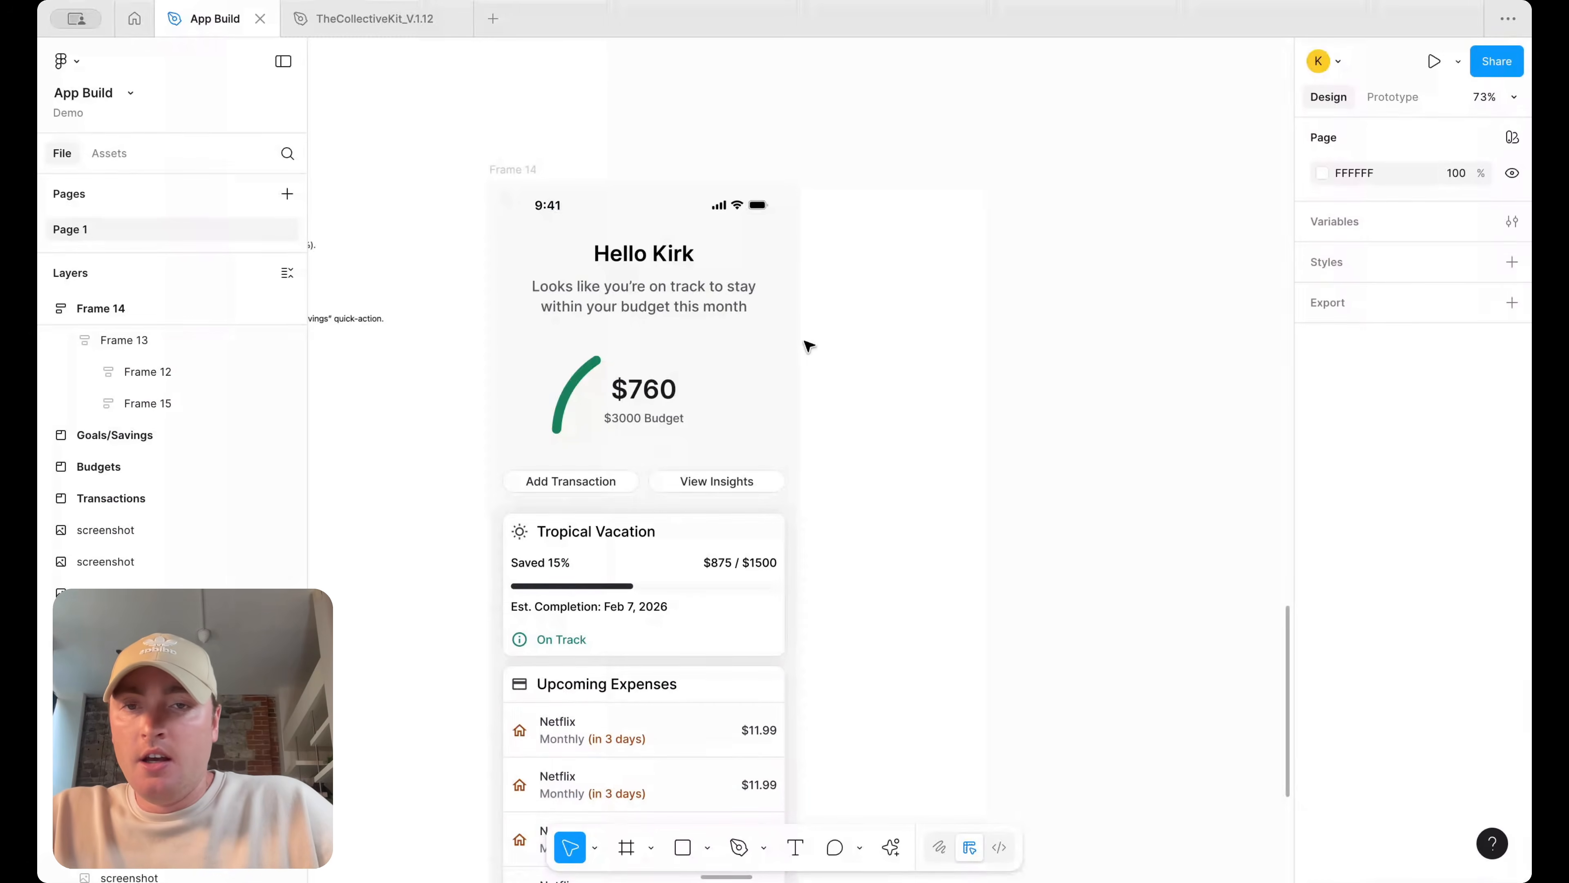
Fill the header frame containing the greeting, budget gauge and buttons with the surface/default color
double_click(653, 284)
scroll(654, 284, "up", 3)
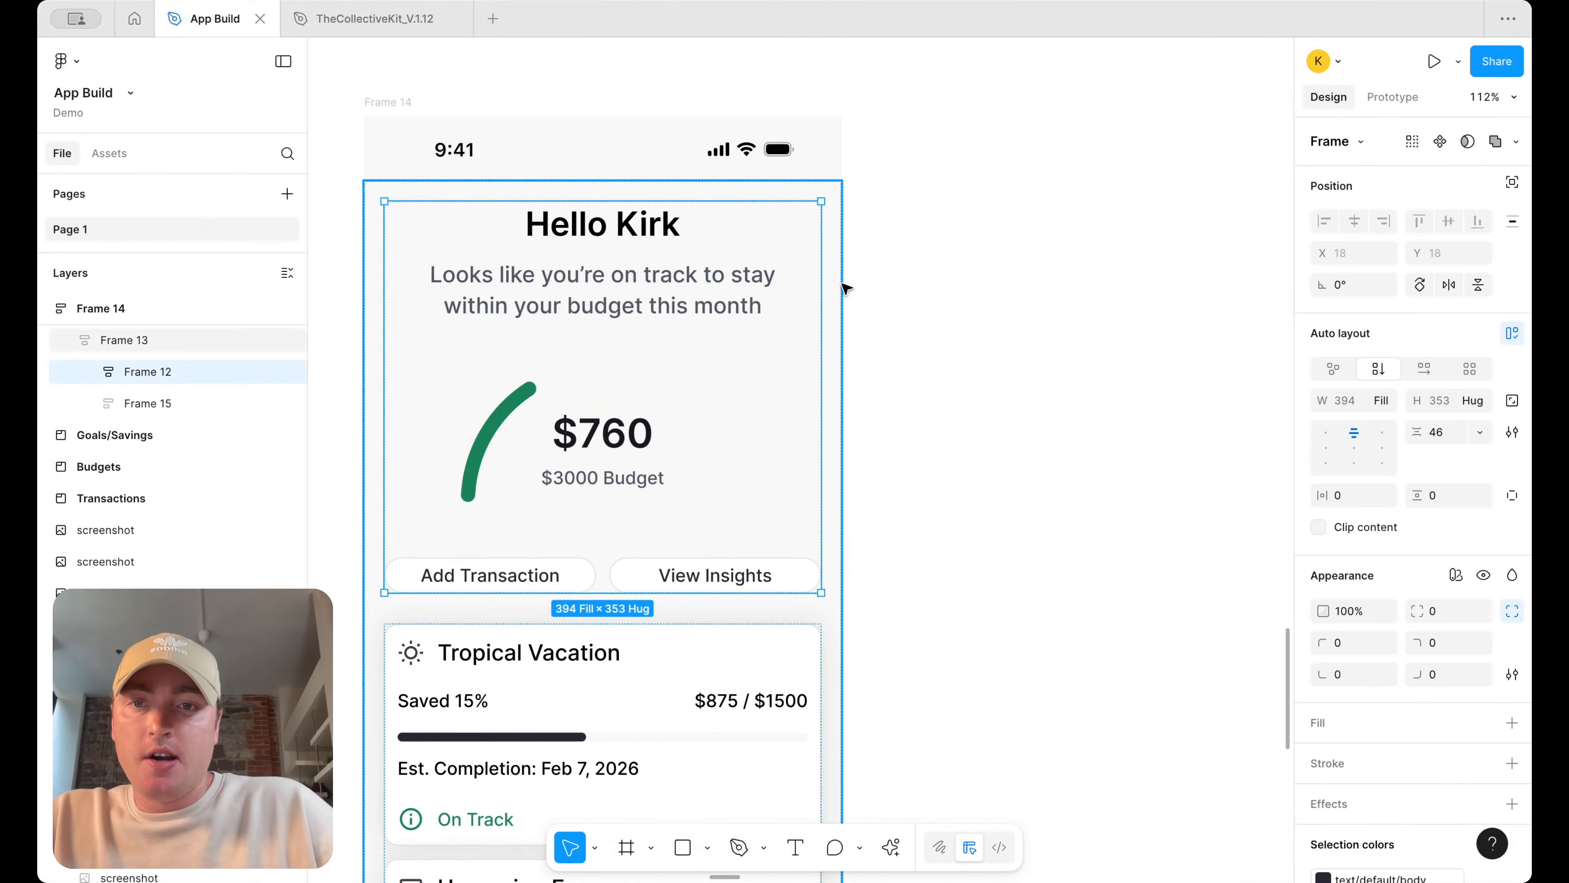
scroll(1484, 639, "down", 2)
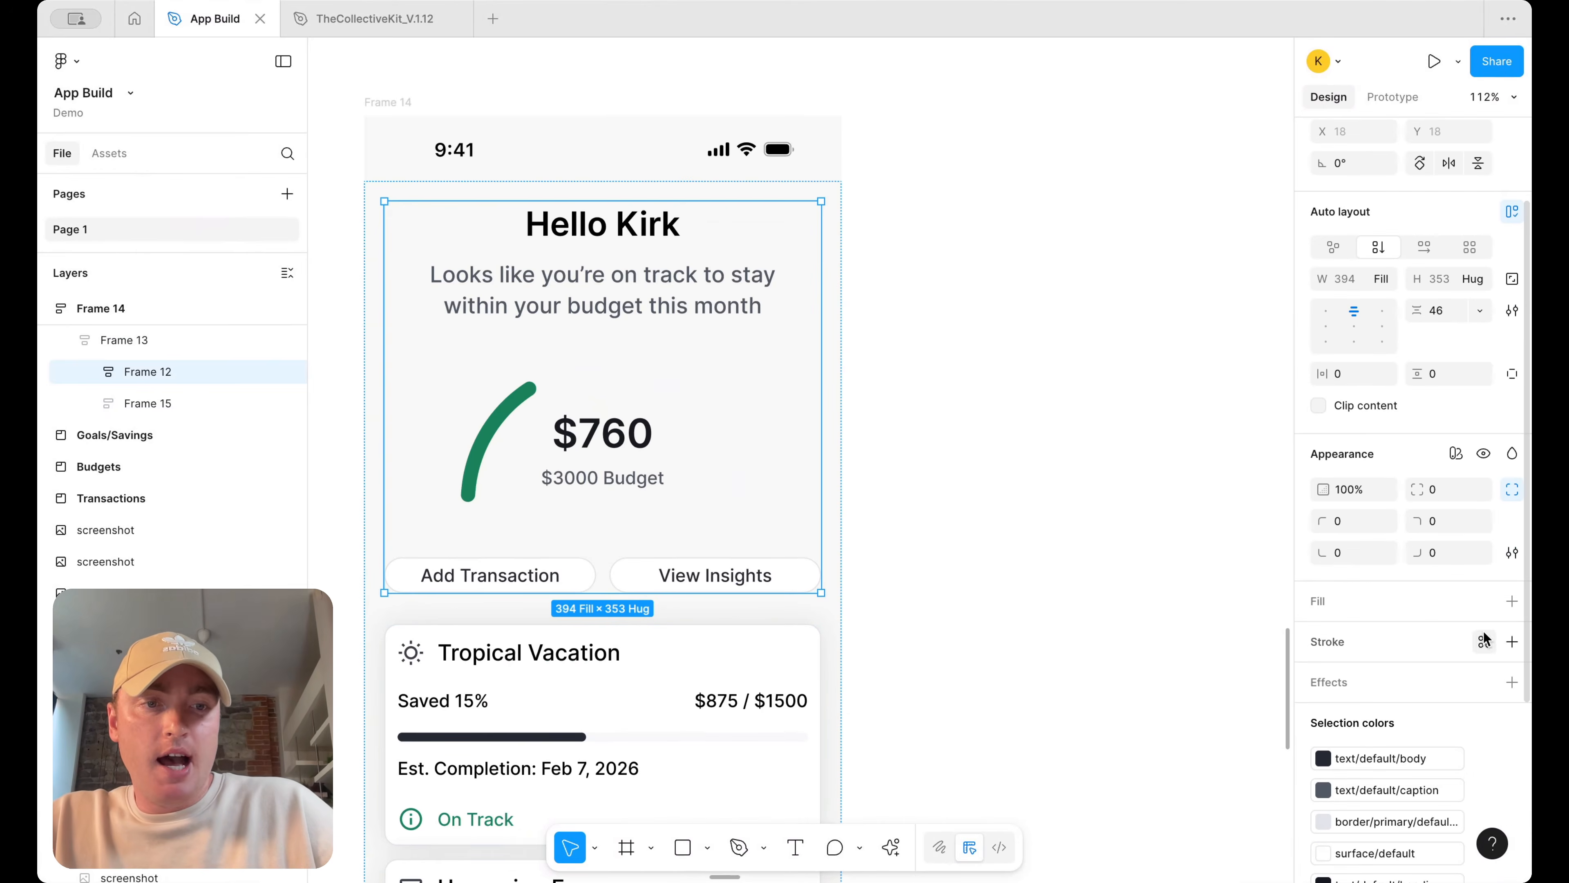
left_click(1513, 599)
left_click(1484, 600)
type("sur")
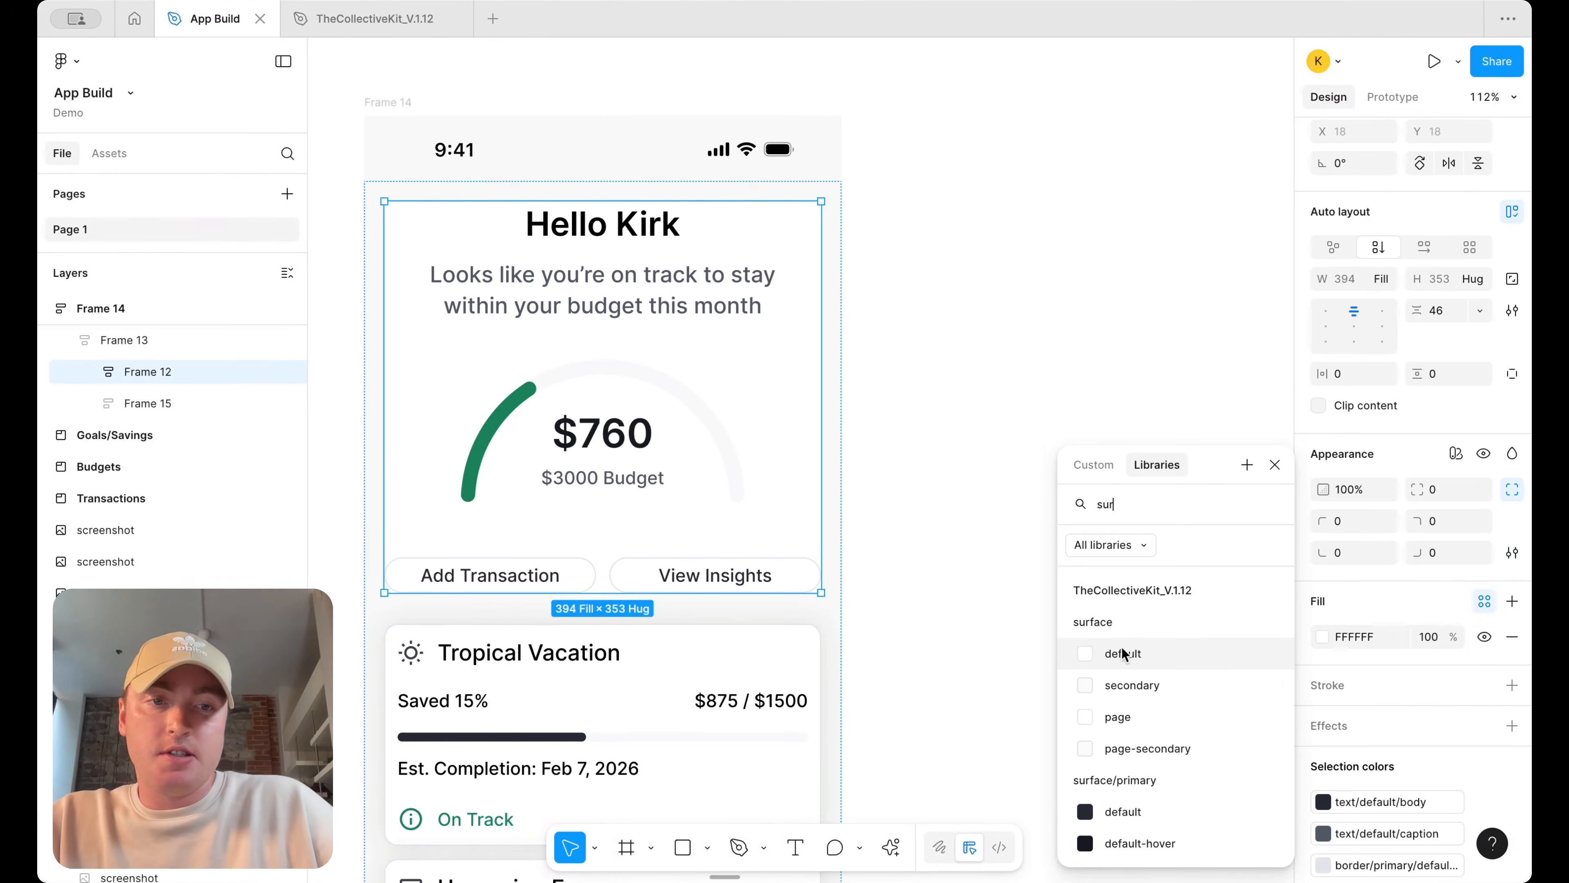
left_click(1122, 654)
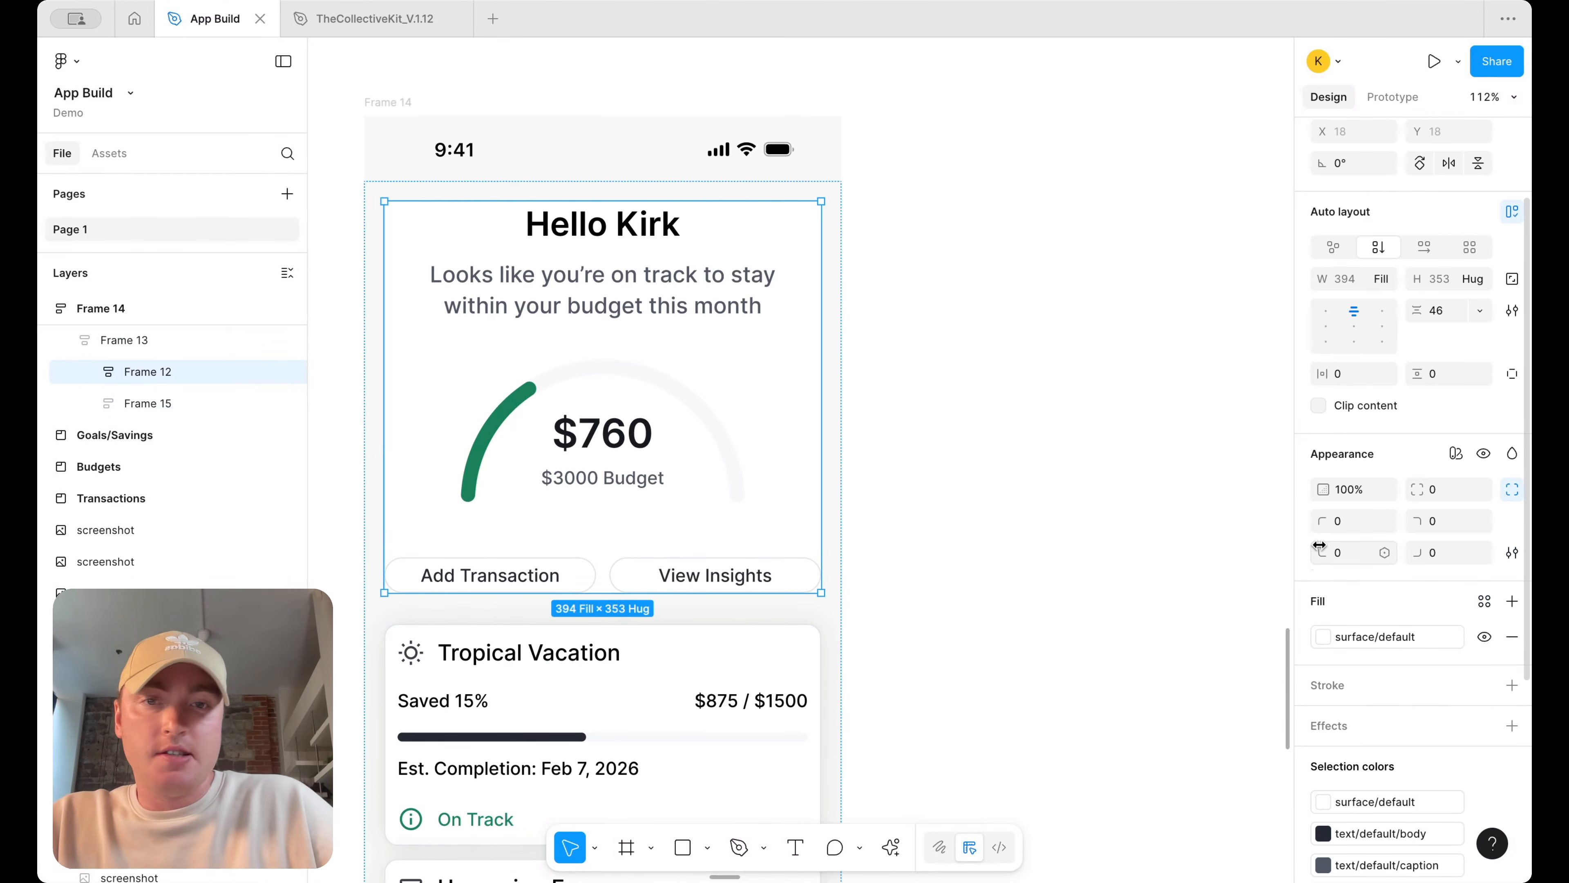
Set the header frame's horizontal and vertical padding to 12
left_click(657, 741)
left_click(729, 514)
double_click(767, 737)
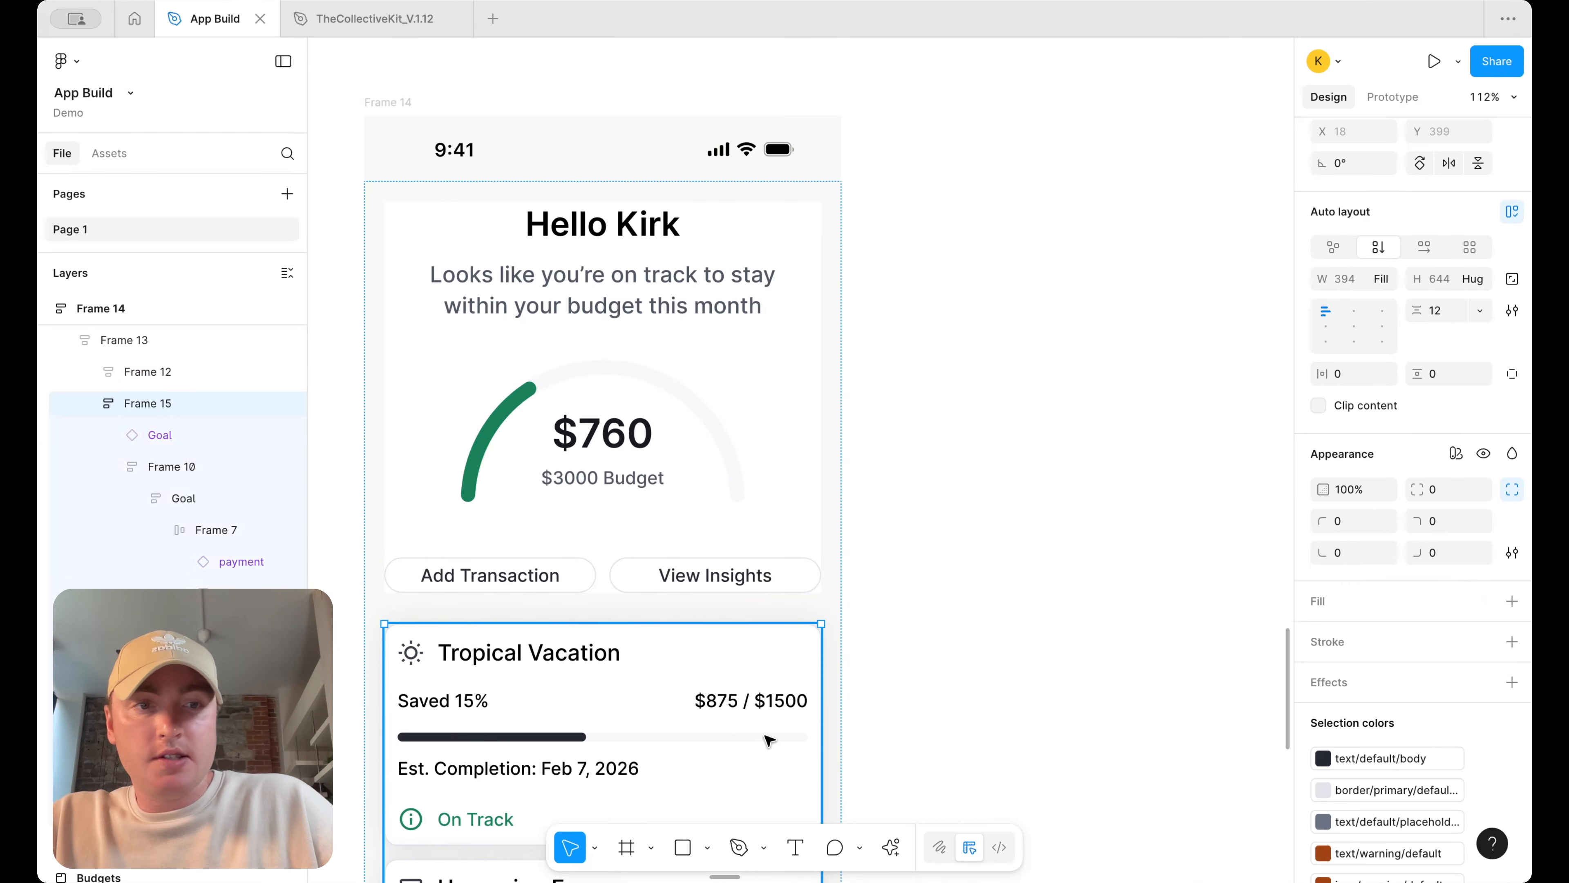
left_click(791, 390)
left_click(1347, 374)
type("12")
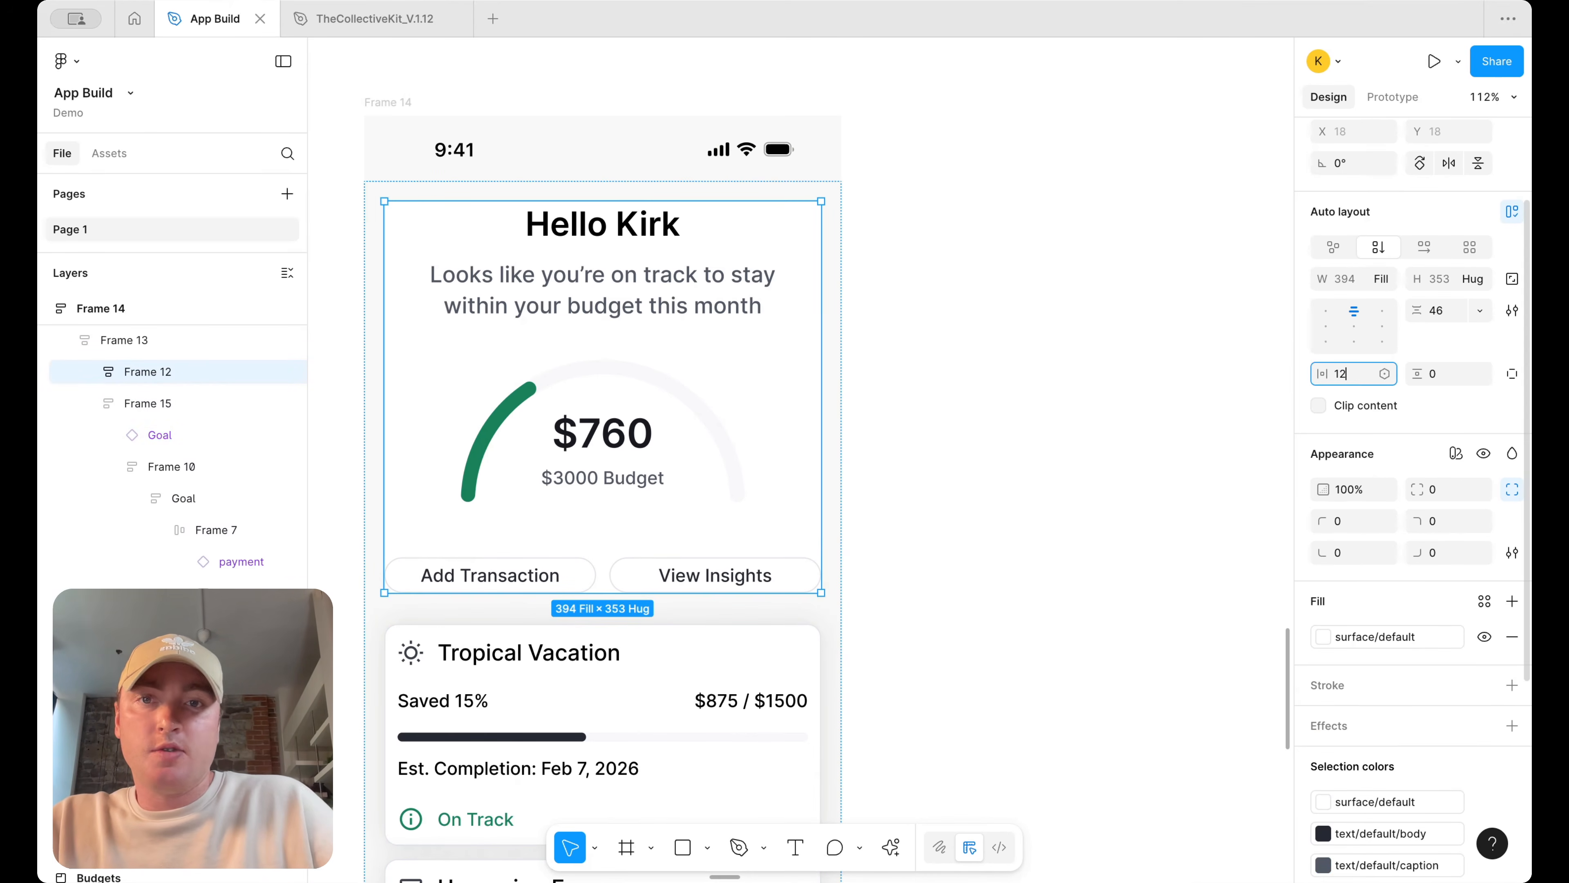
key("Return")
left_click(1446, 374)
type("12")
key("Return")
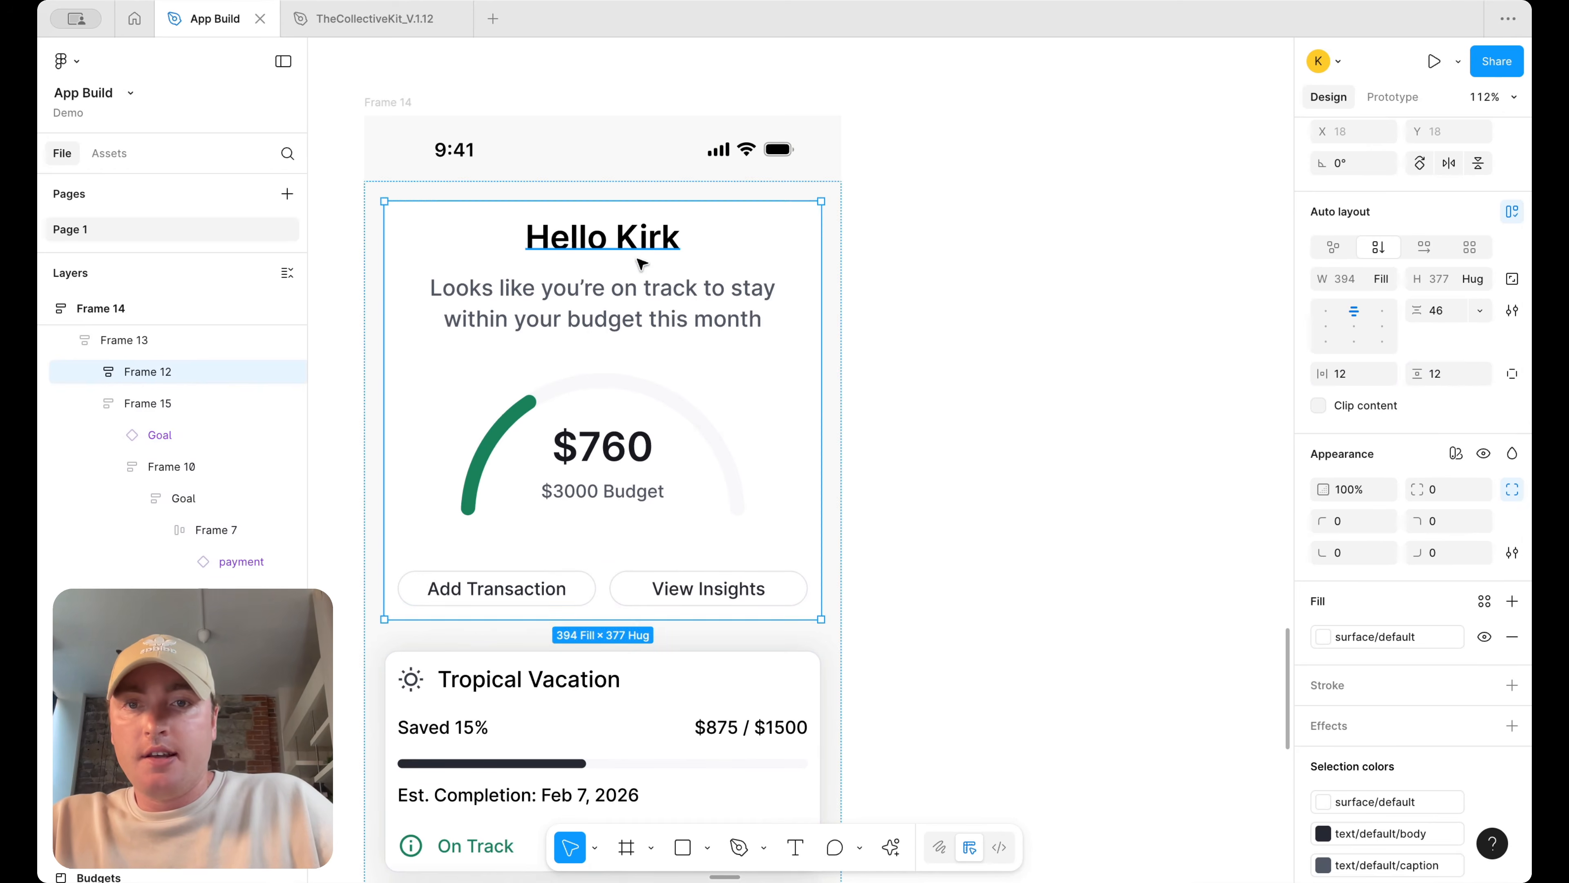
Apply the H6 semibold text style to the Hello Kirk heading
double_click(641, 255)
left_click(1340, 567)
scroll(1187, 748, "down", 3)
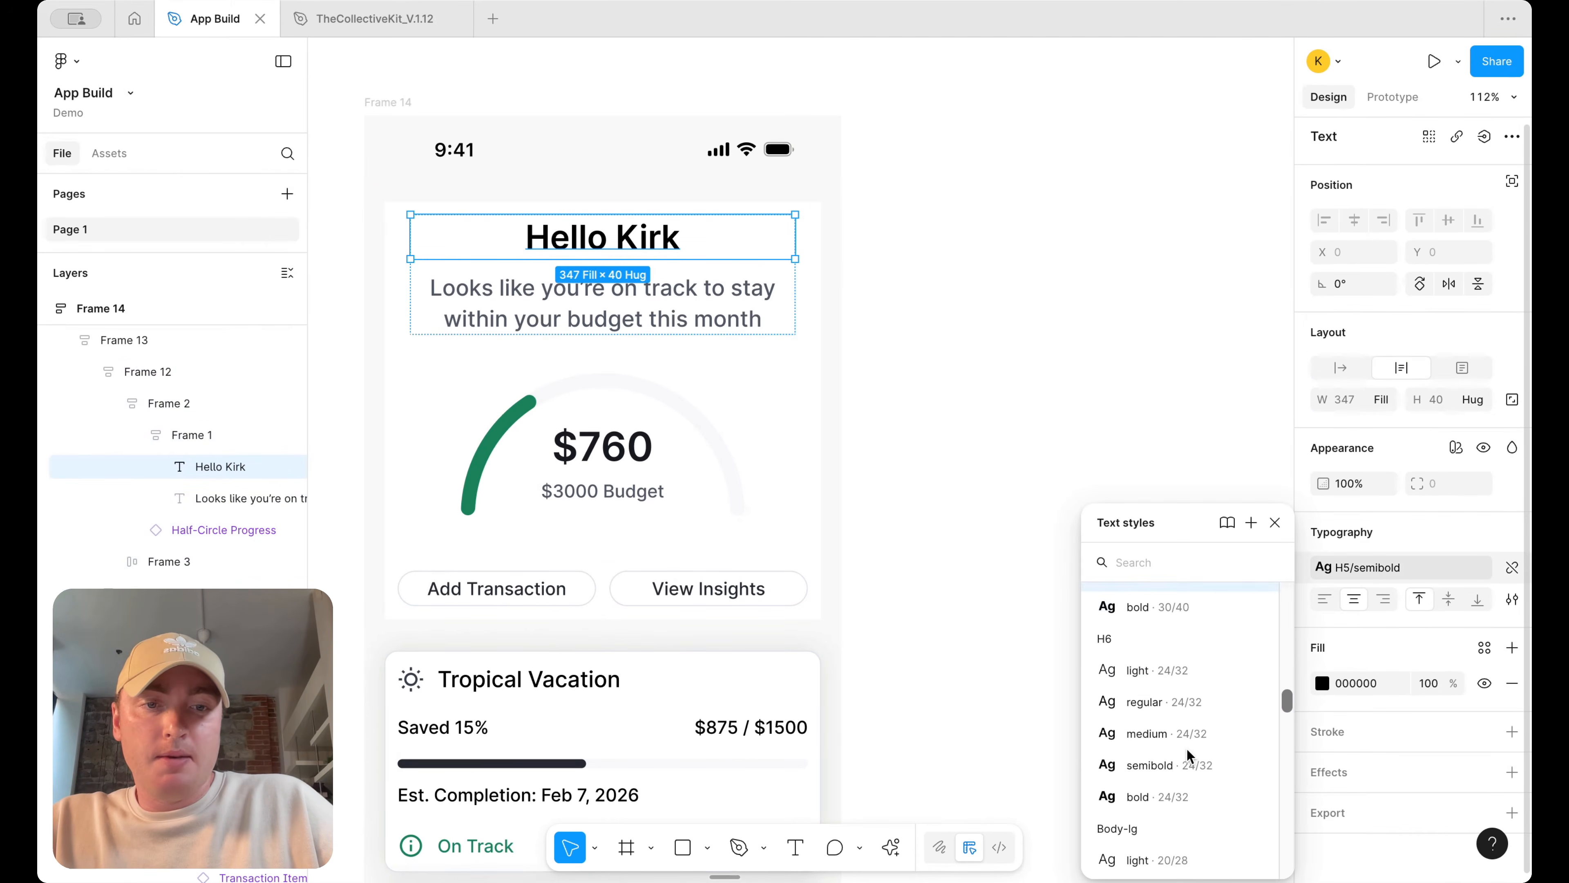
left_click(1178, 759)
Apply the body-md regular text style to the subtitle text below the heading
left_click(728, 306)
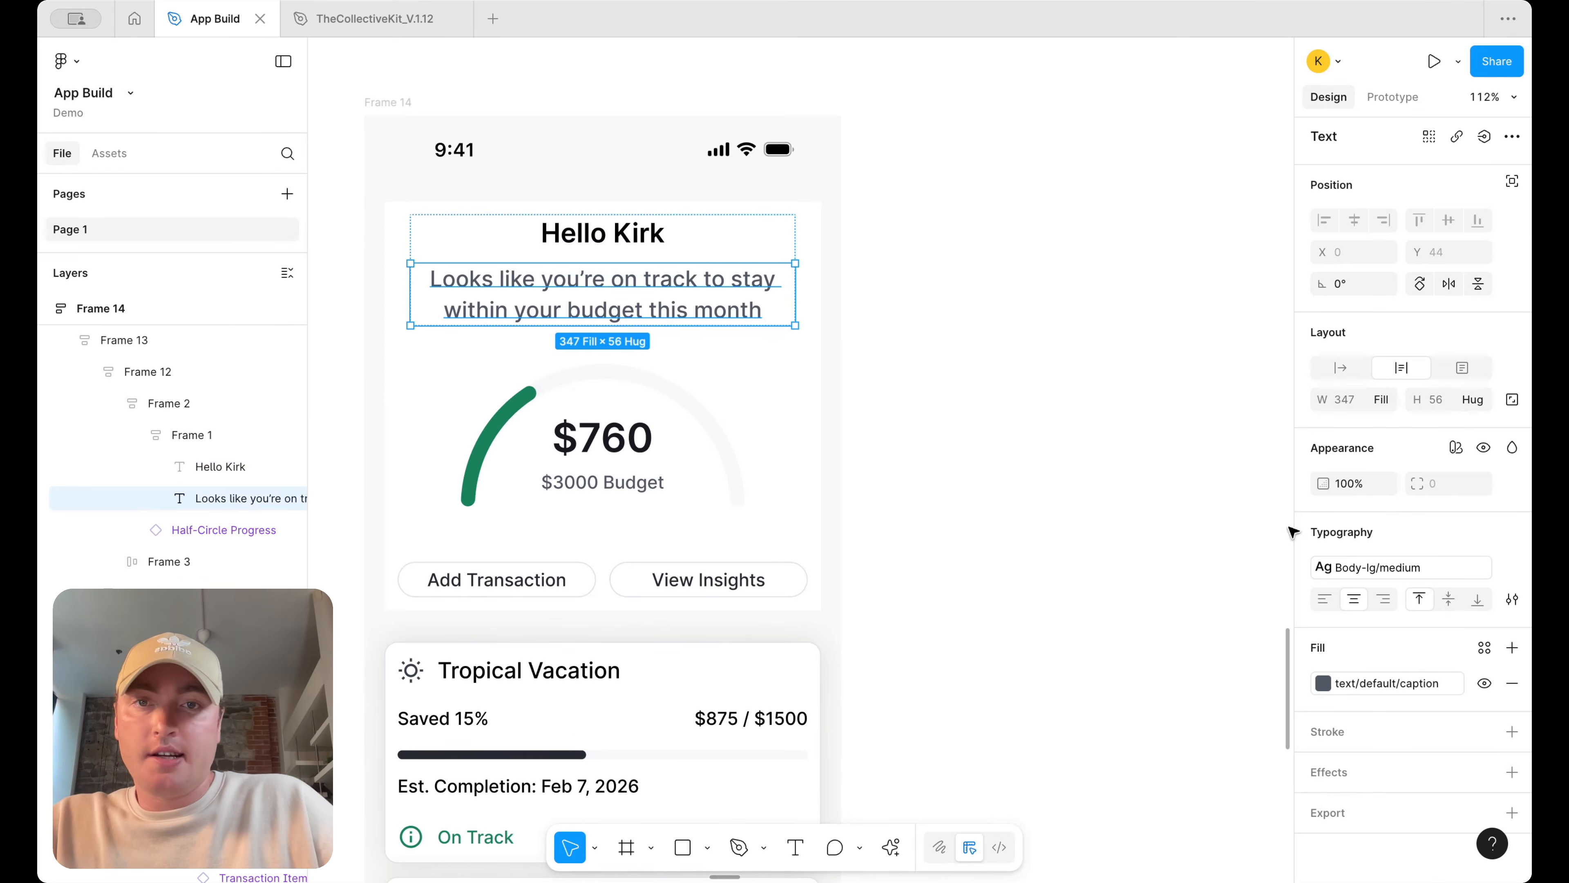
left_click(1393, 567)
scroll(1163, 730, "down", 5)
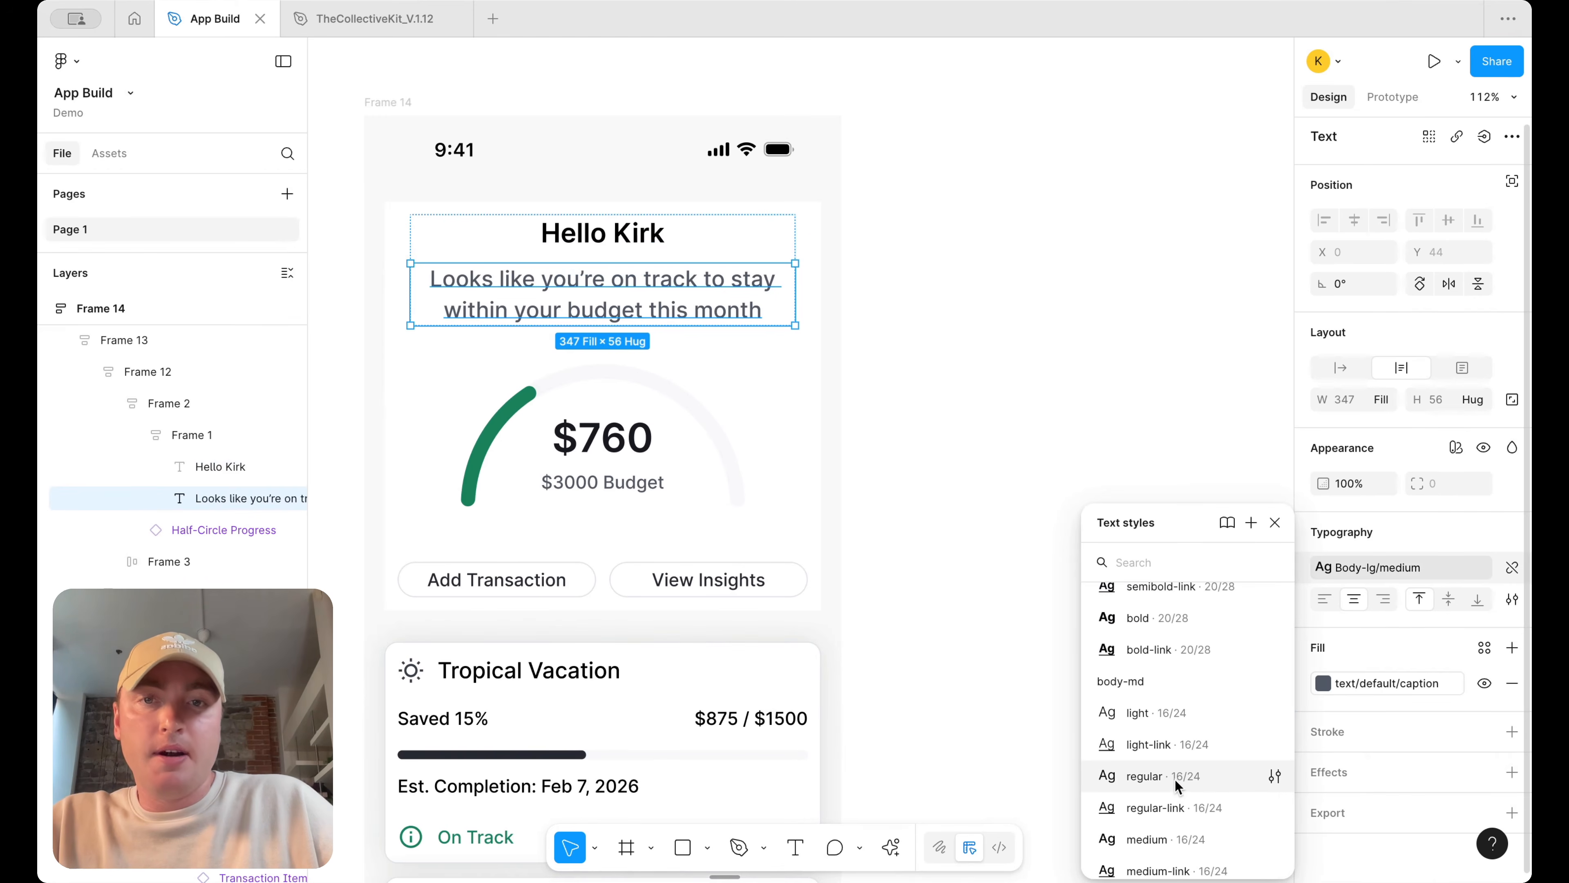
left_click(1175, 780)
left_click(1405, 567)
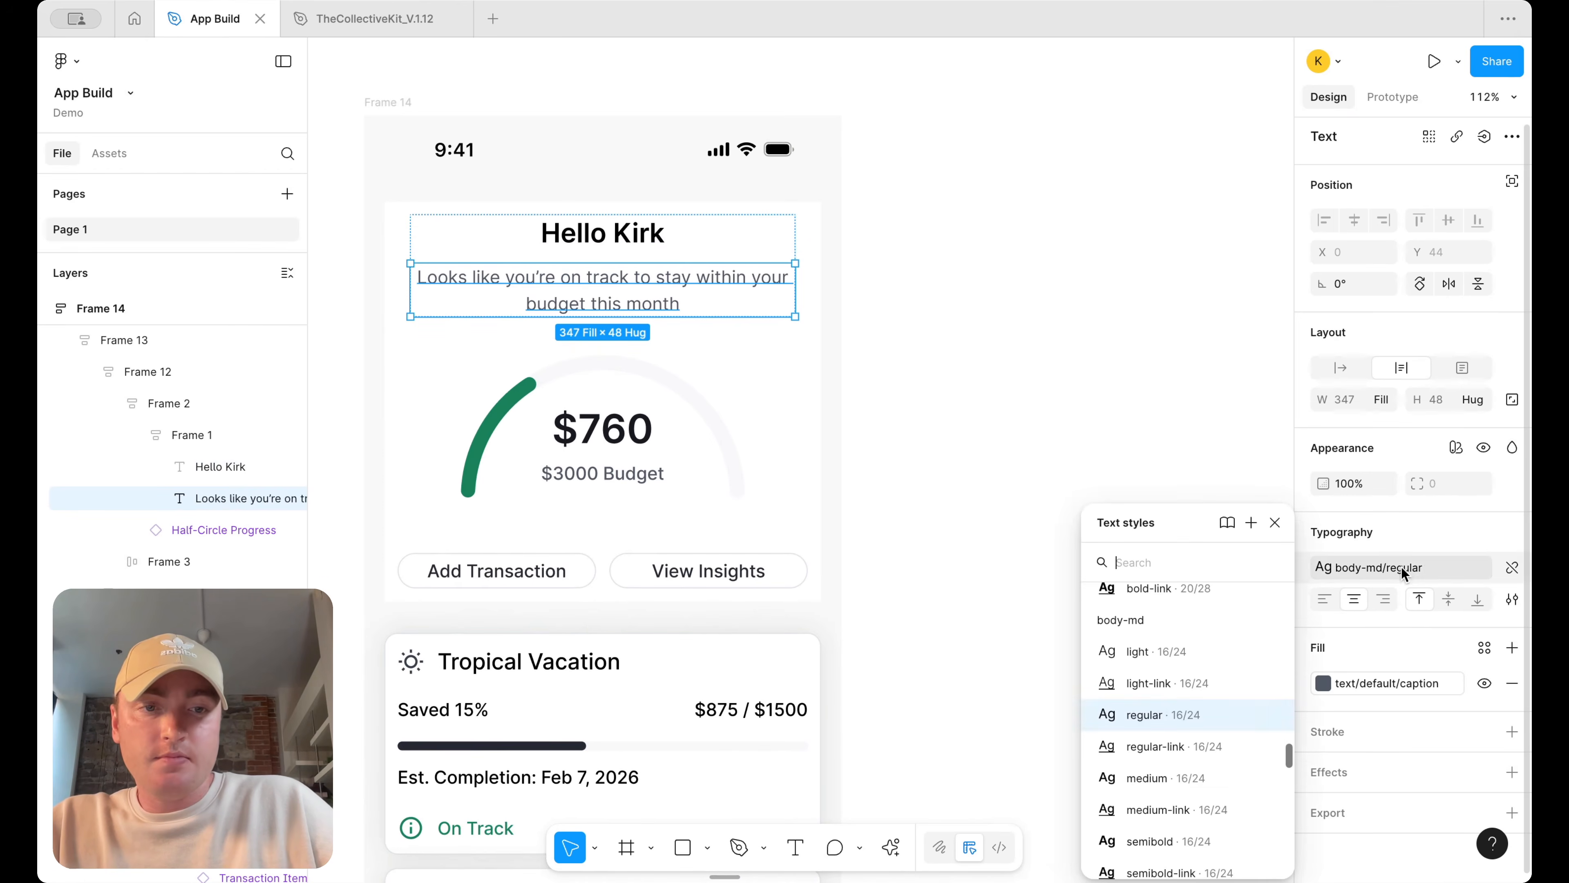
key("Escape")
Set the gap between the heading and subtitle to 8
left_click(899, 394)
left_click(711, 250)
double_click(712, 248)
double_click(711, 249)
left_click(1440, 432)
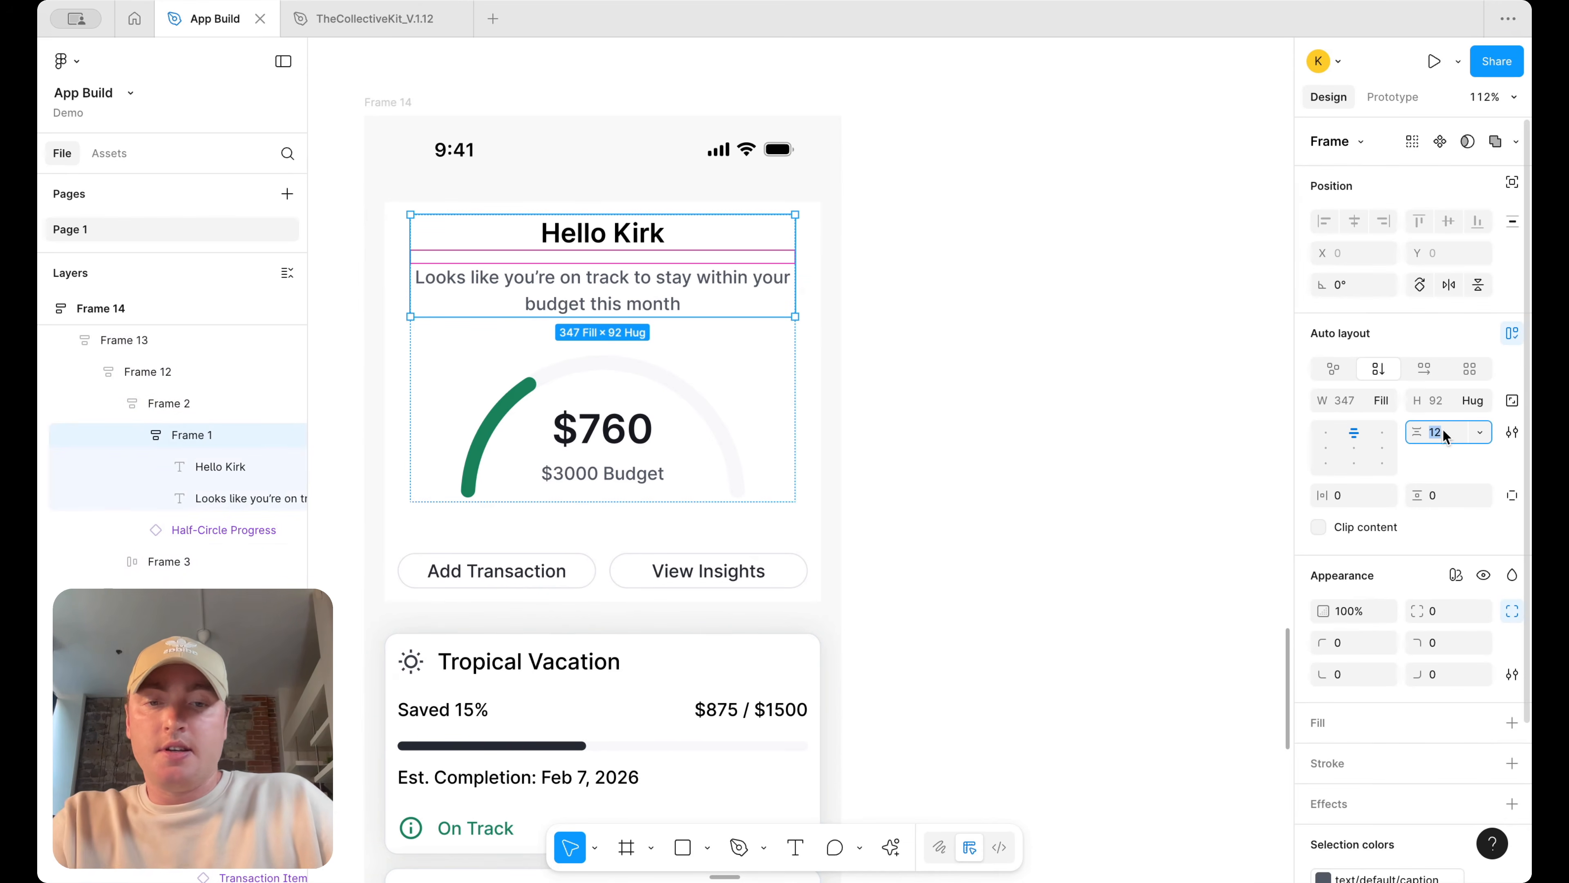
type("8")
key("Return")
Add a stroke to the header frame using the border/primary/default color
left_click(1096, 237)
scroll(1096, 238, "down", 2)
scroll(1095, 238, "left", 2)
scroll(1095, 238, "down", 3)
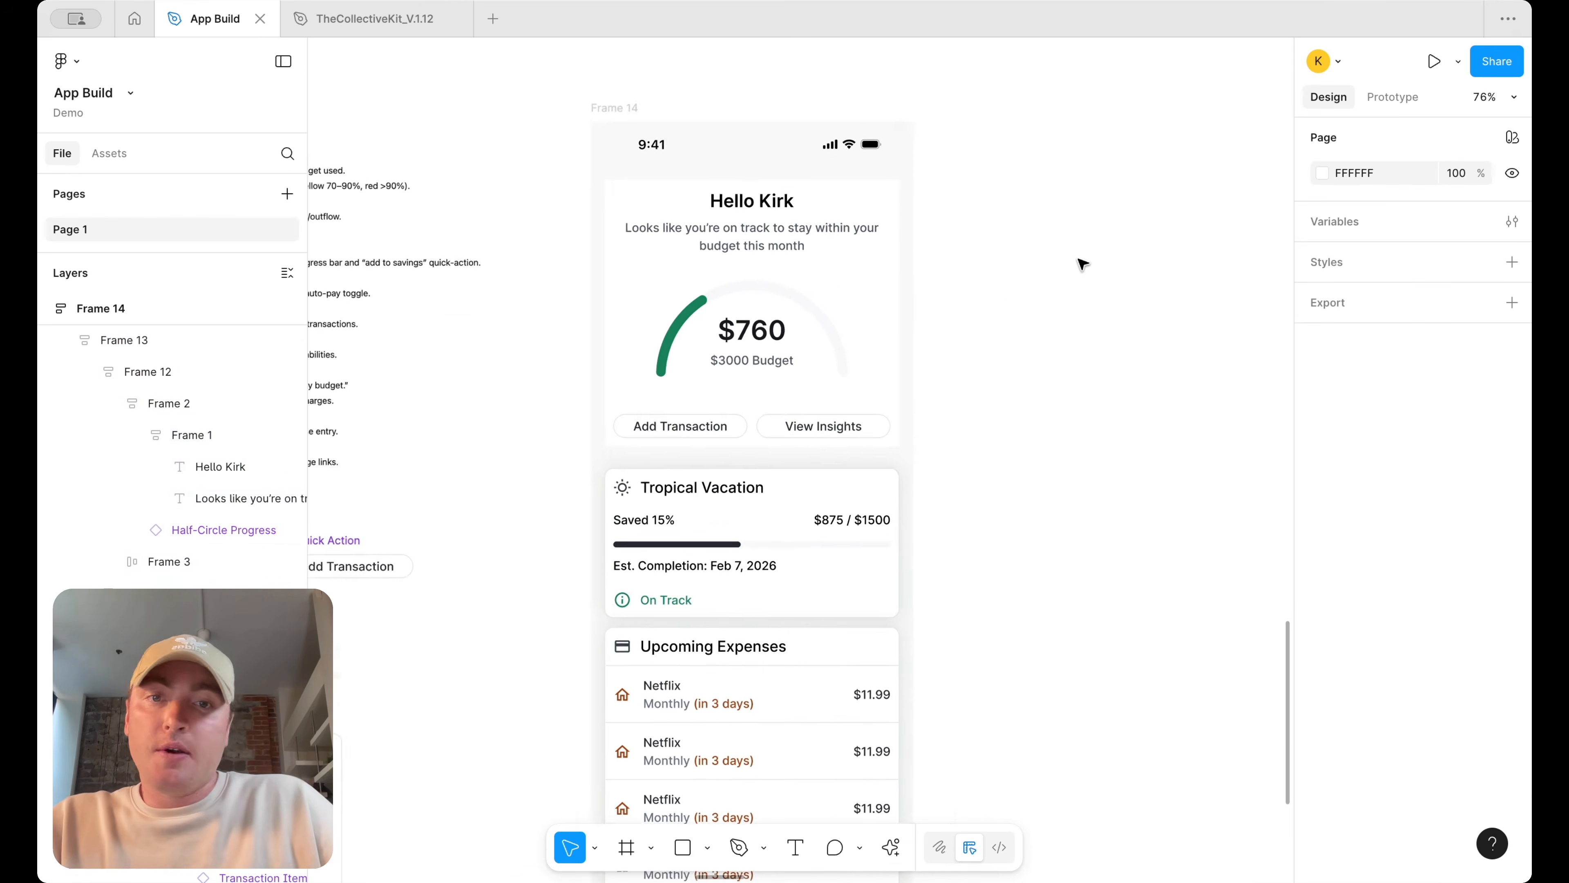
double_click(812, 378)
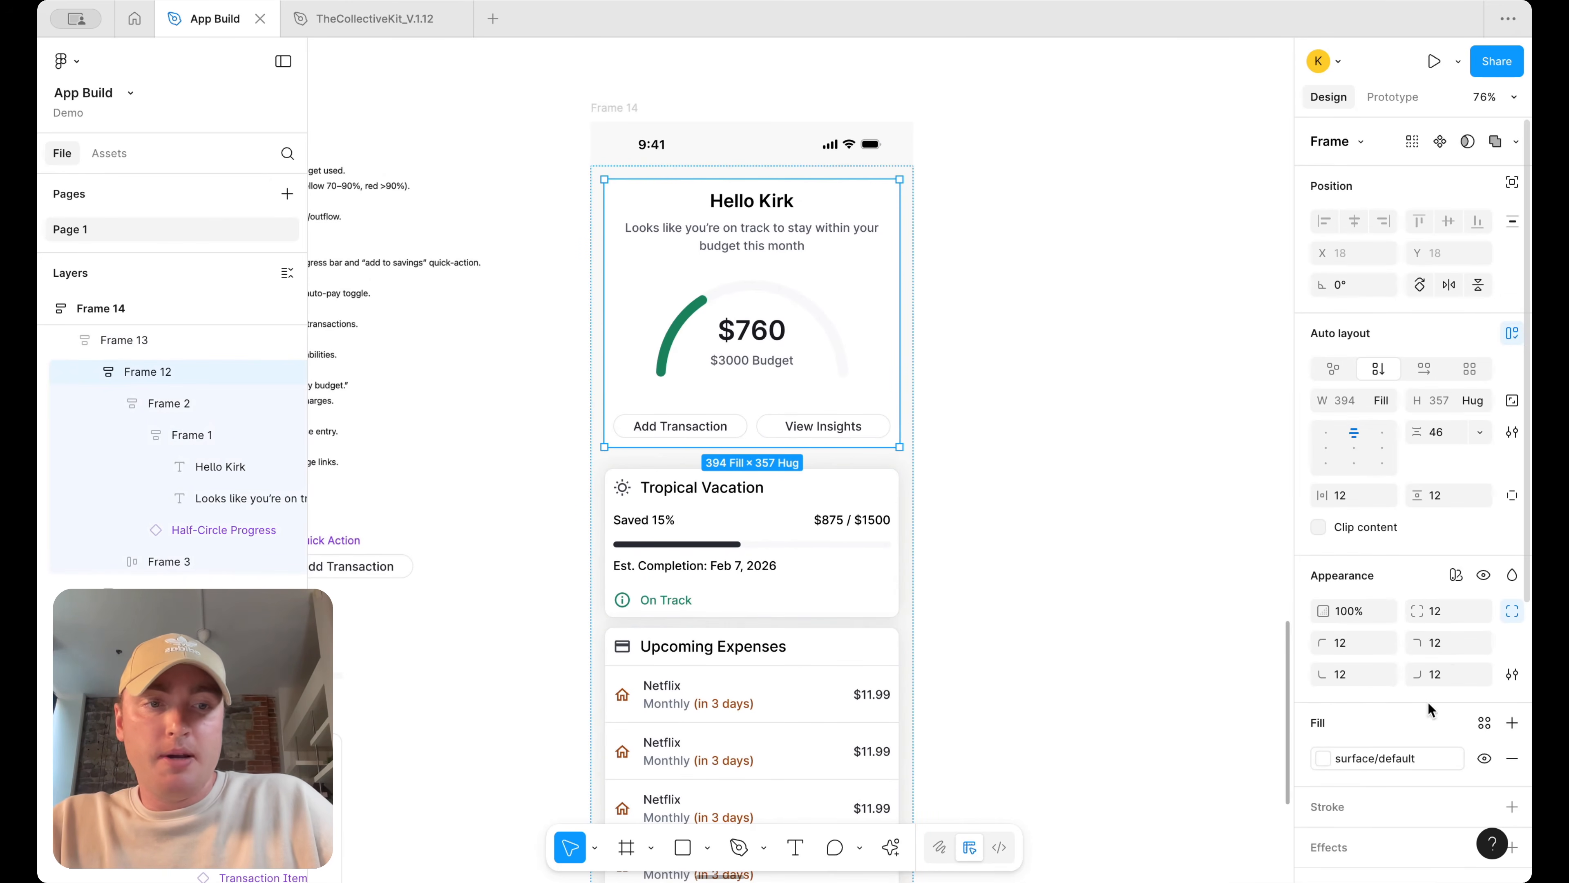
scroll(1430, 709, "down", 3)
left_click(1512, 667)
left_click(1485, 667)
type("bo")
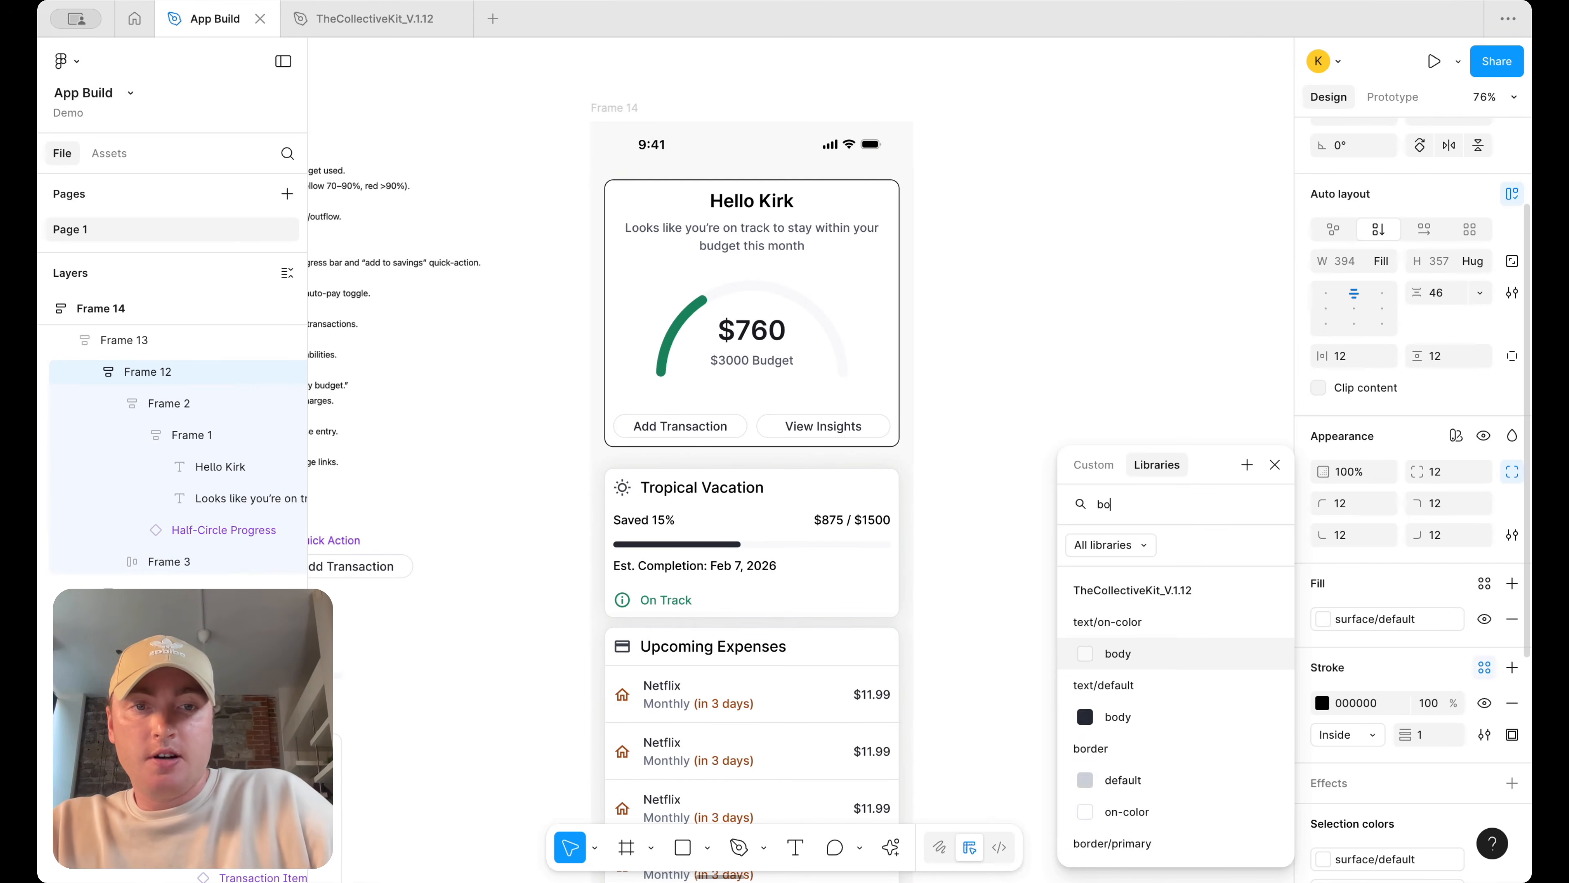
type("r")
left_click(1124, 802)
Apply the xl effect style to the header frame
left_click(1124, 514)
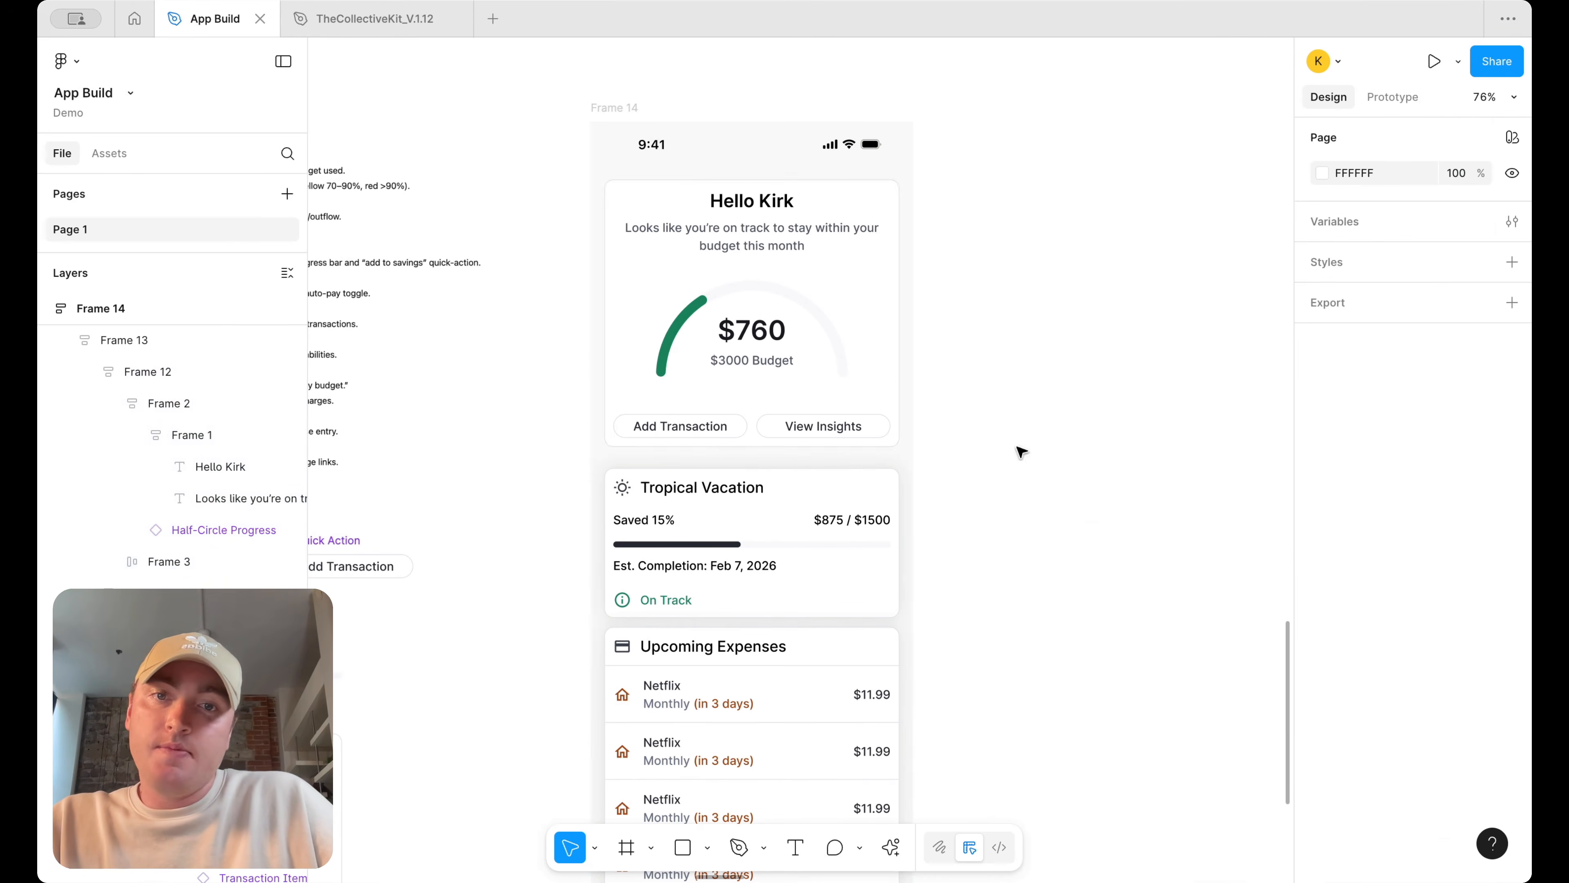
left_click(879, 313)
left_click(879, 312)
scroll(1488, 750, "down", 4)
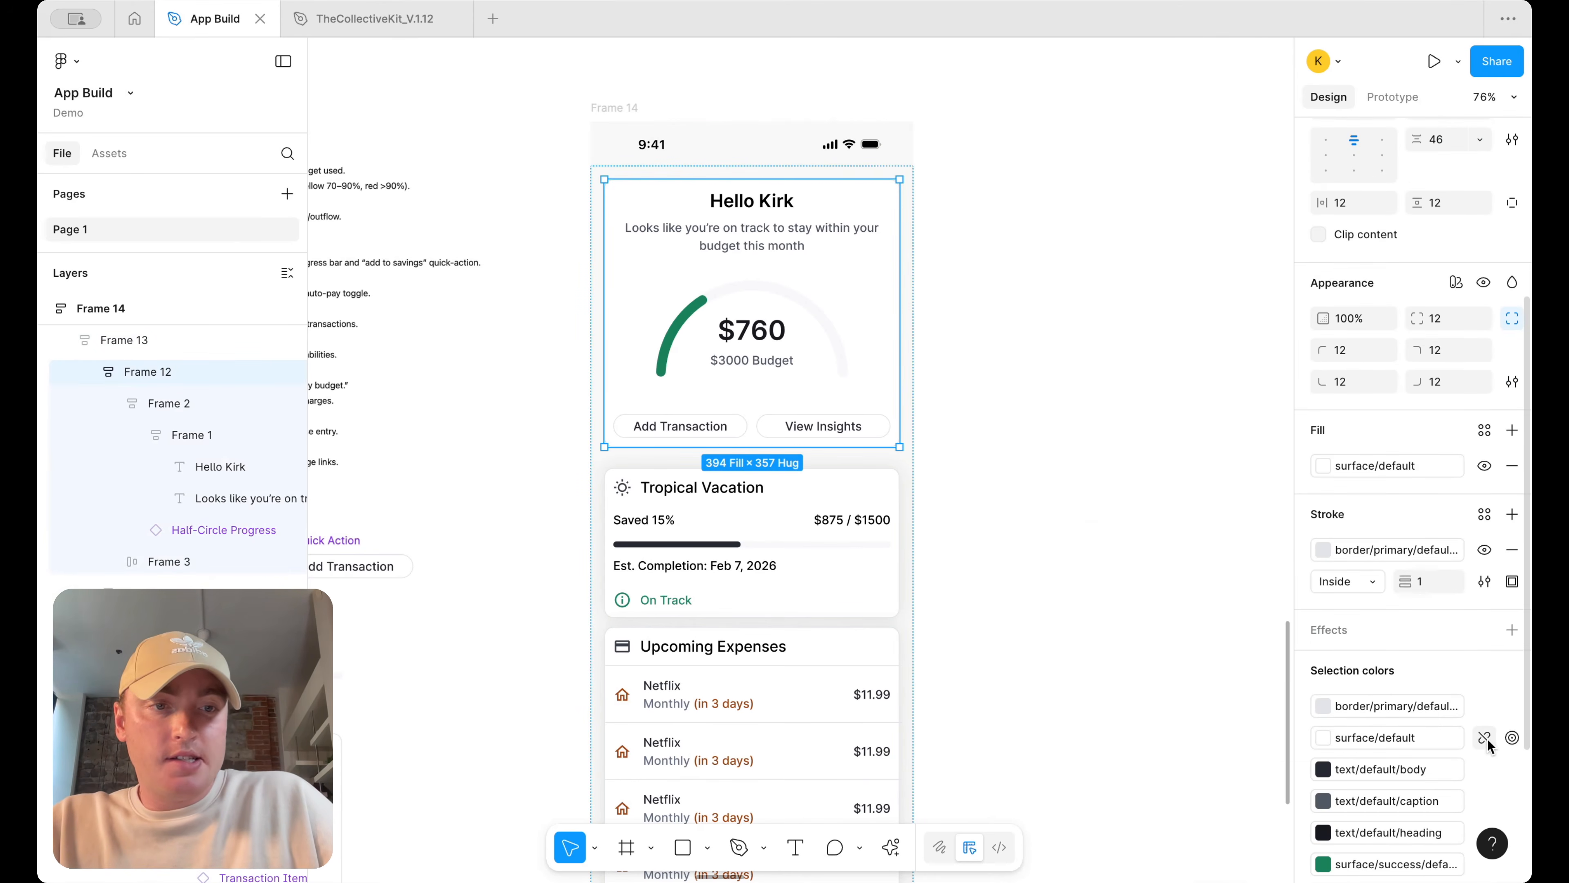
scroll(1488, 750, "down", 3)
left_click(1485, 426)
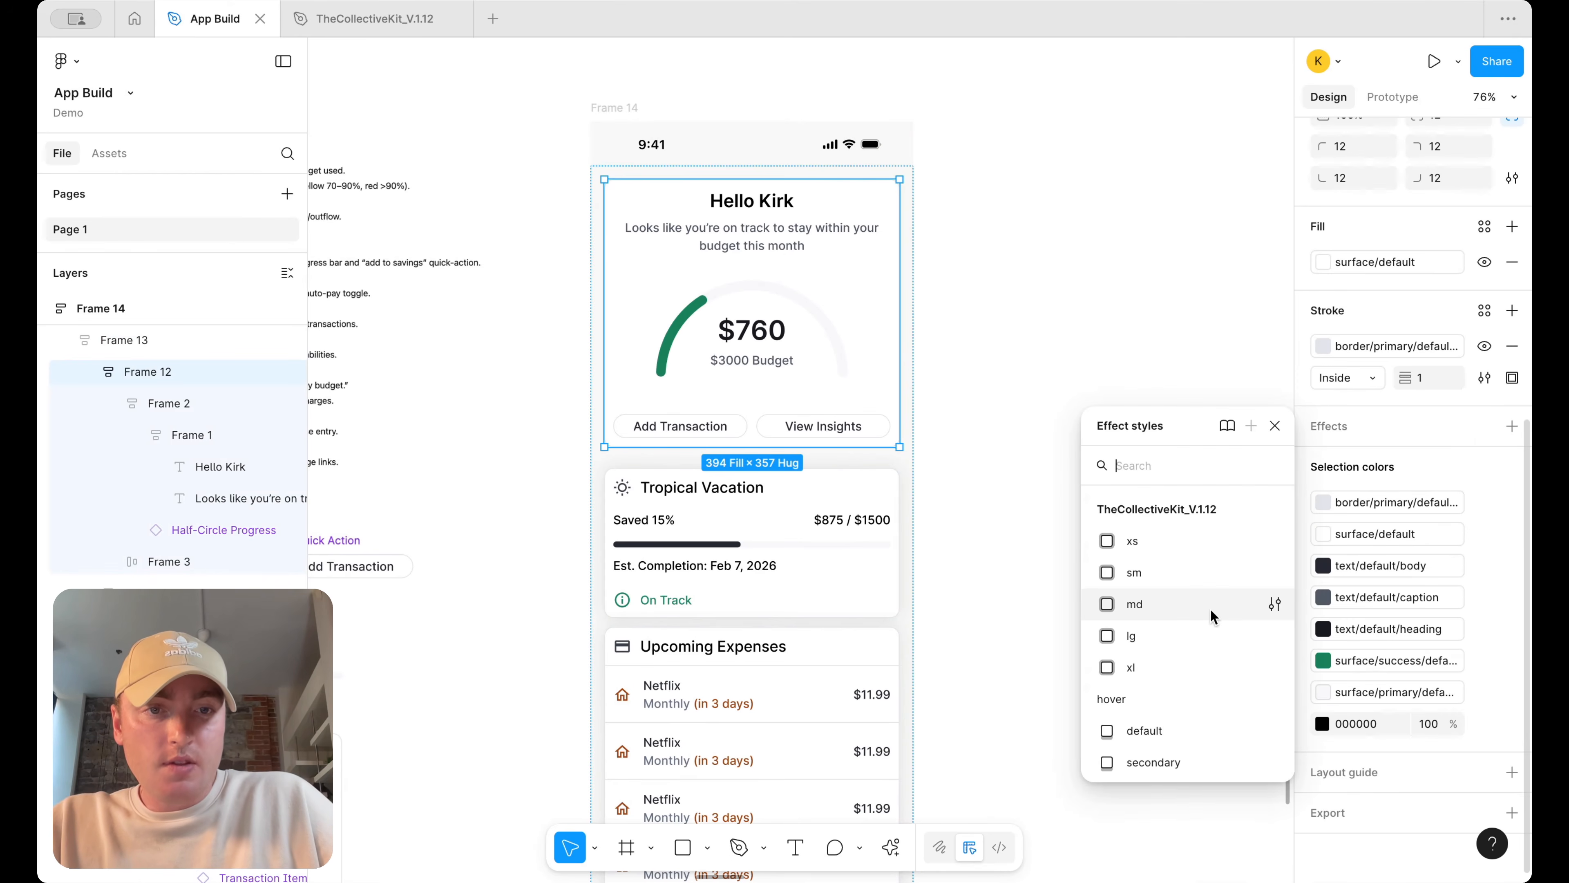
left_click(1192, 671)
left_click(1095, 488)
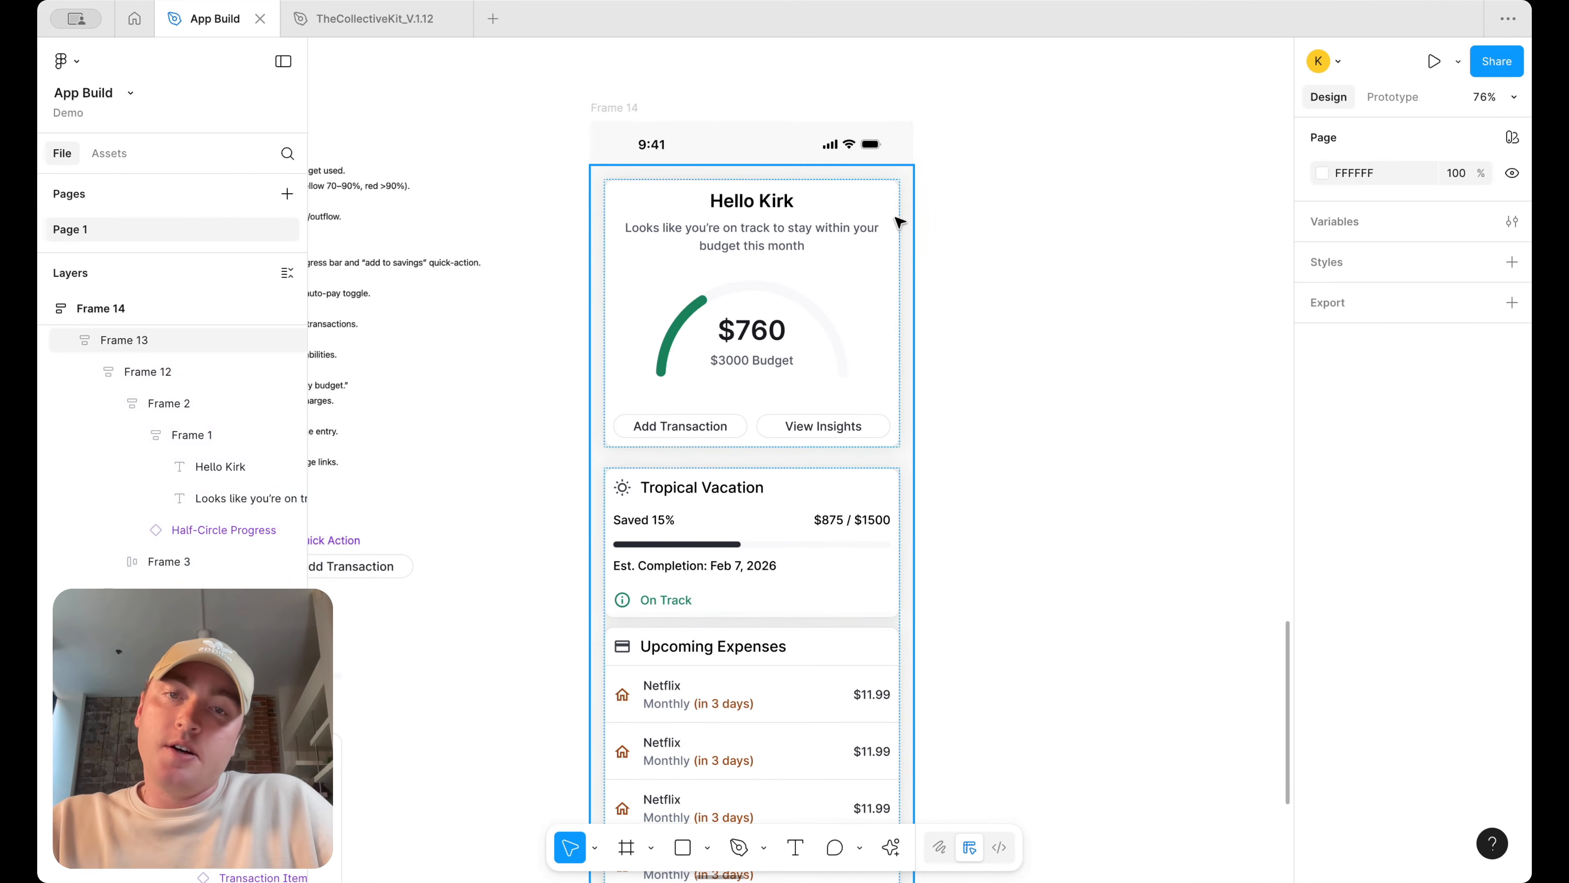
Ungroup the frame wrapping the Tropical Vacation goal card and Upcoming Expenses card
double_click(851, 309)
scroll(1020, 404, "up", 2)
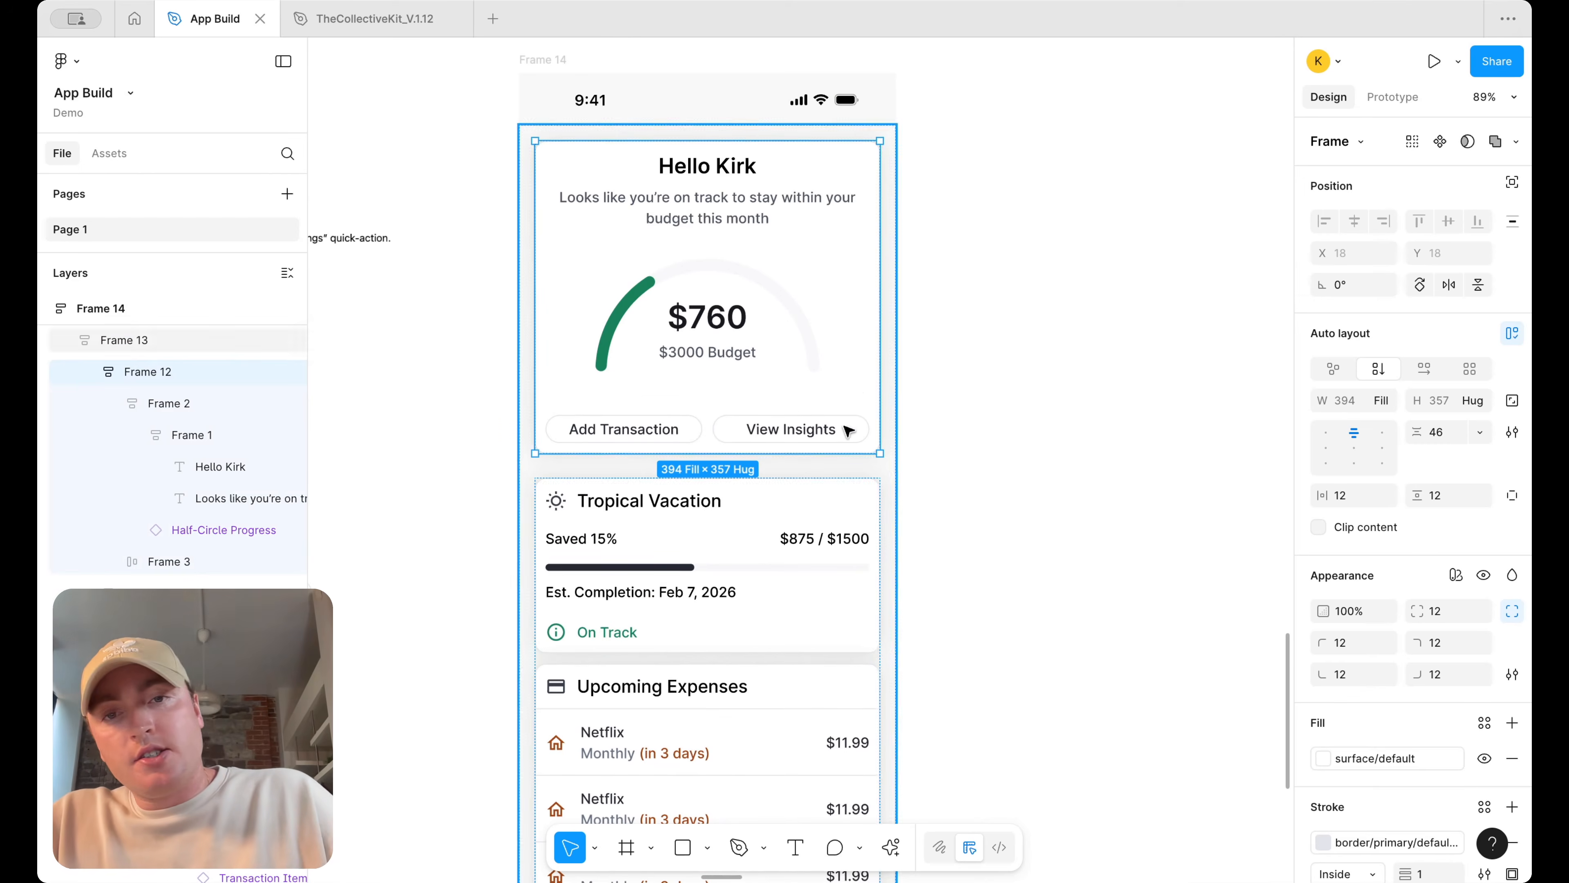
scroll(853, 387, "down", 5)
left_click(830, 456)
right_click(814, 445)
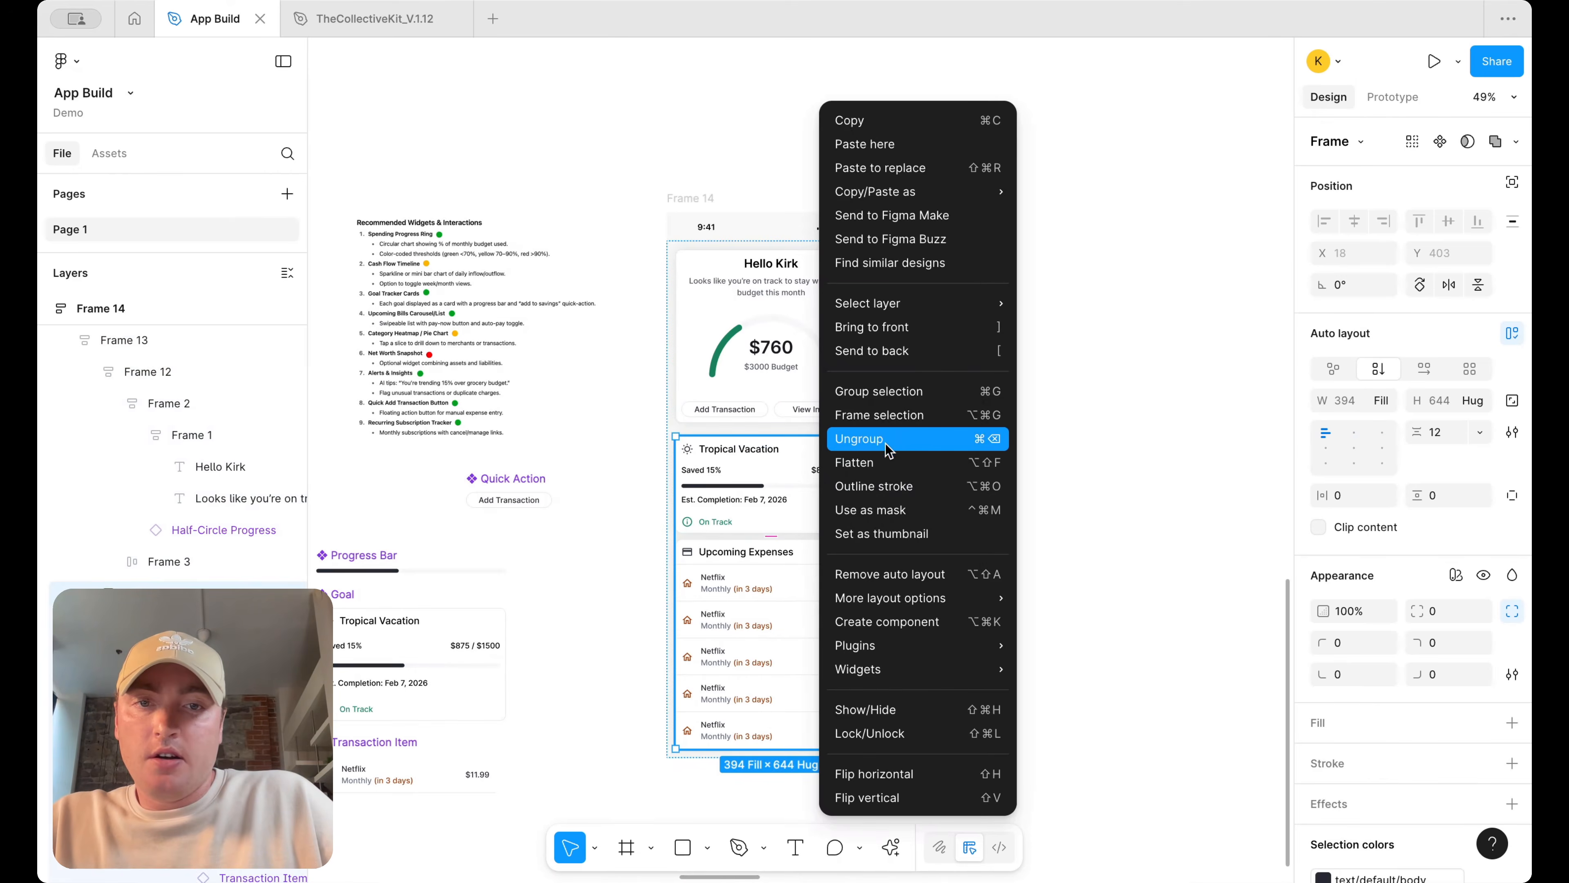
left_click(890, 440)
Set the main content frame's vertical gap to 12
scroll(813, 462, "up", 8)
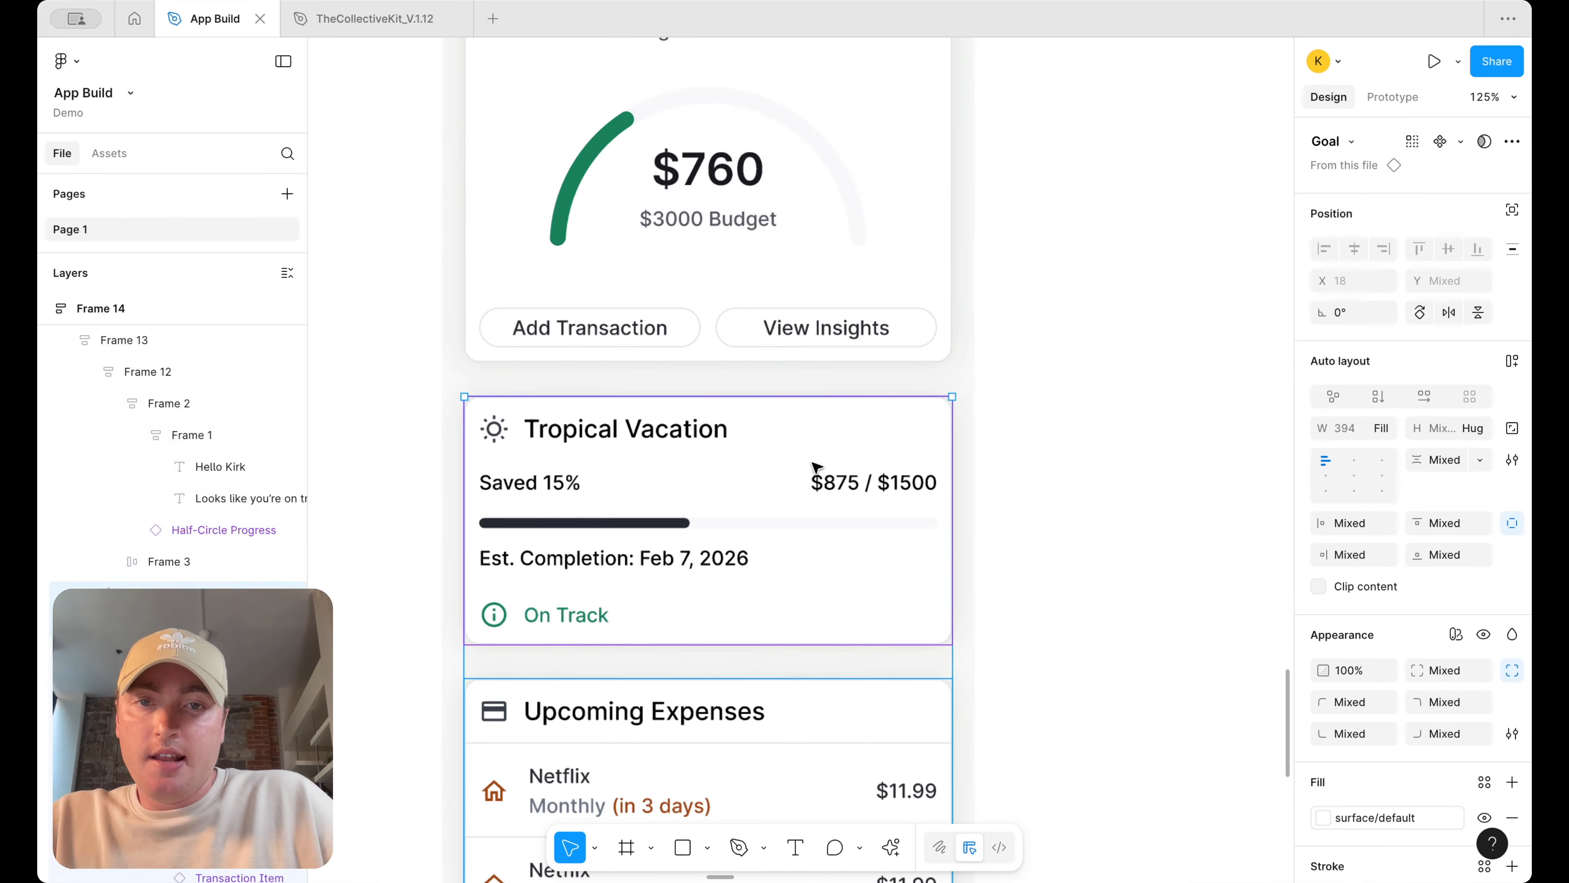
left_click(832, 384, "super")
left_click(946, 388, "super")
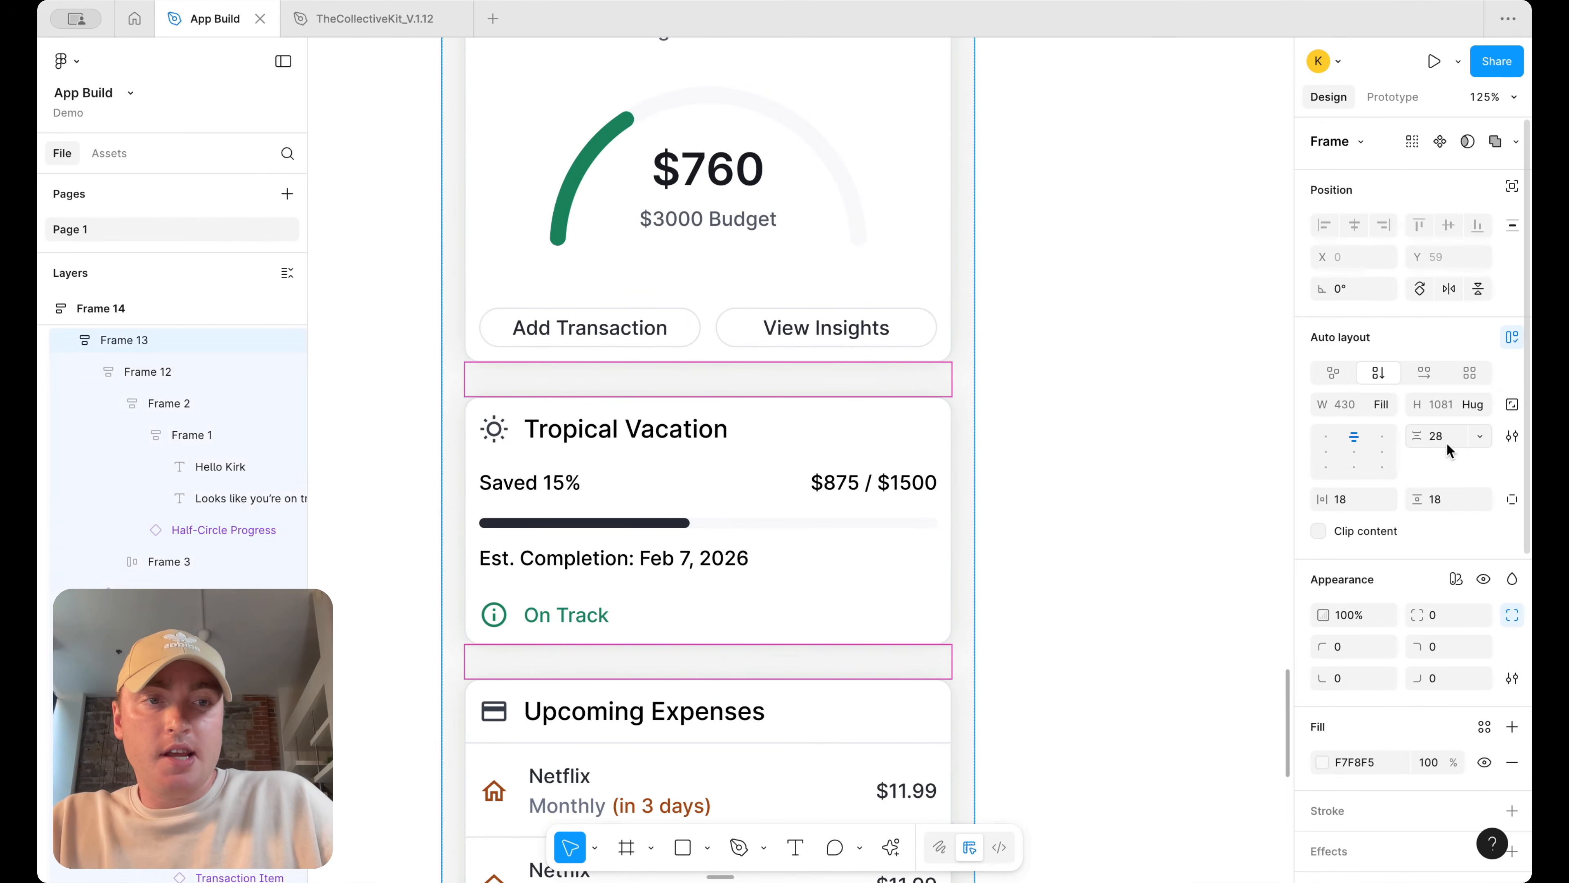
key("Return")
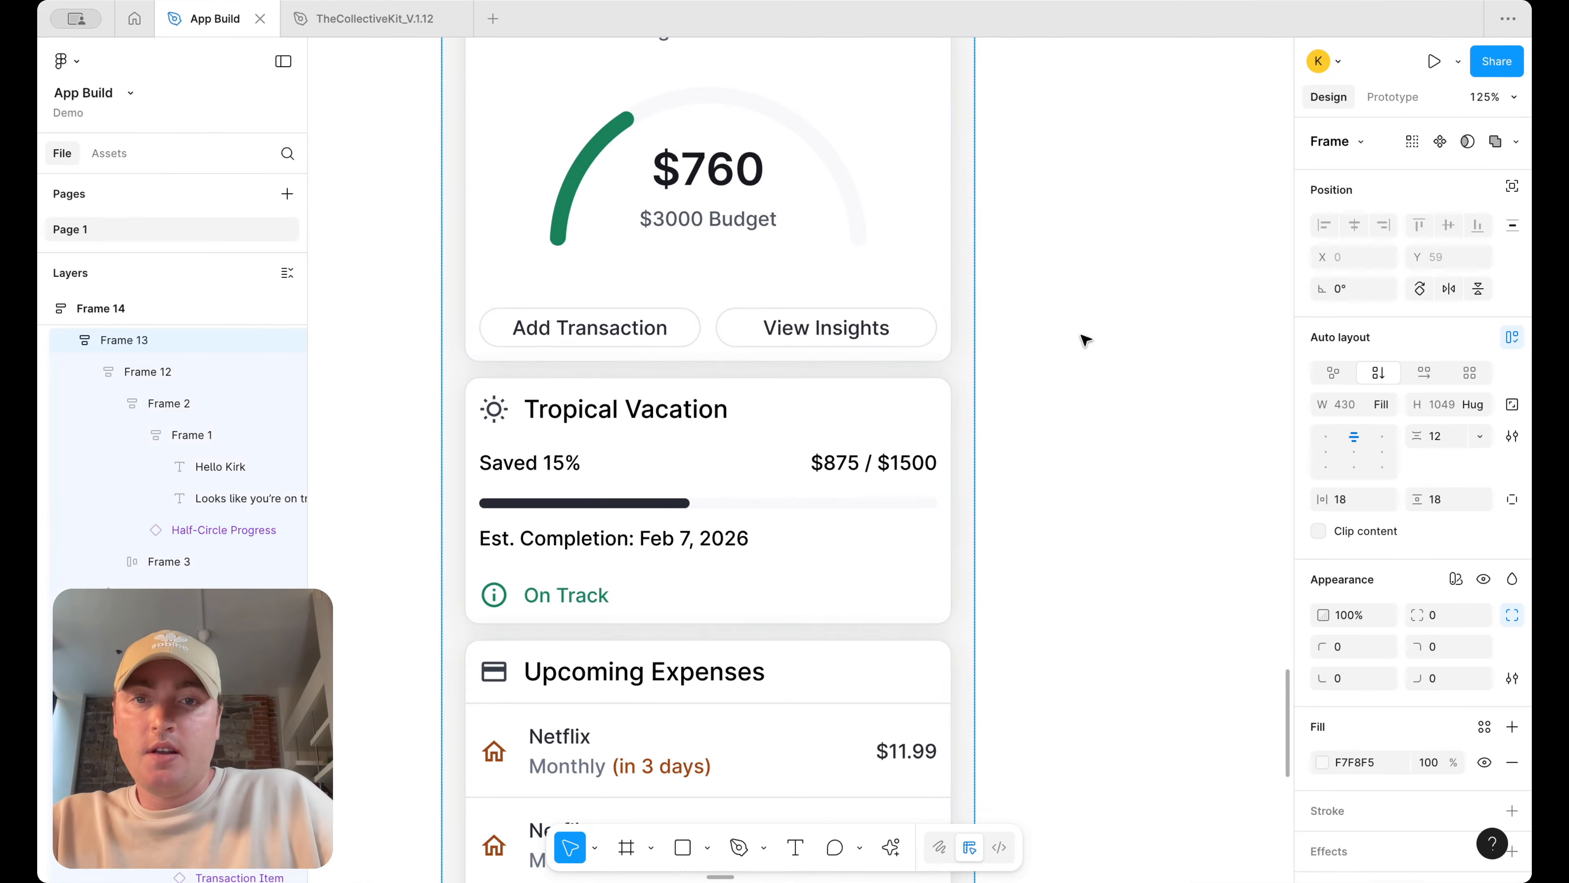
Set the header frame's vertical padding to 18
scroll(1083, 340, "down", 8)
left_click(1075, 369)
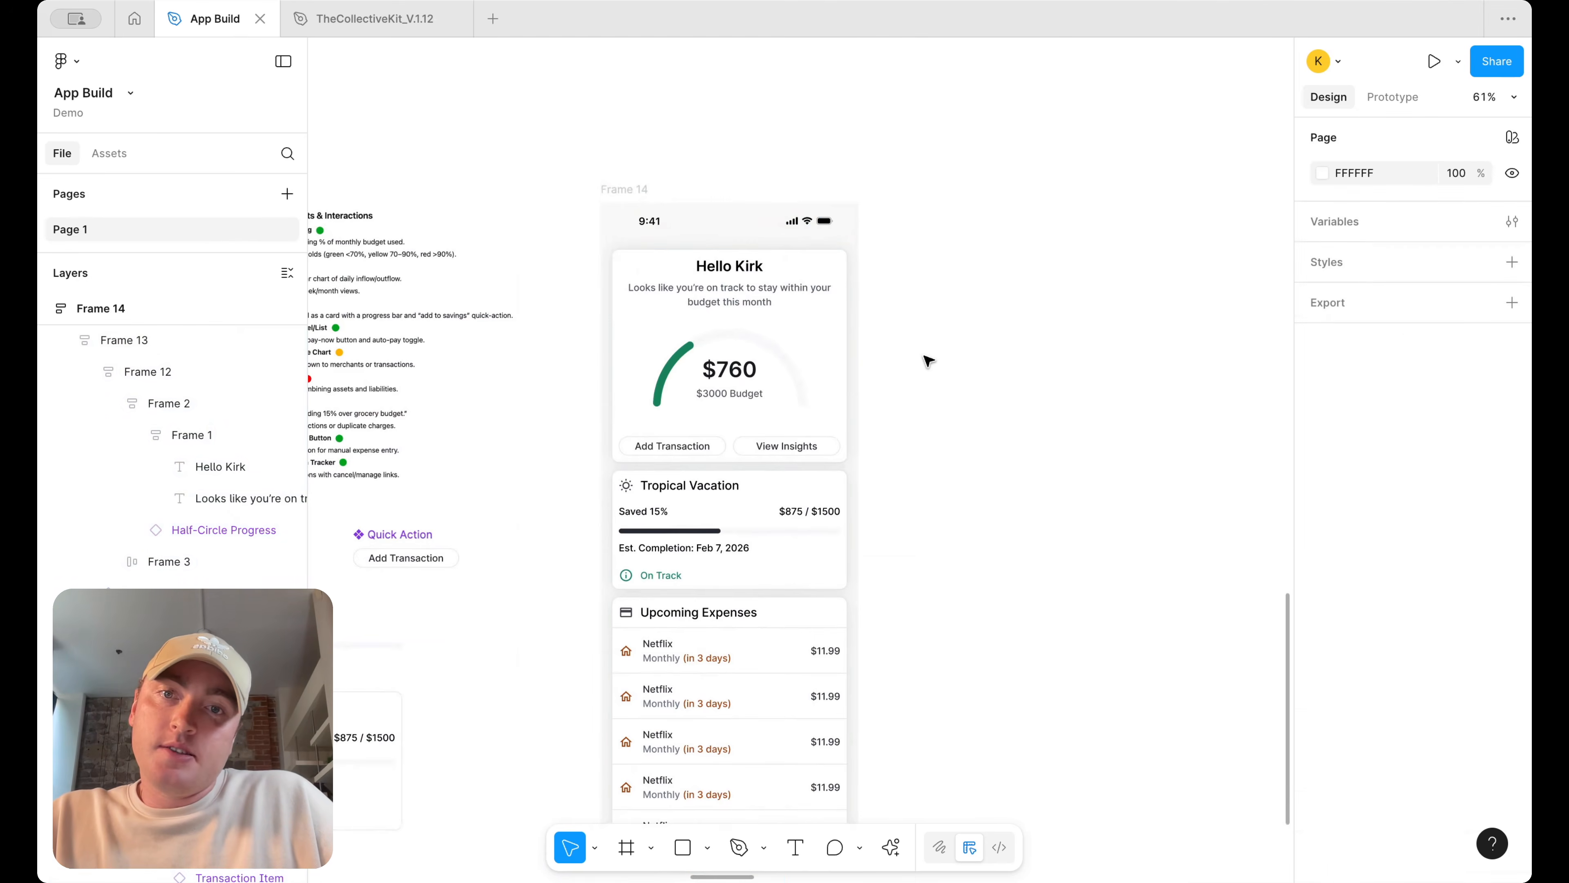
scroll(928, 361, "up", 3)
scroll(912, 351, "down", 3)
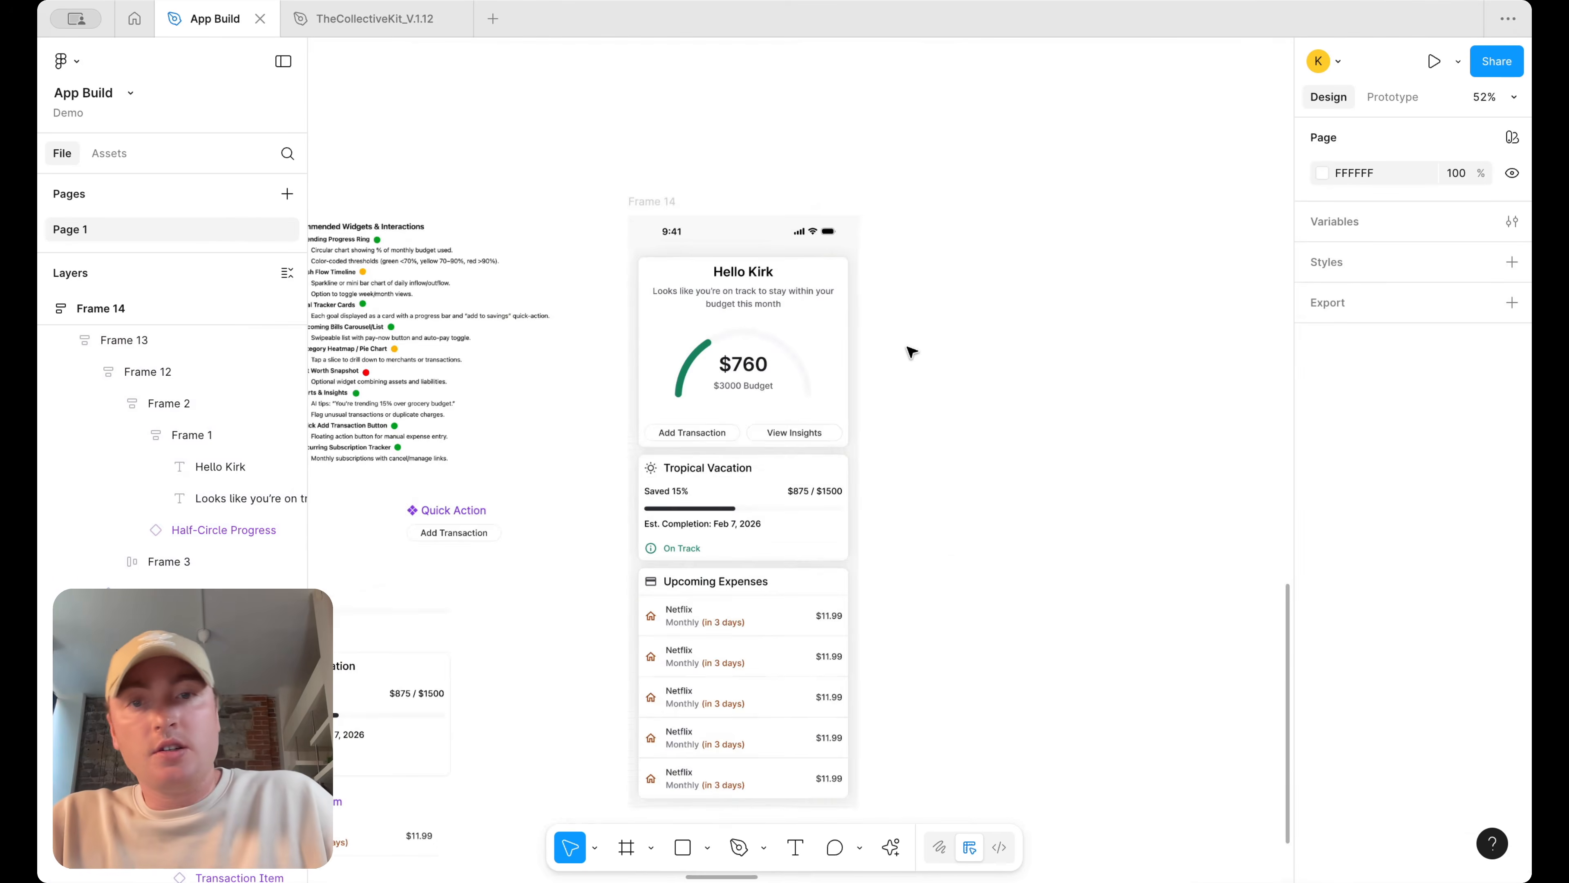
scroll(781, 463, "up", 3)
double_click(809, 384)
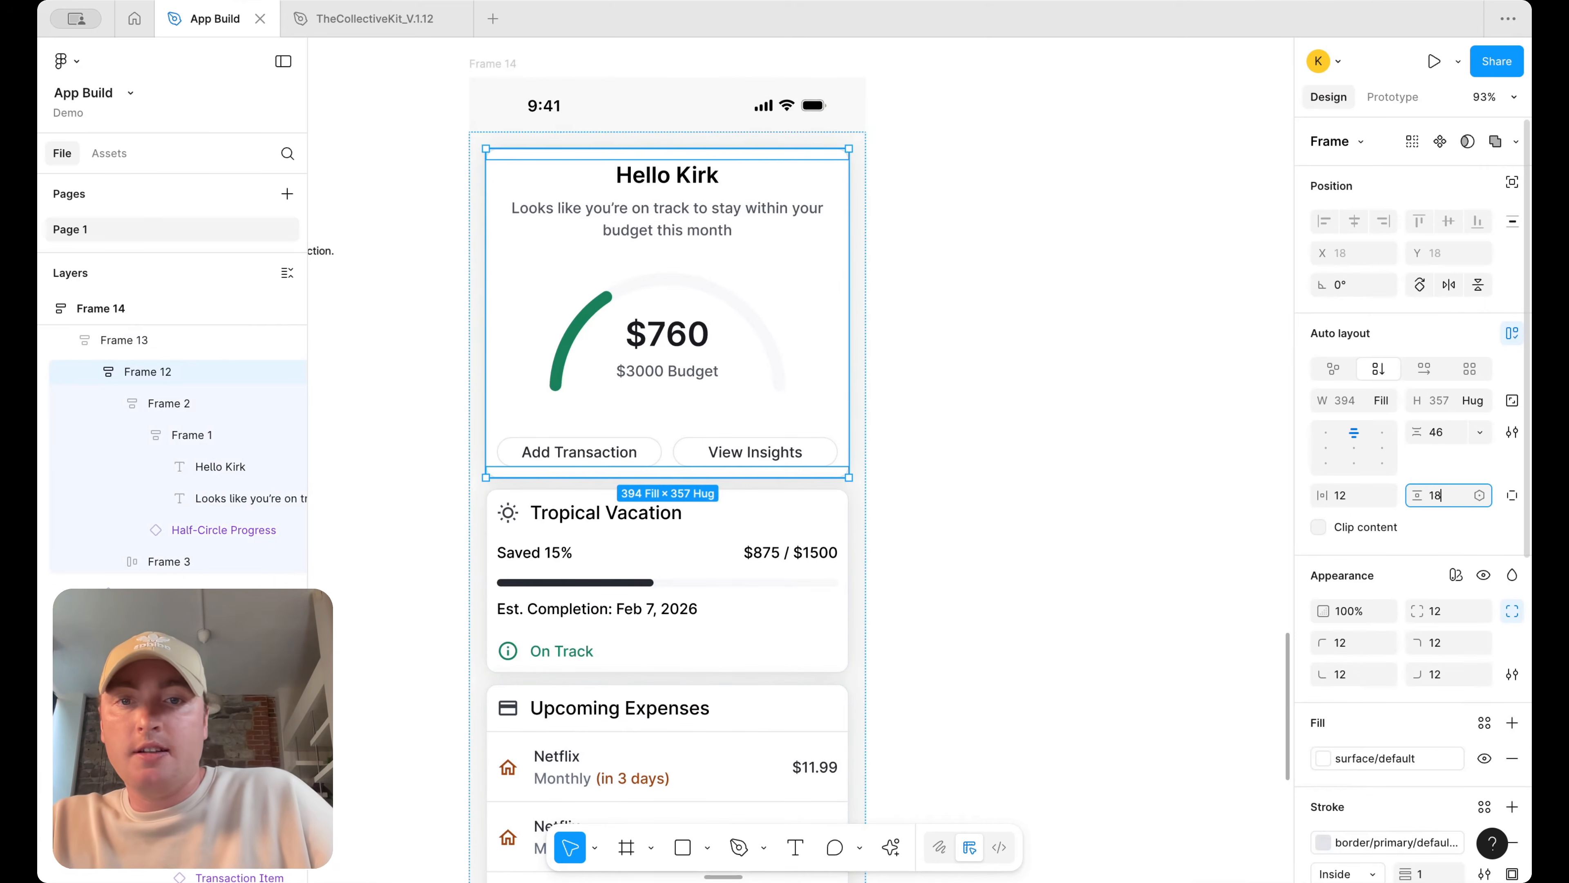
key("Return")
Left-align the greeting and subtitle text in the header card
left_click(1029, 440)
double_click(745, 344)
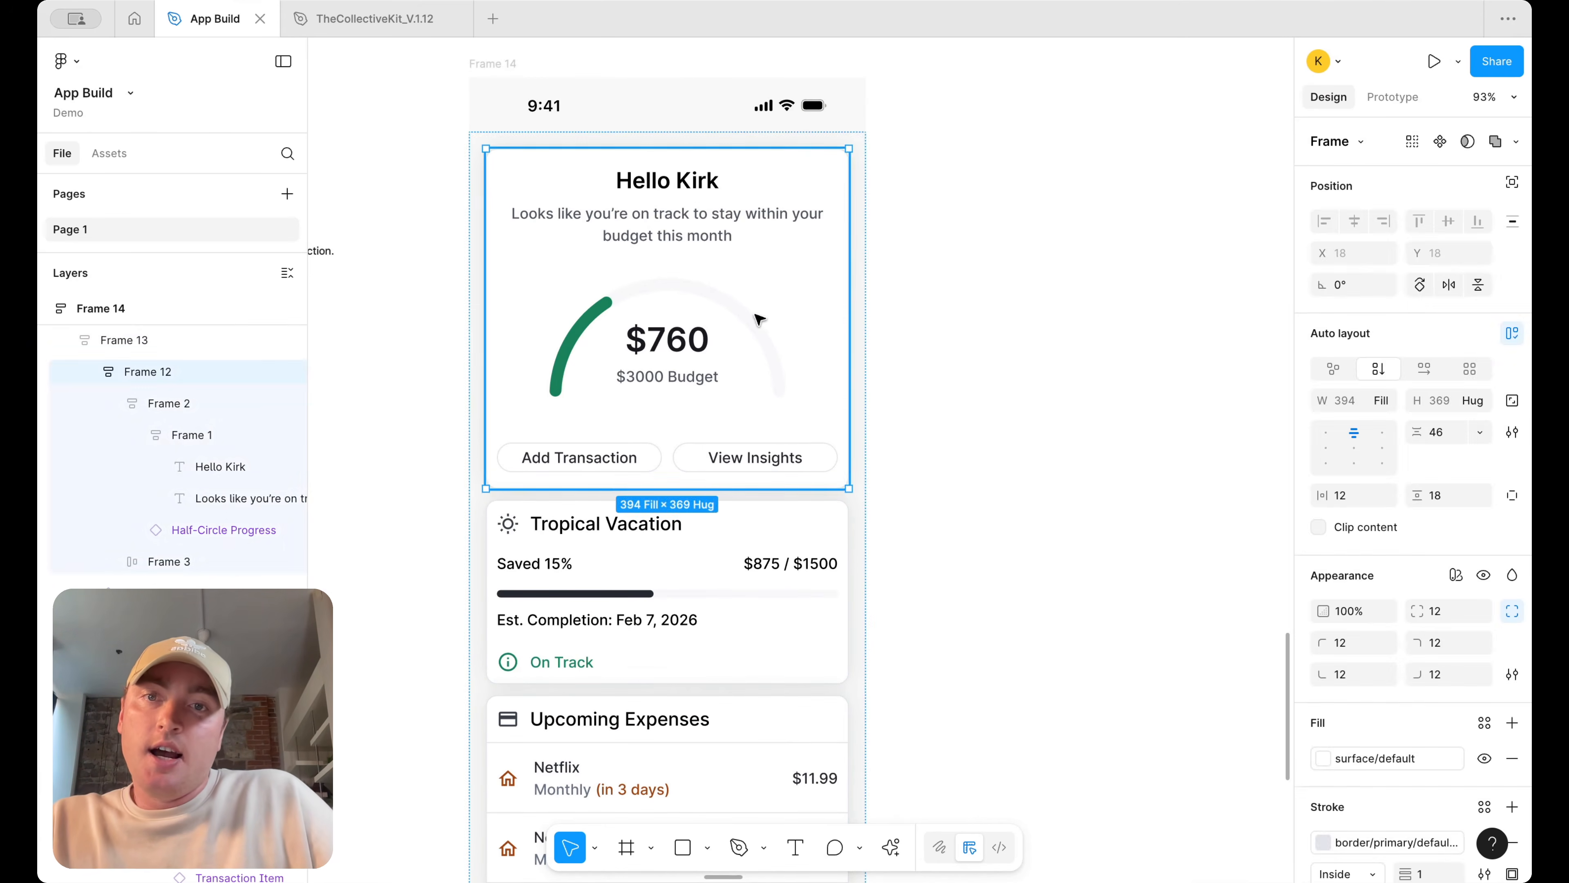
left_click(1076, 288)
scroll(1078, 289, "down", 5)
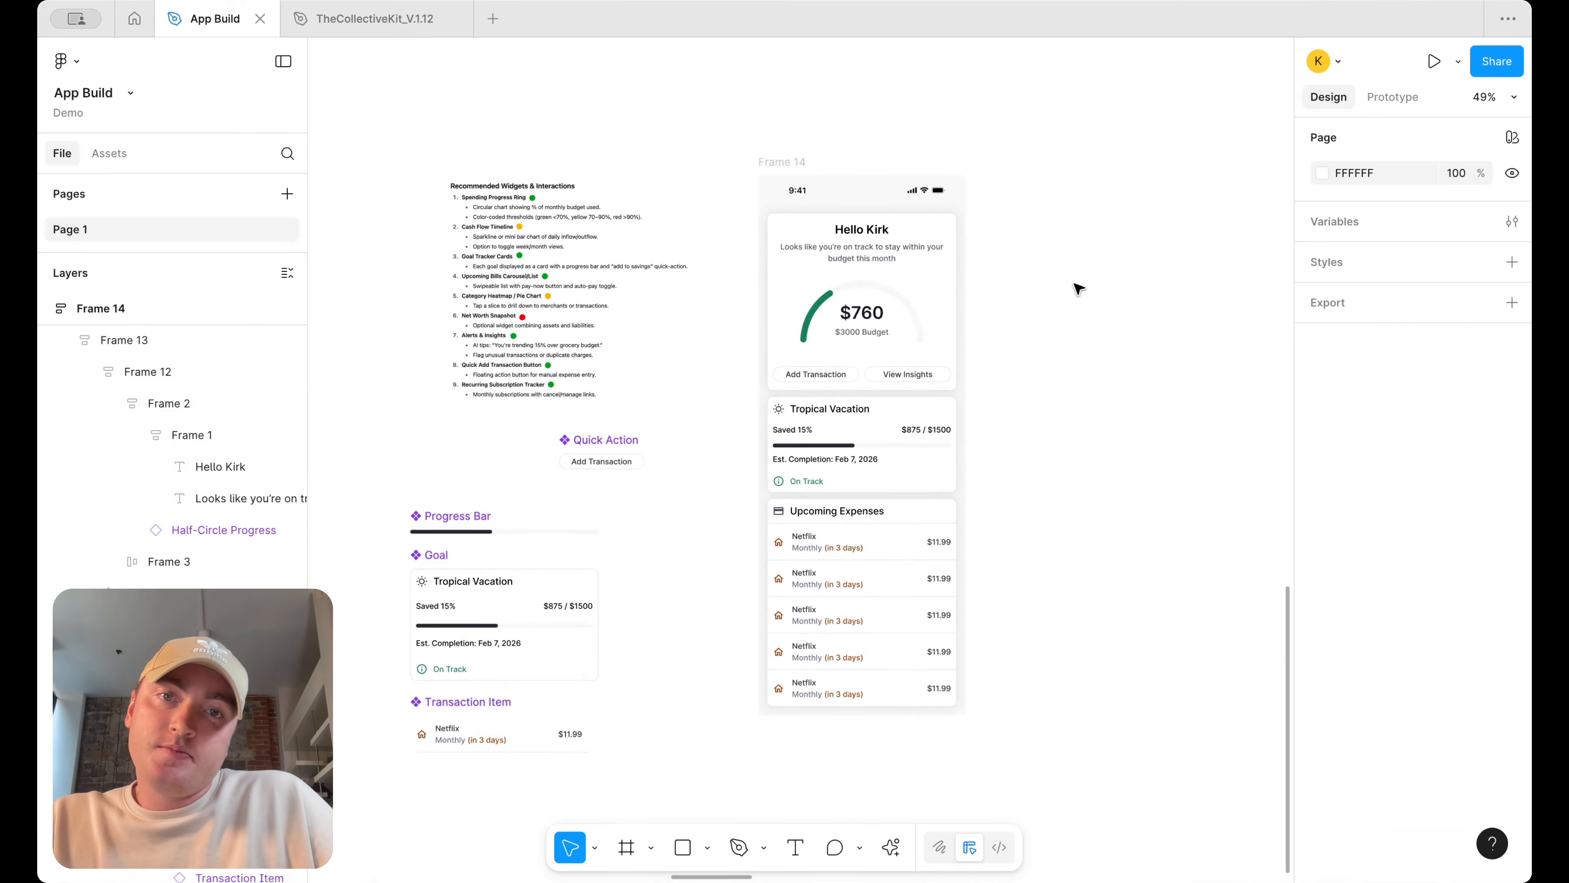
scroll(936, 205, "up", 3)
left_click(862, 282, "super")
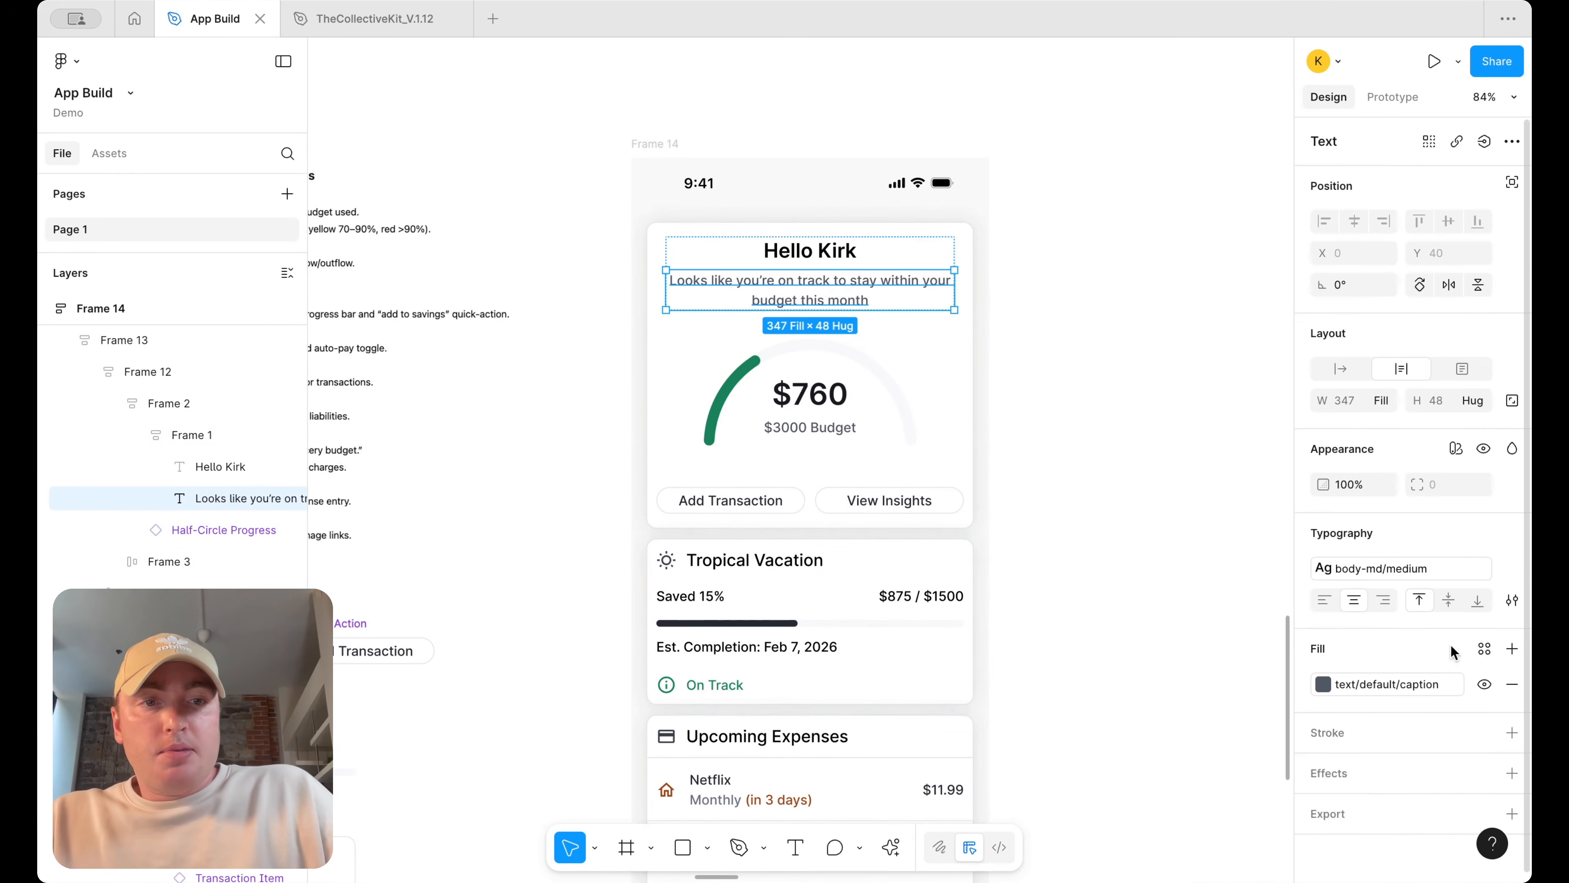
left_click(1324, 600)
key("shift+Tab")
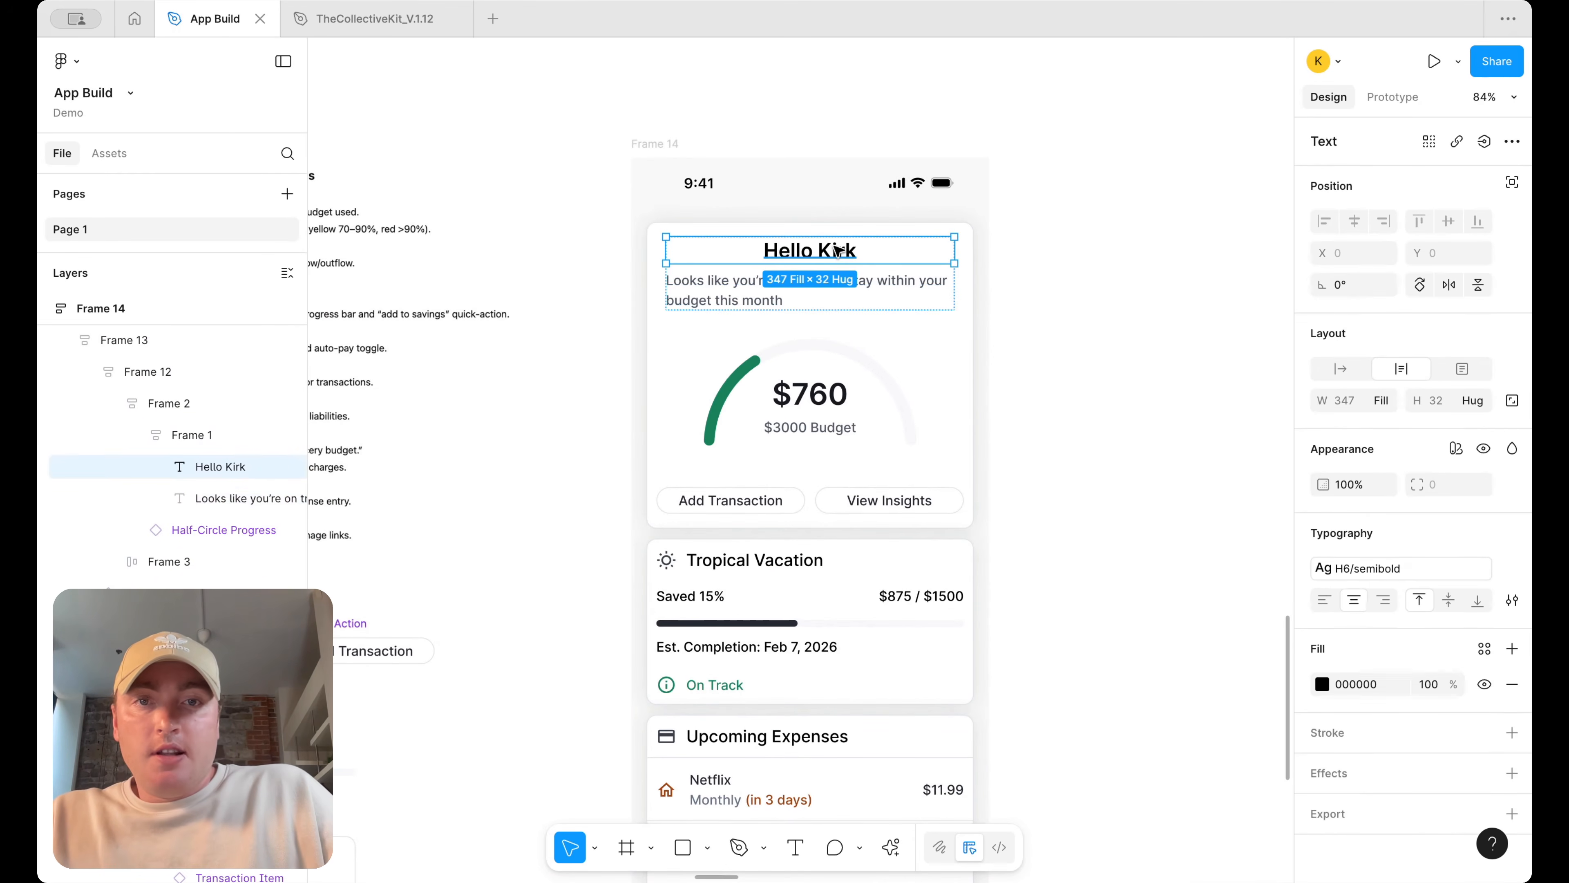
left_click(1324, 599)
left_click(1033, 332)
Paste a waving hand emoji at the start of the Hello Kirk greeting
scroll(927, 290, "right", 2)
scroll(927, 290, "down", 2)
scroll(802, 246, "up", 2)
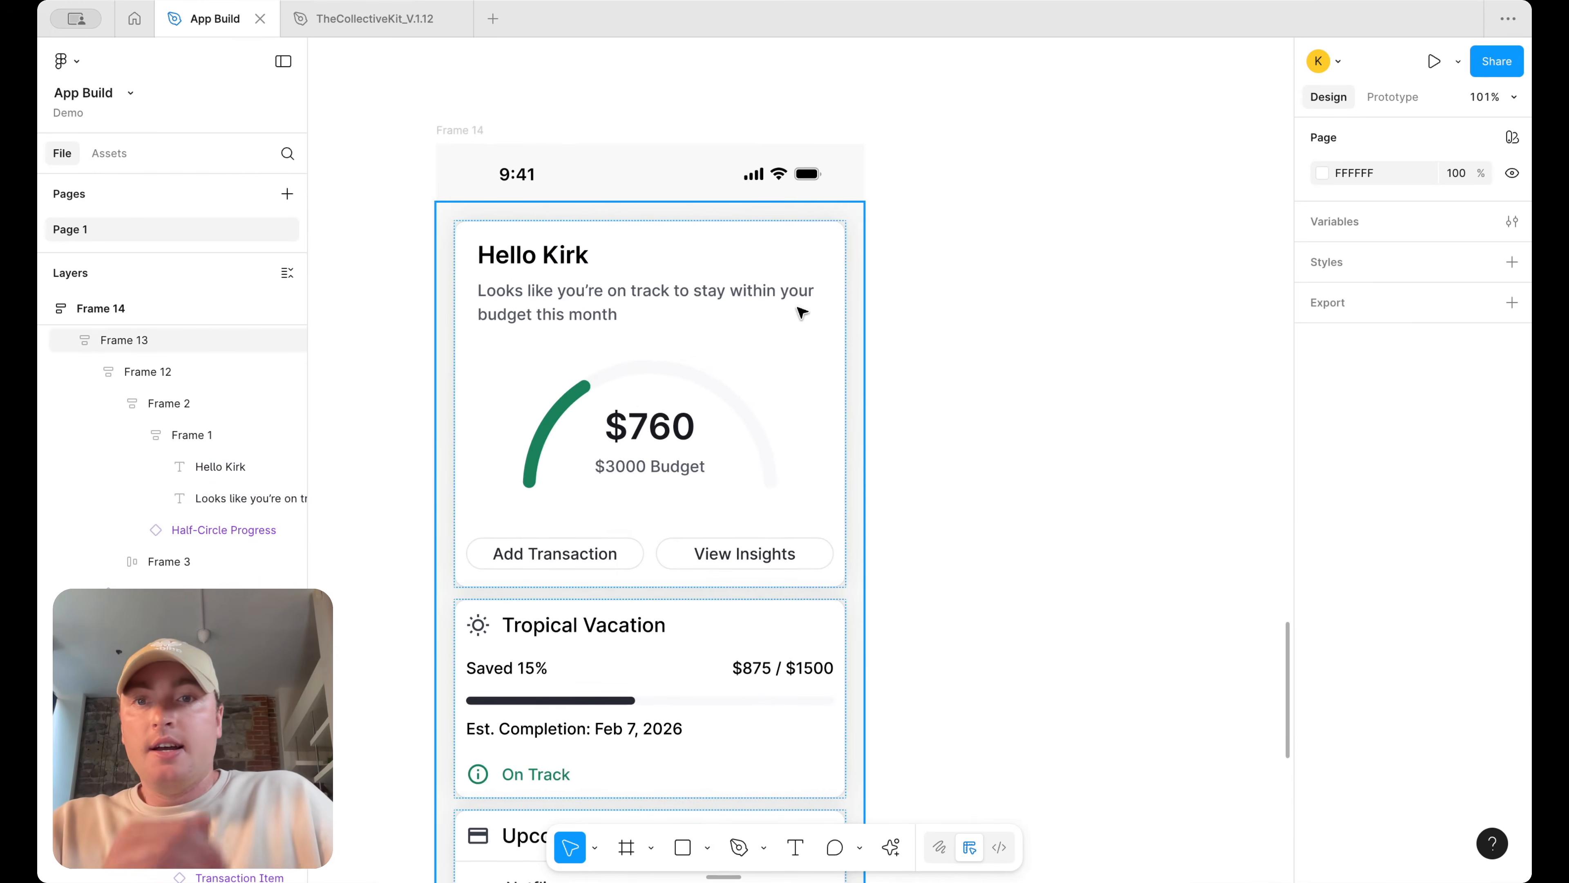
left_click(798, 303)
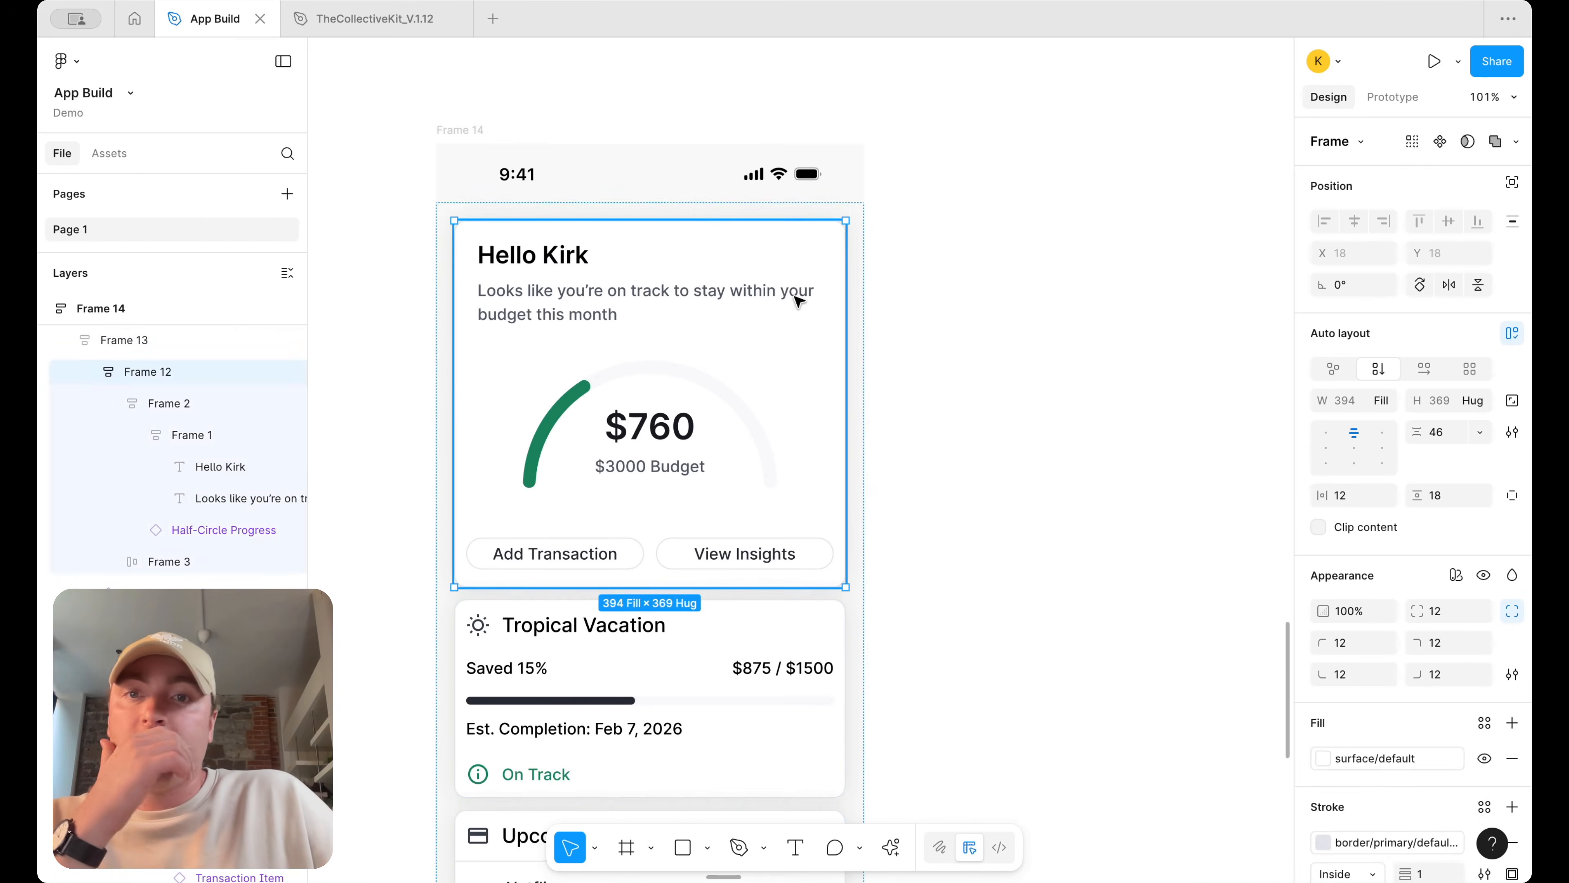
double_click(562, 256)
double_click(561, 256)
key("Left")
key("Left")
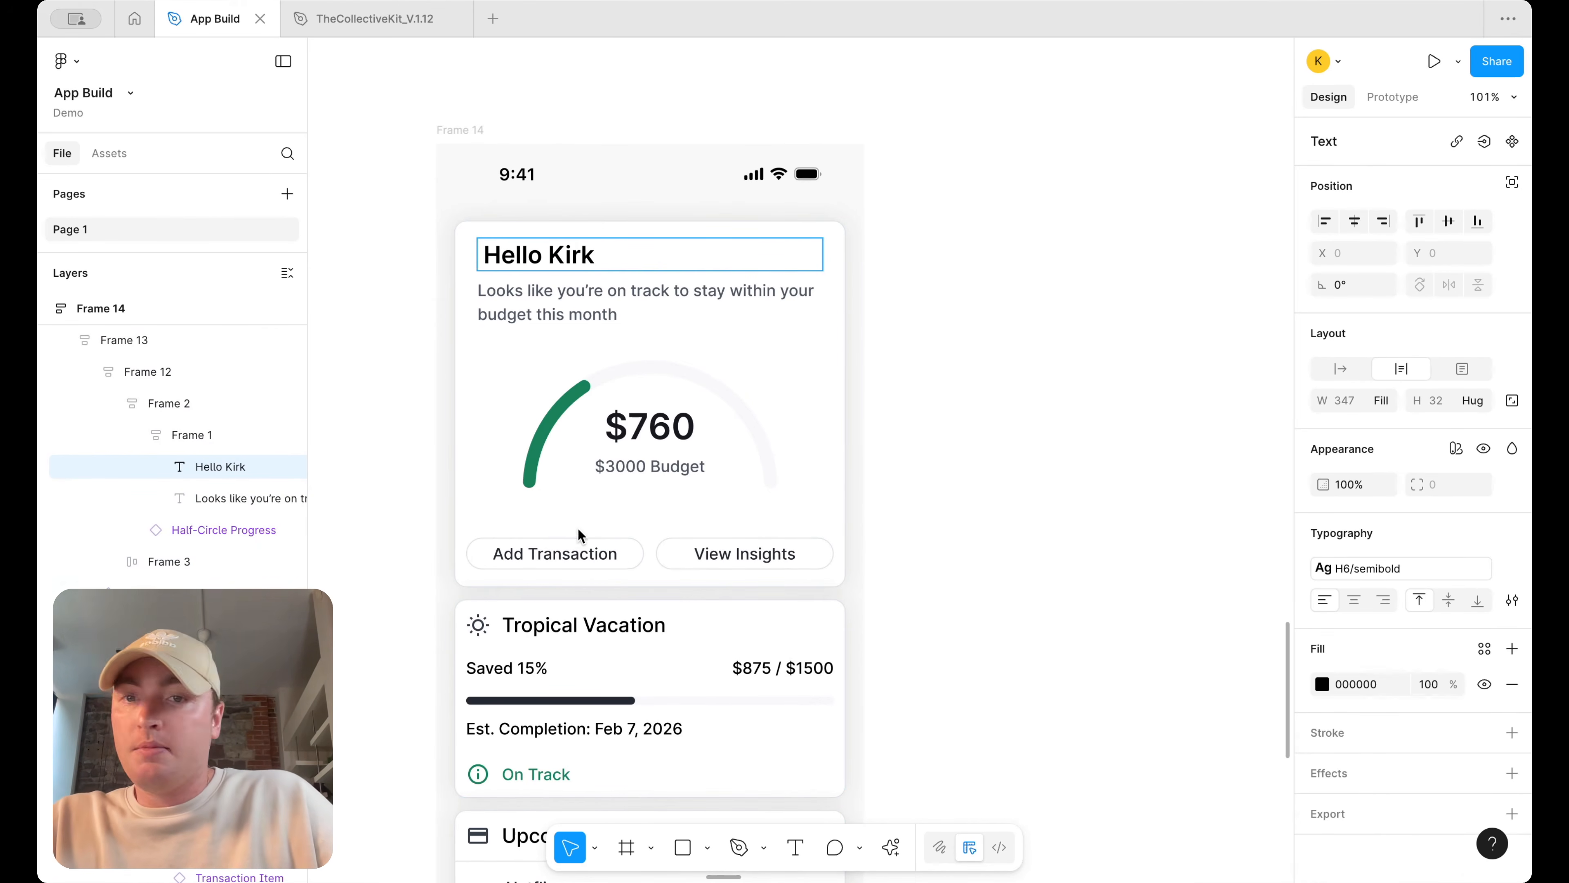
type("👋")
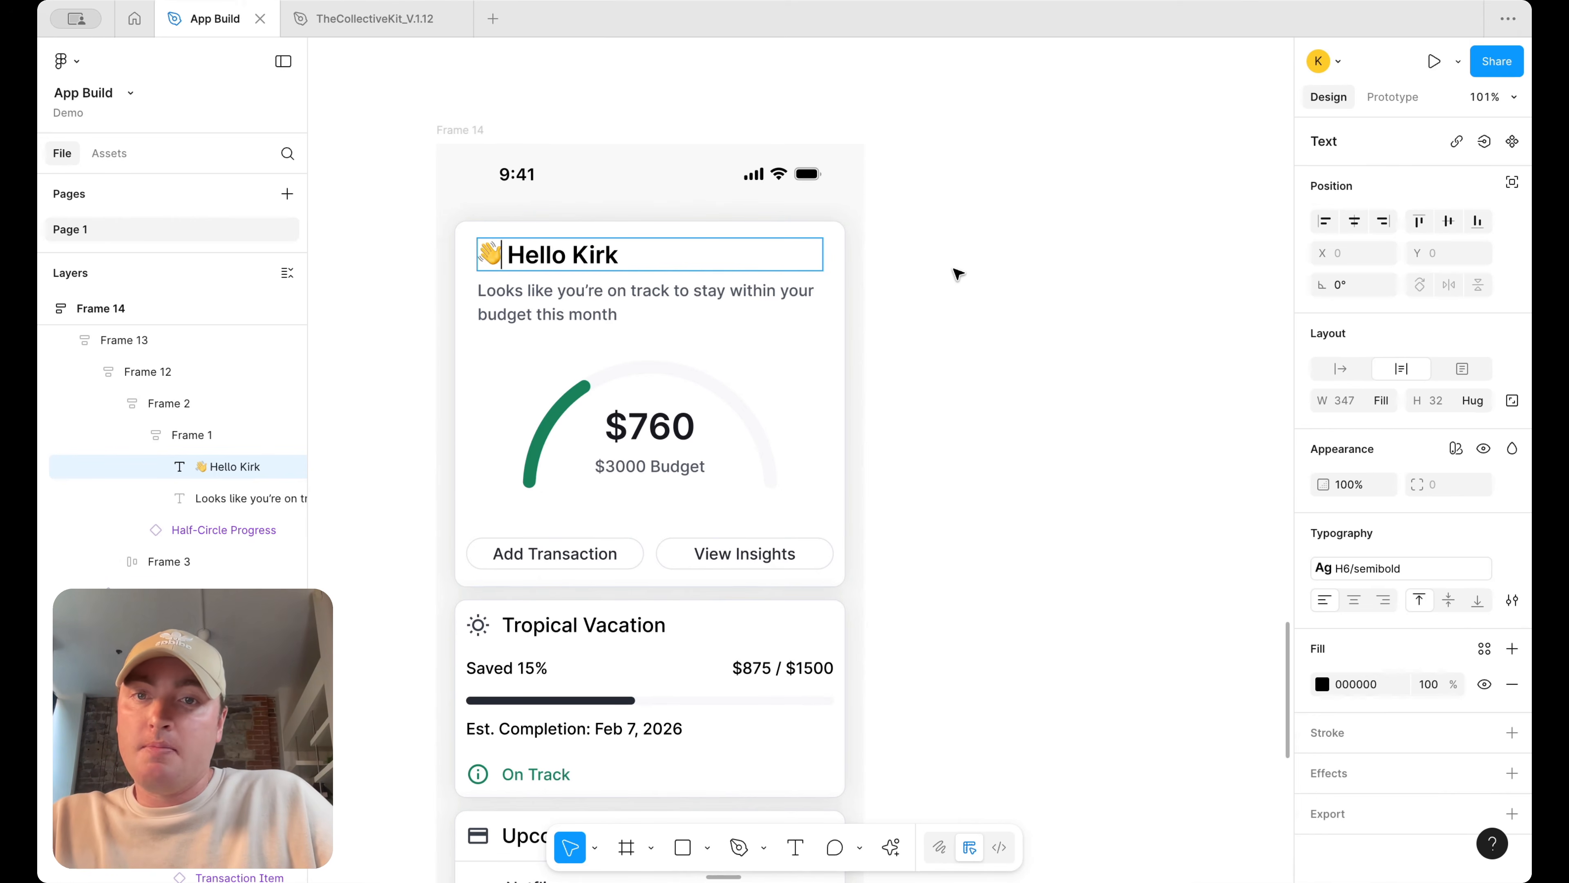
left_click(962, 270)
Try narrowing the subtitle text box and changing its frame's alignment, and undo those changes
scroll(960, 274, "down", 5)
scroll(946, 306, "up", 5)
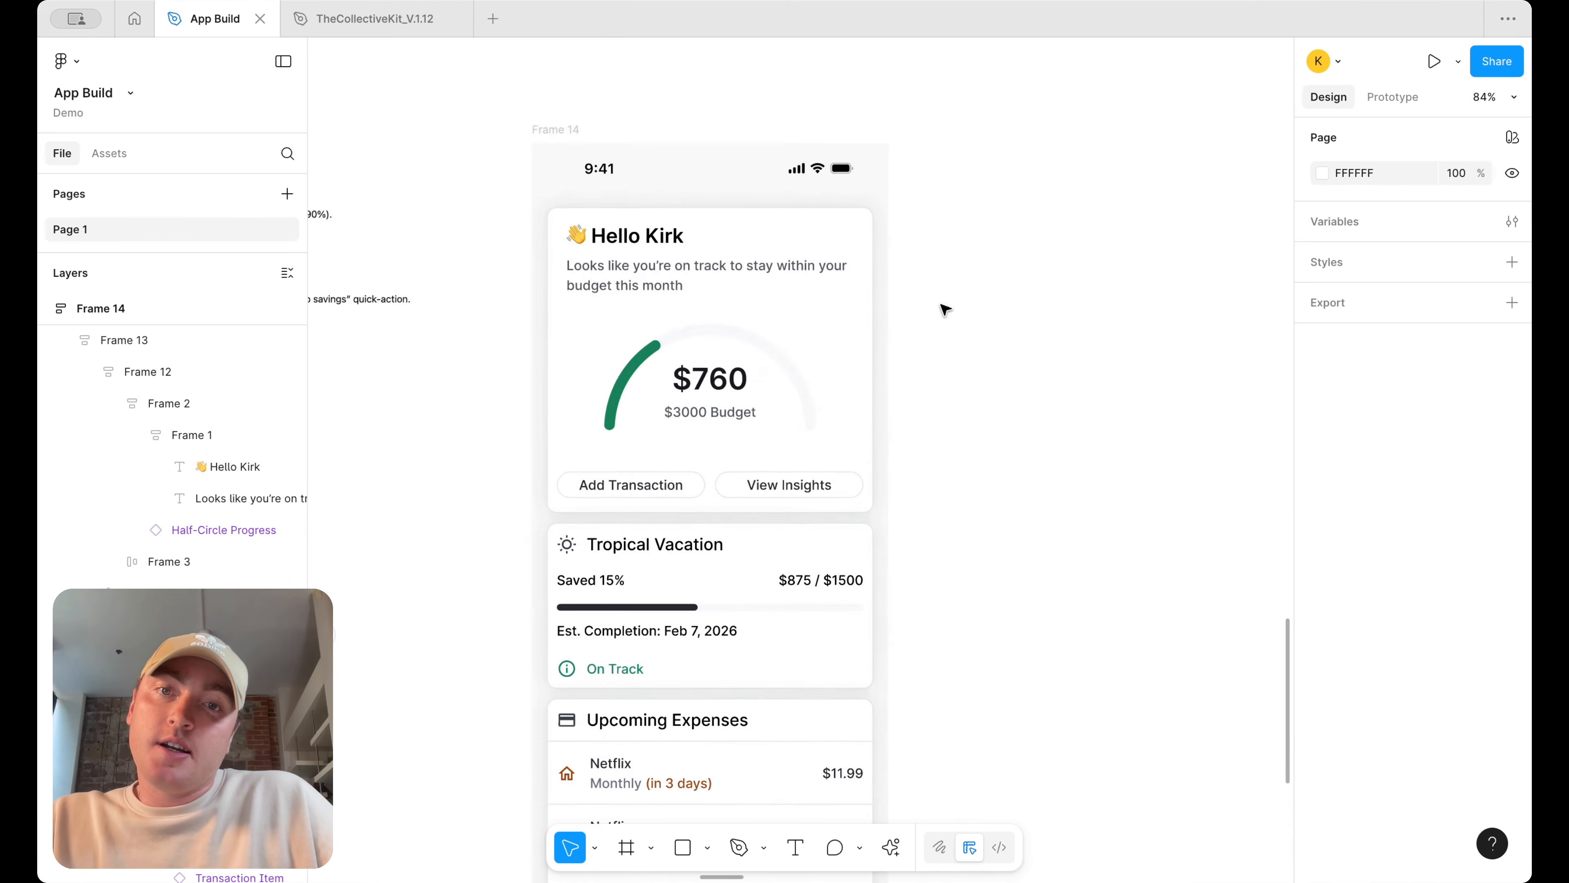
scroll(928, 265, "up", 3)
scroll(928, 265, "up", 5)
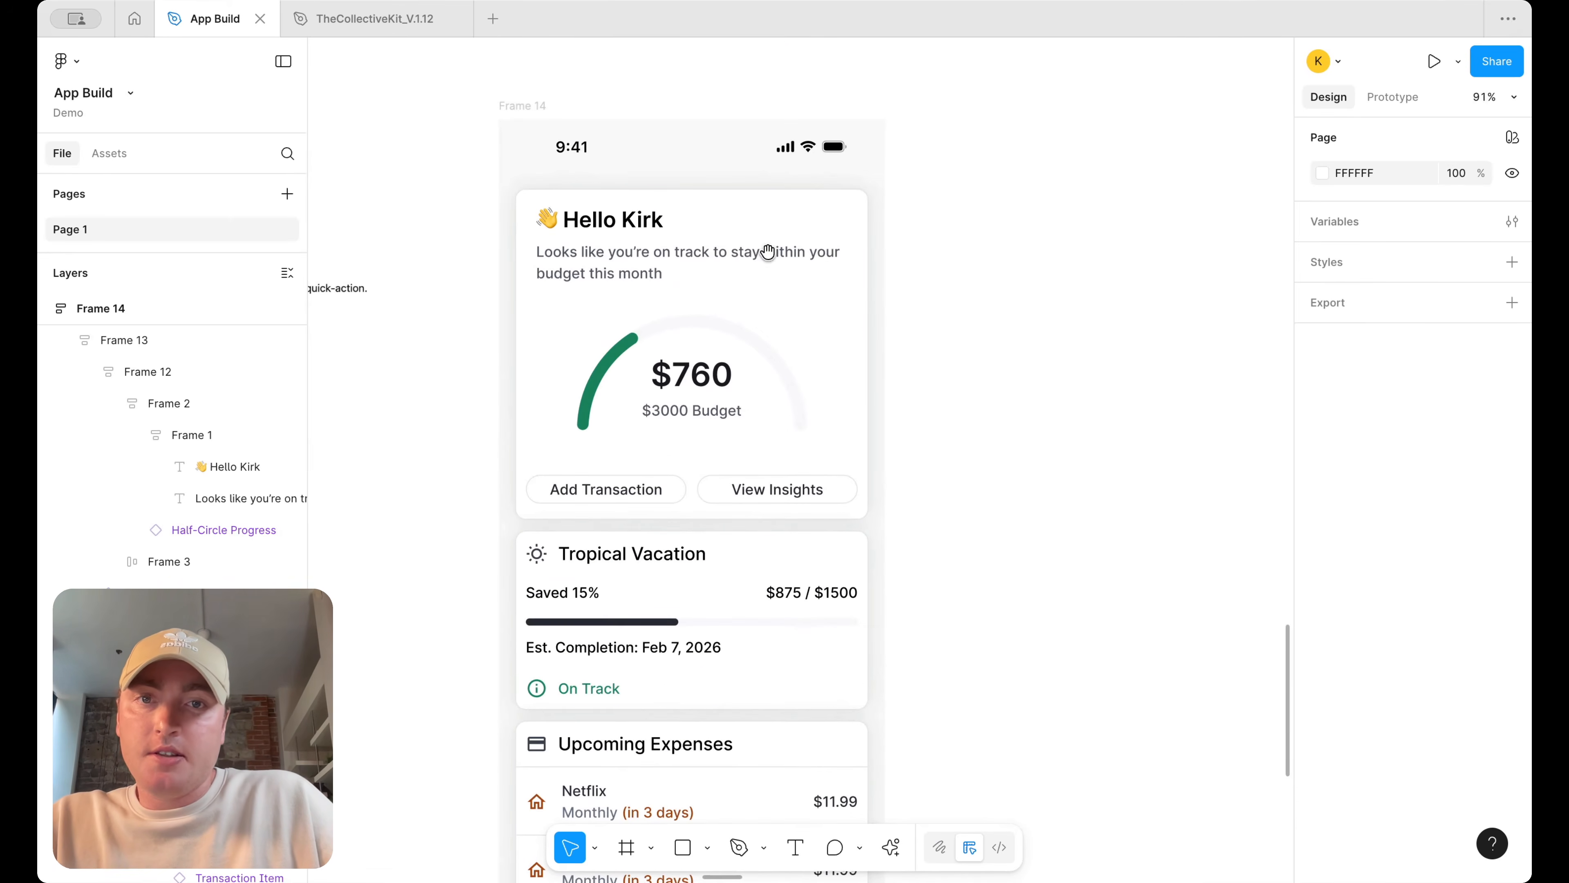
left_click(846, 260, "super")
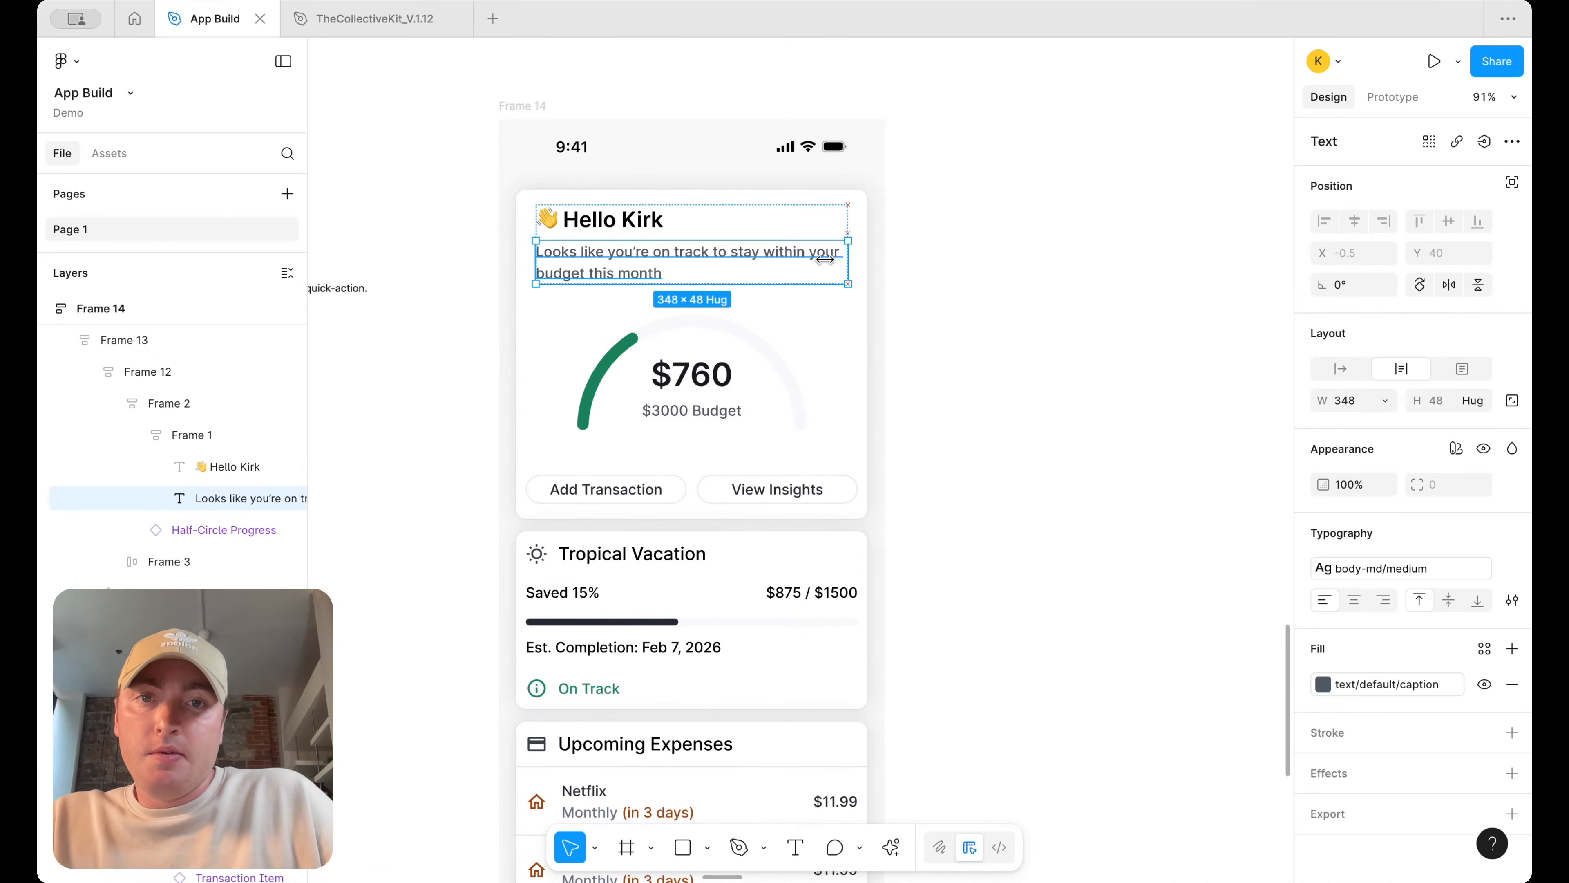
left_click_drag(851, 259, 817, 260)
key("Escape")
left_click(1327, 448)
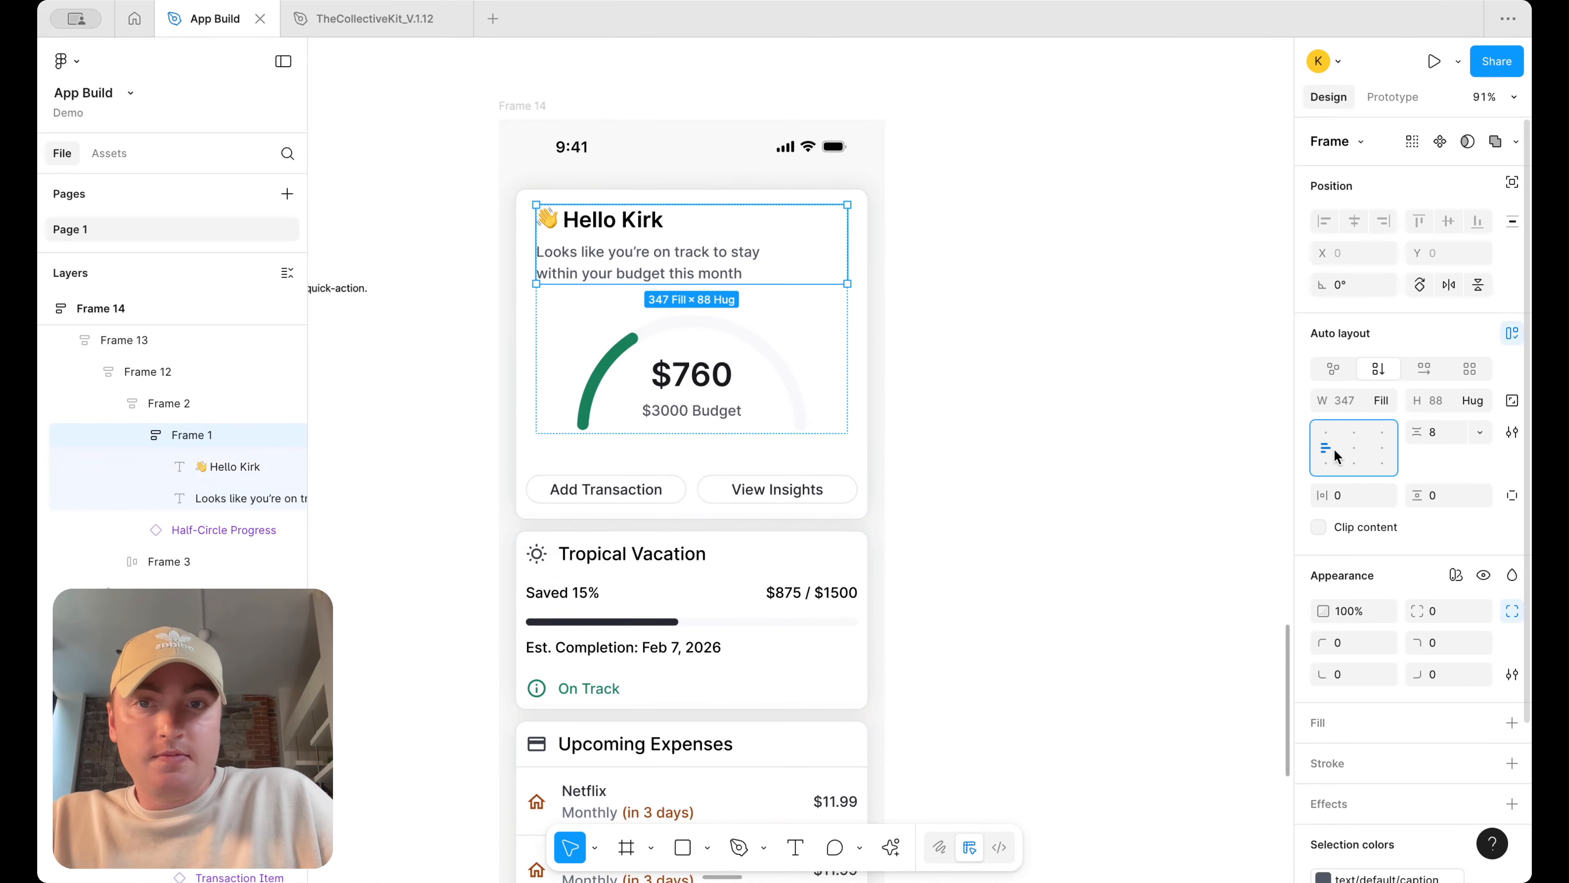
left_click(988, 242)
key("super+z")
key("super+z")
key("super+z")
key("super+z")
key("super+z")
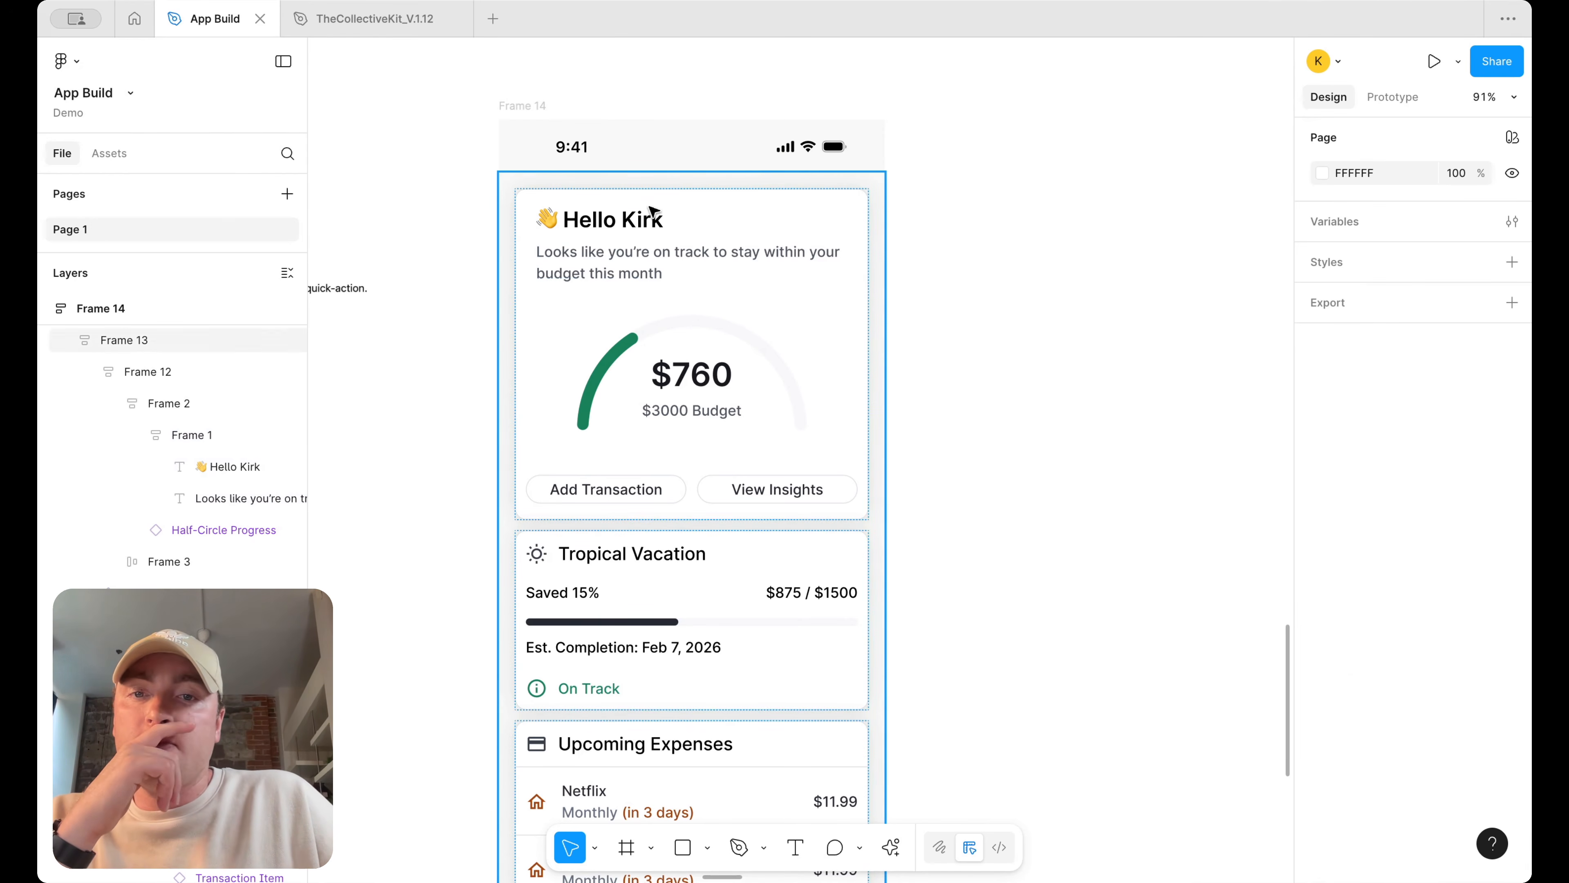
Search the assets for info and place the info icon into the greeting text frame
scroll(766, 296, "down", 1)
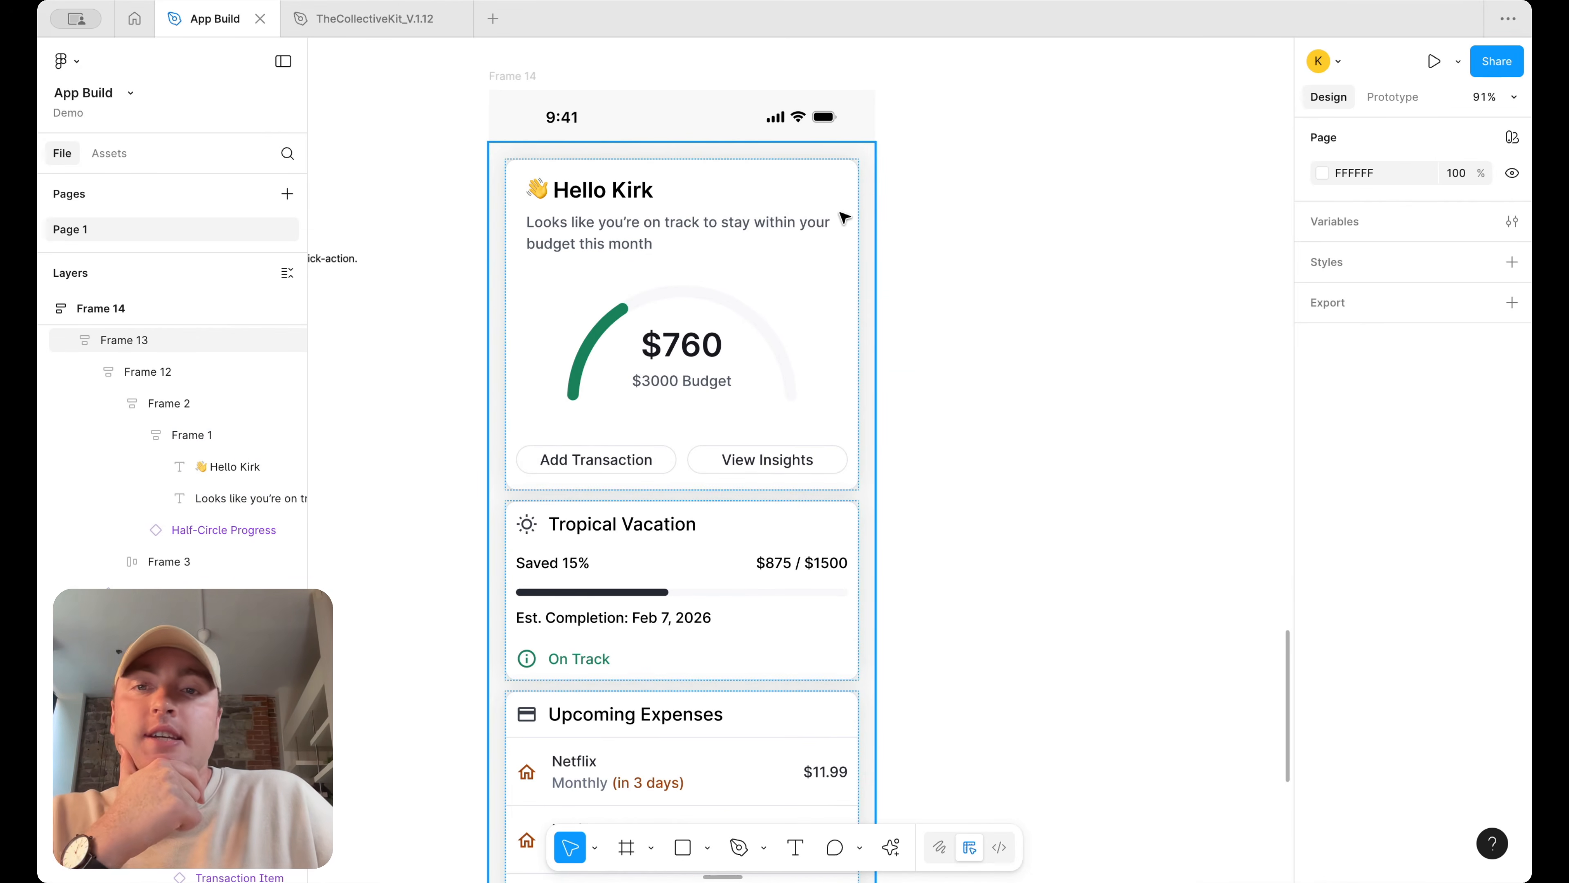
key("shift+i")
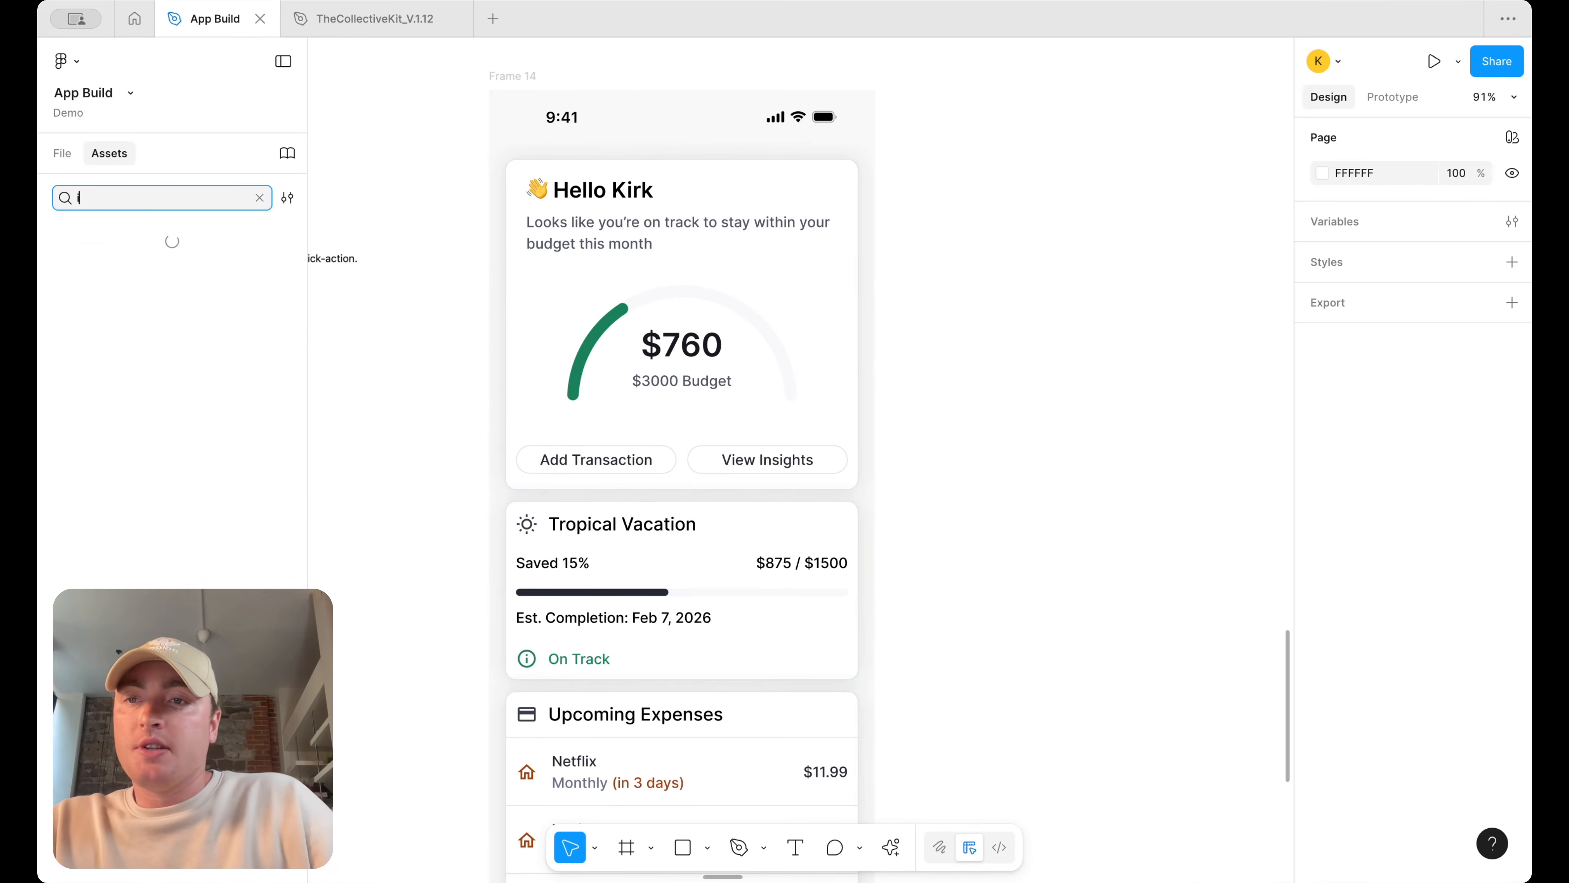
type("info")
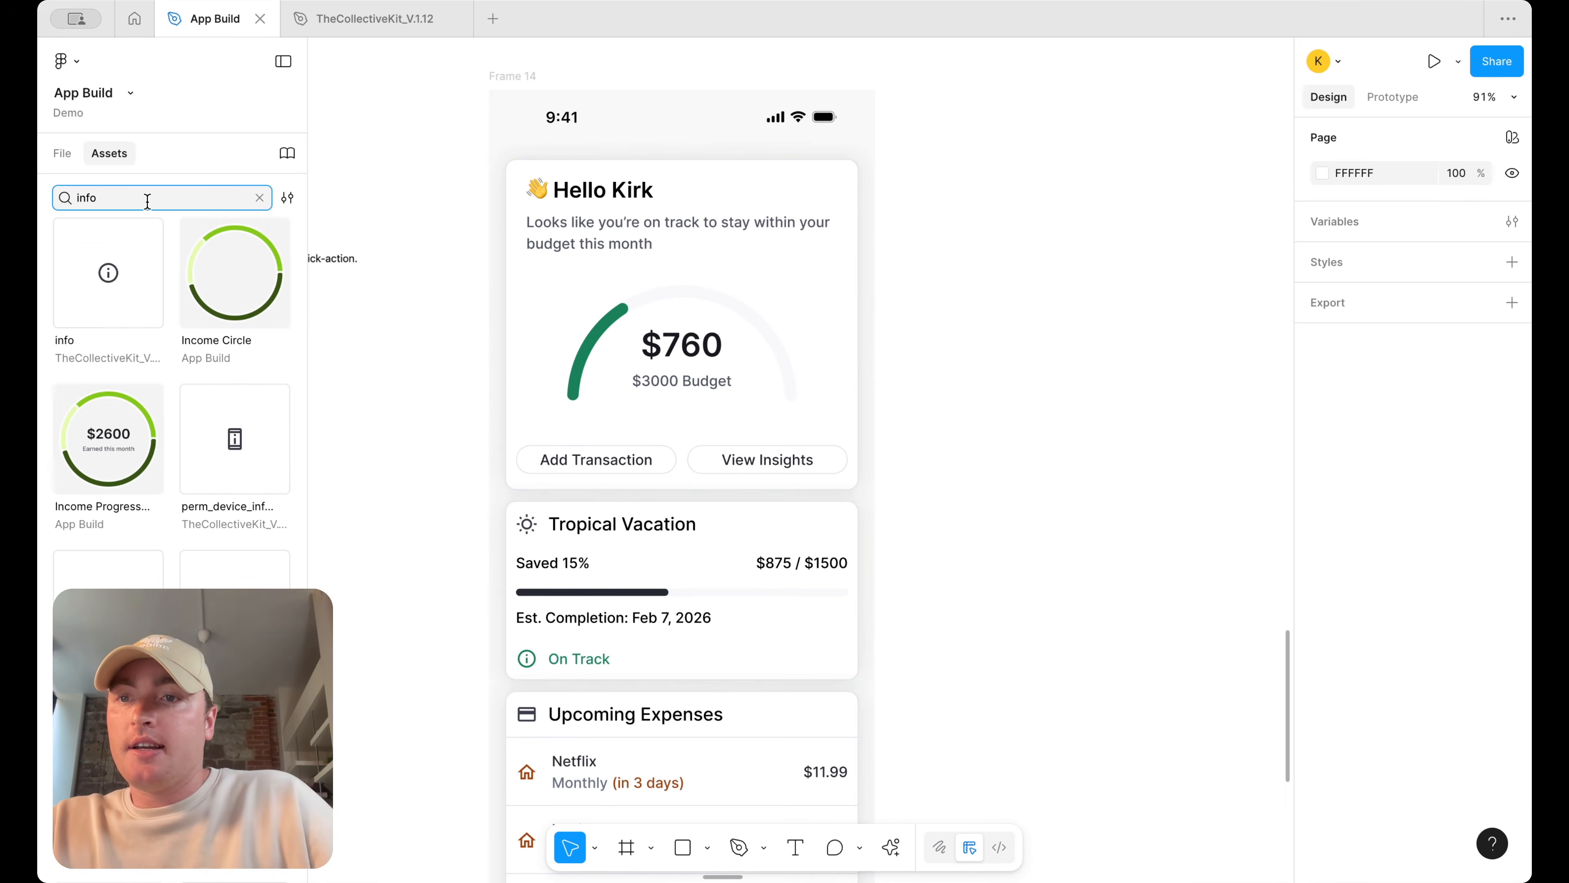
left_click_drag(106, 270, 704, 215)
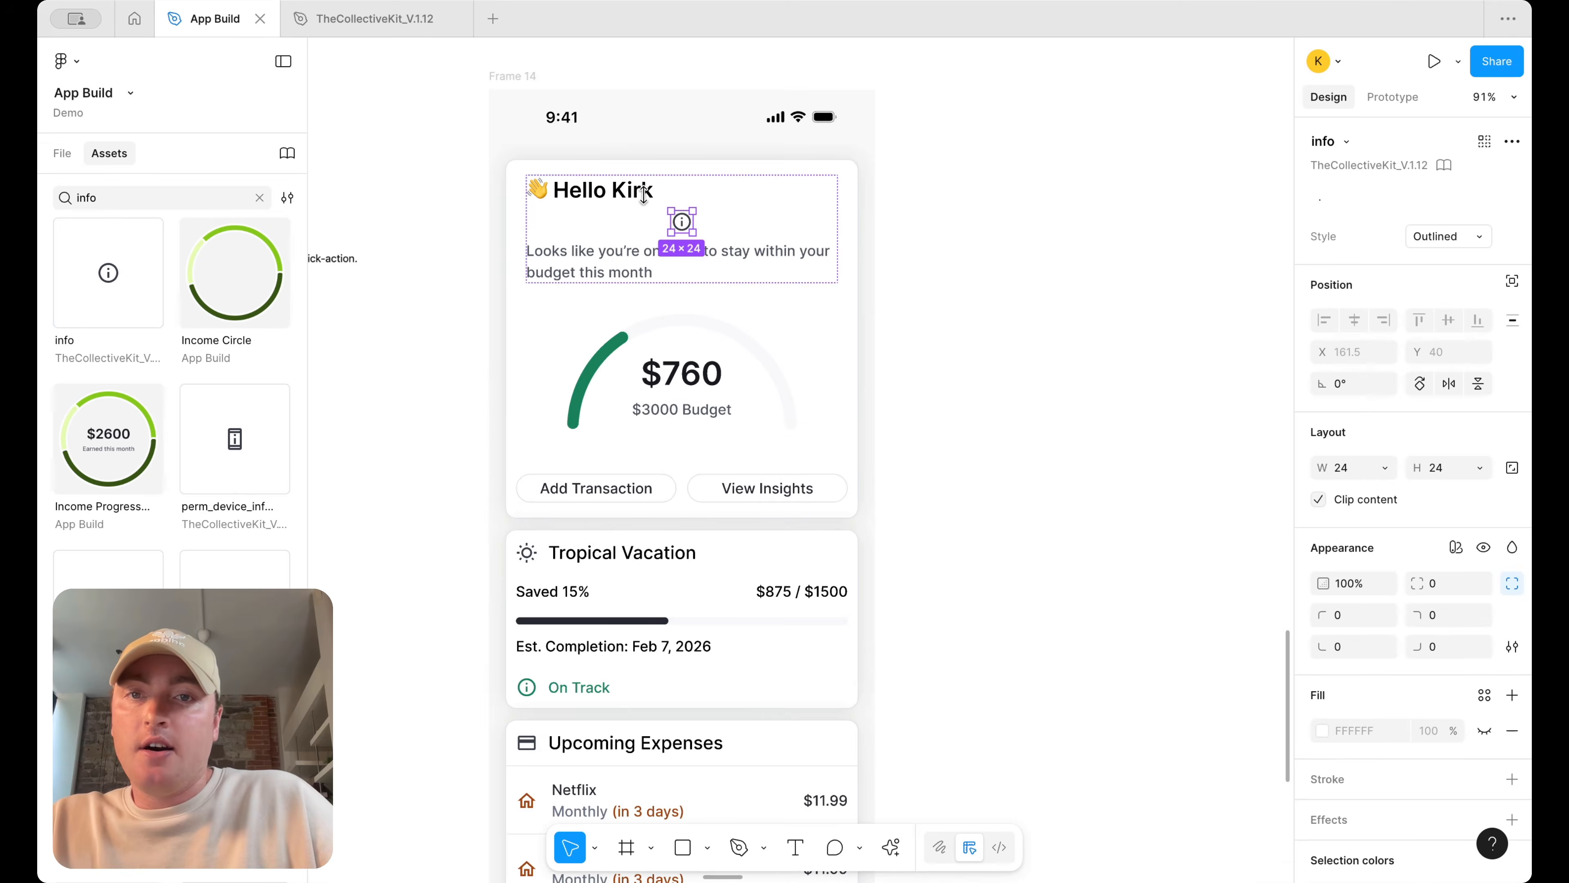
Wrap the greeting and info icon in a horizontal, vertically centred auto layout with auto spacing so the icon sits at the far end
key("shift+a")
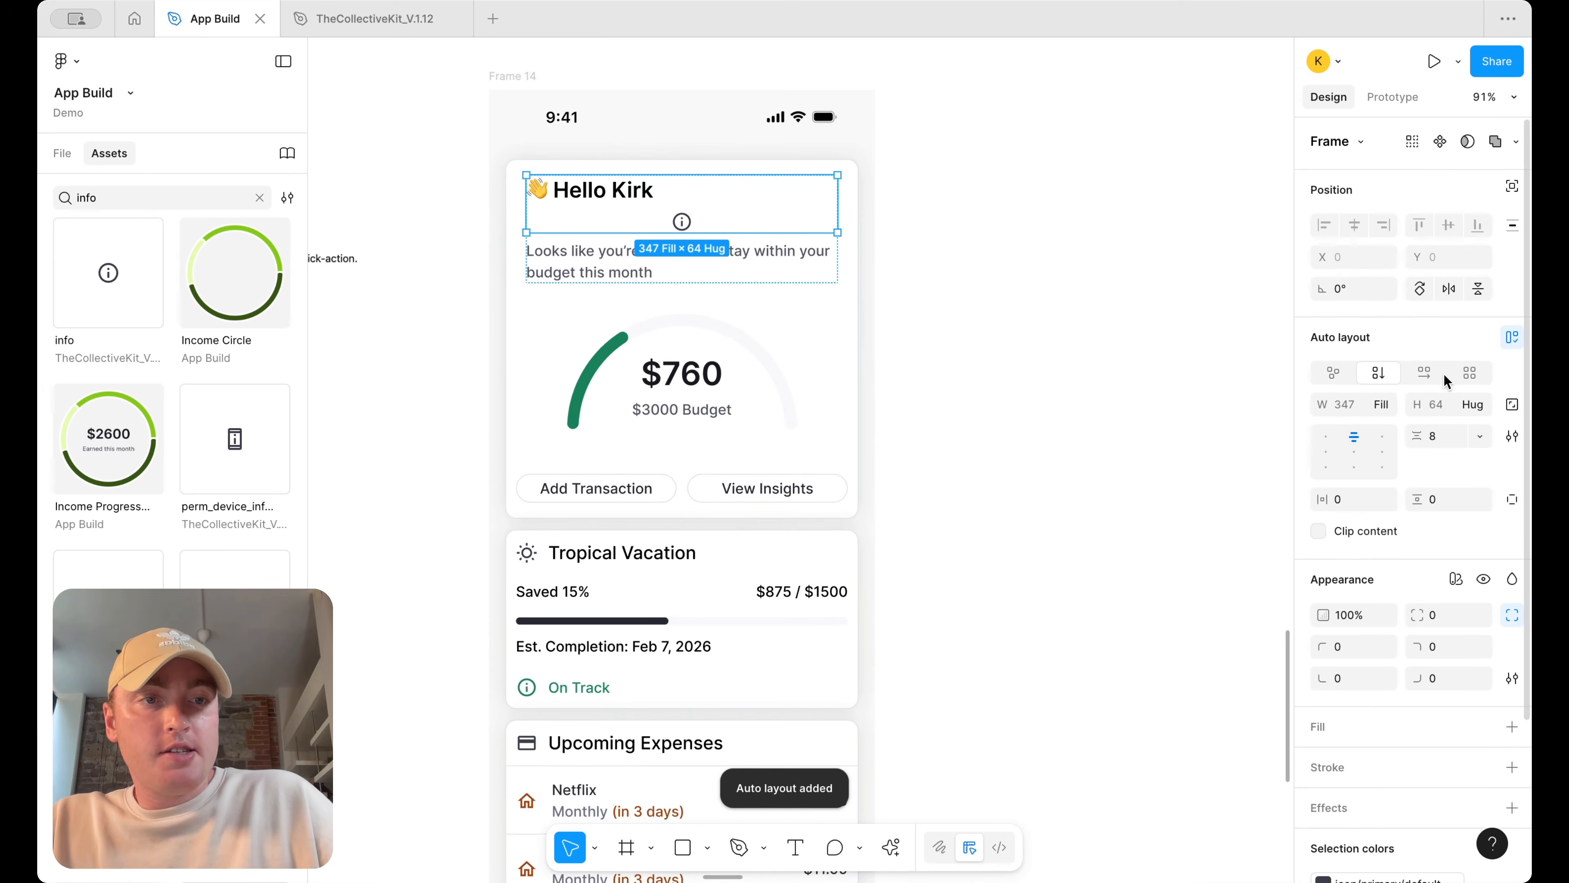
left_click(1425, 372)
left_click(1327, 444)
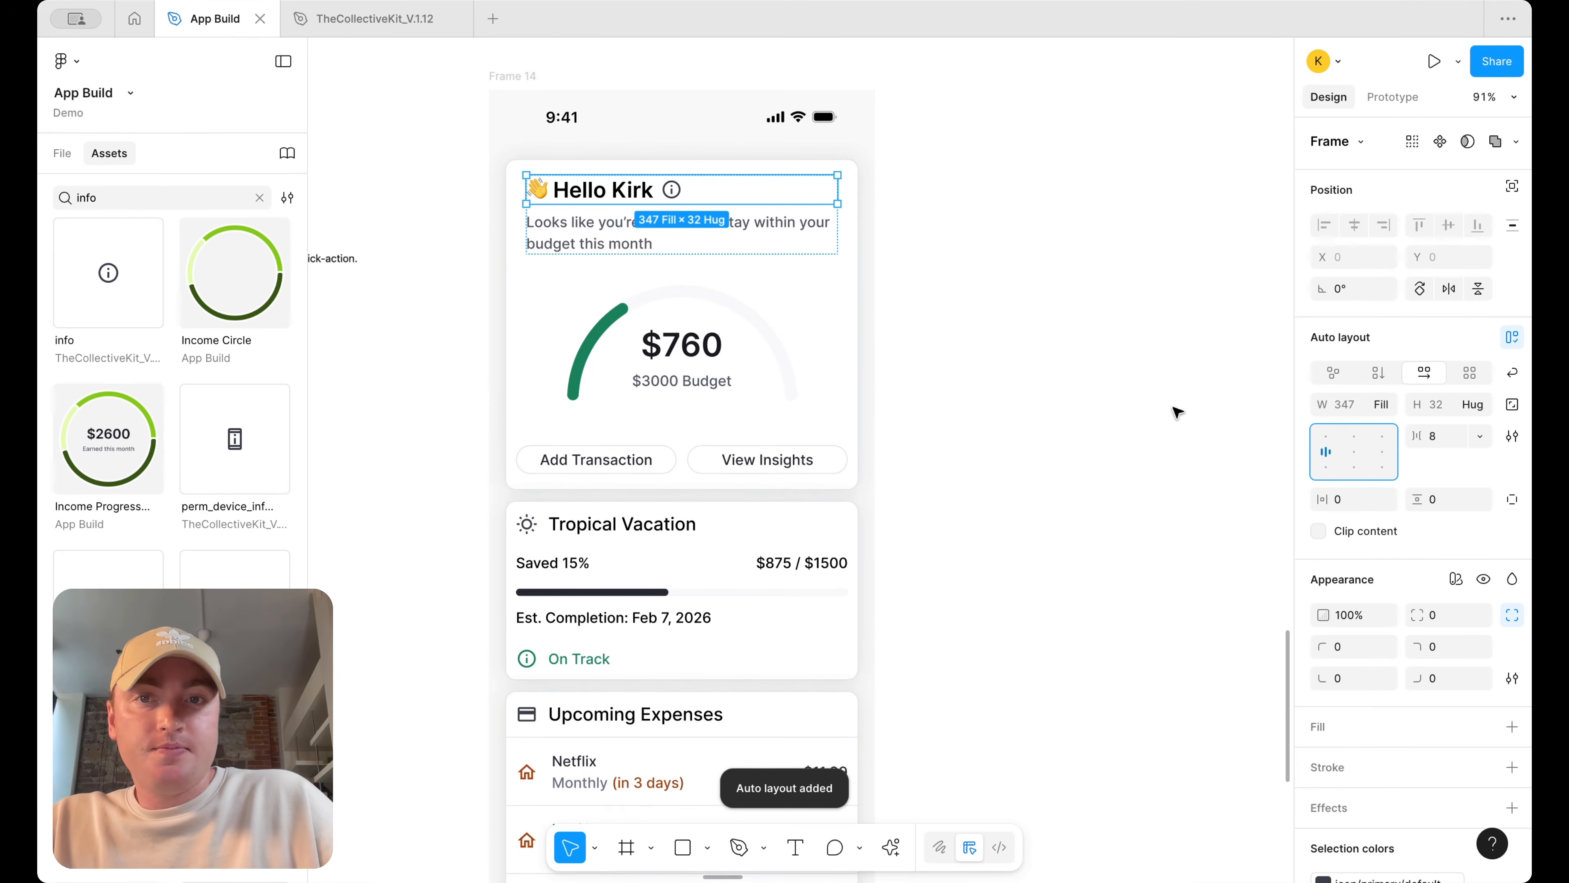
left_click(622, 194)
left_click(1384, 405)
left_click(1393, 436)
left_click(1016, 306)
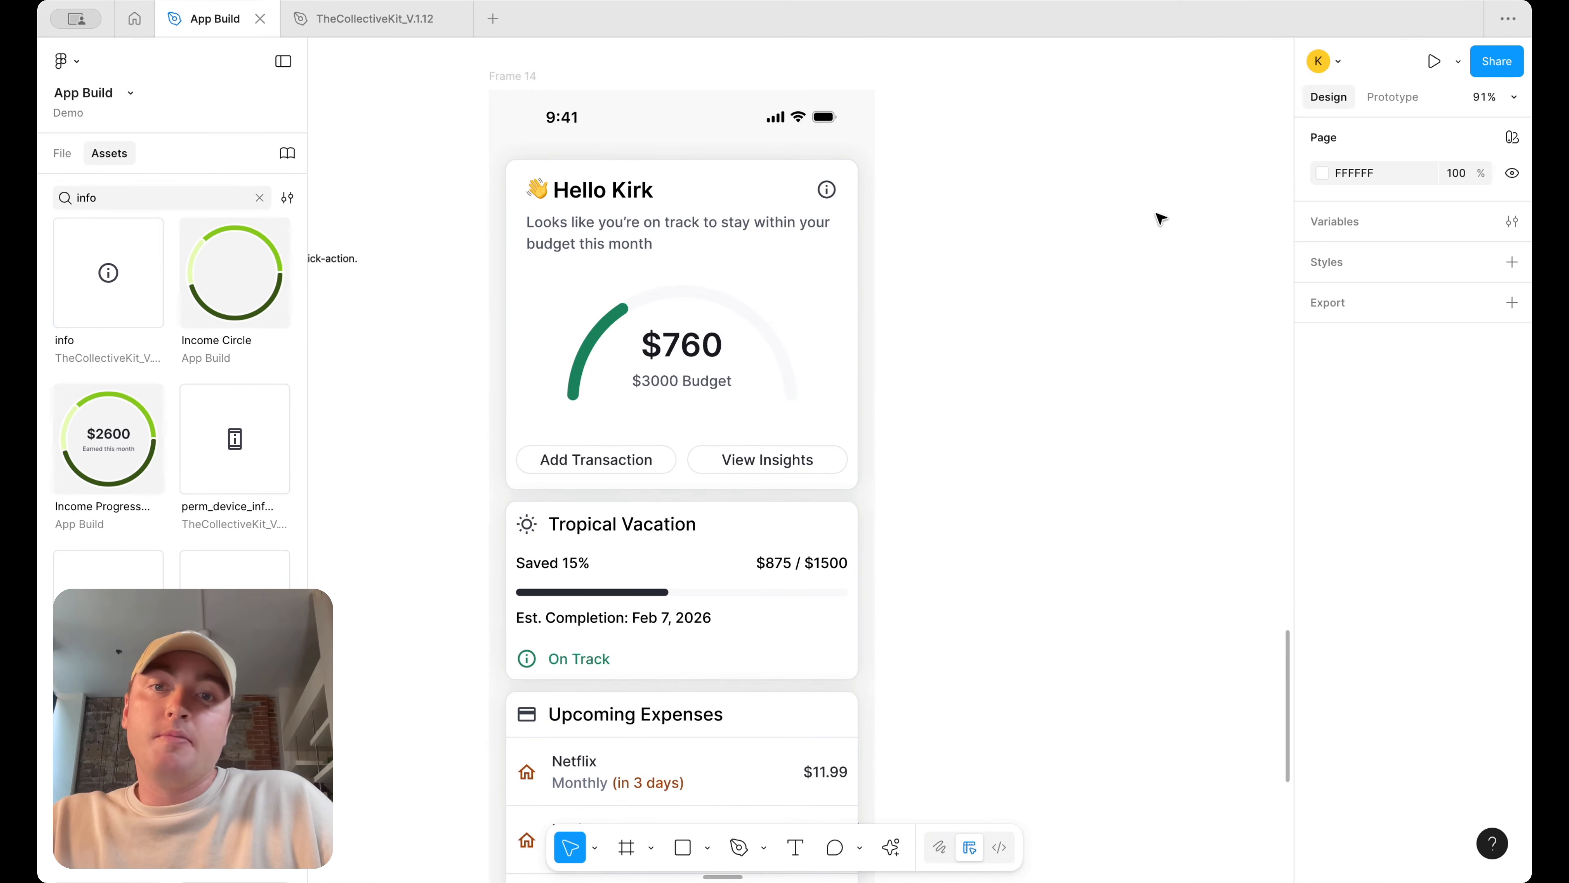
Recolor the info icon to the icon/primary default-subtle color
scroll(1160, 218, "down", 3)
scroll(1088, 246, "up", 2)
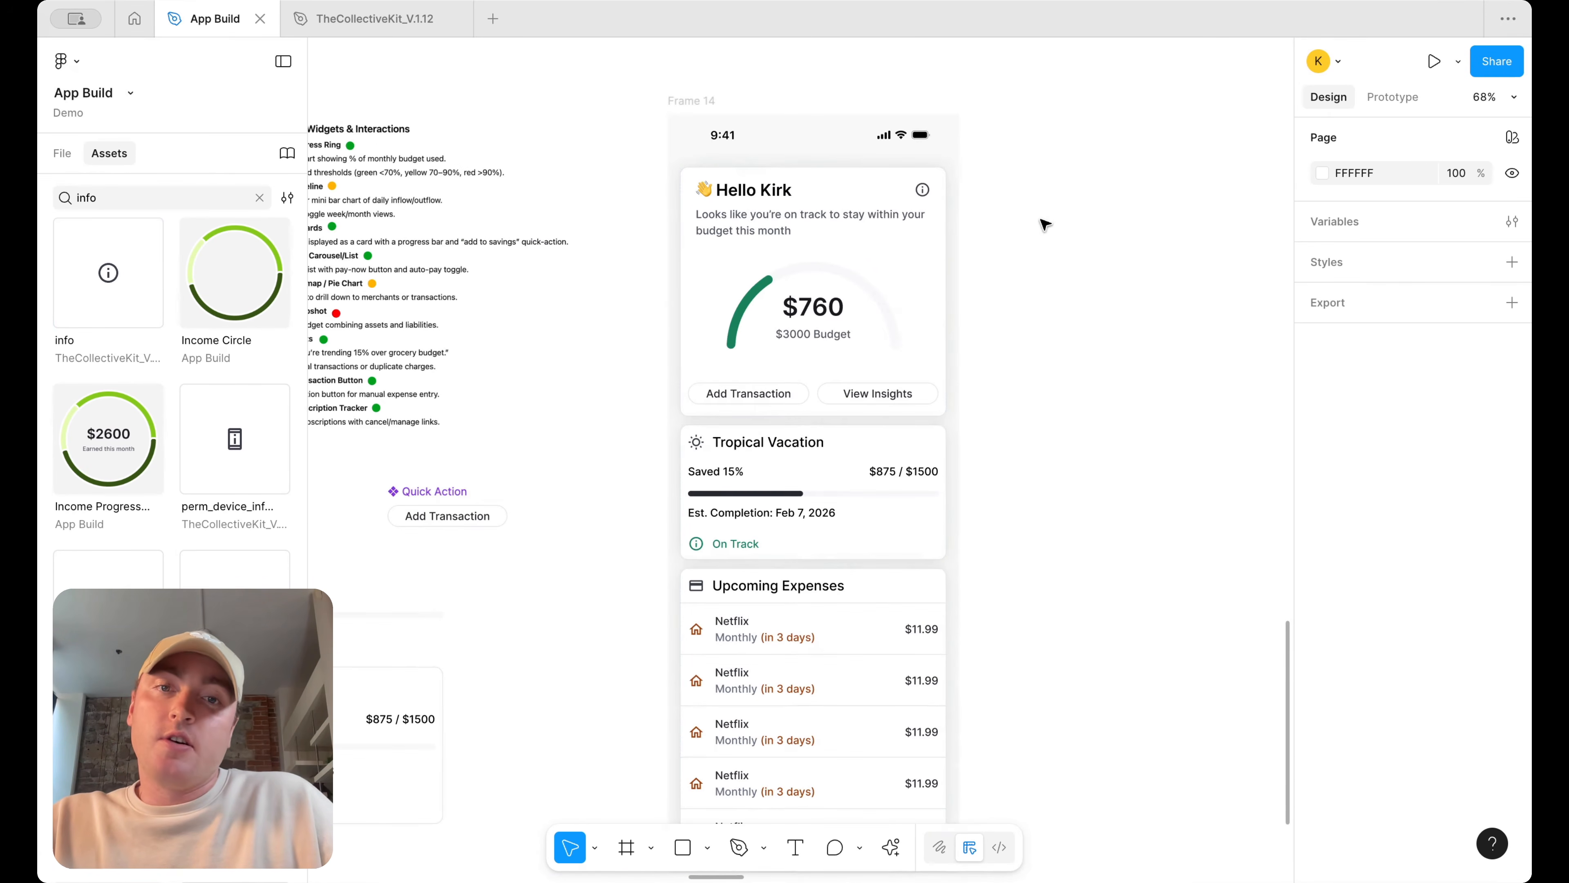
scroll(1044, 224, "up", 3)
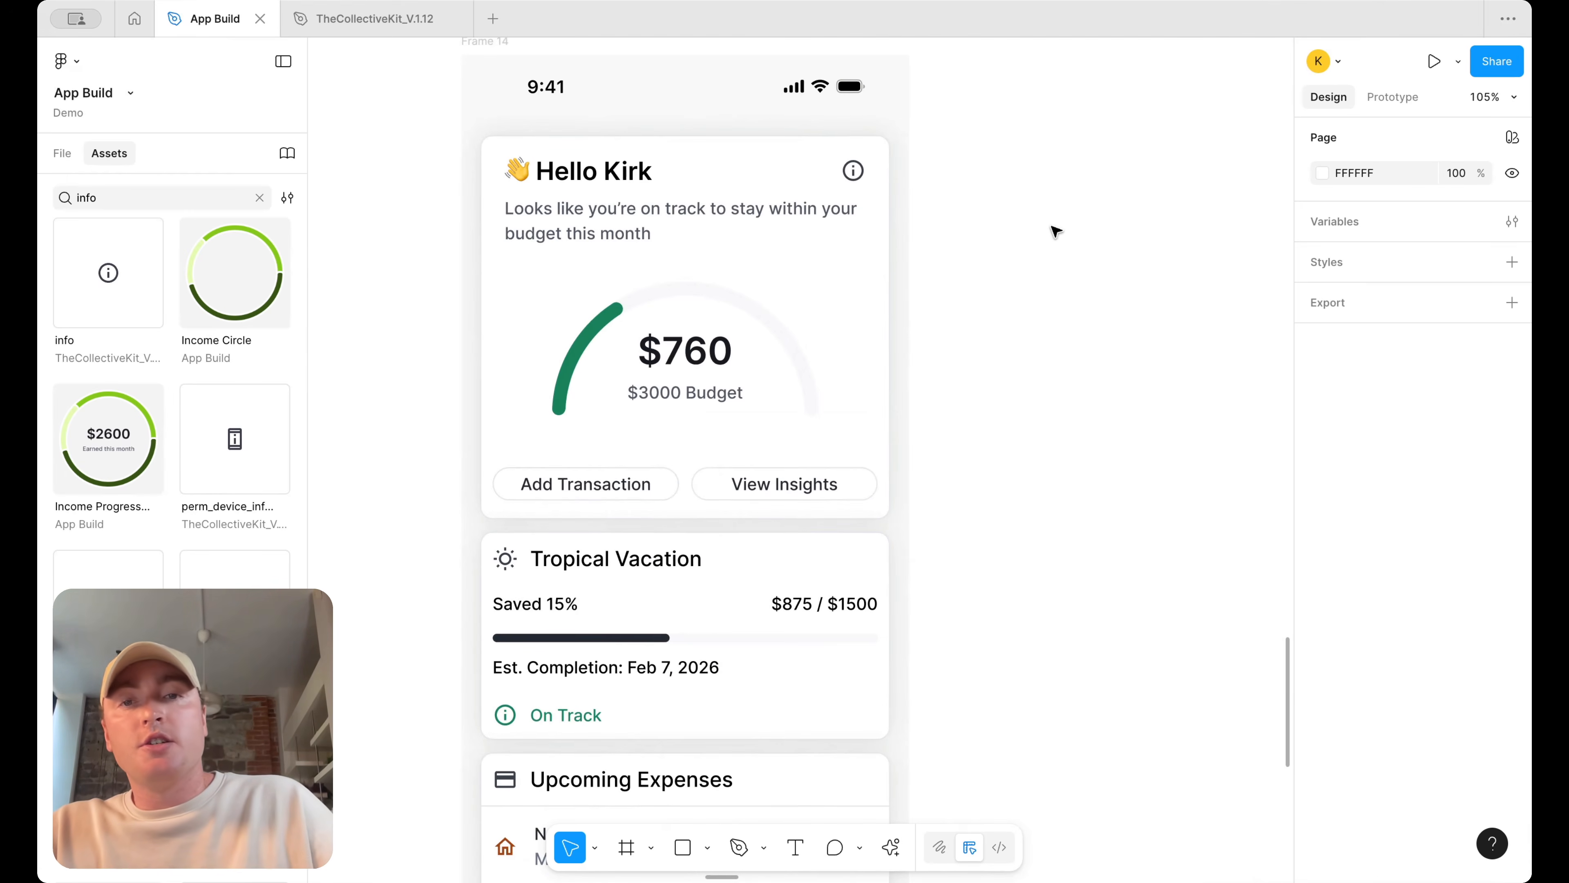
scroll(1055, 230, "down", 2)
double_click(883, 179)
double_click(883, 179)
double_click(883, 178)
double_click(883, 178)
double_click(883, 178)
scroll(1310, 670, "down", 3)
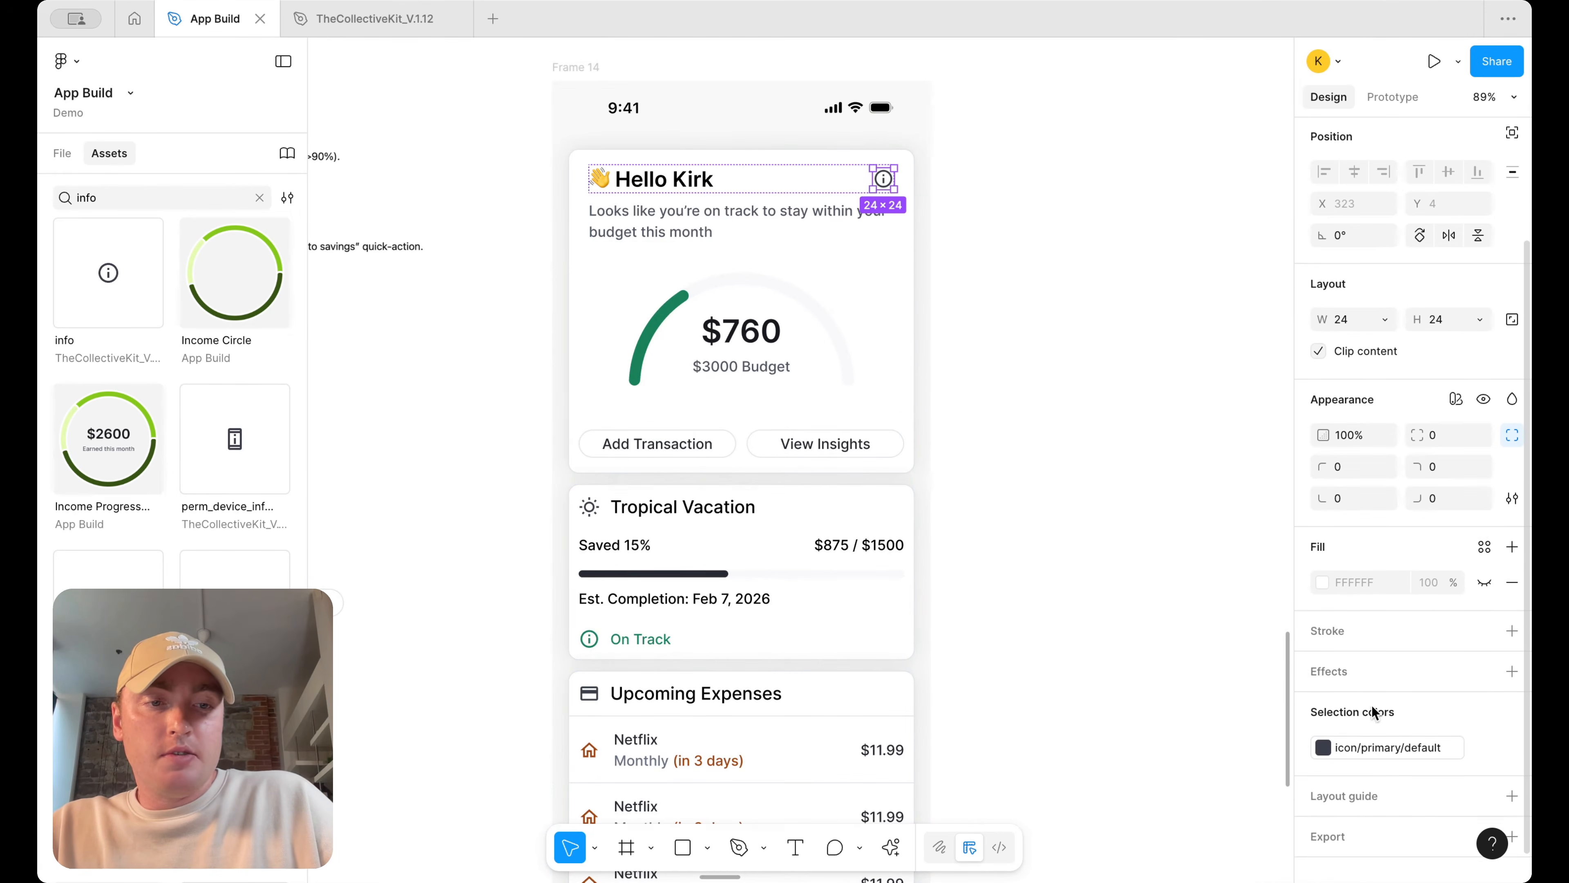
left_click(1323, 723)
left_click(1186, 799)
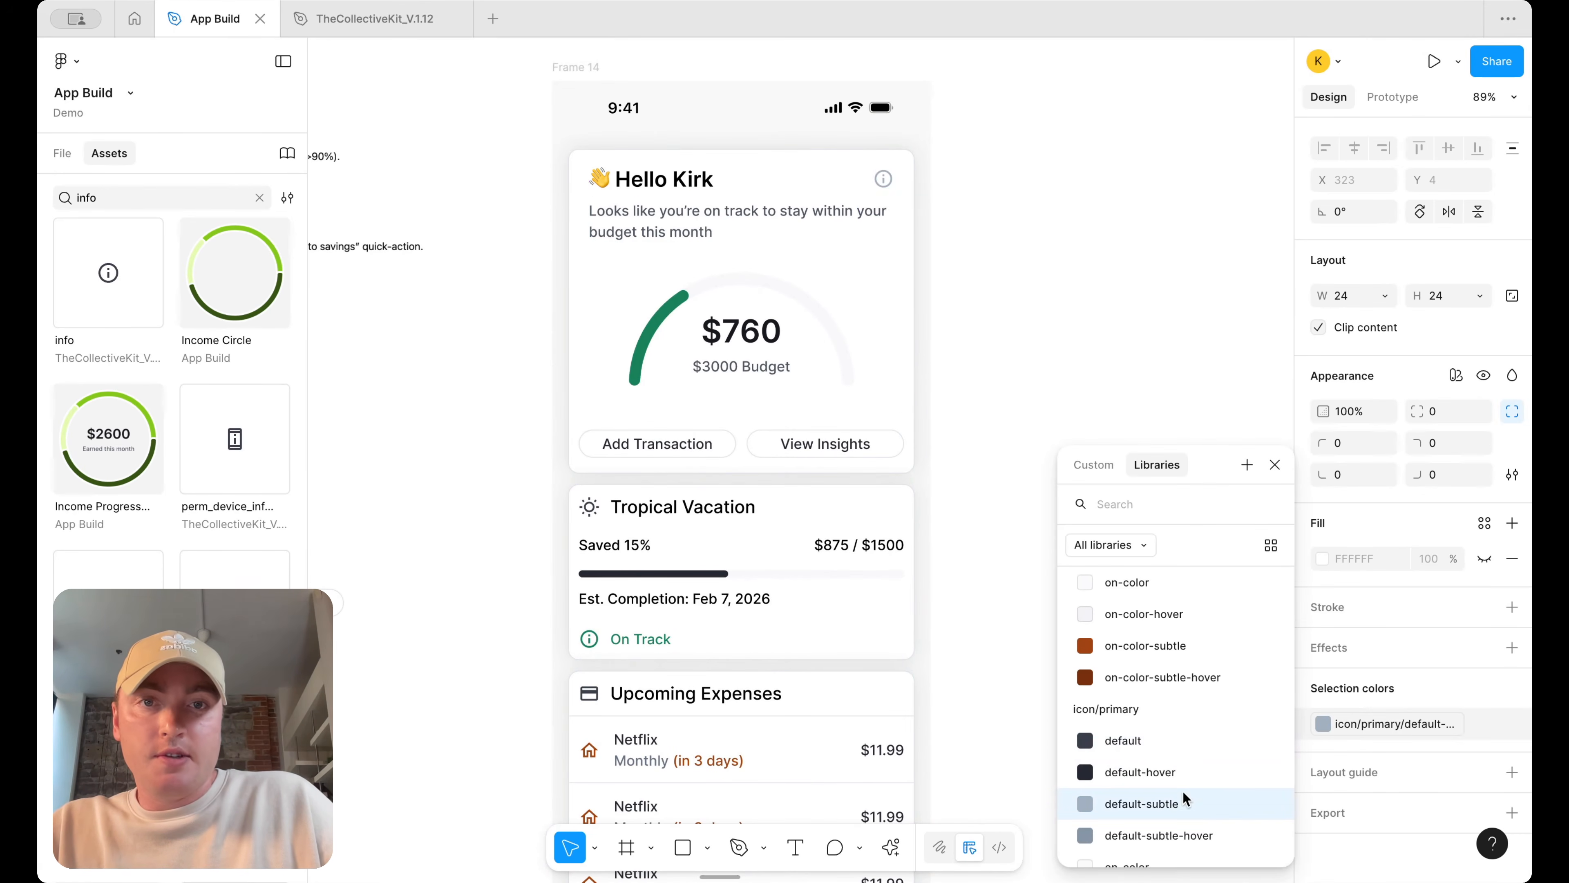
left_click(1132, 245)
Set the main content frame's vertical gap to 16
scroll(1132, 245, "down", 5)
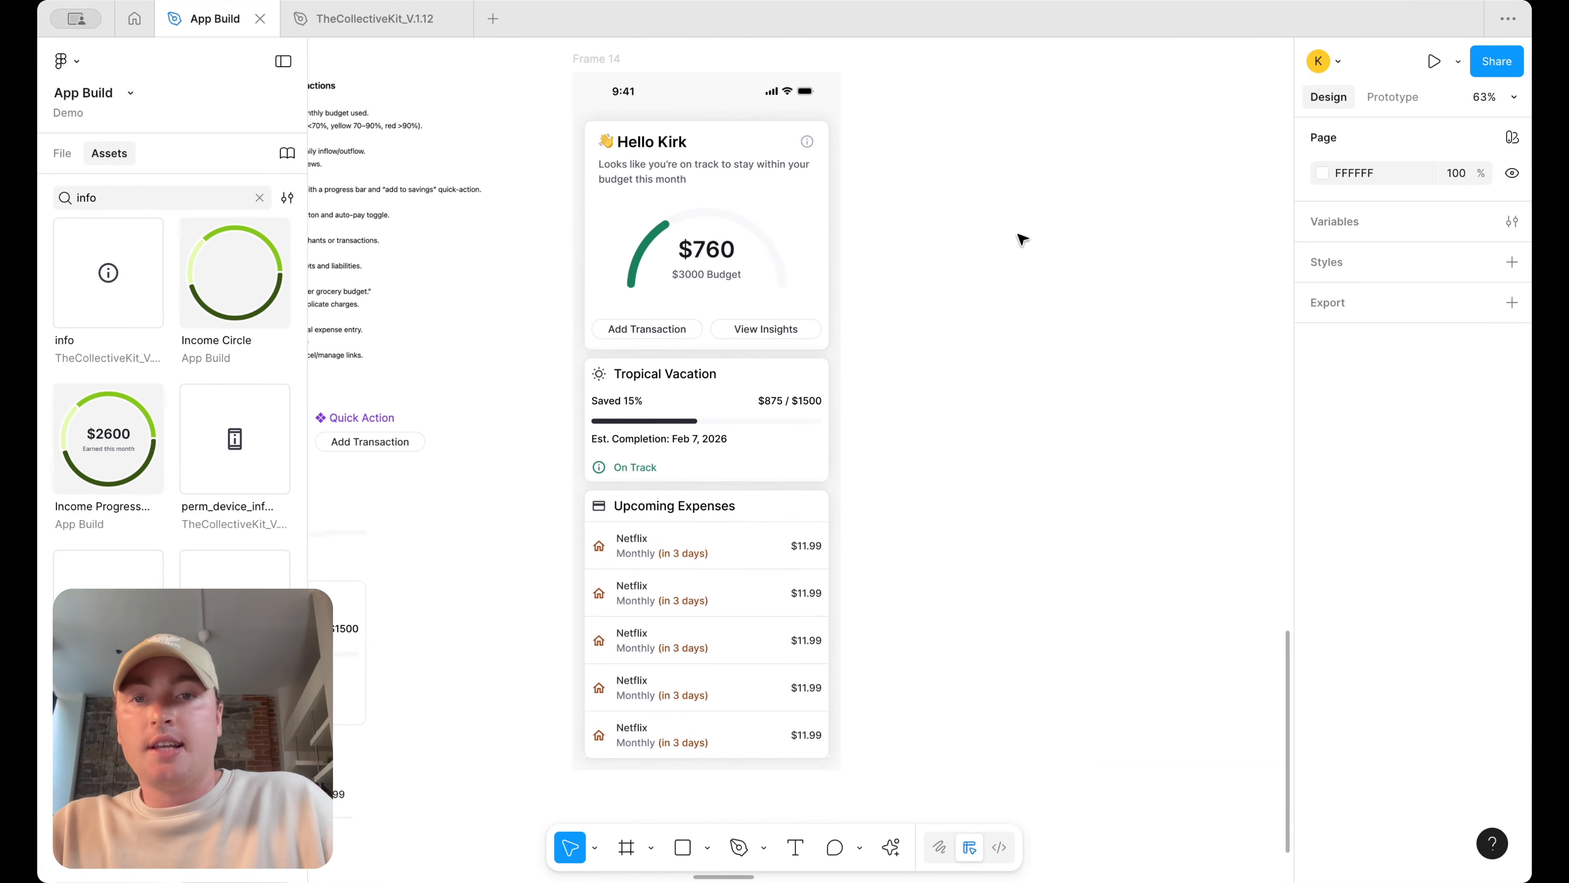
scroll(865, 206, "up", 4)
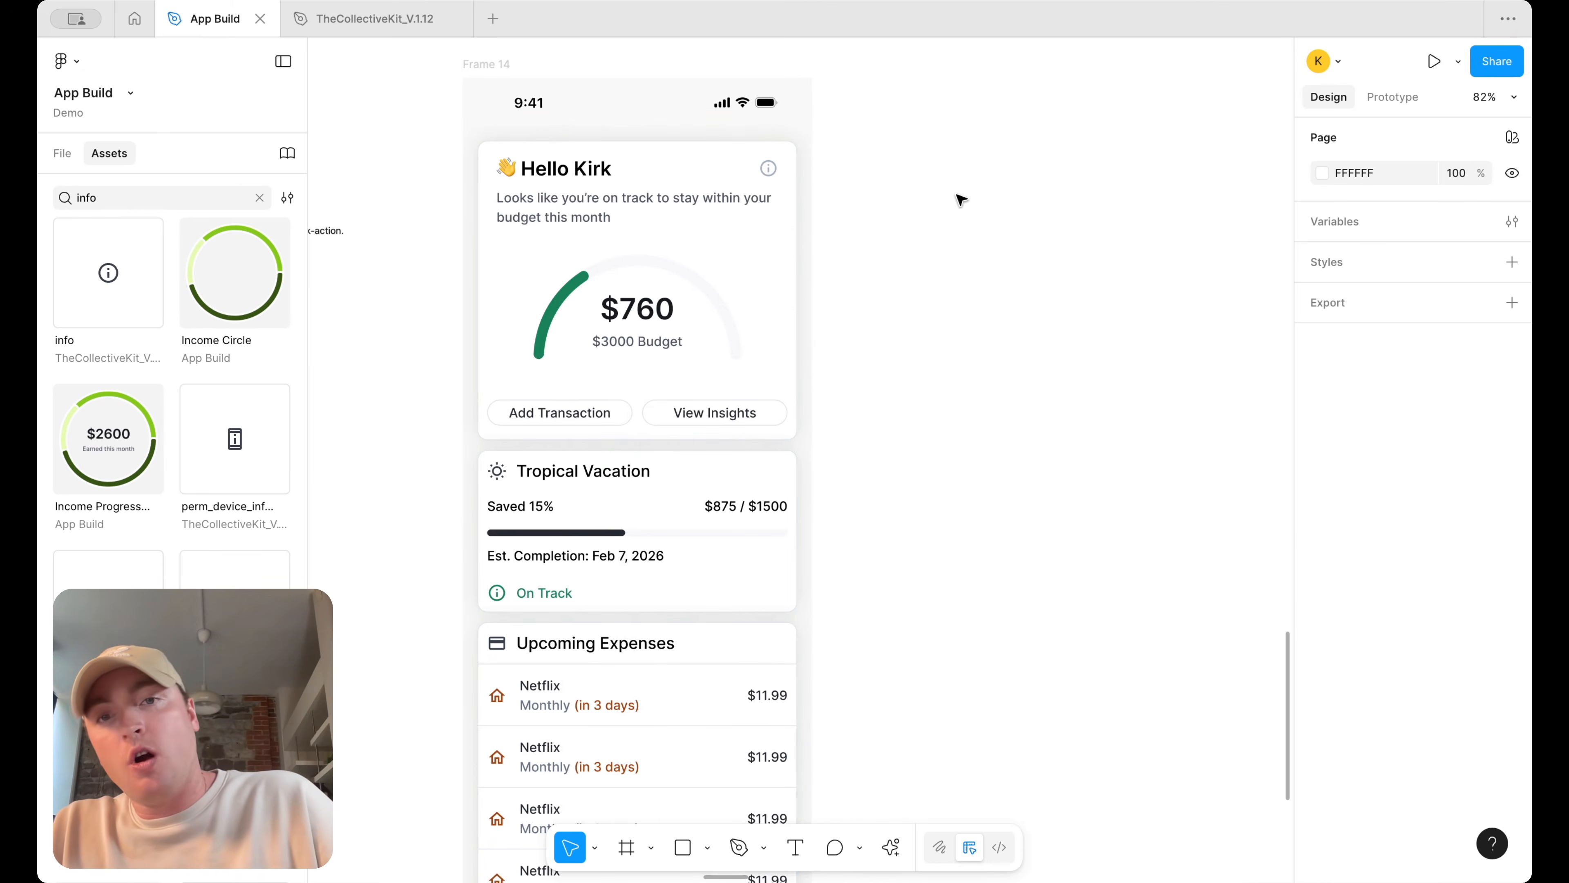
scroll(961, 199, "down", 5)
scroll(961, 199, "up", 4)
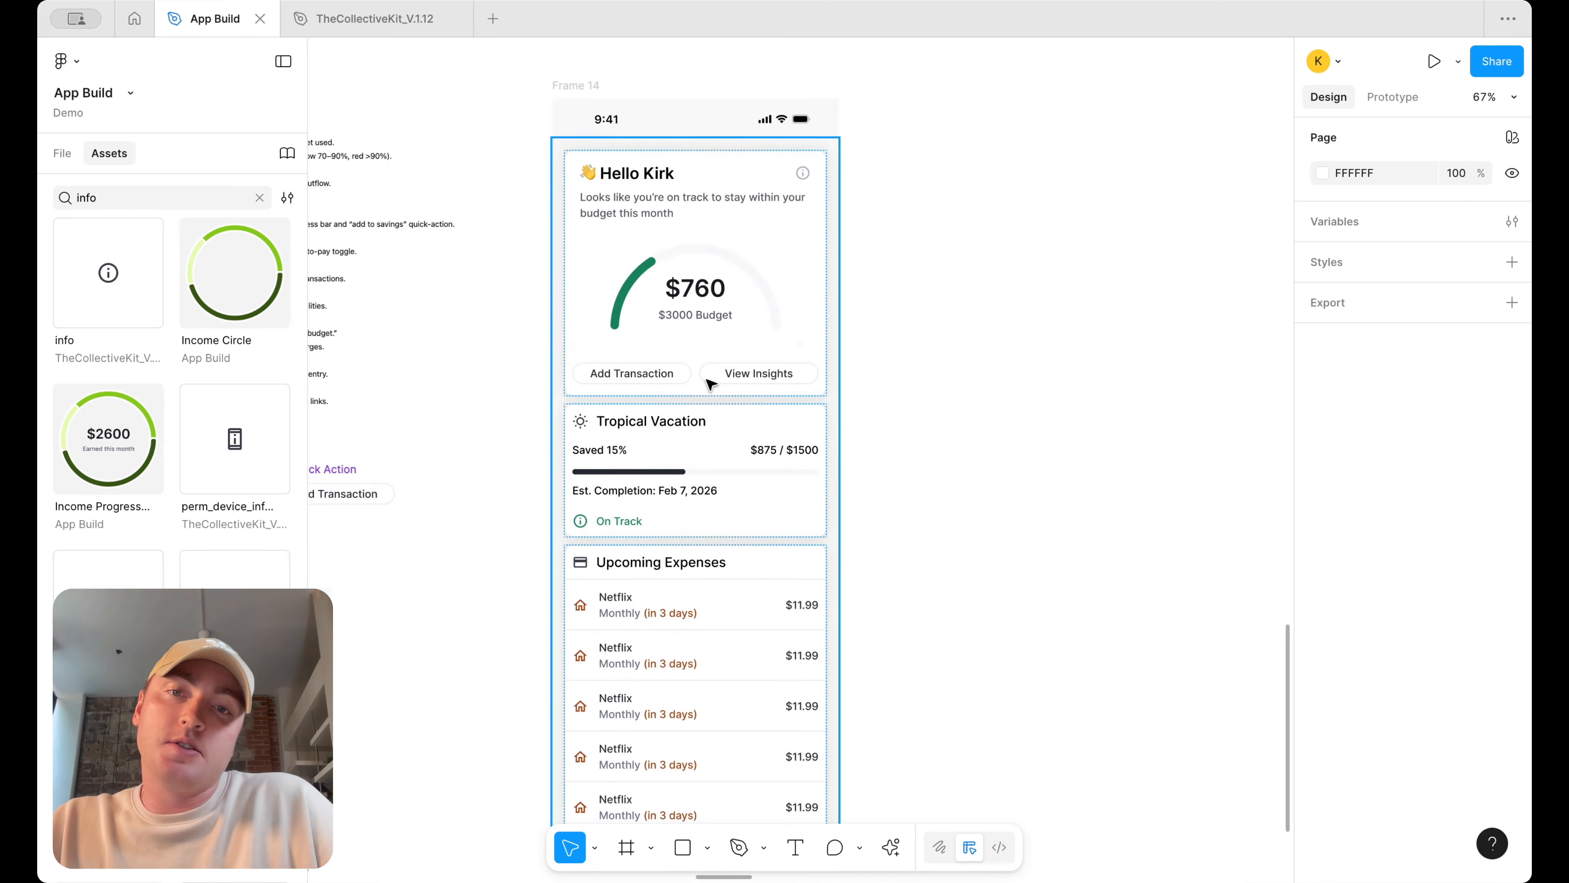
left_click(718, 376)
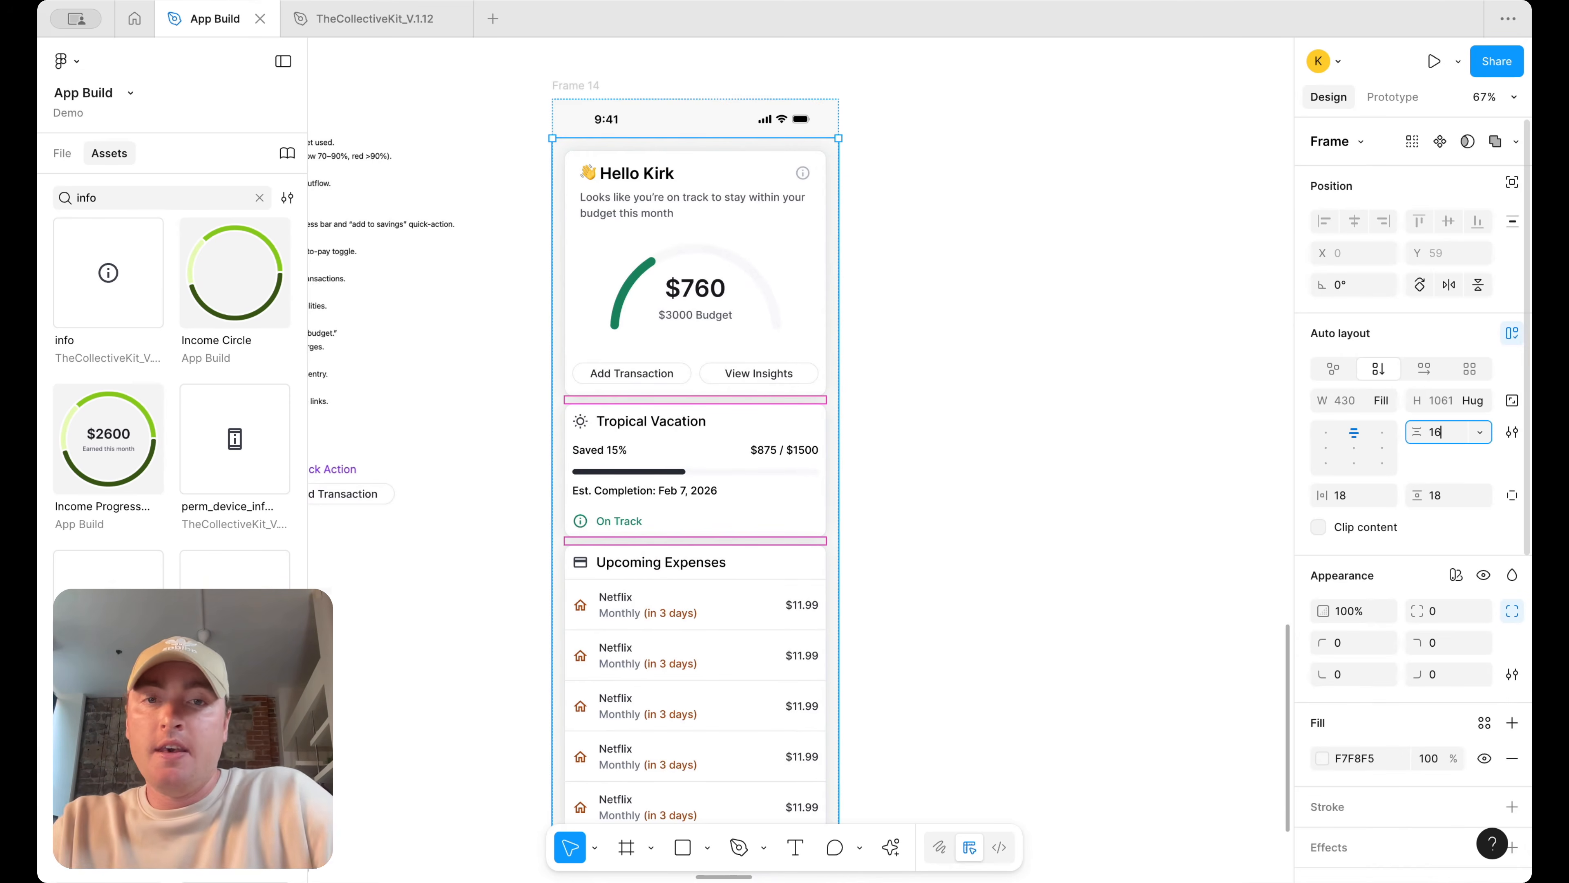
left_click(1049, 408)
Review the overall dashboard screen layout at different zoom levels
scroll(1049, 408, "down", 5)
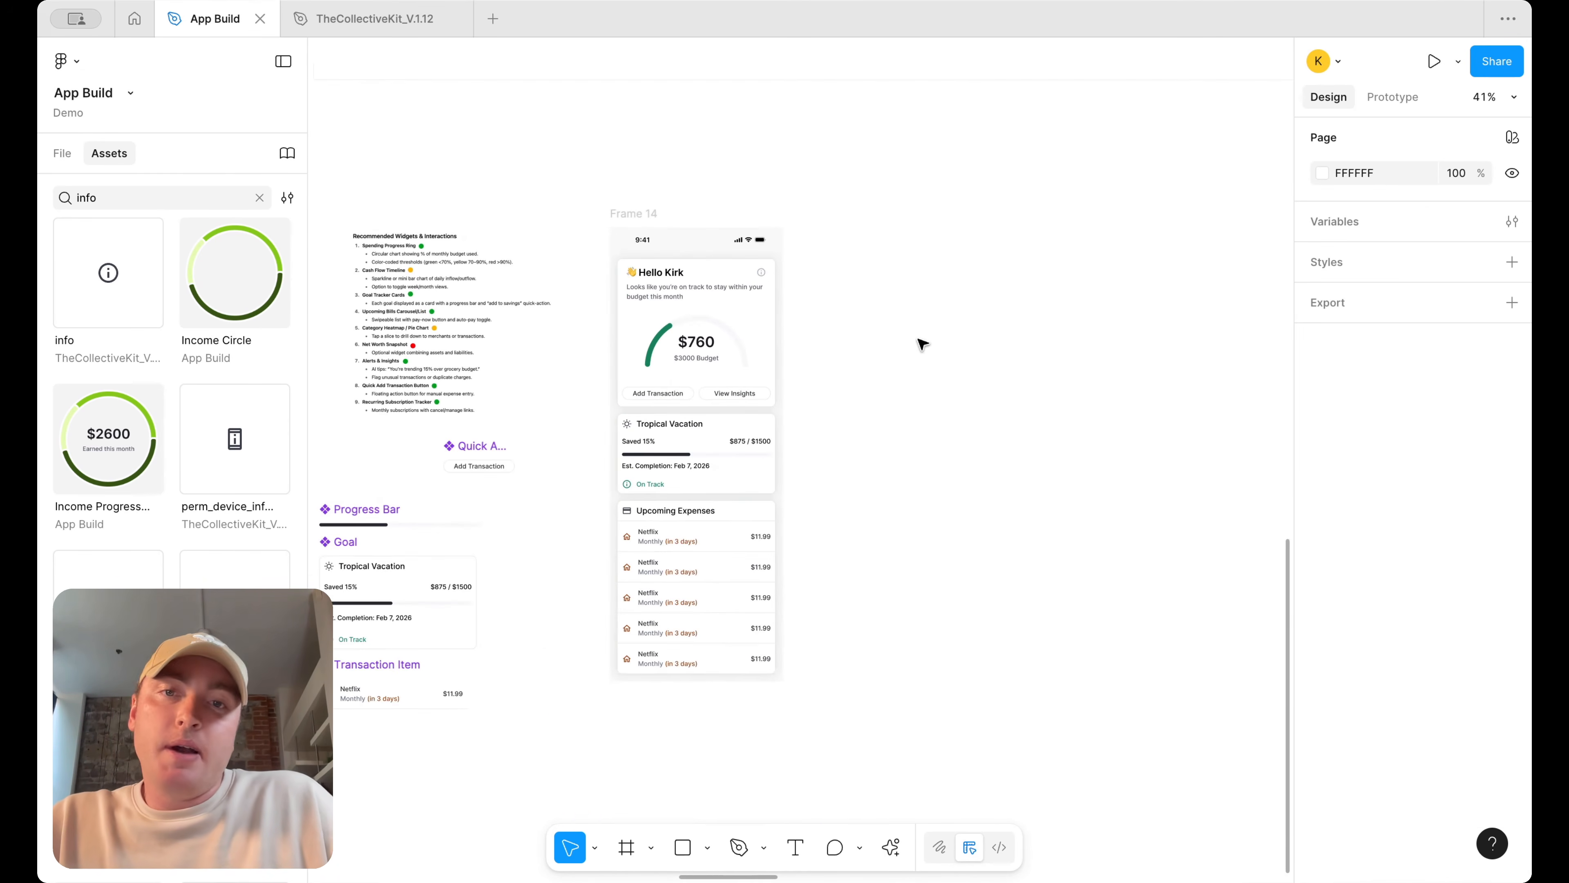
scroll(922, 344, "up", 2)
left_click(642, 307)
scroll(645, 308, "up", 3)
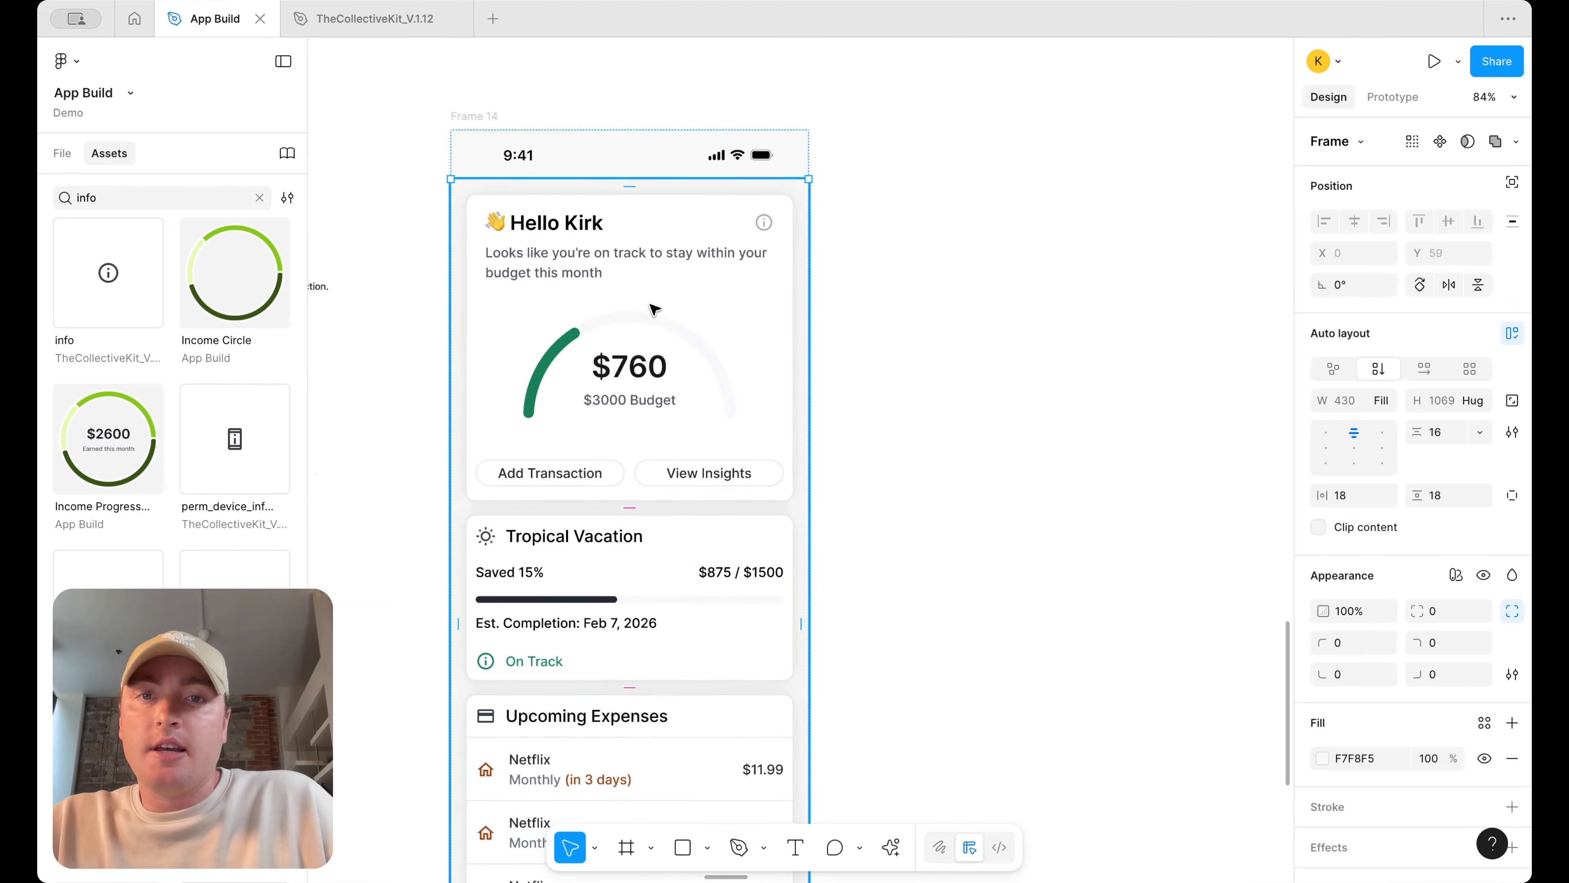
left_click(888, 326)
scroll(887, 326, "down", 4)
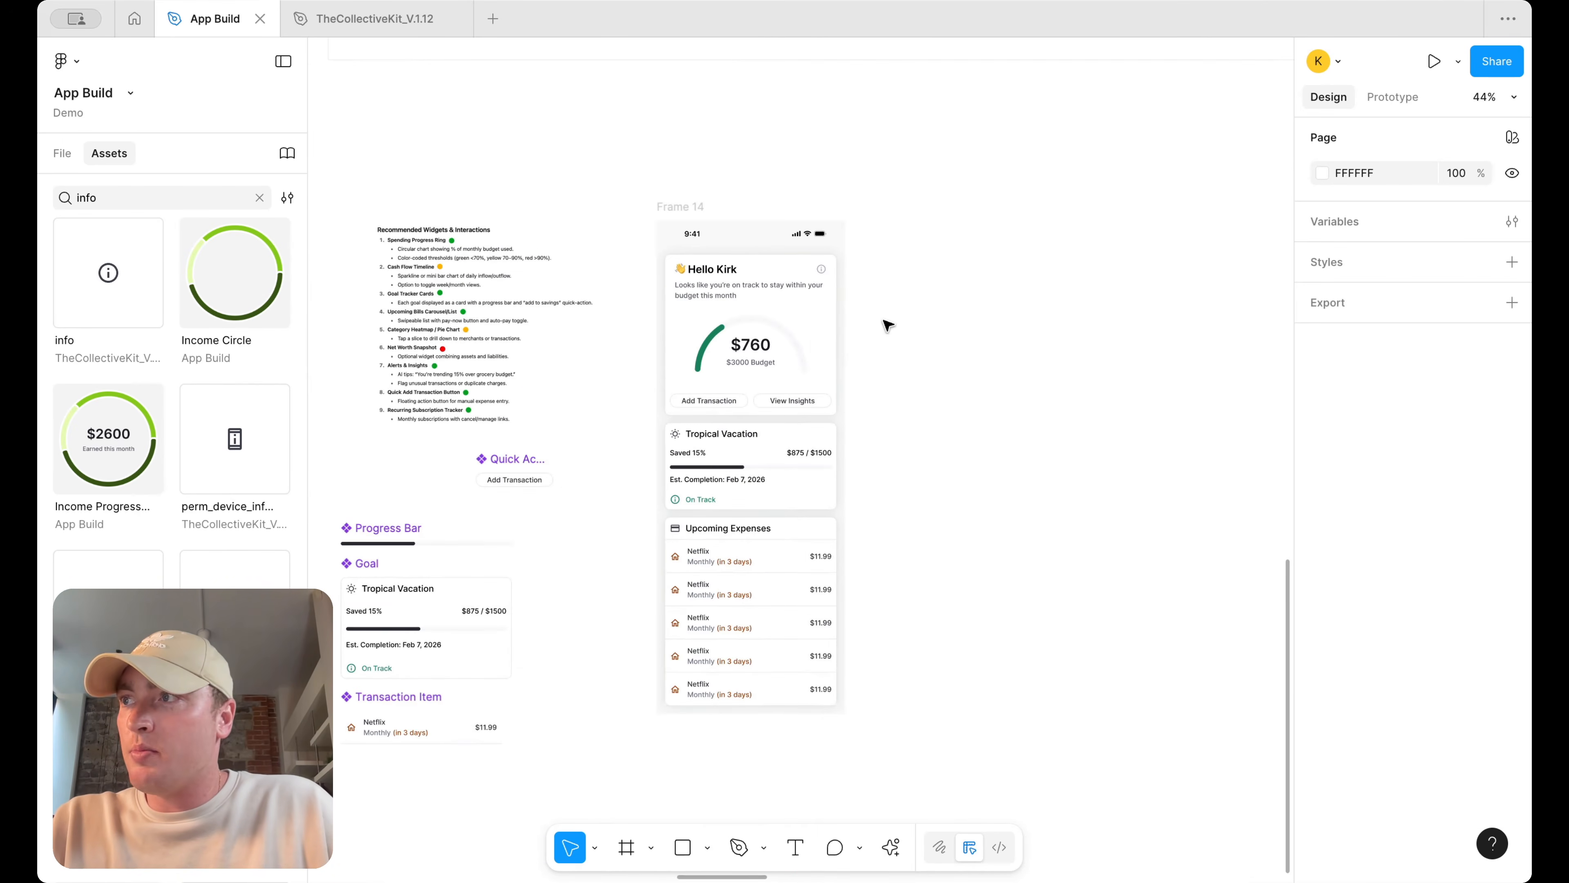
scroll(888, 325, "up", 4)
scroll(887, 325, "down", 10)
scroll(887, 326, "up", 5)
scroll(887, 326, "down", 3)
scroll(887, 325, "up", 3)
scroll(887, 325, "right", 2)
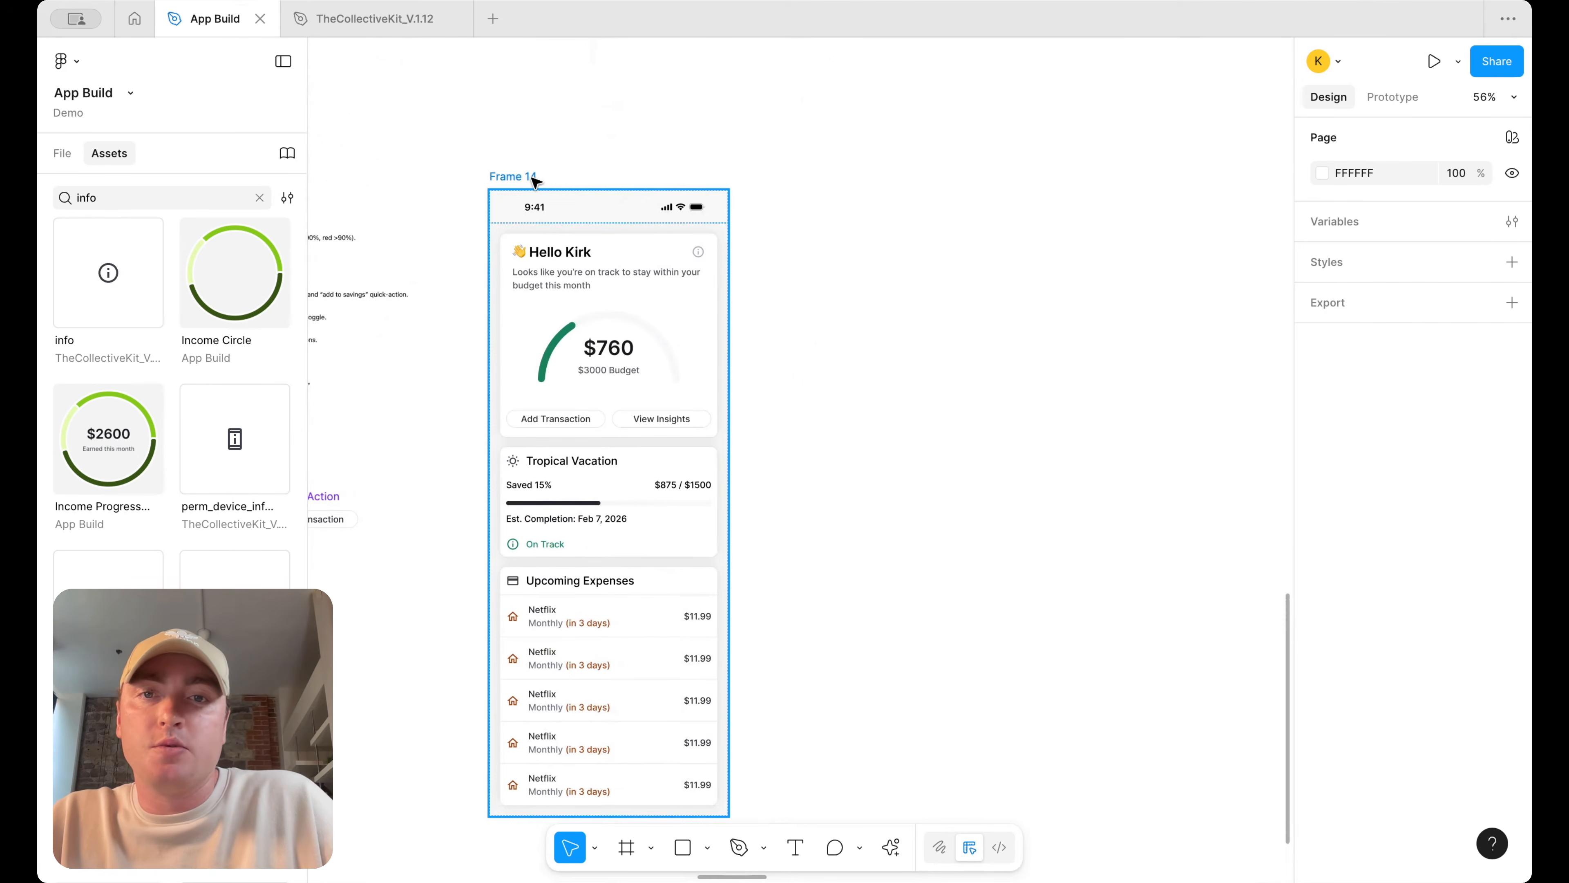
scroll(561, 204, "up", 3)
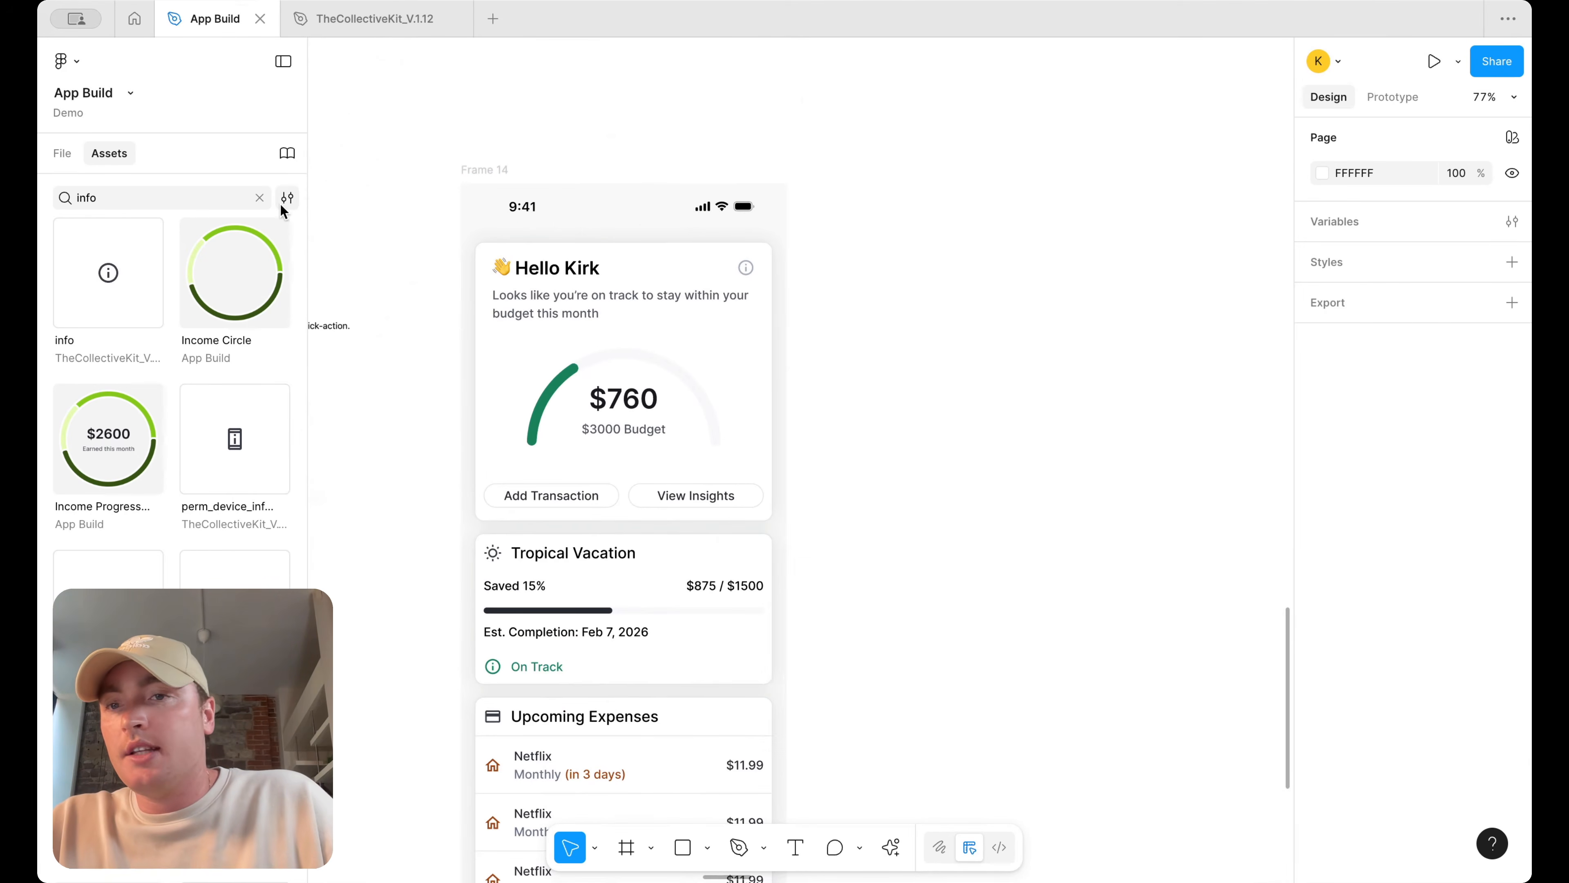
Search the assets for bell and place the notifications_none icon at the top of the main content frame
double_click(164, 198)
type("bell")
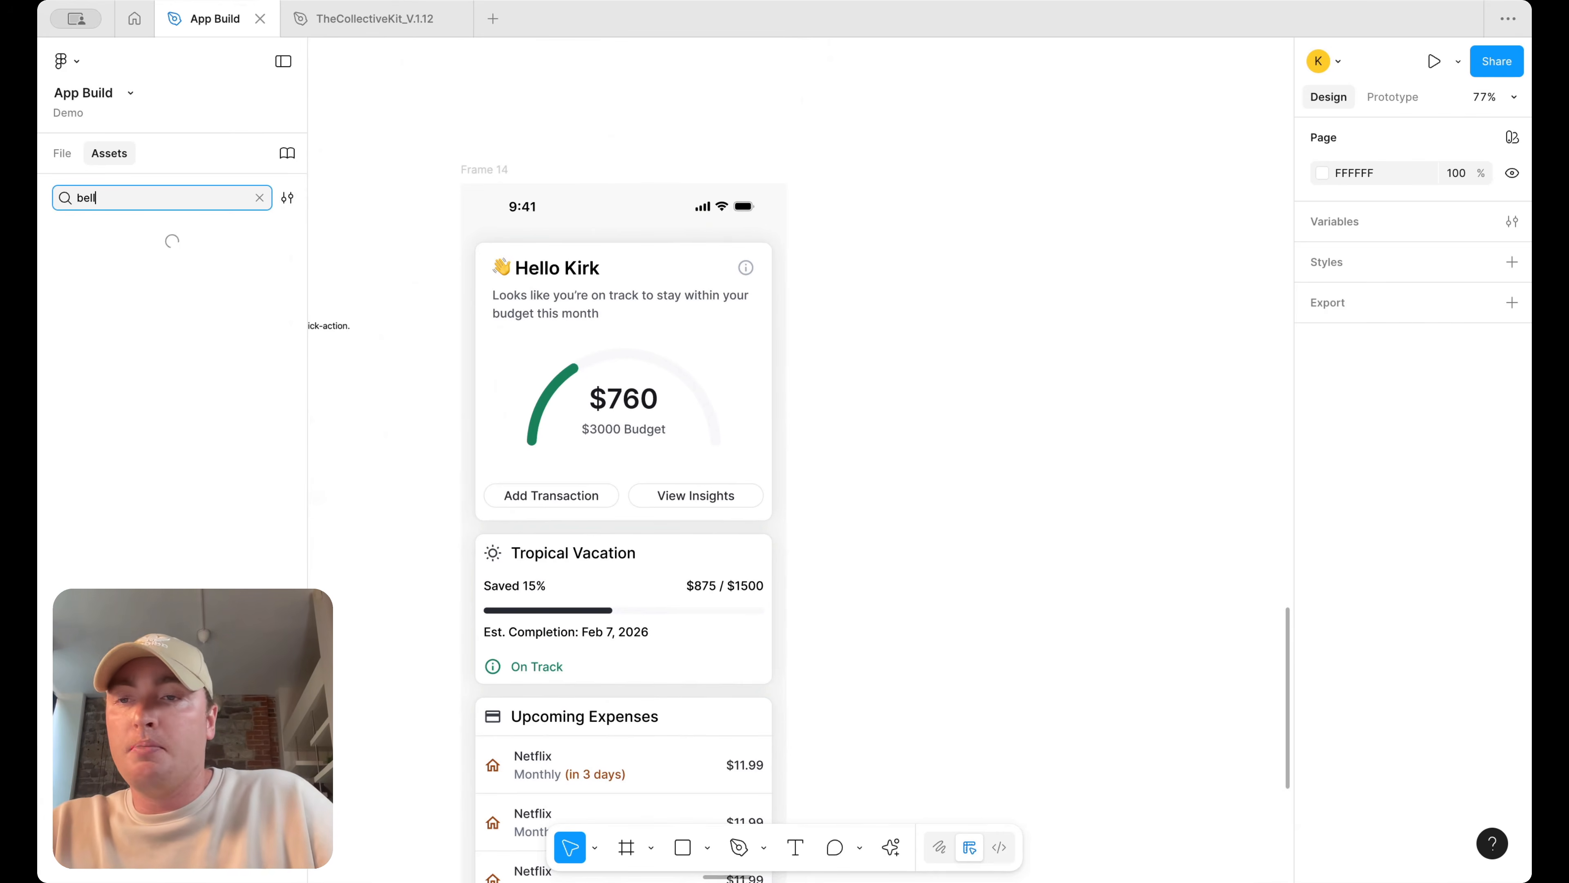
left_click_drag(129, 282, 755, 241)
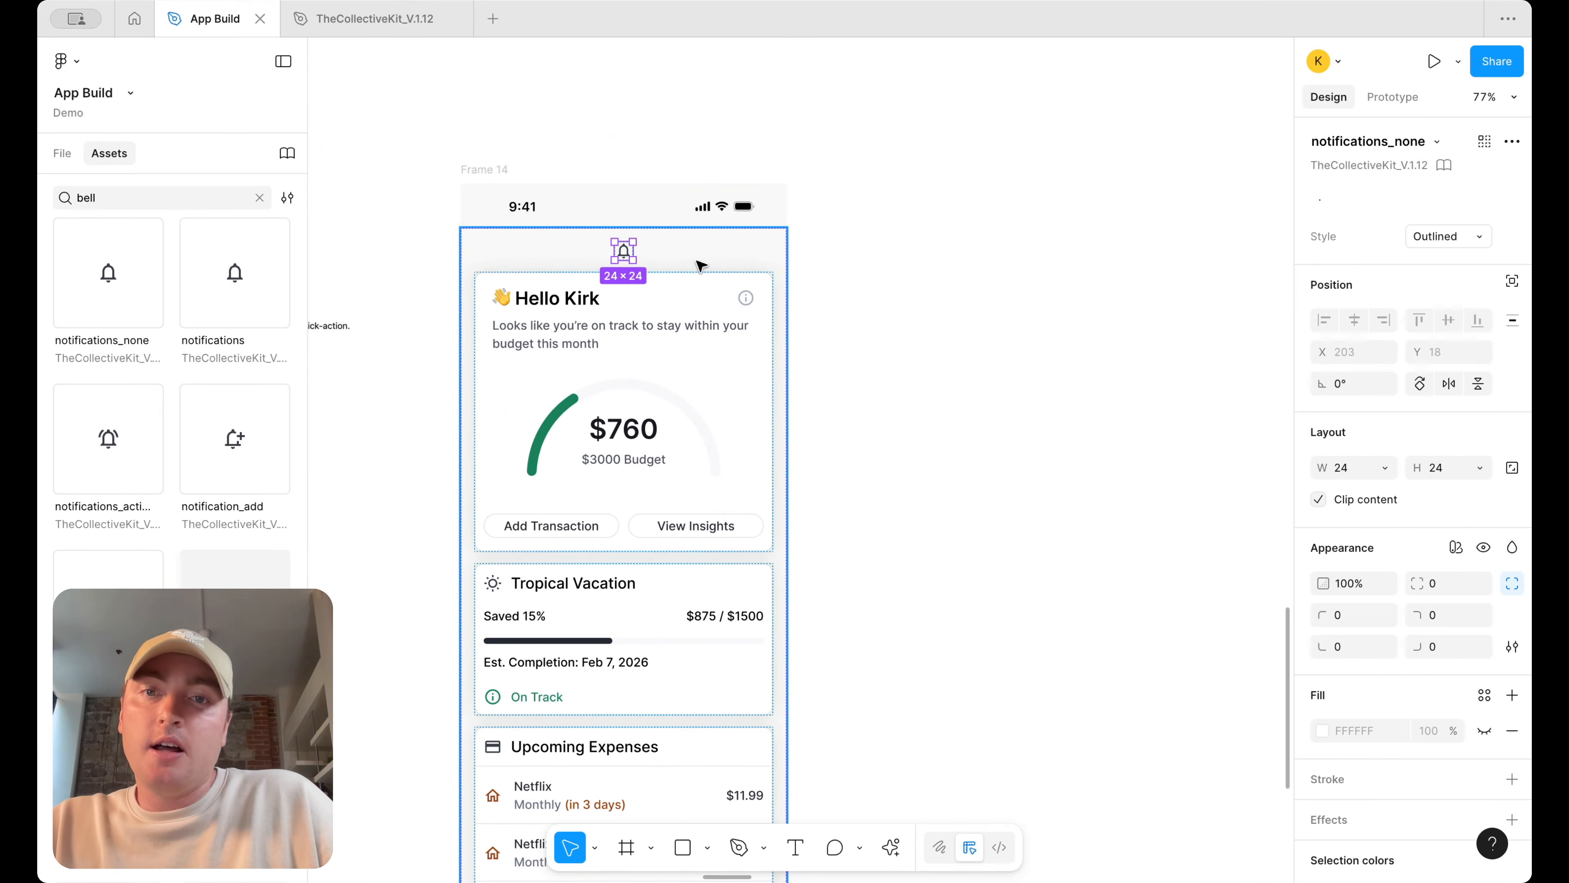
Remove the bell icon from the top of the main content frame
key("super+d")
left_click(625, 253, "shift")
key("shift+a")
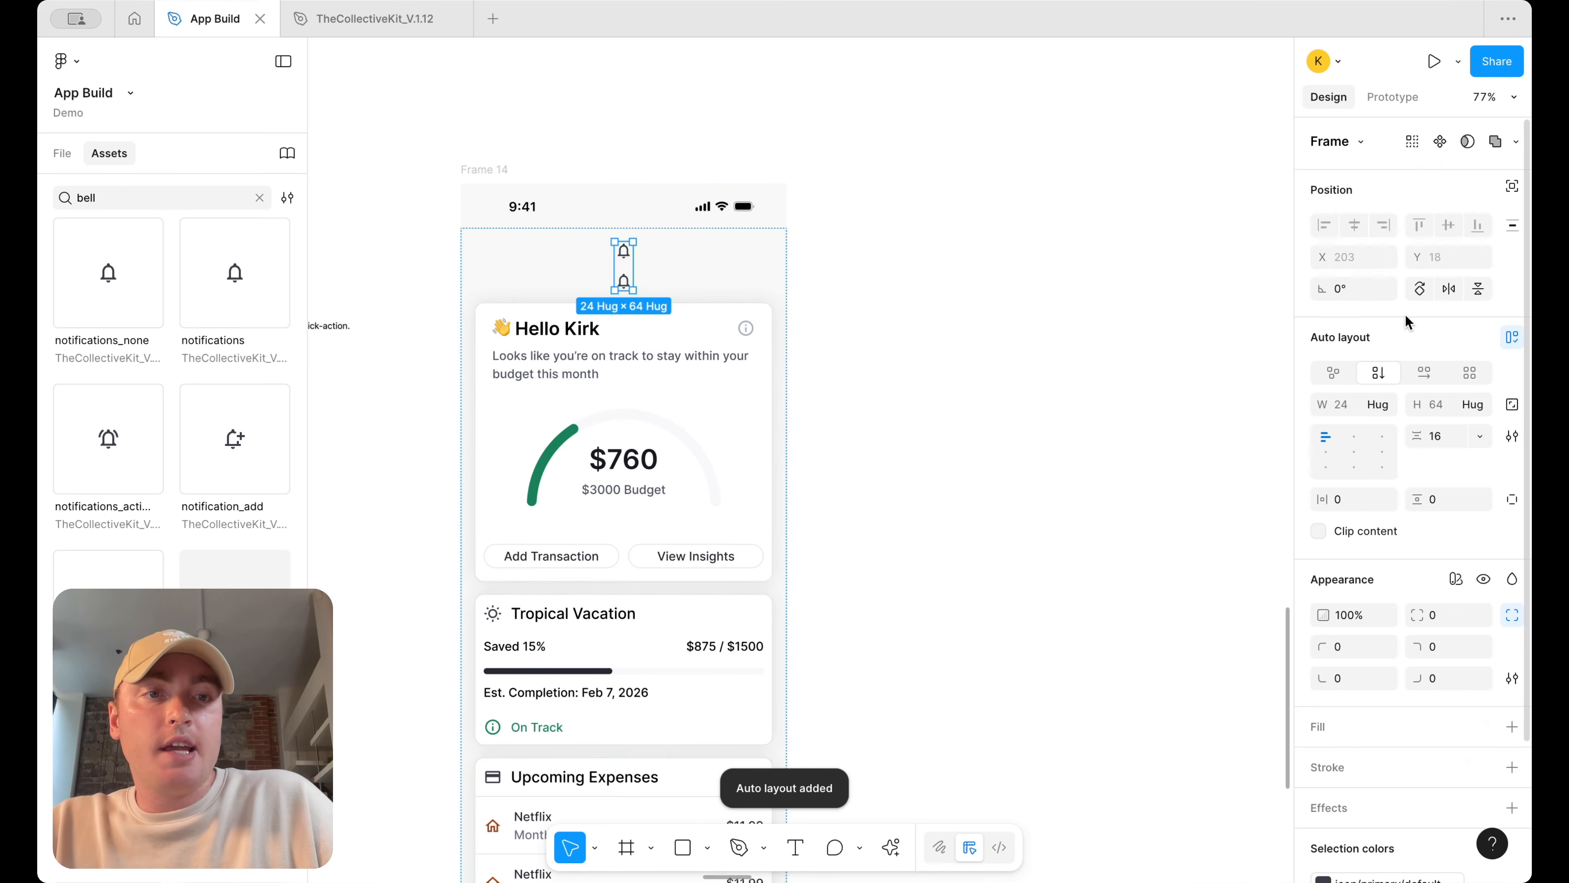
left_click(1424, 373)
left_click(938, 273)
left_click(630, 253)
key("Delete")
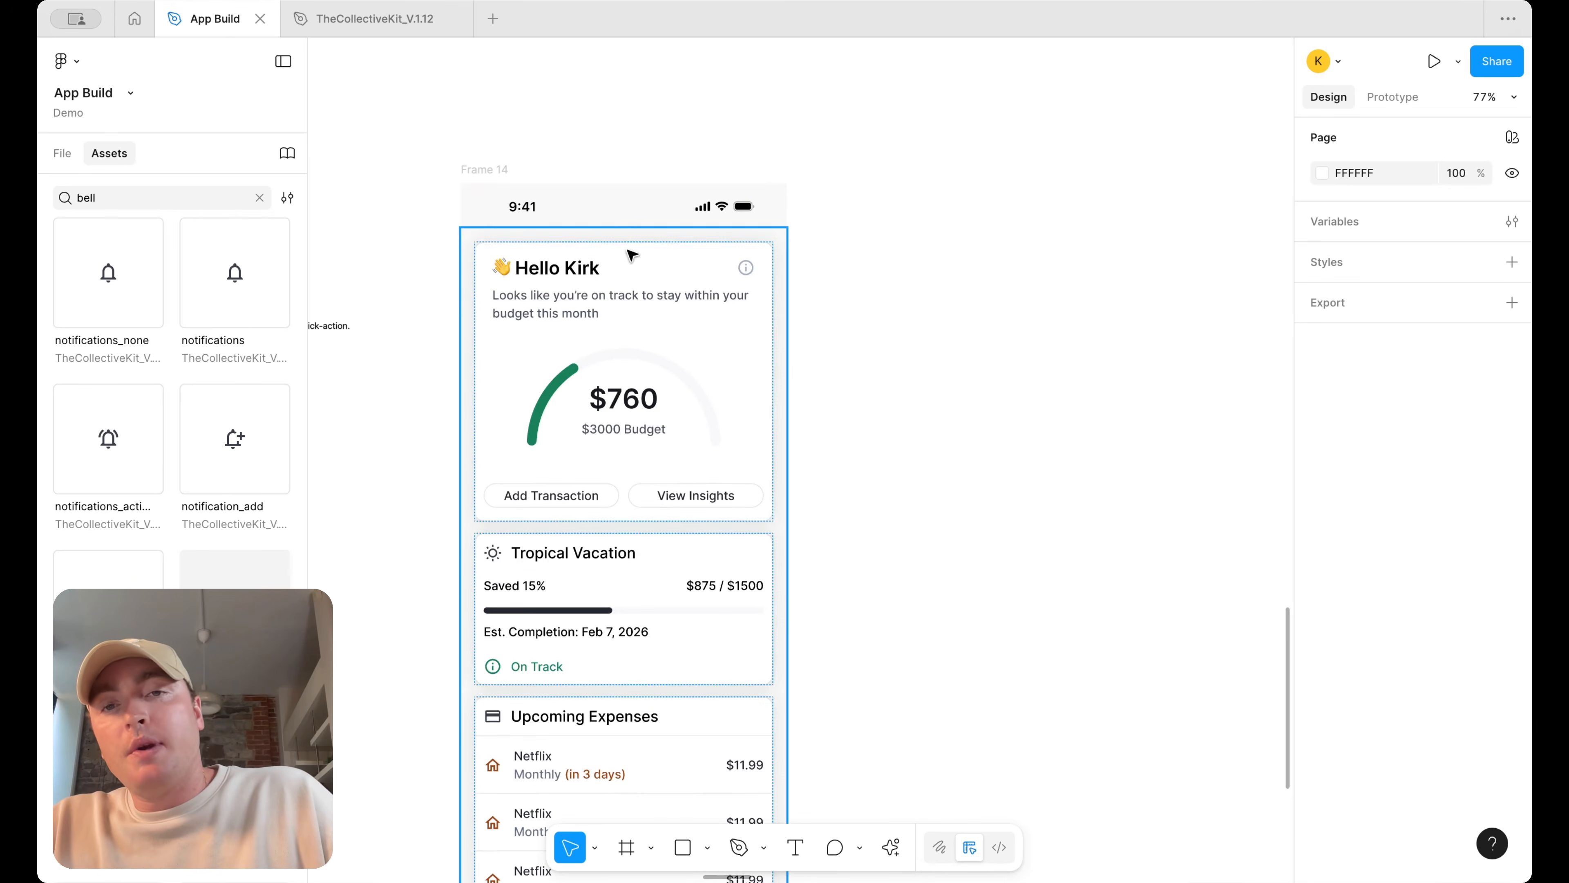
Duplicate the dashboard frame beside the original
scroll(991, 275, "down", 3)
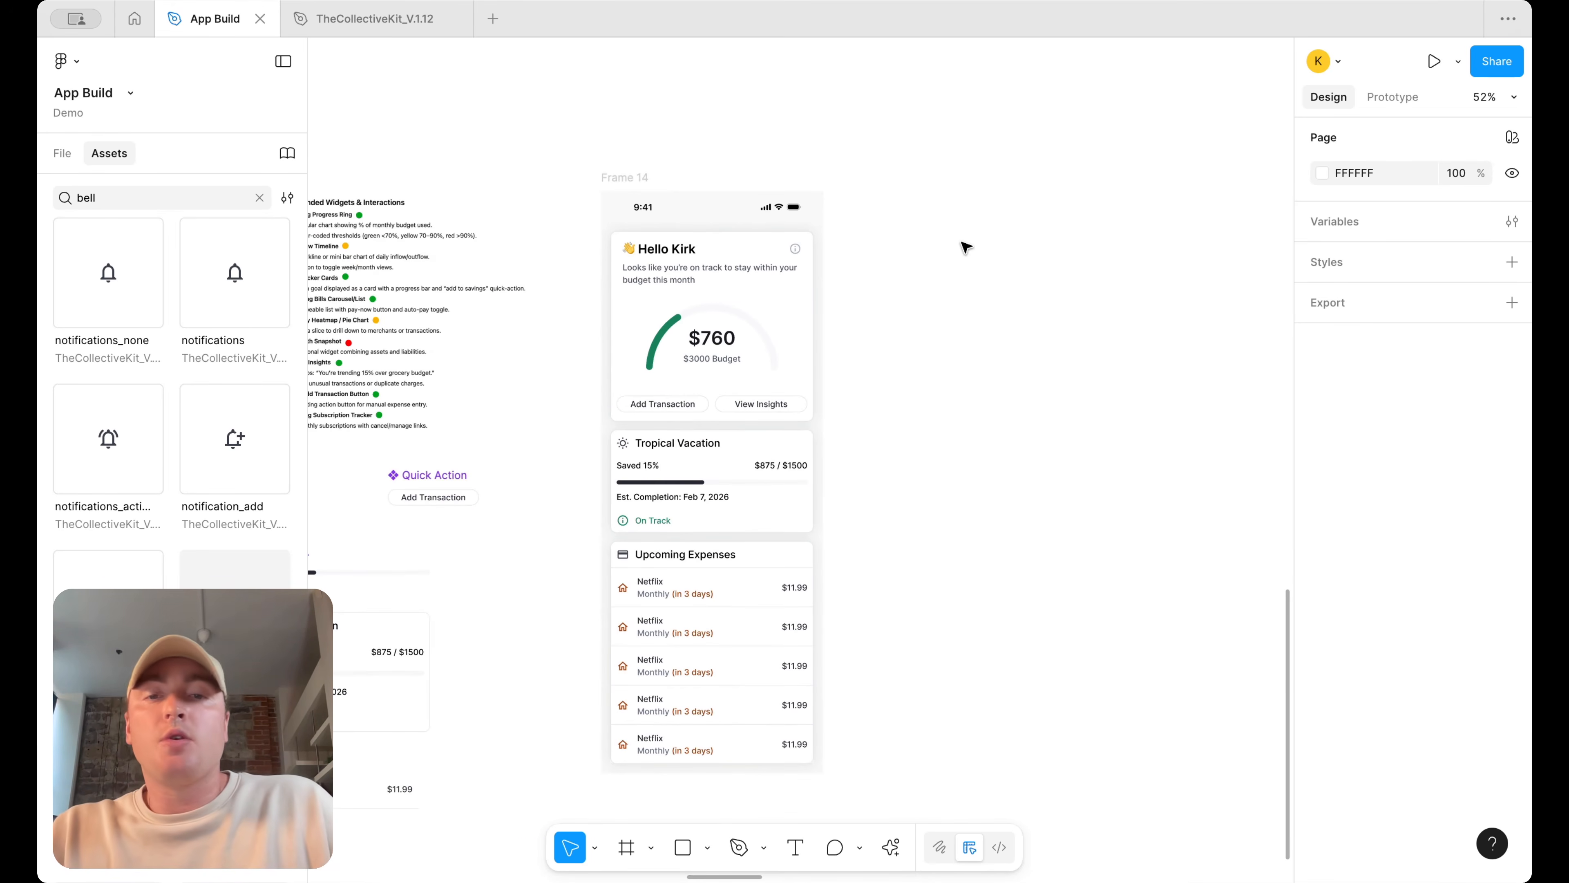
scroll(964, 246, "down", 2)
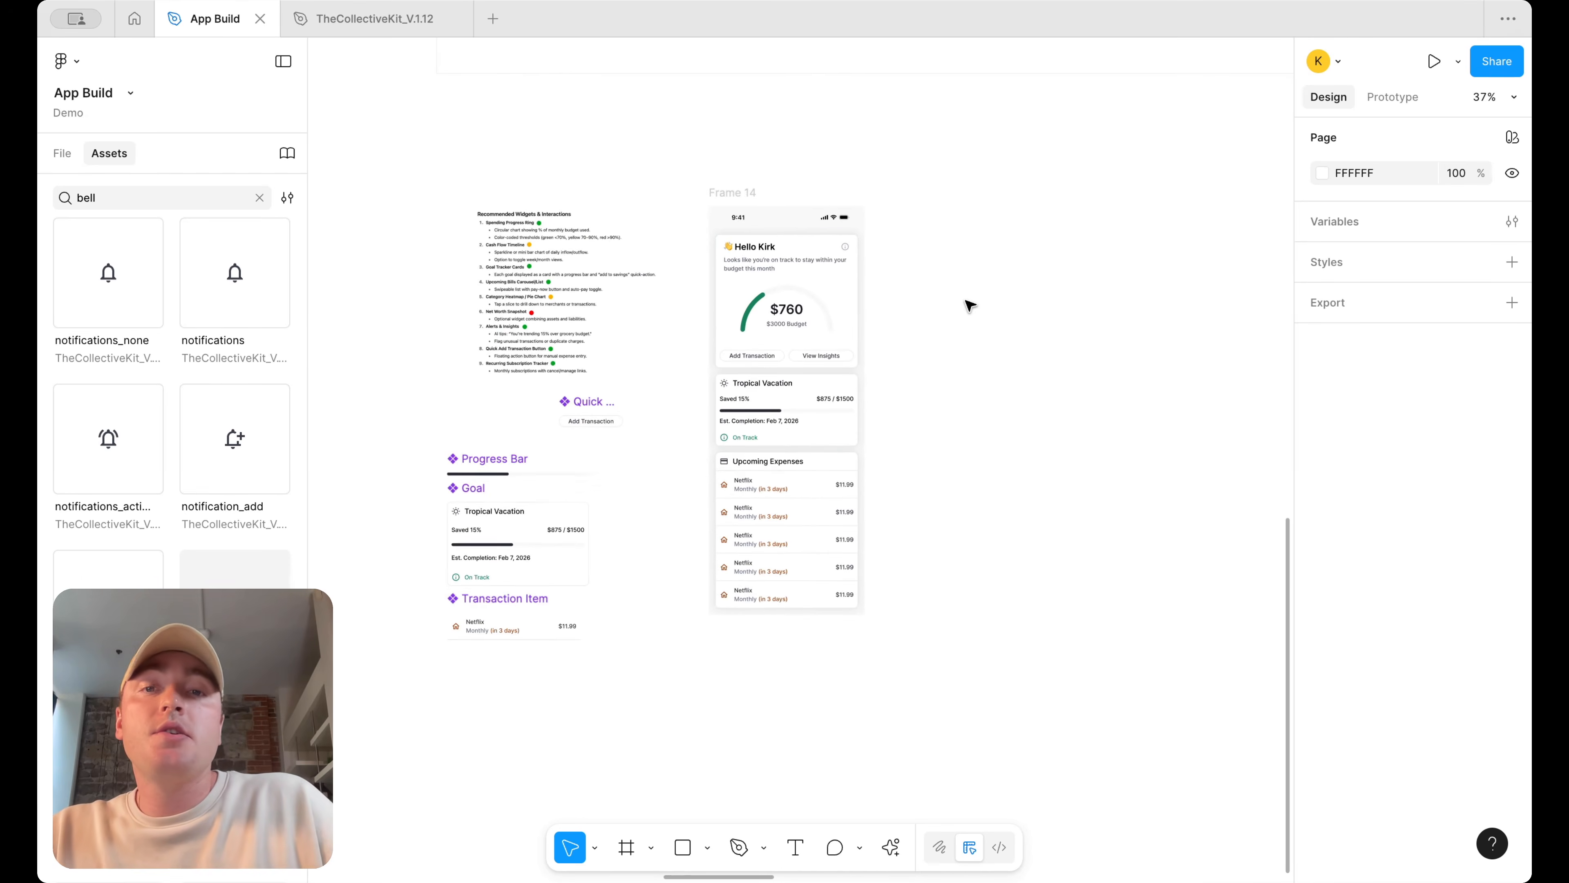
scroll(969, 305, "right", 1)
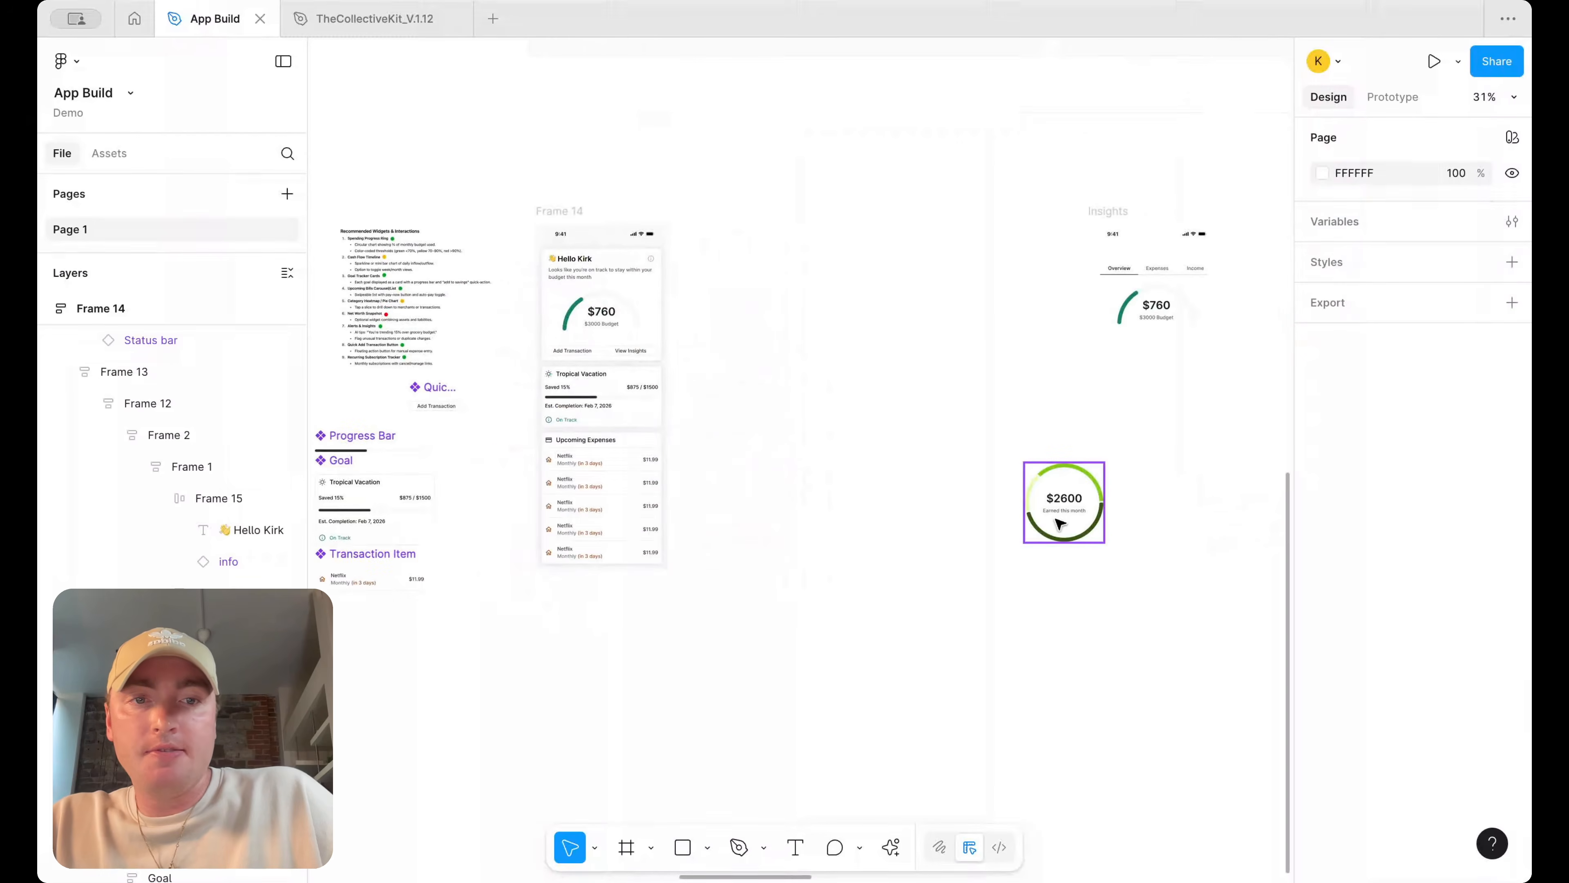
left_click(1064, 502)
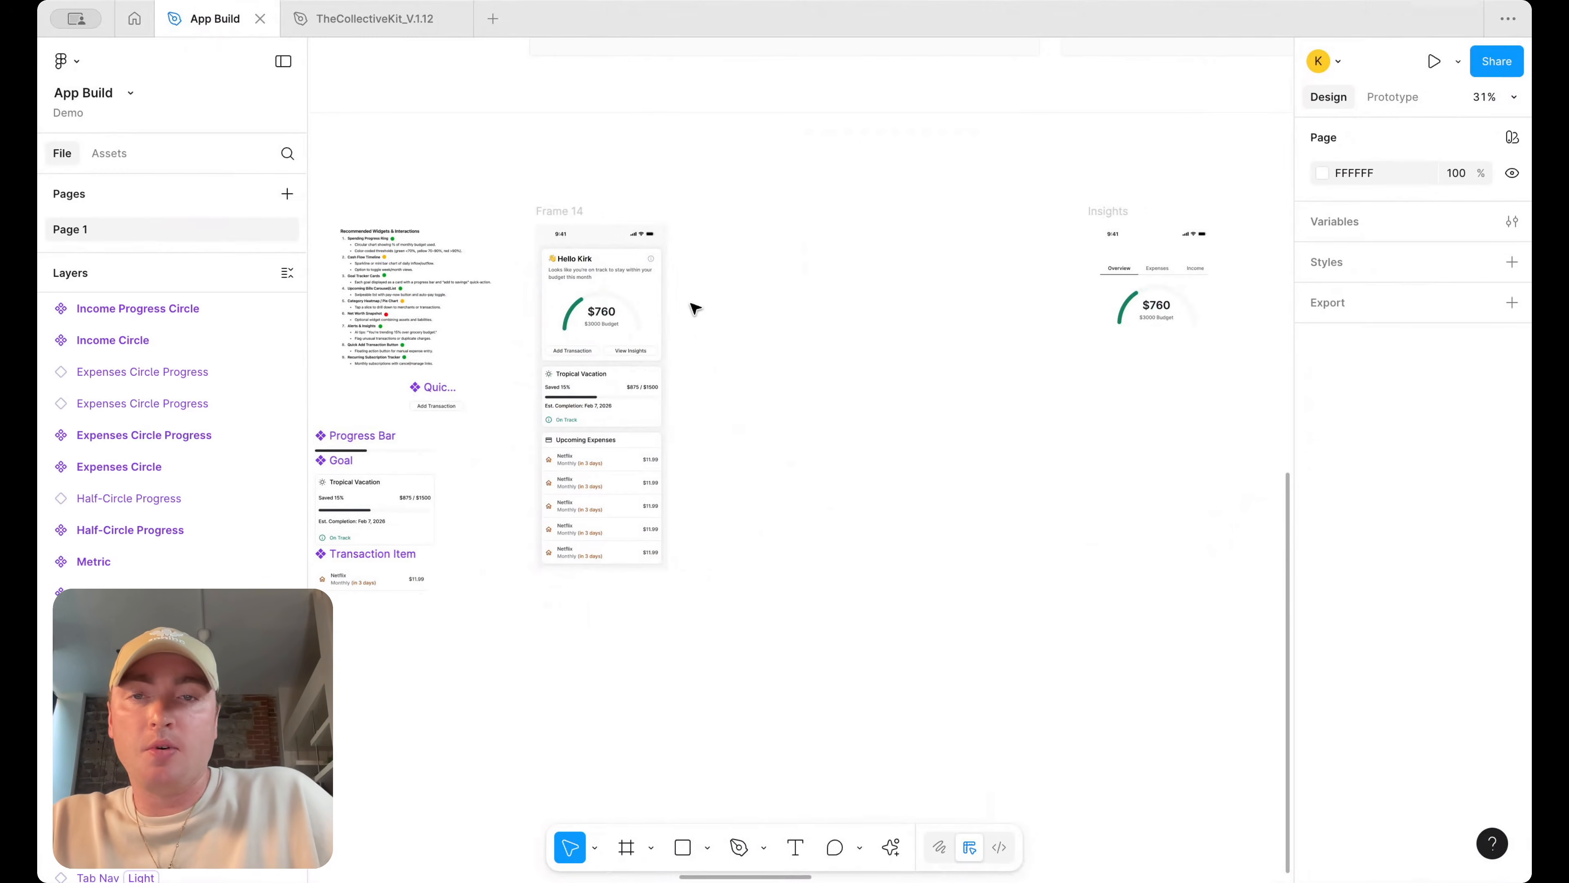
left_click_drag(561, 207, 719, 206)
scroll(781, 417, "up", 3)
Delete the goal card and the upcoming expenses card from the duplicated frame
double_click(781, 416)
scroll(781, 415, "down", 3)
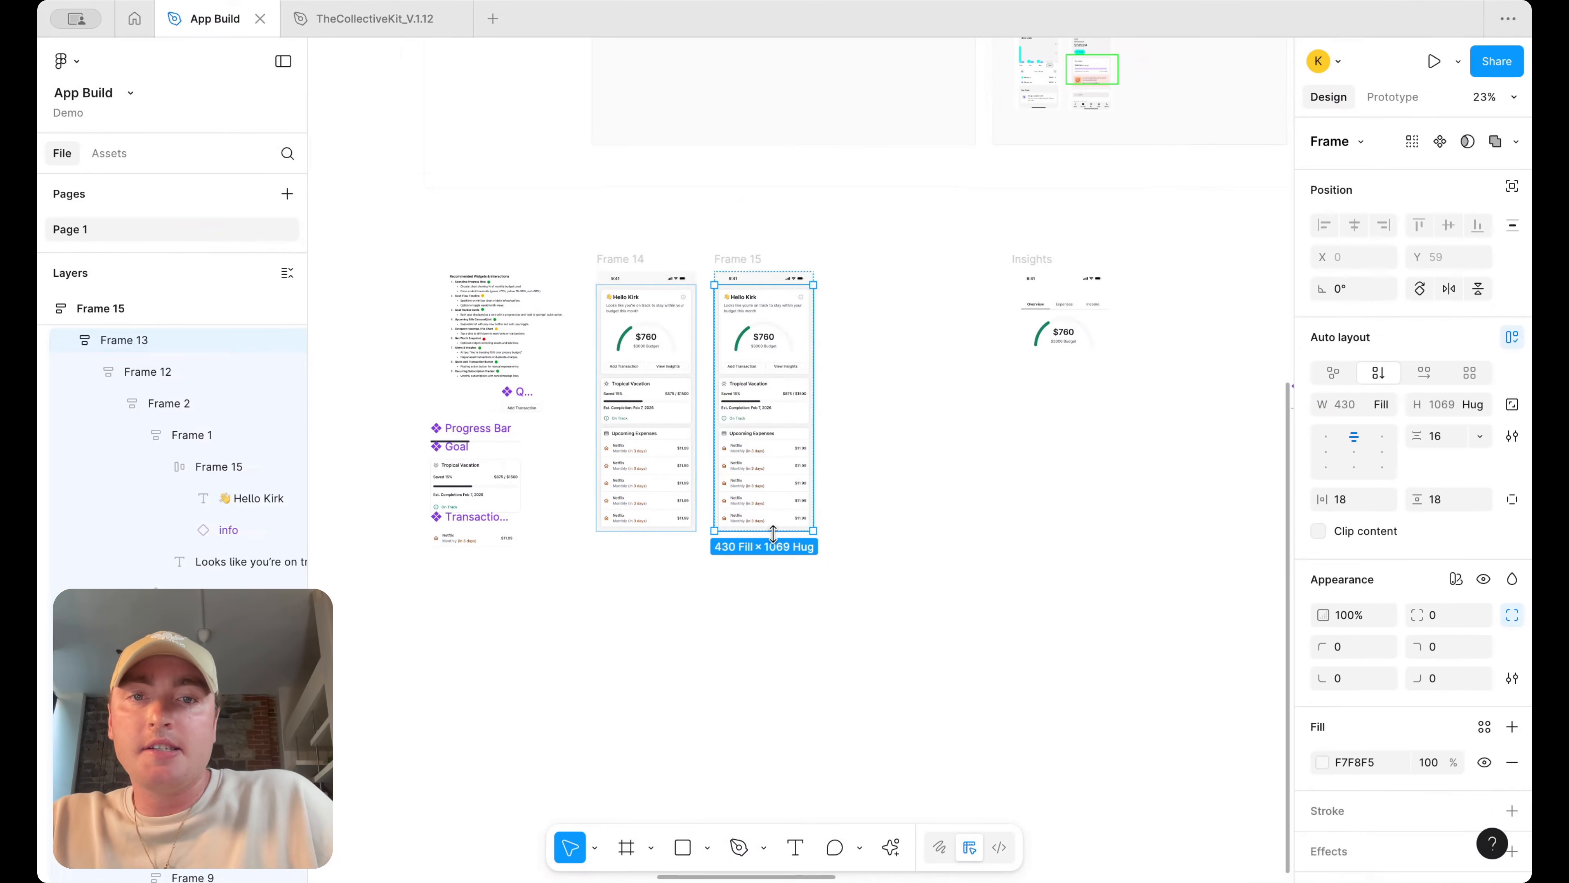
left_click(801, 485)
left_click(795, 410, "shift")
key("Delete")
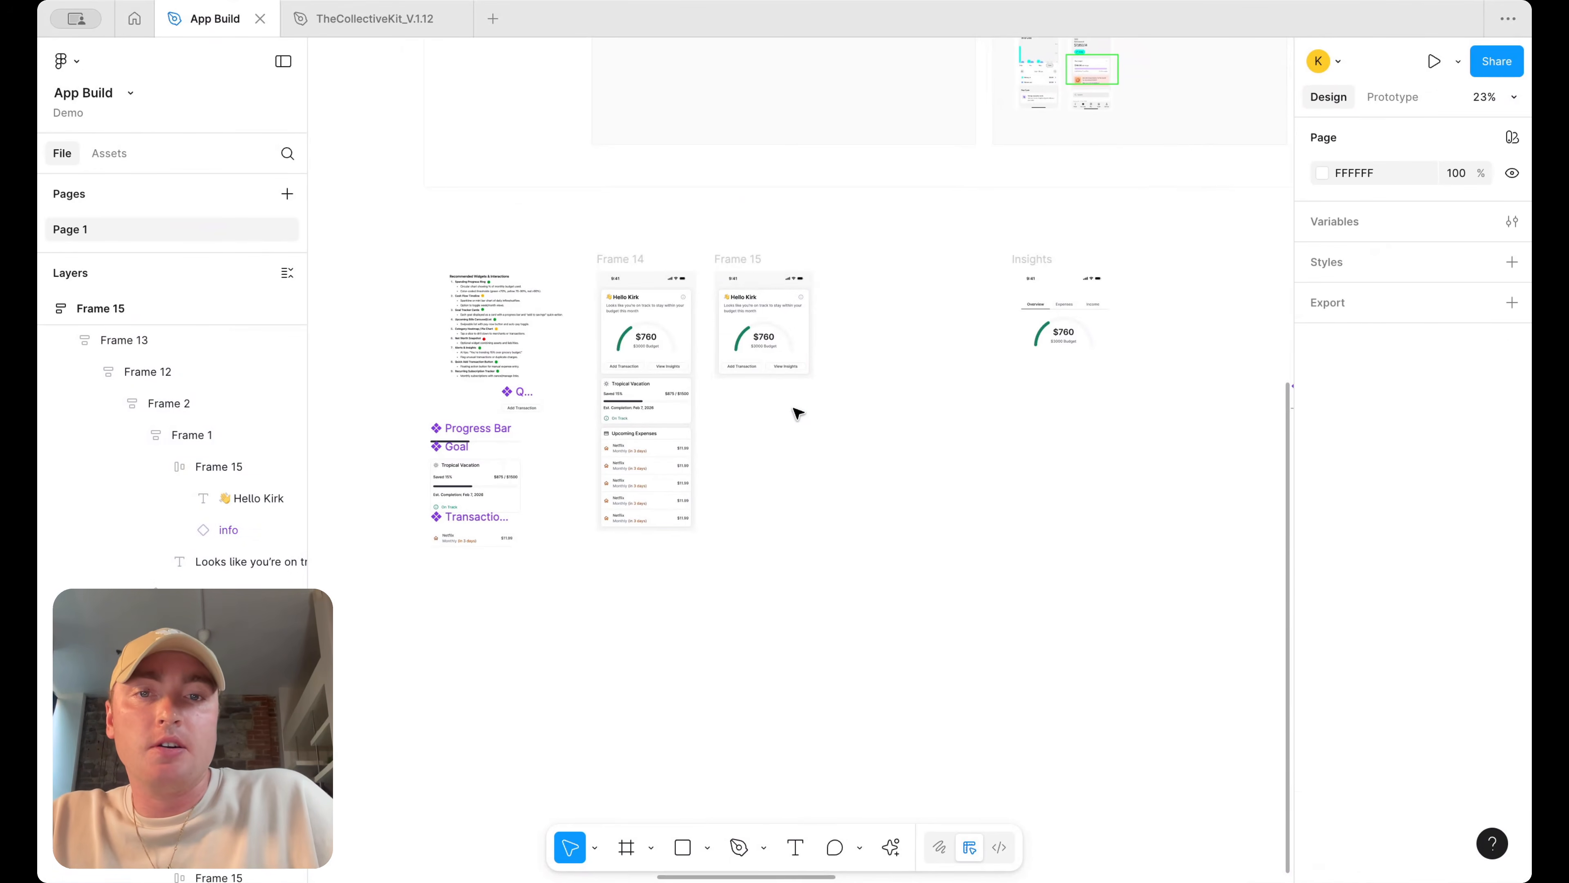
Copy the Tab Nav from the Insights screen into the top of the duplicated frame's card
scroll(797, 410, "down", 1)
scroll(822, 407, "right", 5)
left_click_drag(1018, 420, 644, 409)
scroll(648, 413, "up", 5)
scroll(652, 414, "left", 4)
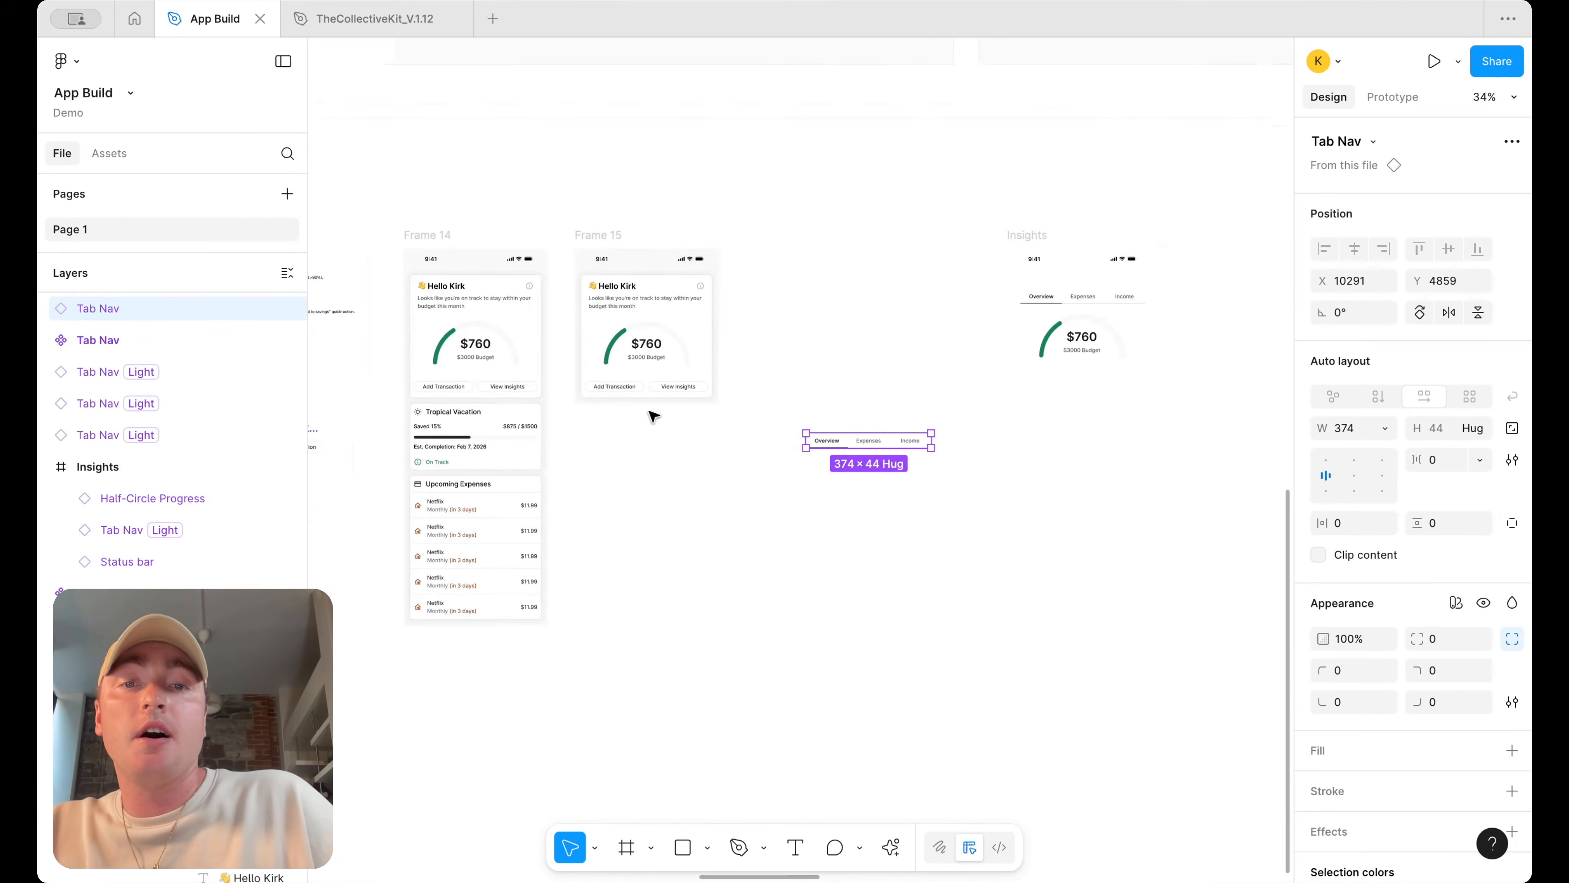
scroll(873, 441, "up", 3)
left_click_drag(899, 443, 606, 232)
scroll(606, 231, "up", 5)
scroll(840, 242, "down", 5)
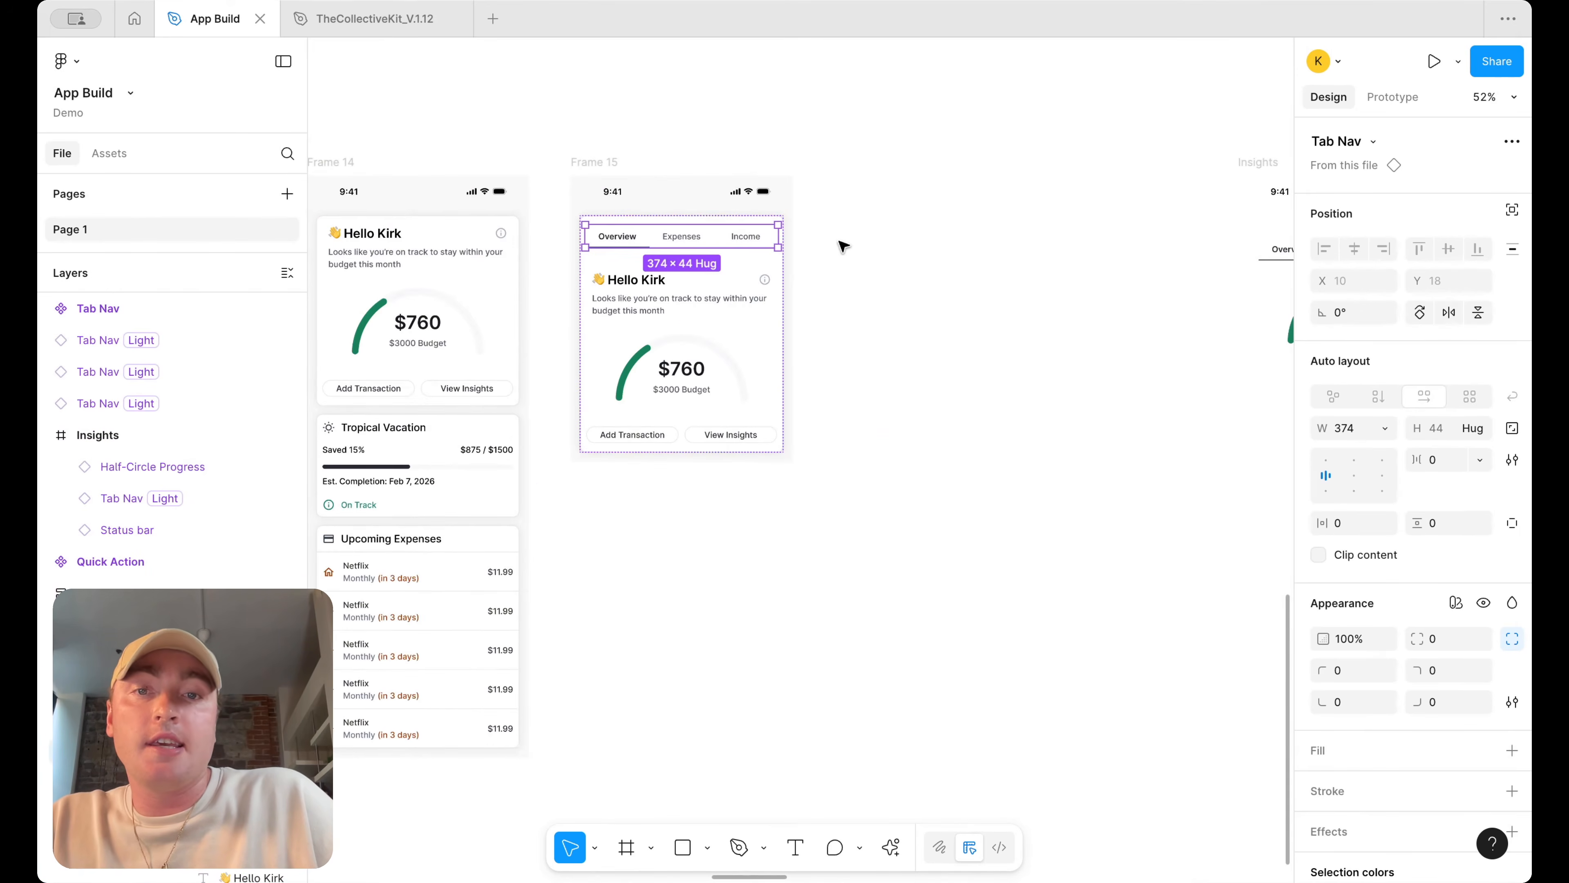
Delete the greeting text block and the action buttons from the duplicated card
left_click(847, 287)
double_click(657, 287)
double_click(658, 287)
double_click(659, 288)
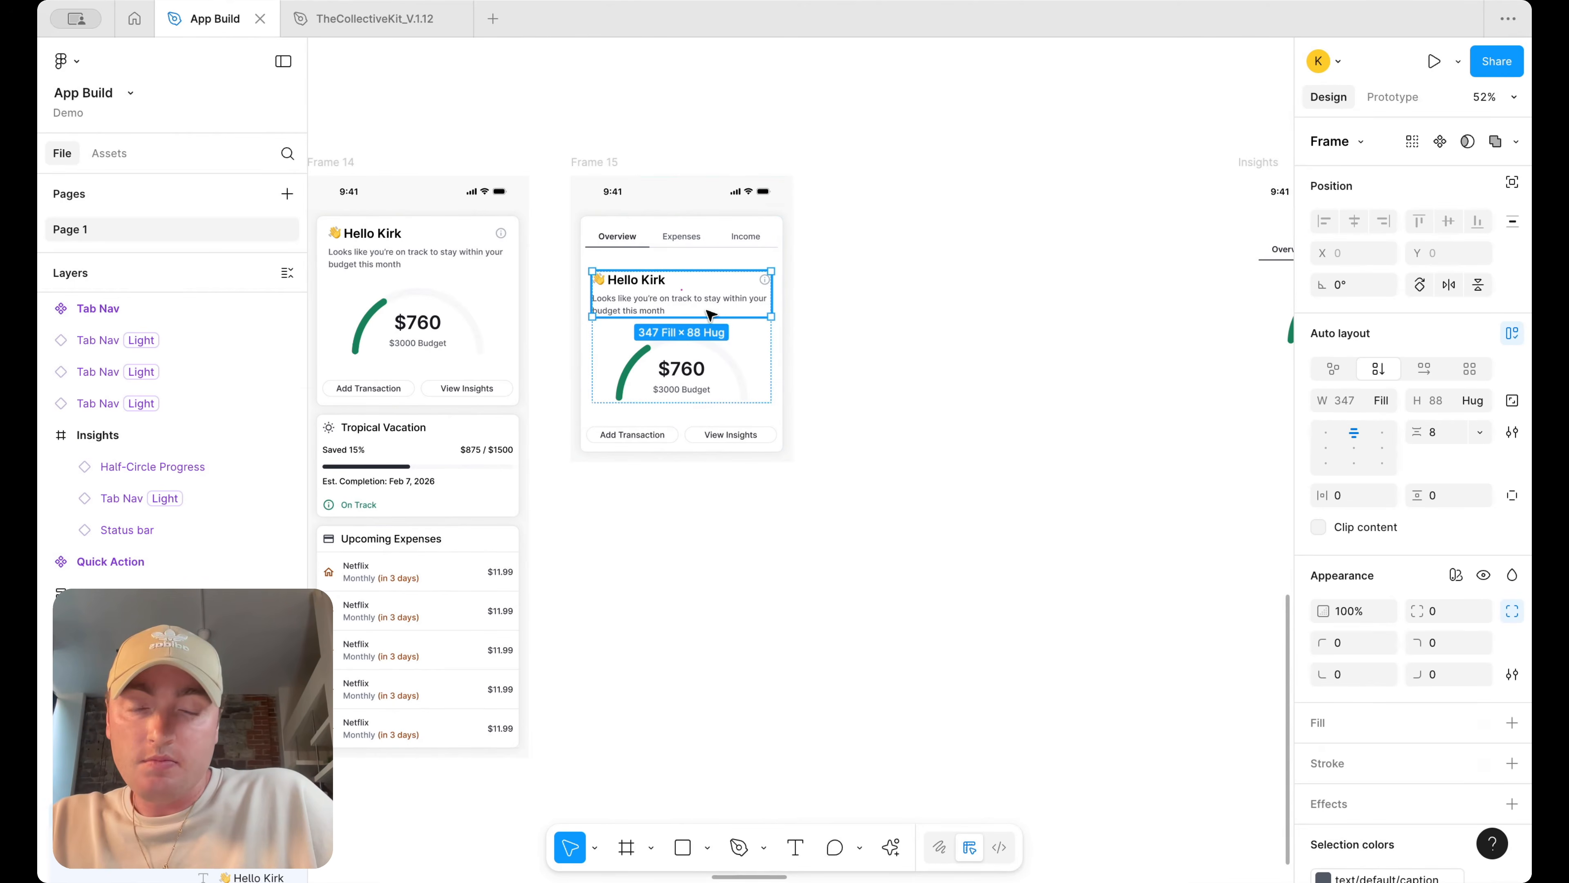
key("Delete")
double_click(715, 376)
key("Delete")
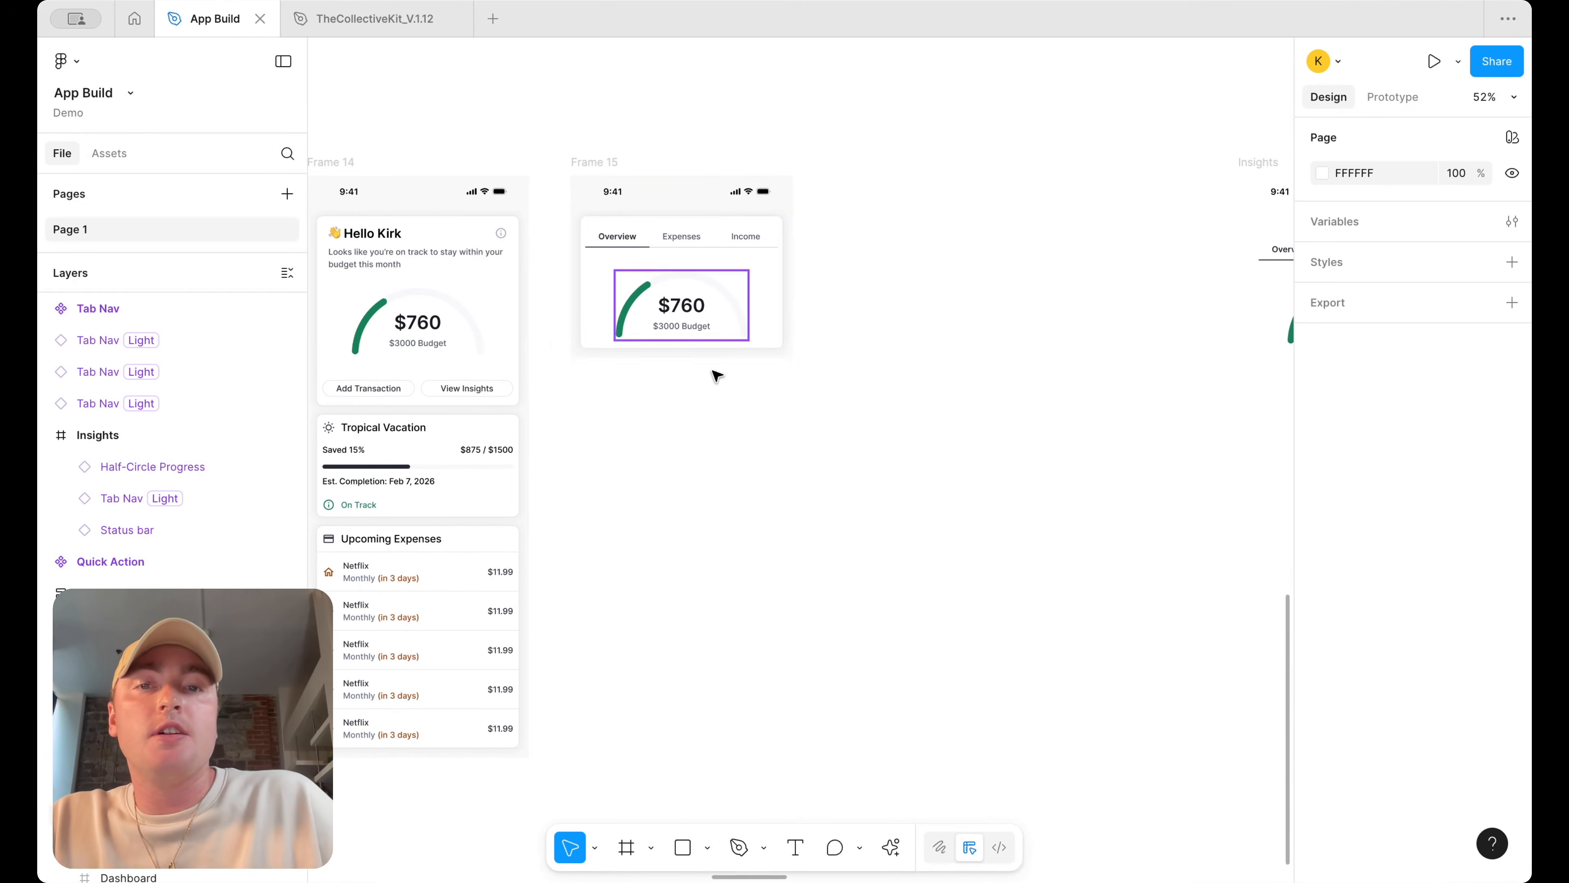
Move the tabbed donut-chart inspiration screenshot next to the duplicated dashboard frame
scroll(748, 304, "left", 5)
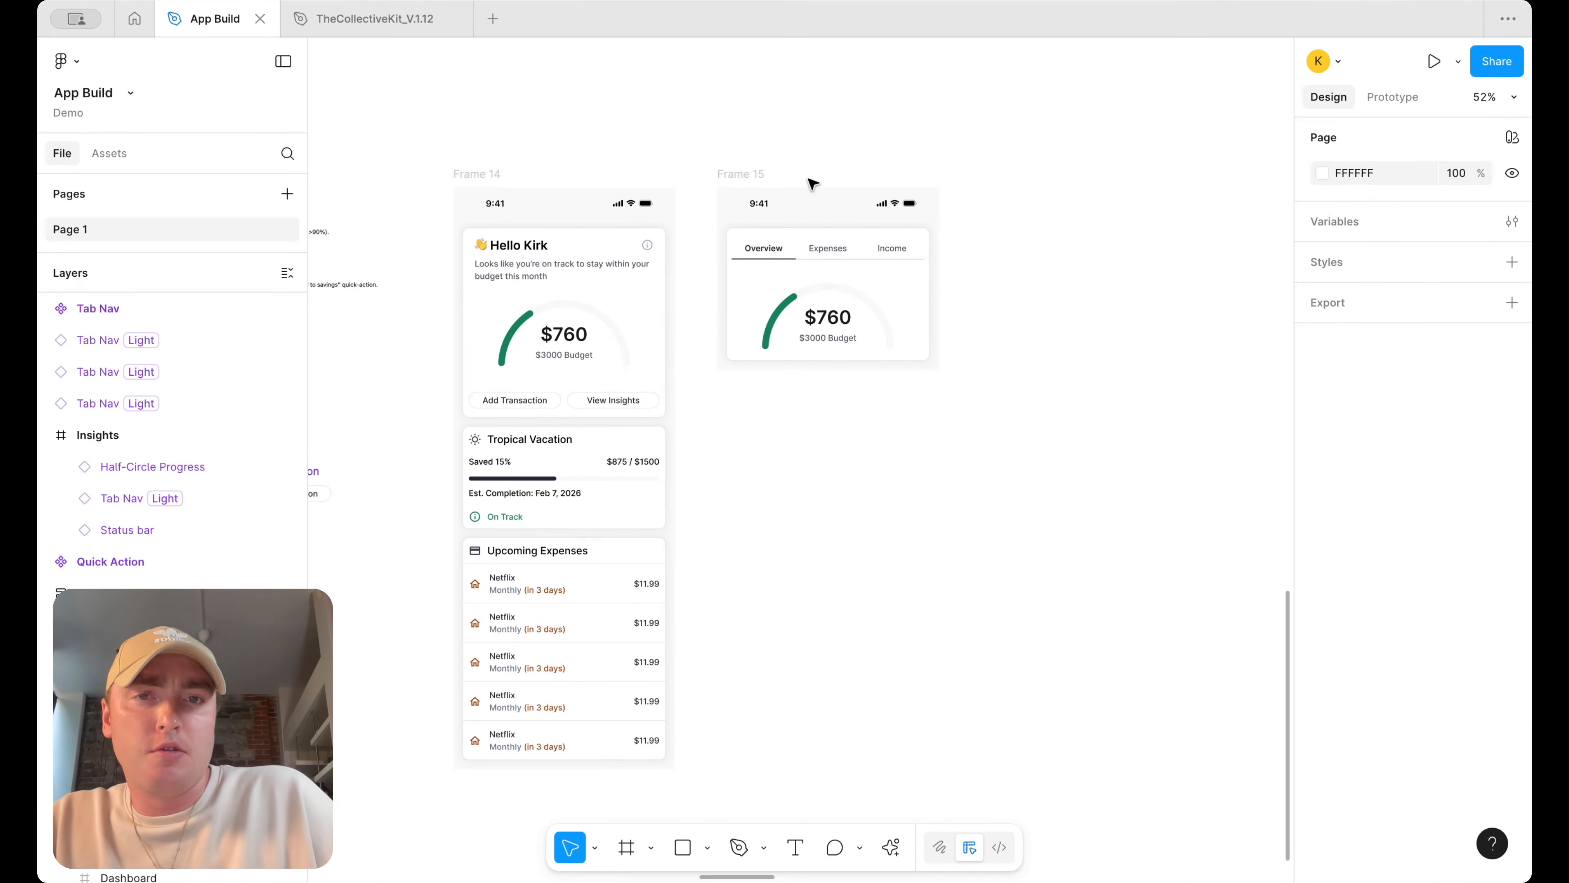
scroll(893, 248, "up", 2)
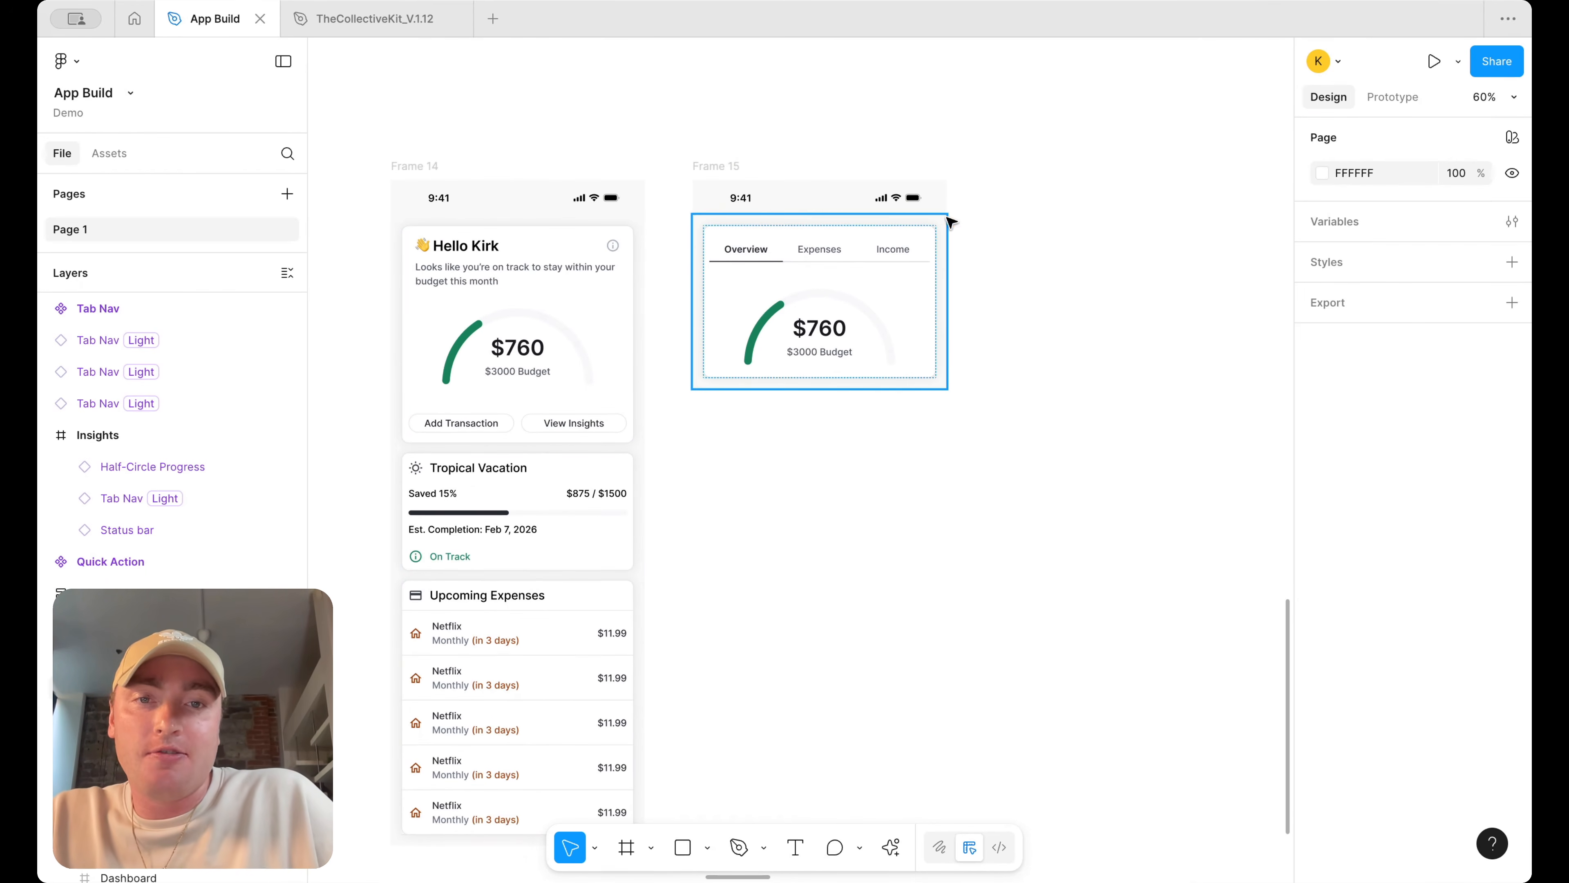
scroll(911, 270, "down", 10)
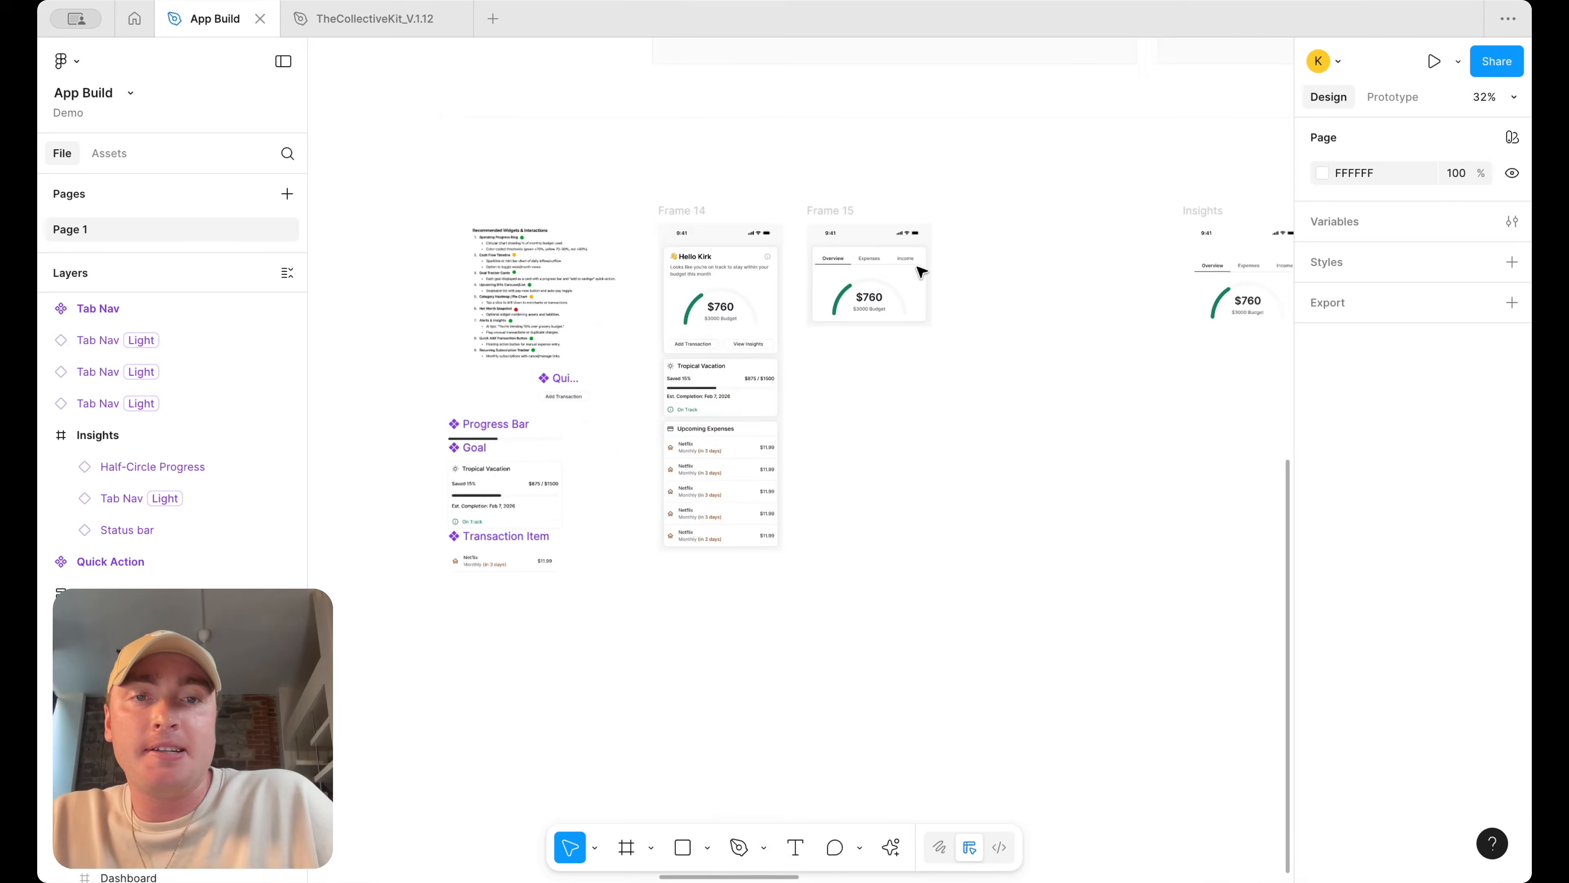
scroll(872, 301, "up", 10)
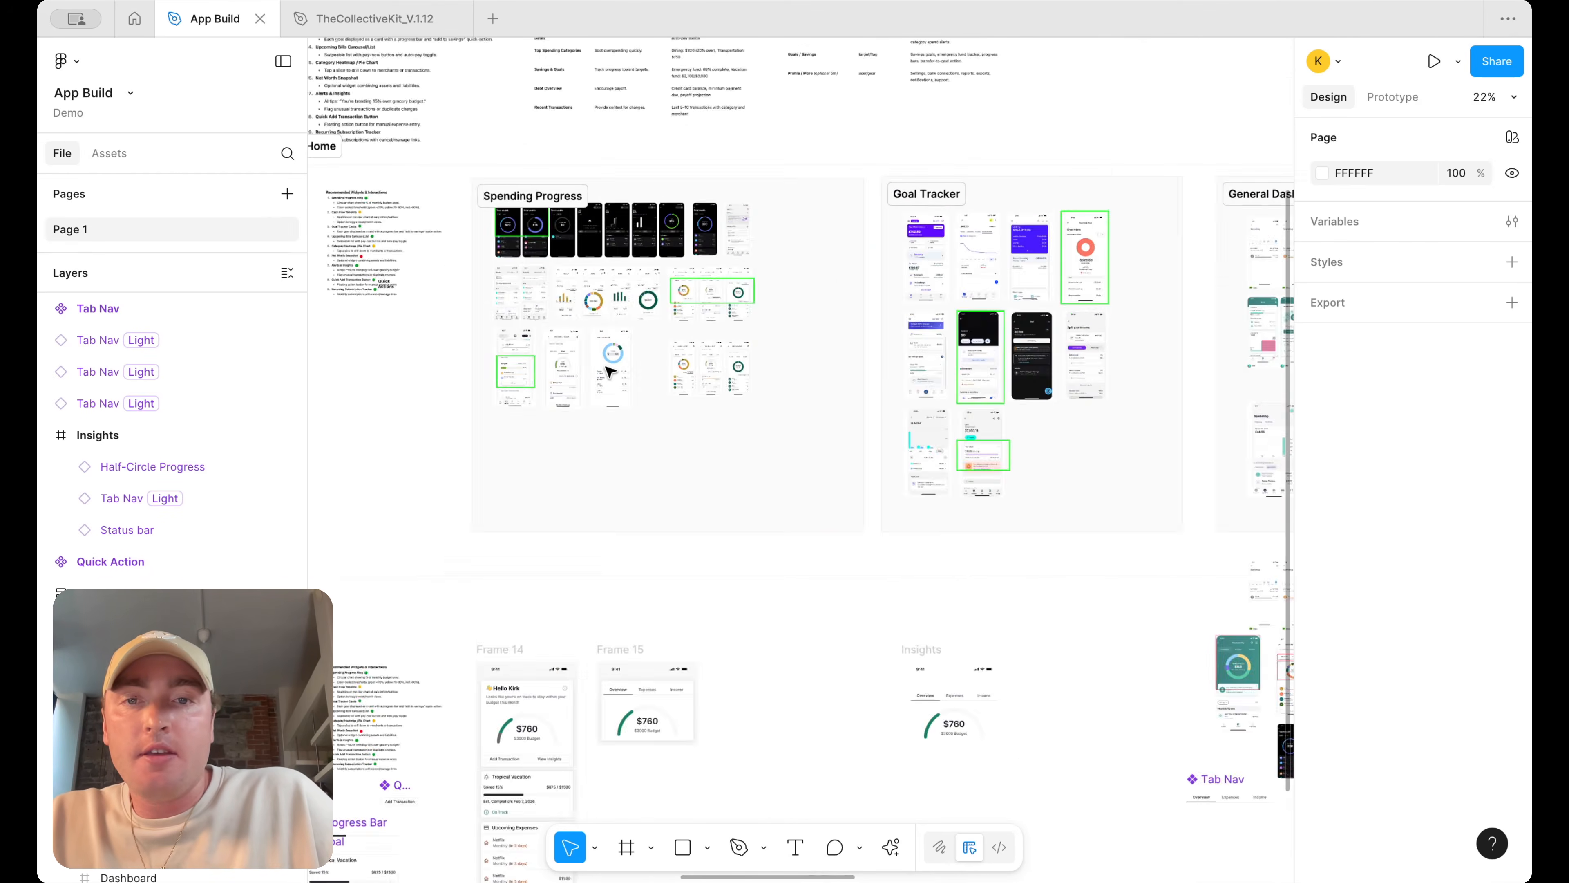
scroll(884, 297, "up", 4)
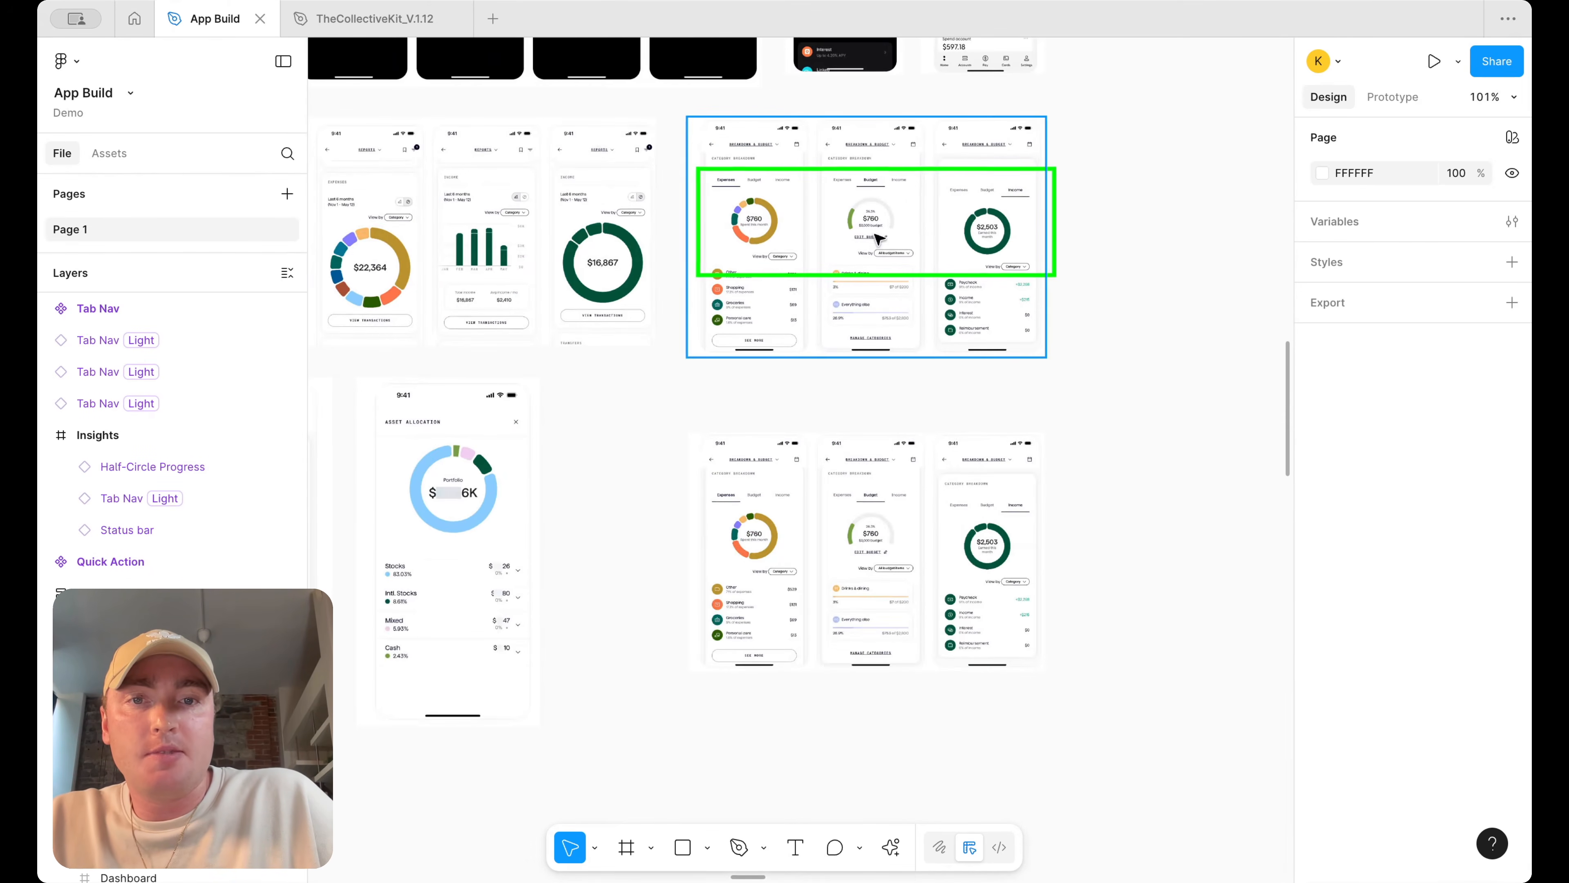
left_click(873, 218)
scroll(874, 217, "down", 5)
left_click_drag(874, 218, 865, 831, "alt")
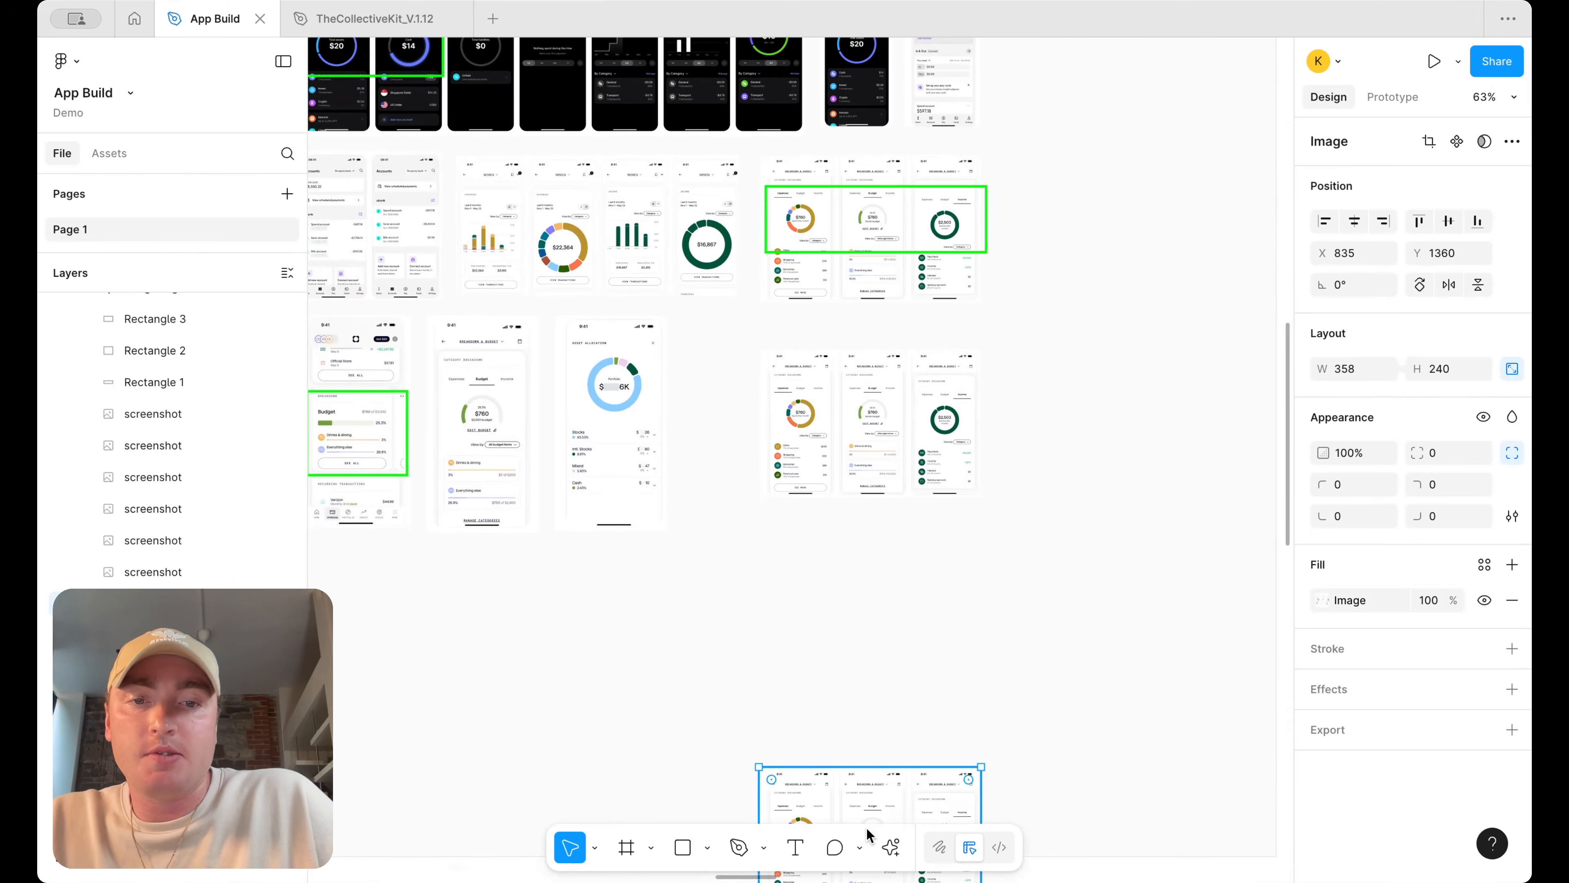
scroll(864, 795, "down", 12)
scroll(901, 72, "up", 2)
scroll(901, 73, "up", 1)
left_click_drag(831, 127, 942, 533)
Browse the Goal Tracker and General Dashboard inspiration screenshots
scroll(942, 533, "down", 6)
scroll(942, 533, "right", 5)
scroll(1002, 316, "up", 3)
scroll(1002, 316, "up", 8)
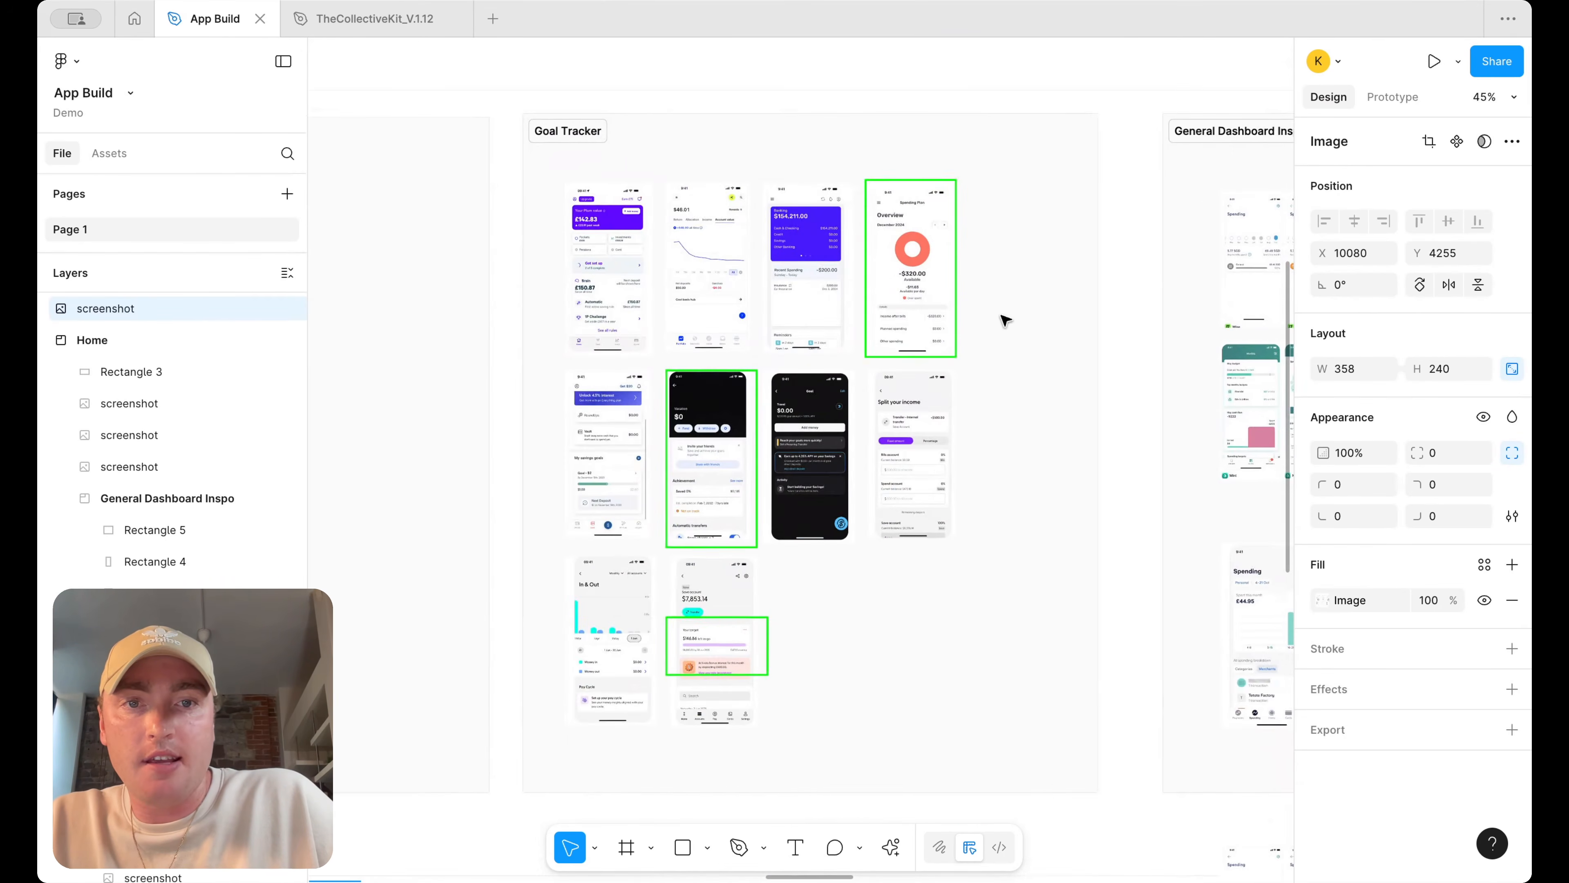
scroll(900, 284, "right", 12)
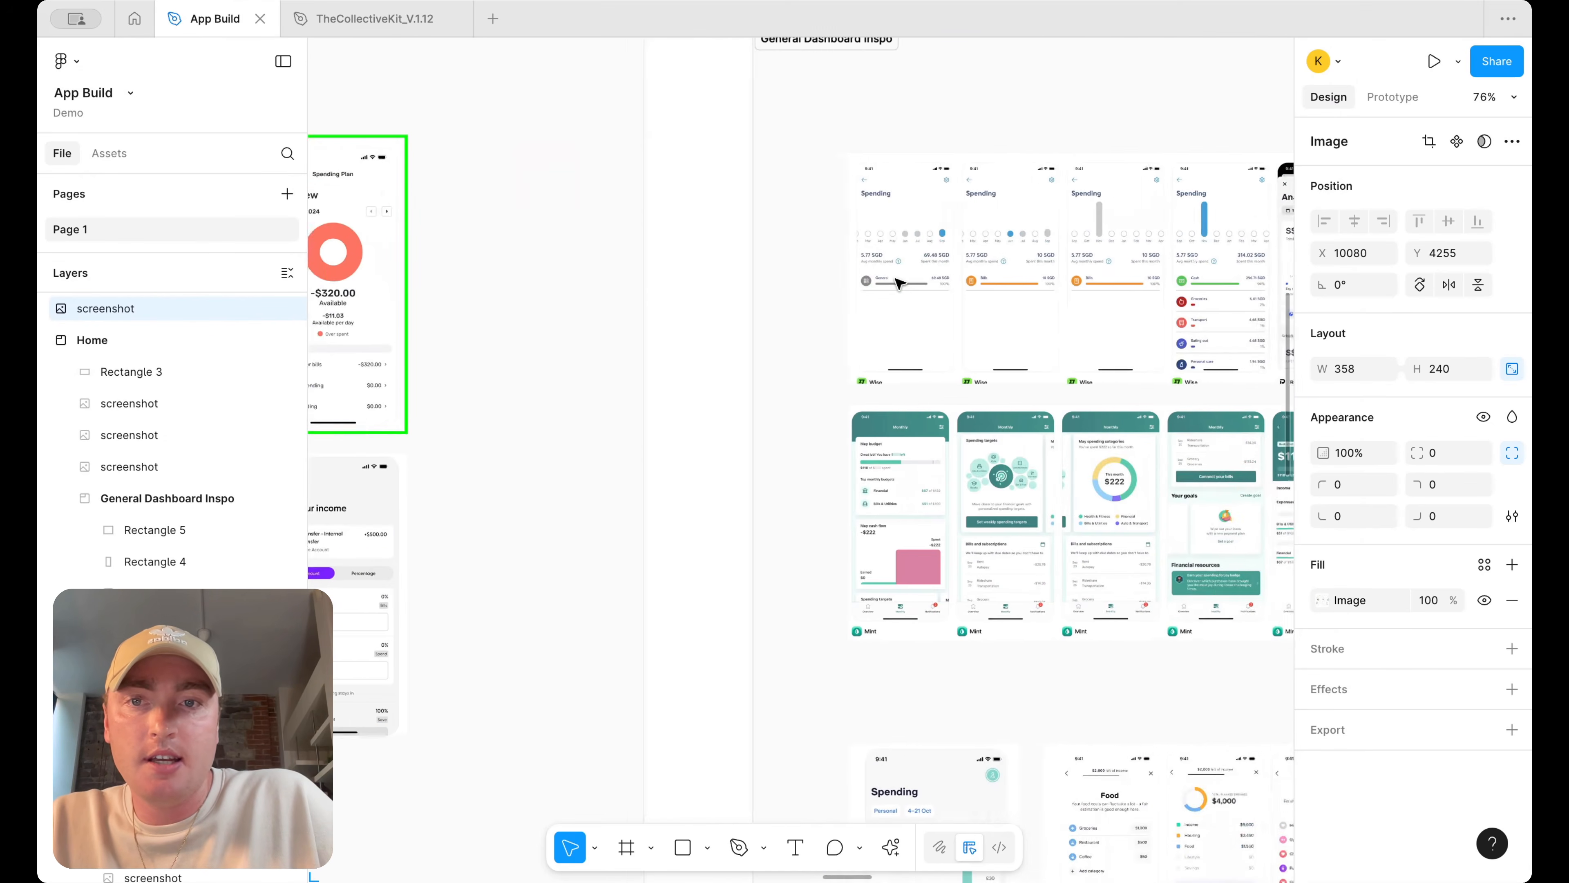
scroll(865, 297, "down", 2)
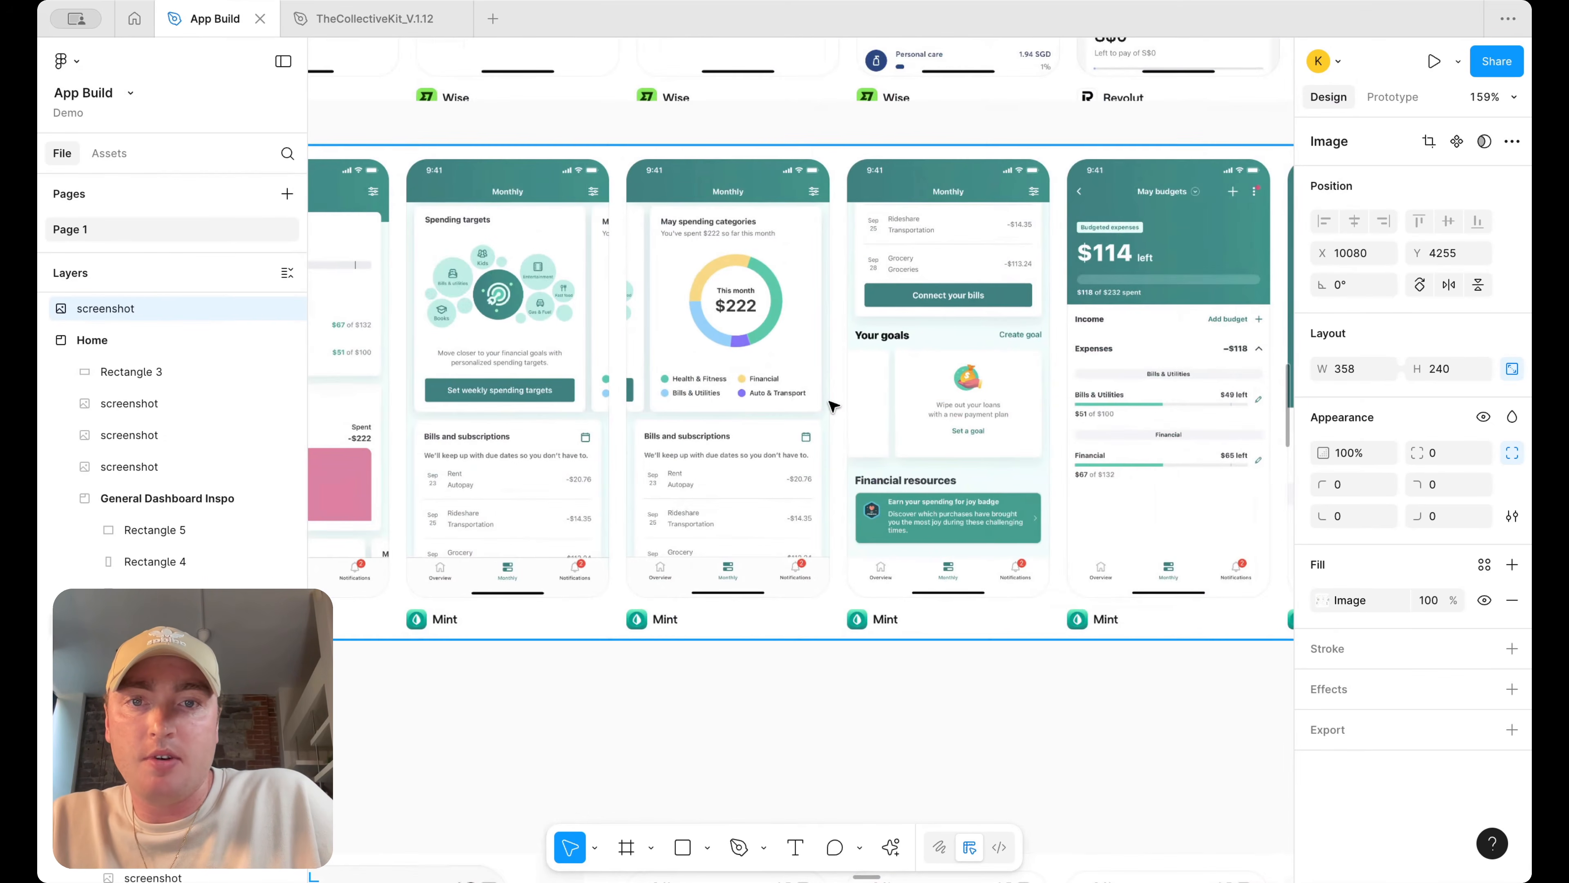
scroll(784, 400, "right", 5)
scroll(785, 401, "down", 5)
scroll(998, 435, "up", 3)
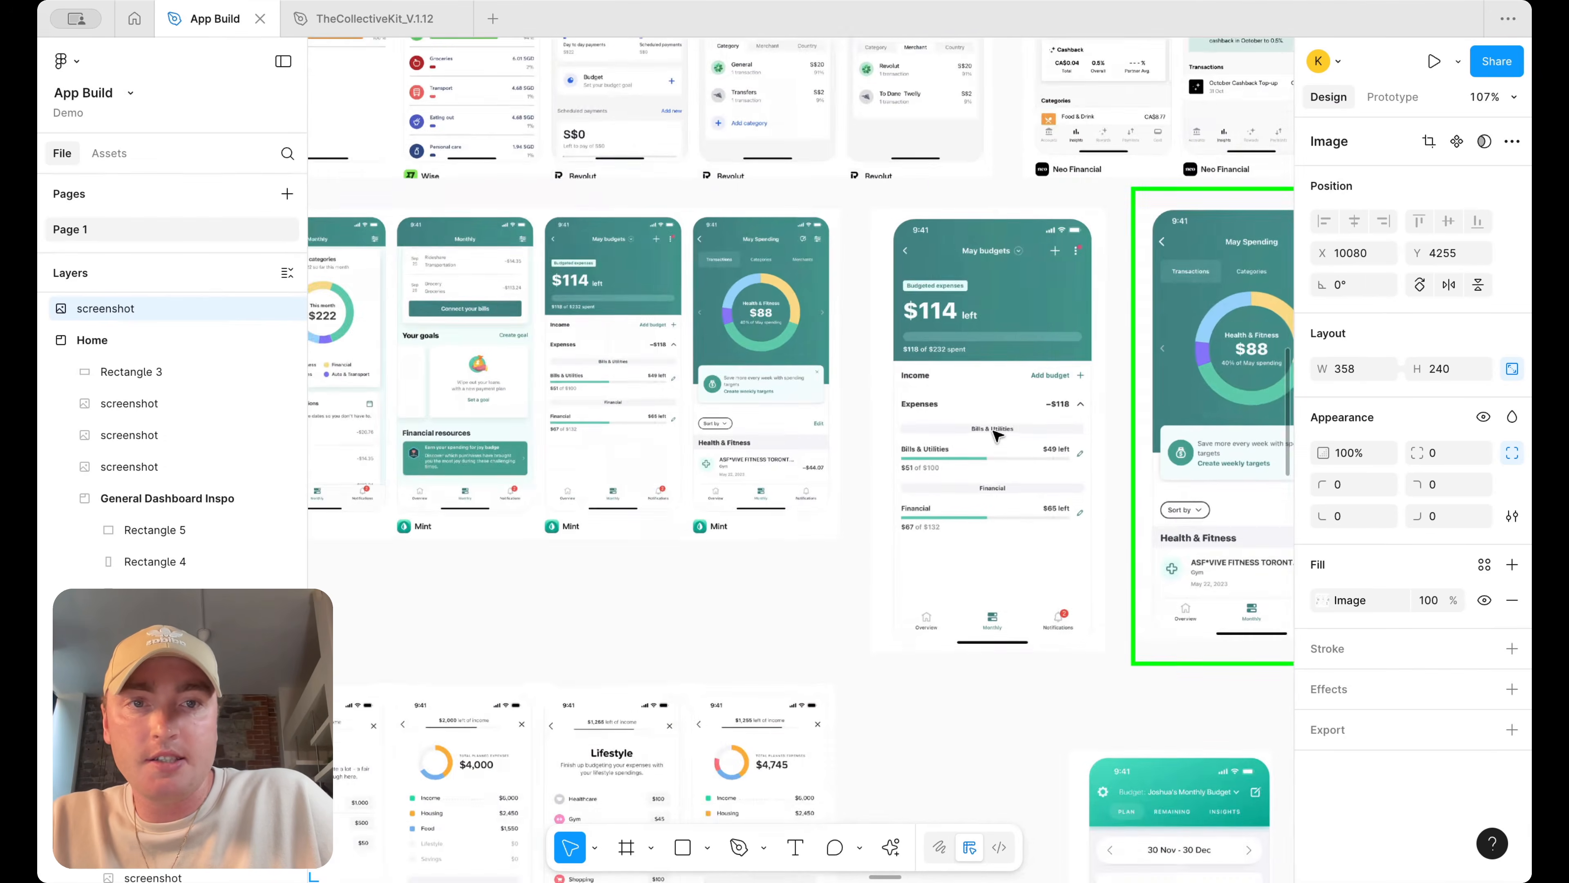
scroll(998, 436, "right", 3)
scroll(998, 436, "up", 3)
scroll(998, 436, "up", 3)
scroll(998, 435, "right", 8)
scroll(998, 436, "right", 2)
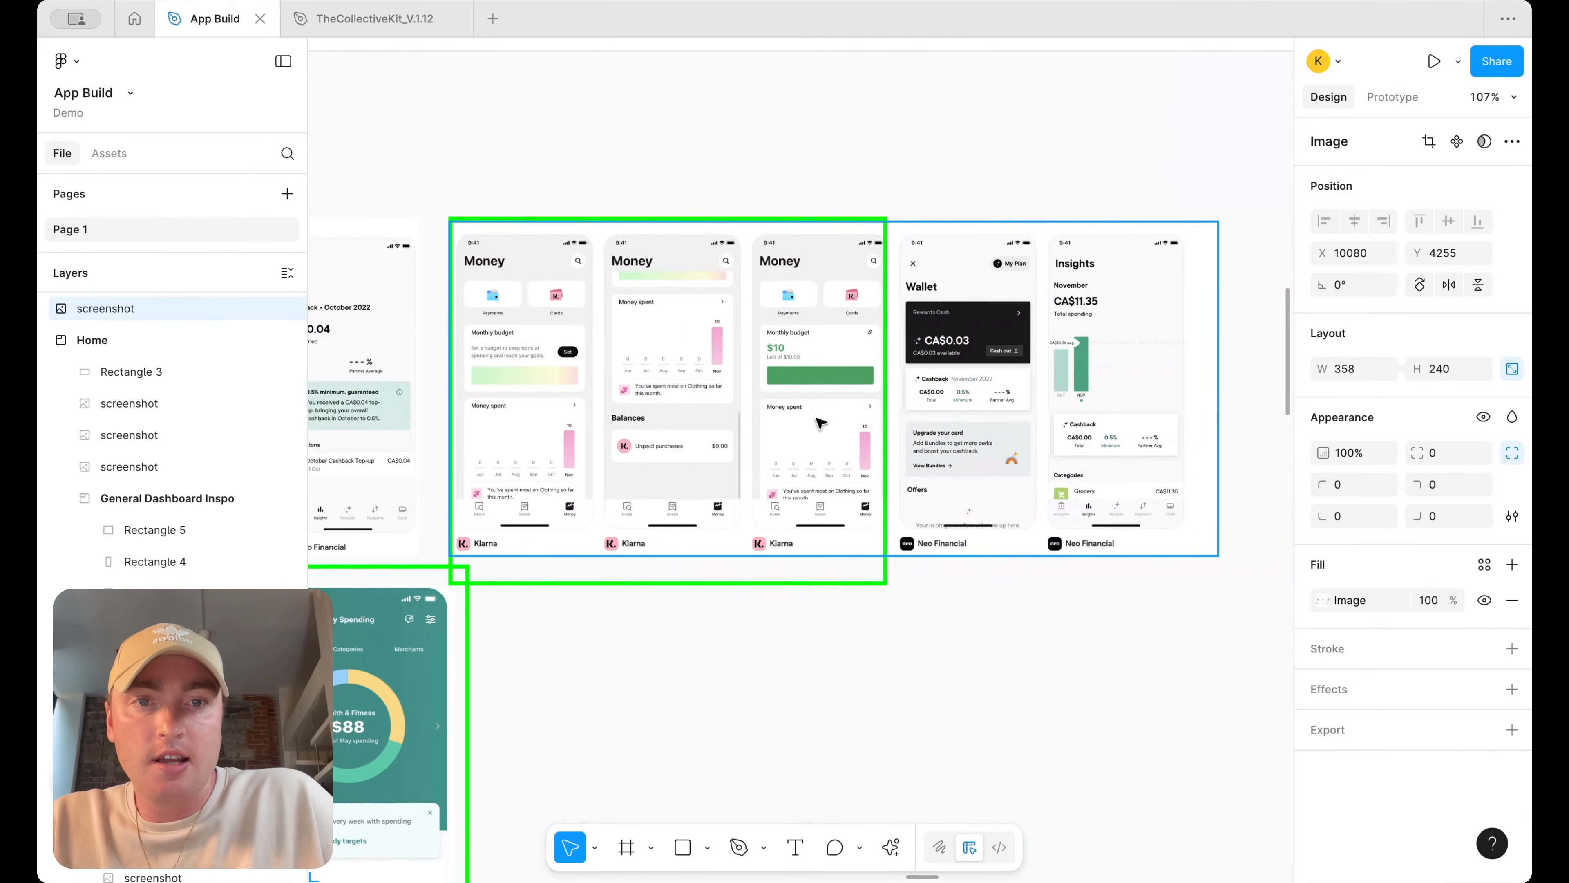
scroll(1114, 428, "right", 2)
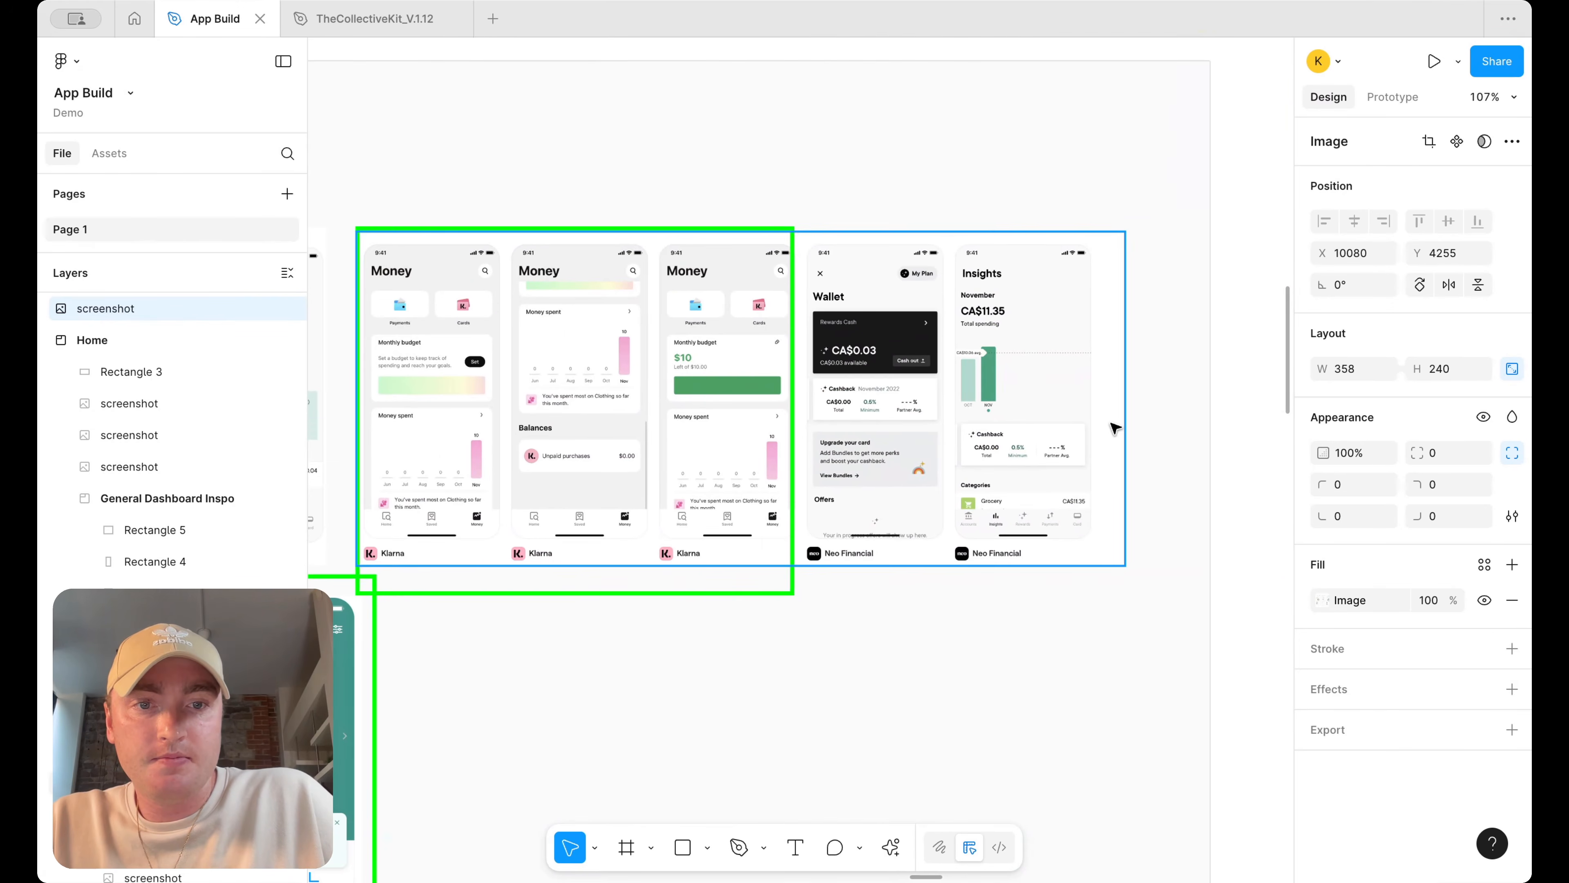
scroll(981, 420, "up", 3)
left_click(981, 420)
scroll(983, 419, "down", 5)
scroll(982, 419, "up", 5)
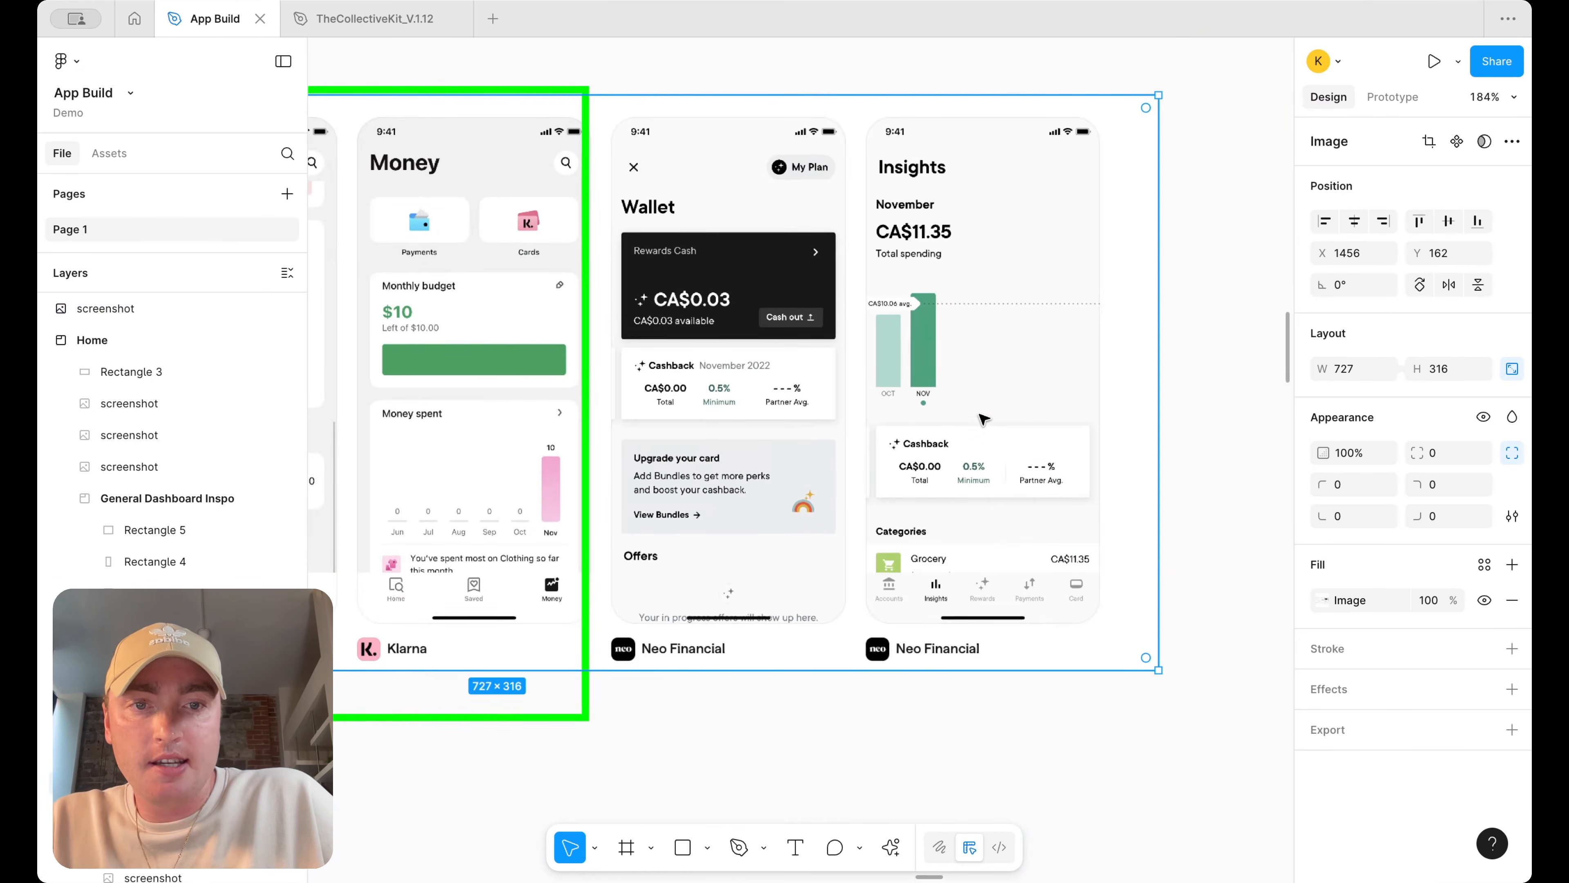
scroll(988, 473, "down", 3)
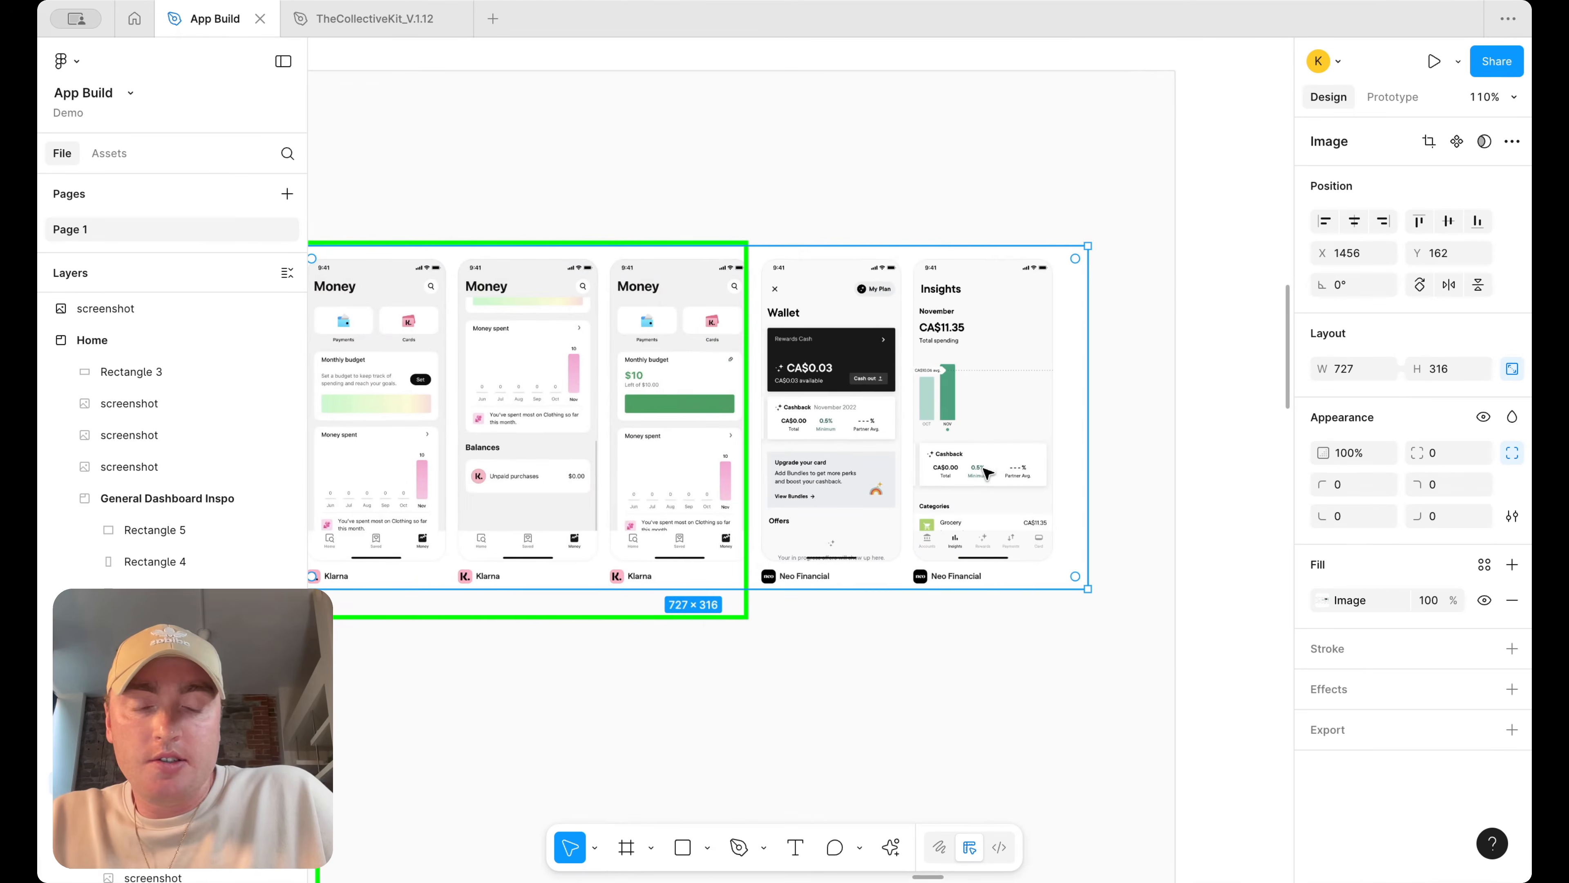
scroll(985, 473, "down", 10)
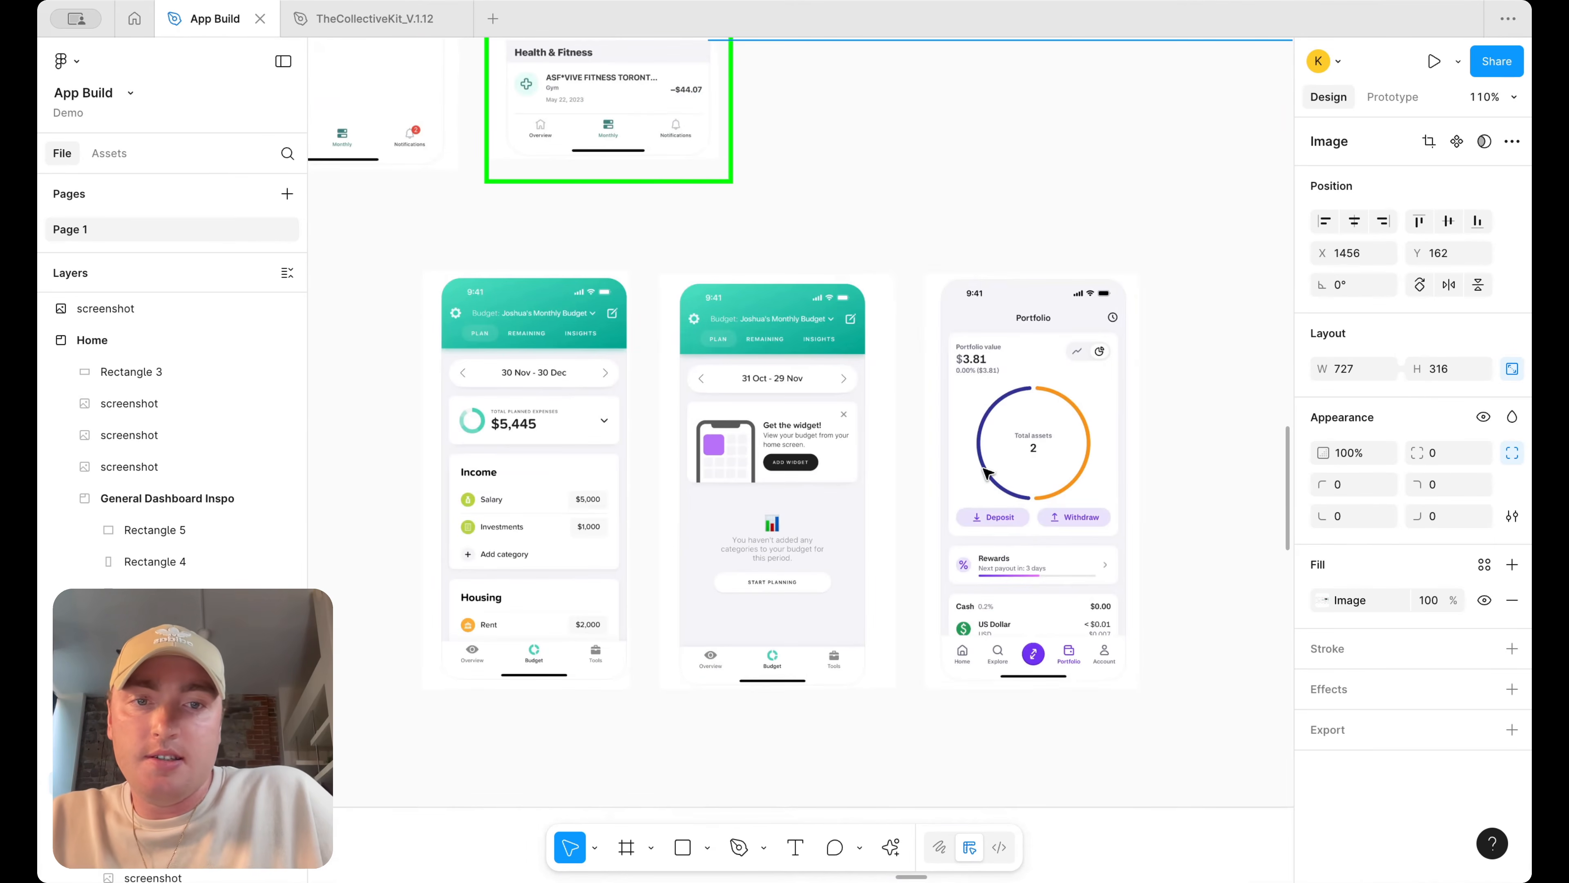
scroll(1066, 467, "down", 2)
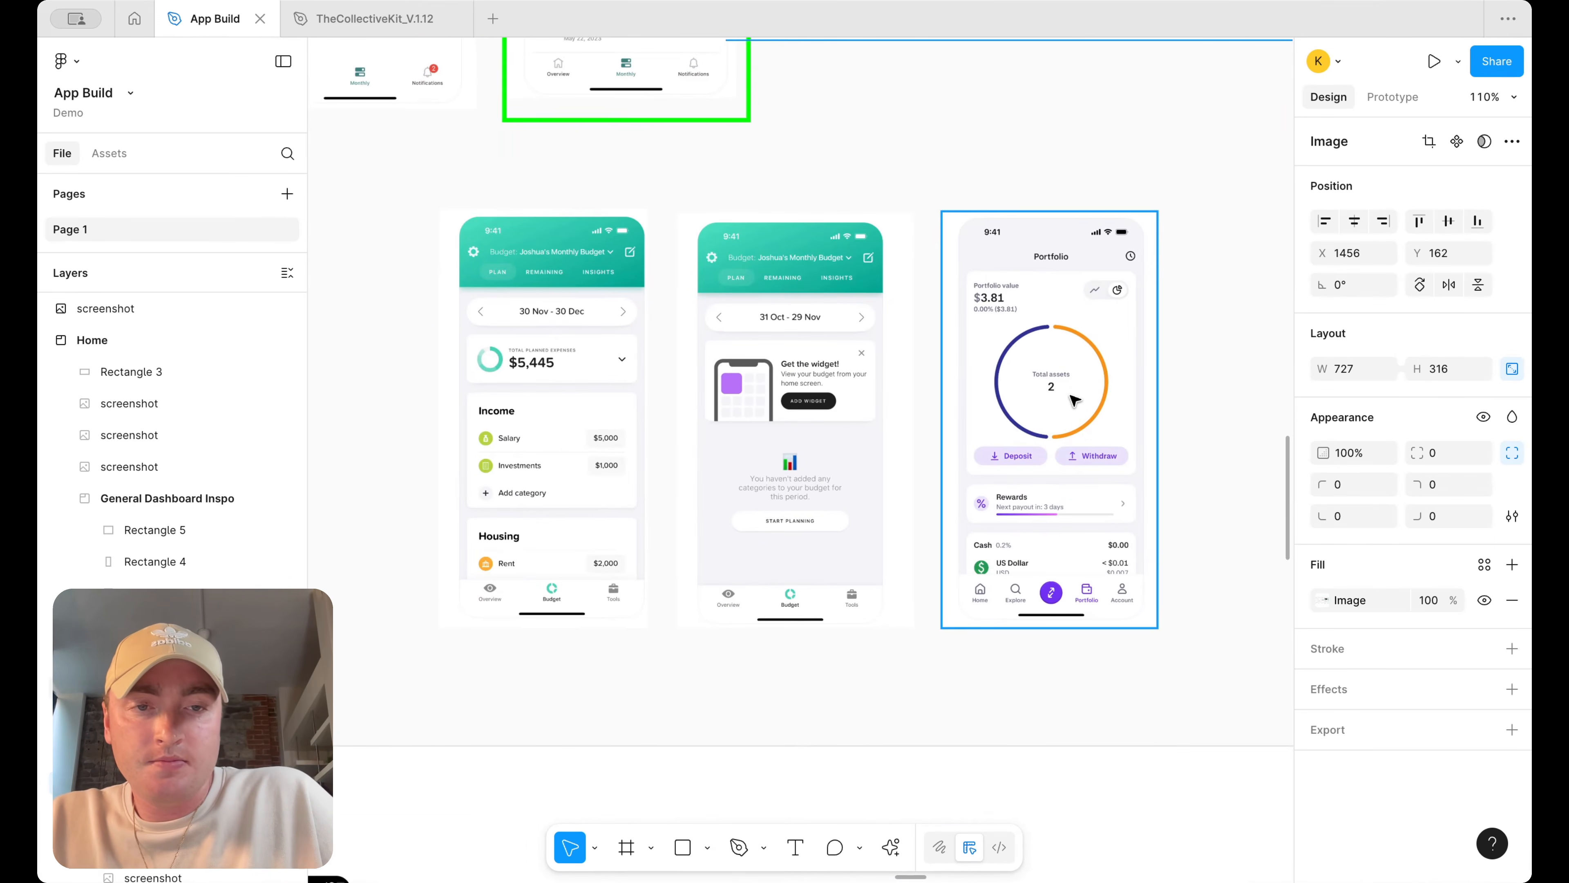
scroll(1074, 401, "left", 4)
scroll(1074, 401, "left", 10)
scroll(1074, 401, "up", 1)
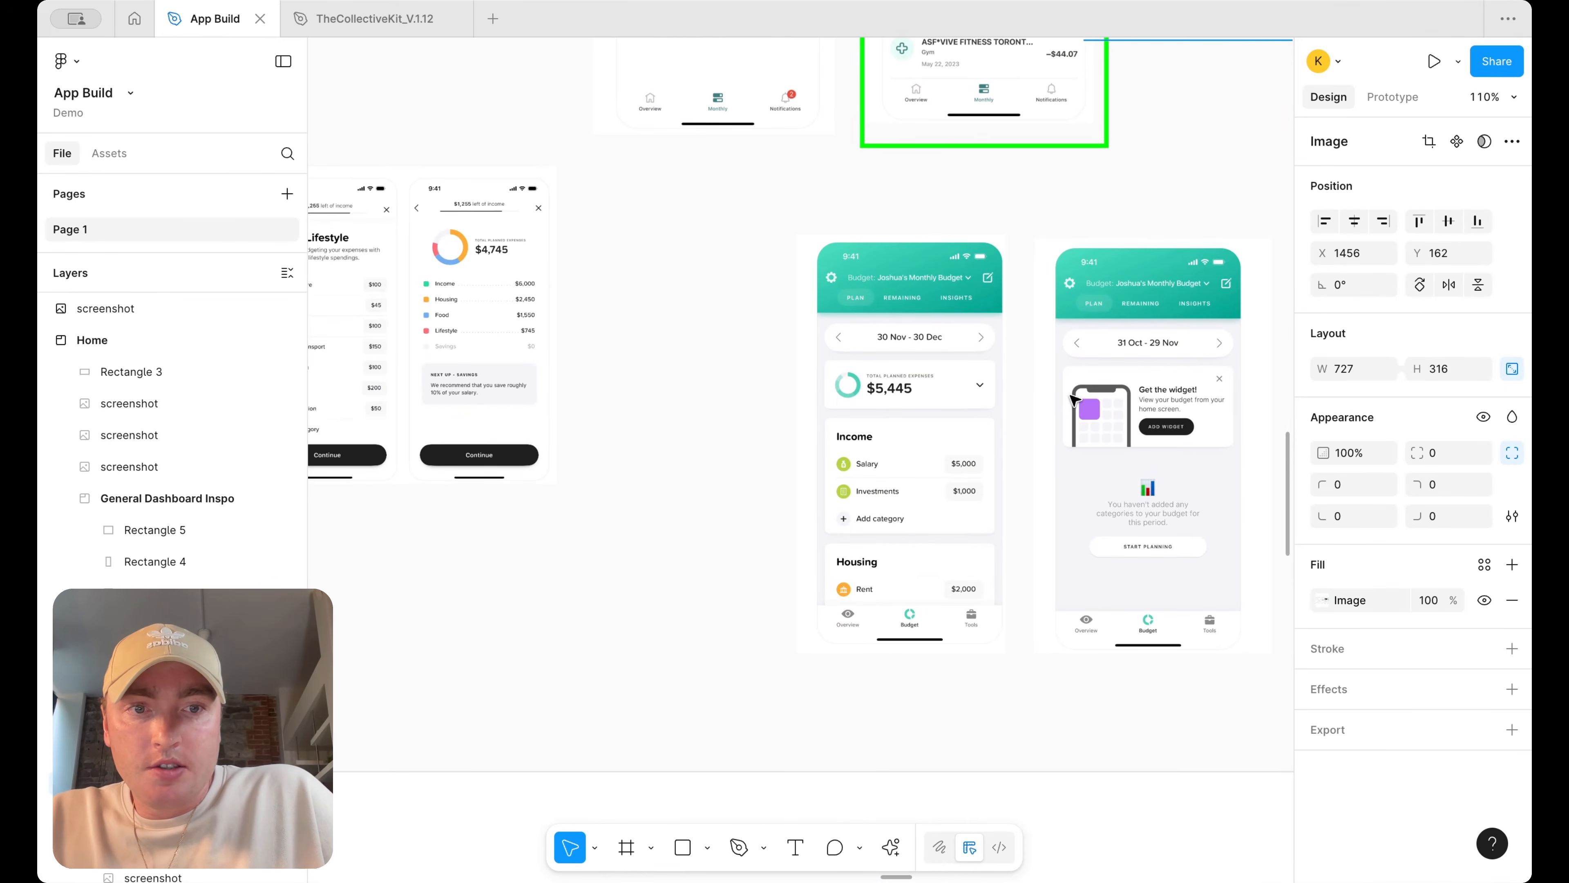
scroll(1074, 401, "down", 5)
Move a budget-breakdown inspiration screenshot beside the duplicated dashboard frame
left_click(932, 337)
scroll(931, 336, "down", 3)
left_click_drag(932, 337, 460, 782)
scroll(460, 782, "left", 4)
scroll(460, 783, "down", 3)
scroll(460, 783, "left", 2)
scroll(460, 782, "down", 2)
scroll(907, 633, "down", 2, "ctrl")
left_click_drag(891, 484, 654, 465)
scroll(657, 471, "up", 3, "ctrl")
left_click_drag(726, 544, 651, 446)
scroll(636, 482, "left", 3)
scroll(652, 446, "up", 5, "ctrl")
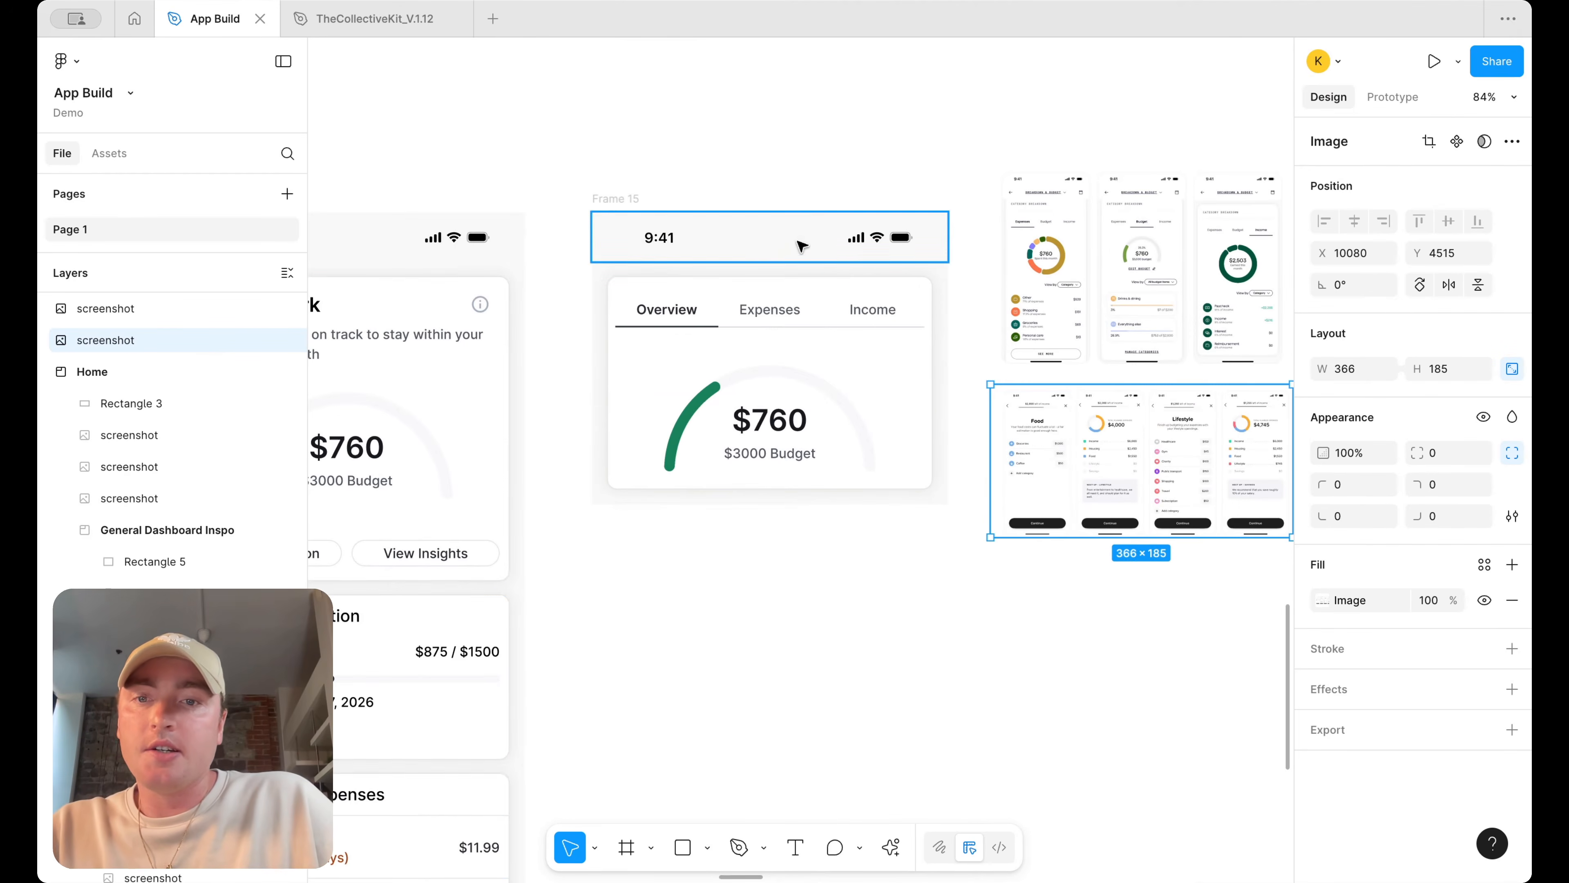
Link the View Insights button to the duplicated frame with a prototype connection
left_click(440, 562)
double_click(440, 560)
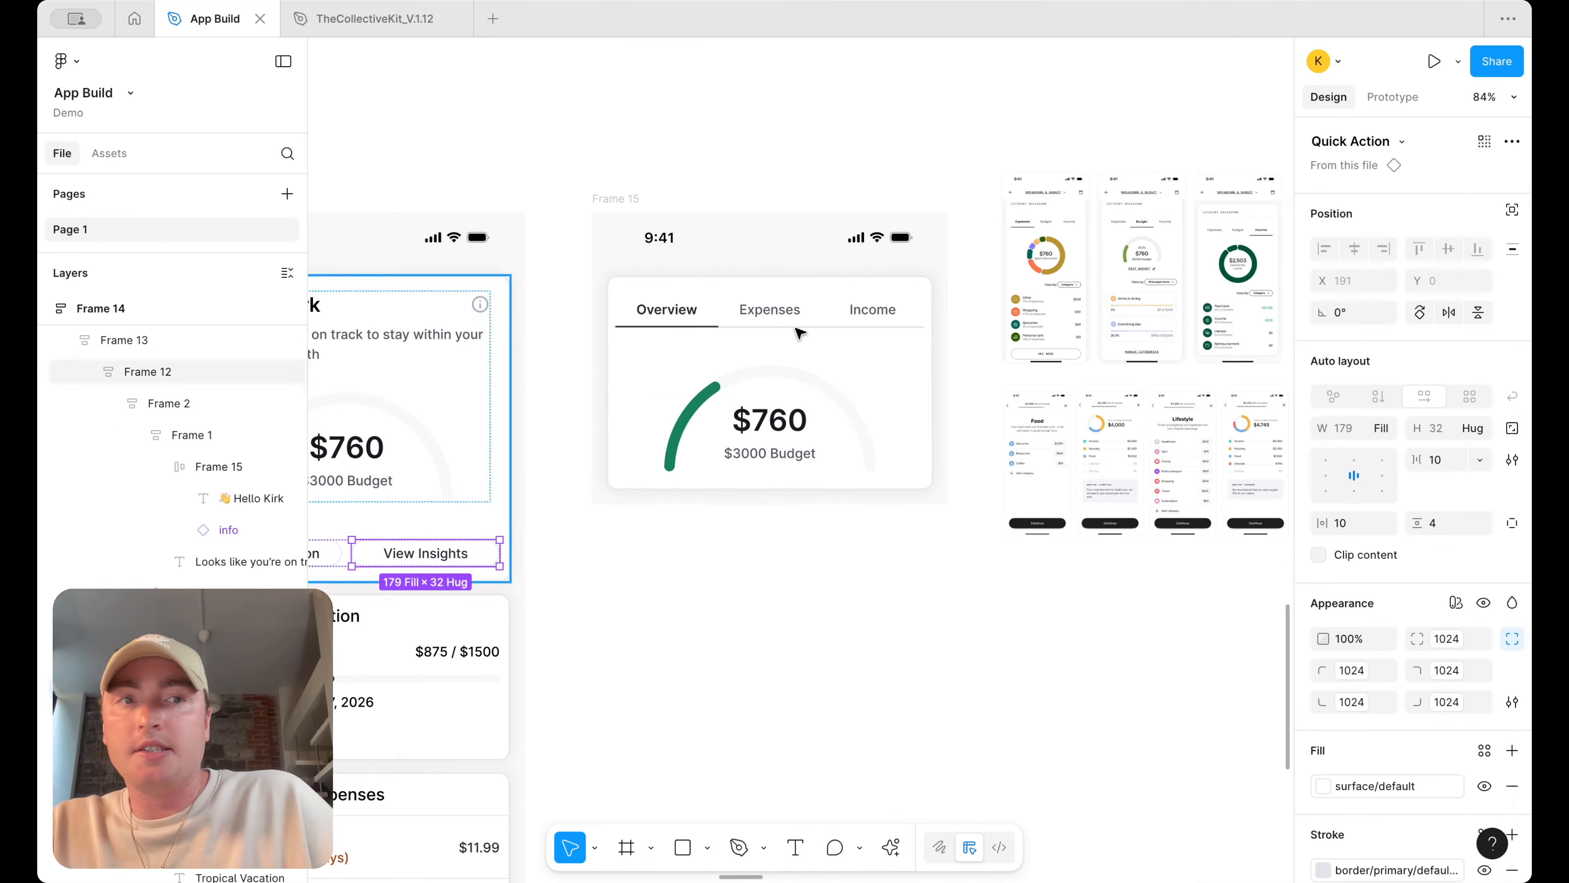
left_click(1395, 97)
left_click_drag(499, 553, 649, 340)
left_click(1328, 97)
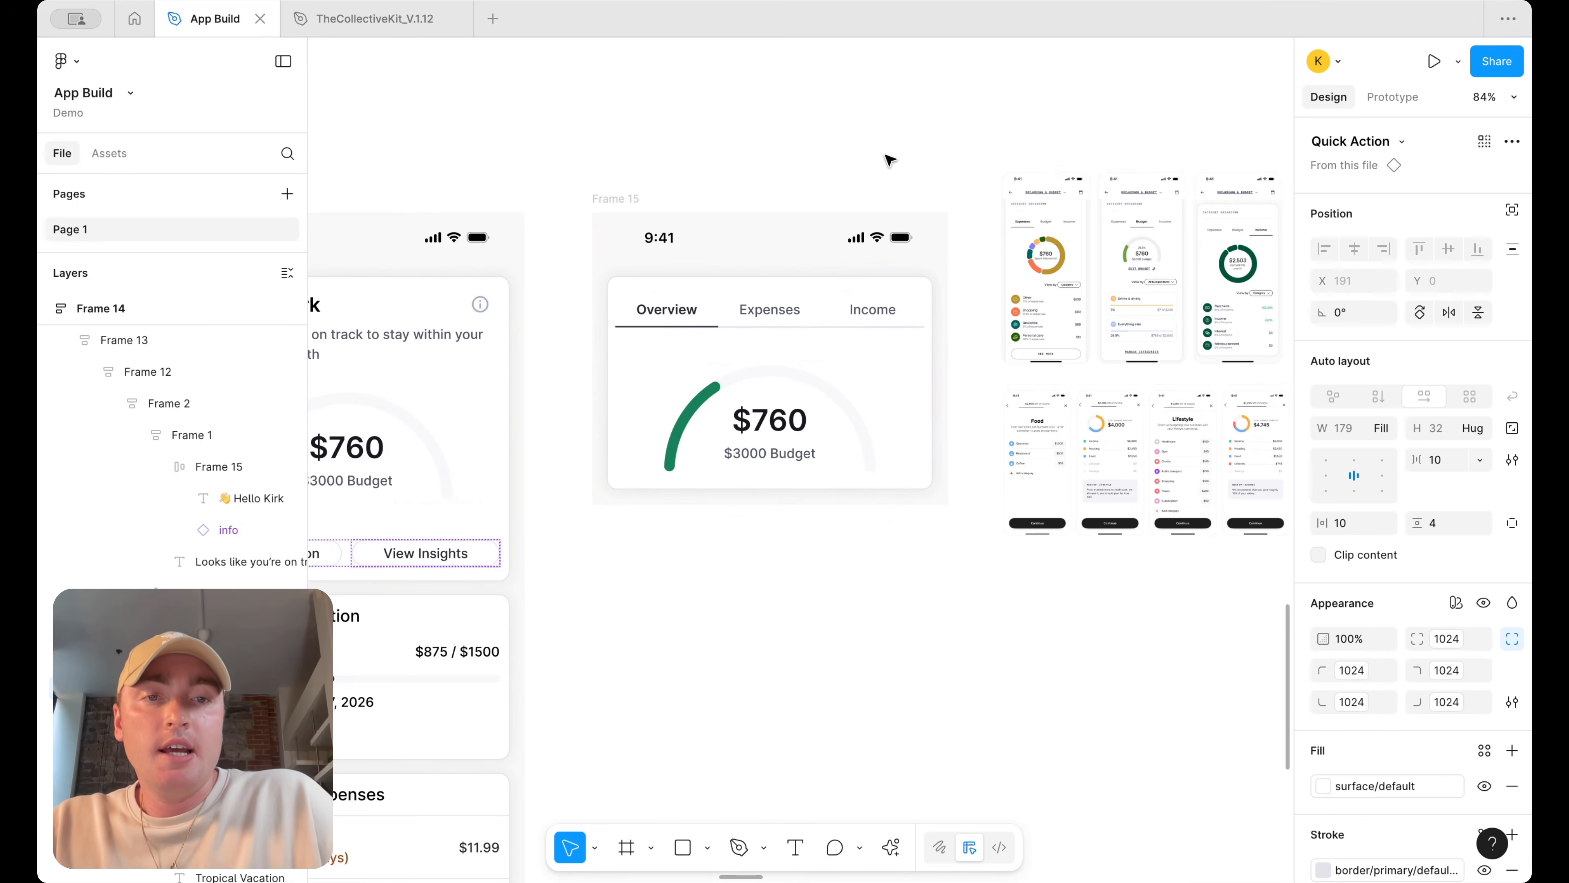
Copy the greeting heading below the duplicated frame and retype its text as Insights
scroll(1023, 427, "up", 5)
scroll(1022, 426, "down", 4)
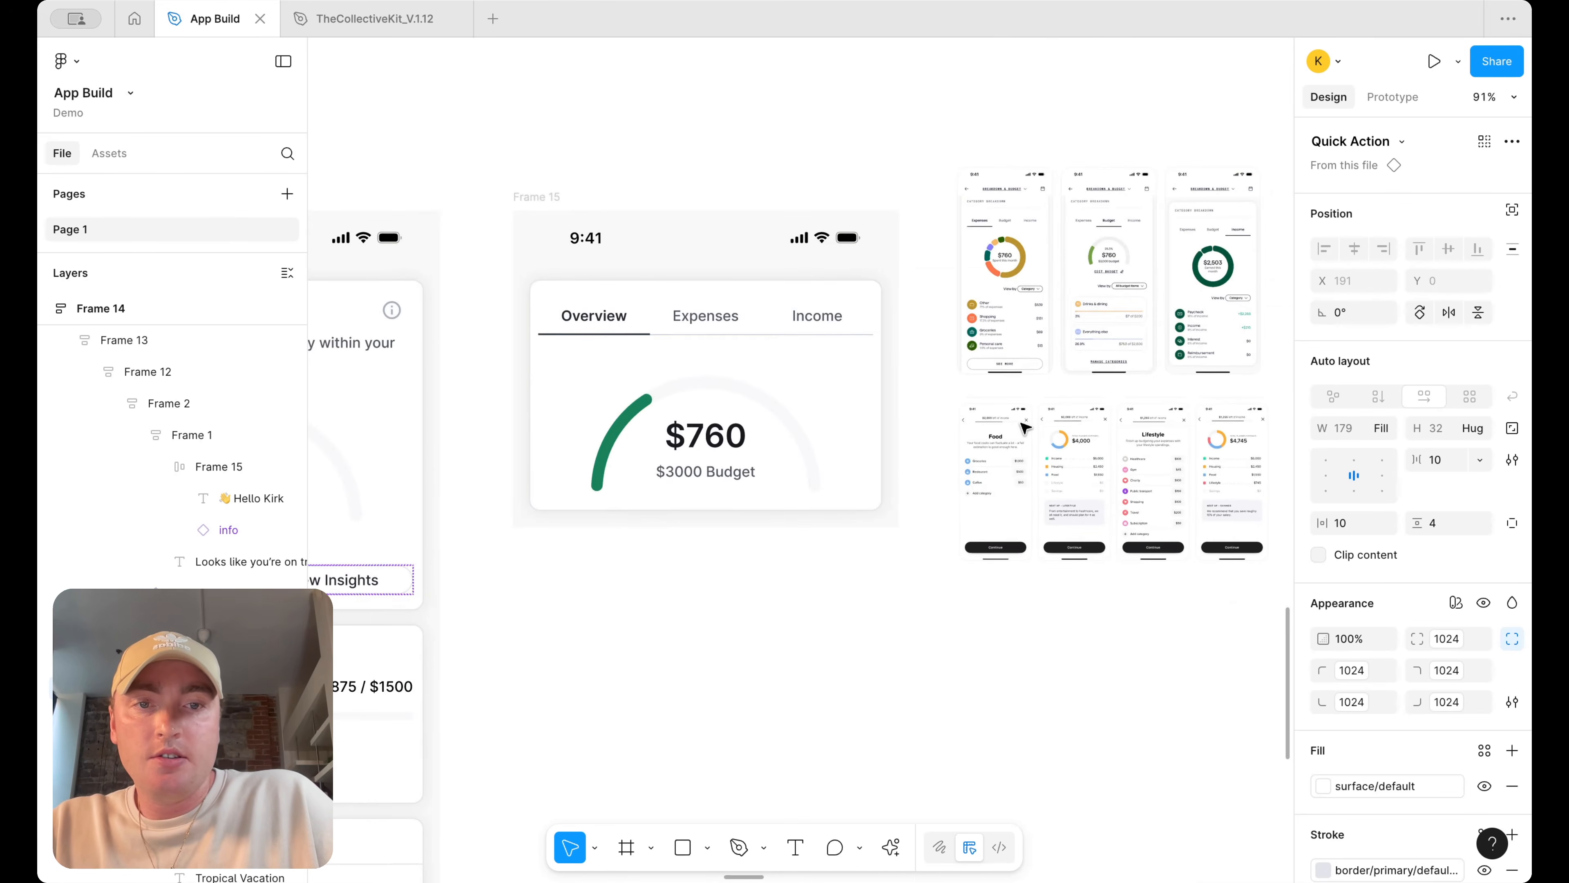
scroll(1022, 427, "down", 5)
scroll(735, 506, "up", 4)
scroll(640, 450, "left", 3)
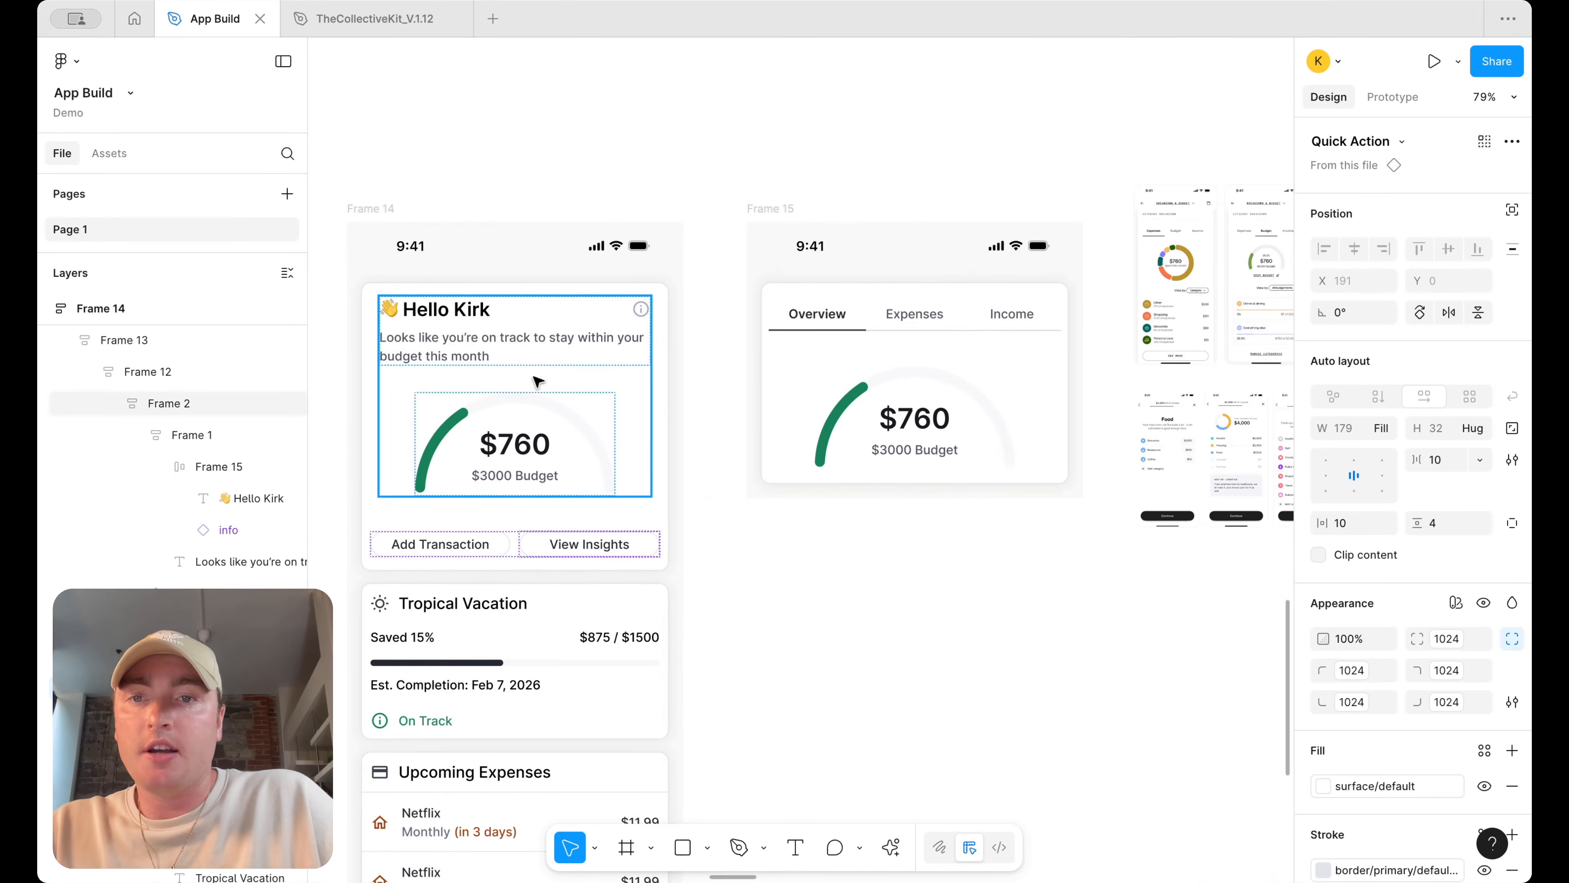
double_click(443, 318)
double_click(443, 318)
double_click(444, 318)
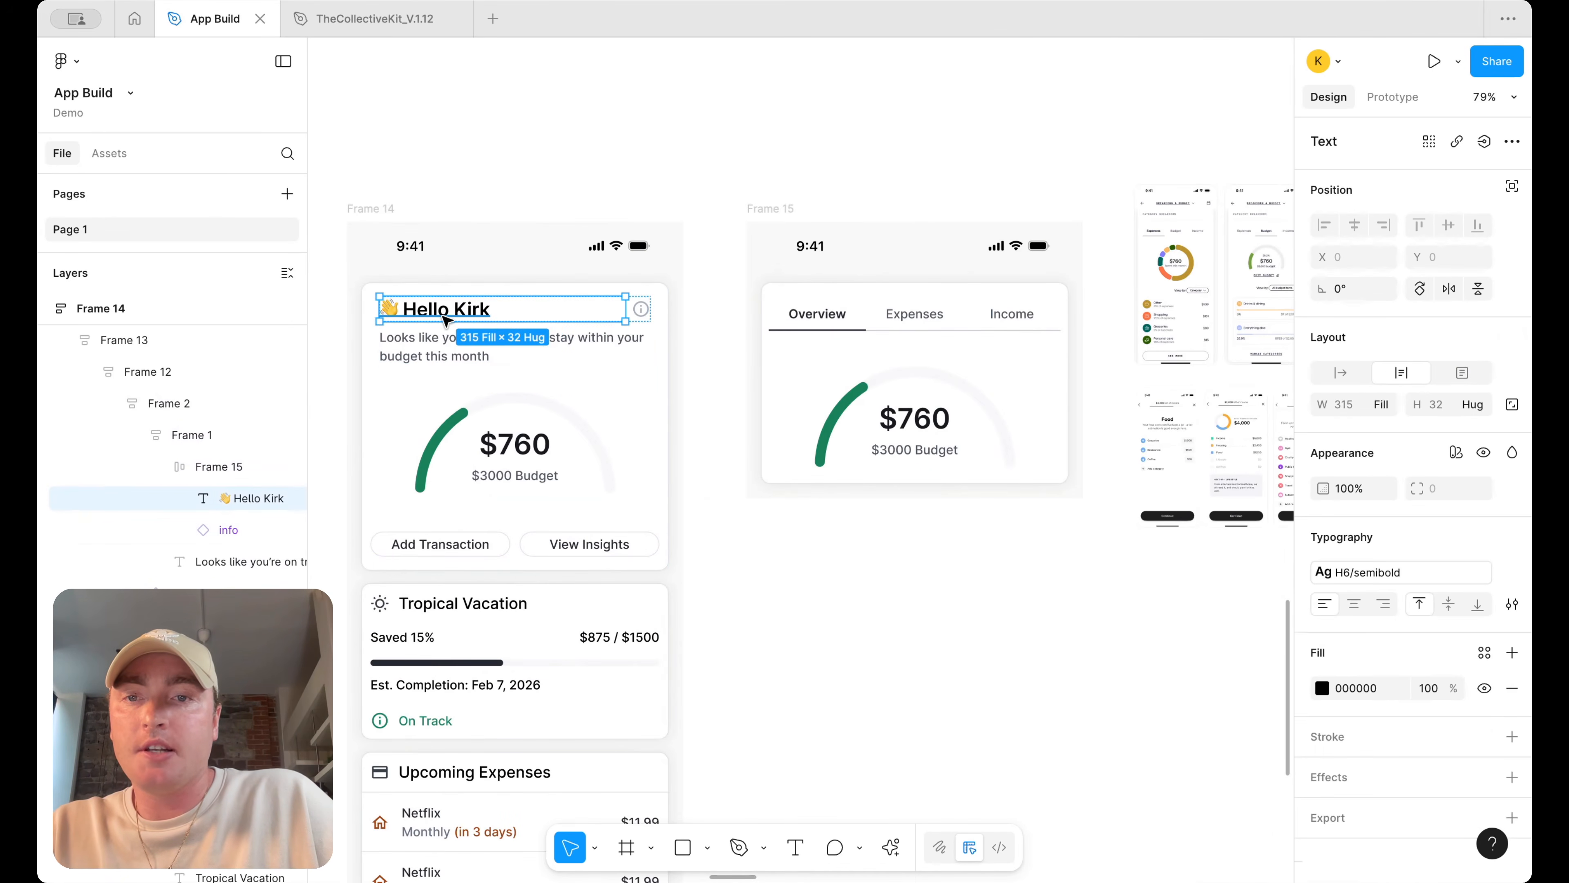
left_click_drag(443, 343, 887, 585)
left_click(949, 343)
double_click(886, 586)
type("Ins")
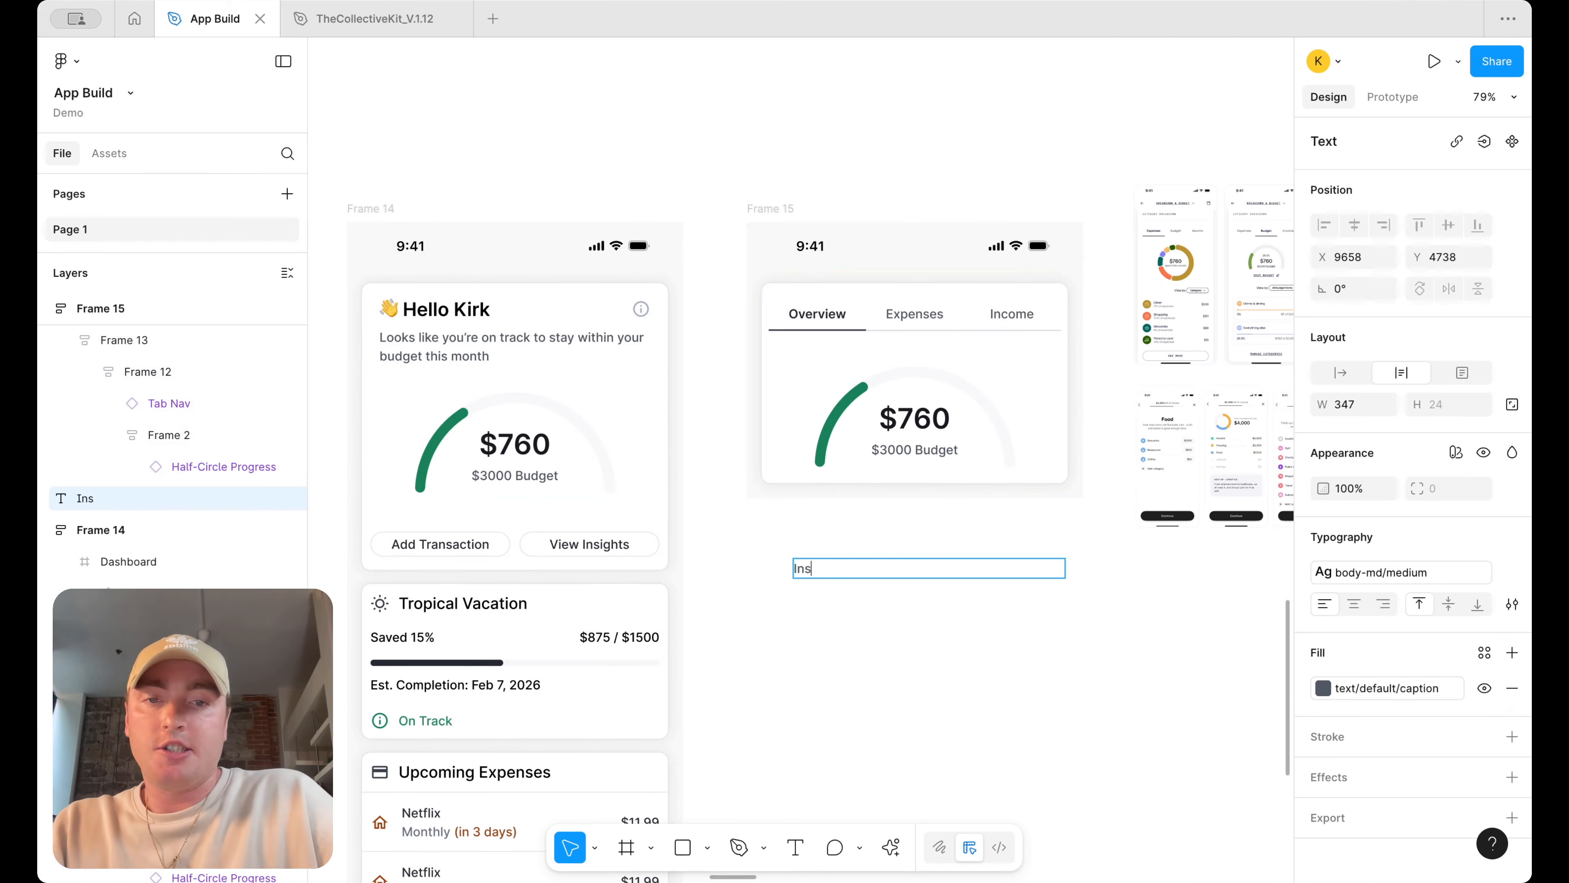
Center-align the Insights heading text
key("ctrl+a")
left_click(1355, 604)
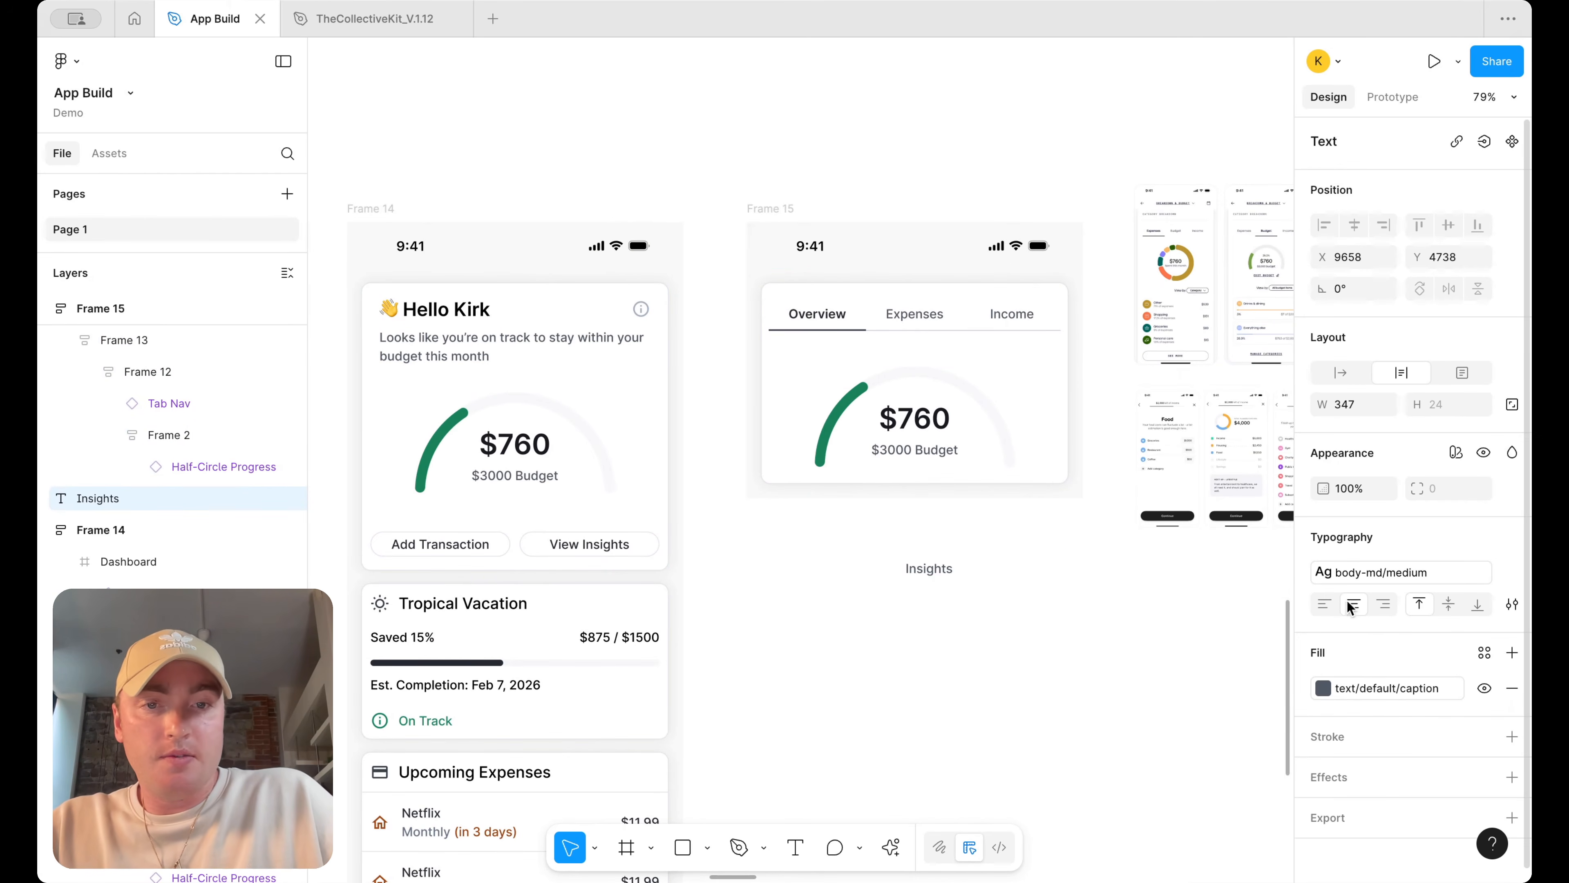
key("Escape")
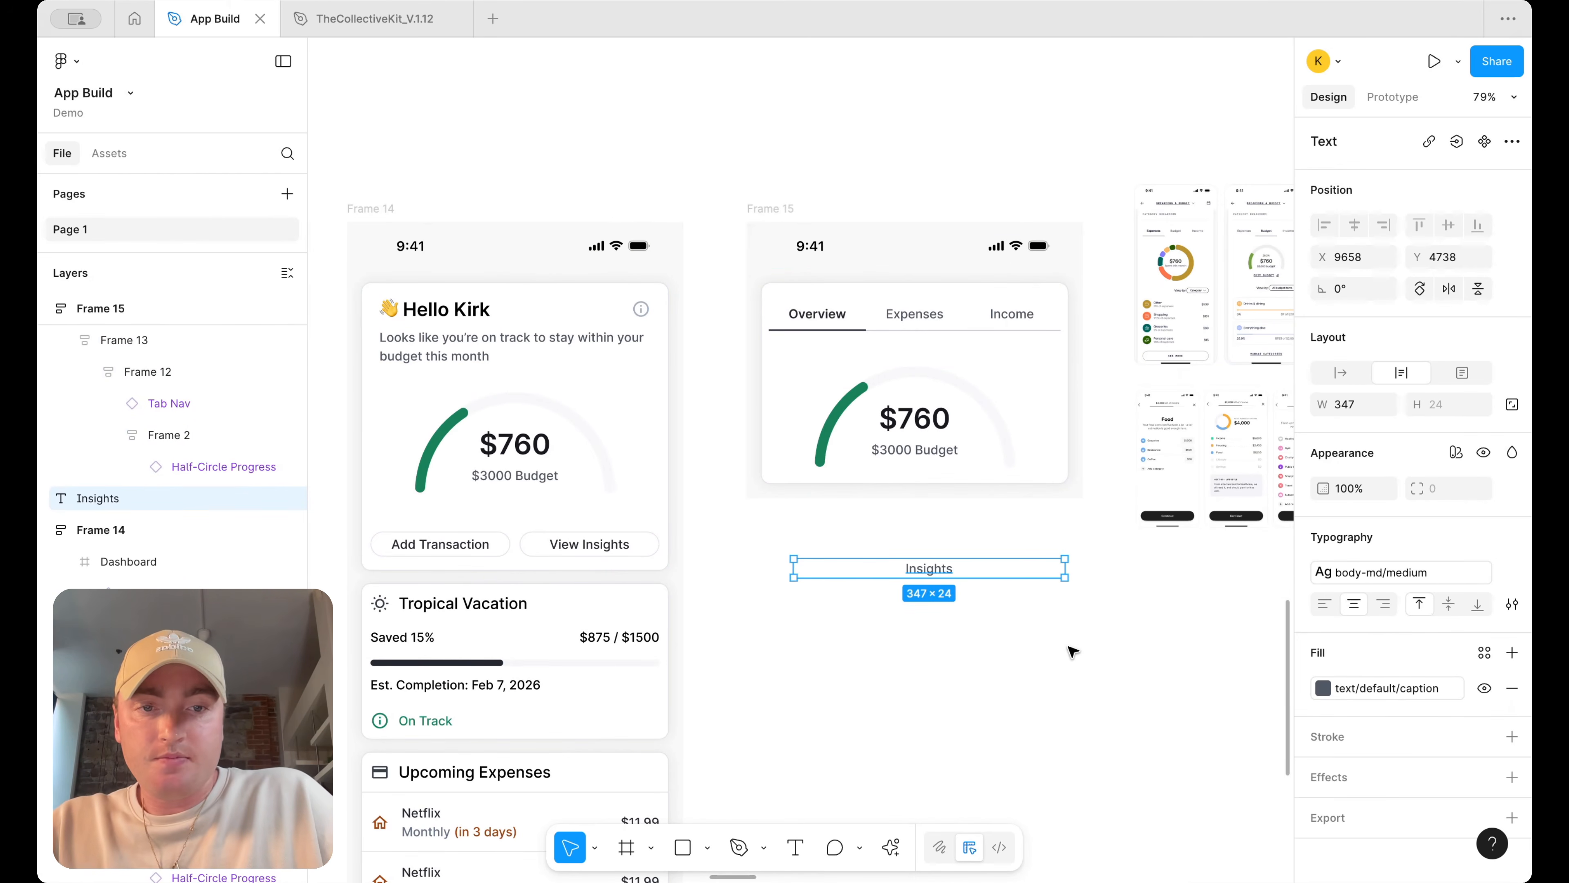
Place a chevron_left icon from the kit left of the Insights heading and wrap both in an auto layout row
left_click(109, 153)
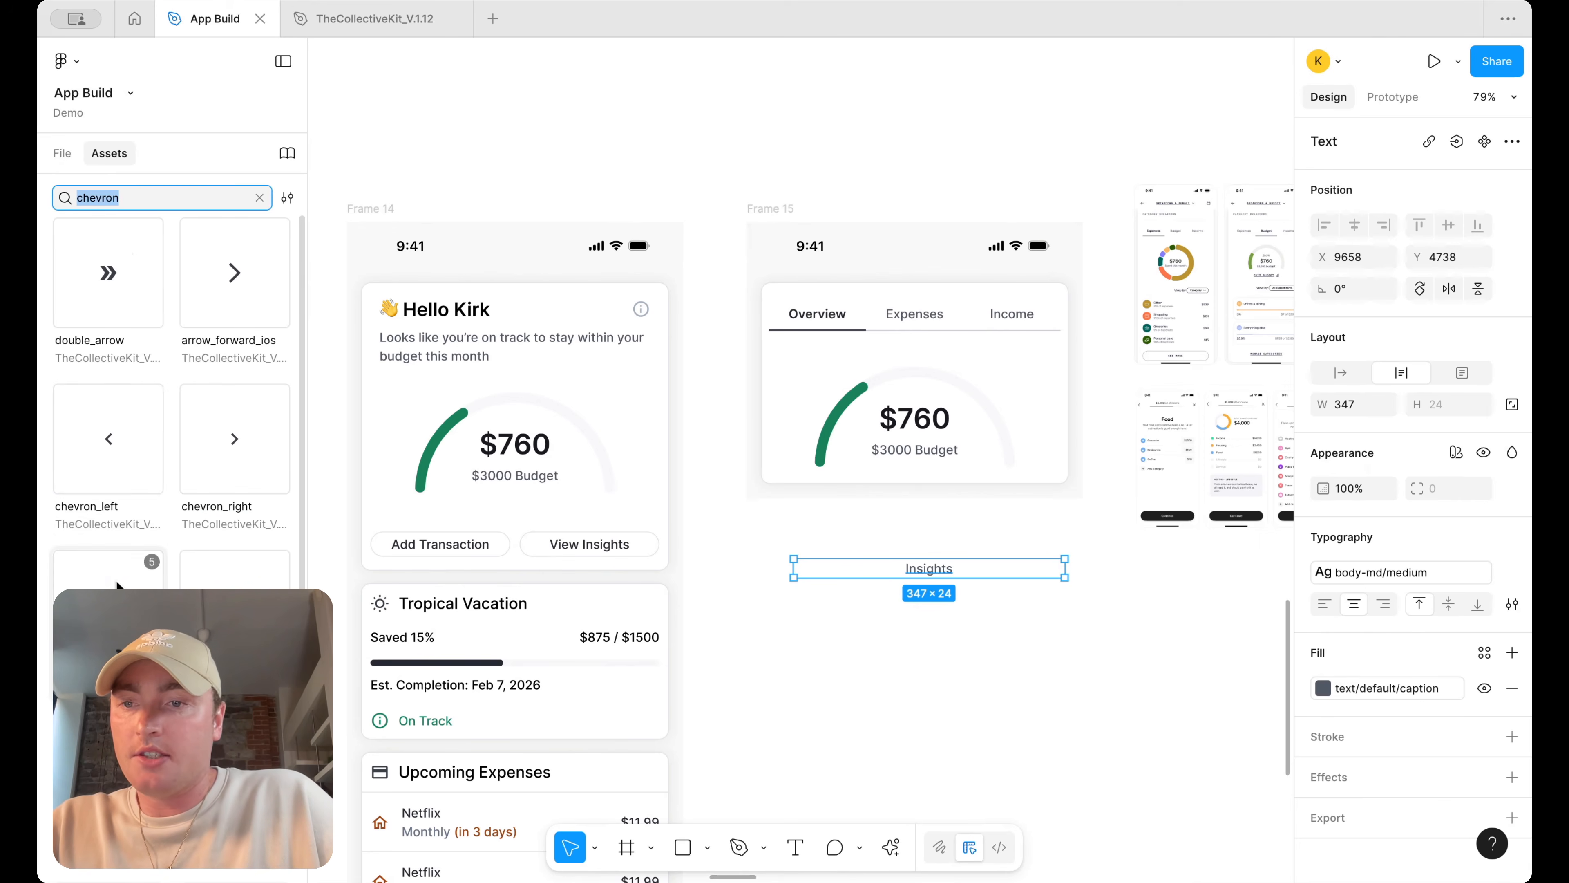
left_click_drag(218, 475, 766, 564)
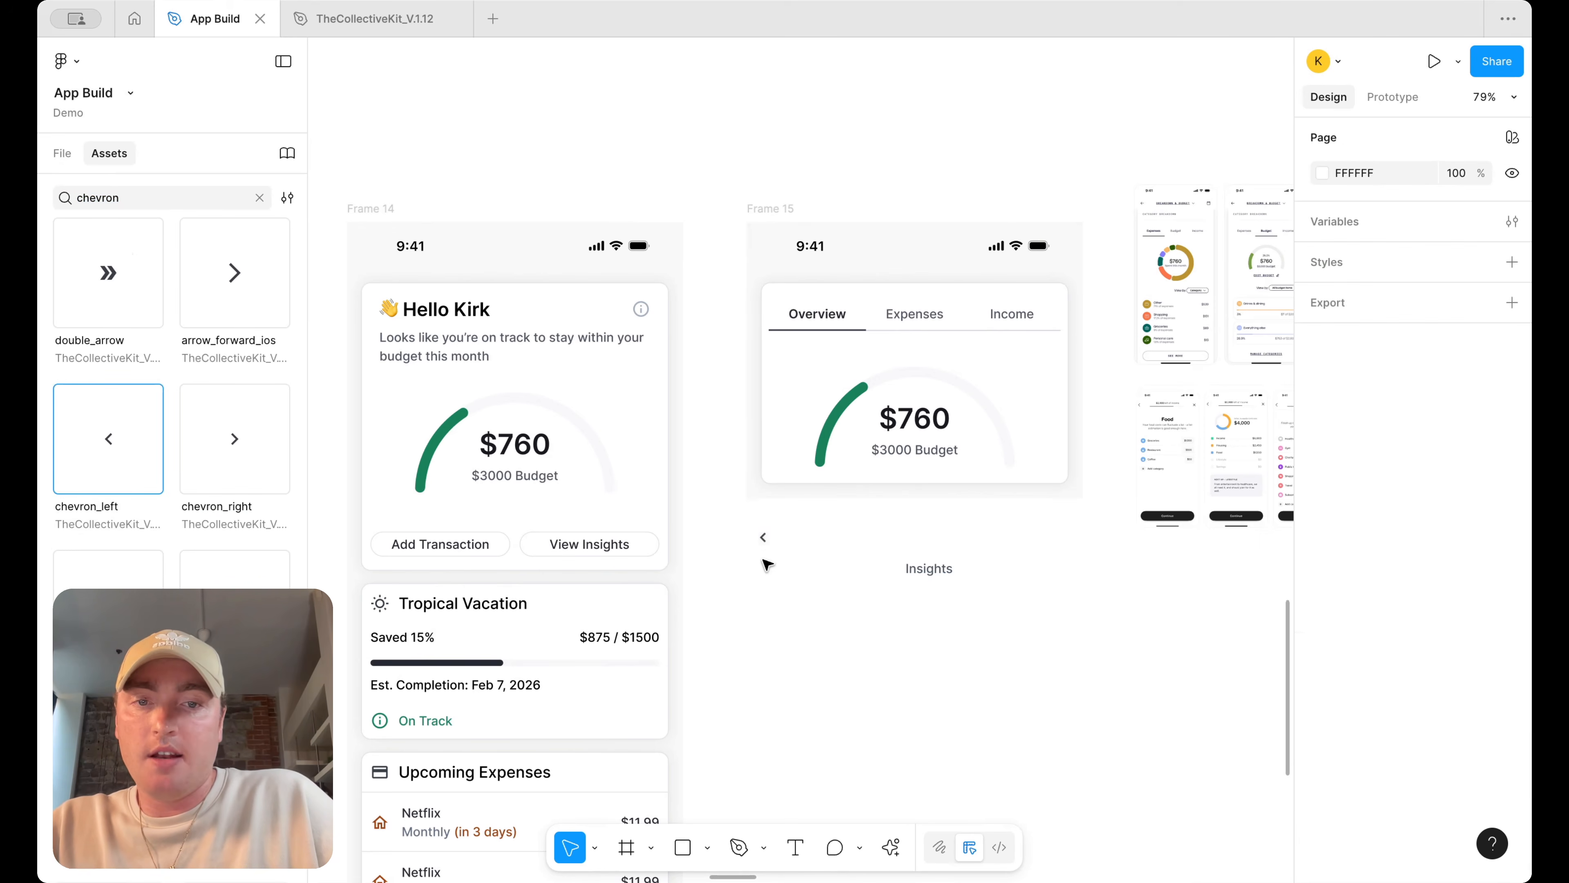
left_click(936, 572)
left_click_drag(1049, 632, 775, 539)
left_click(815, 635)
left_click_drag(769, 614, 969, 552)
left_click(954, 593)
left_click(887, 576)
scroll(780, 569, "up", 5)
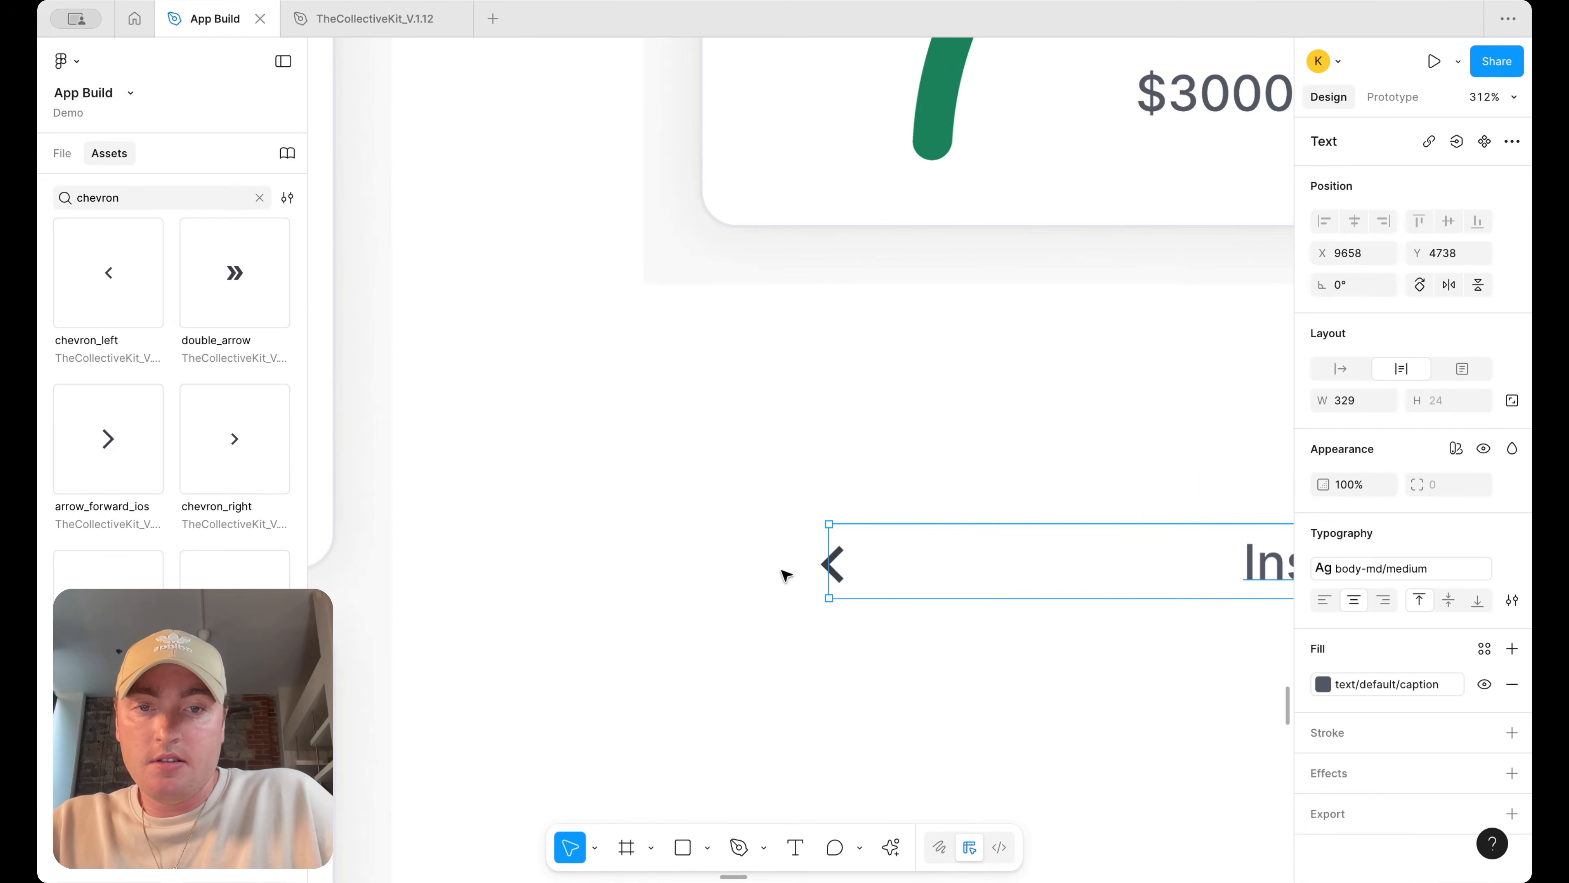
left_click(795, 567, "shift")
scroll(795, 568, "down", 5)
key("shift+a")
scroll(945, 605, "right", 2)
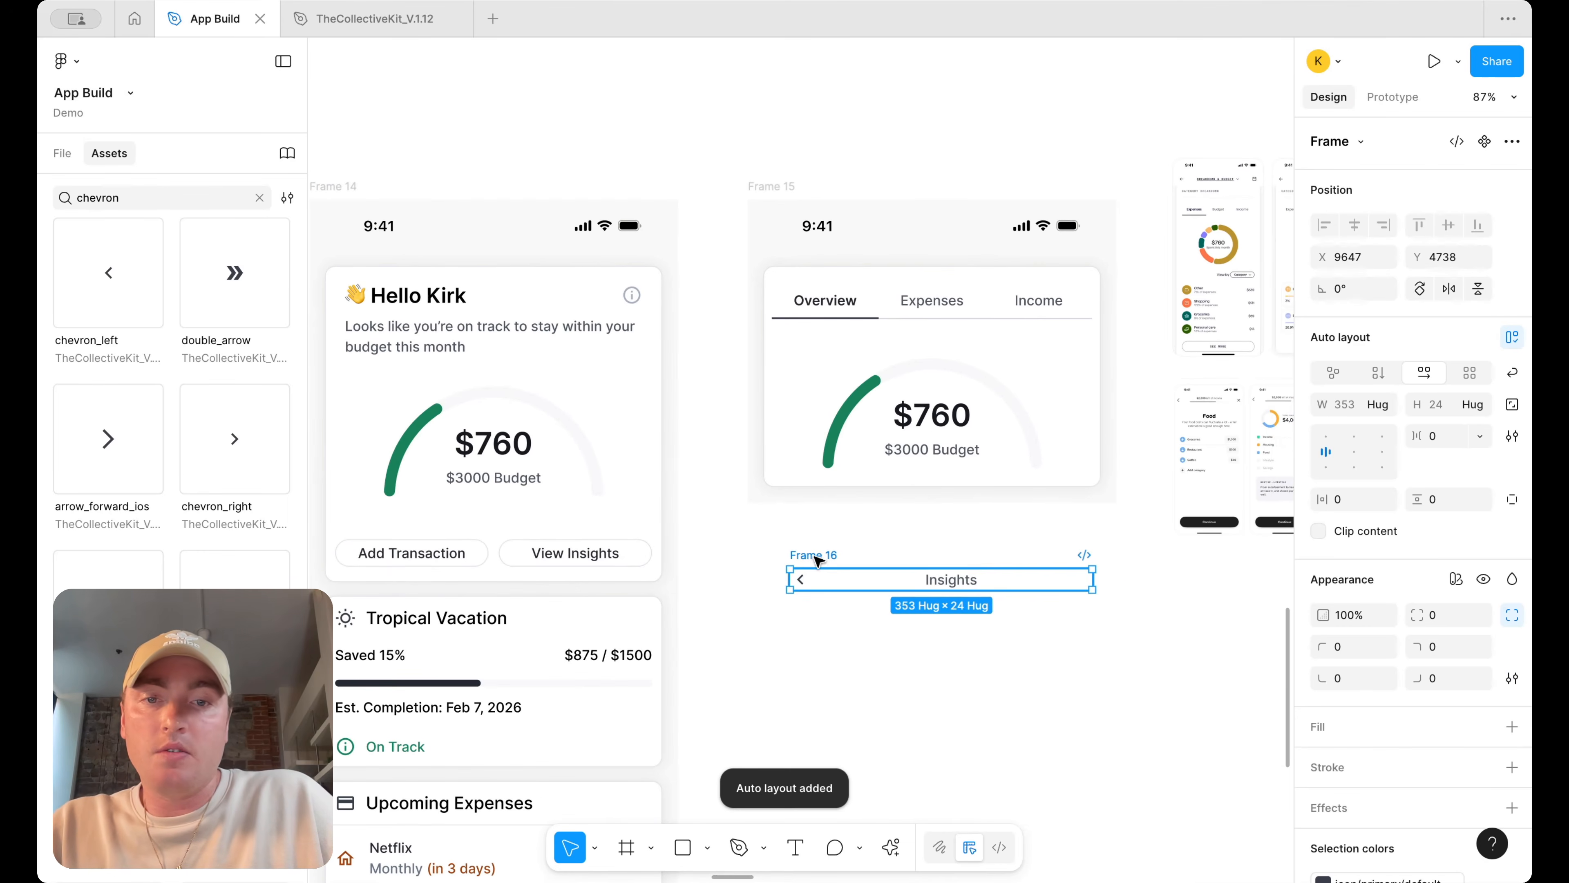
Move the header row into the top of the duplicated frame and set its width to fill the container
left_click_drag(817, 556, 1002, 287)
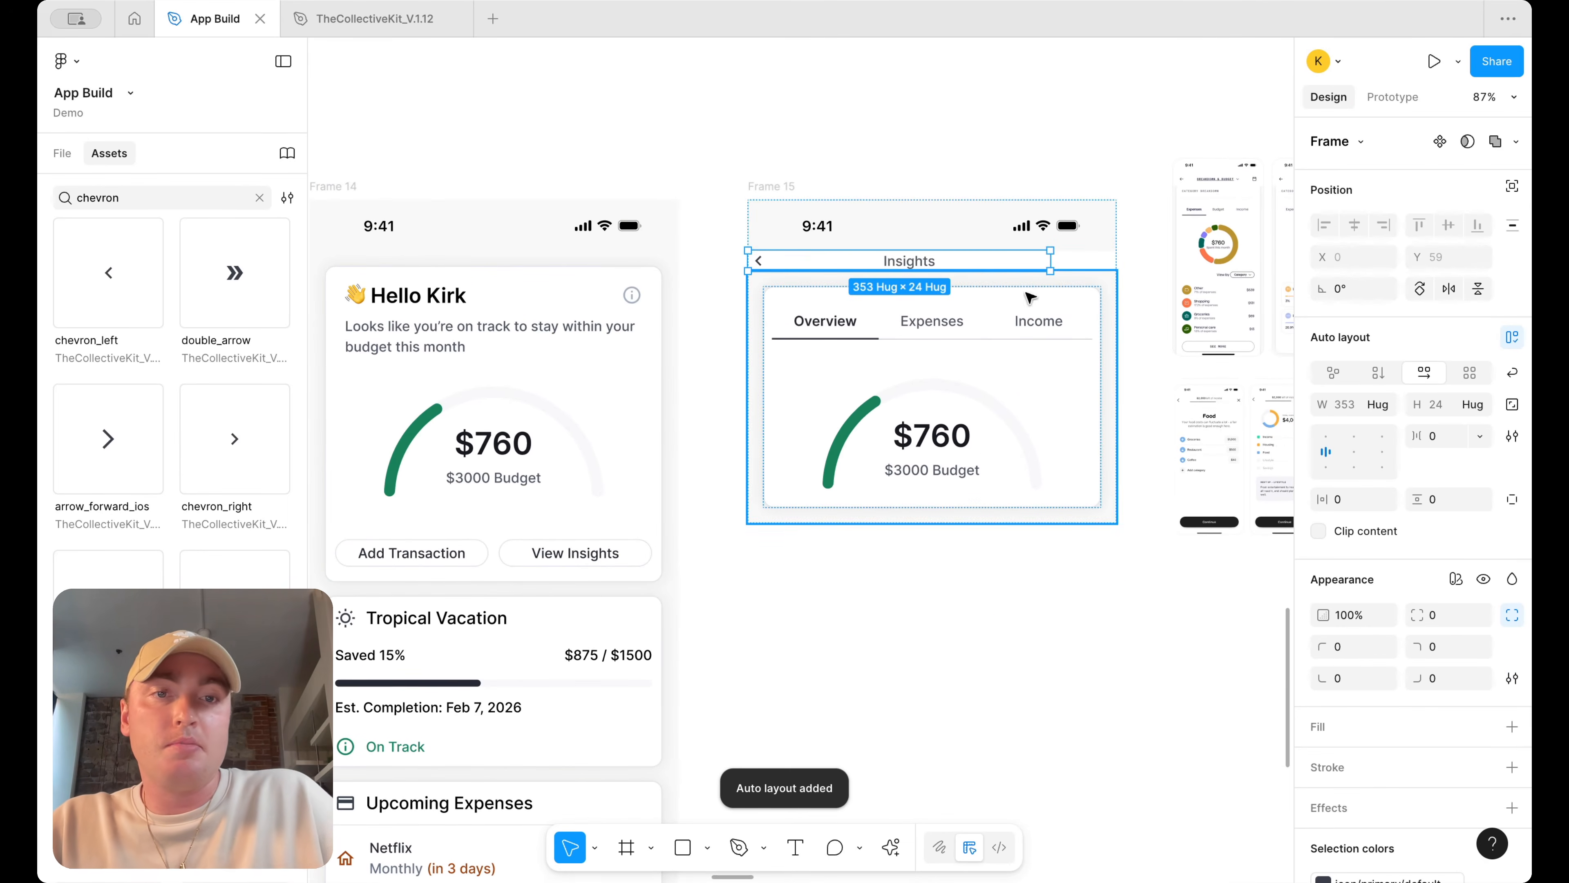
left_click(1384, 405)
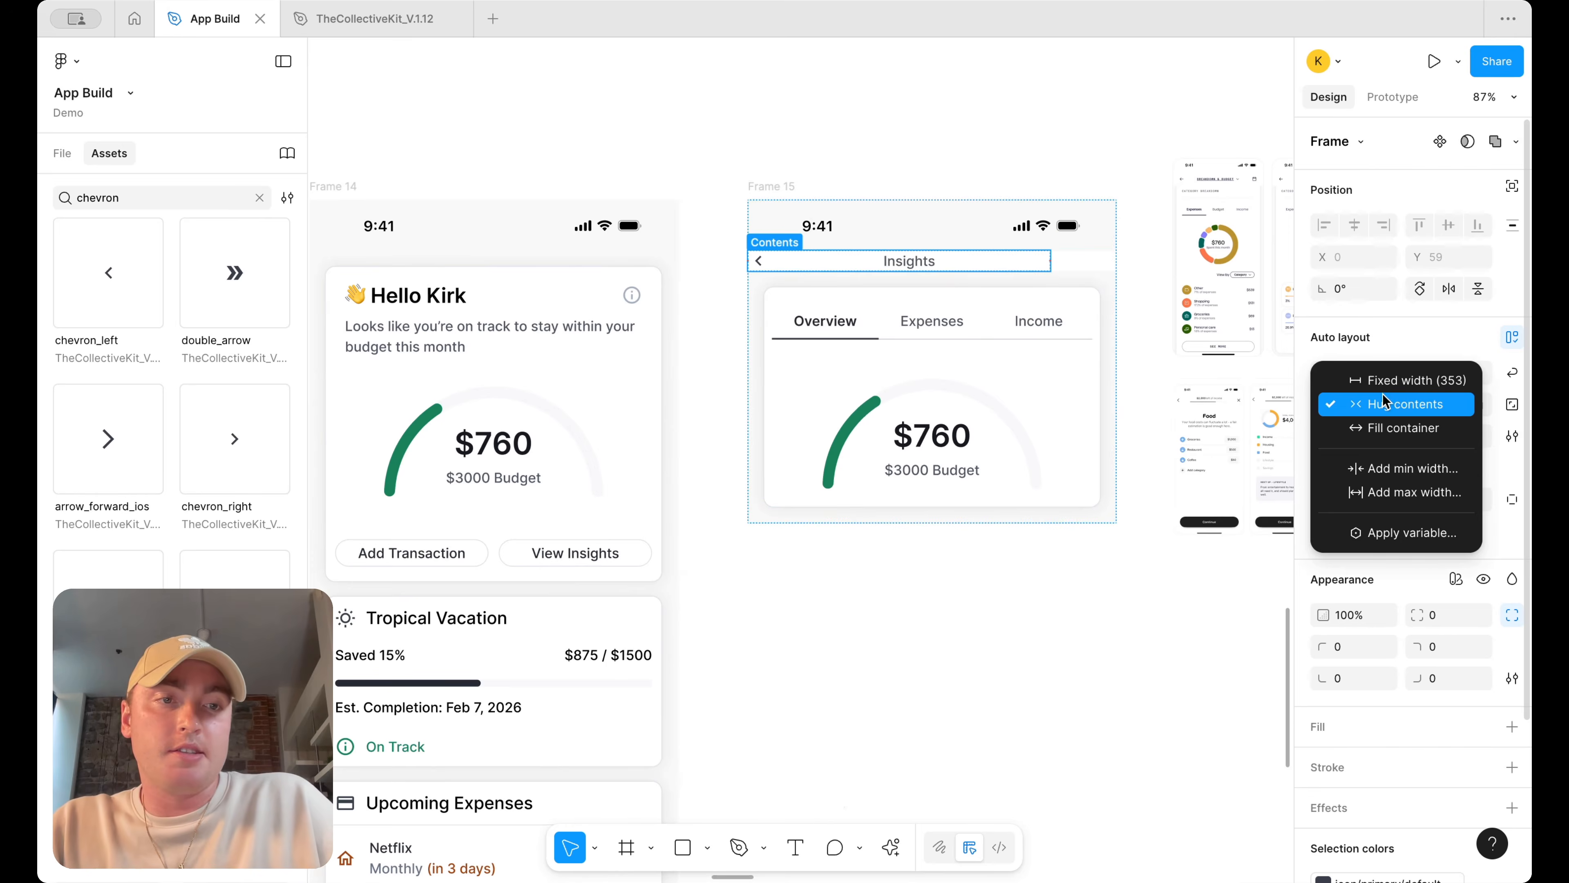
left_click(1350, 428)
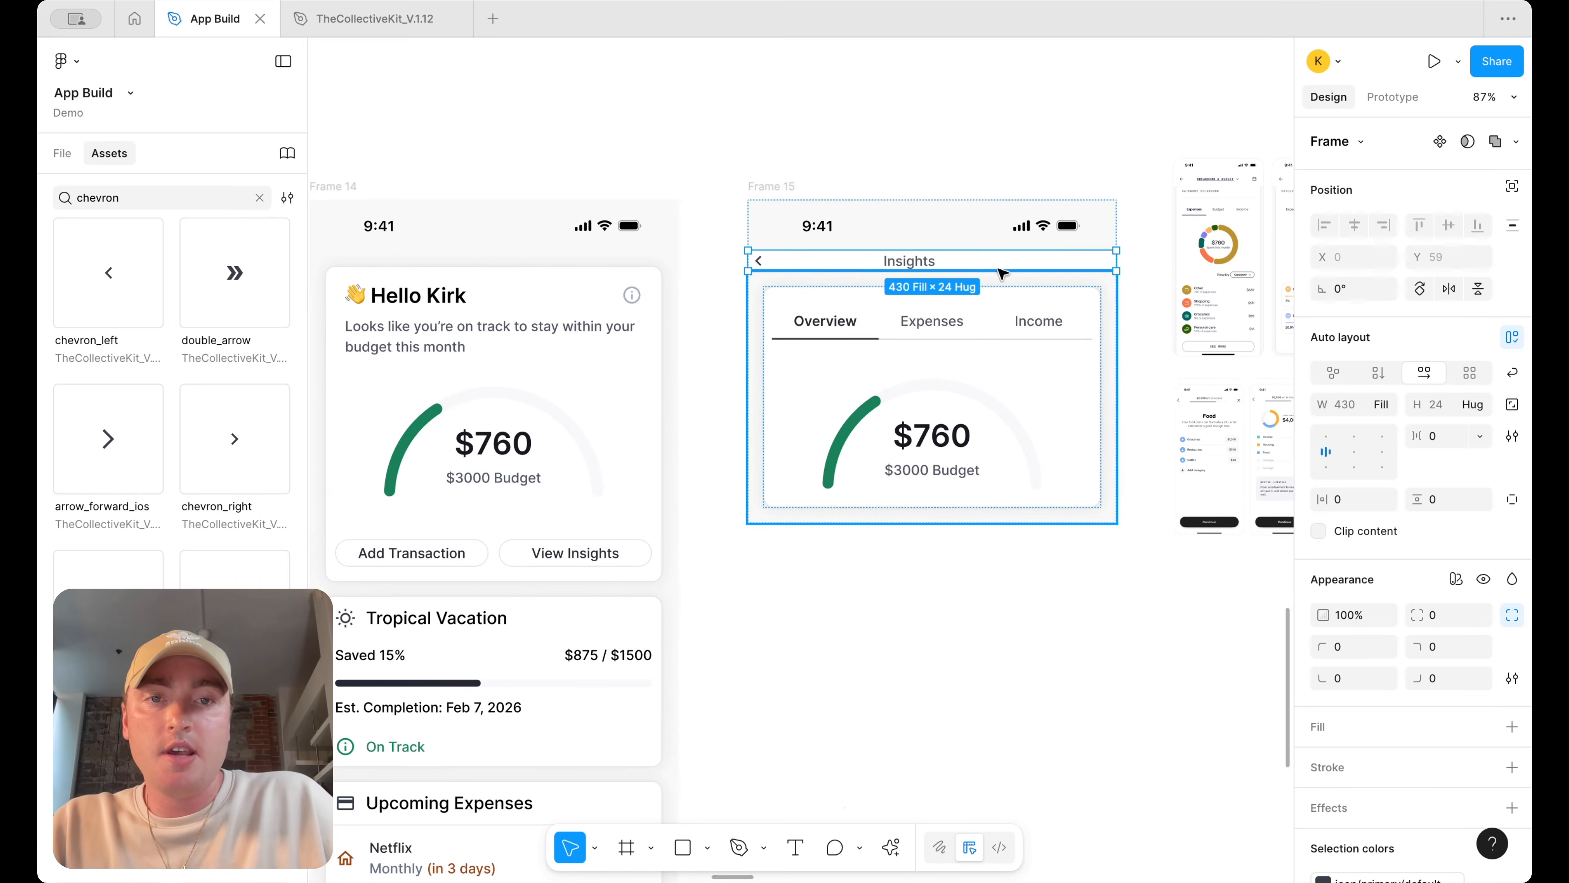
Set the Insights title text to fill the header row's width
double_click(931, 263)
scroll(1019, 269, "up", 2)
left_click(1386, 407)
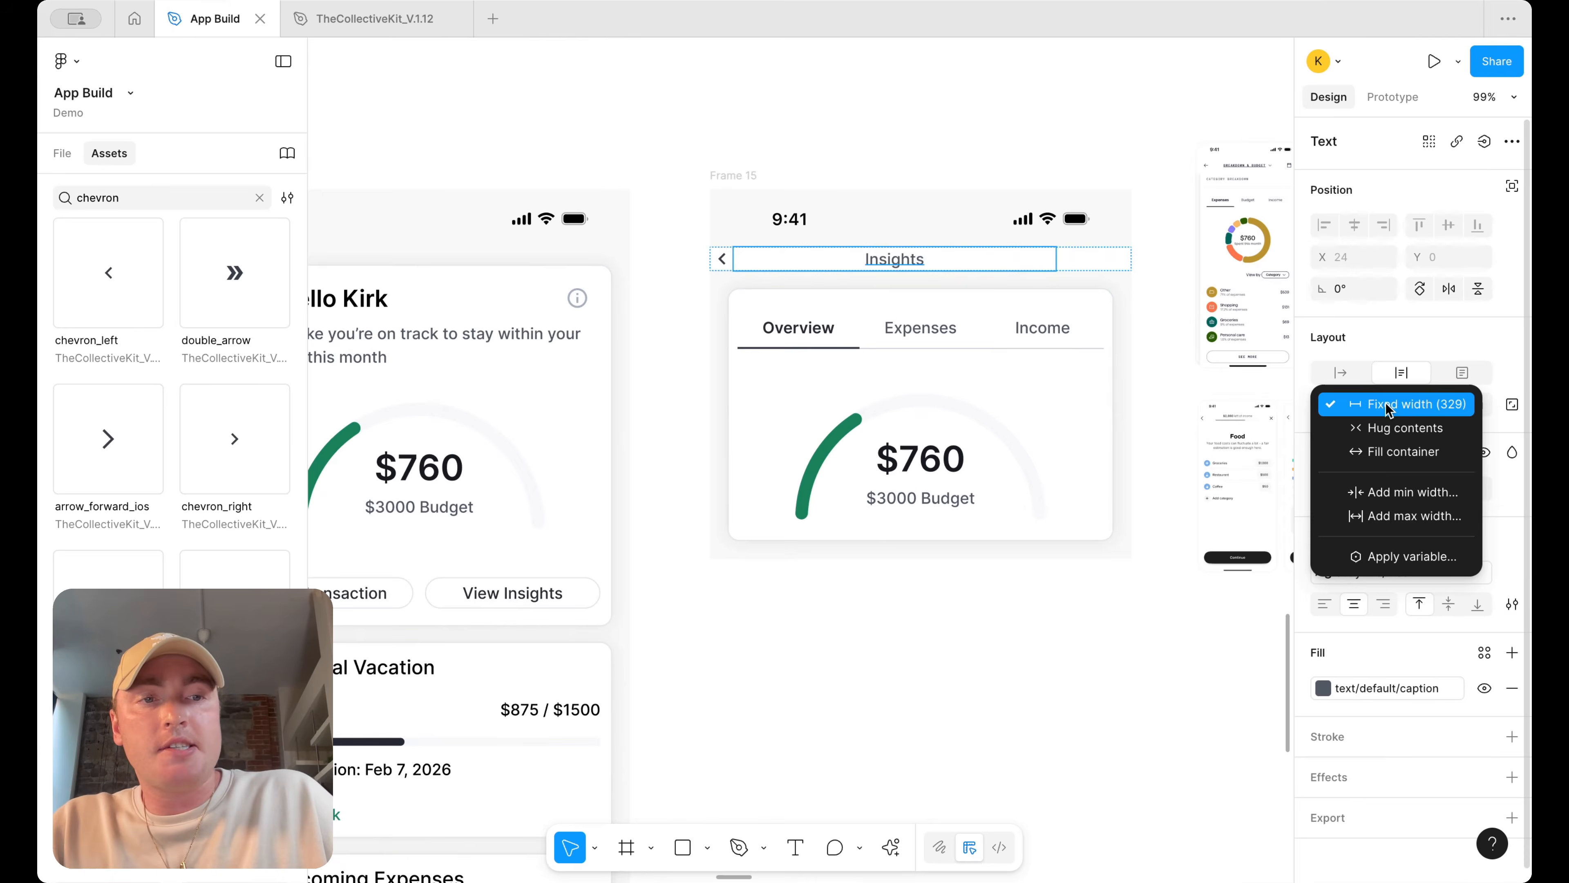
left_click(1402, 451)
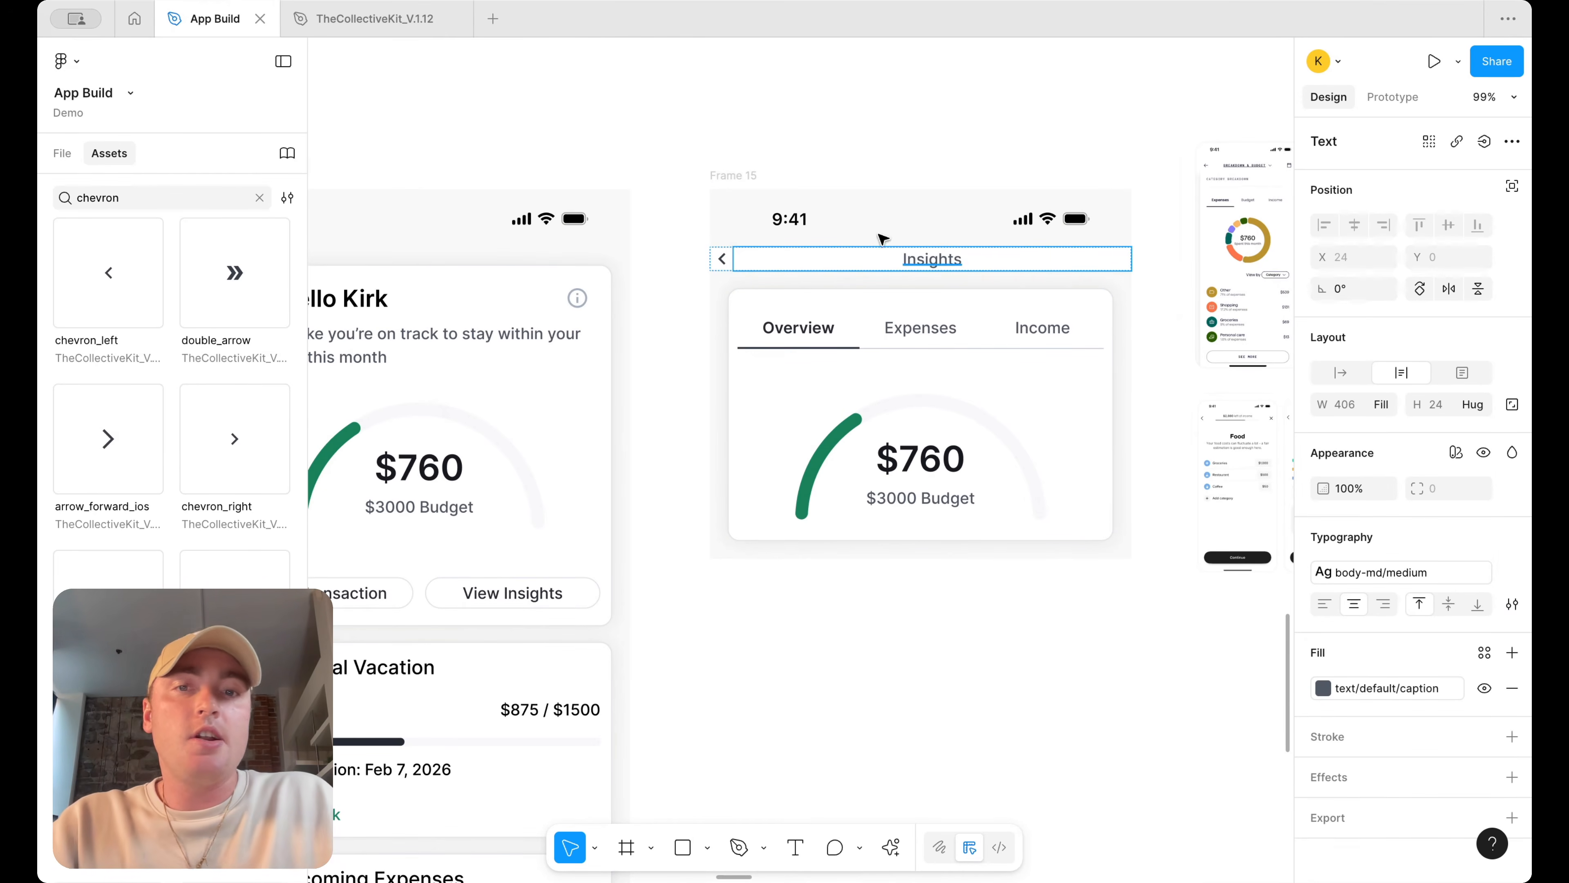
Duplicate the chevron to the header row's right end and delete the copy's arrow so it acts as a spacer
left_click(721, 258)
key("ctrl+d")
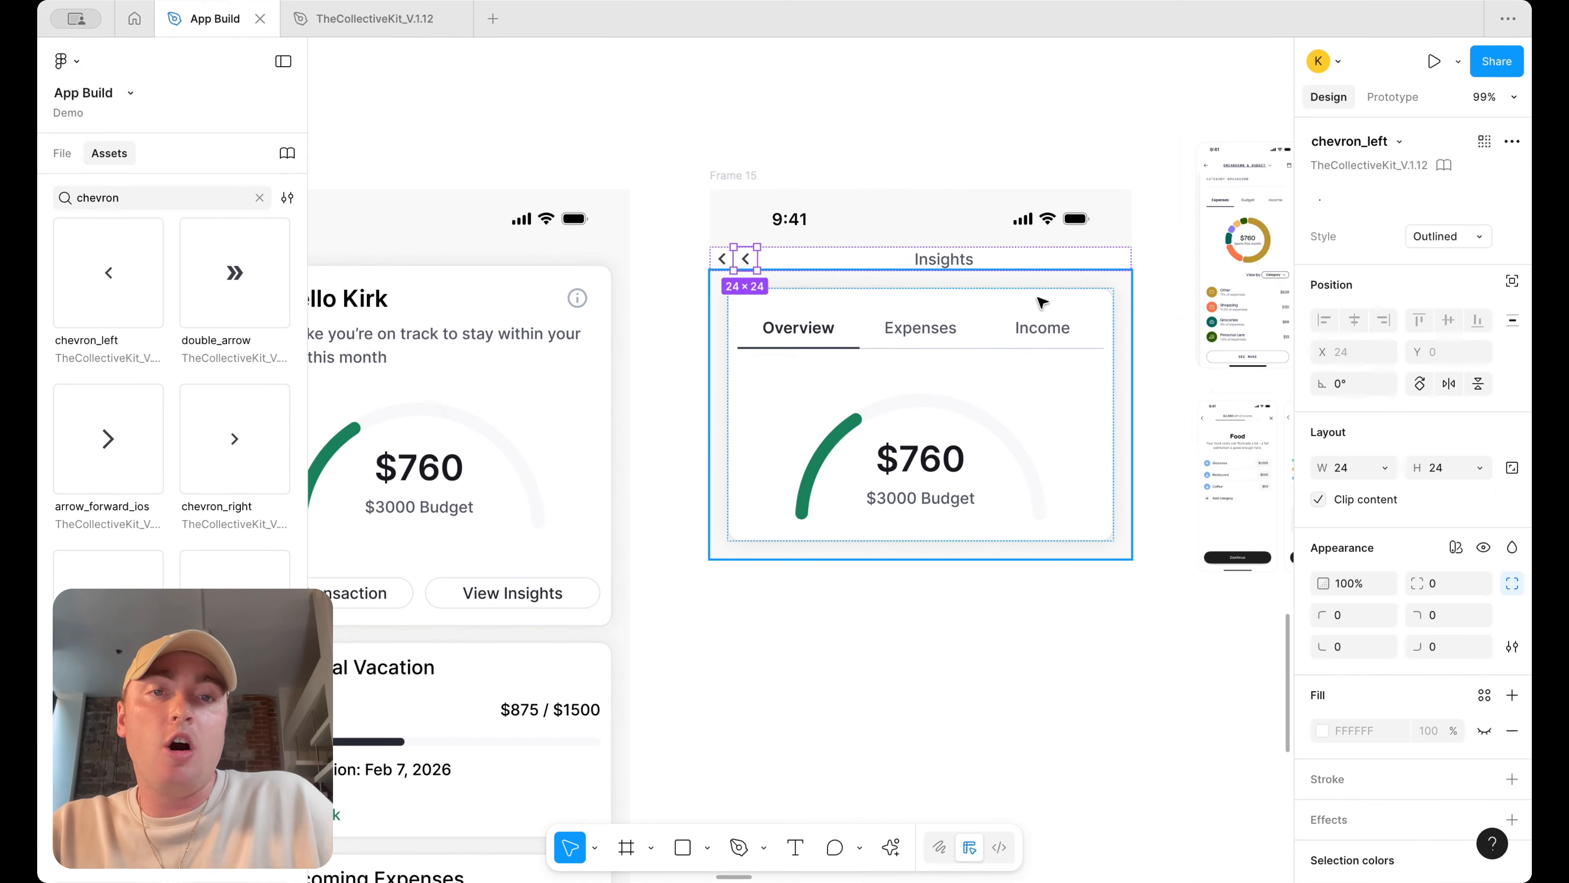
key("Right")
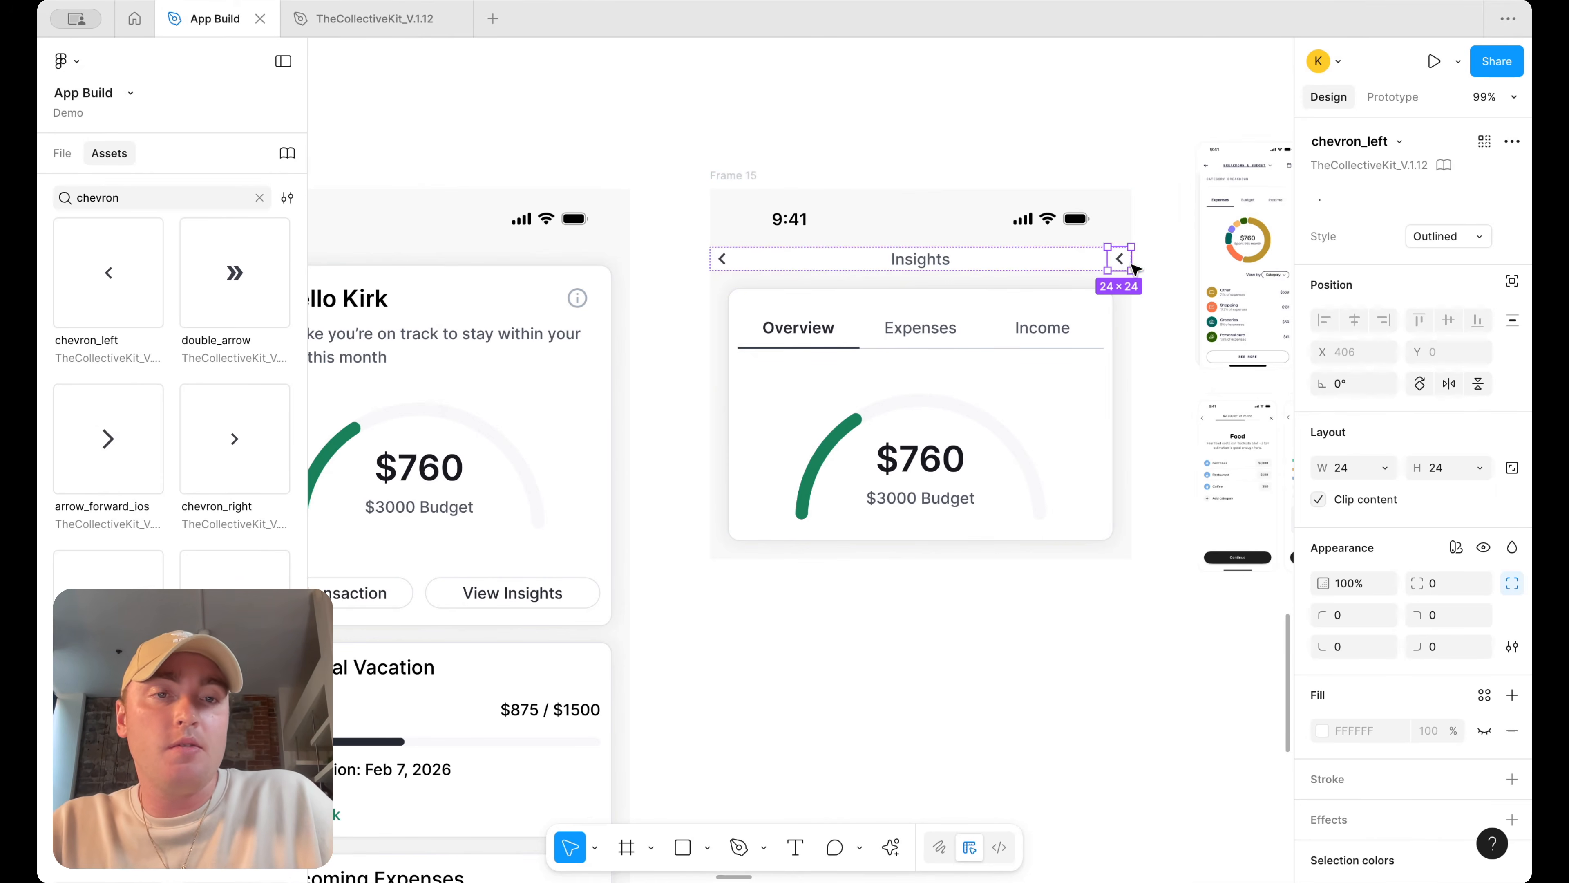
scroll(1122, 260, "up", 5)
key("Delete")
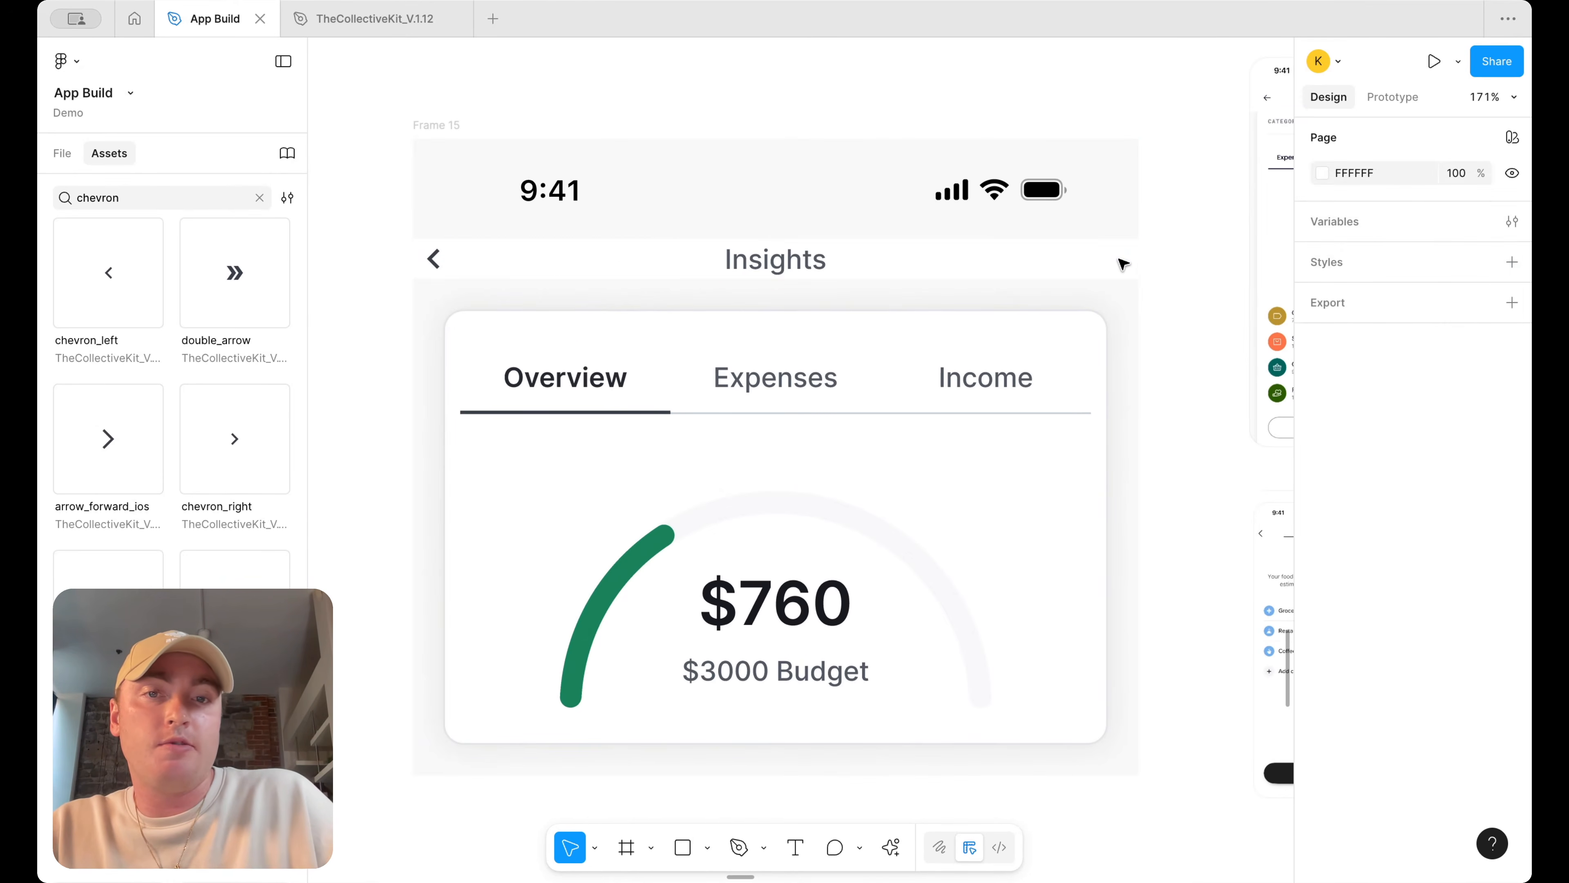
Change the Insights title's text color to the text/default/body library color
left_click(1101, 261)
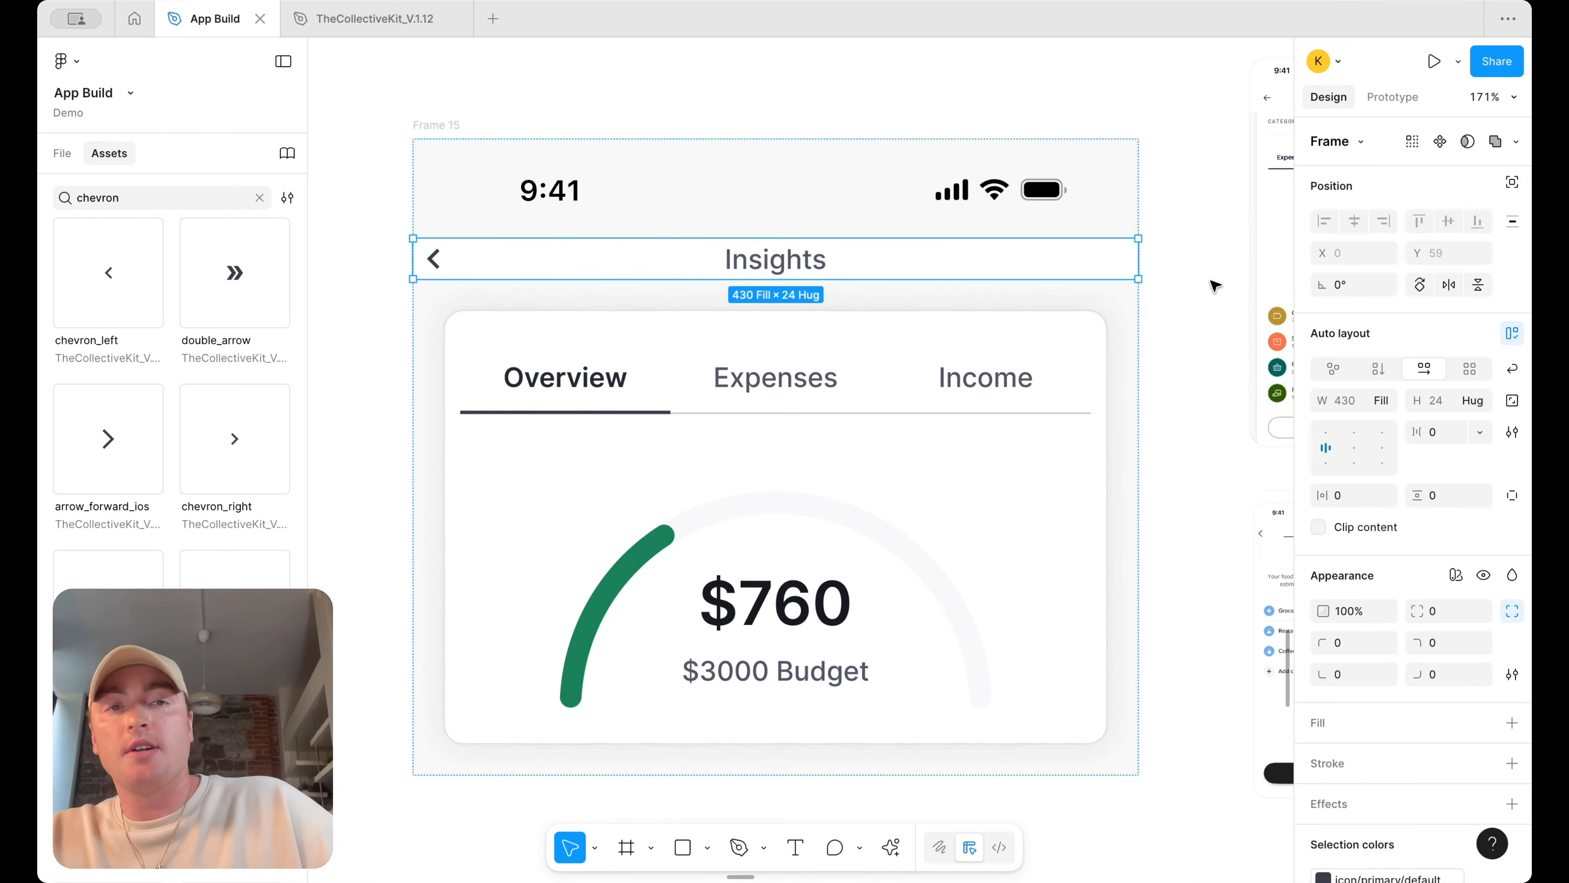
double_click(1123, 262)
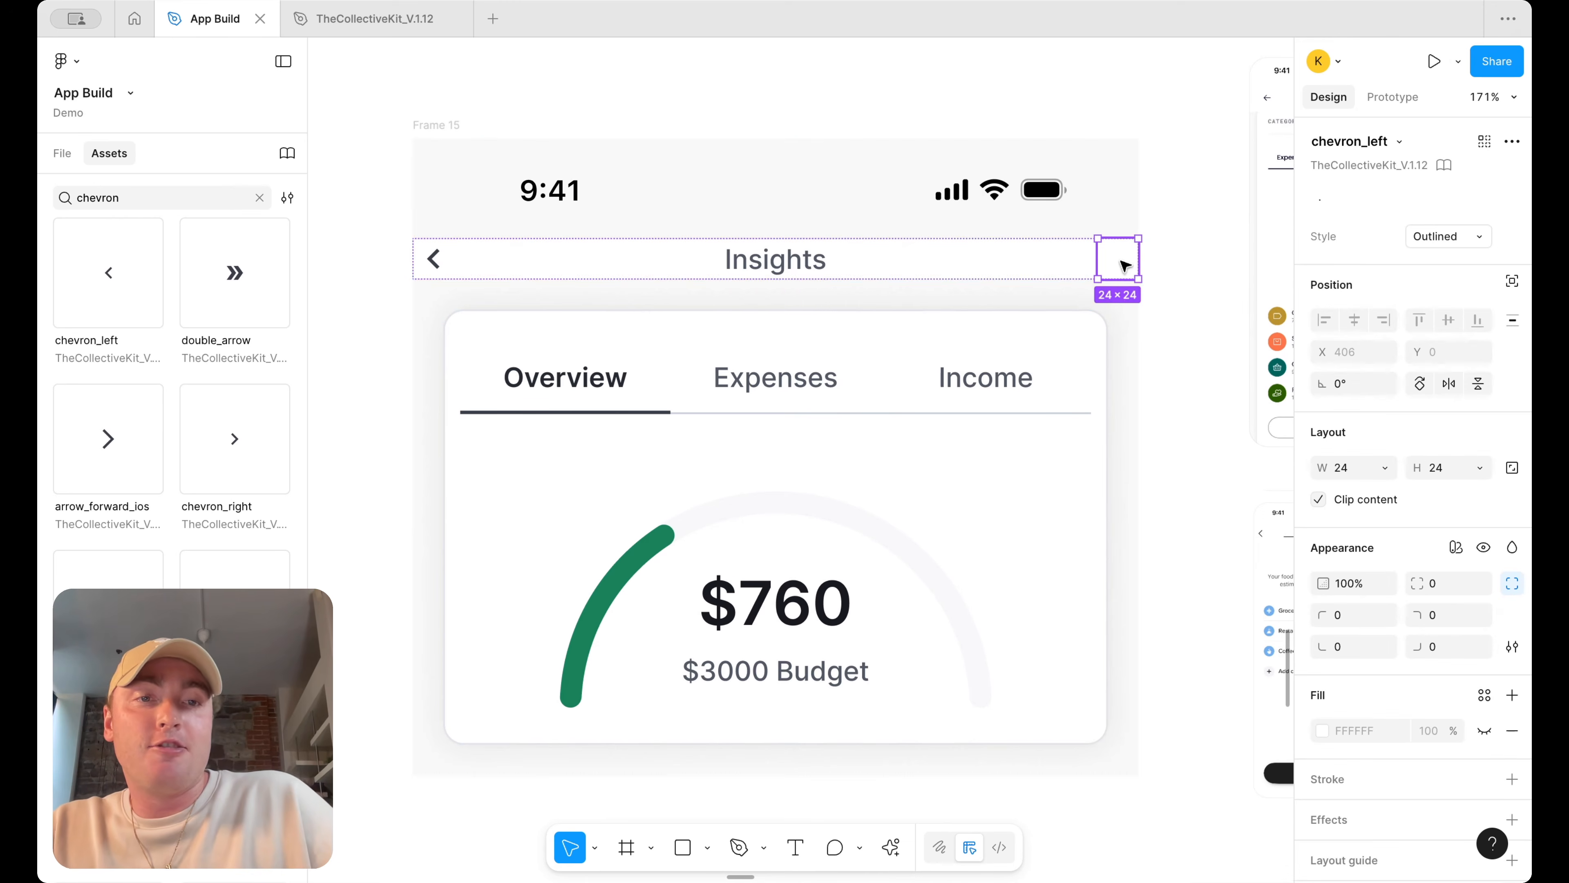
left_click(1006, 266)
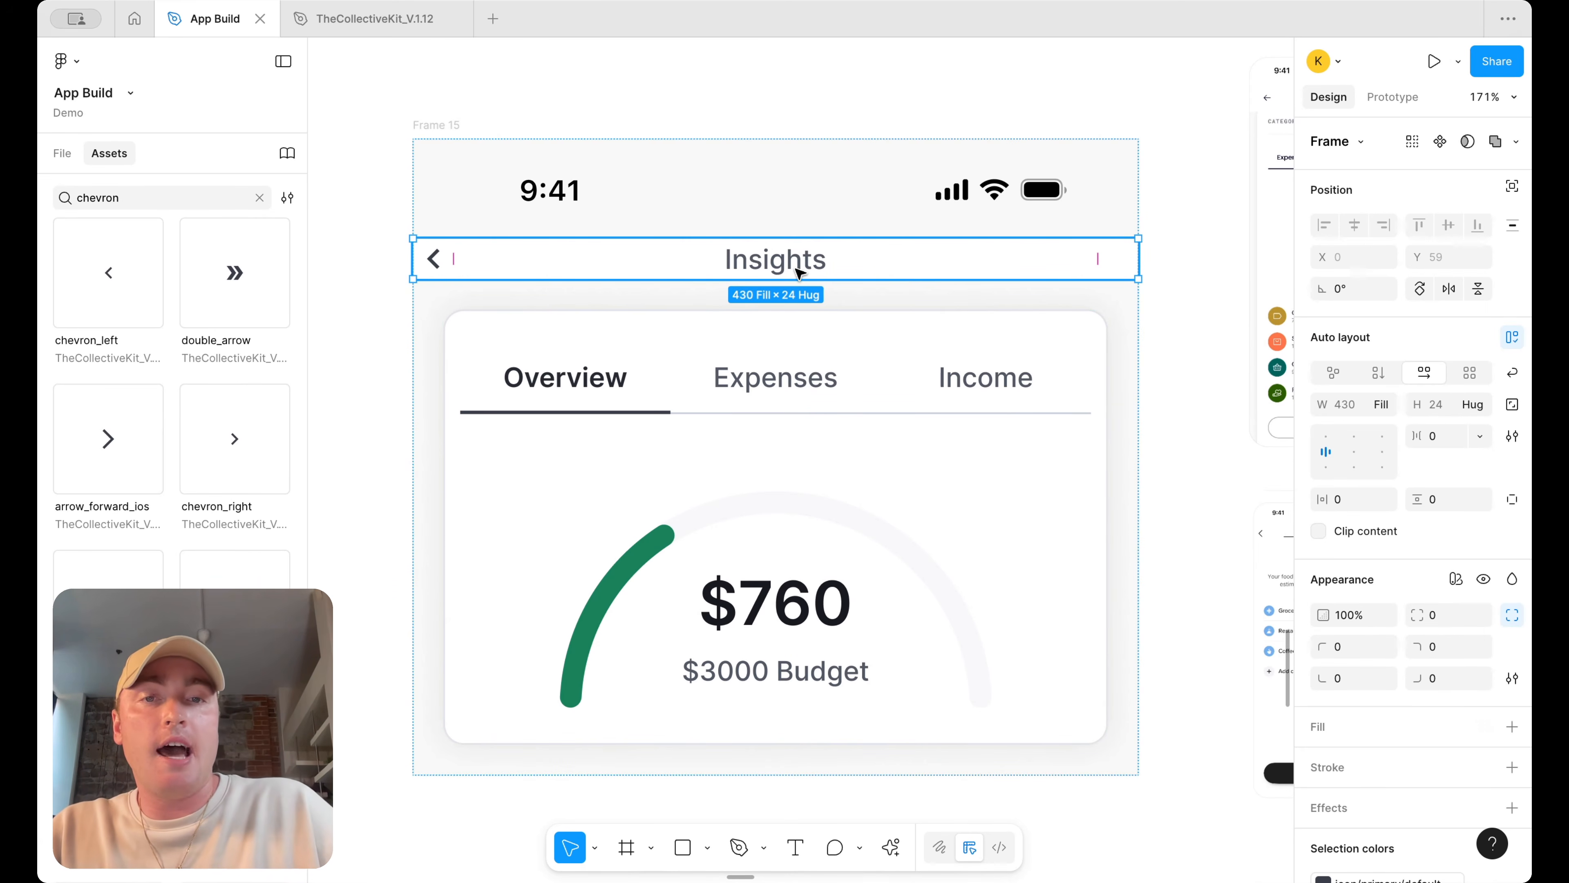
left_click(807, 256)
left_click(1387, 688)
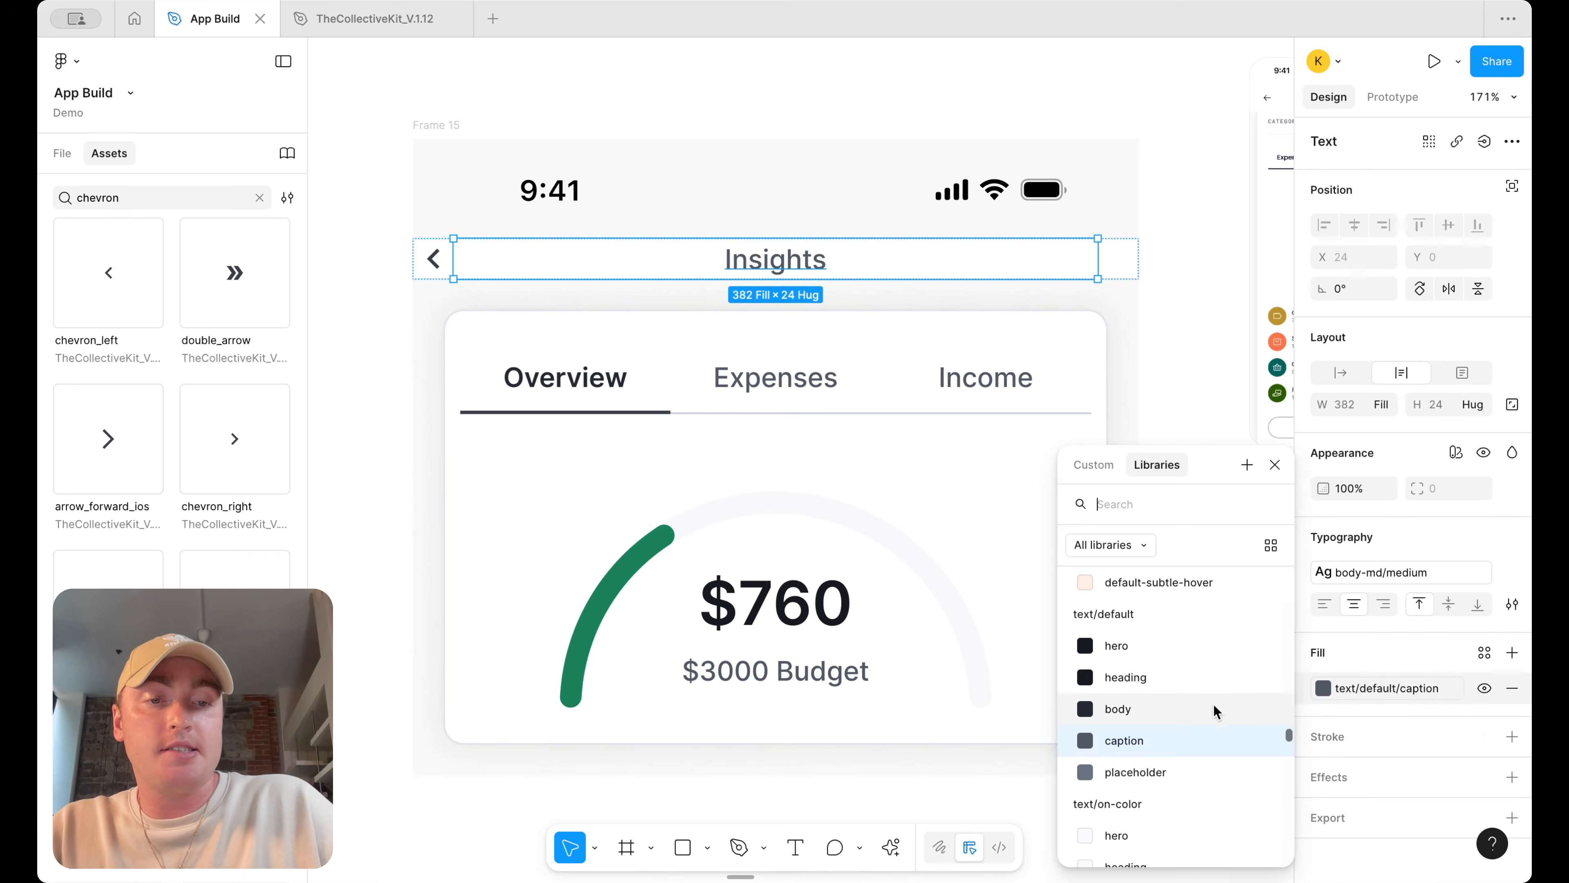
left_click(1196, 708)
left_click(1162, 288)
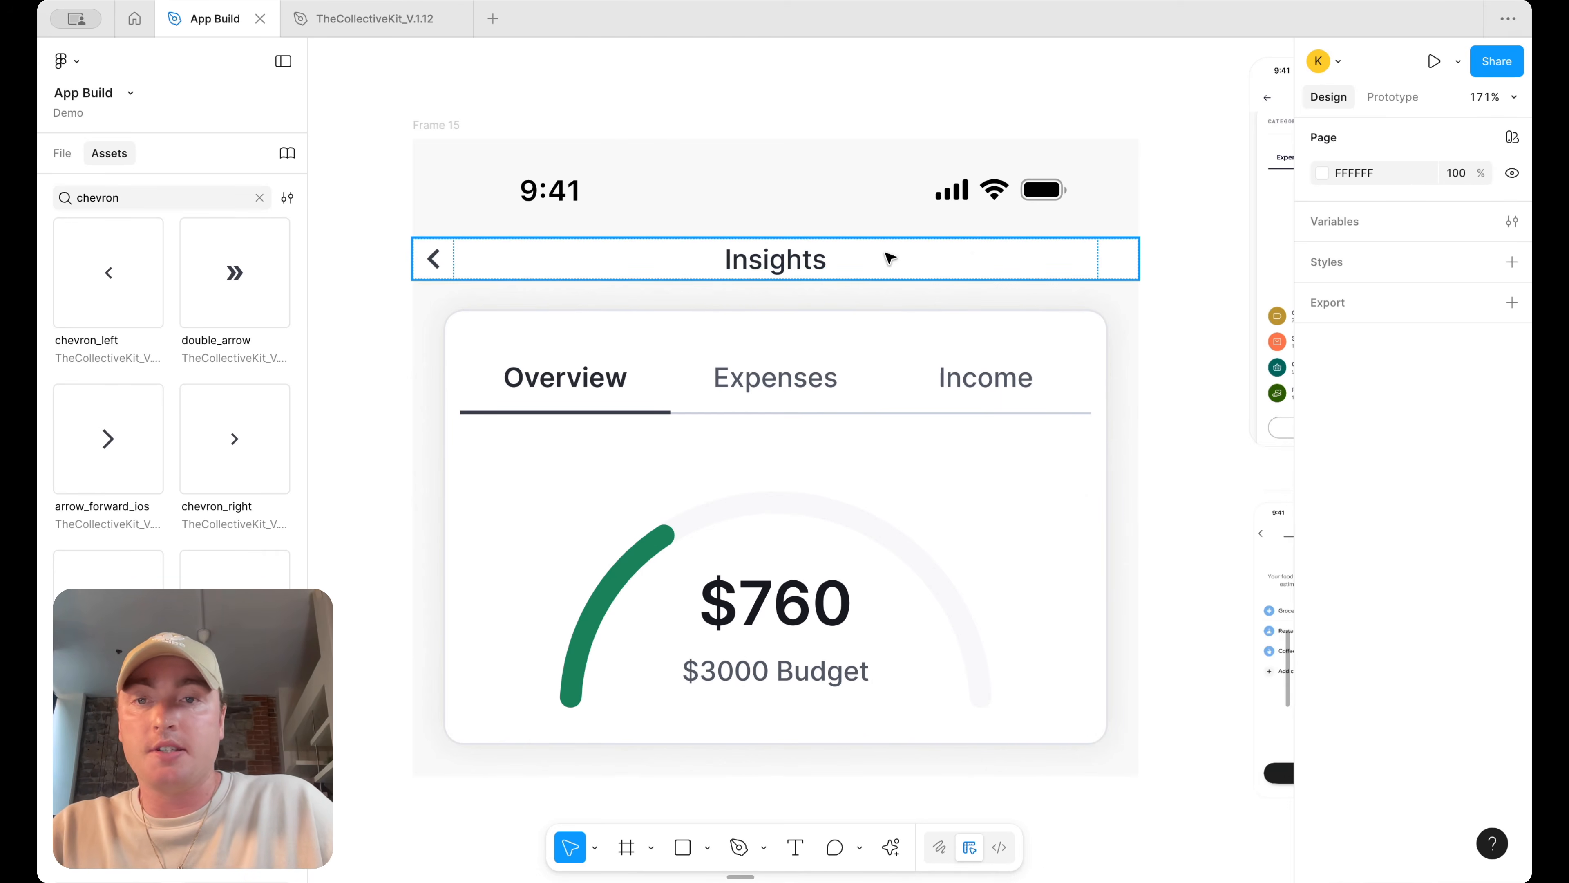
Set the header row's horizontal padding to 18
left_click(834, 334)
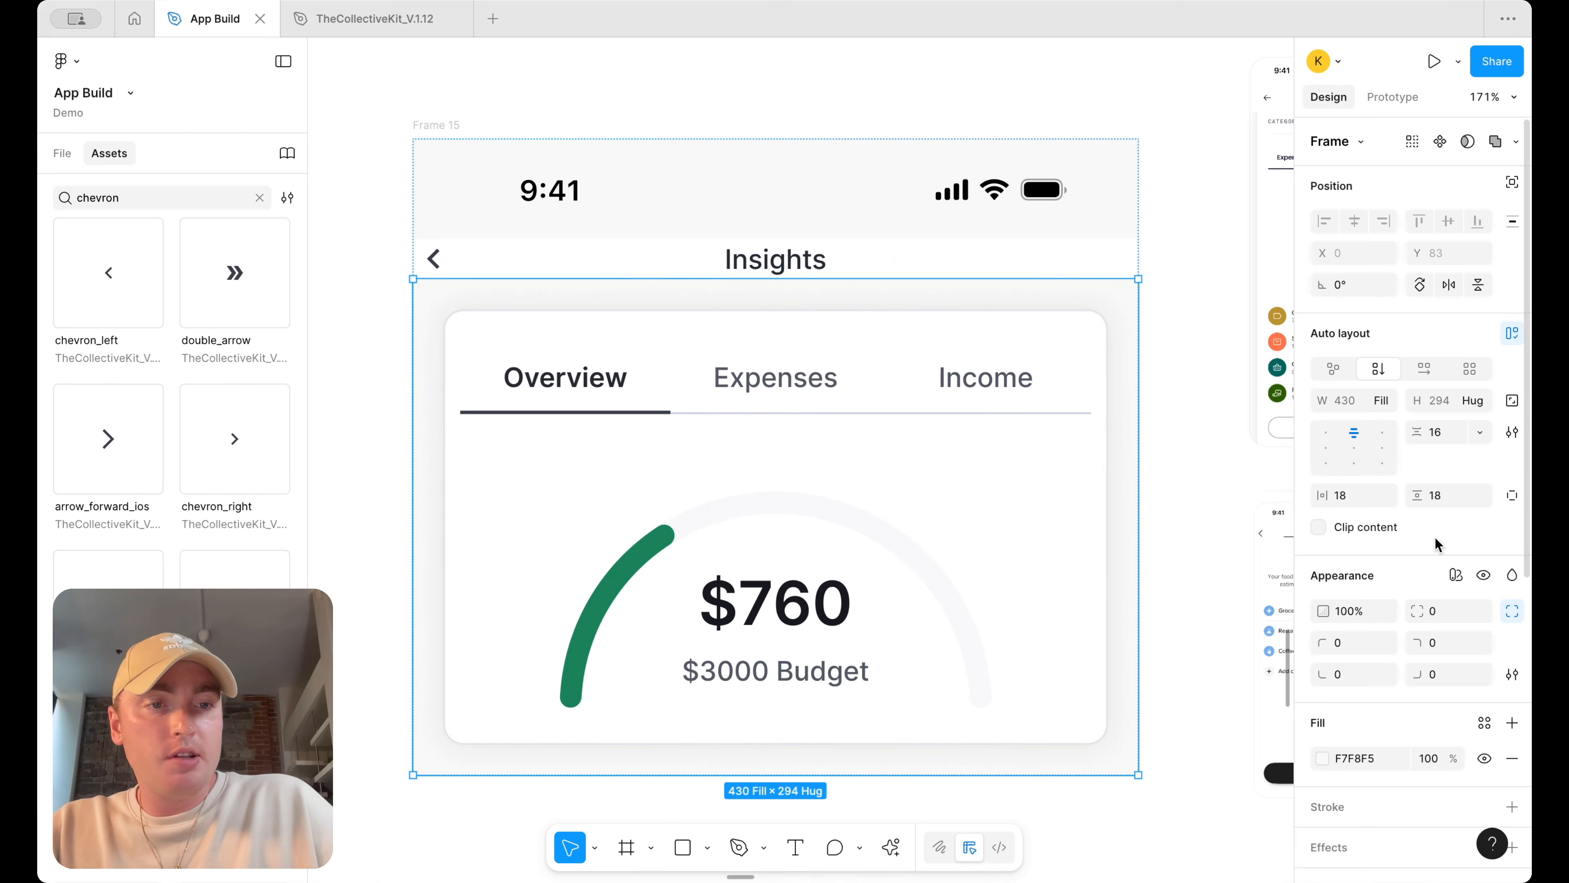
left_click(854, 271)
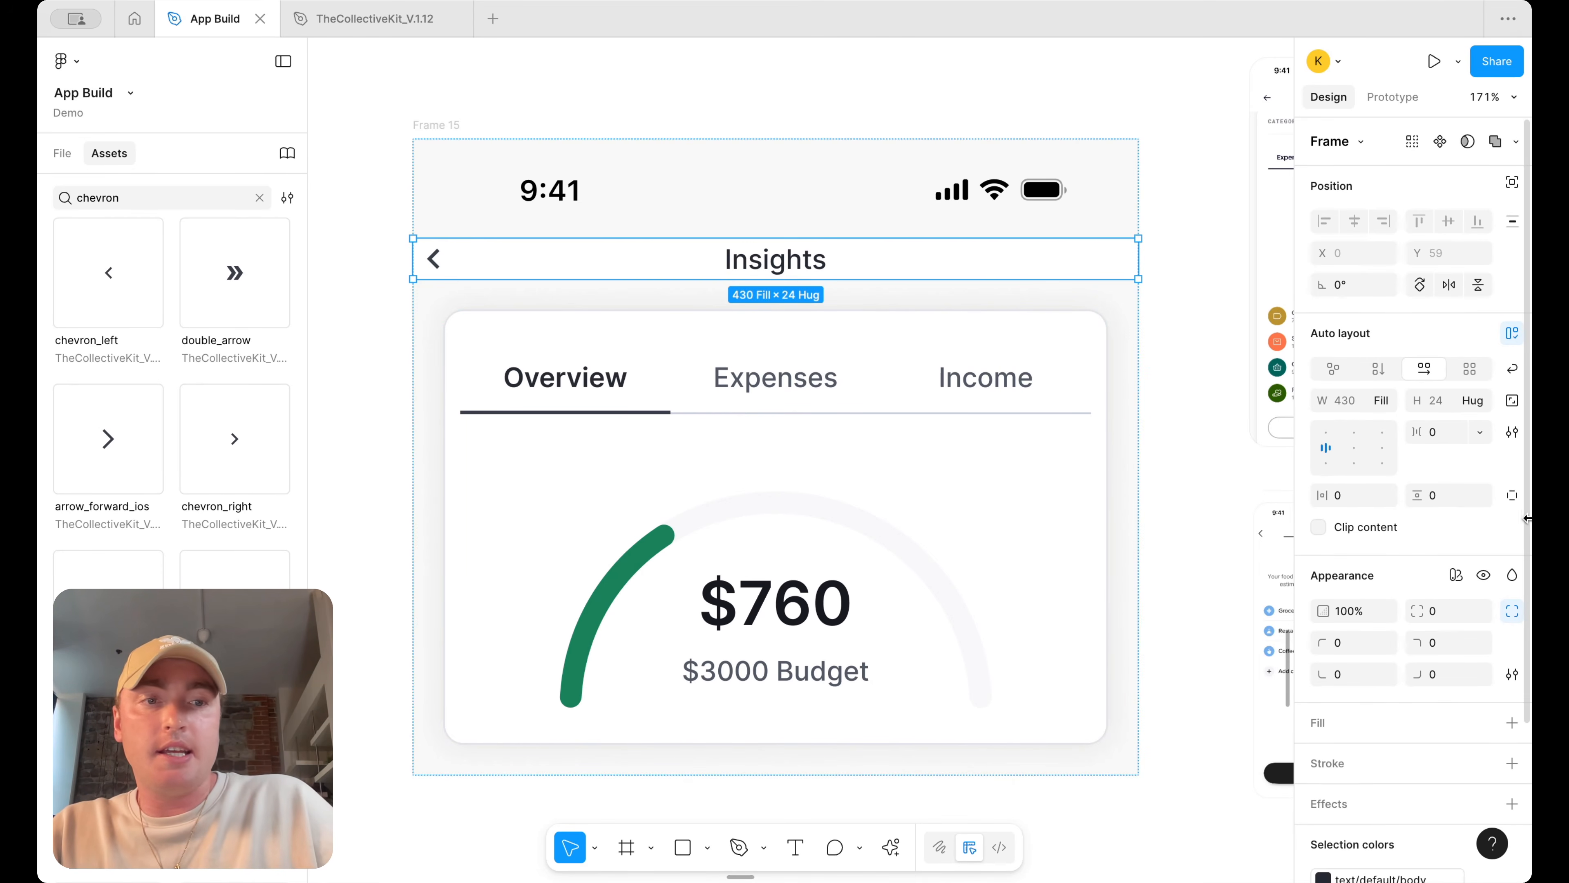
left_click(1360, 495)
type("18")
key("Return")
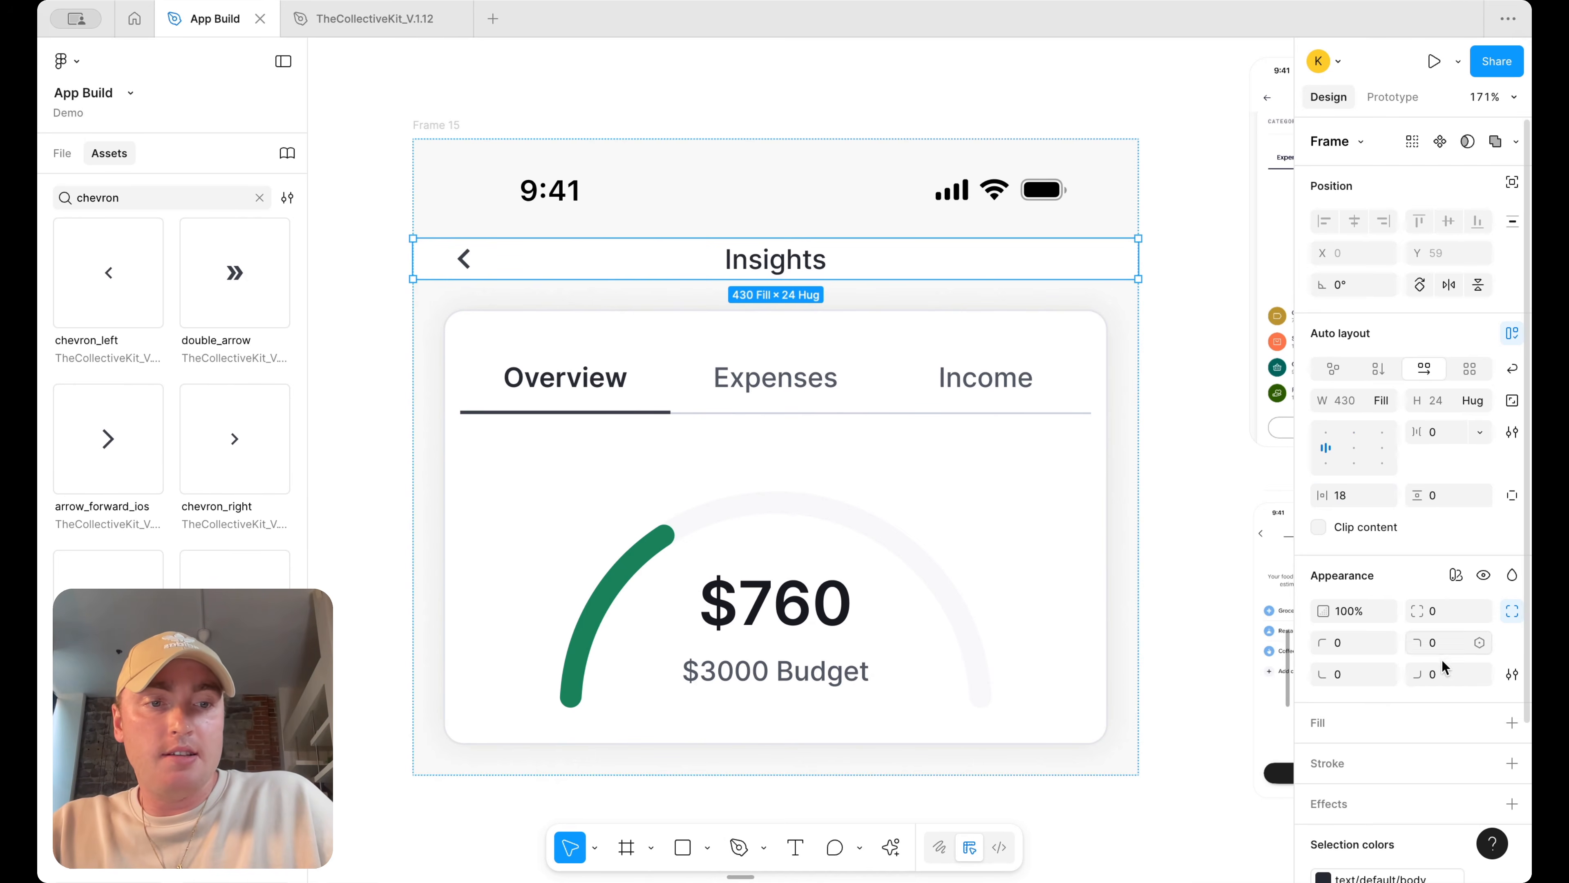
Add a fill to the header row and sample the frame's background color with the eyedropper
scroll(1455, 655, "down", 2)
left_click(1512, 646)
left_click(1322, 681)
left_click(1319, 683)
left_click(1322, 683)
left_click(1085, 663)
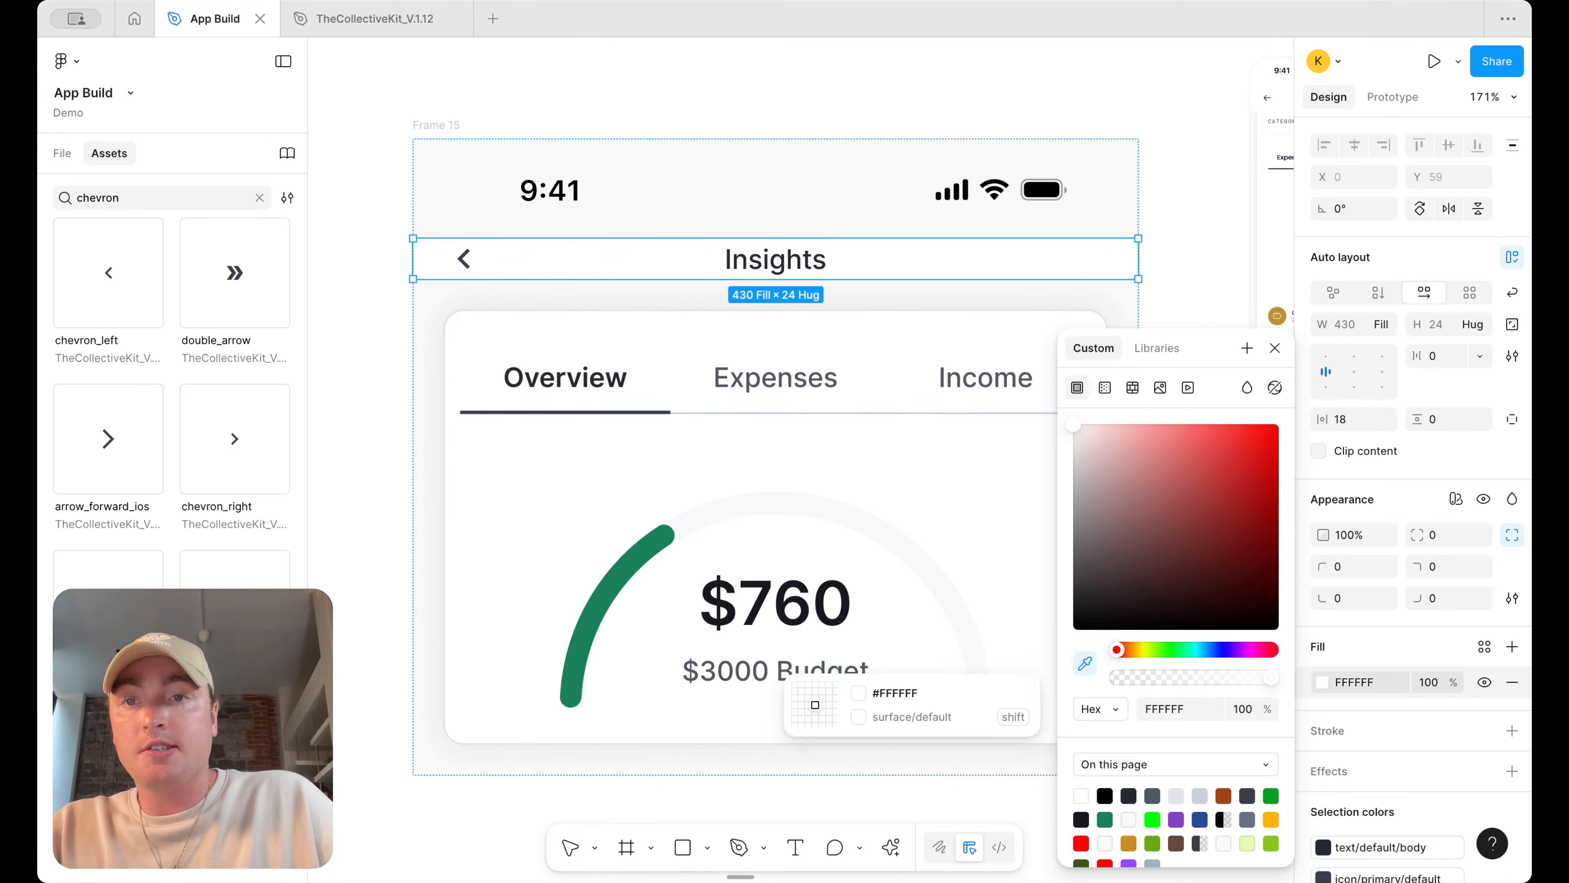
left_click(428, 281)
left_click(361, 340)
Duplicate the tabbed chart card below the Insights frame
scroll(361, 340, "down", 5)
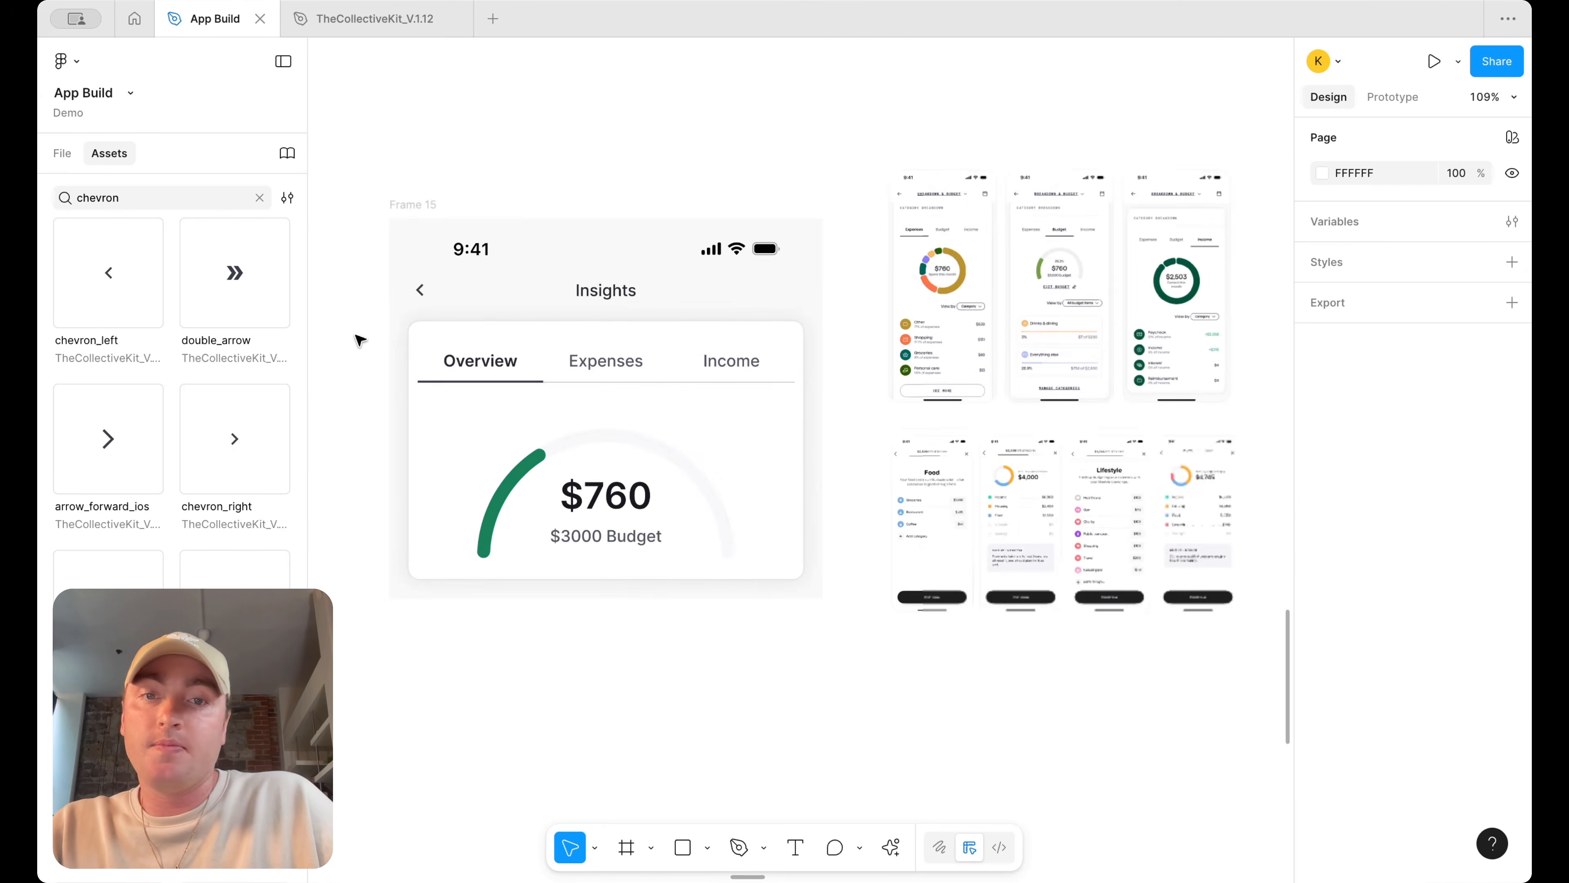
scroll(396, 340, "left", 2)
scroll(396, 340, "down", 2)
scroll(396, 340, "left", 3)
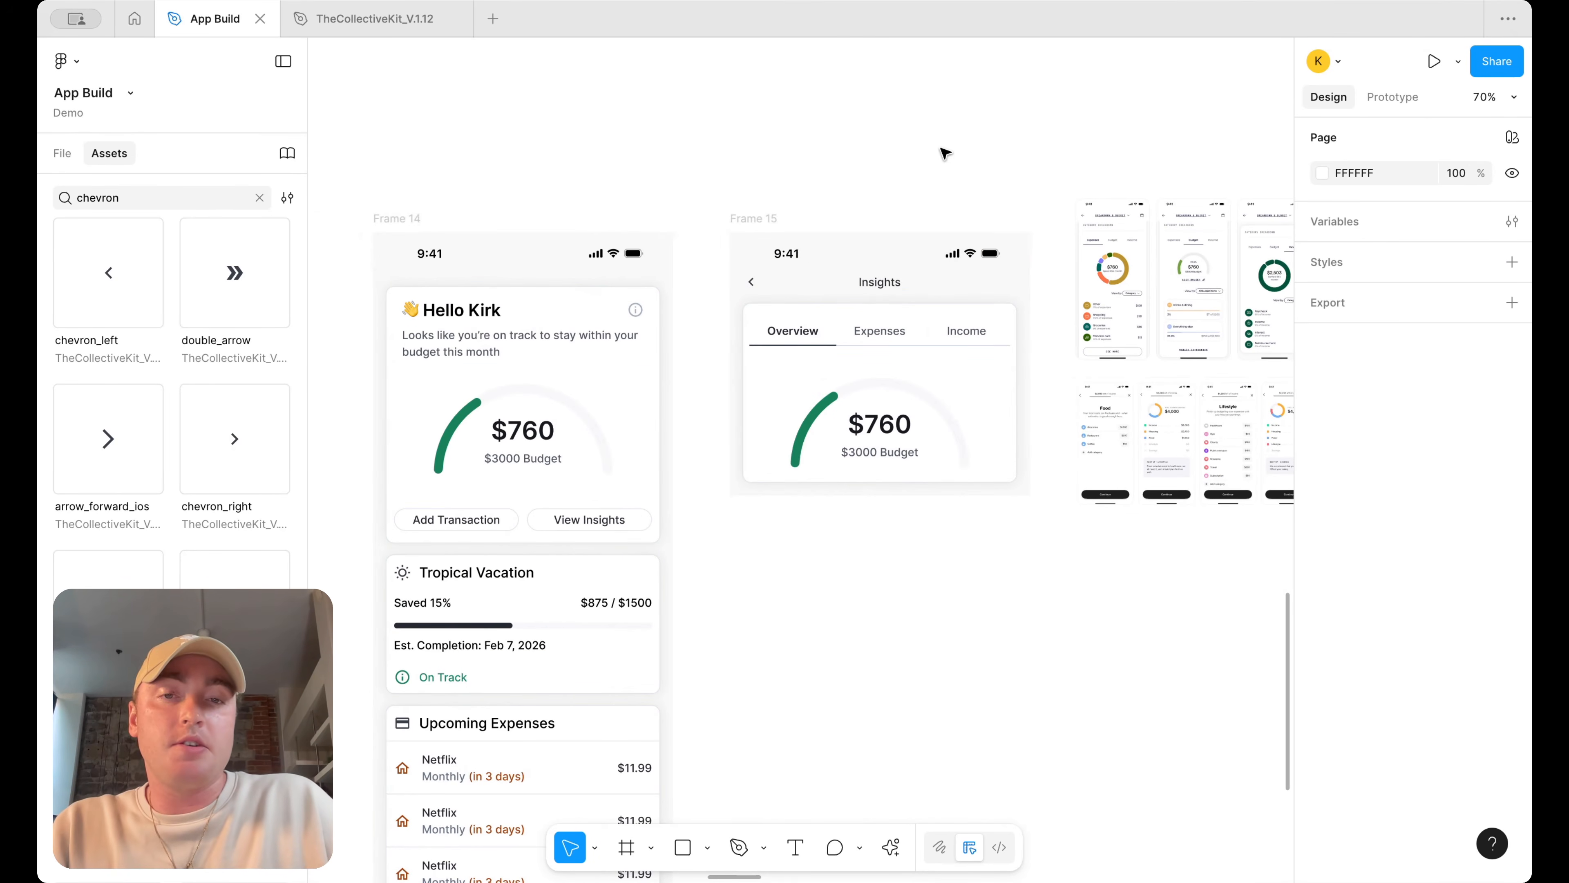
scroll(852, 355, "up", 3)
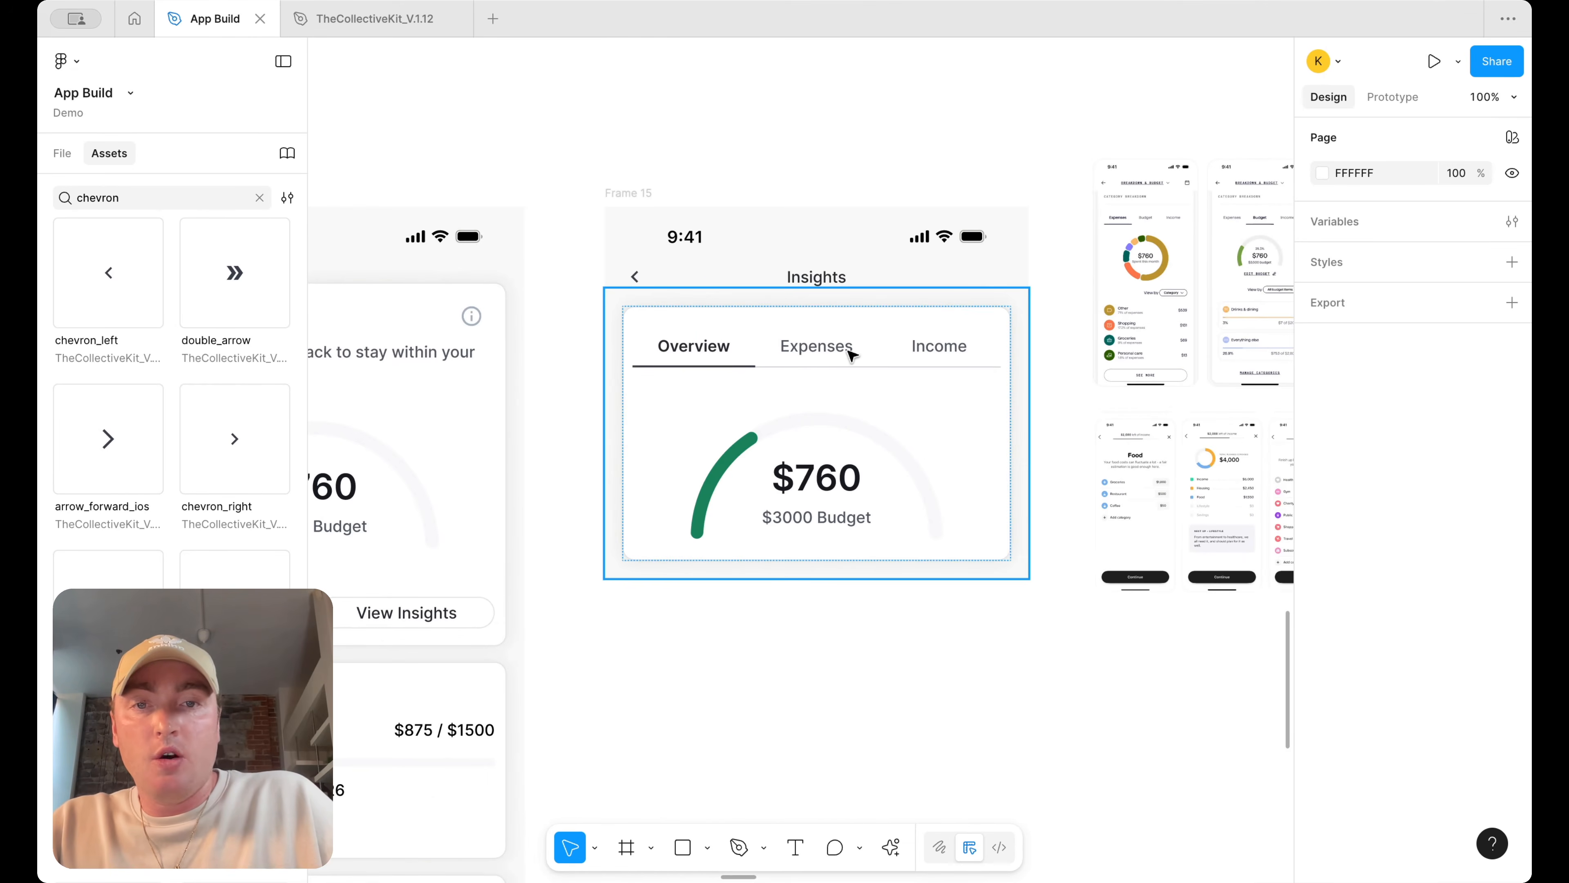
scroll(753, 406, "down", 1)
left_click(753, 407)
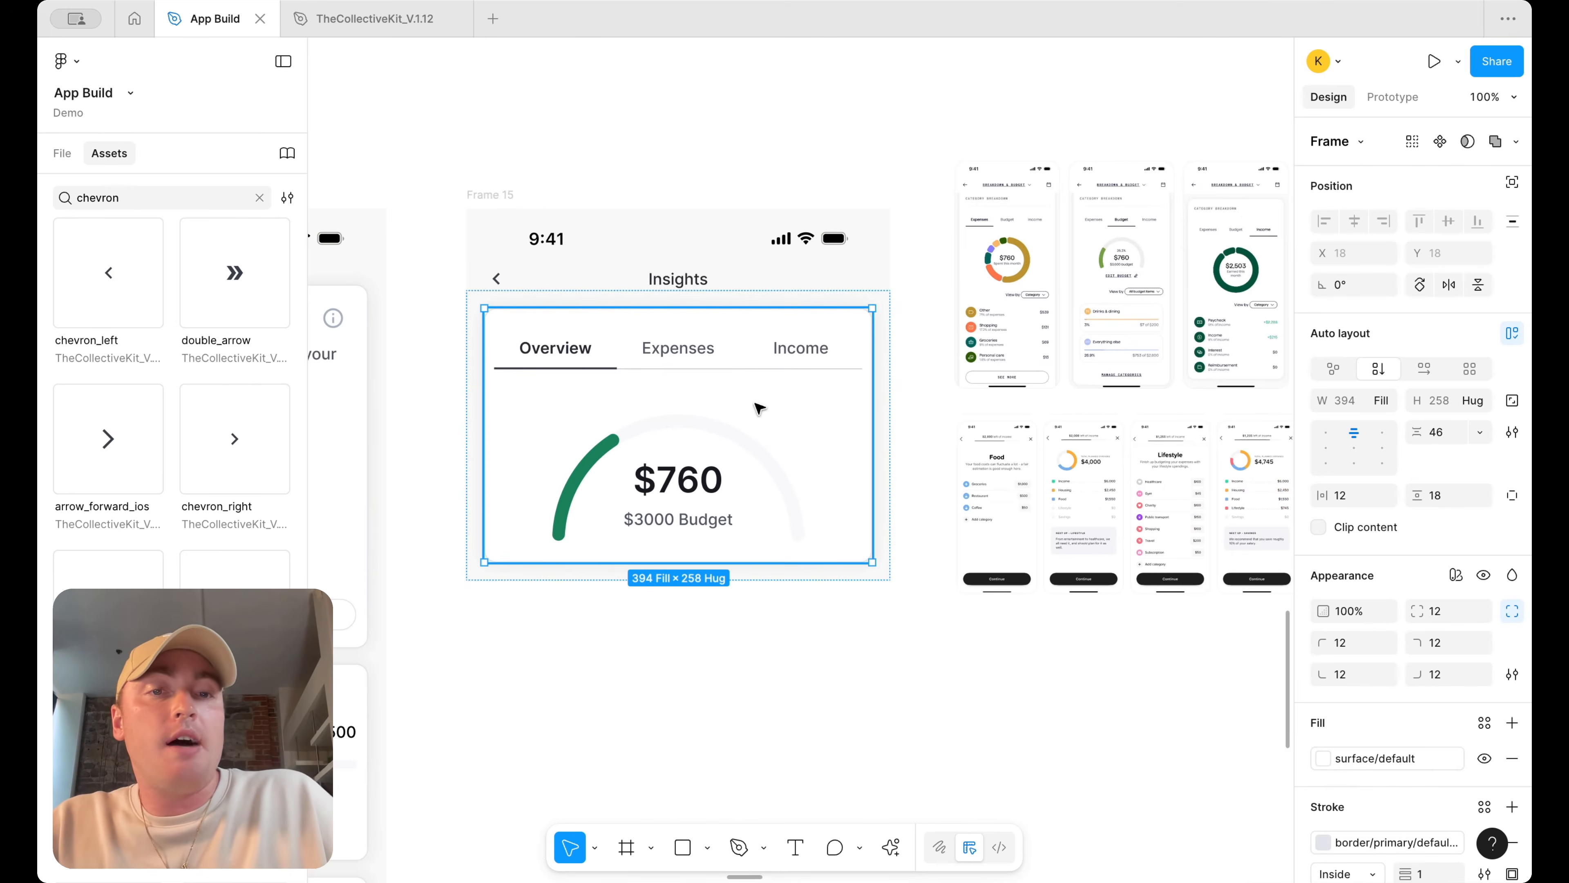
scroll(754, 413, "down", 1)
scroll(719, 356, "down", 2)
scroll(719, 356, "down", 1)
left_click_drag(719, 358, 717, 705)
scroll(907, 444, "down", 5)
left_click_drag(1068, 502, 890, 247)
left_click_drag(945, 307, 1133, 306)
left_click_drag(752, 282, 966, 283)
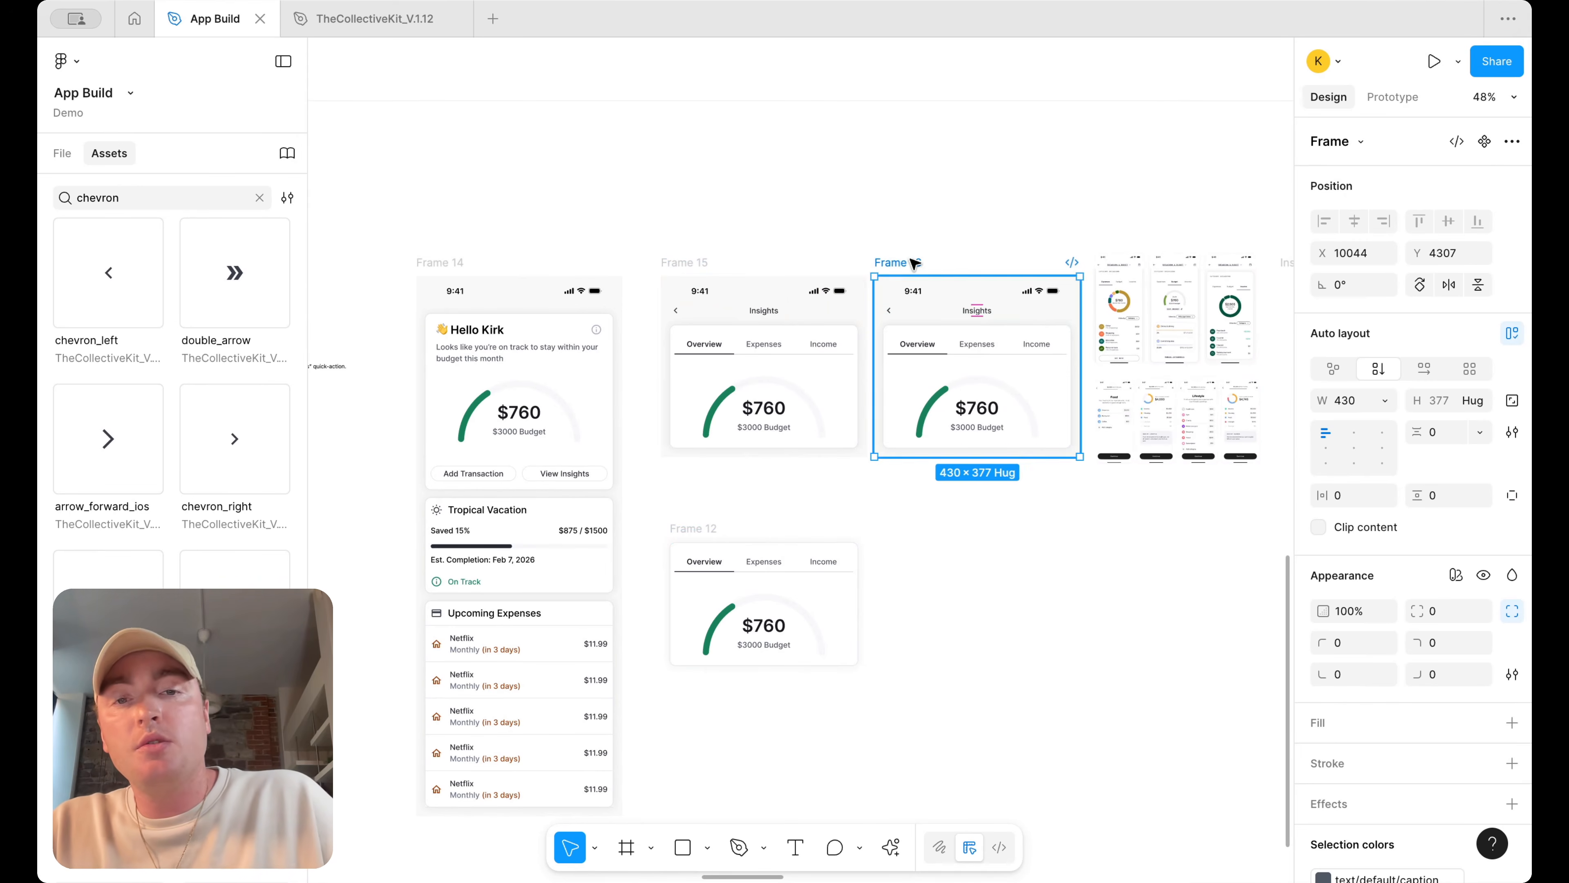
key("Delete")
Select the copied card's tab bar and chart and apply auto layout to them
left_click_drag(916, 695, 680, 522)
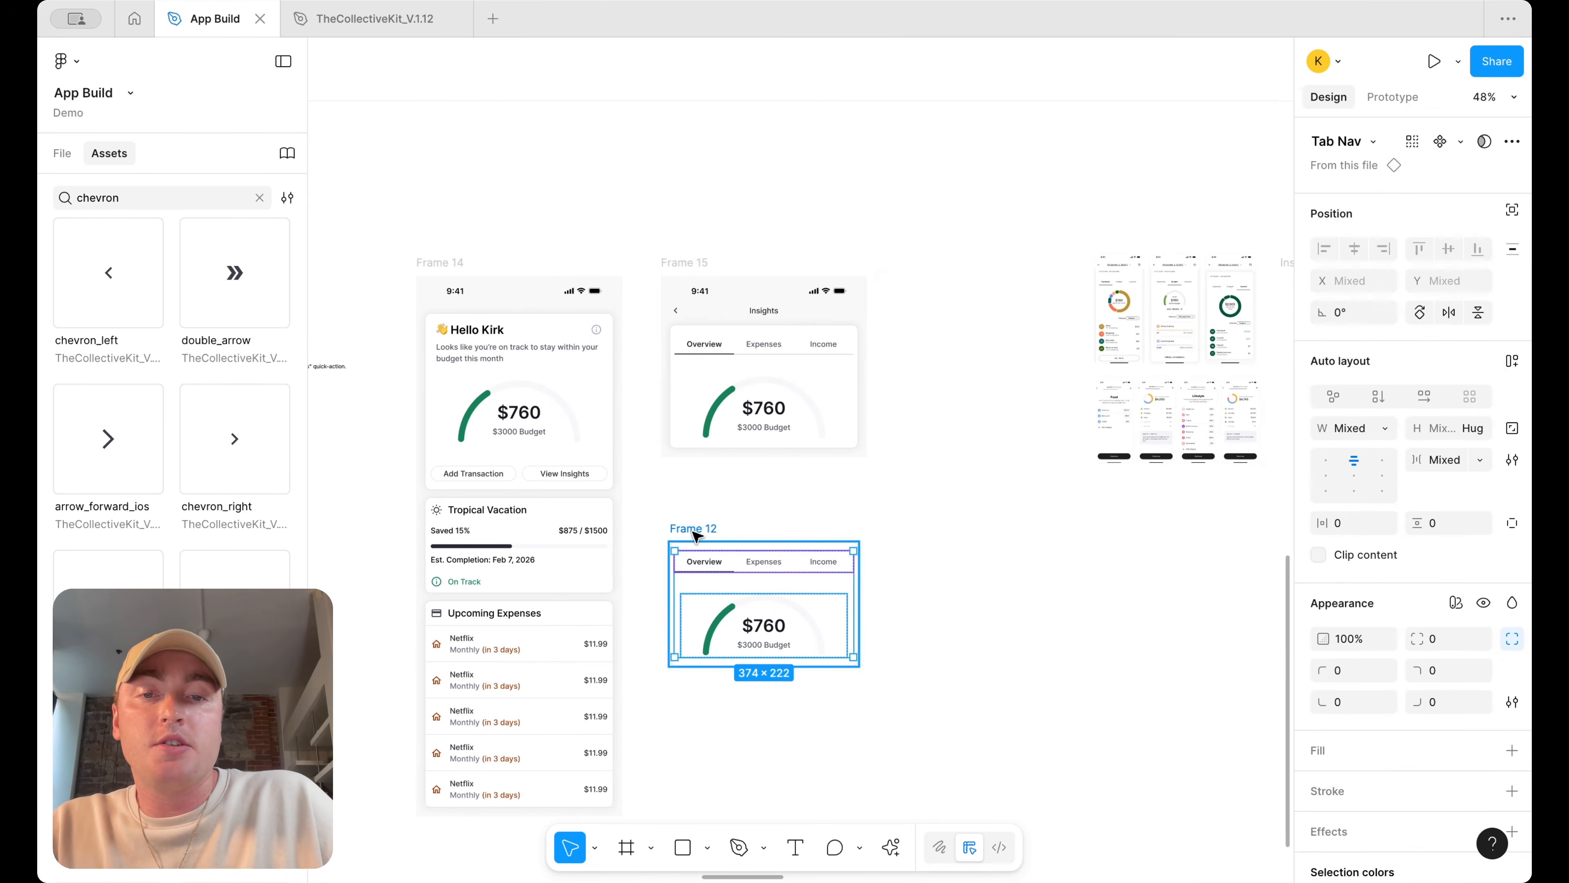
key("shift+a")
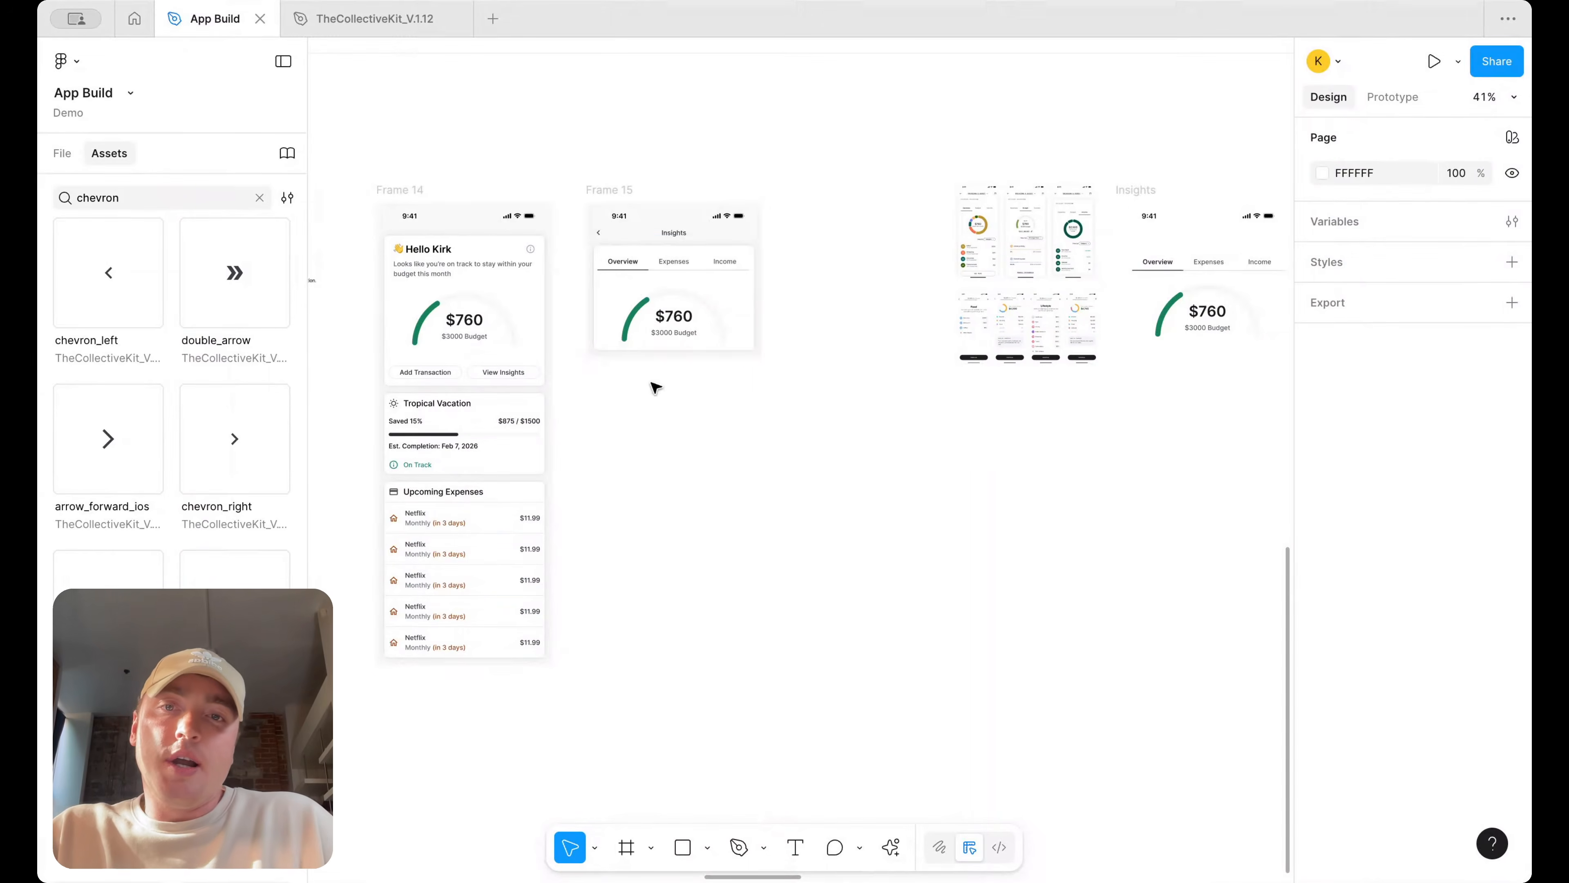
scroll(634, 289, "up", 3)
scroll(742, 321, "left", 3)
scroll(823, 353, "up", 4)
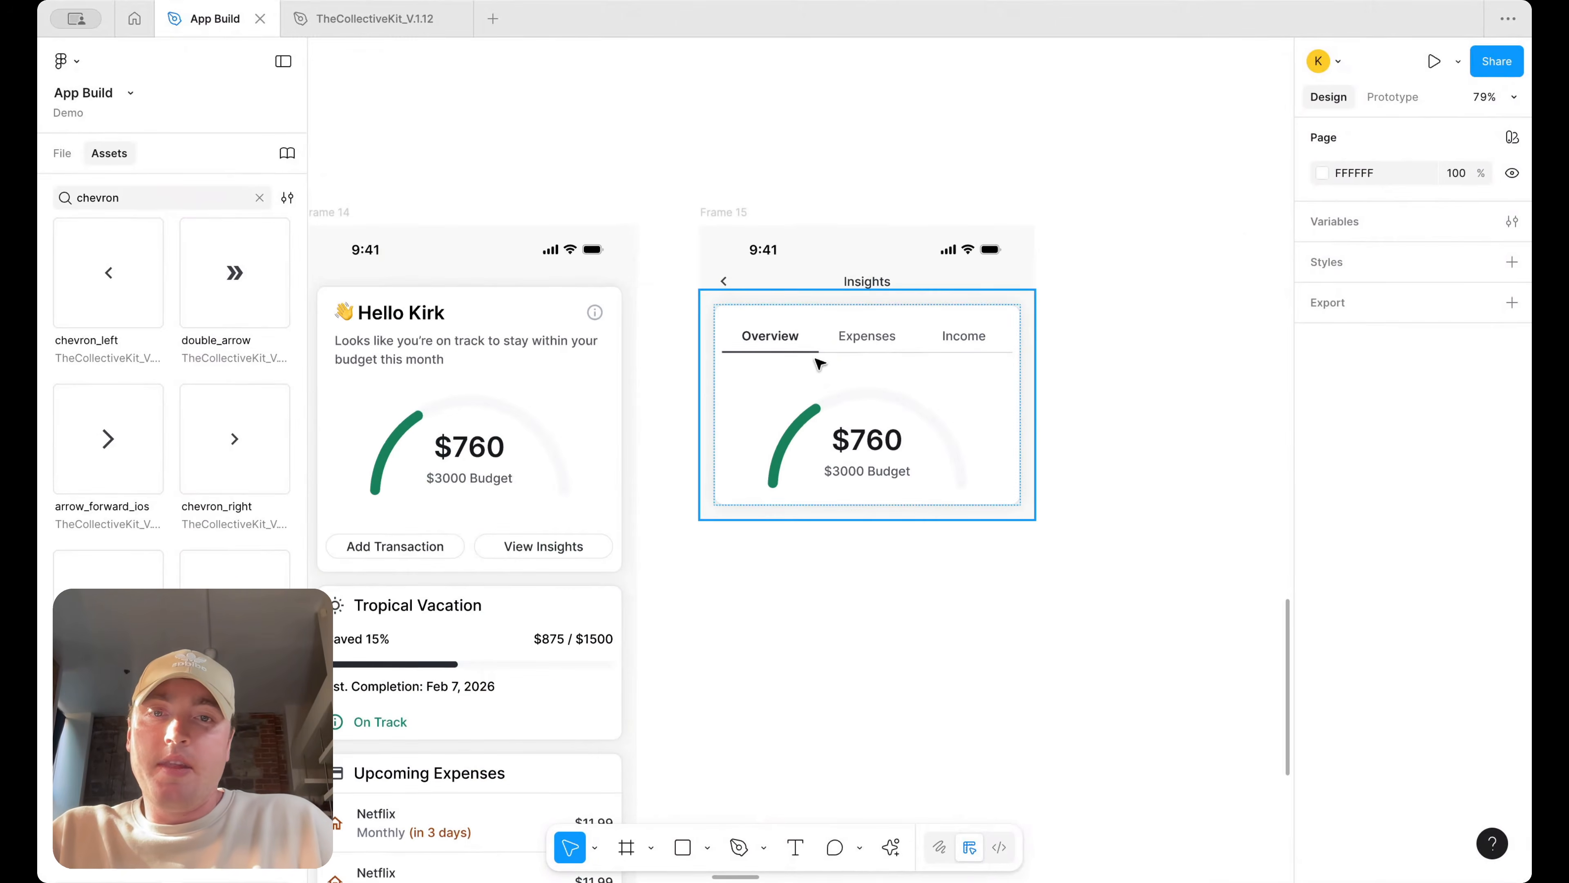
Delete the half-circle chart from the copied card
left_click(823, 355)
left_click(802, 334)
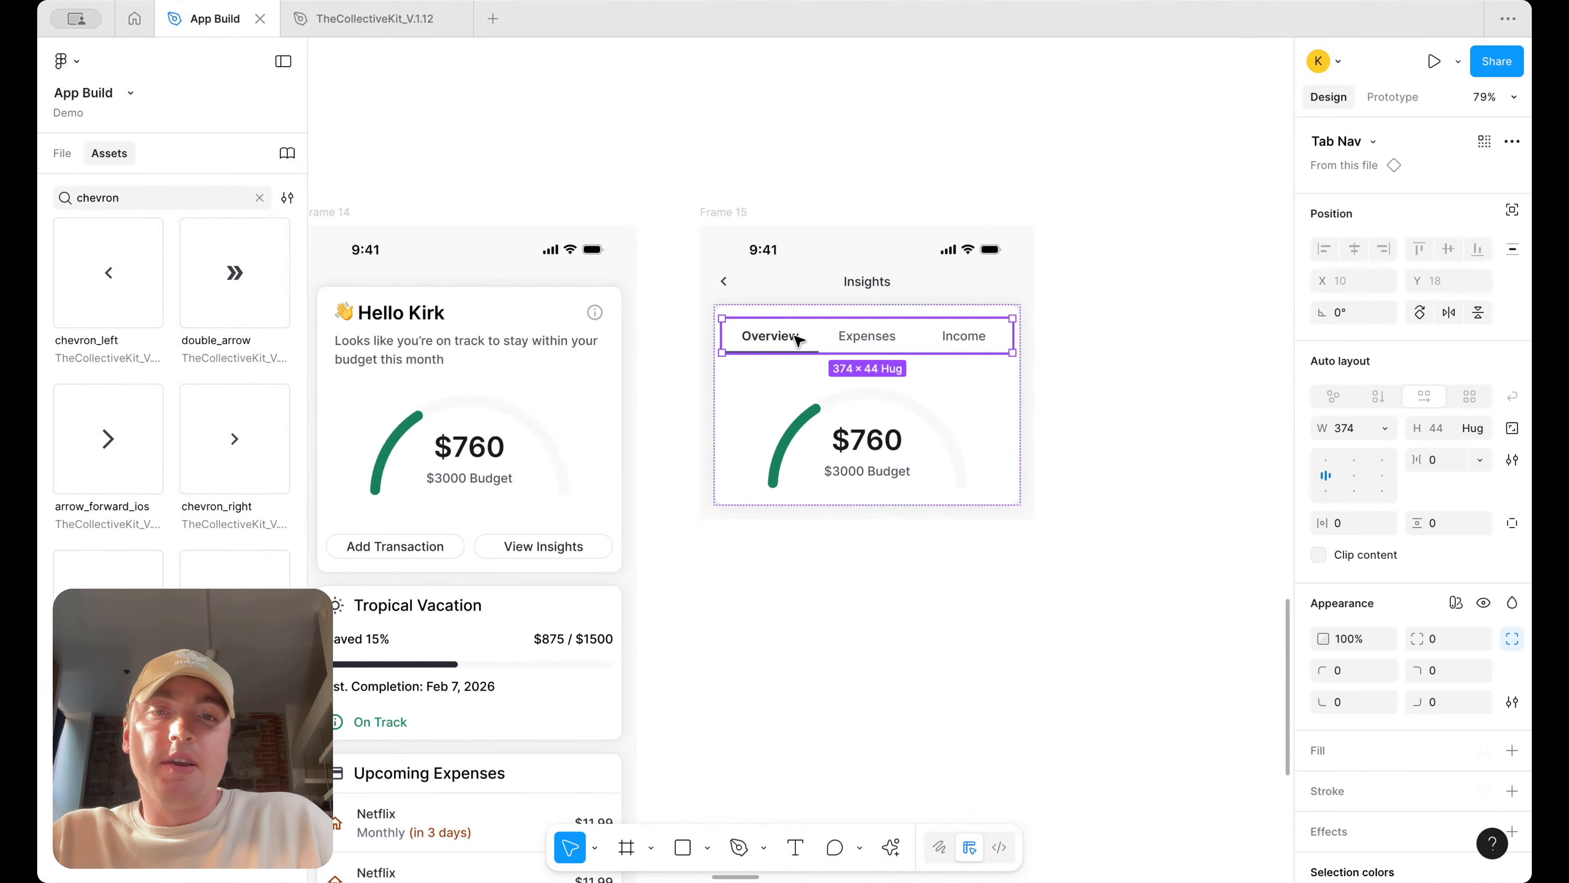
left_click(862, 468)
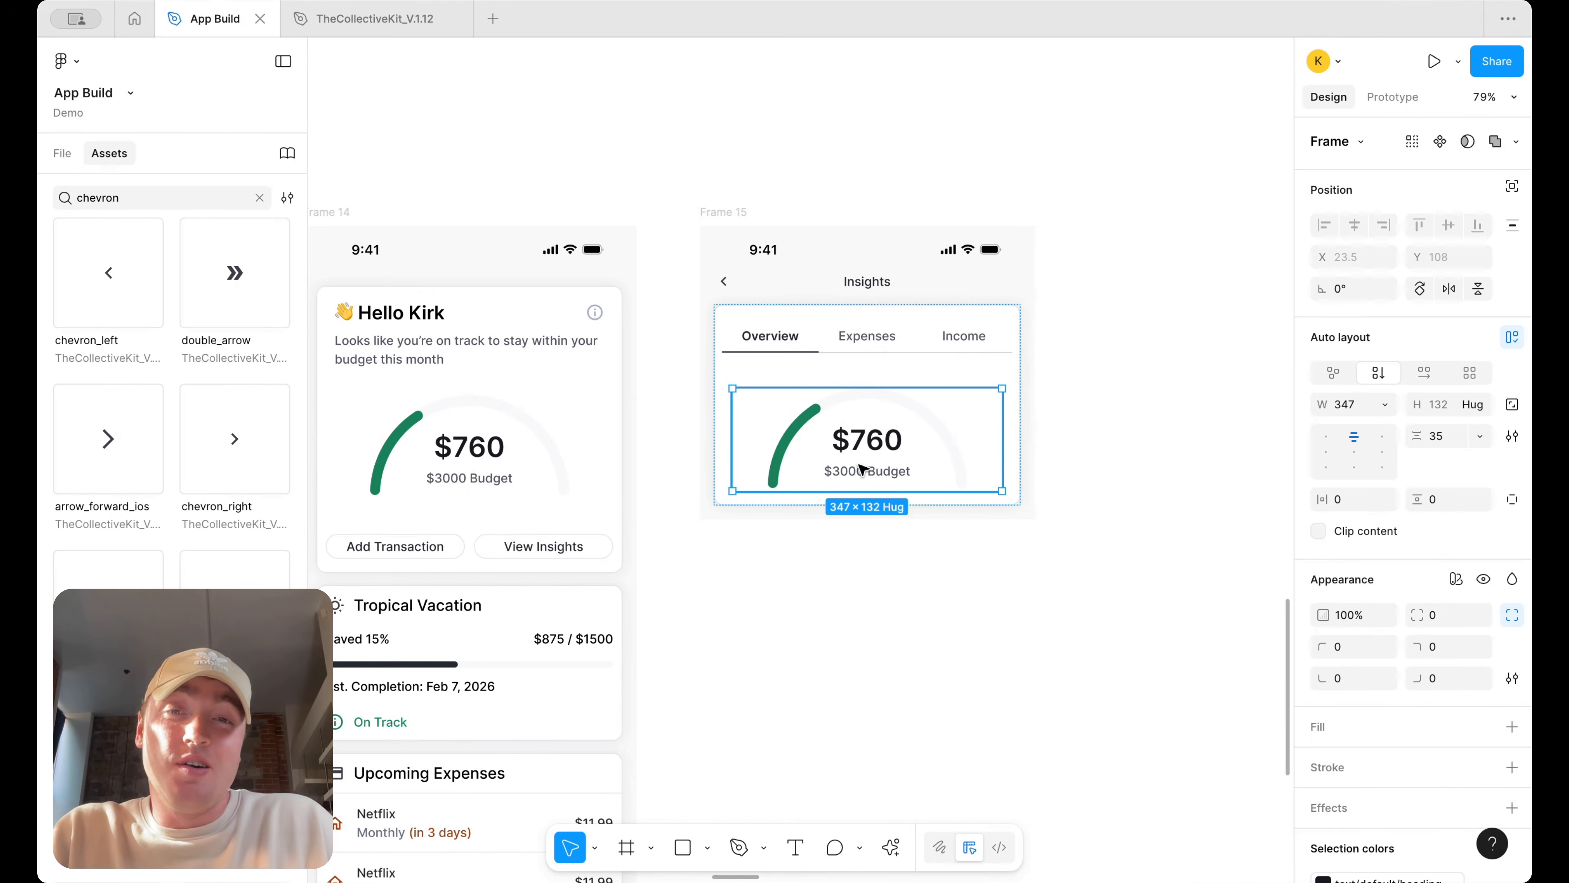
key("Delete")
Delete the Overview tab from the copied card's tab bar, keeping Expenses and Income
left_click(835, 345)
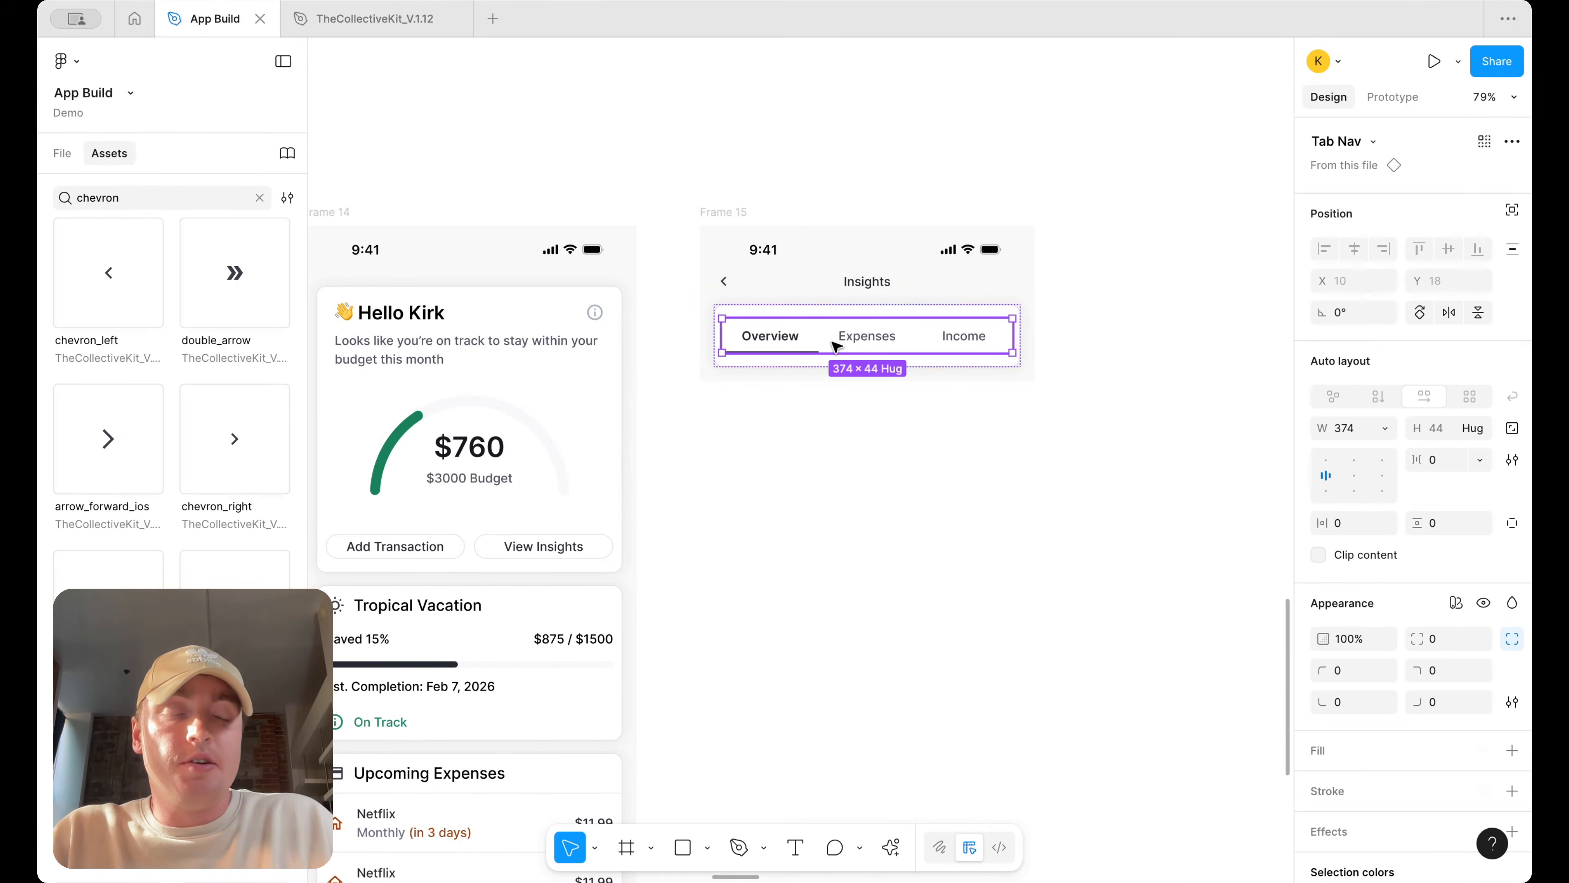
left_click(835, 345)
left_click(1421, 199)
left_click(1421, 200)
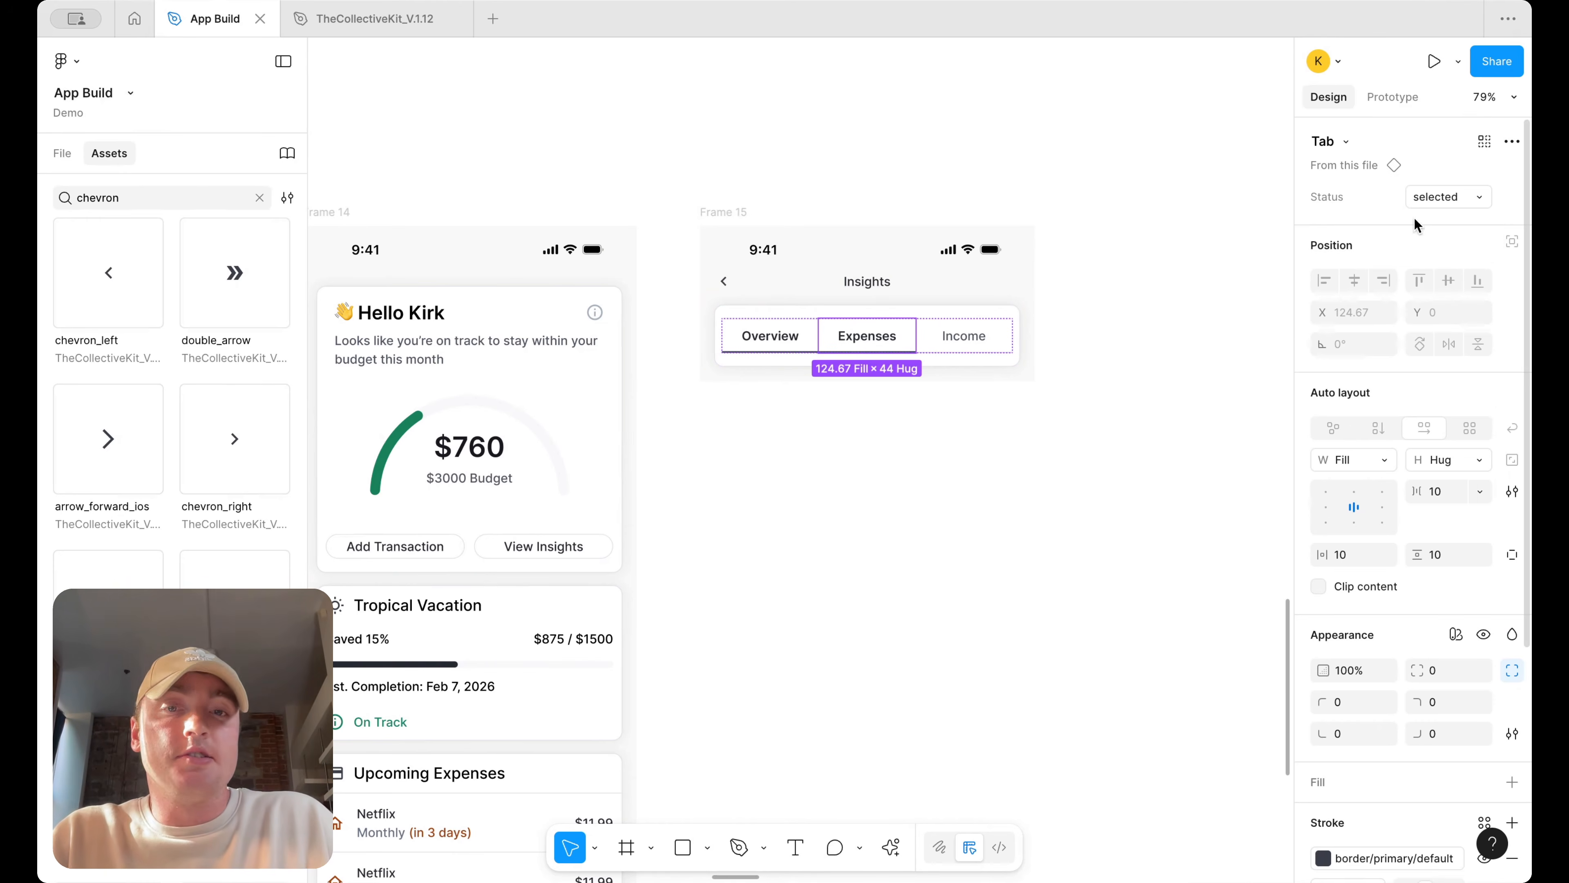
left_click(769, 339)
left_click(1440, 197)
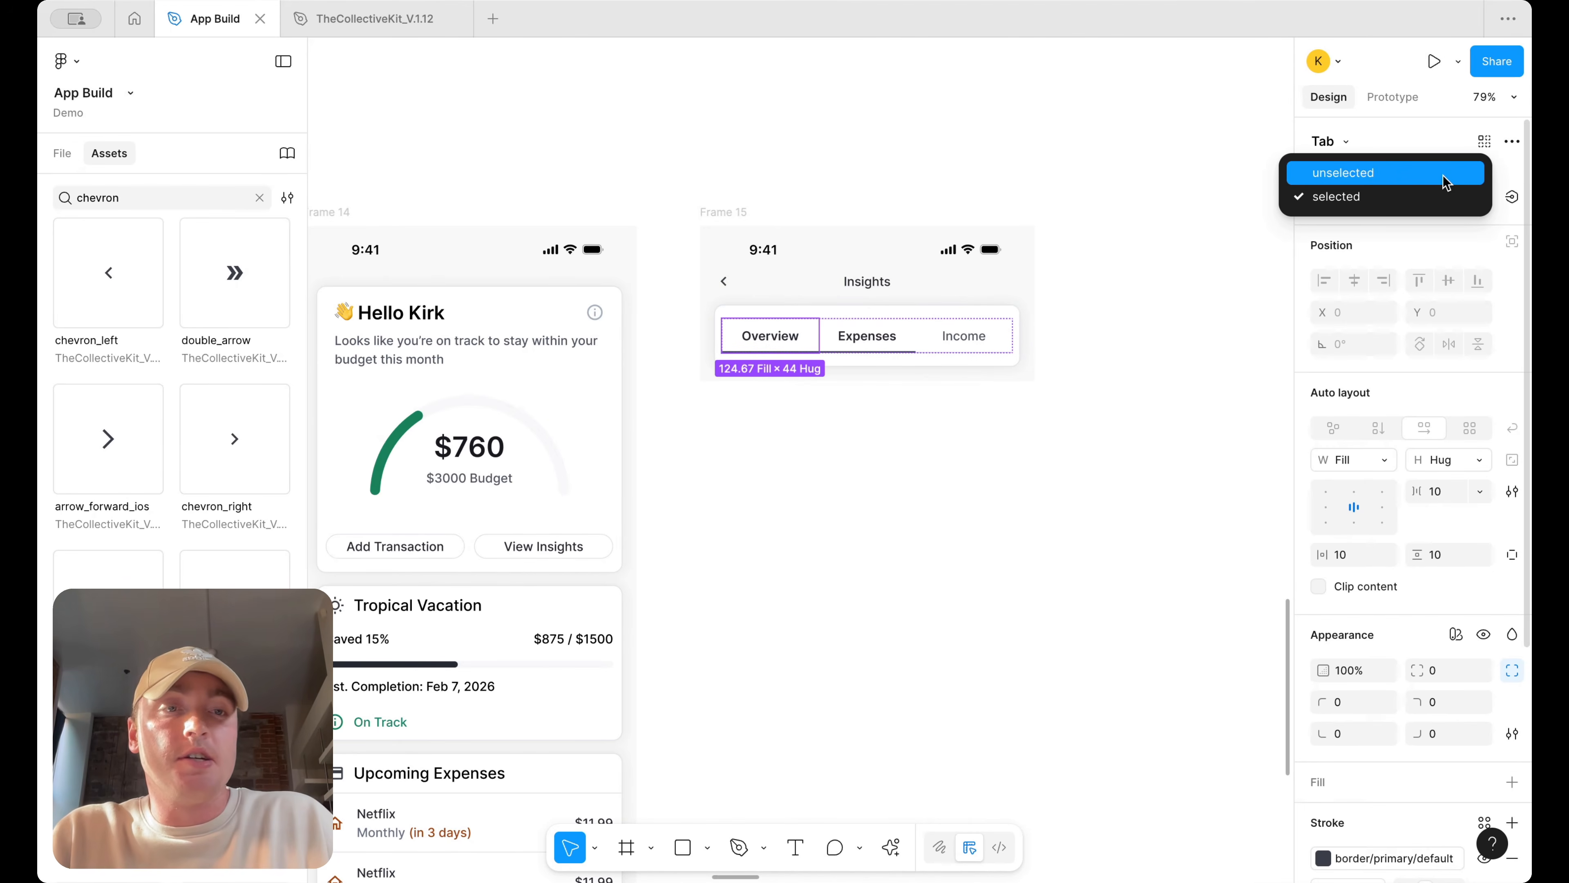
left_click(762, 334)
key("Delete")
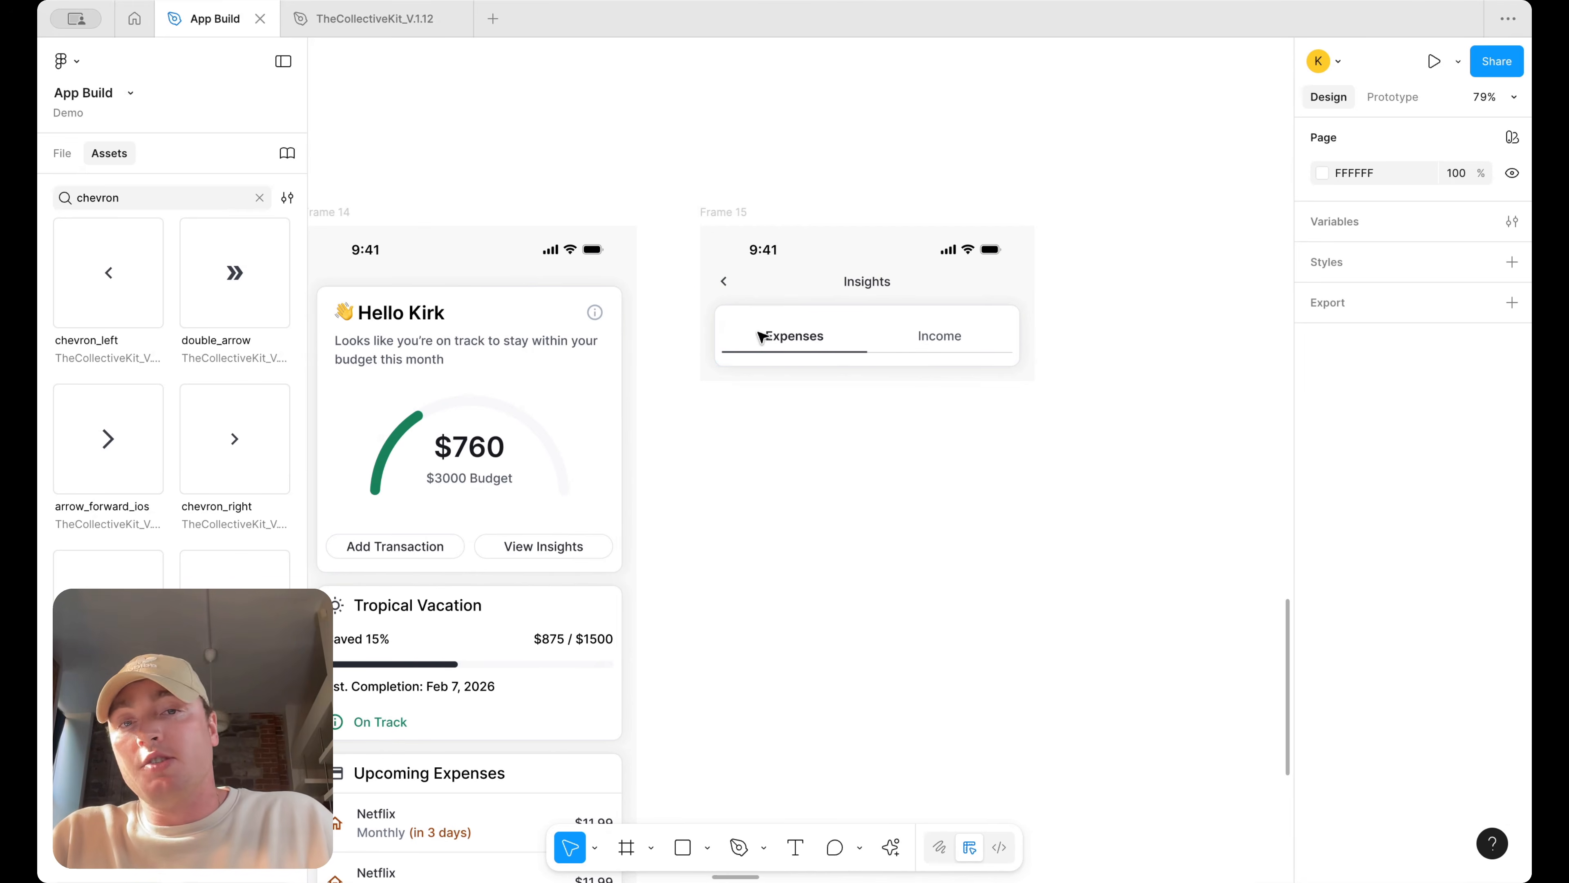
Move the copied card out of the Insights frame to below it
left_click(903, 347)
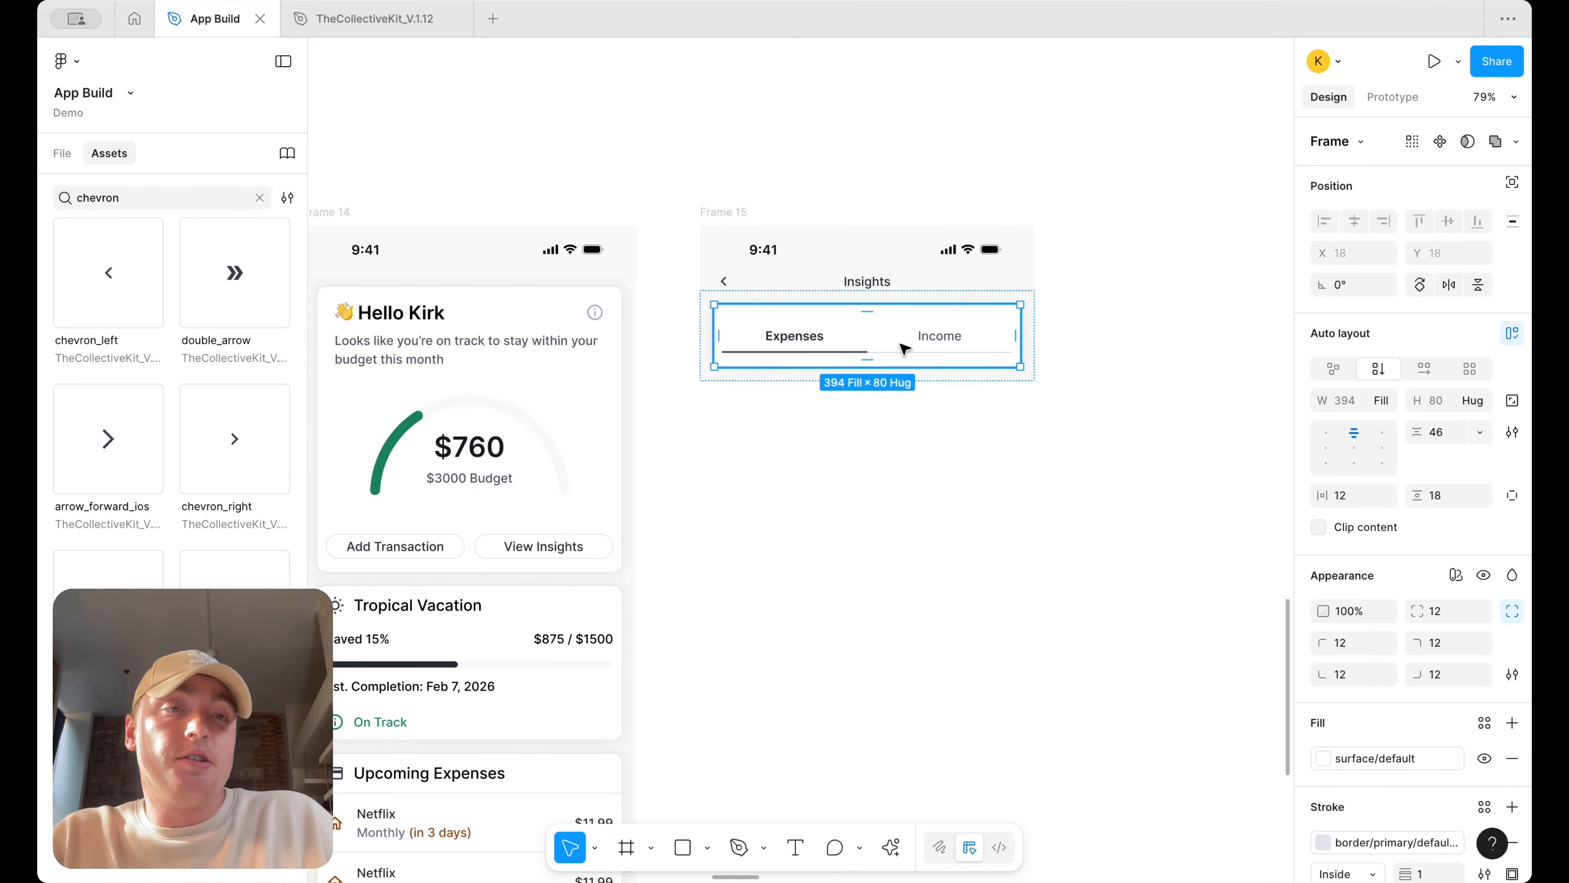
scroll(904, 349, "down", 5)
left_click_drag(904, 349, 904, 502)
Place a copy of the Expenses Circle Progress component into the copied card below the tabs
scroll(935, 495, "right", 3)
scroll(935, 495, "down", 2)
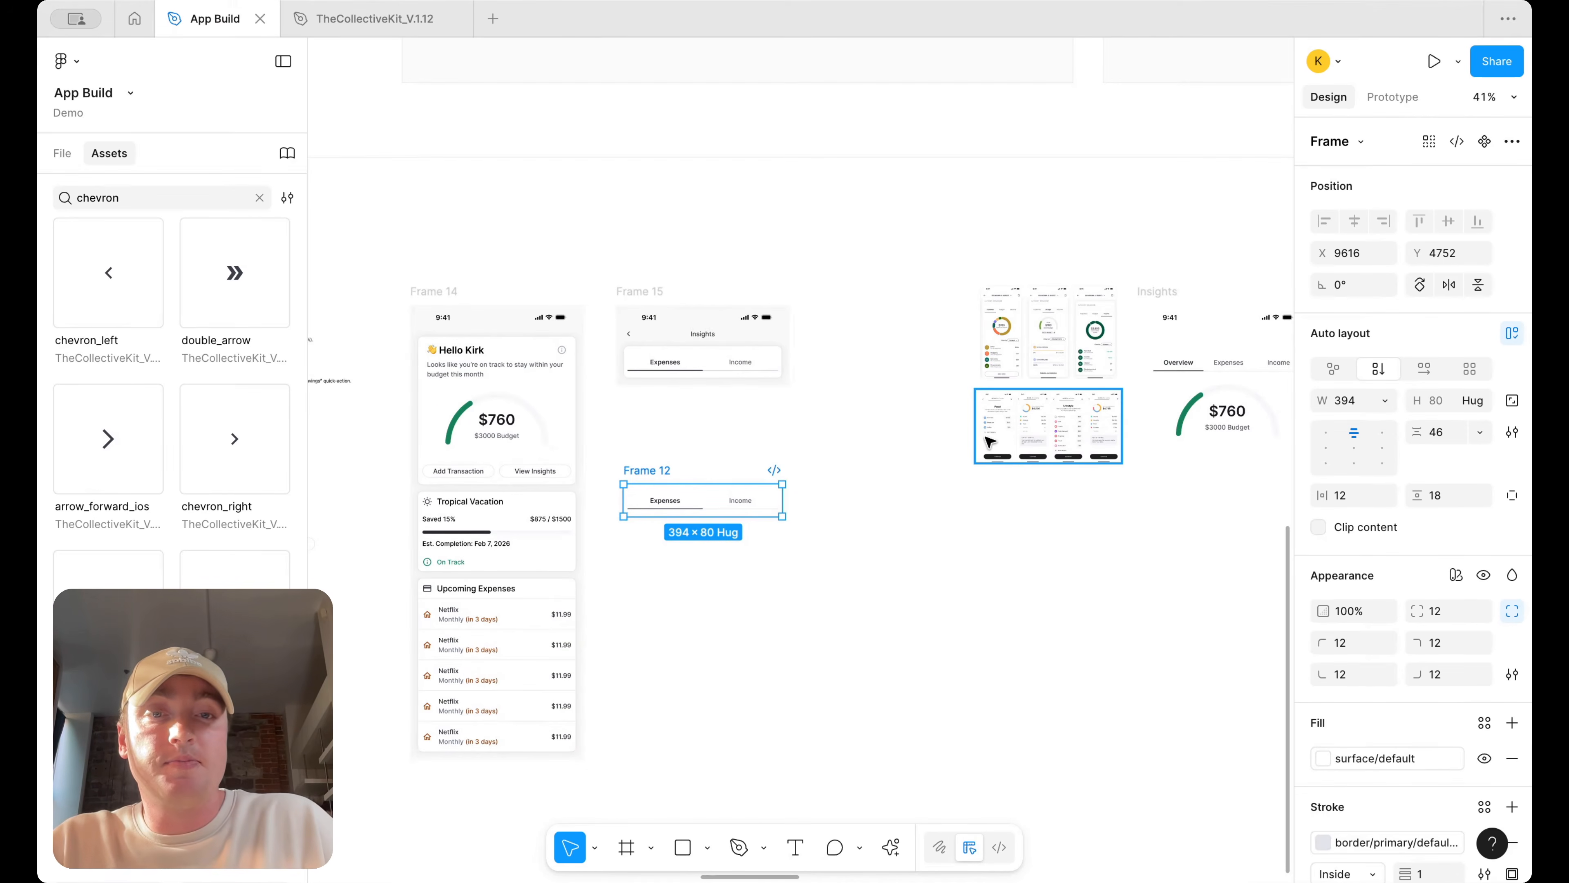
scroll(1043, 441, "down", 6)
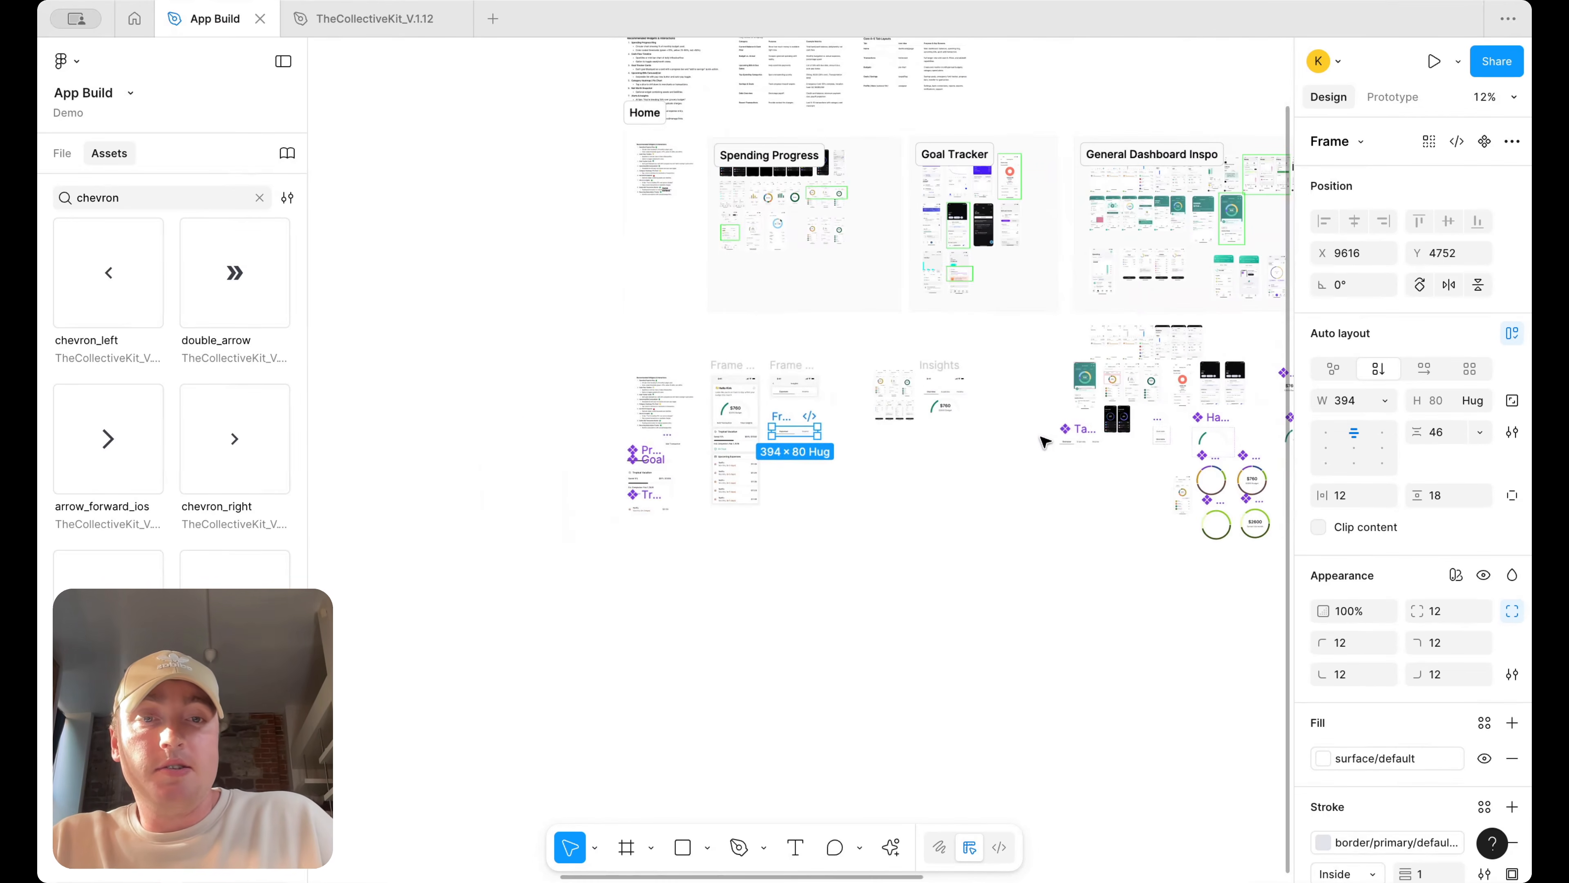
scroll(1043, 436, "up", 8)
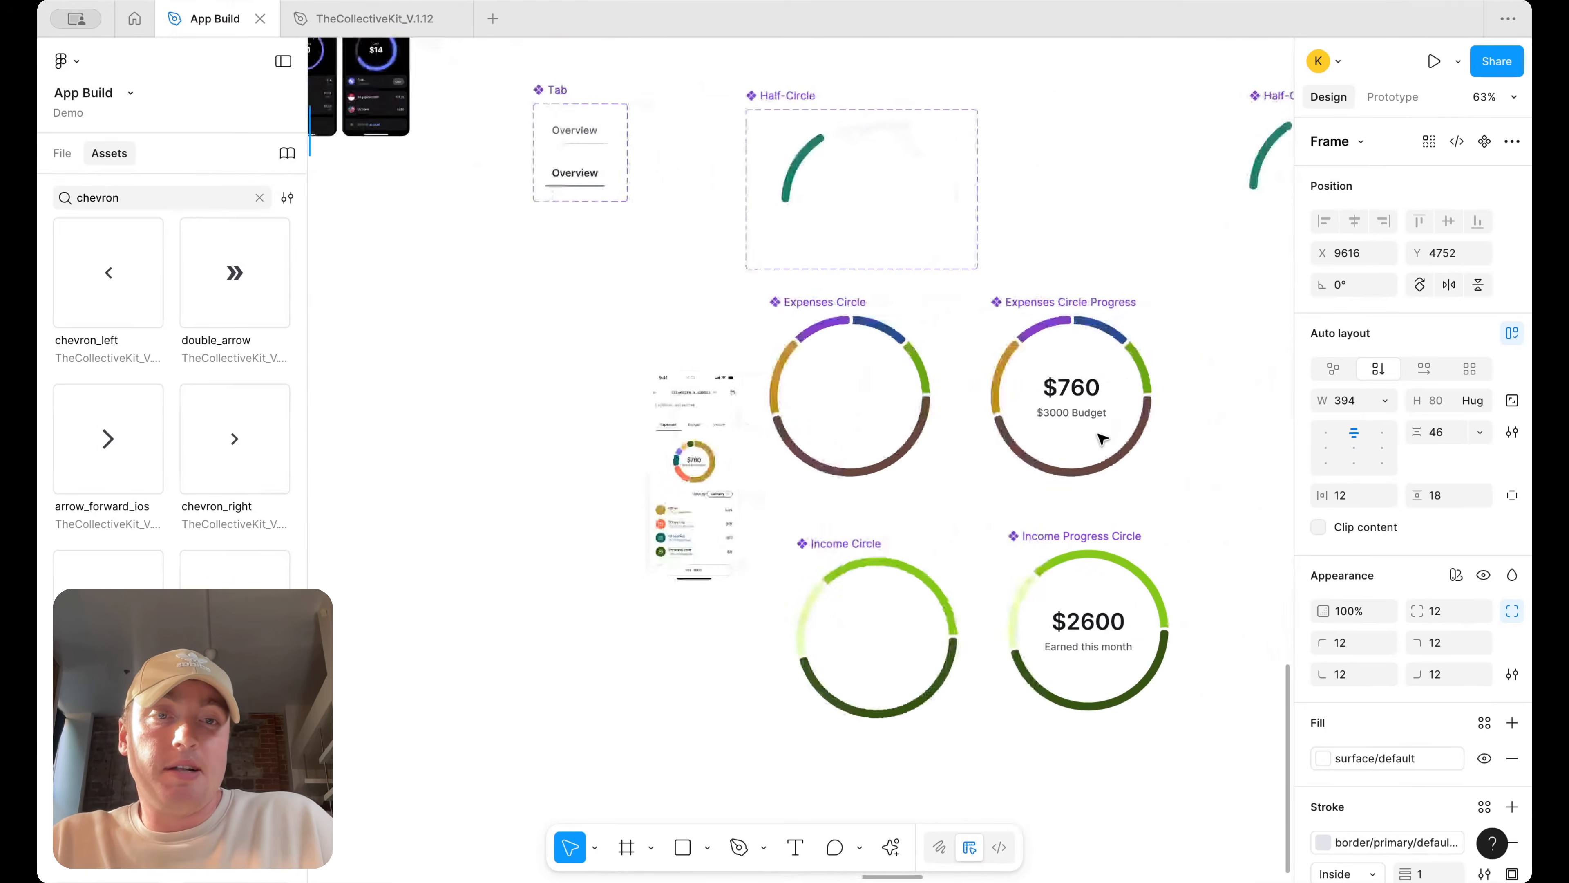
left_click(1106, 388)
scroll(1106, 389, "down", 5)
left_click_drag(1105, 388, 672, 388)
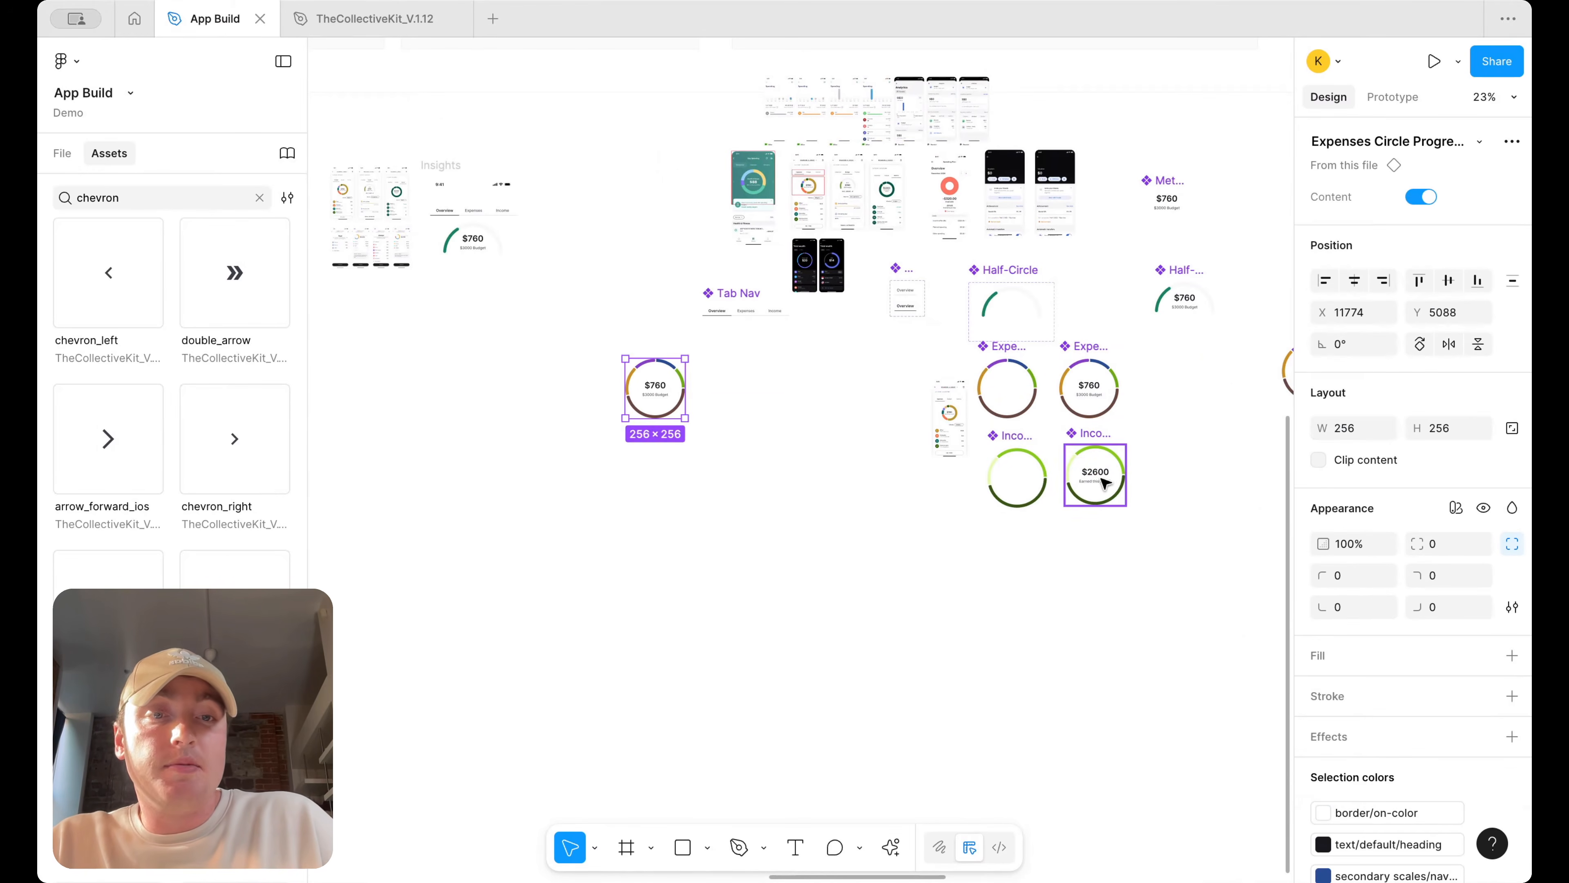
left_click_drag(1103, 473, 619, 481)
scroll(781, 468, "left", 4)
left_click_drag(921, 424, 571, 407)
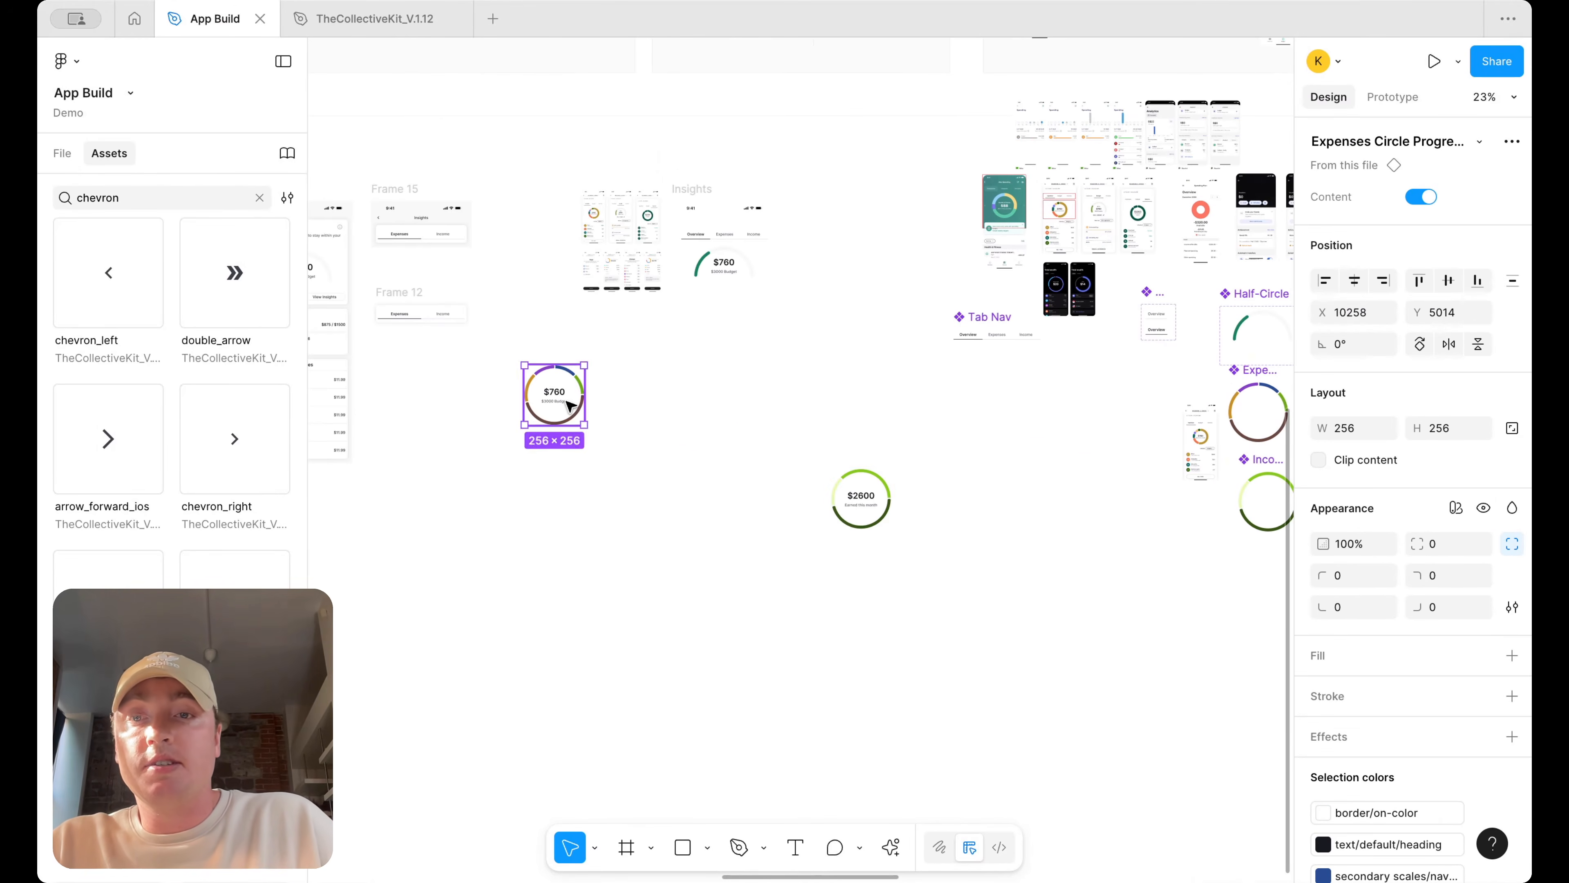
scroll(648, 406, "left", 5)
scroll(648, 407, "up", 2)
scroll(648, 406, "up", 1)
left_click_drag(843, 437, 625, 309)
left_click(825, 362)
scroll(825, 362, "up", 4)
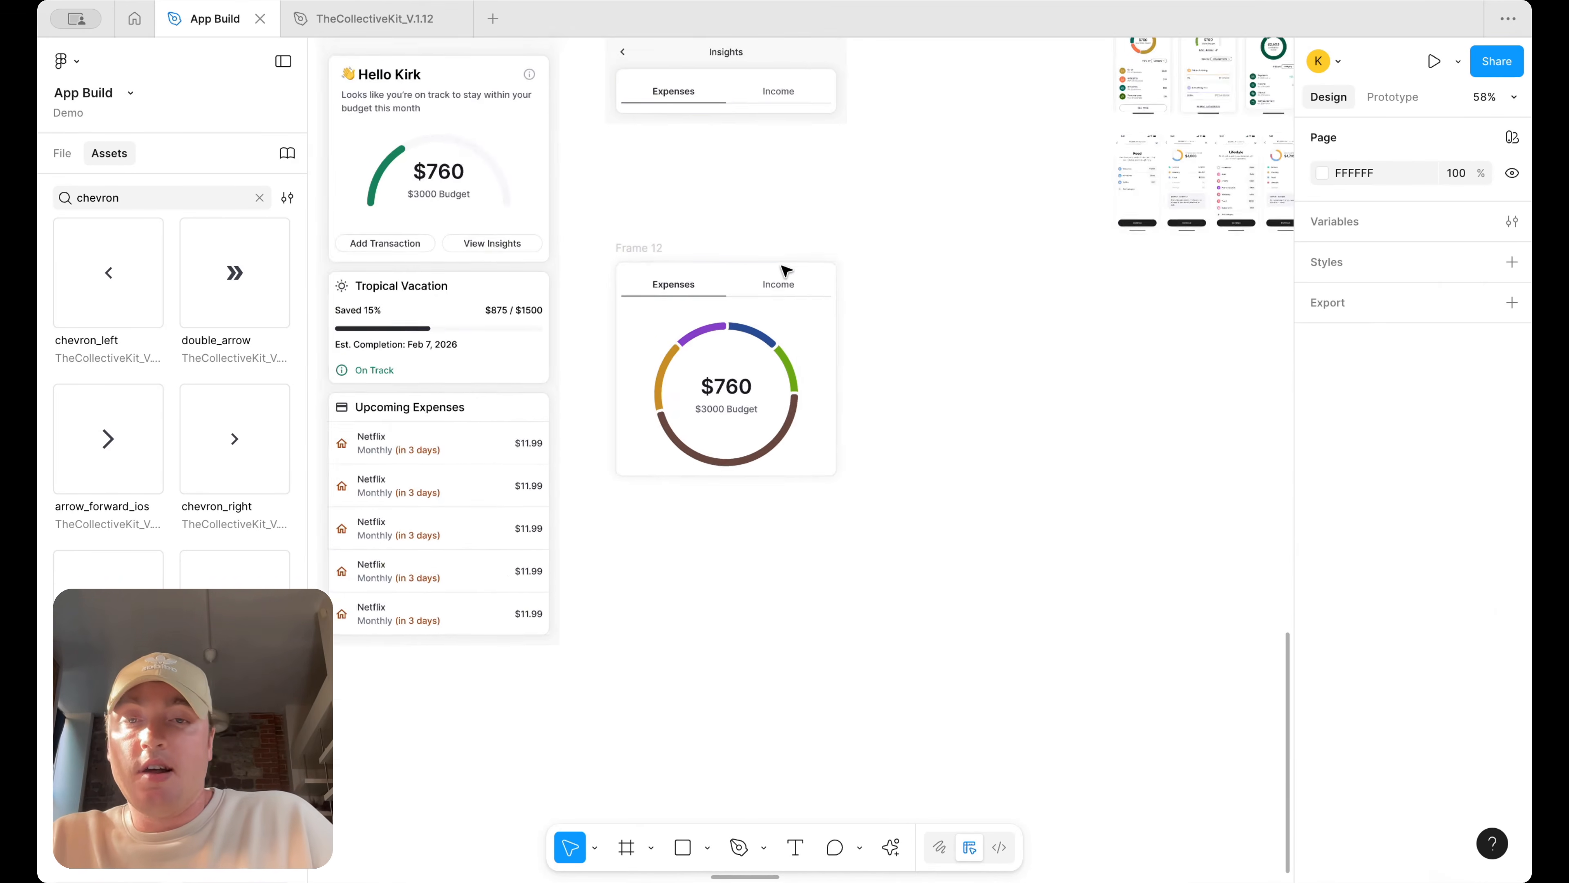
Examine the inspiration screens for category breakdown and budgeting layouts
scroll(797, 321, "down", 2)
scroll(809, 350, "right", 4)
scroll(1048, 140, "up", 4)
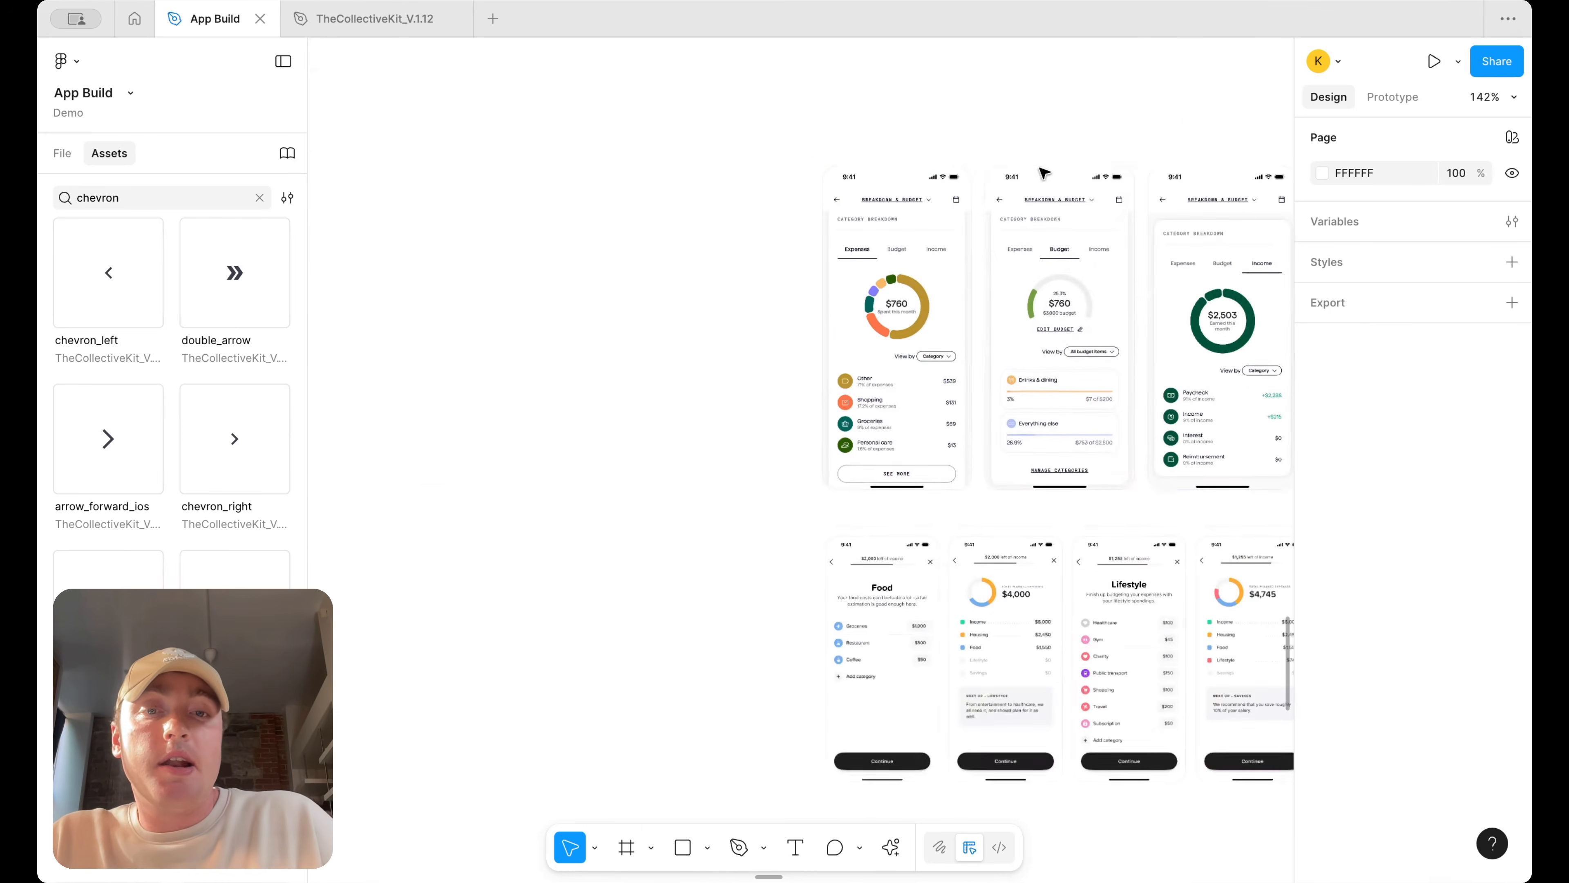
scroll(930, 366, "up", 3)
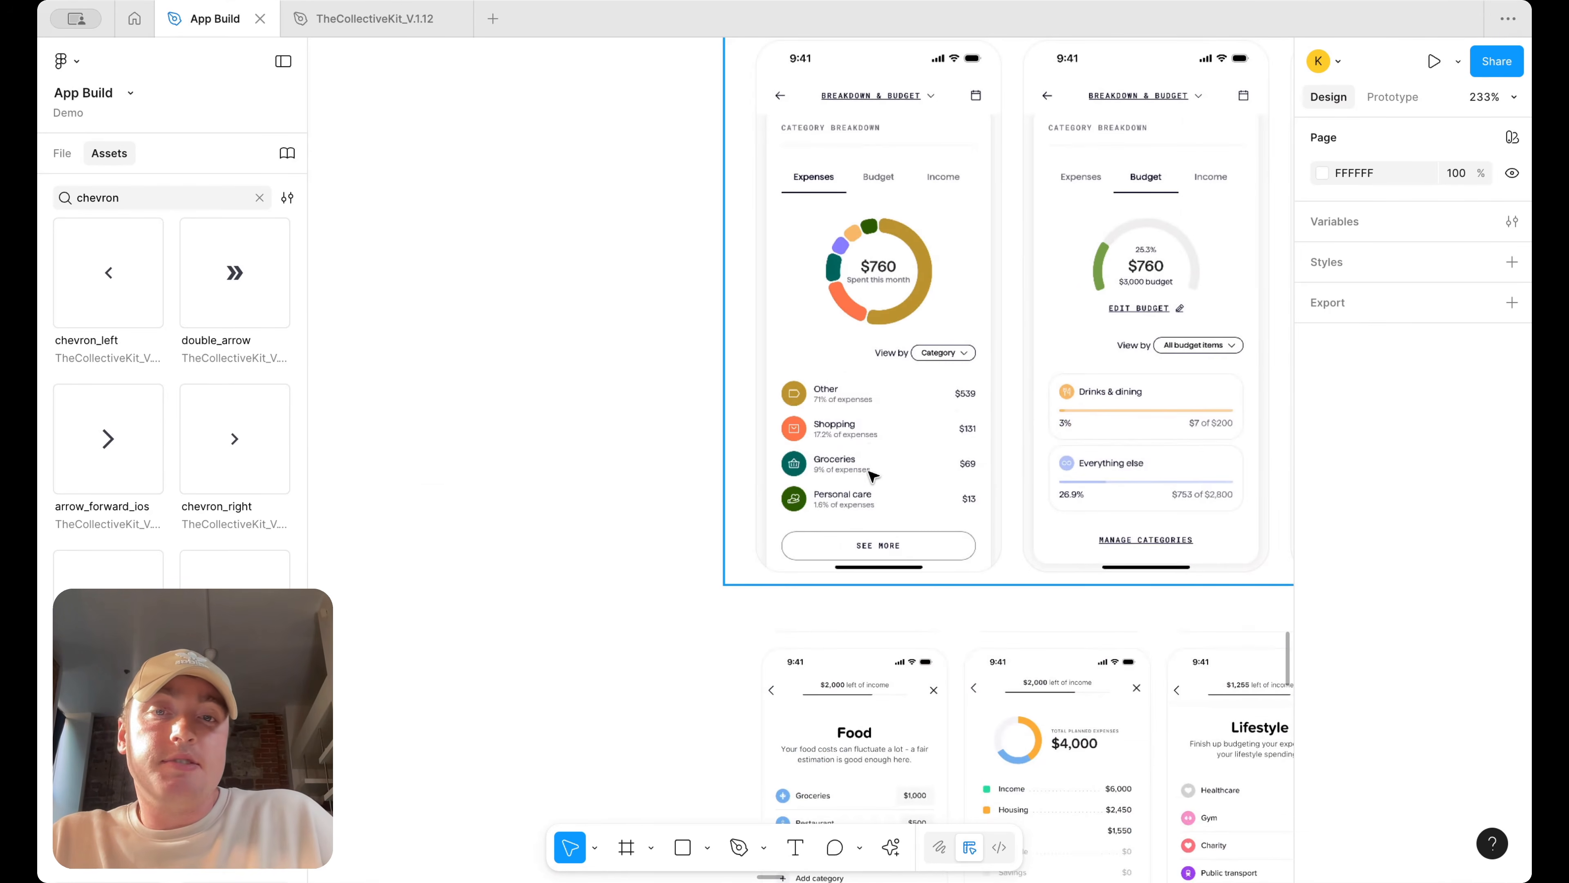
scroll(953, 456, "down", 5)
scroll(954, 456, "right", 5)
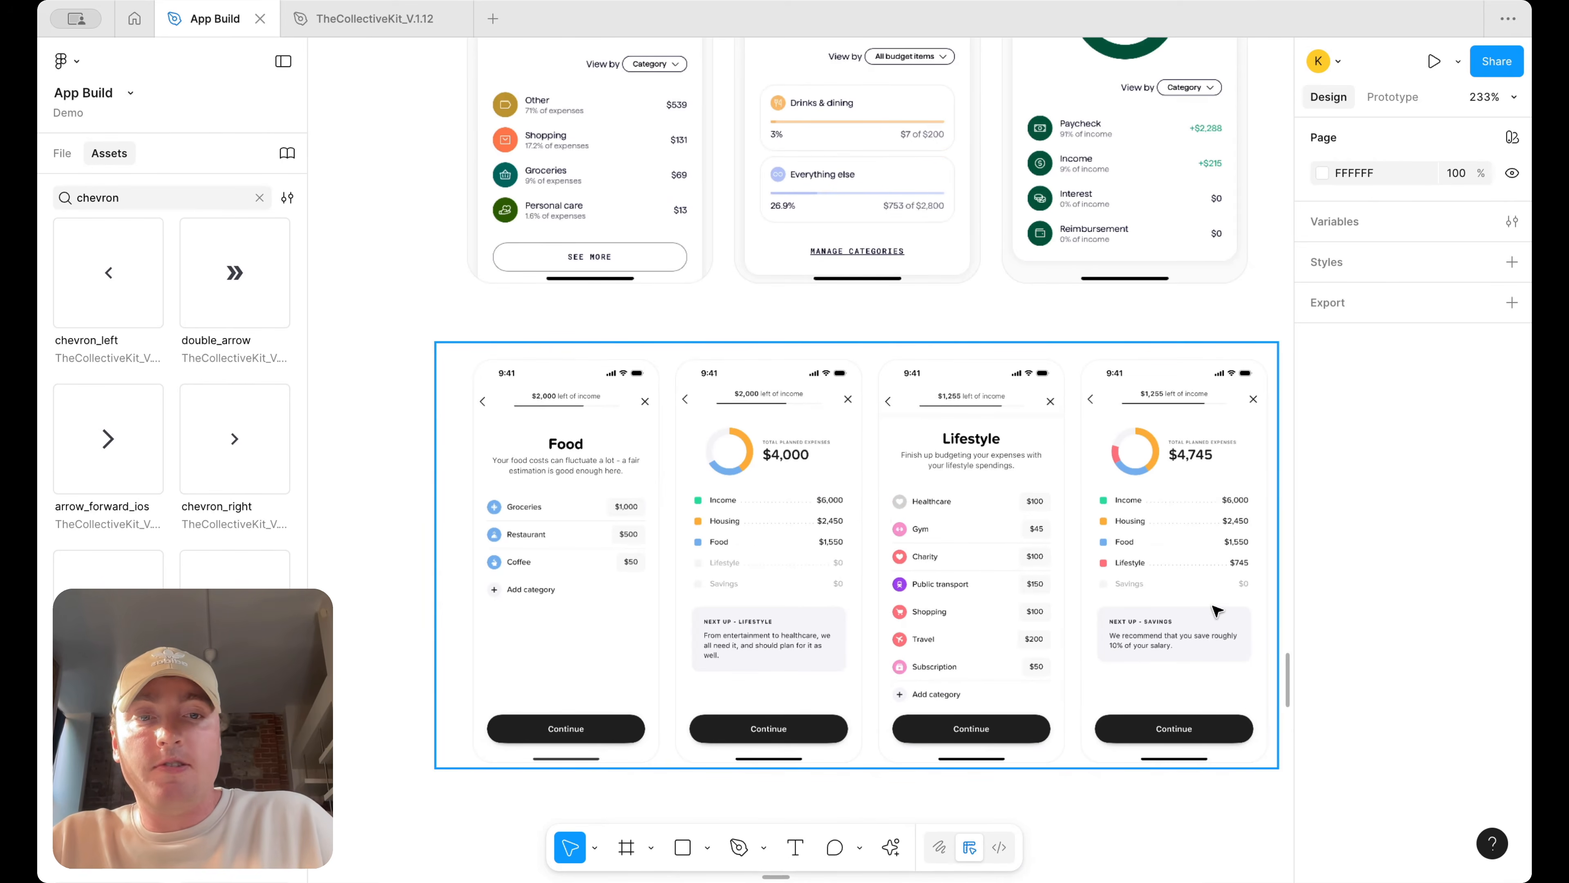
scroll(751, 293, "up", 2)
scroll(751, 293, "left", 2)
scroll(703, 283, "down", 5)
scroll(703, 283, "left", 15)
scroll(703, 284, "down", 5)
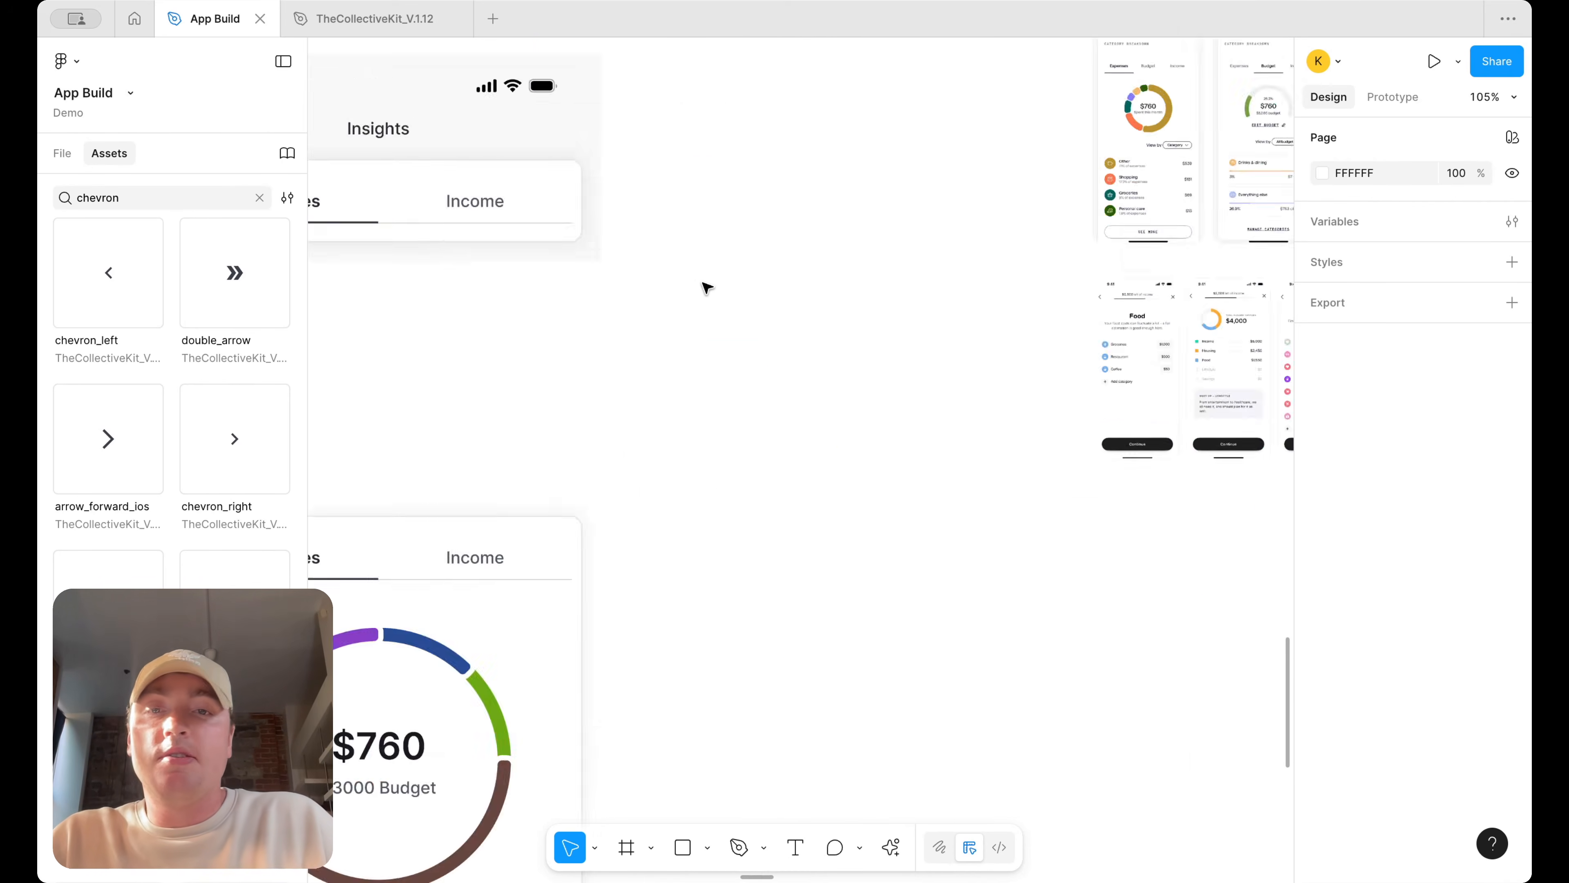
scroll(703, 283, "down", 5)
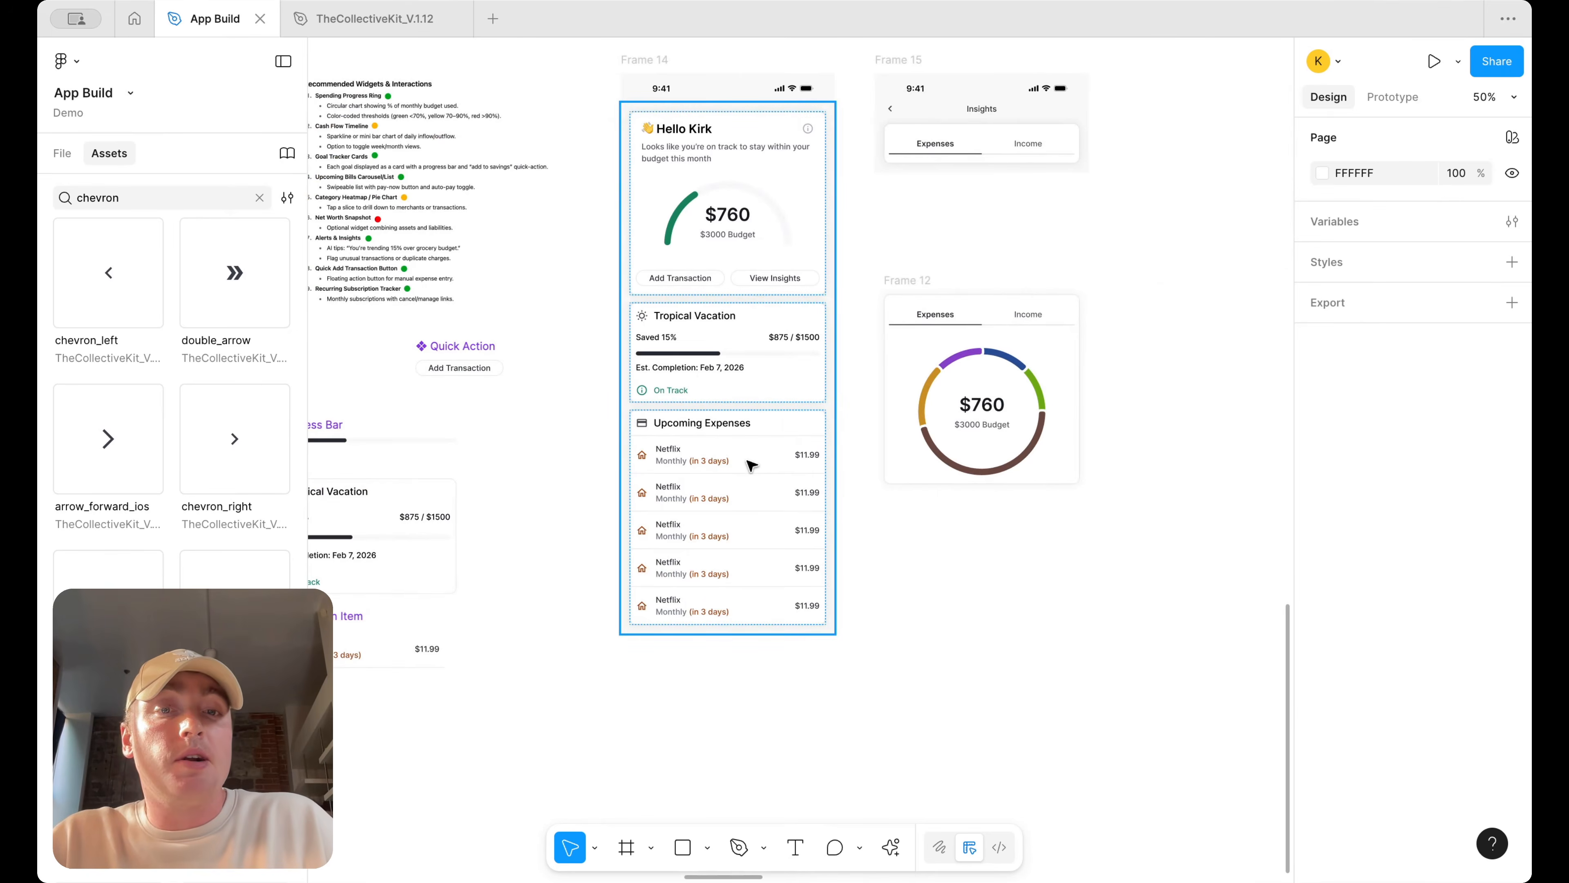
Copy a Netflix transaction item from Upcoming Expenses and paste it into the chart card
scroll(750, 465, "right", 5)
left_click(541, 470)
left_click(540, 470)
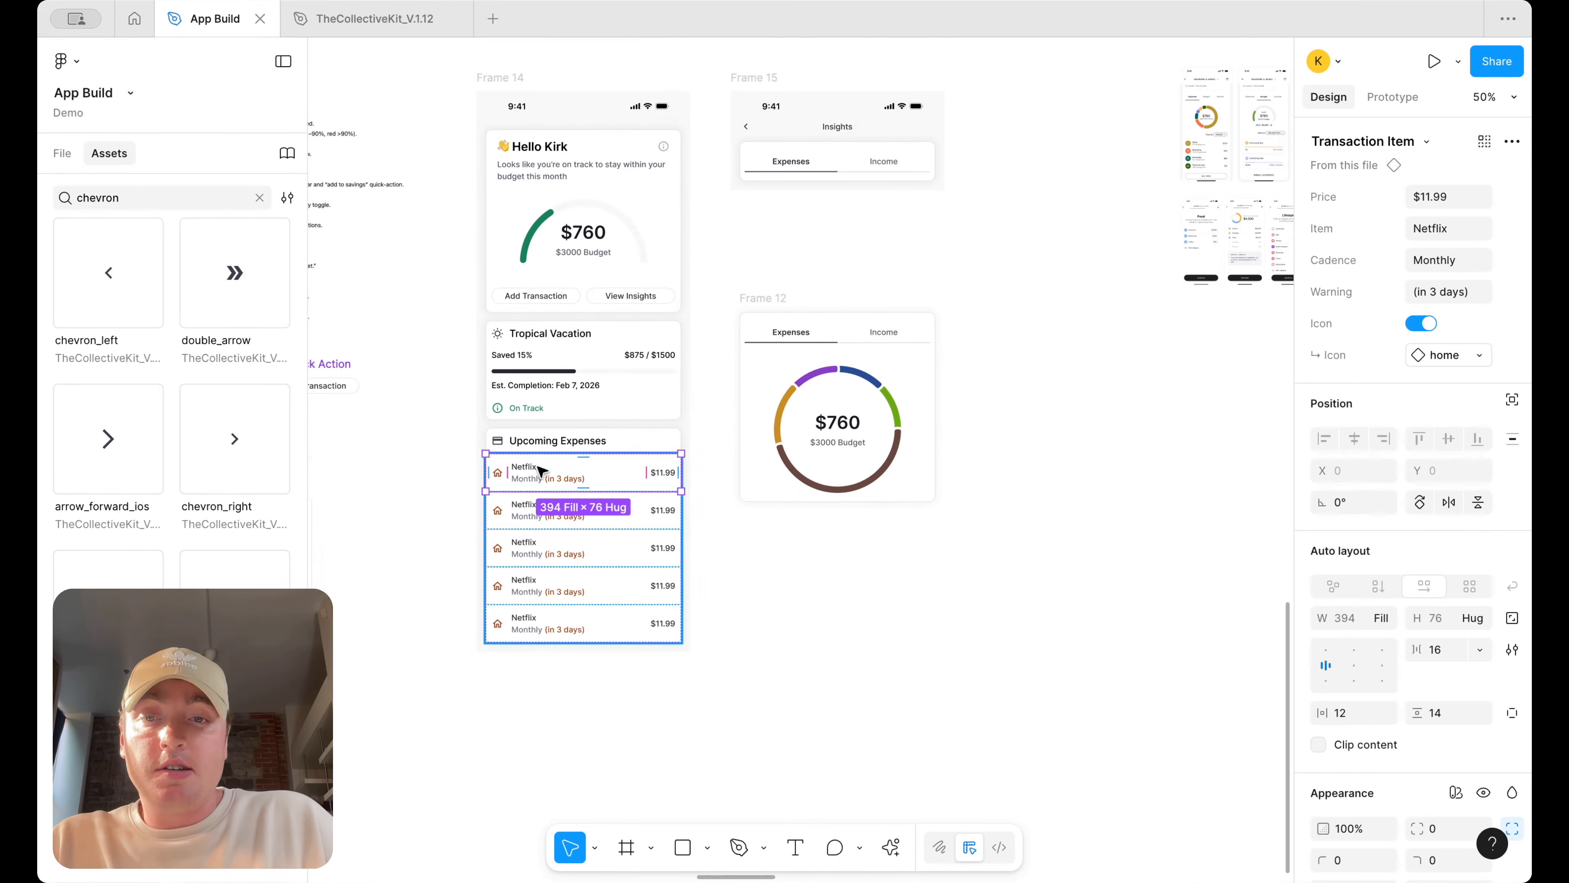
left_click_drag(541, 471, 904, 498)
key("Delete")
left_click(881, 477)
left_click(921, 474)
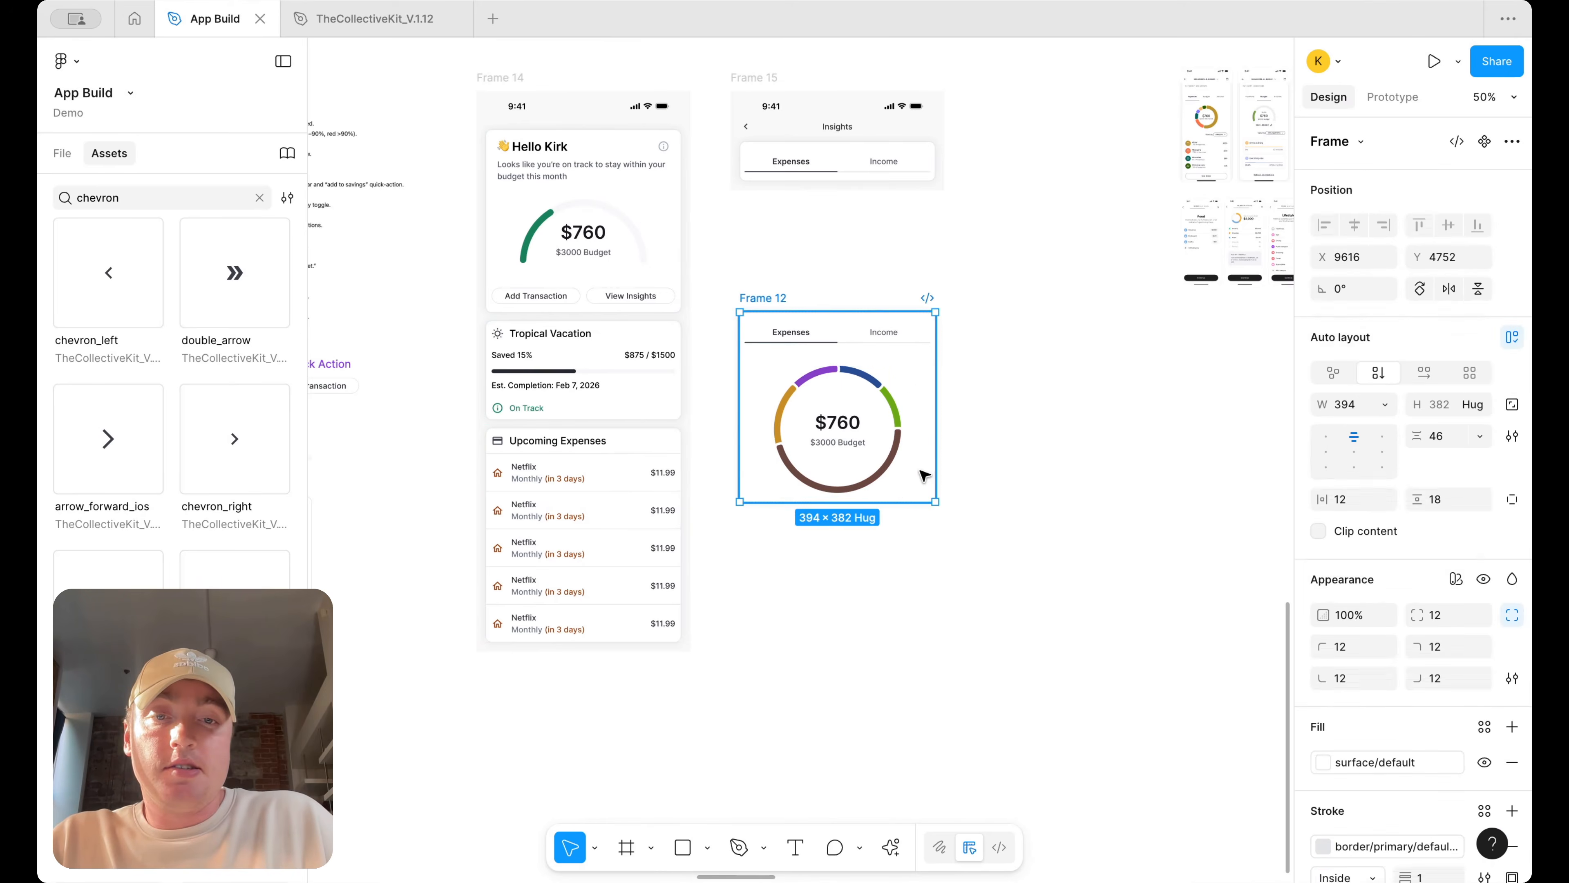
key("ctrl+v")
Duplicate the pasted transaction item twice inside the card
scroll(933, 517, "up", 3)
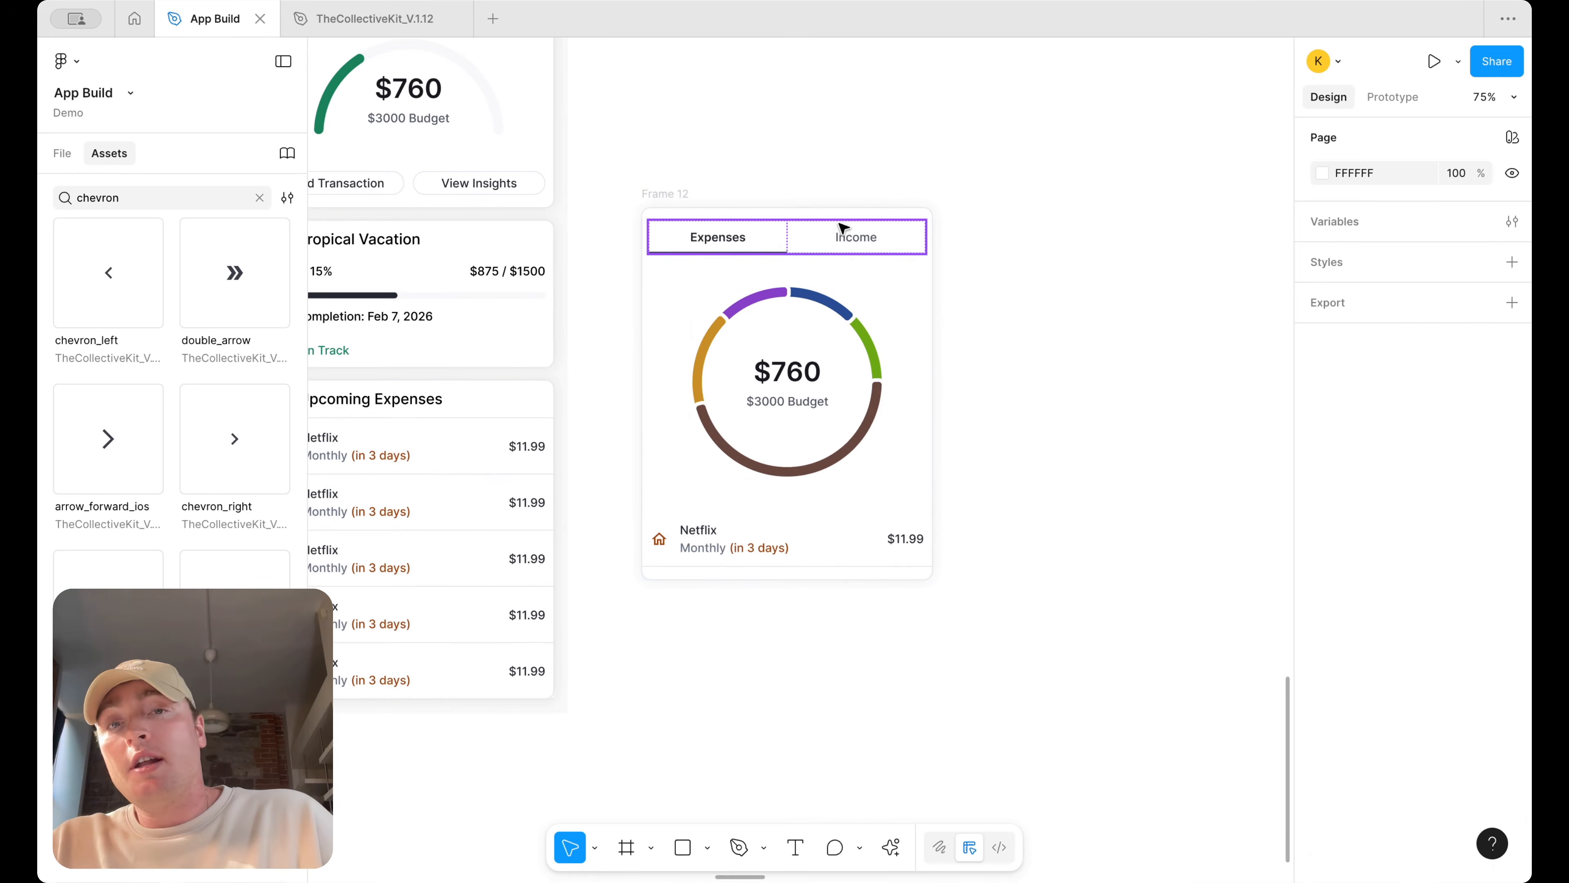
double_click(844, 237)
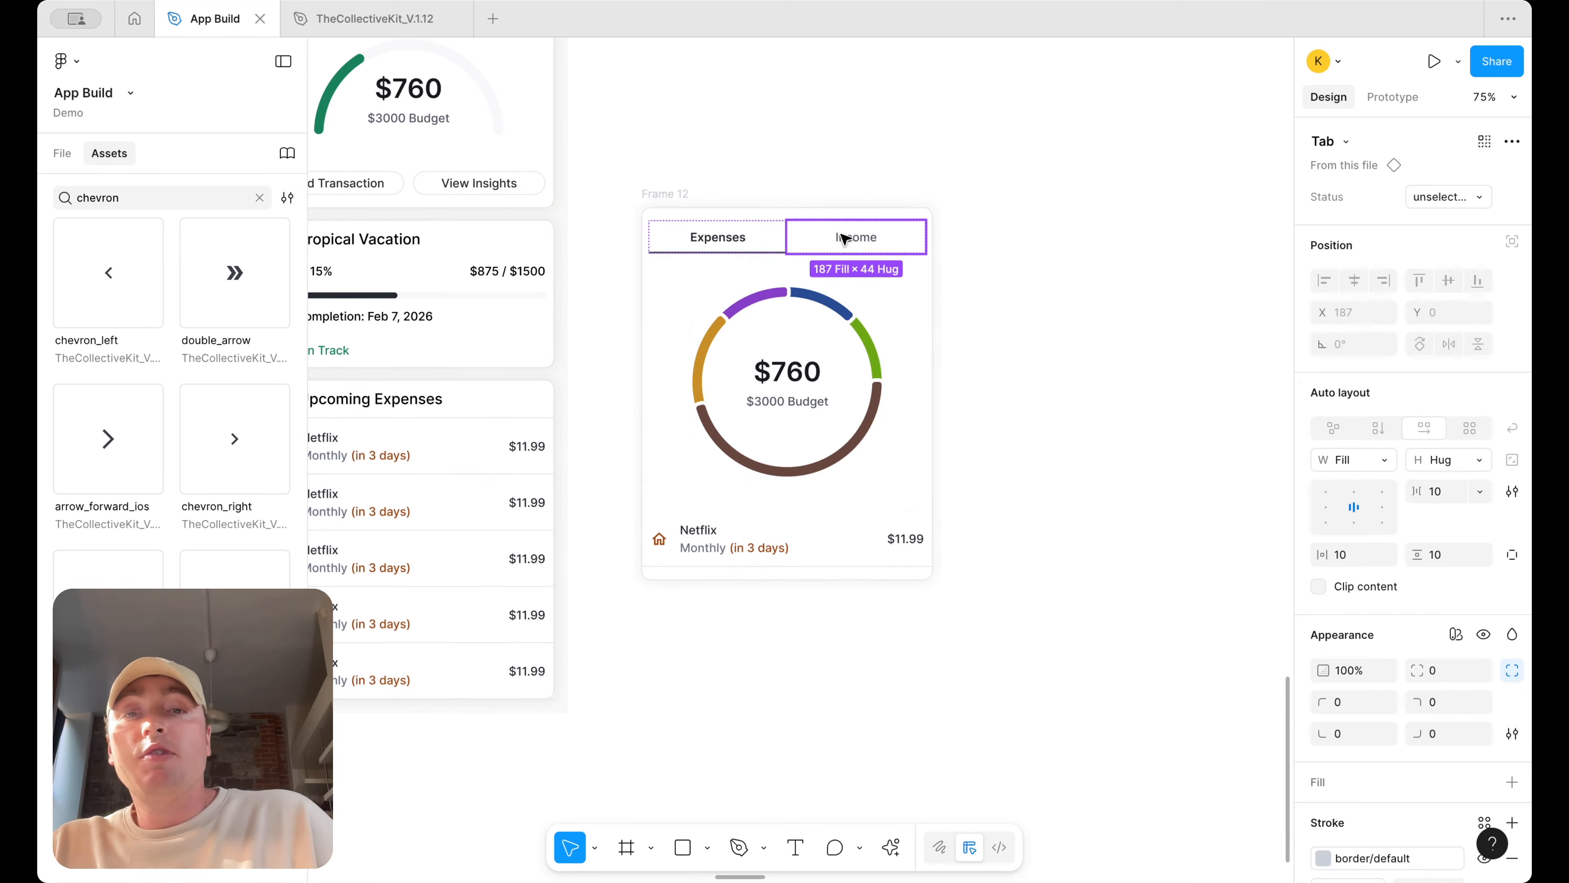
left_click(61, 154)
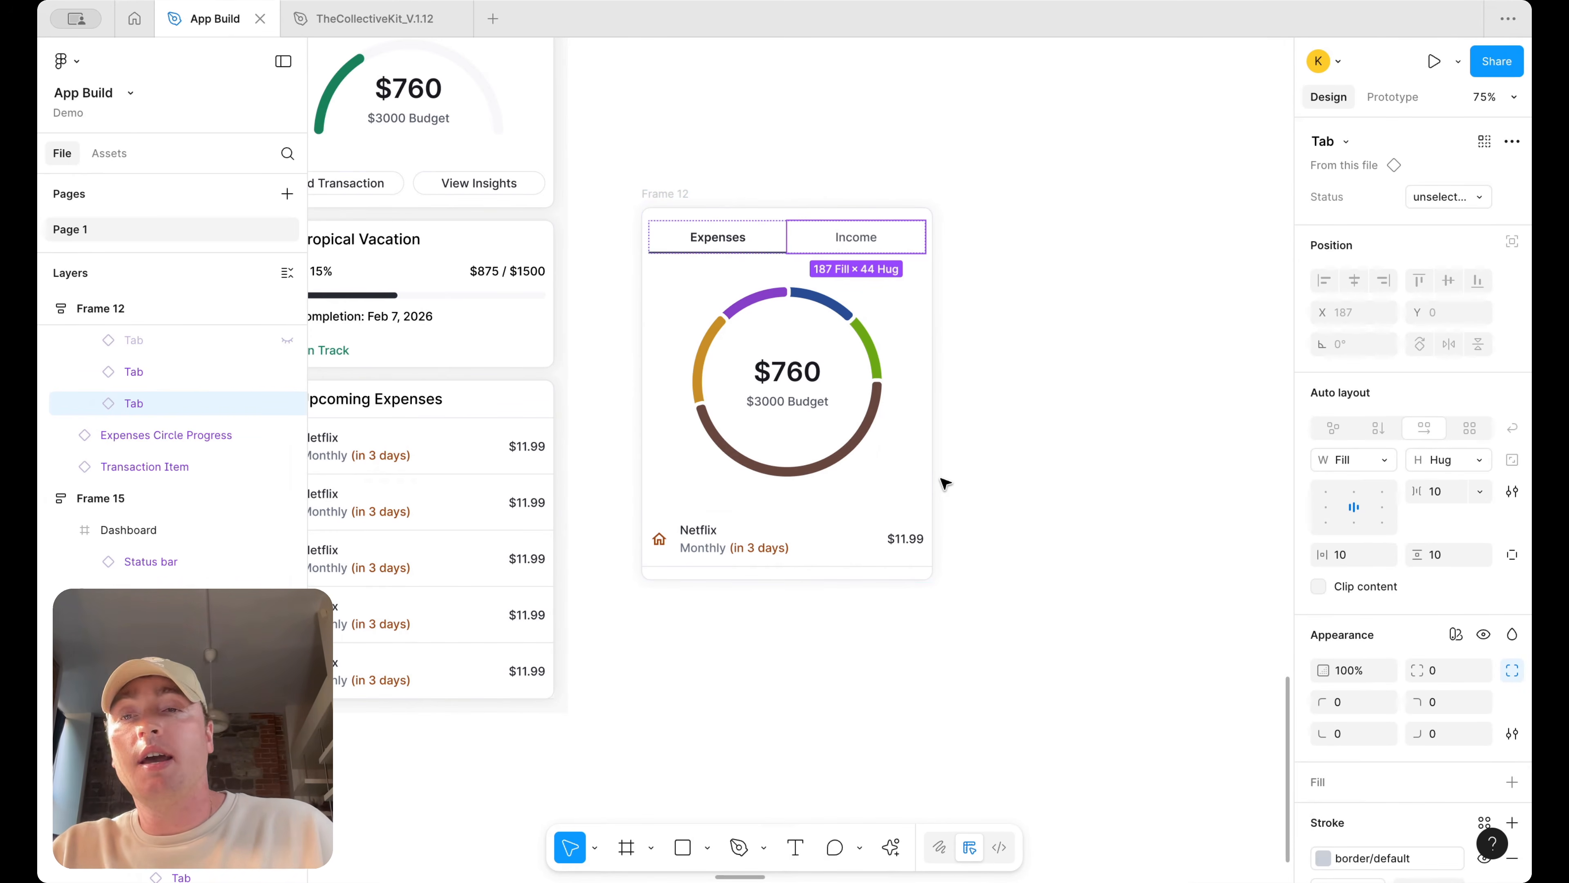
left_click(971, 472)
left_click(833, 528)
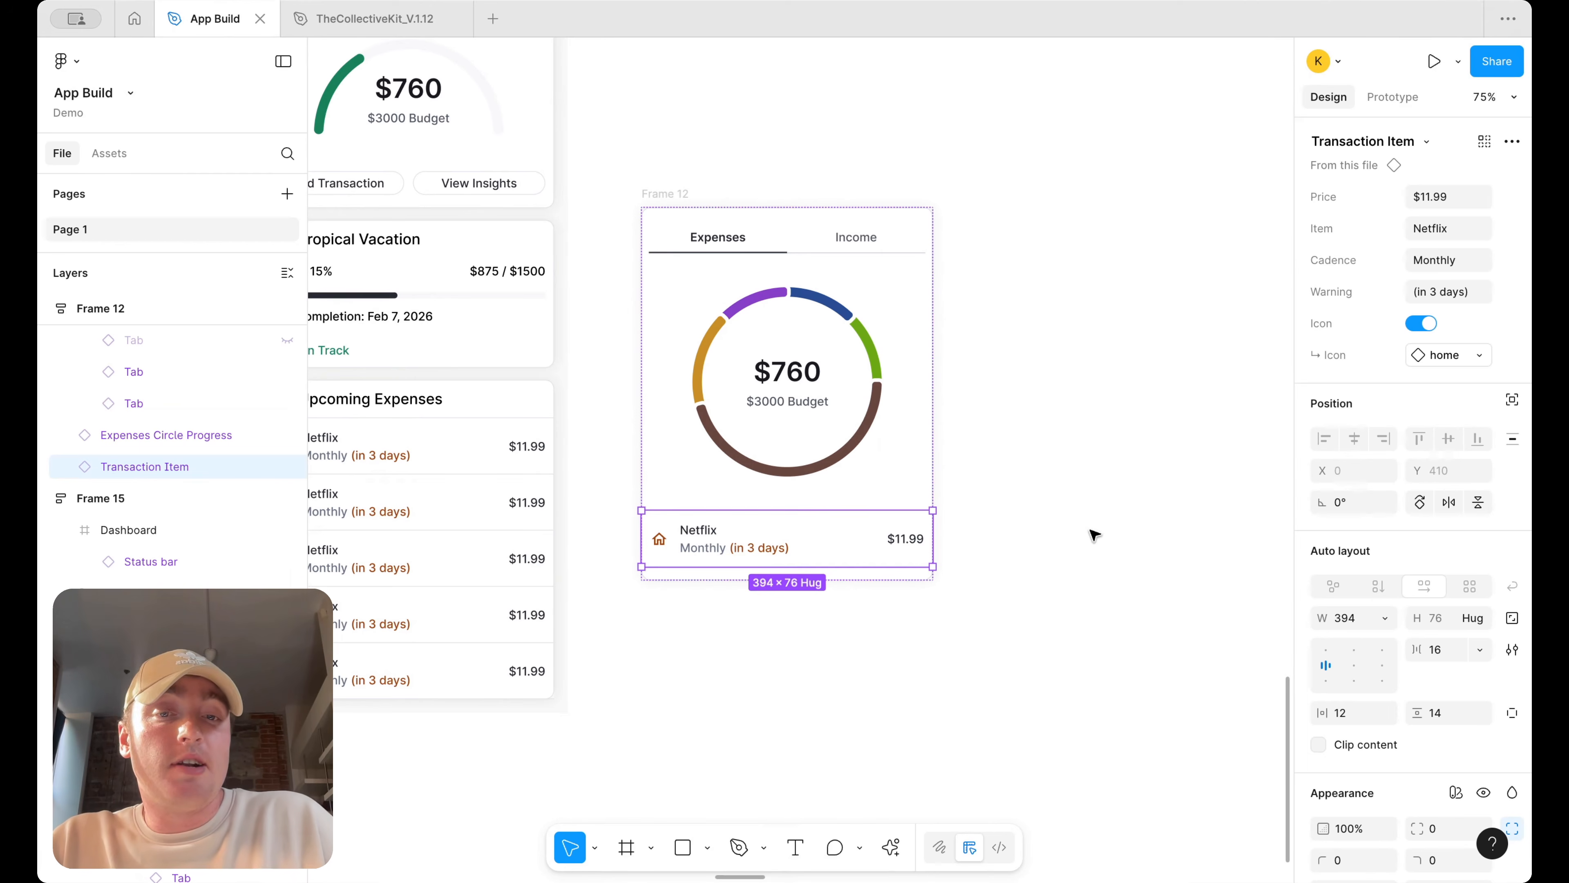
scroll(1421, 649, "down", 5)
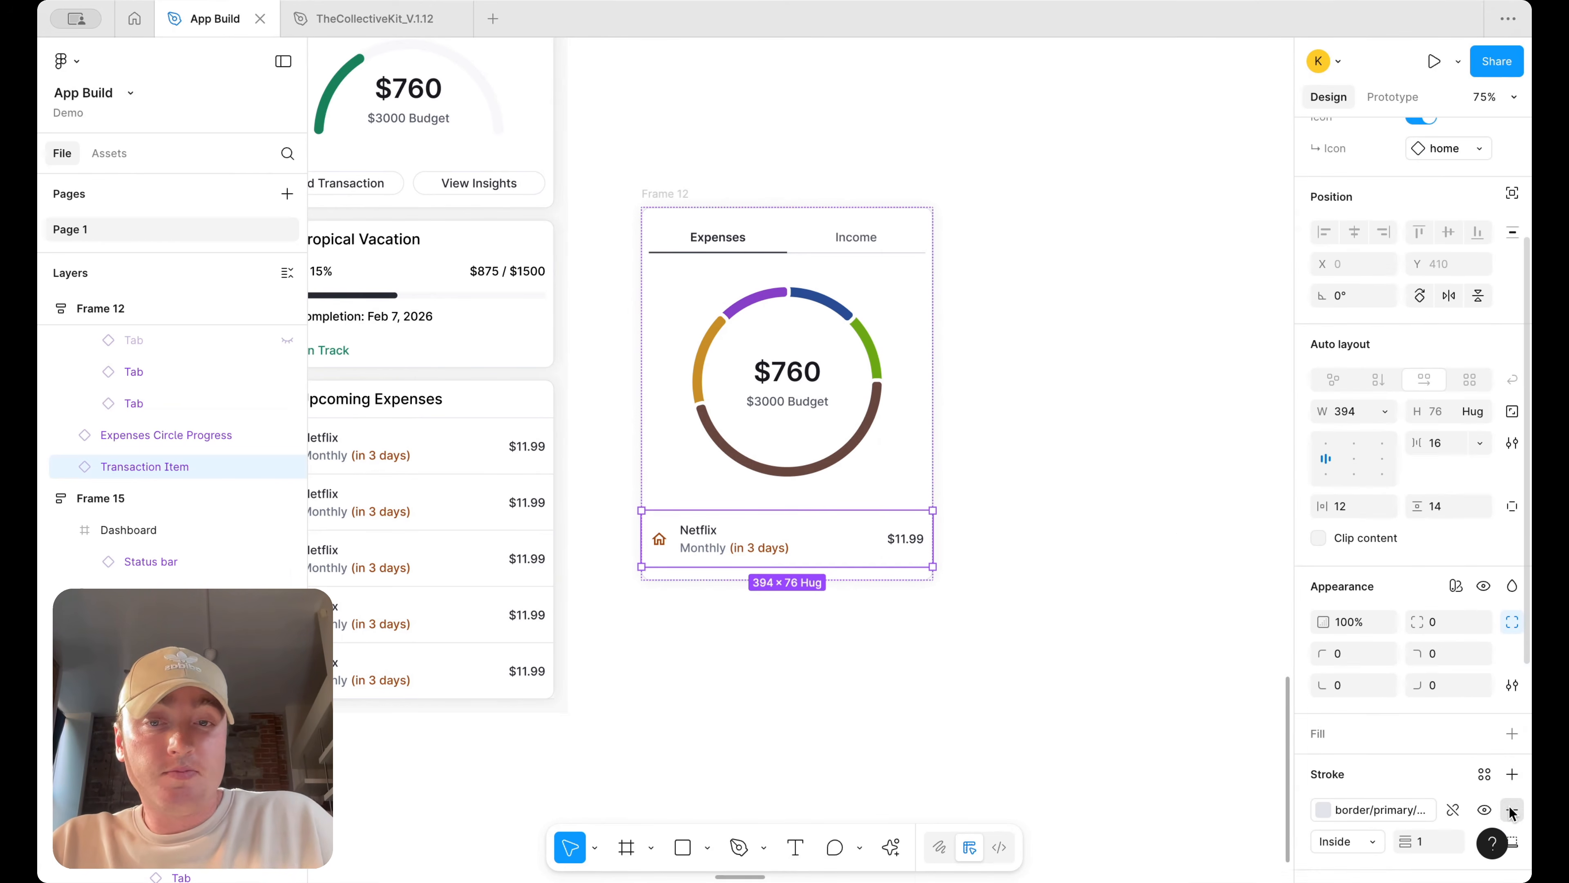
left_click(844, 544)
key("ctrl+d")
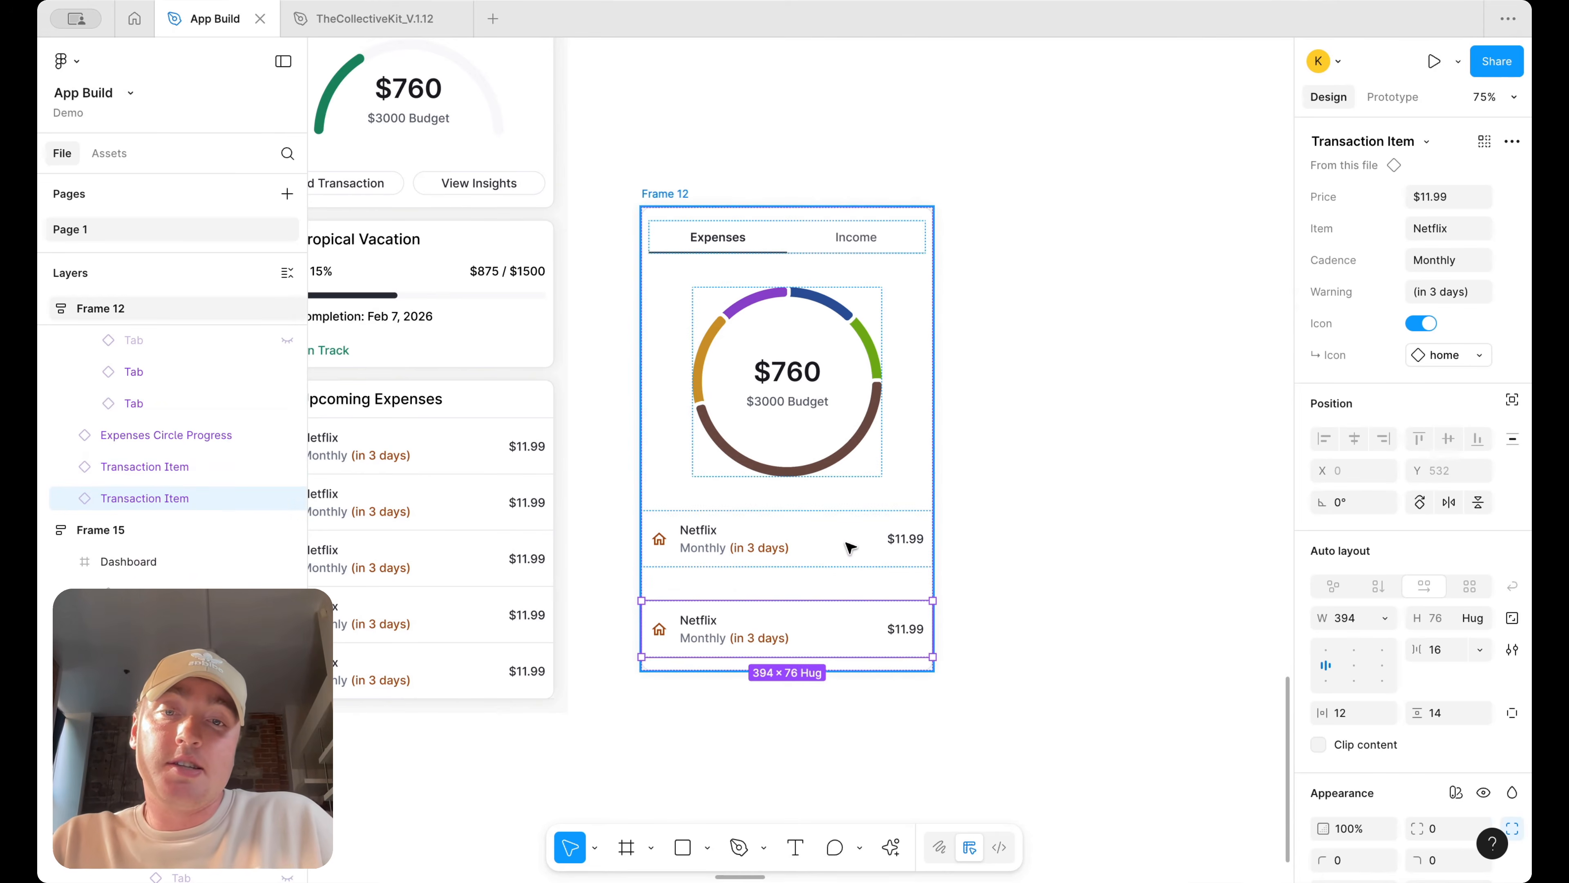
key("ctrl+d")
Wrap the three transaction items in an auto layout frame and set its gap to 0
left_click(833, 625, "shift")
left_click(803, 538, "shift")
key("shift+a")
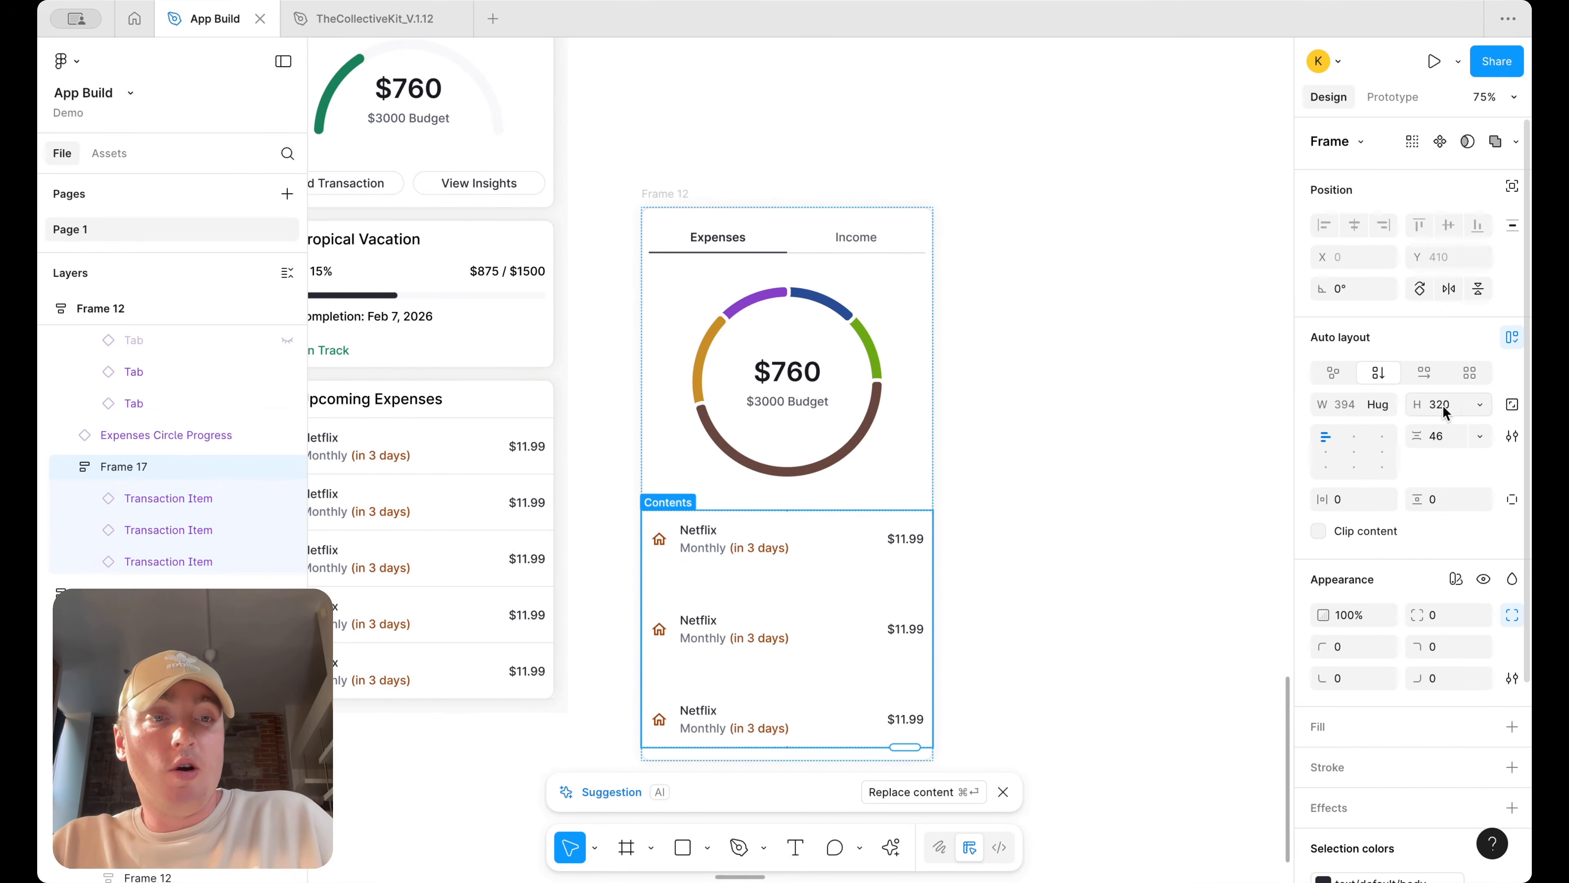
left_click(1440, 441)
type("0")
key("Return")
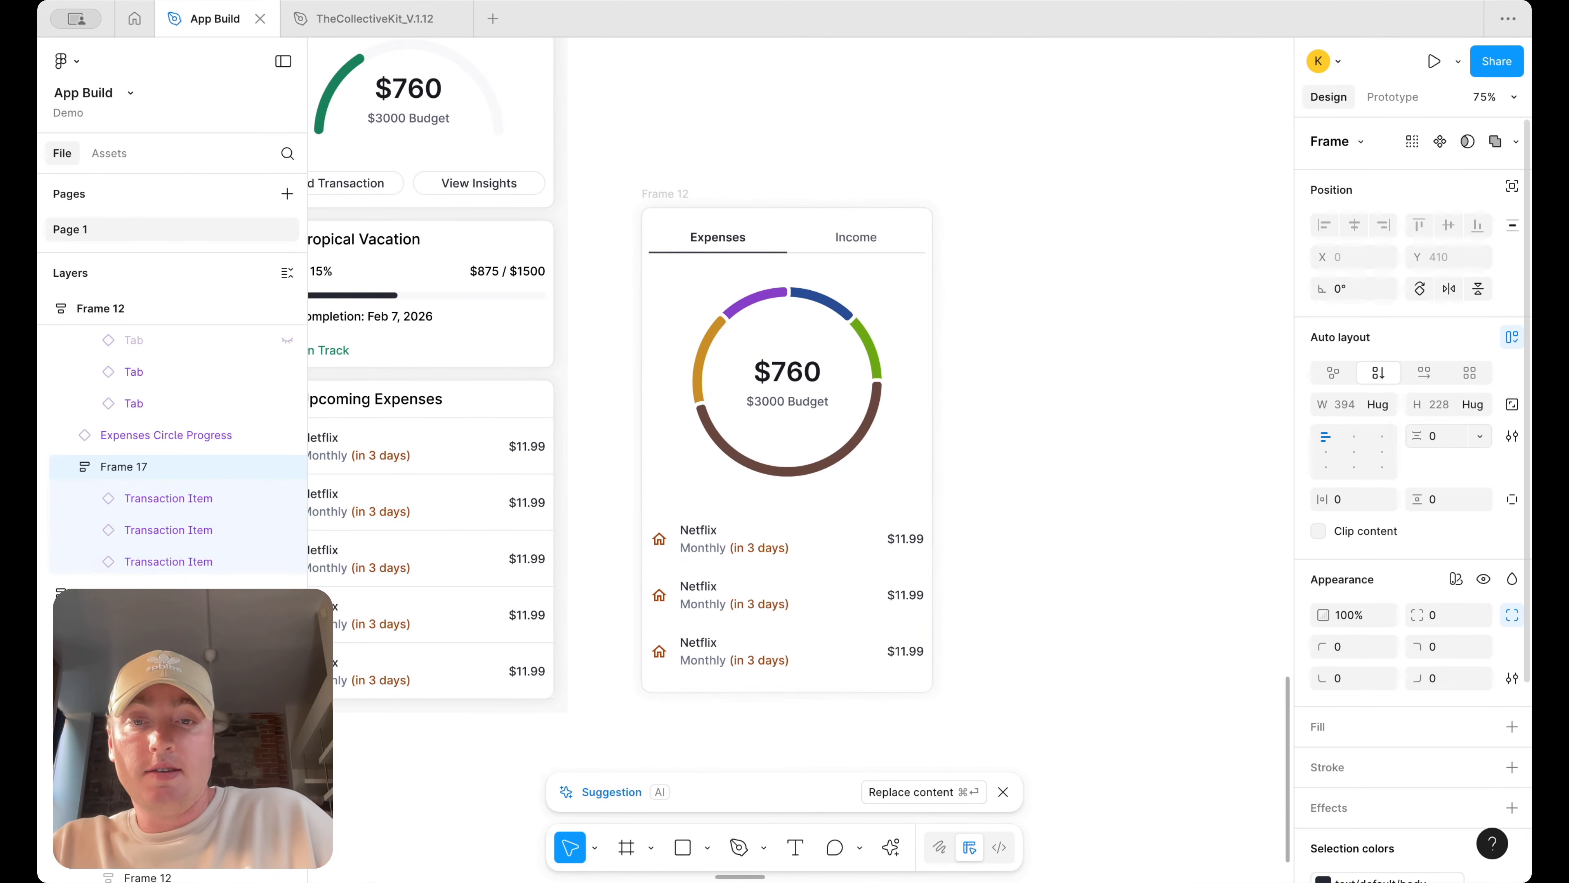
Compare the card's transaction list with the inspiration screens' category breakdown lists
left_click(1160, 491)
scroll(1155, 490, "down", 3)
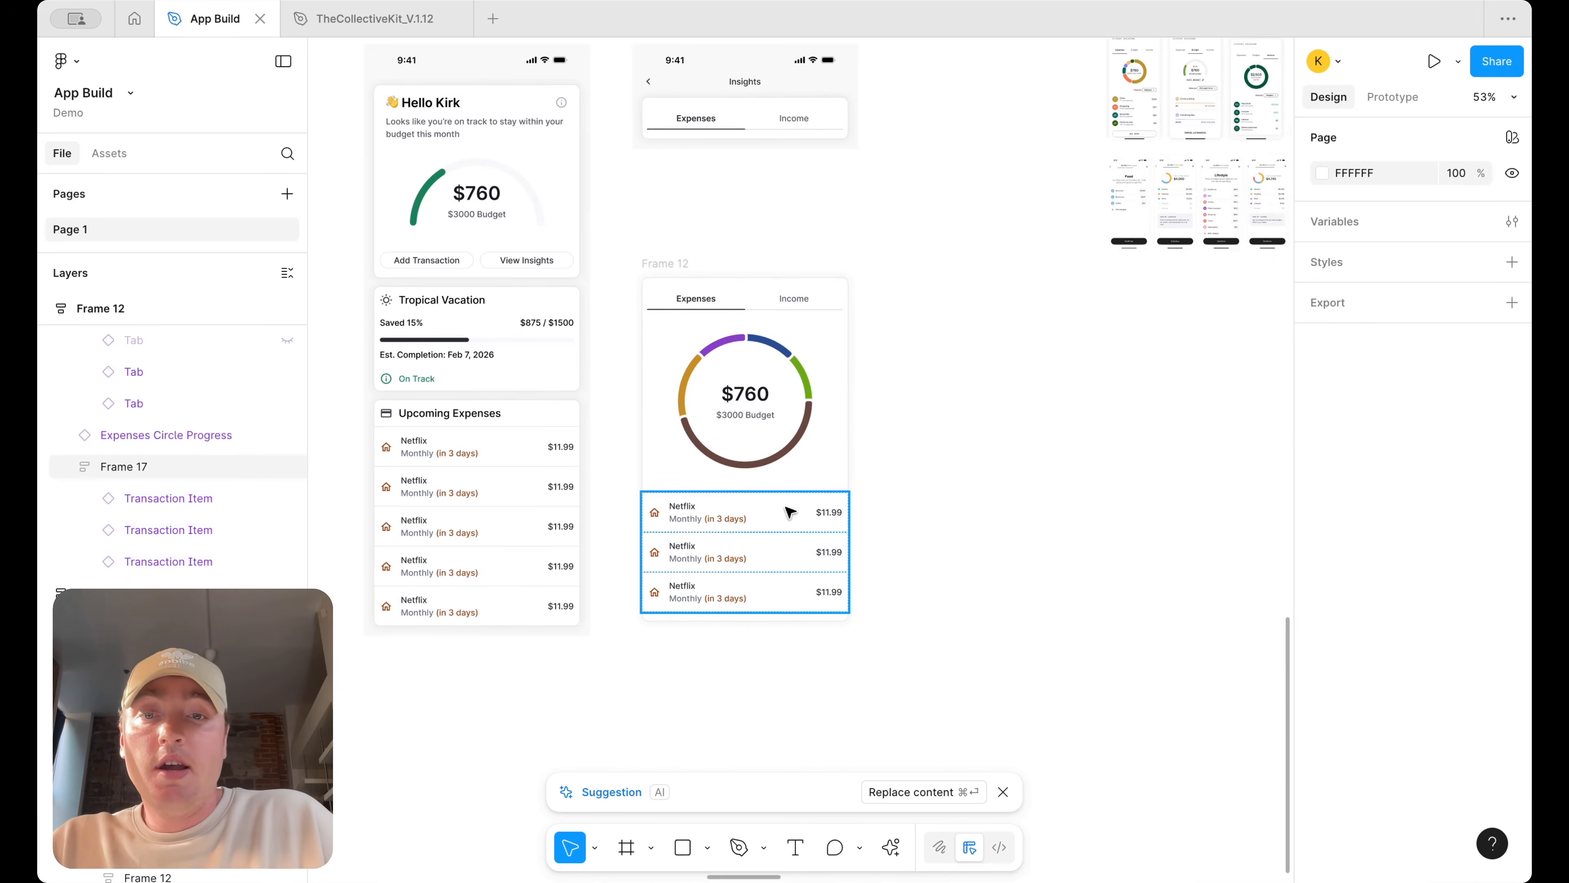
scroll(797, 510, "up", 4)
scroll(873, 428, "right", 4)
scroll(869, 438, "up", 15)
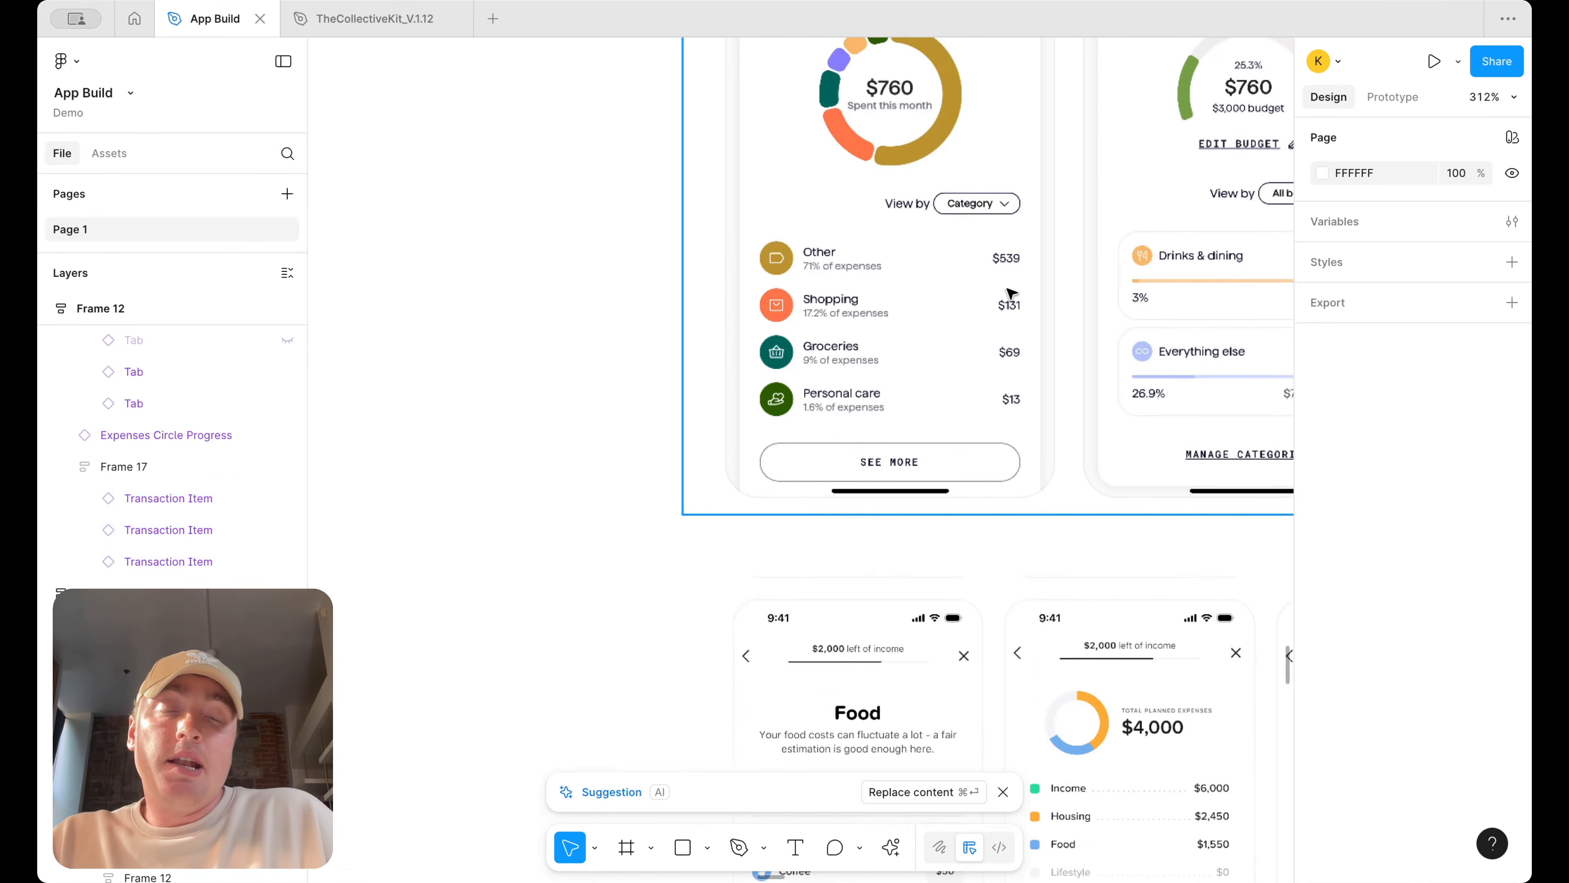
scroll(897, 287, "down", 12)
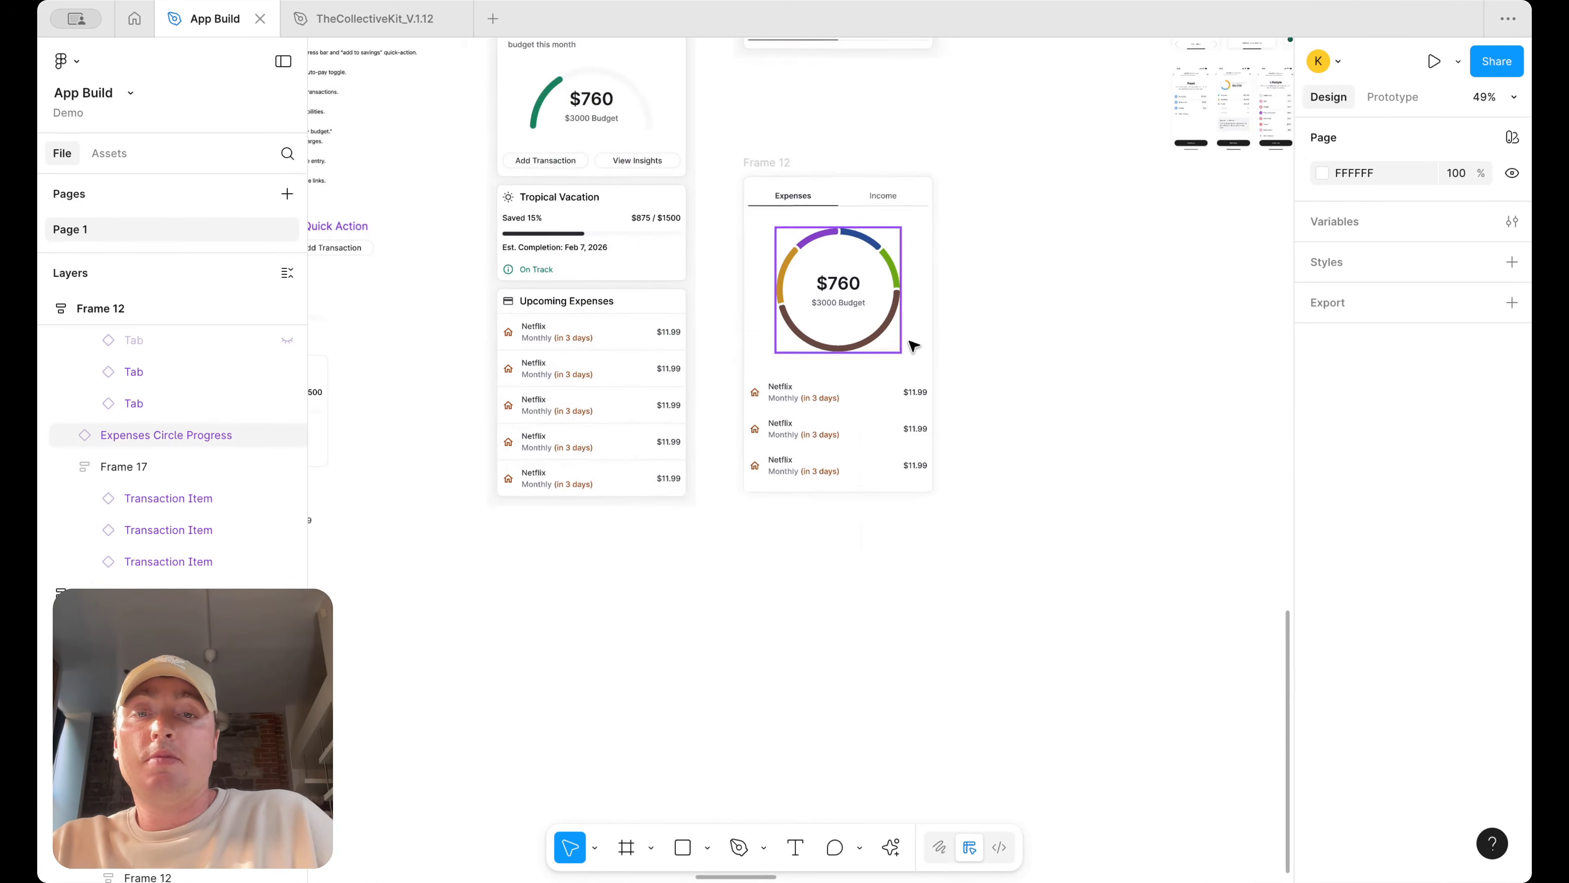
scroll(989, 354, "up", 2)
scroll(989, 354, "right", 1)
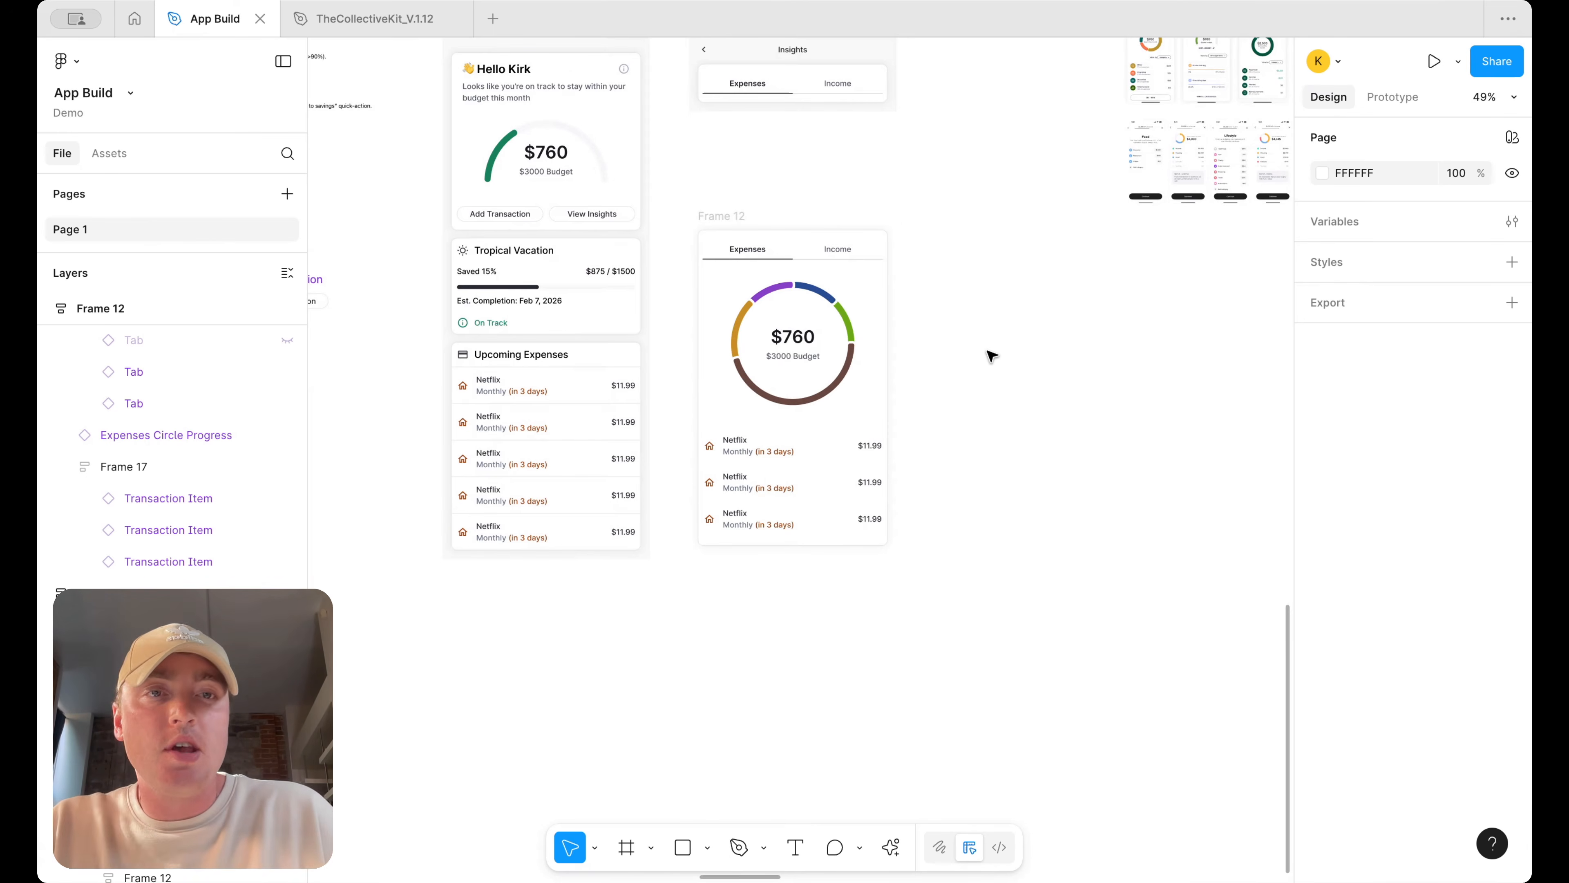
scroll(1102, 239, "up", 2)
scroll(1102, 239, "right", 1)
scroll(1183, 179, "up", 5)
scroll(899, 183, "up", 3)
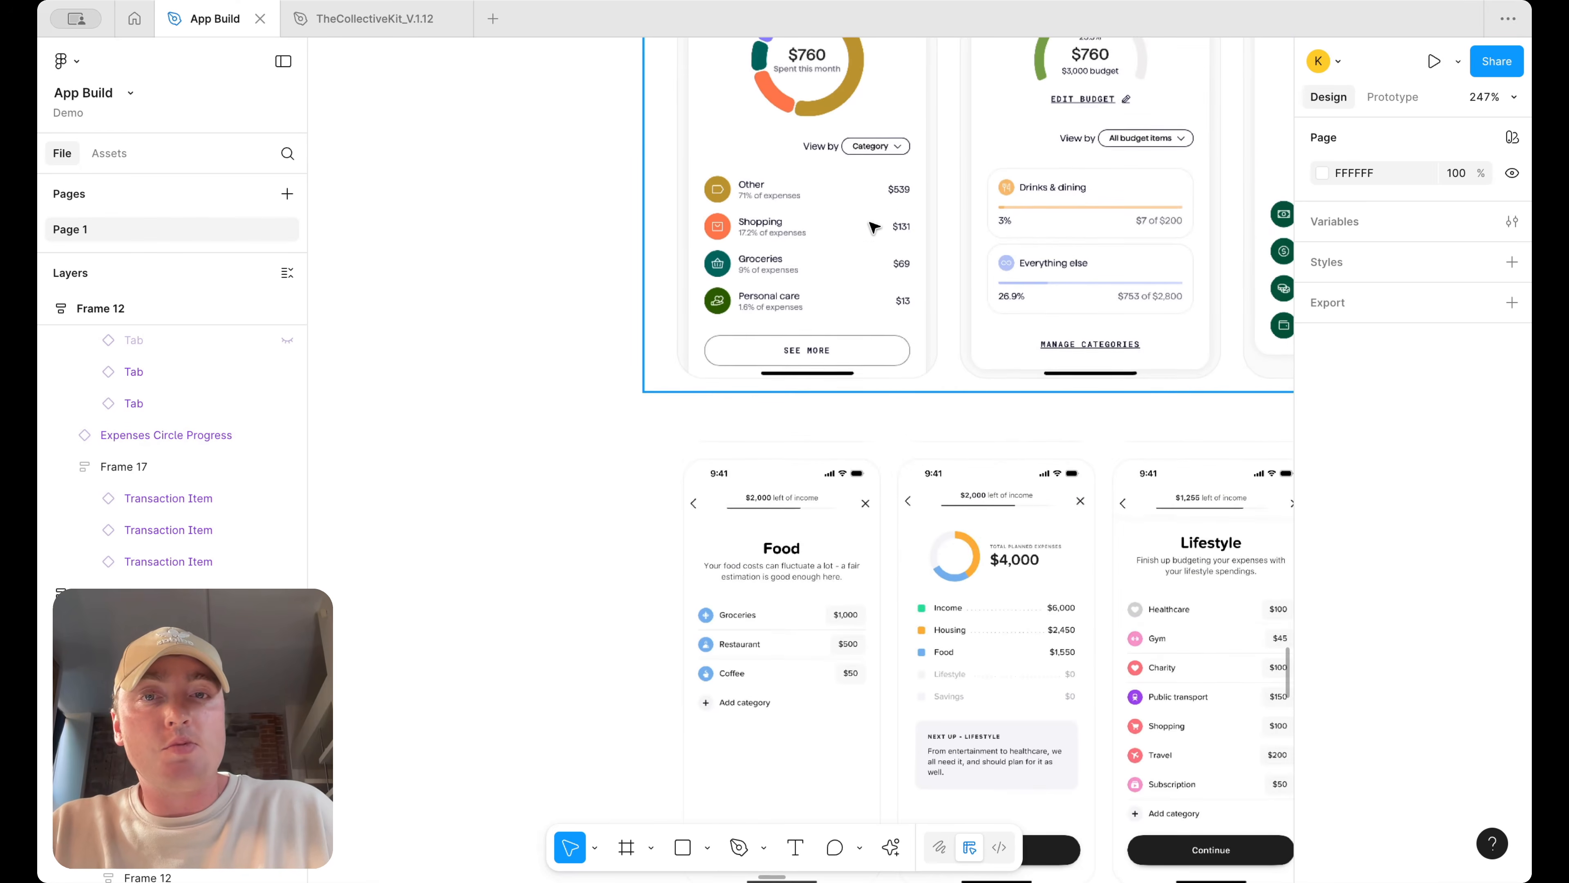
scroll(799, 211, "down", 5)
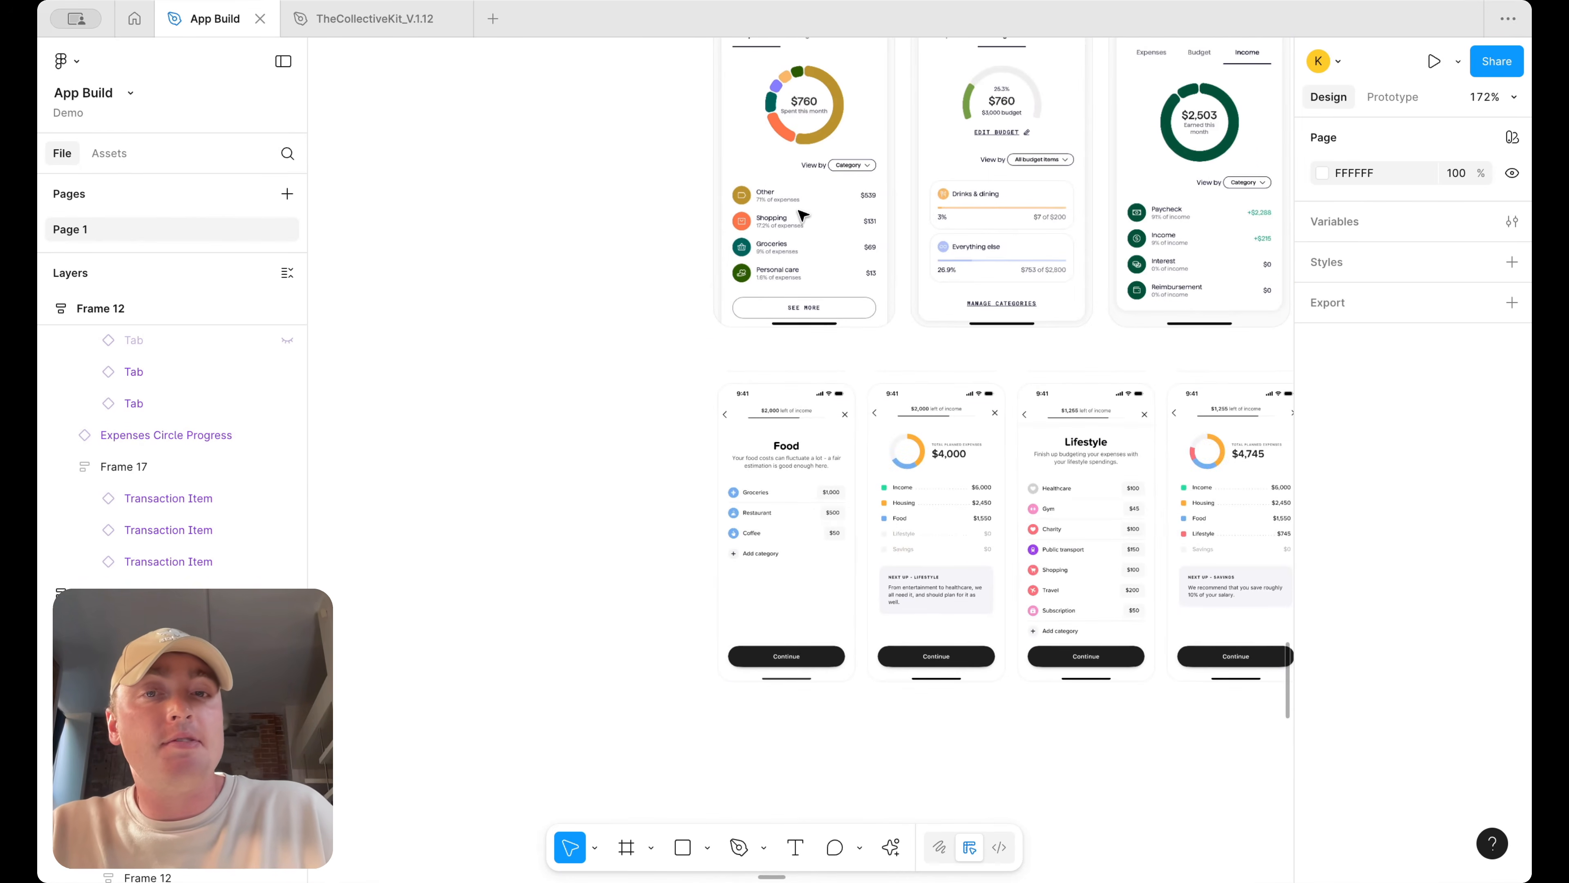
scroll(799, 212, "down", 10)
scroll(799, 211, "left", 3)
left_click(670, 504)
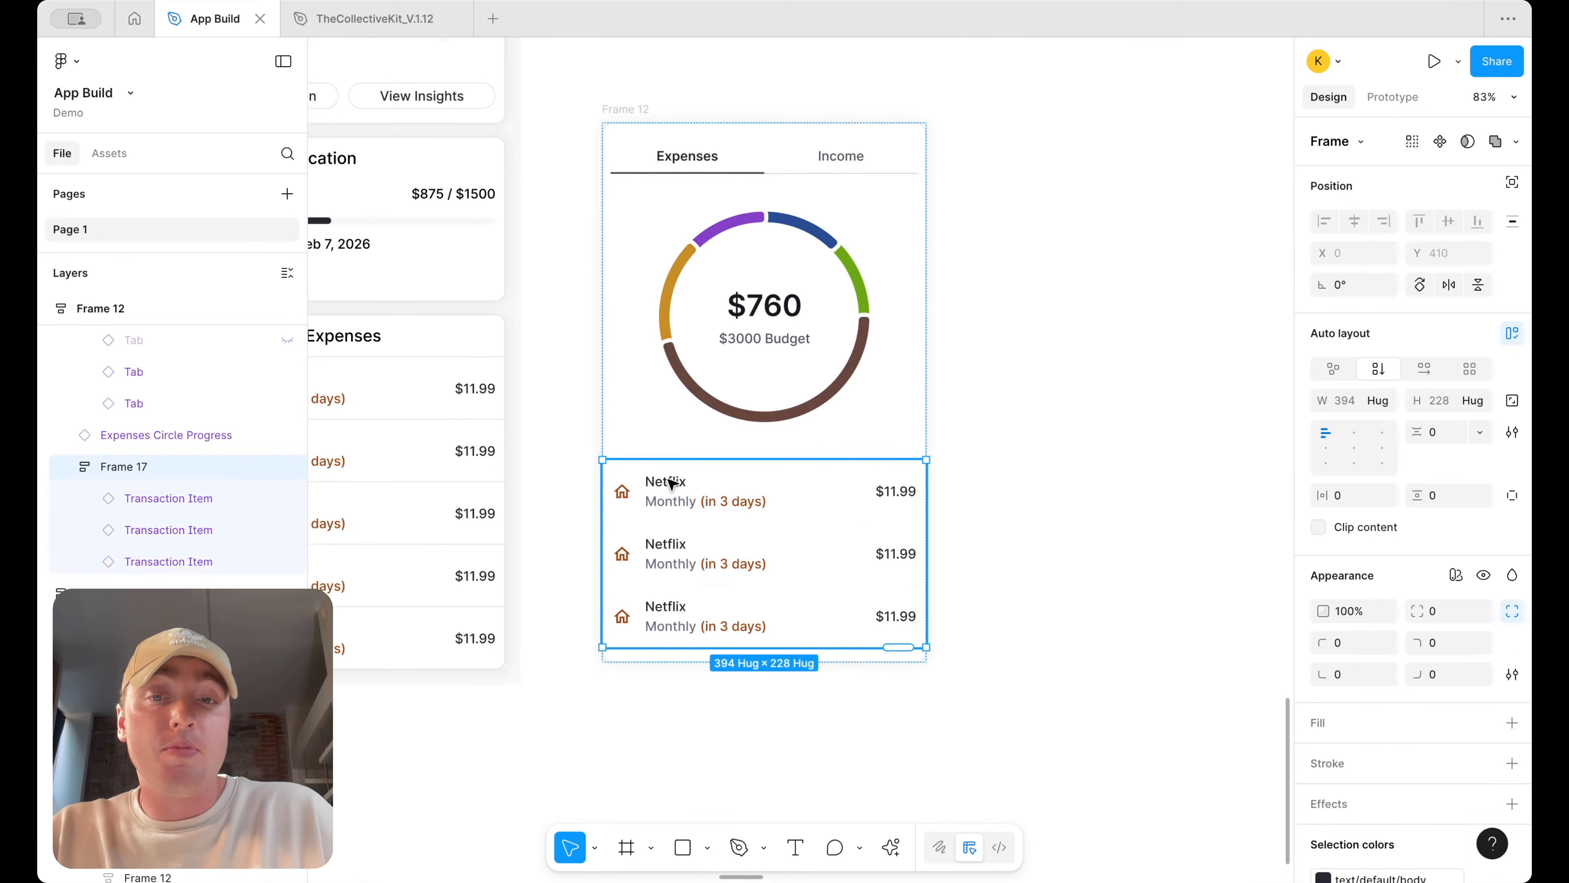
Rename the first transaction item in the chart card to Shopping
double_click(669, 481)
double_click(669, 481)
double_click(668, 480)
type("Shopping")
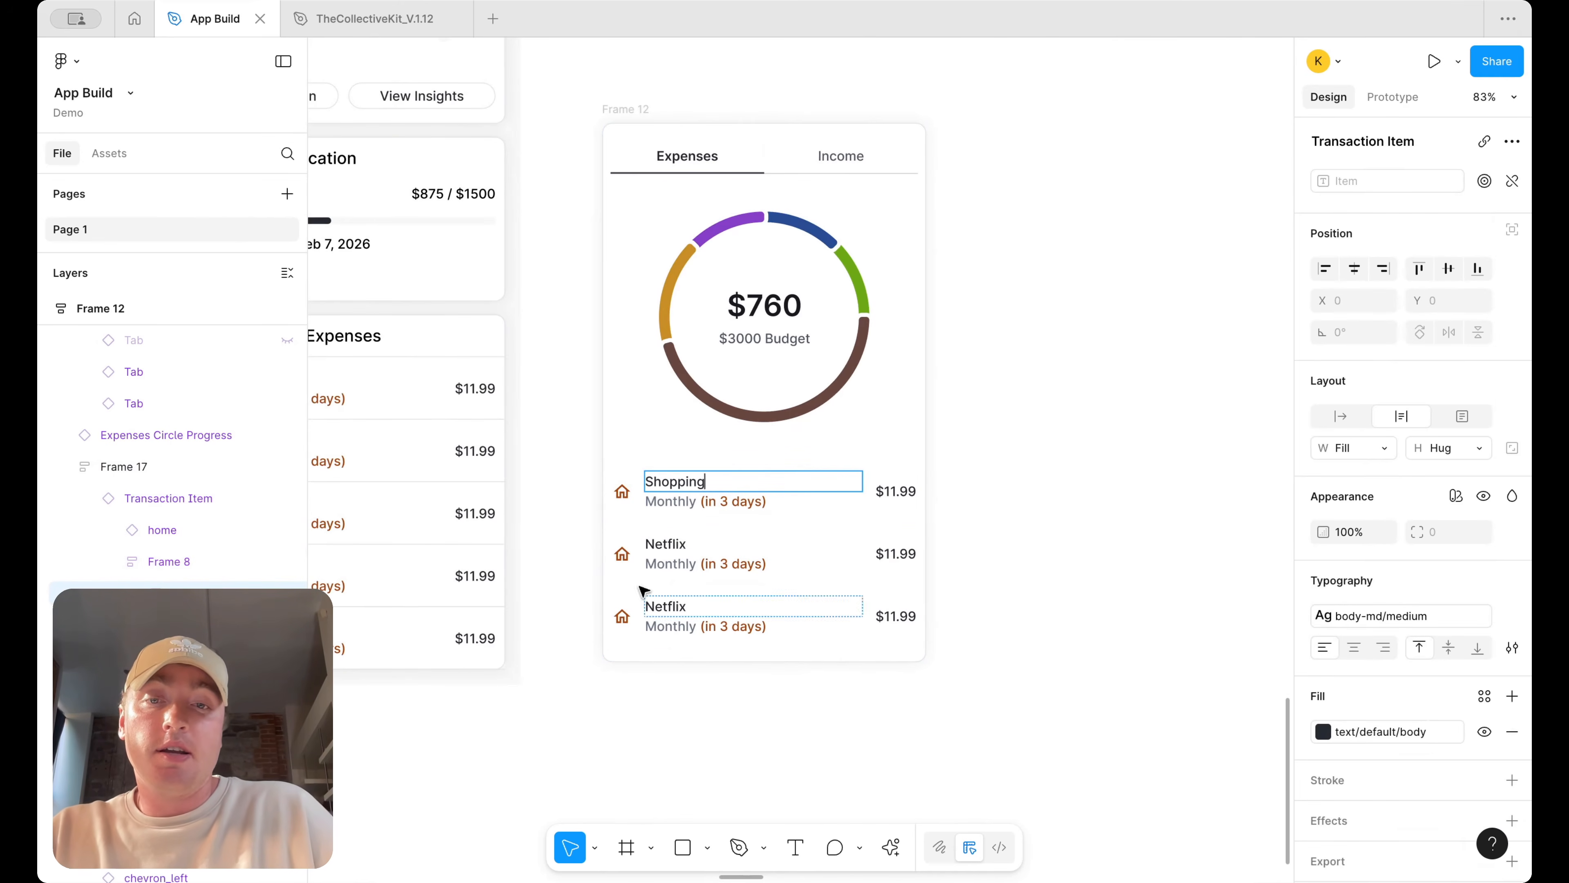
Delete the "(in 3 days)" text from all three transaction items in the card
double_click(686, 500)
scroll(1085, 484, "down", 5)
scroll(1086, 486, "up", 6)
scroll(1092, 555, "up", 6)
scroll(801, 624, "up", 3)
scroll(801, 624, "down", 8)
scroll(802, 623, "left", 6)
scroll(802, 624, "down", 8)
scroll(801, 622, "down", 6)
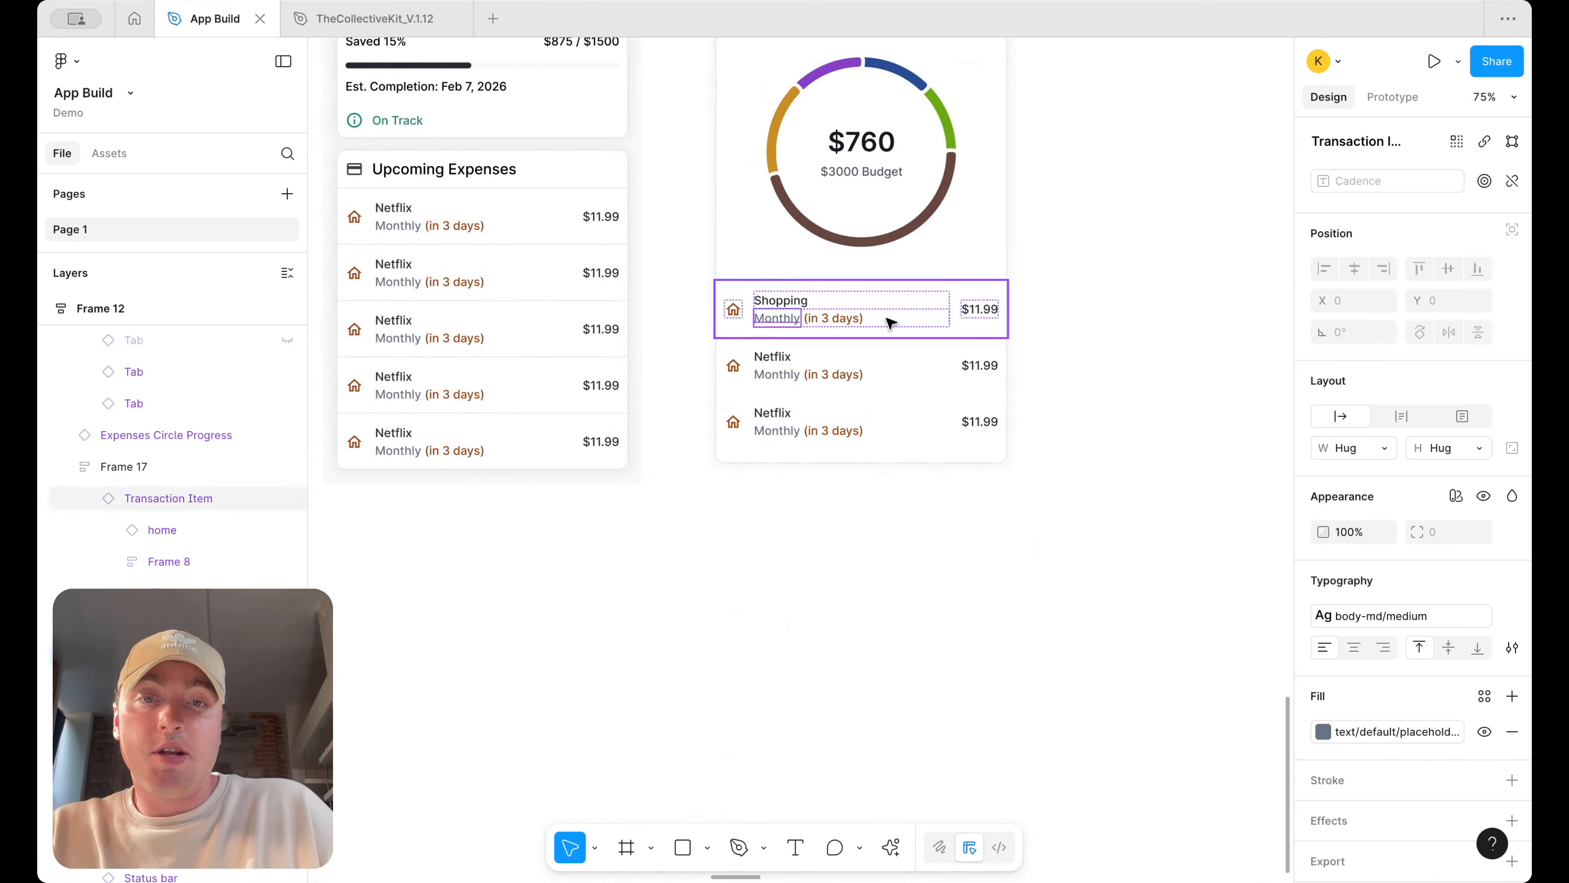
left_click(844, 317)
key("Delete")
left_click(833, 375)
key("Delete")
left_click(838, 430)
key("Delete")
Change the first item's subtitle to "7% of expenses"
double_click(770, 318)
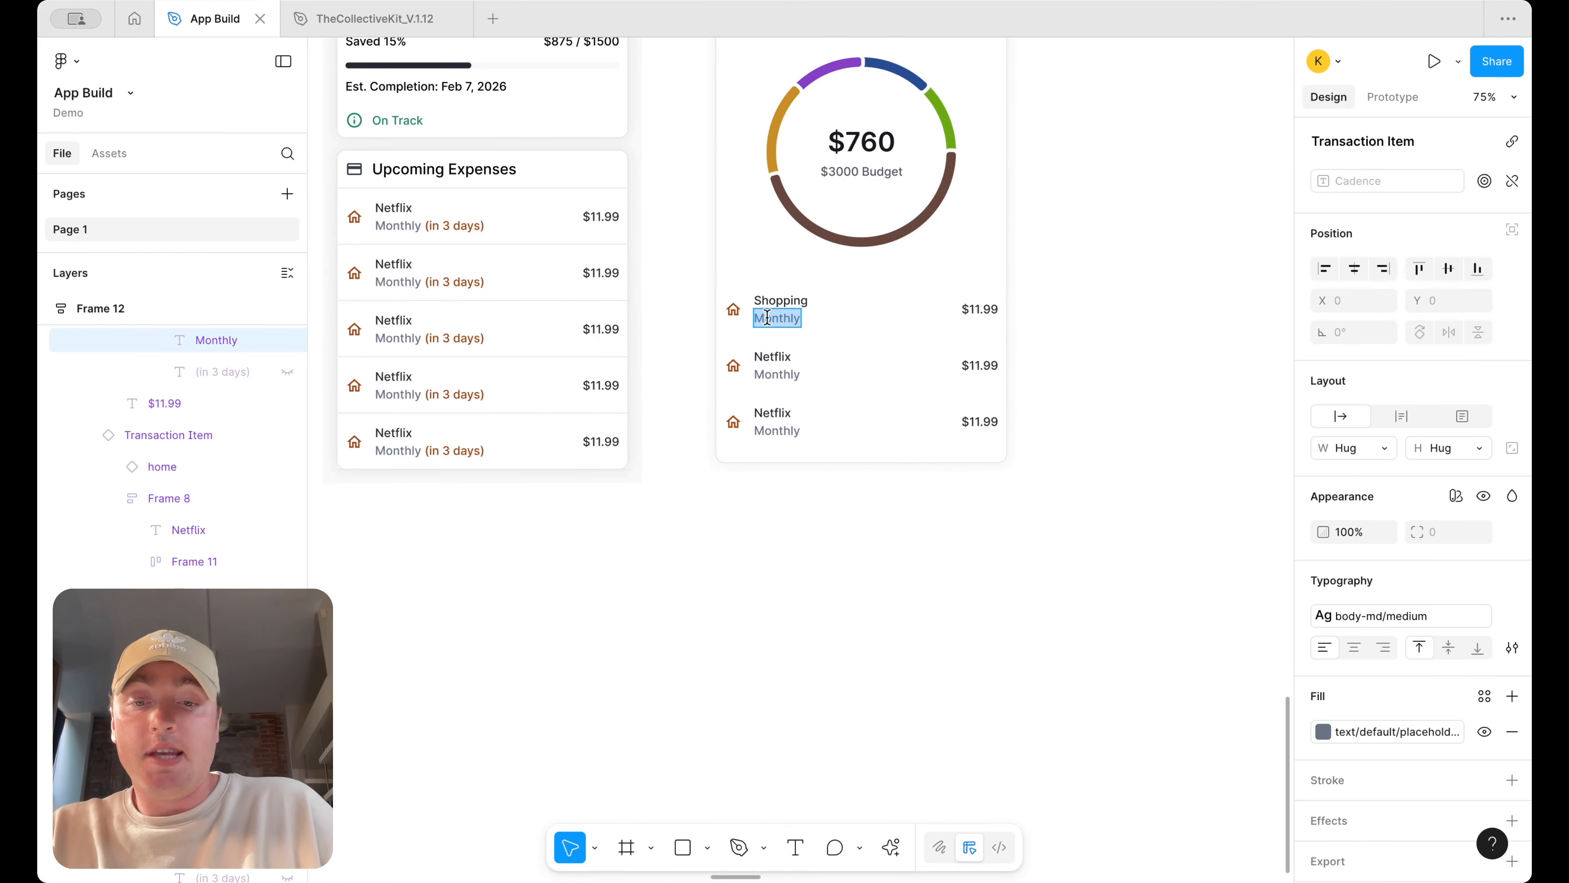
type("7% of expenses")
double_click(774, 357)
scroll(1142, 409, "up", 2)
scroll(1142, 409, "right", 2)
key("Escape")
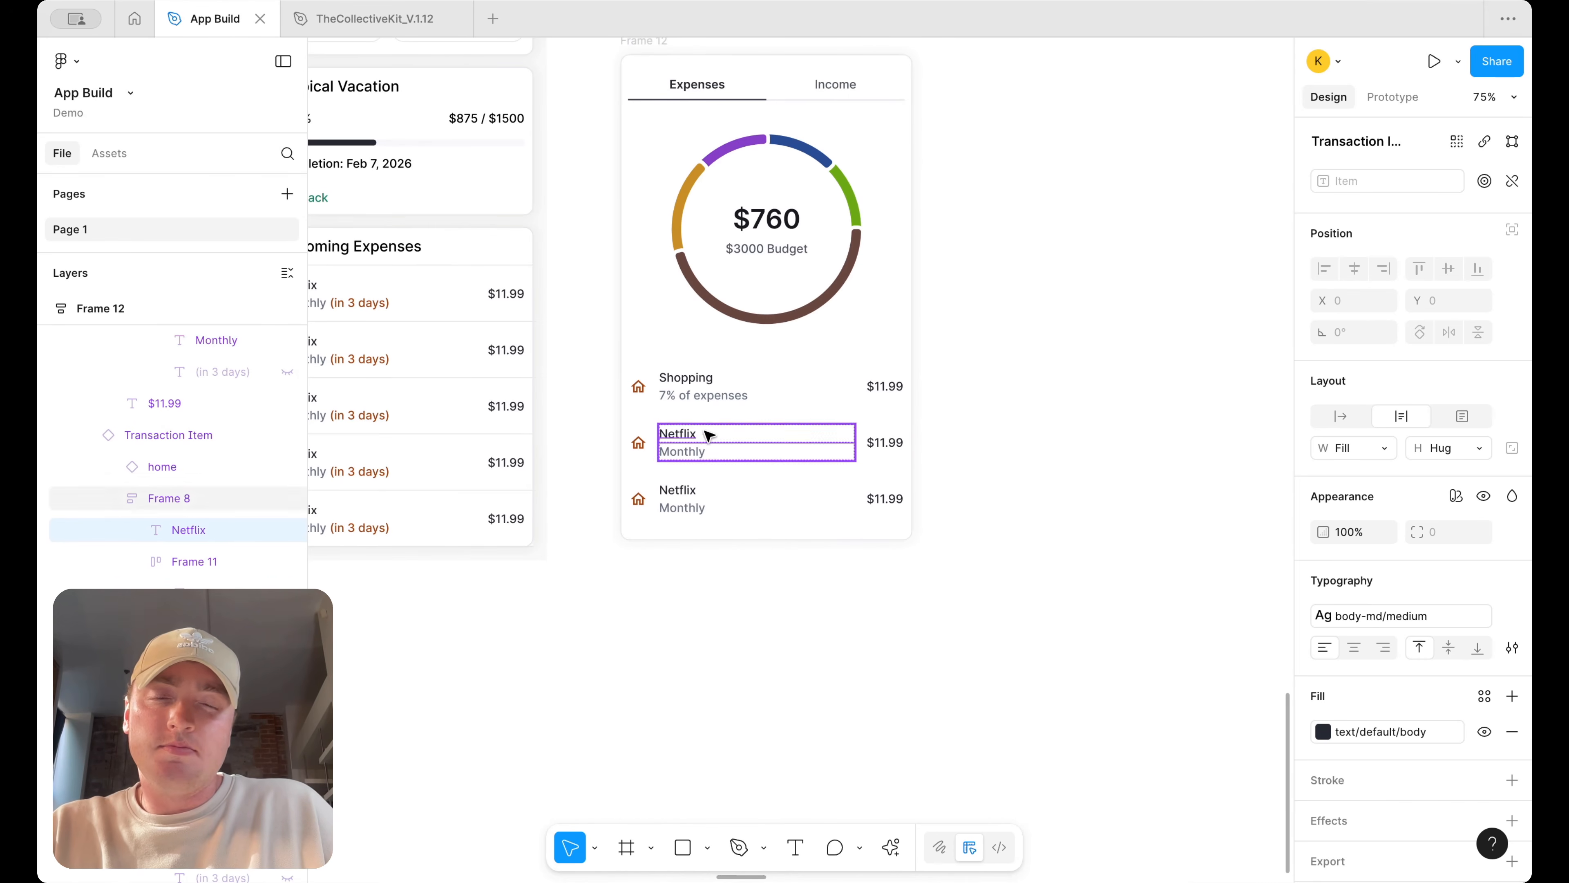
Rename the second item's title to Other
double_click(690, 432)
type("Other")
key("Escape")
left_click(1089, 459)
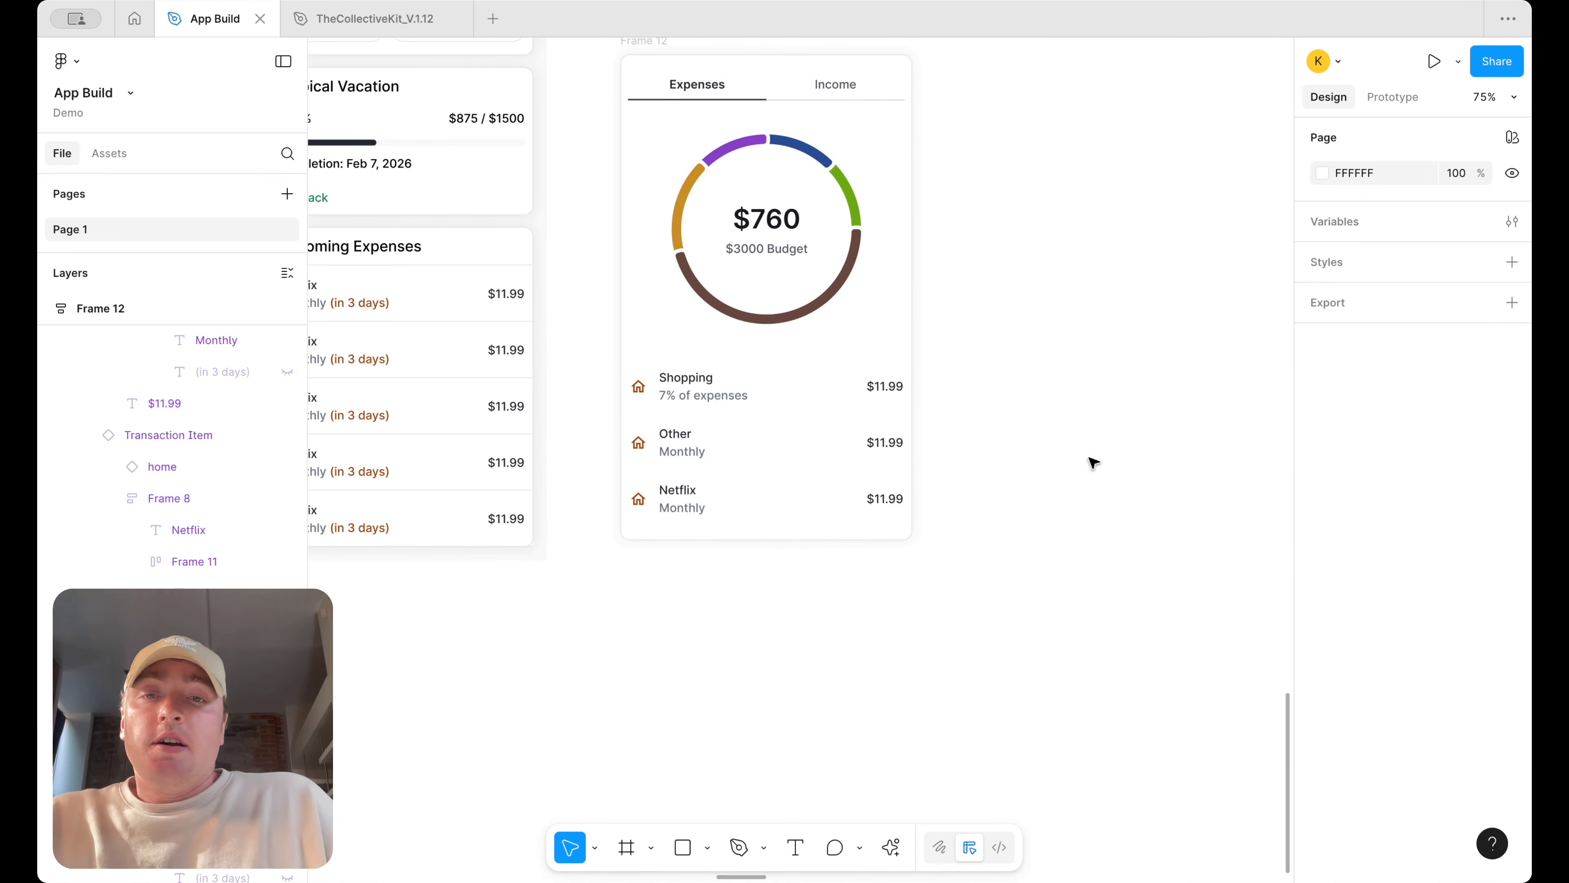
Detach the three transaction item instances in the card
left_click(691, 463)
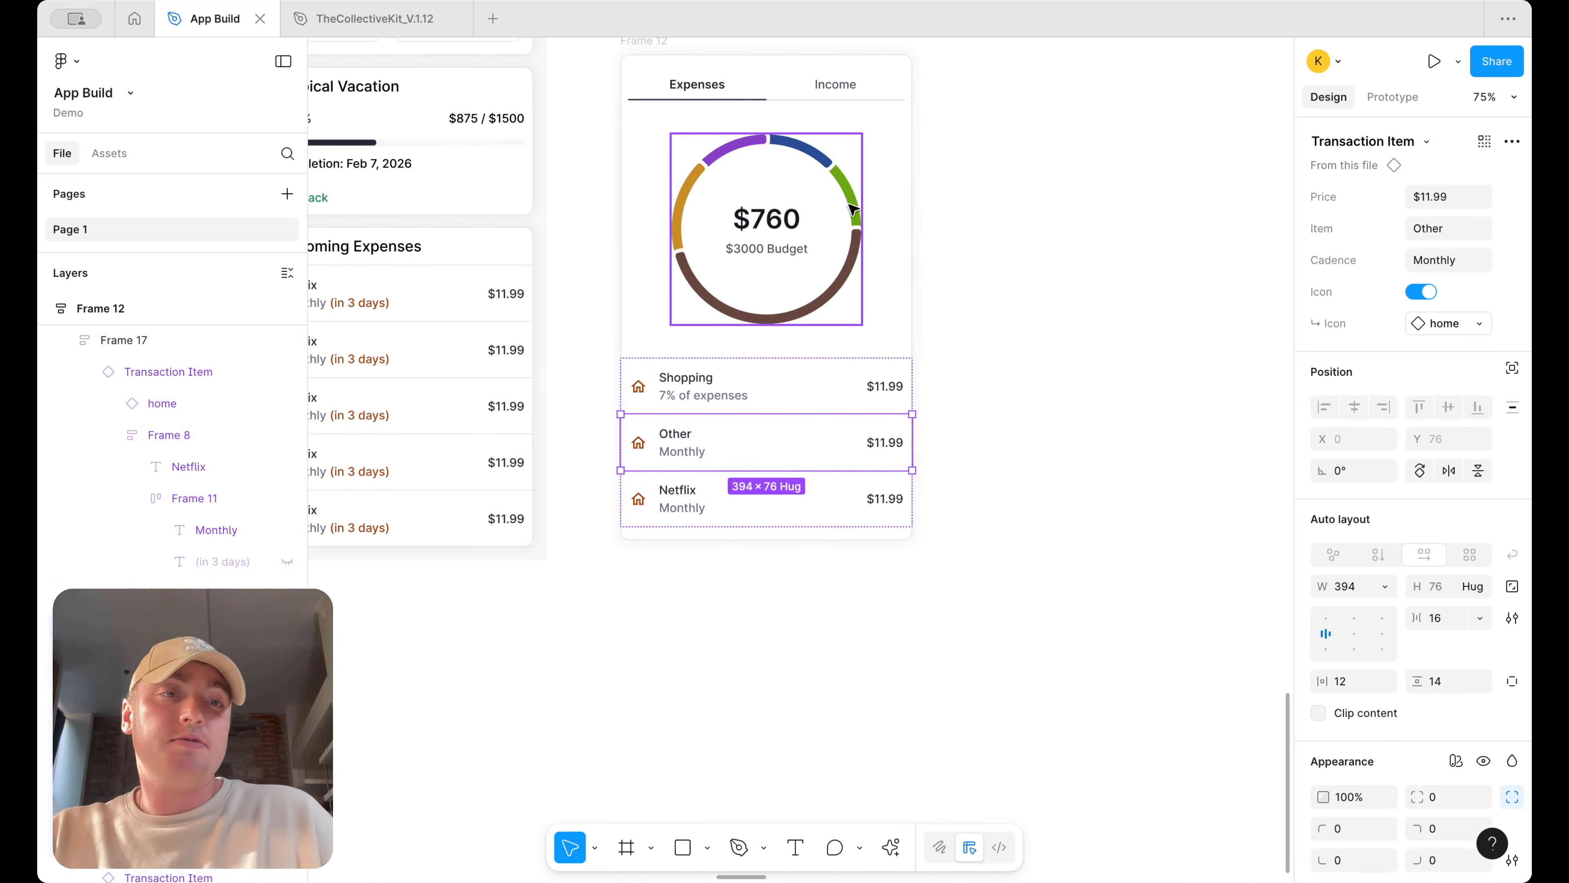
left_click(757, 371)
left_click(753, 444, "shift")
left_click(757, 495, "shift")
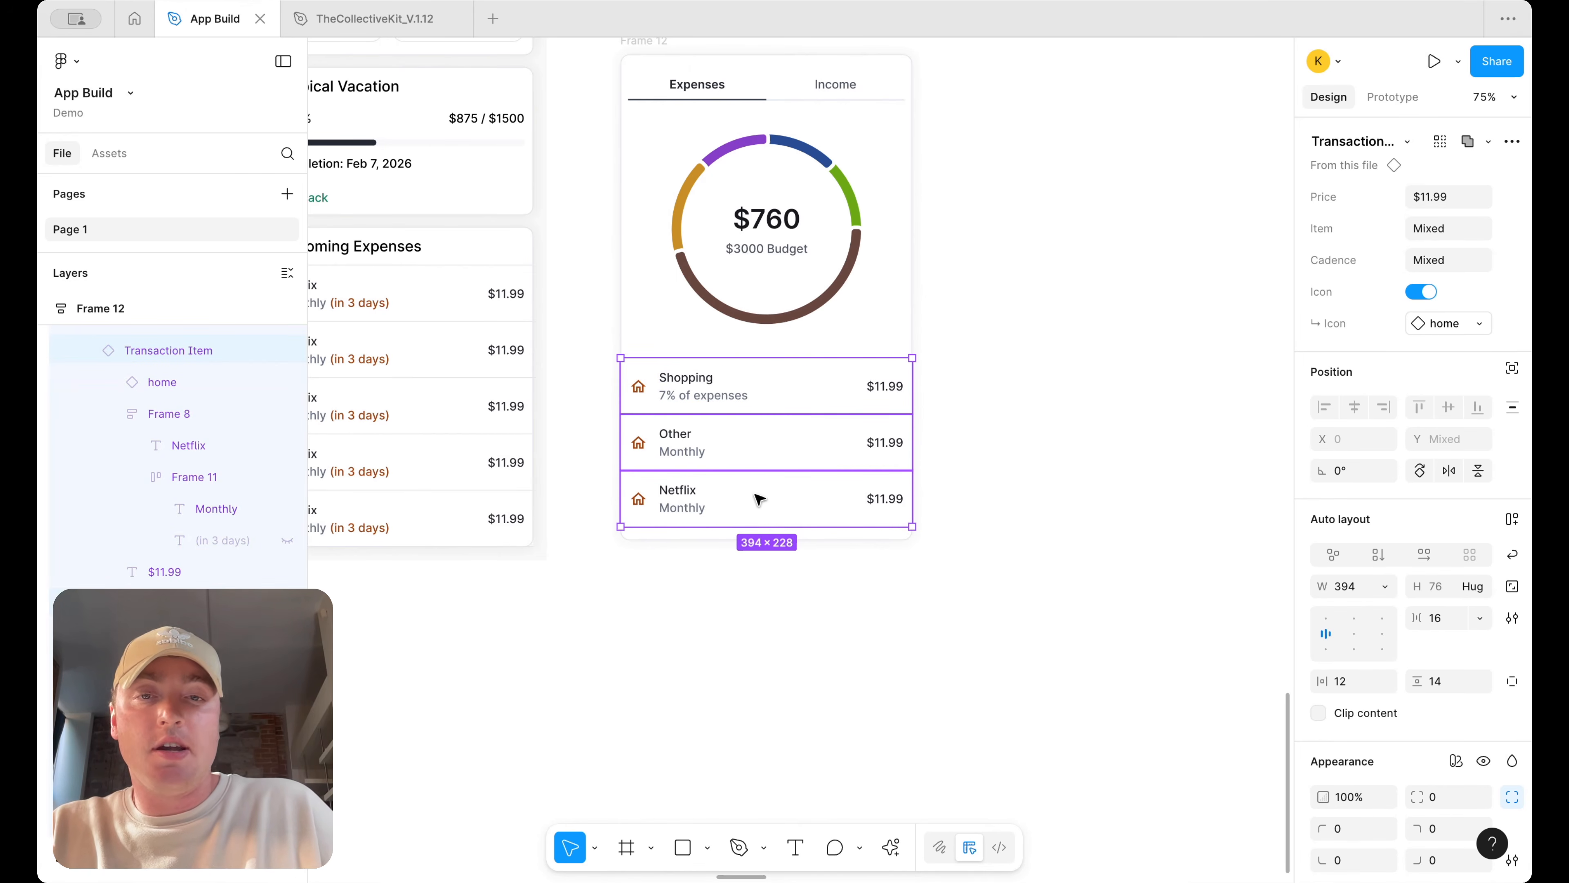
right_click(757, 497)
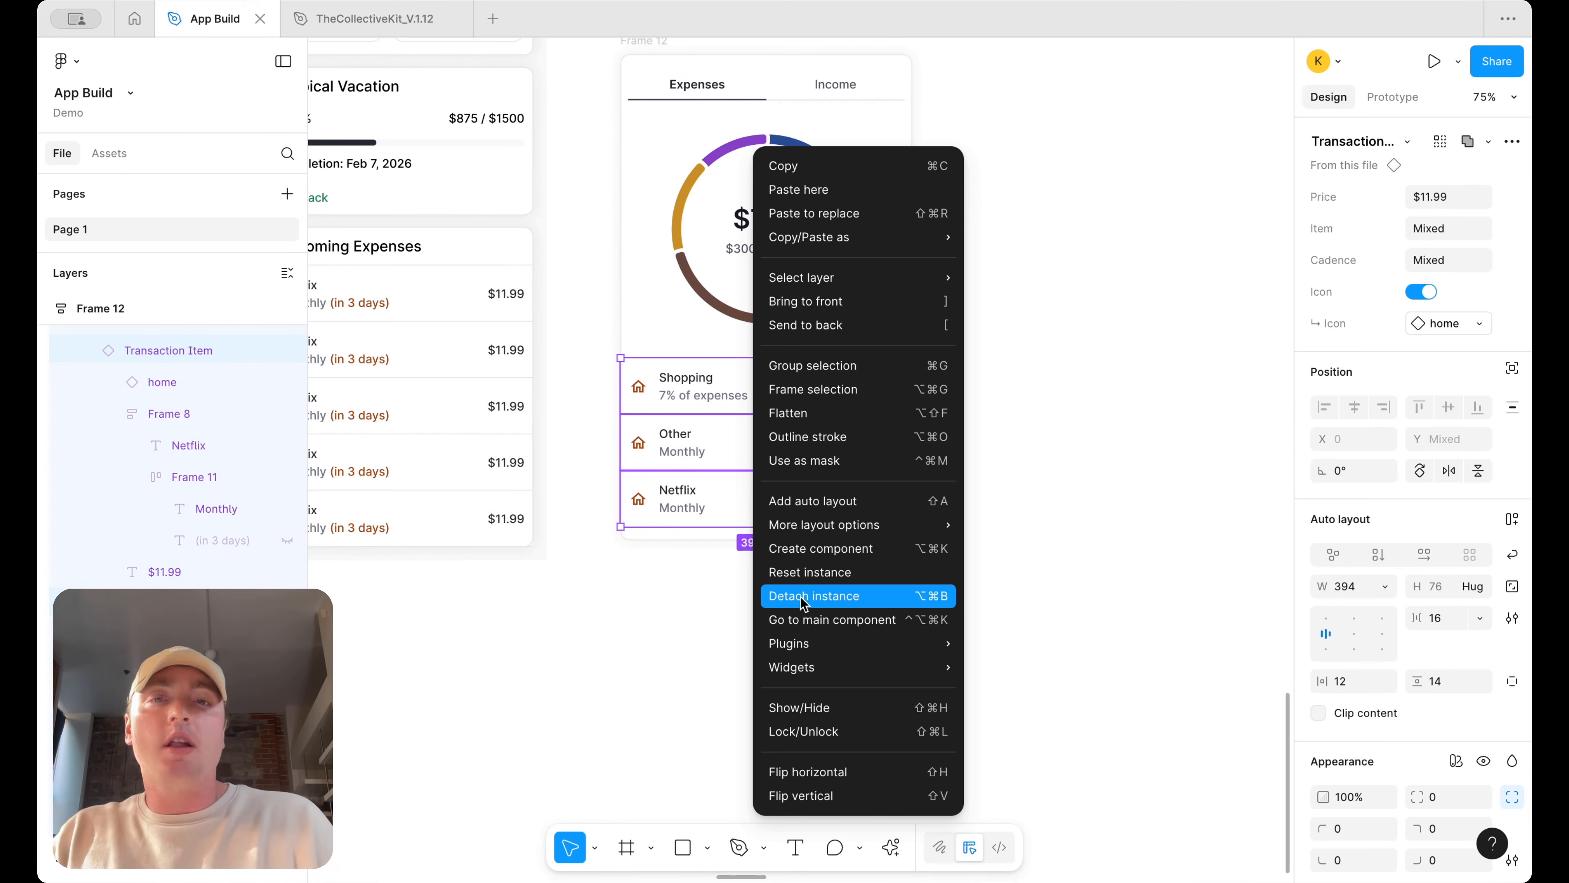
left_click(803, 603)
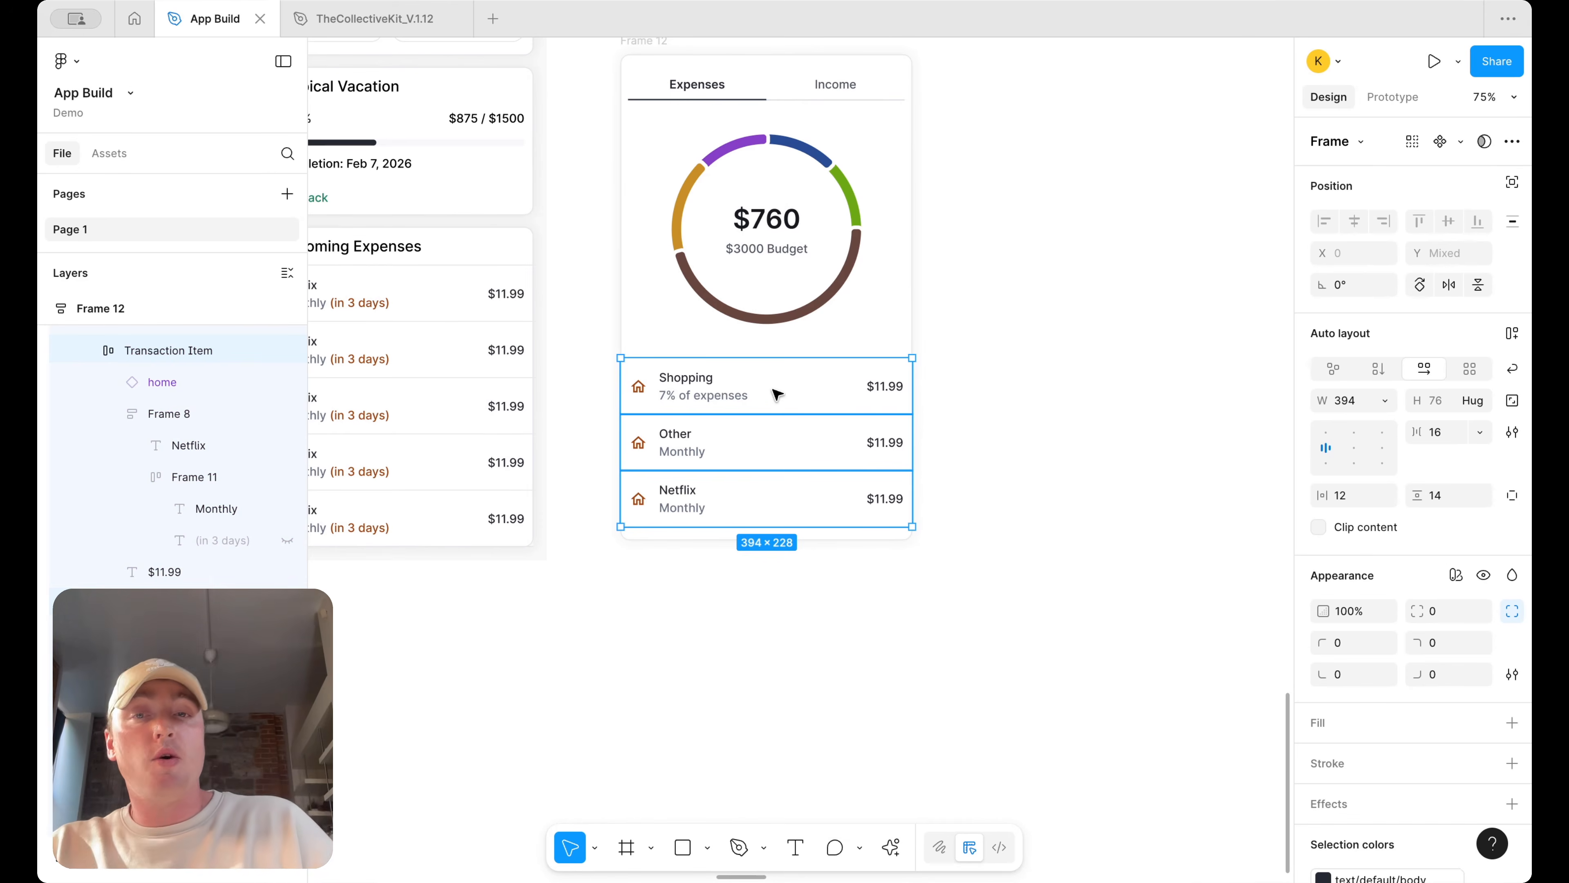
Copy the detached items out onto the canvas beside the card
left_click_drag(746, 396, 1151, 397, "alt")
scroll(1153, 399, "right", 2)
double_click(596, 405)
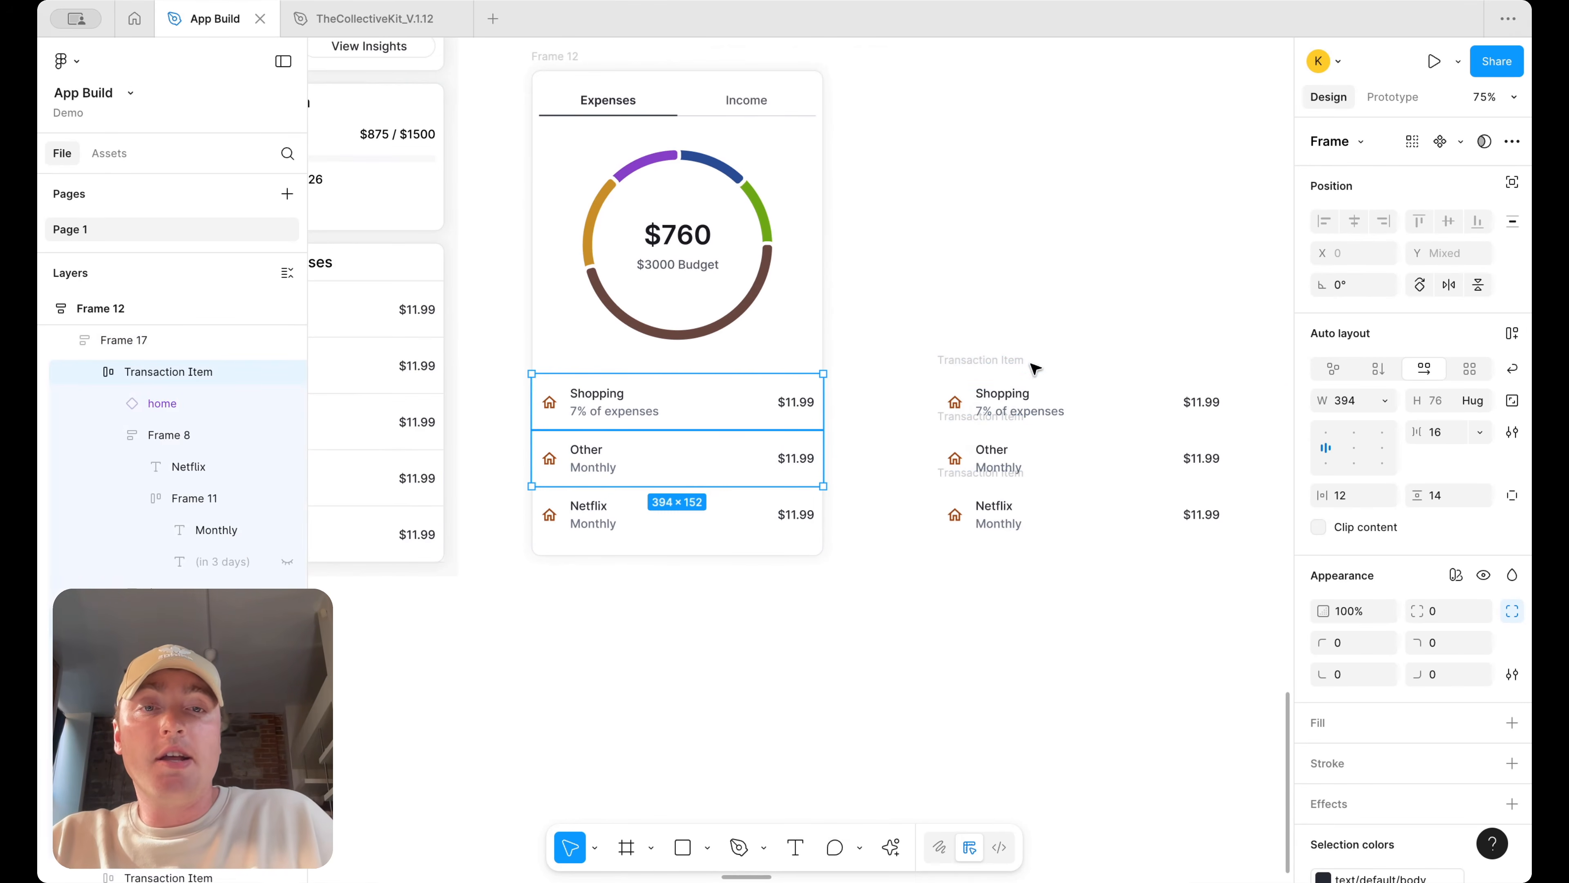
left_click(979, 360)
left_click_drag(1004, 359, 1007, 306)
Rename the first copied frame to Category Item
double_click(988, 305)
double_click(980, 306)
type("Vategory")
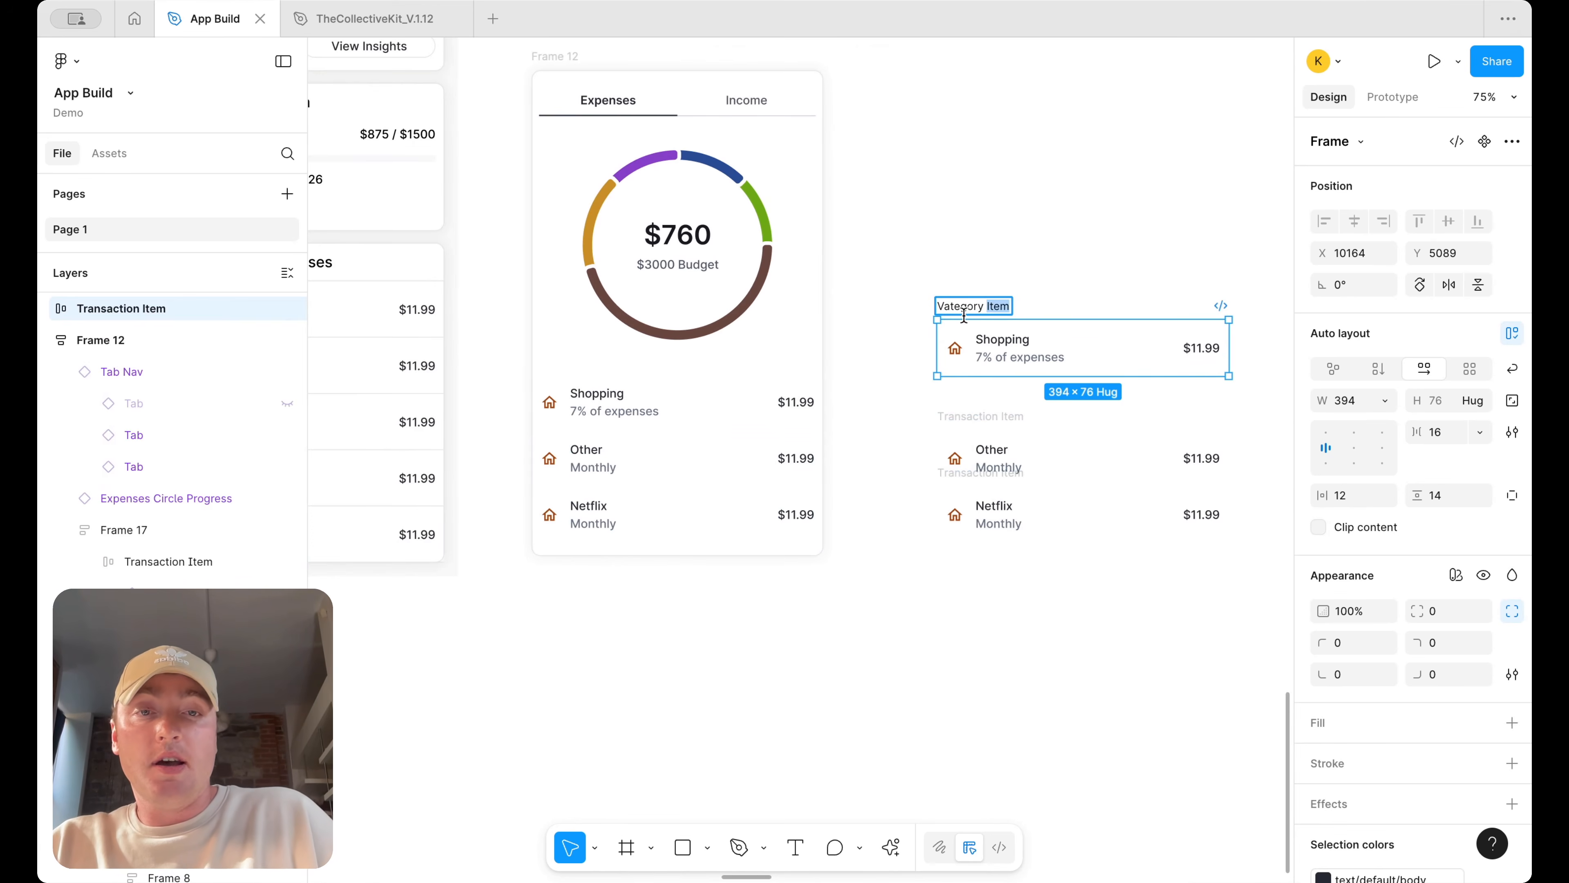
double_click(964, 309)
type("Vate")
key("BackSpace")
key("BackSpace")
key("BackSpace")
type("Category")
left_click(1100, 242)
Wrap the Shopping item's home icon in an auto layout frame and fill it with the chart's orange, C98F26
left_click(952, 355)
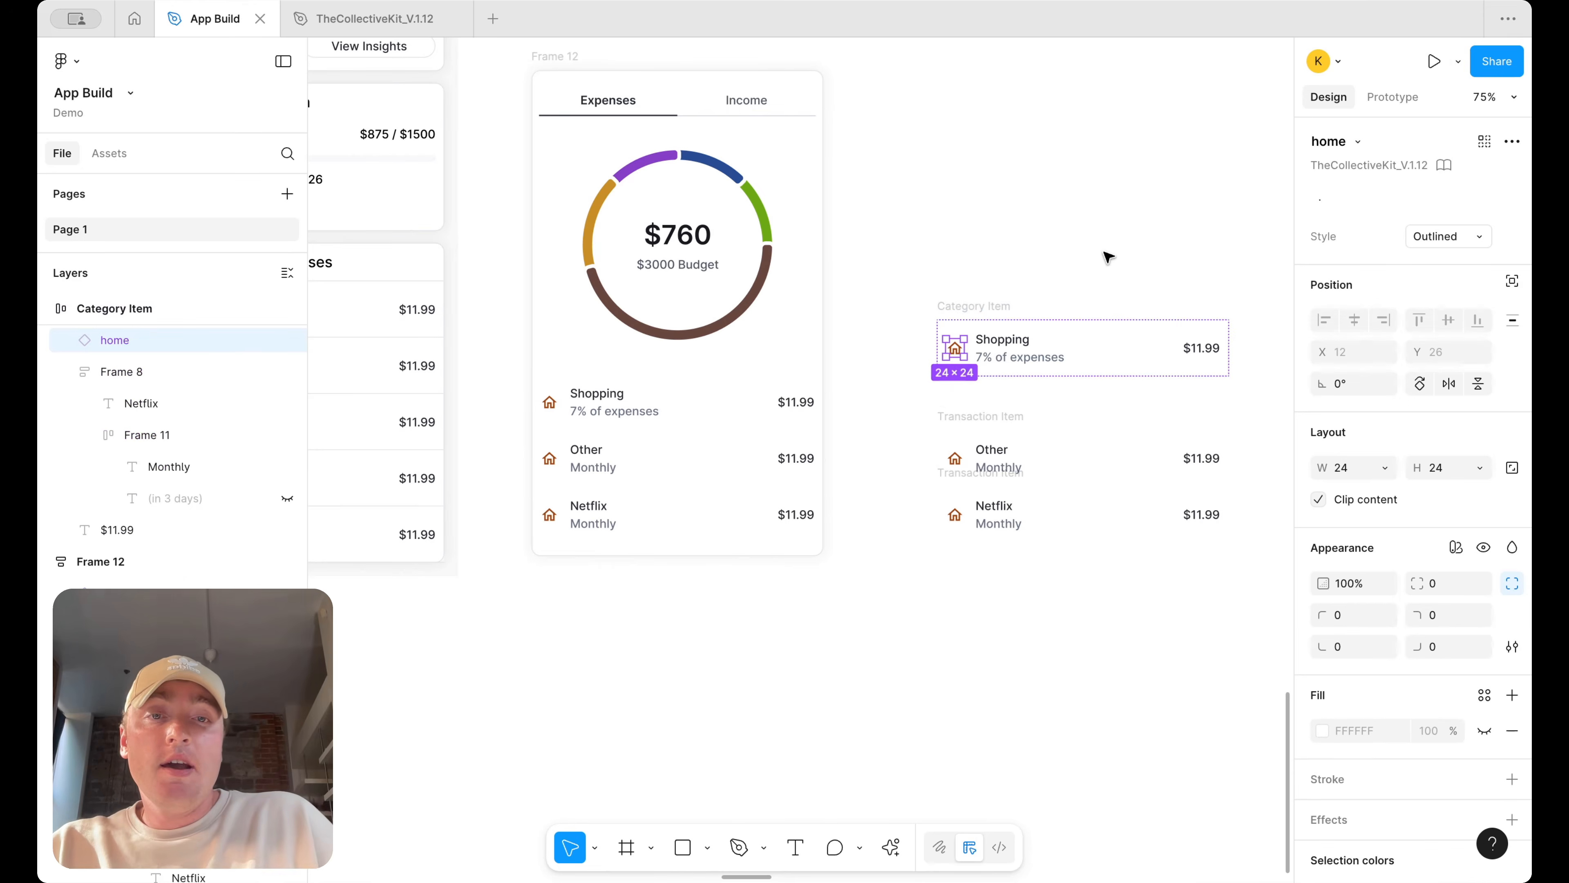
key("shift+a")
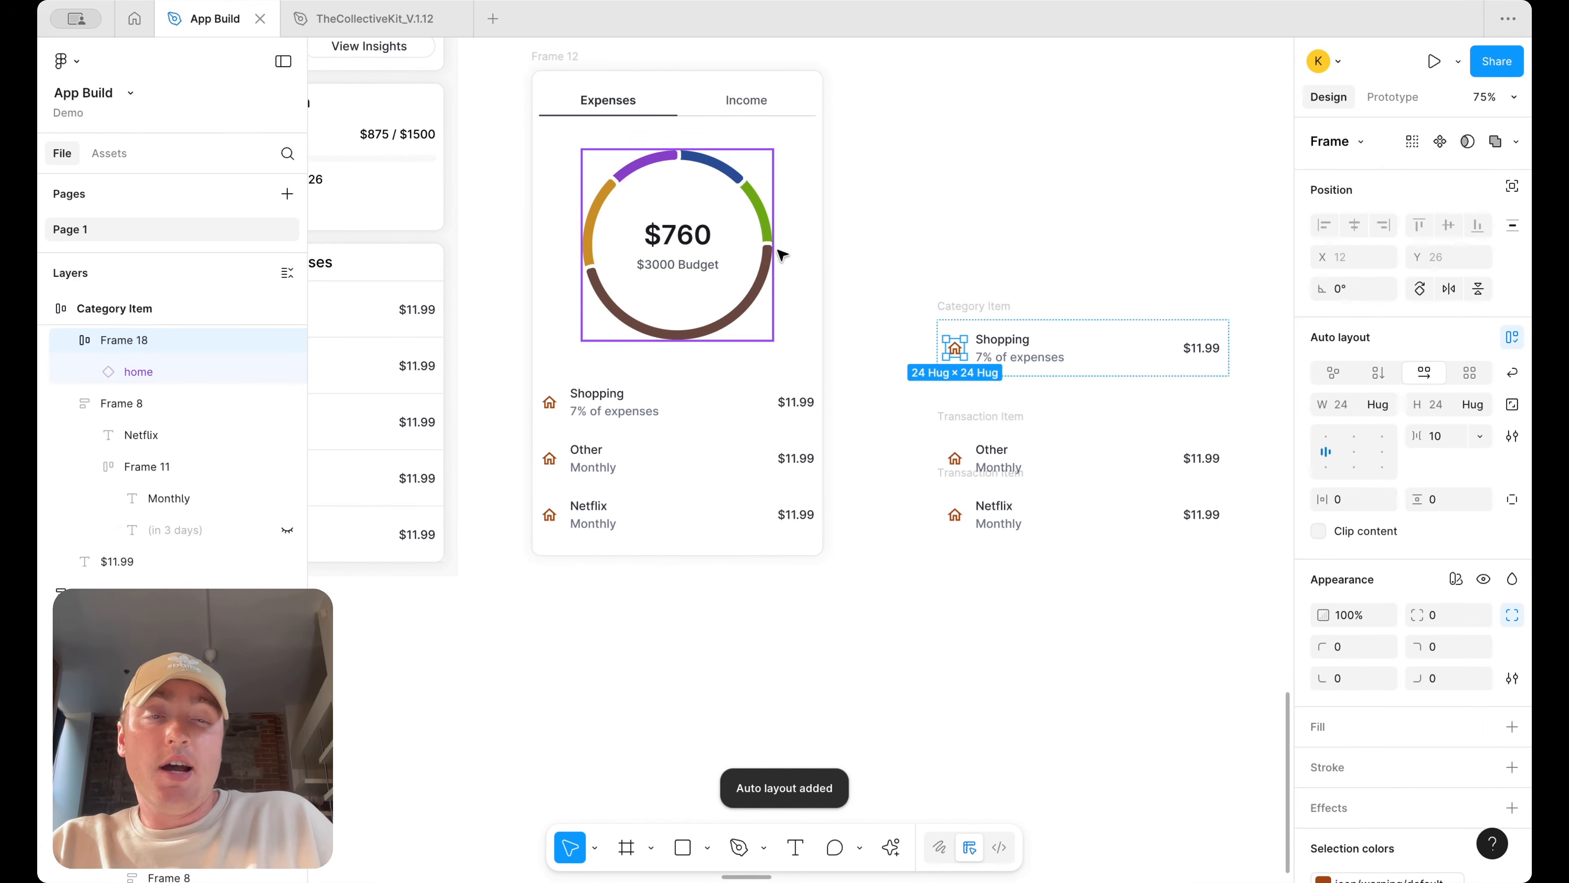
scroll(1506, 673, "down", 2)
left_click(1508, 668)
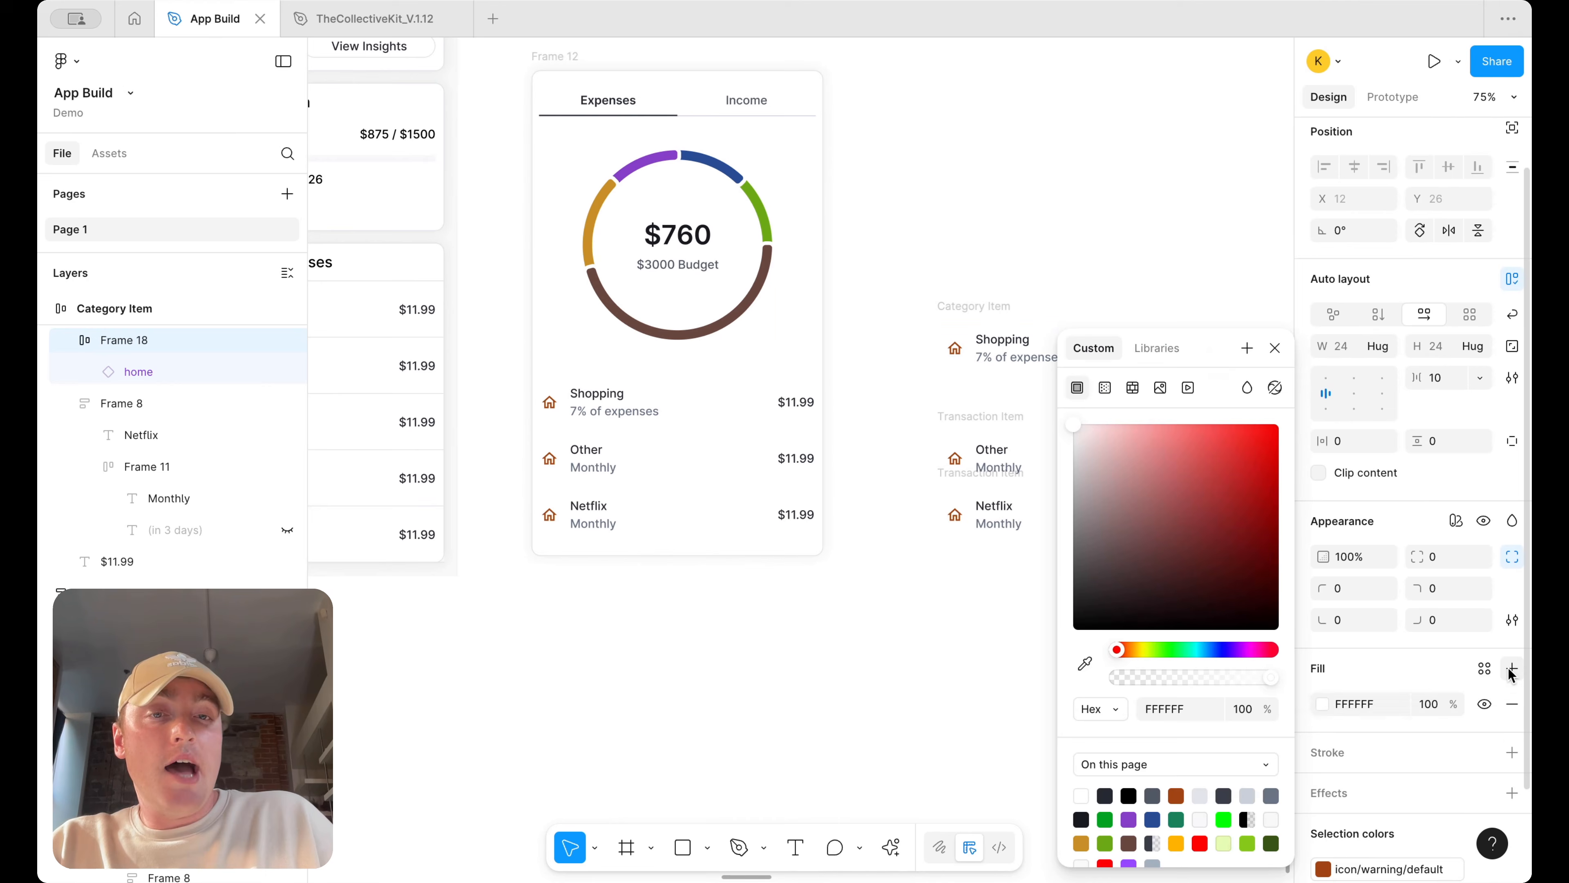
left_click(1485, 668)
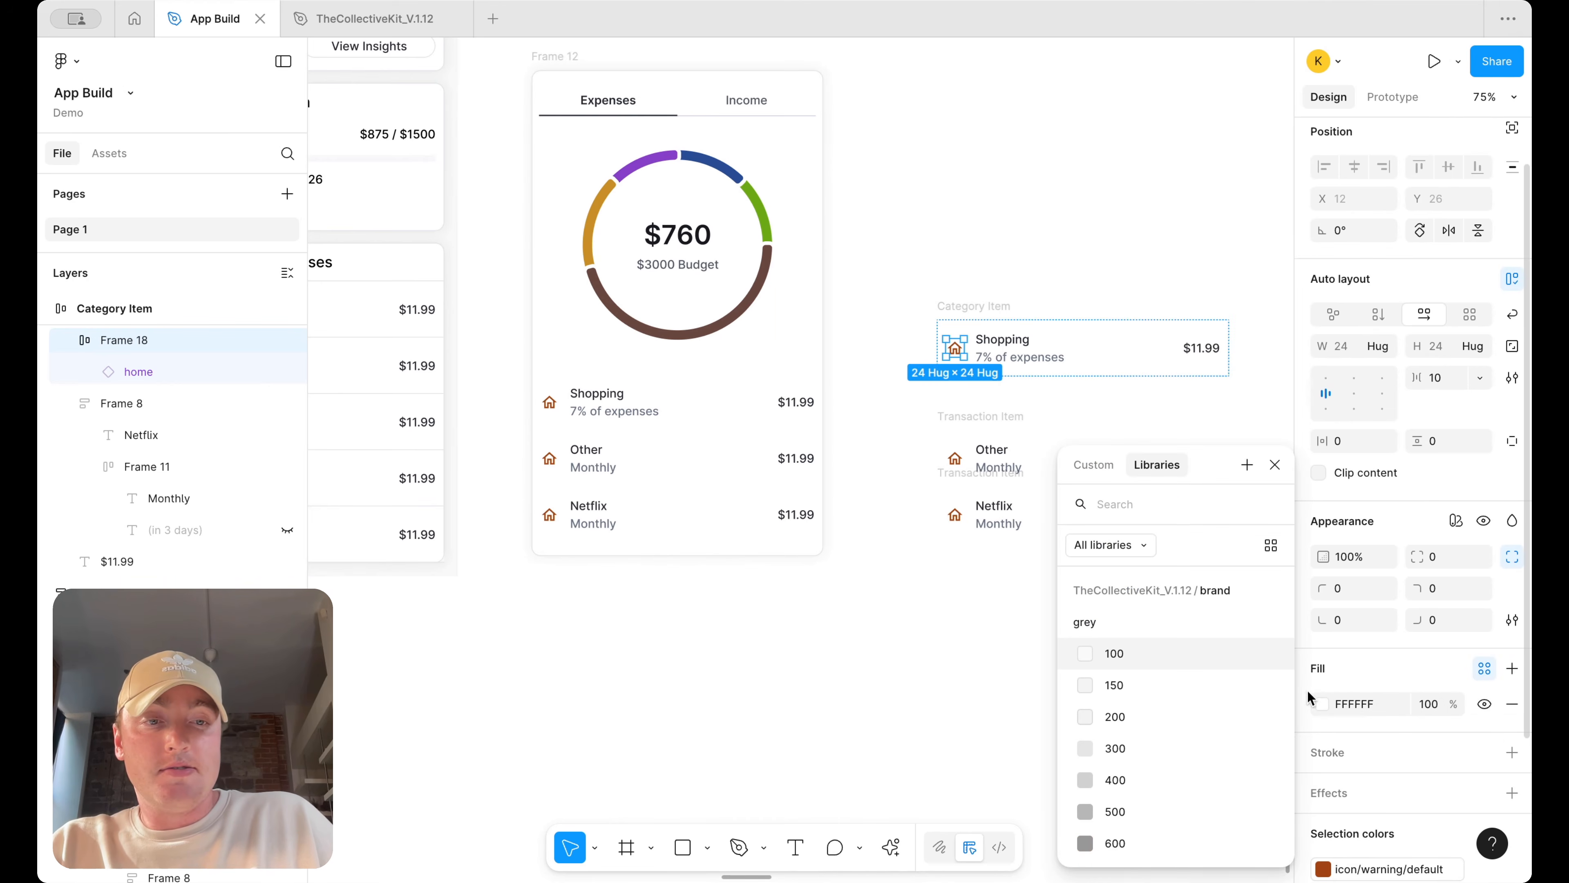
left_click(1320, 704)
left_click(1085, 662)
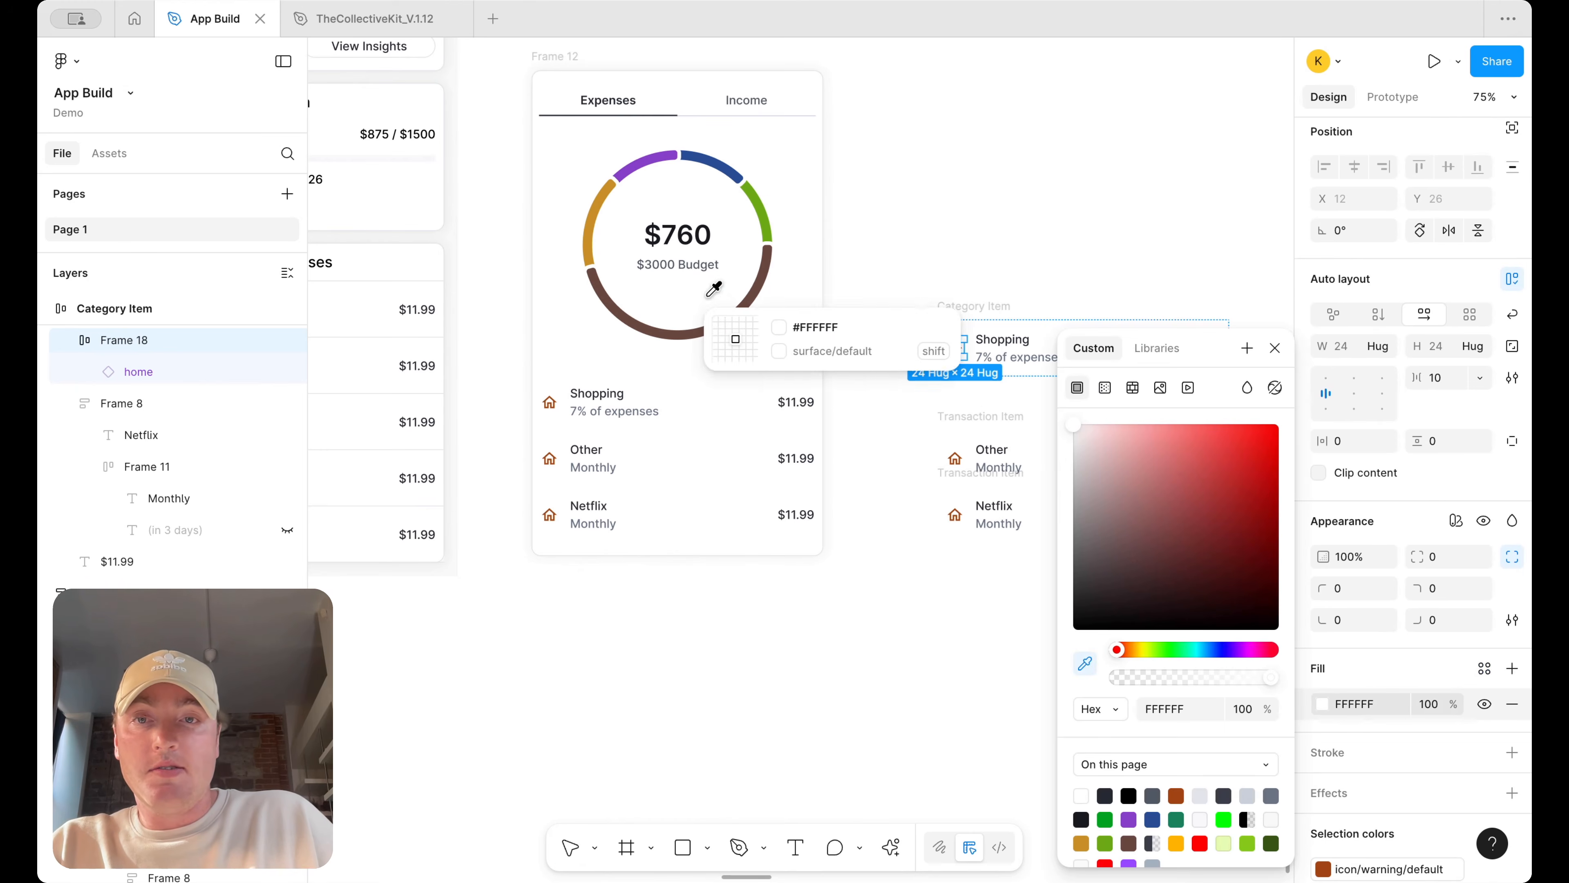
left_click(594, 212)
left_click(1156, 182)
Browse the library colour styles for the icon frame's fill
left_click(956, 357)
scroll(1313, 677, "down", 5)
left_click(1323, 692)
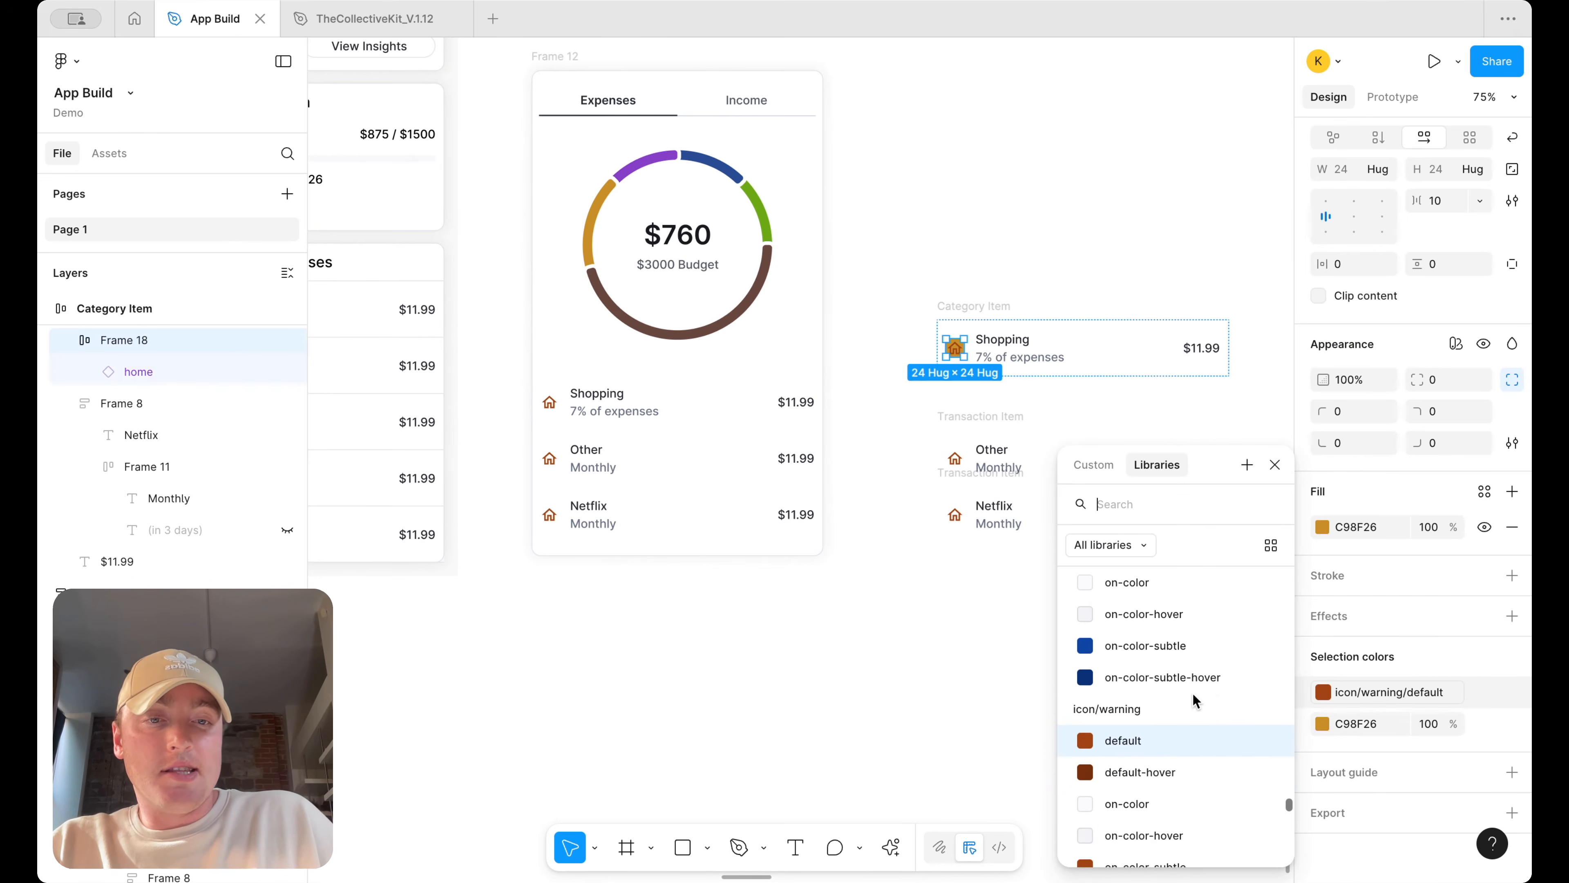
scroll(1152, 764, "down", 10)
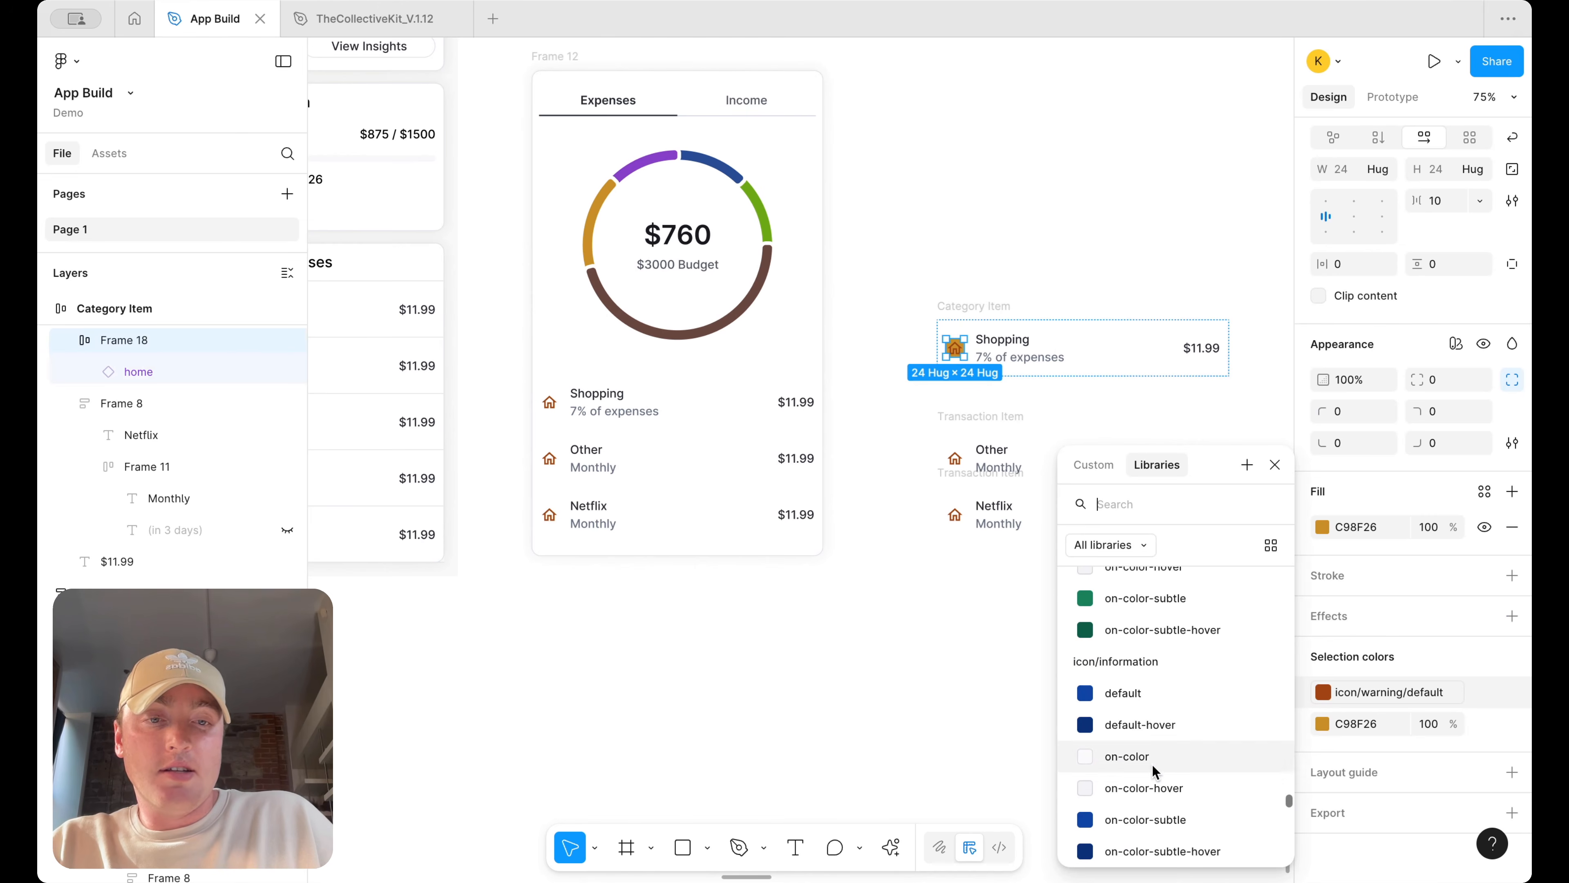
scroll(1154, 762, "up", 8)
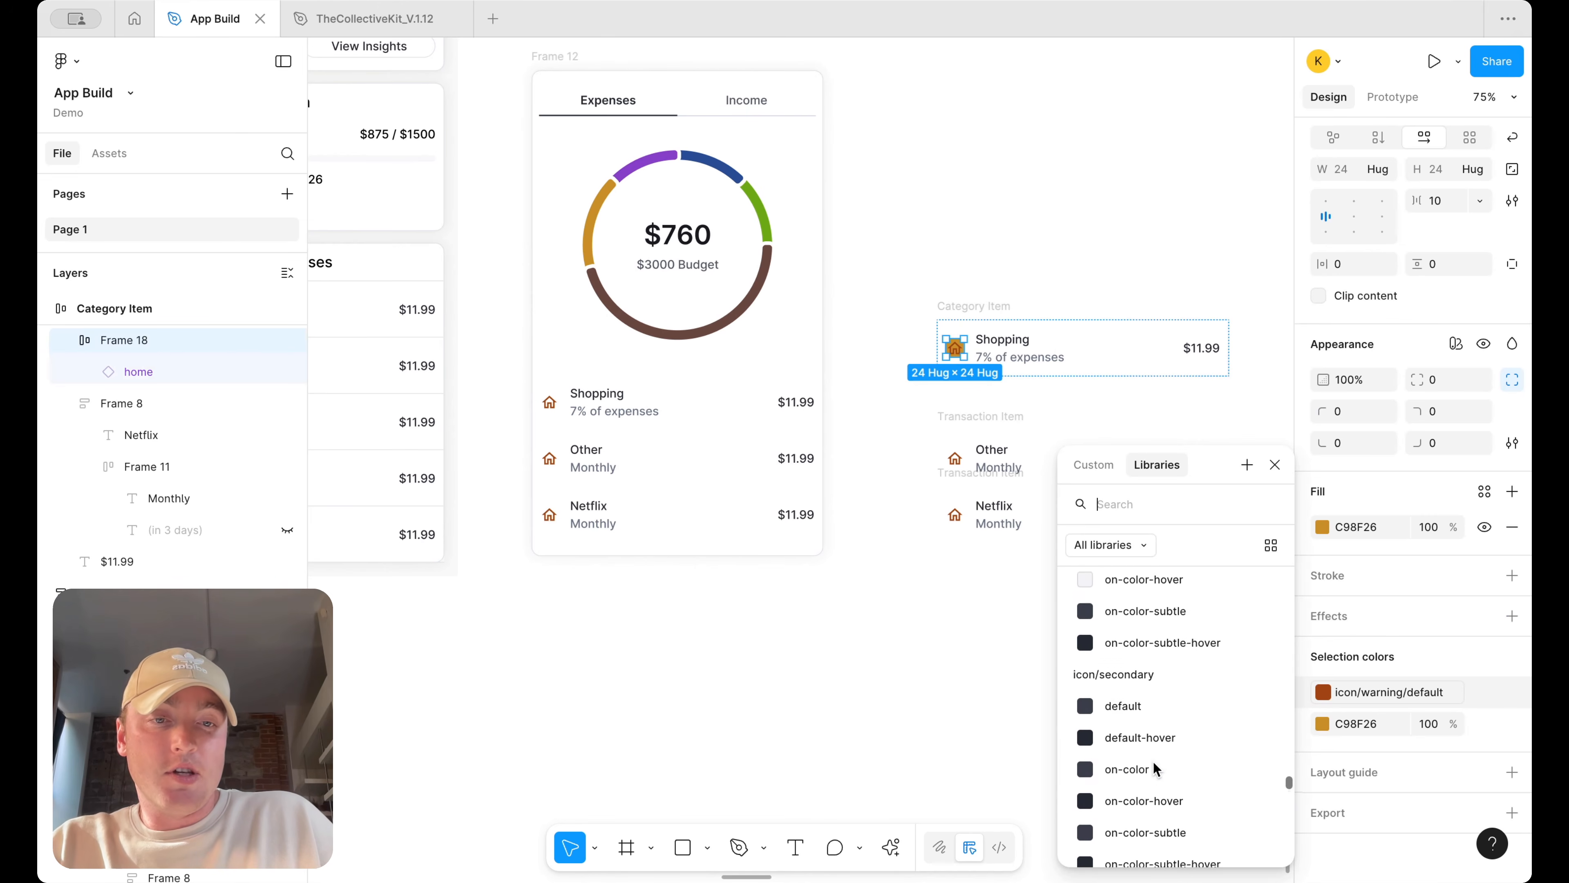
left_click(1154, 677)
left_click(1041, 226)
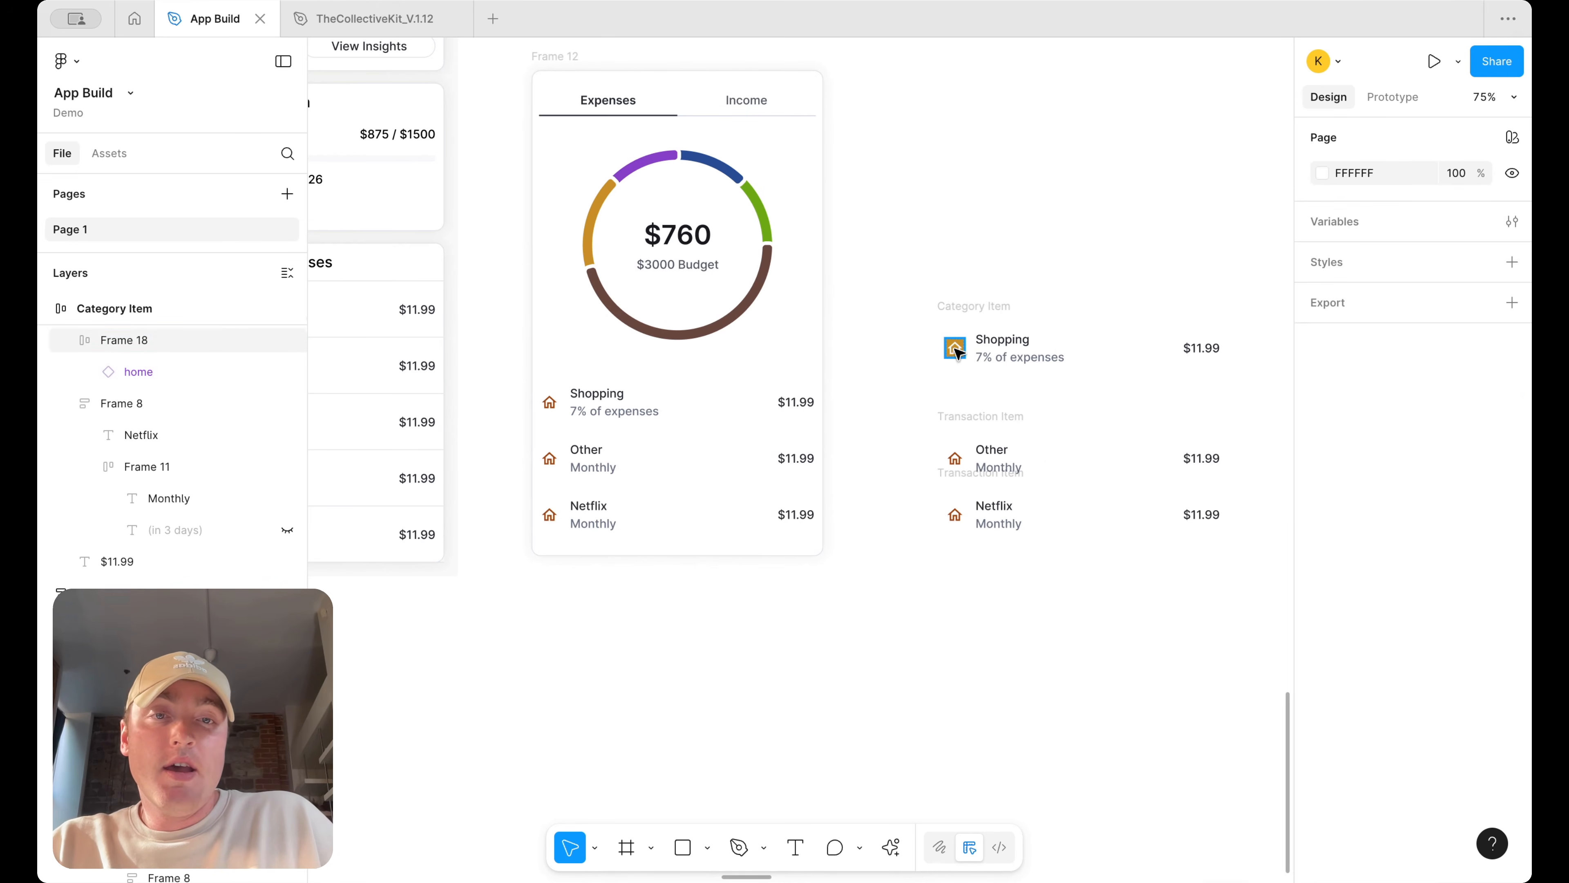
Round the icon frame's corners to 50 and set its padding to 5
left_click(955, 349)
left_click(1438, 612)
key("Return")
scroll(1082, 263, "up", 5)
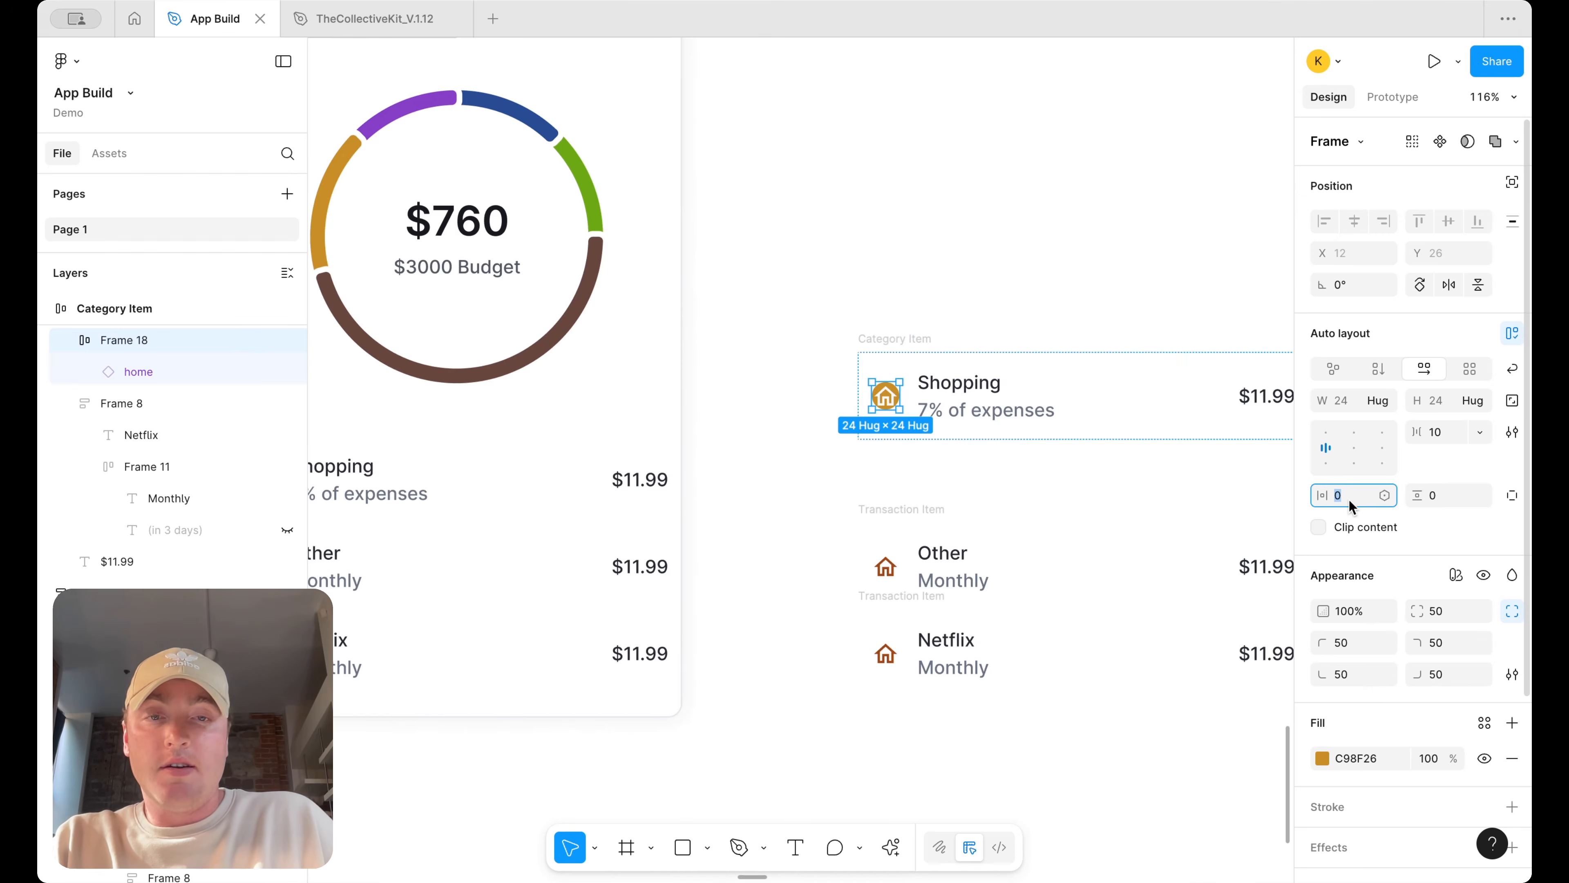
type("5")
key("Return")
left_click(967, 235)
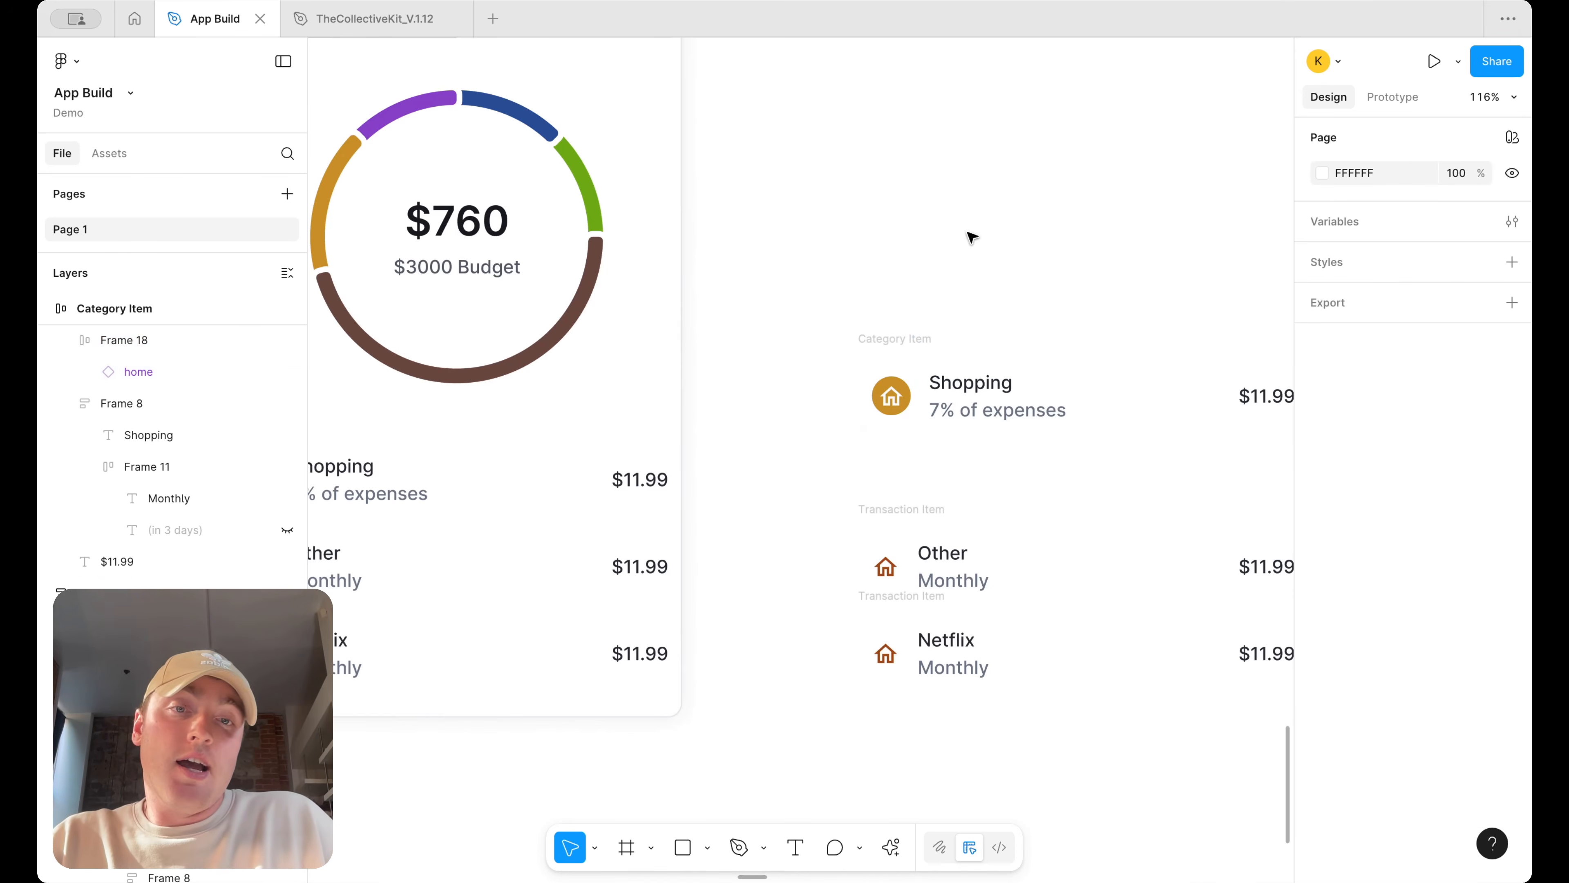
Turn the Category Item frame into a component
scroll(971, 247, "down", 5)
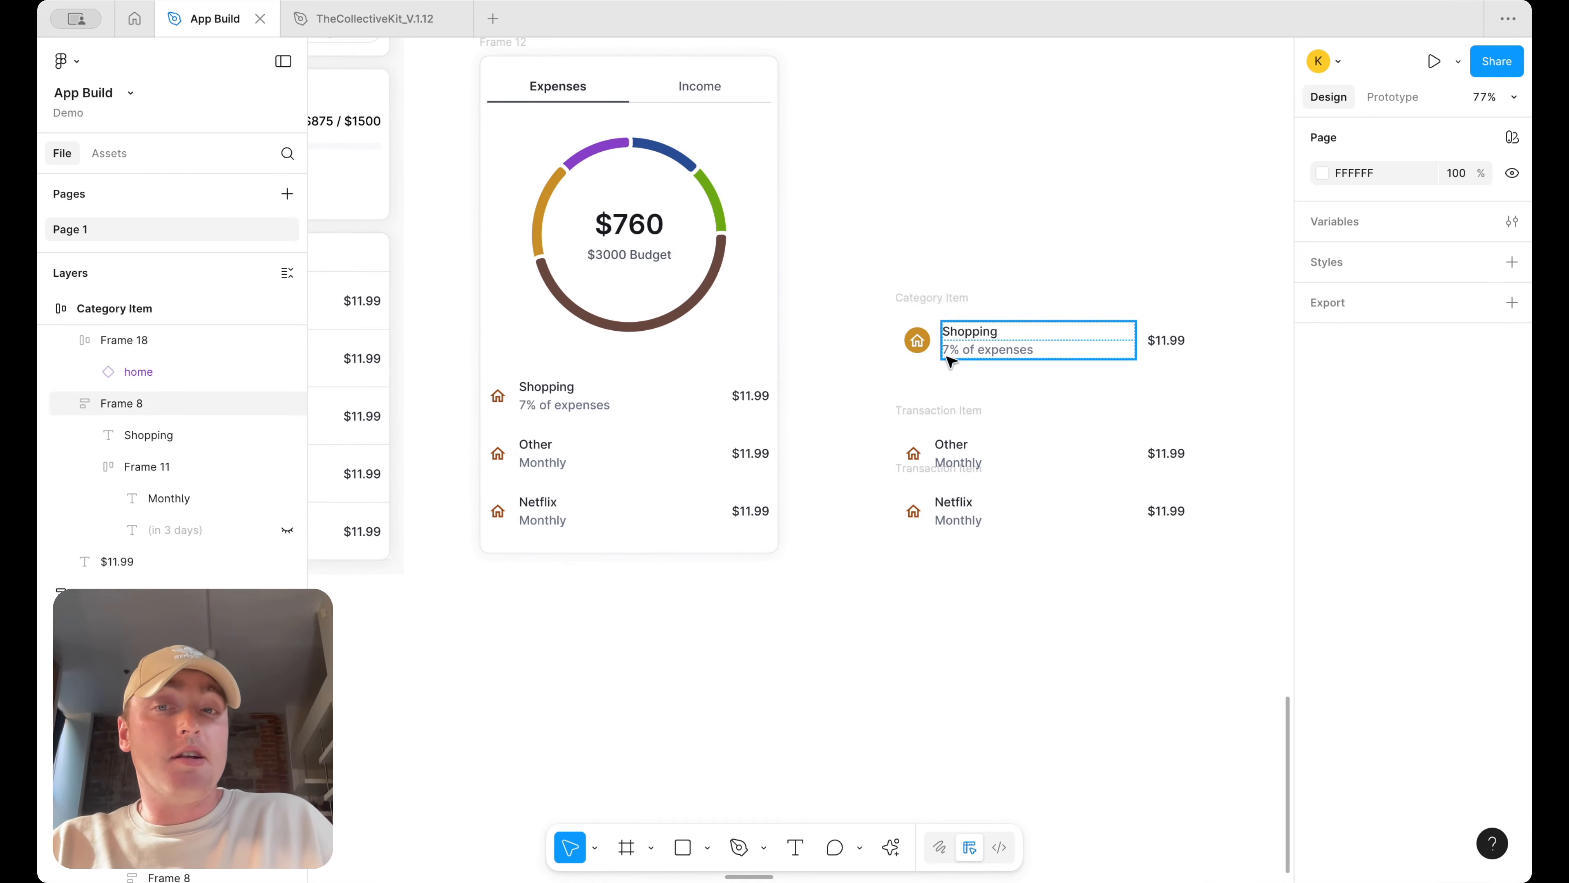
scroll(785, 428, "left", 7)
scroll(904, 364, "right", 10)
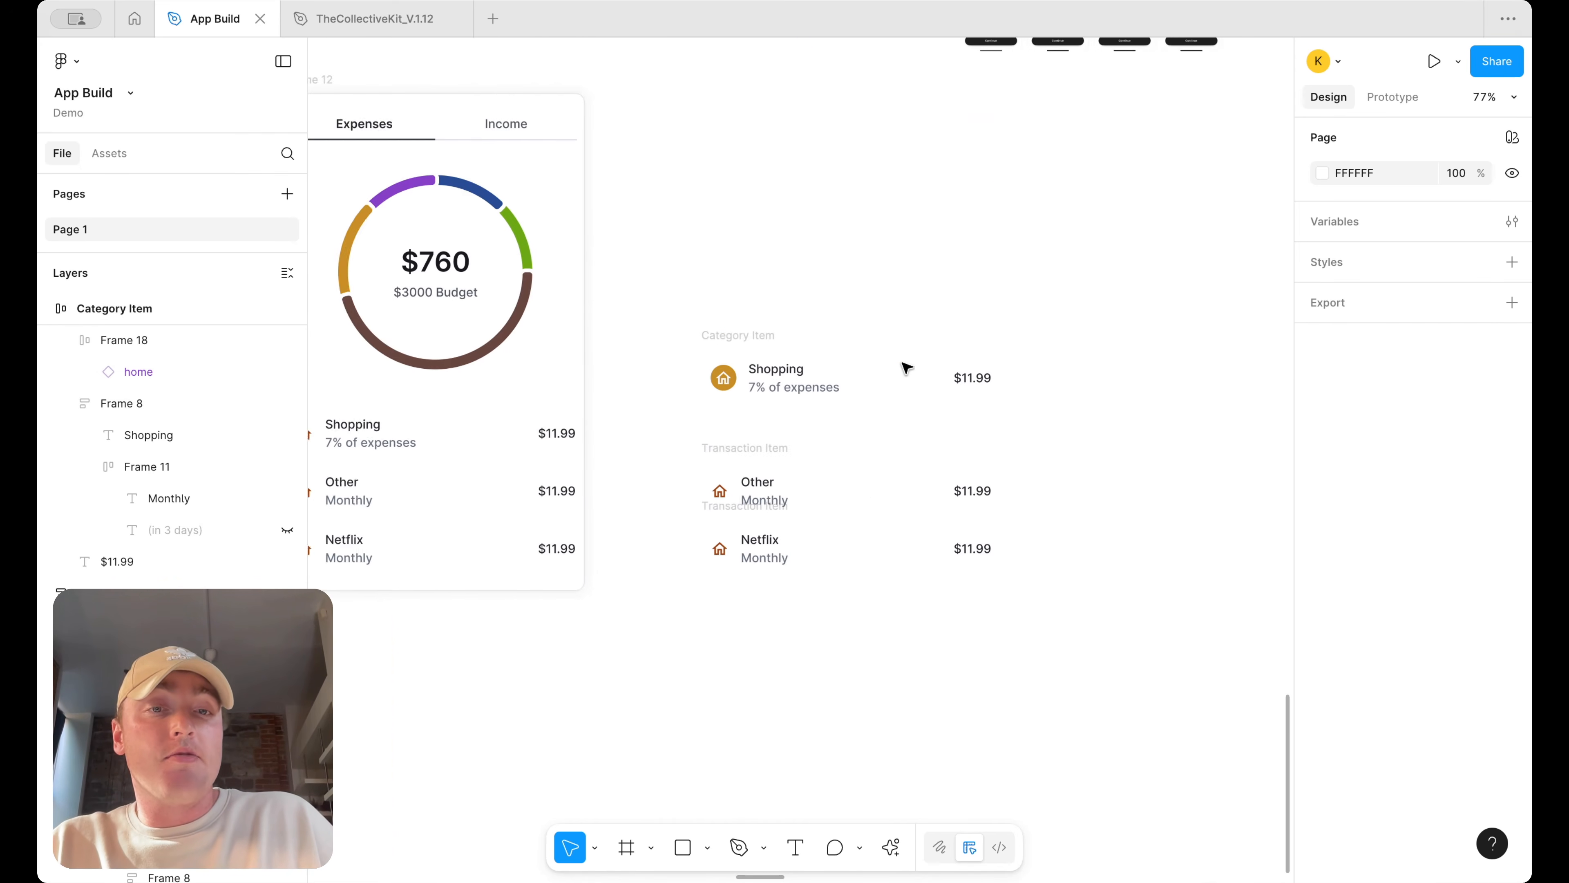
scroll(921, 308, "left", 4)
left_click(903, 337)
right_click(902, 339)
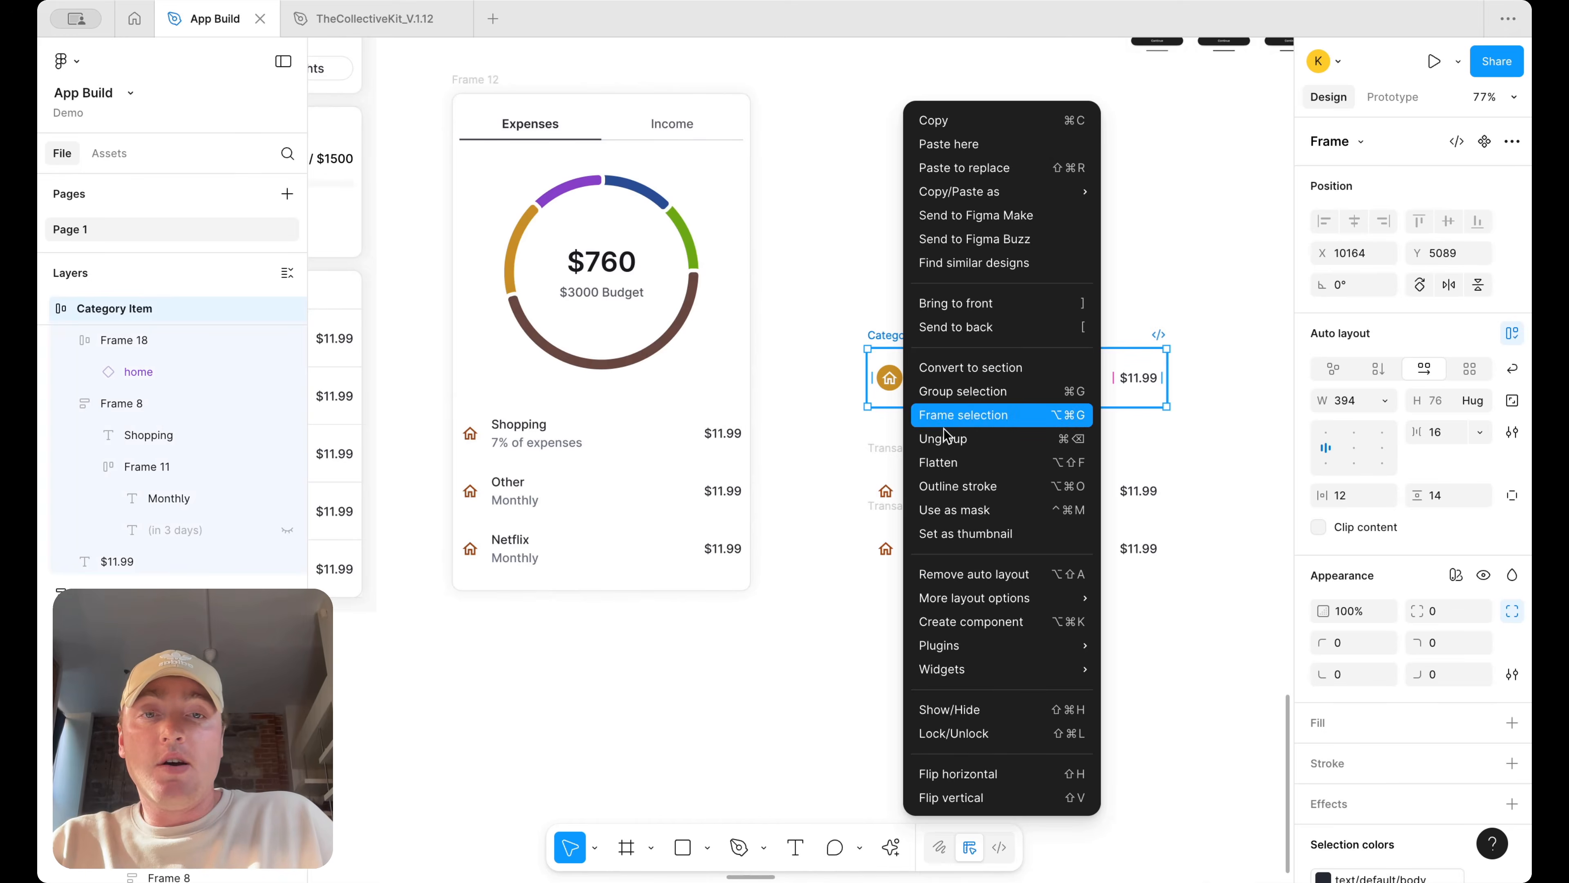
left_click(973, 623)
Place a Category Item instance in the card and delete the three old transaction items
left_click_drag(923, 390, 575, 391)
key("Delete")
left_click(579, 419)
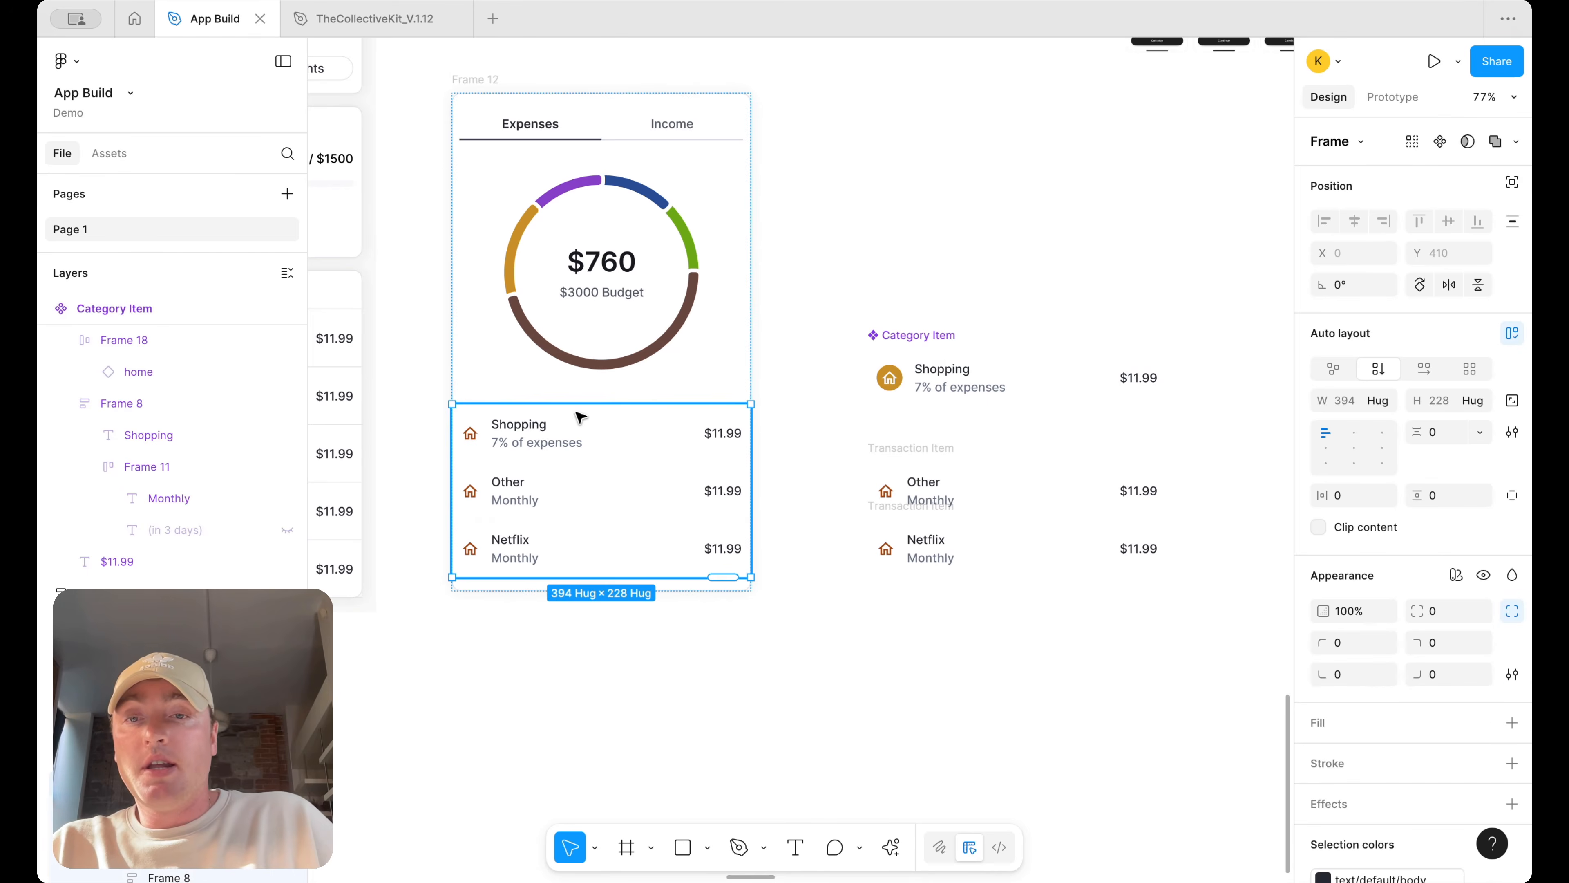
key("super+v")
left_click(592, 544)
left_click(611, 493, "shift")
left_click(634, 437, "shift")
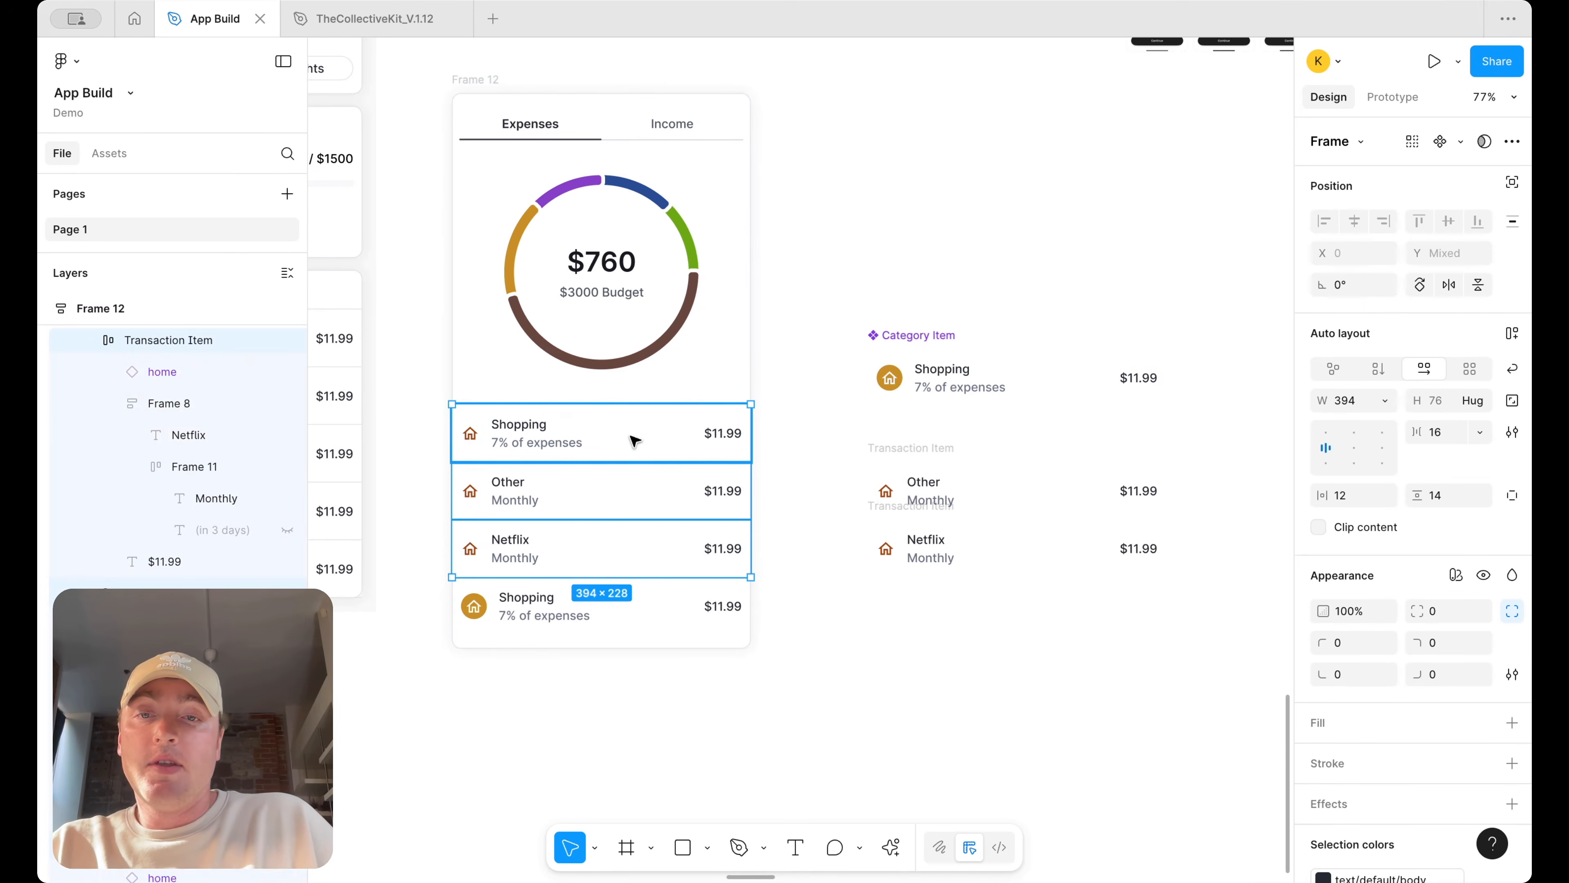
key("Delete")
Wrap the instance in a frame and paste two more Category Item instances into it
left_click(538, 448)
key("super+alt+g")
left_click(571, 445)
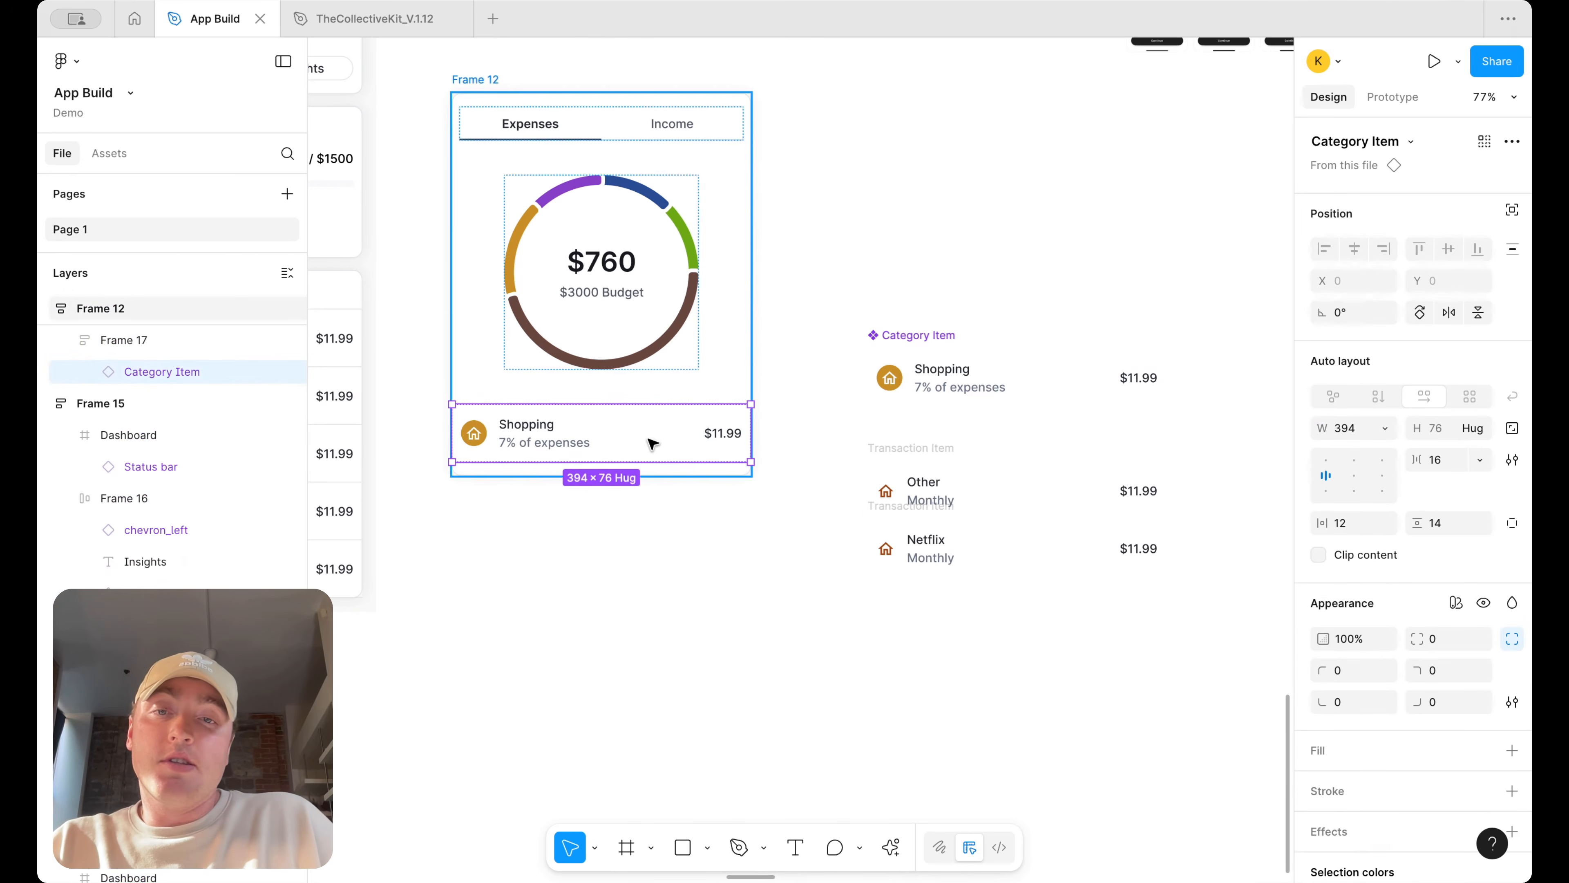
key("super+v")
key("super+v")
Delete the leftover transaction item copies beside the card
left_click(972, 607)
left_click_drag(972, 607, 884, 452)
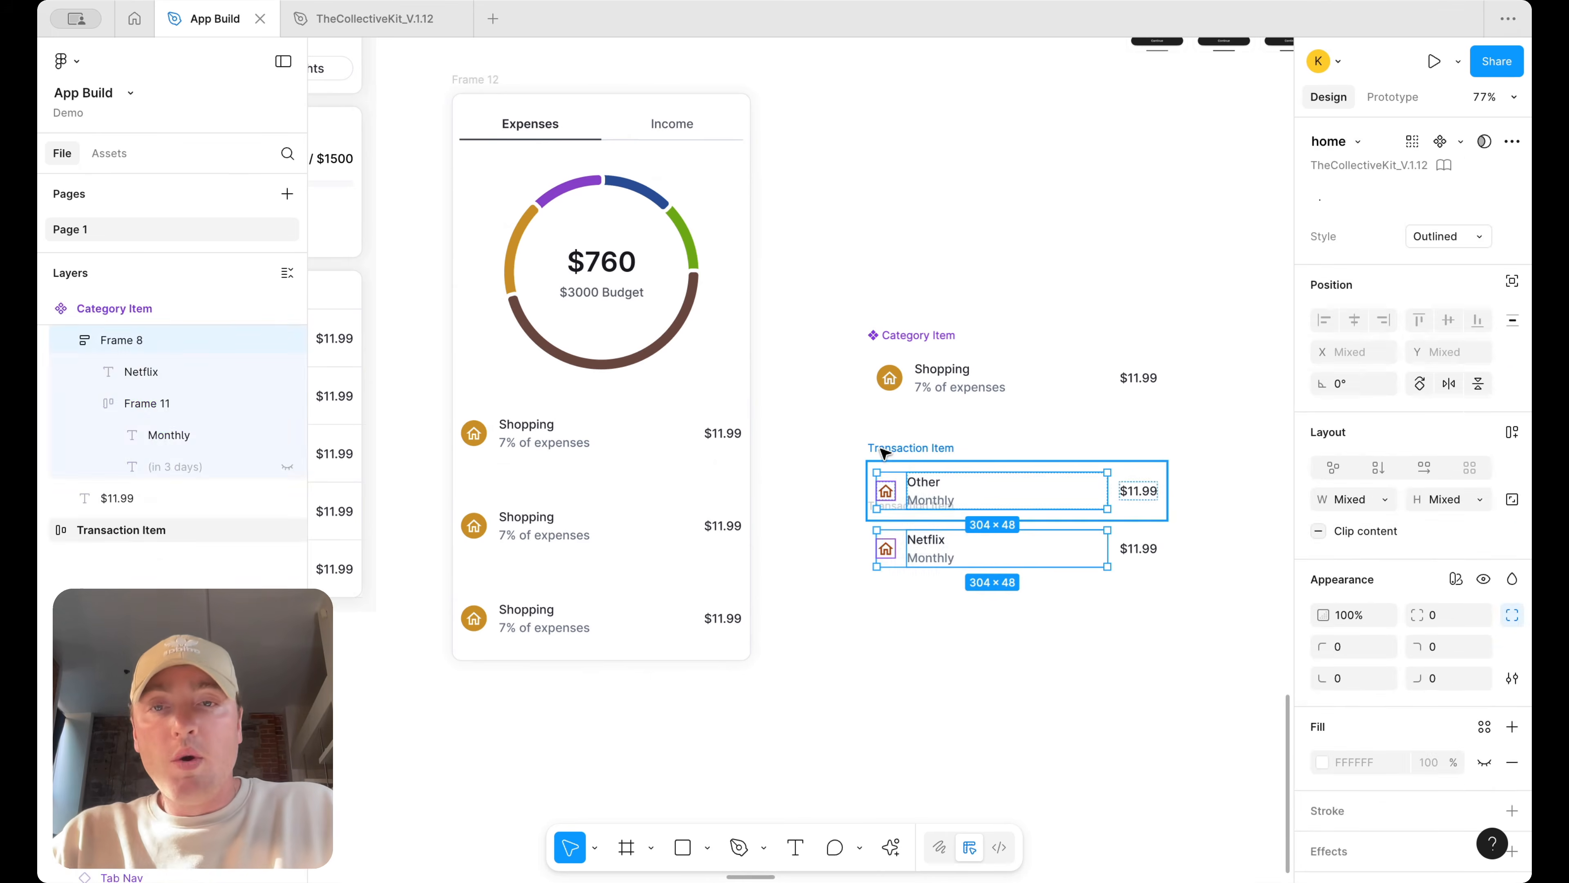
key("Delete")
left_click(883, 452)
key("Delete")
left_click(903, 510)
key("Delete")
Wrap the three category items in an auto layout frame with a gap of 0
left_click(560, 470)
left_click(603, 456)
left_click(605, 561, "shift")
left_click(603, 603, "shift")
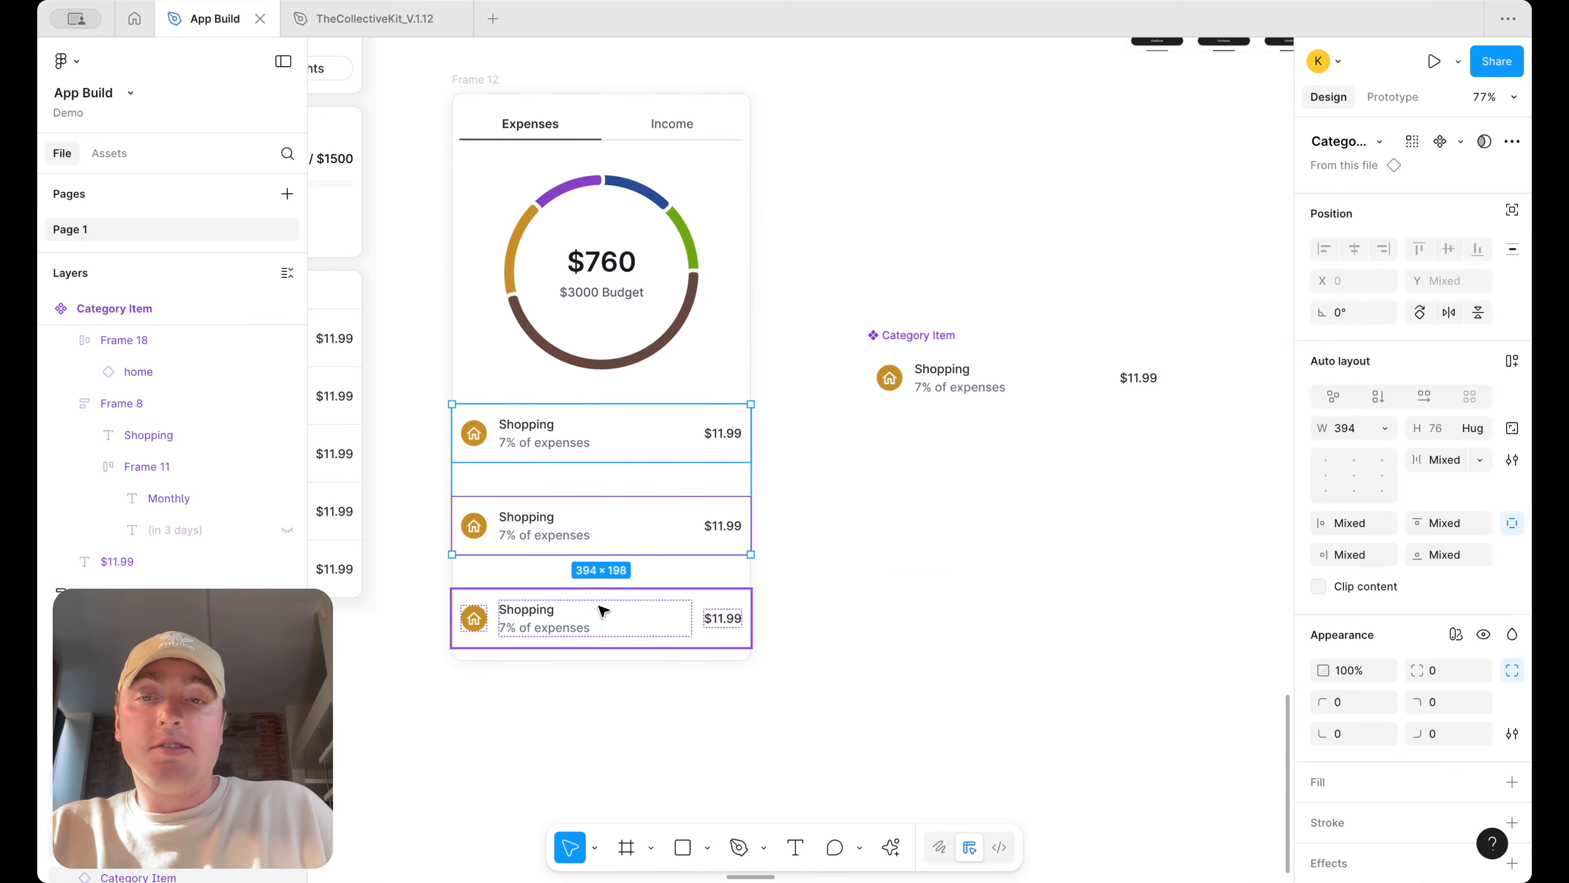
key("shift+a")
left_click(1446, 440)
type("0")
key("Return")
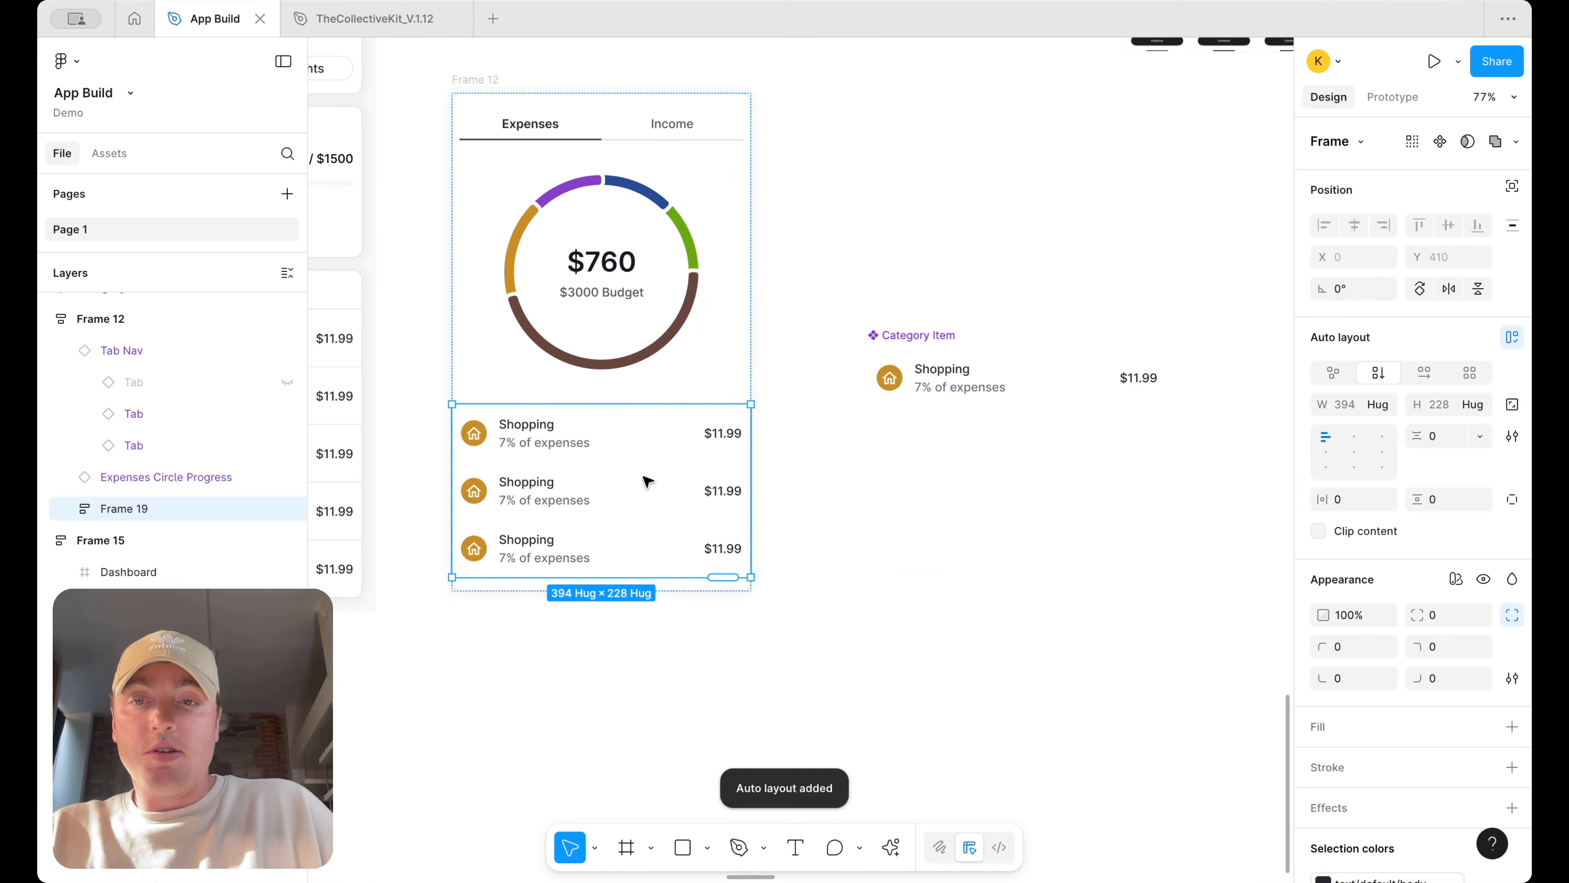
Change the second category item's icon background to a dark brown swatch
double_click(474, 490)
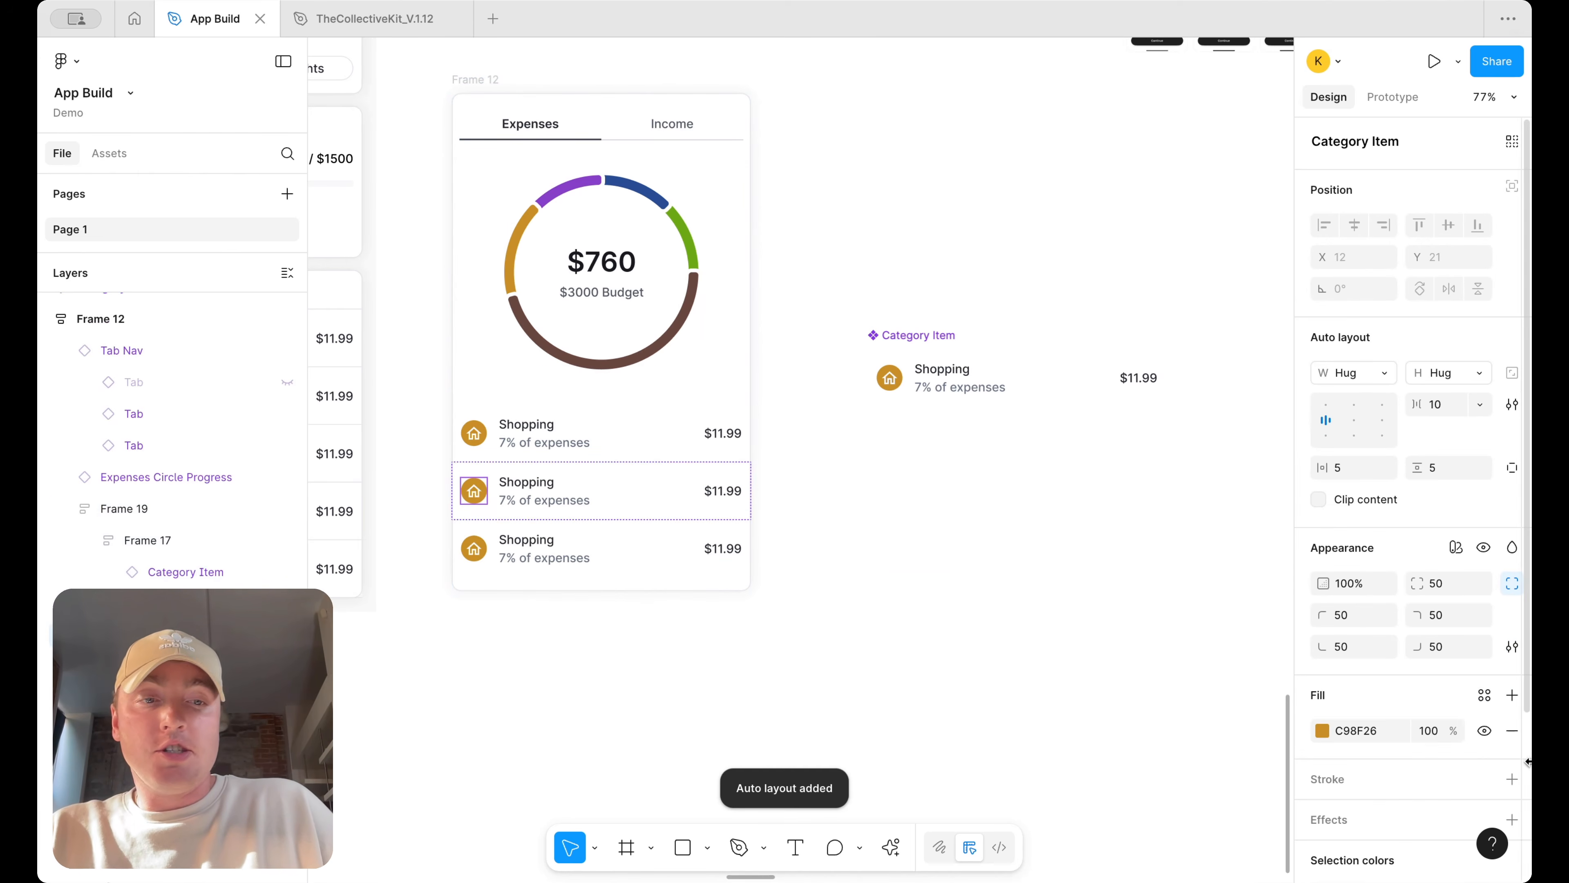
left_click(1323, 730)
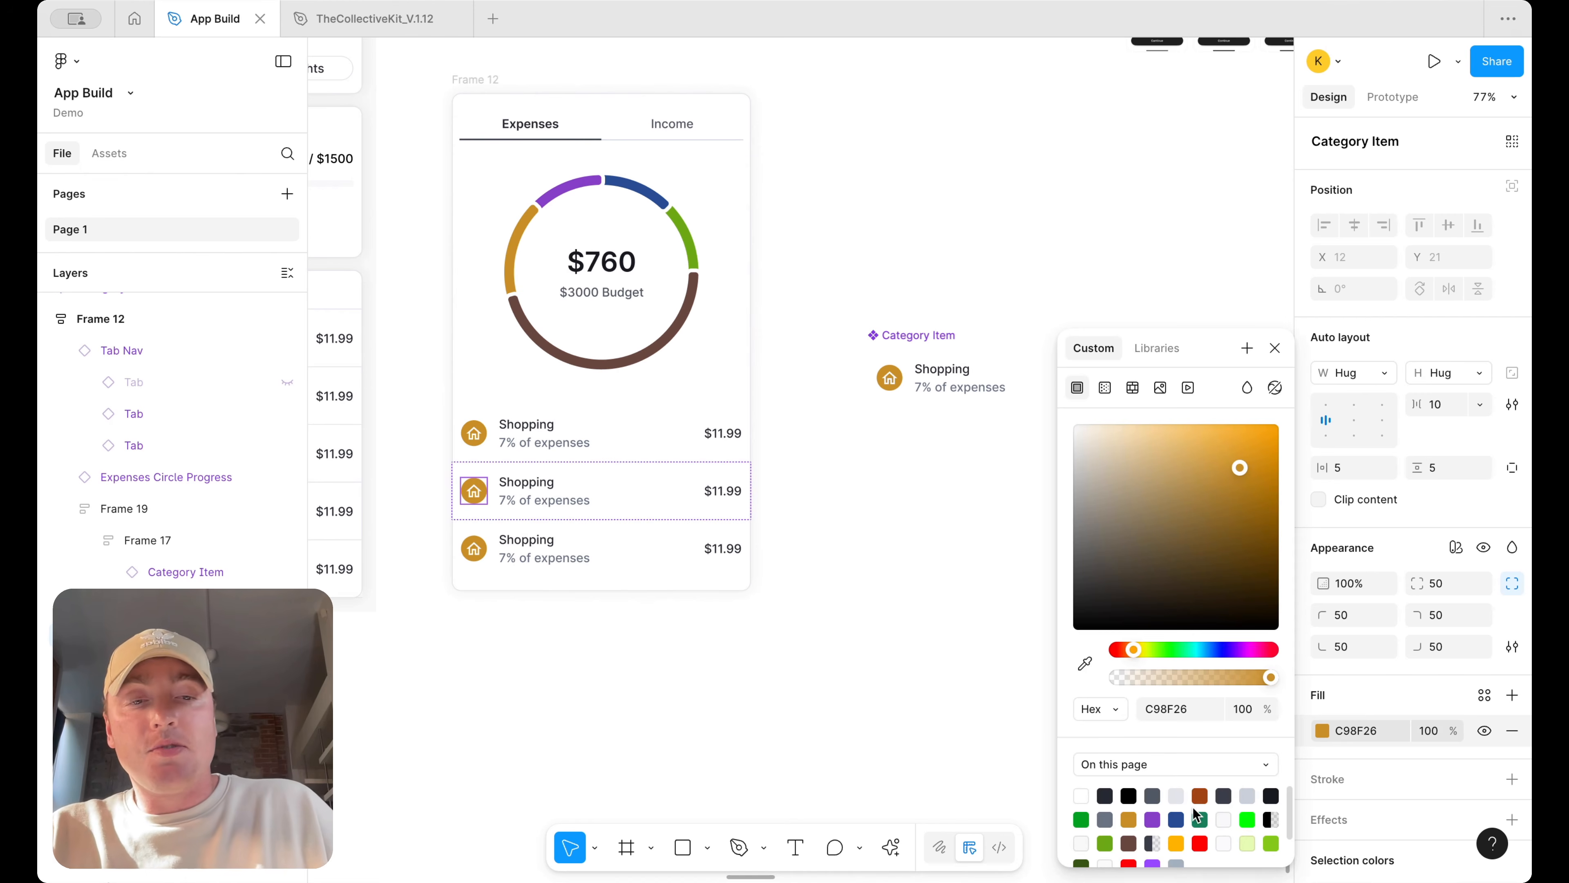
left_click(1200, 794)
left_click(906, 570)
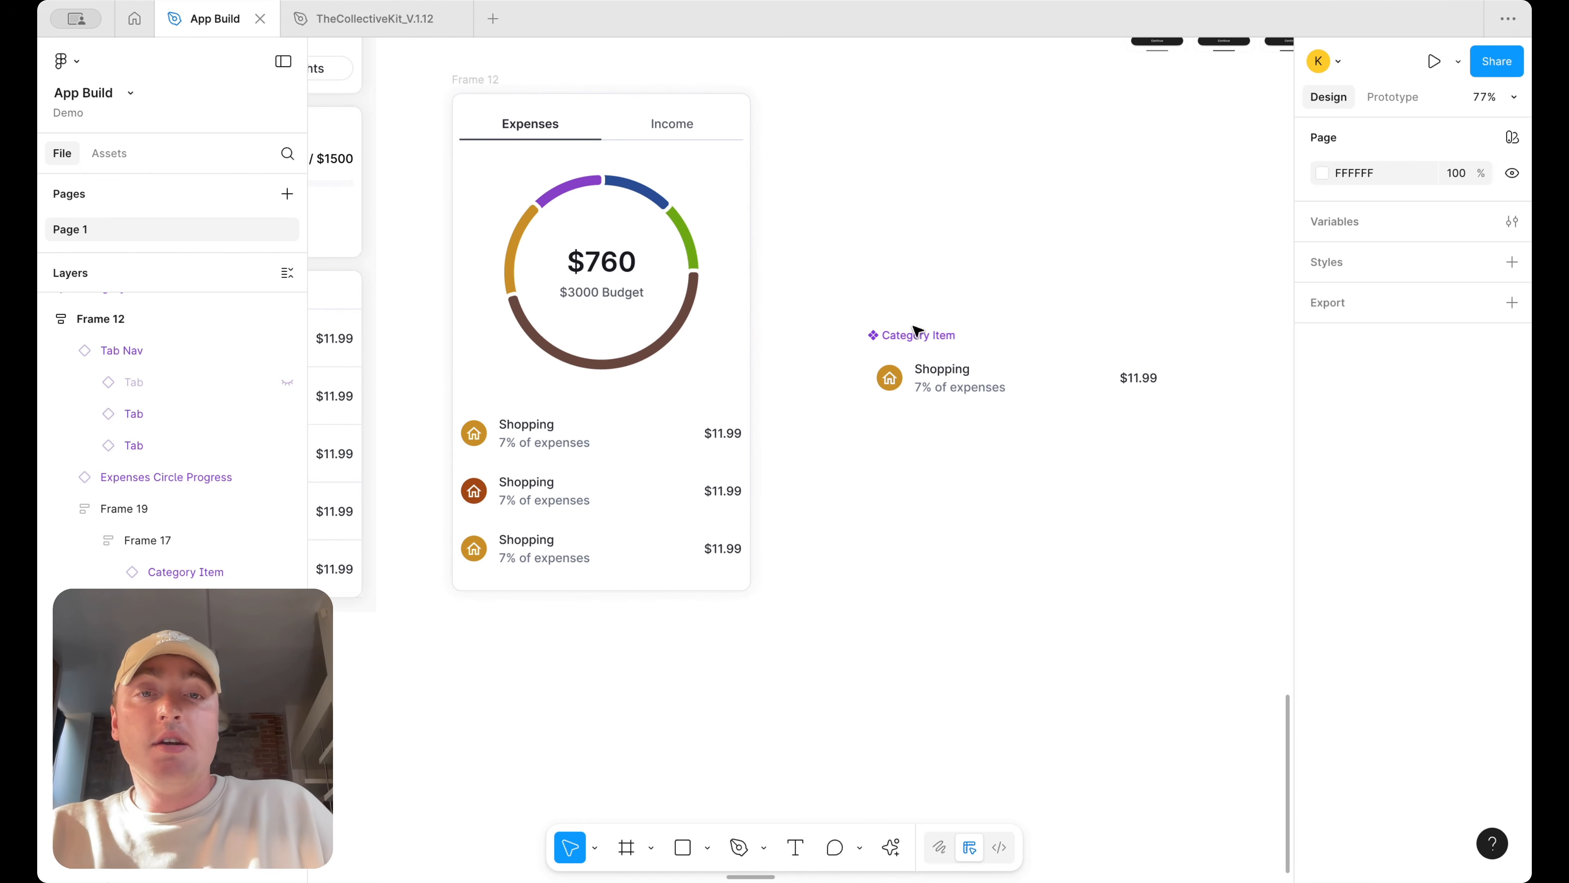
Add a variant to the Category Item main component
right_click(912, 371)
mouse_move(1020, 619)
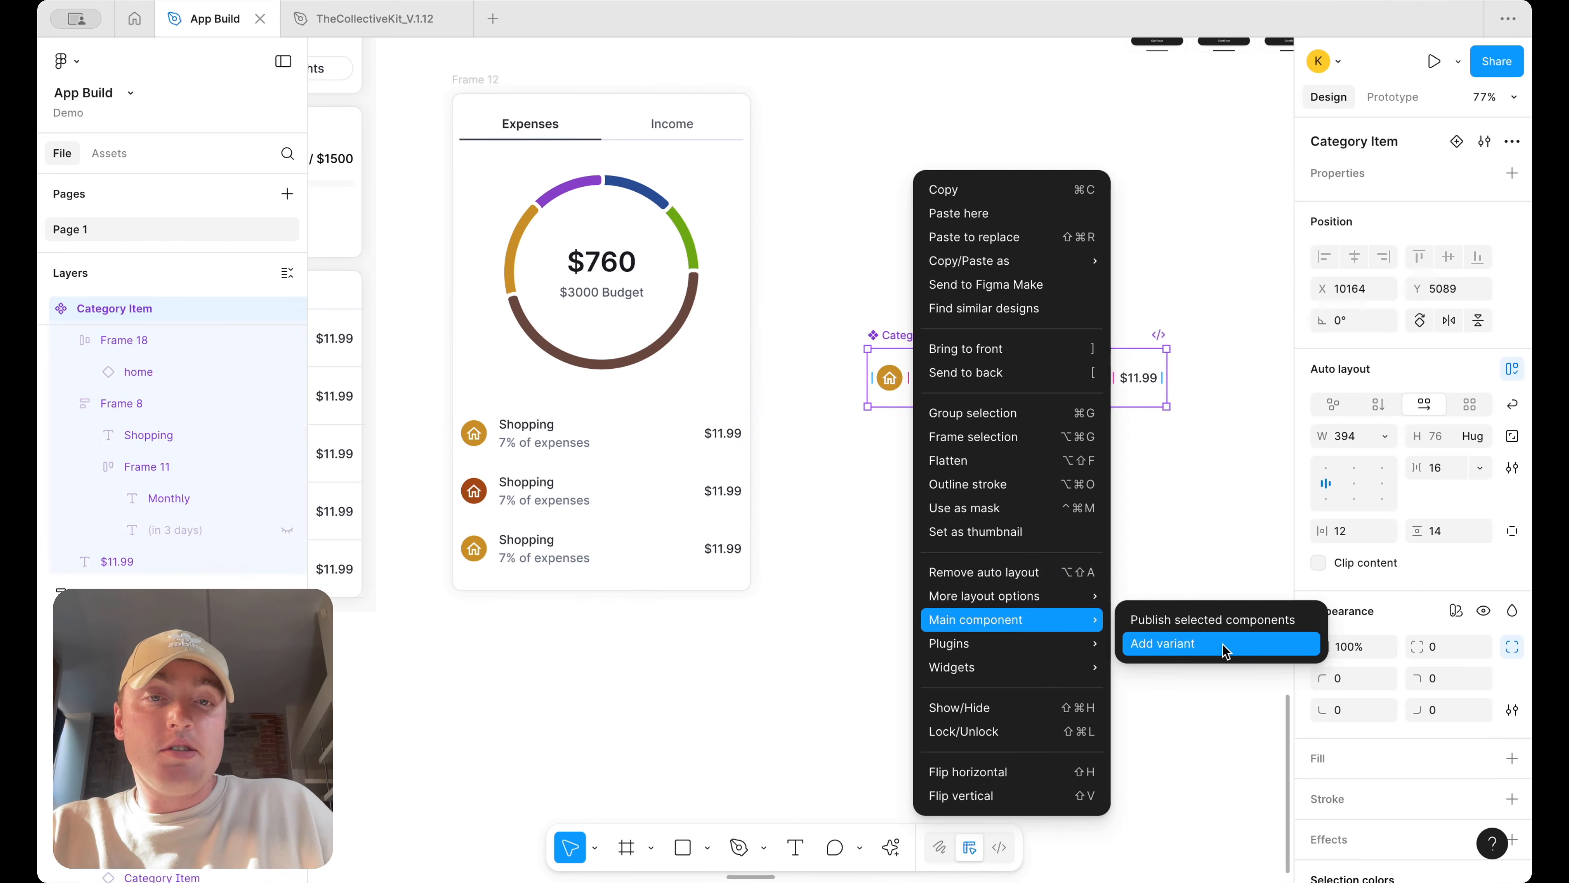
left_click(1224, 644)
Rename the component set's variant property to Status
left_click(974, 396)
double_click(1322, 207)
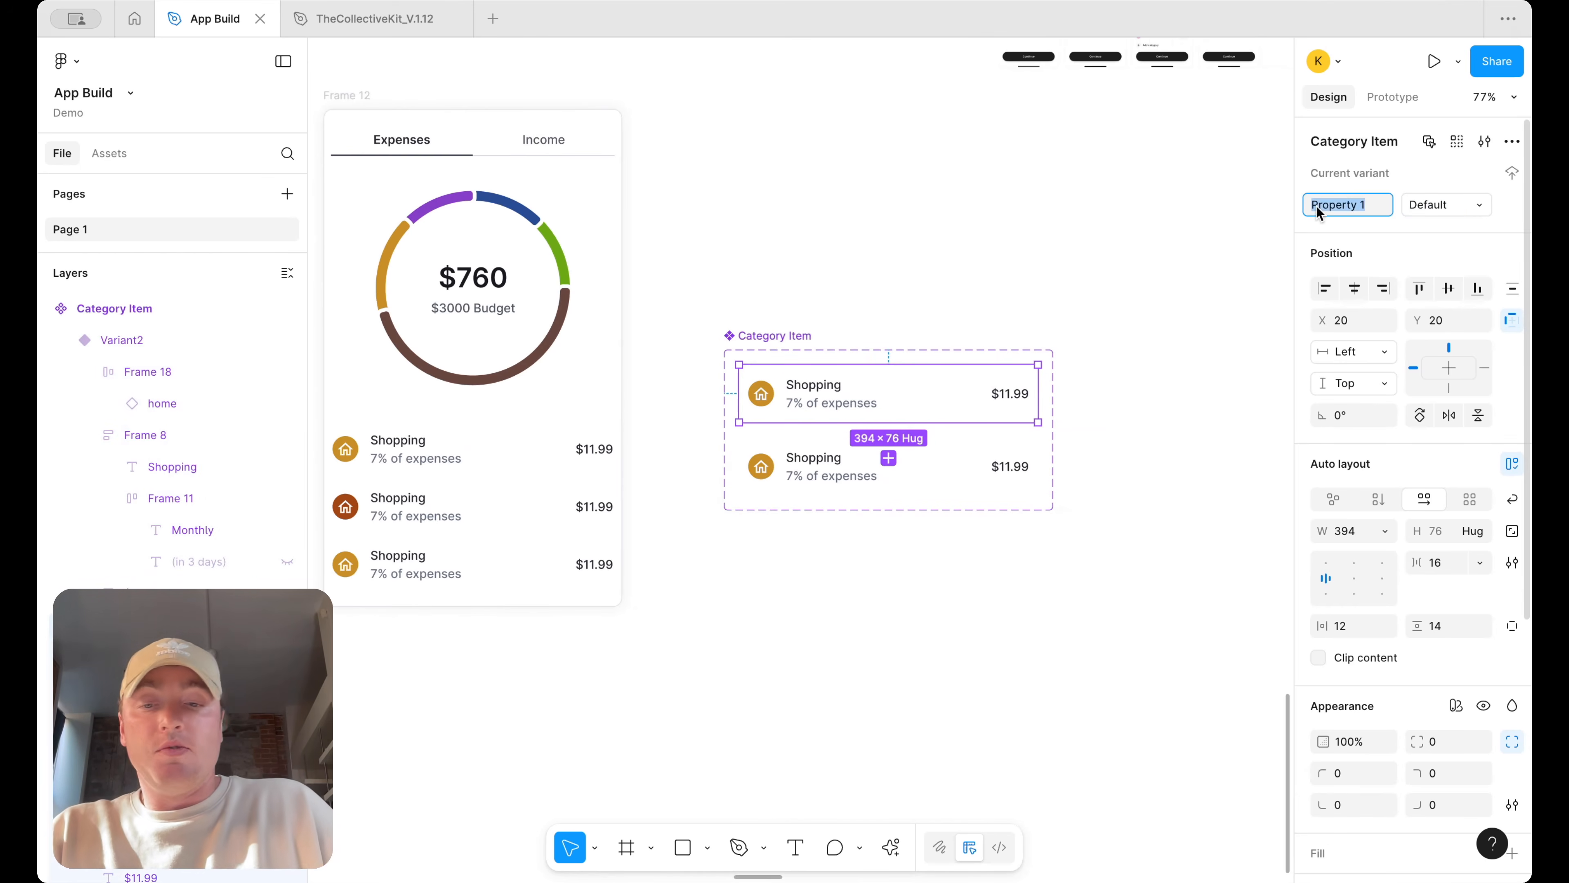
type("Sra")
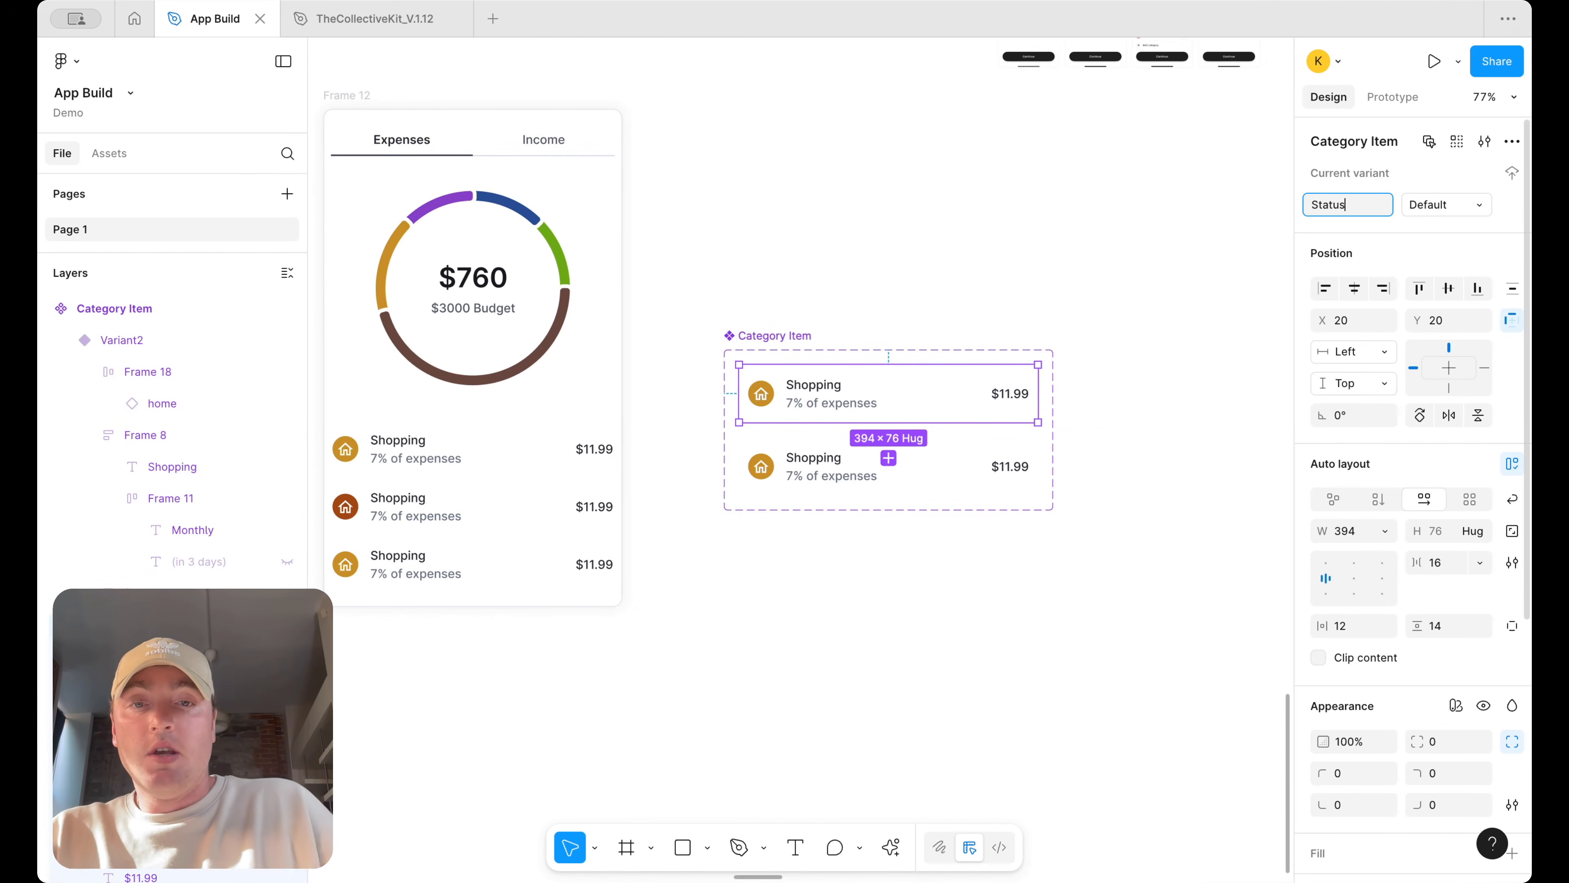
type("tus")
key("Return")
Set the first variant's property value to shopping
left_click(1440, 207)
type("def")
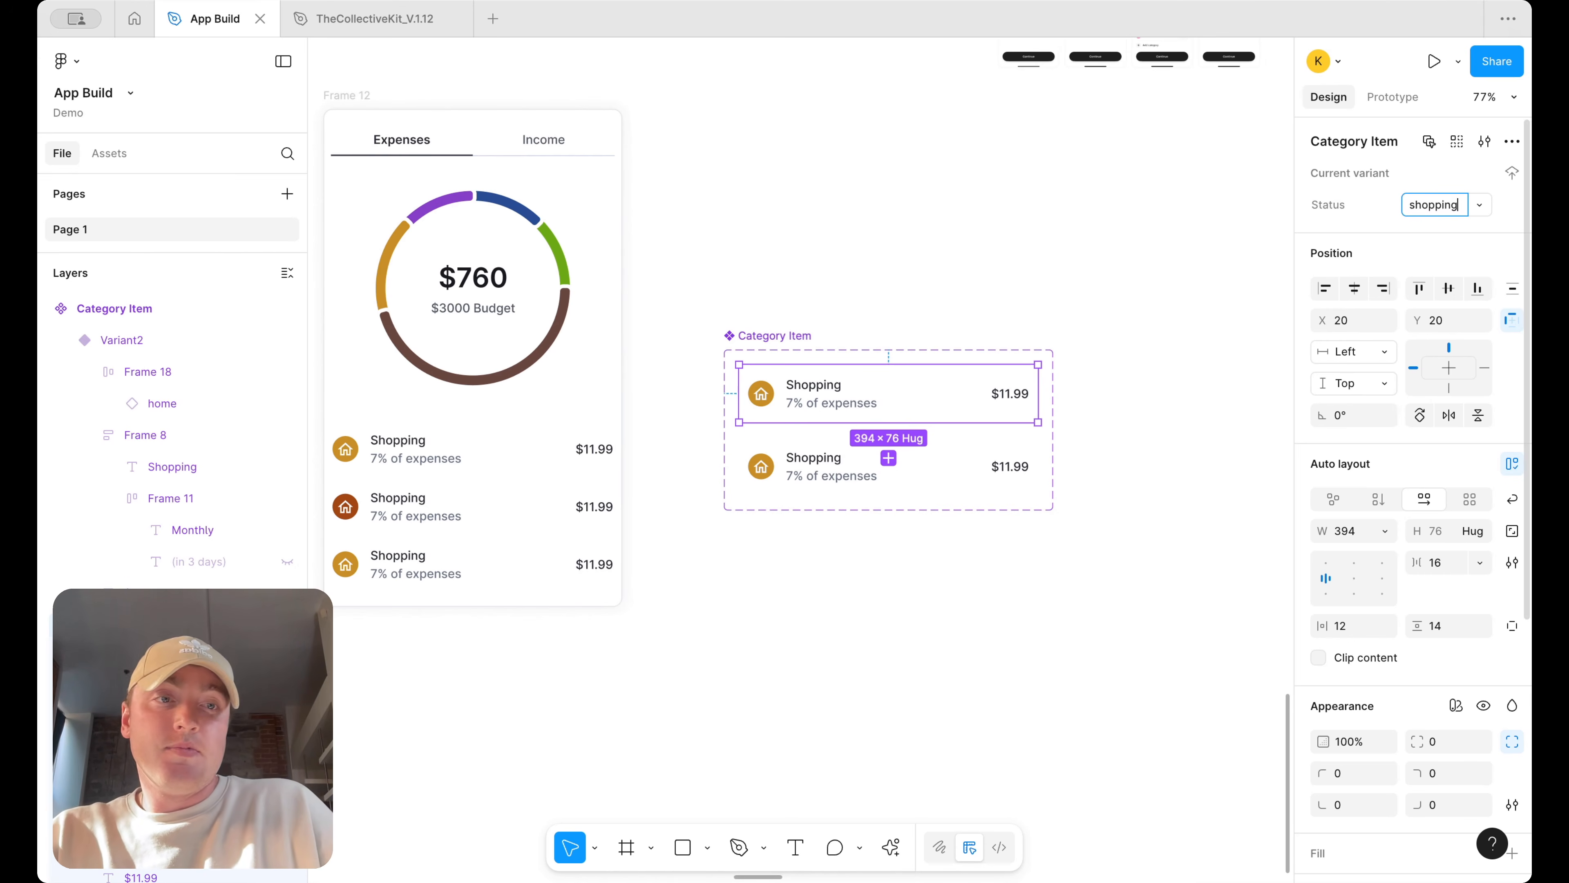
Set the second variant's property value to travel
left_click(977, 482)
left_click(1434, 204)
type("travel")
left_click(1212, 550)
Add a third variant to the component set and set its value to other
left_click(946, 491)
left_click(888, 531)
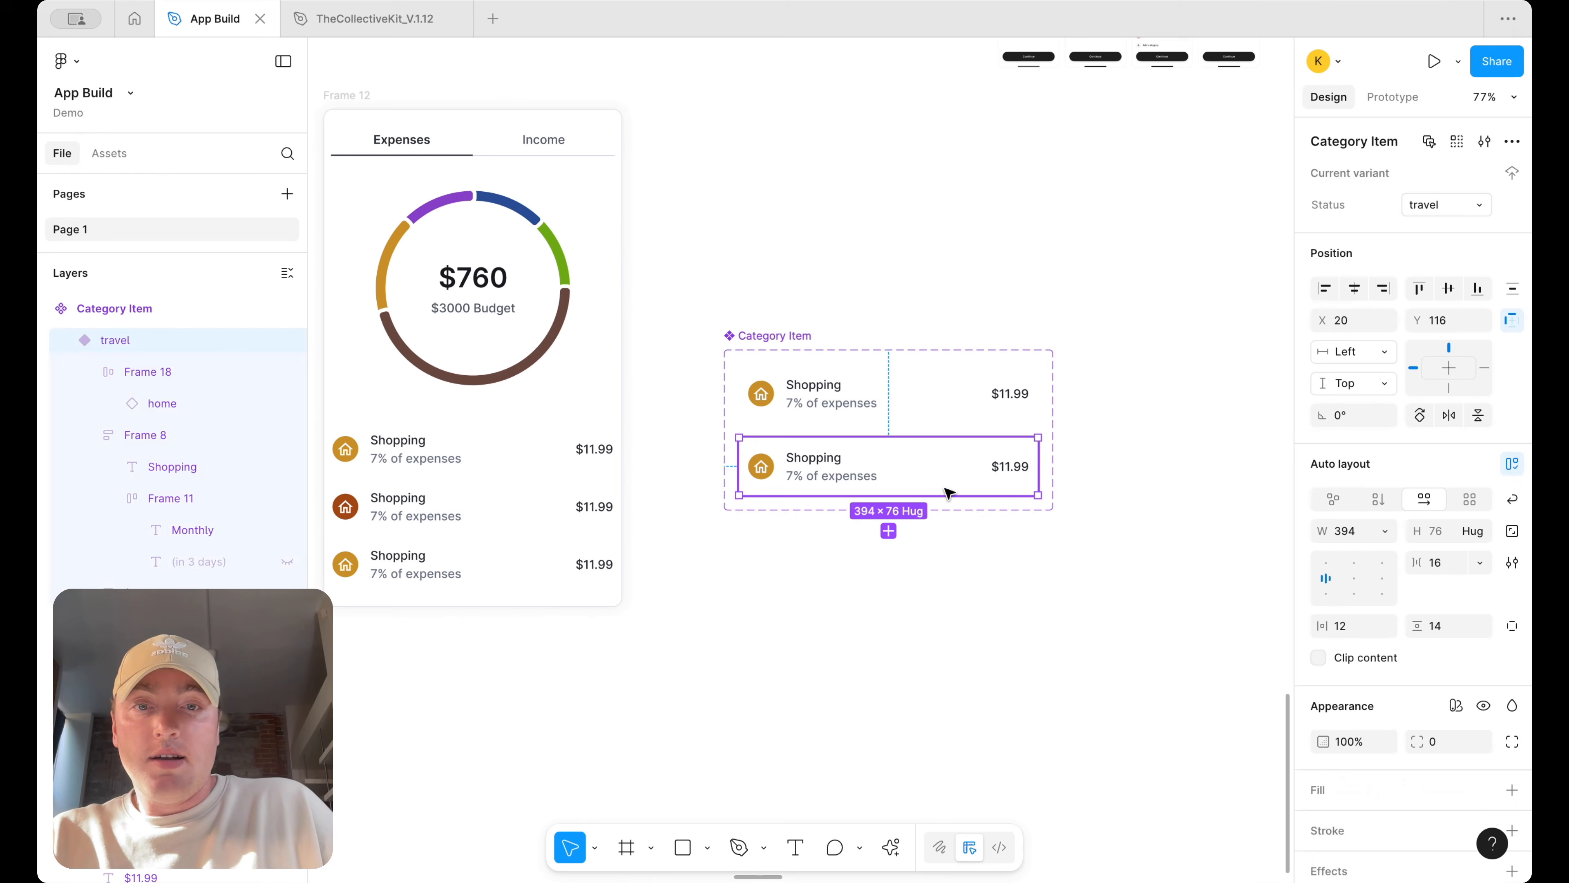
type("ot")
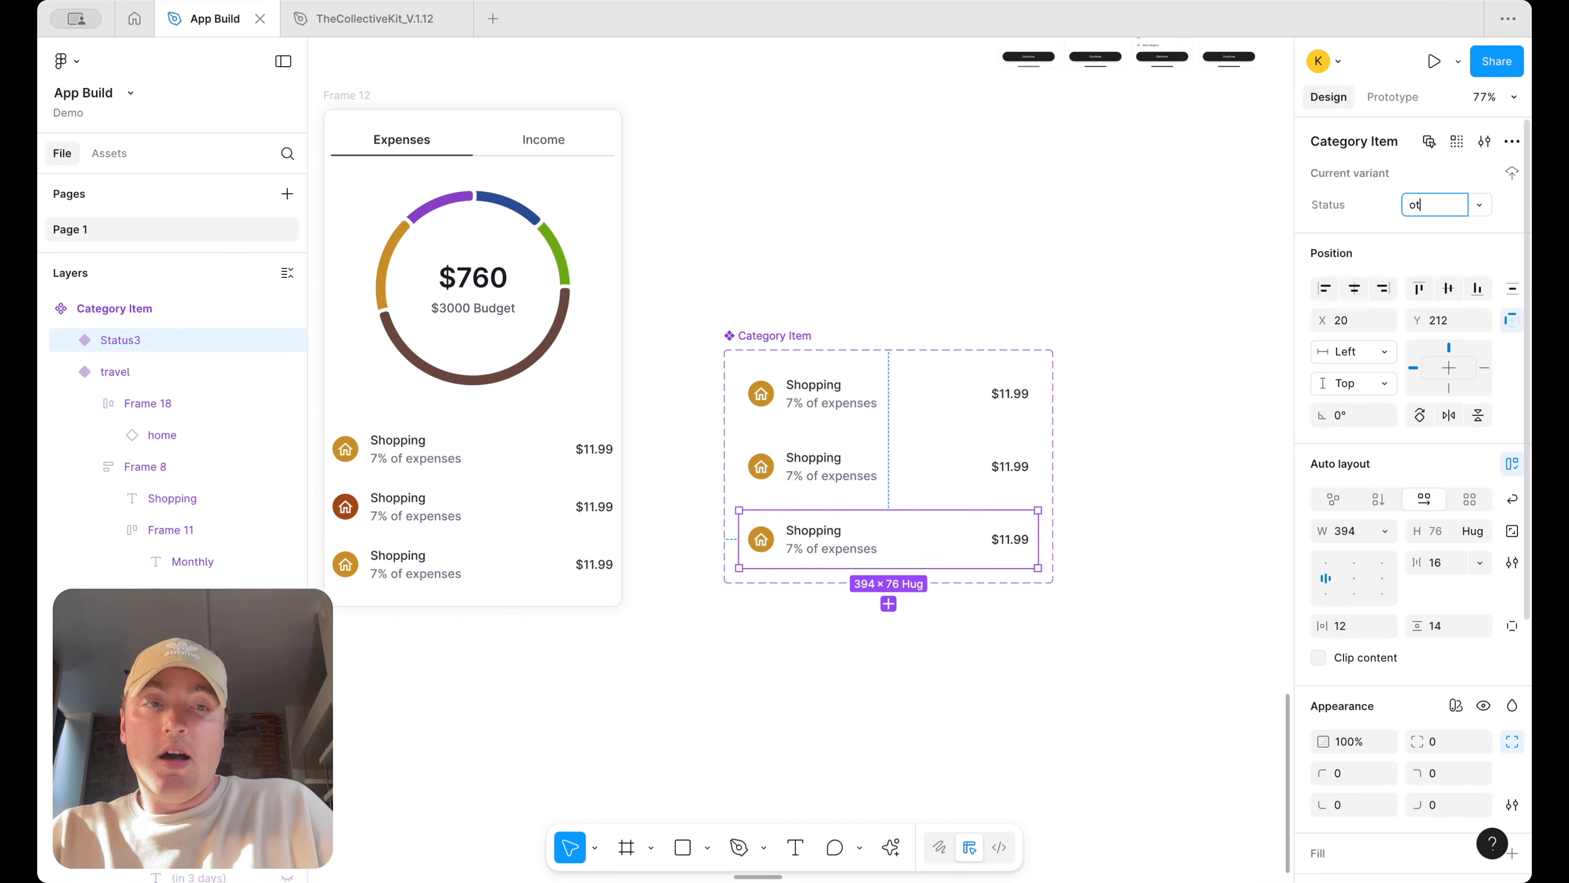
type("her")
Rename the variant property to Category
double_click(1339, 206)
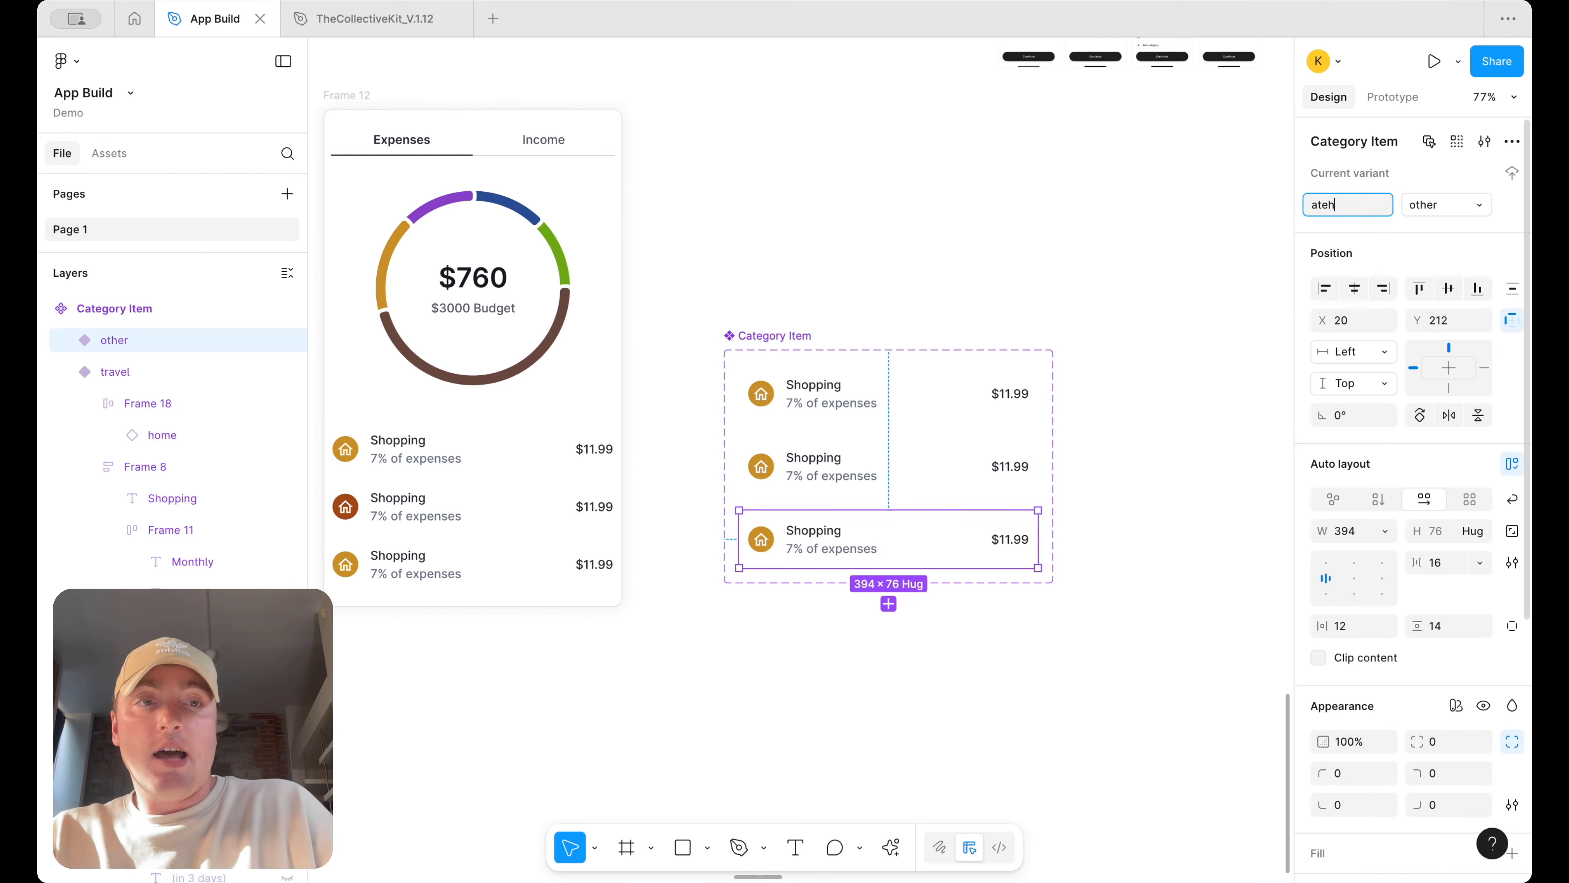
key("Return")
Set the travel variant's icon background to the chart's green, 6BA914, using the eyedropper
left_click(761, 465)
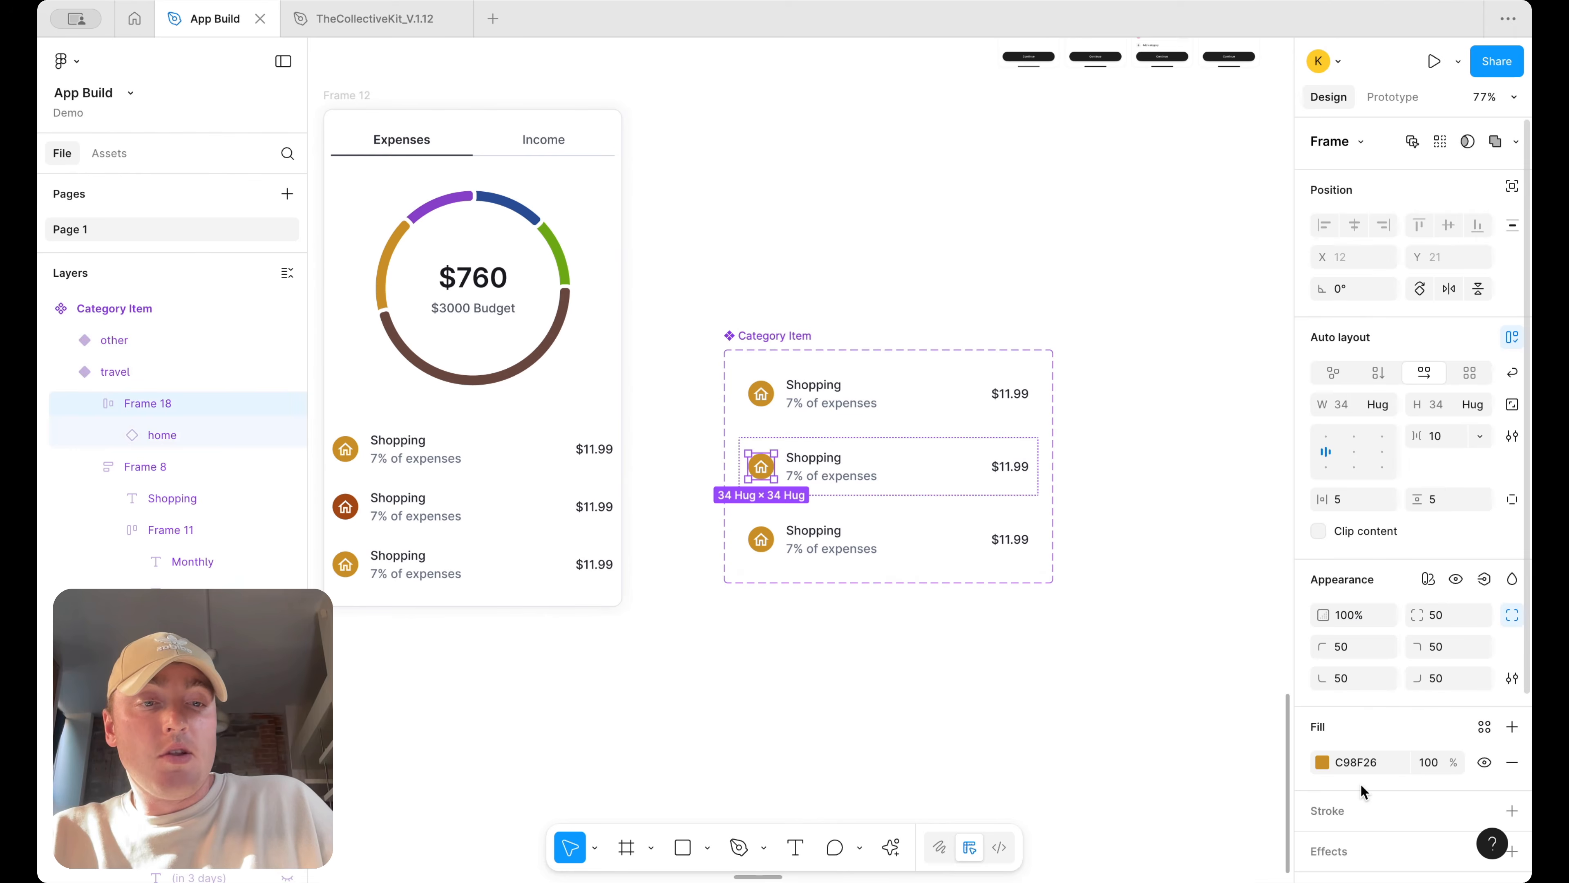
left_click(1323, 762)
left_click(1085, 663)
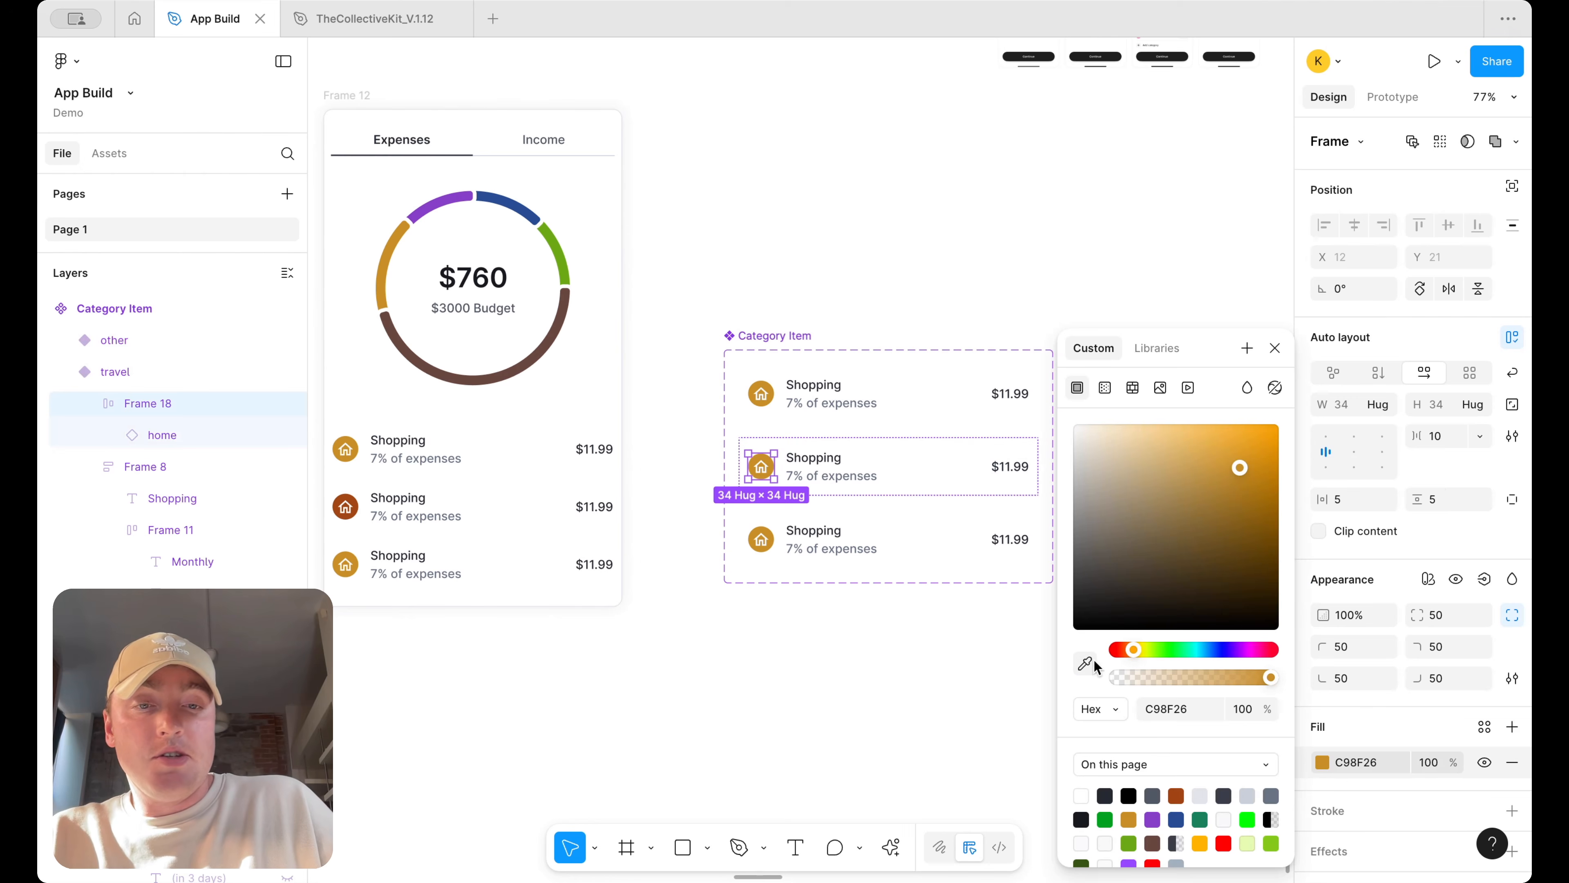
left_click(558, 233)
left_click(884, 220)
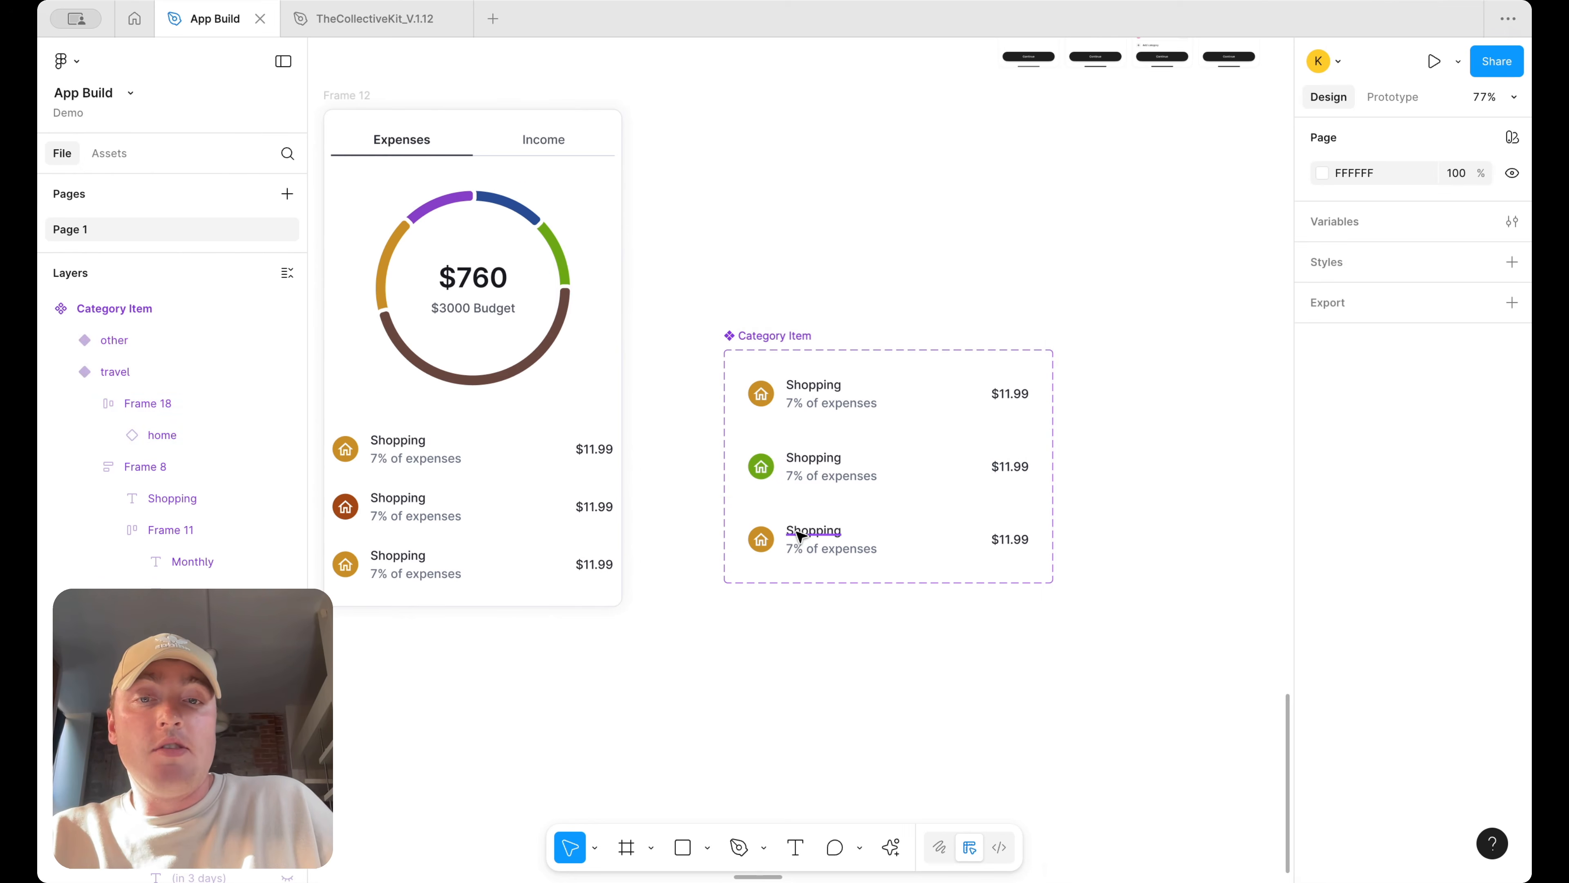
Set the other variant's icon background to the chart's dark blue, 274C94, using the eyedropper
left_click(772, 549)
left_click(1322, 758)
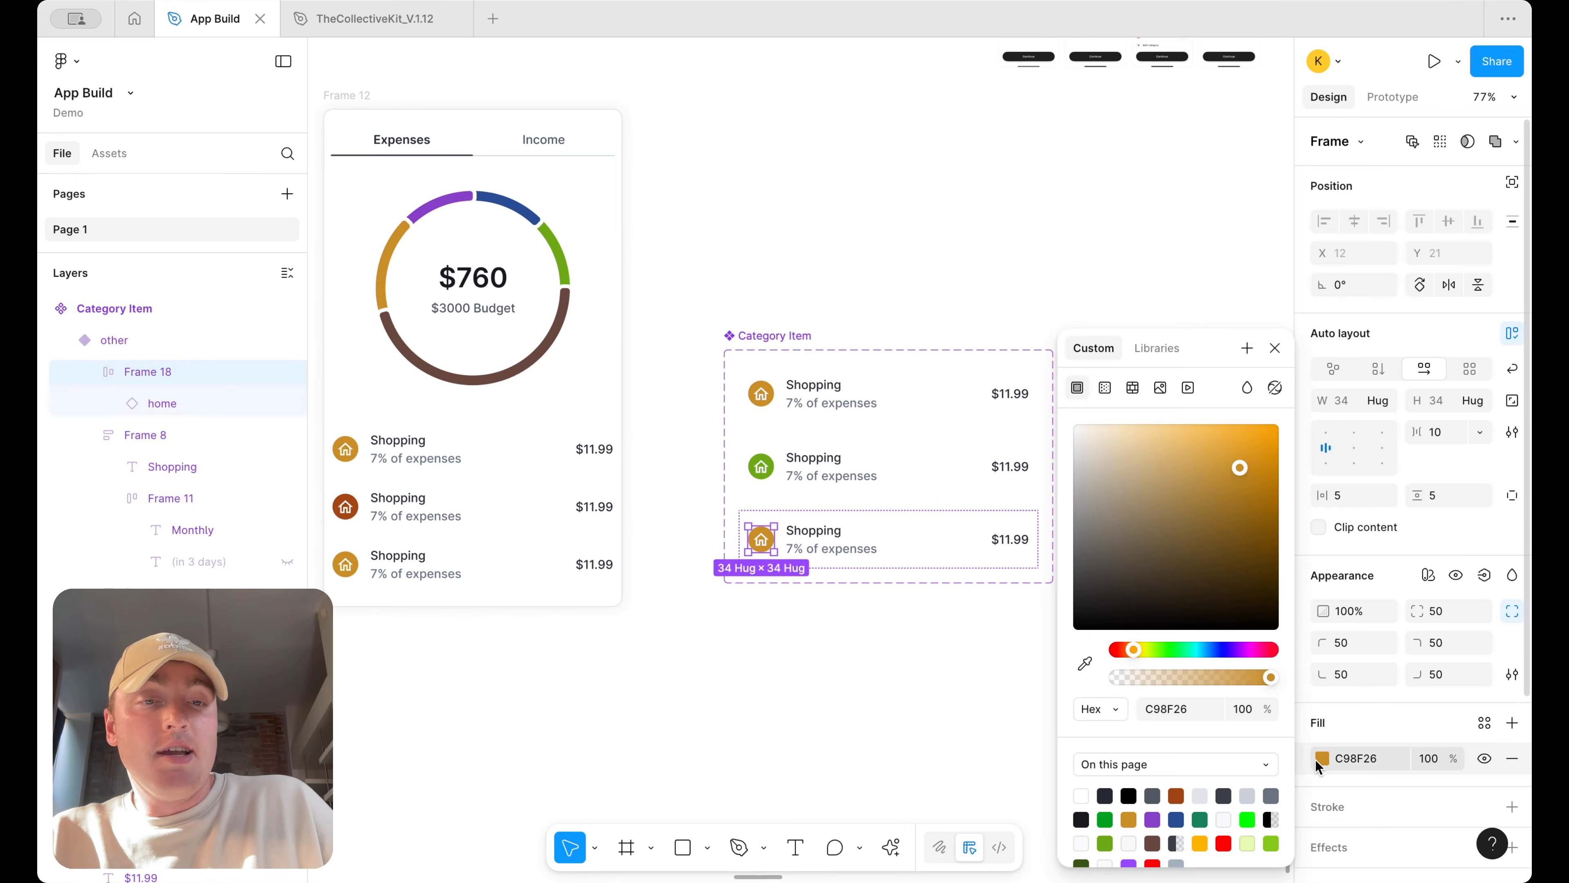
left_click(1086, 666)
left_click(524, 213)
left_click(979, 240)
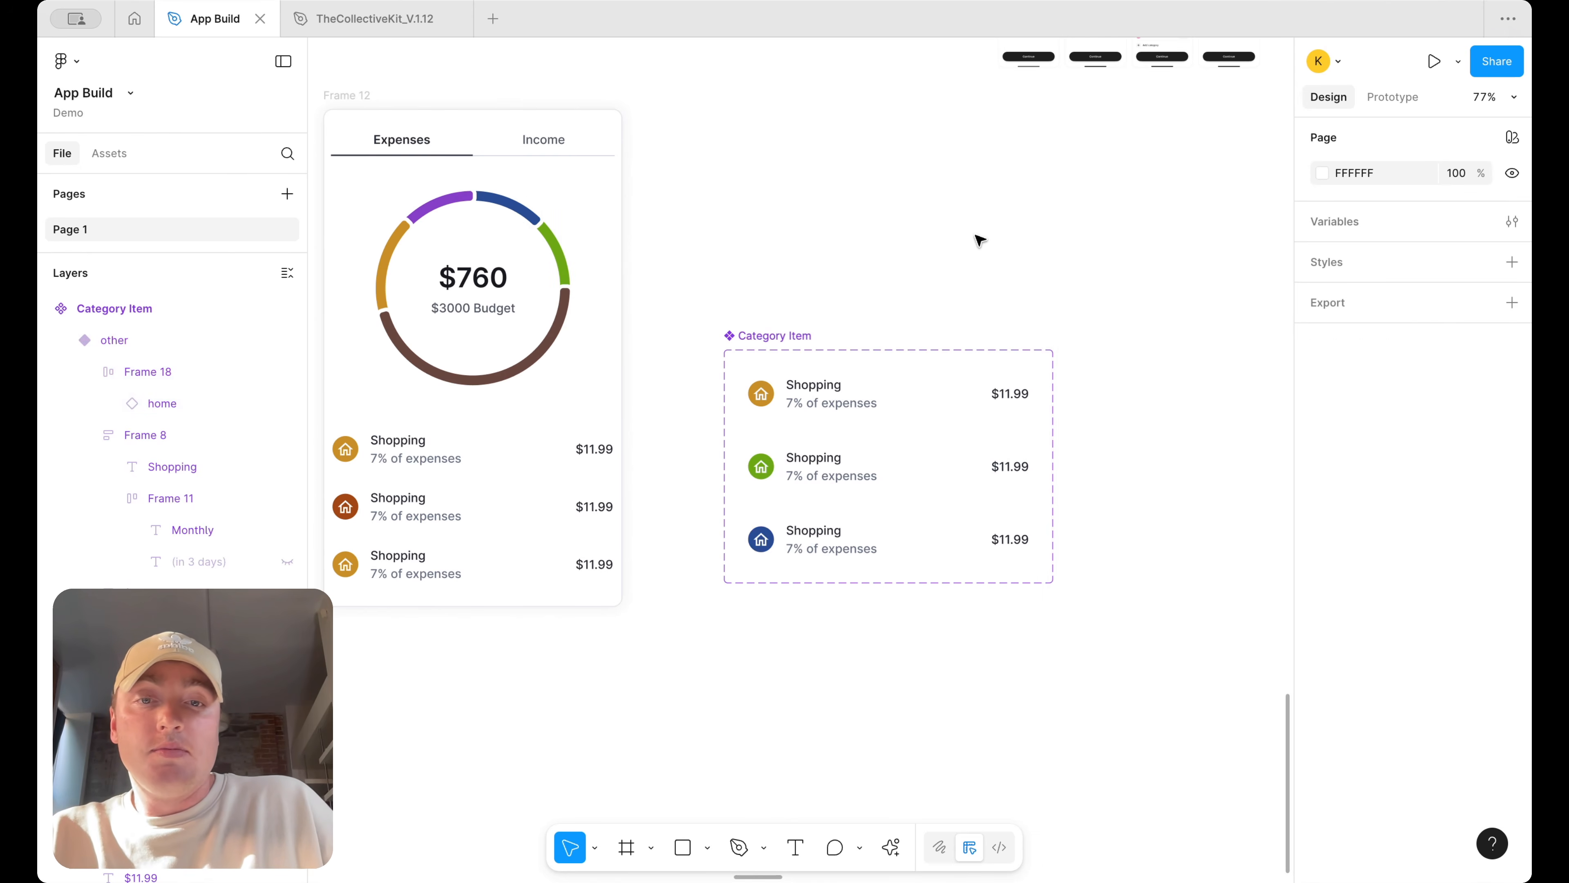
Switch the card's second and third category items to the travel and other variants
scroll(979, 240, "down", 5)
left_click(686, 396)
left_click(1439, 207)
left_click(1440, 222)
key("Tab")
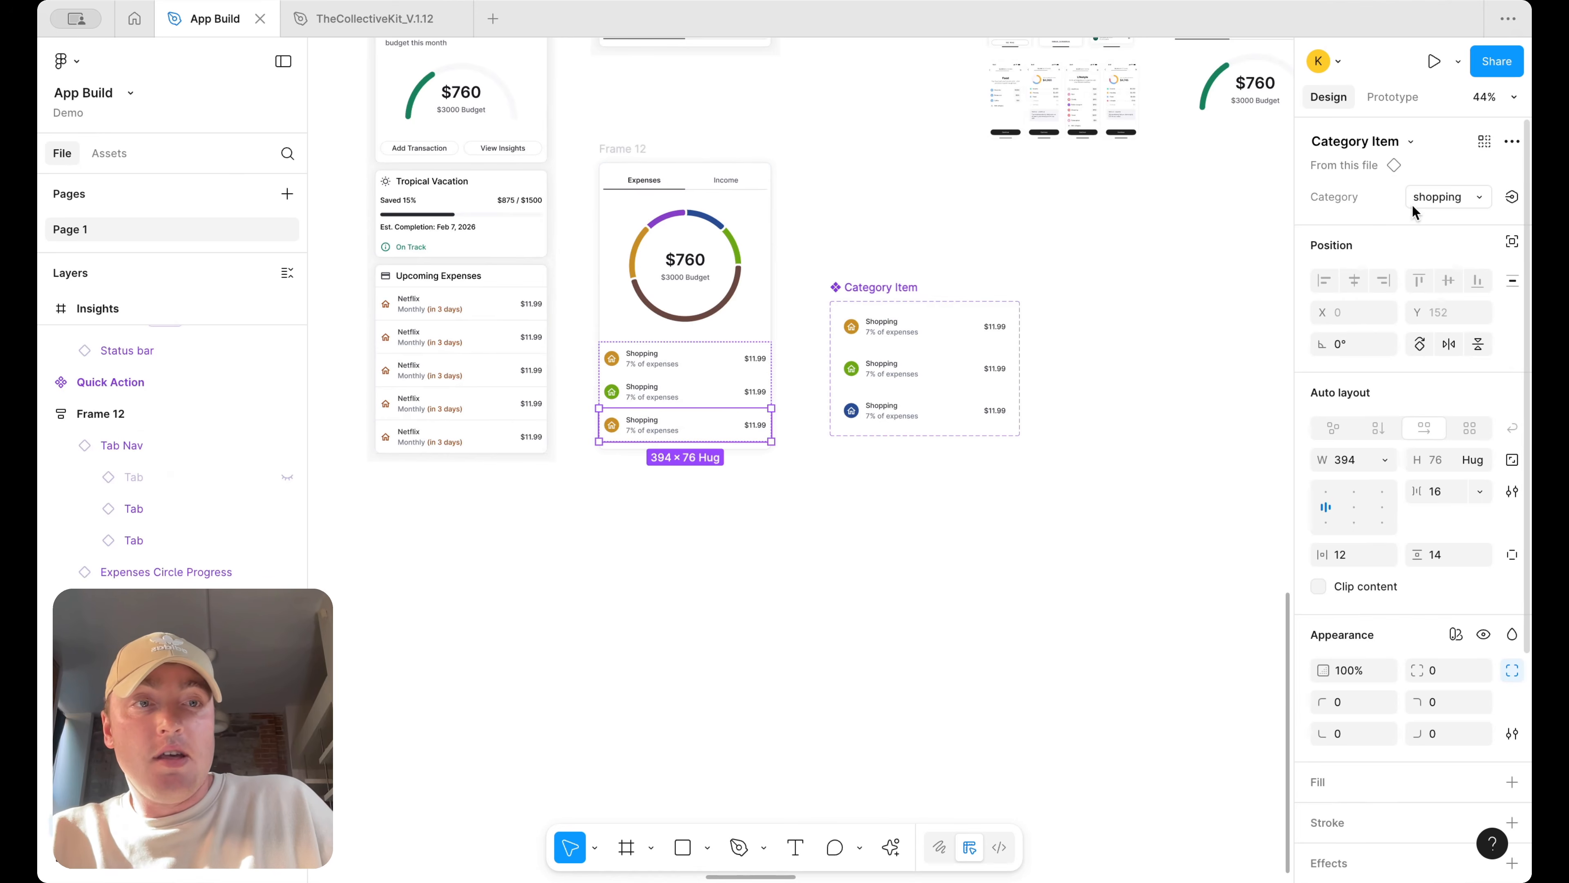
left_click(1413, 205)
left_click(1402, 237)
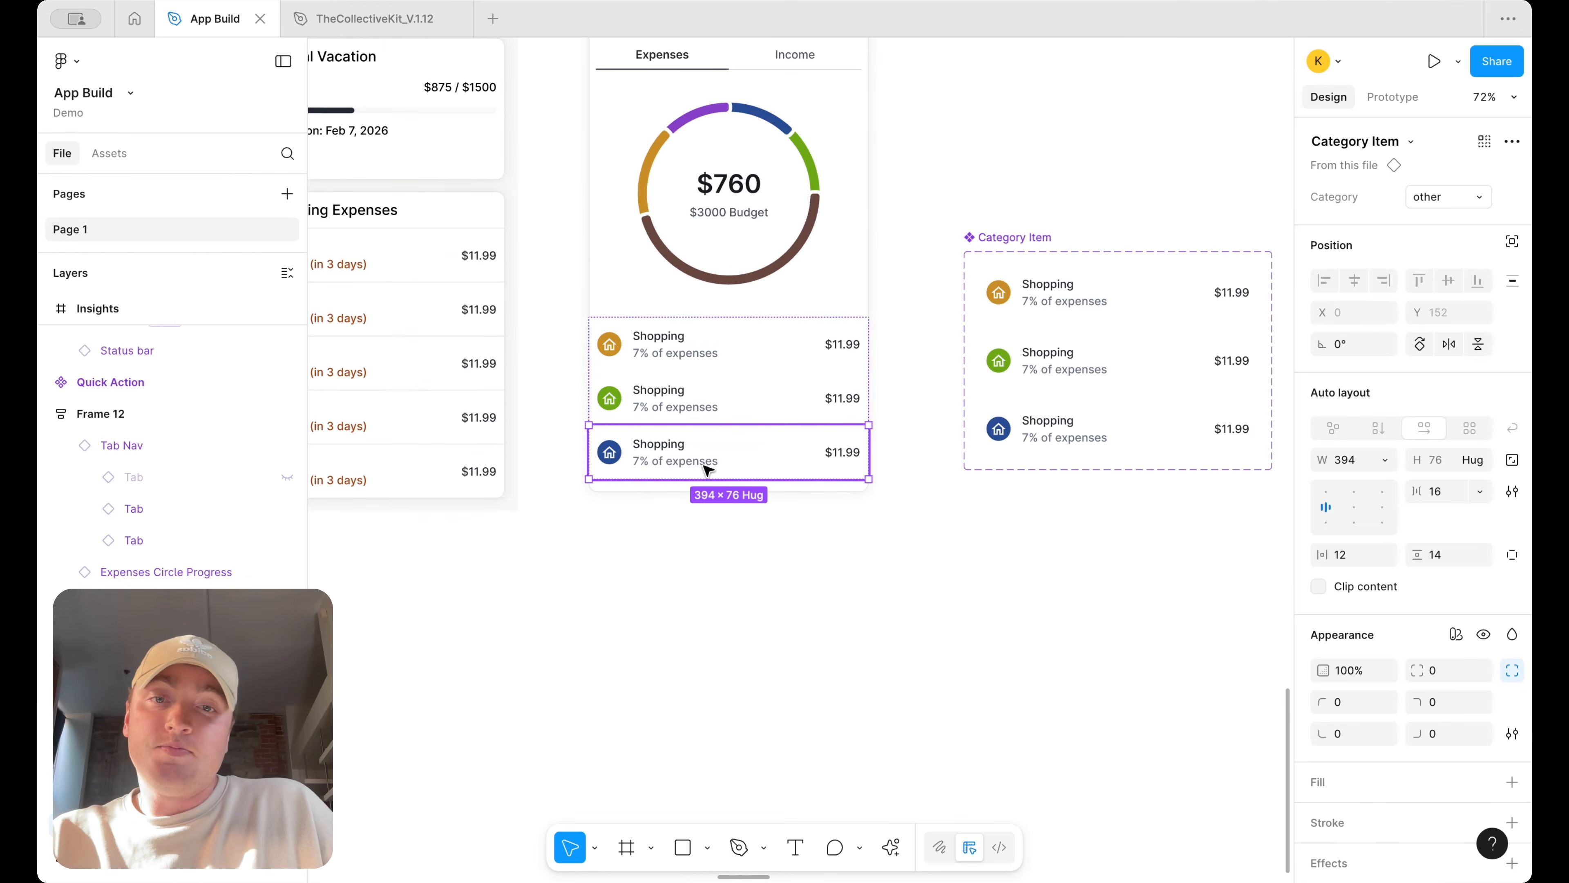
Duplicate the card's third category item to make a fourth row
key("super+d")
scroll(921, 476, "right", 3)
scroll(921, 476, "right", 2)
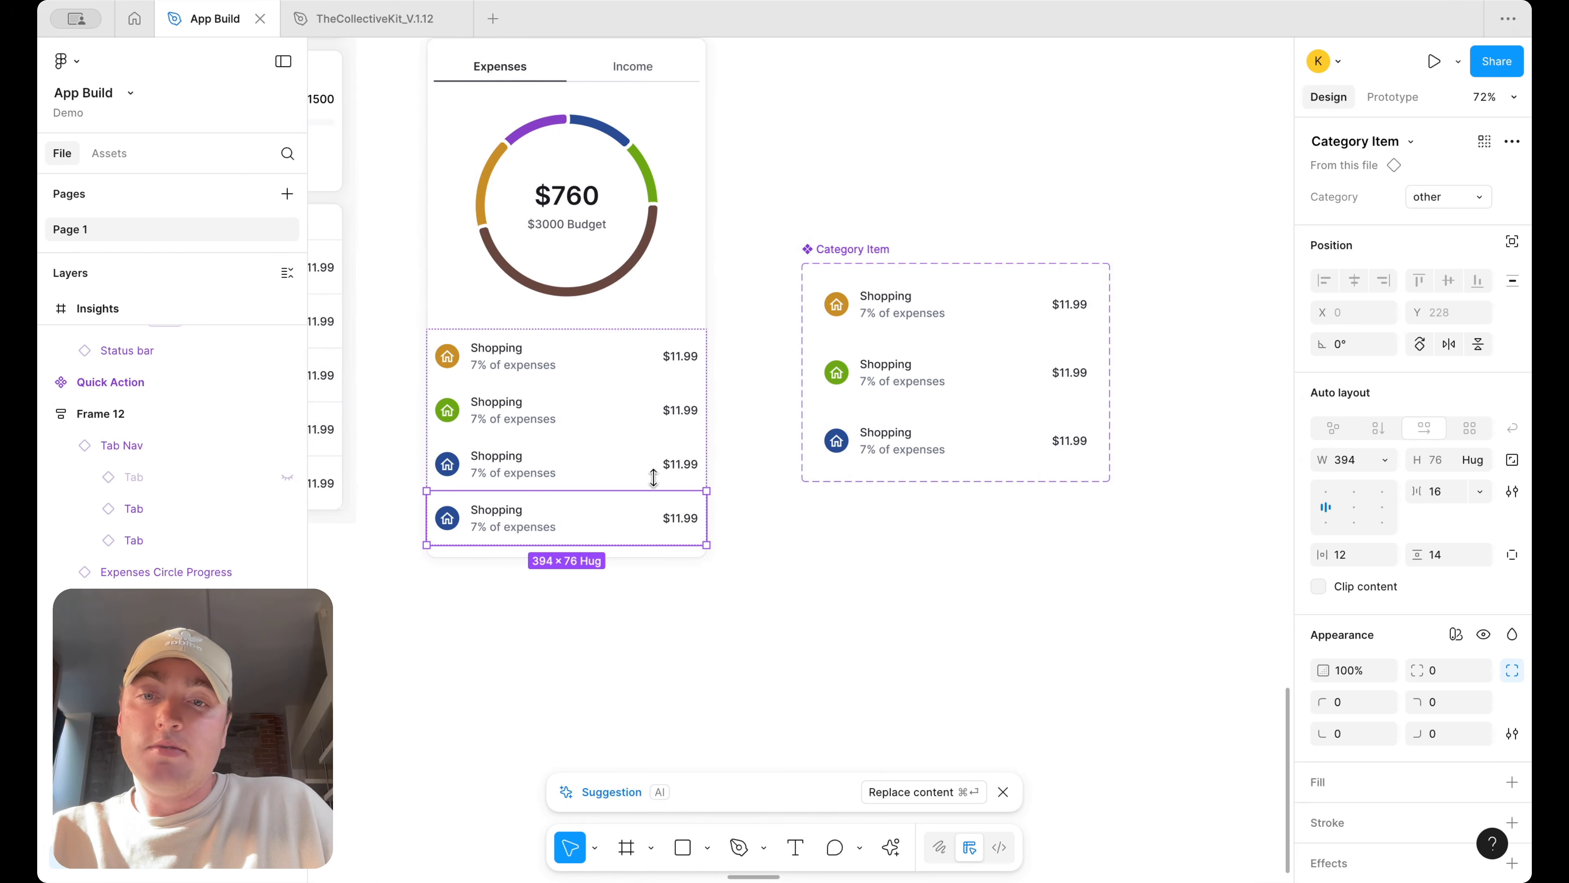
Add a fourth variant to the Category Item component set
left_click(1044, 427)
left_click(961, 501)
left_click(966, 706)
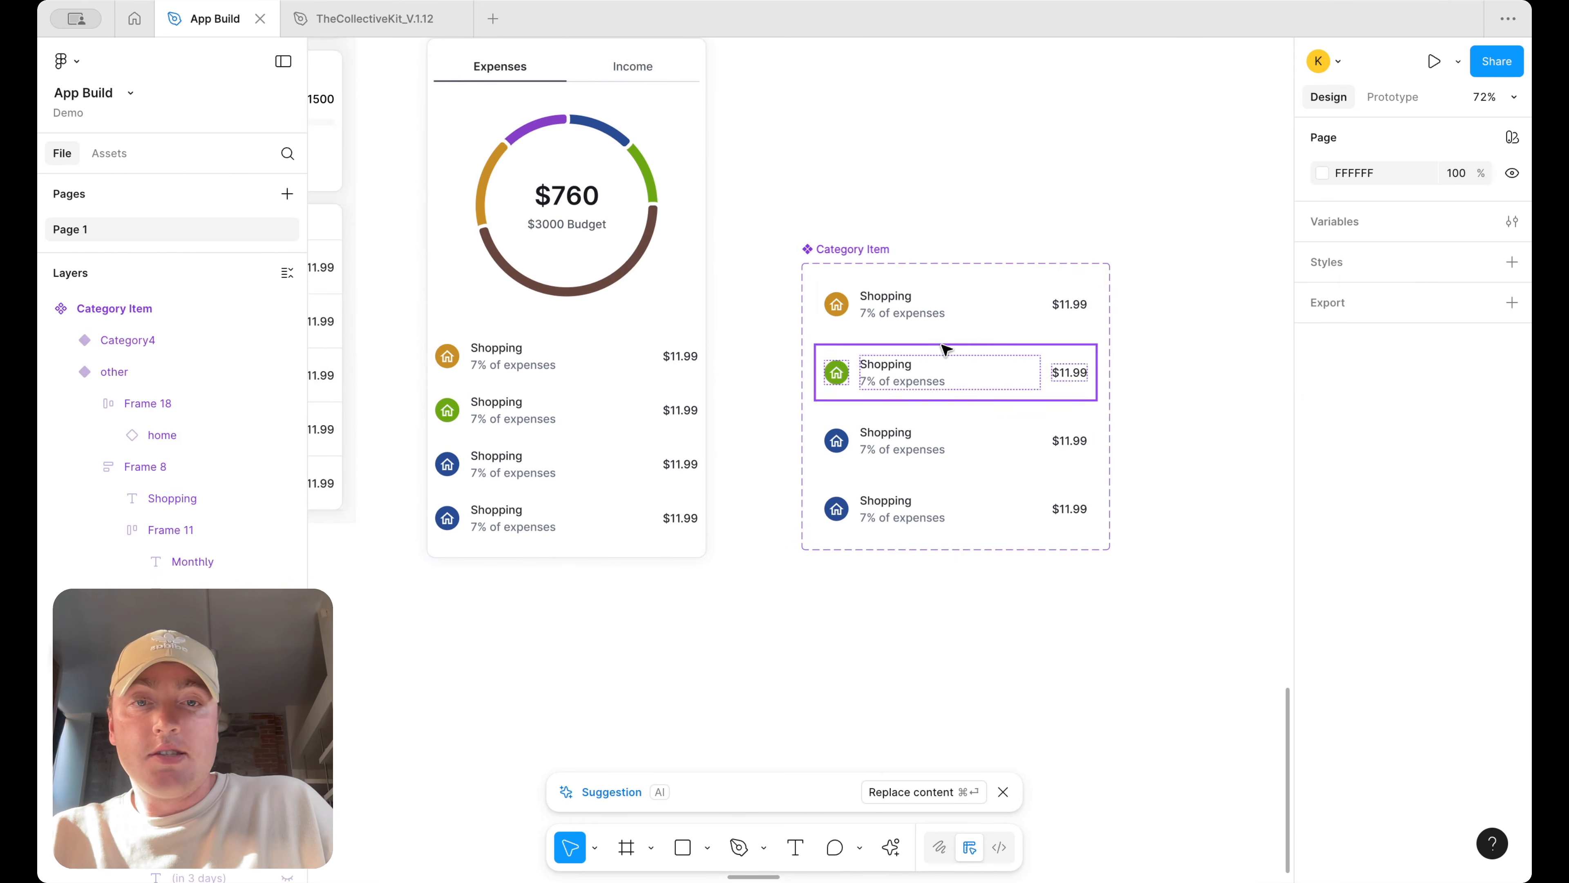
Rename the second and third variants' category labels to Travel and Other
left_click(895, 367)
double_click(899, 360)
type("Travel")
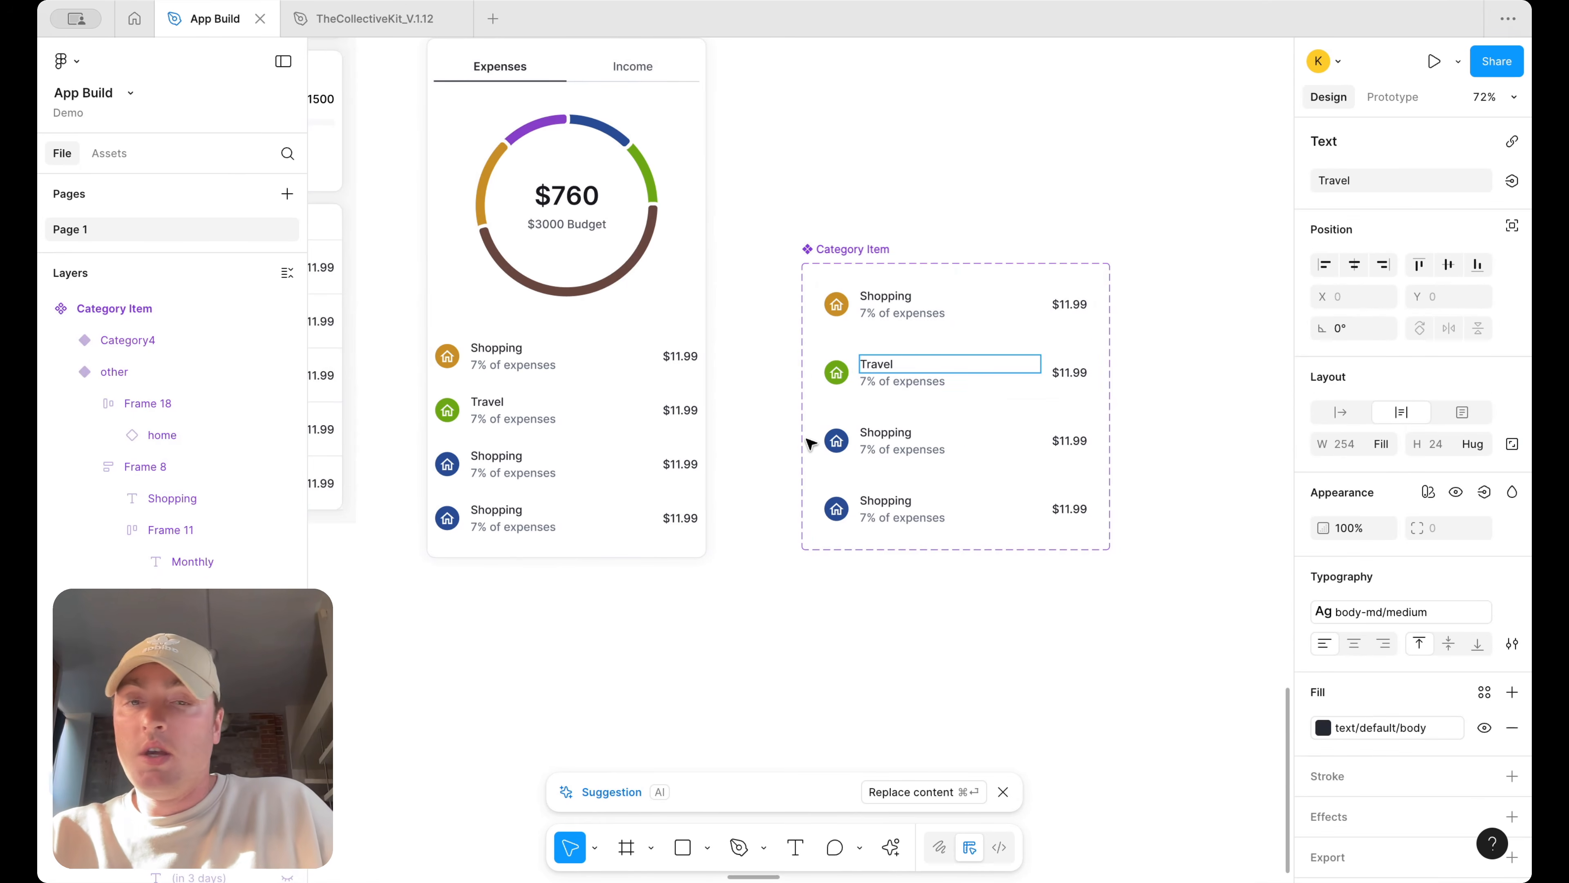
double_click(878, 433)
type("Orhe")
type("er")
Rename the fourth variant's category label to Recreation
double_click(905, 506)
type("Recreation")
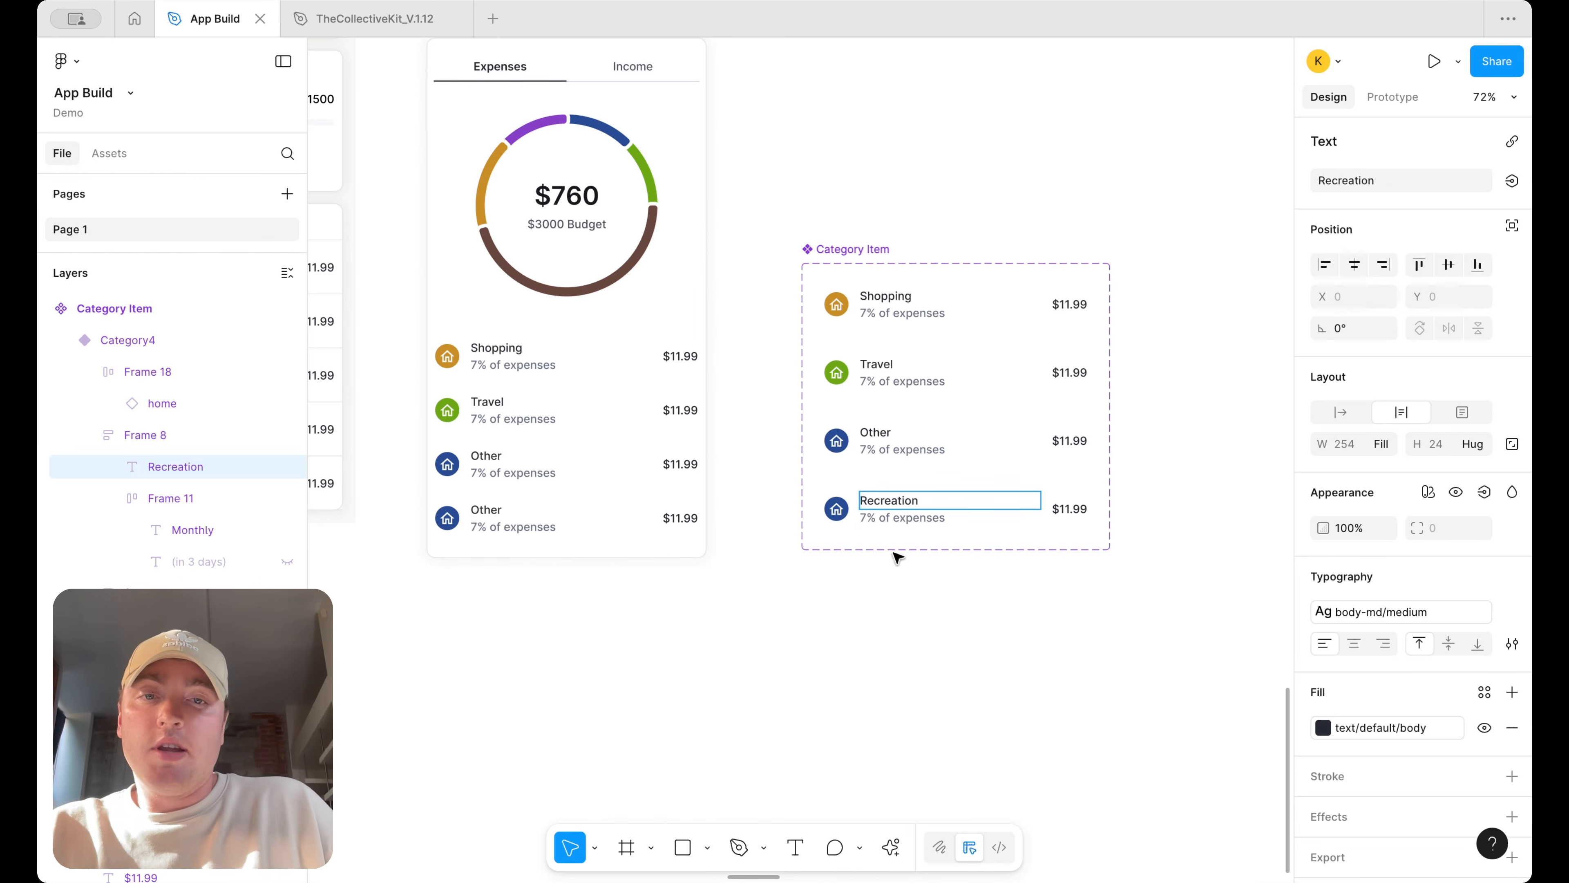
key("Escape")
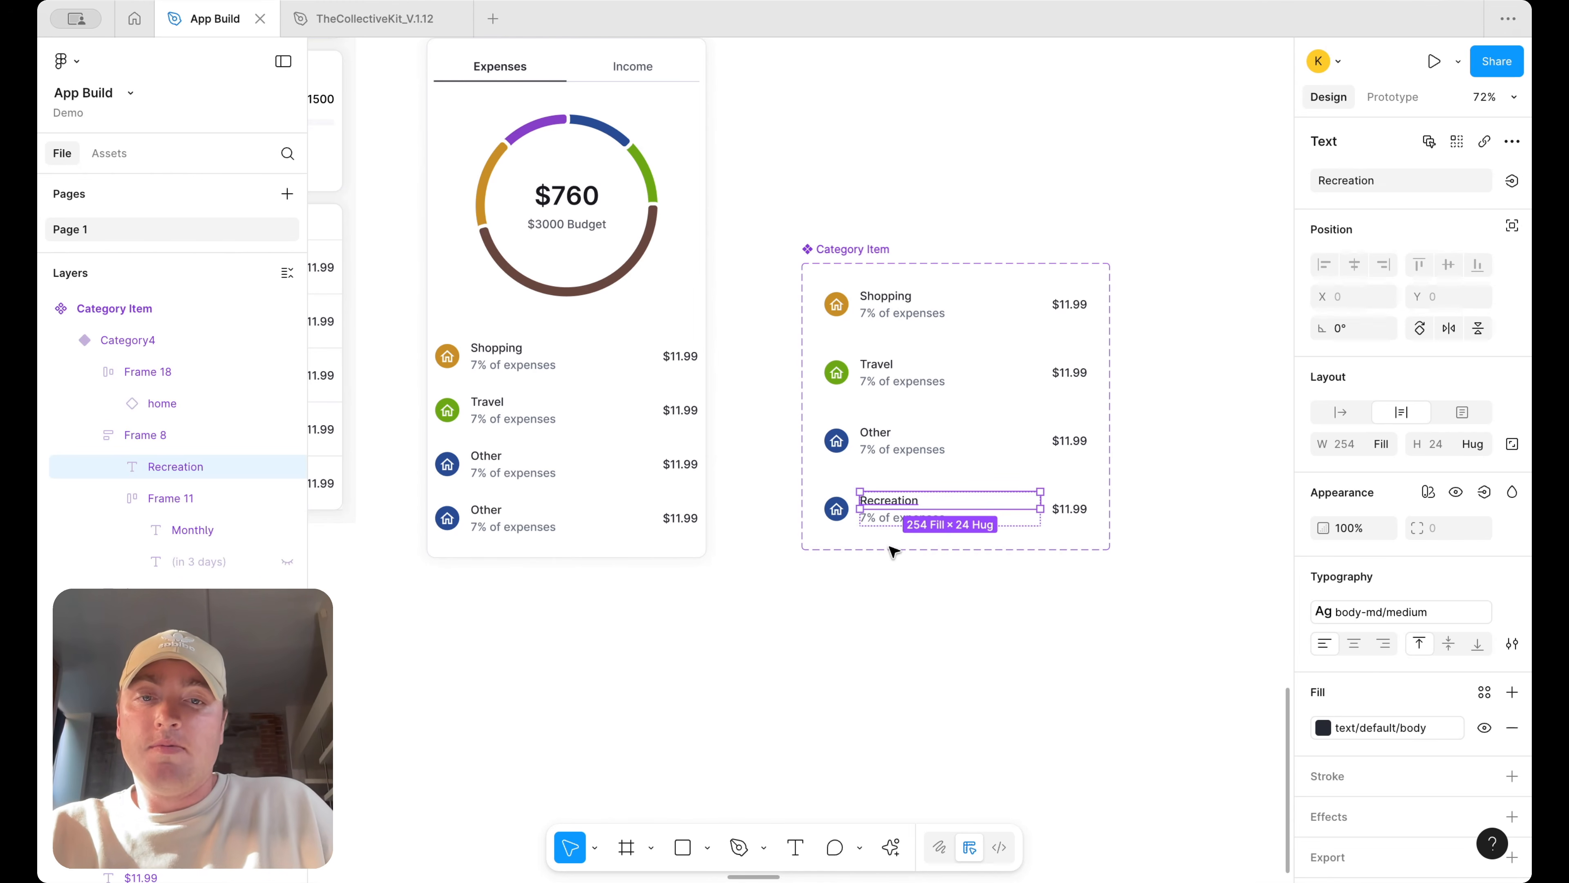
Set the Recreation variant's icon background to the chart's purple, 8740C9, using the eyedropper
left_click(838, 504)
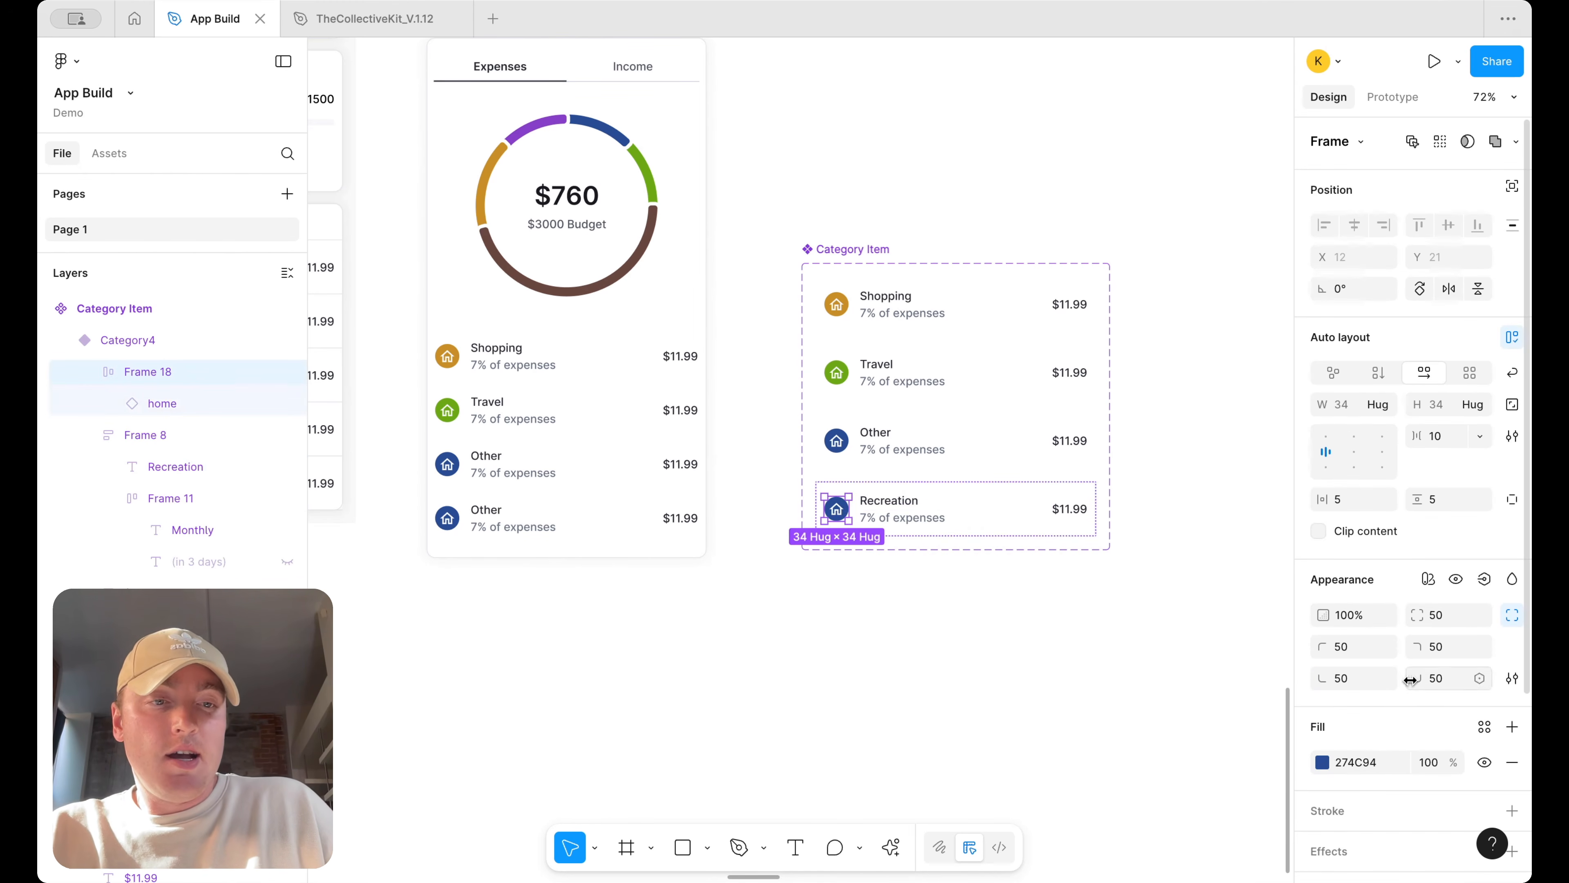
left_click(1322, 764)
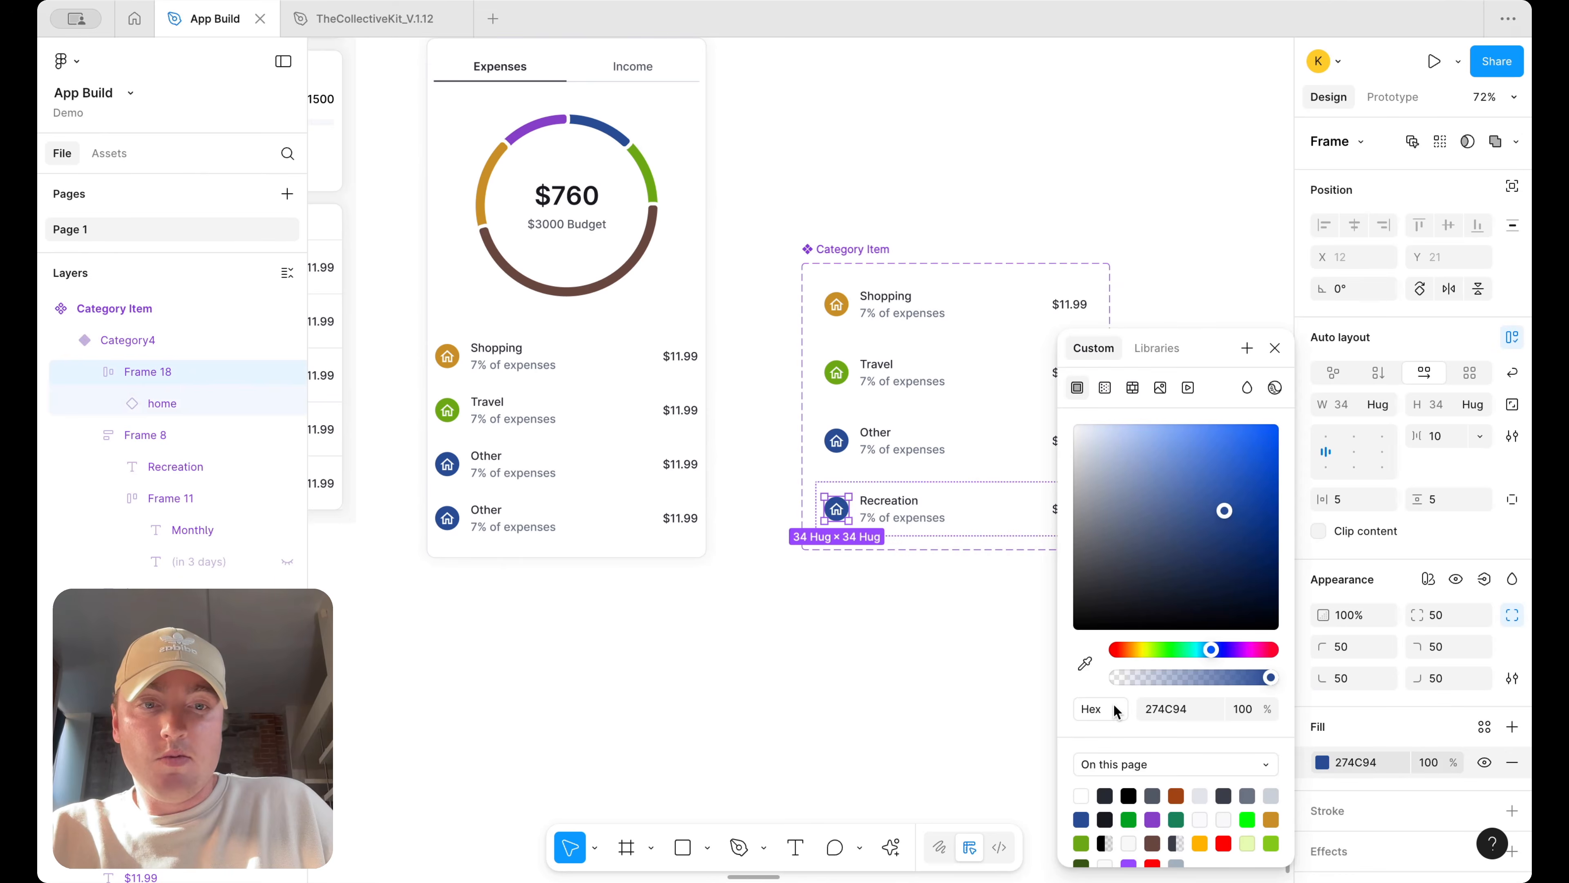
left_click(1085, 665)
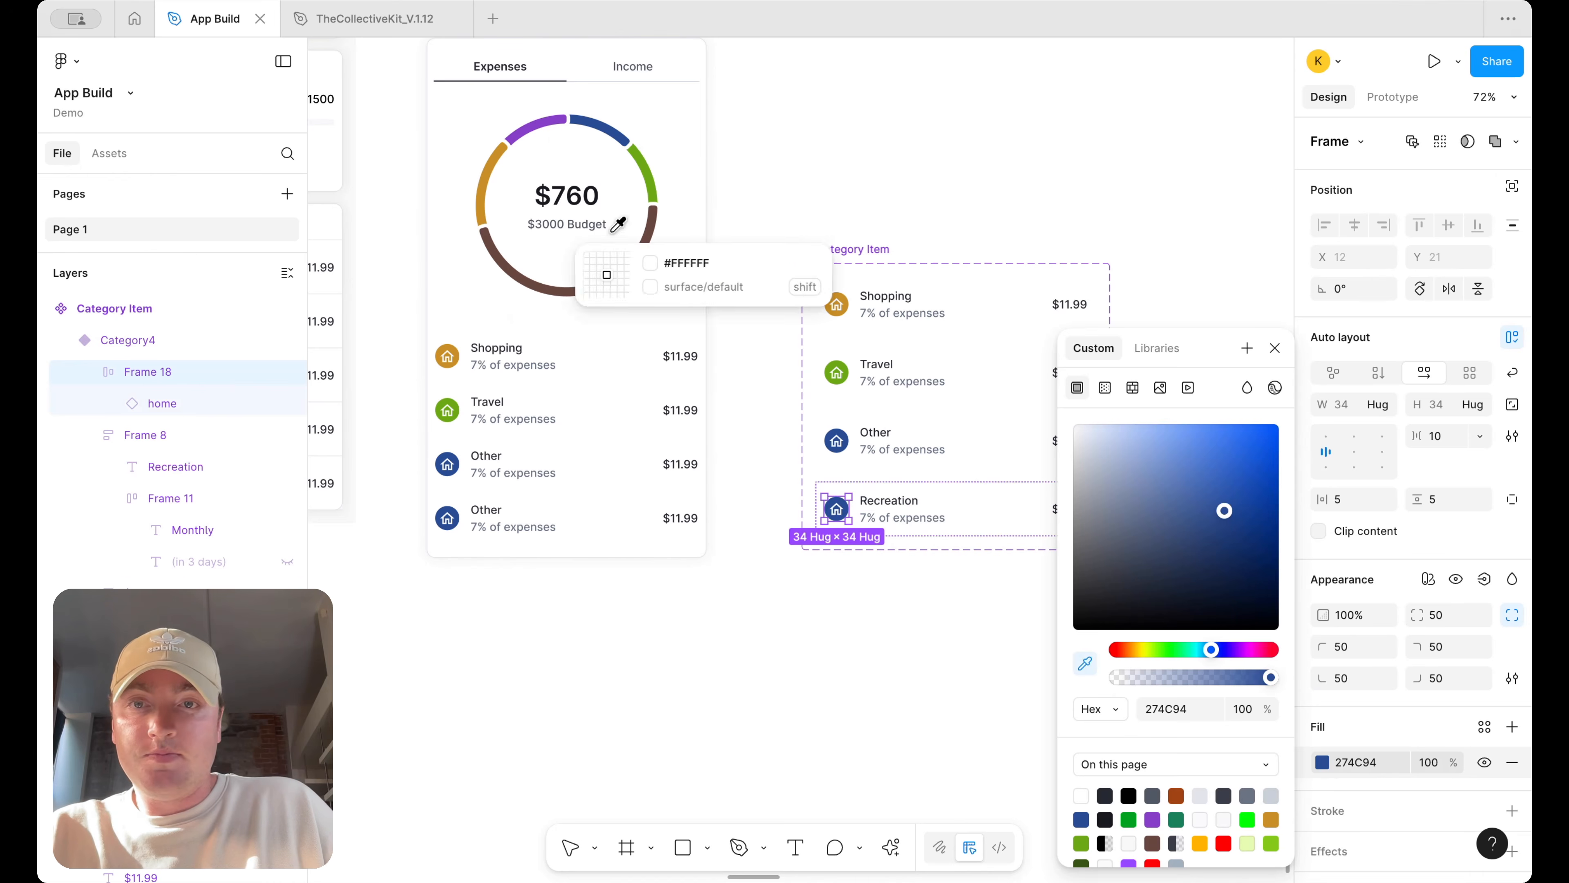
left_click(558, 122)
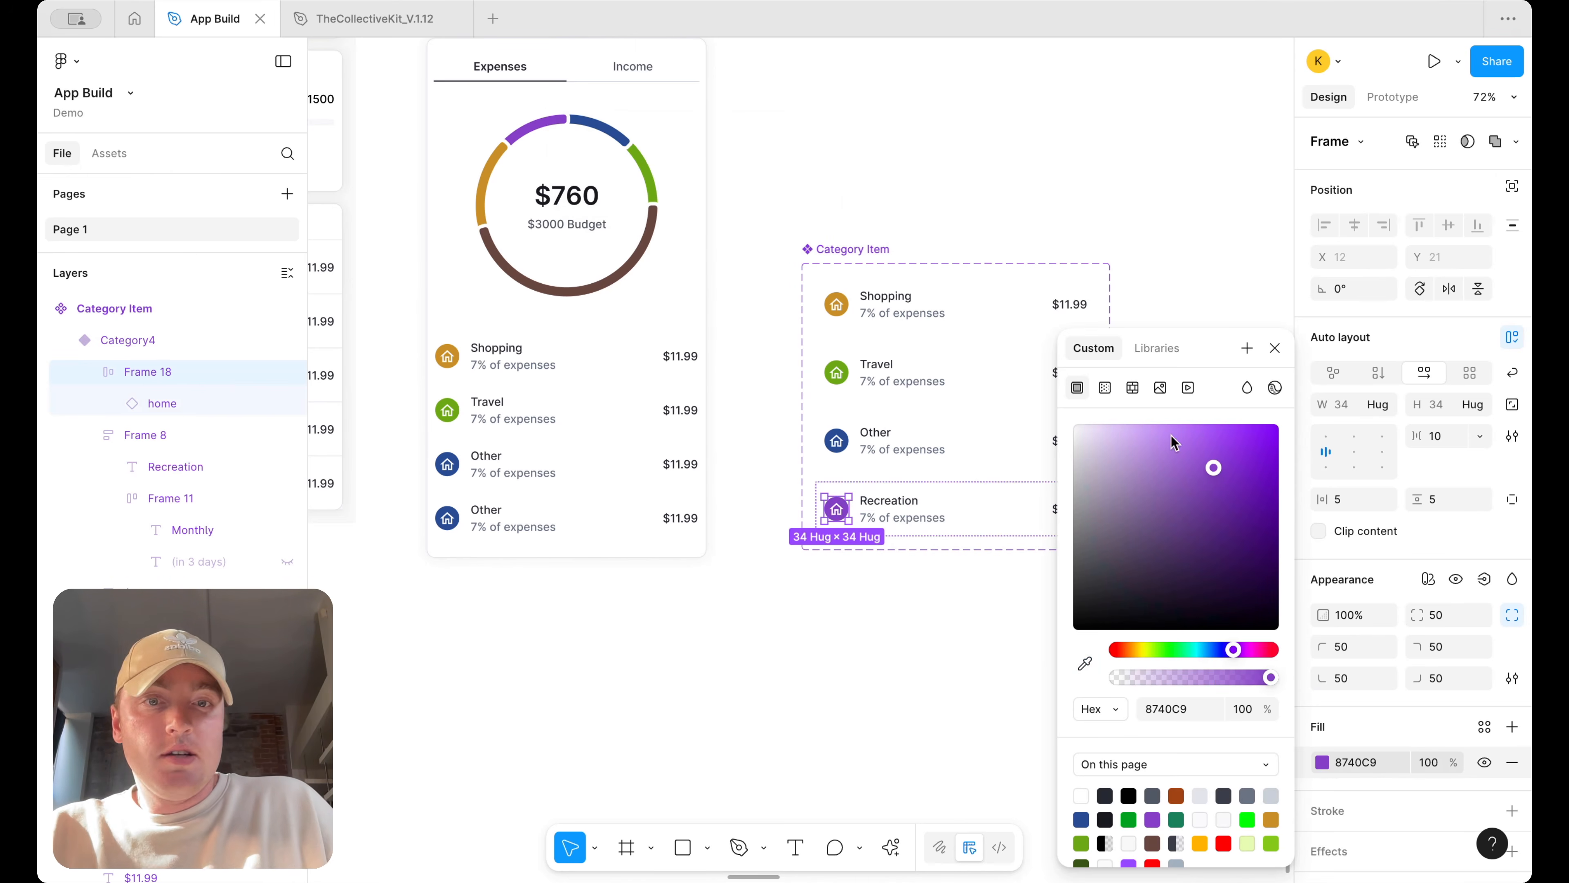
Swap the Recreation variant's icon for fitness_center from the icon library
left_click(837, 508)
left_click(1359, 142)
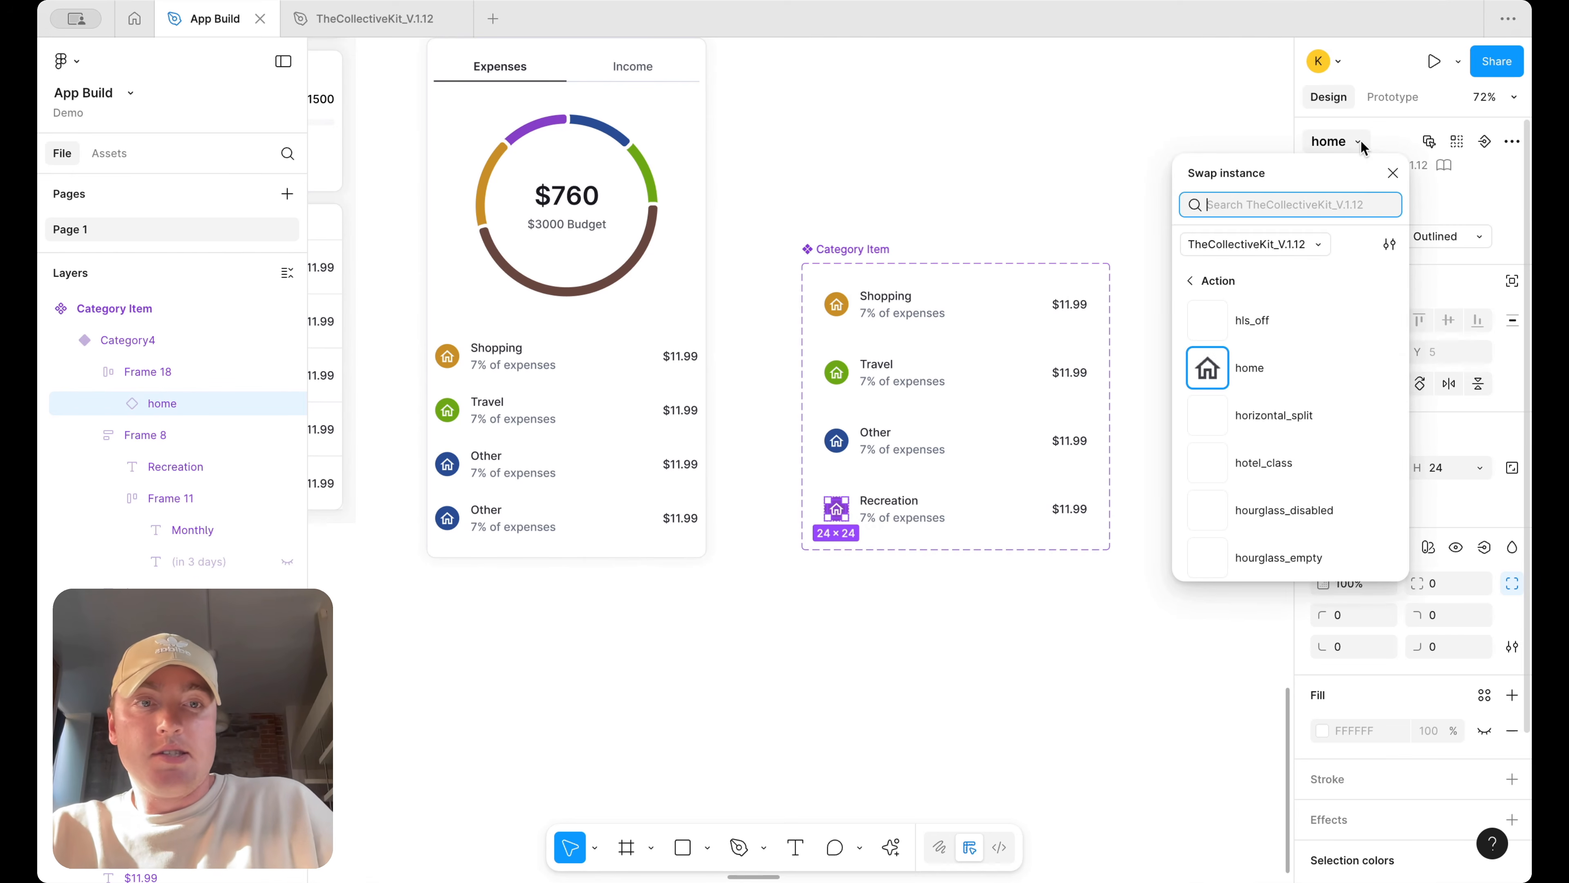
type("gym")
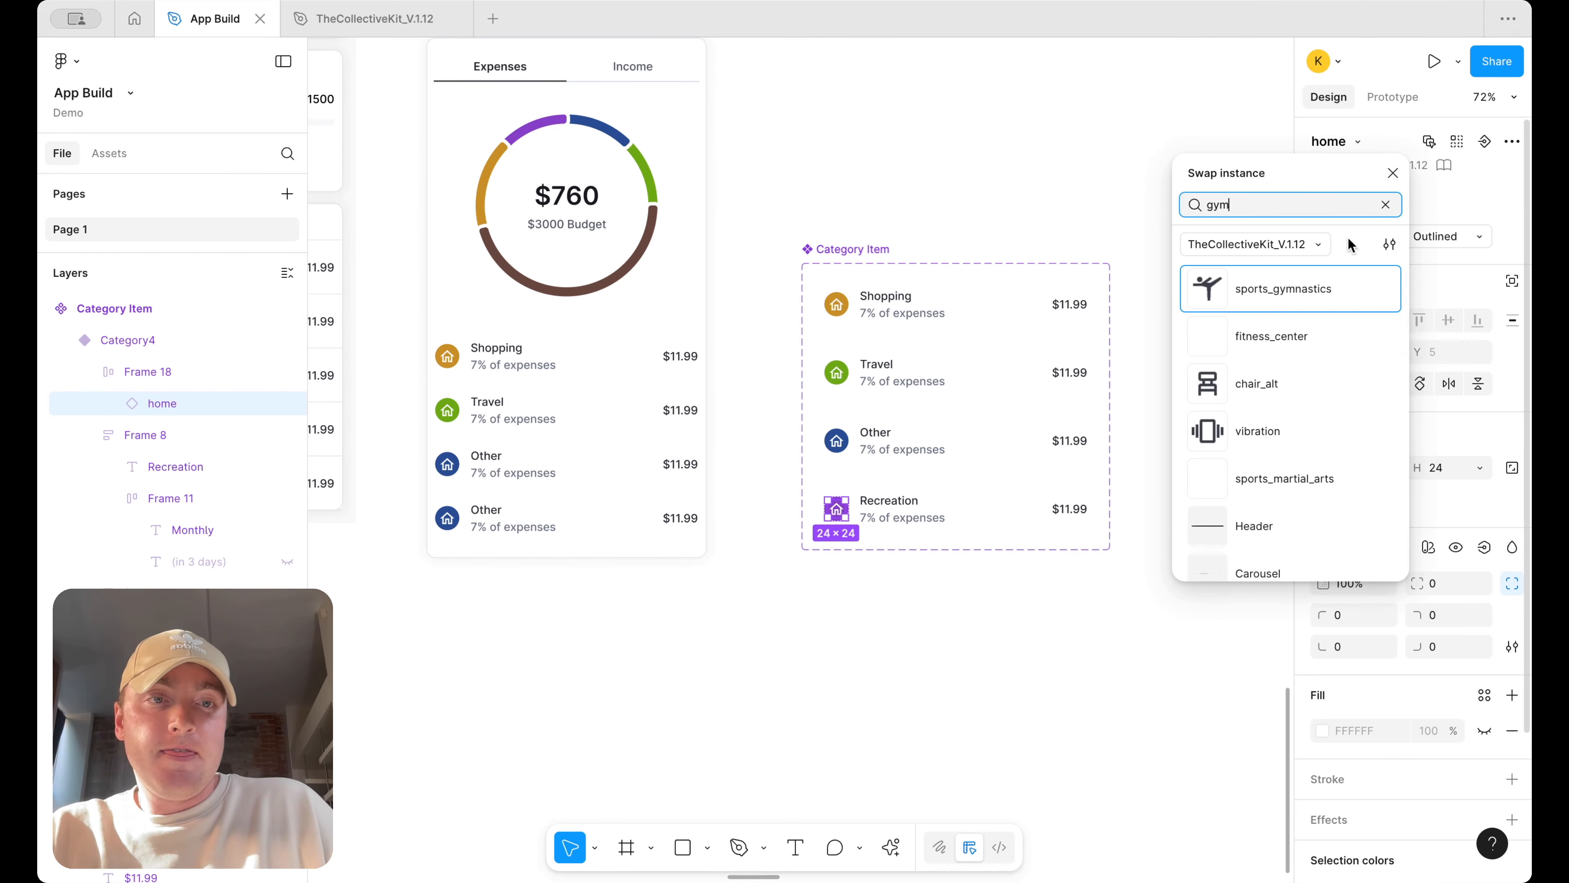
left_click(1273, 334)
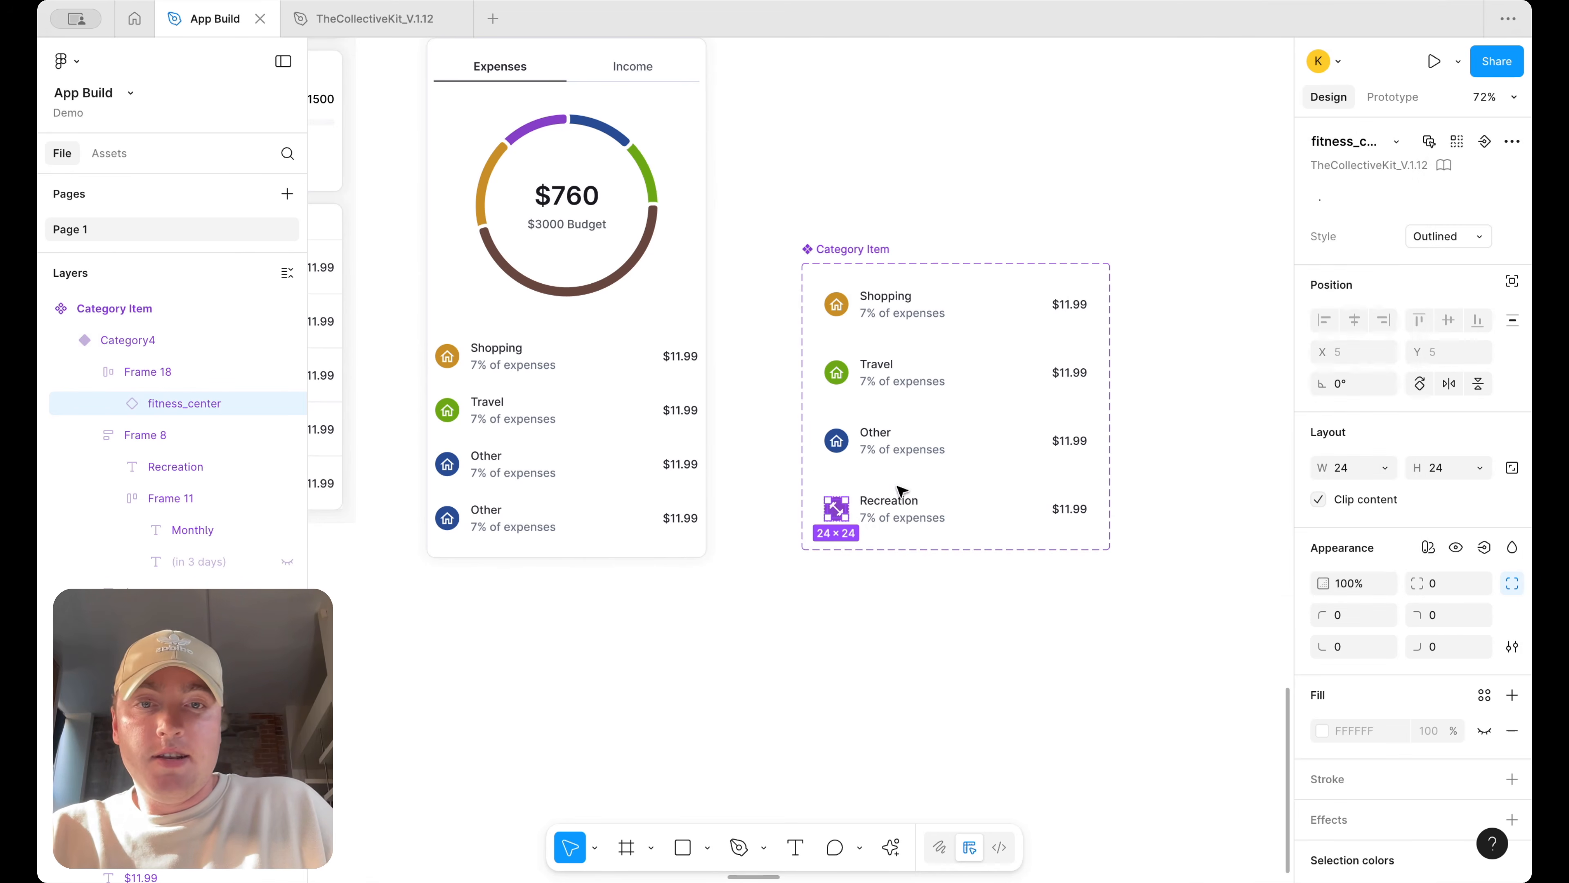
Swap the Other variant's icon for clear_all by searching the library for all
left_click(837, 440)
left_click(1360, 142)
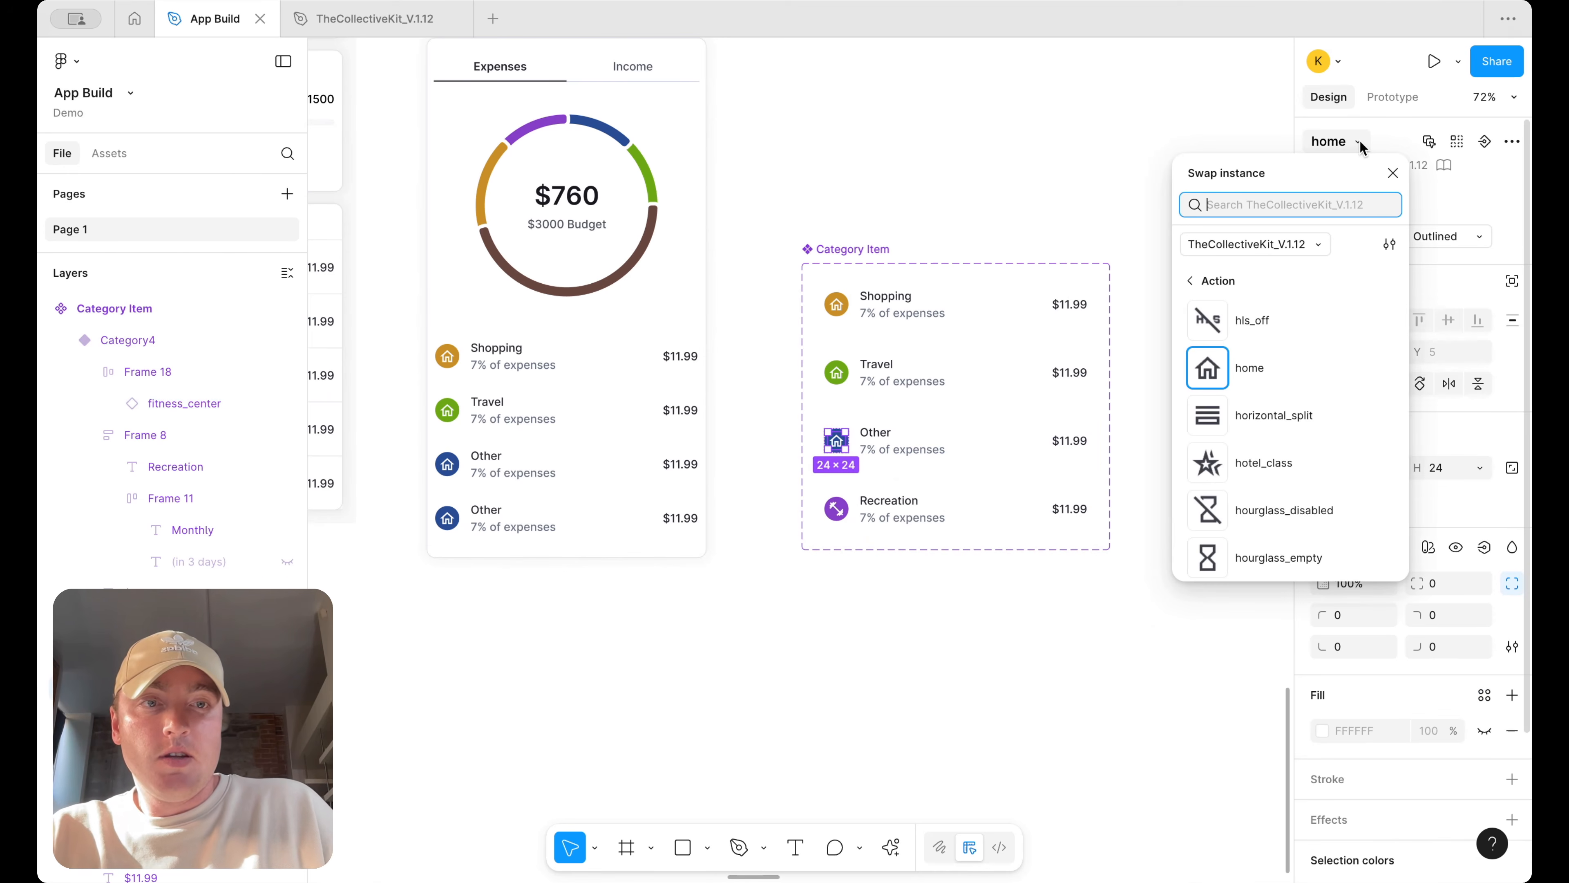
type("all")
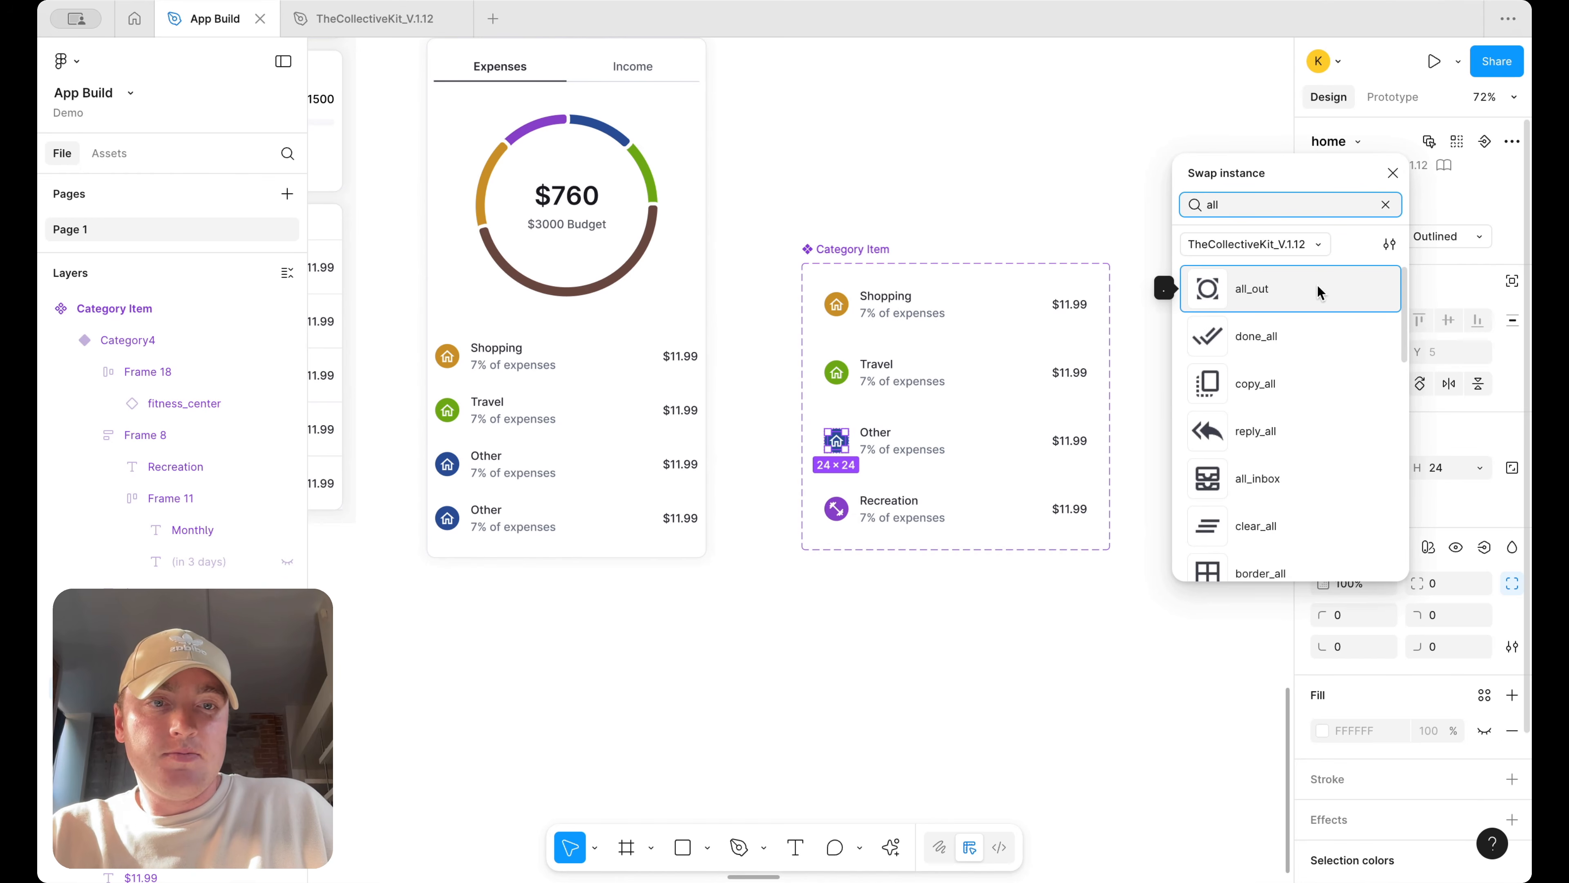
scroll(1313, 328, "down", 2)
key("Escape")
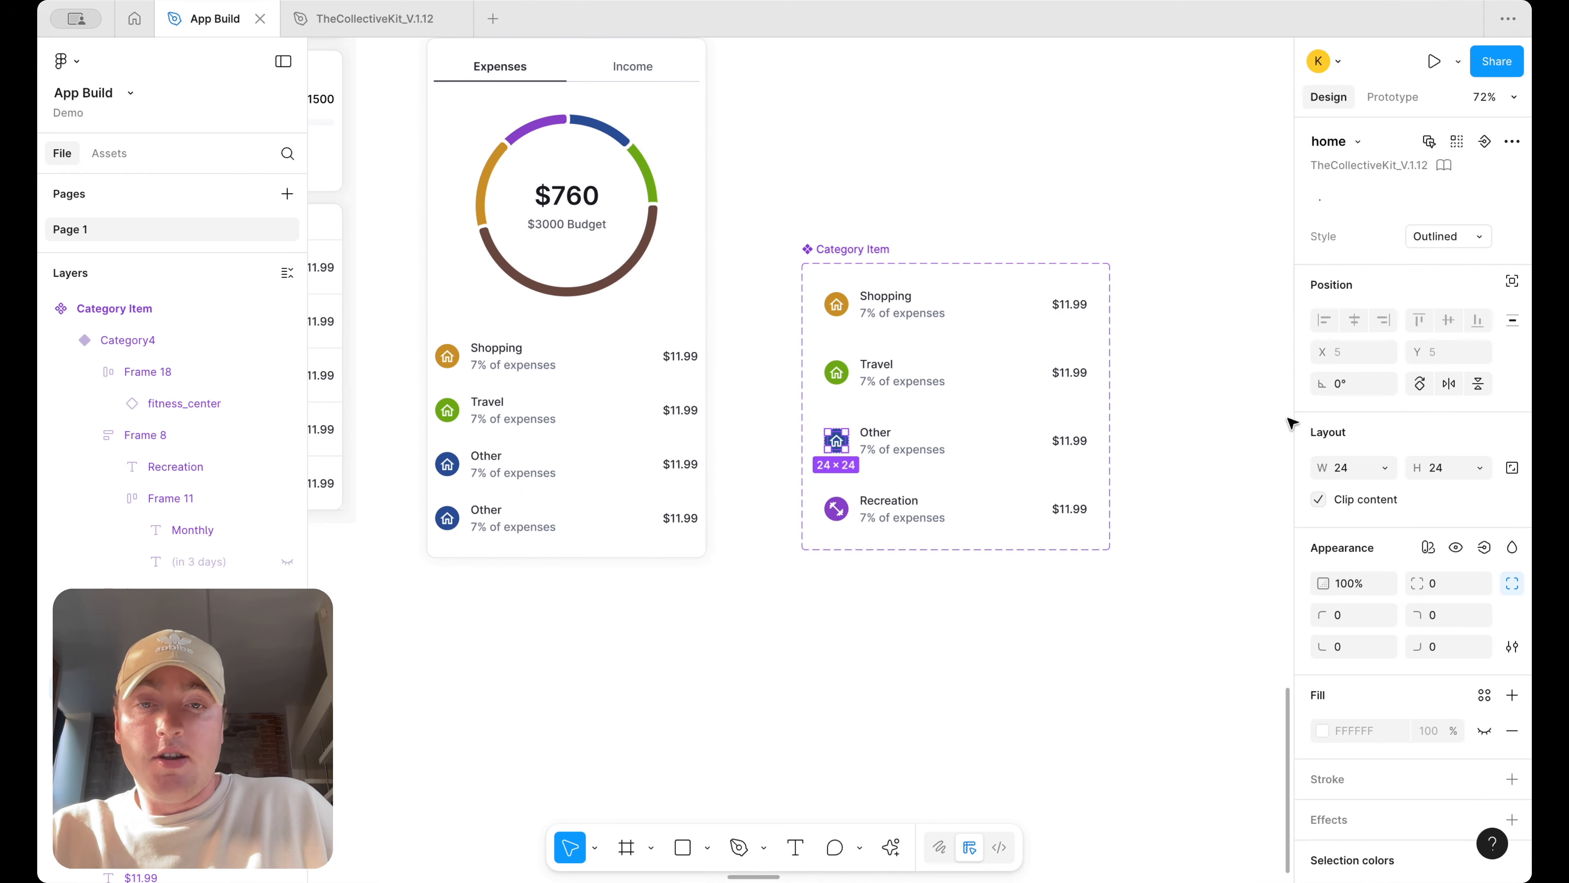
Swap the Travel variant's icon for airplanemode_active by searching for plane
left_click(845, 372)
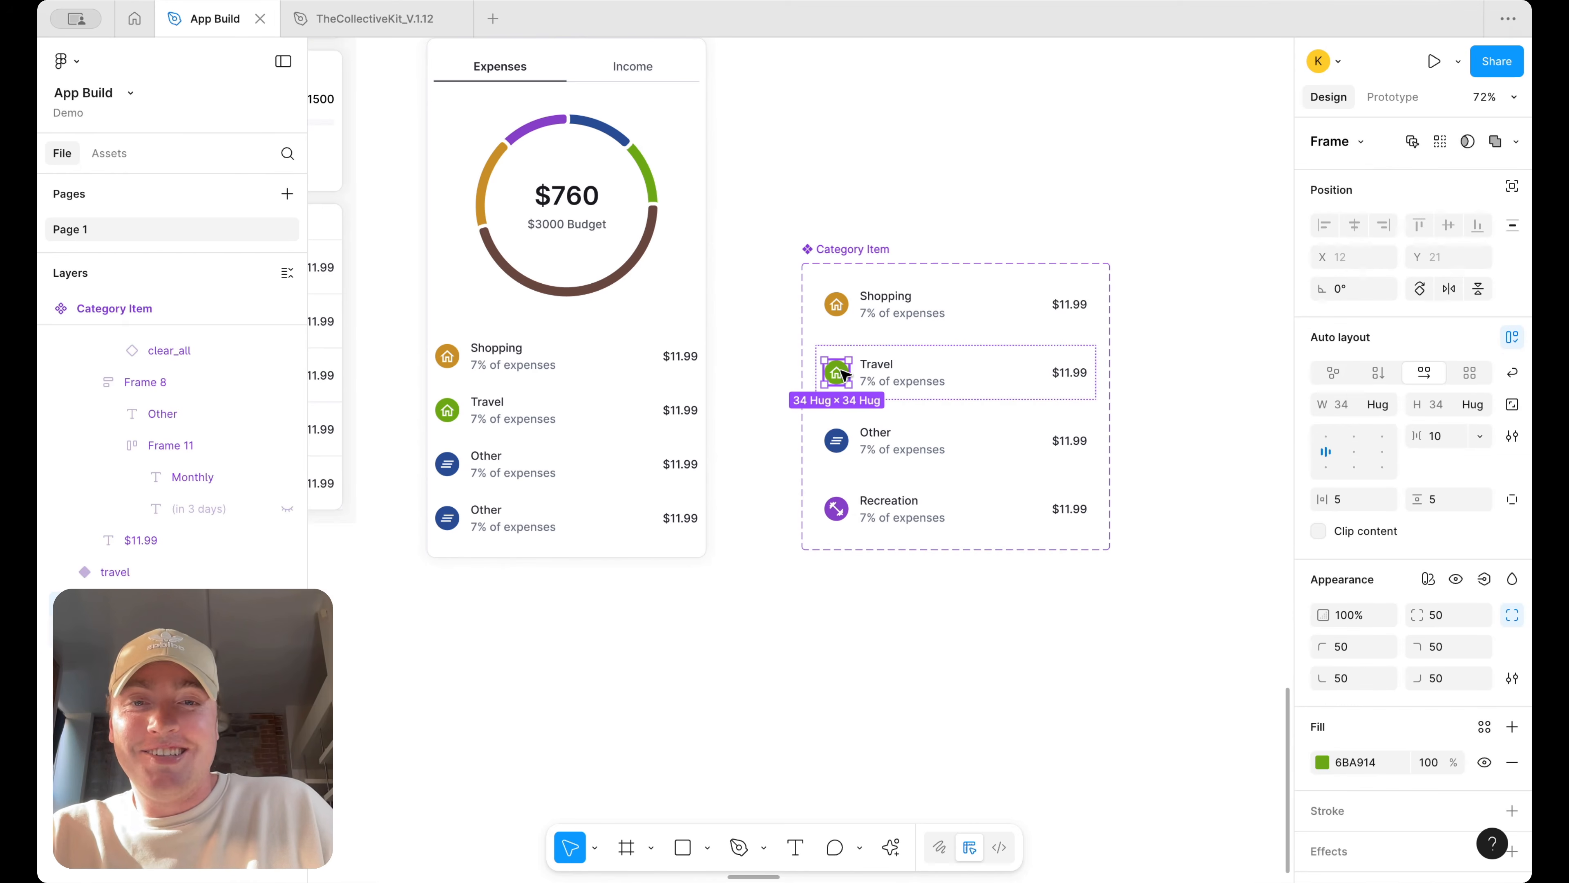
double_click(841, 379)
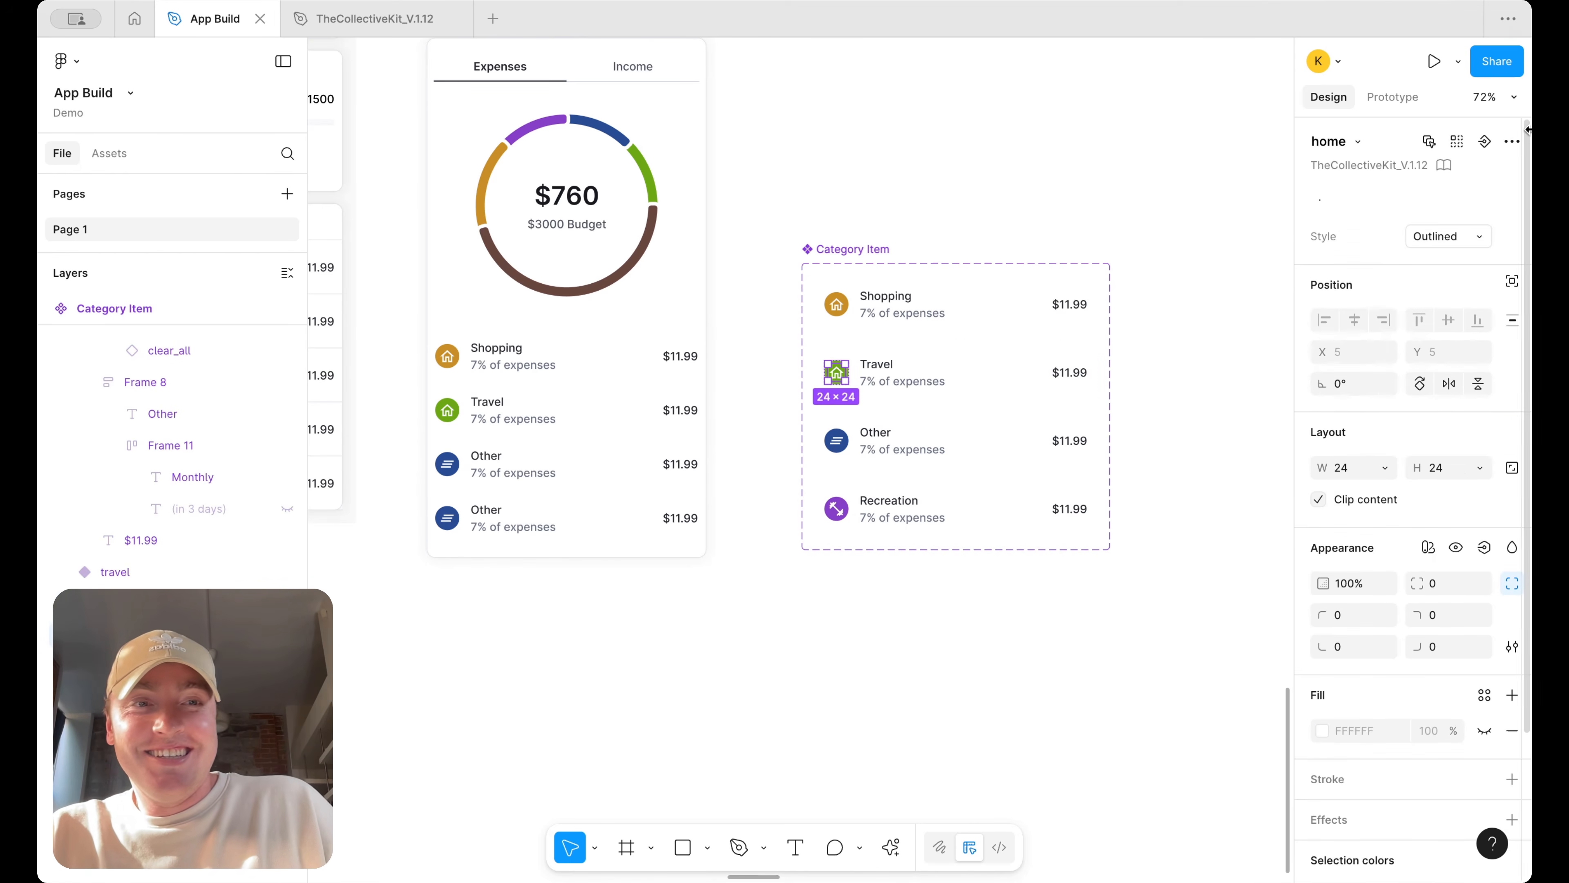
left_click(1358, 141)
type("planbe")
key("BackSpace")
key("BackSpace")
type("e")
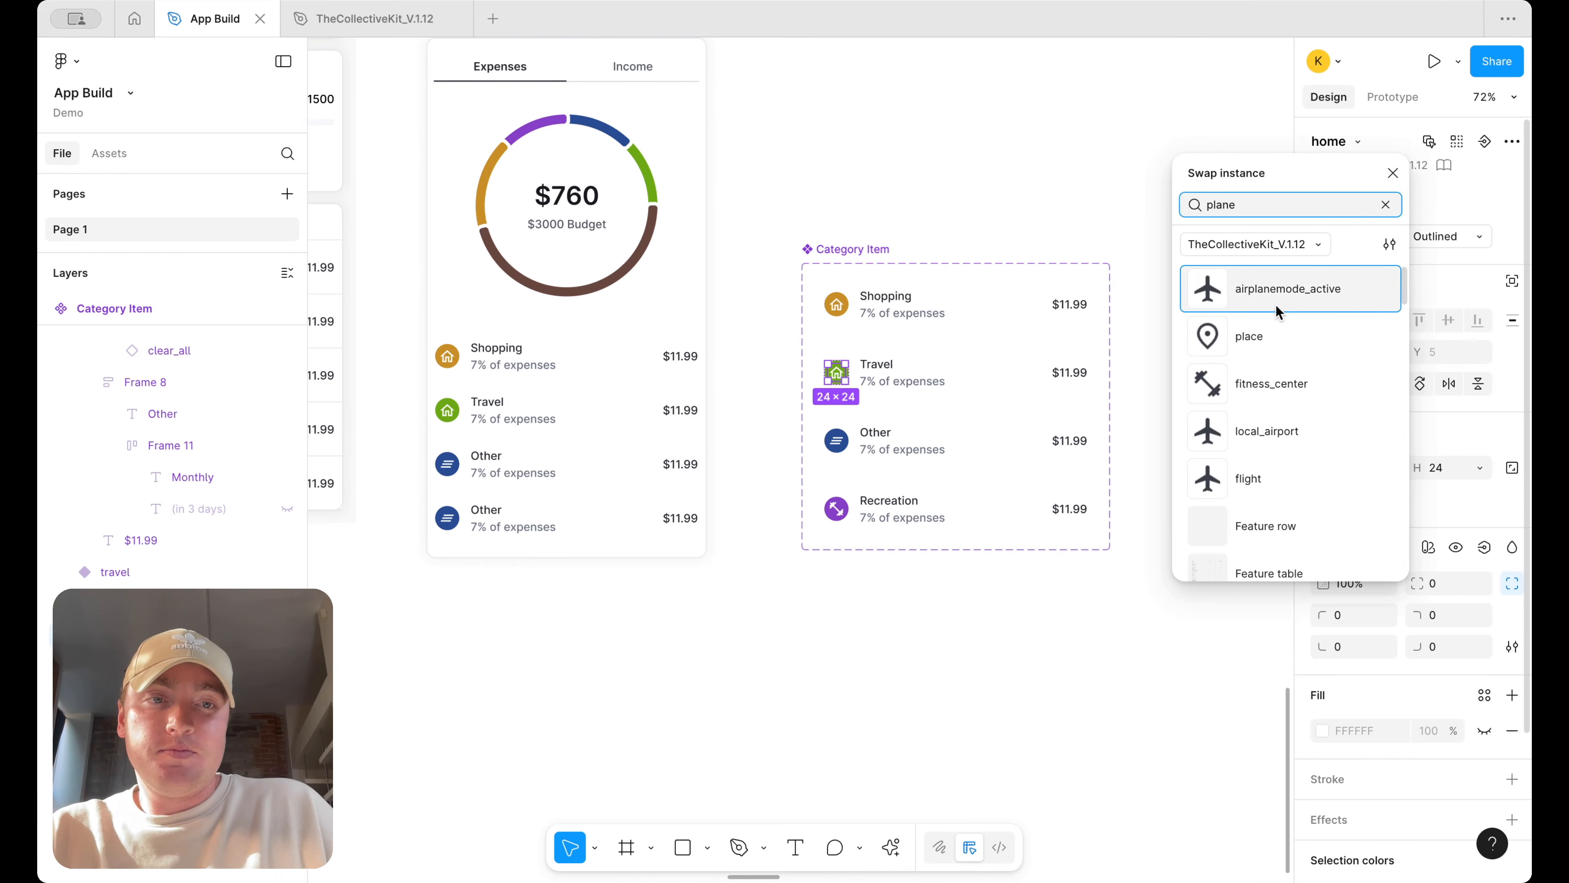
left_click(1276, 309)
left_click(1005, 195)
Switch the card's fourth category item to the Recreation variant
scroll(942, 358, "down", 3)
scroll(942, 357, "down", 1)
left_click(697, 441)
left_click(707, 445)
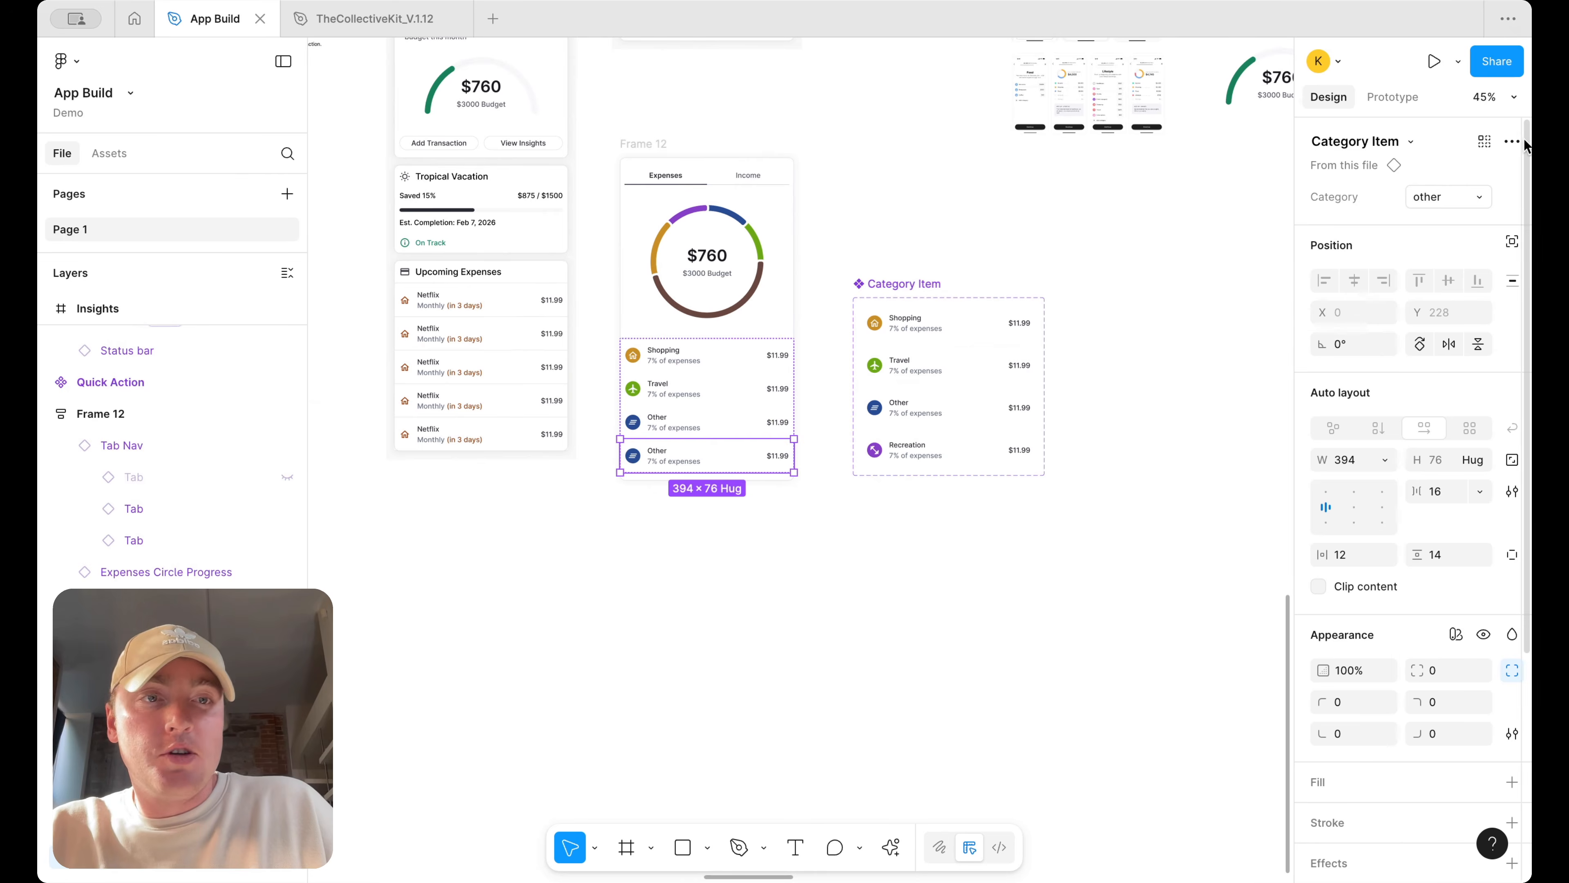
left_click(1448, 197)
left_click(1440, 221)
left_click(1154, 259)
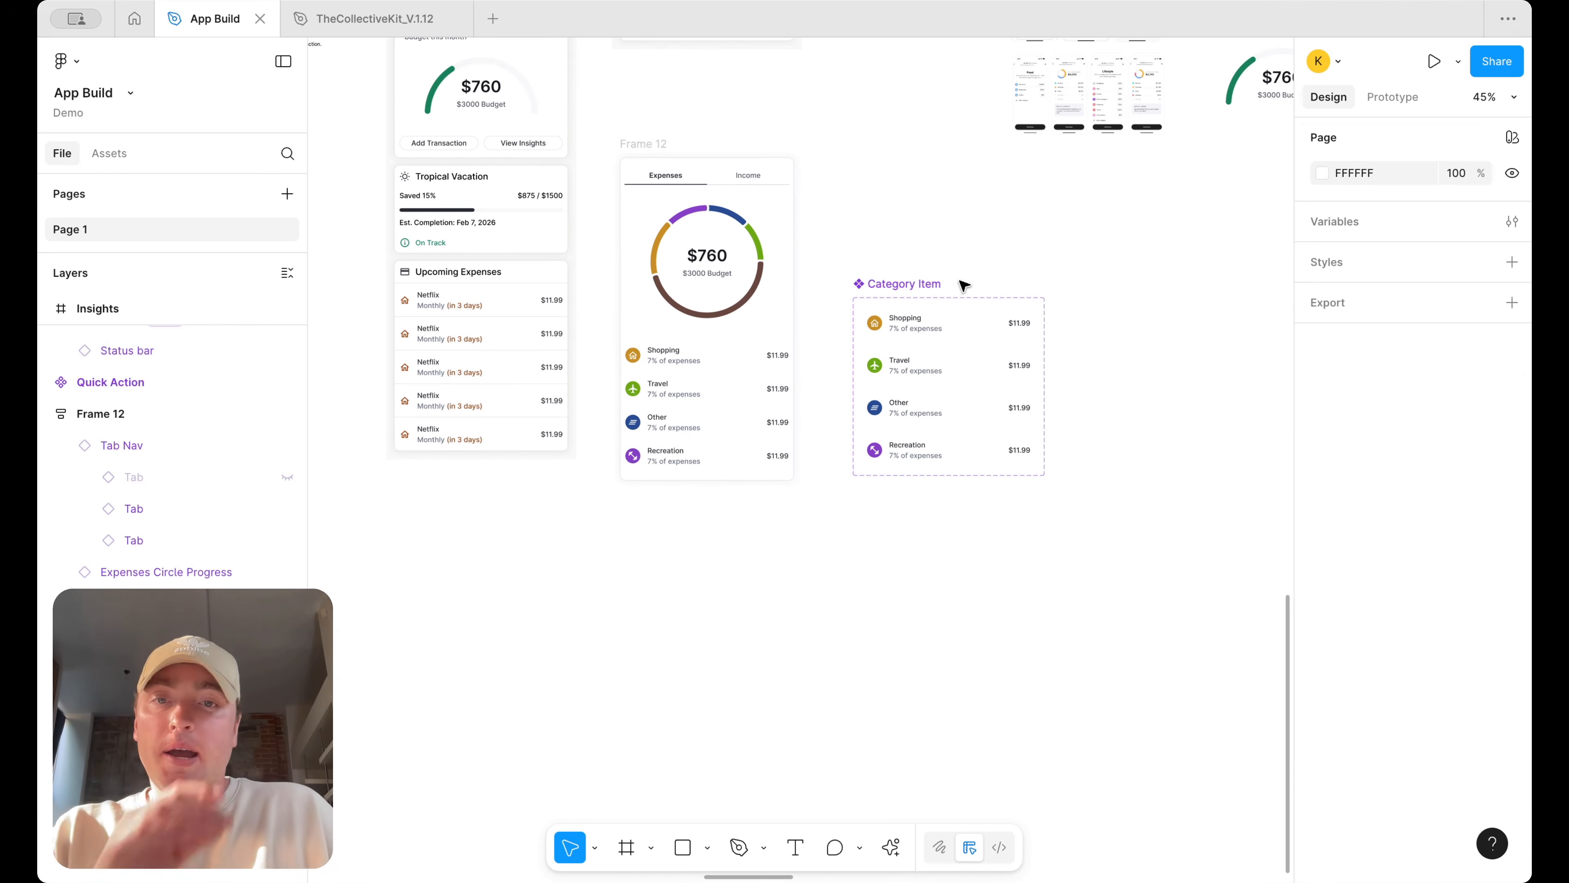
scroll(862, 452, "up", 3)
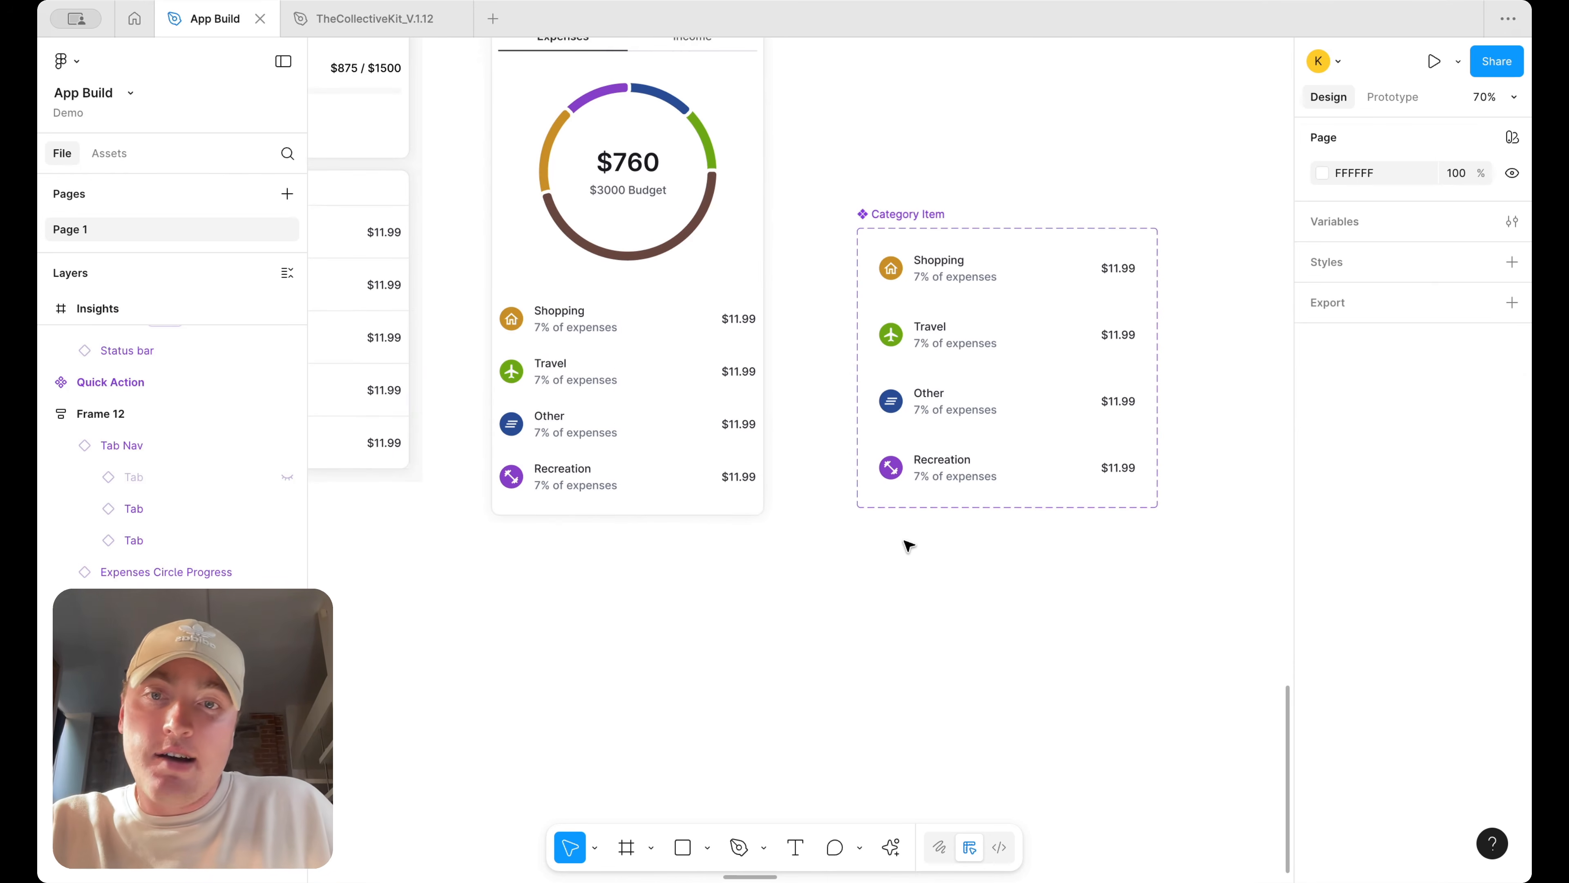
Set the chart card's category list horizontal padding to 12
left_click(676, 397)
type("12")
key("Return")
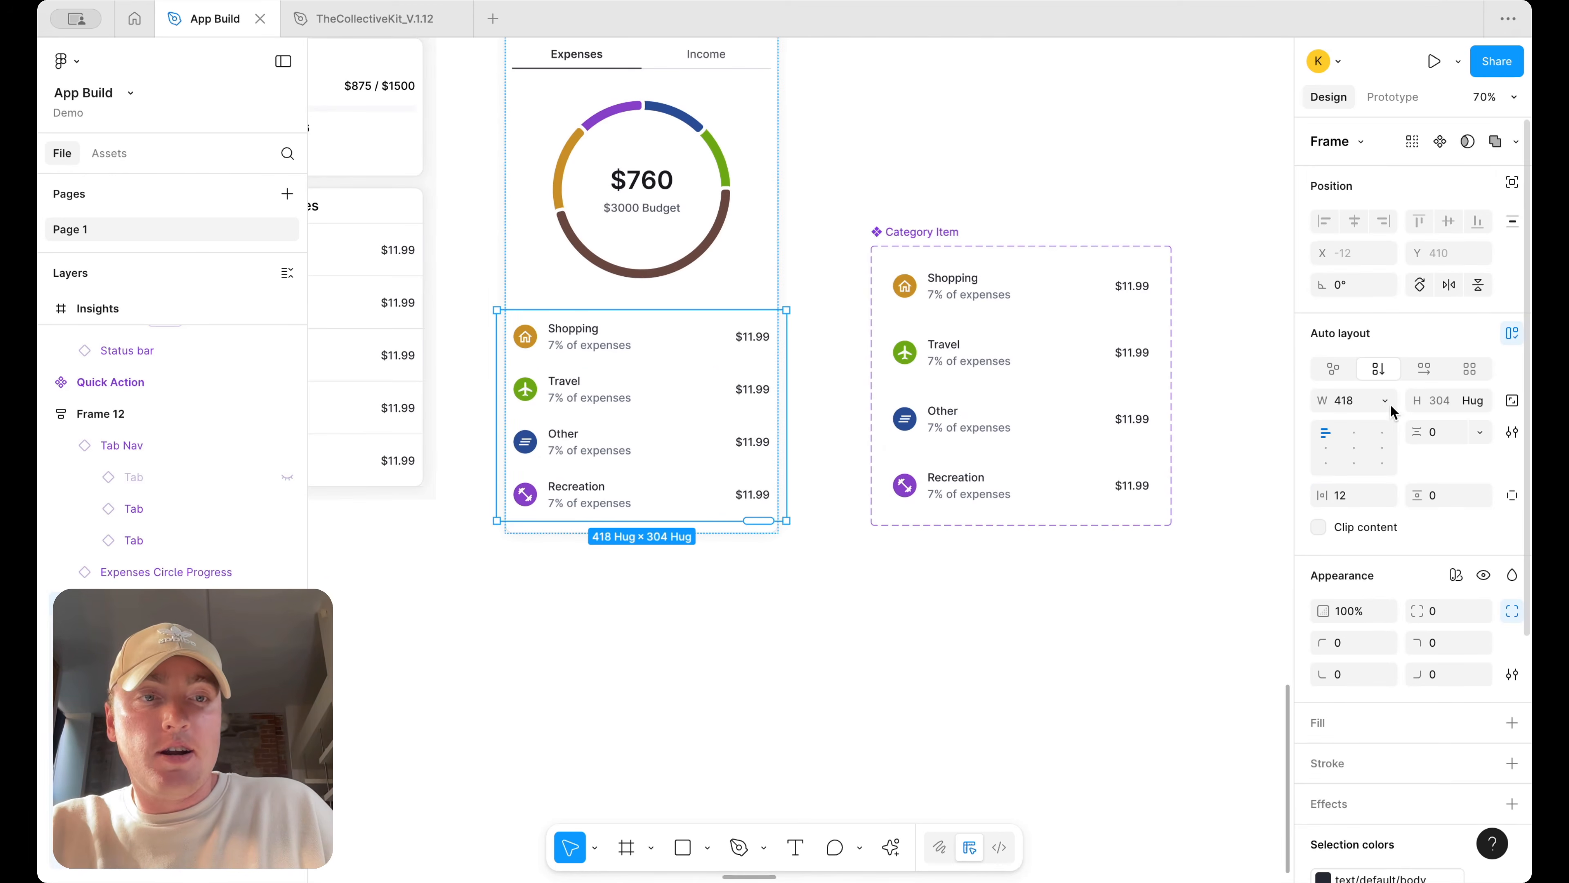
Change the list's width sizing, then select all four category items and set their widths to Fill
left_click(1379, 400)
left_click(1384, 425)
left_click(728, 350)
left_click(714, 408, "shift")
left_click(700, 459, "shift")
left_click(701, 512, "shift")
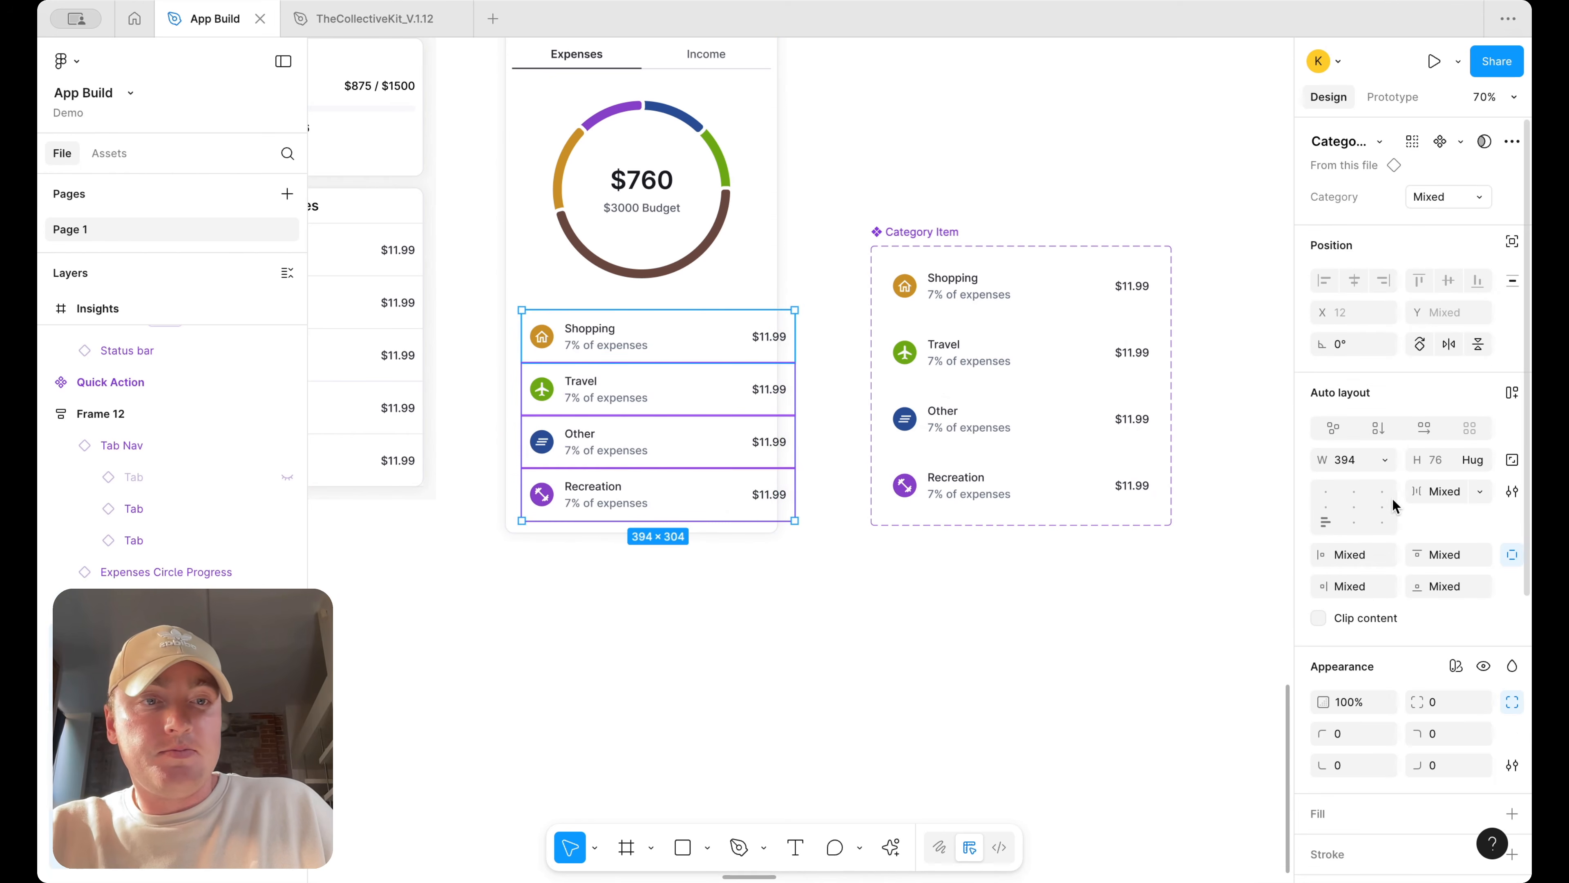
left_click(1381, 458)
left_click(1382, 507)
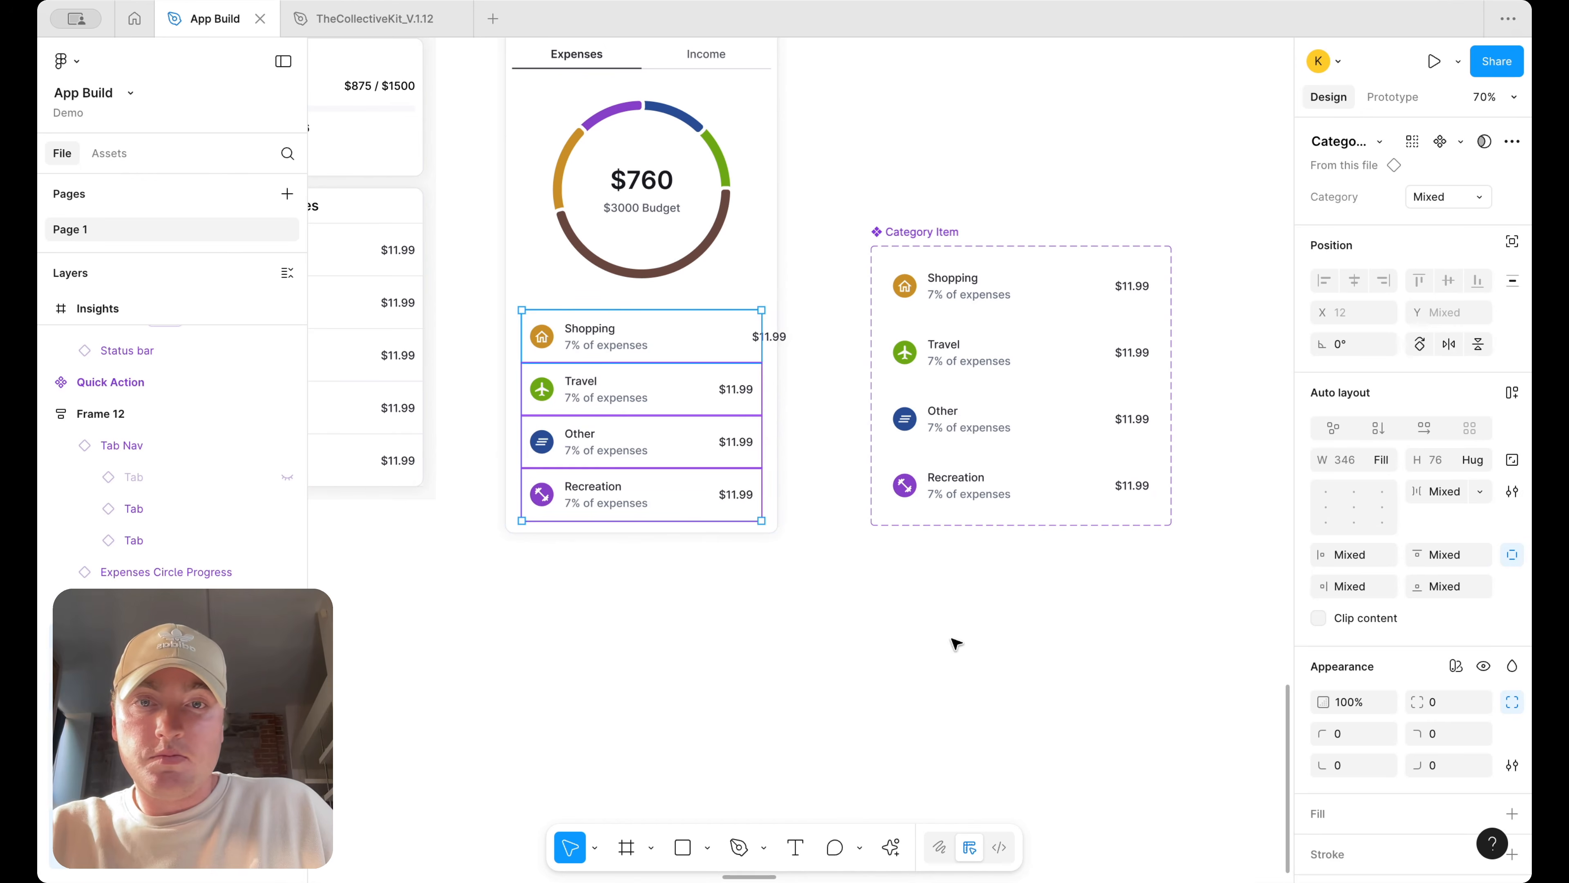
Reset the Shopping item's width to Fill after it was accidentally stretched
left_click_drag(765, 327, 797, 331)
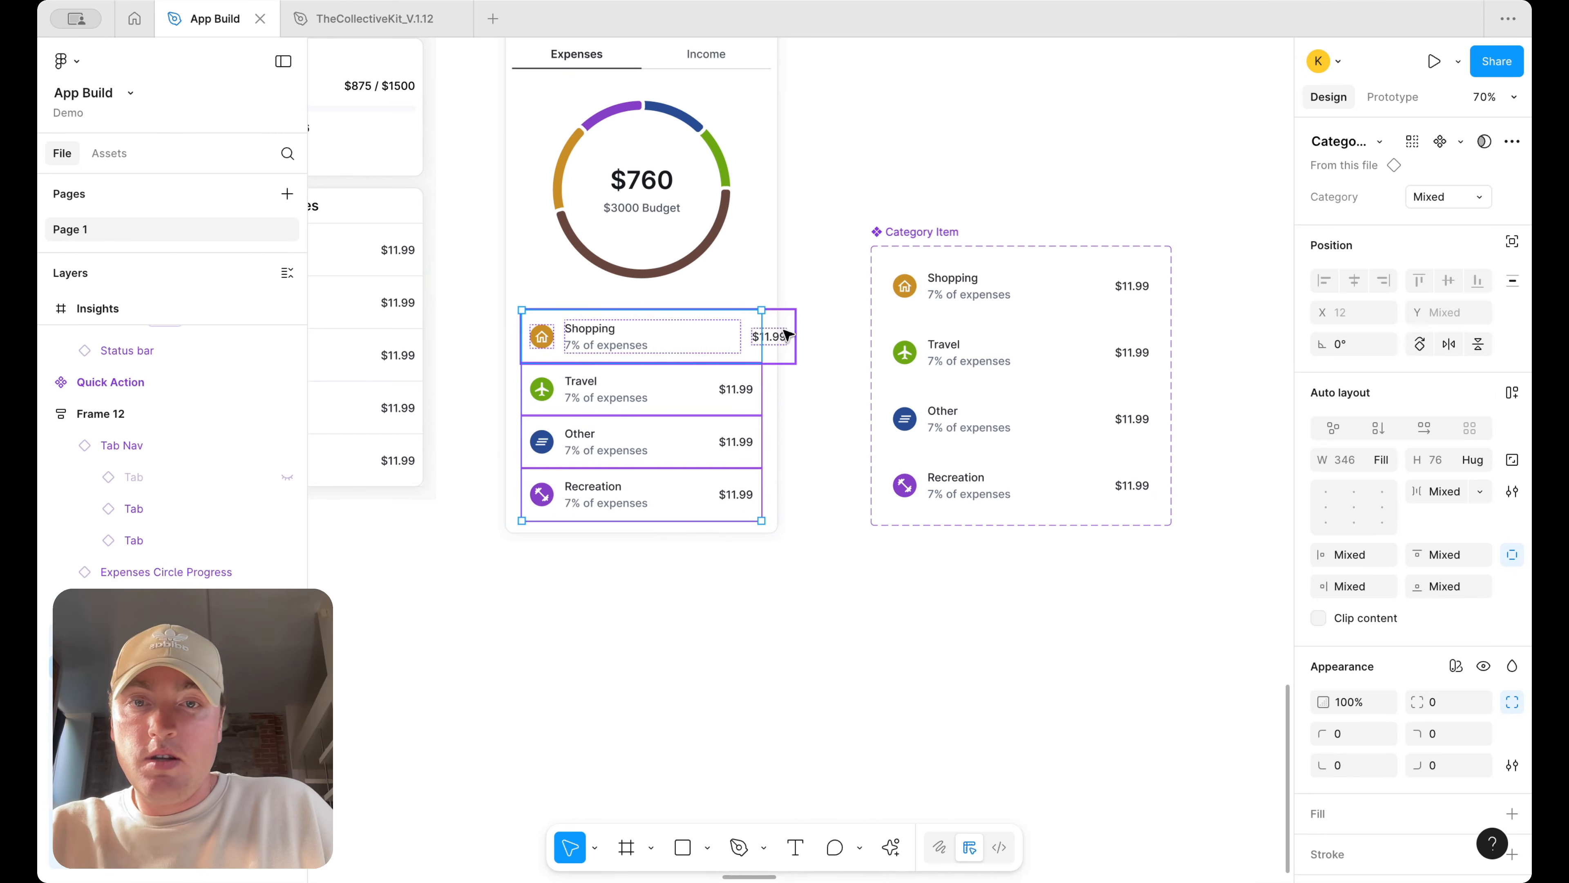
left_click(1381, 458)
left_click(1384, 507)
left_click(1037, 642)
Delete the Category Item component set from the canvas
scroll(1014, 646, "down", 5)
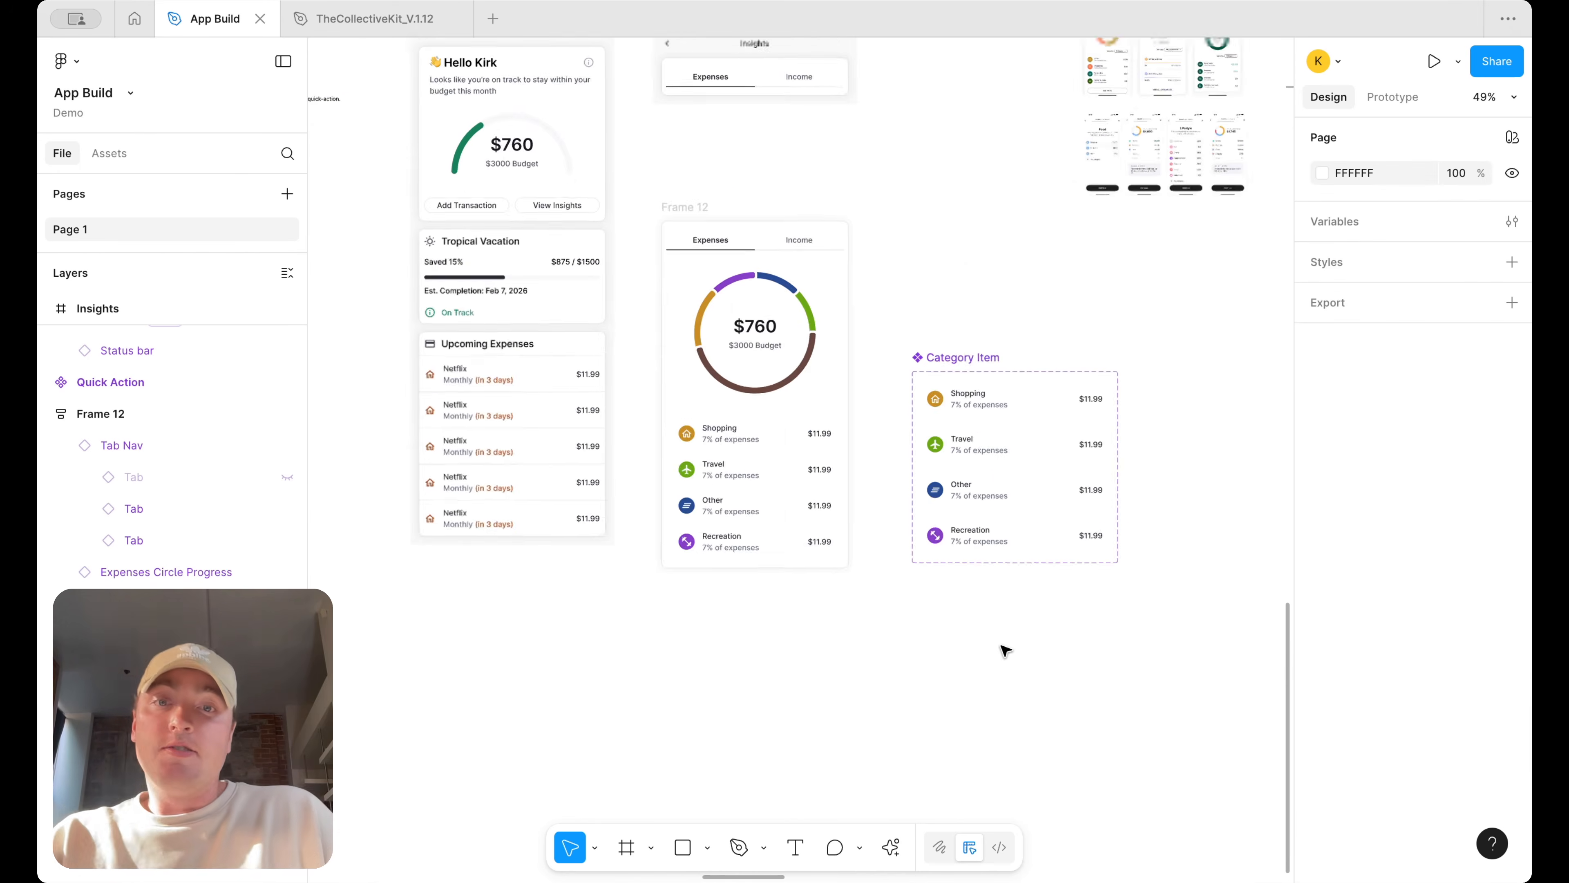
scroll(799, 379, "down", 3)
left_click(835, 429)
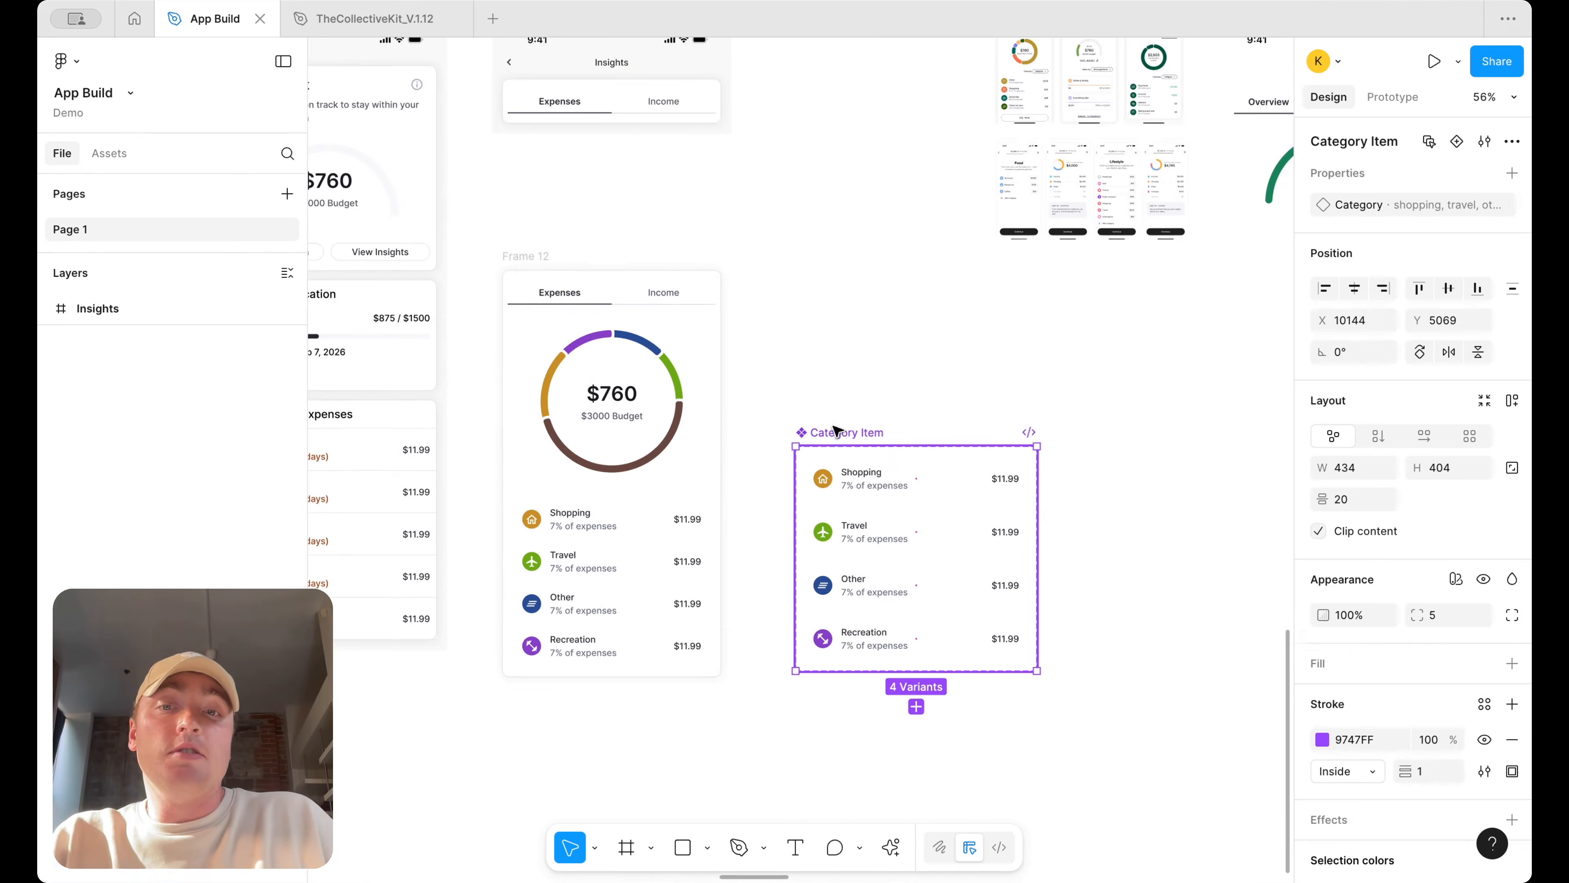
key("Delete")
Move the chart screen frame next to the other screens
left_click_drag(651, 317, 884, 363)
scroll(1040, 392, "right", 2)
scroll(1040, 392, "right", 2)
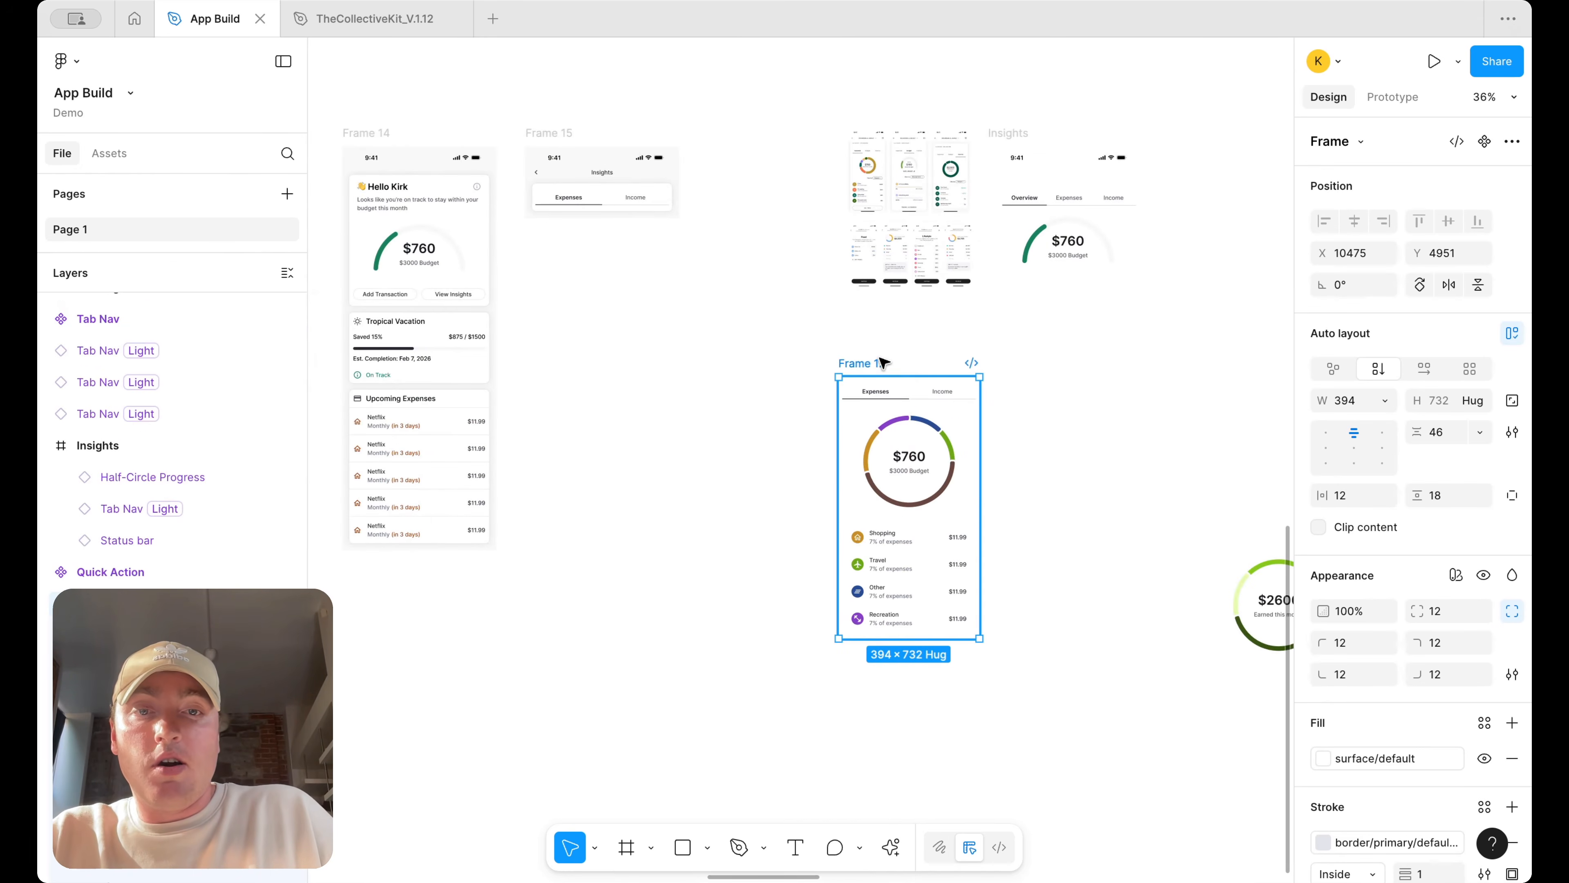
Rename the chart screen frame Insights and convert it into a component
double_click(882, 362)
type("Insights")
key("Return")
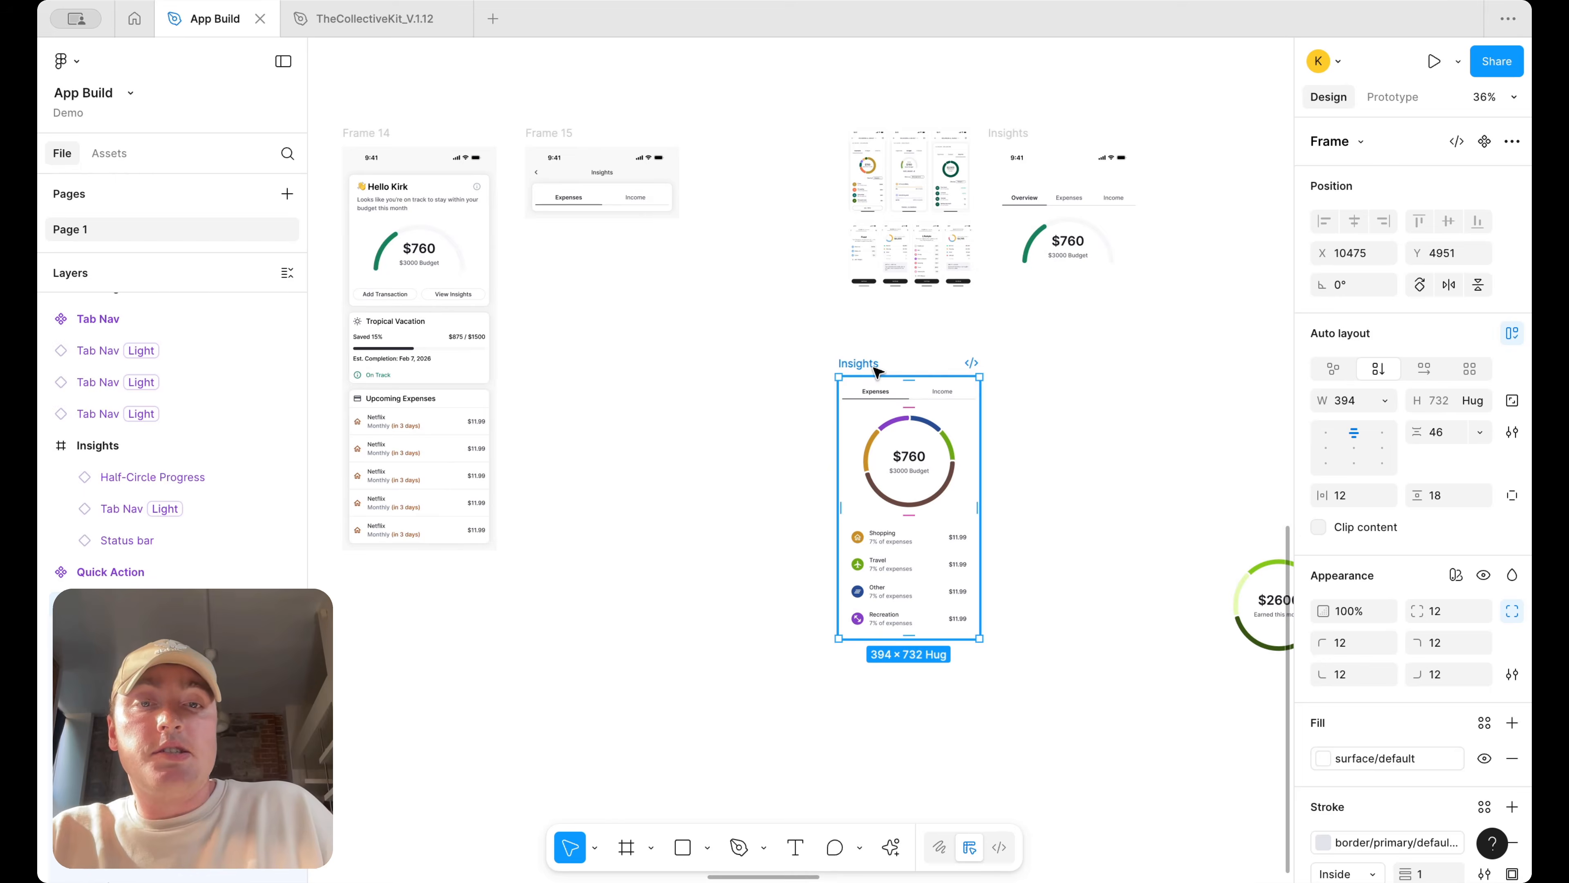
right_click(875, 433)
left_click(928, 715)
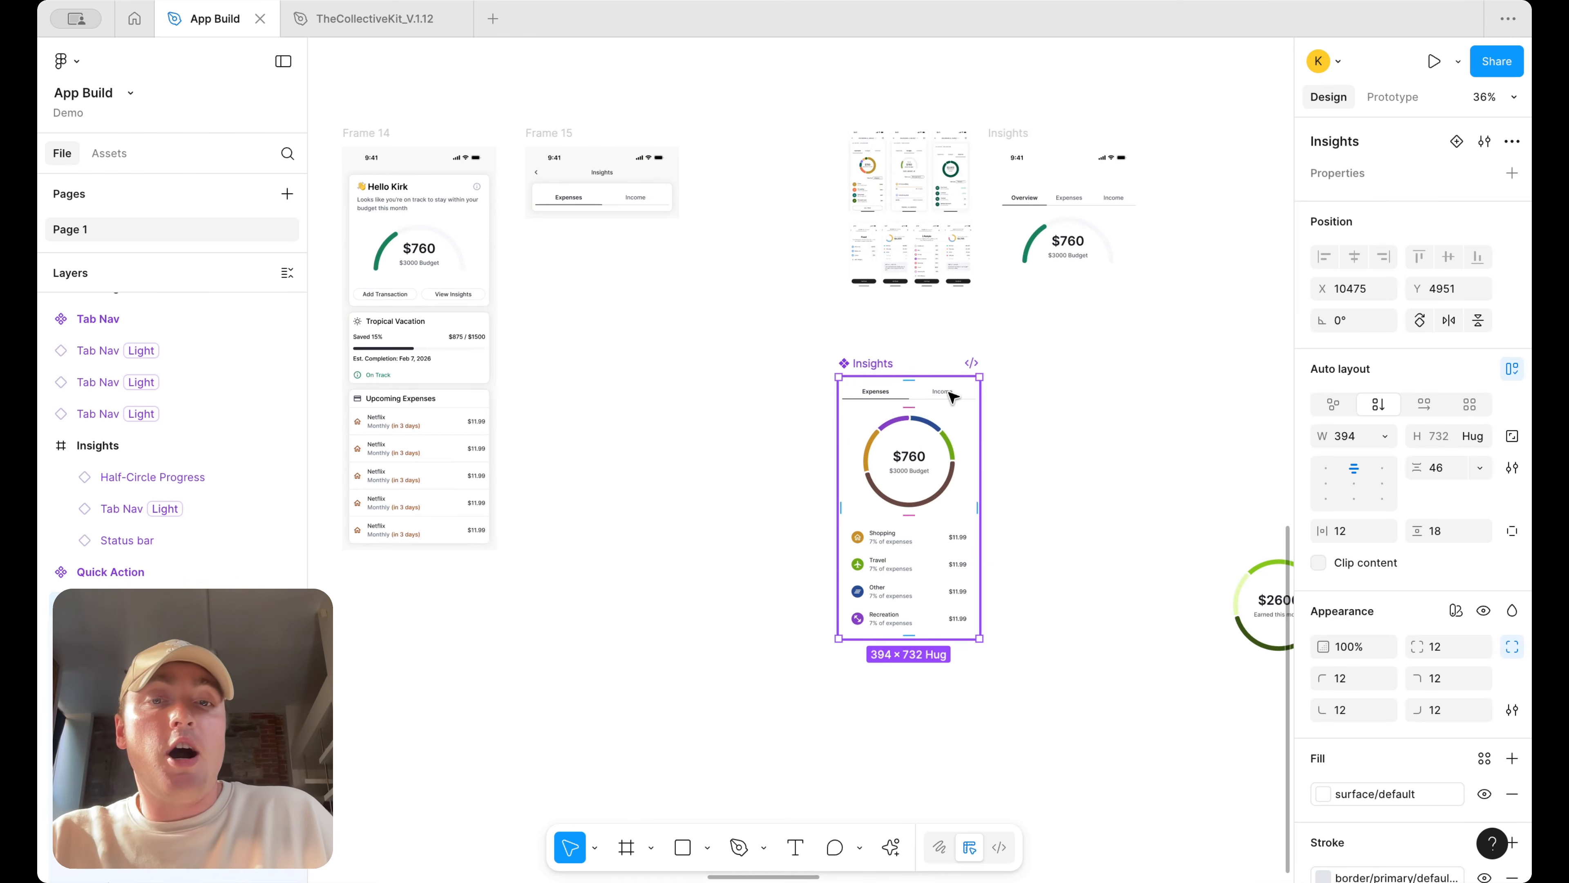
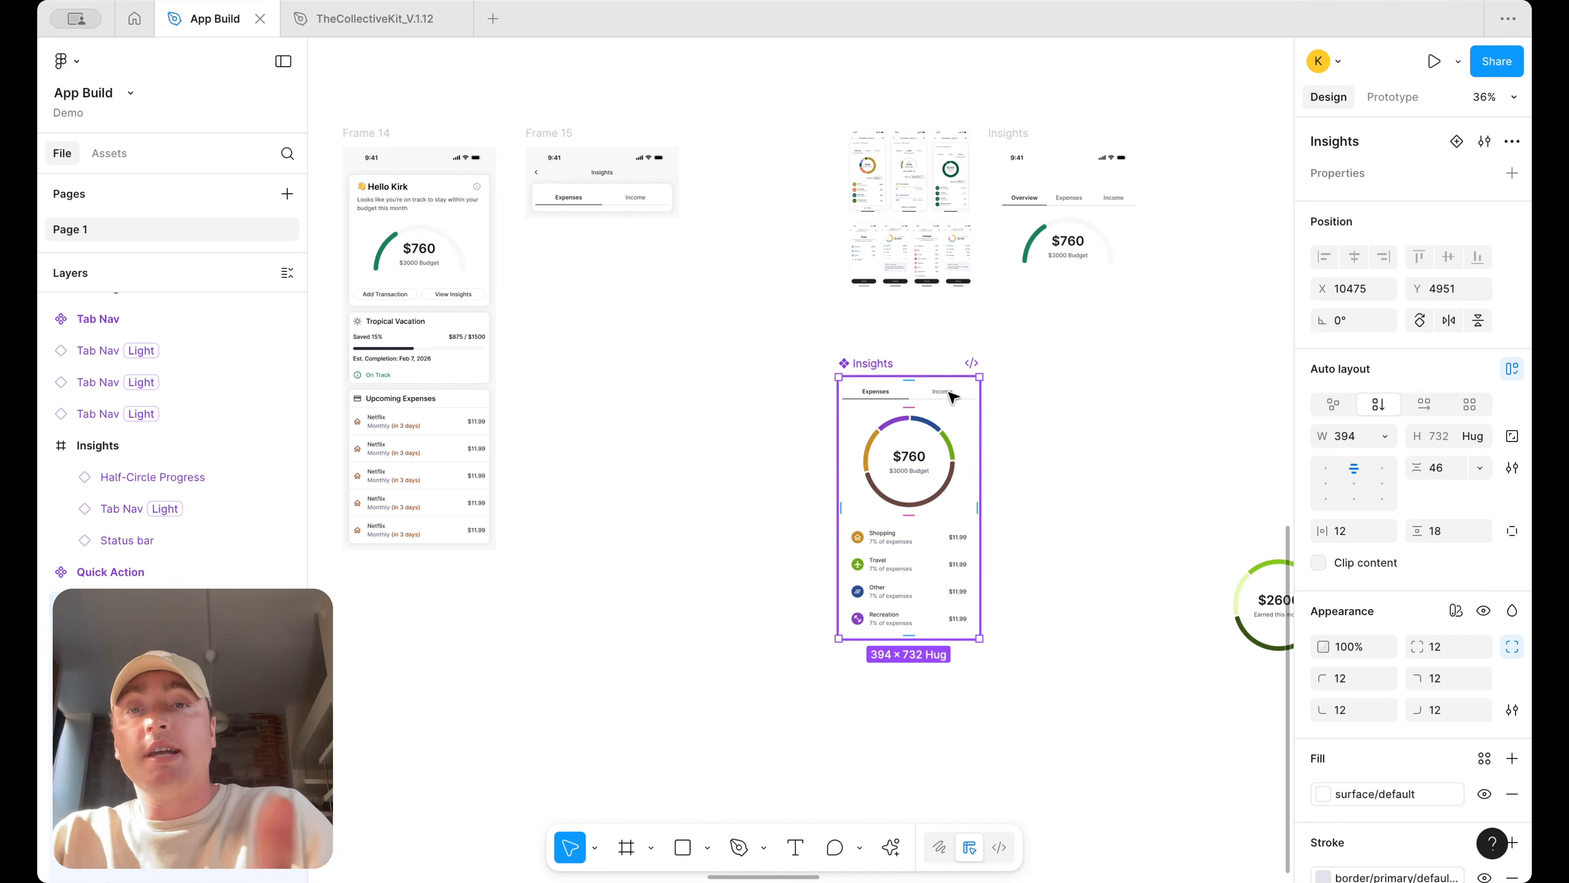
Replace the chart's budget caption with the text "+16% more than normal"
key("Return")
scroll(932, 466, "up", 5)
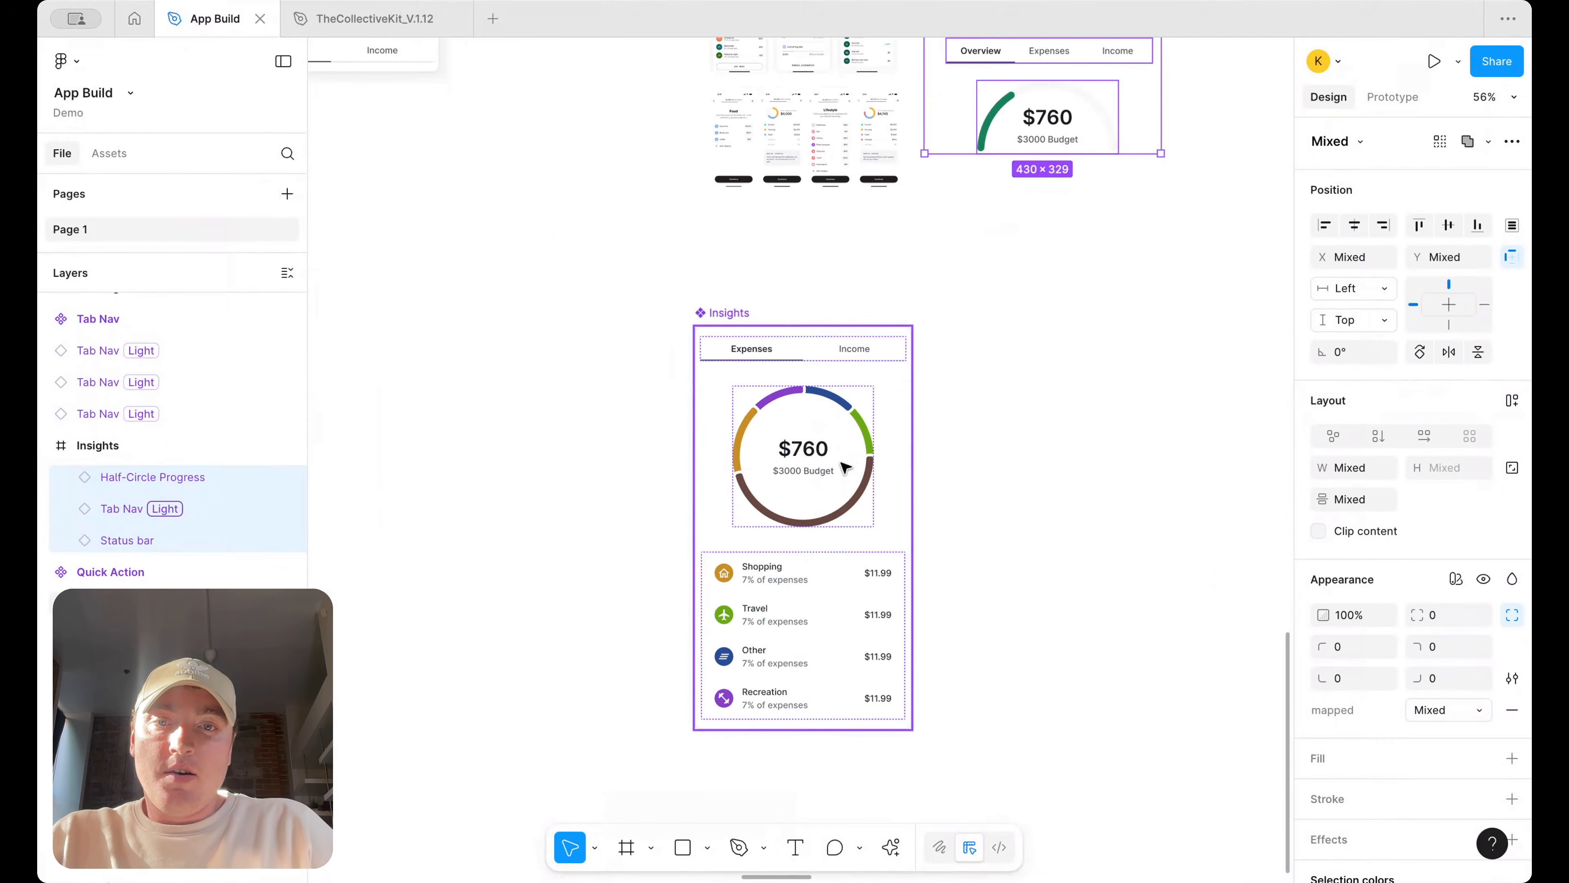
double_click(804, 487)
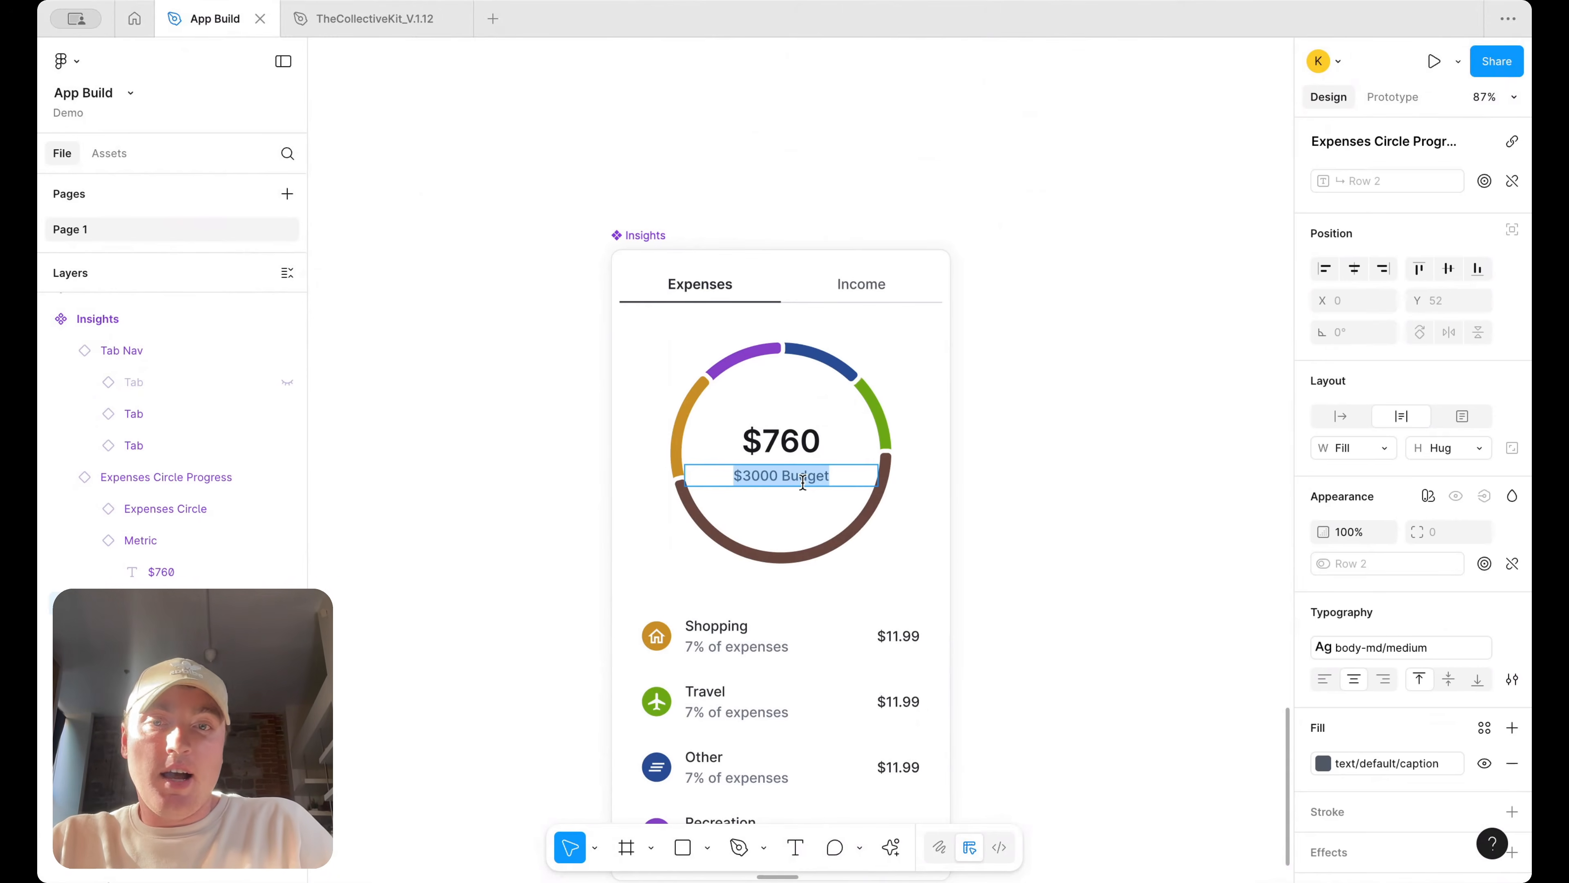
type("+")
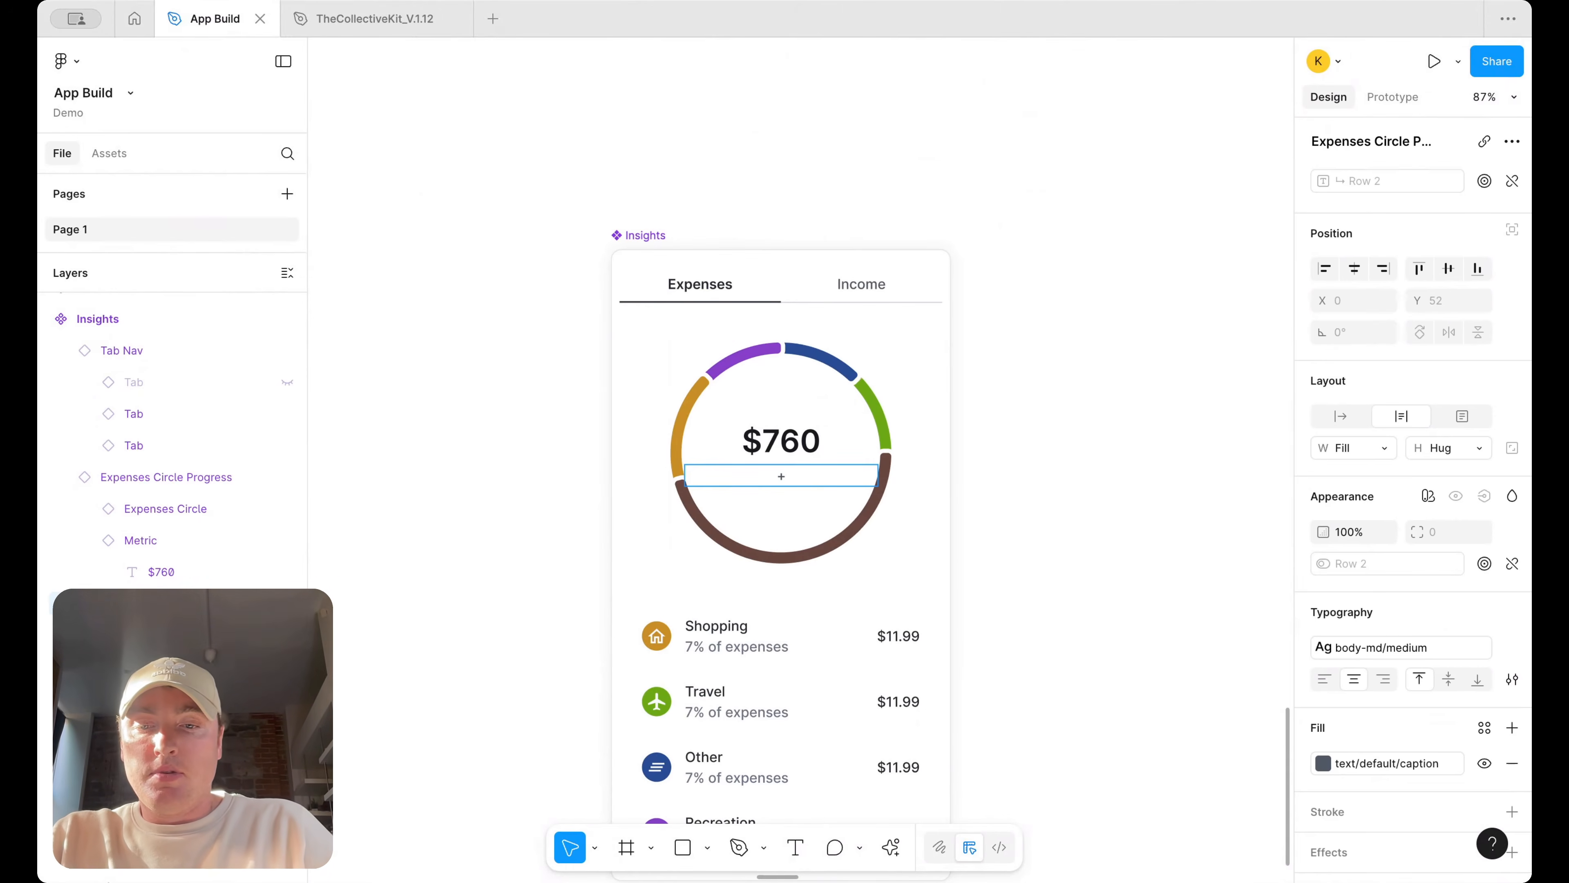
type("16% more than normal")
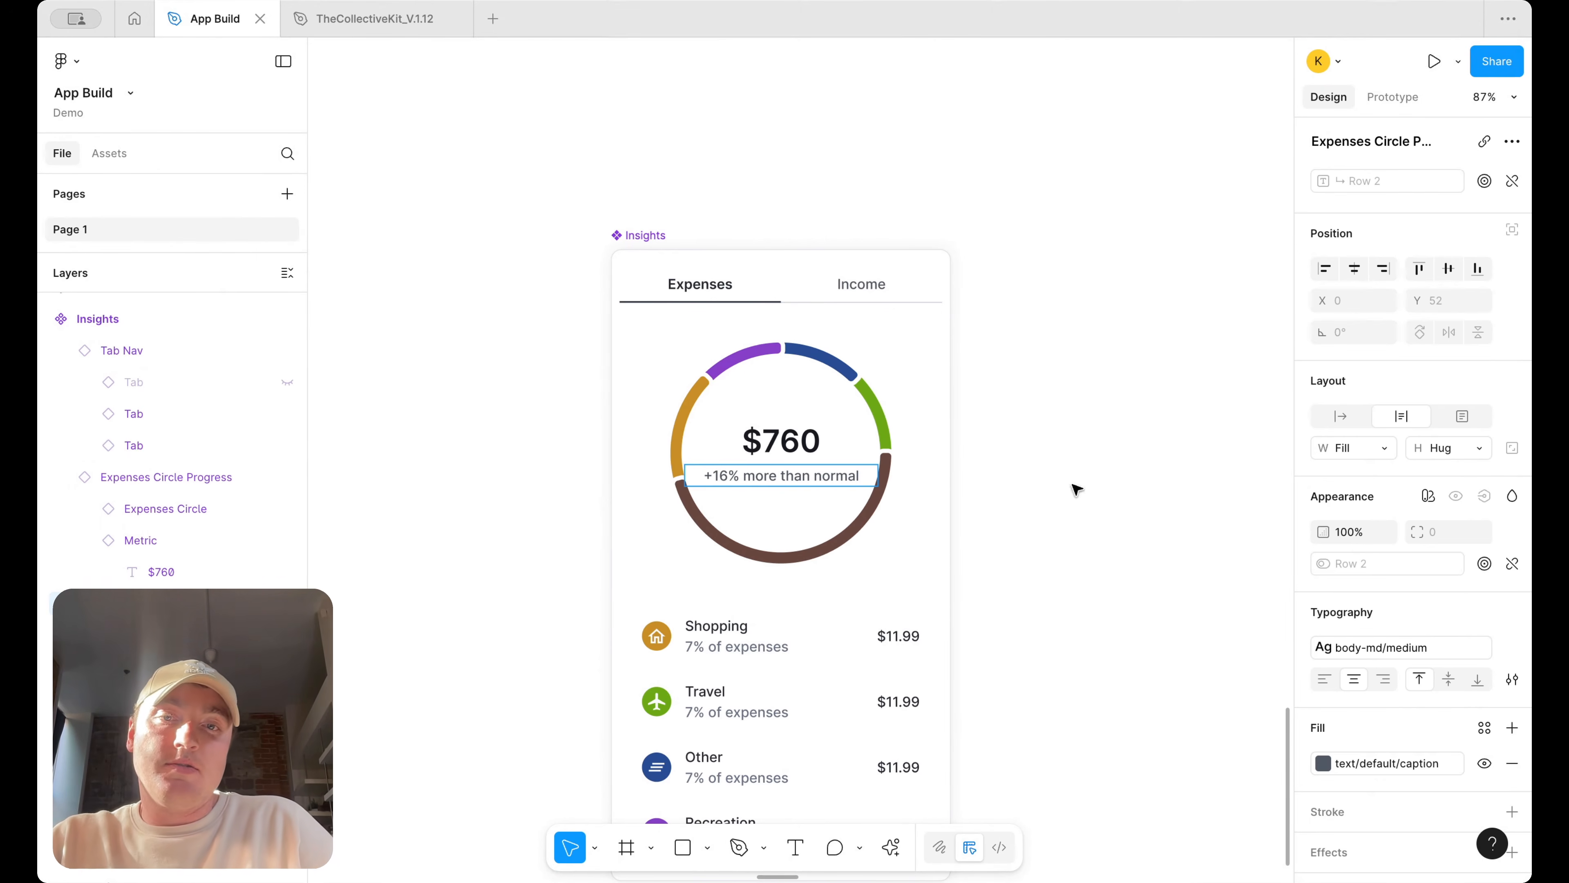
Colour the "+16%" part of the caption with the text/error/default colour style
left_click_drag(739, 472, 651, 472)
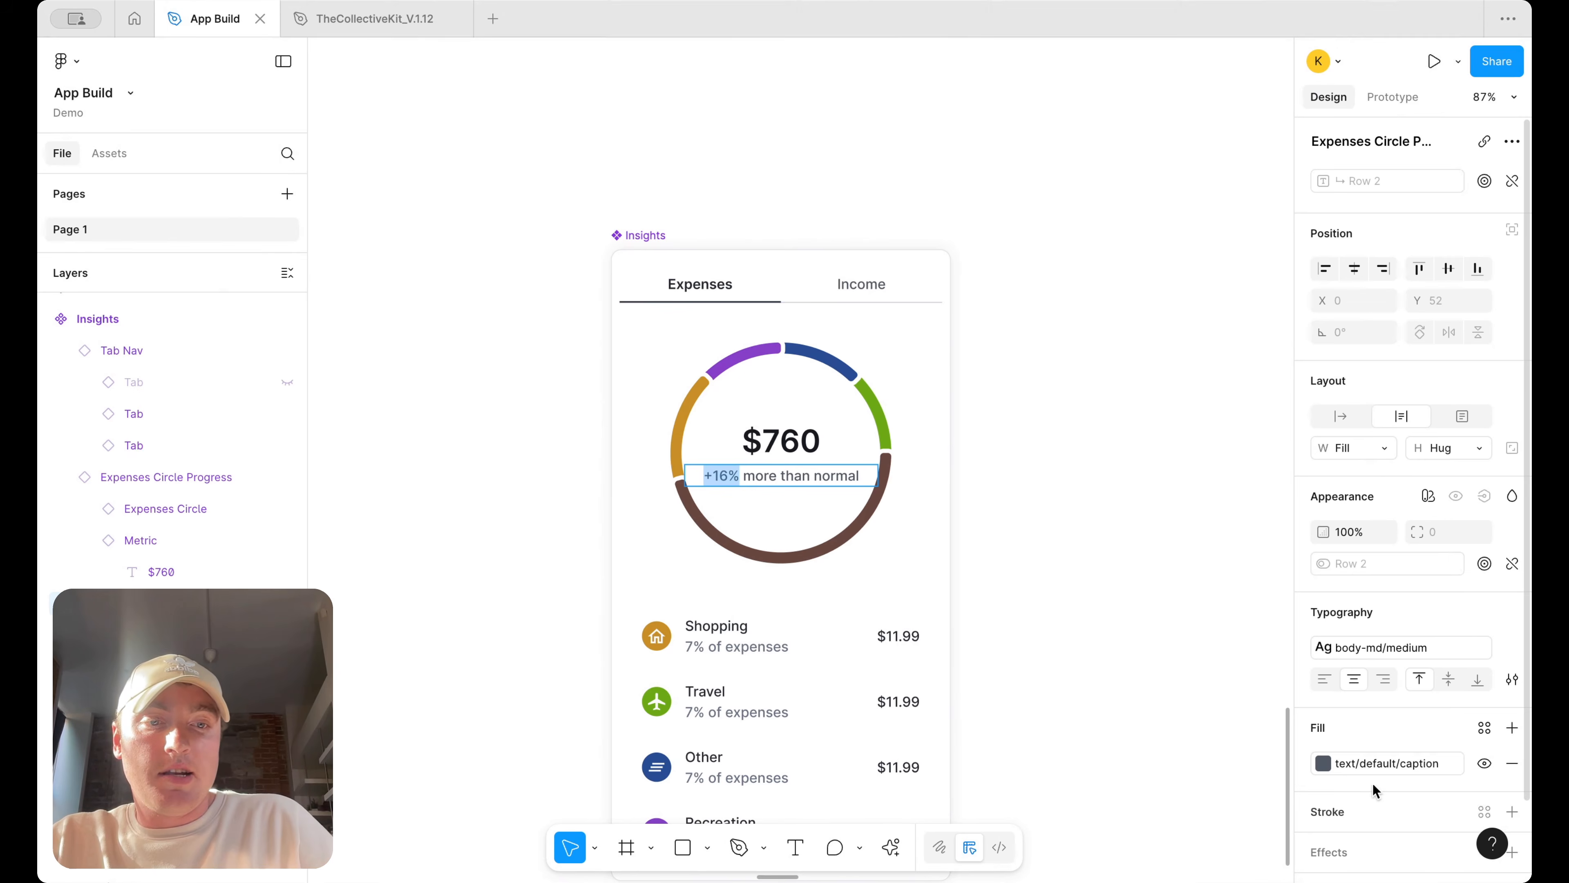
left_click(1375, 762)
scroll(1182, 774, "down", 4)
scroll(1182, 774, "down", 10)
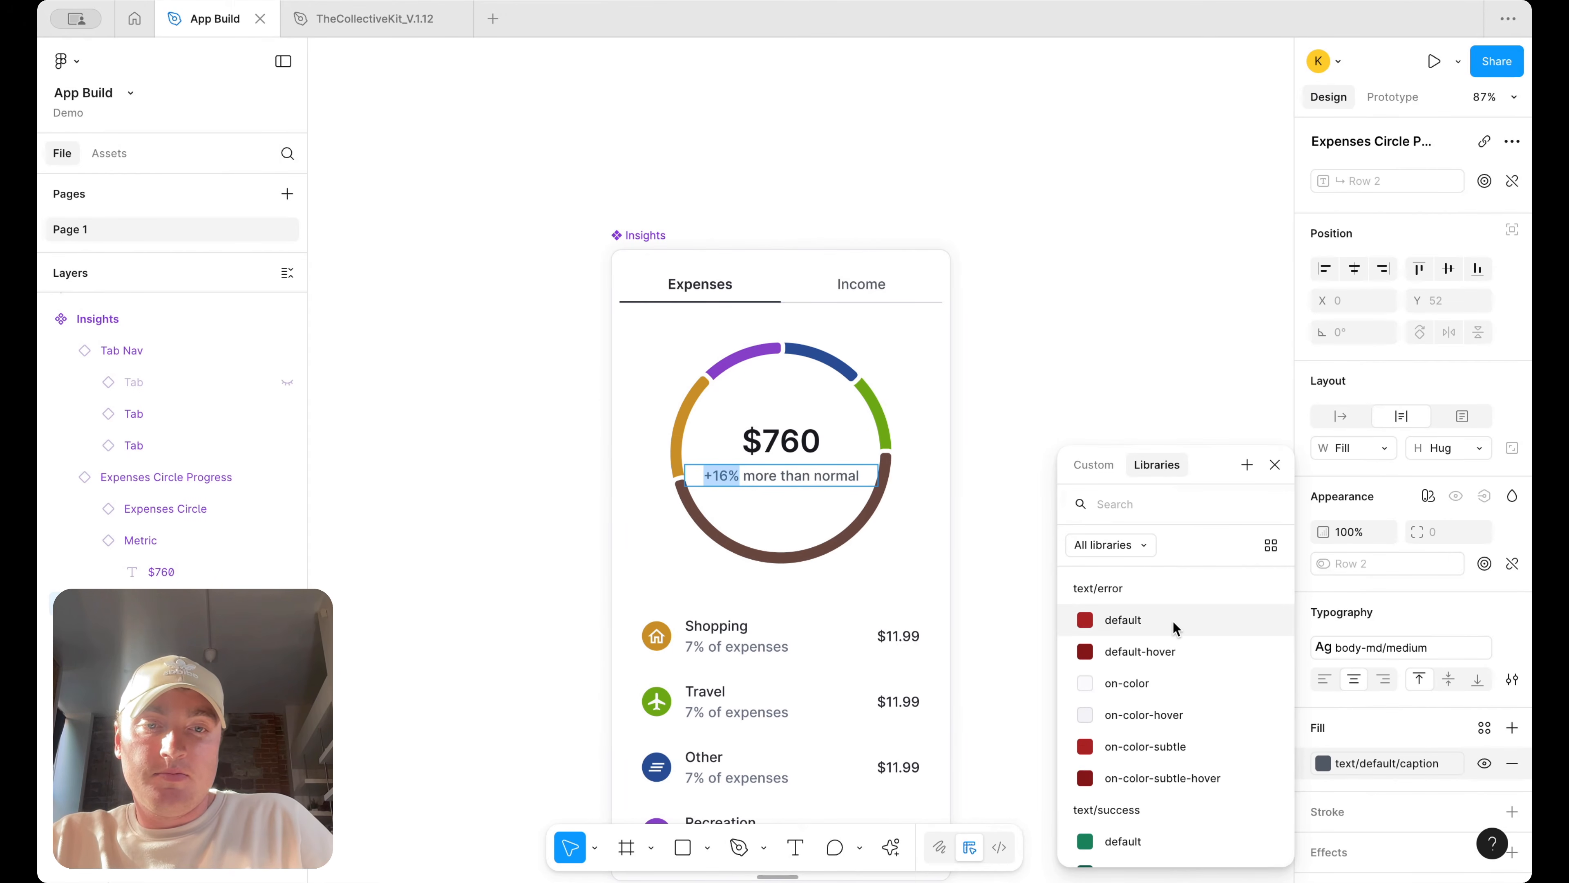
scroll(1168, 742, "down", 2)
scroll(1168, 710, "up", 2)
left_click(1164, 603)
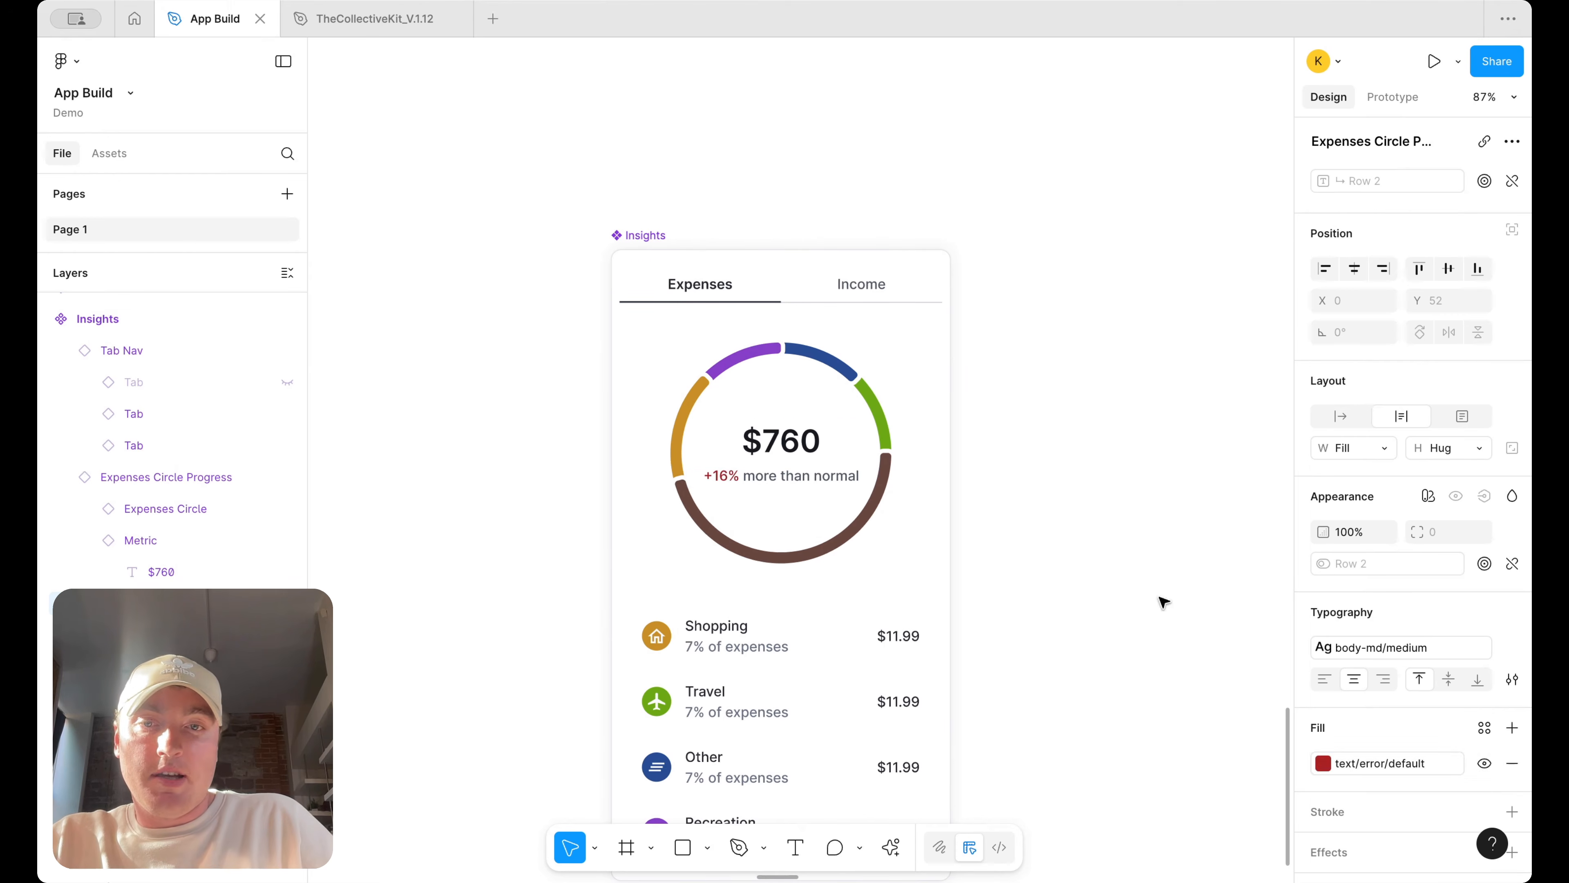
left_click(1124, 393)
Add a second variant to the Insights component
scroll(1126, 396, "down", 5)
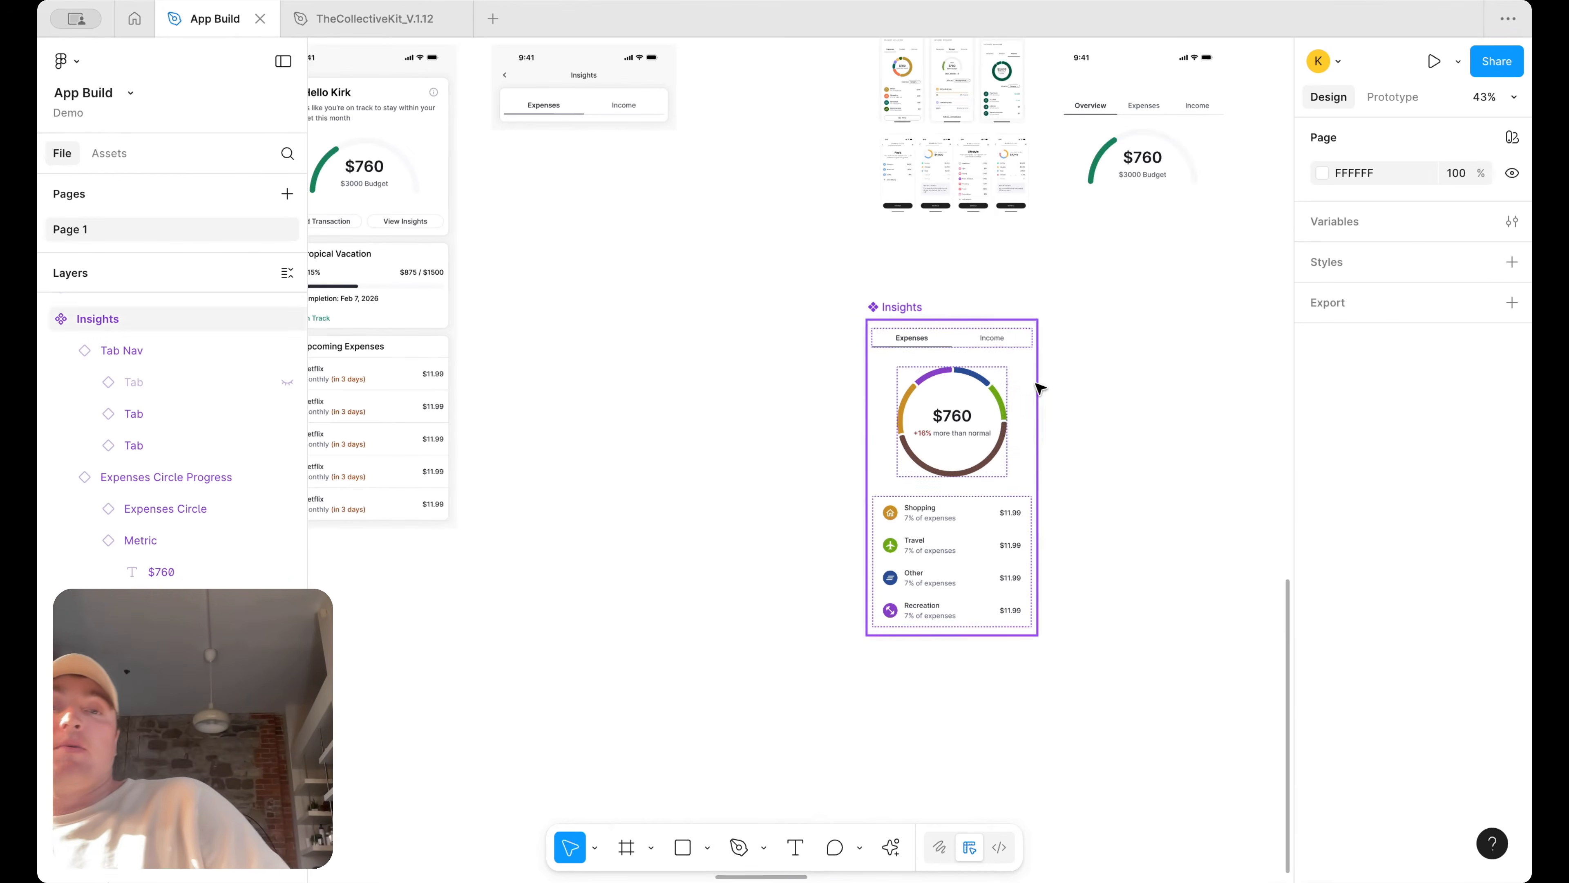
scroll(1049, 386, "right", 8)
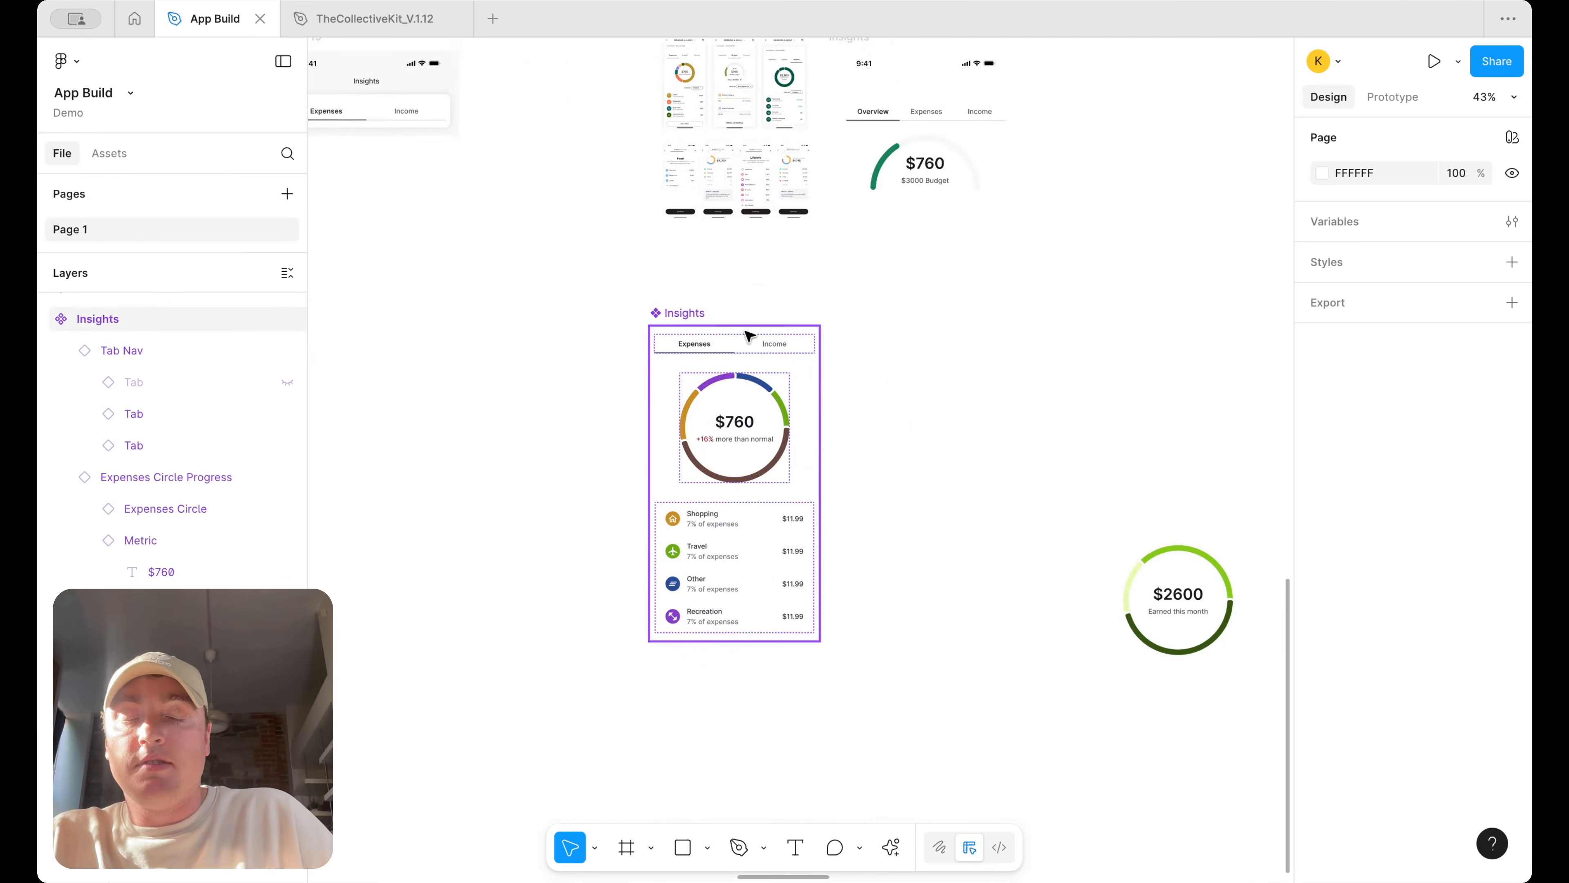
left_click(749, 336)
right_click(750, 336)
mouse_move(889, 620)
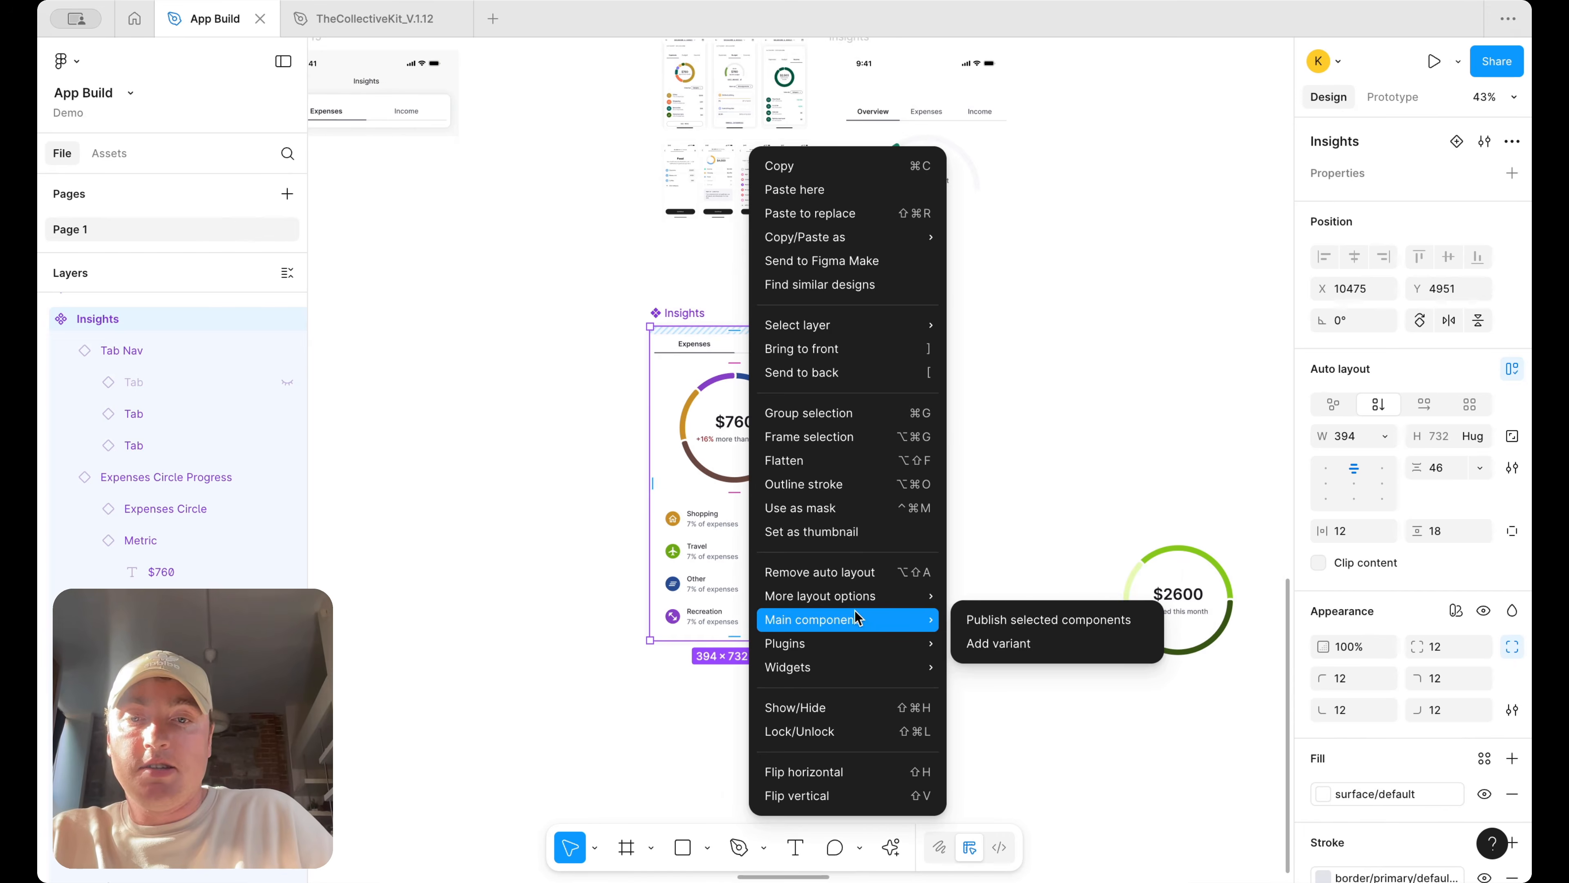
left_click(1002, 643)
left_click(1002, 467)
scroll(1002, 466, "down", 4)
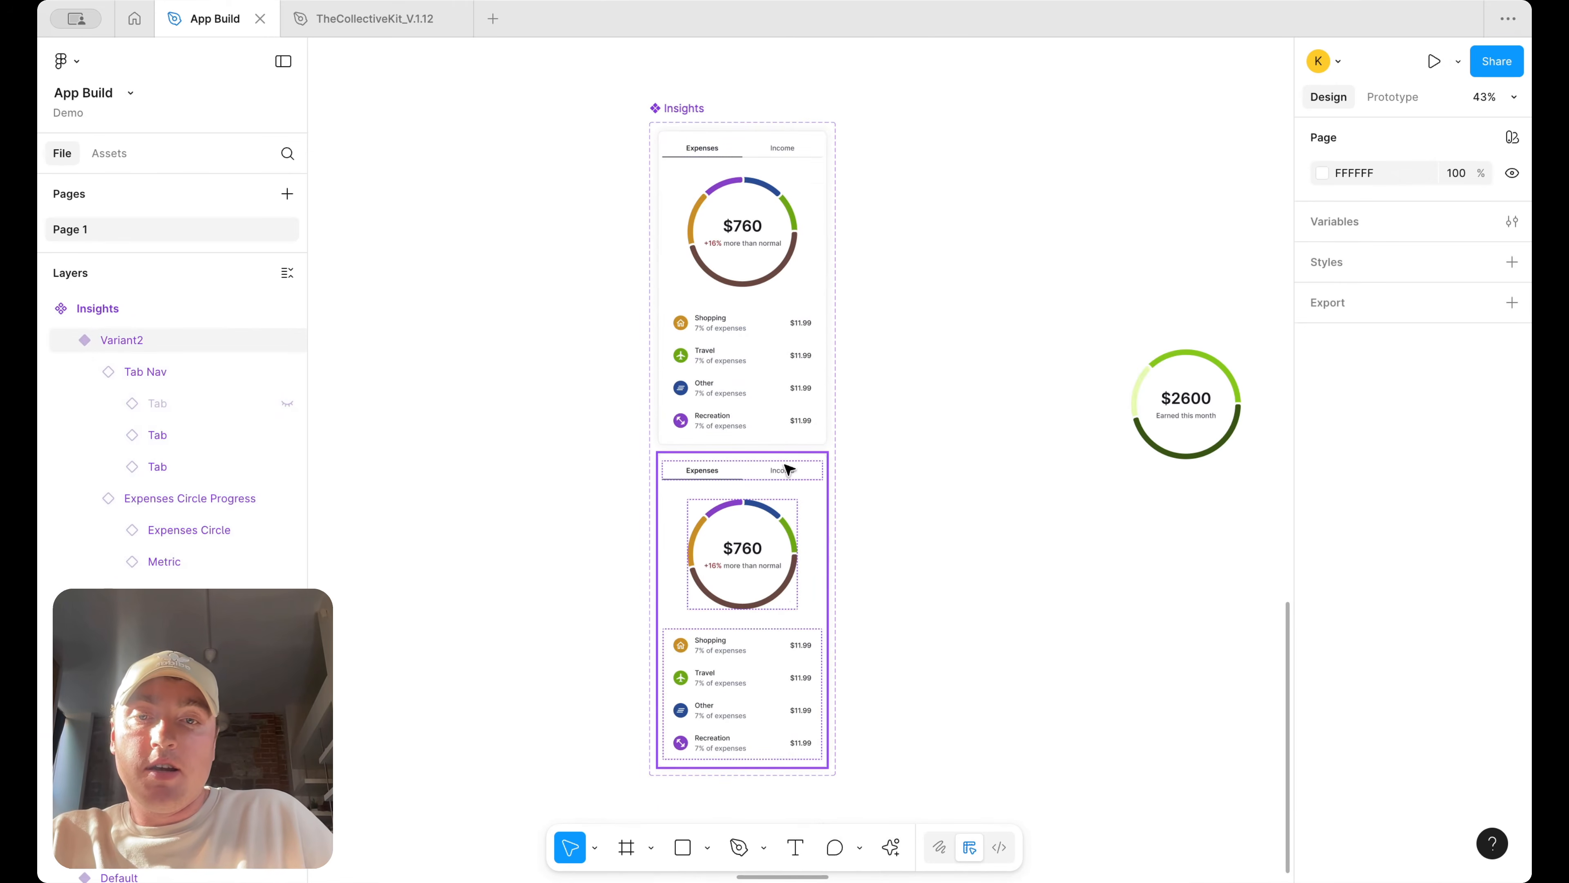
Name the variant property Type, setting the new variant to income and the original variant to expense
left_click(786, 478)
double_click(1329, 207)
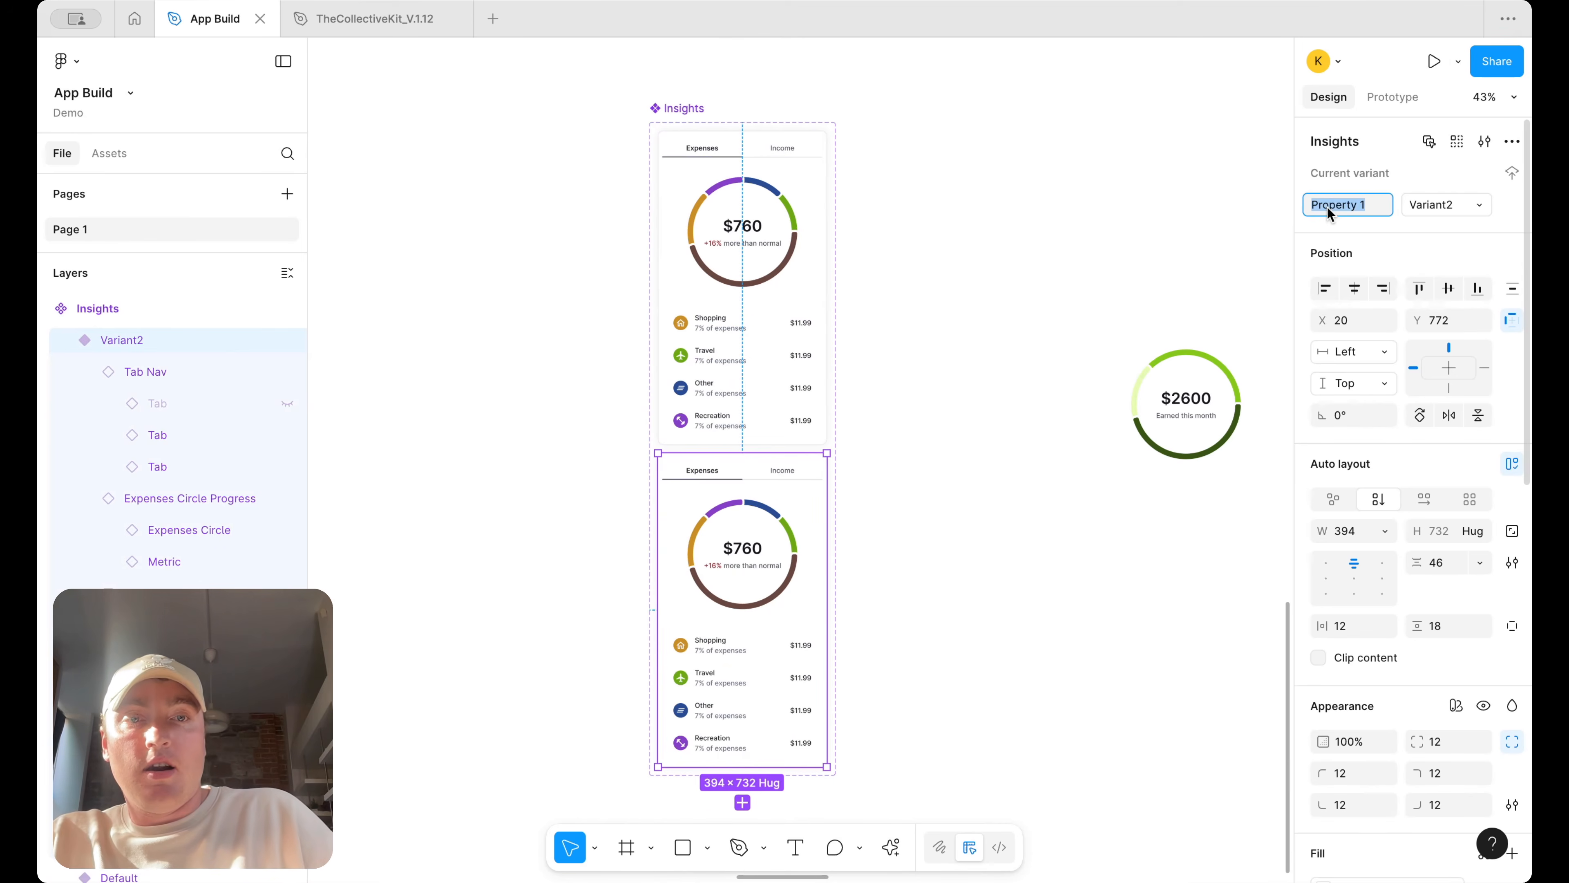
type("Type")
key("Return")
double_click(1452, 207)
type("income")
key("Return")
left_click(730, 250)
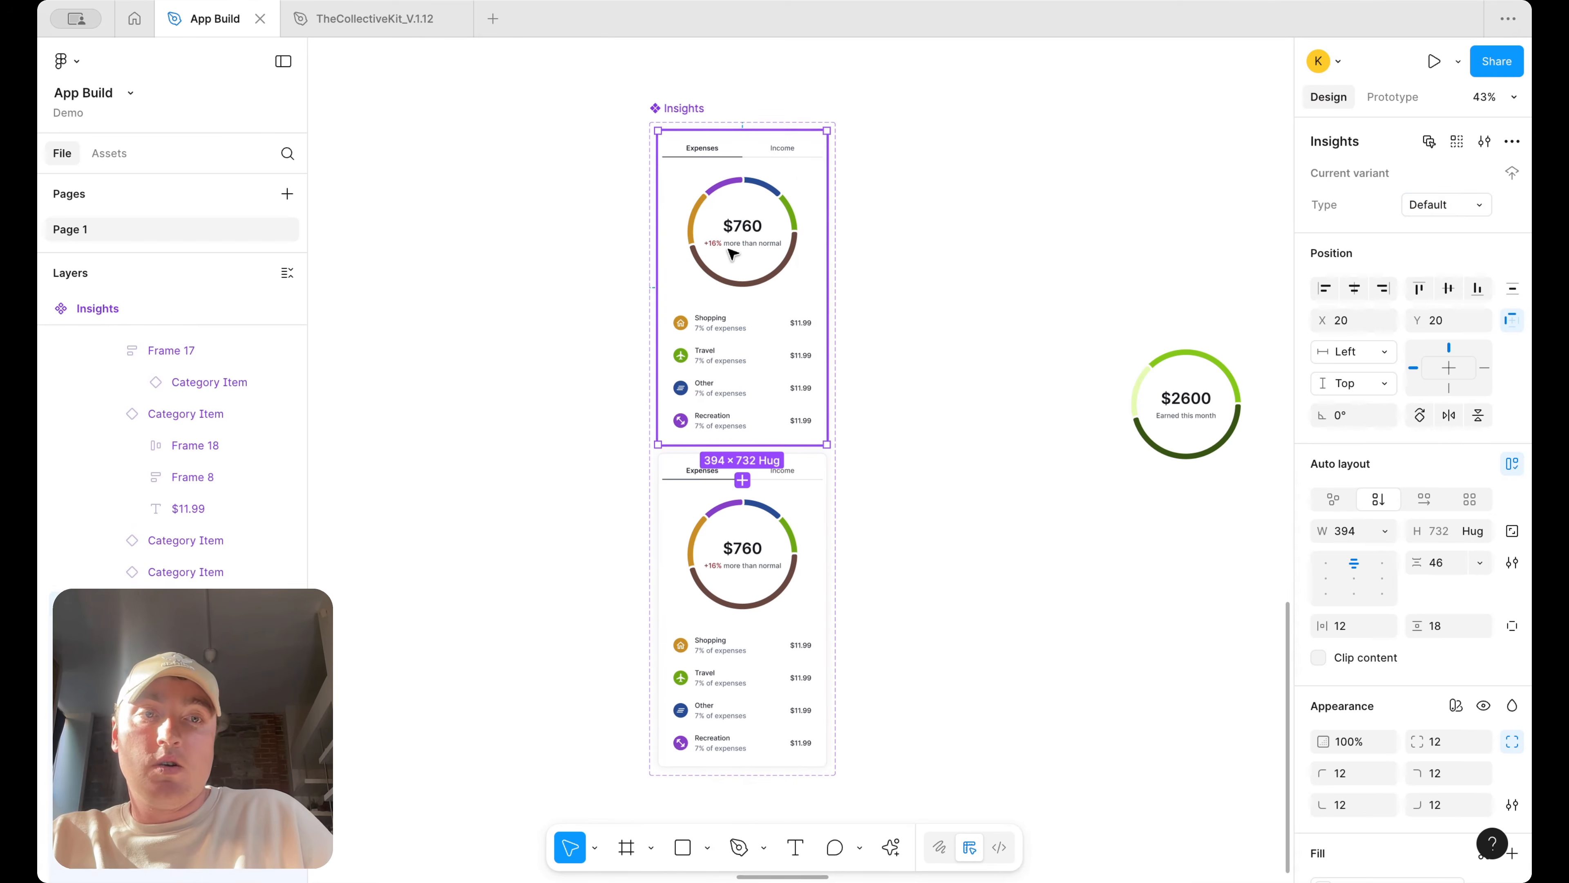
left_click(1449, 205)
type("expense")
key("Return")
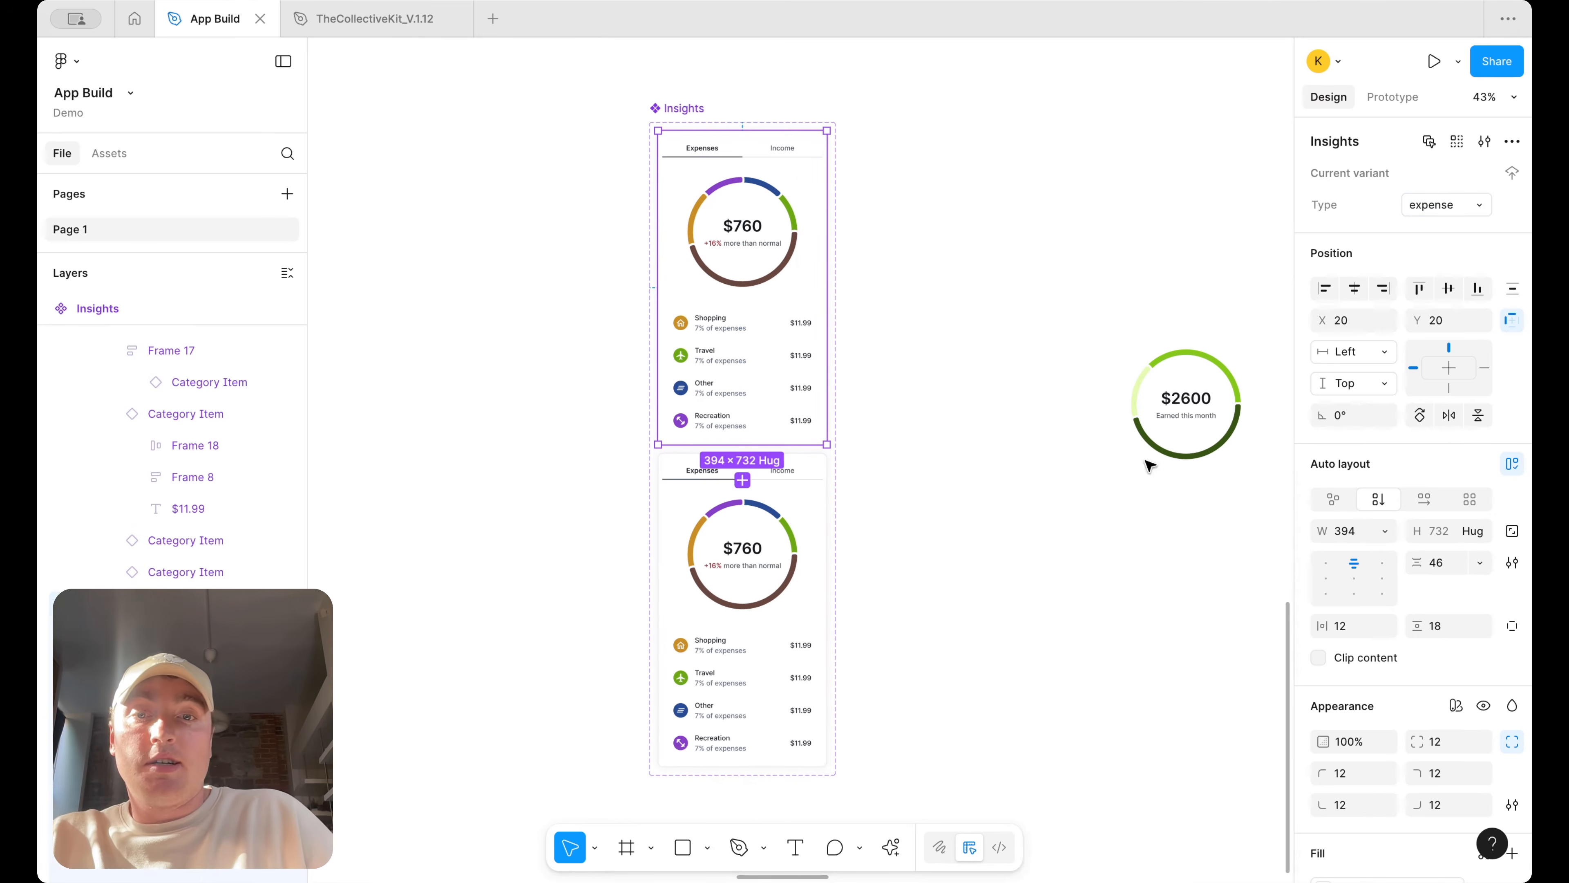
Switch the income variant's tab navigation so the Income tab is the selected one
double_click(799, 471)
left_click(1448, 195)
left_click(1430, 217)
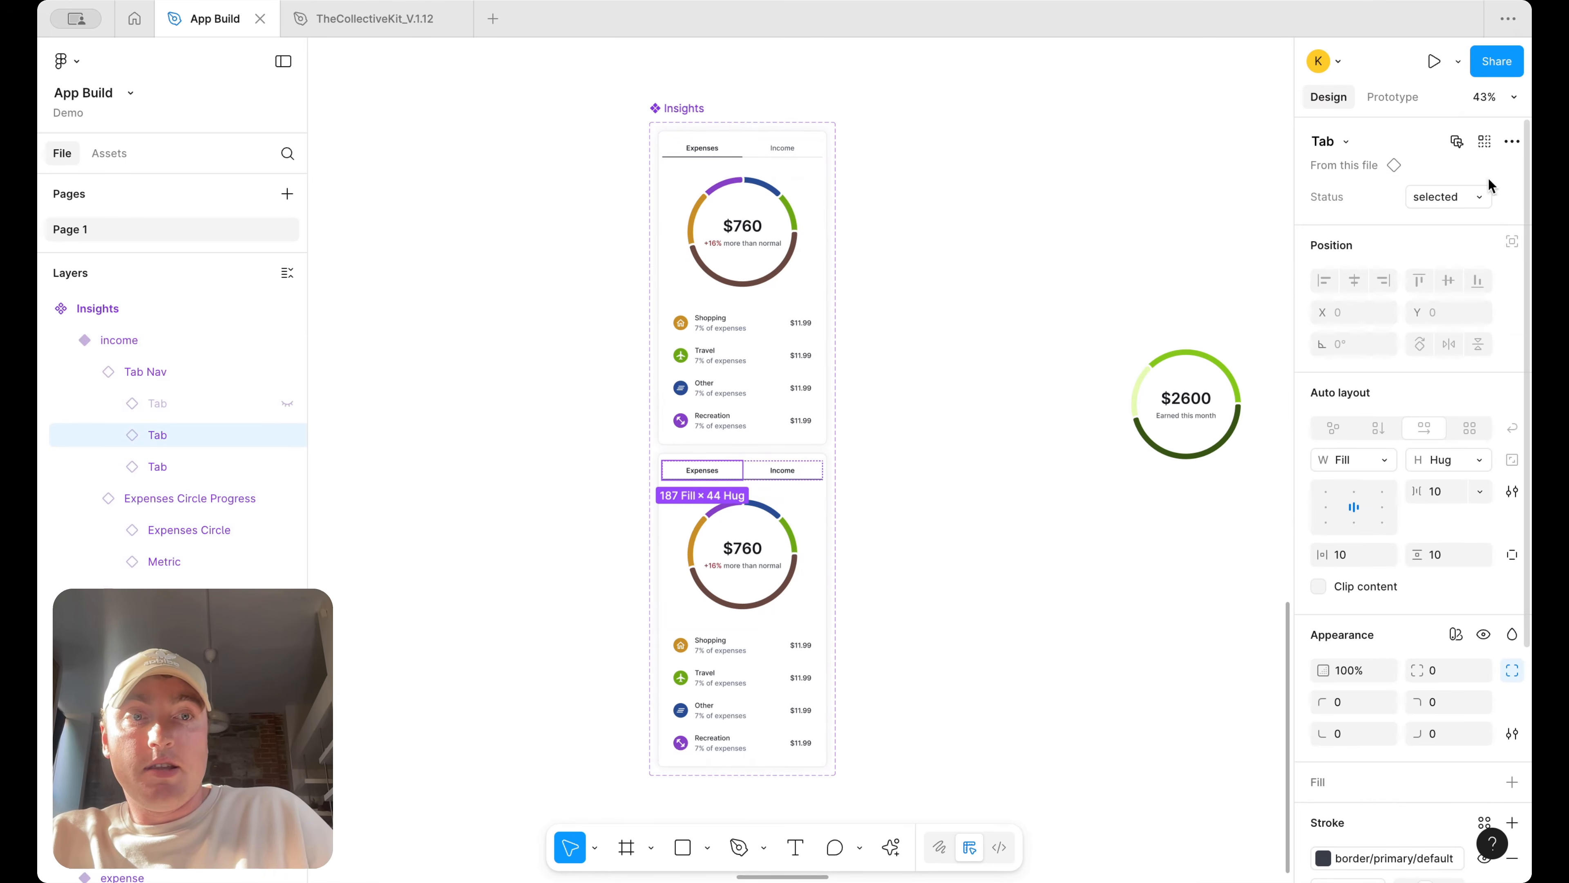
left_click(1448, 197)
left_click(1437, 202)
left_click(934, 144)
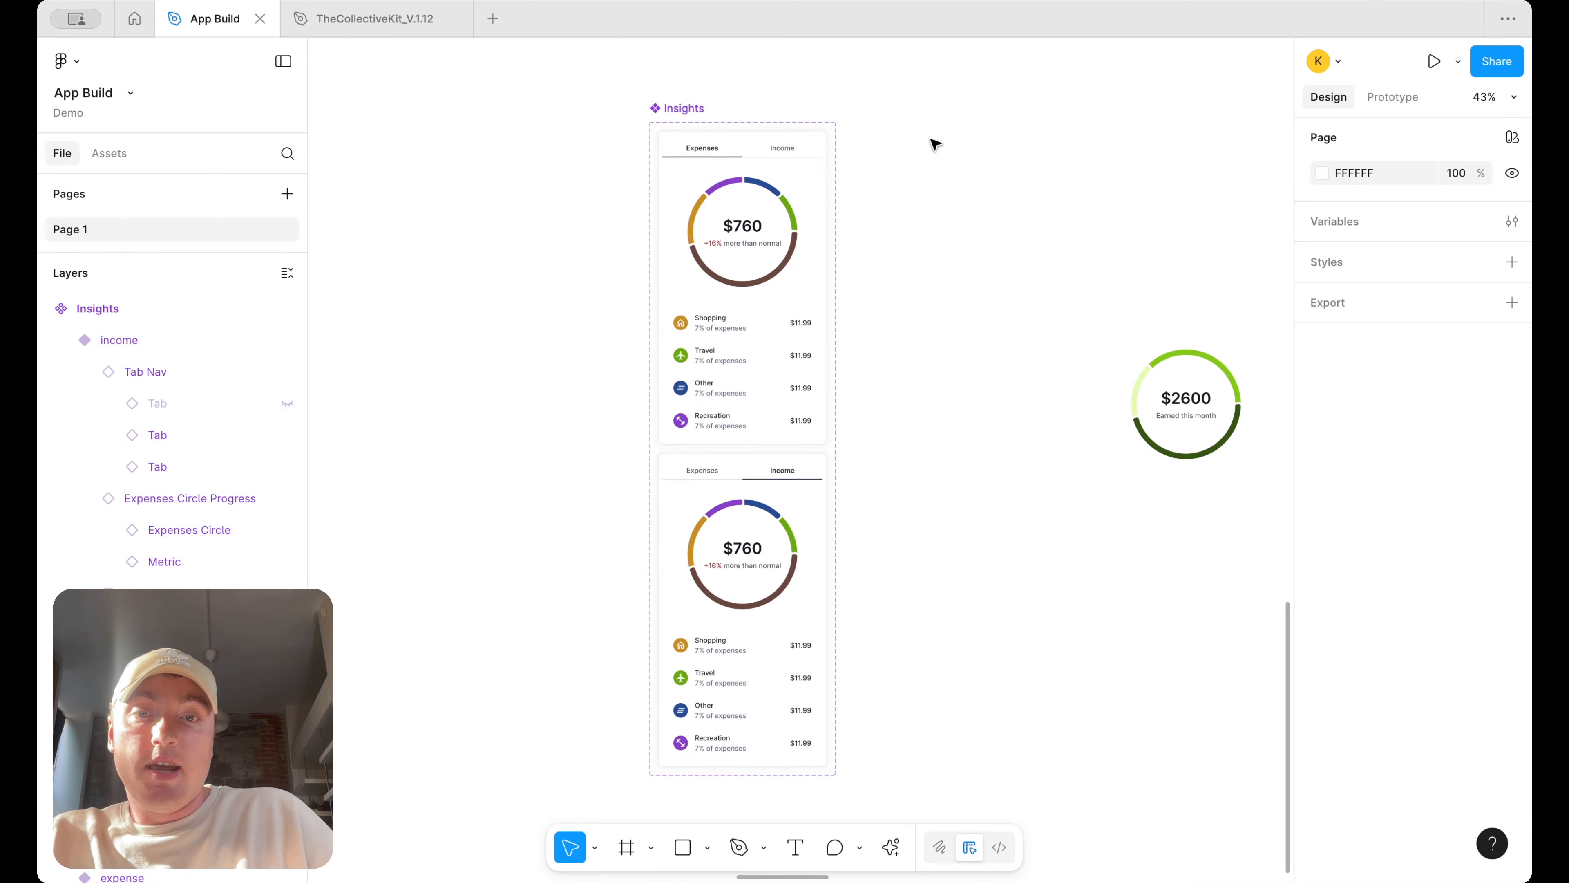
Prototype a link from the expense variant's Income tab to the income variant
left_click(759, 156)
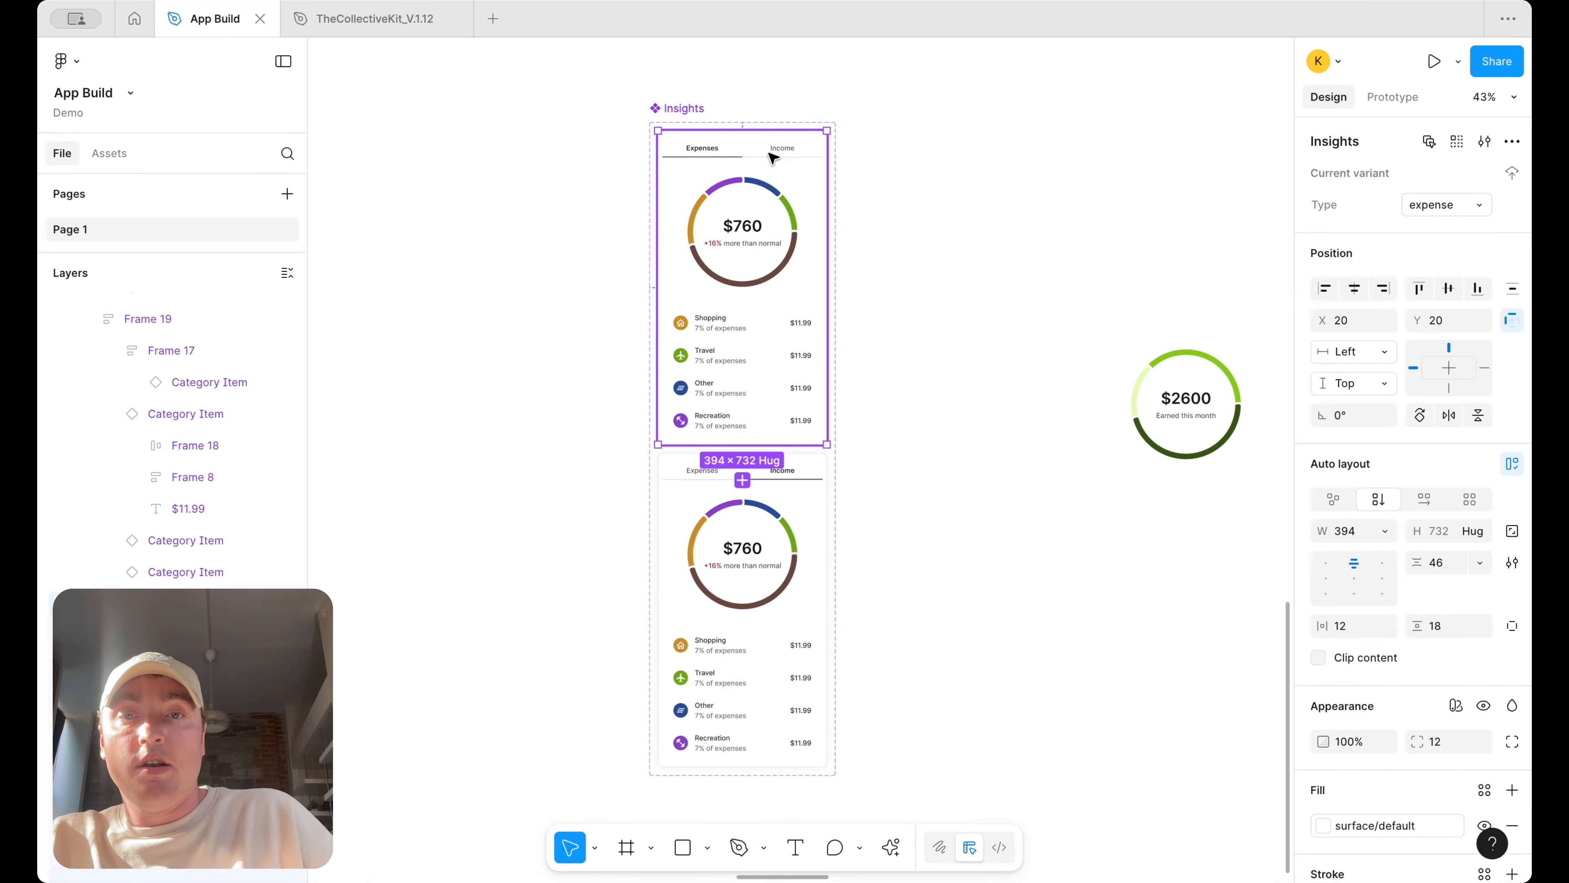
left_click(759, 156)
left_click(1393, 99)
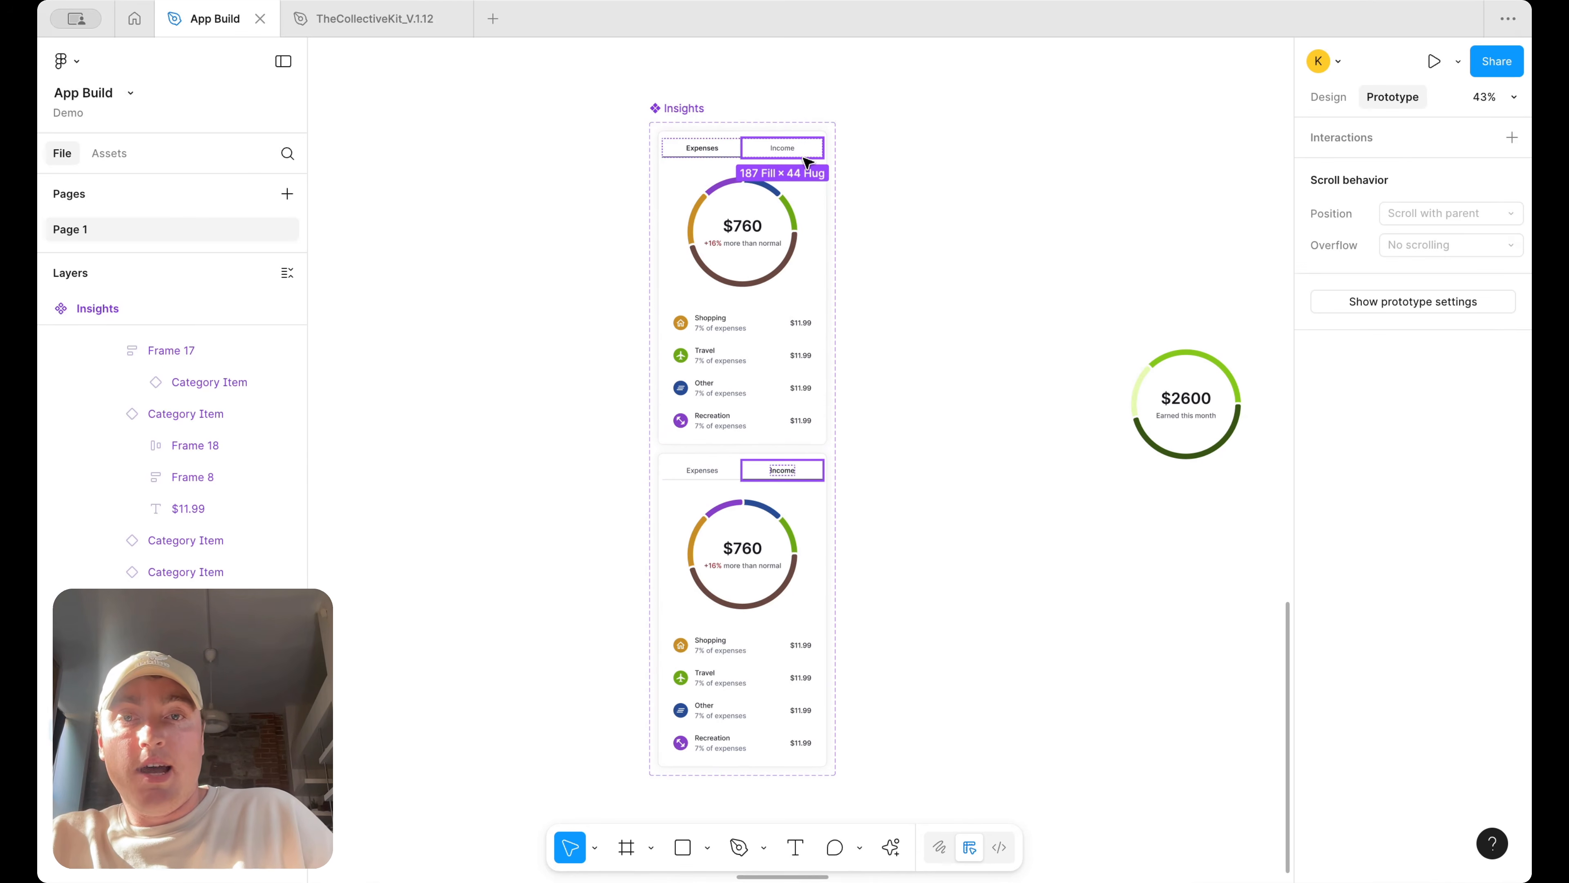
left_click_drag(828, 156, 807, 465)
Prototype a link from the income variant's Expenses tab back to the expense variant
left_click(716, 473)
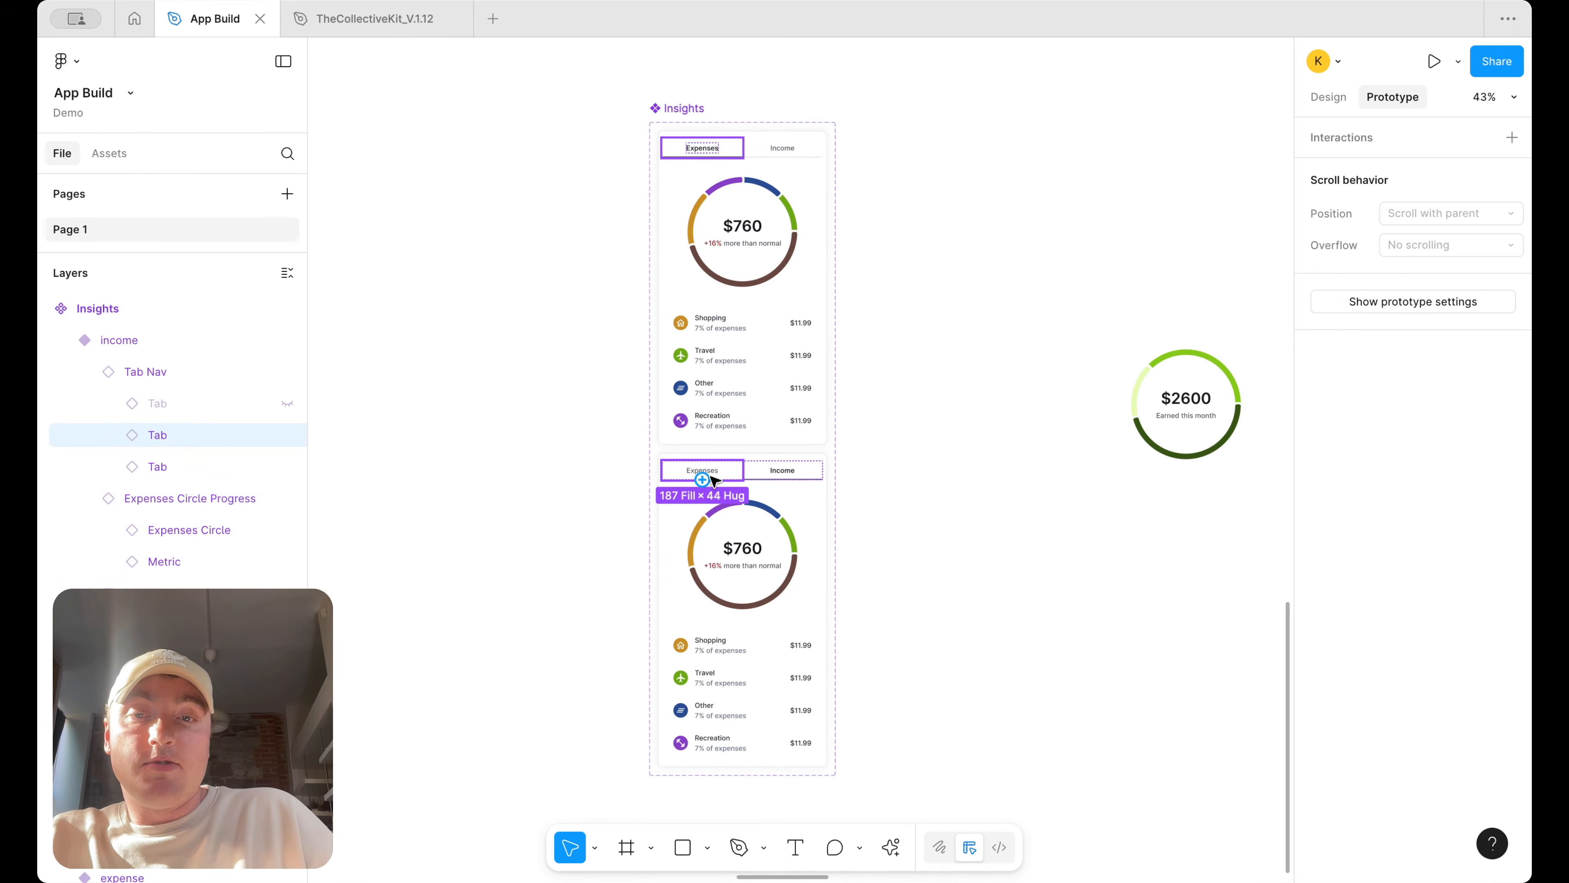
left_click_drag(701, 479, 717, 332)
left_click(1316, 97)
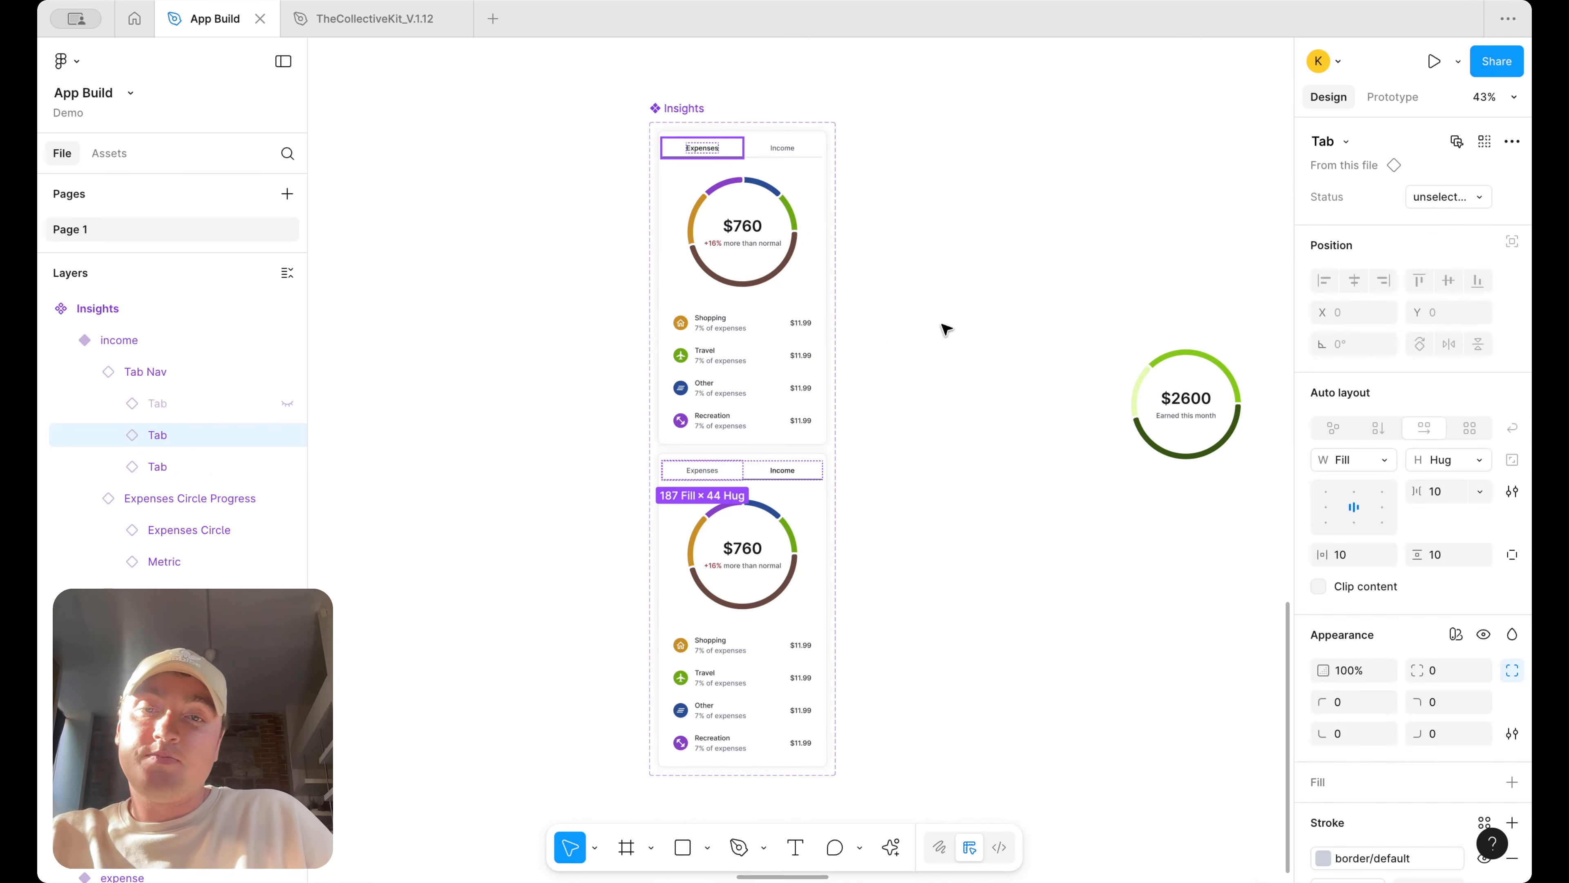
Move the $2600 income progress circle into the income variant
left_click(1020, 288)
scroll(897, 343, "down", 3)
left_click(916, 382)
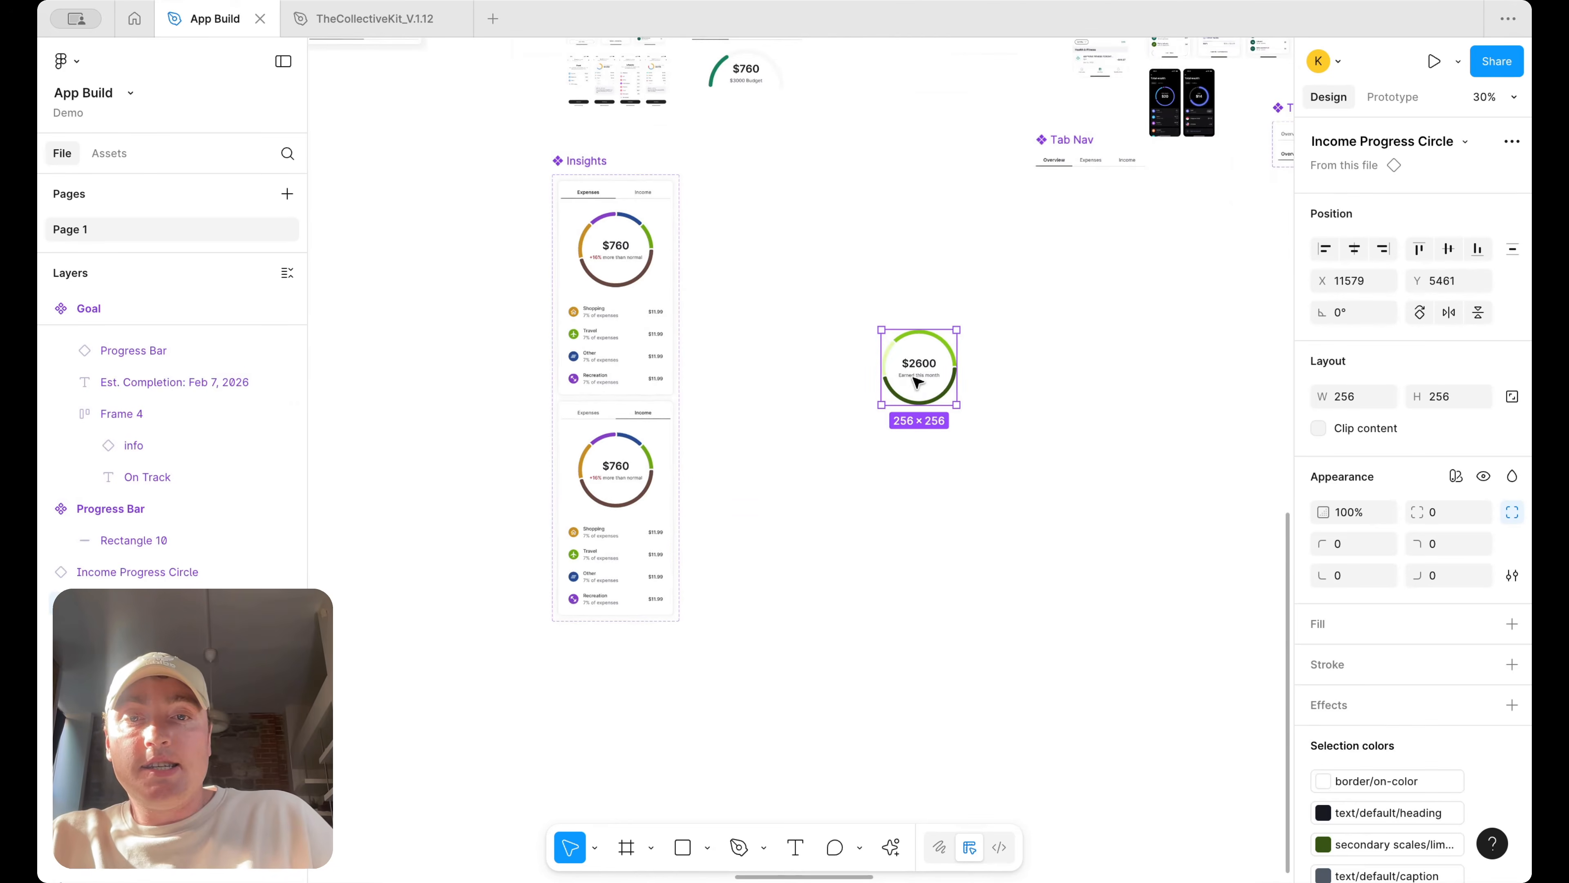
left_click_drag(925, 409, 624, 507)
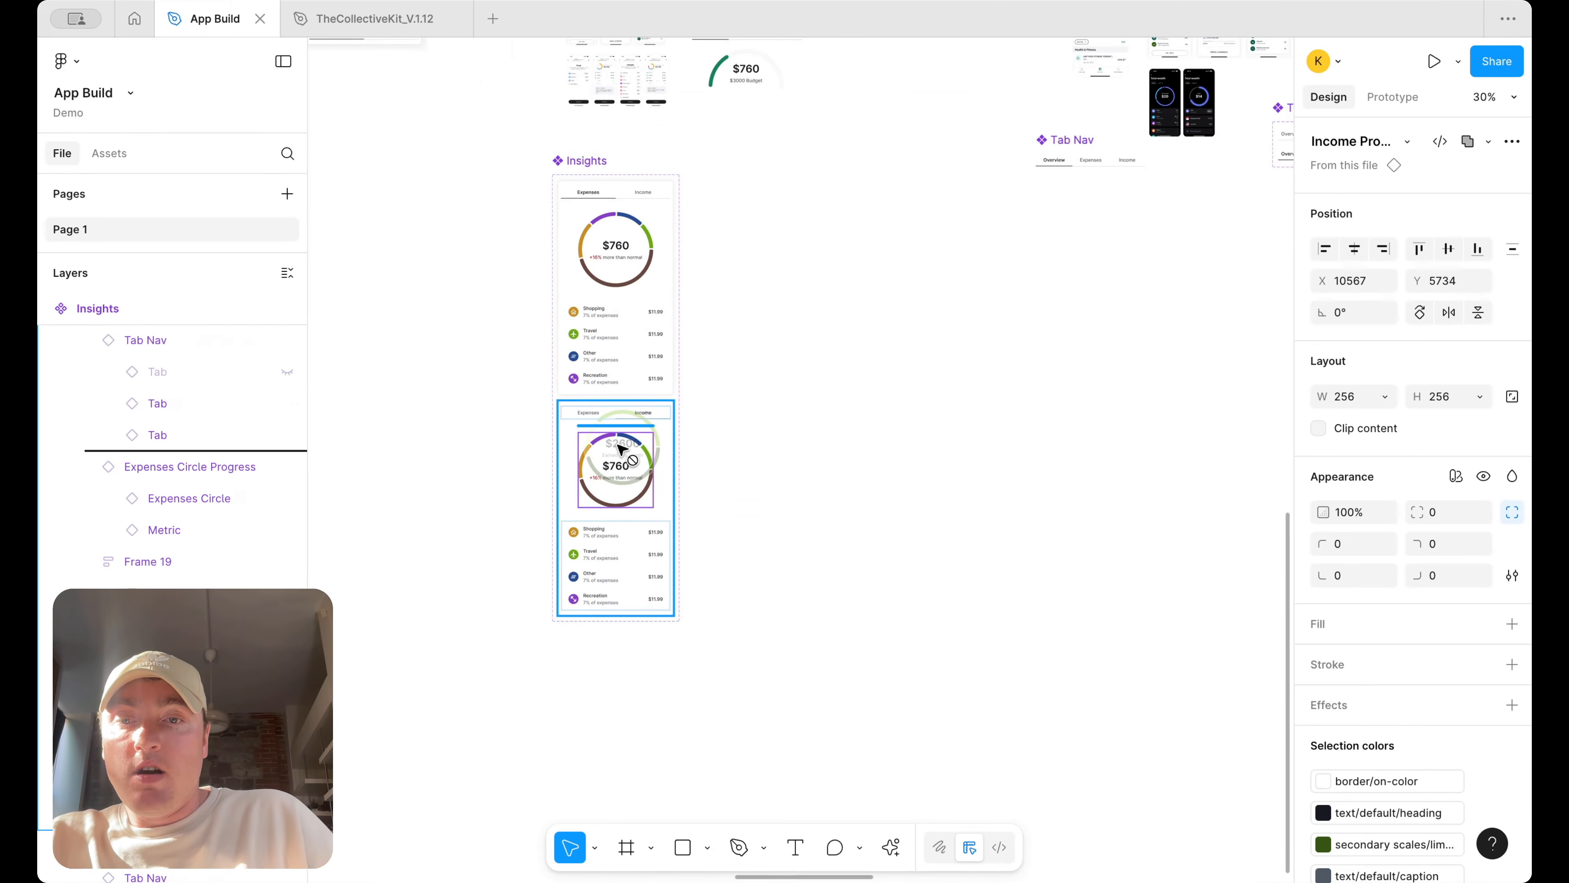
Delete the expenses progress circle from the income variant
scroll(626, 504, "up", 2)
scroll(626, 504, "up", 3)
left_click(593, 590)
key("Delete")
Review the two Insights variants on the canvas
scroll(717, 470, "down", 4)
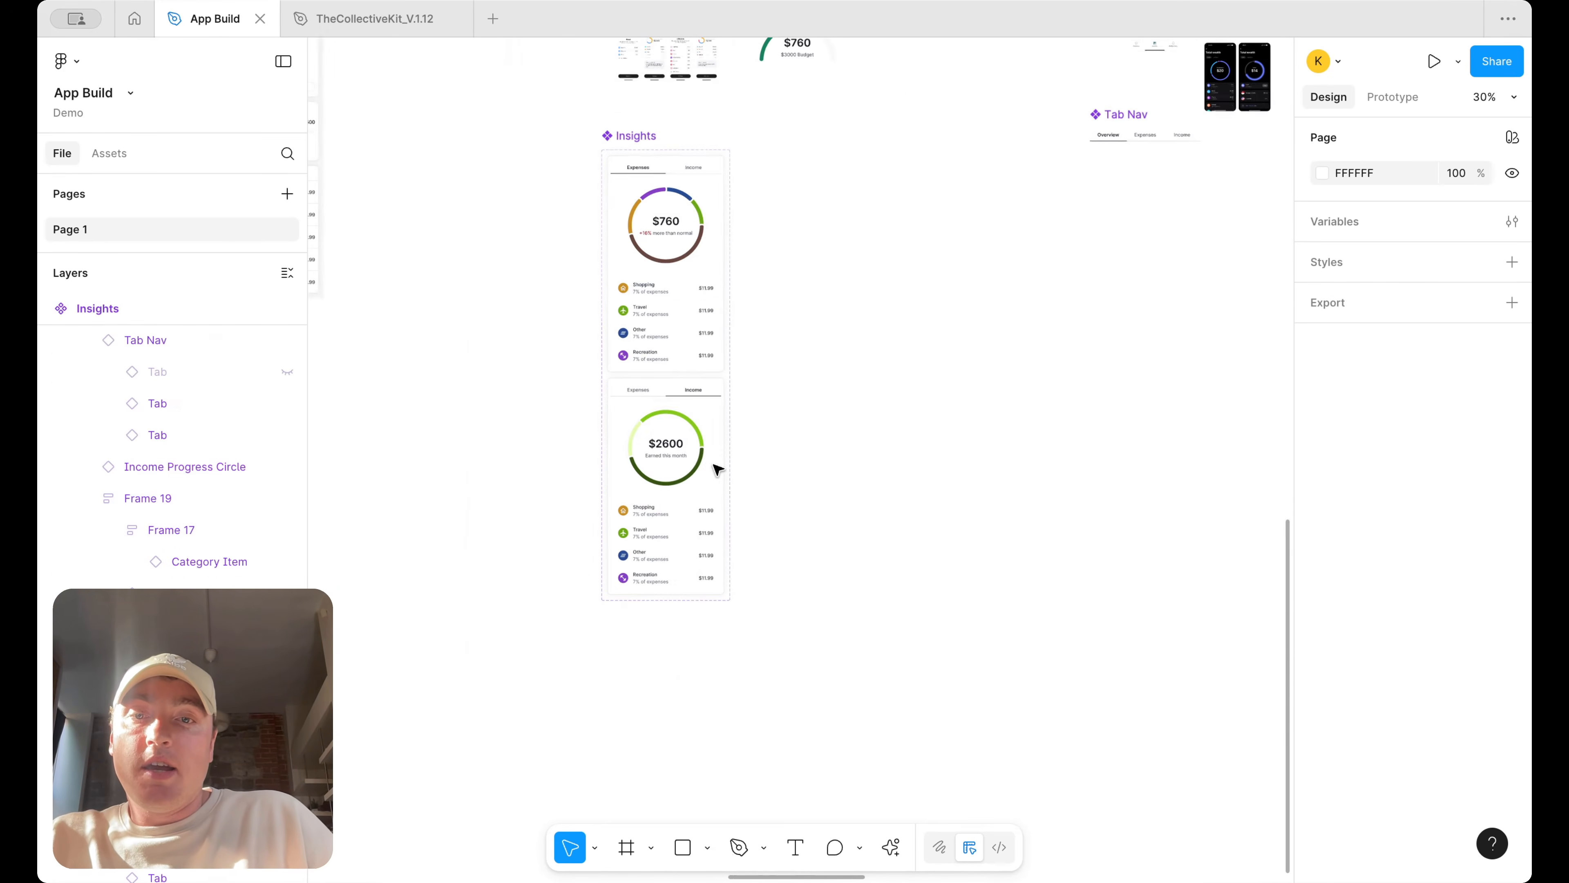
scroll(717, 470, "down", 2)
left_click(683, 501)
scroll(680, 504, "up", 5)
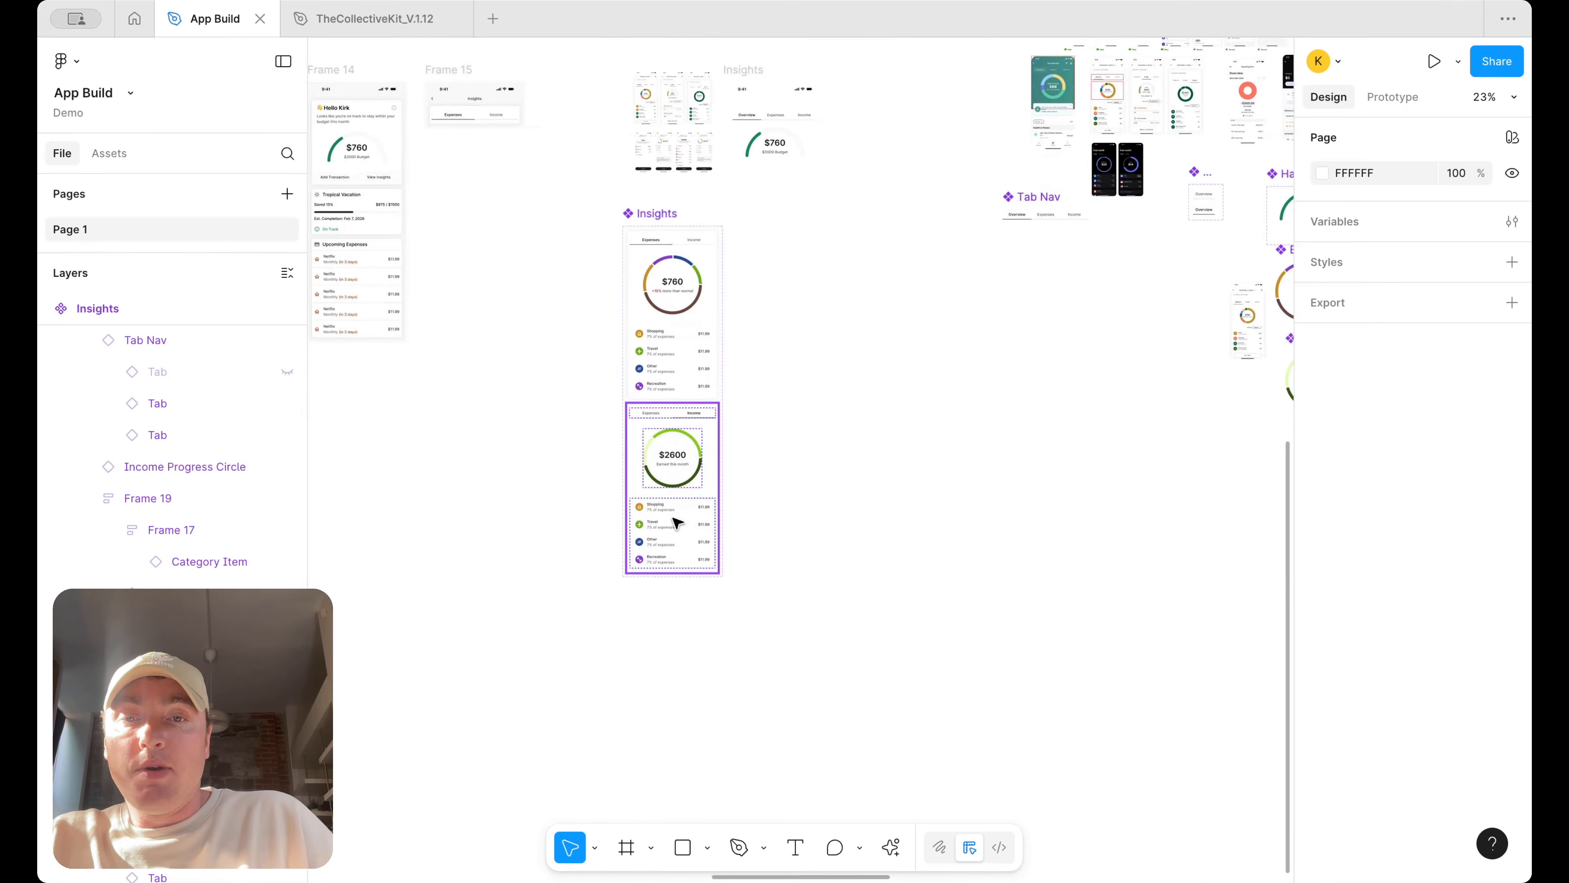
scroll(640, 499, "down", 5)
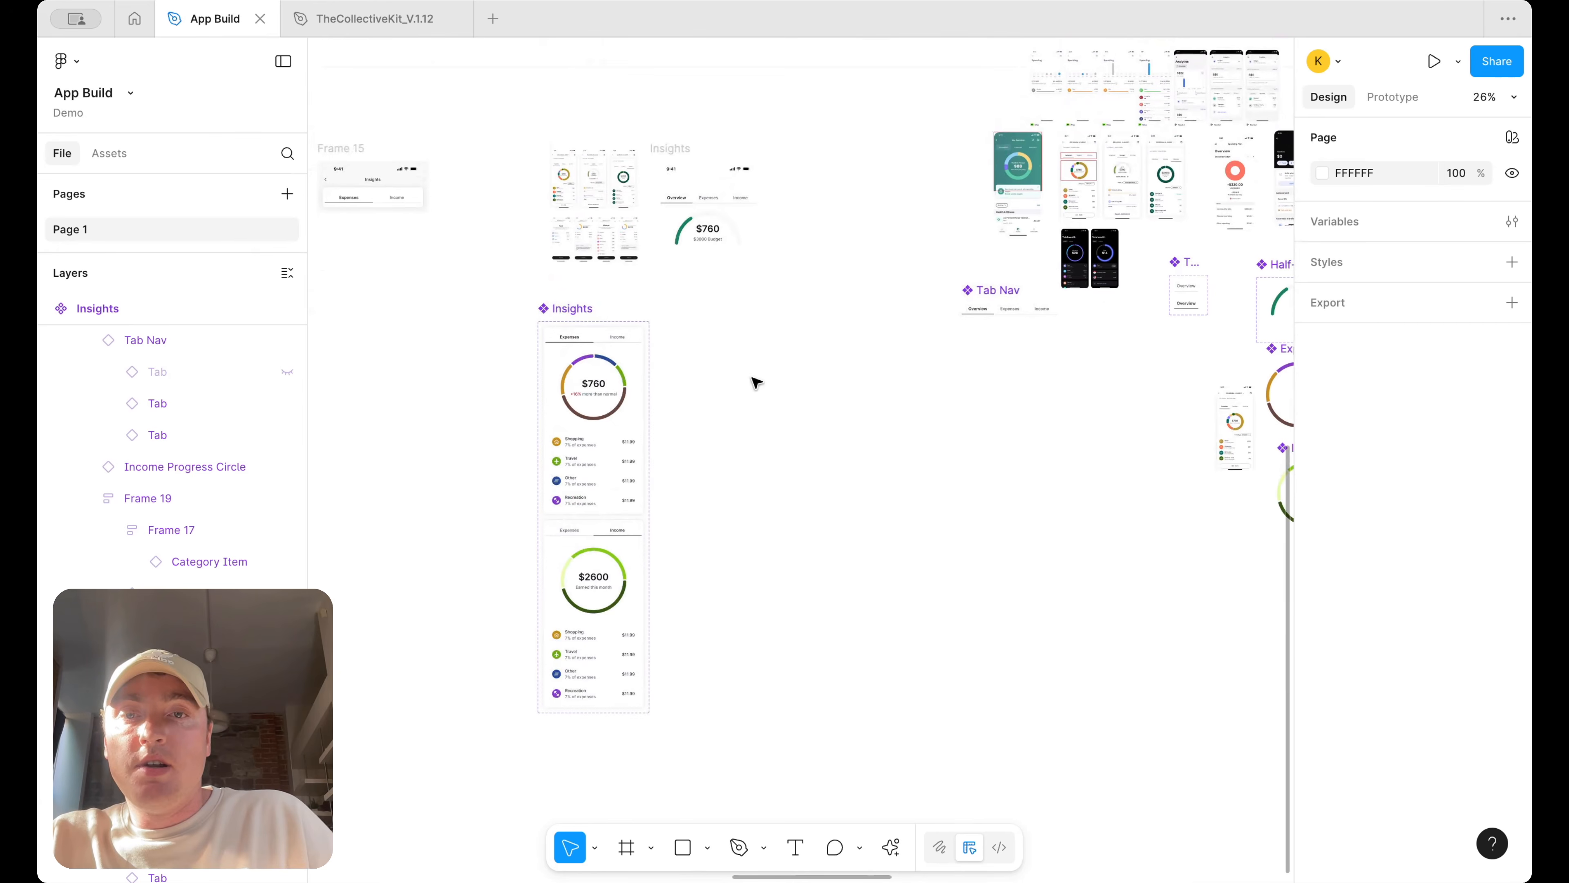
scroll(756, 382, "left", 3)
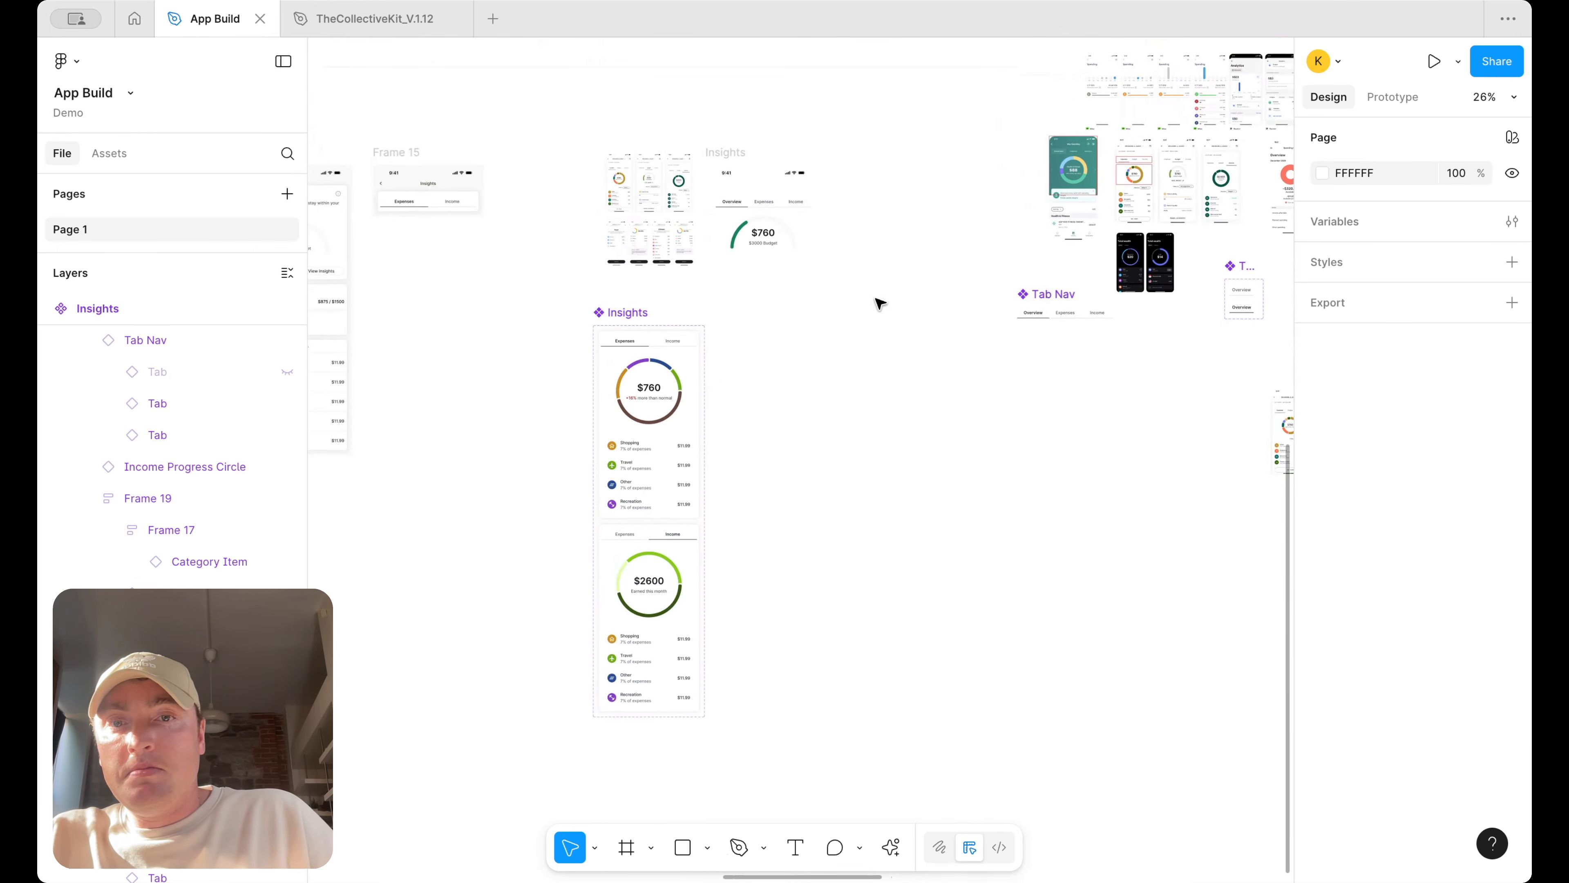
scroll(880, 303, "left", 10)
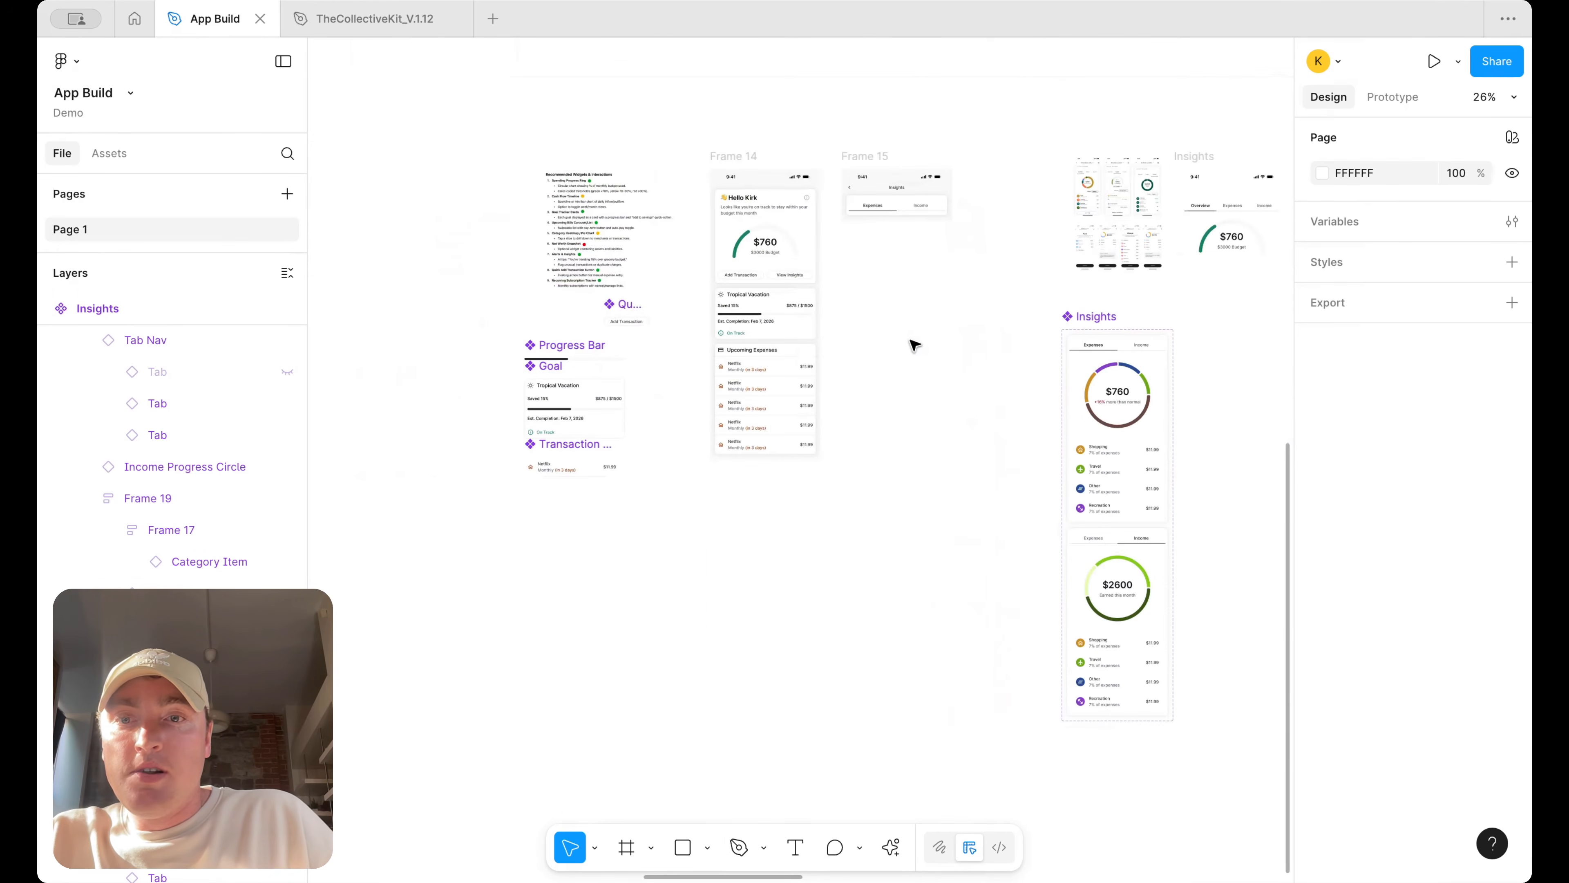
scroll(1138, 498, "up", 5)
Restore the Category Item main component from the Travel item instance
left_click(1115, 428)
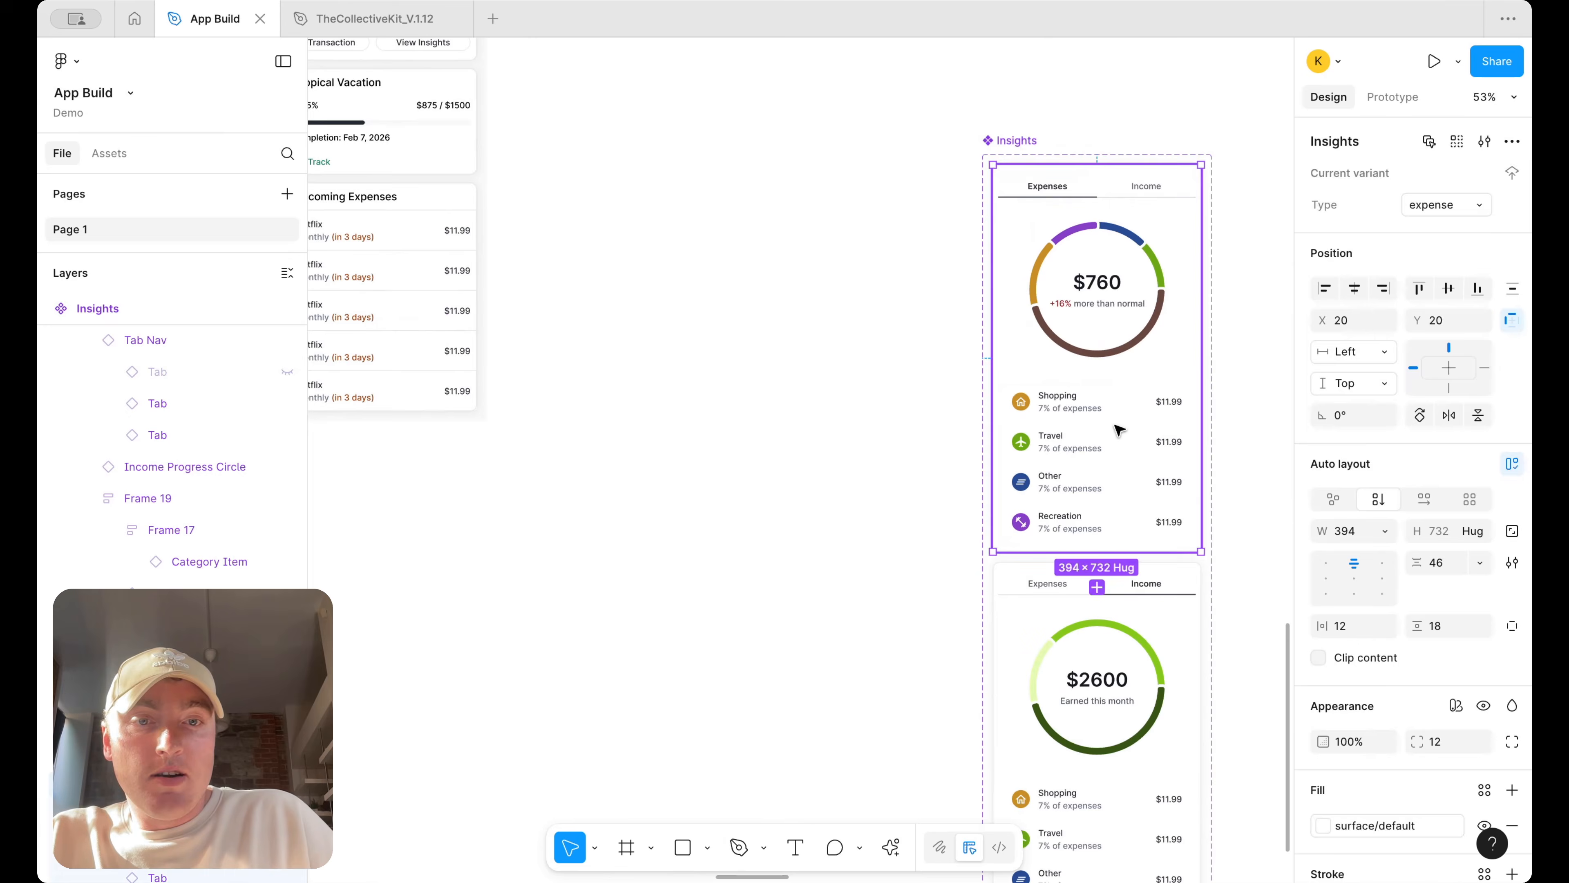
double_click(1115, 428)
right_click(1116, 426)
left_click(1373, 198)
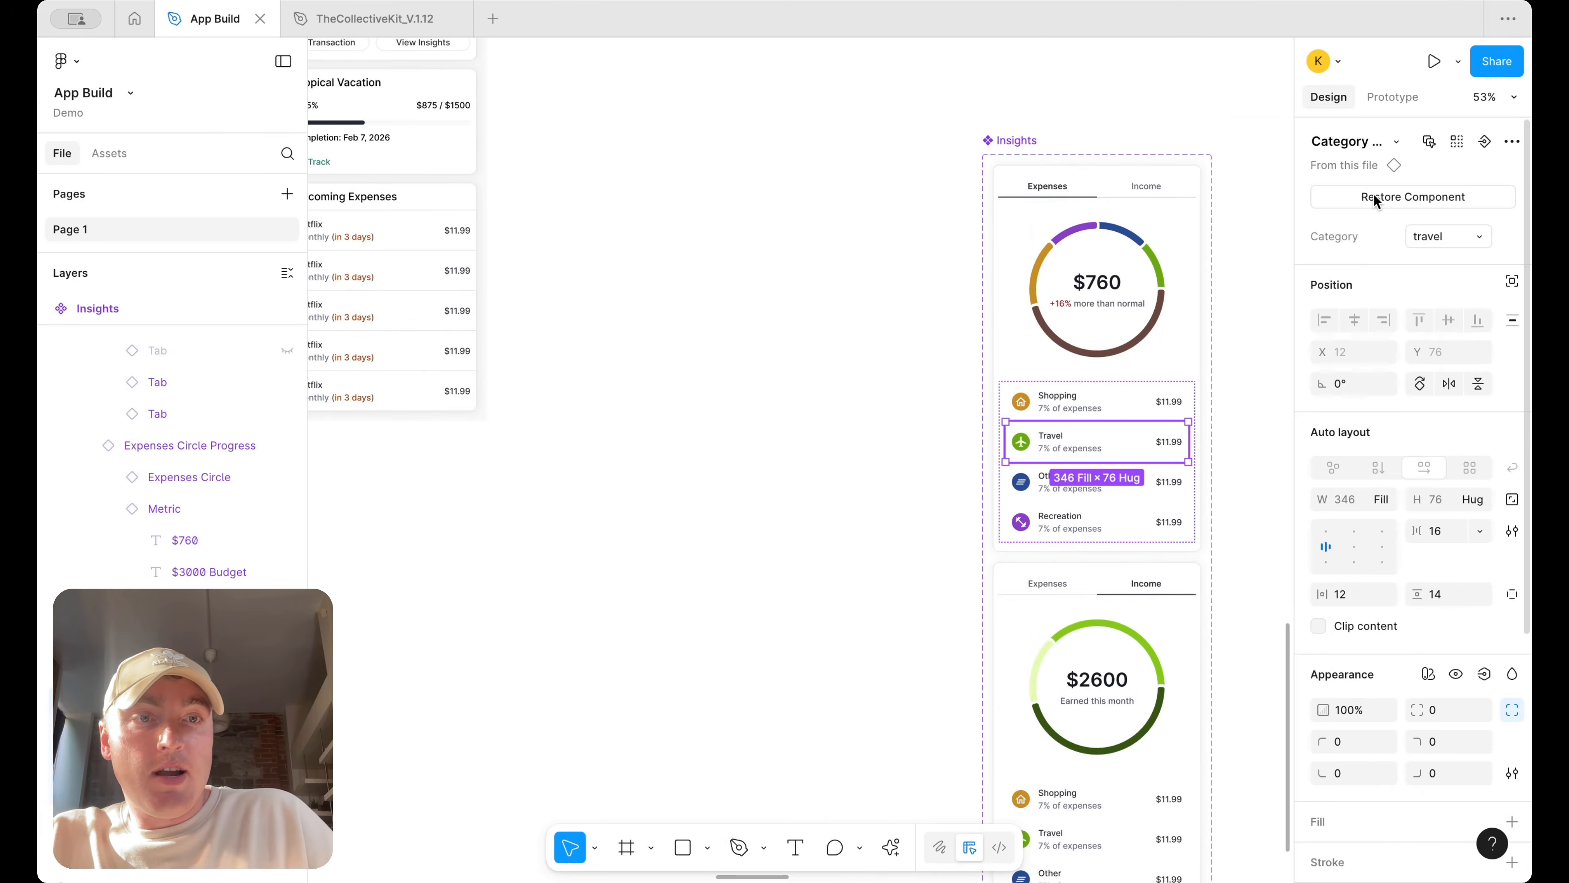
left_click(1373, 199)
Arrange the restored Category Item component set beside the Insights component
scroll(1030, 296, "down", 5)
scroll(1001, 254, "right", 4)
left_click_drag(593, 252, 1130, 419)
scroll(1062, 186, "down", 5)
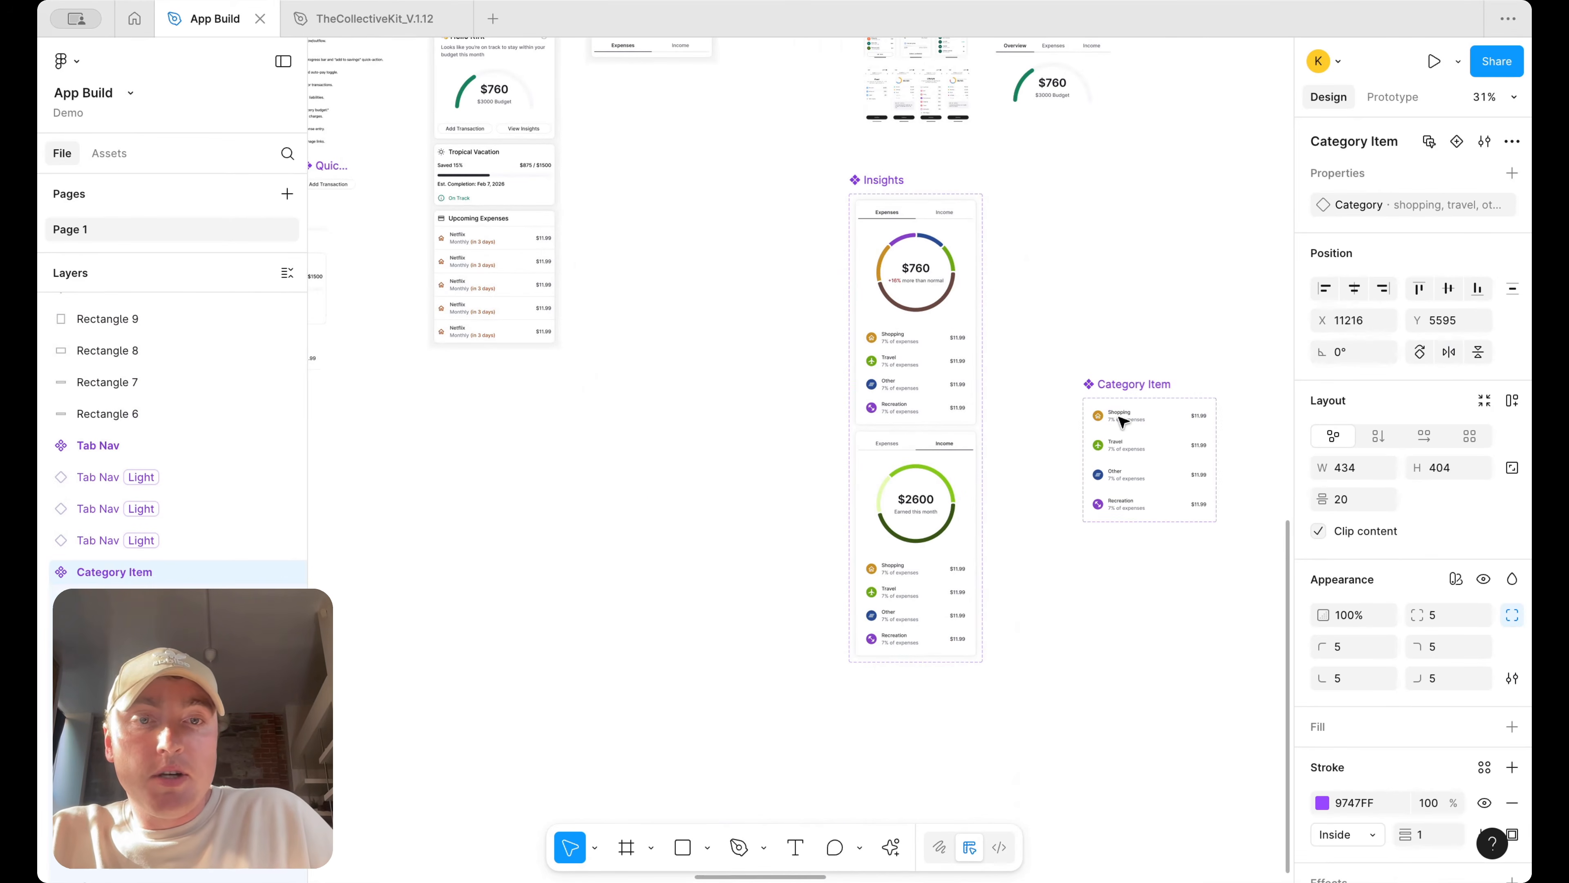
left_click_drag(885, 182, 661, 183)
left_click_drag(1121, 388, 836, 275)
Duplicate the Category Item component set and rename the copy Income Item
left_click_drag(834, 435, 840, 459)
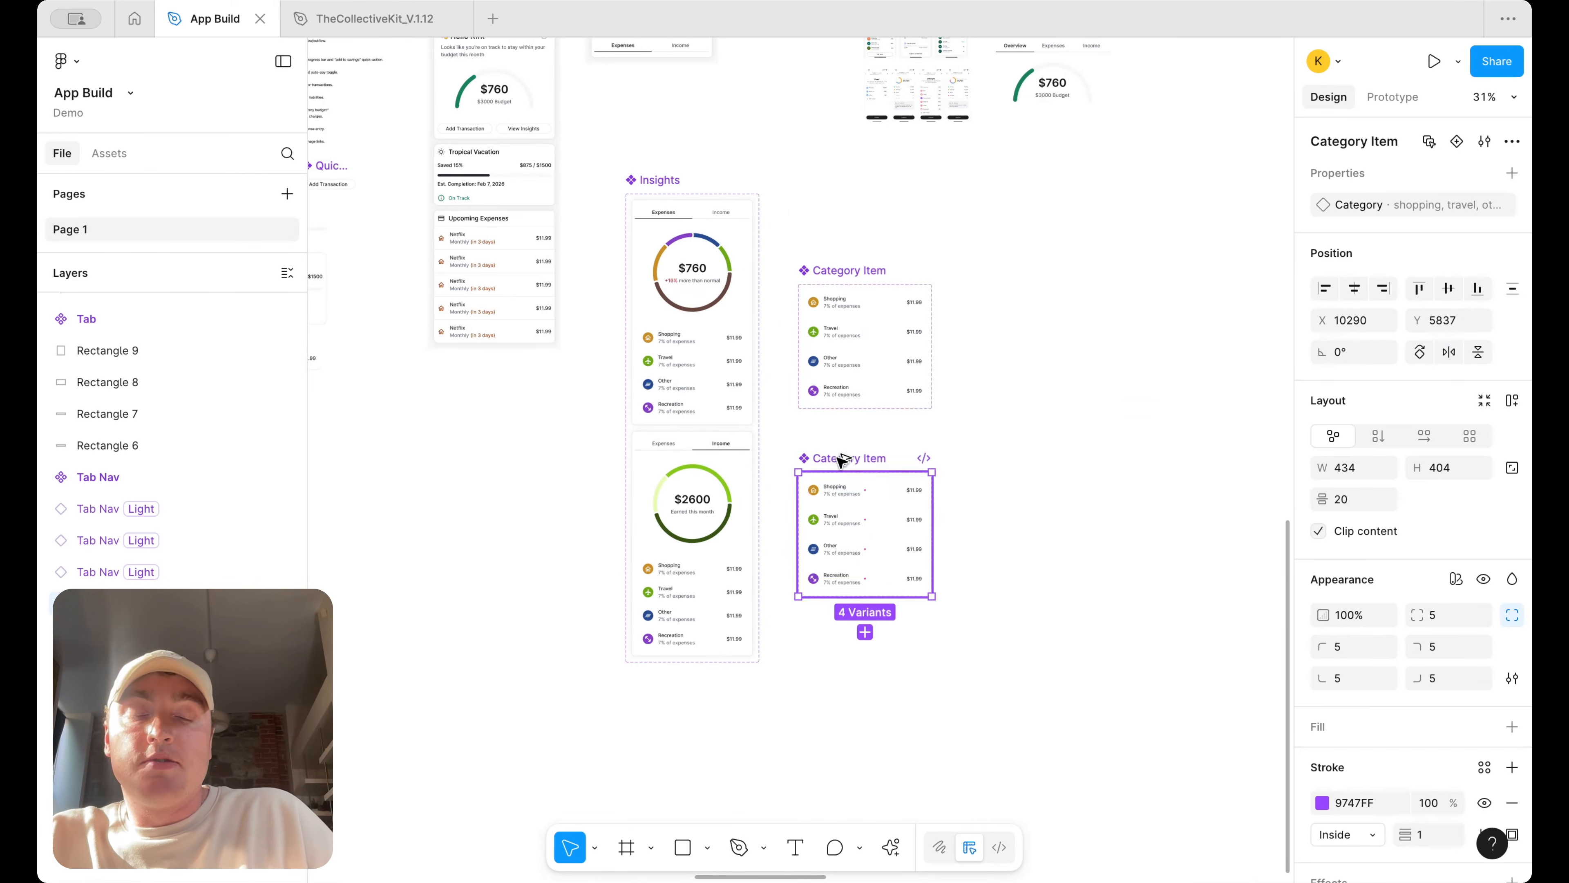
scroll(842, 520, "up", 5)
double_click(786, 403)
double_click(785, 403)
type("Income")
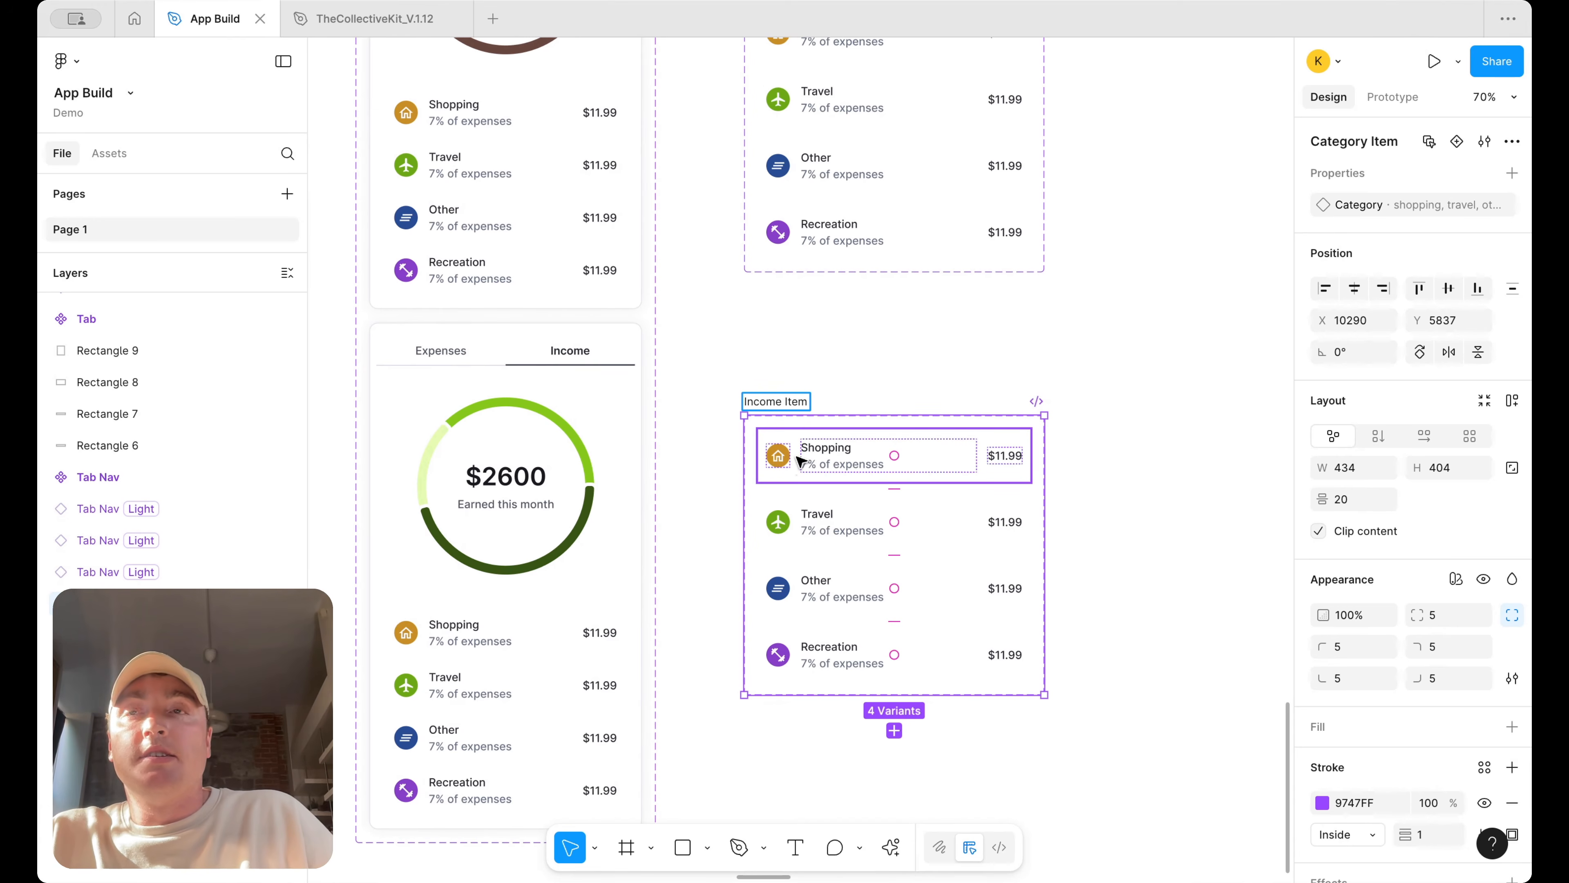
Rename the first Income Item variant's Shopping label to Paycheque
double_click(822, 450)
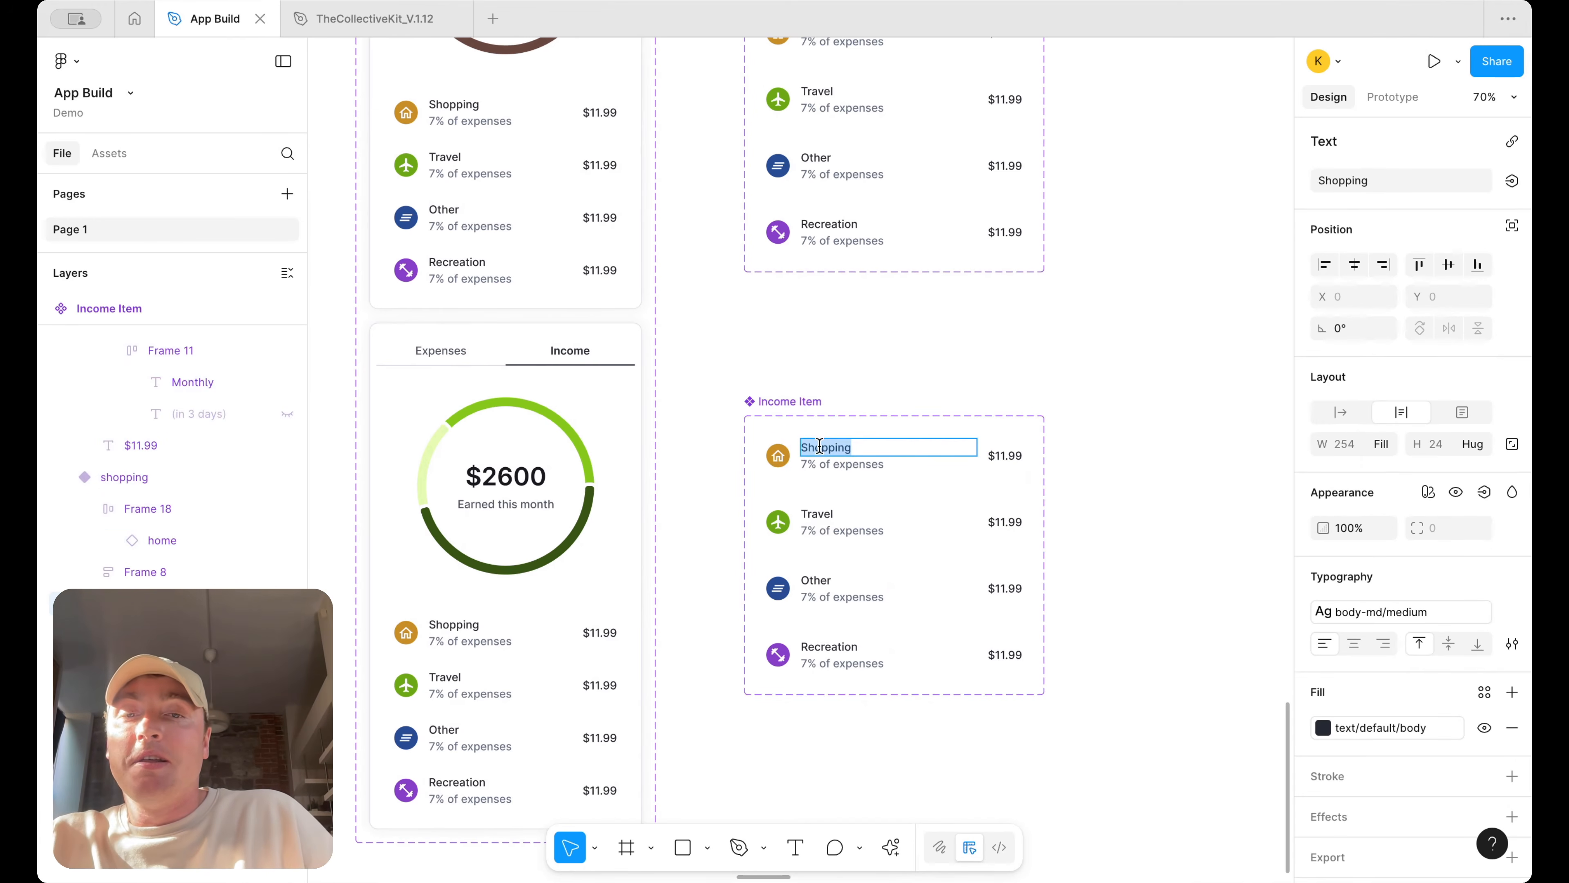
type("Paych")
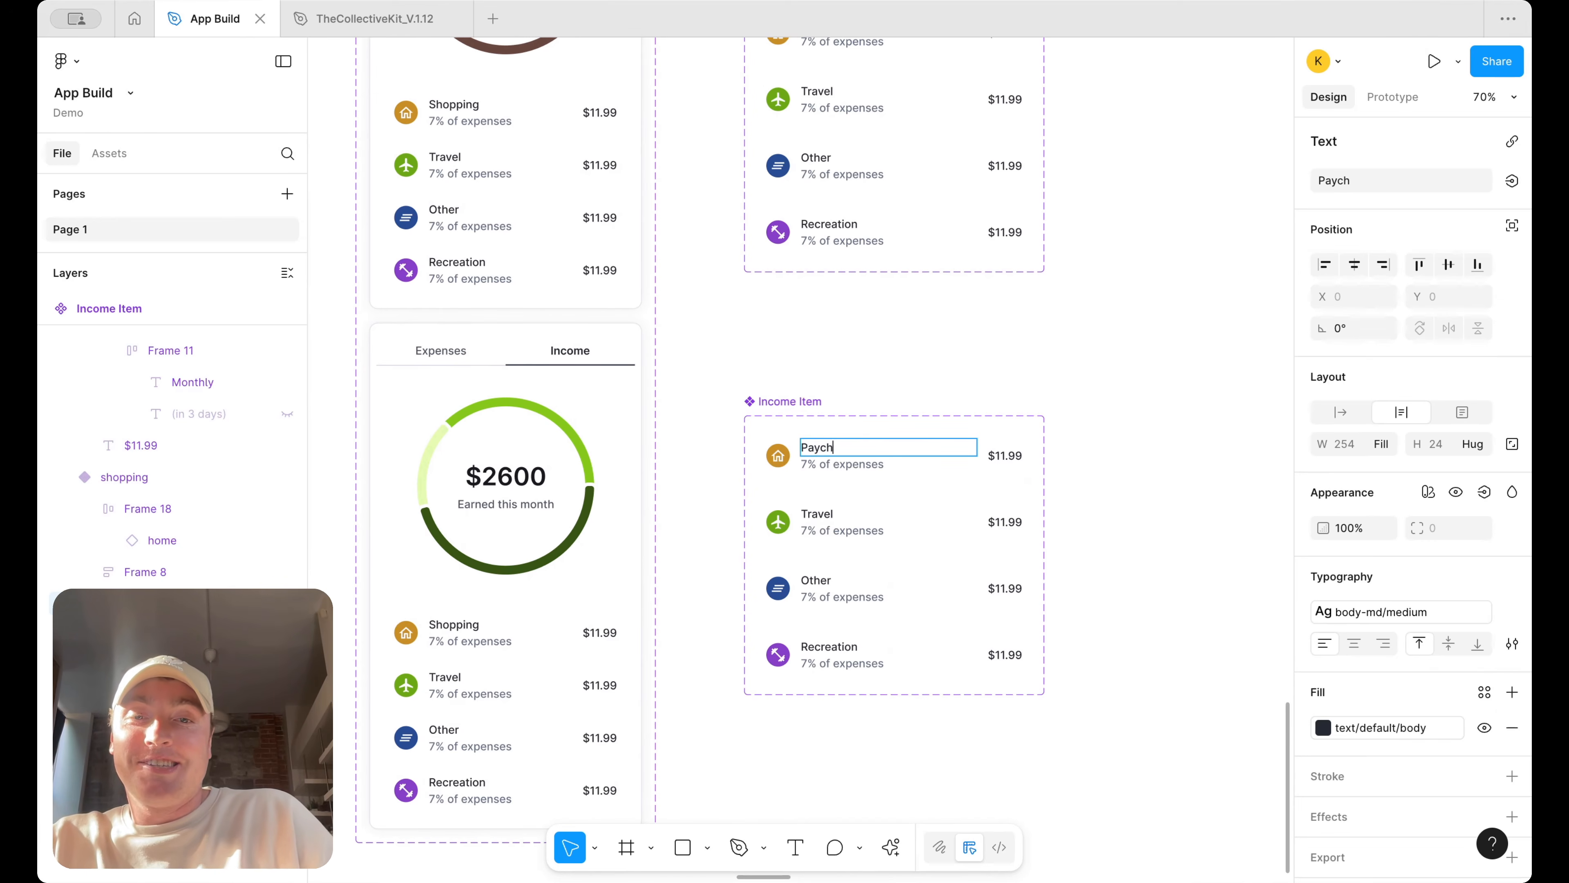
type("eque")
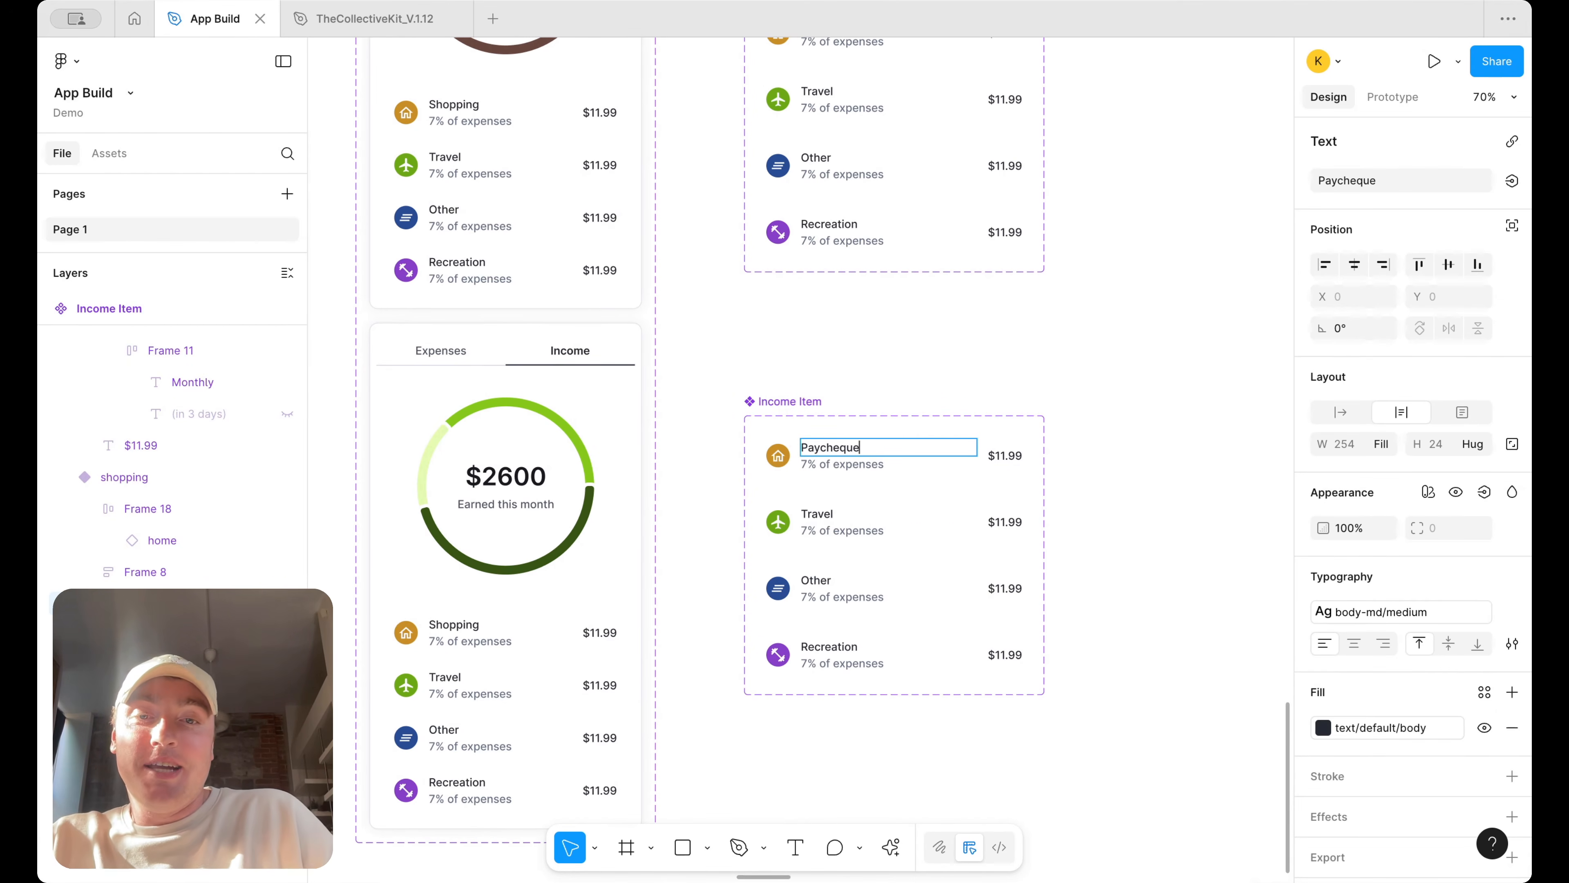
type("s")
Rename the first two Income Item labels to Paycheques and Dividends
left_click(829, 522)
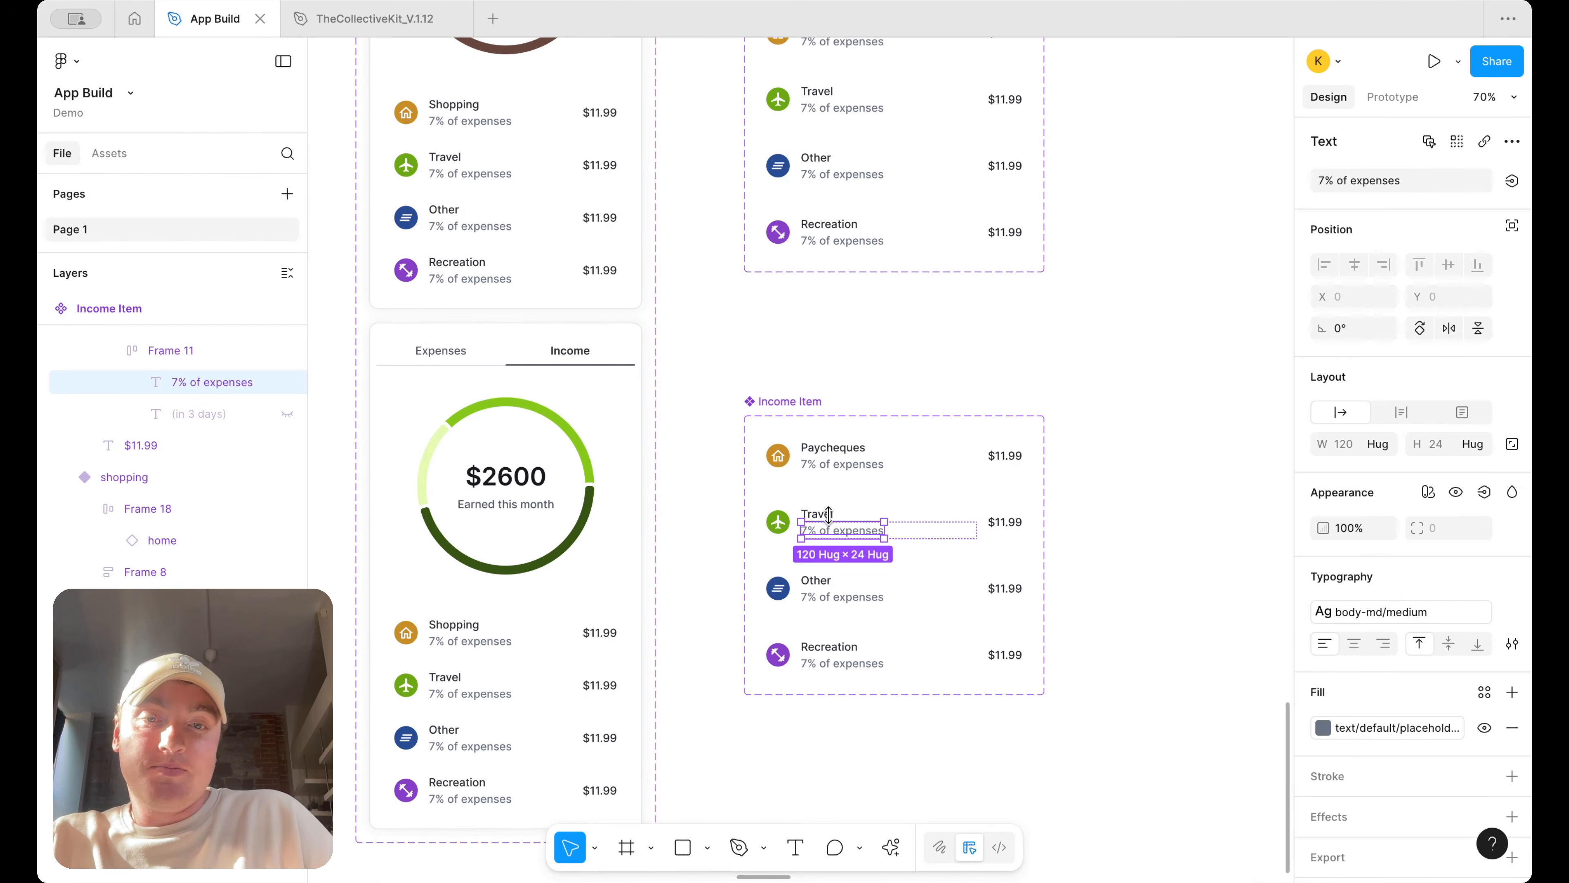
double_click(829, 515)
type("Dividends")
Rename the Recreation label in the Income Item set to Interest
double_click(823, 580)
type("Int")
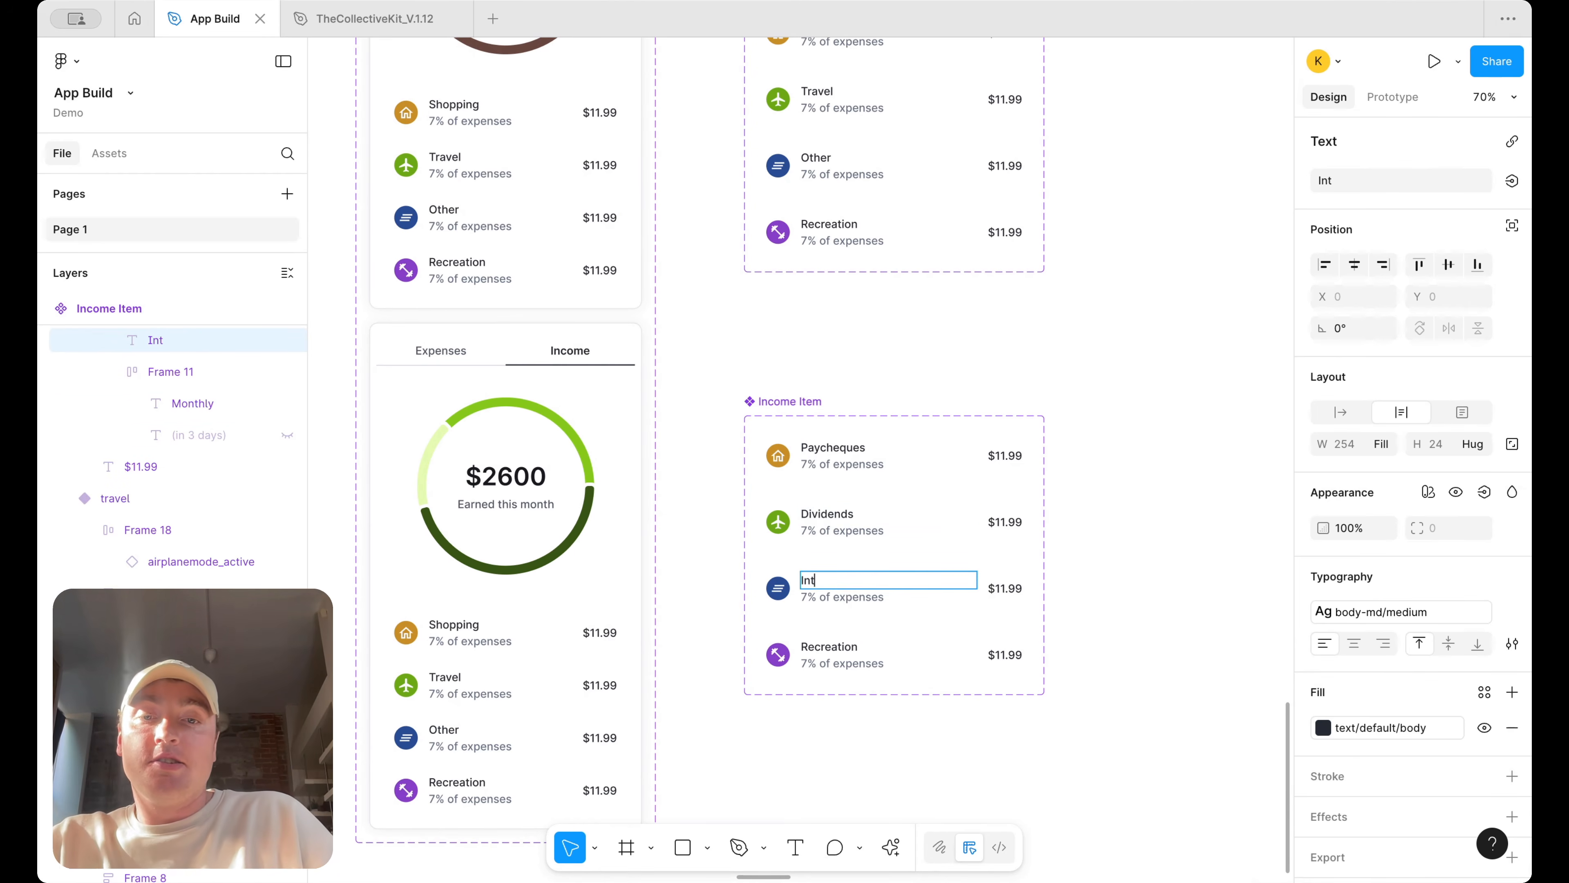
key("ctrl+z")
left_click(839, 643)
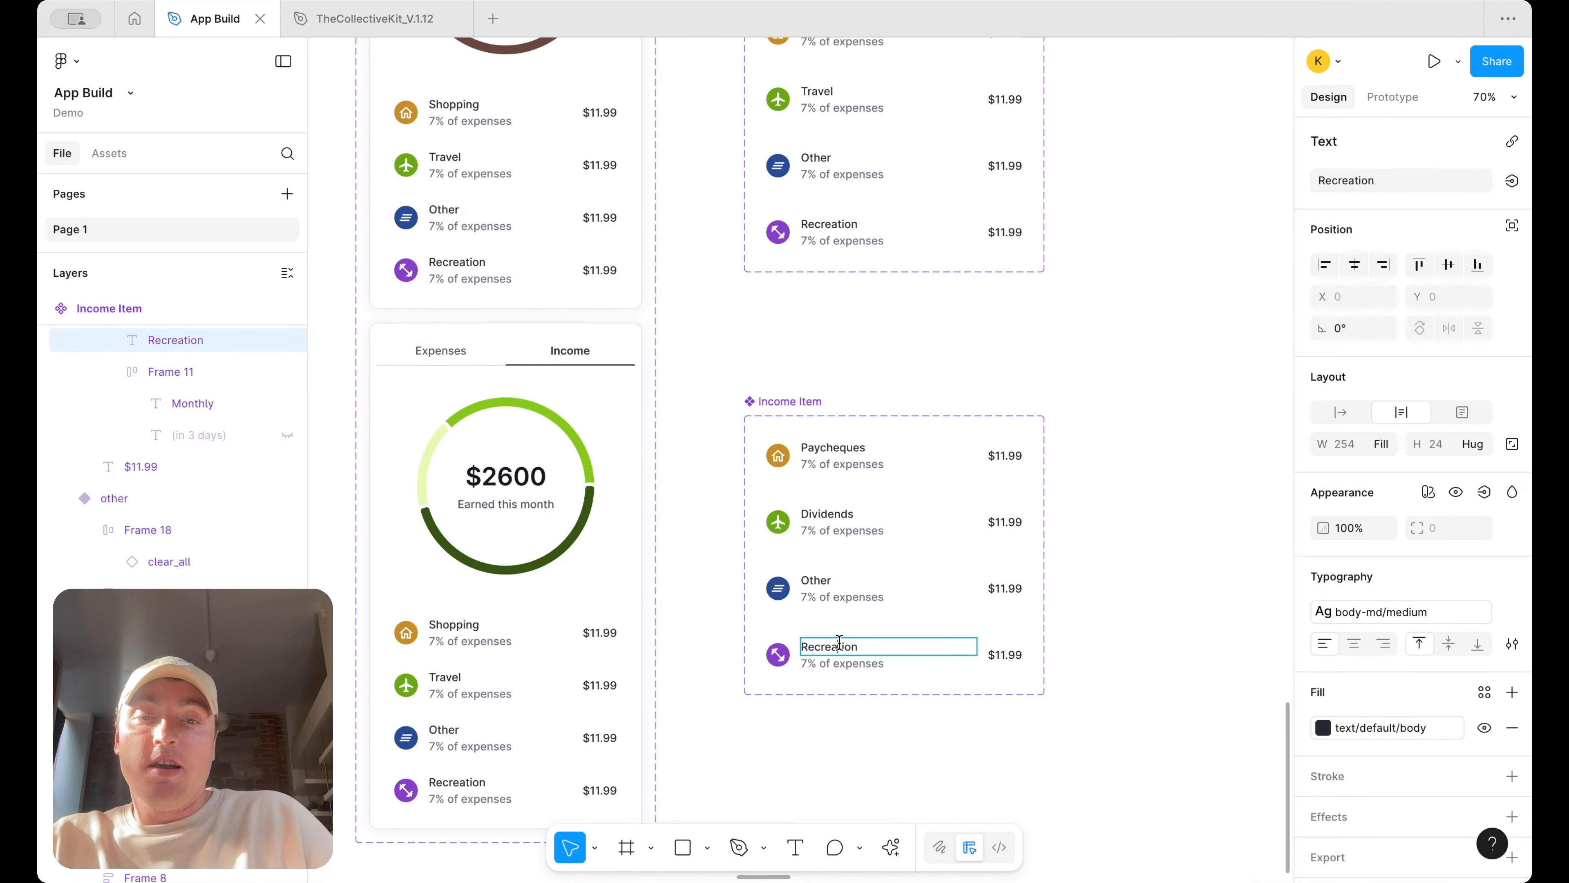
type("Interest")
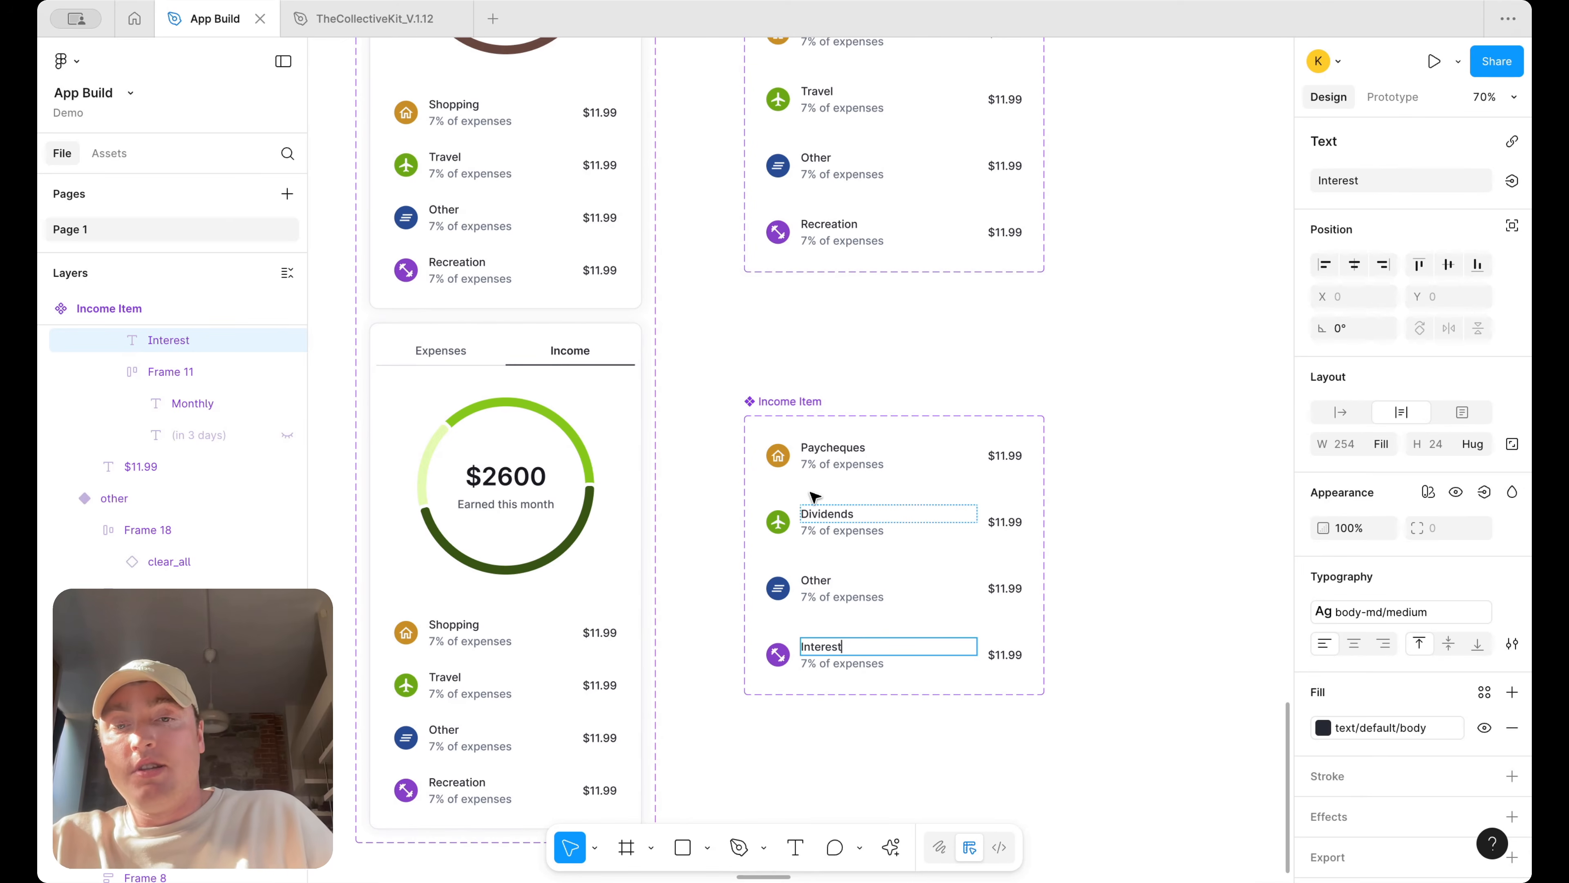
Swap the Paycheques item's icon for the work_outline icon
left_click(768, 456)
left_click(768, 456)
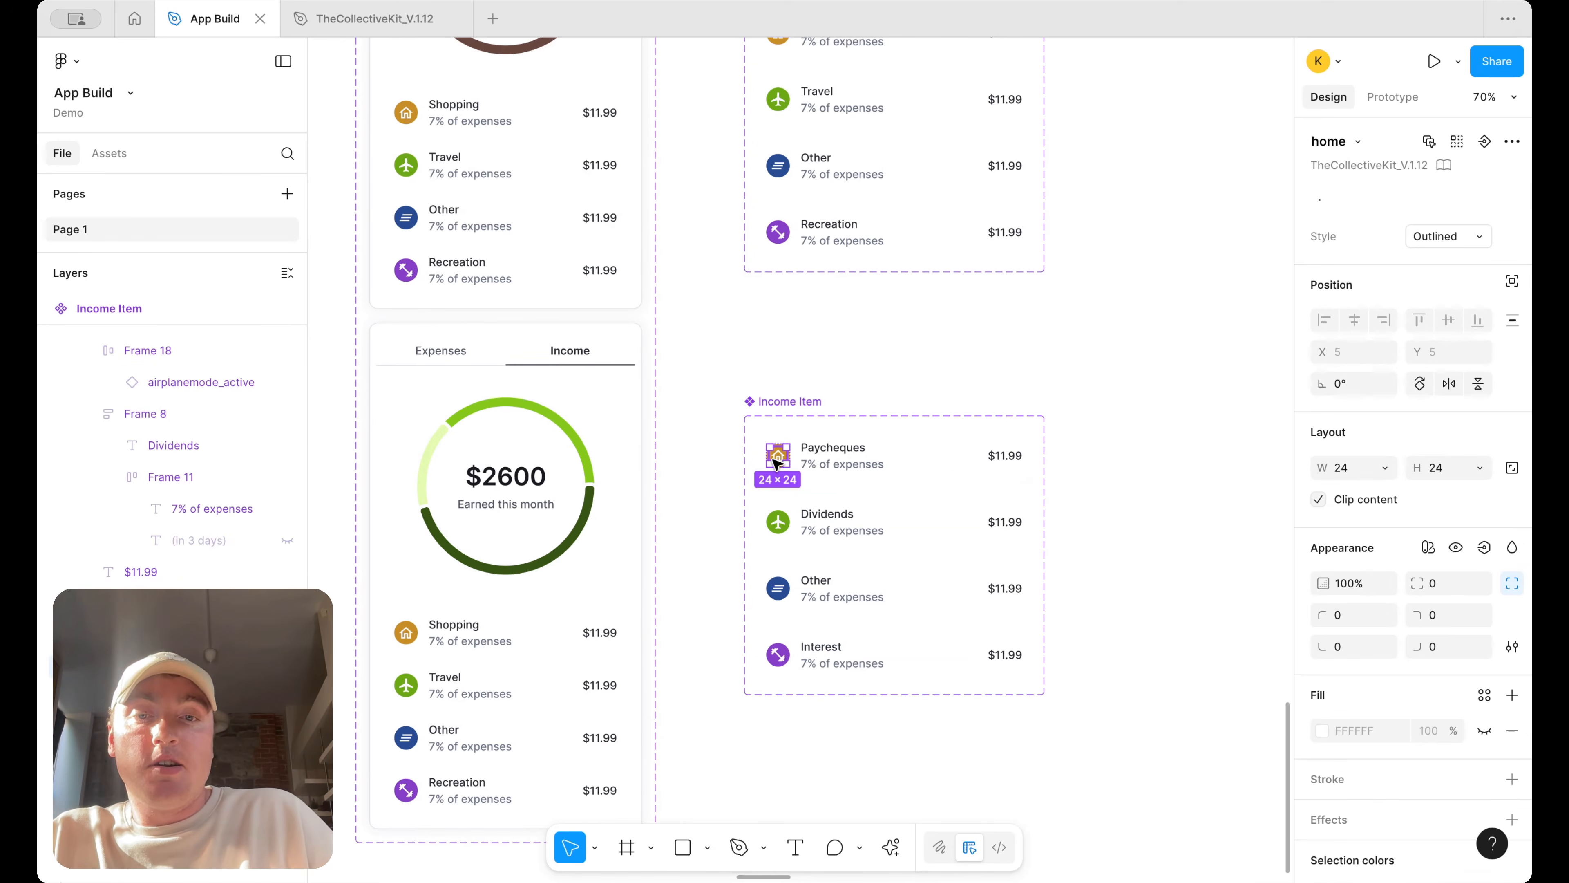
left_click(1350, 142)
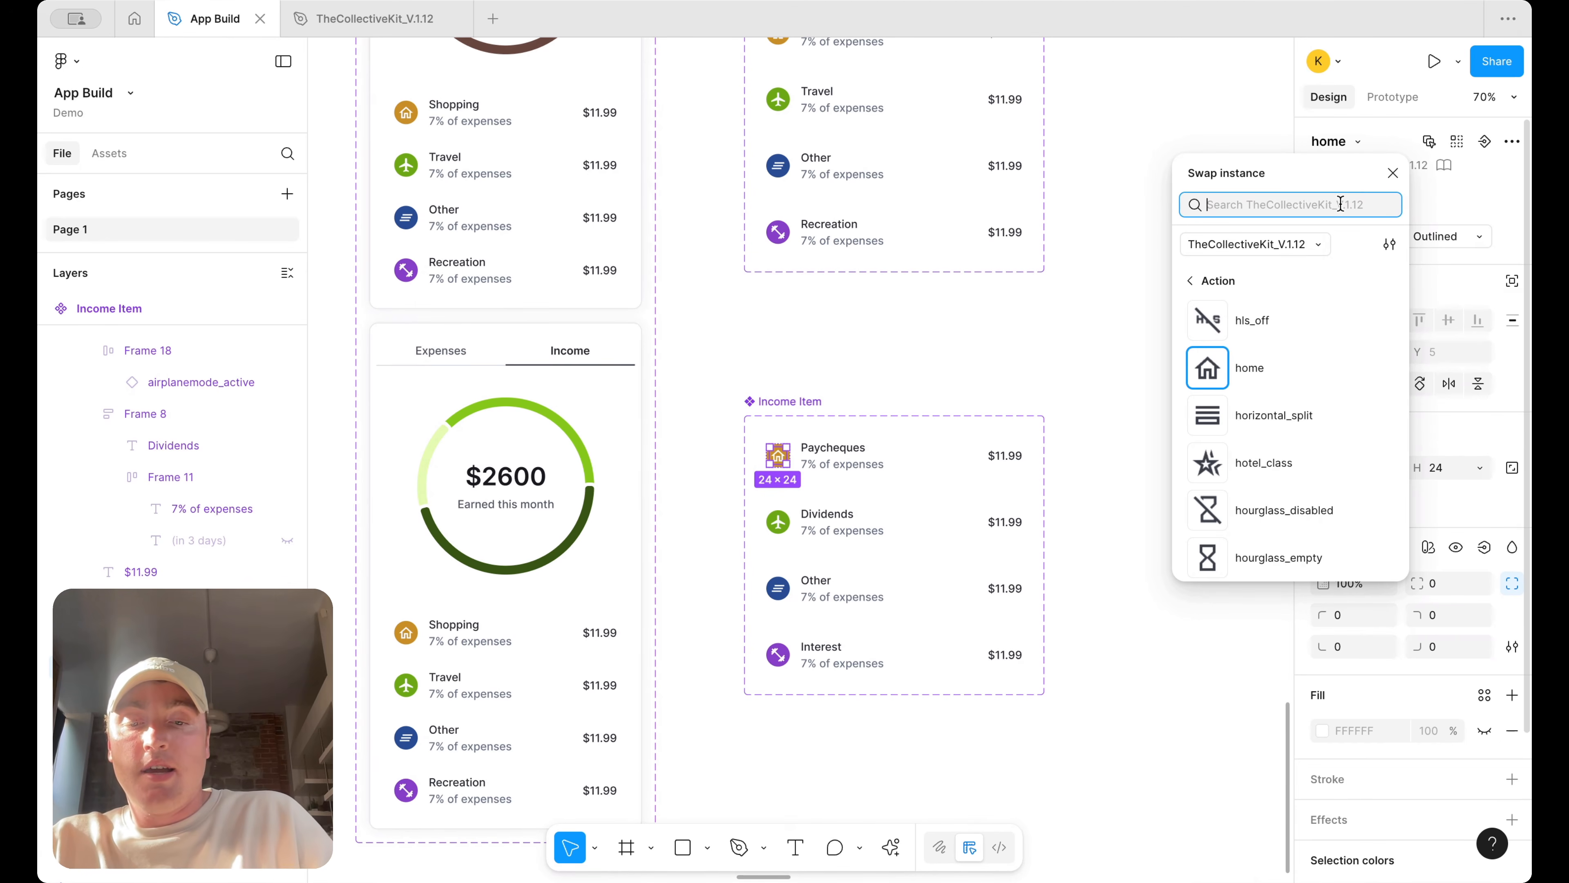
type("brief")
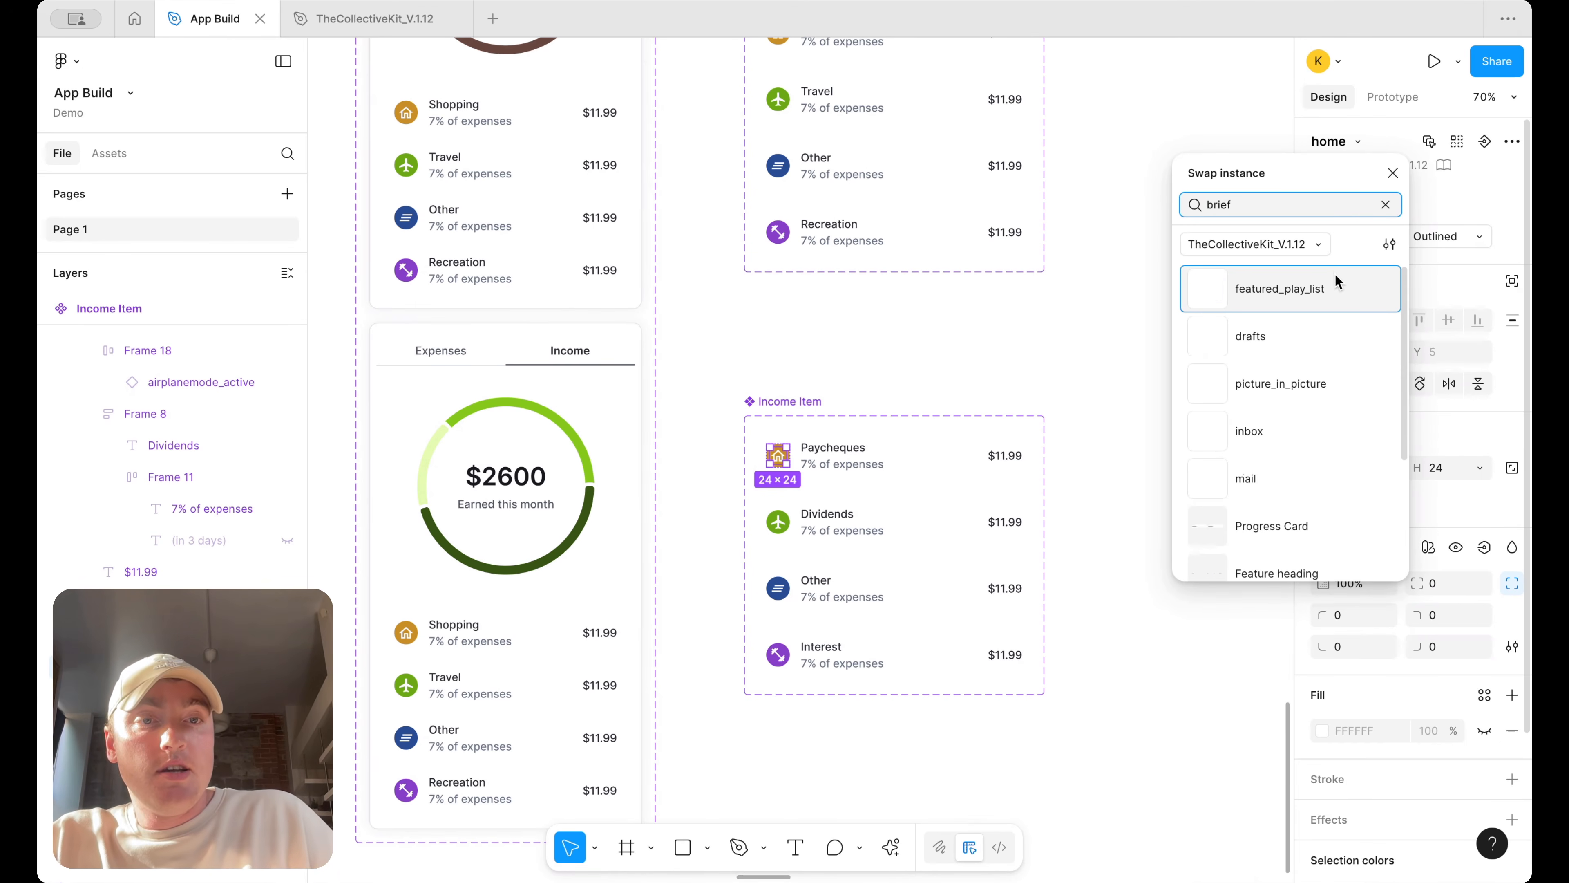
scroll(1329, 316, "down", 3)
scroll(1330, 312, "up", 3)
key("ctrl+a")
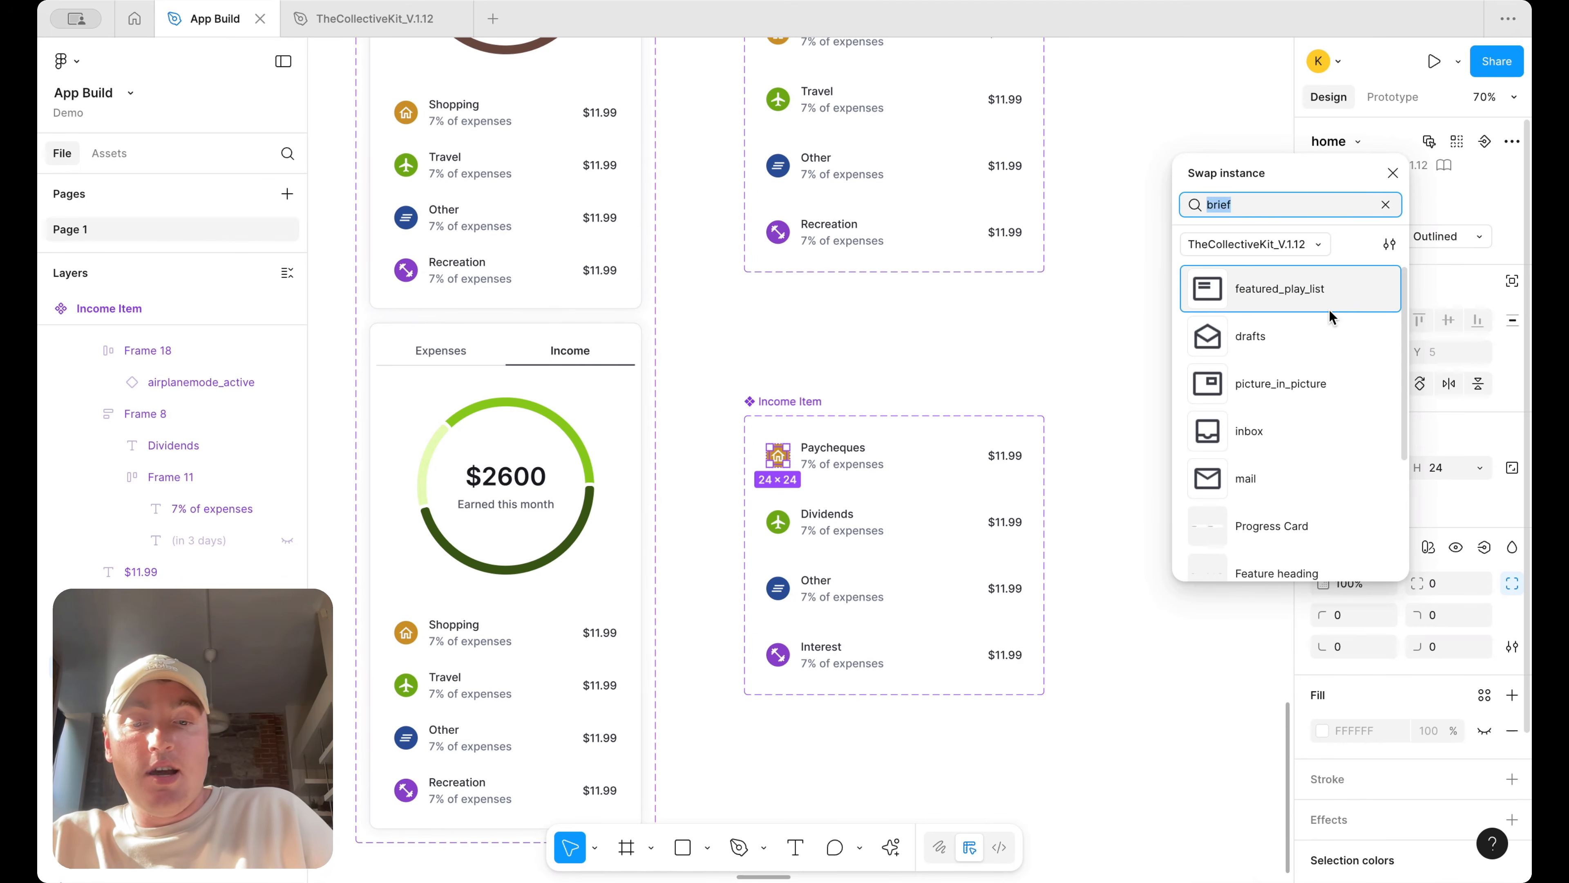
type("job")
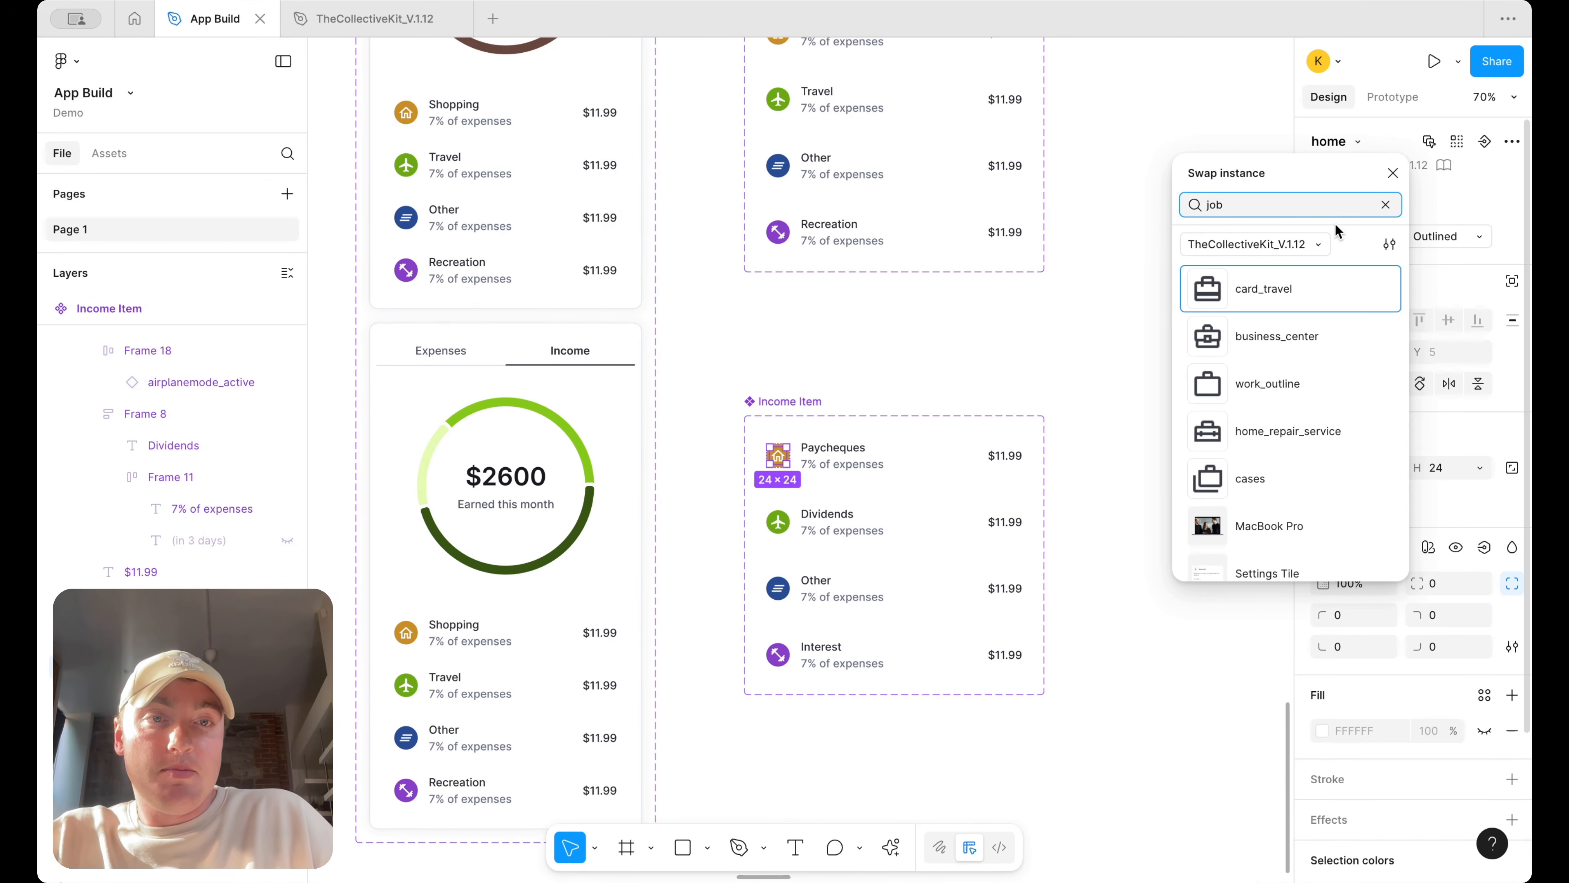
left_click(1302, 369)
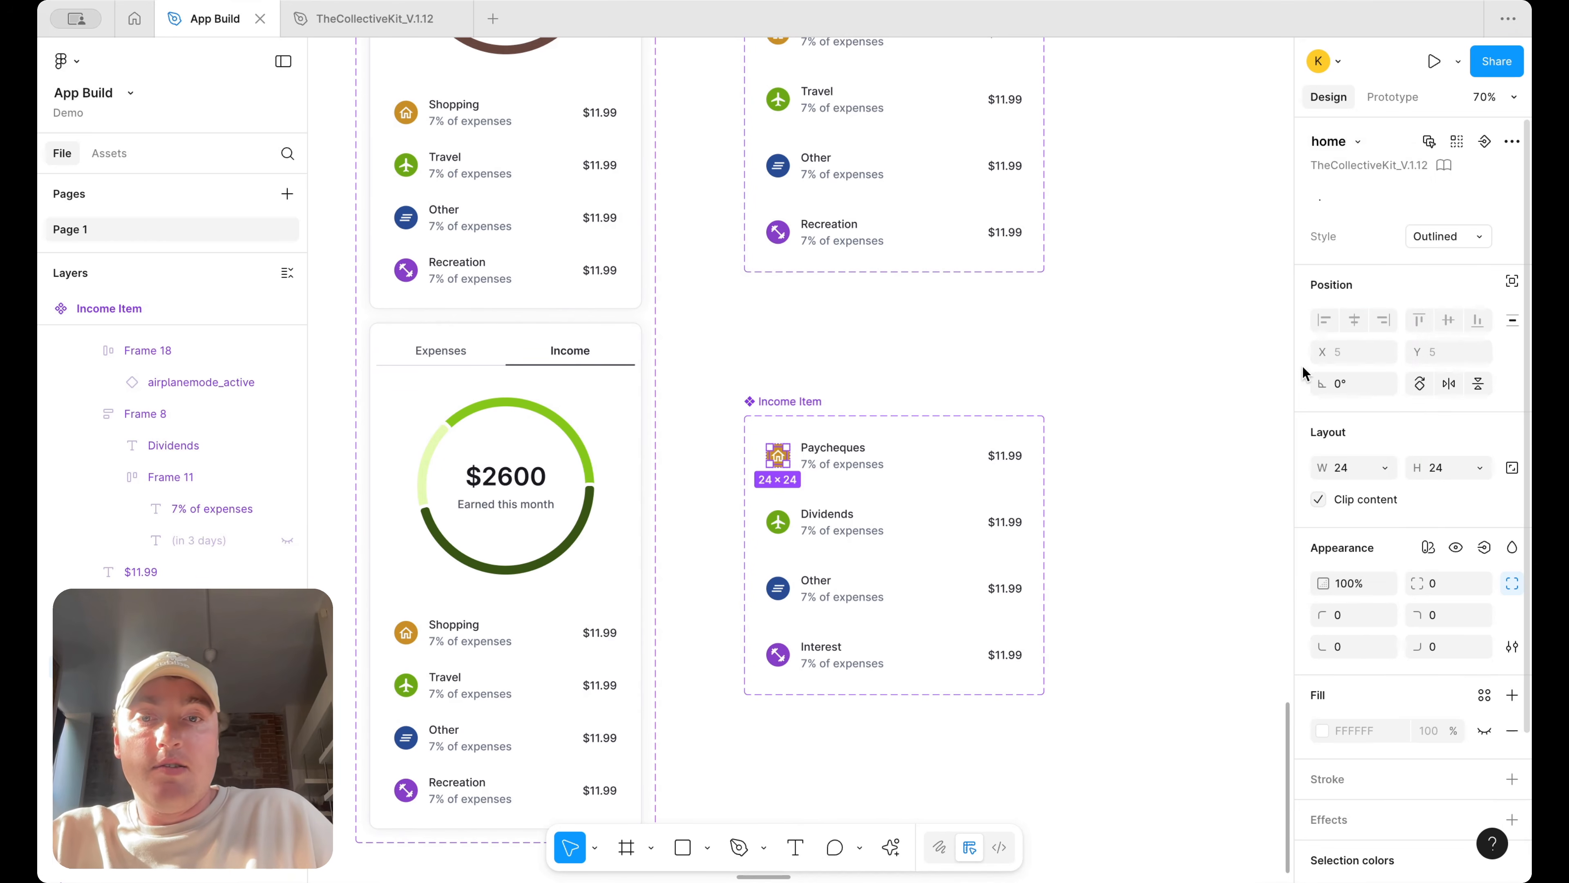
Swap the Dividends item's icon for the stacked_line_chart icon
double_click(778, 523)
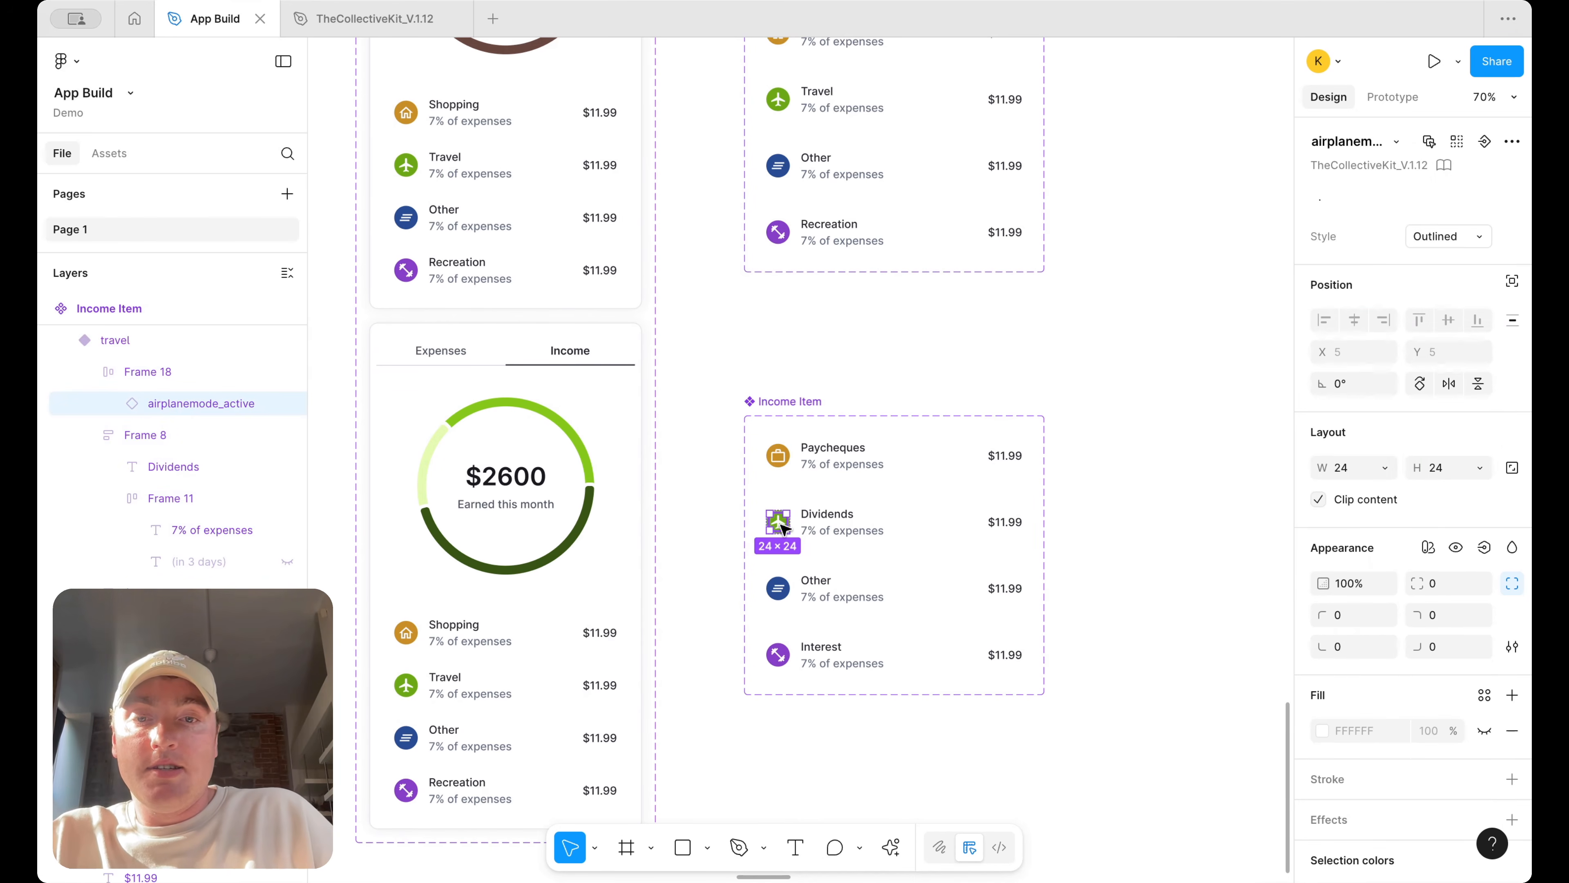
left_click(1397, 142)
type("stock")
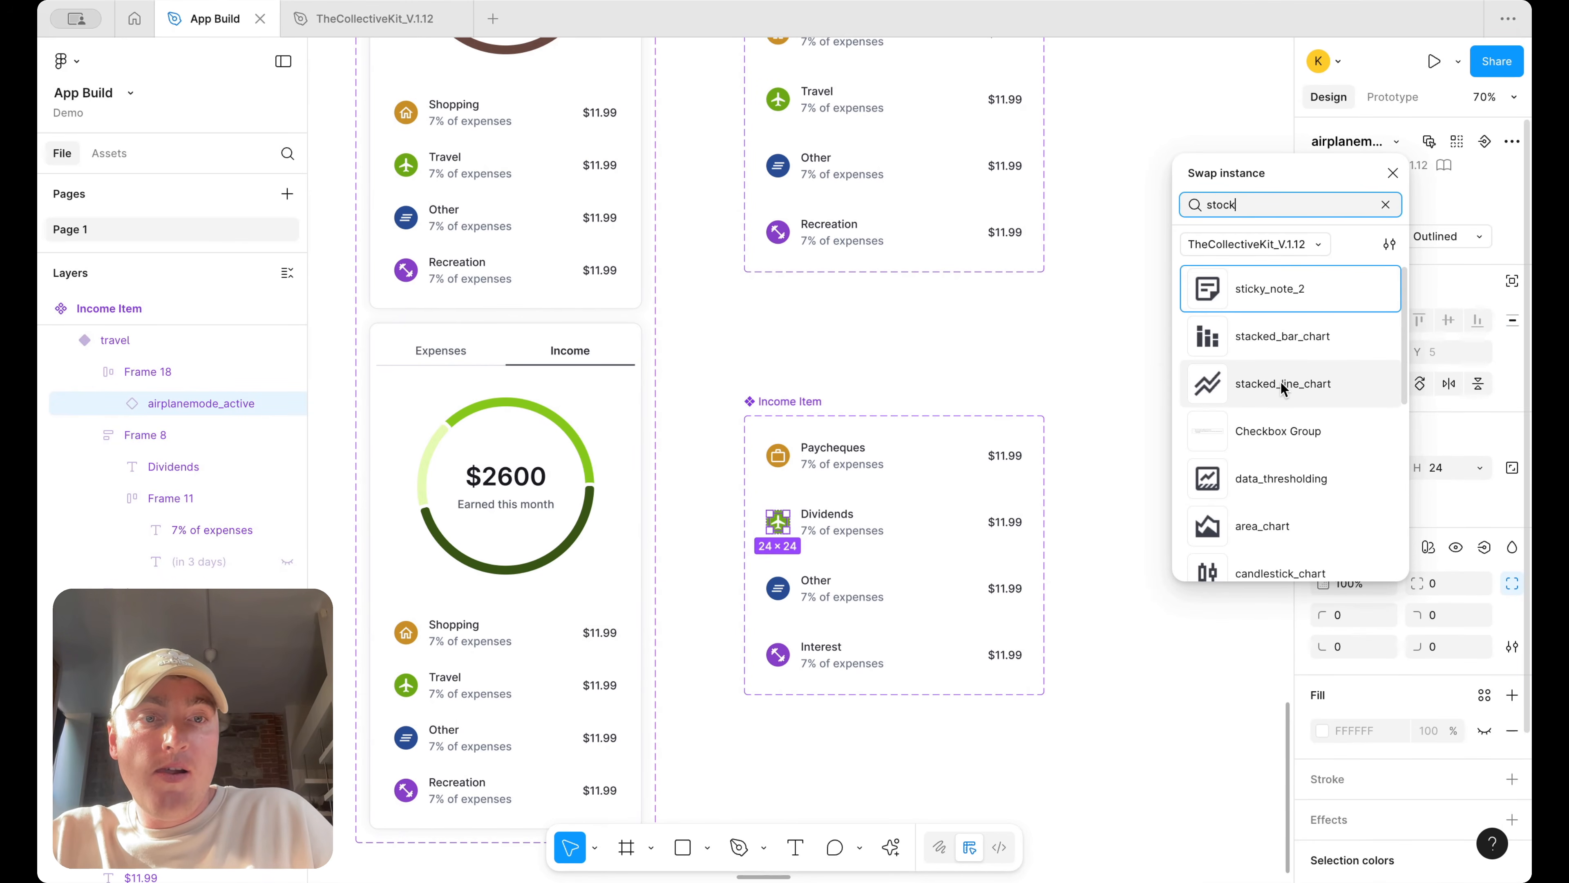
left_click(1281, 381)
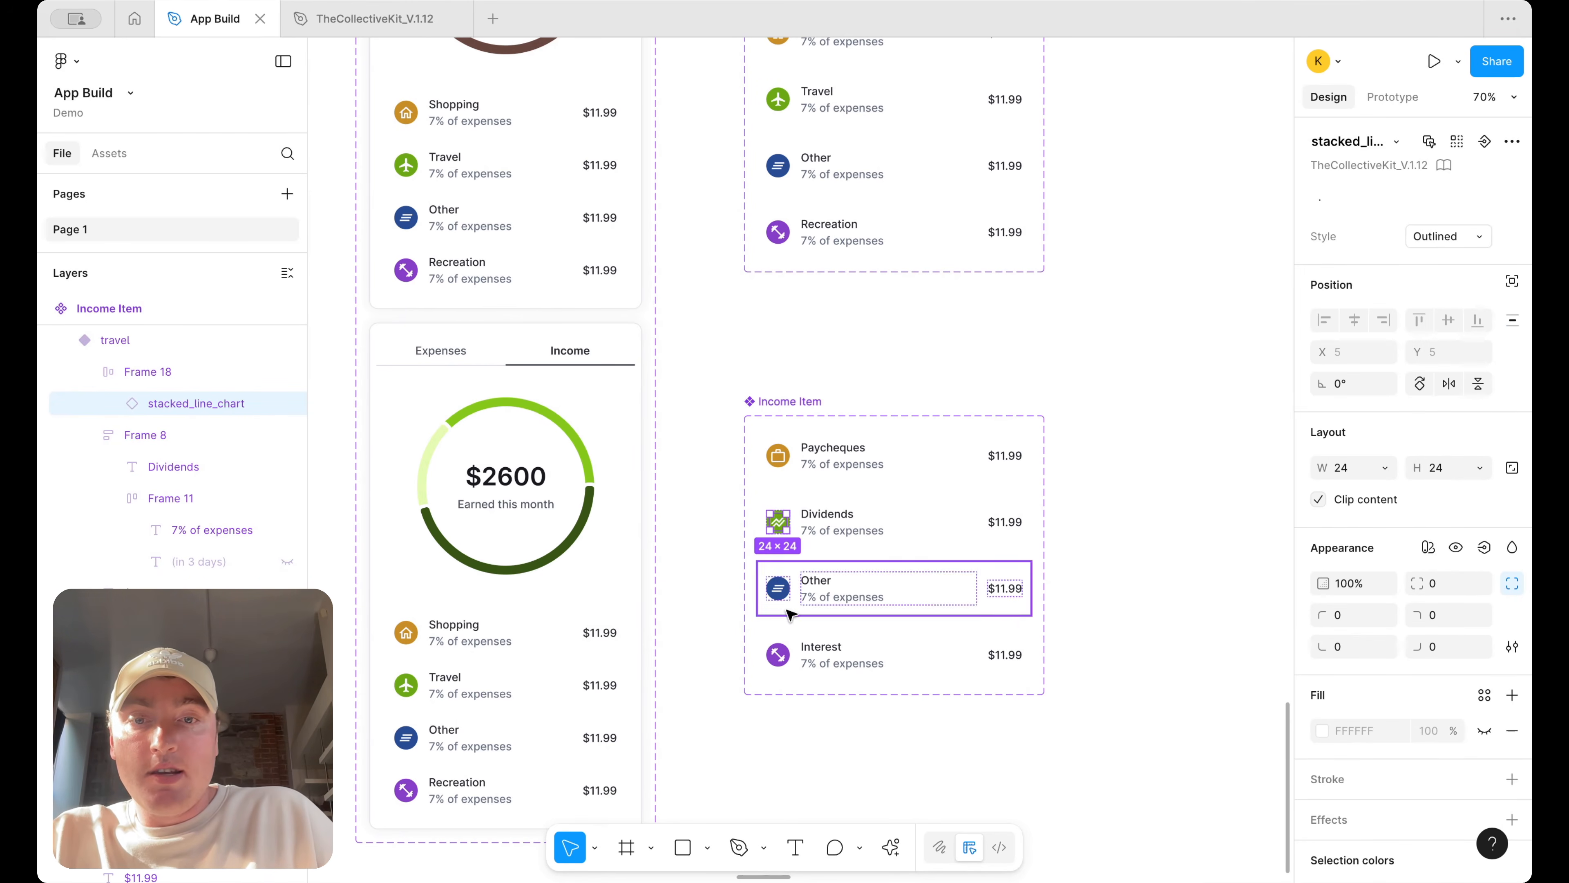
Swap the Interest item's icon for the account_balance icon
double_click(778, 654)
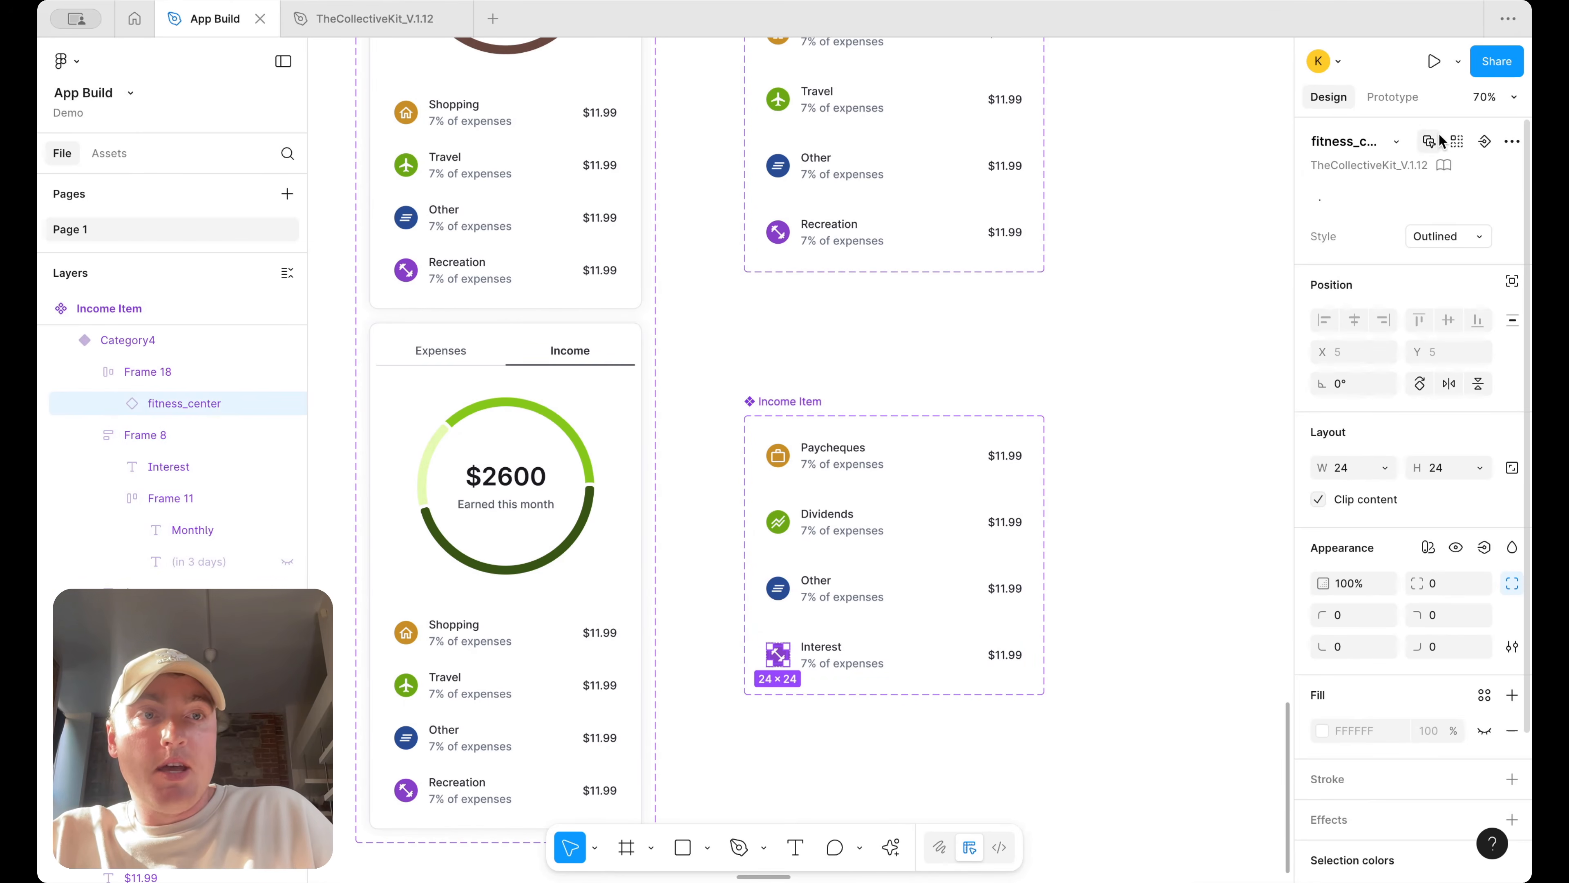
left_click(1394, 143)
type("bank")
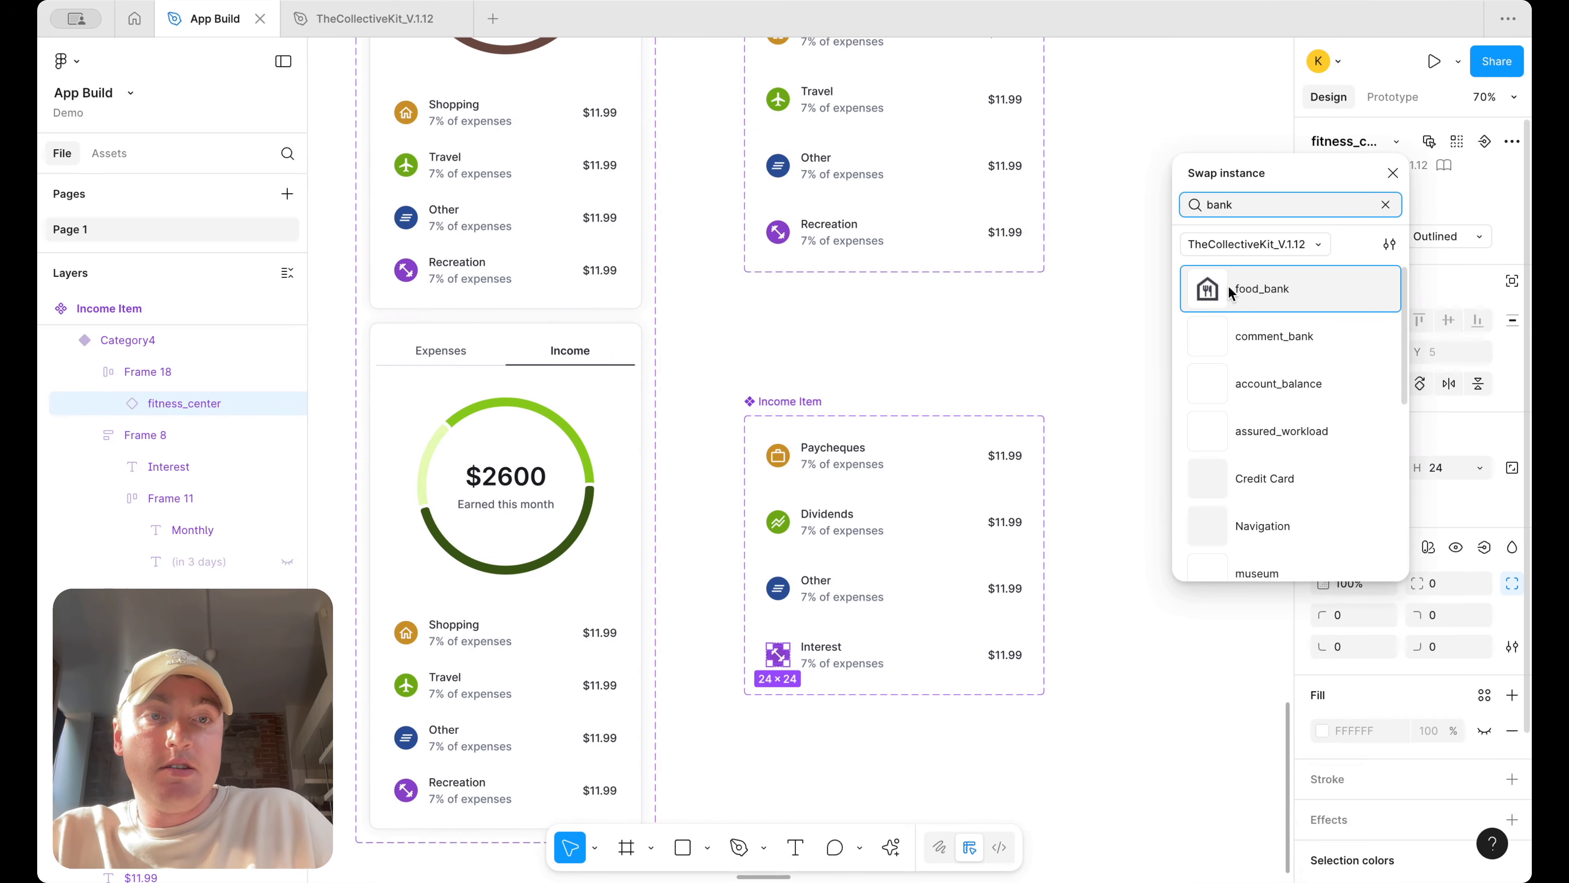
left_click(1278, 390)
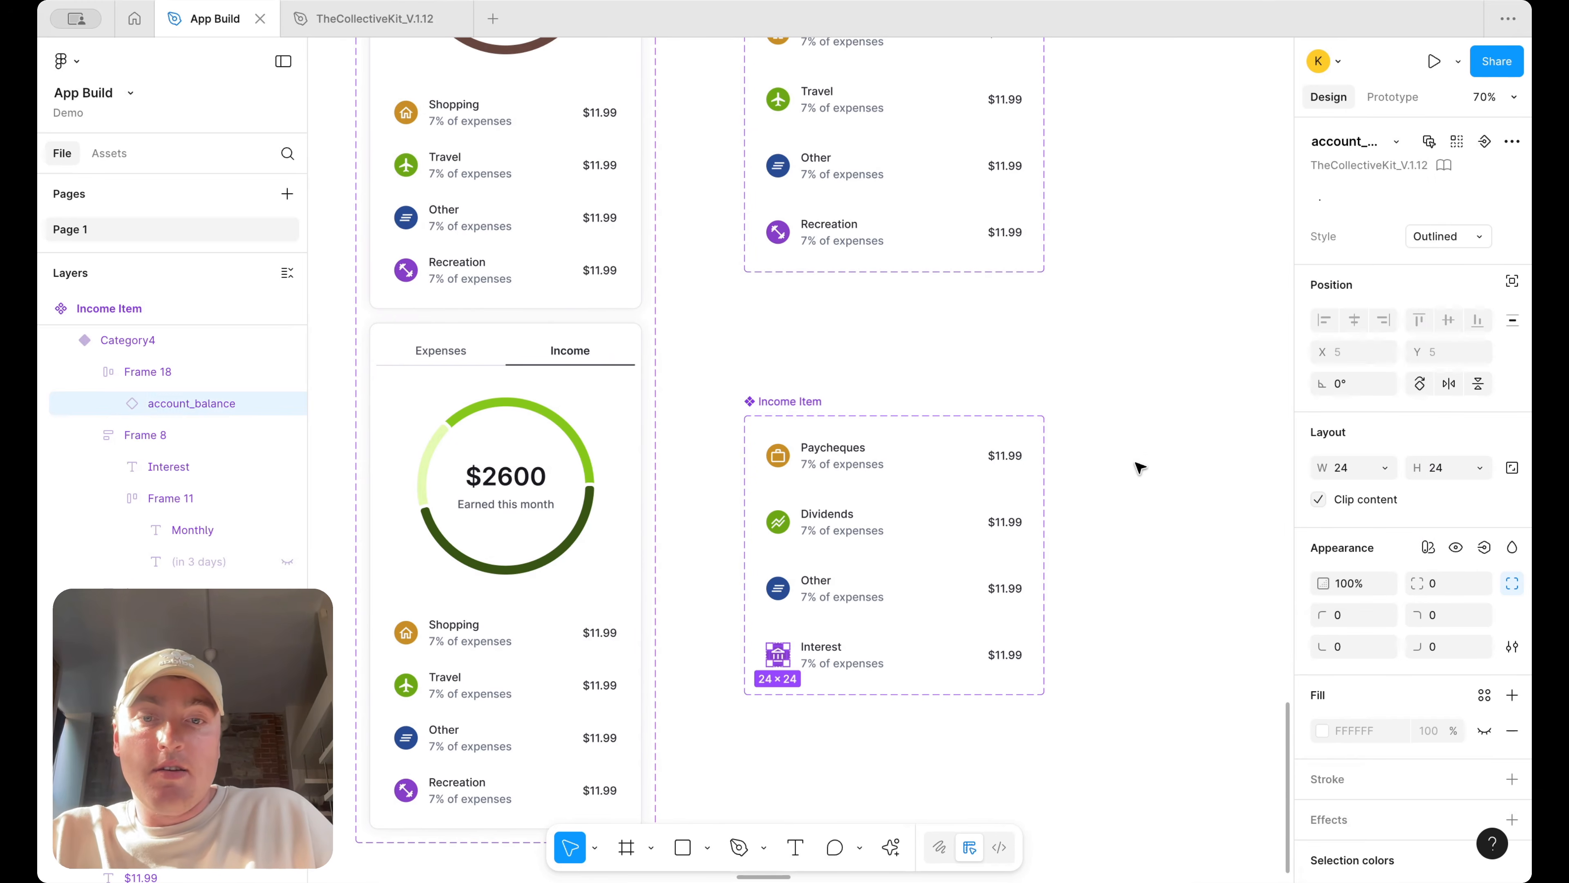
Change the subtitle of all four Income Item variants to 7% of income
left_click(1139, 462)
scroll(872, 640, "down", 5)
scroll(870, 667, "up", 5)
left_click(844, 645)
double_click(847, 643)
double_click(850, 638)
double_click(849, 638)
double_click(865, 637)
type("income")
double_click(852, 529)
double_click(865, 529)
type("income")
double_click(857, 423)
double_click(857, 422)
type("income")
double_click(874, 304)
double_click(874, 304)
type("income")
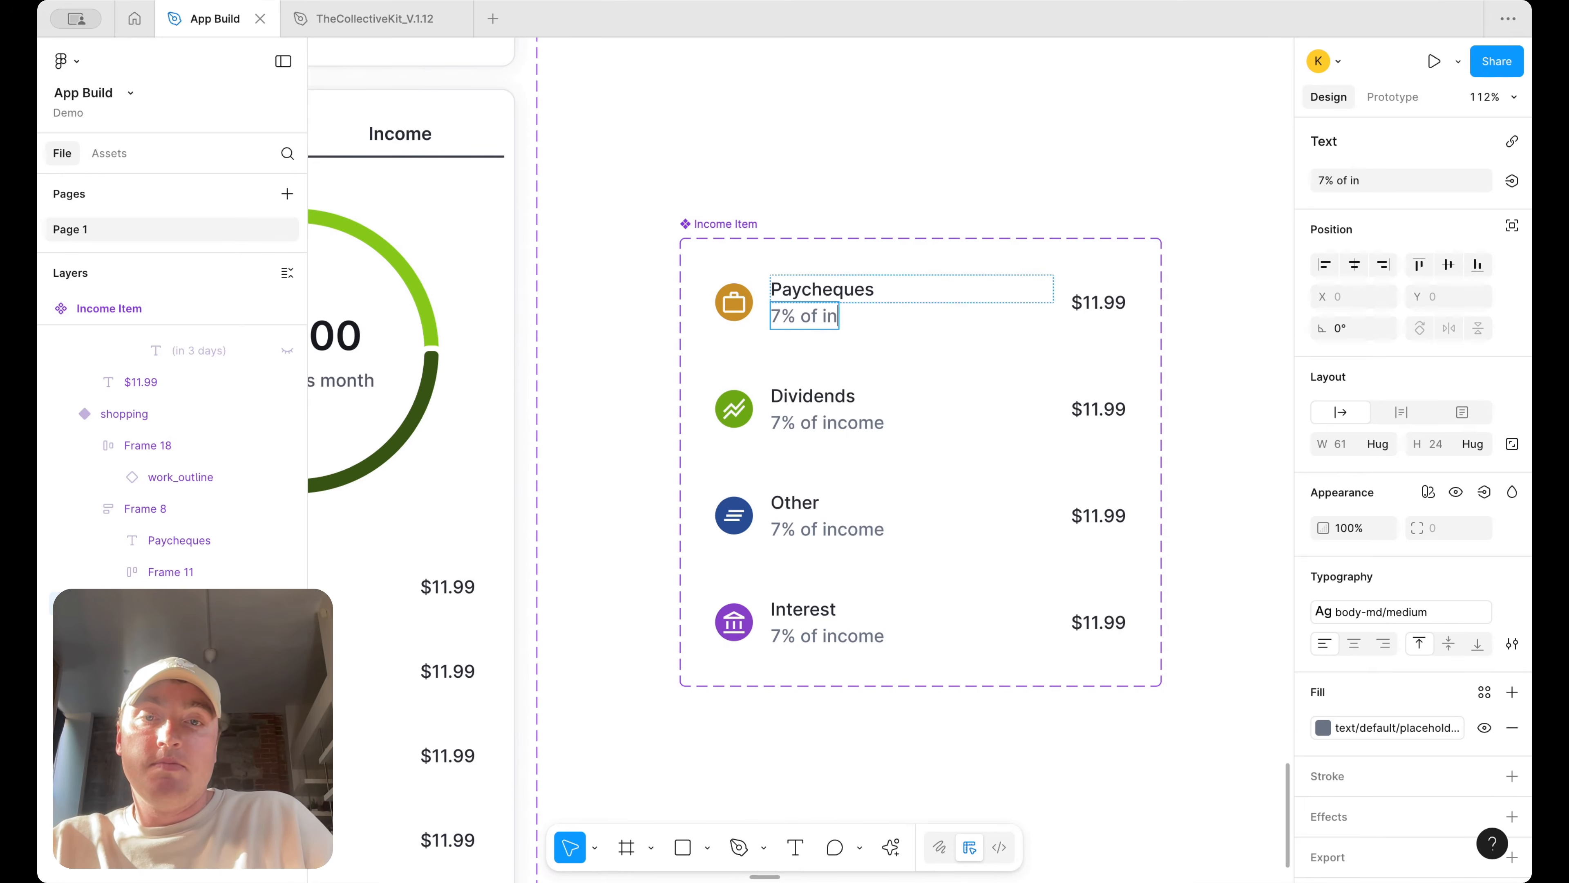
scroll(816, 316, "down", 5)
left_click(1013, 184)
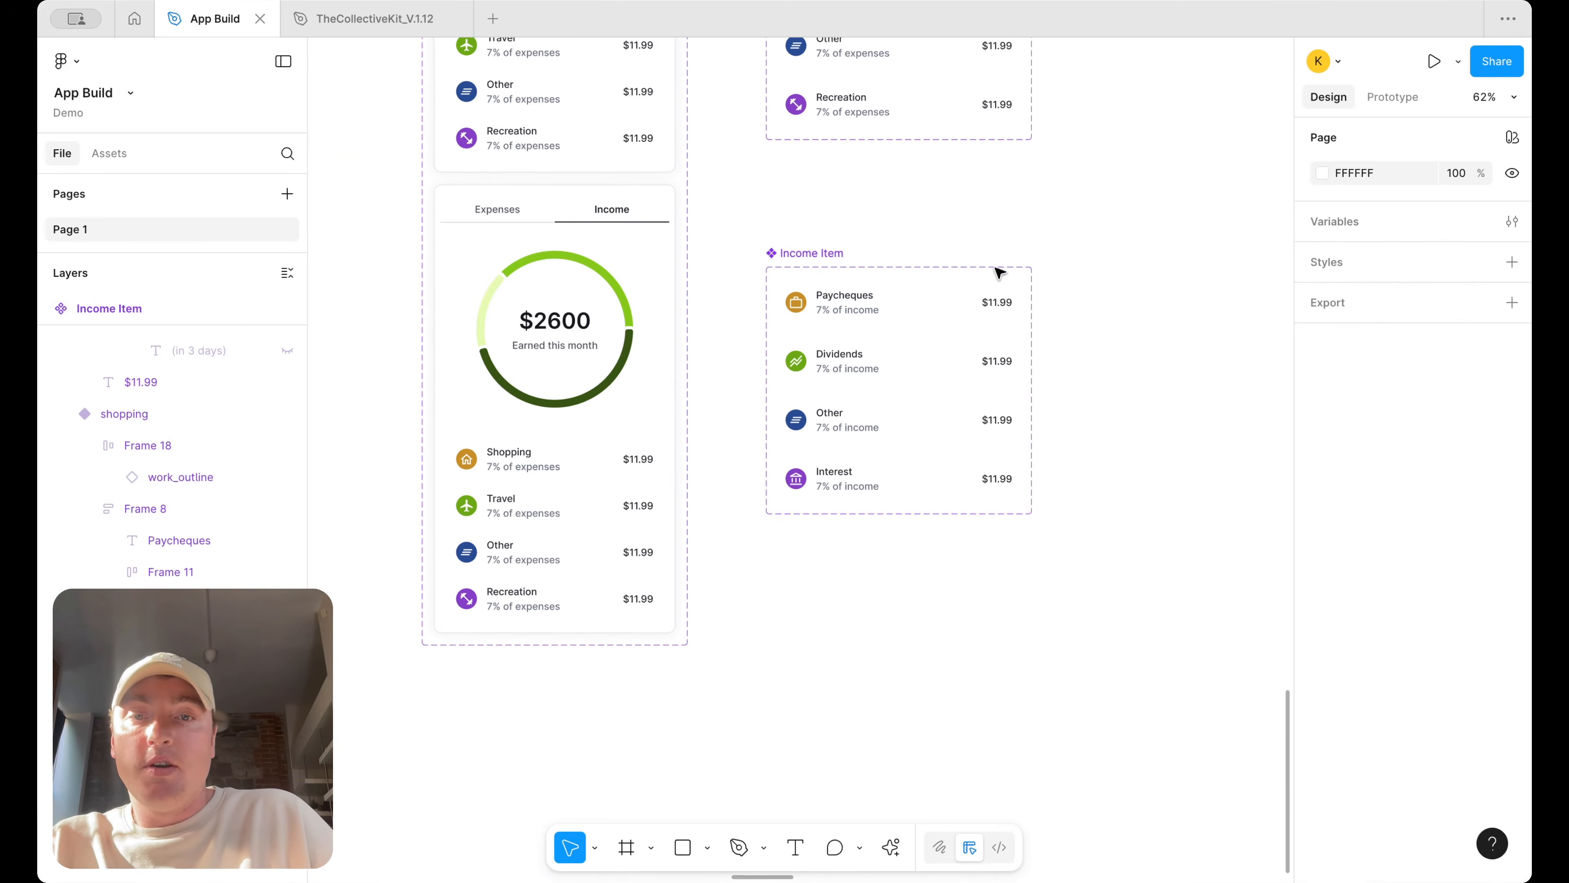
left_click(960, 304)
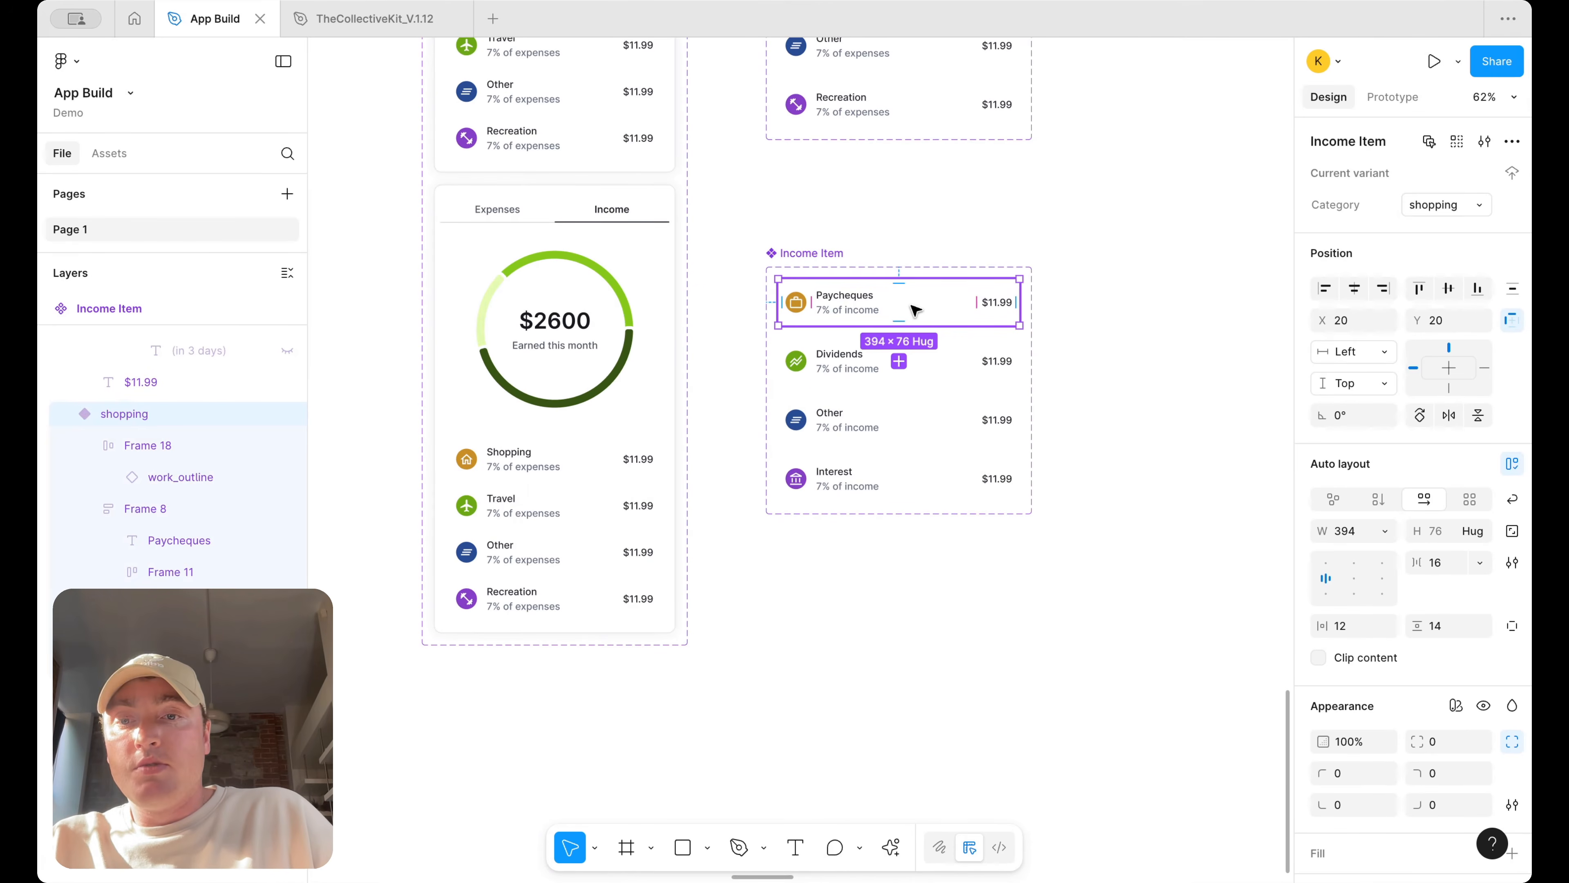
left_click_drag(915, 309, 579, 496)
key("Delete")
double_click(571, 460)
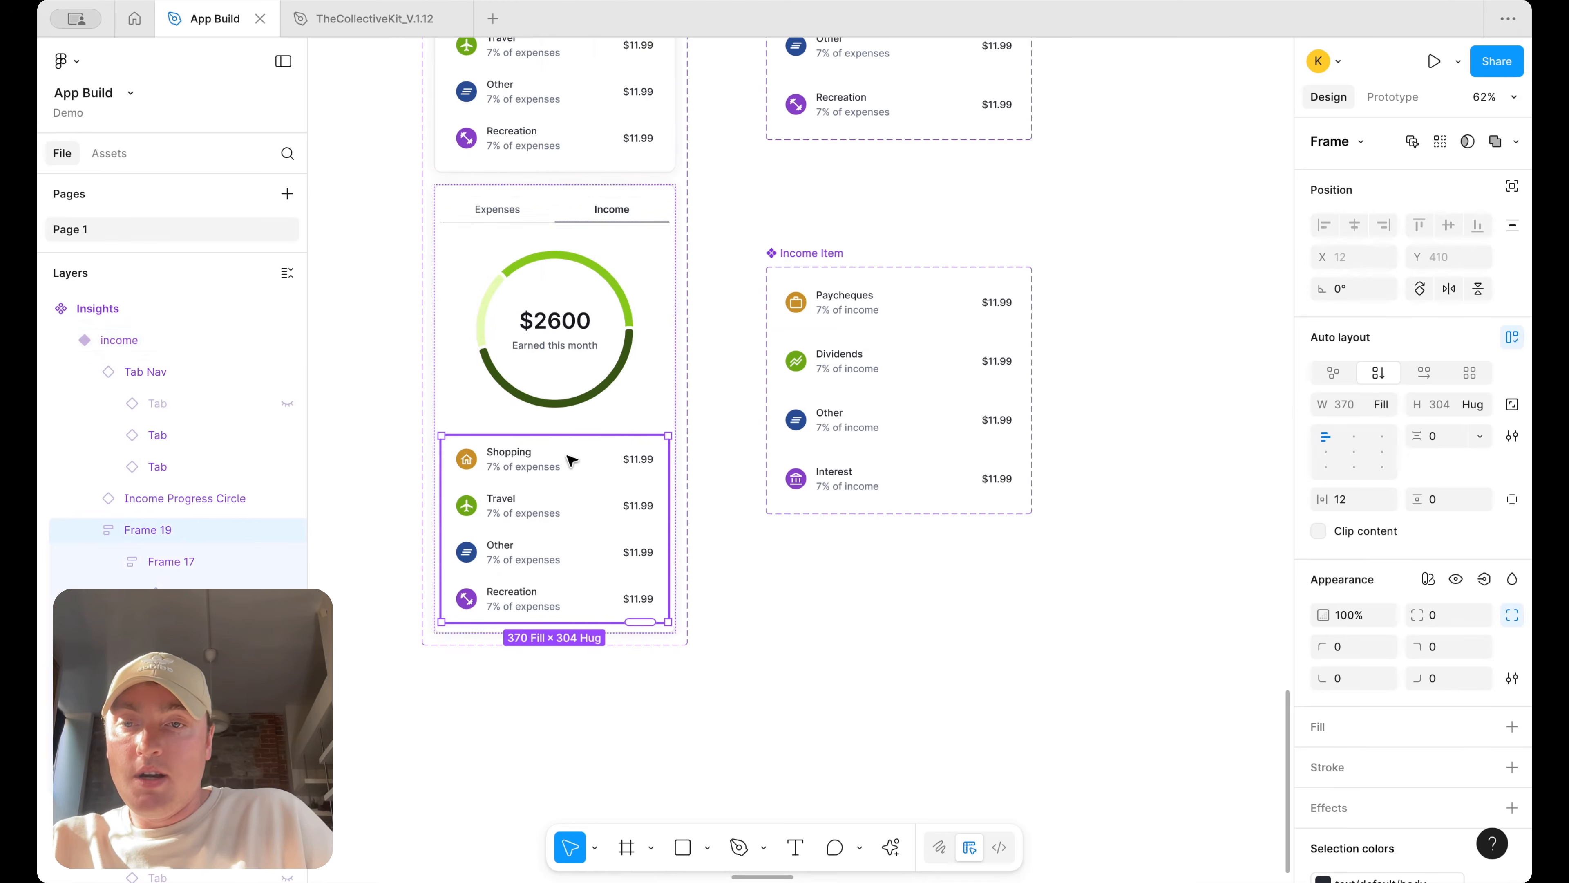
key("super+v")
key("BackSpace")
scroll(688, 475, "down", 9)
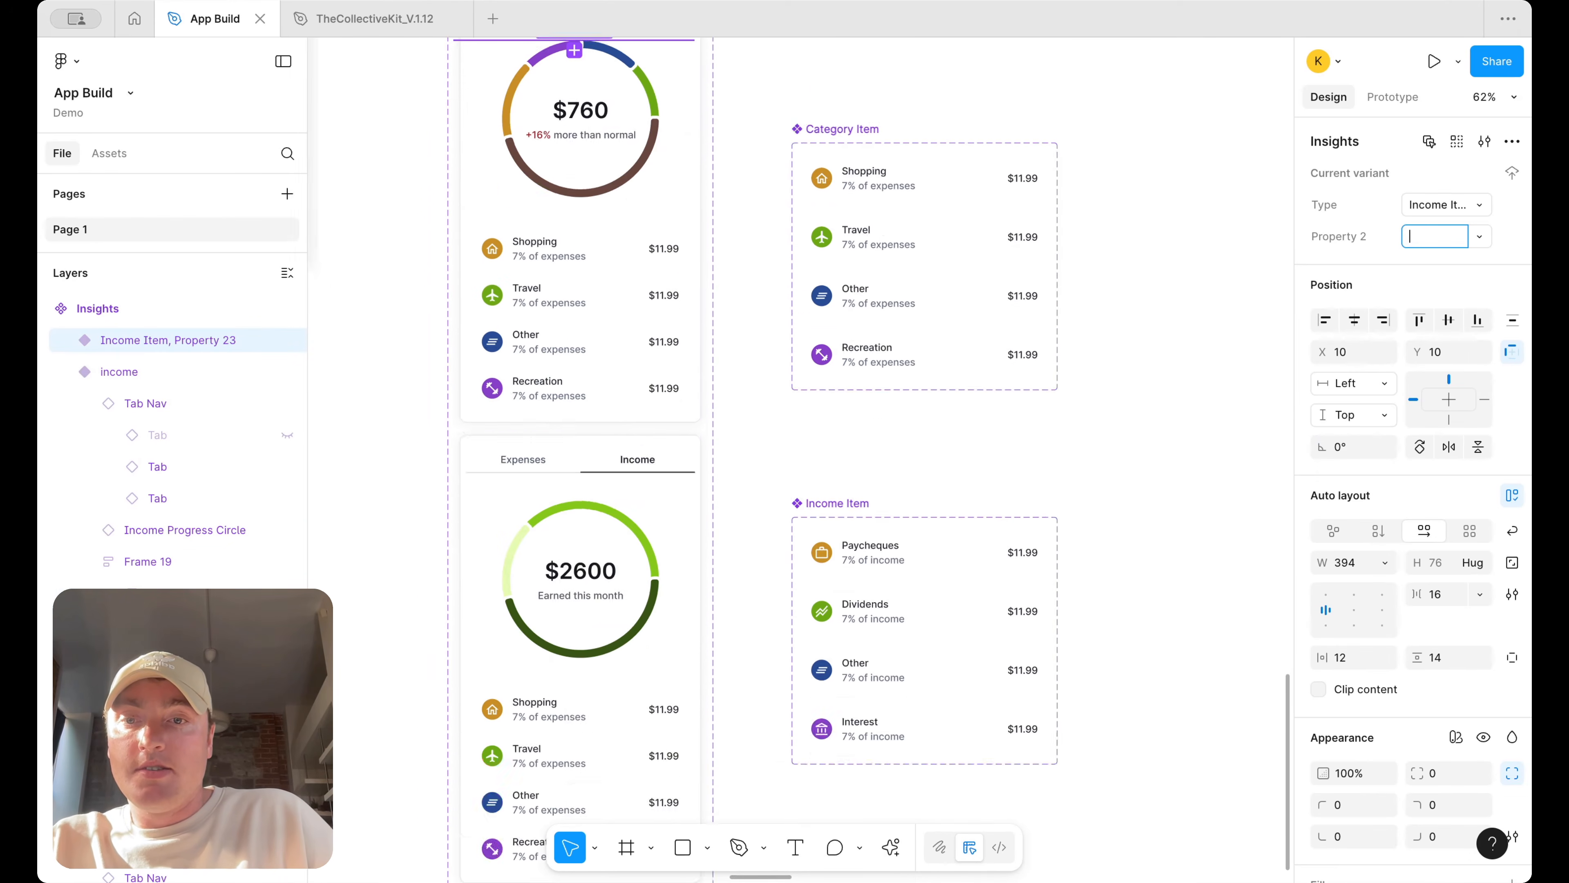
left_click(873, 445)
scroll(865, 439, "up", 10)
left_click(603, 207)
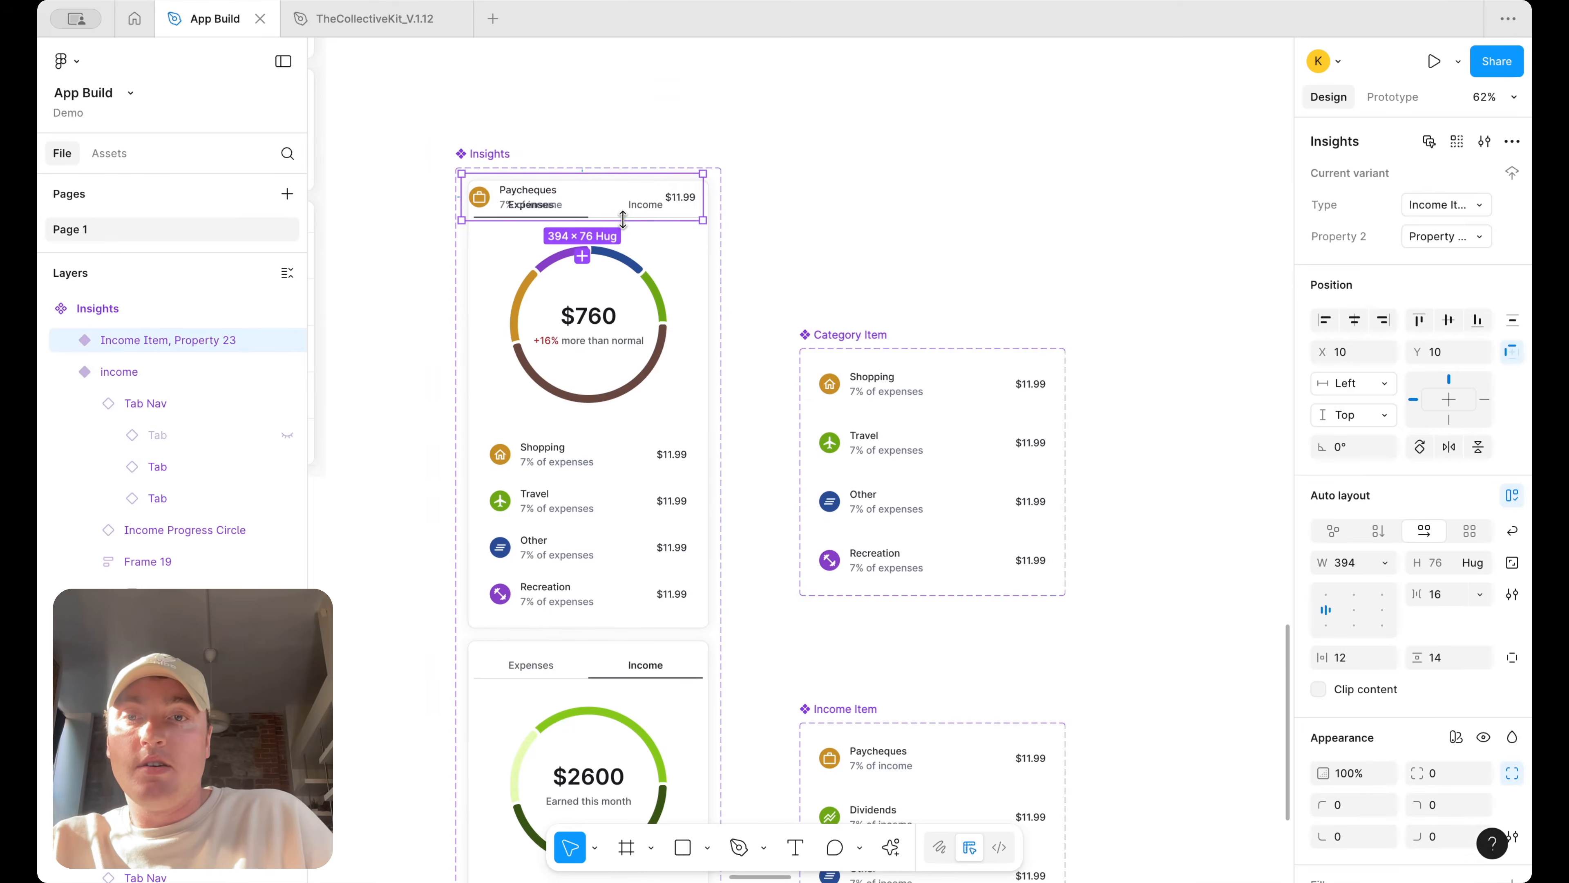
key("Delete")
Paste an Income Item instance into the income card's item list and set its width to fill
scroll(690, 334, "down", 5)
left_click_drag(768, 399, 764, 632)
key("super+x")
left_click(587, 521)
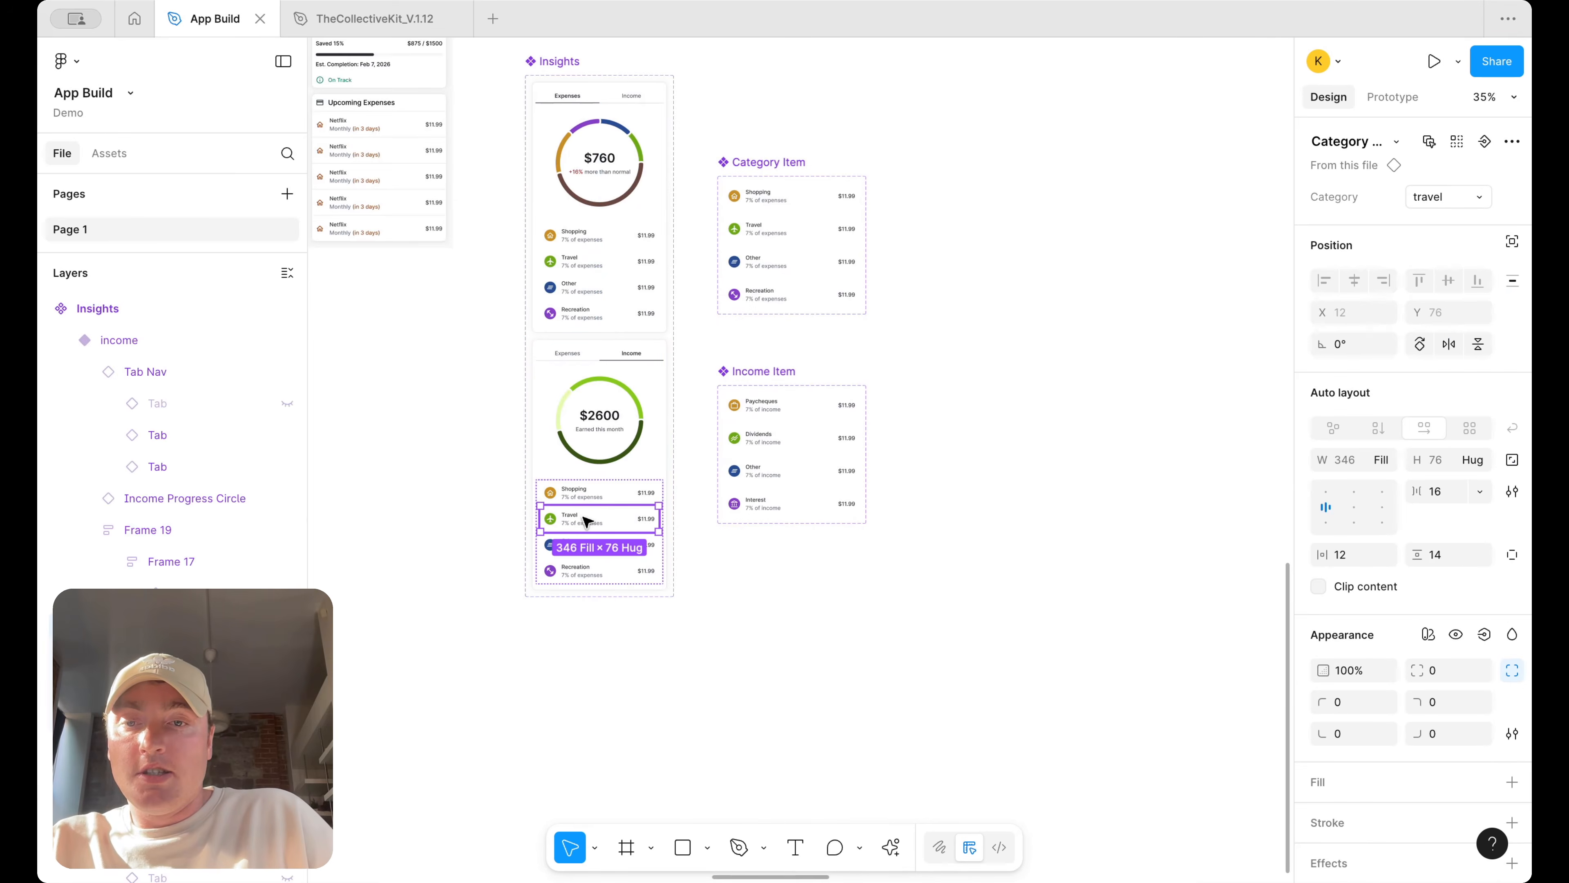
scroll(600, 522, "up", 3)
left_click(192, 538)
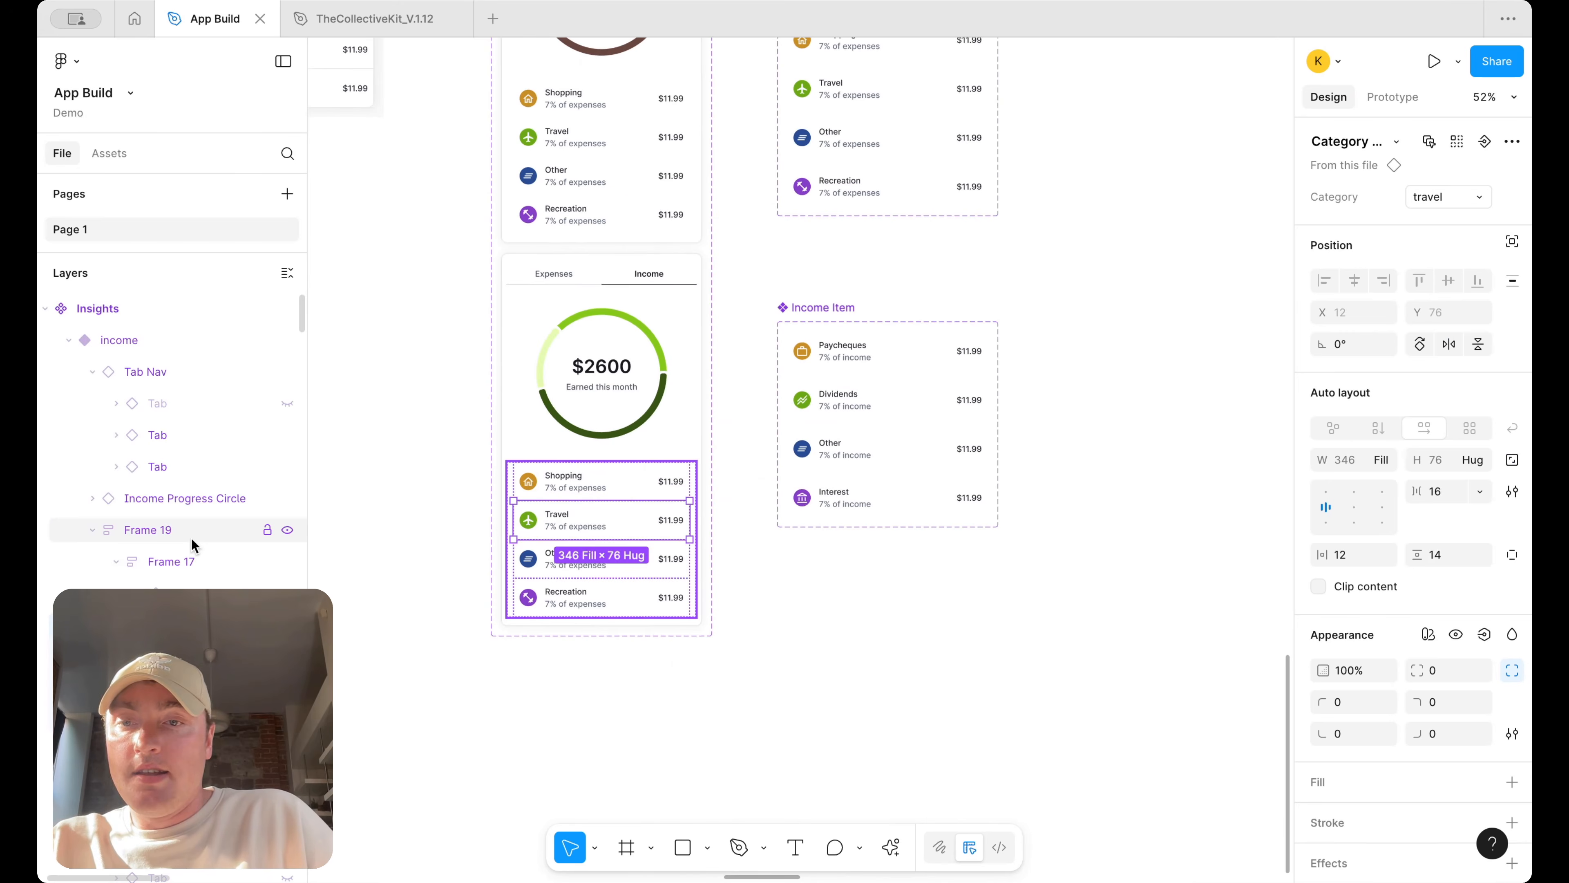
key("super+v")
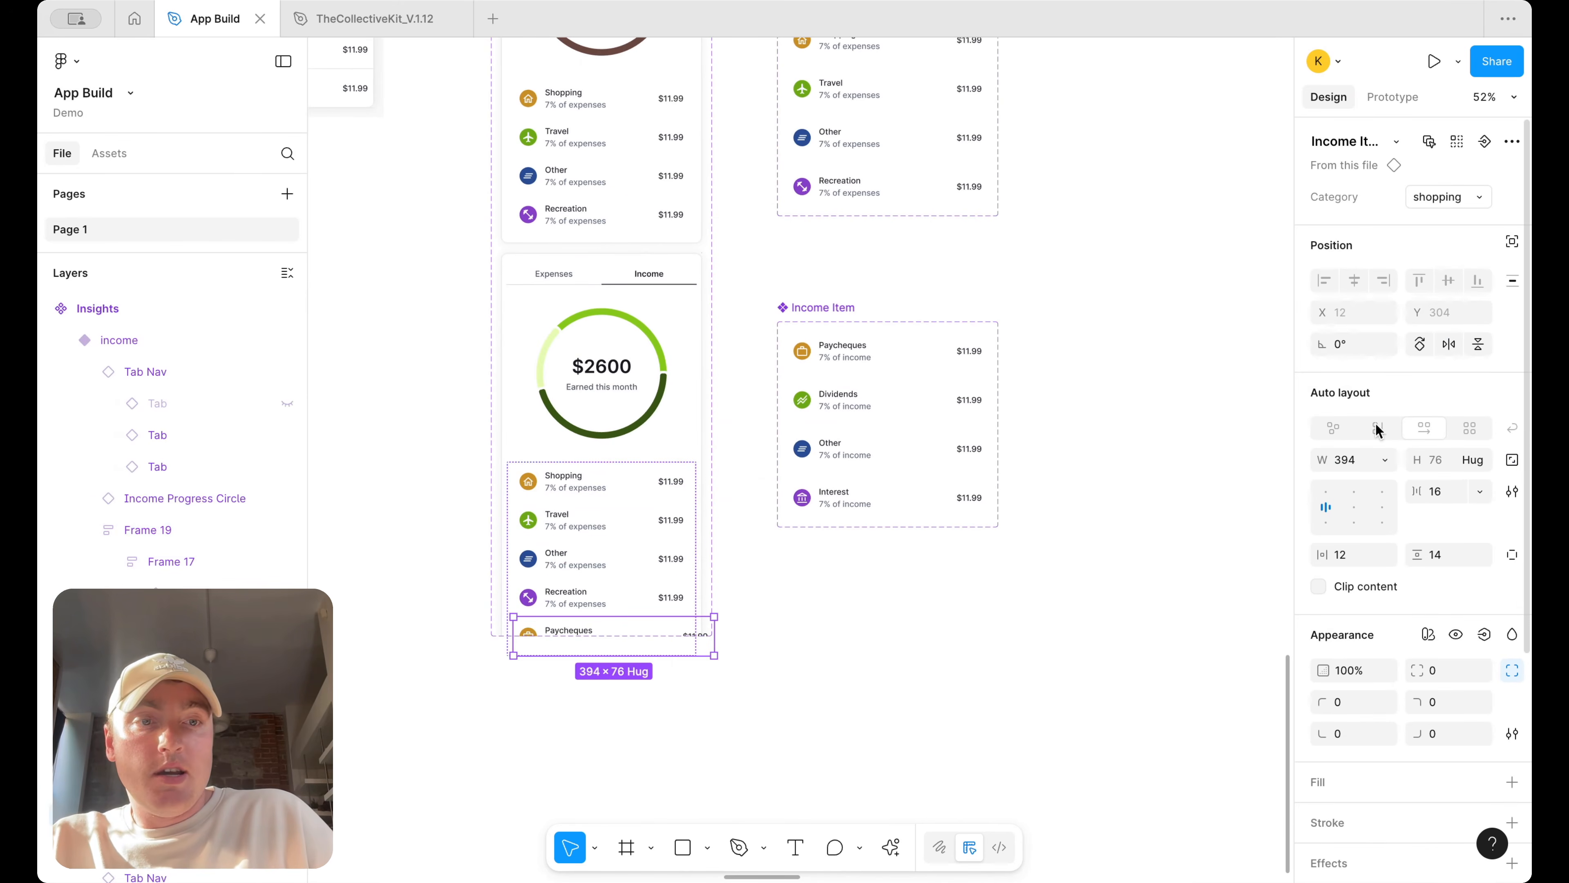
left_click(1381, 460)
left_click(1391, 507)
Delete the Other and Recreation category items from the income card's list
left_click(559, 596)
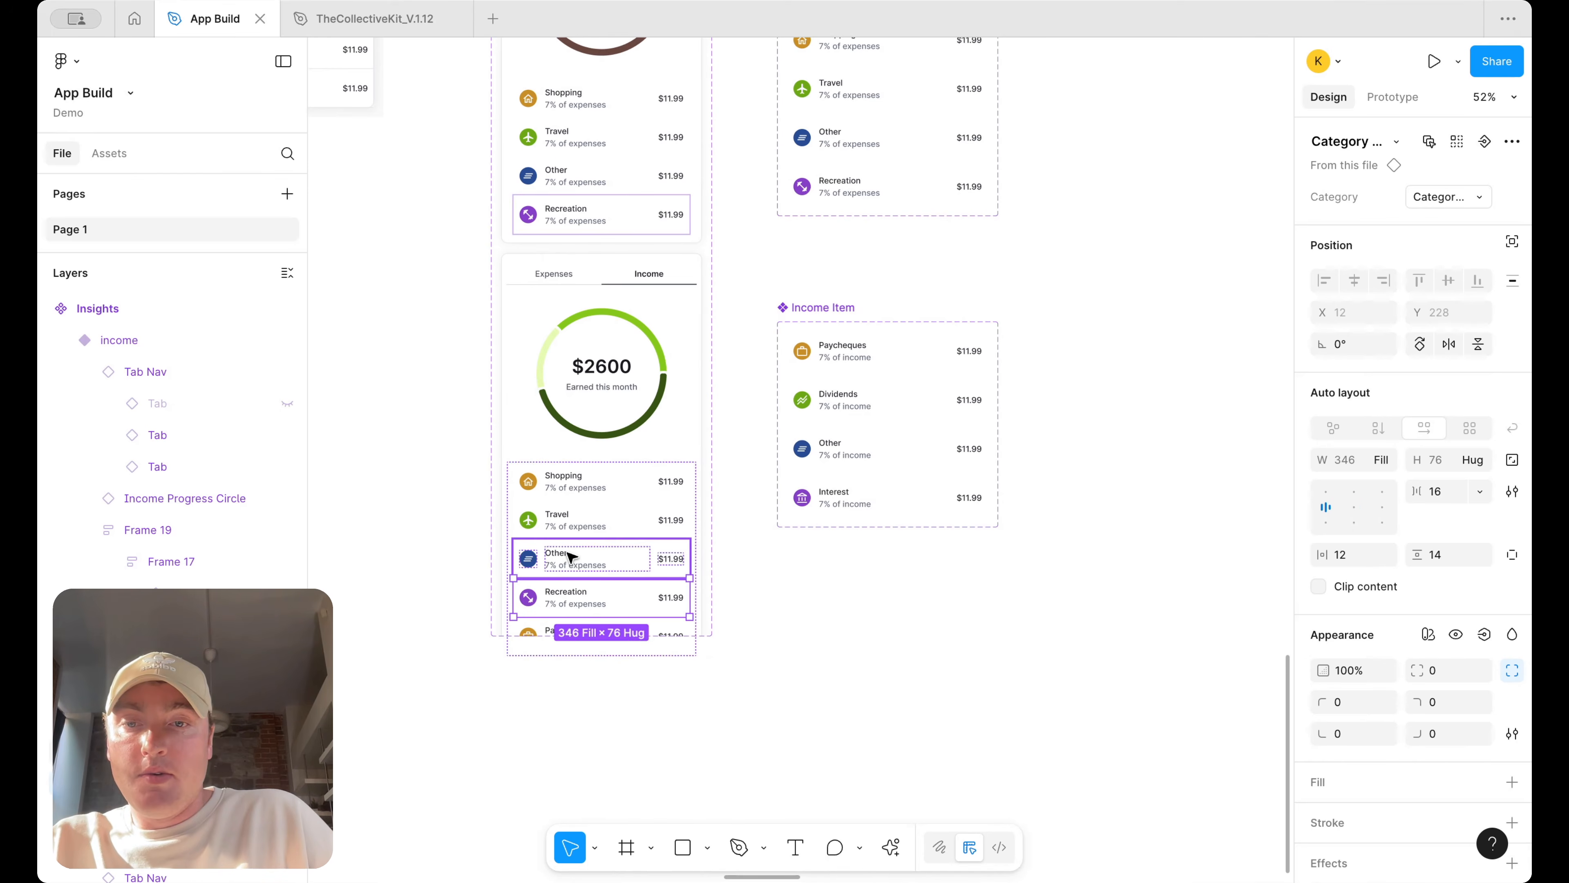
left_click(569, 555, "shift")
key("Delete")
double_click(568, 544)
left_click(623, 618)
double_click(612, 556)
double_click(612, 559)
key("Escape")
double_click(648, 561)
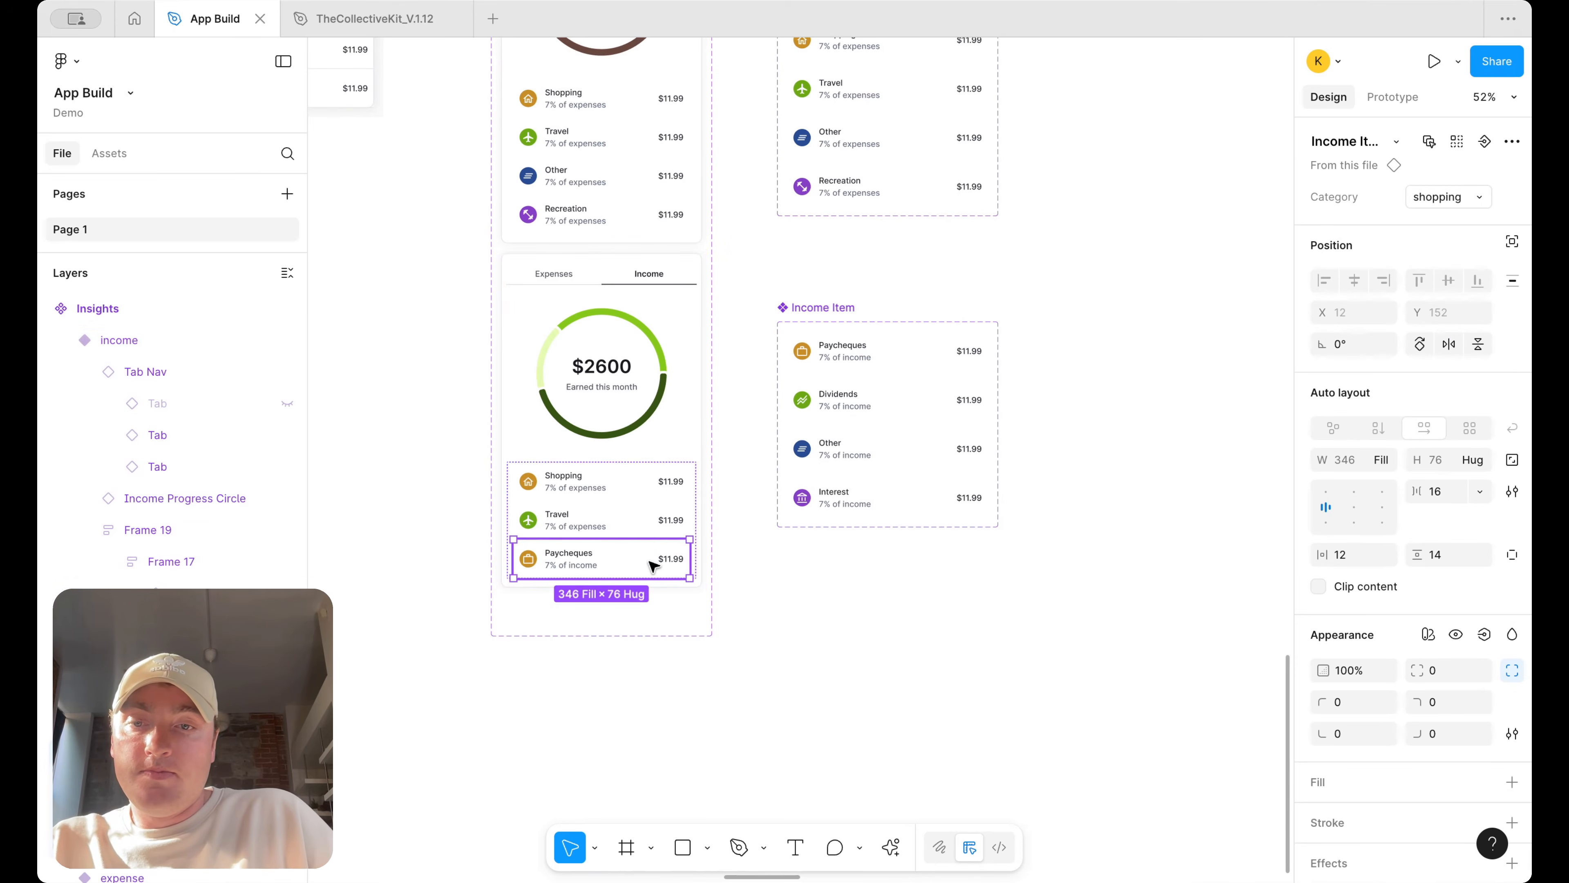
Duplicate the Paycheques income item and remove the Shopping and Travel category items from the income card
key("ctrl+d")
left_click(641, 513)
left_click(640, 480, "shift")
key("Delete")
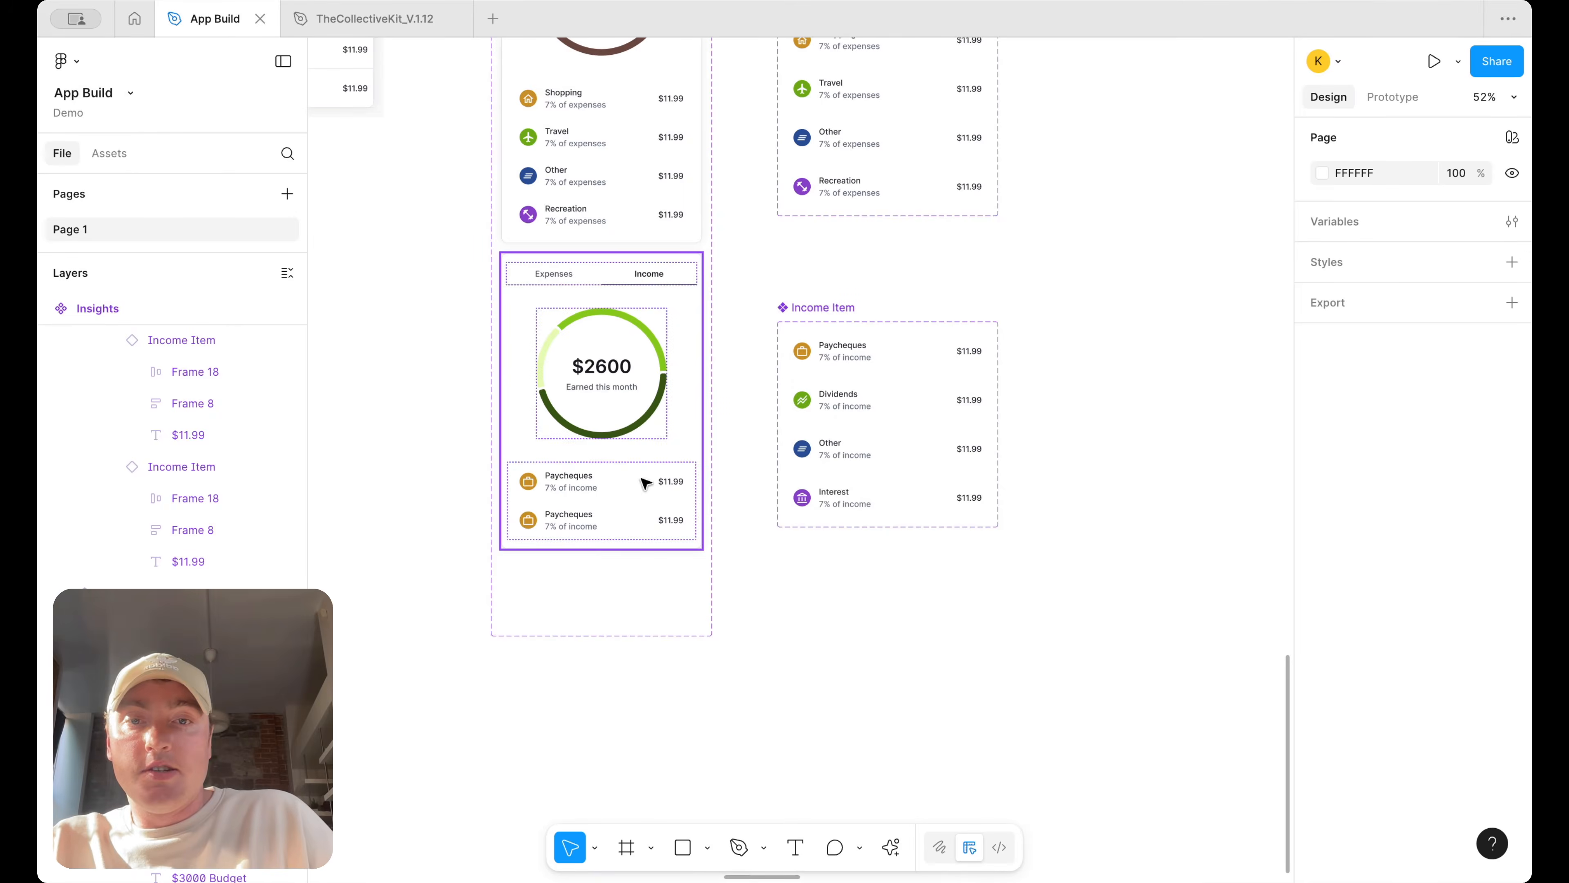
Set the first Income Item variant's Category property value to paycheques
left_click(906, 350)
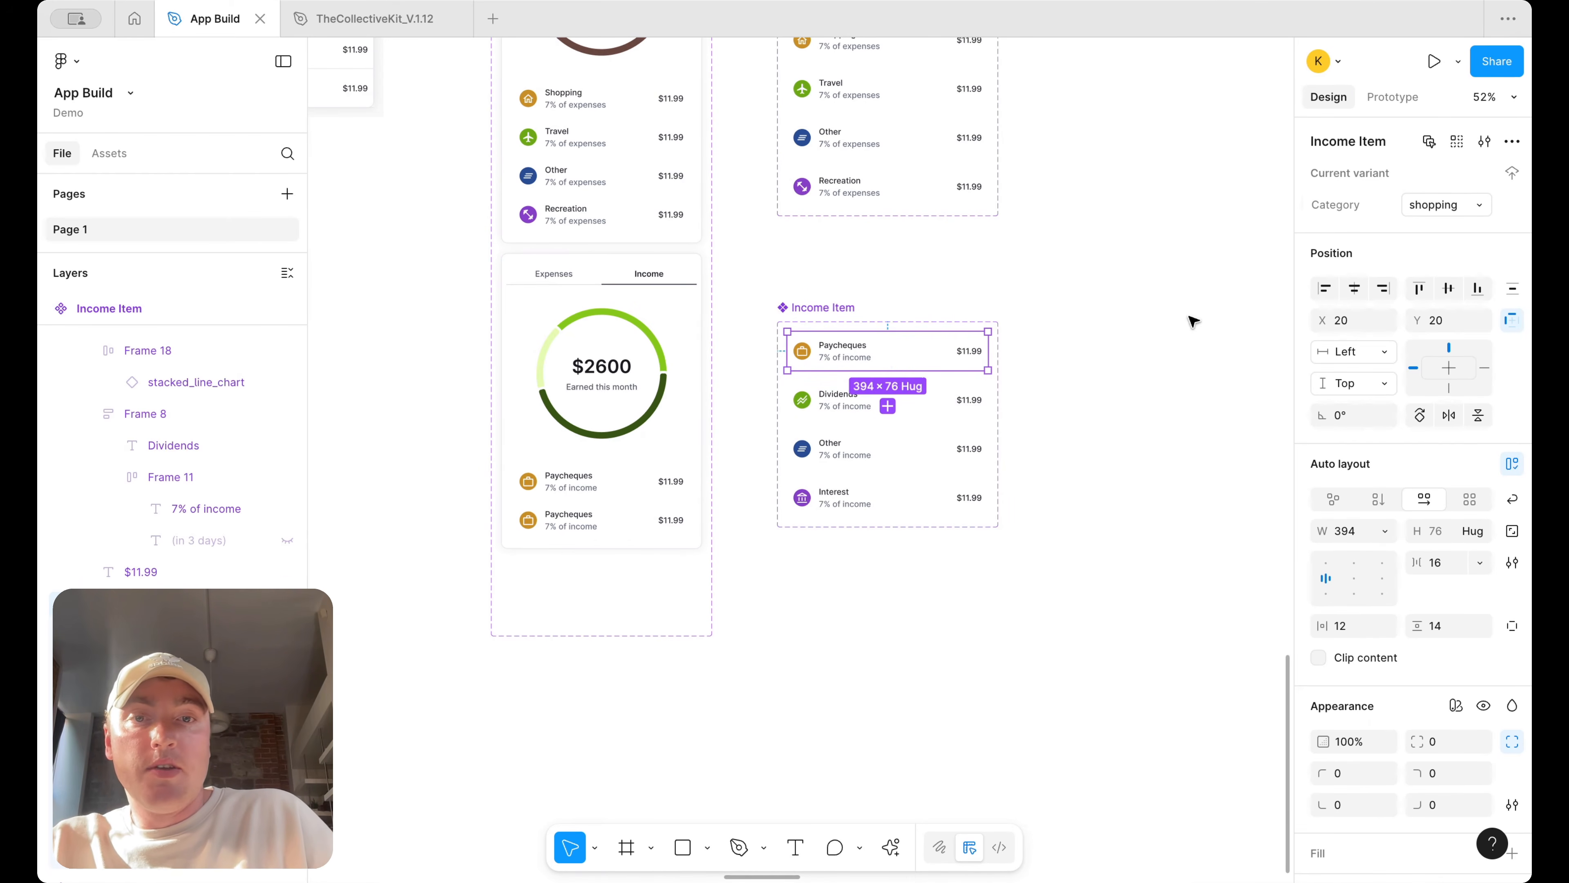
left_click(1440, 209)
type("paycheques")
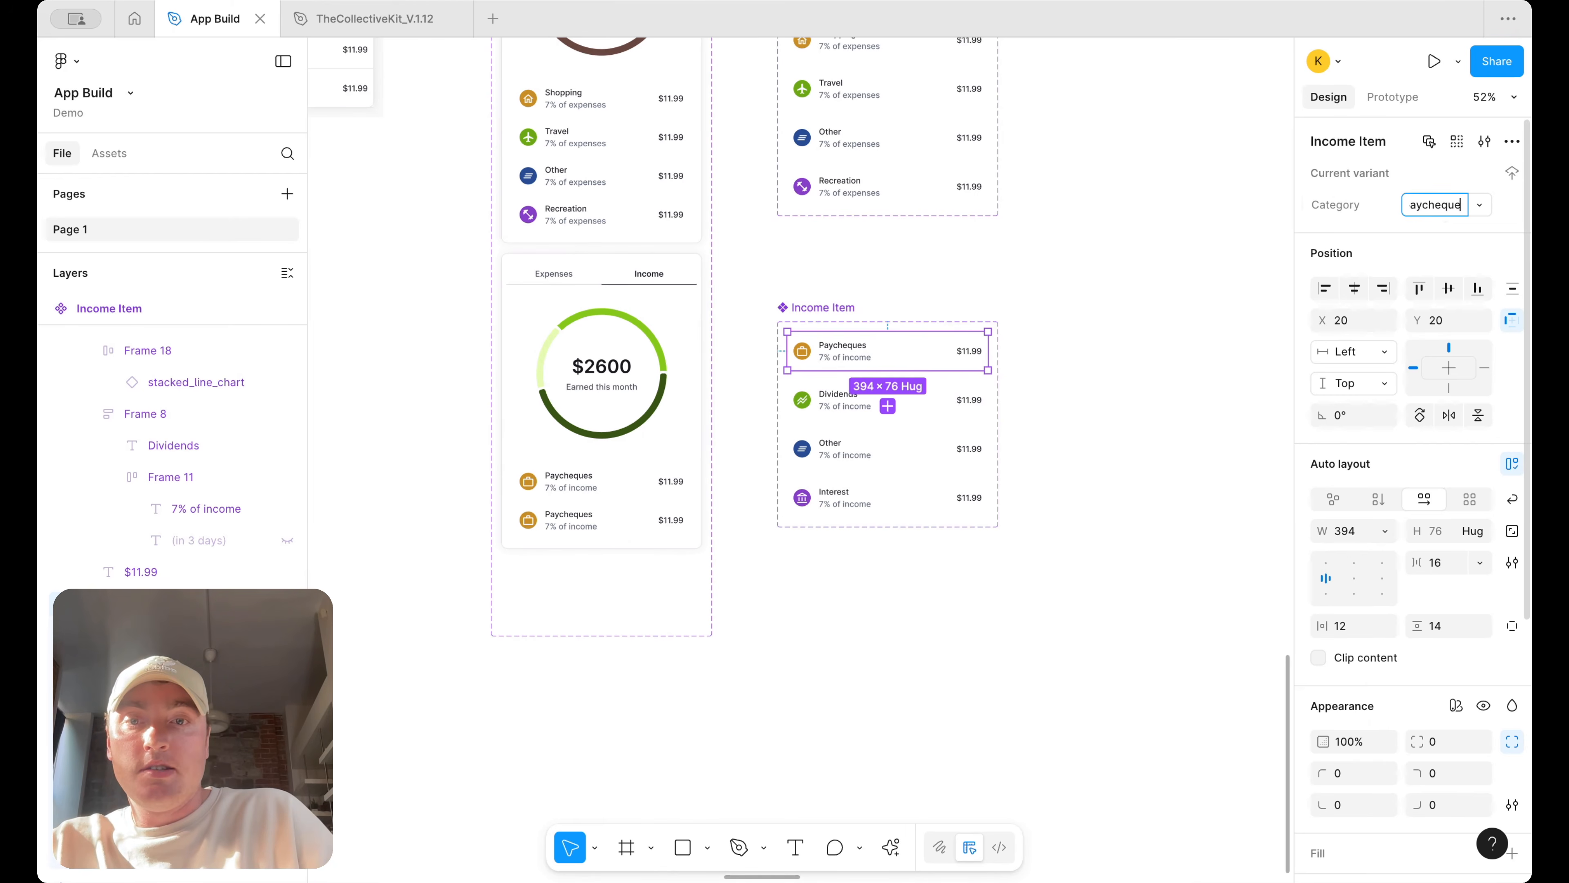
left_click(963, 412)
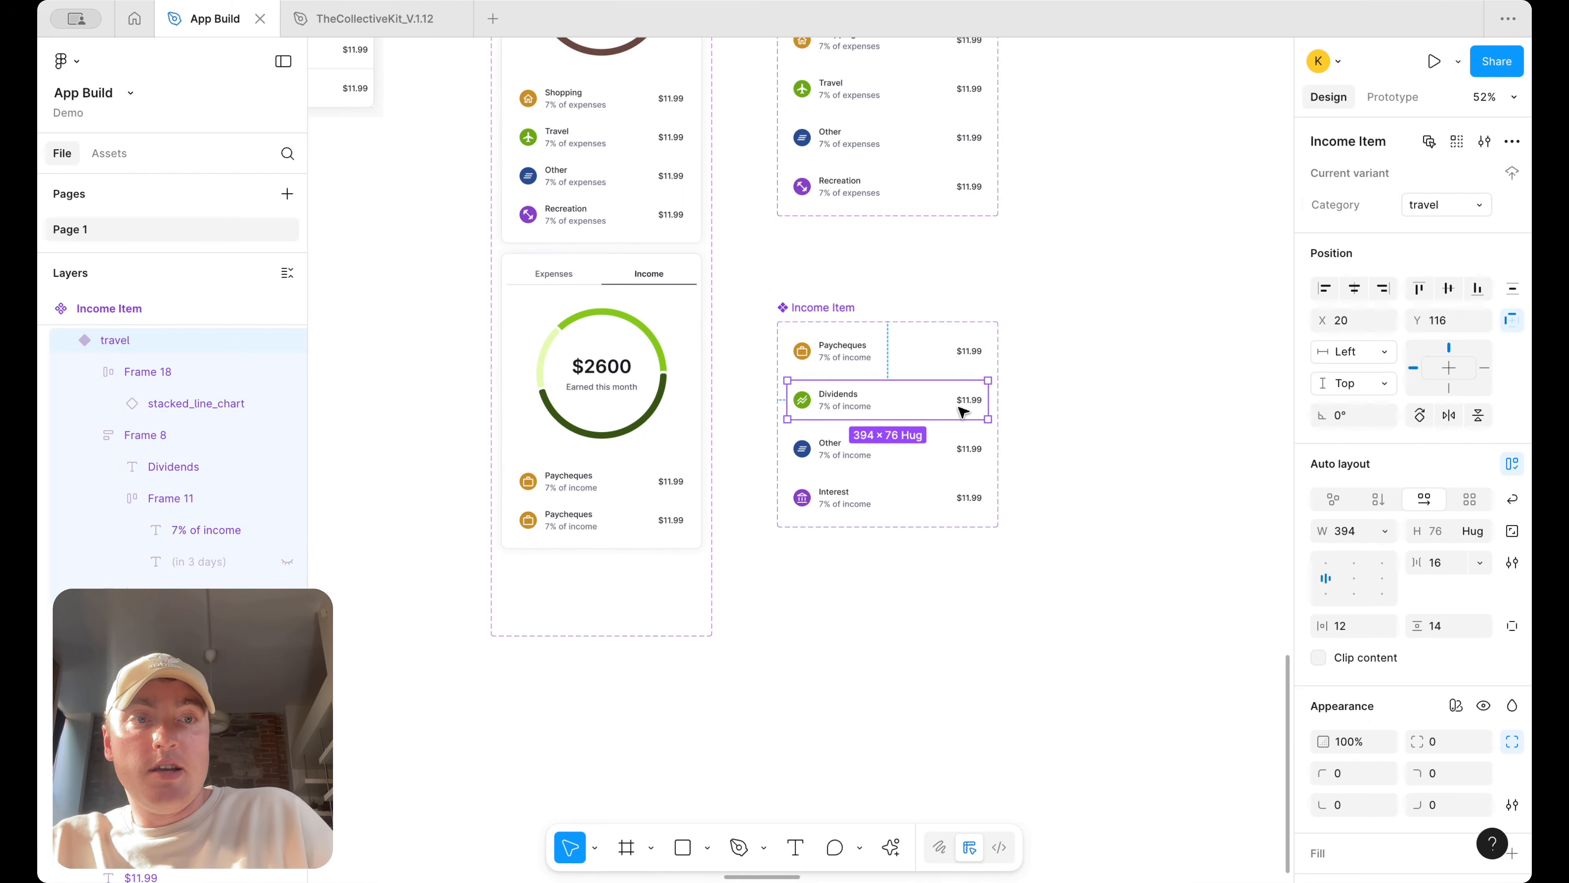
Set the second Income Item variant's Category property value to dividends
left_click(1440, 210)
type("dividends")
key("Return")
Set the third Income Item variant's Category property value to other
left_click(951, 449)
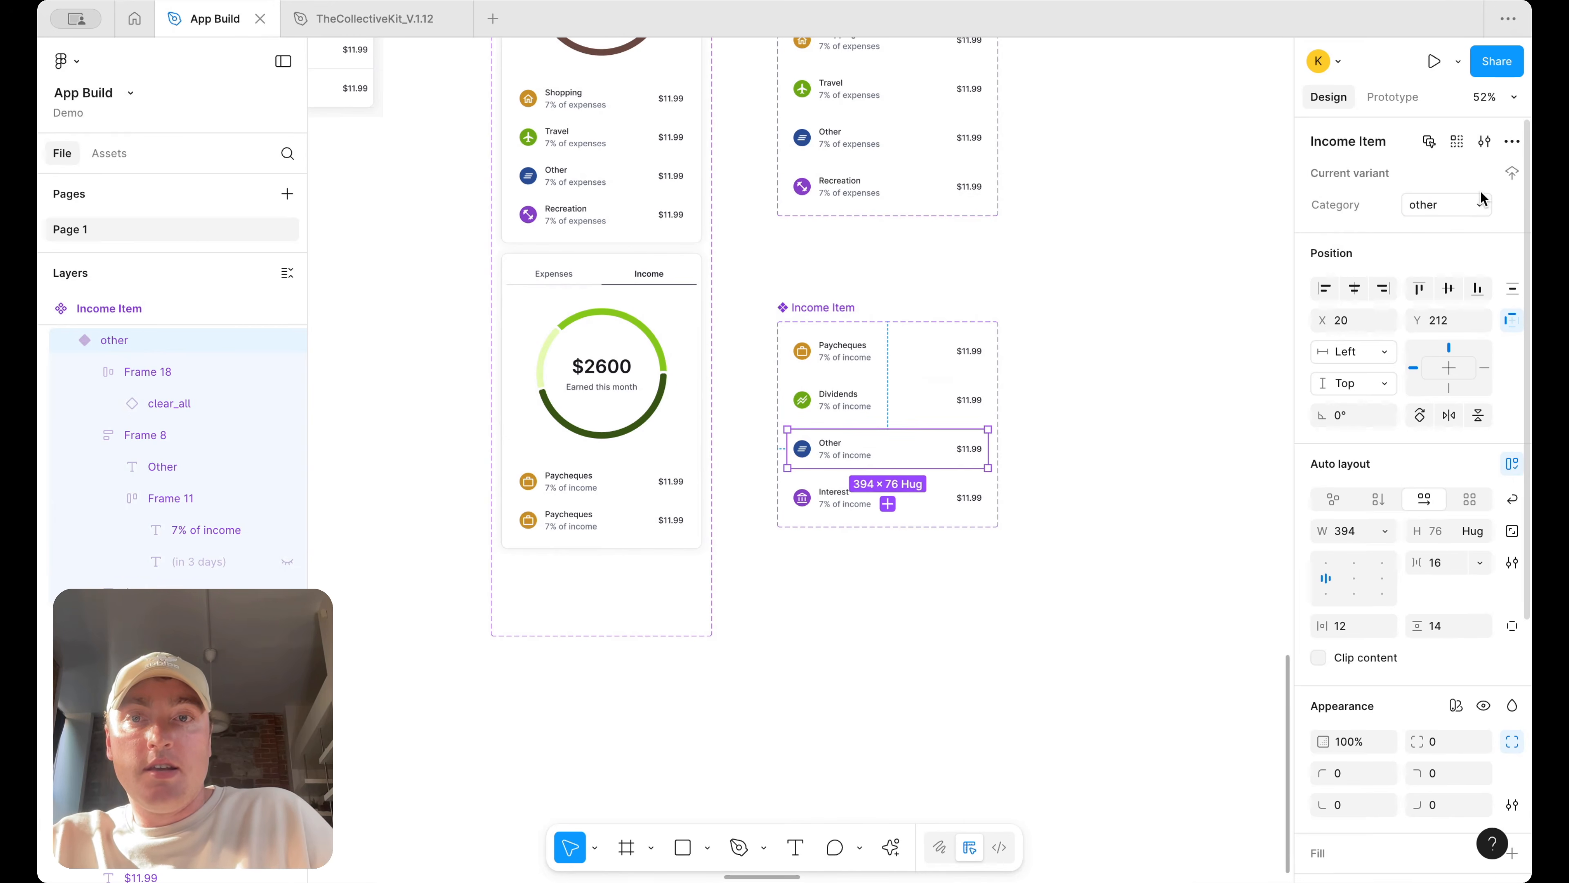
left_click(1460, 206)
type("other")
key("Return")
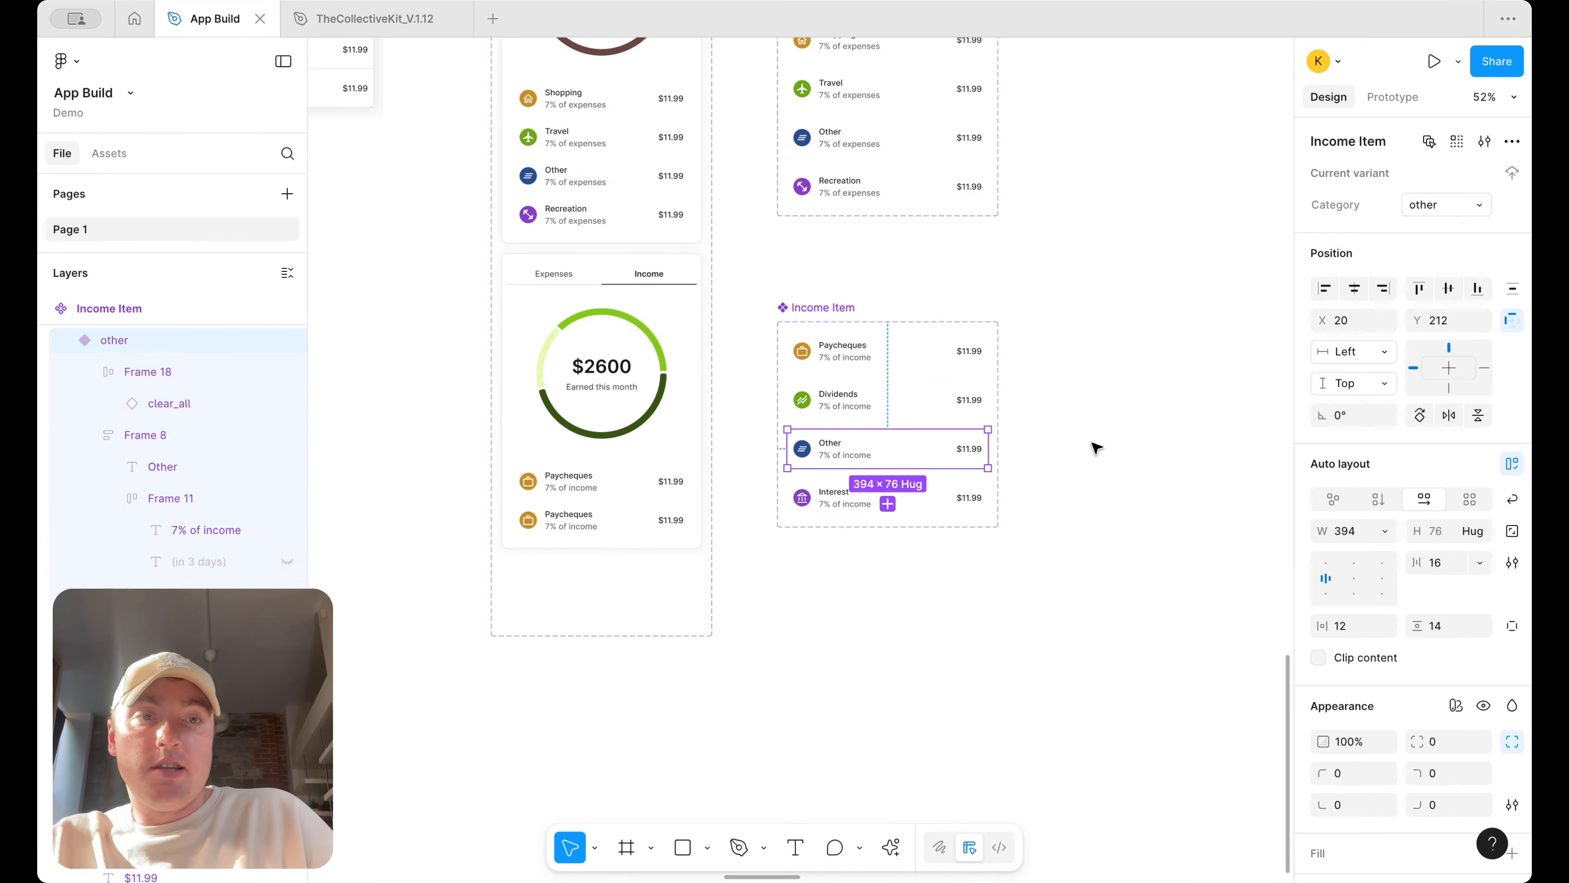
Set the fourth Income Item variant's Category property value to Interest
left_click(915, 497)
left_click(1460, 208)
type("i")
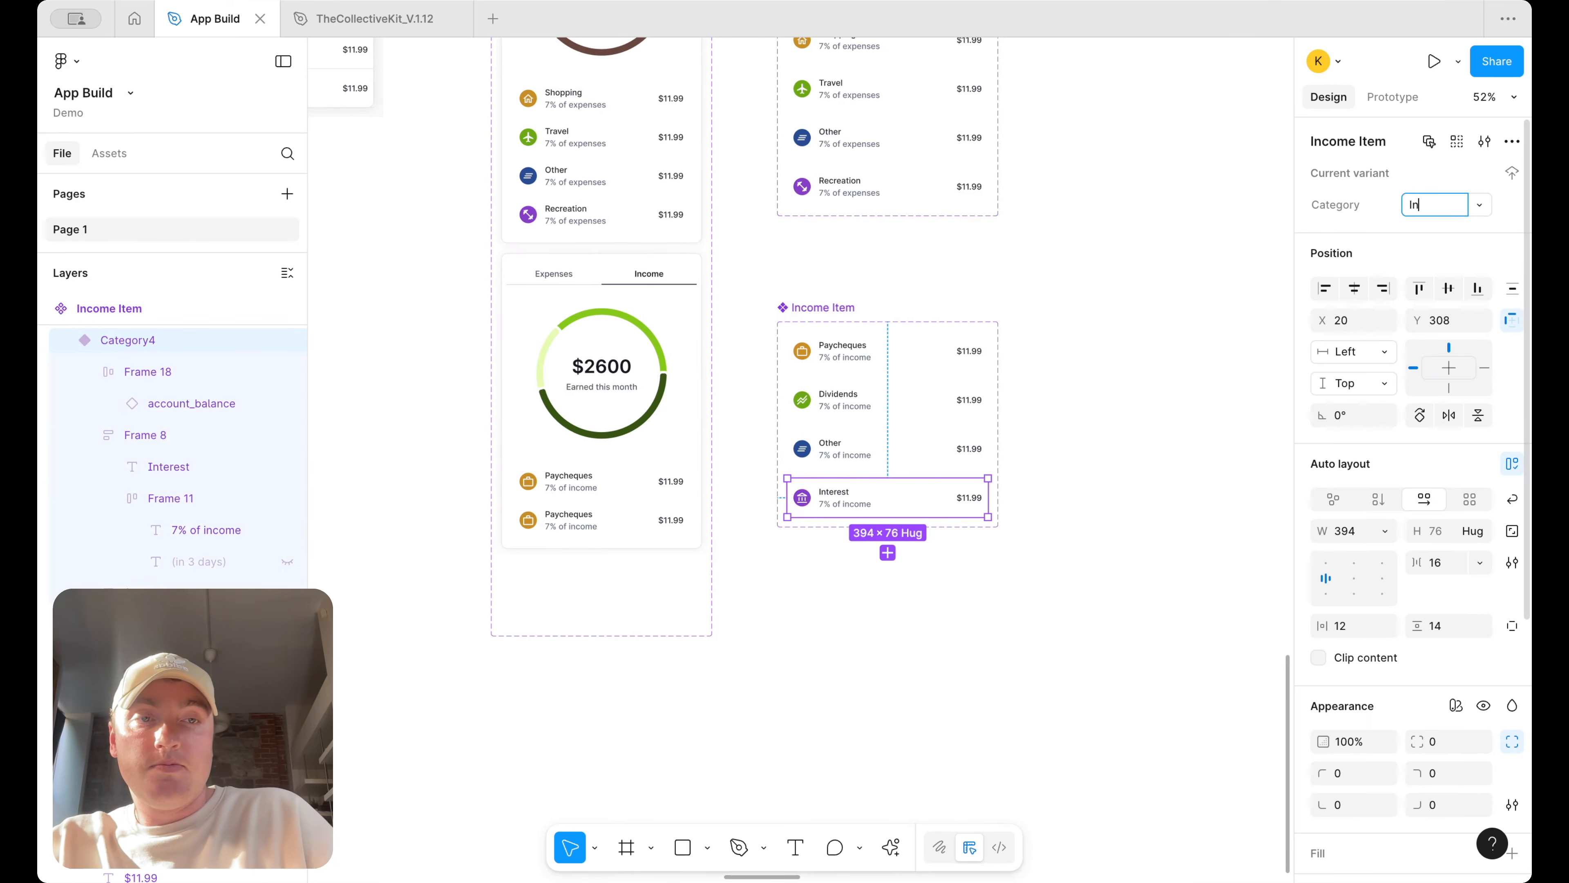
type("nterest")
key("Return")
left_click(645, 508)
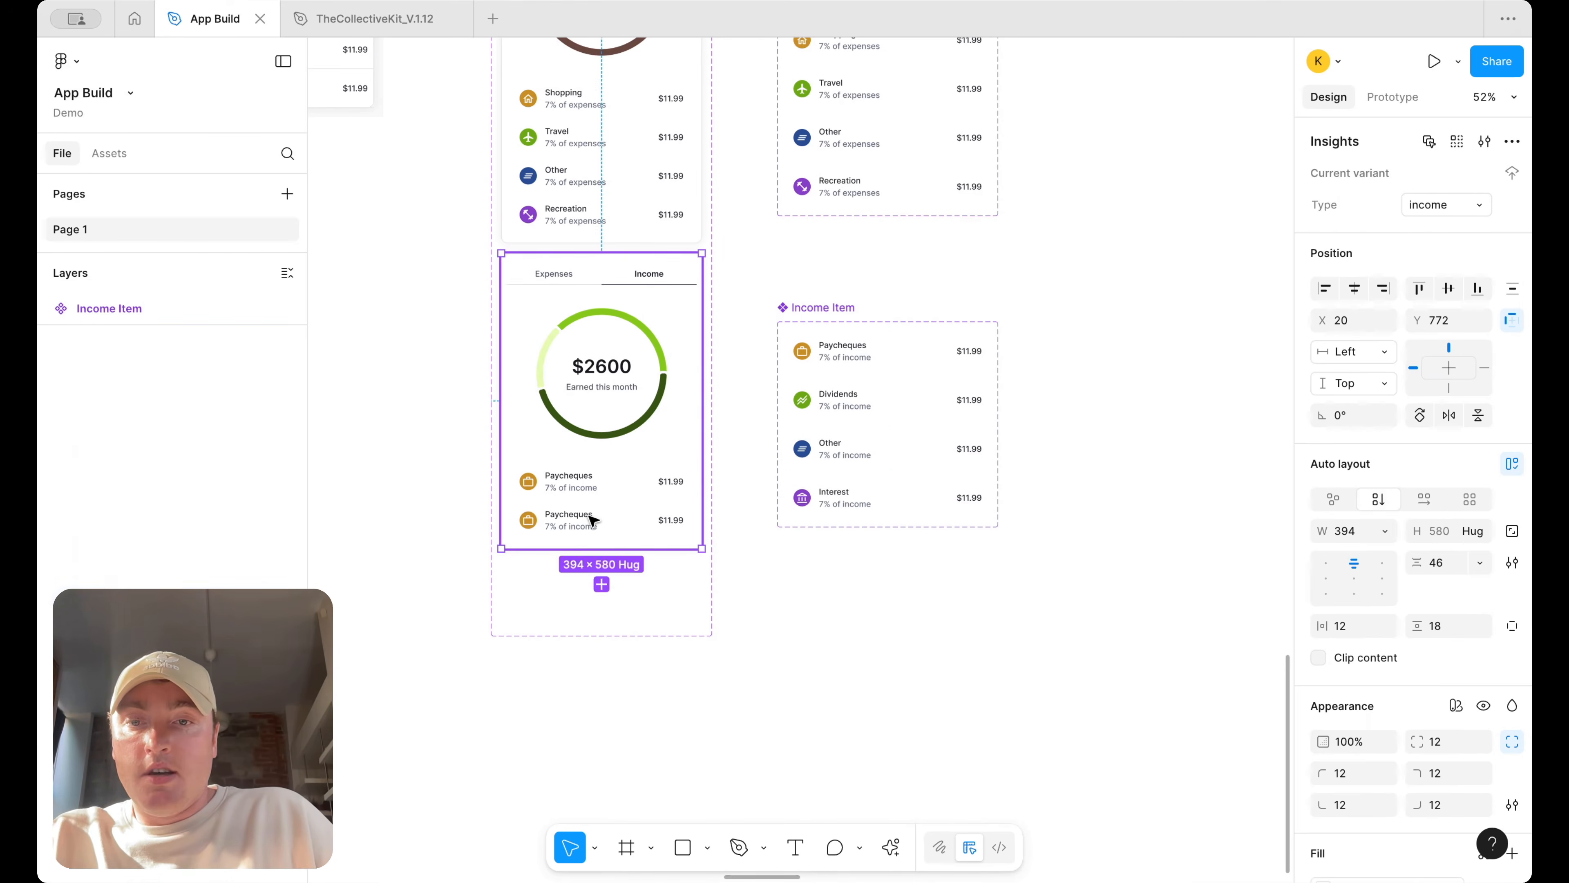
Duplicate the Income Item instance in the Insights income variant twice to make four income rows
double_click(596, 519)
key("ctrl+d")
key("ctrl+d")
Set the second Income Item row's Category to dividends
left_click(621, 526)
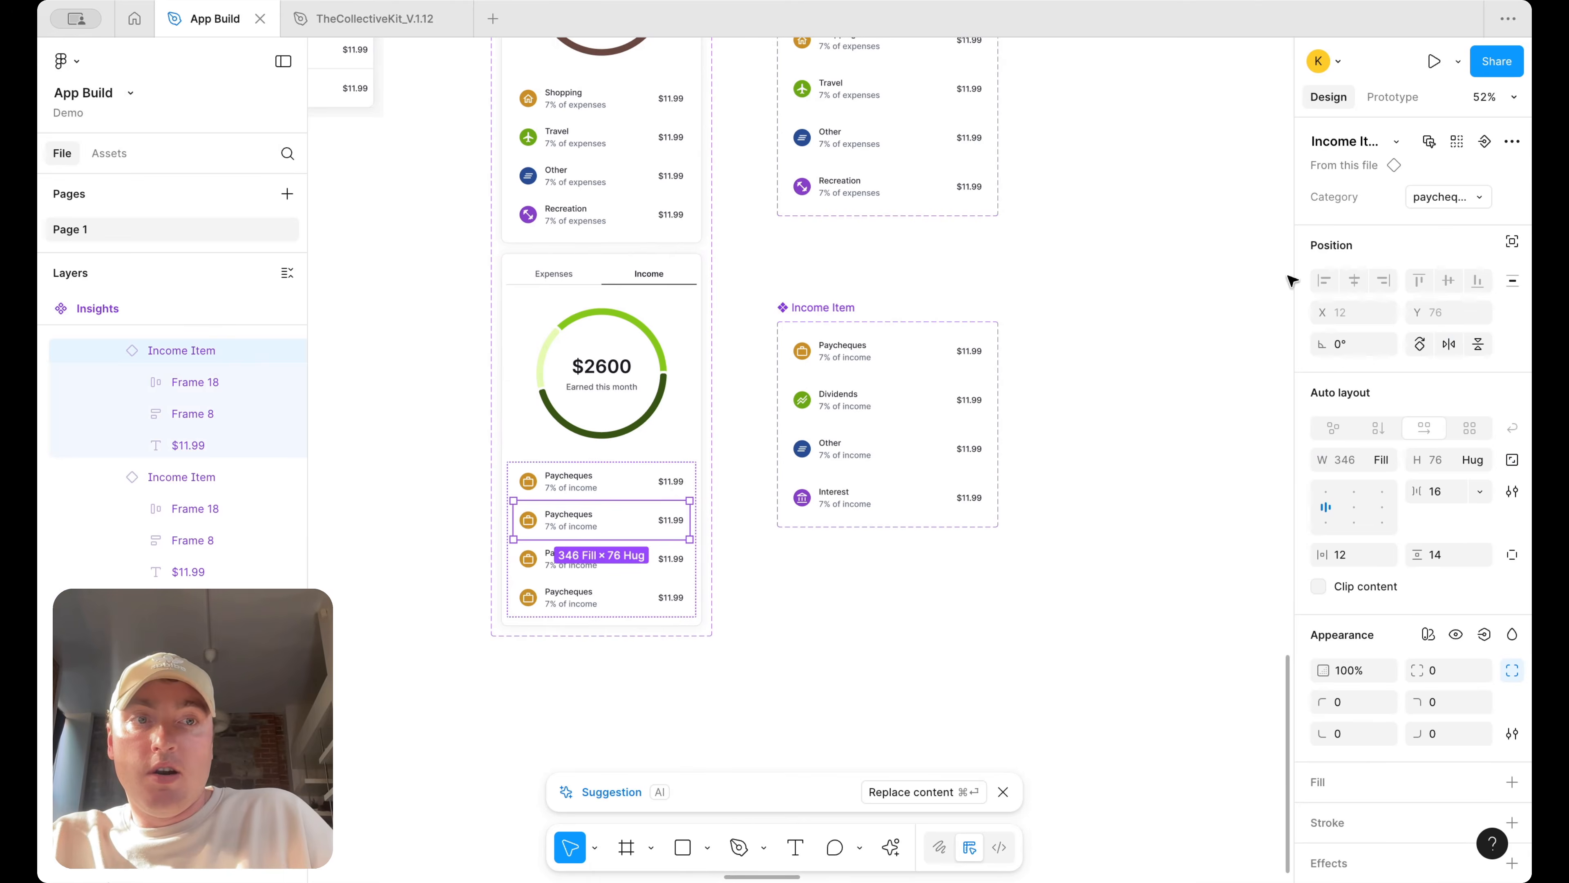
left_click(1449, 196)
left_click(1440, 221)
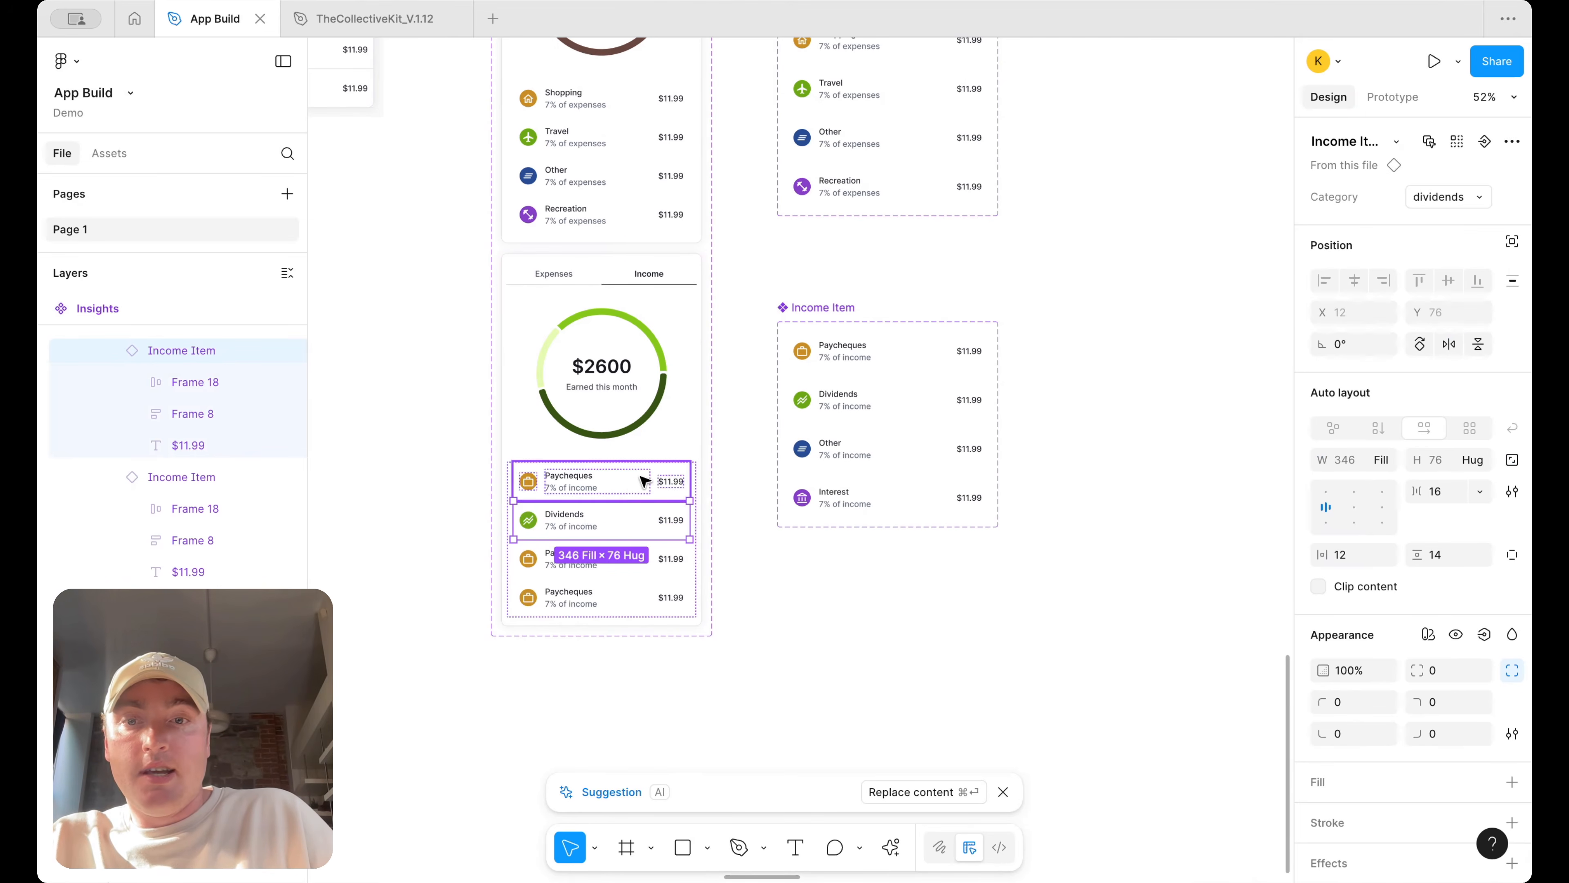
Set the third Income Item row's Category to other
left_click(618, 559)
left_click(1449, 197)
left_click(1415, 244)
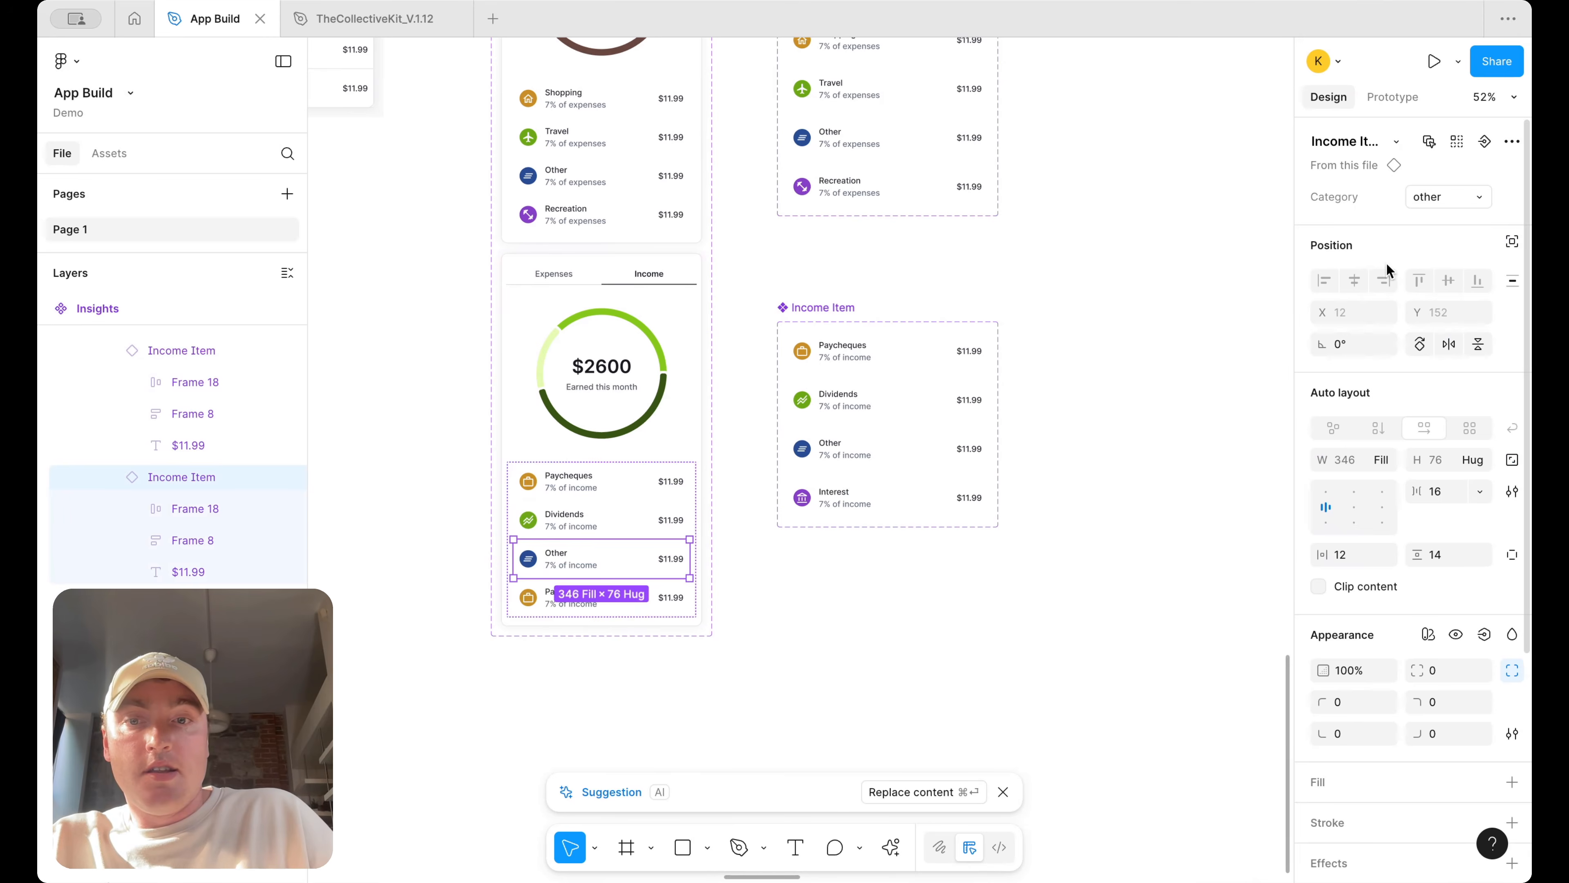
Set the fourth Income Item row's Category to Interest and deselect it
left_click(618, 597)
left_click(1453, 199)
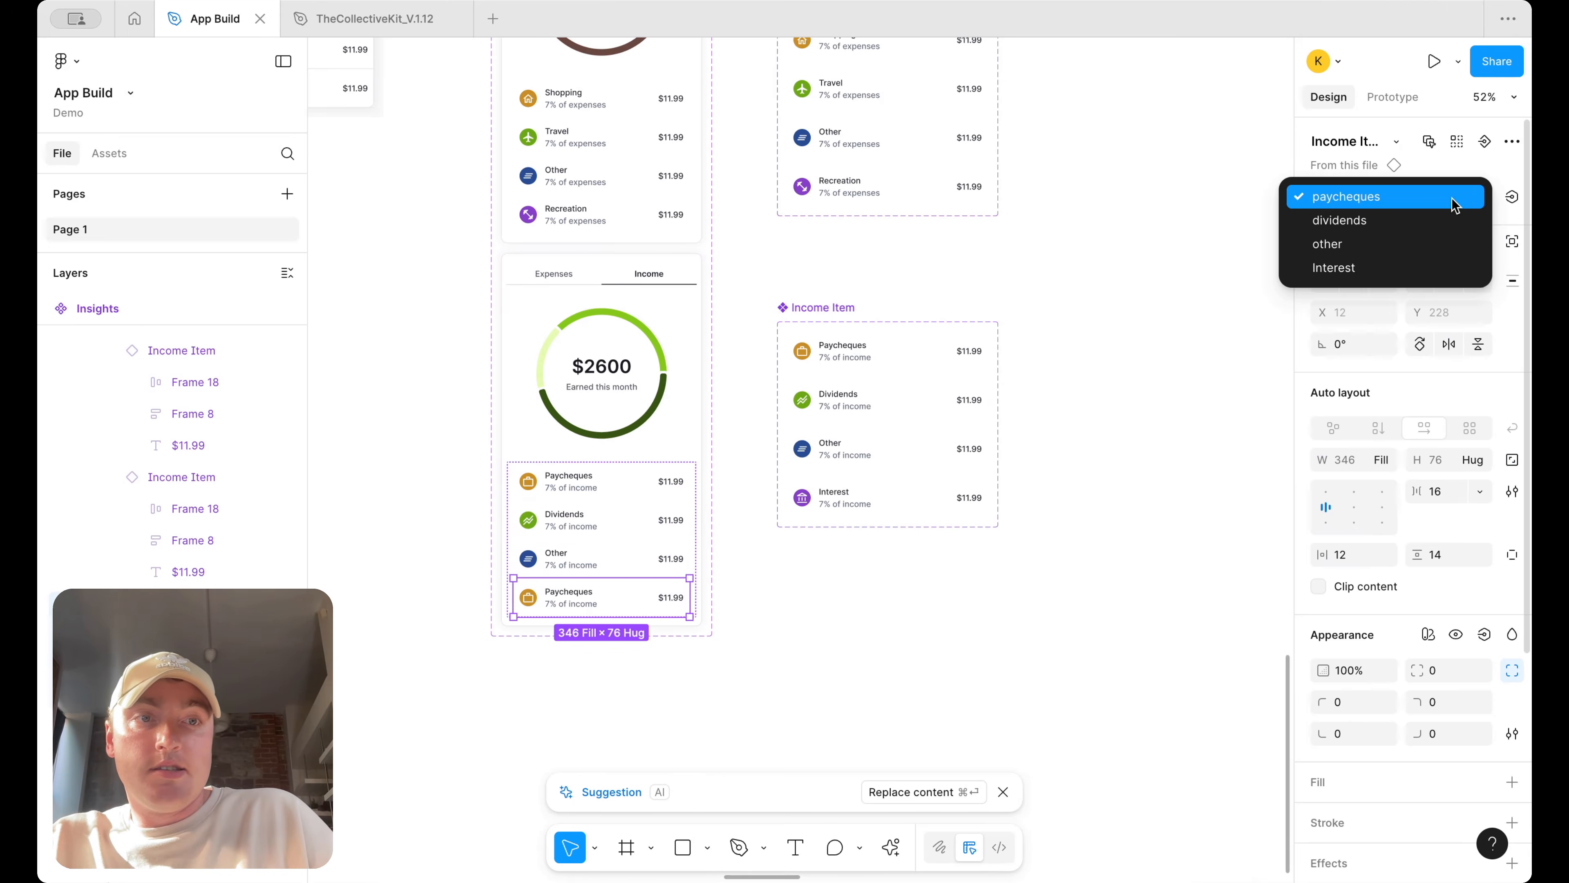
left_click(1408, 266)
left_click(1108, 370)
Create an Insights instance from the main component and place it near Frame 15
scroll(1109, 370, "down", 2)
scroll(1109, 370, "up", 2)
scroll(1108, 370, "down", 2, "ctrl")
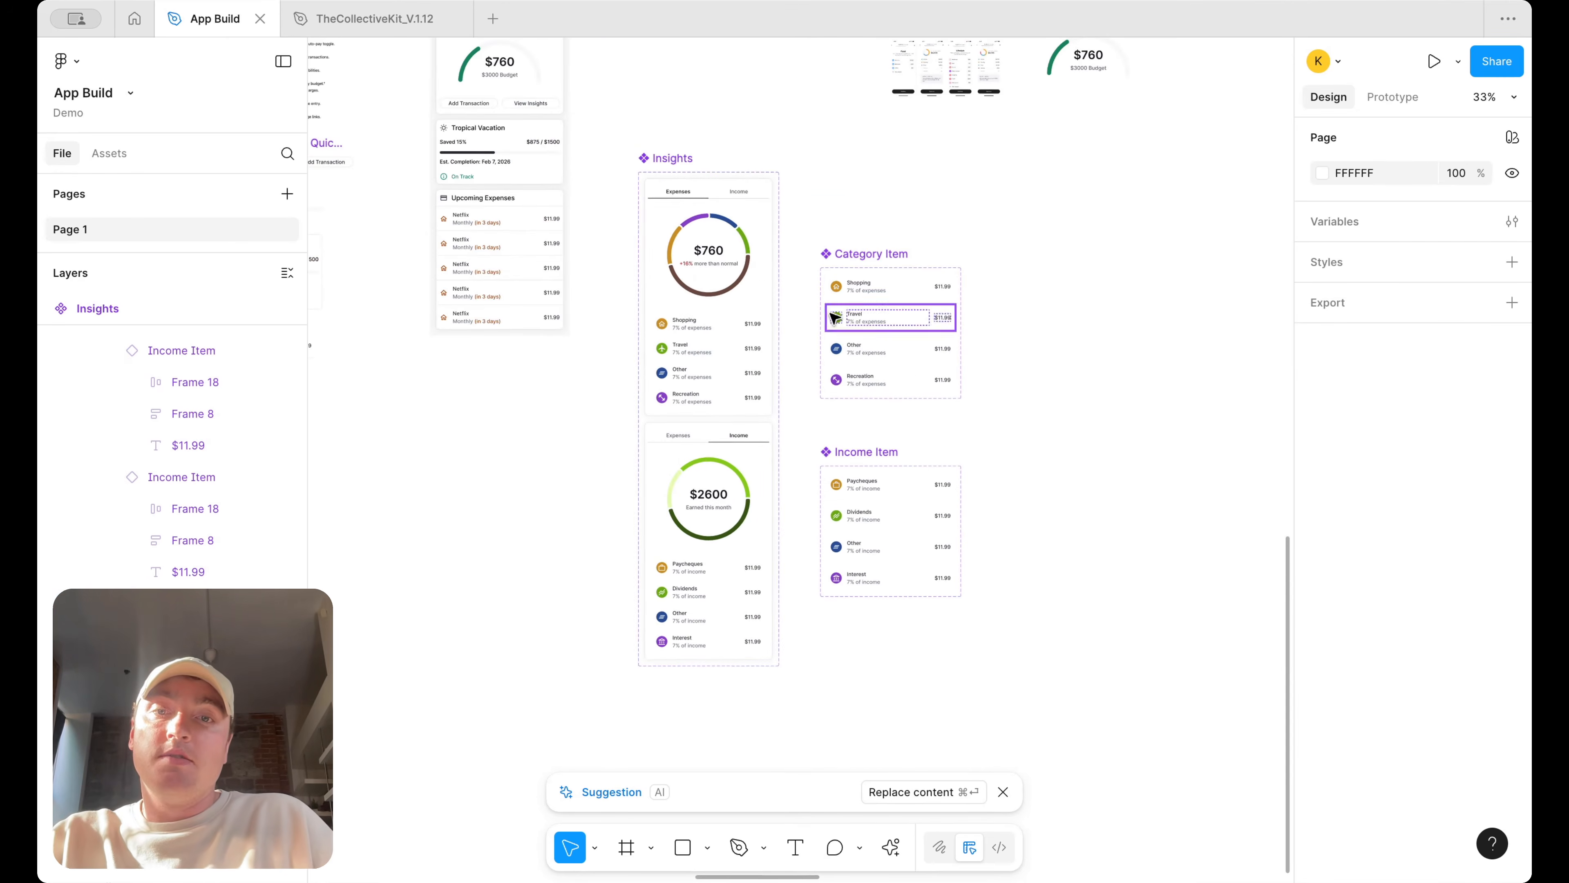
scroll(828, 315, "up", 10)
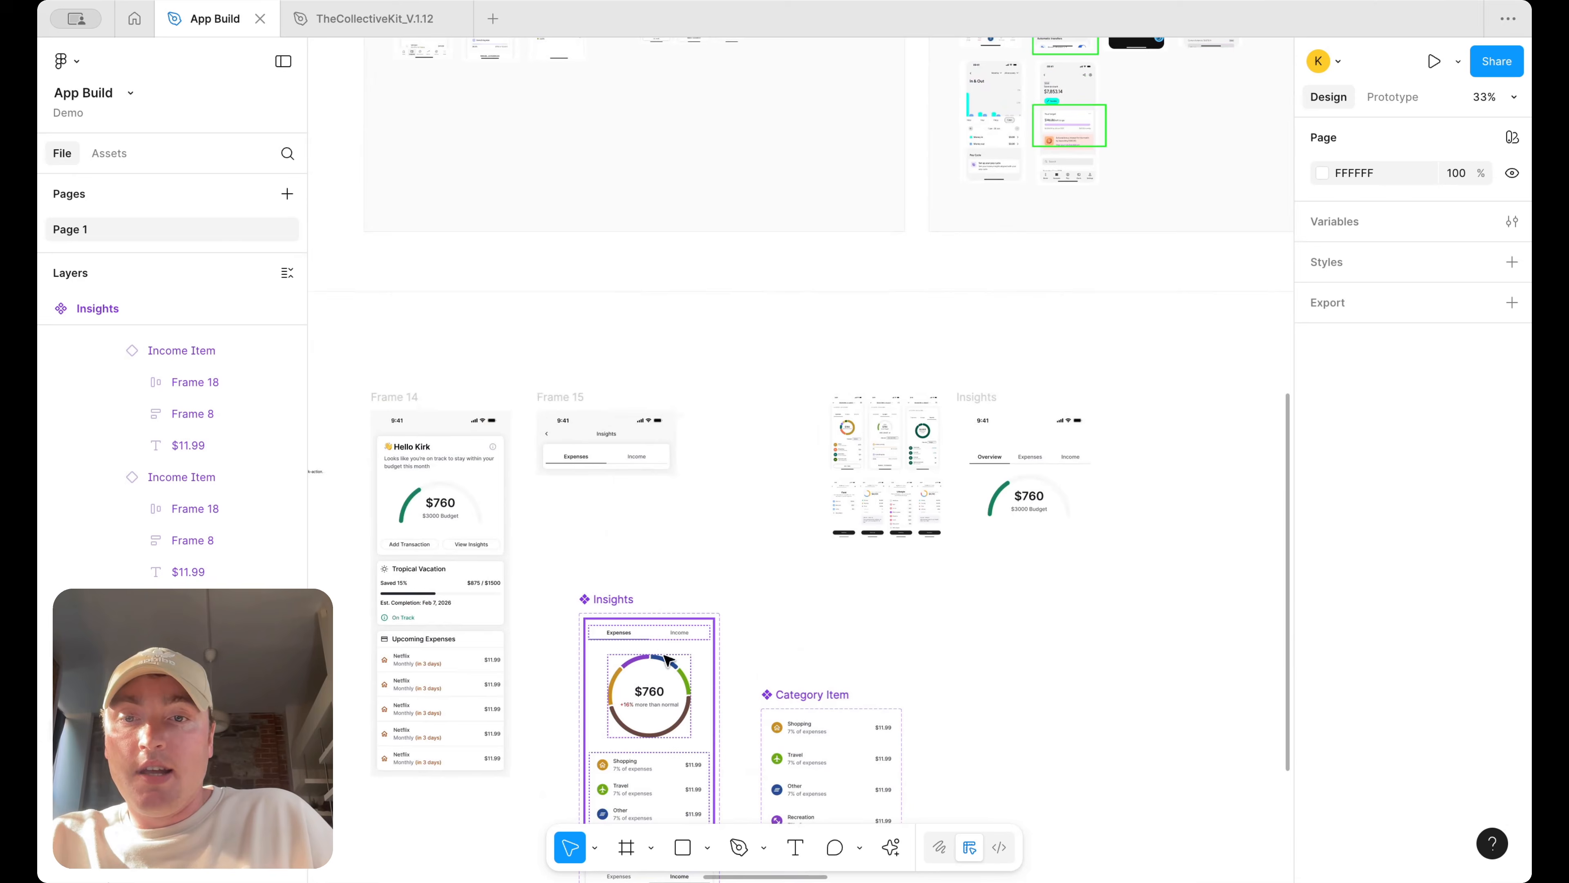
left_click_drag(640, 716, 764, 434, "alt+shift")
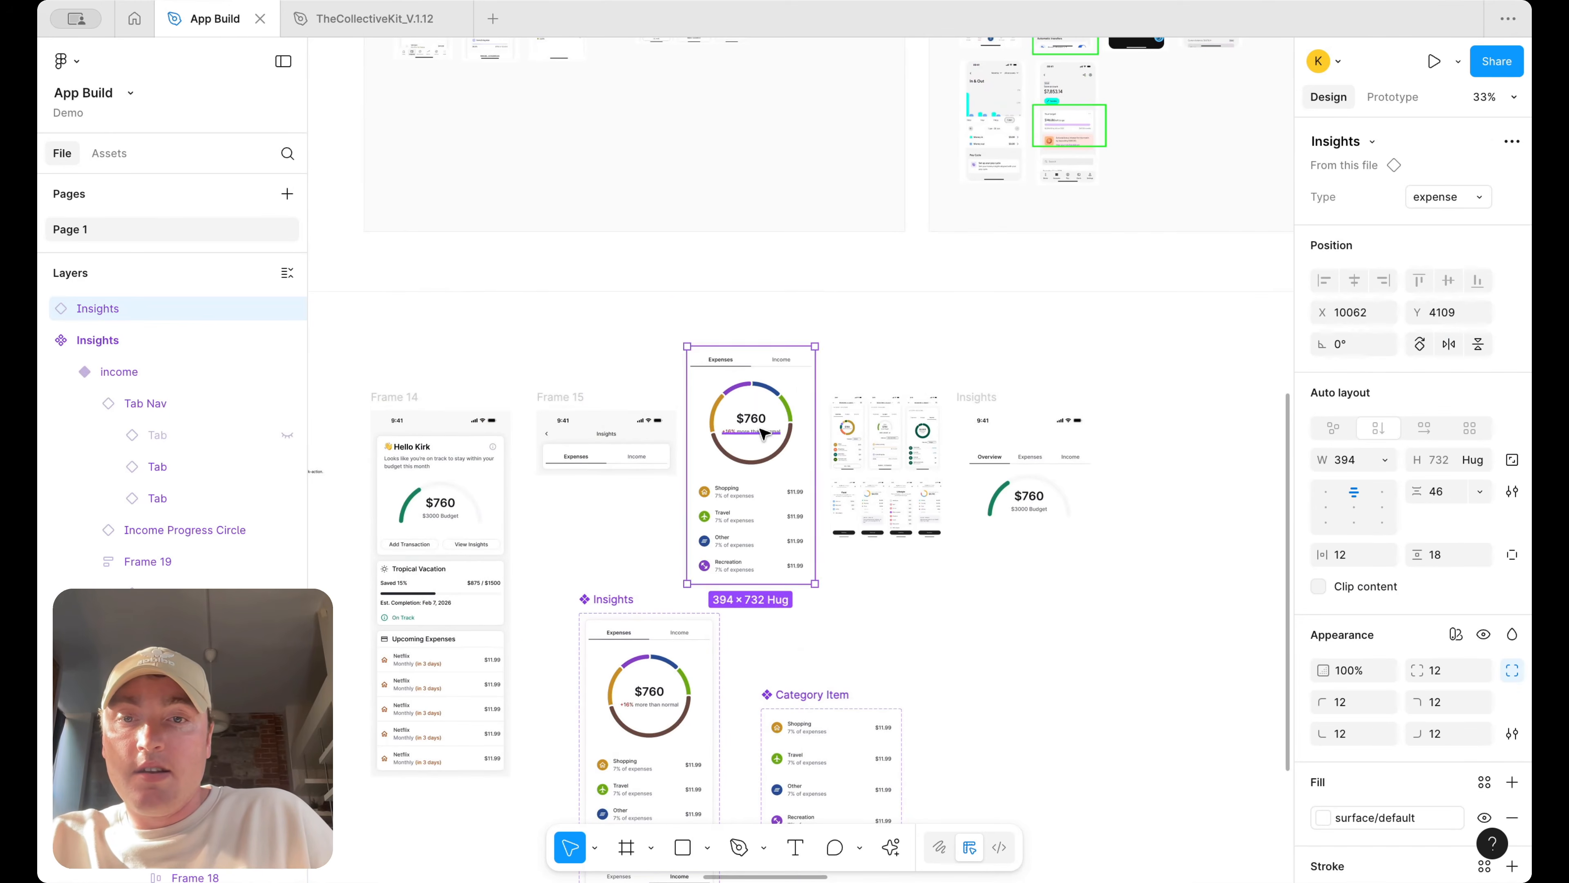
Cut the Insights instance, paste it into Frame 15, and delete the old Expenses/Income tab nav there
key("super+x")
scroll(630, 440, "up", 5, "ctrl")
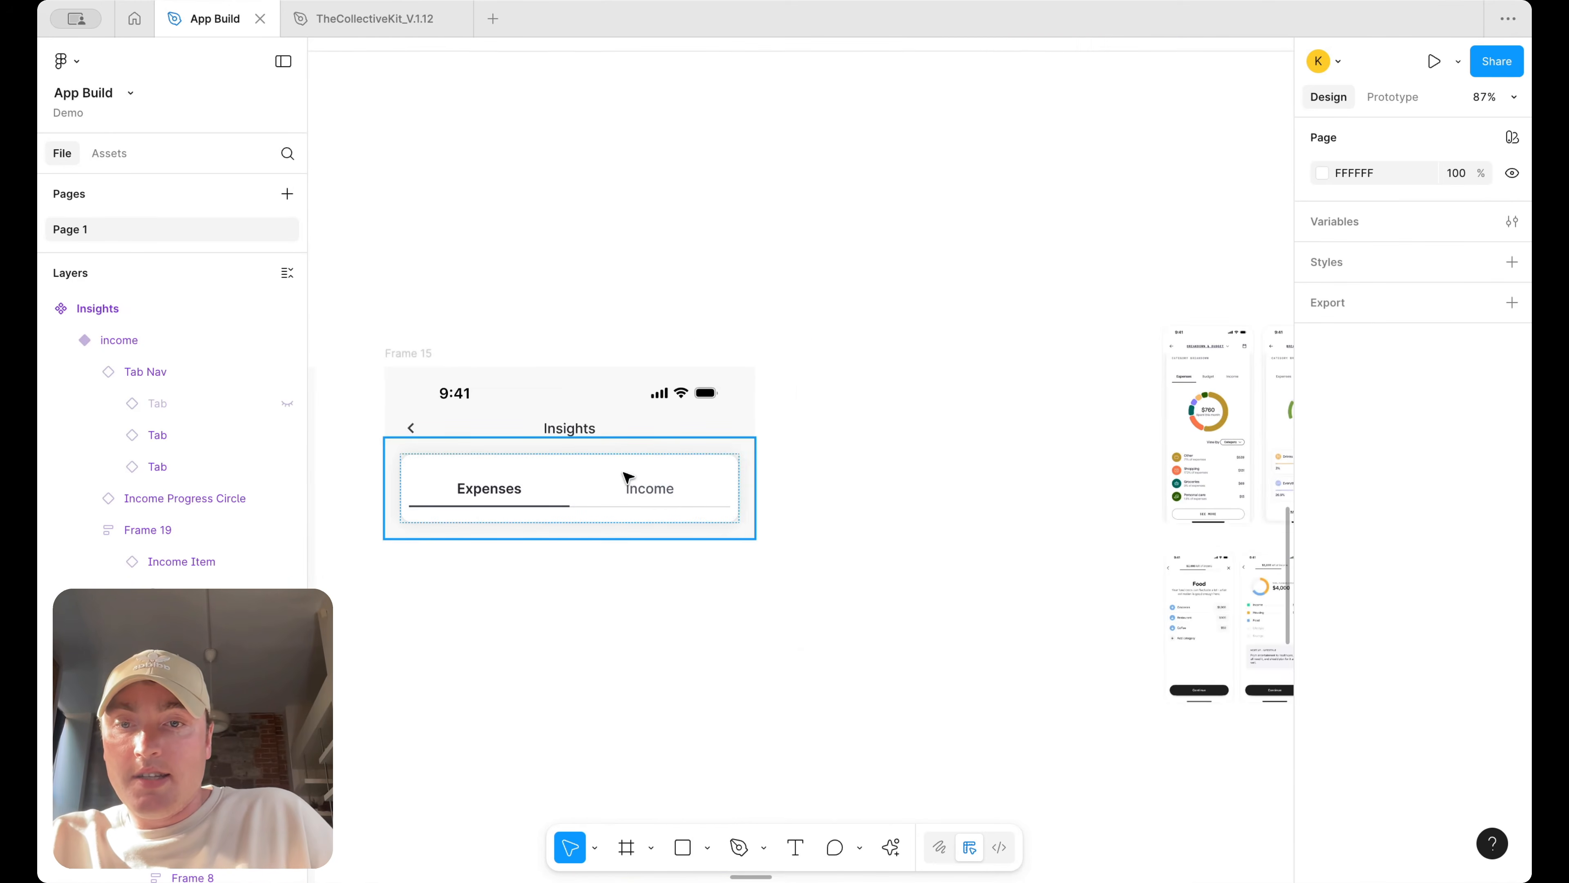
left_click(627, 489)
key("super+v")
scroll(630, 502, "down", 1)
left_click(638, 420)
key("BackSpace")
Move the Insights main component to the right of the Category Item component
scroll(639, 418, "down", 5, "ctrl")
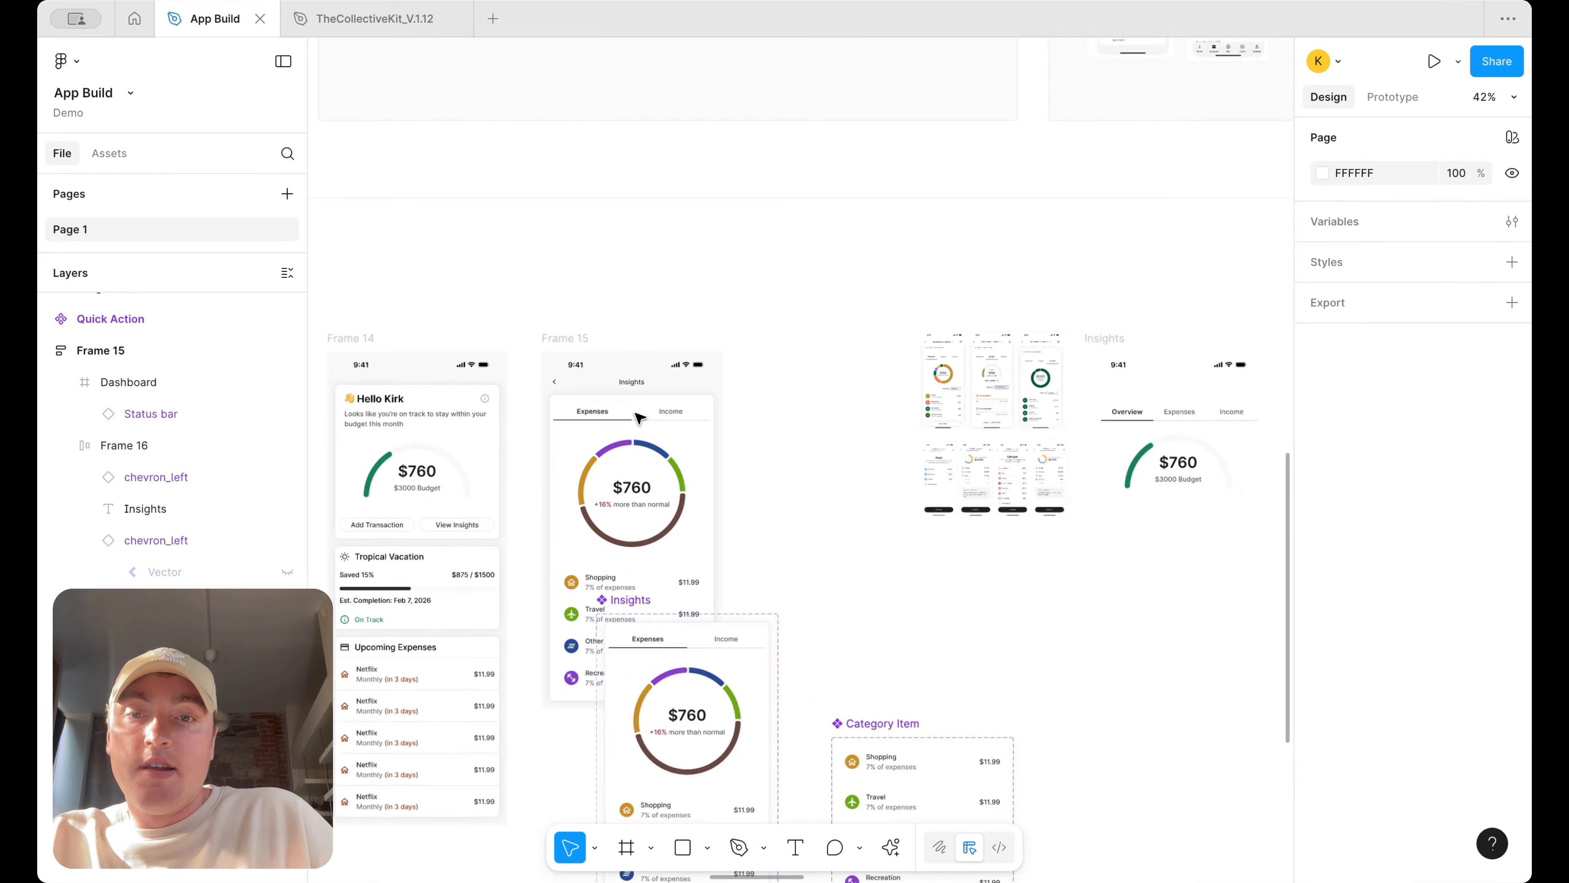
scroll(639, 417, "down", 3)
left_click_drag(744, 497, 1182, 465)
key("super+z")
left_click_drag(662, 410, 1046, 522)
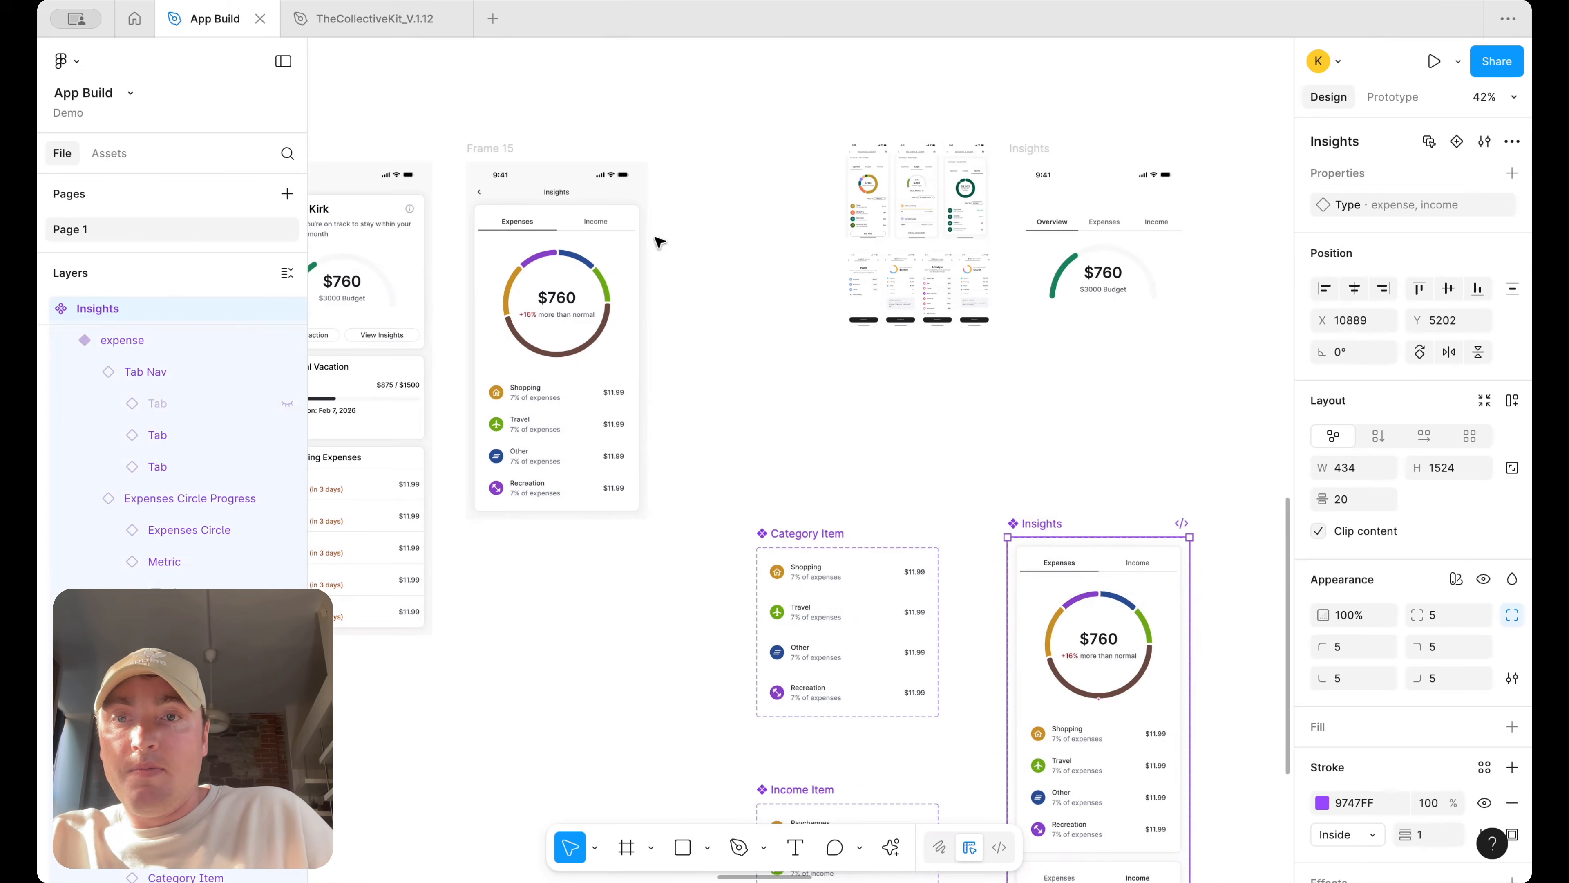
Select Frame 15 and open it in Preview
left_click(506, 148)
left_click(1458, 67)
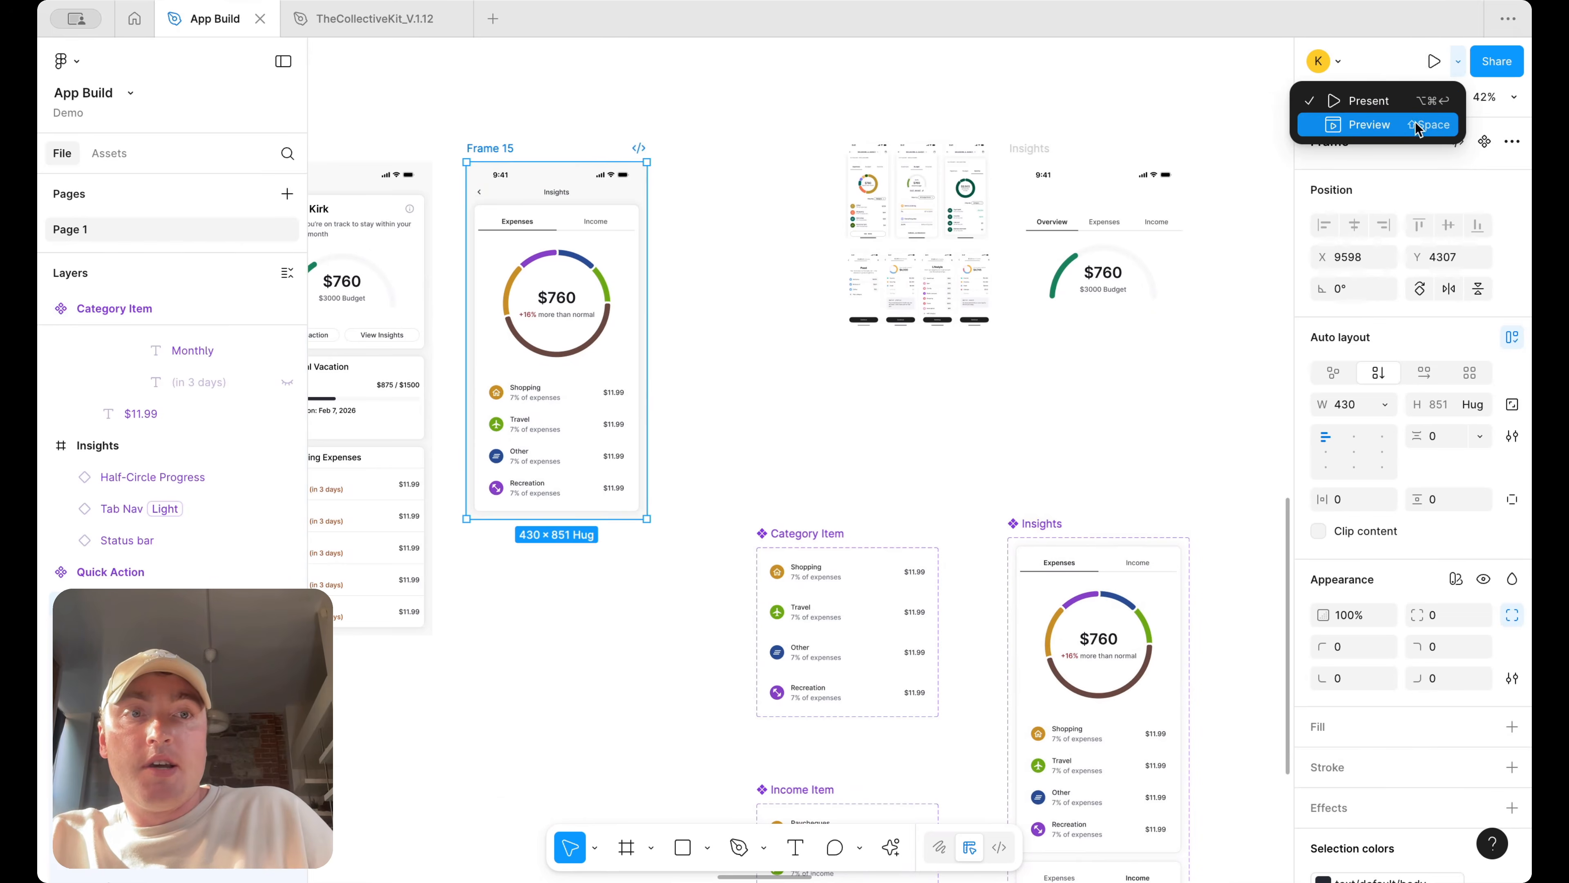
left_click(1419, 121)
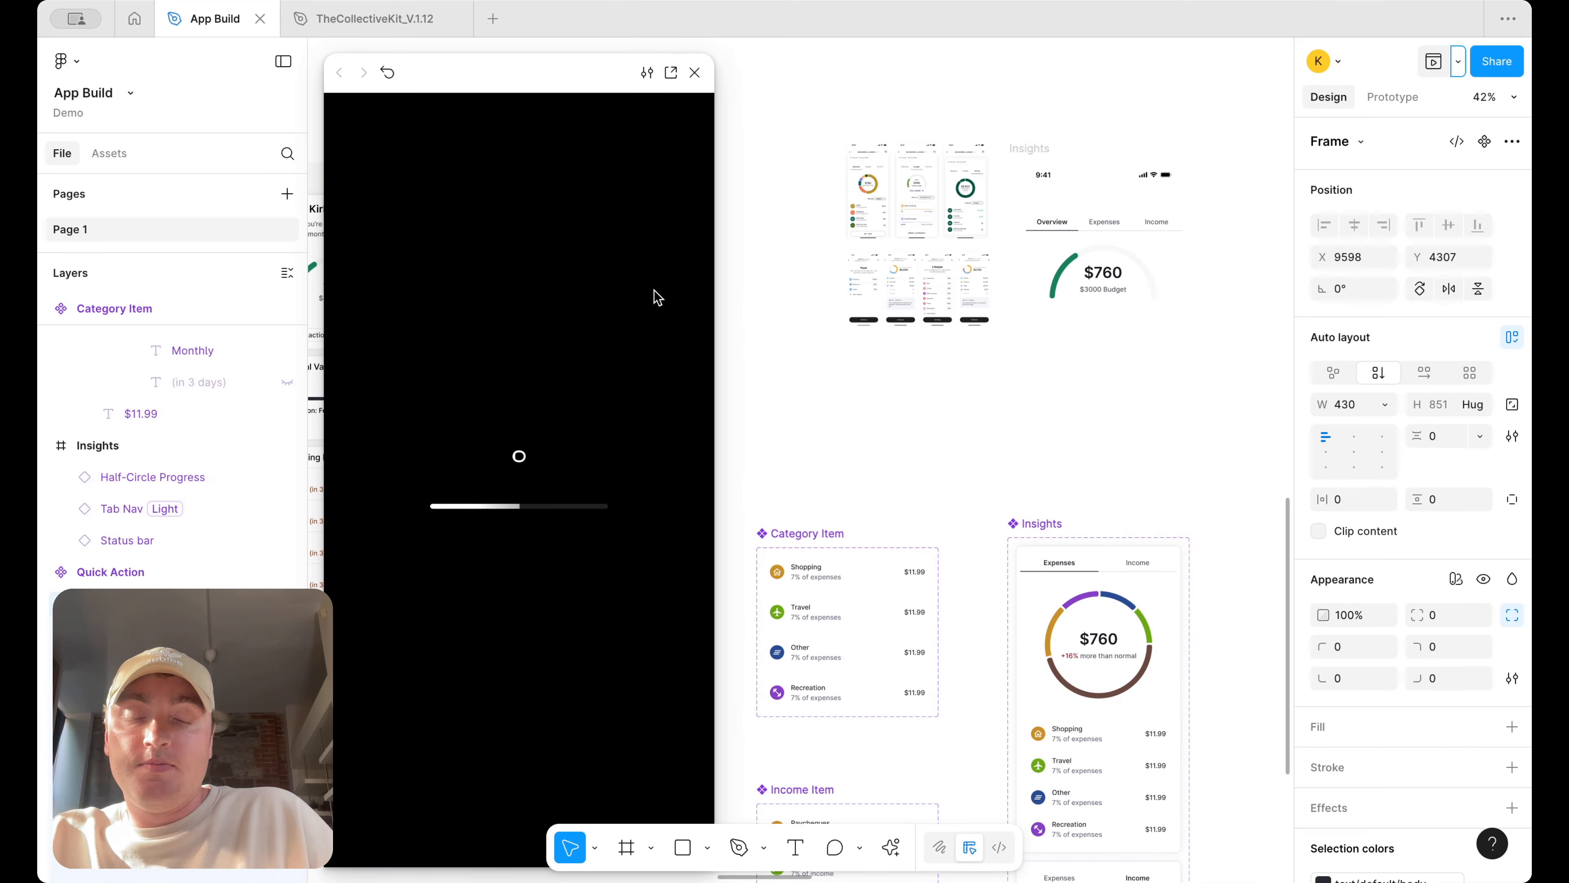
Test switching between the Expenses and Income tabs in the preview, then close it
left_click(592, 232)
left_click(443, 230)
left_click(603, 226)
left_click(454, 234)
left_click(597, 231)
left_click(443, 235)
left_click(584, 232)
left_click(434, 236)
left_click(577, 223)
left_click(470, 233)
left_click(627, 226)
left_click(439, 226)
left_click(562, 210)
left_click(559, 210)
left_click(694, 73)
scroll(486, 329, "up", 15)
key("Escape")
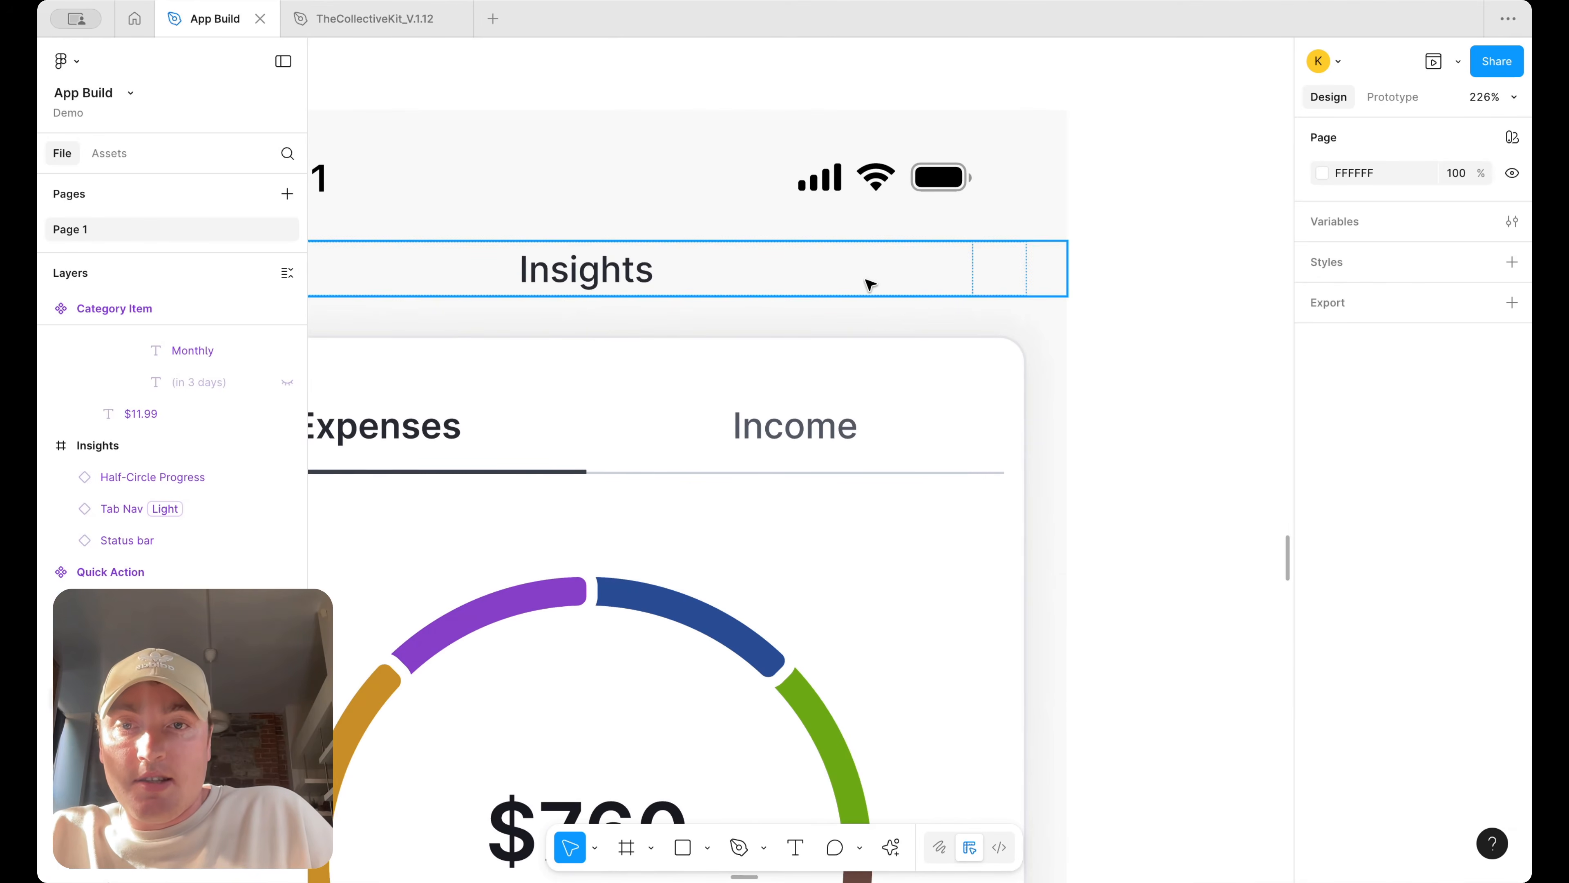
Review Frame 15's Insights header and layout on the canvas
left_click(877, 284)
scroll(1114, 298, "down", 5)
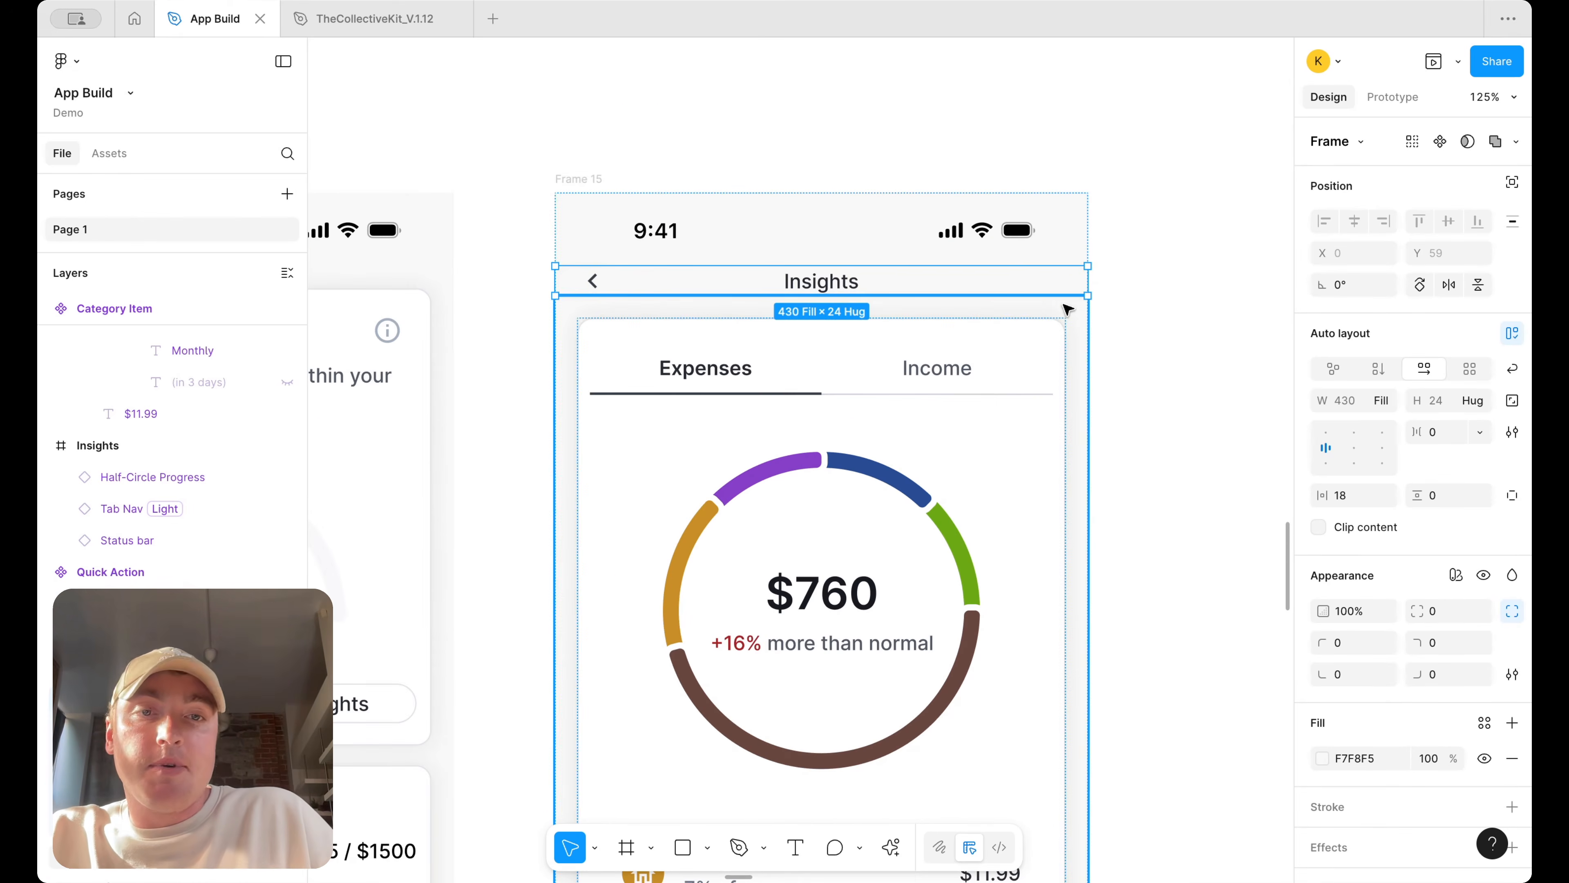
scroll(1068, 309, "down", 5)
key("Escape")
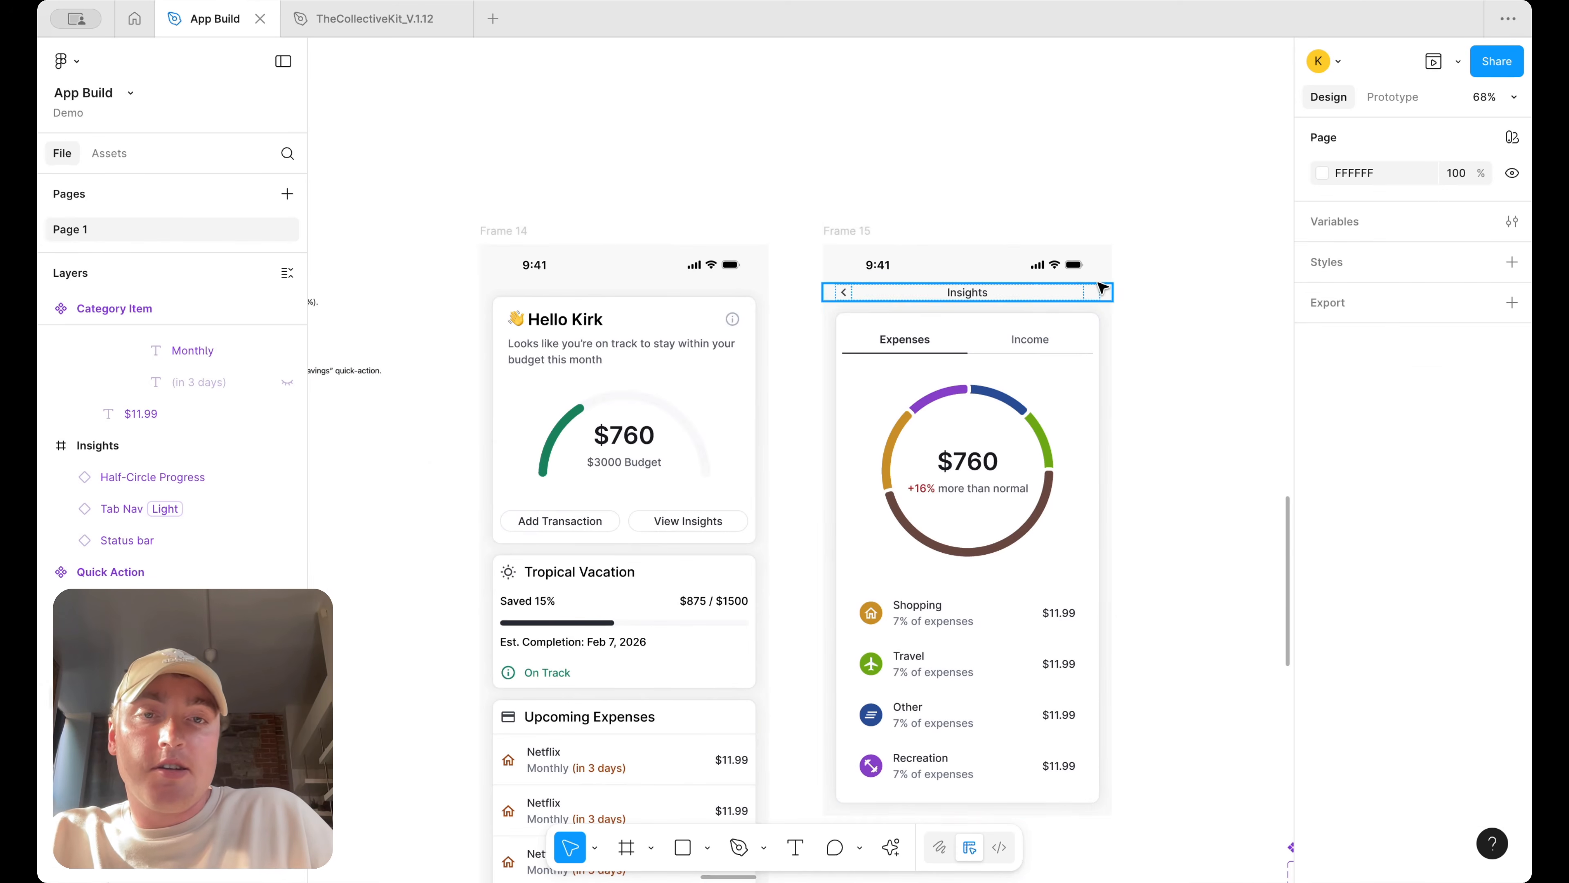
scroll(1106, 293, "up", 3)
scroll(1112, 289, "down", 8)
scroll(1114, 287, "right", 5)
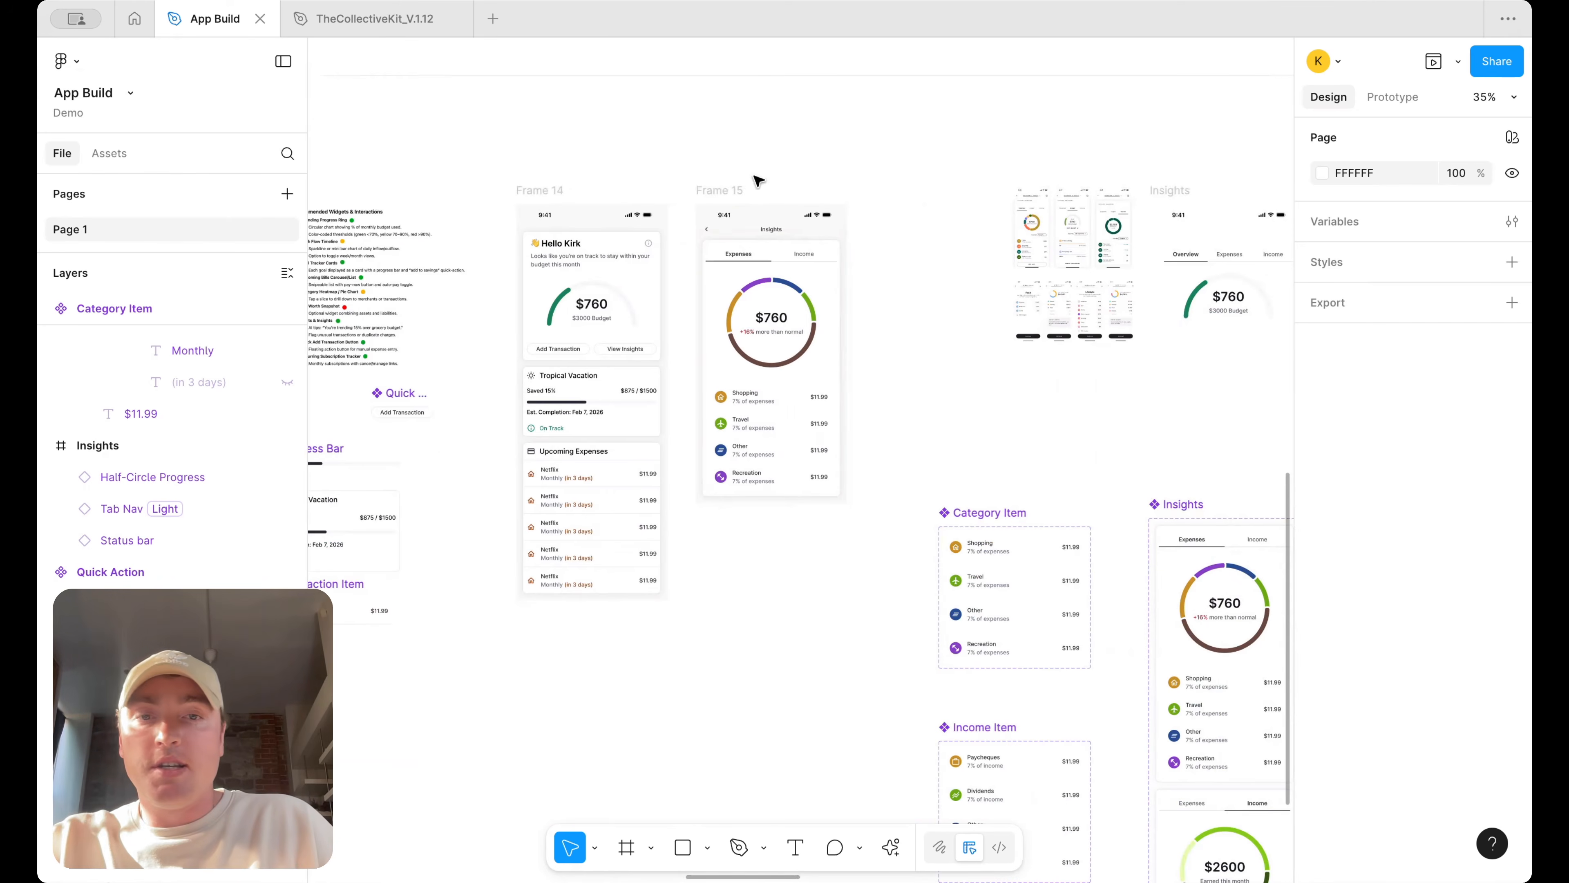
scroll(816, 279, "down", 2)
scroll(930, 297, "up", 2)
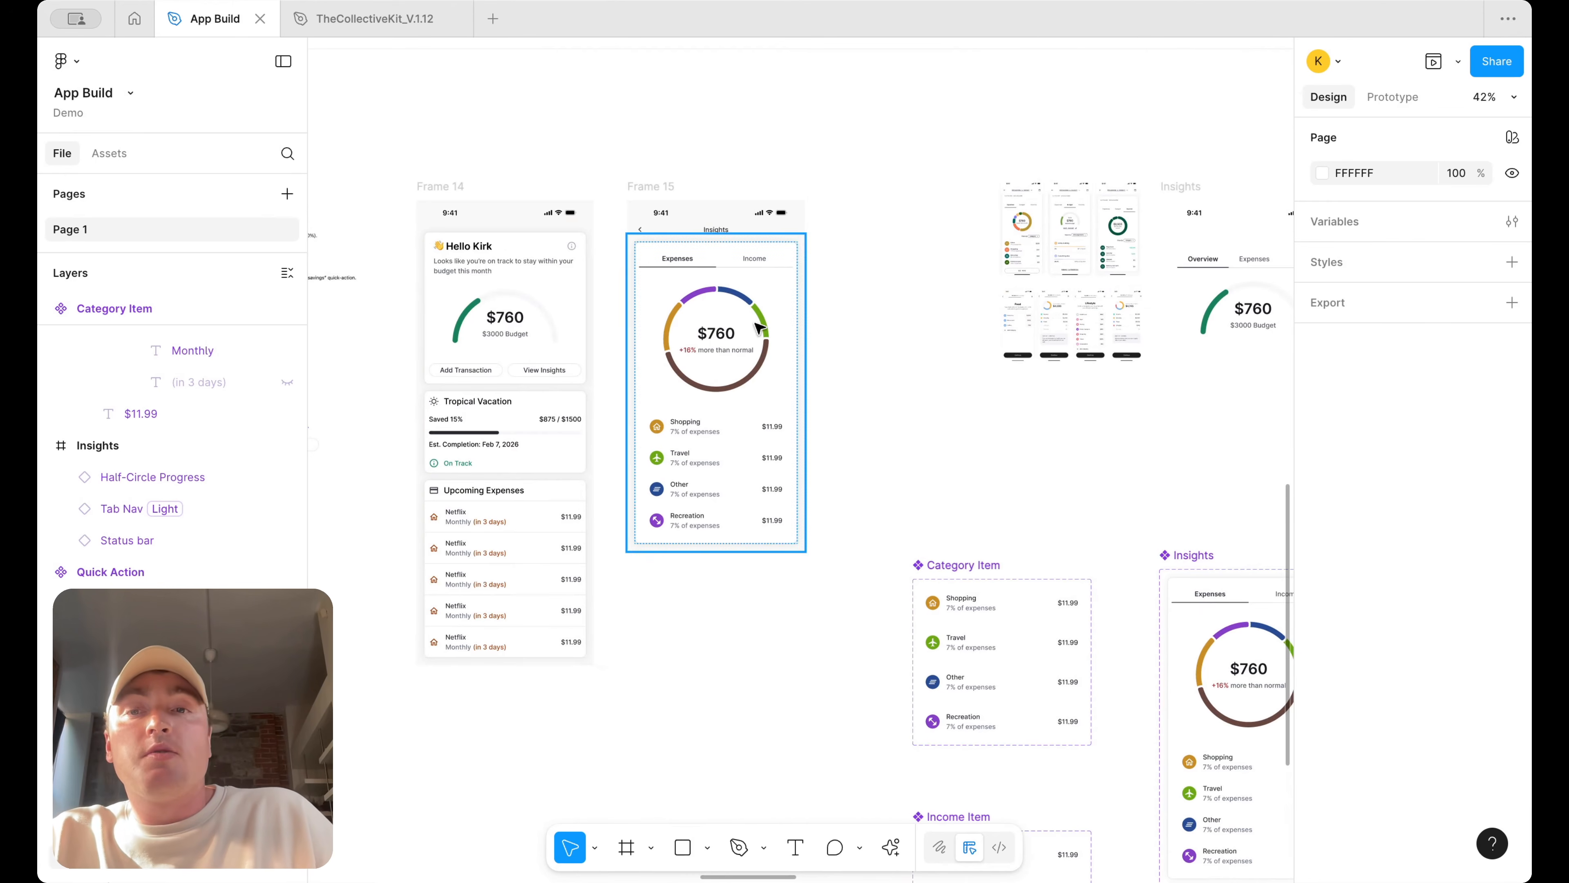
Examine Frame 14's View Insights button, Frame 15, and the Core 4–5 Tab Layouts notes on the canvas
left_click(747, 333)
left_click(919, 313)
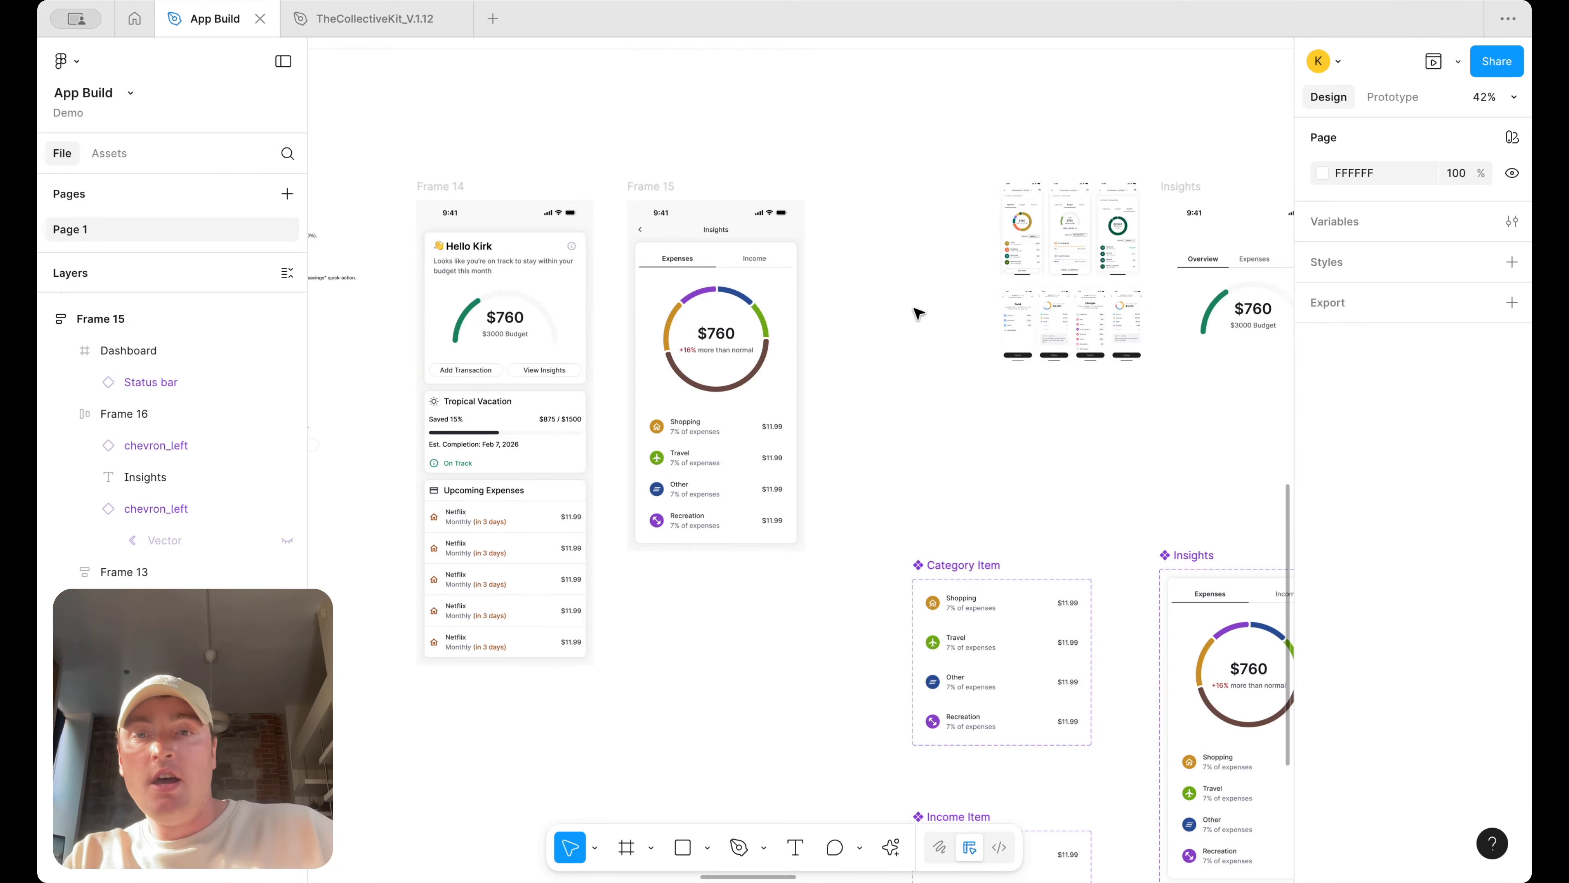
left_click(567, 371)
left_click(567, 371)
left_click(928, 295)
scroll(929, 296, "up", 2)
scroll(929, 296, "left", 1)
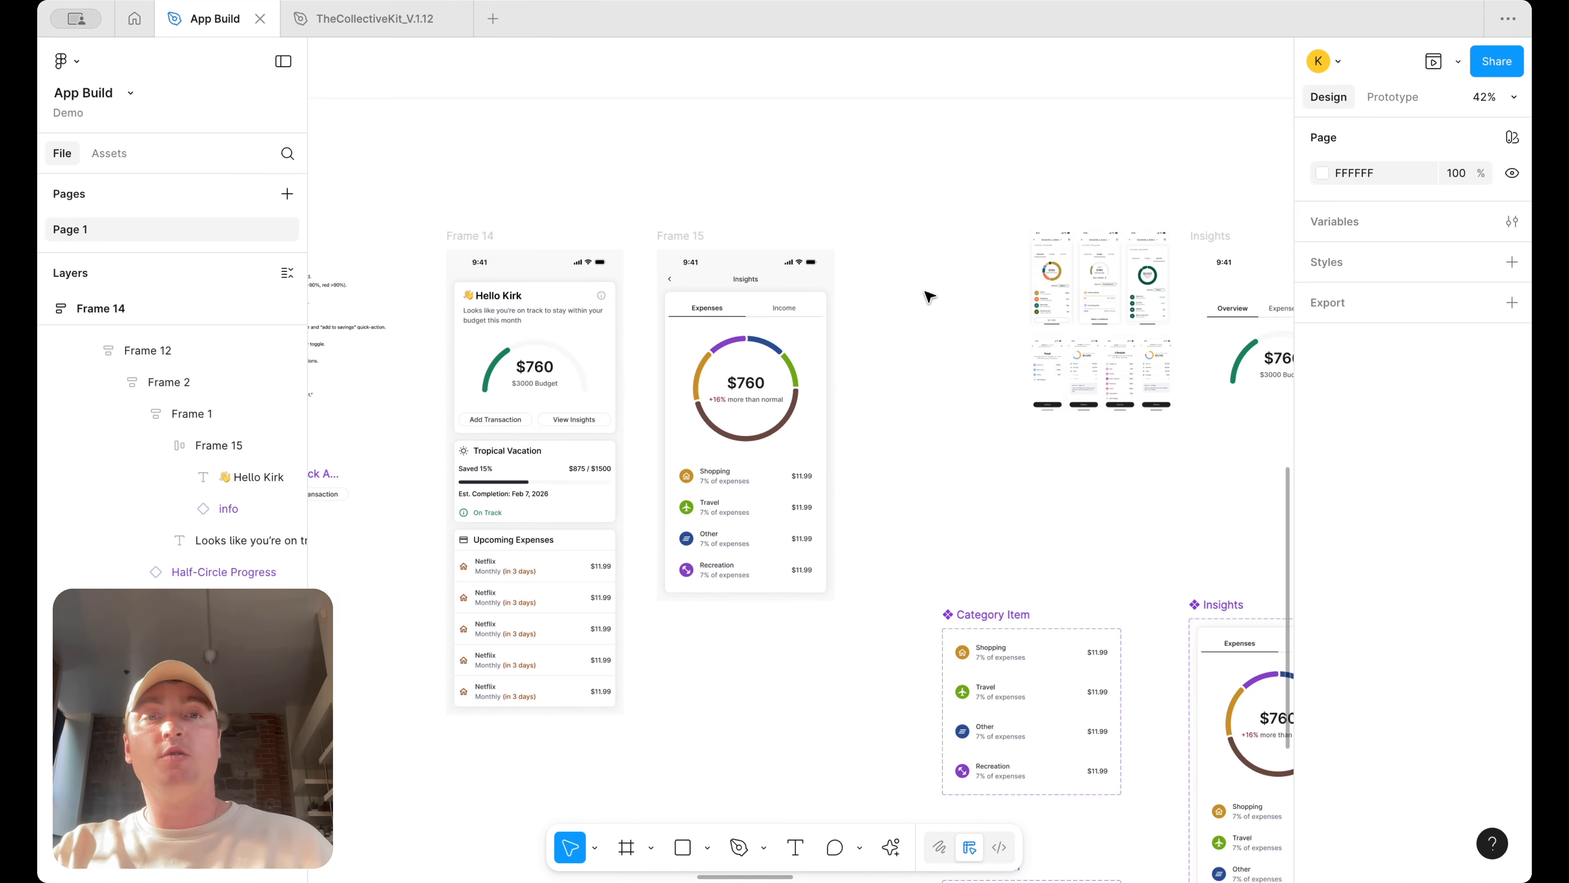
scroll(778, 182, "up", 5)
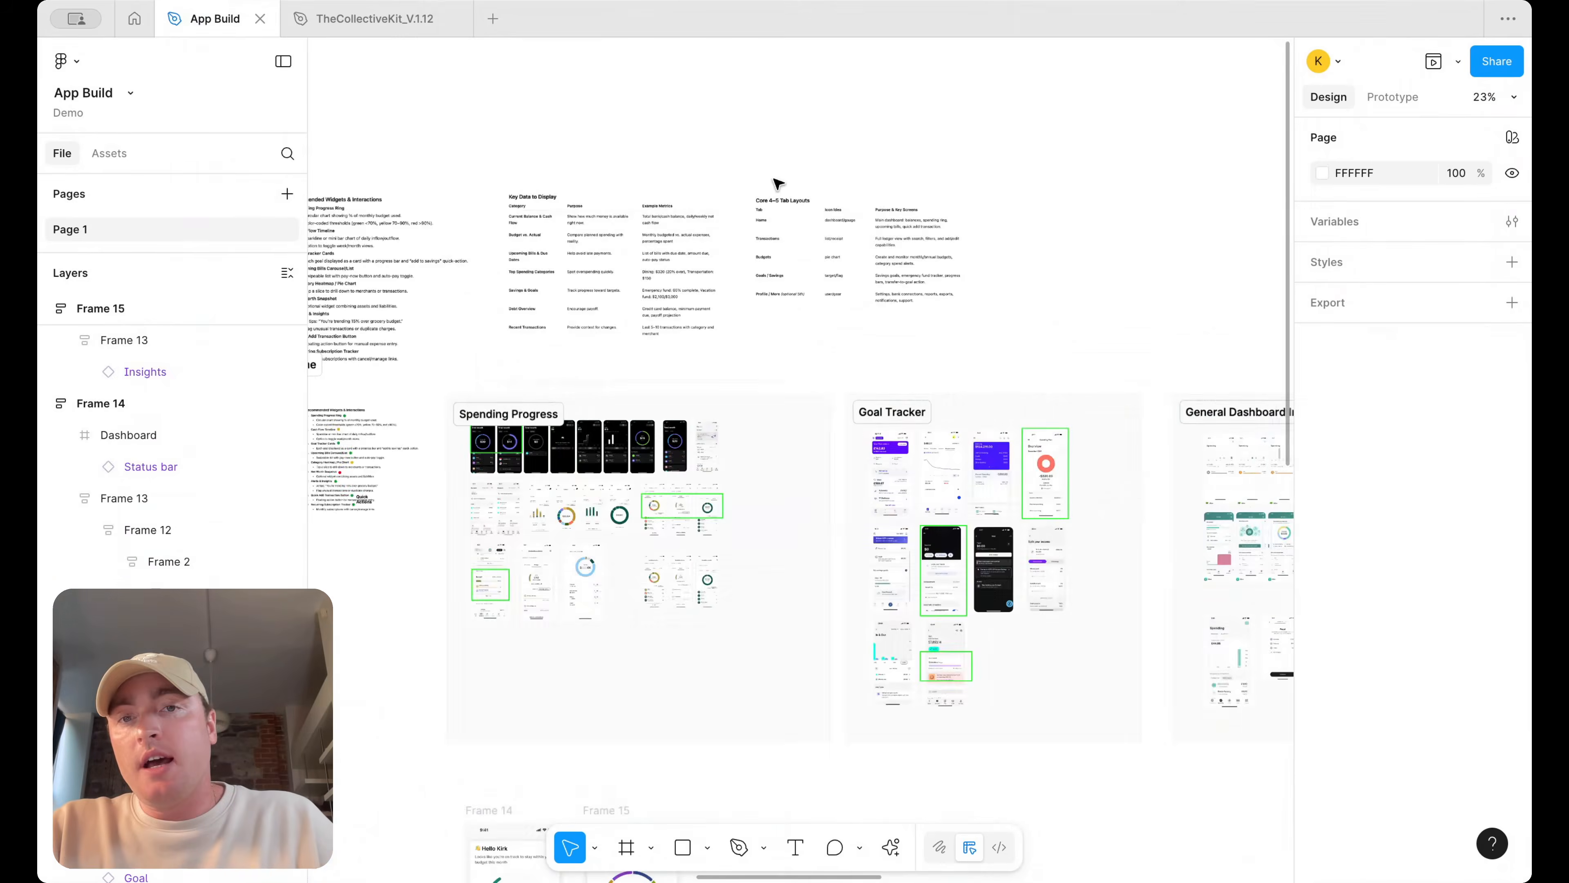
scroll(815, 195, "up", 8)
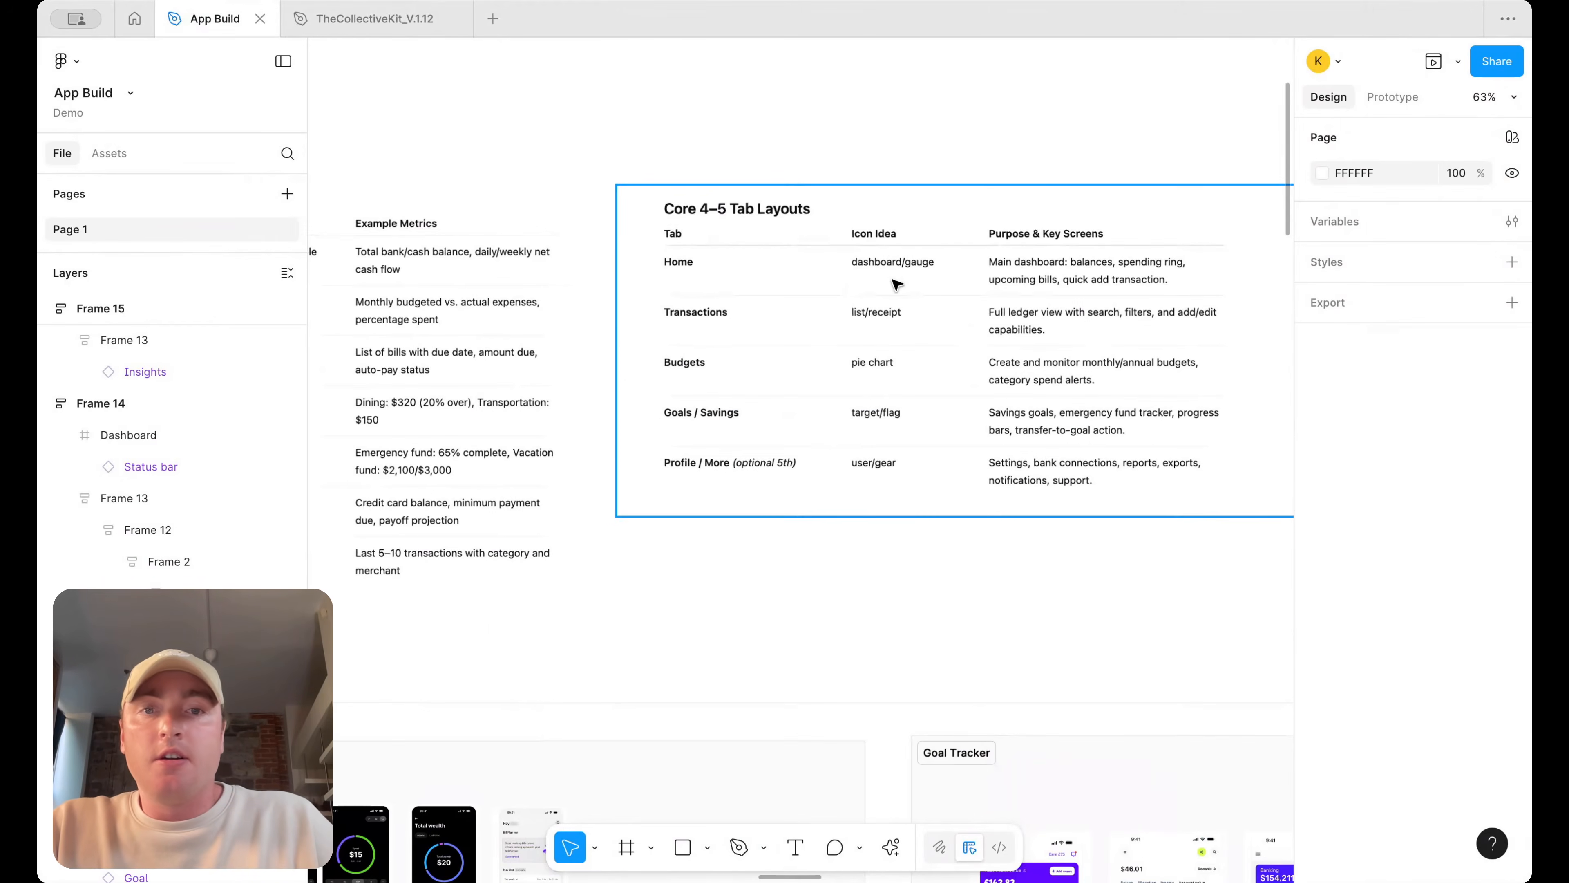
scroll(927, 281, "right", 2)
scroll(941, 280, "up", 1)
scroll(940, 279, "up", 3)
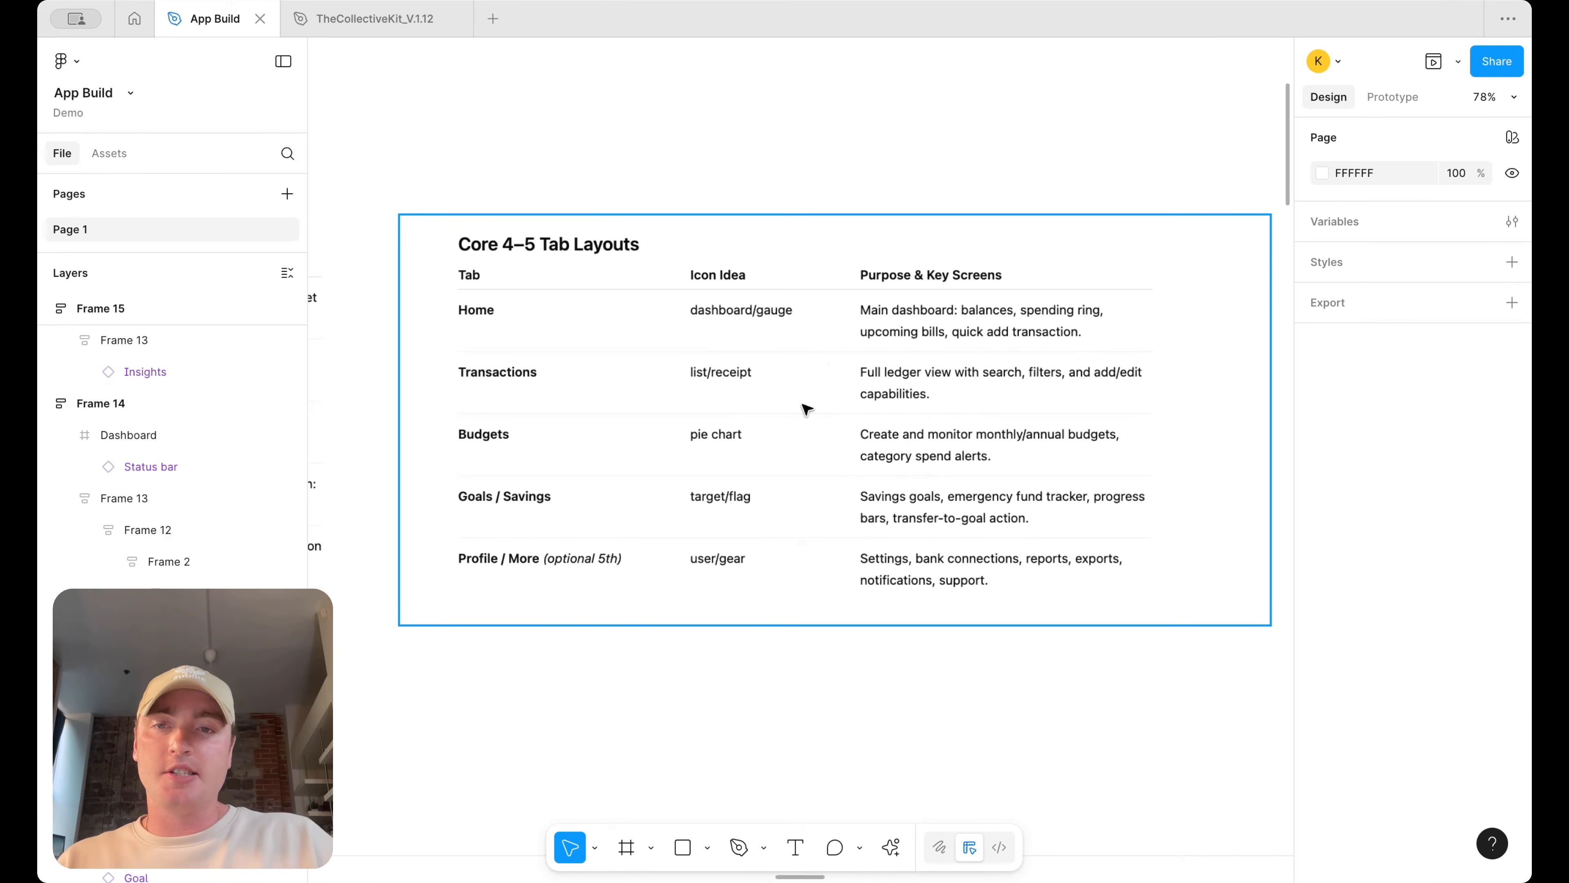
scroll(871, 397, "down", 3)
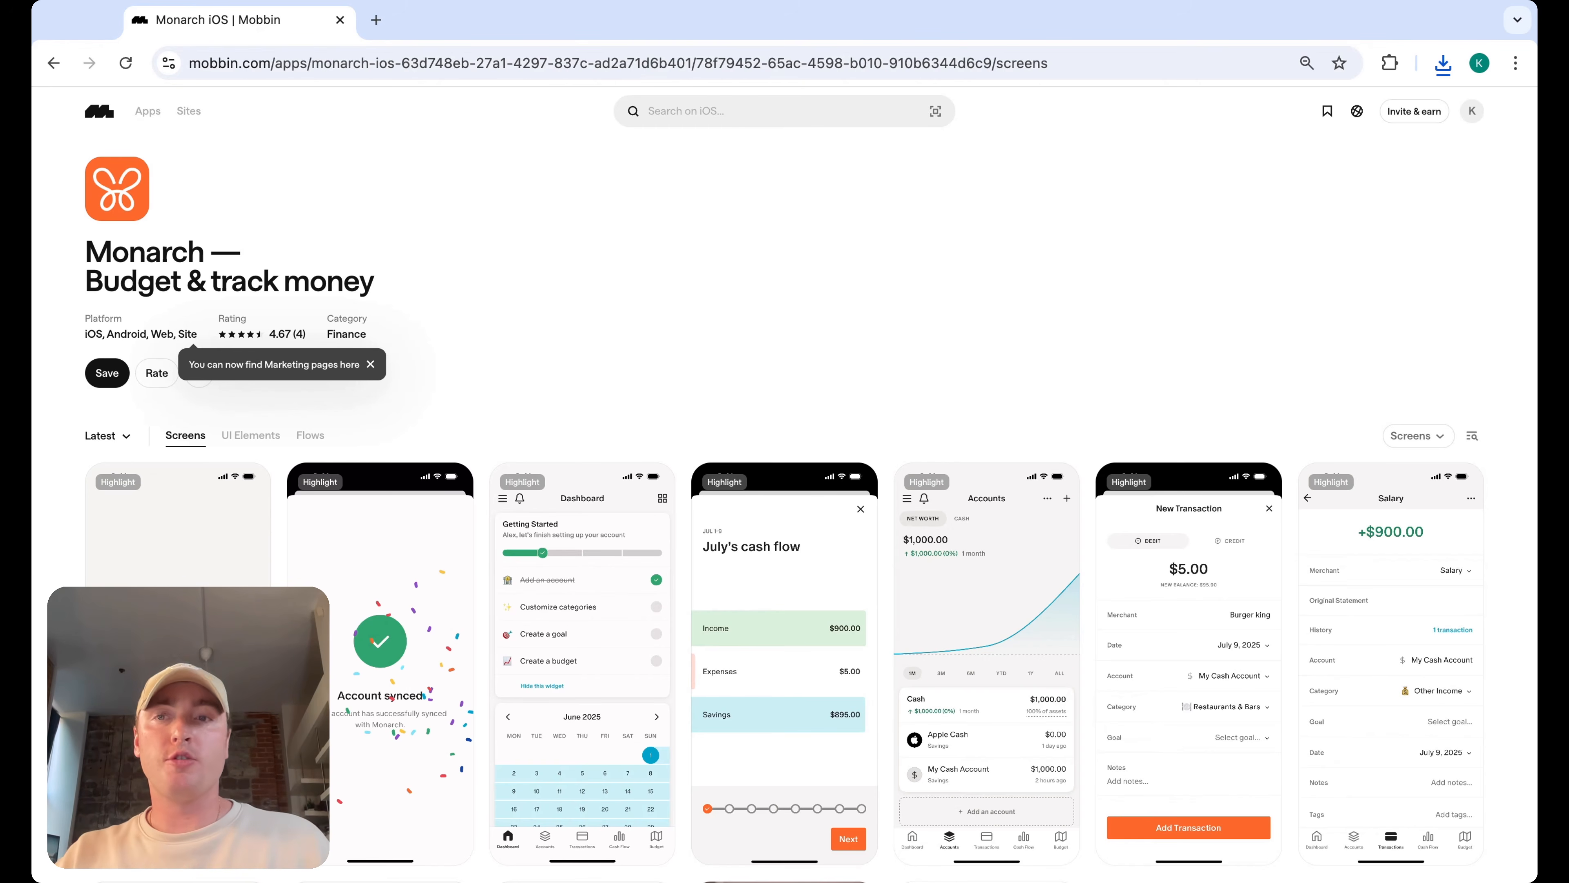
Switch to the Monarch iOS screens on Mobbin and open the New Transaction screen for a closer look
scroll(1054, 275, "down", 3)
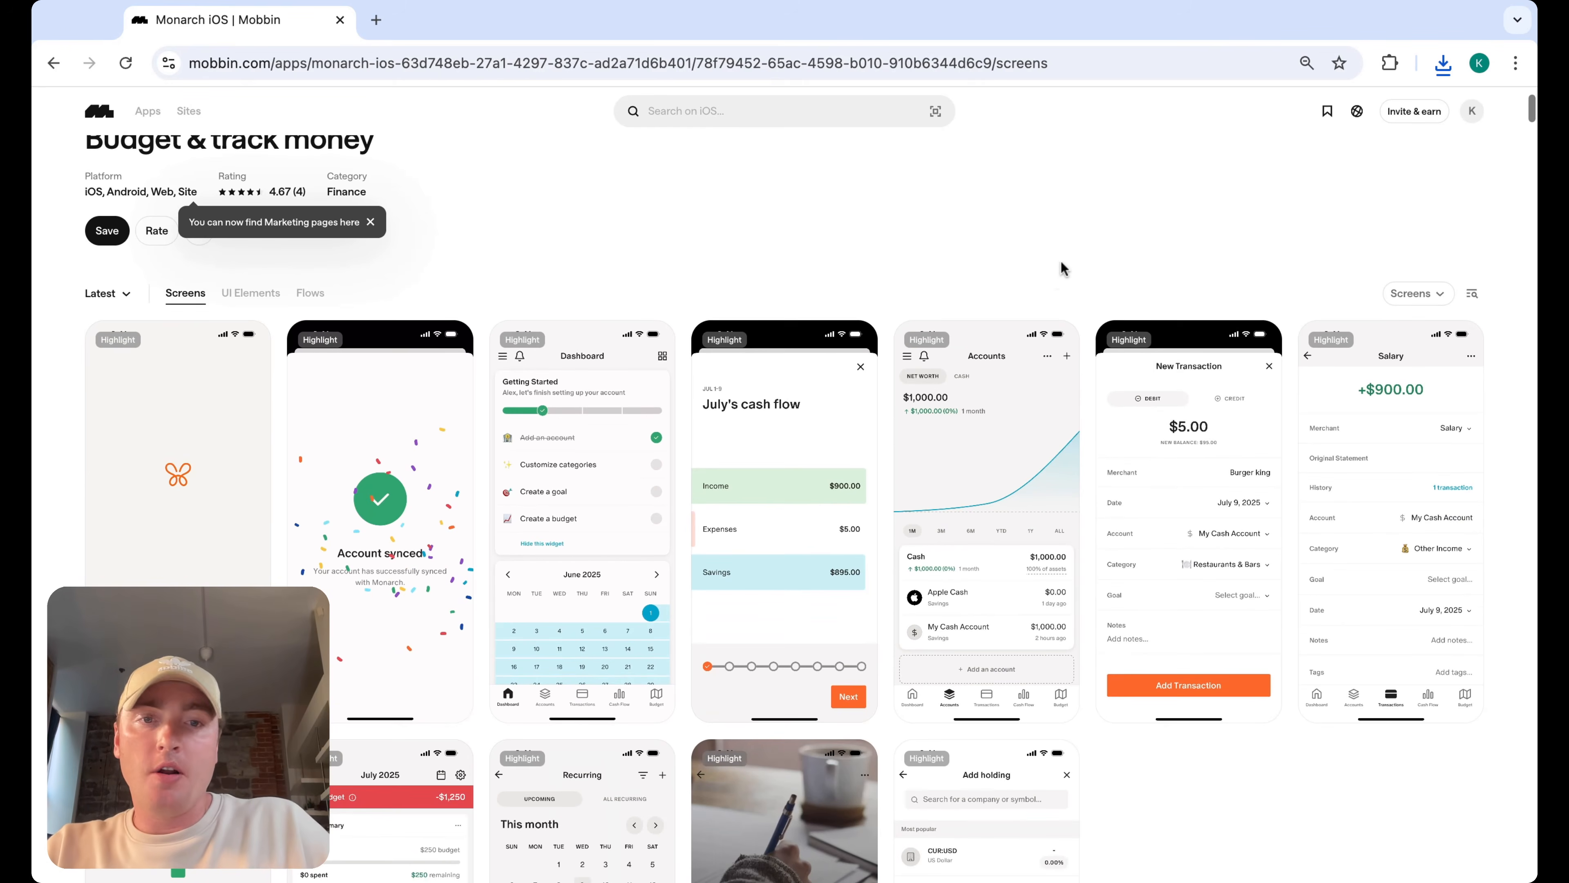
scroll(1156, 239, "down", 1)
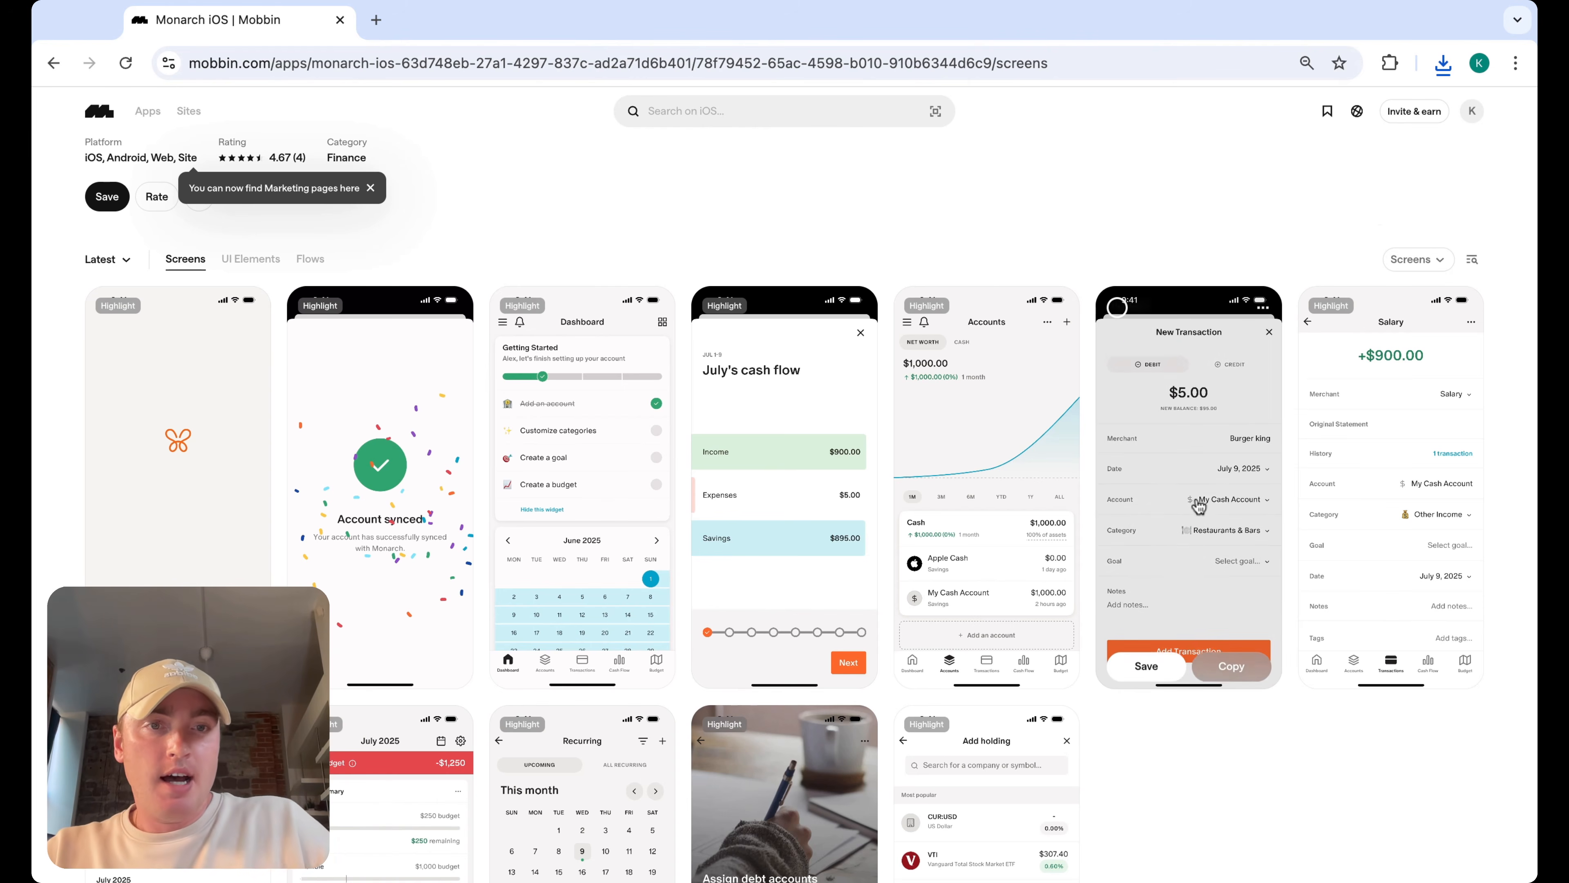
left_click(1211, 495)
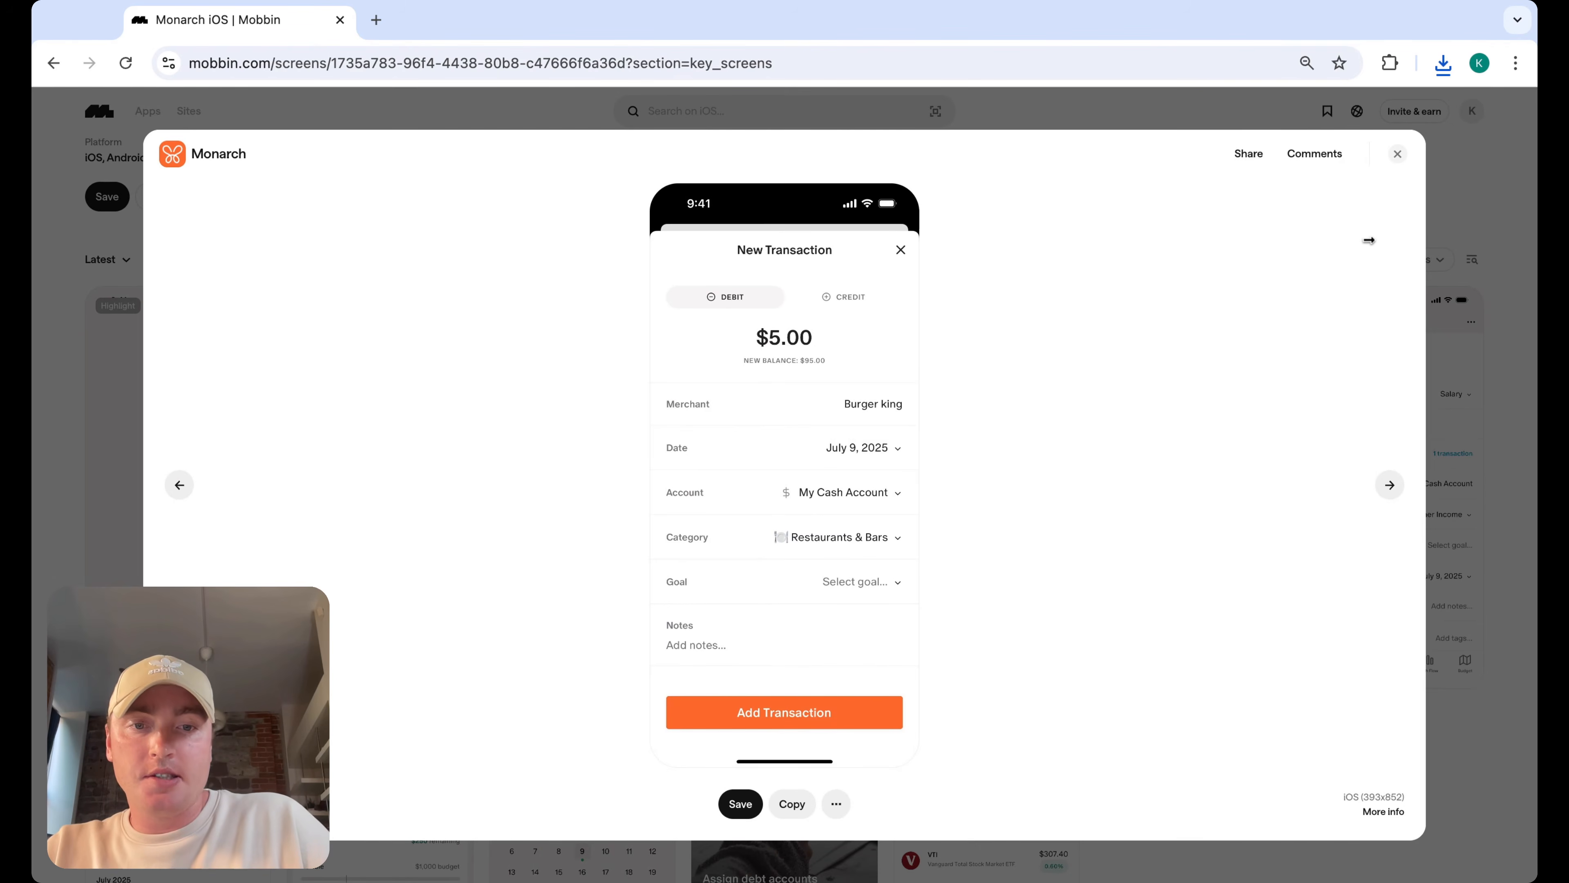
left_click(1398, 154)
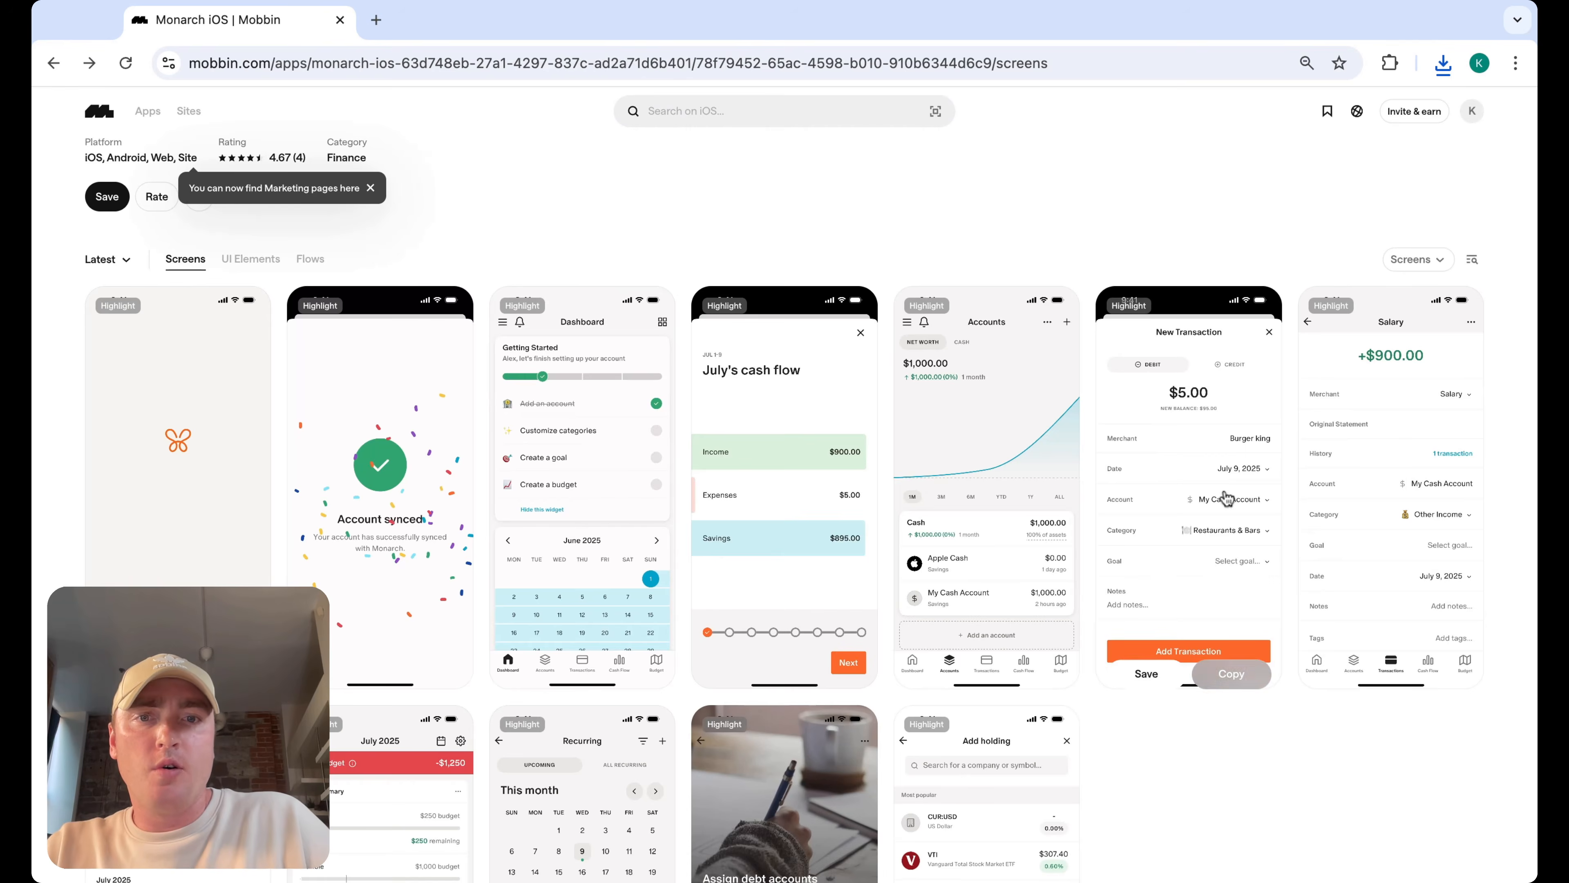
scroll(1157, 613, "down", 5)
scroll(1144, 567, "down", 1)
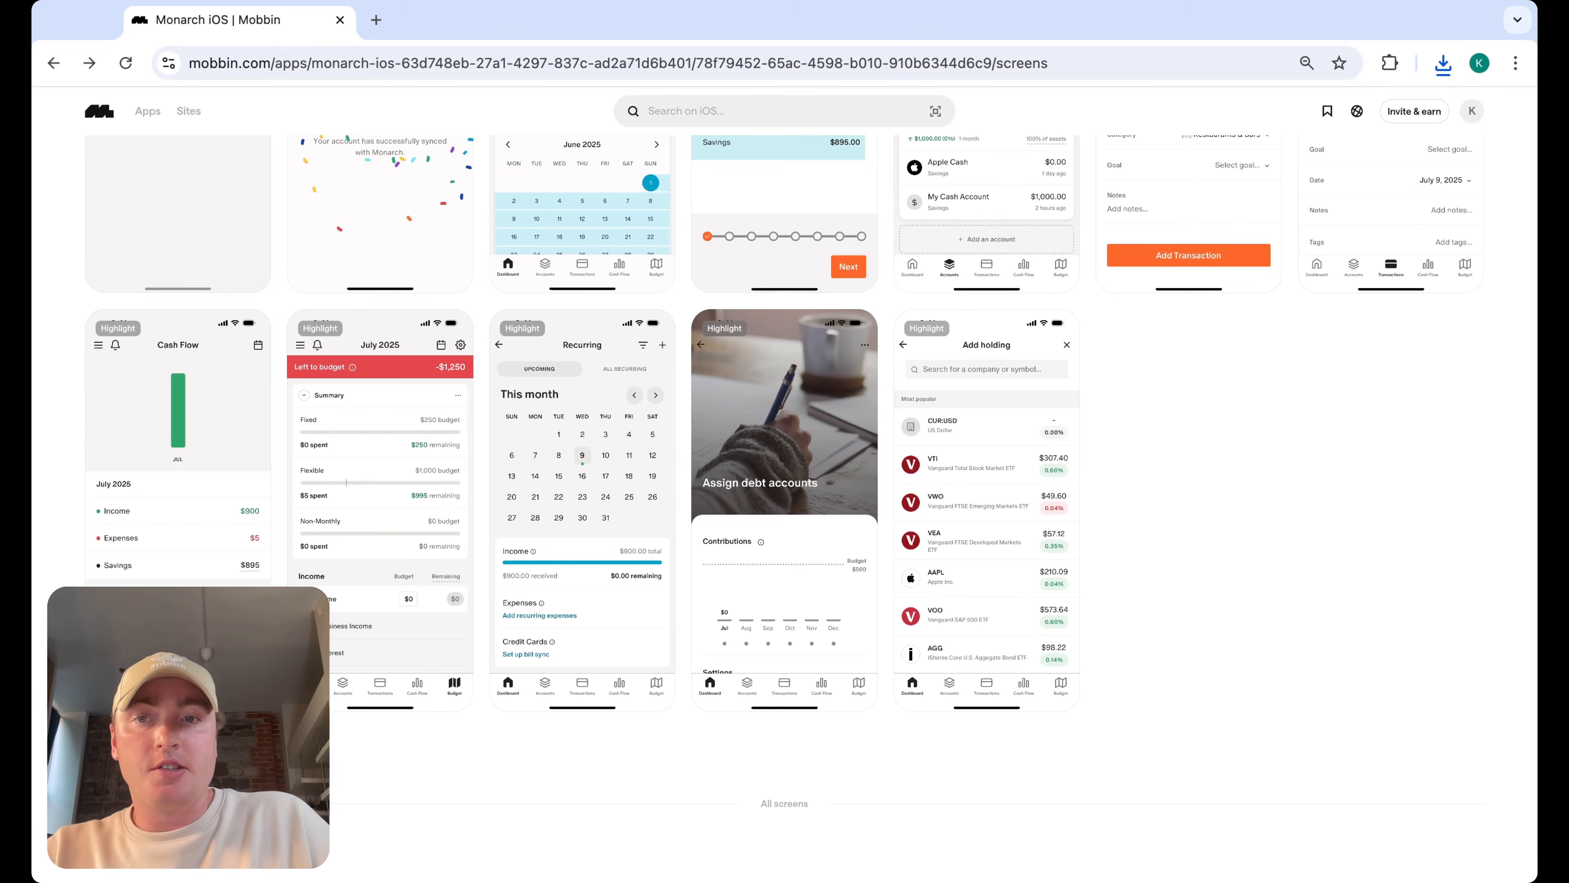
Scroll through the Monarch iOS screens on Mobbin, reviewing the category, account and transaction flows
scroll(1057, 306, "down", 10)
scroll(1055, 303, "down", 15)
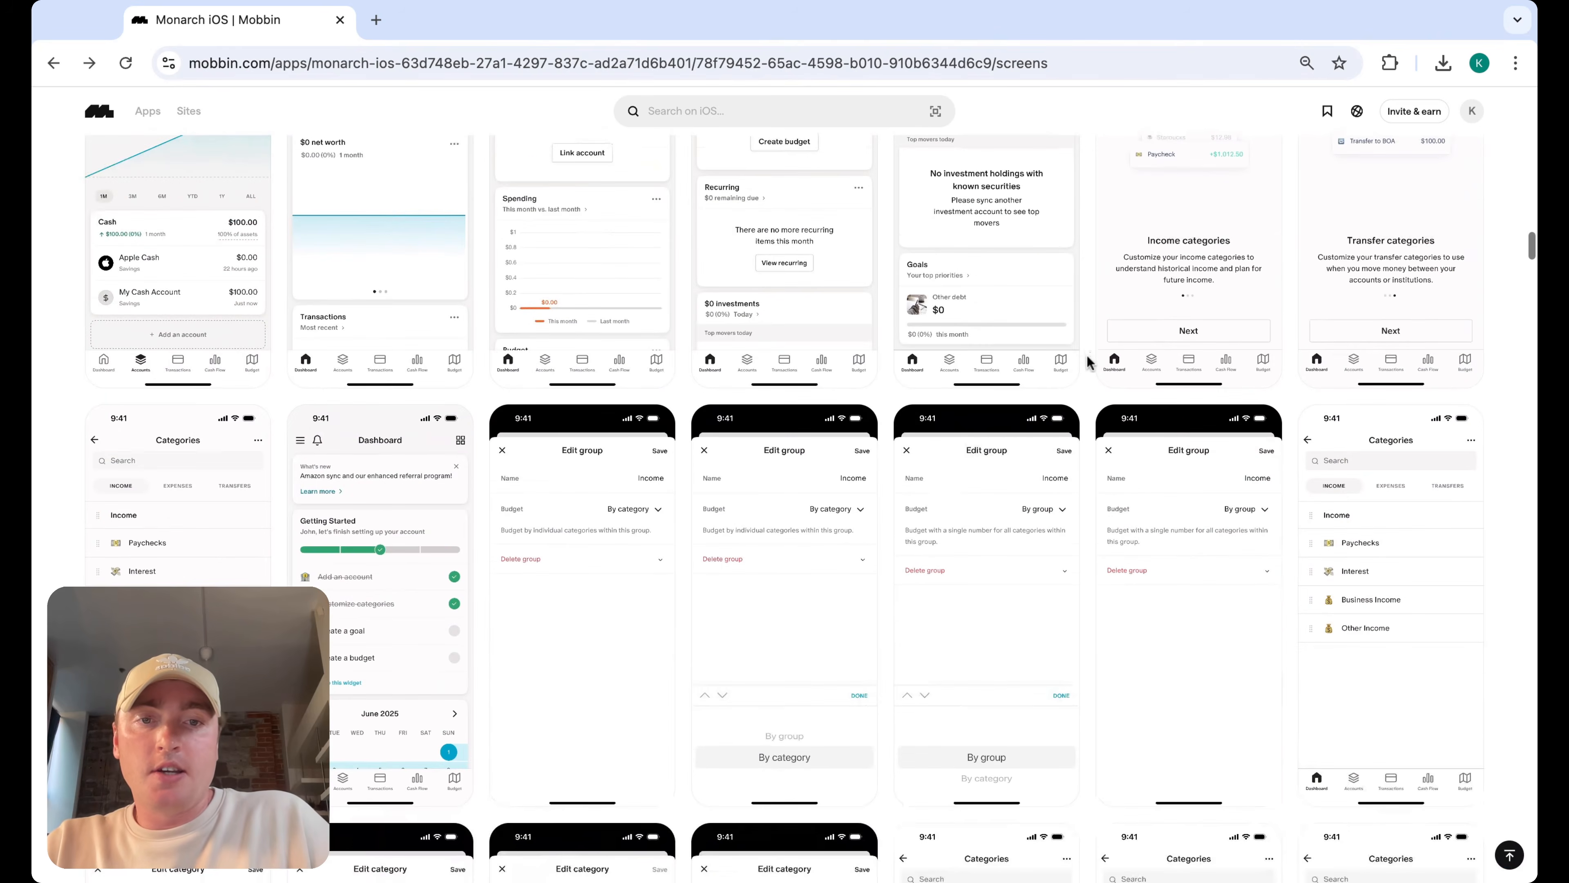
scroll(1087, 361, "down", 7)
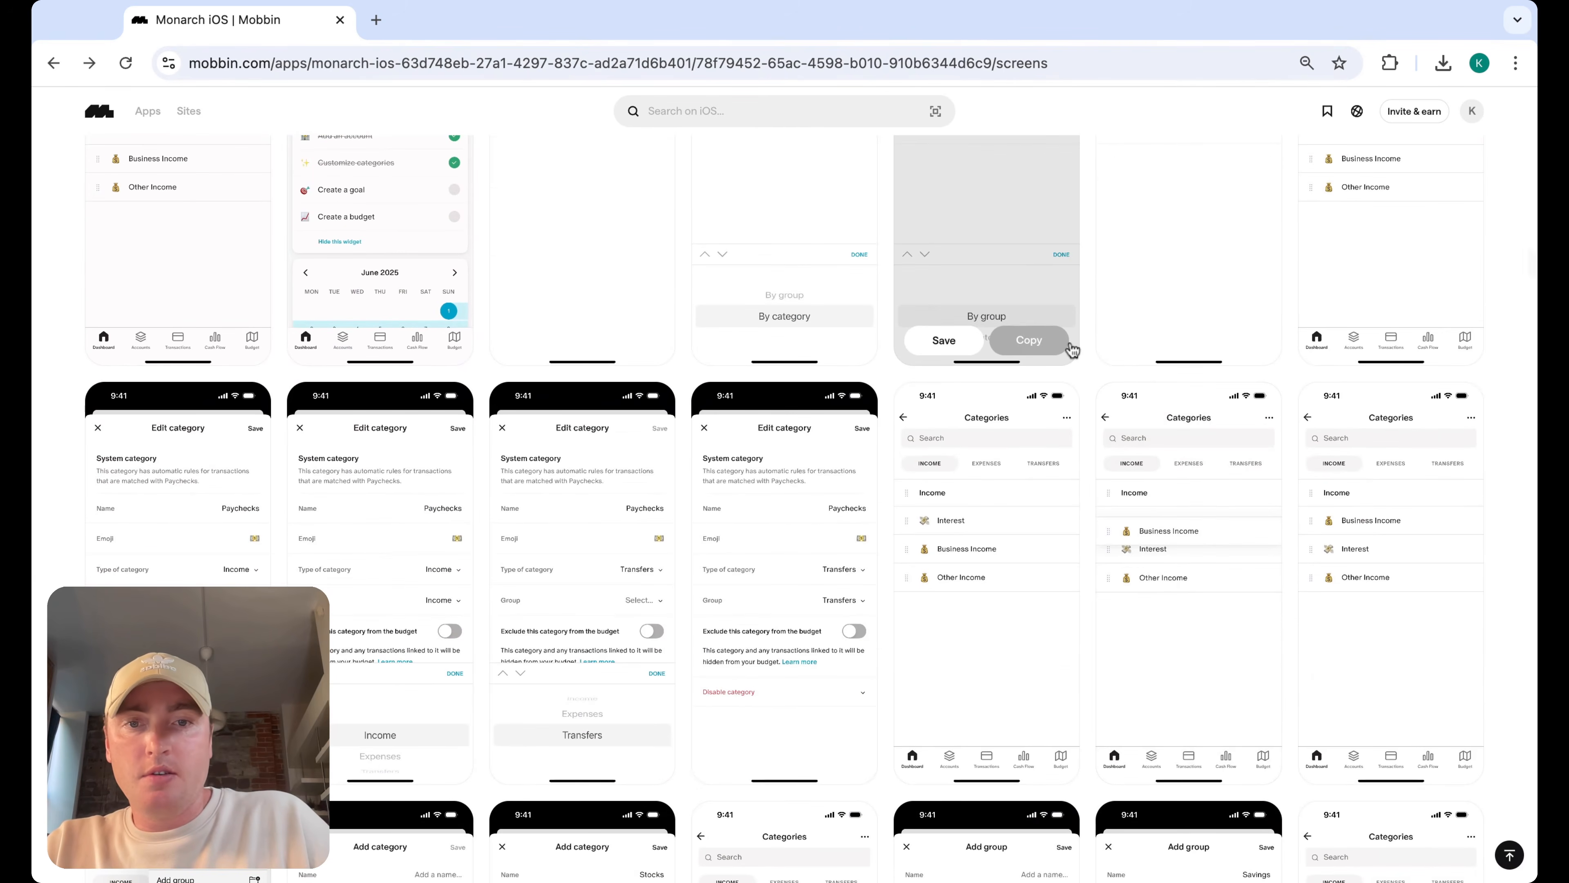
scroll(1085, 362, "down", 3)
scroll(1086, 364, "down", 20)
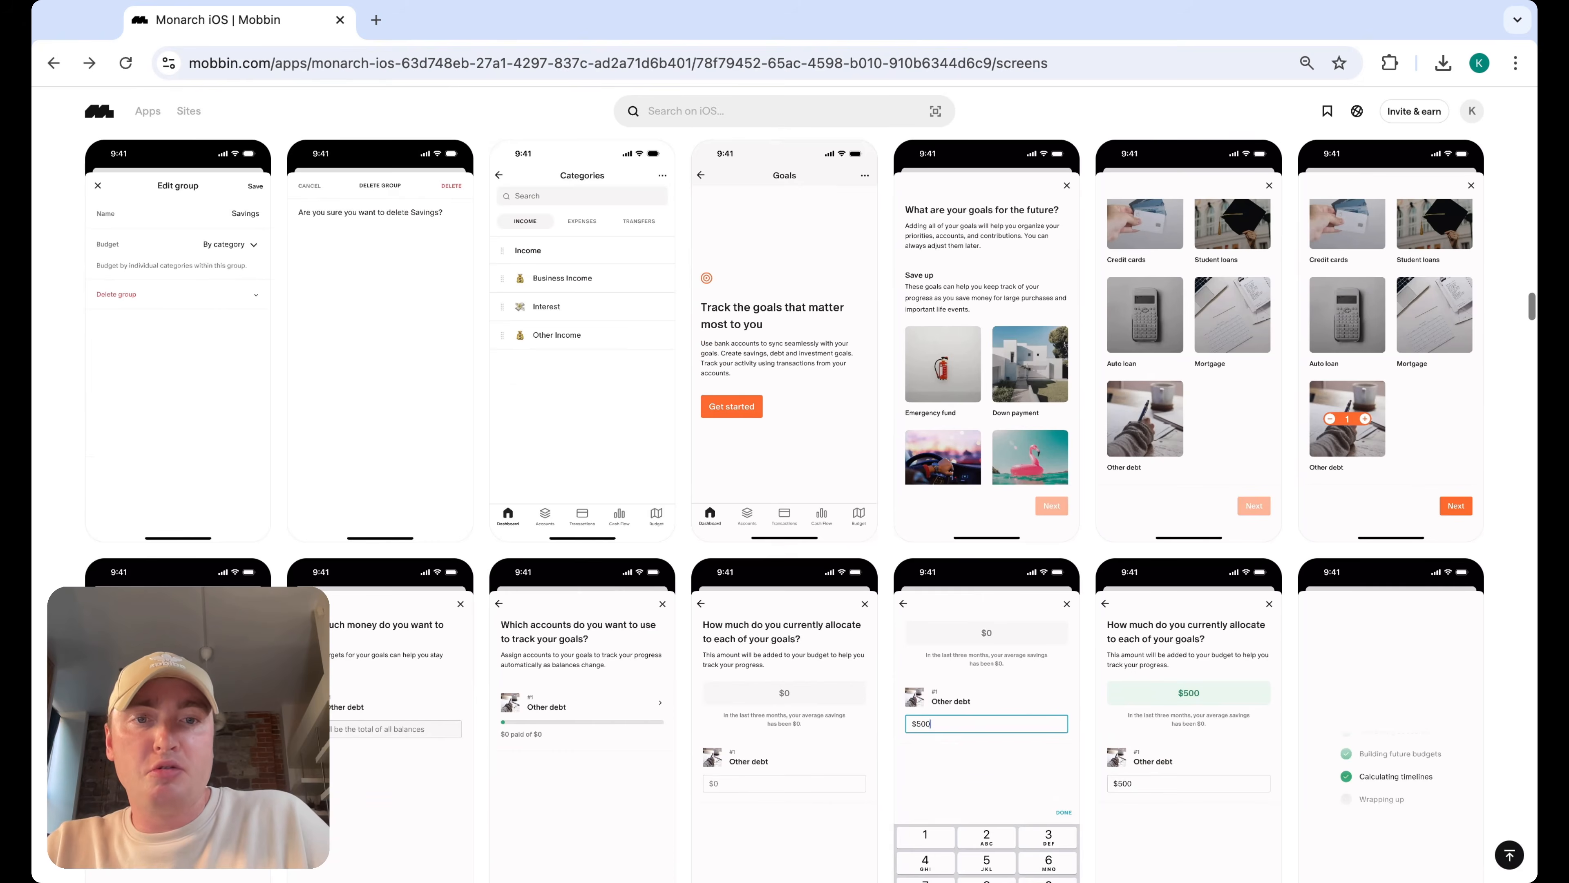
scroll(1085, 365, "down", 15)
scroll(1085, 364, "down", 20)
scroll(1085, 364, "down", 10)
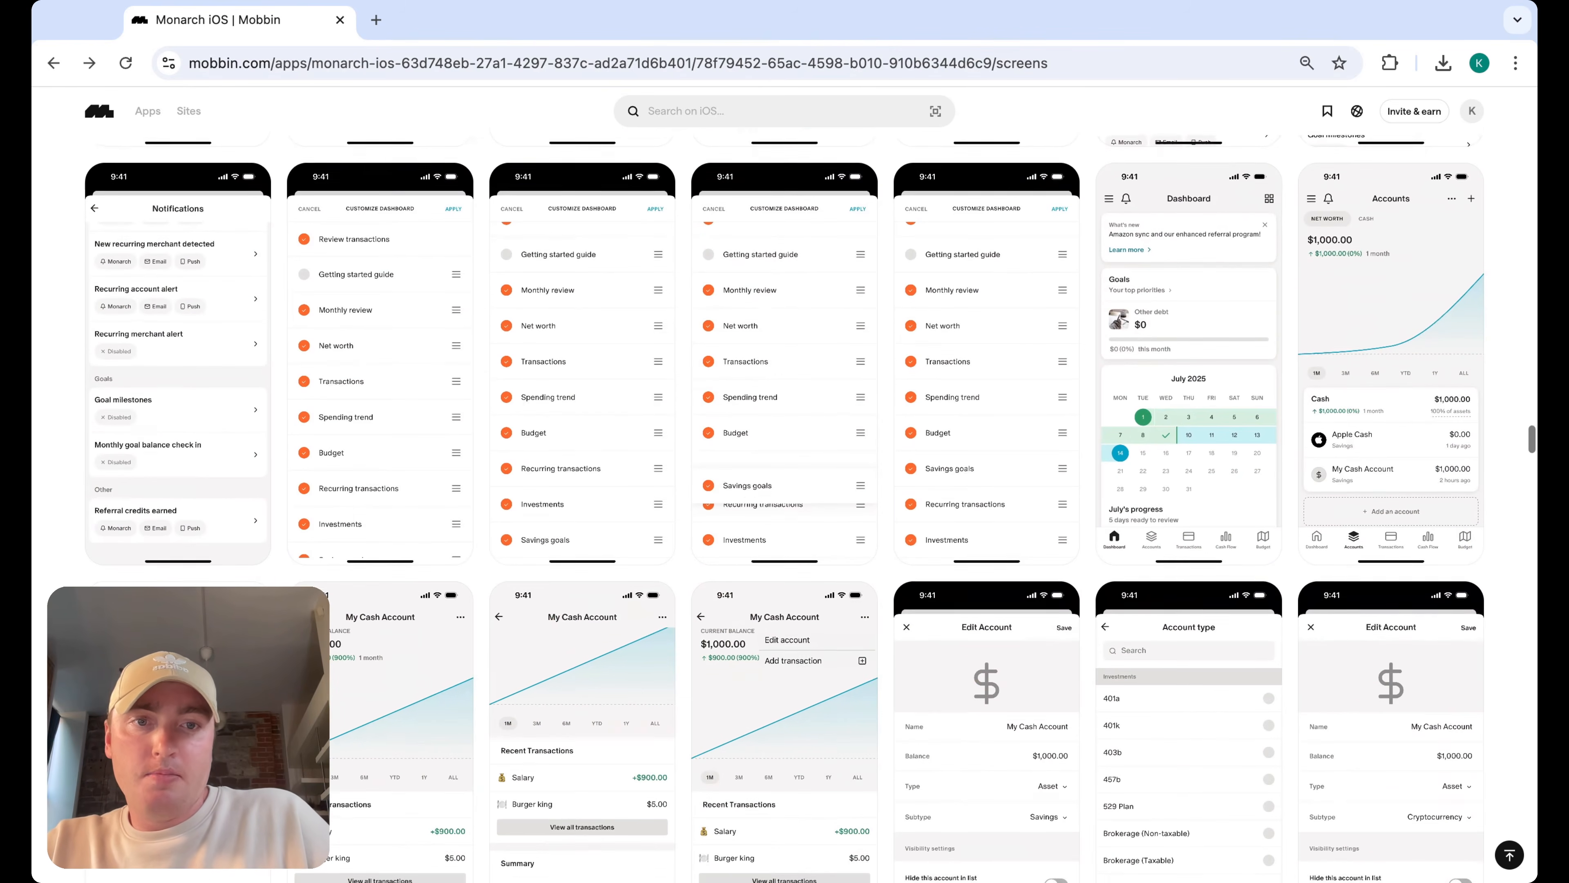
scroll(811, 509, "down", 2)
scroll(784, 507, "up", 2)
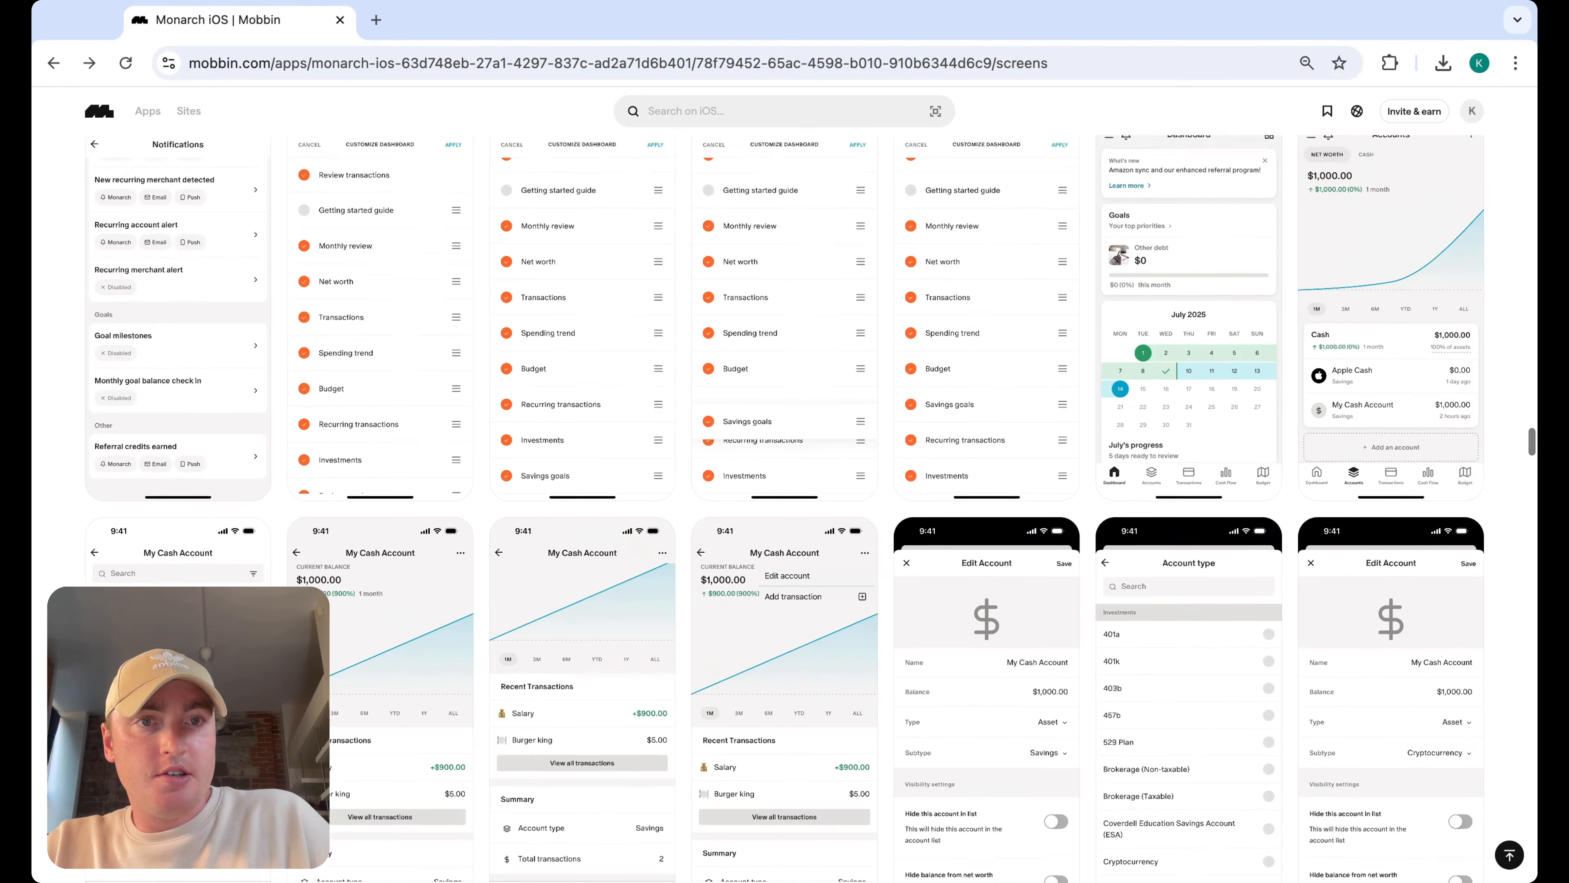
scroll(785, 507, "down", 3)
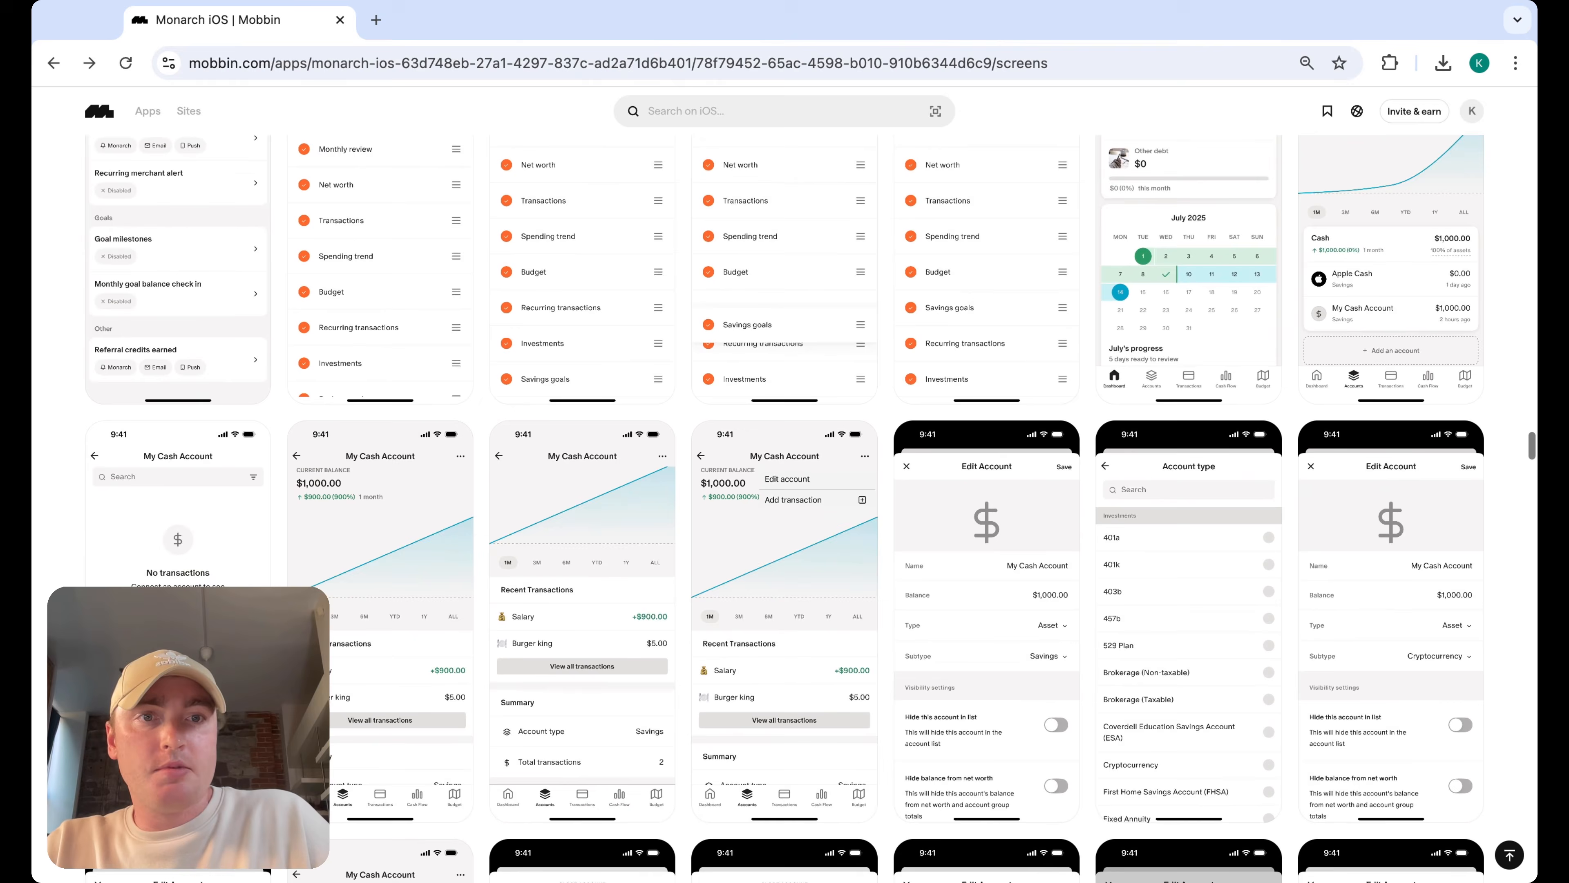
scroll(810, 509, "down", 15)
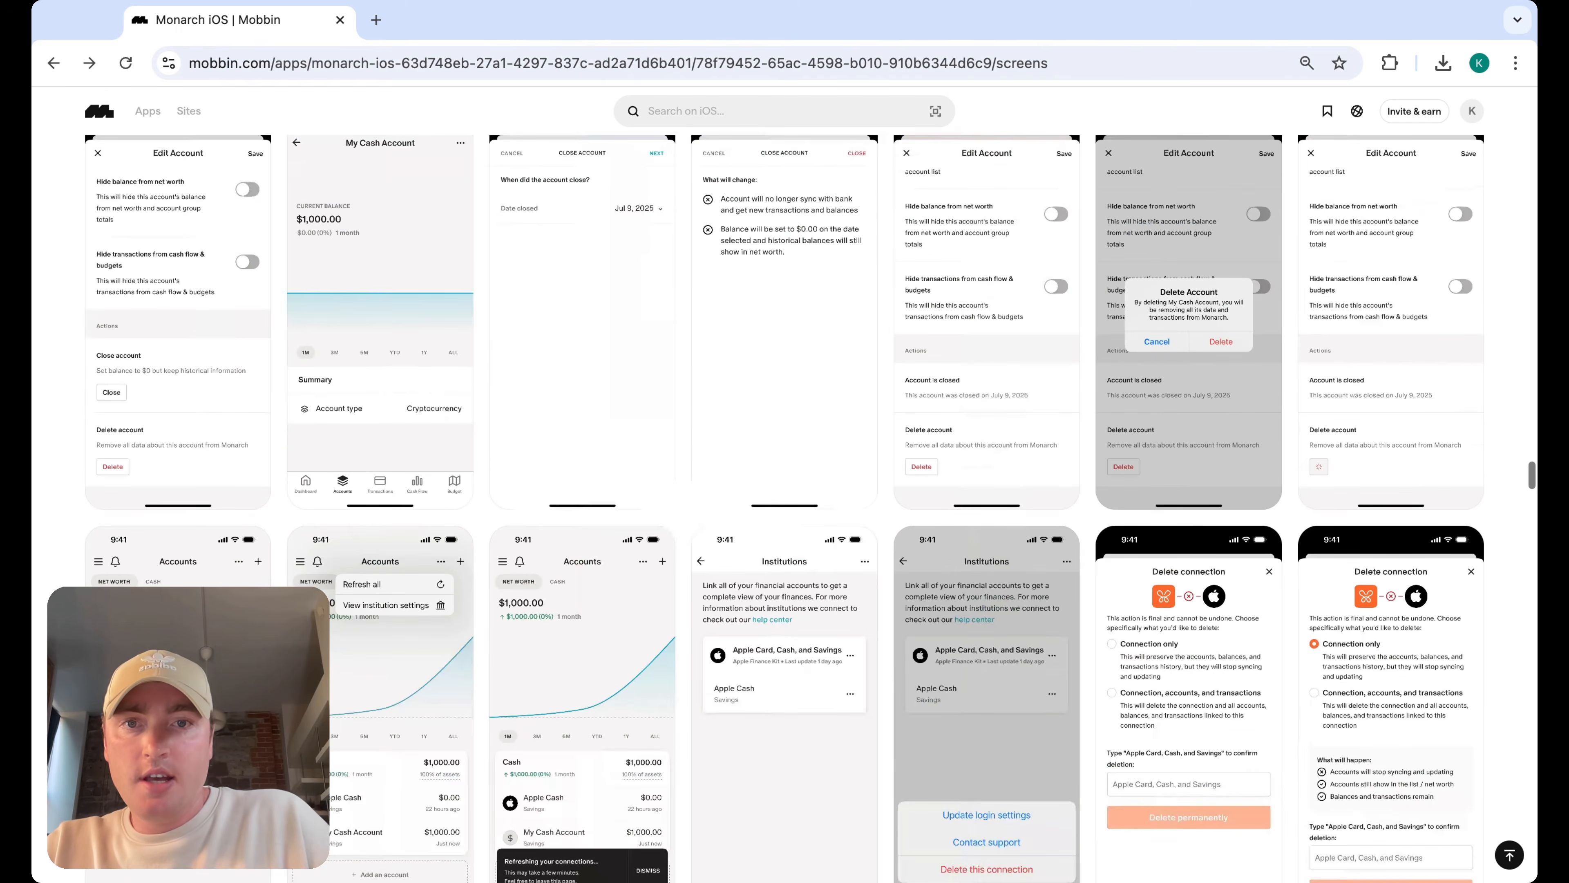
scroll(784, 509, "down", 12)
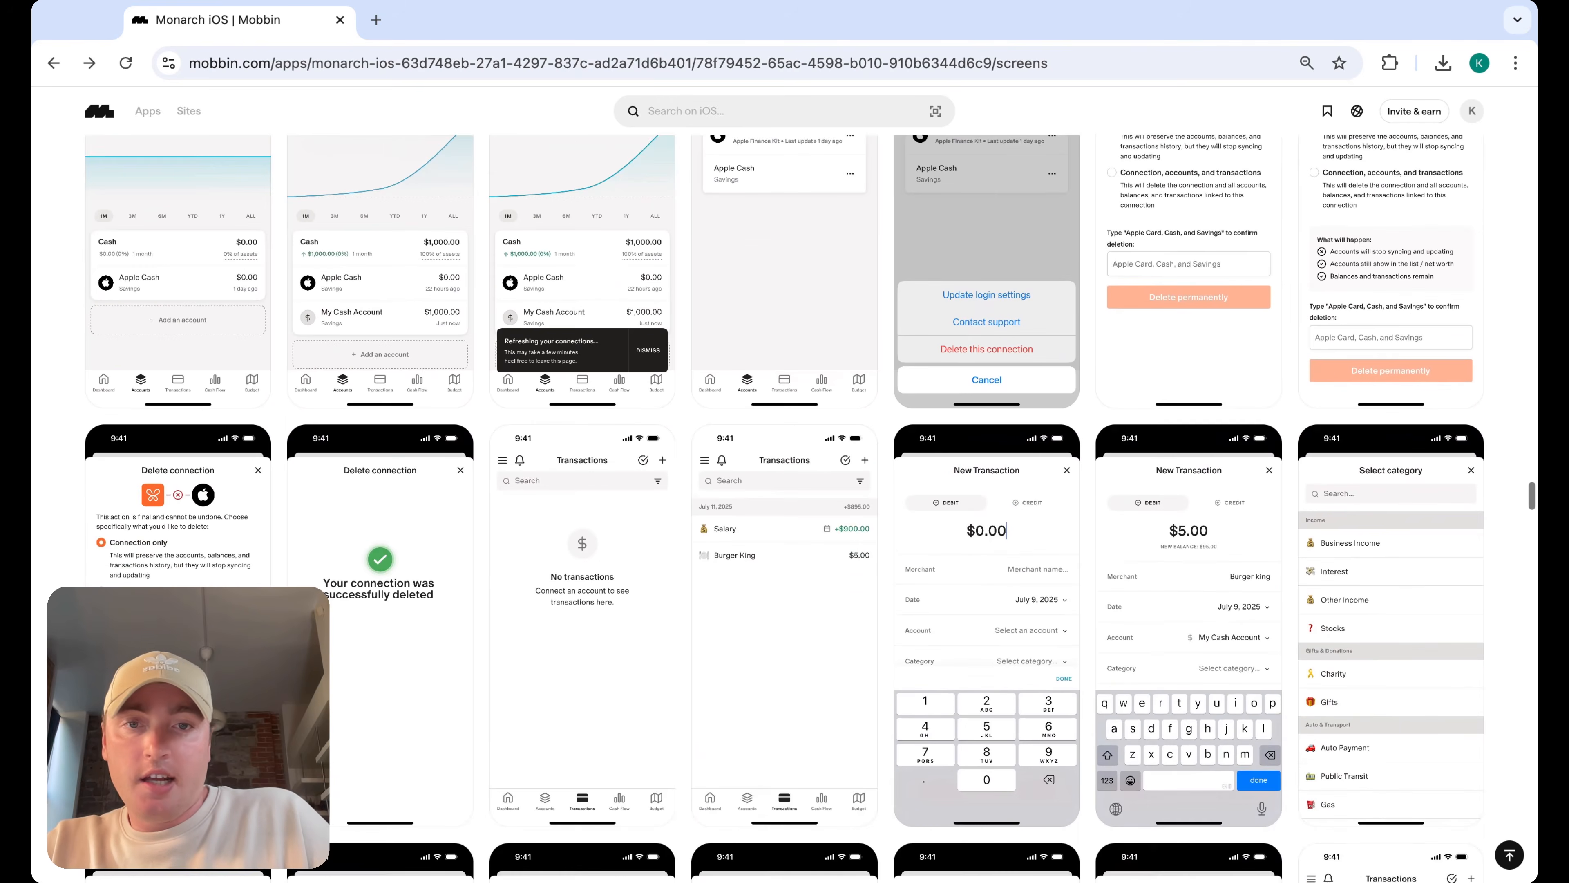
scroll(785, 506, "down", 3)
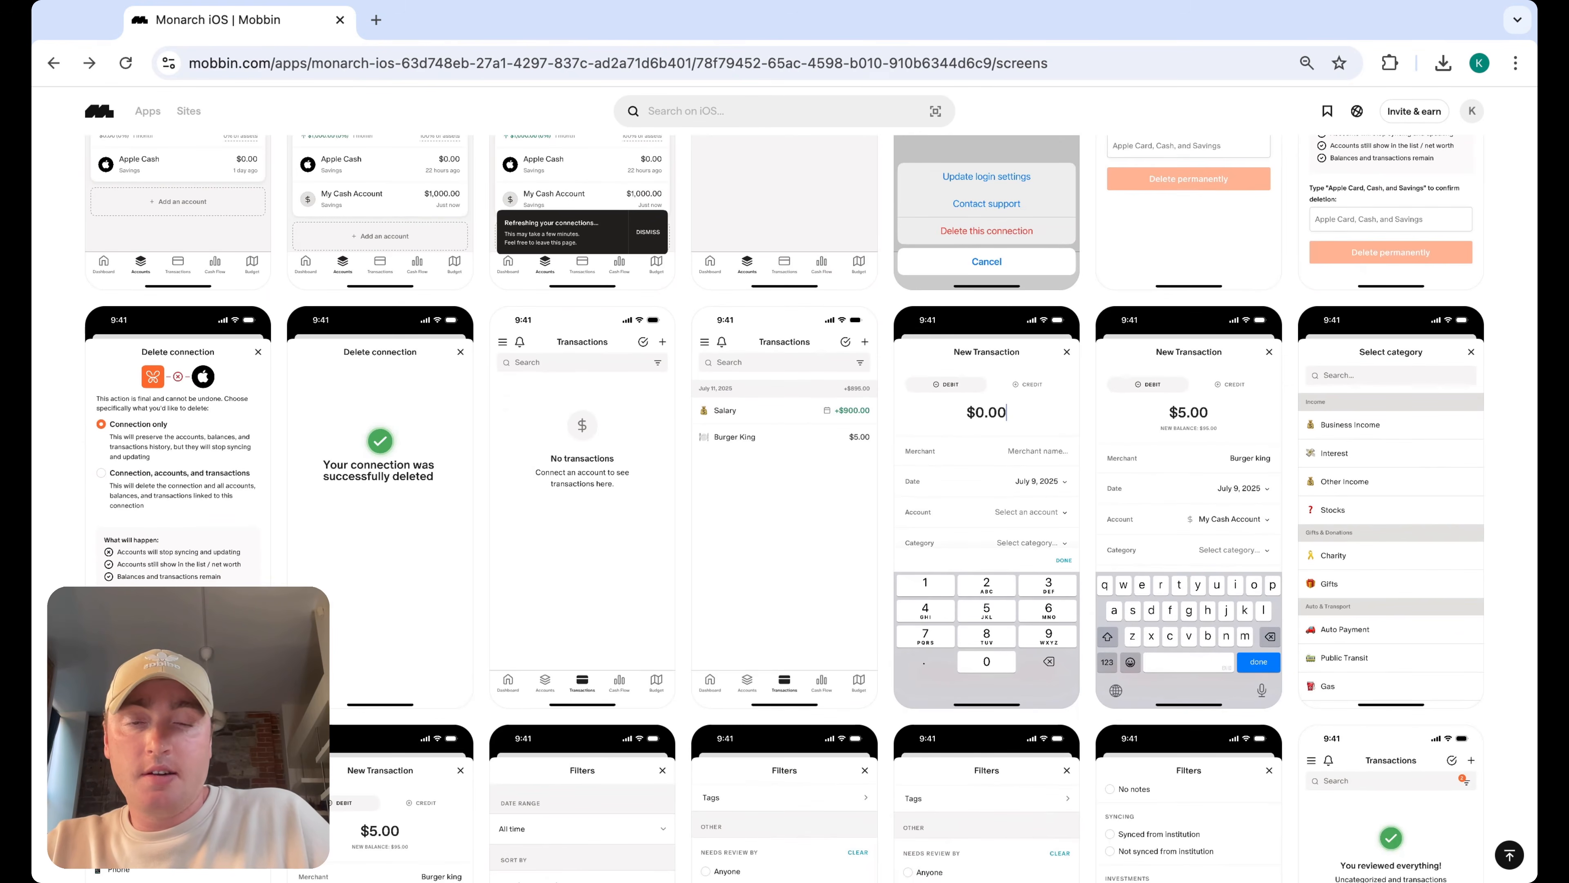
Open Monarch's Transactions list and New Transaction screens for a closer look, closing each preview
left_click(803, 461)
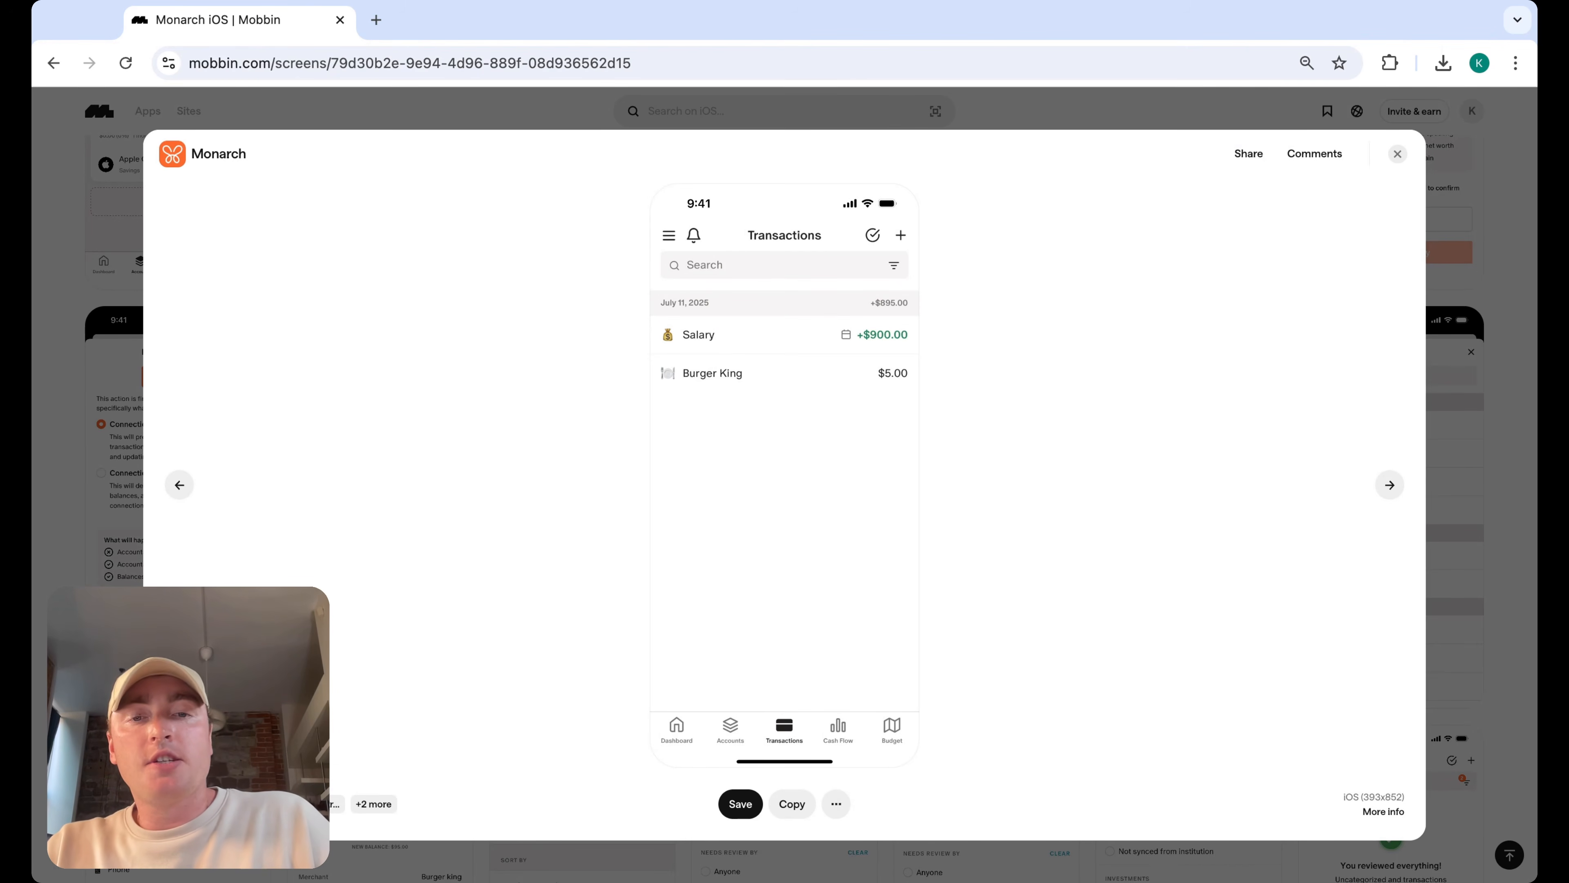
left_click(1398, 153)
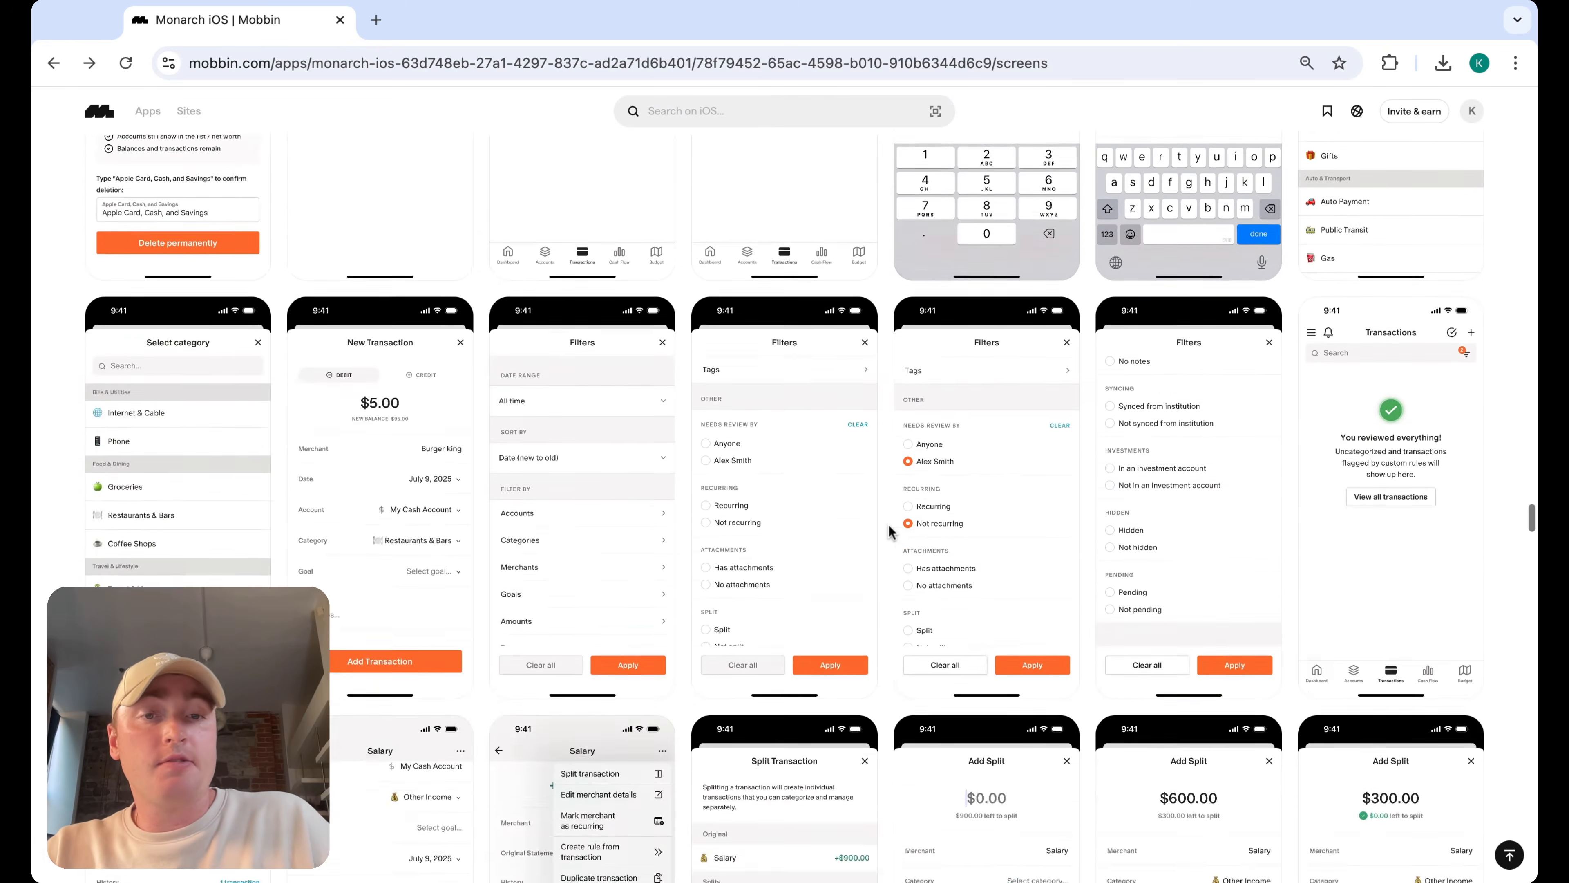
scroll(889, 525, "down", 3)
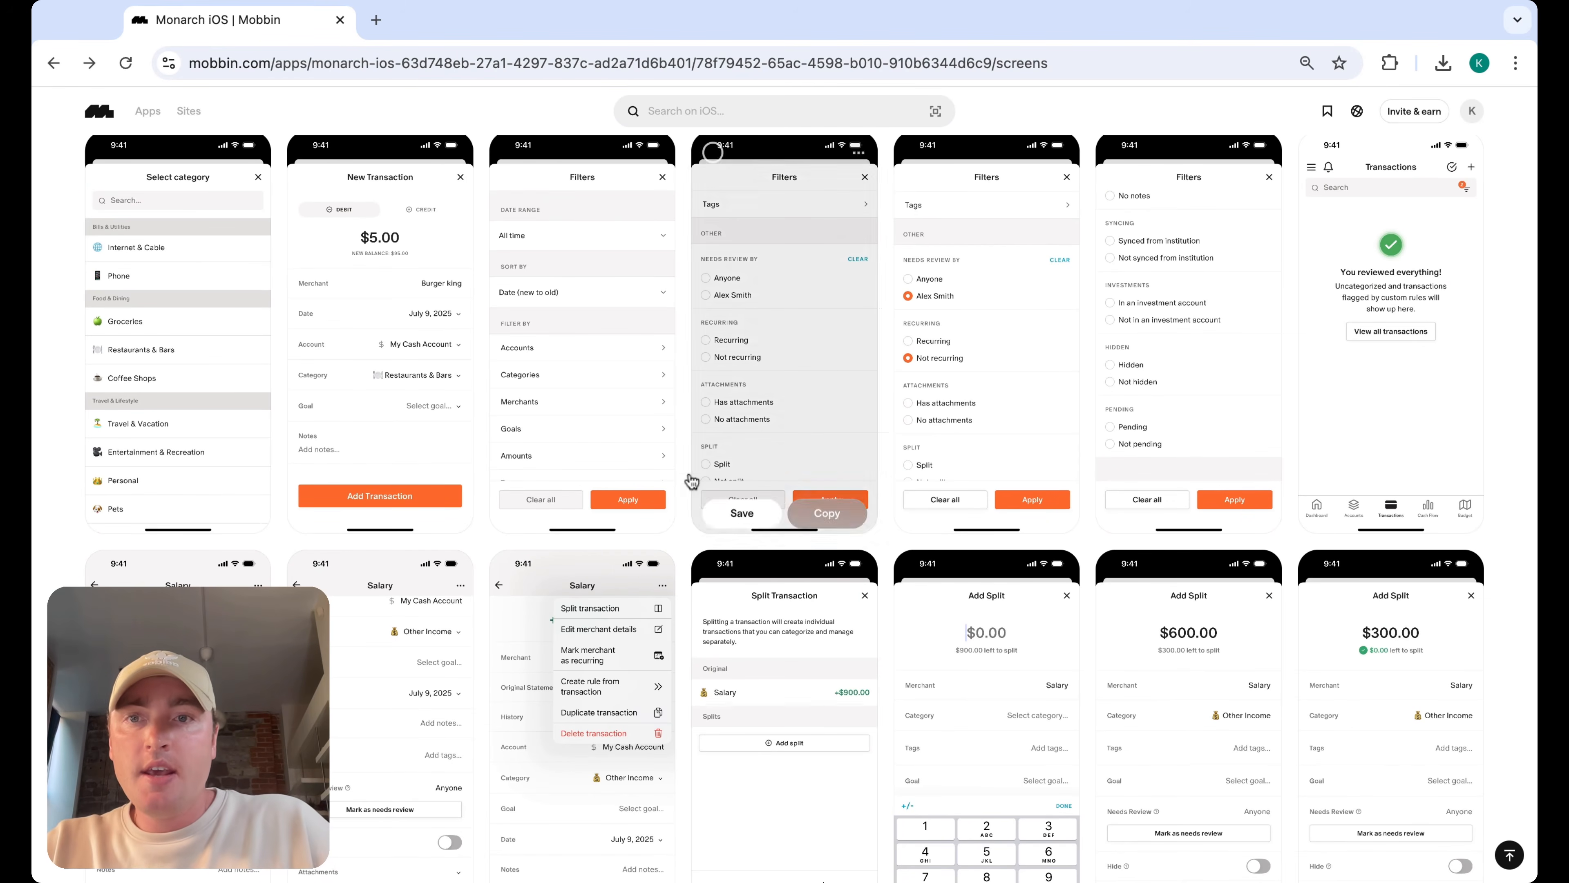
left_click(381, 383)
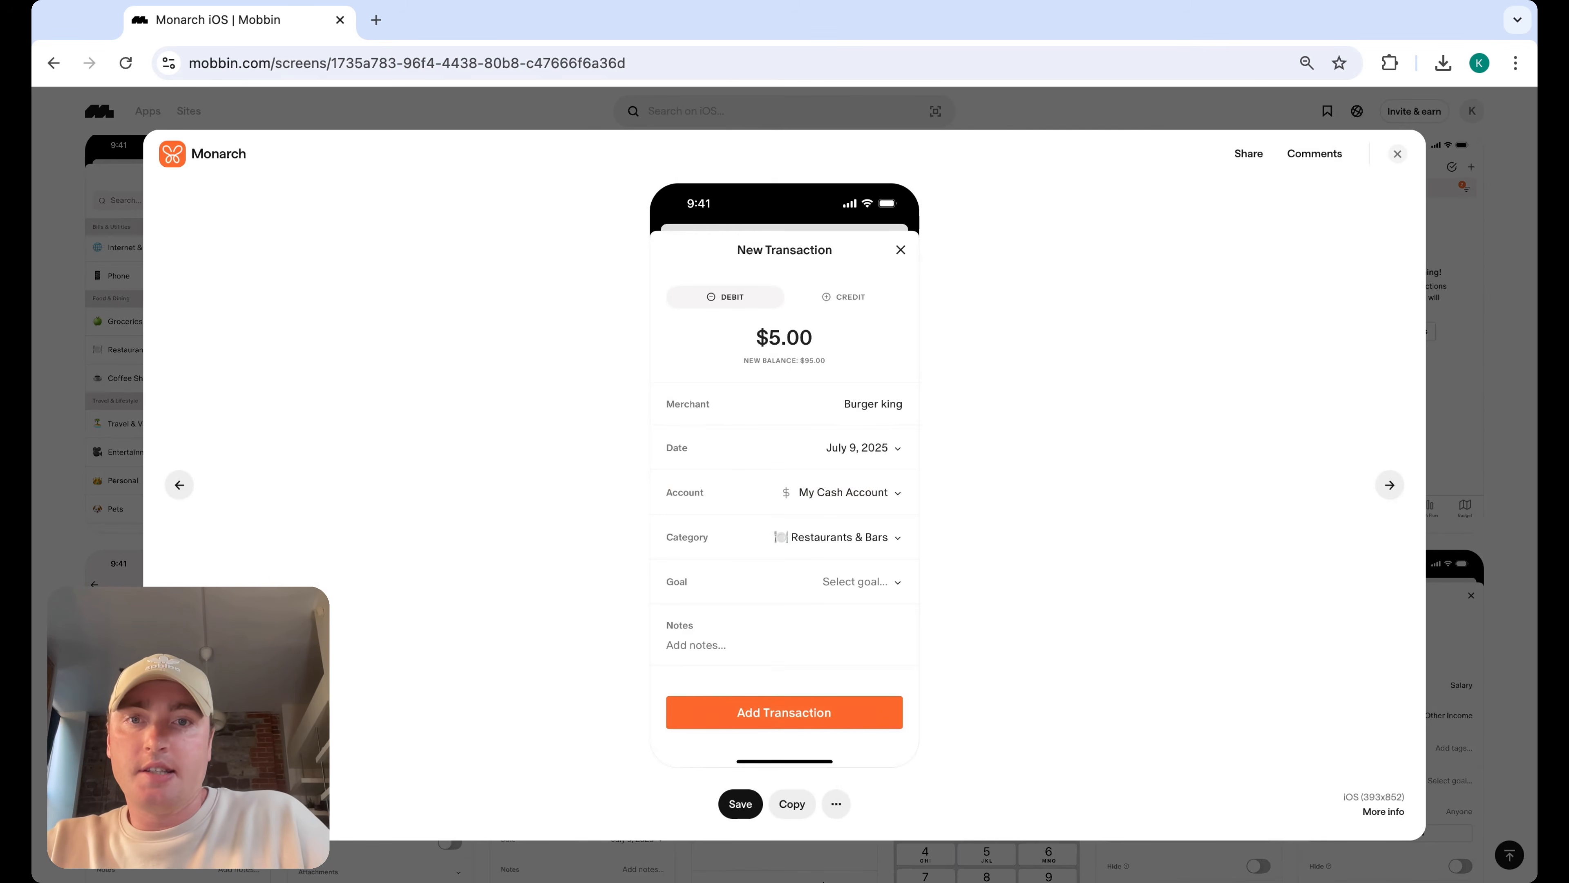
left_click(1398, 154)
Scroll to Monarch's Cash Flow screens and open the monthly and quarterly Cash Flow views for comparison
scroll(881, 431, "down", 4)
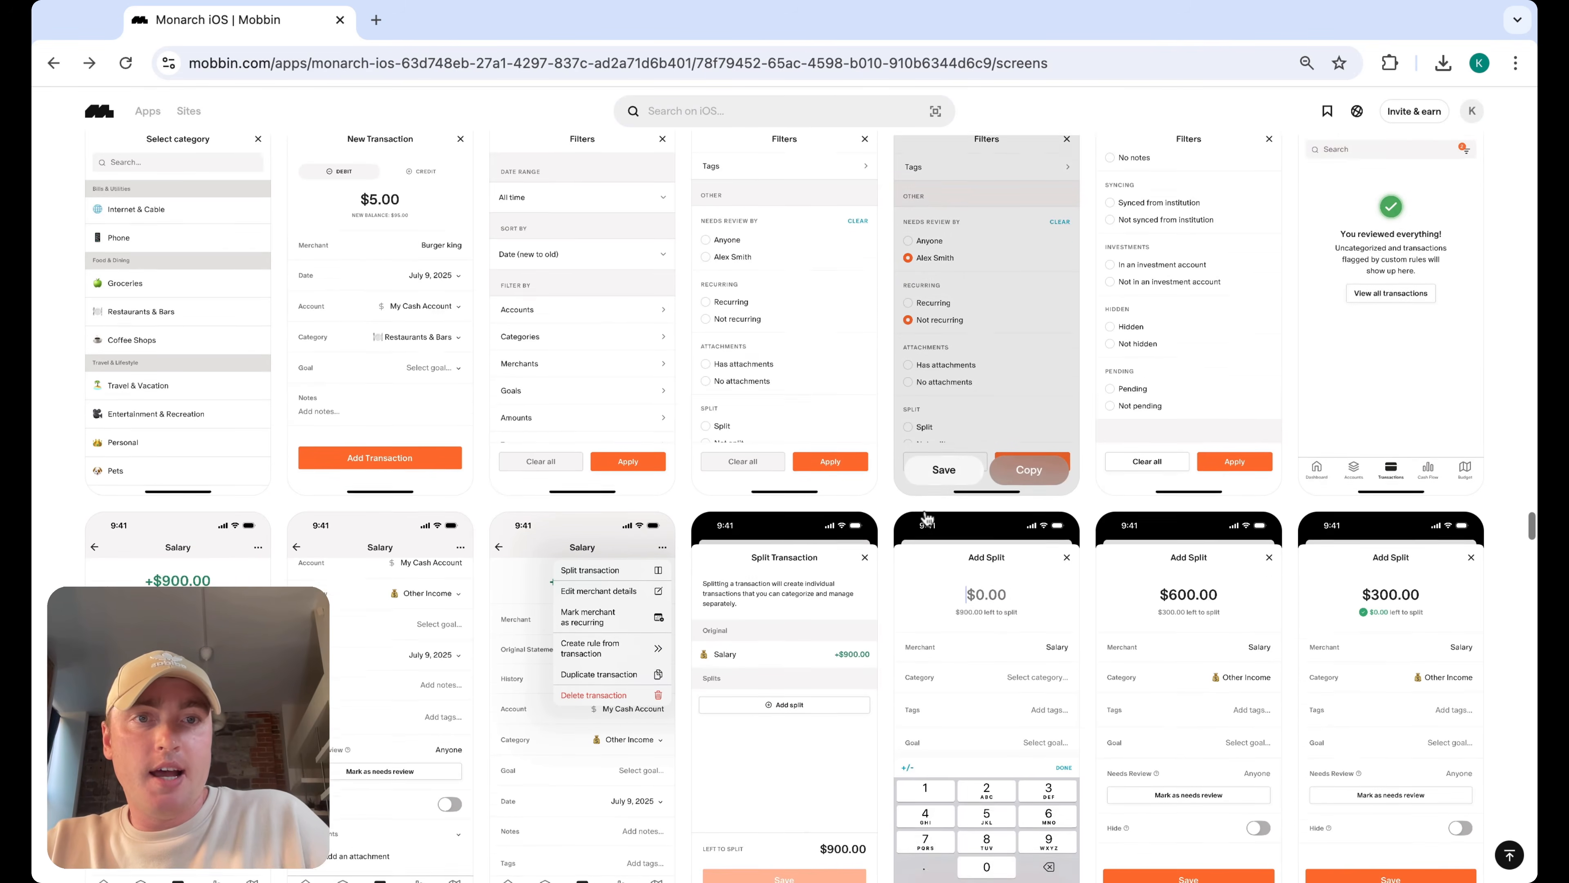
scroll(882, 431, "down", 10)
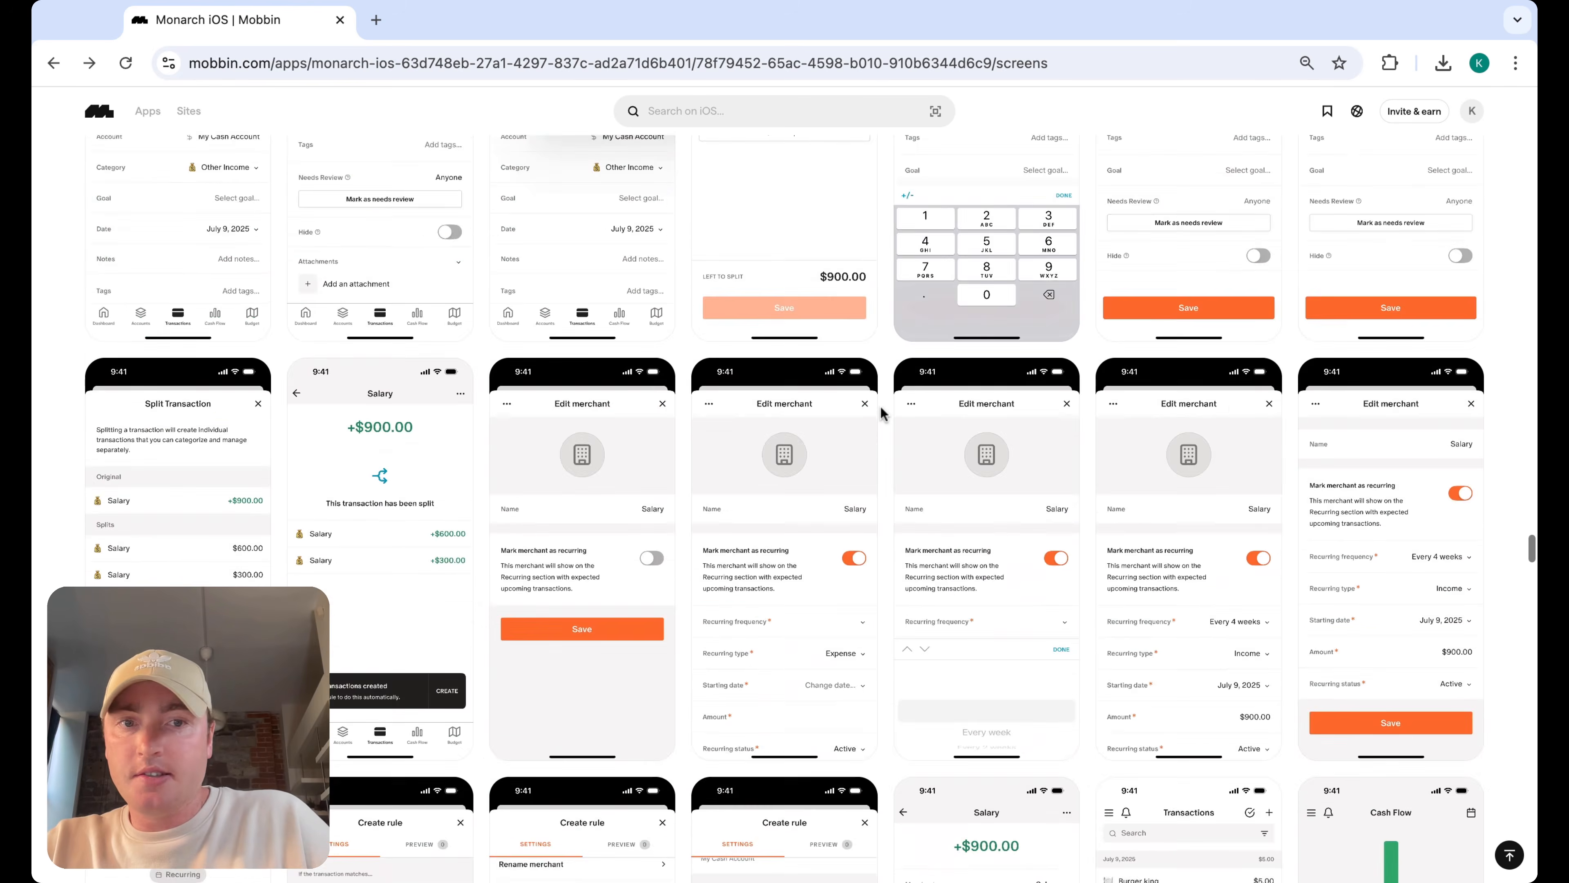
scroll(883, 413, "down", 2)
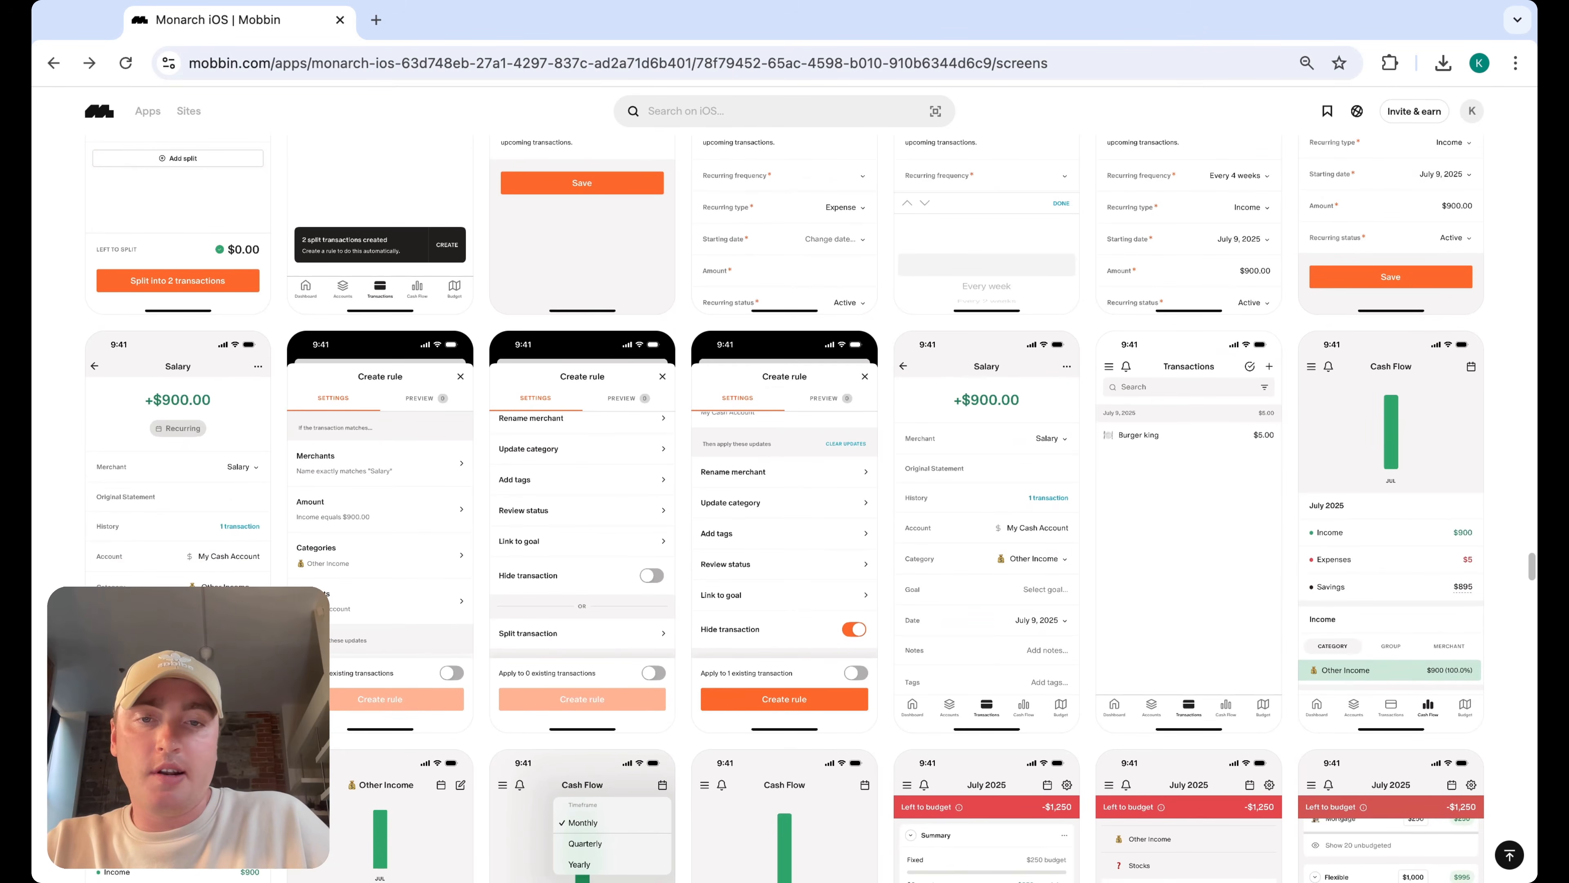
scroll(811, 509, "down", 1)
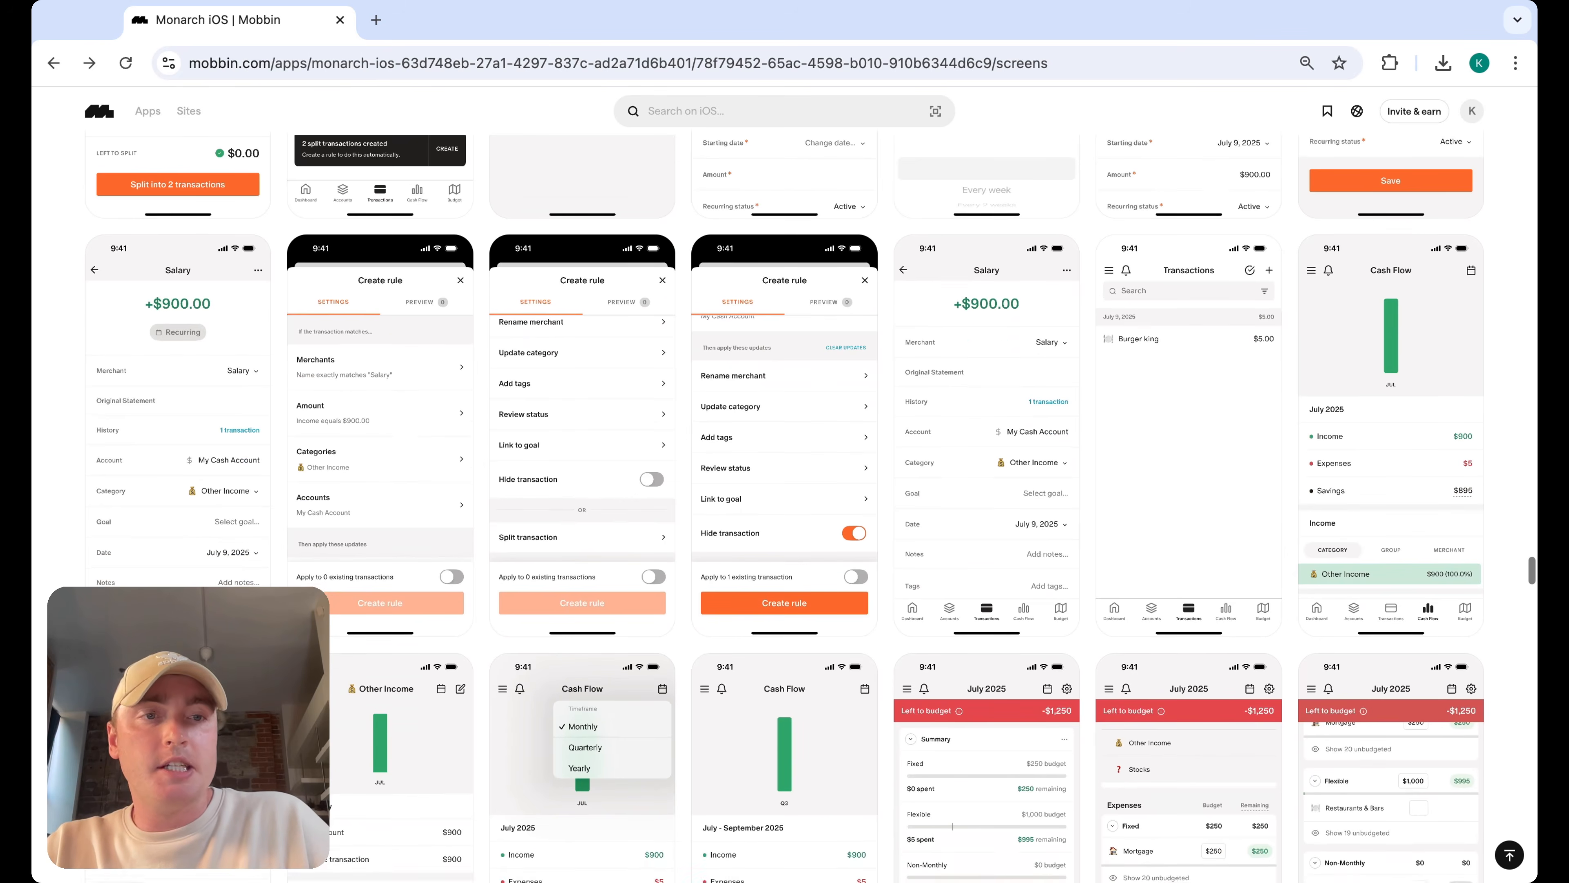
scroll(346, 489, "down", 4)
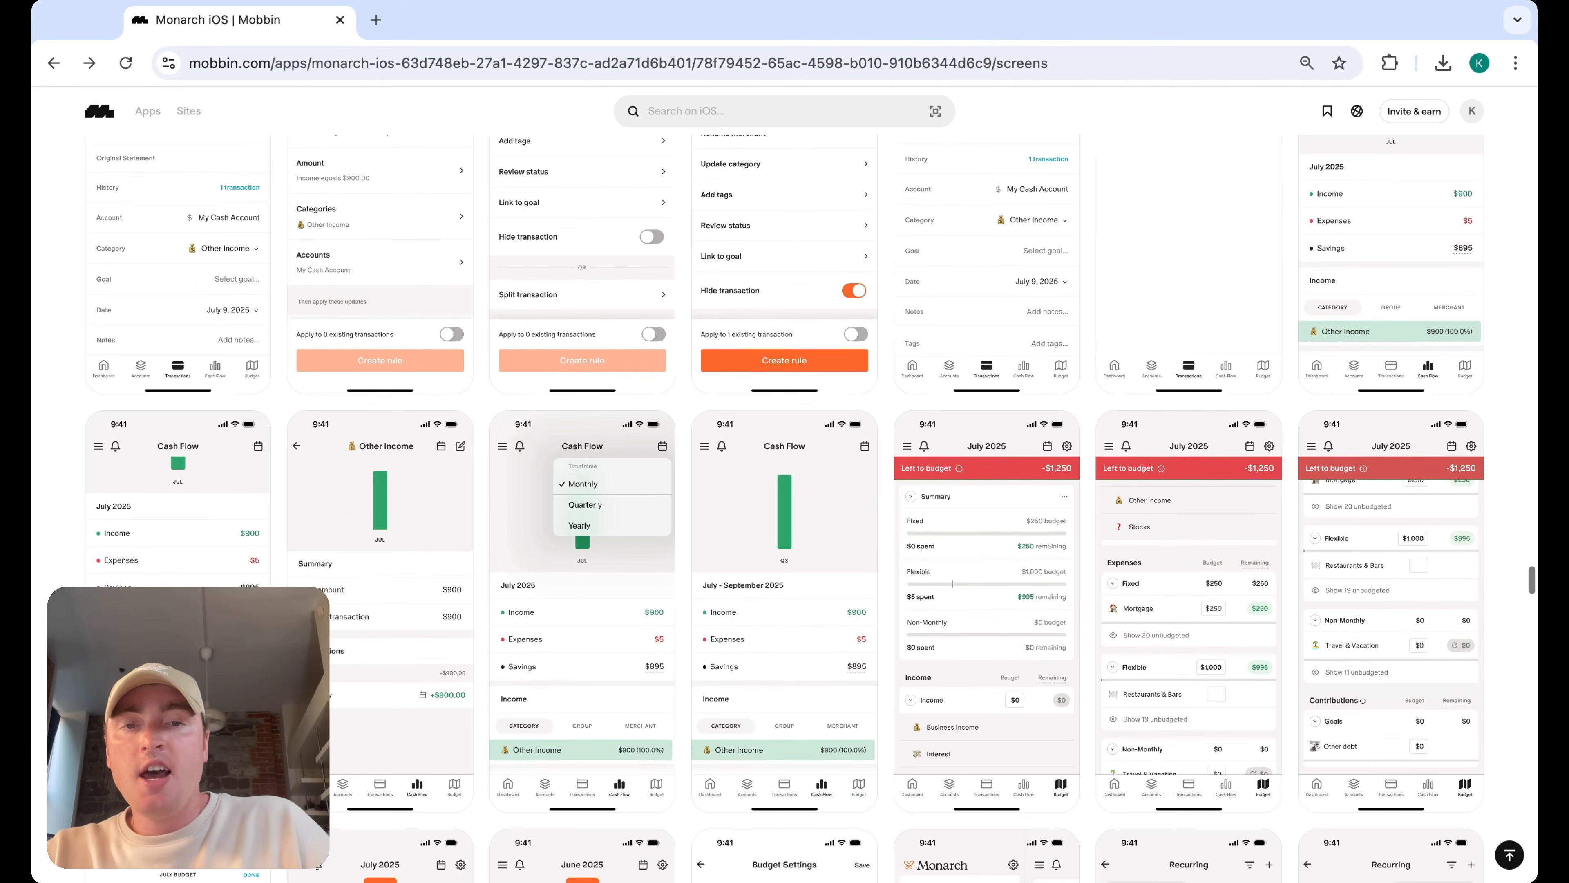
left_click(204, 572)
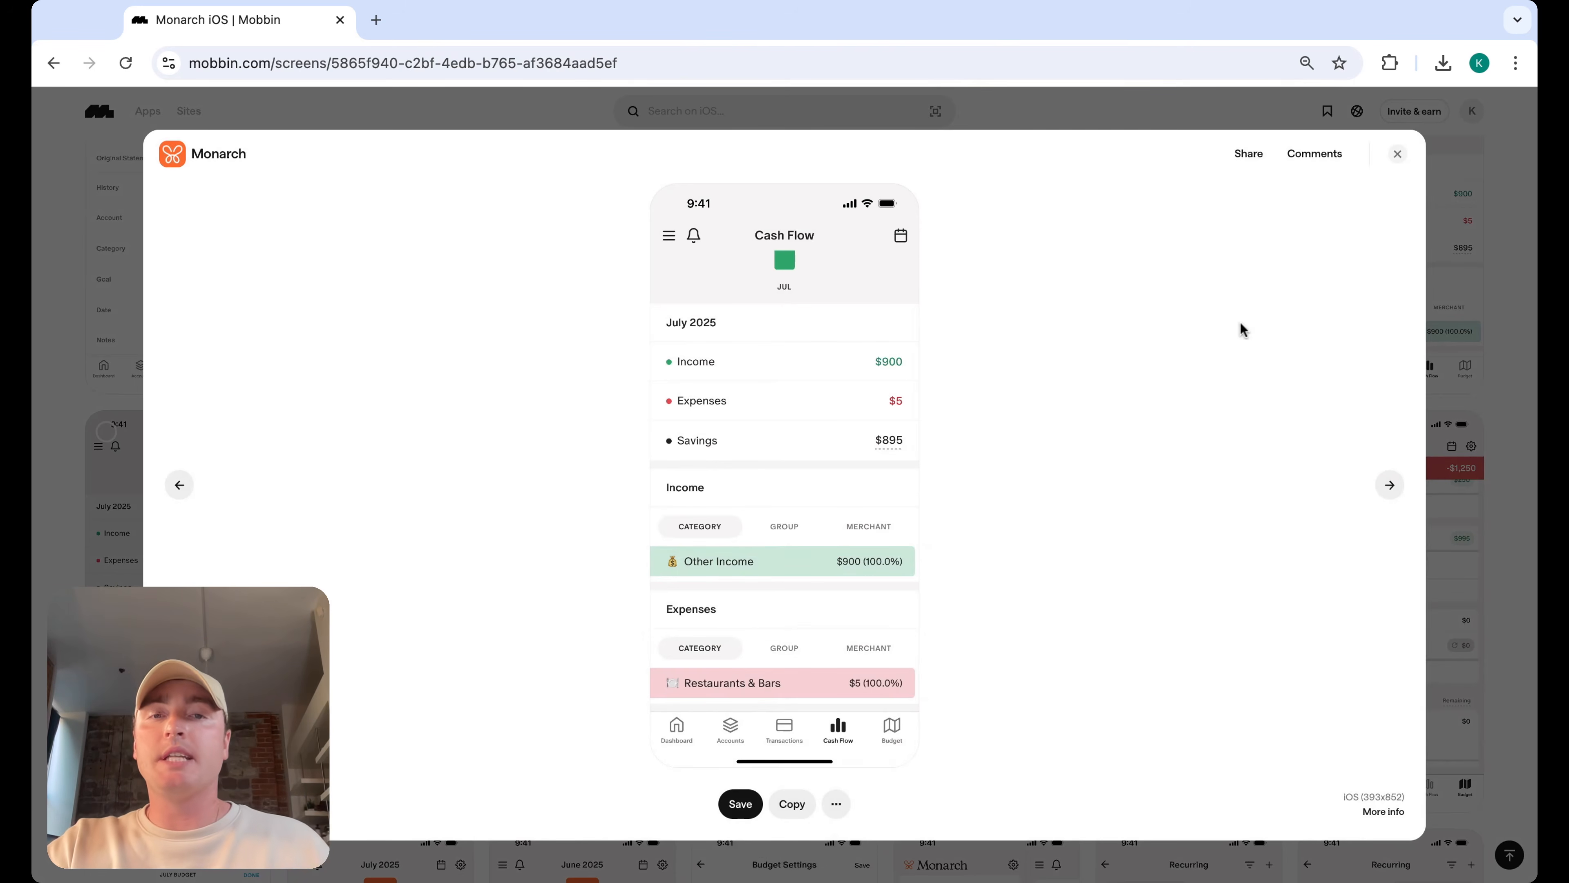
left_click(1398, 154)
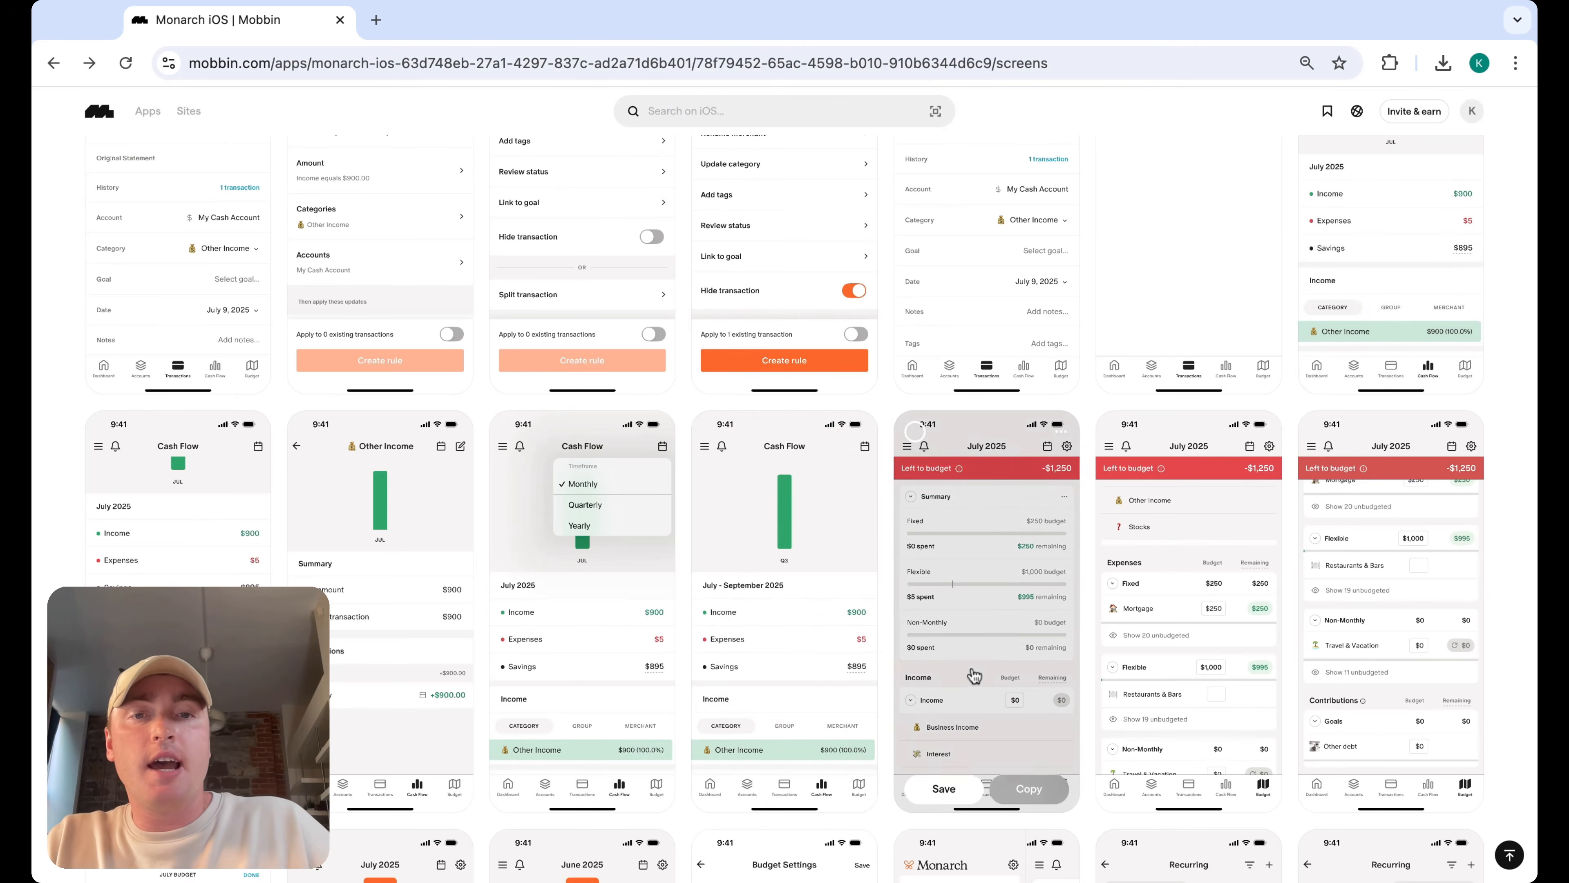
left_click(850, 641)
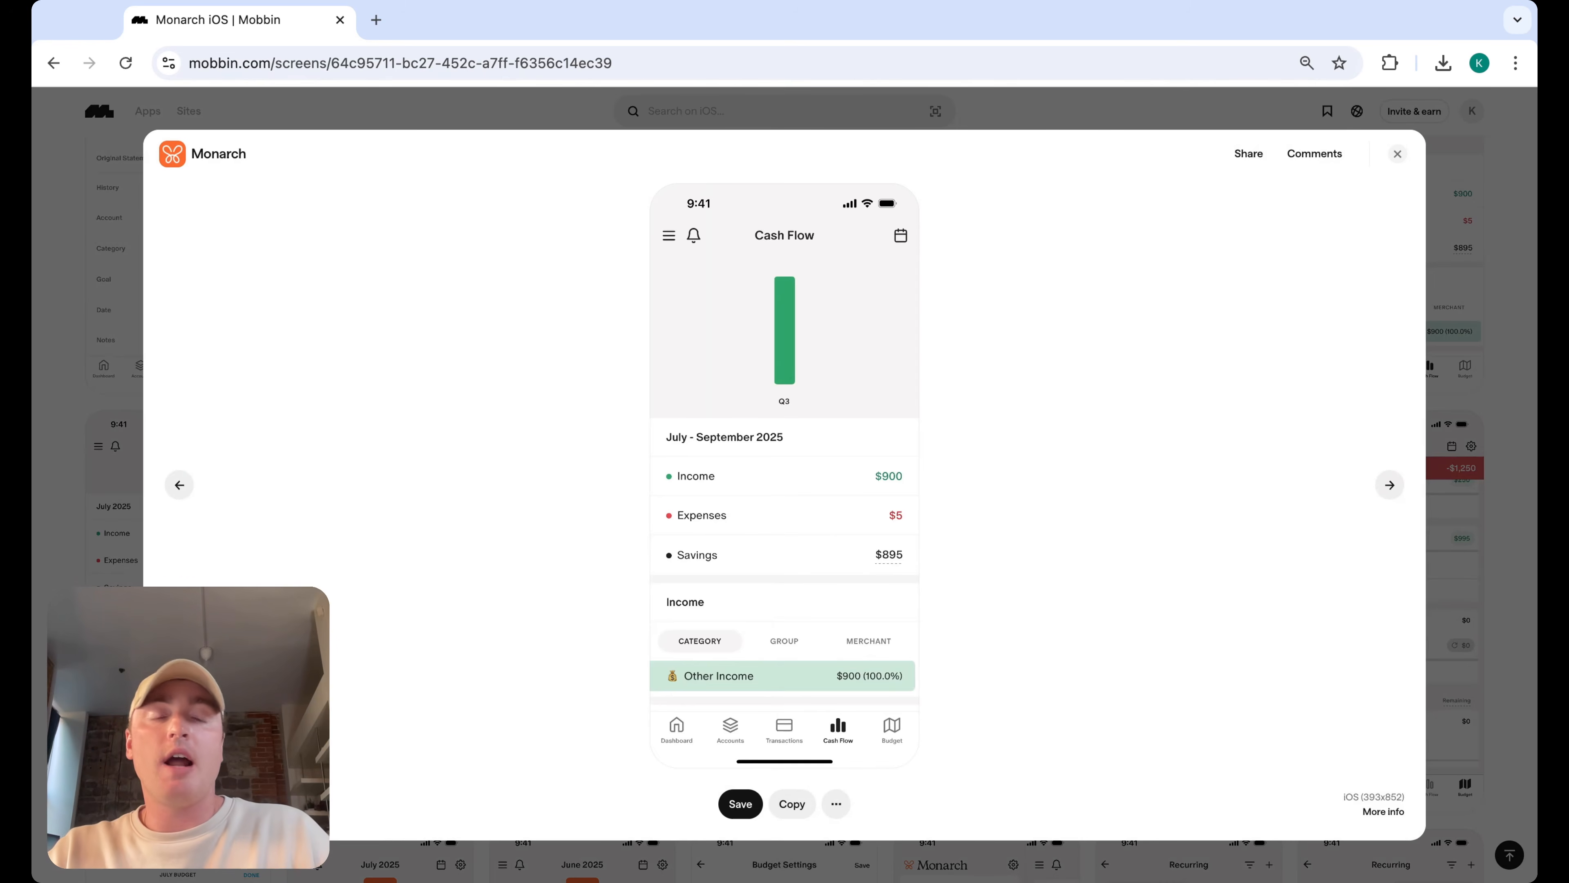
left_click(1397, 155)
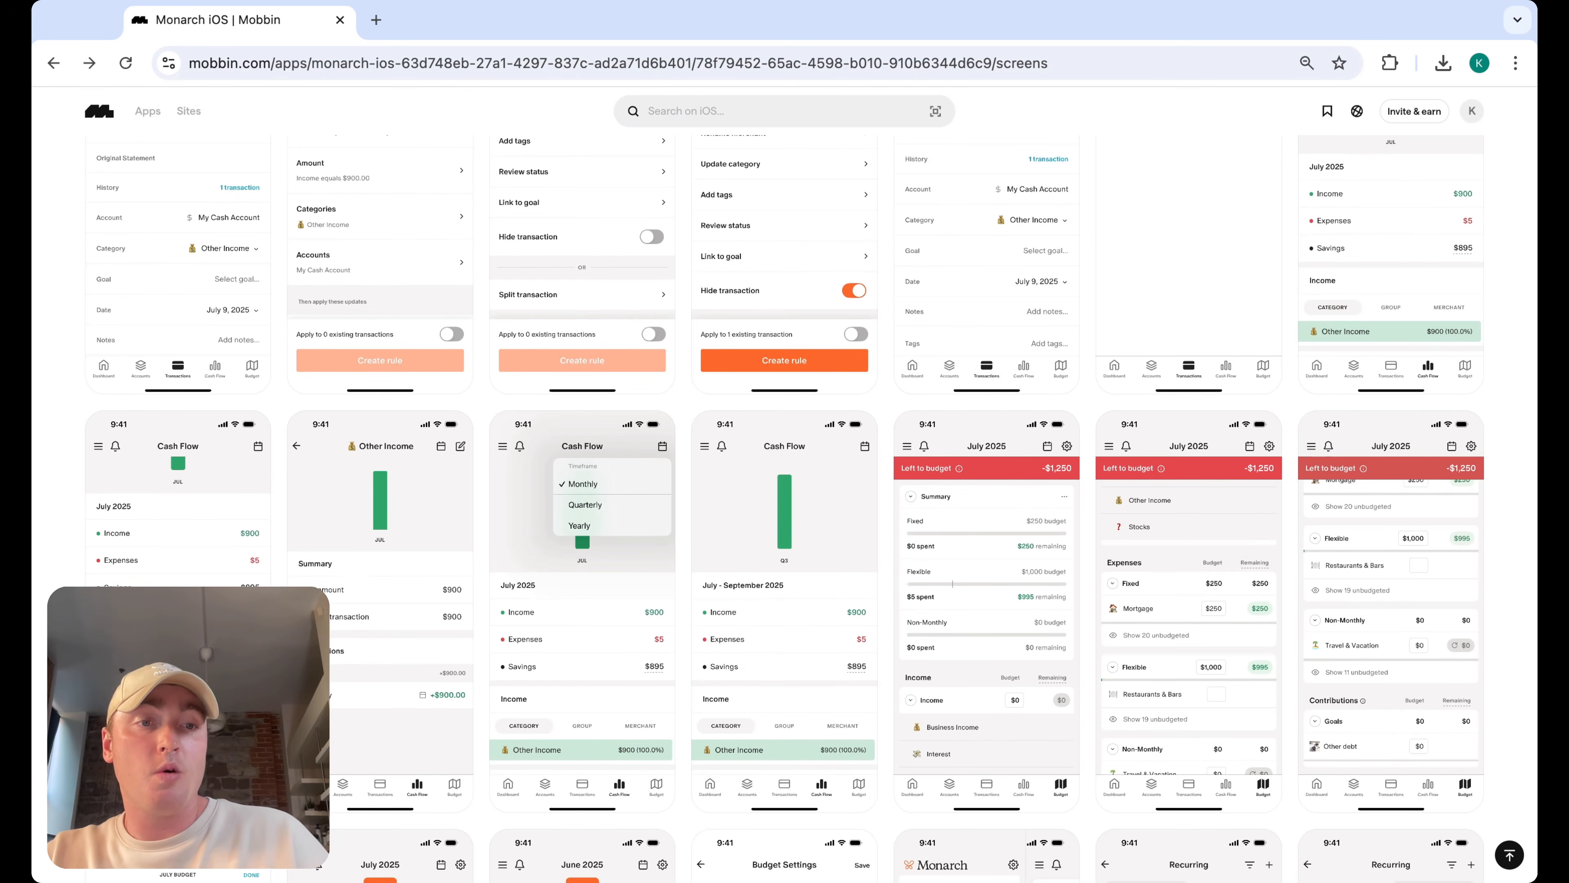
Scroll further and open Monarch's July 2025 Budget screen and All Recurring screen to study their layouts
scroll(785, 507, "down", 3)
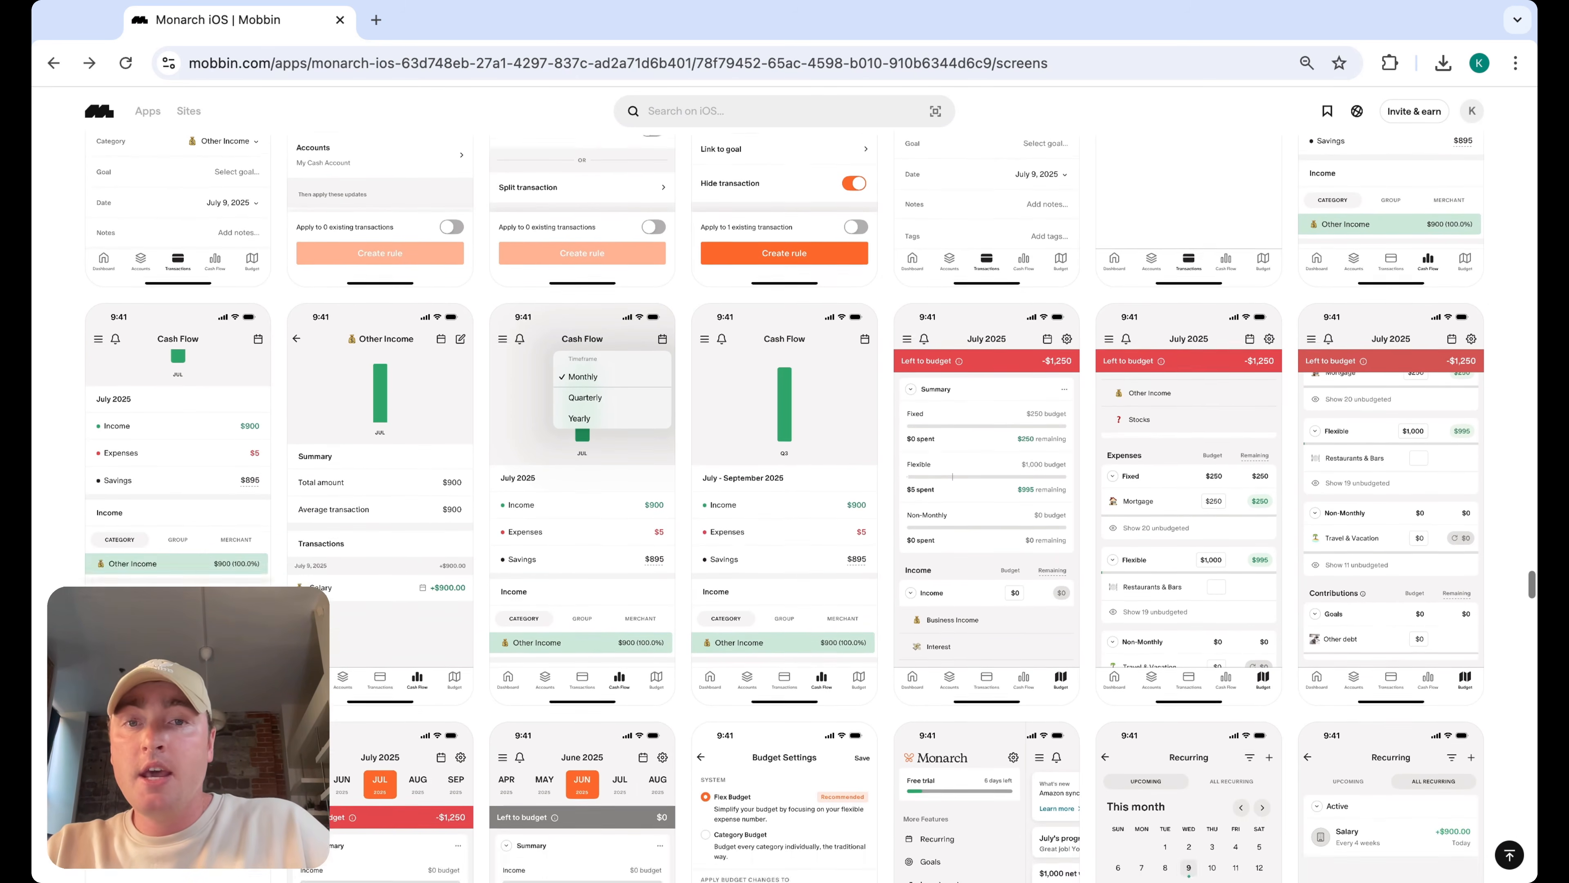
scroll(785, 506, "down", 8)
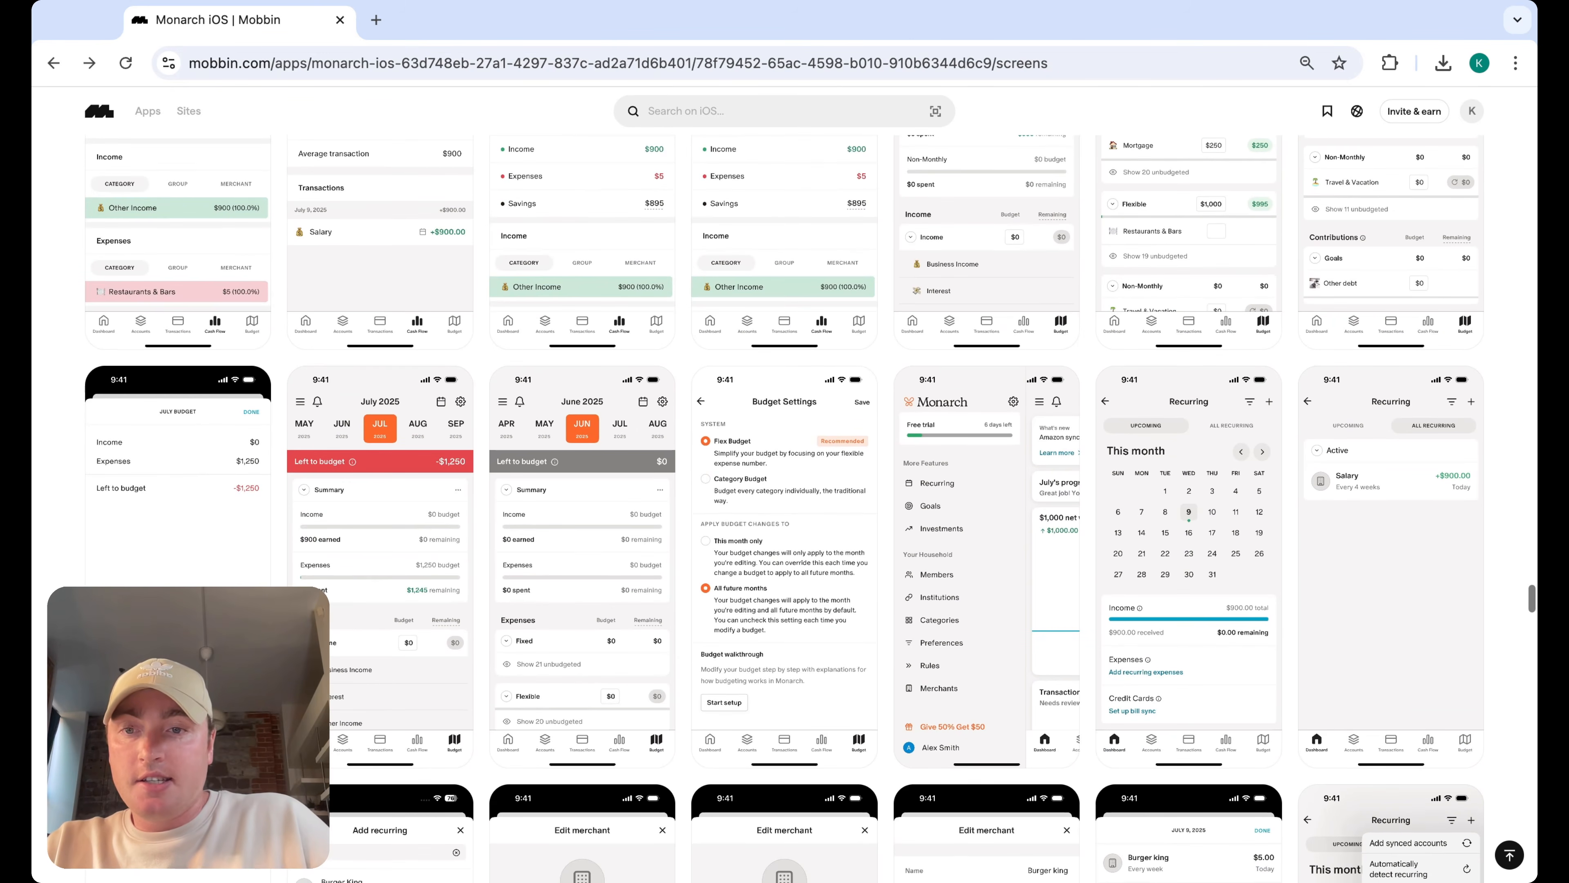
left_click(454, 471)
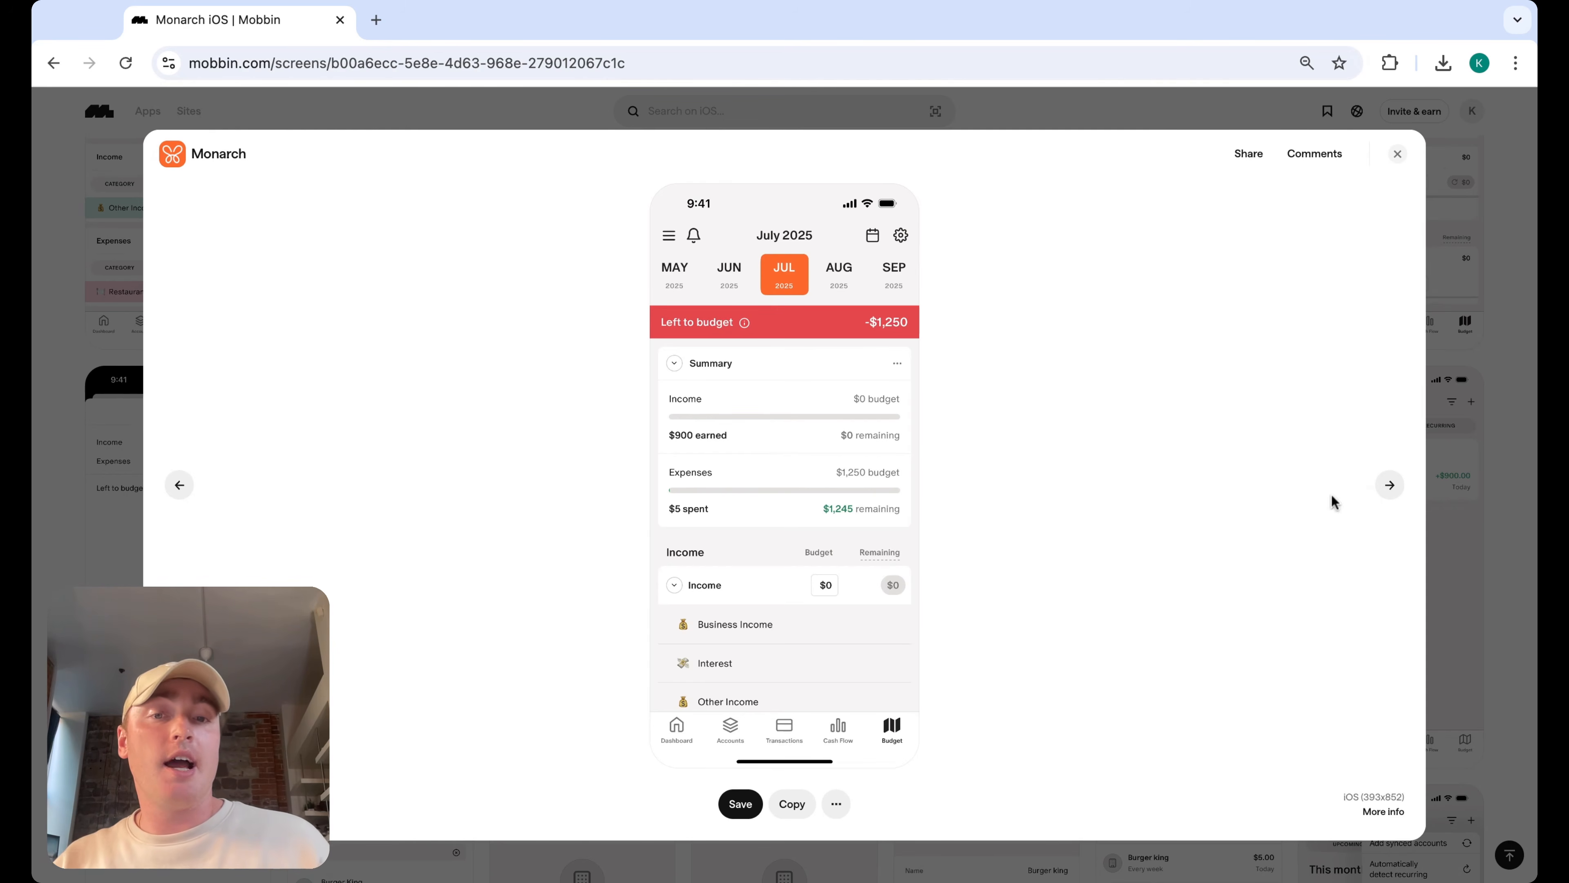
left_click(1397, 154)
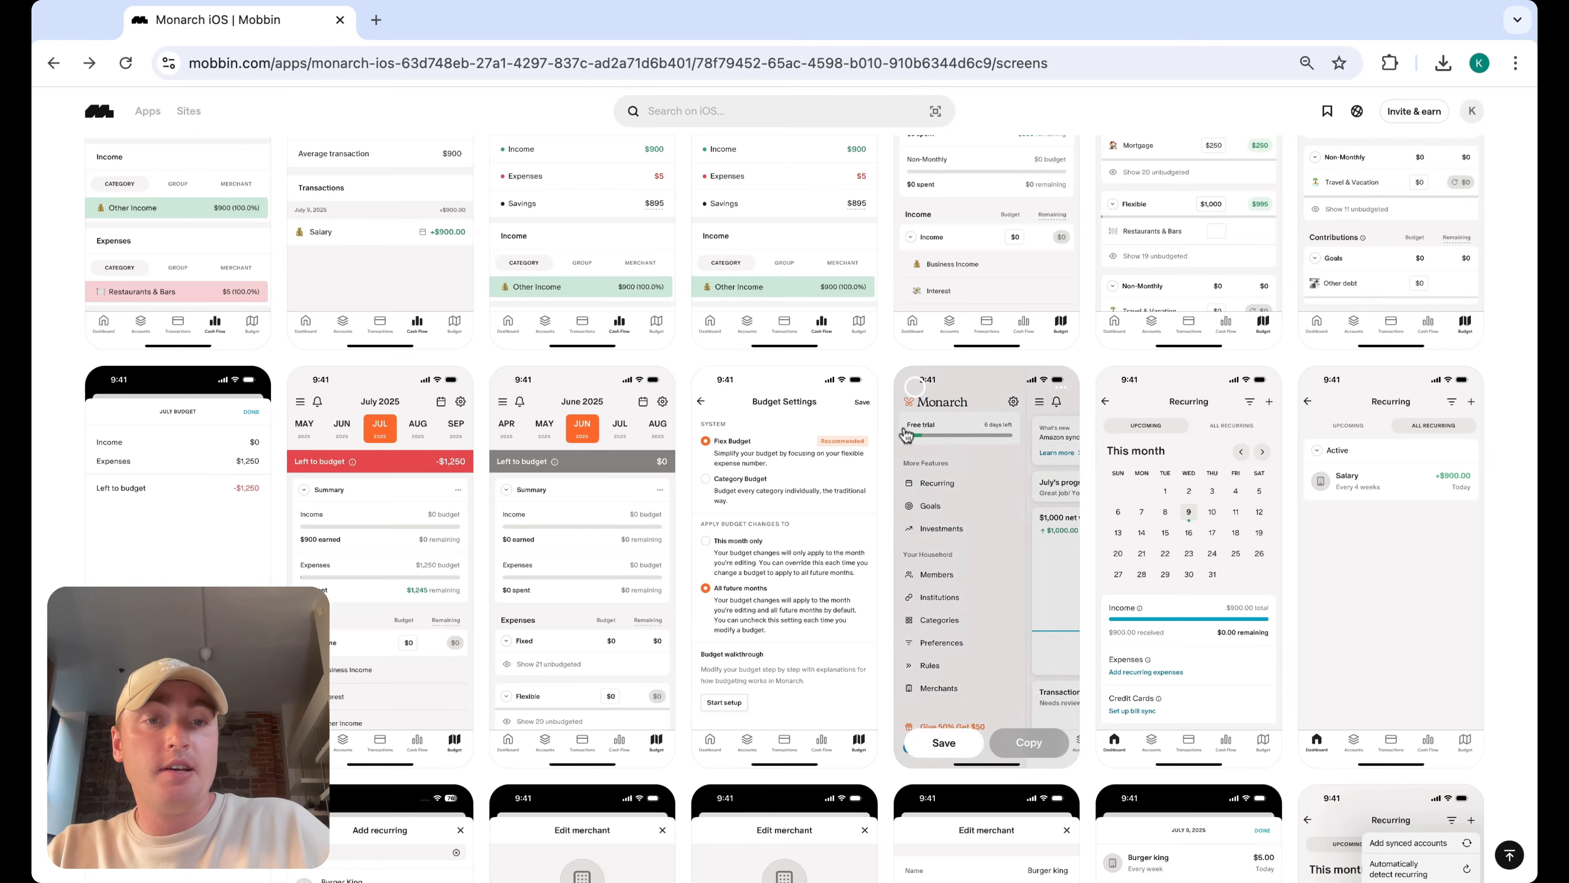
scroll(890, 435, "down", 3)
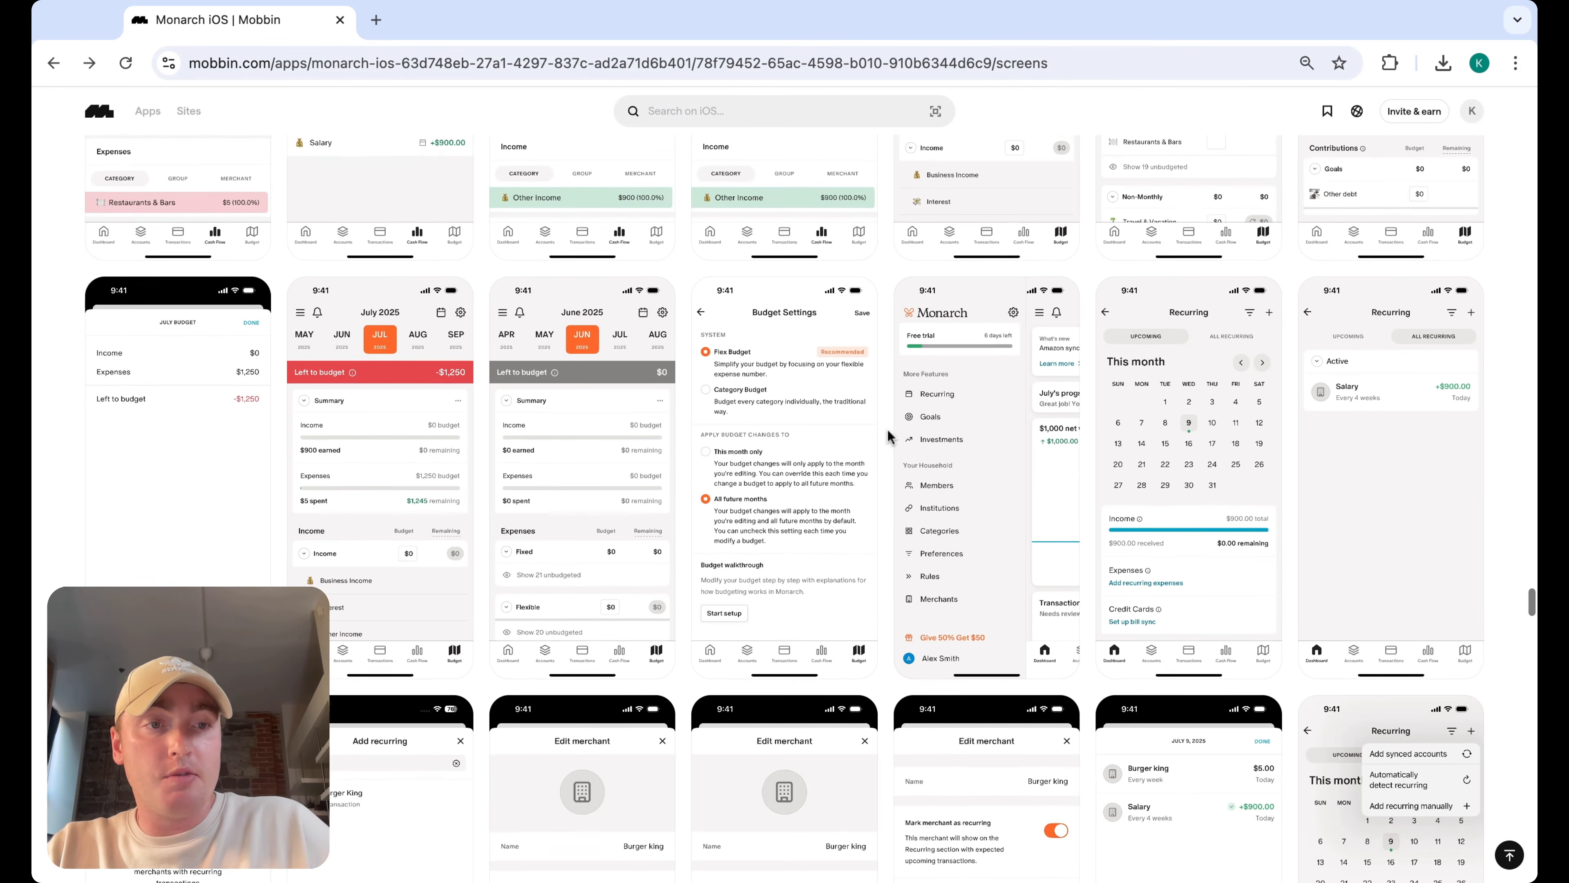
scroll(890, 436, "down", 10)
scroll(889, 436, "up", 15)
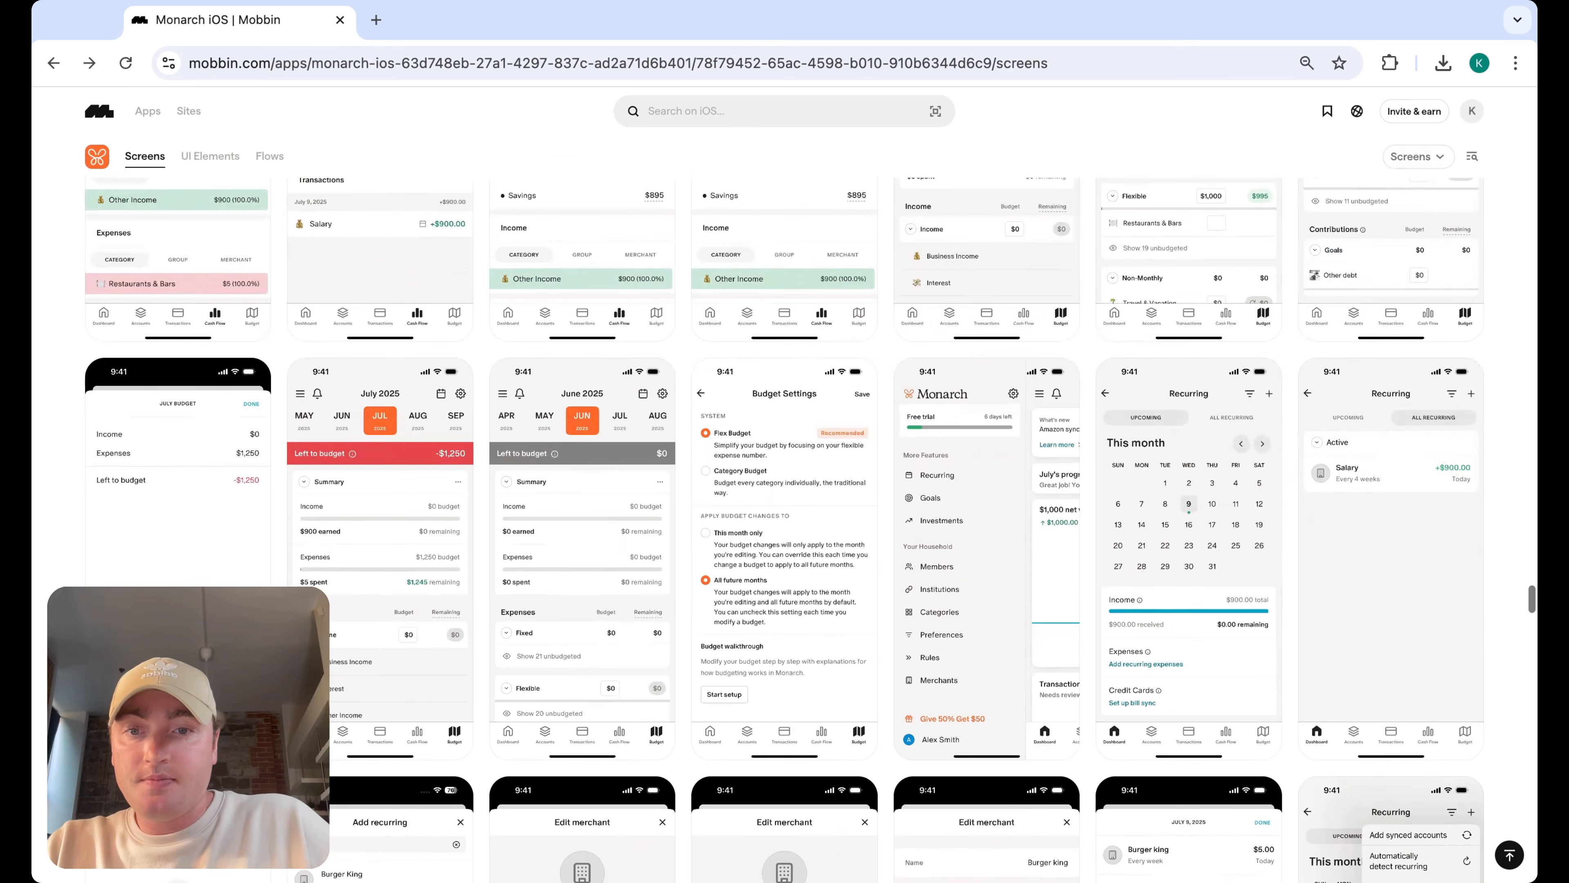
scroll(1390, 570, "up", 1)
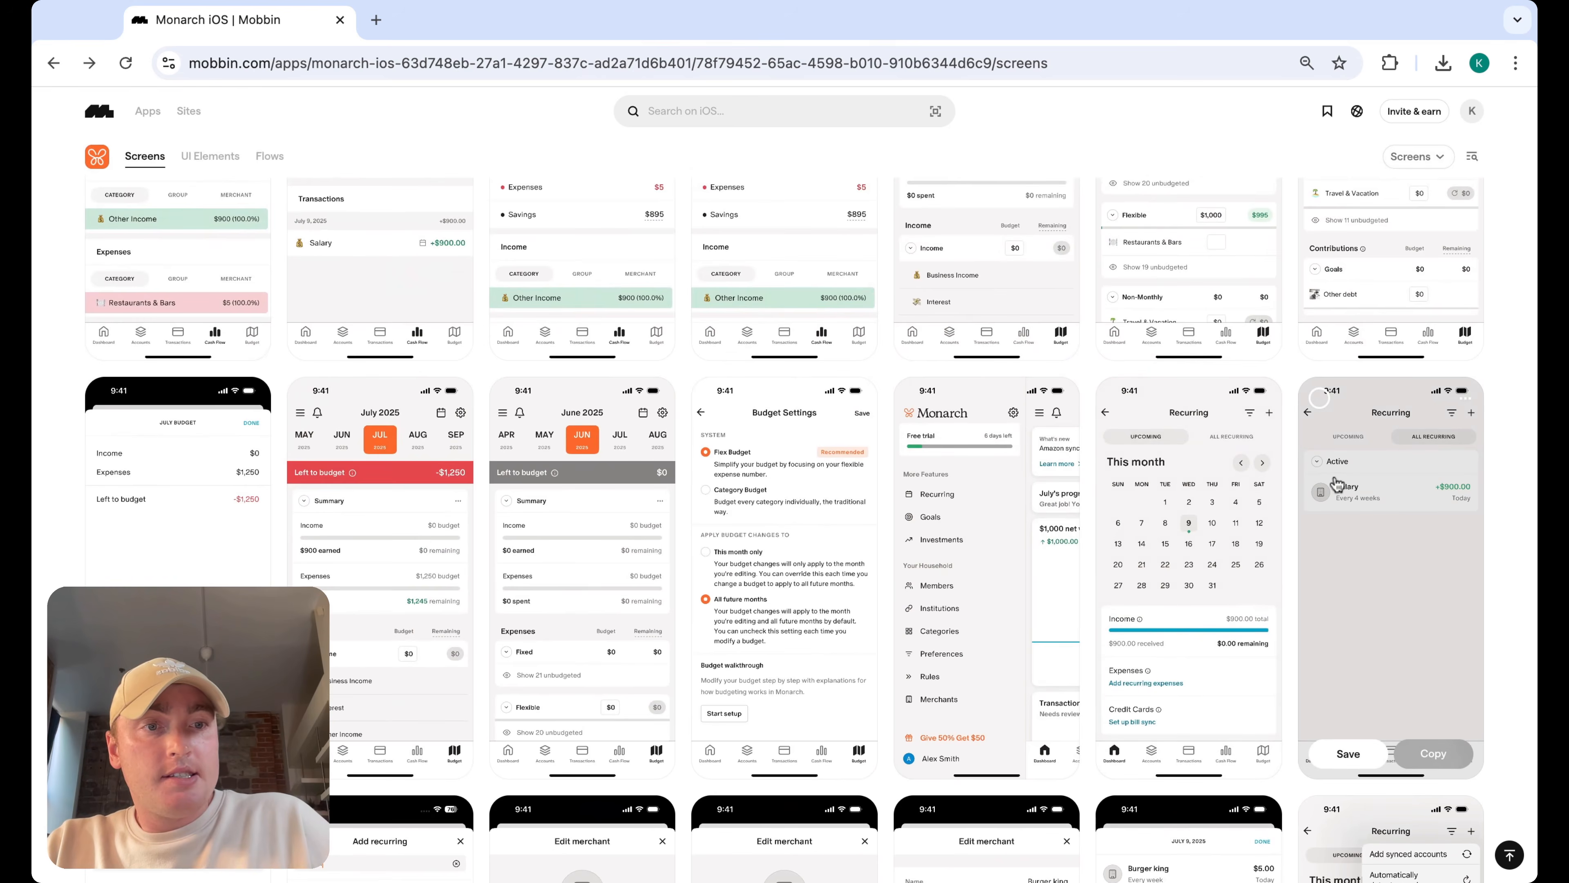
left_click(1335, 483)
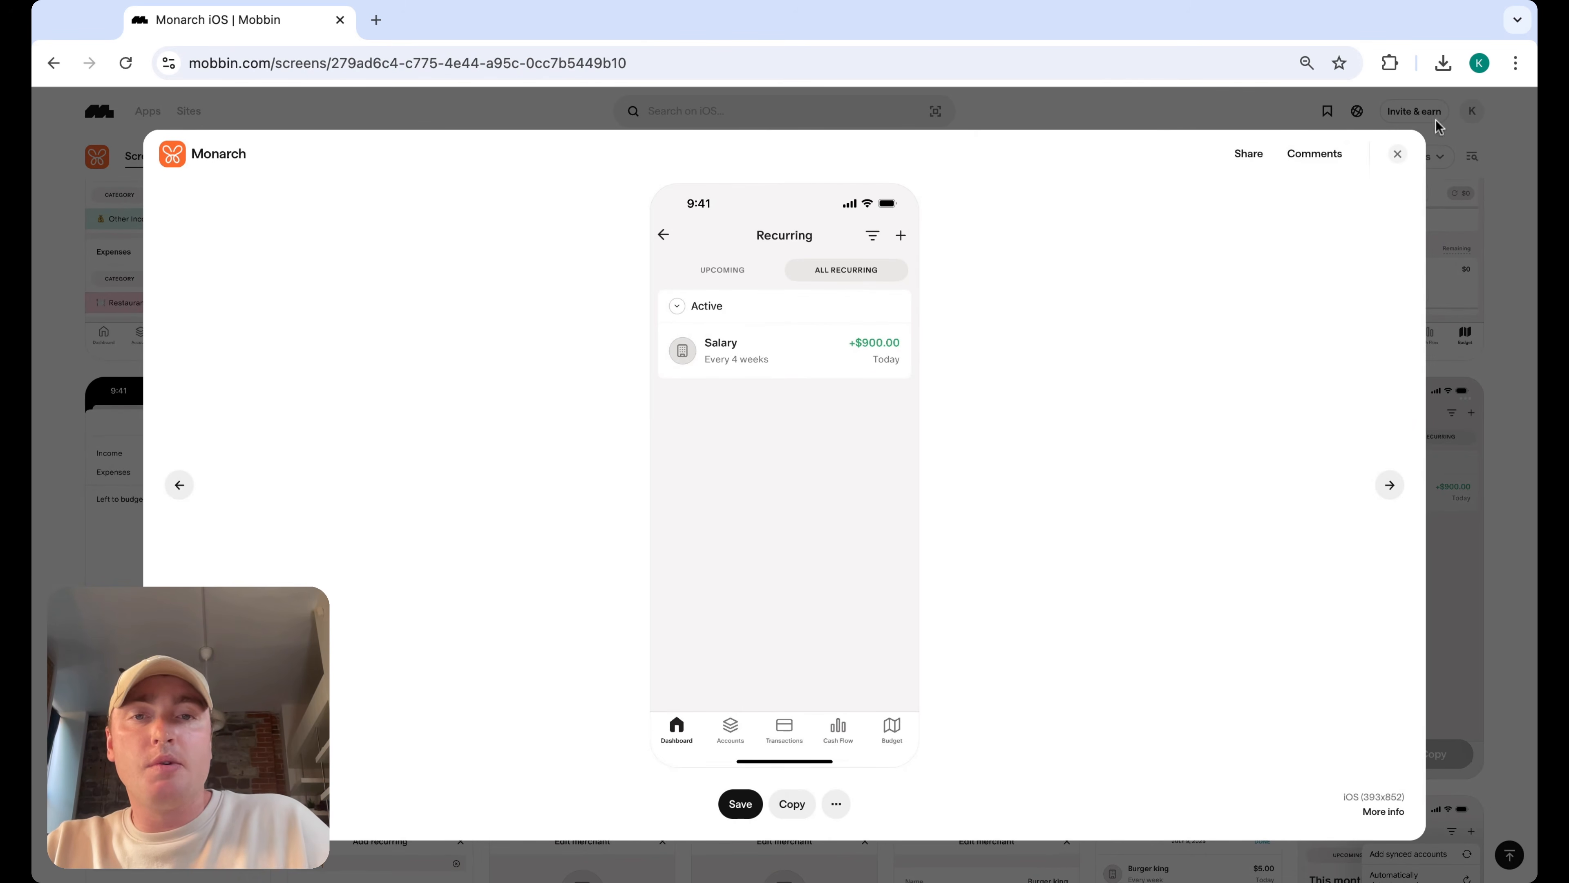
left_click(1398, 154)
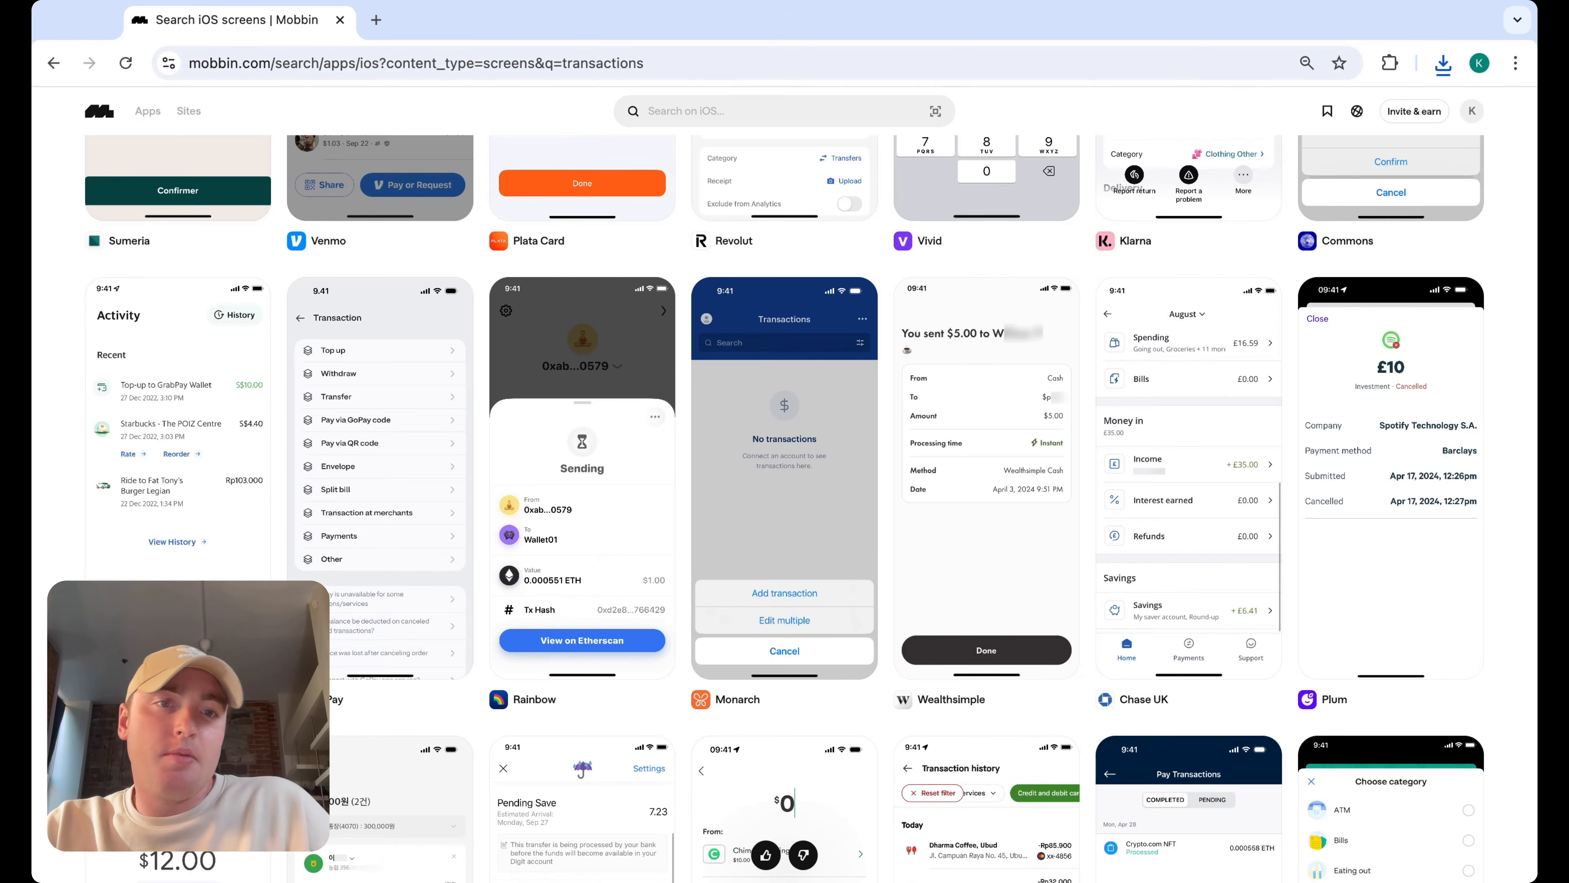
Browse Mobbin's iOS screen results for transactions and open Gojek's Transaction history screen
scroll(785, 507, "down", 1)
scroll(785, 507, "up", 1)
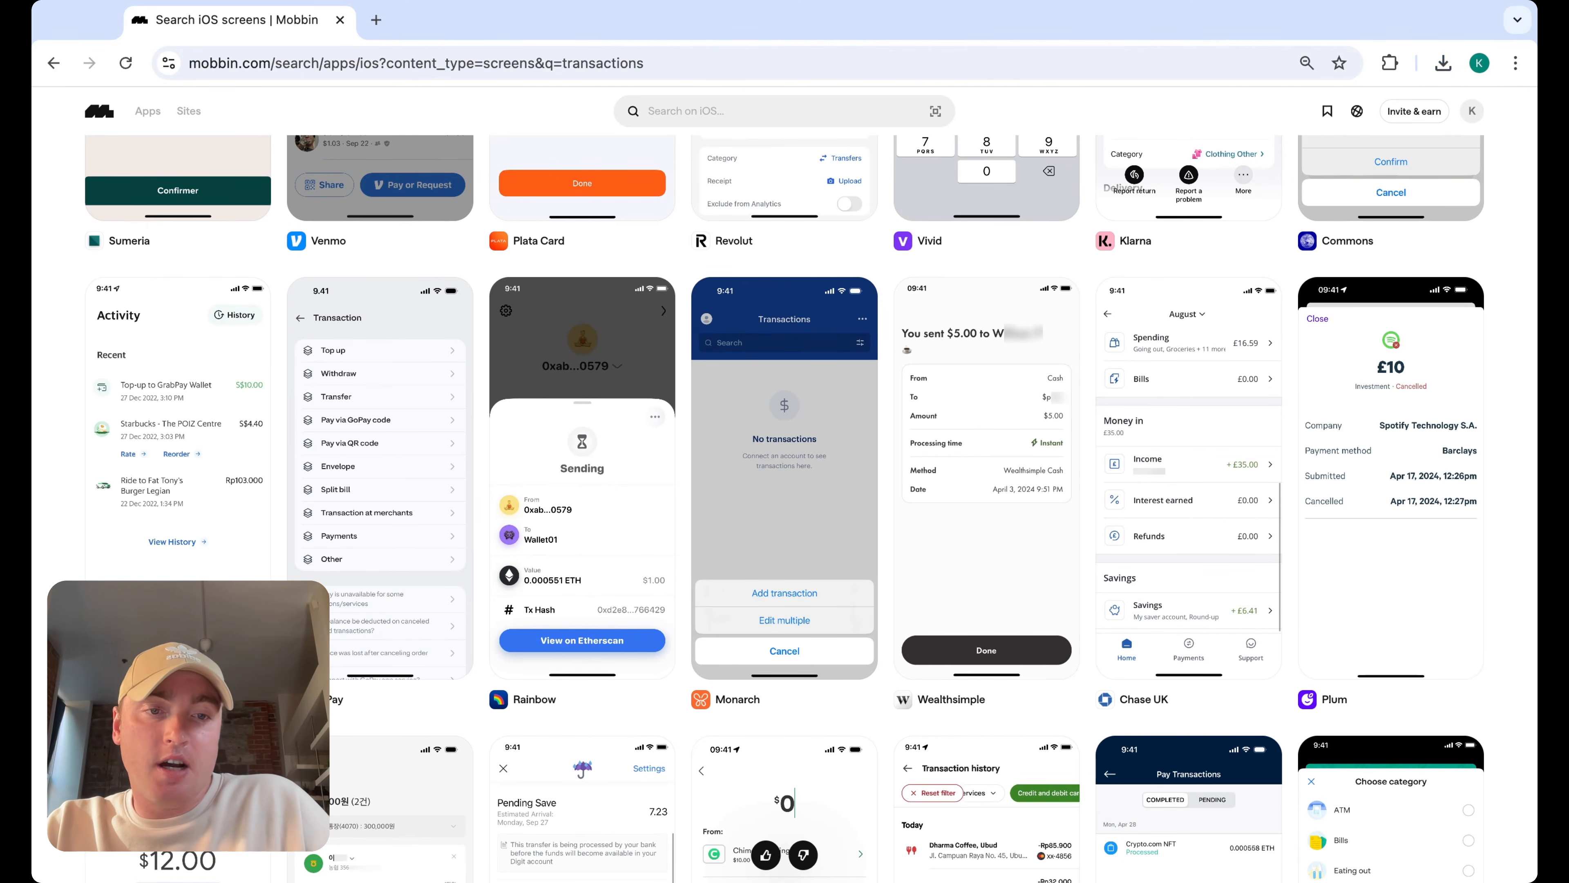
scroll(661, 457, "down", 3)
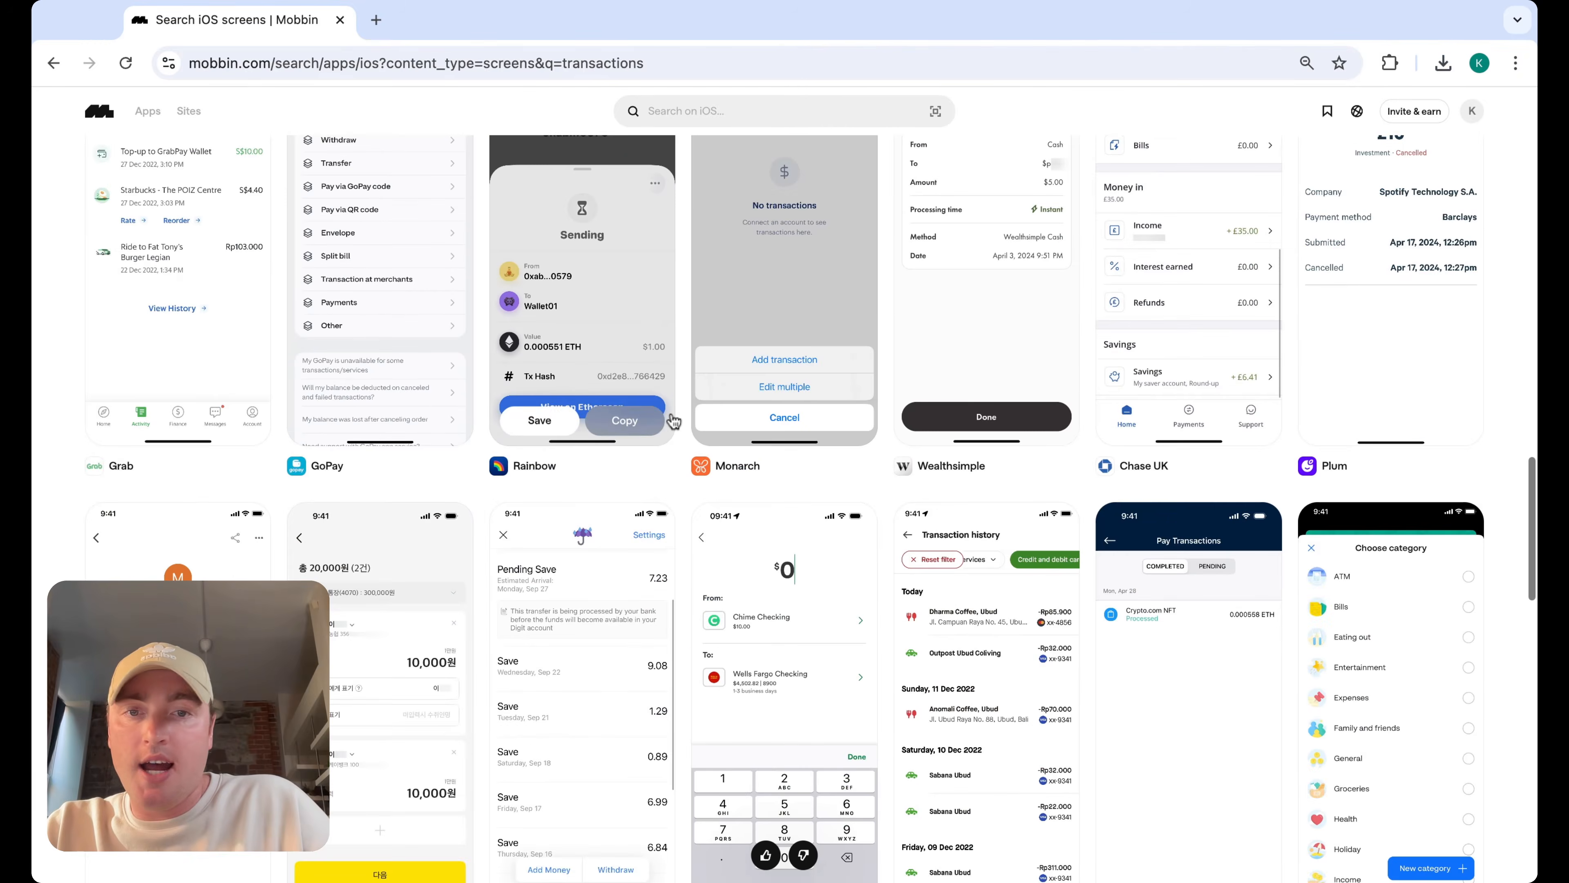
scroll(882, 507, "down", 2)
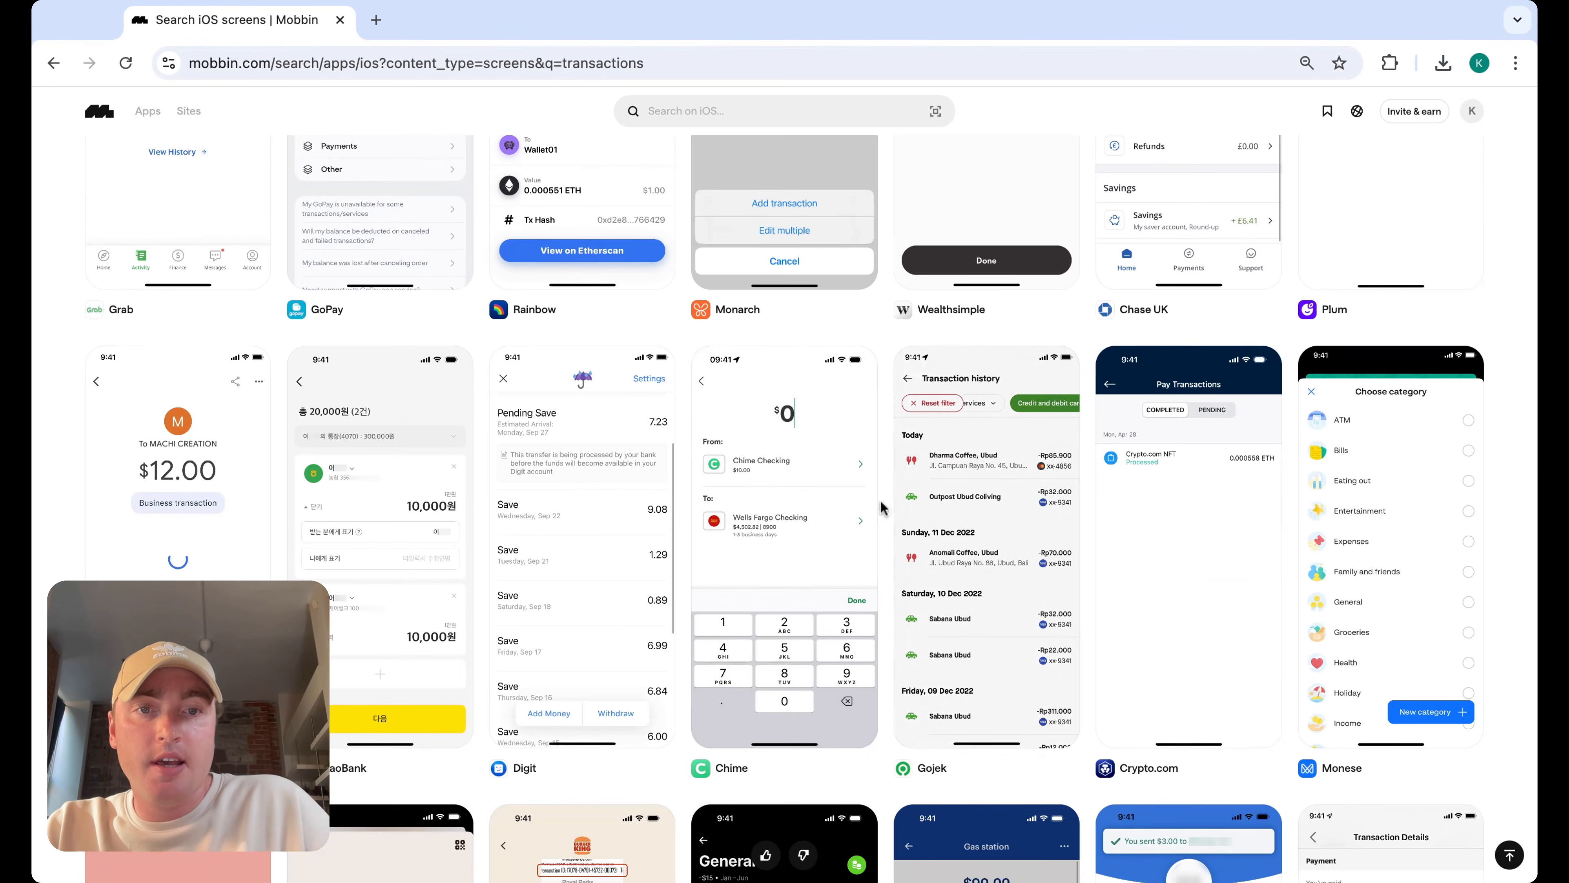
left_click(985, 513)
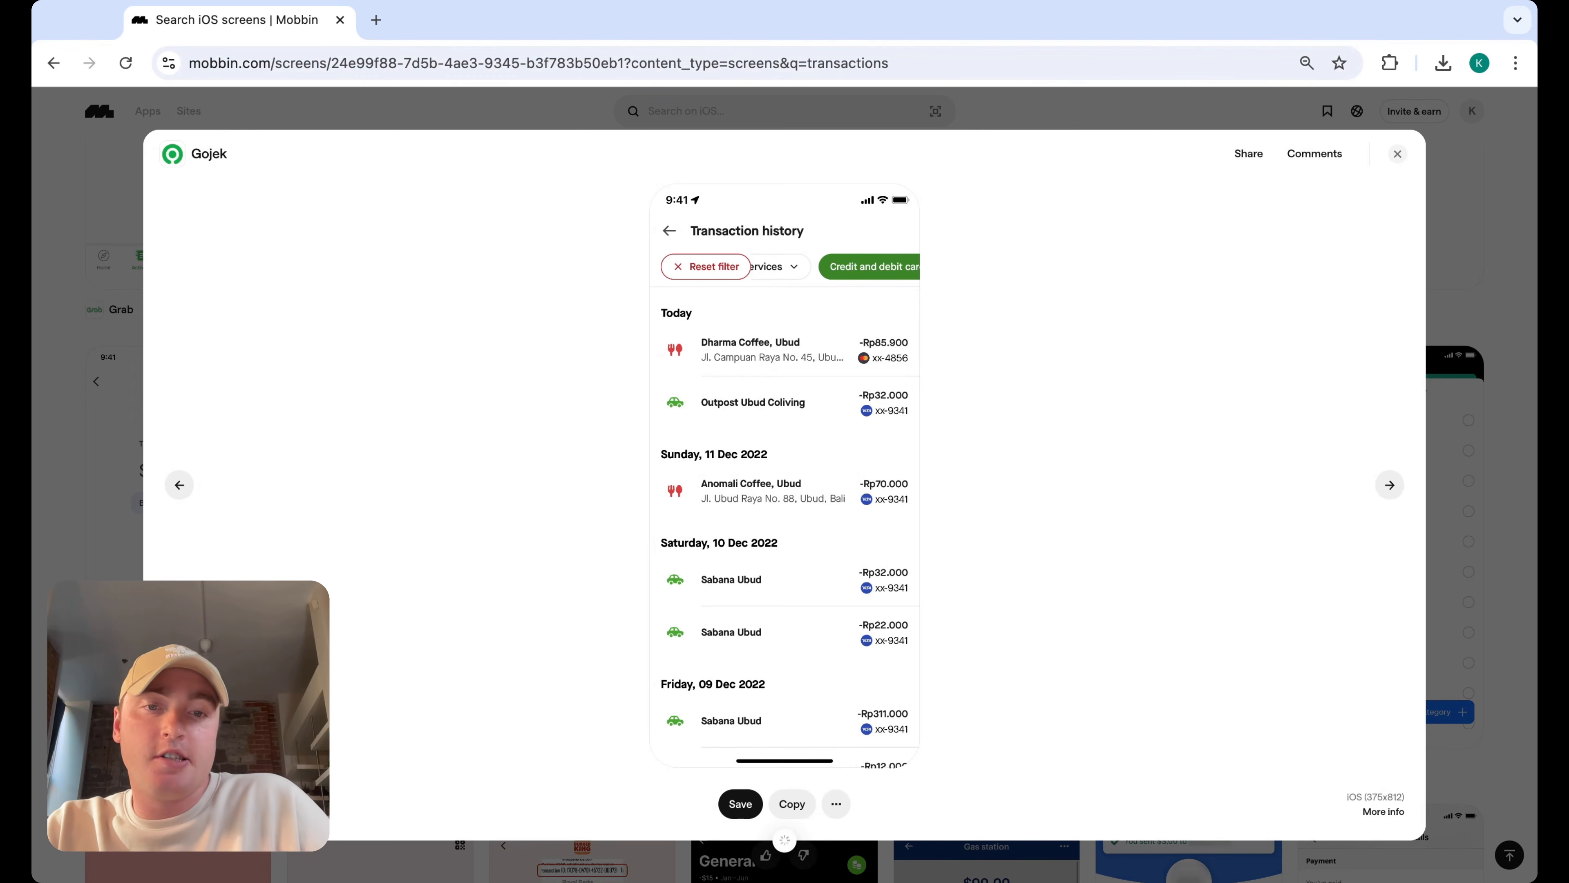
Close the Gojek preview and scroll through more Mobbin transaction screen results
left_click(1397, 154)
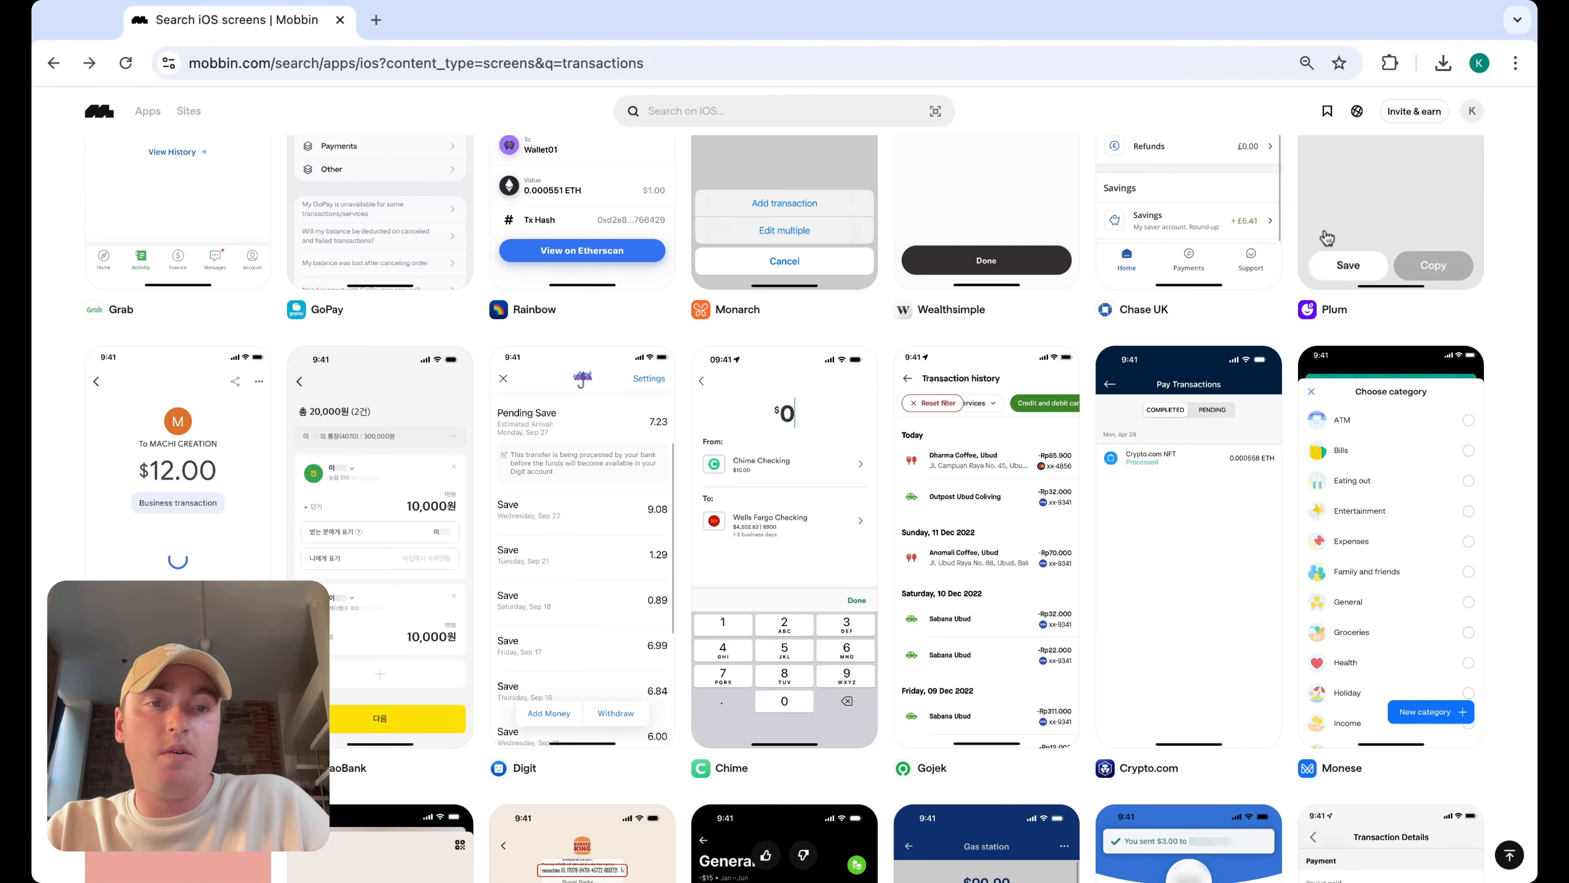
scroll(1081, 365, "down", 15)
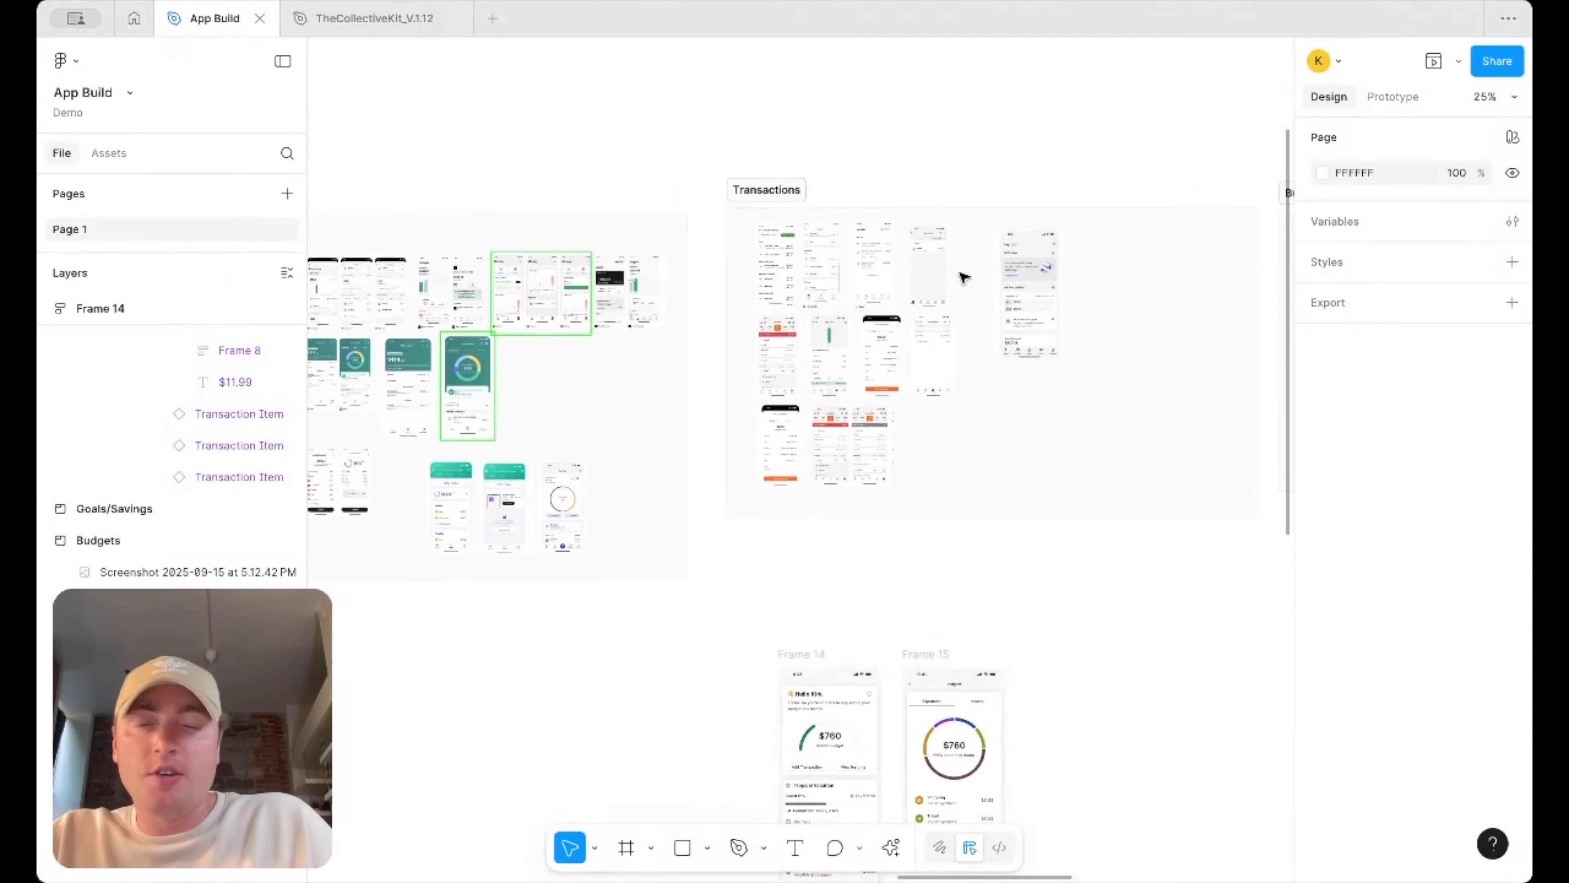
scroll(902, 263, "up", 5)
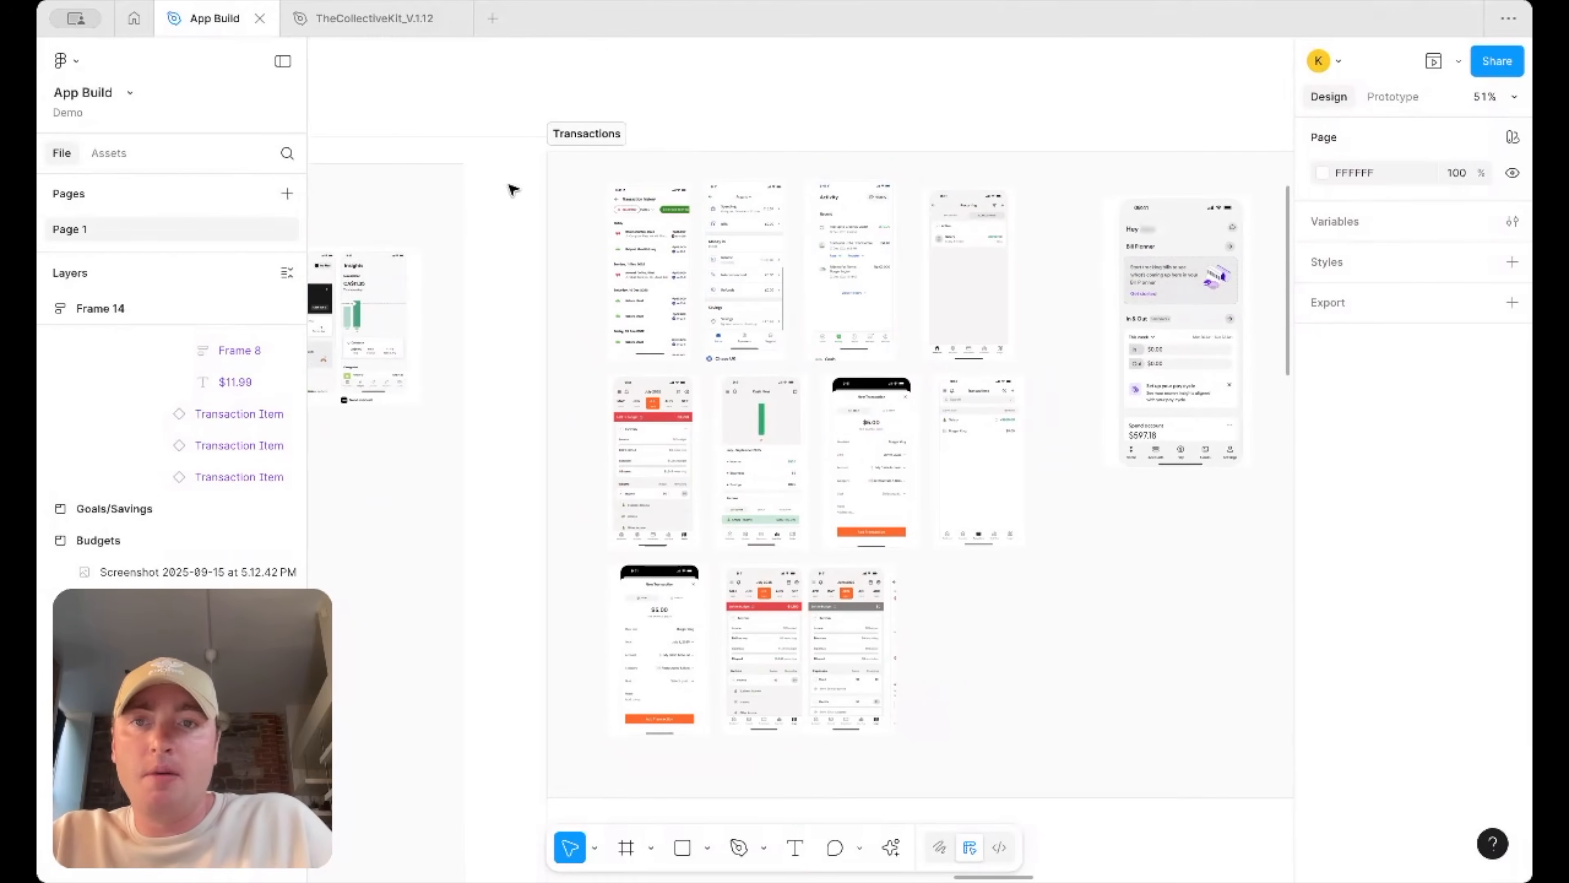
Review the reference screenshots collected in the Transactions section of the canvas
scroll(873, 336, "right", 5)
scroll(877, 336, "down", 5)
scroll(1051, 309, "left", 3)
scroll(603, 393, "up", 5)
scroll(596, 386, "up", 1)
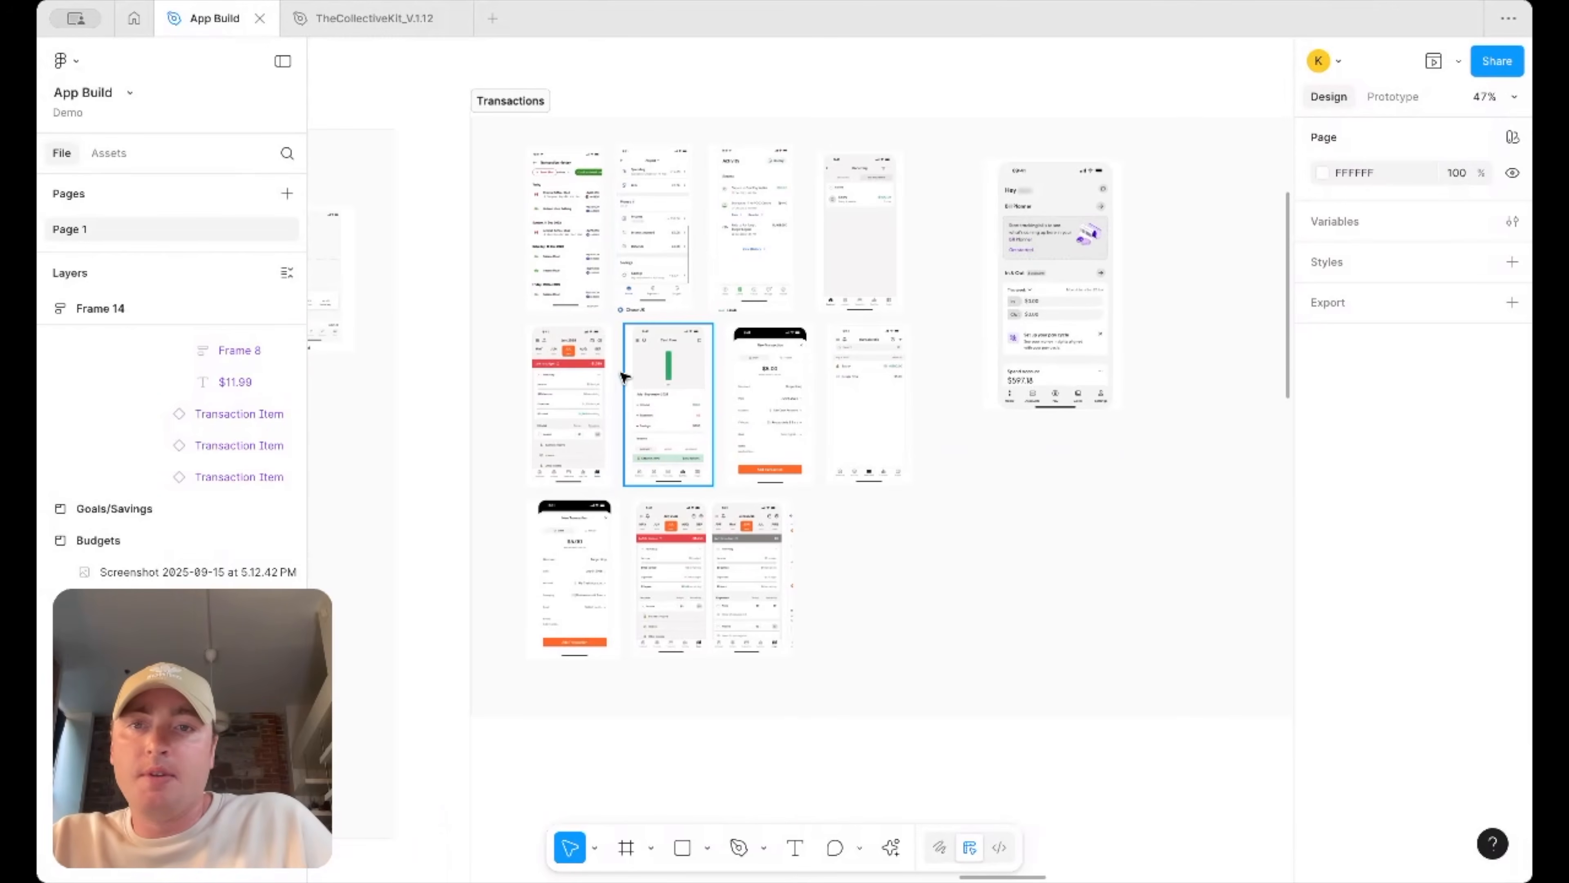
scroll(621, 379, "down", 2)
scroll(614, 385, "up", 2)
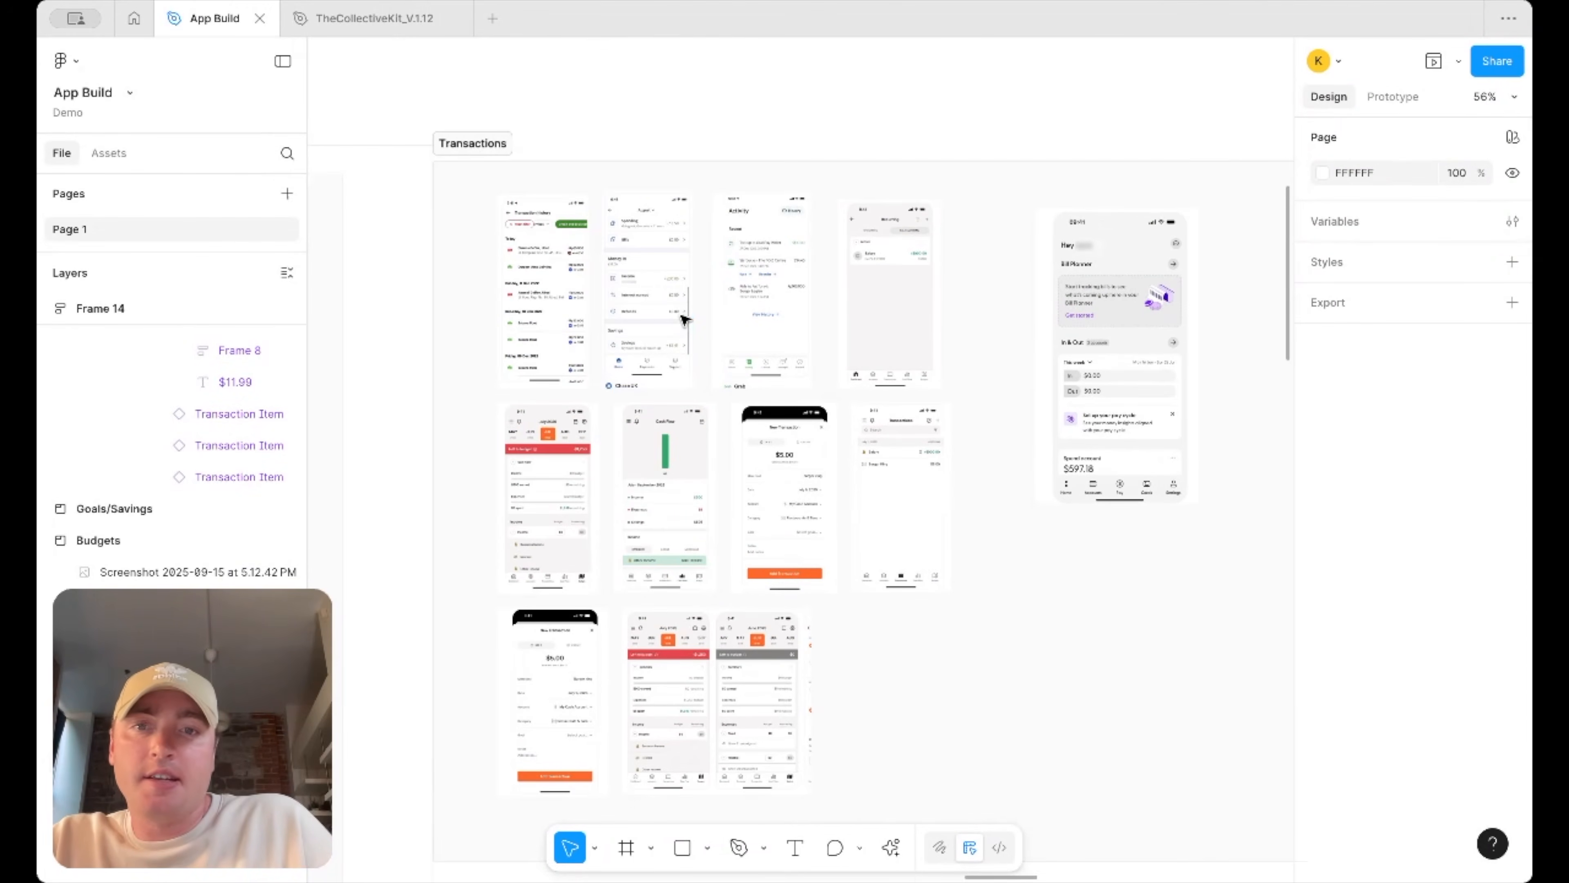
scroll(684, 318, "down", 1)
scroll(1161, 310, "up", 5)
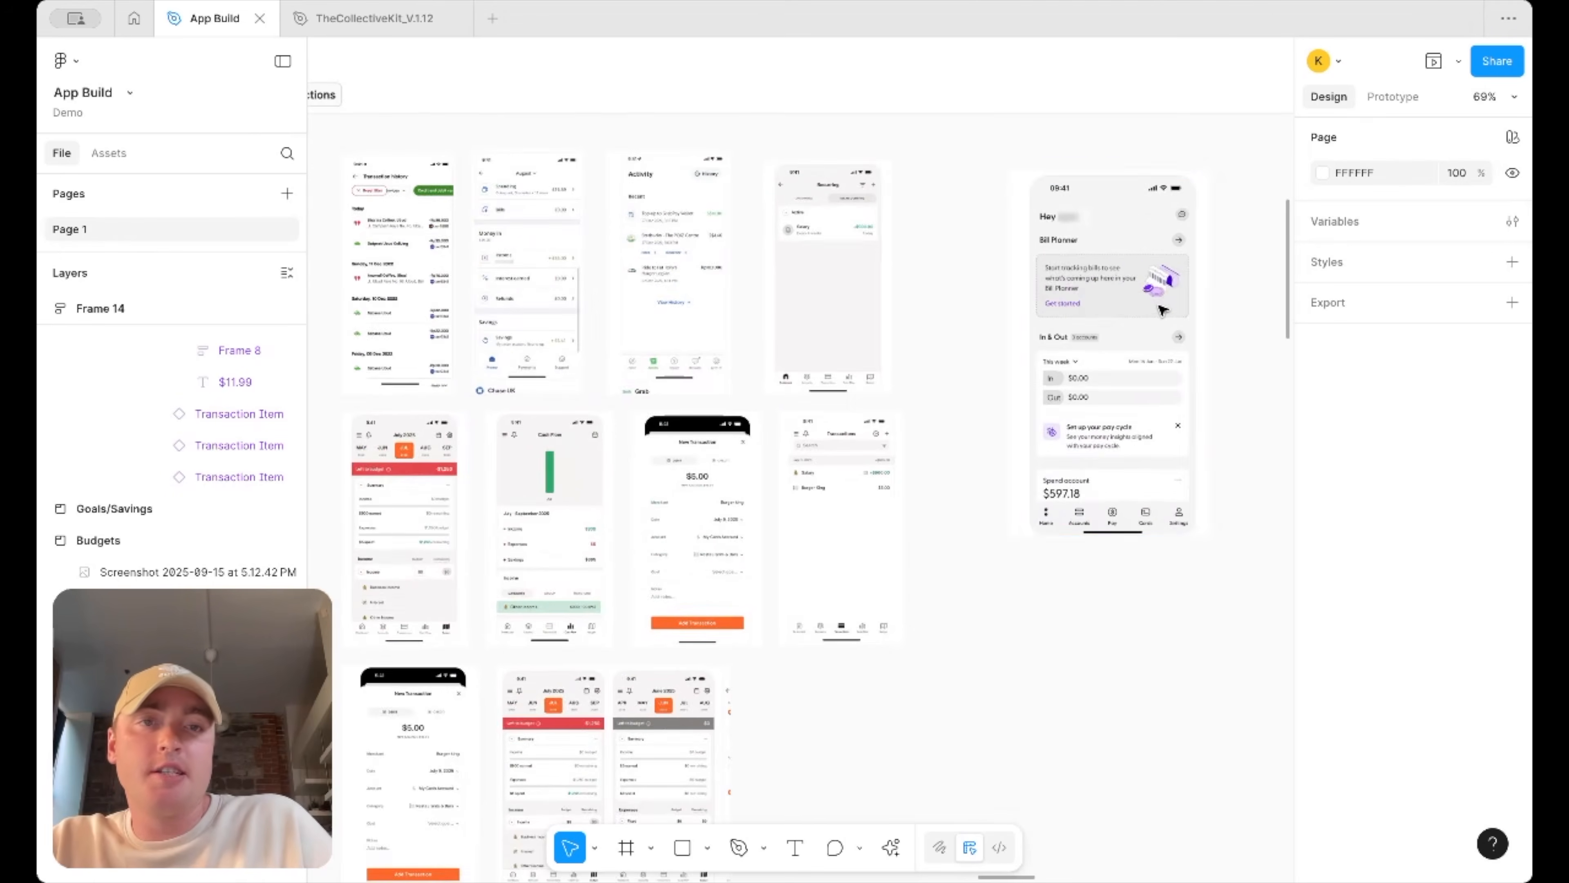
scroll(1120, 362, "up", 2)
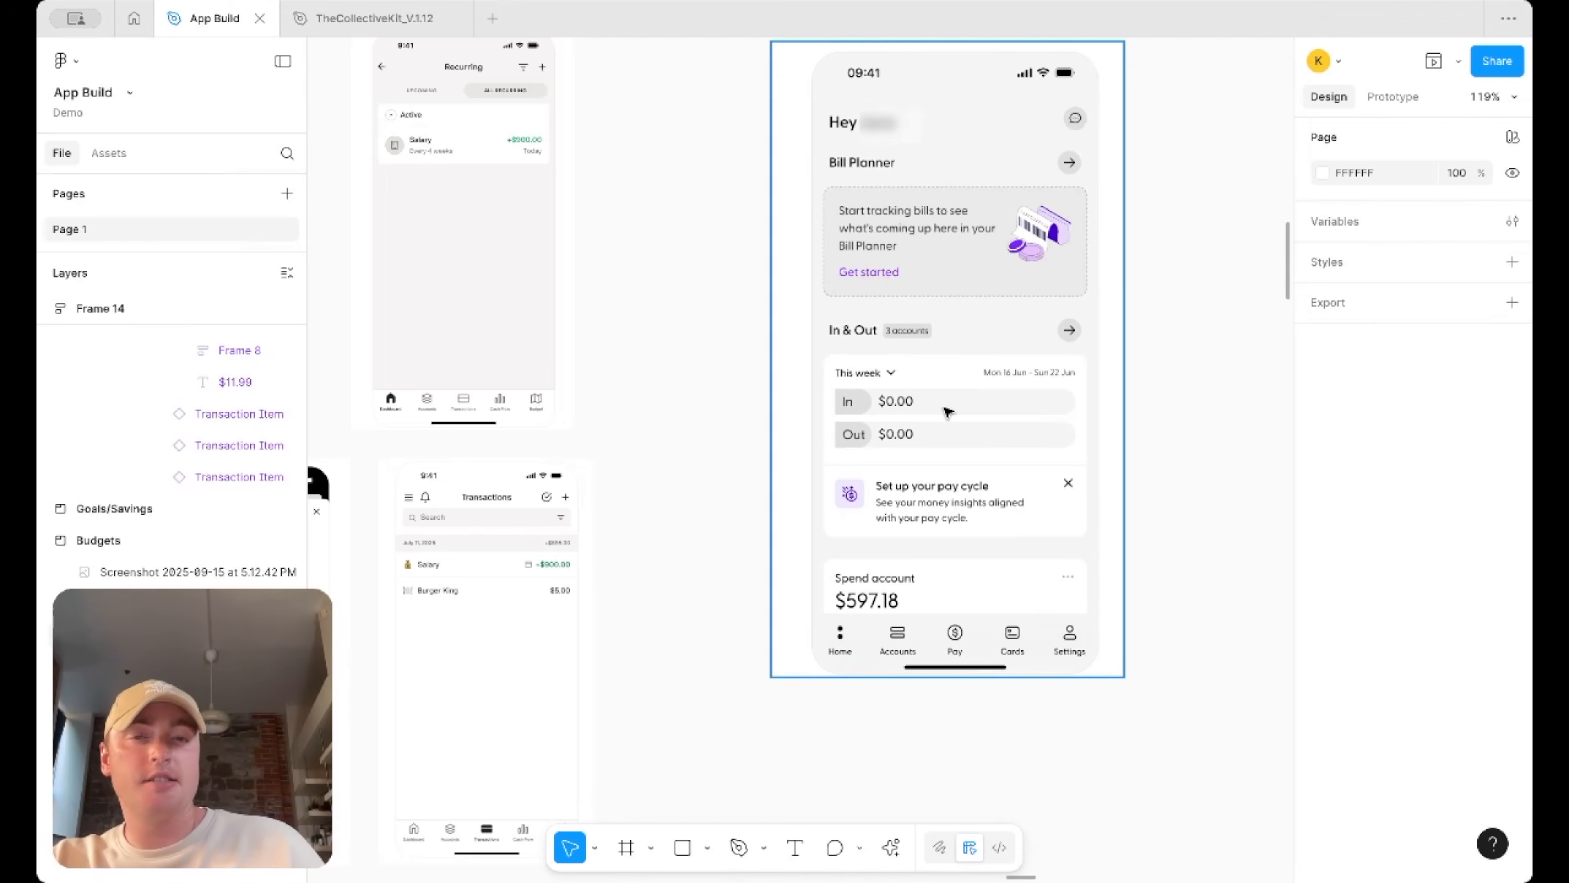
scroll(949, 411, "down", 5)
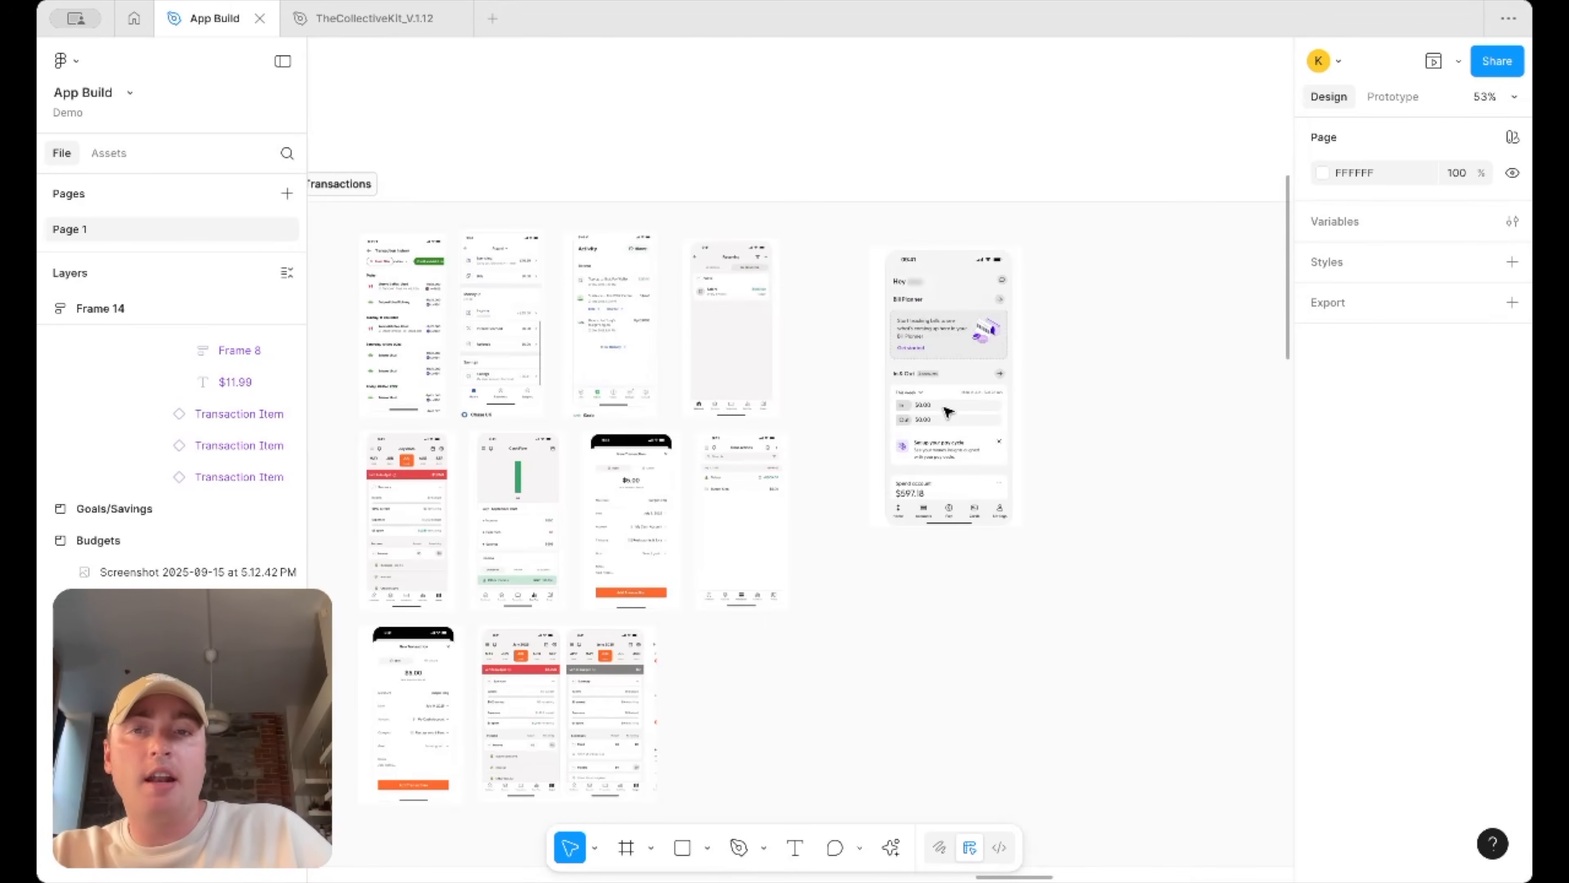
scroll(700, 350, "left", 5)
scroll(700, 350, "up", 5)
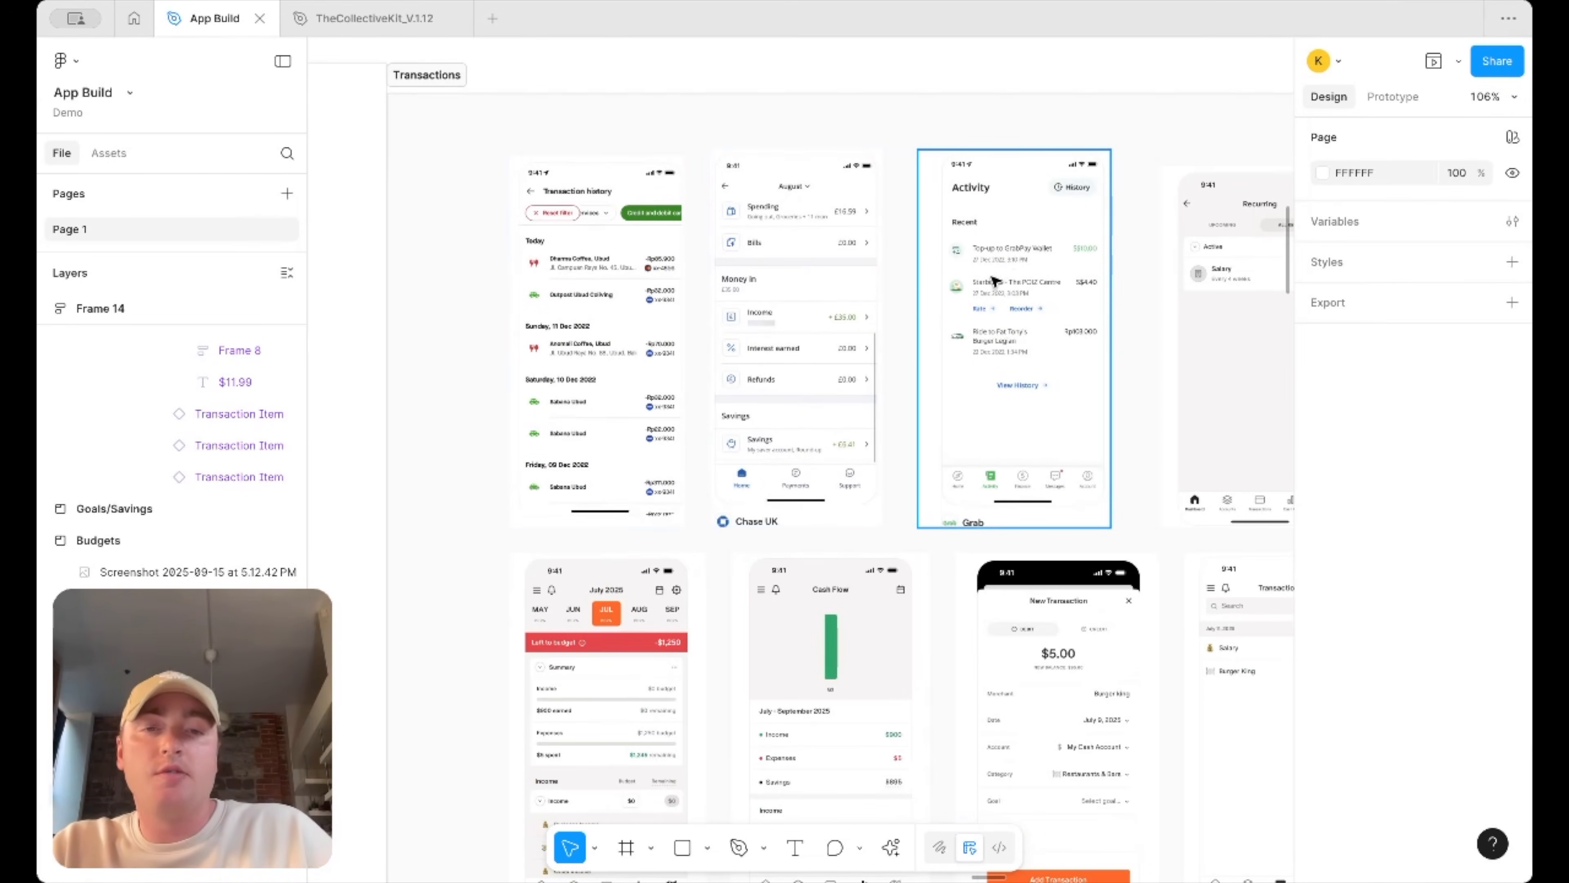
scroll(995, 281, "down", 3)
scroll(869, 561, "up", 3)
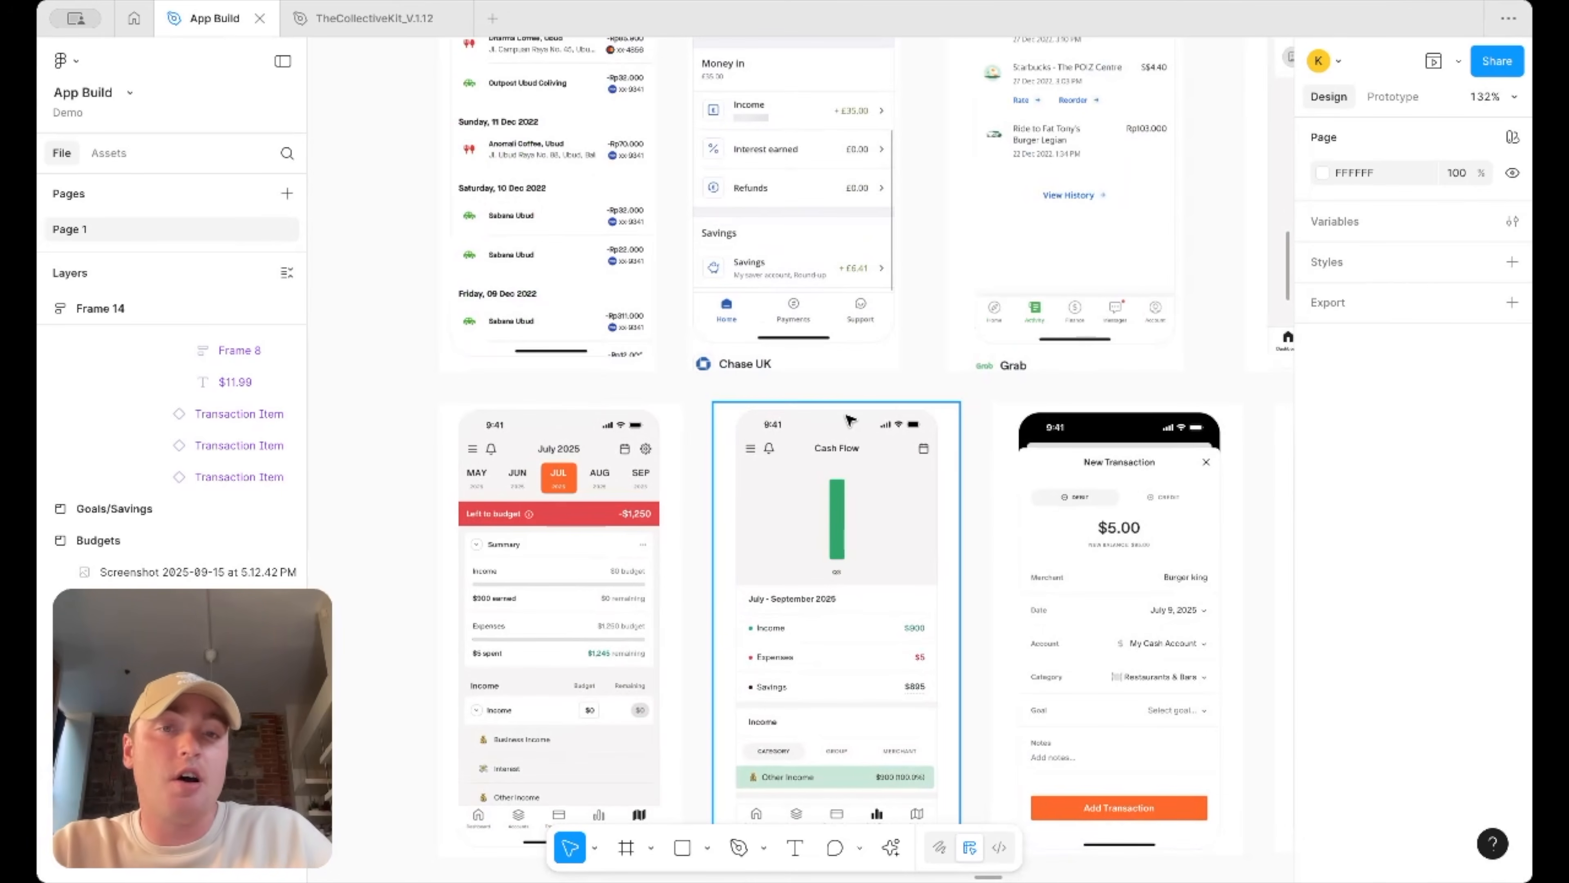
scroll(848, 419, "down", 5)
scroll(848, 420, "down", 5)
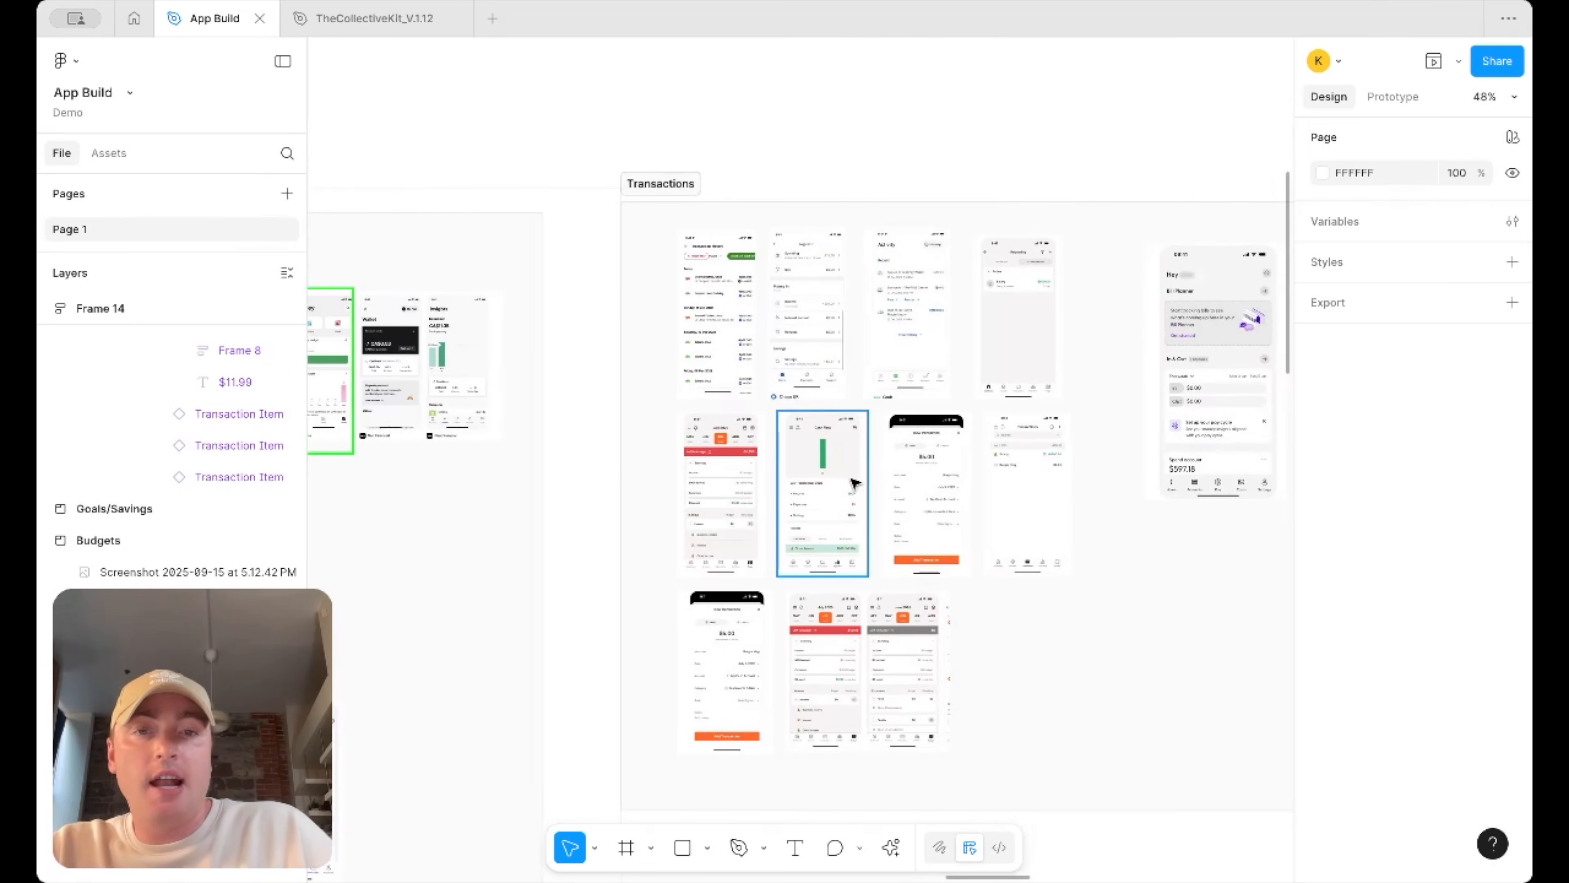
scroll(929, 420, "down", 5)
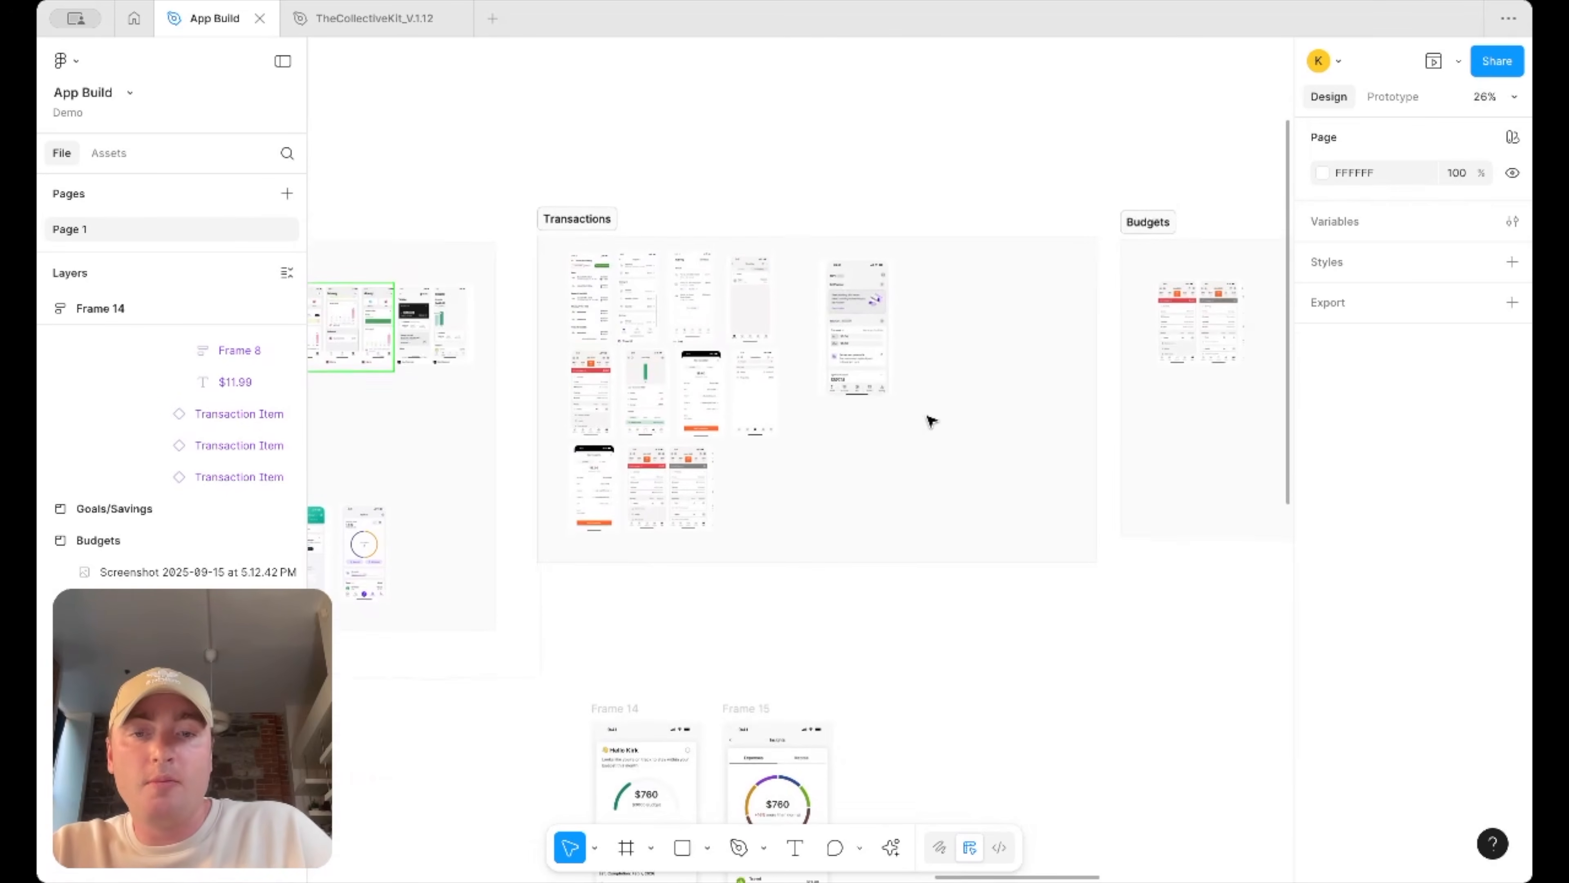
scroll(1037, 711, "up", 3)
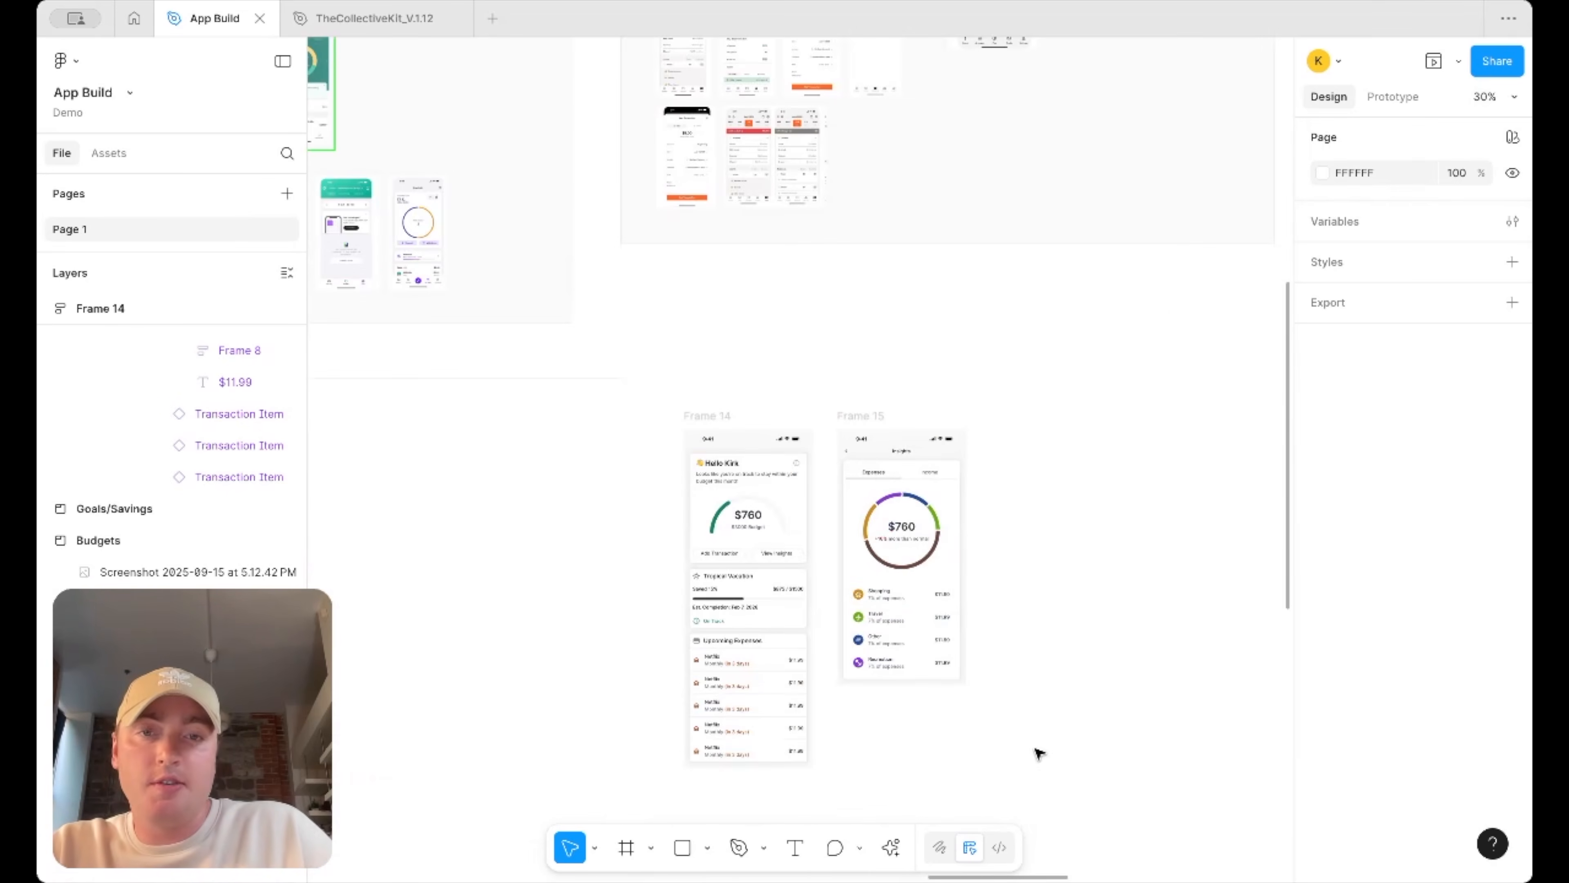
left_click_drag(1038, 773, 653, 424)
scroll(729, 408, "up", 2)
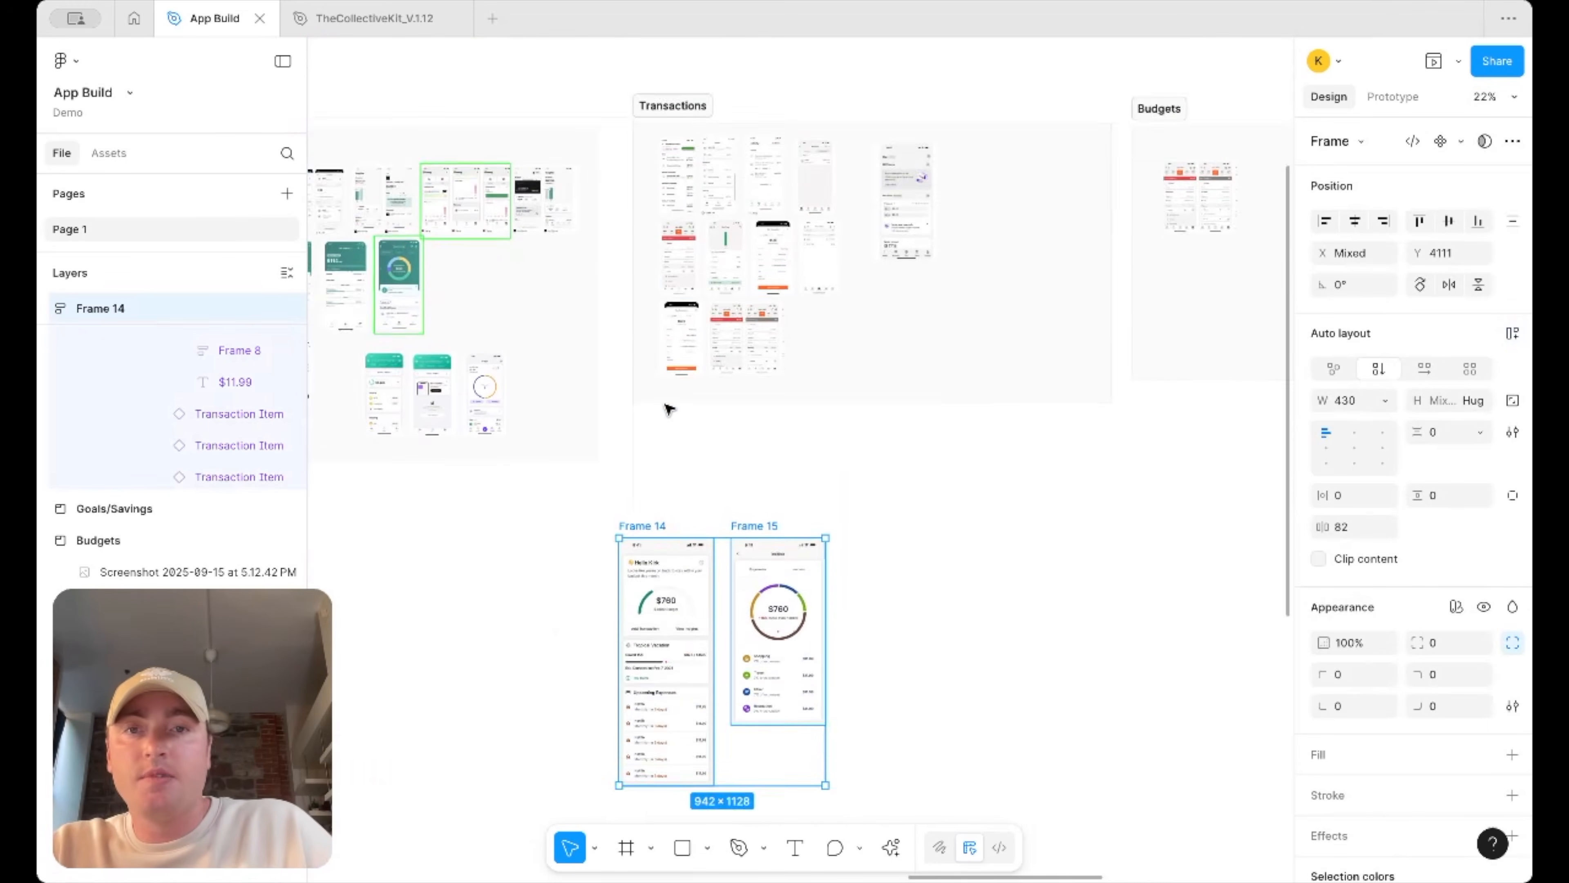
scroll(692, 371, "up", 5)
scroll(817, 410, "up", 2)
scroll(815, 417, "right", 2)
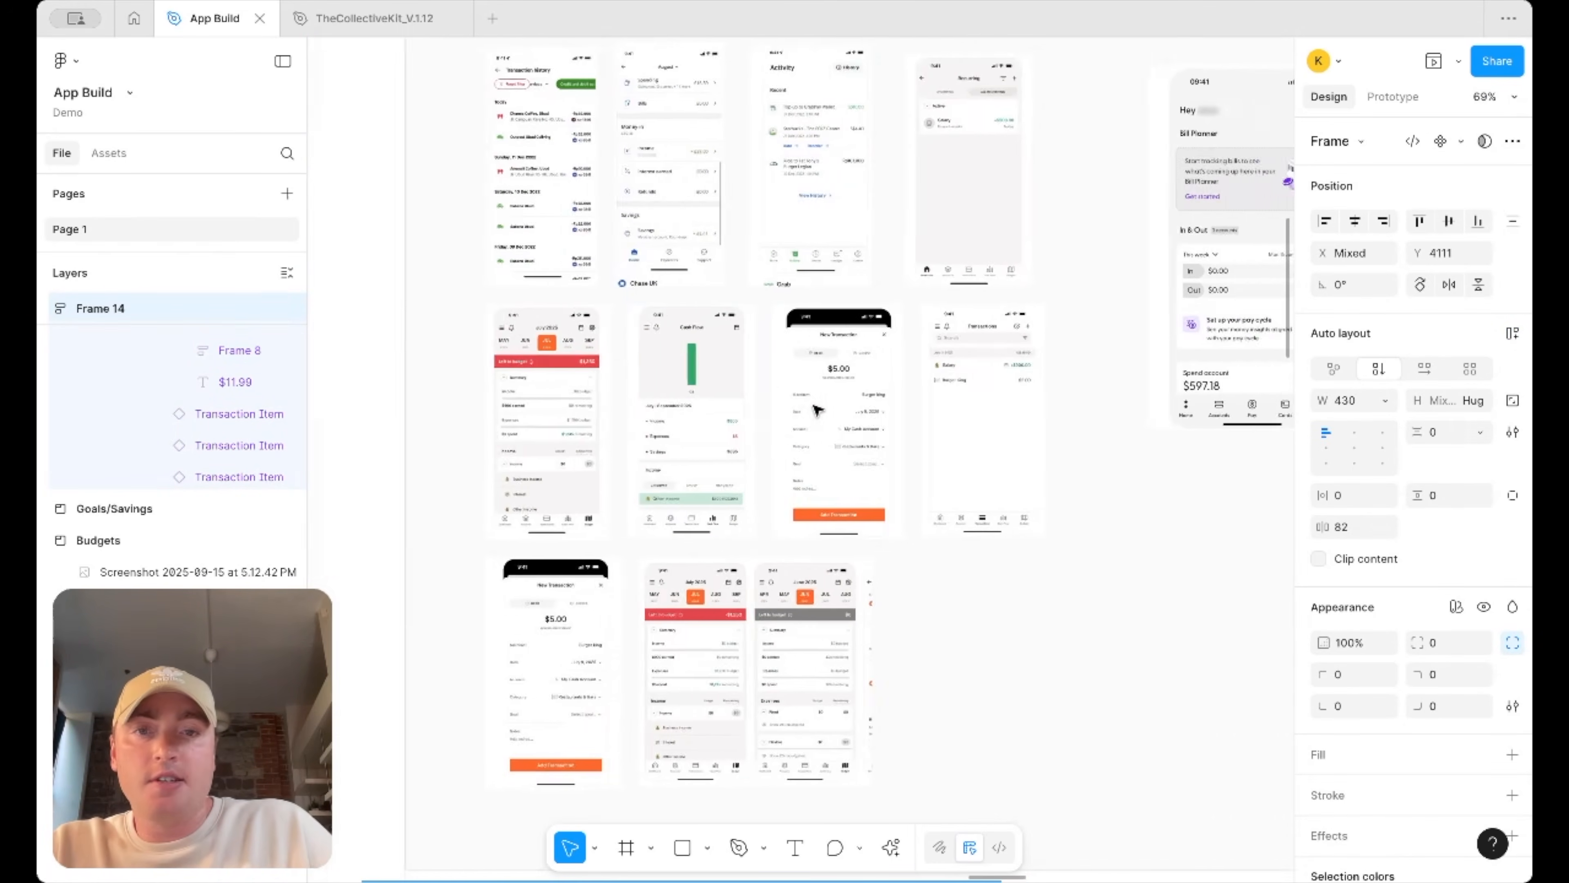
Drag reference screenshots out of the Transactions section onto the empty canvas below it
left_click(690, 410)
scroll(690, 408, "down", 5)
left_click_drag(699, 412, 872, 654)
left_click_drag(961, 346, 969, 625)
left_click_drag(984, 550, 969, 600)
scroll(684, 244, "up", 5)
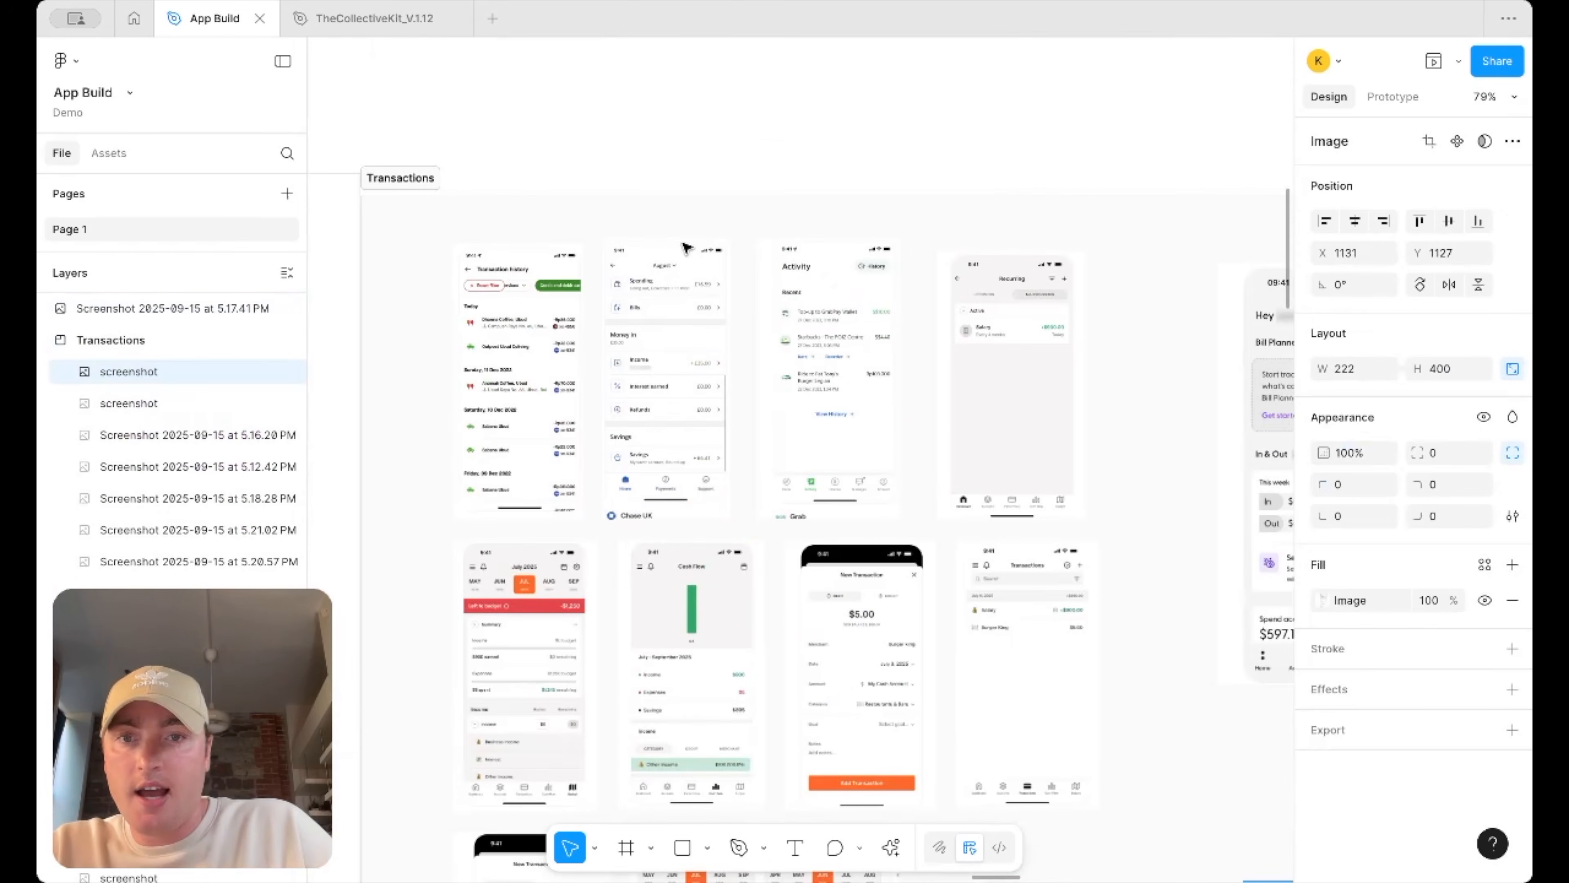
scroll(689, 260, "up", 3)
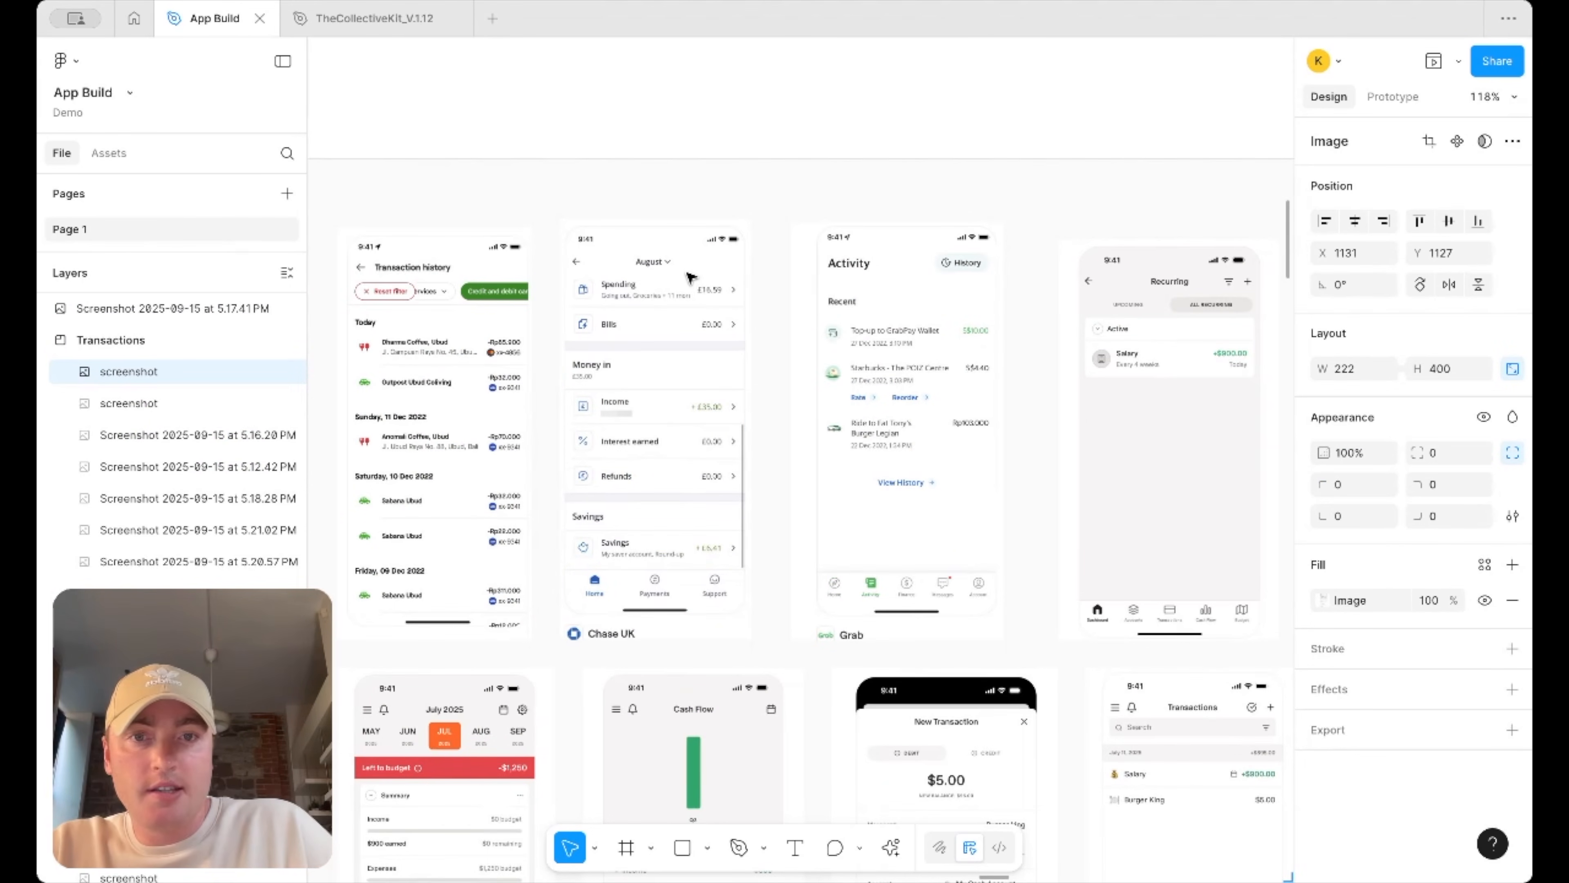
Line up the Cash Flow, Bill Planner home and Grab Activity screenshots in a row, scaled down to about 136 × 247
left_click(906, 352)
scroll(906, 352, "down", 7)
left_click_drag(906, 352, 918, 836)
scroll(868, 540, "down", 5)
left_click_drag(889, 556, 1204, 550)
scroll(1205, 550, "up", 4)
left_click(1009, 567, "shift")
left_click(845, 560, "shift")
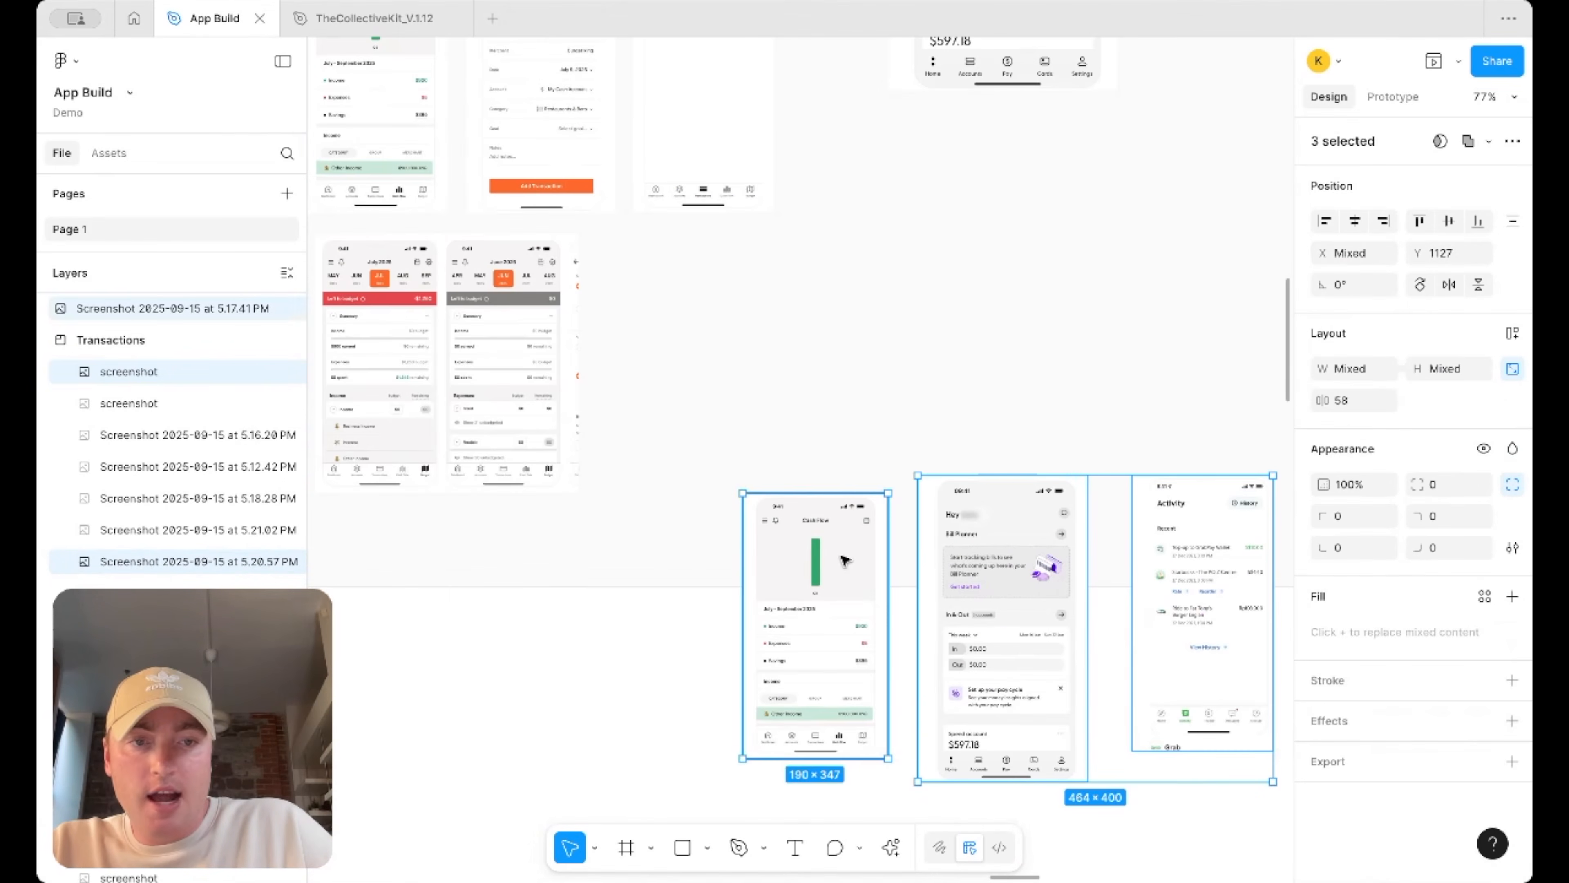
left_click_drag(1271, 475, 1097, 564)
scroll(1054, 513, "down", 5)
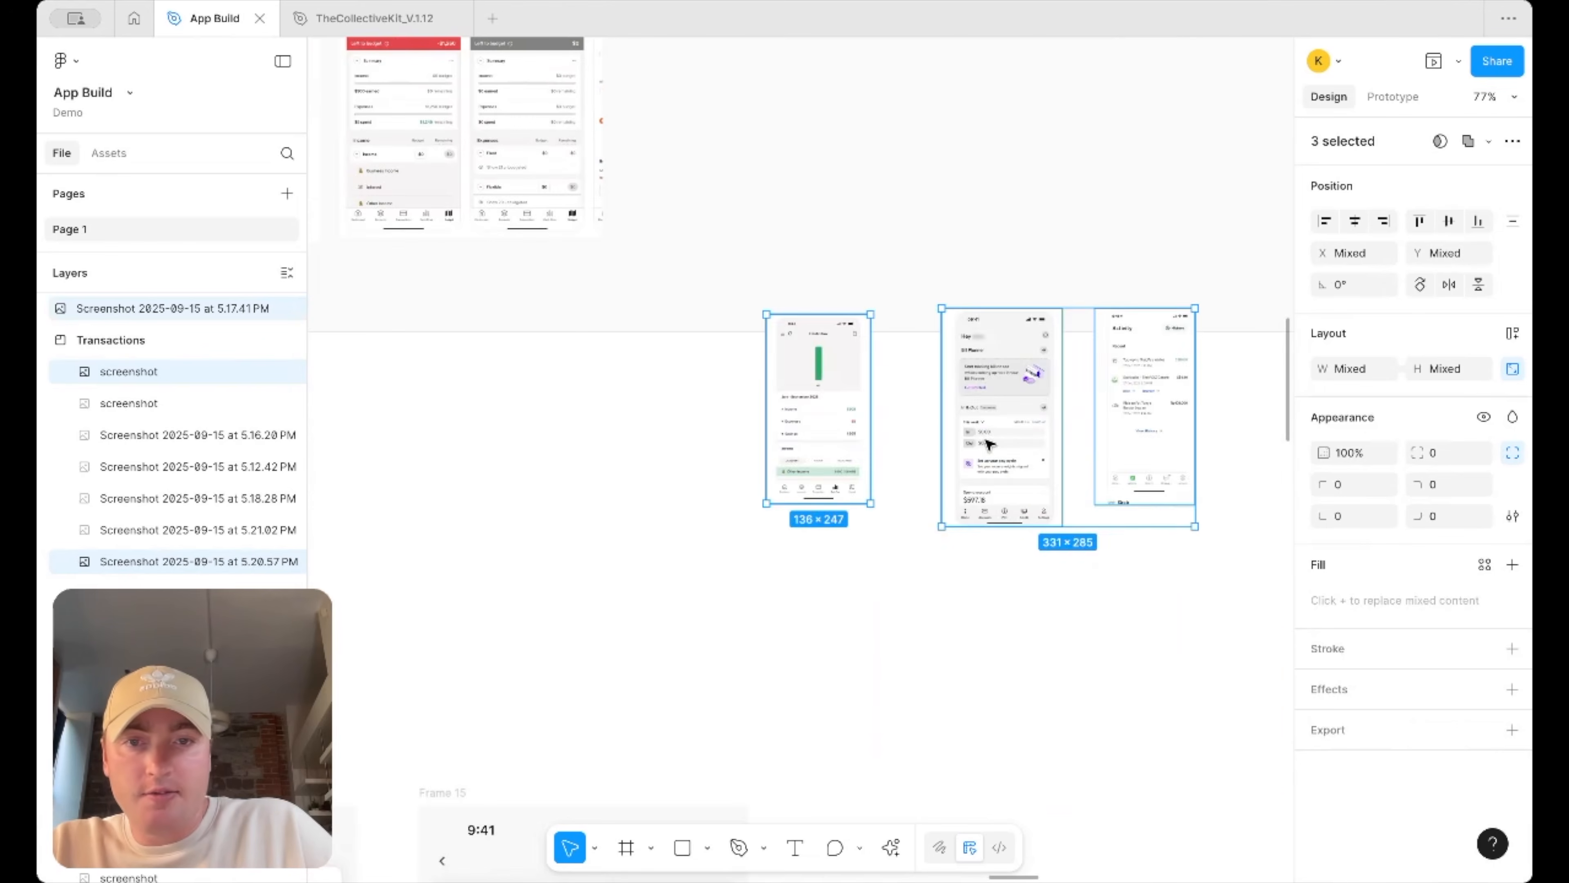
left_click_drag(988, 444, 851, 543)
scroll(852, 544, "up", 4)
left_click(650, 460)
scroll(546, 483, "up", 2)
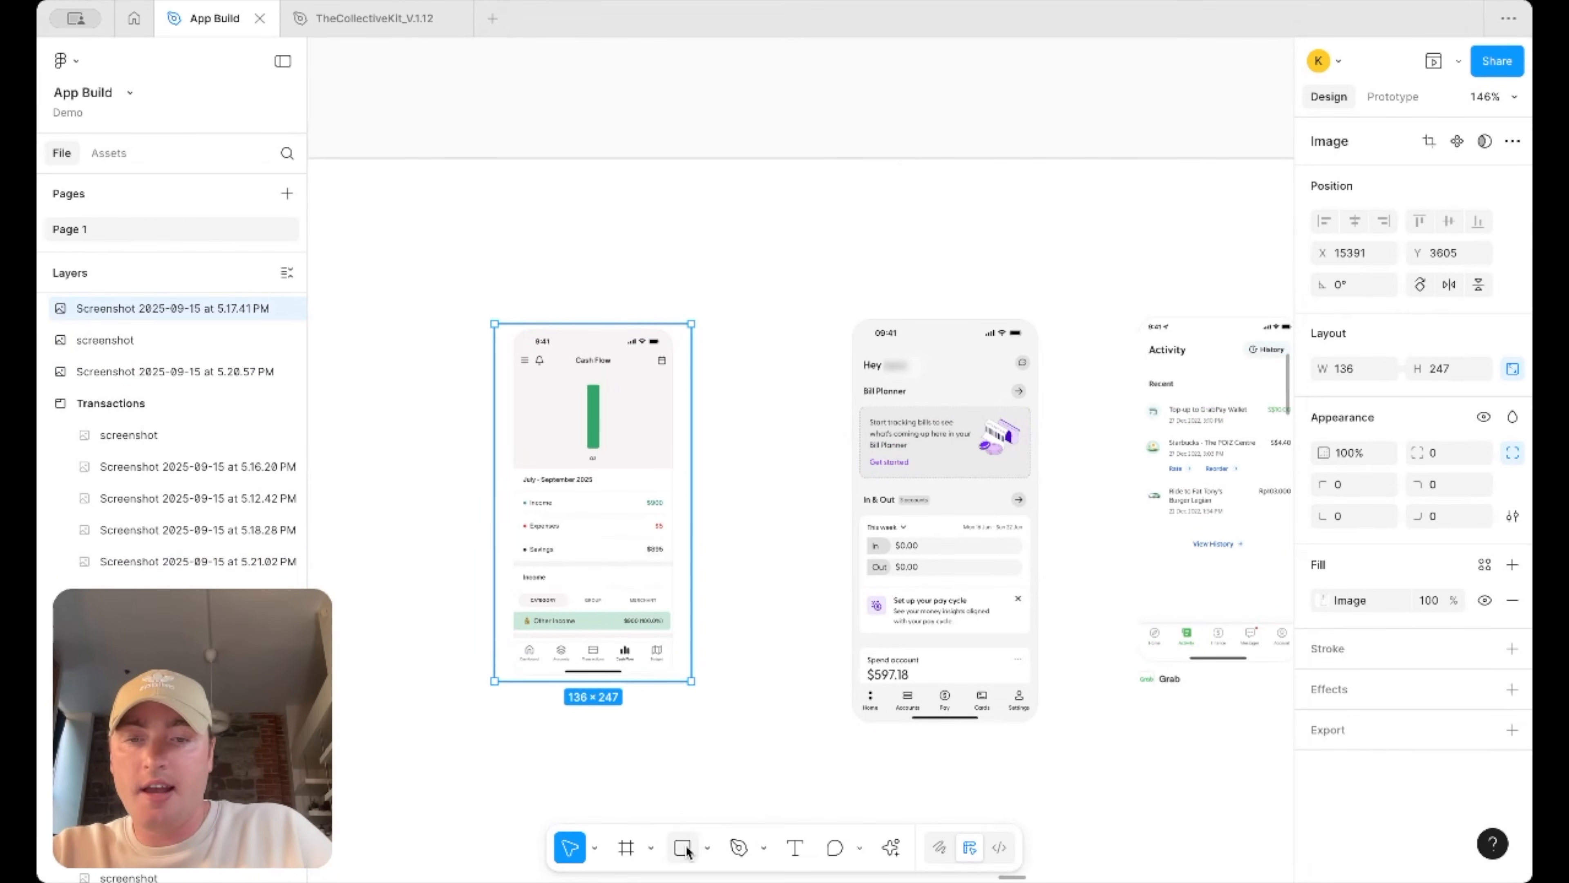
Draw a rectangle over the Cash Flow summary area and make it an unfilled outline with a green stroke
left_click_drag(494, 462, 686, 631)
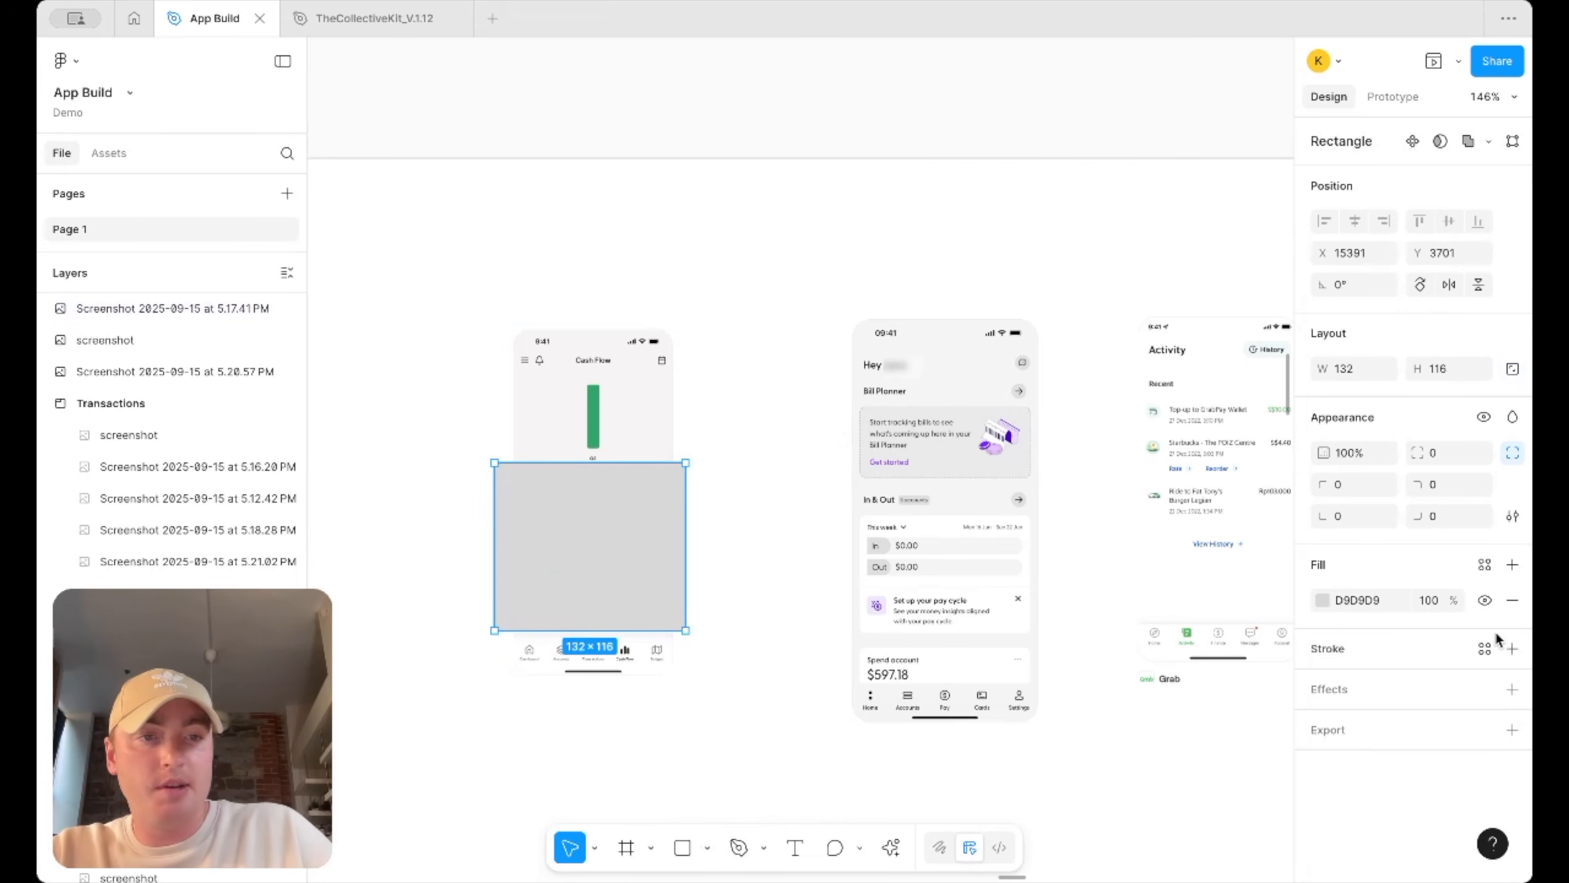
left_click(1514, 649)
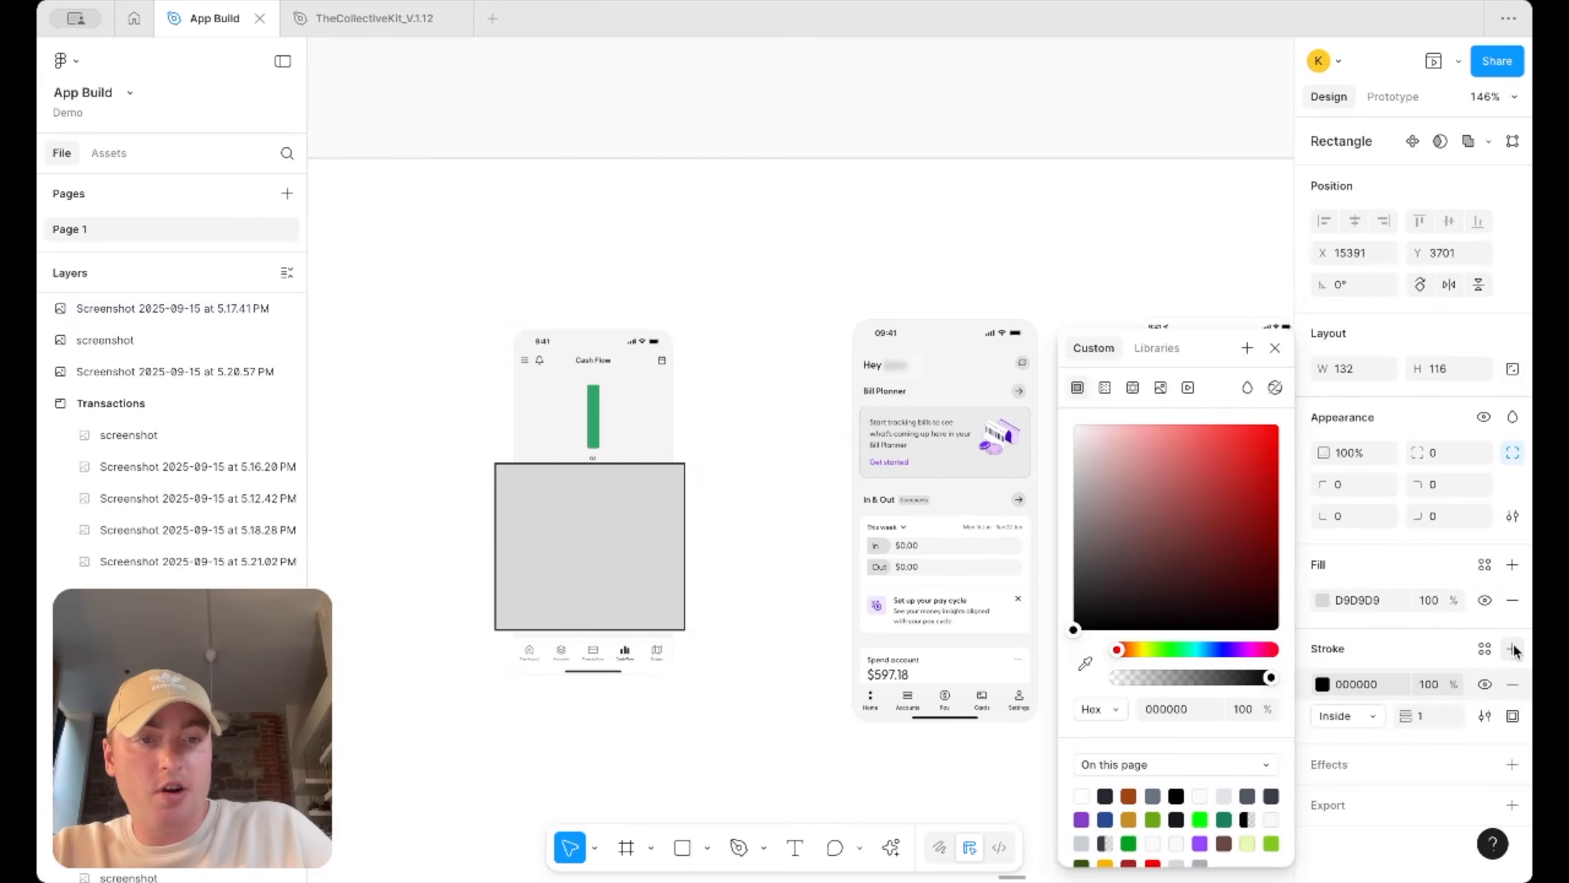
left_click(1512, 599)
left_click(1321, 642)
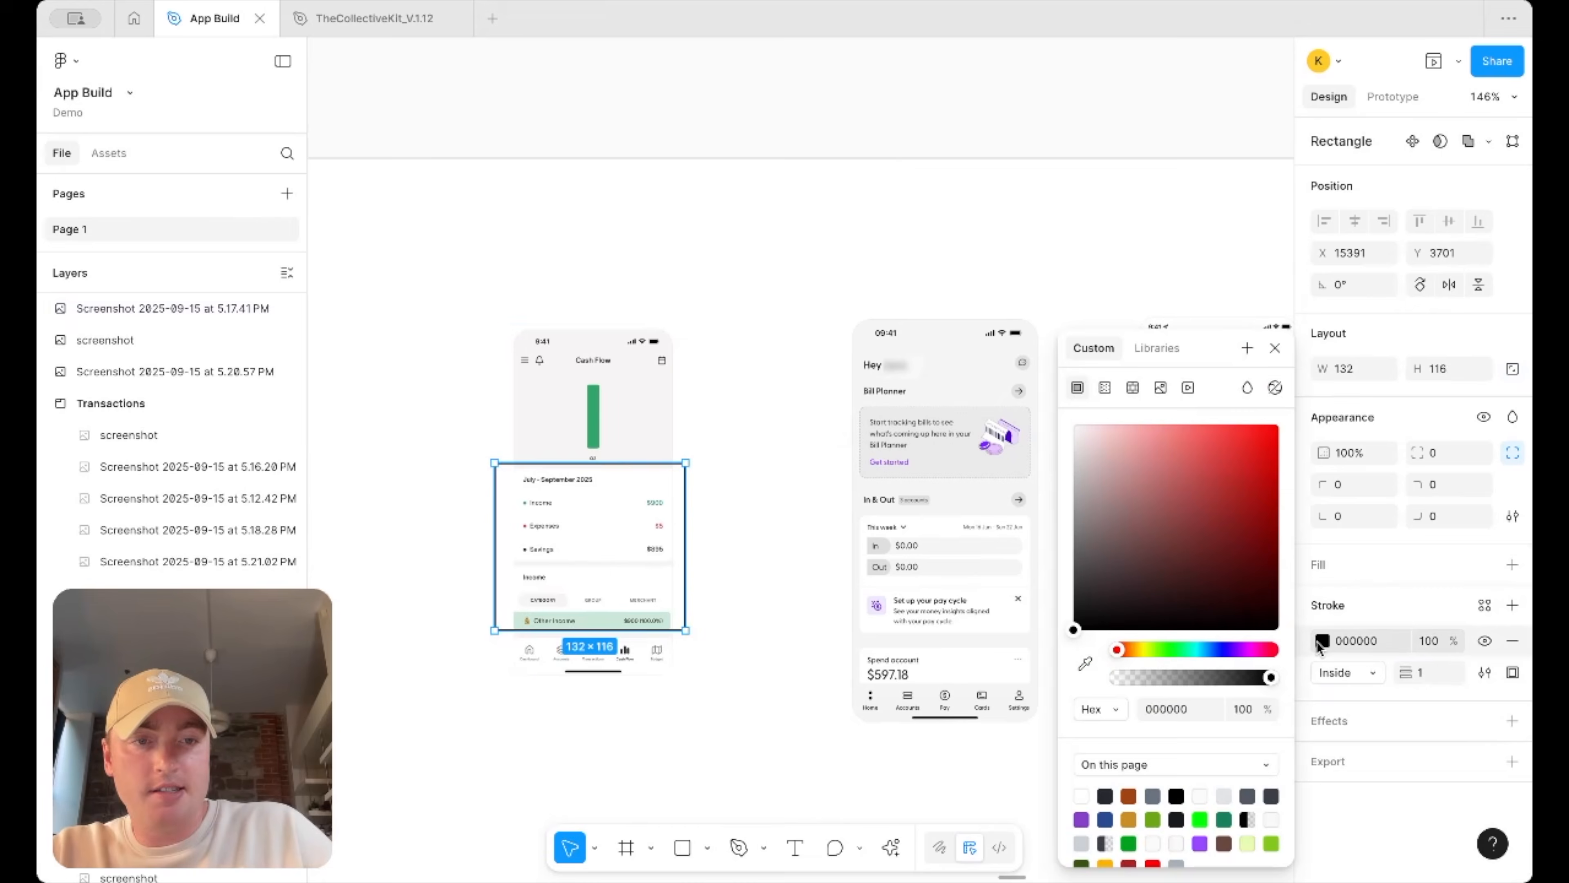
left_click(1201, 819)
left_click(739, 501)
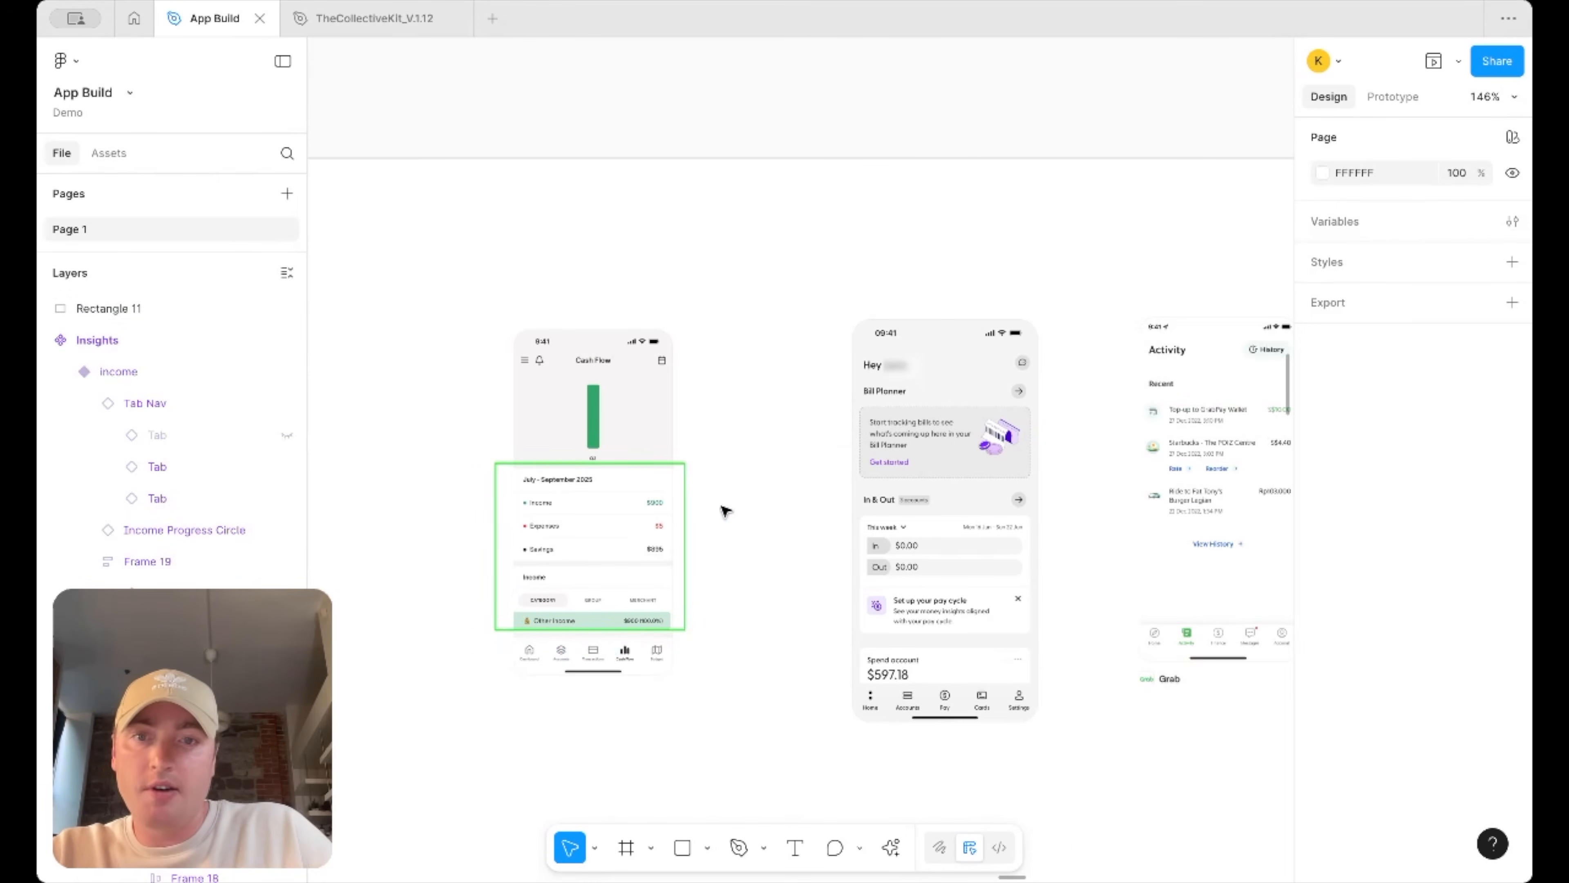
left_click(671, 468)
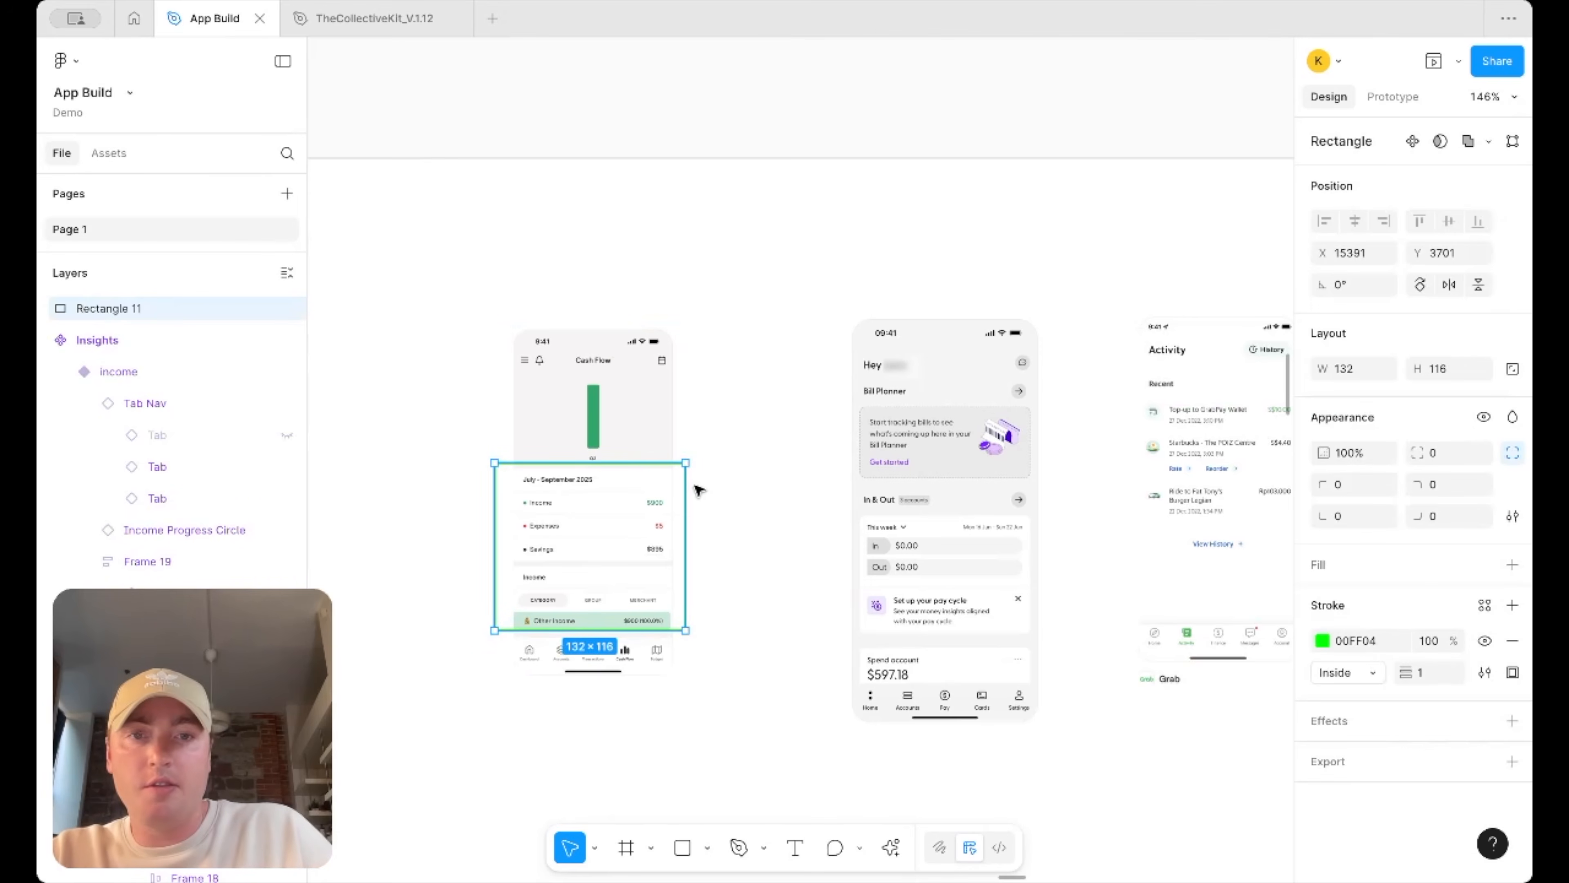
Duplicate the green outline and move it over the In & Out section of the Bill Planner home screenshot
left_click_drag(698, 490, 694, 485)
key("ctrl+d")
key("shift+Right")
key("shift+Right")
key("shift+Right")
key("shift+Right")
key("shift+Right")
key("shift+Right")
key("shift+Right")
key("shift+Right")
key("shift+Right")
key("shift+Right")
key("shift+Right")
key("shift+Right")
key("shift+Right")
key("shift+Right")
key("shift+Right")
key("shift+Right")
key("shift+Right")
key("shift+Right")
key("shift+Right")
key("shift+Right")
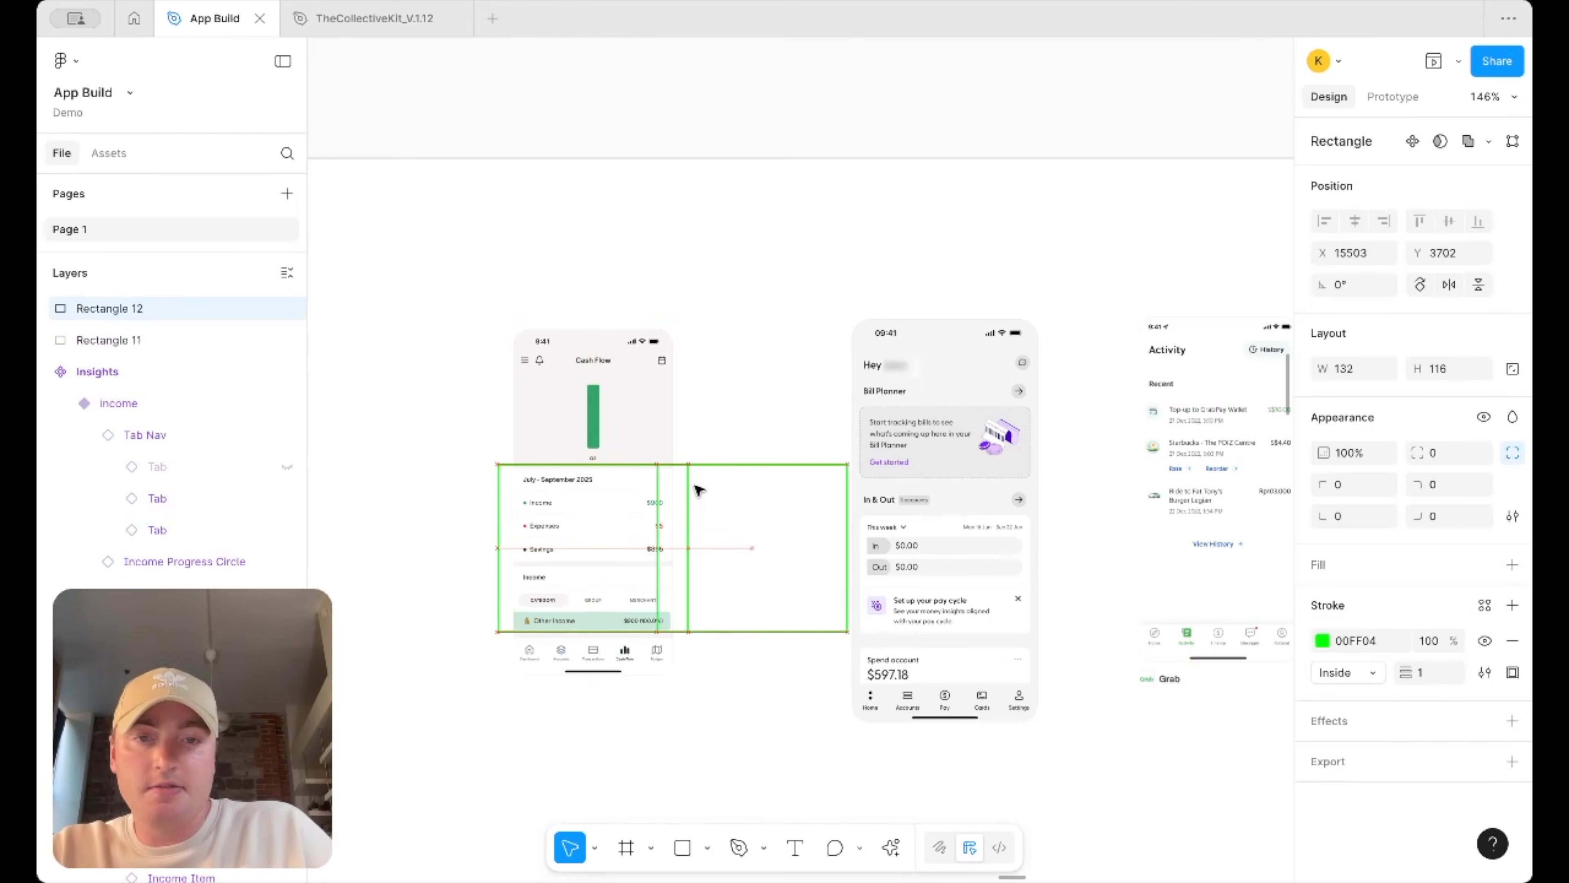
key("shift+Down")
key("shift+Left")
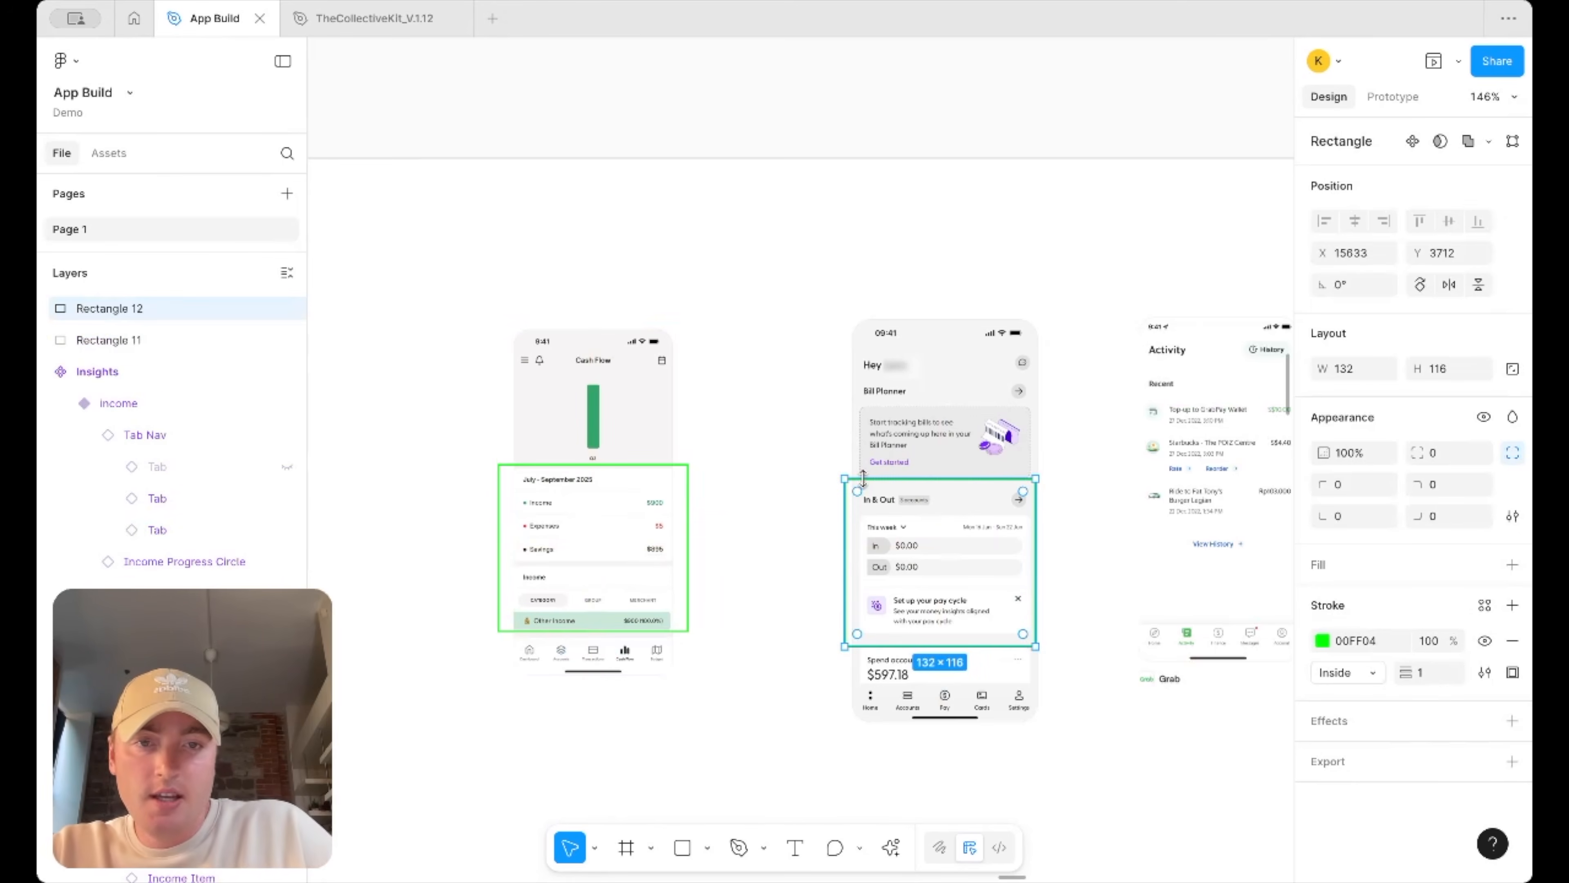
scroll(989, 597, "right", 2)
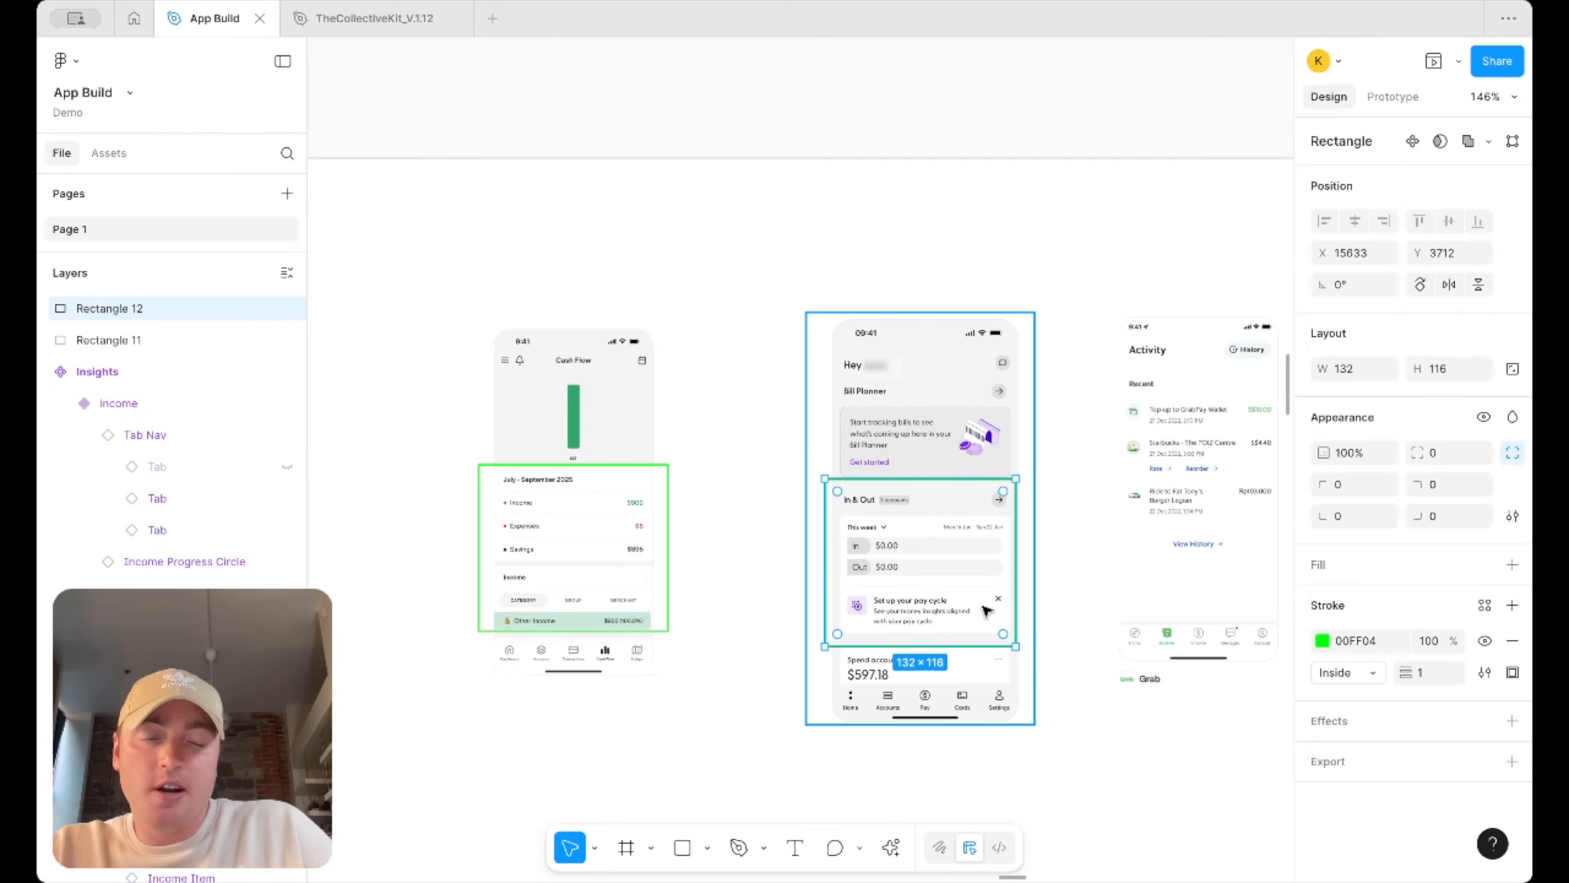
scroll(986, 610, "right", 3)
scroll(904, 568, "up", 3, "ctrl")
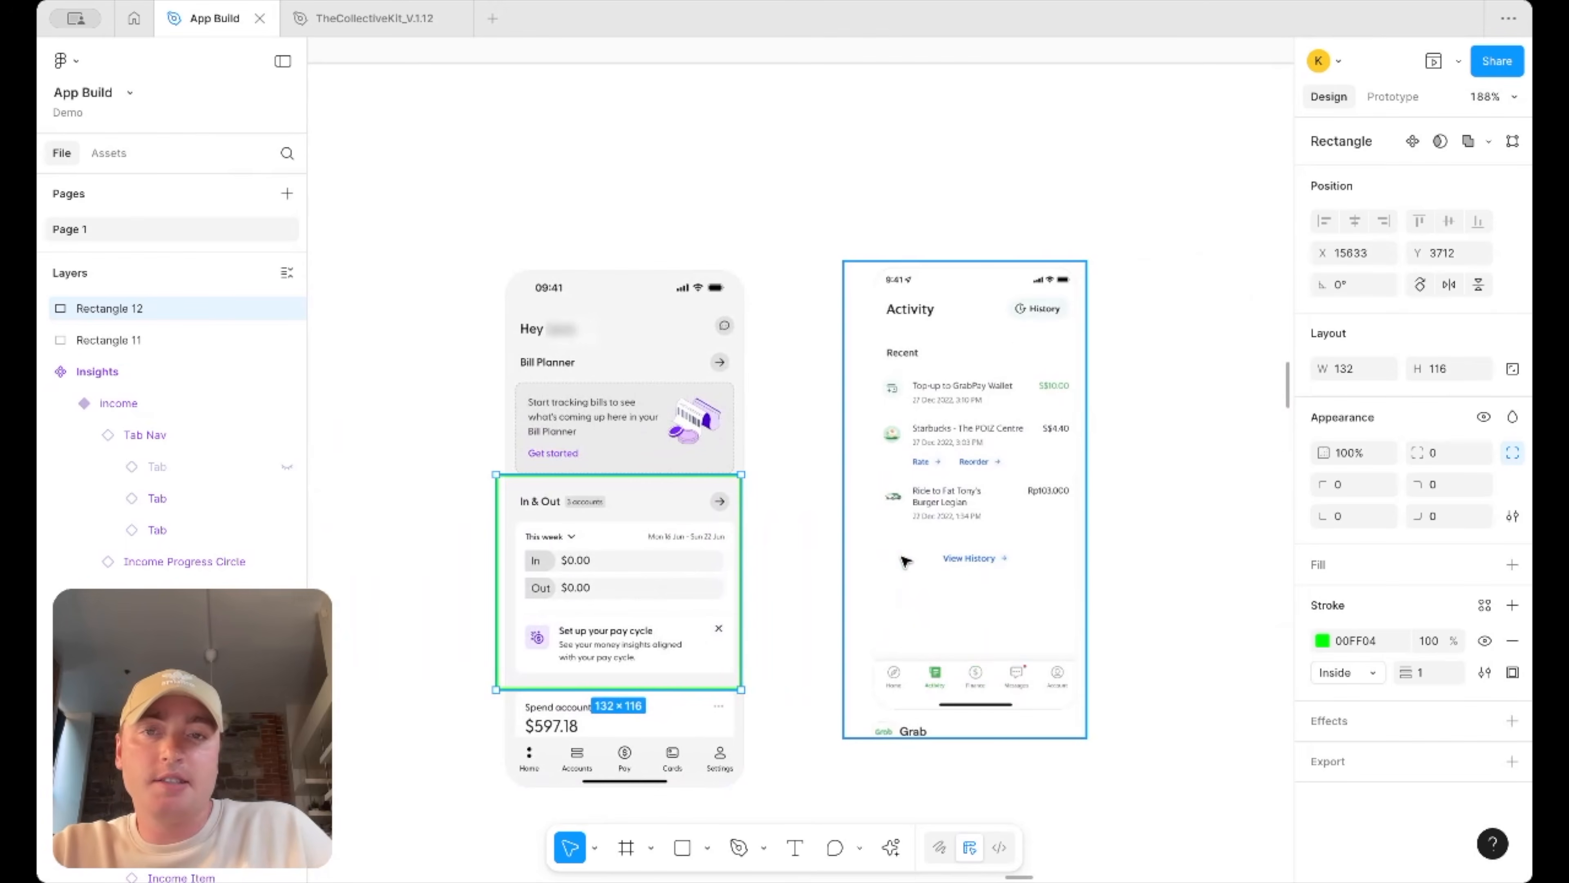
Duplicate the outline again and position it over the Recent list in the Grab Activity screenshot
key("ctrl+d")
key("shift+Right")
key("shift+Right")
key("shift+Right")
key("shift+Right")
key("shift+Right")
key("shift+Right")
key("shift+Right")
key("shift+Right")
key("shift+Right")
key("shift+Right")
key("shift+Right")
key("shift+Right")
key("shift+Right")
key("shift+Right")
key("shift+Right")
key("shift+Right")
key("shift+Right")
key("shift+Up")
key("shift+Up")
key("shift+Up")
key("shift+Up")
key("shift+Right")
key("shift+Right")
key("shift+Right")
key("shift+Up")
key("shift+Up")
key("shift+Up")
key("shift+Up")
key("shift+Left")
key("Down")
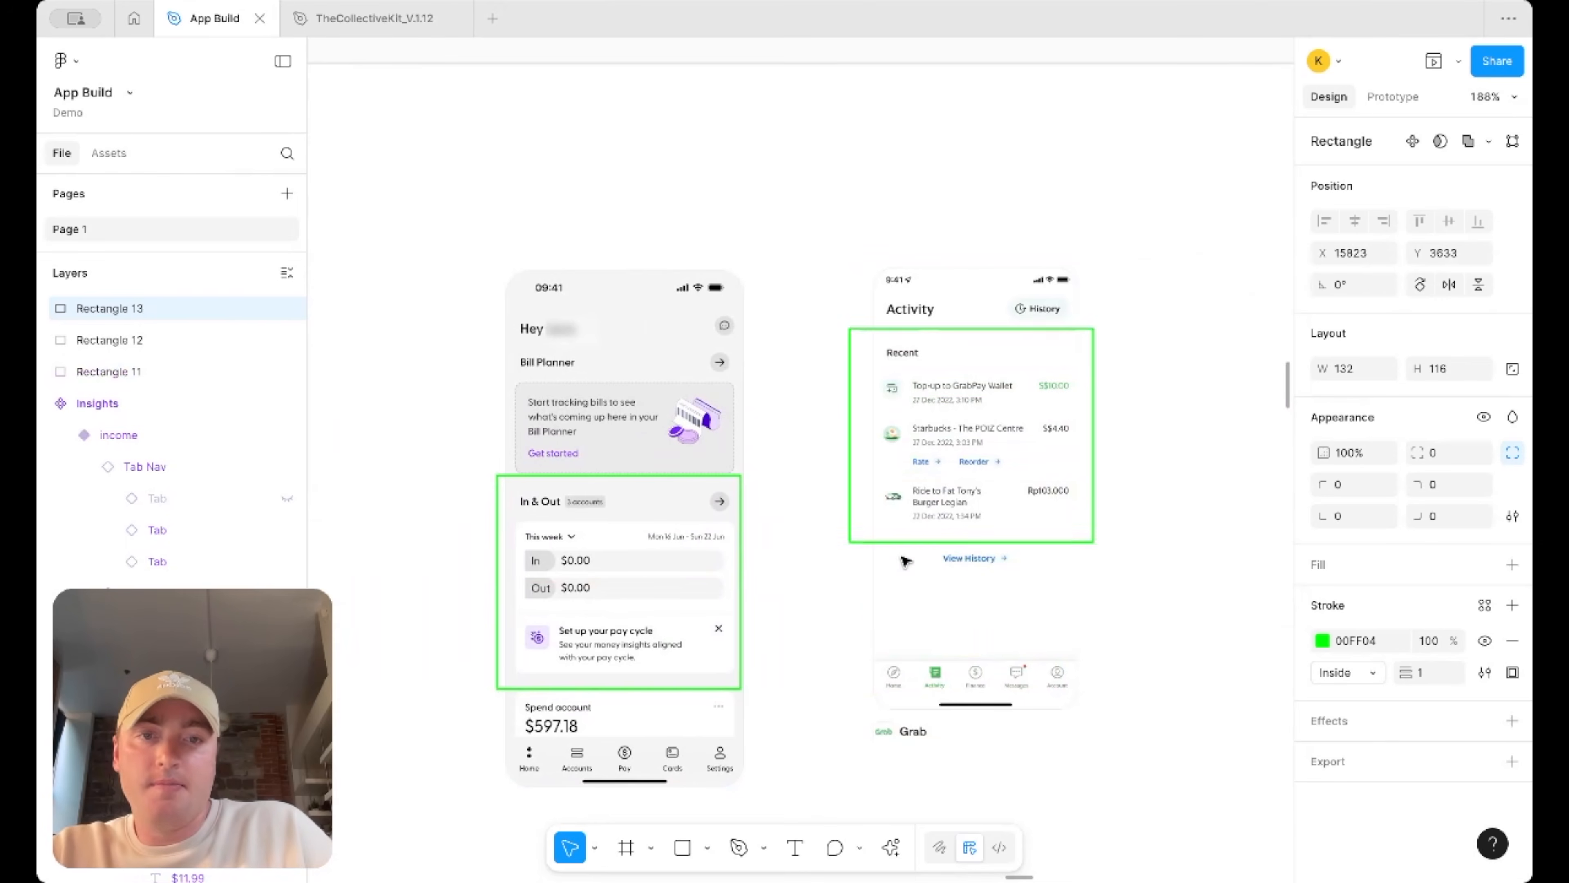
left_click(1170, 347)
Pan and zoom across the row of highlighted reference screenshots to review them
scroll(1170, 347, "down", 5)
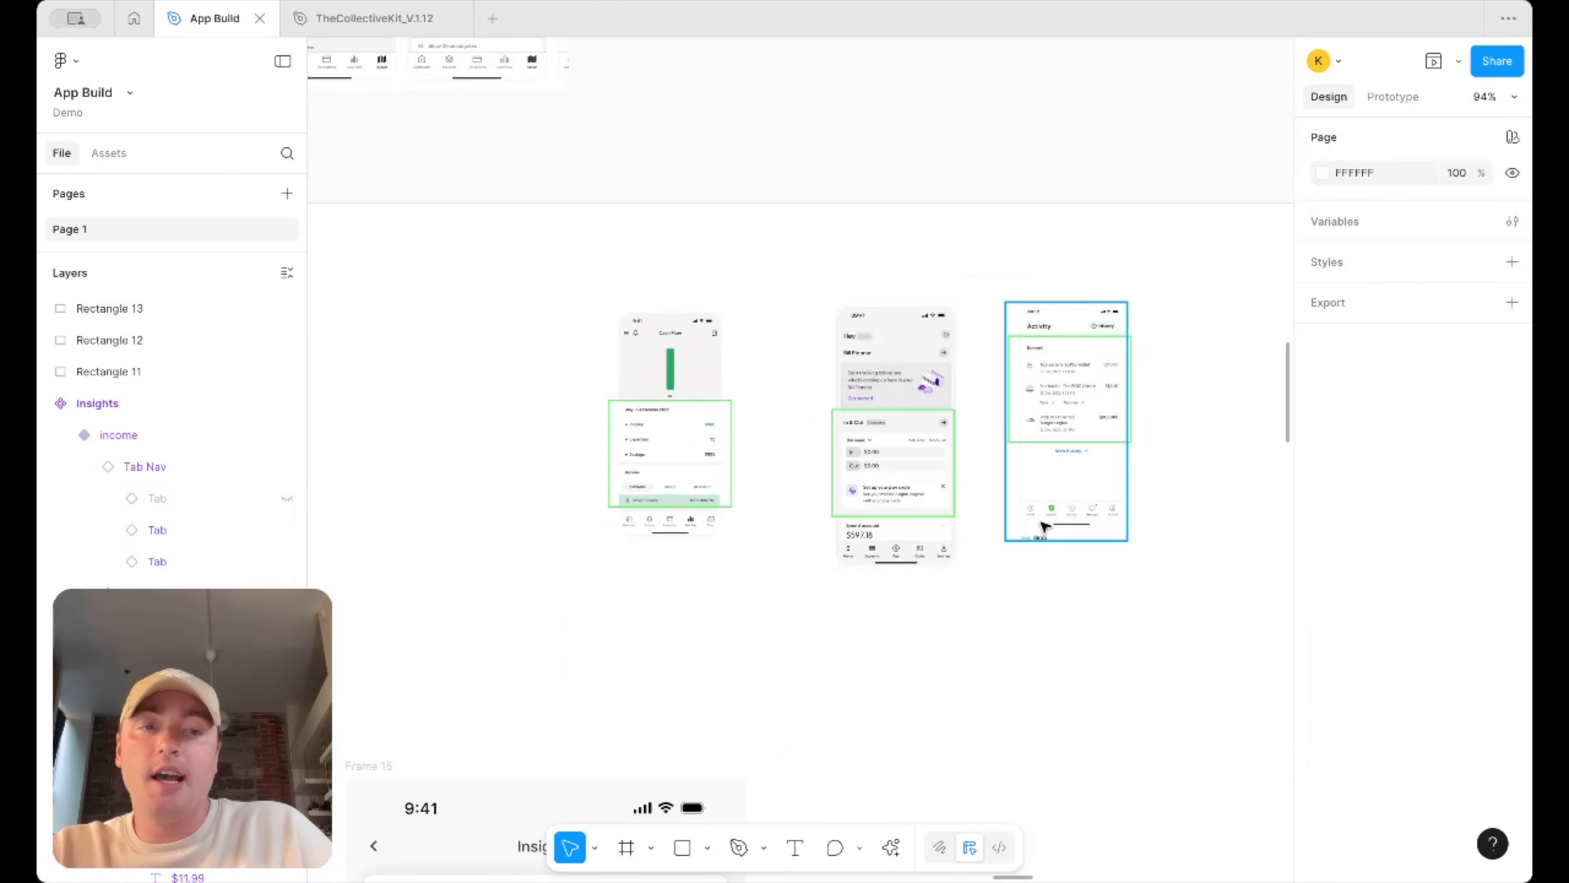
scroll(1065, 491, "down", 7)
scroll(1065, 491, "right", 3)
scroll(1027, 292, "up", 5)
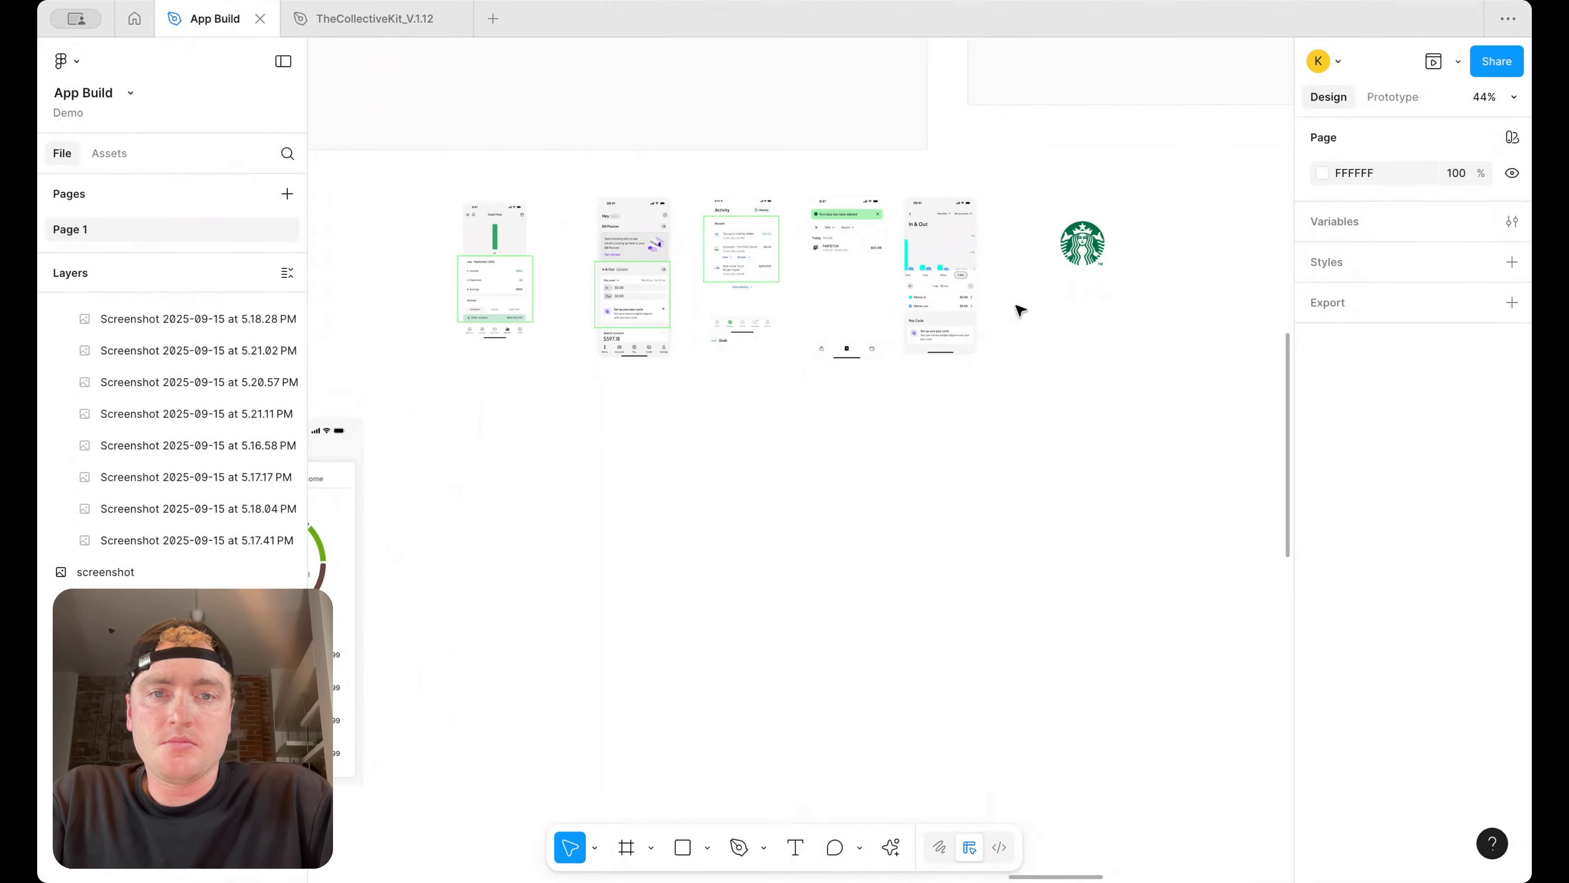
scroll(988, 245, "up", 3)
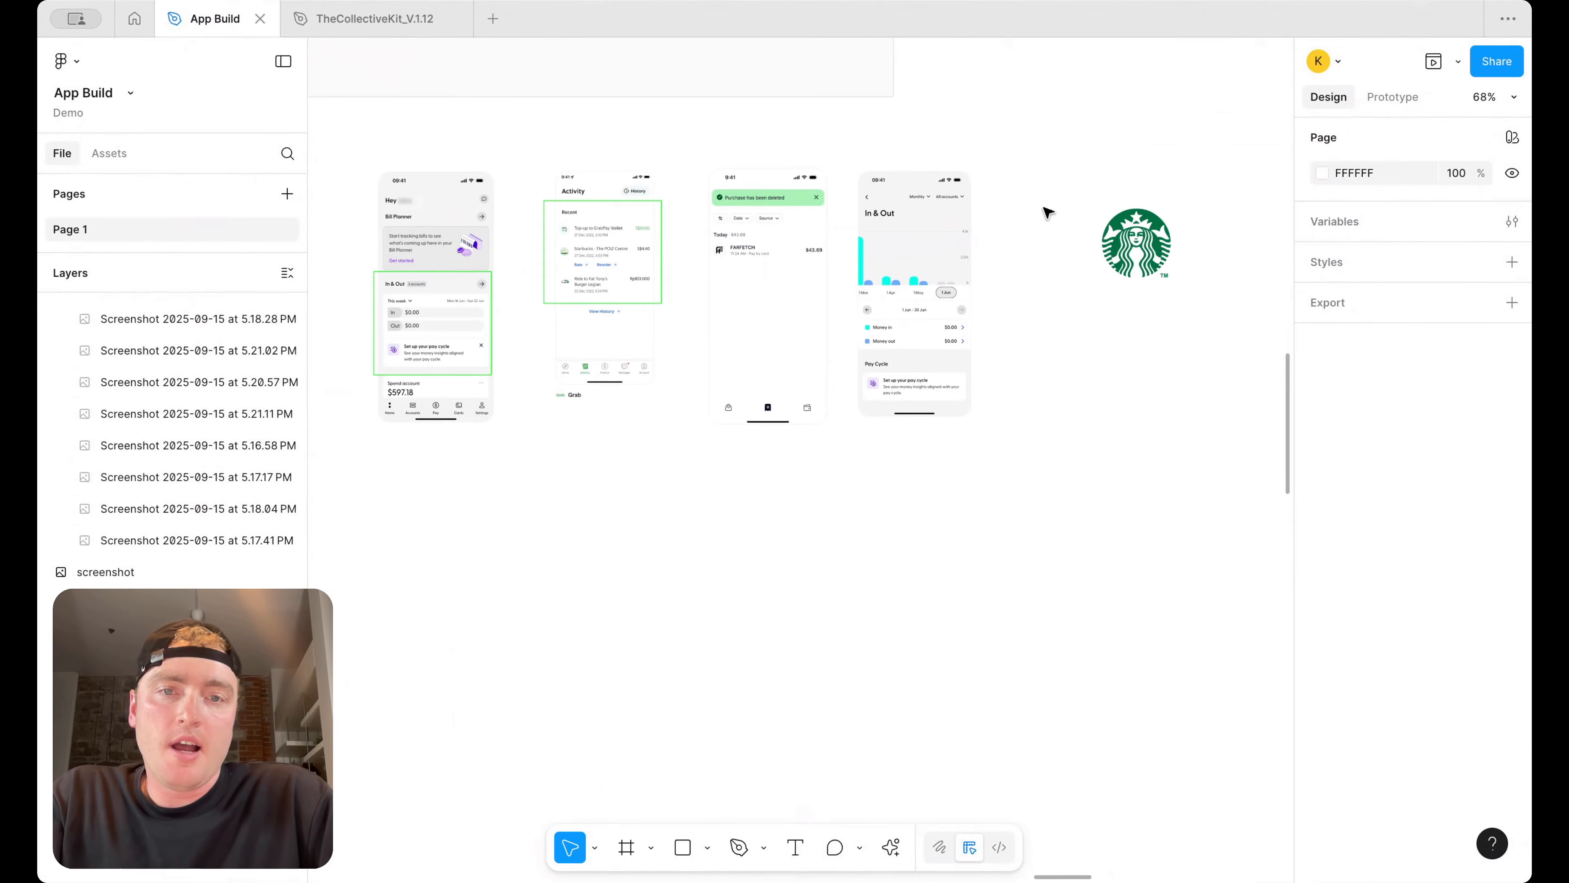
scroll(813, 217, "up", 5)
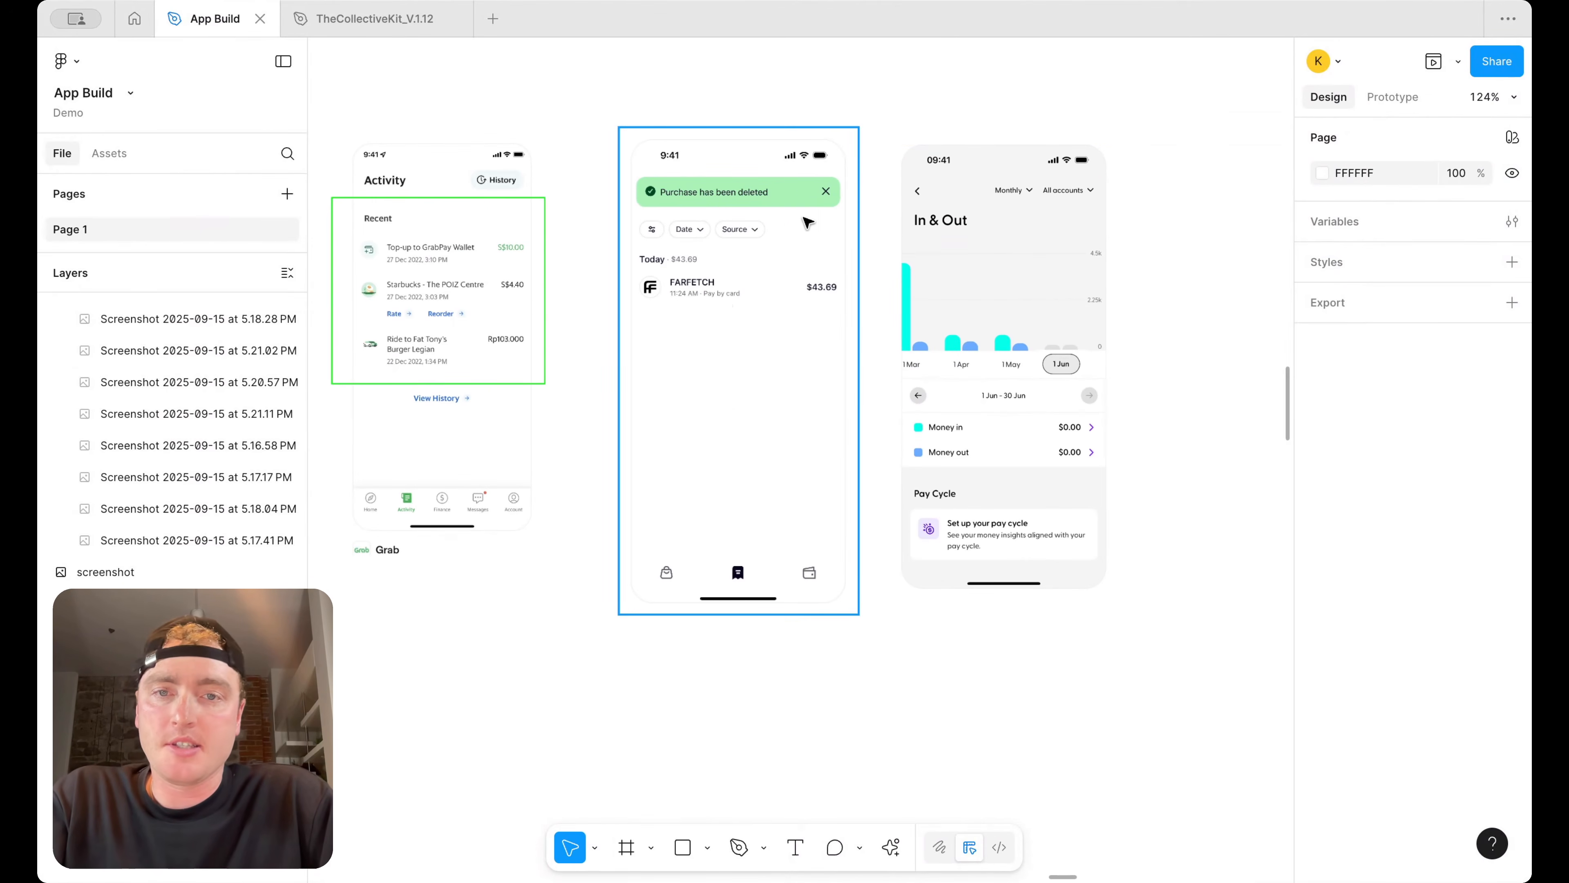
scroll(717, 260, "down", 5)
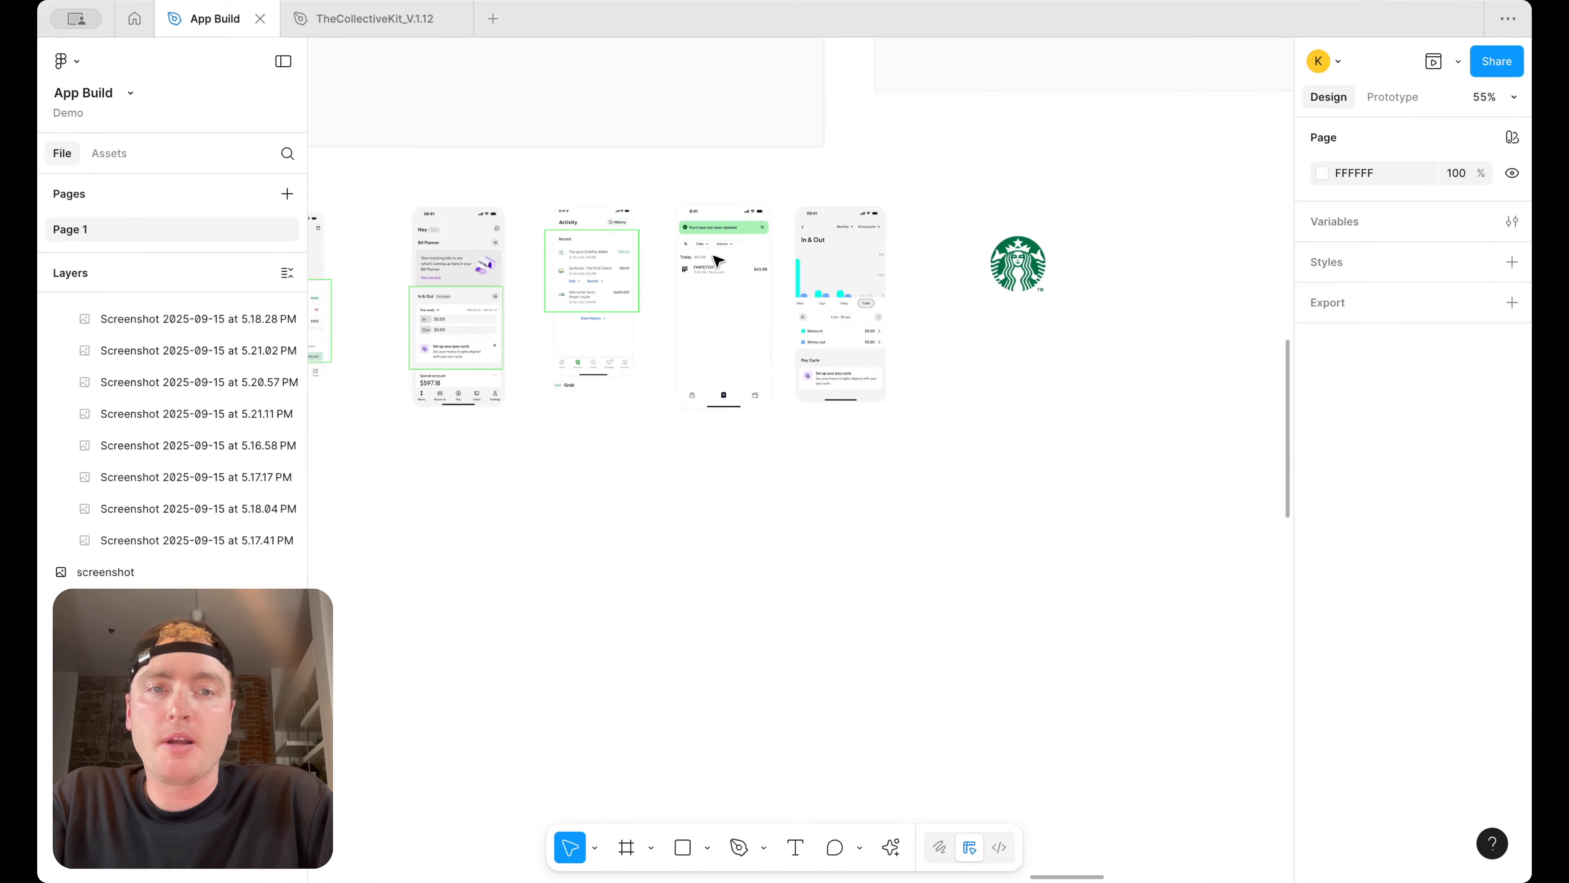
Move the Starbucks logo further right, clear of the row of reference screenshots
left_click(1023, 272)
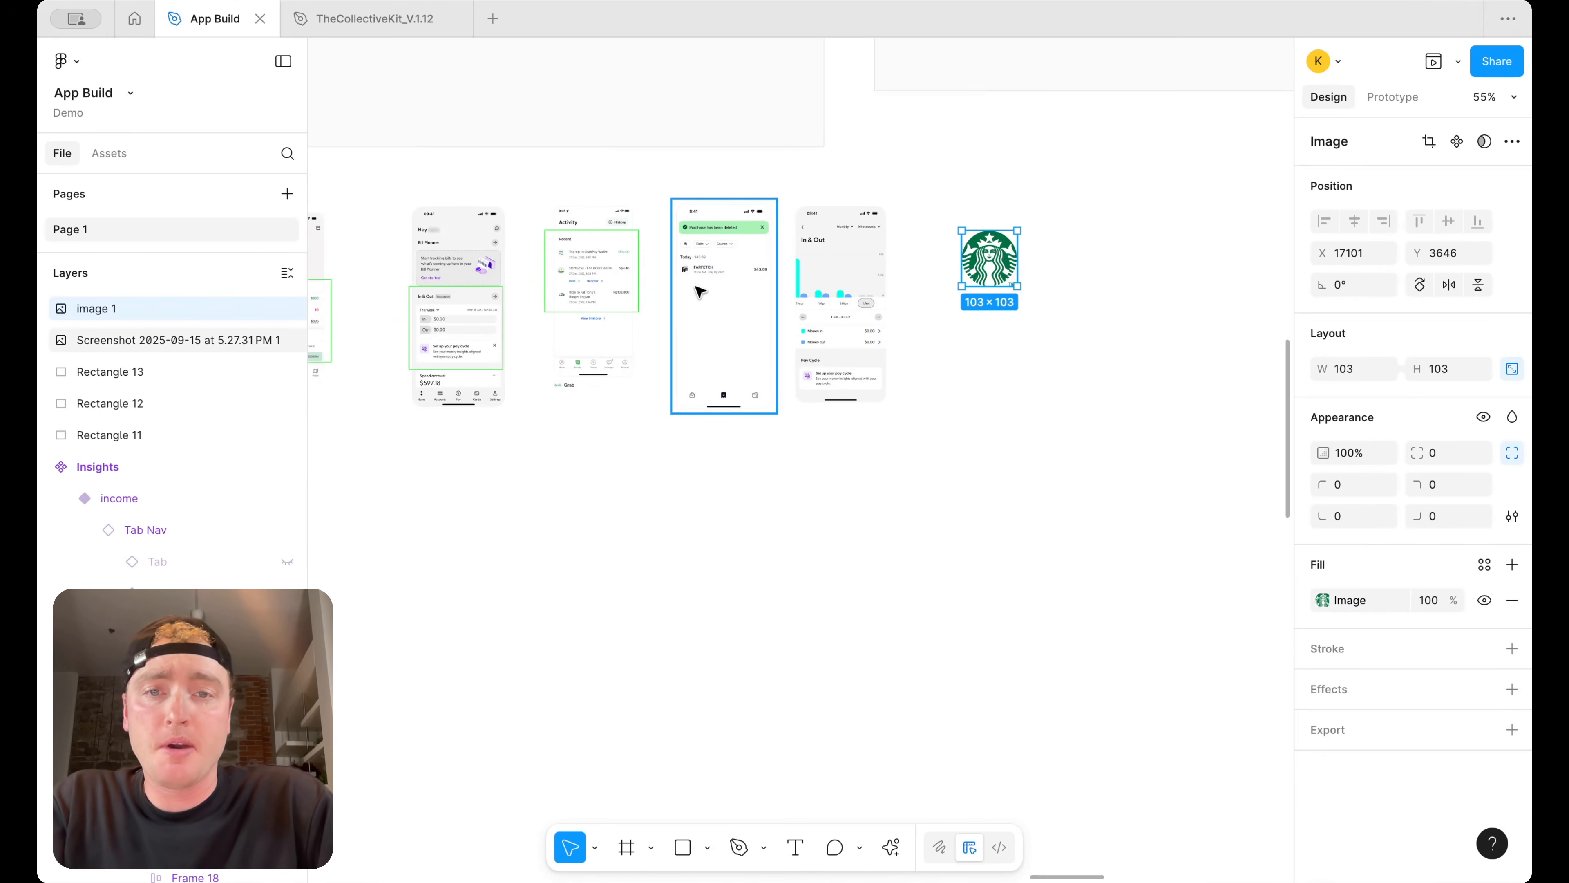
scroll(684, 269, "up", 5)
scroll(668, 247, "up", 3)
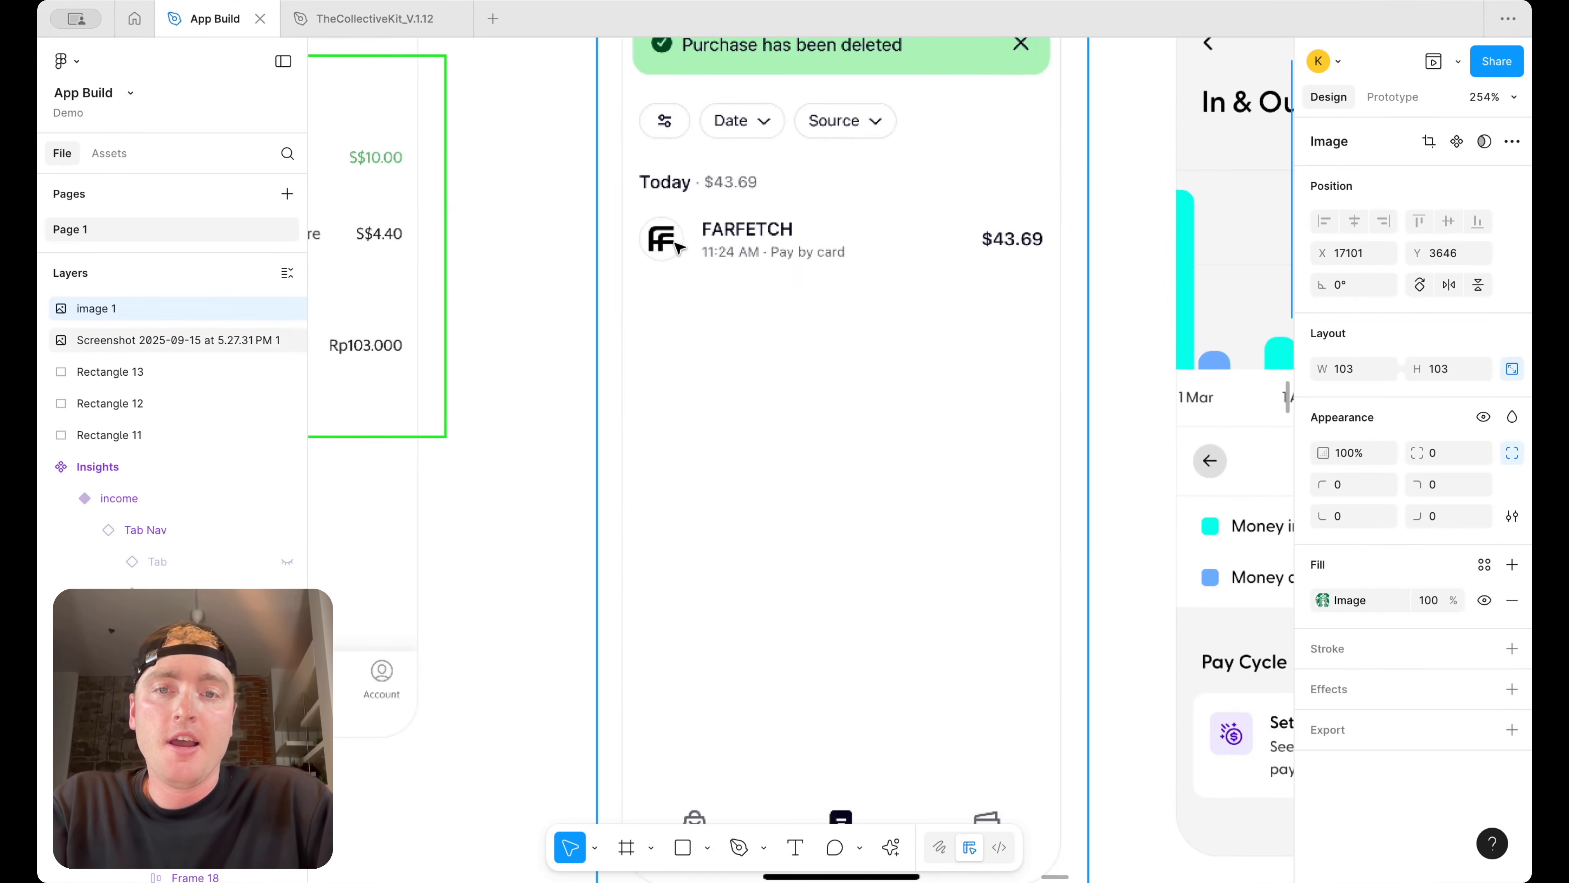
scroll(680, 249, "down", 3)
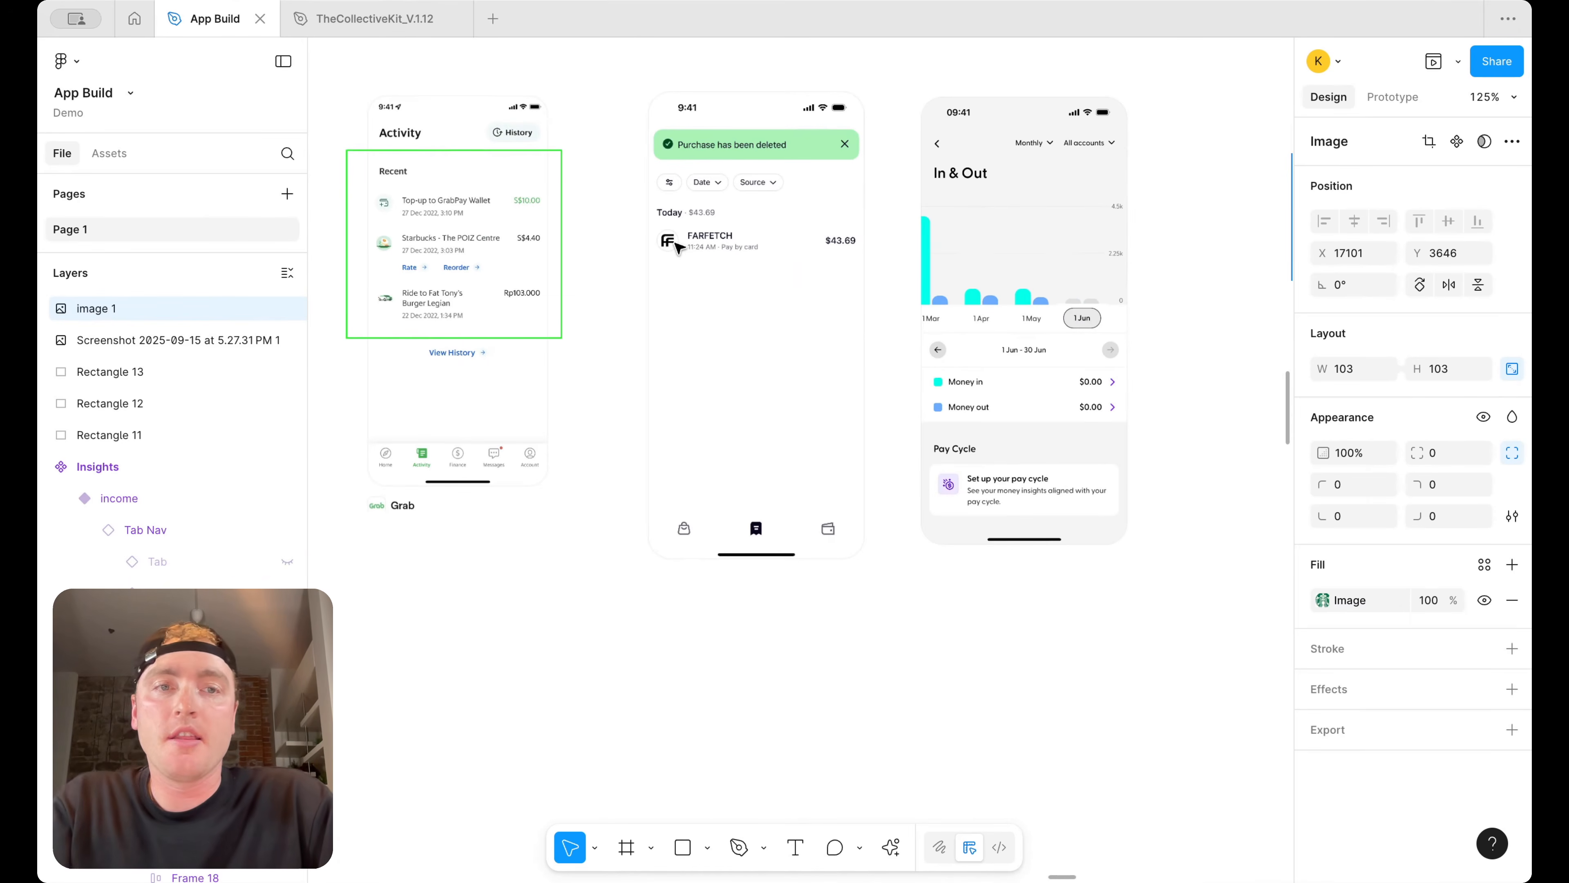
scroll(678, 247, "down", 2)
scroll(816, 252, "down", 5)
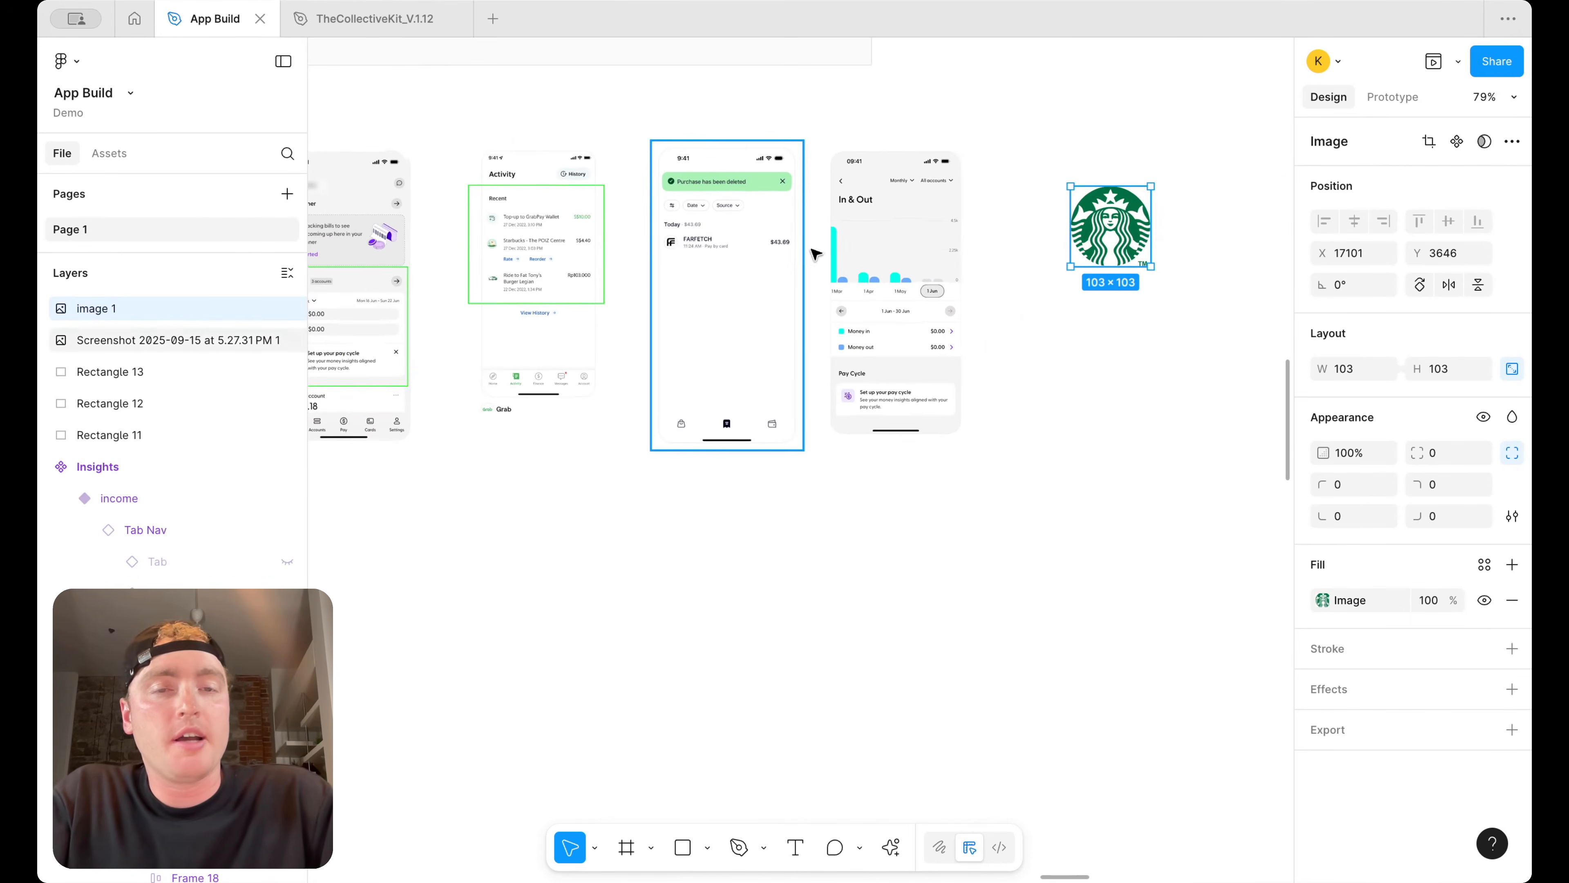
left_click_drag(1004, 249, 1101, 250)
left_click_drag(1057, 407, 436, 199)
left_click_drag(937, 357, 1036, 388)
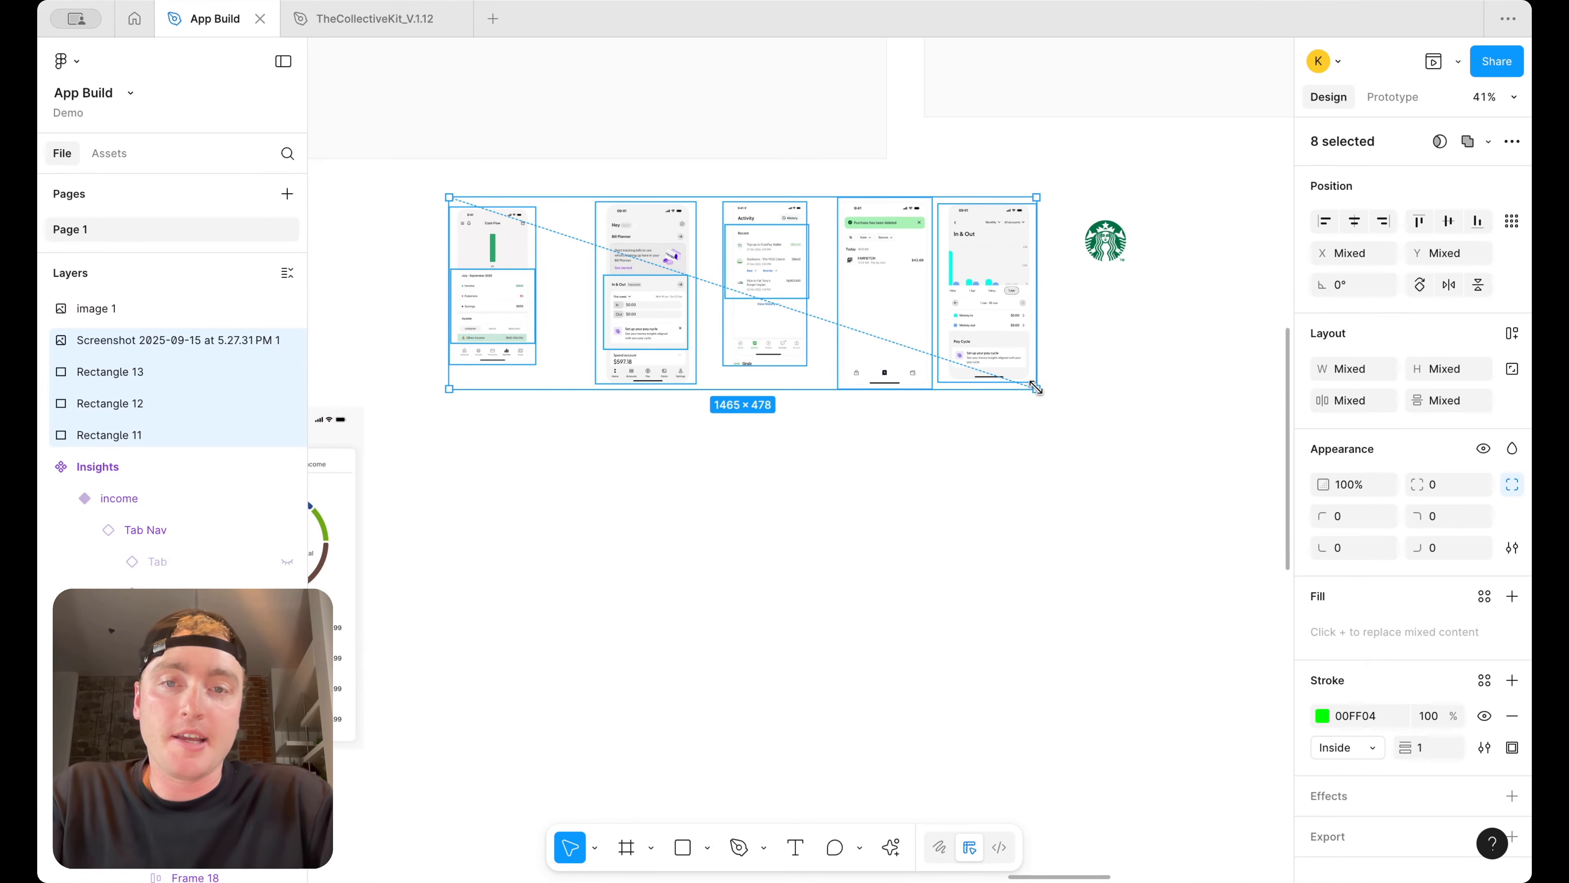
left_click_drag(1109, 240, 1138, 237)
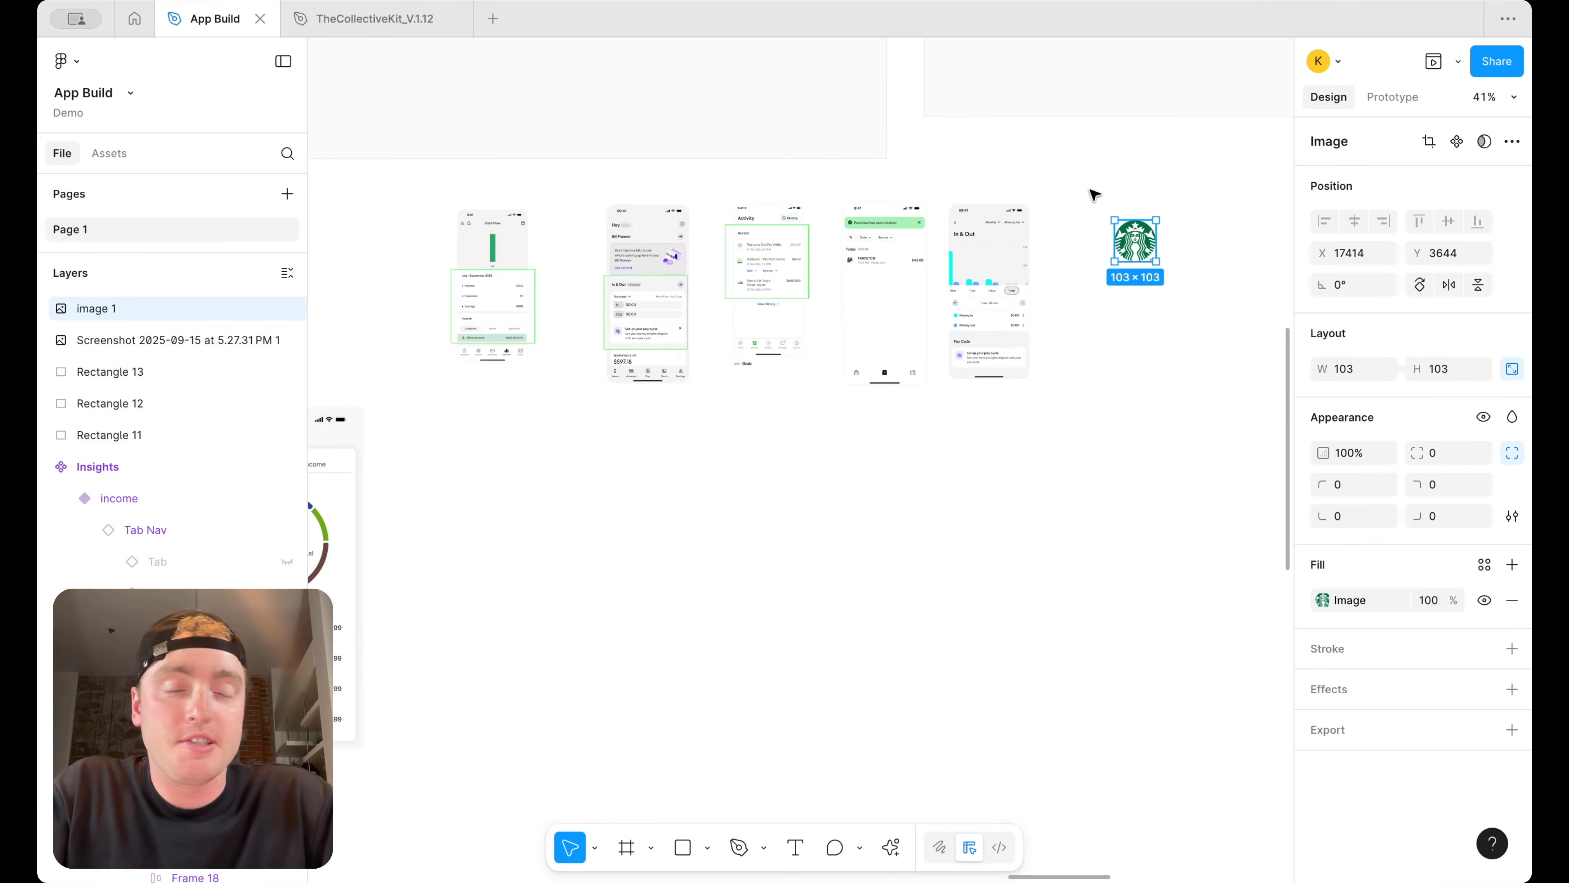
left_click(1093, 194)
Rename the two app screen frames as Dashboard and Insights
scroll(1094, 194, "down", 5)
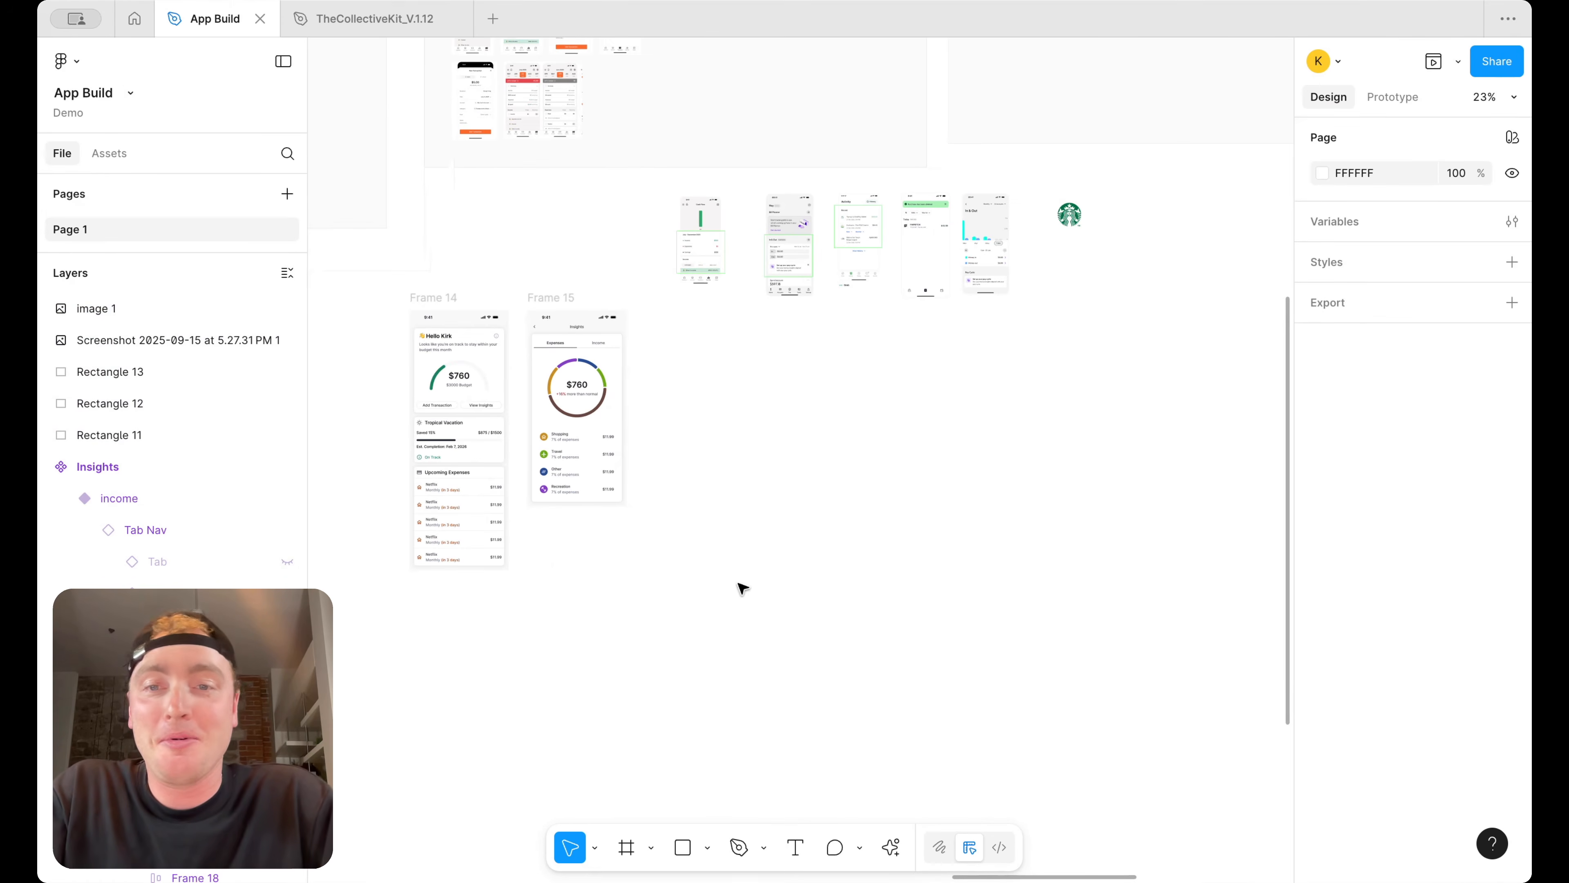
left_click(449, 297)
double_click(448, 298)
type("Dashboard")
left_click(552, 297)
double_click(552, 297)
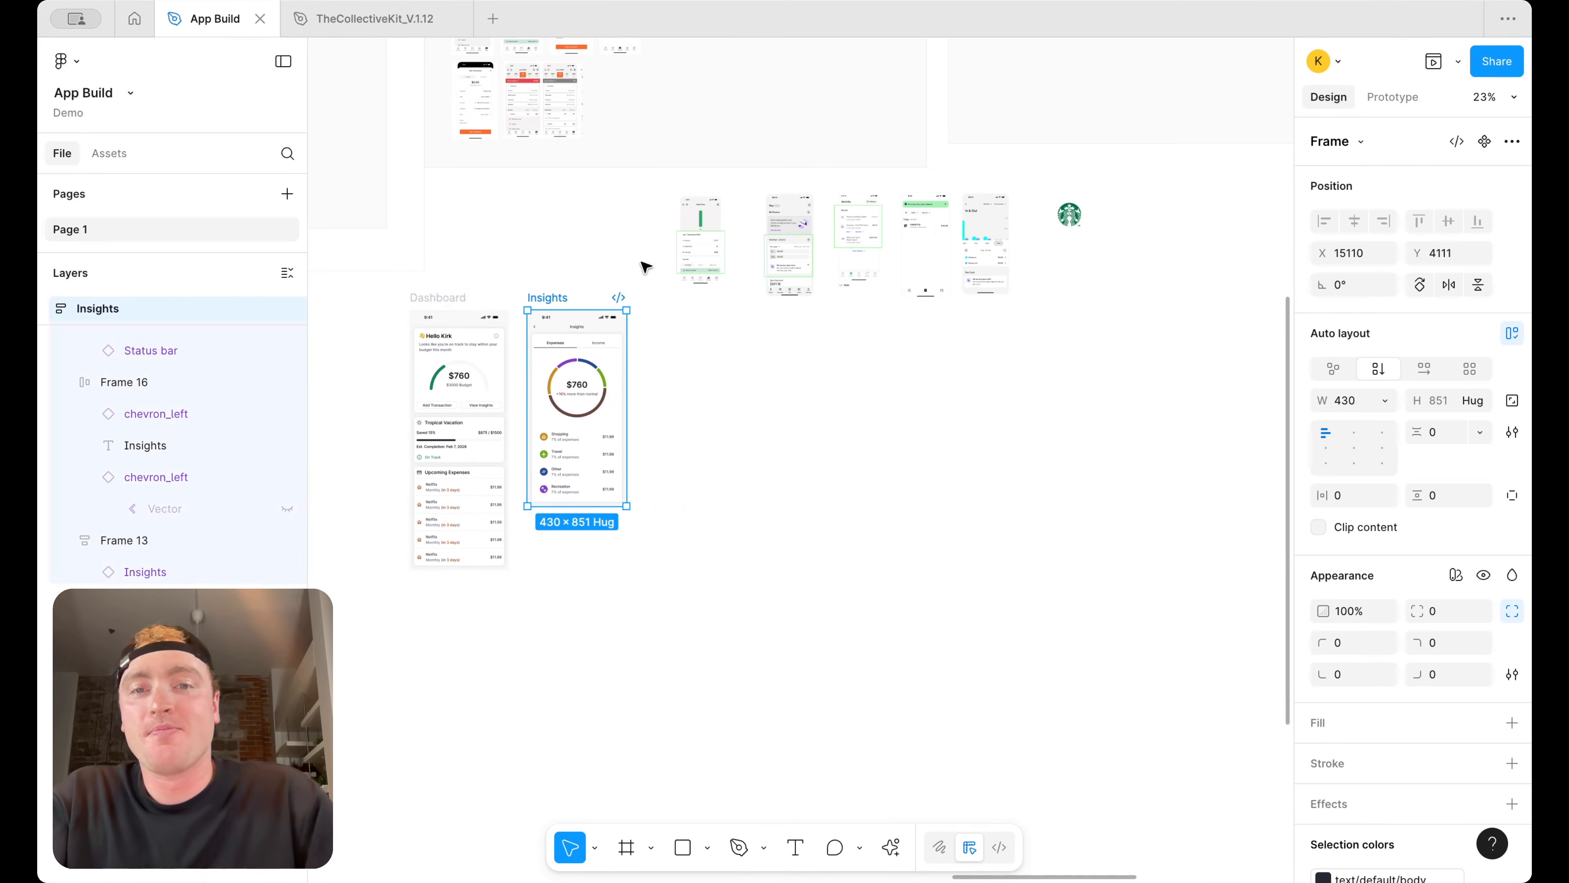
Duplicate the Insights frame to its right and rename the copy Transactions
scroll(645, 267, "up", 5, "ctrl")
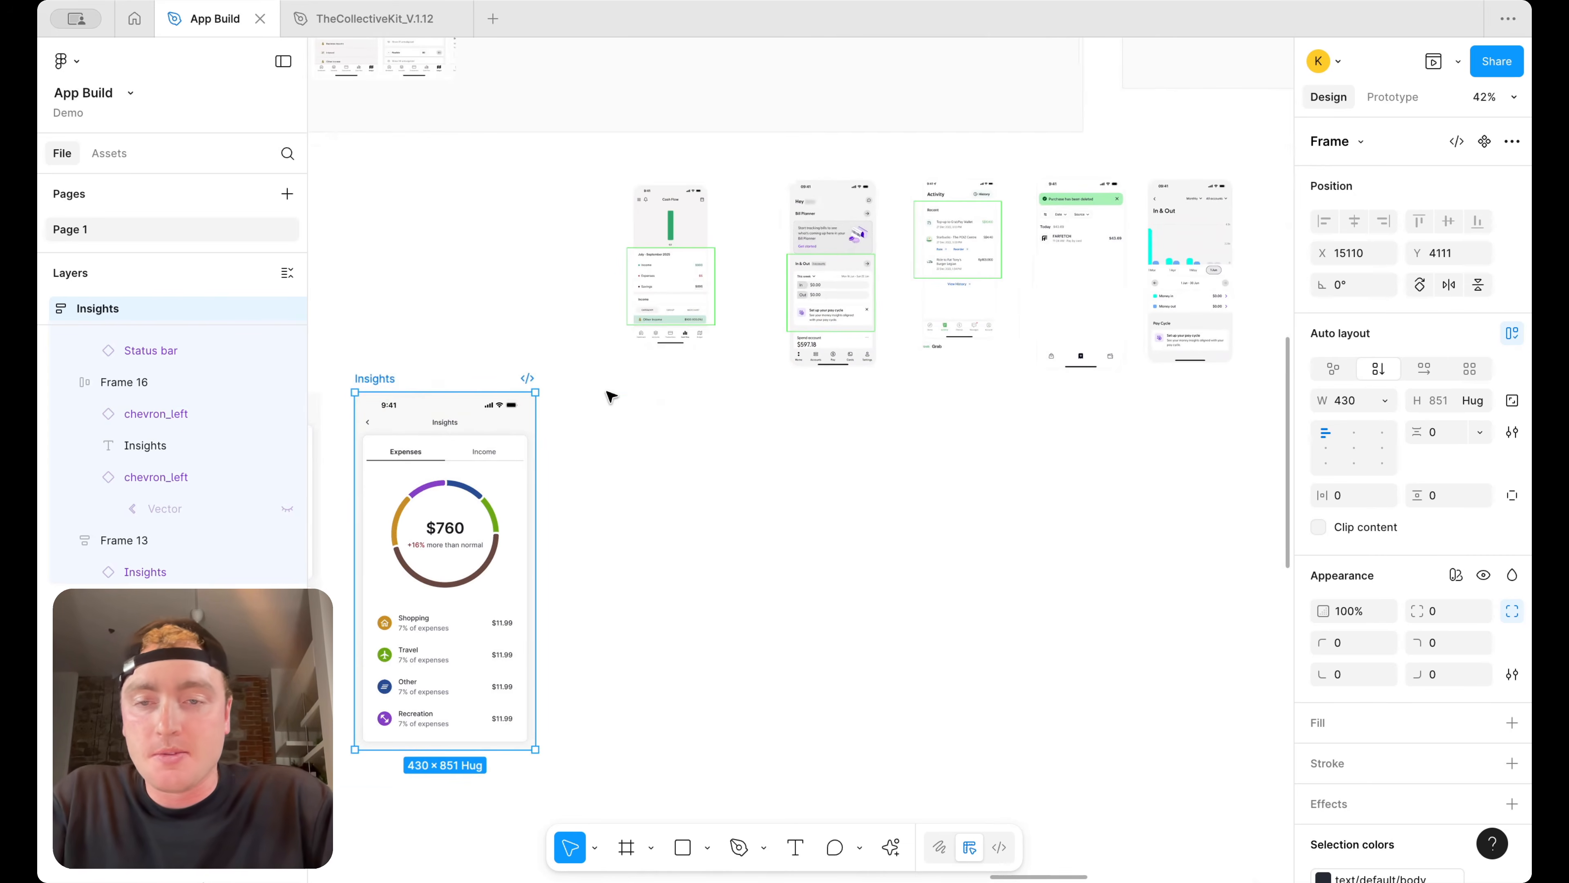
left_click_drag(372, 379, 671, 386, "alt")
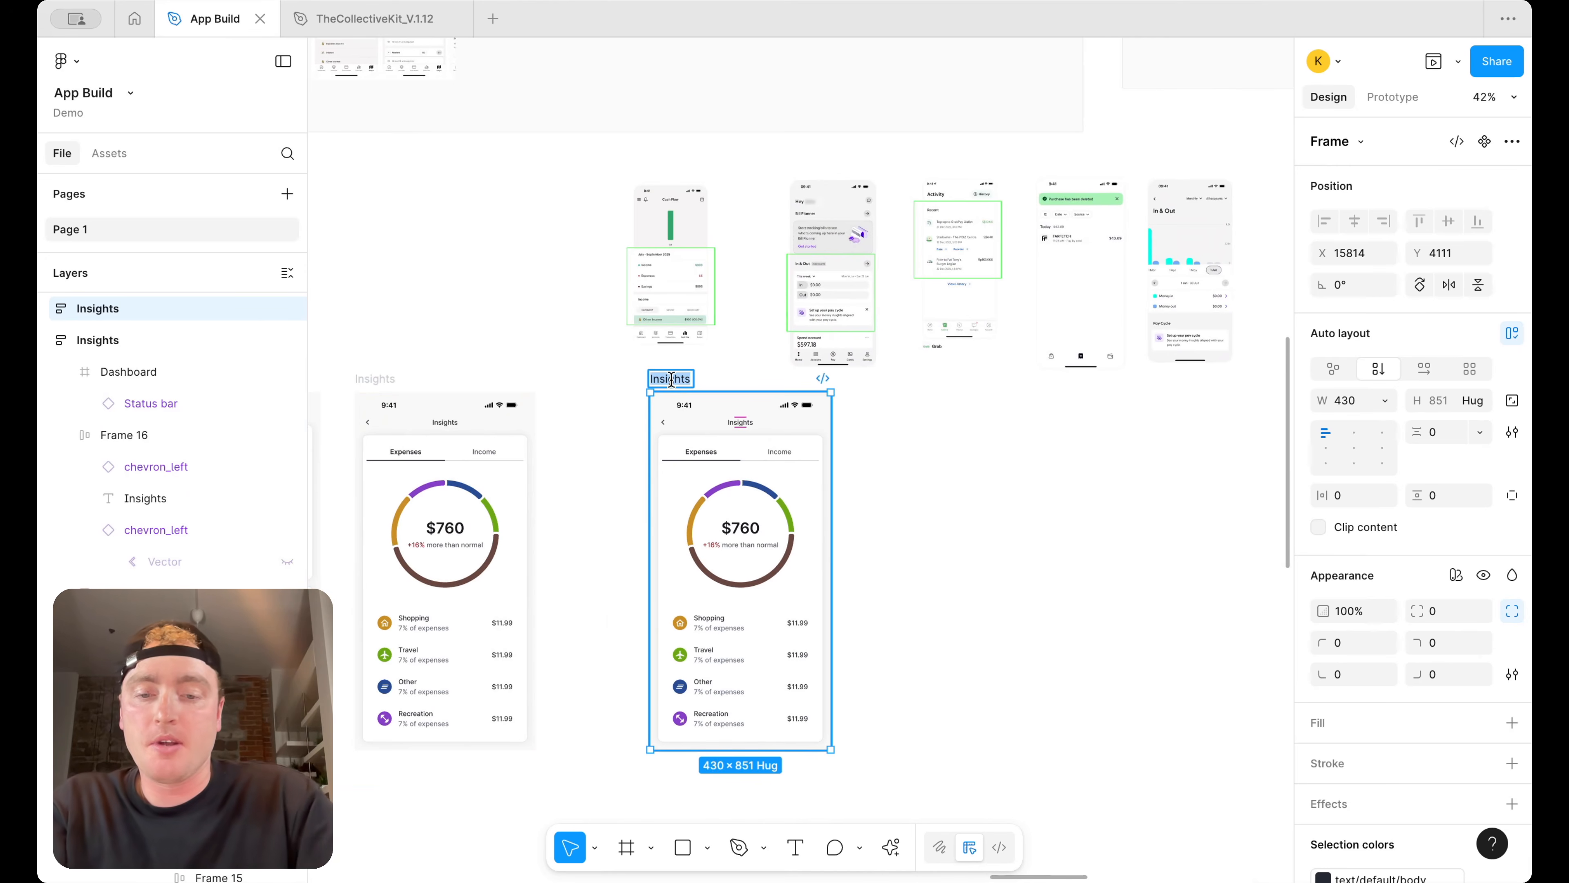
type("ransaction")
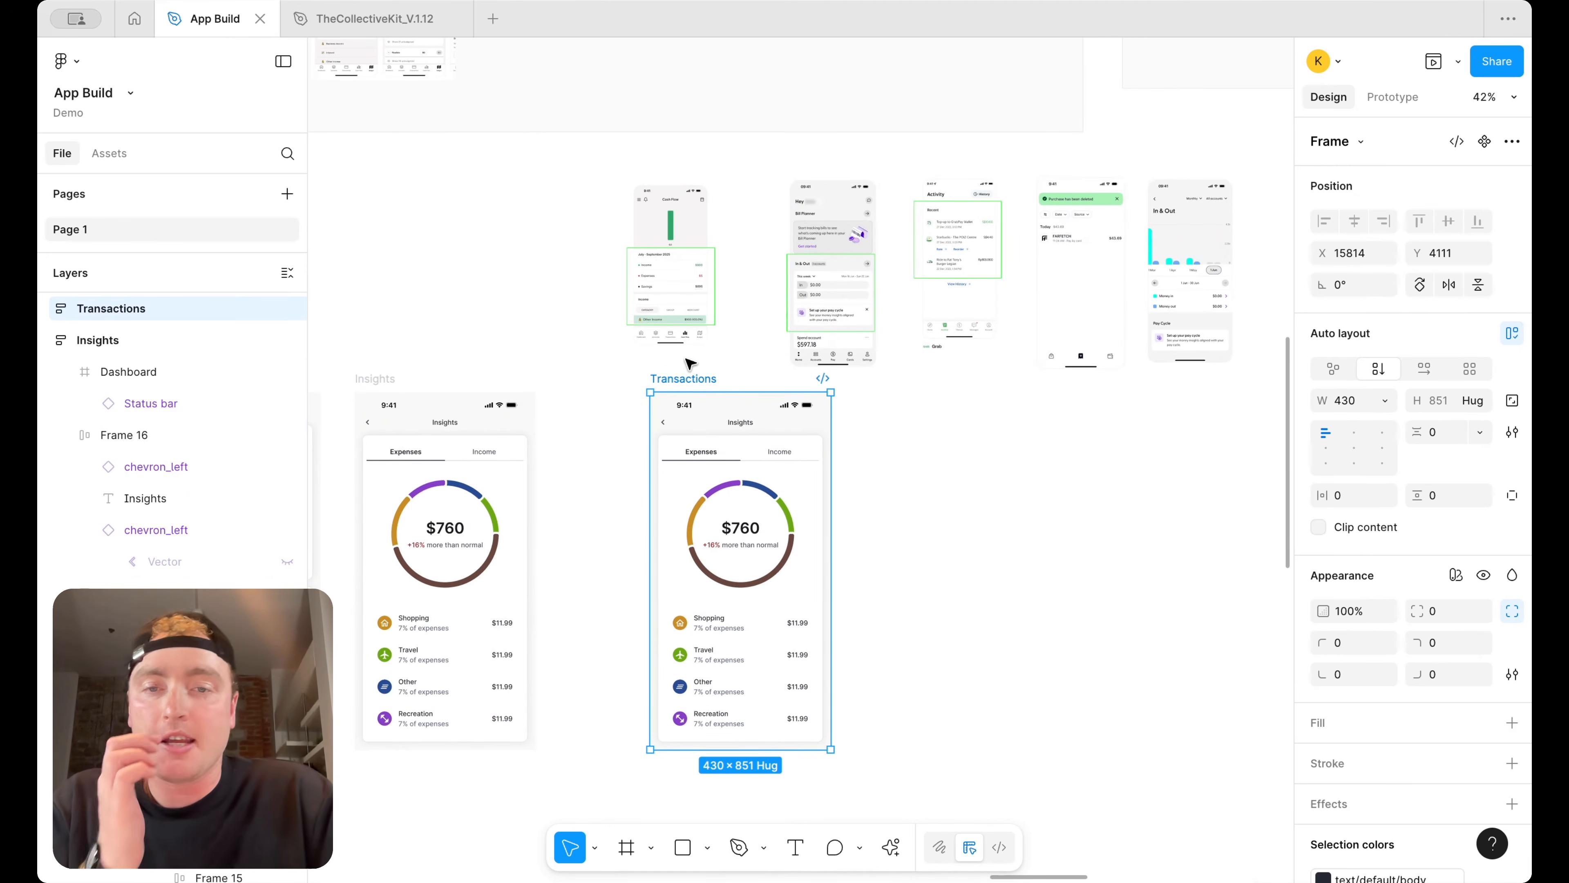
Duplicate the Grab Activity and Farfetch screenshots and place the copies below the reference row
scroll(691, 364, "up", 2, "ctrl")
scroll(655, 239, "up", 6, "ctrl")
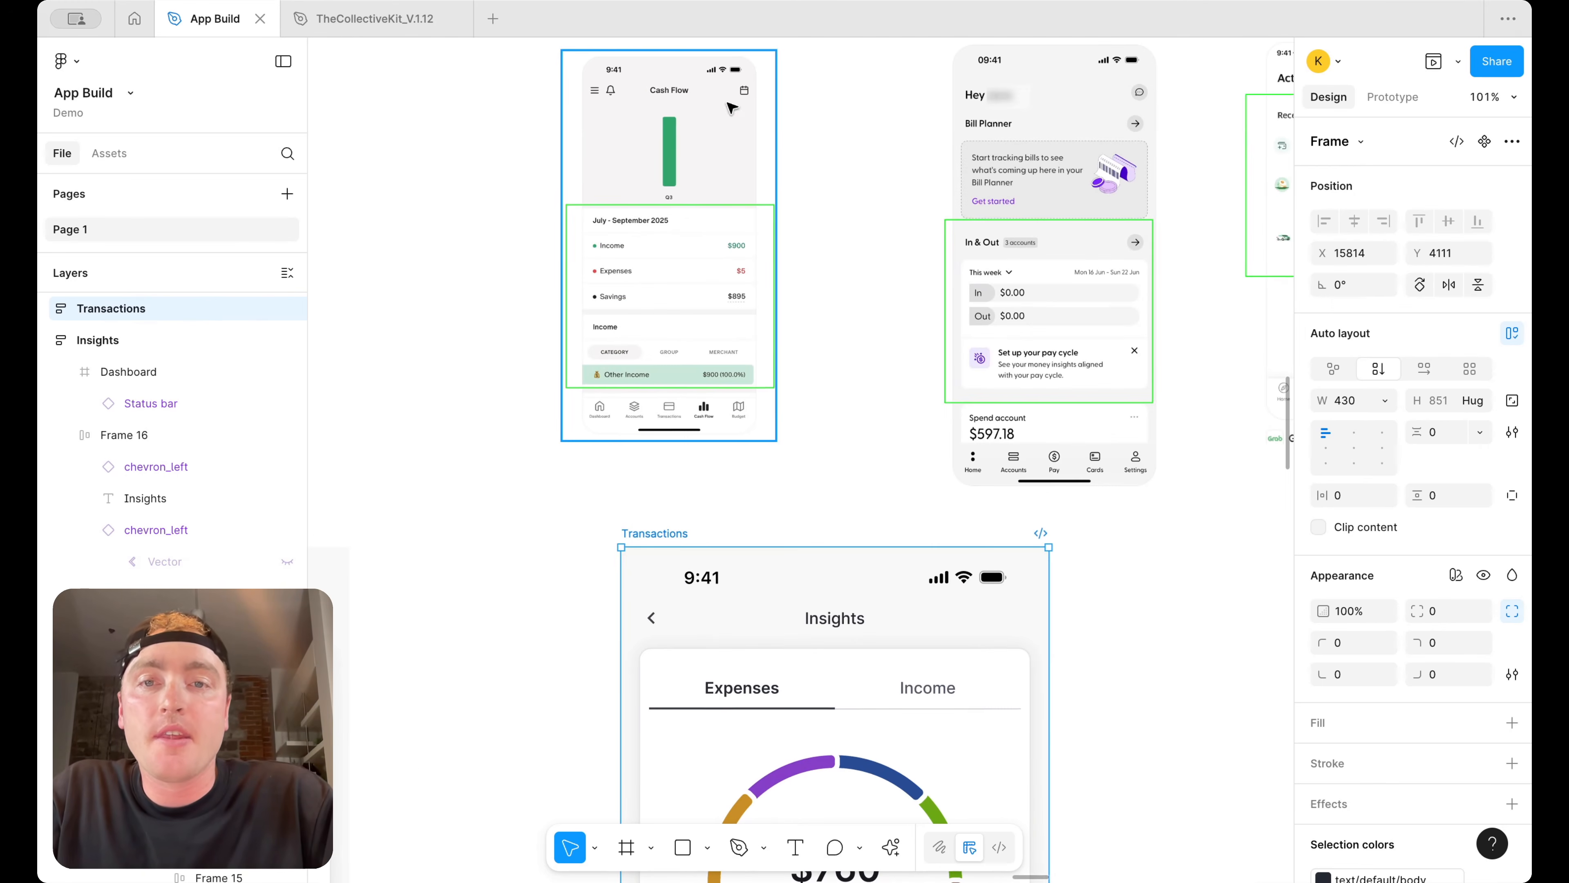
scroll(757, 127, "right", 15)
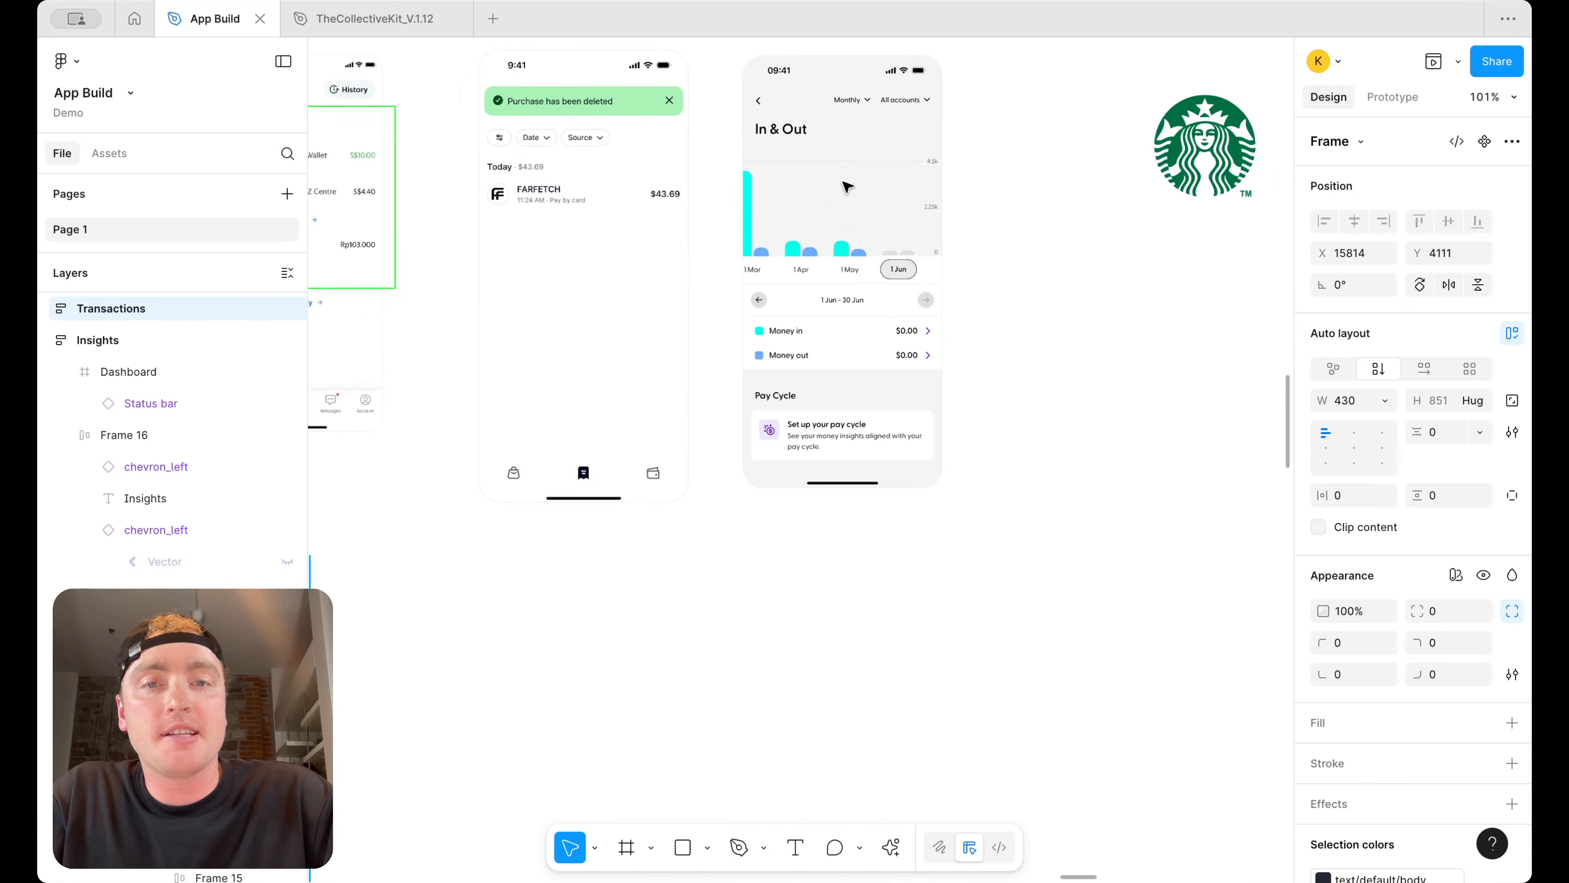
scroll(901, 191, "down", 3, "ctrl")
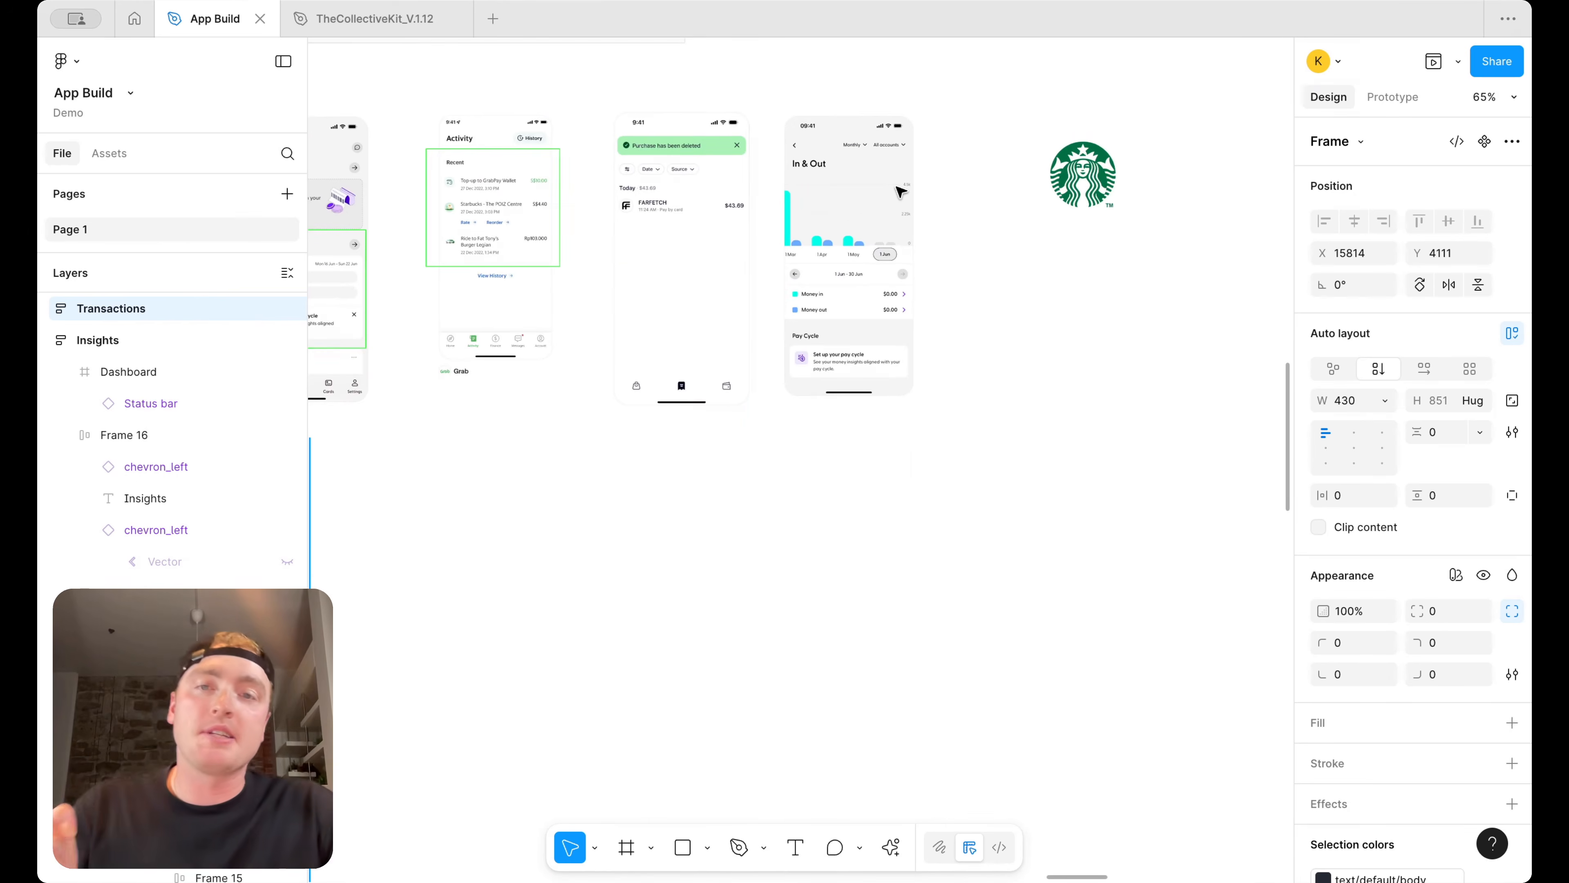
scroll(901, 196, "left", 5)
scroll(921, 221, "up", 2, "ctrl")
left_click(895, 219)
left_click(639, 212)
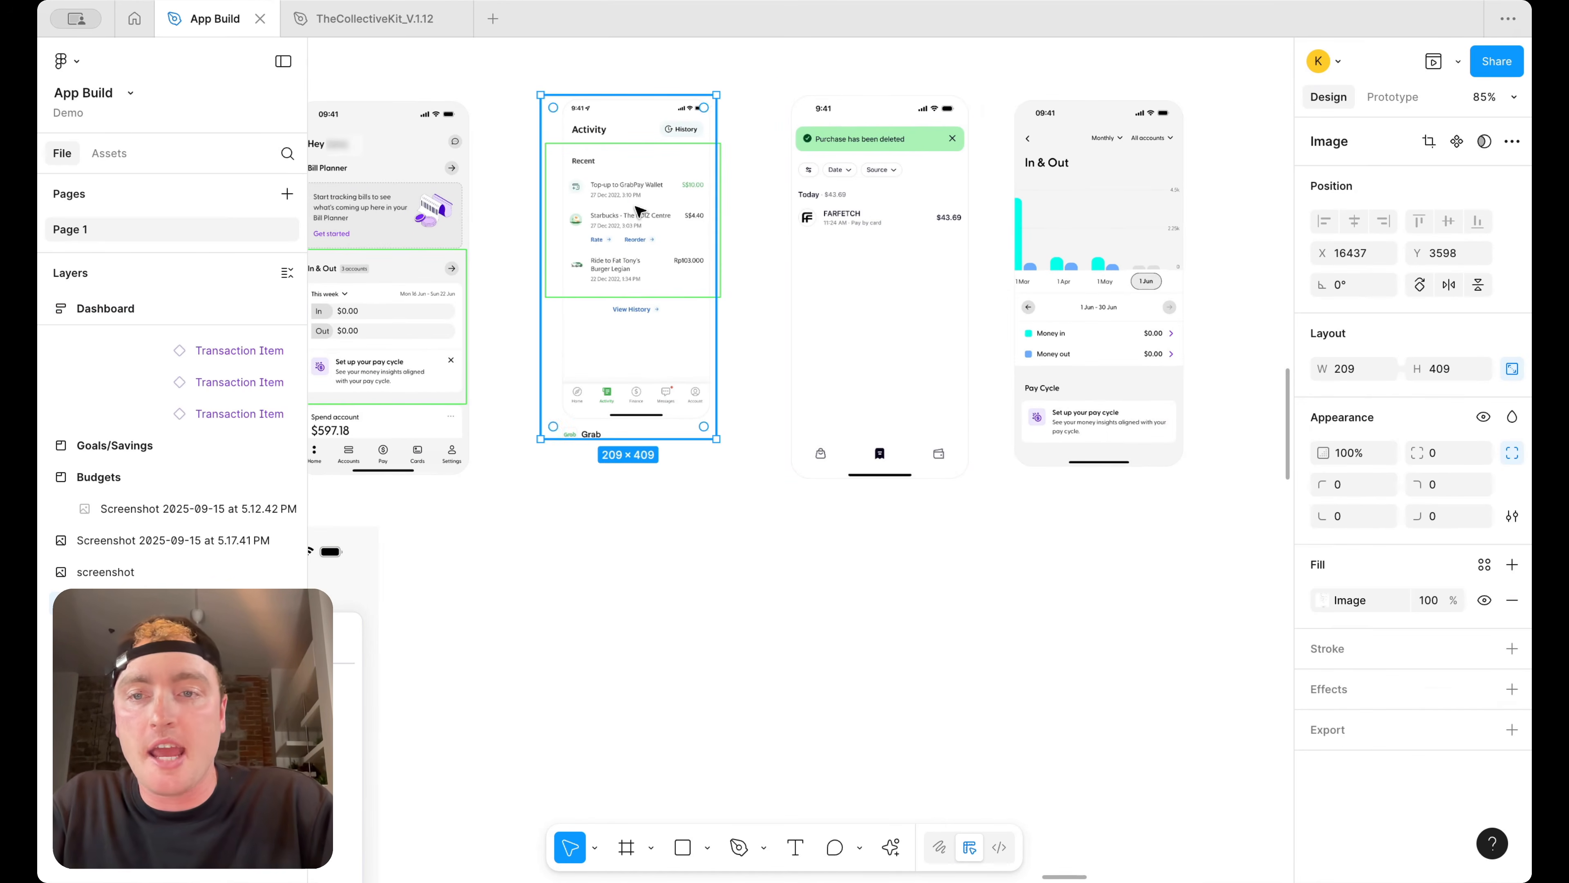
left_click(873, 215, "shift")
left_click_drag(879, 206, 841, 678, "alt+shift")
Move the Starbucks logo next to the duplicated Farfetch screenshot
scroll(842, 677, "down", 6)
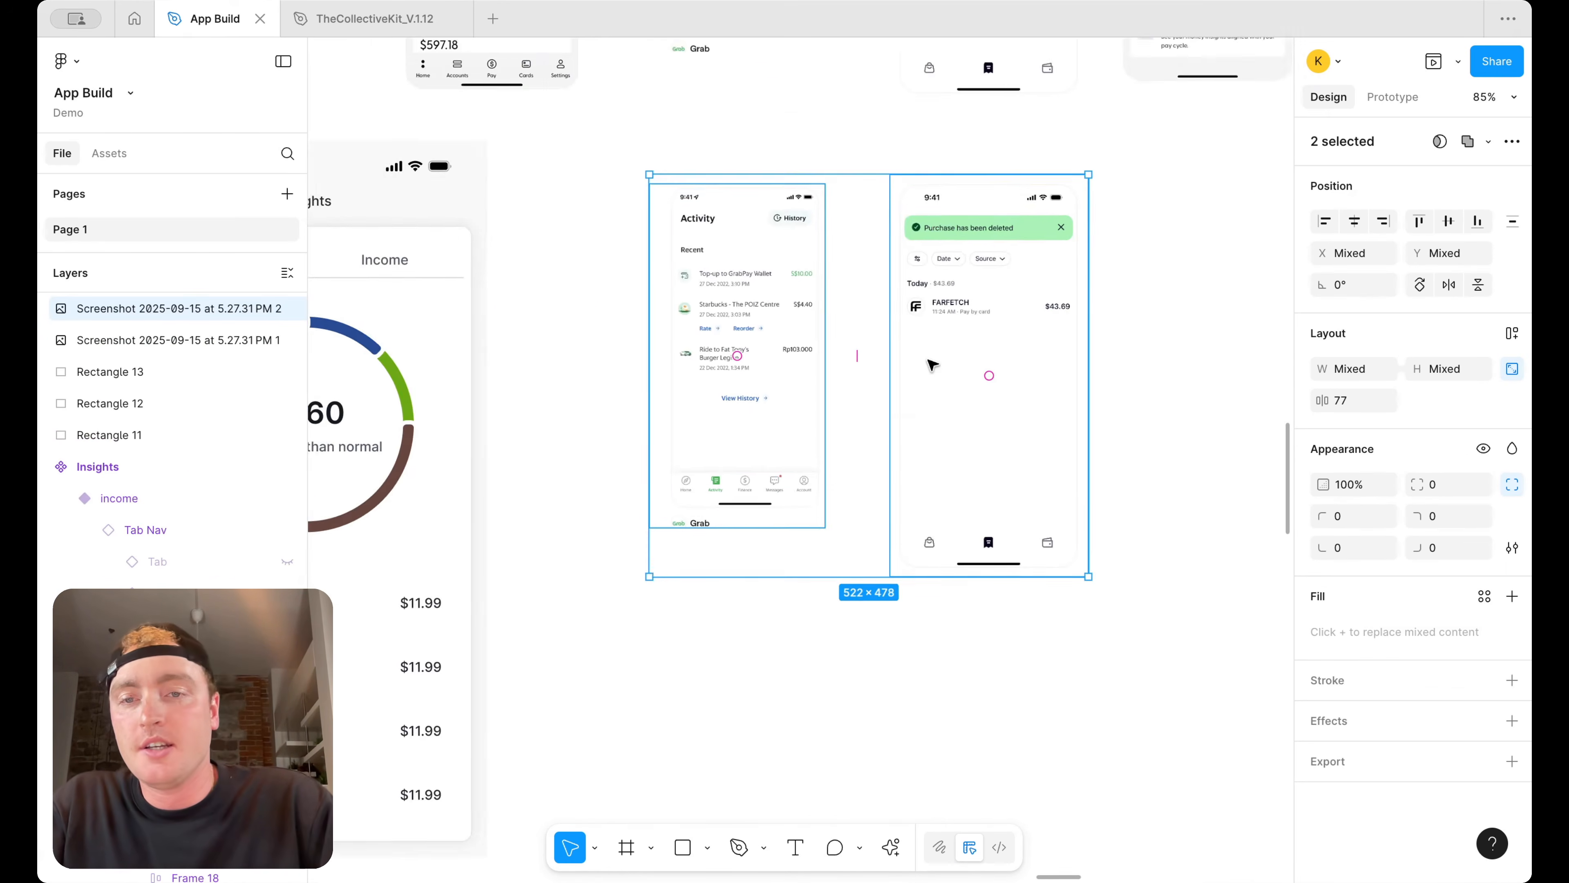
scroll(932, 365, "down", 4, "ctrl")
scroll(819, 296, "up", 2, "ctrl")
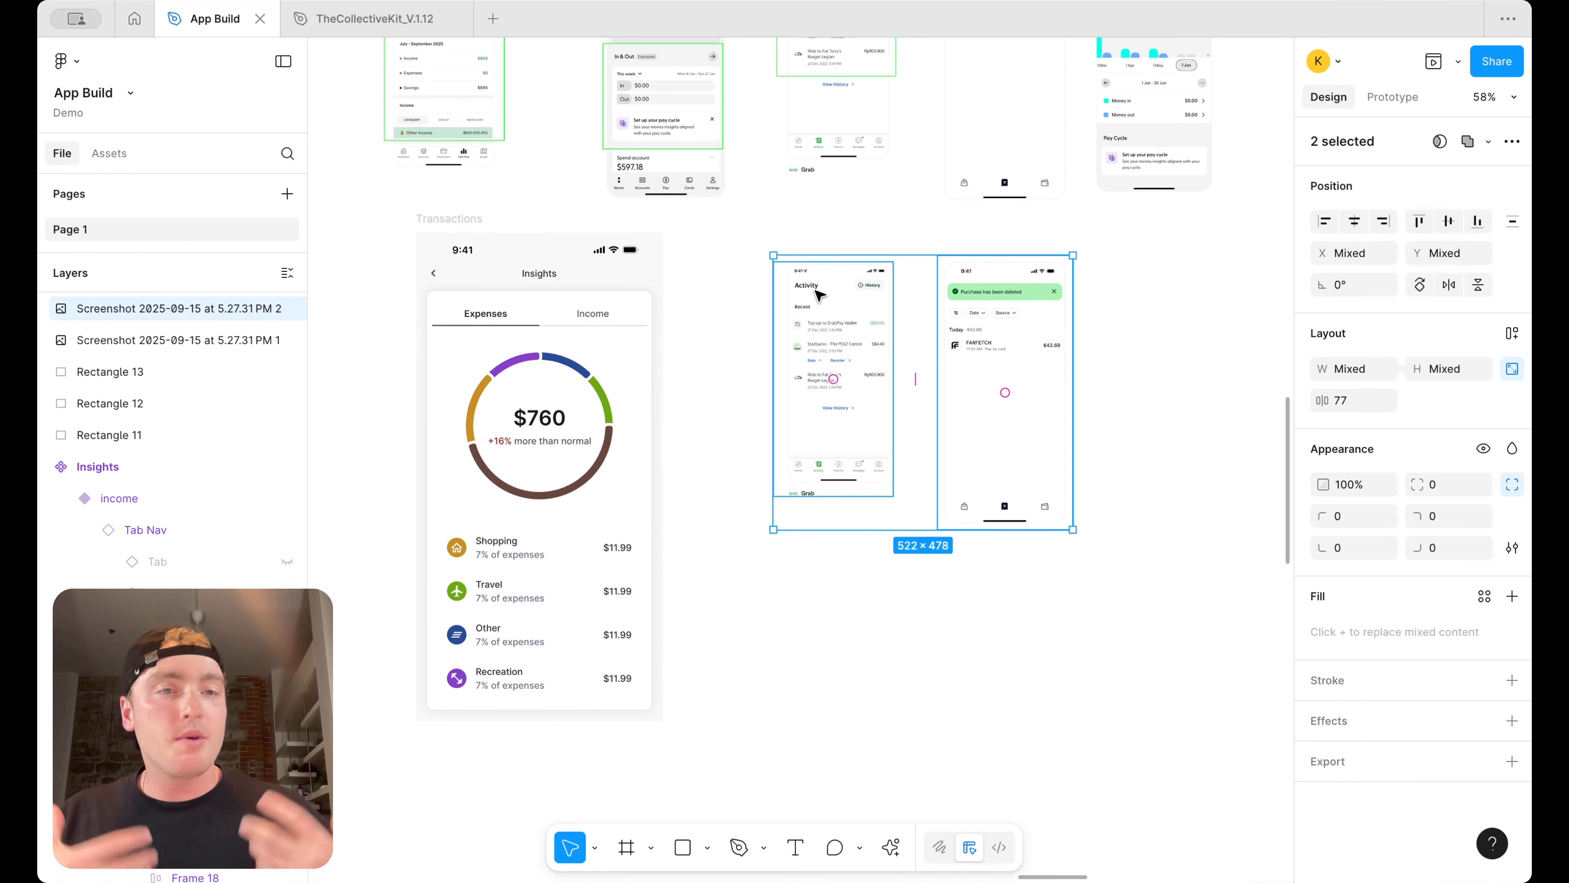
scroll(814, 309, "up", 5)
scroll(814, 309, "down", 8)
scroll(814, 309, "right", 2)
left_click_drag(1061, 168, 966, 350)
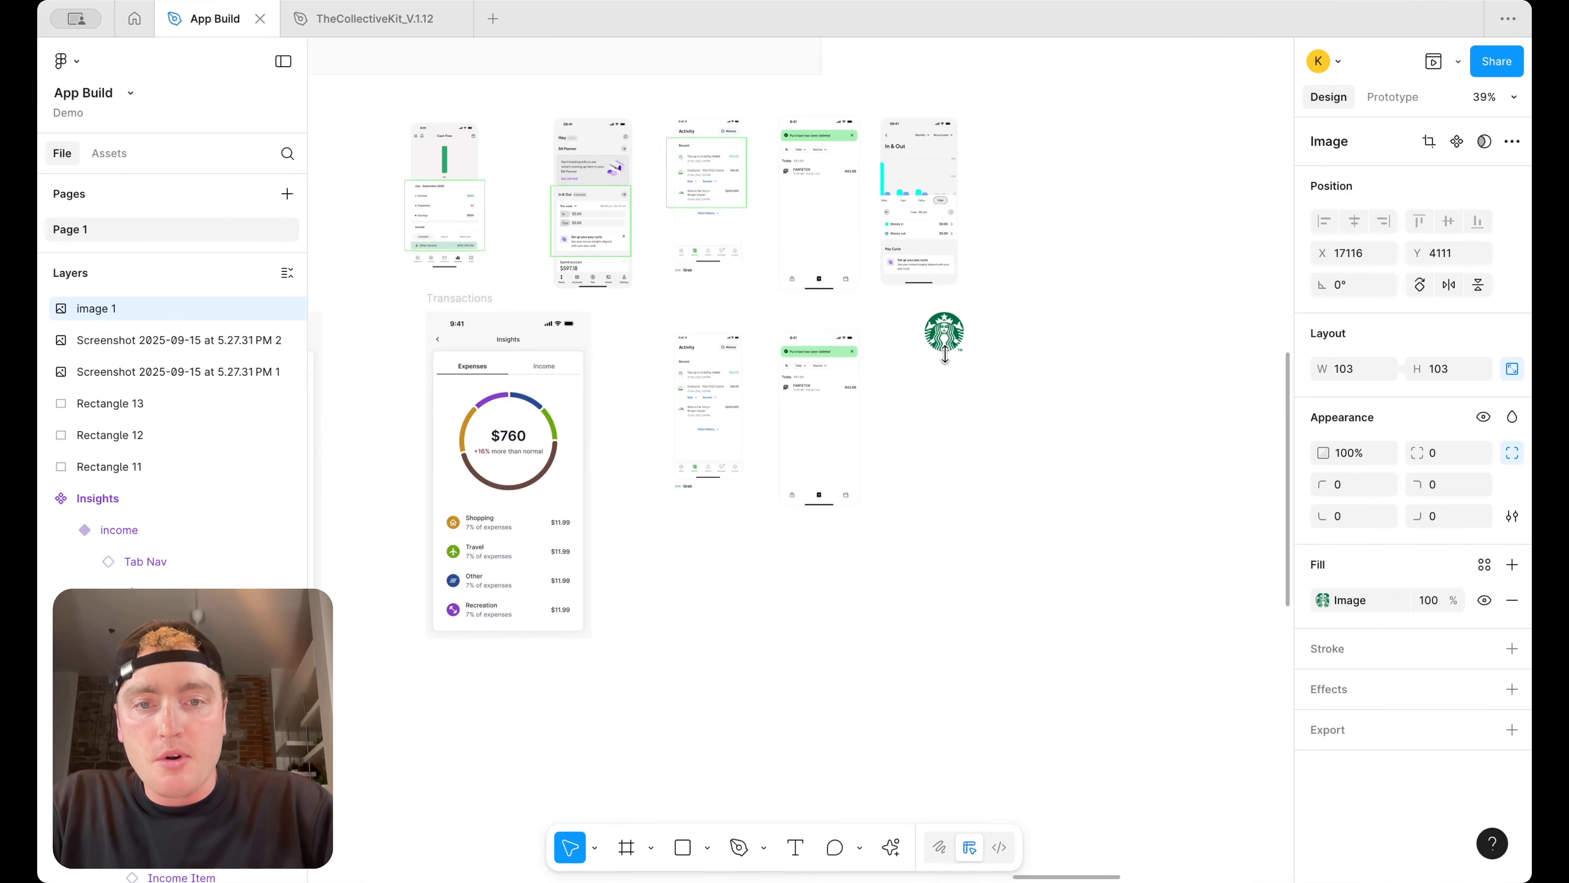
Browse the component area of the canvas to find the Insights and transaction components
scroll(945, 356, "down", 10)
scroll(929, 560, "down", 3)
scroll(917, 631, "up", 6)
left_click(785, 384)
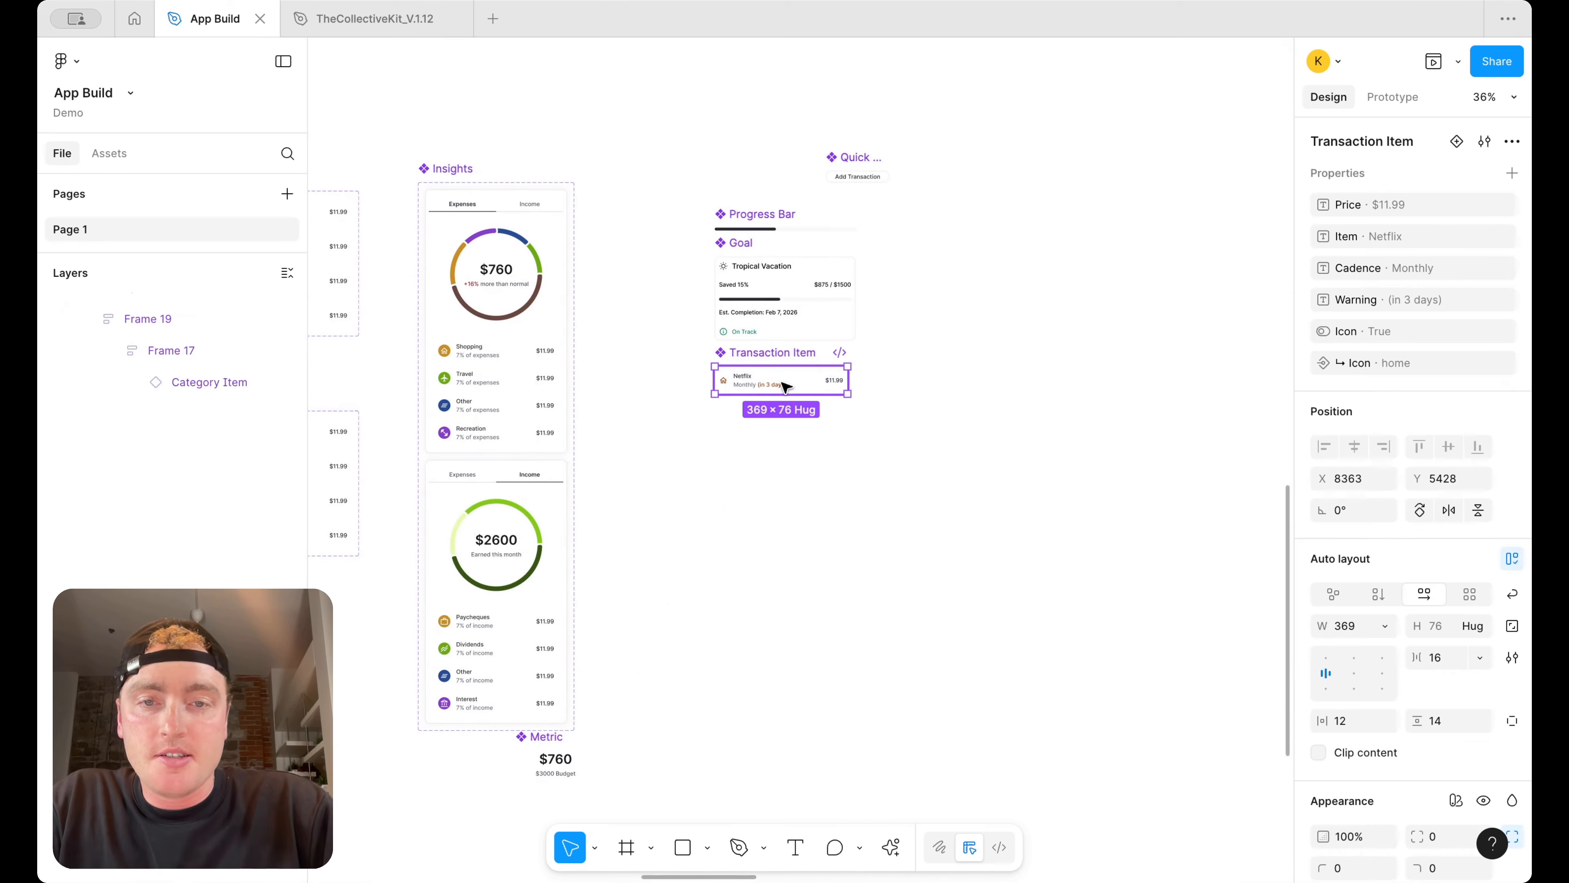
scroll(784, 387, "down", 5)
scroll(778, 387, "down", 4)
scroll(779, 388, "left", 2)
scroll(540, 366, "up", 1)
scroll(542, 367, "right", 2)
scroll(542, 366, "up", 1)
scroll(542, 386, "down", 8)
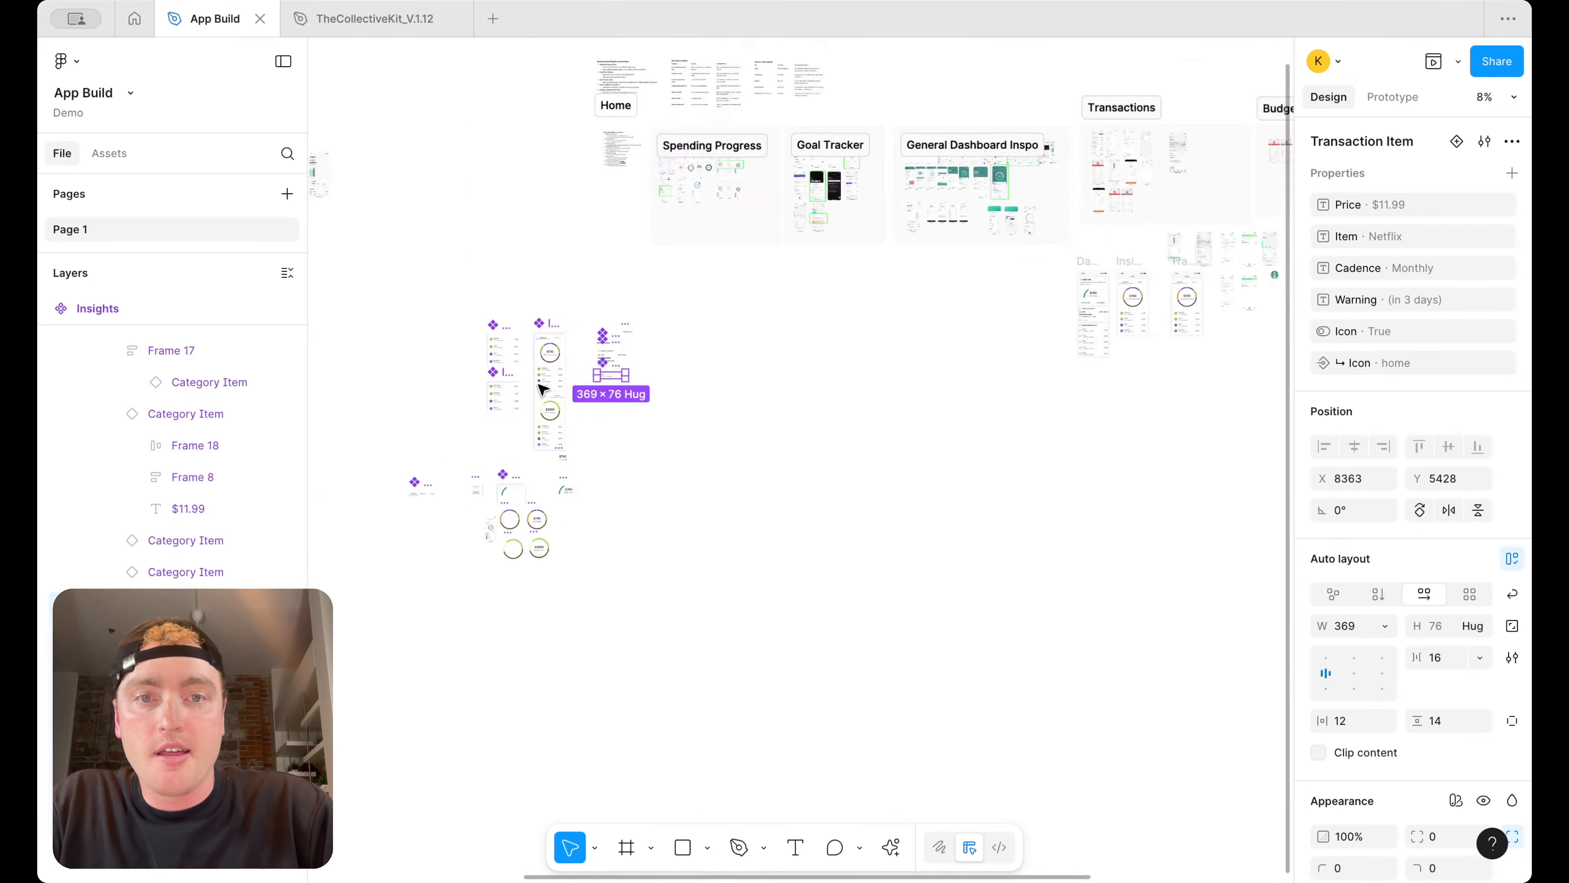
scroll(543, 388, "up", 1)
scroll(525, 405, "right", 1)
scroll(1045, 335, "up", 6)
Go to the main component of a category item inside the Insights frame
left_click(1243, 438)
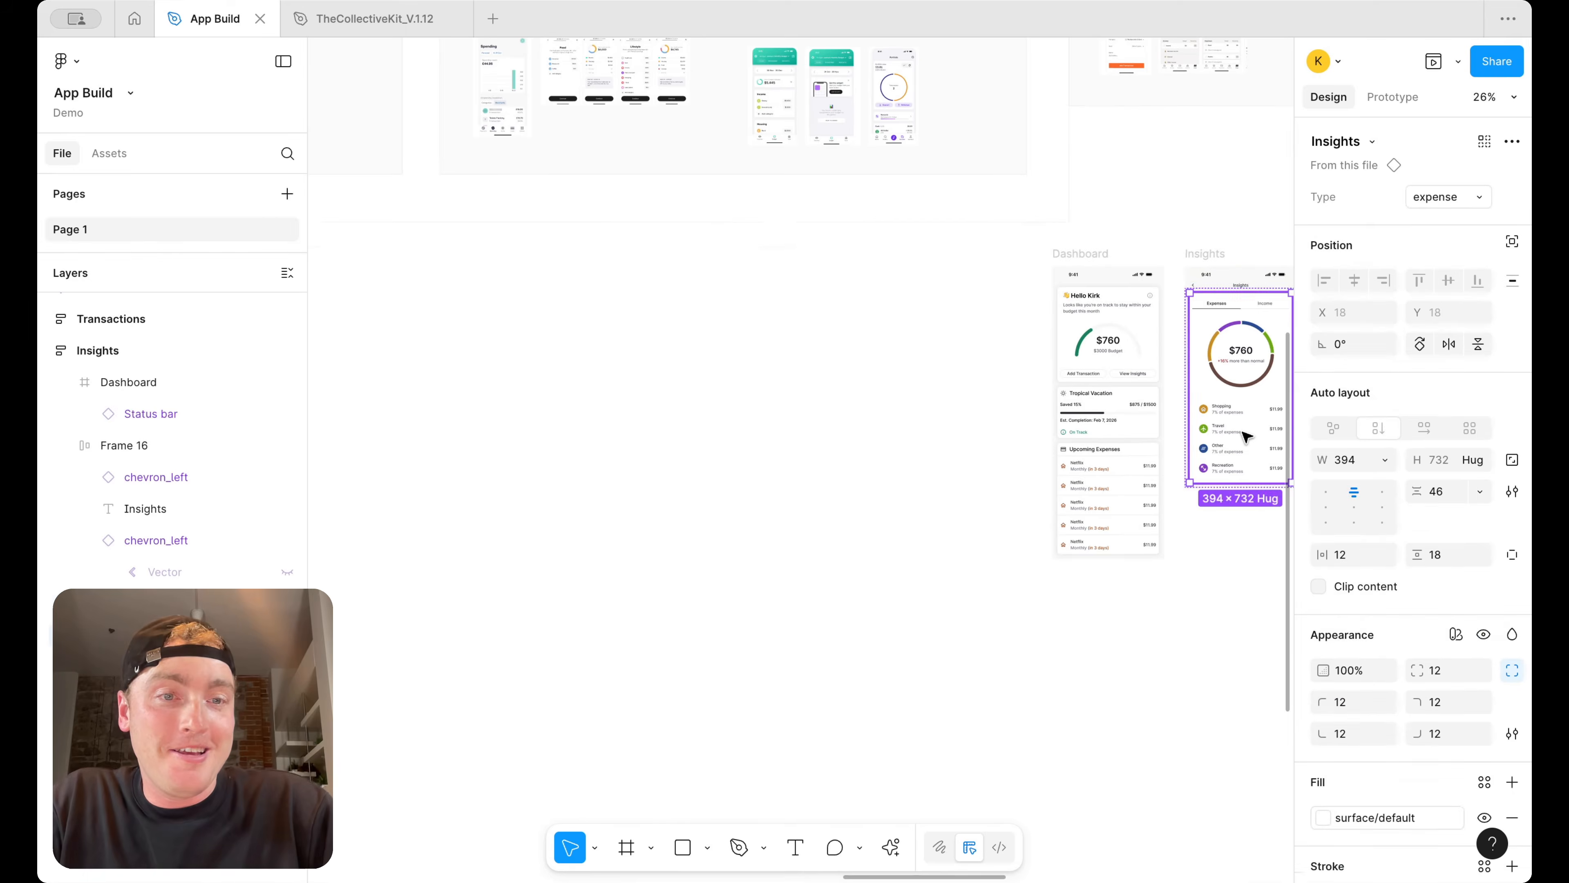
double_click(1243, 438)
right_click(1243, 437)
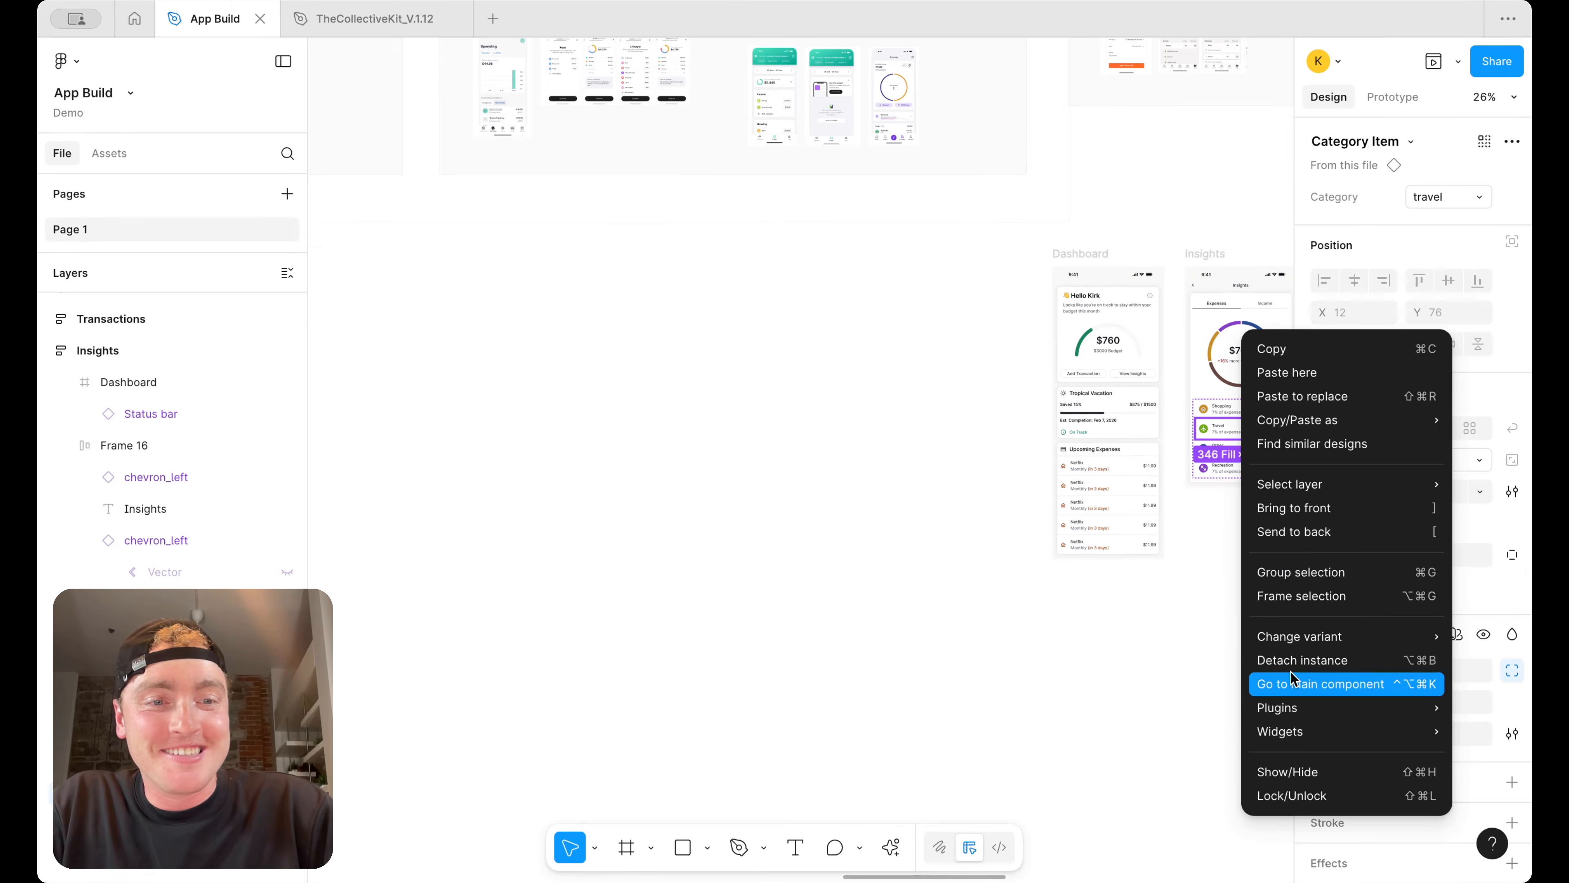
left_click(1296, 682)
Create a travel Category Item instance and paste it below the duplicated Farfetch screenshot
scroll(831, 433, "down", 8)
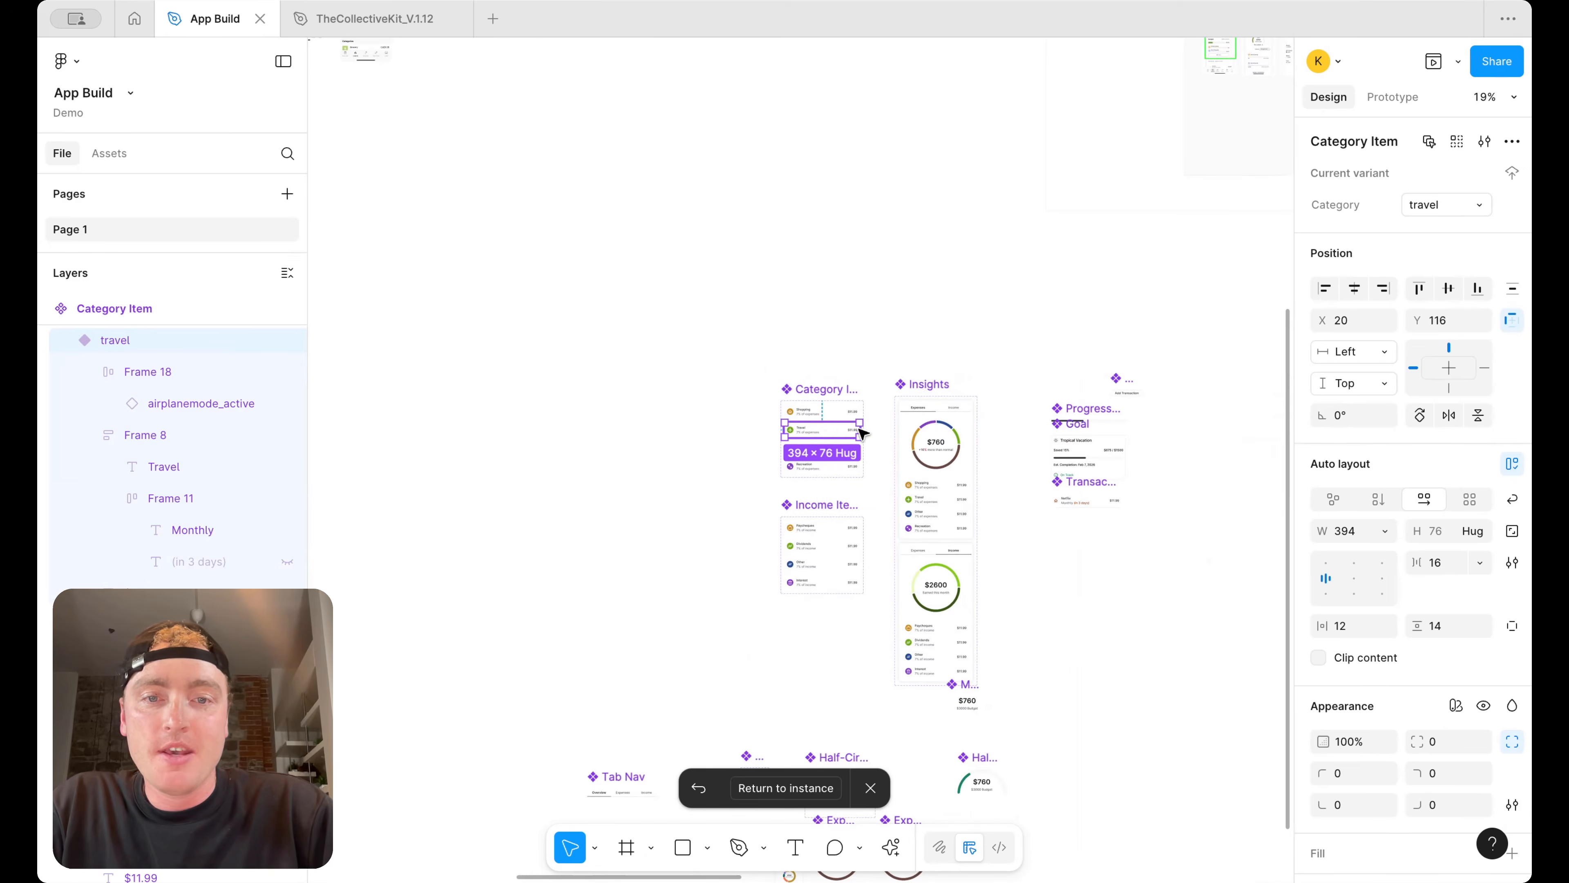
left_click_drag(826, 430, 1224, 429, "alt")
scroll(1224, 429, "right", 8)
key("super+x")
scroll(1225, 430, "right", 10)
scroll(1227, 433, "right", 6)
scroll(928, 210, "up", 6)
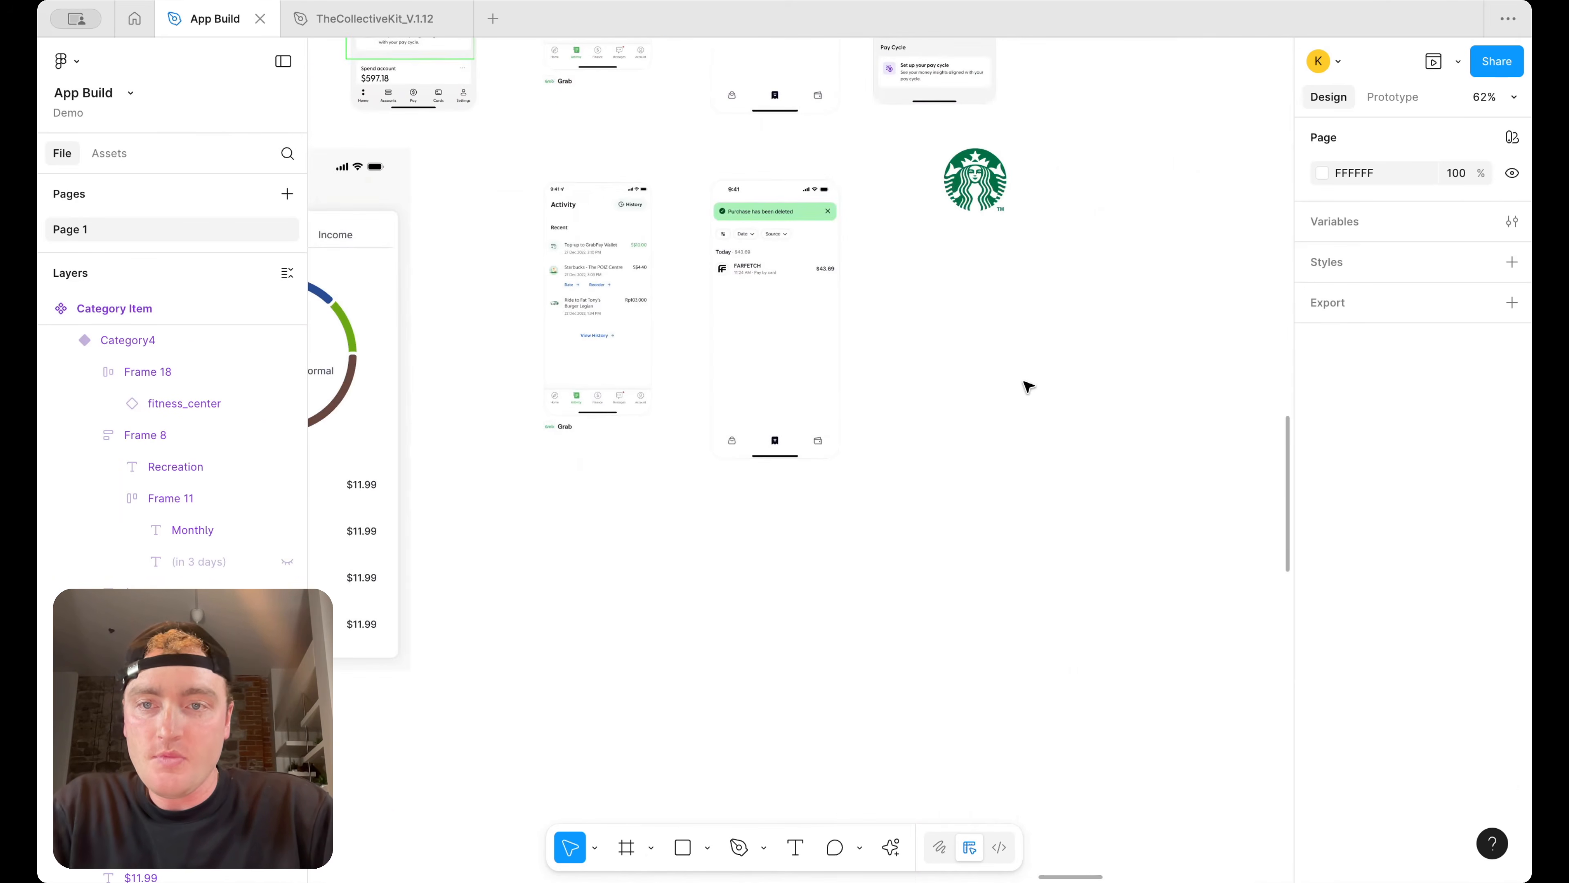
key("super+v")
scroll(1128, 695, "down", 5)
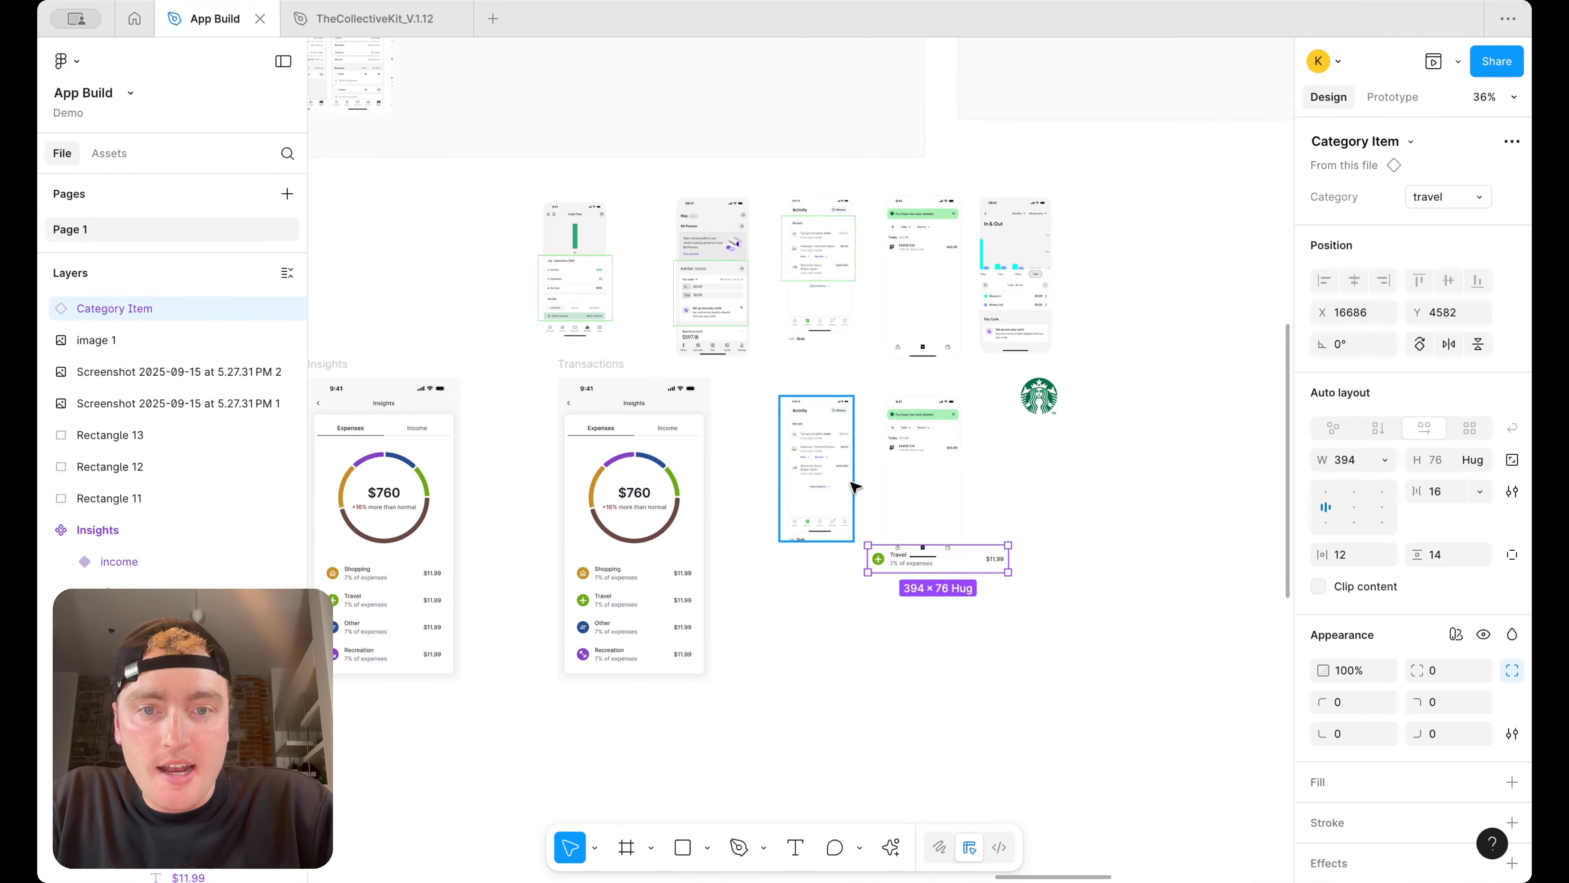
Detach the travel Category Item instance from its main component
scroll(918, 610, "up", 5)
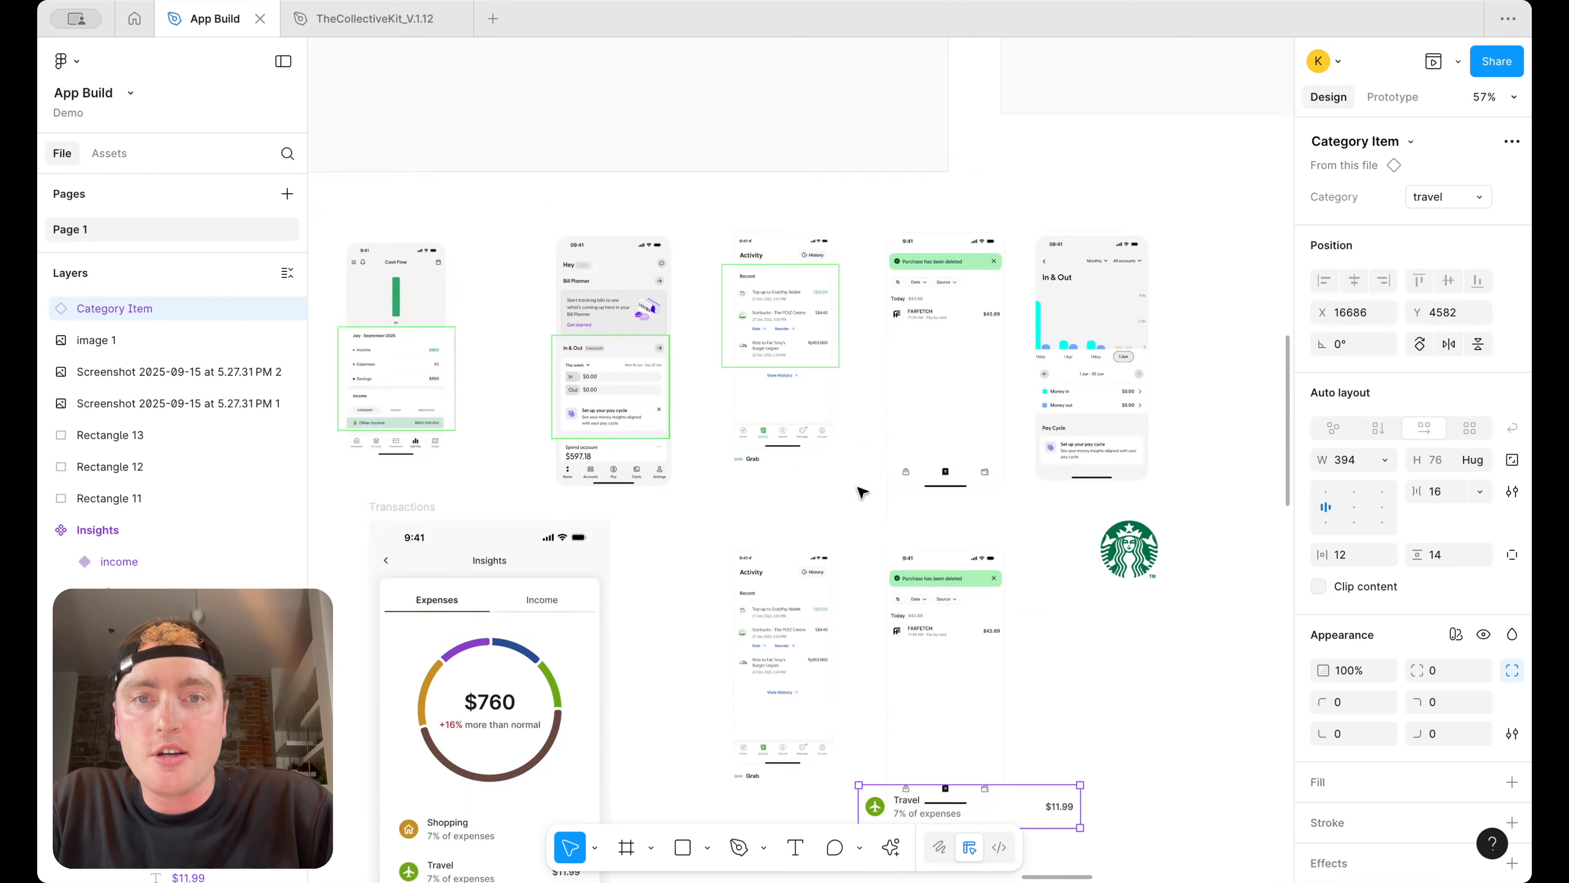
scroll(862, 492, "up", 5)
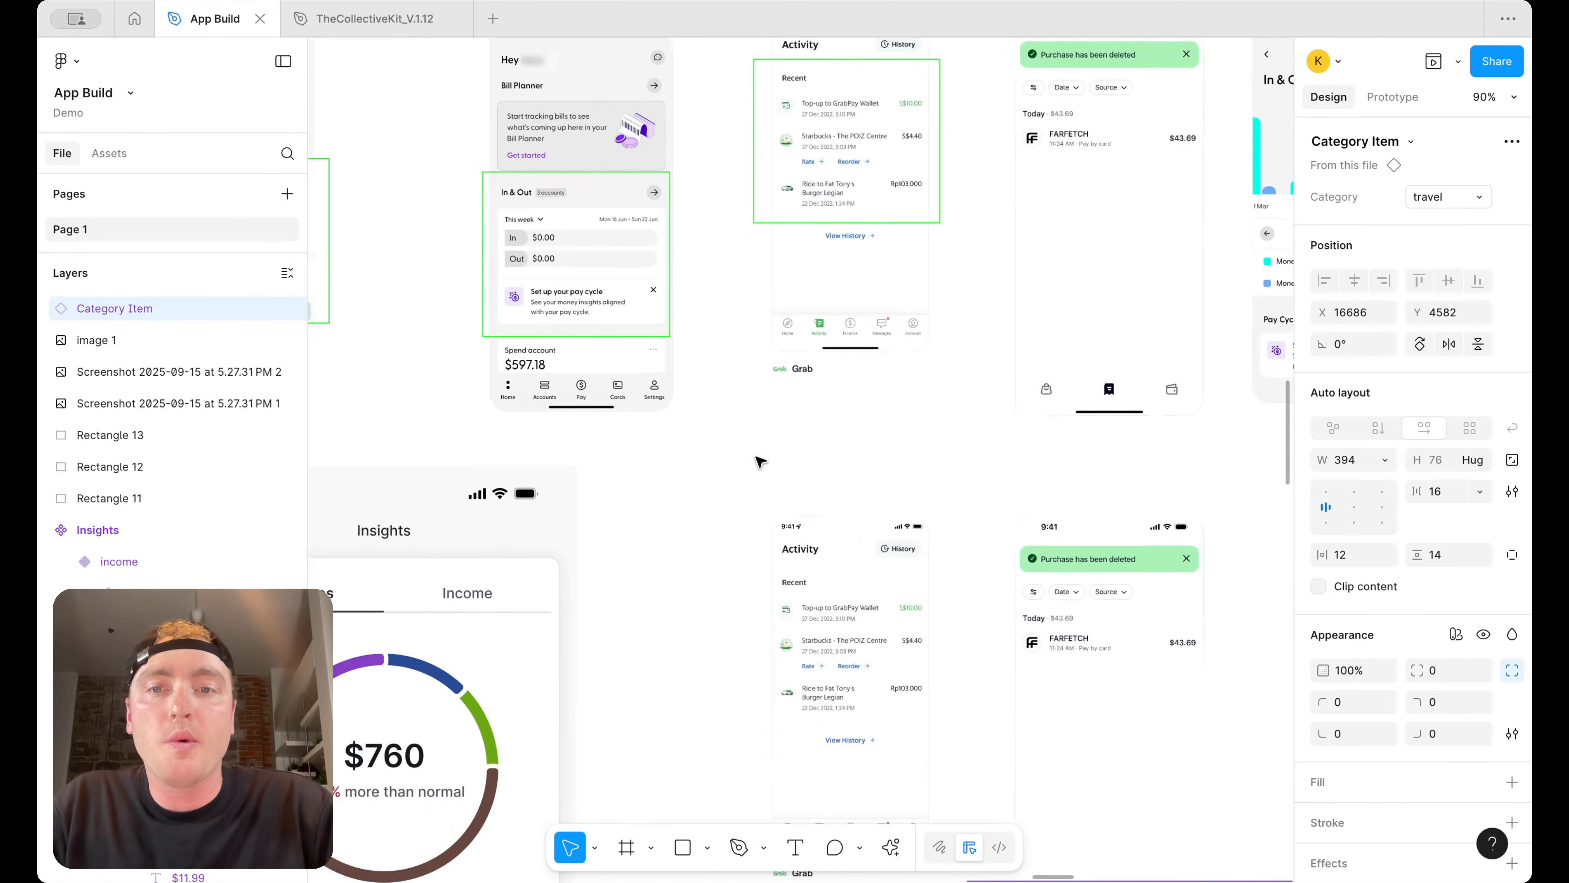
scroll(762, 454, "up", 3)
scroll(762, 454, "right", 3)
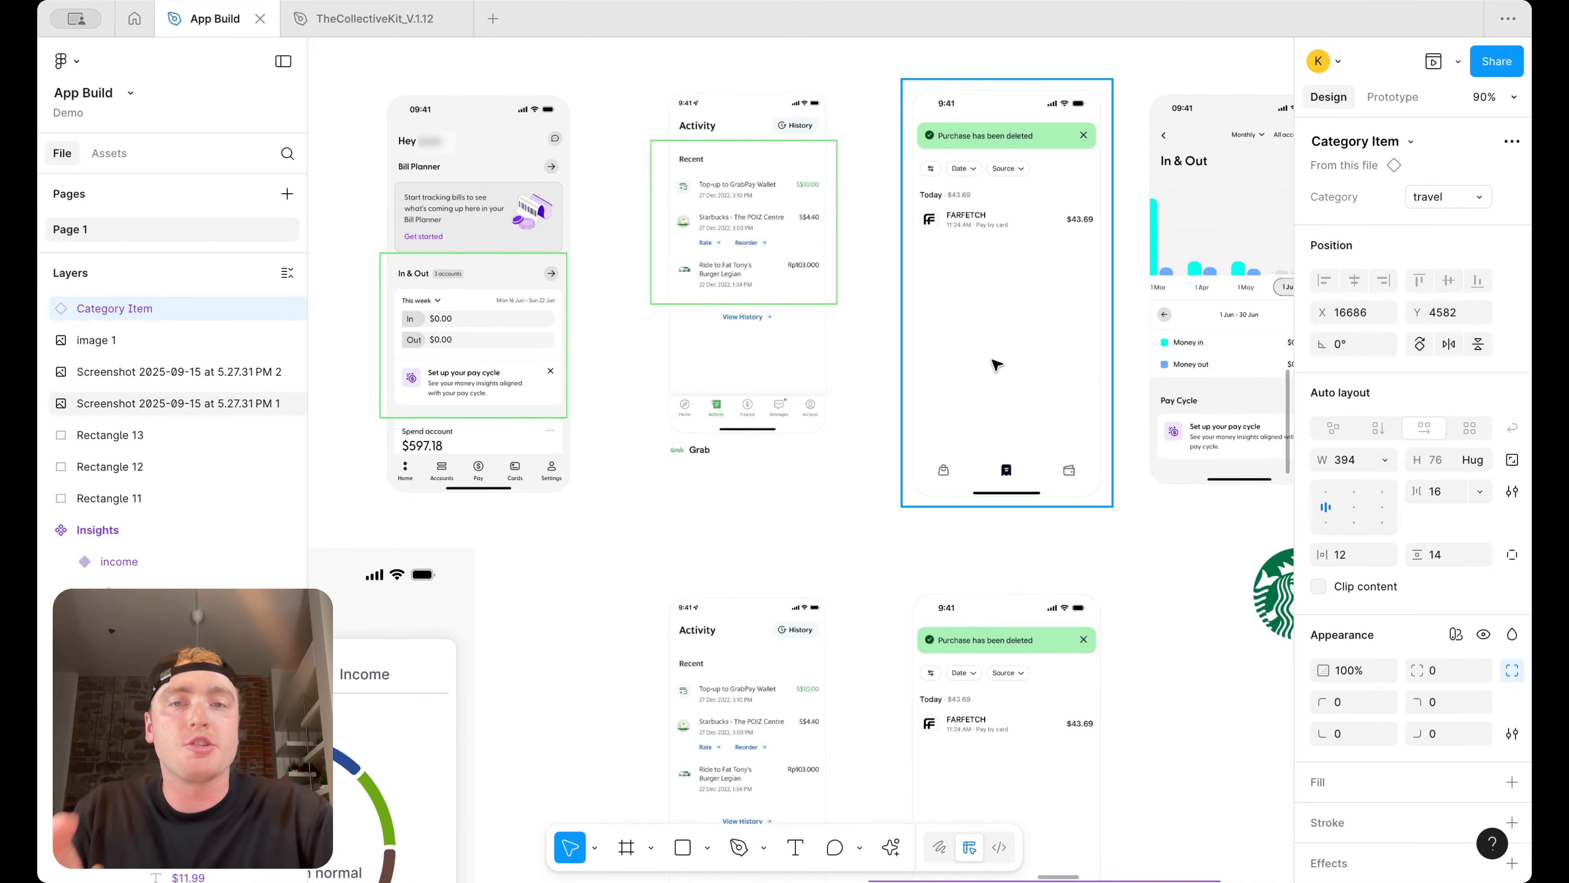
scroll(993, 362, "down", 10)
scroll(803, 441, "up", 4)
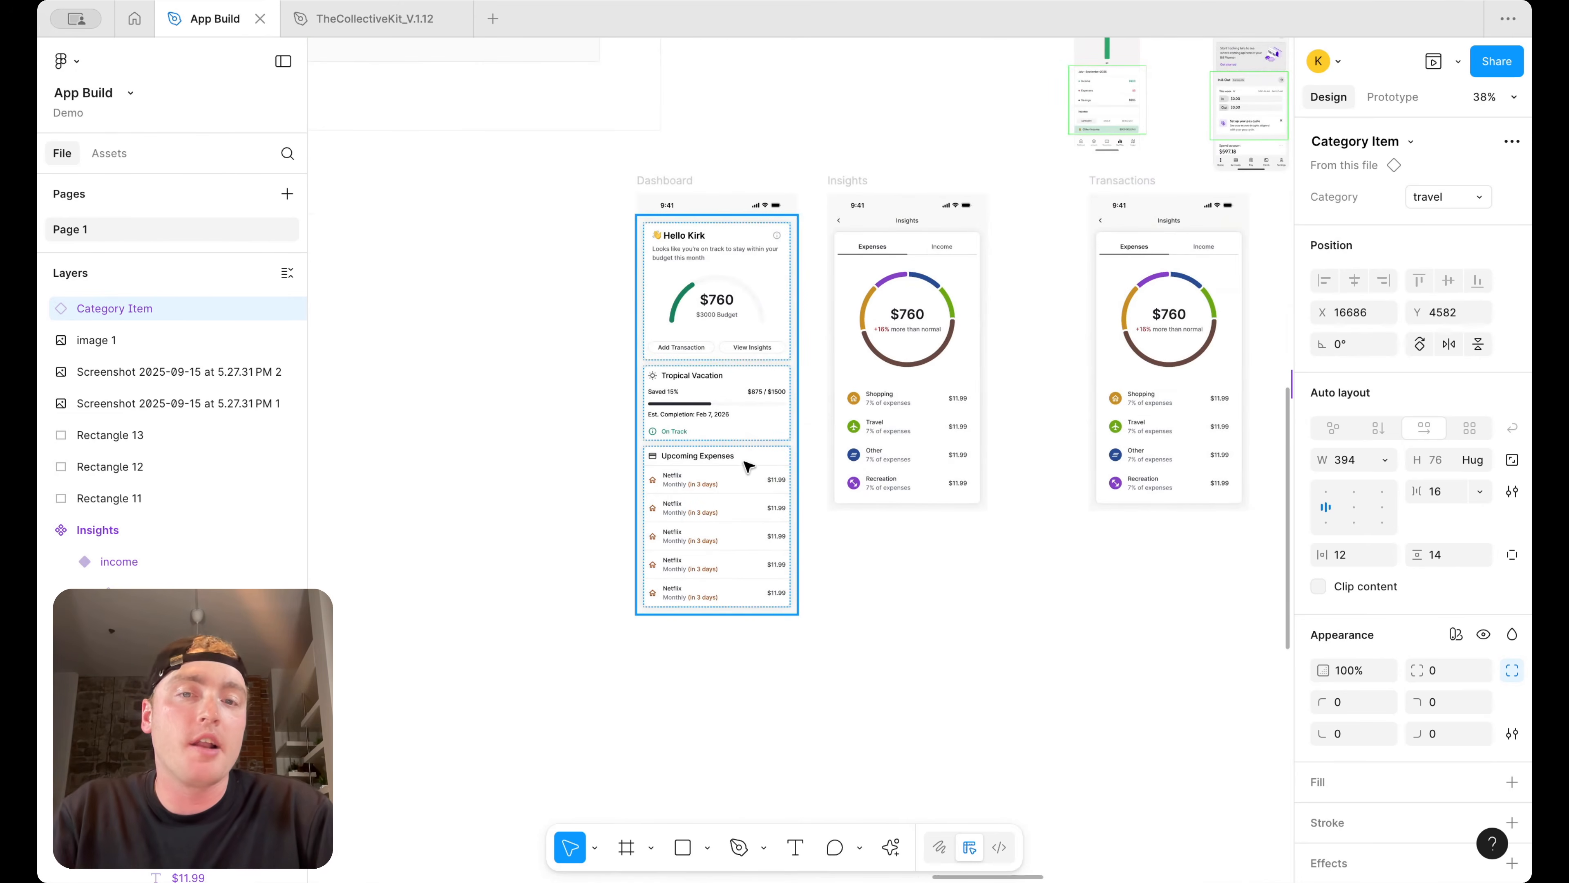
scroll(812, 441, "right", 8)
scroll(813, 441, "up", 2)
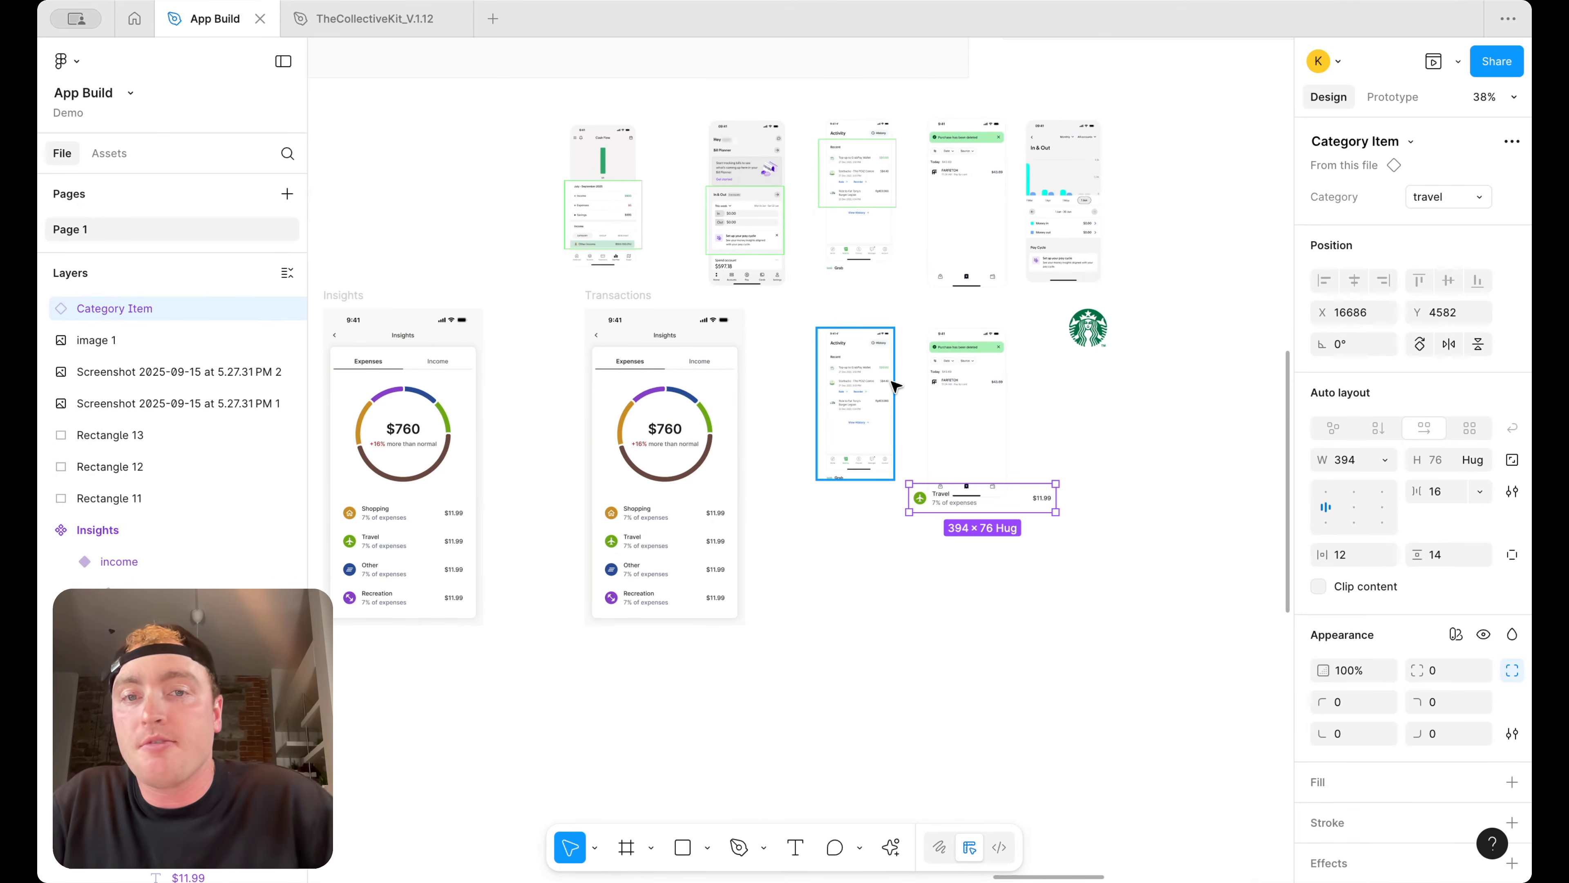
scroll(982, 408, "up", 1)
right_click(1018, 521)
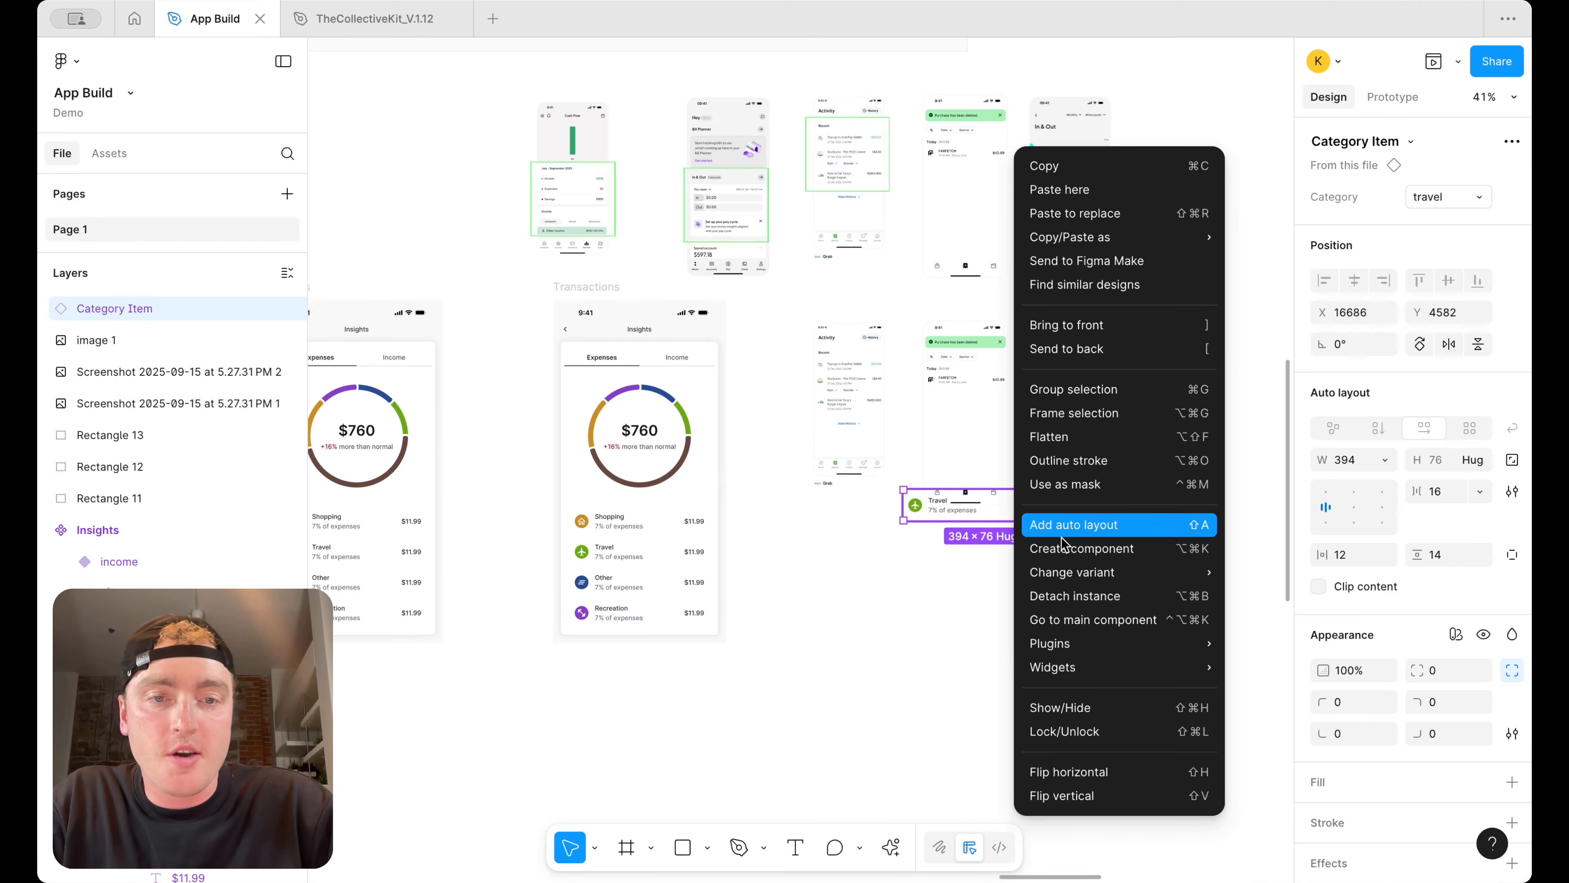
left_click(1091, 597)
Delete the duplicated Grab and Farfetch screenshots next to the Starbucks logo
left_click_drag(1160, 295, 799, 514)
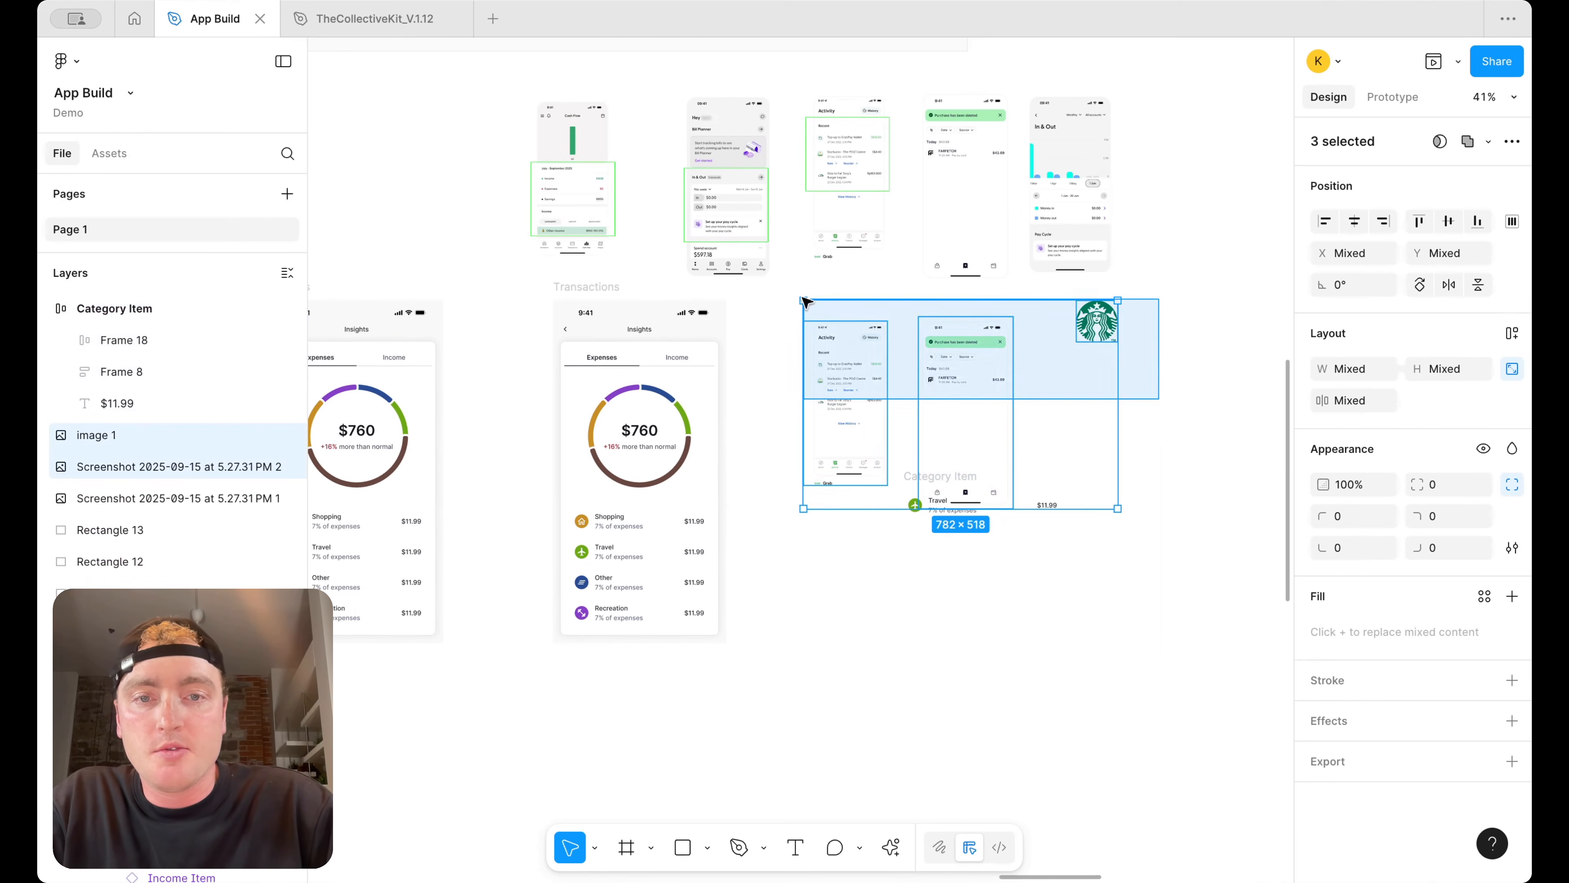
left_click_drag(946, 373, 1245, 374)
scroll(1156, 406, "right", 3)
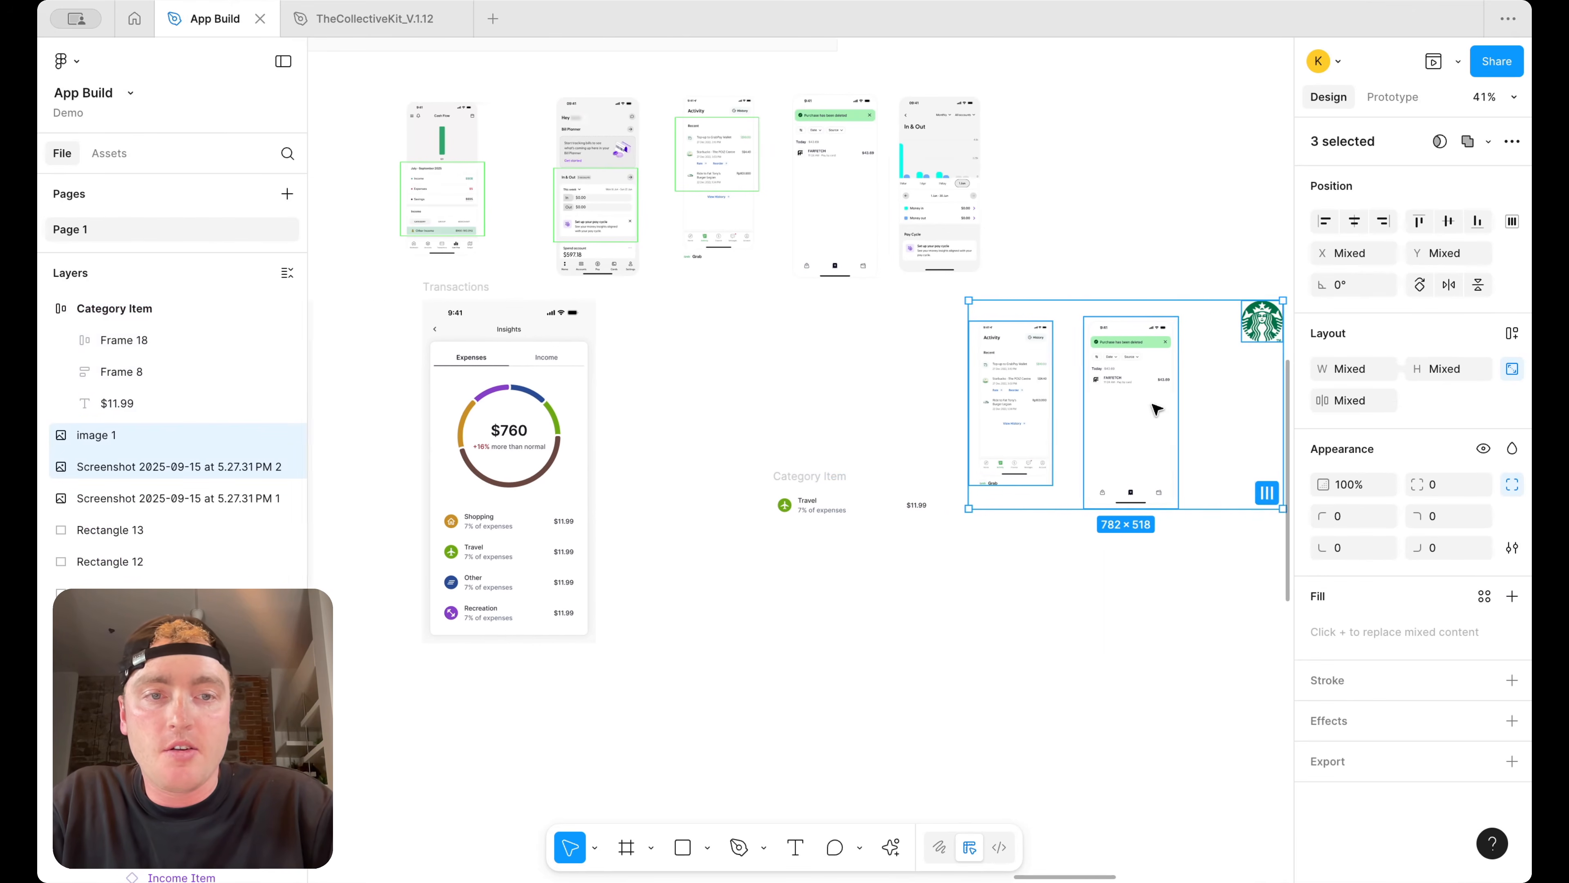
left_click(1104, 298)
left_click(1078, 359)
left_click(1005, 396, "shift")
key("Delete")
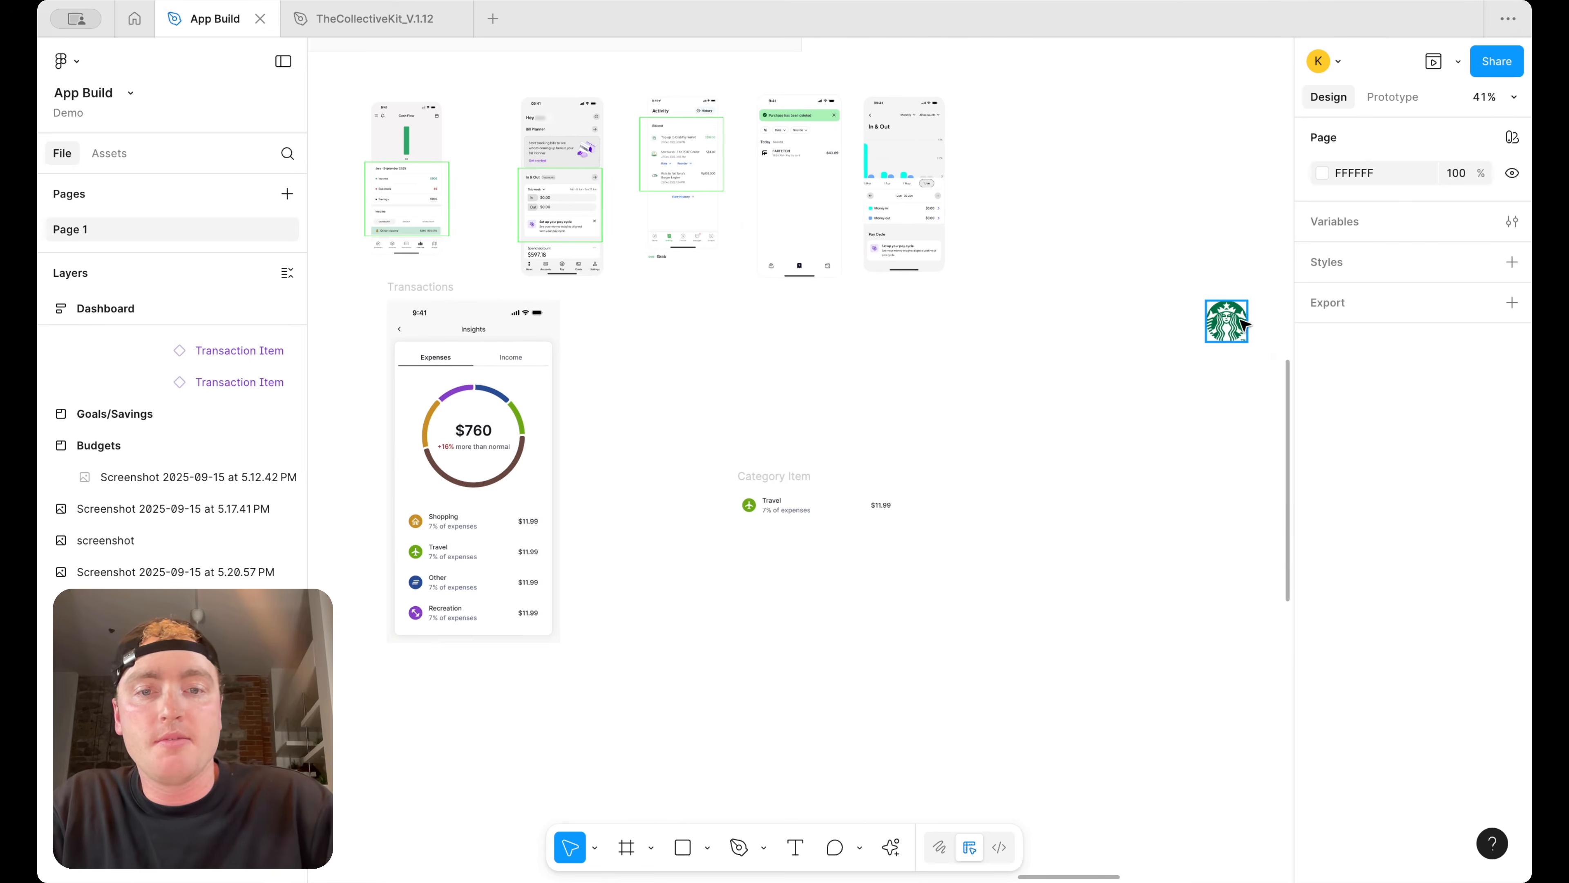
Move the Starbucks logo and the detached category item up beside the reference screenshots
left_click_drag(1230, 328, 1081, 192)
left_click_drag(770, 477, 741, 359)
scroll(743, 360, "up", 1)
scroll(742, 360, "left", 1)
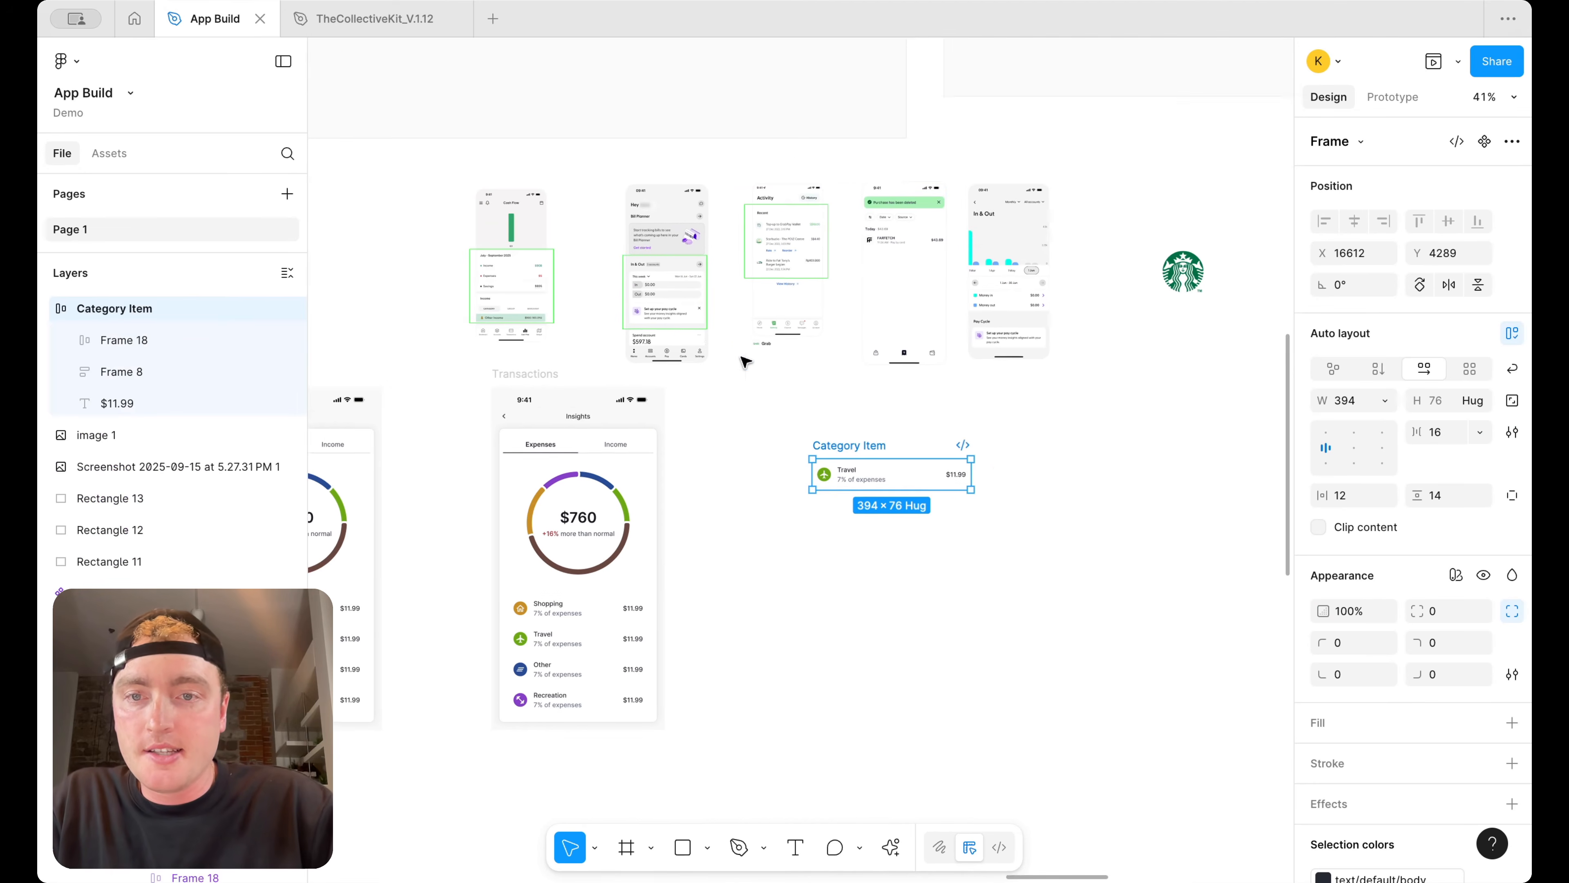
scroll(711, 412, "up", 1)
scroll(710, 411, "left", 2)
Delete the copied Insights expense card and header bar from the Transactions frame, leaving only the status bar
left_click(639, 507)
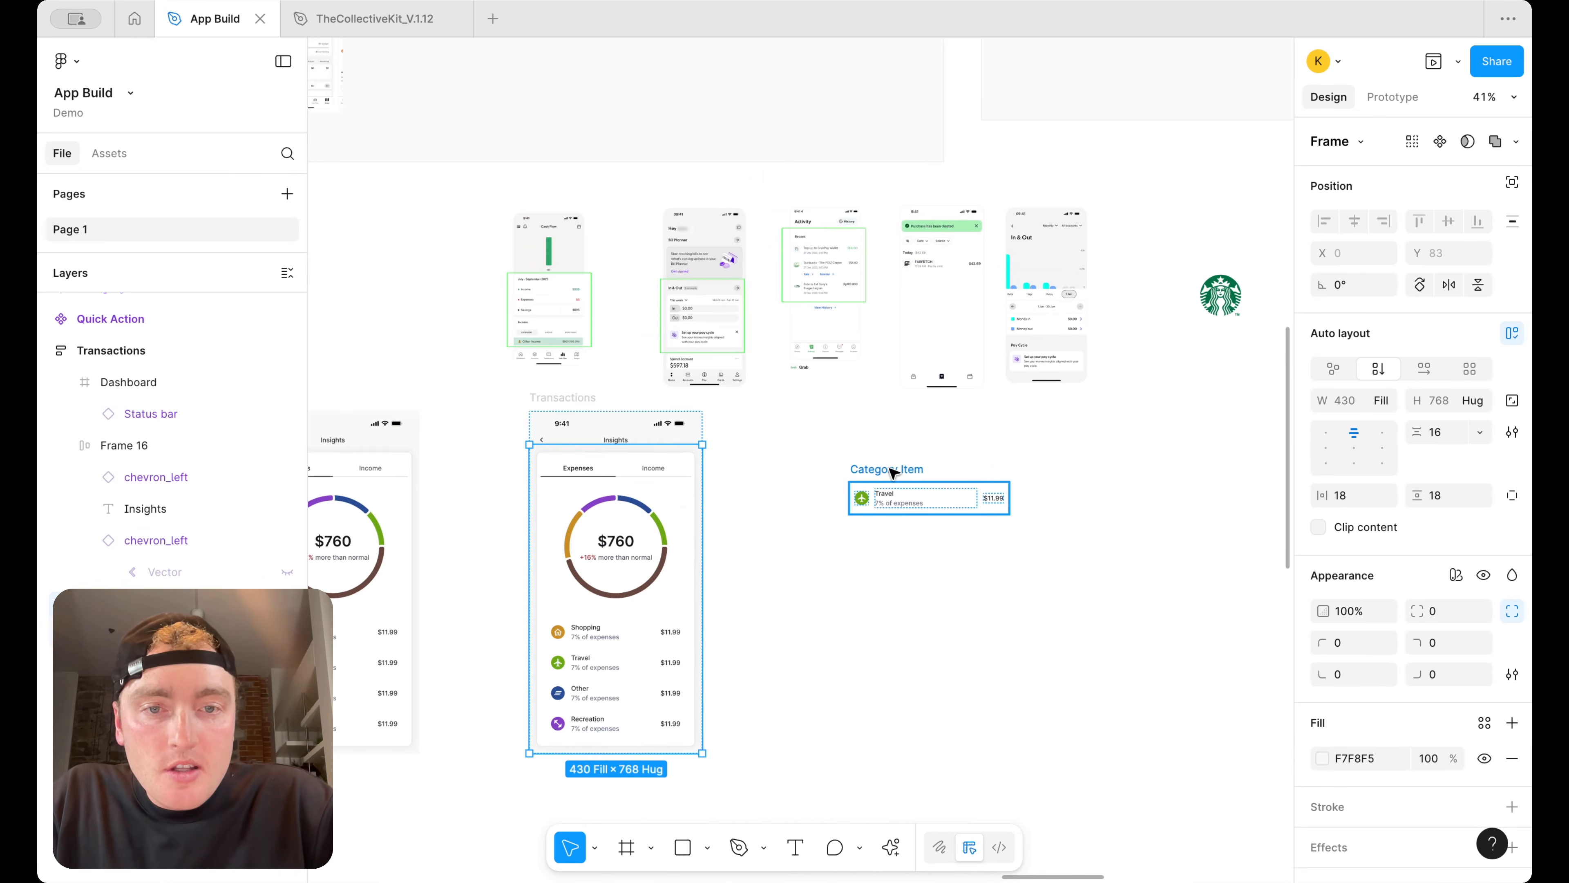
scroll(892, 468, "up", 2)
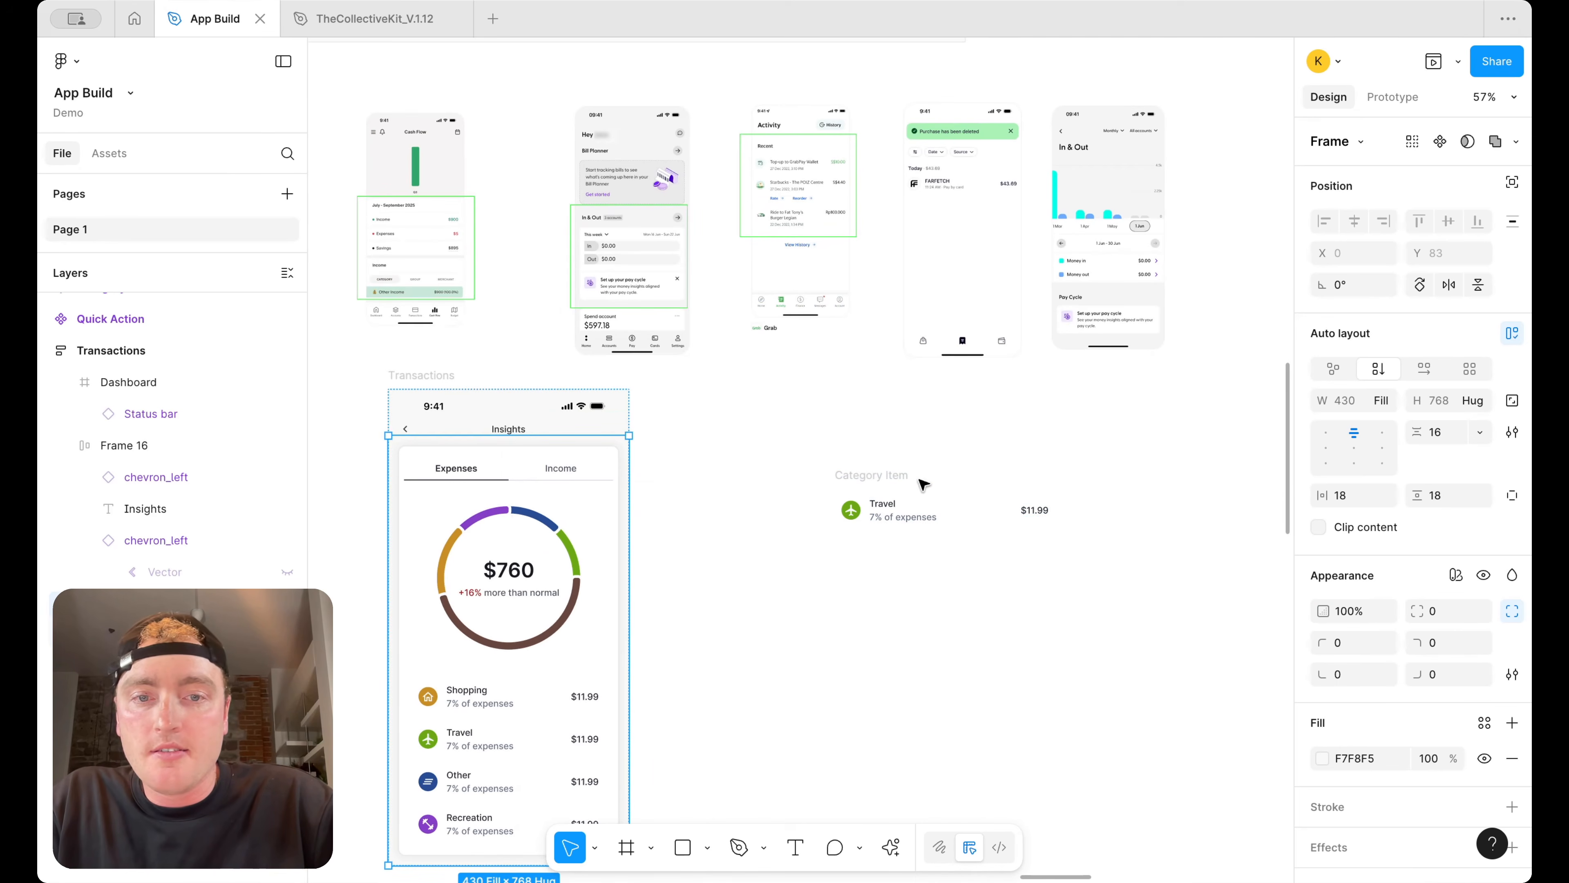
left_click(472, 507)
key("Delete")
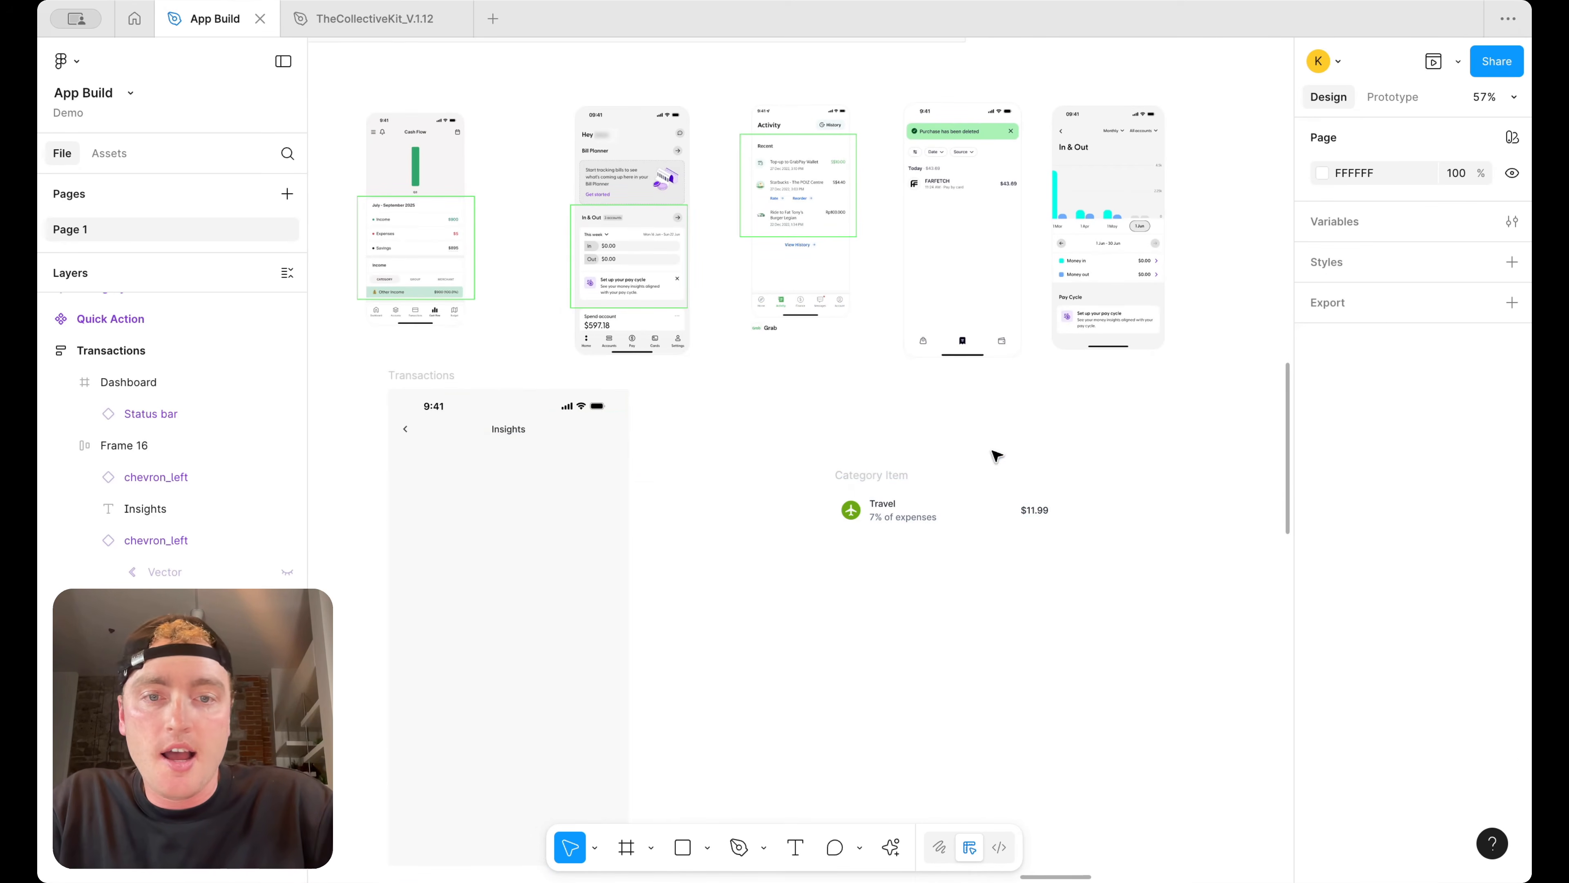
left_click(896, 471)
left_click_drag(896, 471, 840, 455)
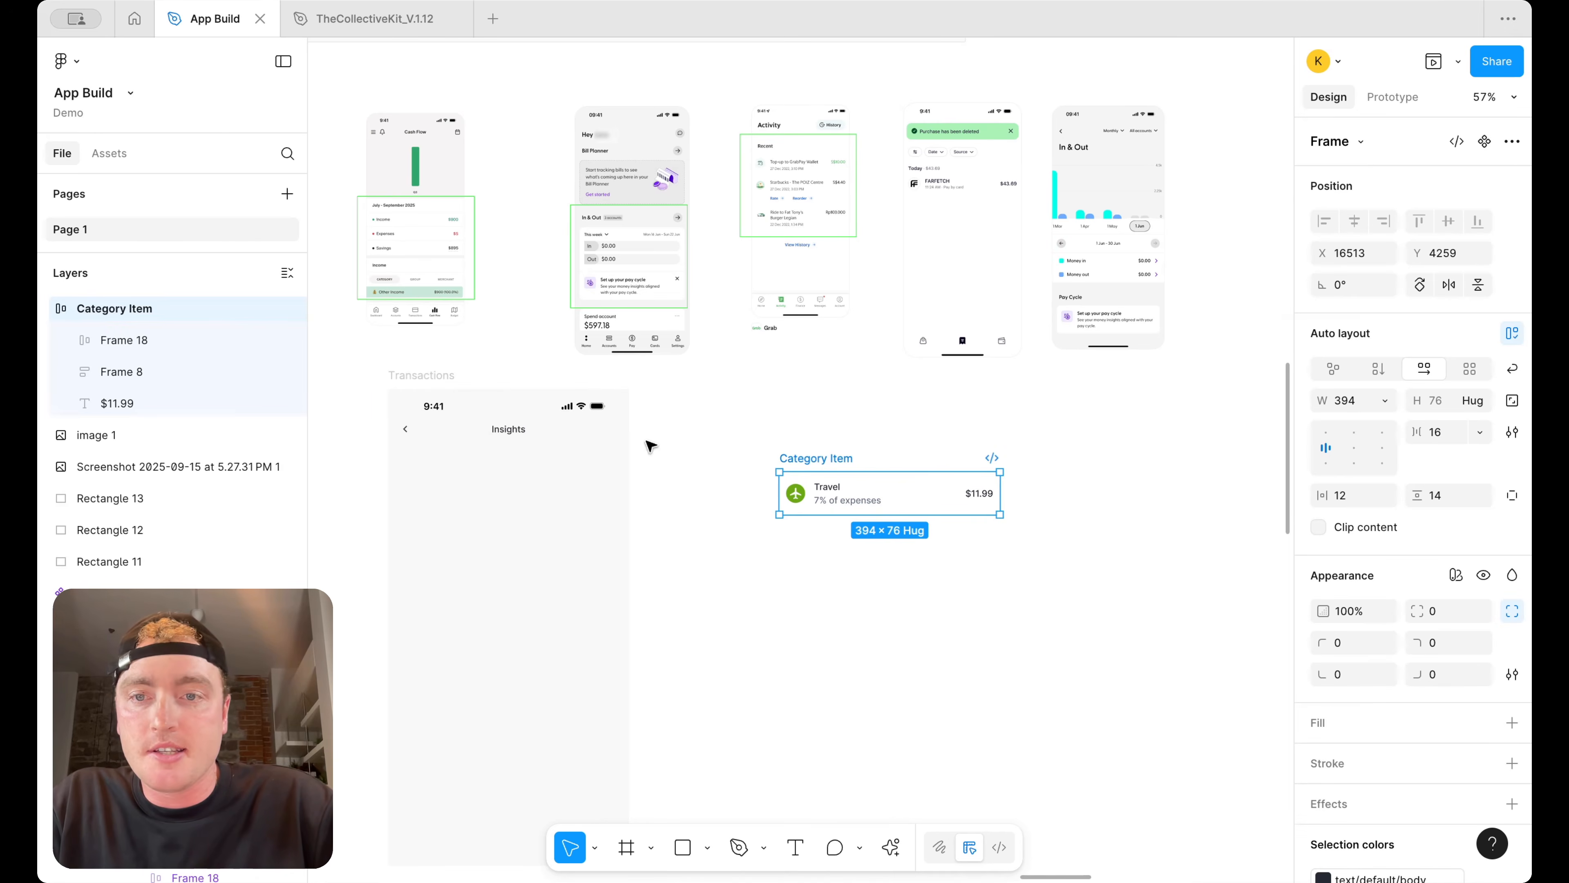
left_click(410, 430)
key("Delete")
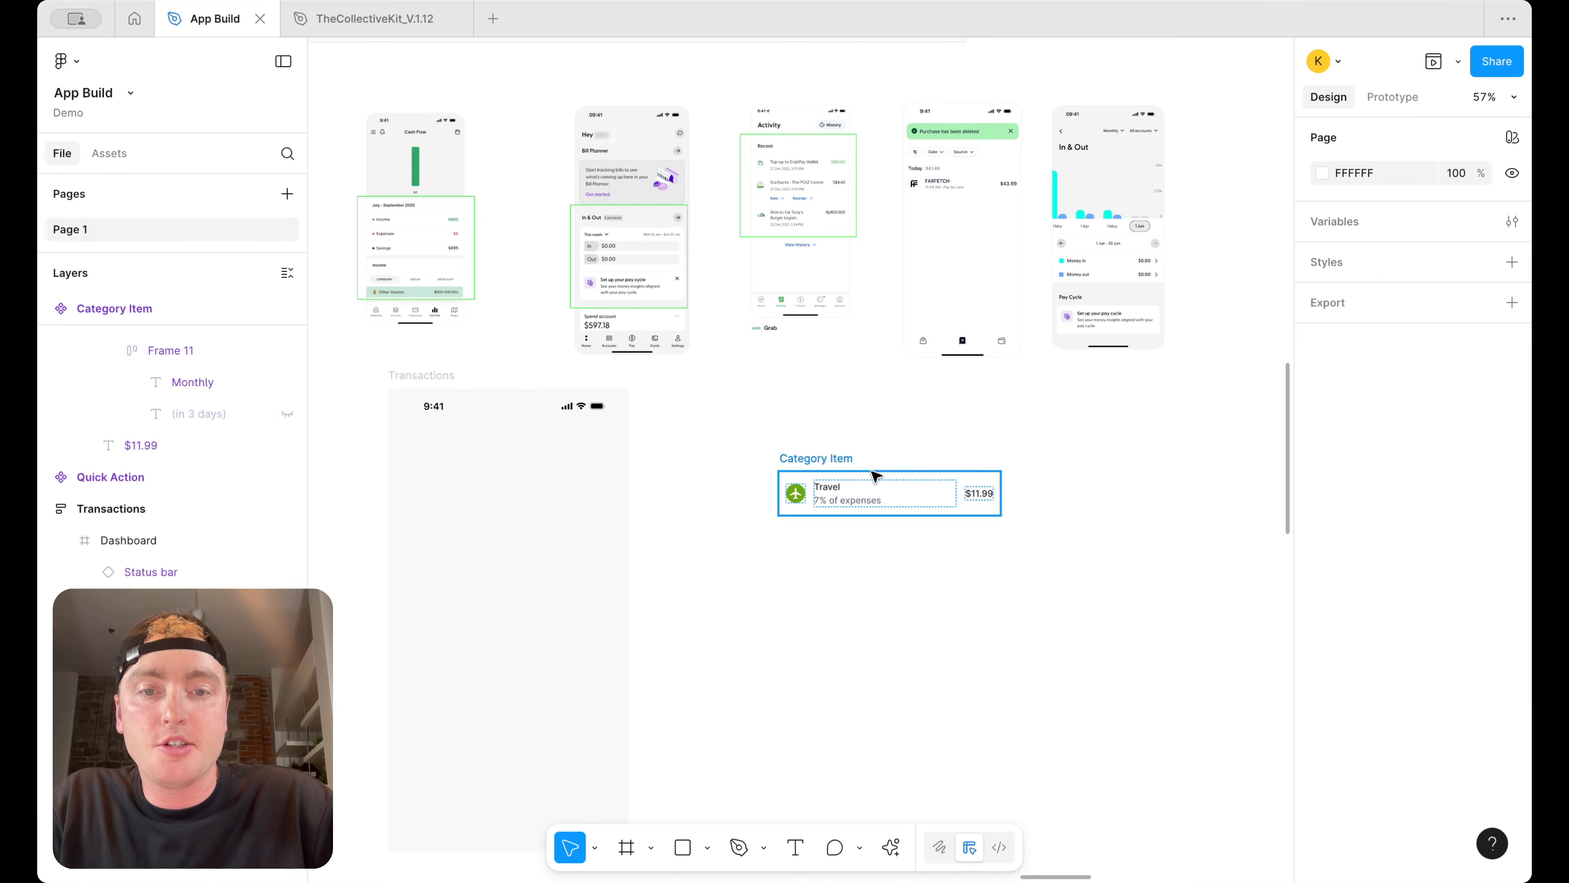
Rename the category item's Travel label to Coffee at Starbucks
left_click(828, 479)
scroll(848, 359, "up", 5)
scroll(840, 396, "left", 1)
scroll(826, 565, "down", 2)
left_click_drag(760, 575, 741, 534)
scroll(741, 533, "up", 1)
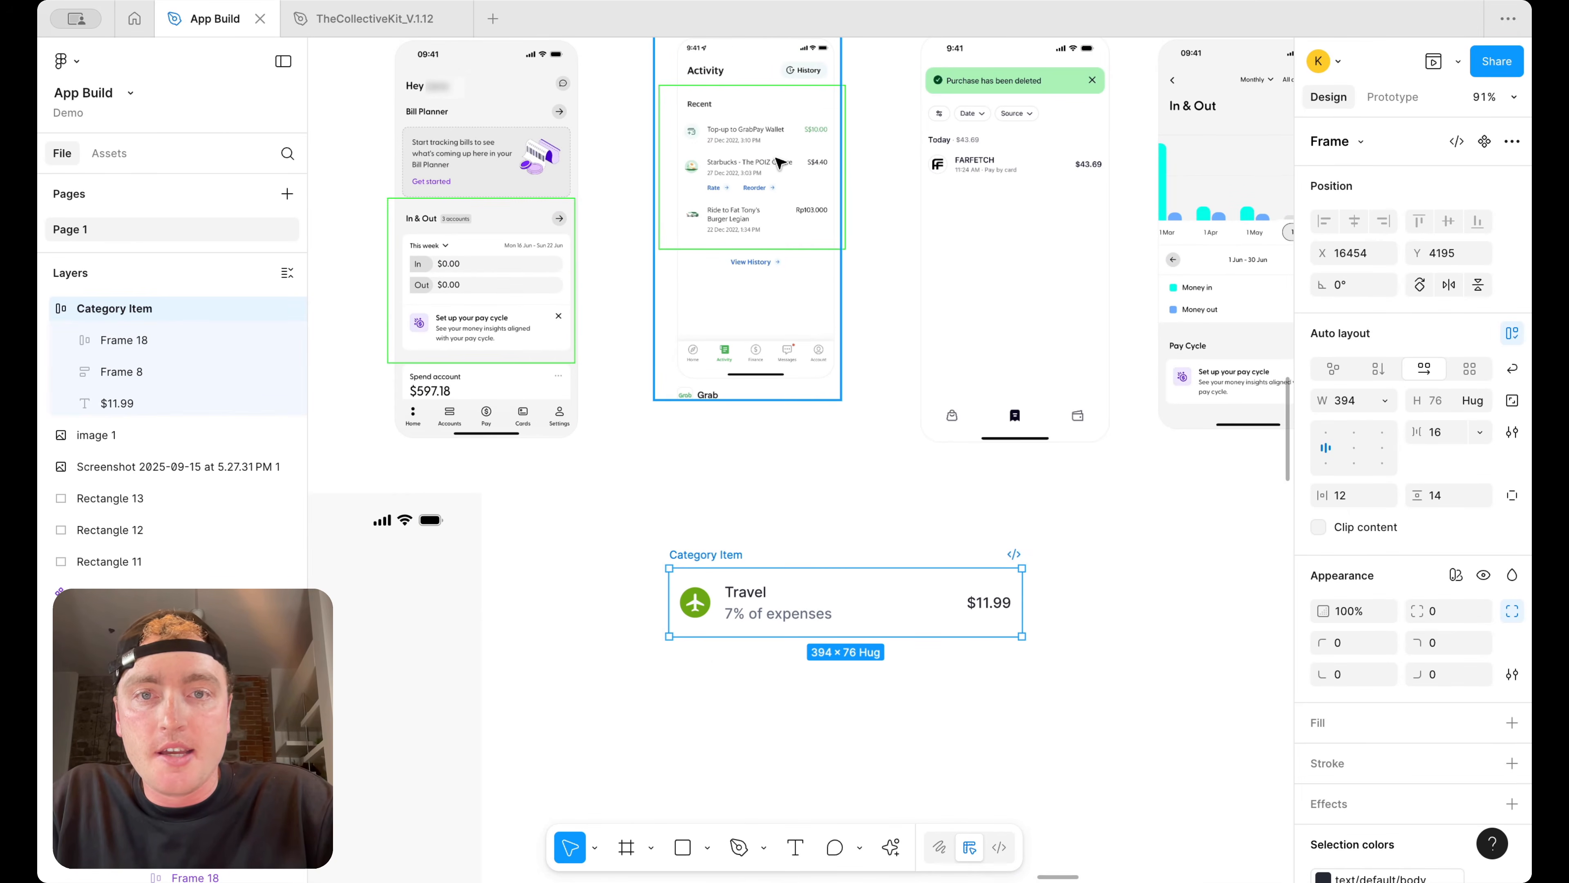
scroll(797, 110, "up", 3)
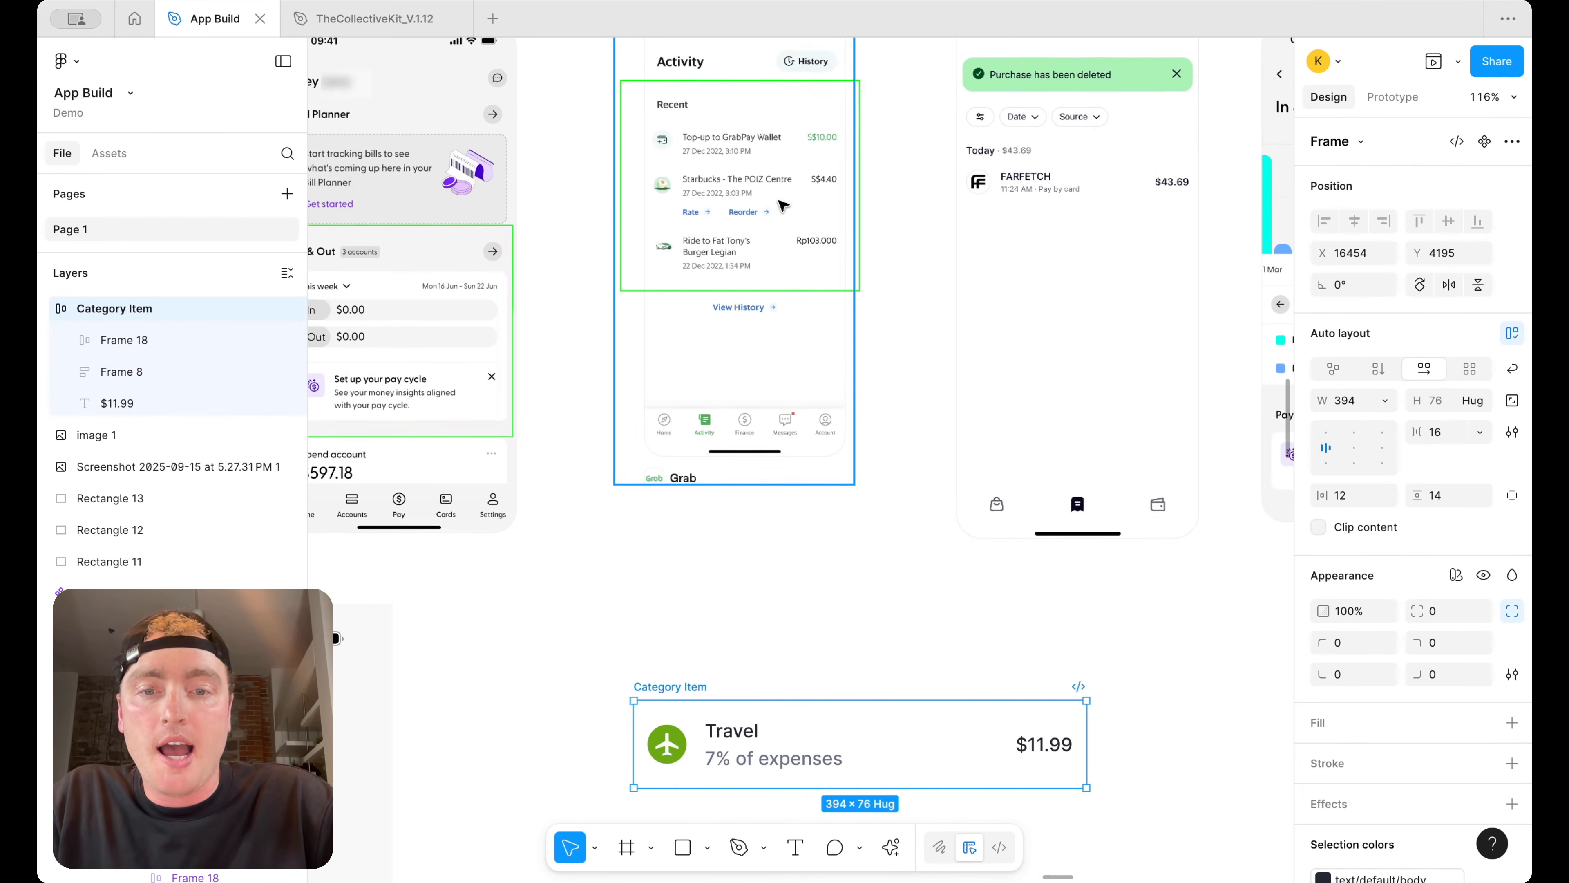
scroll(729, 179, "down", 3)
double_click(746, 560)
type("Coffee aty")
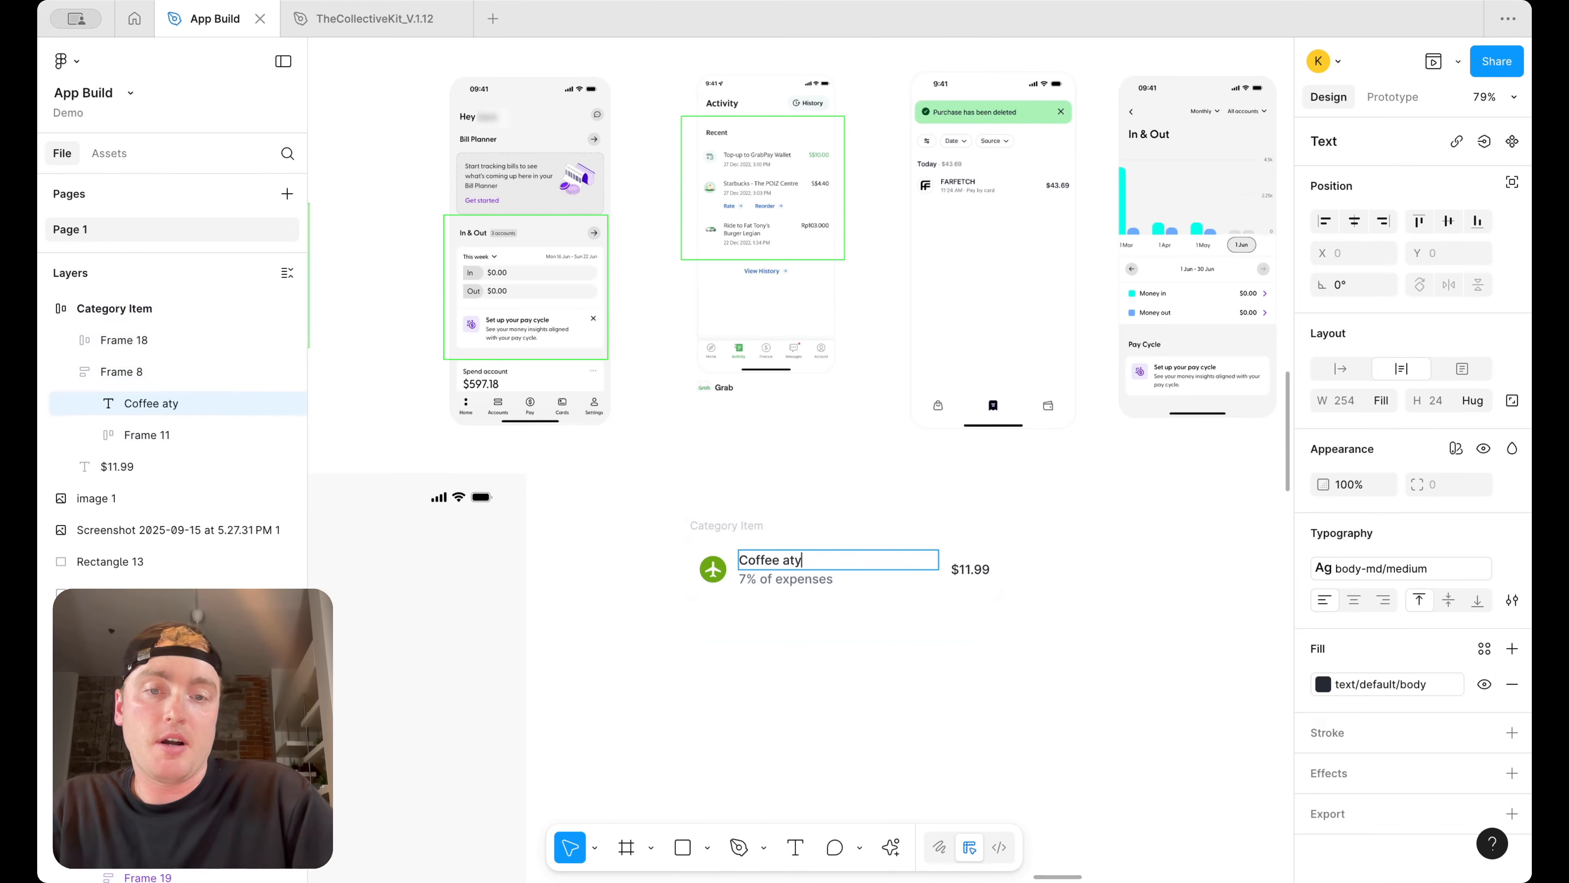
type("ks")
Replace the category item's travel icon with the Starbucks logo
scroll(751, 571, "down", 3)
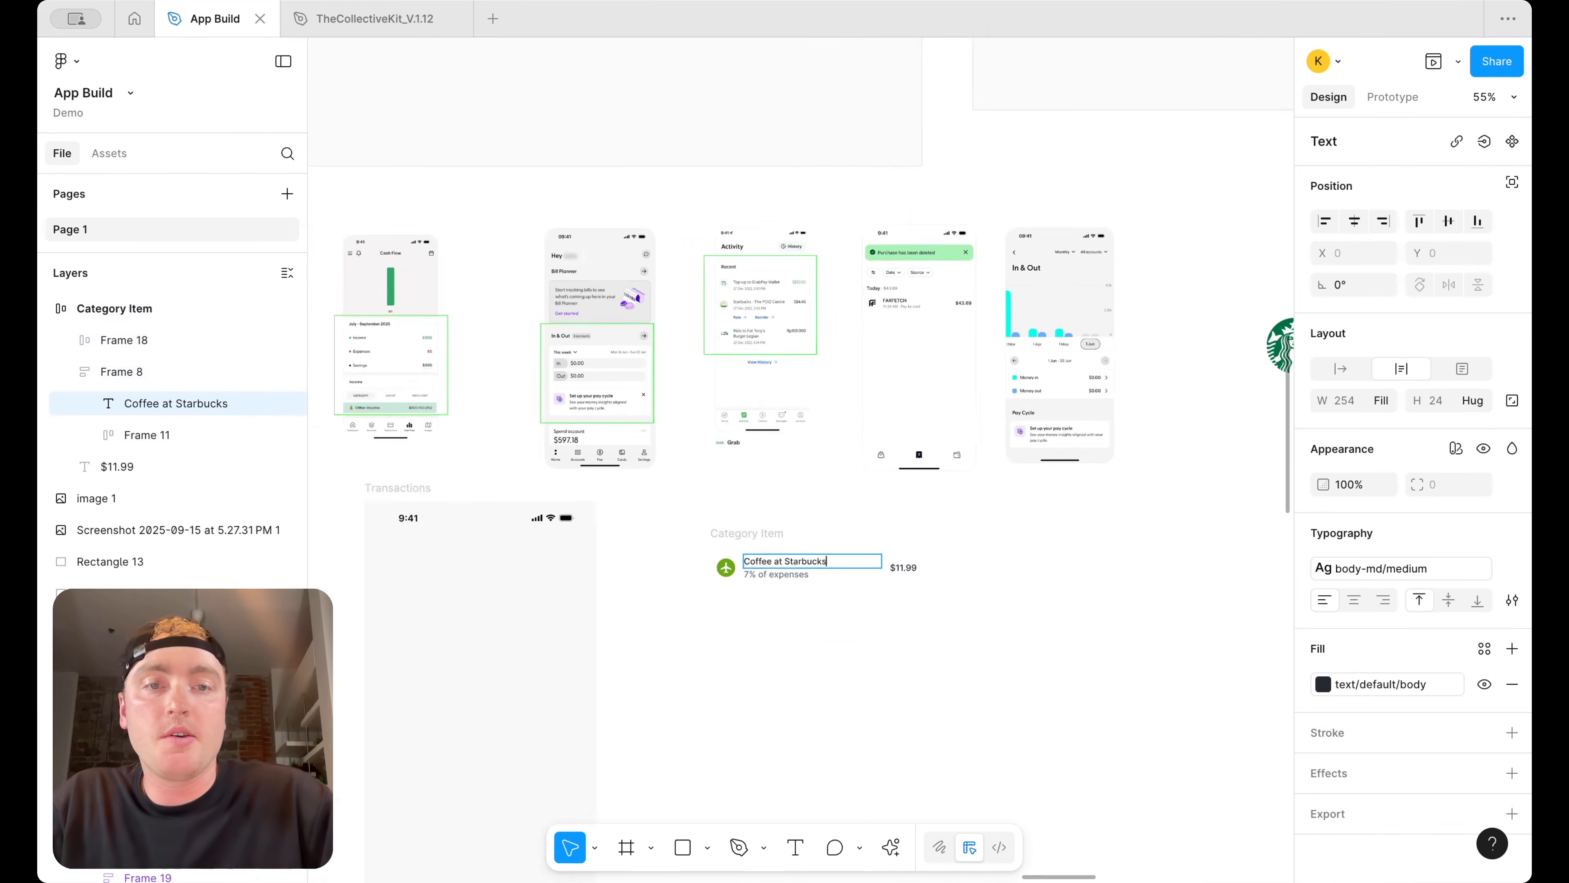
scroll(914, 507, "right", 2)
key("Escape")
left_click_drag(1186, 340, 625, 599)
scroll(620, 603, "up", 5)
left_click_drag(670, 535, 604, 531)
key("Escape")
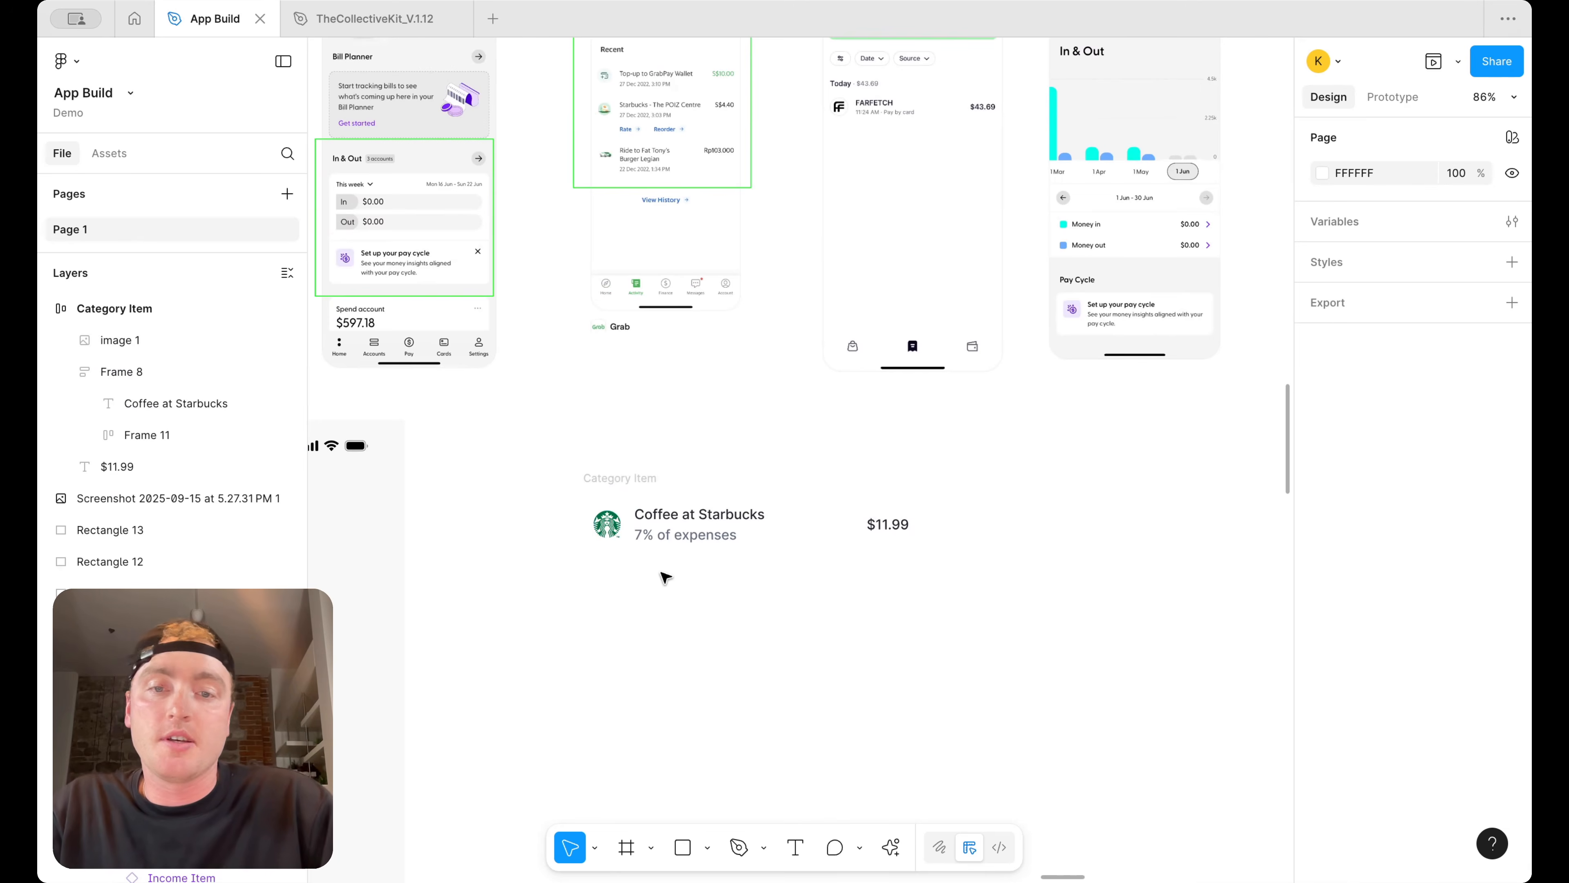
Wrap the Starbucks logo in an auto layout frame with 4 px padding
scroll(718, 659, "down", 5)
scroll(872, 457, "up", 4)
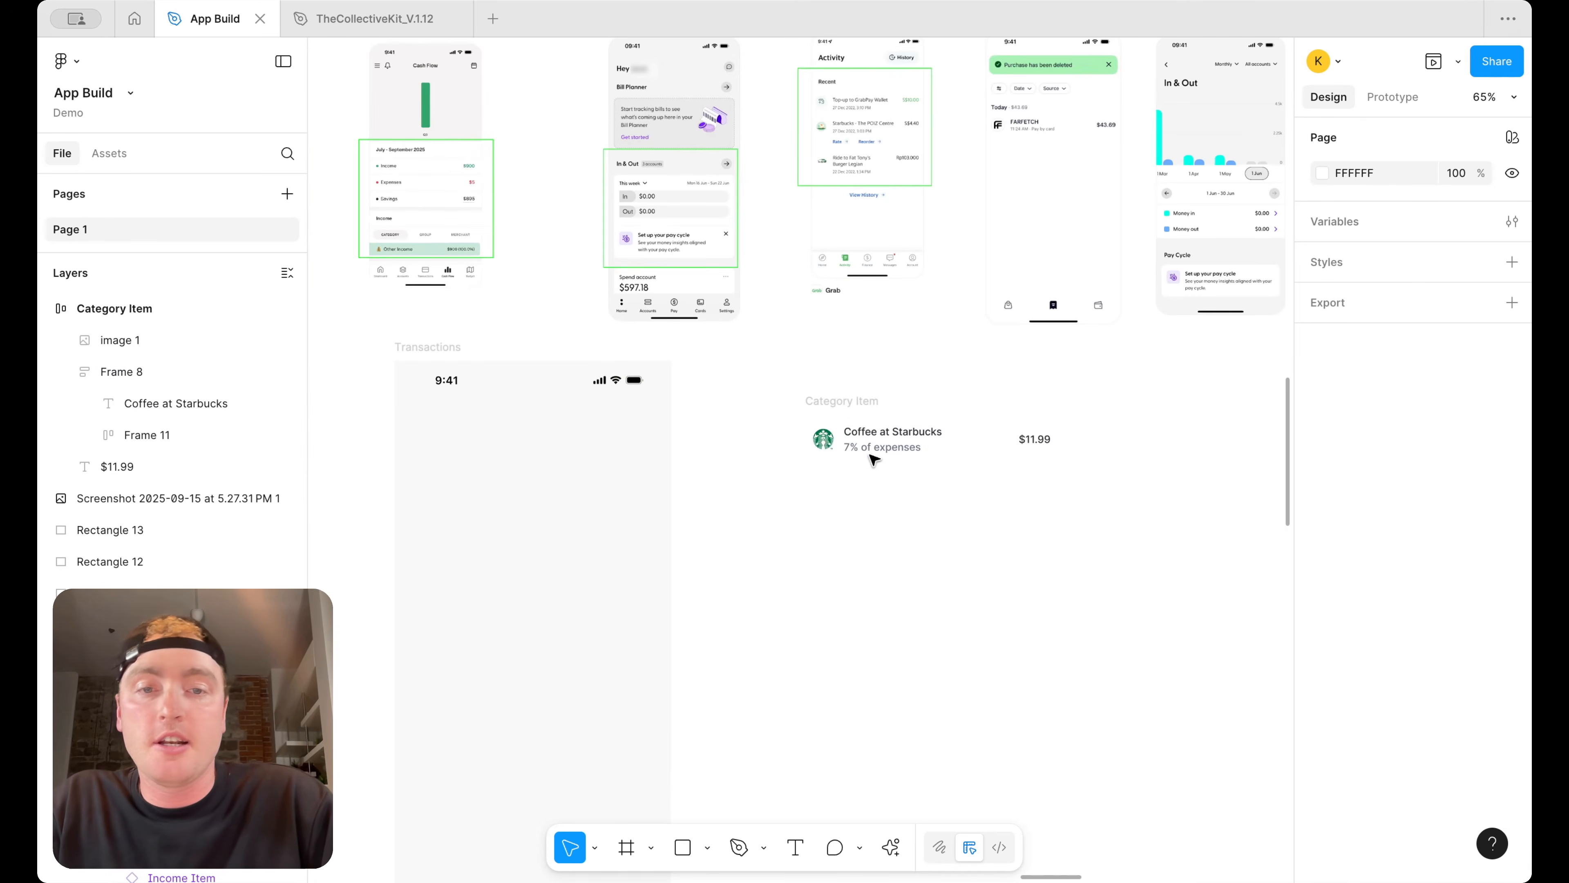
left_click(824, 438)
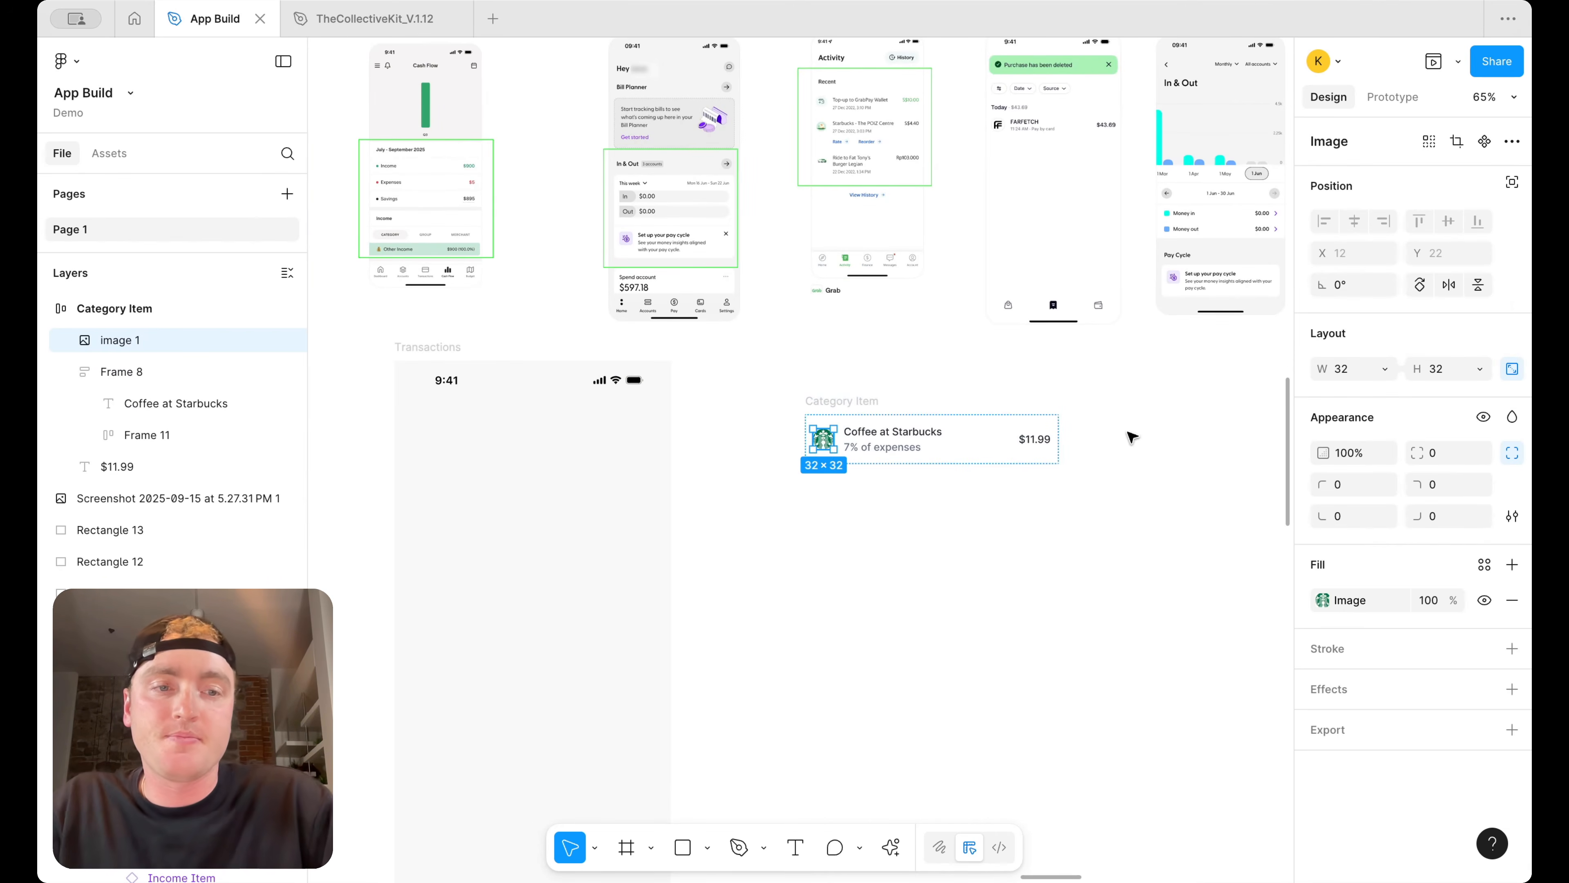
key("shift+a")
type("4")
key("Return")
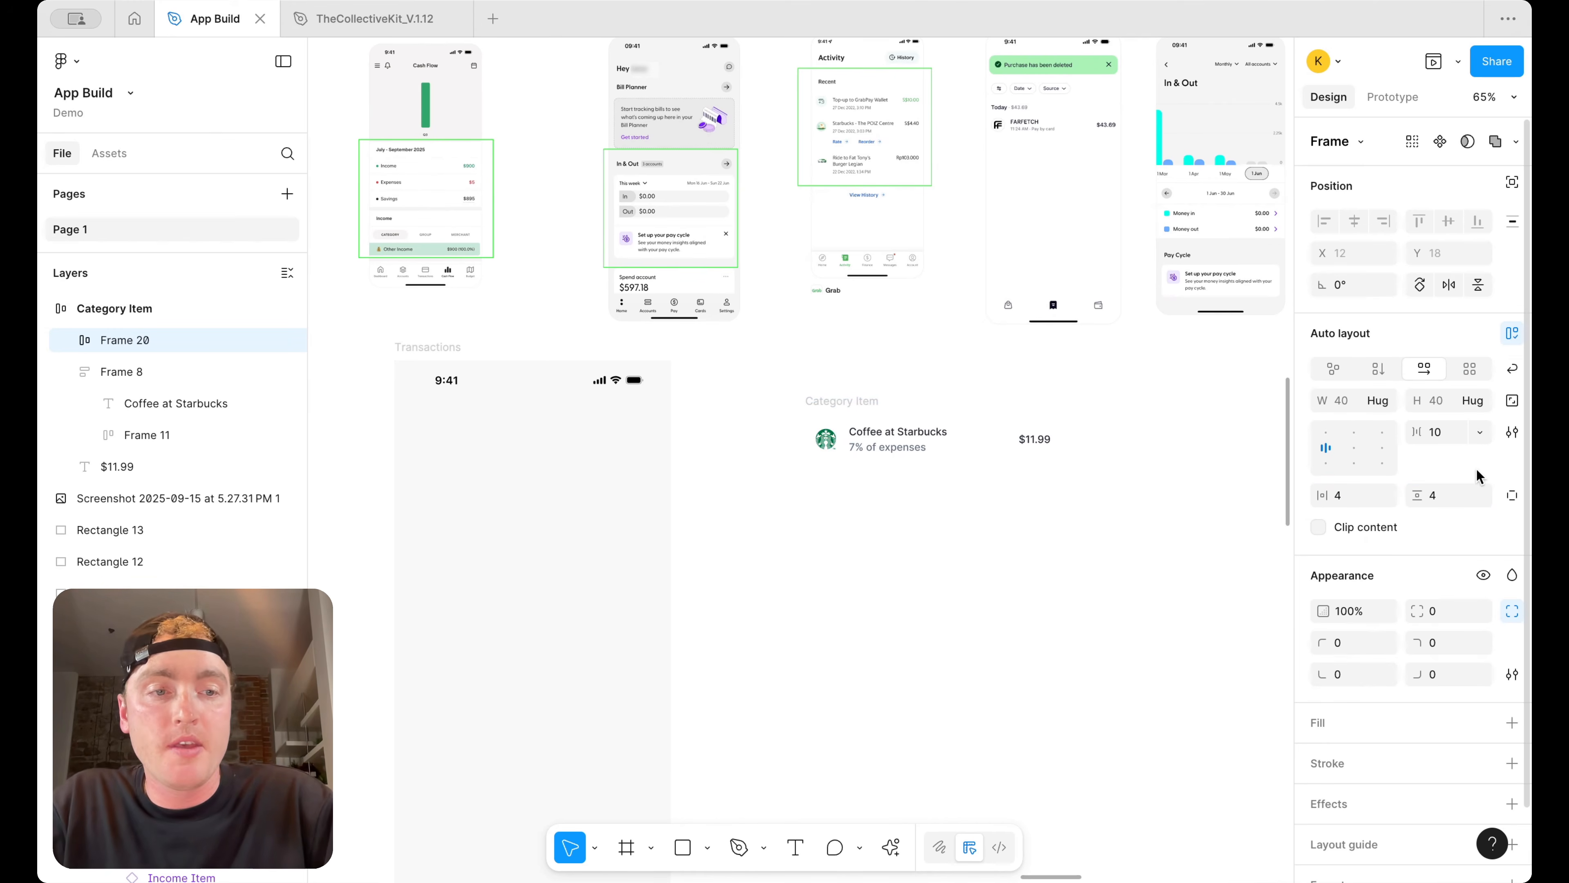
Fill the logo's frame with the surface/default colour style from the library
scroll(1436, 578, "down", 2)
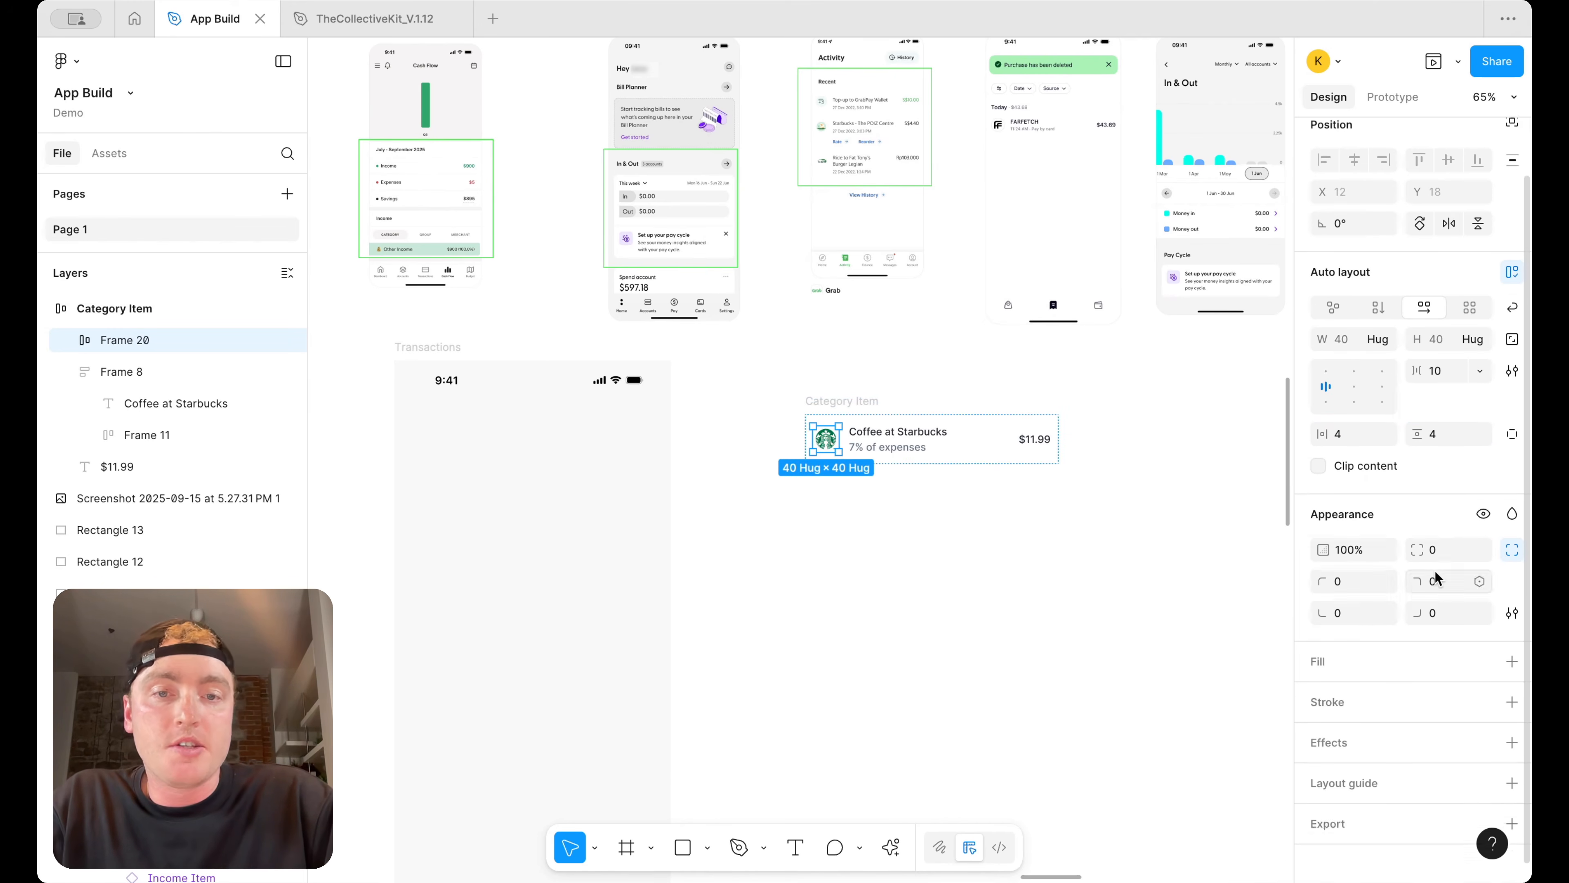
left_click(1512, 662)
left_click(1485, 662)
type("surf")
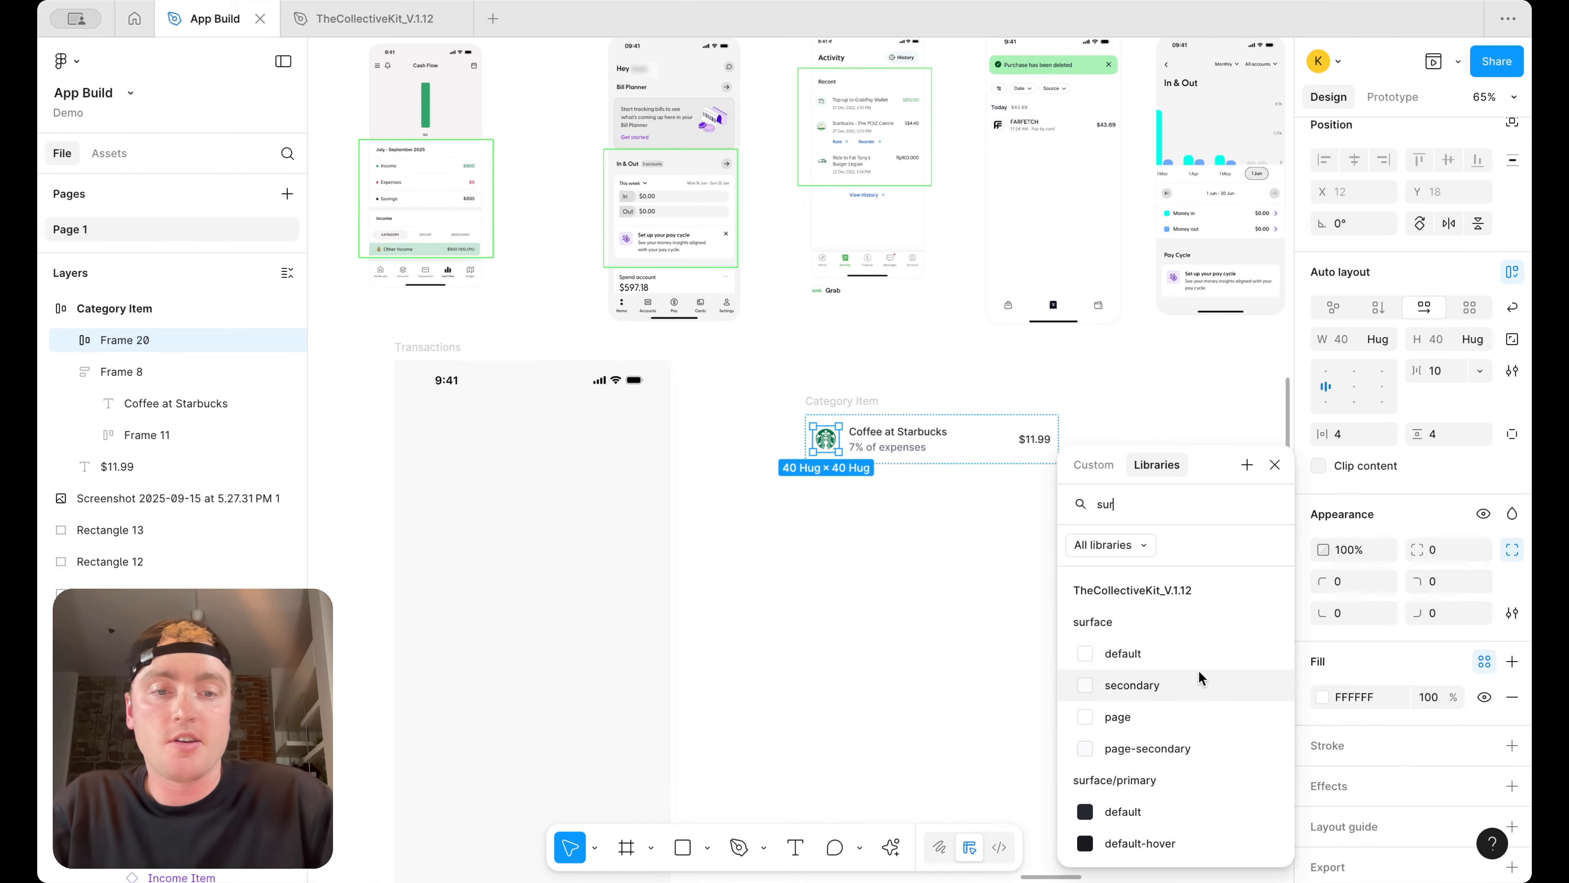
left_click(1184, 655)
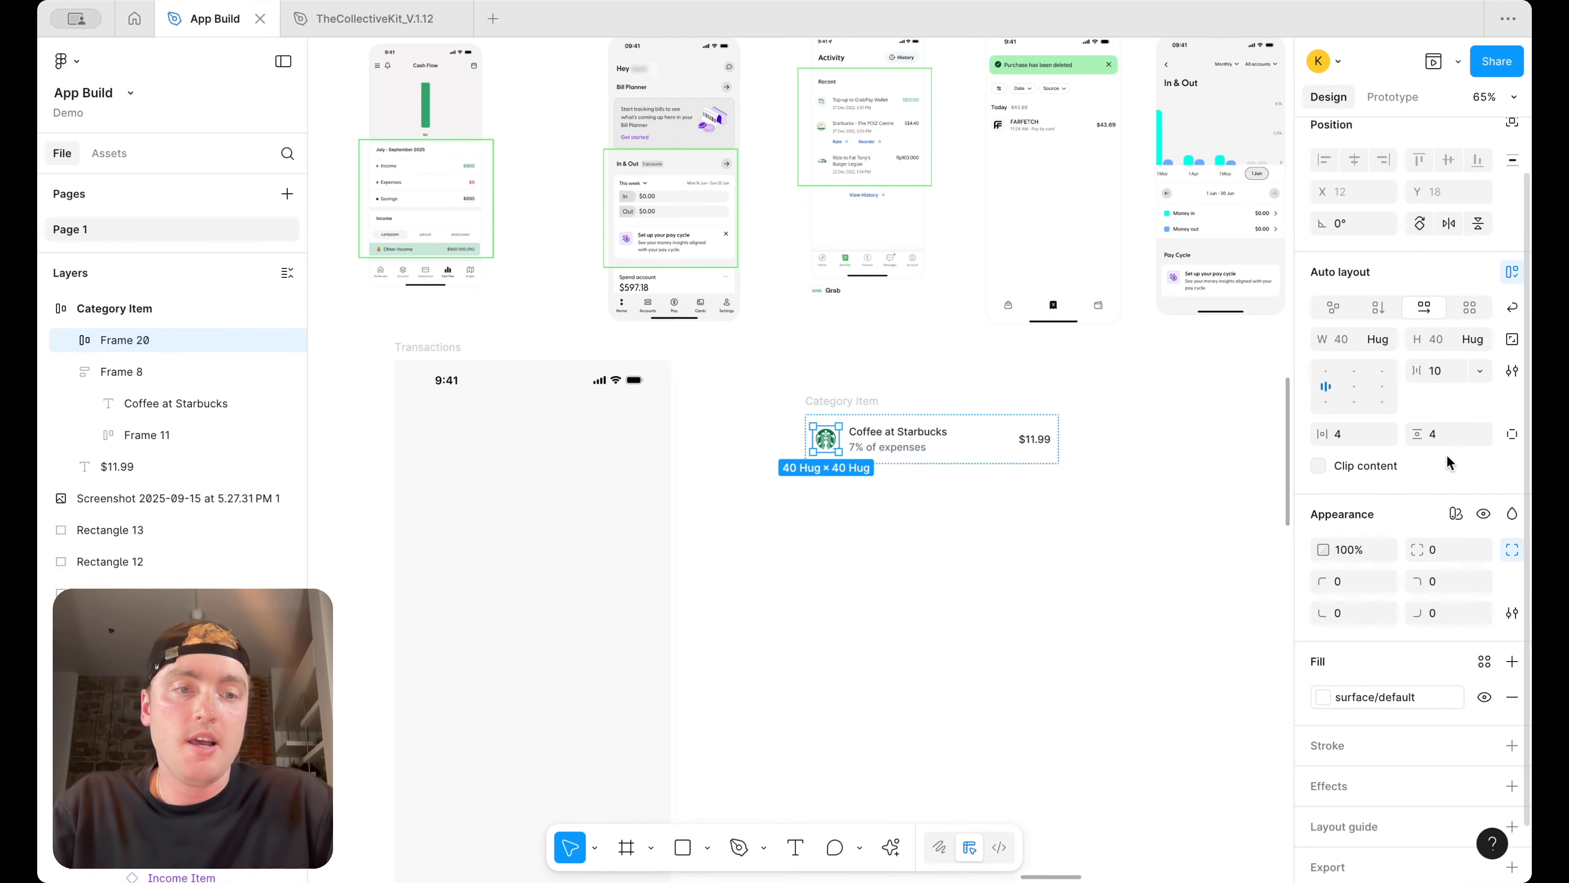
key("Escape")
Try placing the category item inside the Transactions frame below the status bar
scroll(865, 543, "up", 3)
left_click(1014, 522)
scroll(933, 482, "up", 5)
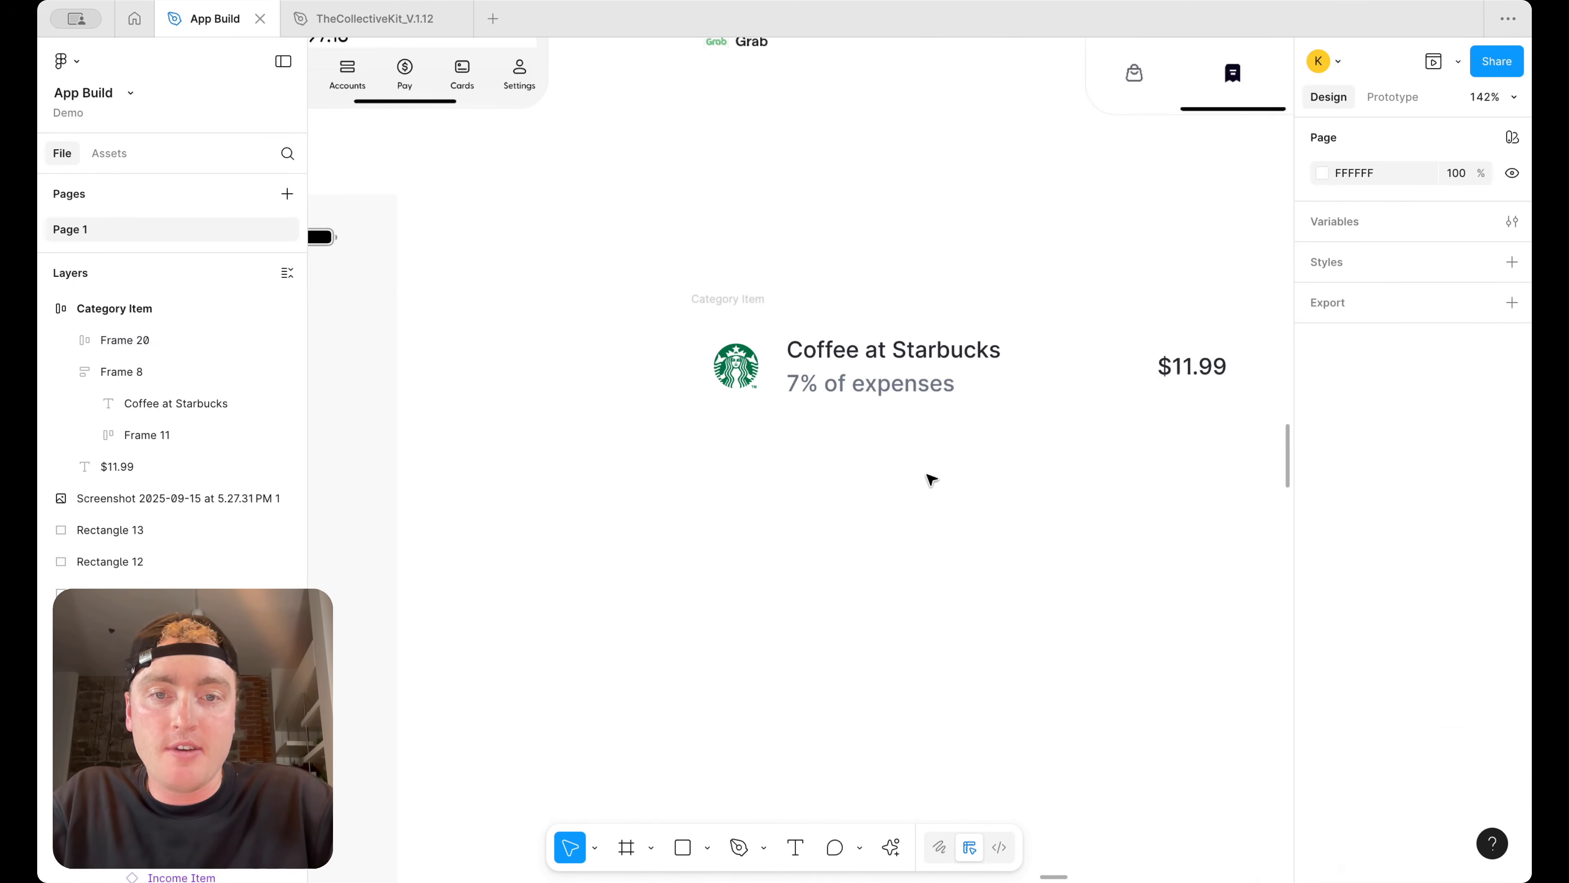
left_click(748, 303)
scroll(746, 303, "down", 5)
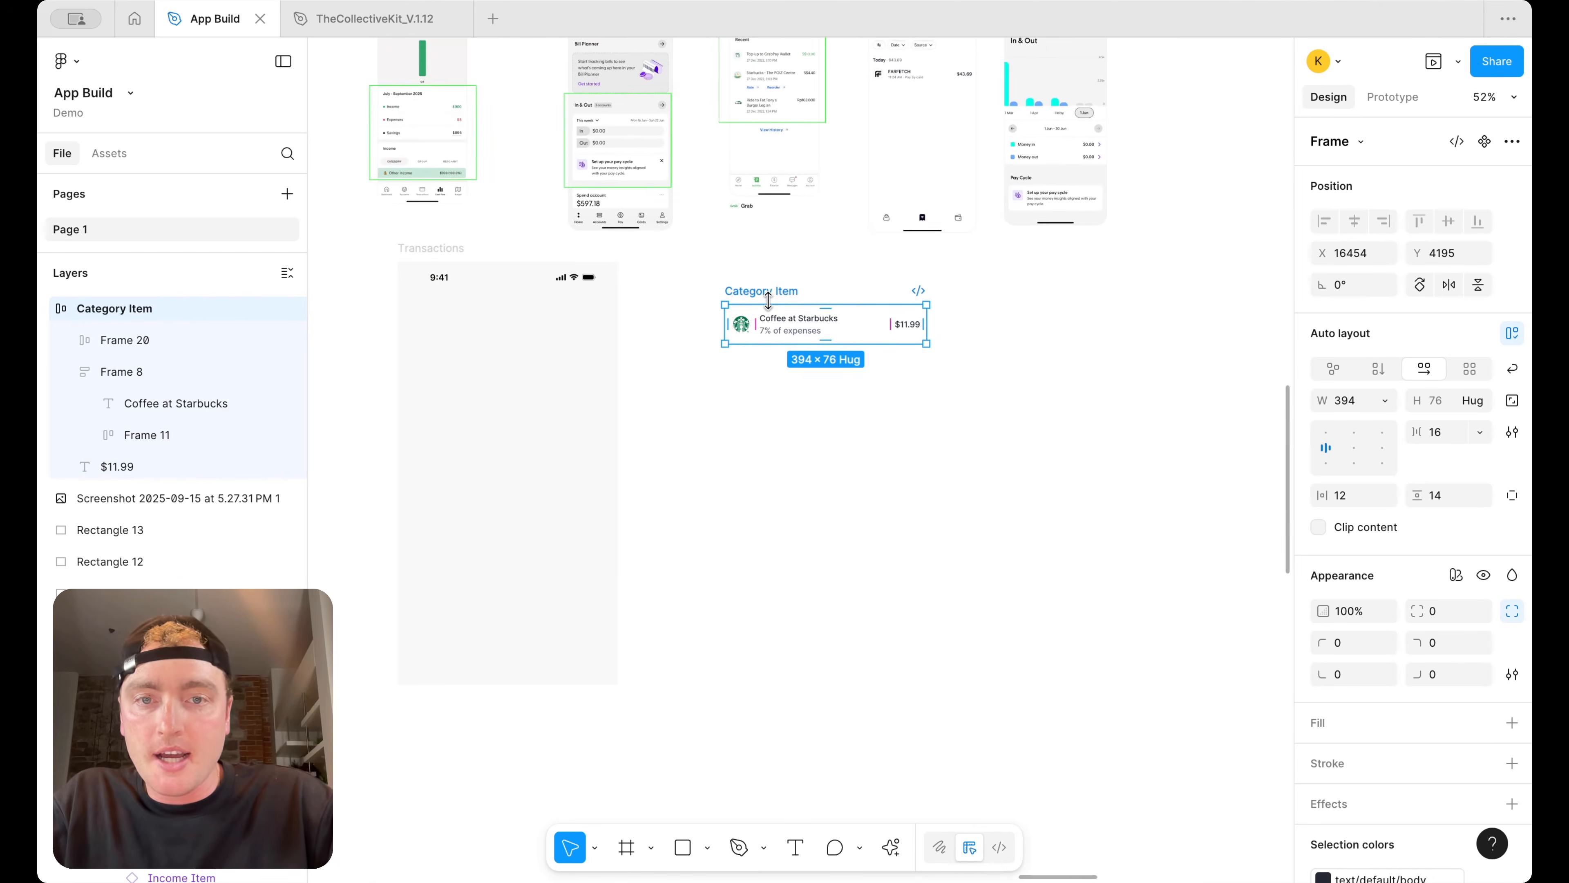
scroll(831, 293, "left", 2)
left_click_drag(856, 296, 648, 393)
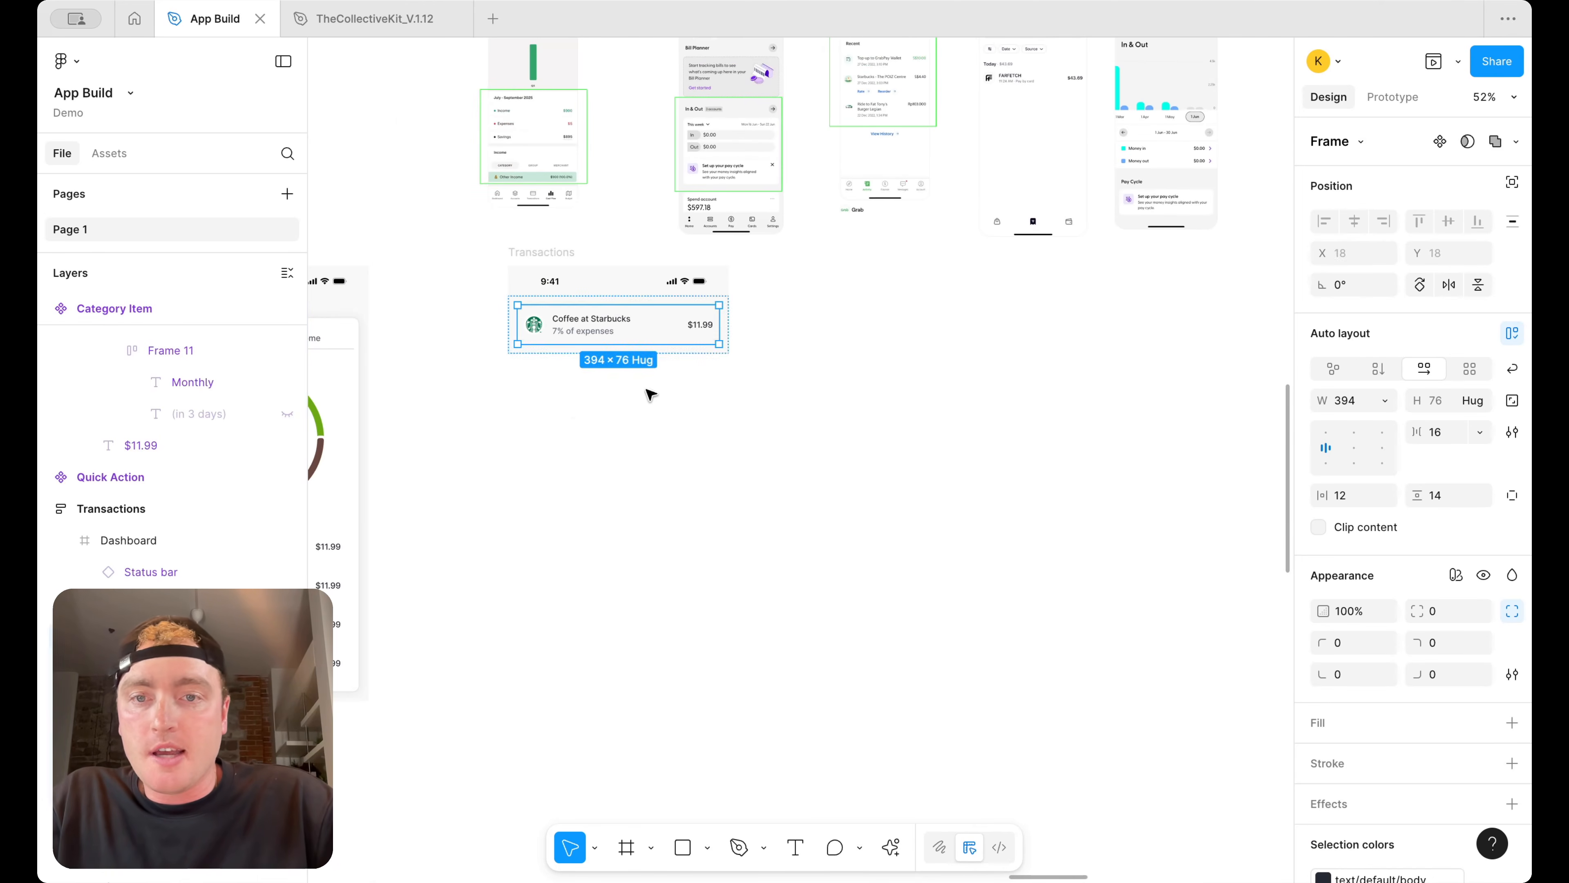
key("Escape")
scroll(596, 351, "up", 4)
left_click(611, 325)
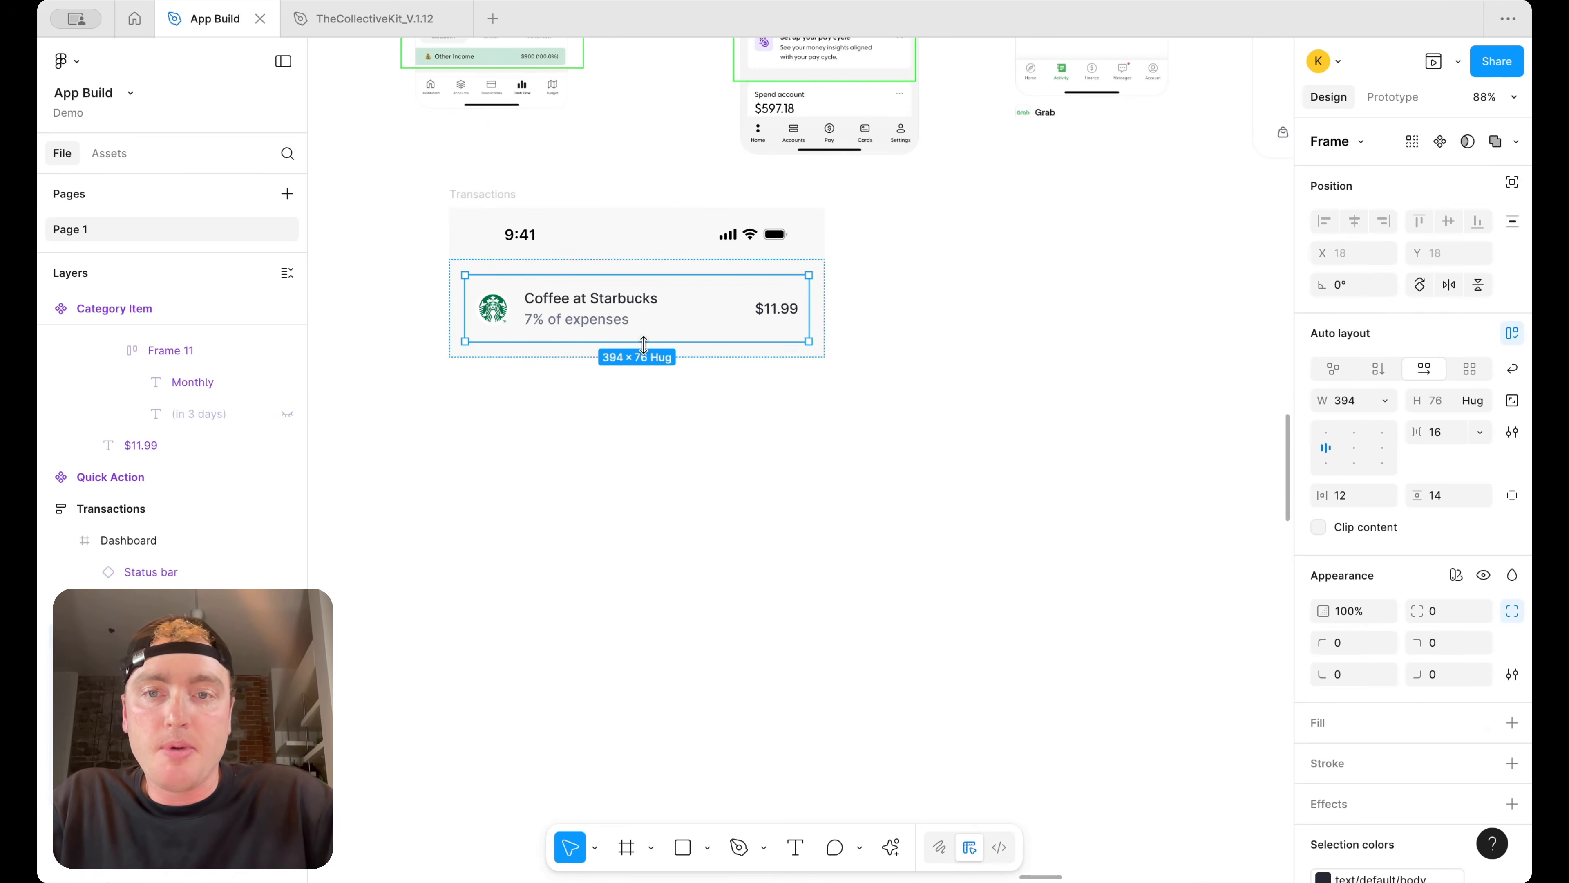
scroll(427, 315, "up", 4)
scroll(597, 235, "up", 5)
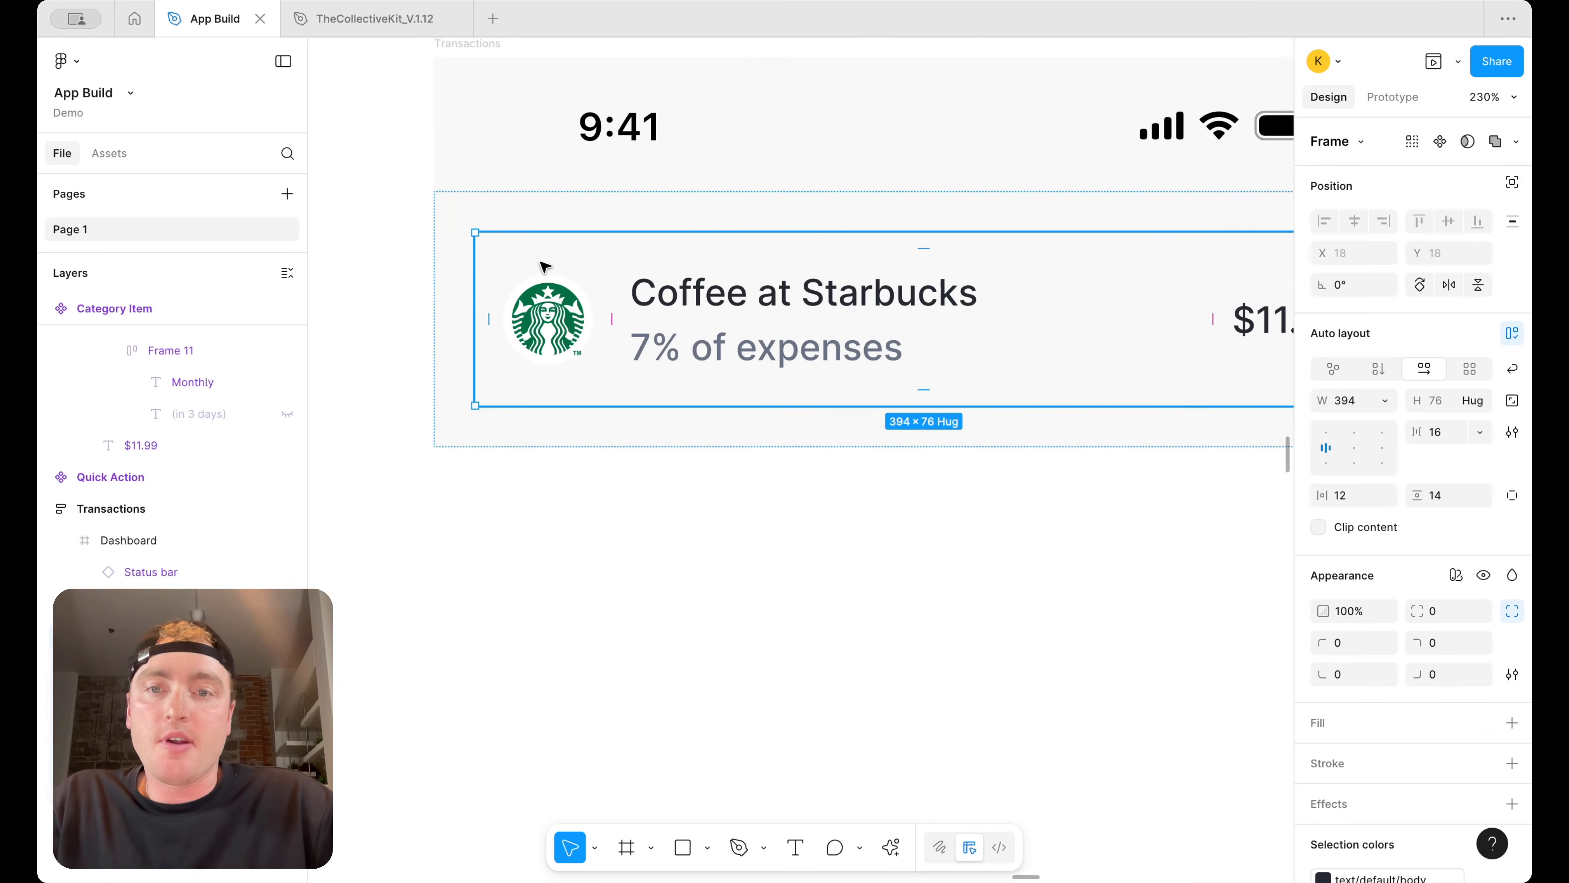
scroll(574, 281, "down", 10)
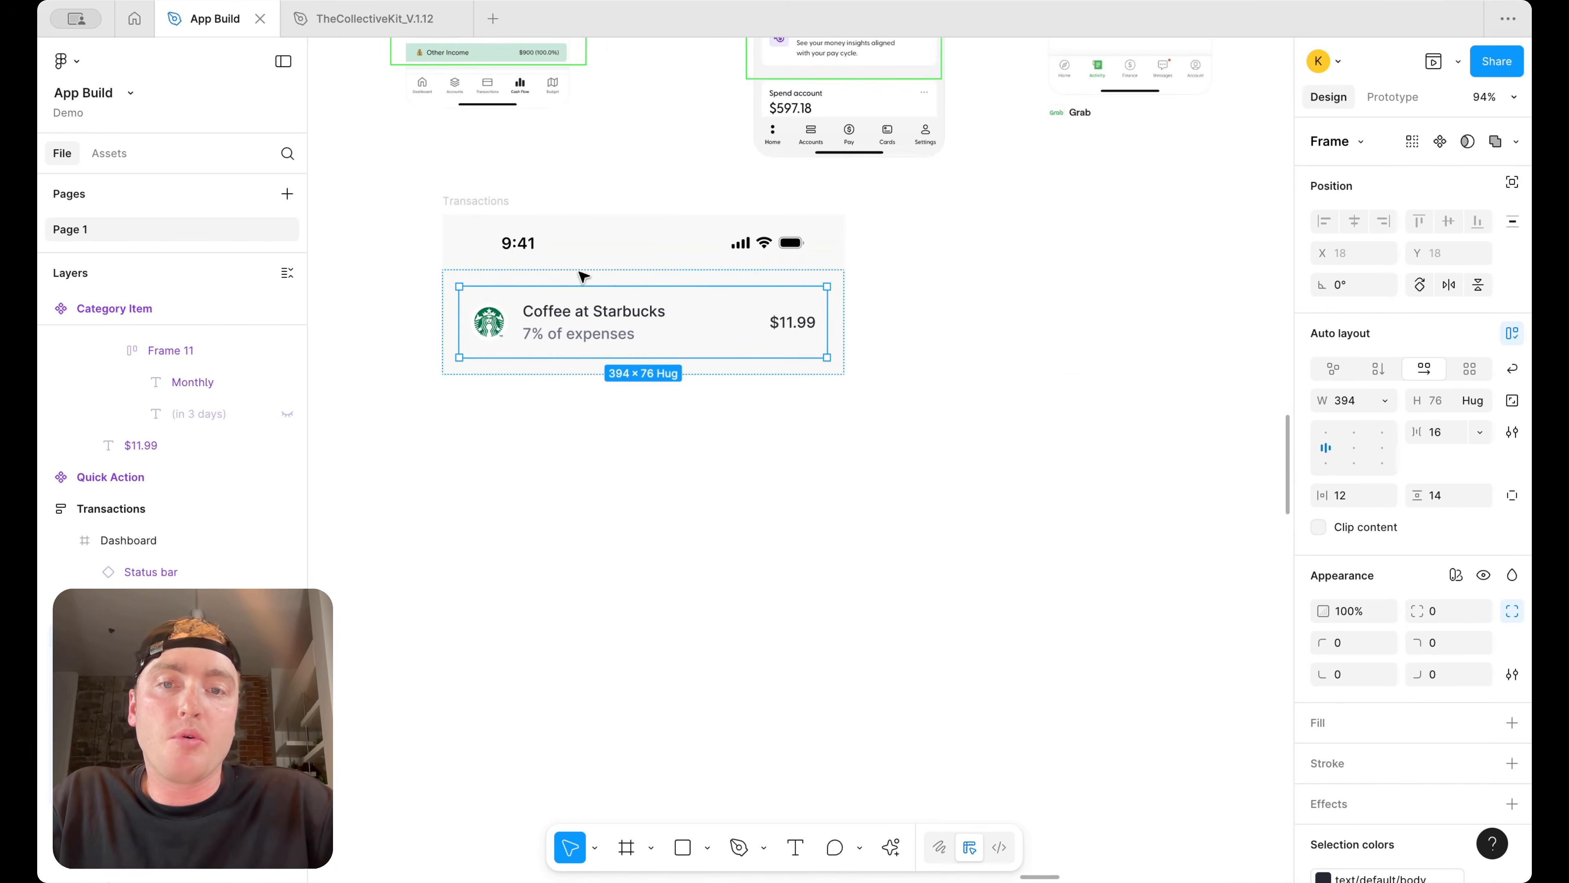
left_click_drag(674, 311, 1018, 362)
scroll(1058, 358, "down", 2)
left_click(1058, 358)
scroll(1059, 359, "up", 5)
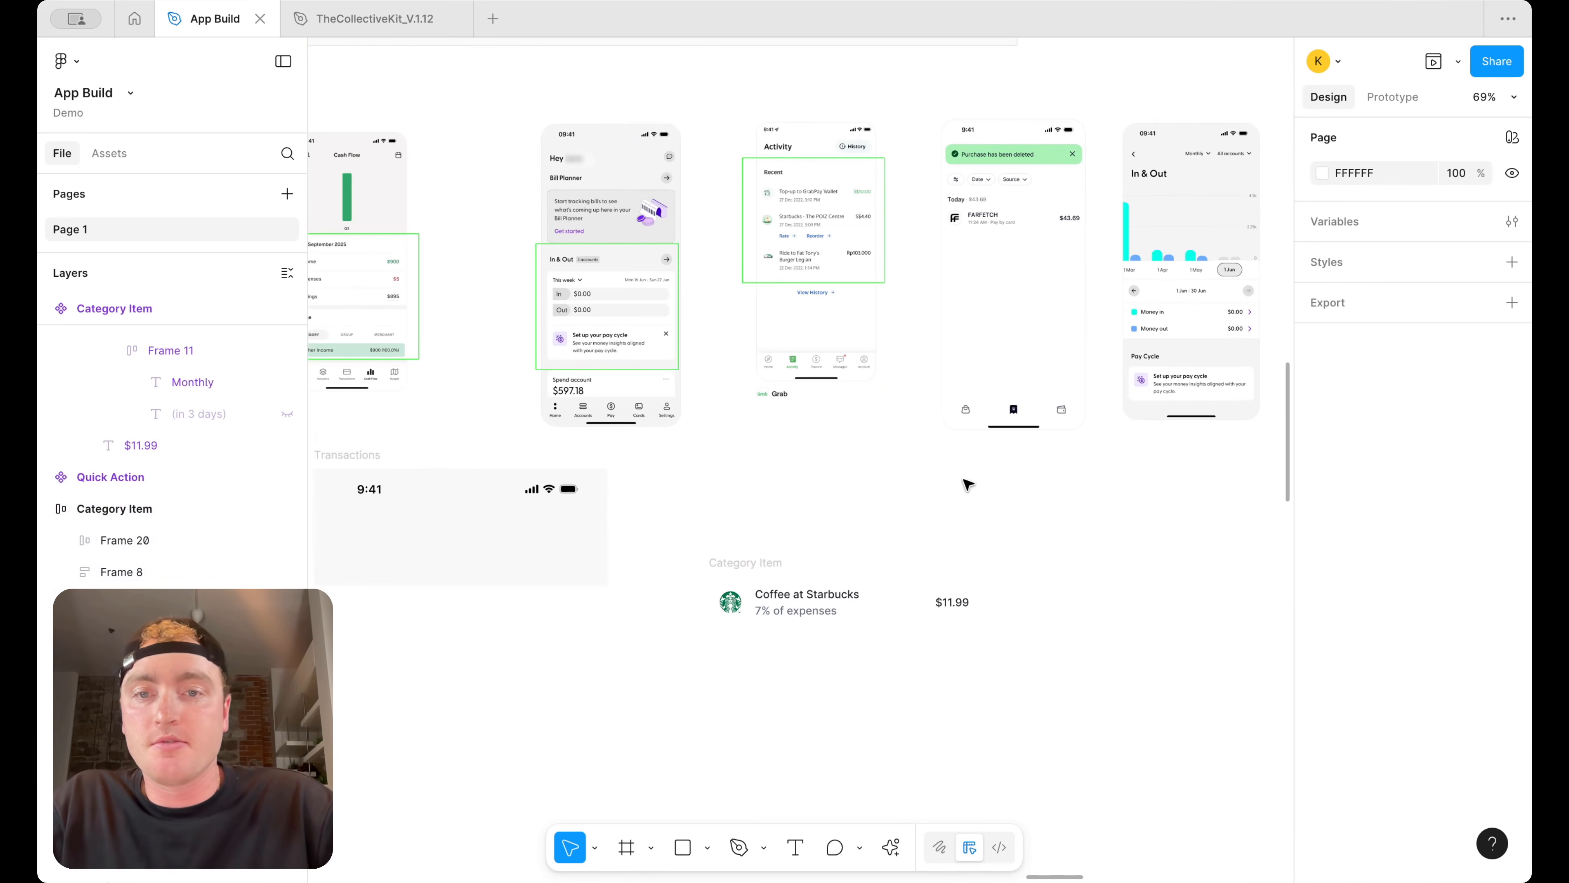
Shift the category item slightly upward on the canvas
scroll(908, 513, "up", 2)
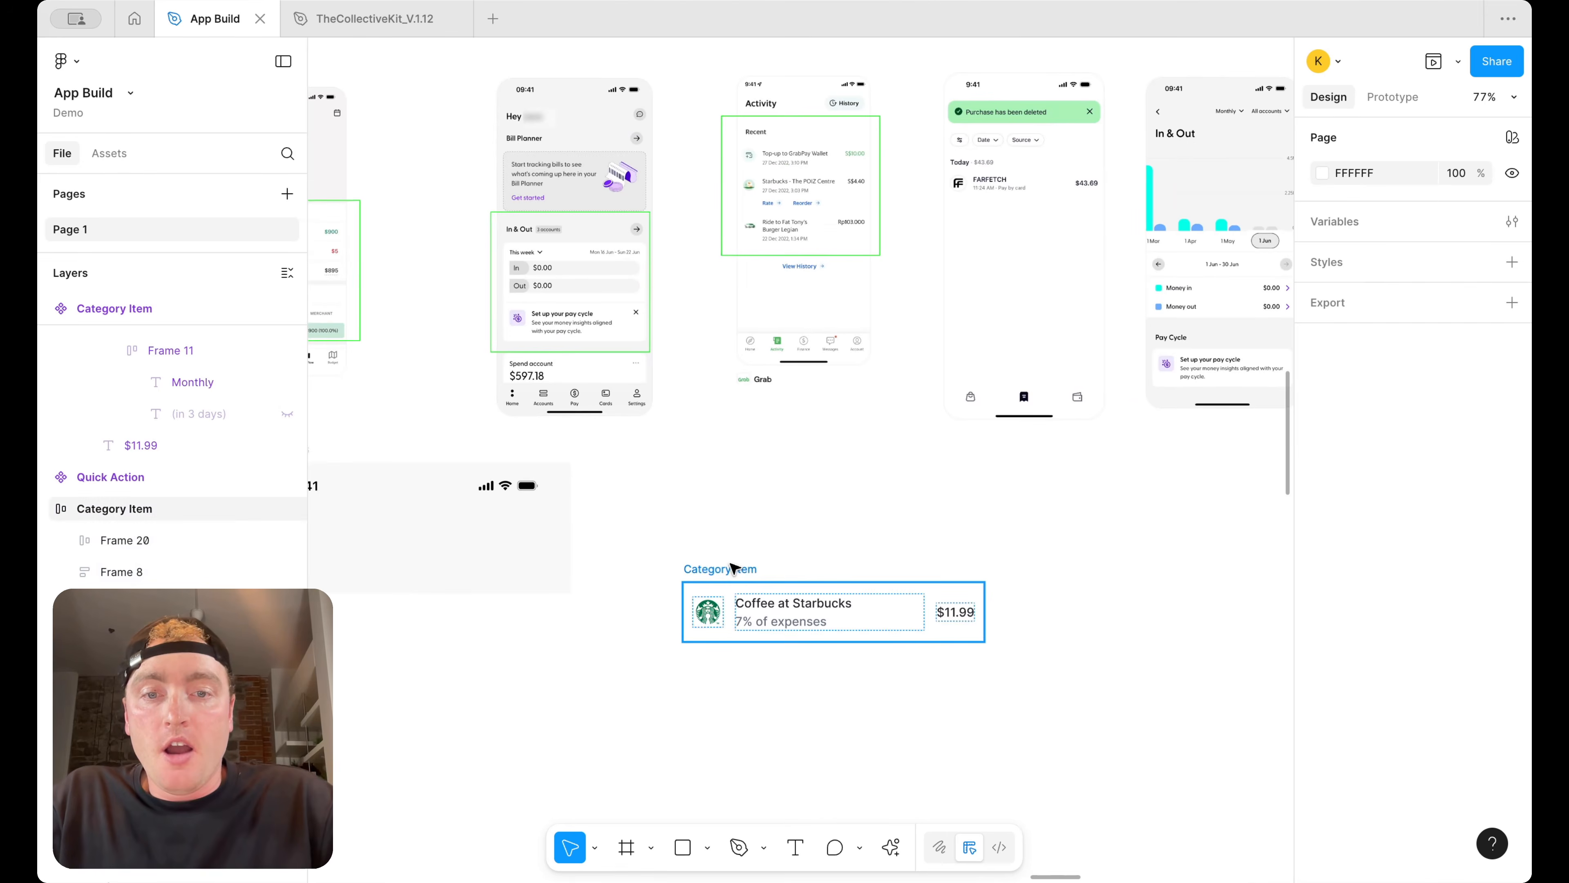
left_click_drag(725, 565, 734, 530)
scroll(814, 219, "up", 5)
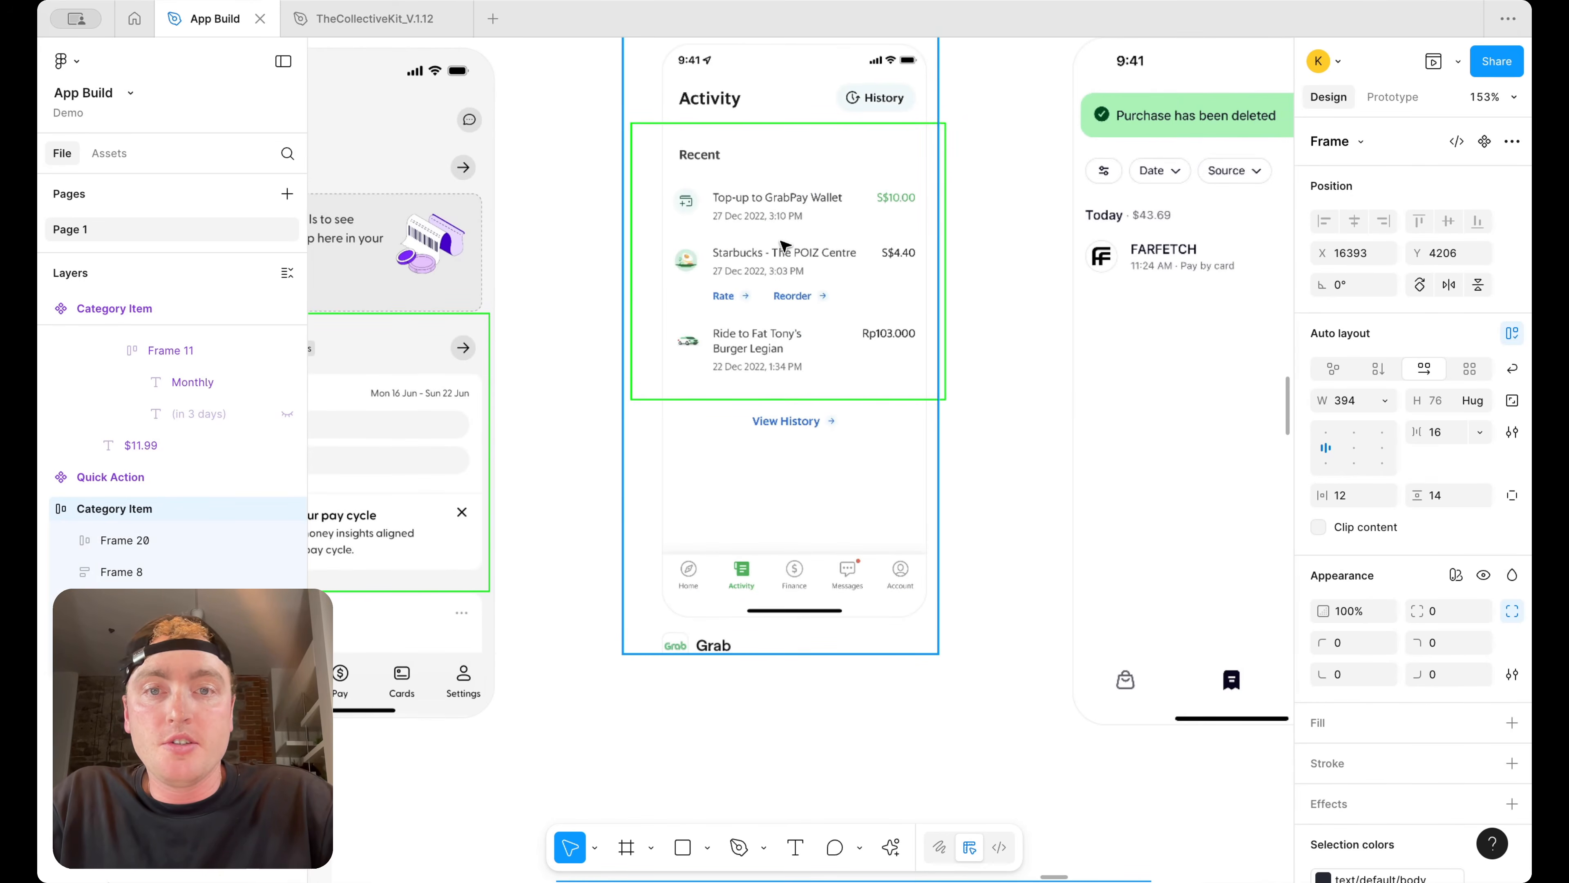
Replace the category item's "7% of expenses" subtitle with "September 10th, 2024"
scroll(783, 245, "down", 5)
scroll(776, 243, "up", 5)
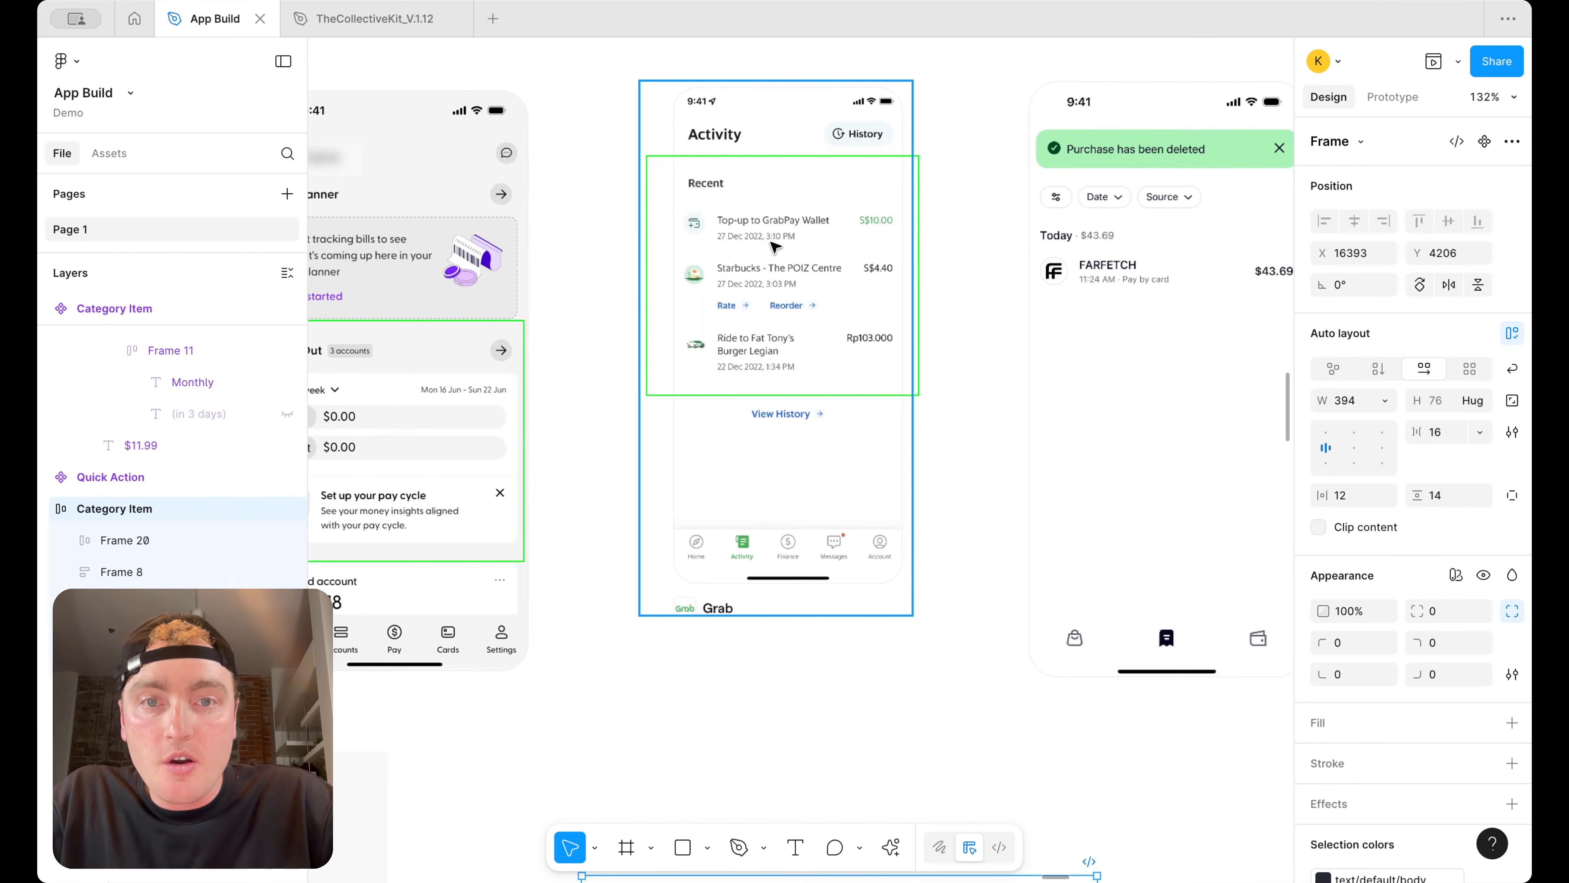
scroll(797, 161, "down", 3)
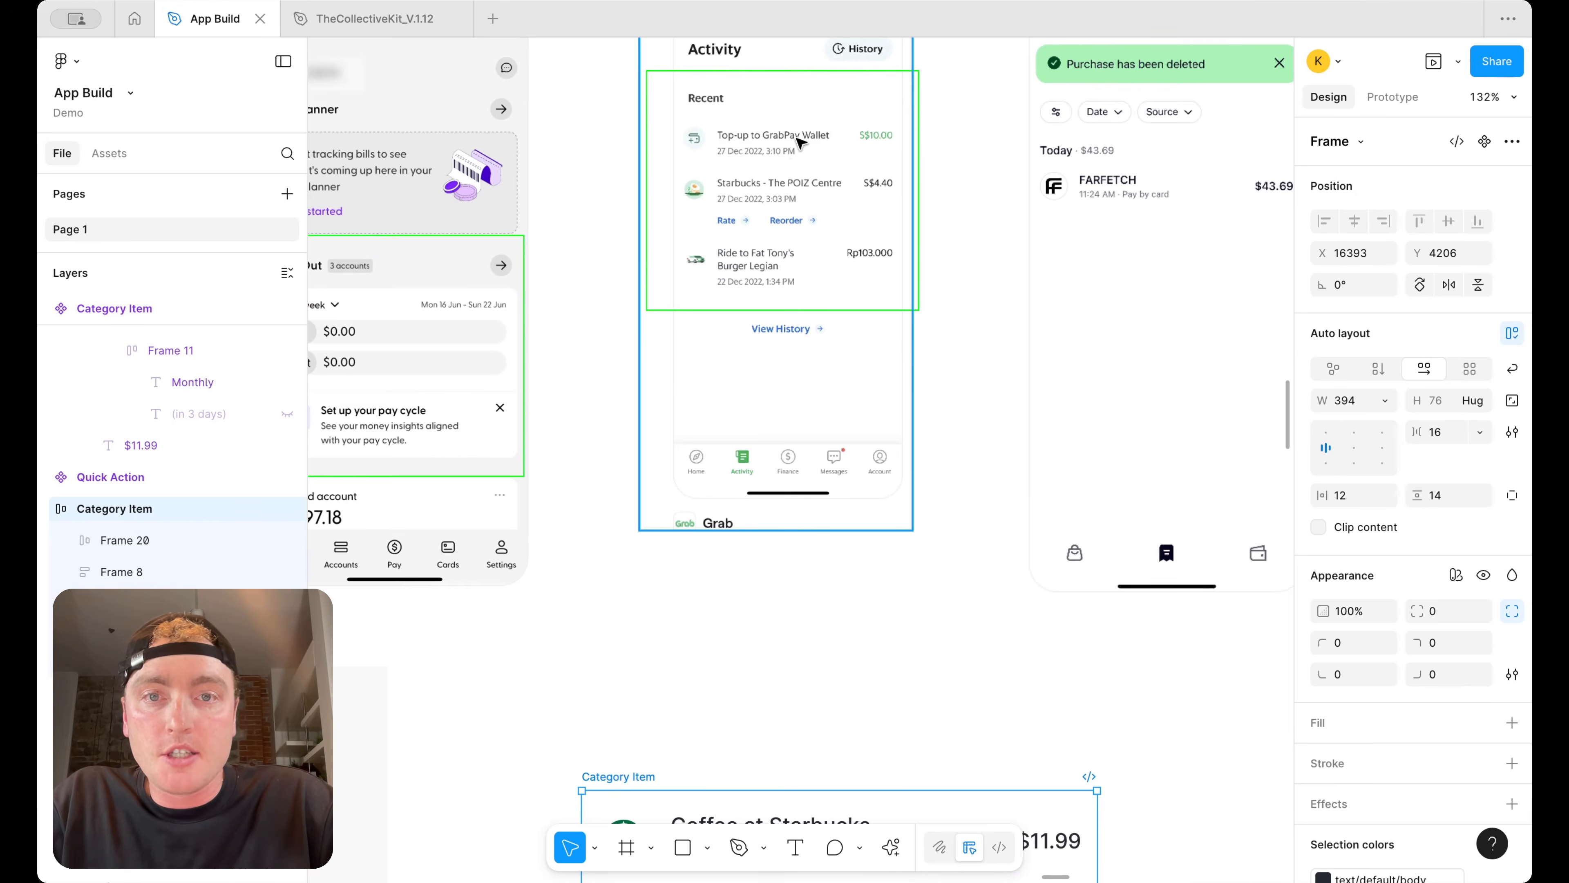
scroll(801, 148, "down", 10)
double_click(822, 550)
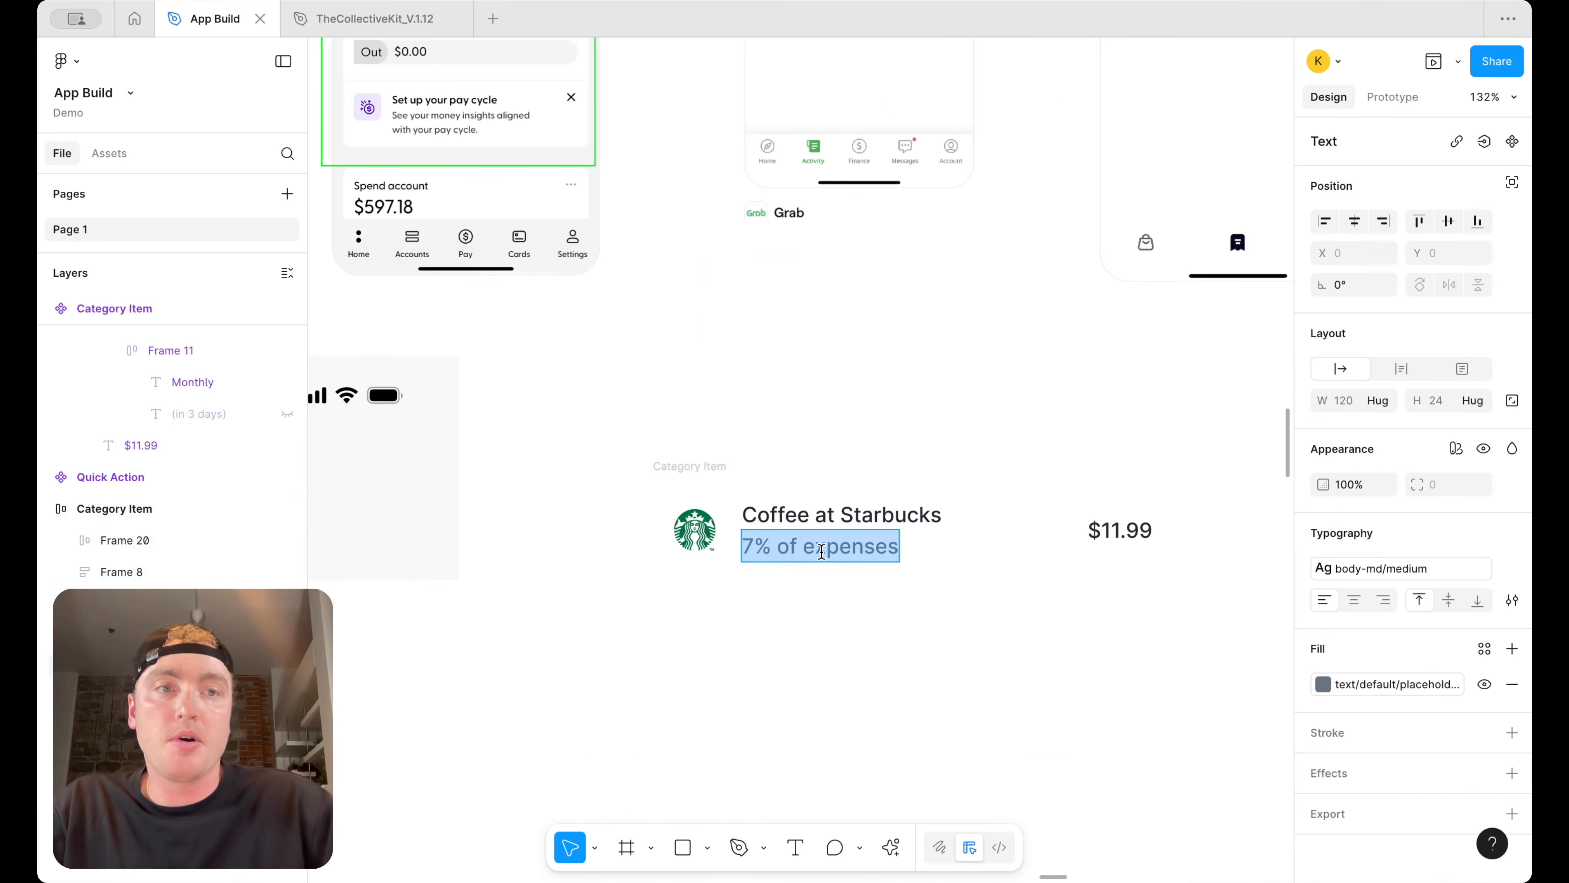
type("September")
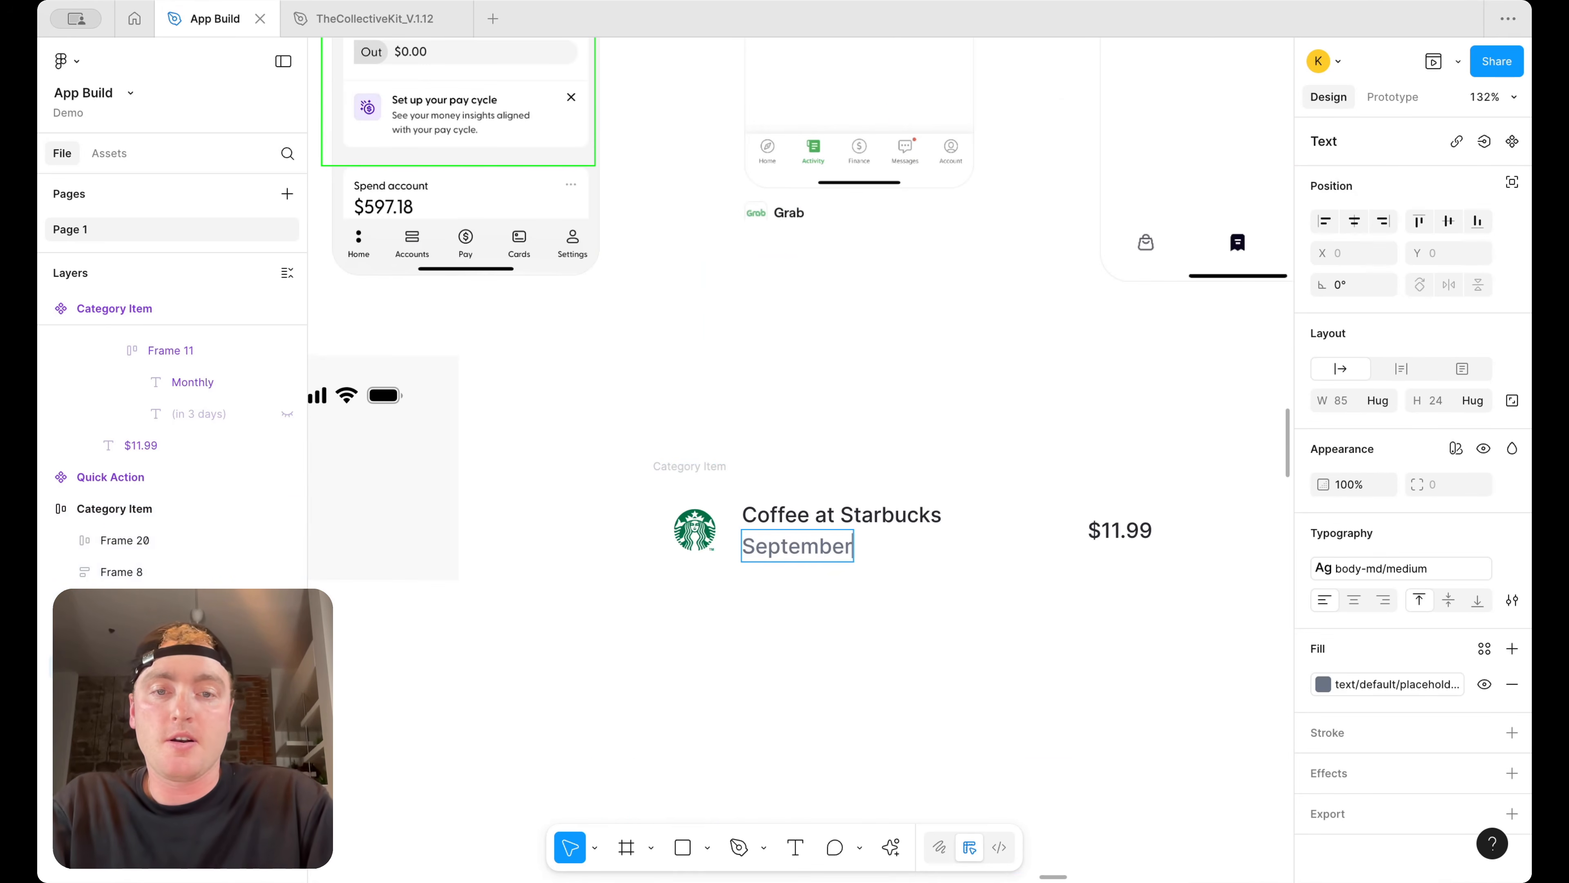
type(" 10th, 2024")
Apply the body-sm/regular text style to the date subtitle
key("ctrl+a")
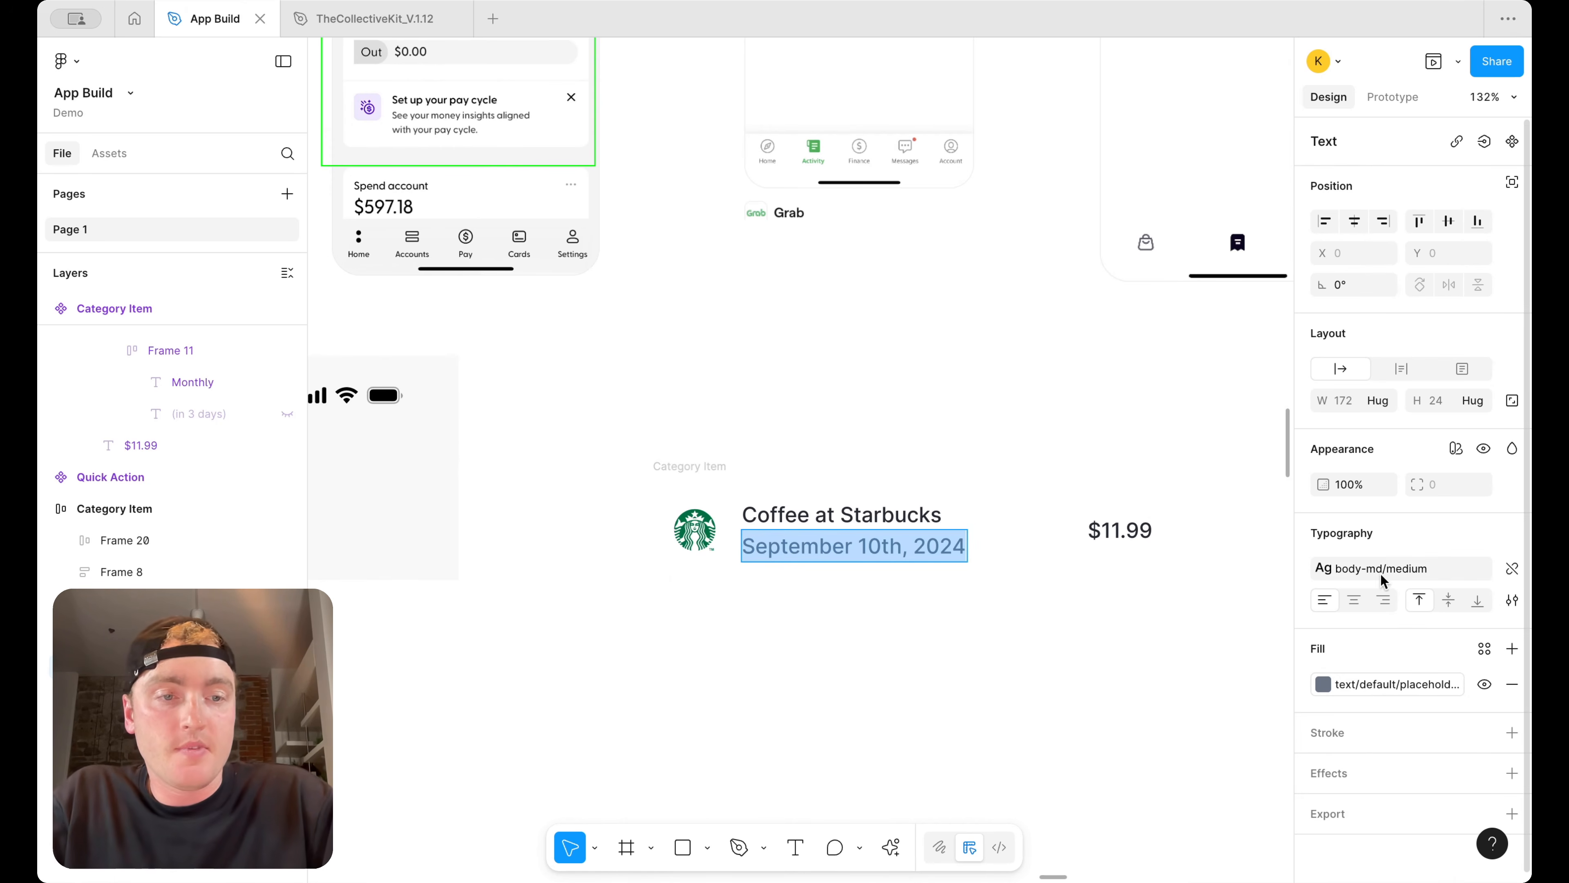
left_click(1384, 568)
scroll(1280, 664, "down", 5)
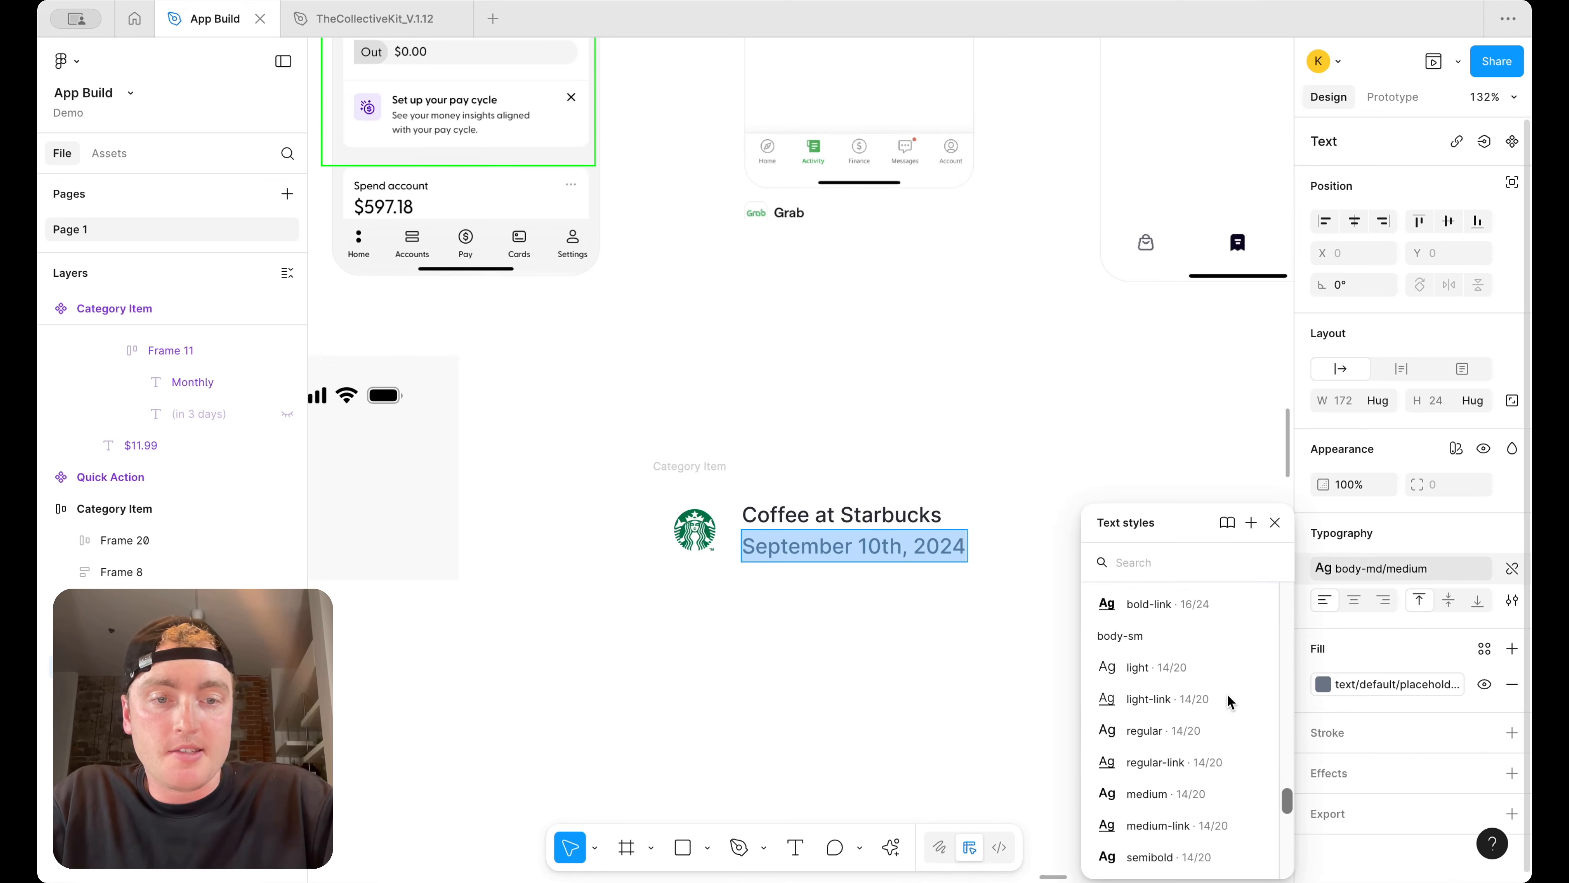
left_click(1189, 730)
Rewrite the date subtitle in numeric form as 09/10/2025
key("ctrl+a")
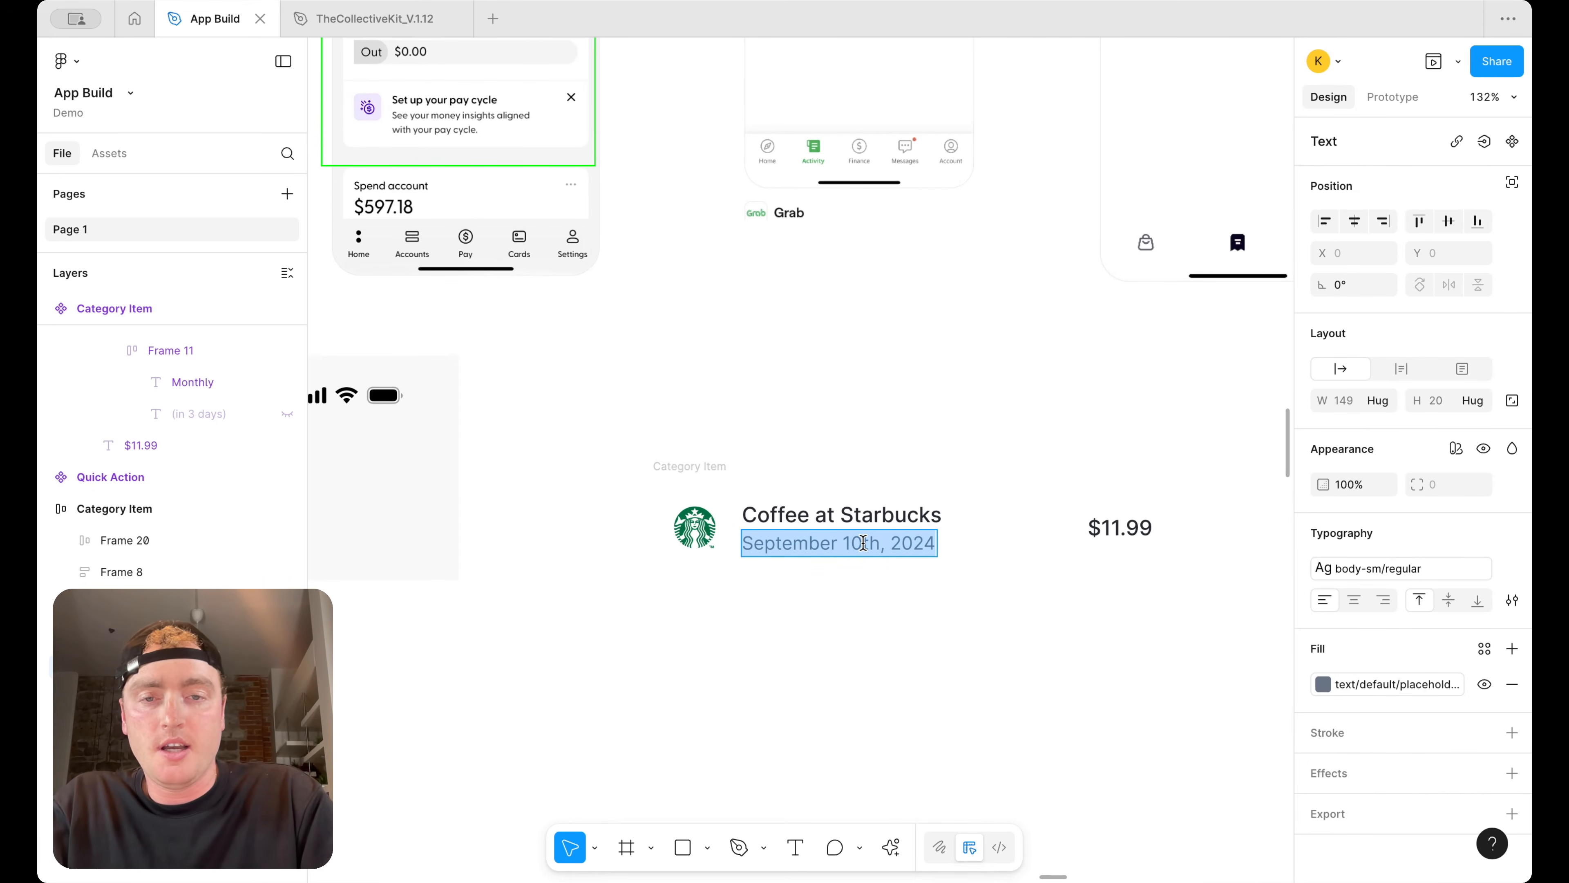
type("09/10/2025")
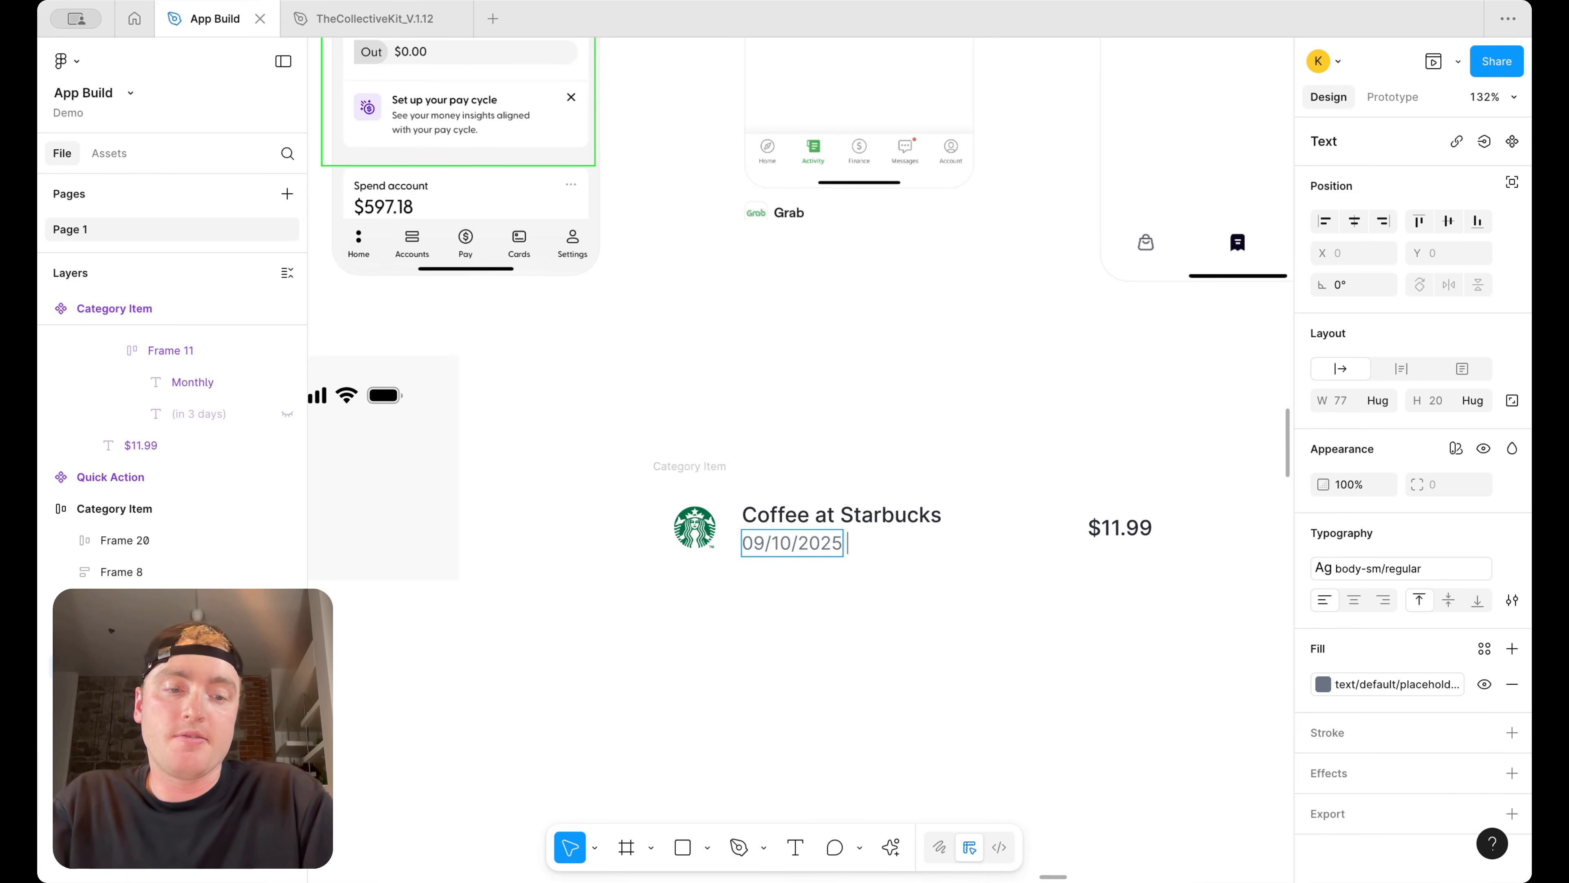
scroll(939, 307, "up", 7)
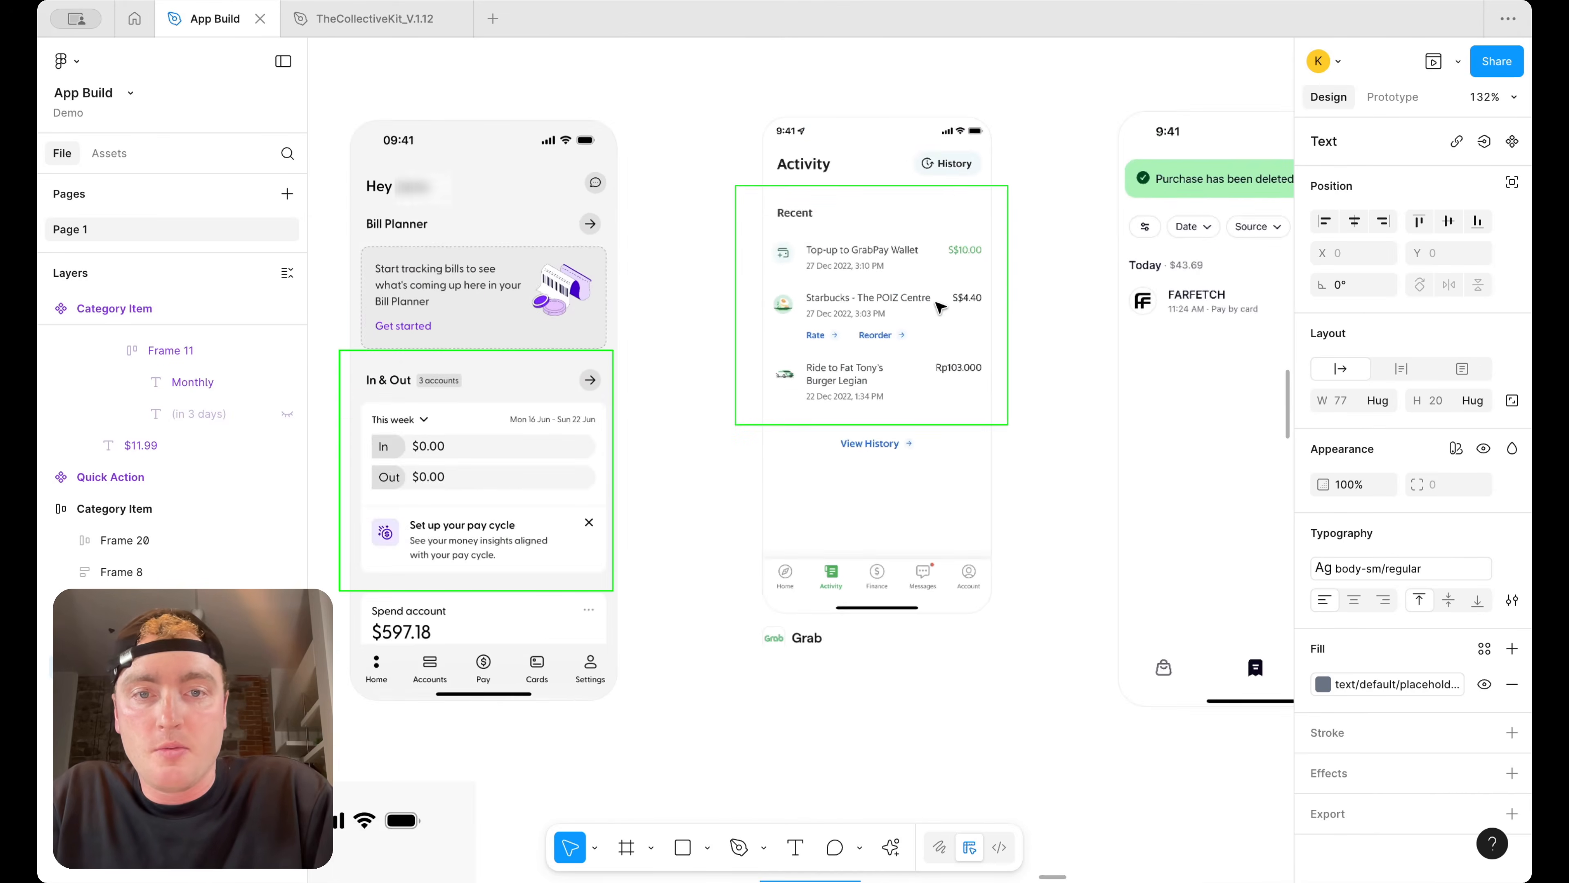
scroll(939, 308, "down", 2)
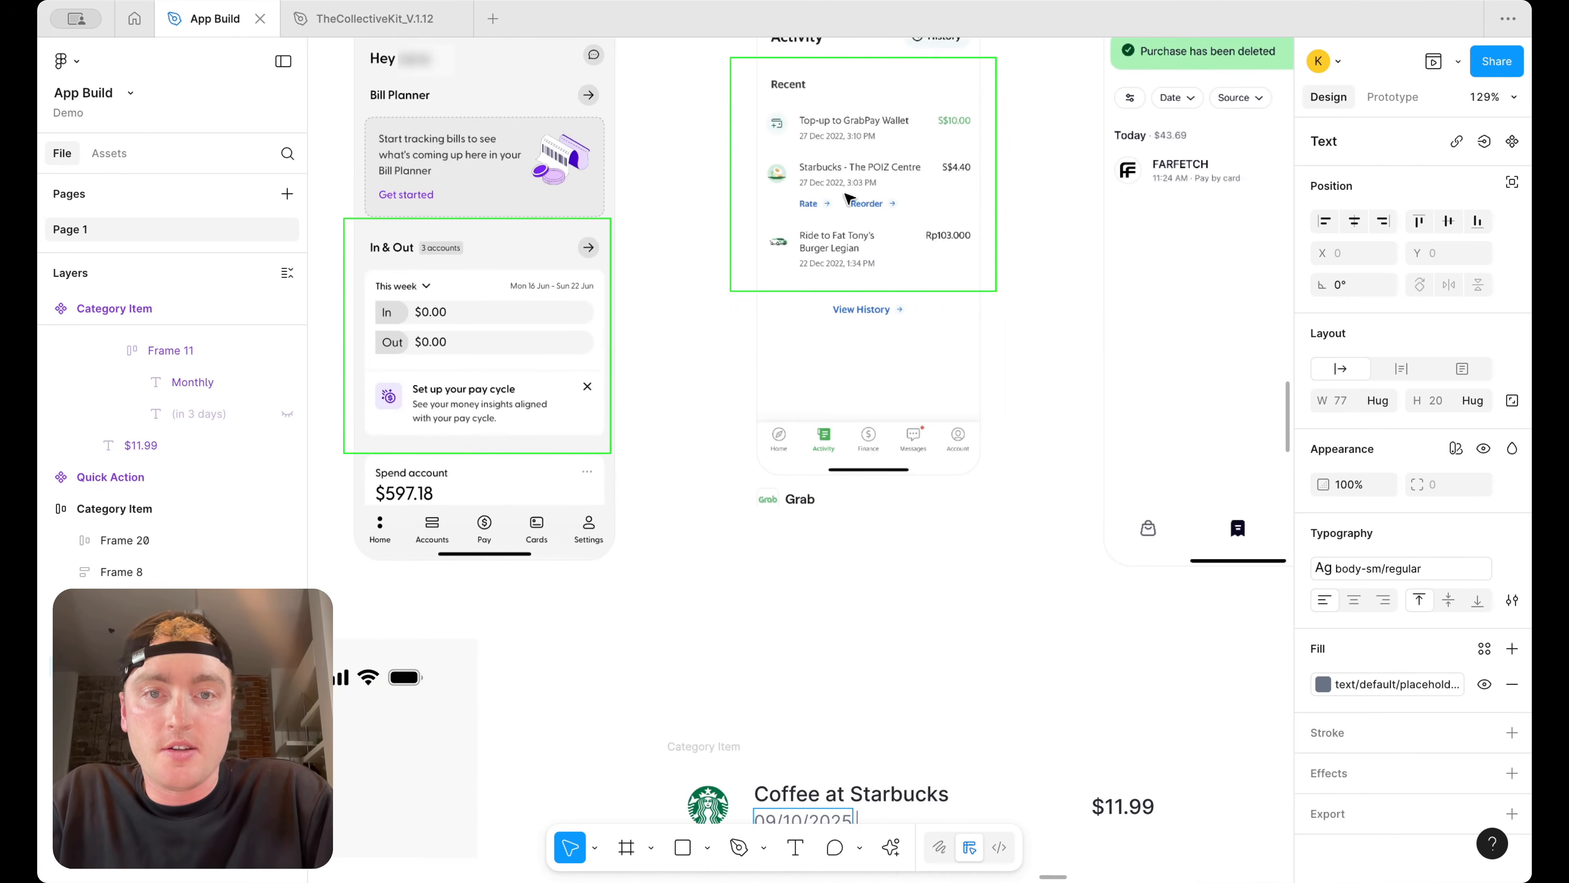
scroll(803, 750, "down", 1)
Rewrite the date subtitle as "10 Sept, 2025, 3:10 PM" and finish editing
key("ctrl+a")
type("Srp")
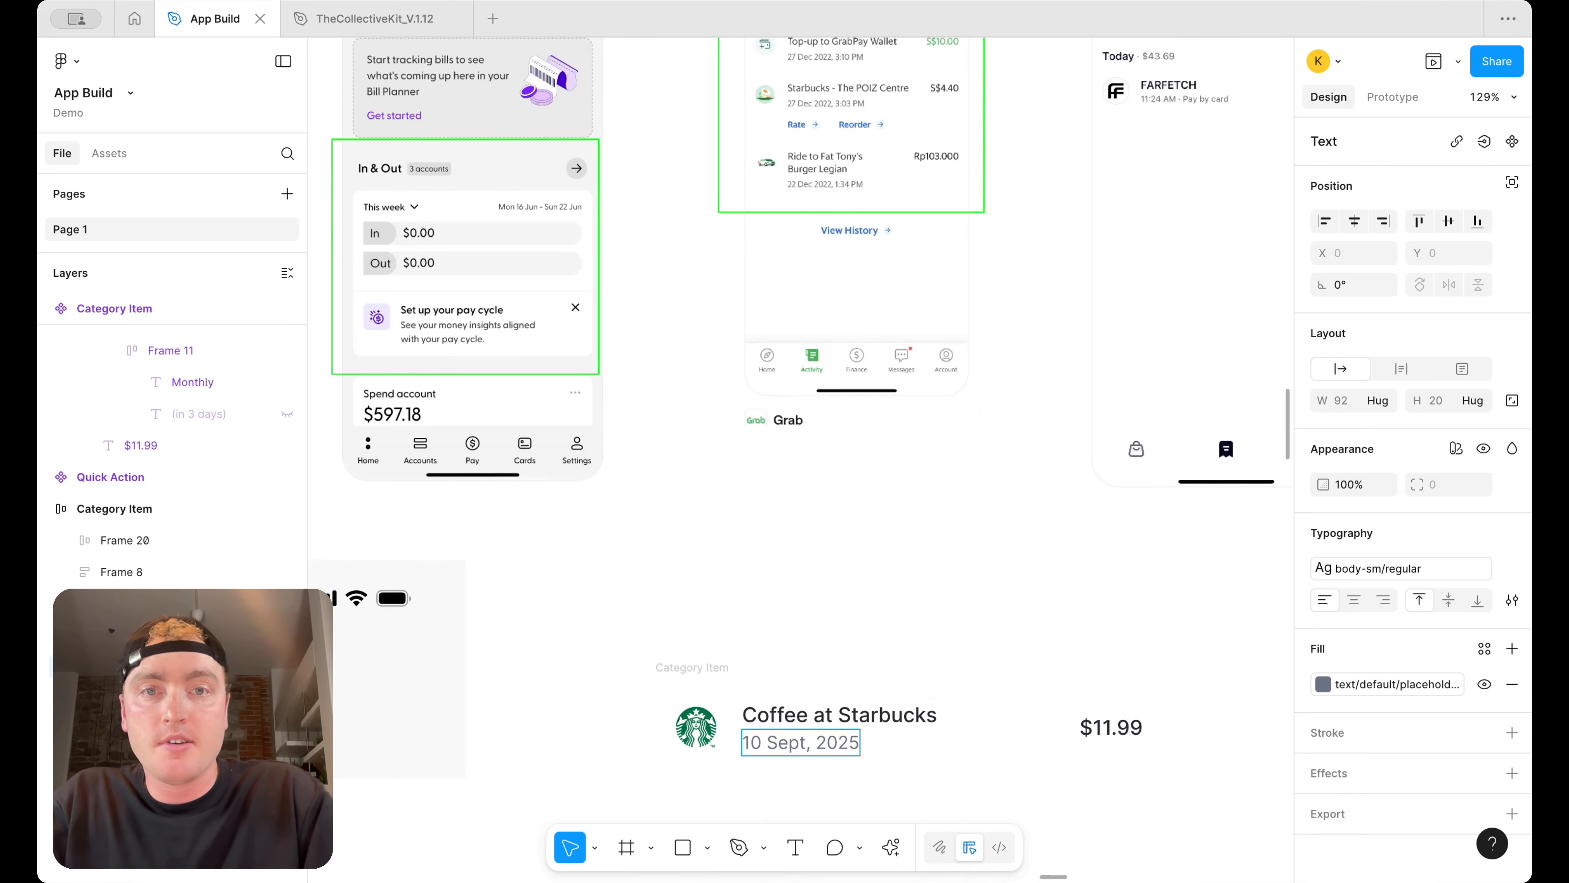
type(":10 P")
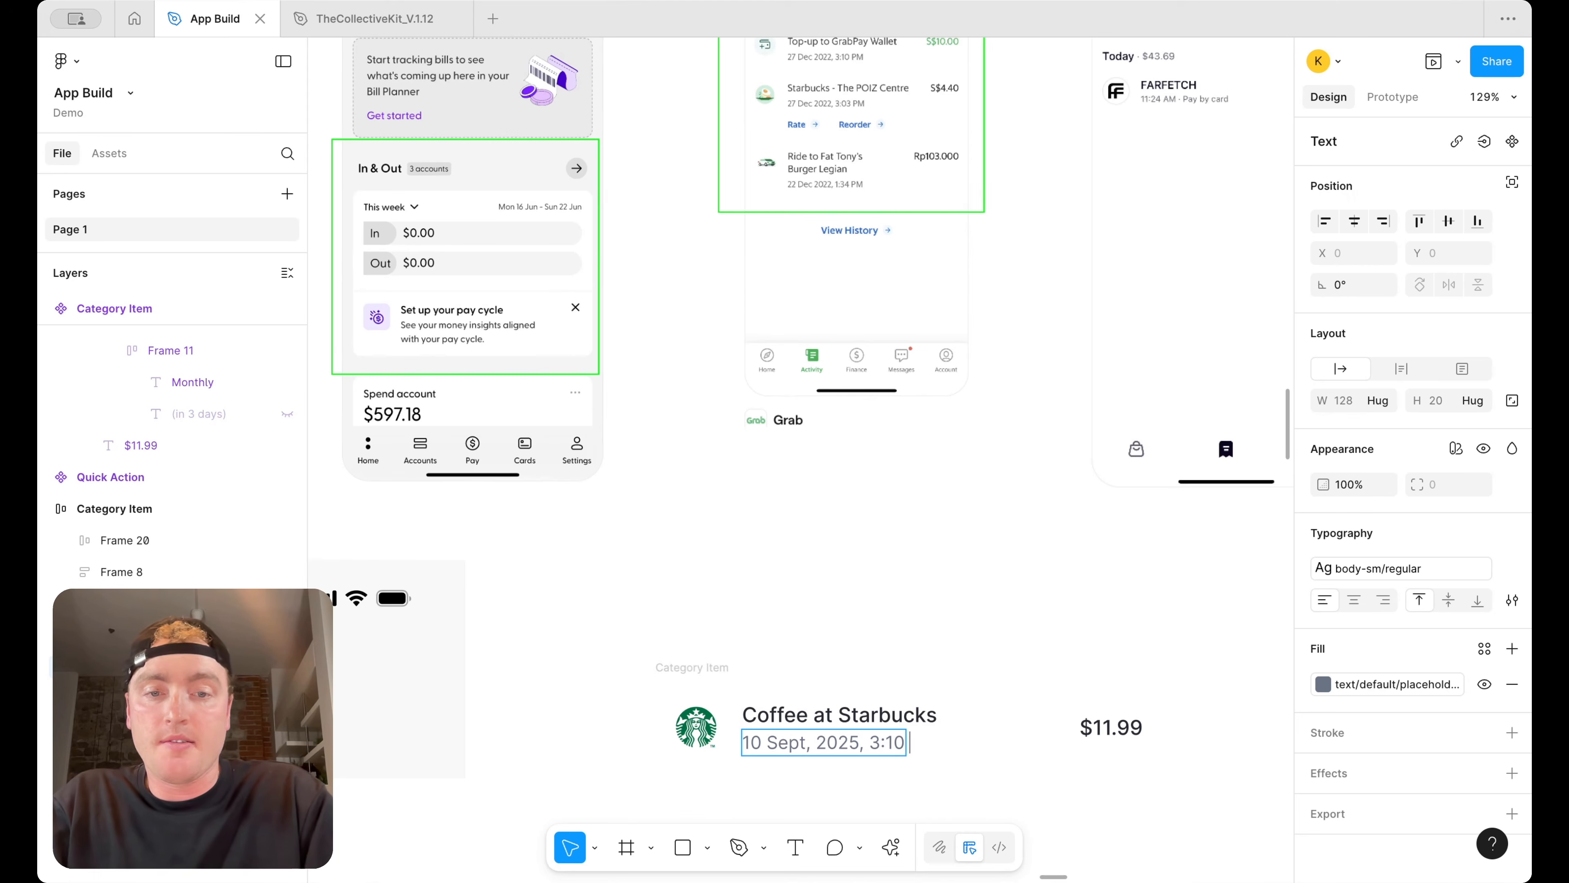
key("Escape")
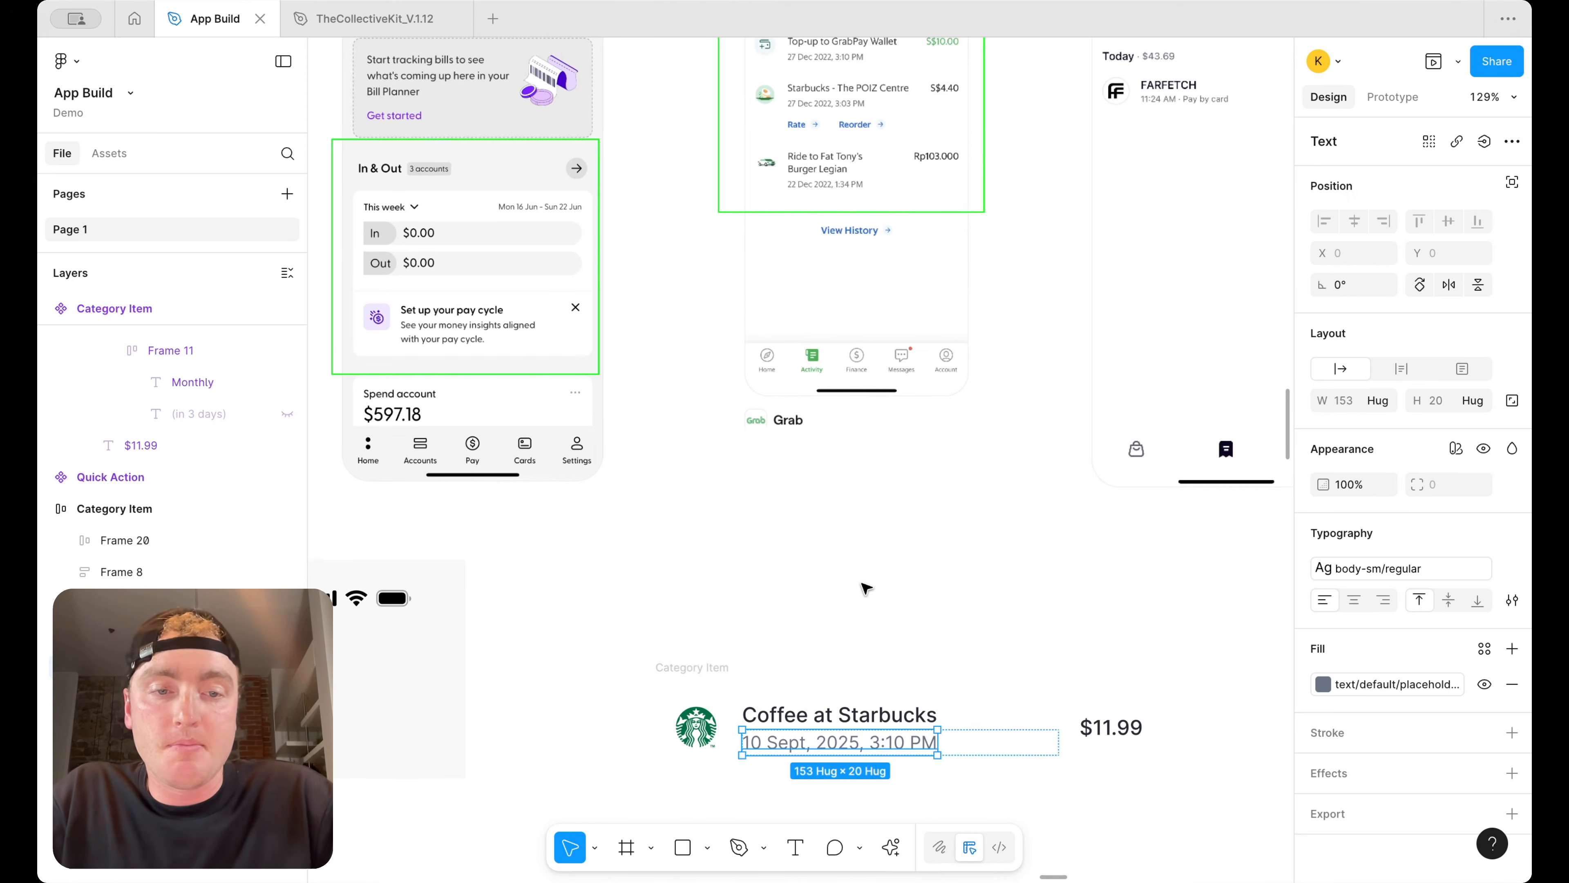
left_click(865, 588)
Edit the price text to read "CA $11.99" and finish editing
scroll(865, 587, "down", 5)
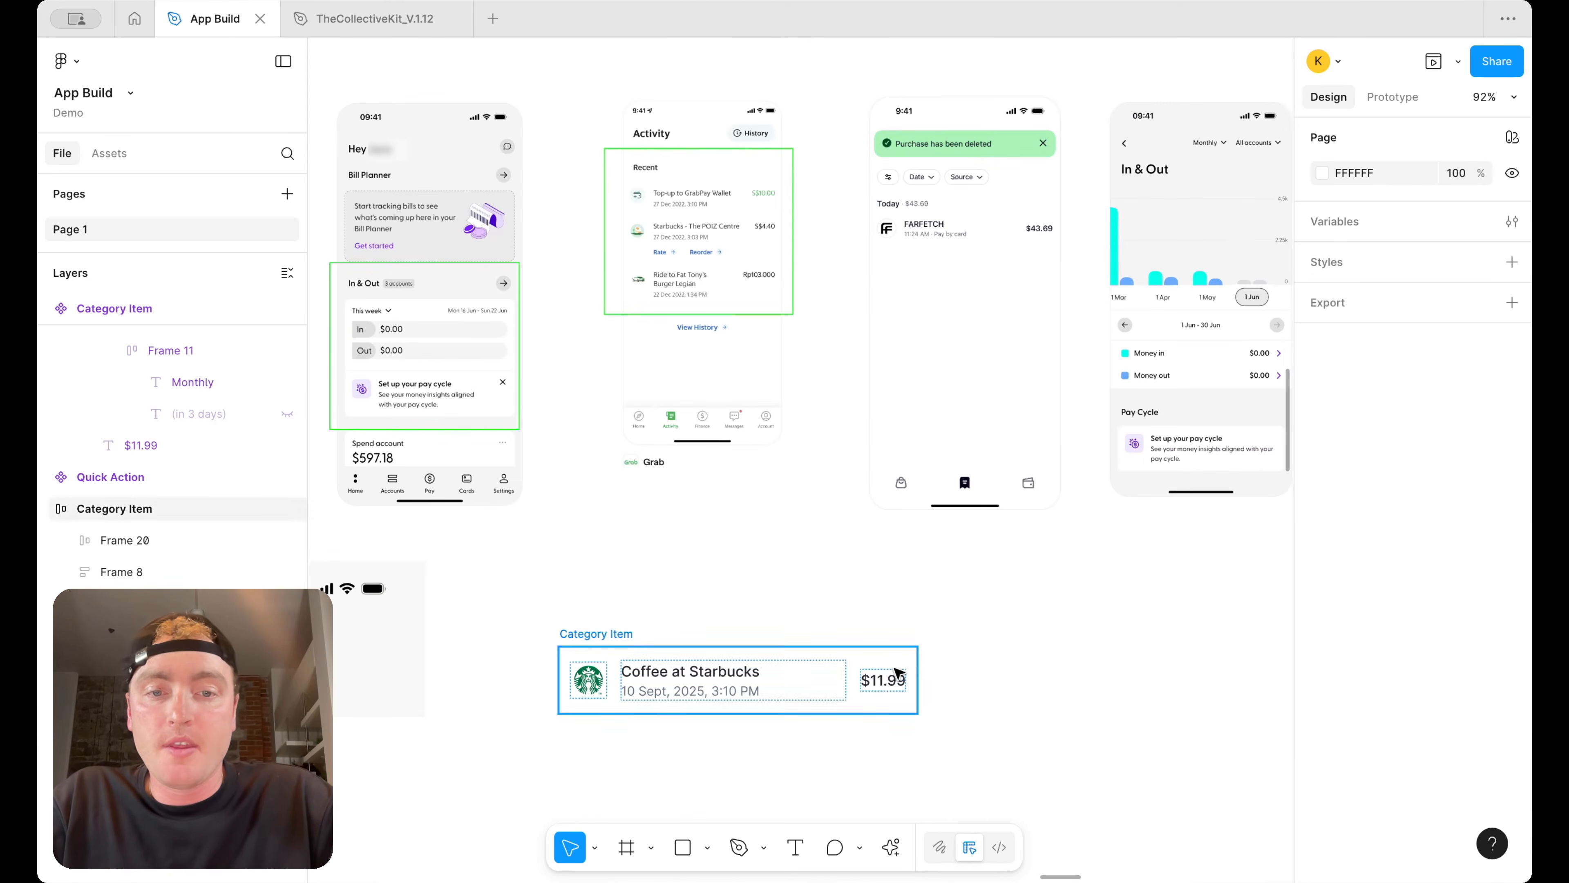
double_click(886, 681)
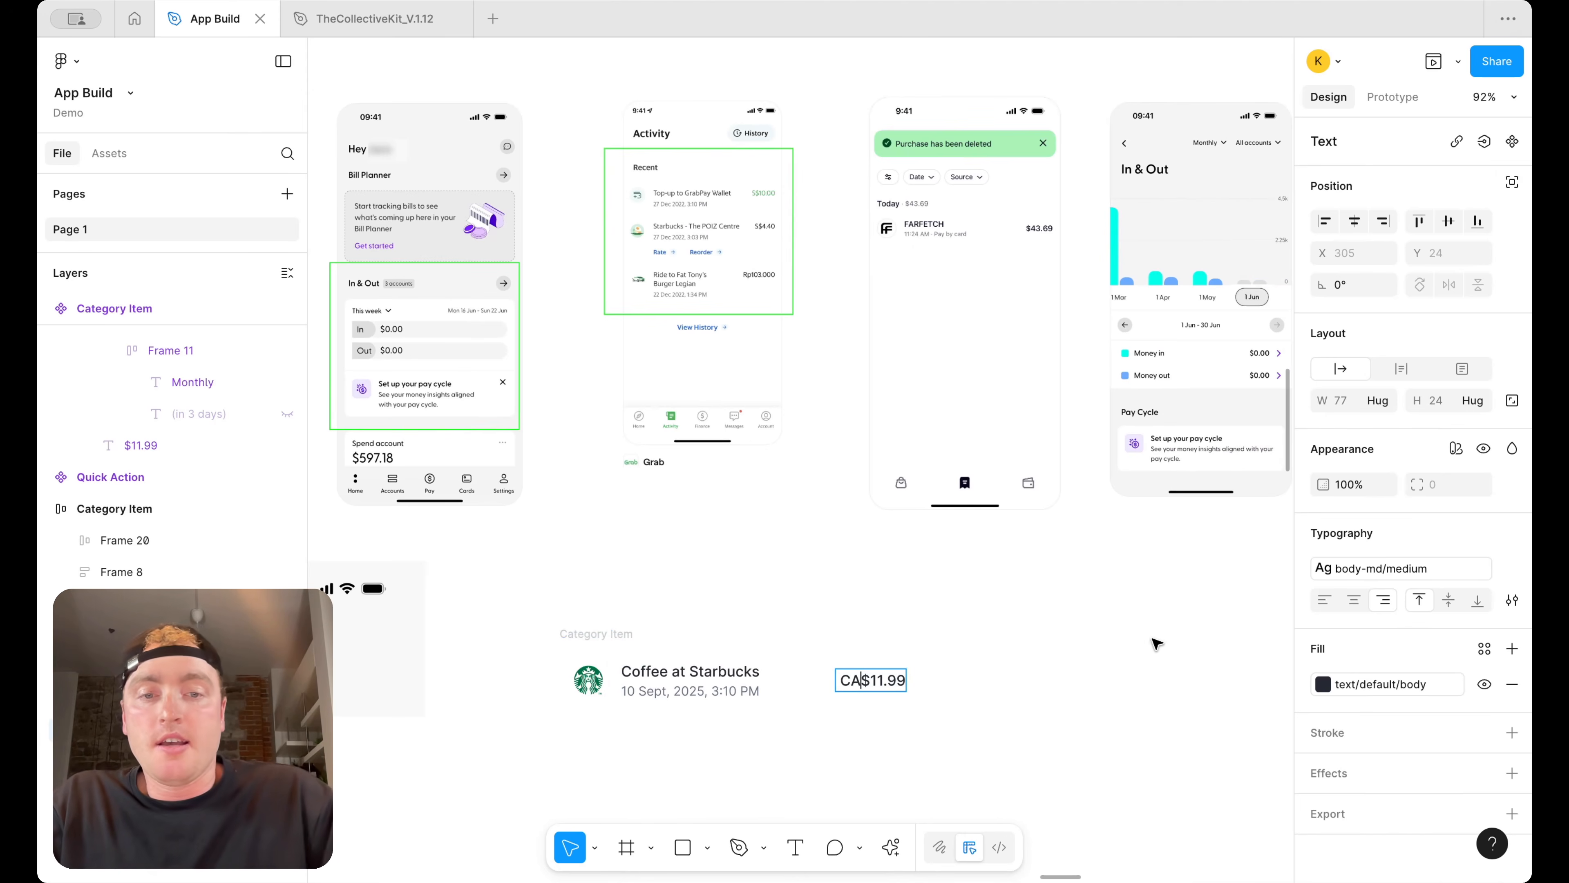
key("Escape")
left_click(1130, 648)
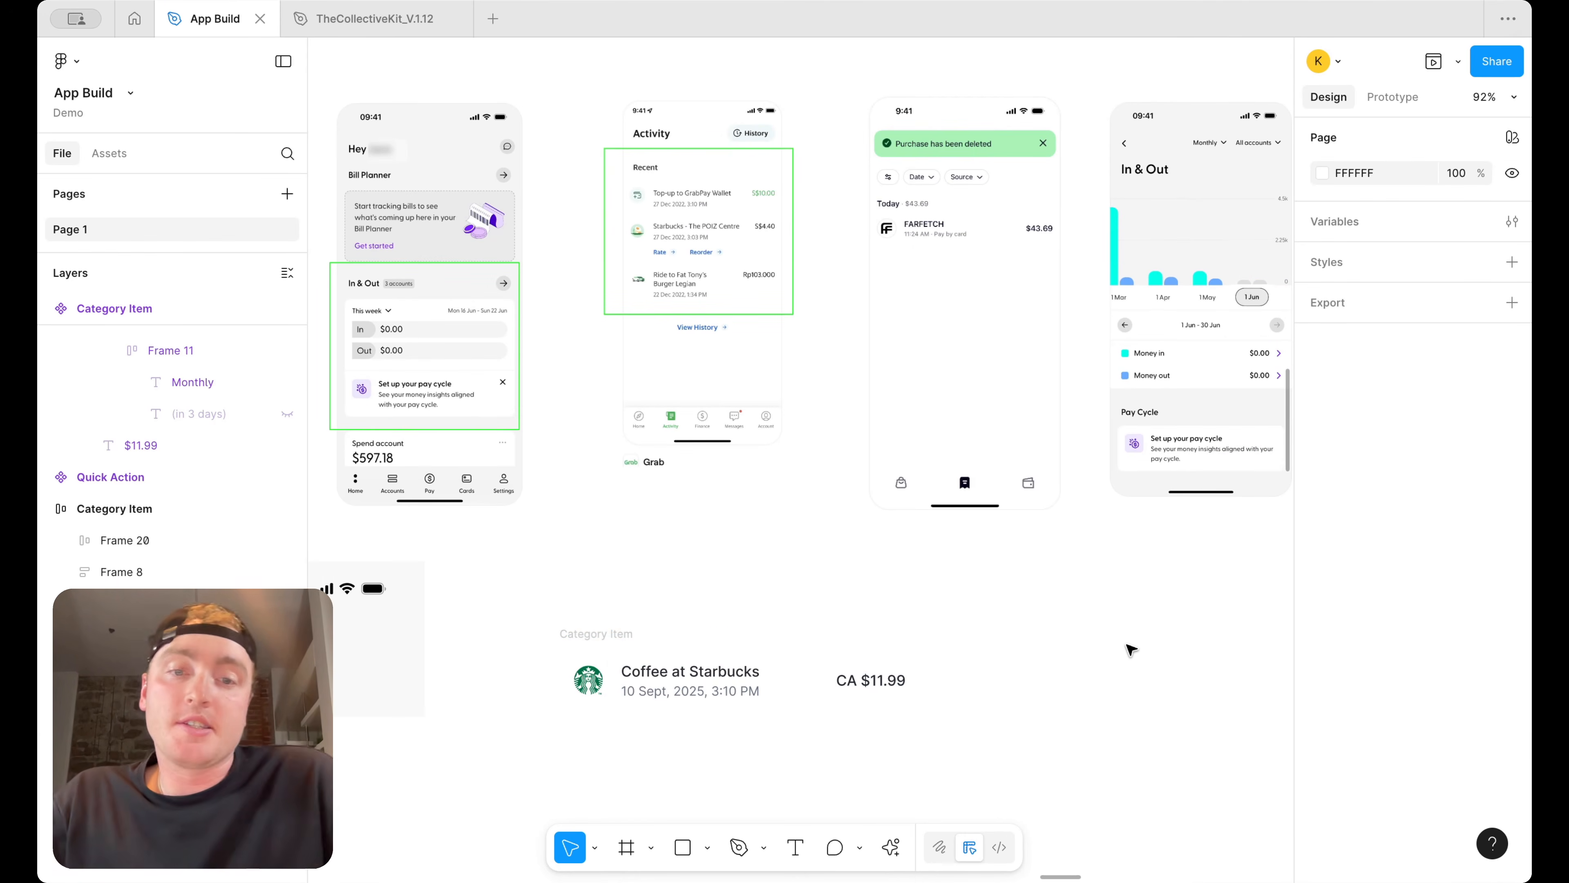
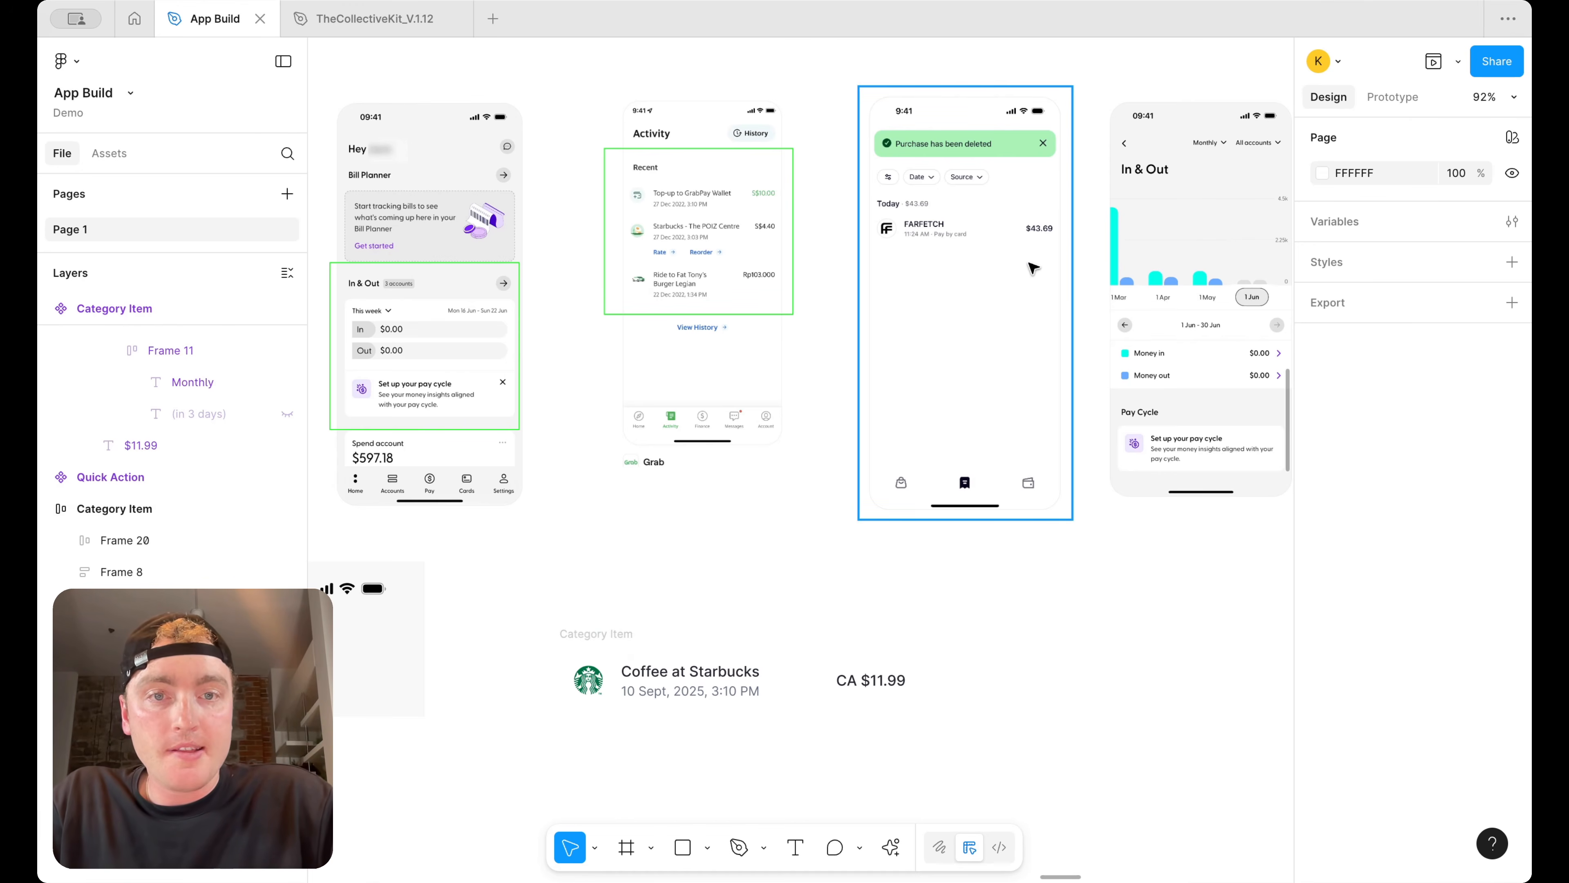
Shorten the transaction subtitle to just "3:10 PM" by deleting the date portion
scroll(1023, 195, "up", 2)
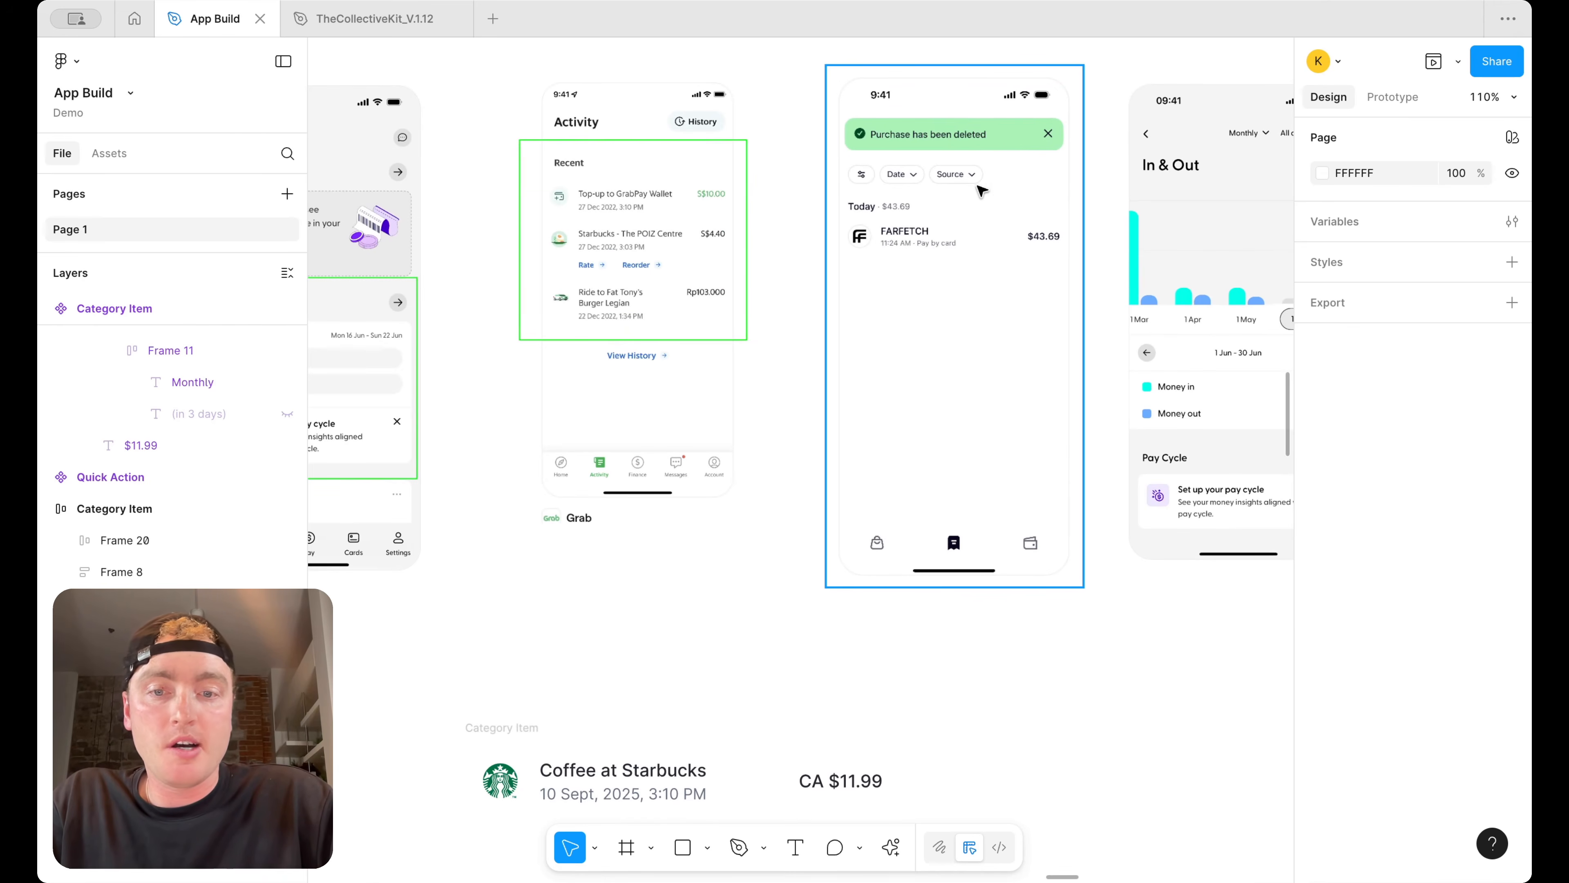
scroll(944, 232, "down", 5)
scroll(944, 232, "down", 2)
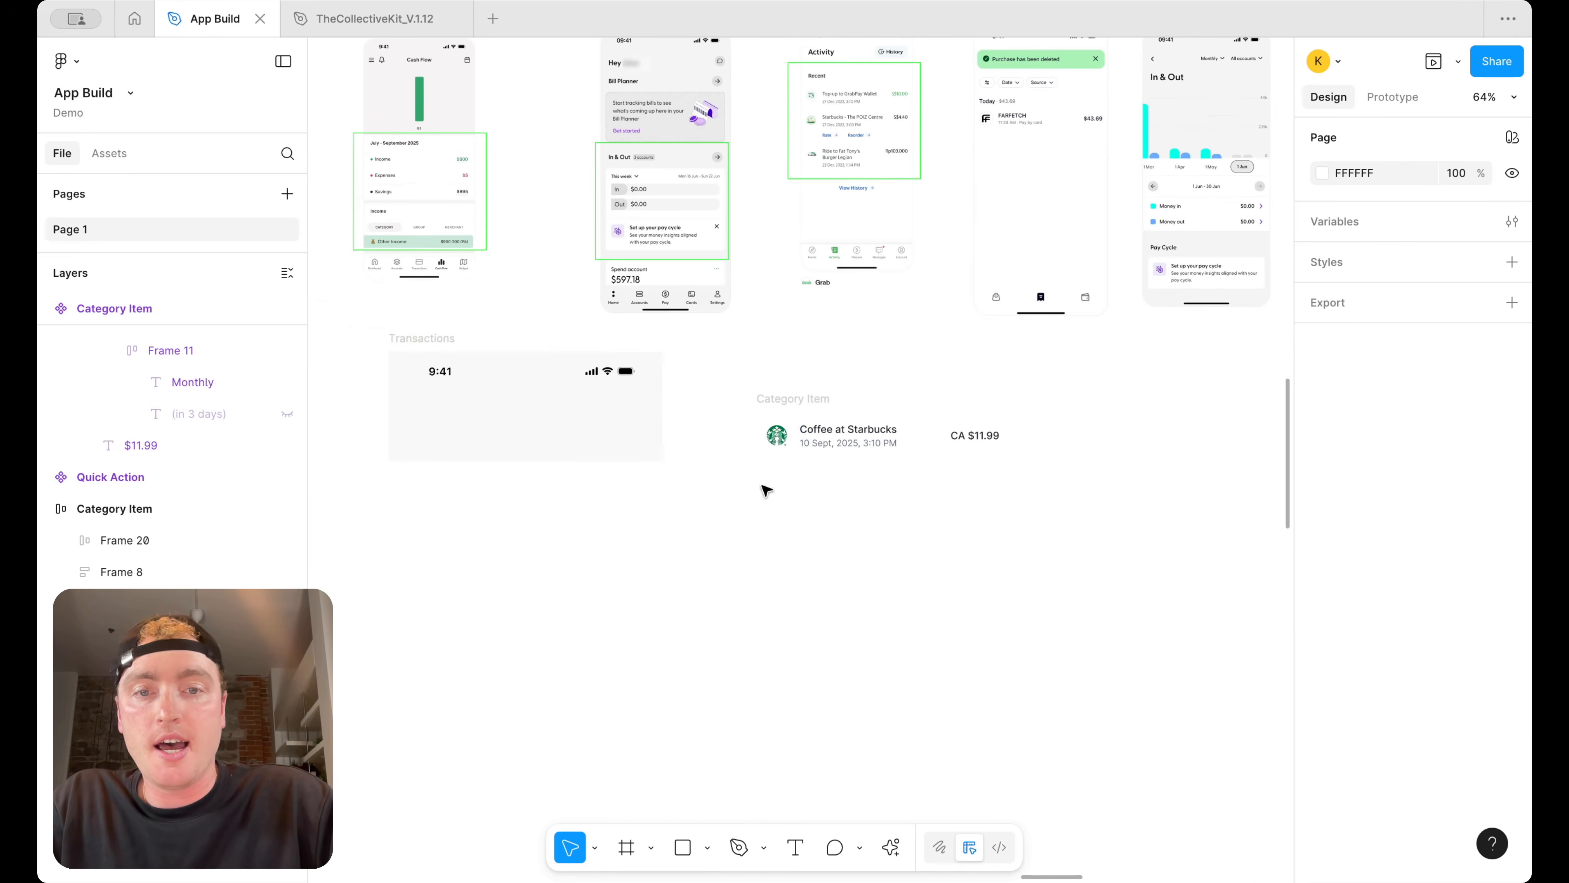
double_click(852, 444)
double_click(853, 443)
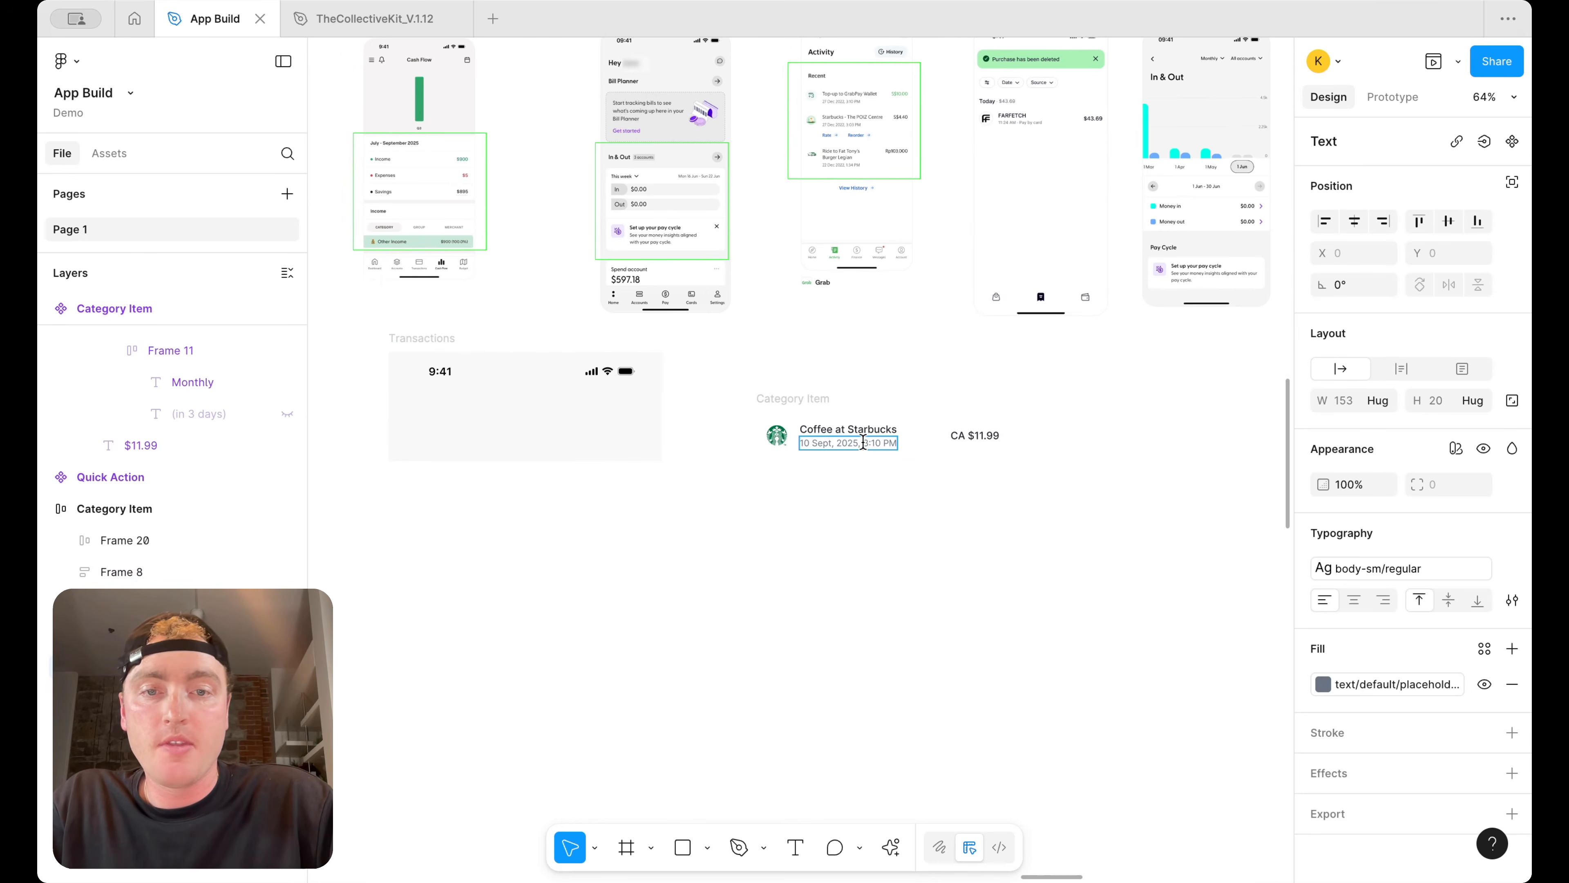
key("BackSpace")
left_click(754, 500)
Turn the category row into a component and name it "Transaction Item"
scroll(753, 500, "up", 3)
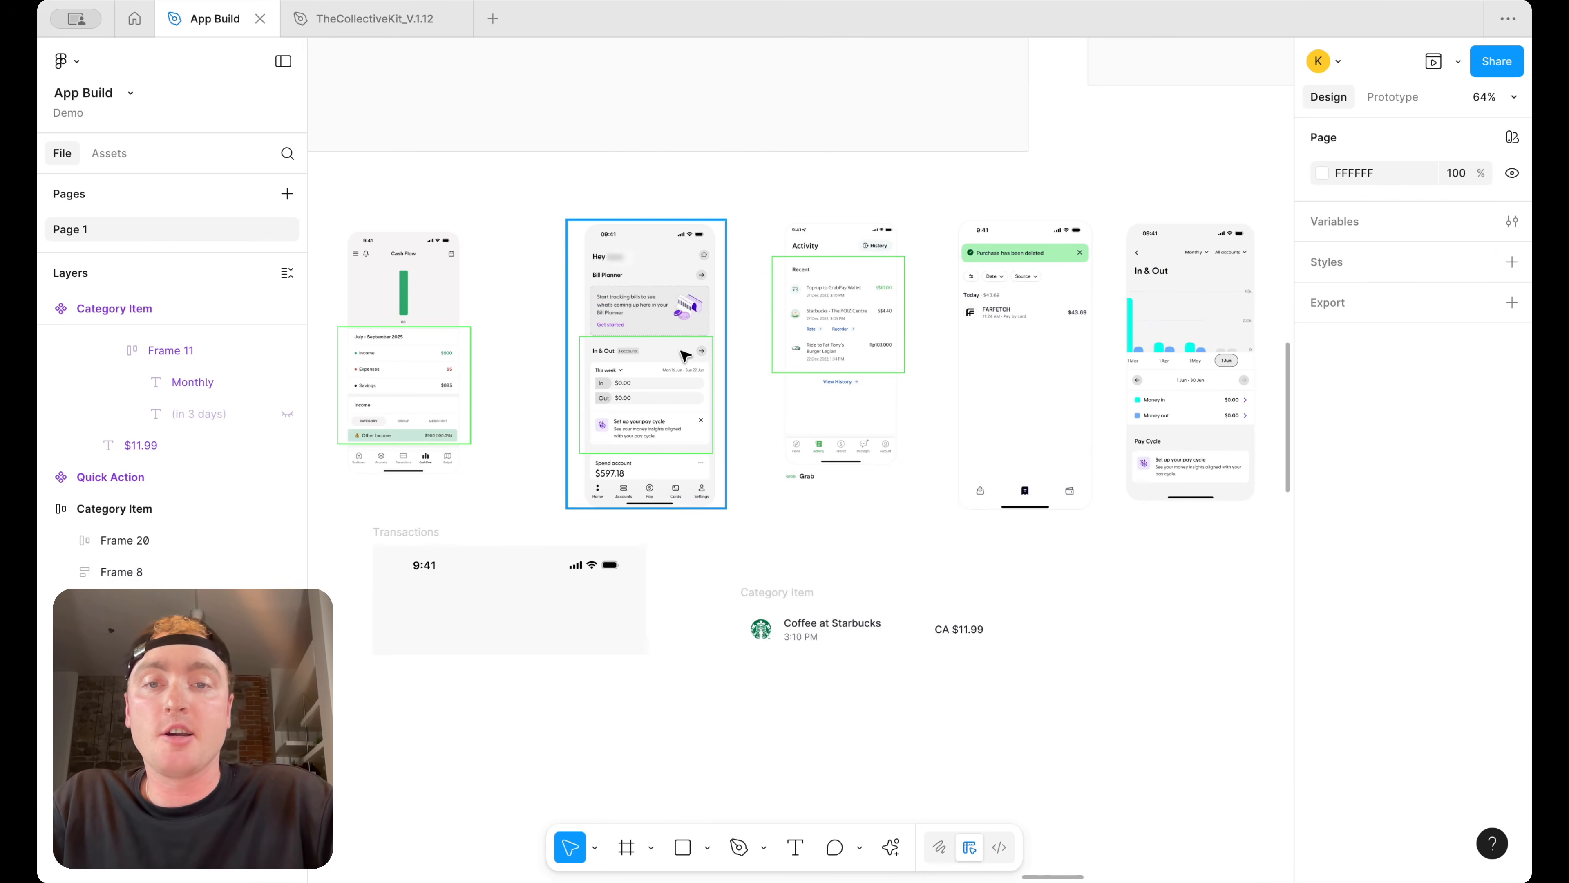
scroll(819, 289, "up", 5)
scroll(797, 299, "right", 5)
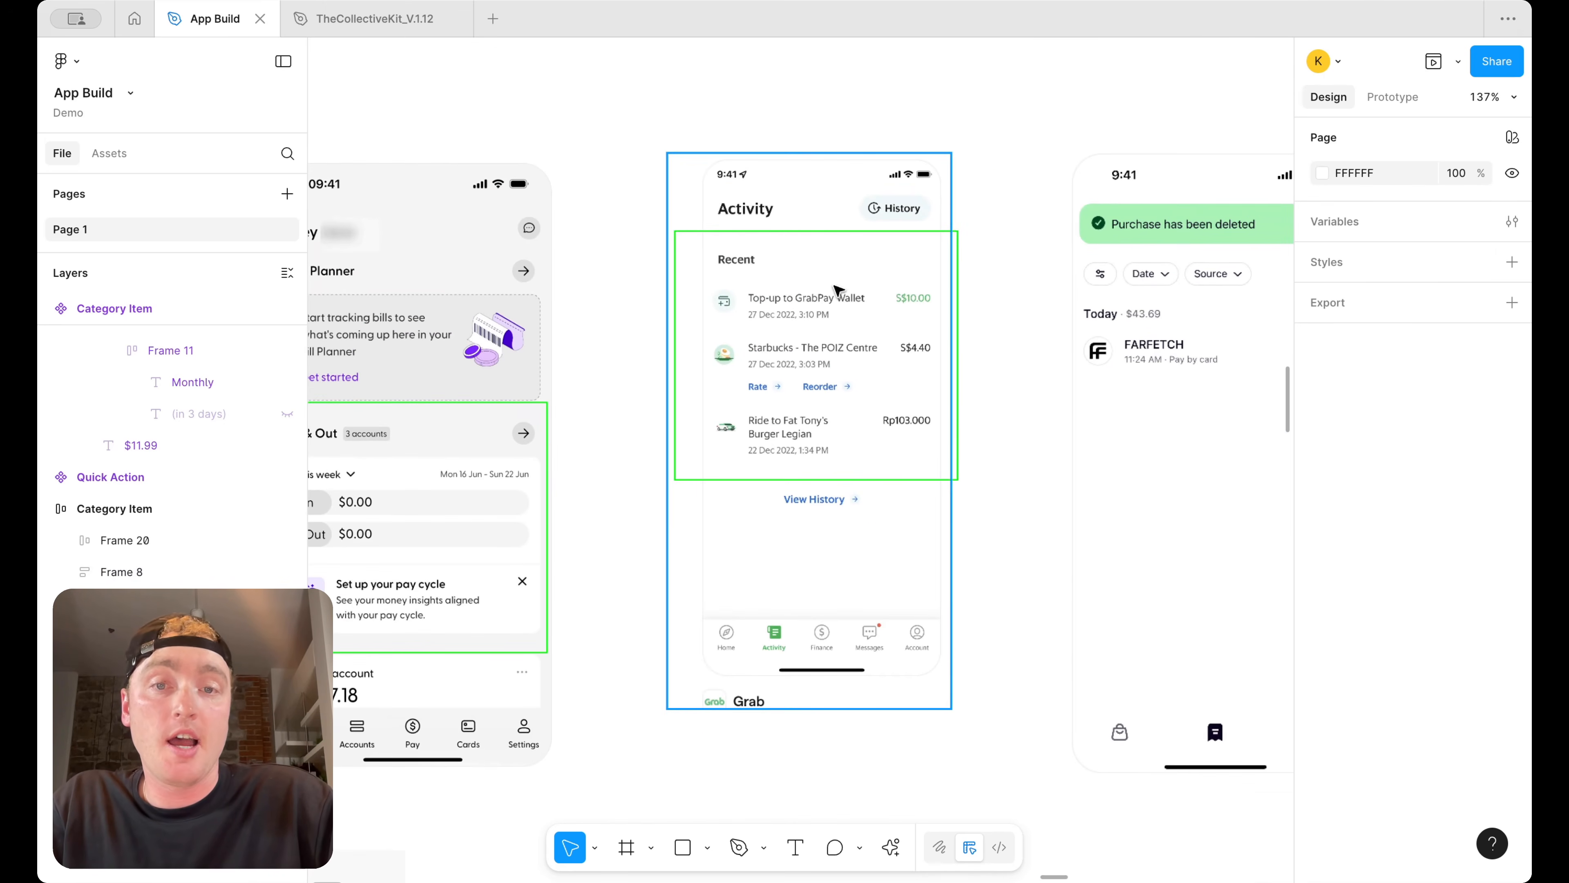
scroll(933, 219, "down", 8)
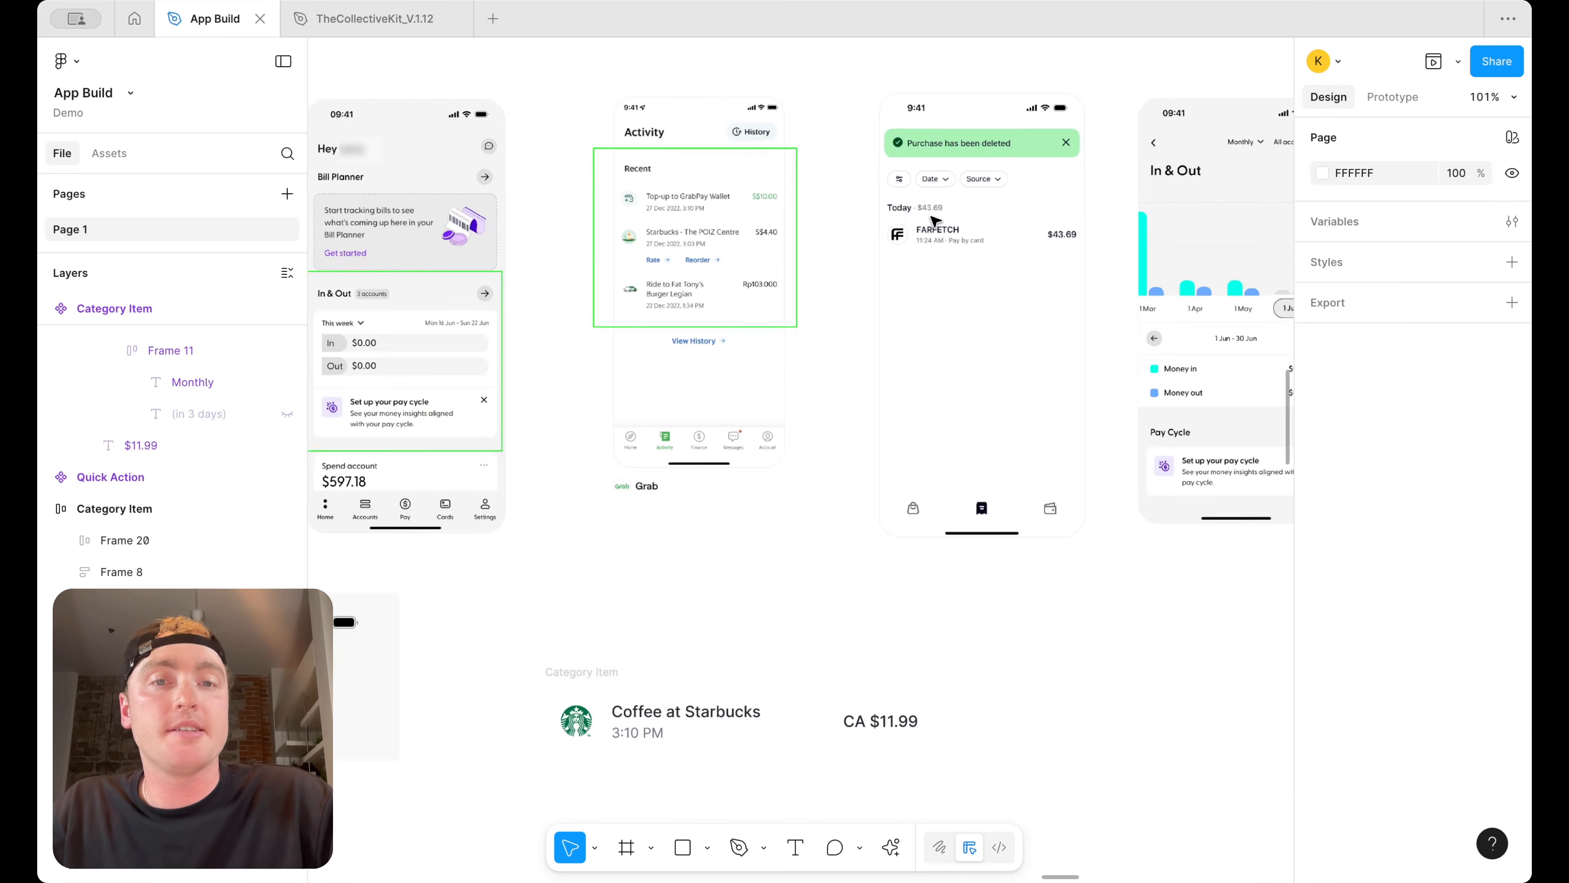
left_click(800, 428)
right_click(800, 429)
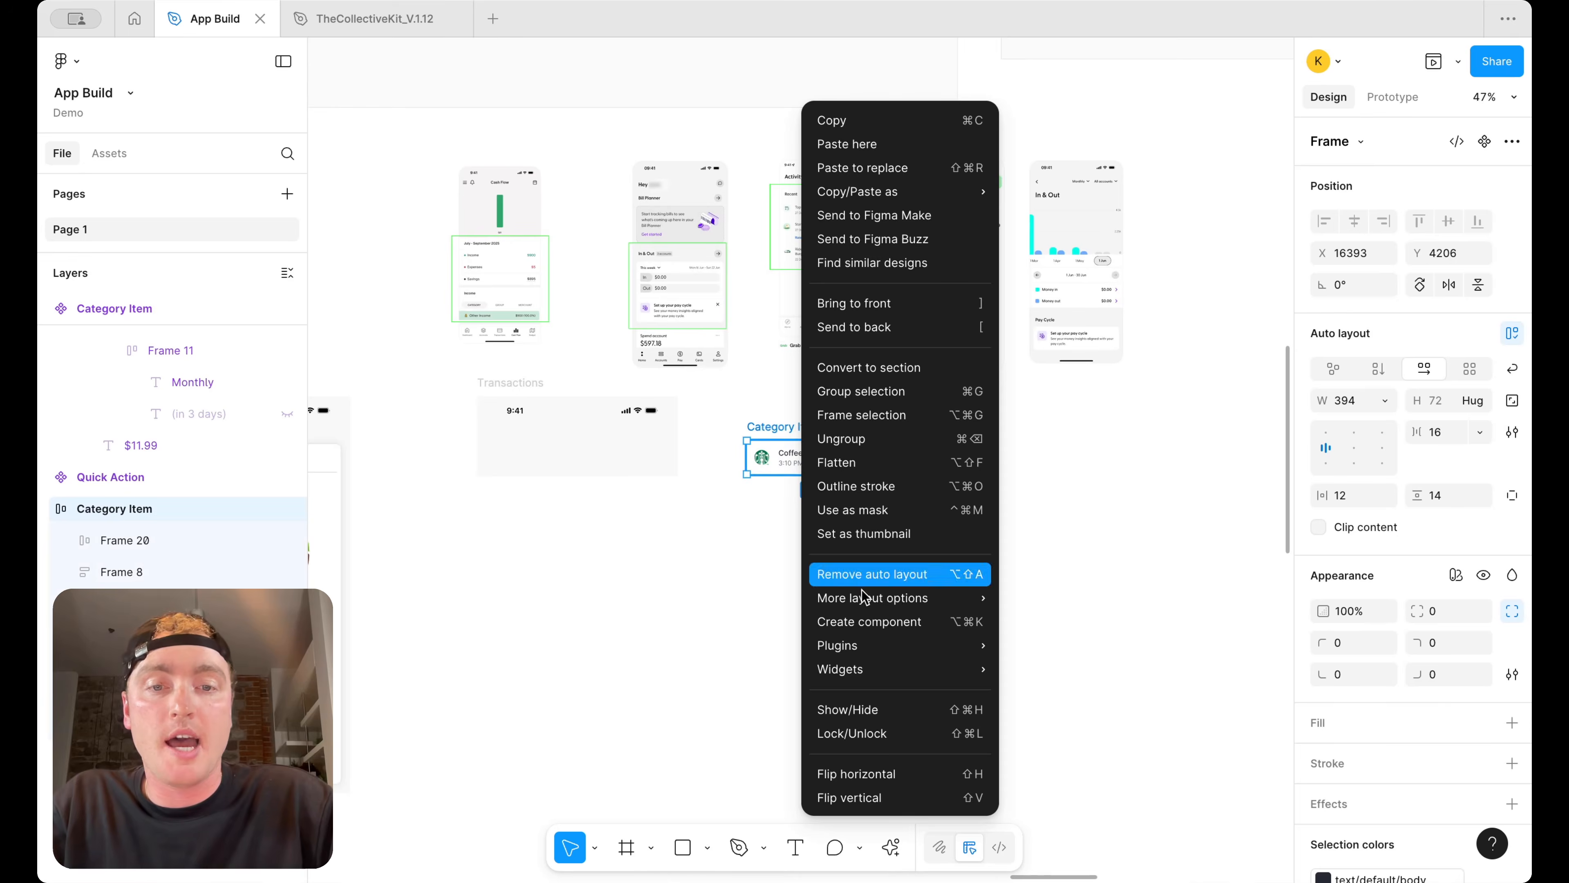
left_click(841, 617)
double_click(809, 427)
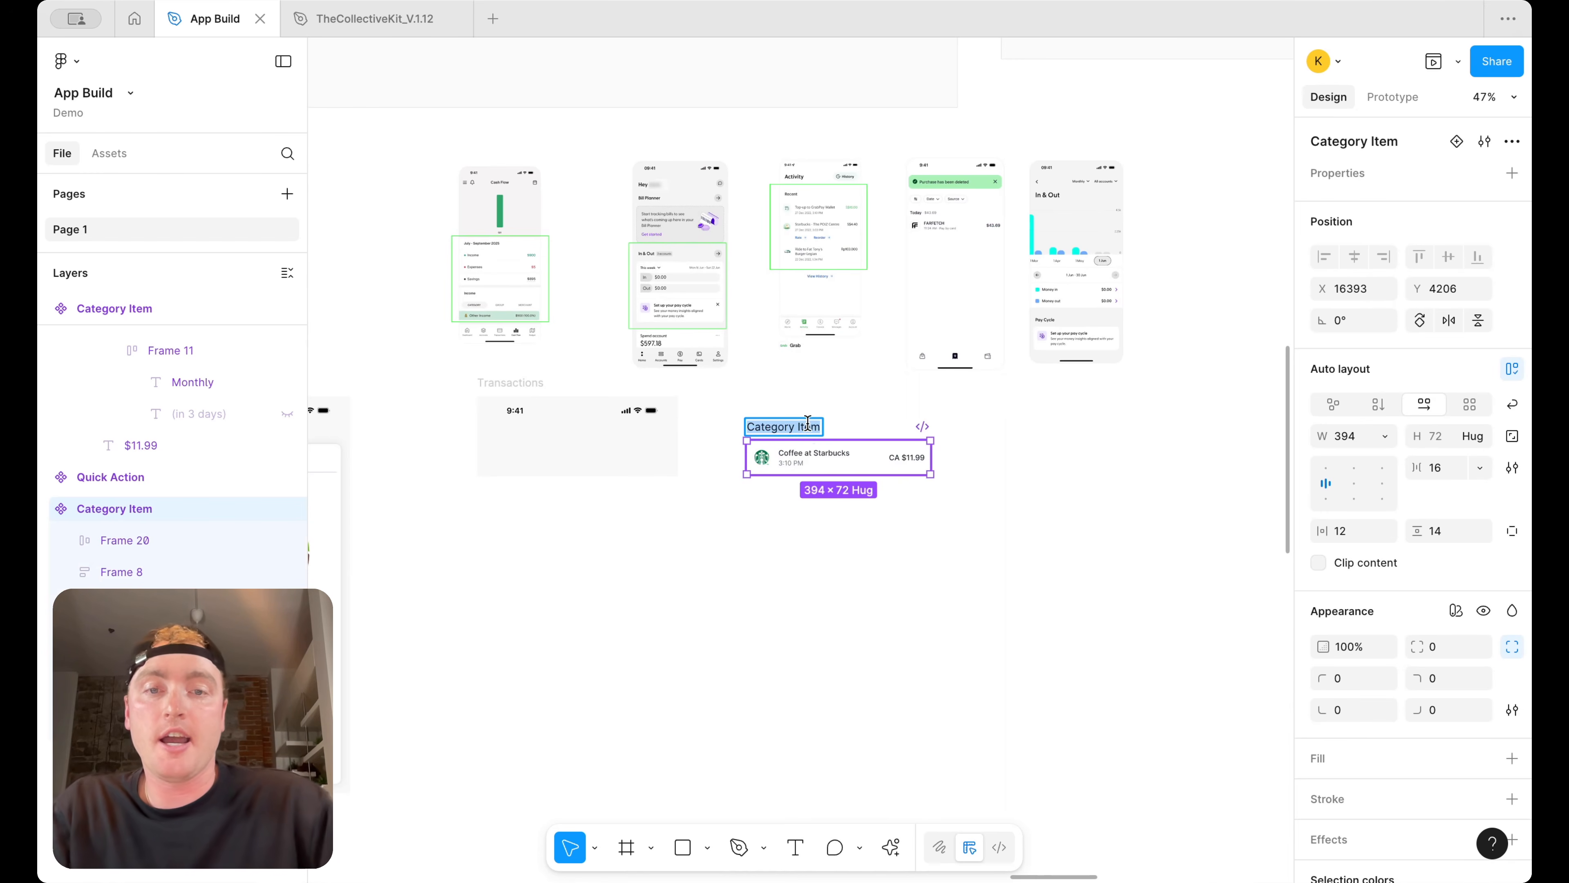
type("Transaction")
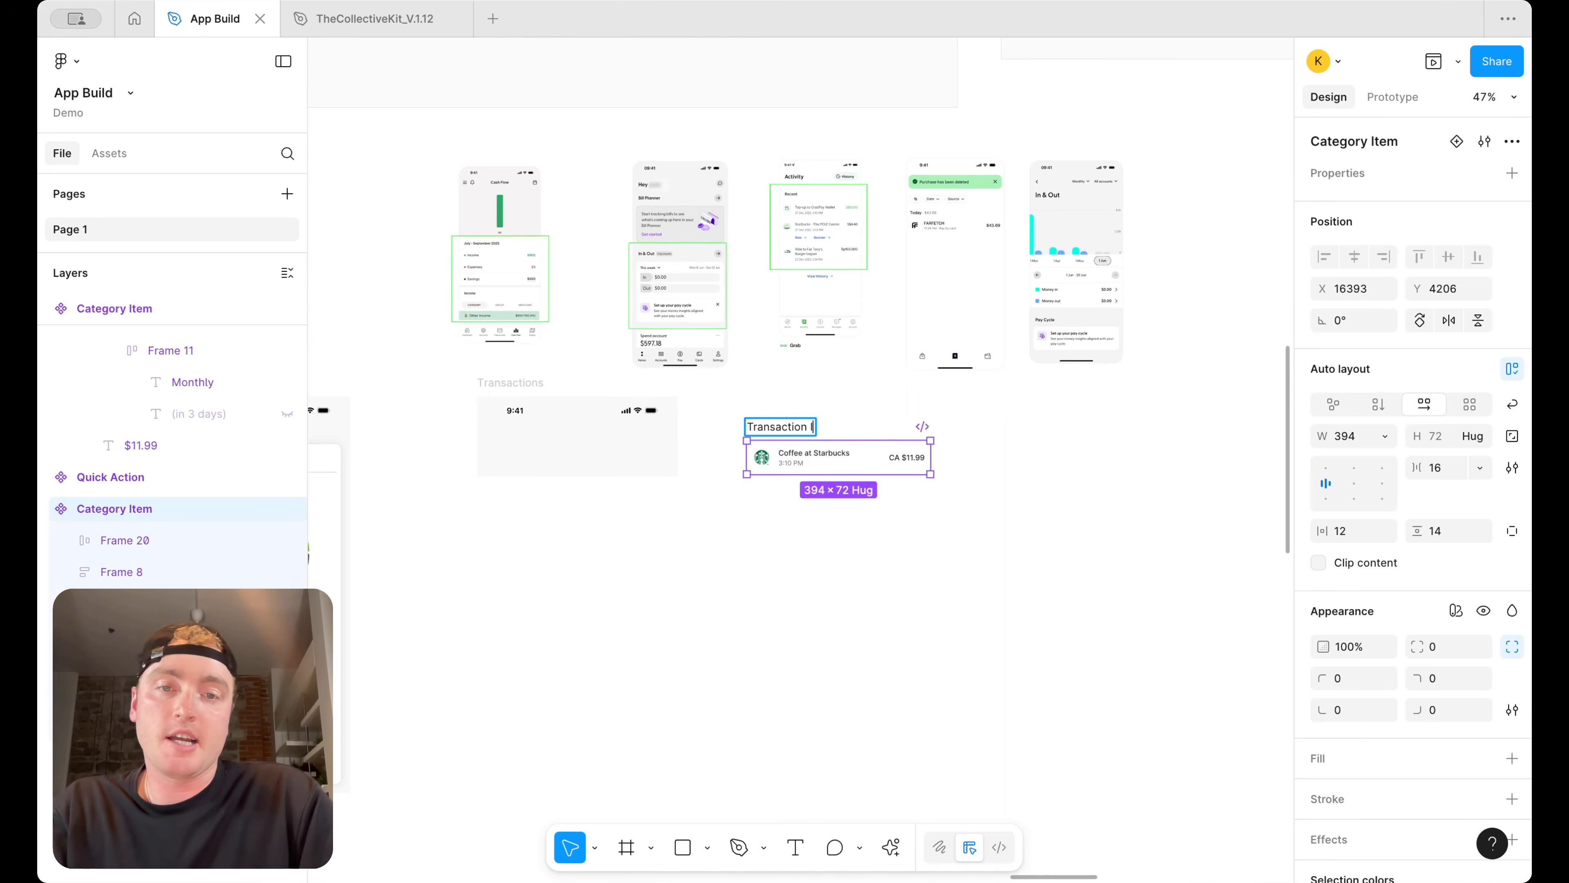
key("Return")
Move the Transaction Item component and inspect the Upcoming Expenses list on the Dashboard
left_click_drag(813, 433, 990, 419)
scroll(990, 419, "down", 5)
scroll(991, 419, "left", 4)
scroll(664, 552, "up", 5)
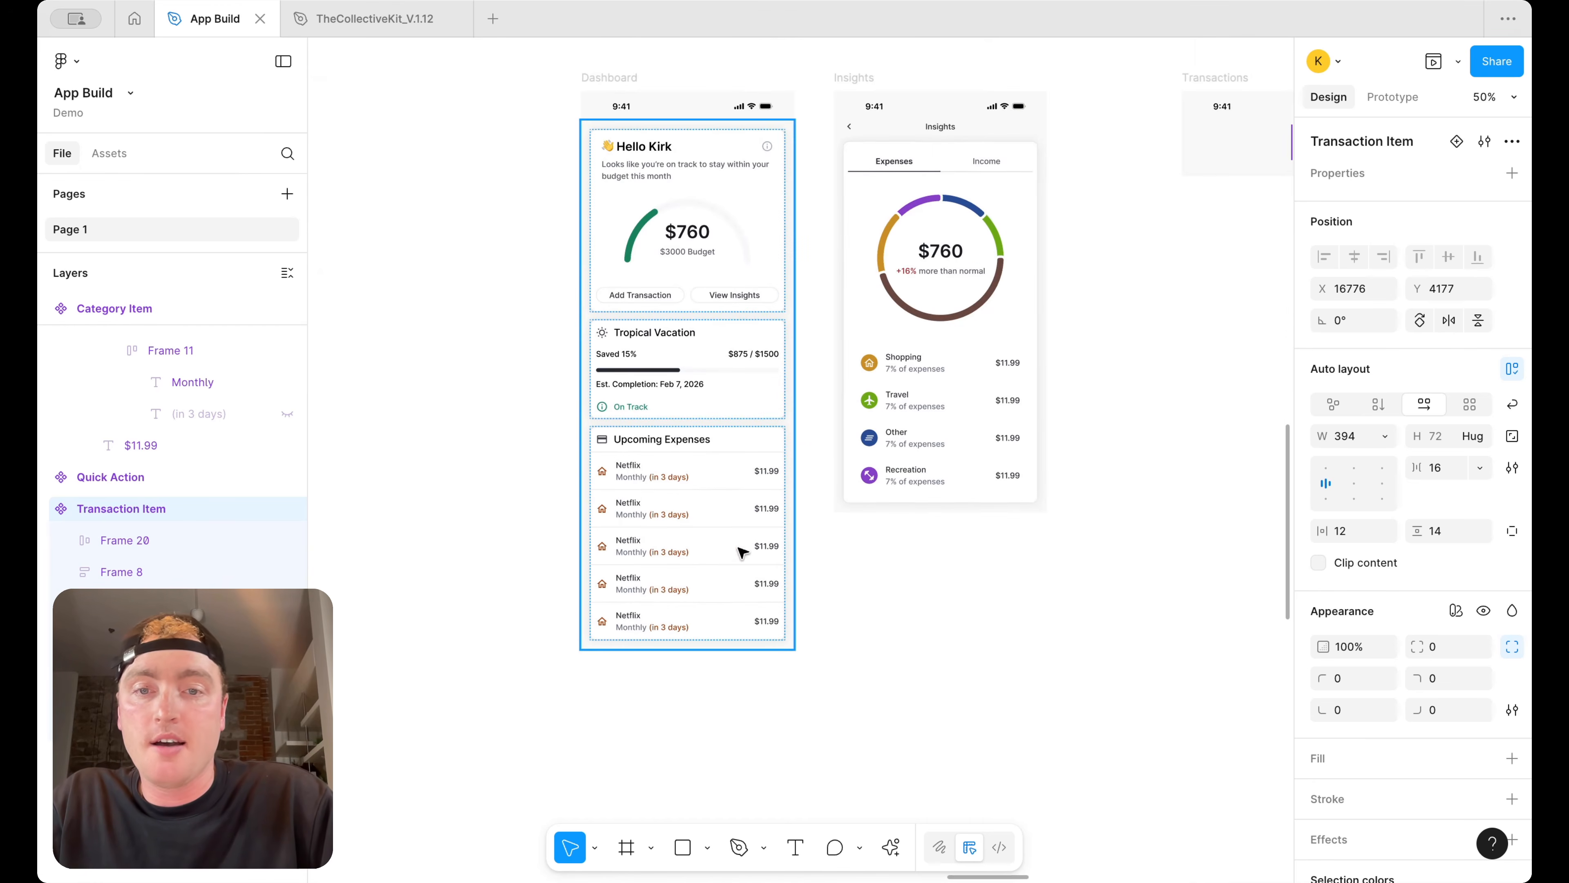
left_click(733, 498)
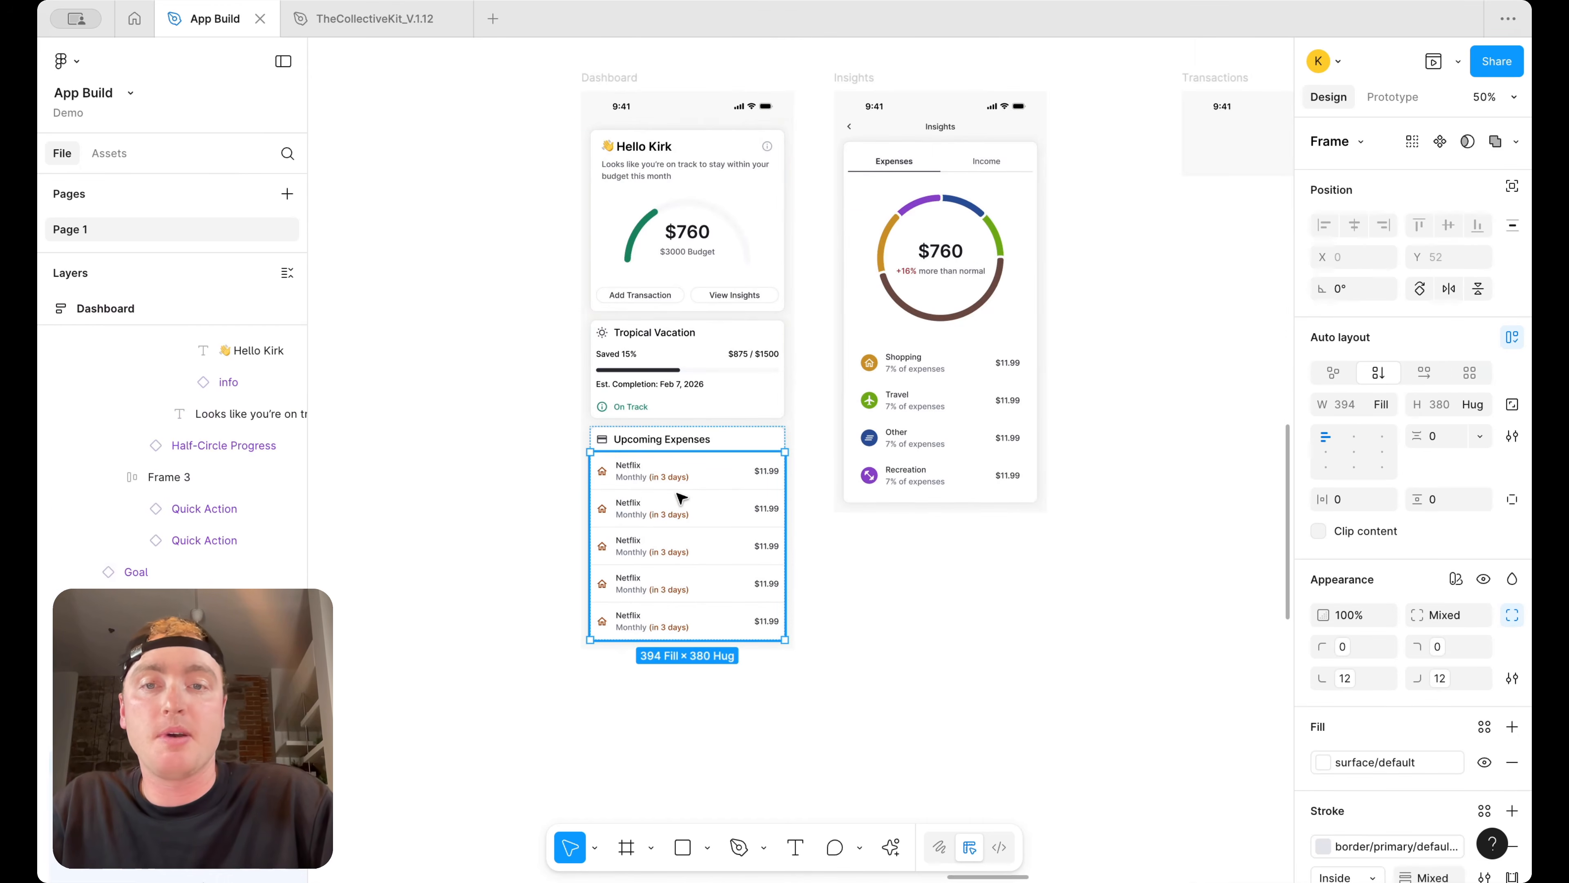
Place a copy of Transaction Item inside the Transactions screen and duplicate it into four rows
scroll(717, 501, "down", 3)
scroll(1049, 346, "right", 3)
scroll(1081, 303, "up", 5)
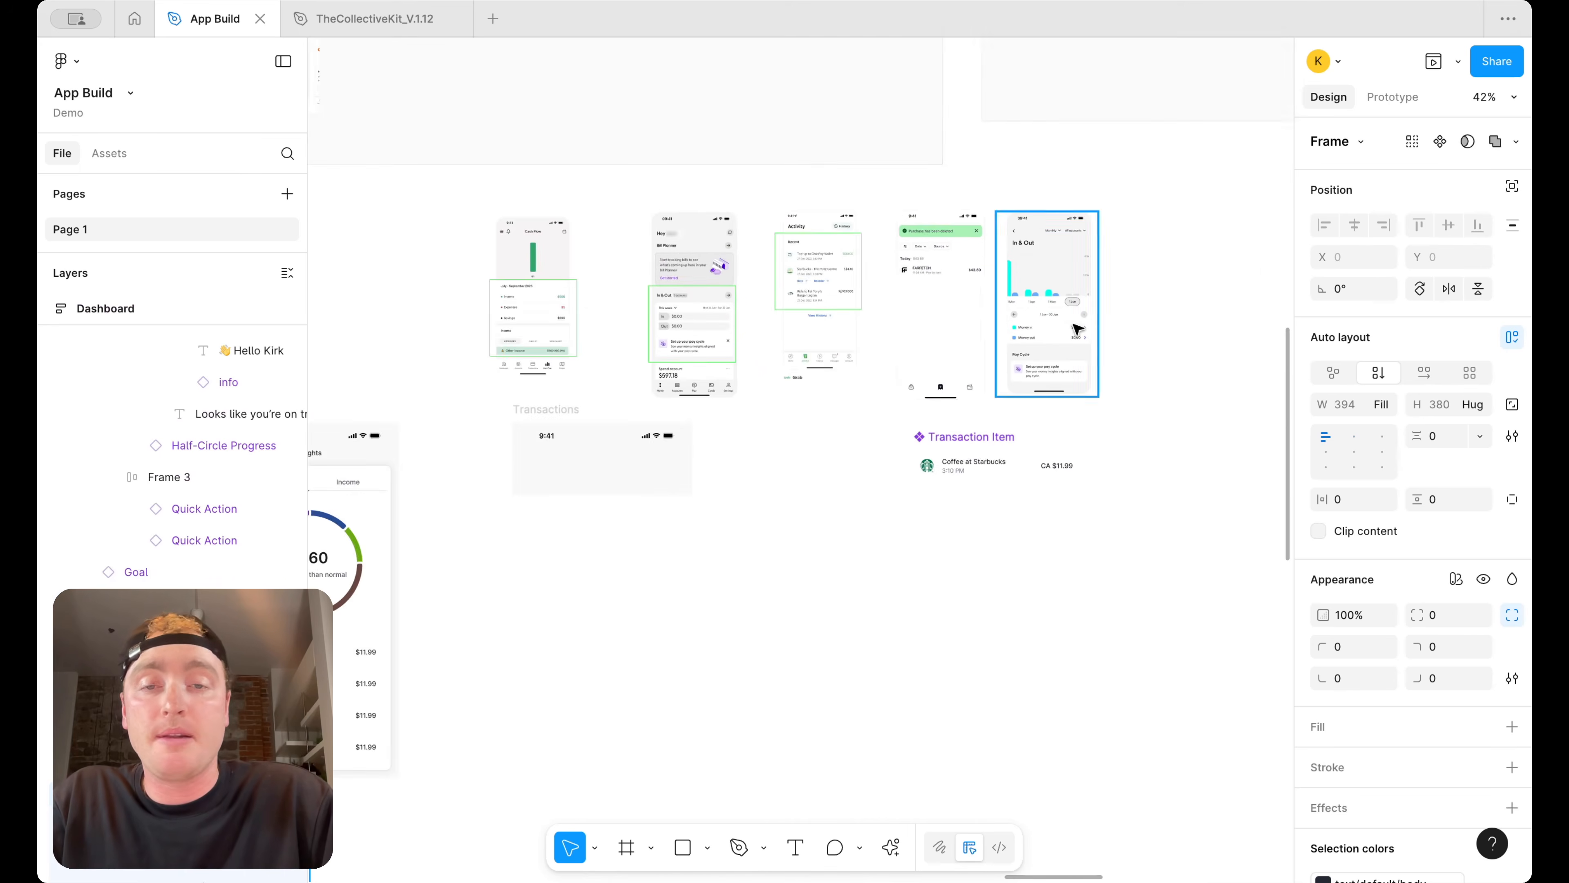
left_click(766, 456)
left_click_drag(768, 460, 763, 461)
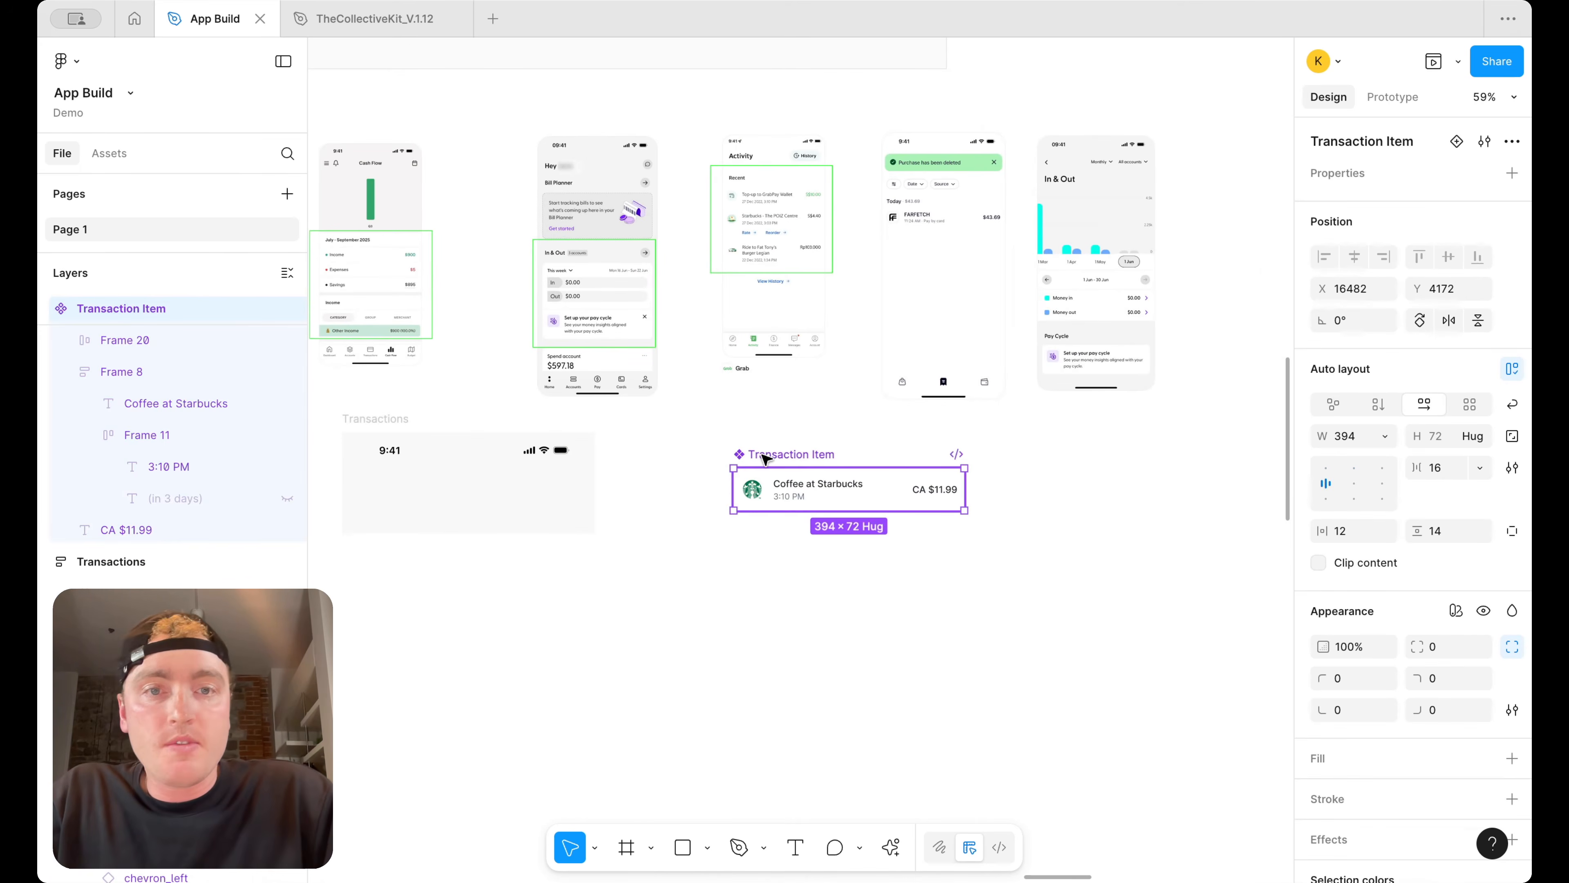
scroll(992, 274, "up", 2)
scroll(803, 513, "left", 4)
left_click_drag(981, 530, 615, 569)
key("super+d")
key("super+d")
key("super+d")
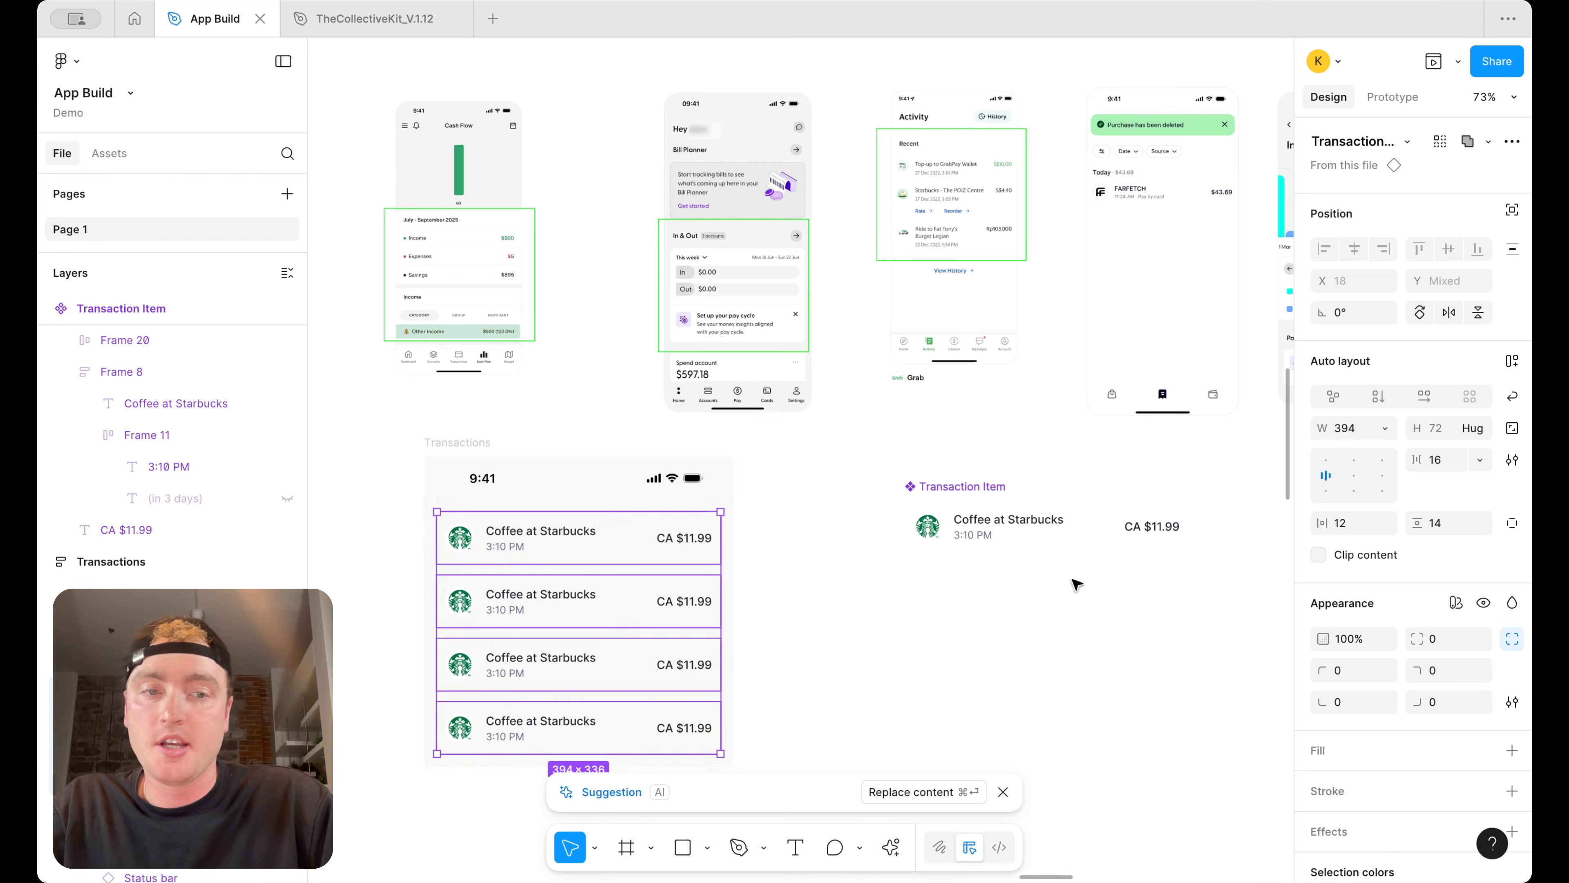
Wrap the four transaction rows in an auto layout with 0 spacing
key("shift+a")
left_click(1452, 437)
type("0")
key("Return")
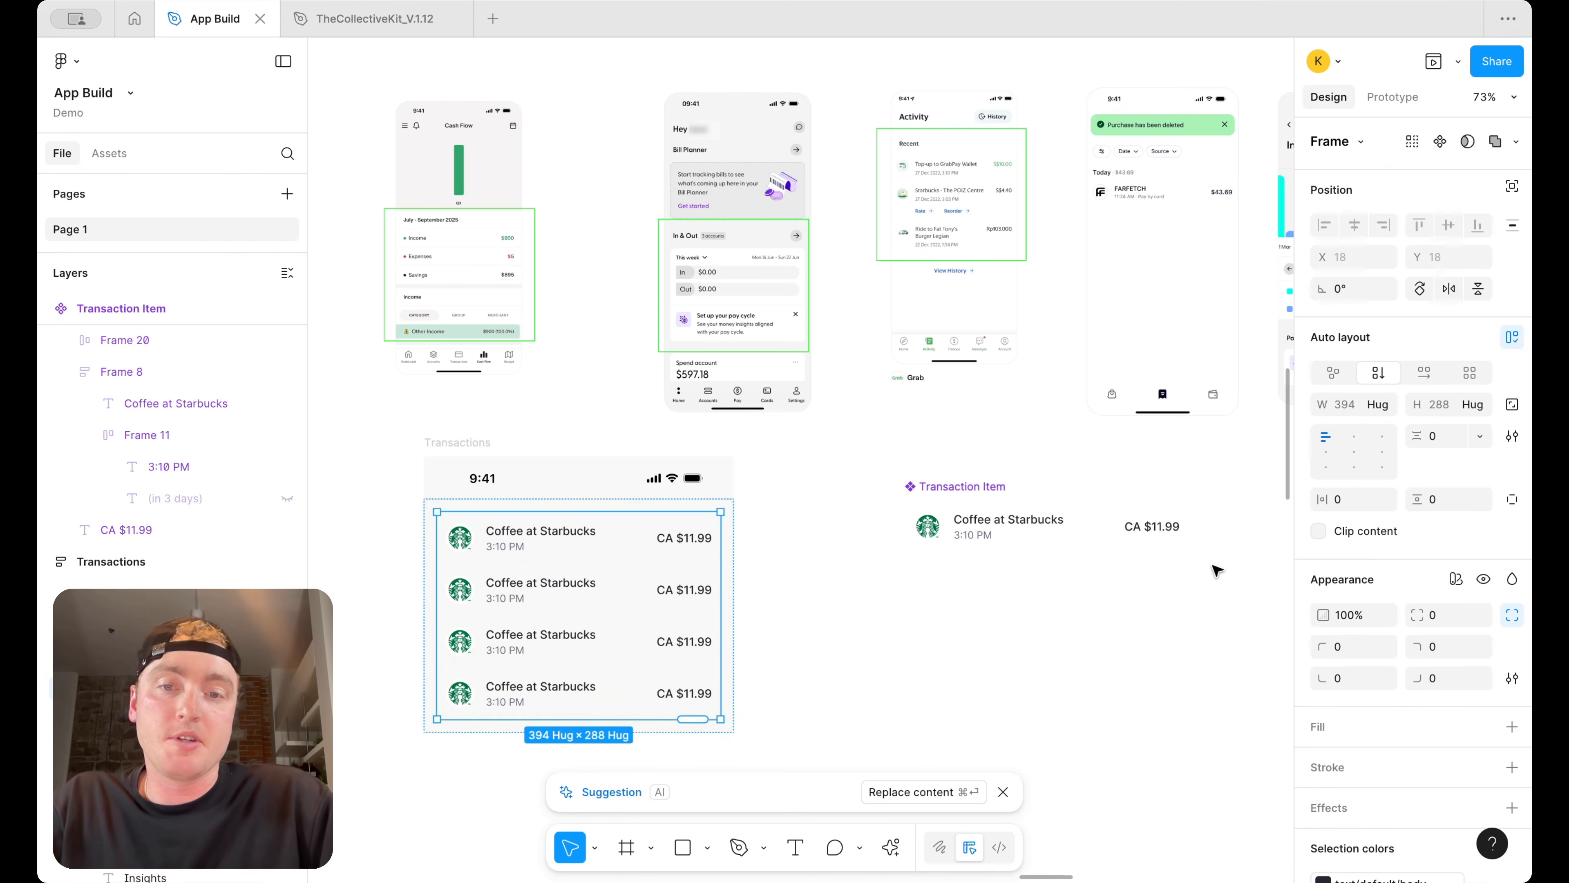
Copy the row's title text above the component and rewrite it as "Today"
left_click(1161, 610)
scroll(1121, 600, "right", 5)
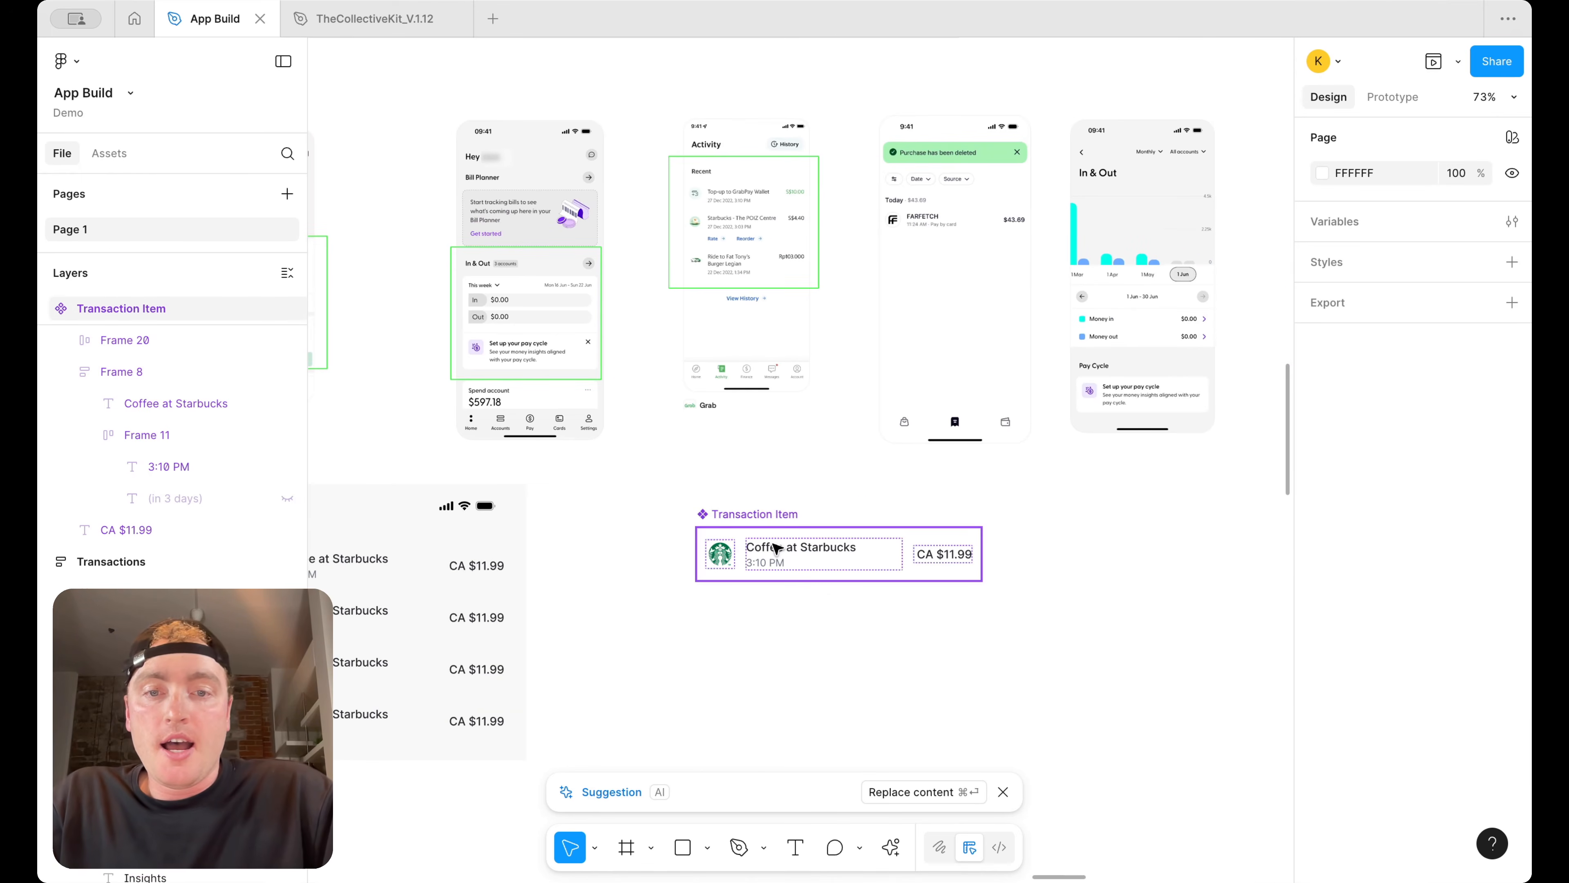
double_click(775, 546)
double_click(778, 547)
left_click_drag(790, 546, 773, 505, "alt")
double_click(774, 505)
type("Today")
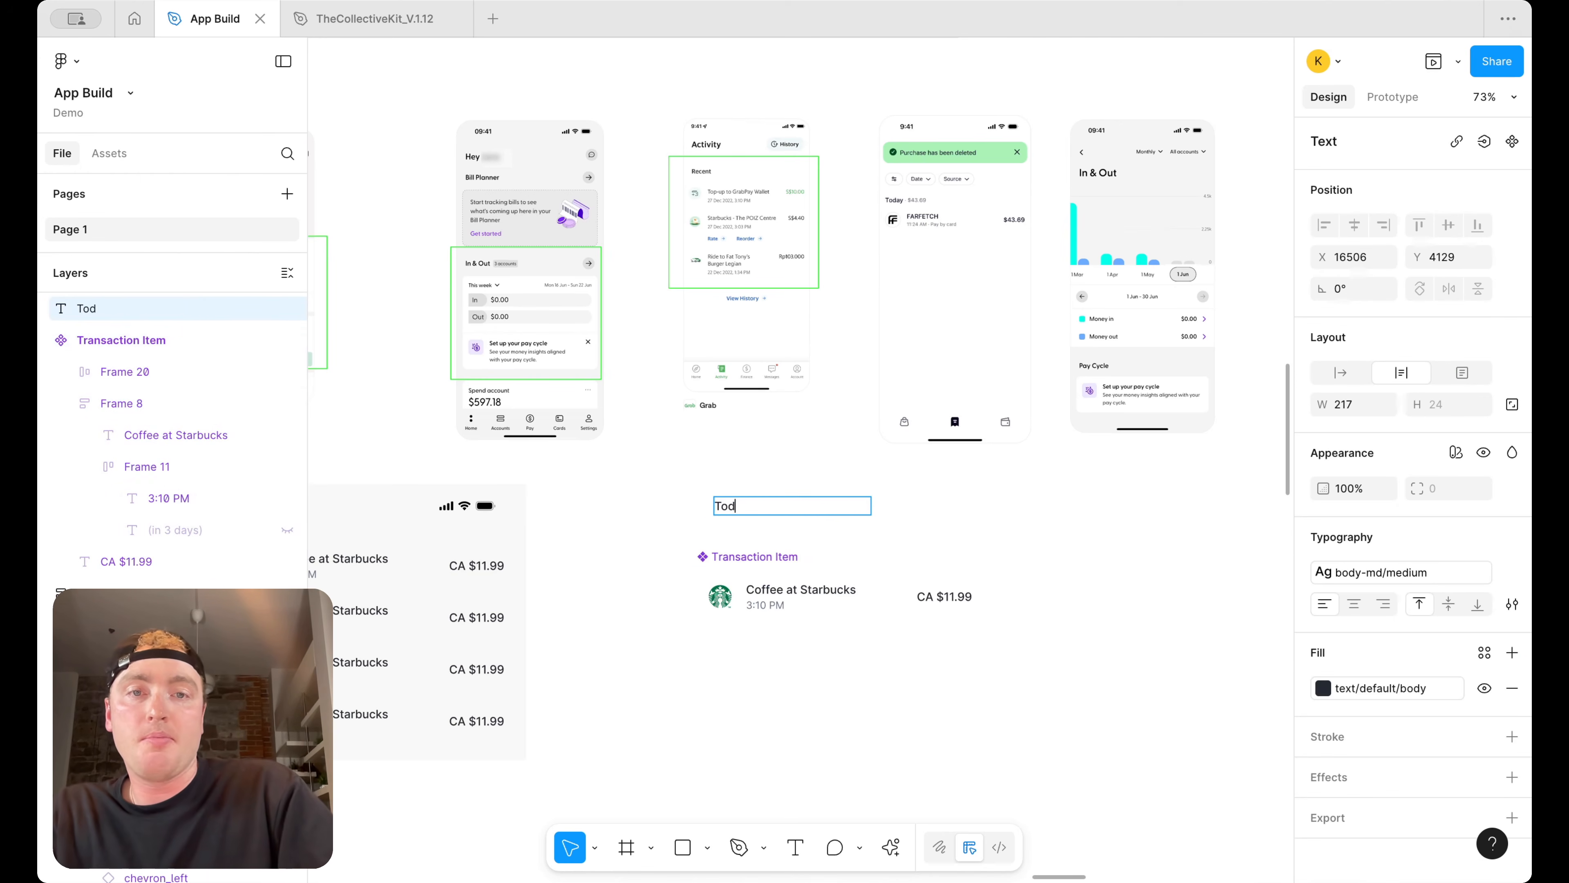
key("Escape")
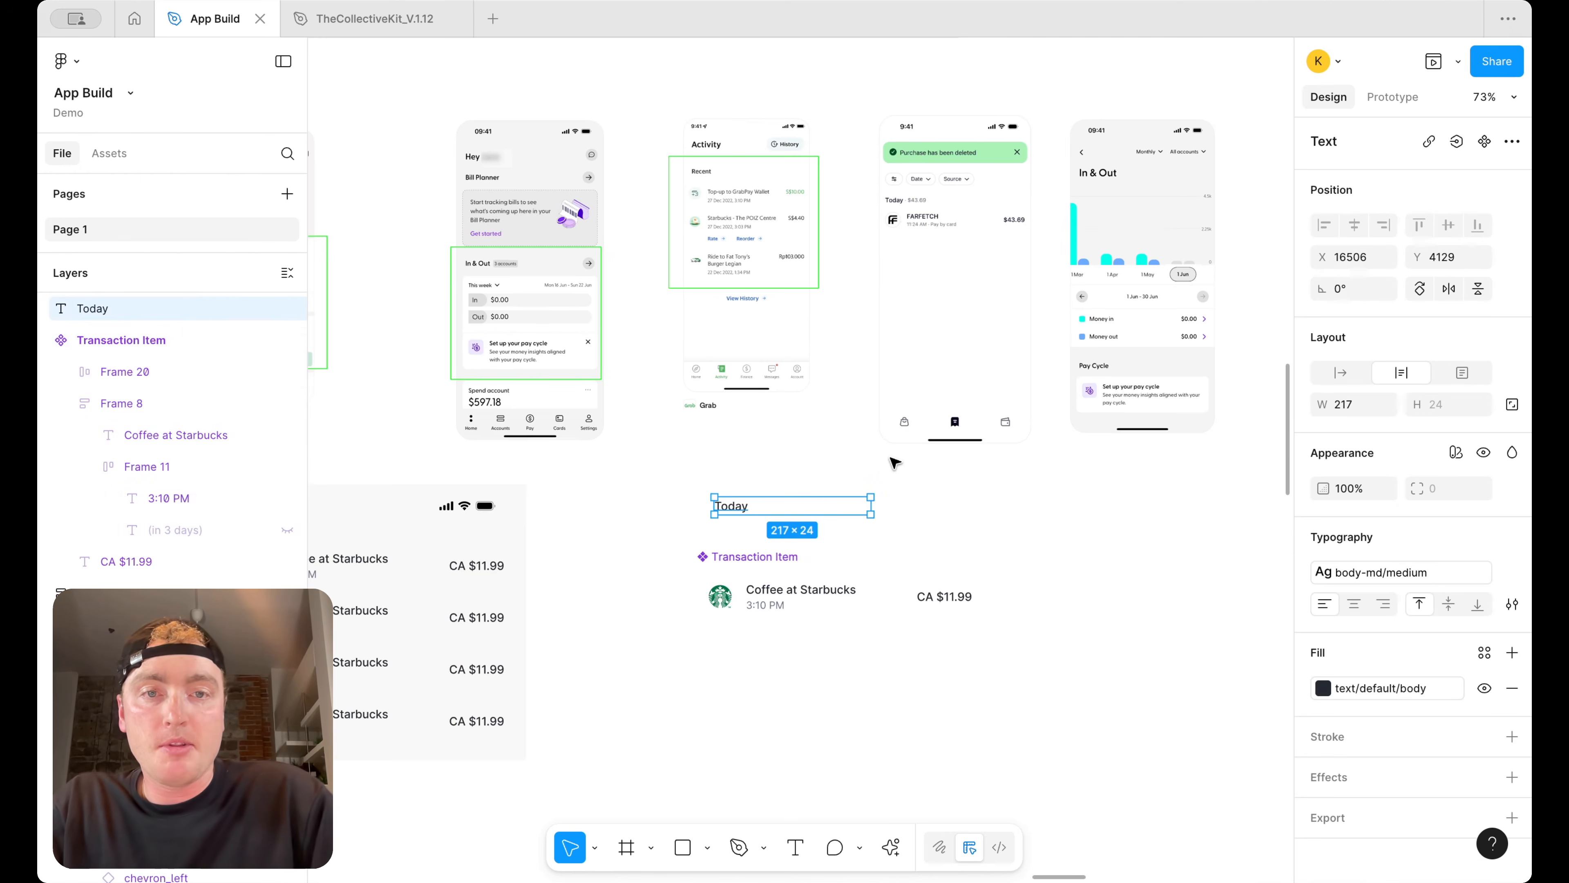
Duplicate the Today label beside itself
scroll(890, 461, "up", 3, "ctrl")
left_click_drag(862, 531, 790, 528)
scroll(693, 529, "up", 4, "ctrl")
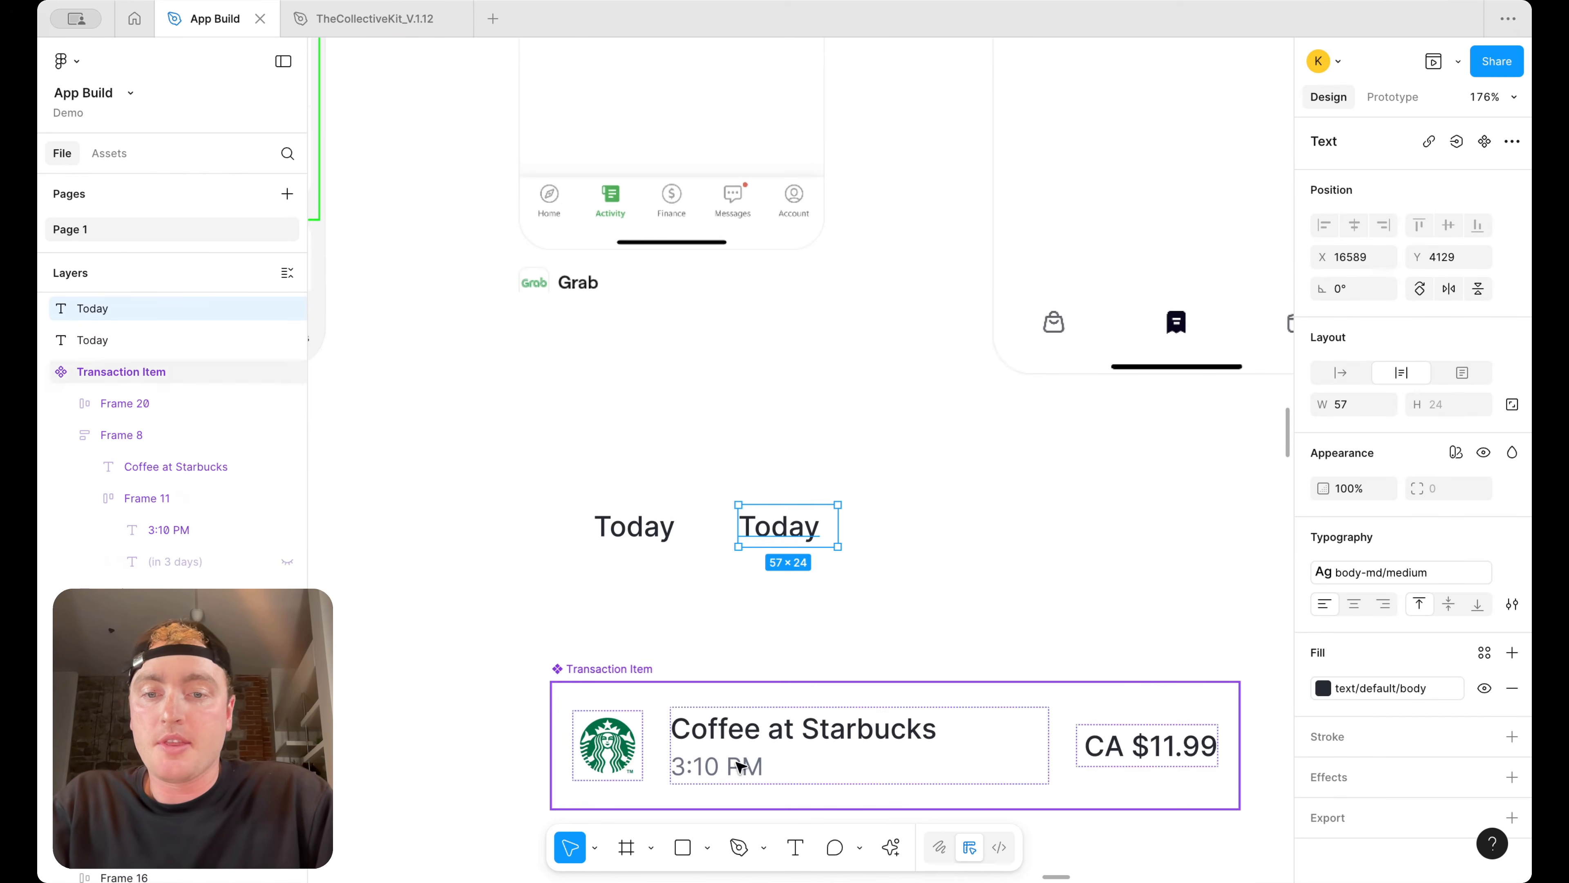
Draw a tiny 3×3 ellipse between the two labels and fill it with surface/primary/default
left_click(707, 847)
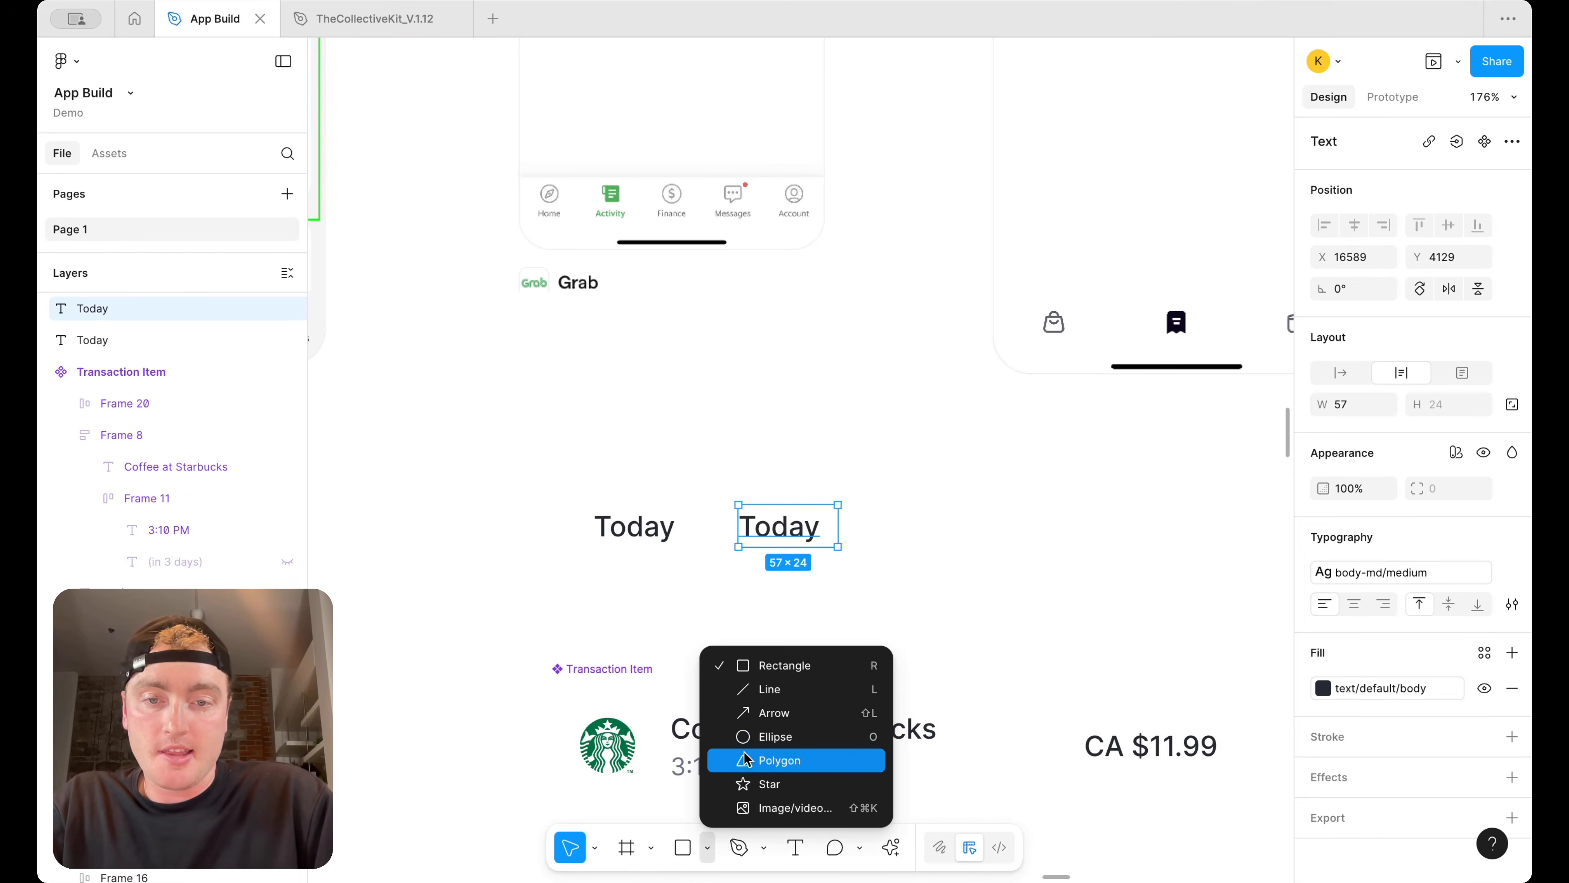
left_click(759, 735)
scroll(696, 554, "up", 5, "ctrl")
left_click_drag(695, 557, 705, 567)
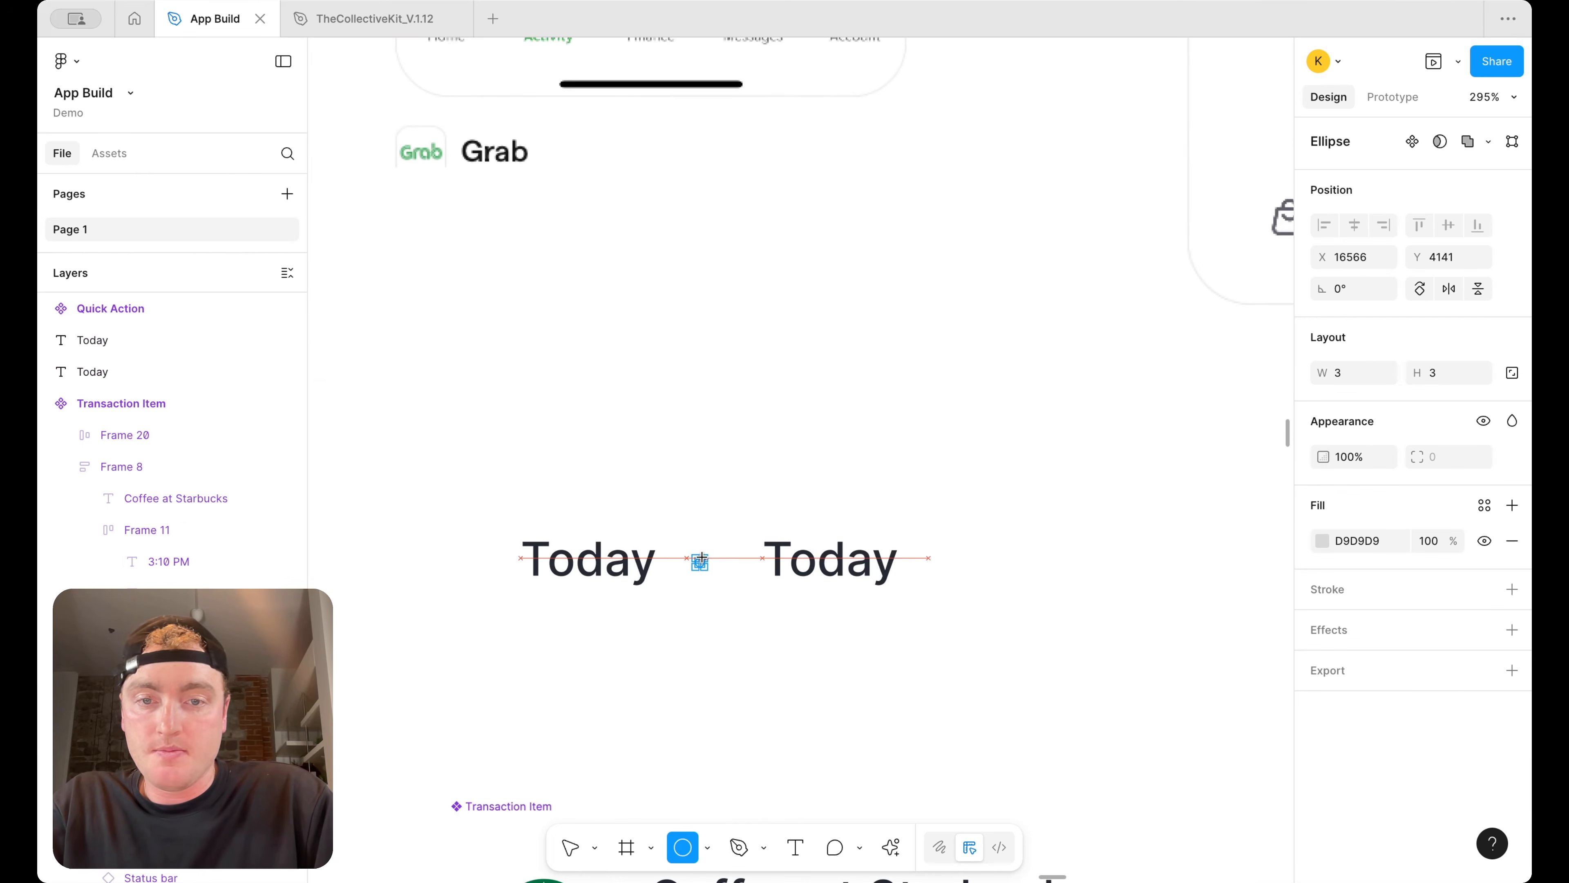
left_click(821, 645)
left_click(700, 562)
left_click(1485, 501)
type("surf")
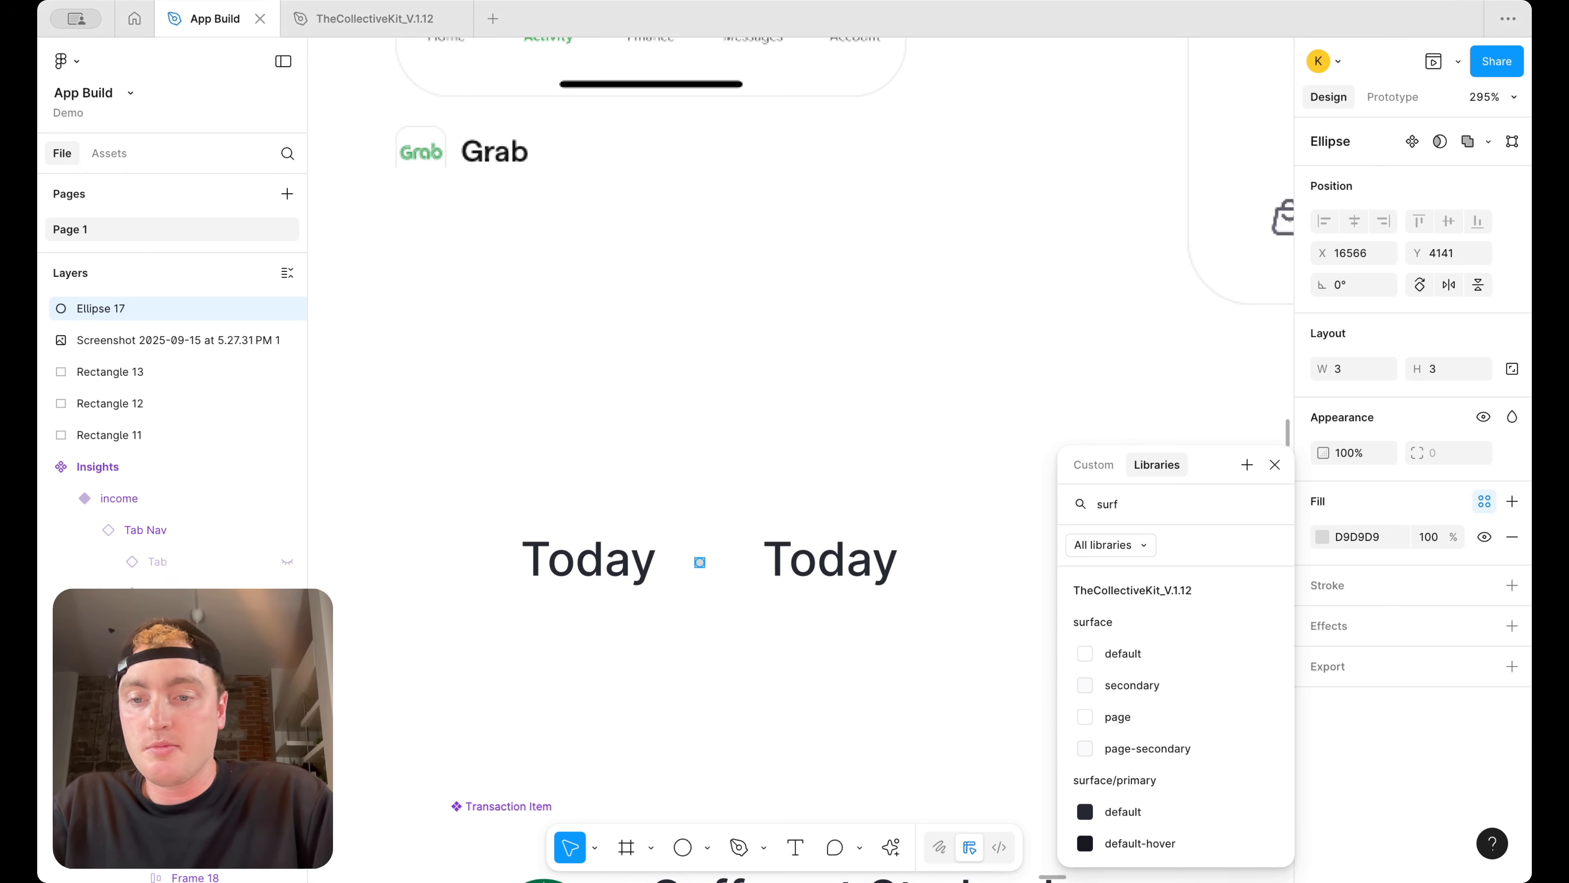
left_click(1143, 818)
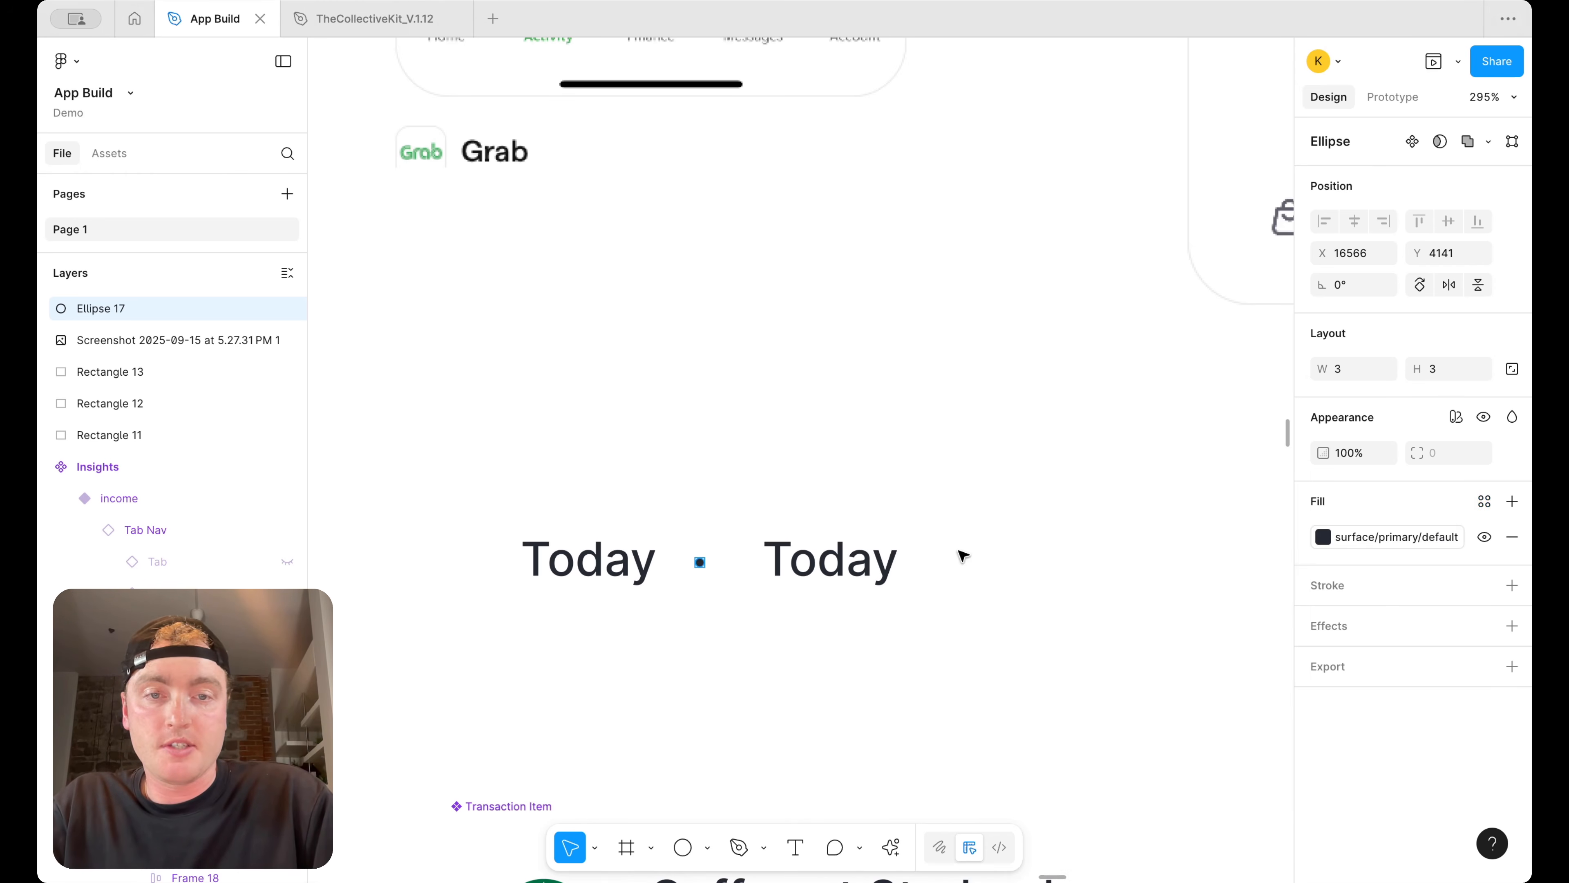
Rewrite the second Today label as "$56.79"
scroll(963, 557, "down", 5, "ctrl")
scroll(988, 433, "up", 5)
scroll(945, 381, "down", 1)
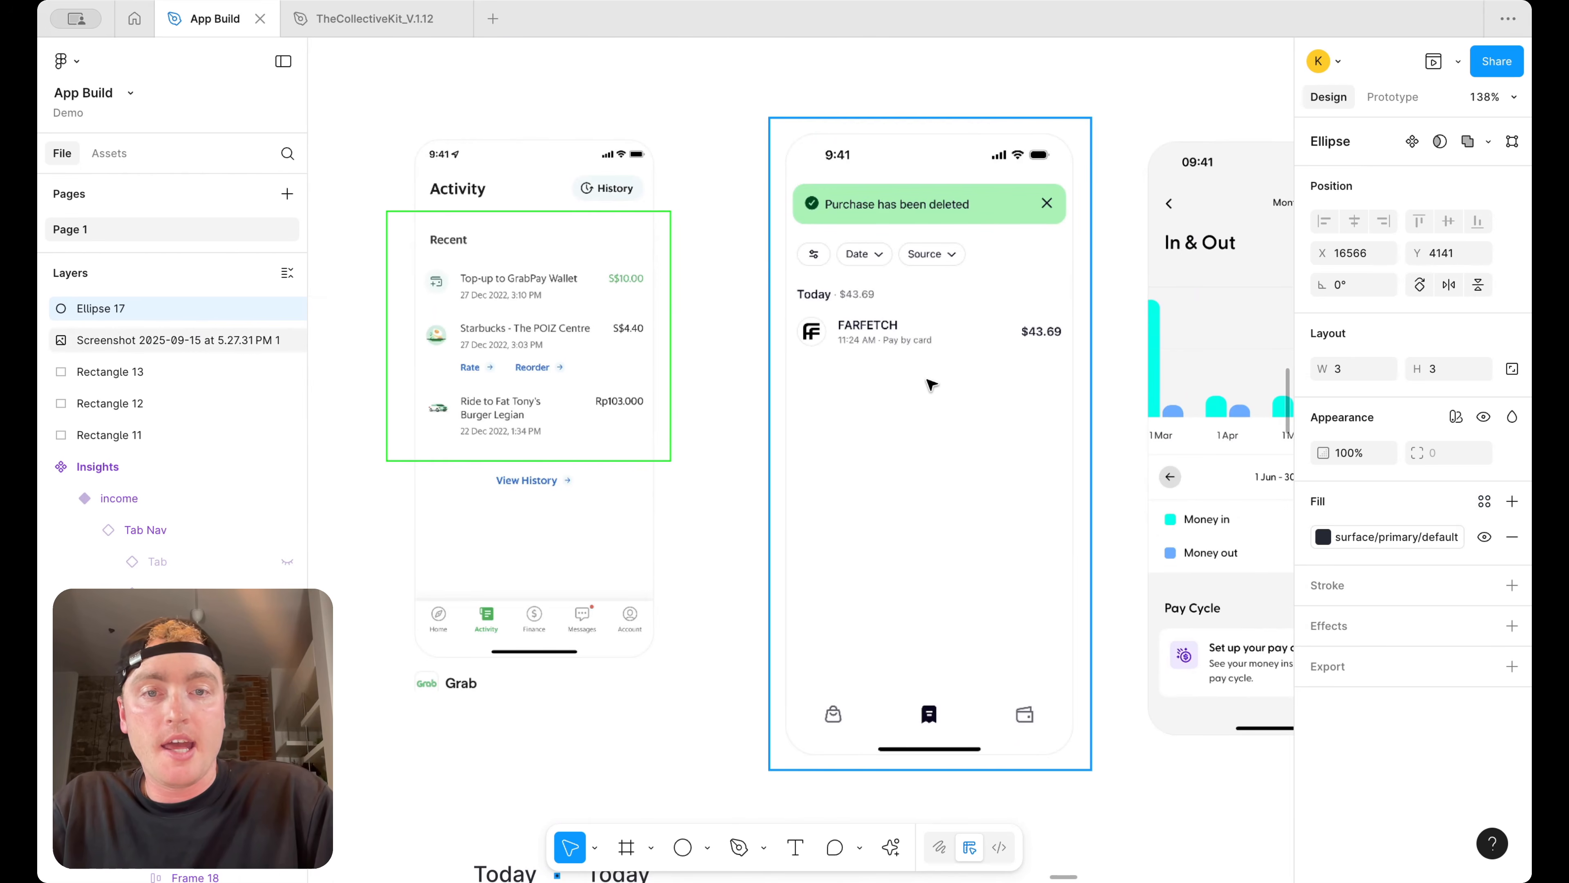
scroll(875, 278, "down", 8)
scroll(875, 278, "left", 5)
double_click(969, 394)
type("$57.")
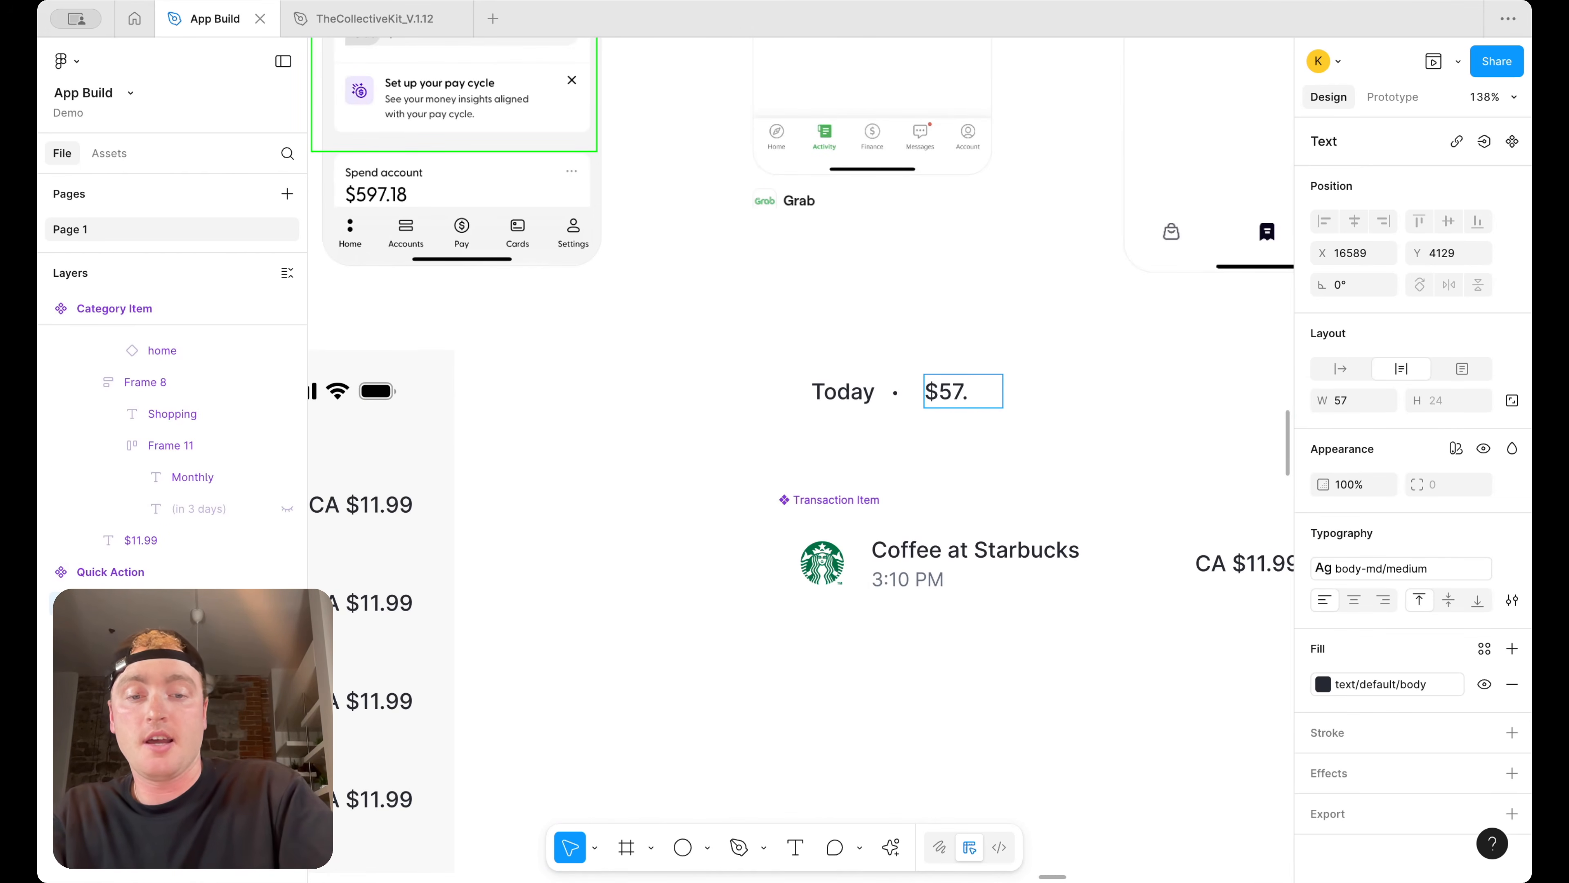
key("BackSpace")
key("BackSpace")
key("BackSpace")
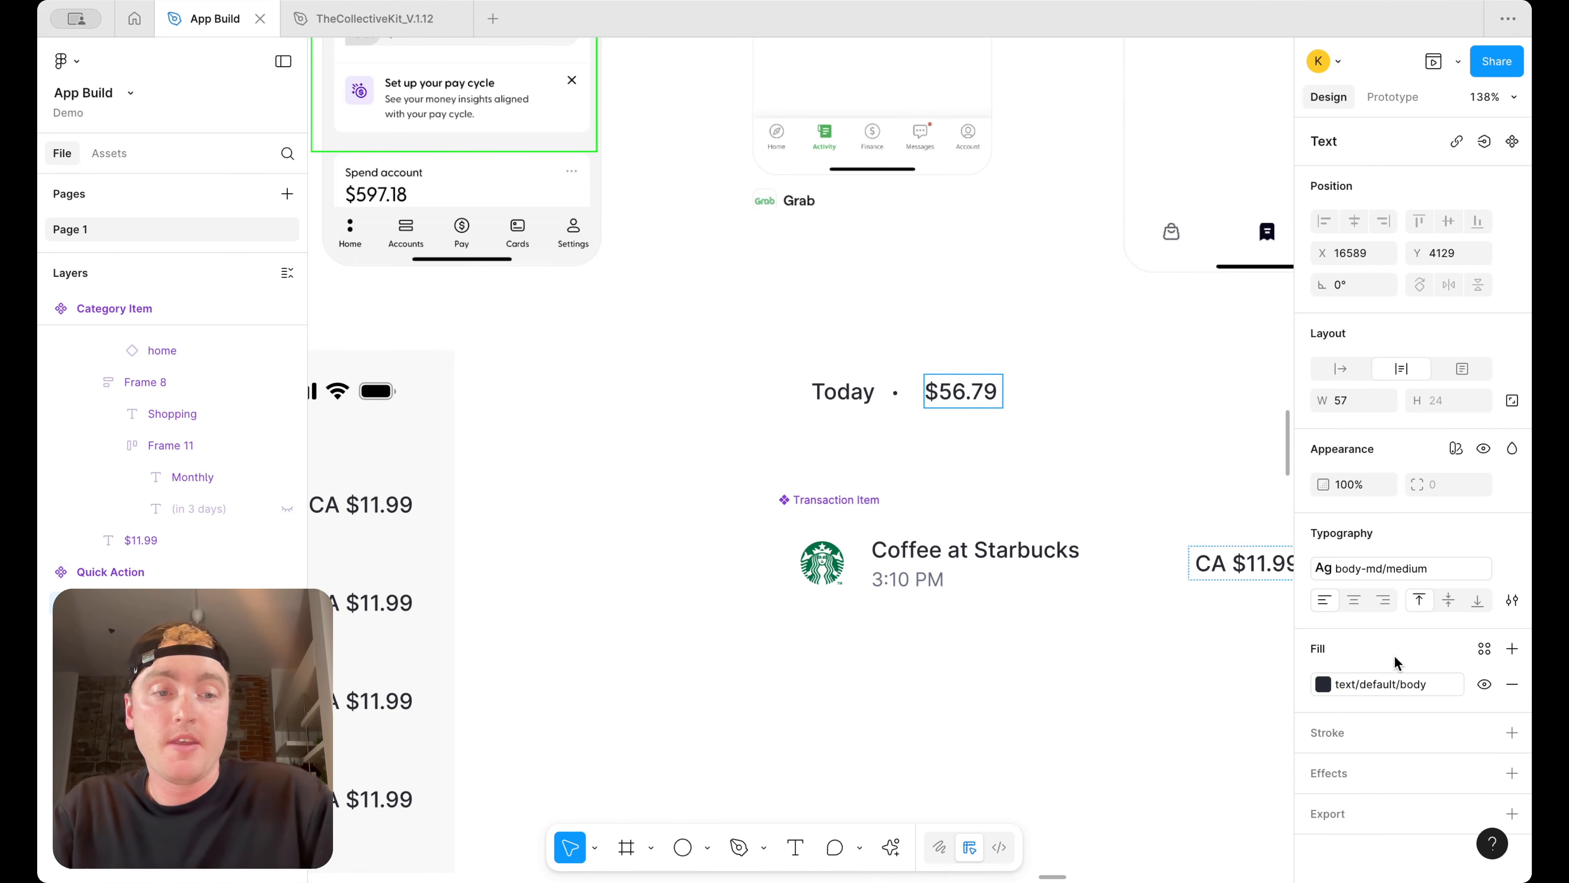
Set the amount label's fill to text/default/caption
left_click(1398, 684)
scroll(1129, 757, "down", 1)
left_click(1128, 758)
key("Escape")
key("Escape")
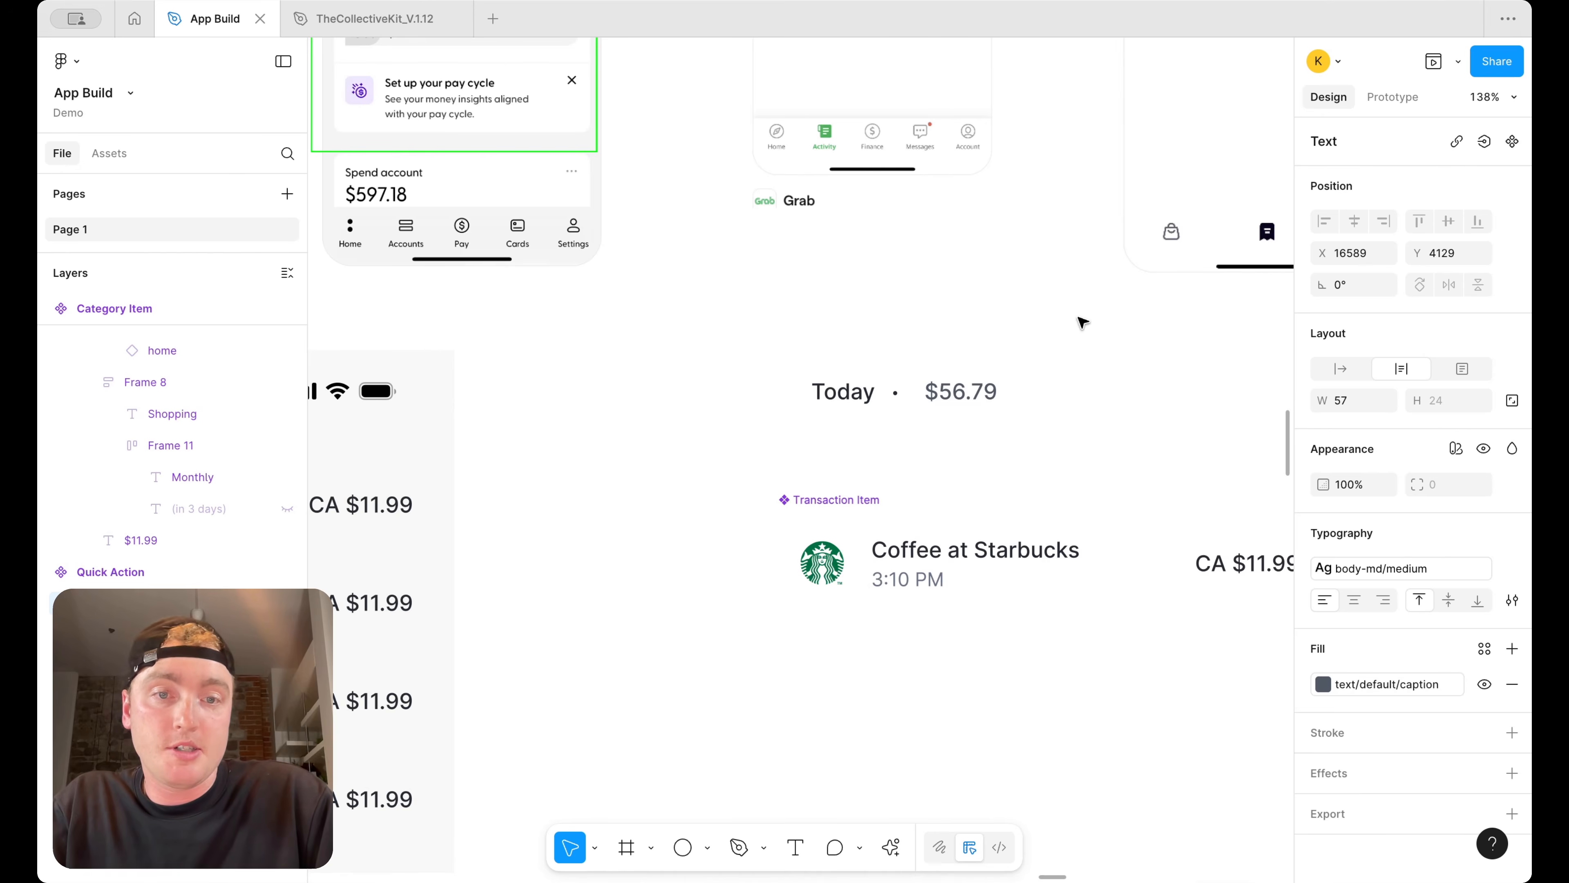
Group the Today label, dot and amount into a horizontal auto layout with 0 spacing
left_click_drag(1081, 412, 769, 365)
key("shift+a")
left_click(1512, 610)
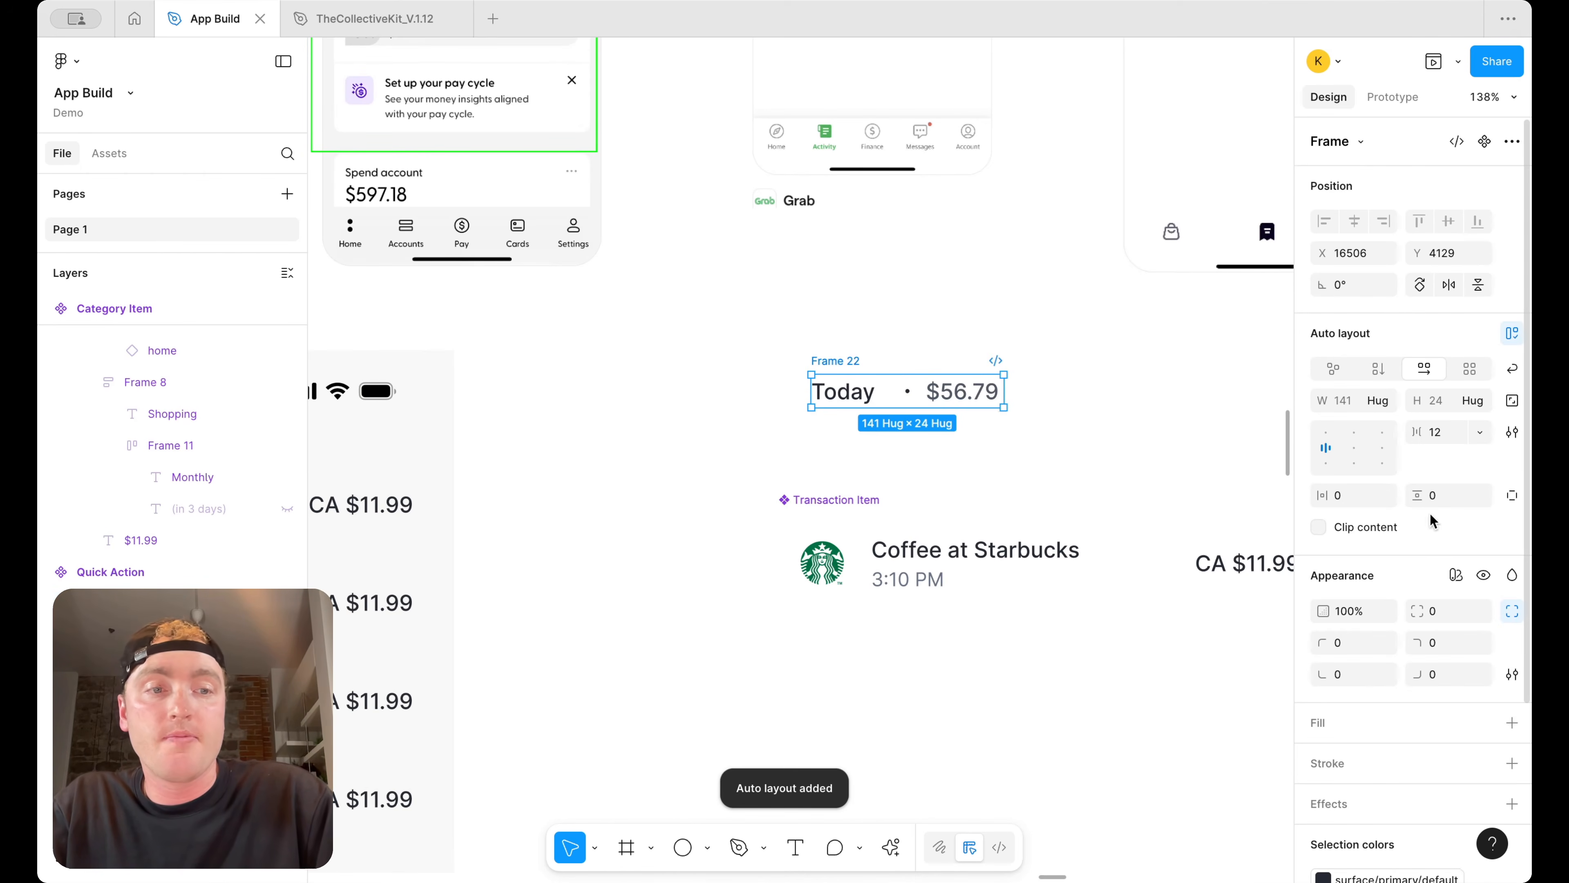
key("BackSpace")
key("BackSpace")
type("0")
key("Return")
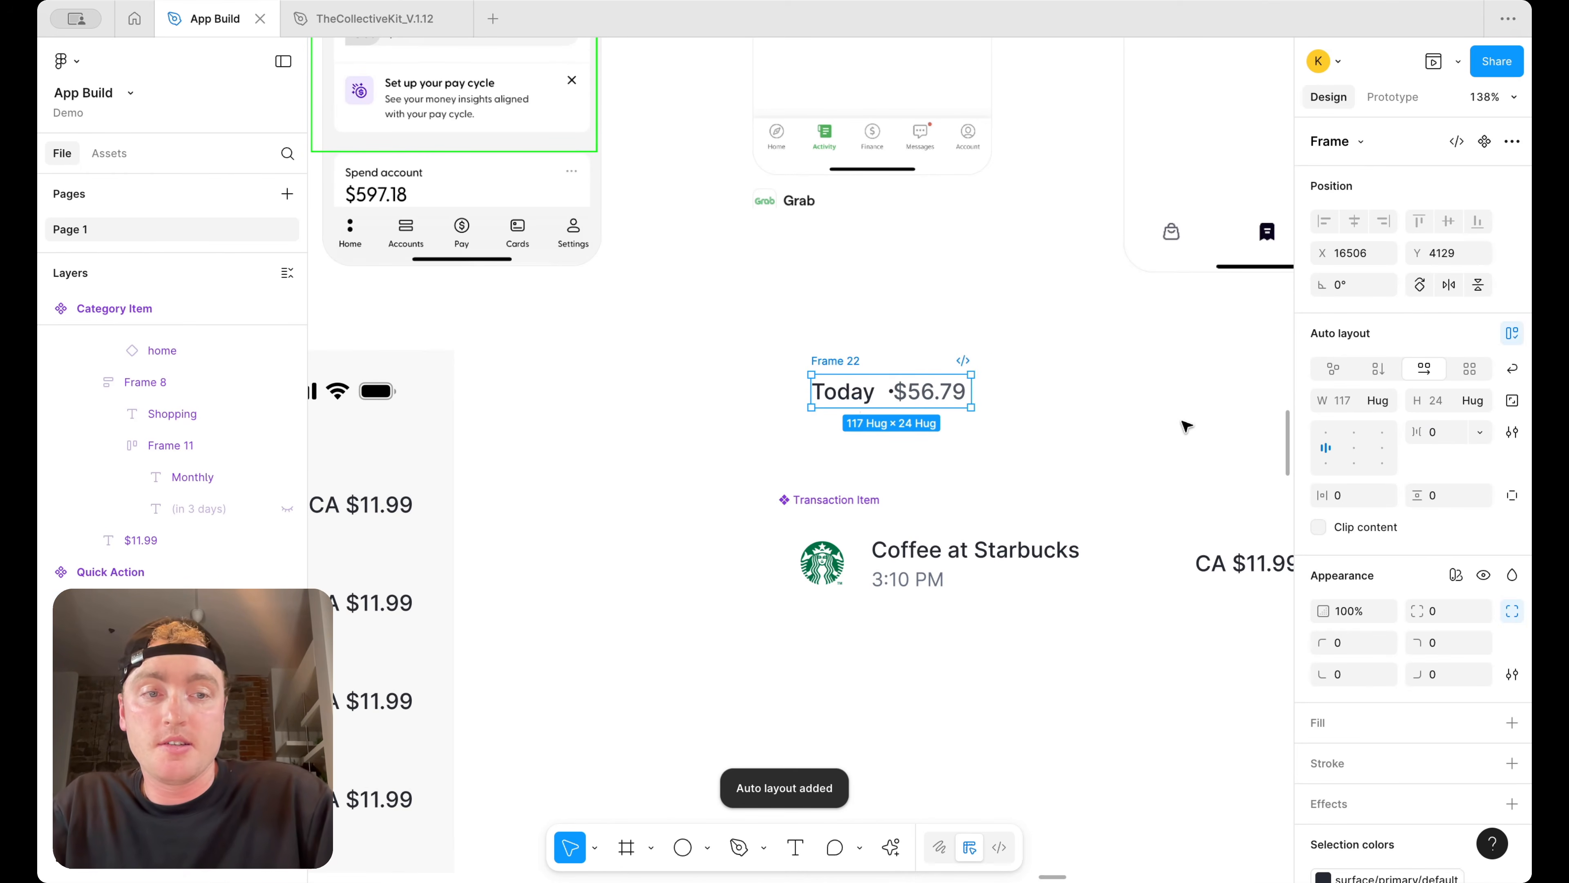
Set the Today and amount text layers to hug their width
left_click(935, 378)
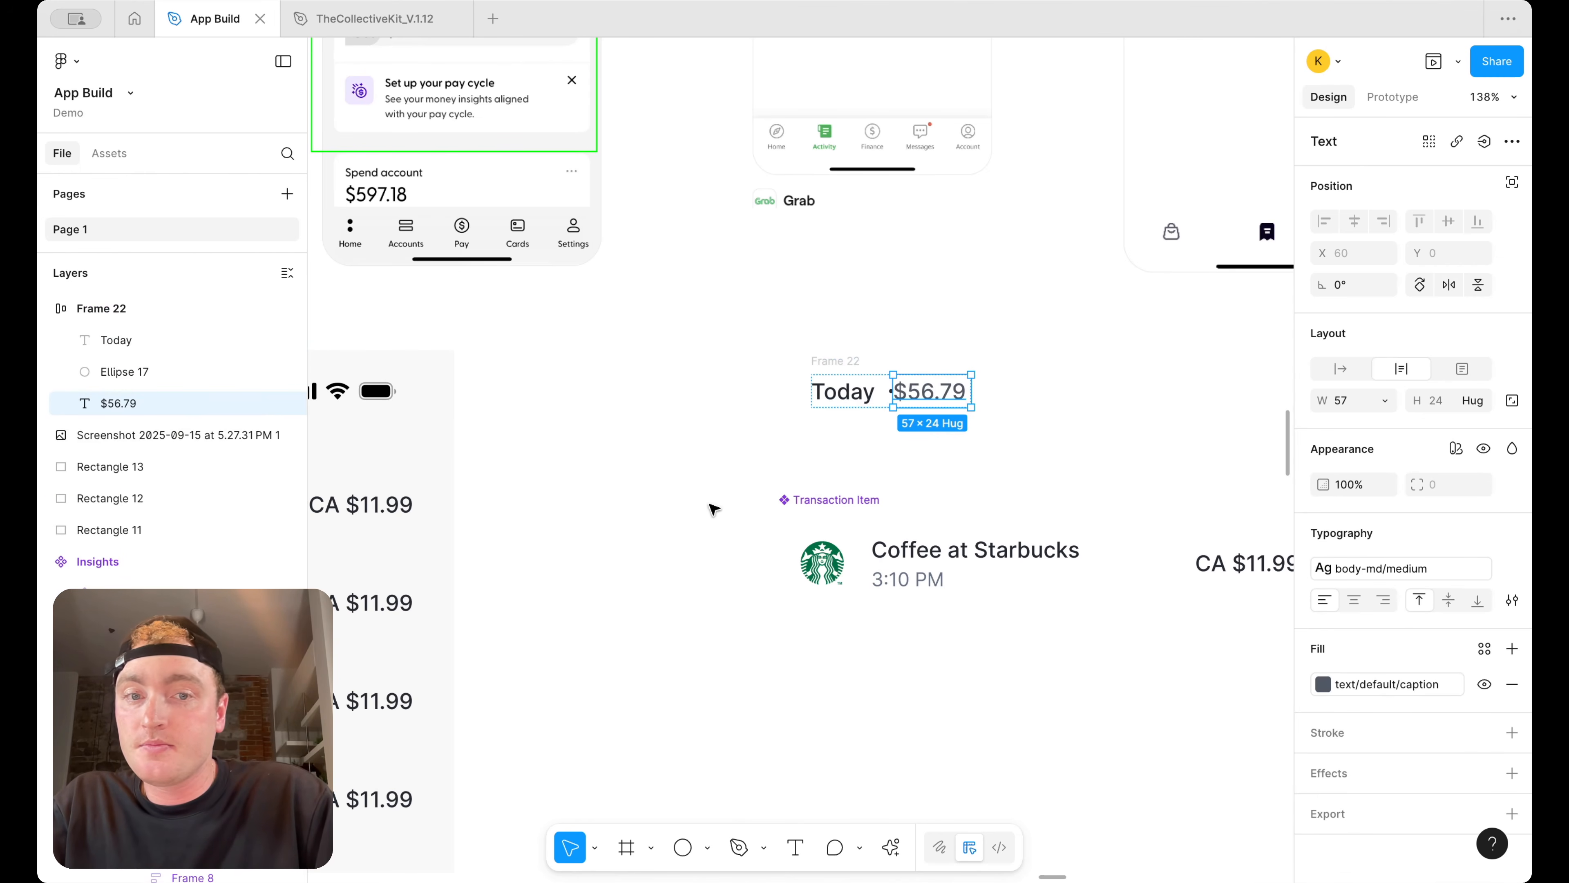
left_click(1089, 410)
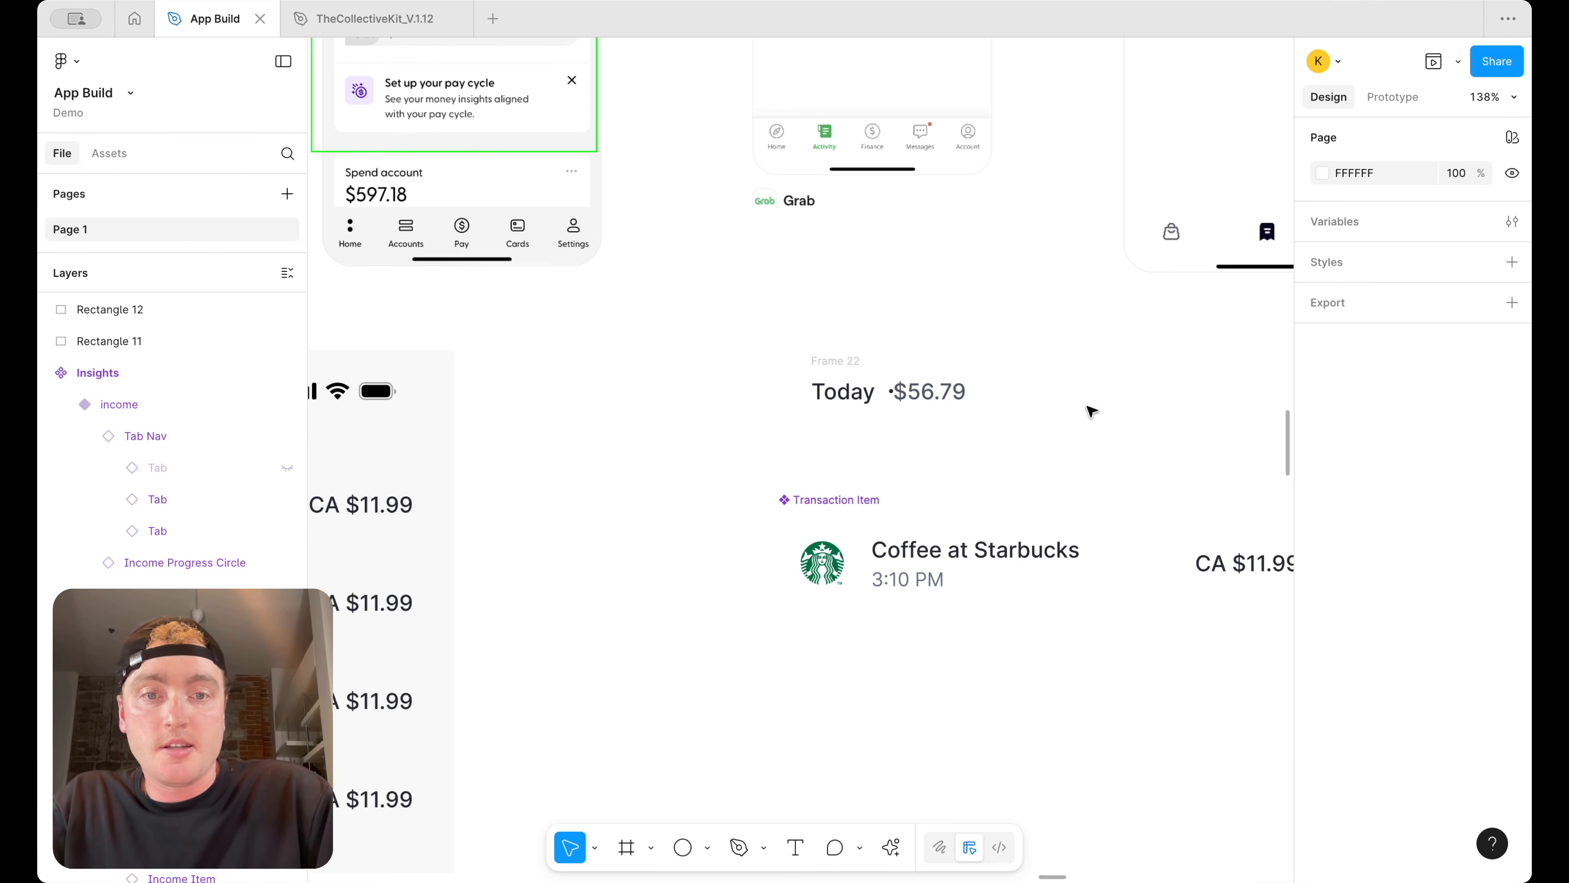
left_click(843, 360)
left_click(930, 391)
left_click(830, 396)
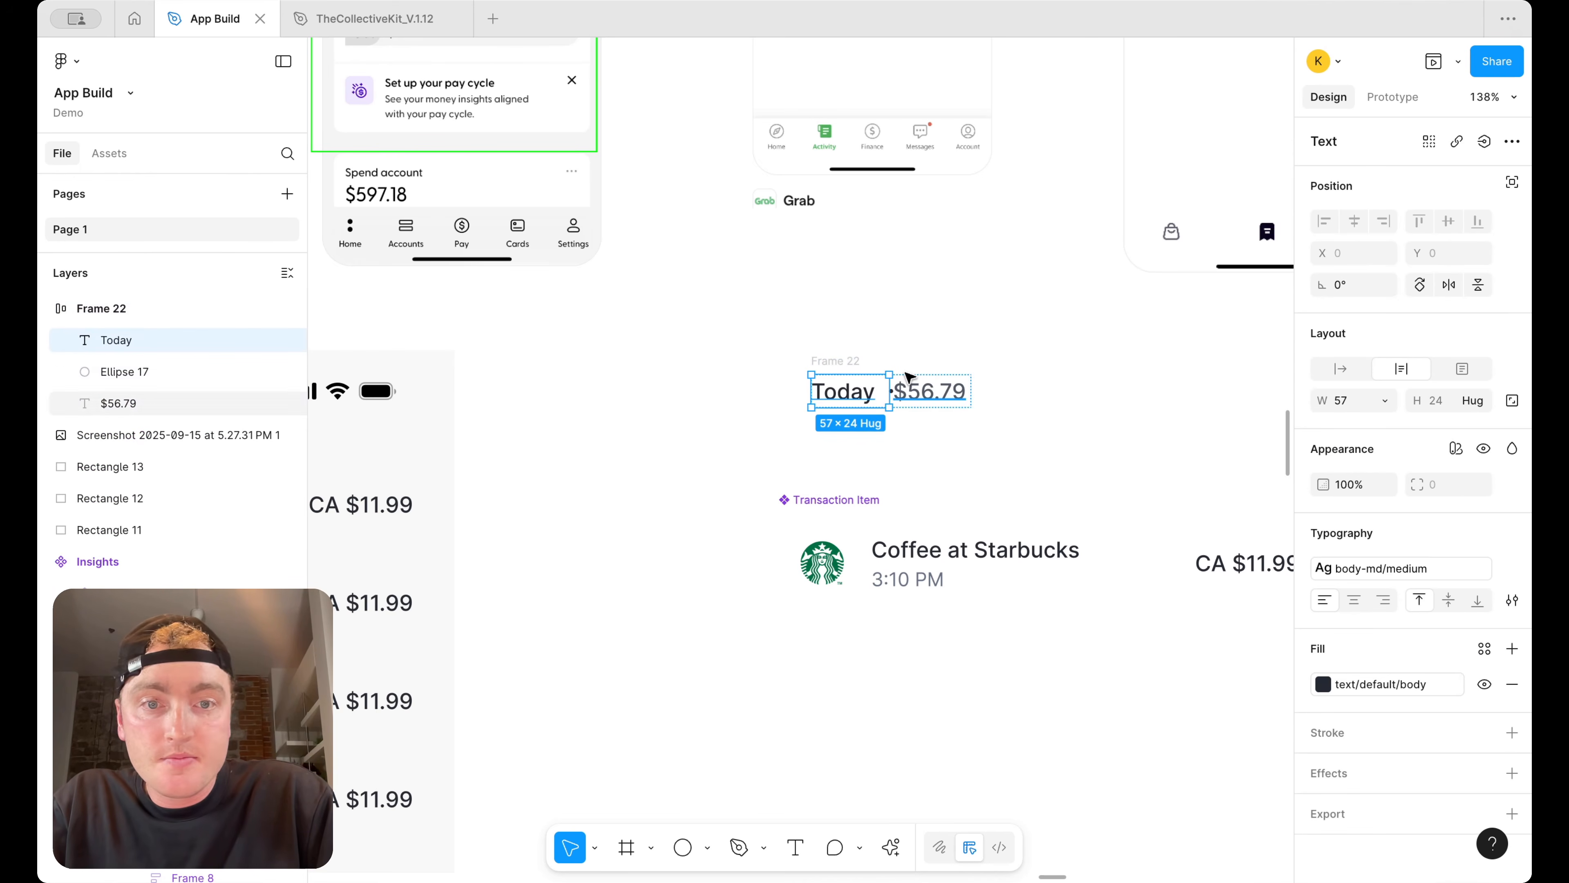
left_click(1384, 400)
left_click(1381, 429)
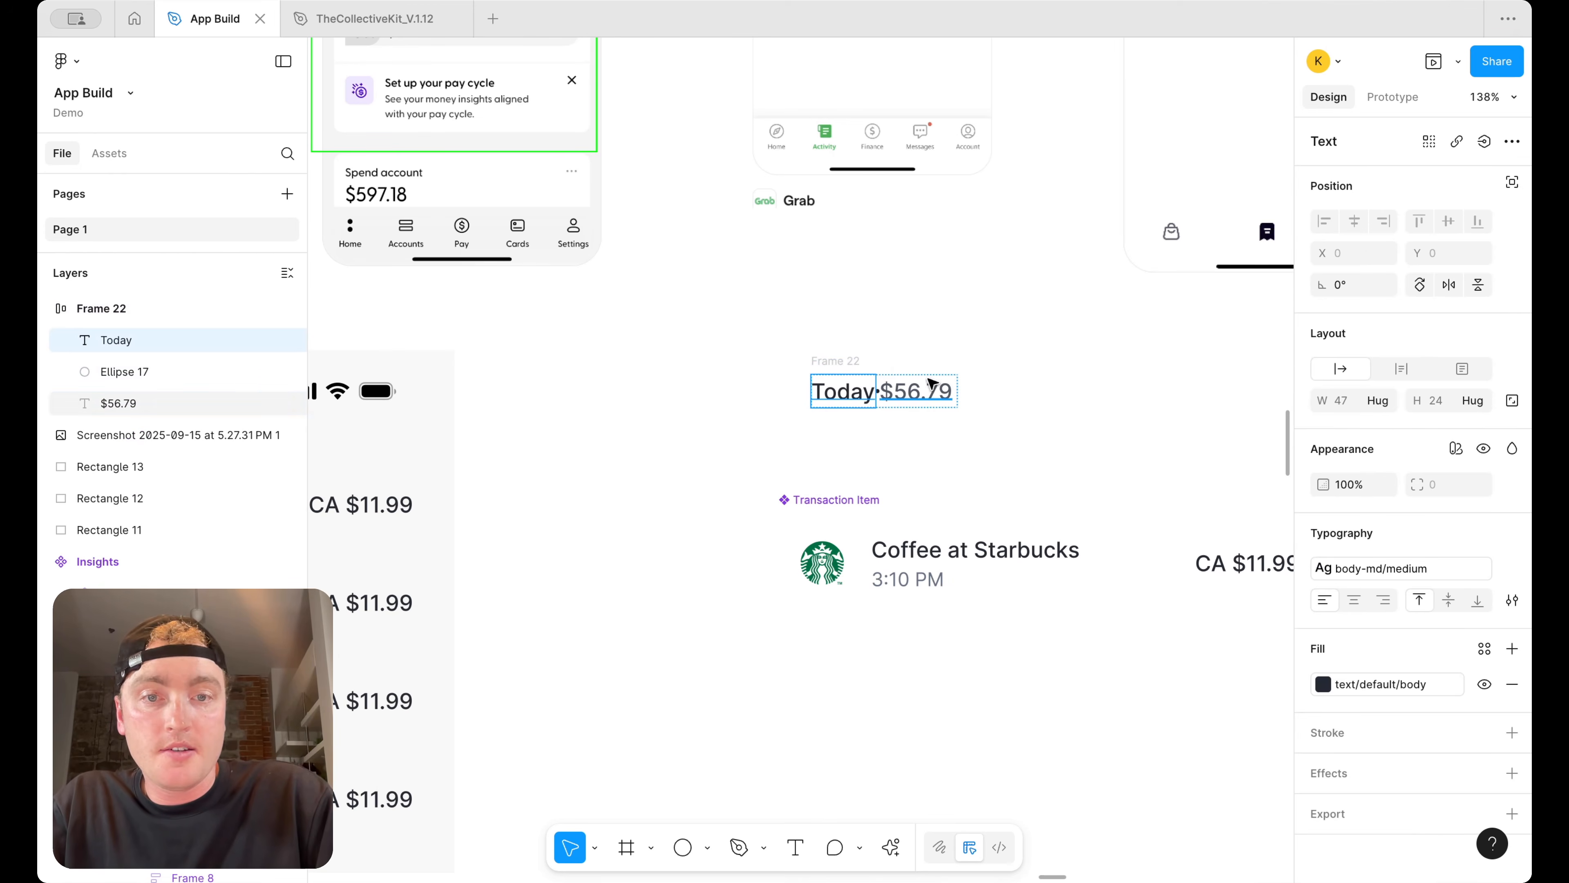
left_click(918, 391)
left_click(1392, 399)
left_click(1390, 424)
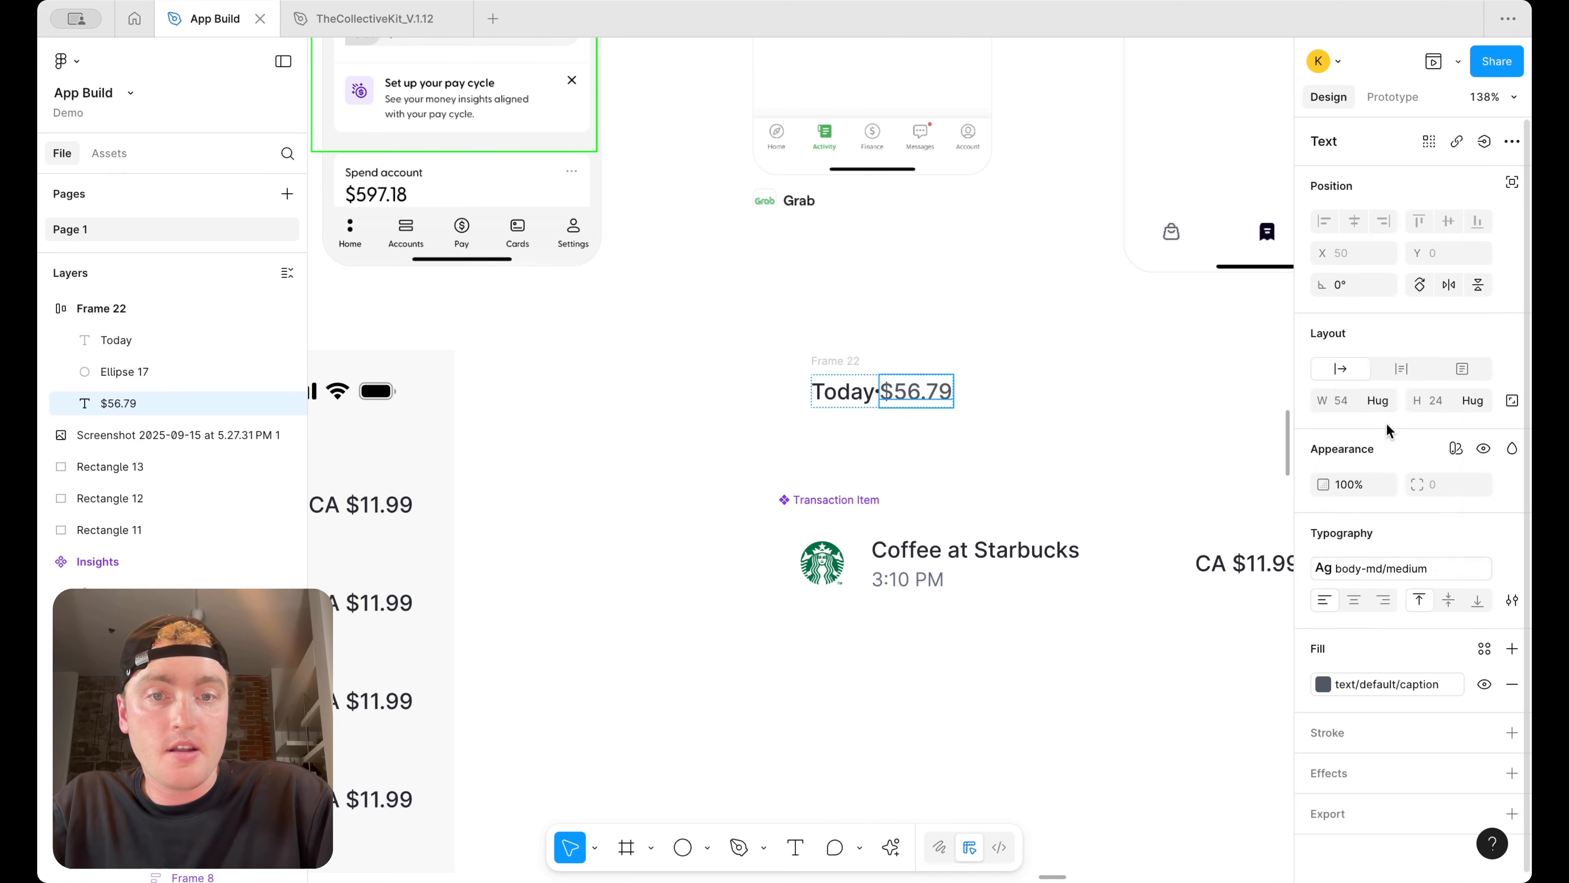
Set the spacing between the Today label, dot and amount to 12
left_click(834, 361)
left_click(1434, 434)
type("12")
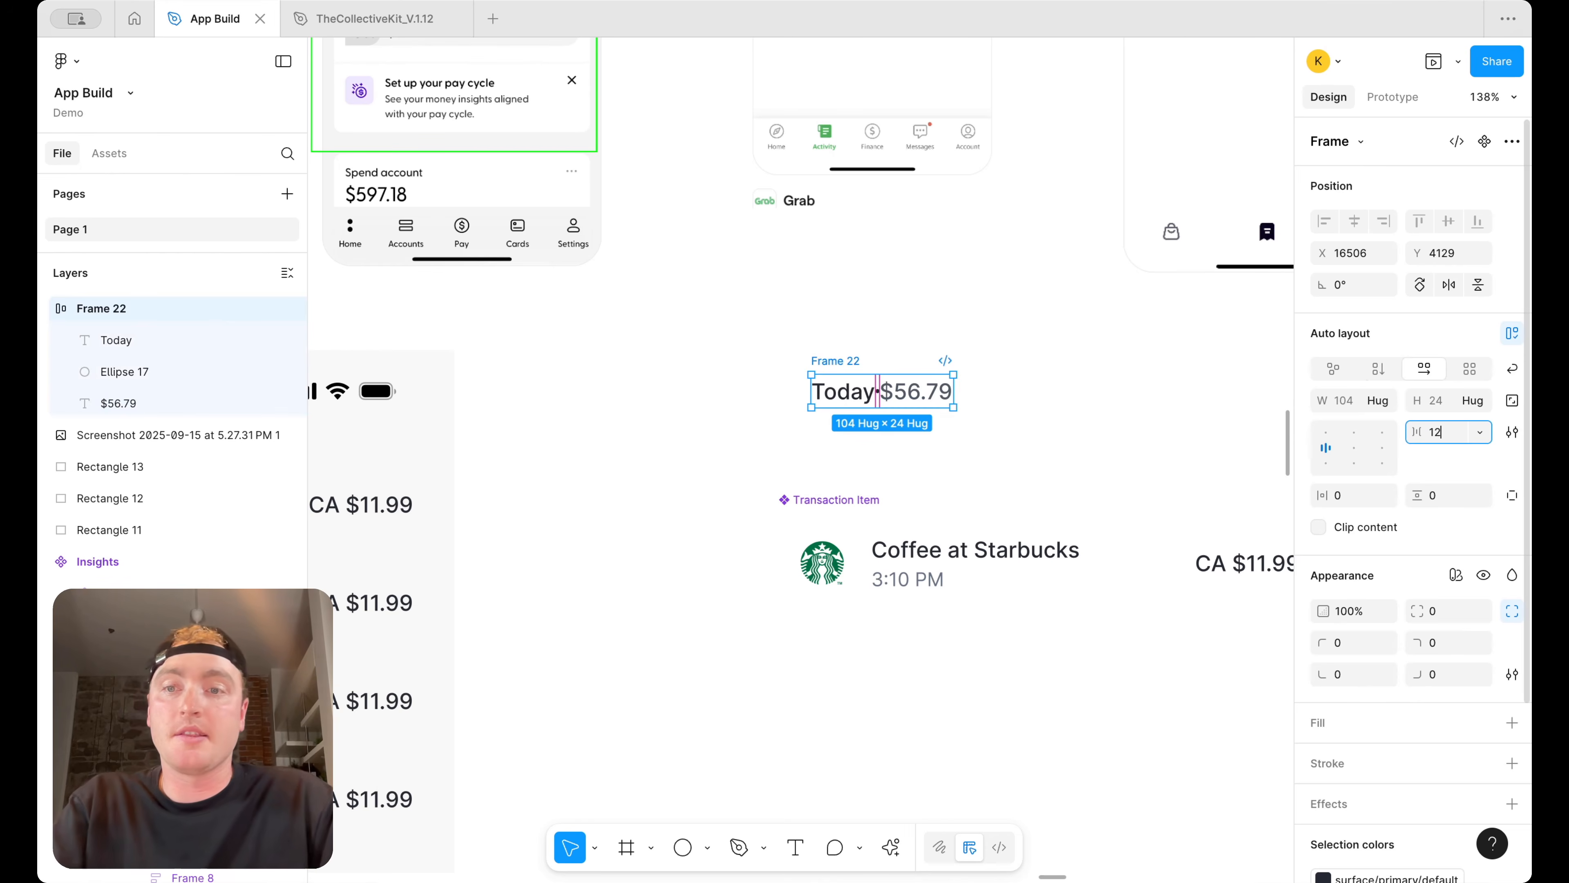
key("Return")
Move the date header row into the Transactions screen above the transaction list and make it fill the width
left_click(1104, 371)
scroll(1104, 370, "down", 5)
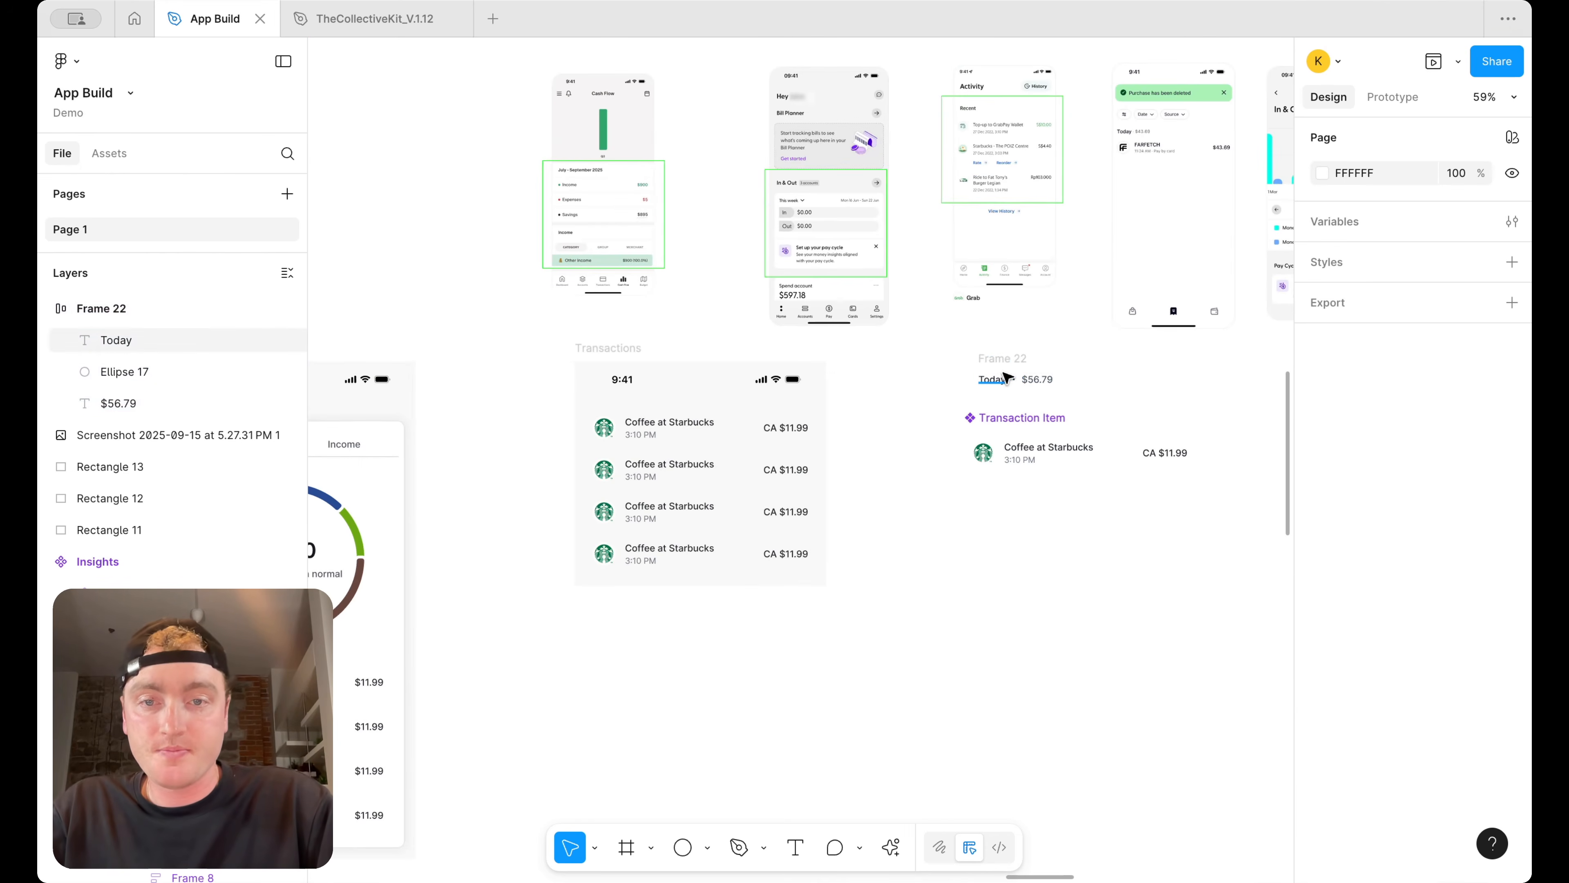
left_click_drag(983, 364, 659, 426)
left_click(897, 425)
scroll(897, 425, "up", 1)
left_click(602, 448)
double_click(603, 445)
scroll(604, 444, "up", 3)
left_click_drag(596, 425, 627, 398)
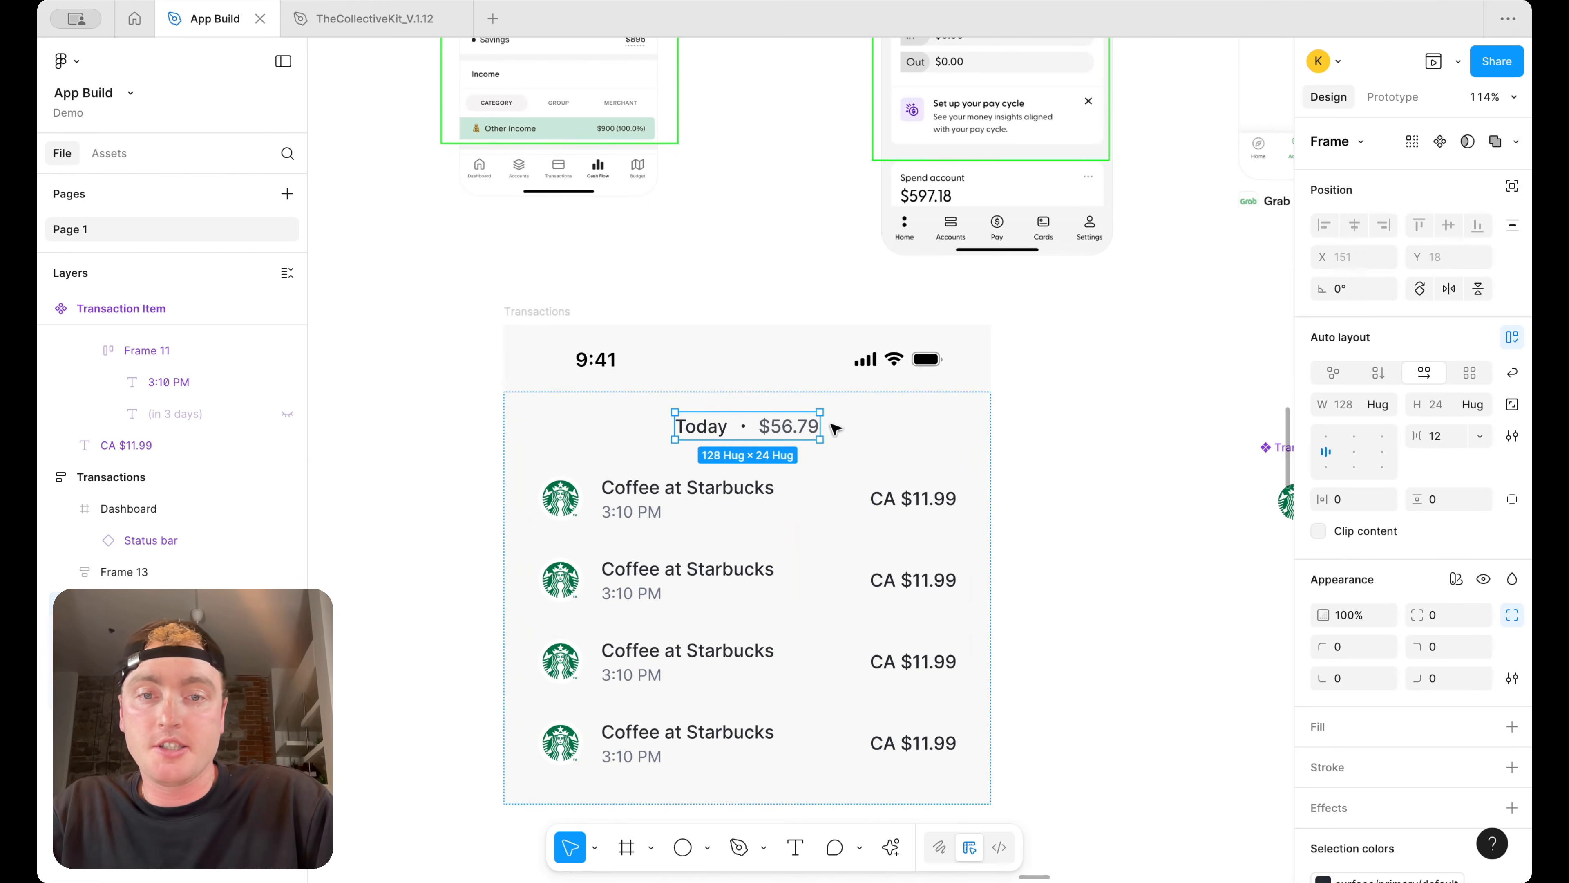
left_click(1378, 404)
left_click(1392, 429)
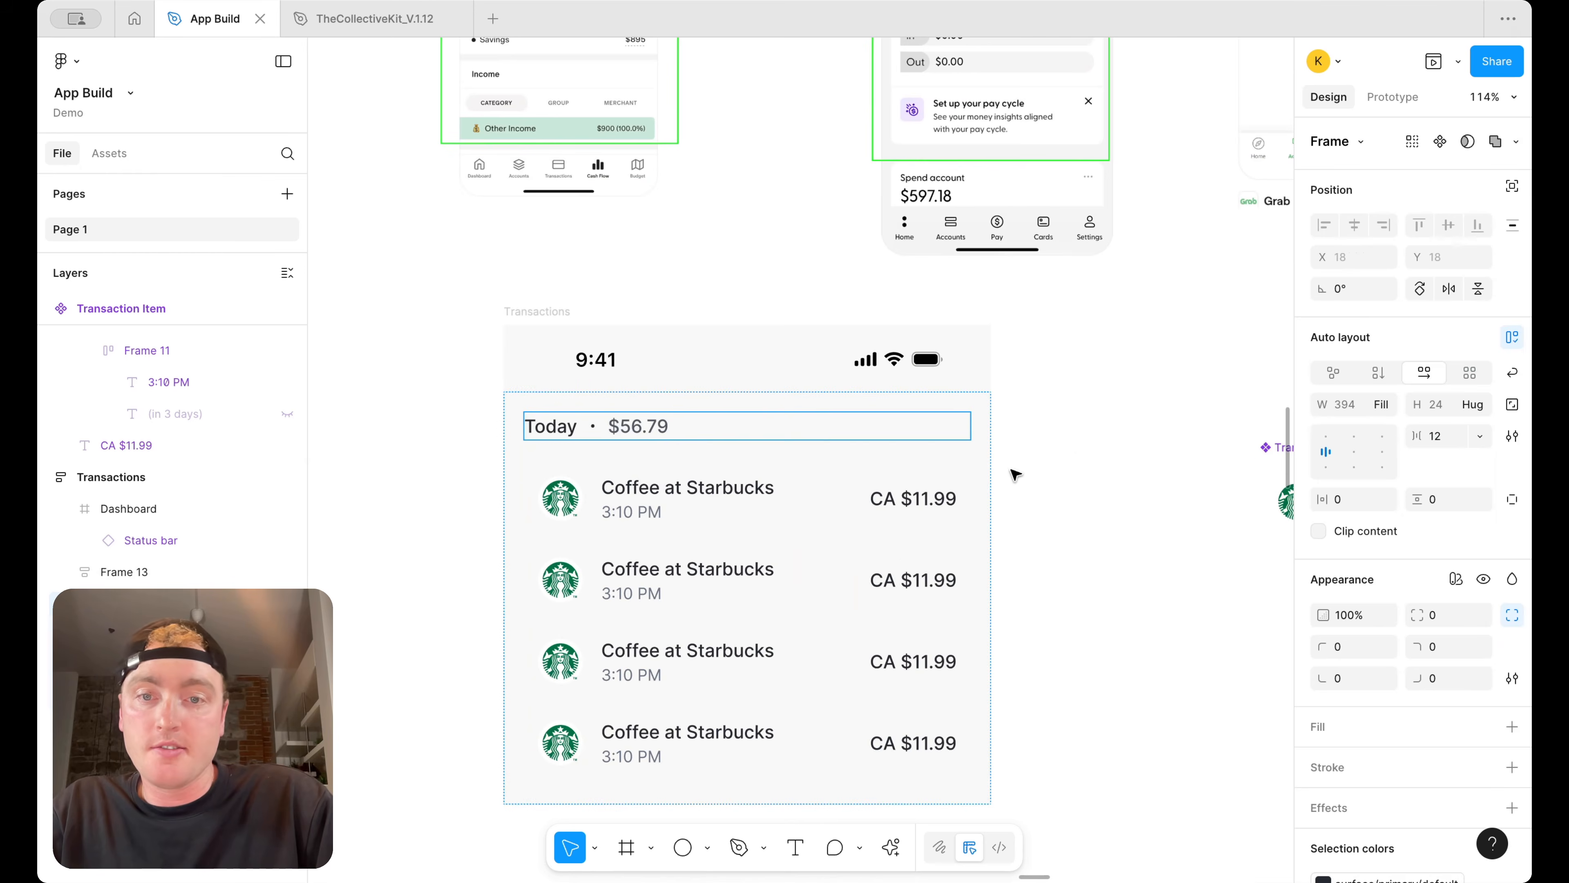
Inspect the transaction list frame and header row inside the Transactions screen
left_click(1092, 446)
scroll(711, 489, "down", 5)
left_click(707, 495)
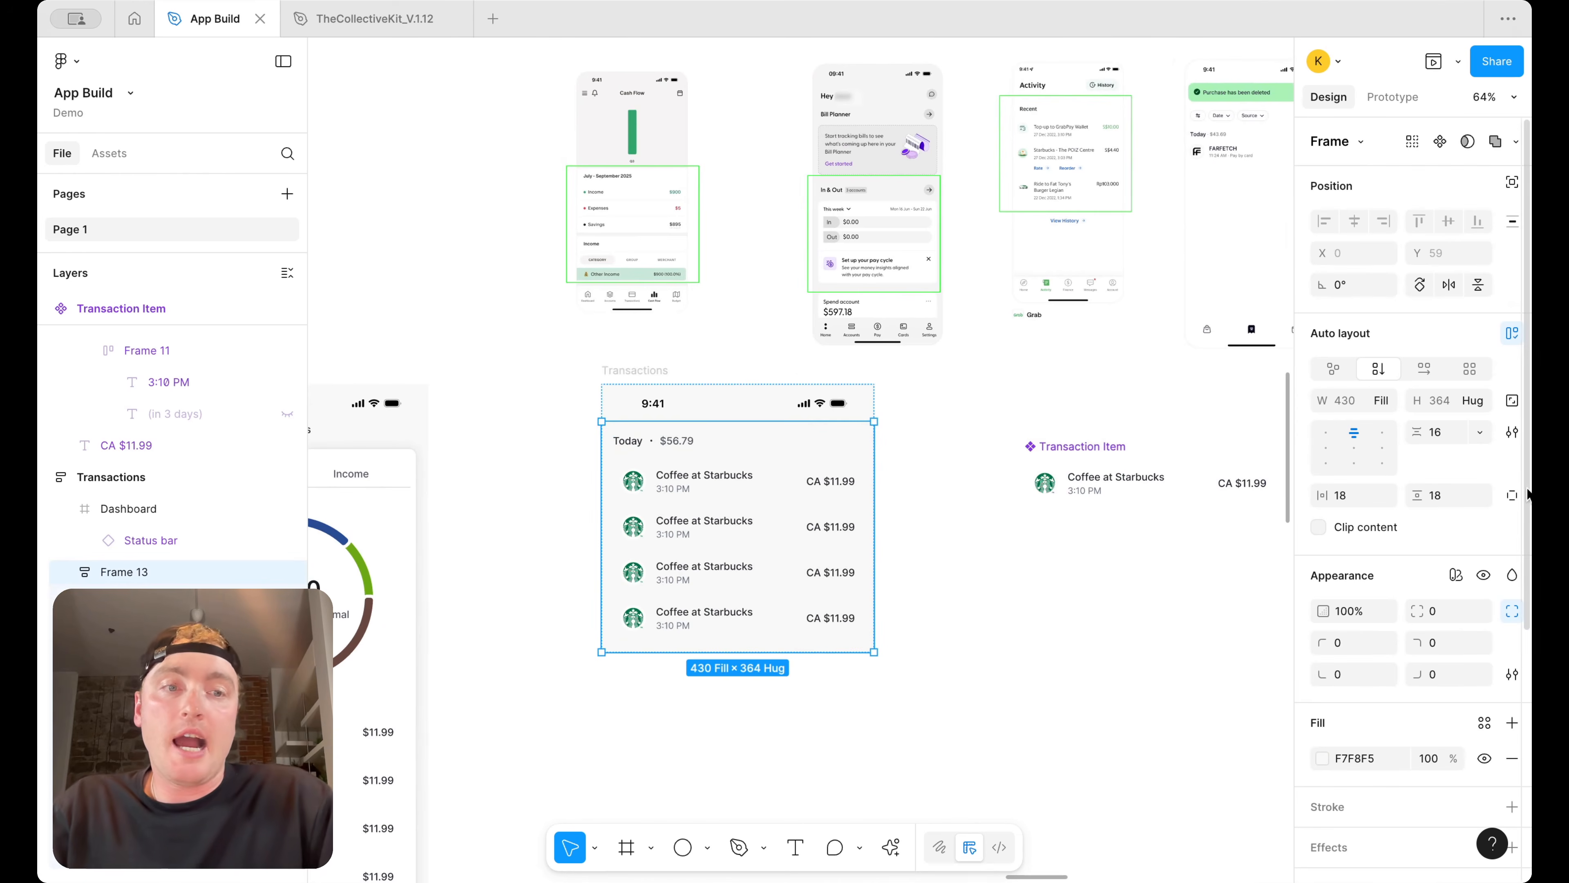
key("Return")
scroll(1226, 204, "up", 5)
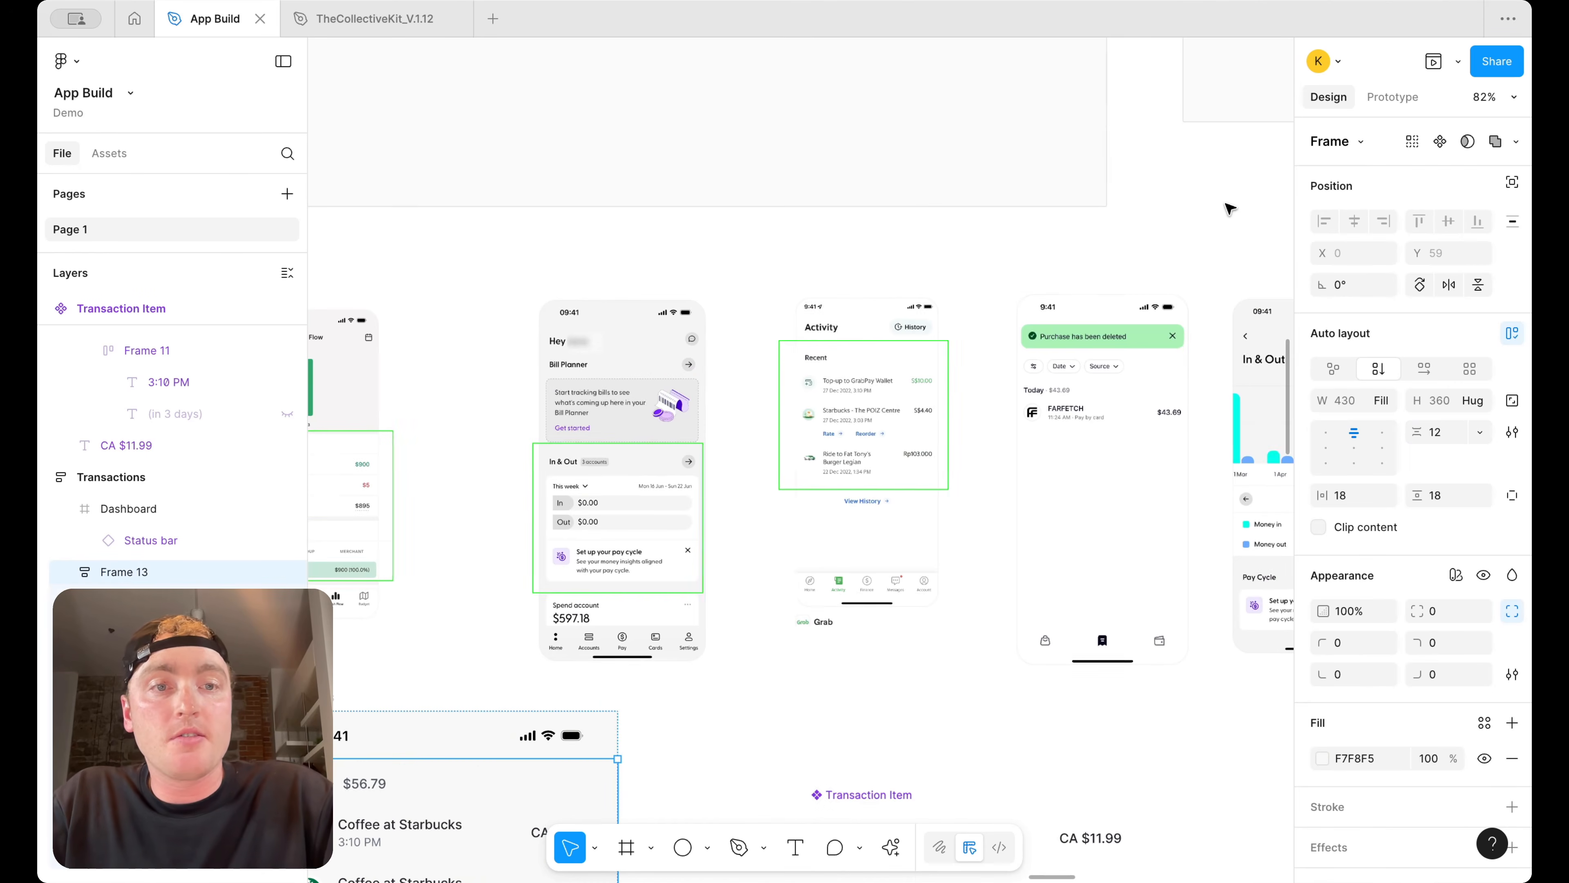
scroll(1018, 259, "down", 5)
left_click(923, 705)
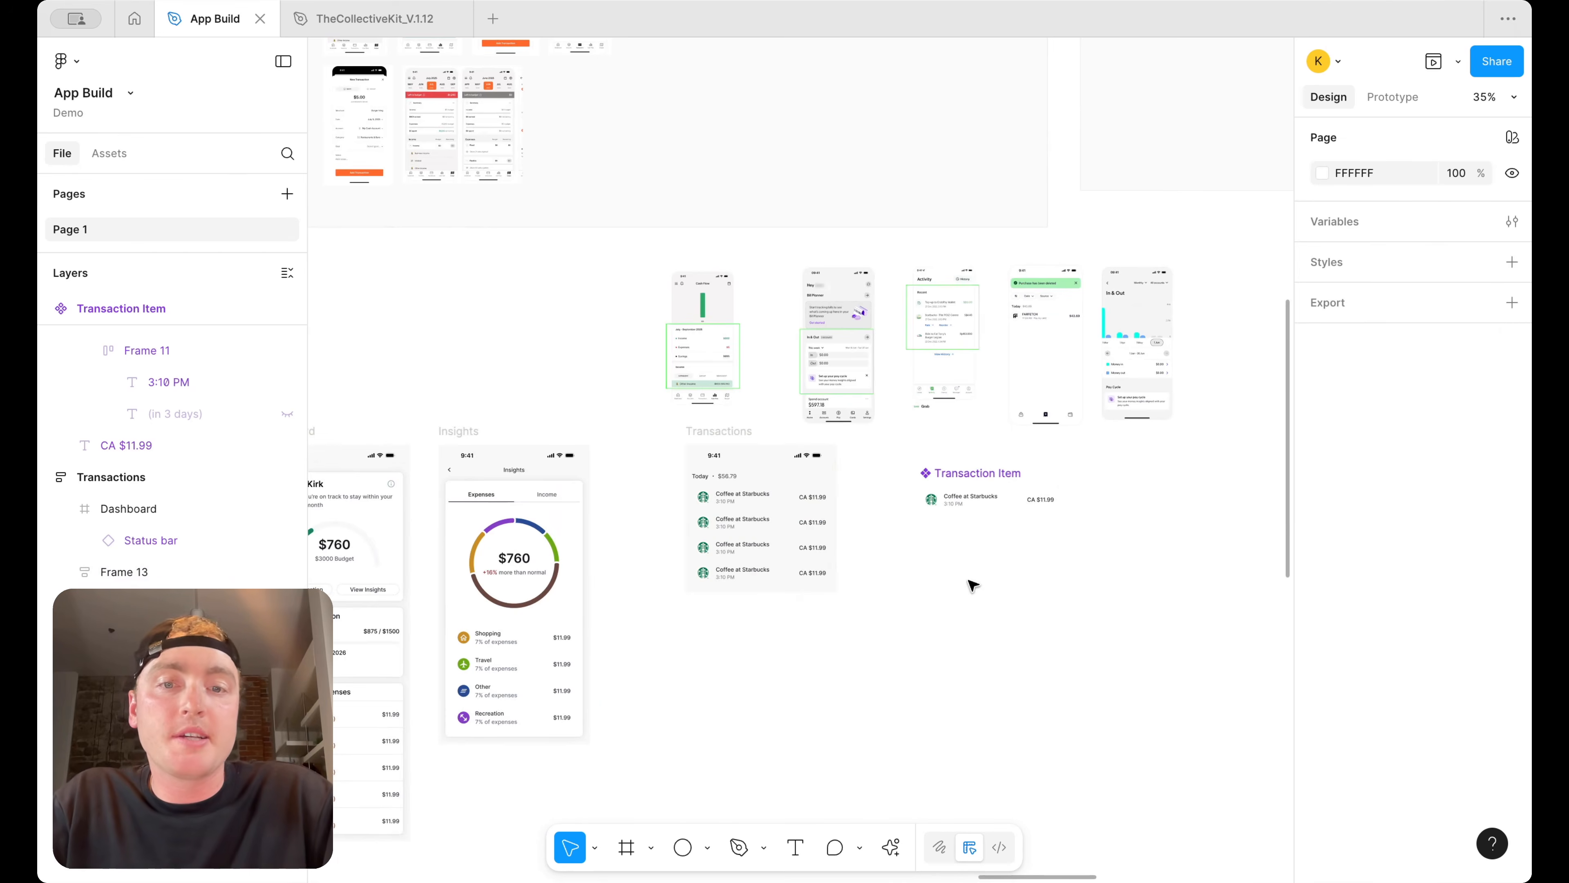
scroll(834, 508, "up", 3)
left_click(720, 505)
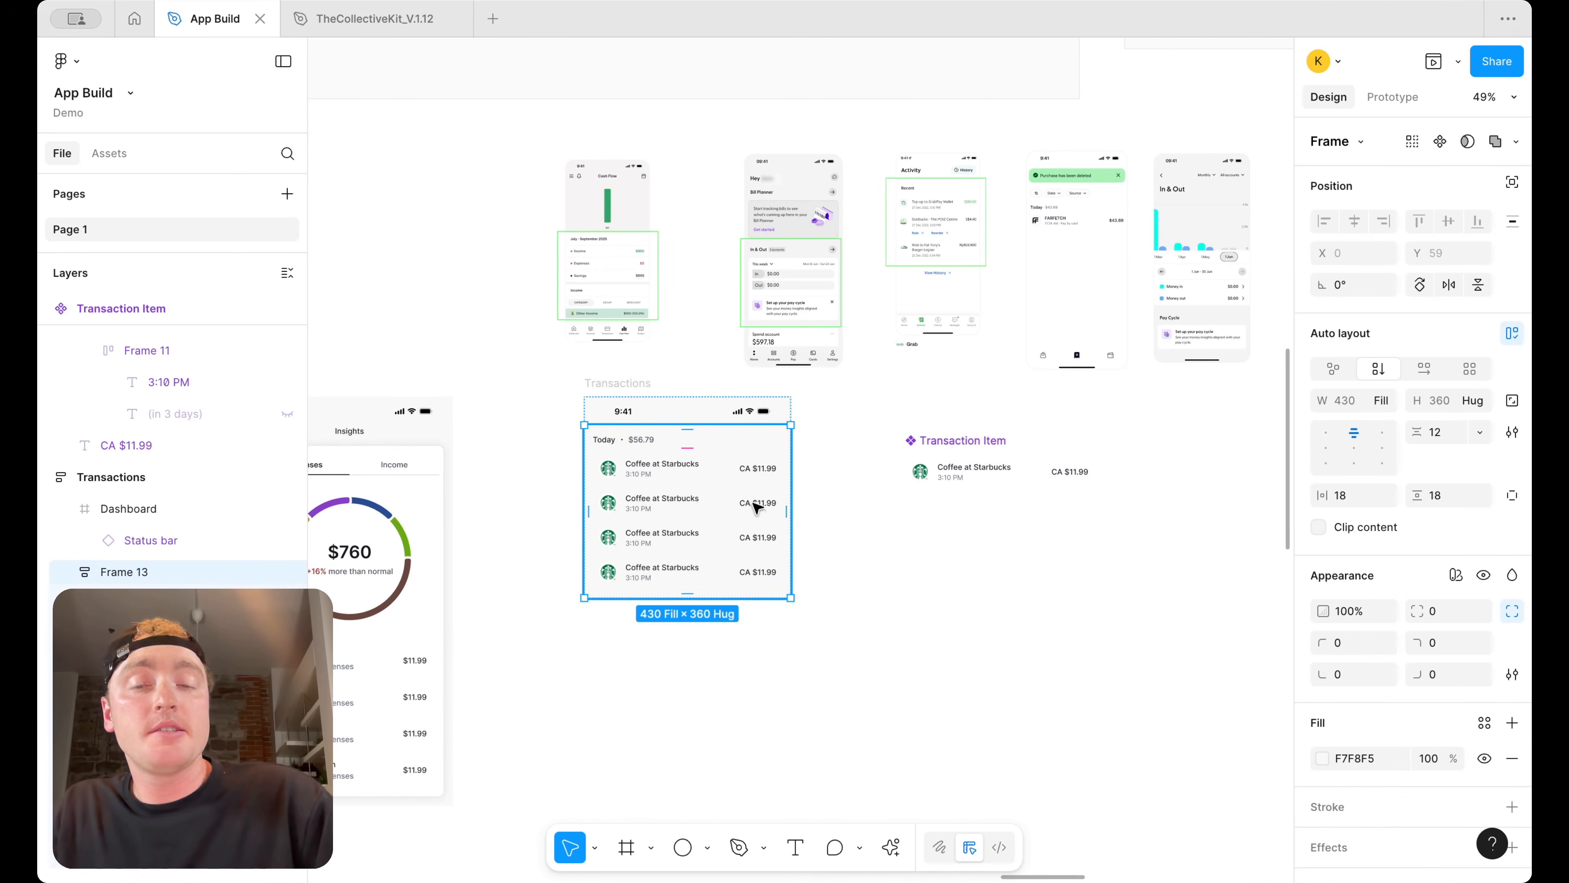
left_click(866, 546)
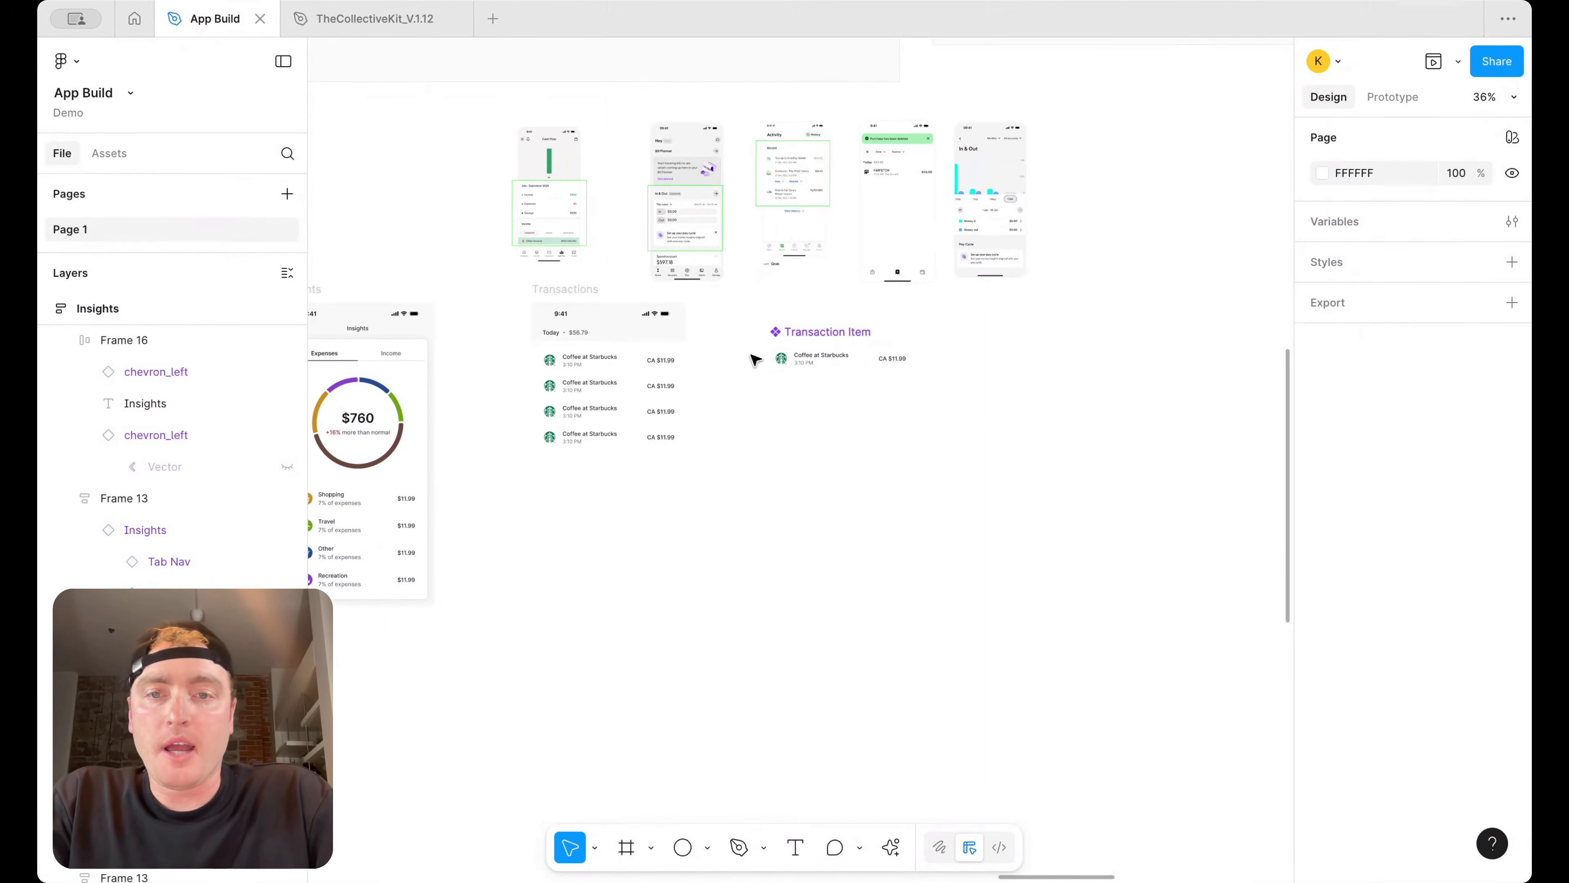
Examine the reference screens' date-grouped transaction headers, such as the Grab and Farfetch activity lists
scroll(754, 362, "left", 3)
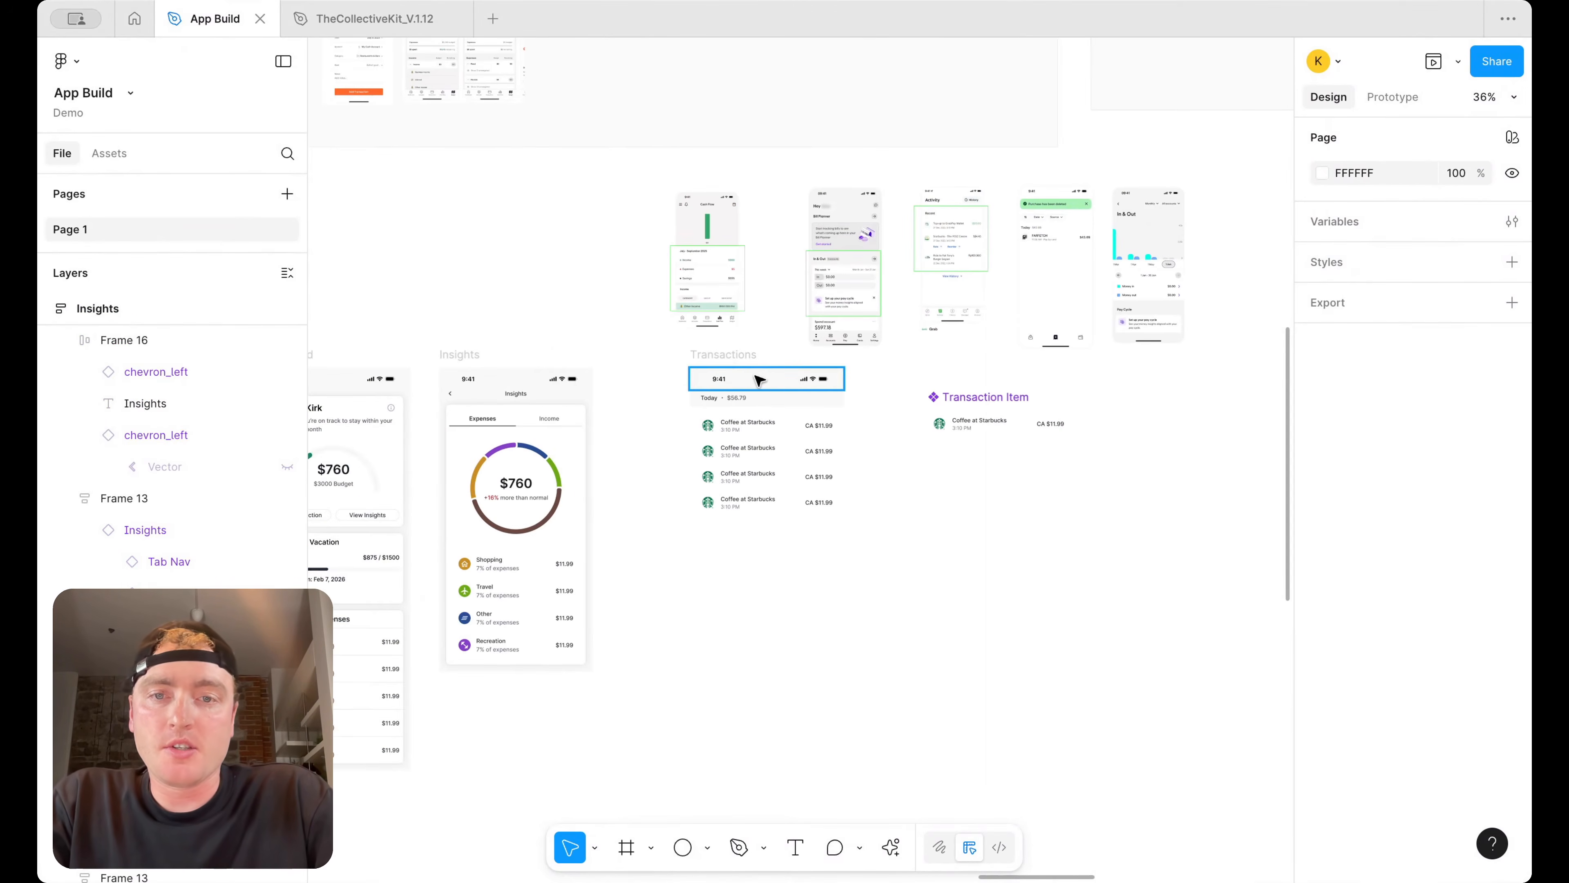
scroll(759, 379, "up", 2)
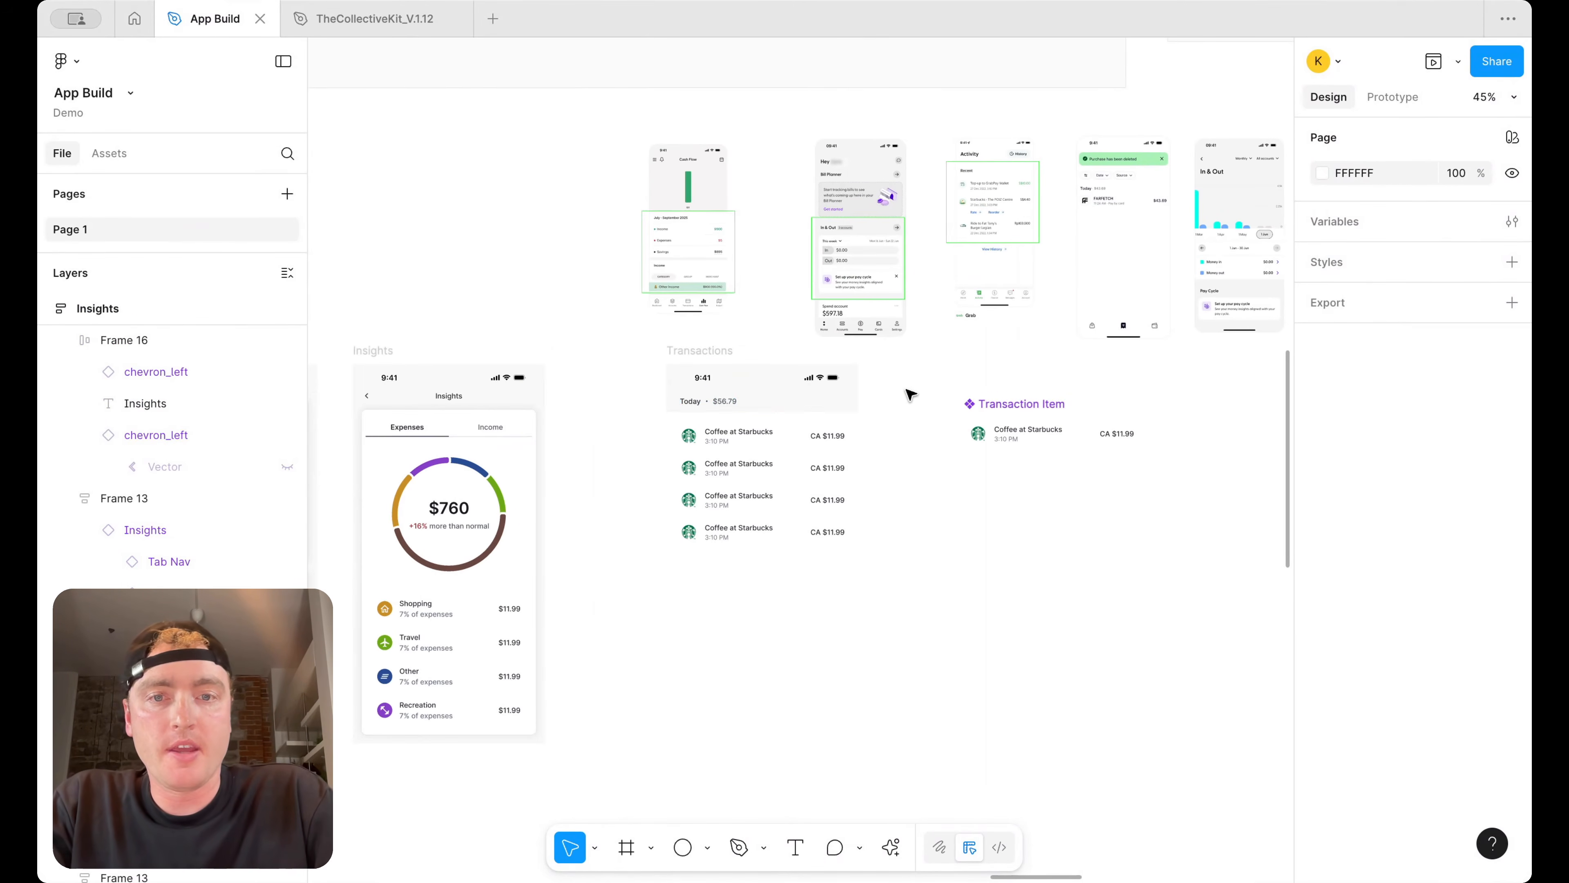
scroll(911, 393, "up", 5)
scroll(875, 213, "up", 5)
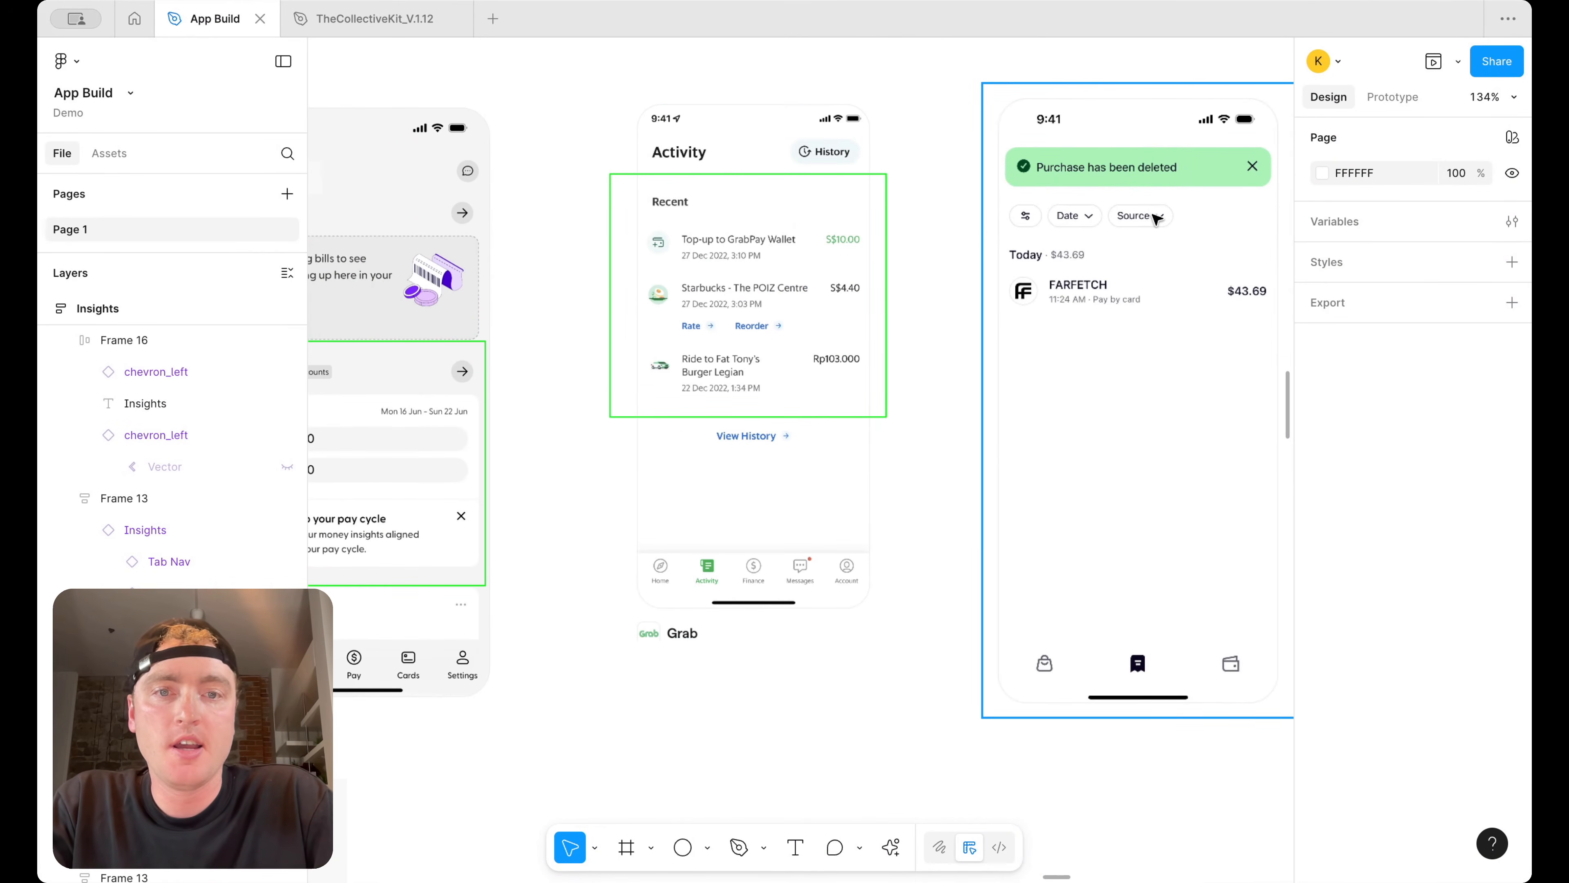
scroll(1116, 220, "down", 5)
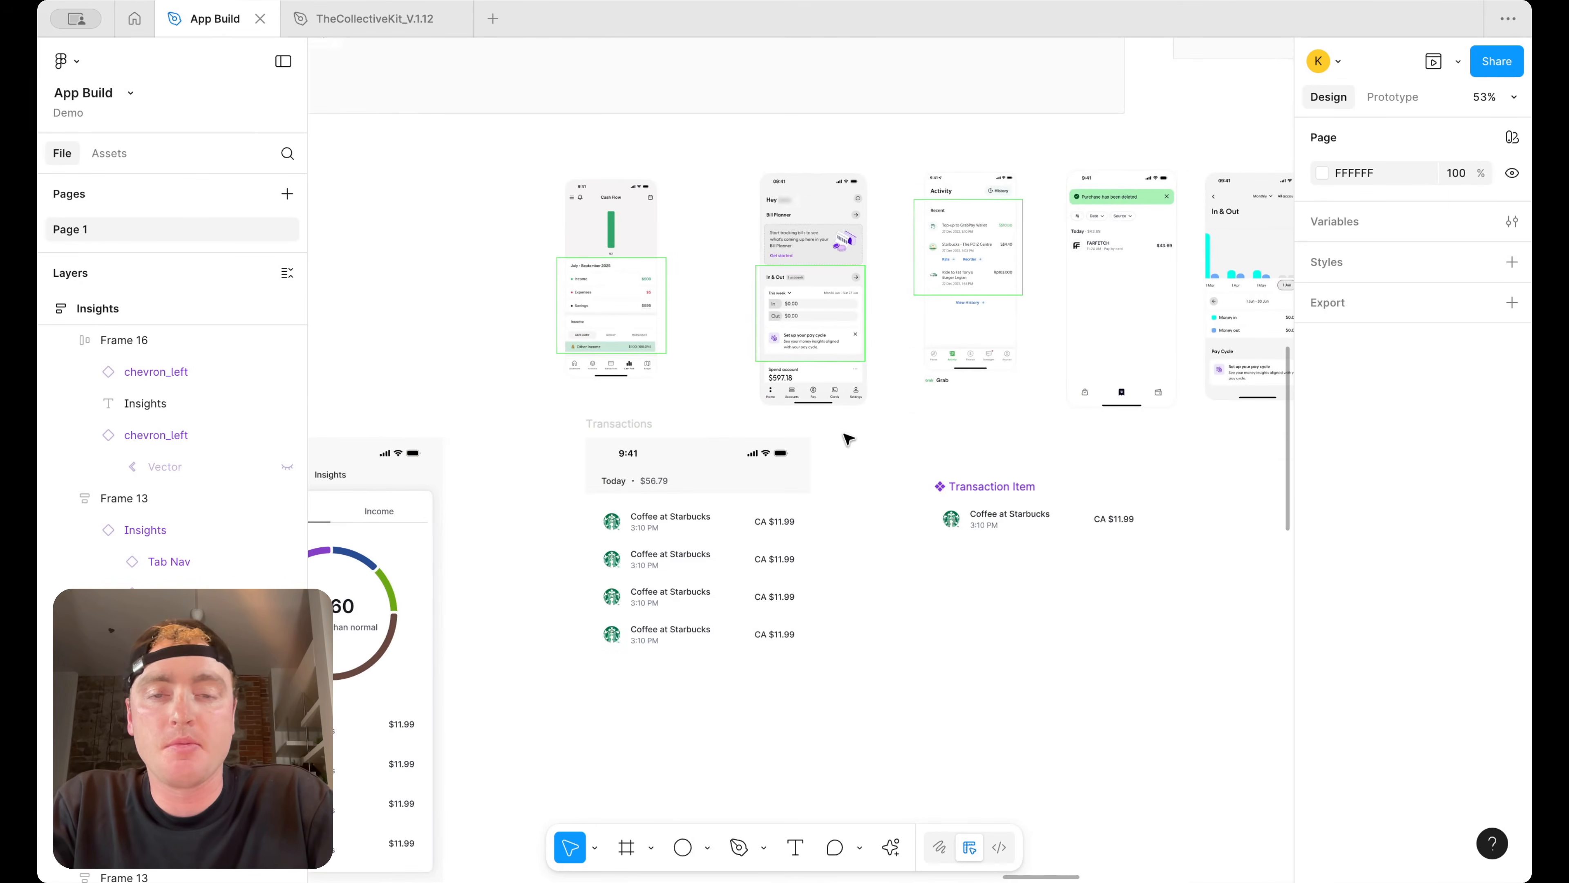
scroll(847, 440, "left", 3)
scroll(846, 441, "down", 2)
Duplicate the date header row and transaction list as a second group below the first
left_click(799, 431)
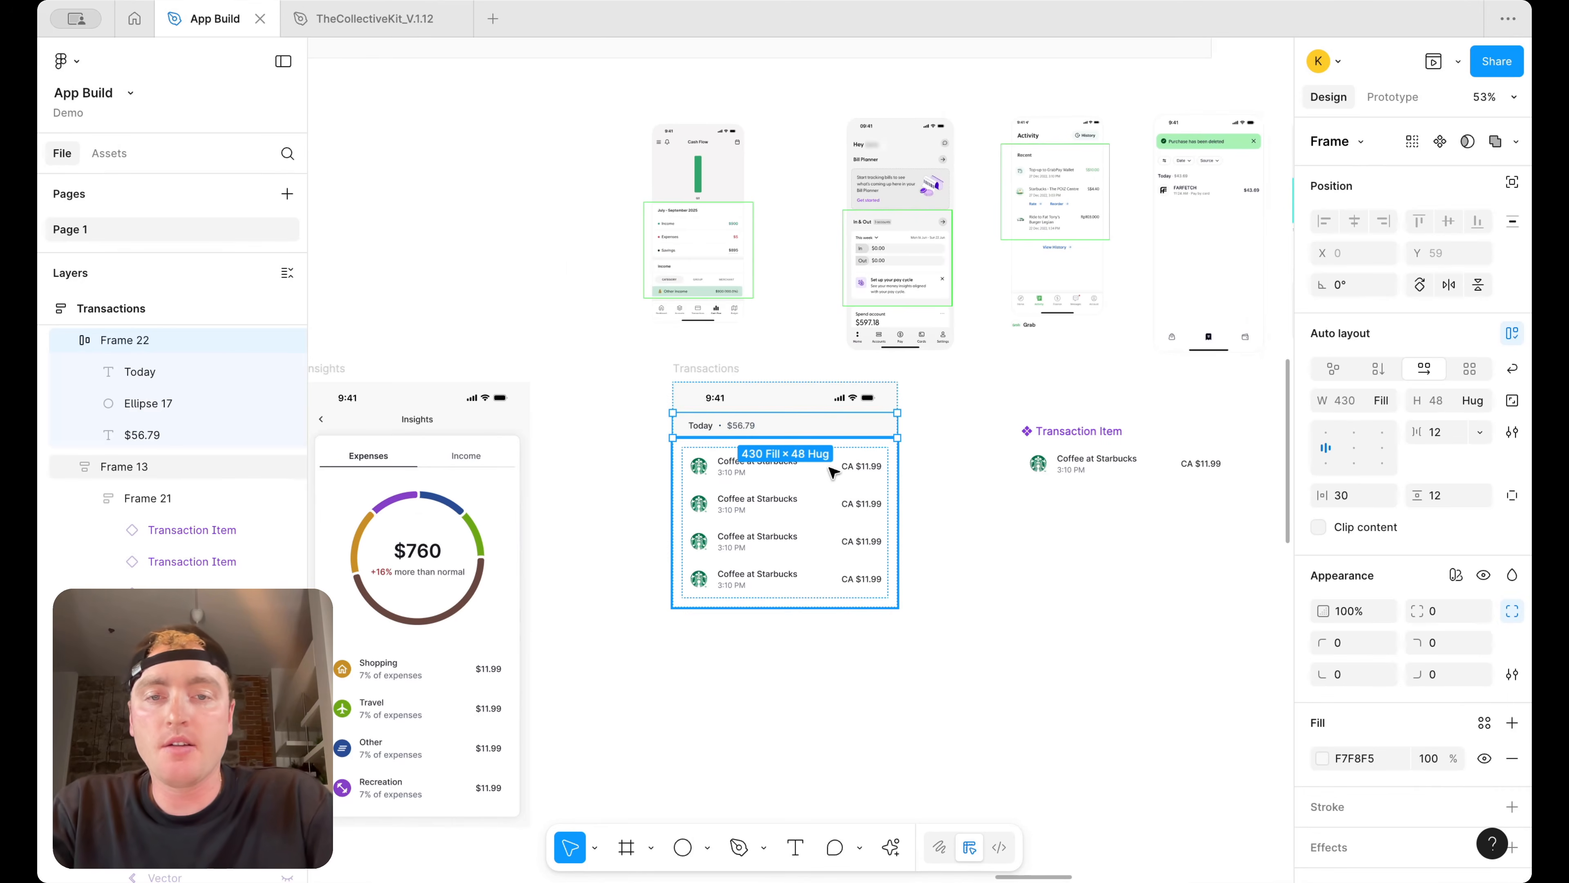
key("Down")
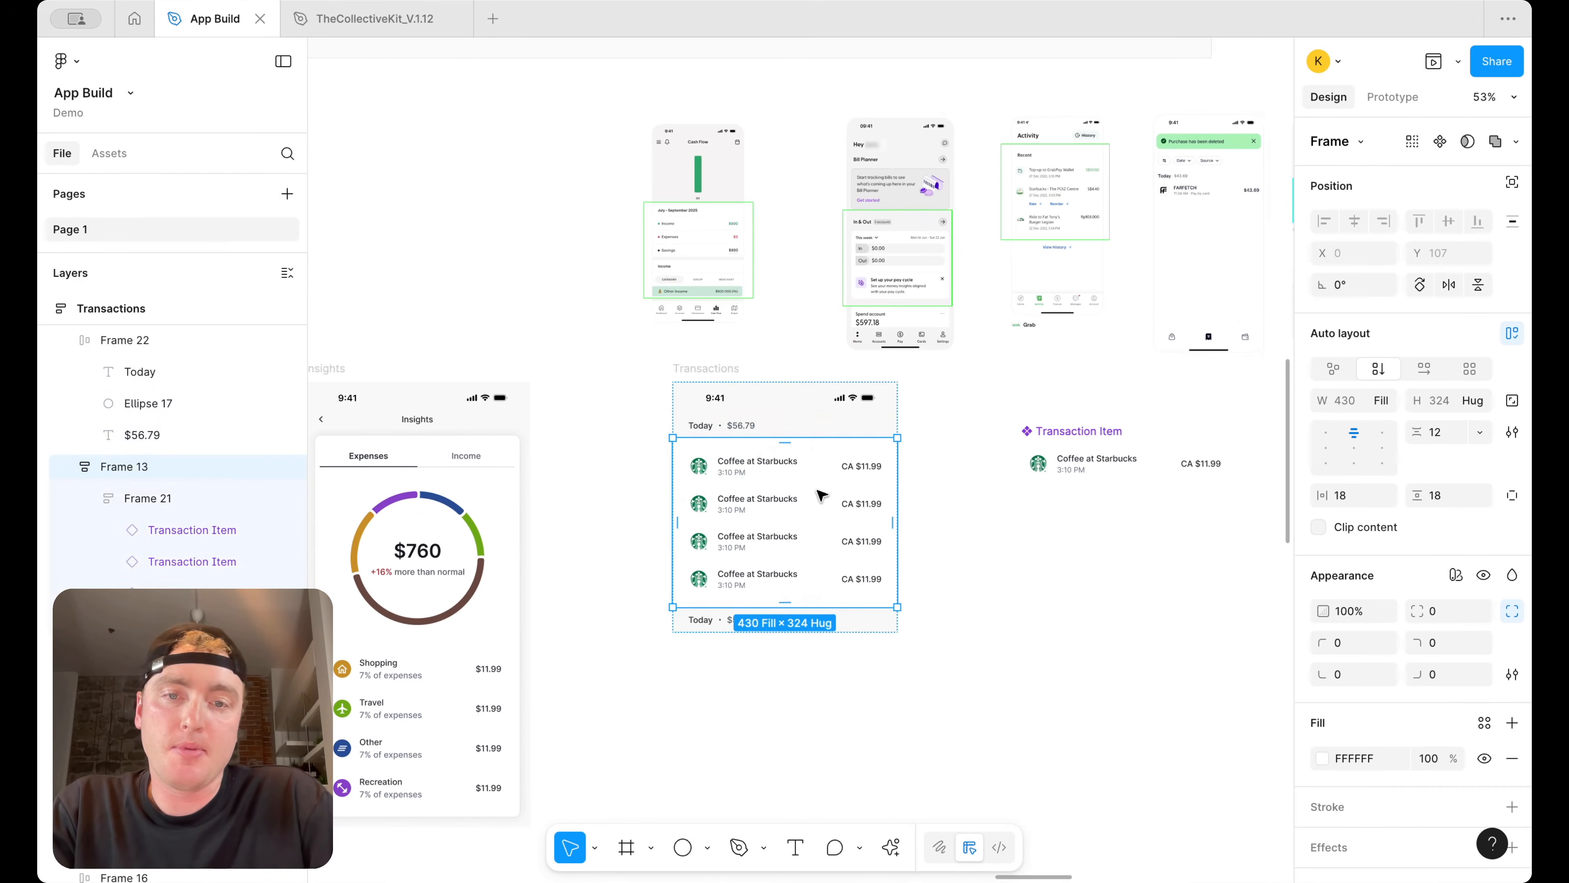
key("ctrl+d")
left_click(963, 533)
Rename the second group's header date as "September 10th, 2024"
double_click(697, 622)
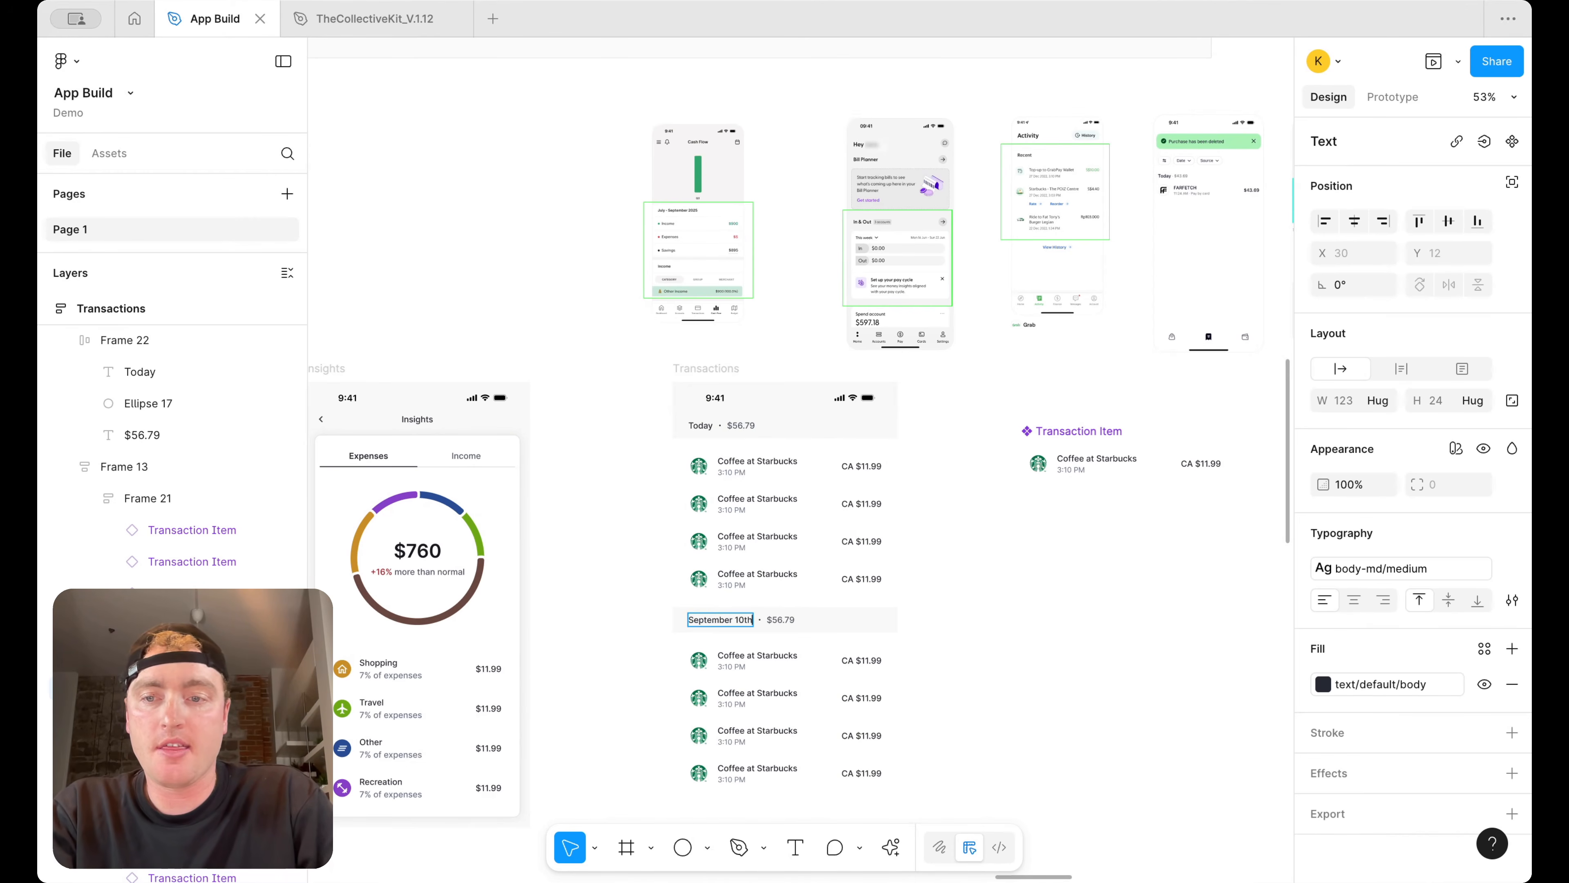
type("September 10th, 2024")
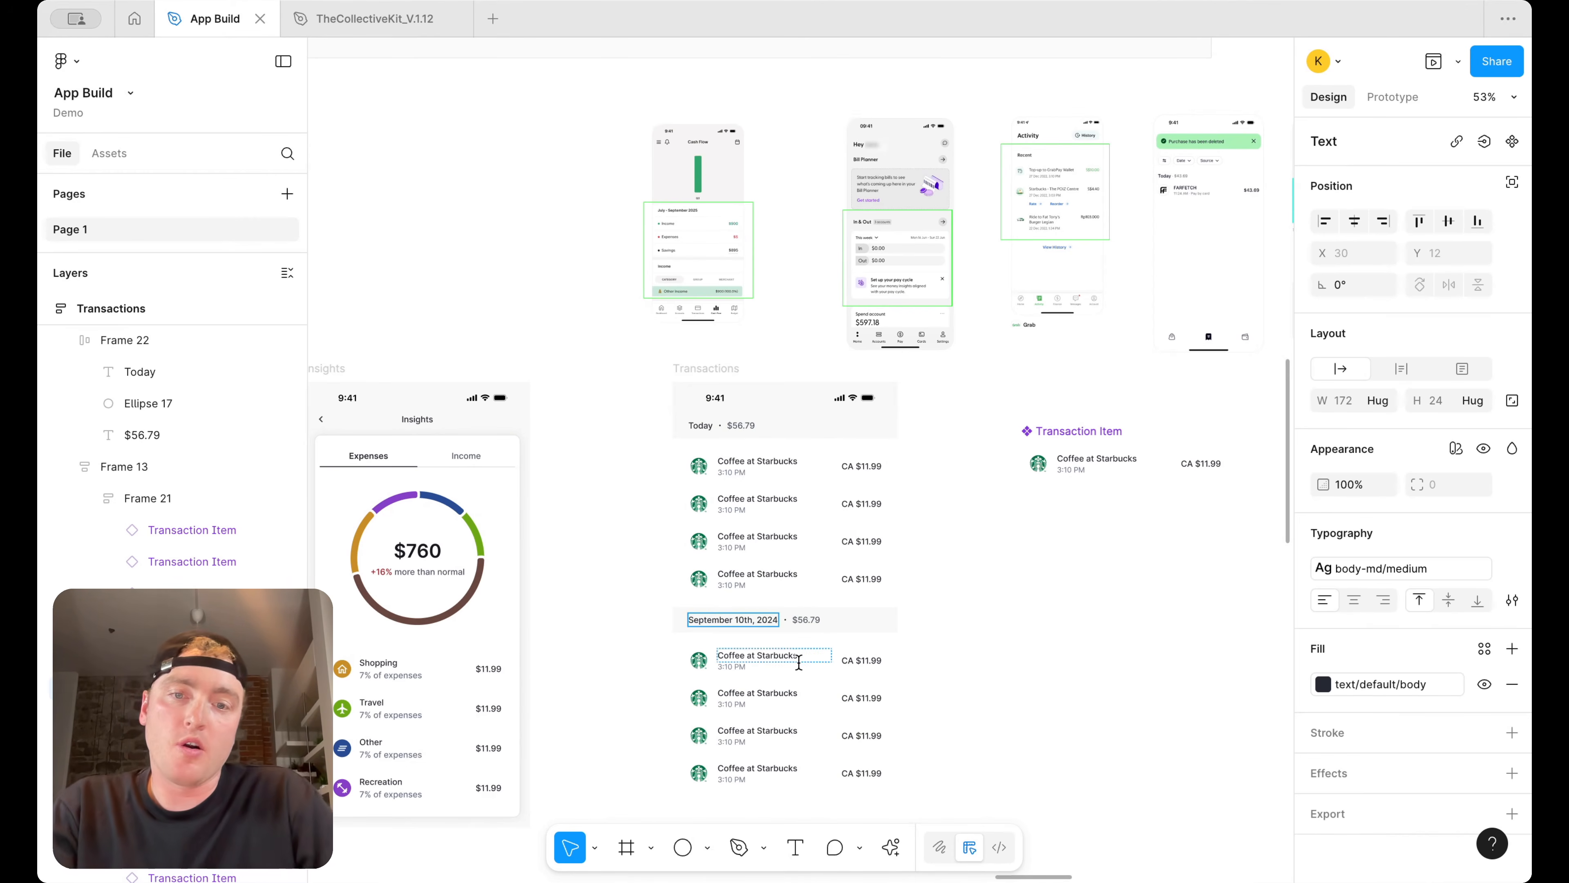
left_click(1018, 614)
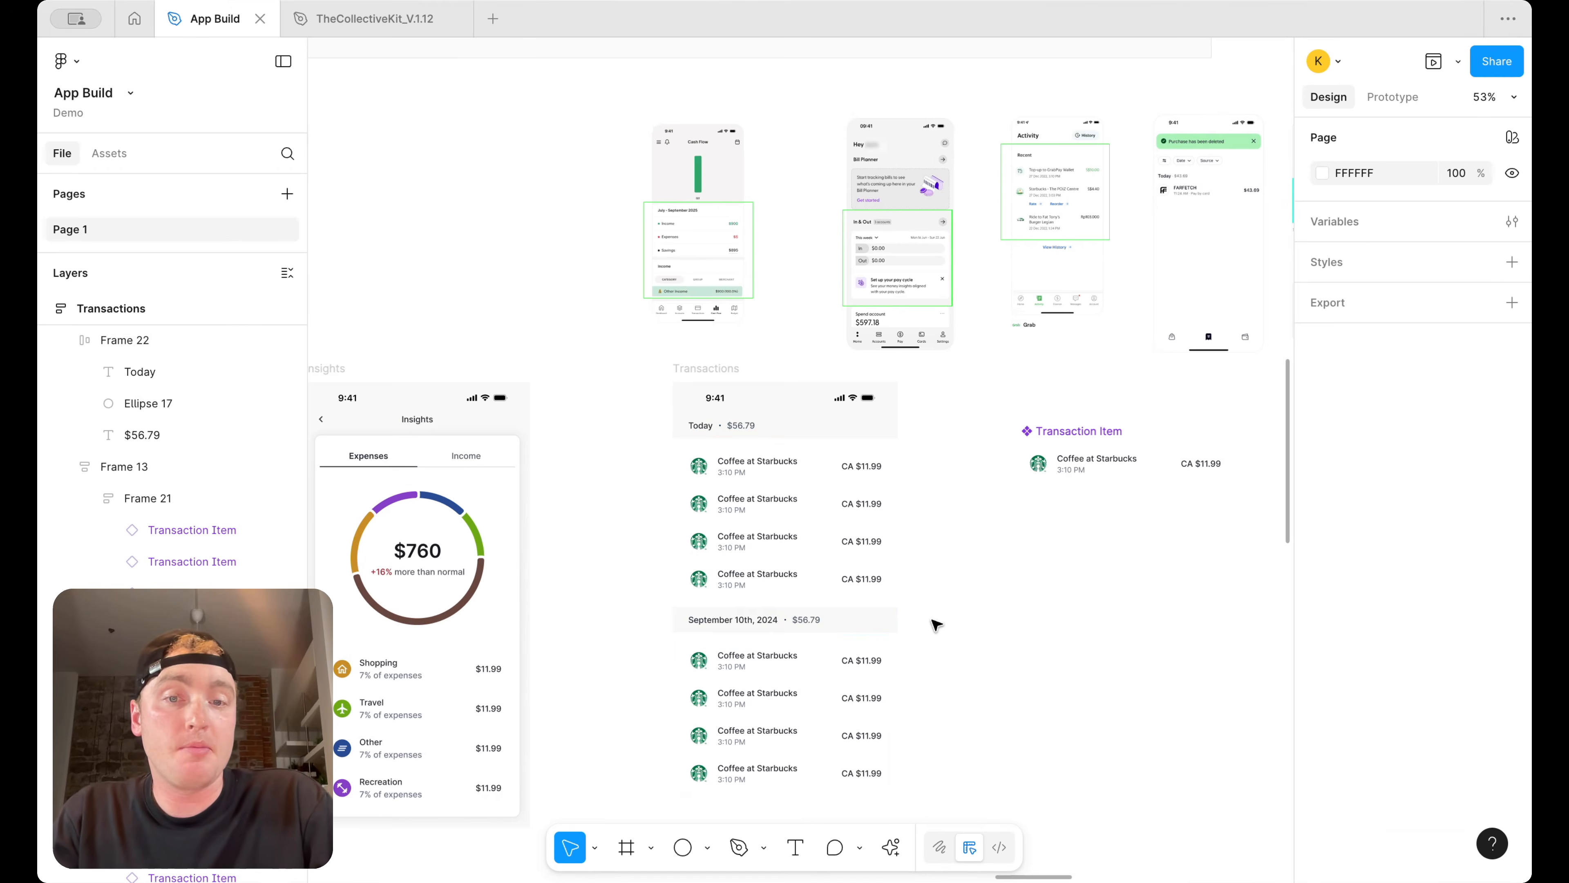
left_click(853, 621)
scroll(852, 631, "down", 5)
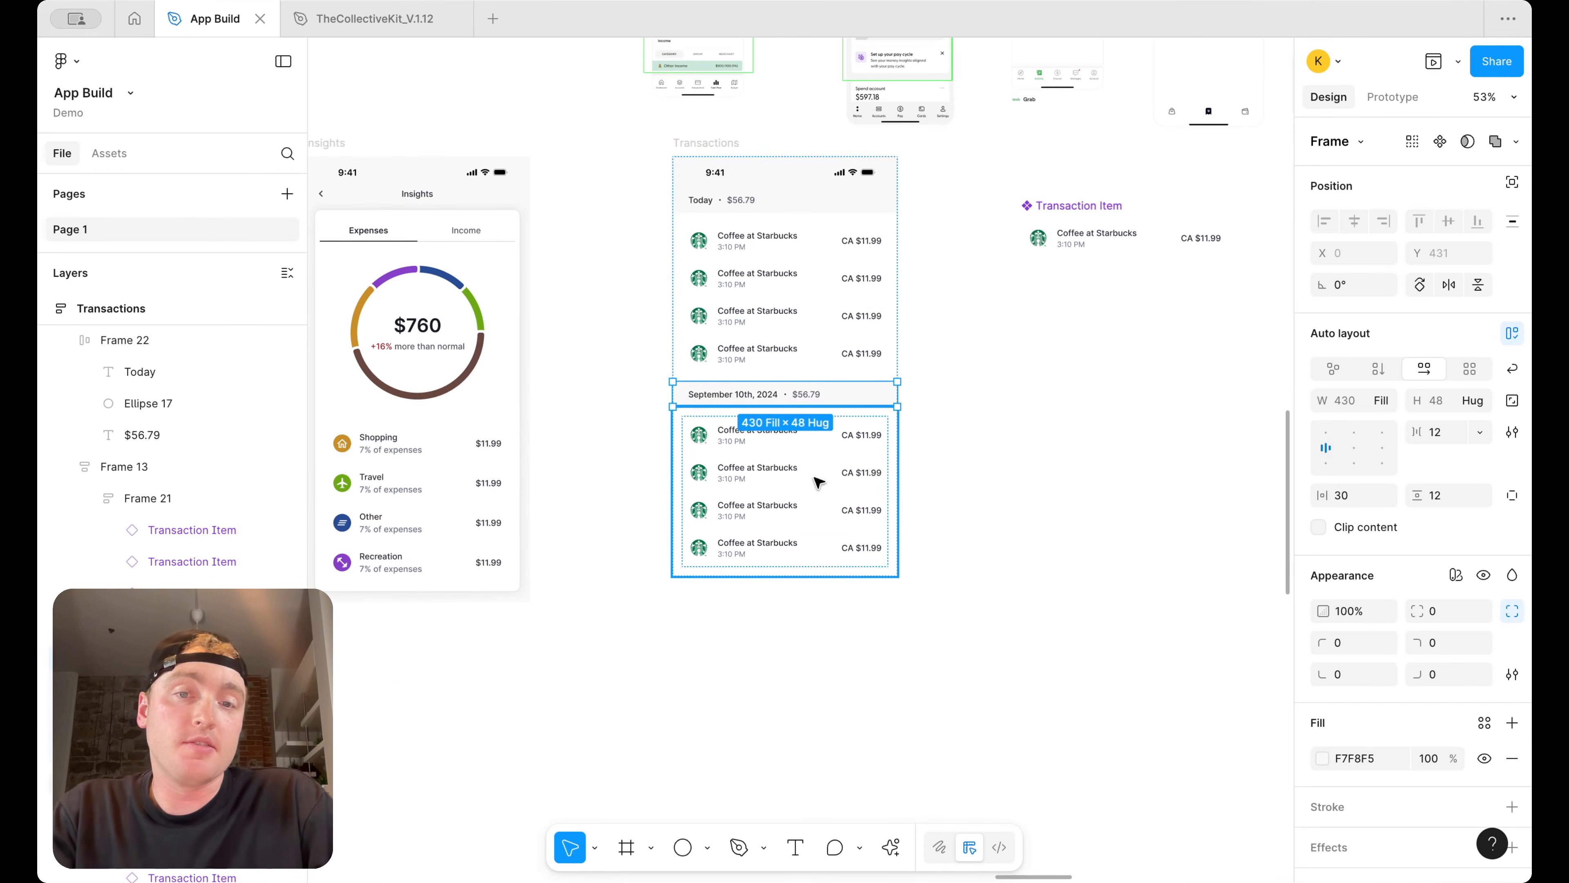
left_click(1090, 361)
scroll(1094, 356, "up", 4)
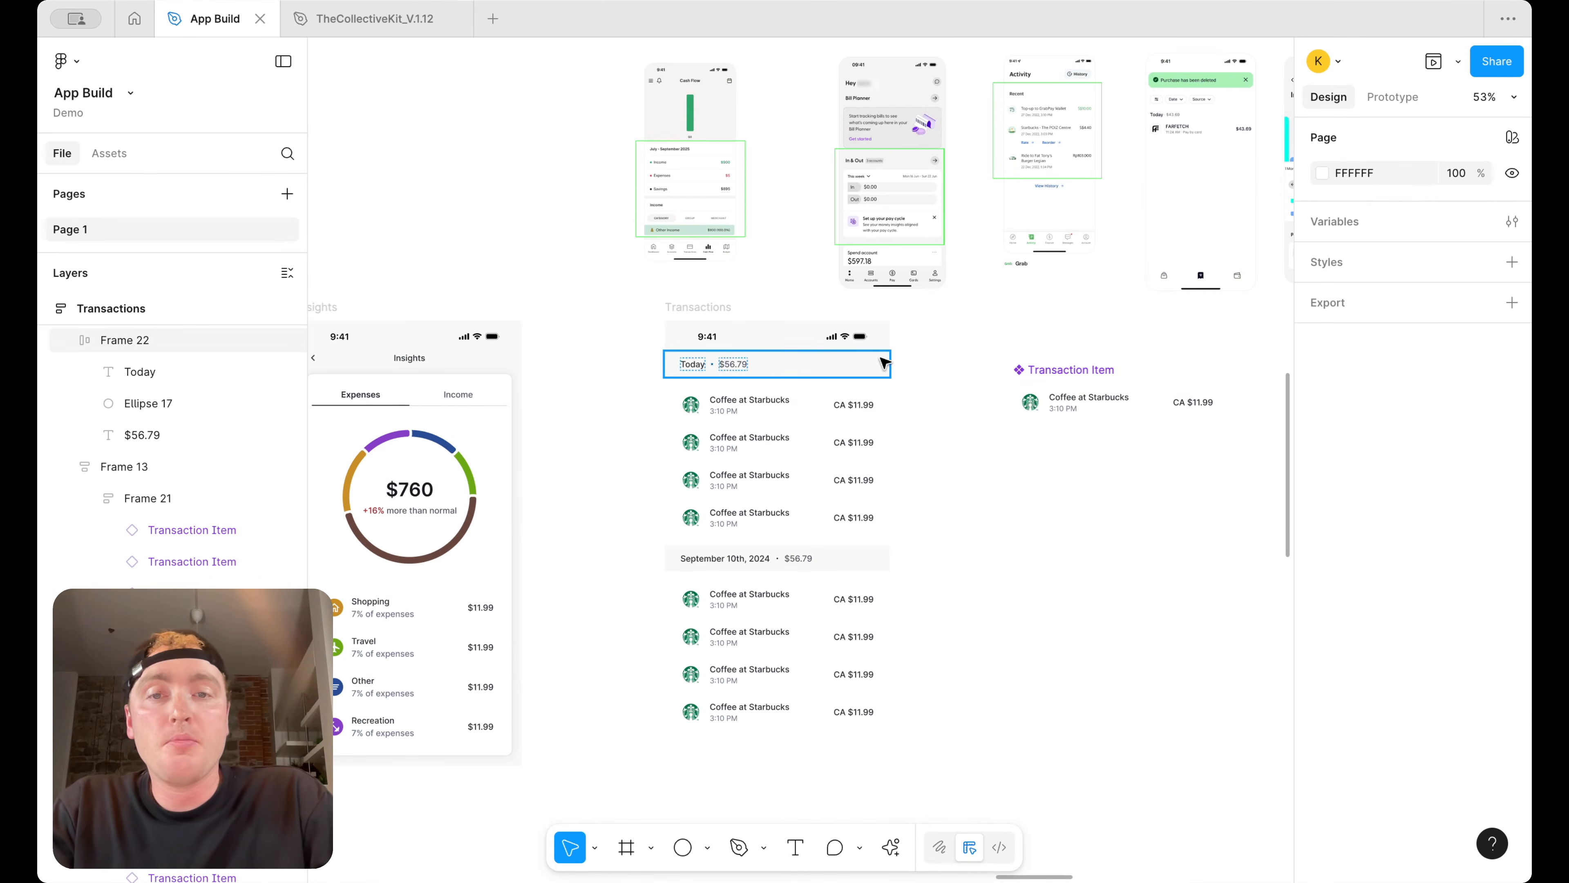
double_click(491, 431)
scroll(457, 439, "down", 3)
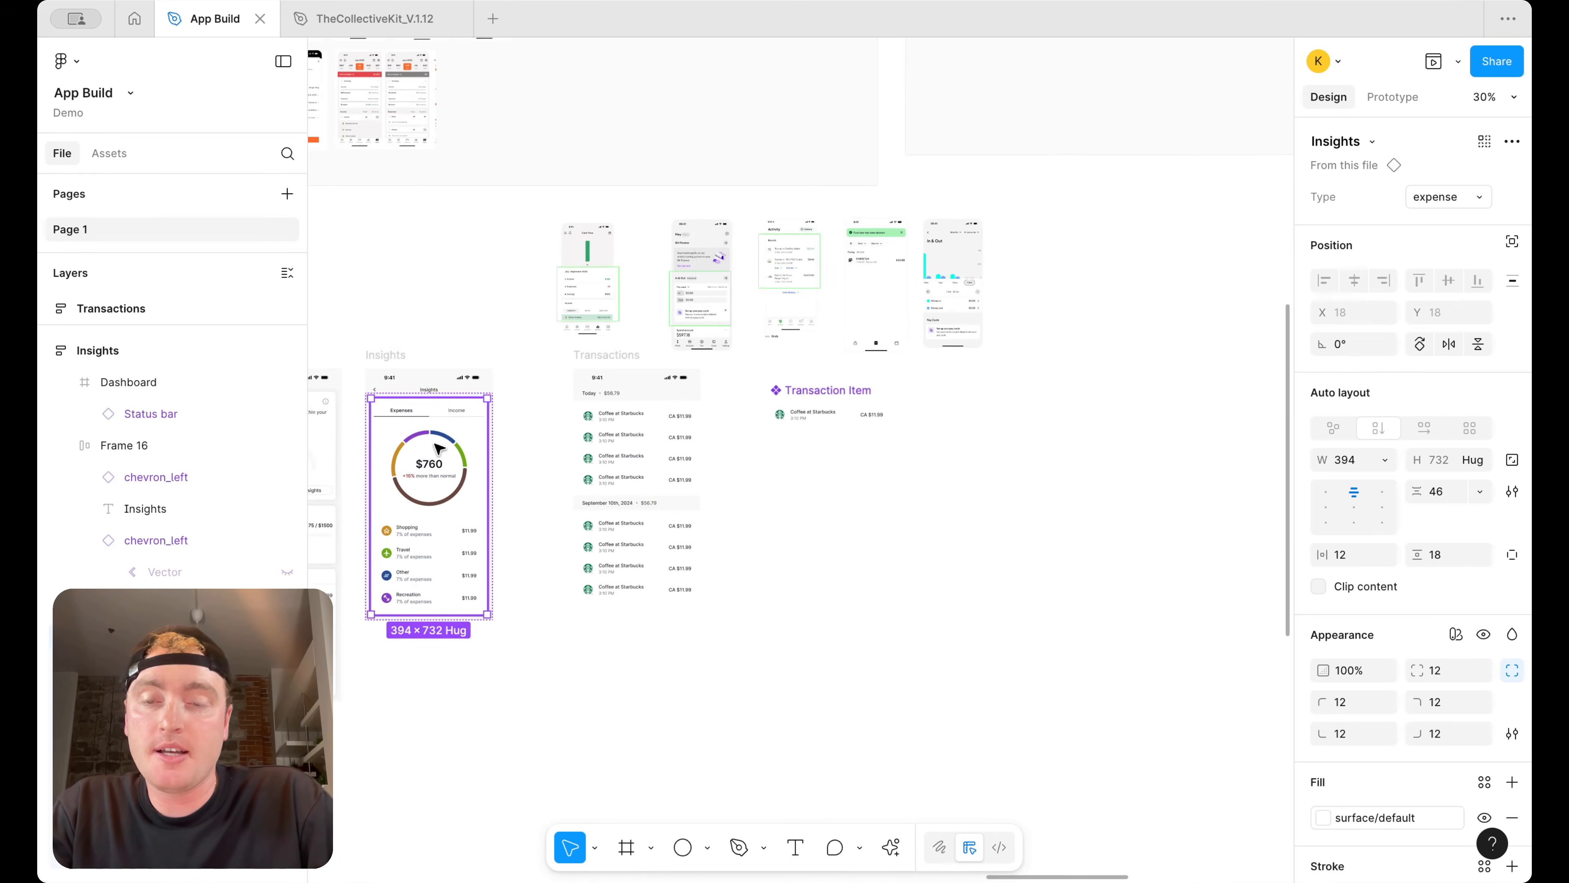
scroll(743, 271, "up", 2)
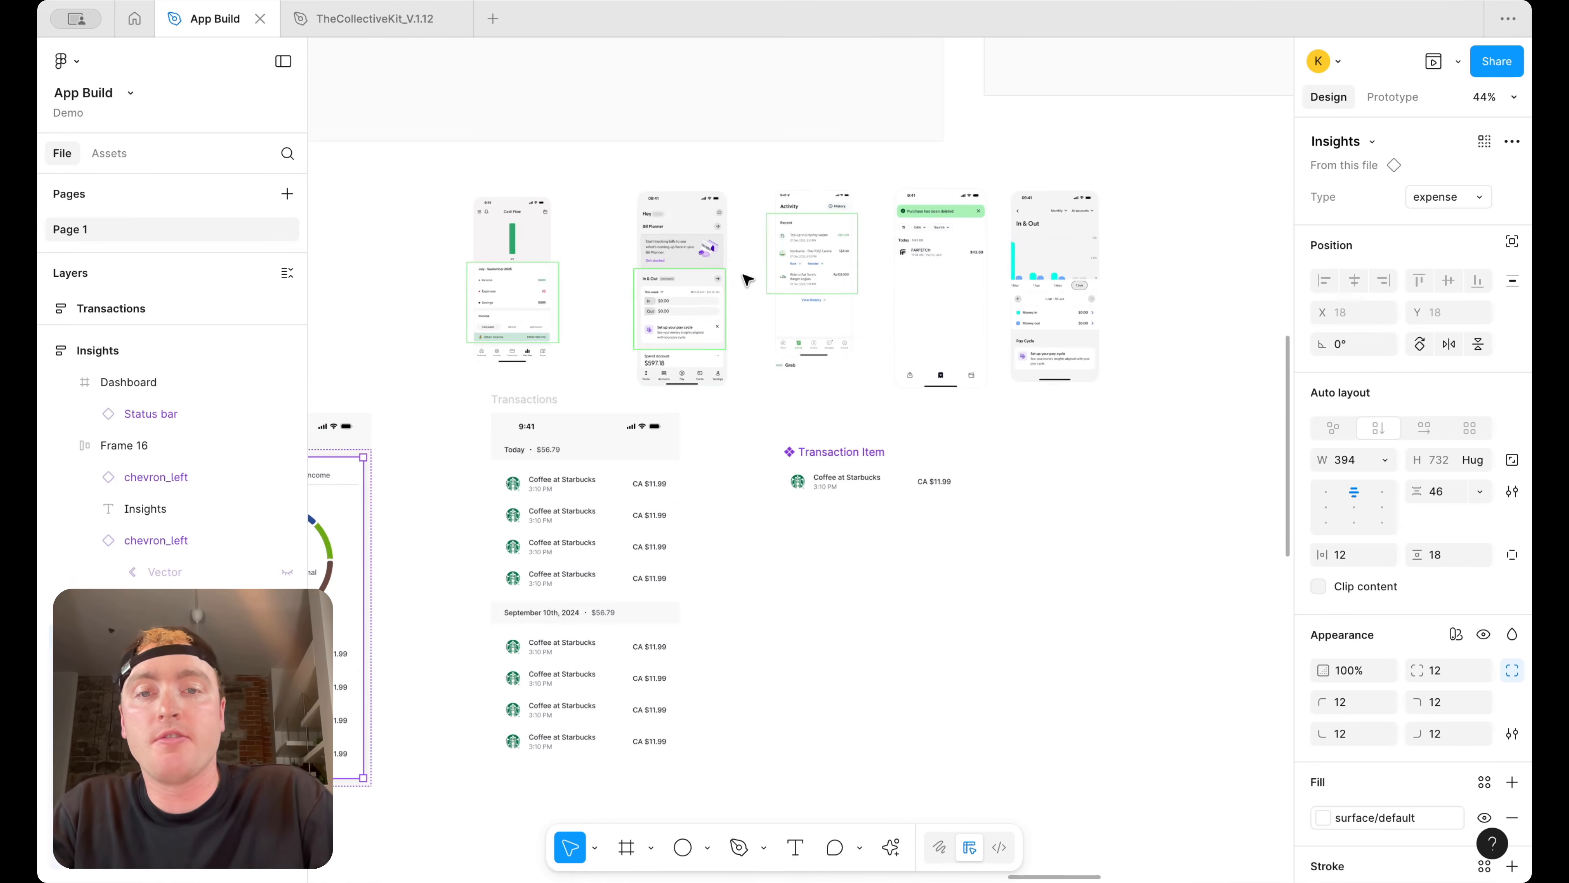
scroll(691, 243, "up", 3)
scroll(1124, 319, "right", 6)
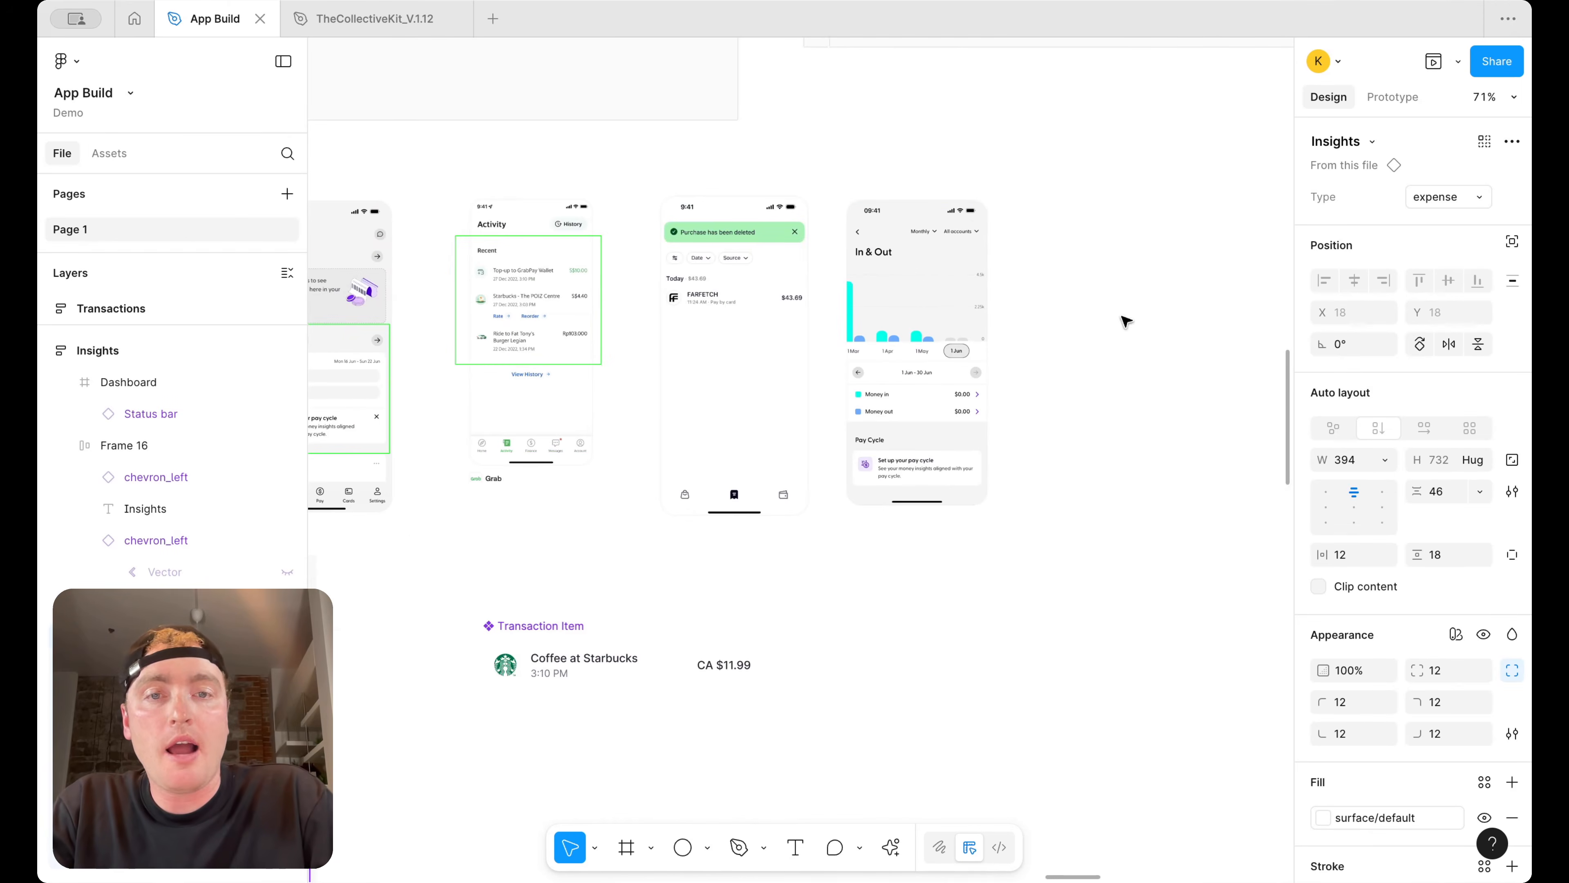
scroll(951, 258, "down", 2)
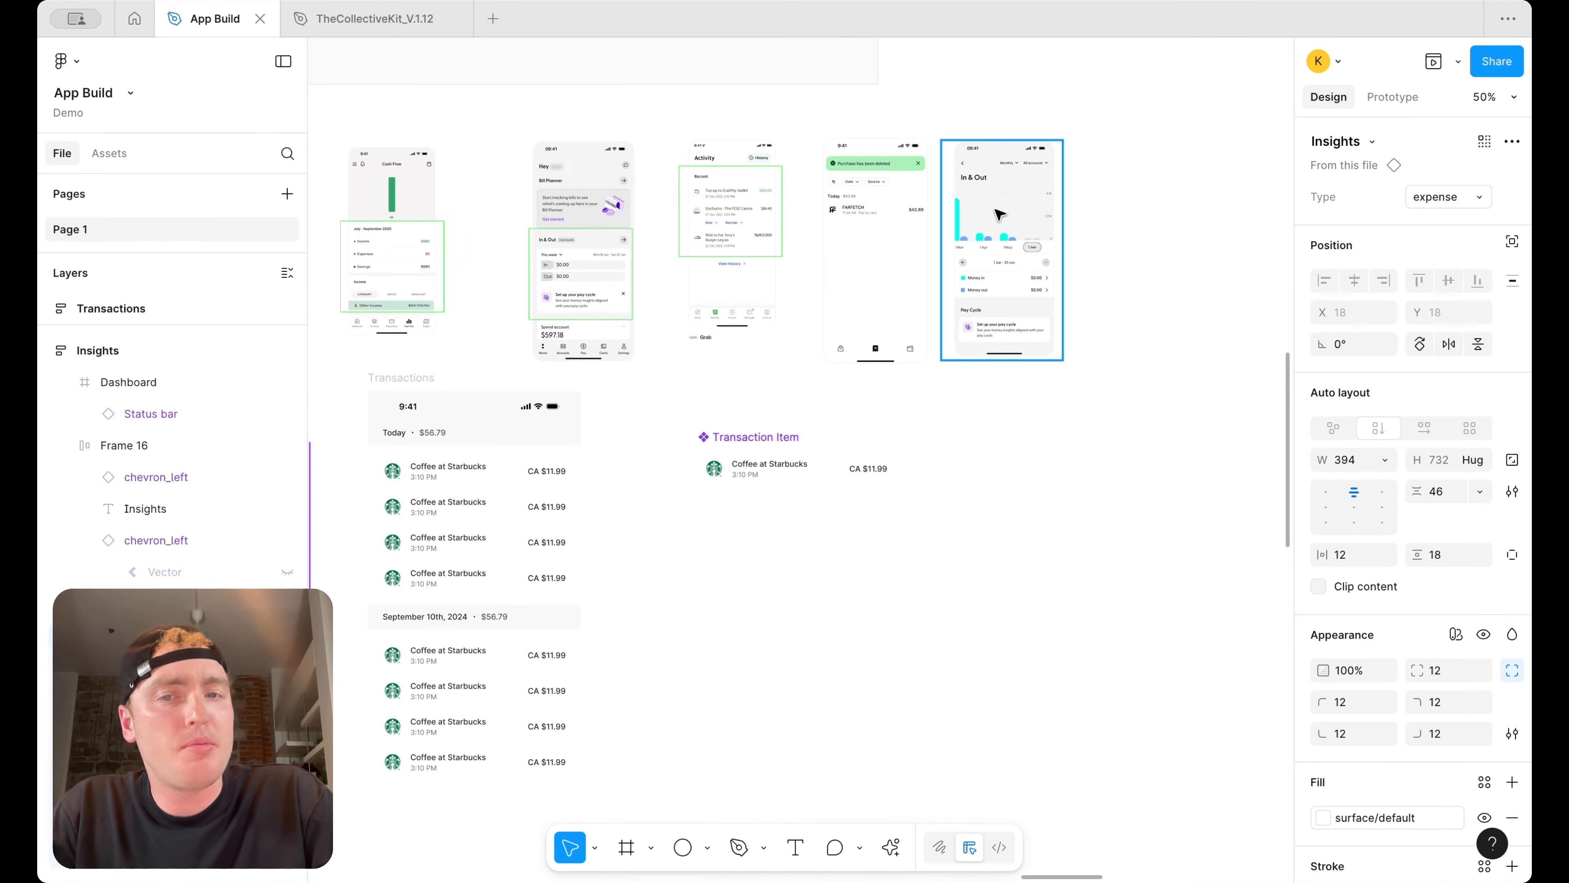
scroll(538, 547, "left", 7)
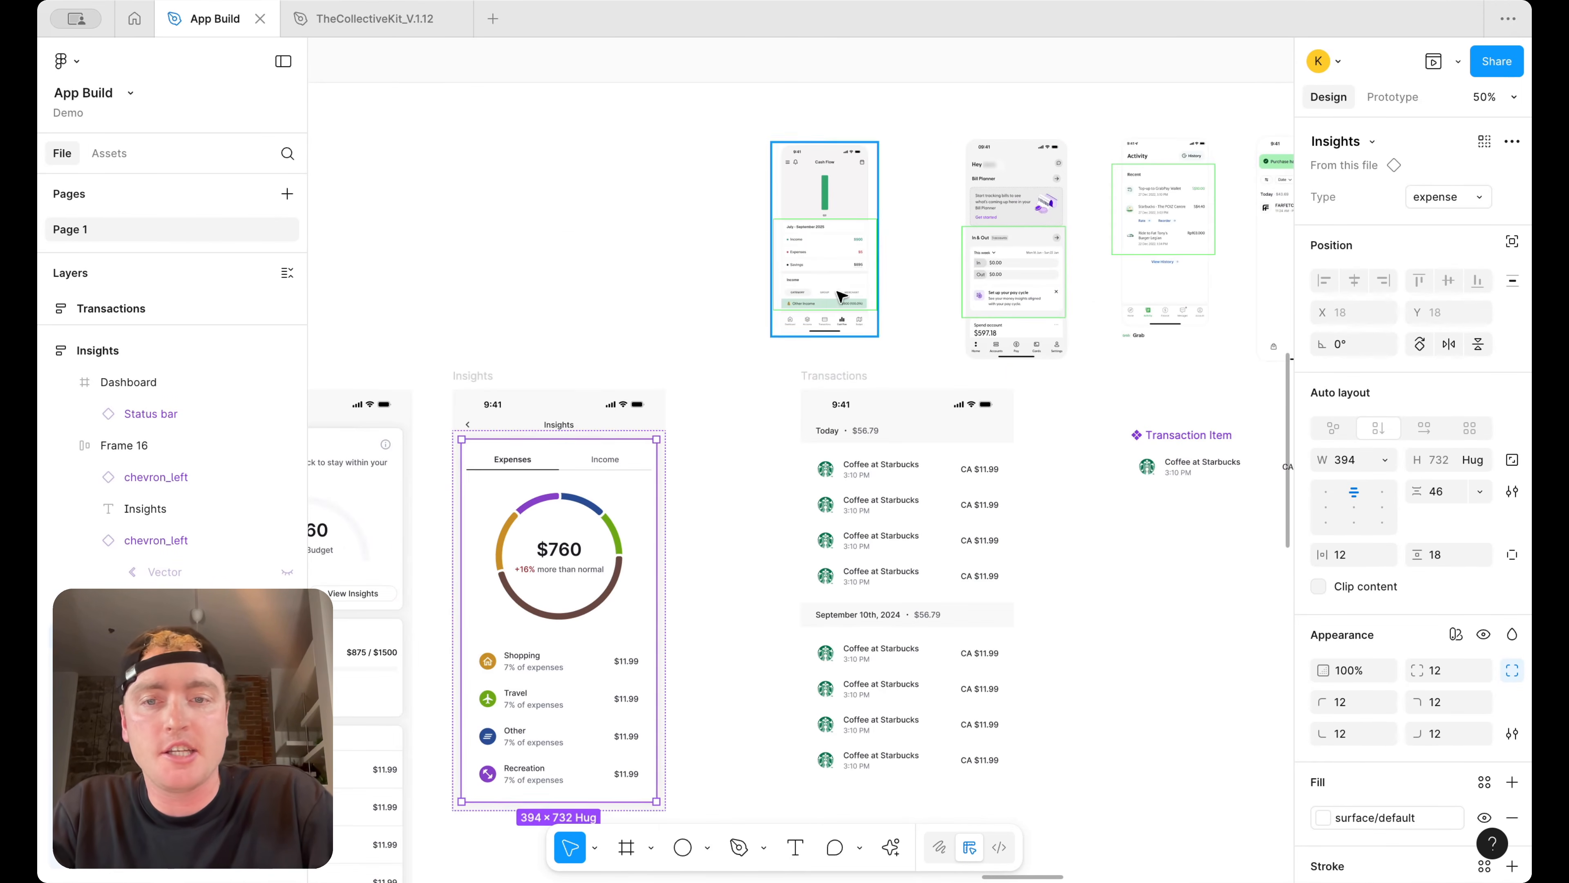
left_click_drag(539, 548, 908, 433)
scroll(964, 501, "down", 3)
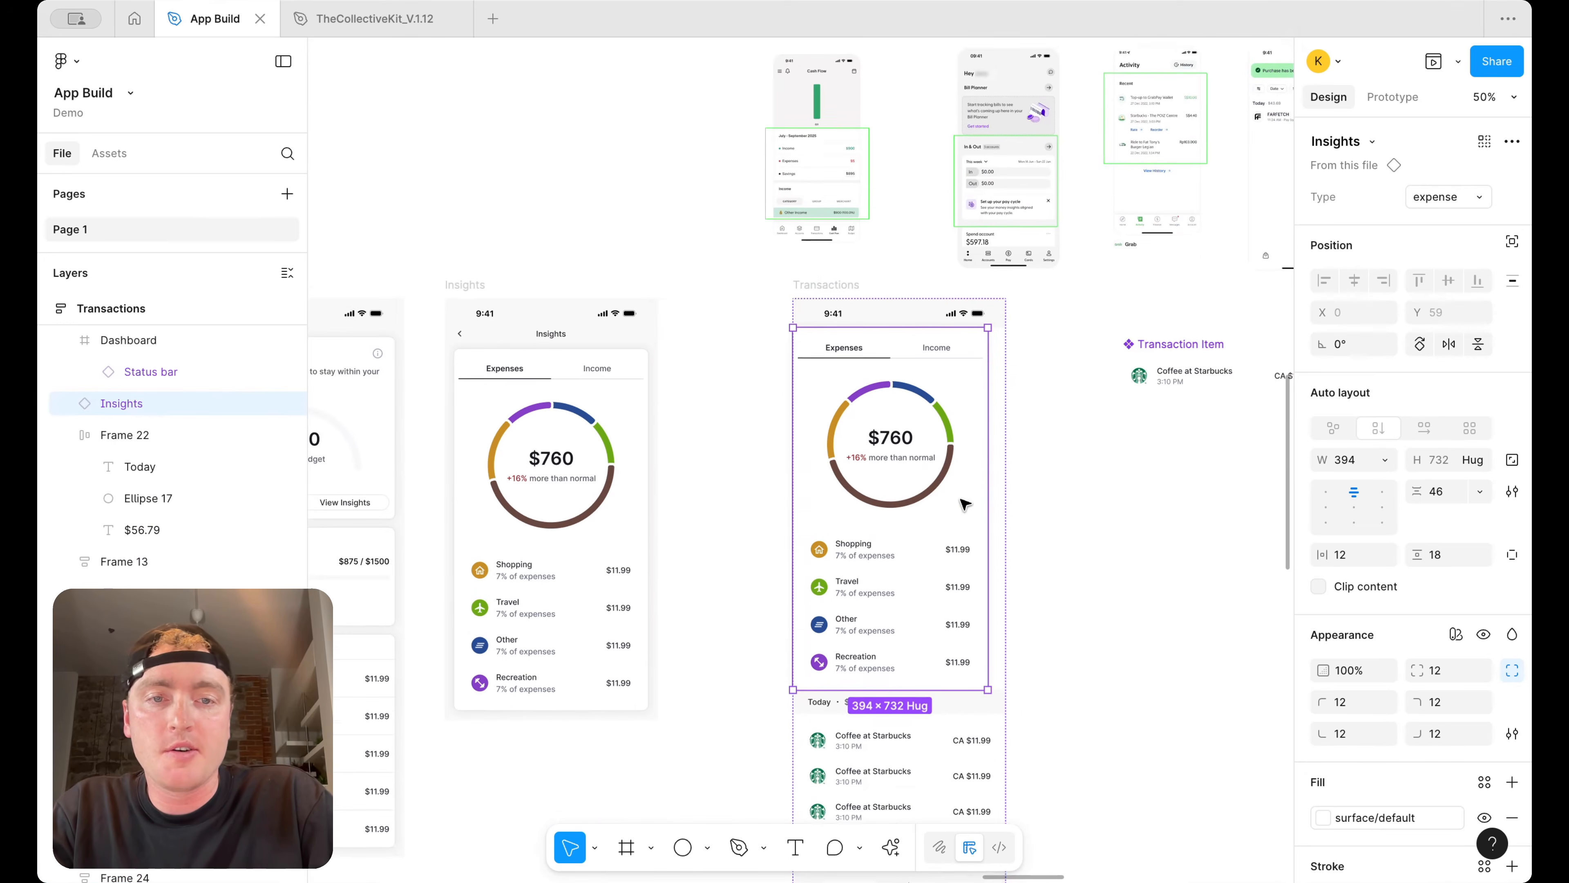
scroll(1019, 395, "down", 5)
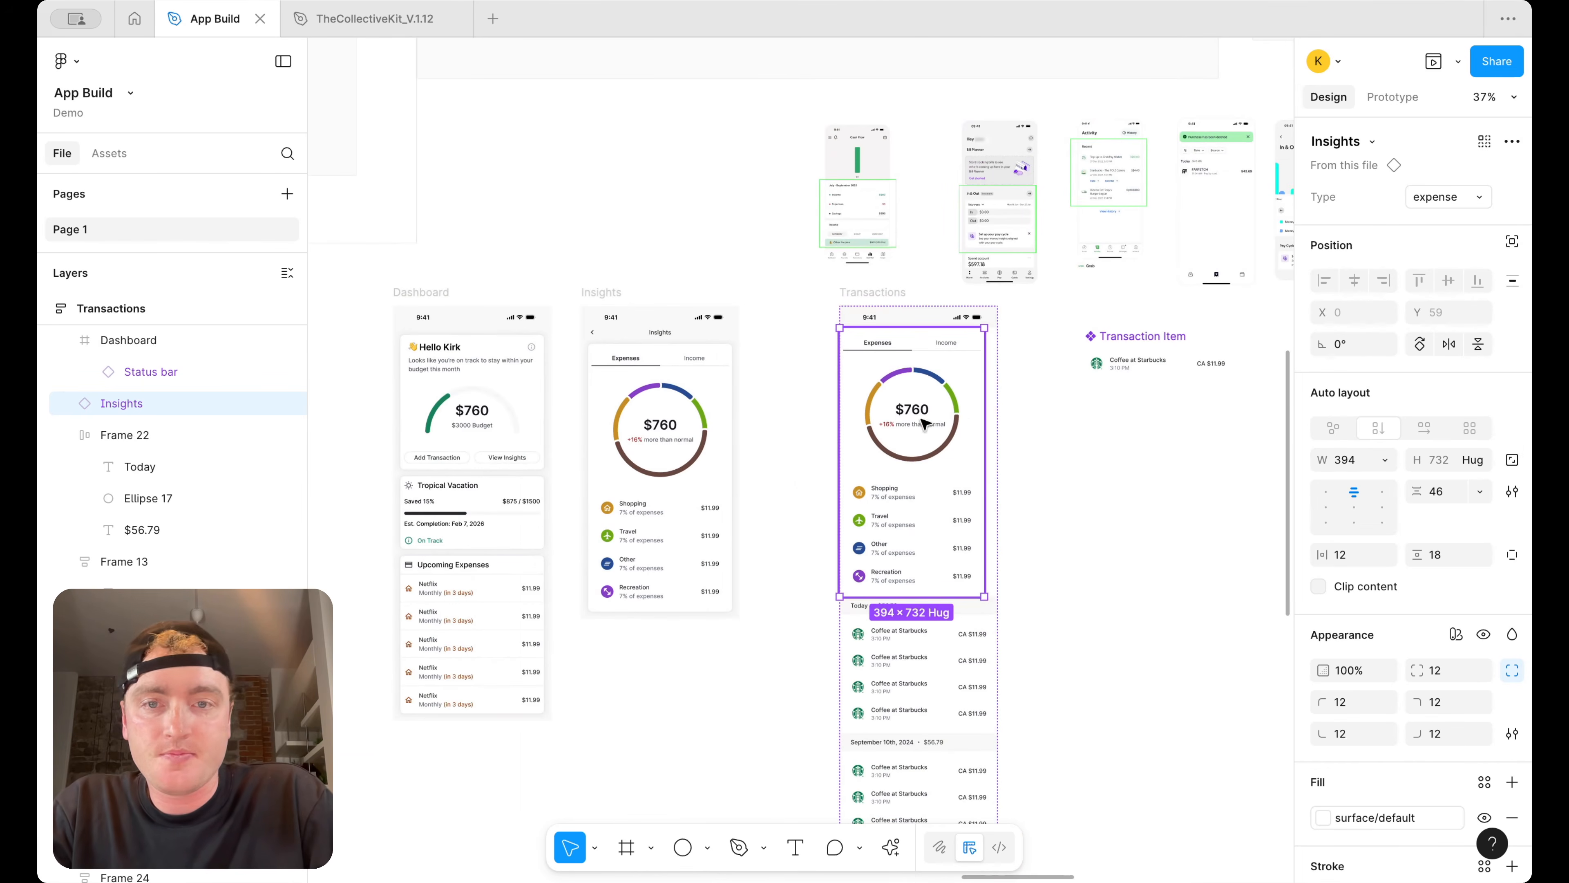
key("Delete")
Copy the Insights card from the Insights screen to the top of the Transactions screen
left_click(664, 423)
left_click_drag(651, 422, 925, 363)
scroll(925, 363, "up", 3)
Detach the copied Insights card from its component
double_click(944, 549)
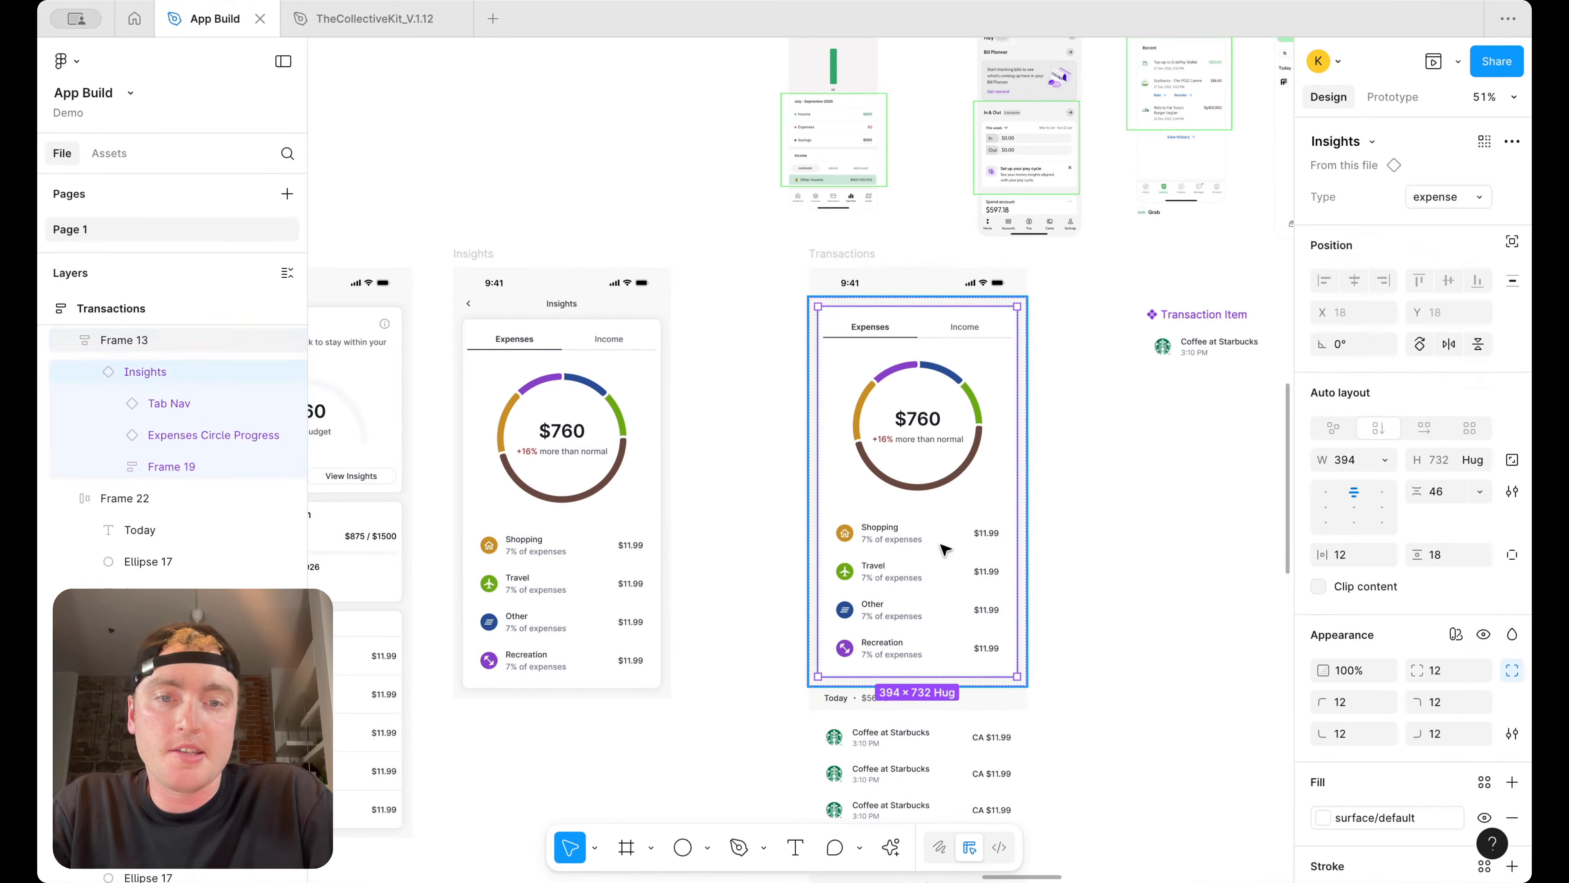
right_click(942, 548)
left_click(988, 612)
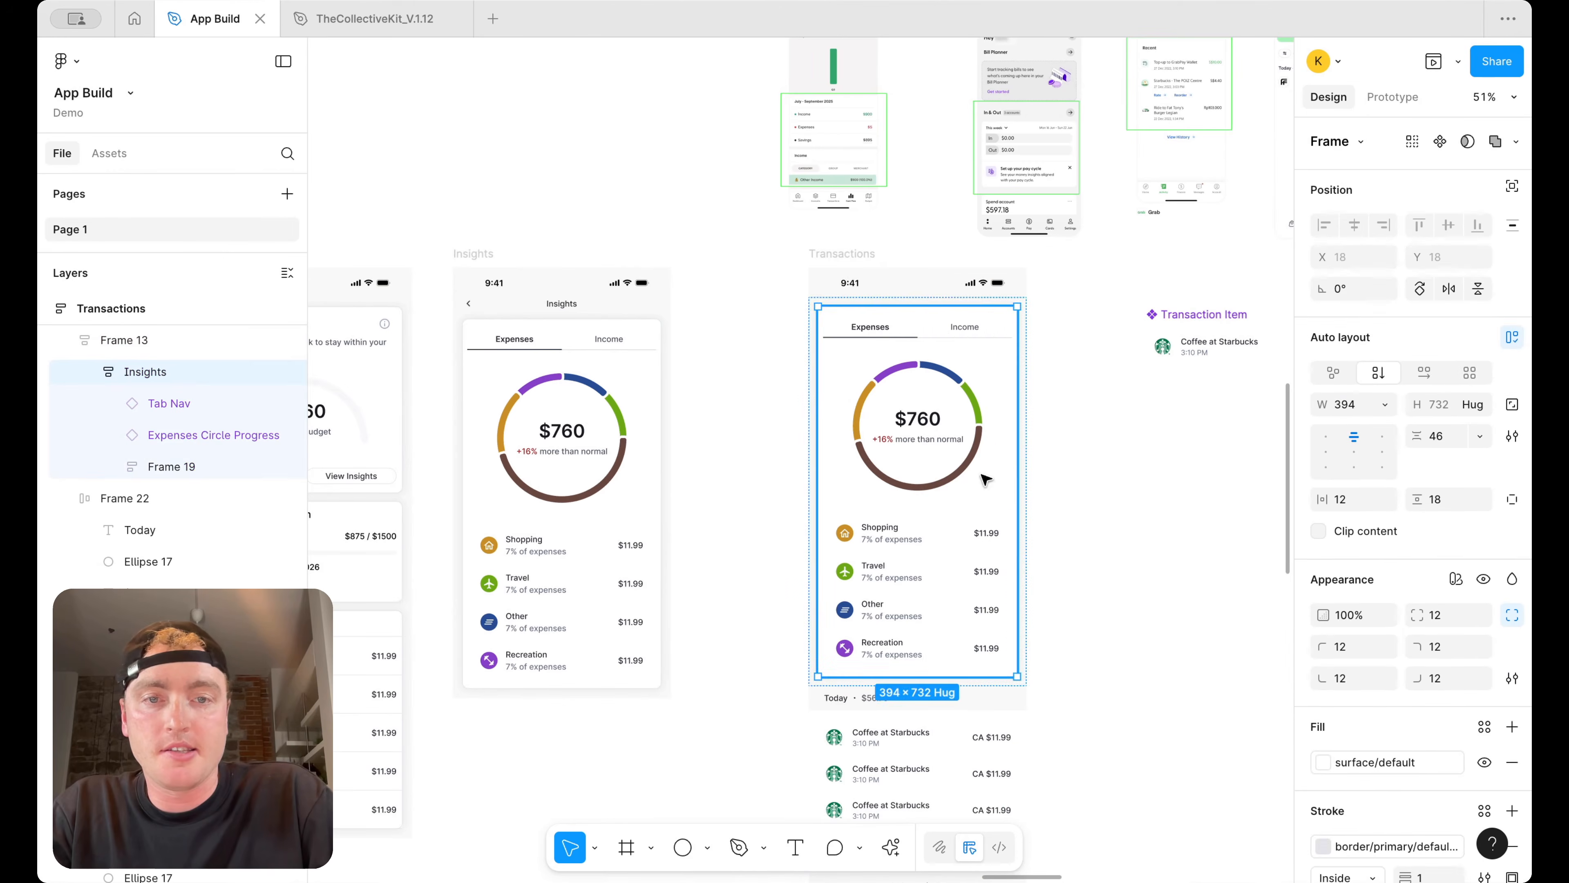
Empty the detached card by deleting its tabs, expense category list and circle progress chart
left_click(936, 334)
key("BackSpace")
left_click(932, 501)
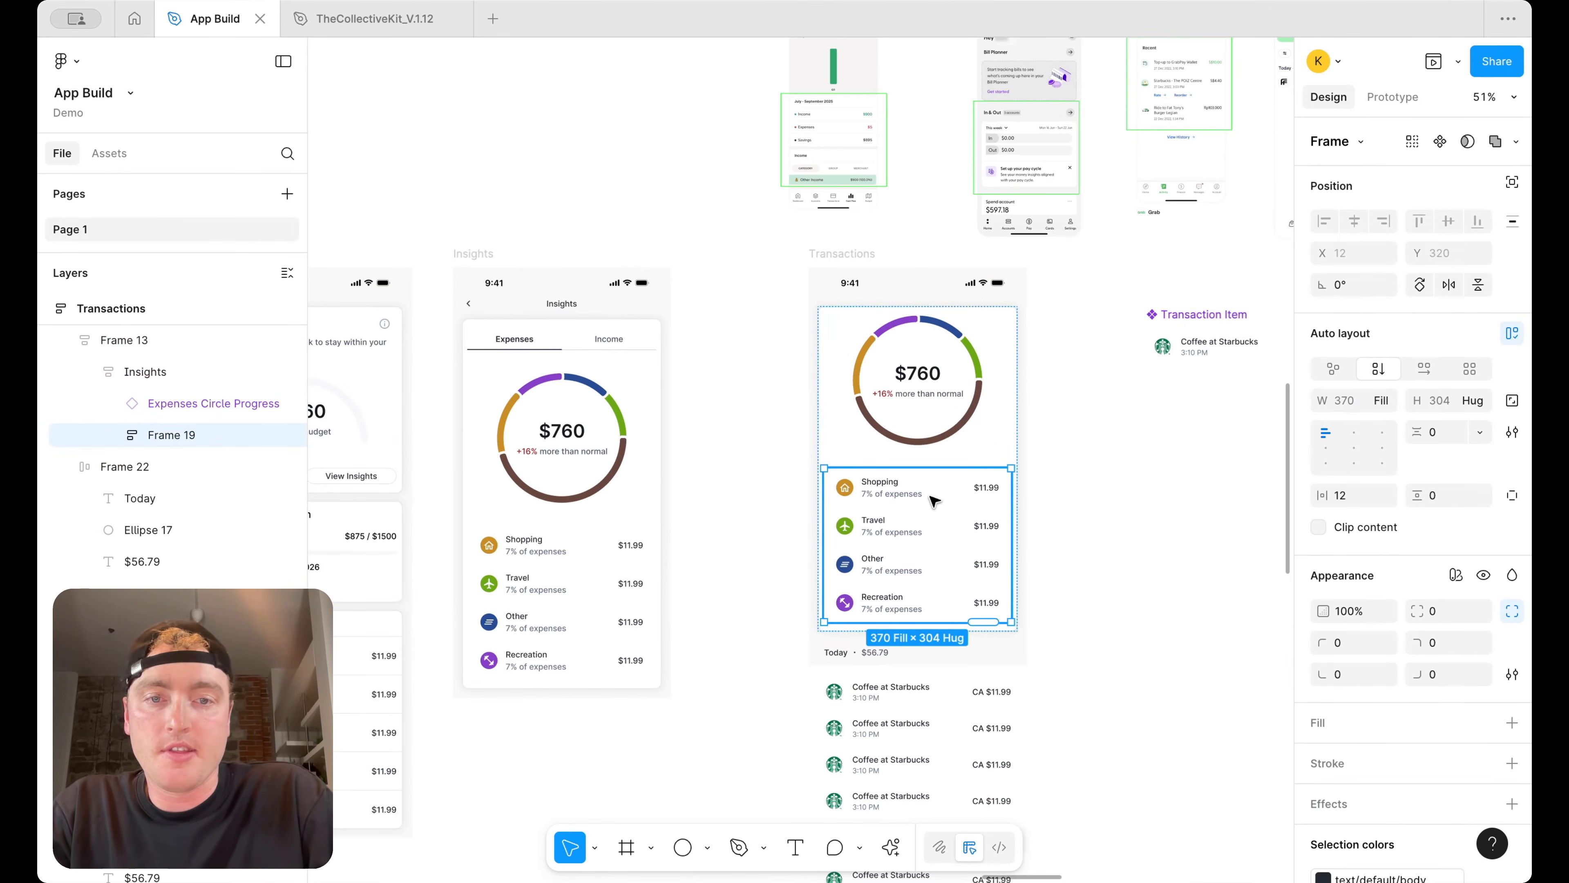
key("BackSpace")
left_click(921, 364)
double_click(924, 371)
double_click(961, 377)
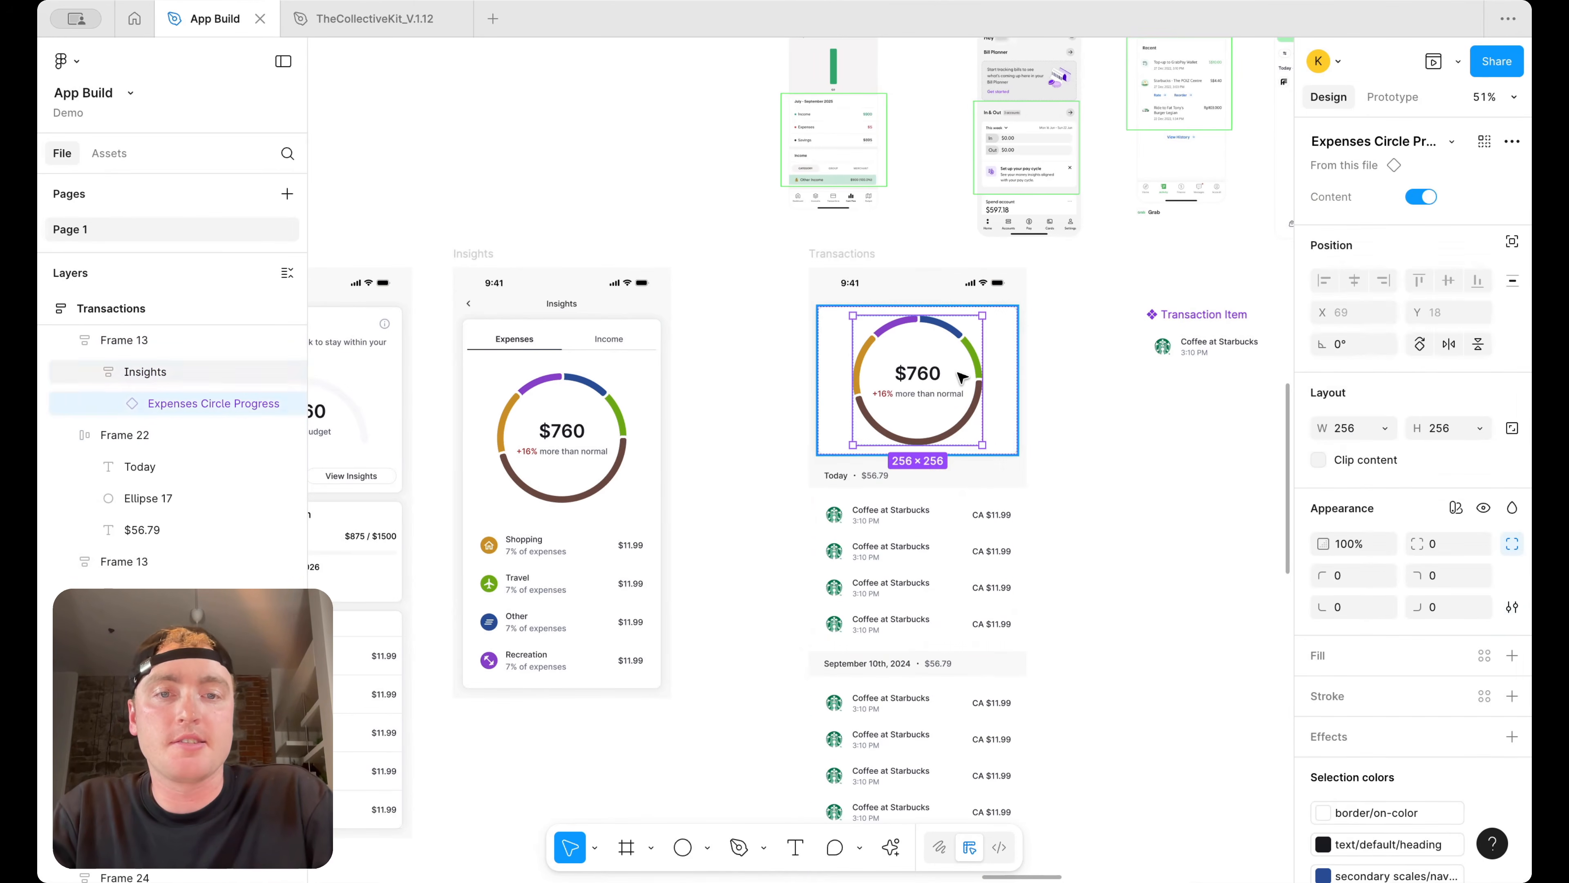
key("BackSpace")
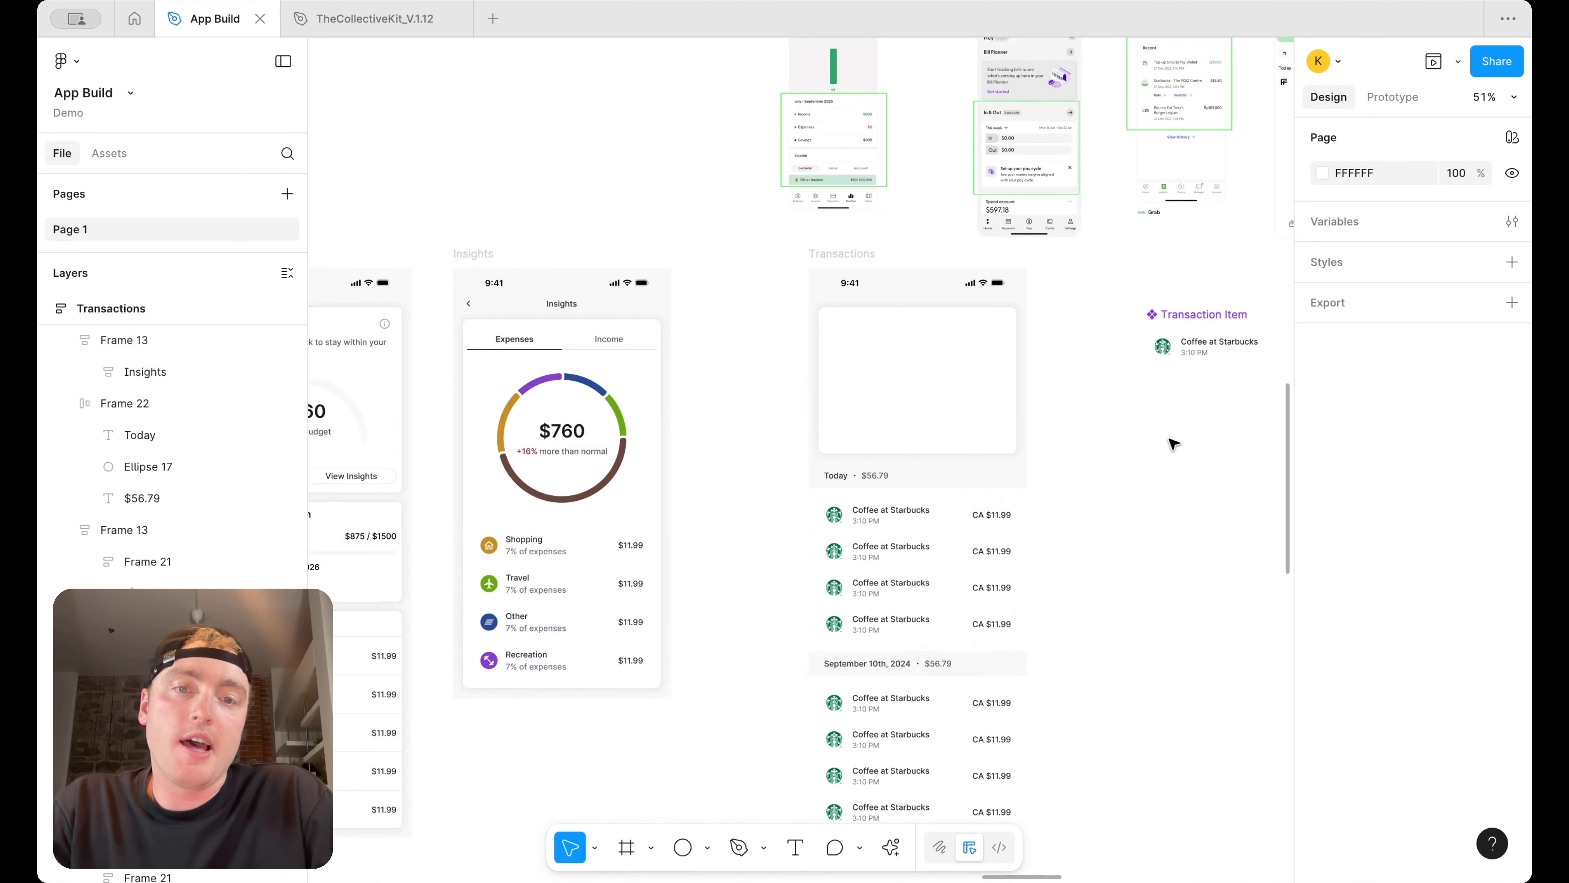
scroll(1174, 441, "right", 5)
scroll(1174, 442, "down", 3)
scroll(911, 291, "up", 3)
scroll(911, 291, "left", 3)
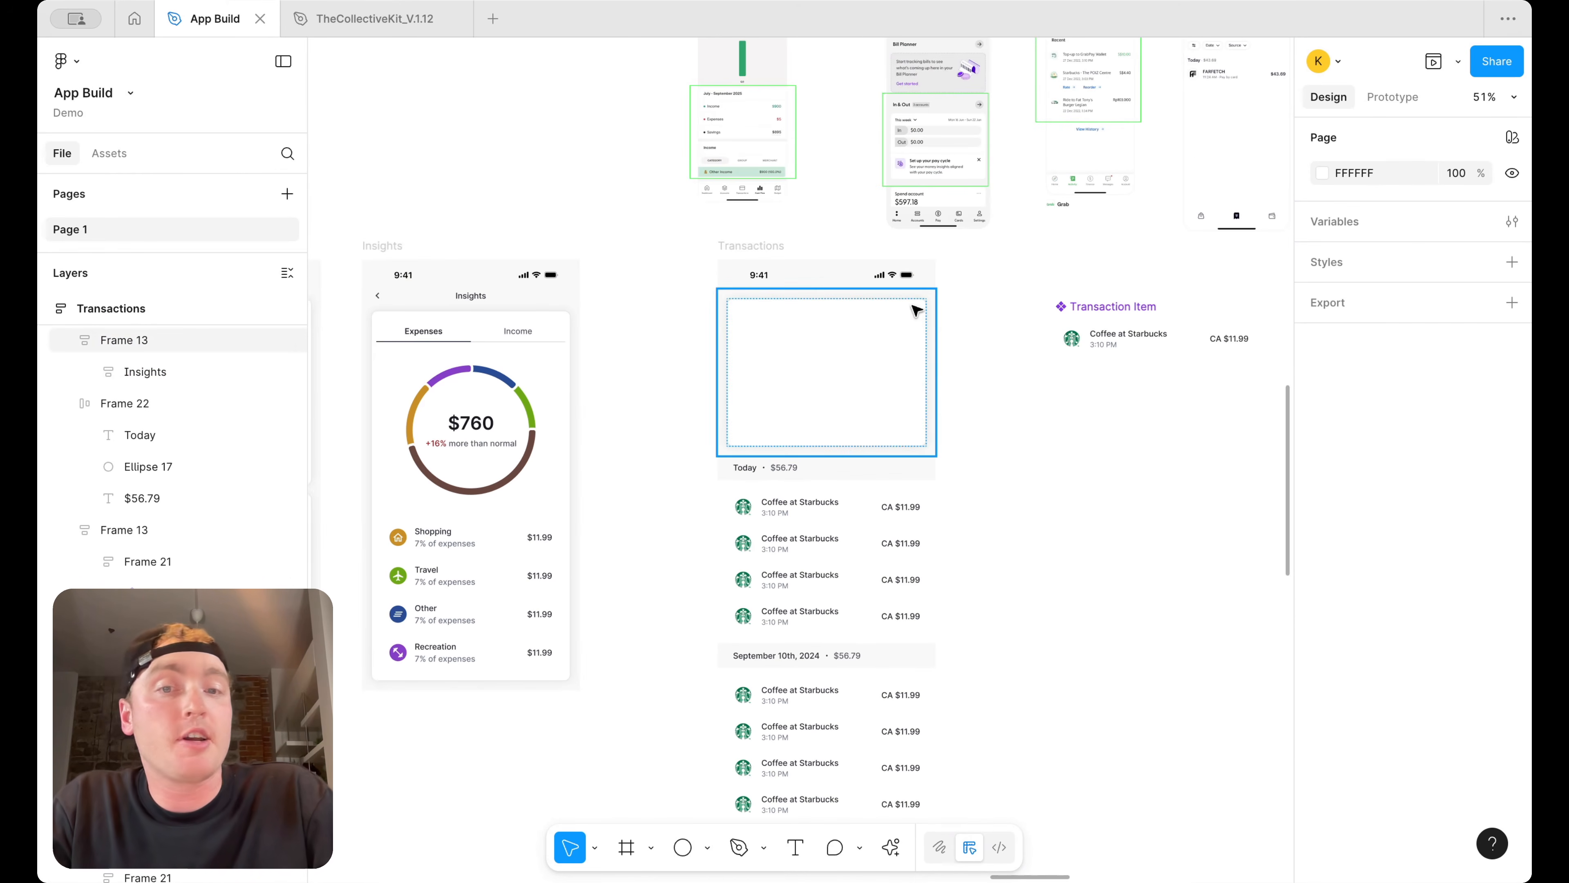
scroll(872, 470, "up", 3)
scroll(872, 470, "right", 1)
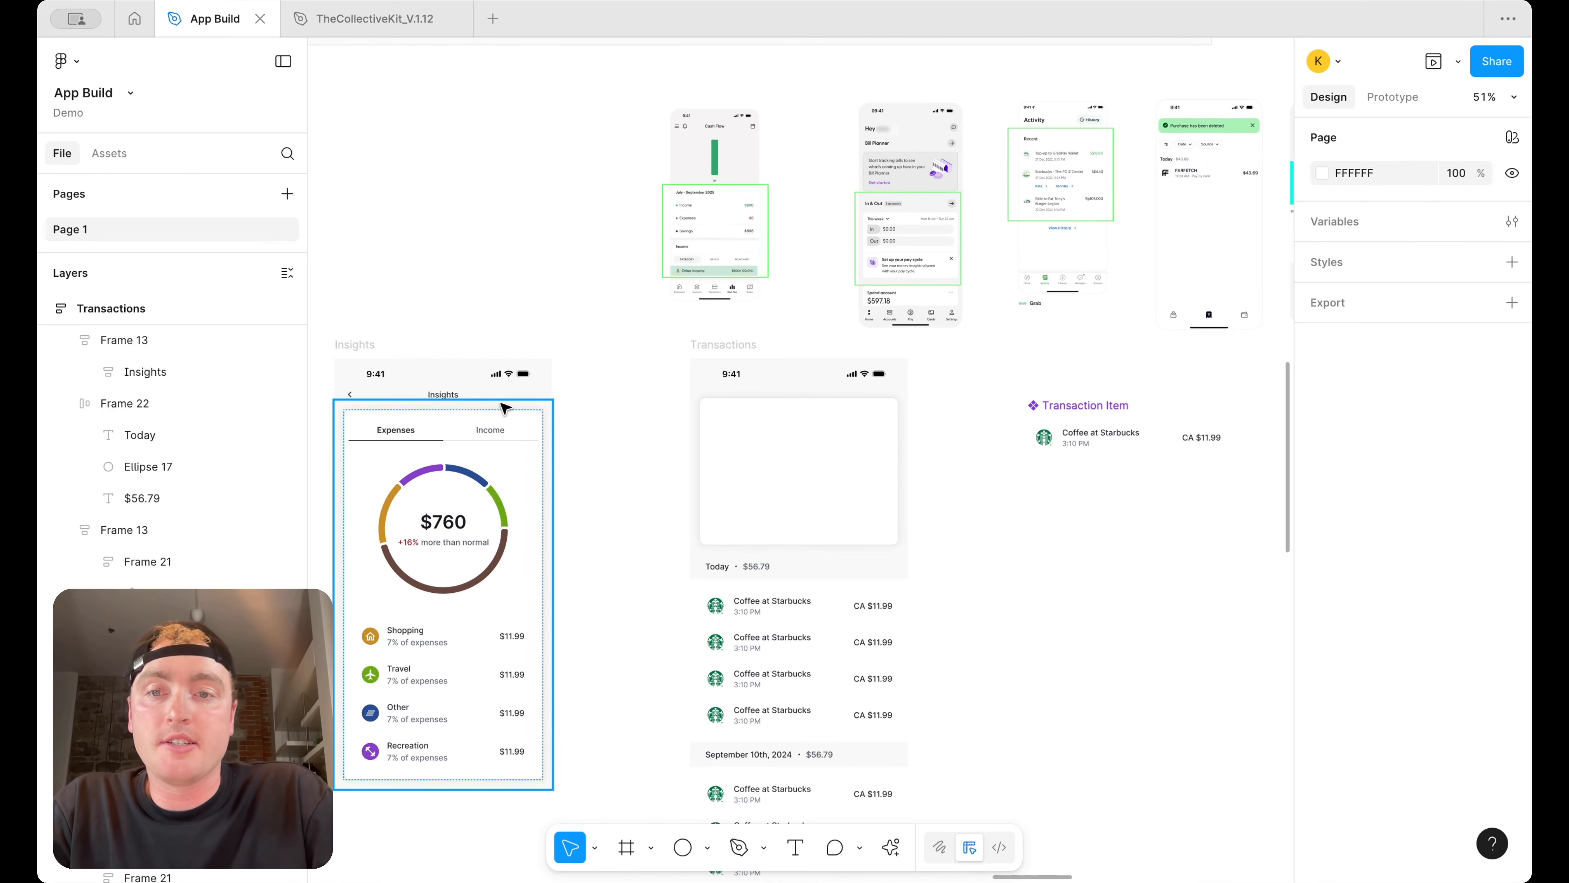
Copy the Insights screen's header bar and paste it at the top of the Transactions screen
left_click(476, 393)
key("super+c")
left_click(723, 346)
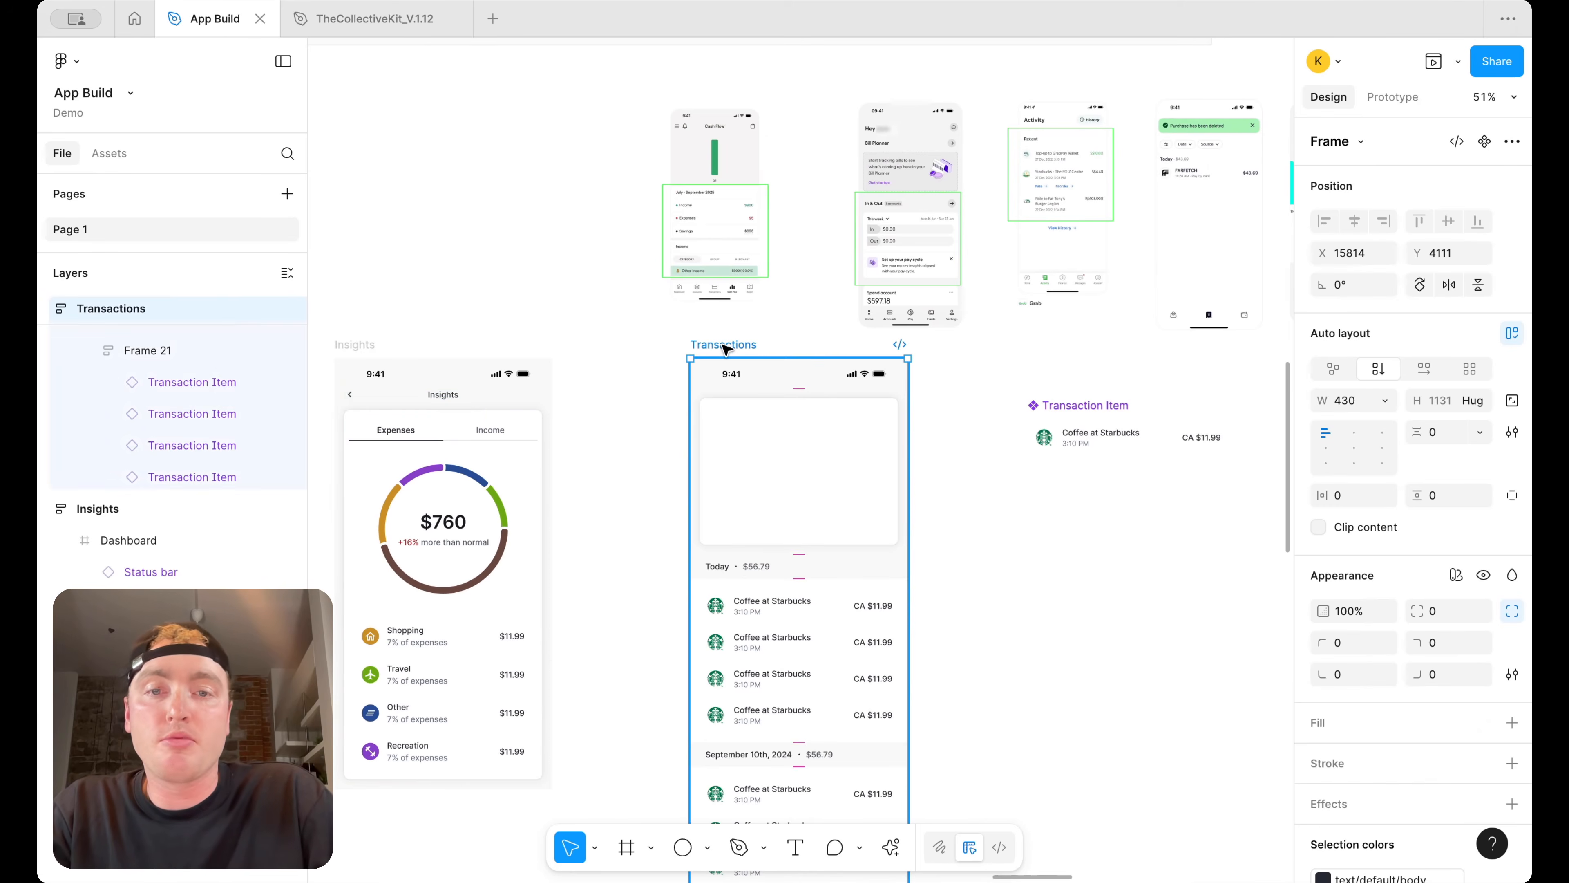
key("super+v")
scroll(723, 346, "down", 3)
key("Up")
key("Up")
key("Up")
key("Up")
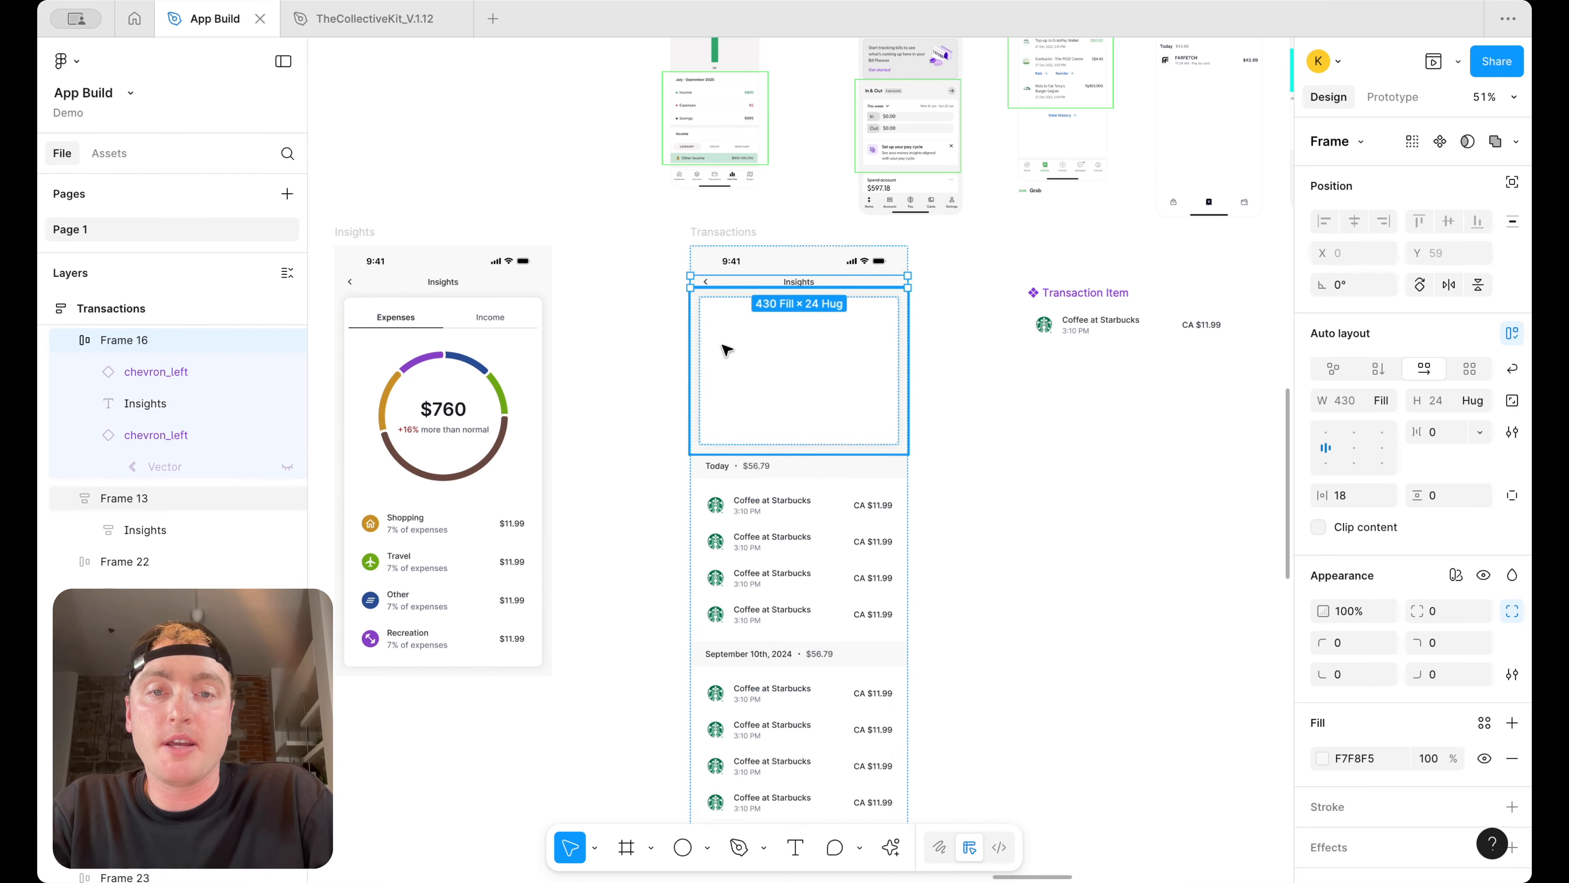
Delete both chevron icons from the pasted header bar
scroll(762, 322, "up", 5)
left_click(641, 238)
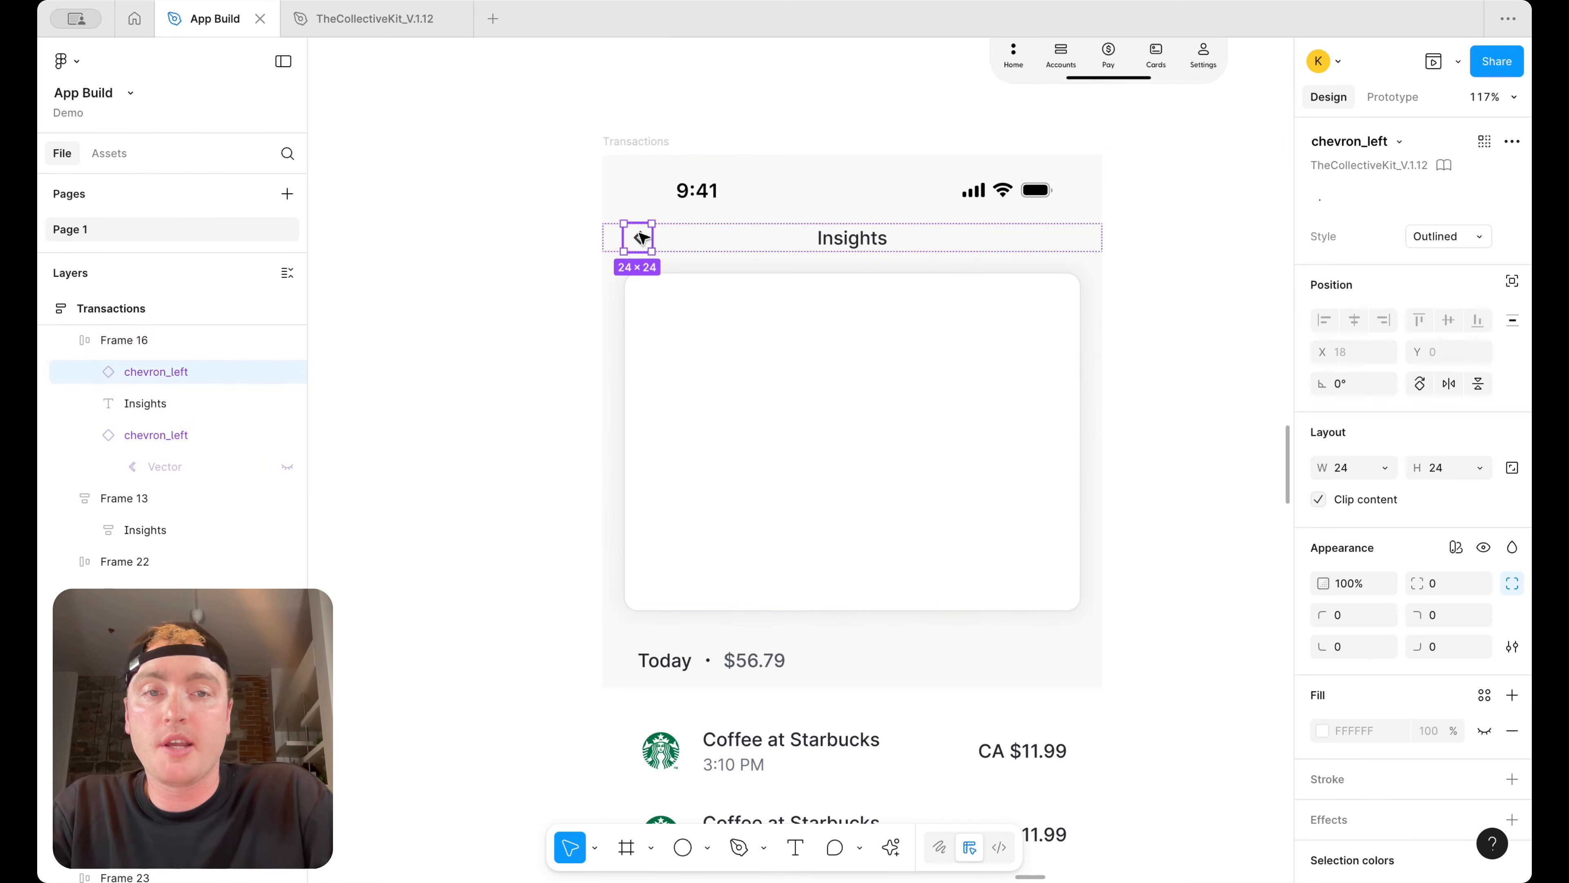
key("BackSpace")
left_click(1083, 244)
left_click(1083, 244)
key("BackSpace")
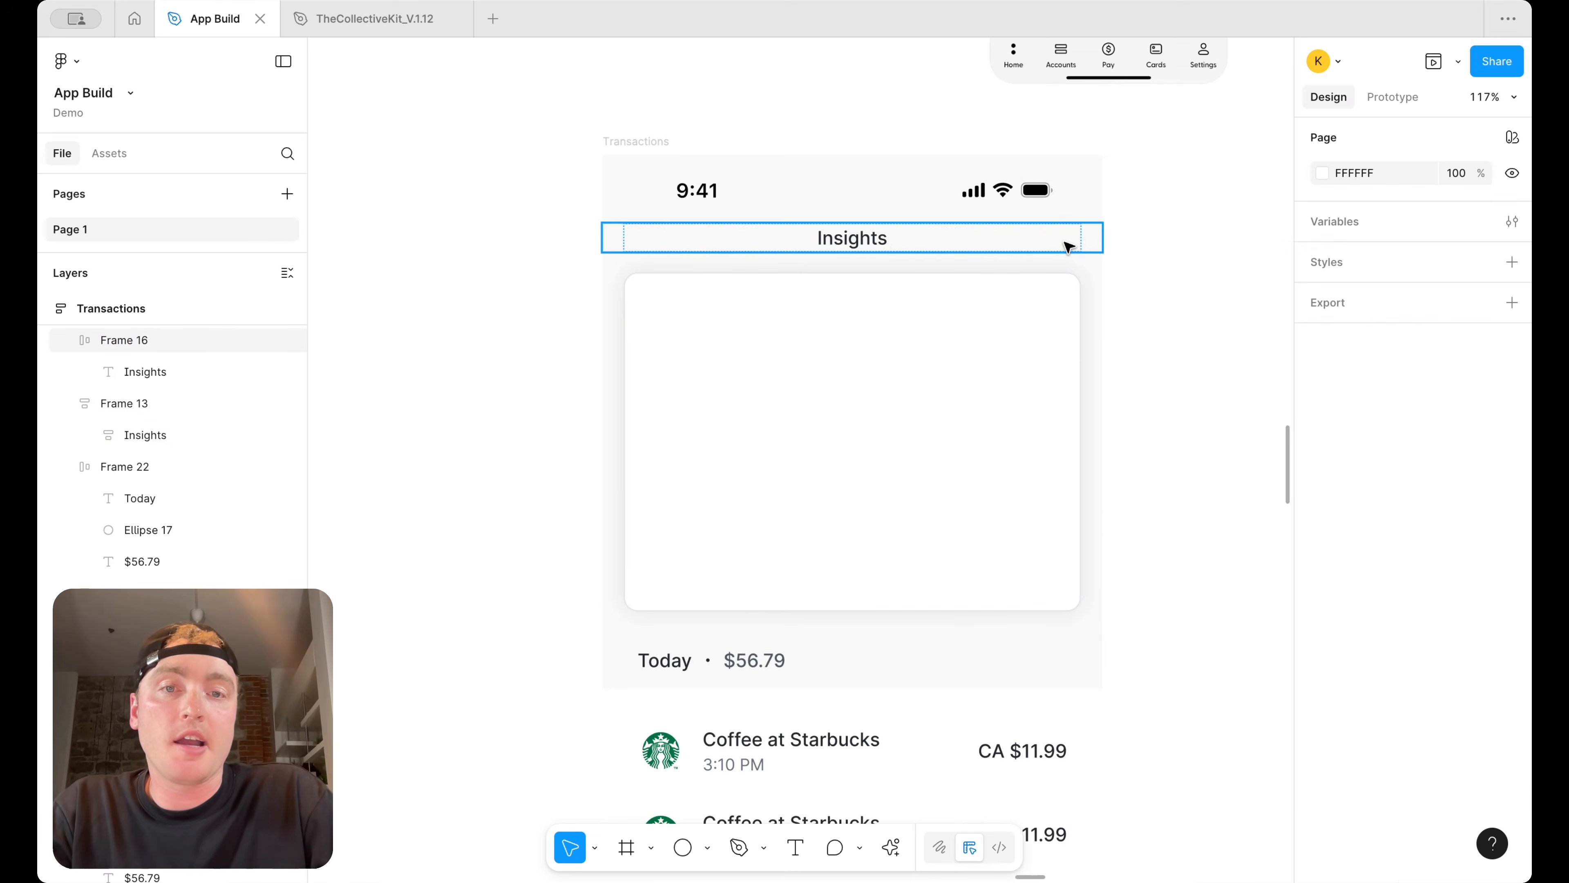
Rename the header title as "Transactions"
double_click(870, 243)
type("Transaction")
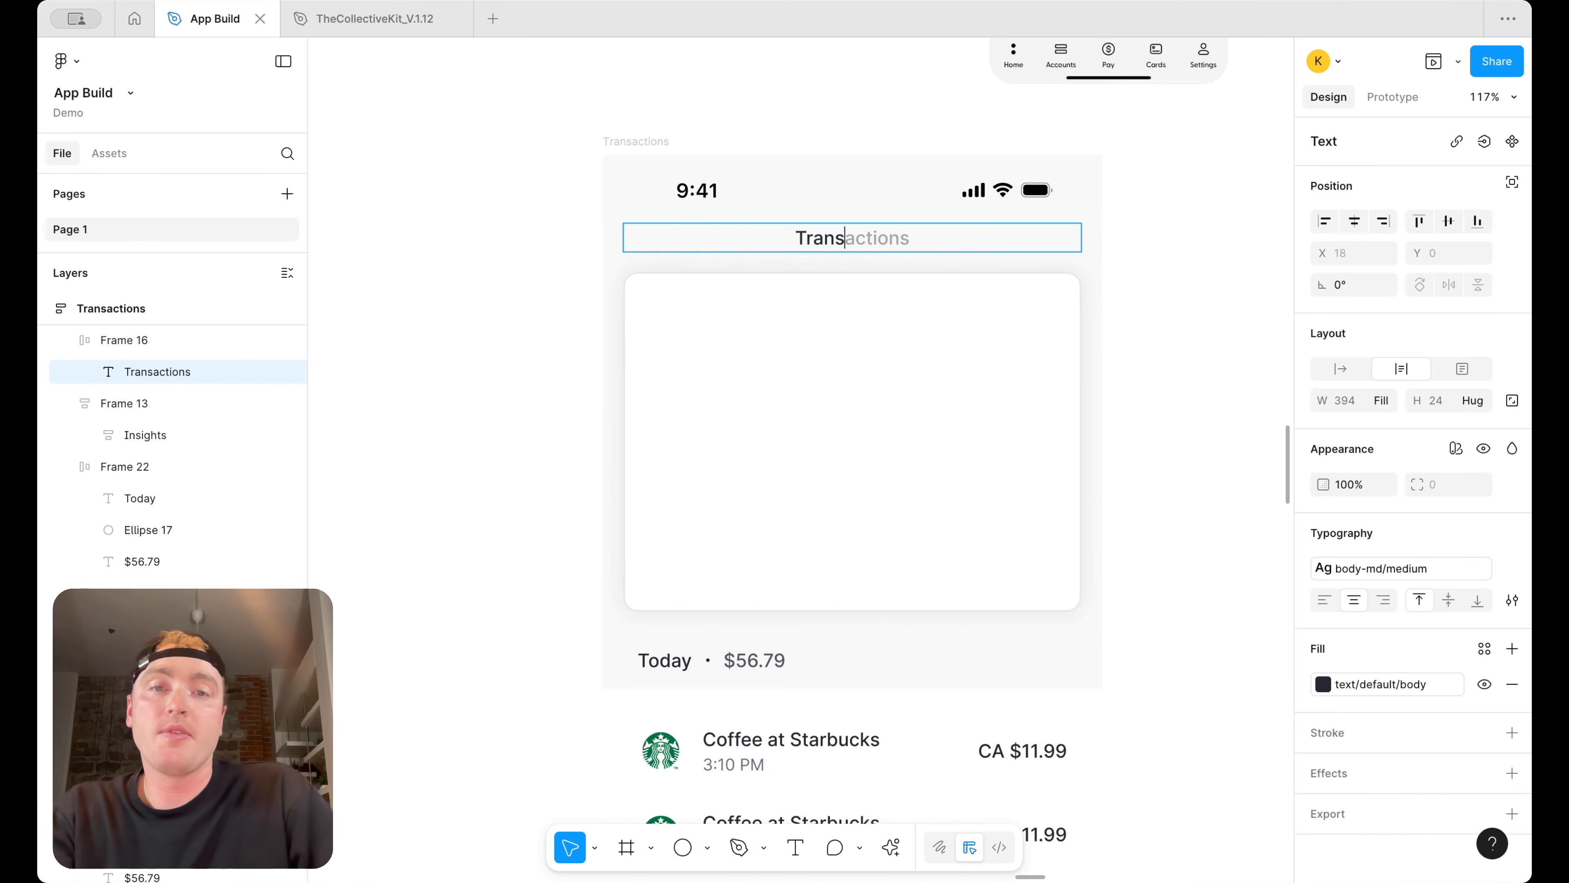
left_click(1176, 247)
Examine the reference transaction screens and the filter chips above their lists
scroll(1176, 249, "down", 5)
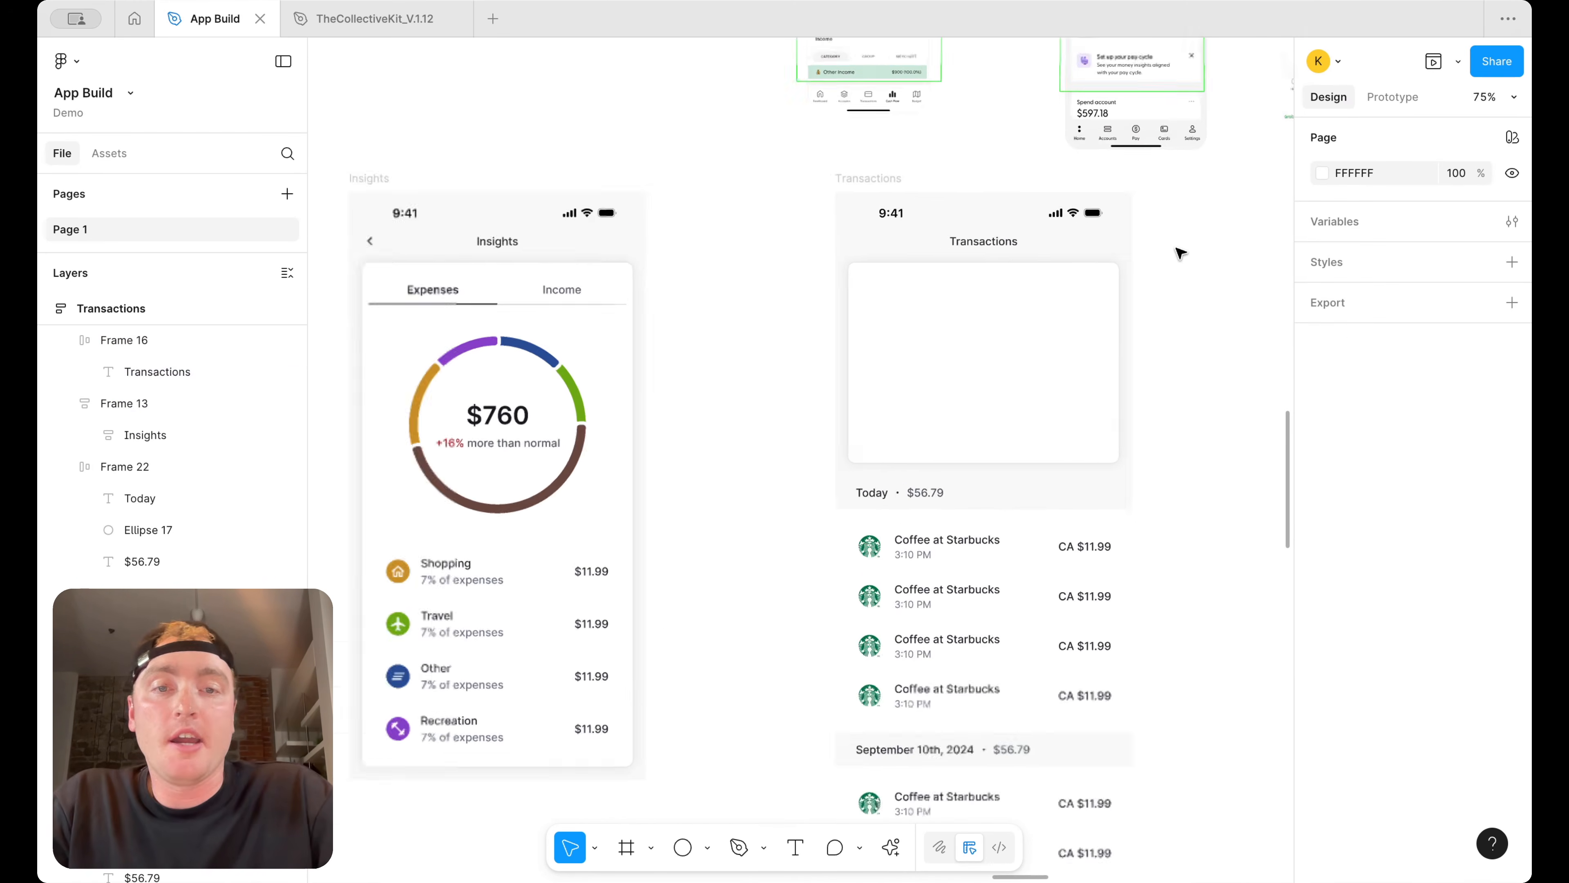
scroll(1180, 253, "right", 3)
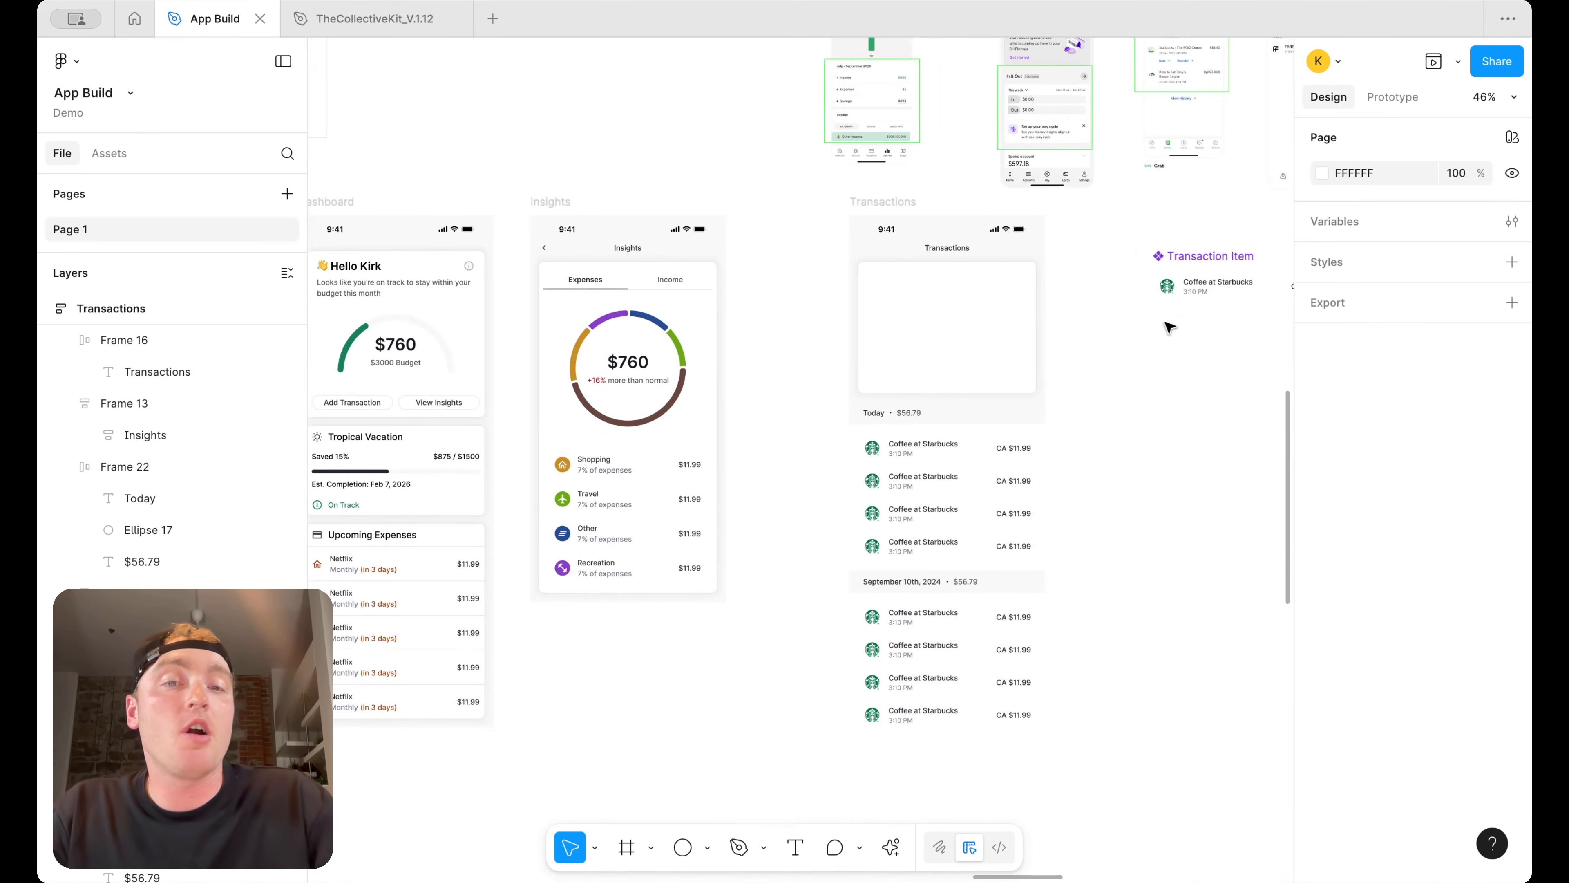
scroll(1170, 328, "up", 3)
scroll(1169, 328, "right", 2)
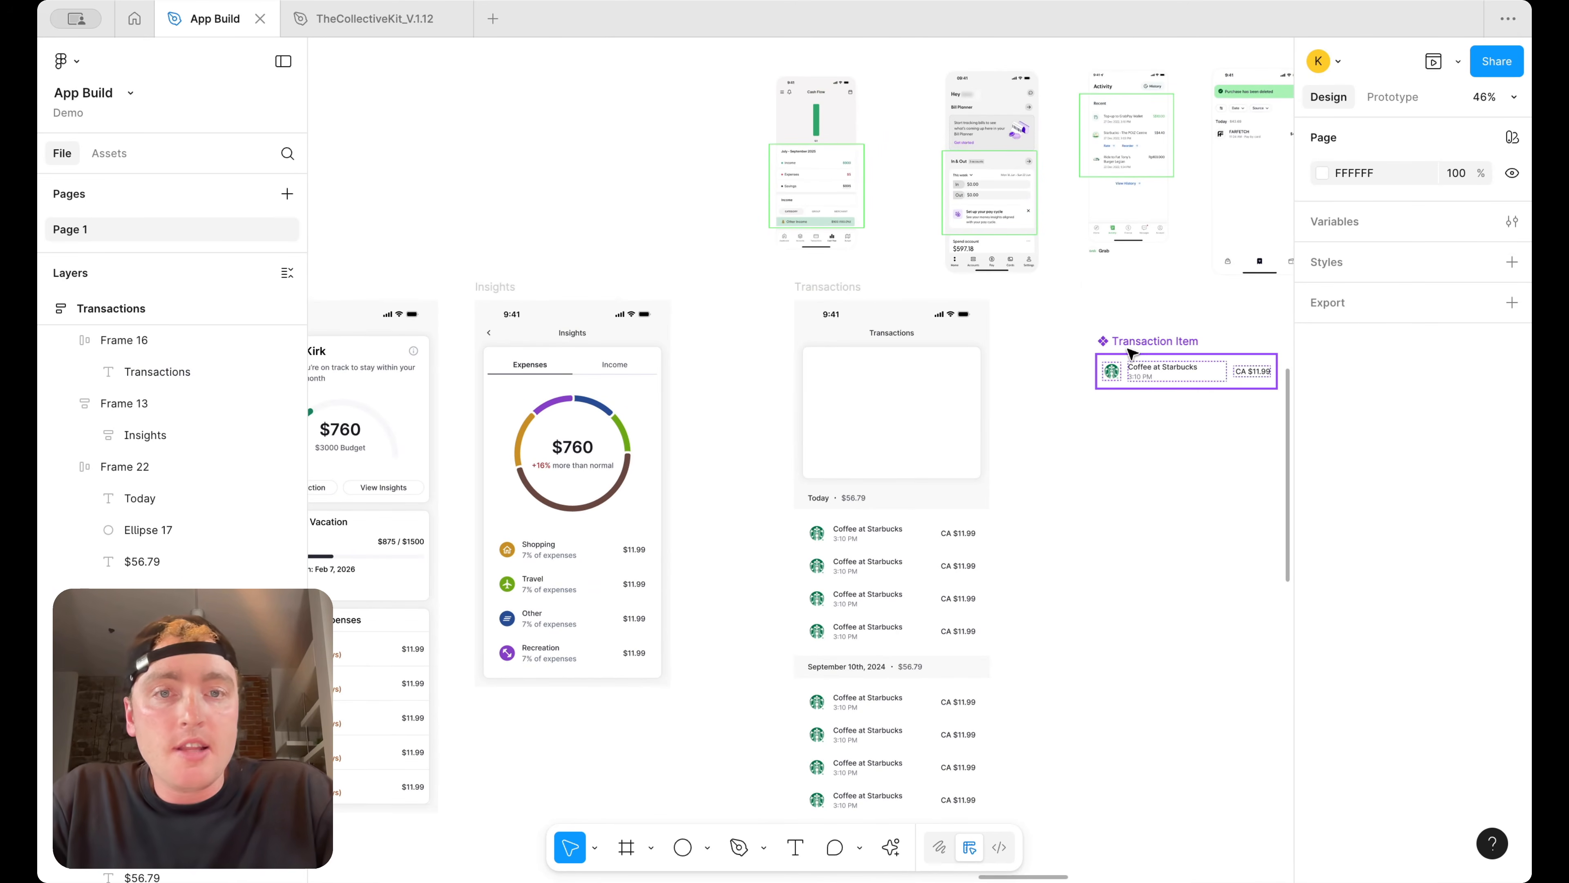
scroll(1109, 363, "right", 3)
scroll(1109, 364, "up", 1)
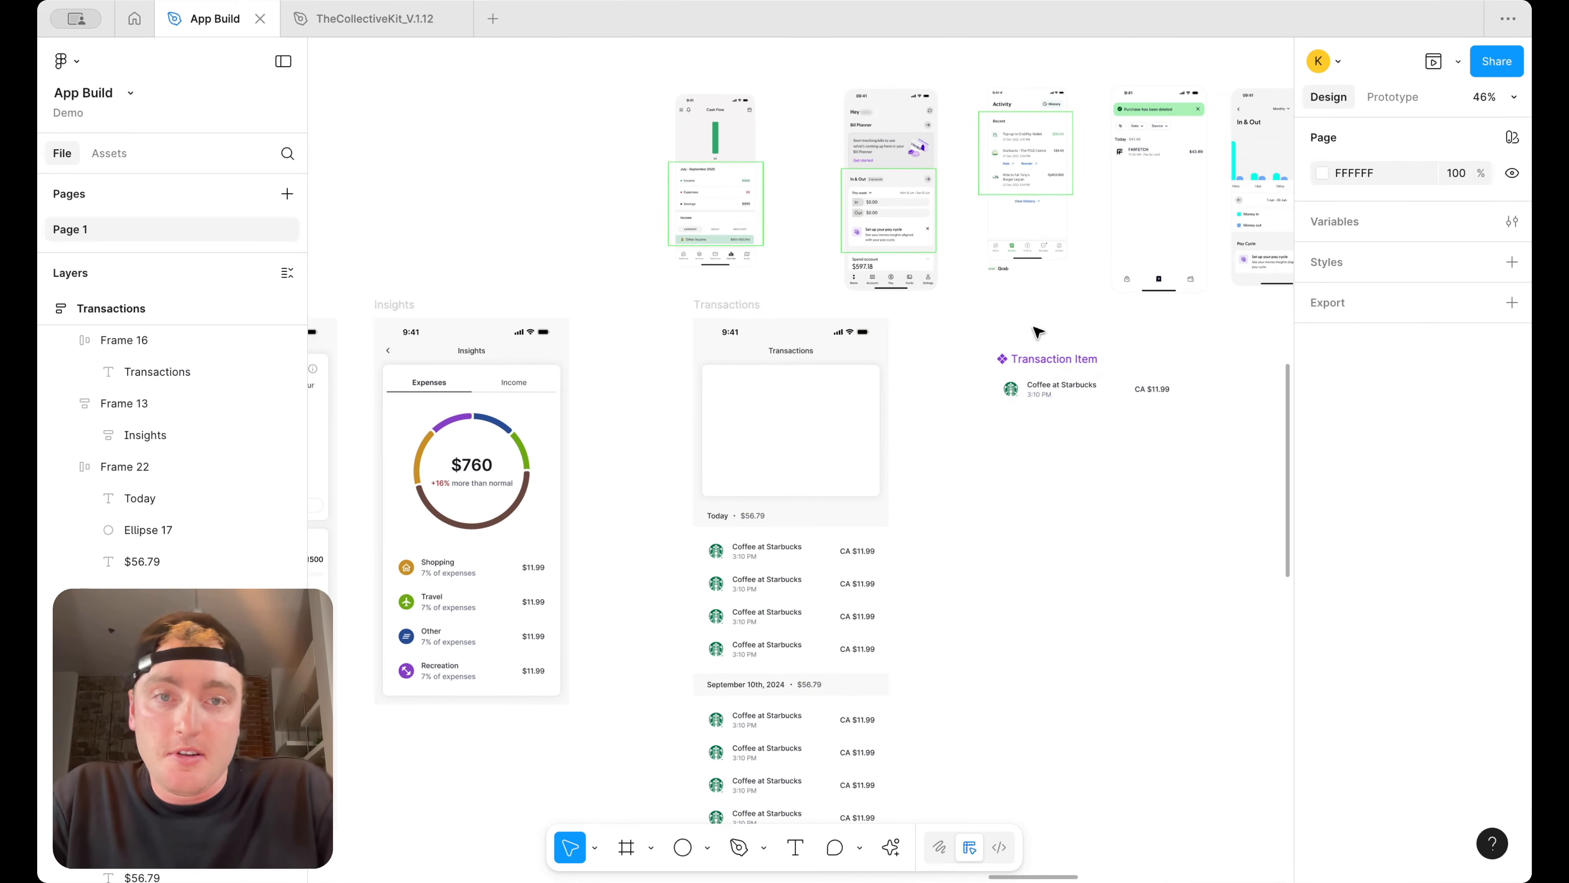
scroll(1058, 244, "right", 5)
scroll(1121, 147, "up", 5)
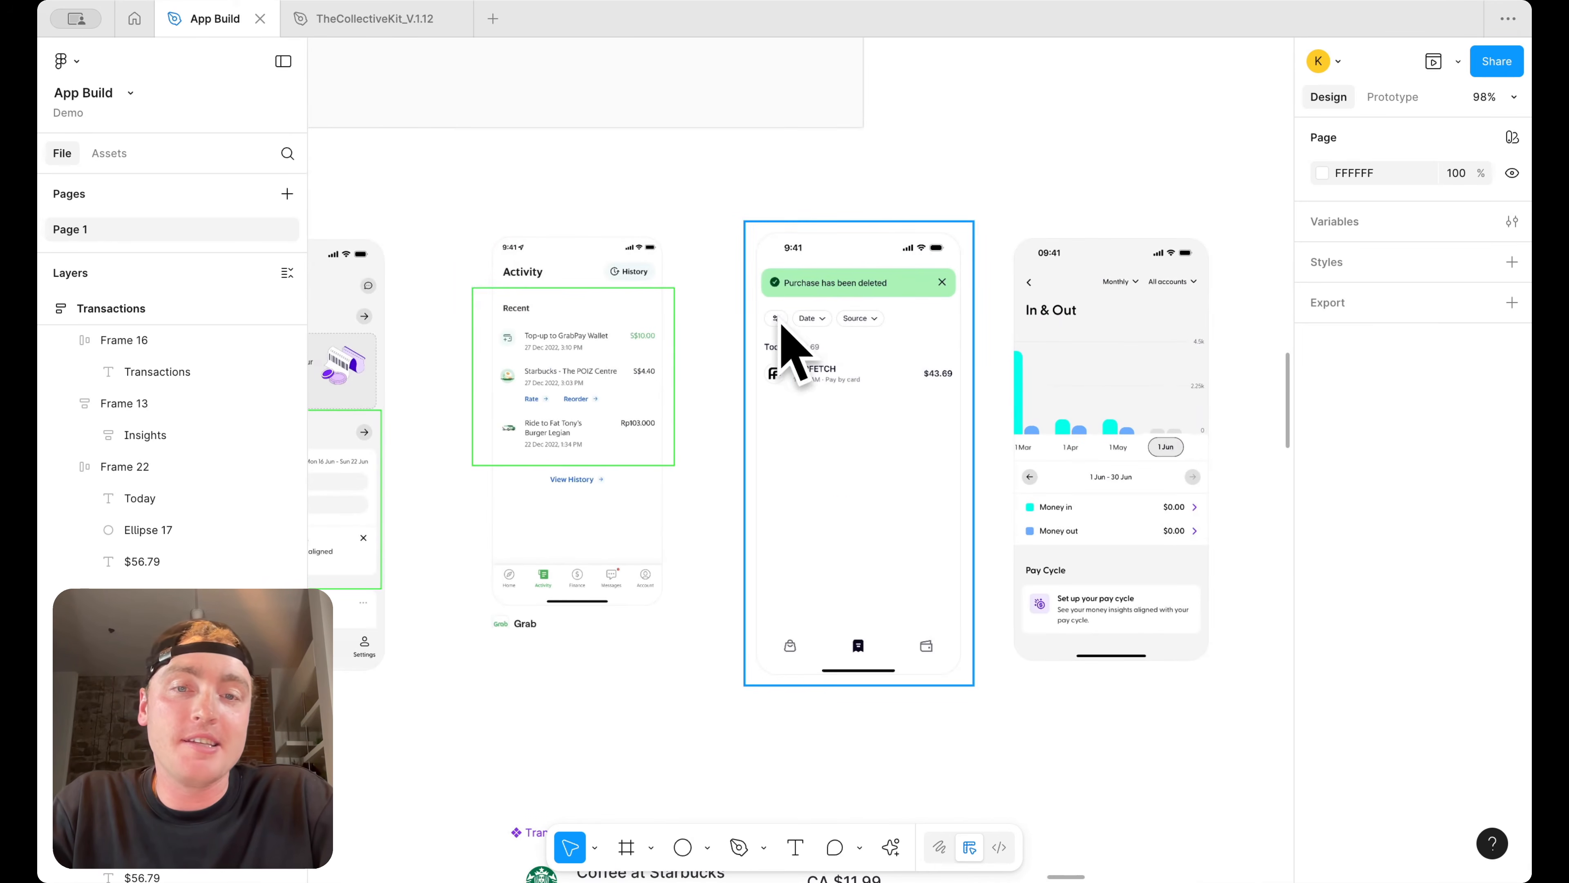
scroll(828, 433, "down", 1)
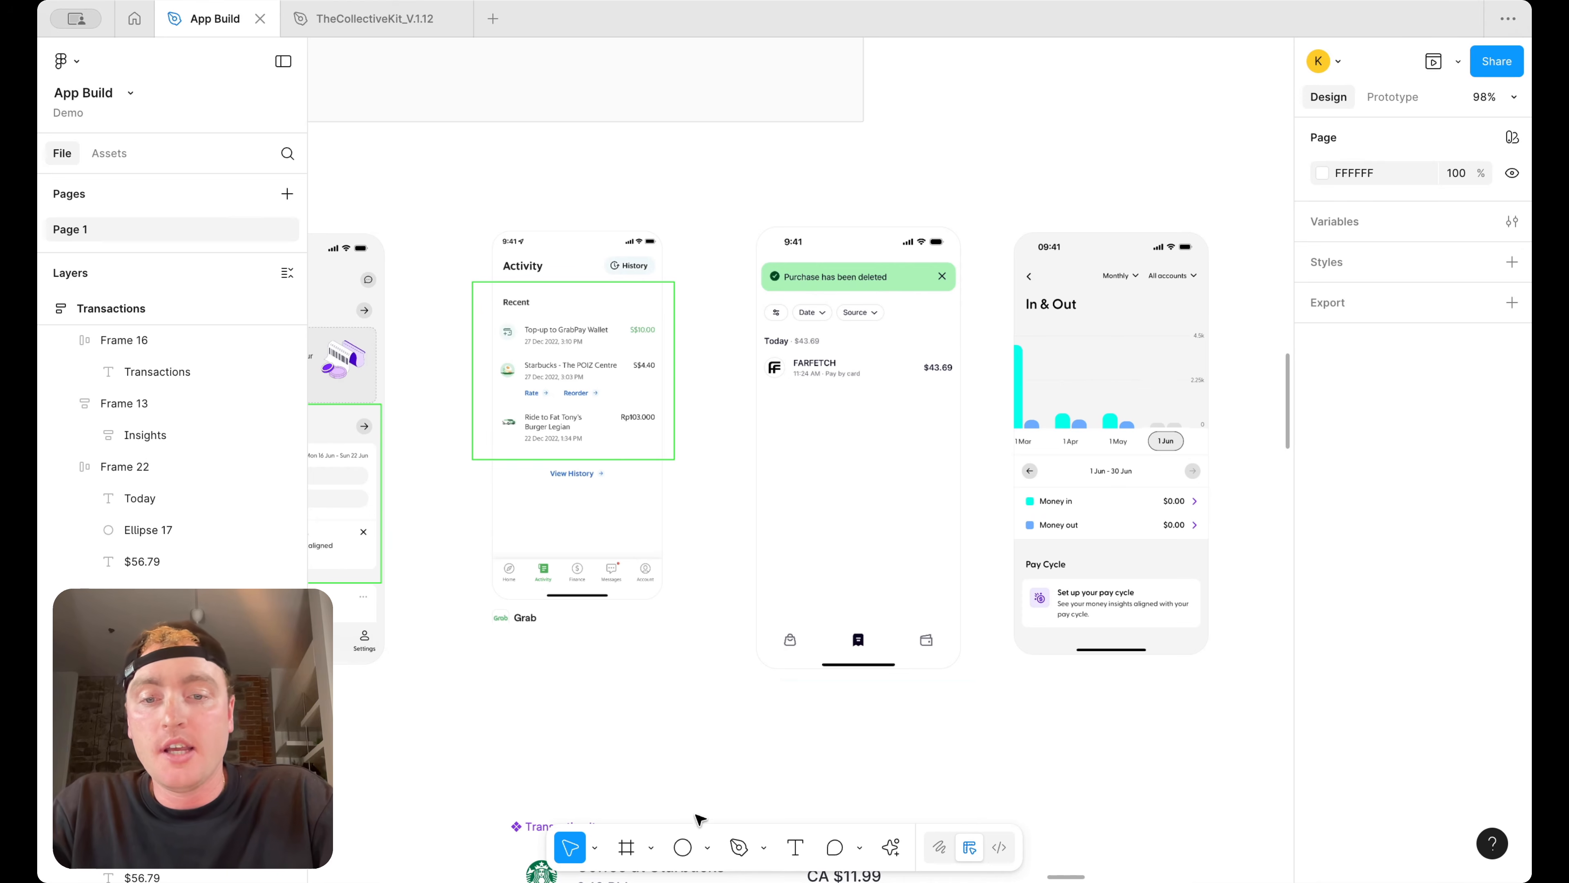
Add a "Date" text layer below the reference screens and widen its text box
left_click(795, 847)
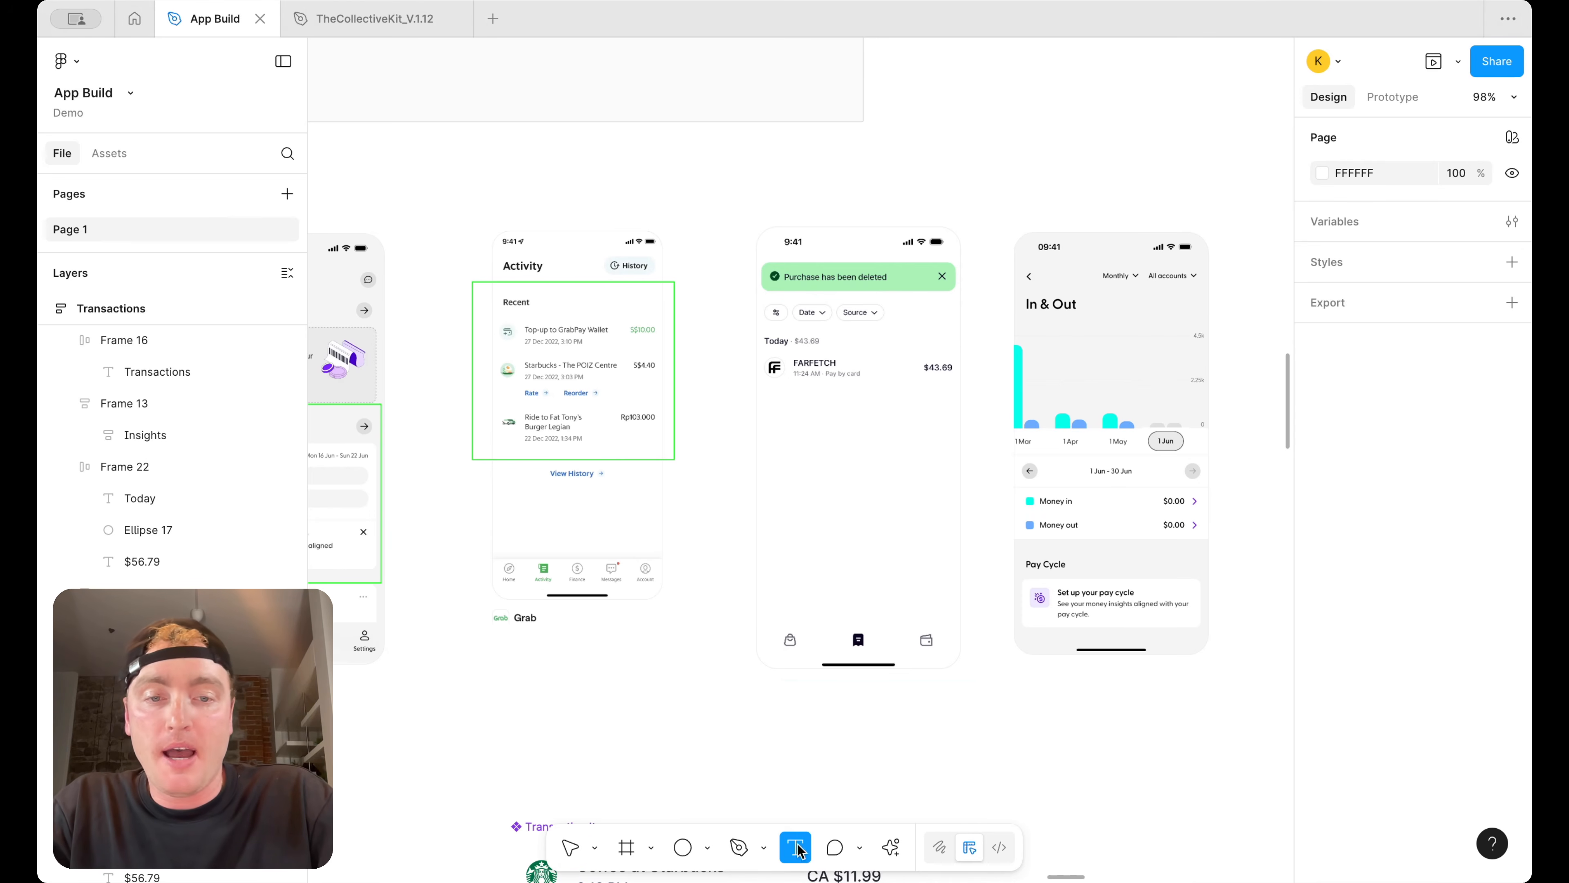
scroll(878, 649, "down", 5)
left_click(898, 591)
scroll(898, 593, "up", 3)
type("Date")
key("Escape")
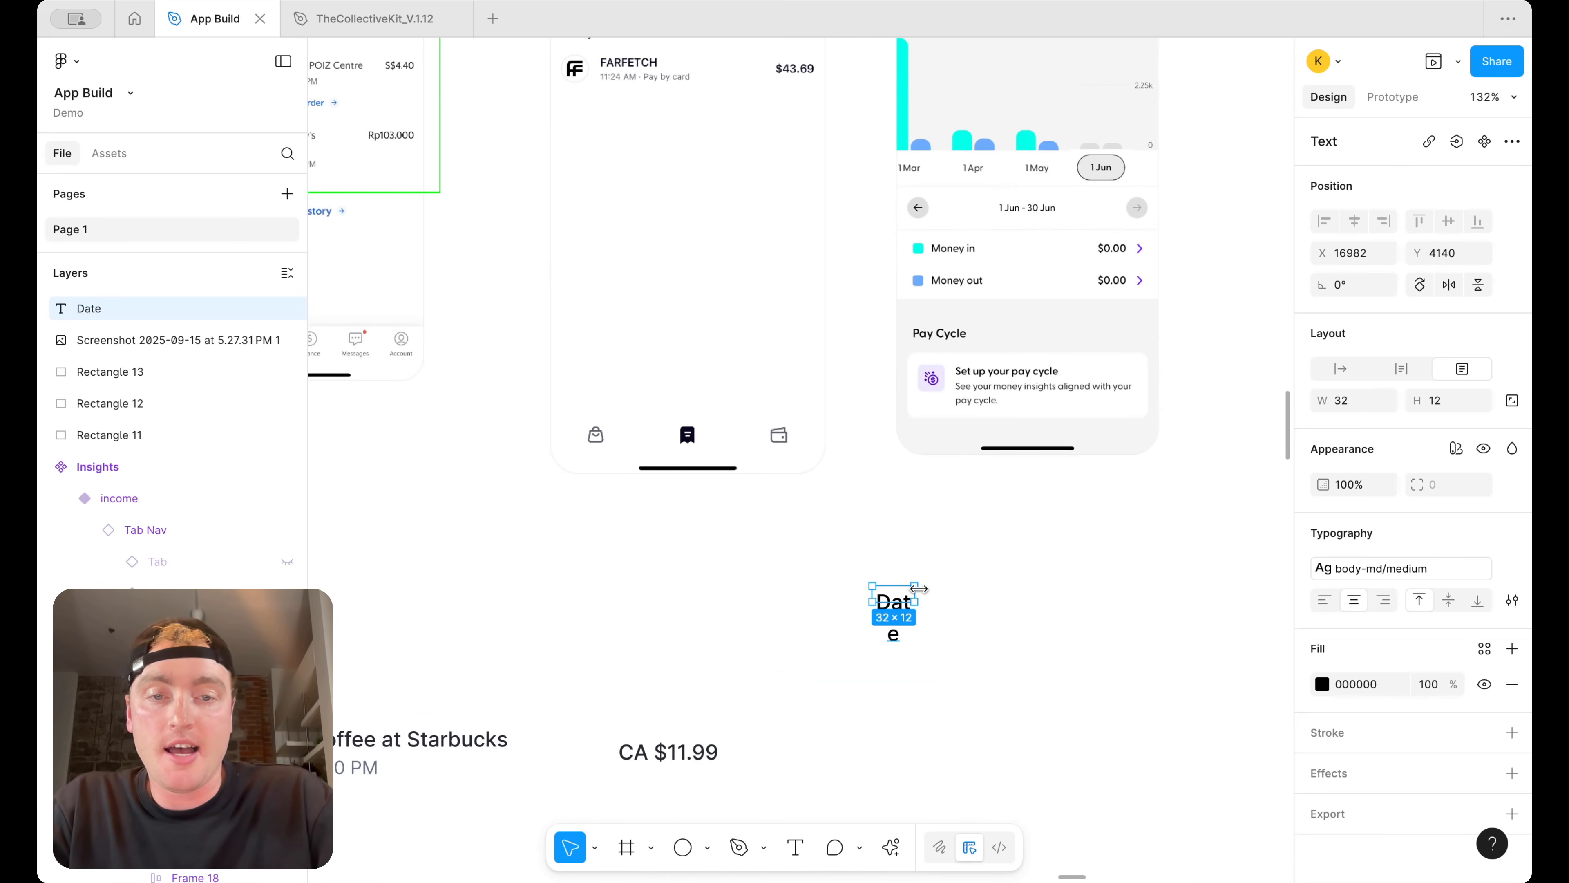
left_click_drag(919, 588, 952, 588)
Apply the text/default/body color to the Date text
left_click(1484, 649)
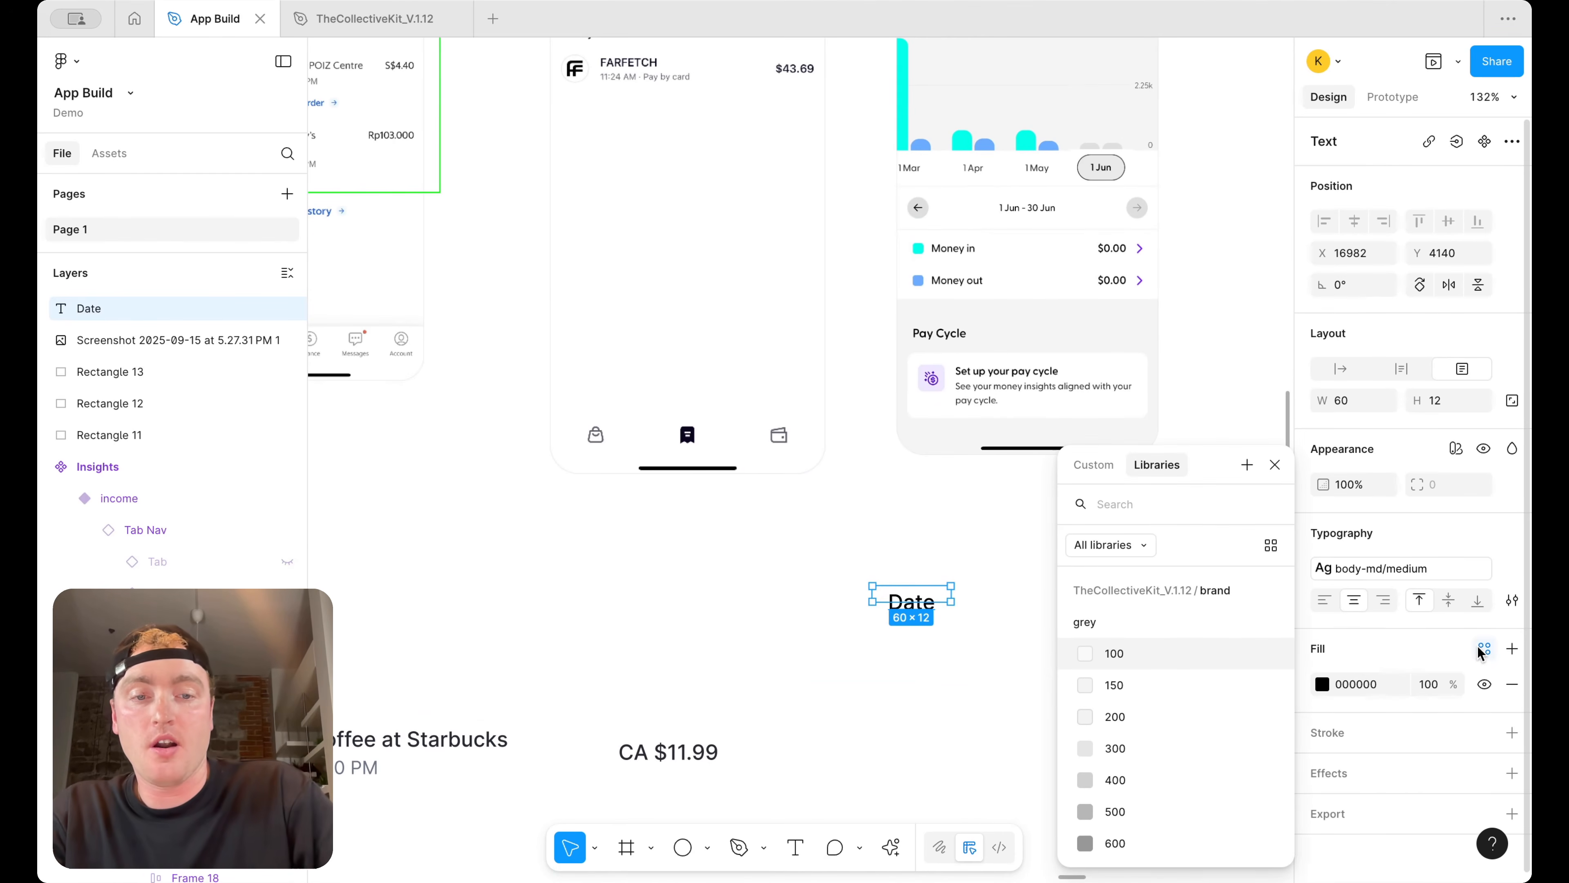
type("body")
left_click(1220, 716)
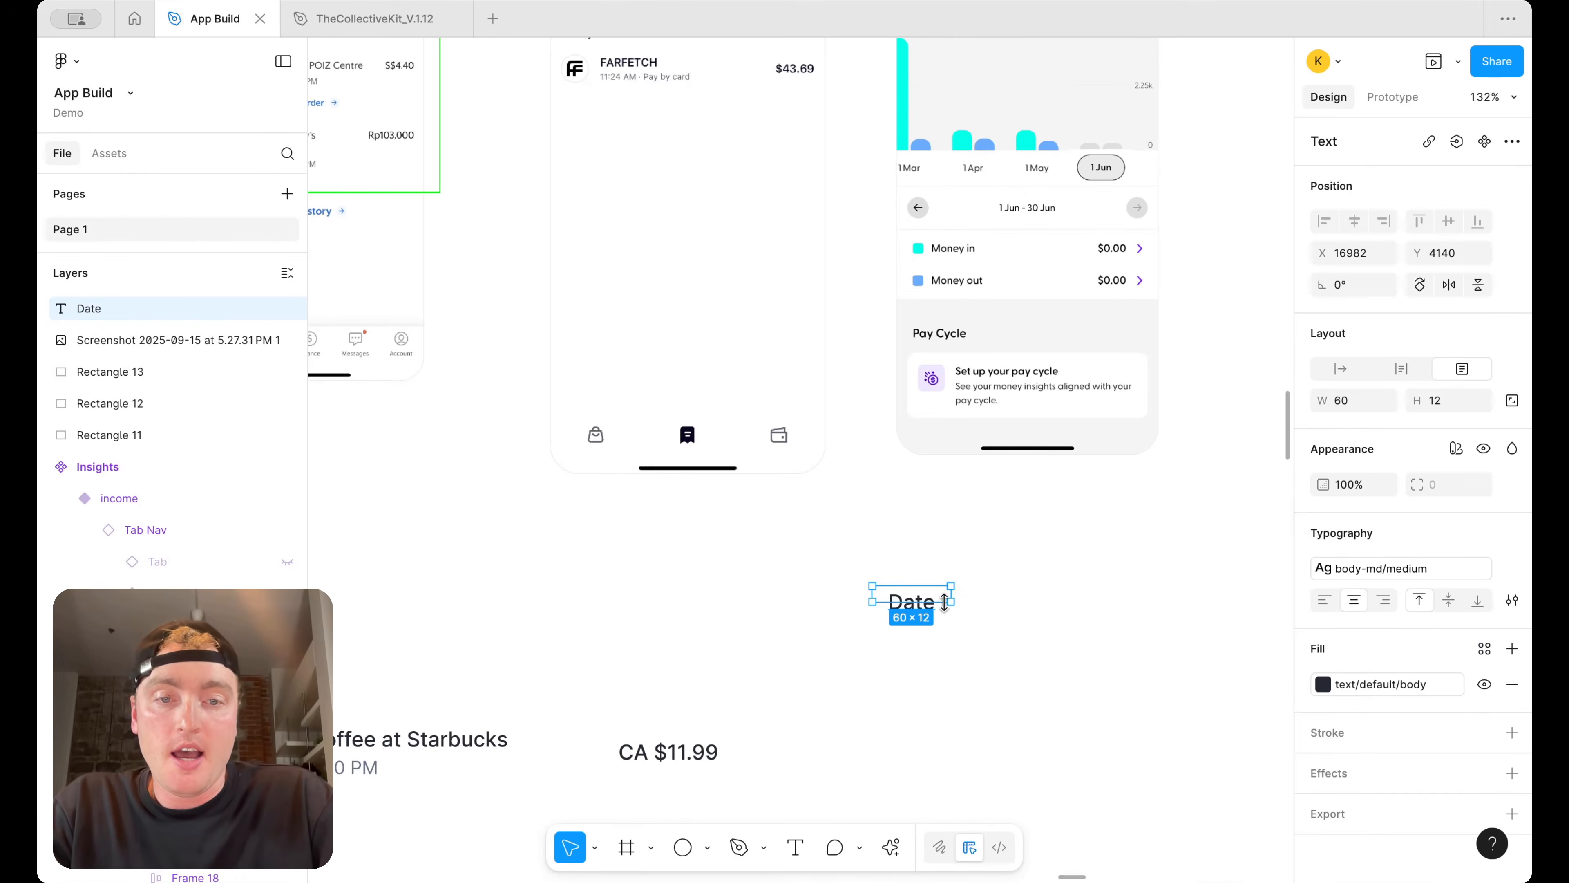
Wrap the Date text in an auto layout frame and place a keyboard arrow icon from the chevron assets beside it
key("shift+a")
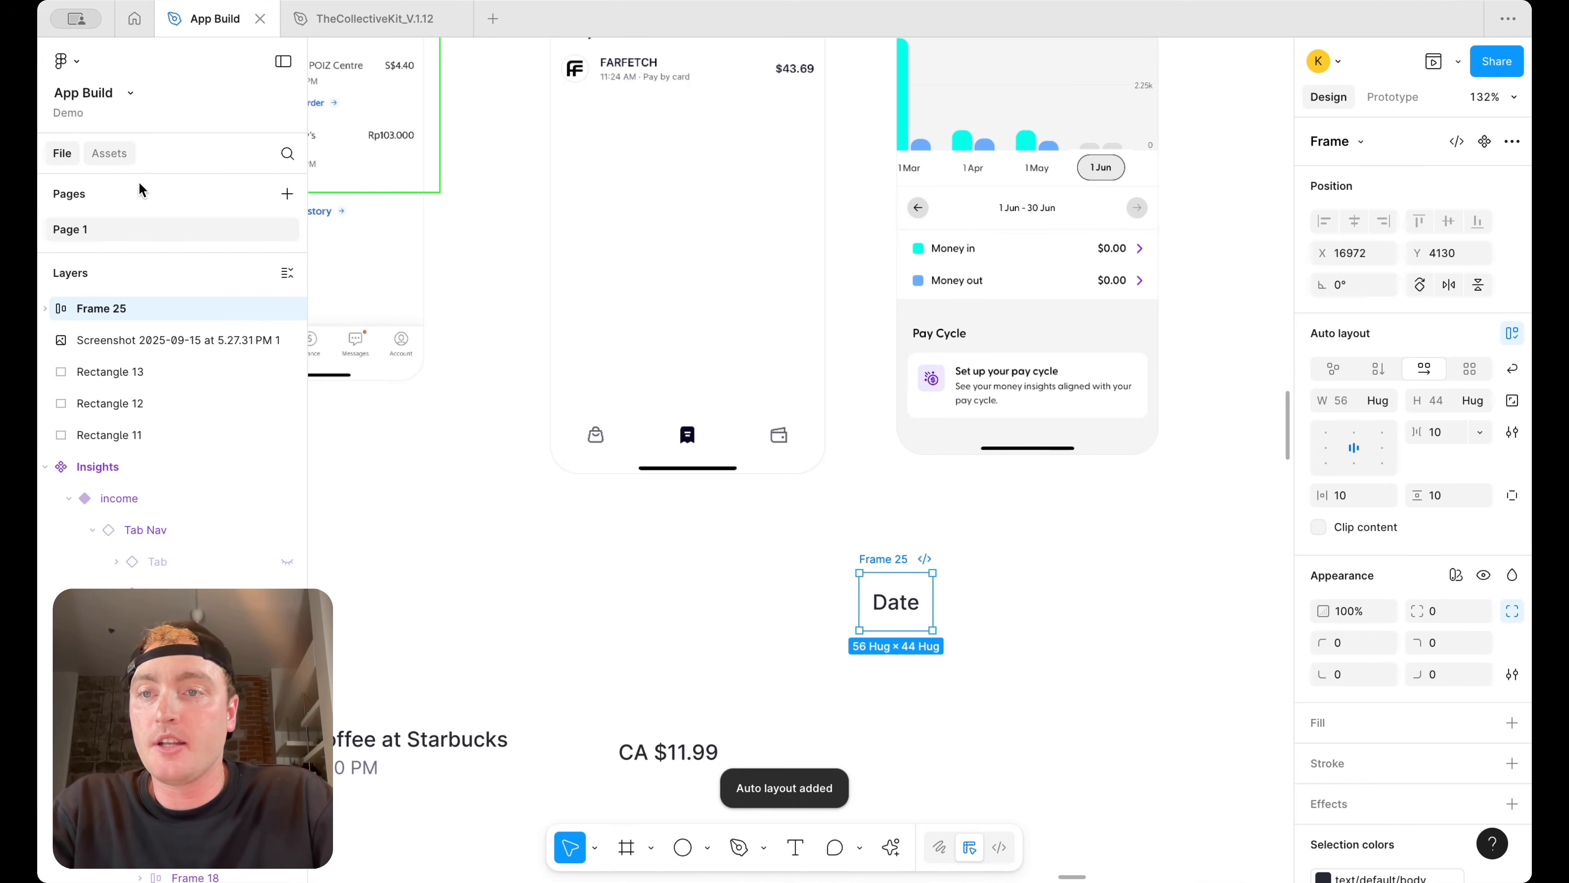
left_click(118, 155)
double_click(141, 199)
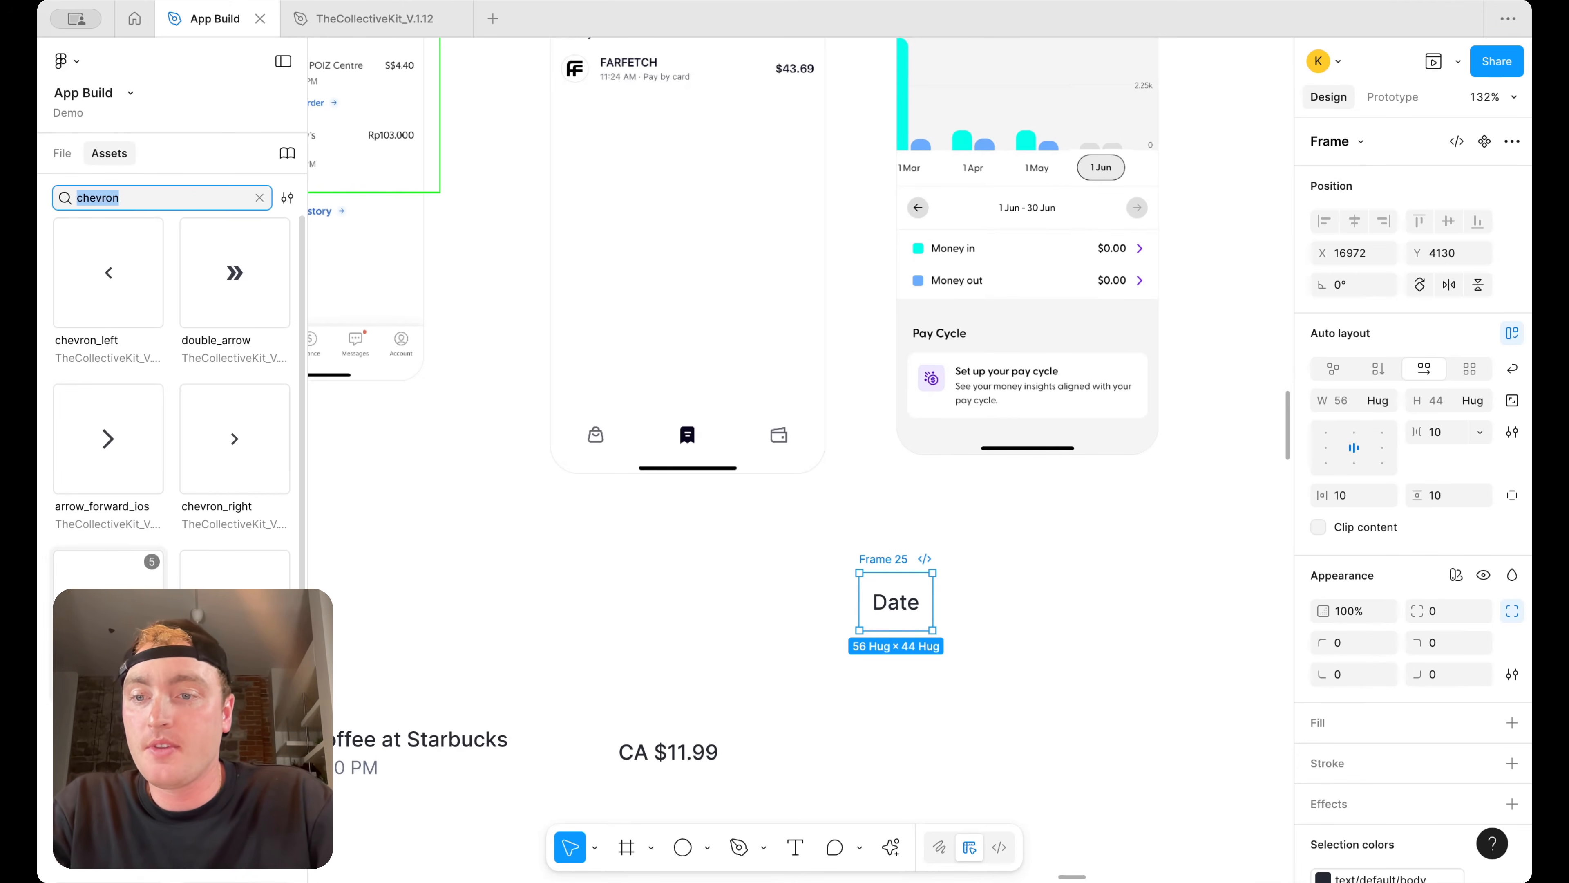
scroll(172, 433, "down", 2)
left_click_drag(116, 537, 883, 652)
Set the arrow icon's style to Round and move it inside the Date frame
left_click(1455, 240)
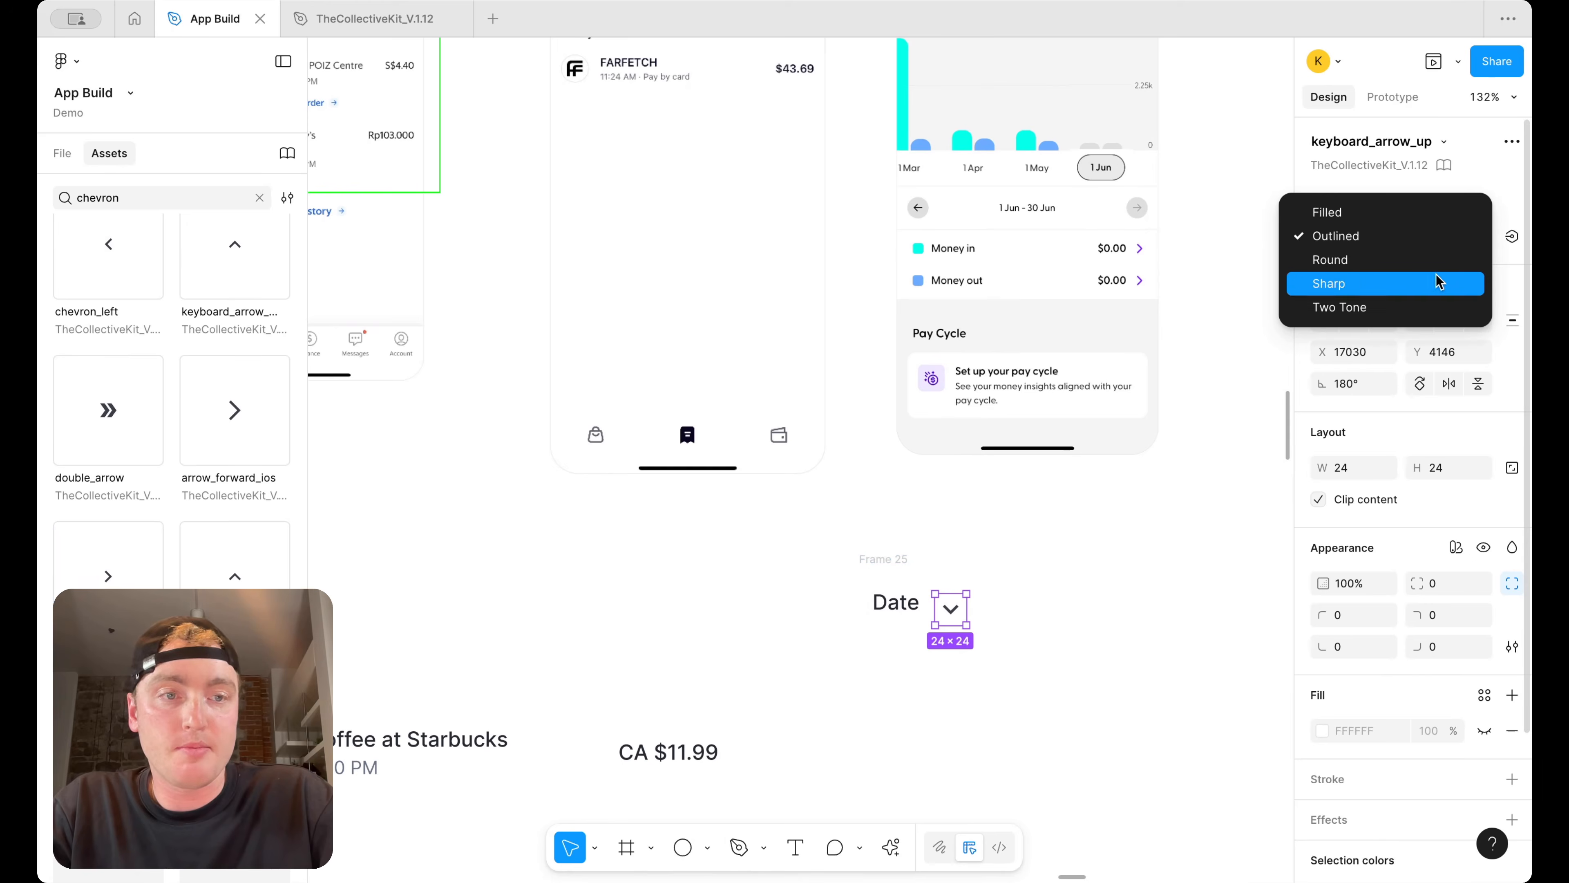
left_click(1446, 267)
left_click(1030, 586)
left_click(962, 612)
key("super+x")
left_click(898, 561)
key("super+v")
left_click(877, 559)
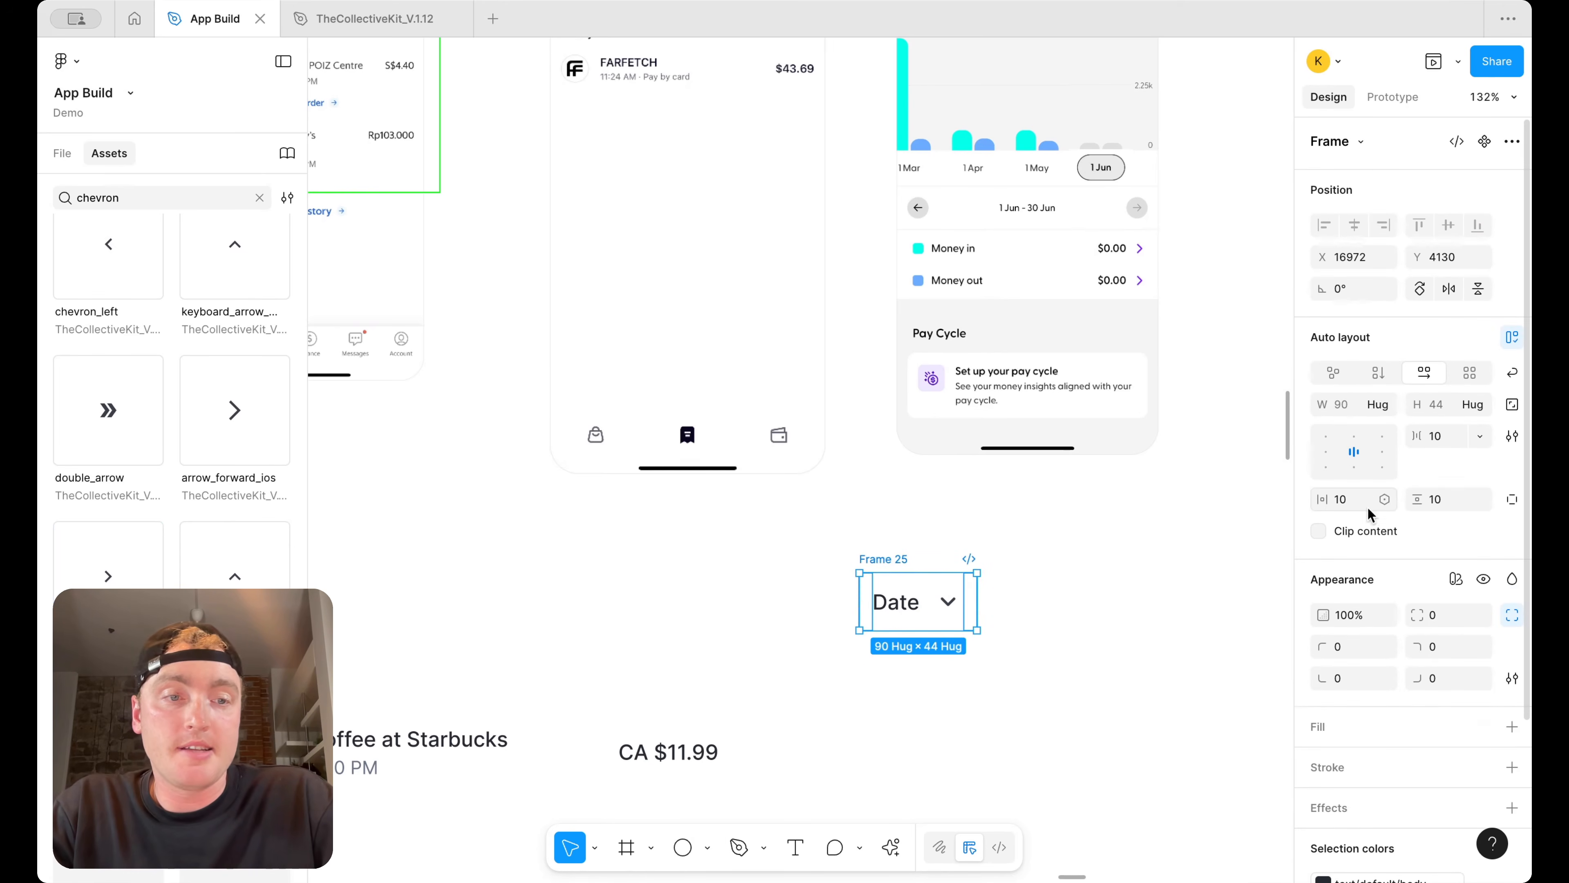
Set the Date frame's vertical and horizontal padding to 4
left_click(1440, 499)
type("4")
key("Return")
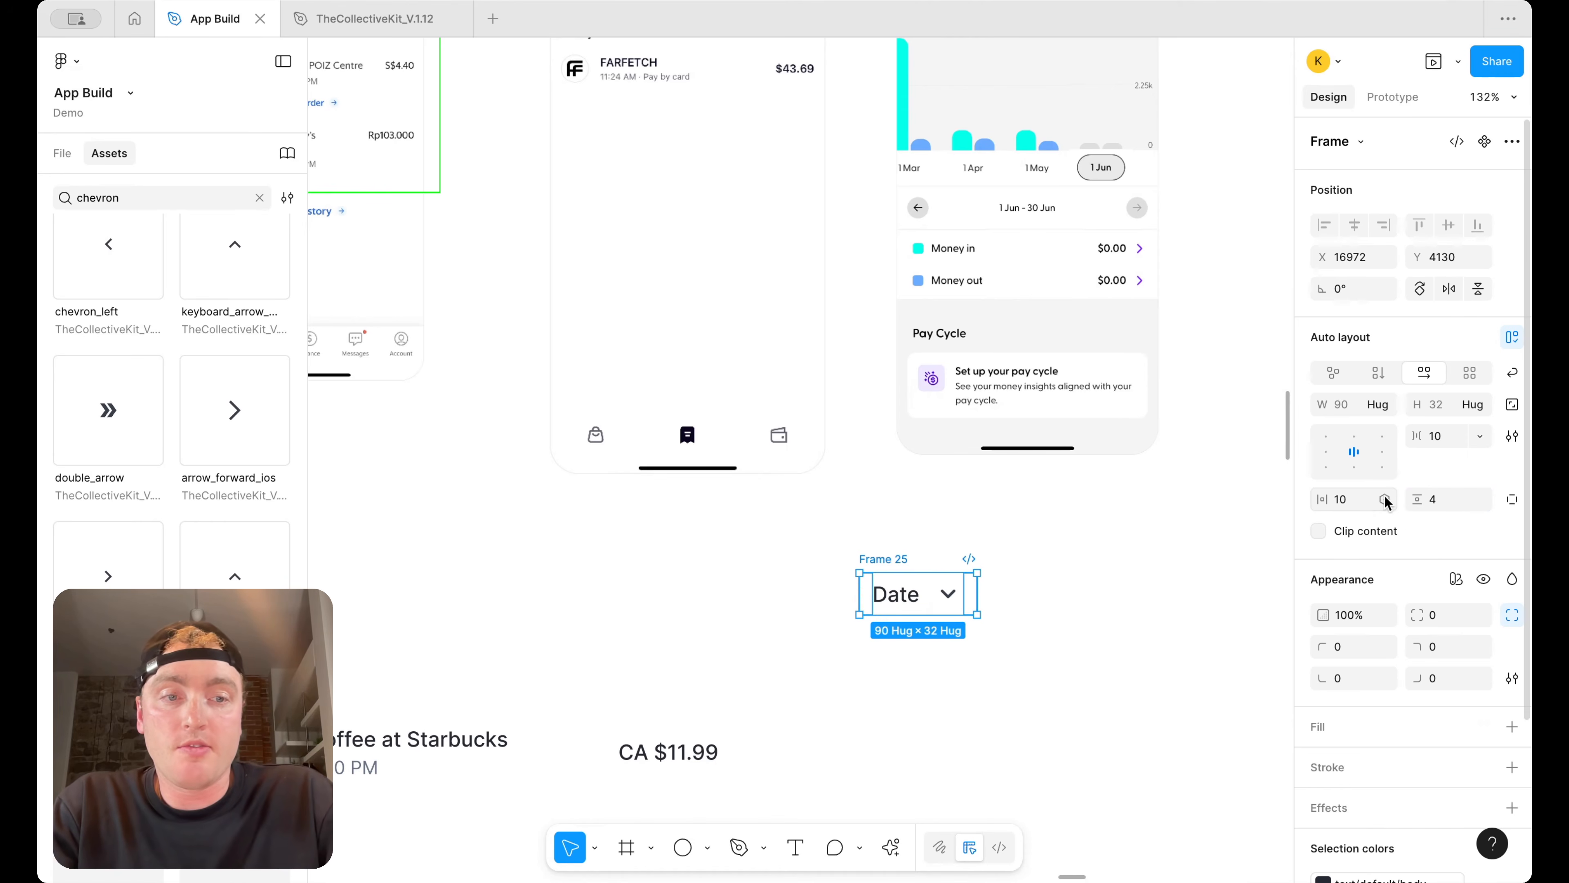
type("4")
key("Return")
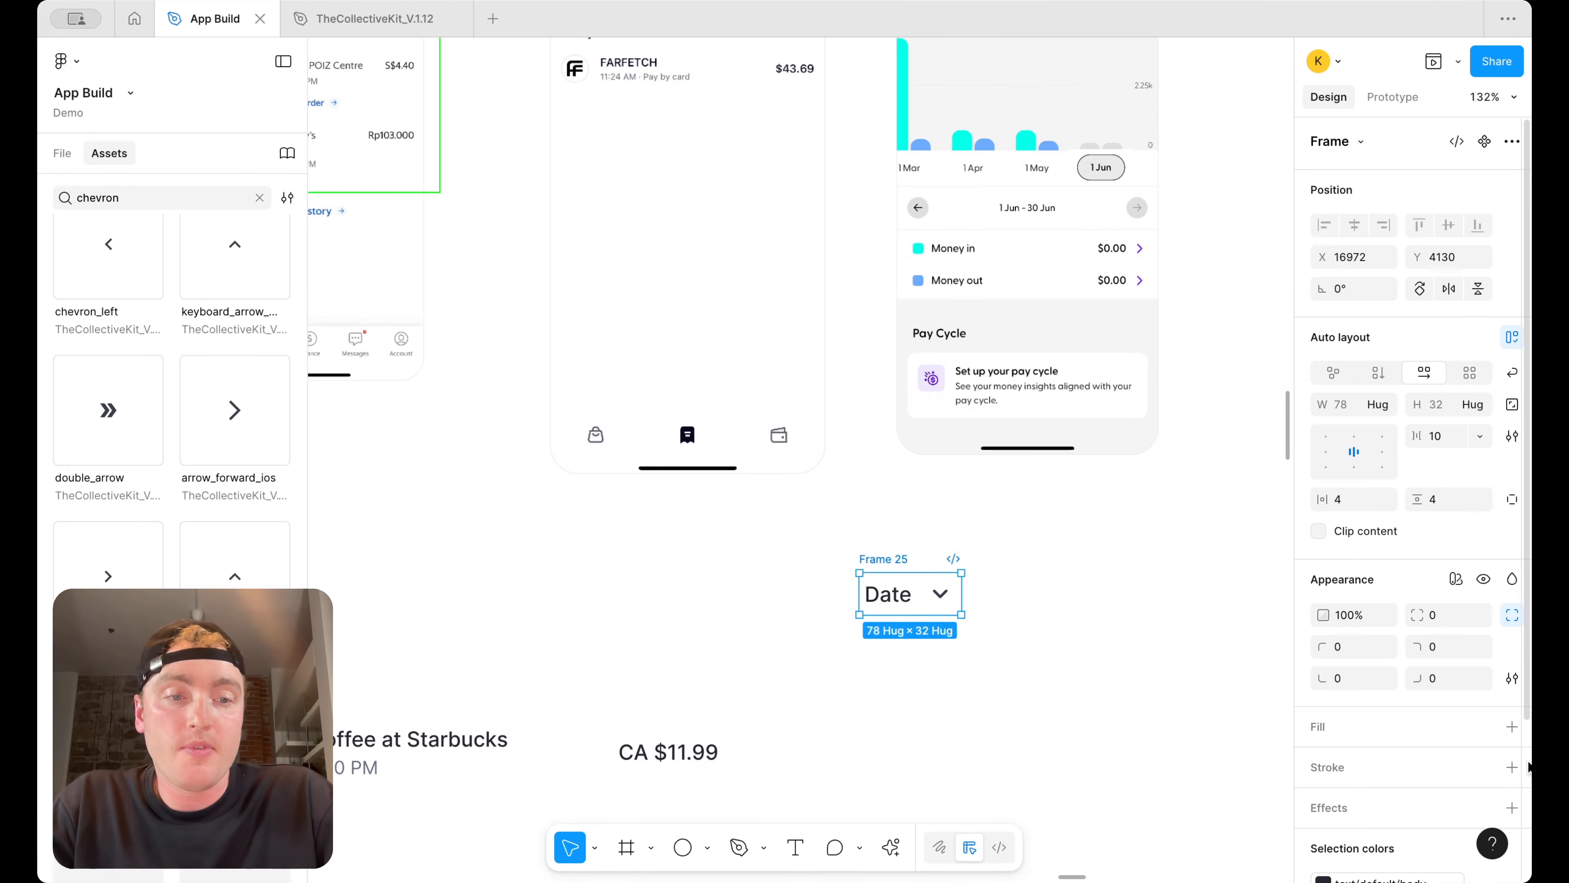
Add a white fill and a border/primary/default stroke to the Date frame
left_click(1512, 726)
left_click(1512, 754)
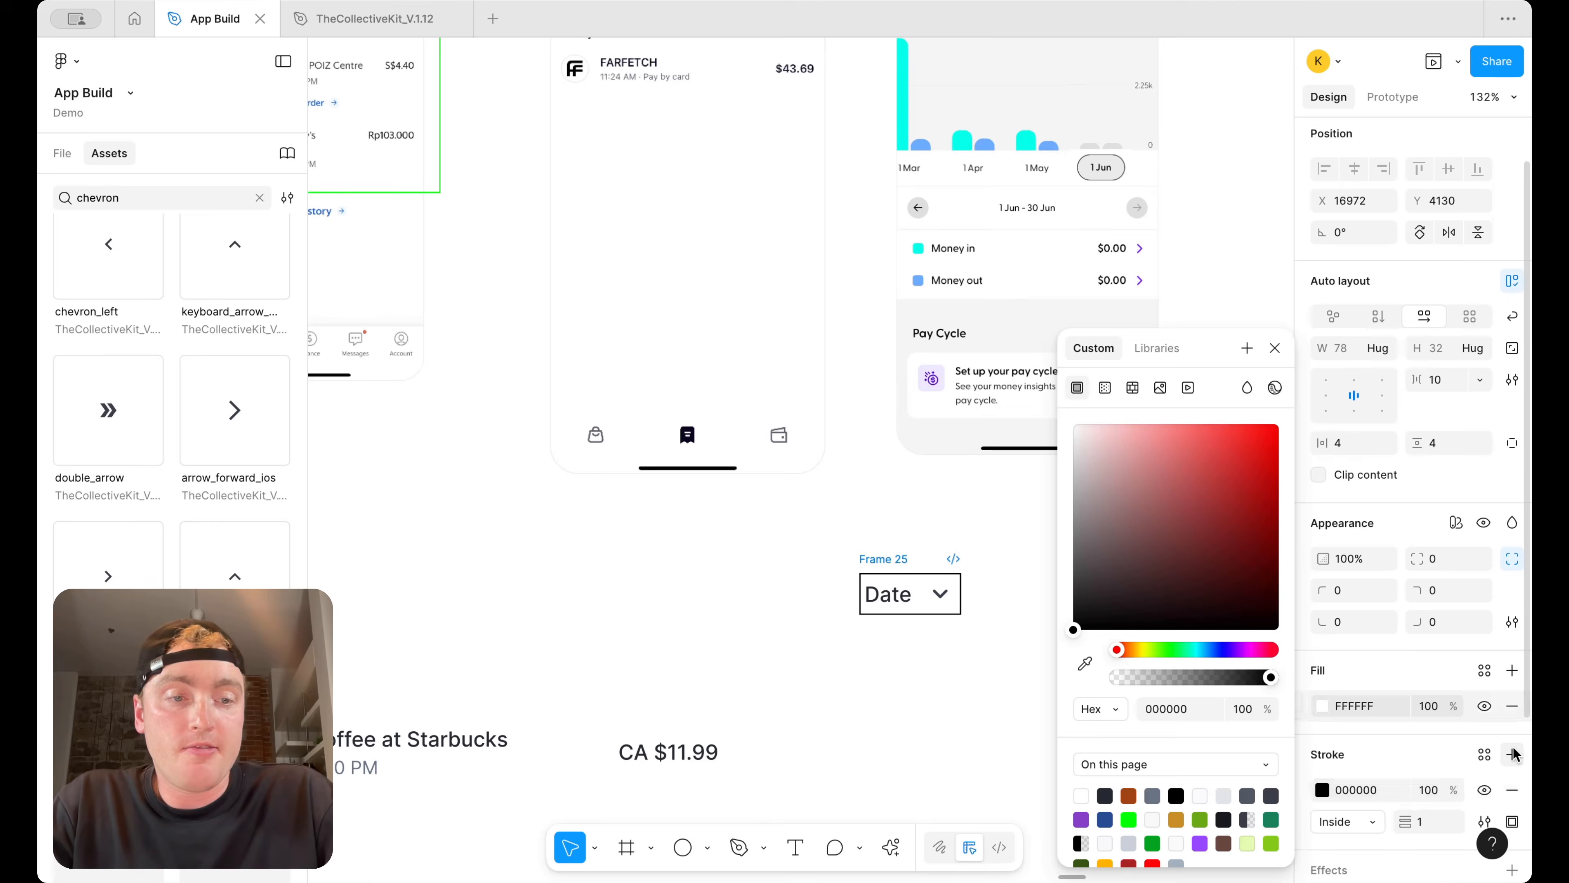
left_click(1484, 754)
type("bord")
left_click(1149, 813)
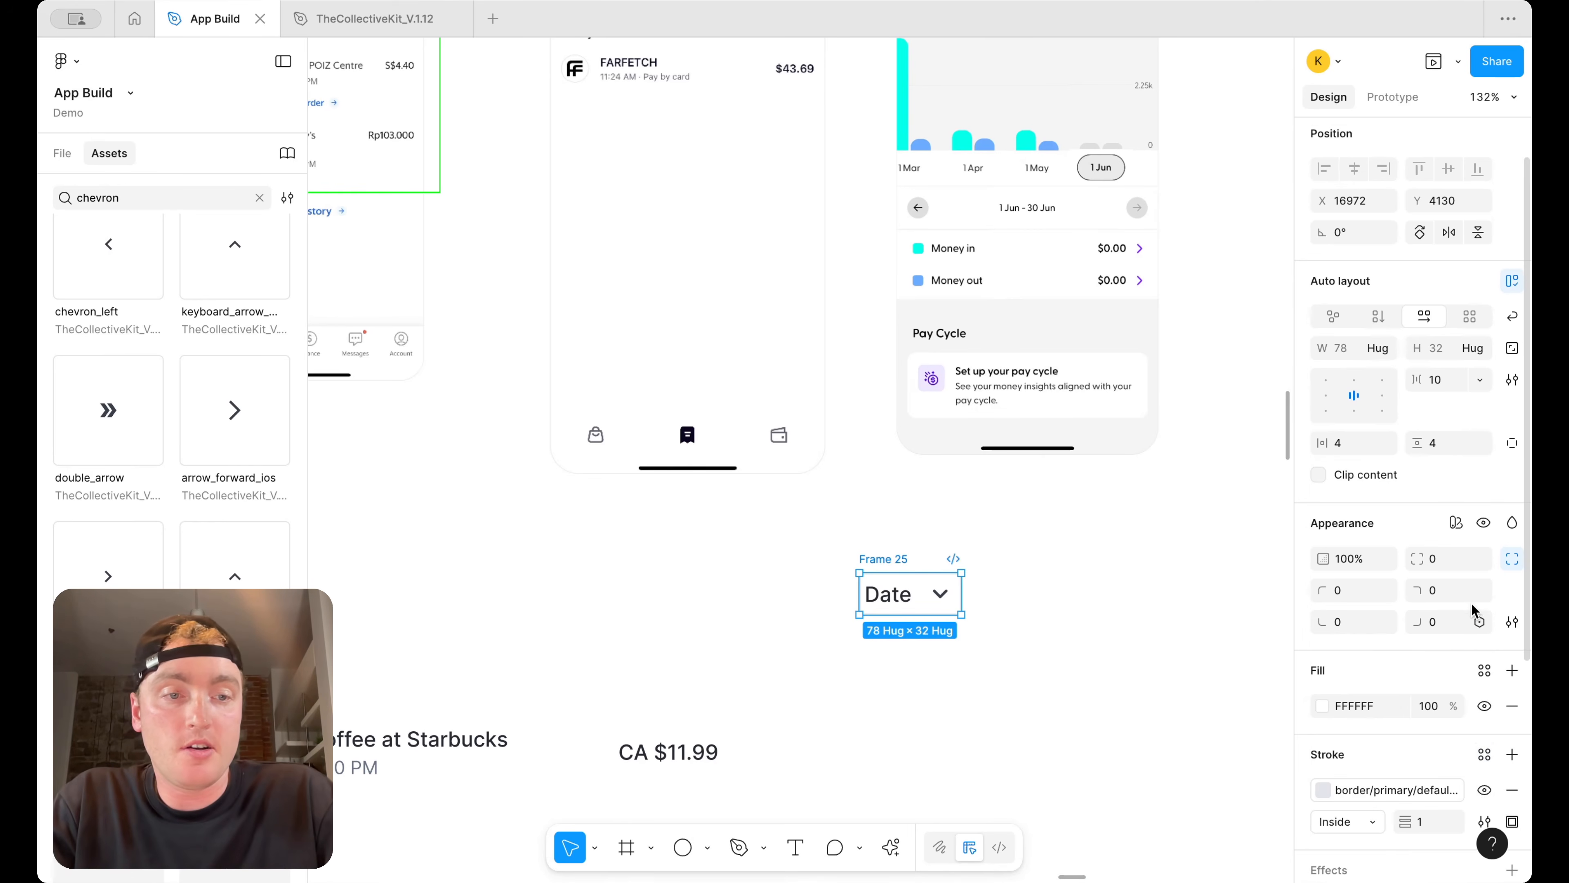
Set the Date frame's corner radius to the round (1024) border radius variable
left_click(1471, 558)
scroll(1359, 710, "down", 3)
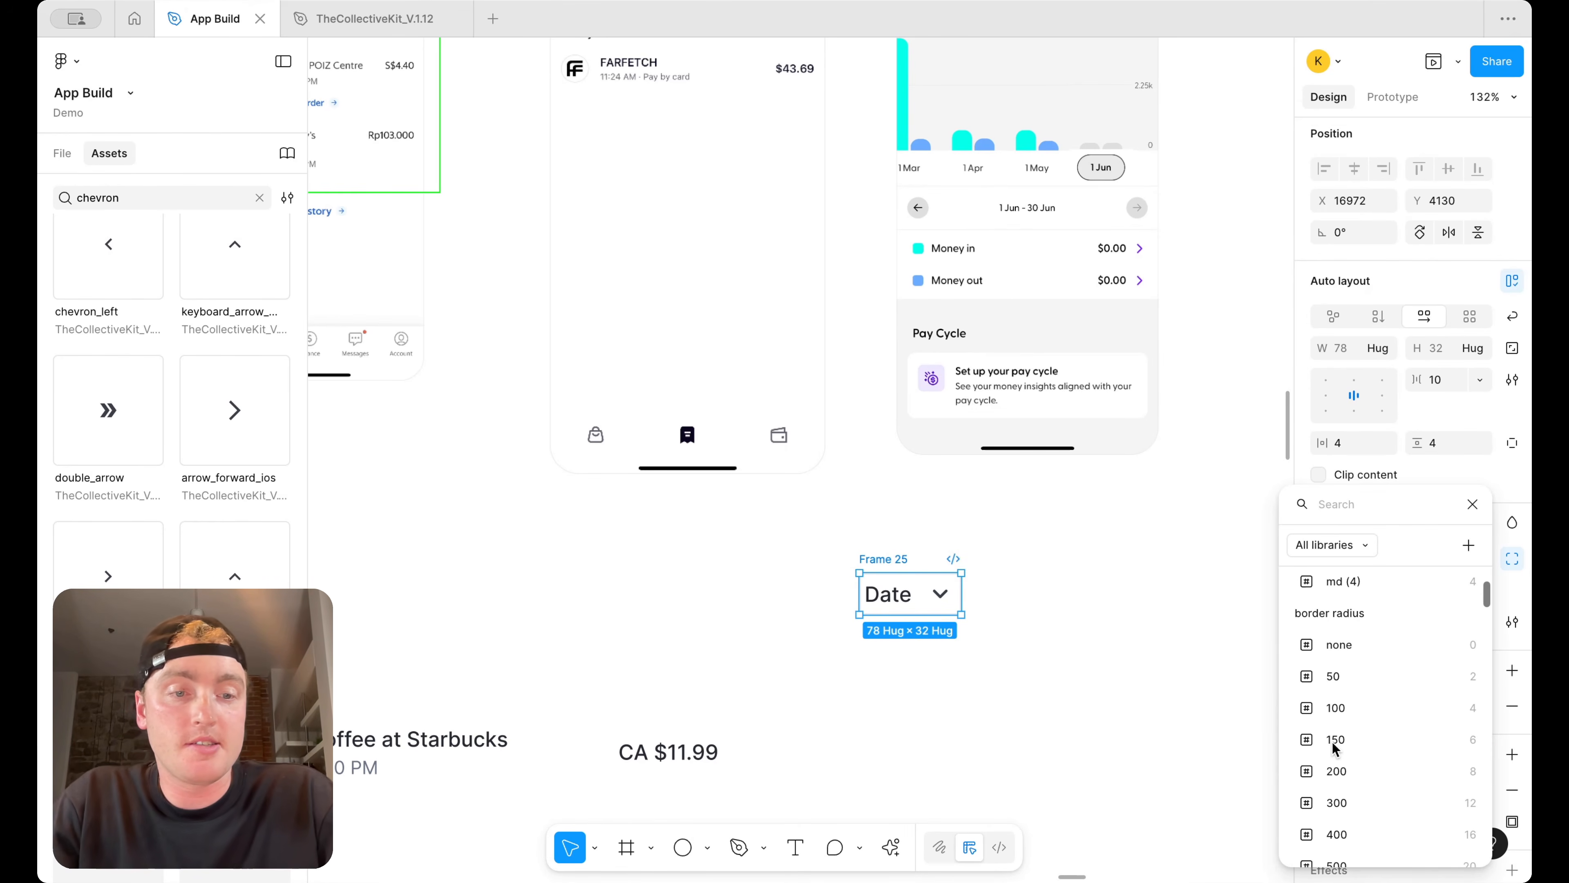
scroll(1338, 754, "down", 5)
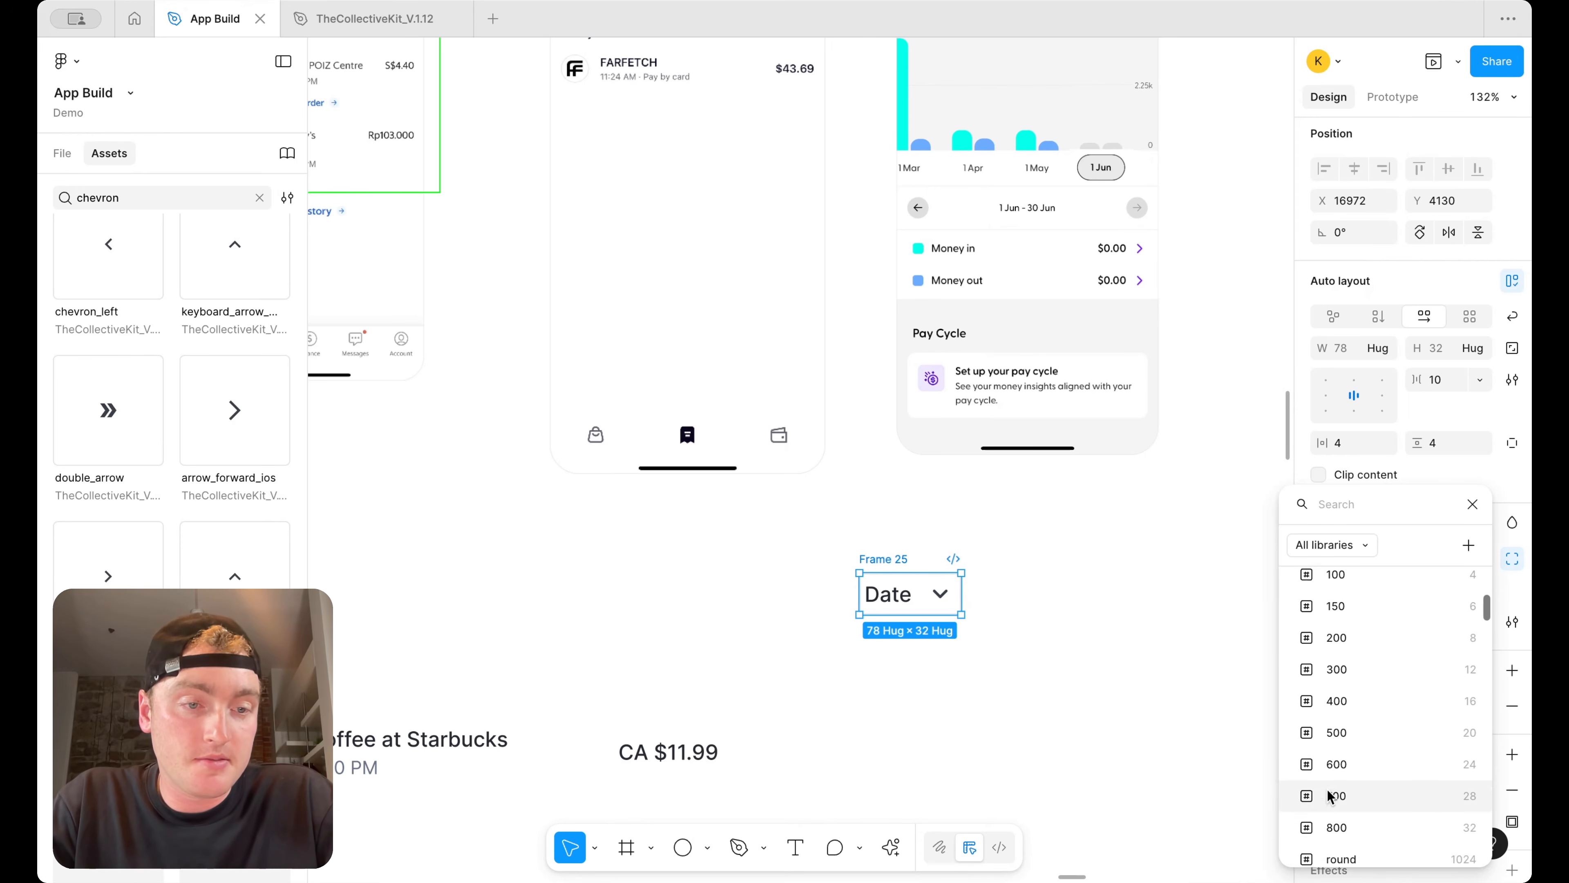
left_click(1352, 771)
left_click(1097, 638)
left_click(880, 558)
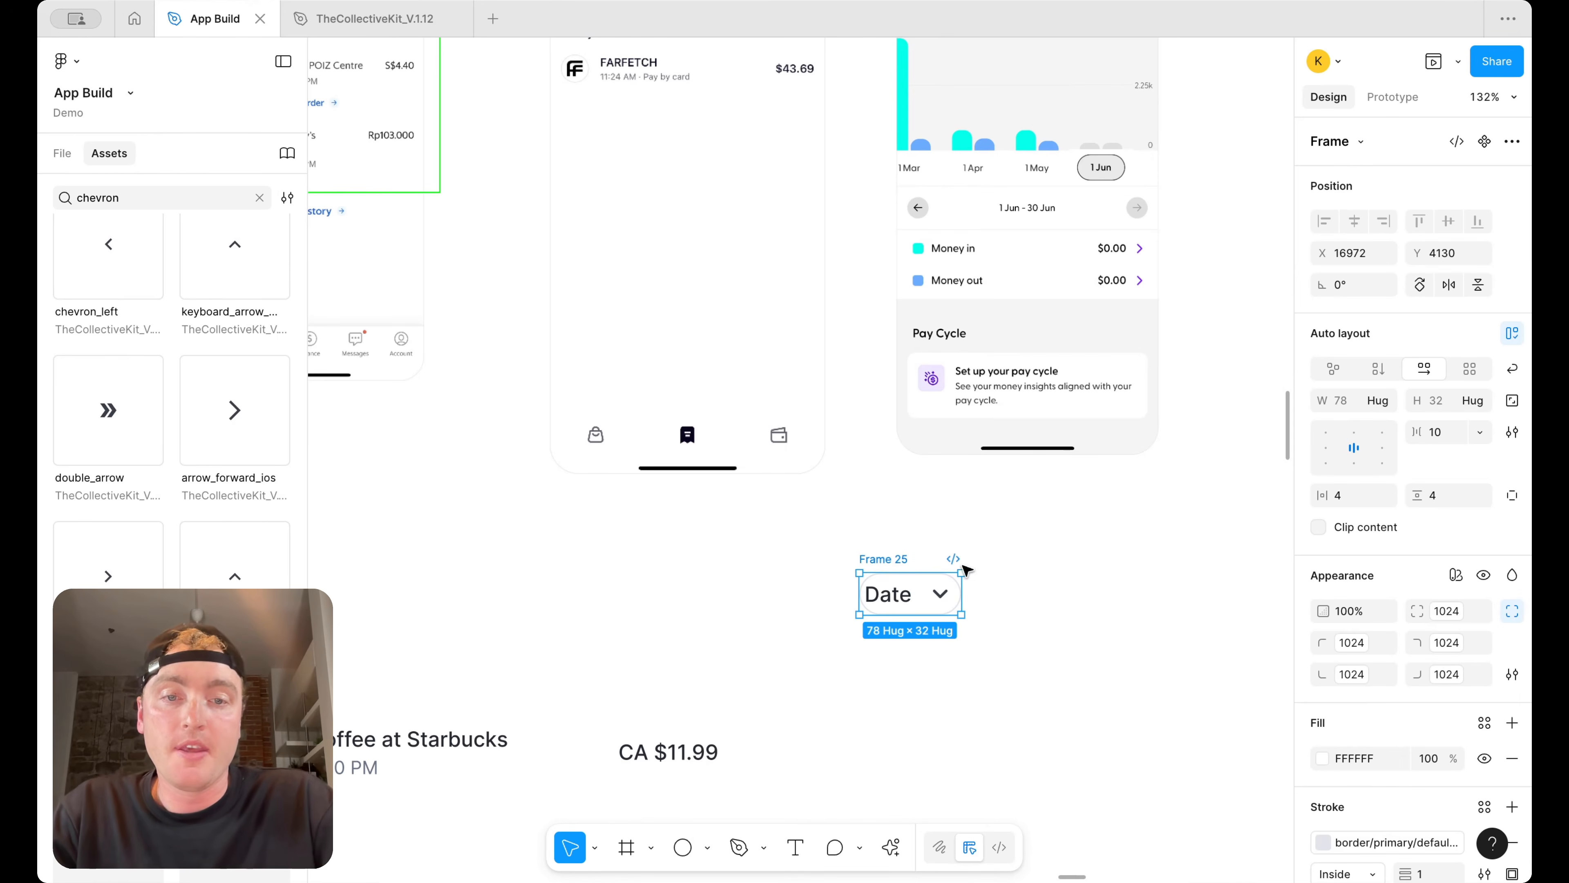
Set the Date frame's horizontal padding to 12 and its item gap to 4
type("8")
key("Return")
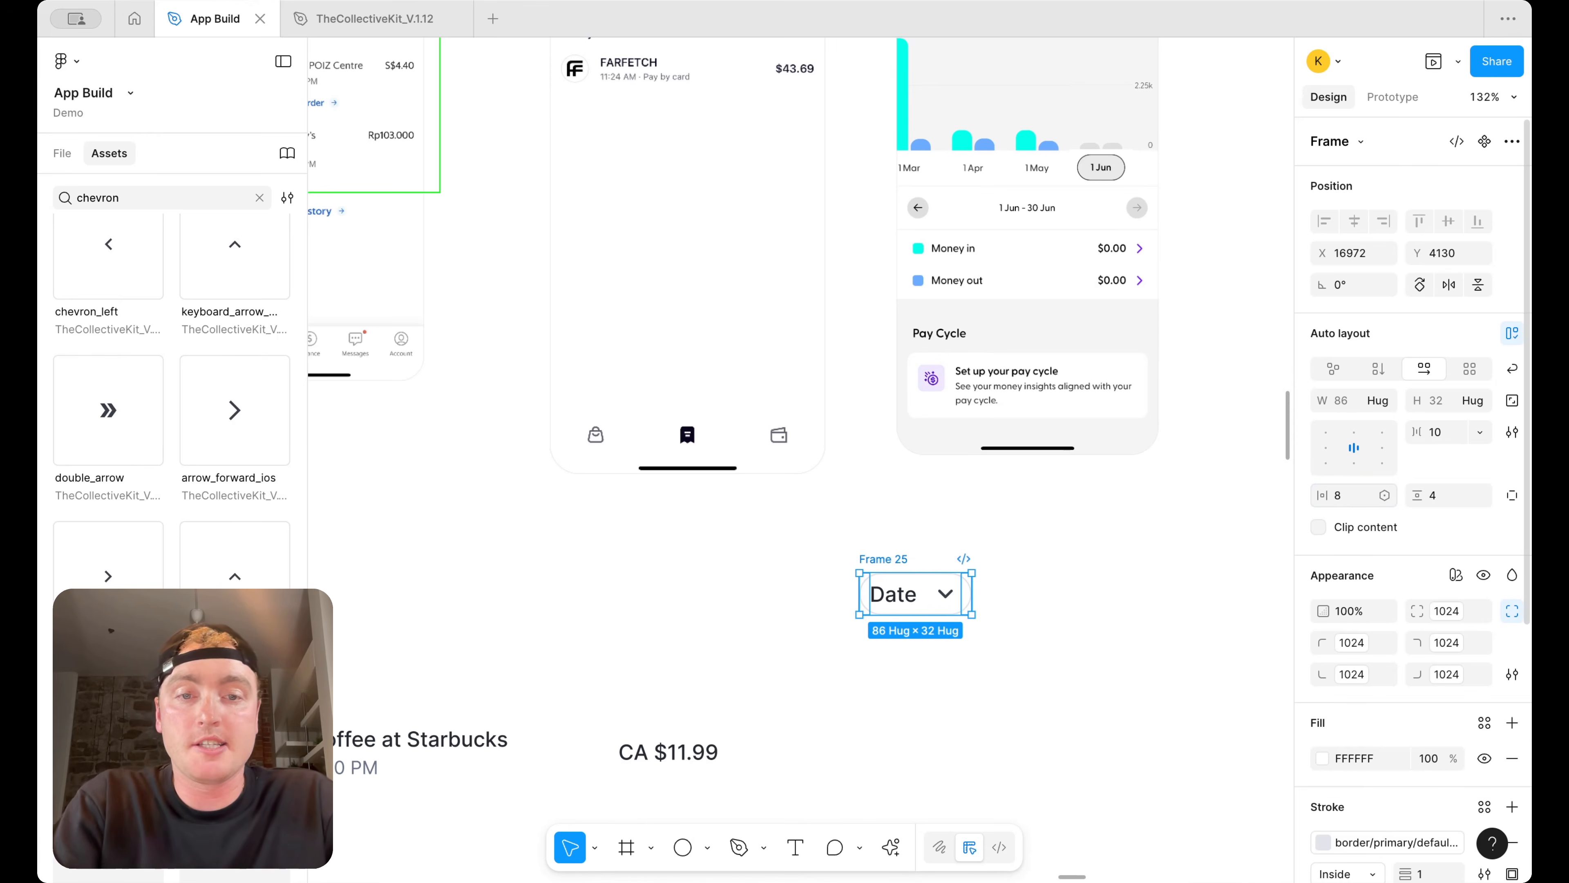
type("12")
key("Return")
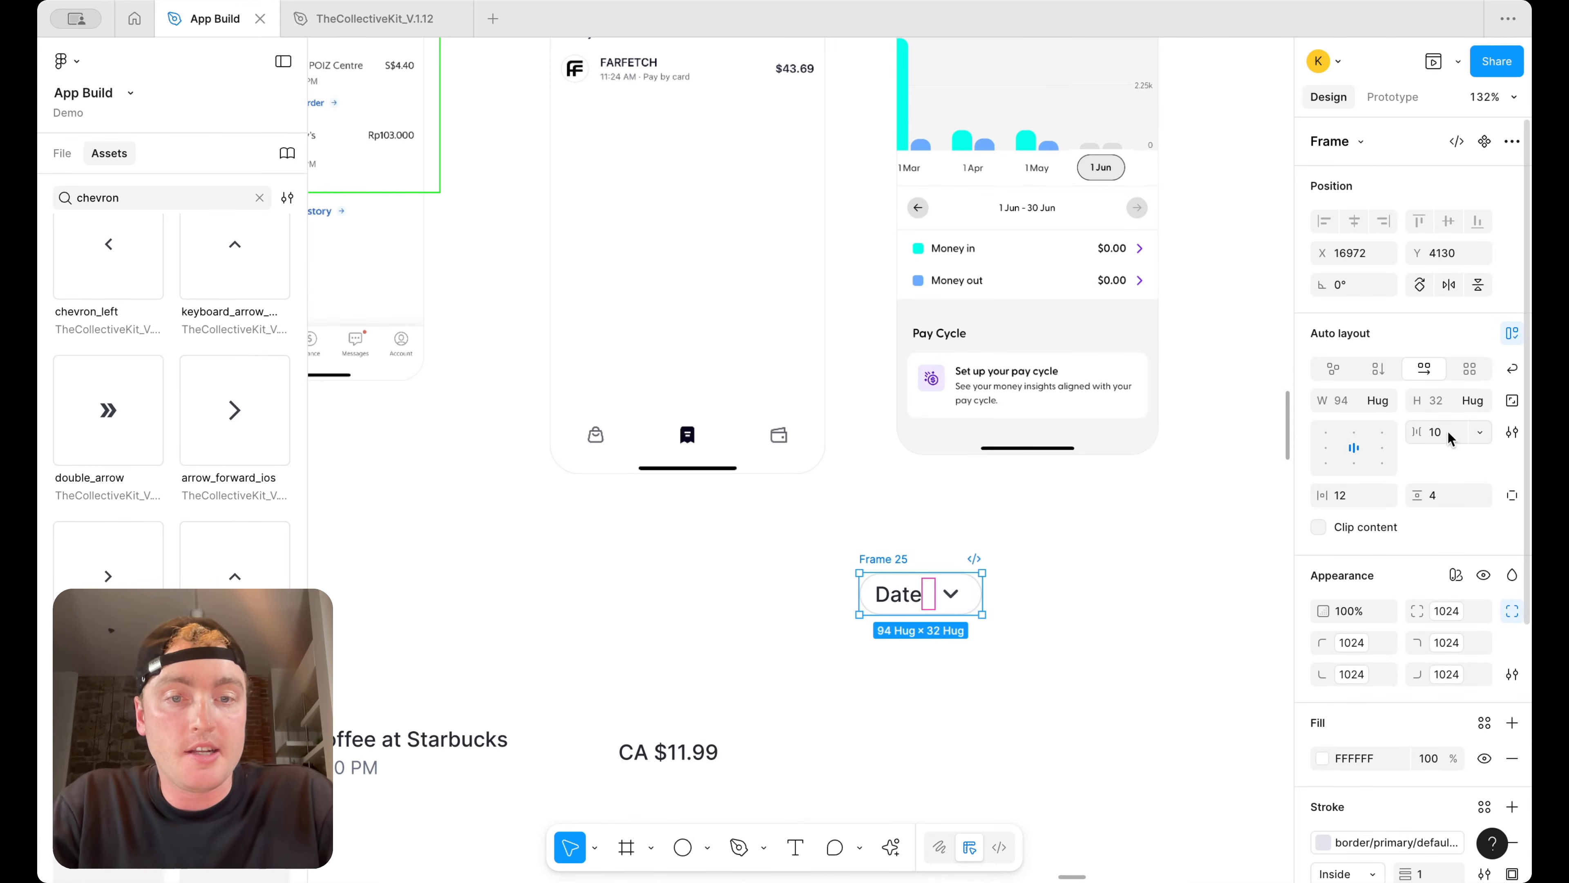
type("4")
key("Return")
Rename the Date frame as "Filter"
double_click(899, 560)
type("Filter")
key("Return")
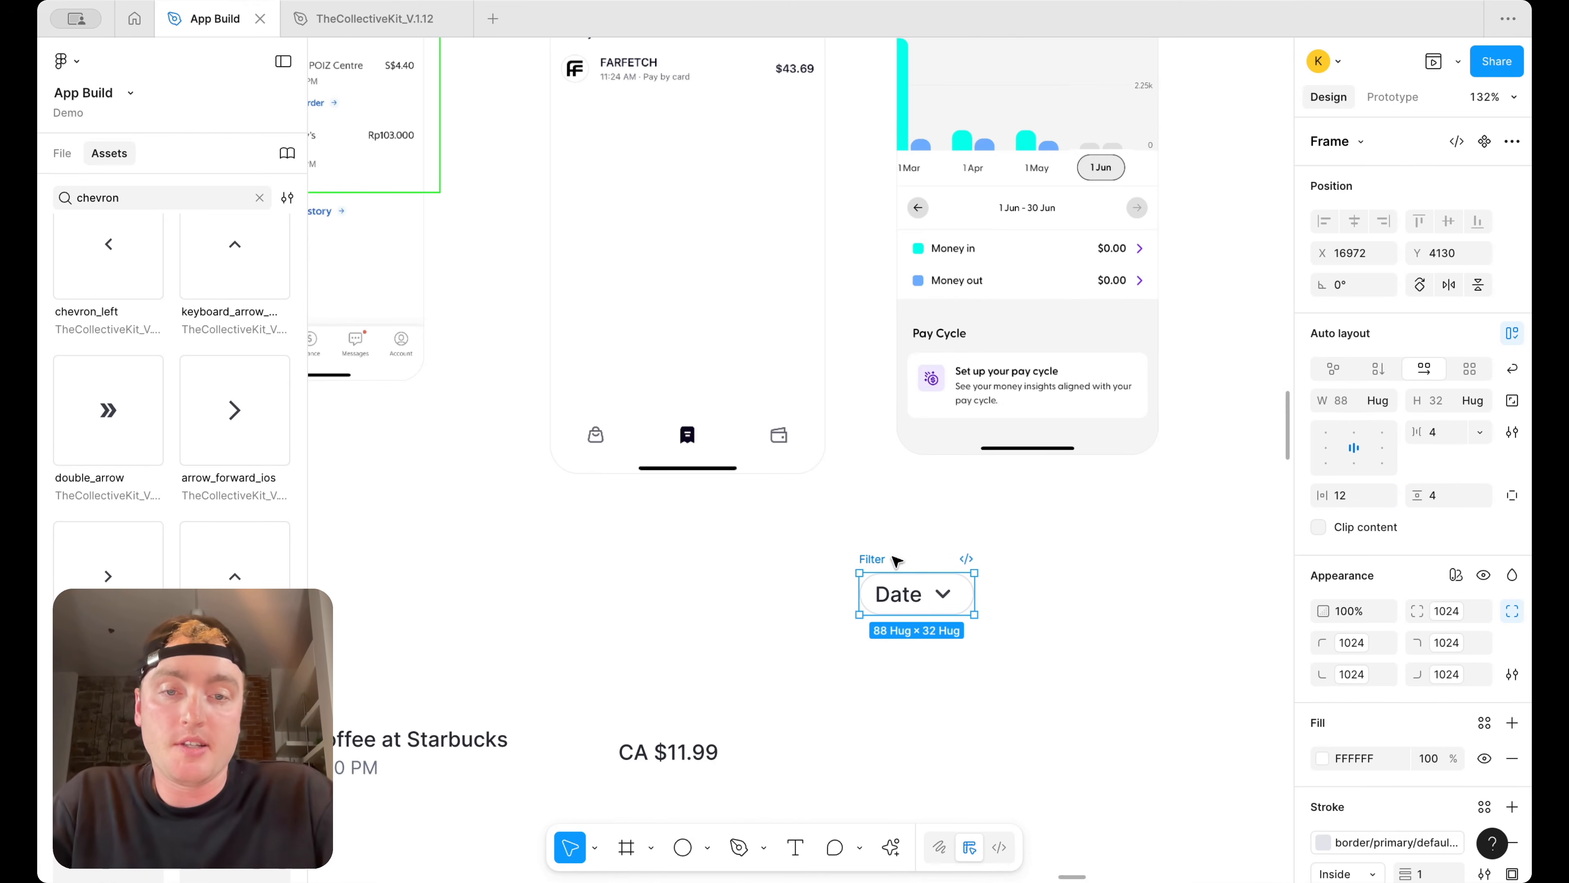
Turn the Filter frame into a component
right_click(896, 560)
key("Escape")
right_click(867, 563)
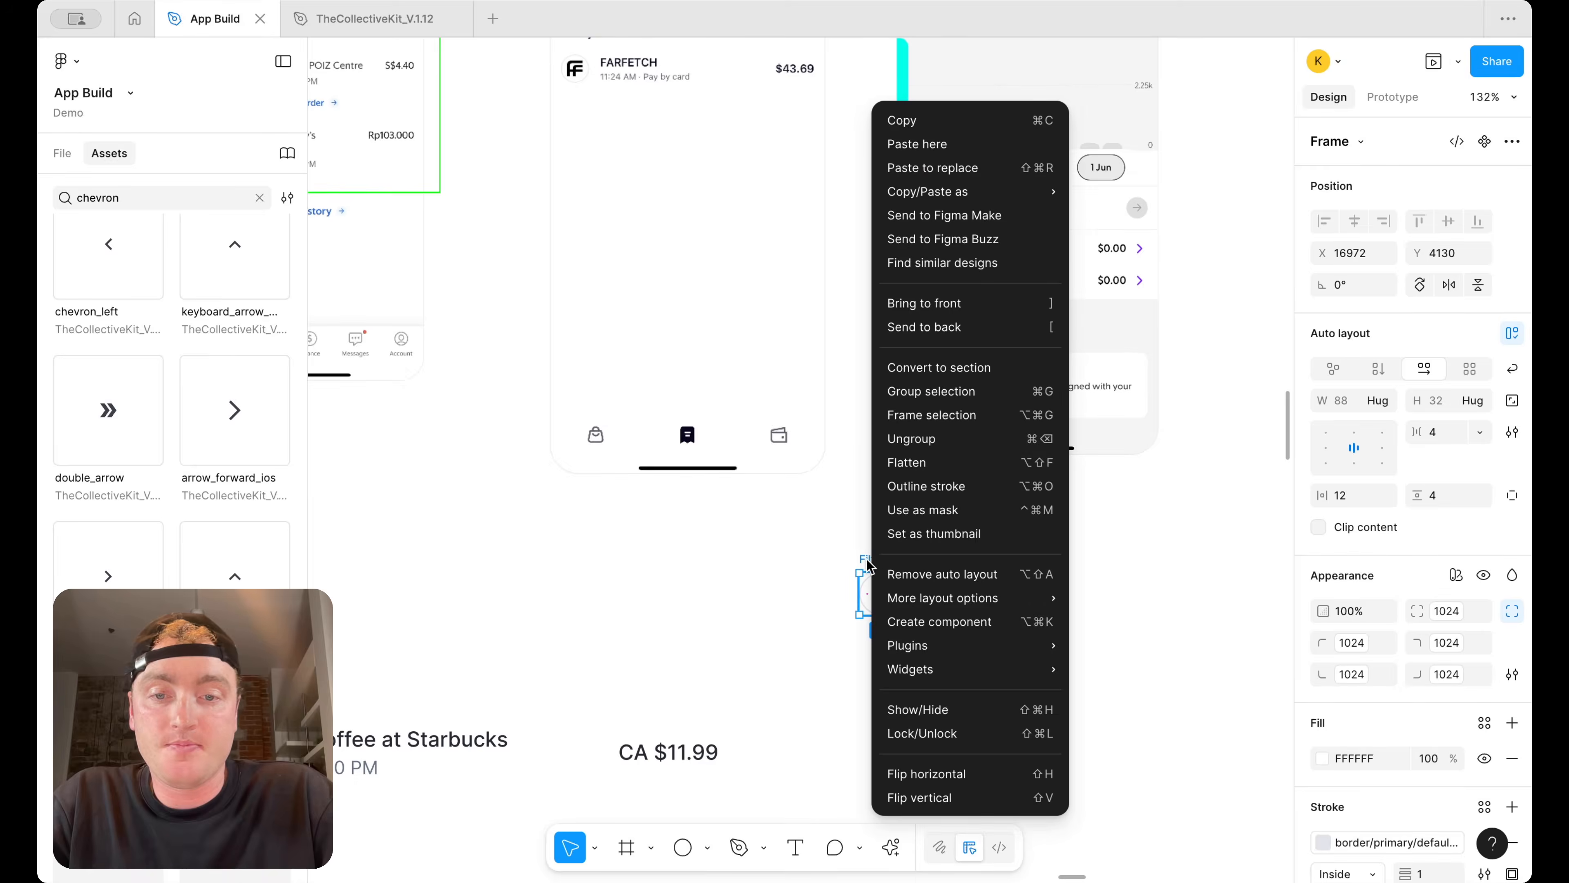
left_click(942, 623)
Duplicate the Filter chip beside it and change the copy's label to "Source"
left_click_drag(925, 597, 1056, 597)
scroll(1016, 618, "up", 3)
scroll(1016, 618, "right", 4)
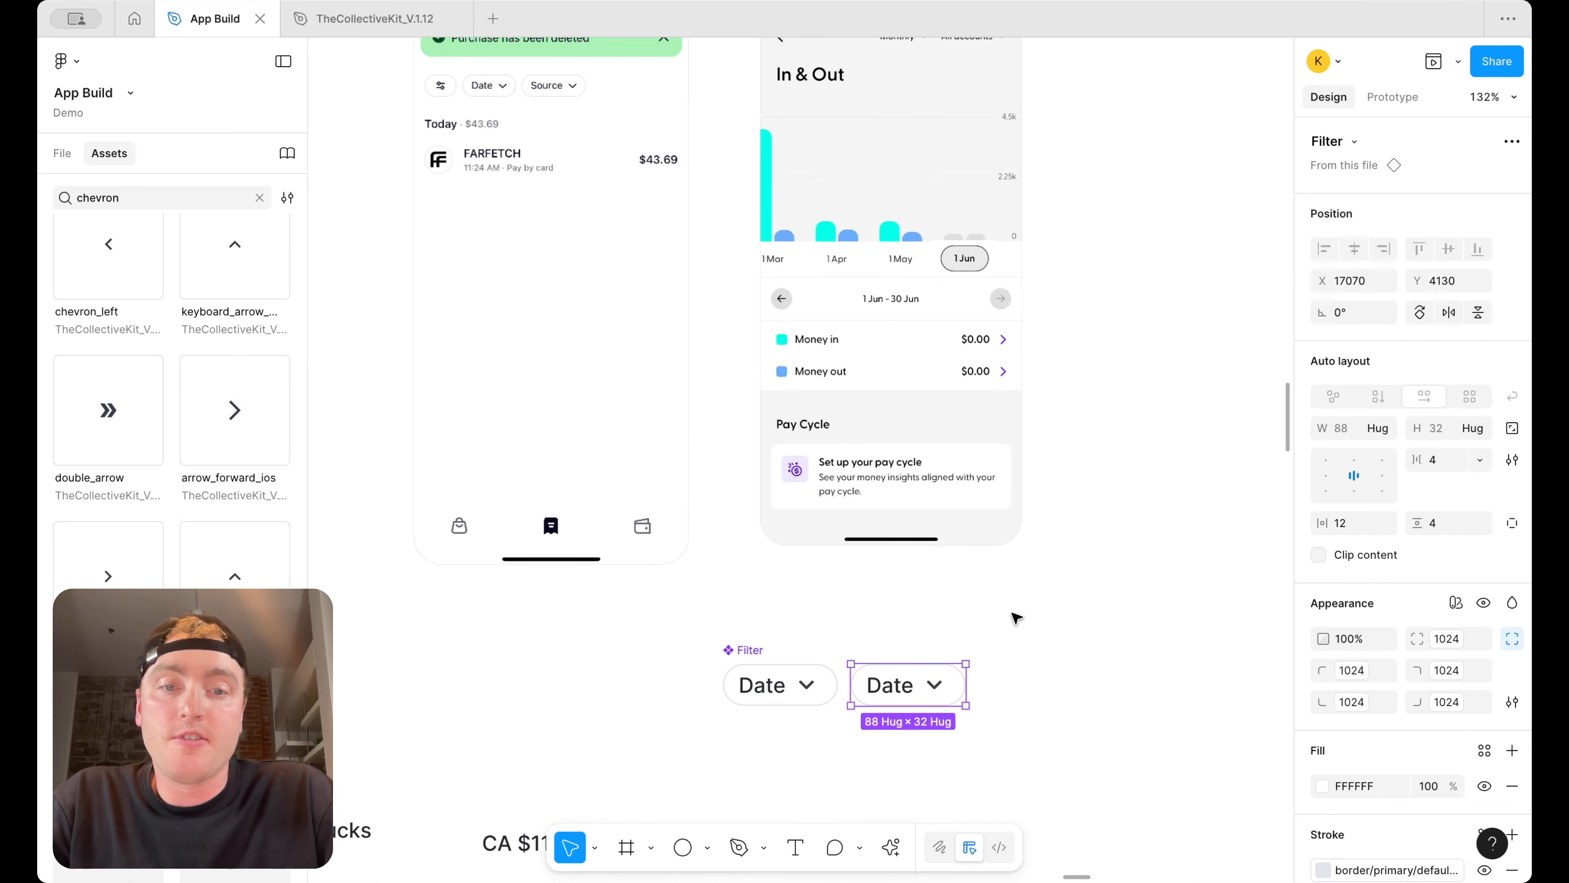
double_click(882, 691)
type("Source")
key("Escape")
Duplicate the Source chip and delete its label text, leaving only the arrow icon
left_click_drag(932, 680, 1115, 681)
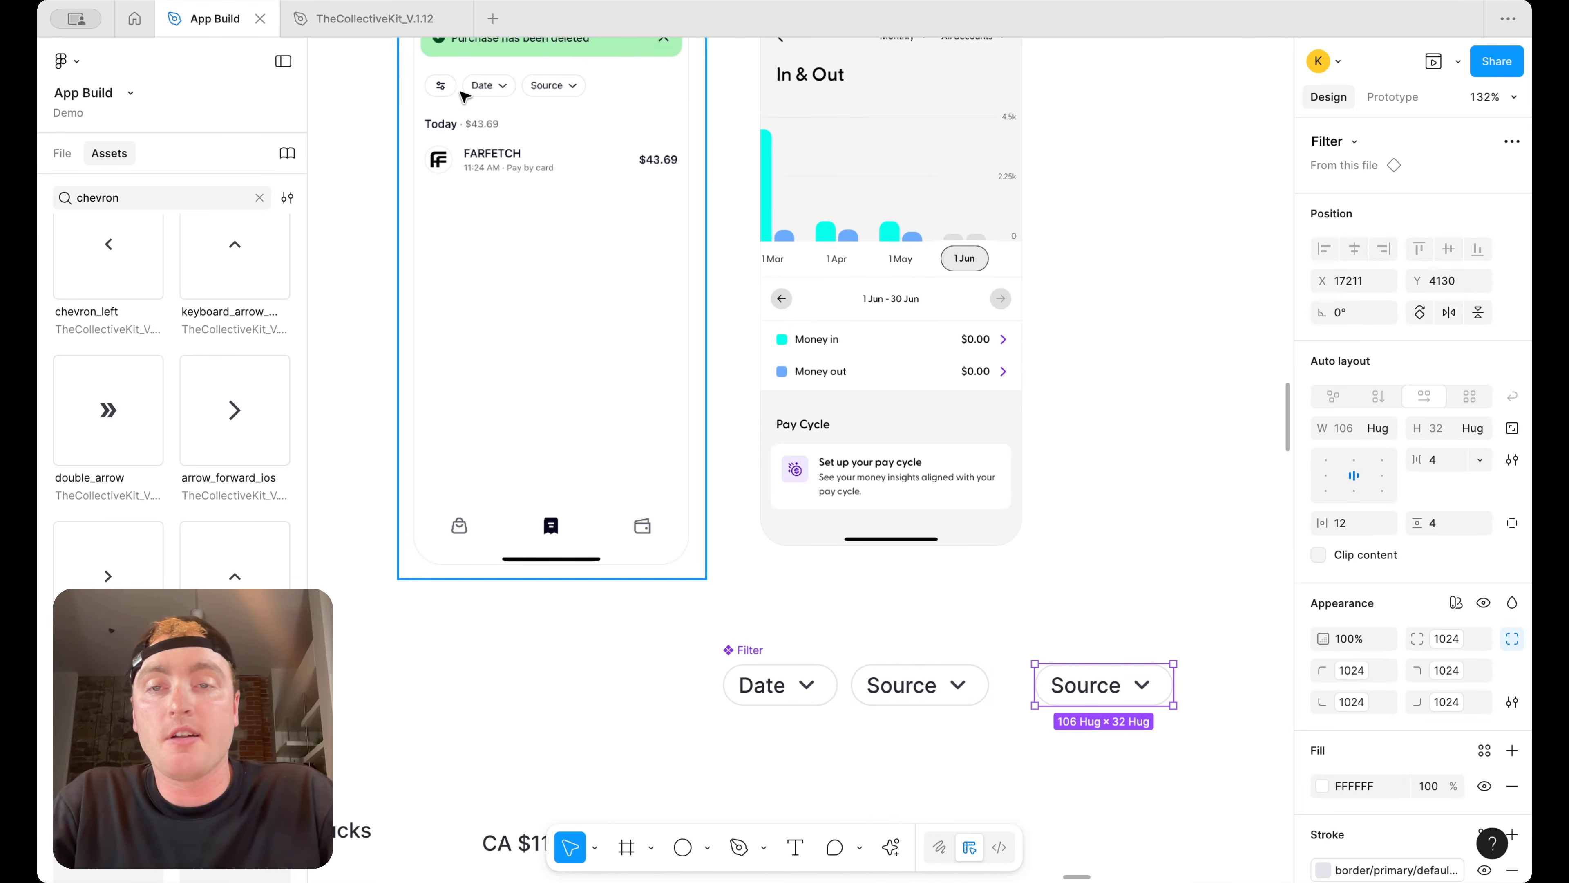
double_click(1078, 687)
key("Delete")
left_click(1076, 687)
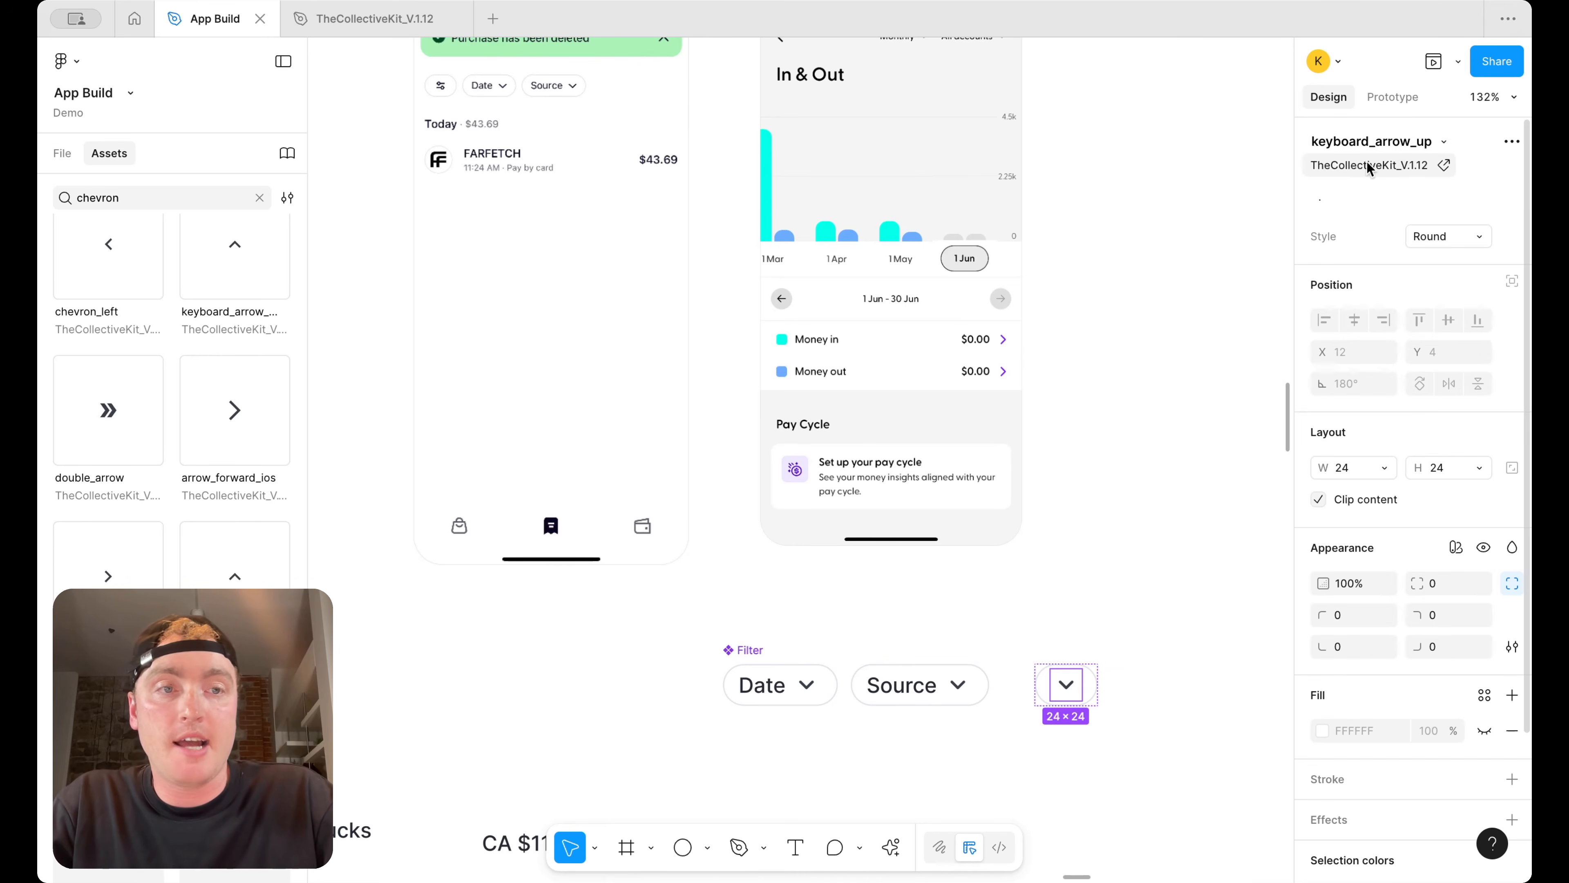
Swap the chevron icon in the third chip for the filter_list icon
left_click(1444, 141)
type("filter")
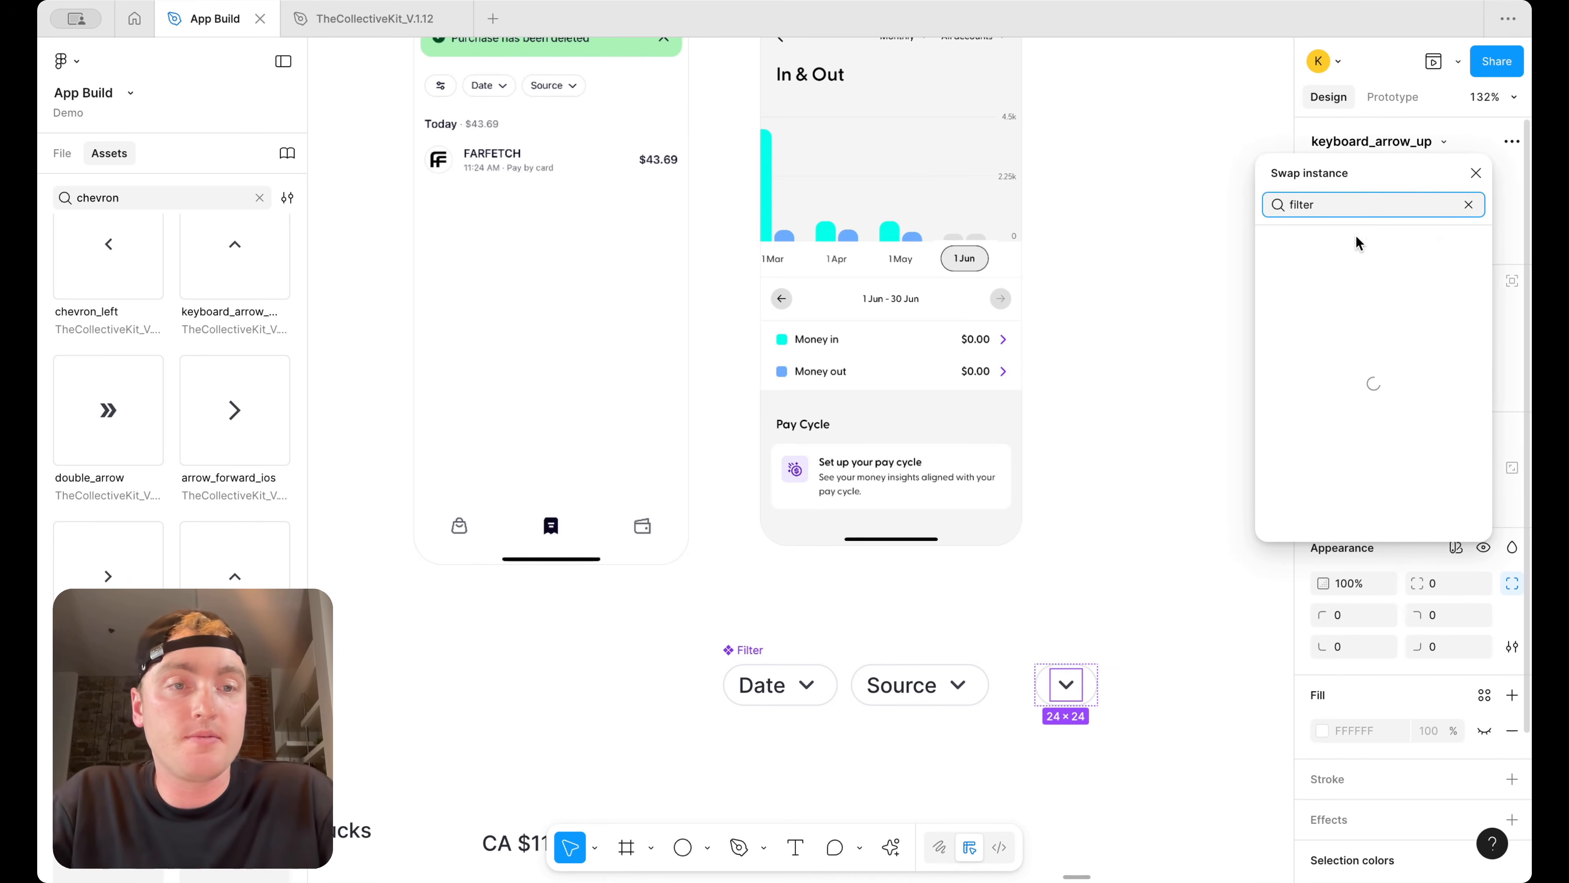
scroll(1361, 393, "down", 5)
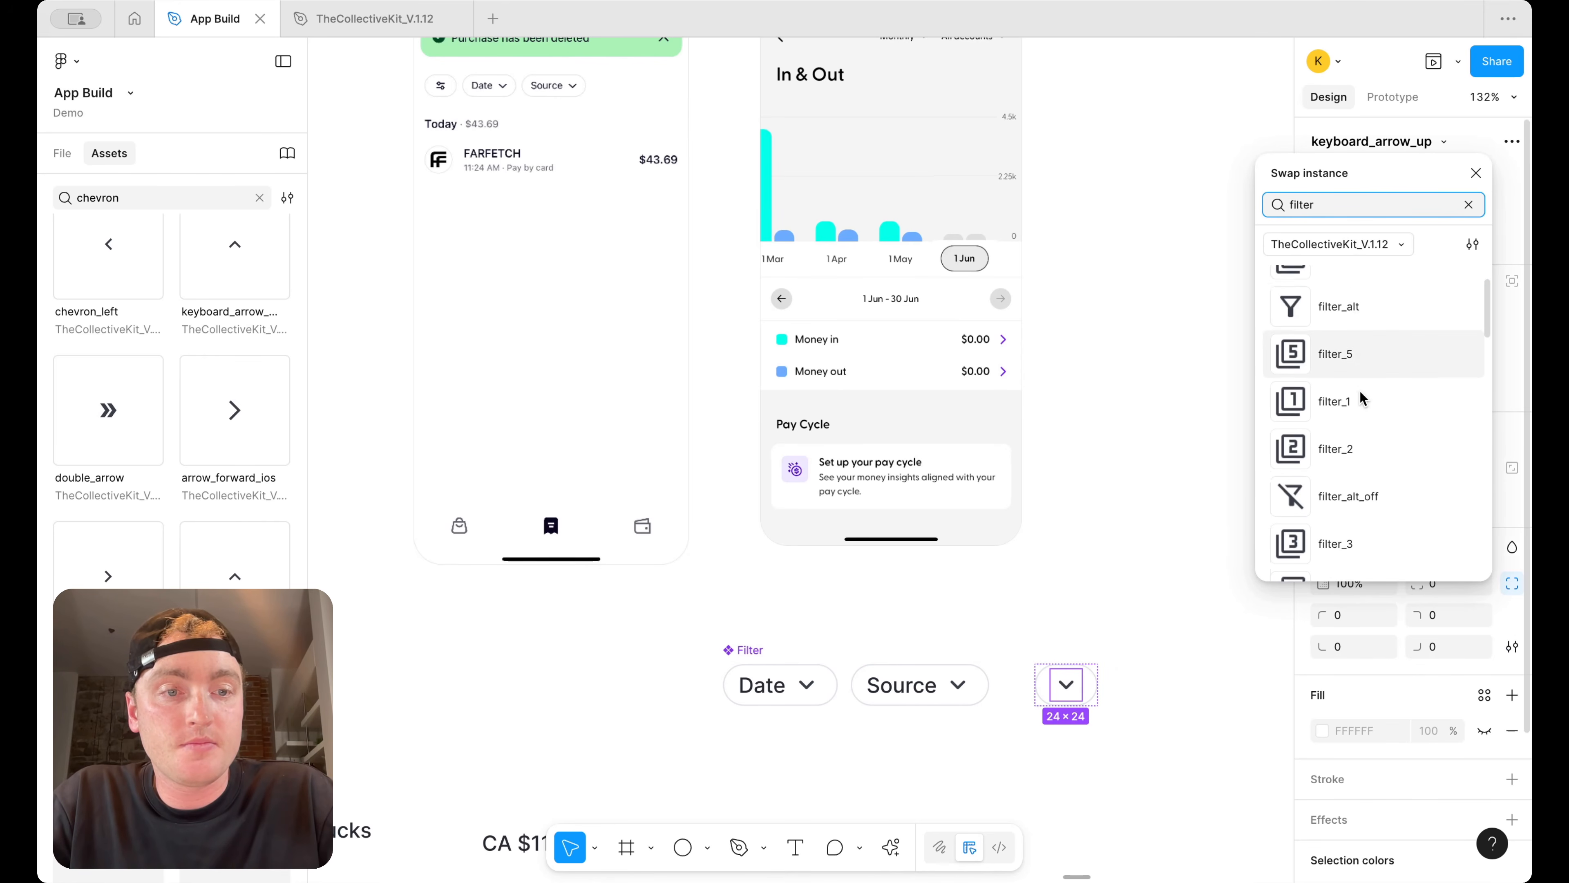
scroll(1369, 377, "down", 3)
scroll(1370, 377, "up", 2)
left_click(1369, 375)
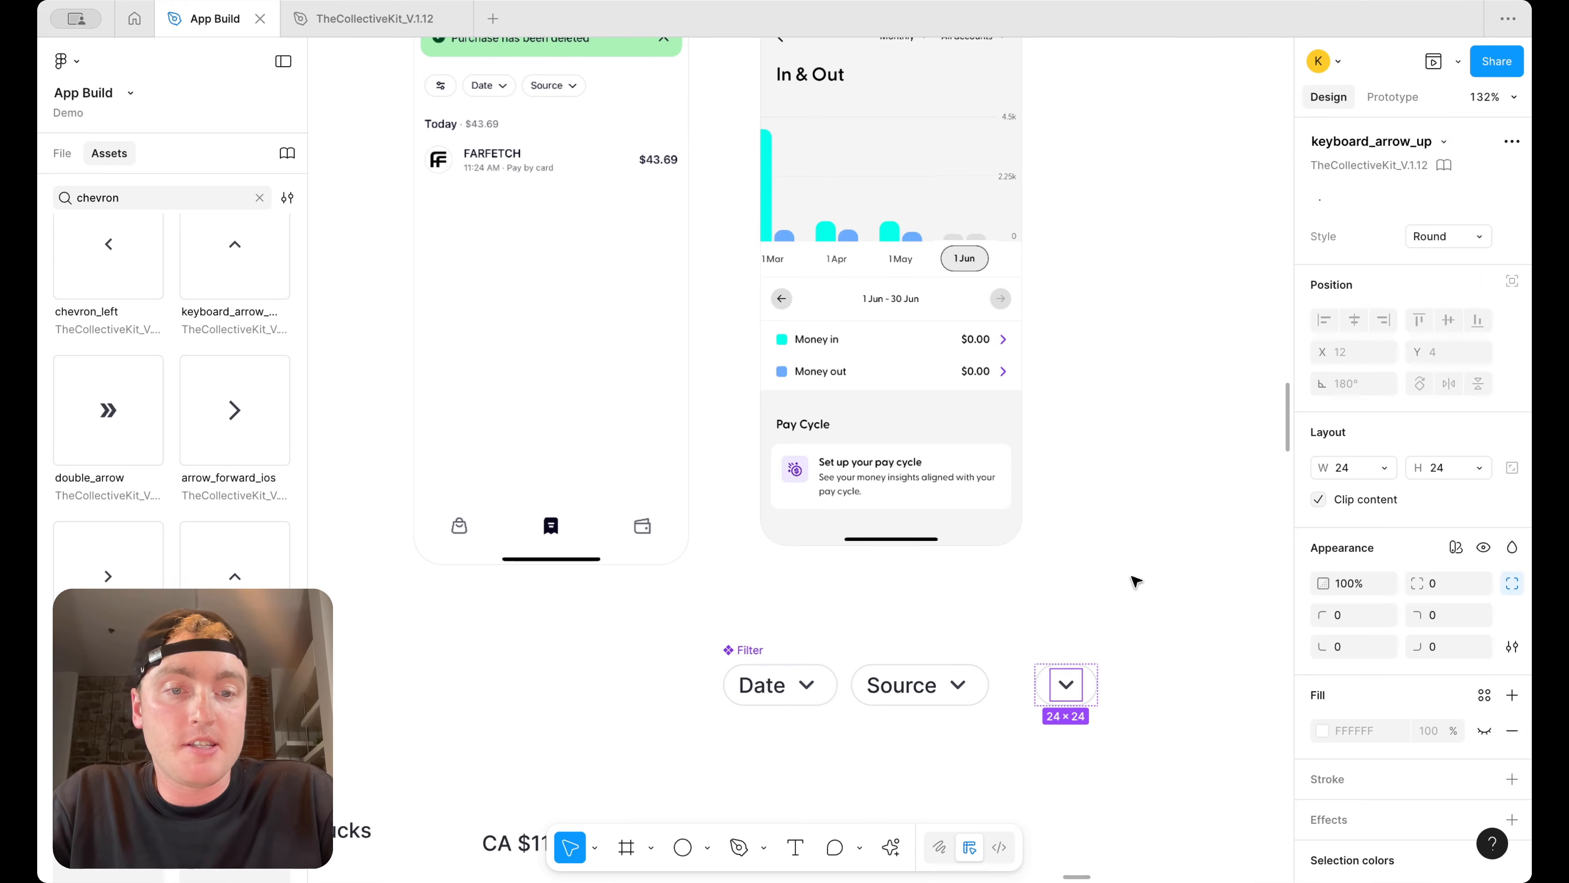
left_click(1106, 618)
left_click(1075, 693)
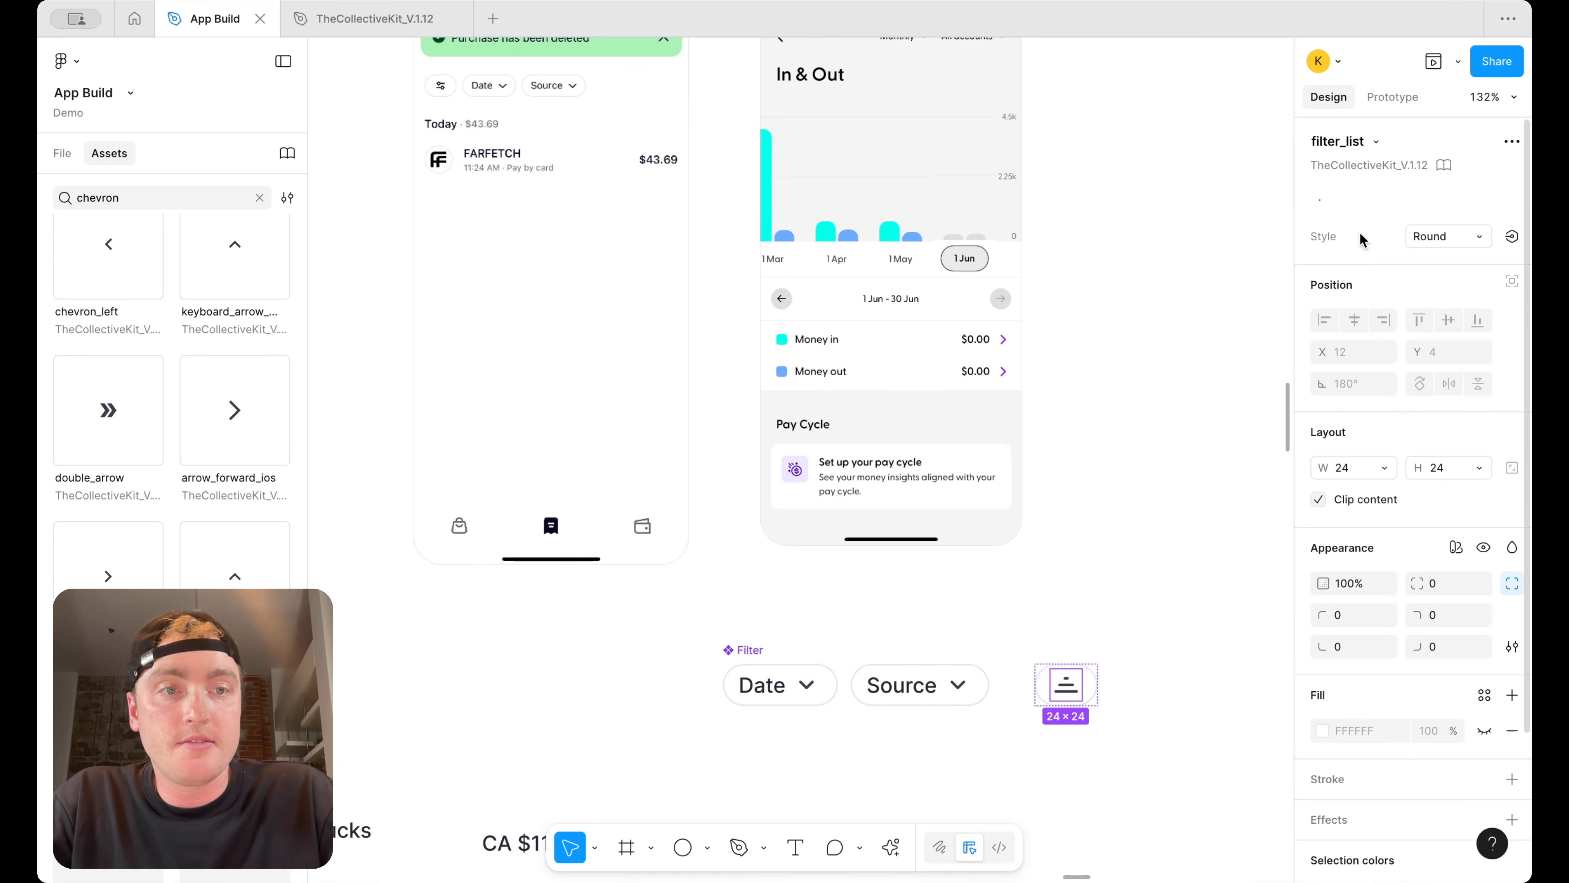
left_click(1165, 721)
left_click(1083, 694)
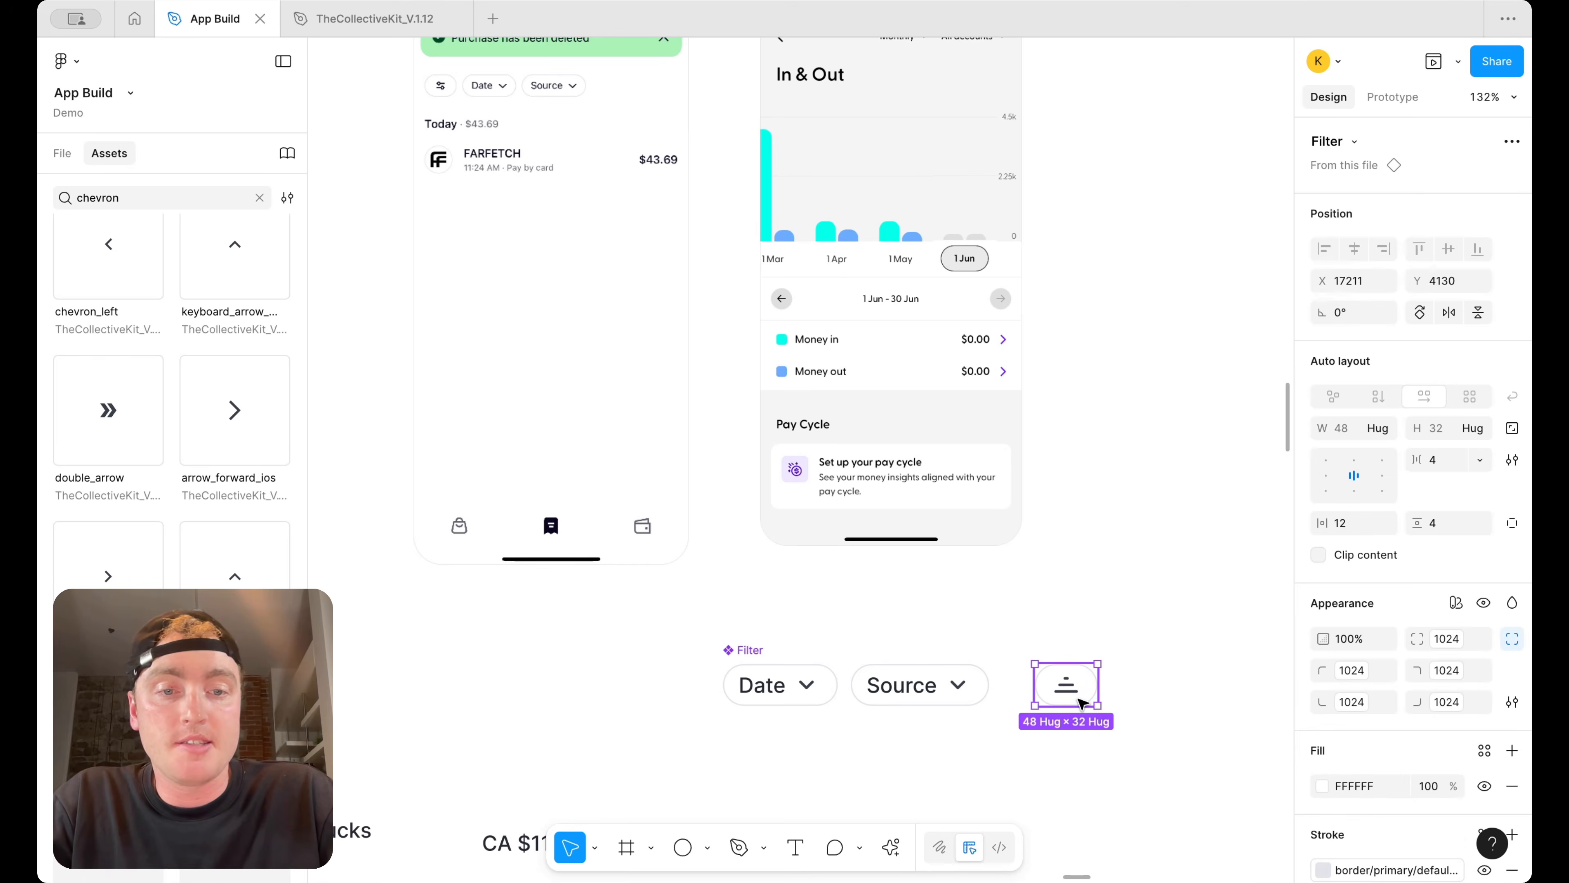
right_click(1084, 691)
left_click(1155, 596)
left_click(1068, 682)
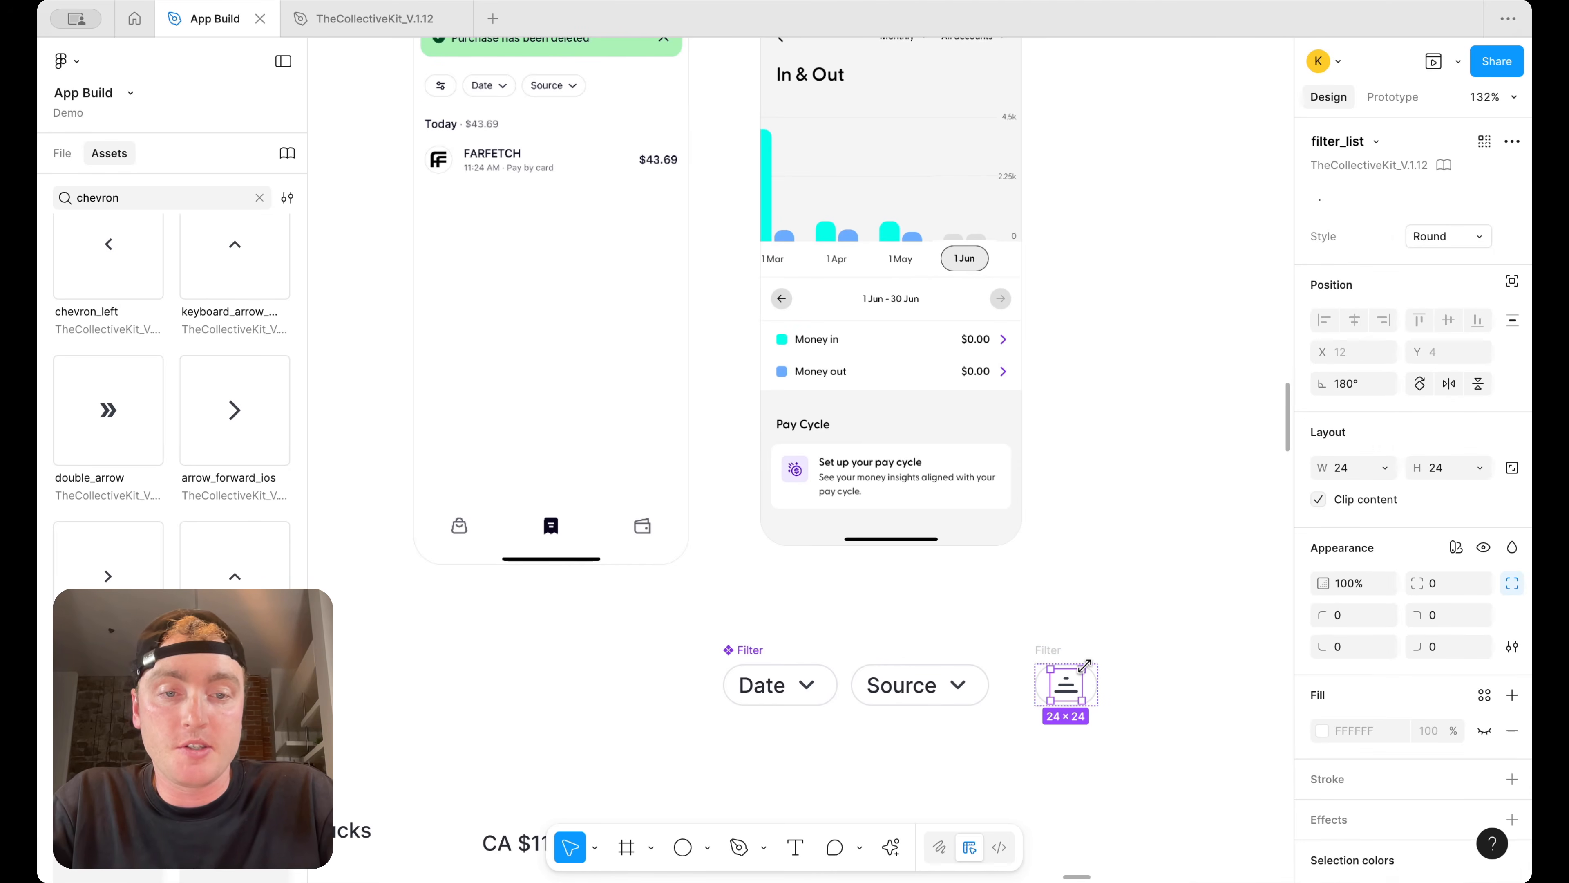
left_click_drag(1091, 663, 1023, 711)
left_click(1088, 632)
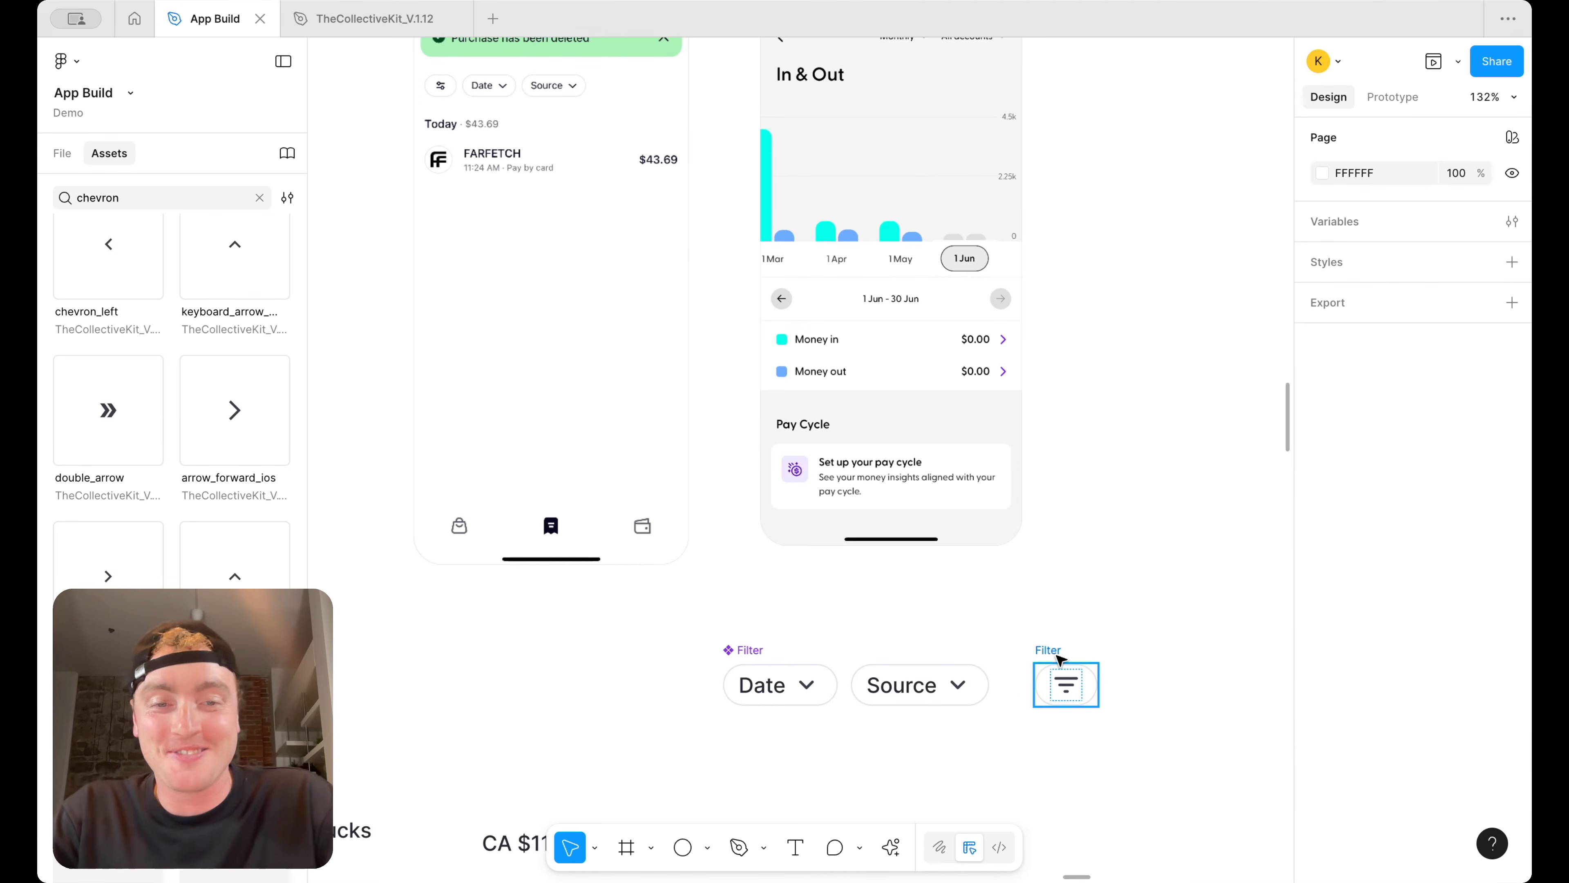
left_click(1044, 662)
Line up the Date, Source and filter chips in a row and wrap them in an auto layout frame
scroll(986, 656, "down", 3)
left_click(883, 678)
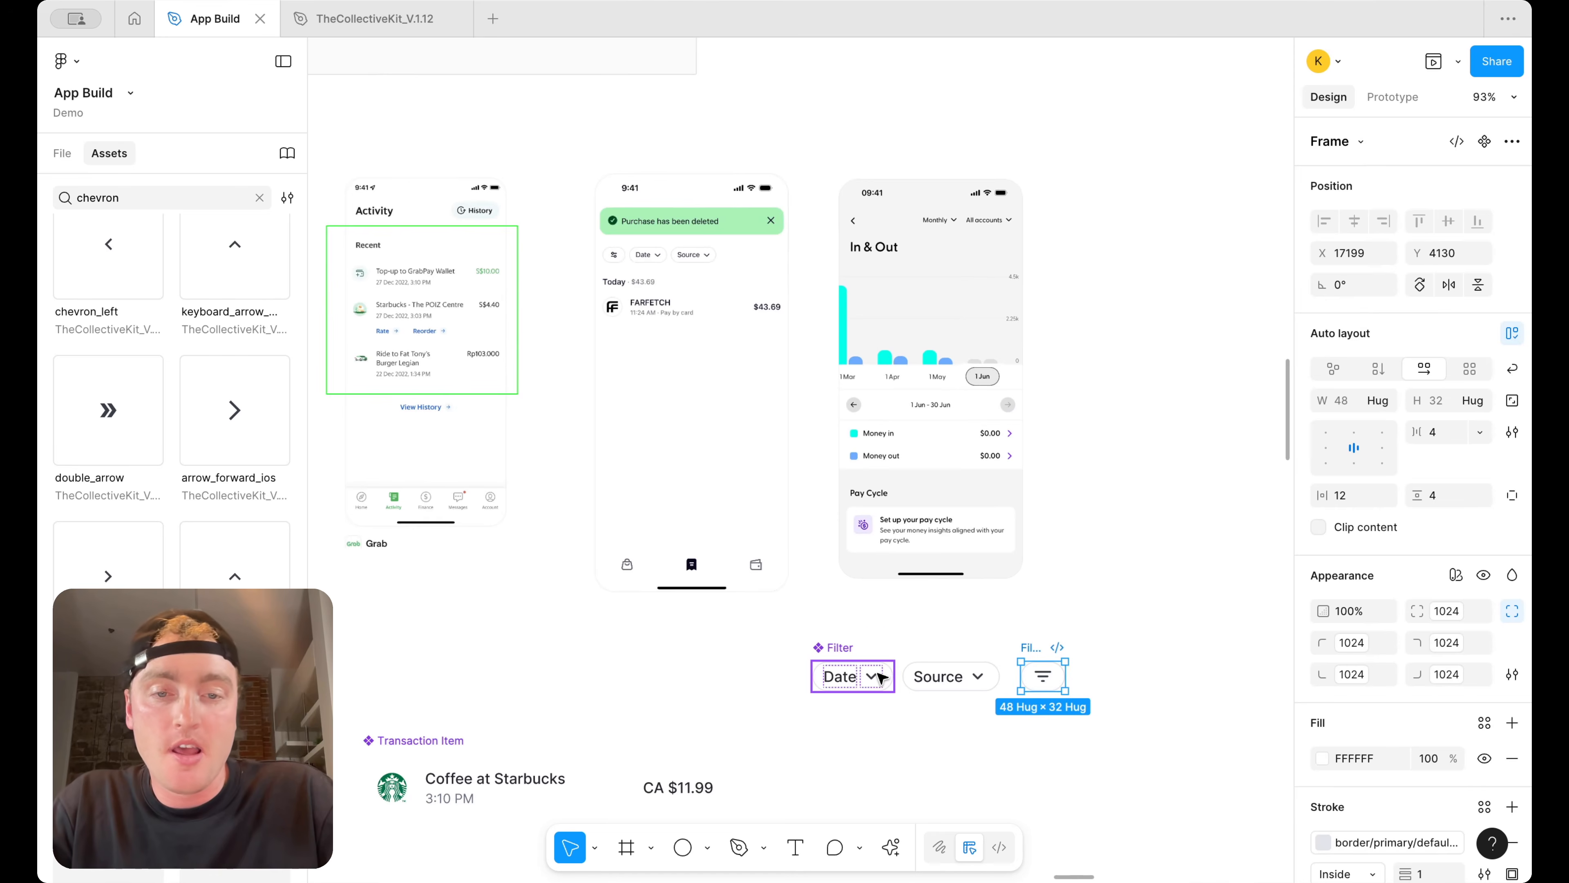
left_click_drag(884, 679, 882, 732)
scroll(915, 662, "down", 3)
left_click_drag(1029, 573, 1026, 628)
left_click_drag(1137, 676, 783, 614)
key("shift+a")
Rename the chip row frame as "Filter Bar"
scroll(1094, 580, "down", 5)
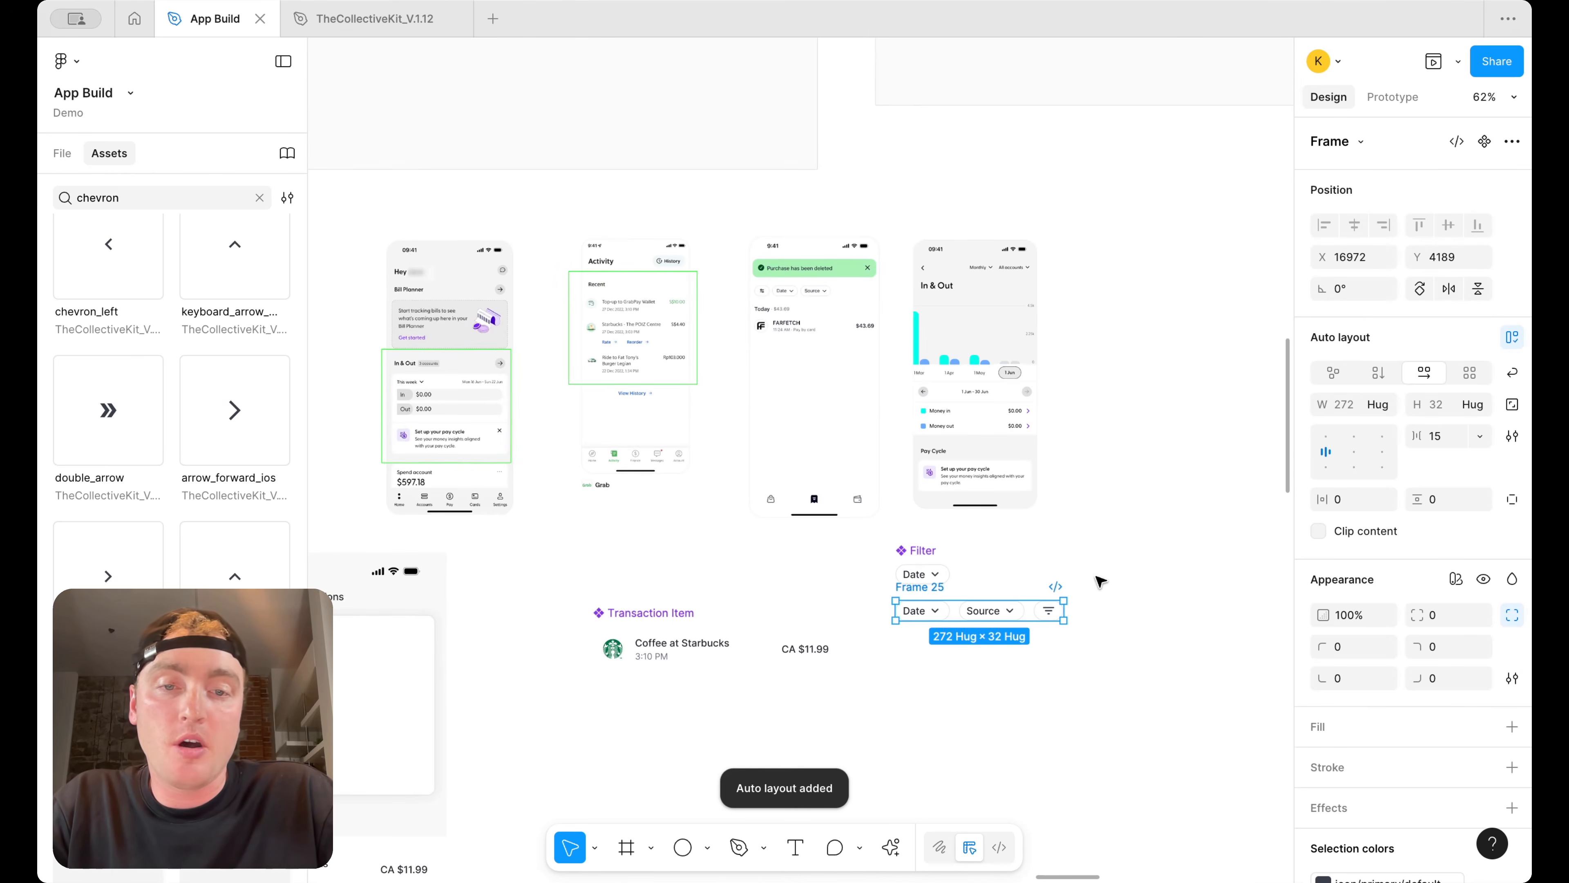
double_click(934, 587)
type("Fi")
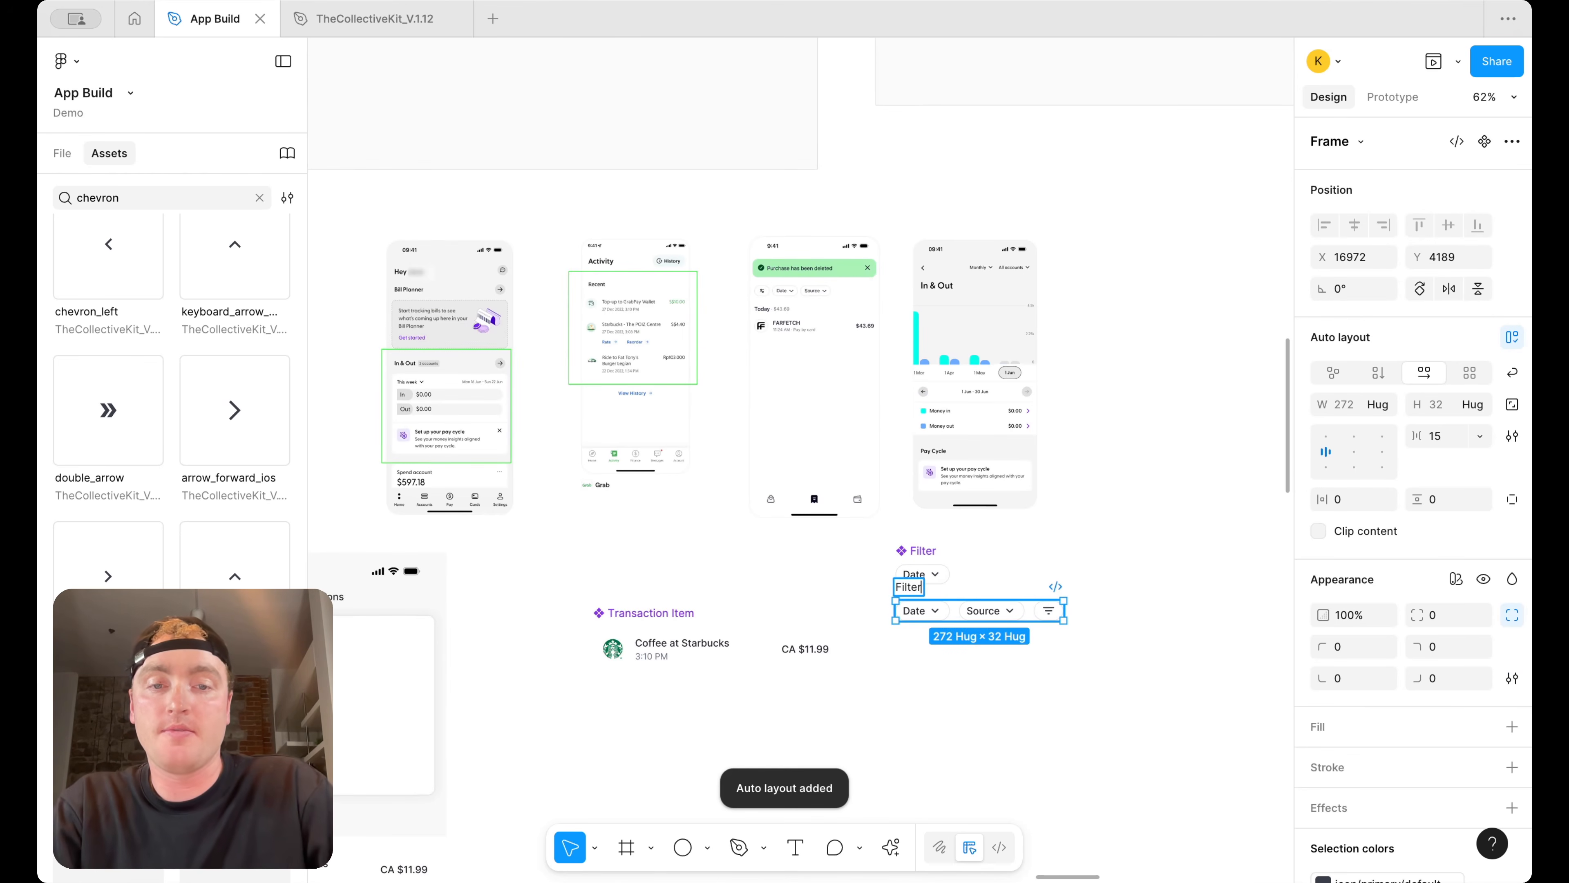
type("lter")
key("BackSpace")
type("r Bar")
key("Return")
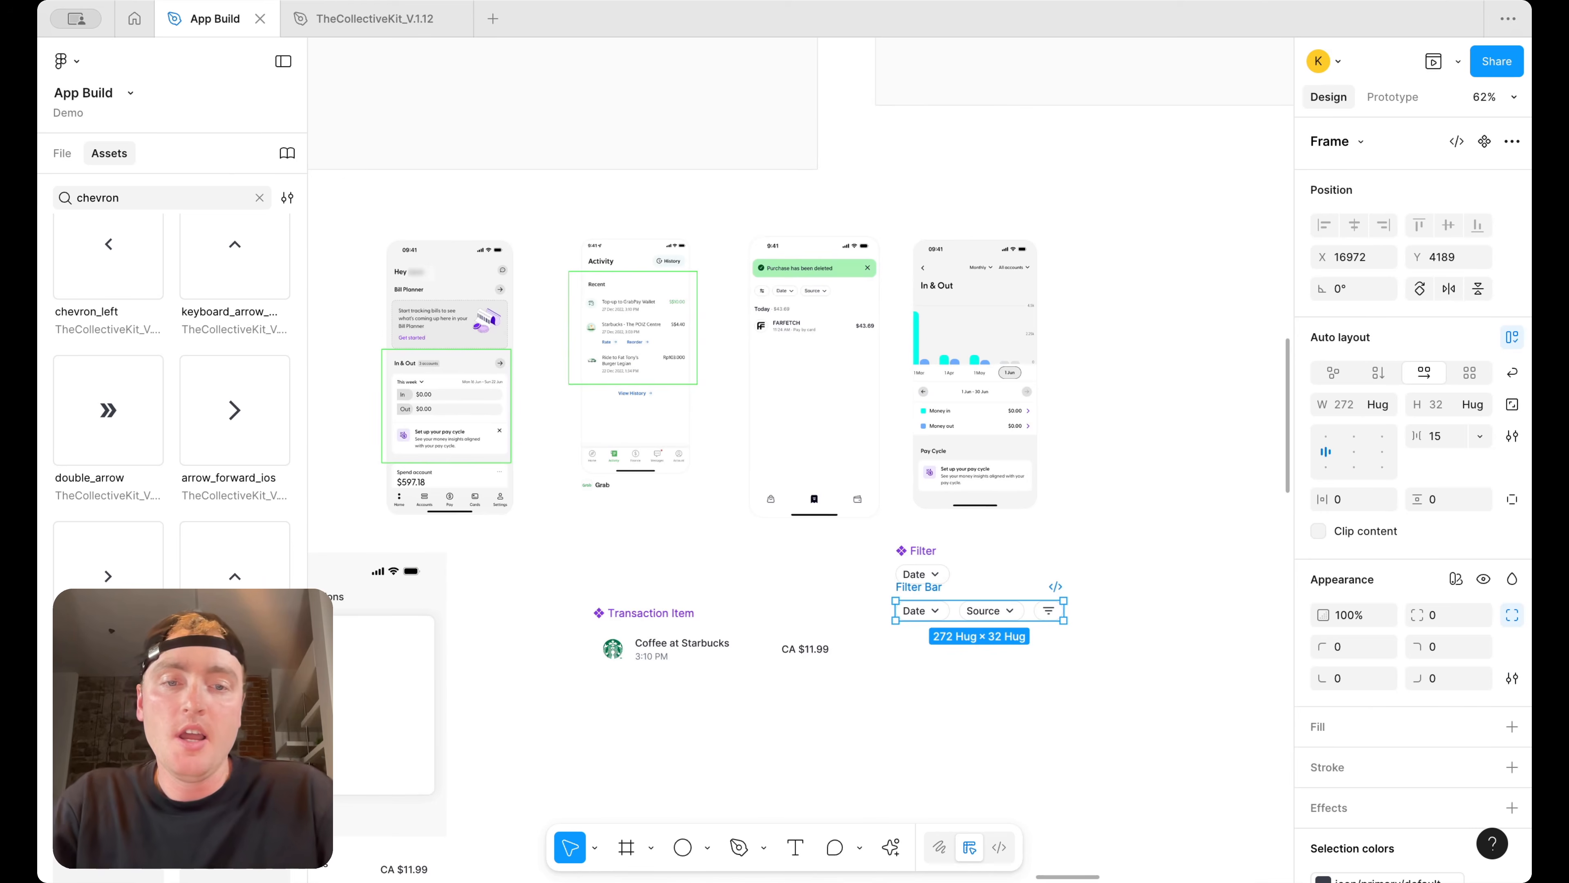
Try placing the Filter Bar directly below the summary card in the Transactions screen
scroll(997, 589, "down", 3)
left_click_drag(1131, 483, 739, 604)
scroll(801, 644, "up", 4)
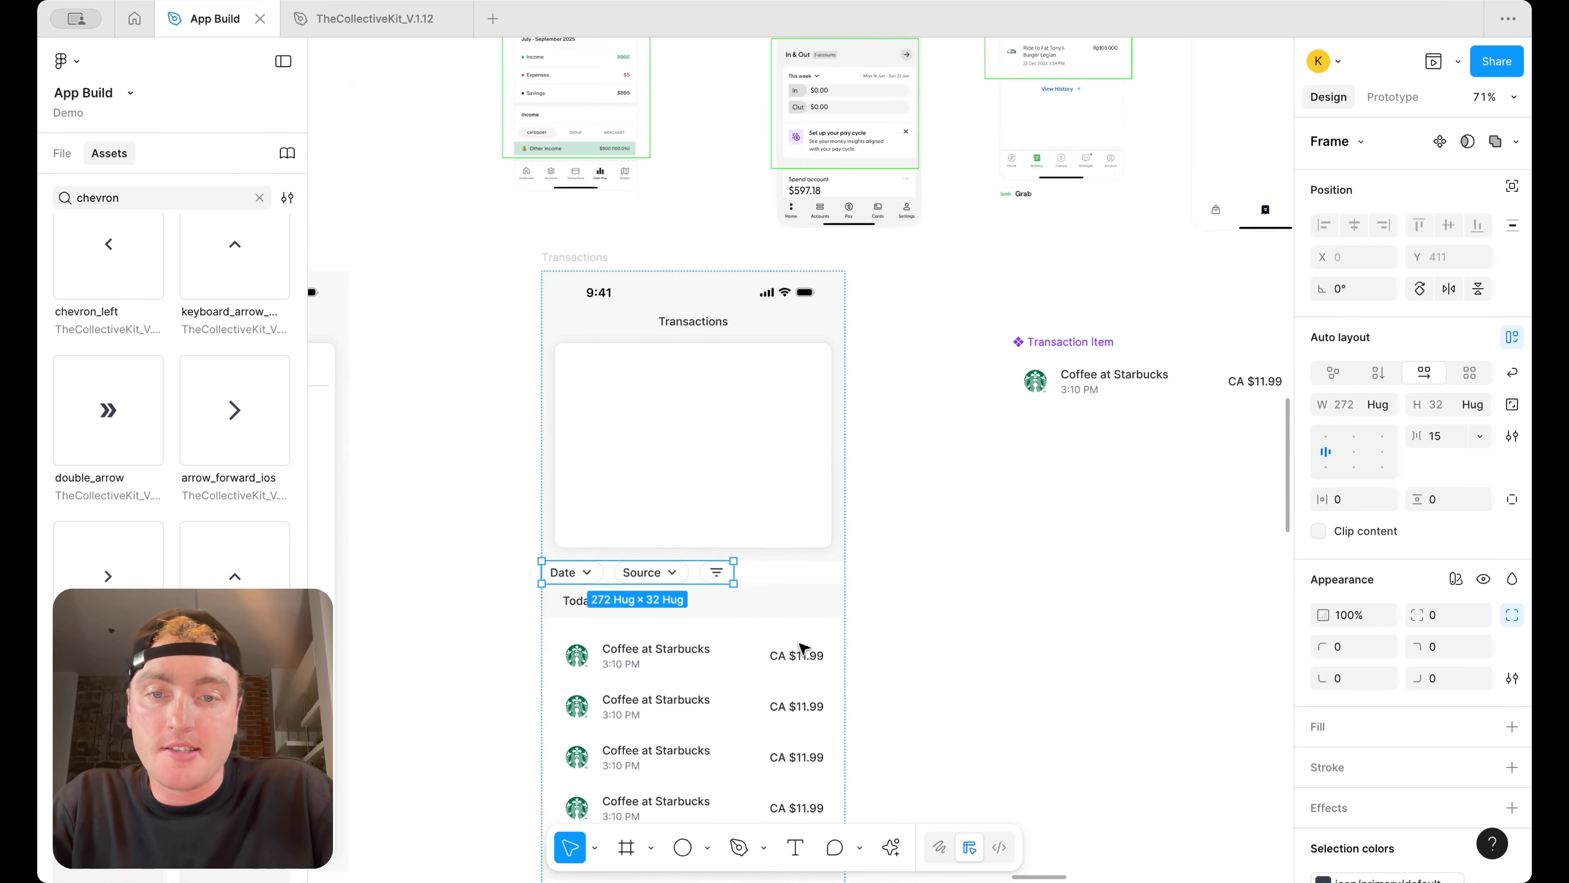
key("super+x")
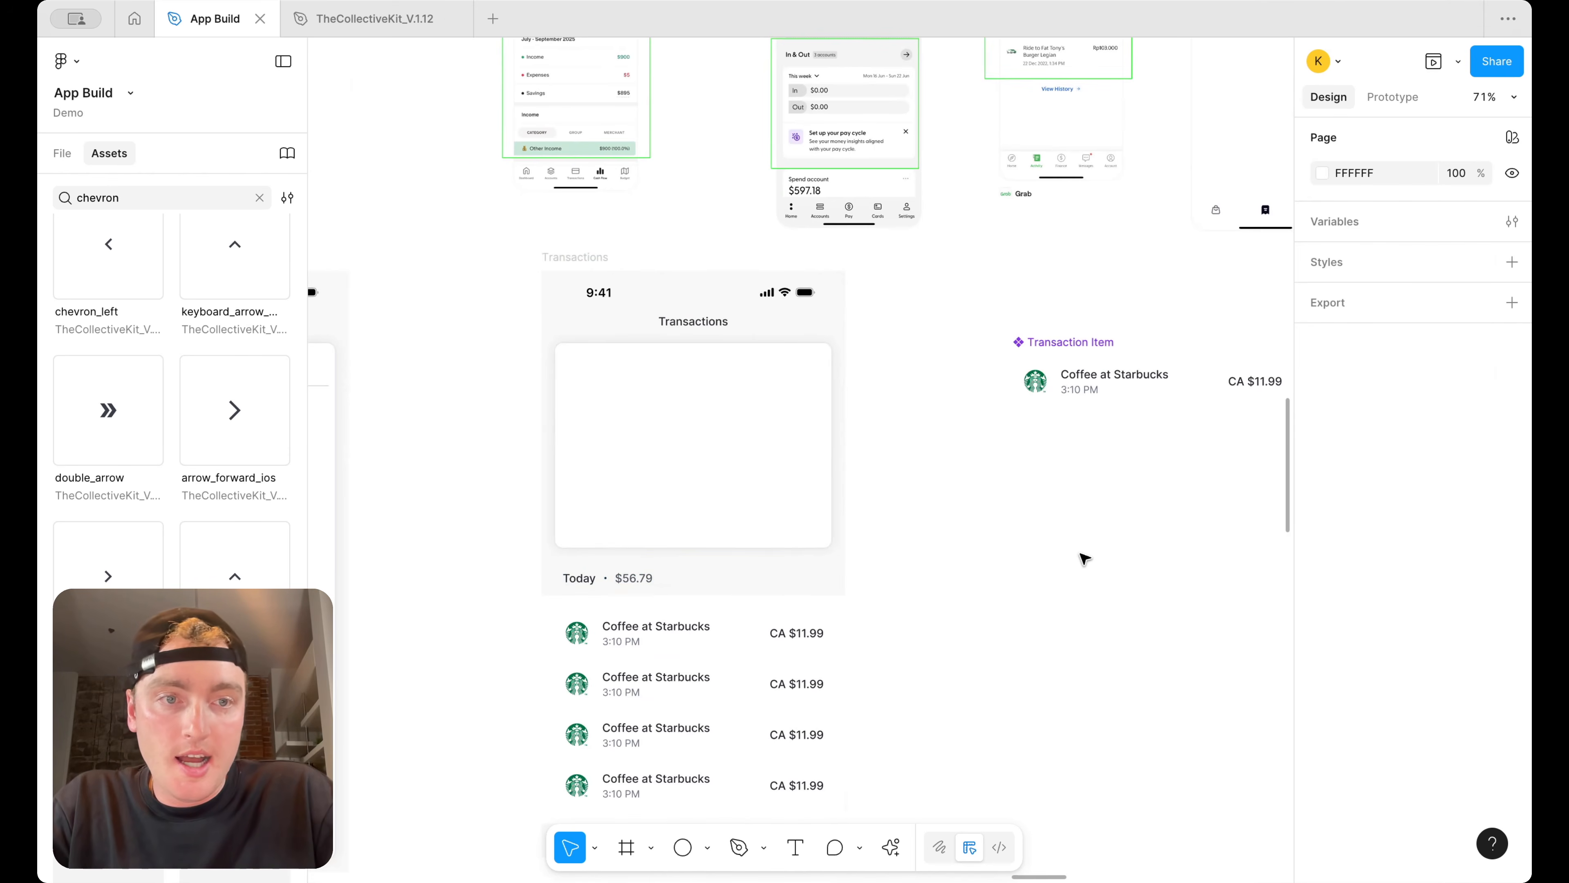
scroll(1082, 554, "right", 5)
key("super+v")
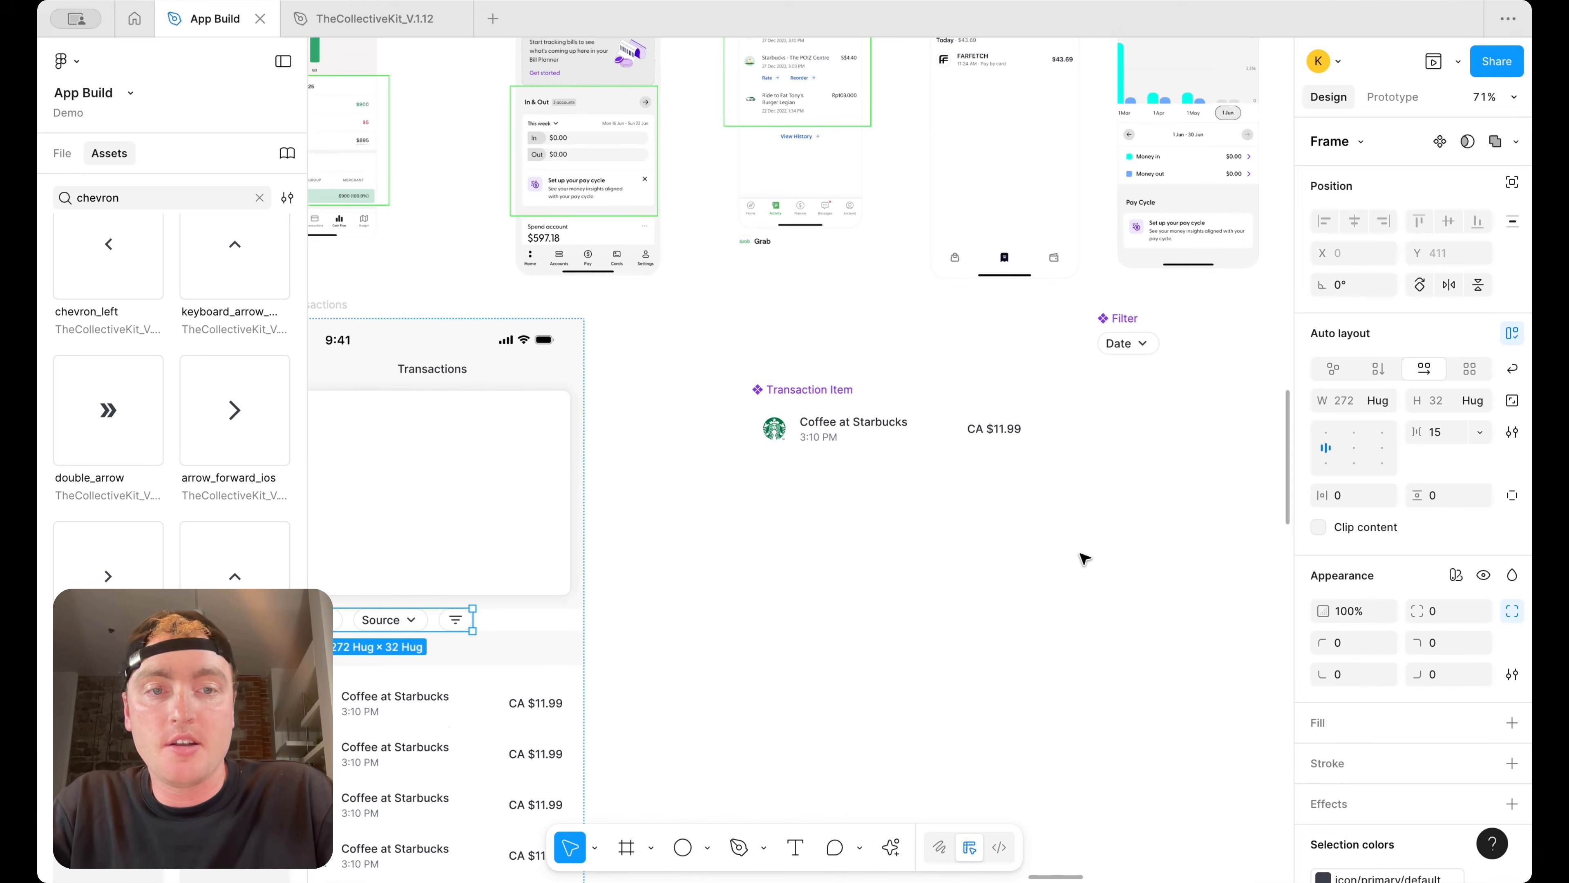
left_click_drag(370, 623, 841, 627)
scroll(828, 618, "left", 6)
Duplicate the Today header row and move the Filter Bar into the copied row
left_click(811, 605)
key("super+d")
key("Up")
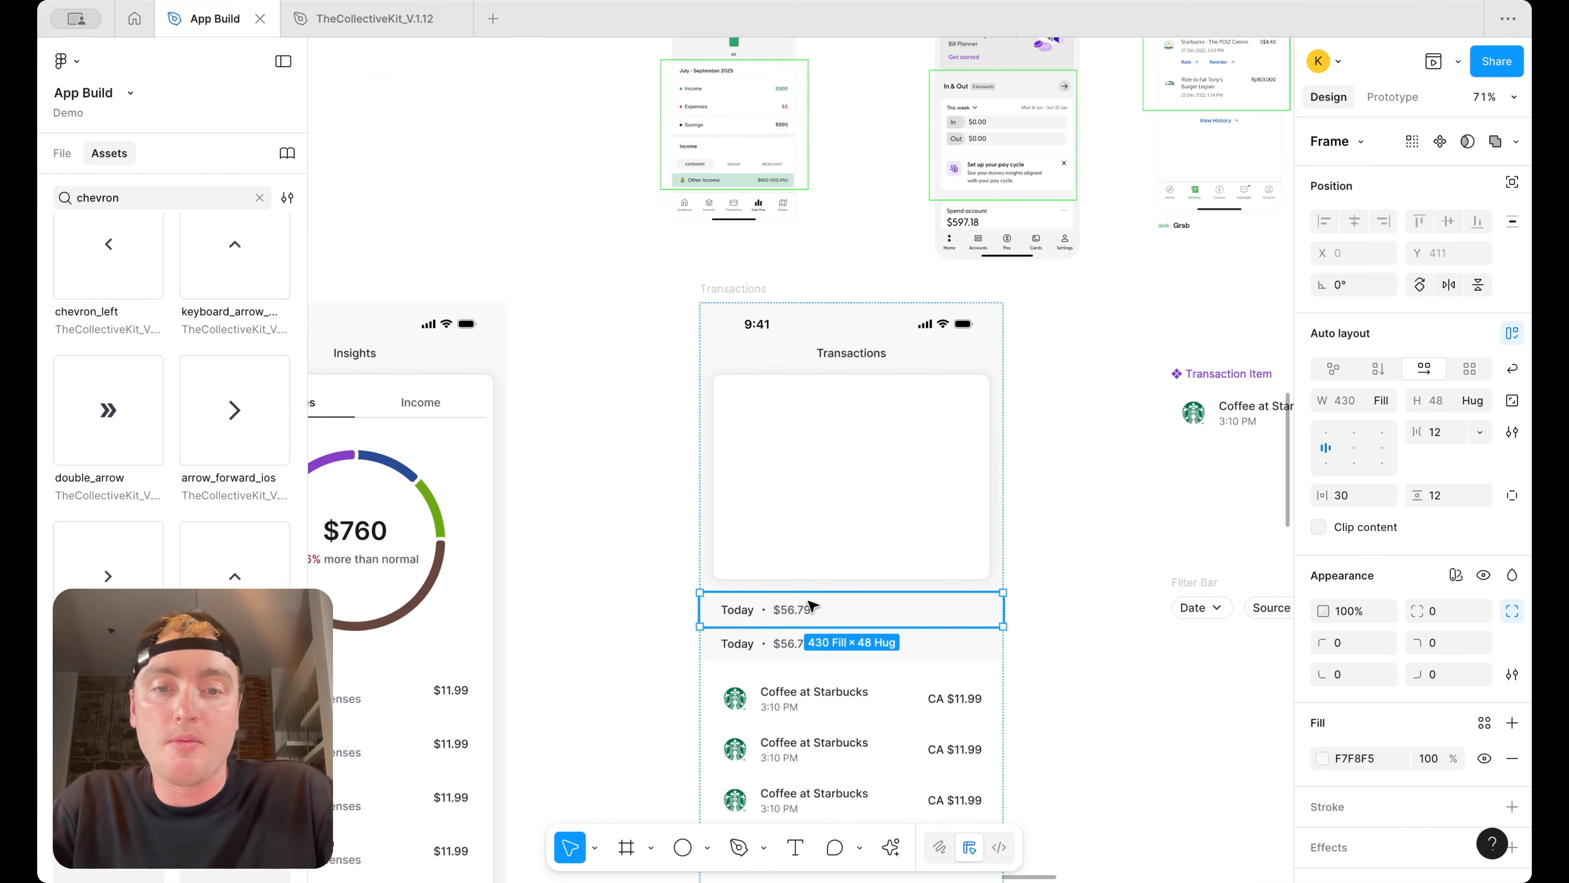
left_click_drag(1202, 608, 780, 626)
left_click(779, 623)
left_click(736, 619, "shift")
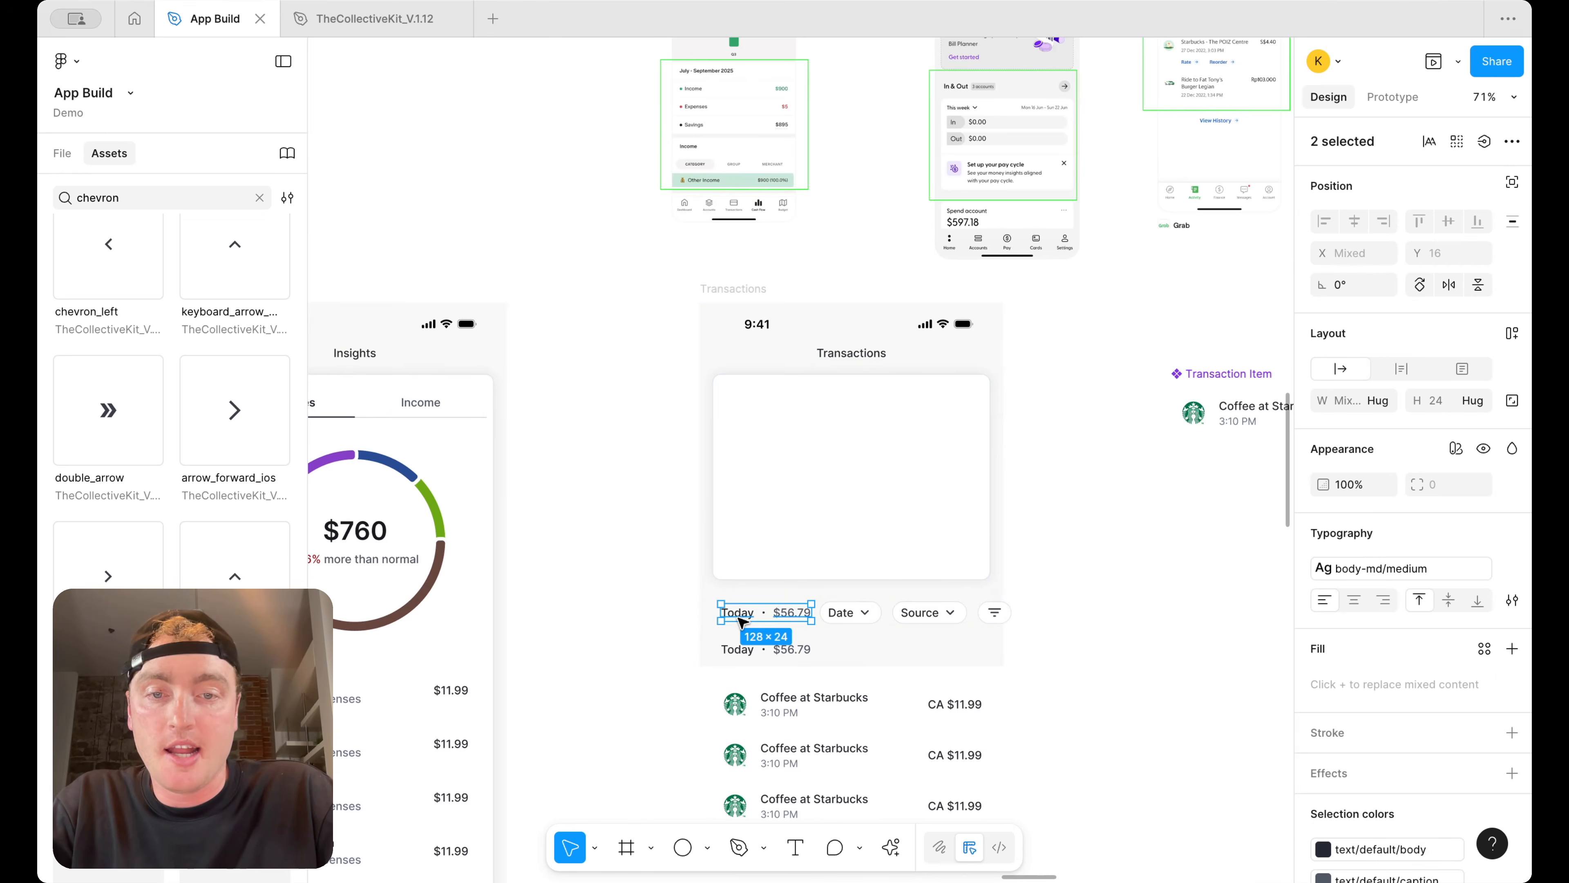
Delete the Today label and amount from the copied row, leaving only the filter chips
scroll(773, 612, "up", 5)
left_click(791, 611)
key("Delete")
double_click(743, 615)
left_click(831, 603, "shift")
key("Delete")
Compare the Transactions screen's filter row with the reference screens
scroll(831, 603, "down", 6)
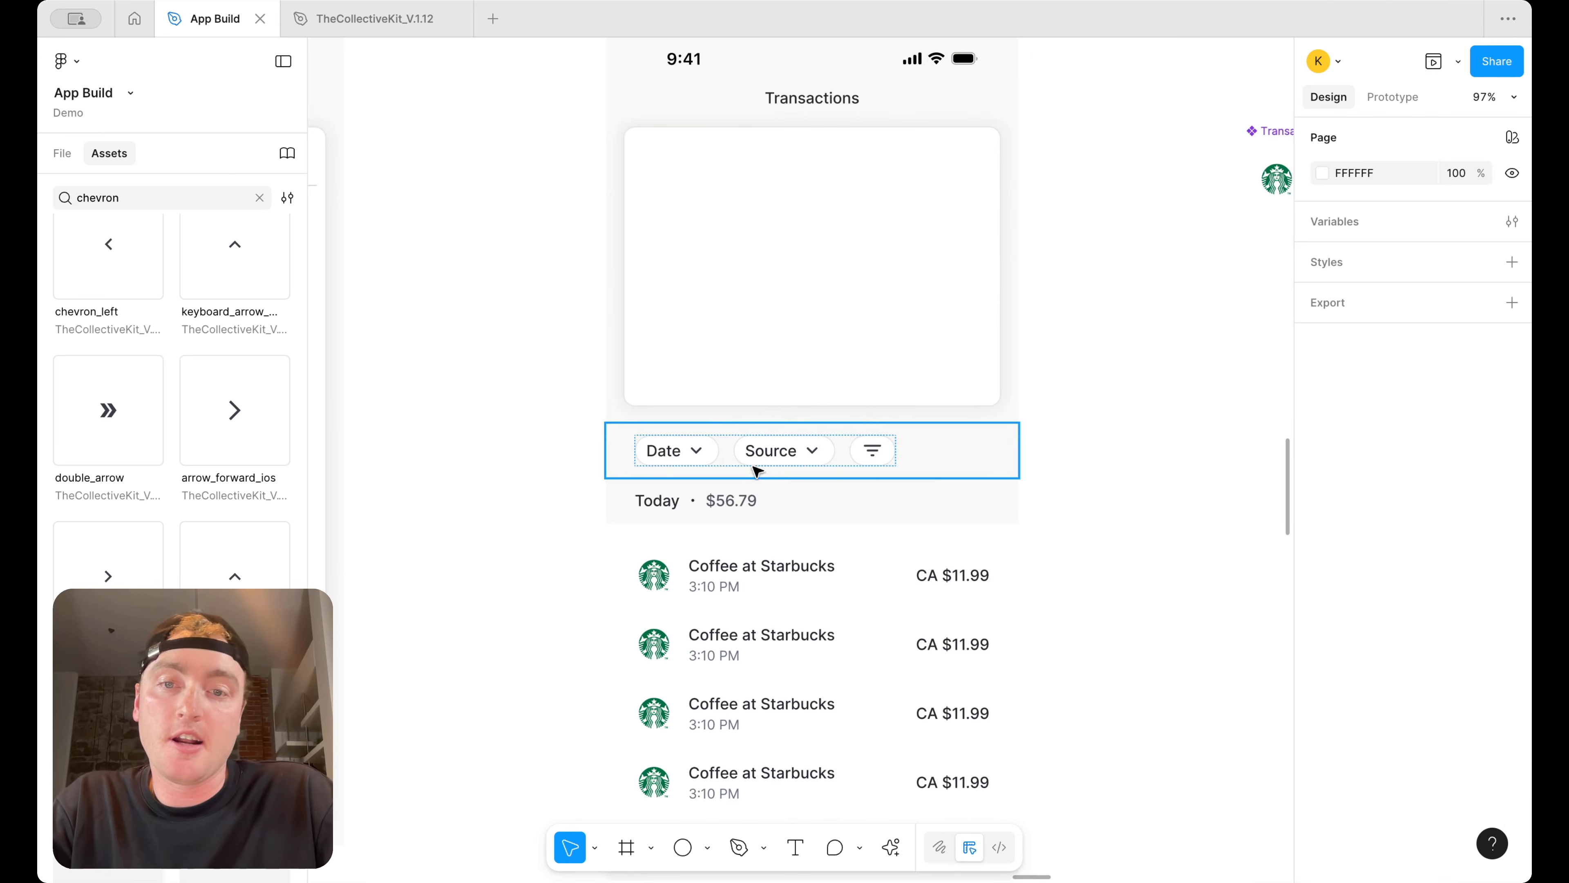
scroll(1115, 429, "down", 3)
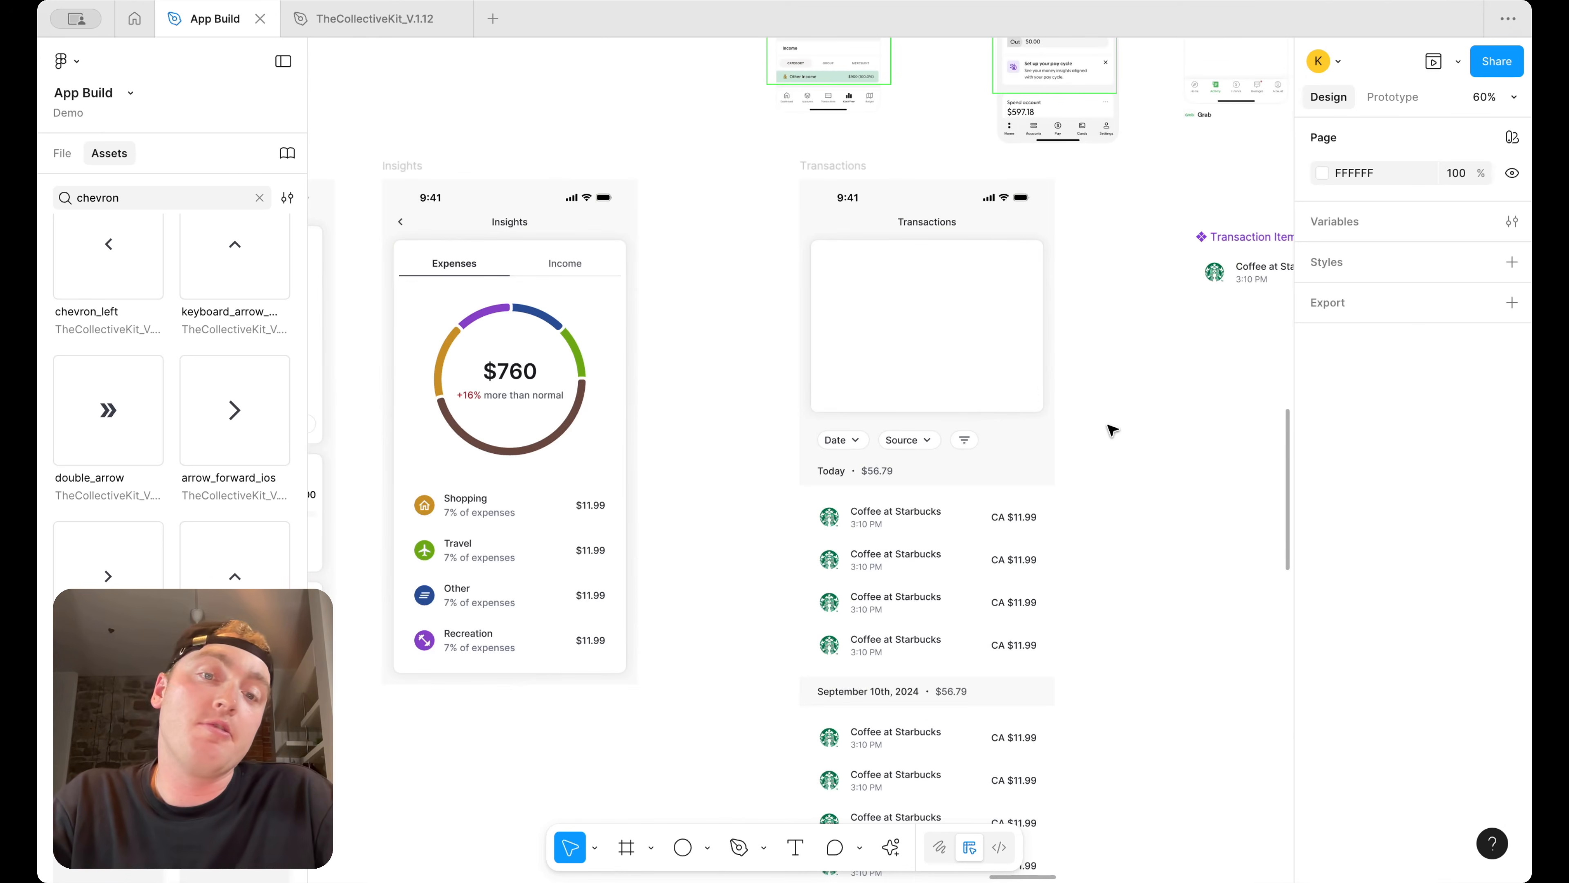
scroll(1098, 431, "up", 2)
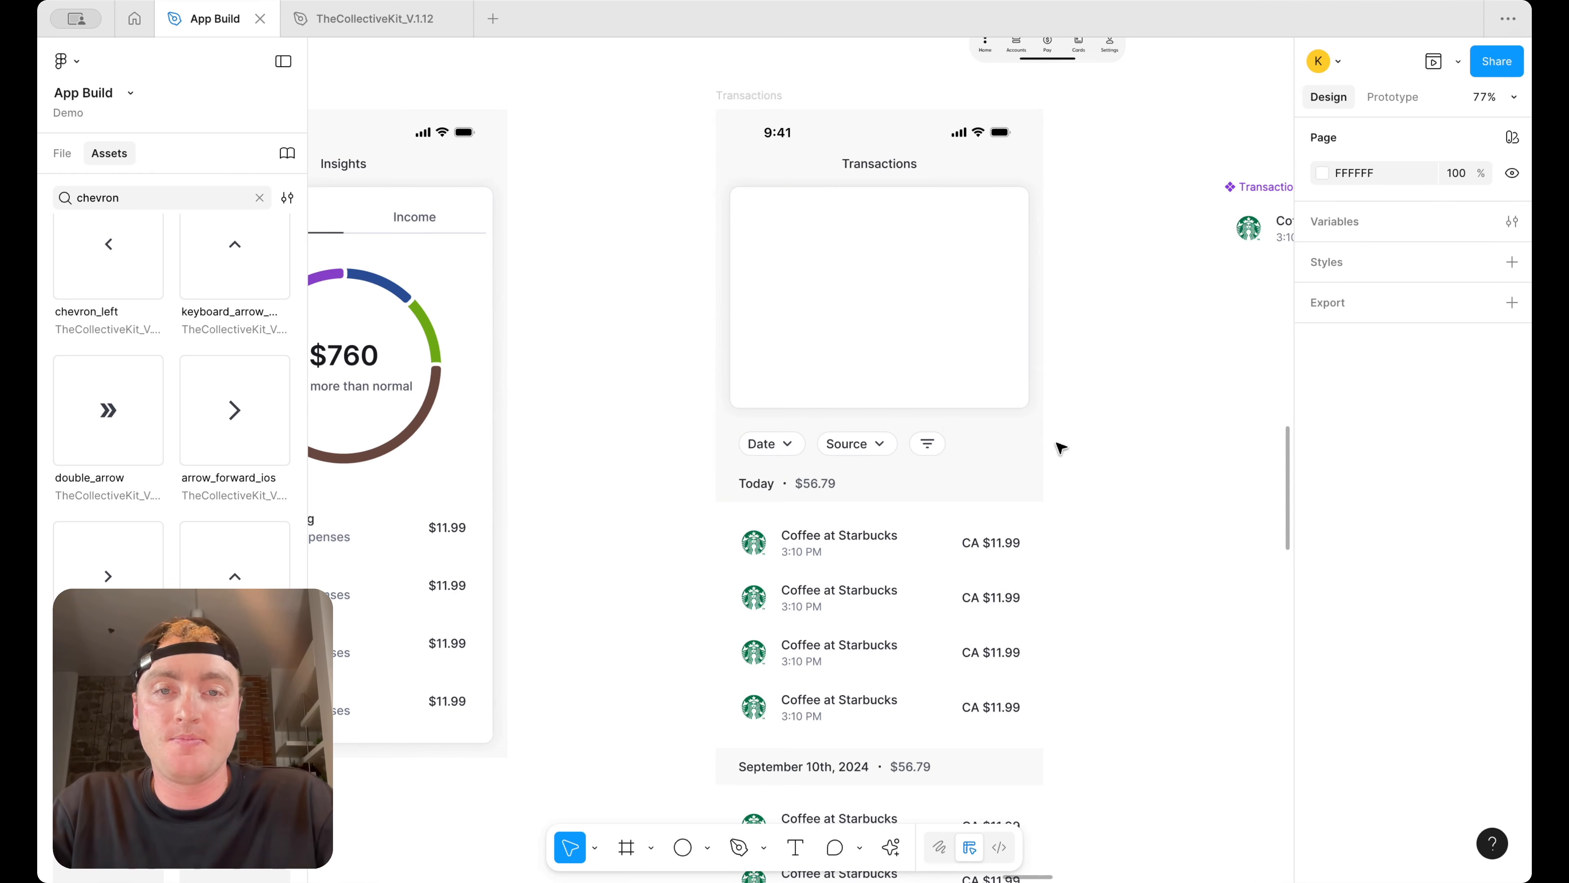
scroll(1030, 383, "down", 3)
scroll(1030, 382, "up", 1)
scroll(855, 407, "down", 4)
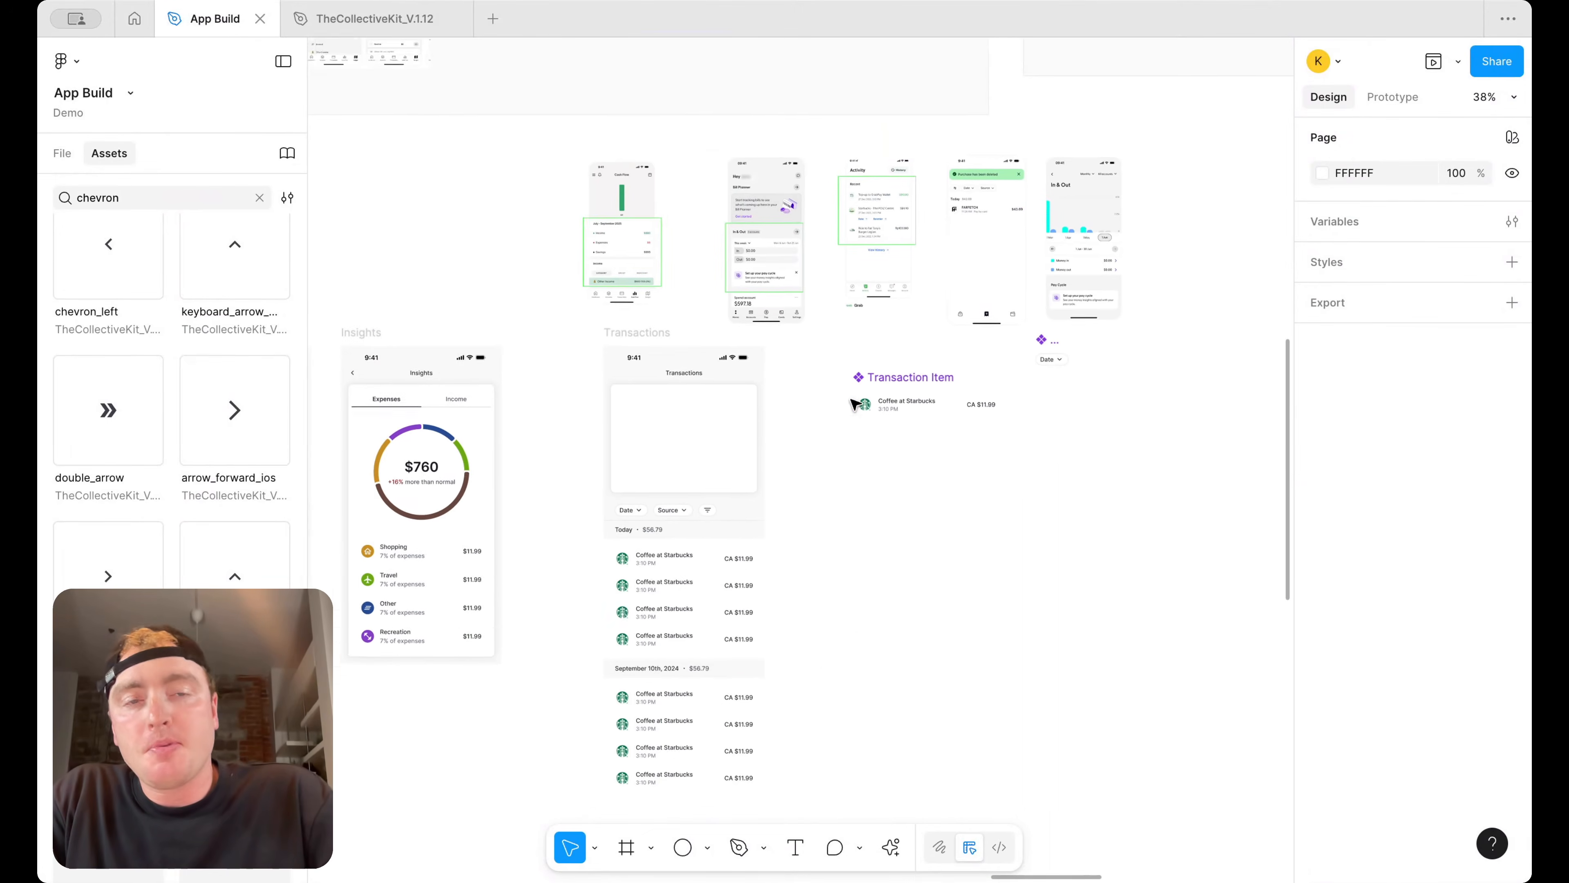
scroll(855, 406, "up", 8)
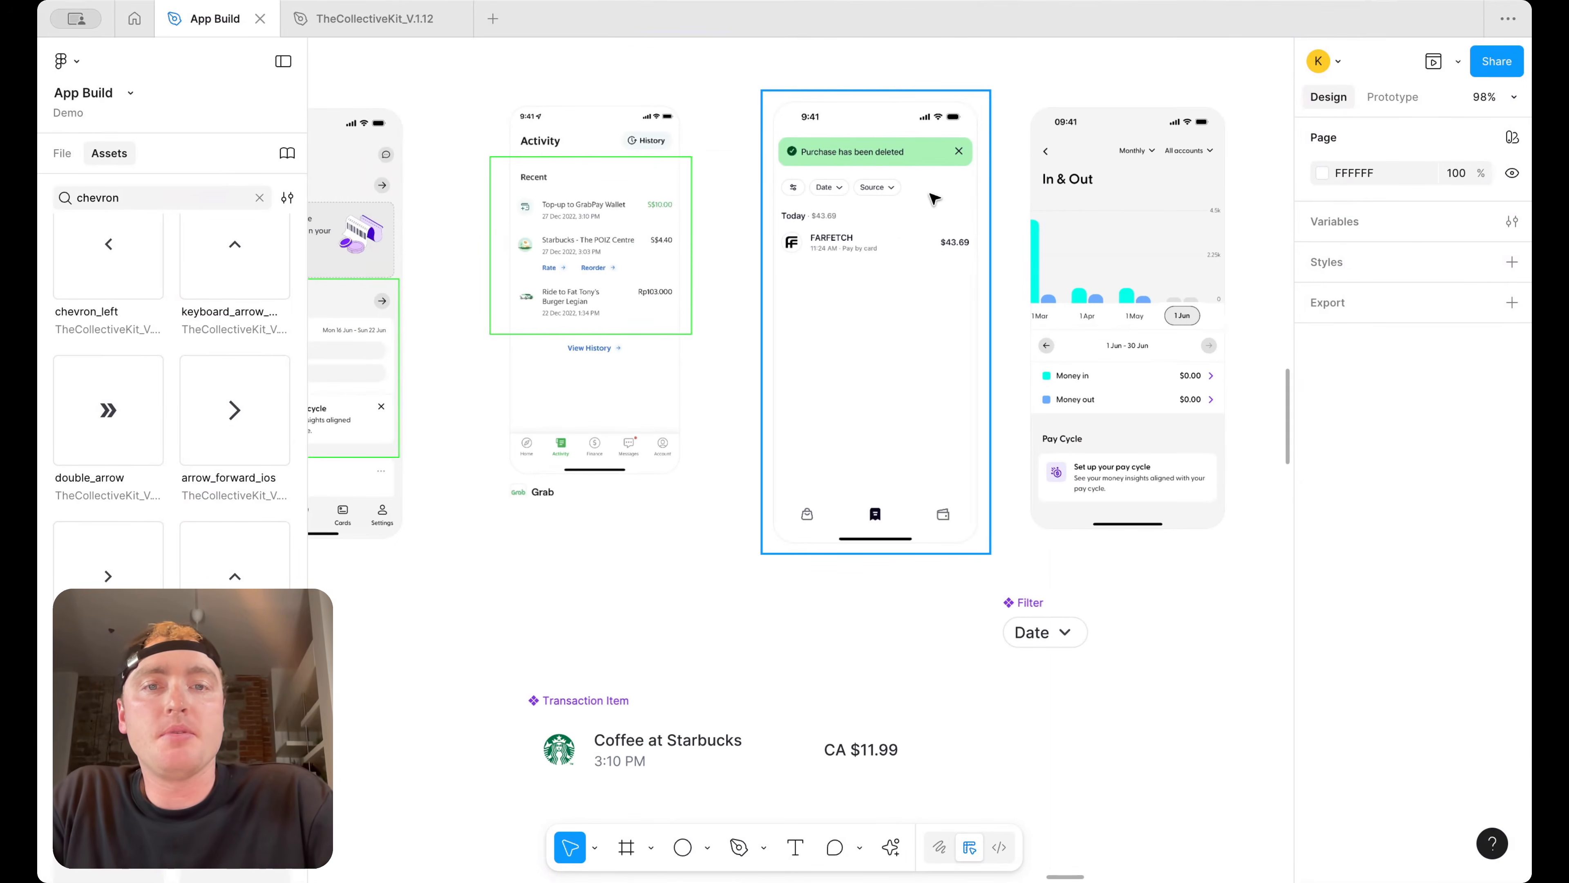
scroll(925, 214, "left", 4)
scroll(985, 231, "down", 3)
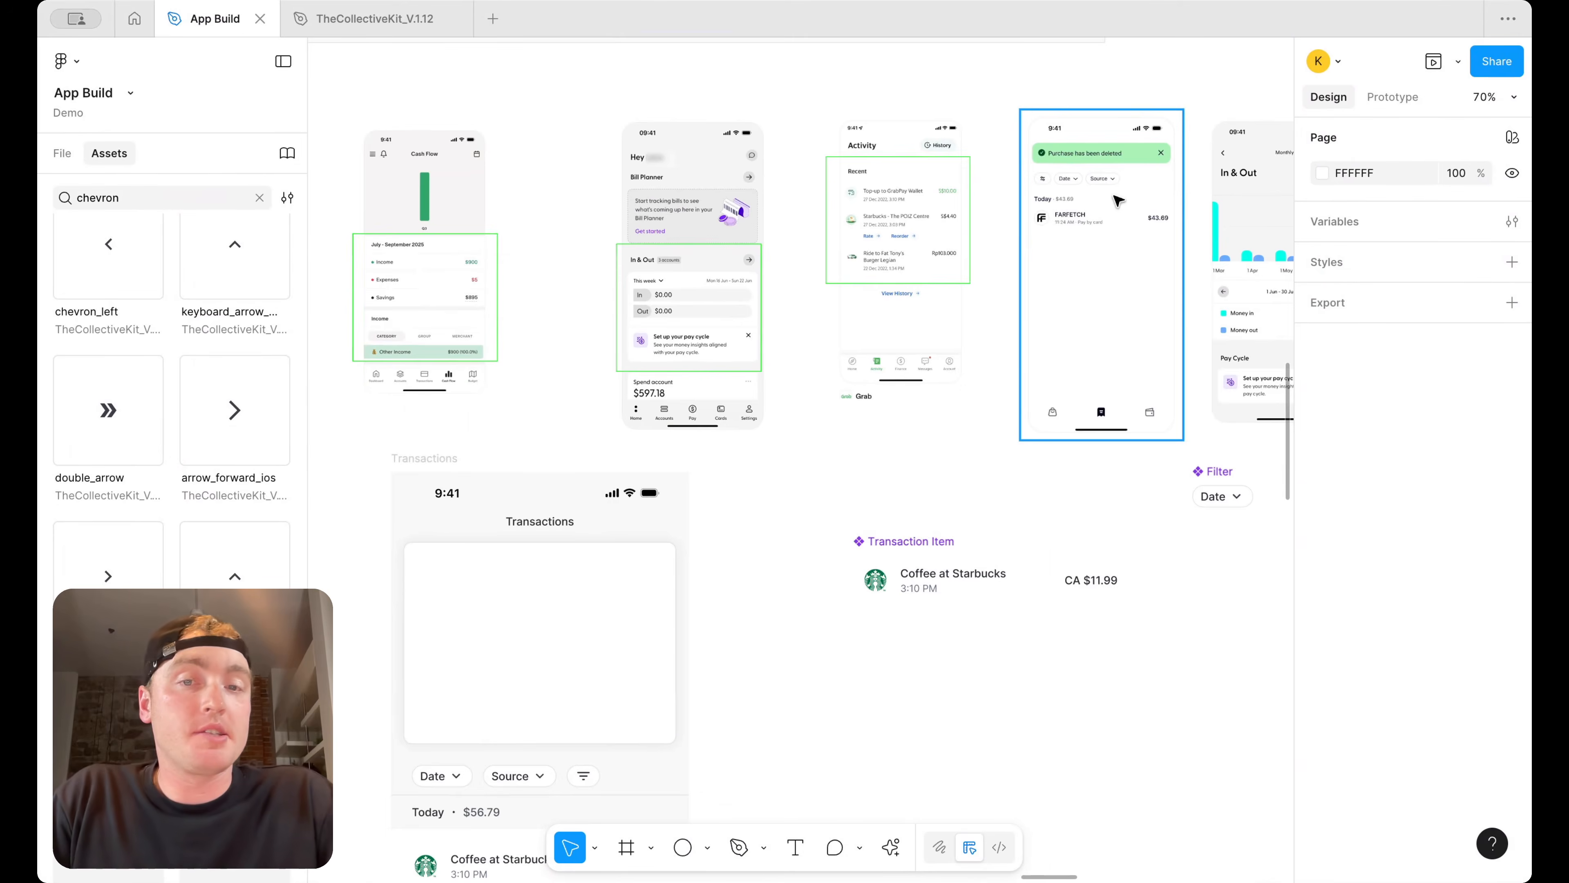
scroll(1050, 334, "down", 5)
scroll(1051, 334, "left", 3)
scroll(964, 387, "left", 3)
scroll(964, 386, "up", 6)
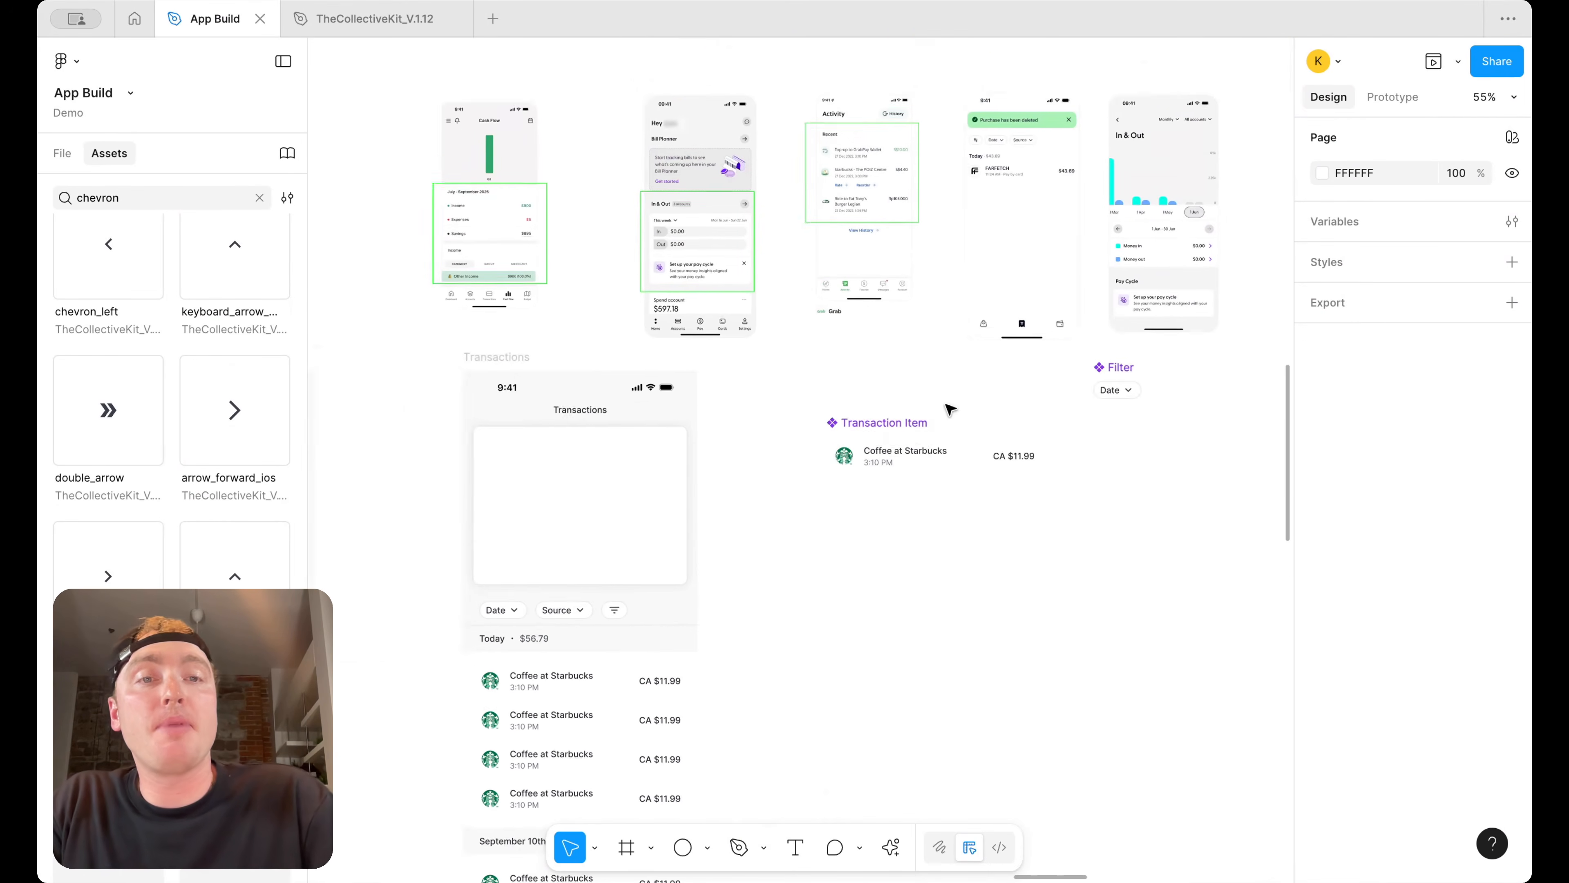
scroll(998, 191, "up", 2)
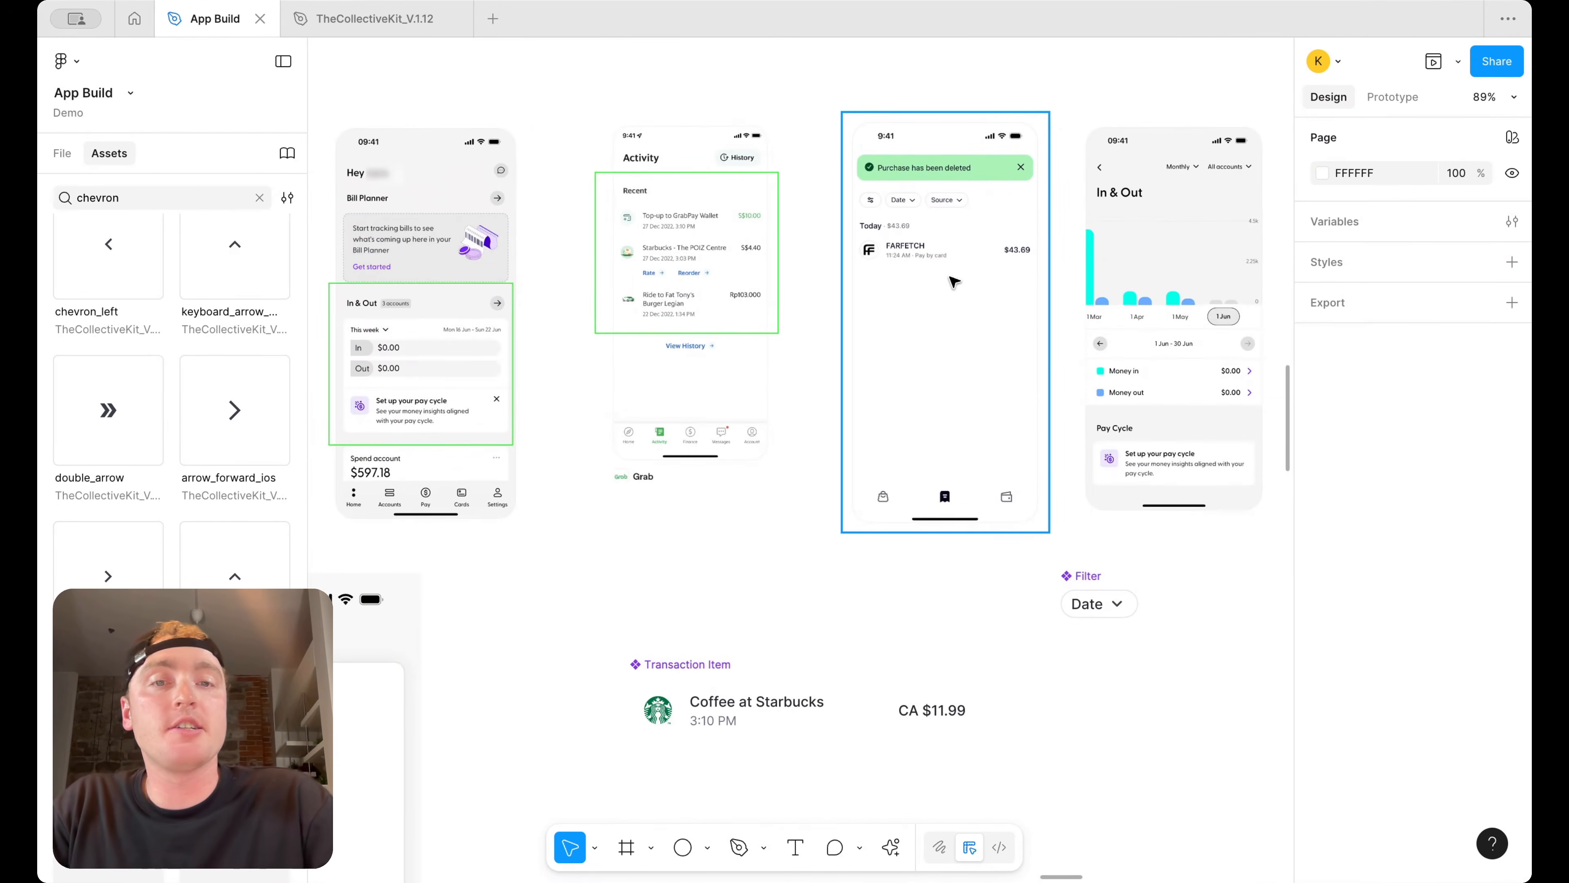
scroll(958, 276, "up", 3)
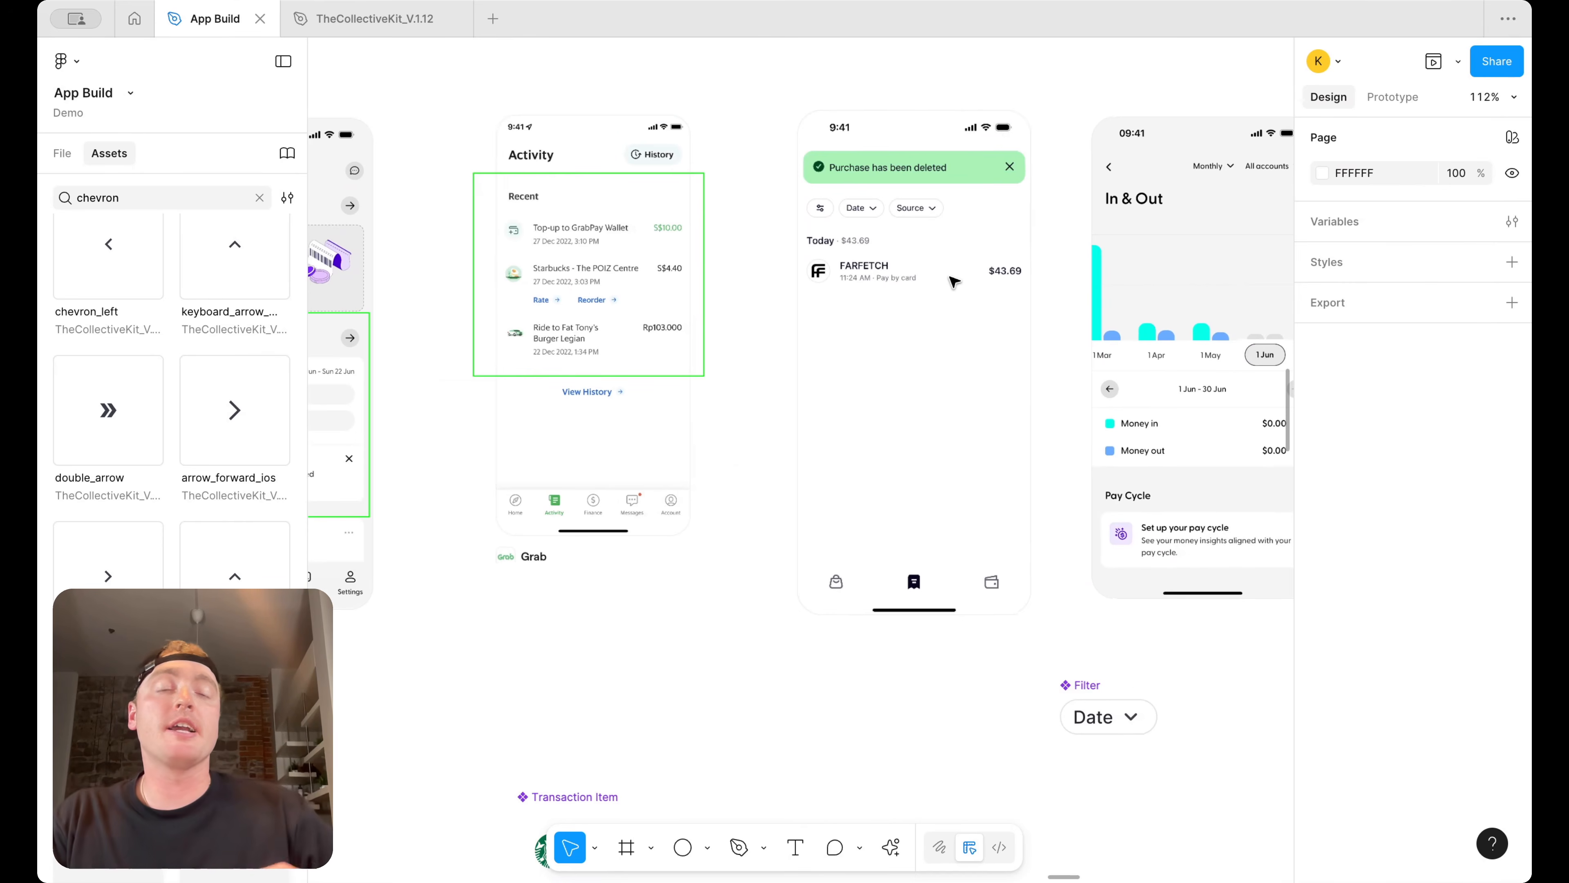
scroll(954, 282, "down", 6)
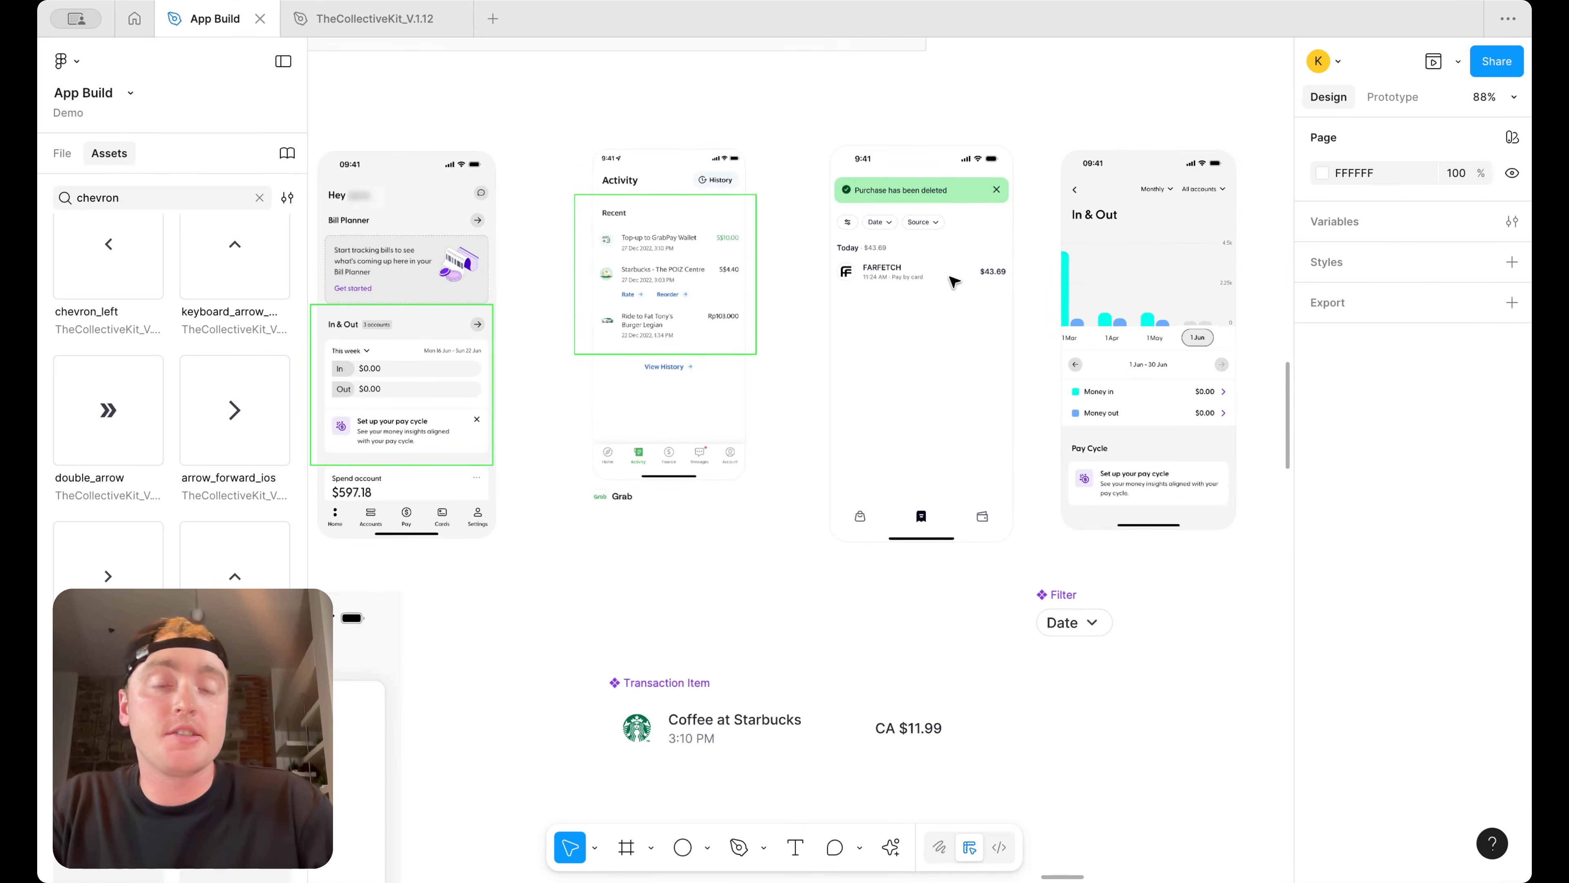
scroll(950, 280, "down", 5)
scroll(950, 281, "left", 4)
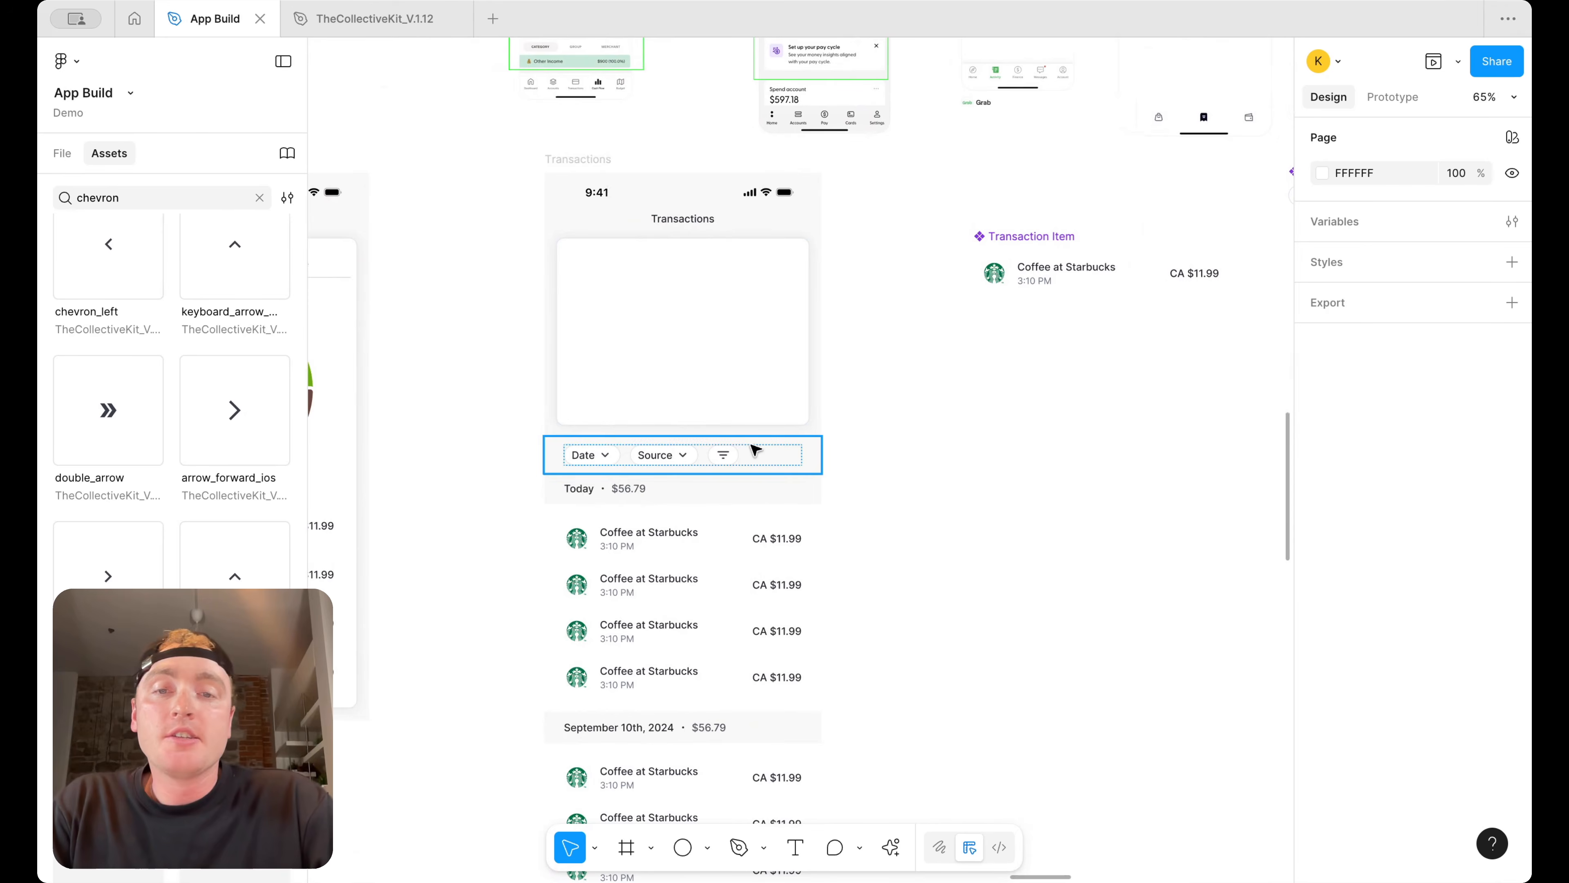
Delete the Date and Source chips from the filter row and align the remaining filter chip to the right
double_click(777, 455)
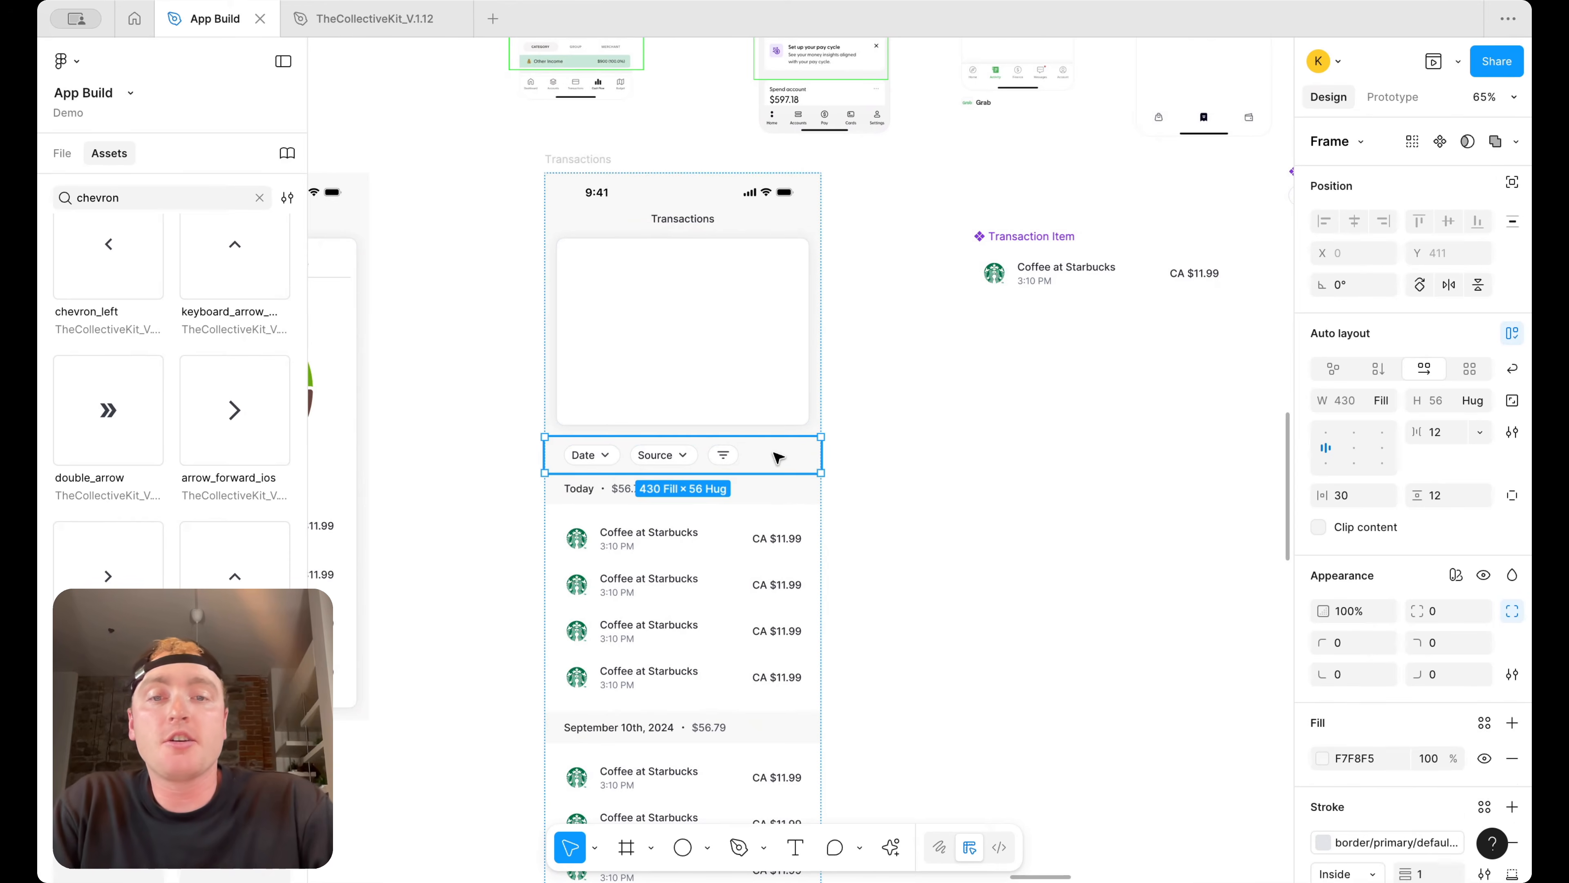
left_click(902, 447)
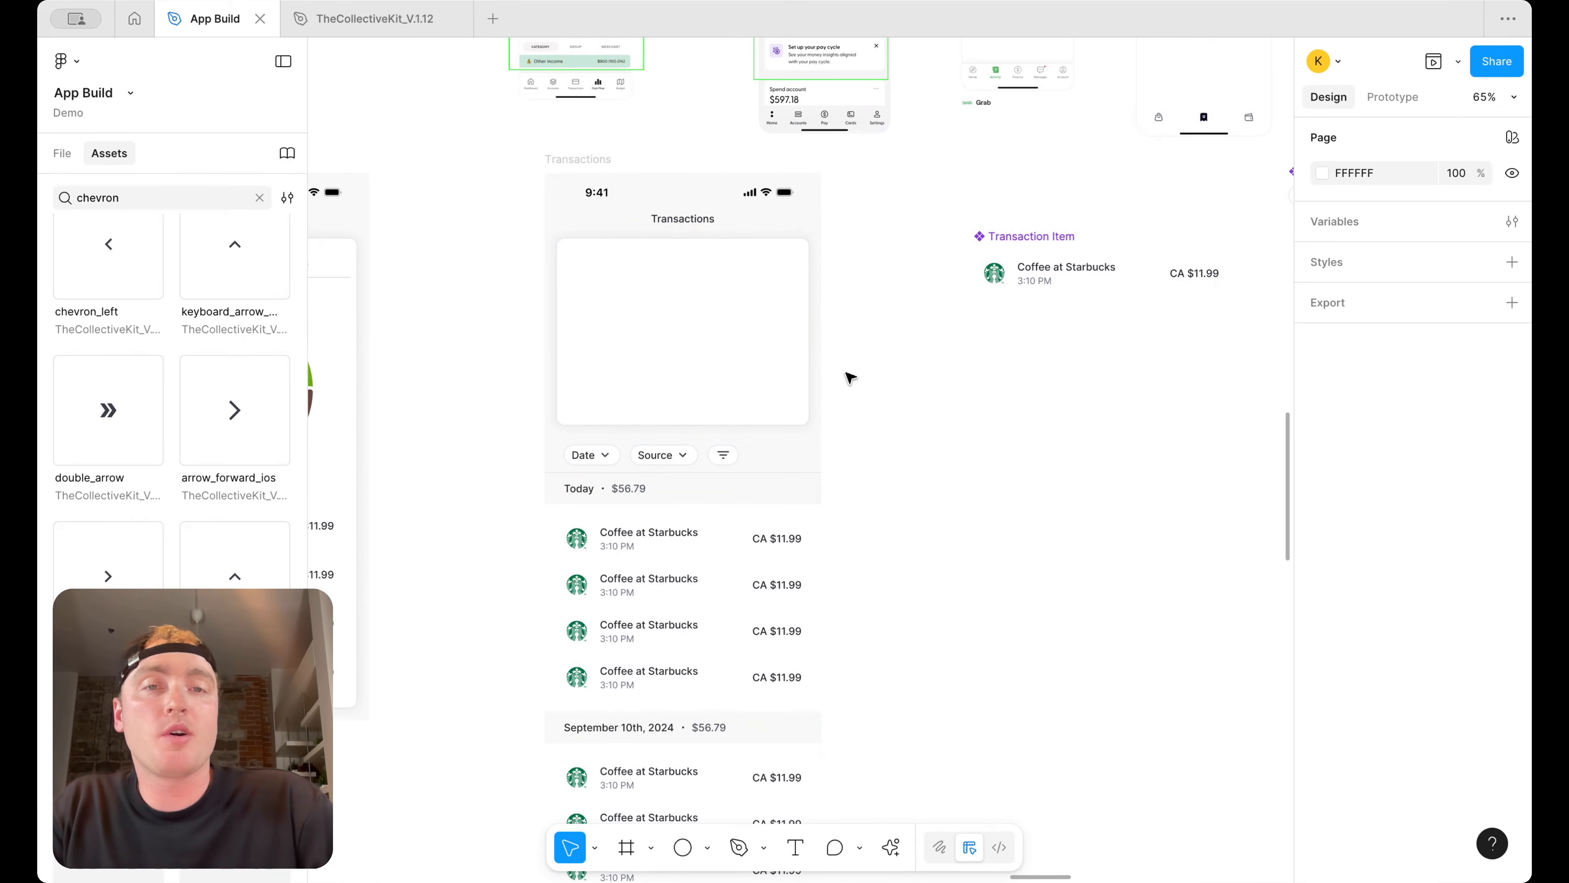
left_click(701, 220)
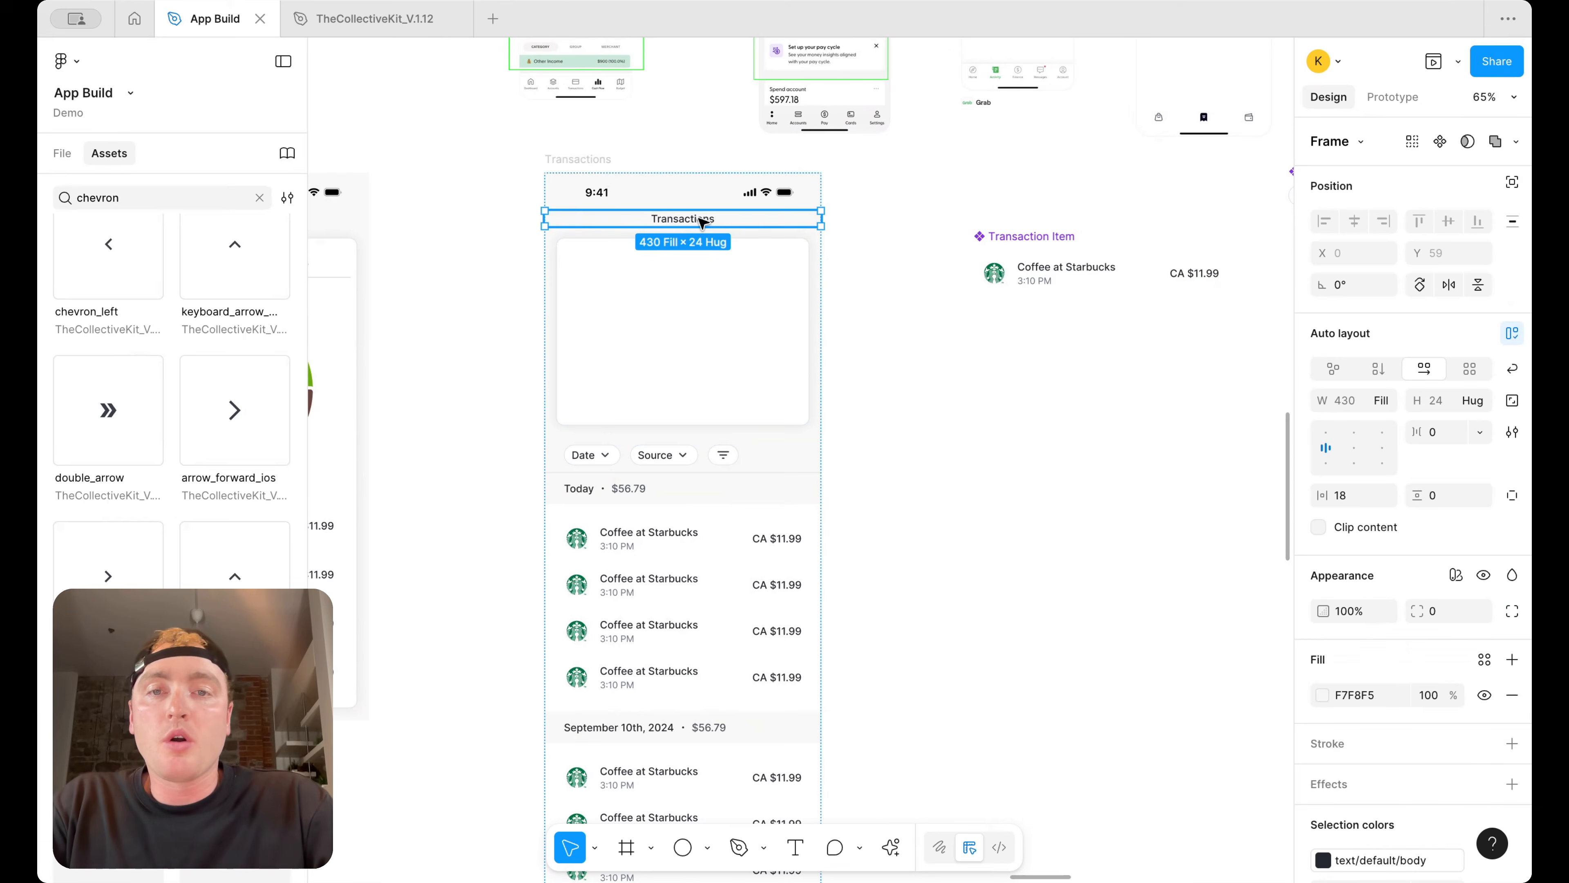
left_click(701, 222)
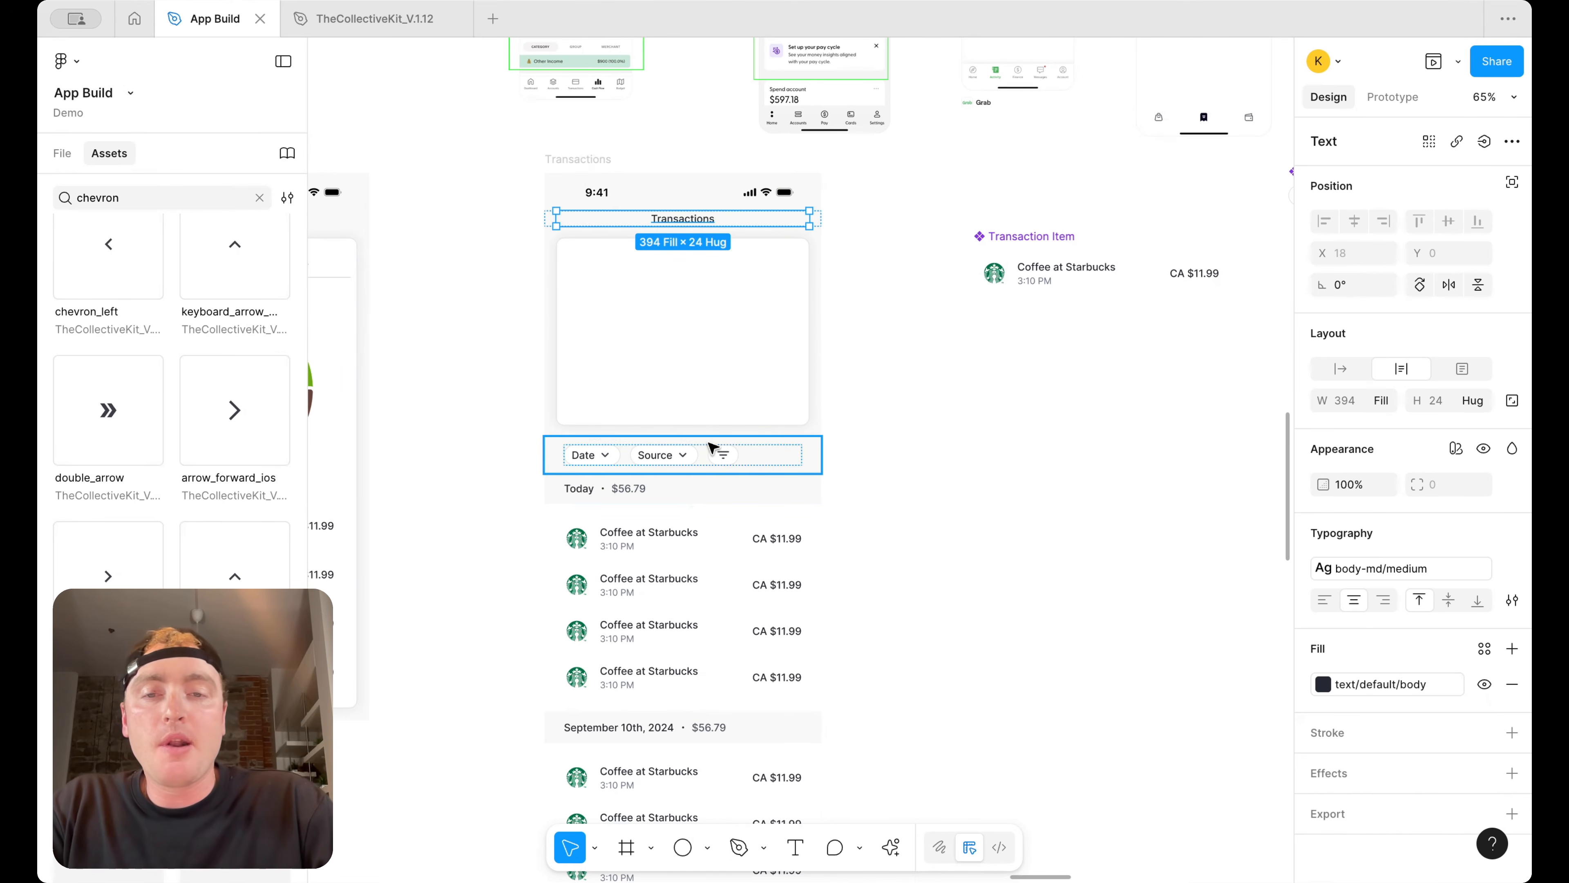
left_click(717, 457)
left_click(687, 222)
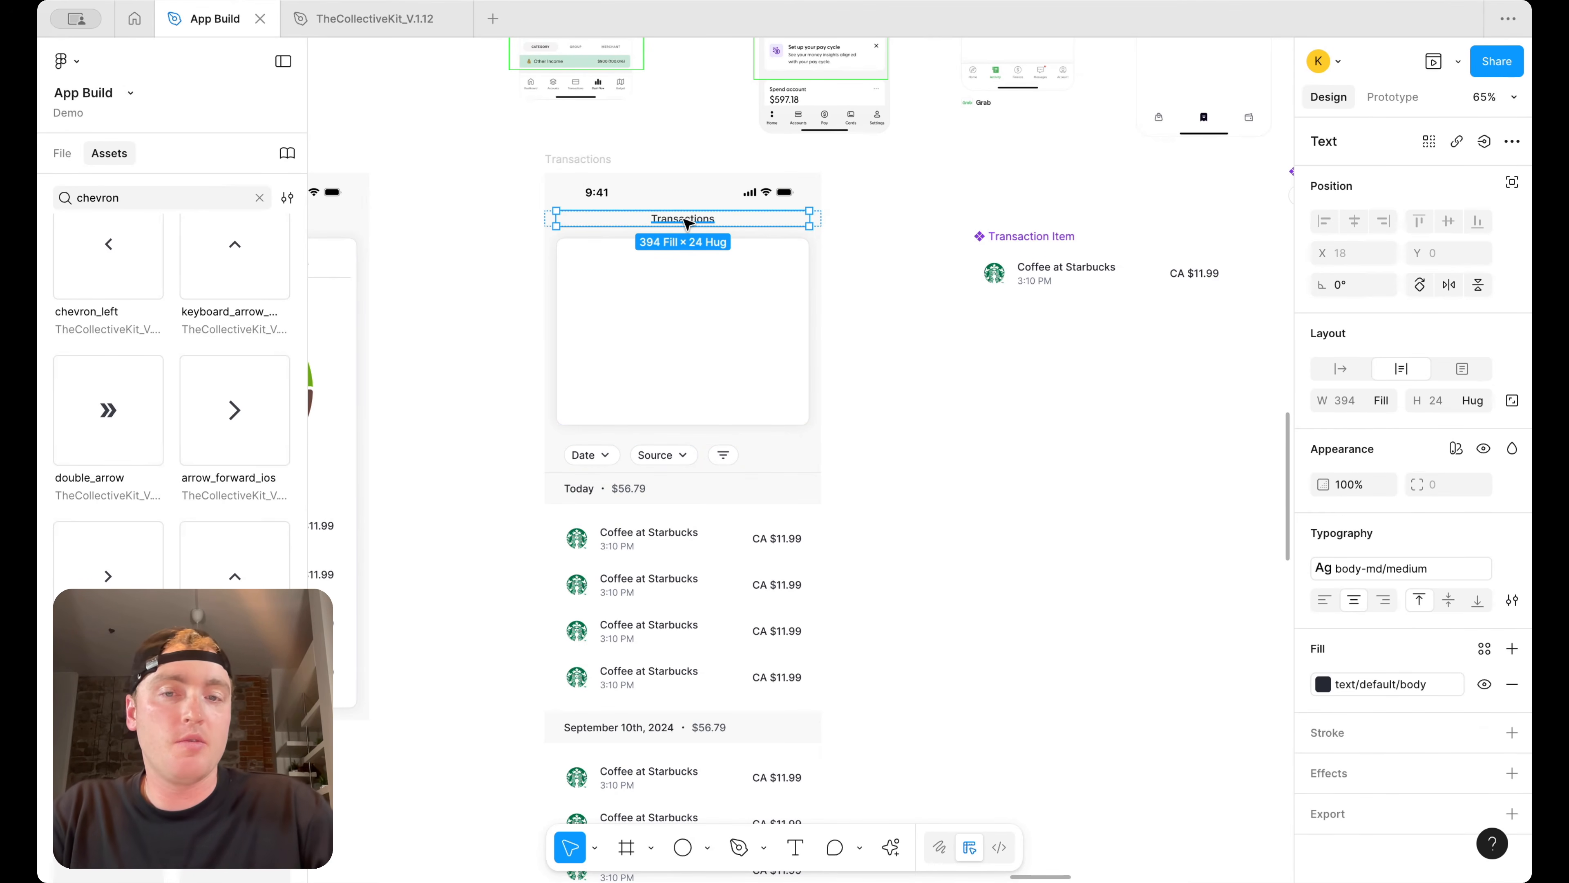
left_click(598, 468)
left_click(596, 458)
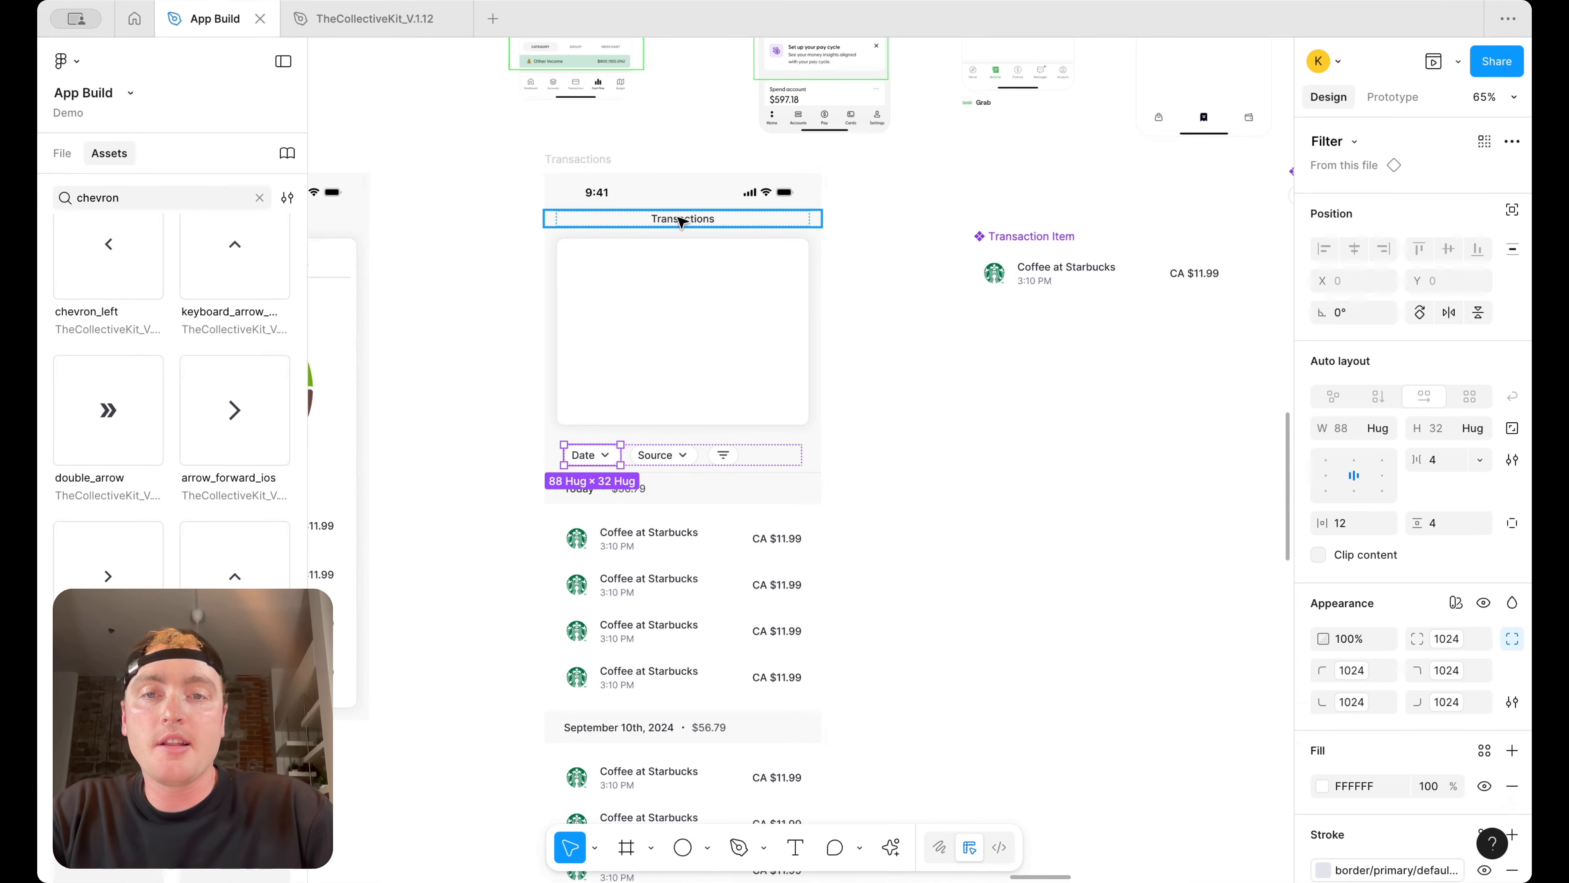
left_click(655, 455)
left_click(599, 455, "shift")
key("Delete")
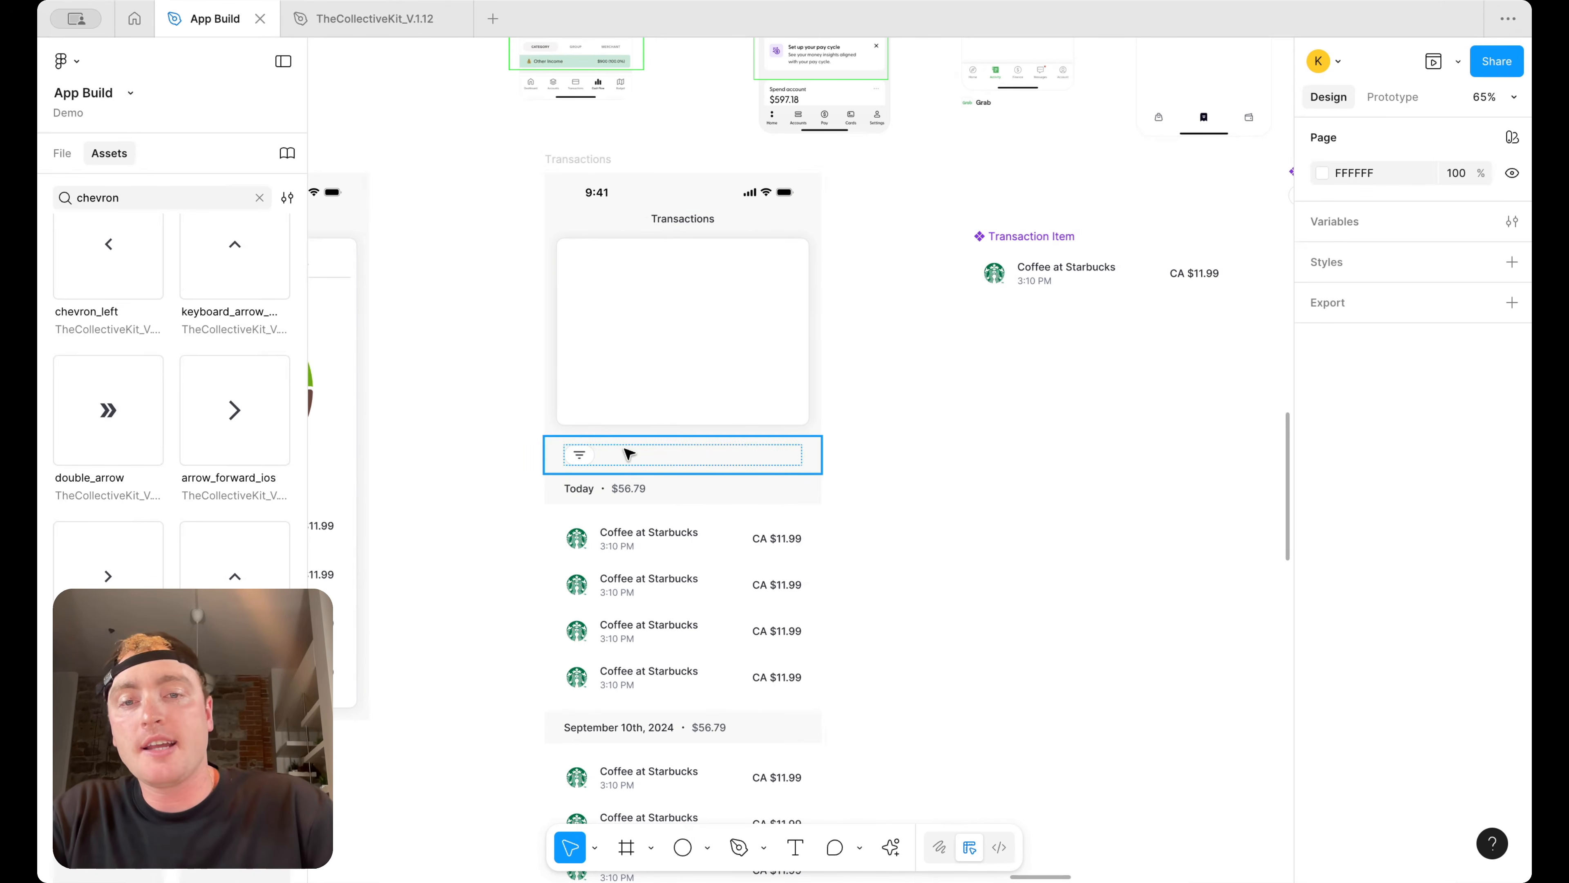
left_click(744, 457)
left_click(1382, 450)
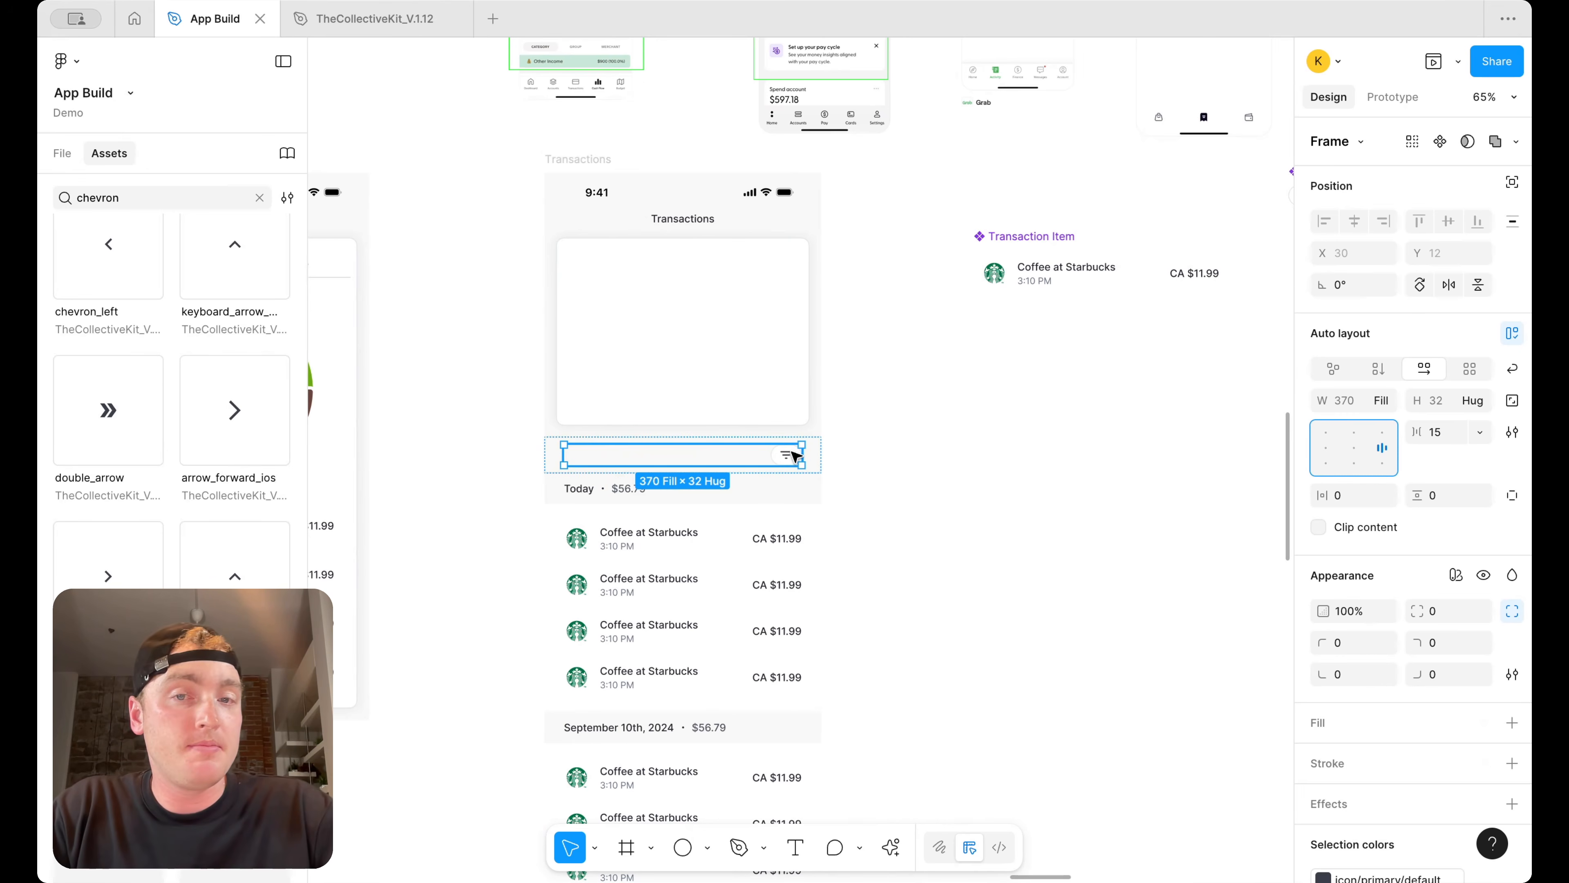
Copy the Transactions title text into the filter row, placing it before the filter chip
left_click_drag(685, 219, 690, 456)
left_click(1323, 603)
left_click(1153, 587)
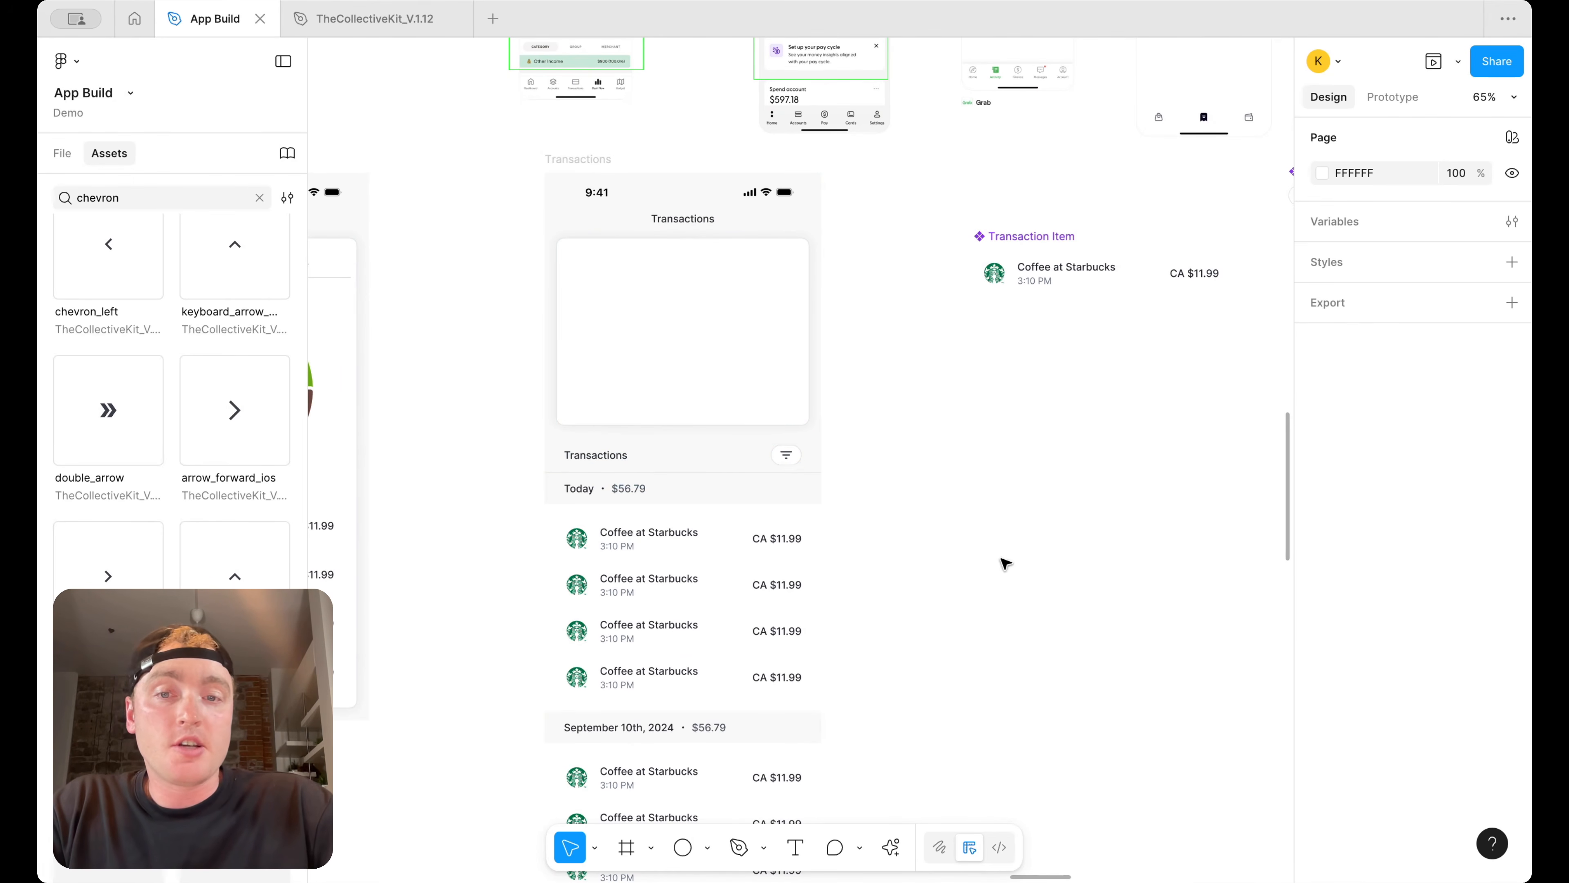
Set the copied title's text style to Body-lg/medium
left_click(611, 442)
left_click(612, 452)
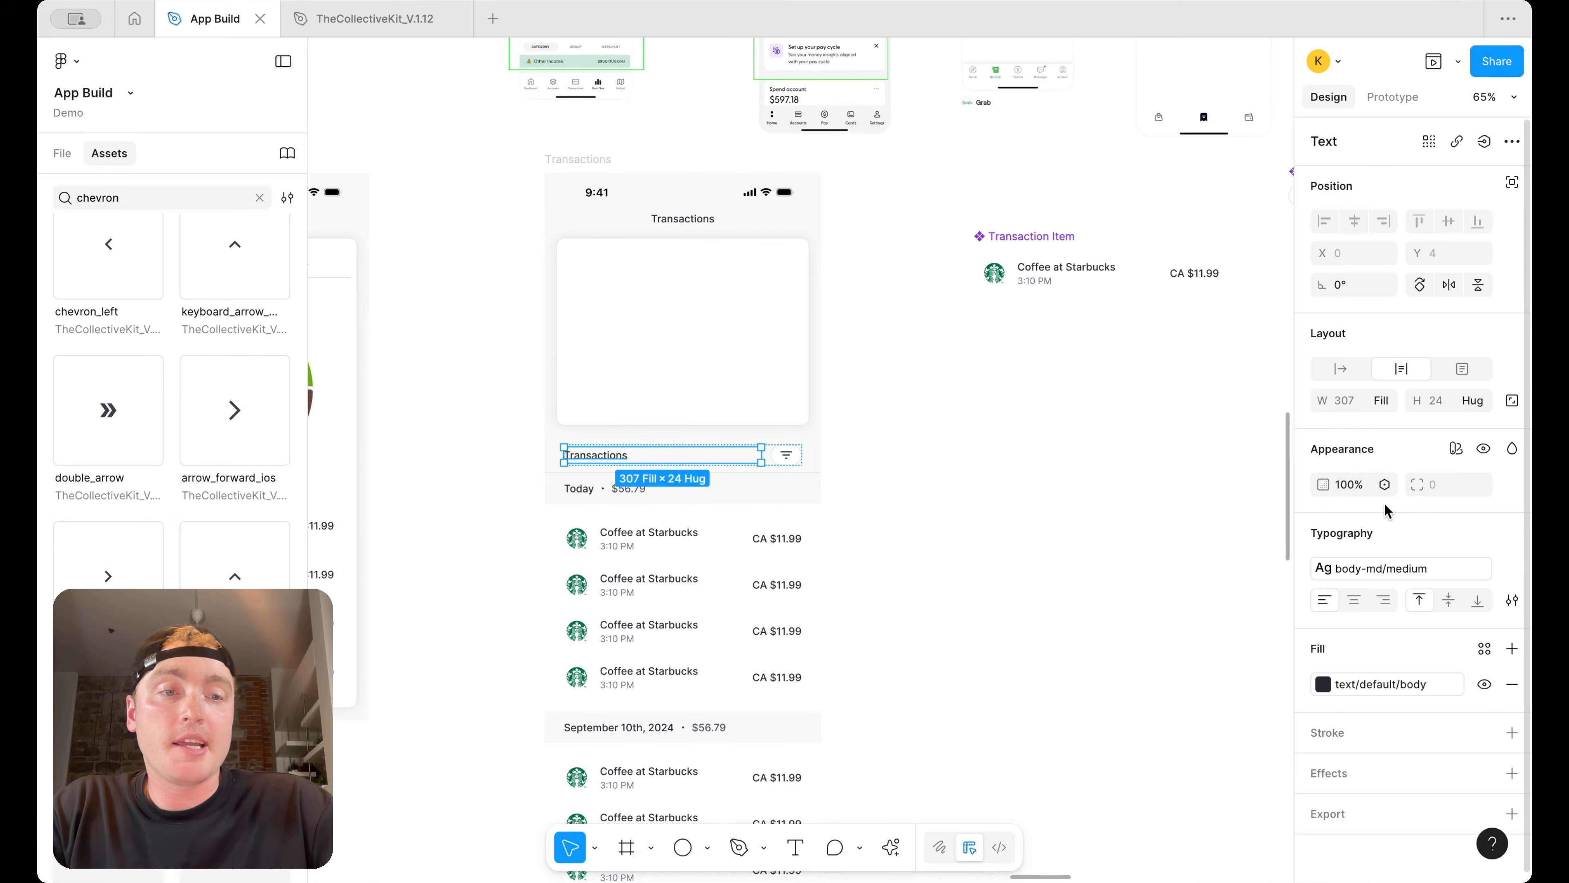
left_click(1385, 564)
scroll(1199, 644, "up", 4)
scroll(1201, 630, "up", 1)
left_click(1203, 602)
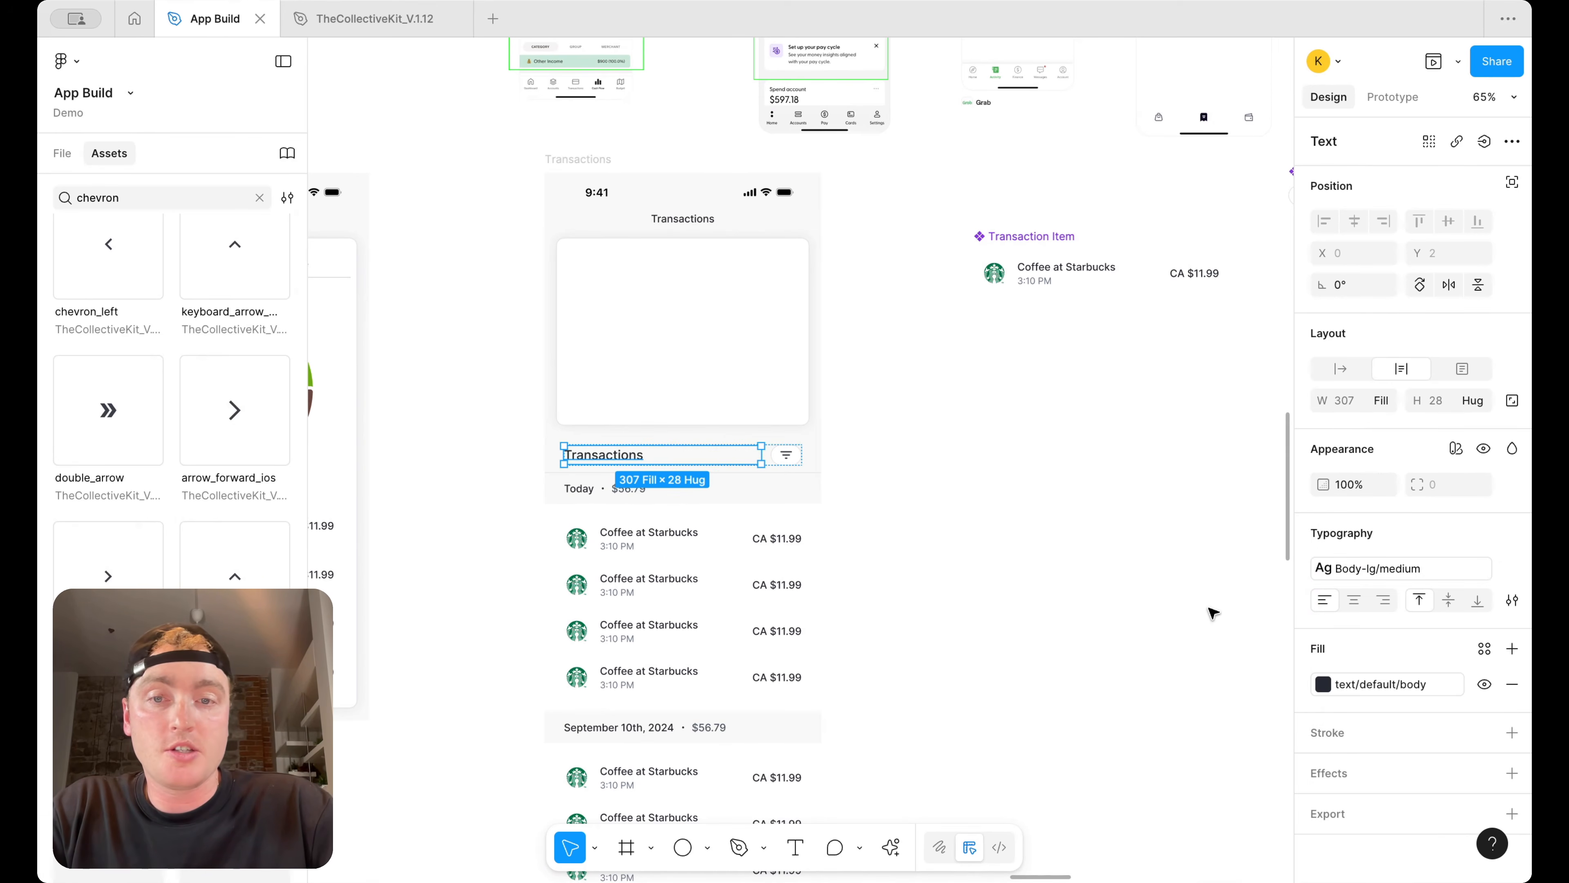
Rename the row's title as All Transactions
double_click(623, 458)
key("Left")
type("All")
key("Escape")
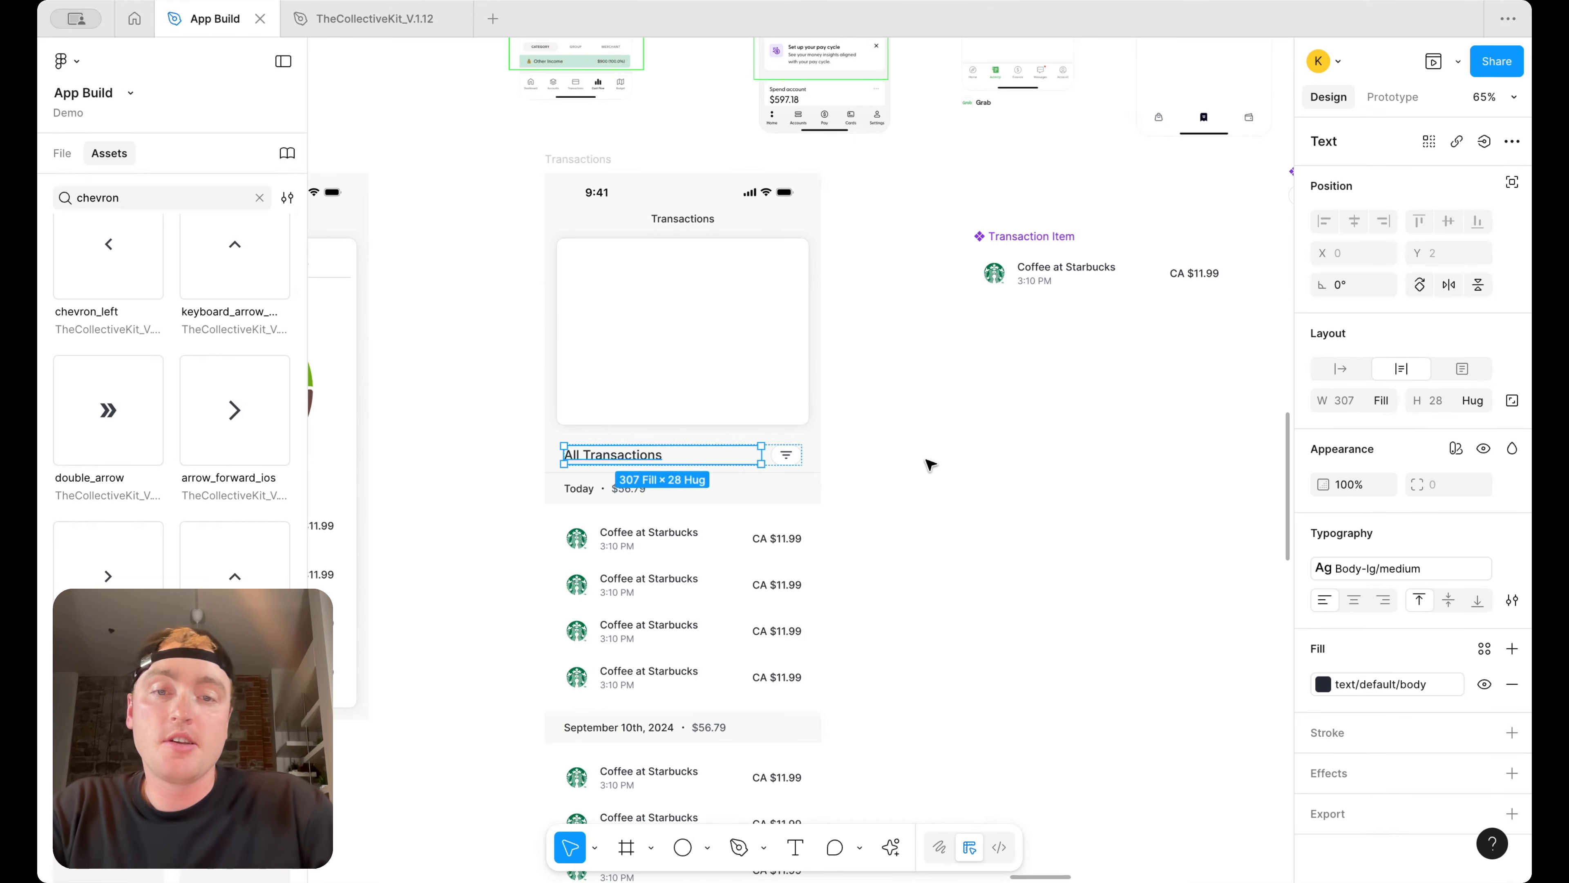
left_click(930, 465)
Select the filter chip in the All Transactions row and duplicate it
scroll(786, 454, "up", 3)
left_click(791, 444)
left_click(792, 446)
double_click(791, 443)
left_click(823, 459)
double_click(796, 457)
double_click(795, 458)
left_click(817, 482)
left_click(787, 444)
left_click(791, 447)
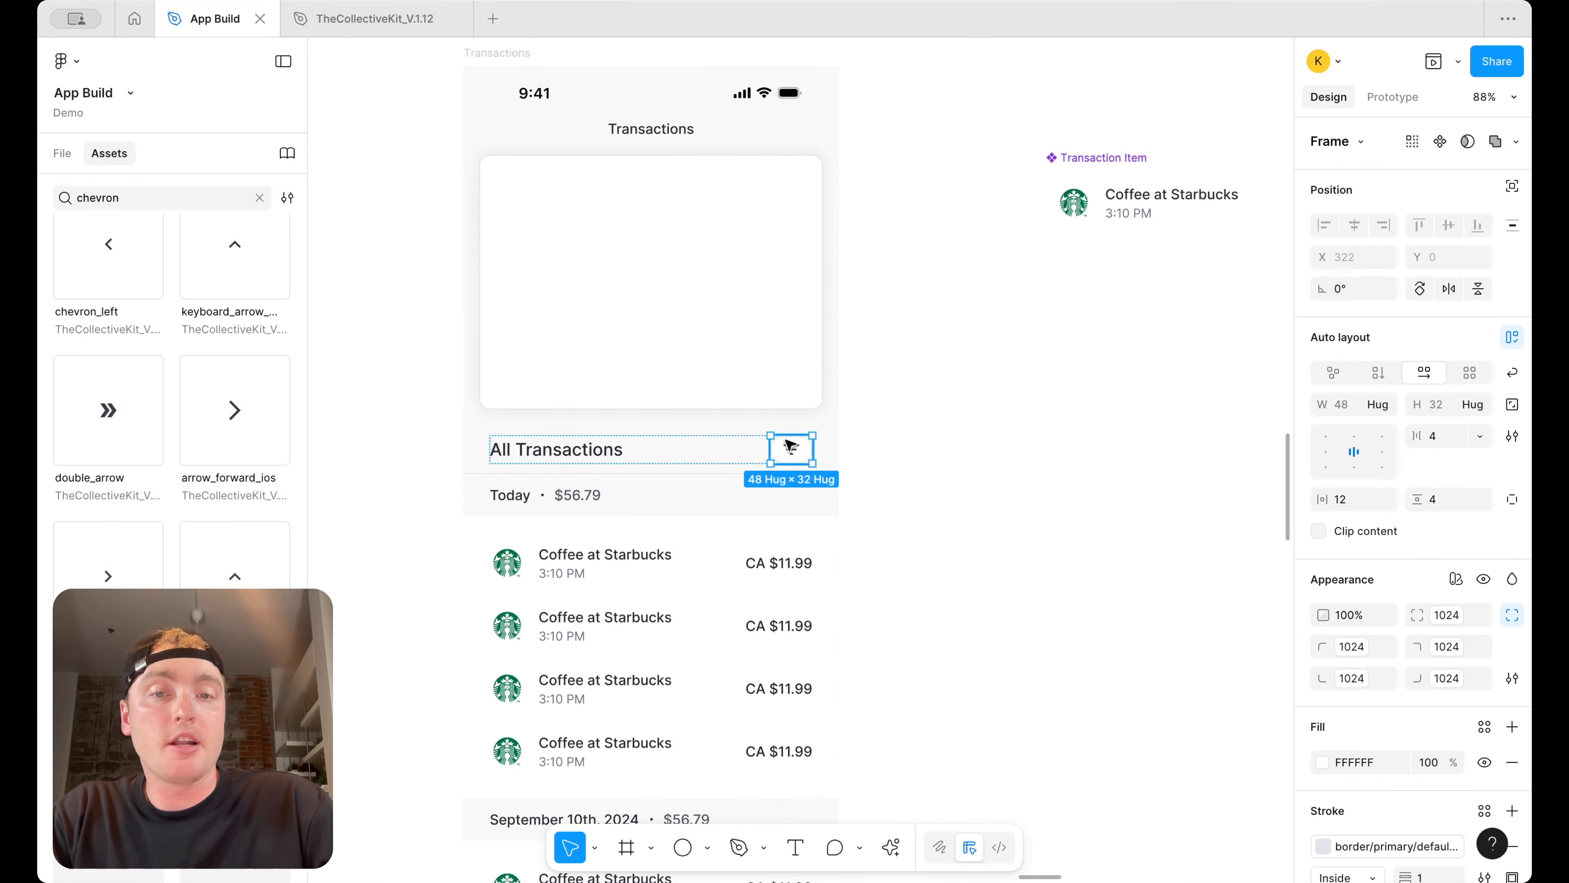
key("ctrl+d")
Swap the duplicated chip's icon for the search icon
double_click(795, 447)
left_click(808, 450)
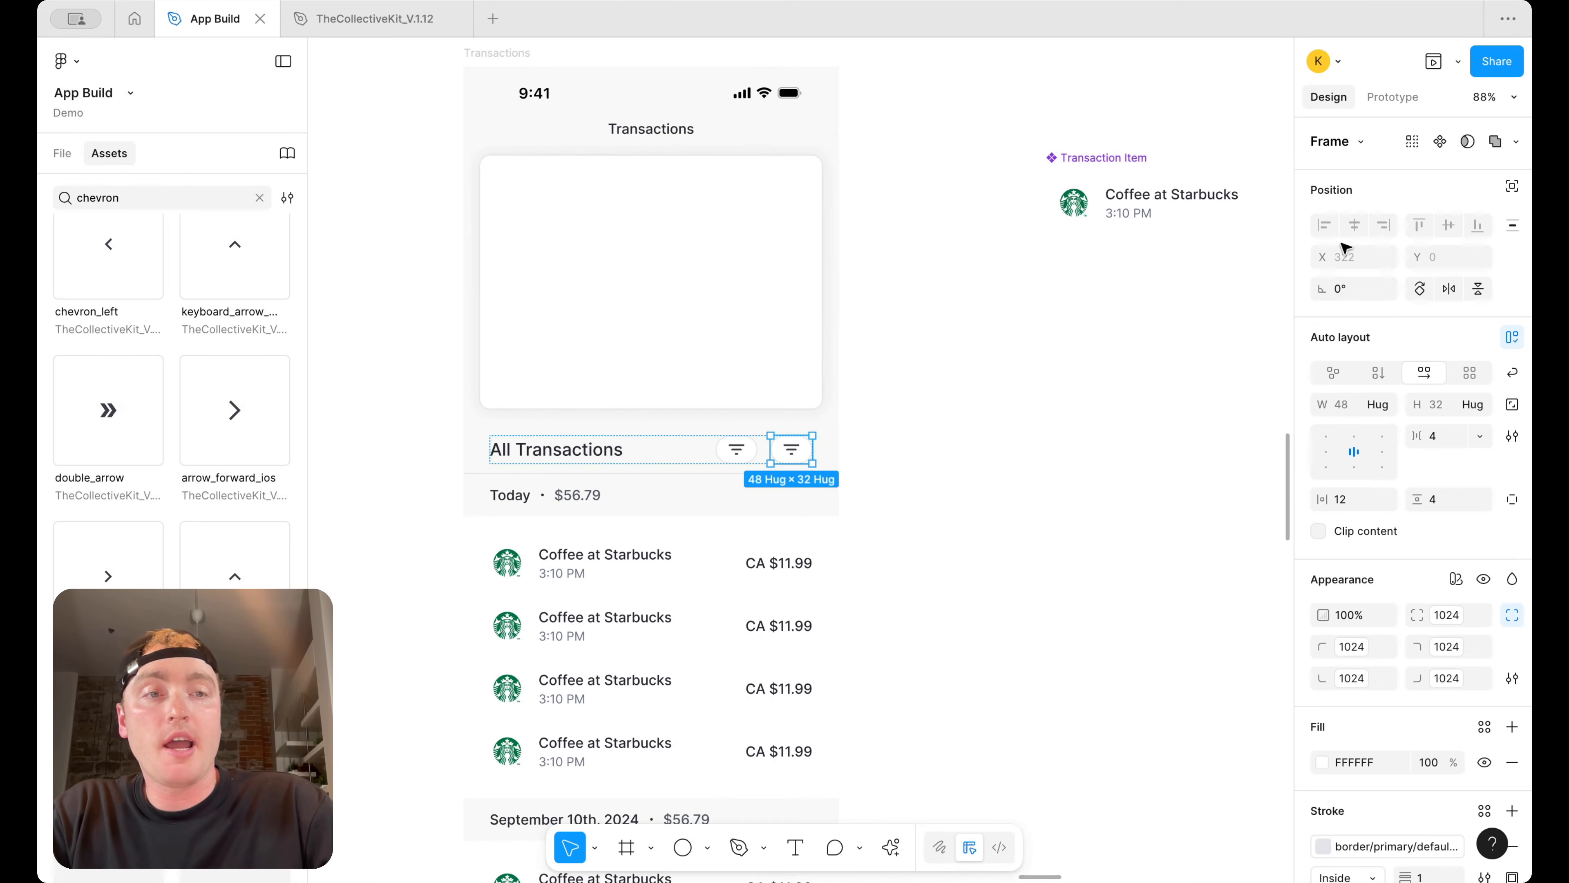
double_click(793, 450)
left_click(1376, 143)
type("searc")
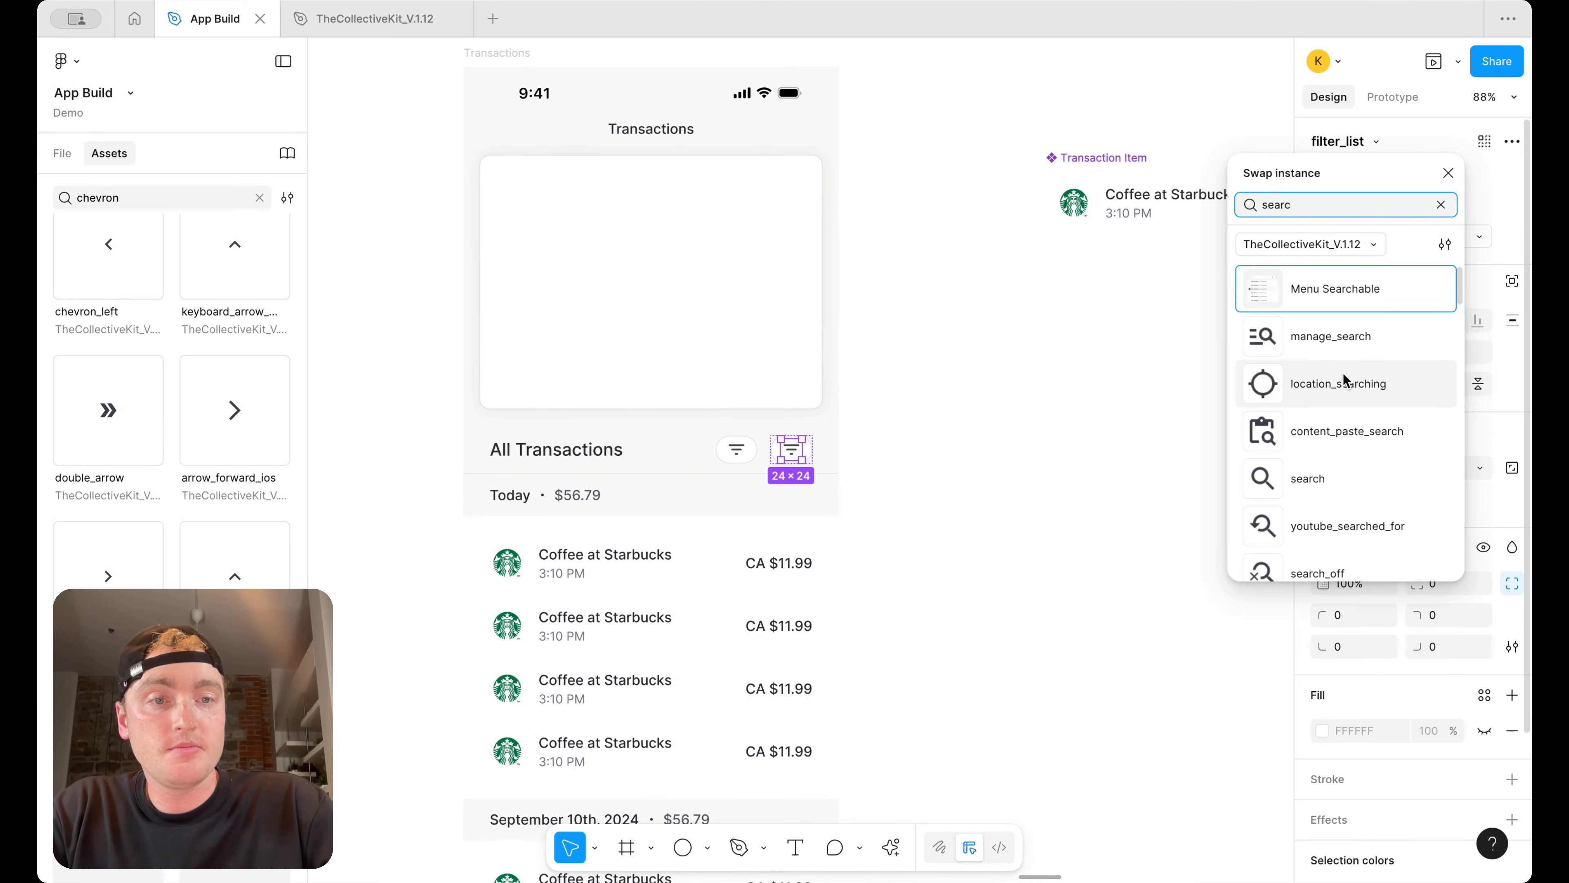
scroll(1343, 373, "down", 2)
left_click(1341, 411)
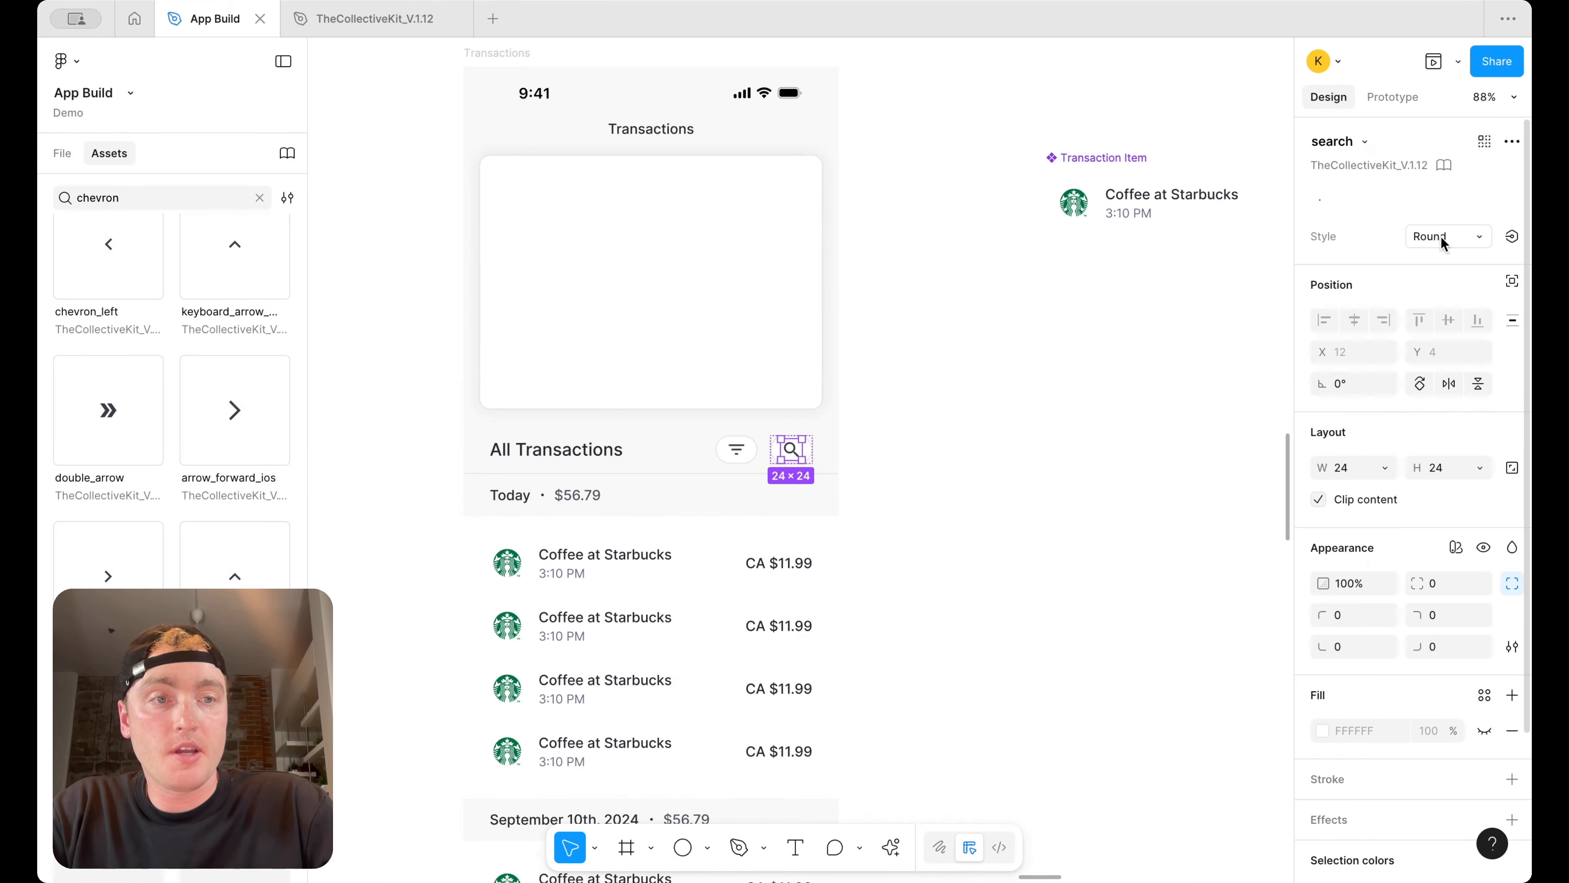
left_click(999, 400)
Wrap the filter and search chips in an auto layout with 8 spacing
left_click(750, 456)
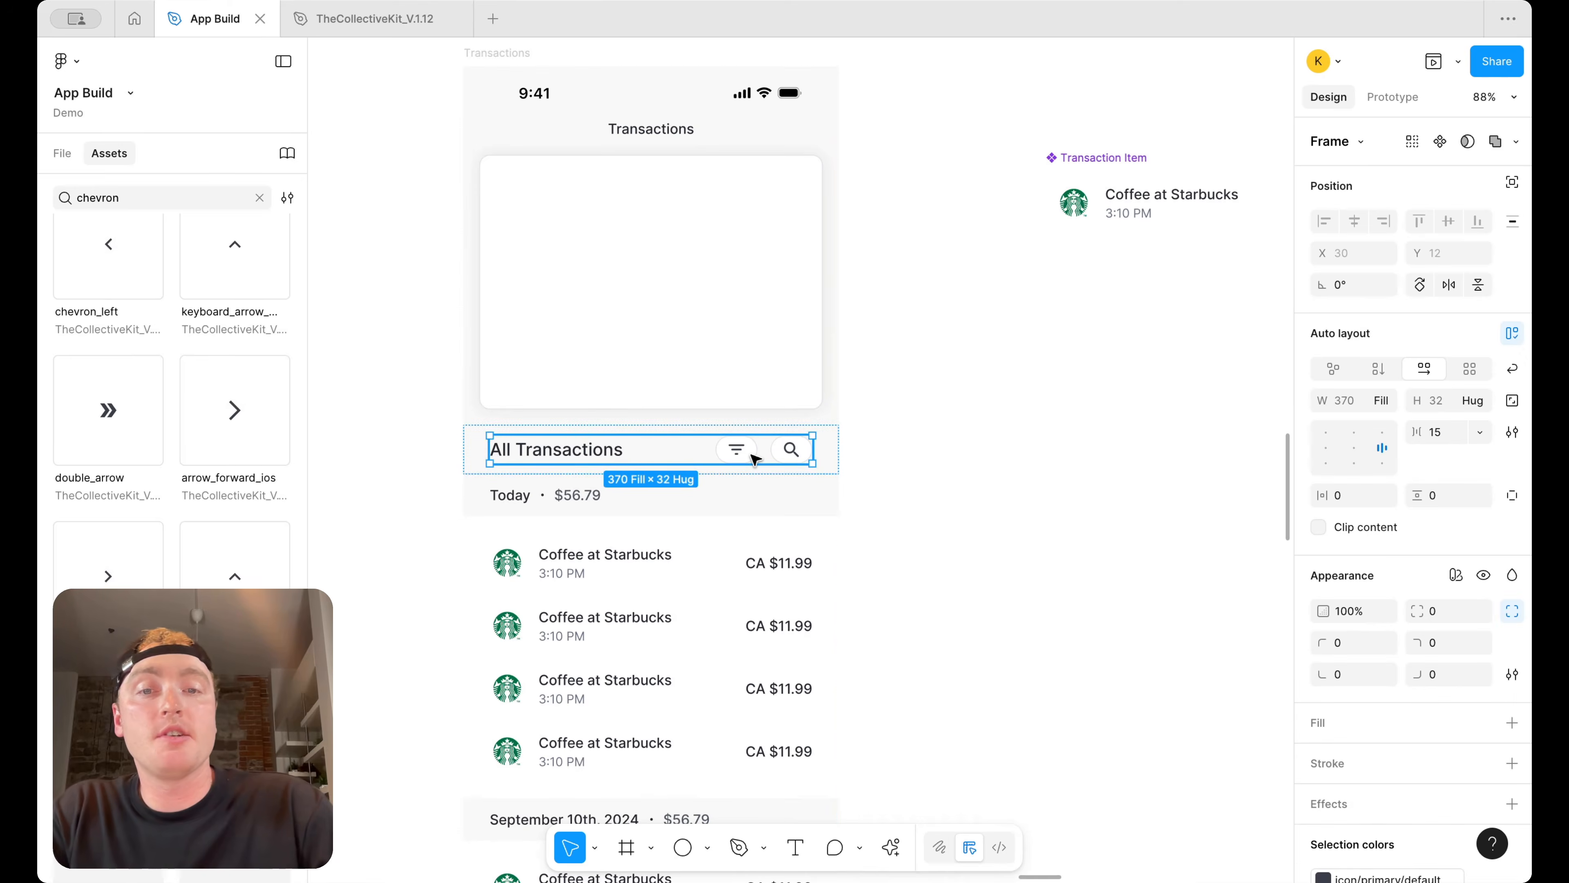
left_click(745, 457)
left_click(794, 452, "shift")
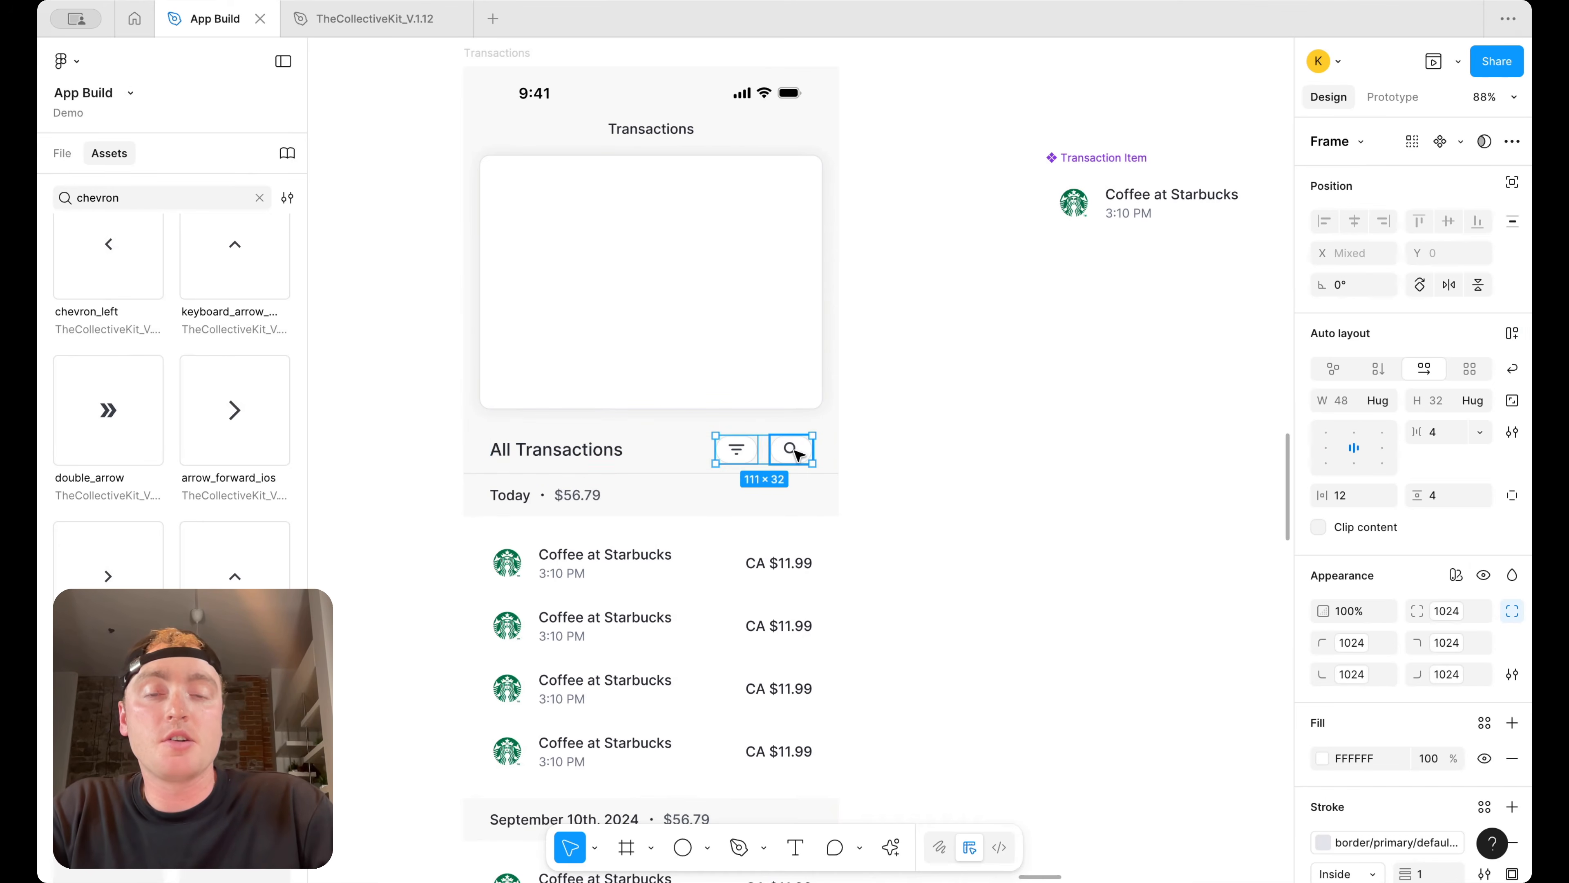
key("shift+a")
left_click(1458, 441)
type("12")
key("Return")
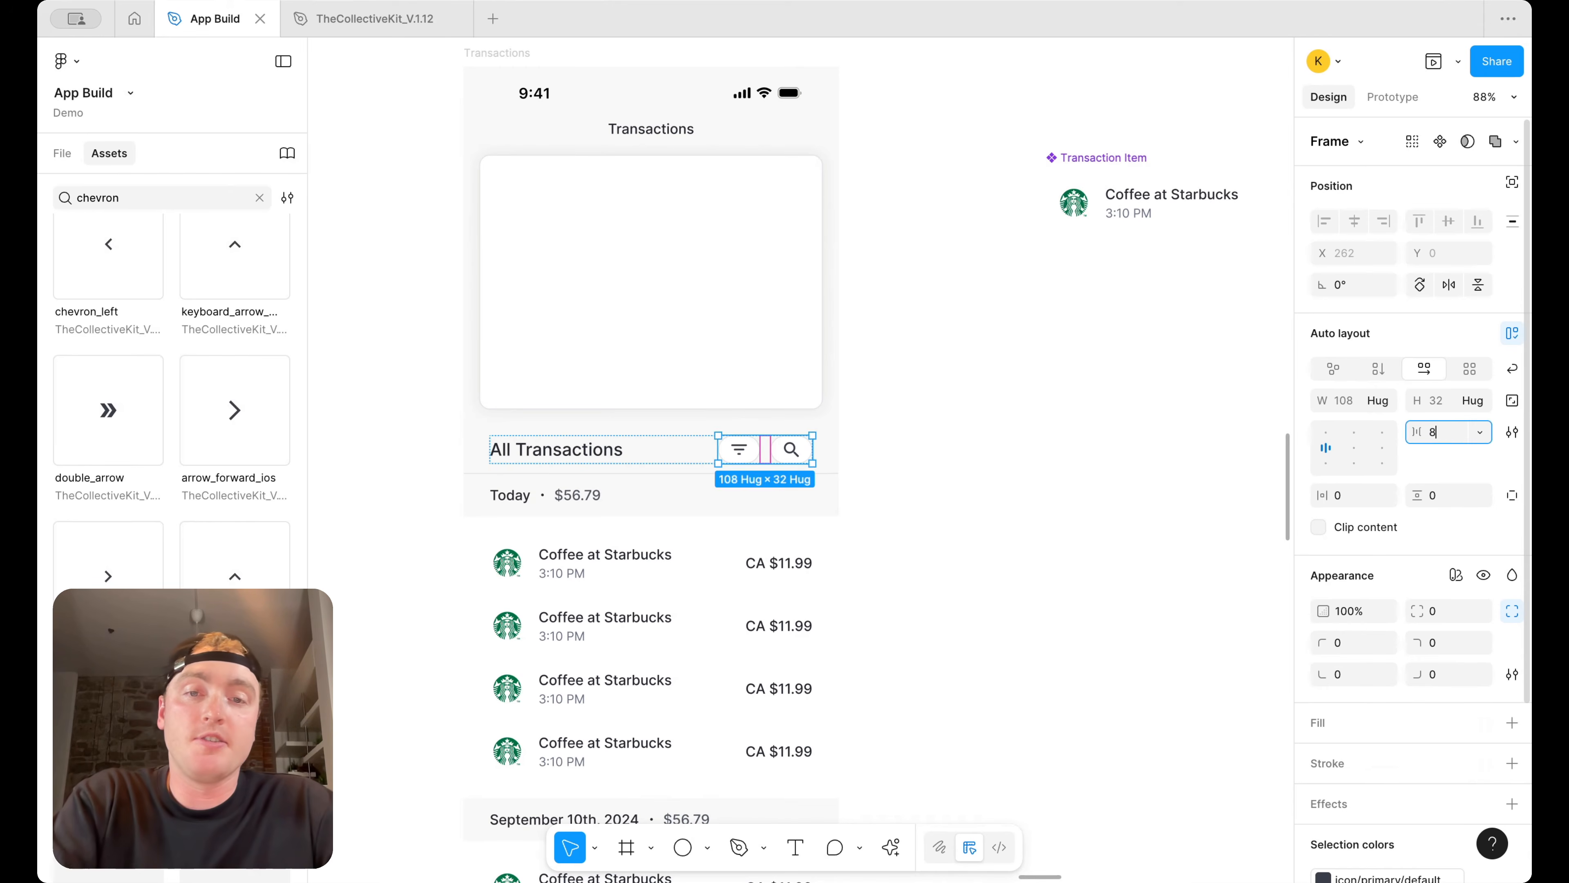
left_click(1023, 446)
Review the Transactions screen alongside the Dashboard, Insights and reference screens
scroll(1024, 446, "down", 5)
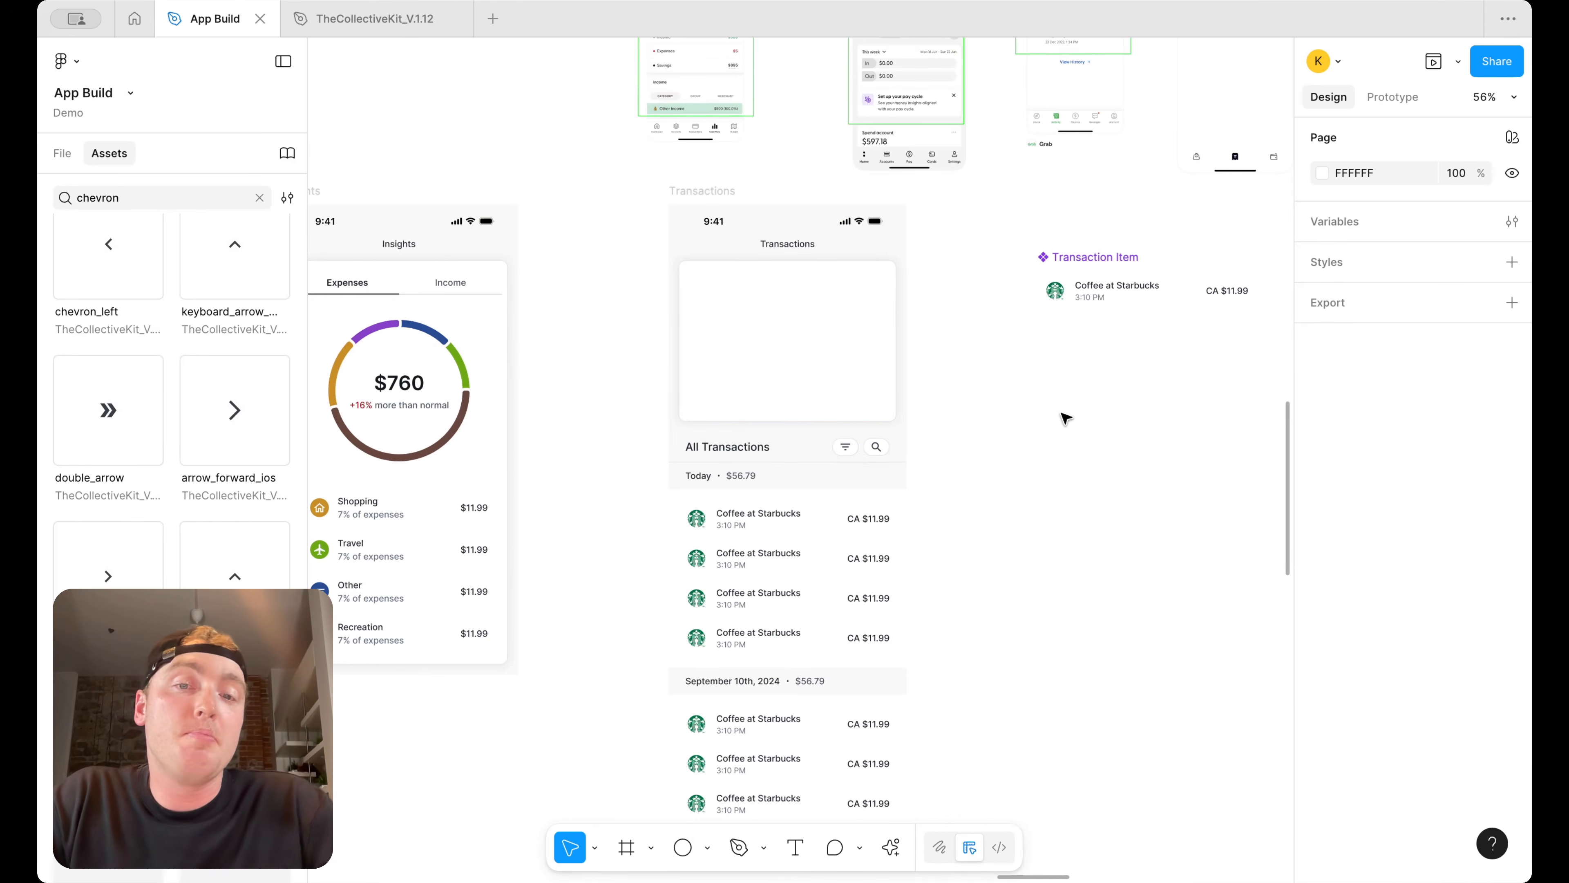
scroll(1083, 424, "down", 3)
scroll(1081, 425, "up", 2)
scroll(1082, 426, "up", 4)
scroll(1082, 426, "left", 2)
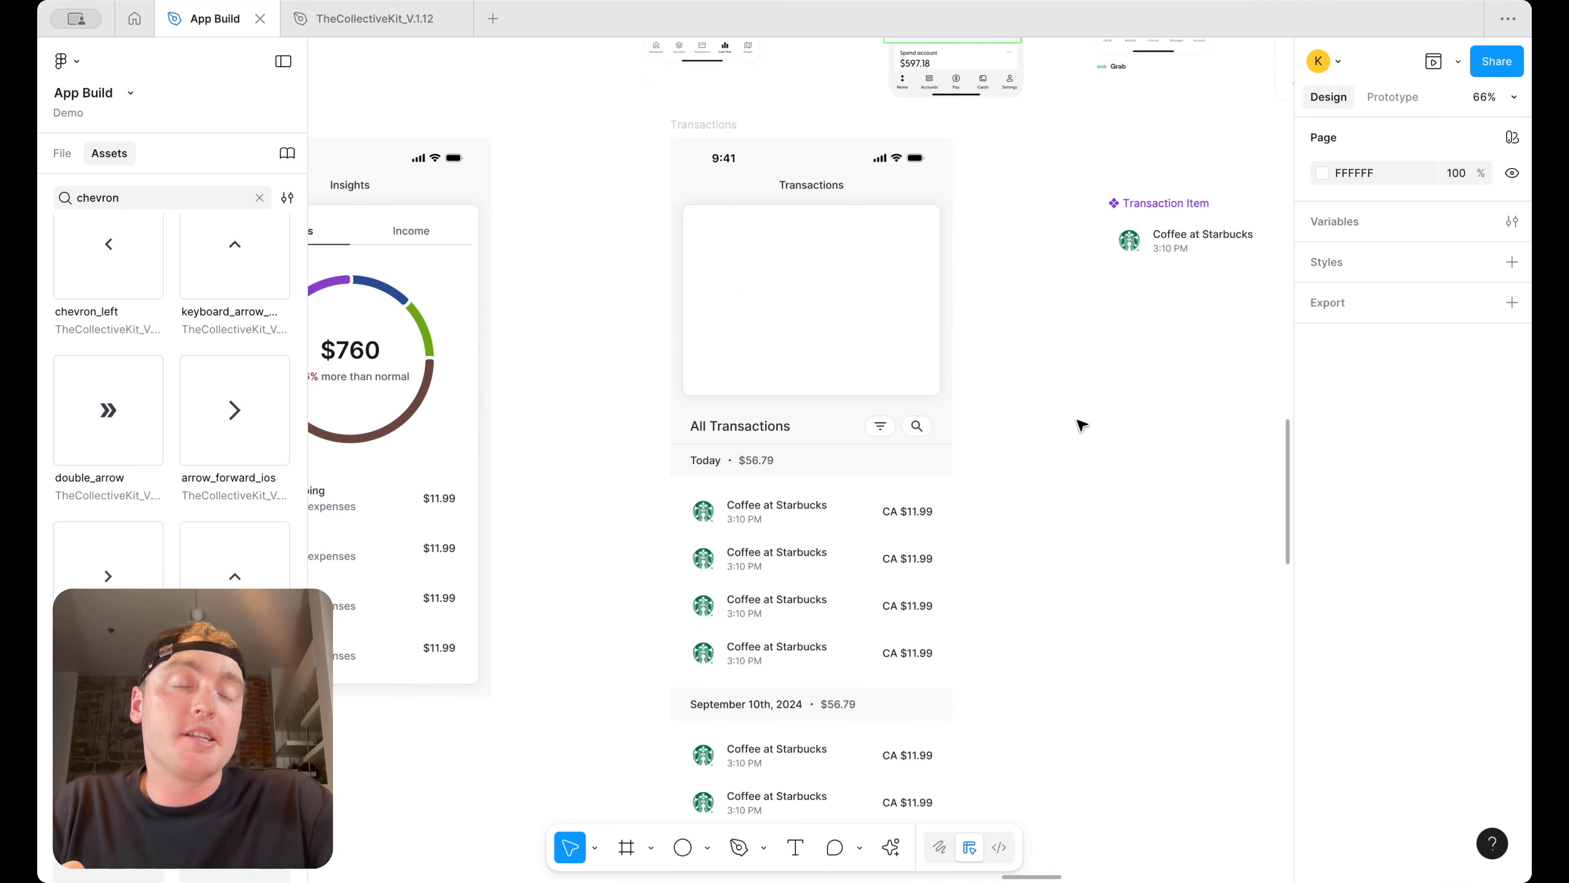
scroll(1082, 425, "down", 3)
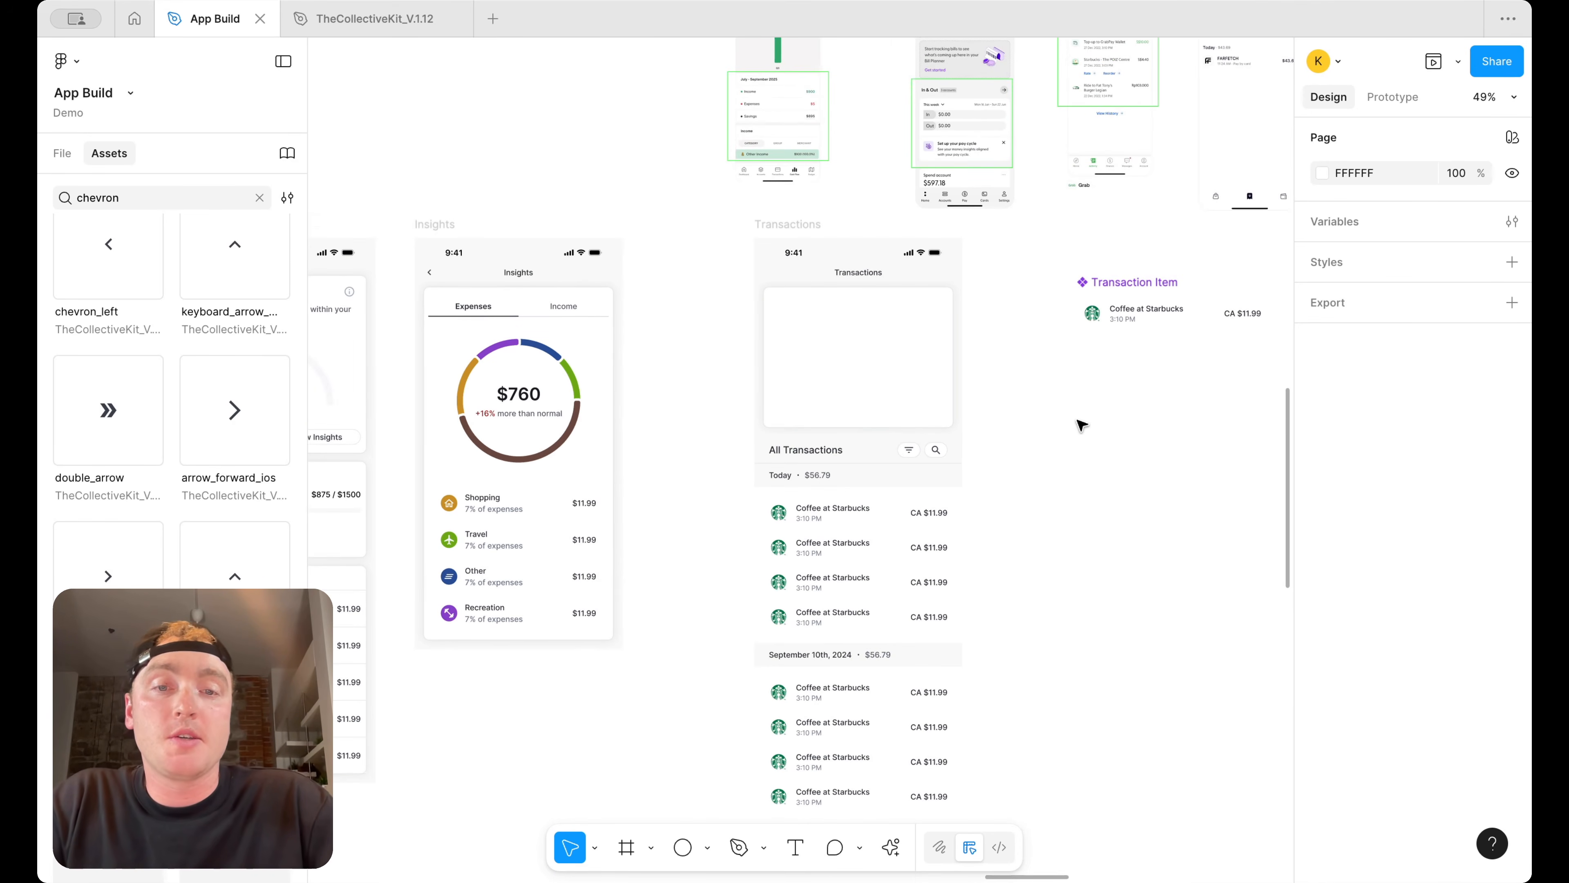
left_click_drag(790, 226, 707, 228)
left_click(953, 271)
scroll(877, 303, "down", 3)
scroll(890, 297, "up", 5)
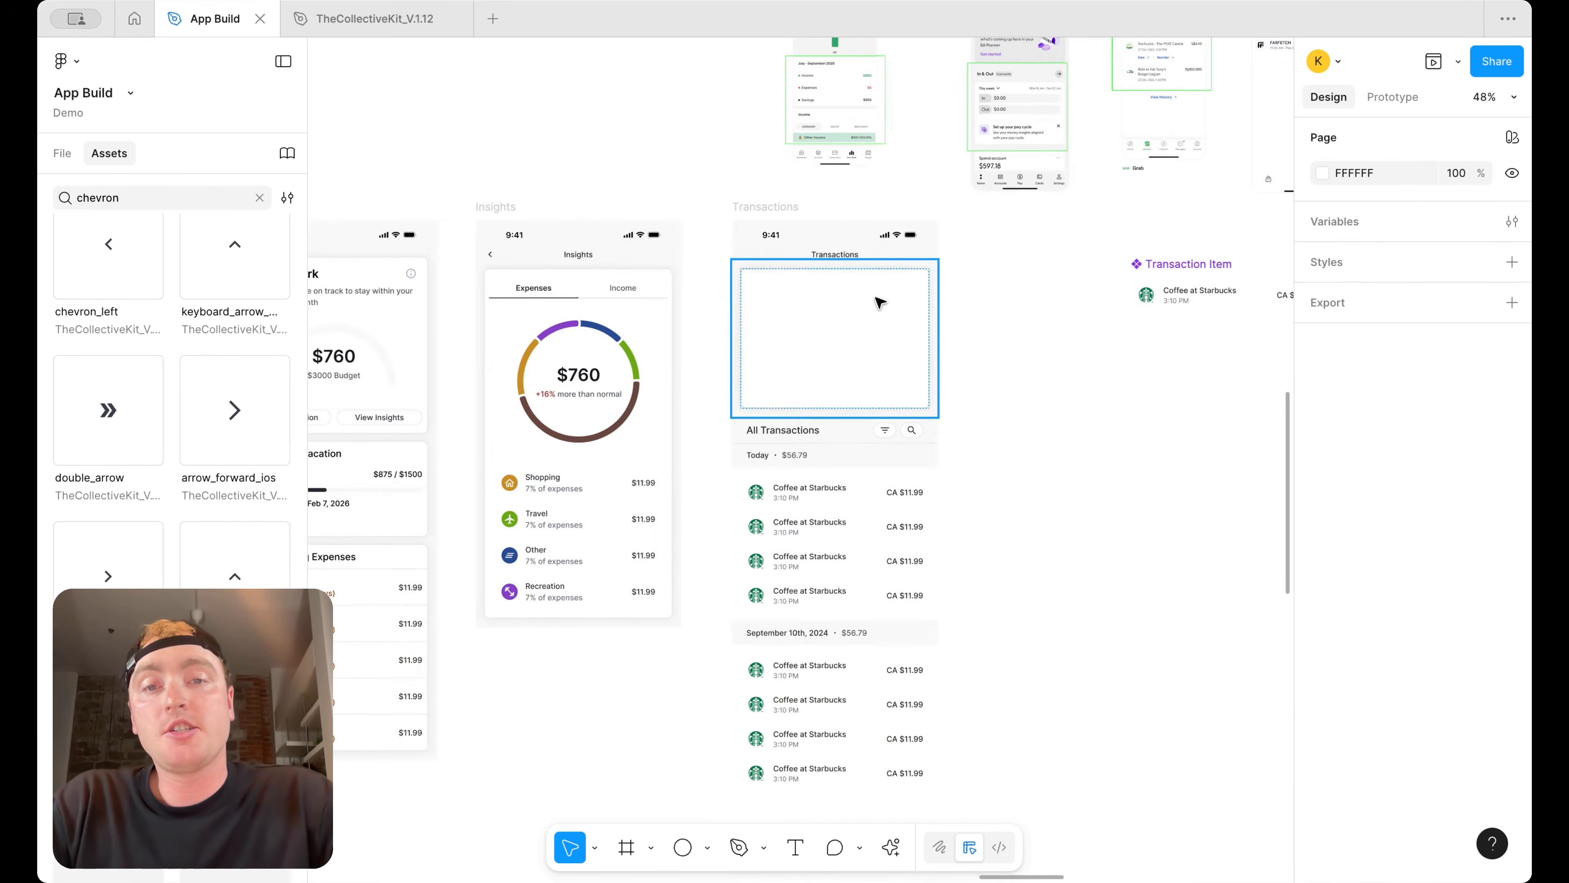
scroll(1037, 316, "down", 3)
scroll(967, 204, "up", 3)
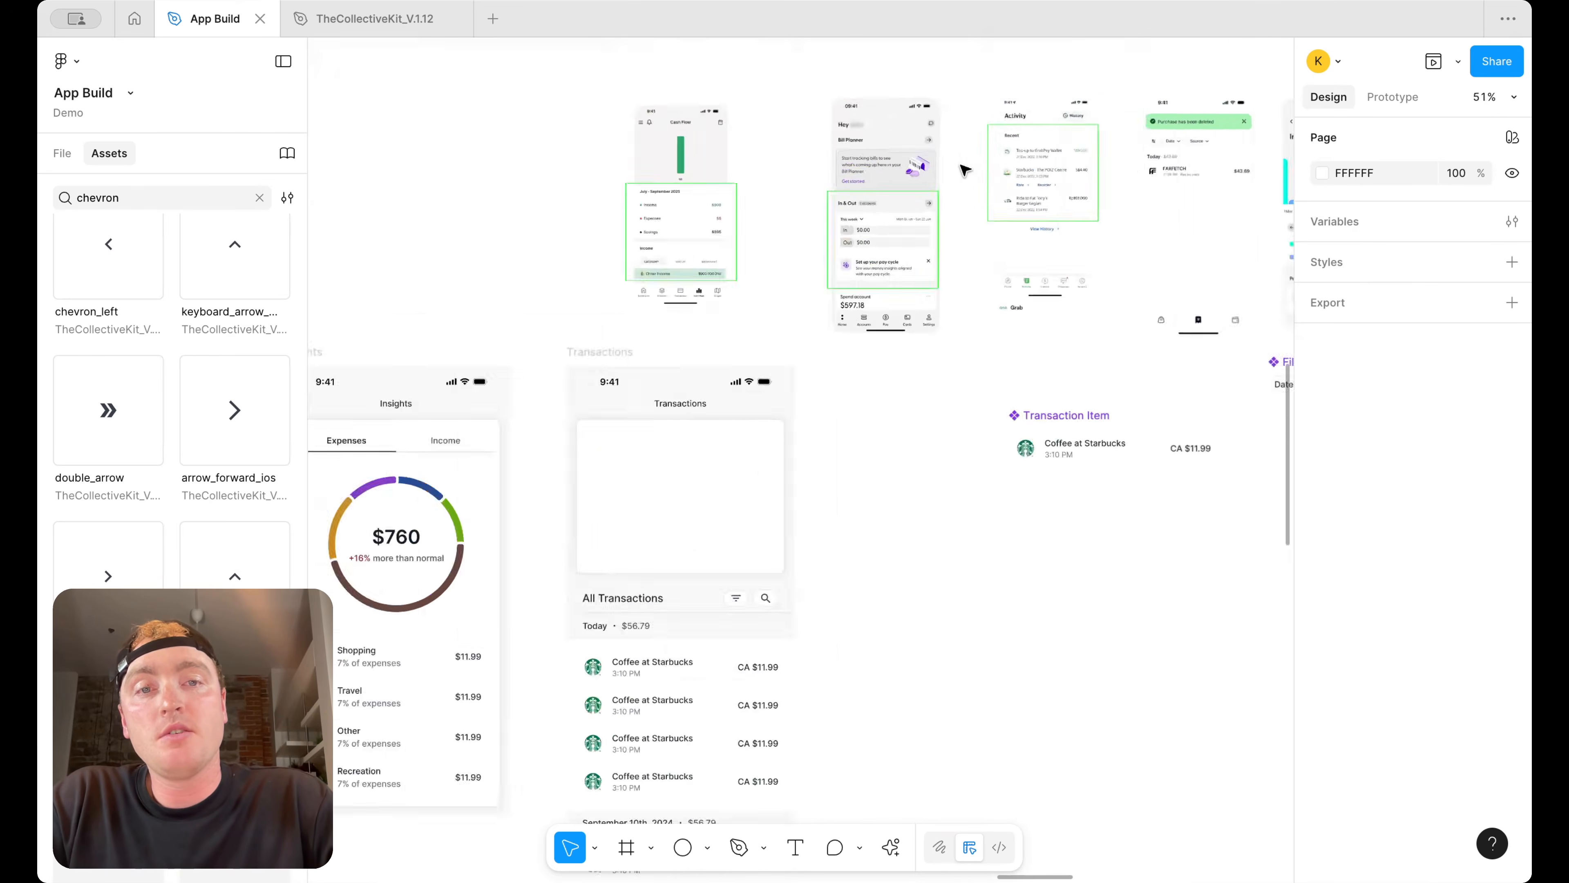
scroll(917, 249, "up", 3)
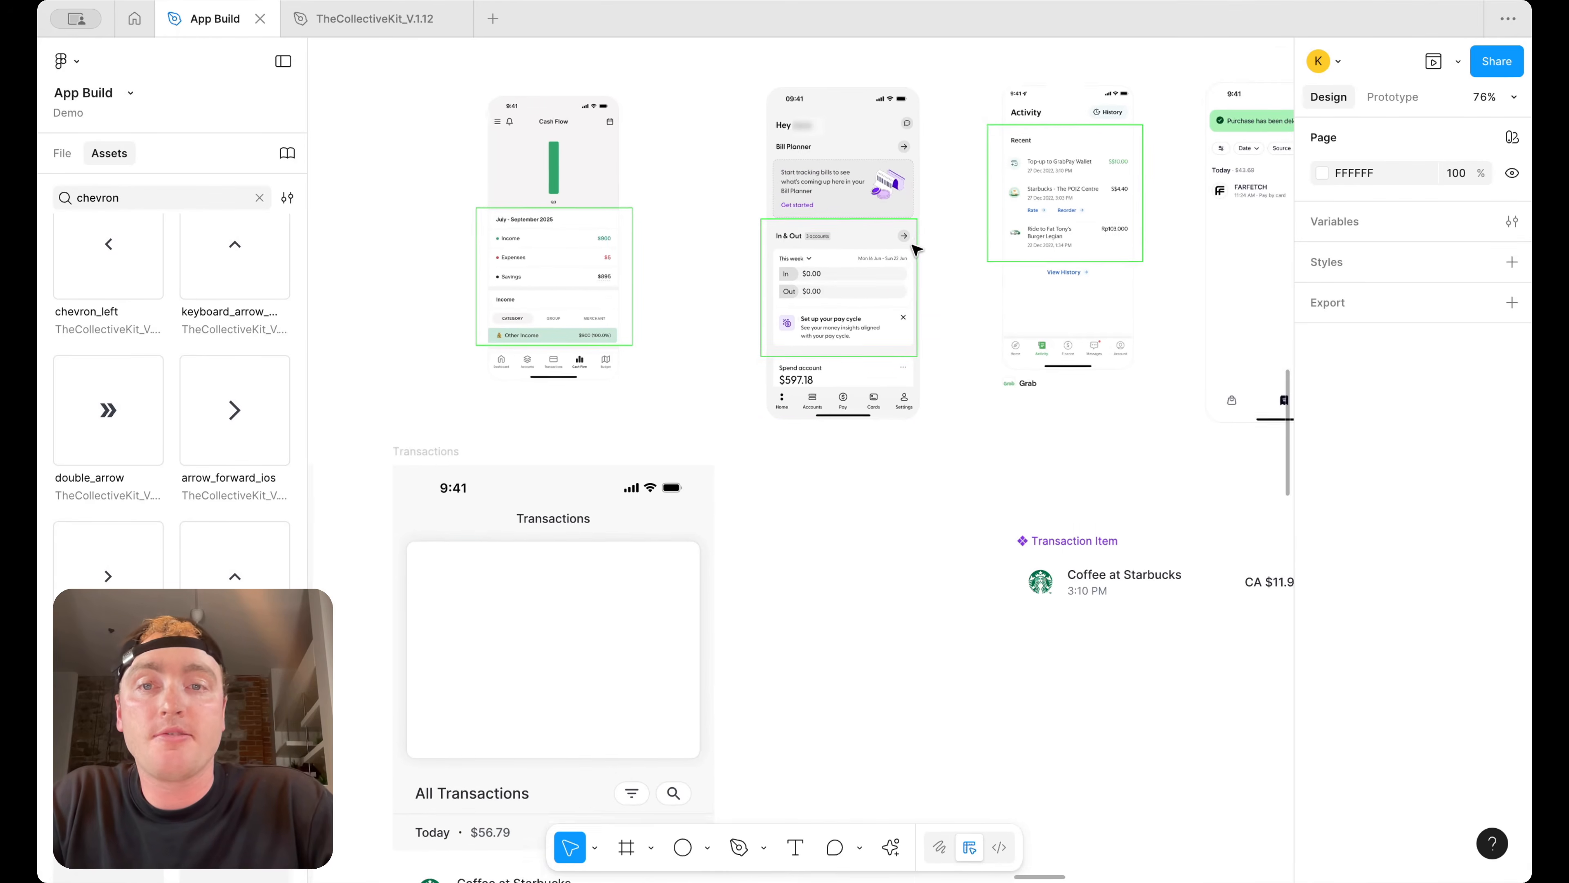
scroll(820, 299, "down", 5)
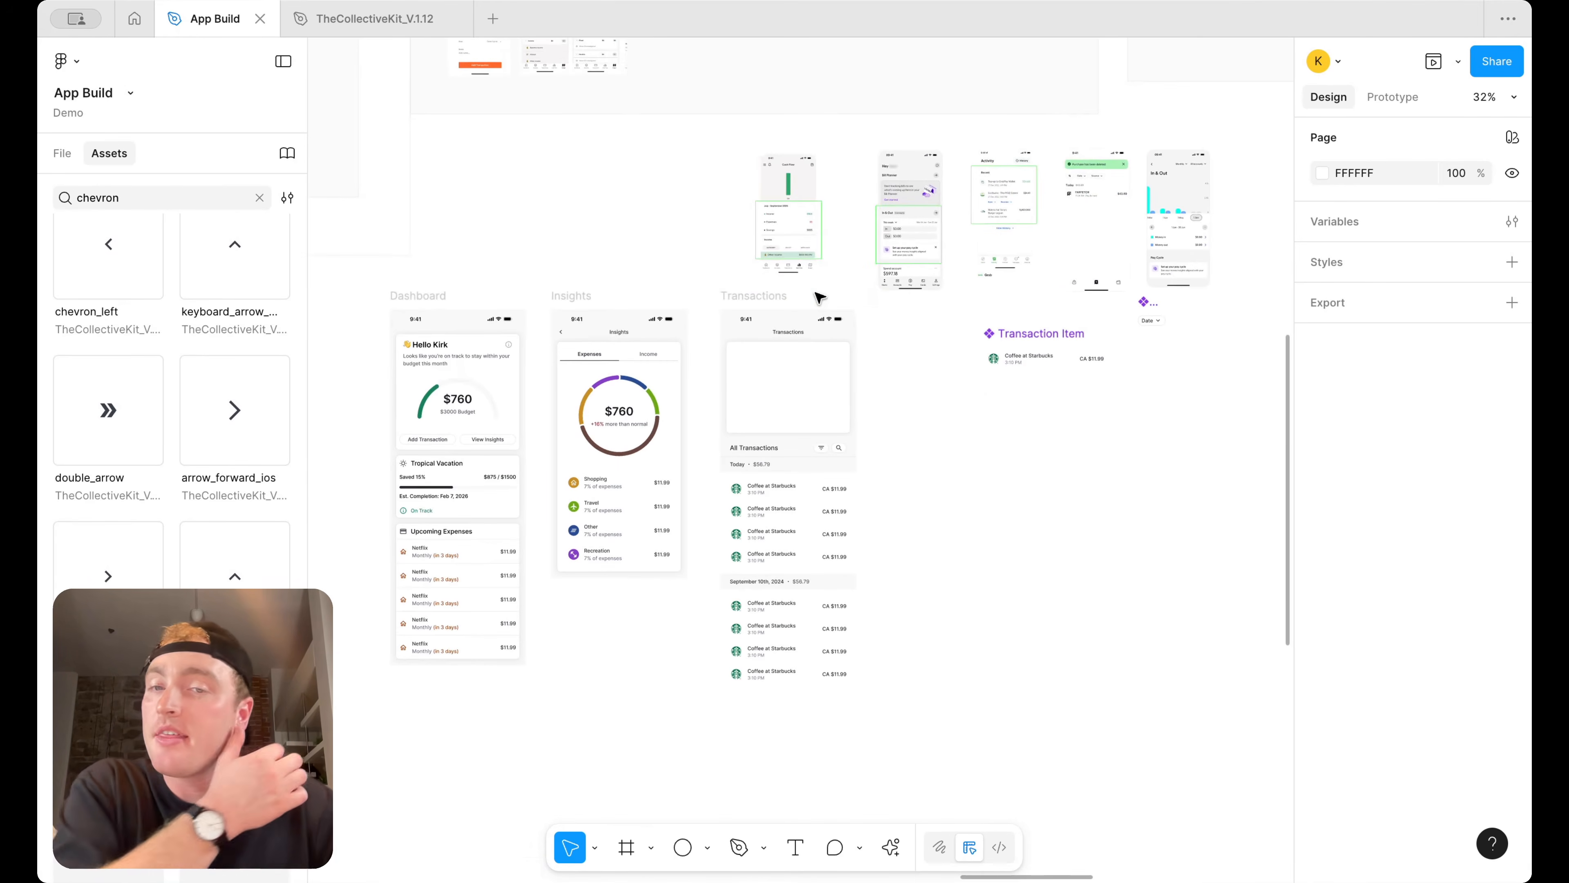
scroll(501, 378, "up", 3)
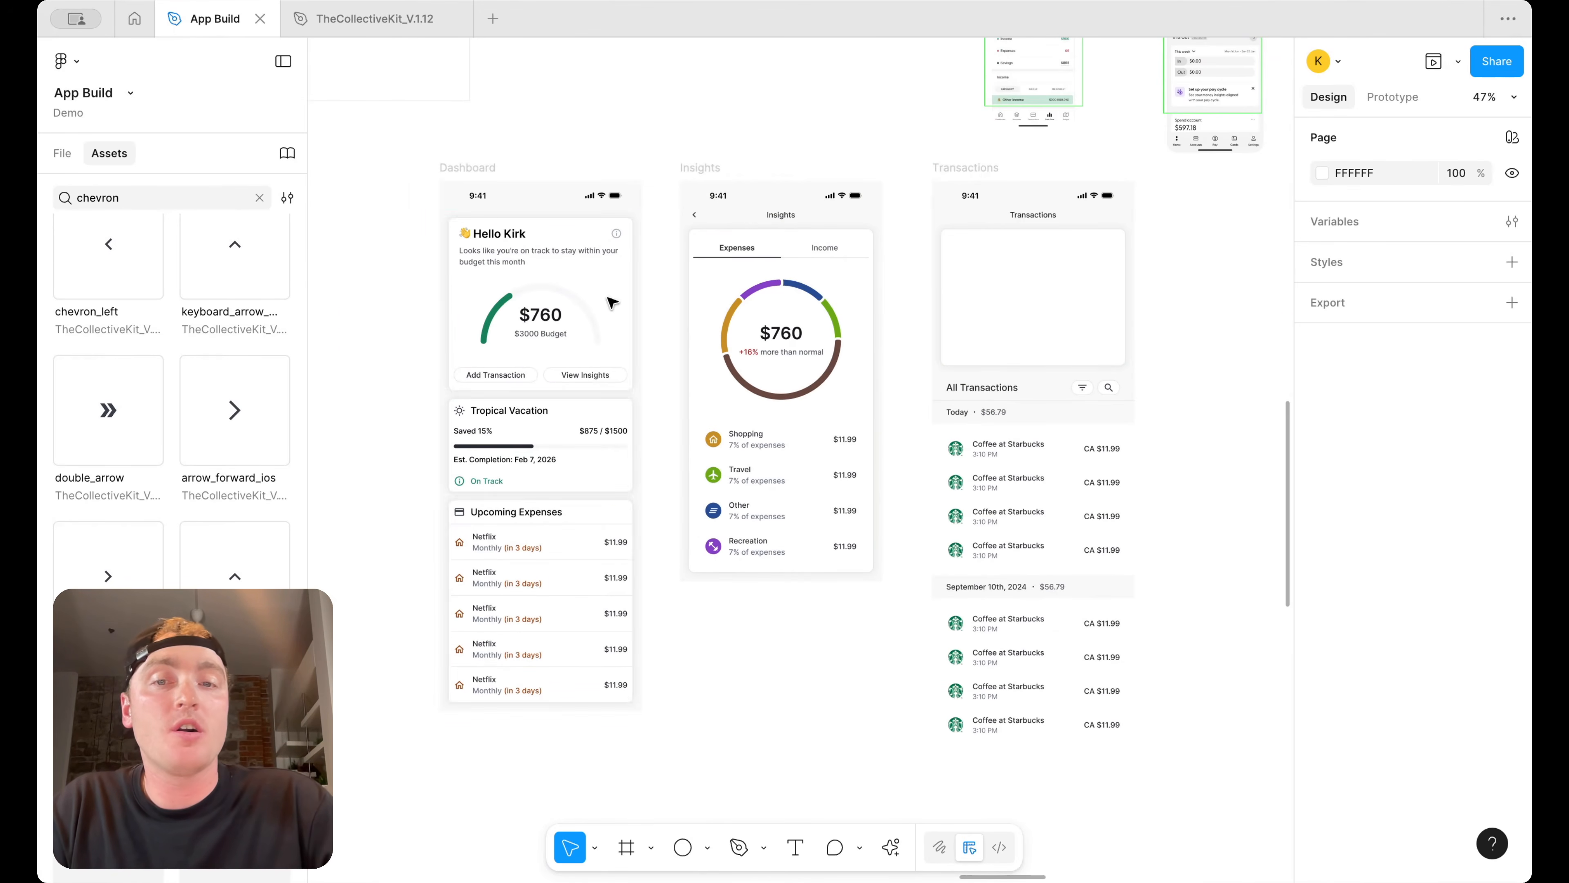
scroll(1012, 326, "right", 5)
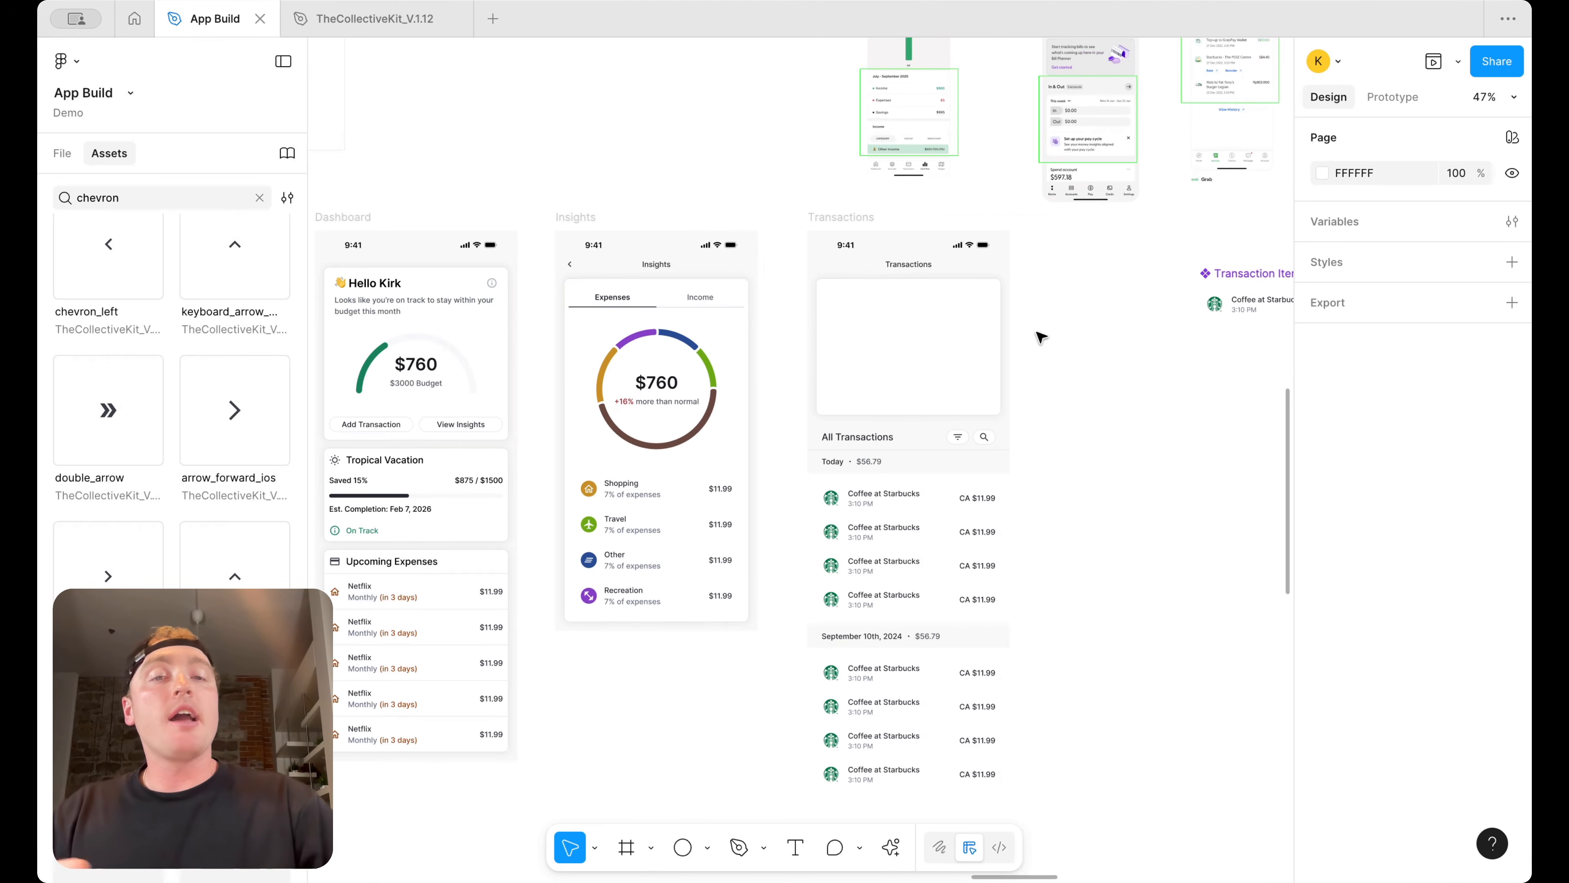
left_click(914, 340)
scroll(1072, 334, "up", 5)
scroll(1067, 333, "right", 5)
scroll(1067, 334, "right", 8)
scroll(1067, 334, "up", 1)
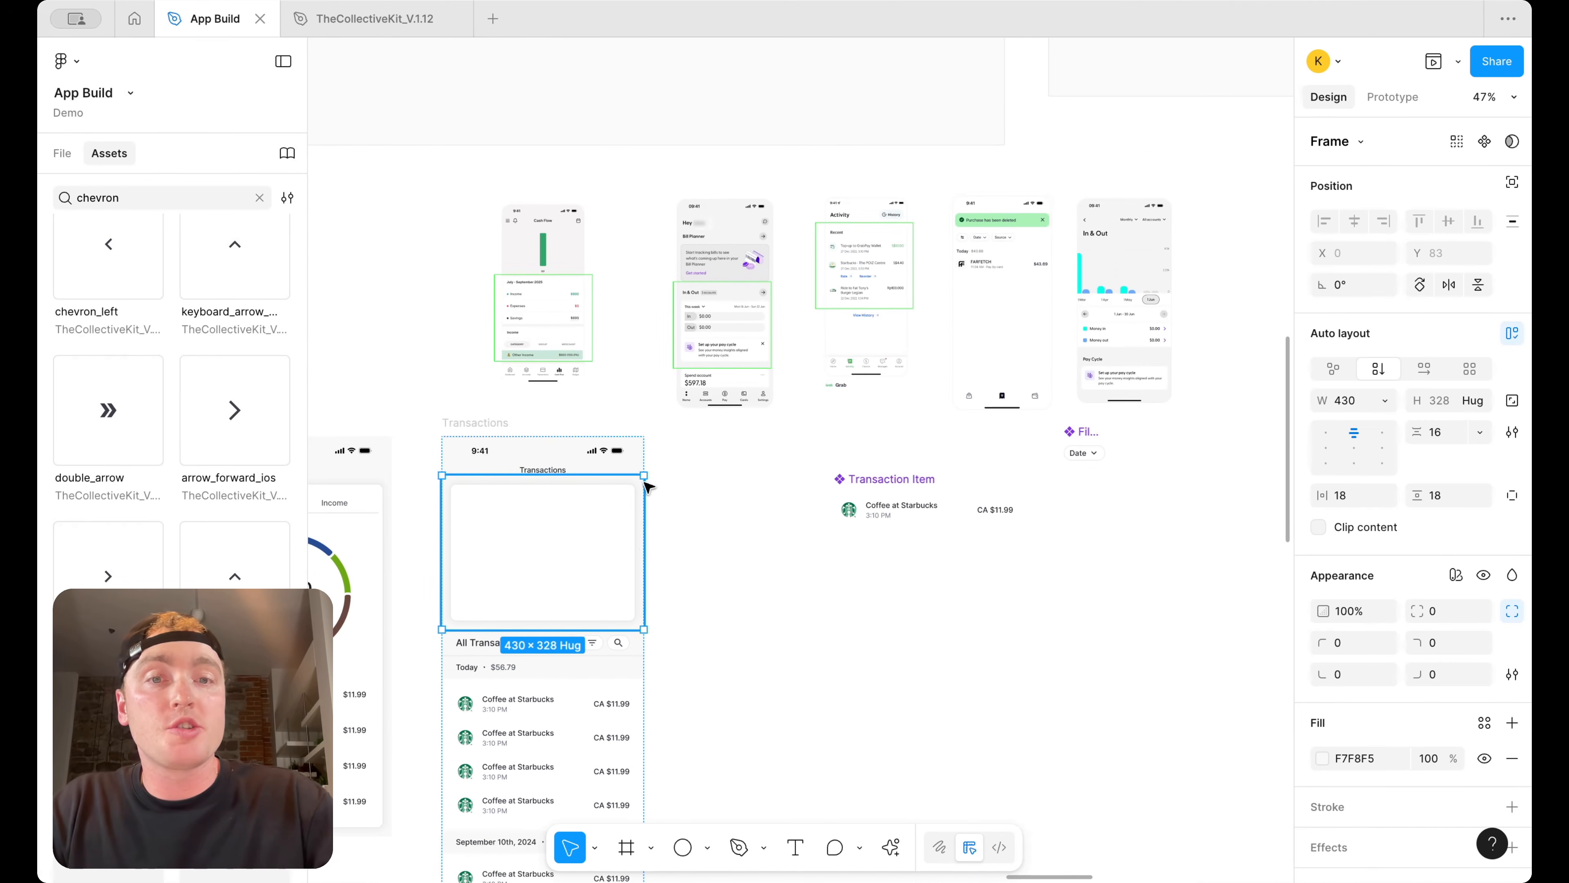
scroll(1079, 297, "up", 6)
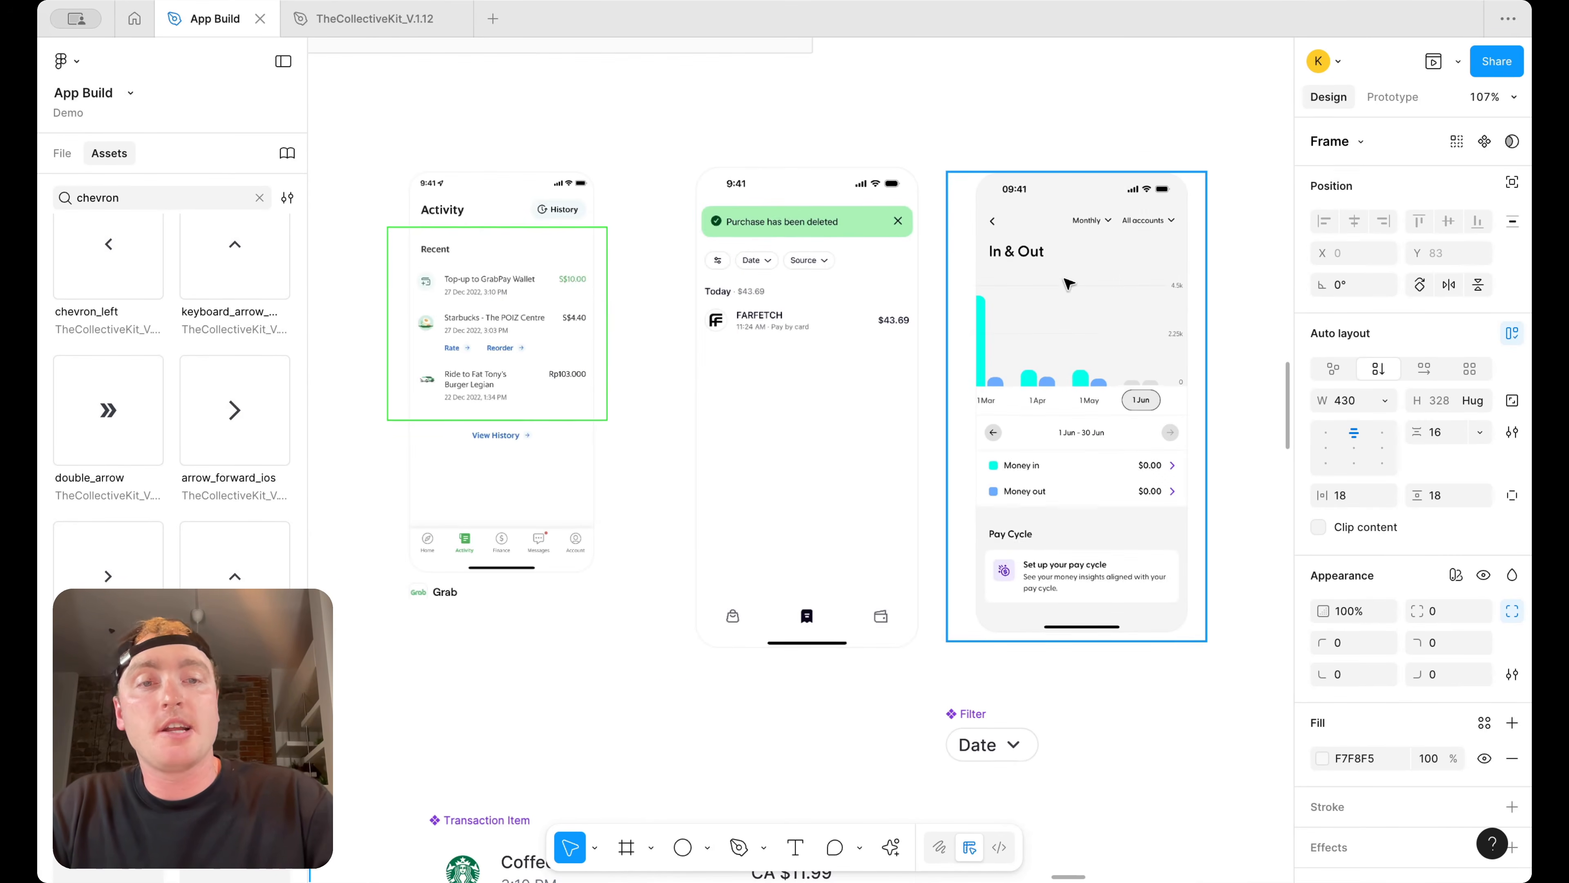
scroll(1100, 256, "down", 6)
scroll(1050, 432, "left", 4)
scroll(1020, 556, "down", 2)
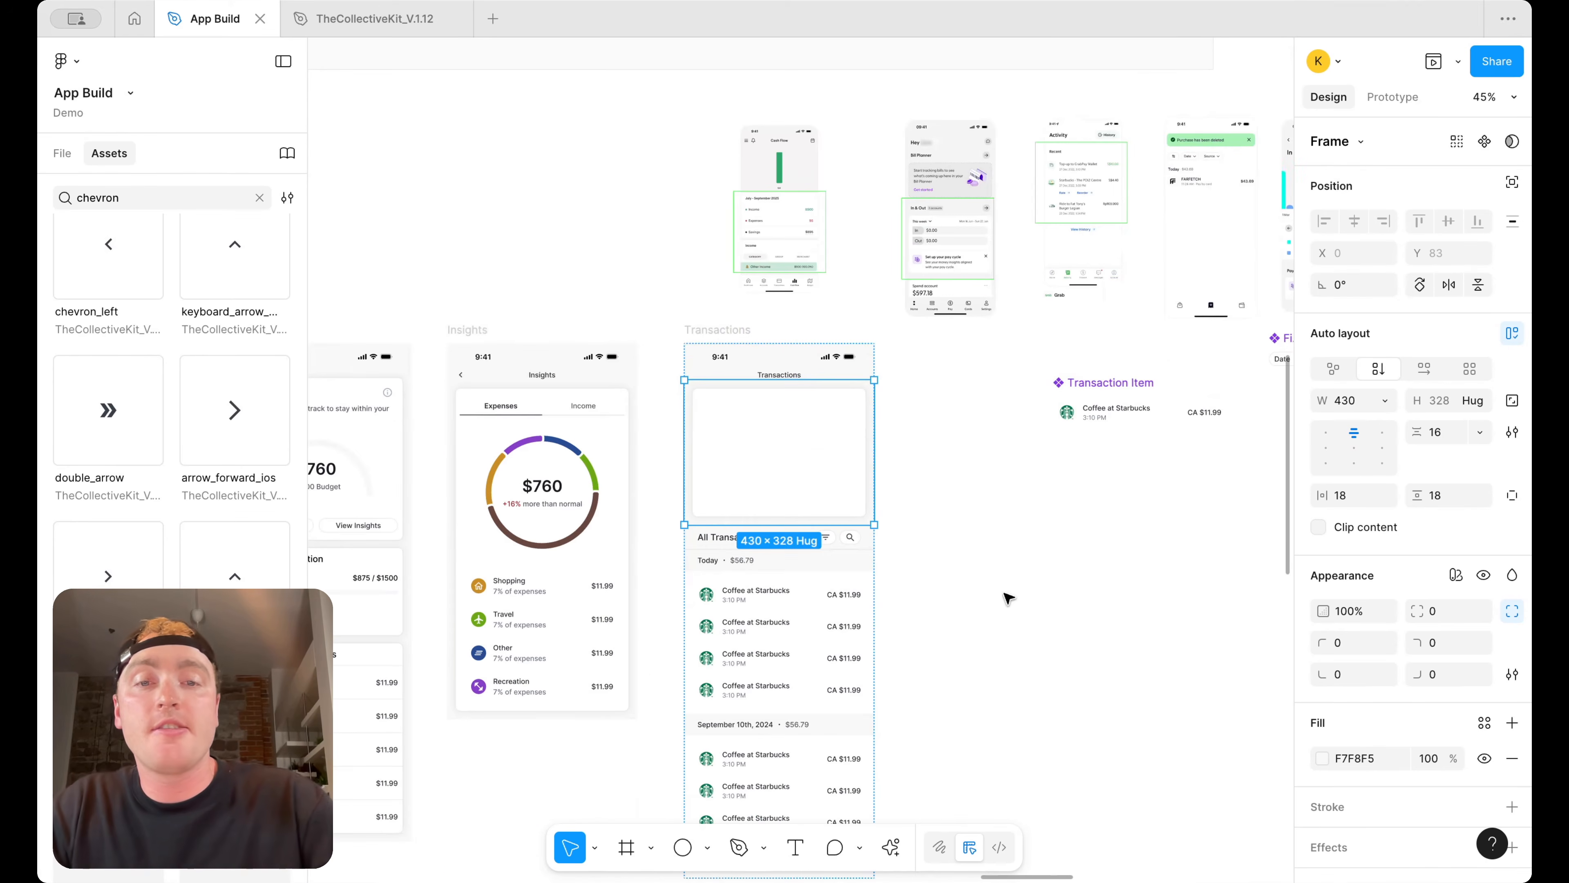
scroll(1007, 598, "left", 5)
scroll(1007, 598, "down", 4)
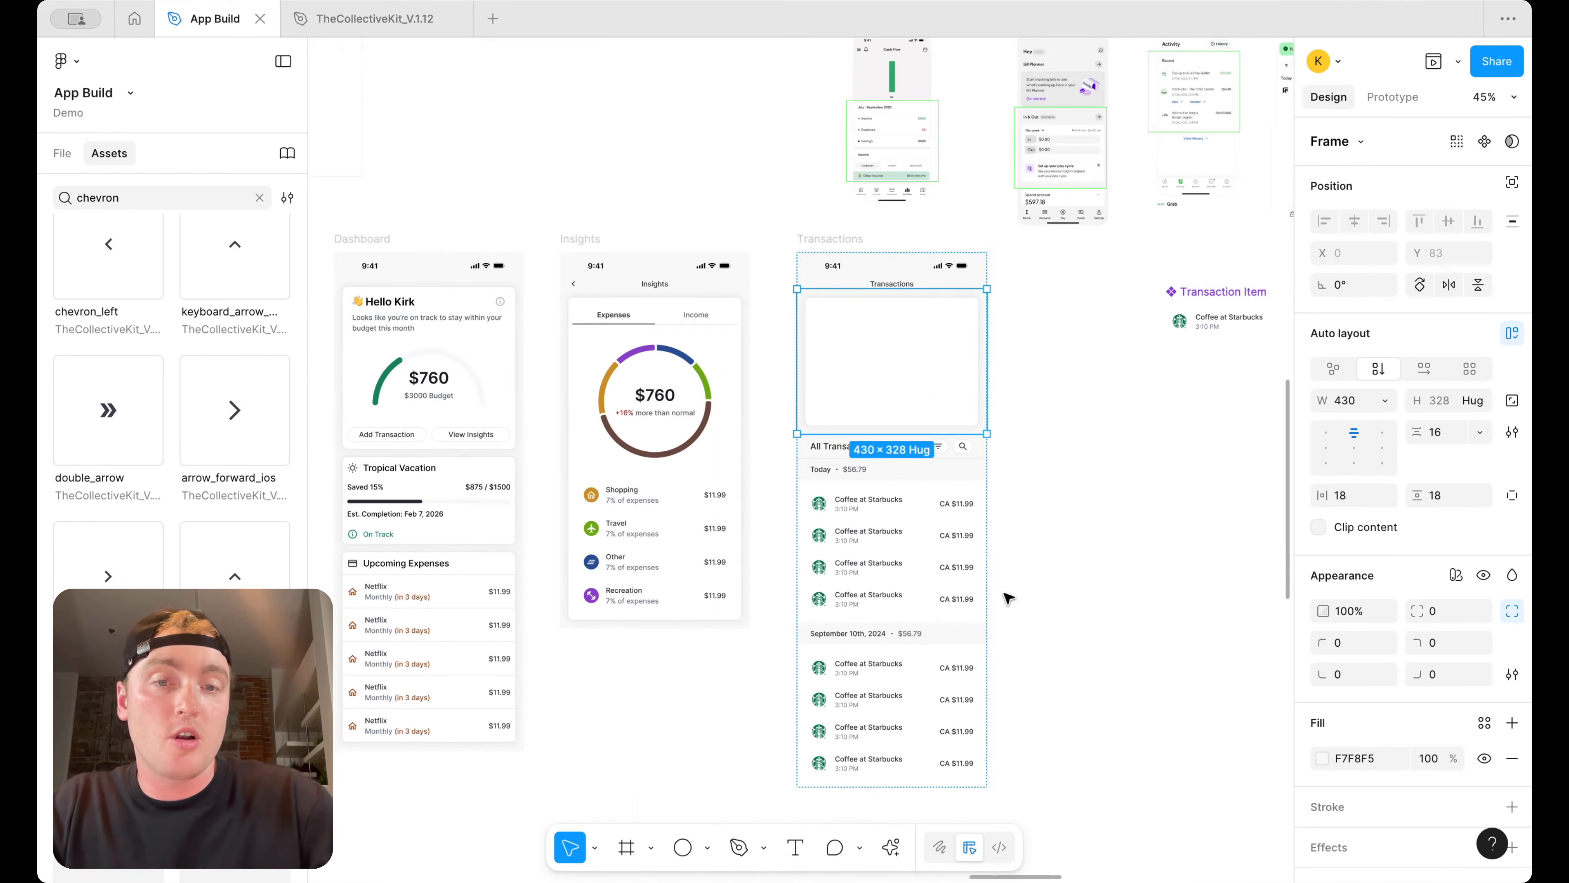
left_click(1090, 449)
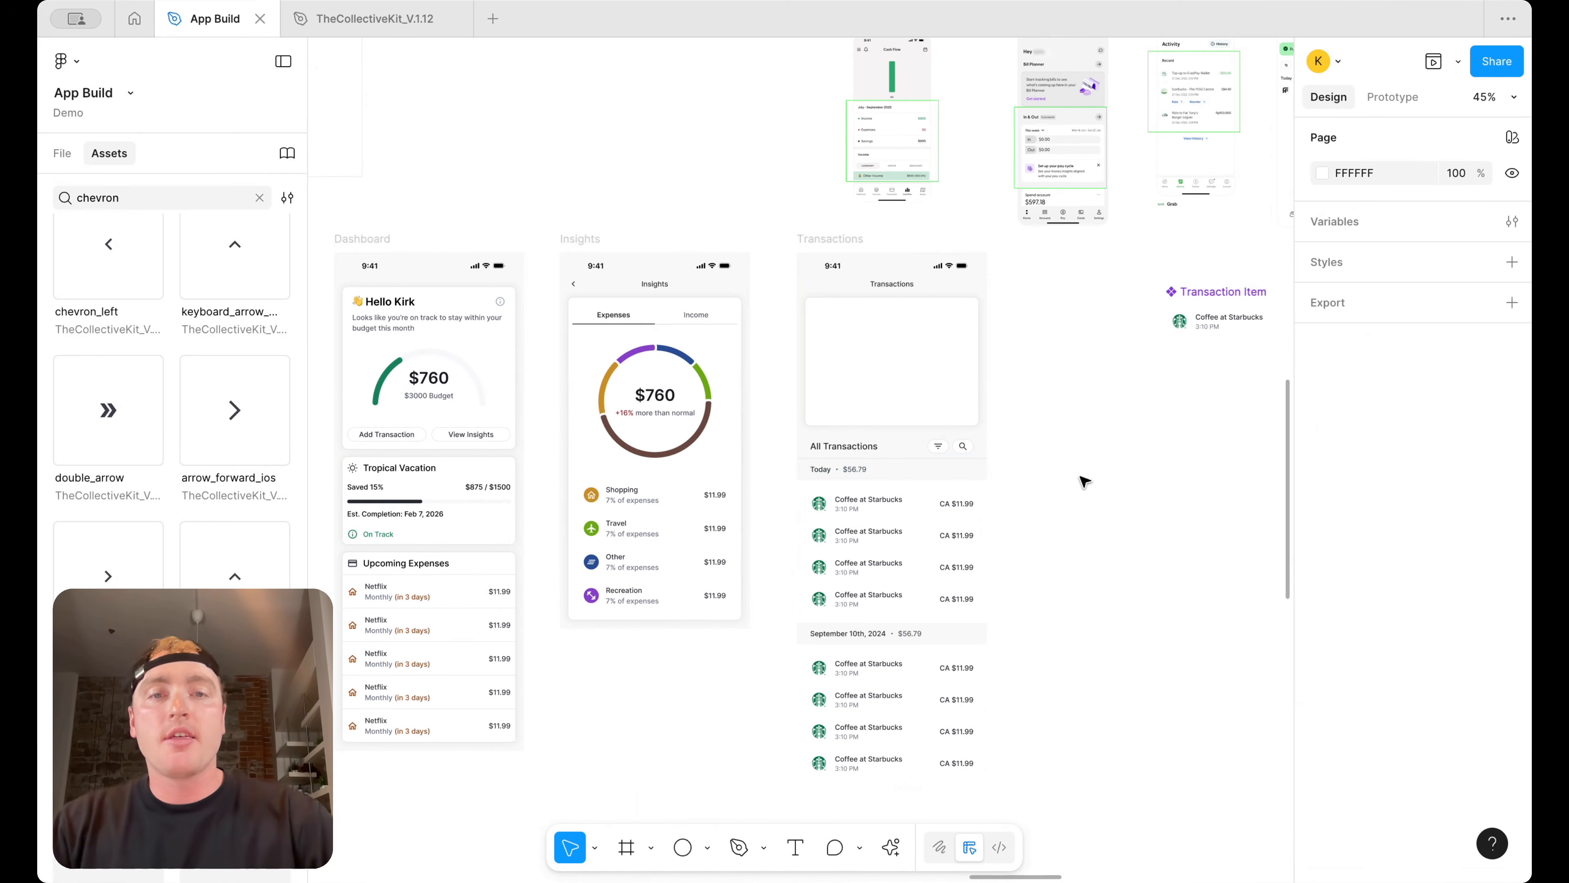
scroll(989, 372, "right", 1)
scroll(876, 353, "up", 1)
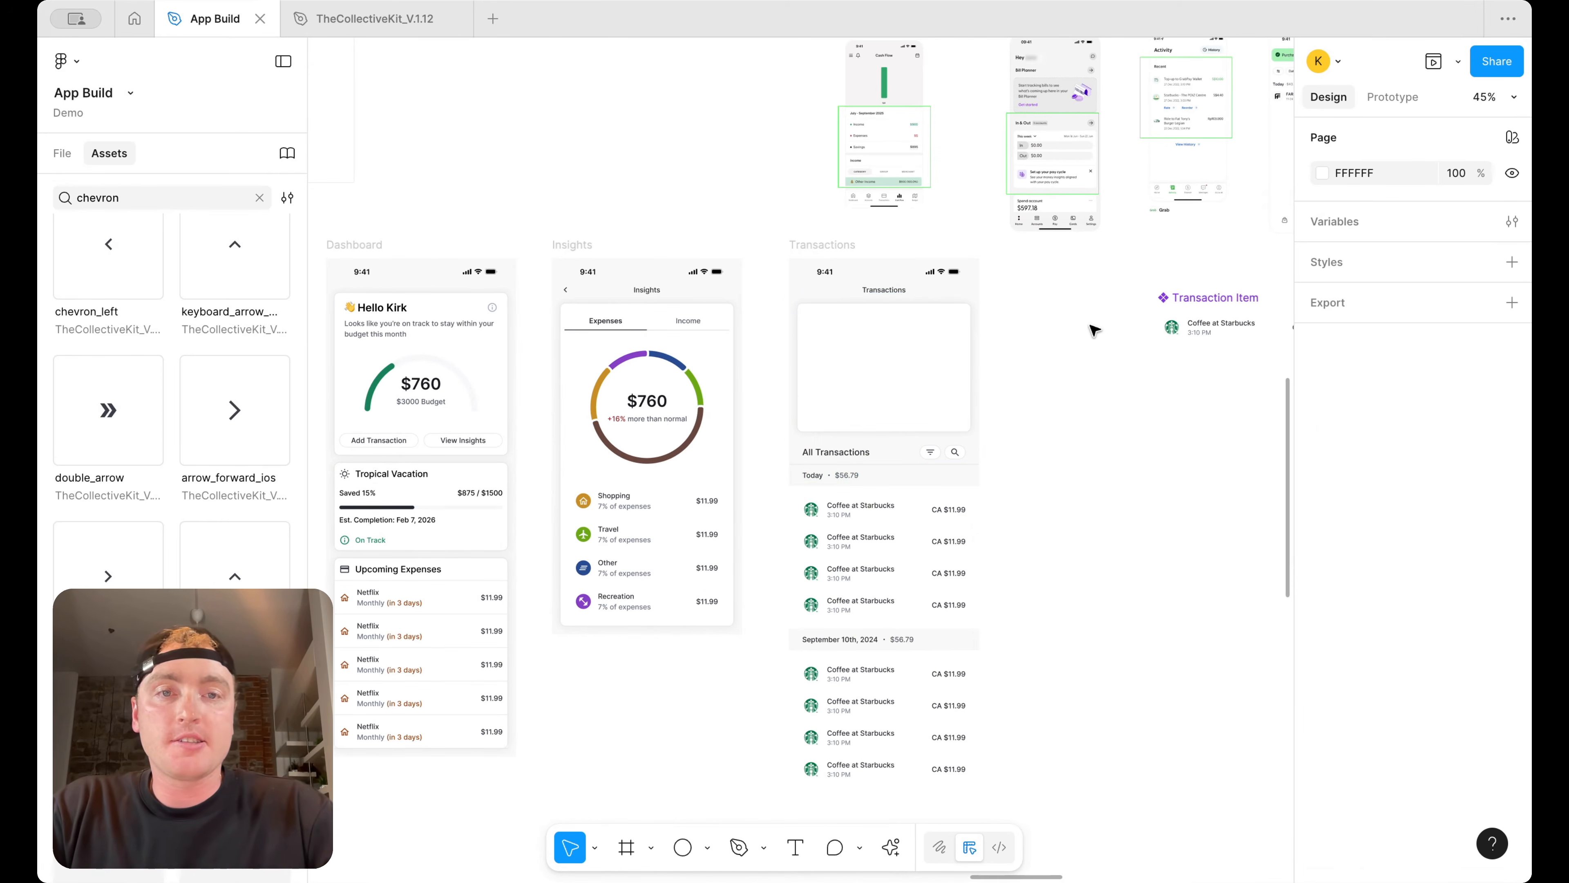
scroll(1093, 326, "down", 3)
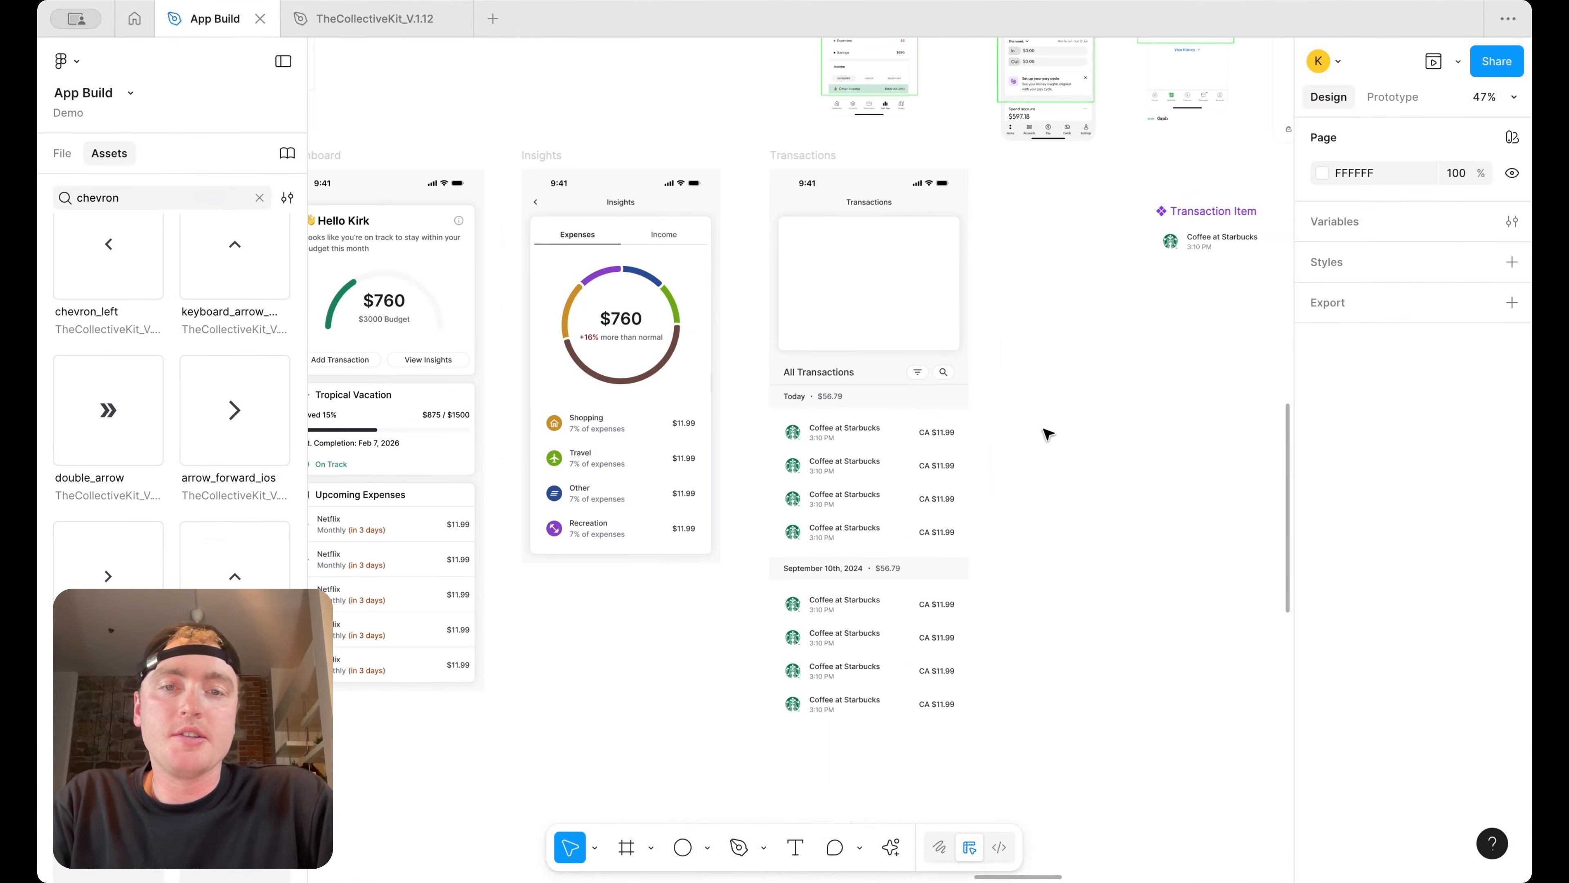
scroll(1093, 290, "up", 5)
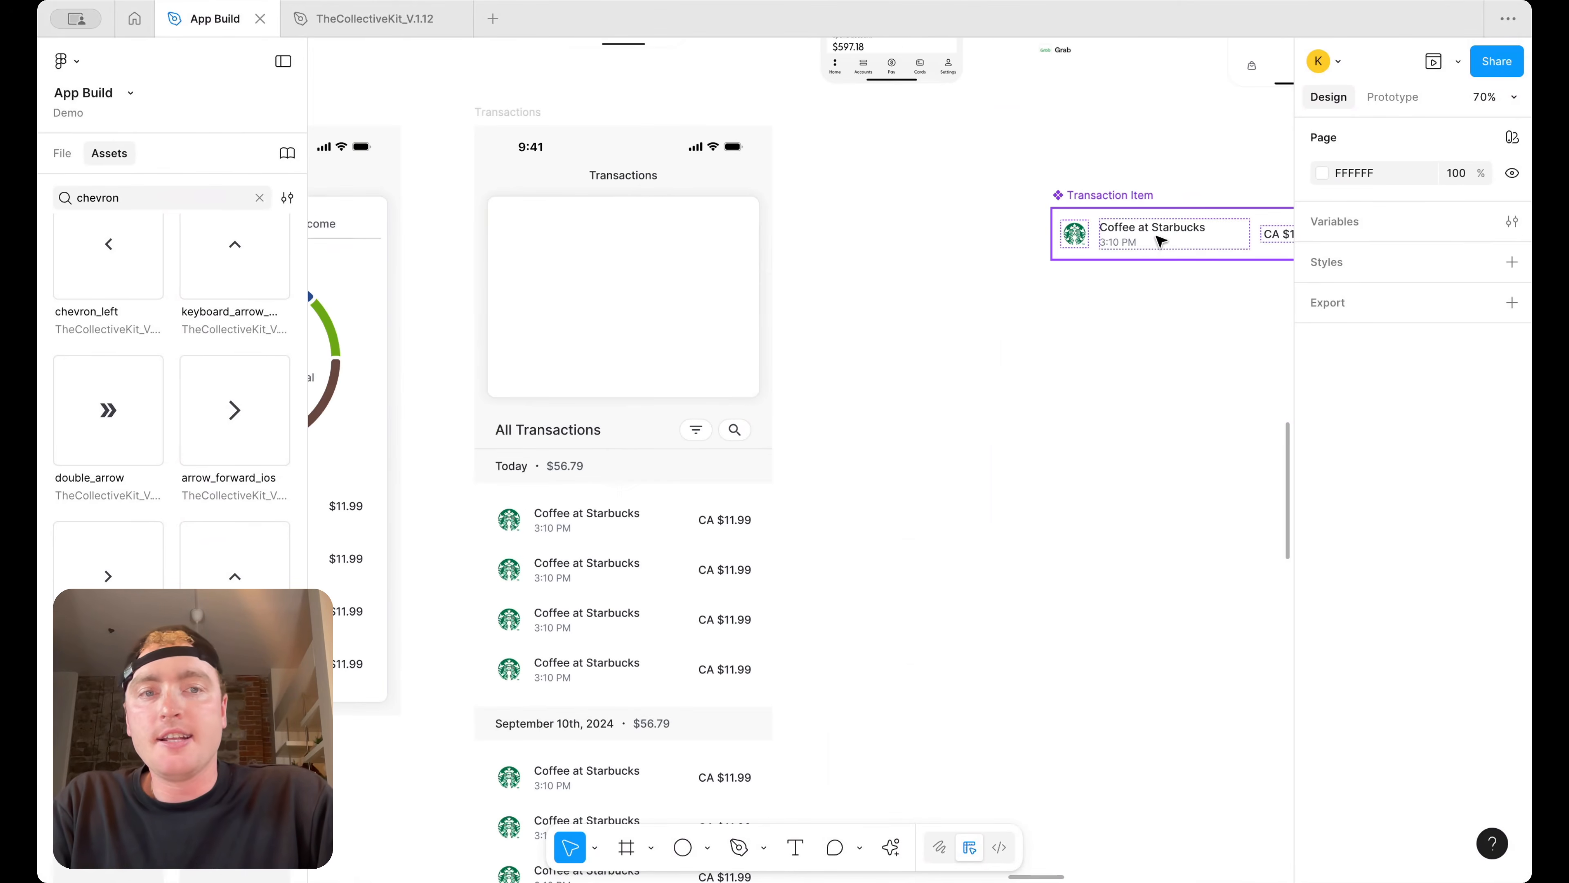
Duplicate the time label in the Transaction Item component and change the copy's text to Deposit
double_click(1124, 245)
scroll(1124, 245, "up", 2)
key("ctrl+d")
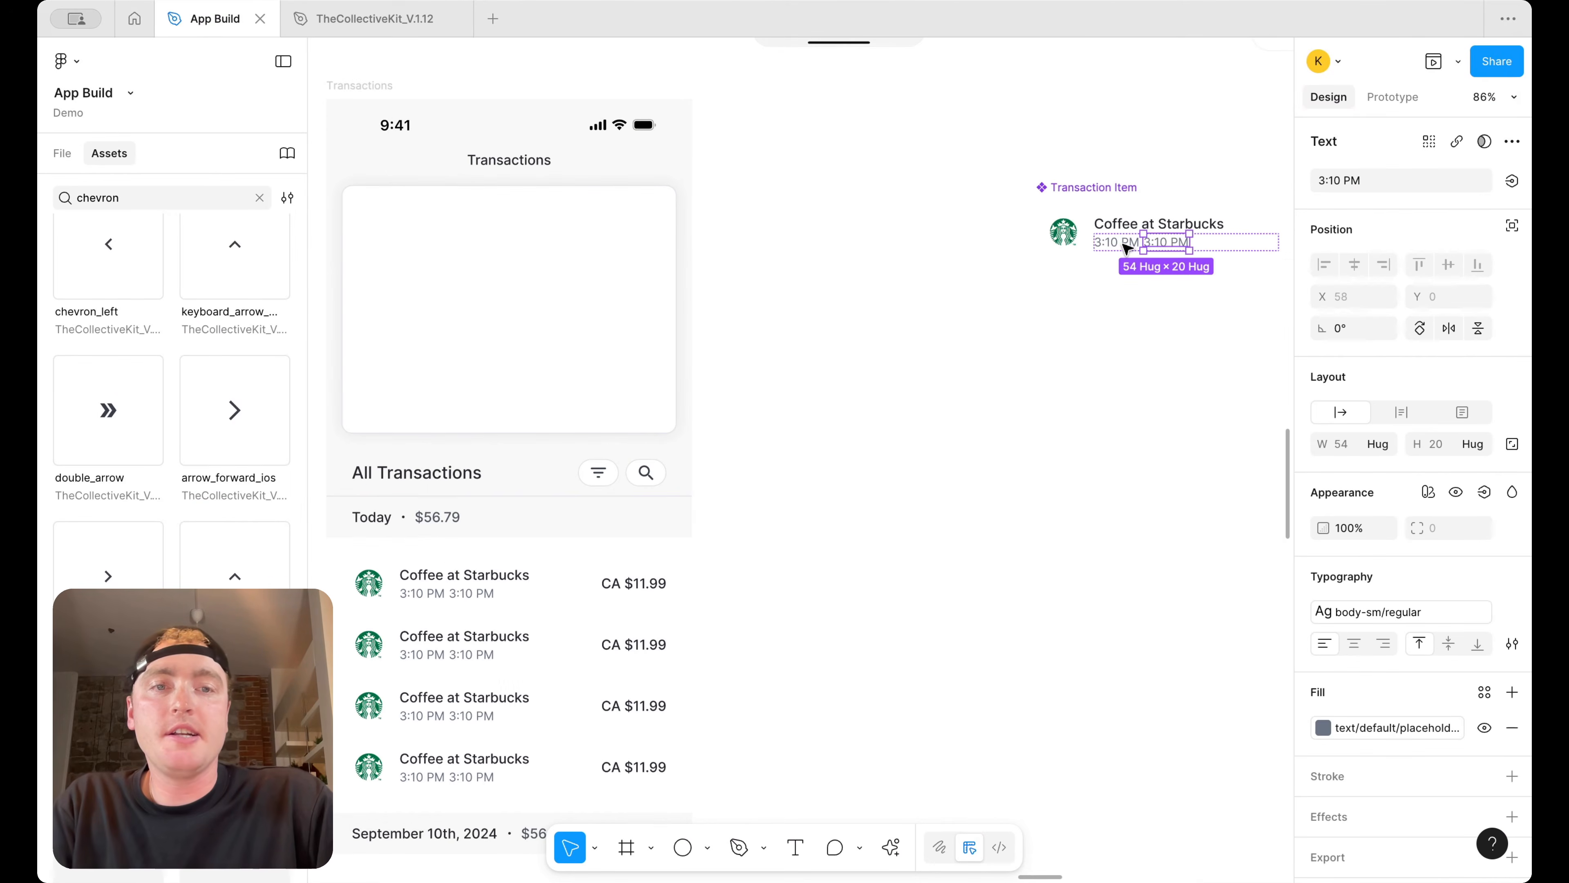
double_click(1118, 245)
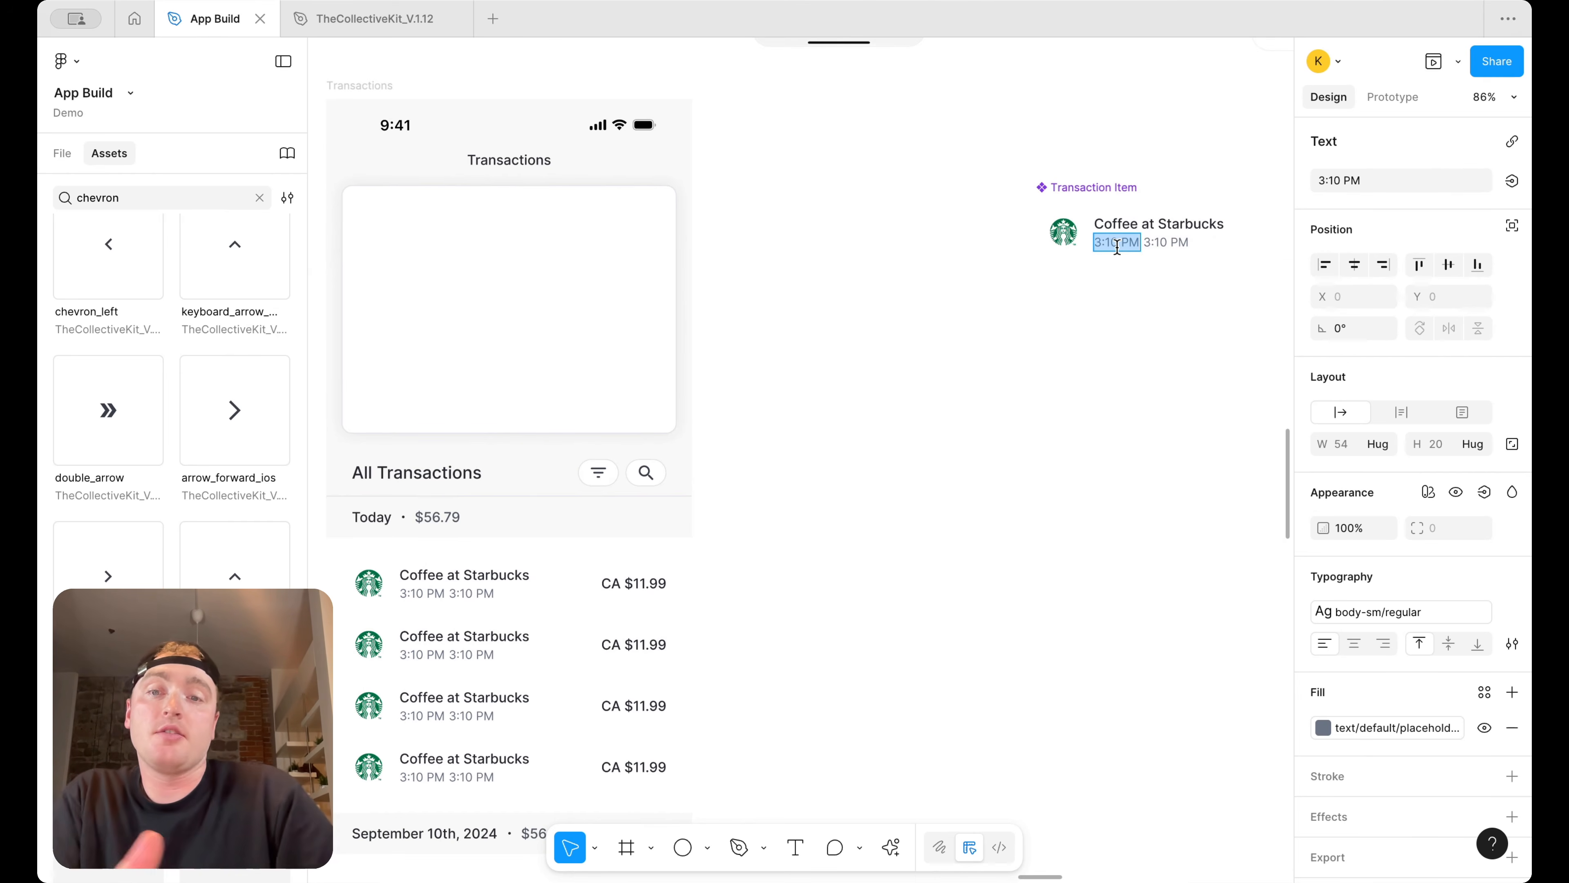
type("Dep")
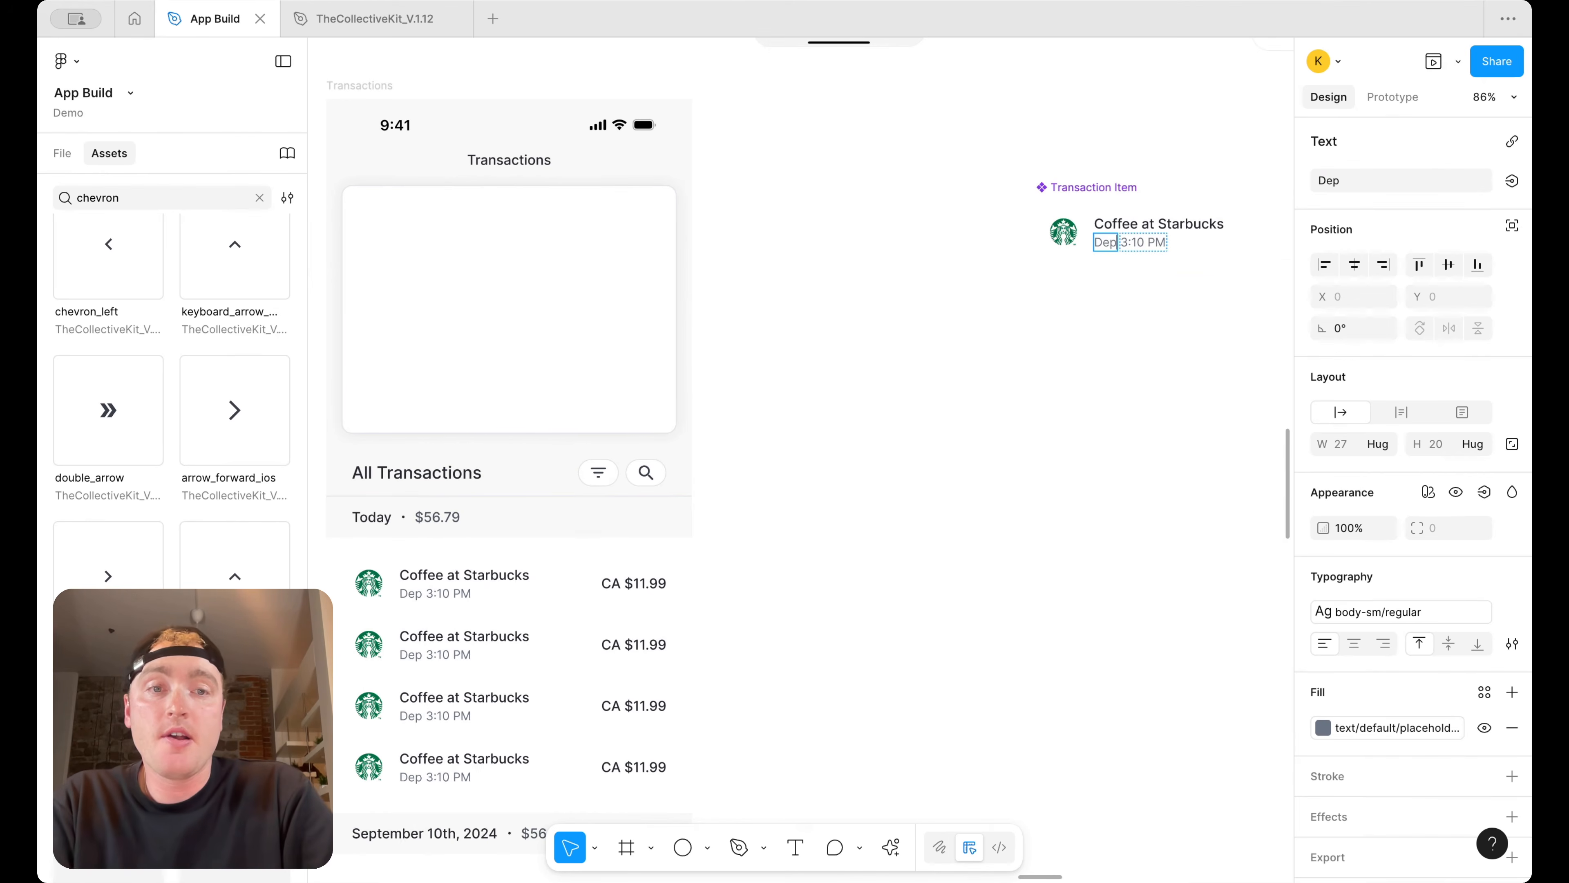
type("osit")
key("Escape")
Copy the dot separator from the Today header into the Transaction Item, placing it between Deposit and the time
scroll(1019, 361, "down", 3)
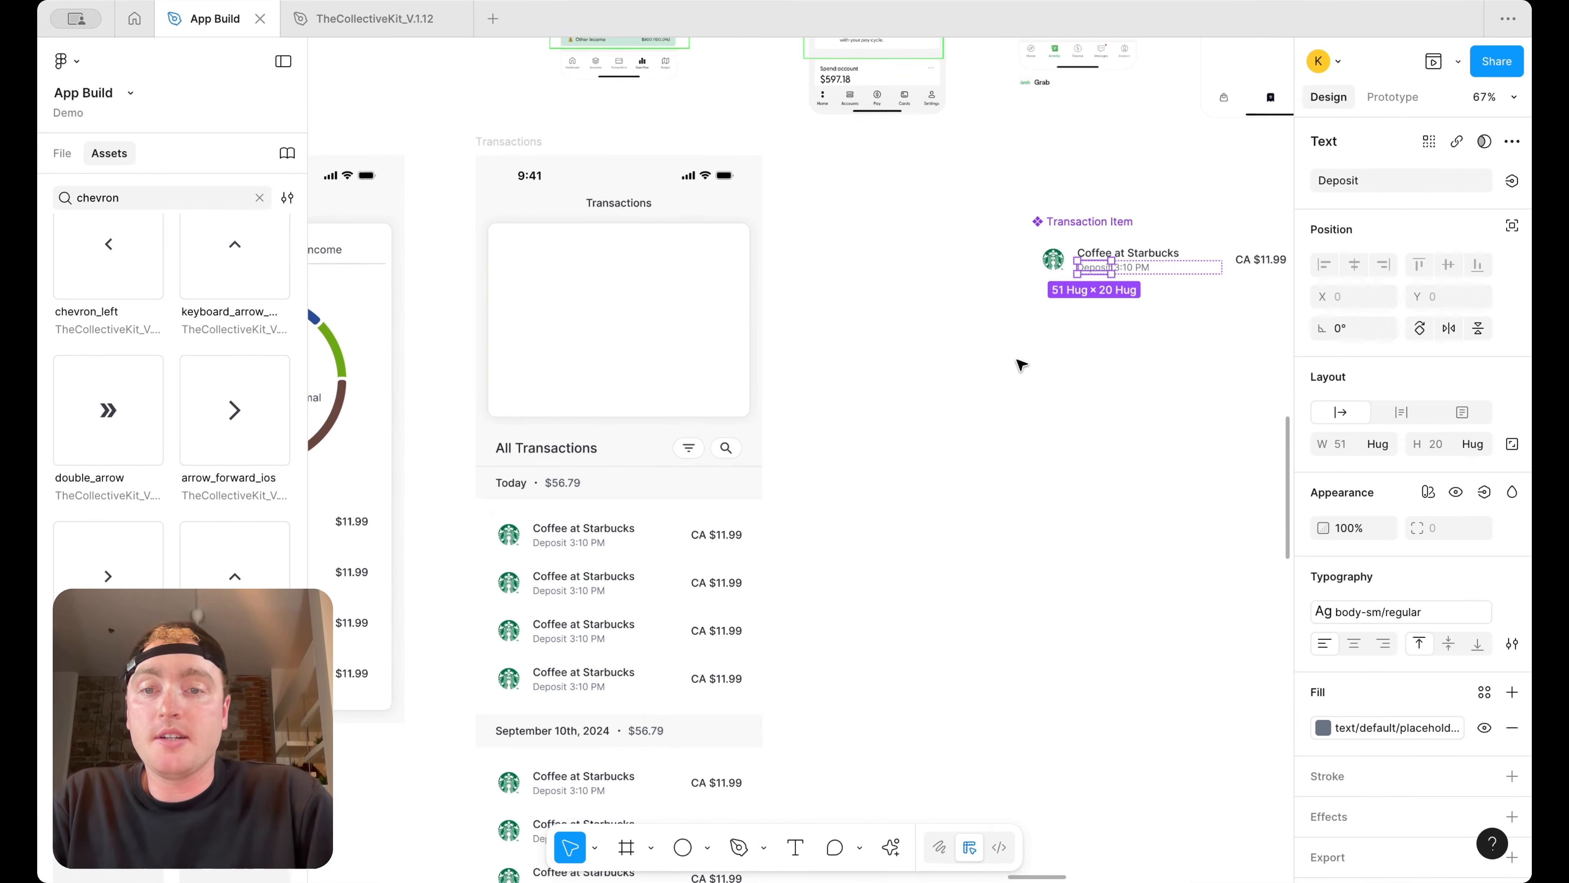
left_click(536, 482, "super")
left_click_drag(535, 483, 1054, 482)
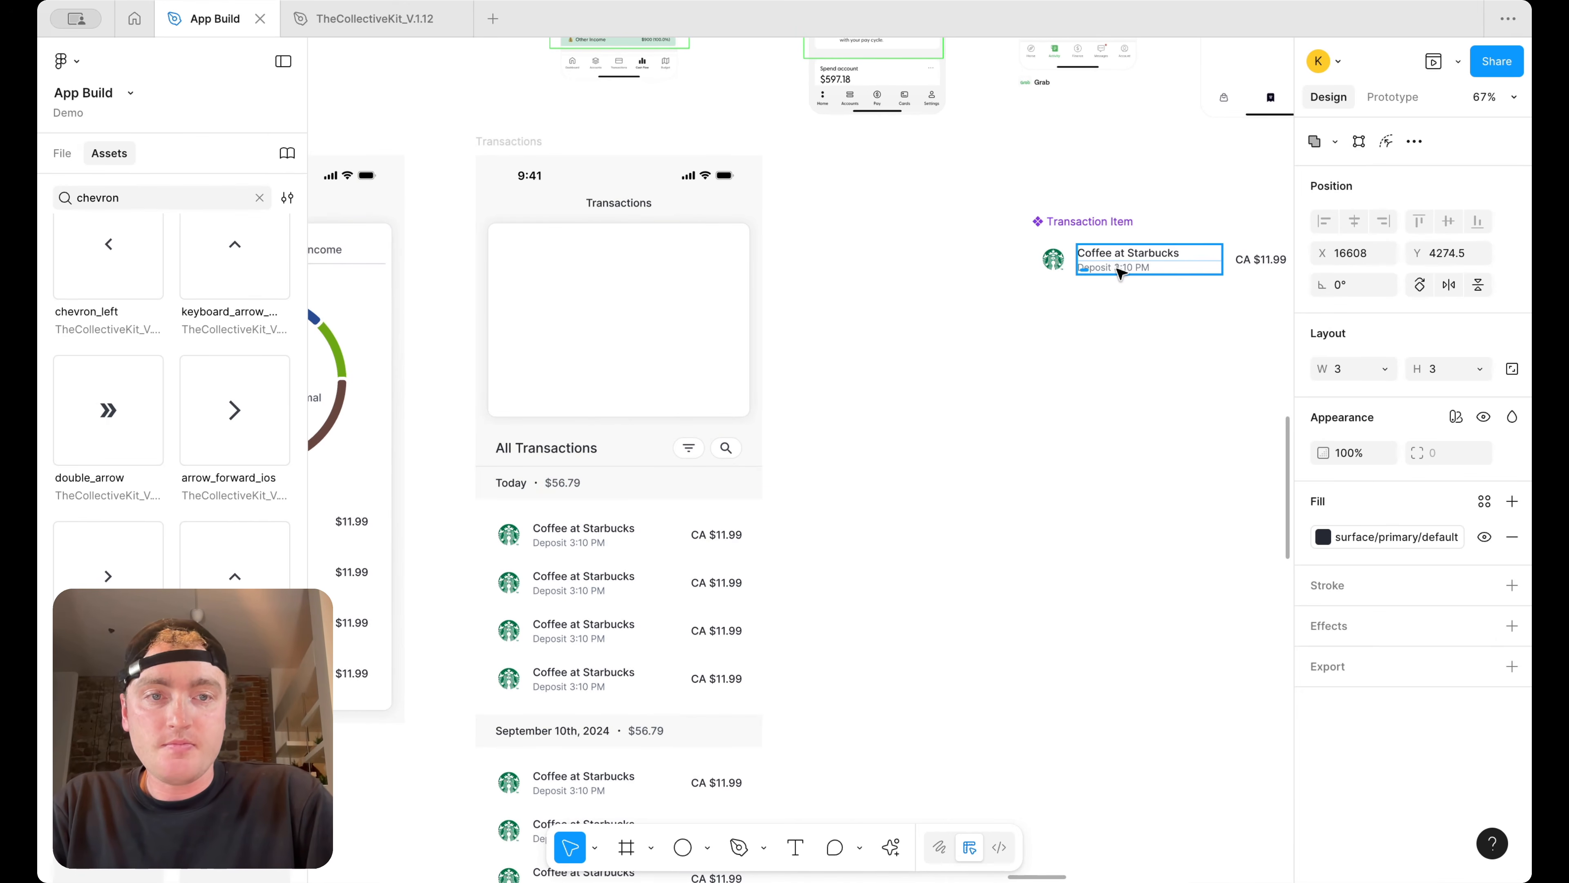
scroll(1153, 240, "up", 5)
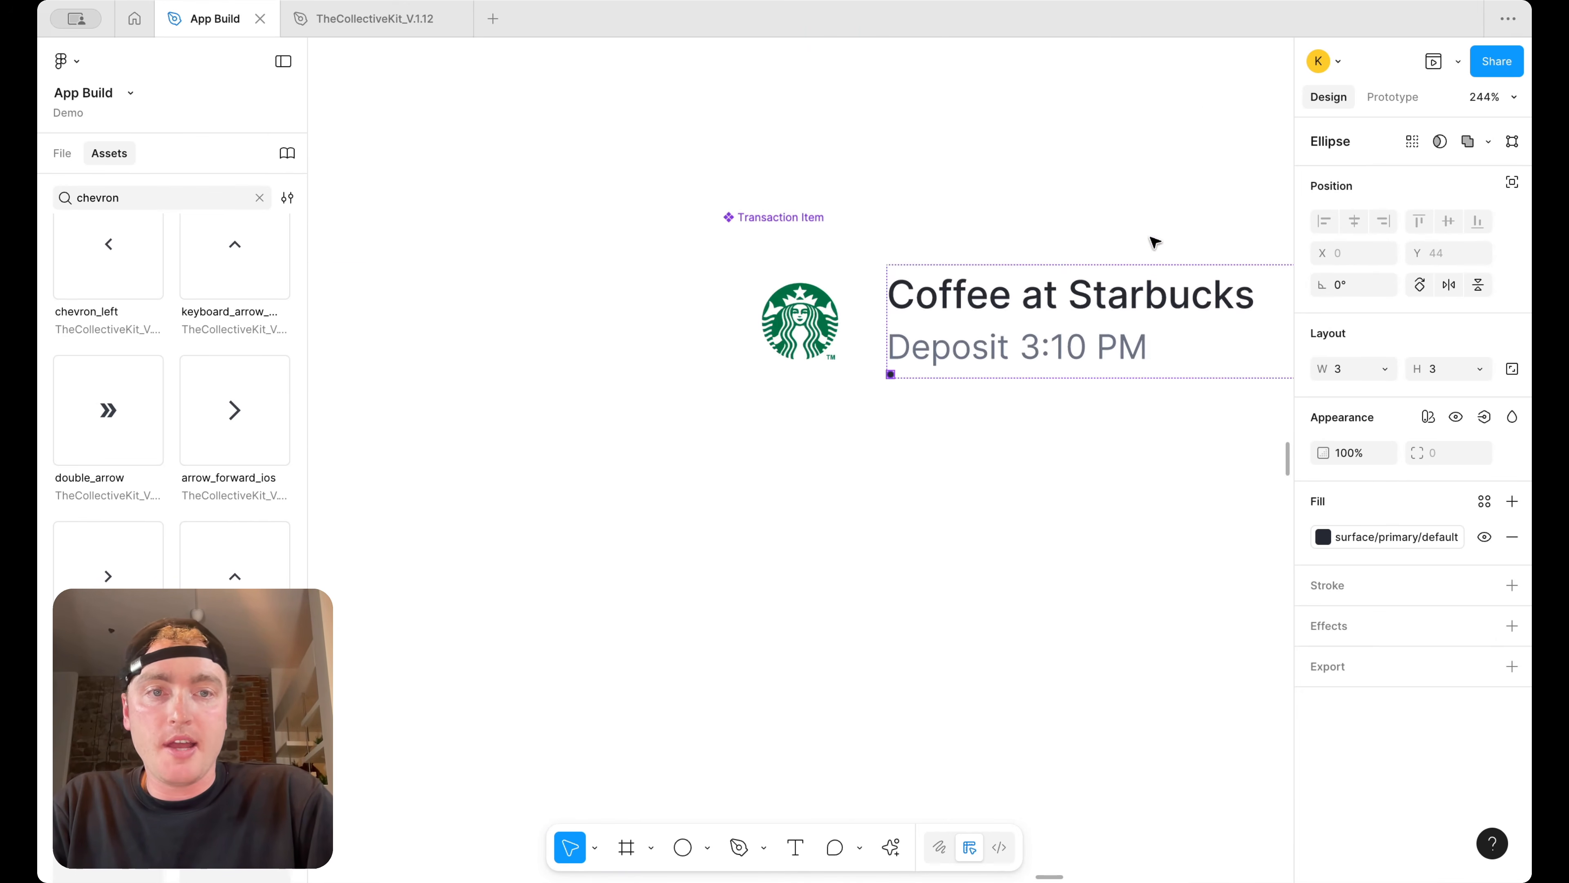
key("Delete")
double_click(1039, 343)
double_click(1038, 343)
double_click(1038, 342)
key("ctrl+z")
key("ctrl+z")
key("ctrl+z")
key("ctrl+z")
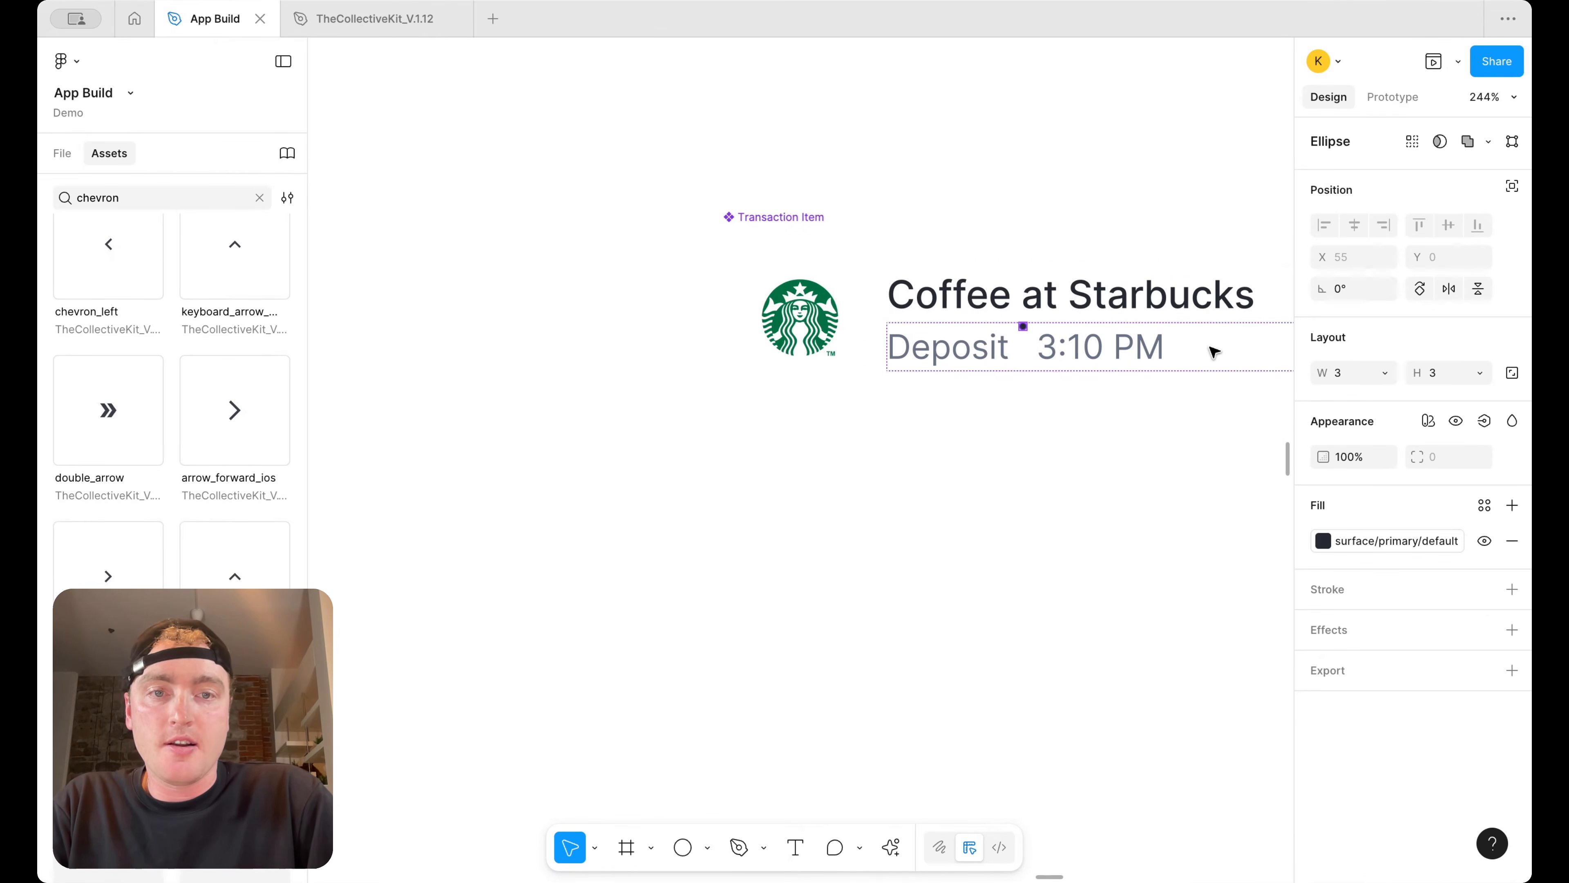
Wrap the Deposit label, dot separator and time in the Transaction Item into a horizontal auto layout
left_click(1125, 344)
scroll(1021, 318, "up", 4)
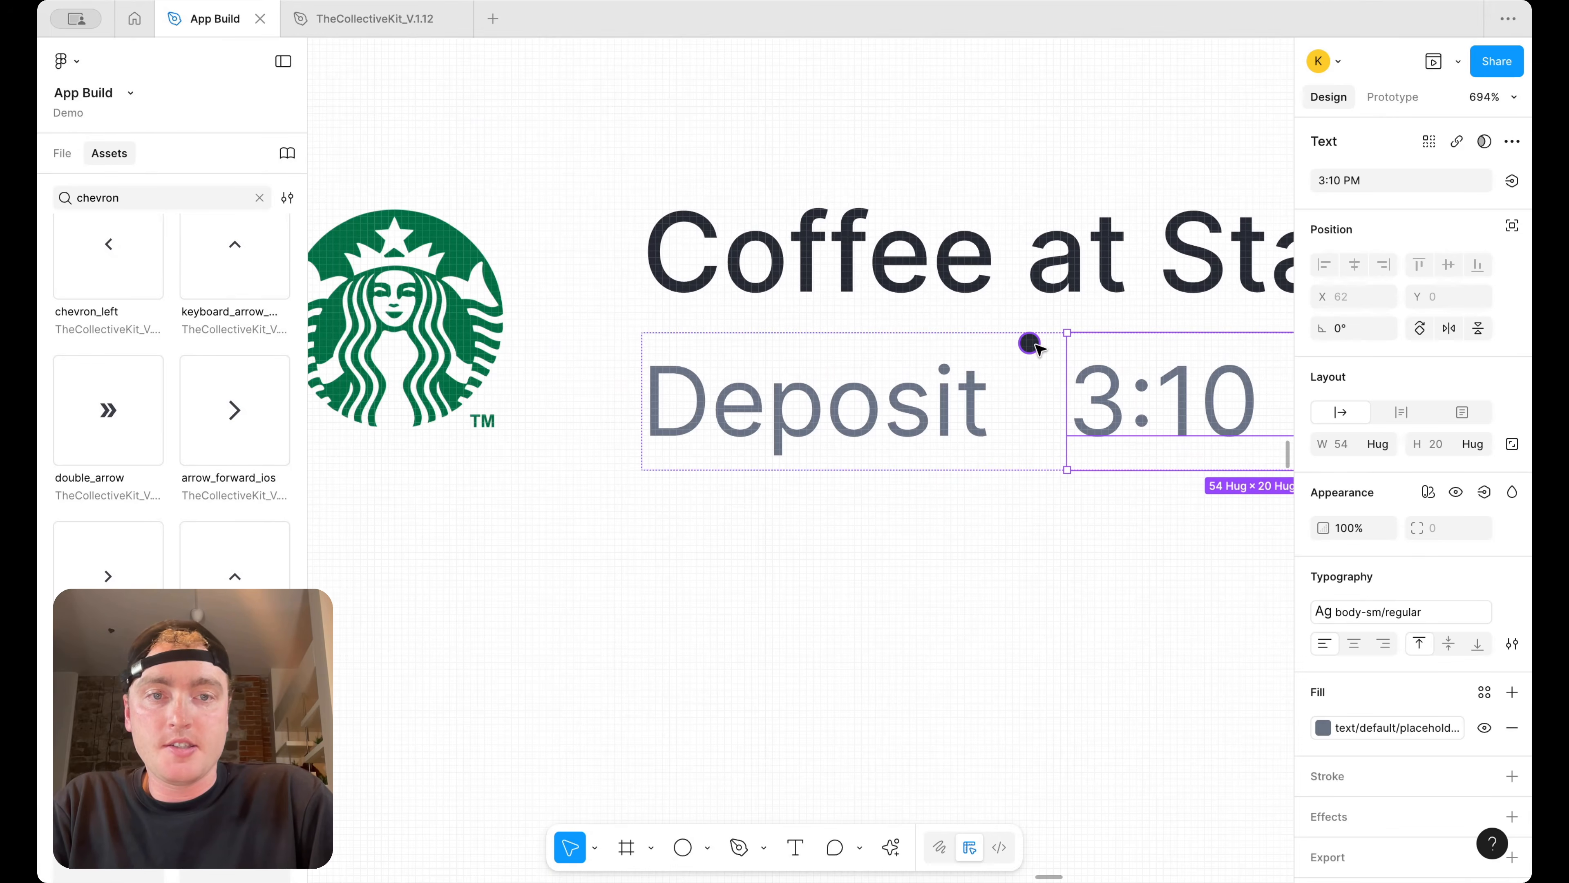
left_click(1030, 343, "shift")
left_click(909, 413, "shift")
key("shift+a")
left_click(1326, 448)
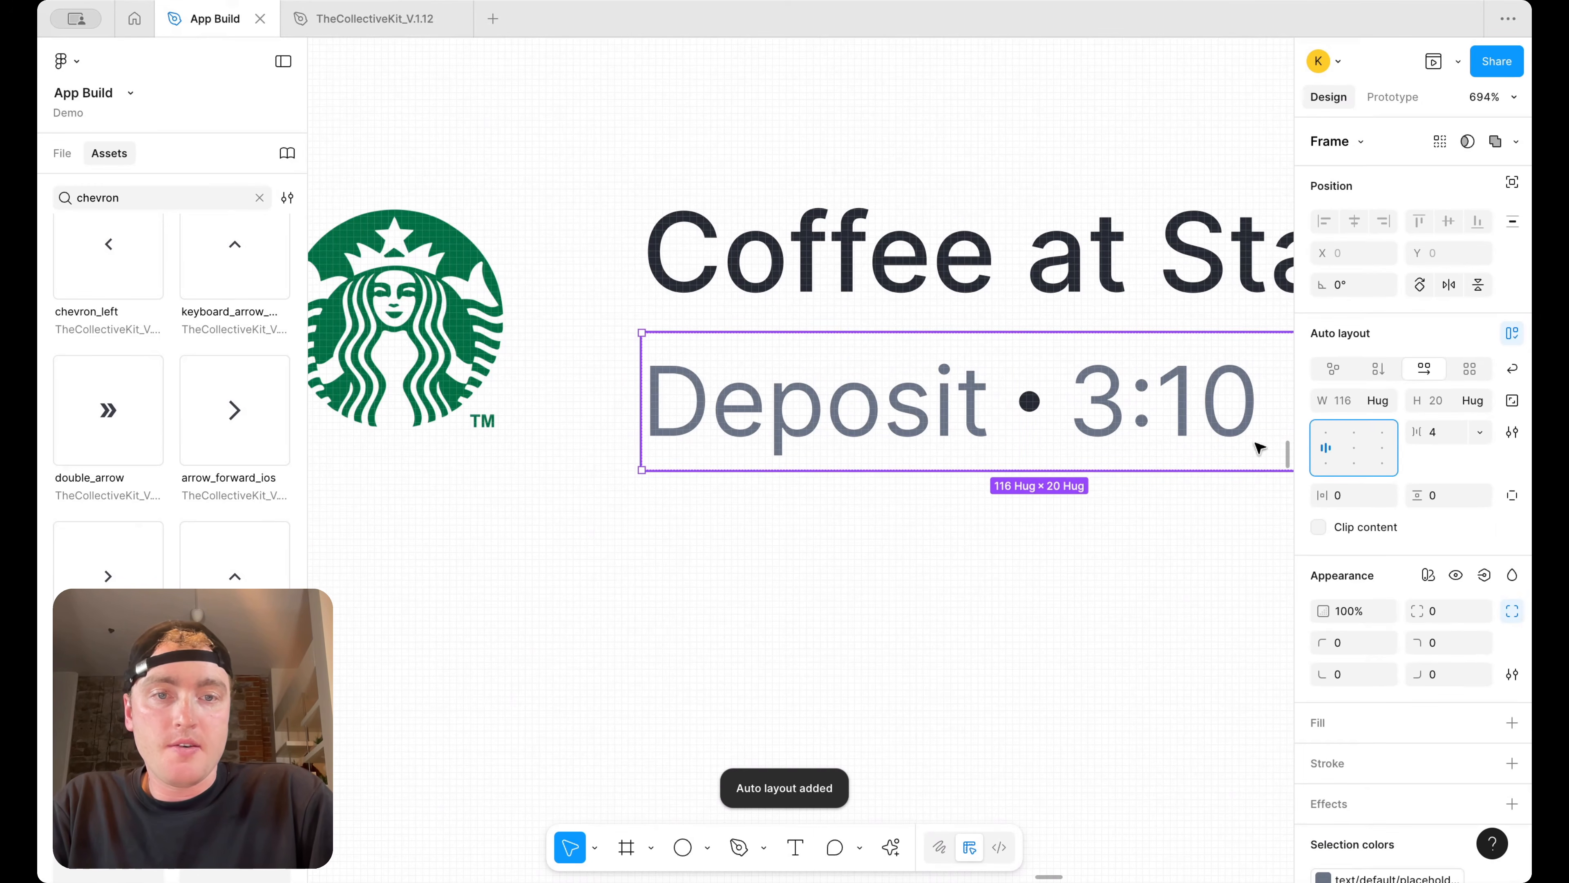
Recolor the dot separator to the text/default/placeholder library color
scroll(1336, 513, "down", 3)
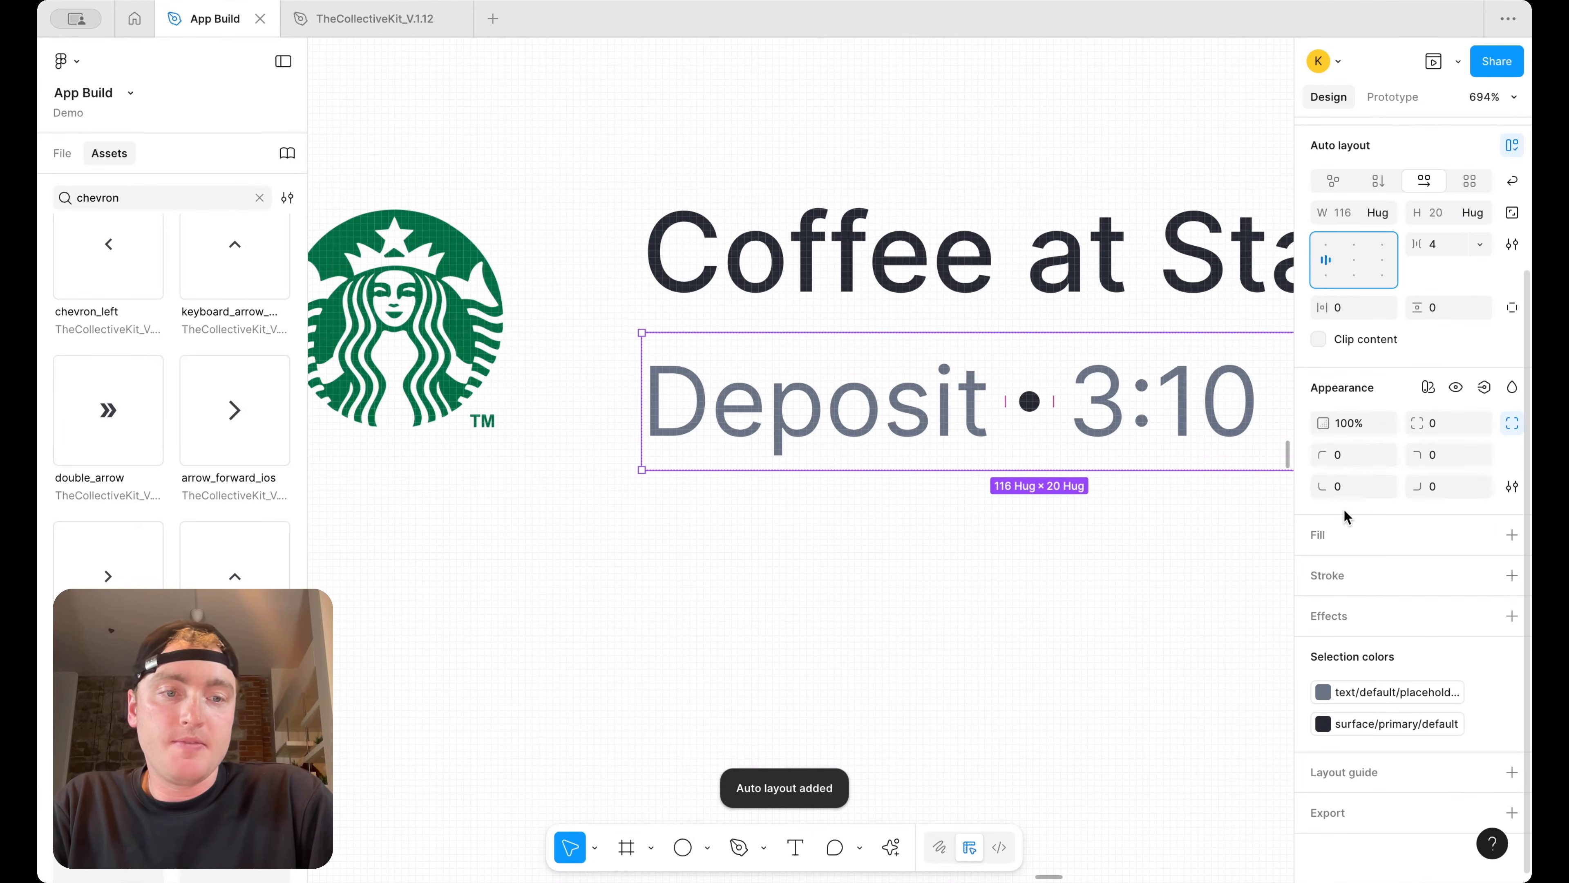
left_click(1391, 723)
scroll(1177, 785, "down", 5)
type("text")
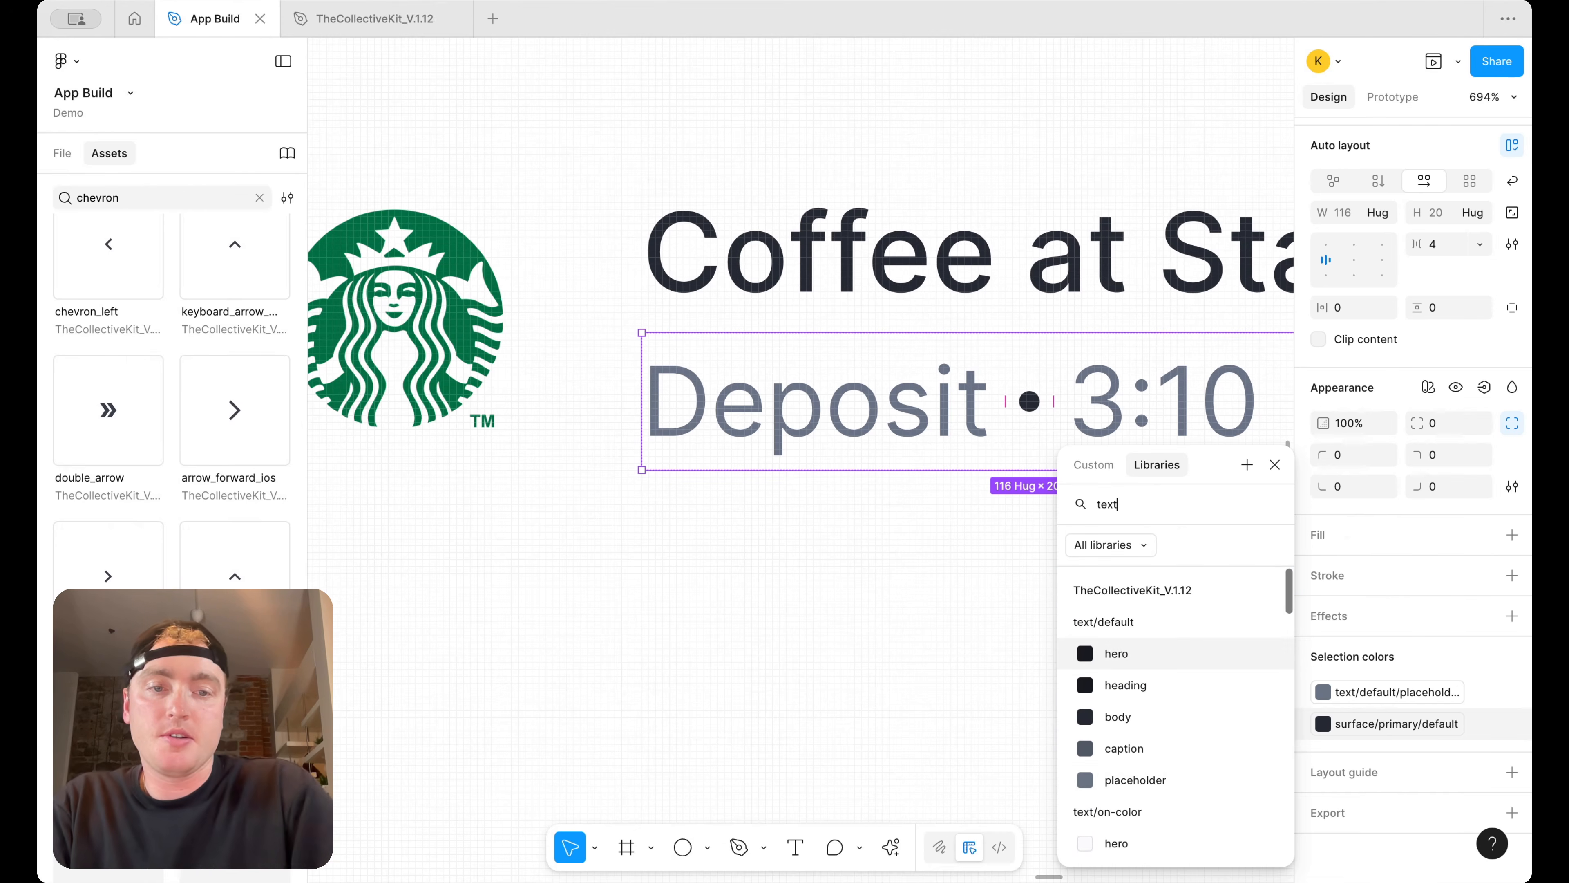
left_click(1105, 774)
Change the Deposit label in the Transaction Item component to Payment
left_click(878, 562)
scroll(868, 560, "down", 10)
scroll(869, 559, "left", 4)
scroll(872, 564, "left", 3)
scroll(871, 563, "down", 2)
scroll(872, 563, "right", 5)
scroll(872, 563, "up", 1)
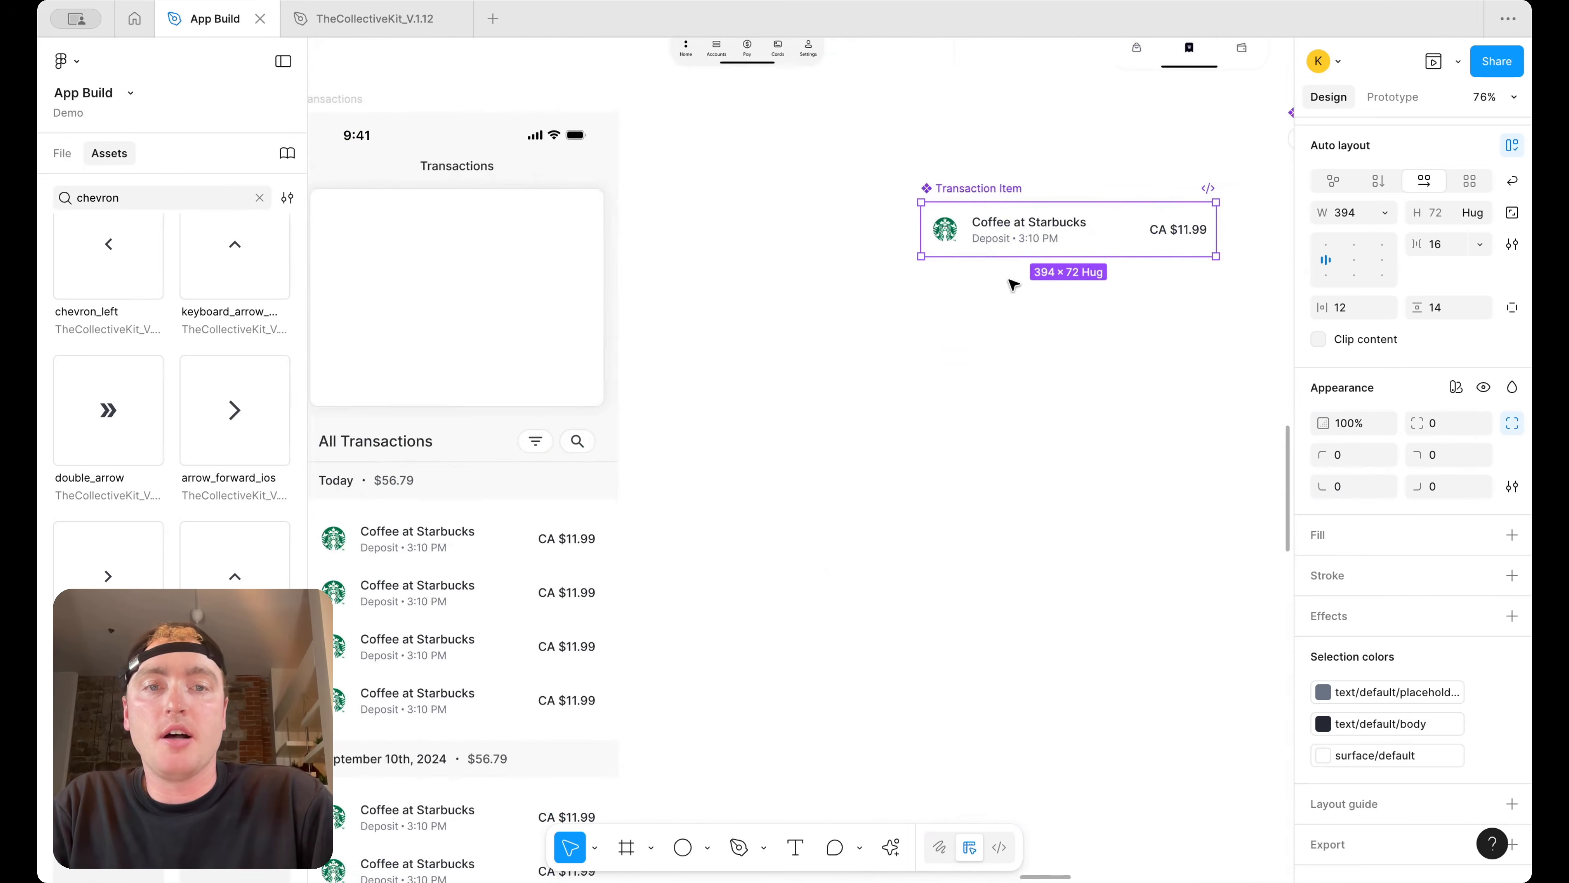
double_click(989, 240)
double_click(989, 240)
type("Payment")
left_click(974, 306)
left_click(974, 306)
Pan across the reference screens above the Transactions screen to review their designs
scroll(974, 306, "down", 2)
scroll(973, 307, "down", 2)
scroll(974, 307, "left", 2)
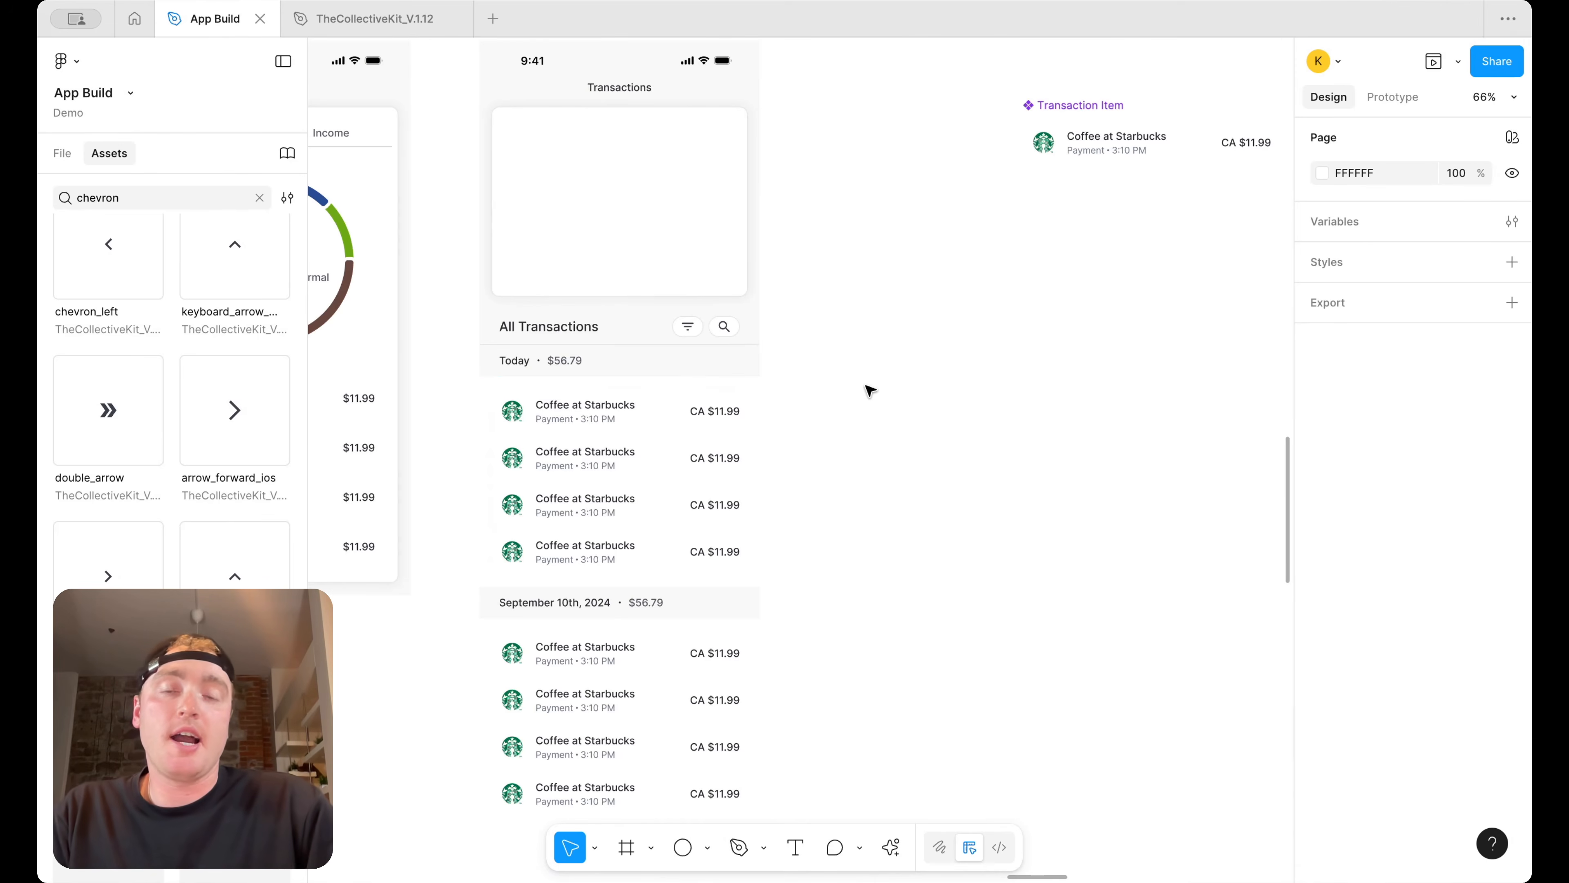
scroll(870, 391, "up", 1)
scroll(870, 386, "down", 3)
scroll(870, 386, "up", 3)
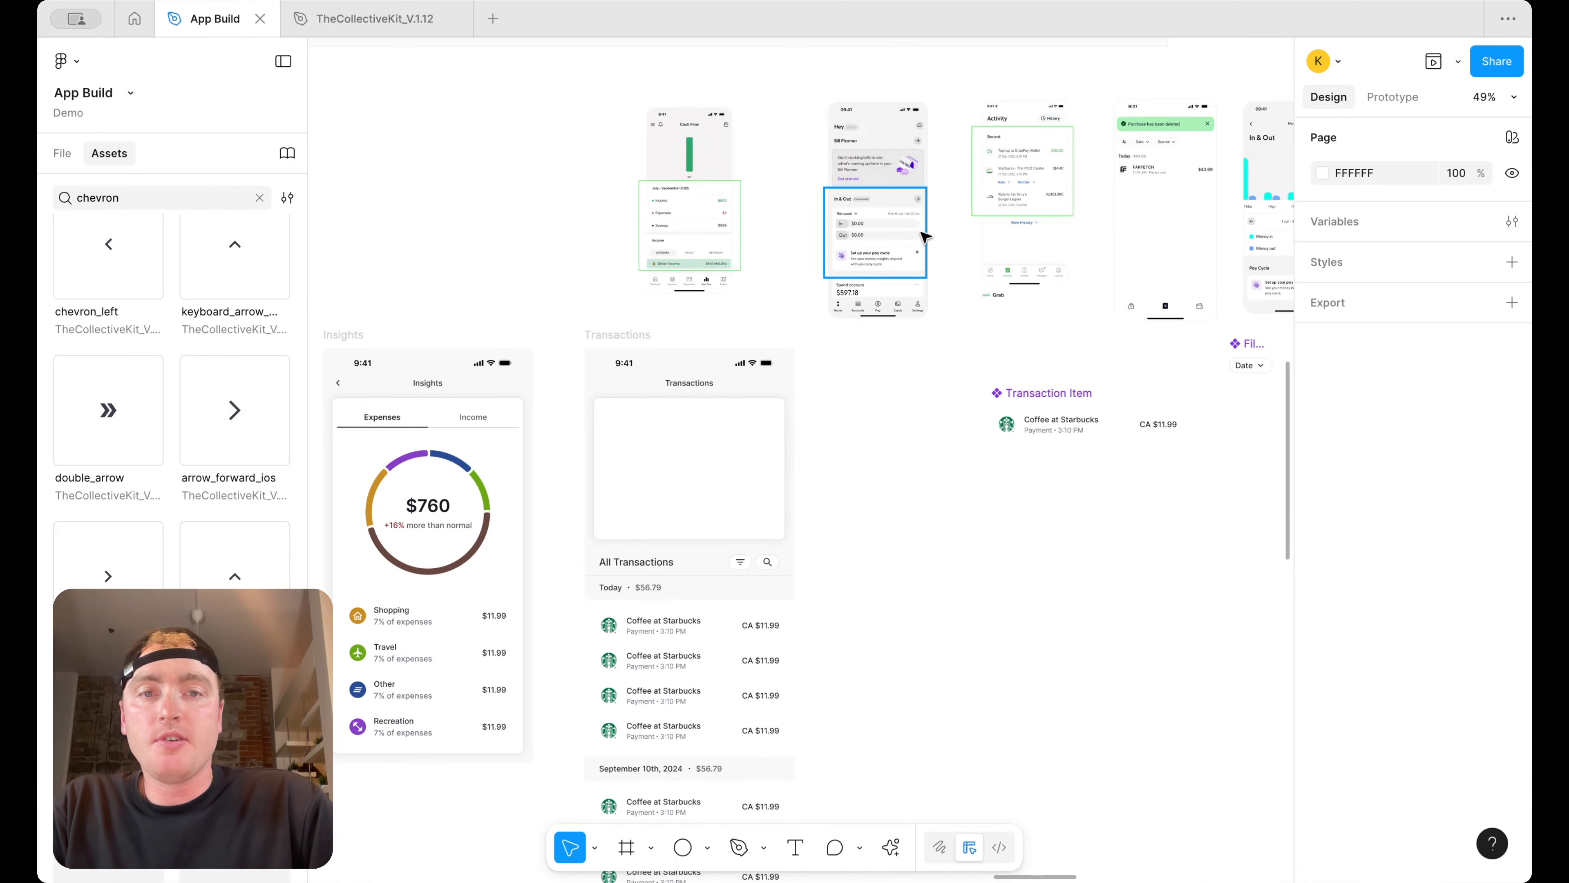
scroll(952, 219, "up", 3)
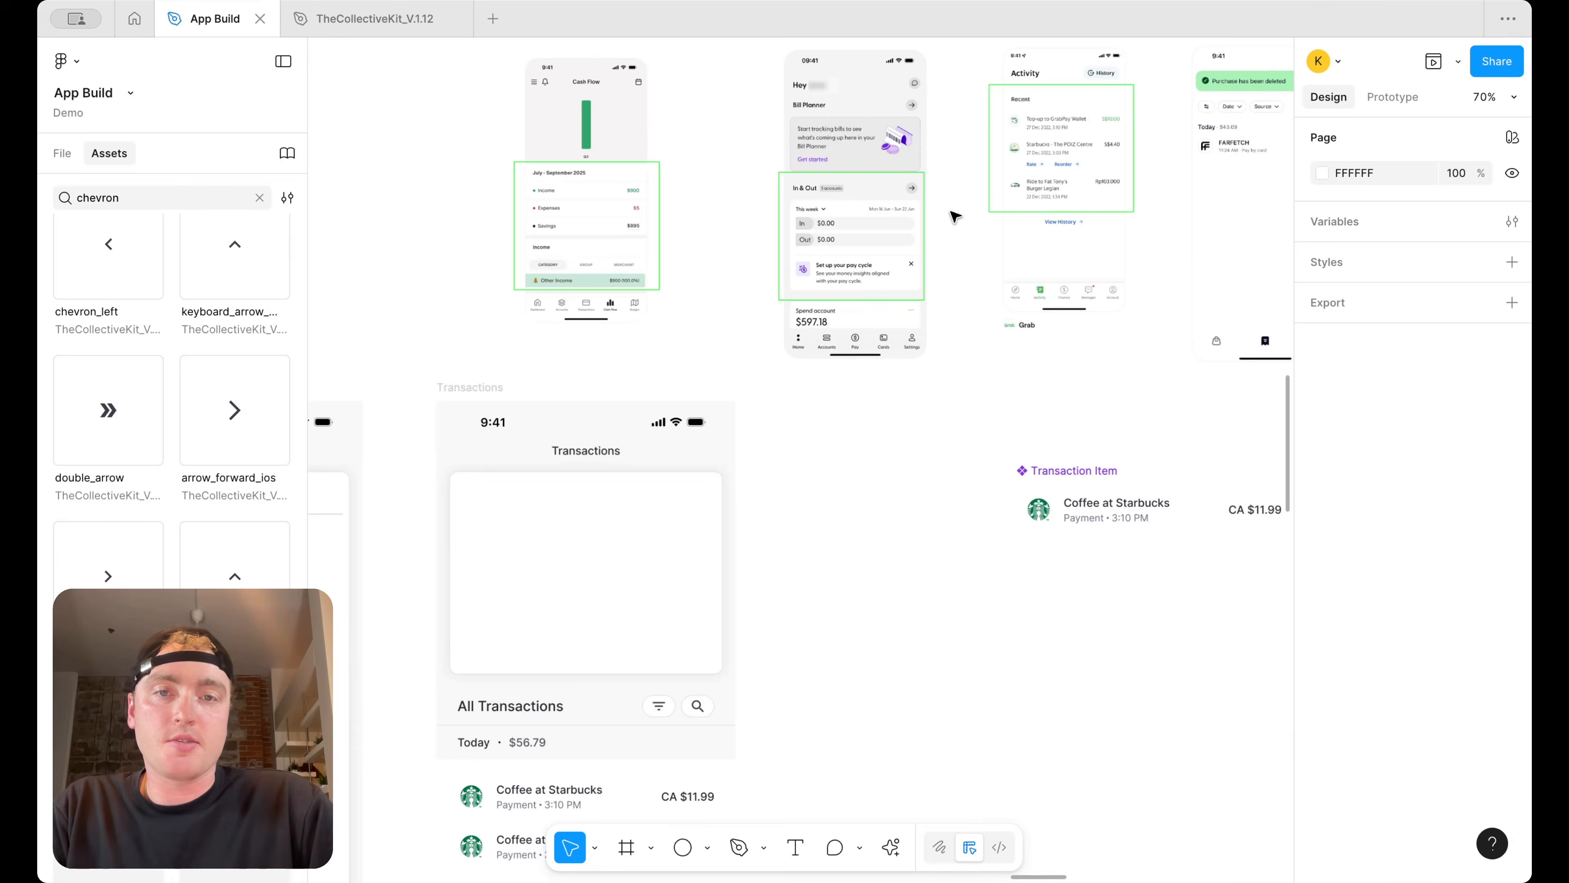
scroll(1060, 394, "up", 2)
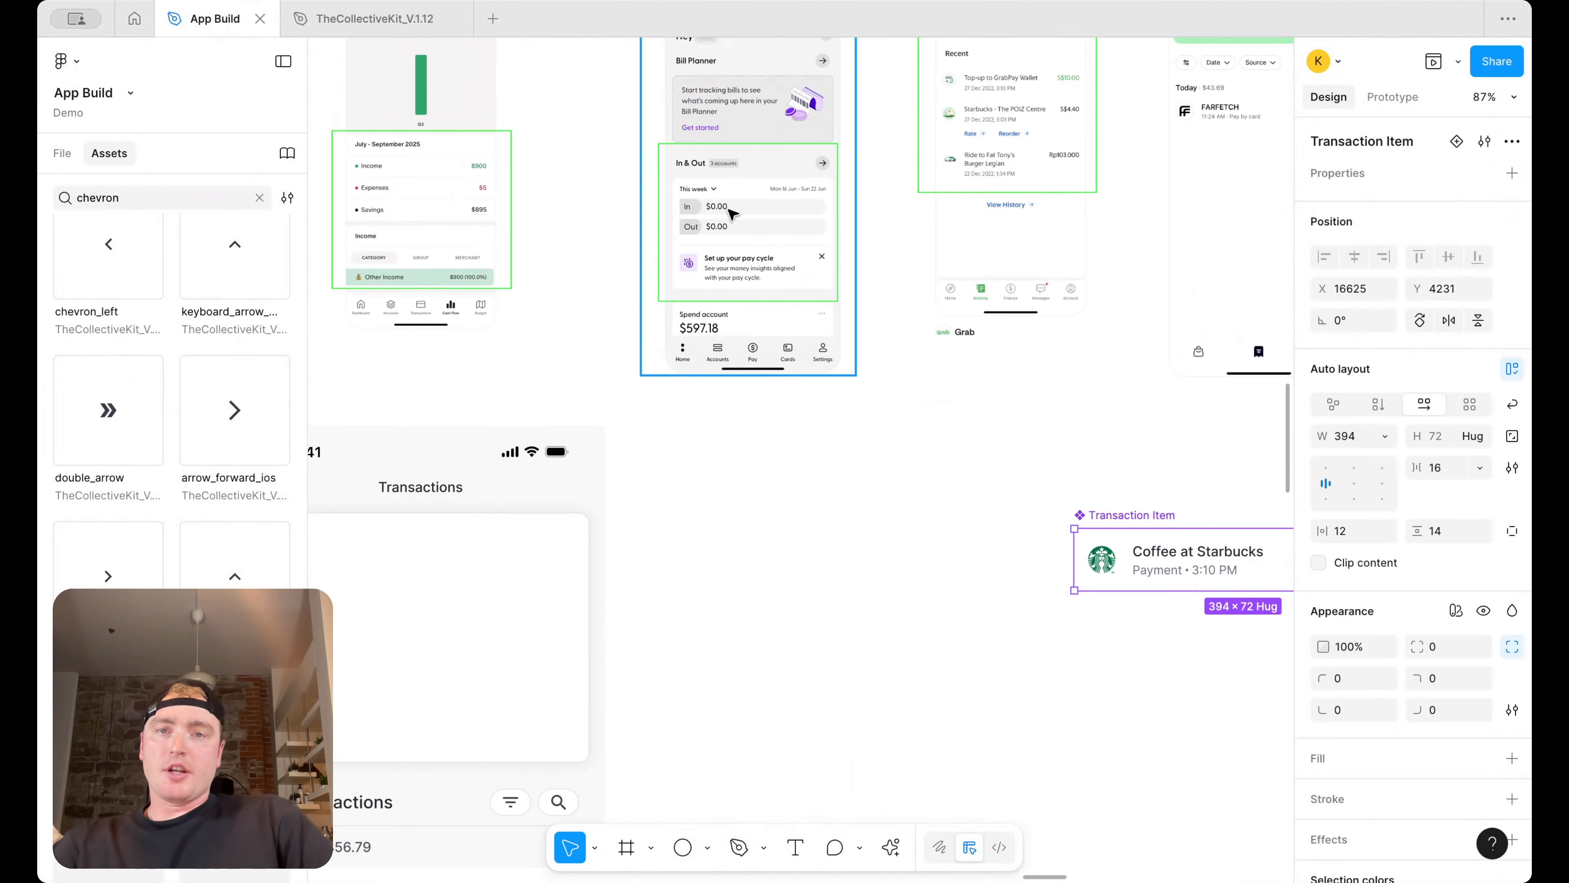
Duplicate the In & Out reference screenshot, scale it to about 461 × 832 and place it beside the Transaction Item
left_click(729, 211)
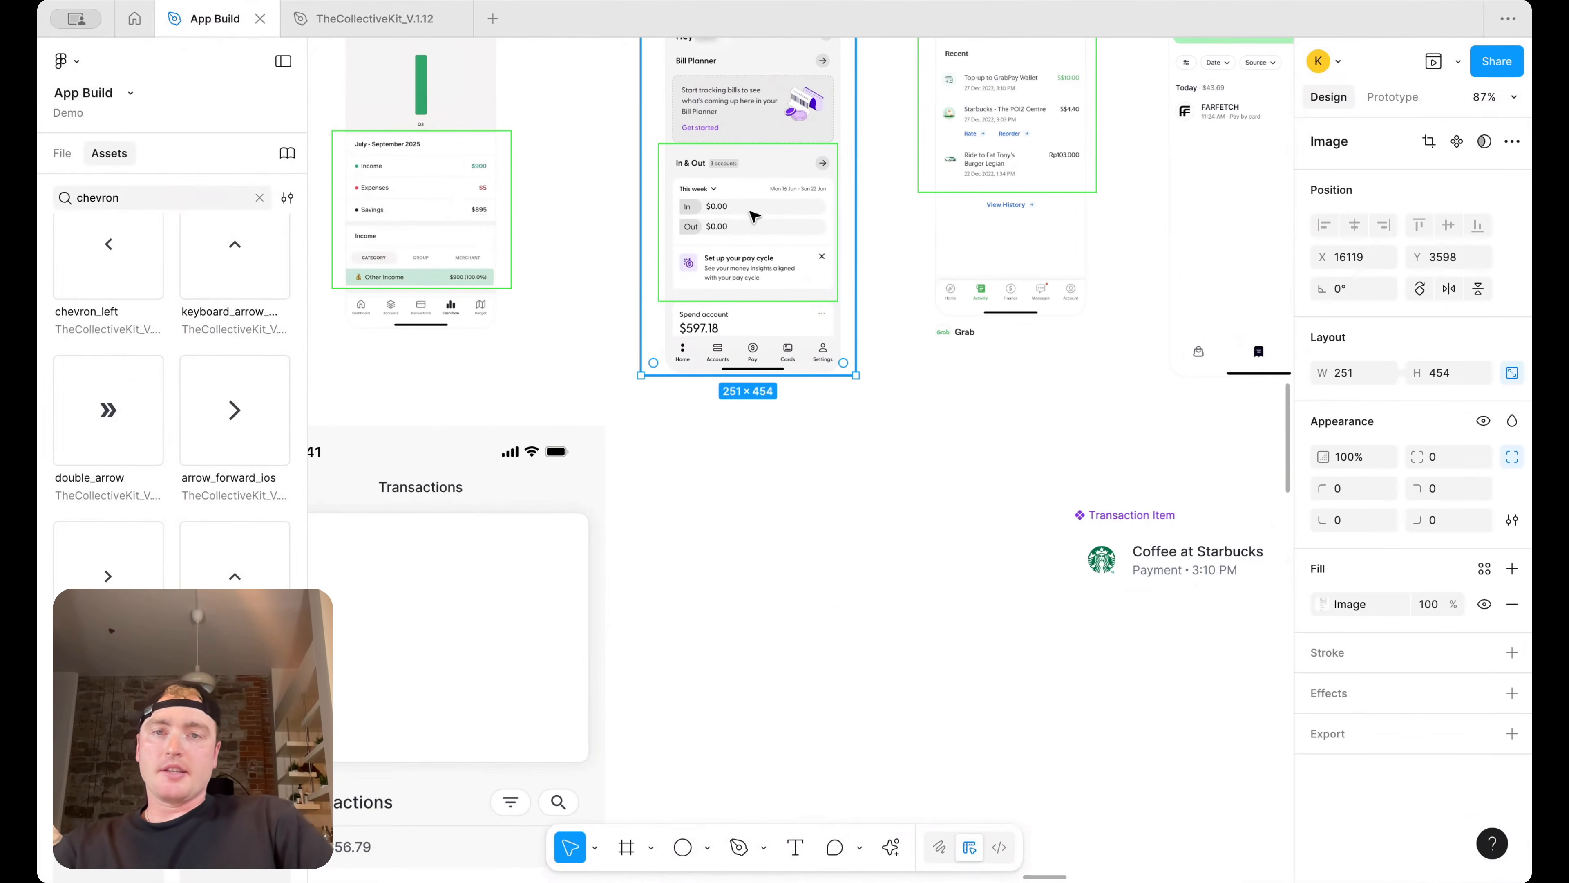
scroll(768, 229, "up", 3)
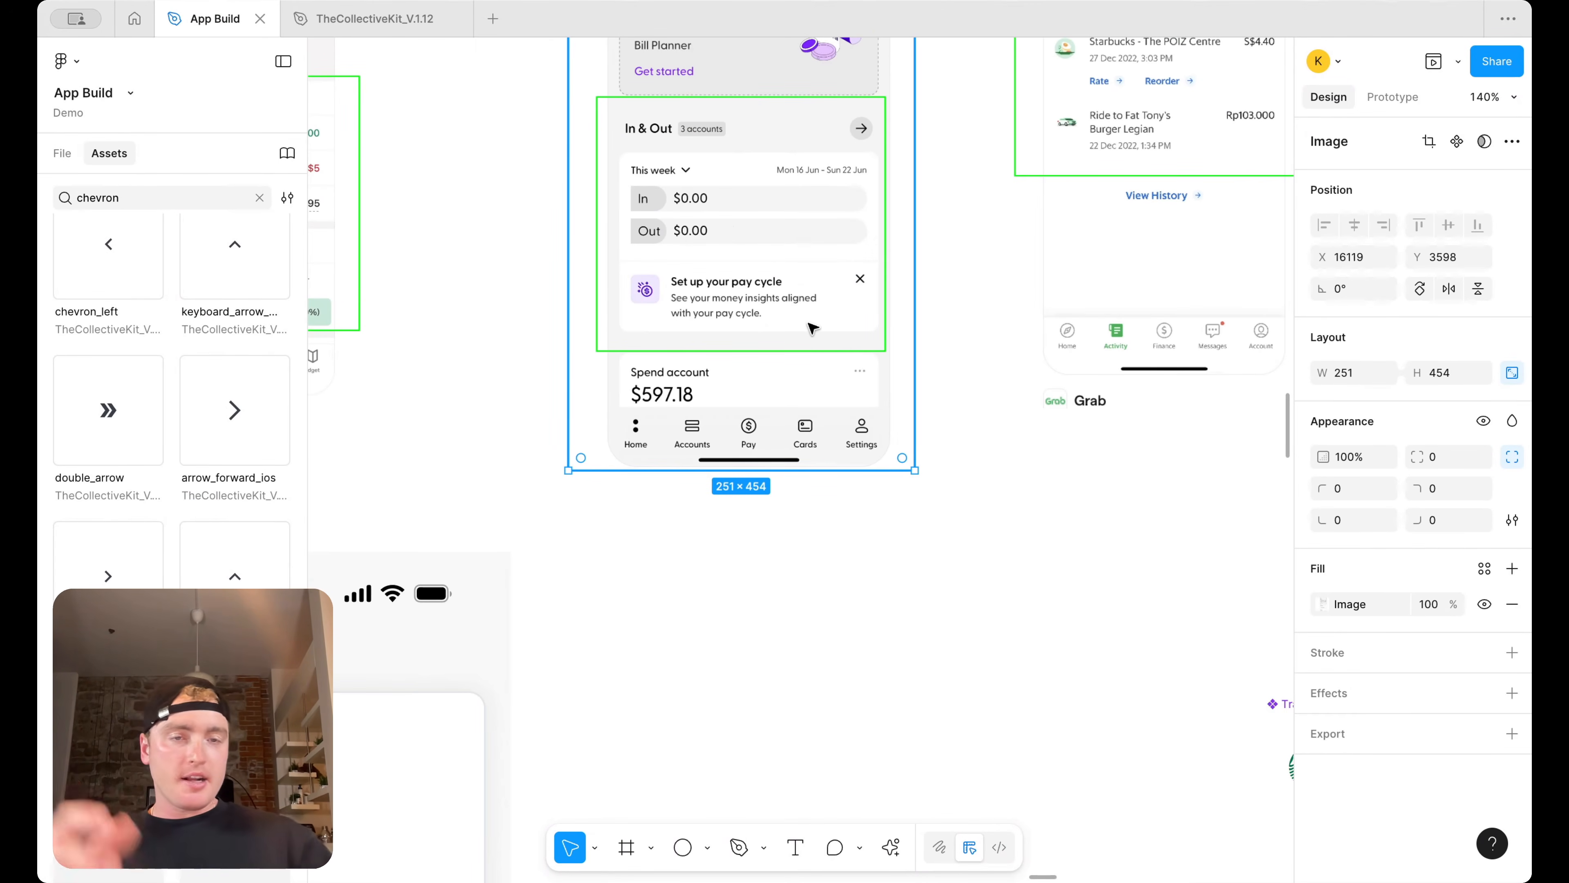
scroll(812, 328, "down", 5)
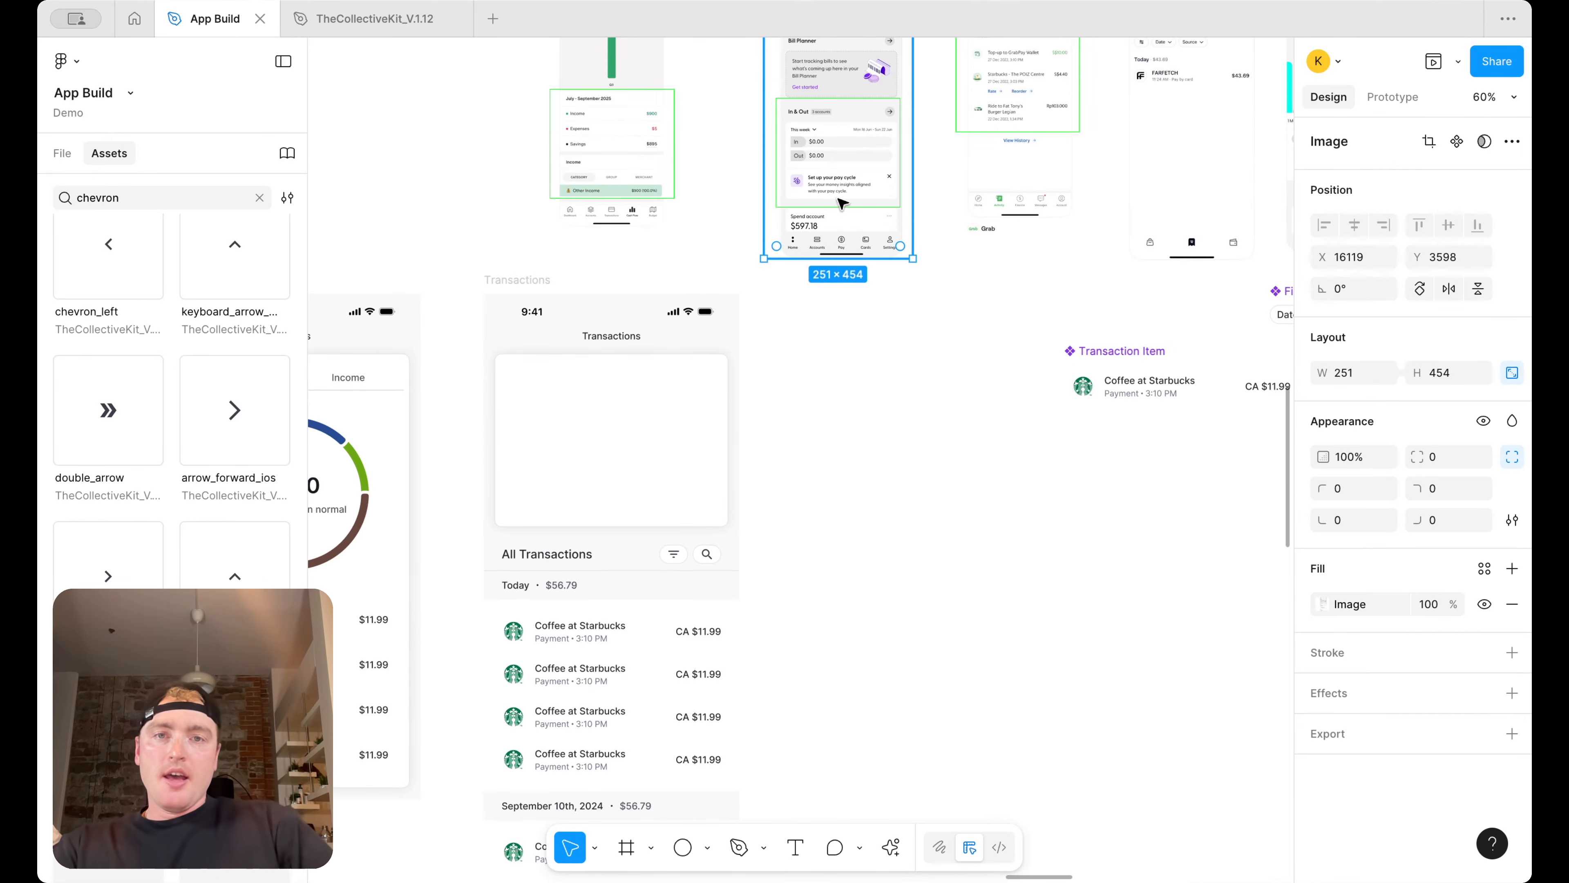
left_click_drag(842, 150, 843, 393)
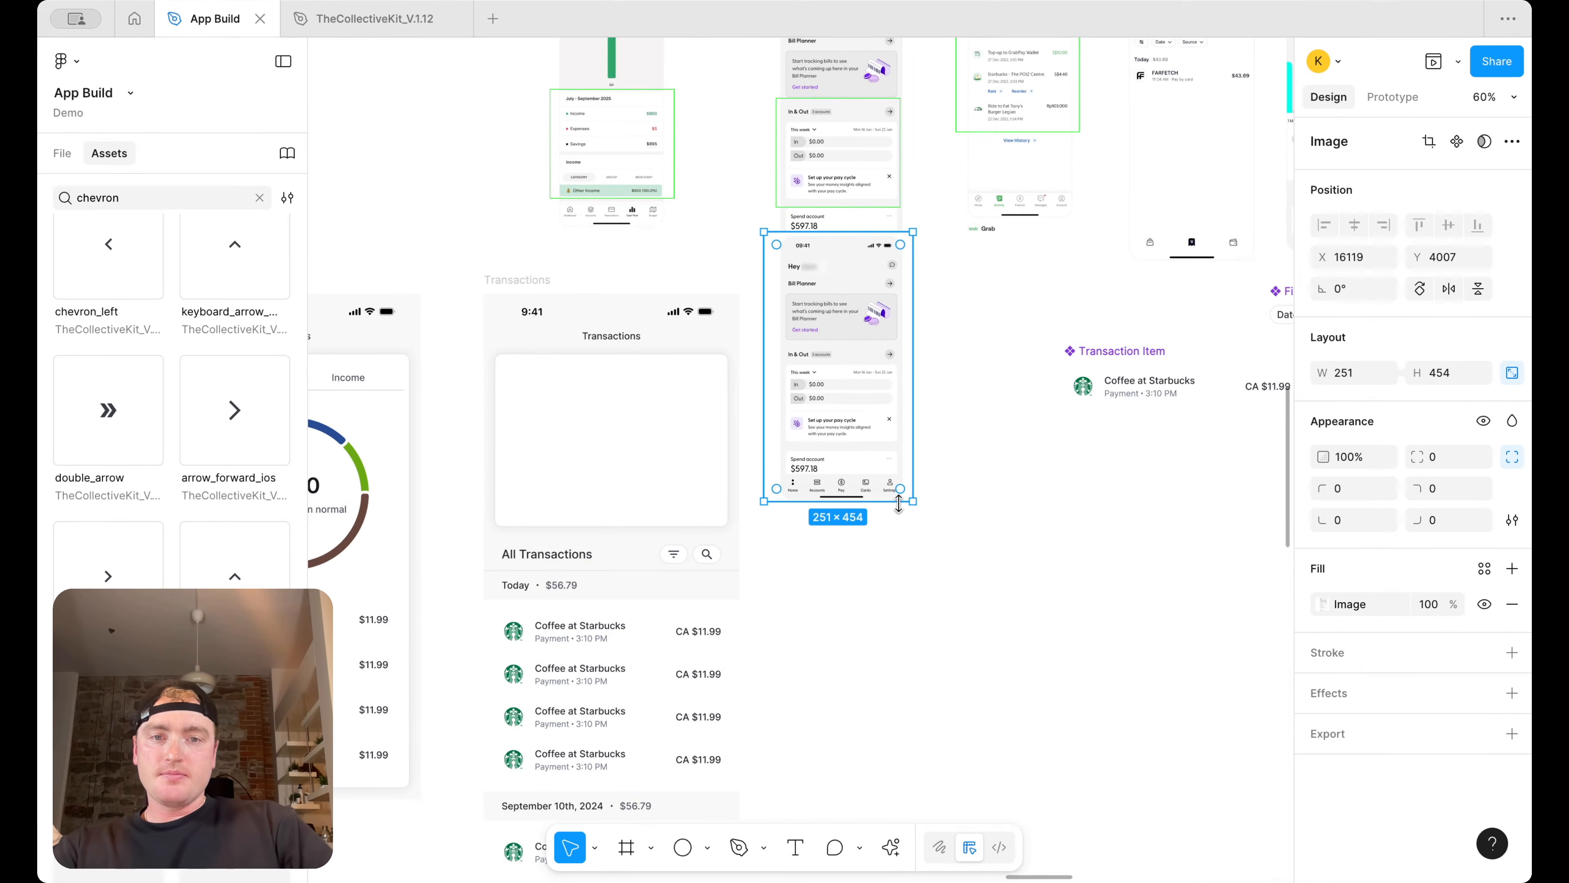
left_click_drag(916, 494, 1034, 586)
left_click_drag(978, 561, 1122, 565)
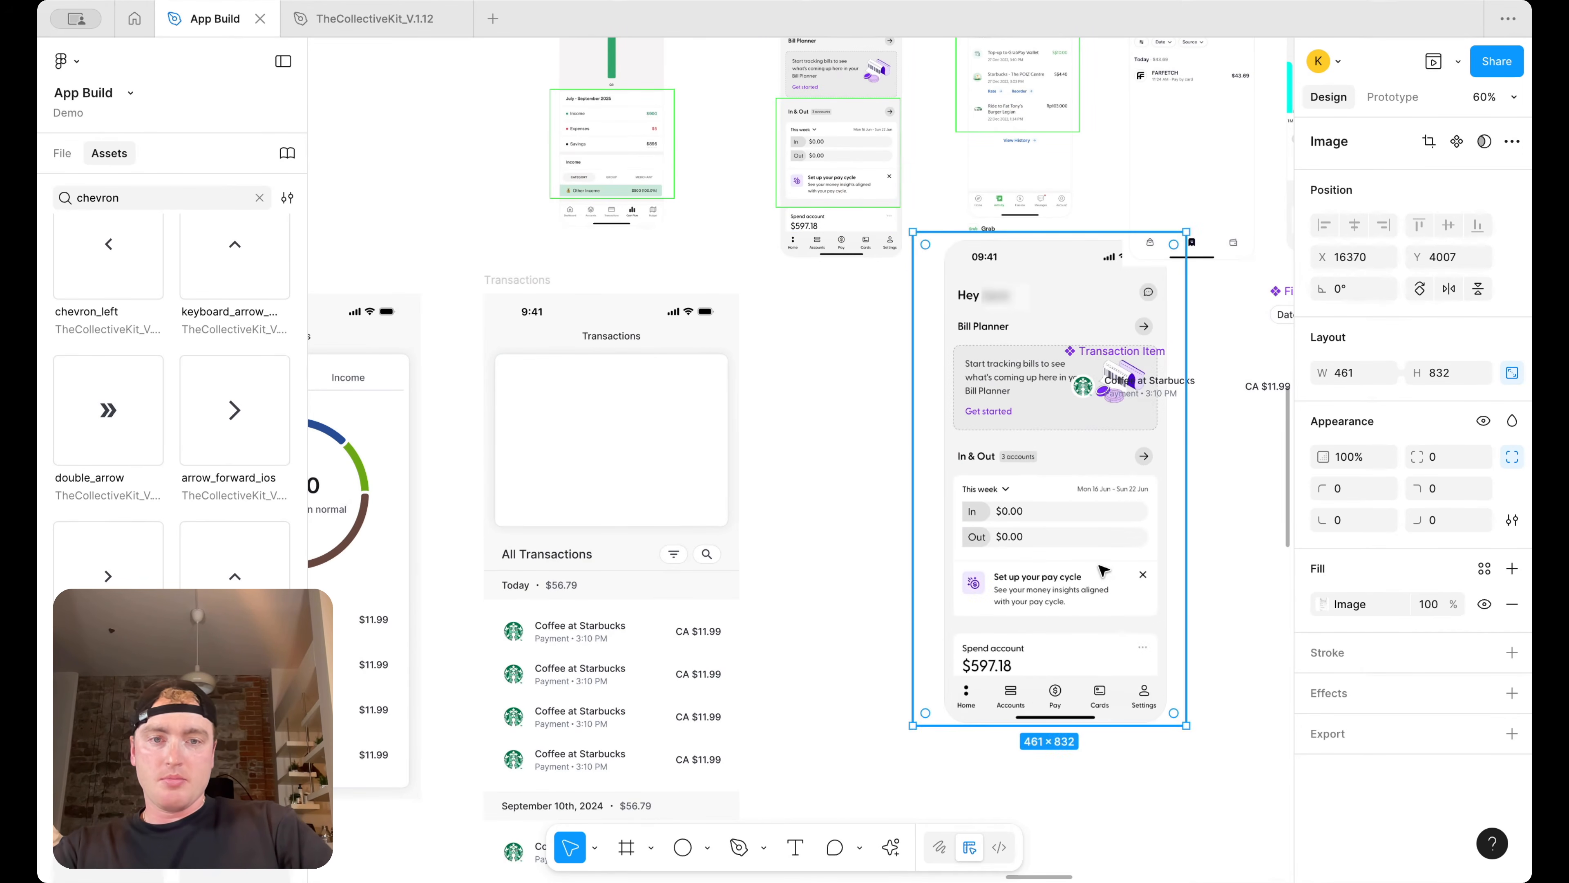
scroll(721, 474, "right", 5)
scroll(716, 471, "left", 2)
scroll(716, 472, "down", 1)
left_click_drag(766, 453, 772, 500)
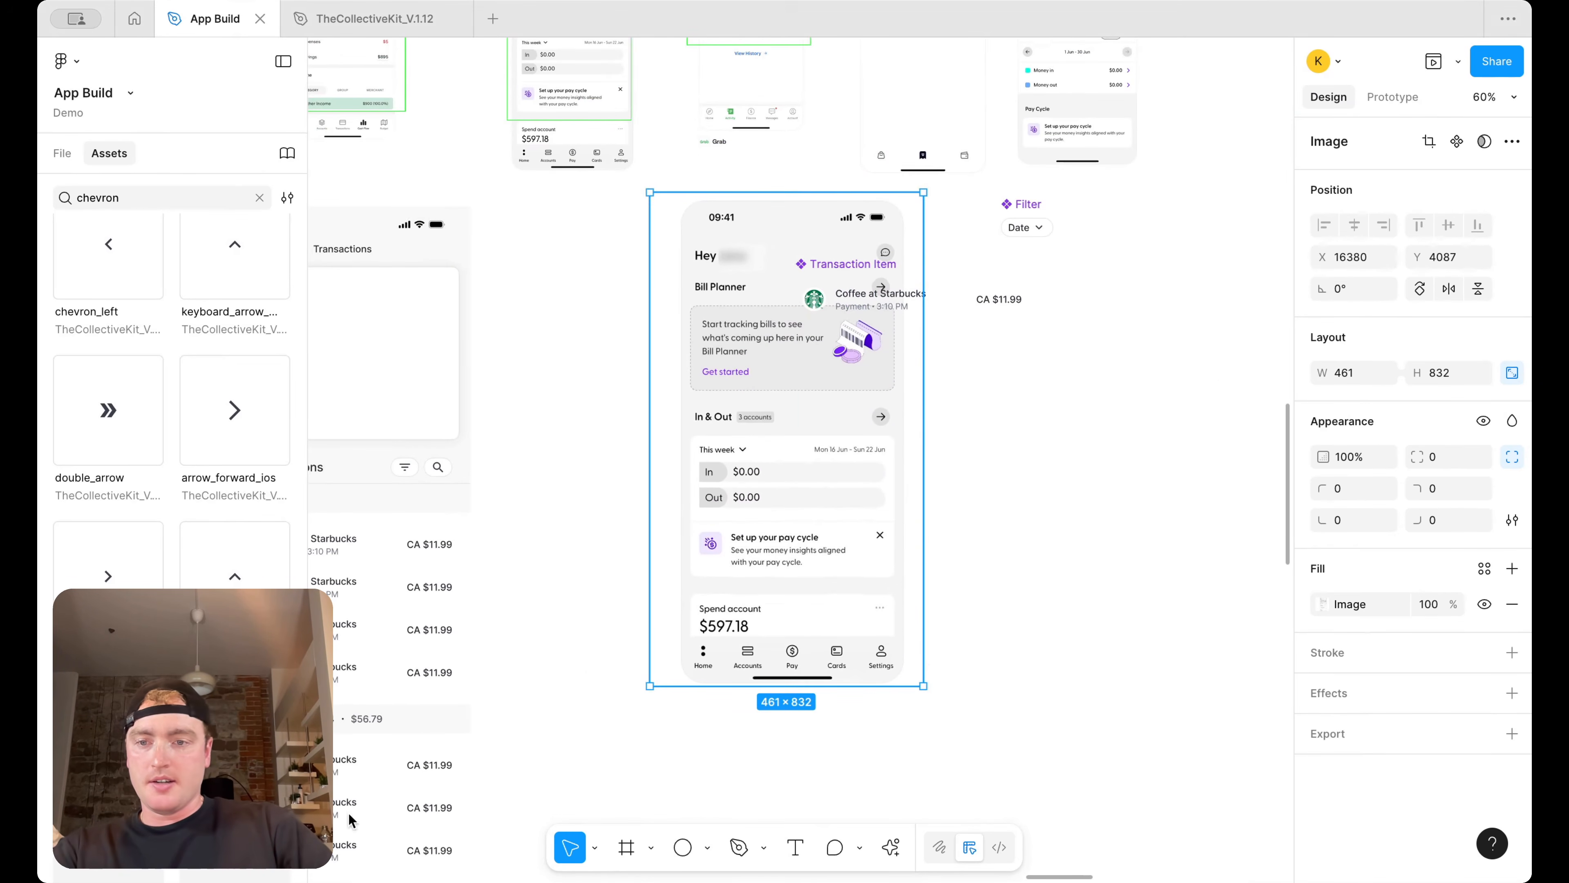
Add a text layer reading In on the canvas next to the enlarged reference
left_click(797, 848)
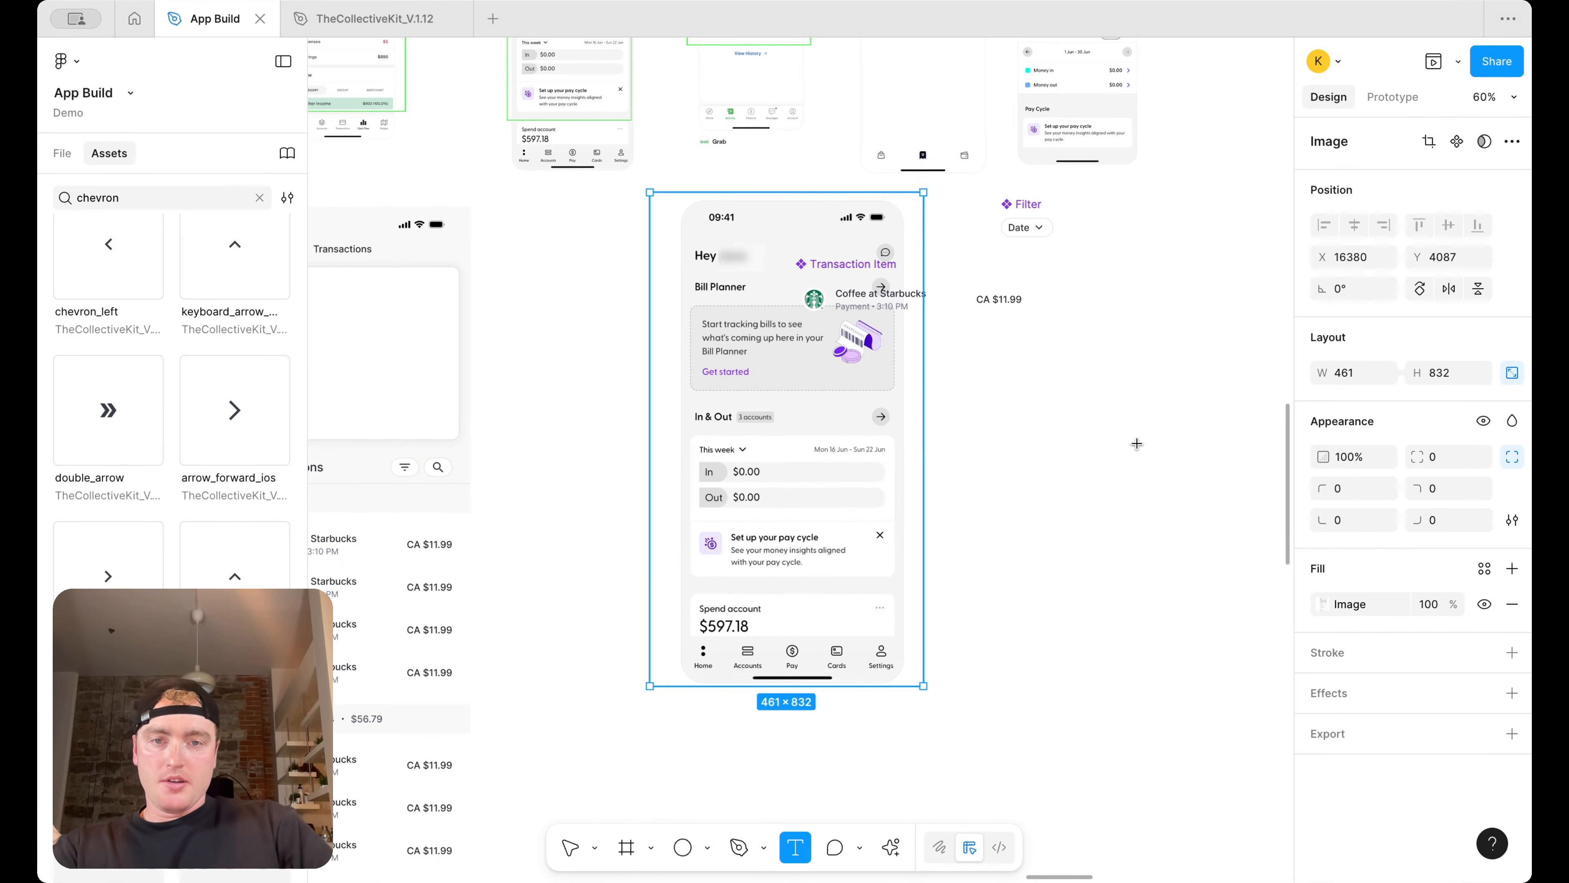
scroll(1137, 444, "up", 2)
left_click_drag(979, 471, 1027, 493)
scroll(1050, 498, "up", 2)
type("In")
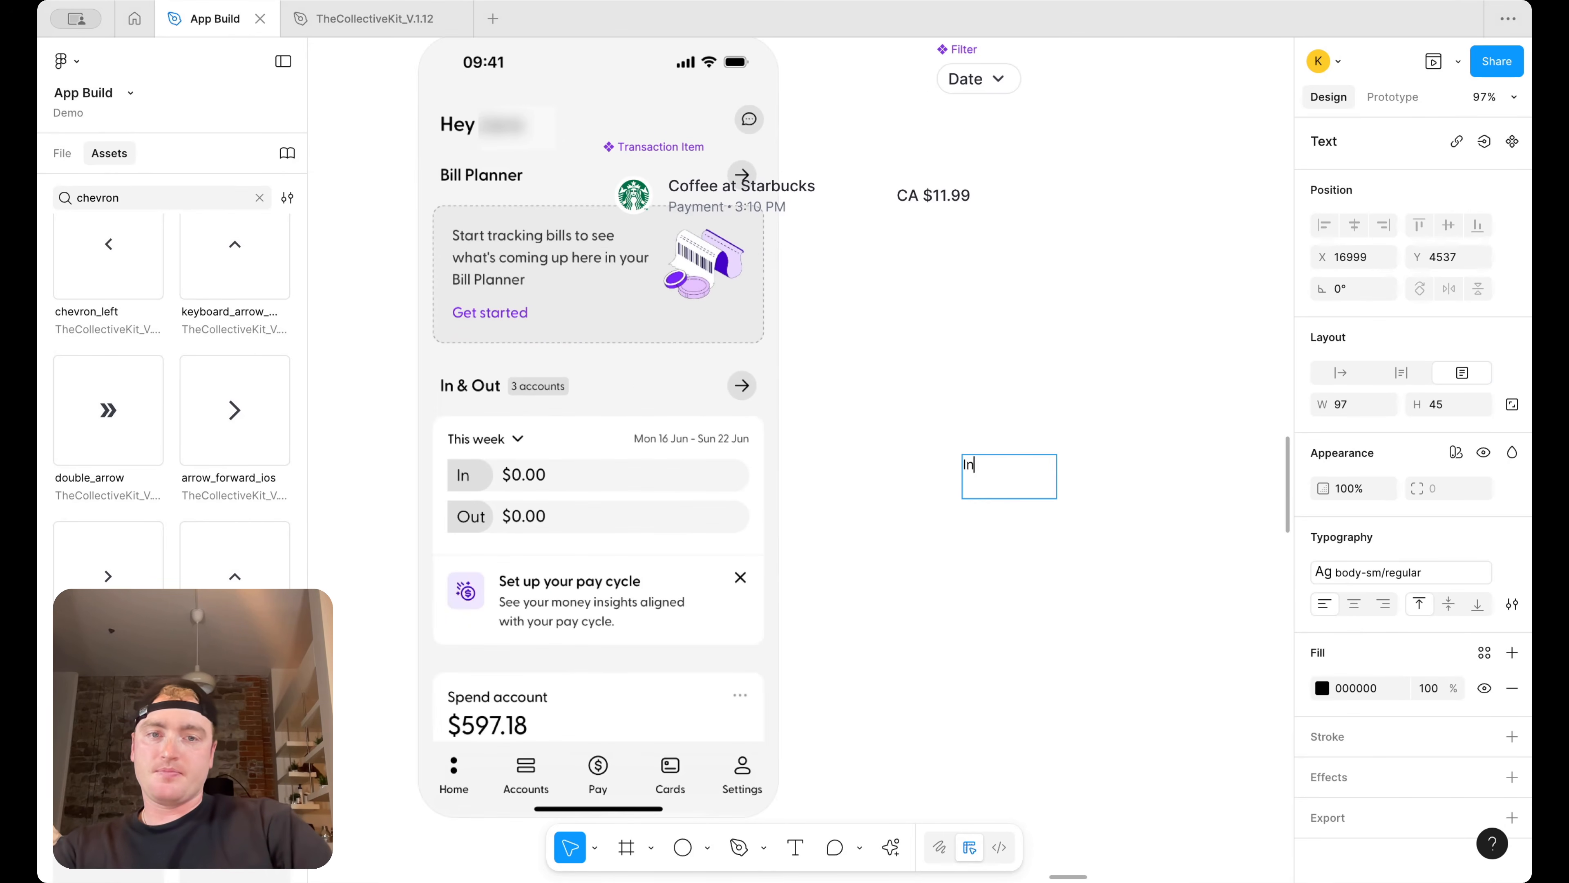
key("Escape")
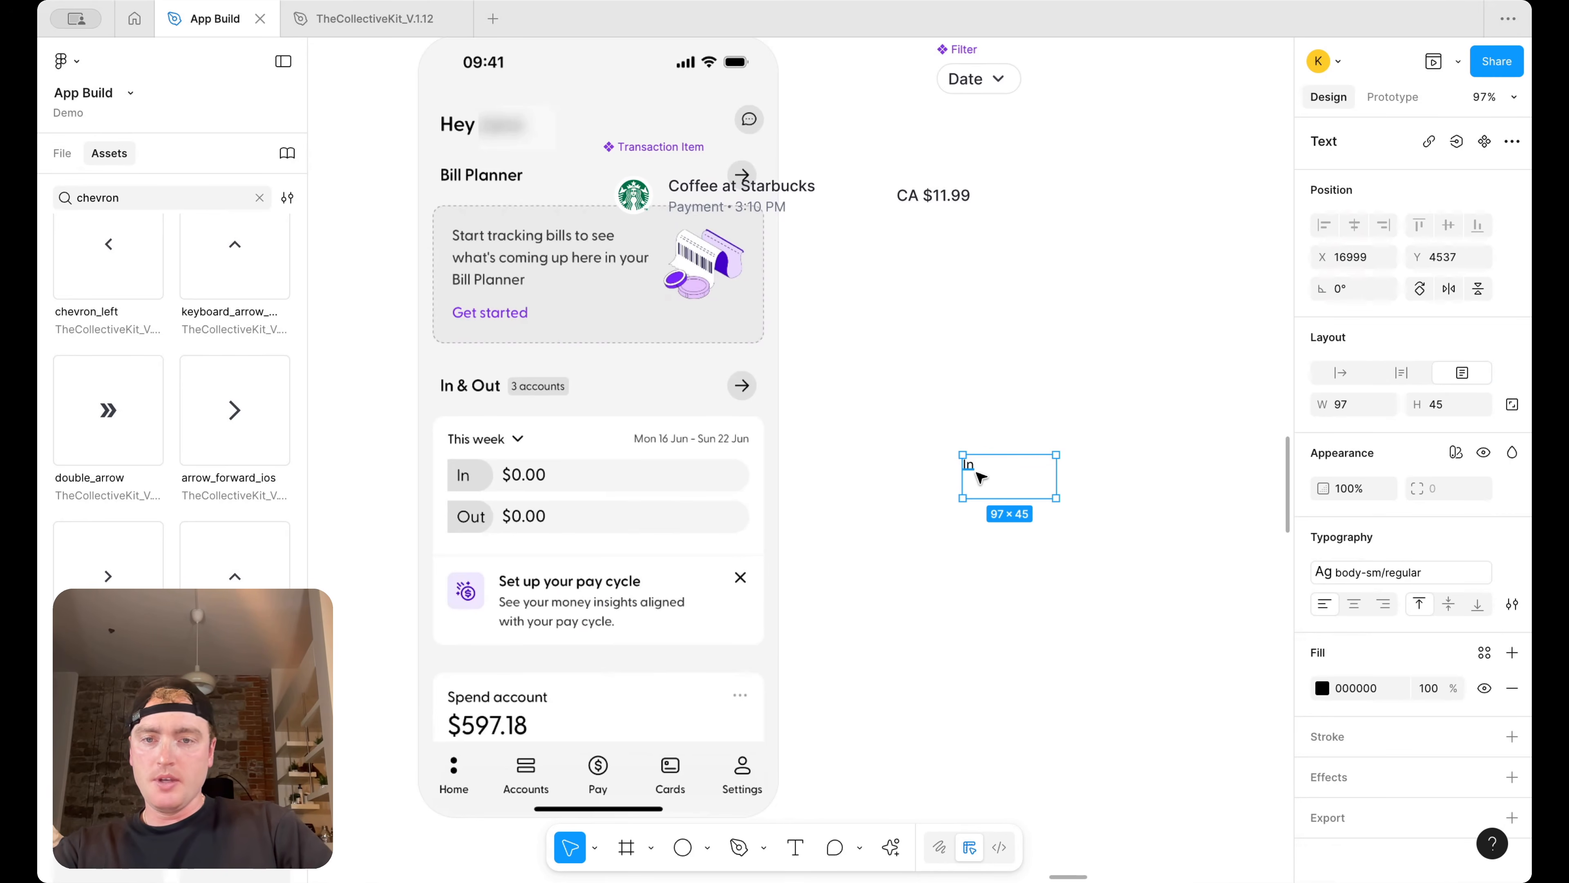
Wrap the In text in an auto layout frame and fill it with surface/success/default
key("shift+a")
left_click_drag(975, 436, 996, 470)
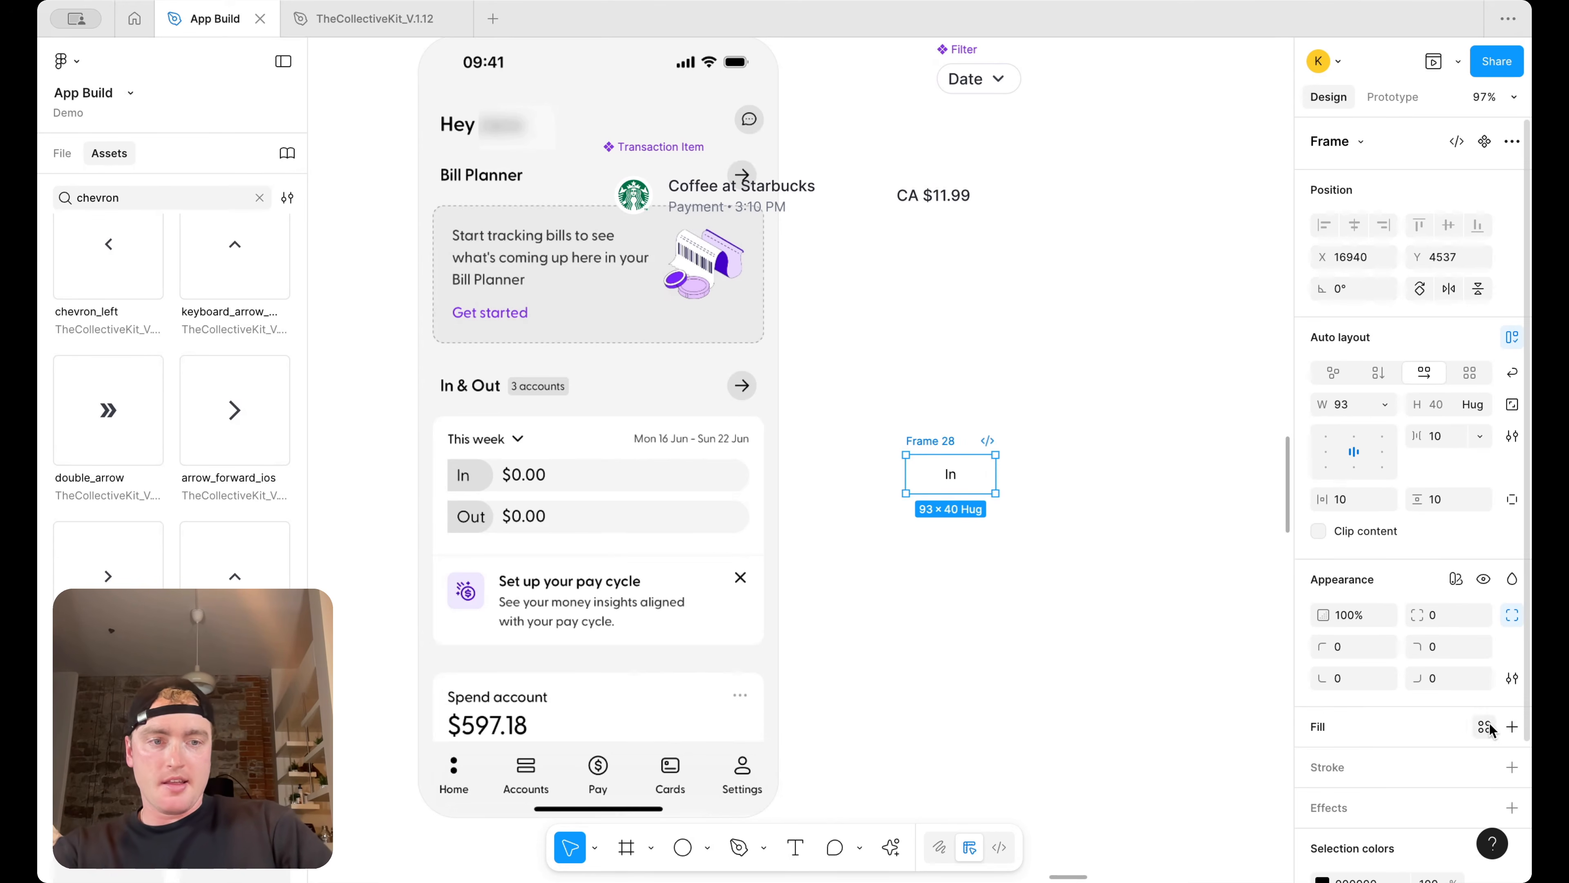
left_click(1512, 726)
left_click(1485, 727)
type("surf")
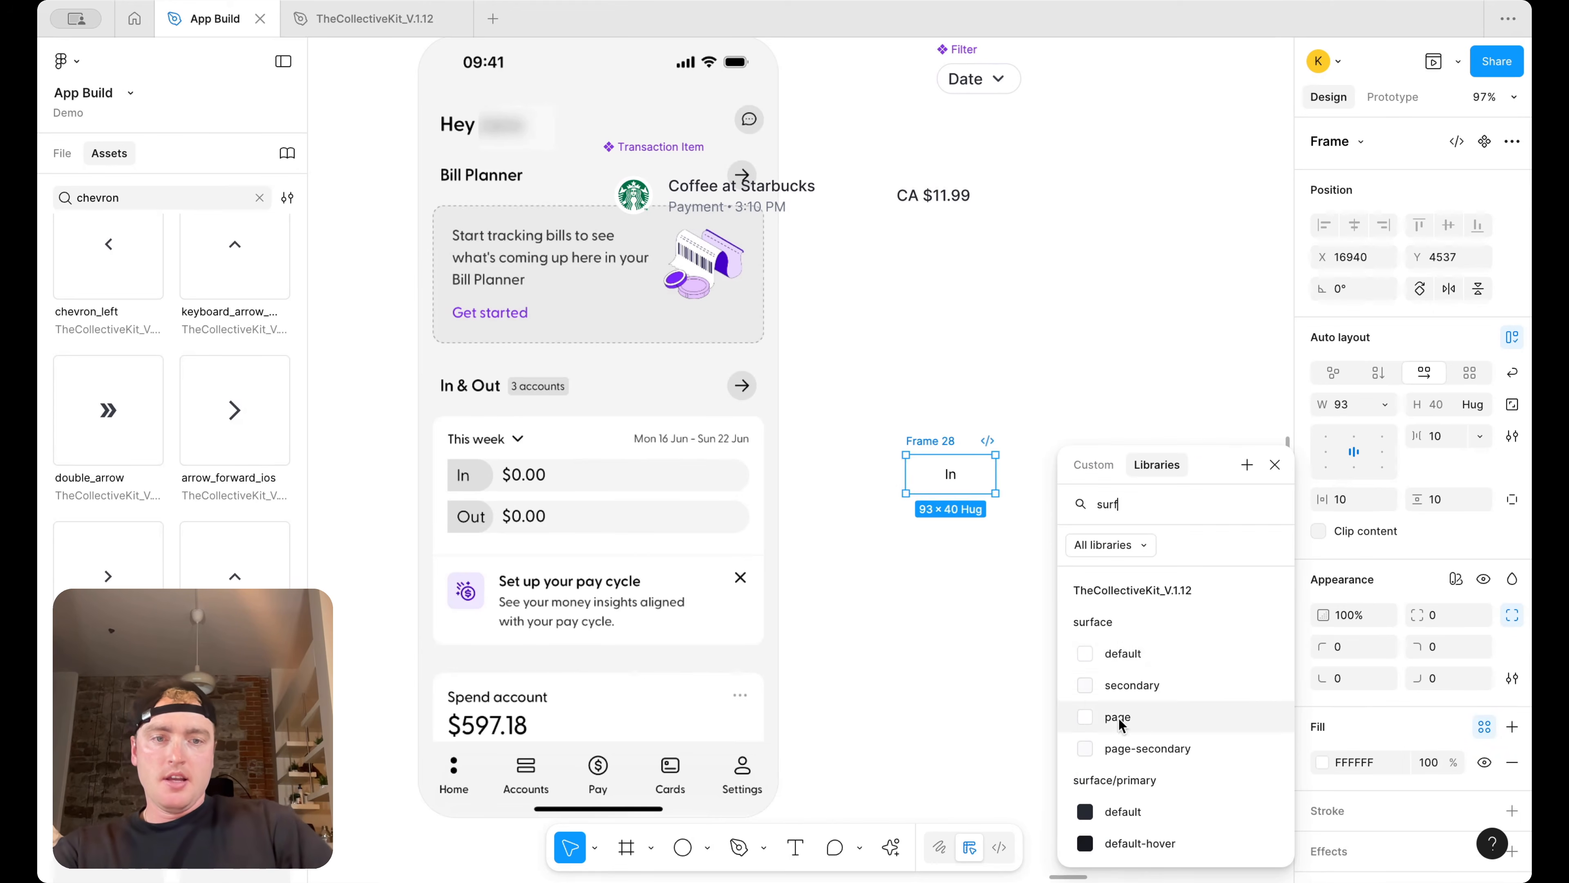
scroll(1150, 735, "down", 3)
scroll(1151, 734, "down", 6)
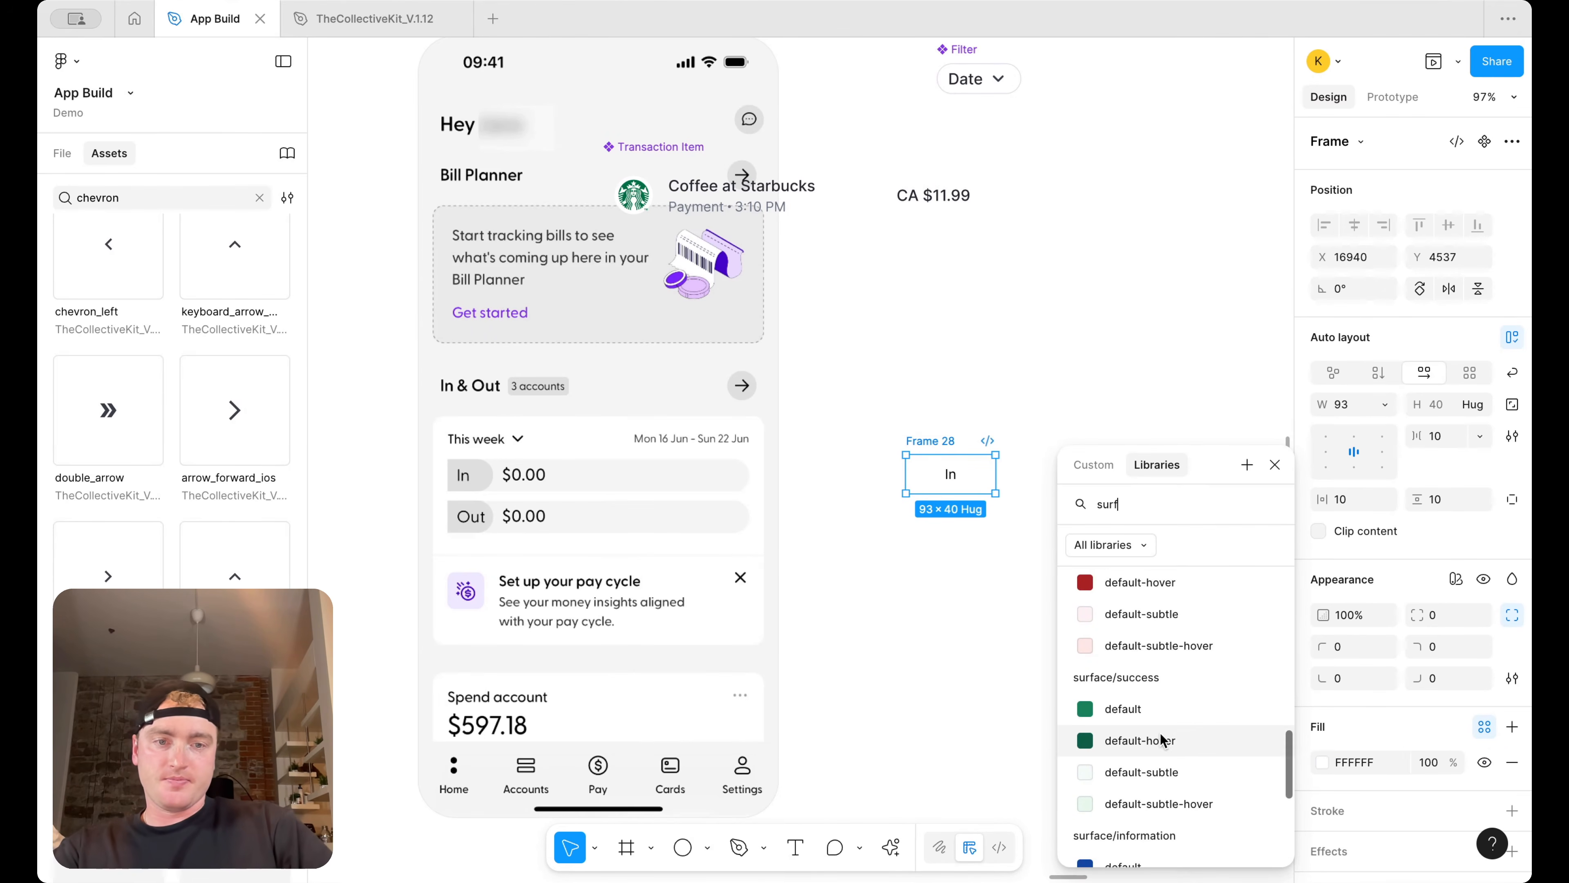
left_click(1171, 711)
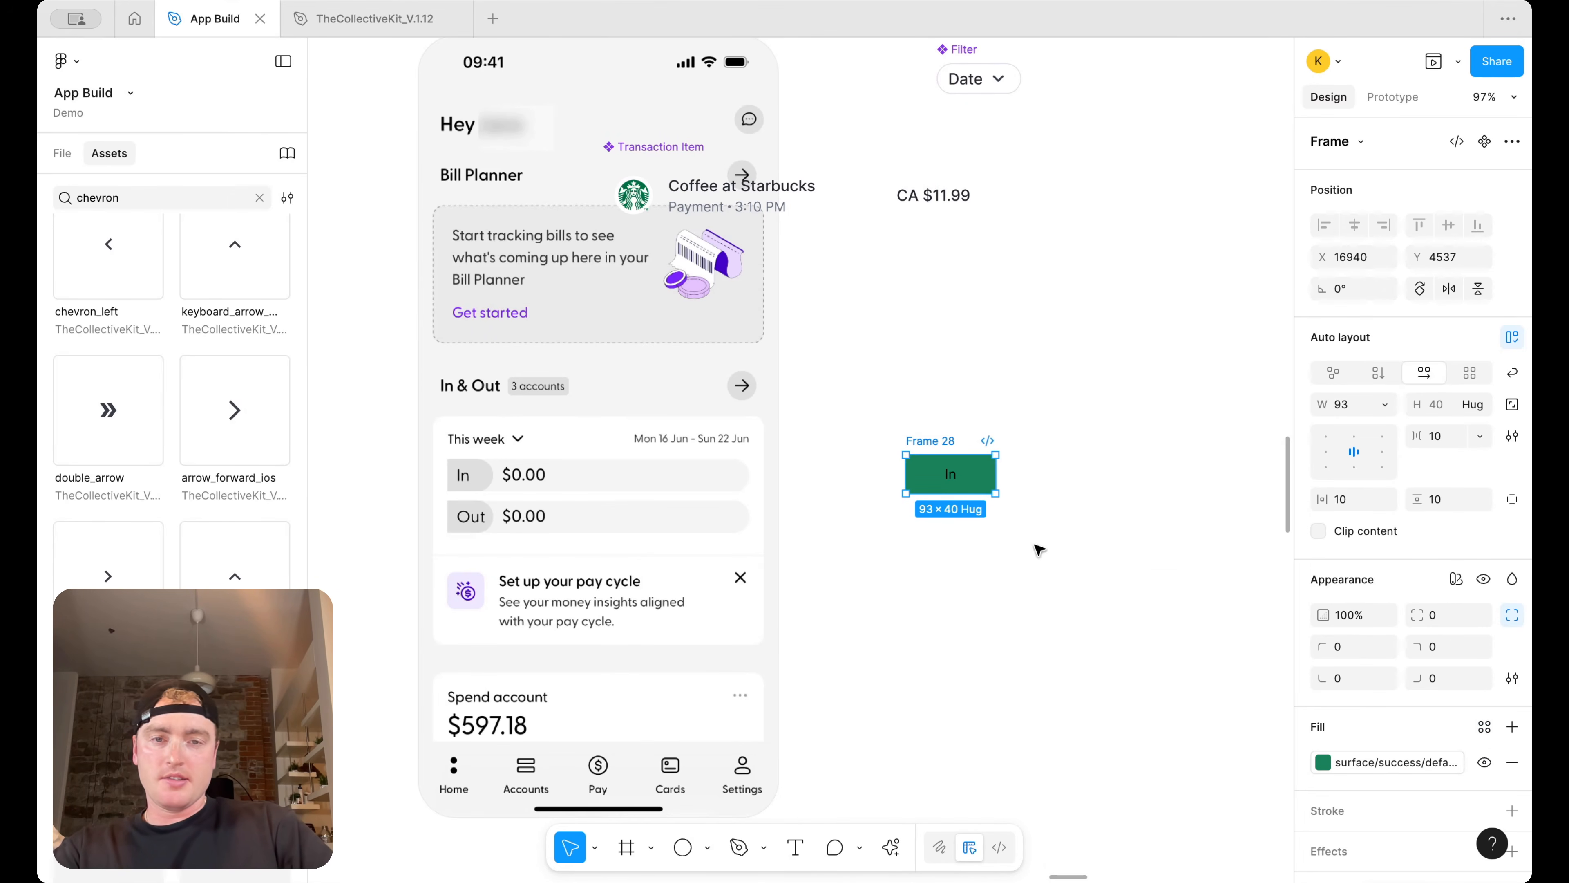
Set the In text color to text/primary/on-color
scroll(1390, 718, "down", 5)
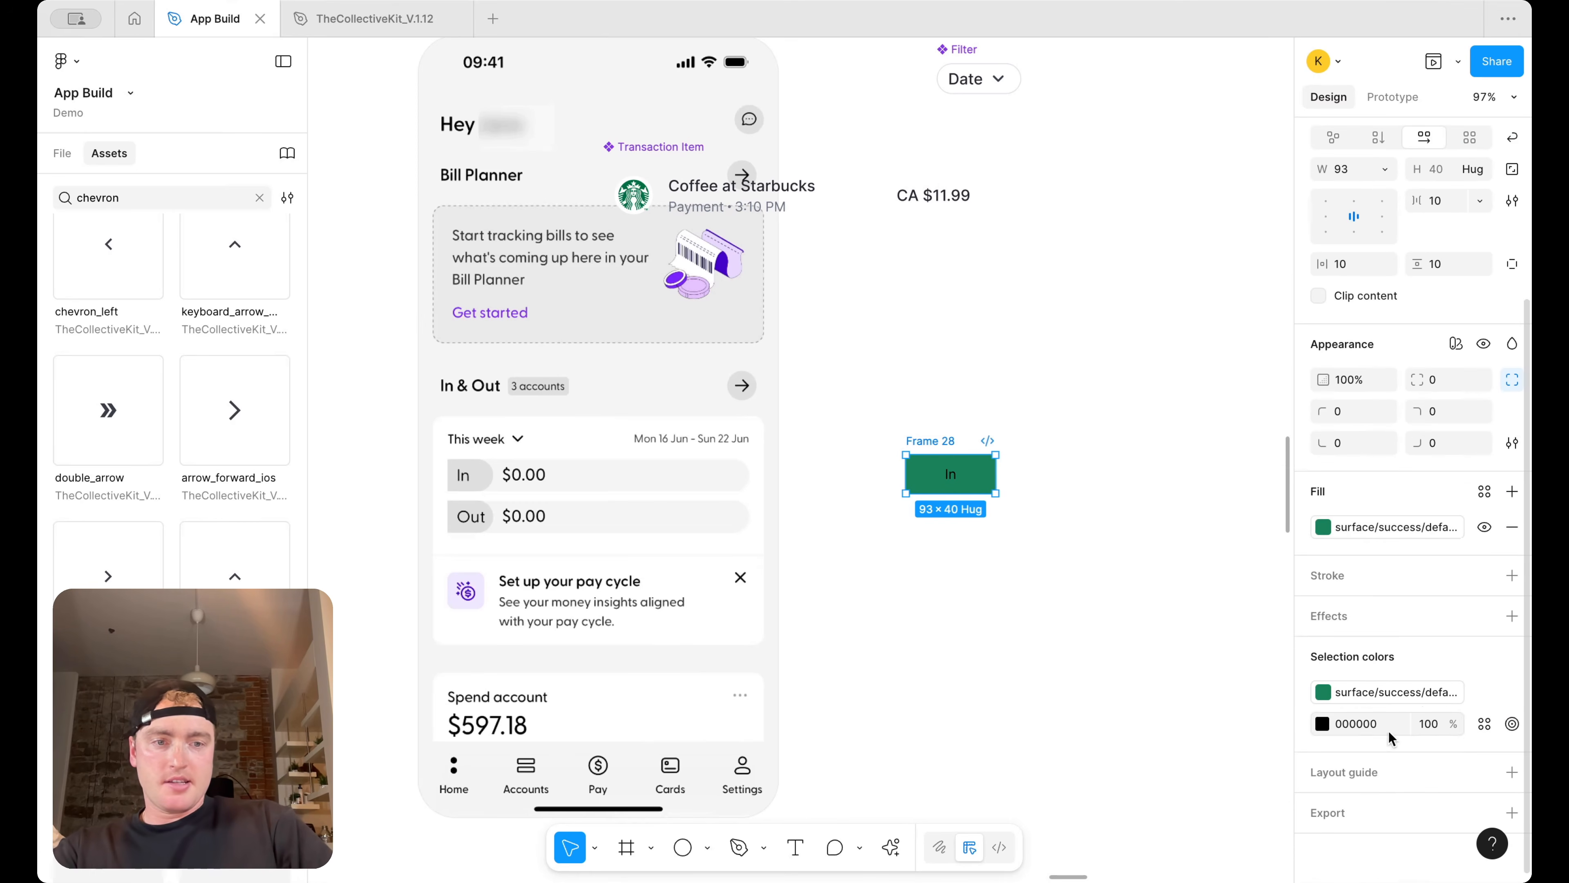
left_click(1481, 728)
type("text")
scroll(1148, 719, "down", 1)
scroll(1148, 718, "down", 5)
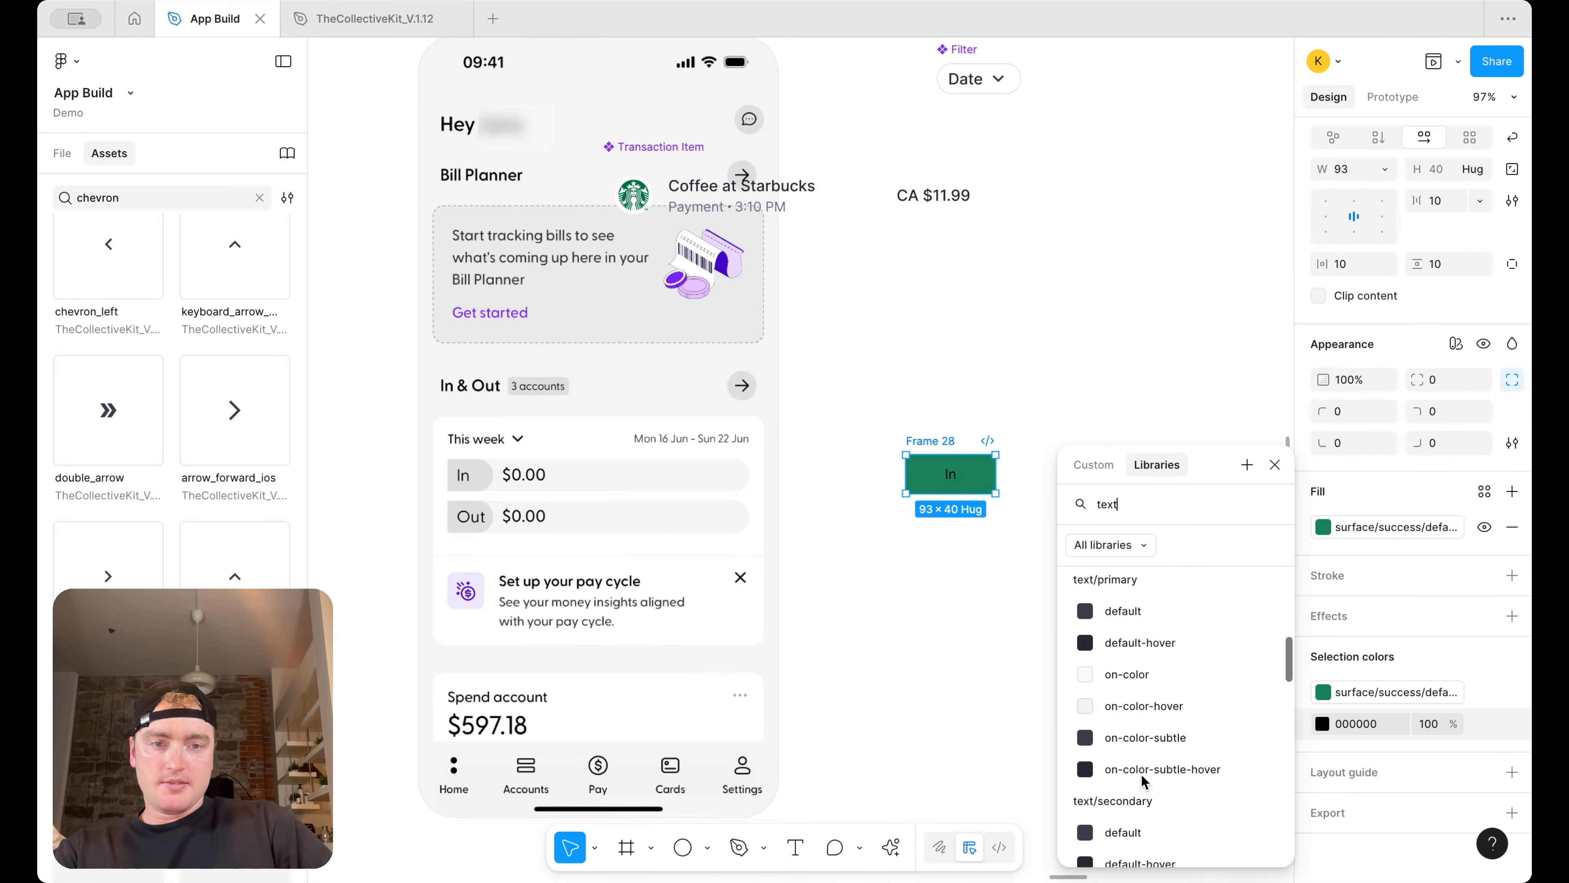
left_click(1127, 674)
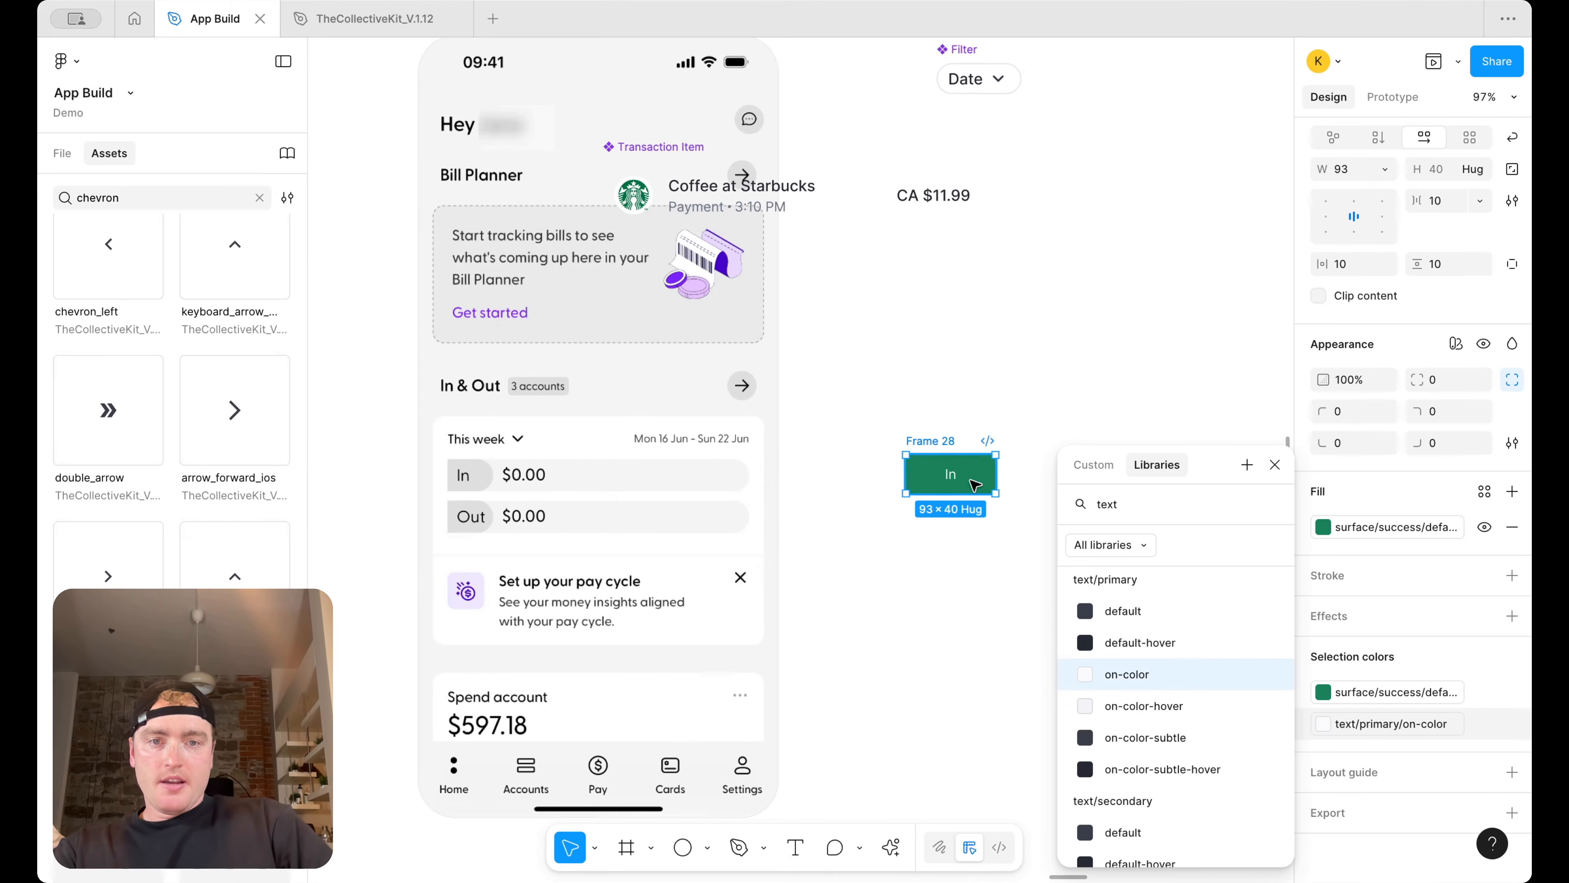
Apply the body-md/medium text style to the In text
left_click(951, 476)
left_click(1402, 568)
scroll(1187, 726, "up", 4)
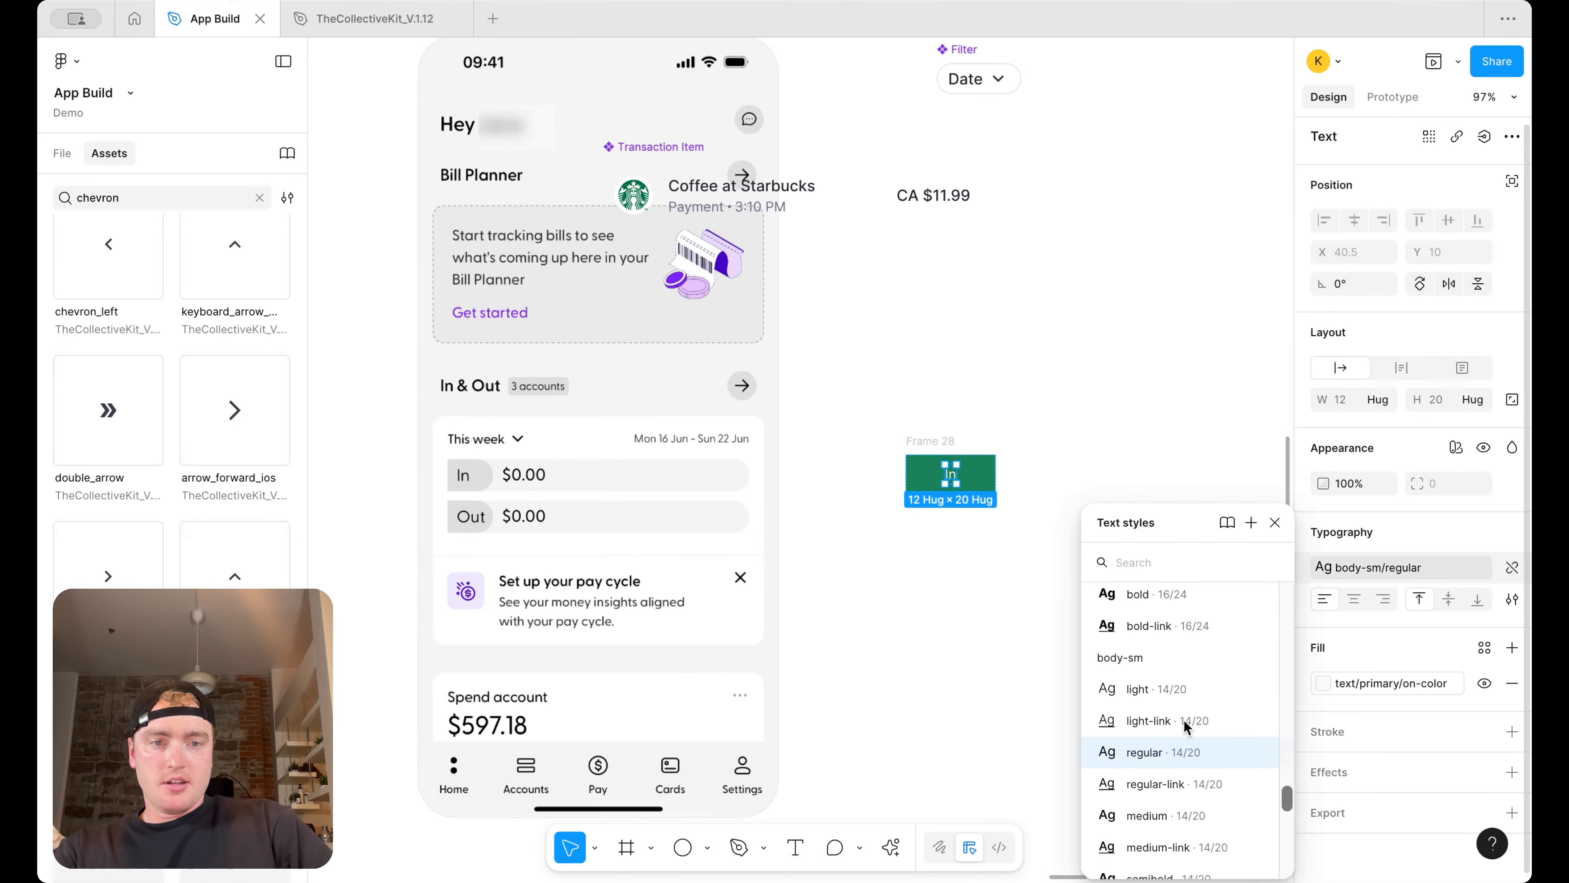
scroll(1187, 726, "up", 3)
left_click(1189, 705)
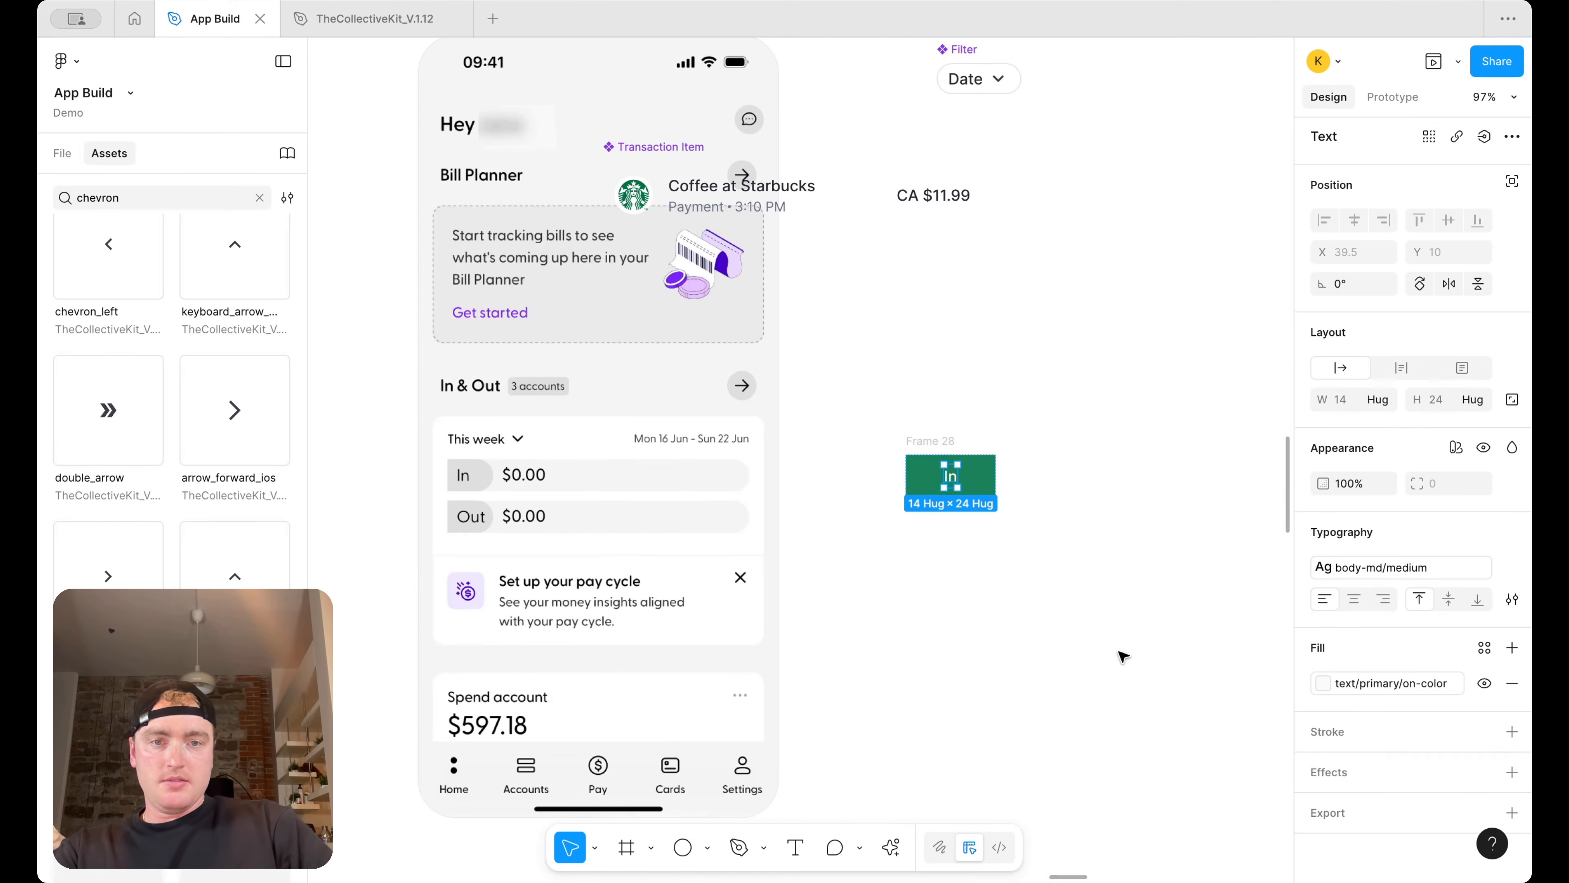
Set the In frame's vertical padding to 4 and horizontal padding to 8
left_click(984, 521)
left_click(930, 441)
left_click(1446, 497)
type("4")
key("Return")
left_click(1350, 498)
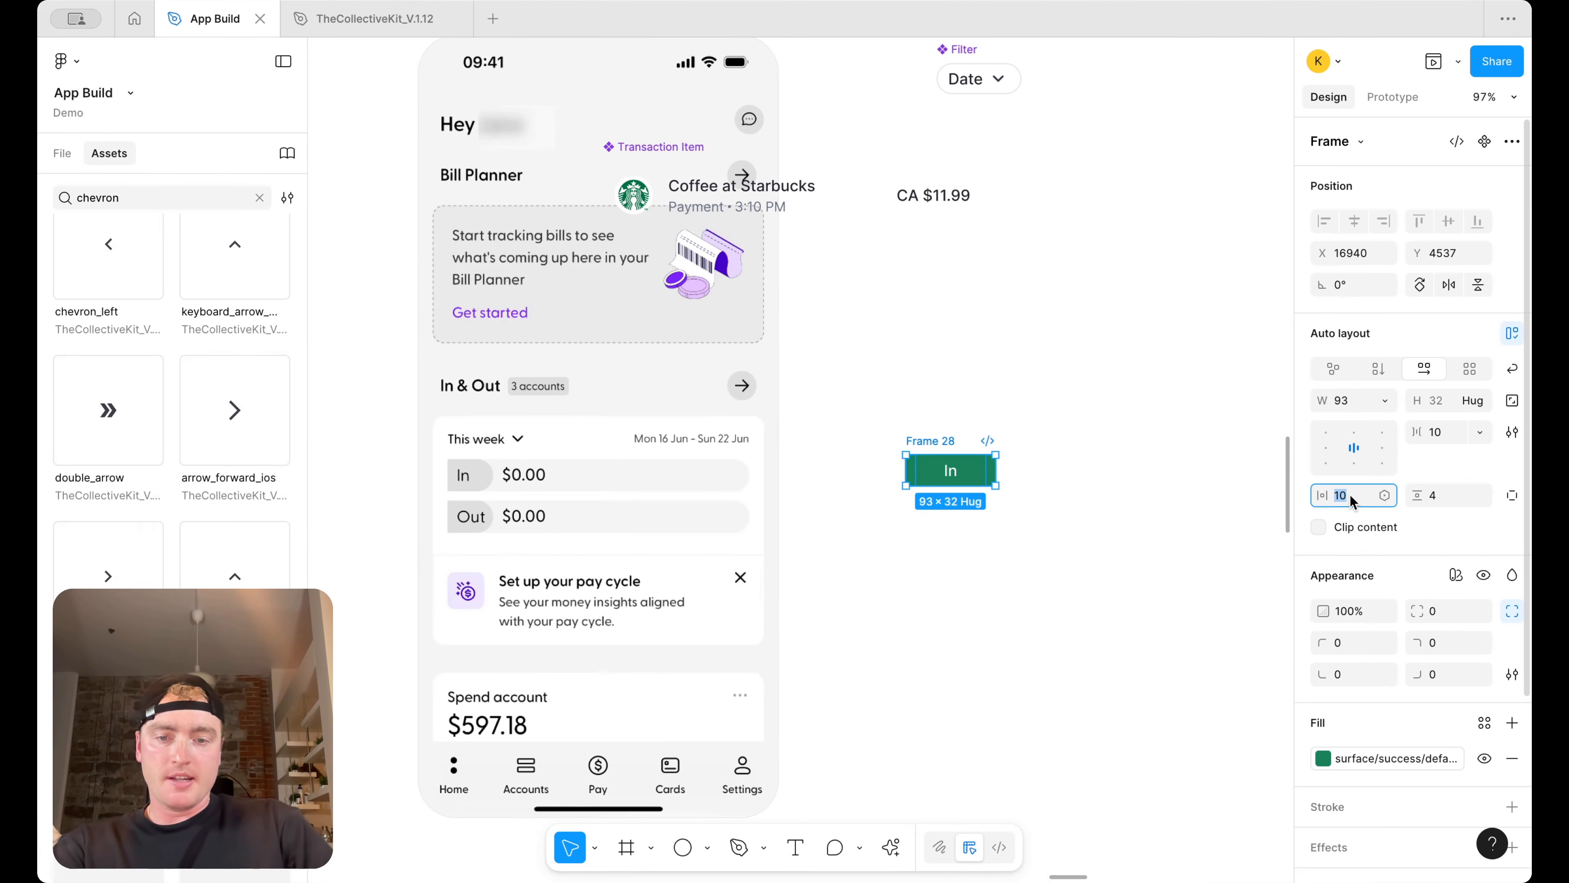
type("8")
key("Return")
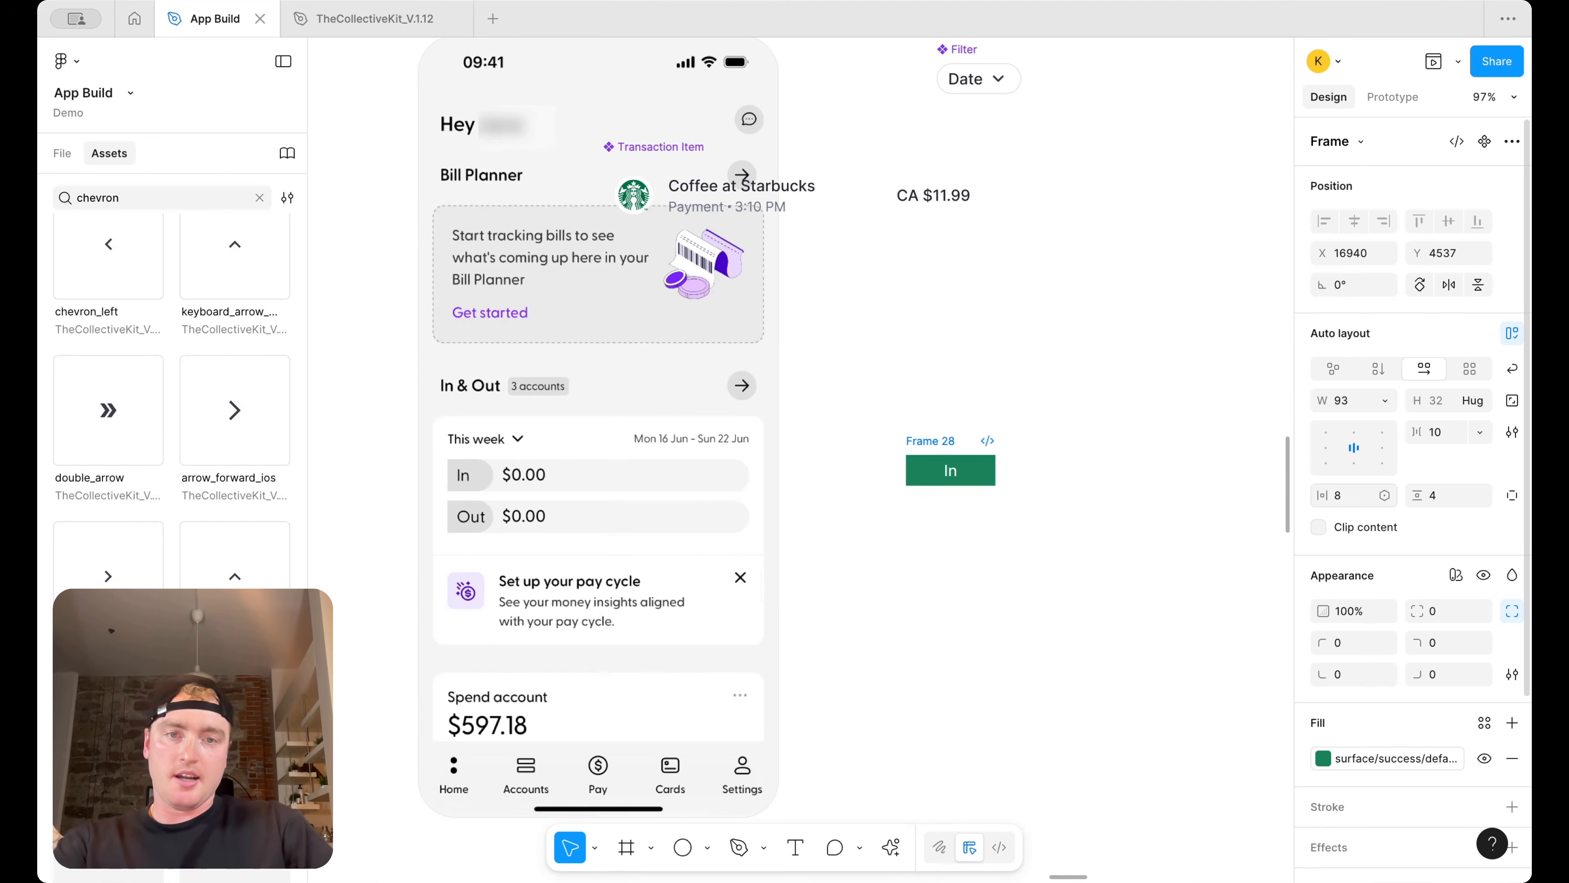
Make the In frame's width hug its contents
double_click(948, 472)
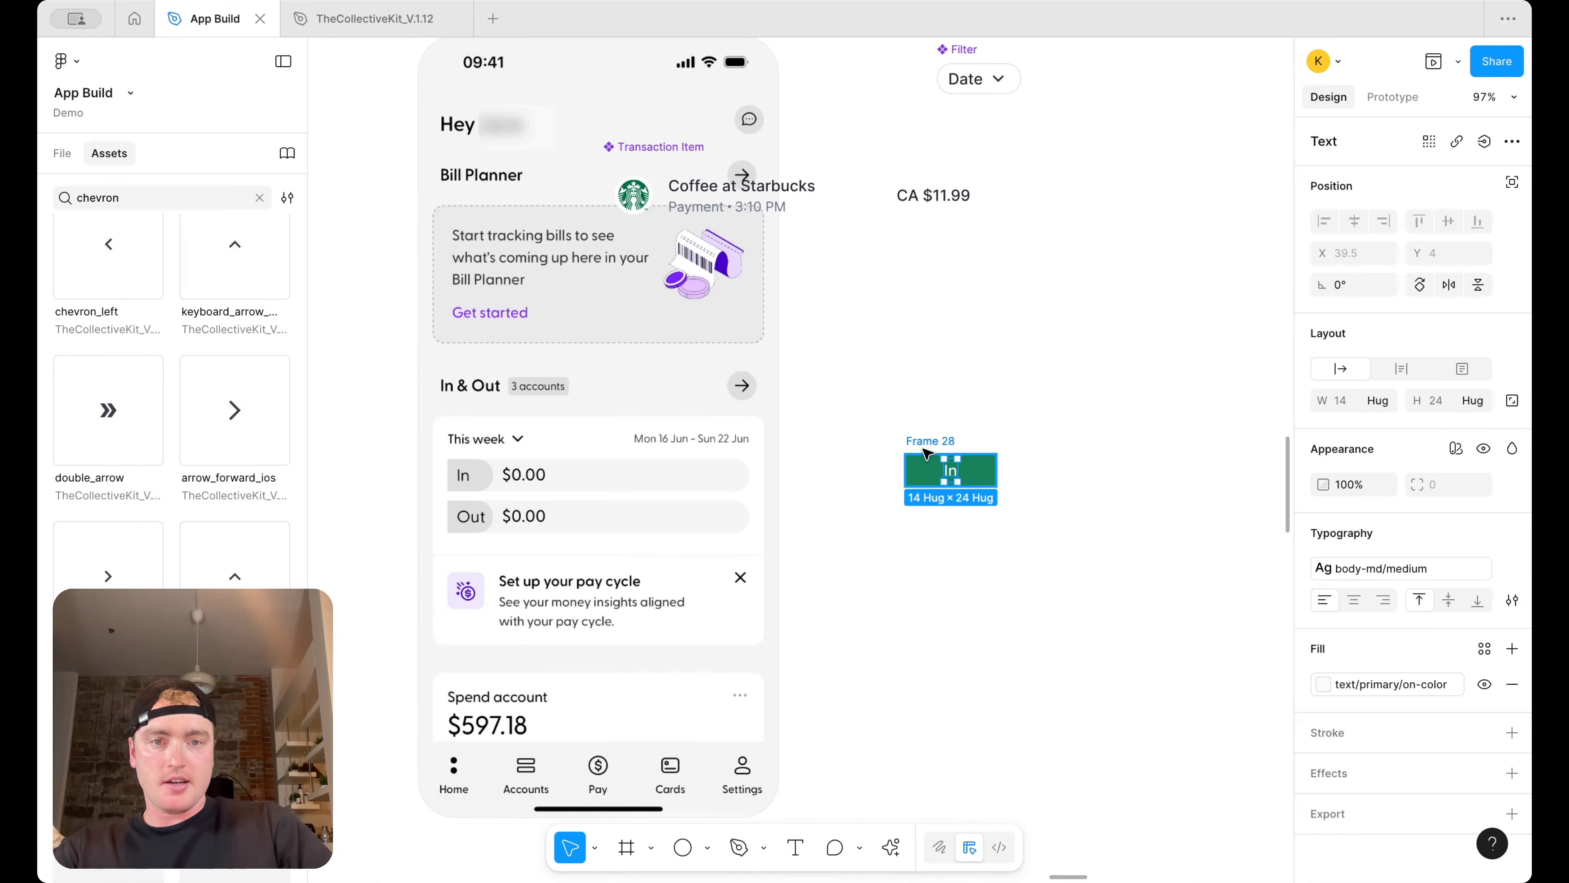
key("Escape")
left_click(1378, 400)
left_click(1382, 427)
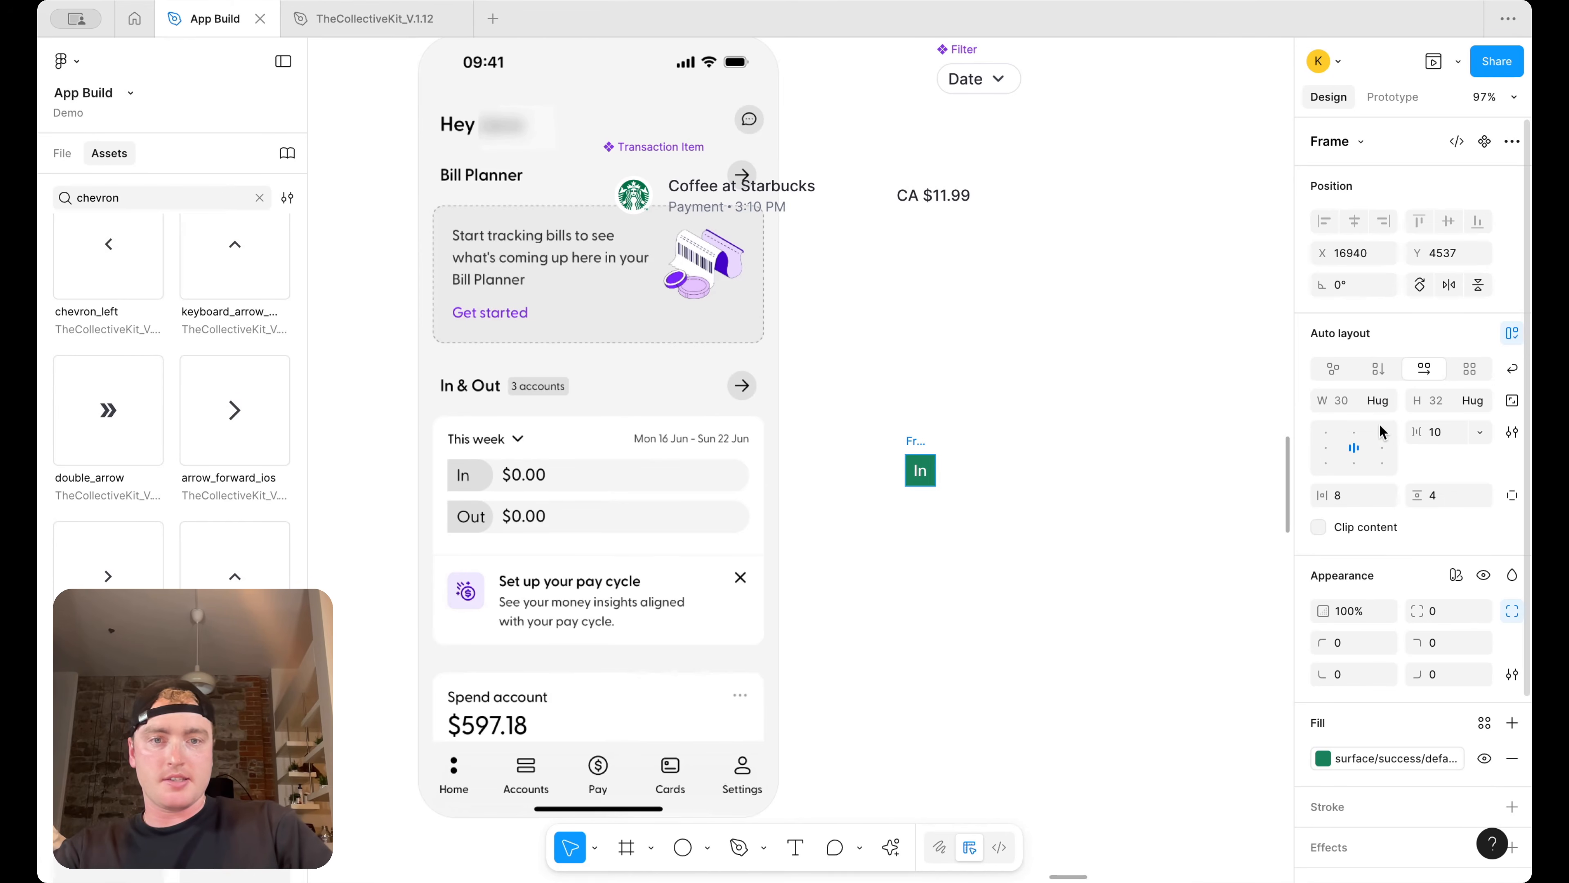
Round the In pill's right corners to 12 and widen it to about 70 px
left_click(967, 438)
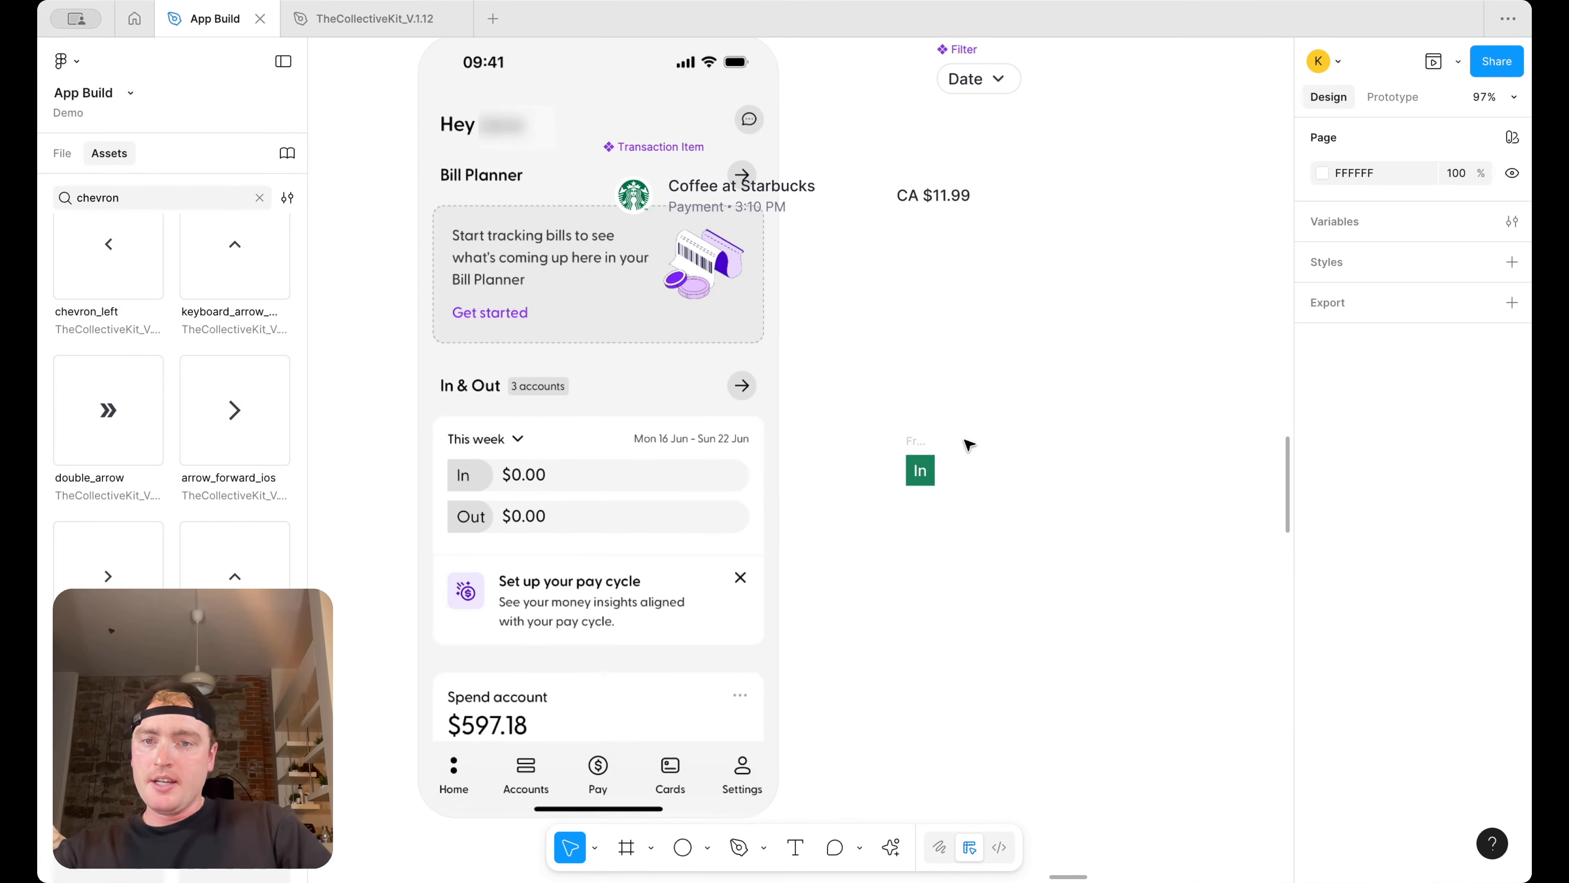
scroll(969, 445, "up", 3)
left_click(897, 450)
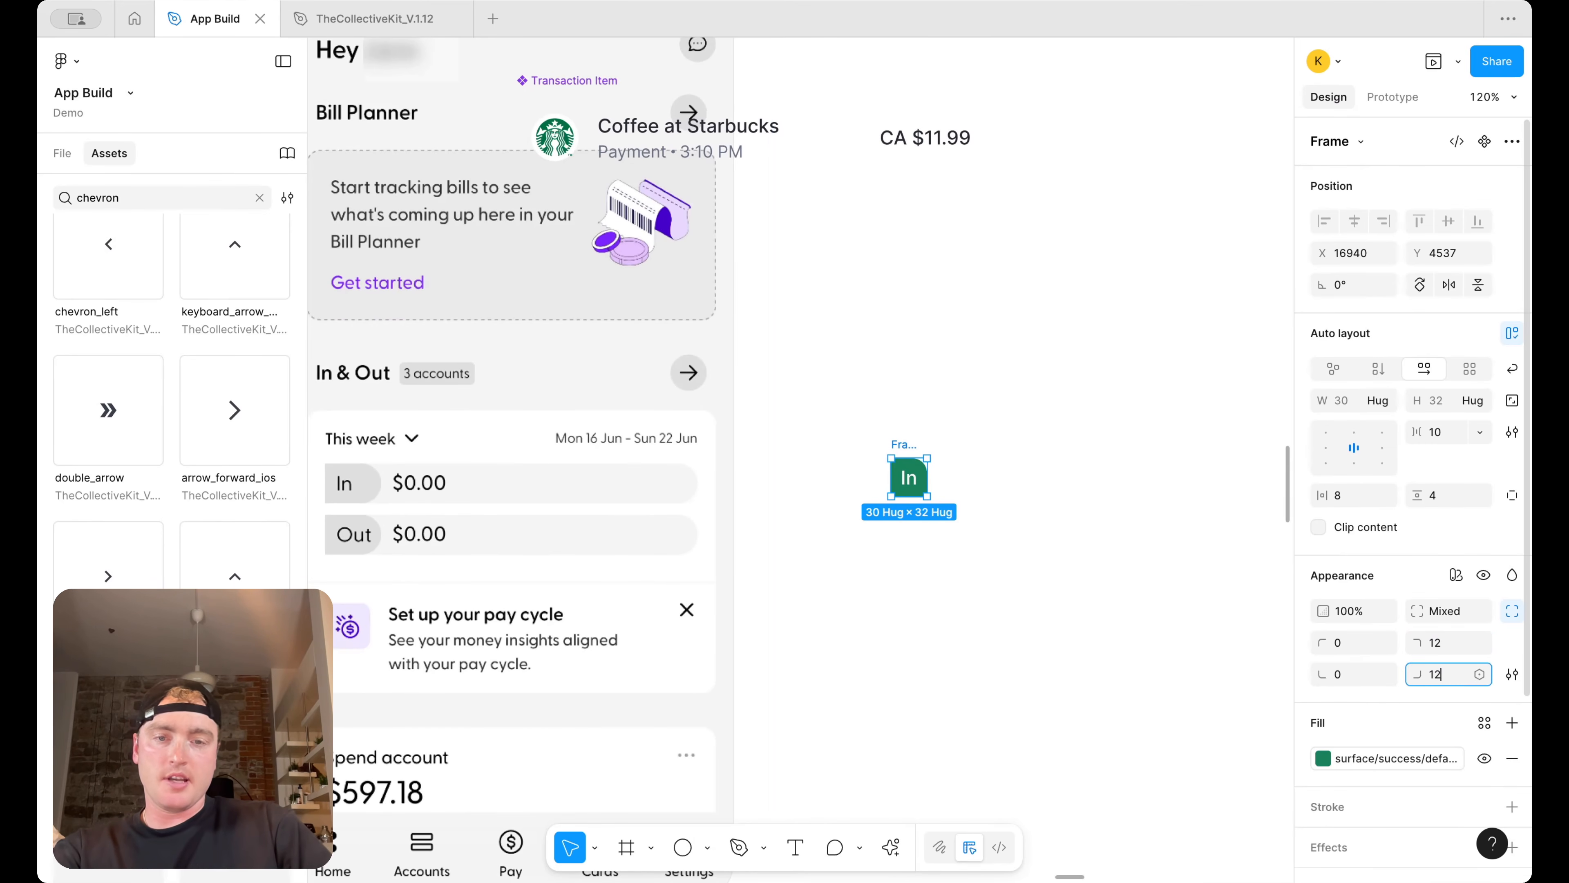
left_click(1150, 575)
left_click(918, 455)
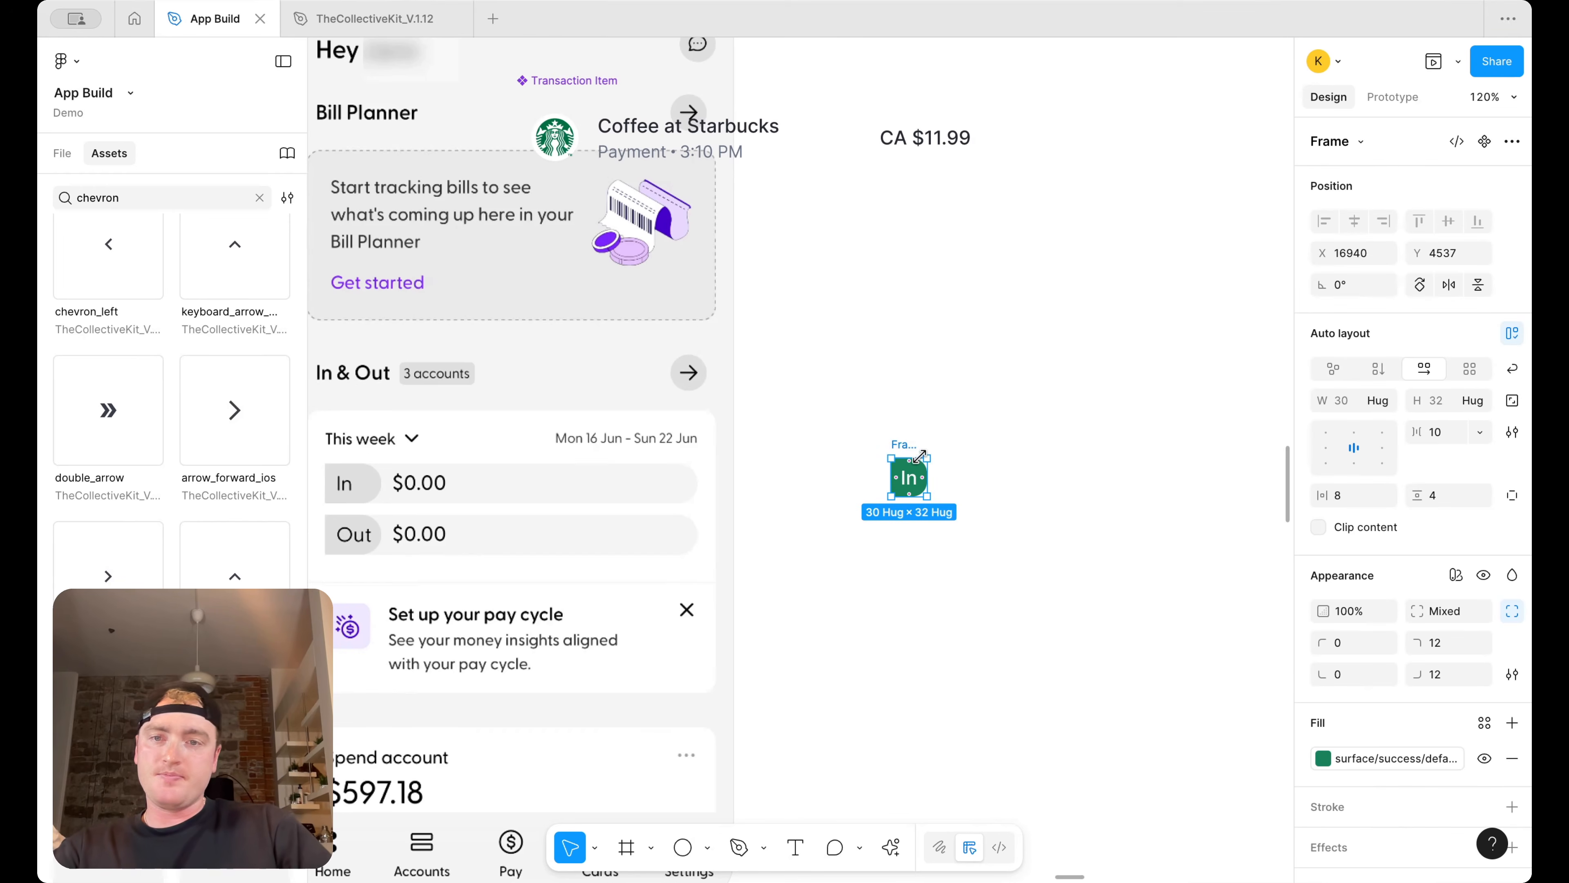
left_click_drag(925, 470, 975, 469)
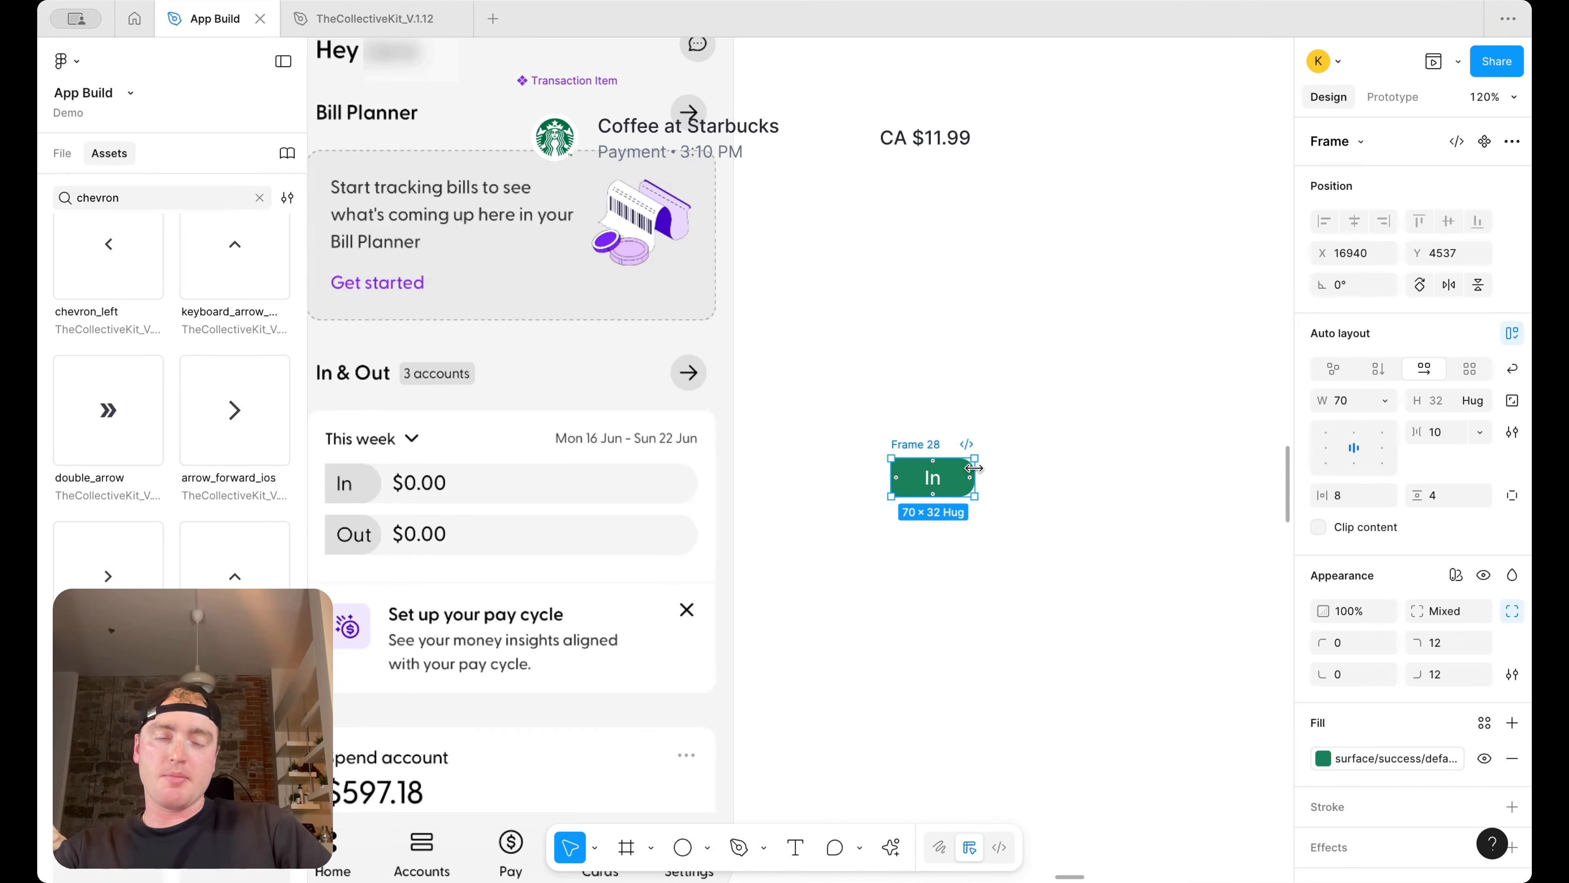
left_click(1056, 452)
scroll(1040, 452, "down", 5)
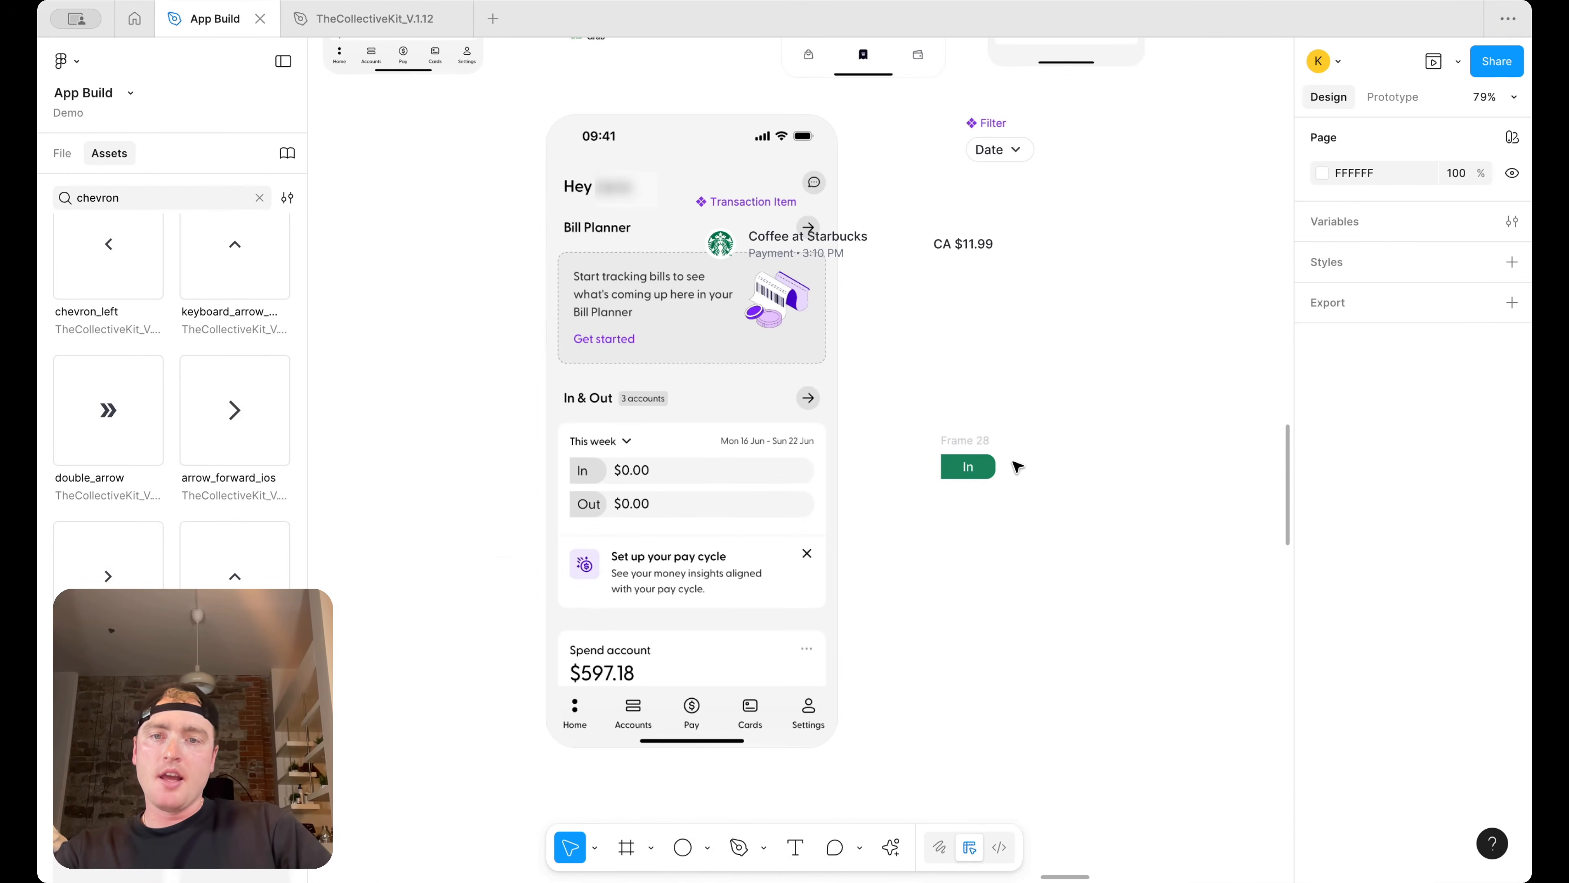
Narrow the In pill to about 54 px wide
scroll(1016, 465, "up", 3)
left_click(961, 452)
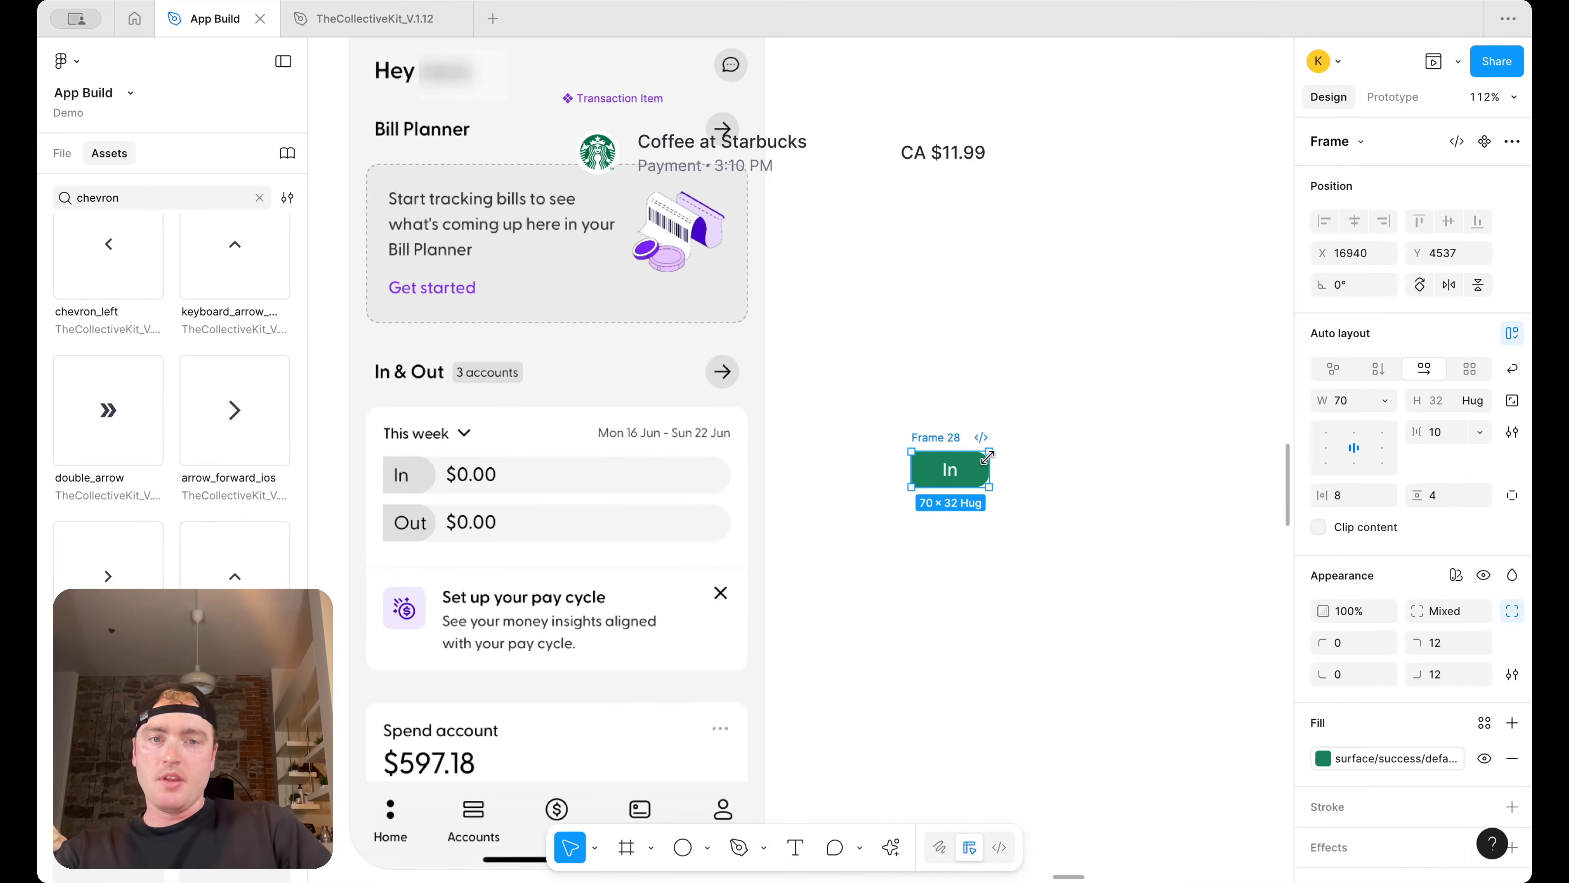
left_click_drag(989, 465, 970, 467)
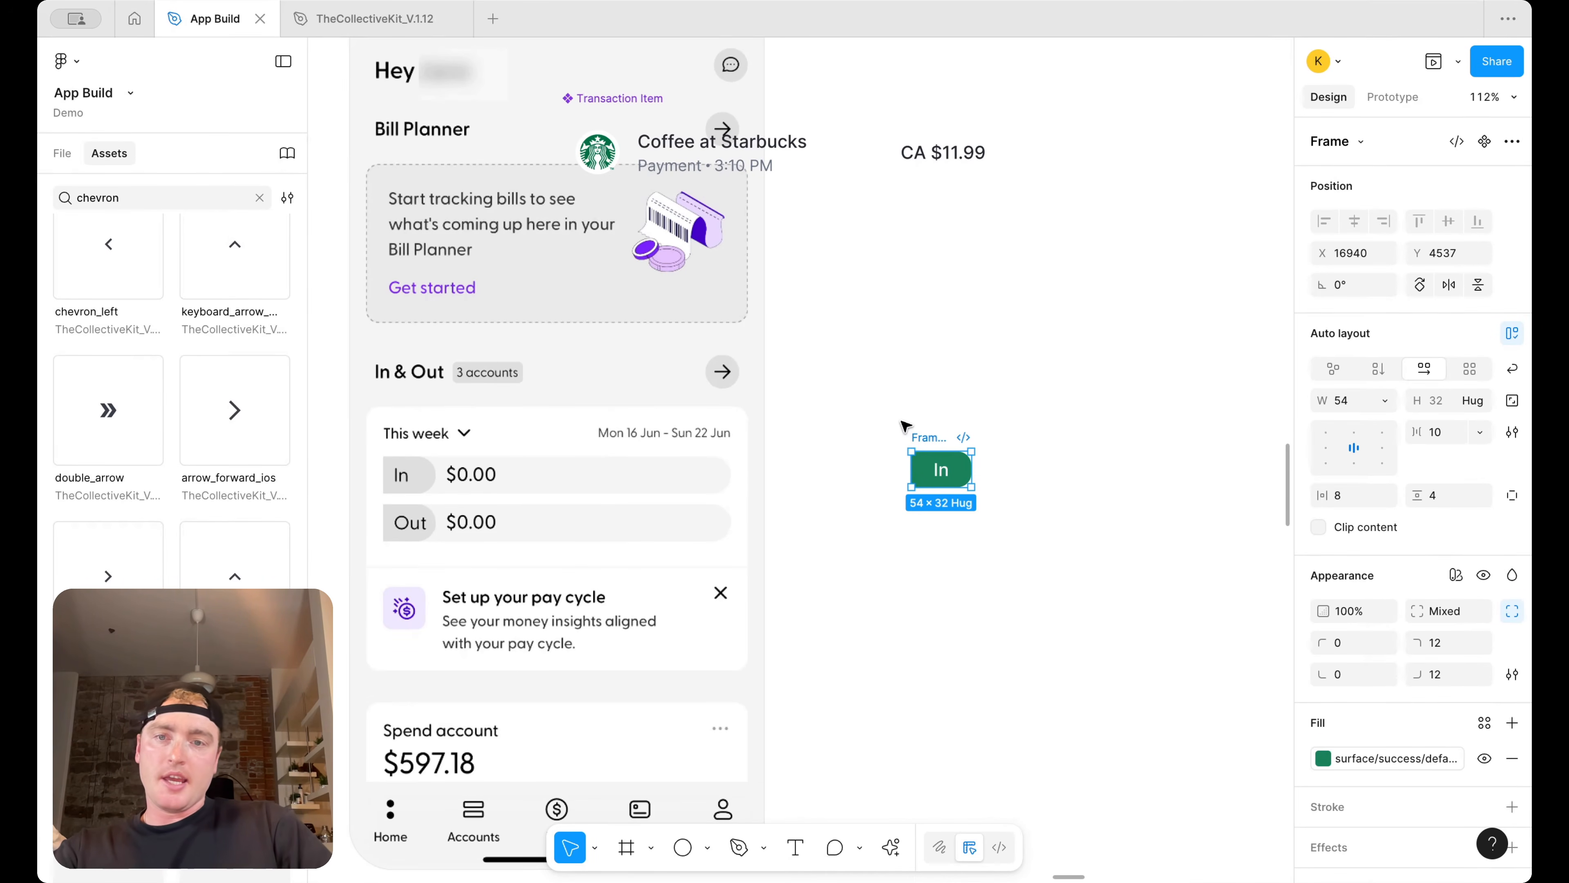
Wrap the In pill in a new auto layout frame and give it a grey fill
scroll(948, 444, "down", 1)
scroll(933, 443, "right", 1)
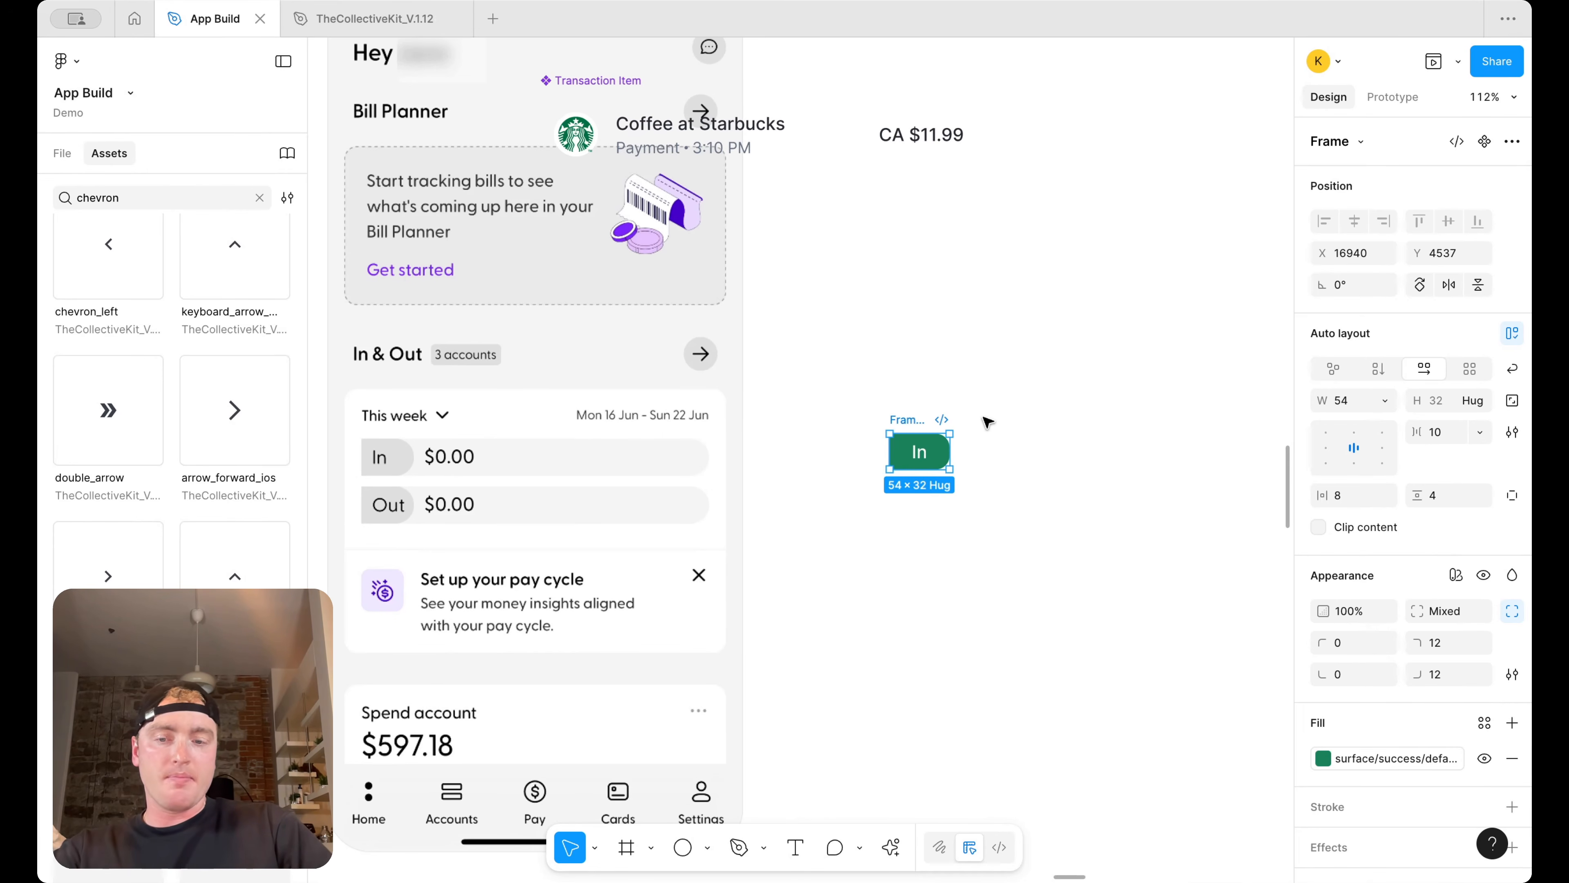
key("shift+a")
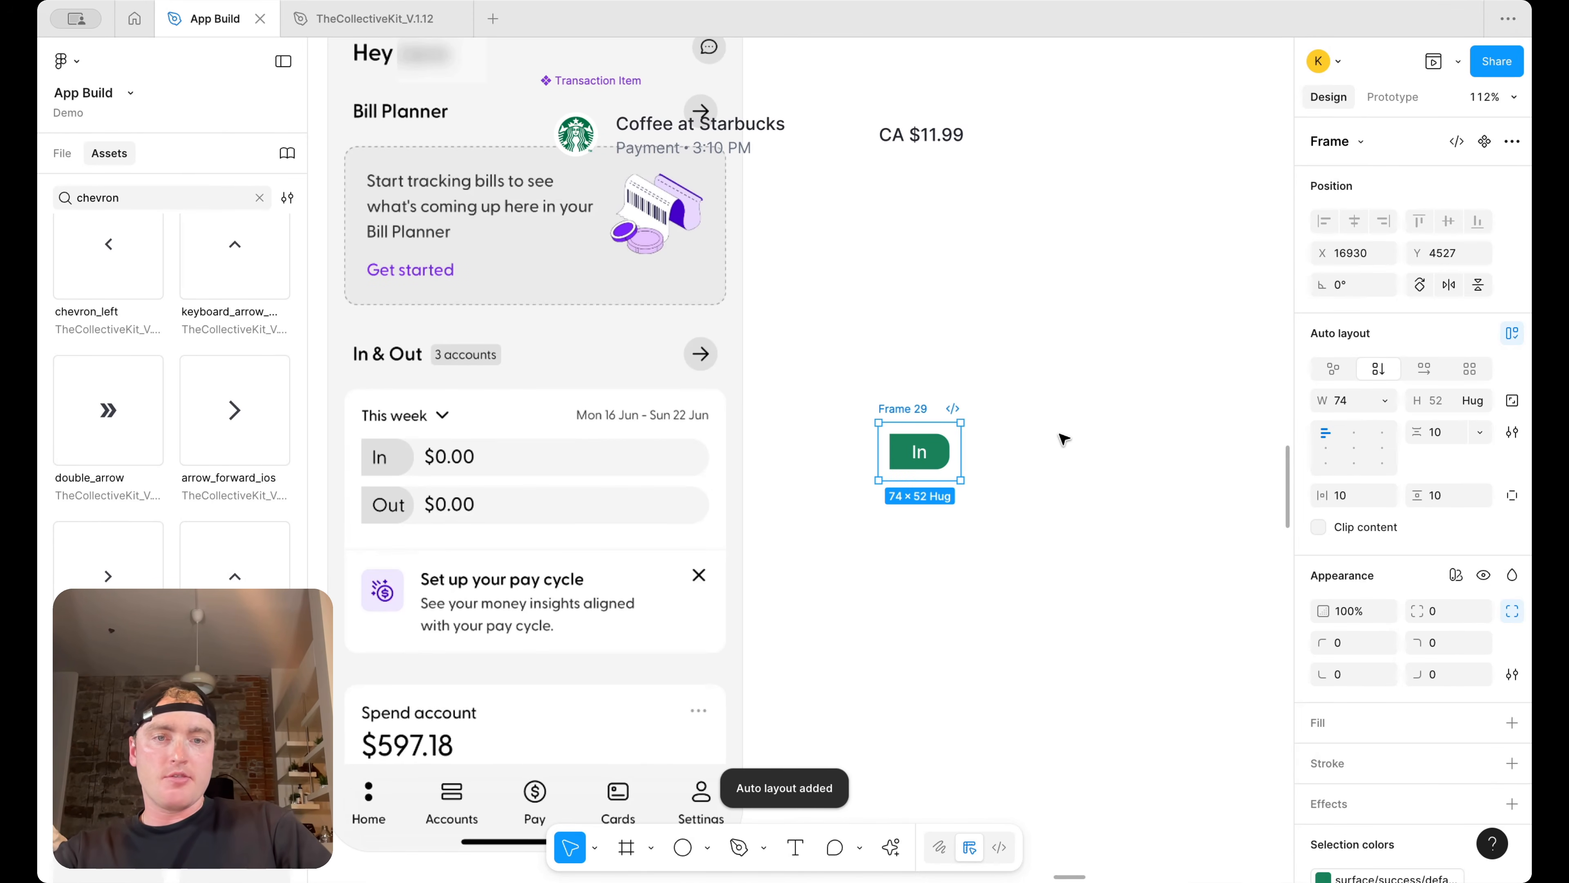
left_click(1513, 722)
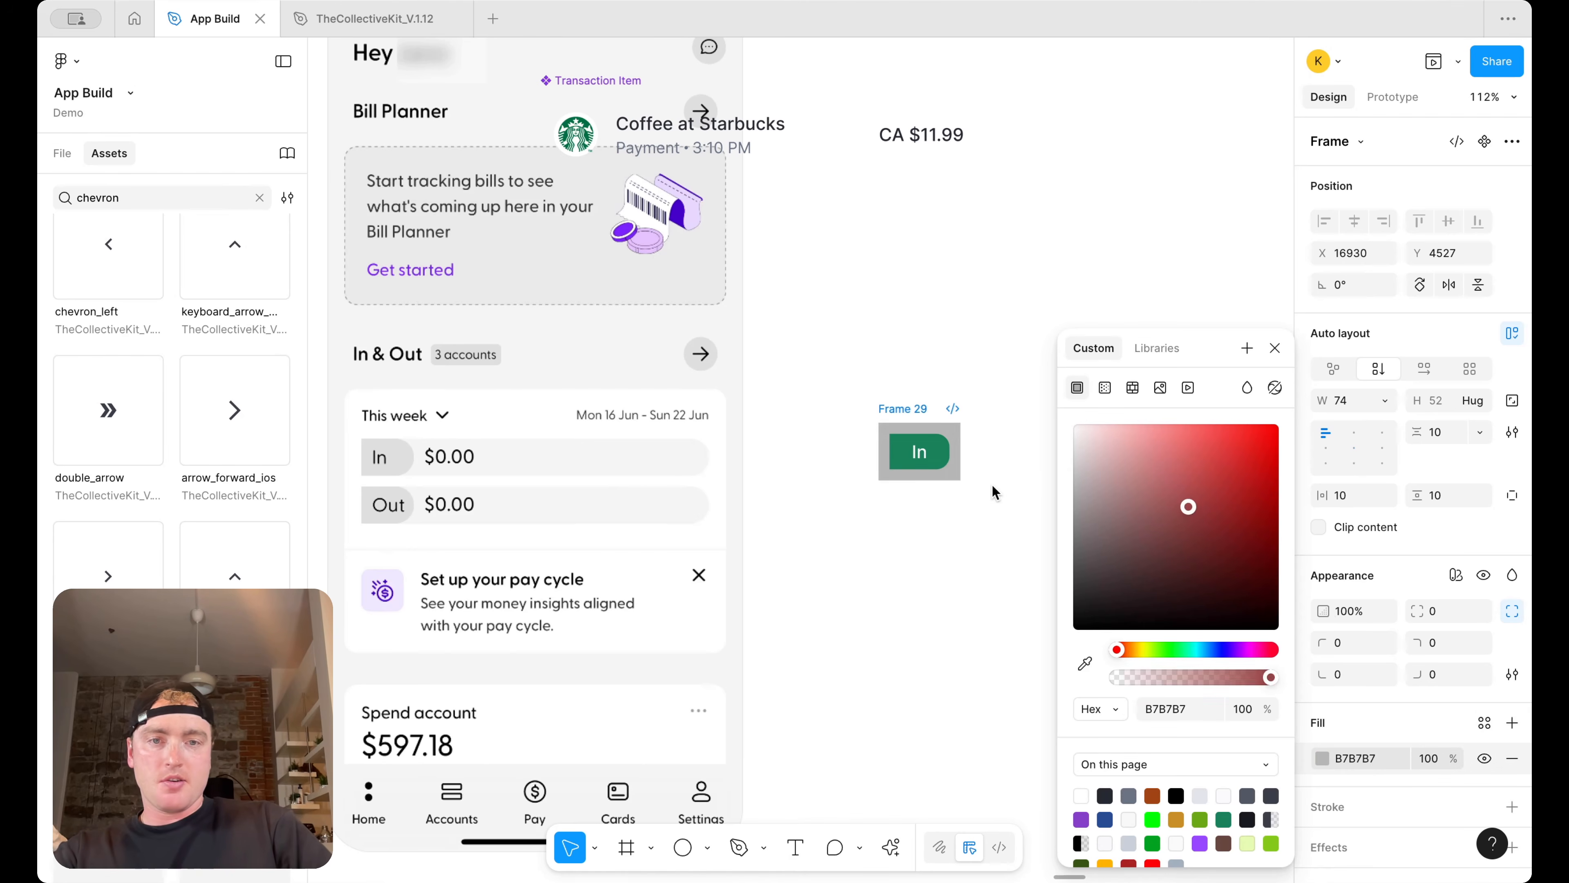
left_click(1002, 442)
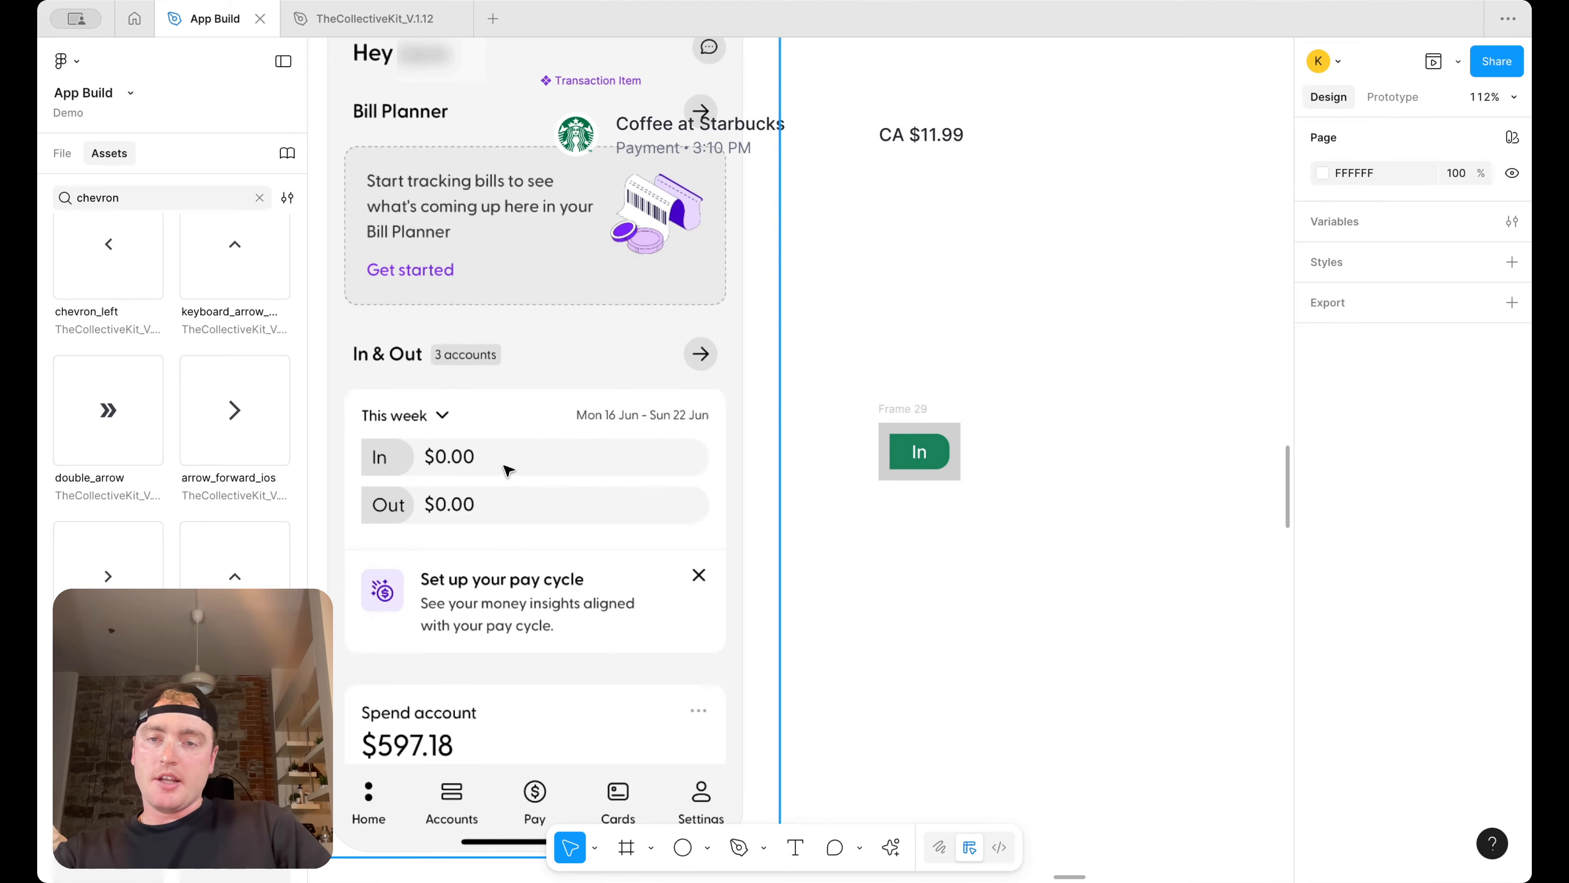
Set the wrapper frame's vertical padding to 0 and its left padding to 0
left_click(944, 424)
left_click(1440, 504)
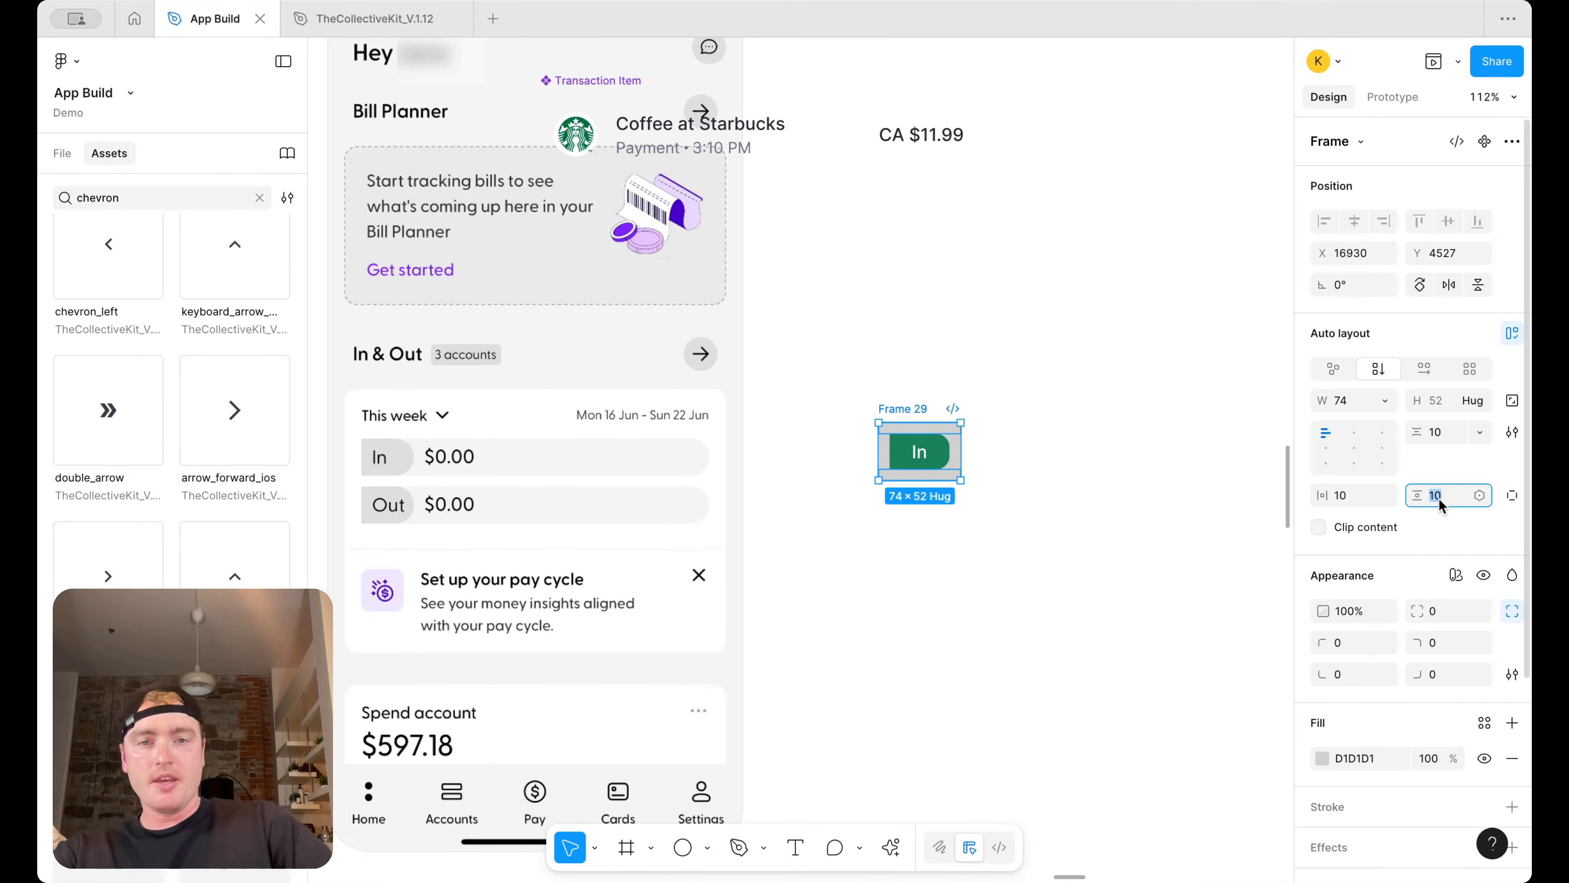
type("0")
key("Return")
left_click(1513, 496)
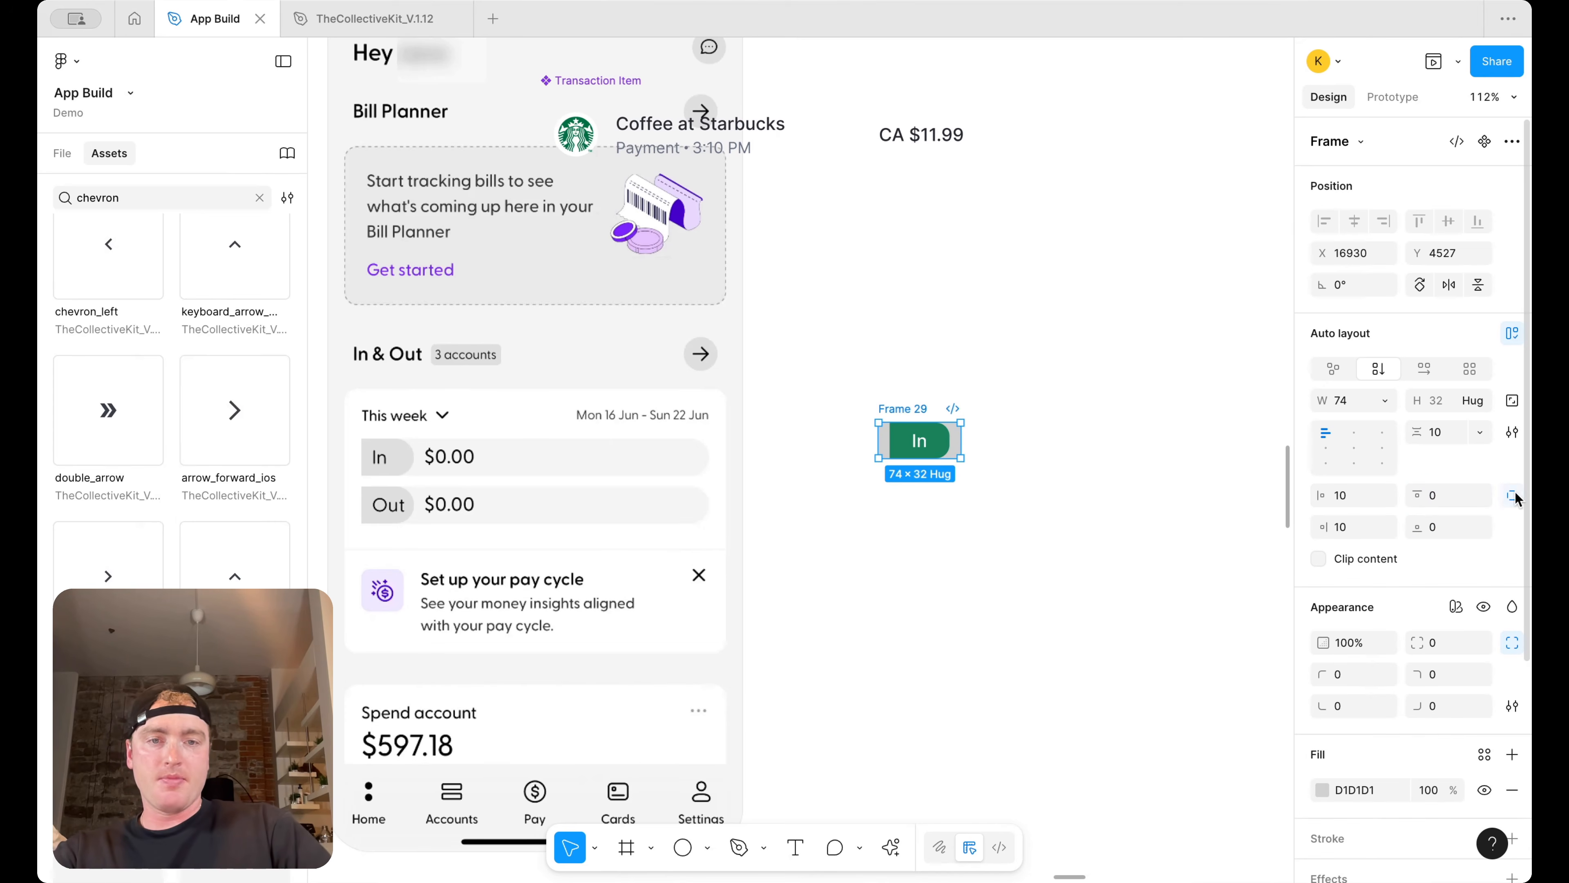
left_click(1356, 503)
type("0")
key("Return")
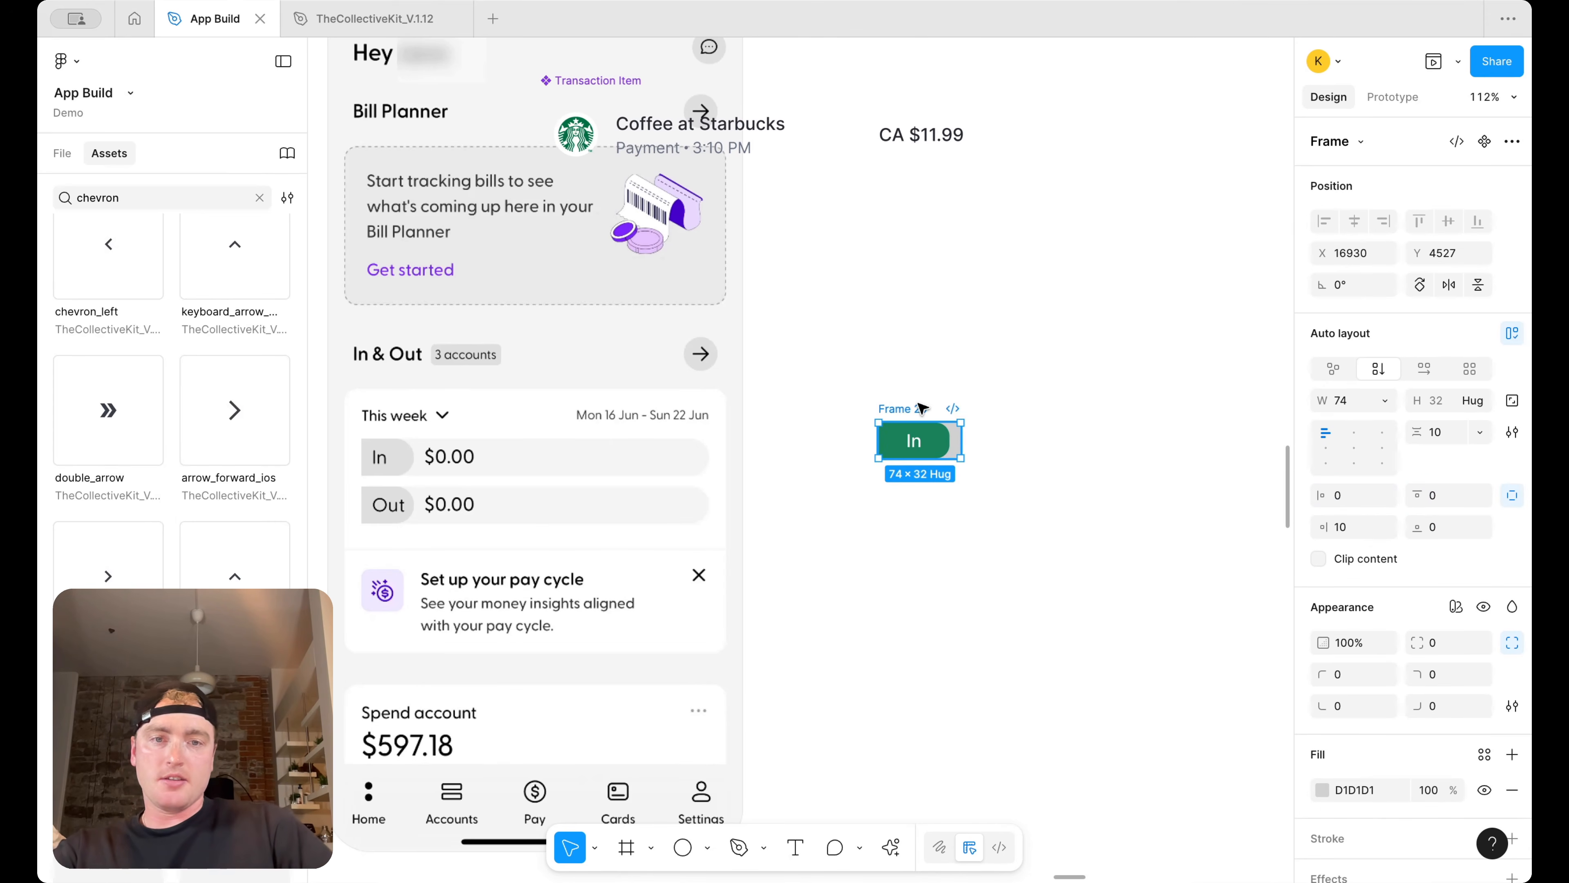
Widen the wrapper frame to about 277 px
left_click_drag(959, 441, 1187, 439)
left_click(1000, 445)
left_click(1132, 432)
left_click(923, 413)
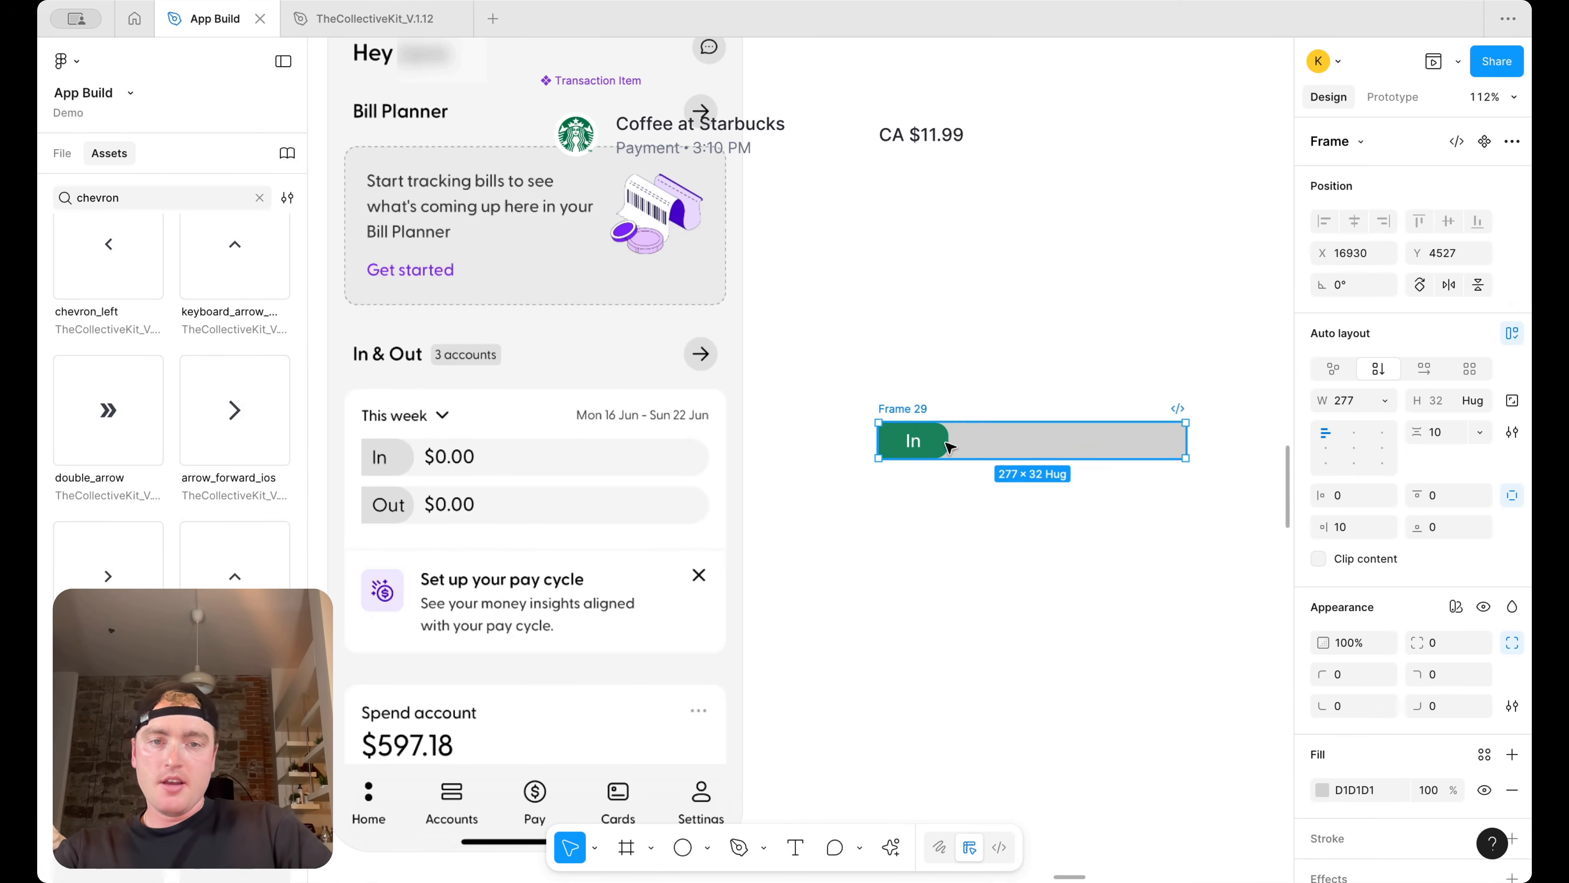
Paste a text layer beside the In pill and wrap both in a horizontal auto layout row
left_click(915, 441, "super")
left_click(1001, 443)
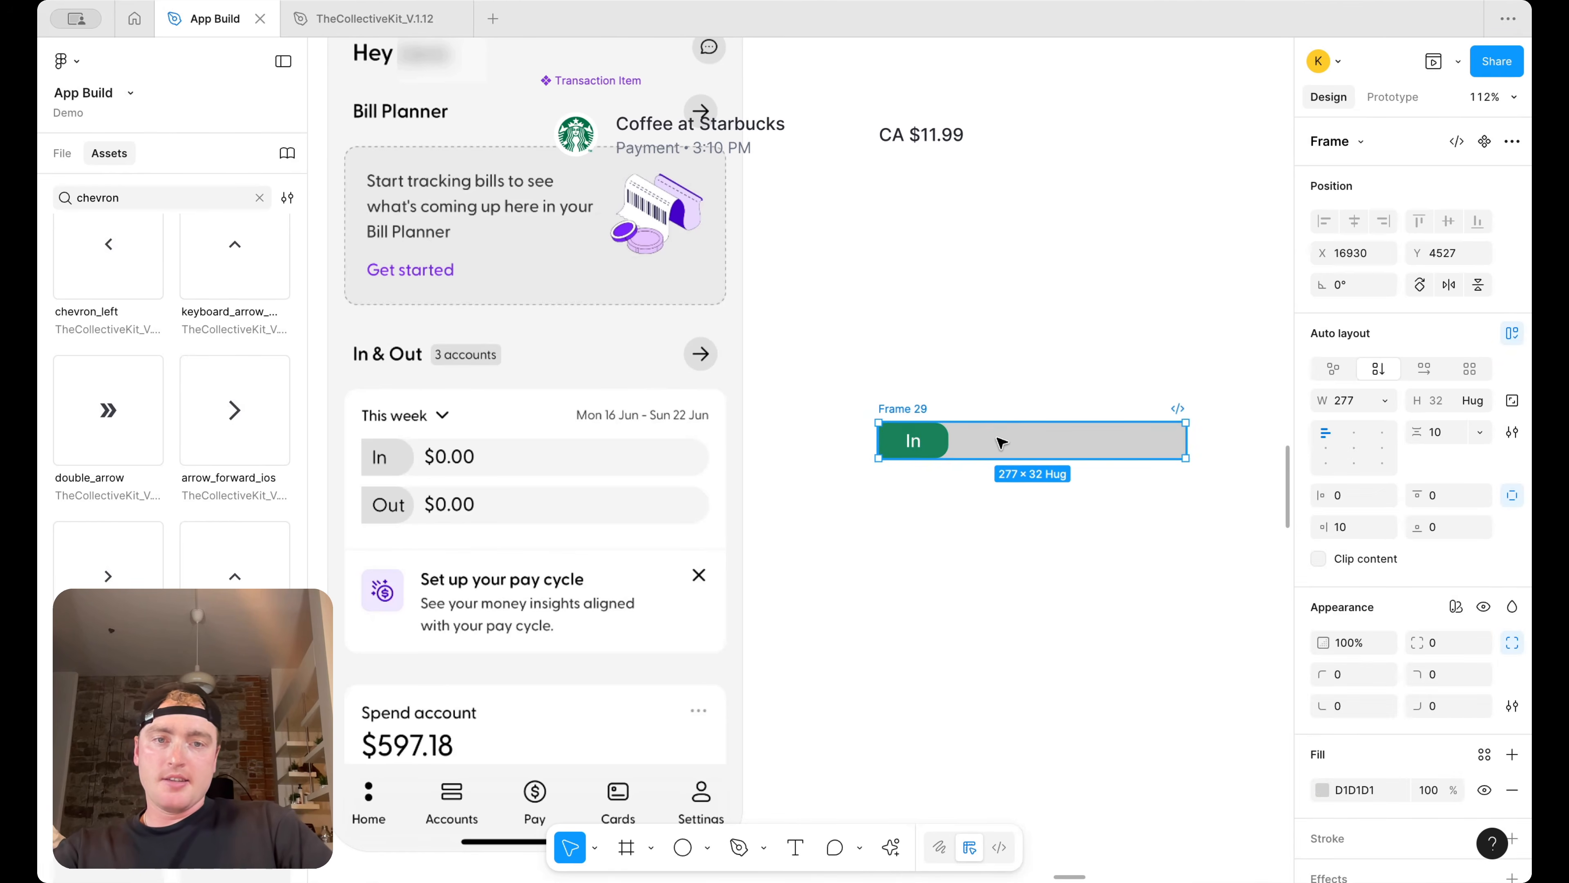
key("super+v")
left_click(929, 437, "shift")
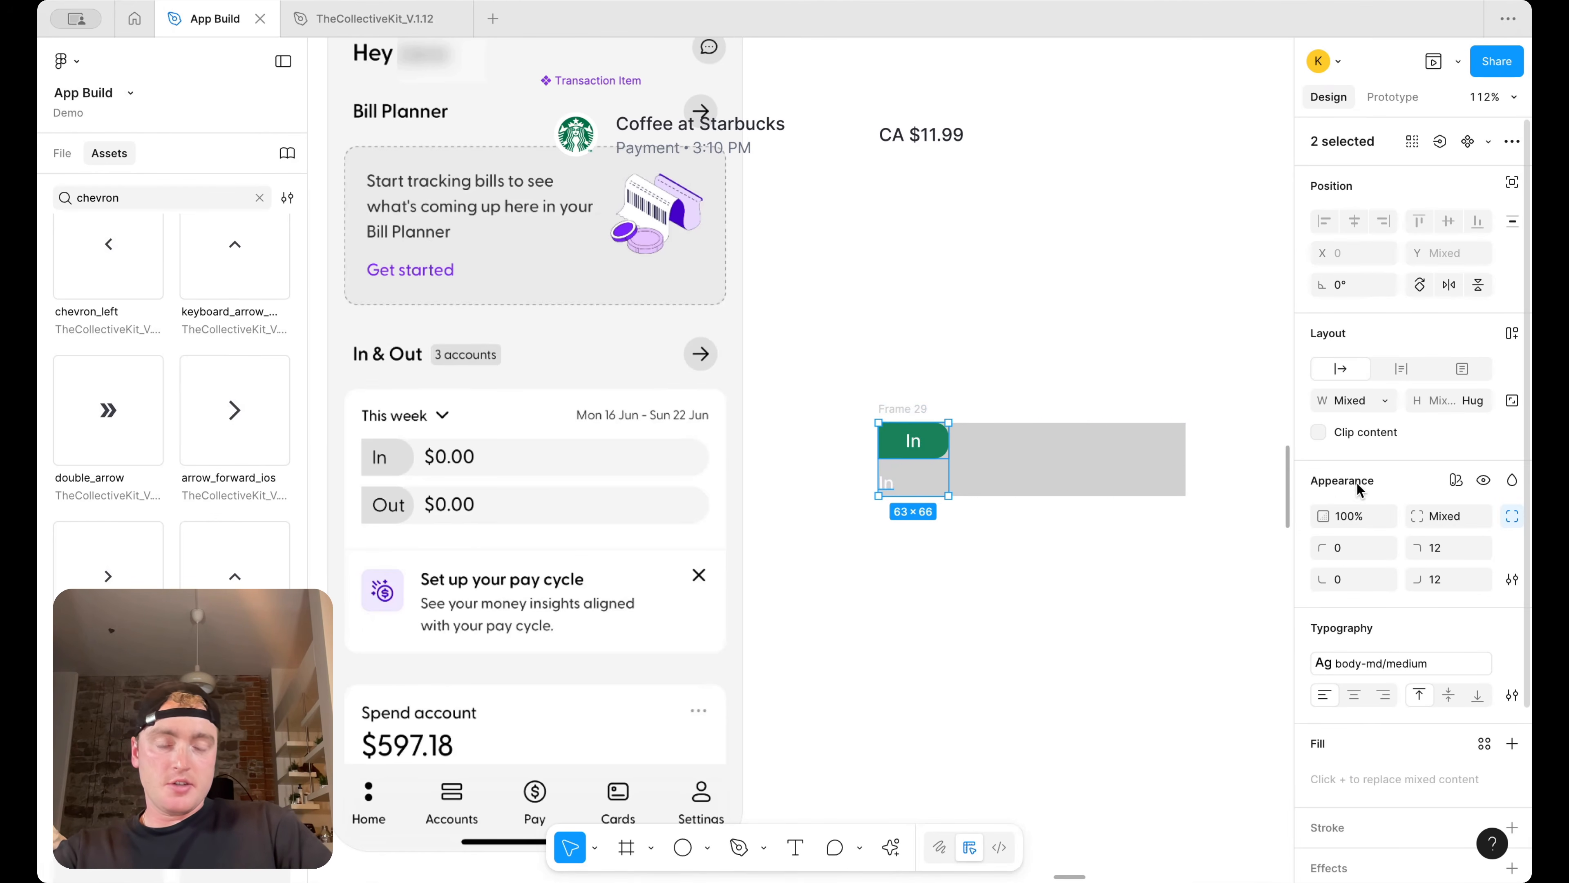
key("shift+a")
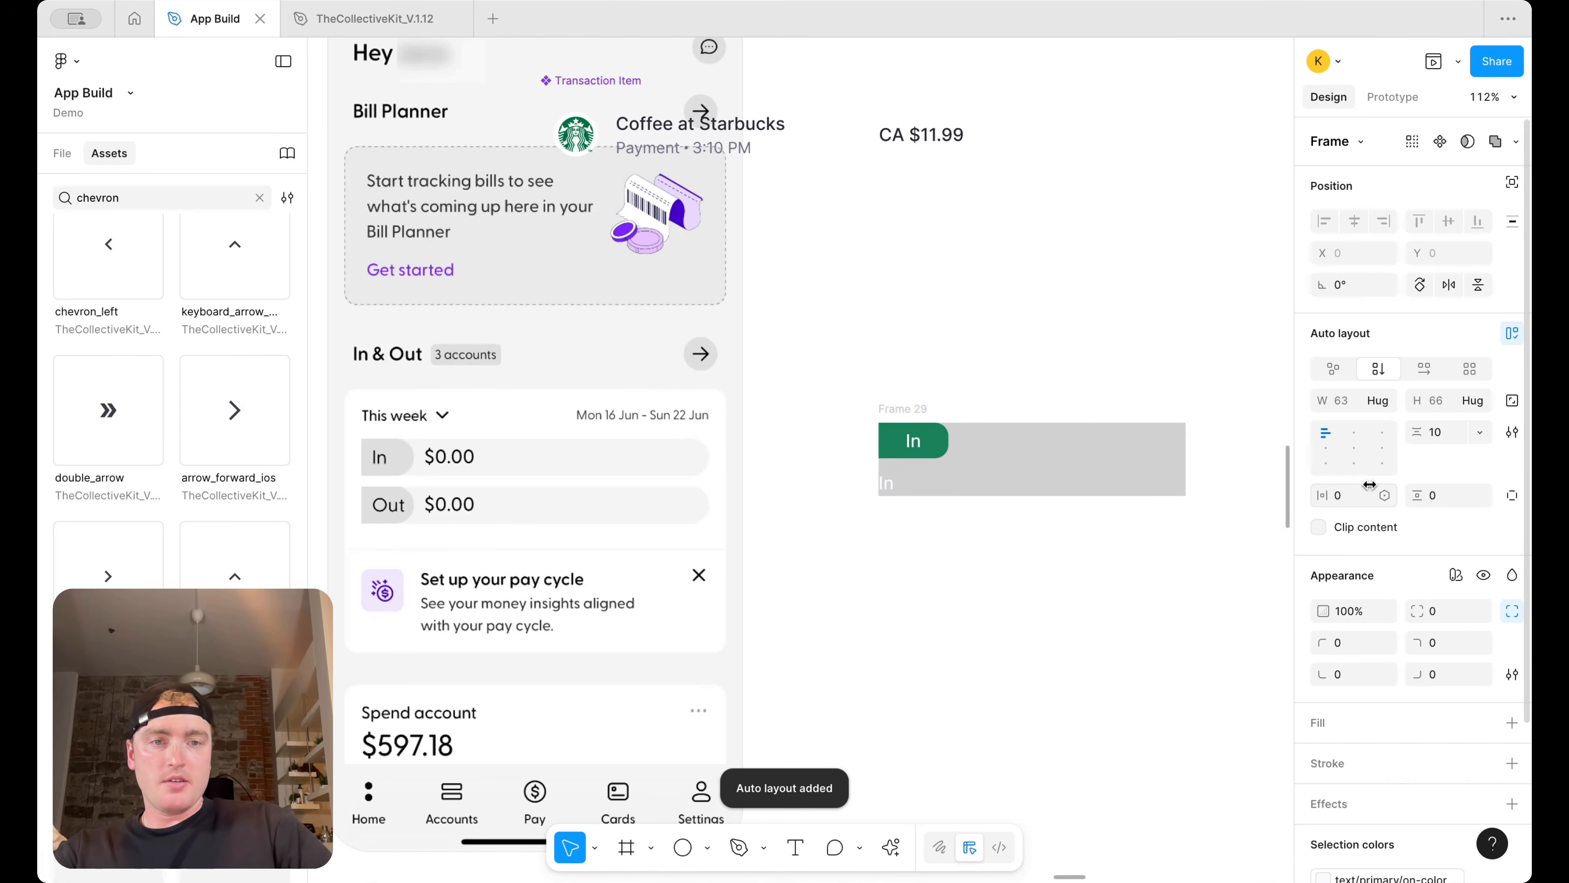
left_click(1426, 378)
left_click(1326, 447)
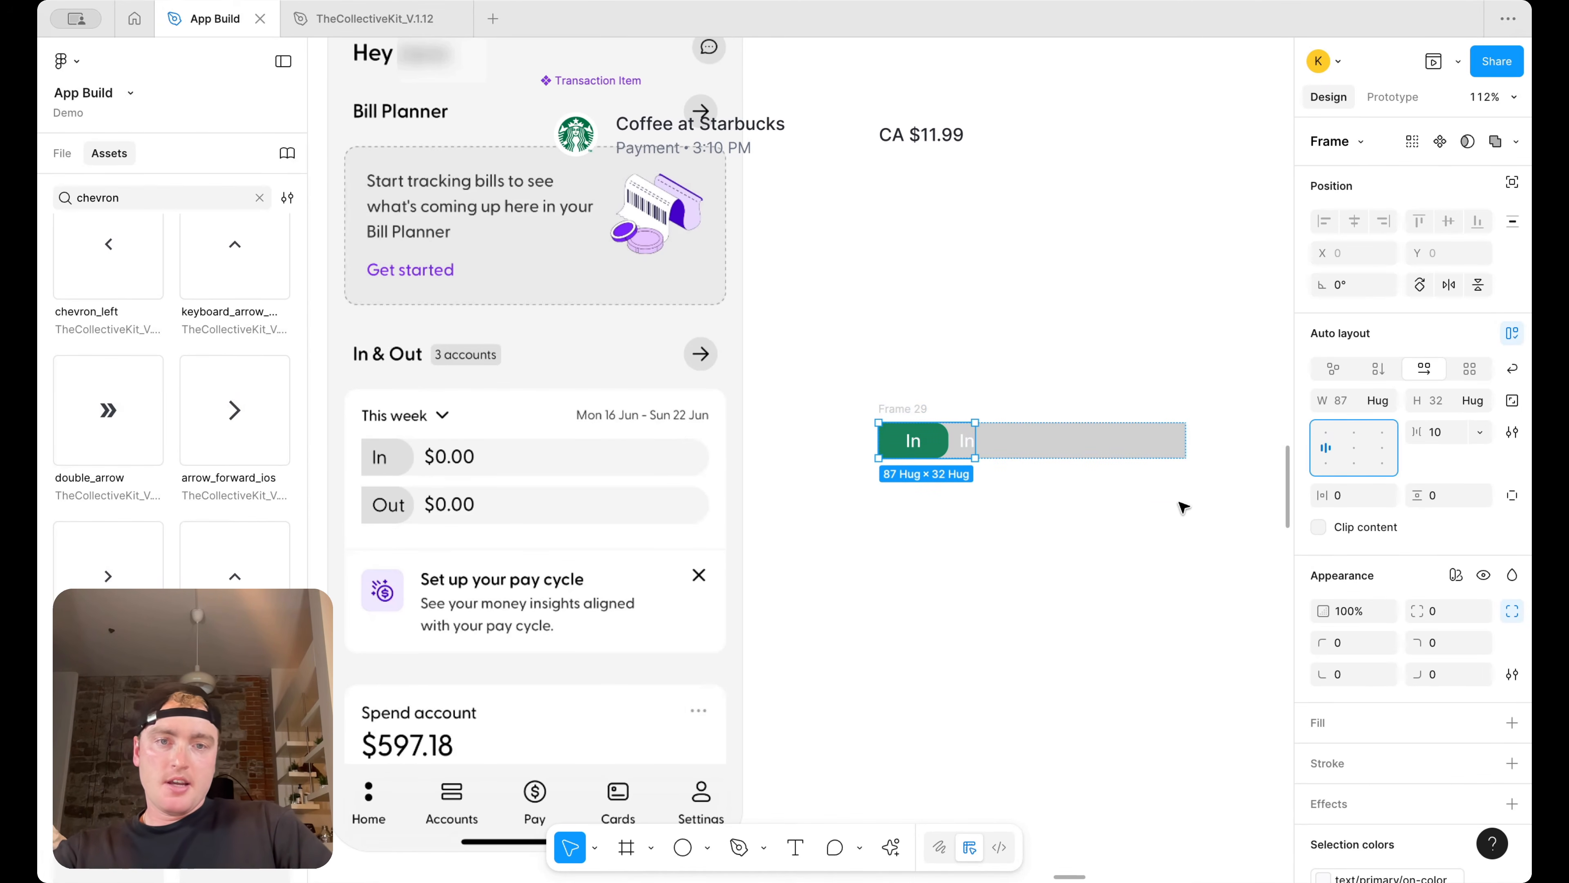
Make the row's width fill its container
left_click_drag(975, 440, 1045, 440)
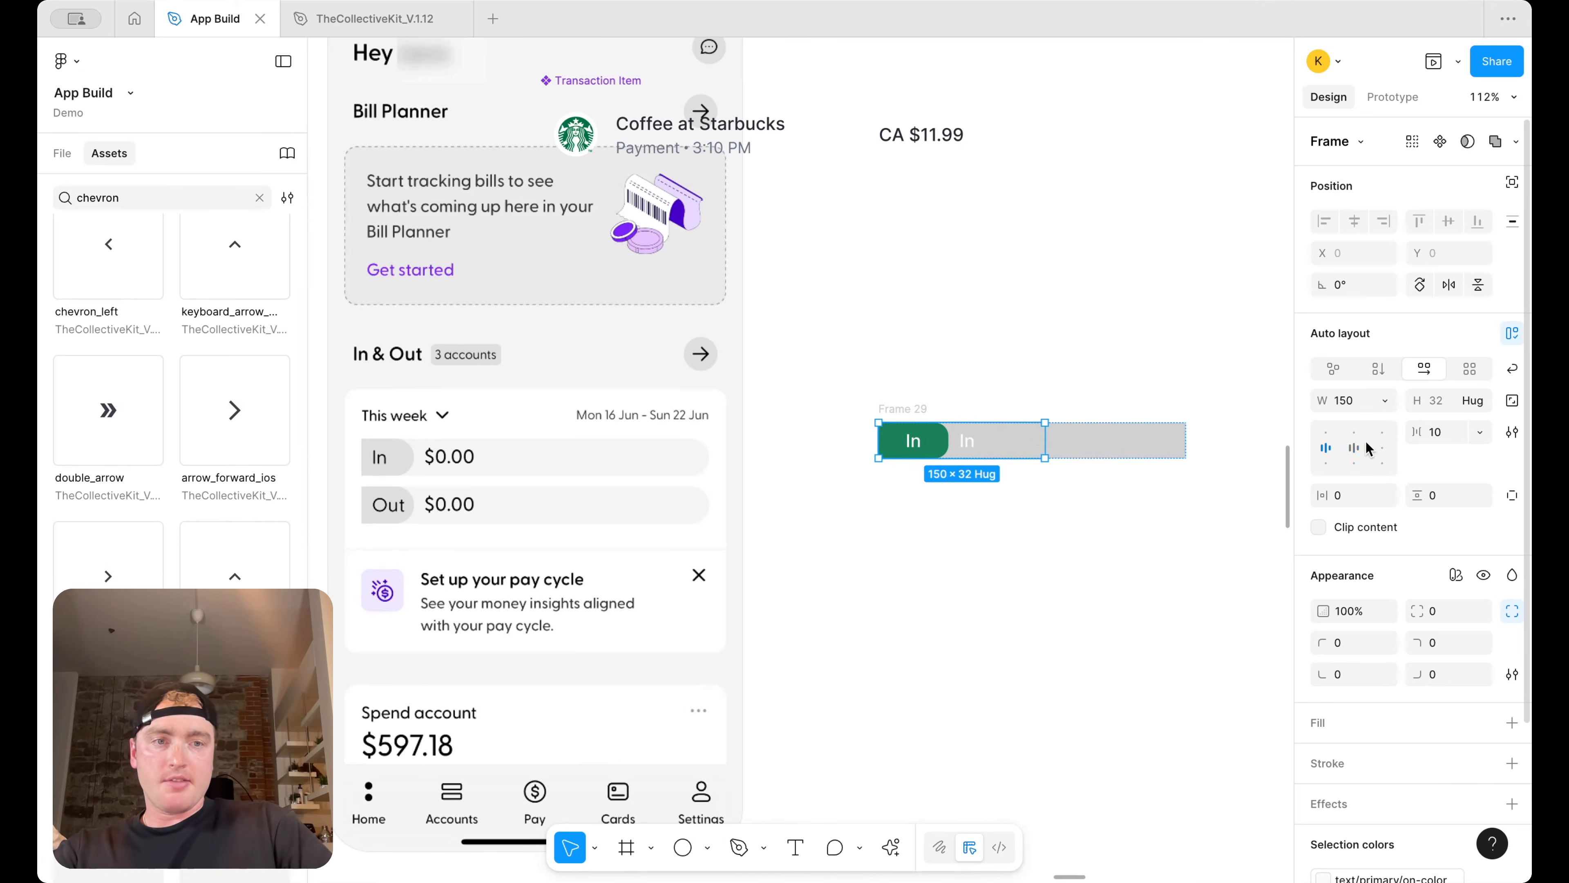
left_click(1386, 401)
left_click(1391, 444)
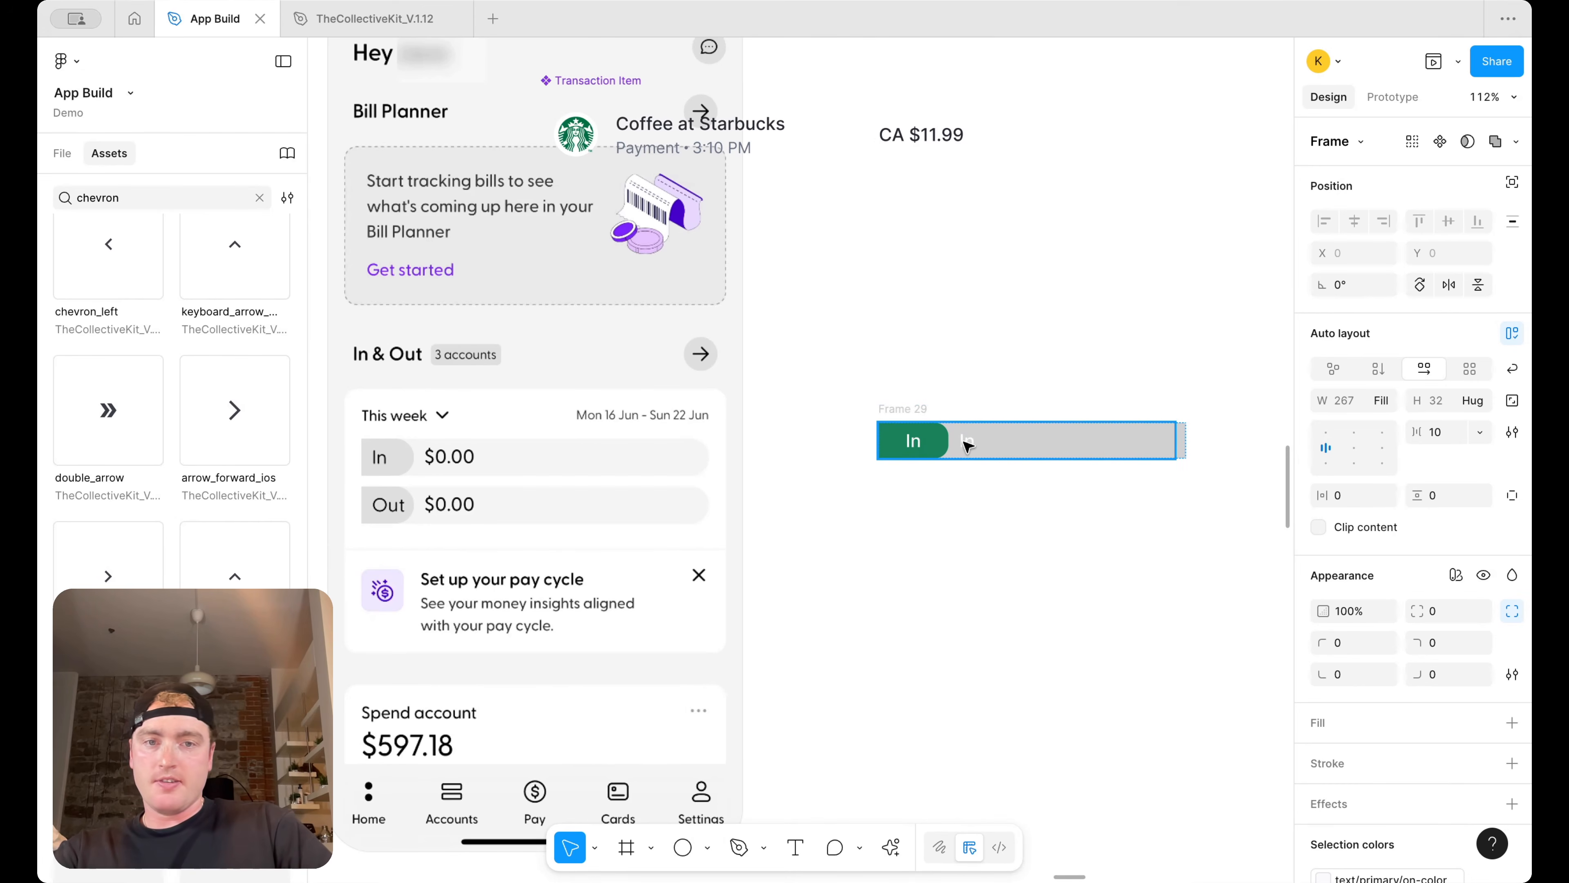
Change the pasted text to $0.00
double_click(968, 442)
double_click(968, 440)
type("$0.00")
key("super+a")
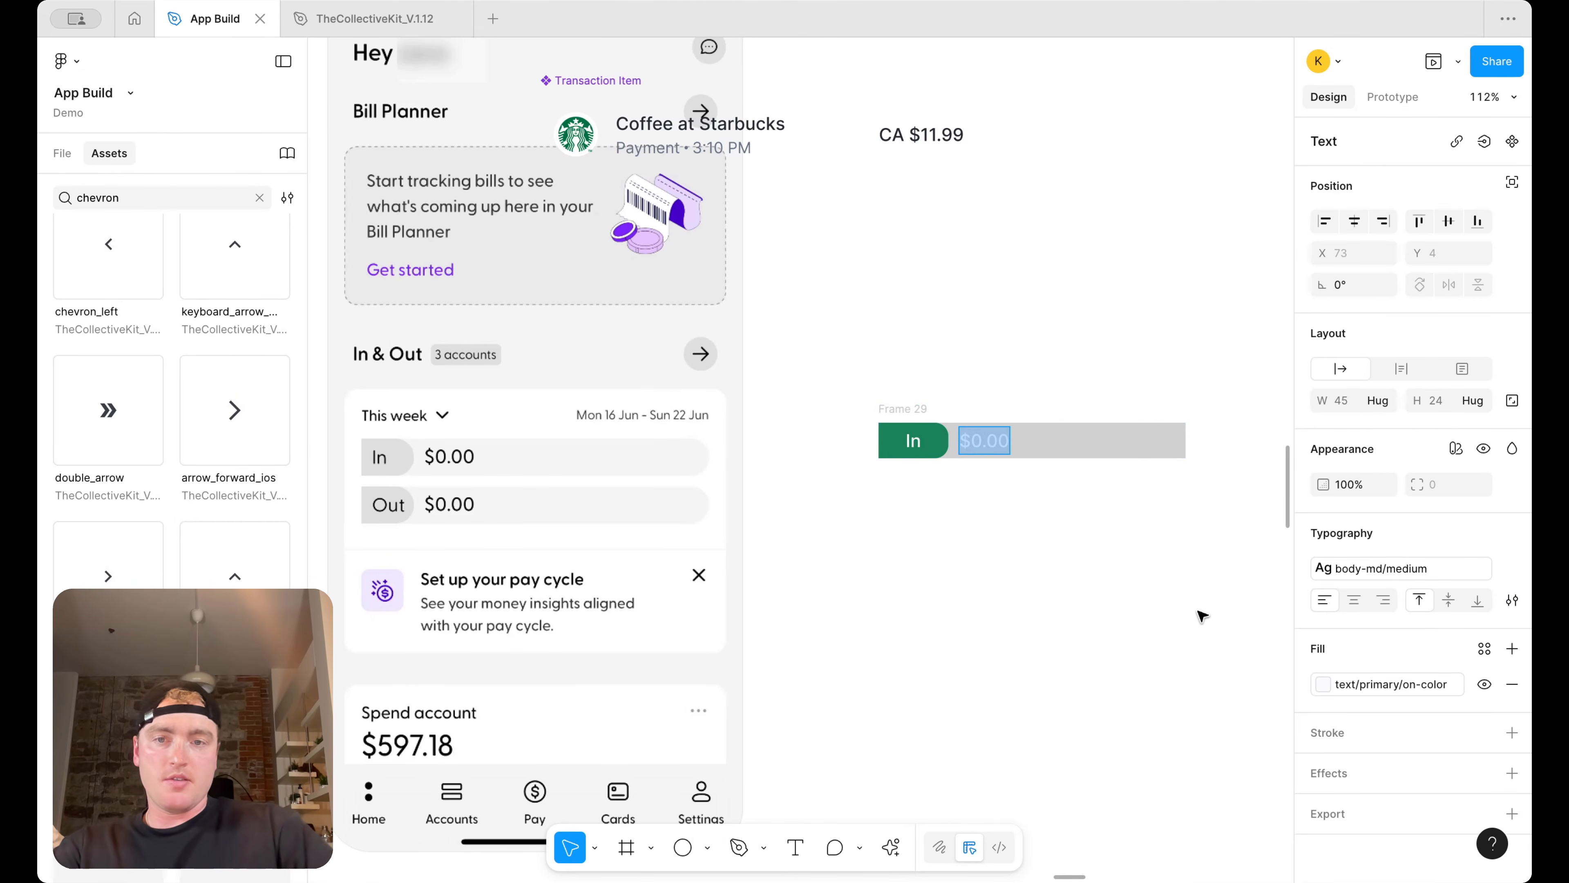
Apply the surface/primary/default color variable as the wrapper frame's fill
left_click(1165, 569)
left_click(1184, 442)
scroll(1415, 557, "down", 3)
left_click(1485, 634)
type("surf")
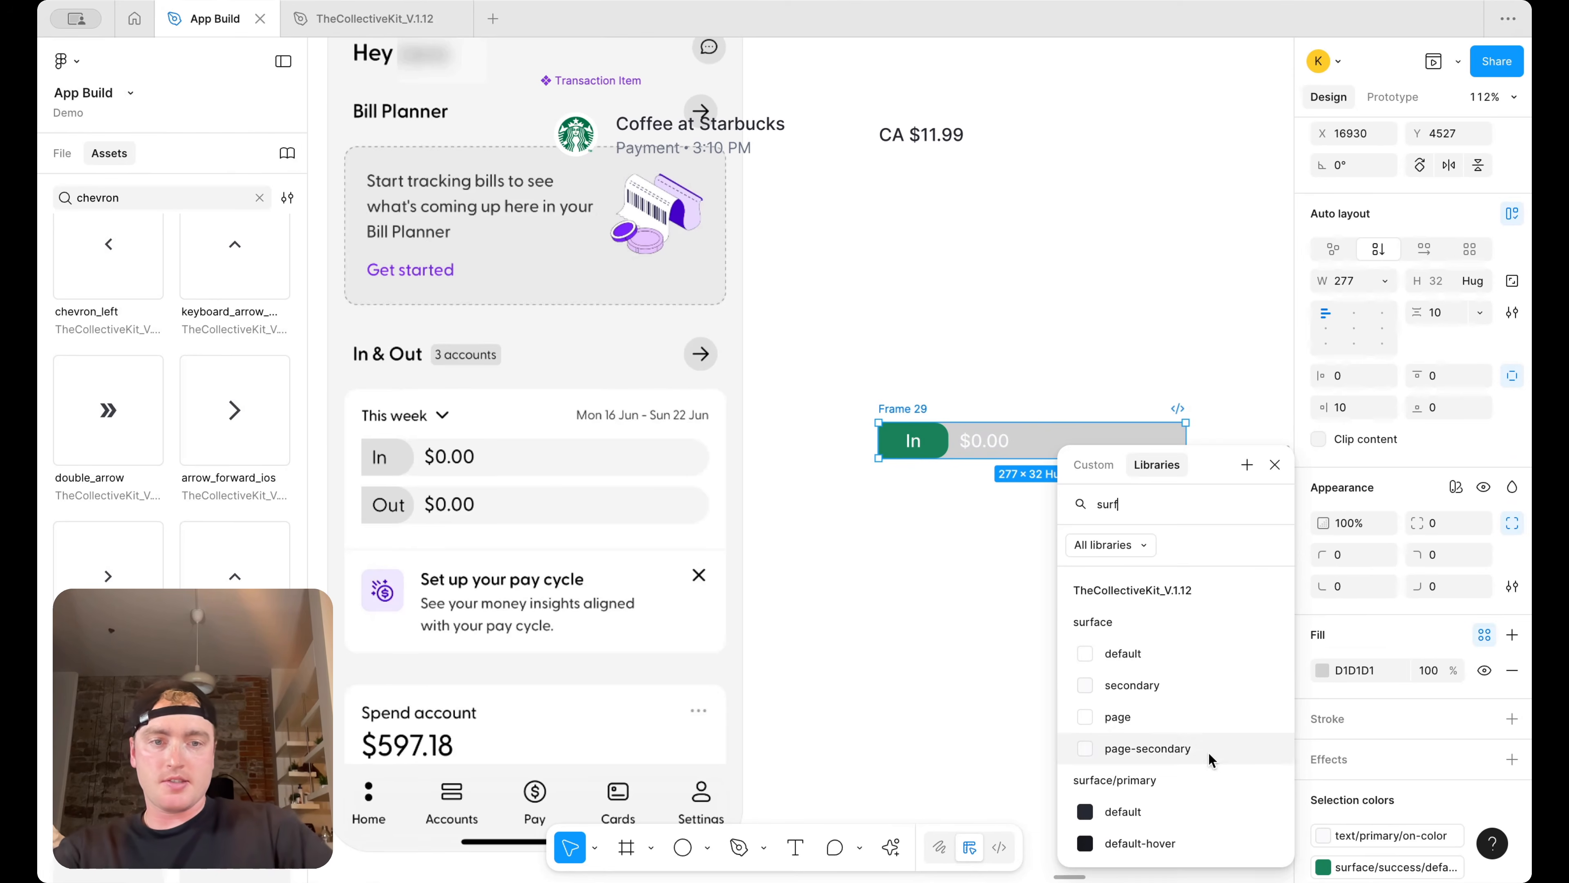
scroll(1239, 767, "down", 5)
left_click(1190, 735)
left_click(1006, 460)
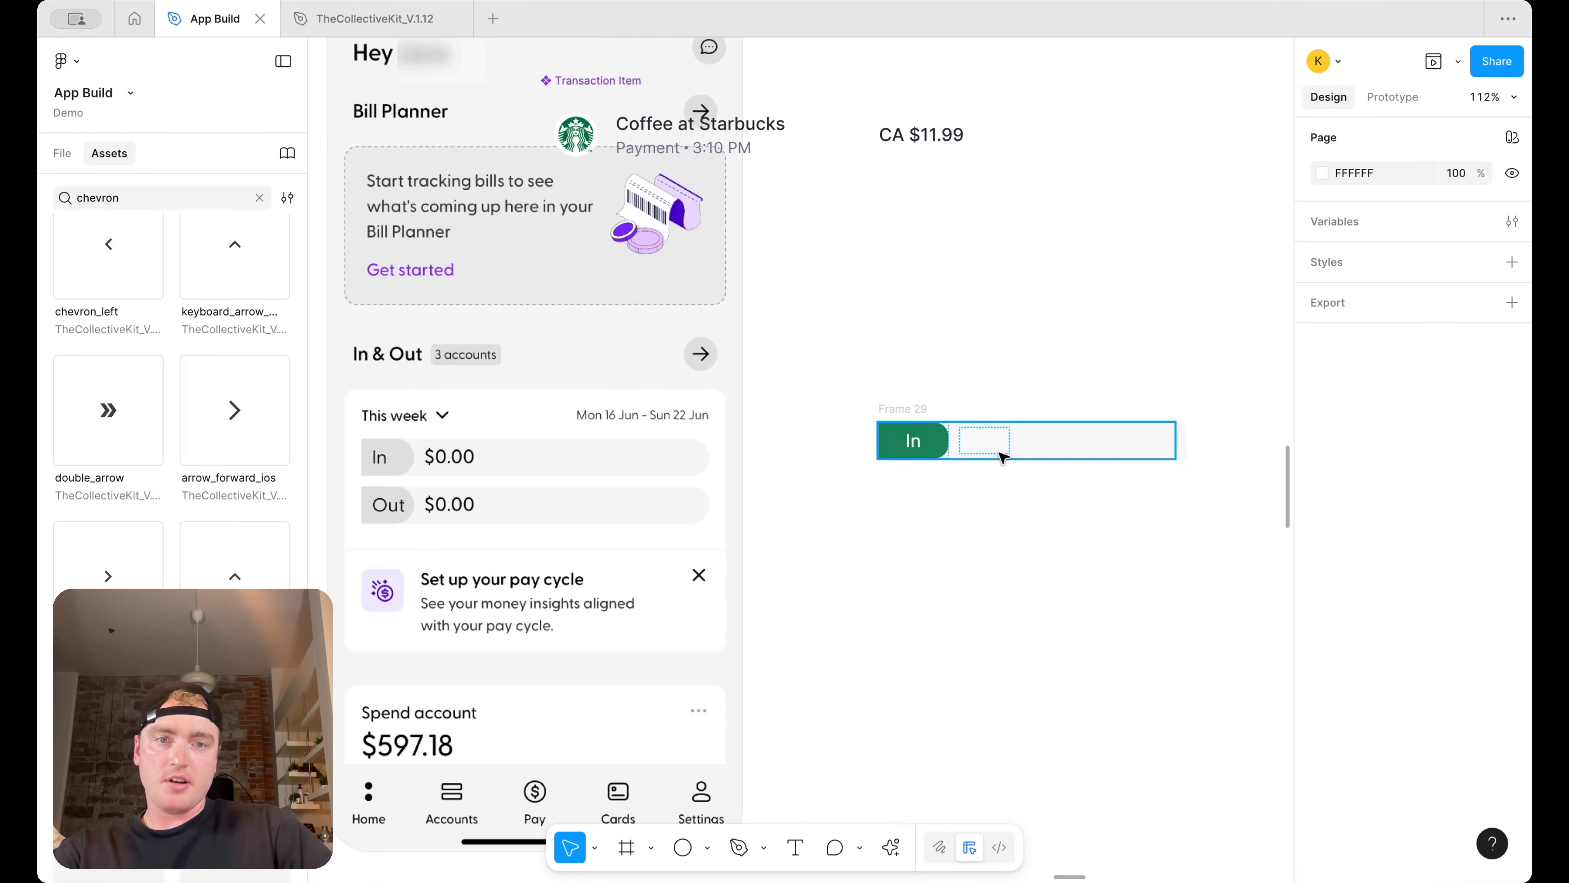
Set the $0.00 text's fill to the text/primary/default color
left_click(1002, 444)
left_click(1485, 649)
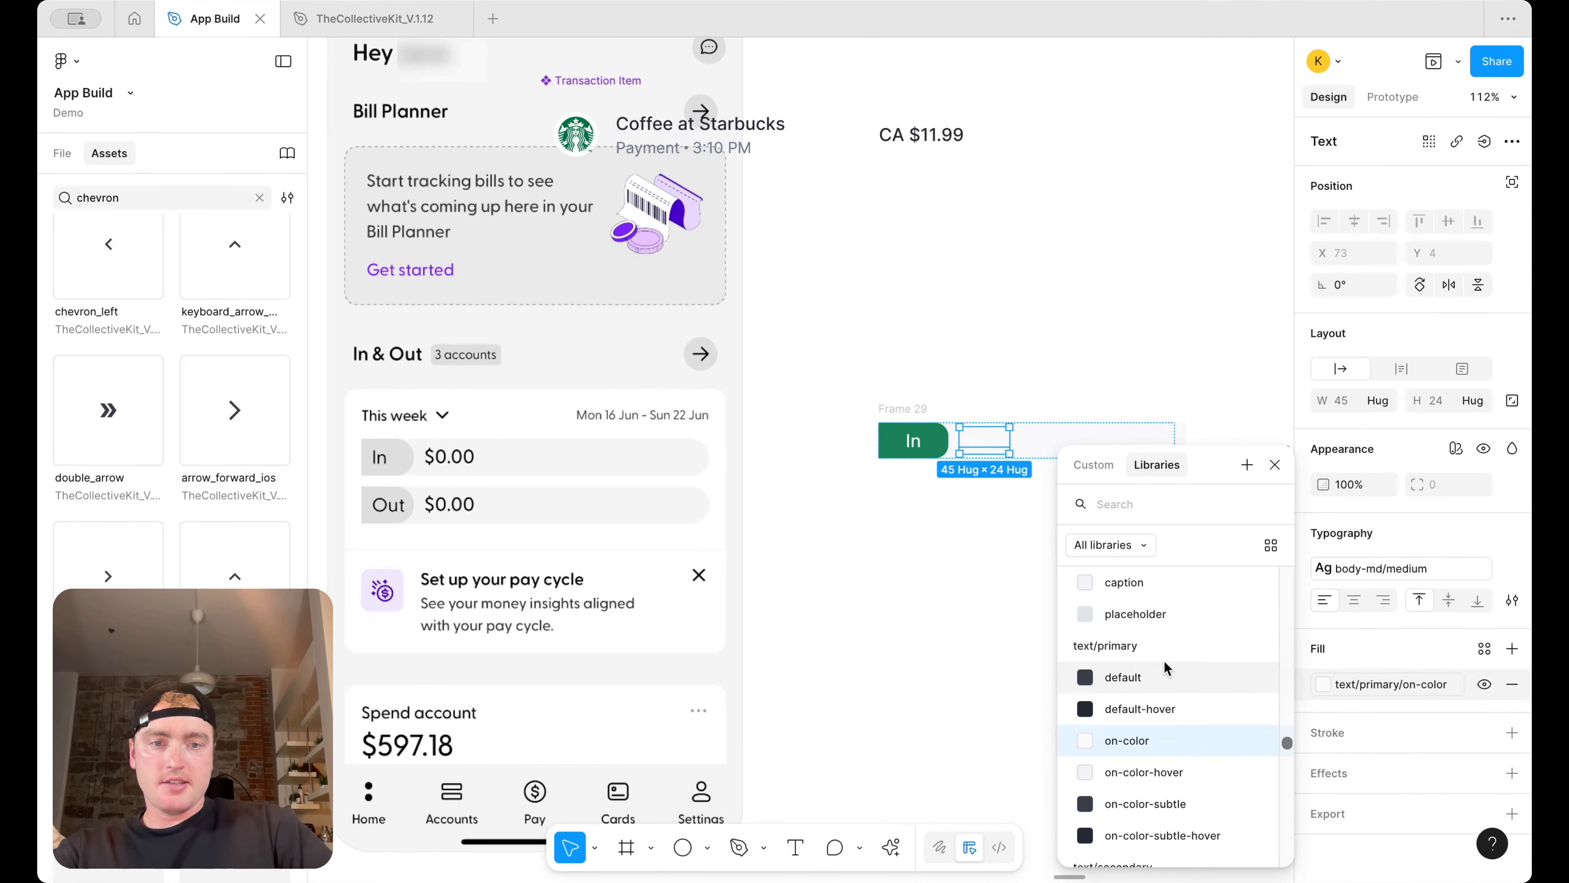
left_click(1108, 640)
left_click(1108, 640)
Reduce the In pill's width slightly
left_click(933, 444)
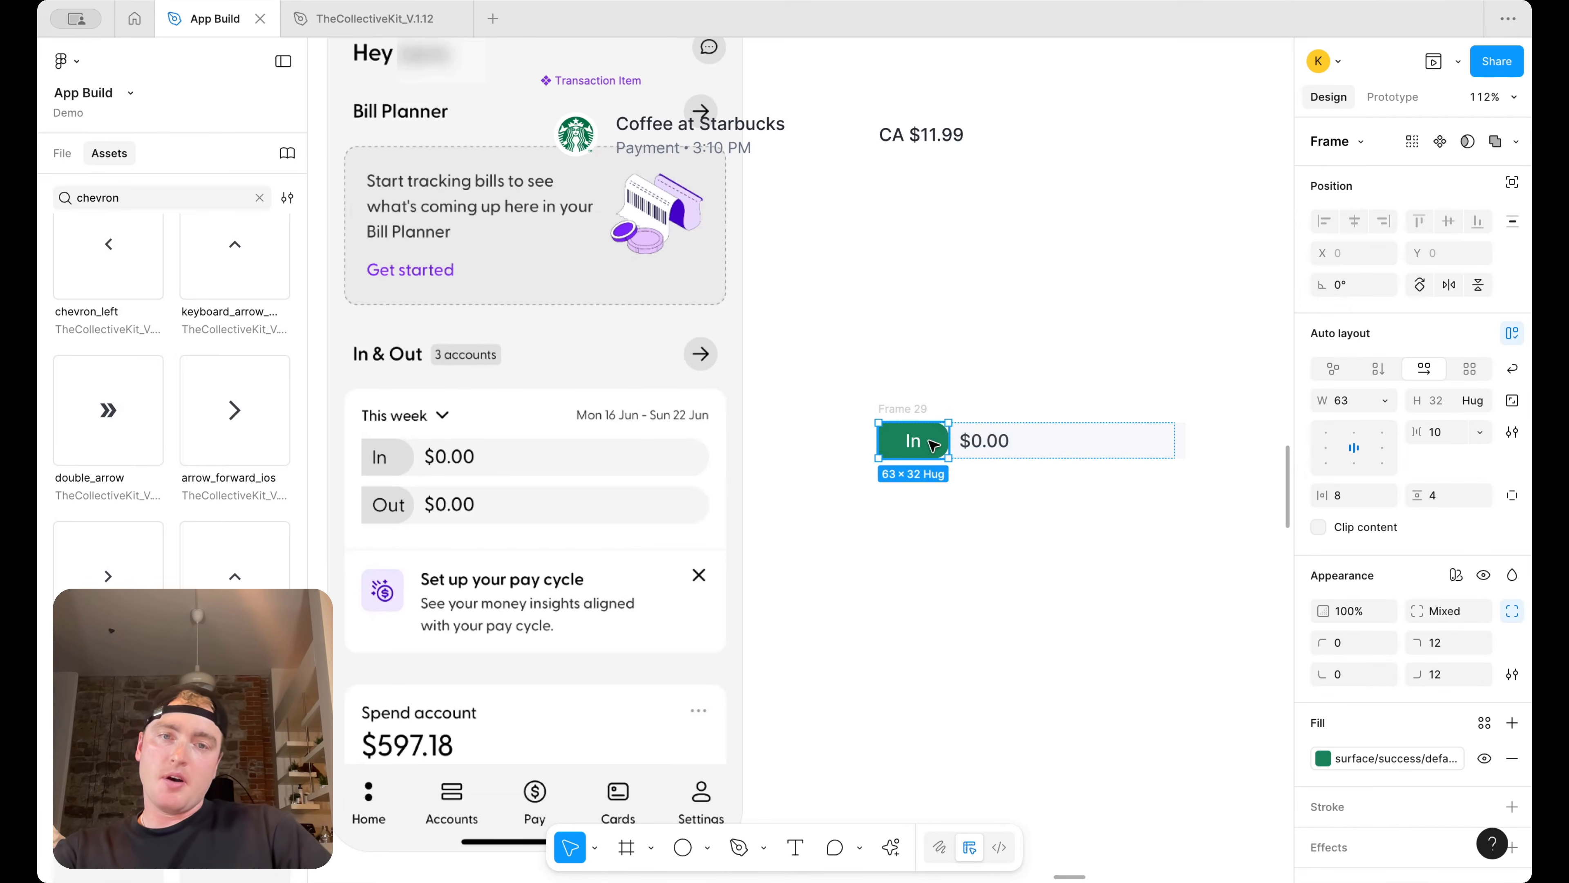
left_click_drag(948, 440, 933, 441)
left_click(957, 510)
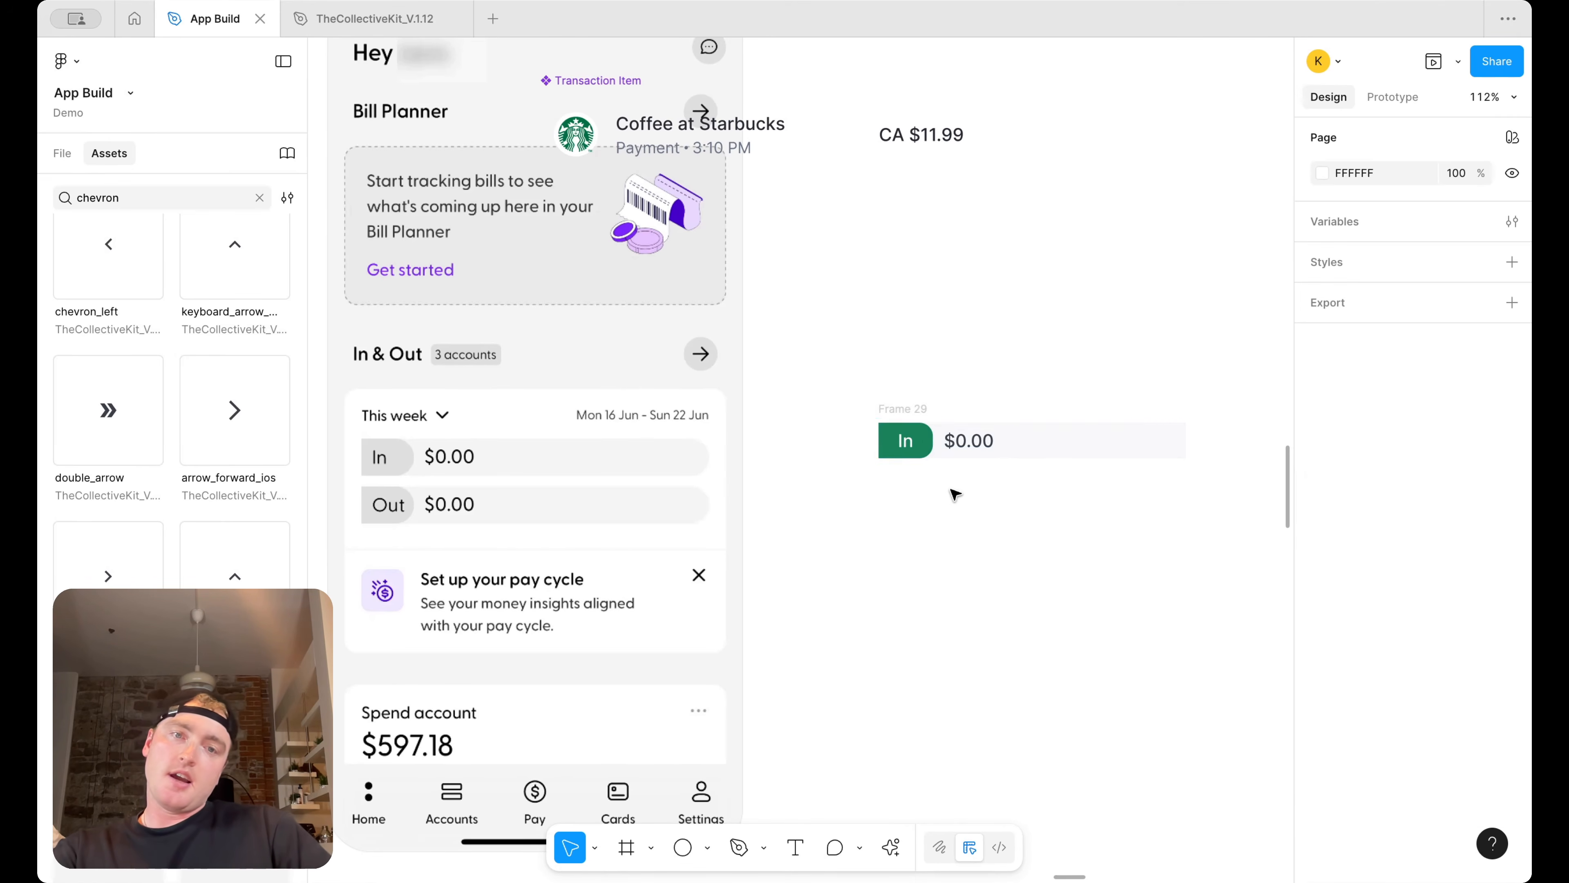
Duplicate the In row below it and change the copy's pill label to Out
left_click(903, 413)
left_click_drag(918, 411, 922, 457)
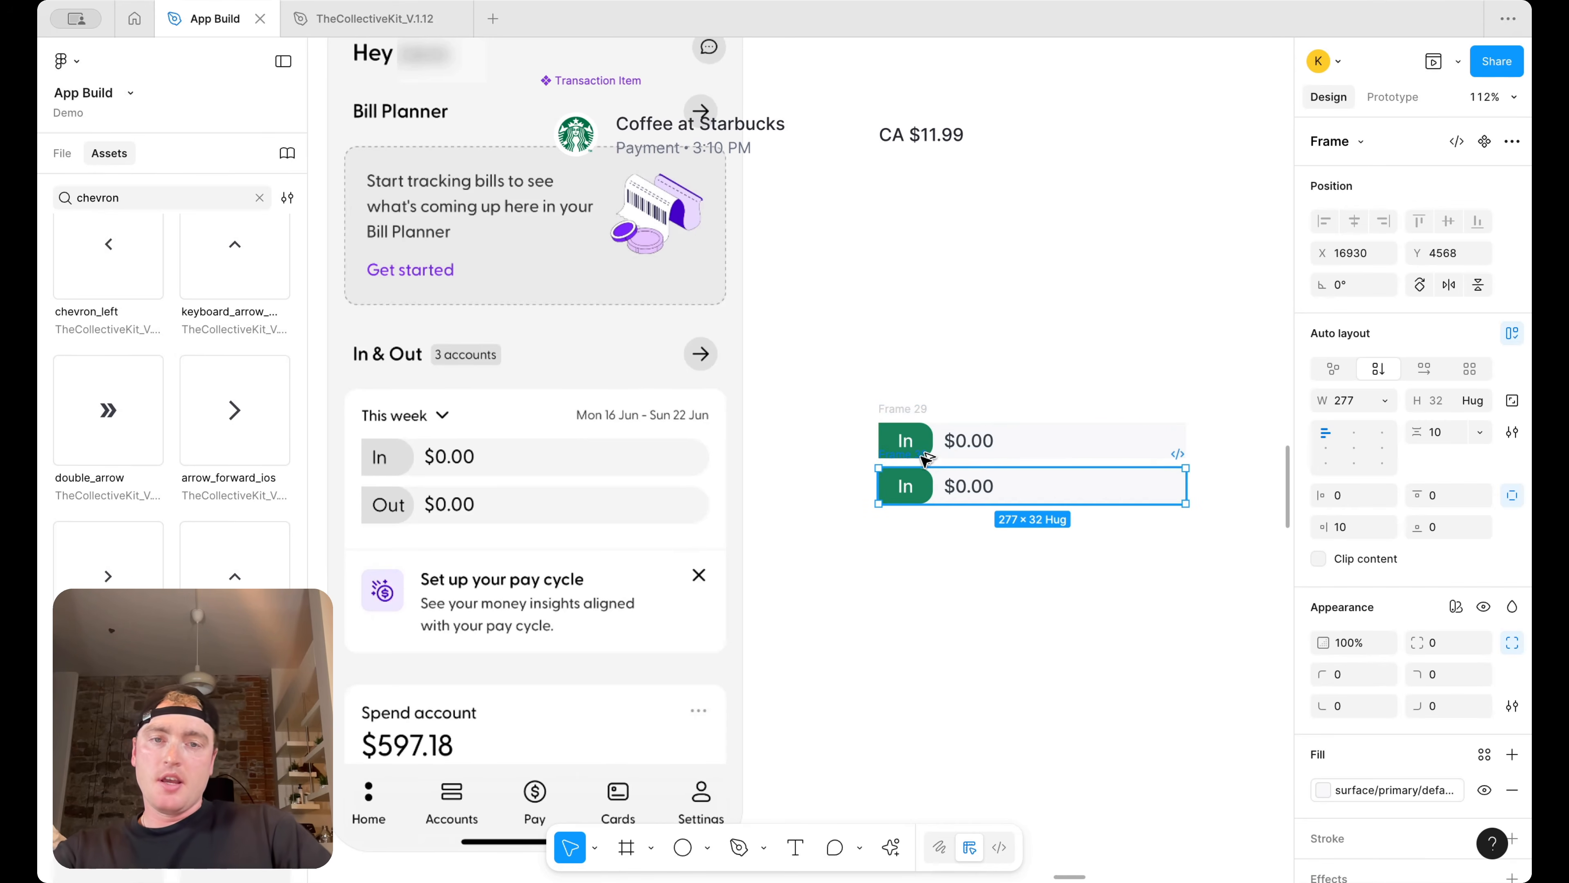
double_click(905, 486)
type("Out")
key("Escape")
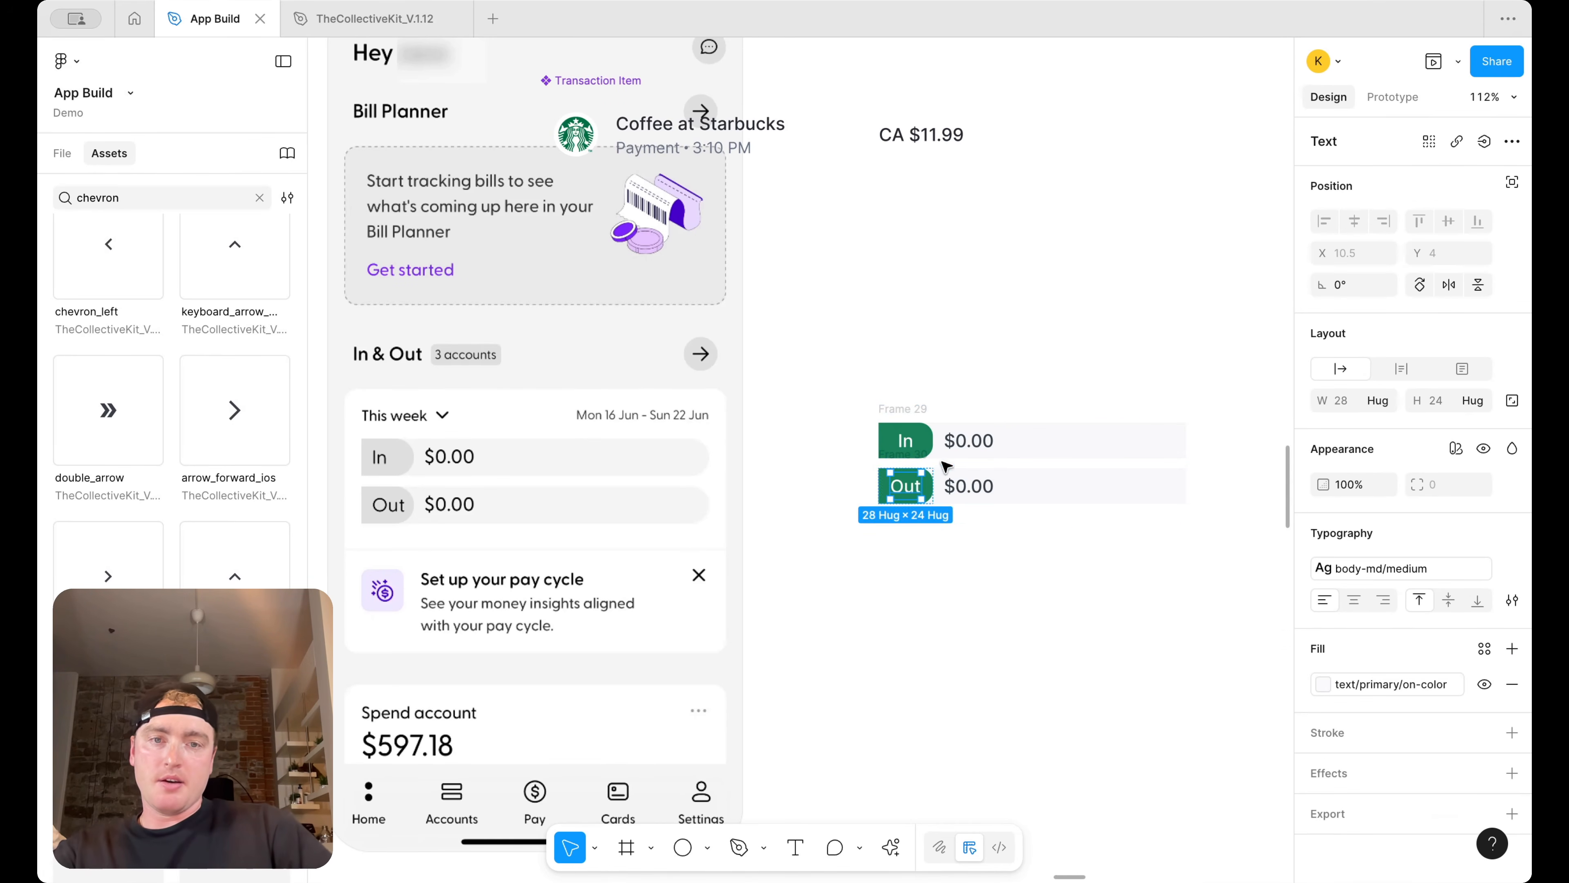
Change the Out pill's fill to a red color
scroll(926, 484, "up", 5)
left_click(921, 501)
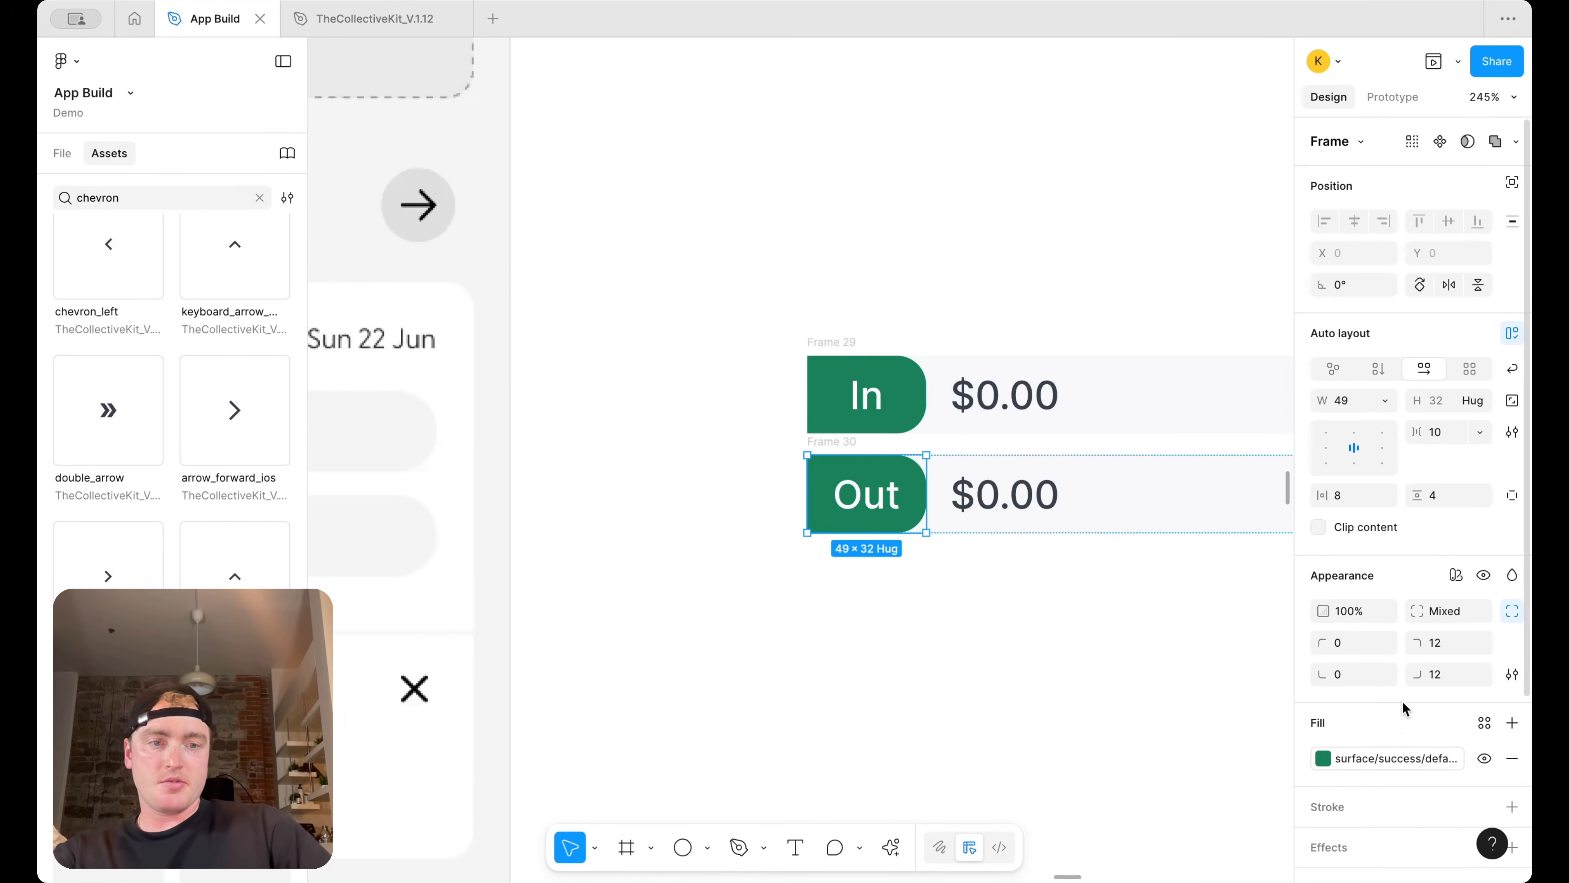
left_click(1323, 757)
scroll(1192, 736, "up", 2)
left_click(1185, 642)
left_click(963, 631)
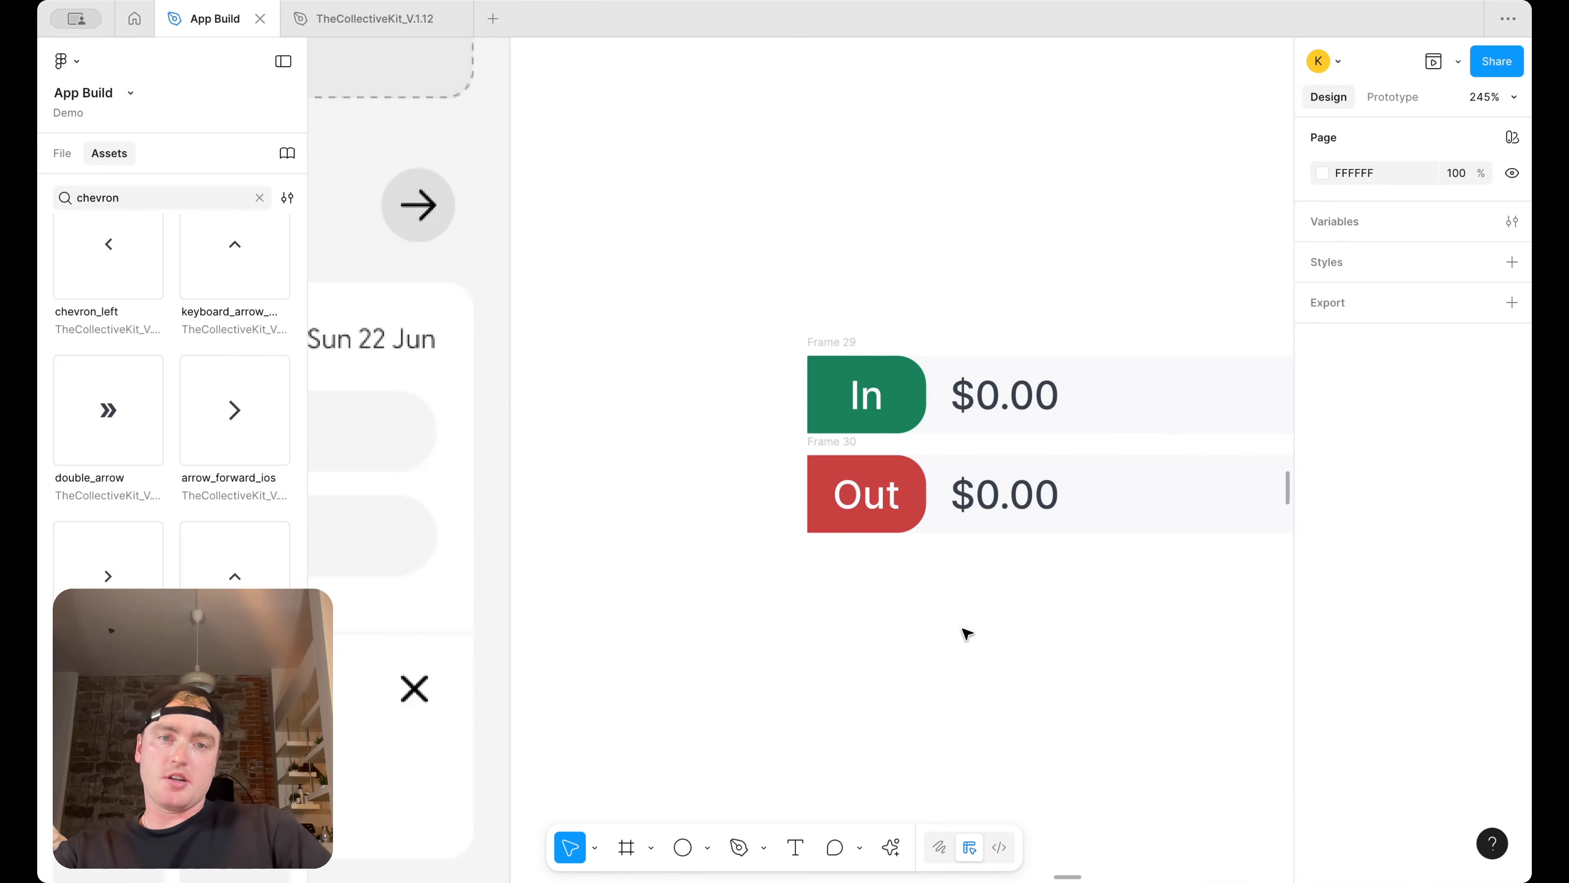
Select both rows and wrap them in a vertical auto layout frame
scroll(963, 630, "down", 4)
scroll(963, 630, "right", 3)
left_click_drag(920, 556, 922, 584)
left_click(922, 647)
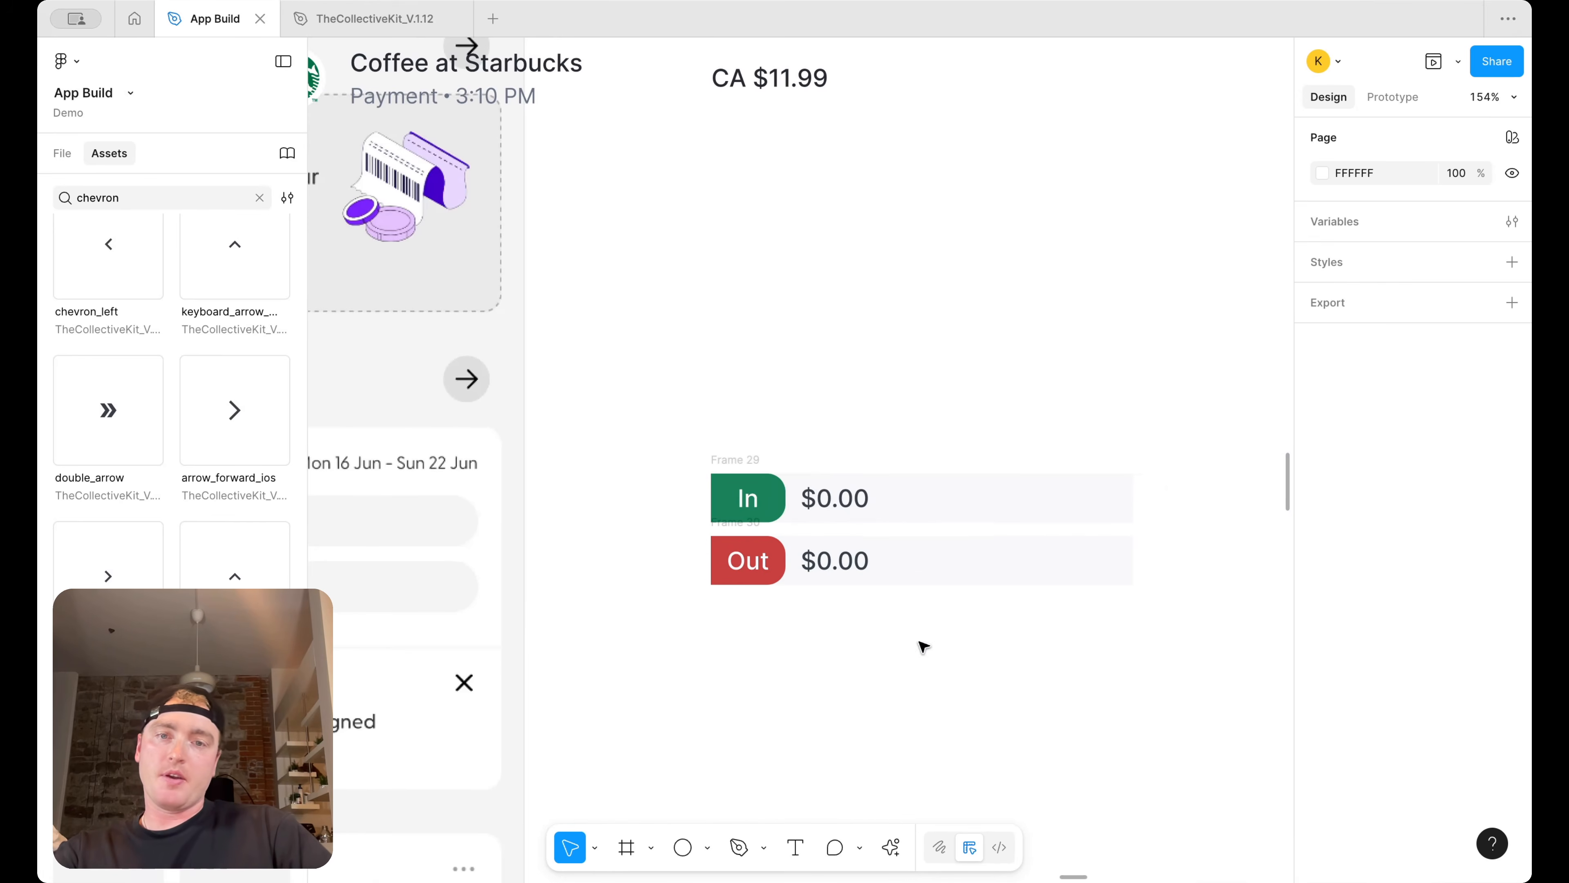
left_click(750, 460)
left_click(741, 521, "shift")
scroll(753, 526, "down", 5)
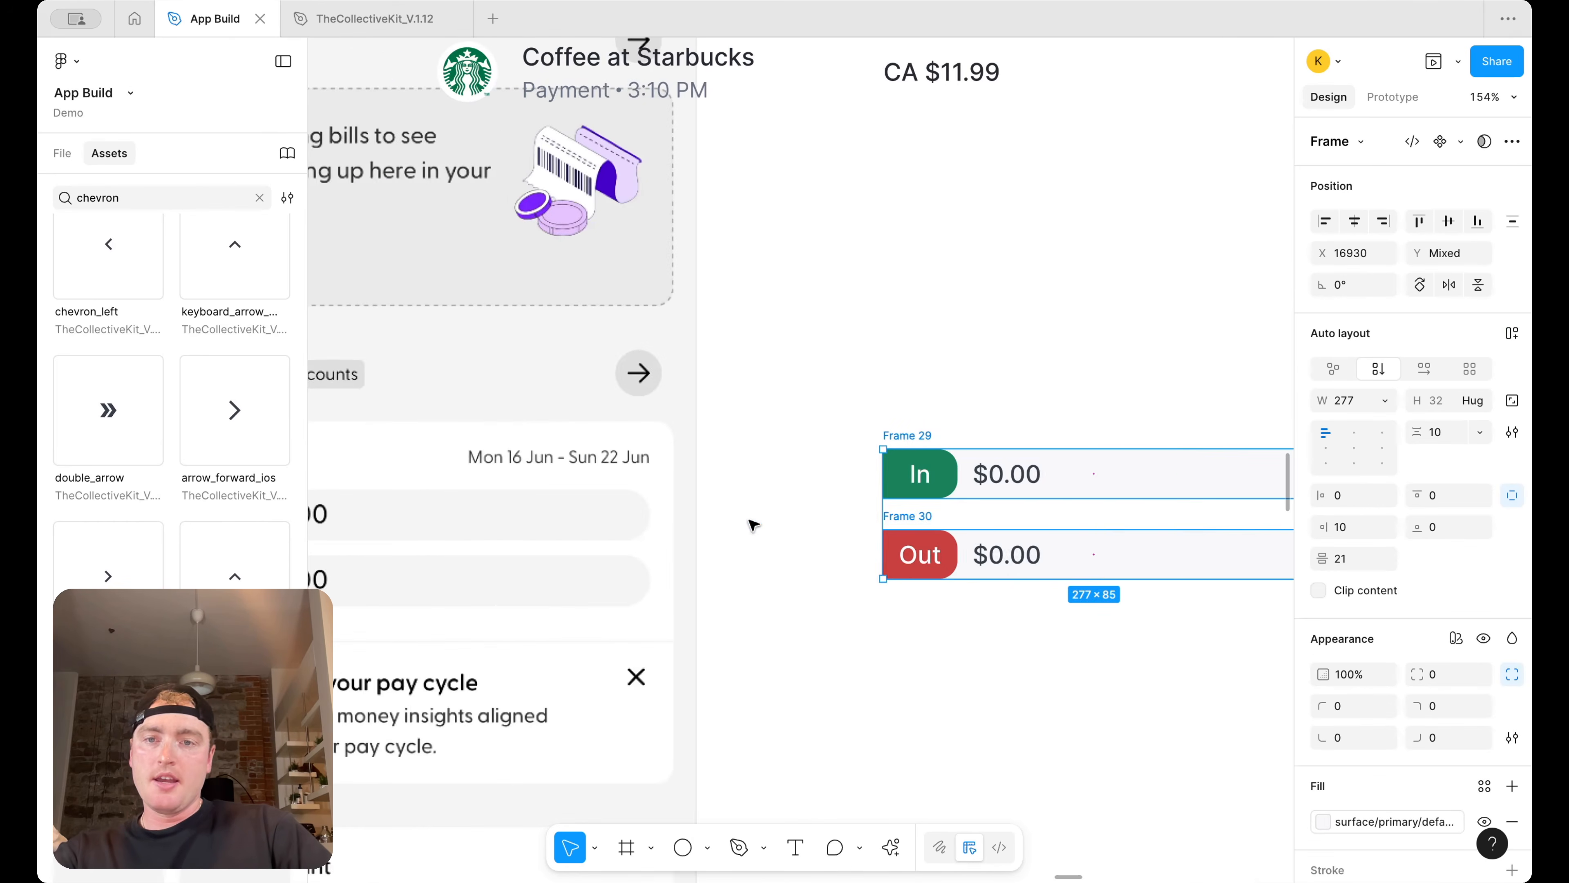
key("shift+a")
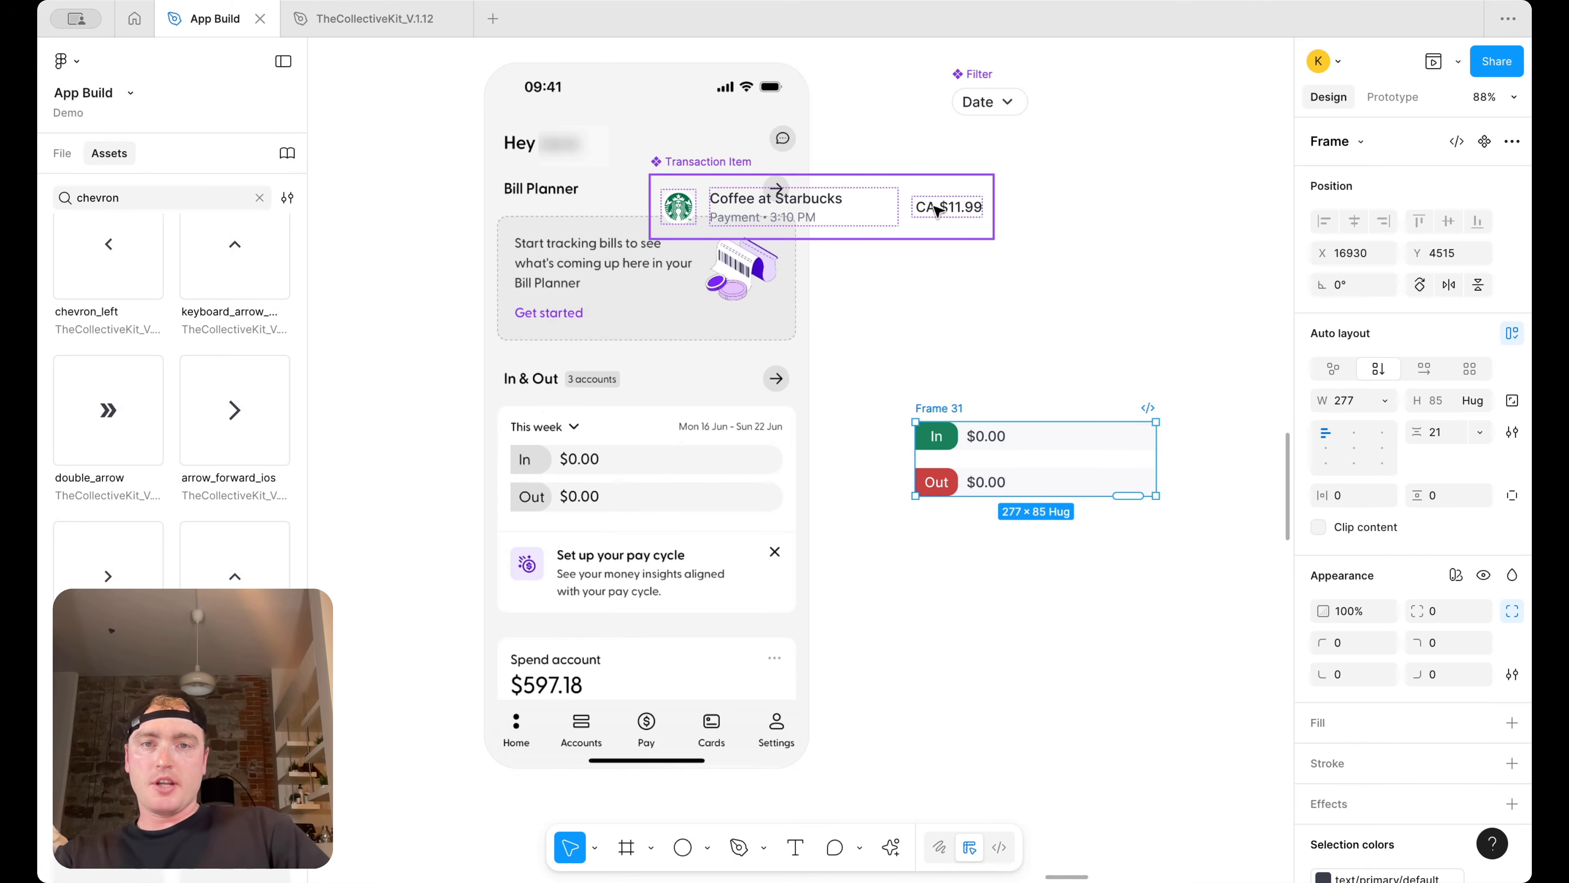
Copy a text layer above the rows and change it to This Week
left_click_drag(911, 208, 938, 399)
double_click(1183, 206)
key("Return")
type("This Week")
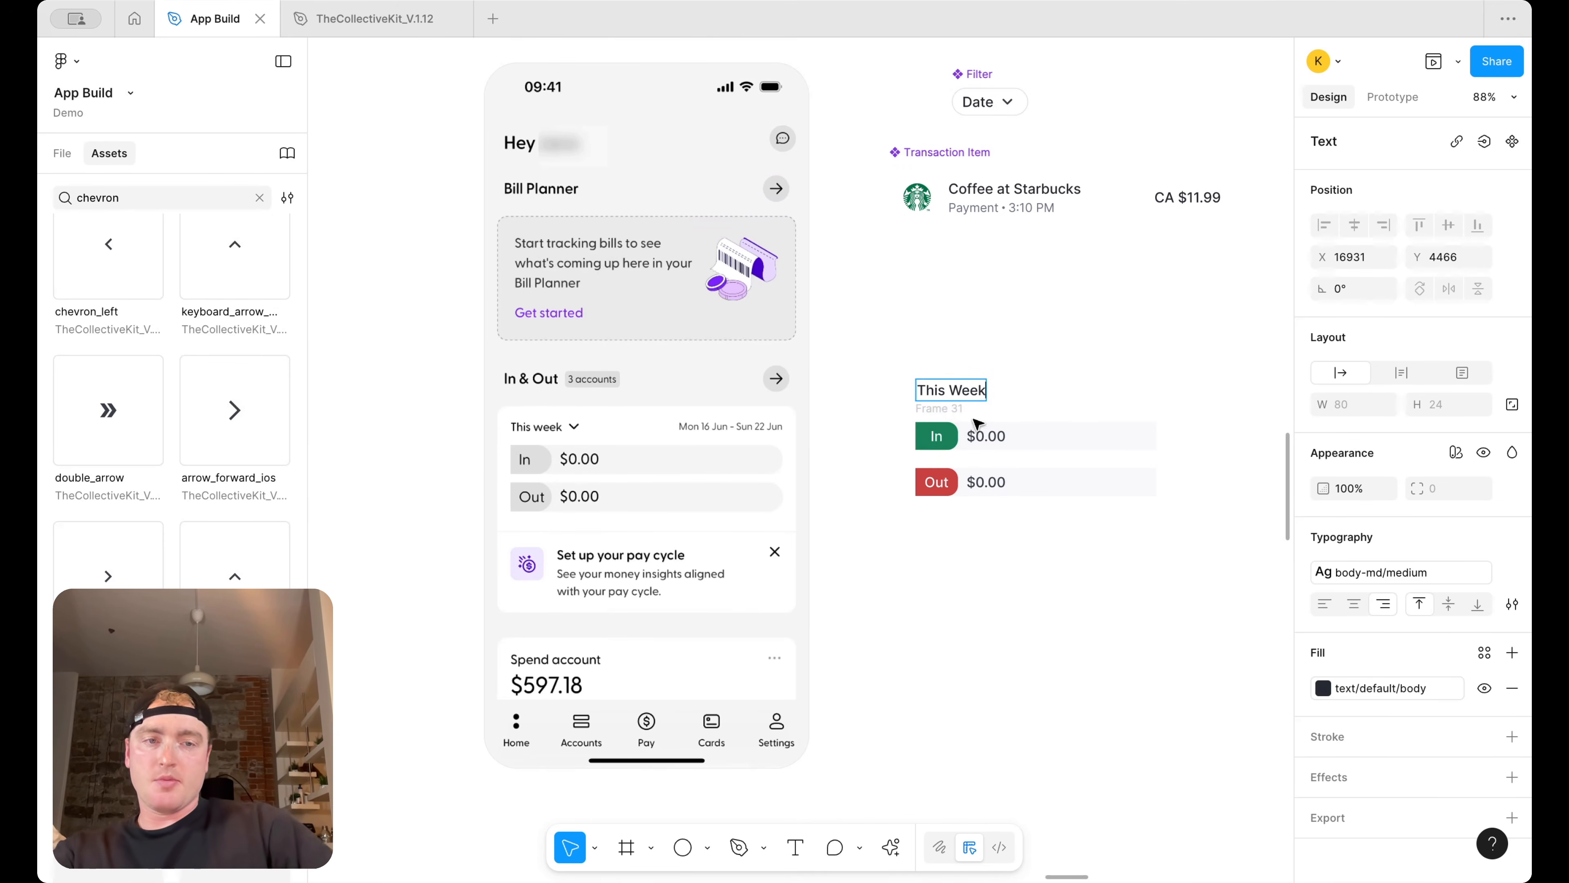
key("super+a")
left_click(1326, 605)
left_click(1109, 293)
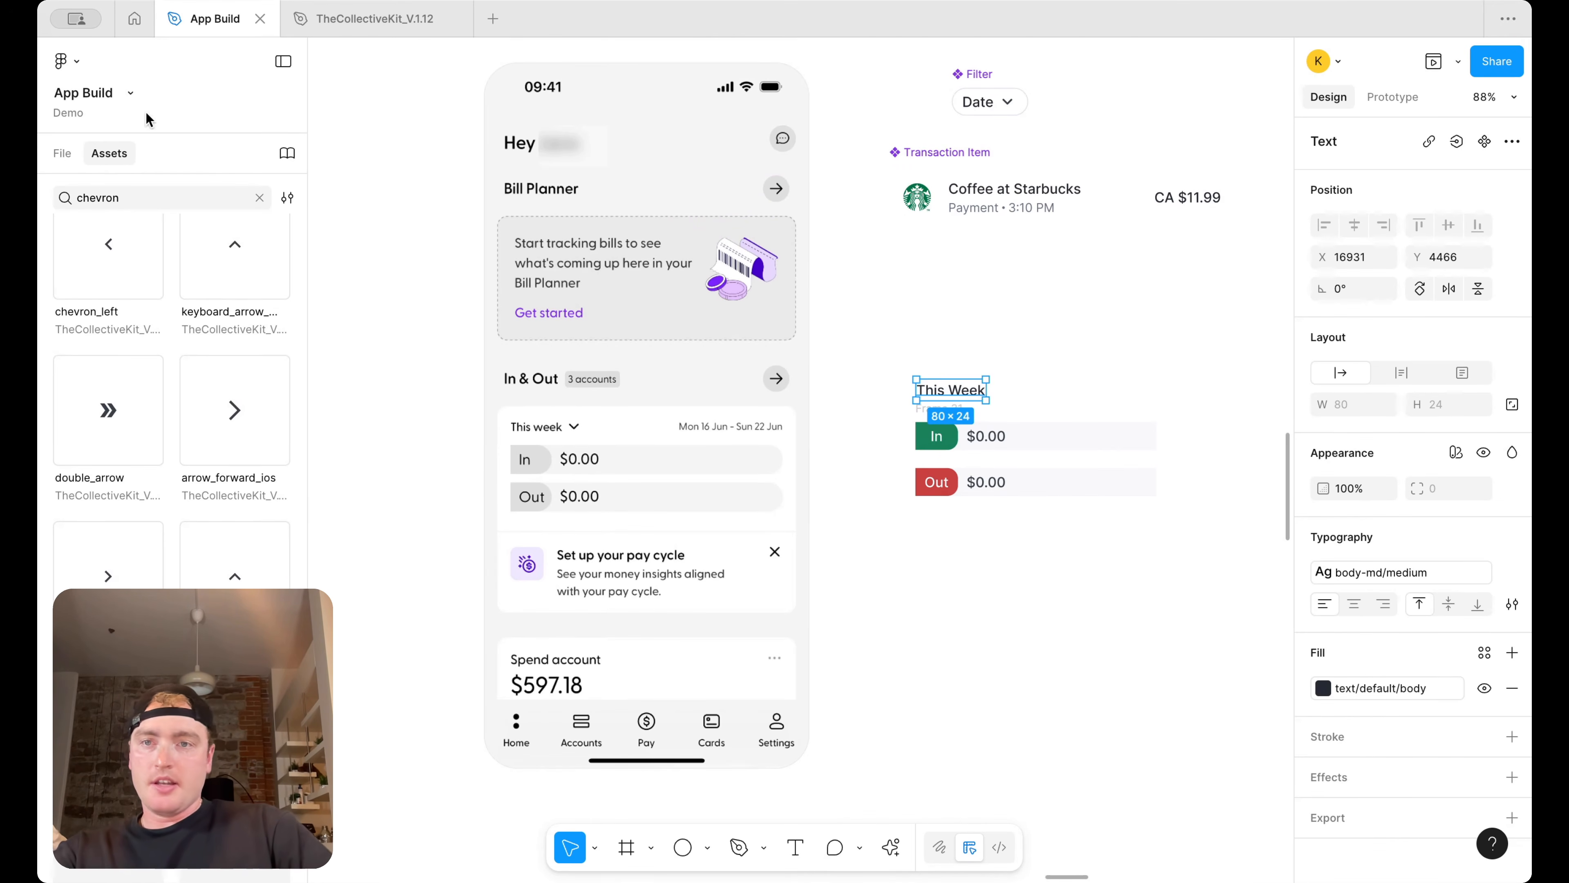
Search the assets library for keyboard icons
scroll(173, 401, "down", 2)
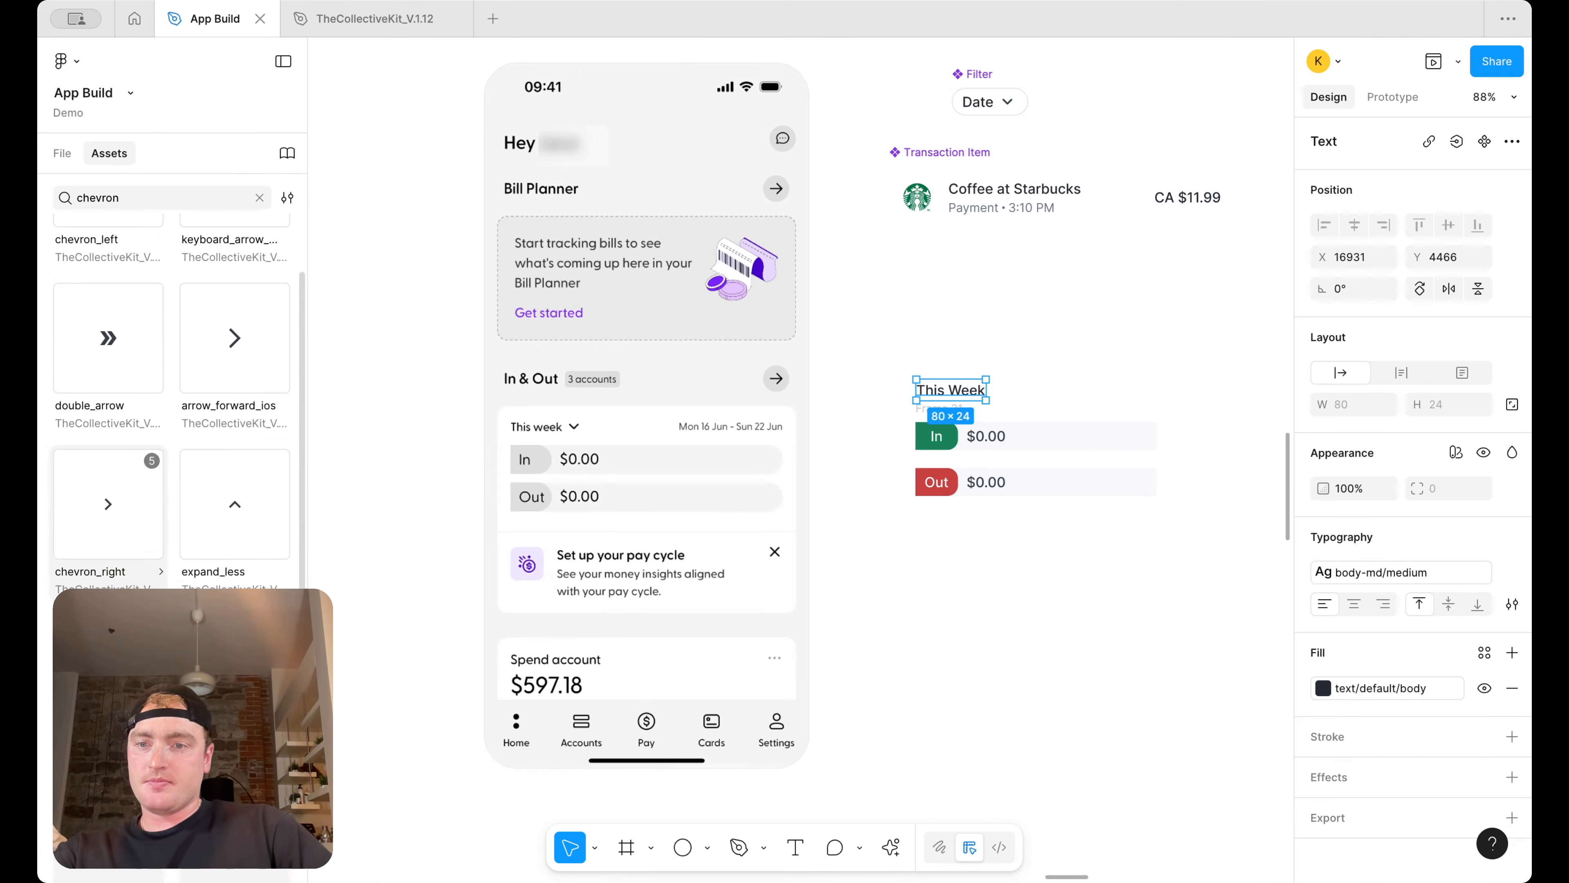
scroll(118, 544, "down", 5)
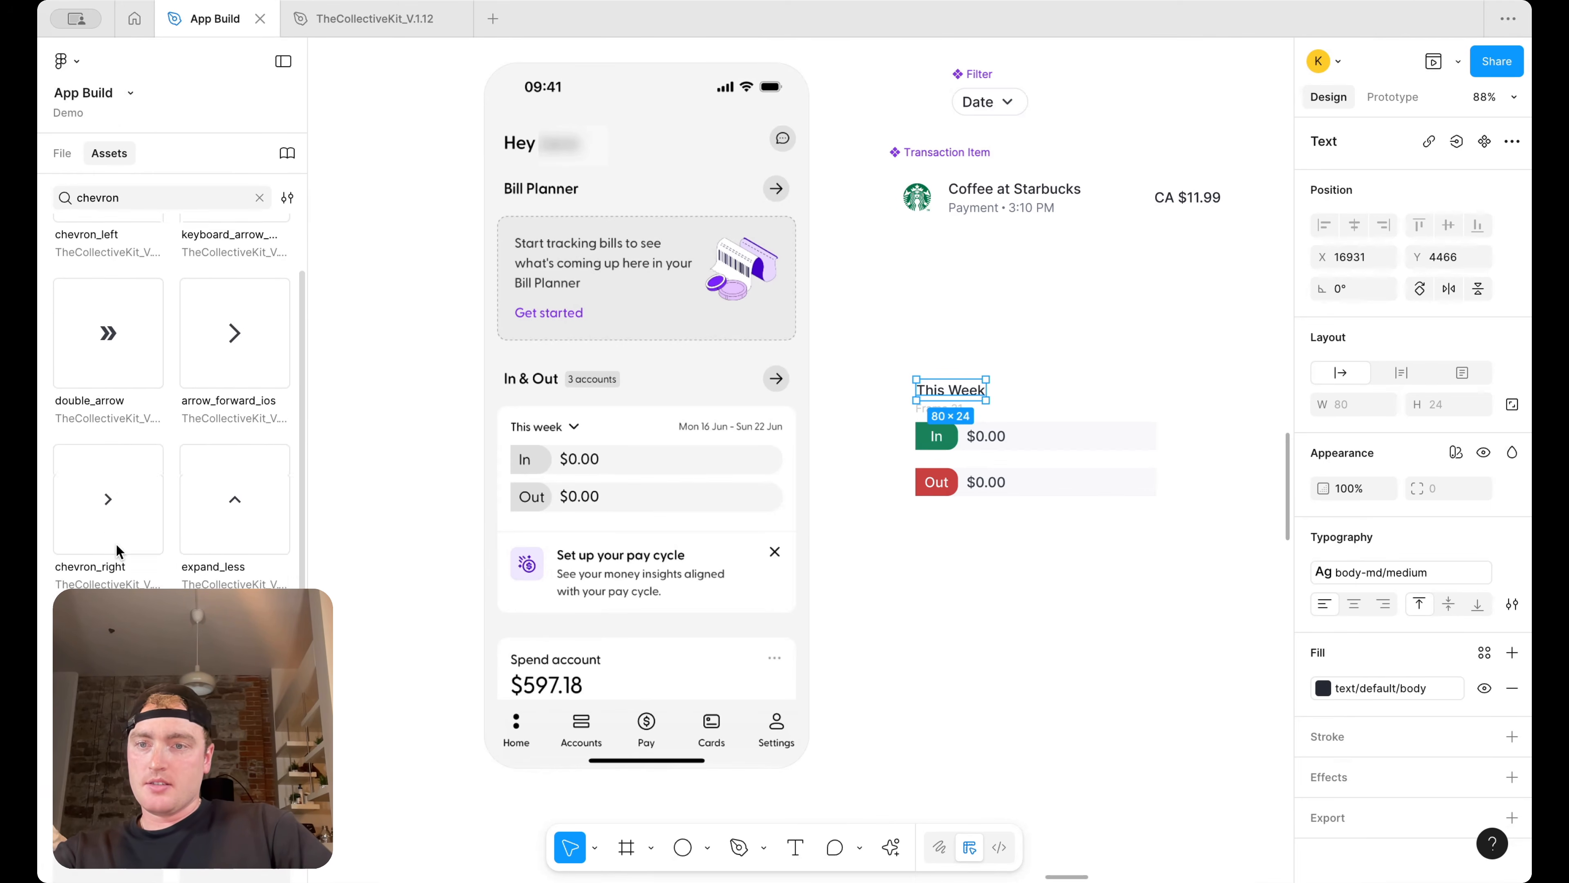
scroll(119, 550, "down", 5)
double_click(173, 197)
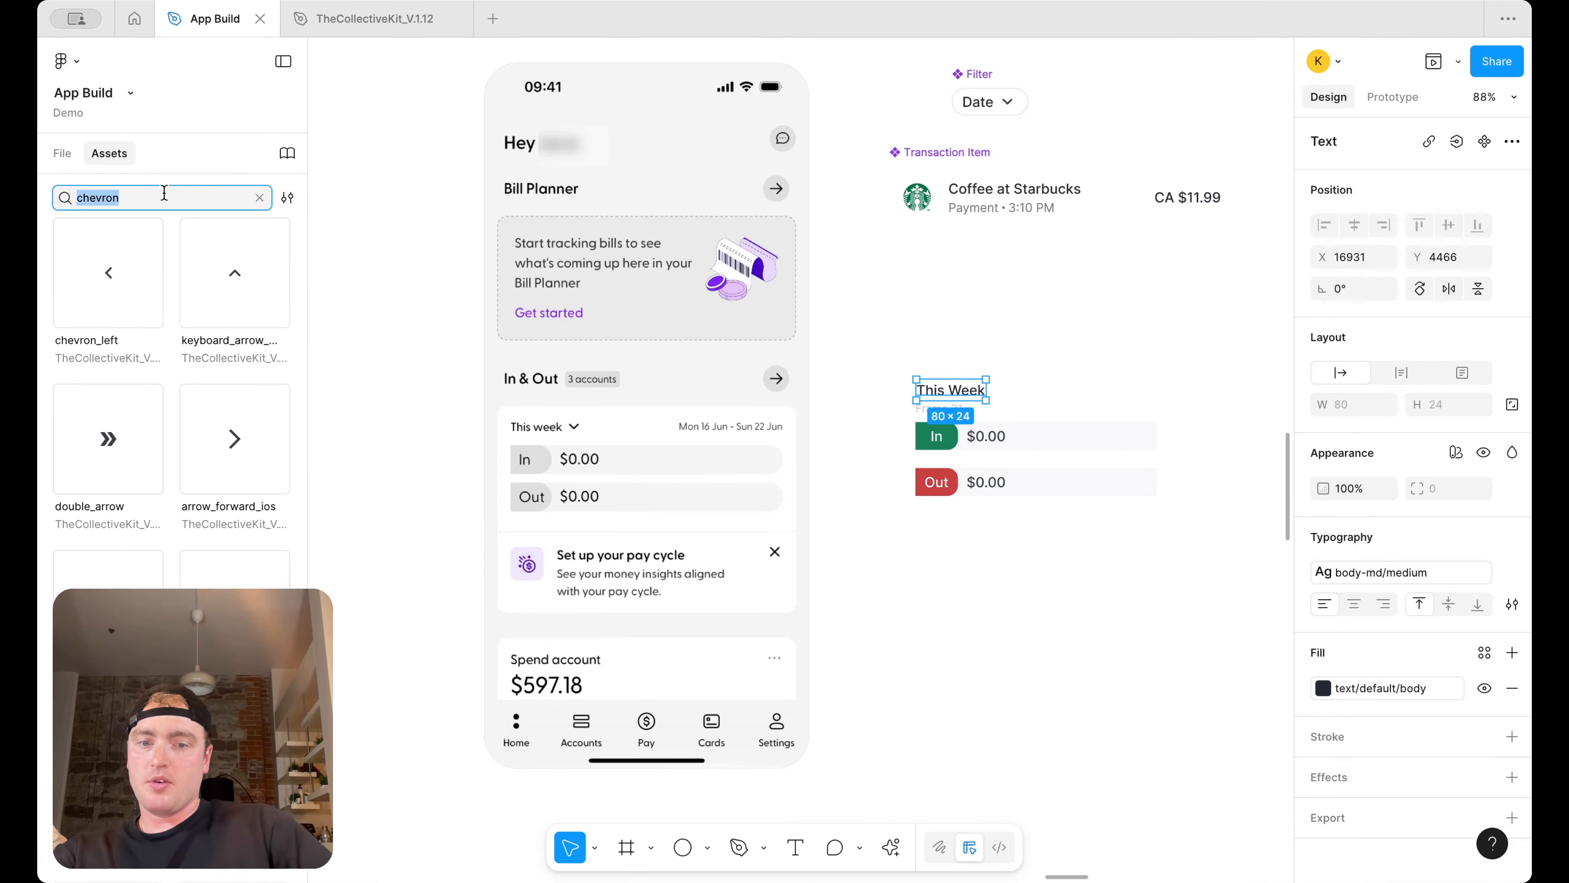
type("keyboard")
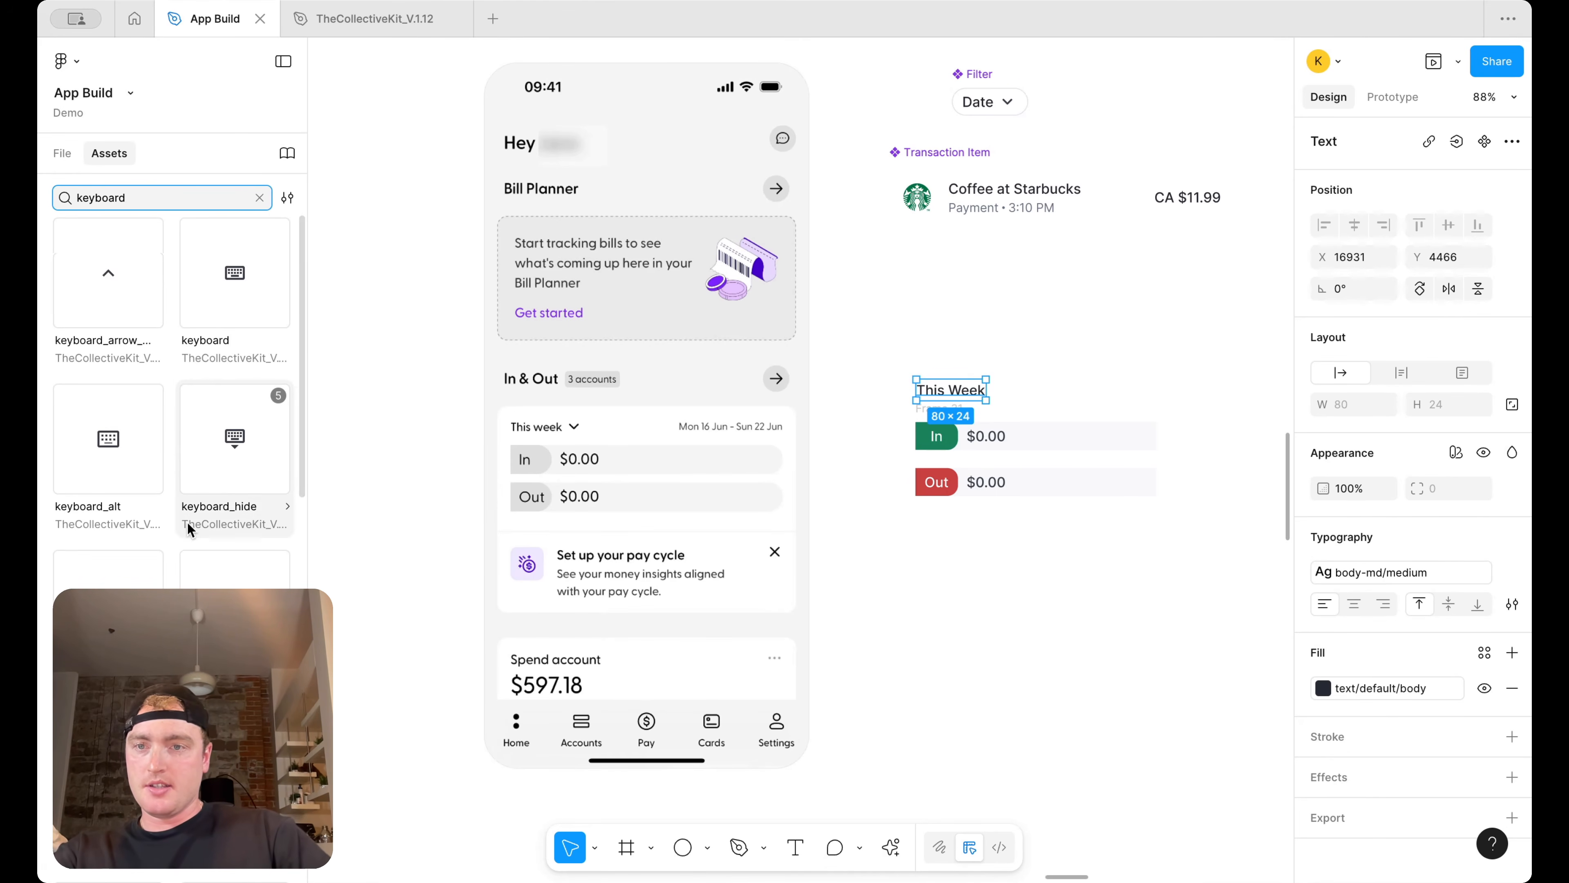
Search the assets library for arrow and chevron icons and place the expand_less chevron beside the This Week text
key("super+a")
type("ar")
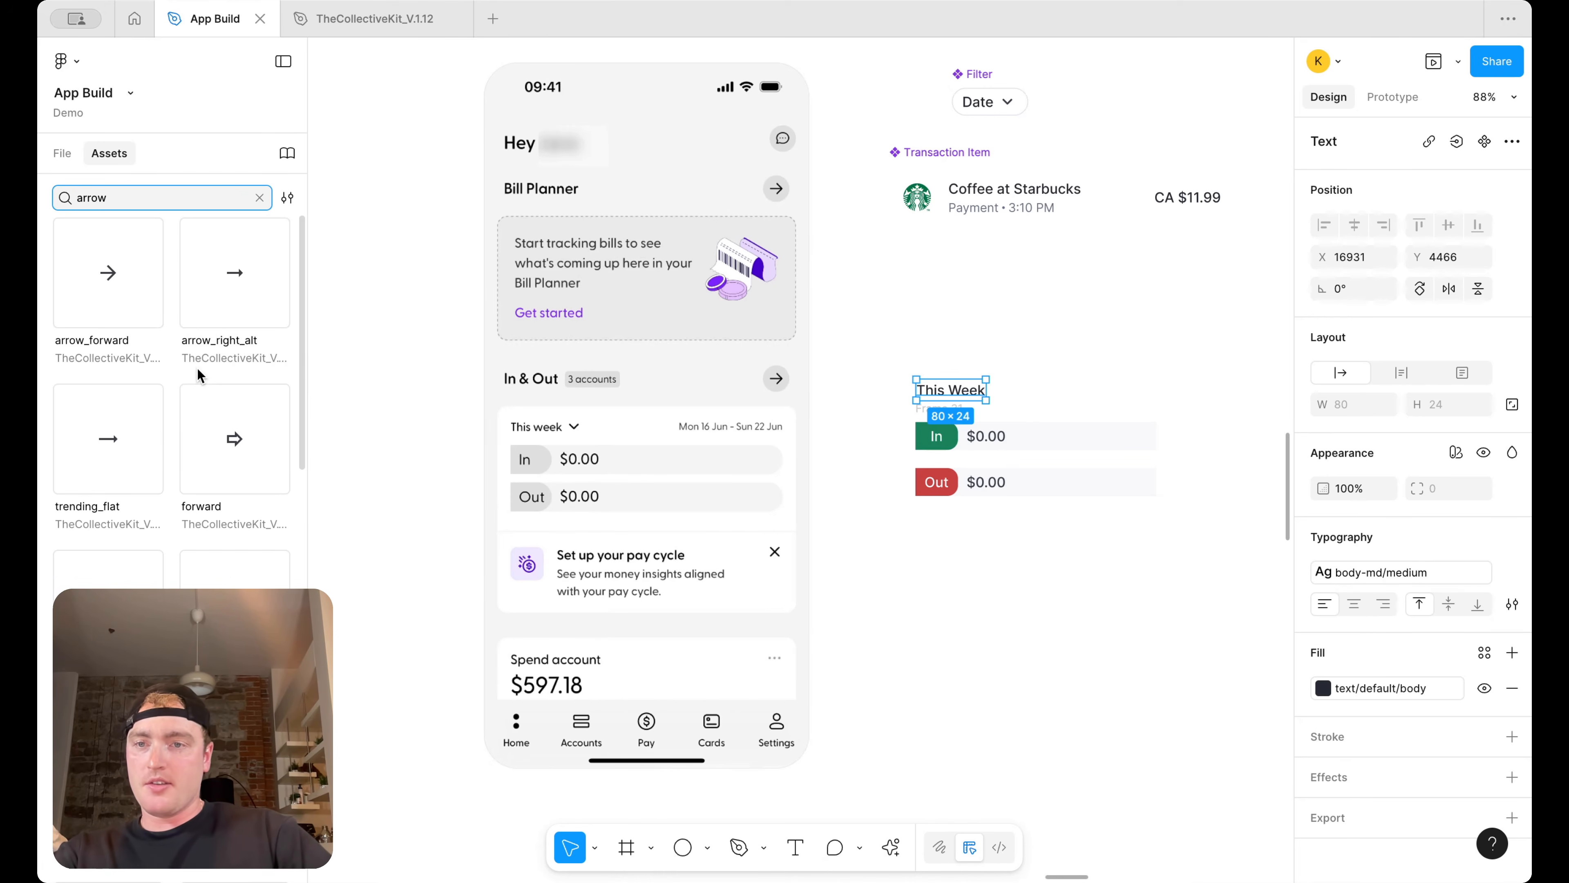
scroll(197, 369, "down", 3)
scroll(197, 374, "down", 10)
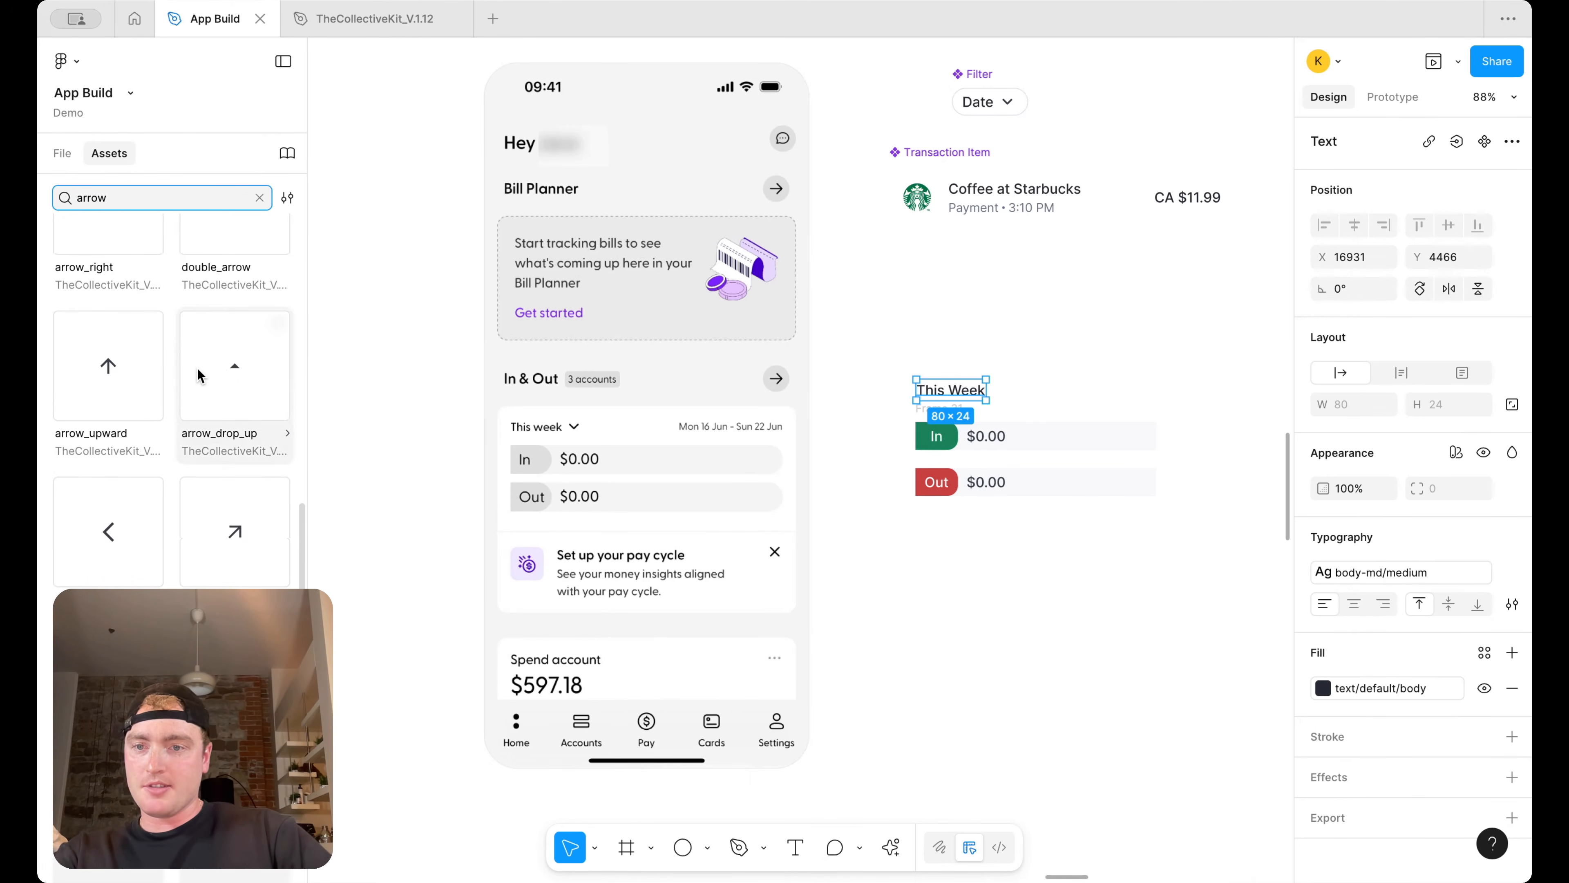
scroll(197, 367, "up", 13)
key("super+a")
type("chevron")
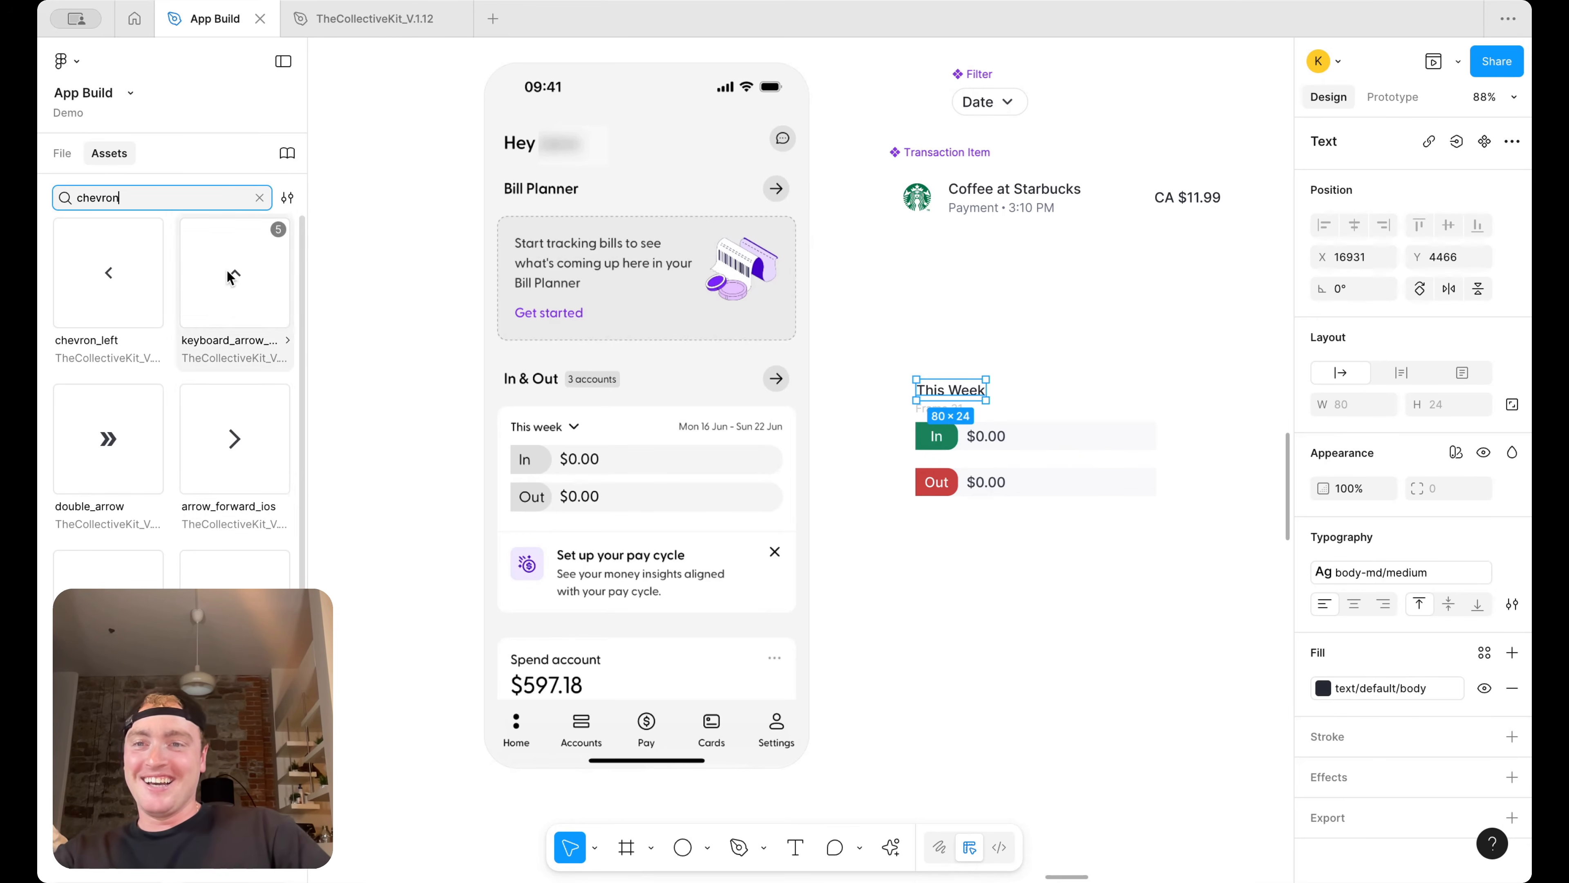
left_click_drag(230, 603, 967, 451)
scroll(1013, 383, "up", 5)
scroll(1050, 405, "down", 2)
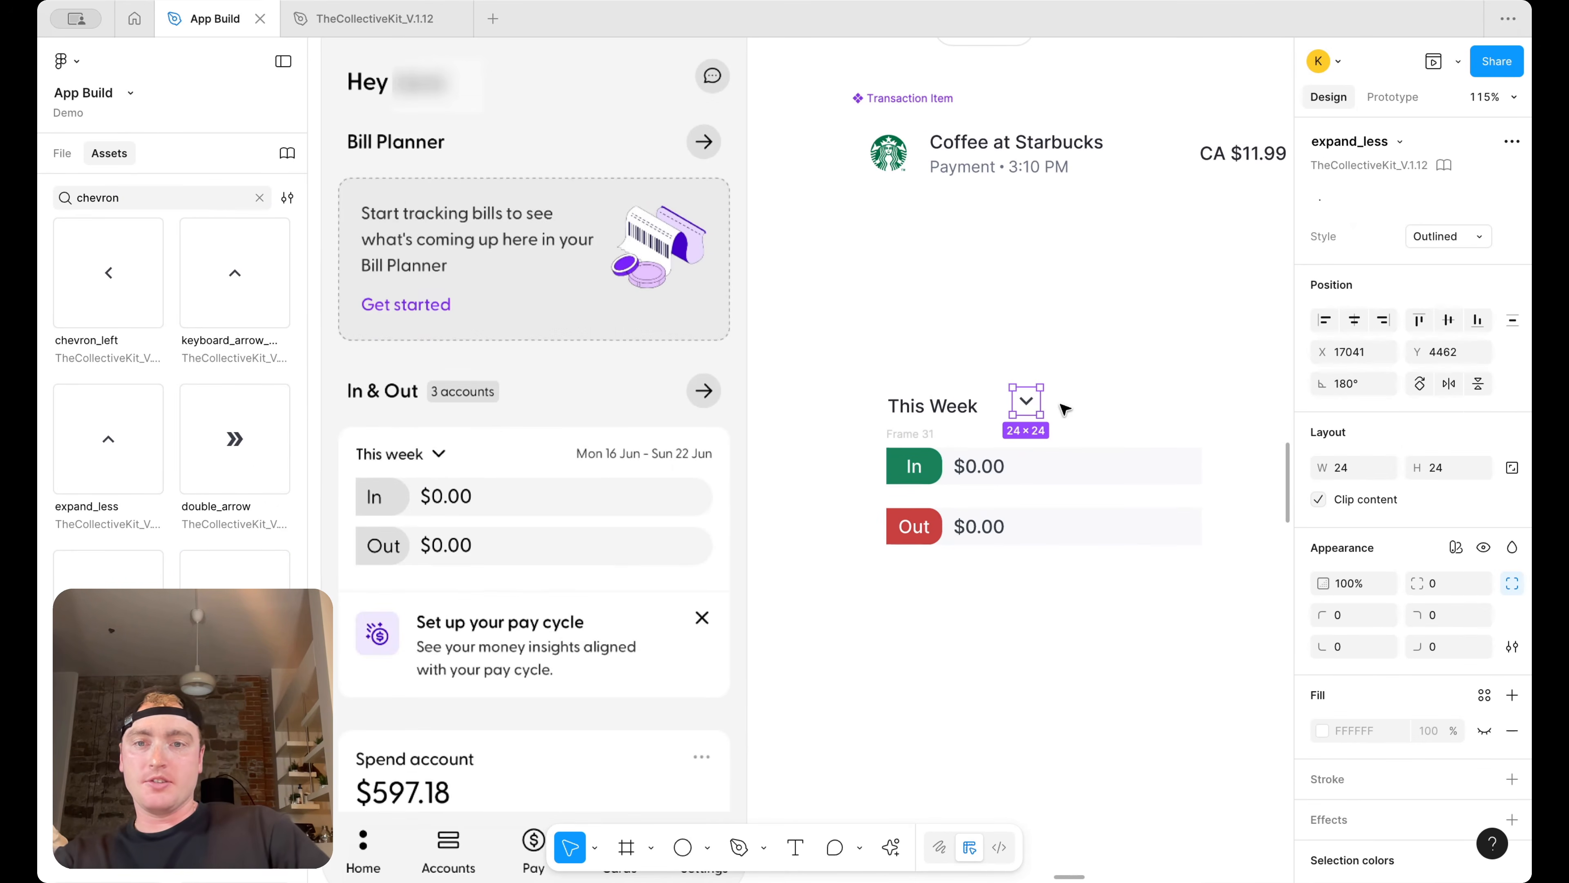
left_click_drag(1030, 403, 1018, 408)
Wrap the This Week text and chevron in a horizontal auto layout frame with a 12 gap
left_click(962, 408, "shift")
key("shift+a")
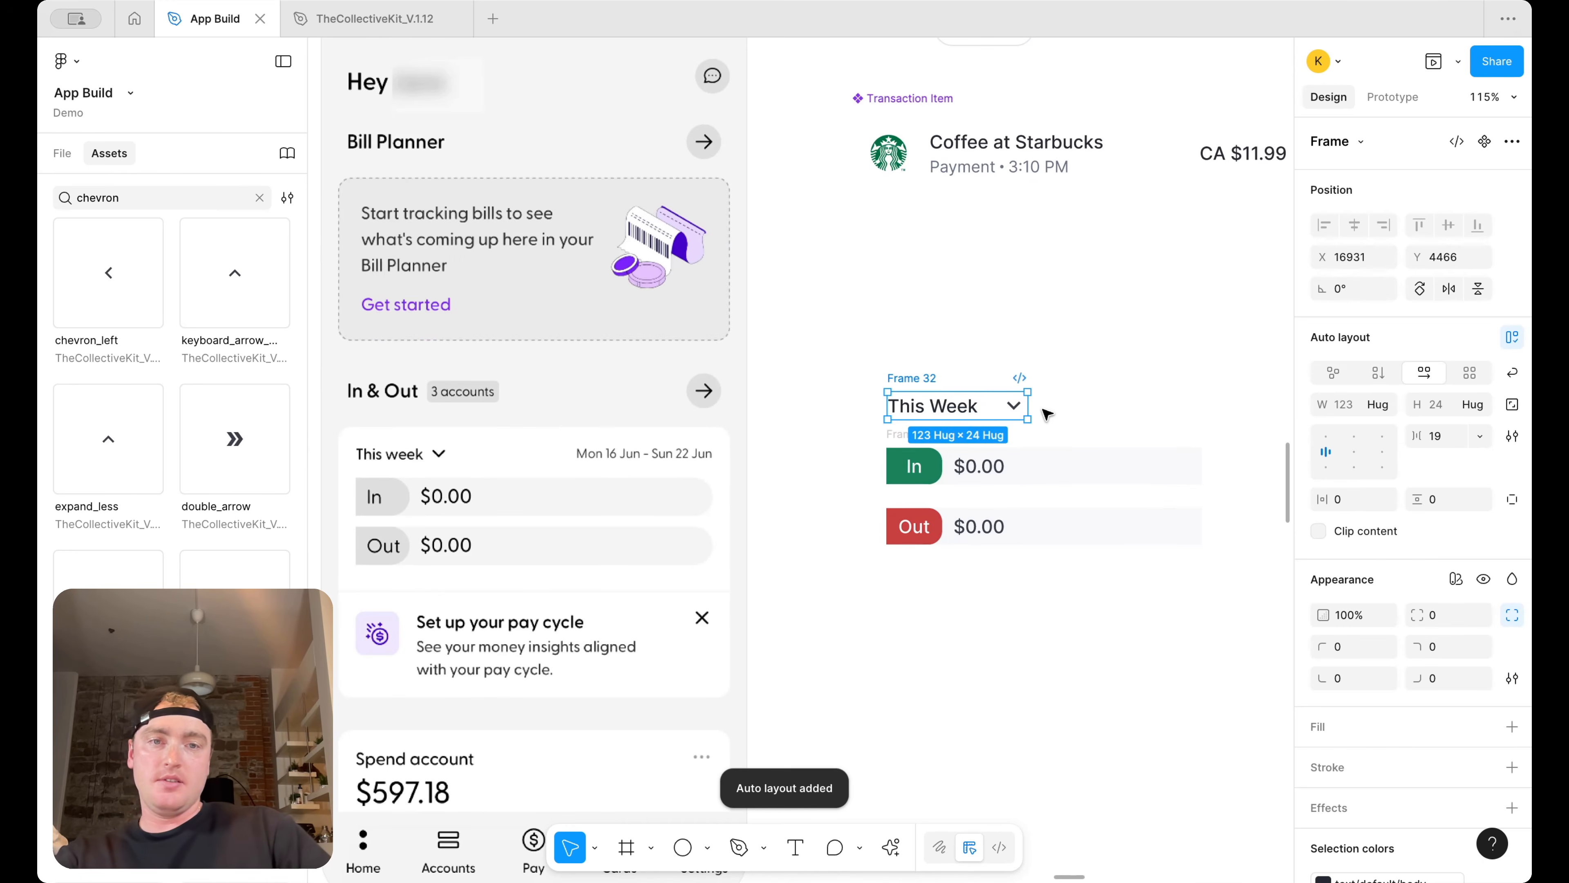
left_click(1447, 436)
type("12")
key("Return")
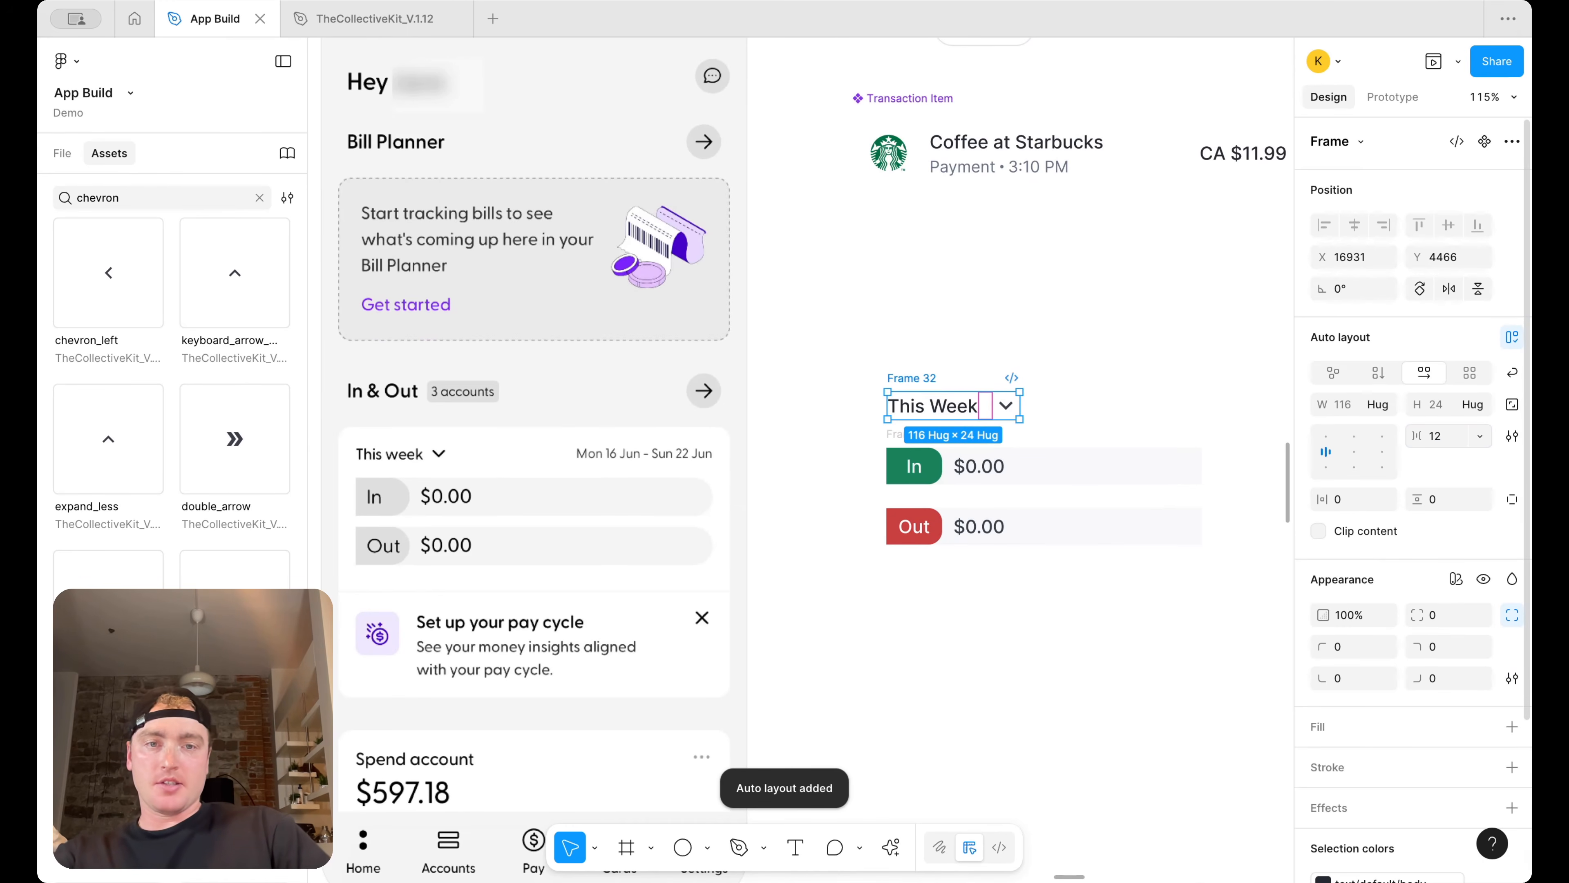
Duplicate the This Week text to the right and rewrite it as Mon 16 June - Sun 22 Jun
left_click_drag(911, 384, 911, 383)
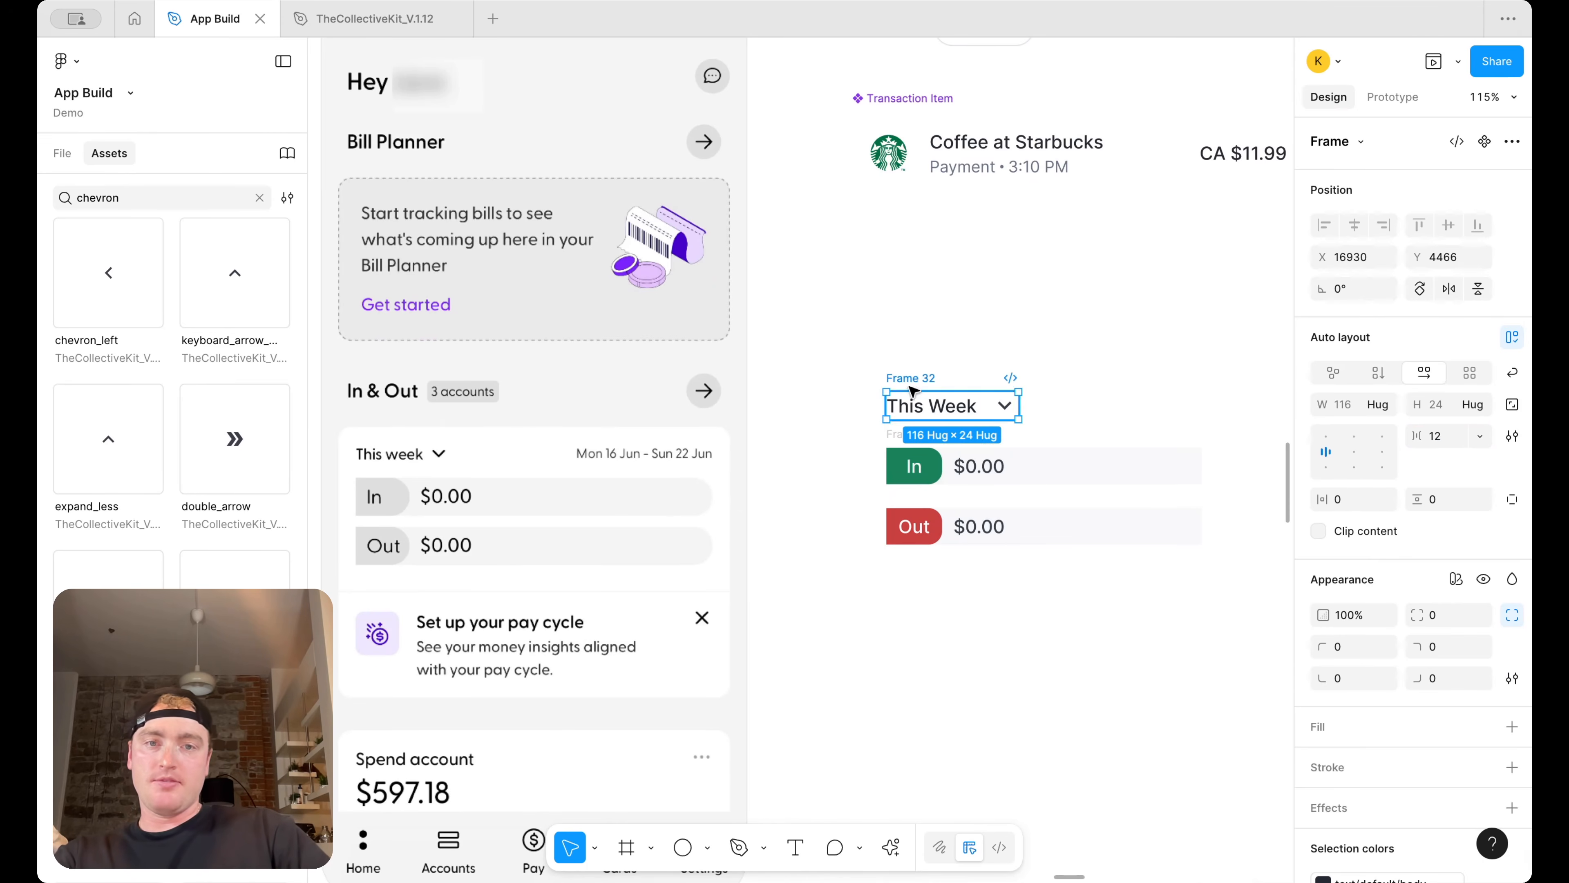
left_click(933, 407)
left_click_drag(937, 409, 1156, 410)
double_click(1158, 411)
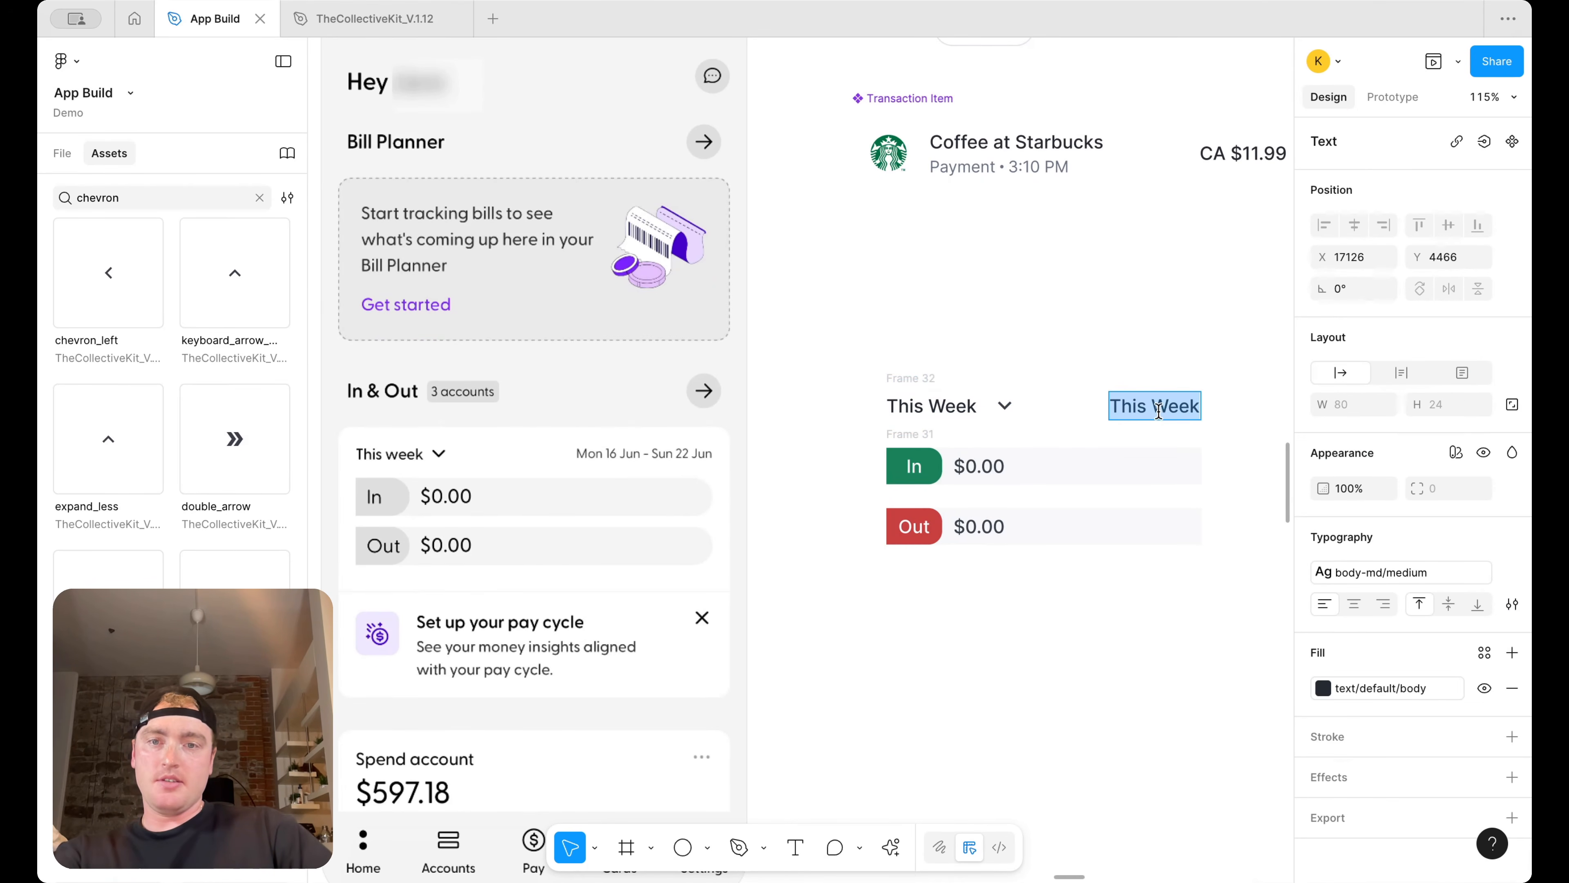
type("Mon 16")
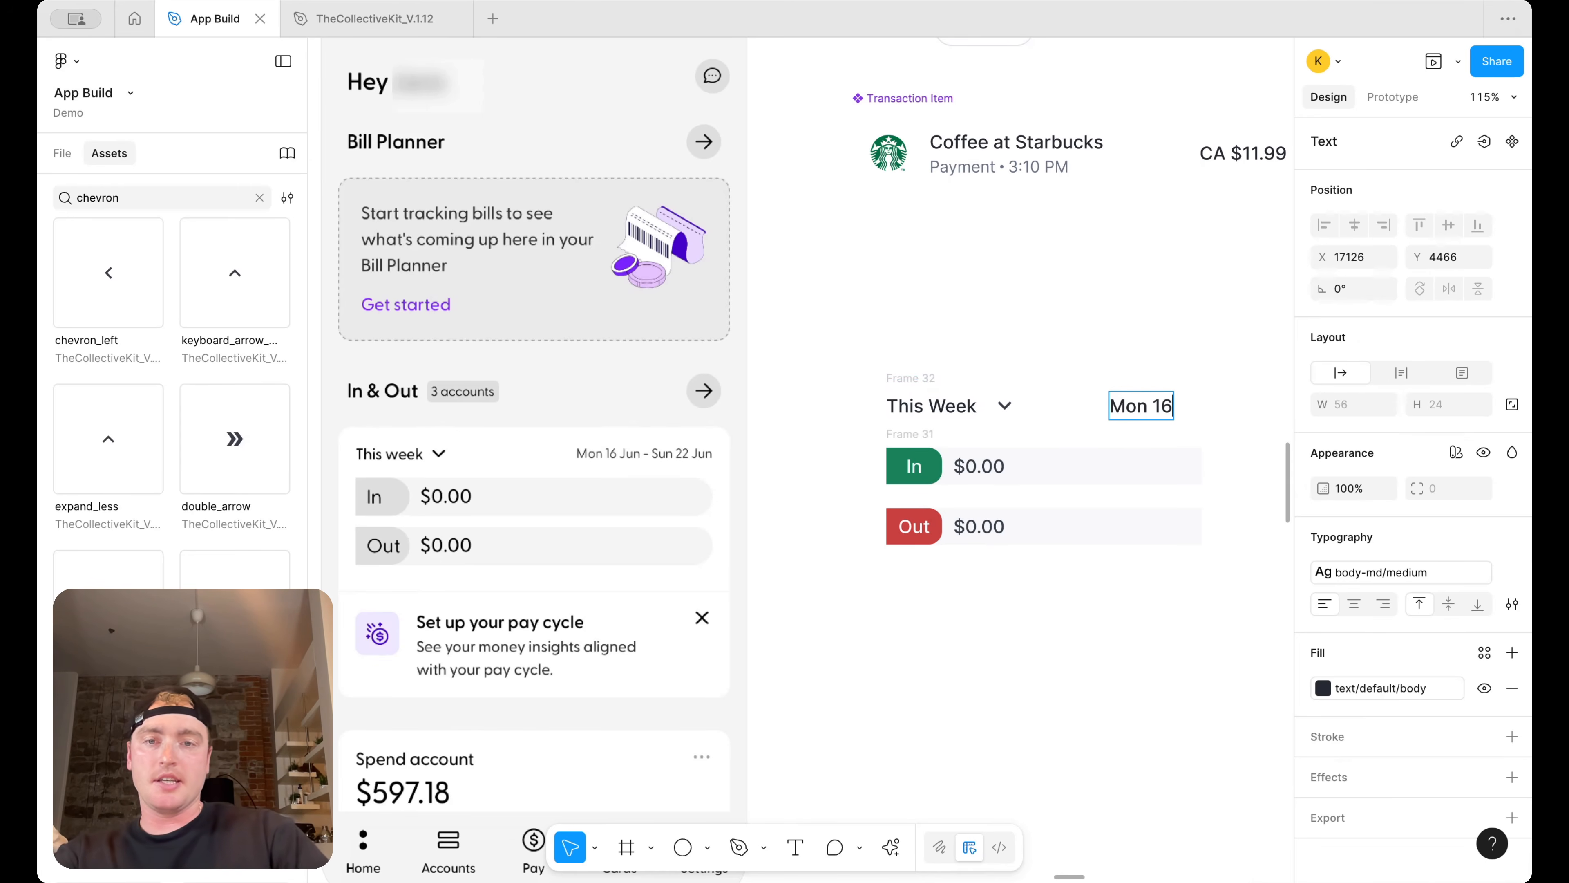
scroll(631, 504, "down", 5)
scroll(632, 504, "up", 3)
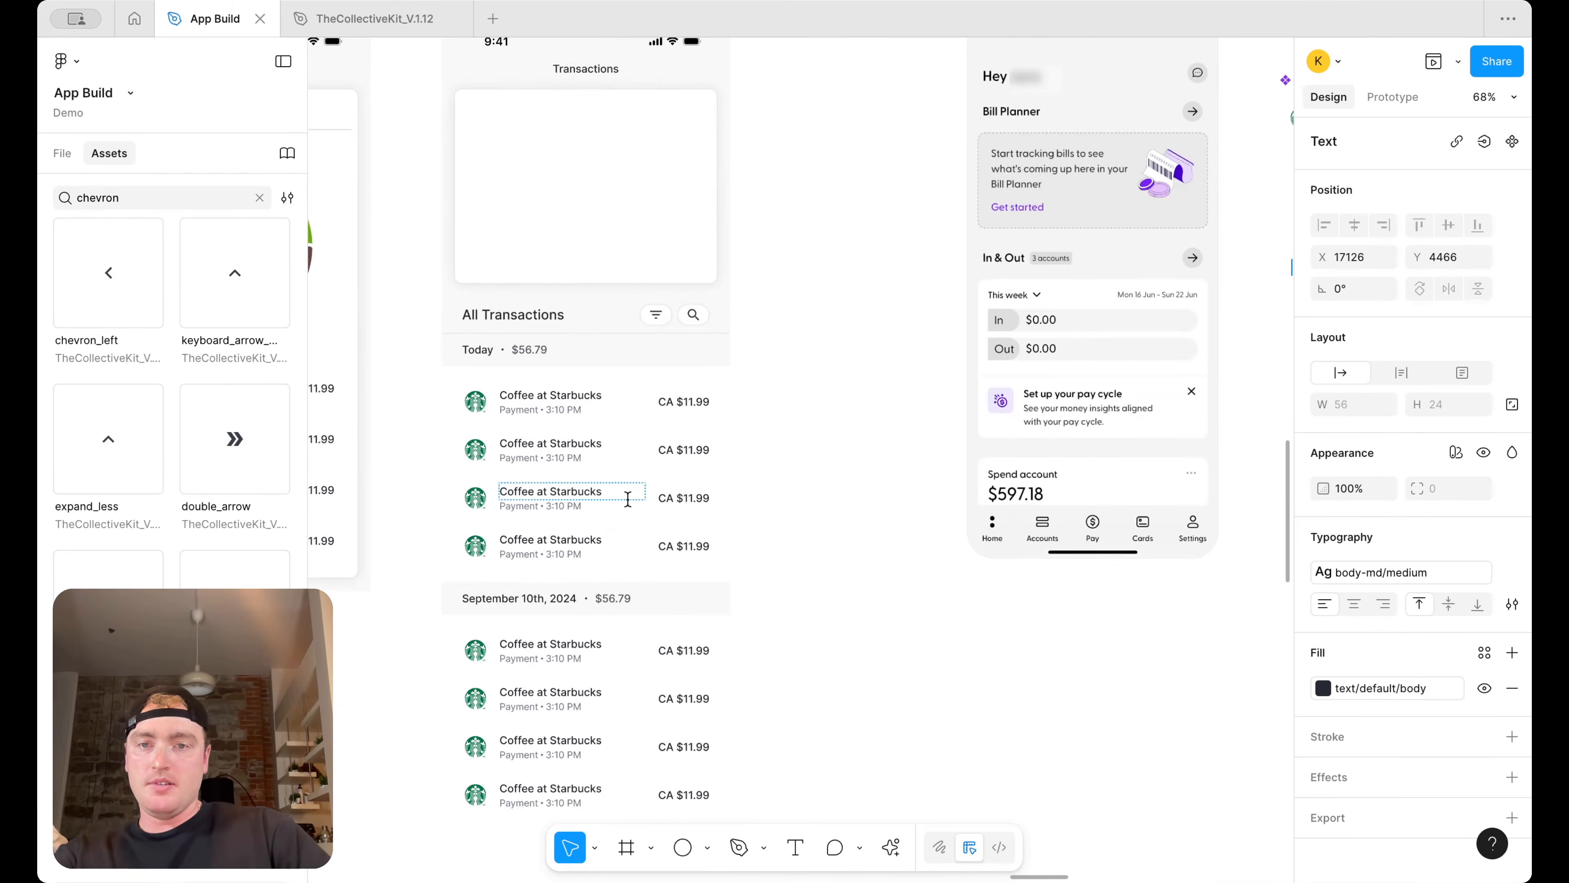
scroll(632, 503, "left", 10)
scroll(632, 540, "down", 1)
scroll(631, 541, "right", 10)
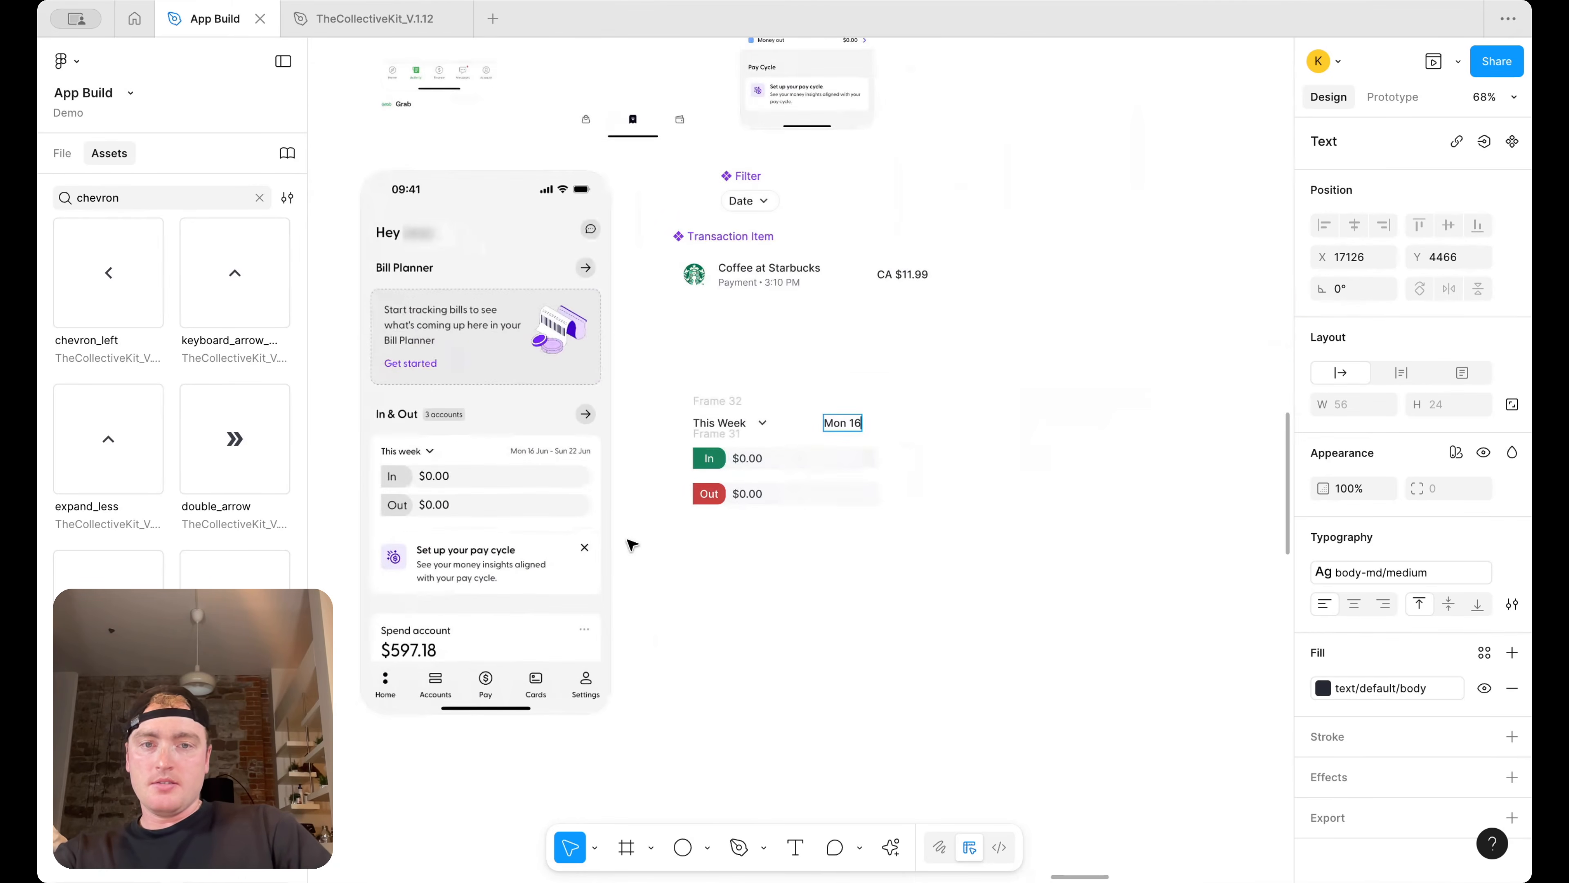
scroll(800, 424, "up", 3)
scroll(799, 425, "up", 3)
type("June")
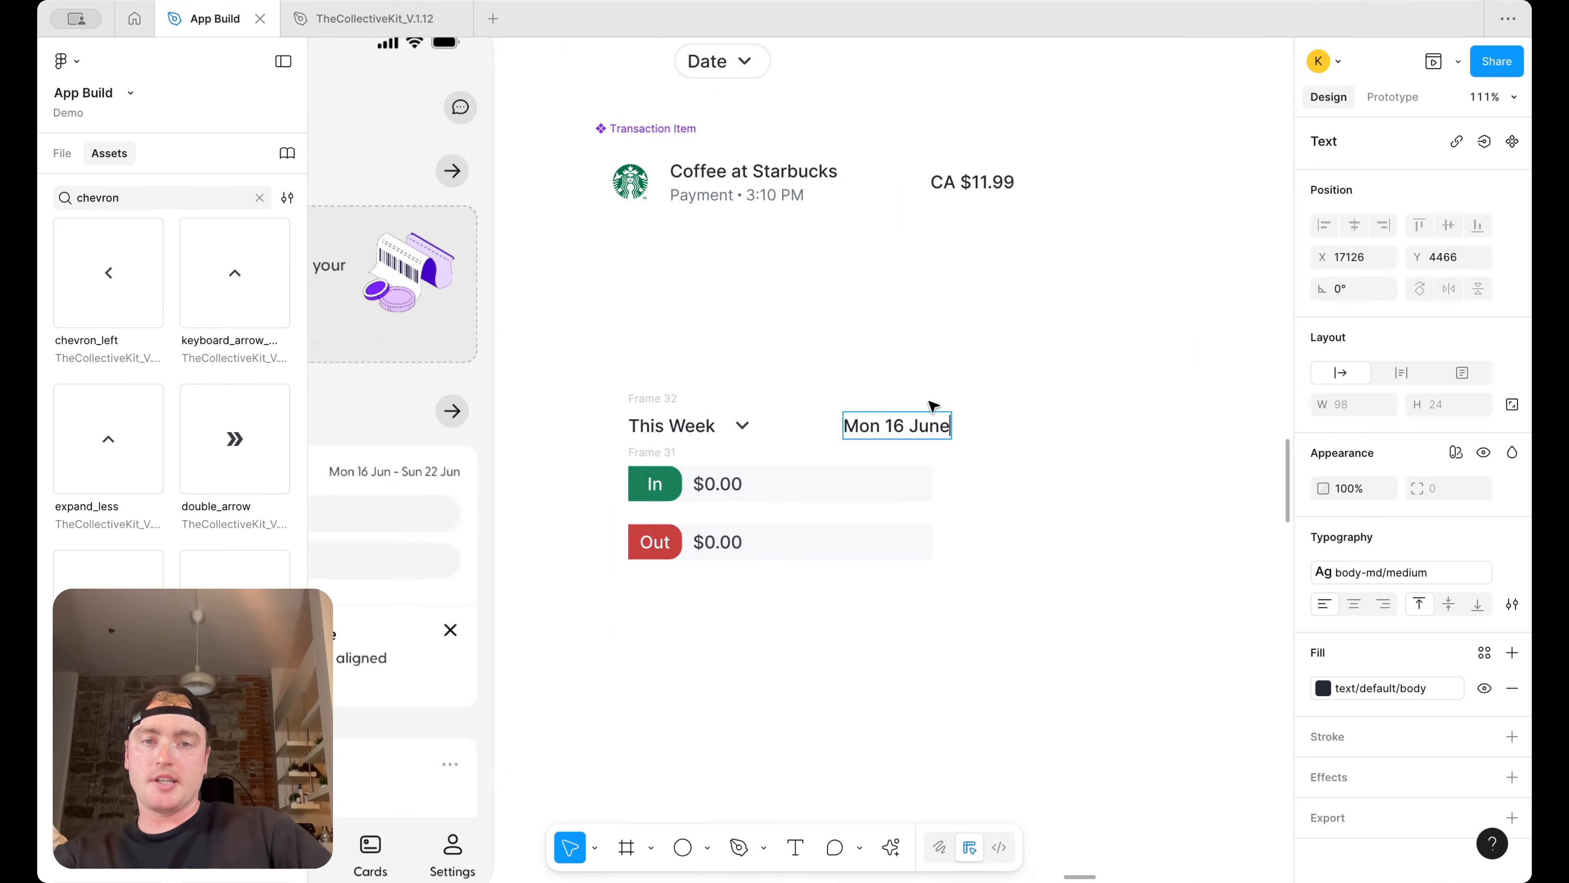
scroll(933, 405, "left", 3)
key("Escape")
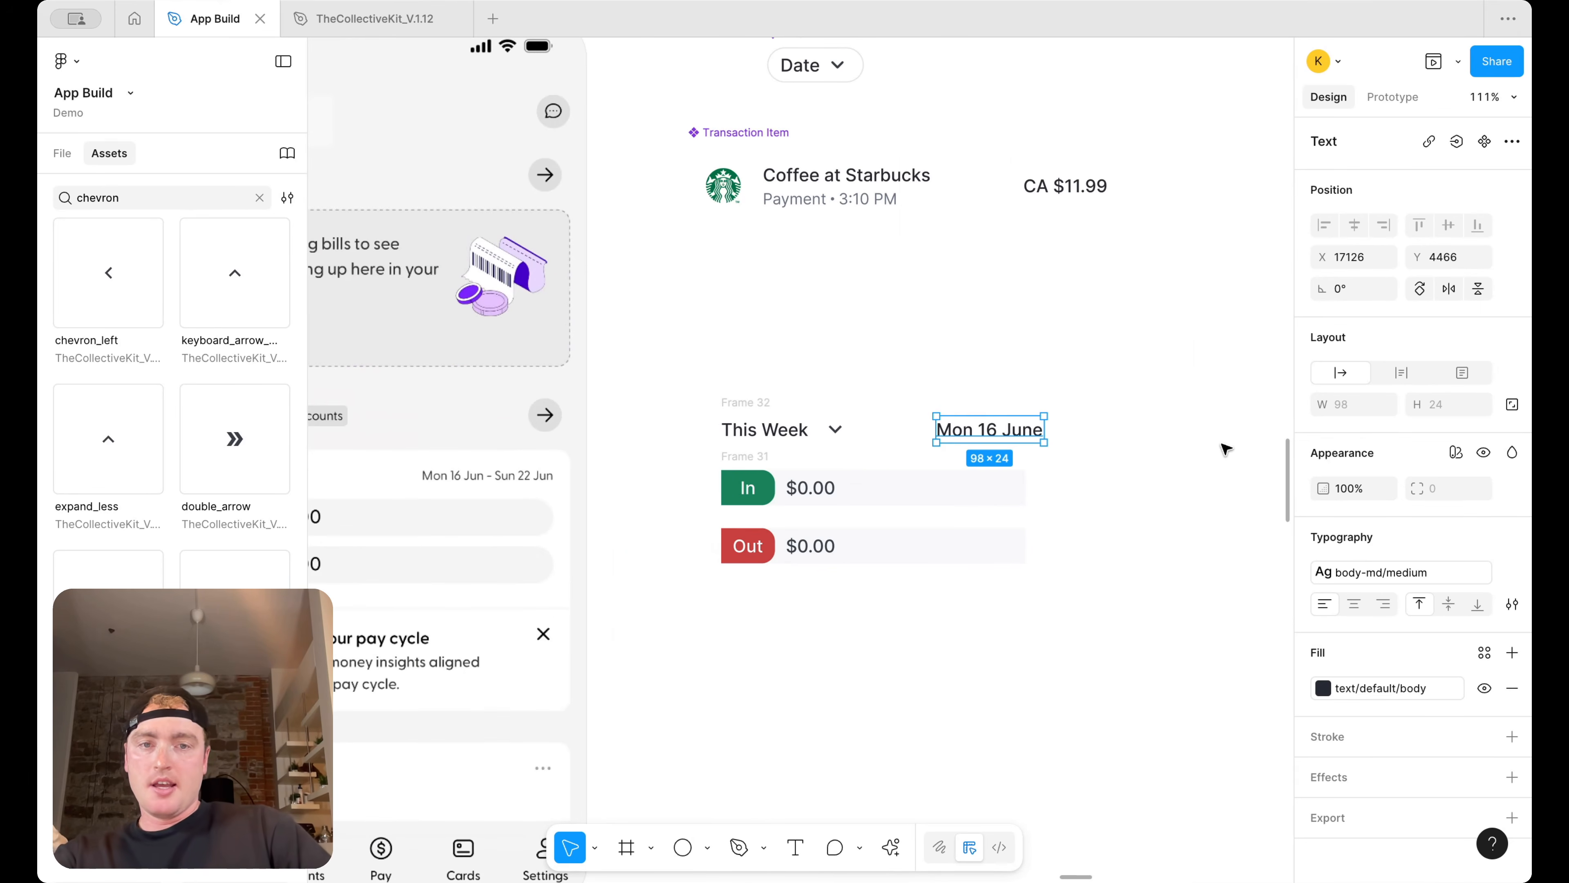
key("Return")
key("Right")
type("-")
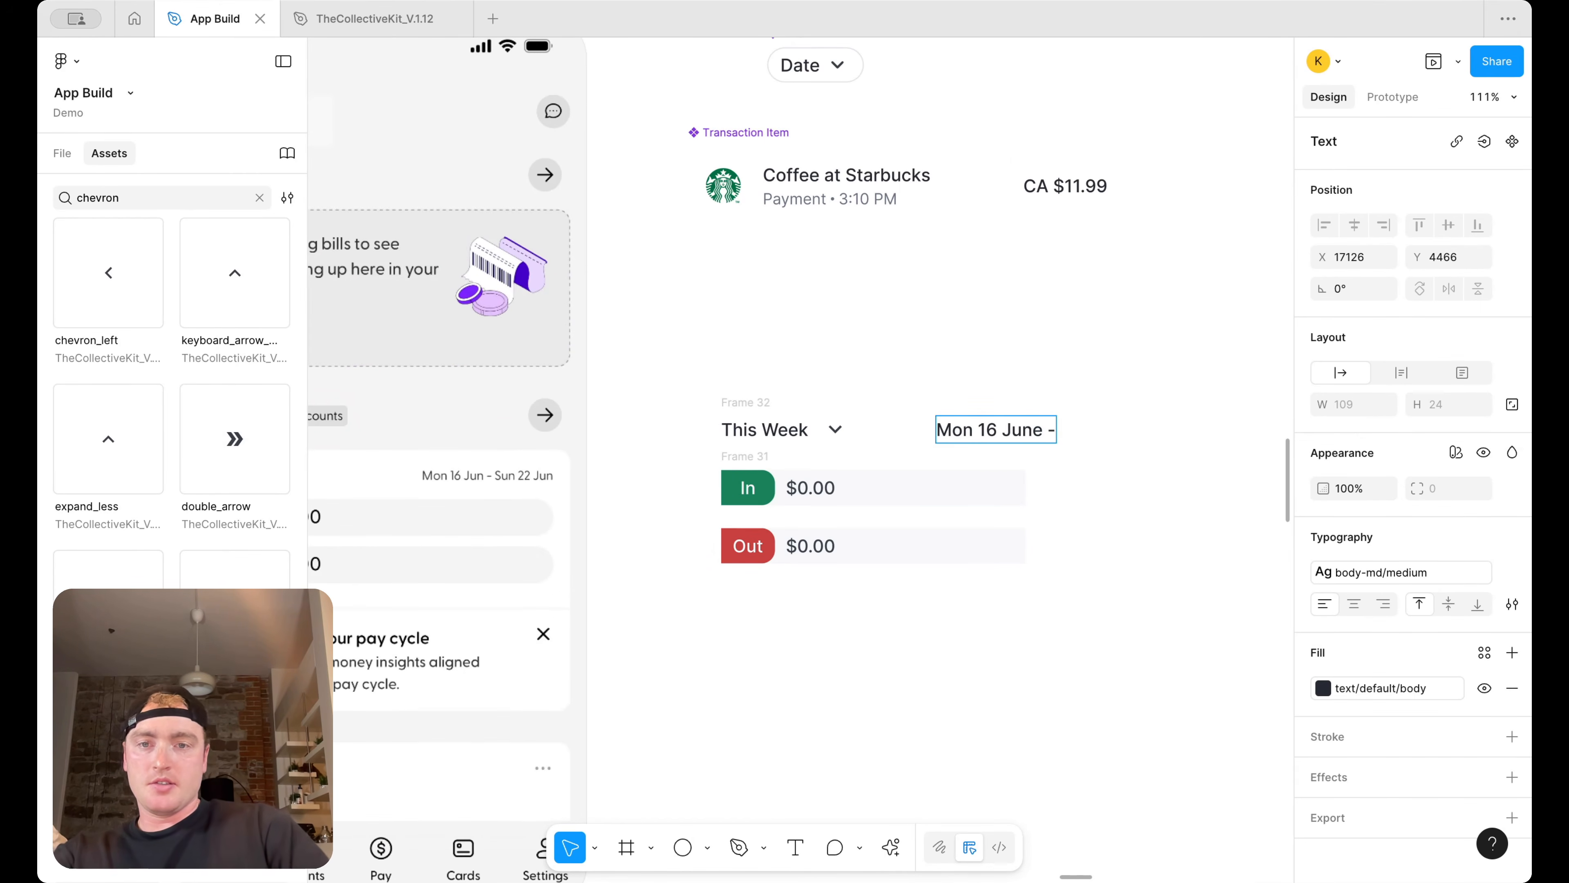
type(" Su 2")
type(" 22 Jun")
key("Escape")
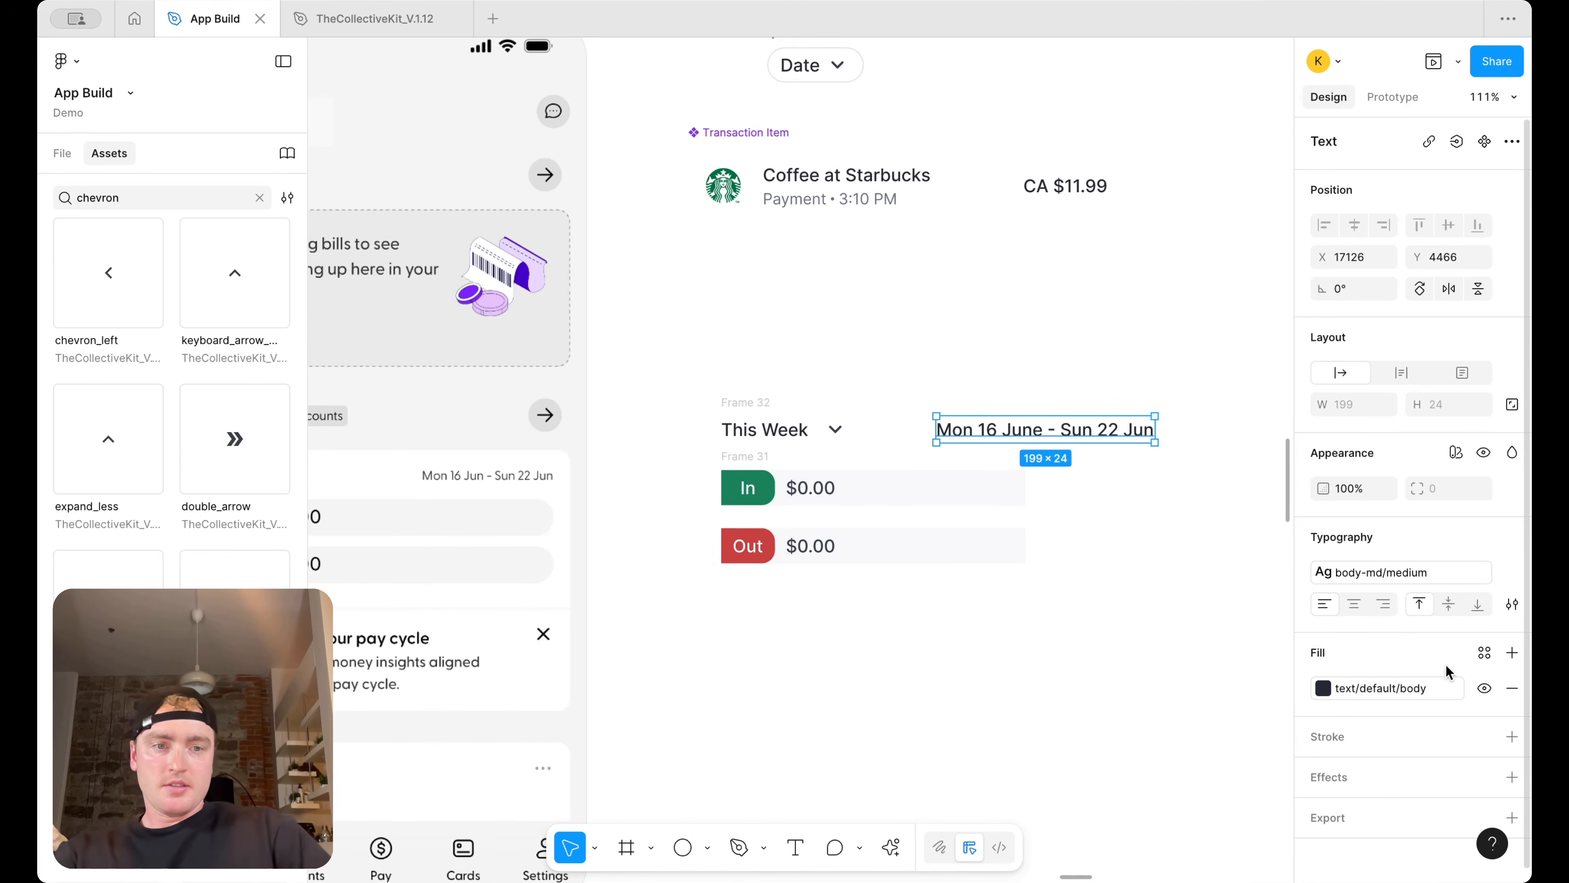
Apply the body-sm regular text style to the date range and change its fill to a lighter text color
key("super+a")
left_click(1171, 455)
left_click(1132, 434)
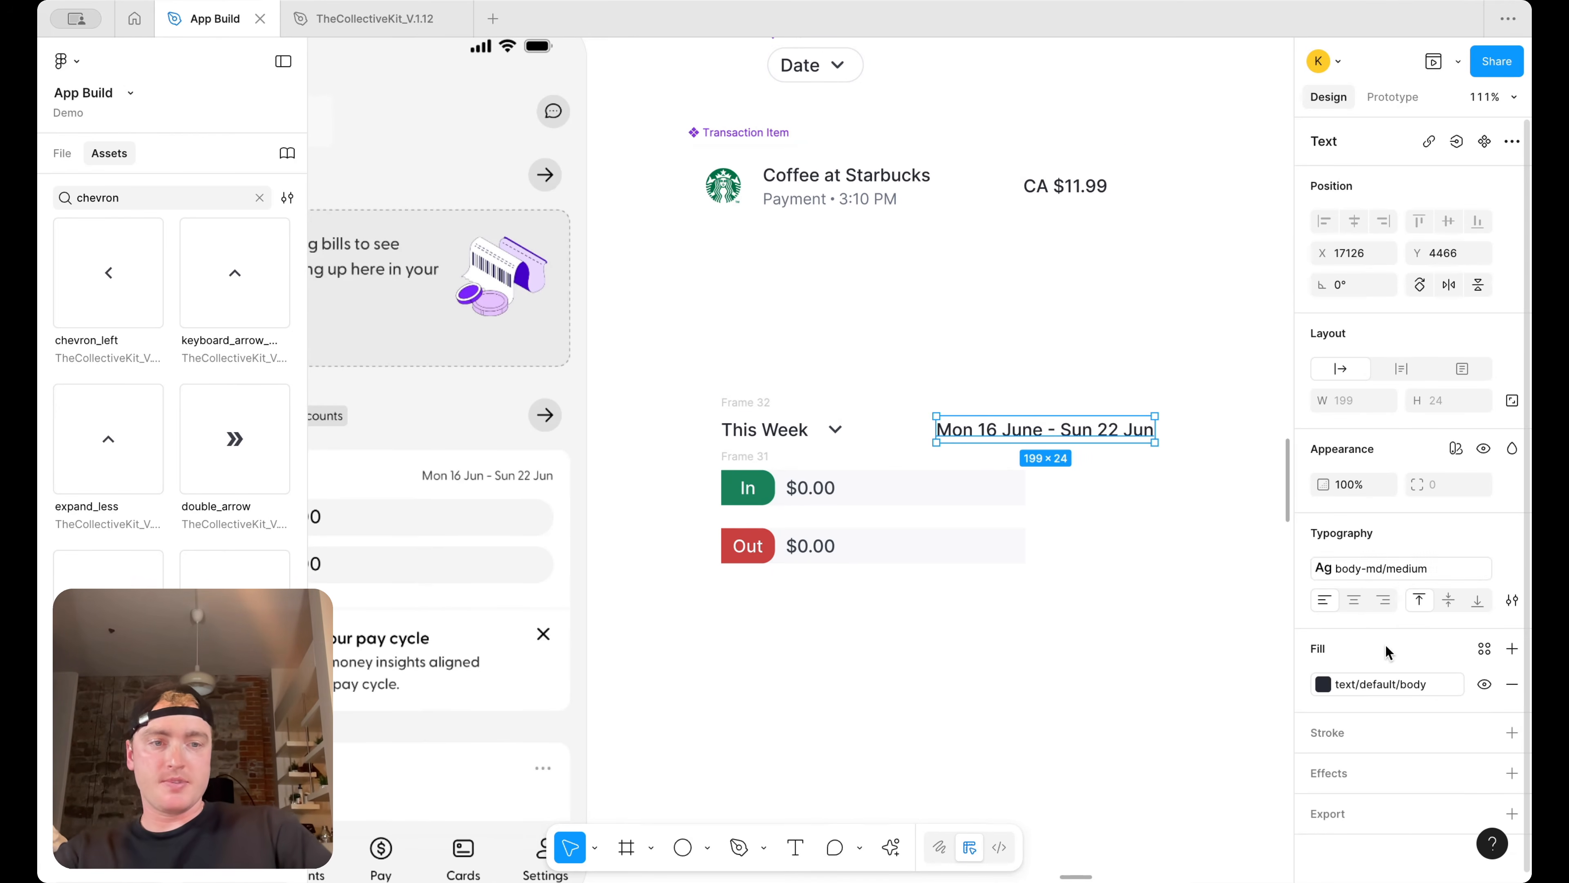
left_click(1384, 568)
scroll(1211, 692, "down", 5)
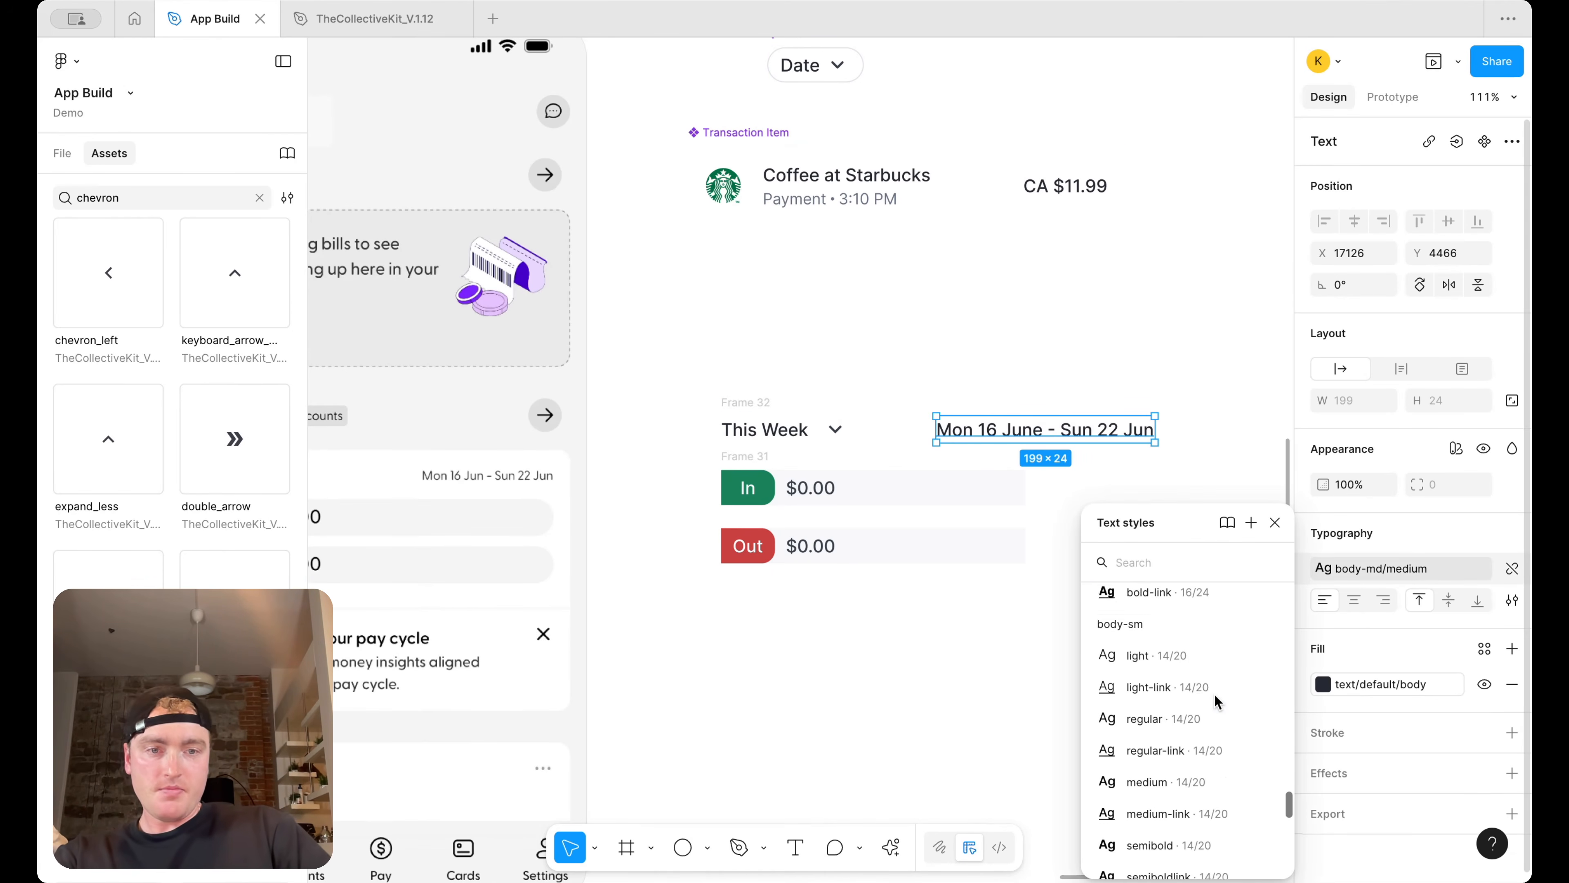
left_click(1209, 706)
left_click(1347, 686)
scroll(1146, 726, "down", 2)
left_click(1191, 729)
left_click(1201, 571)
Widen the In/Out rows frame so its right edge lines up with the date range
left_click(1021, 432)
left_click(958, 487)
left_click_drag(1027, 495, 1126, 494)
left_click(1182, 482)
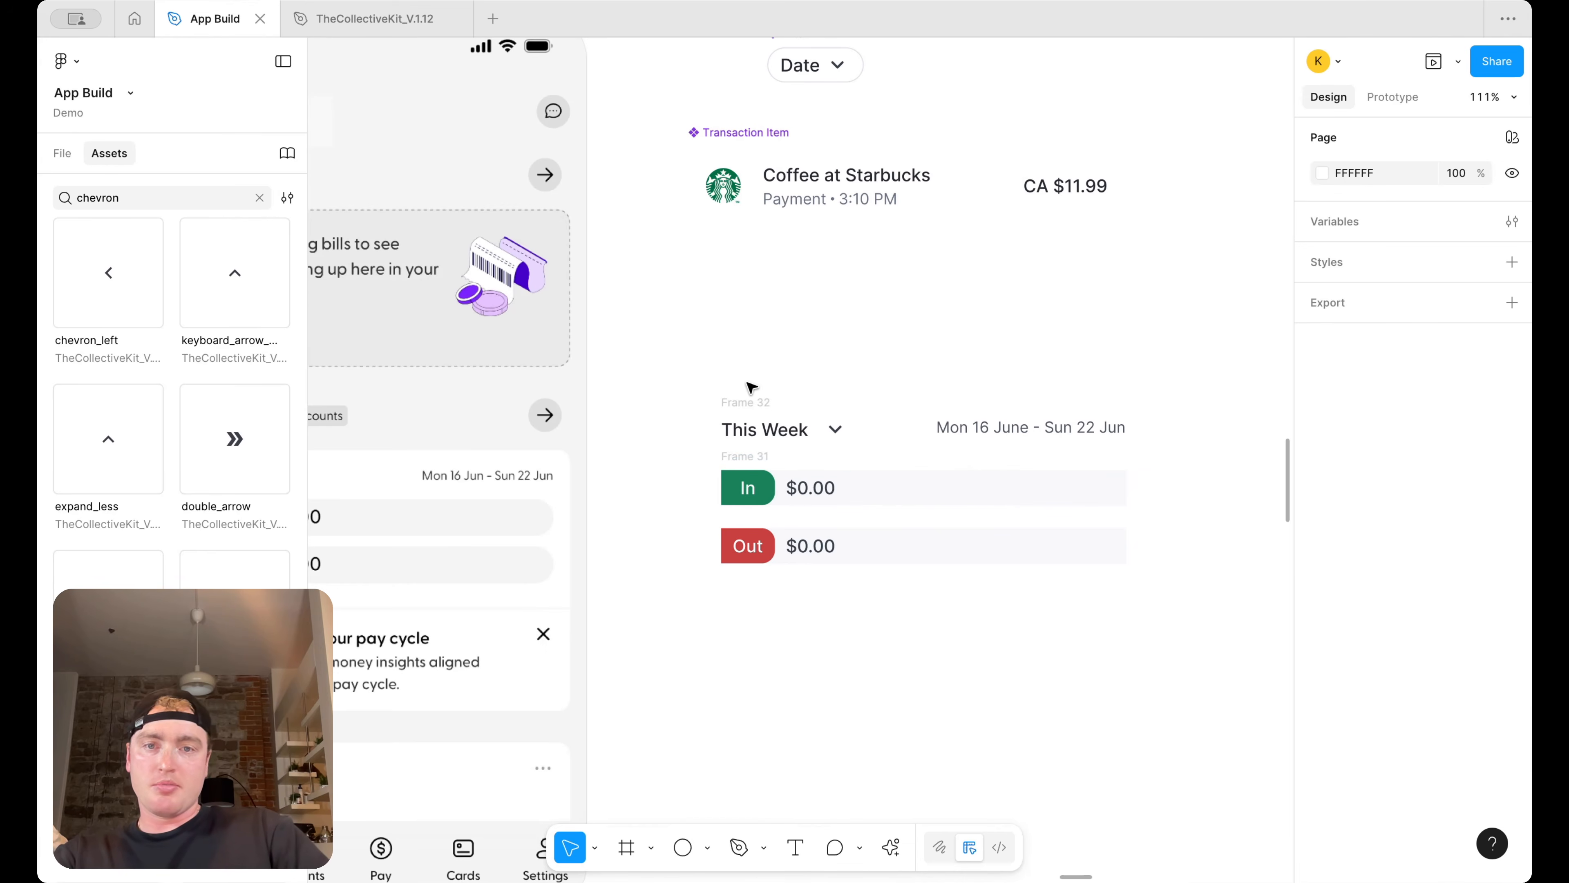
Wrap the This Week group and the date range in a horizontal auto layout frame
left_click(763, 430)
left_click(977, 432, "shift")
key("shift+a")
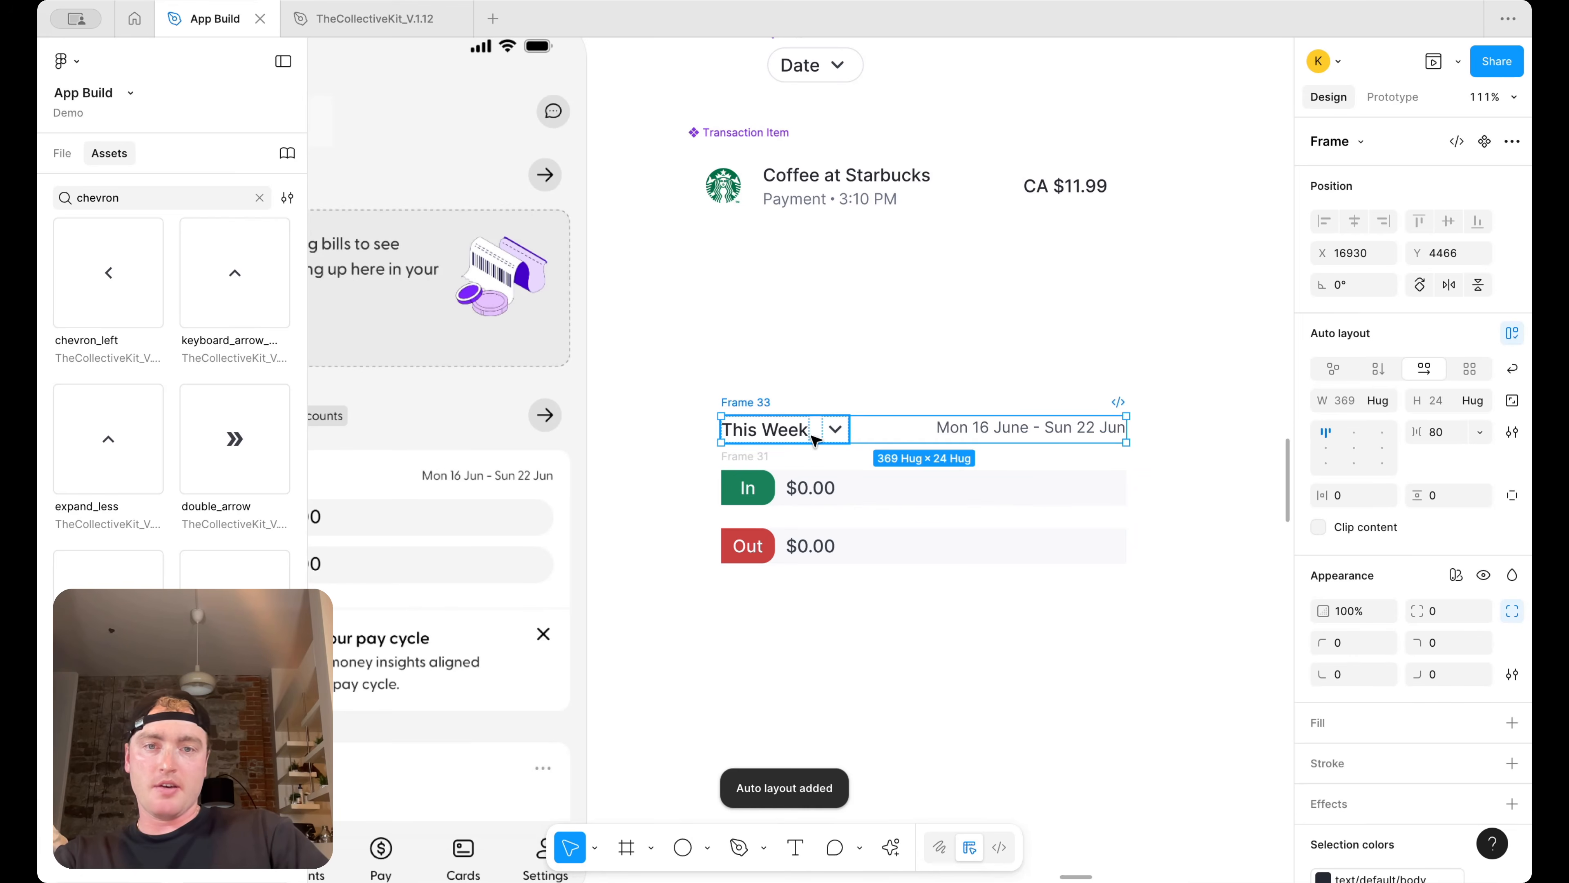
Set the This Week group to fill the container and make the header's item spacing auto
left_click(797, 431)
left_click(1379, 400)
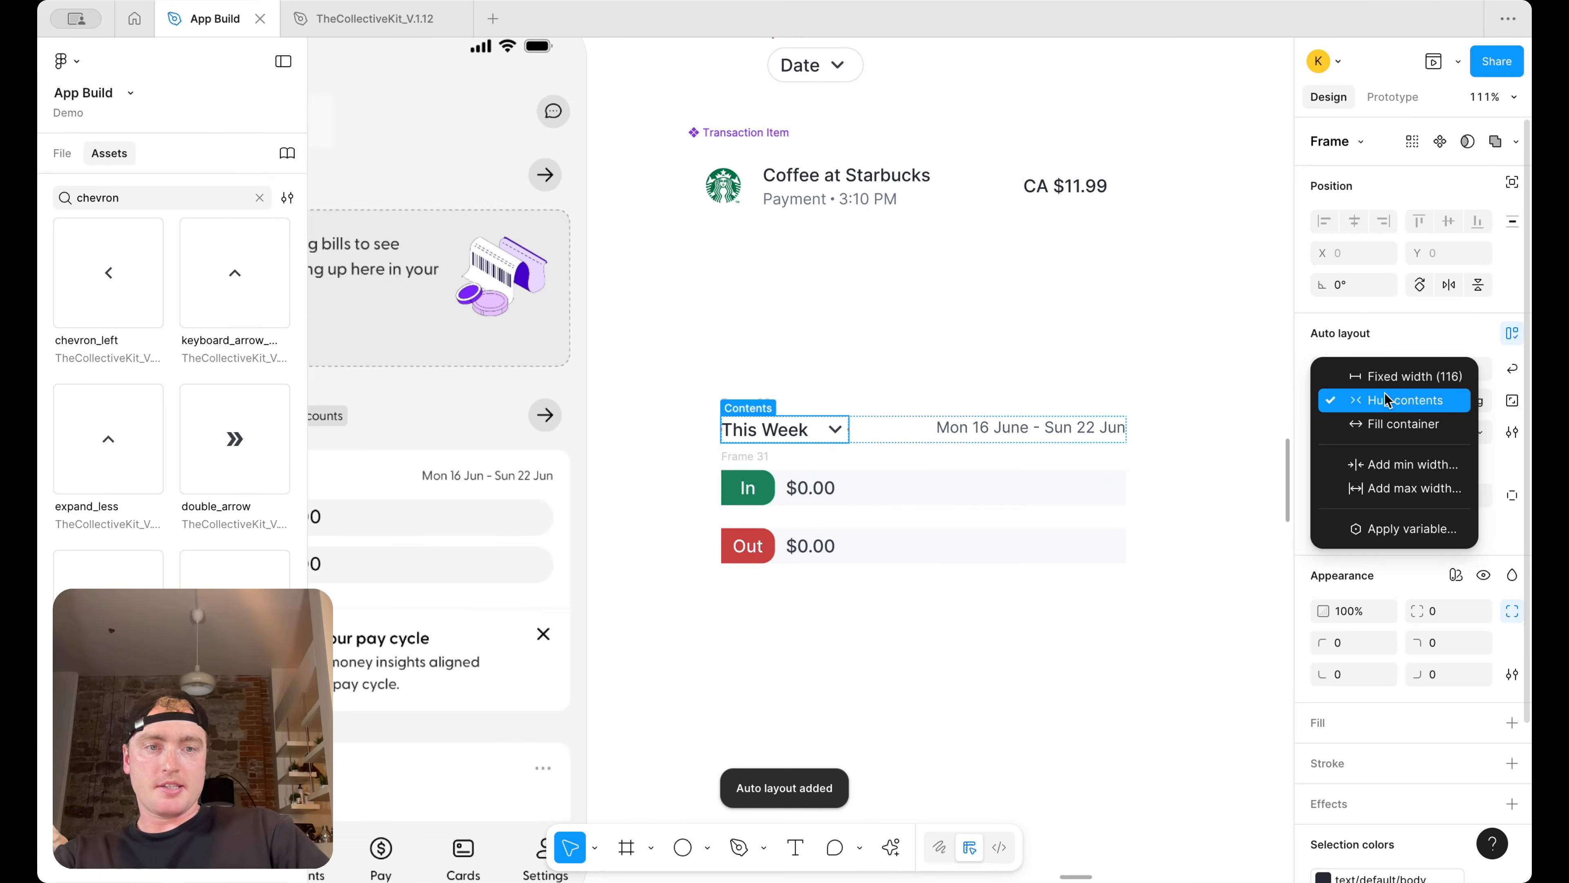
left_click(1386, 424)
left_click(927, 433)
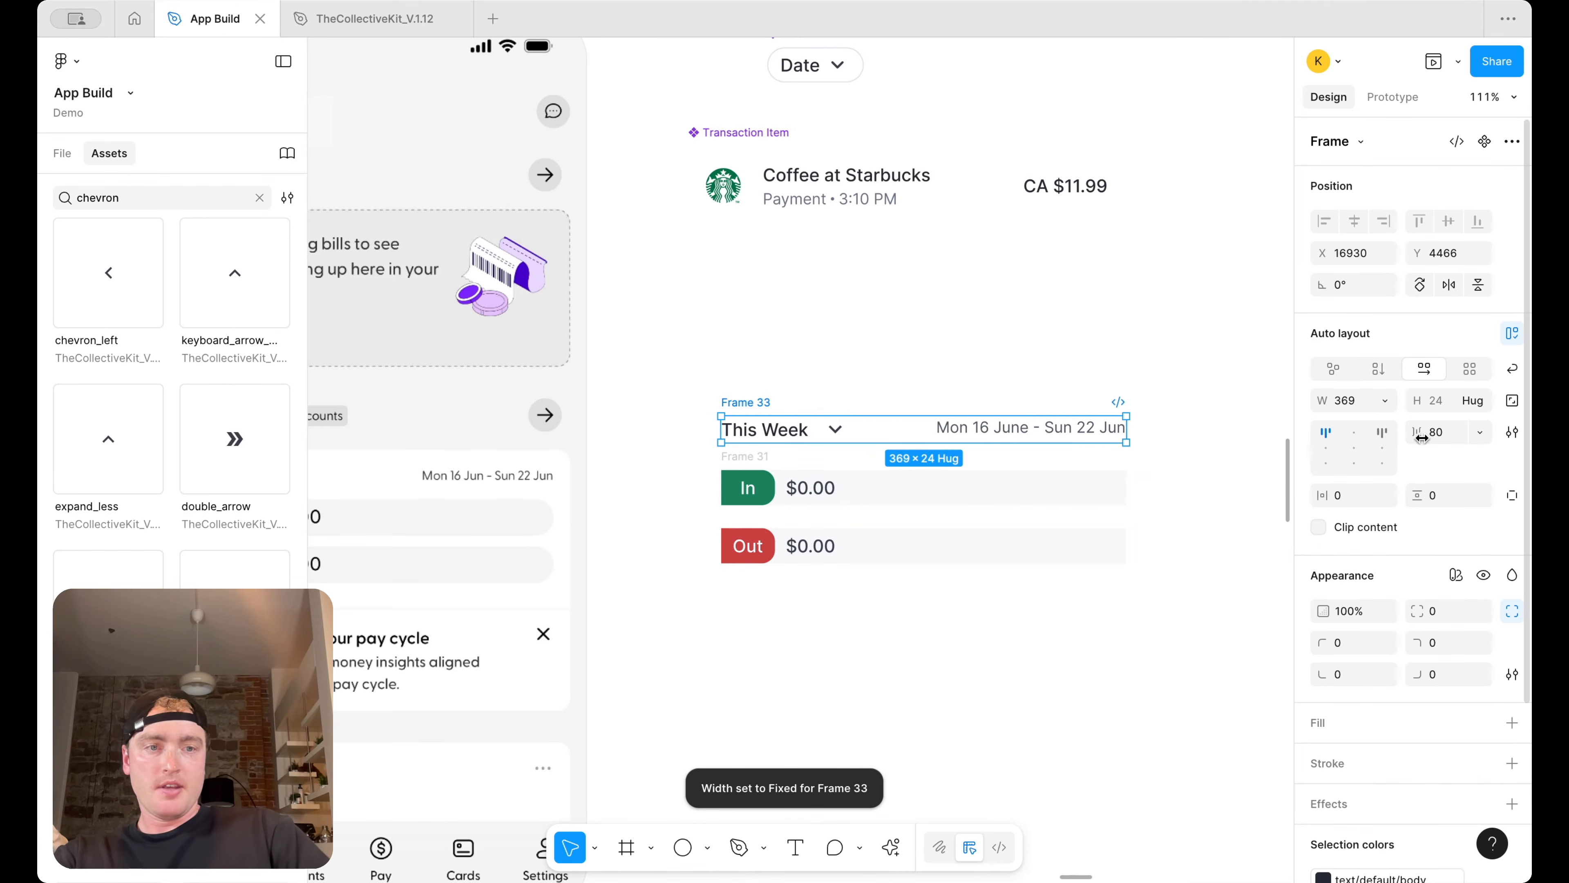
double_click(1325, 441)
left_click(1311, 447)
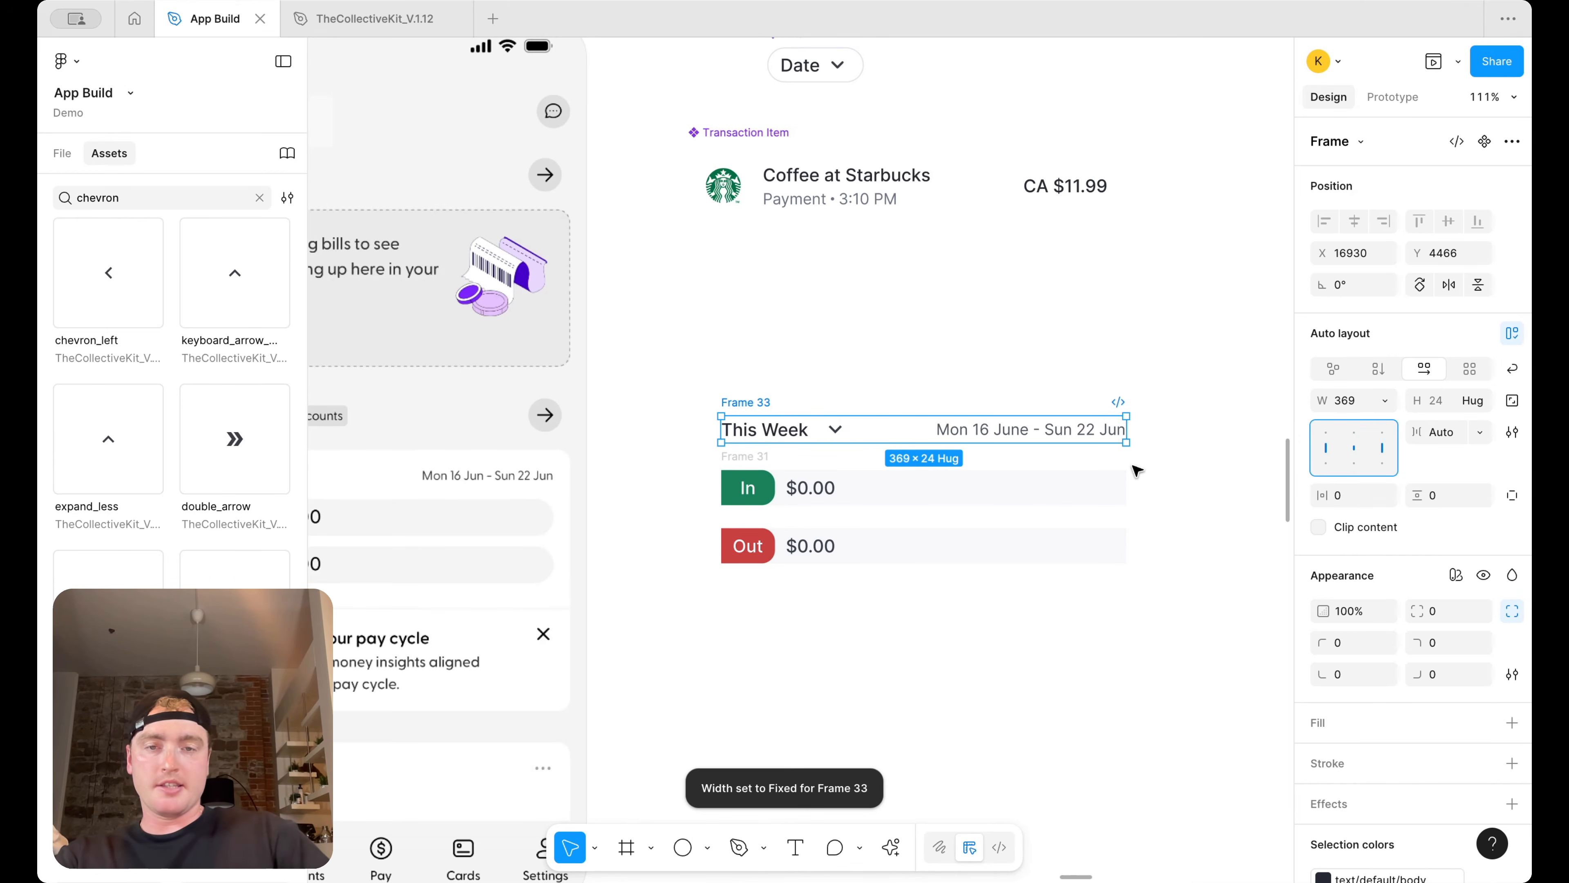
Wrap the header row and the In/Out rows together in a vertical auto layout frame
scroll(879, 348, "down", 5)
left_click(813, 400, "shift")
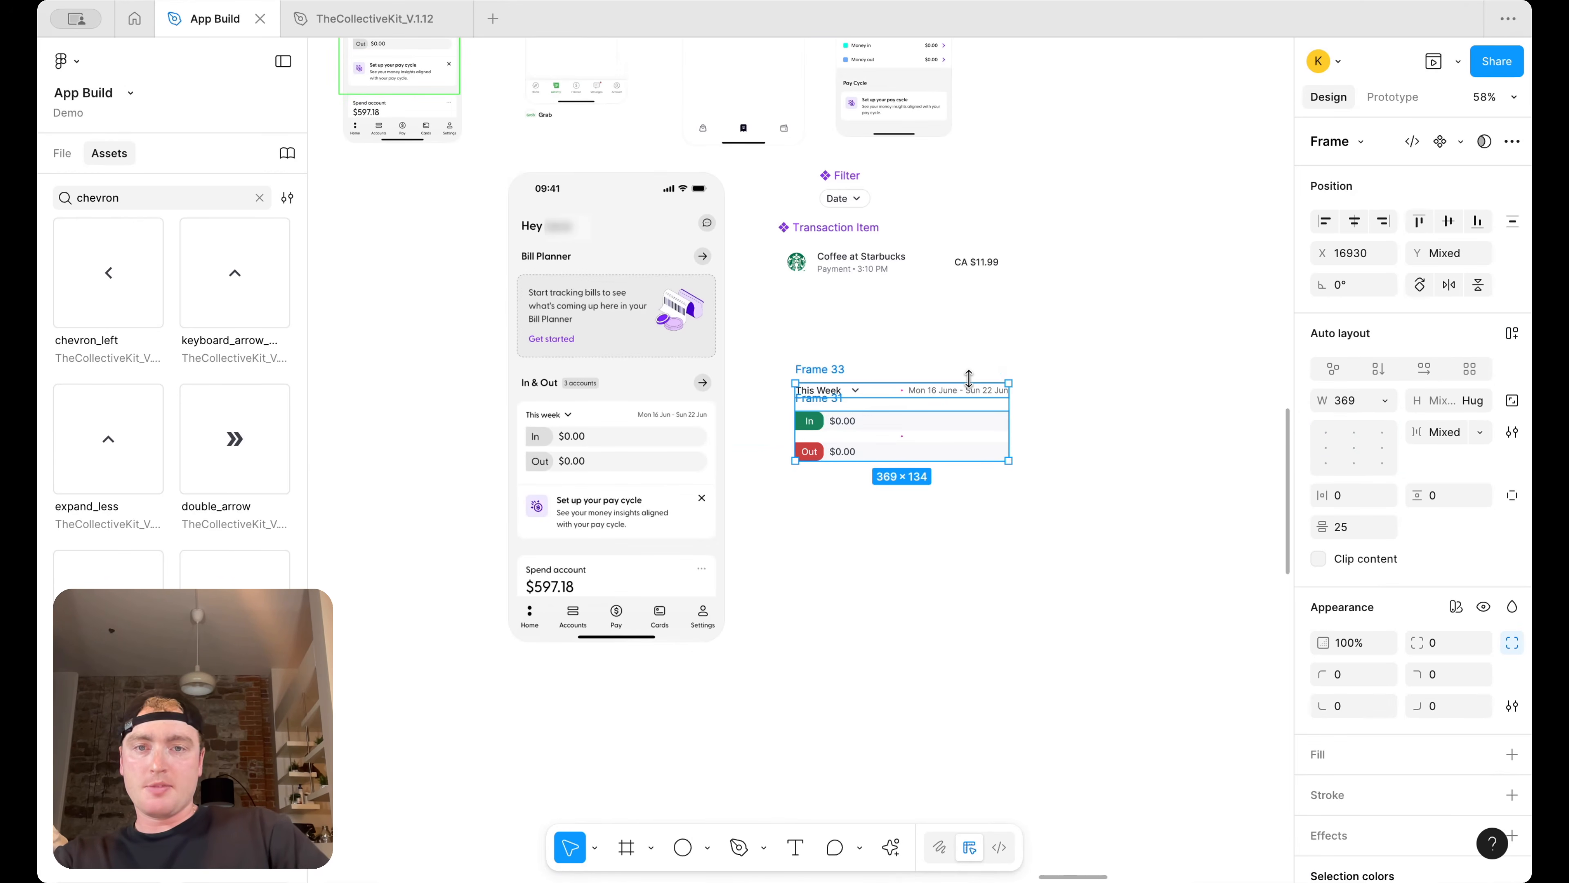
key("shift+a")
Paste the summary content into the empty card at the top of the Transactions screen
scroll(969, 377, "down", 5)
scroll(700, 334, "left", 3)
left_click(602, 334)
double_click(602, 334)
key("super+v")
scroll(638, 334, "up", 5)
left_click(764, 302)
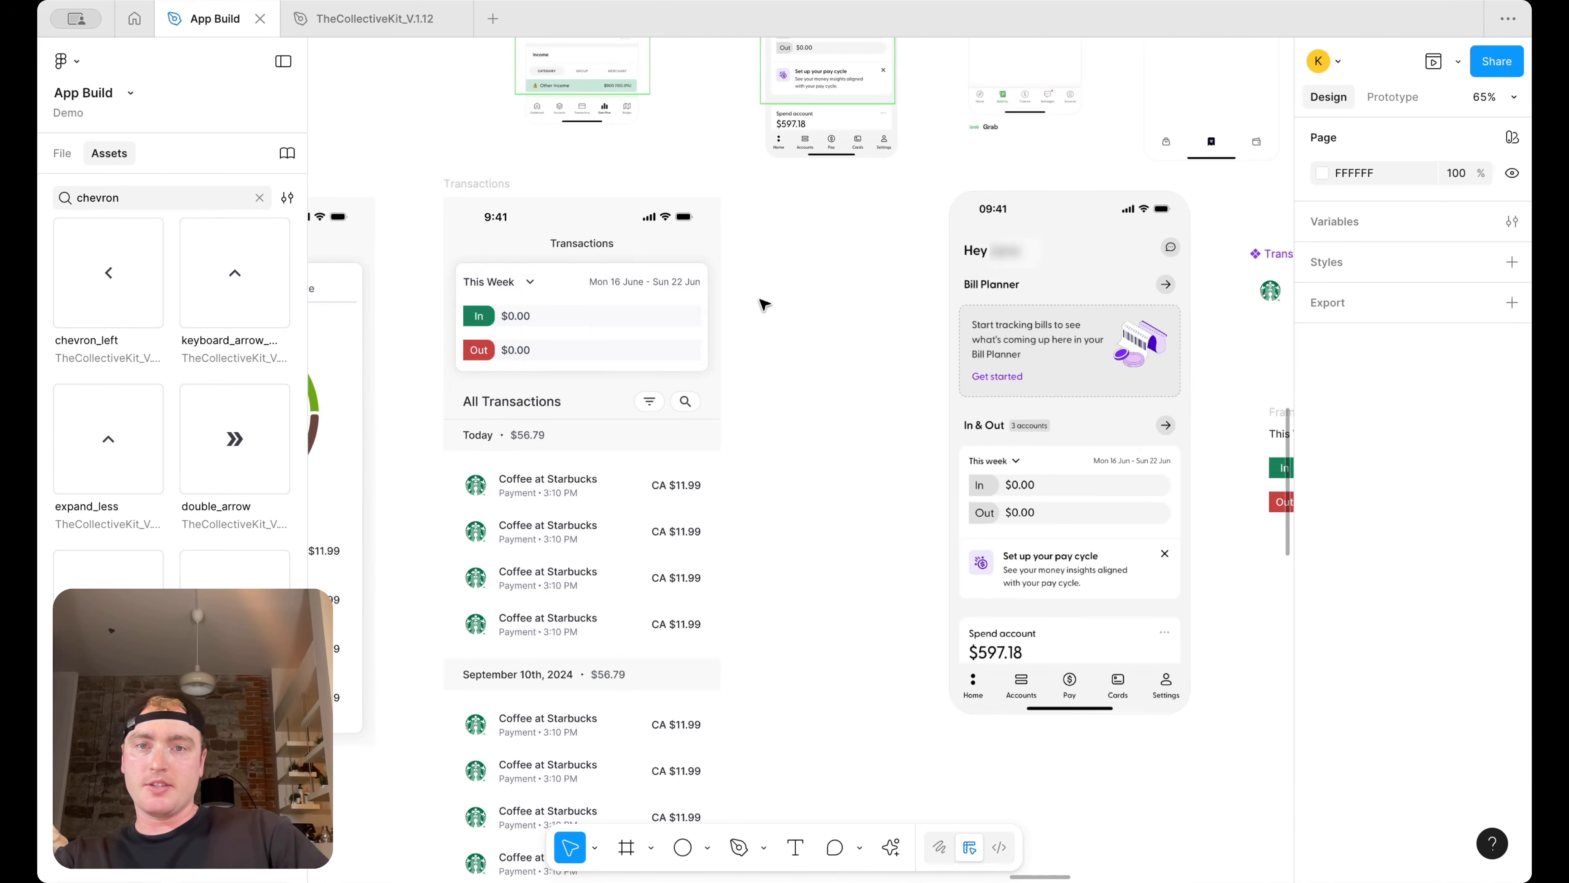
Pan across the canvas to compare the Transactions card with the home screen's In & Out card
scroll(766, 303, "left", 2)
scroll(766, 303, "up", 1)
scroll(1033, 375, "left", 2)
scroll(1032, 378, "up", 2)
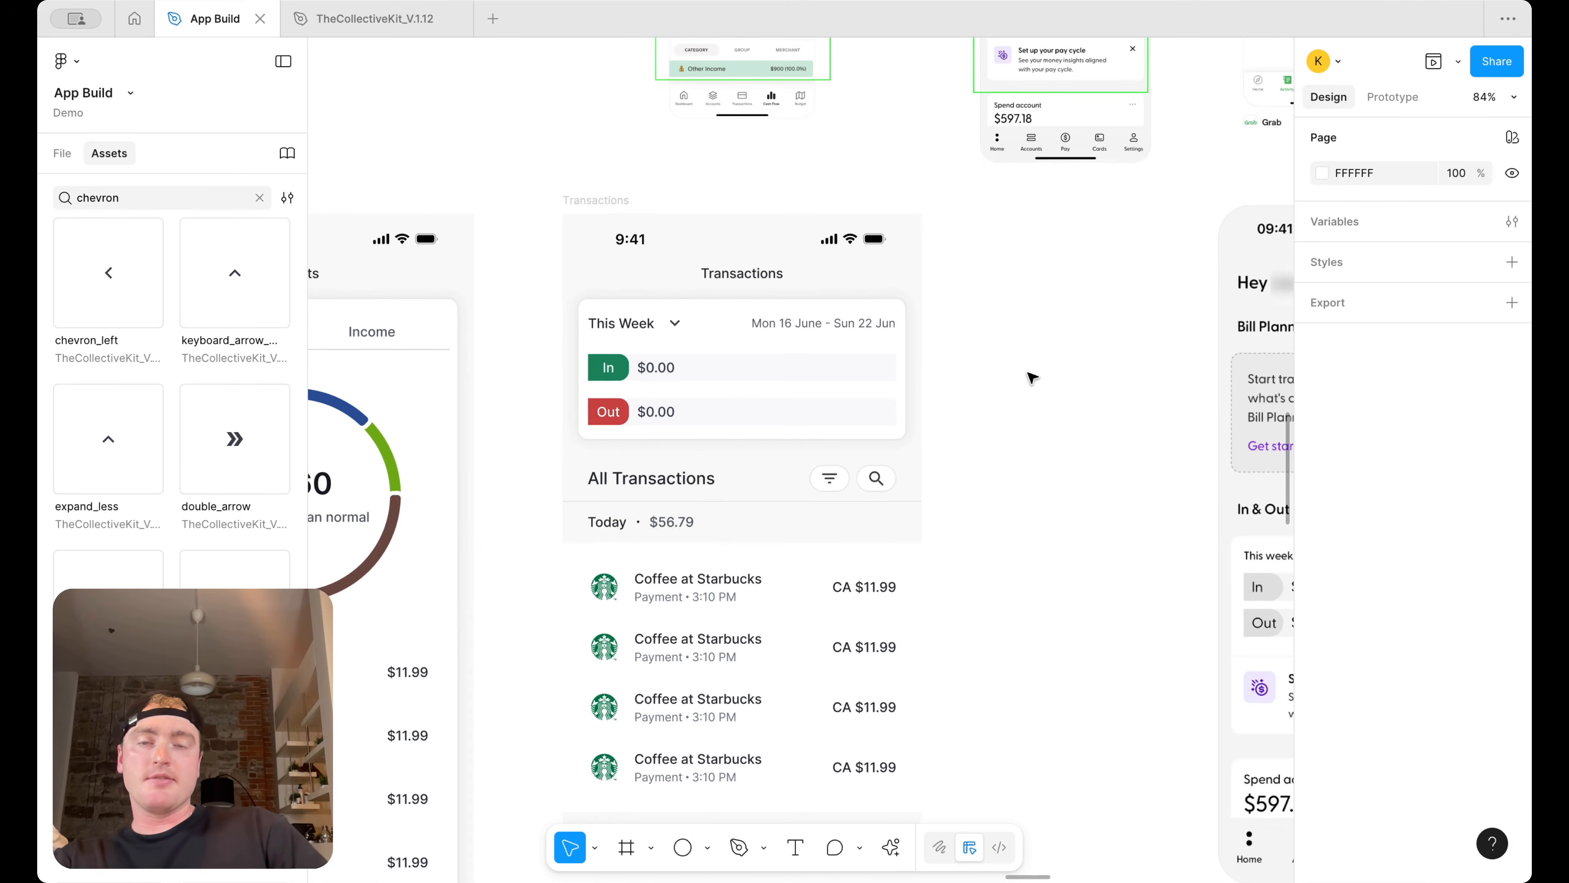
scroll(1032, 377, "down", 3)
scroll(1032, 377, "right", 2)
scroll(1032, 378, "down", 1)
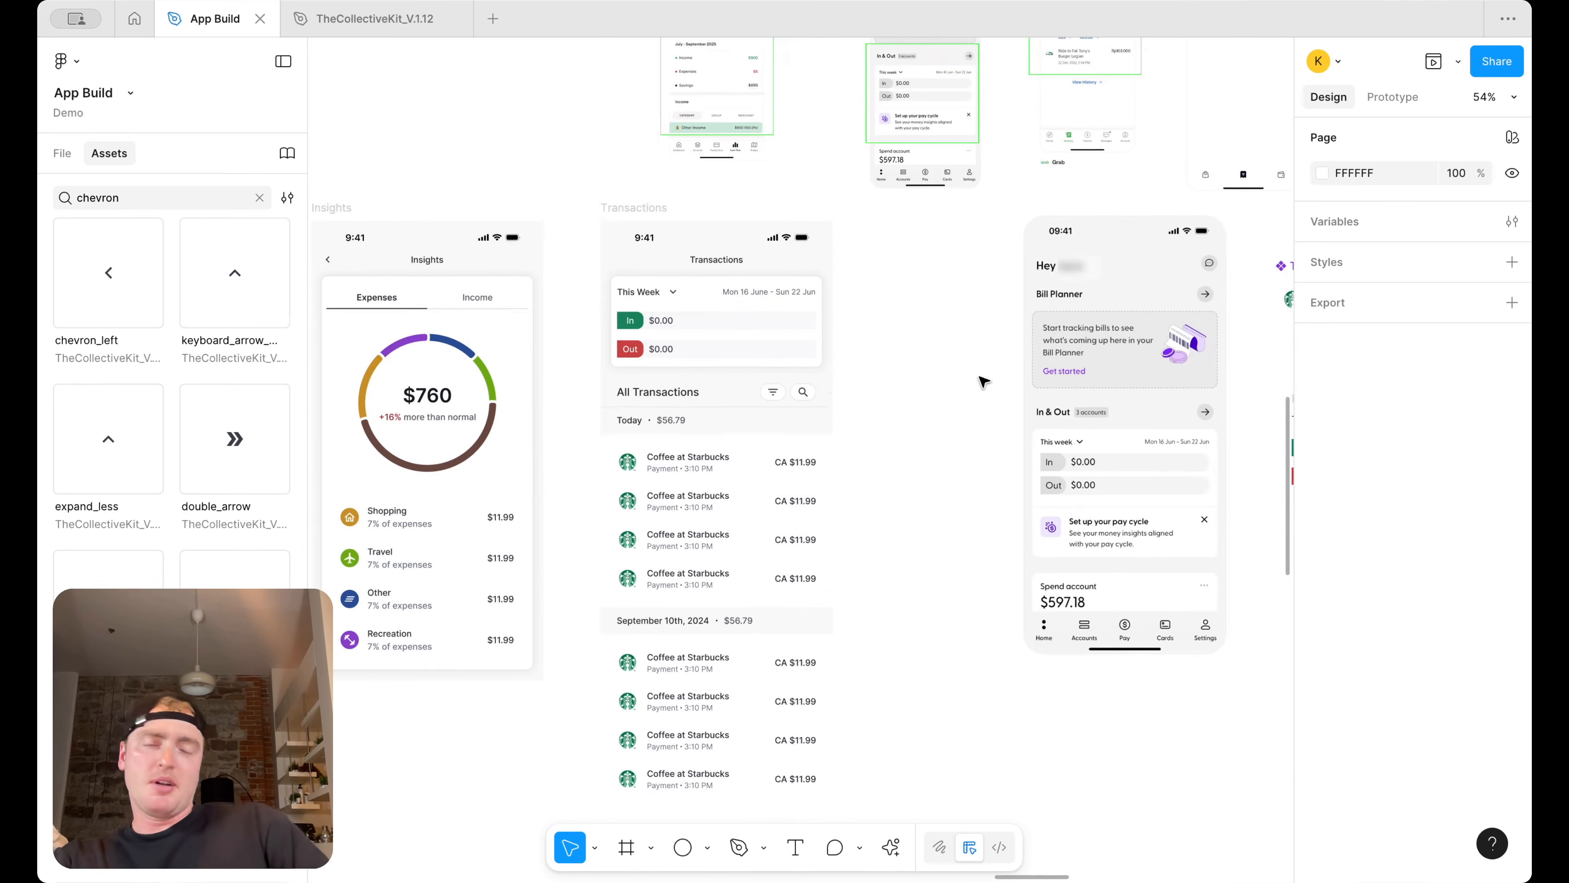
scroll(942, 366, "right", 5)
scroll(944, 369, "up", 2)
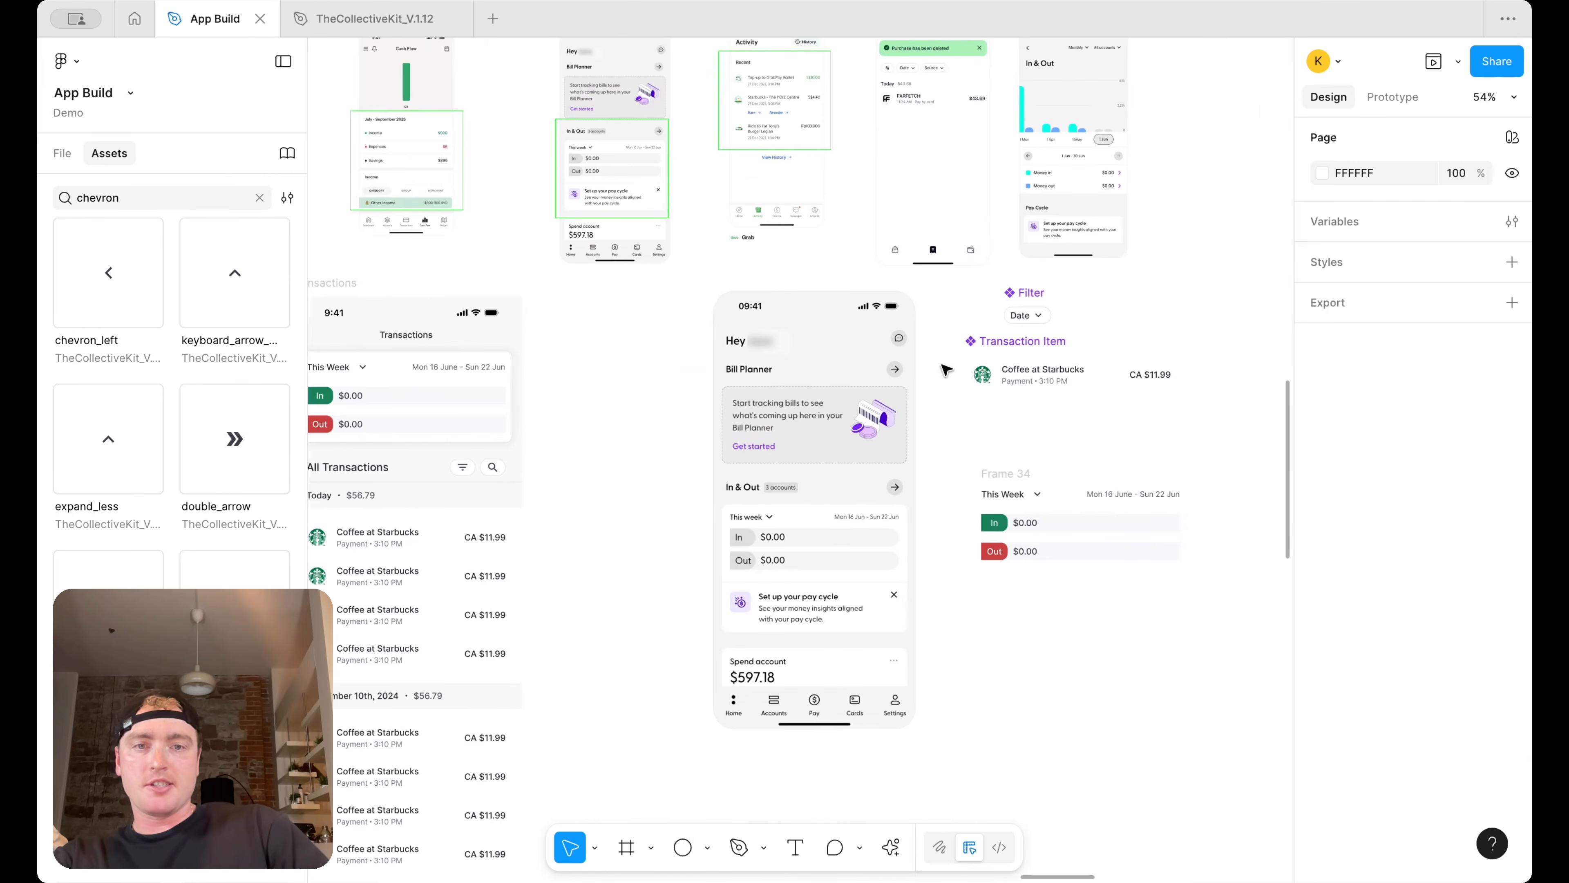
scroll(945, 370, "up", 3)
scroll(945, 370, "left", 2)
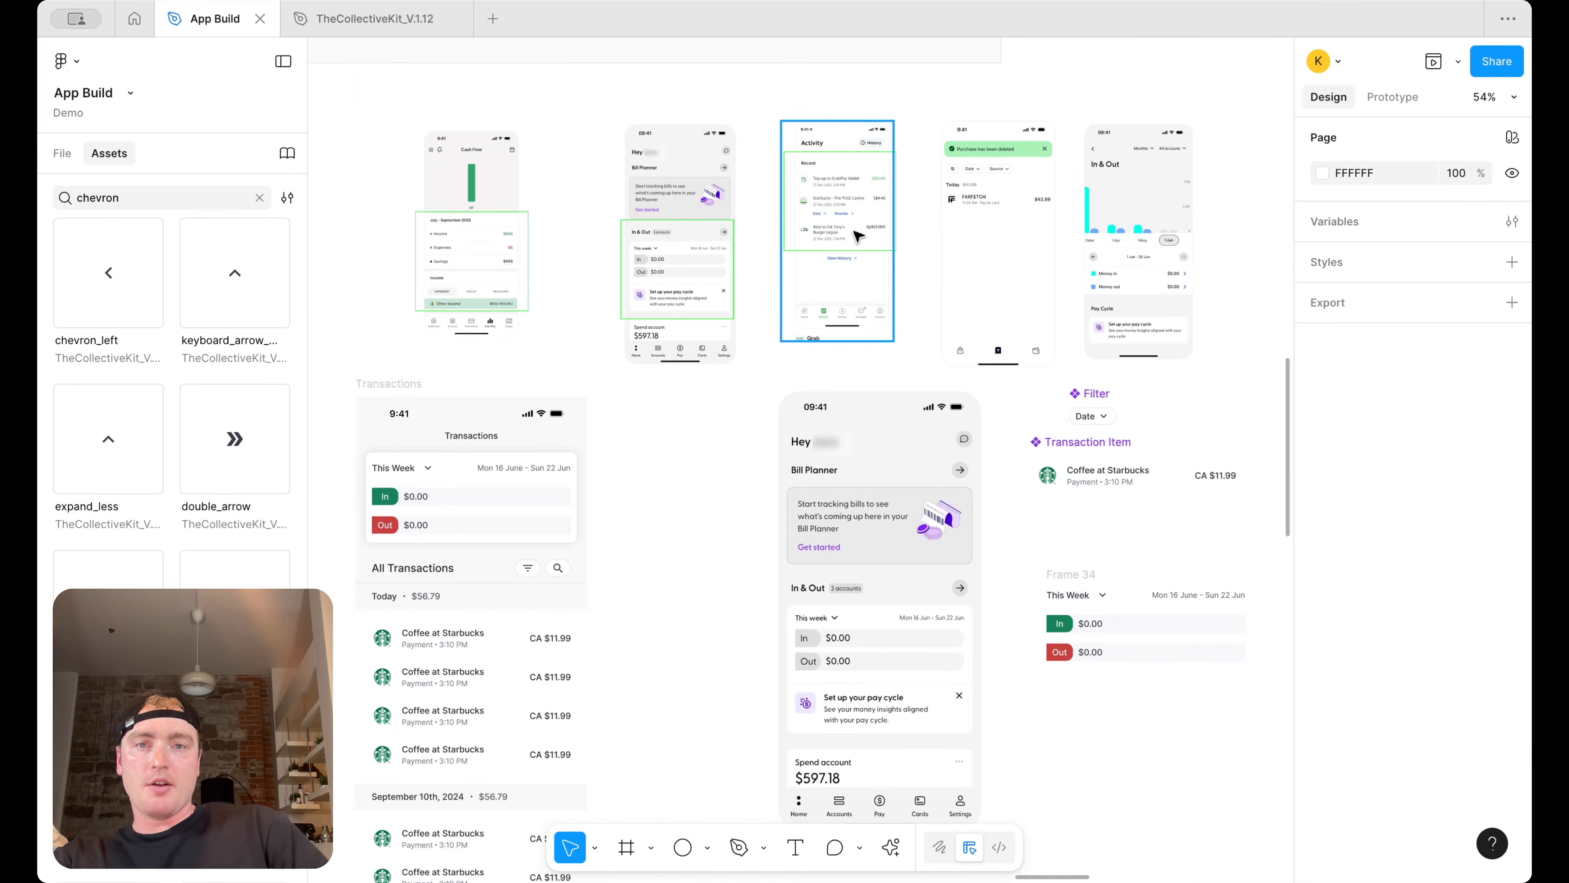
scroll(902, 562, "up", 5)
scroll(824, 617, "left", 6)
scroll(824, 618, "down", 1)
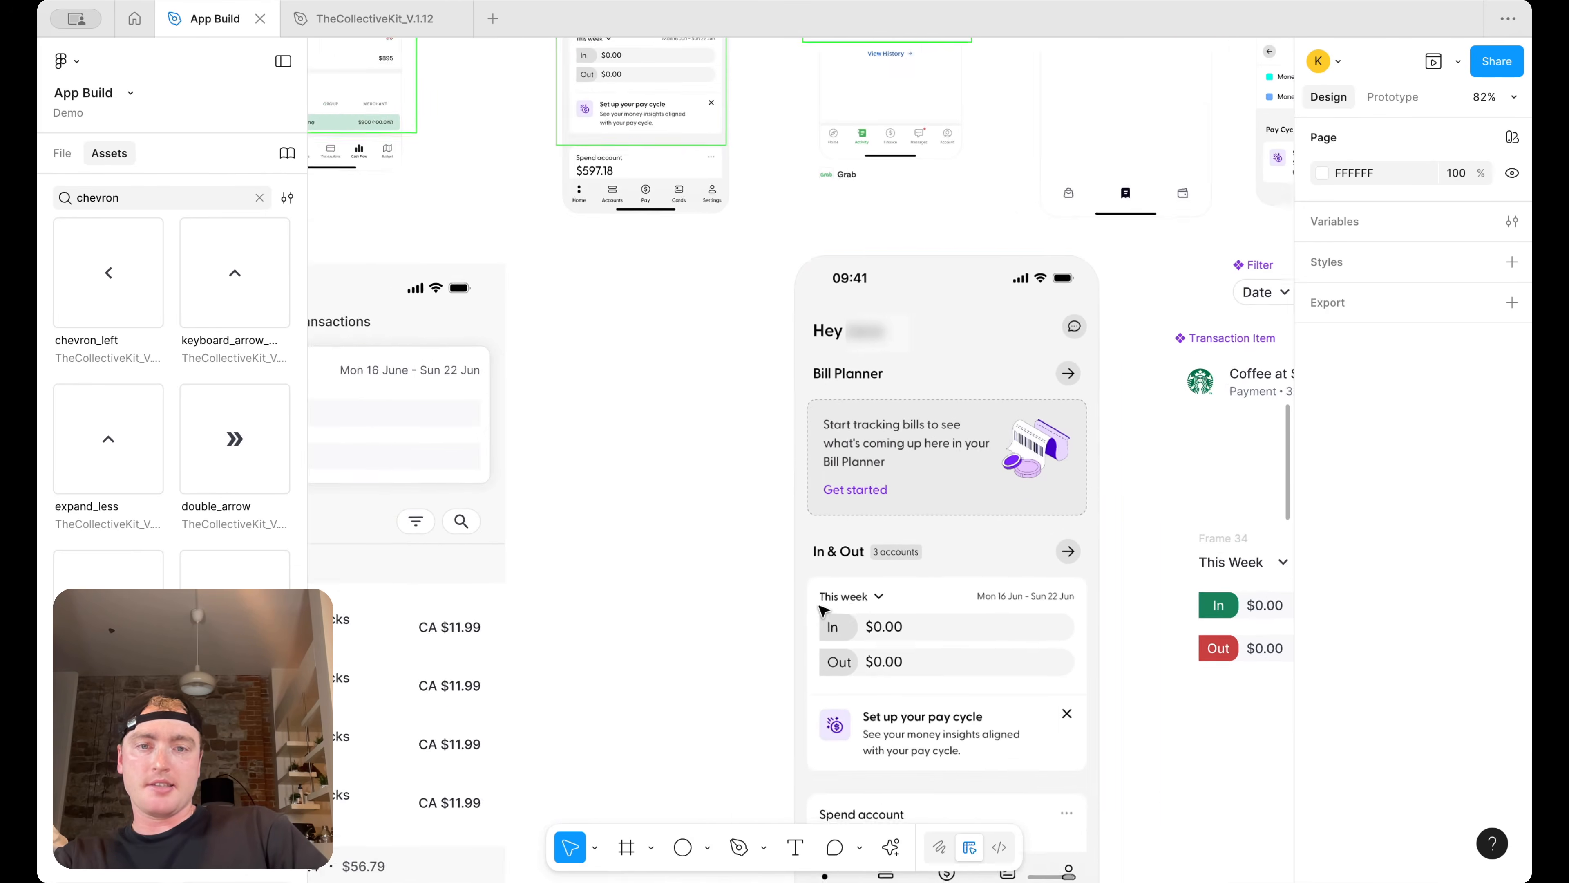
Copy the All Transactions heading into the top of the card and rename it In & Out
left_click(474, 498)
left_click_drag(474, 498, 491, 351)
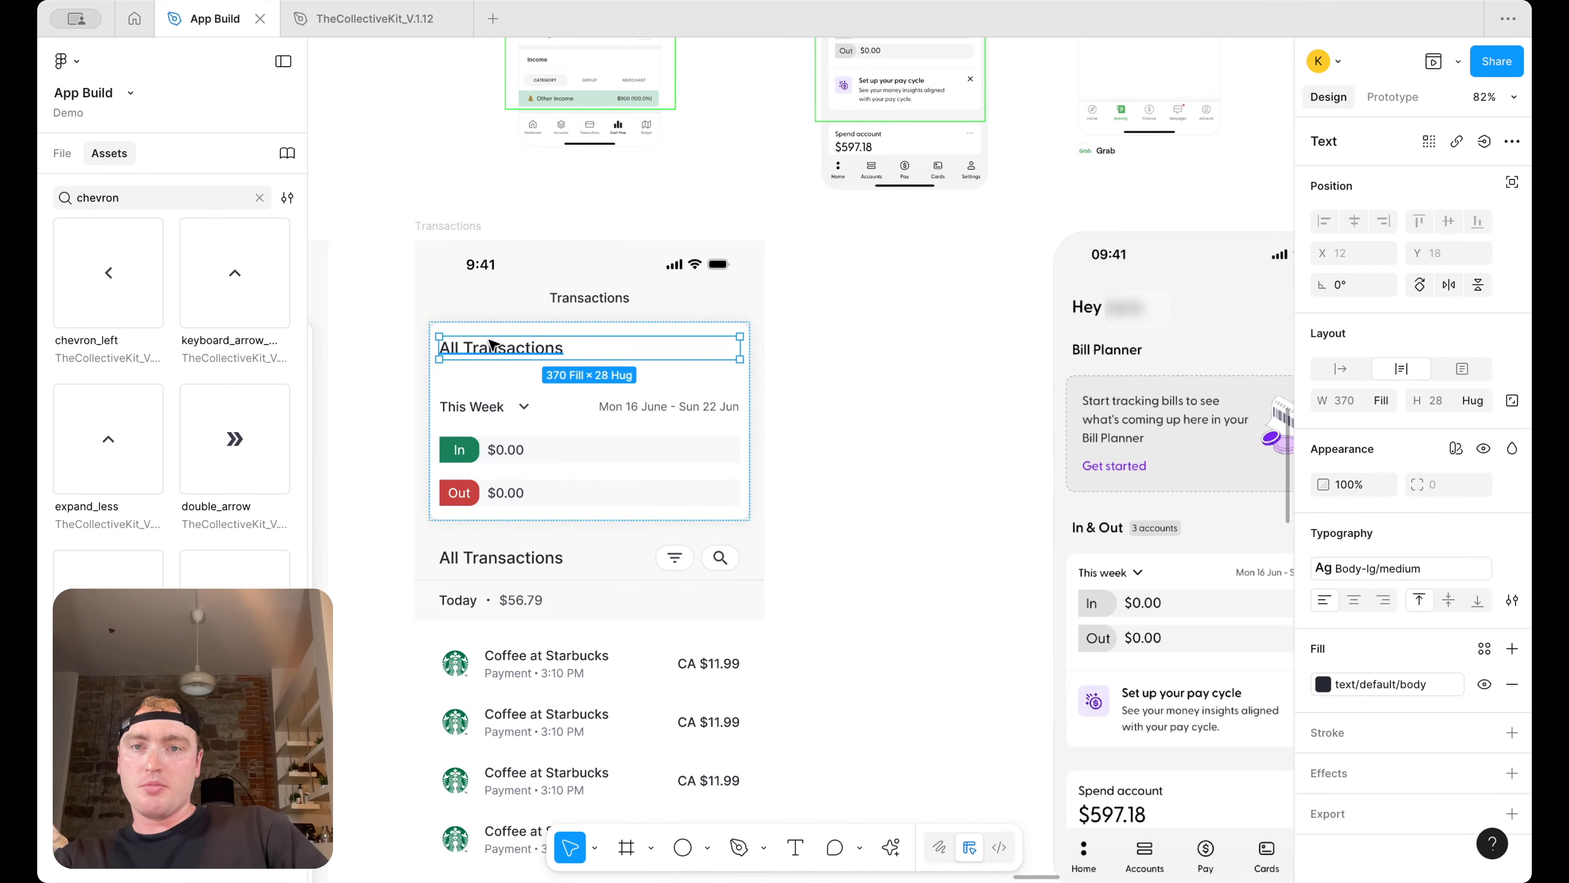
double_click(533, 350)
key("BackSpace")
type("In ")
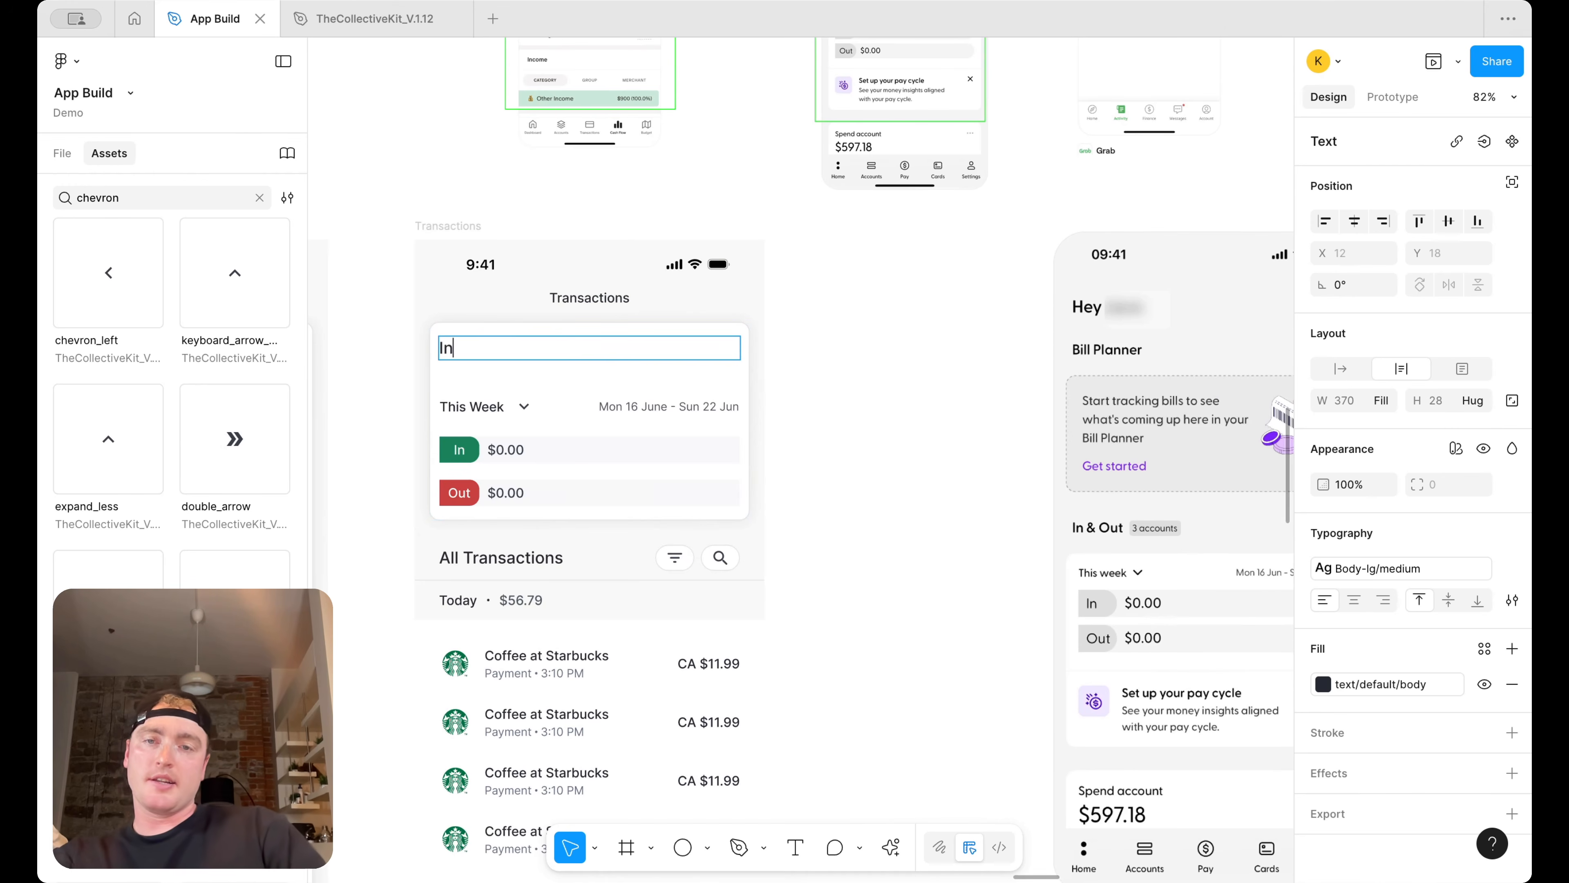
type("& Out")
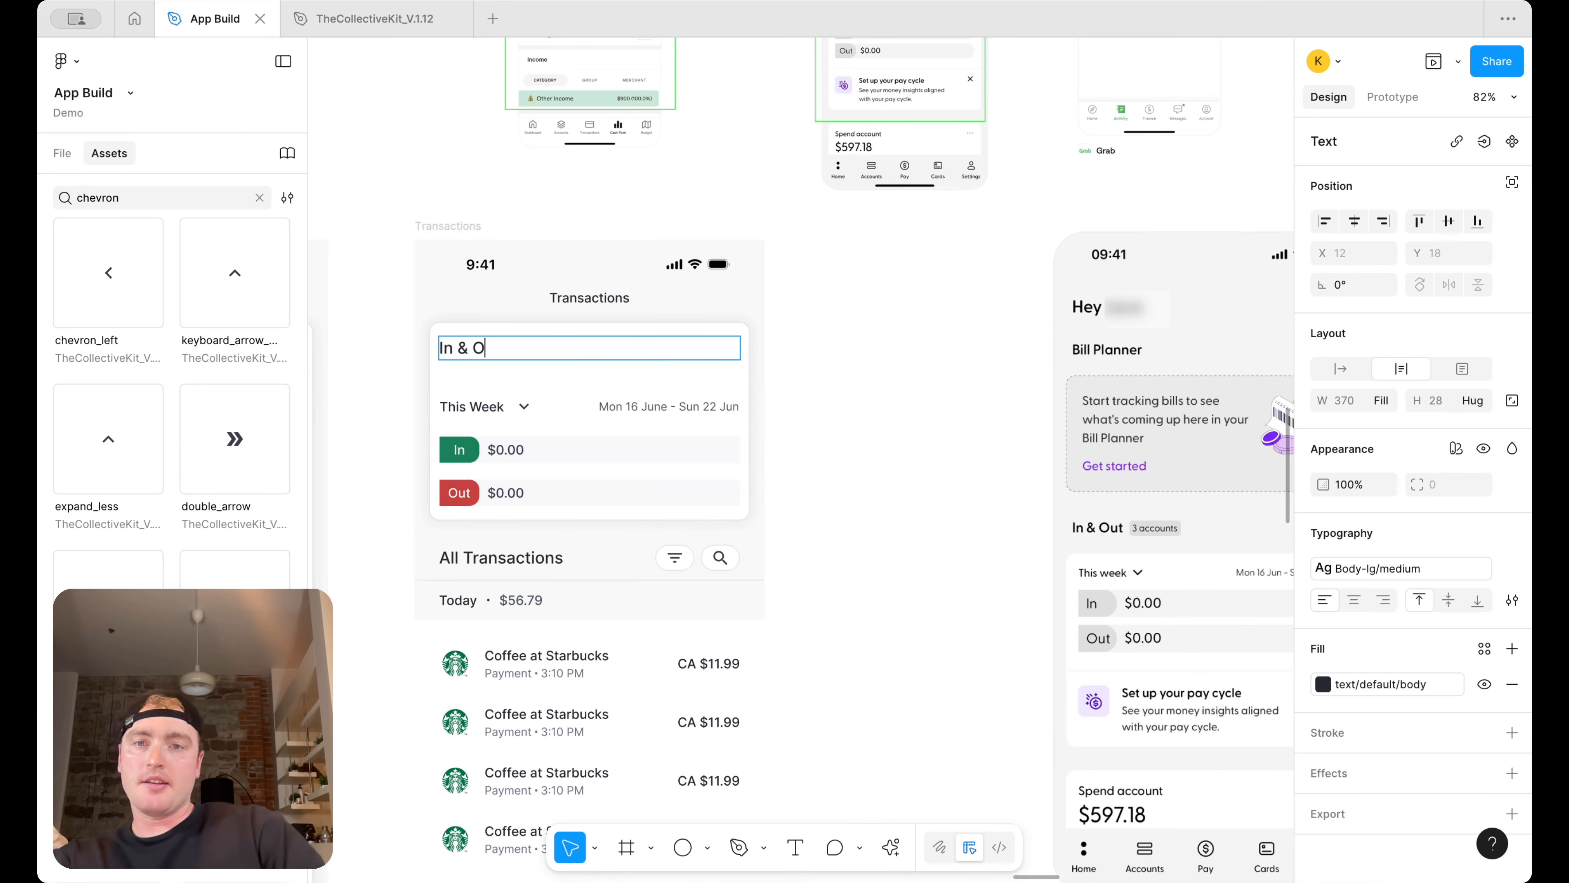
scroll(735, 365, "right", 1)
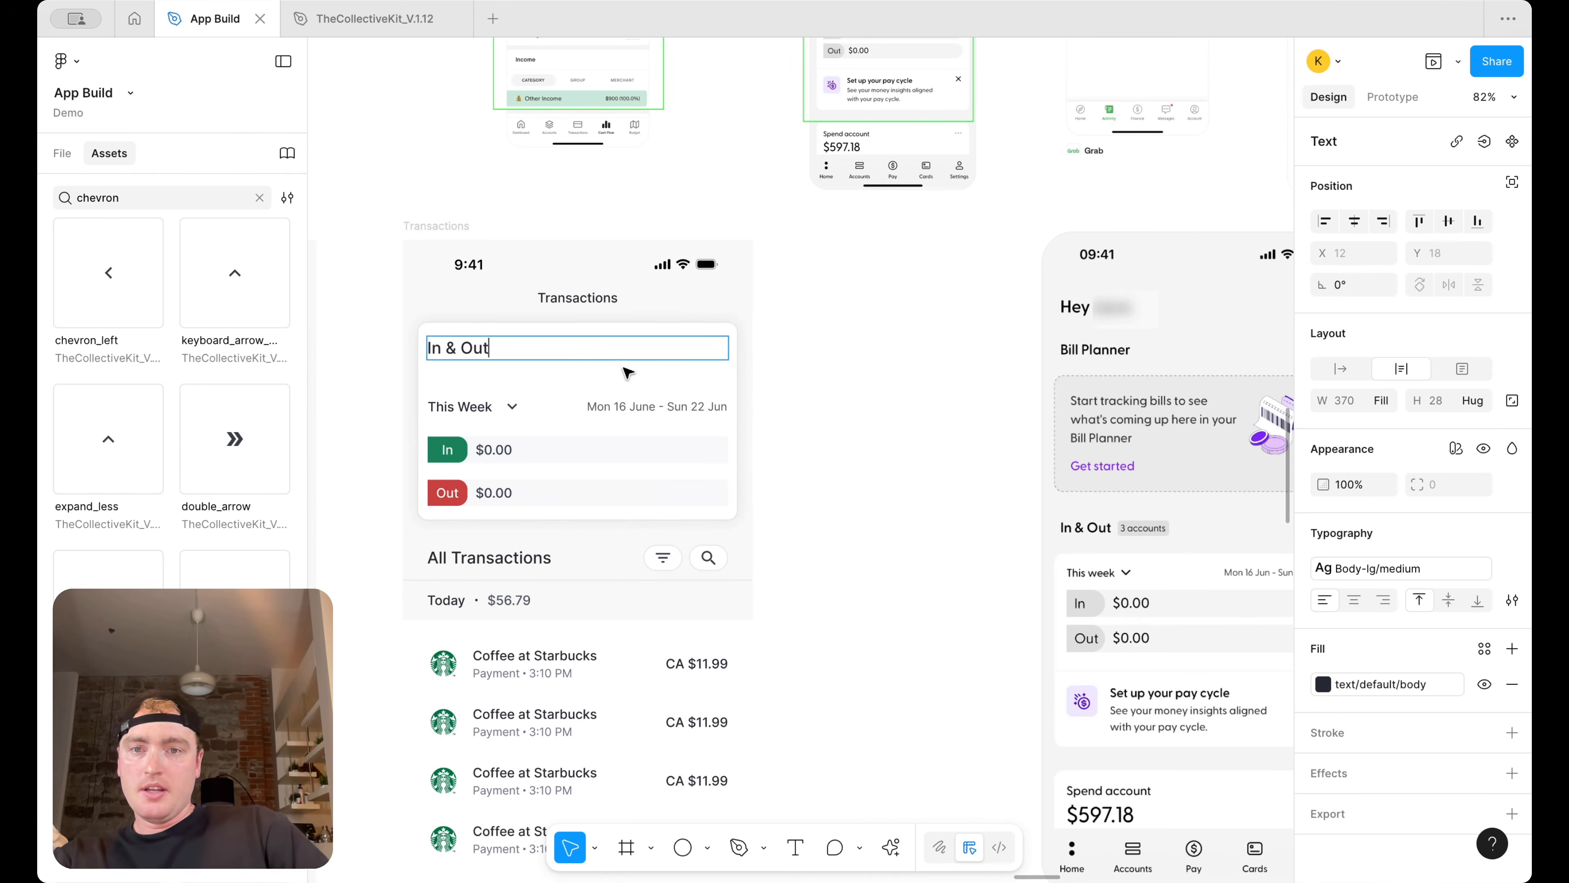
key("Escape")
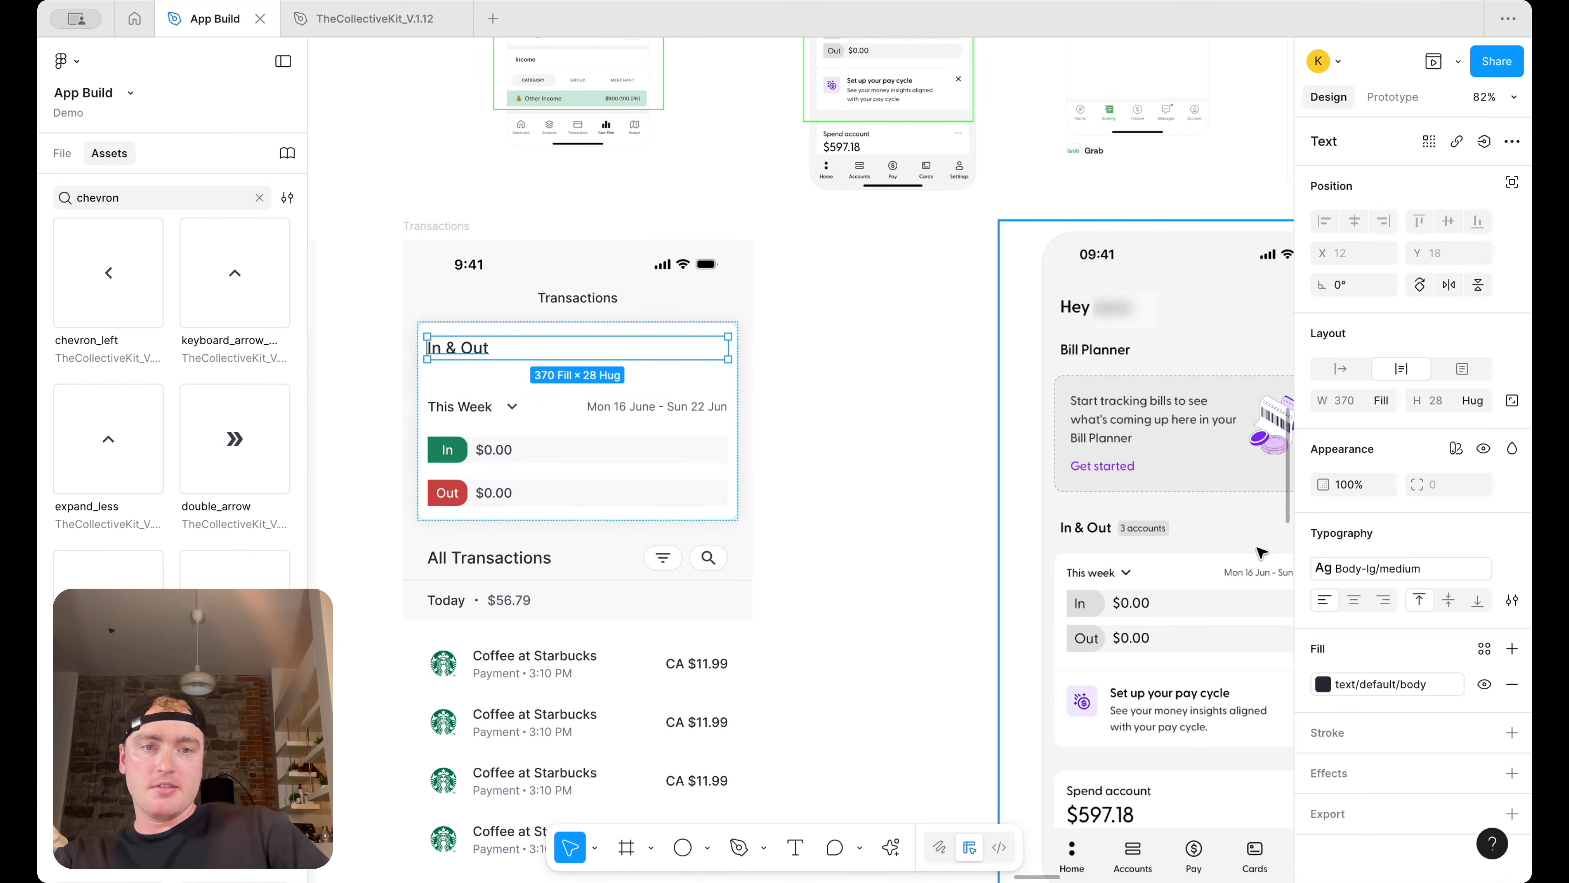
left_click(551, 328)
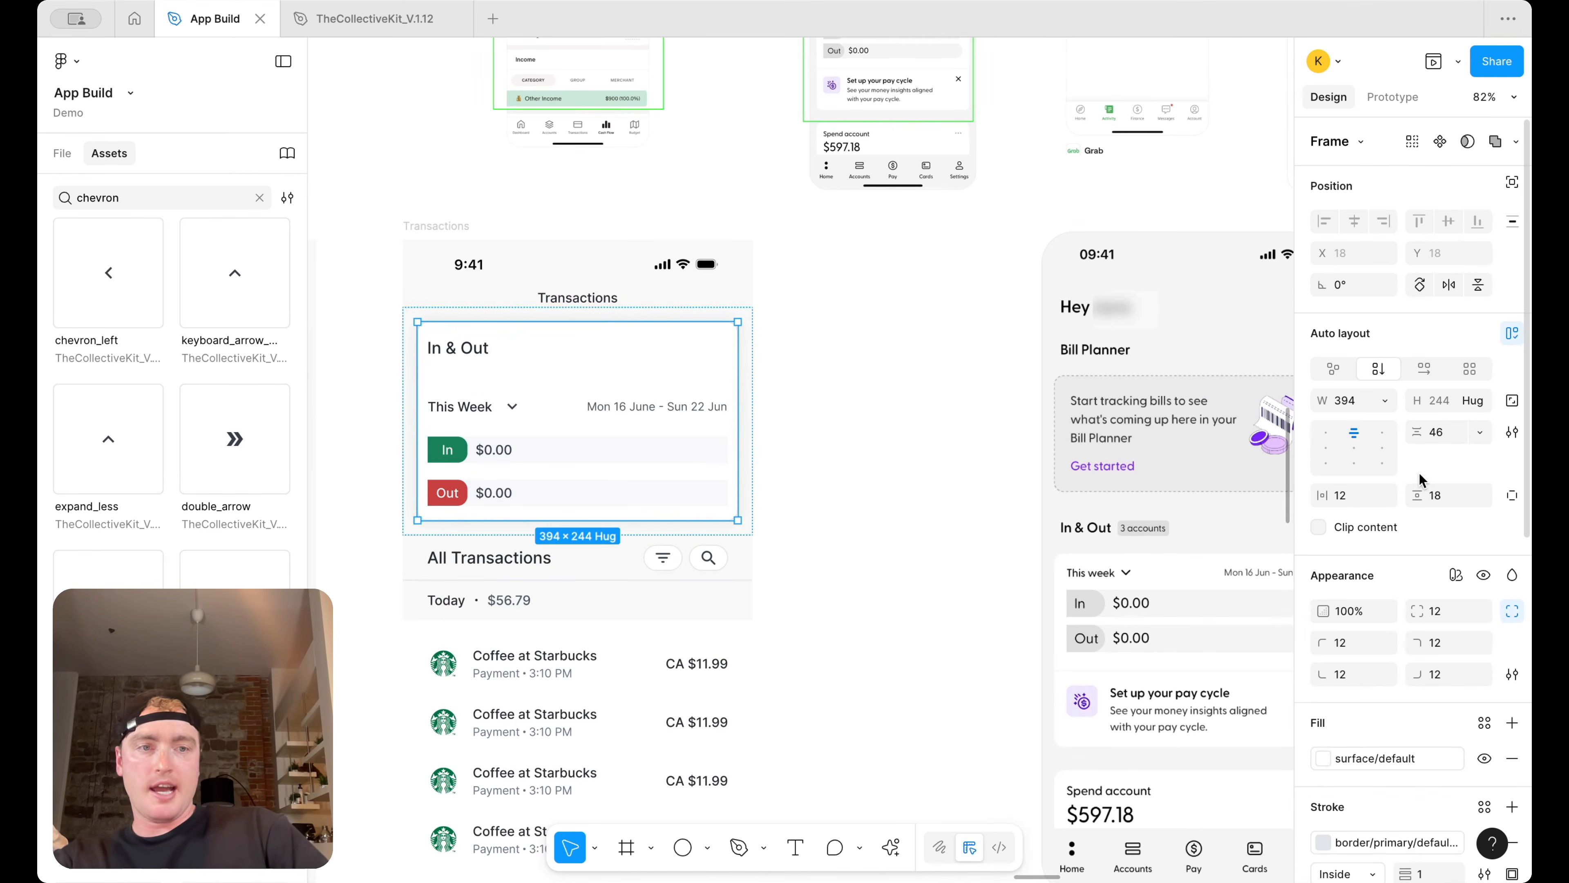
Set the summary card's vertical auto layout spacing to 12
left_click(1444, 439)
type("12")
key("Return")
left_click(852, 375)
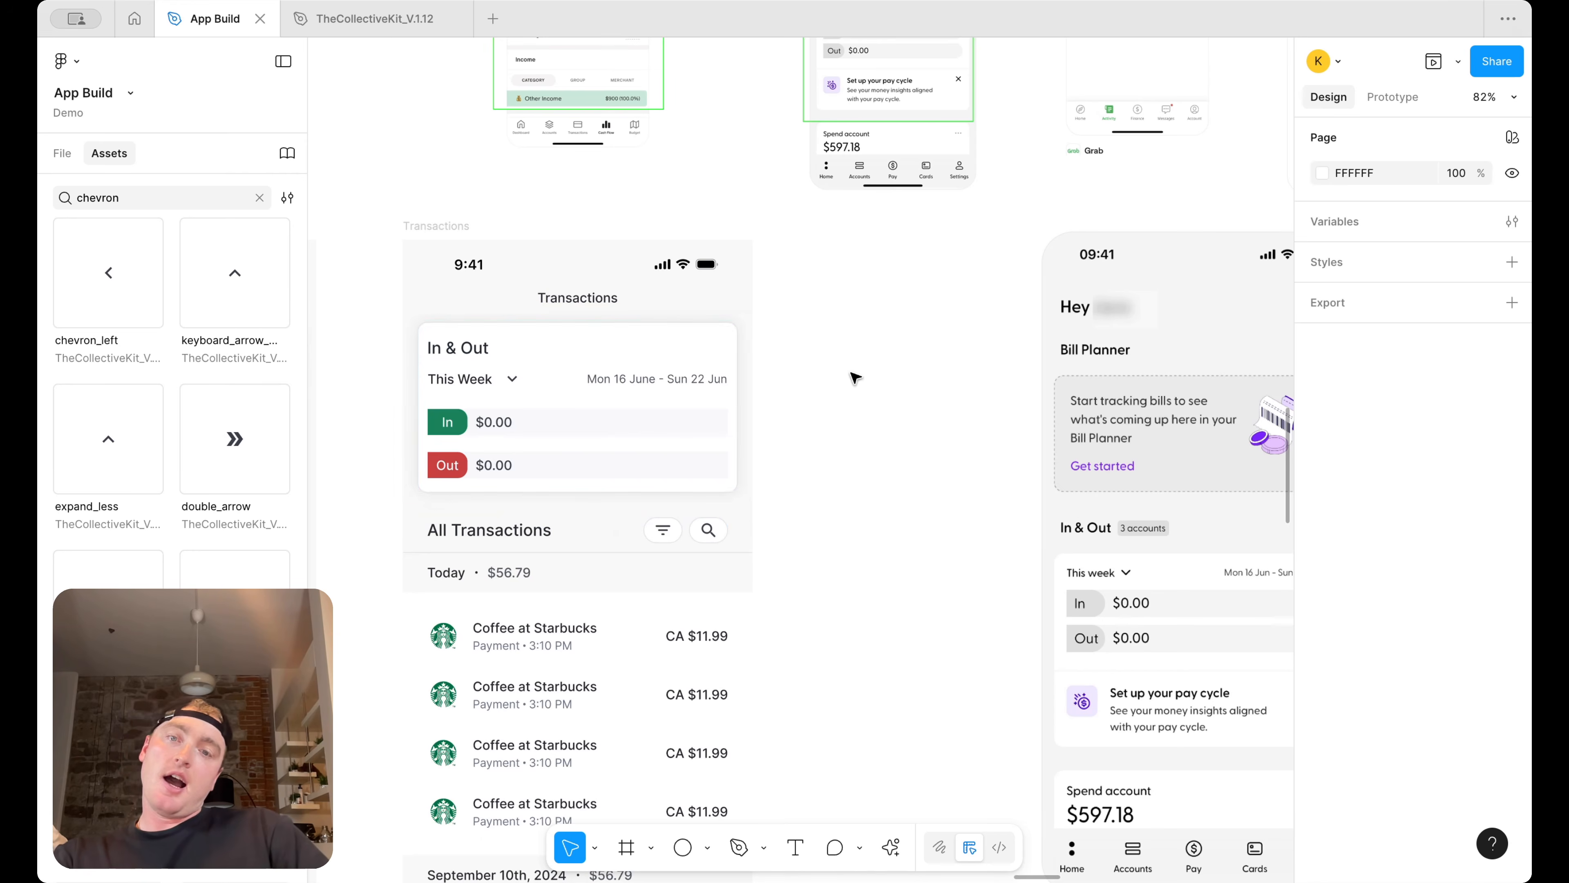
Move the In & Out heading out of the card onto the canvas above the Transactions frame
scroll(652, 316, "left", 5)
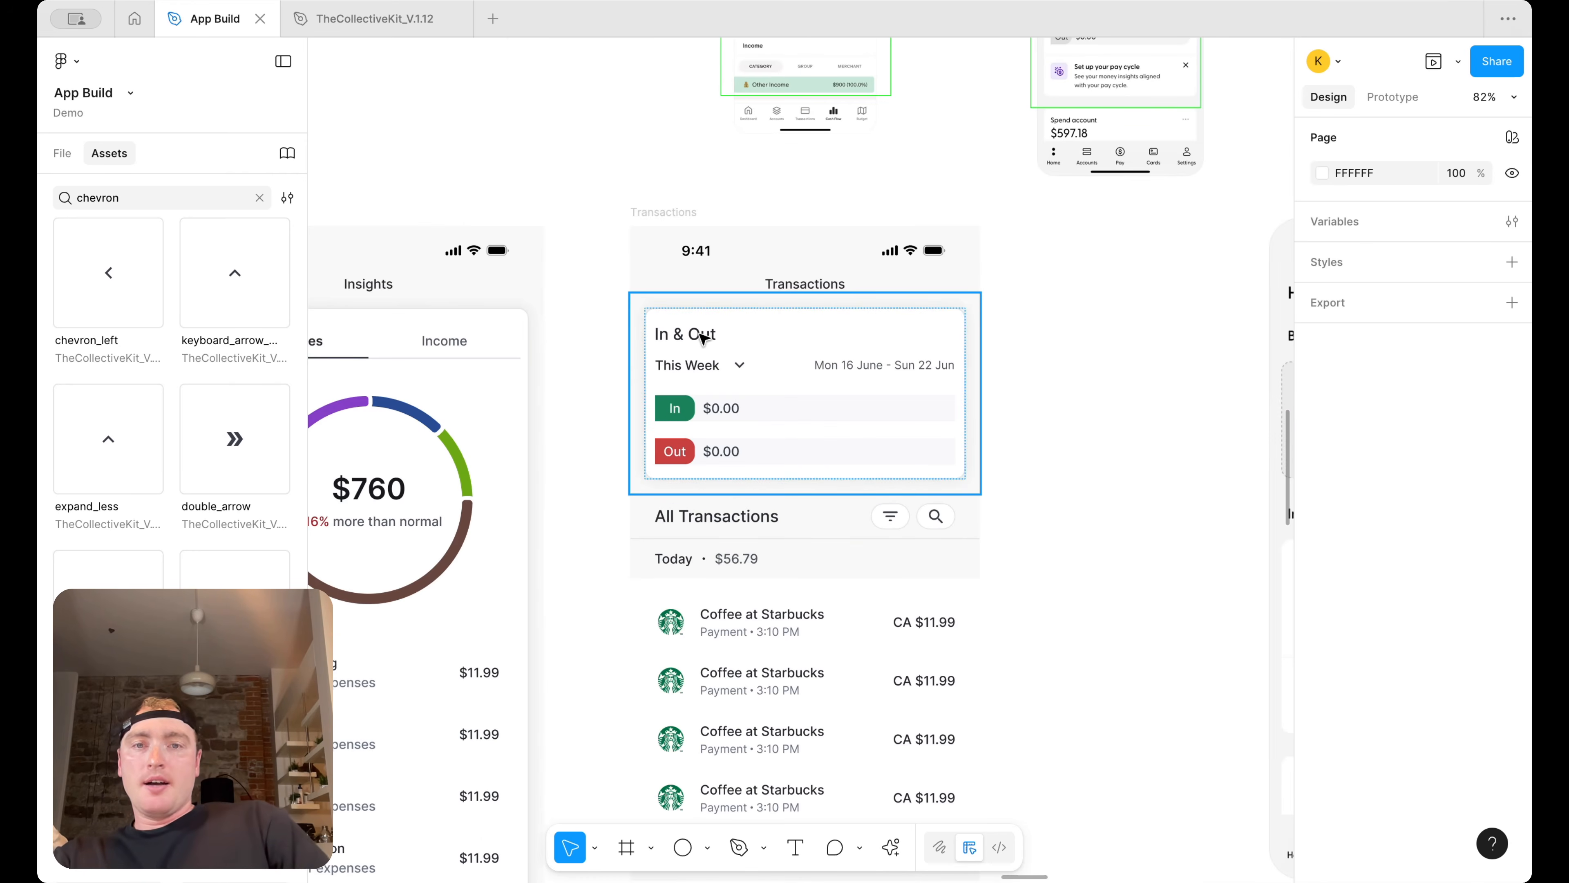
left_click(703, 337)
left_click(703, 336)
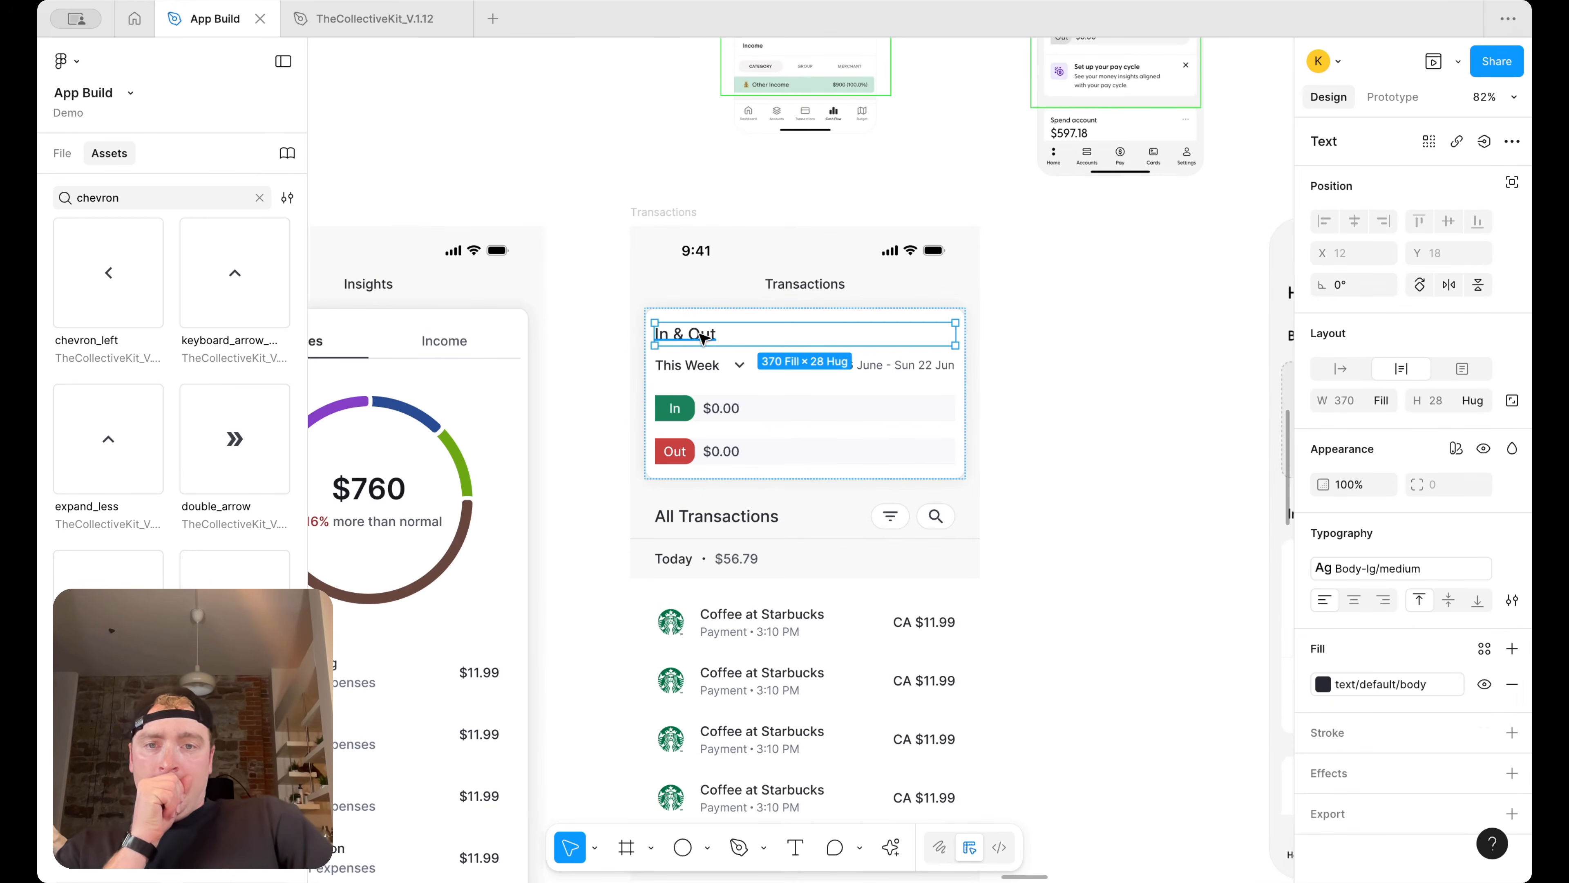
left_click_drag(703, 337, 711, 182)
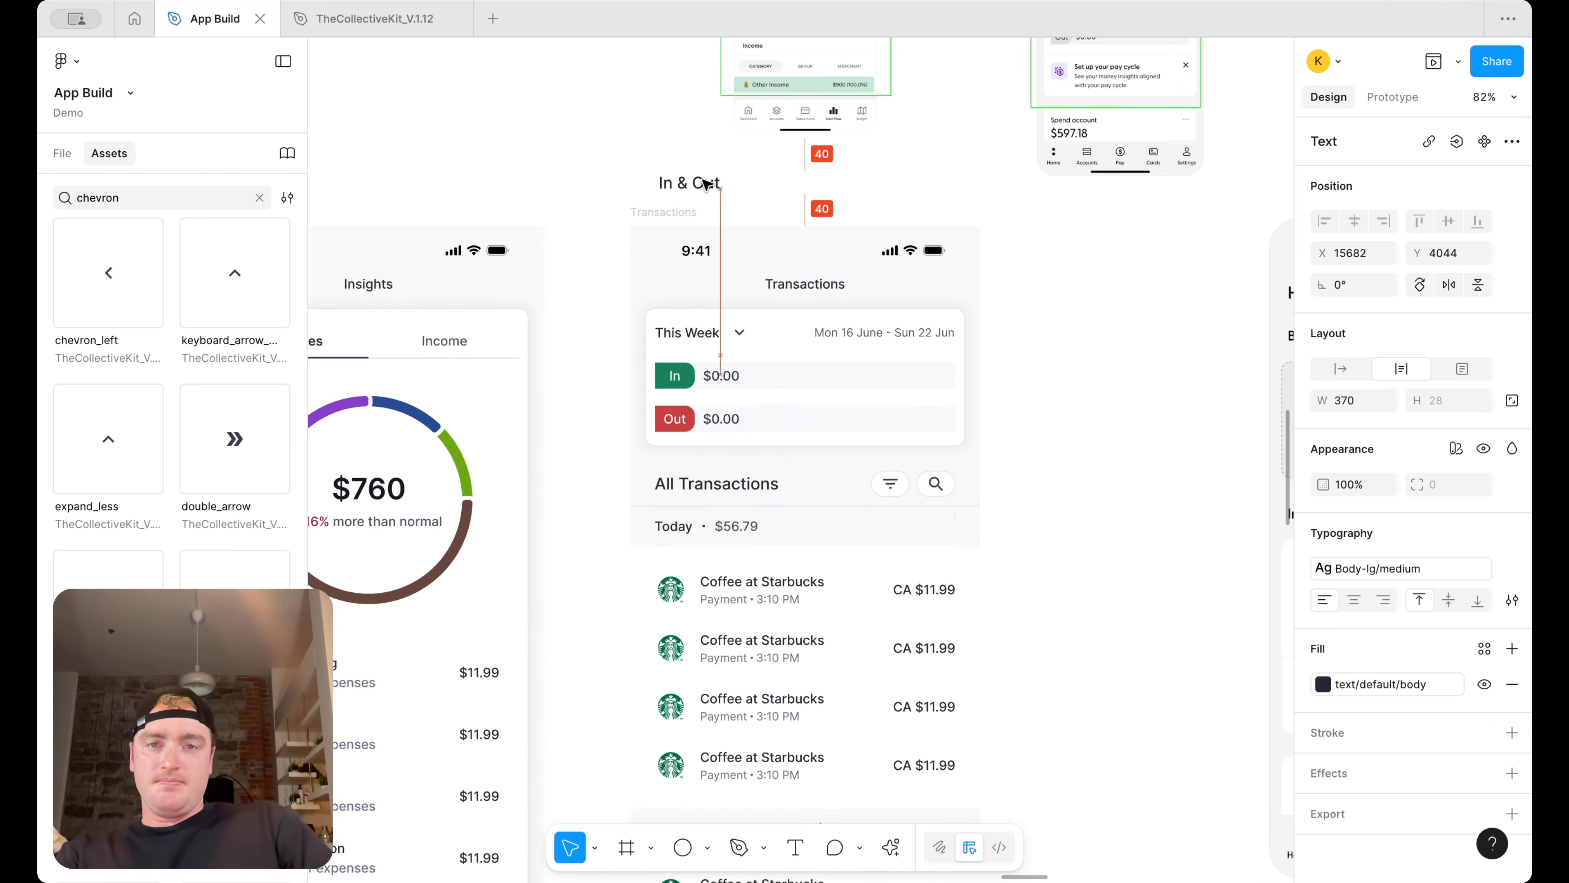
Examine the home screen's In & Out card alongside the Transactions card and the Frame 34 In/Out rows
scroll(710, 185, "right", 3)
left_click(942, 298)
scroll(941, 298, "down", 3)
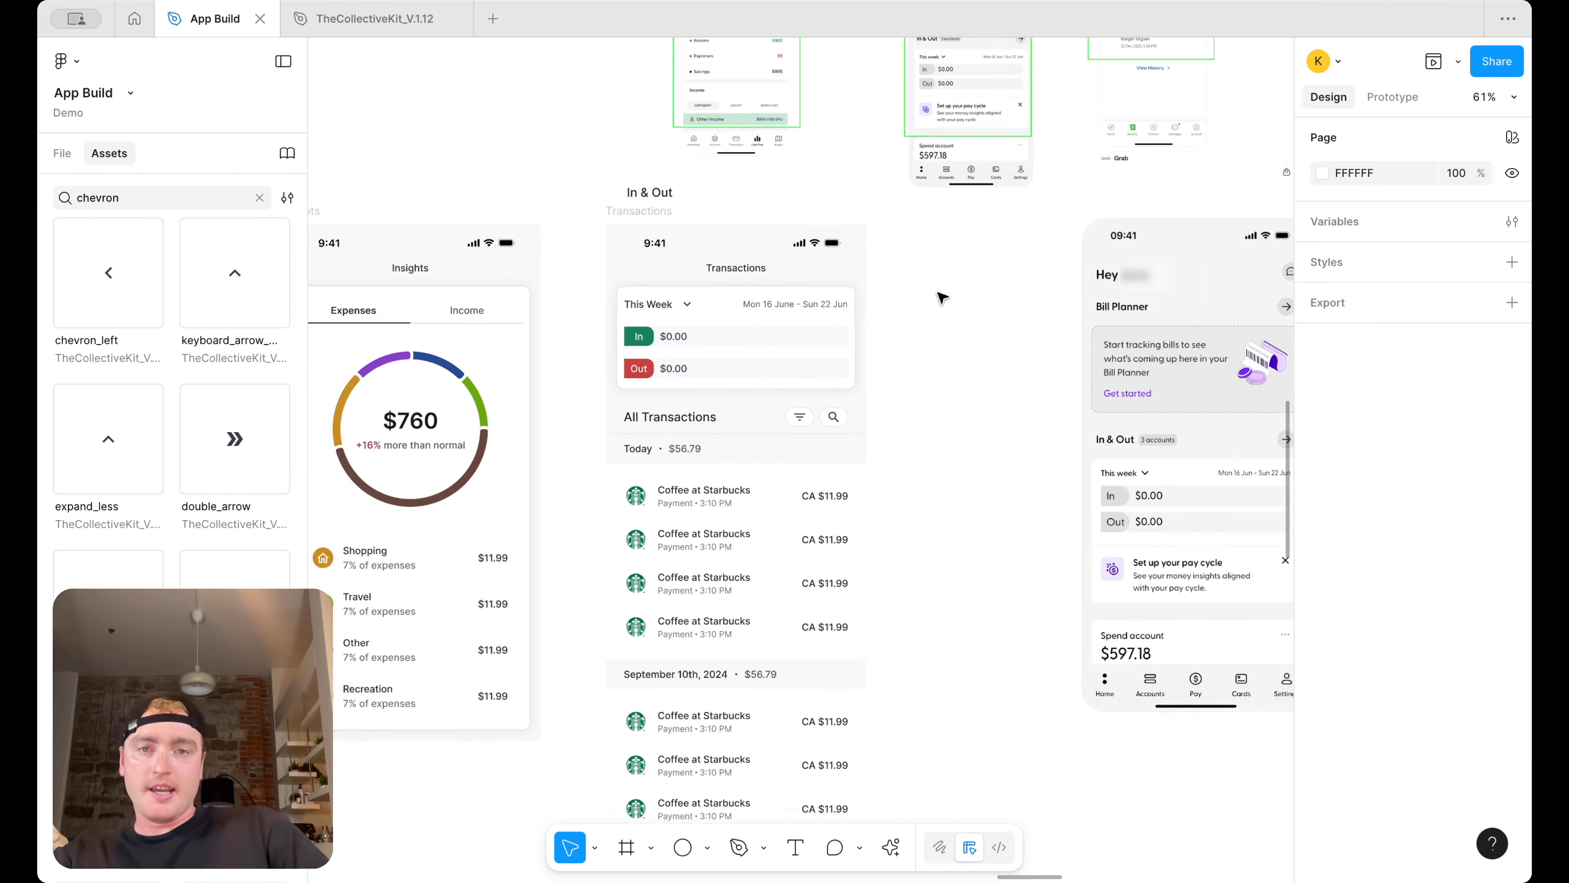
scroll(939, 298, "right", 3)
scroll(918, 303, "left", 1)
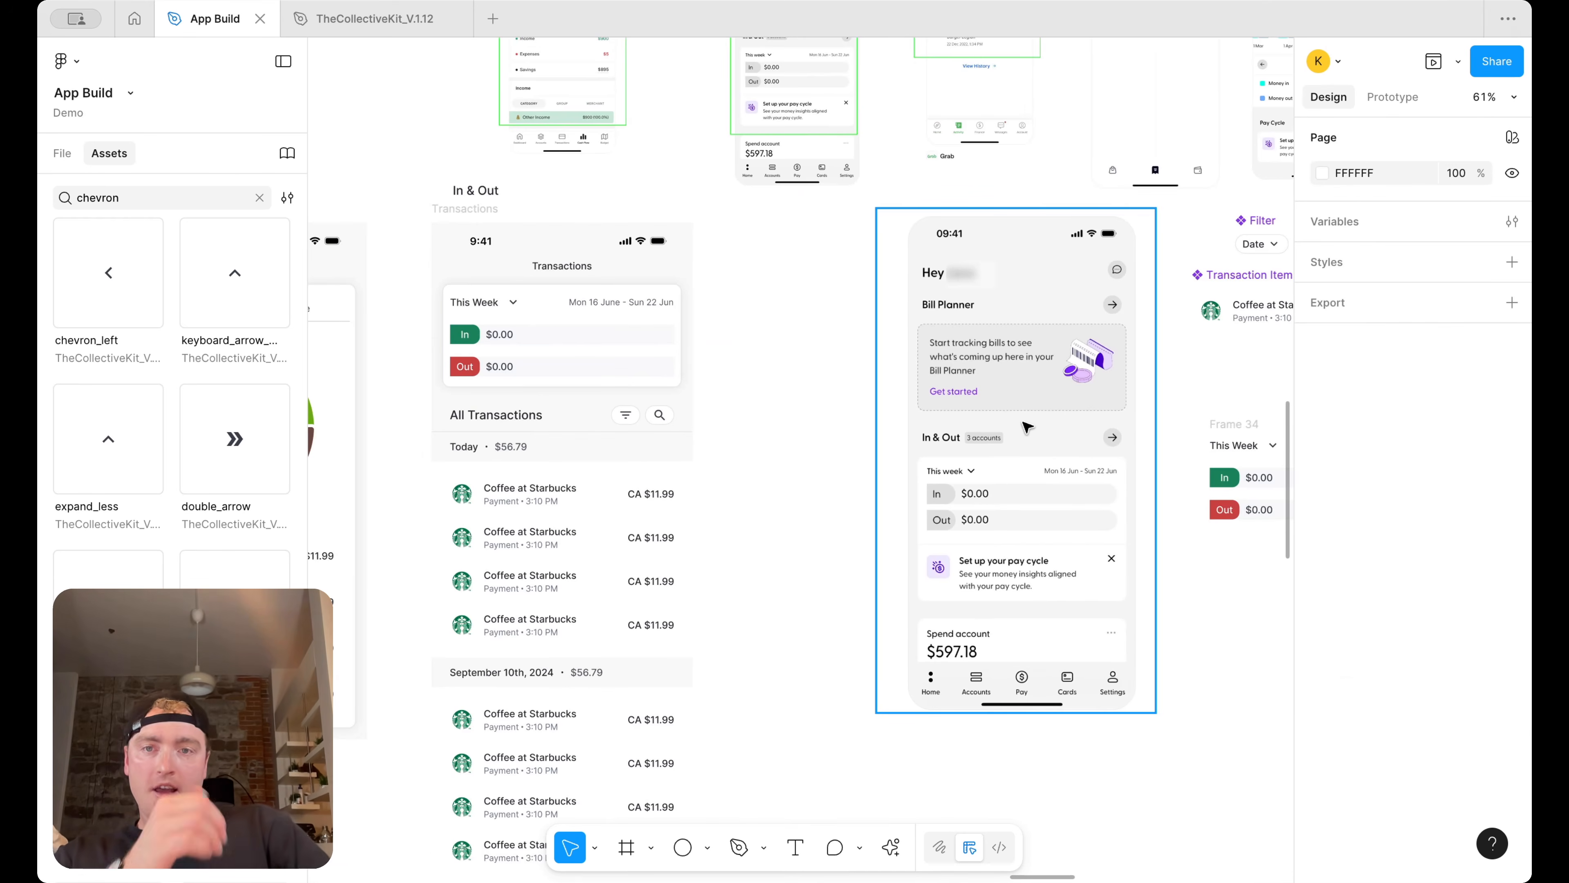
scroll(1041, 439, "right", 1)
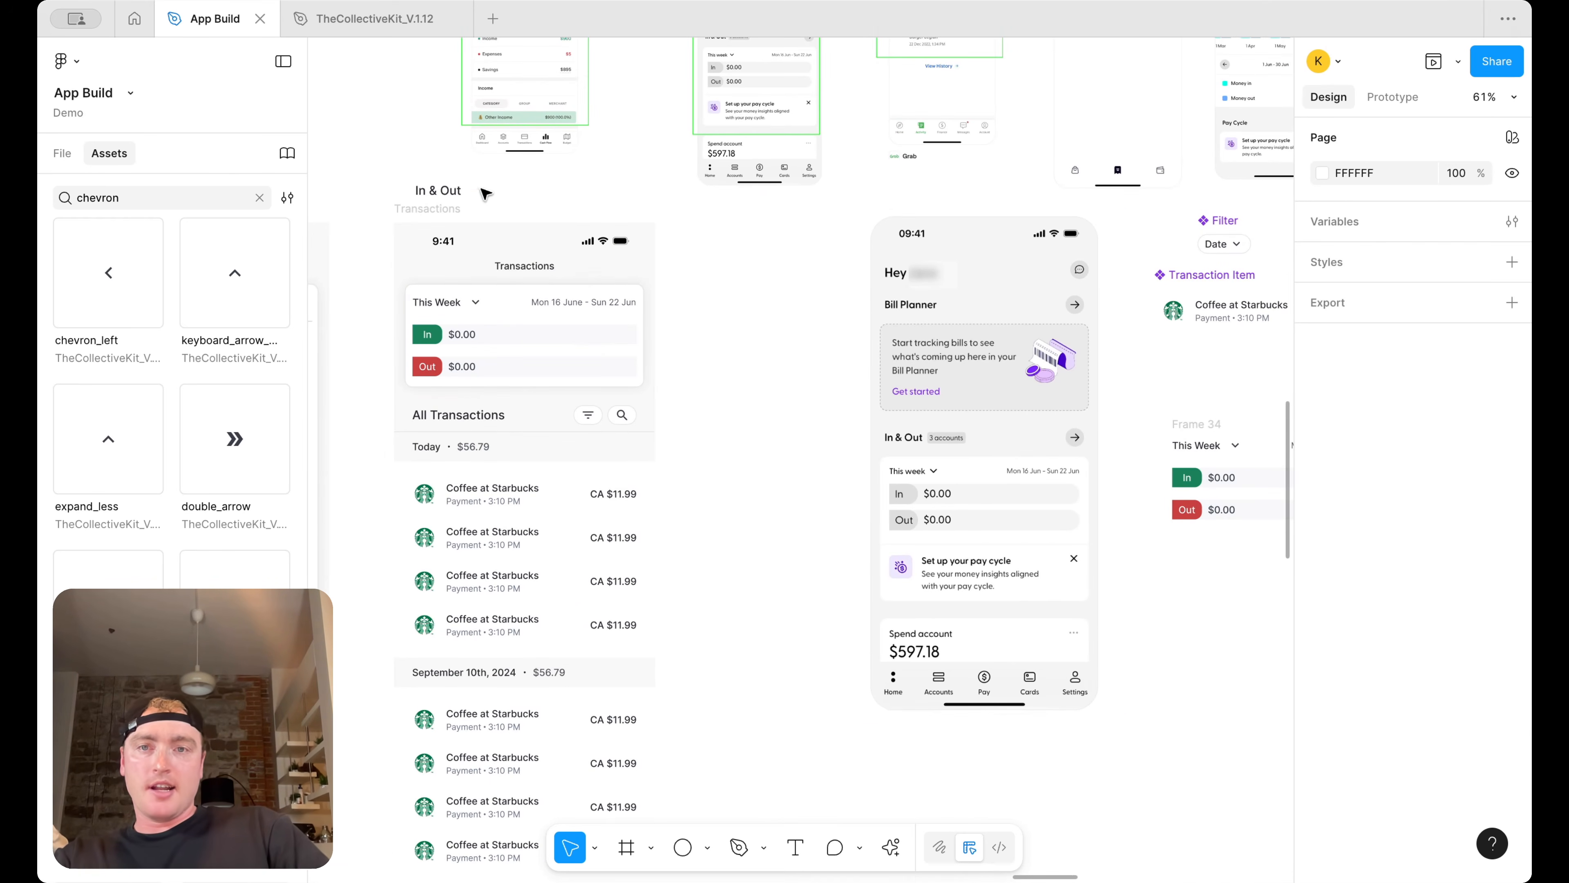
left_click(454, 196)
scroll(974, 350, "right", 5)
scroll(977, 353, "up", 4)
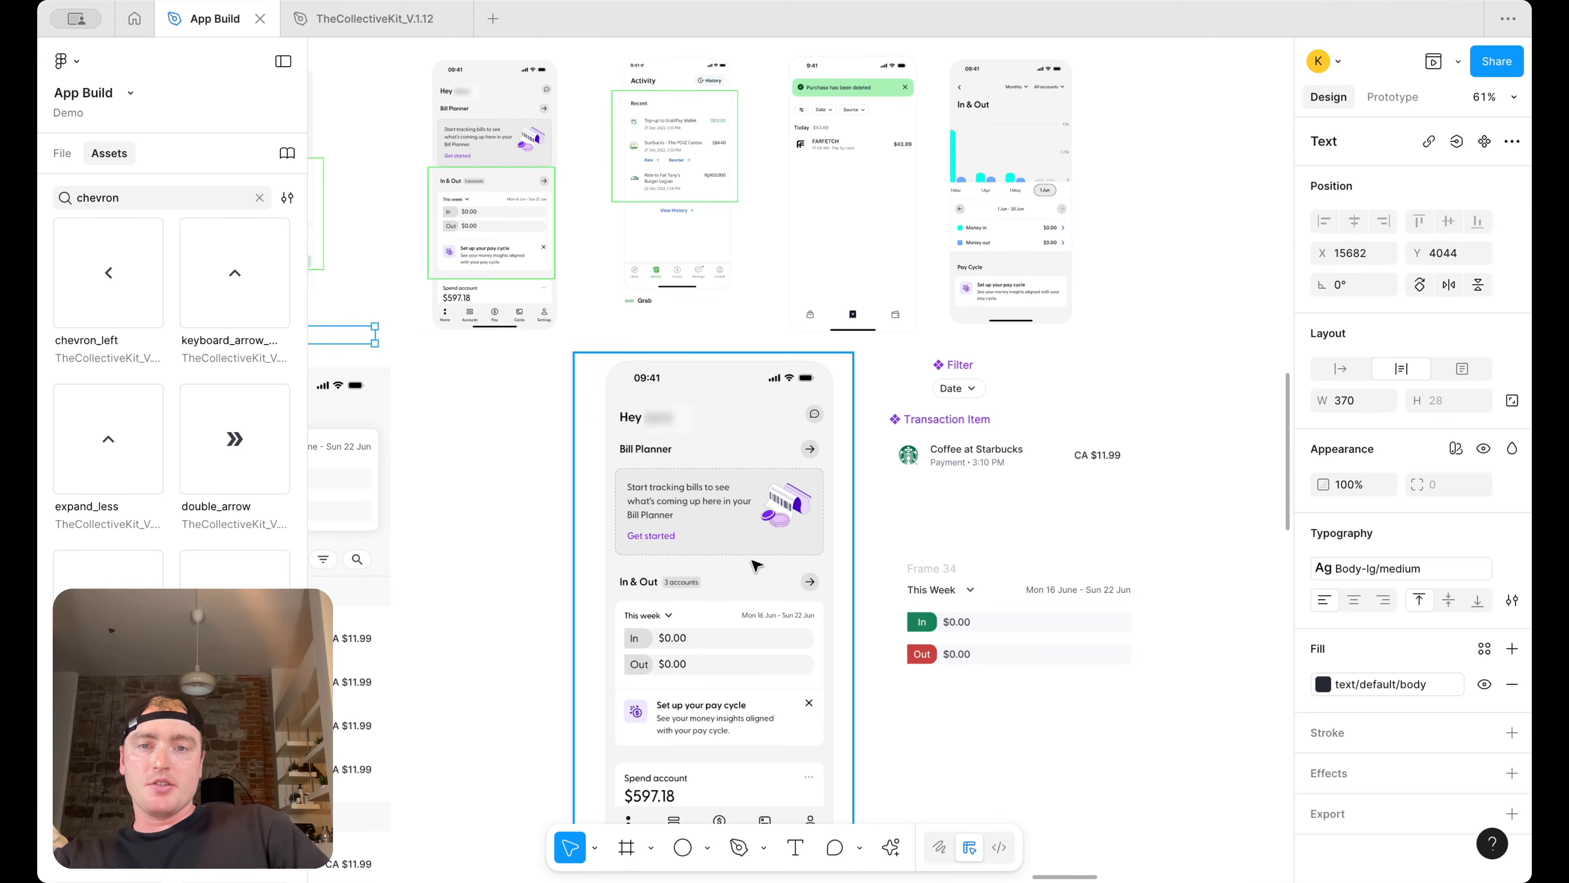
scroll(755, 565, "right", 2)
scroll(755, 566, "down", 2)
scroll(769, 566, "up", 5)
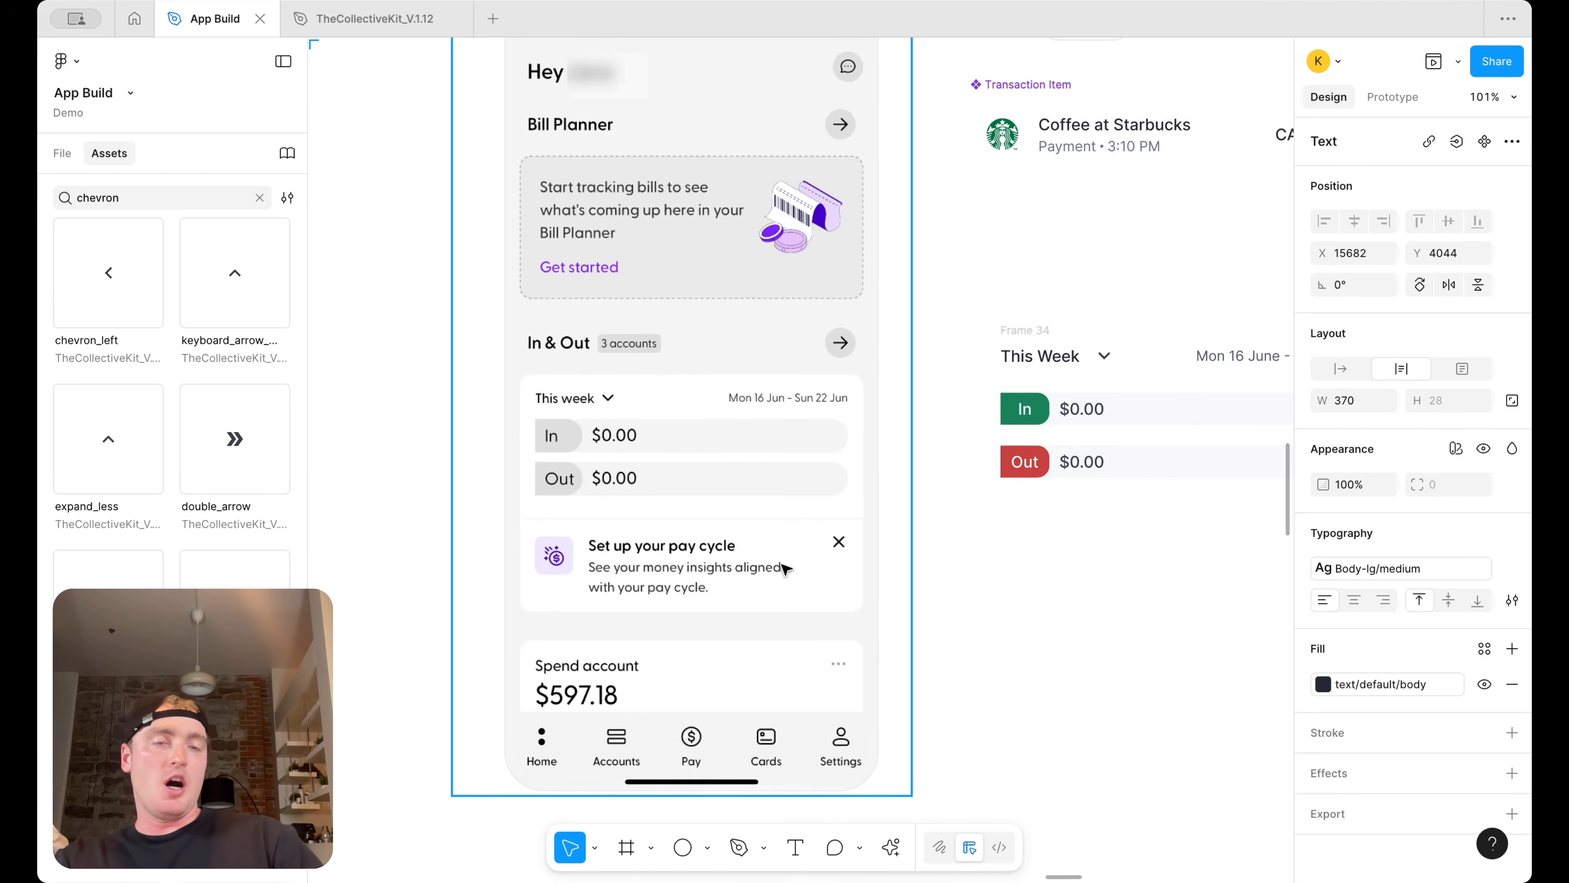
scroll(783, 567, "down", 4)
scroll(788, 568, "left", 4)
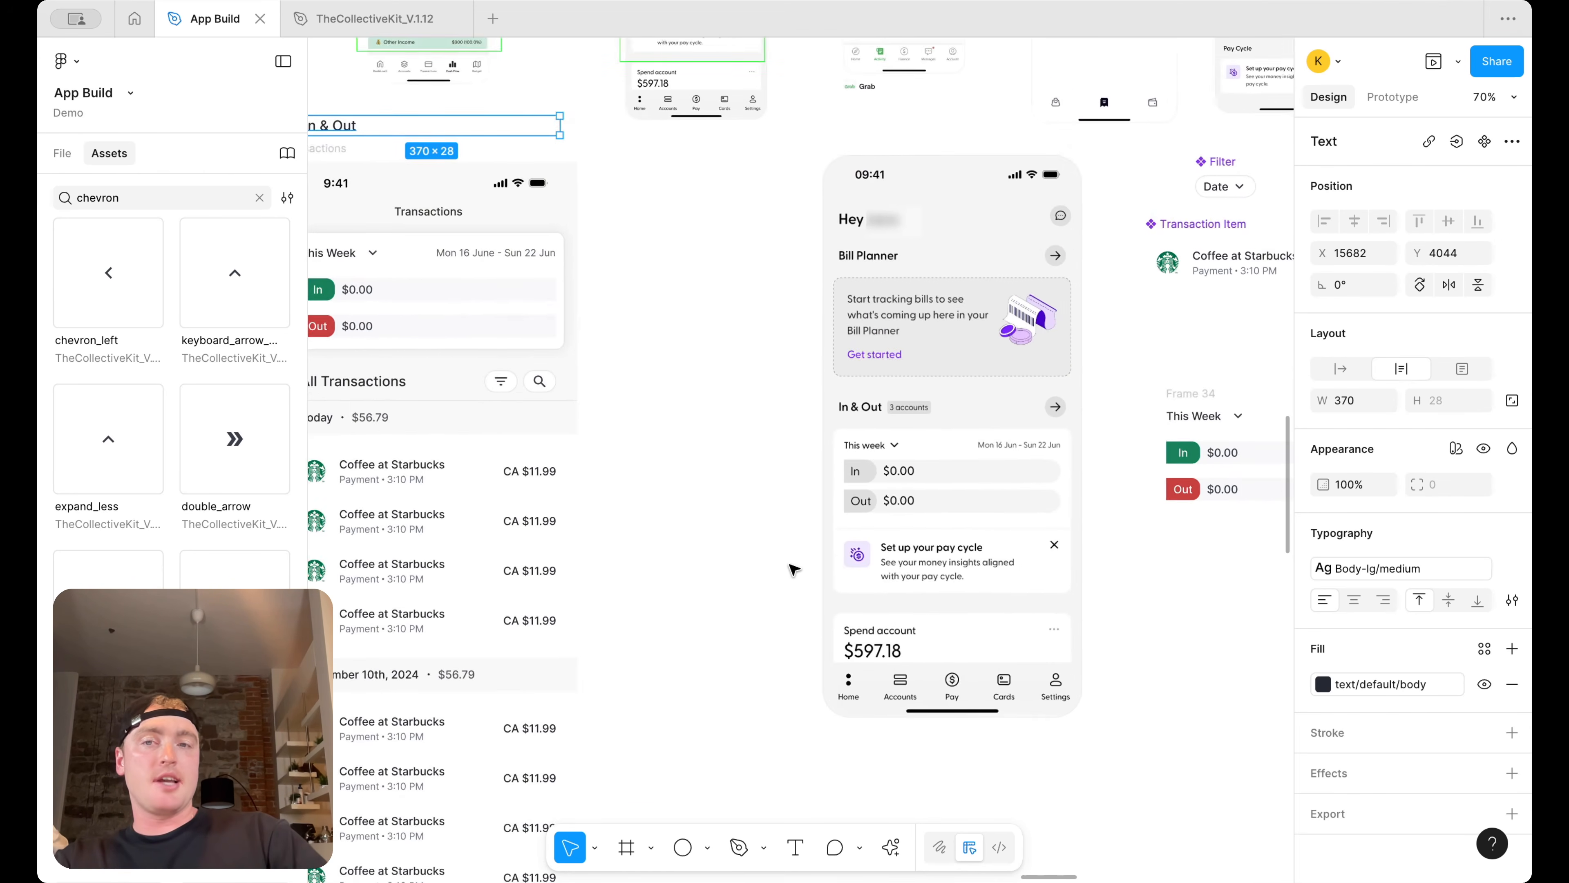
scroll(794, 569, "left", 2)
scroll(794, 569, "up", 1)
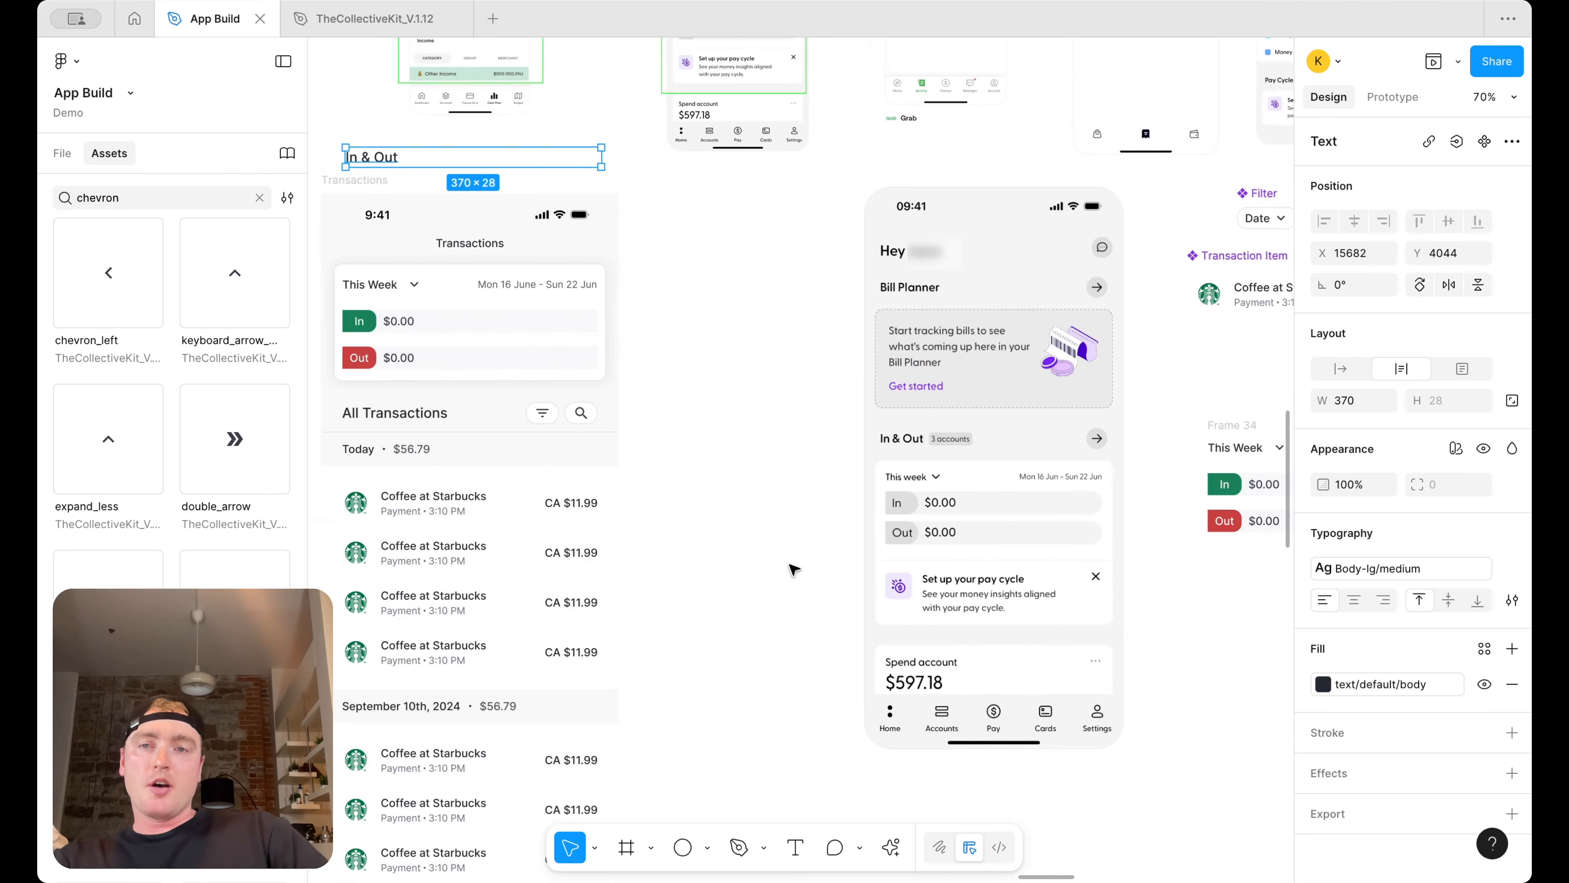
scroll(794, 569, "left", 3)
scroll(794, 569, "up", 1)
left_click(808, 536)
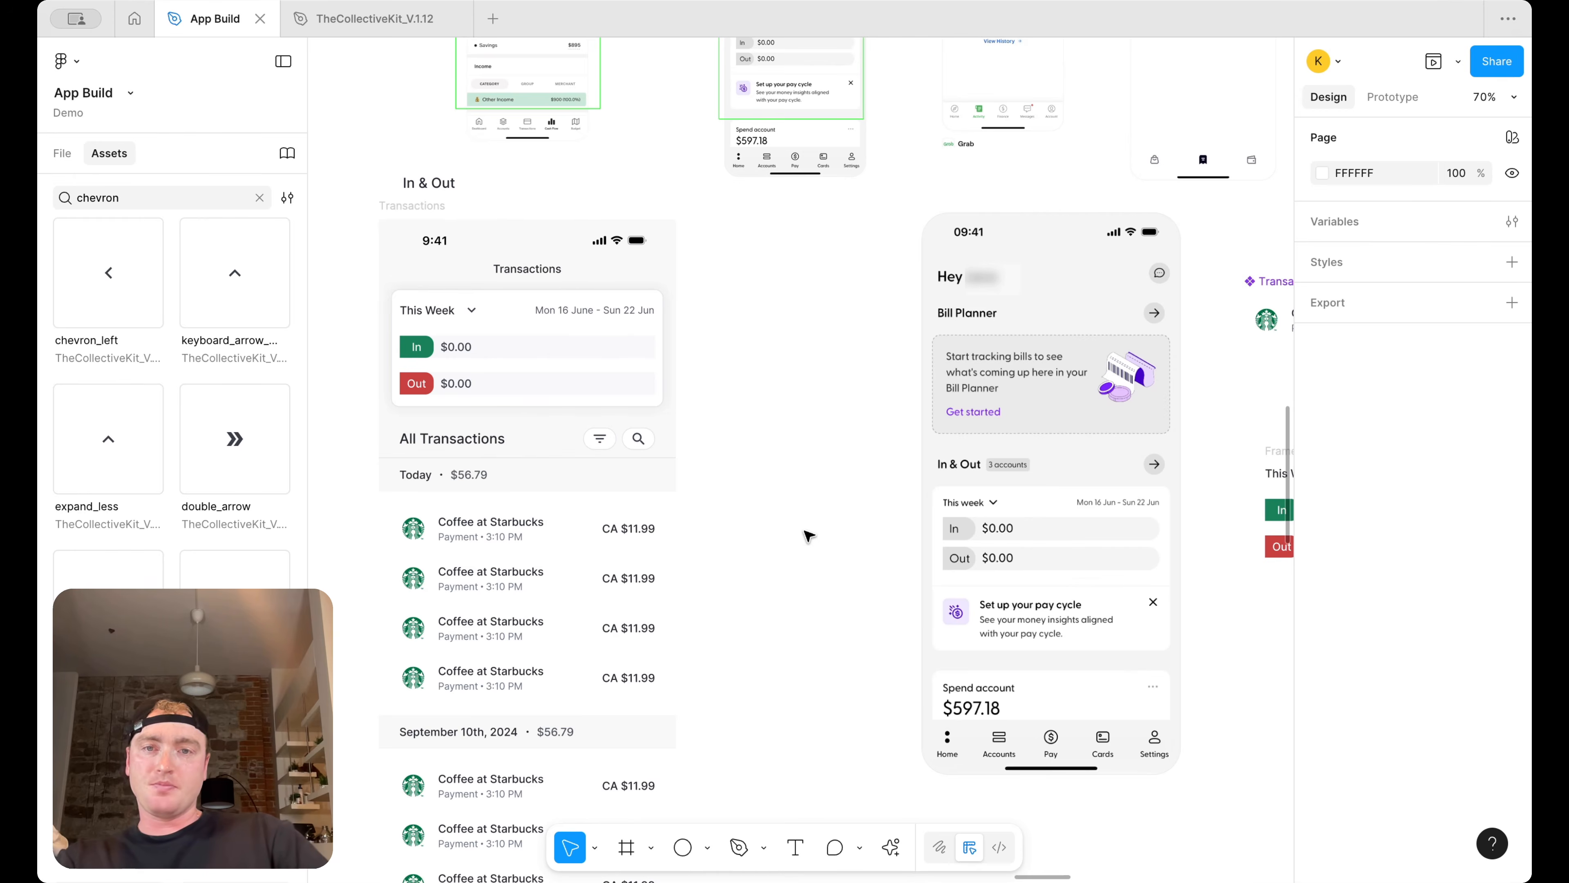
scroll(808, 535, "up", 2)
scroll(642, 623, "right", 5)
scroll(975, 513, "down", 2)
scroll(975, 513, "right", 2)
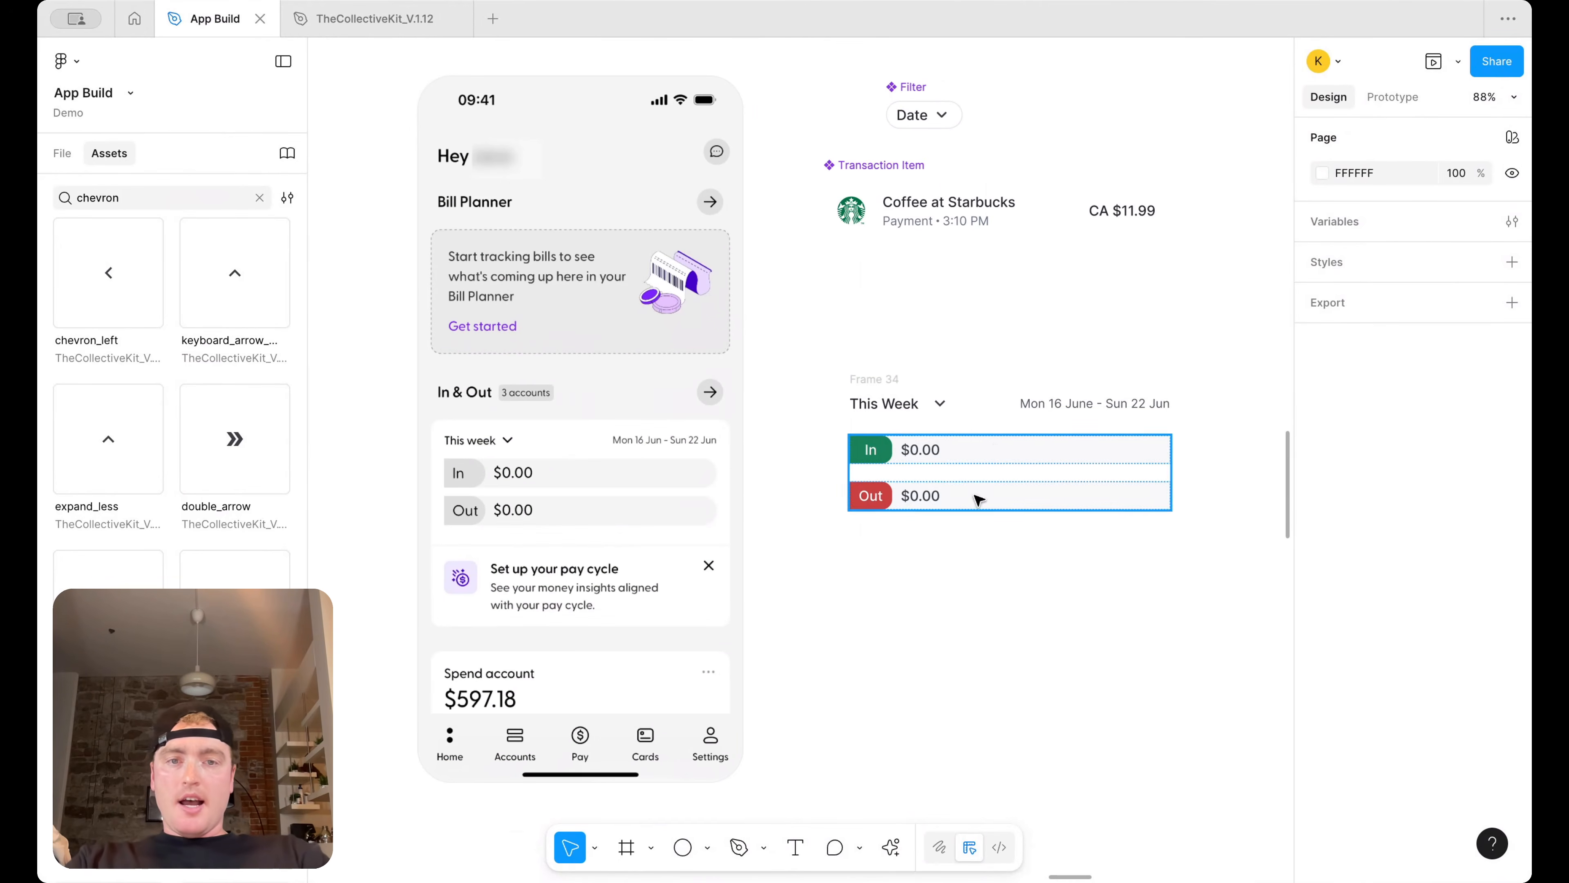
Duplicate the This Week label below the In/Out rows in Frame 34 and retitle it Set Up Automatic Transactions
left_click(904, 407)
left_click_drag(888, 408, 969, 562)
double_click(969, 561)
type("Set Up Automatic Ta")
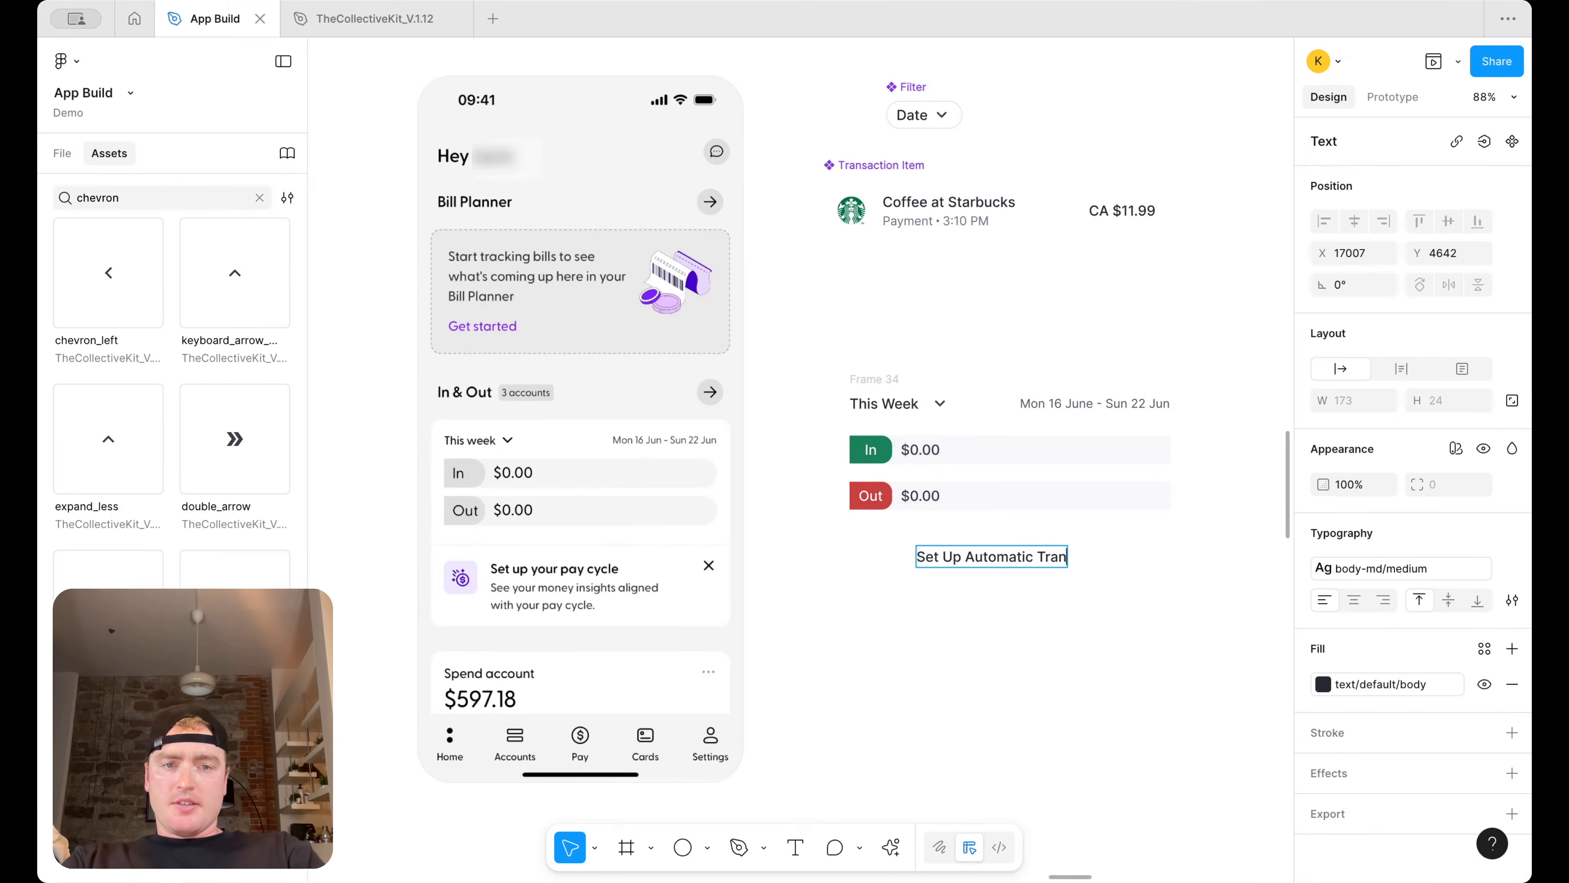
type("ansactions")
key("Escape")
Duplicate the date range text beneath the new title and begin replacing it with Link your
left_click_drag(1120, 403, 1009, 584)
double_click(1008, 583)
type("Link your accounts to automatically")
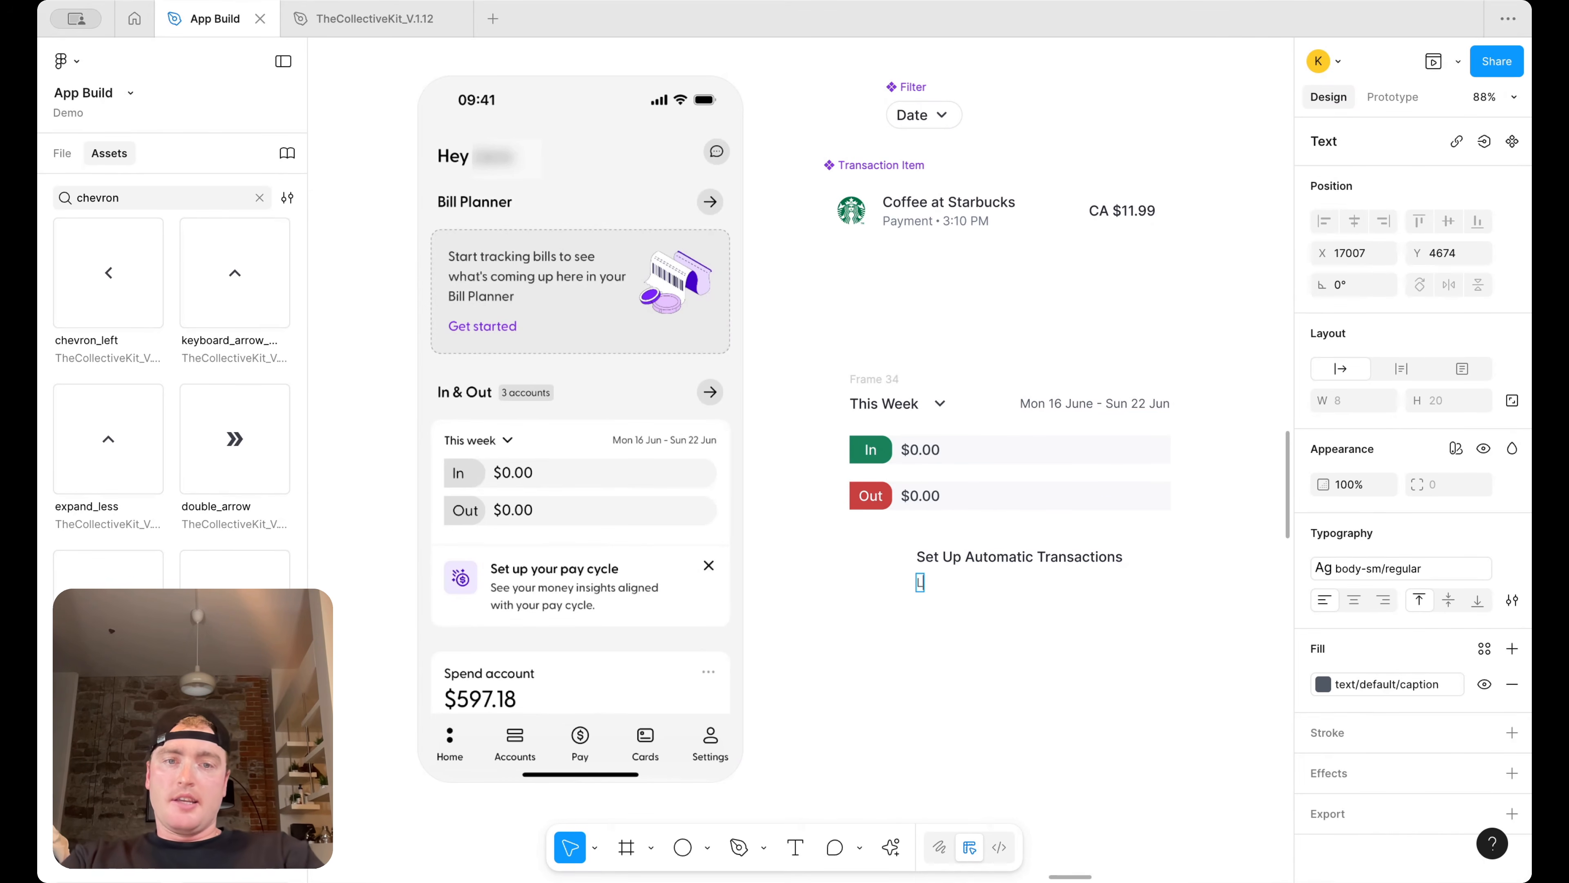
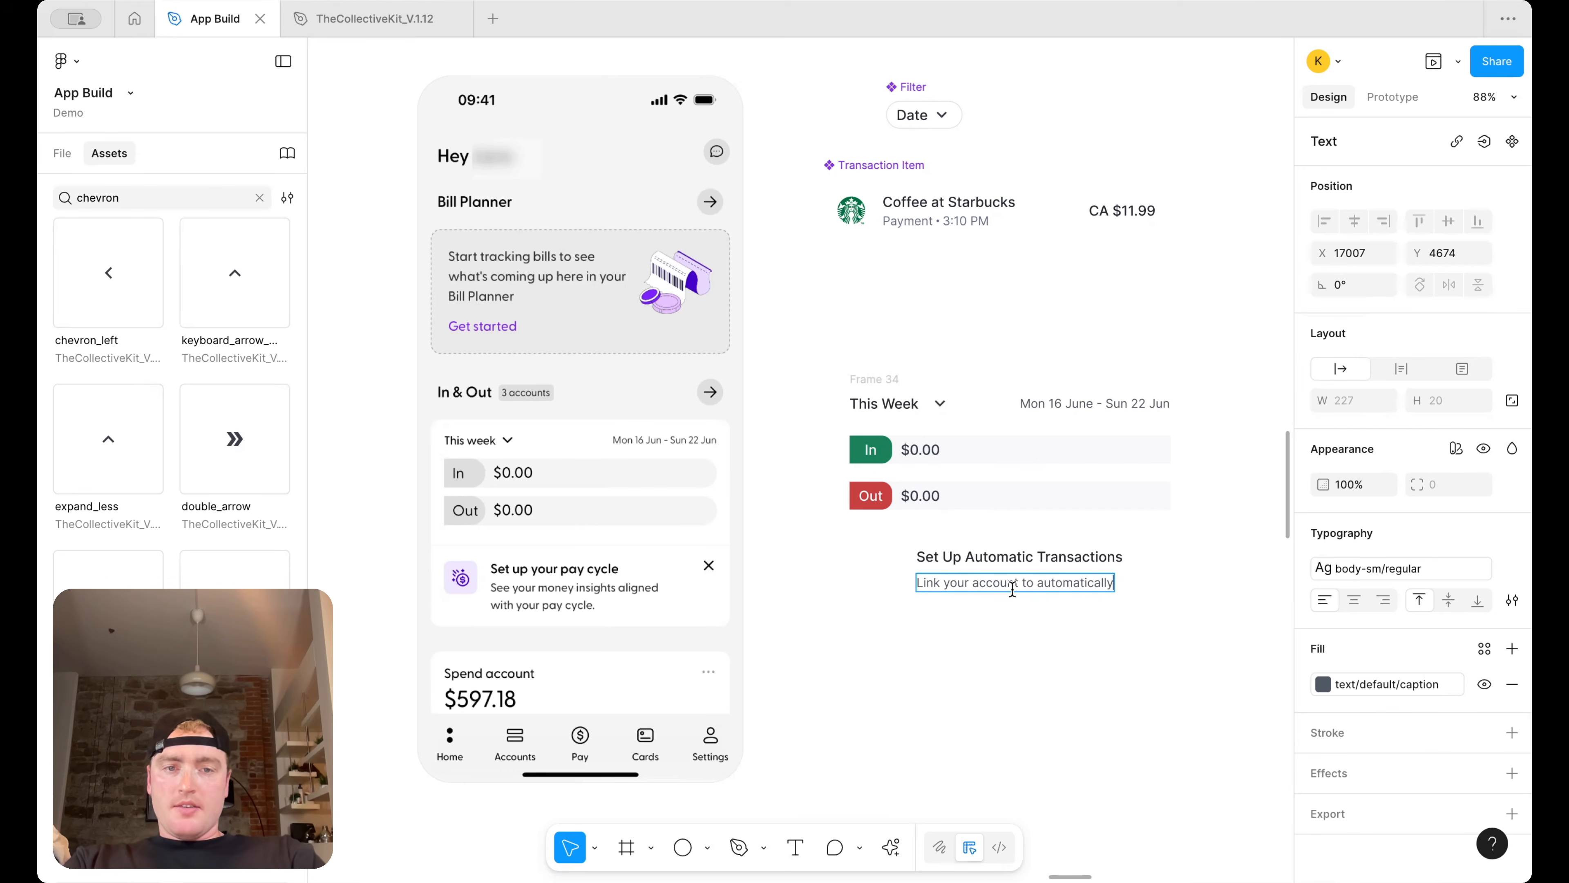
Change the caption to 'Link your accounts to automatically upload transactions' and narrow the text box to about 245 px wide
type("s")
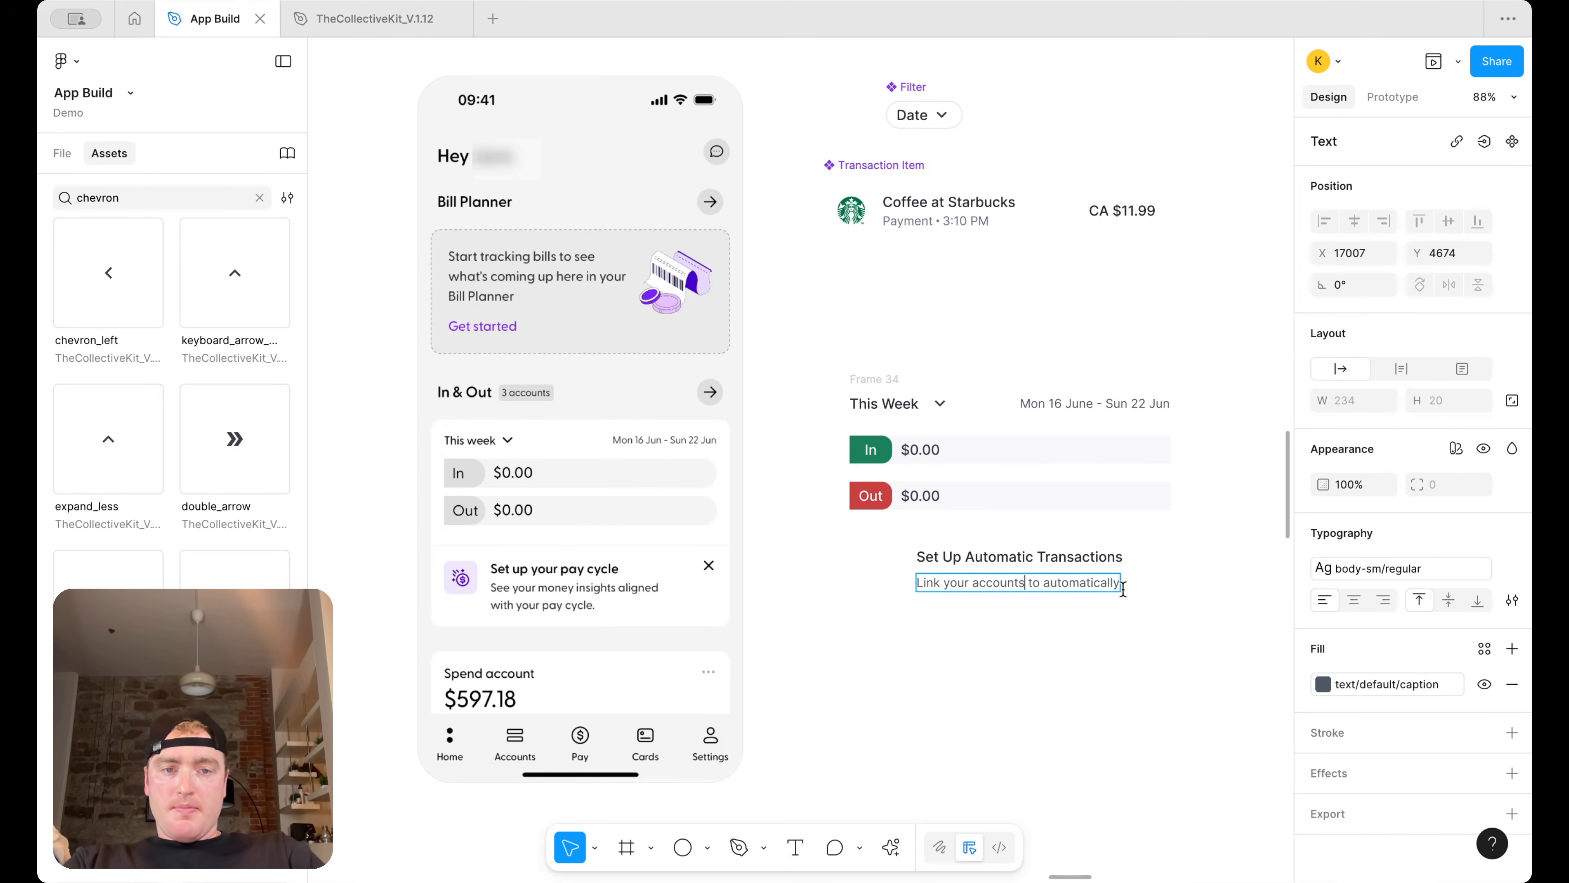
double_click(1118, 584)
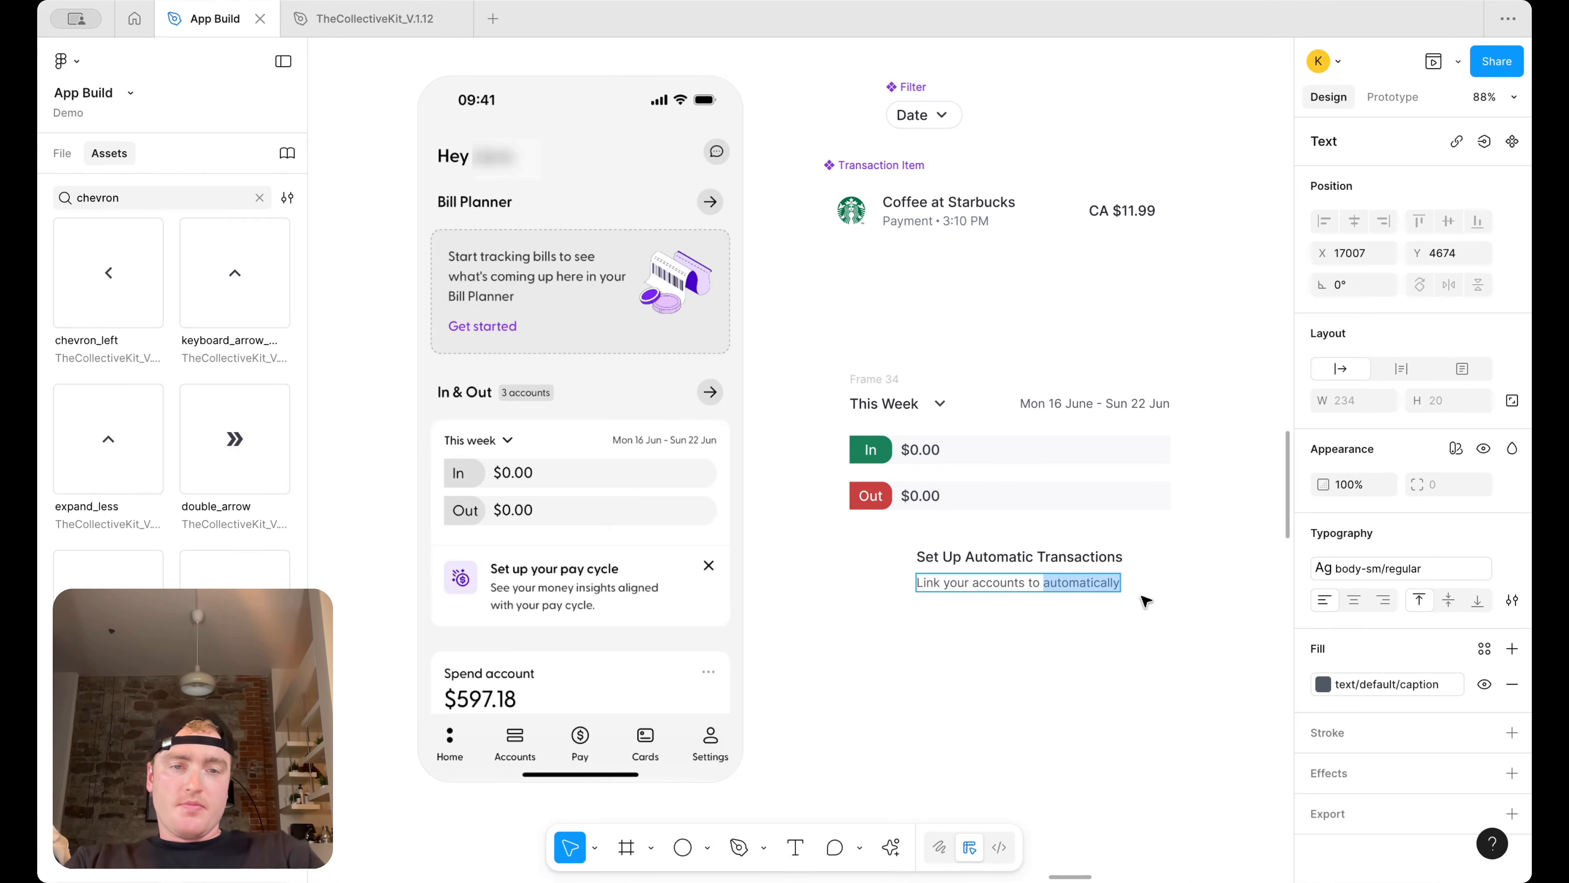
key("Right")
type("upload")
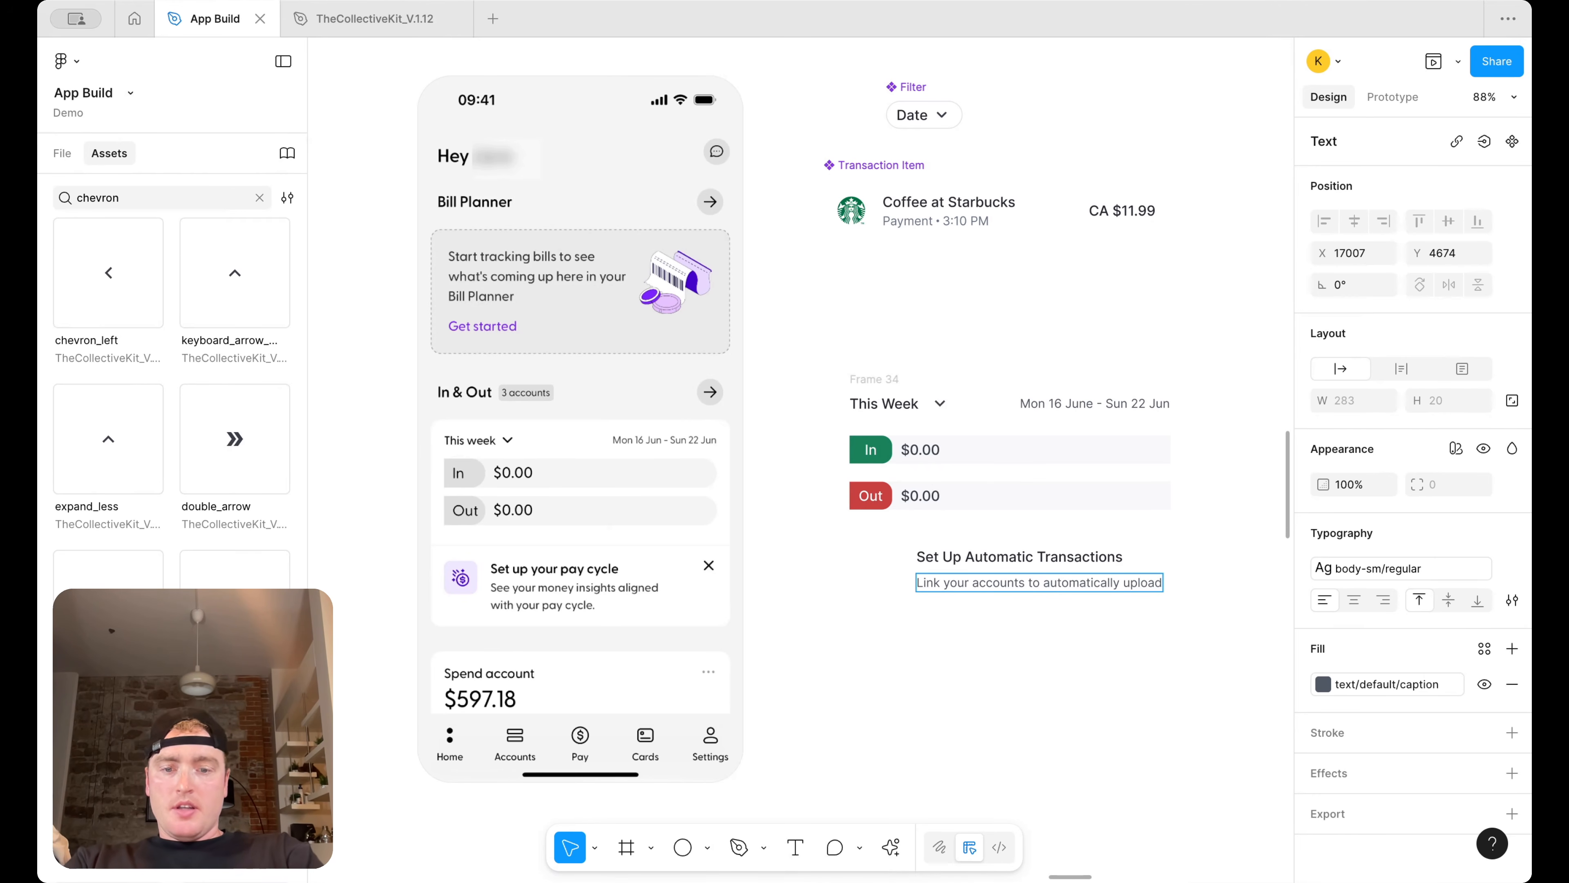
type(" transactions")
key("Escape")
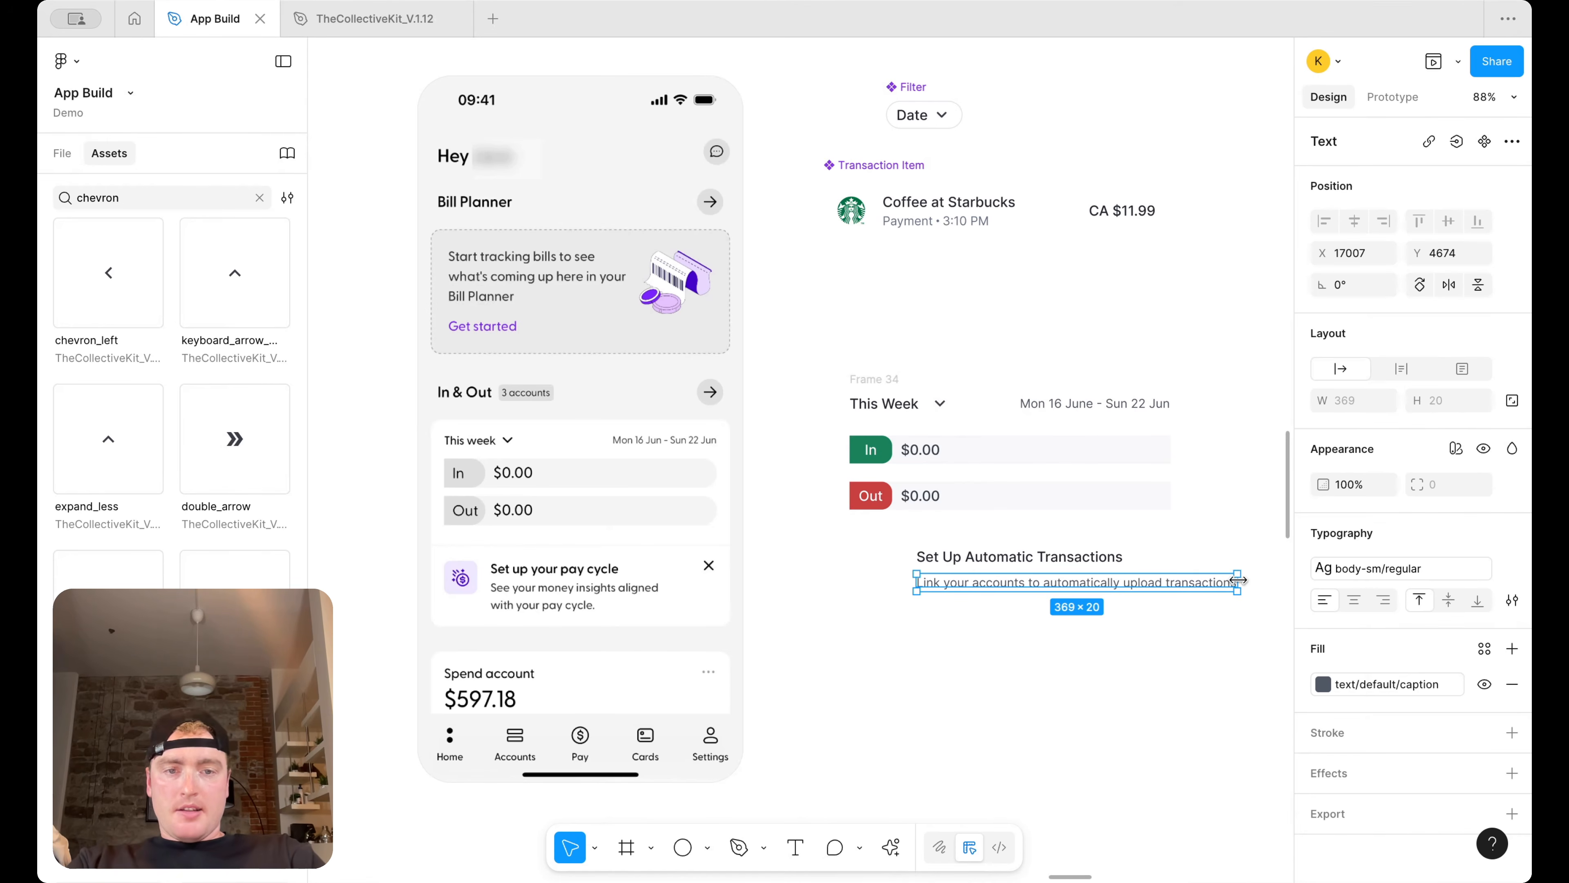
left_click_drag(1237, 580, 1130, 577)
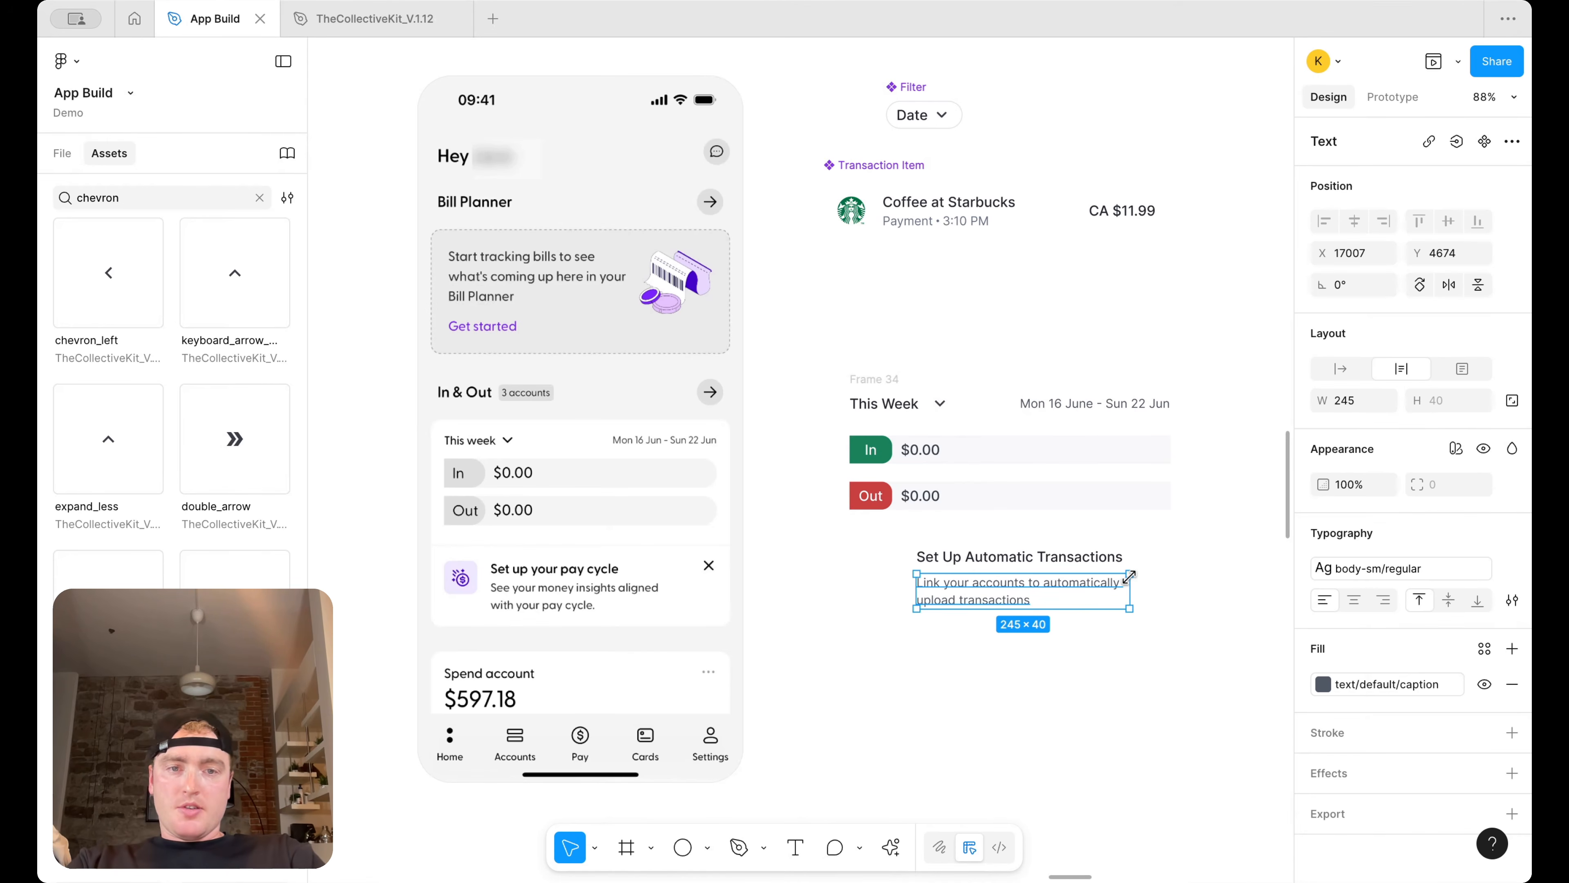
Search the assets for 'bell', place the bell icon beside the heading, and wrap it in an auto layout frame
left_click(117, 195)
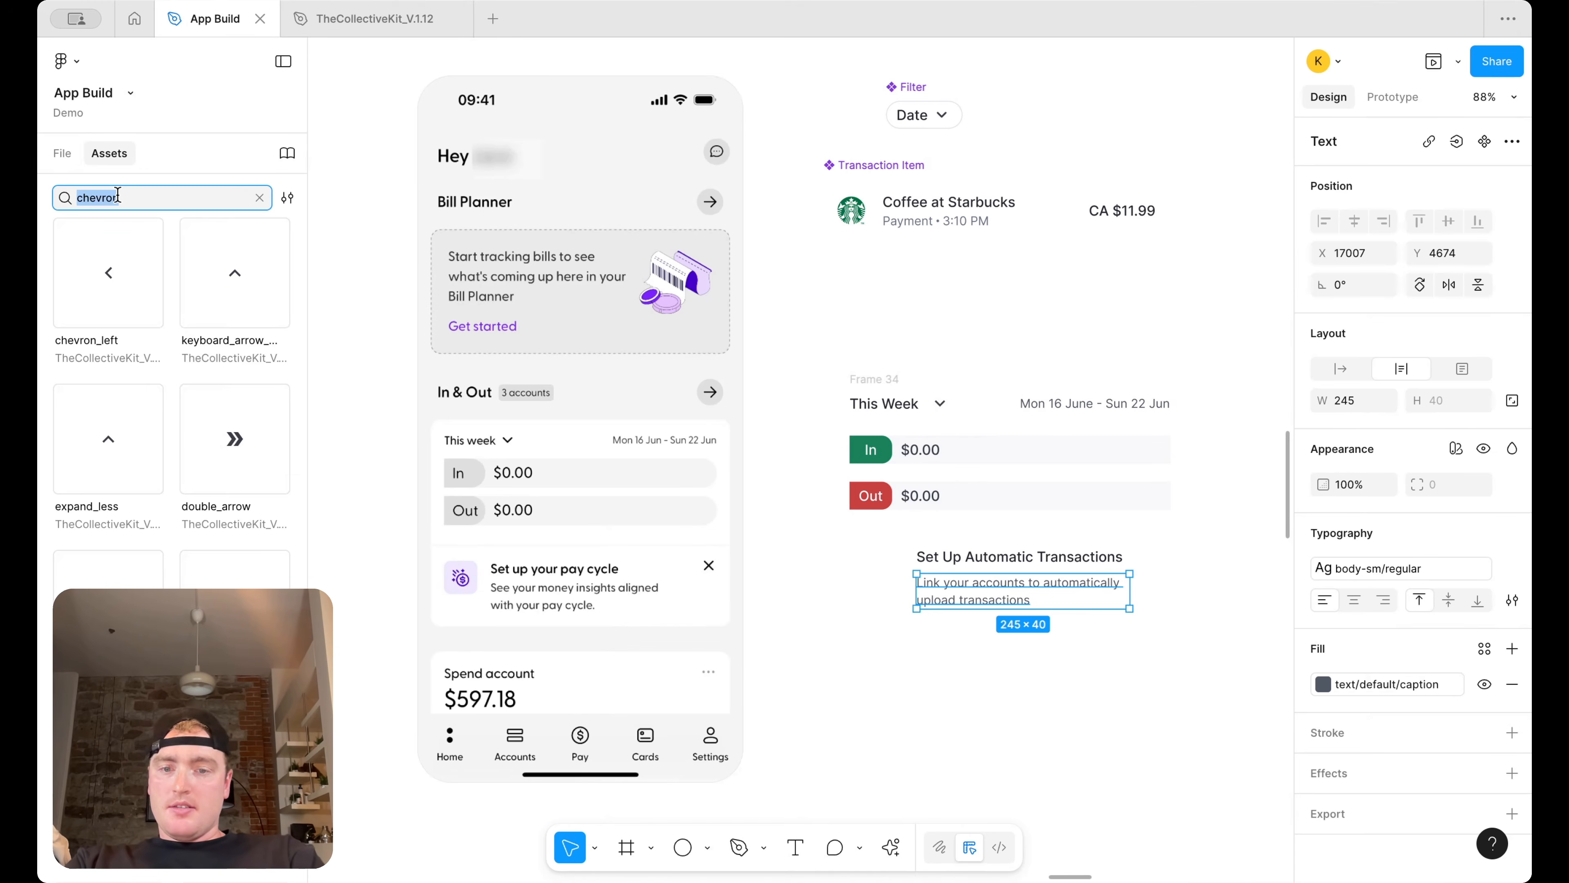
type("bell")
left_click_drag(163, 271, 882, 564)
left_click(868, 596)
left_click(882, 564)
key("shift+a")
Fill the icon's frame with the surface/primary/default-subtle color style
scroll(1508, 646, "down", 2)
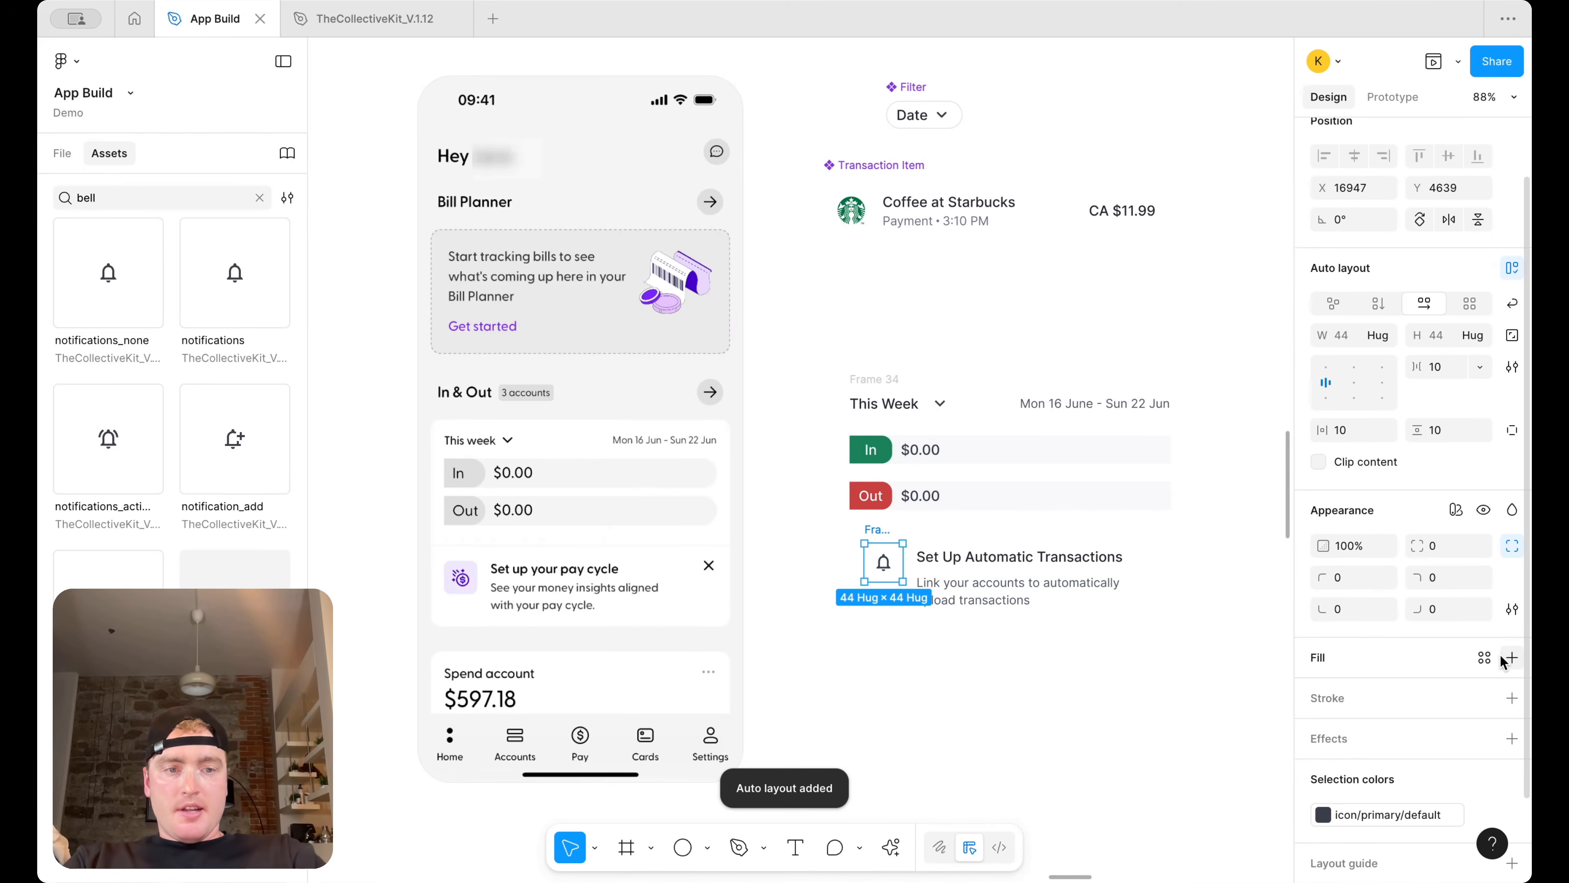
left_click(1512, 658)
left_click(1485, 657)
type("sir")
key("BackSpace")
key("BackSpace")
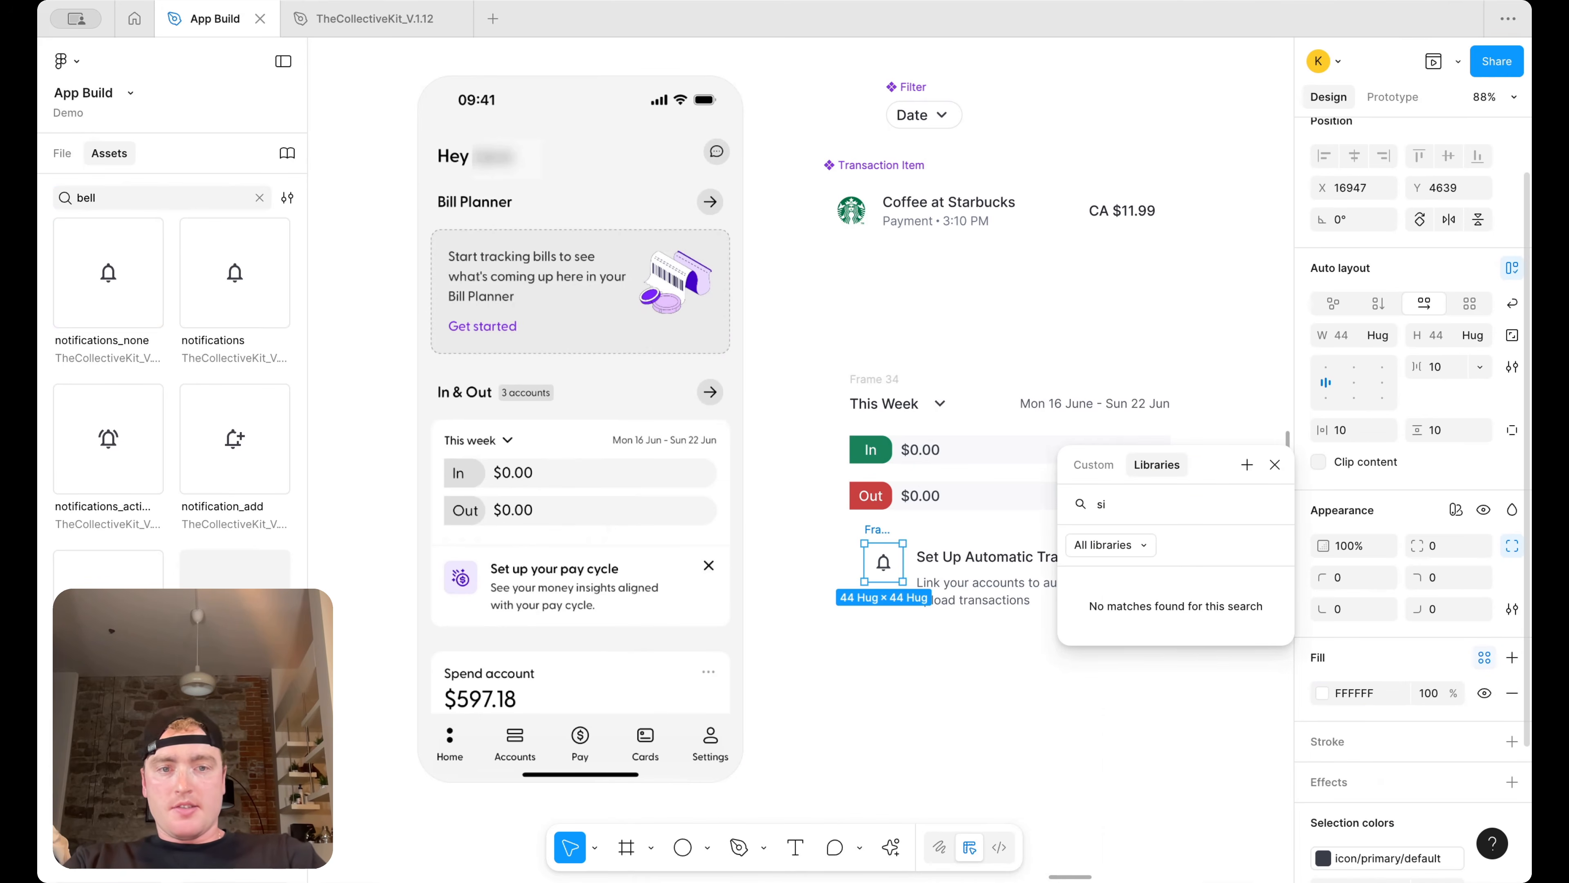
type("ur")
scroll(1138, 740, "down", 1)
scroll(1138, 740, "down", 3)
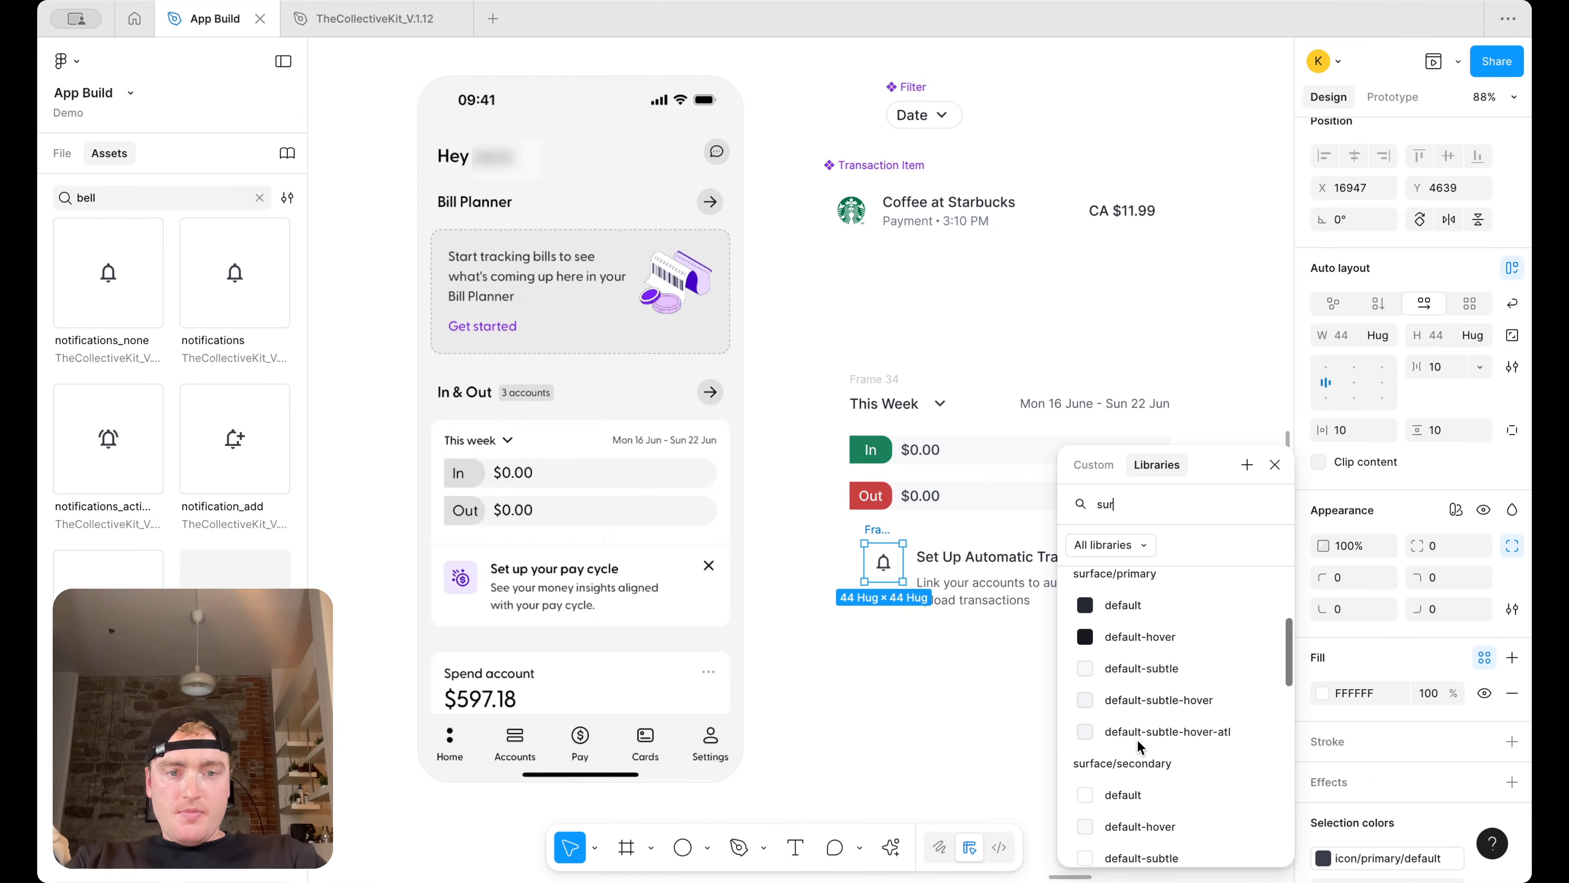
left_click(1169, 670)
left_click(958, 683)
left_click(894, 560)
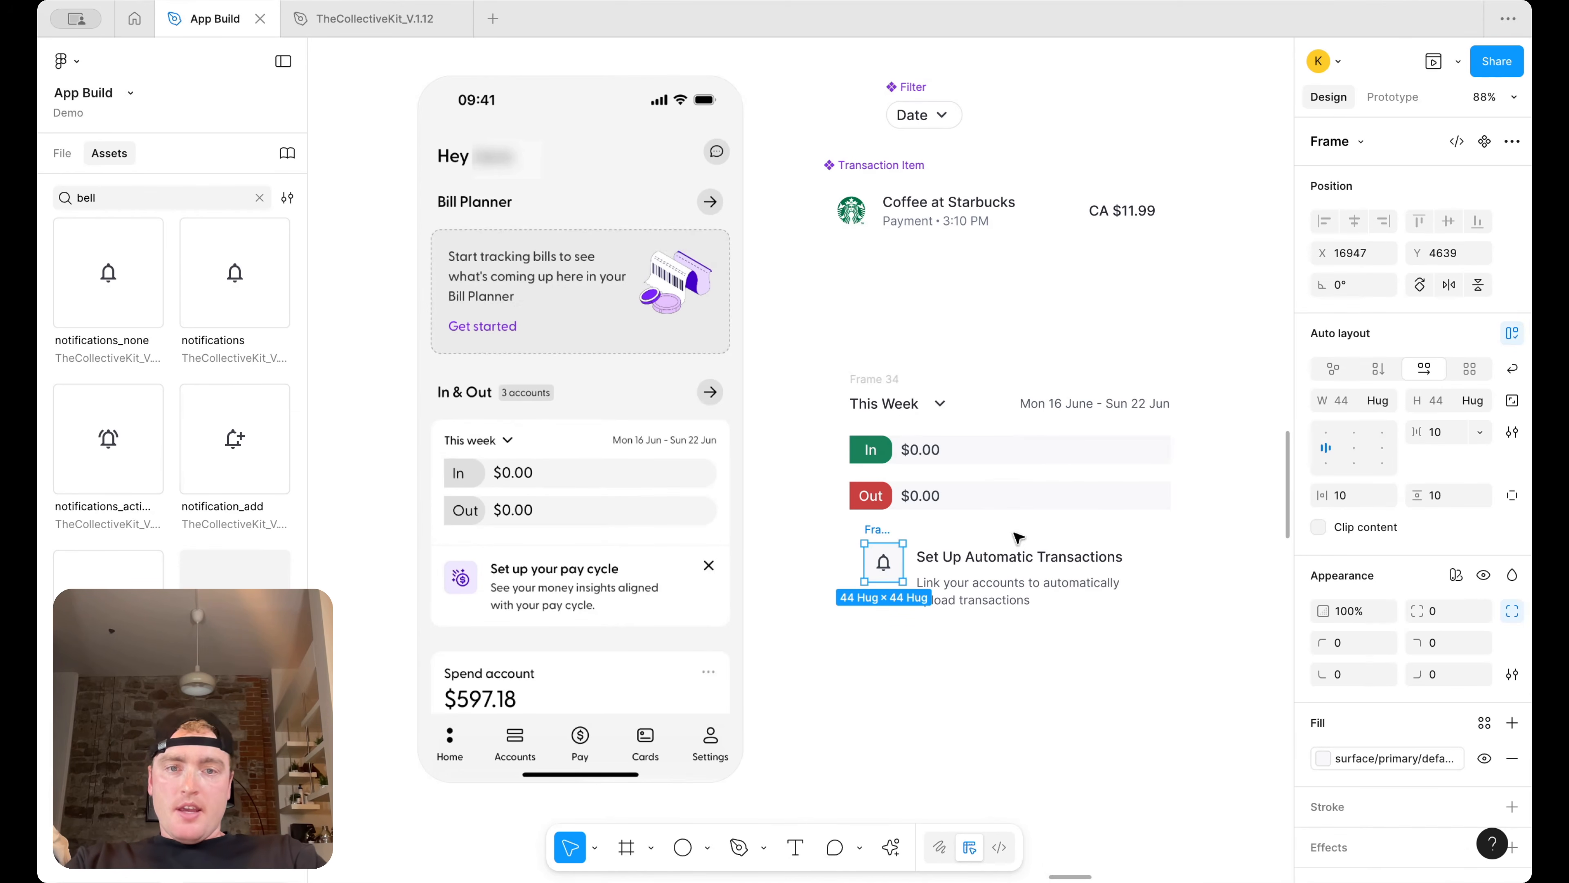
Wrap the icon frame, heading and caption in an auto layout frame and widen it to about 336 px
left_click(1183, 722)
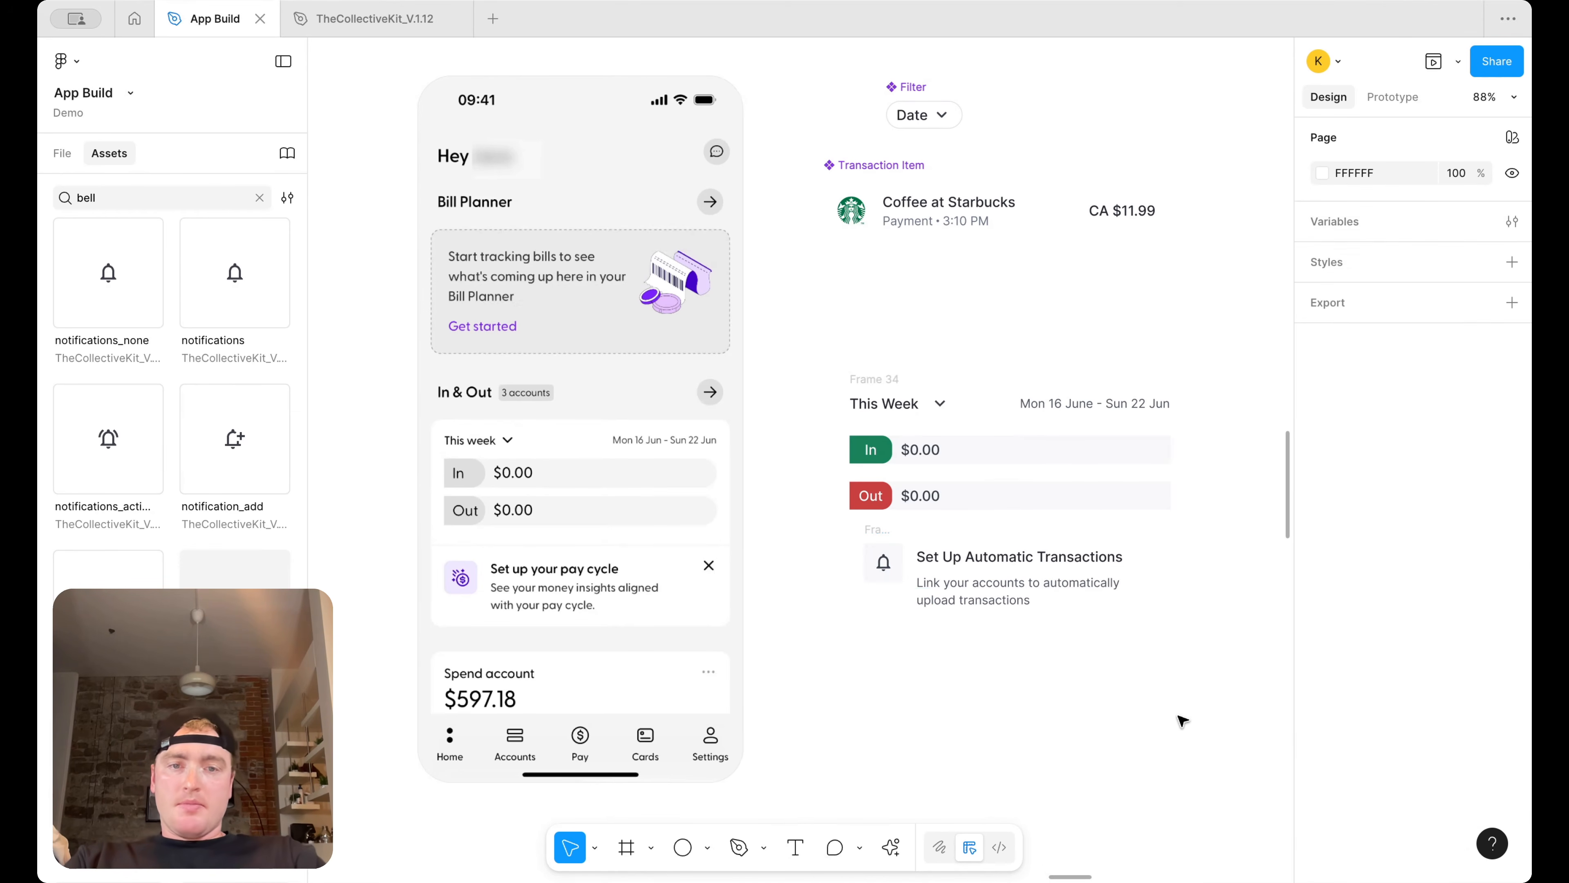
left_click(884, 557)
left_click(1008, 553)
left_click(889, 556, "shift")
key("shift+a")
key("shift+a")
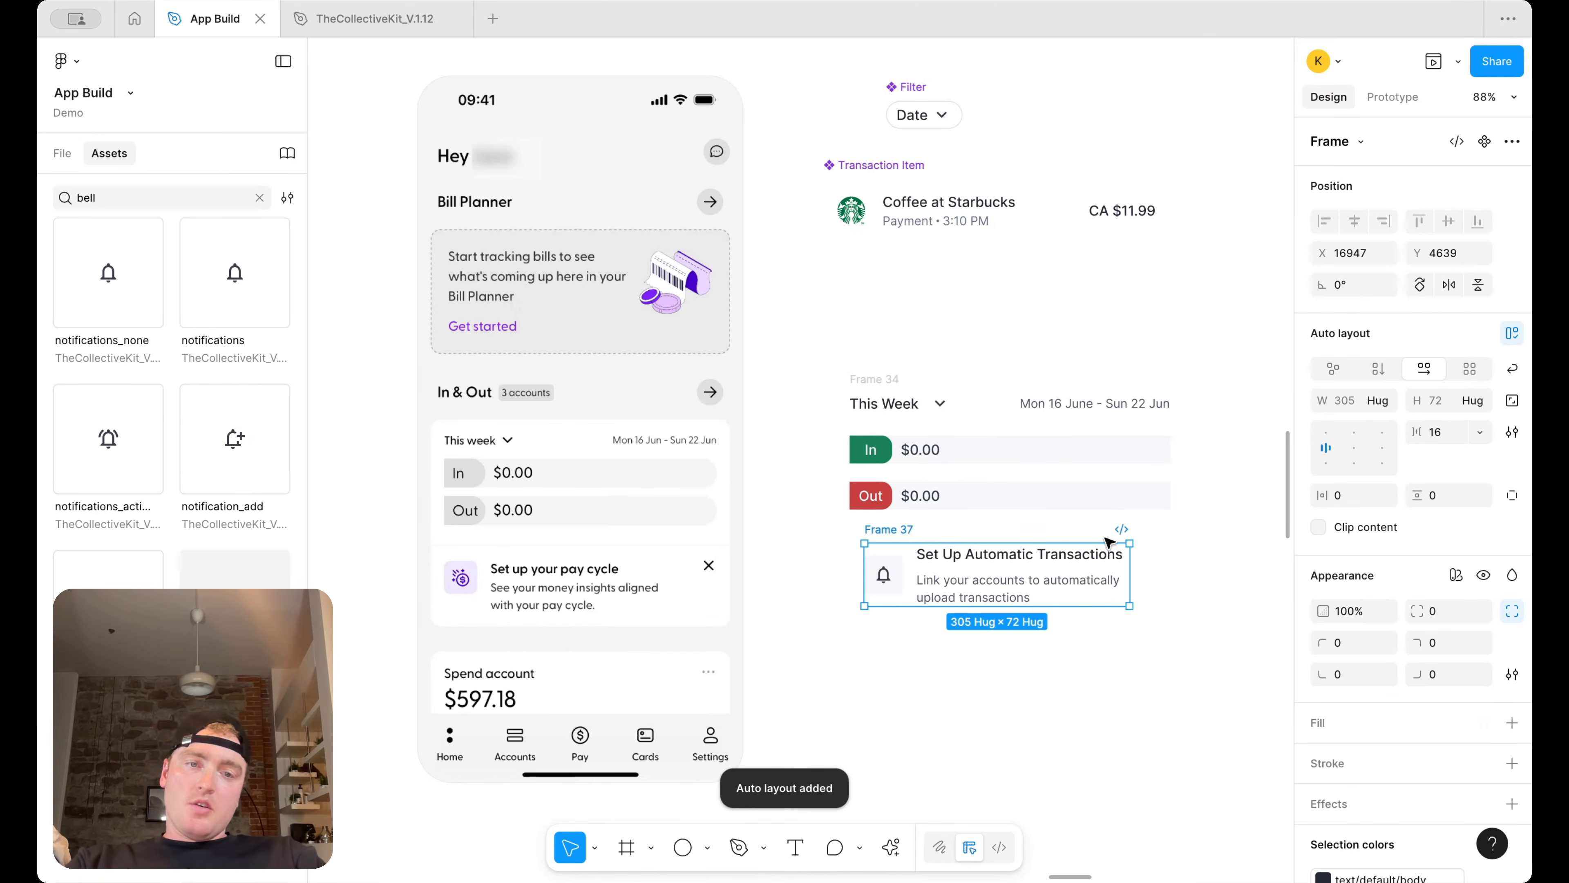
left_click_drag(1180, 570, 1155, 573)
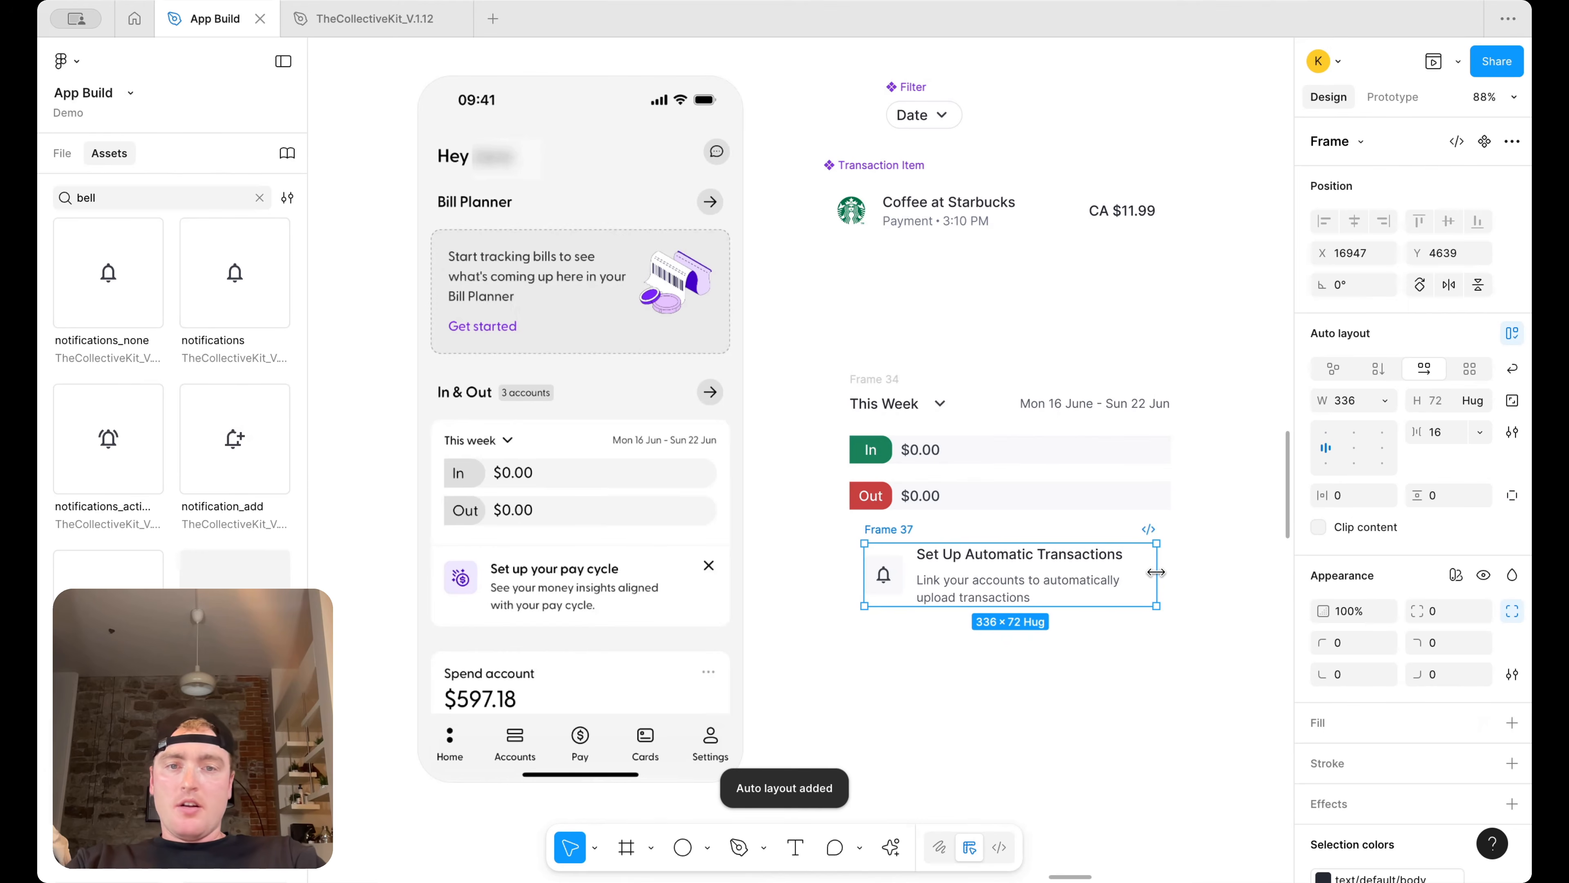
Move the automatic transactions frame into the Transactions screen below the This Week card
scroll(1156, 573, "down", 5)
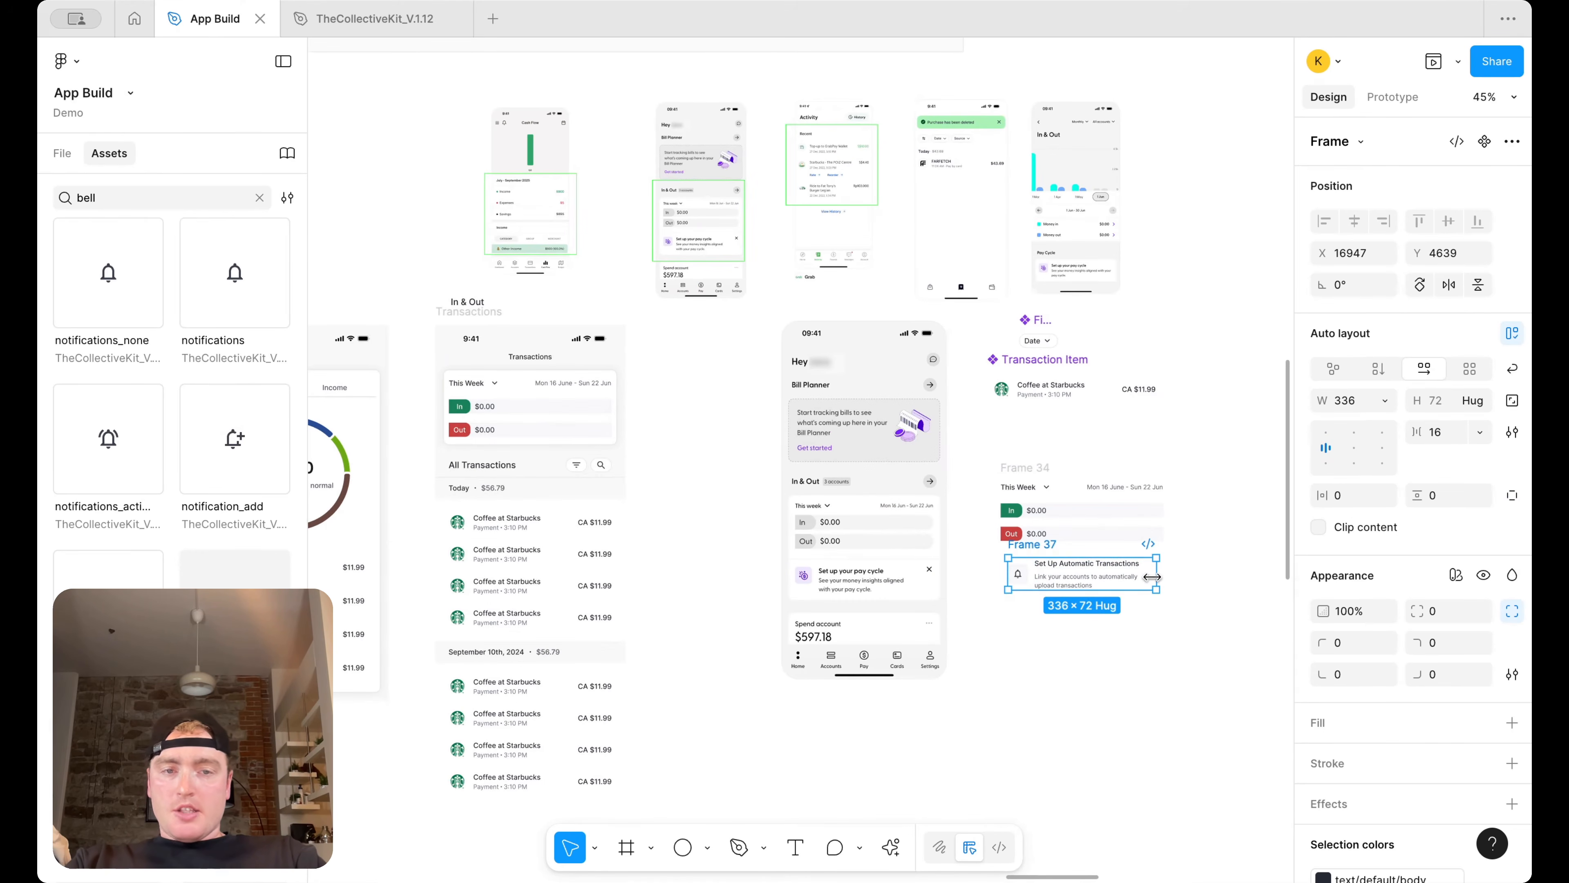
left_click_drag(1054, 545, 526, 446)
scroll(525, 447, "up", 5)
scroll(552, 448, "left", 5)
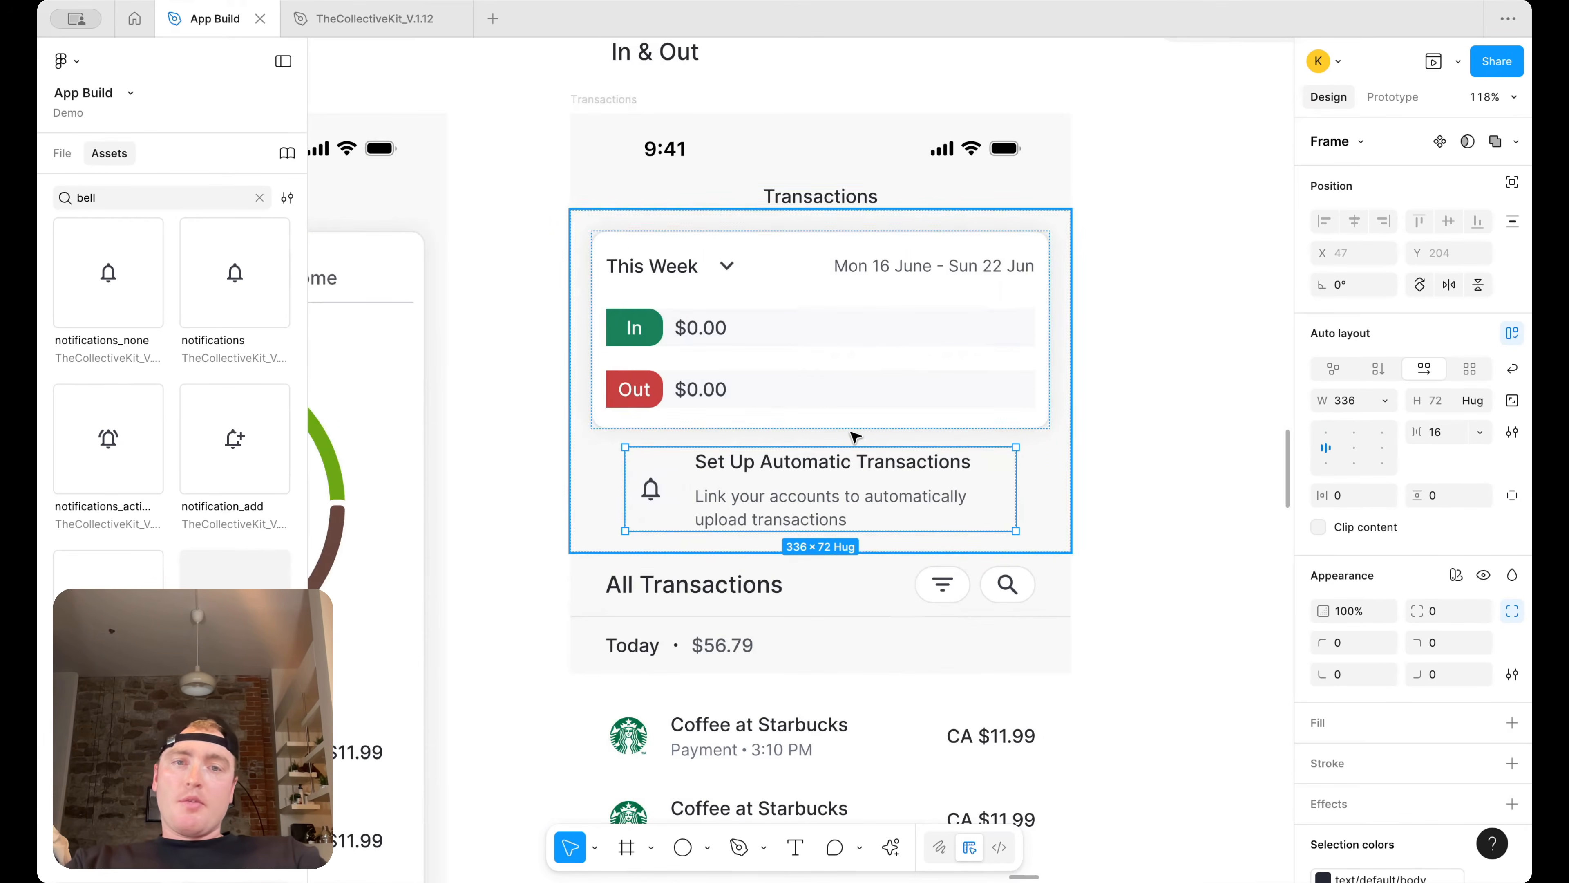
Duplicate the This Week card and turn the copy into a card holding the automatic transactions prompt
scroll(831, 397, "down", 5)
scroll(1114, 426, "up", 5)
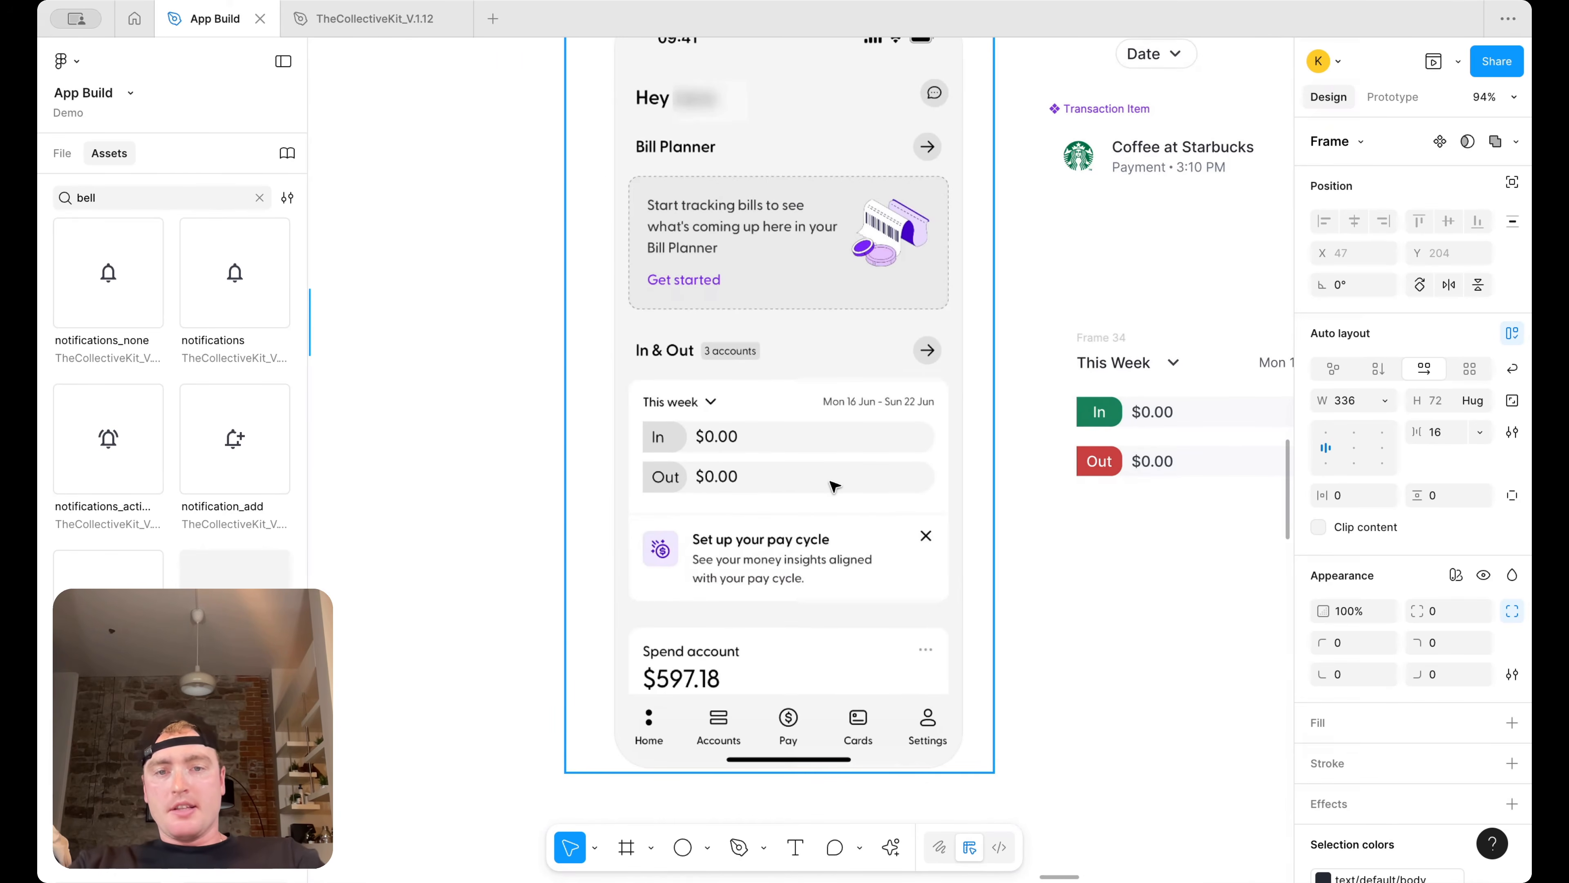
scroll(834, 487, "left", 10)
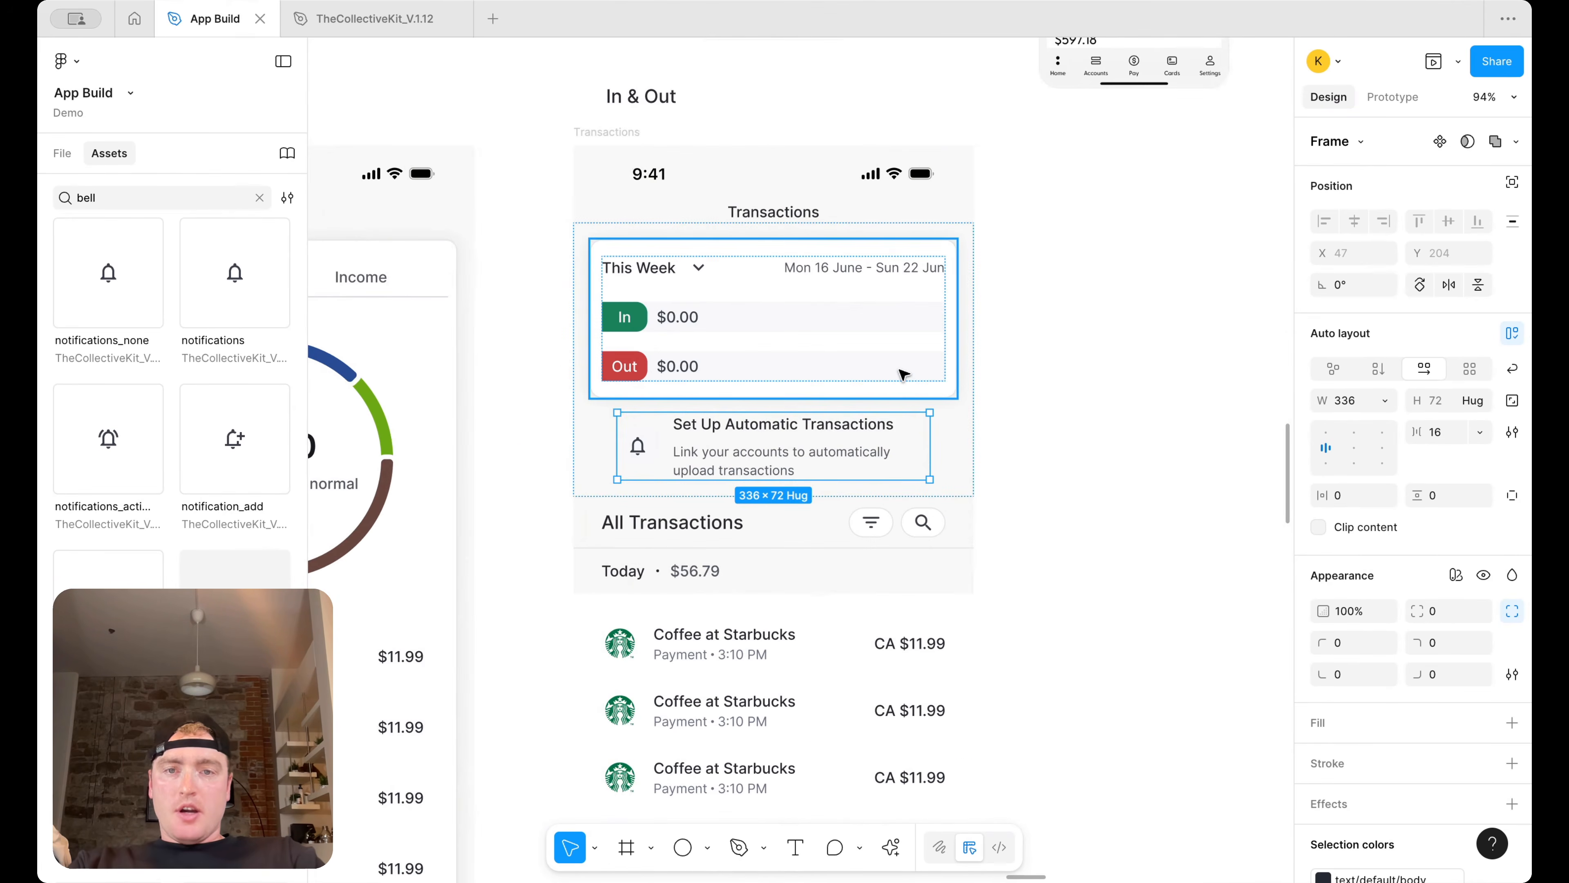
left_click(900, 371)
key("ctrl+d")
left_click(775, 597)
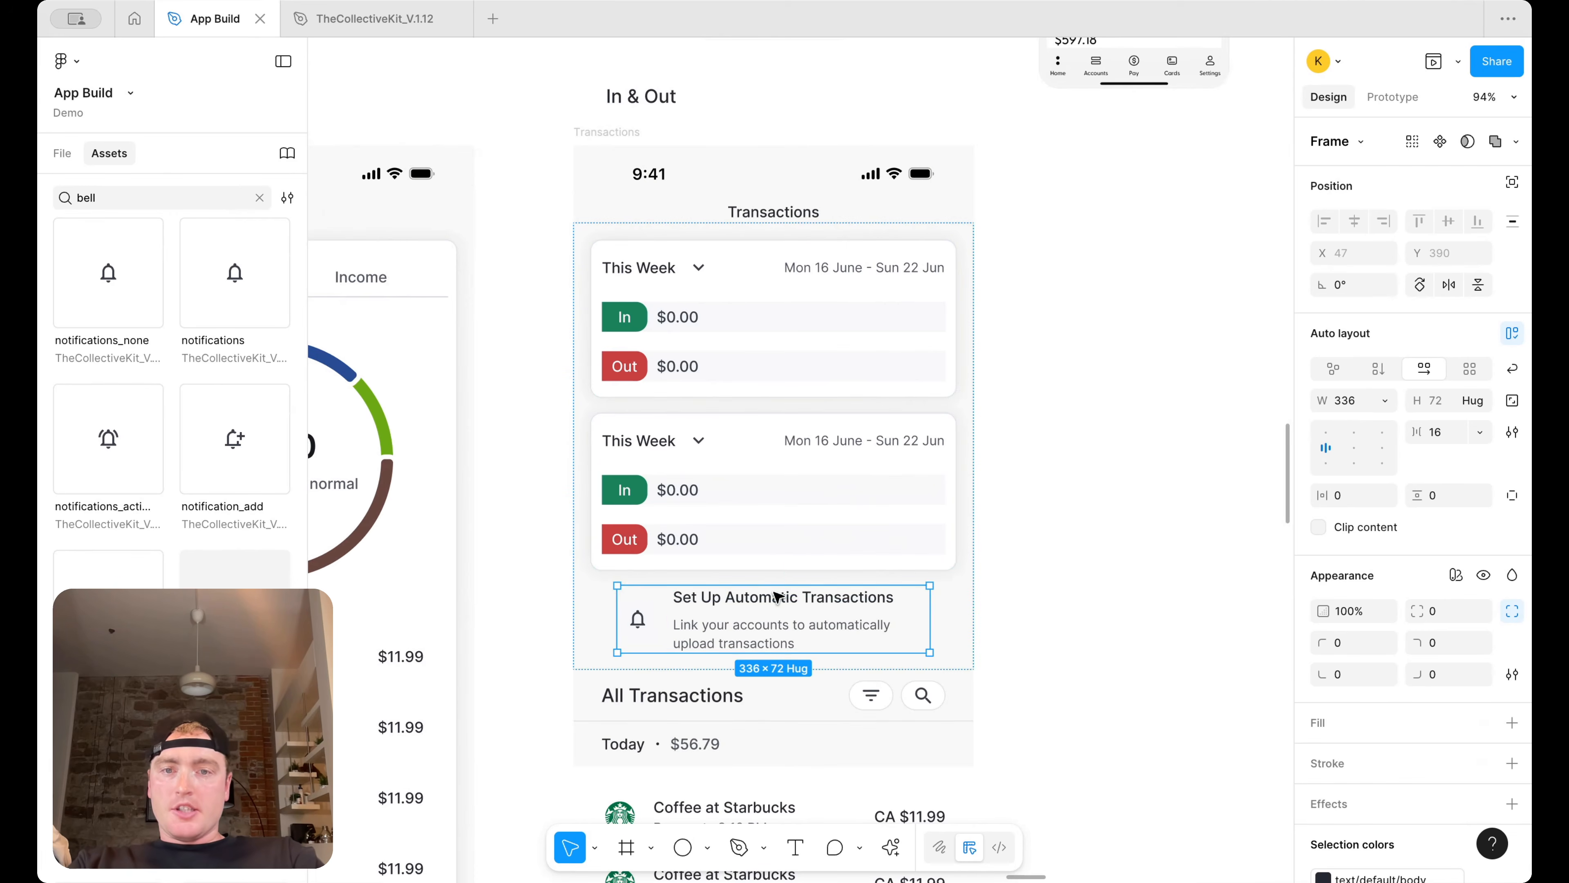
key("Delete")
left_click(729, 473)
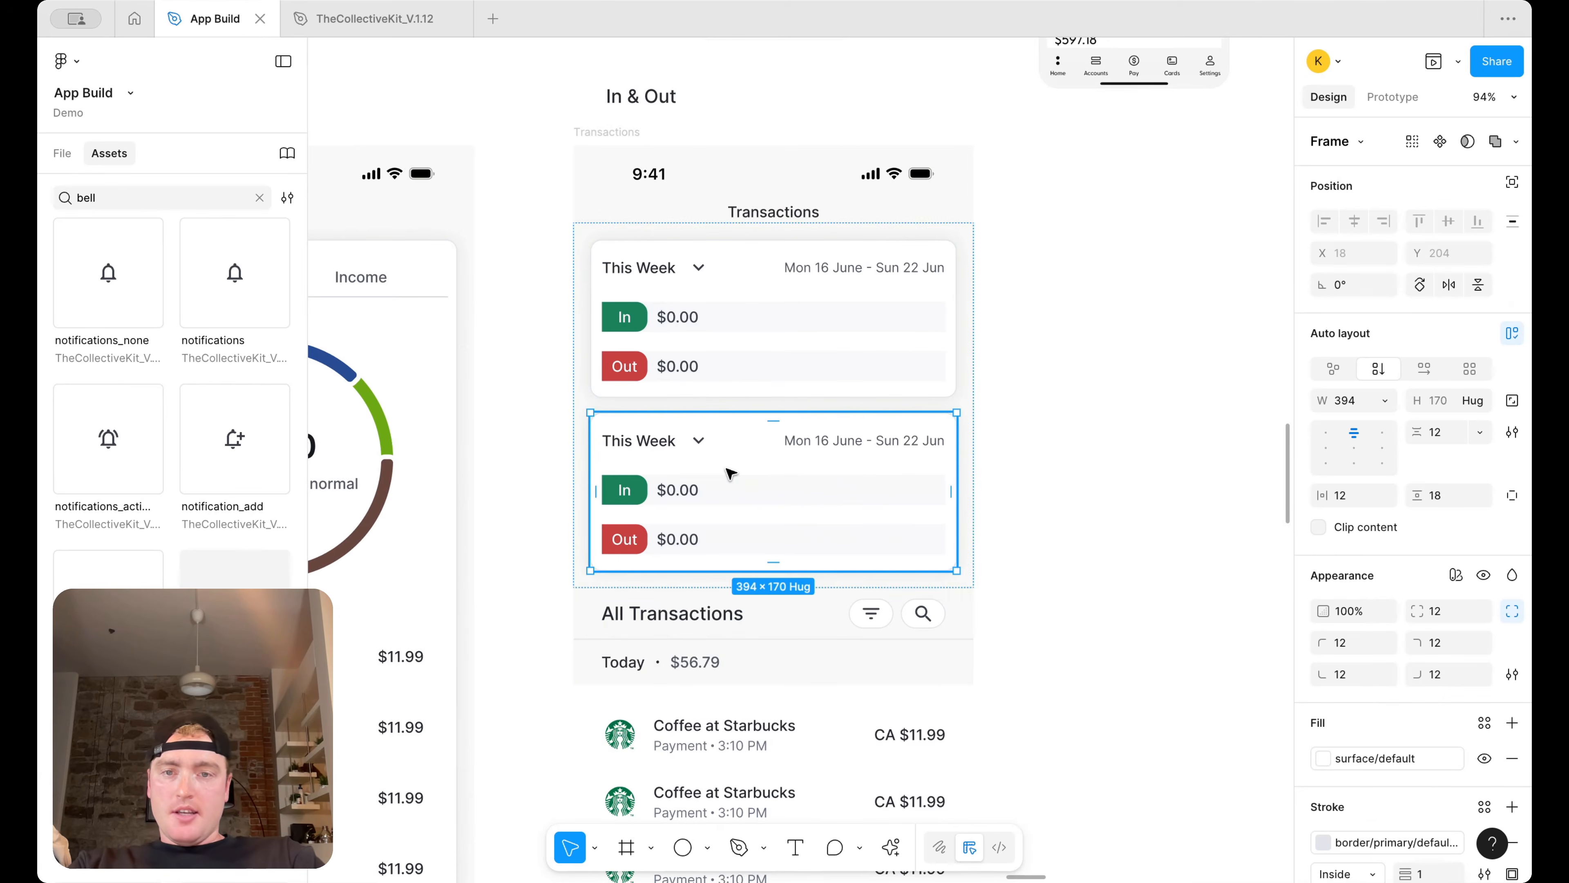
key("ctrl+z")
key("Delete")
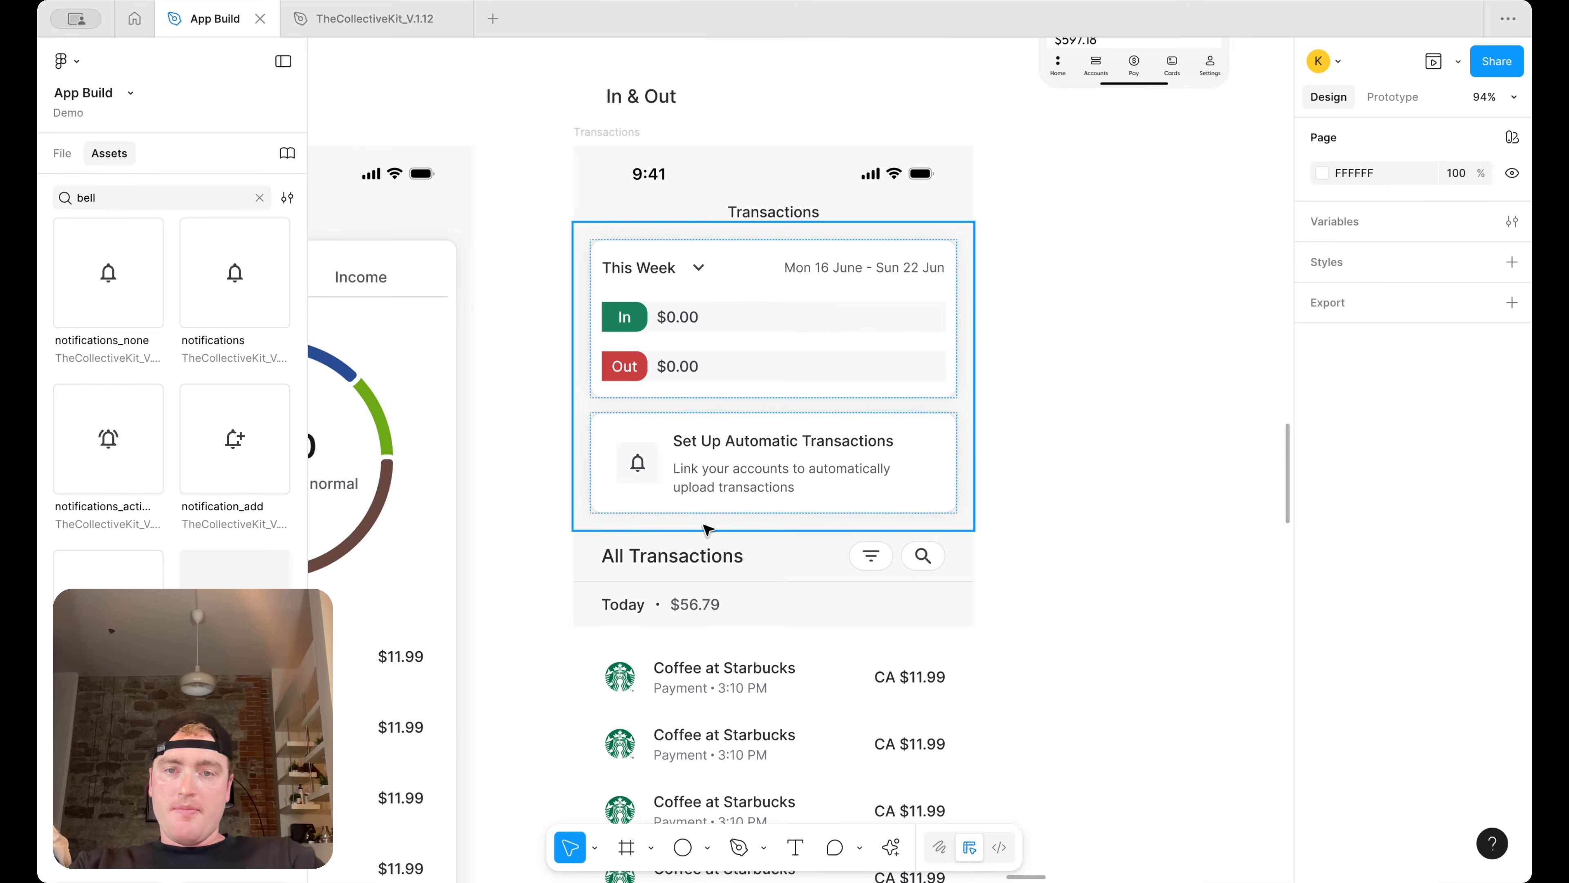
Select both cards and remove their stroke
left_click(735, 456)
left_click(1034, 445)
left_click(862, 445)
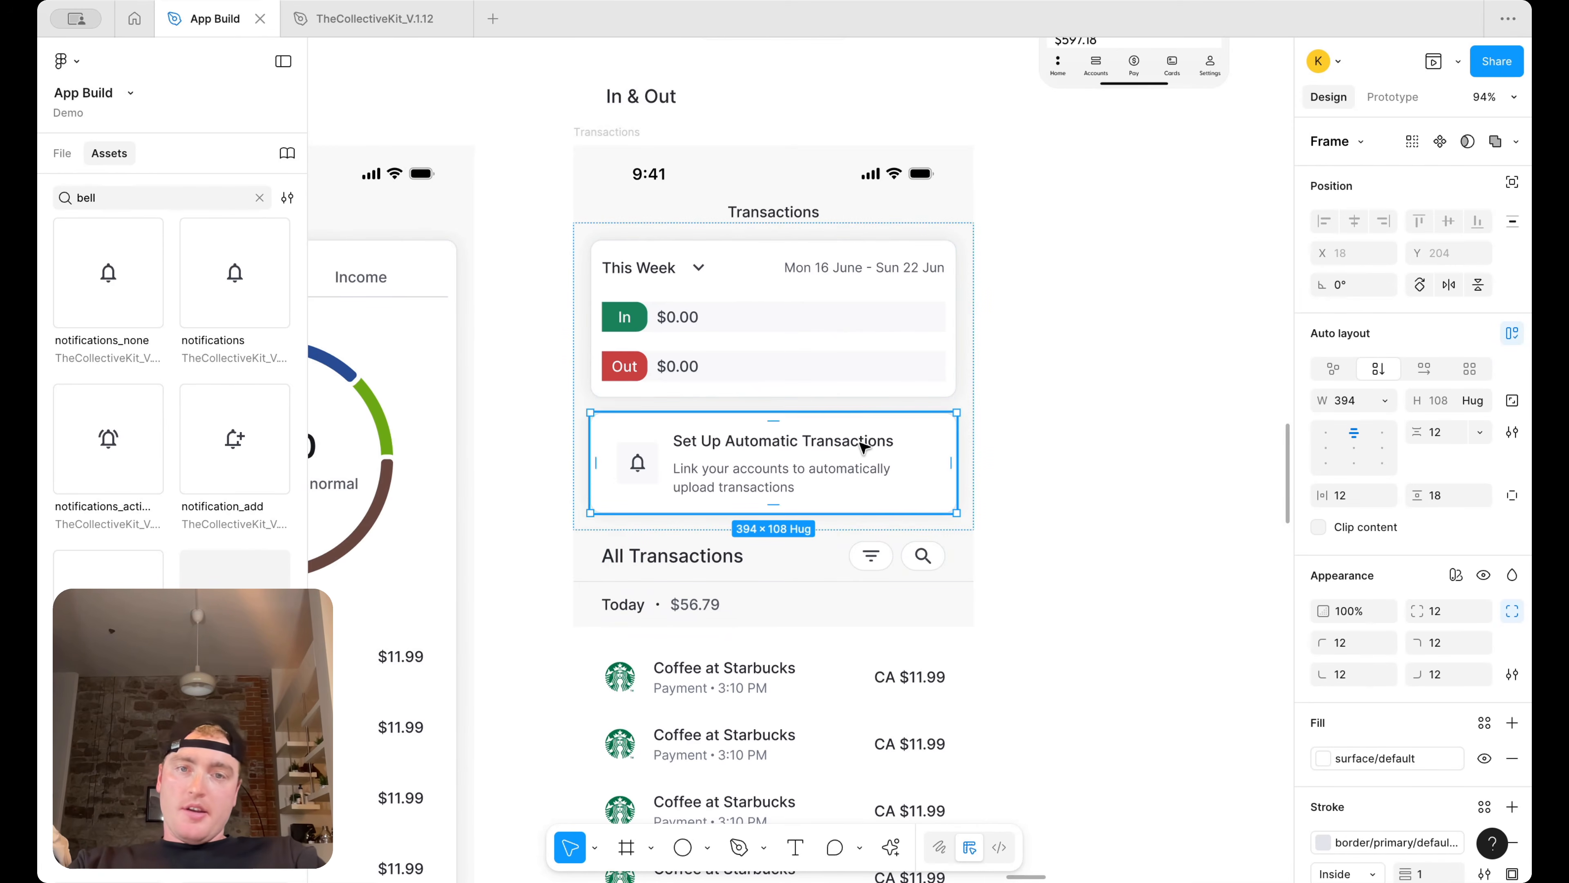
left_click(897, 364, "shift")
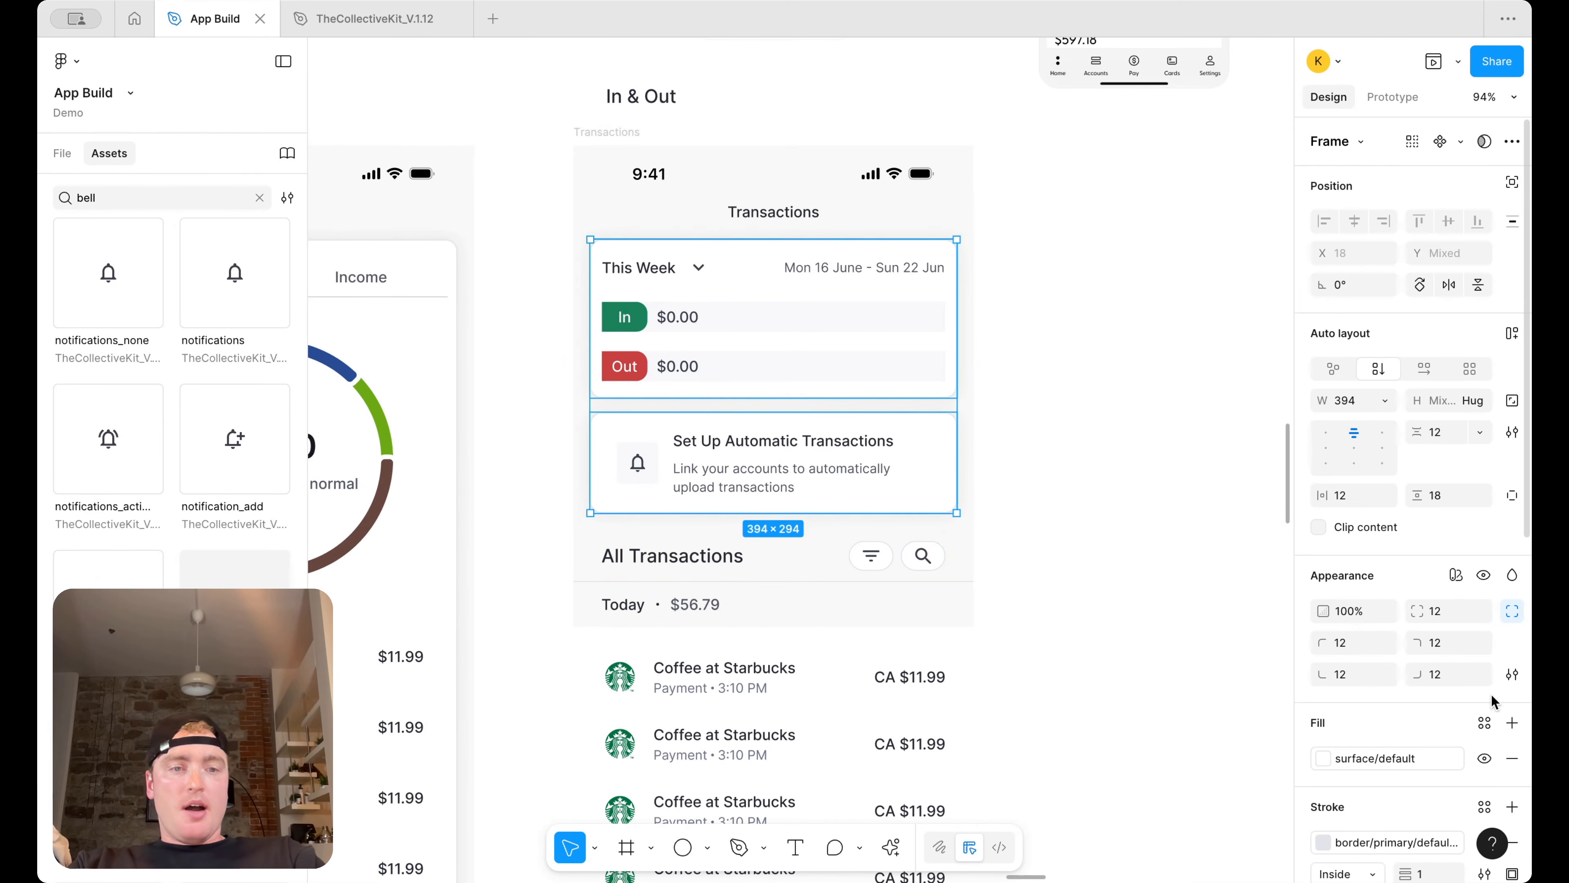
scroll(1491, 695, "down", 5)
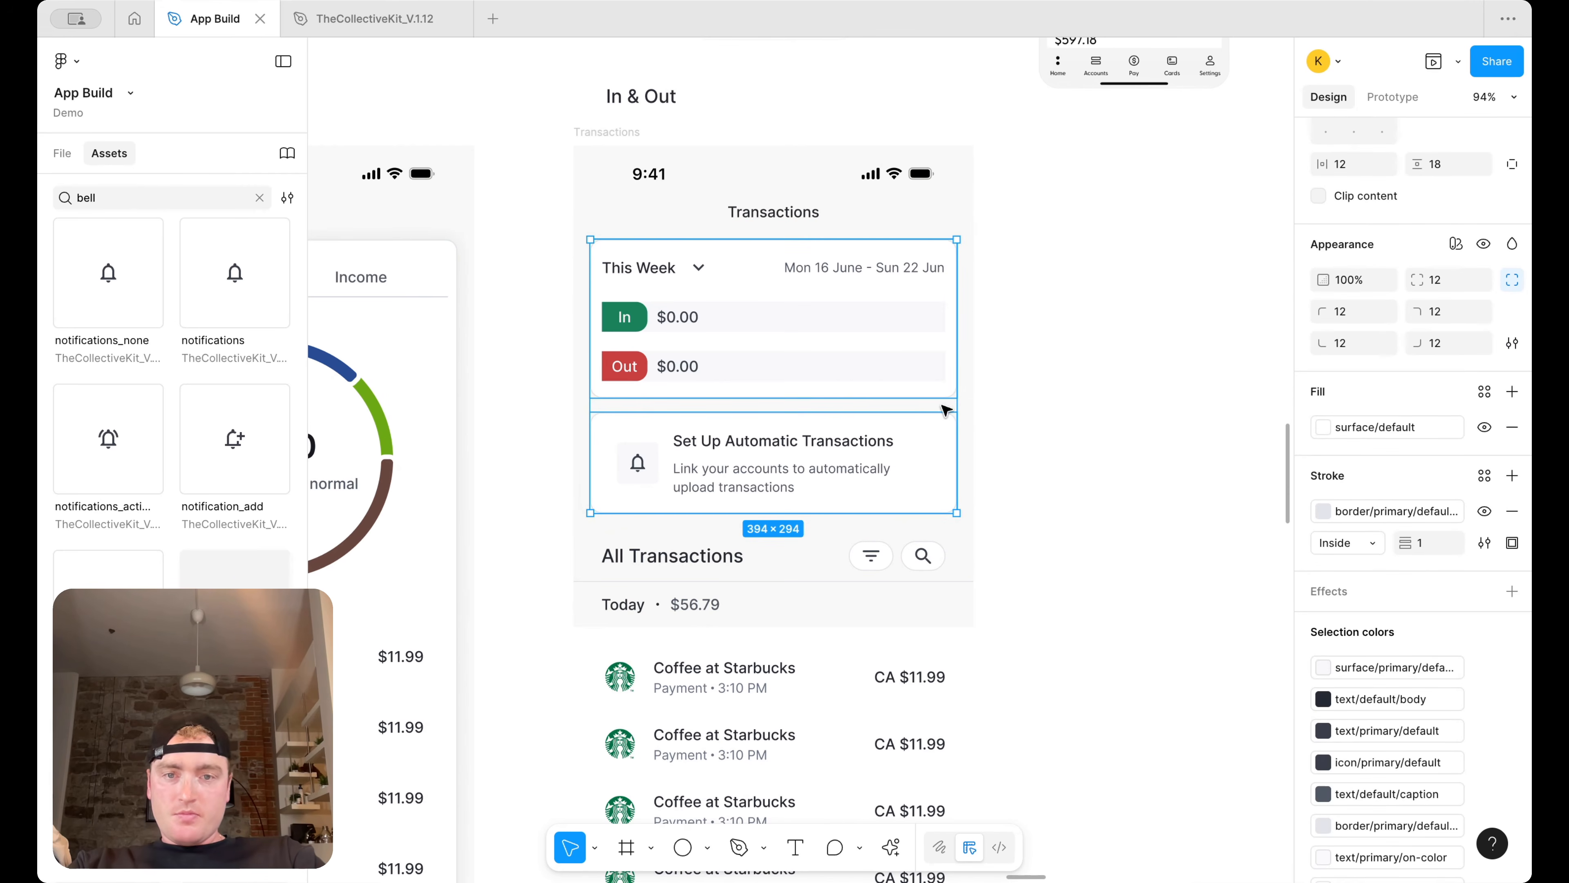
left_click(1512, 511)
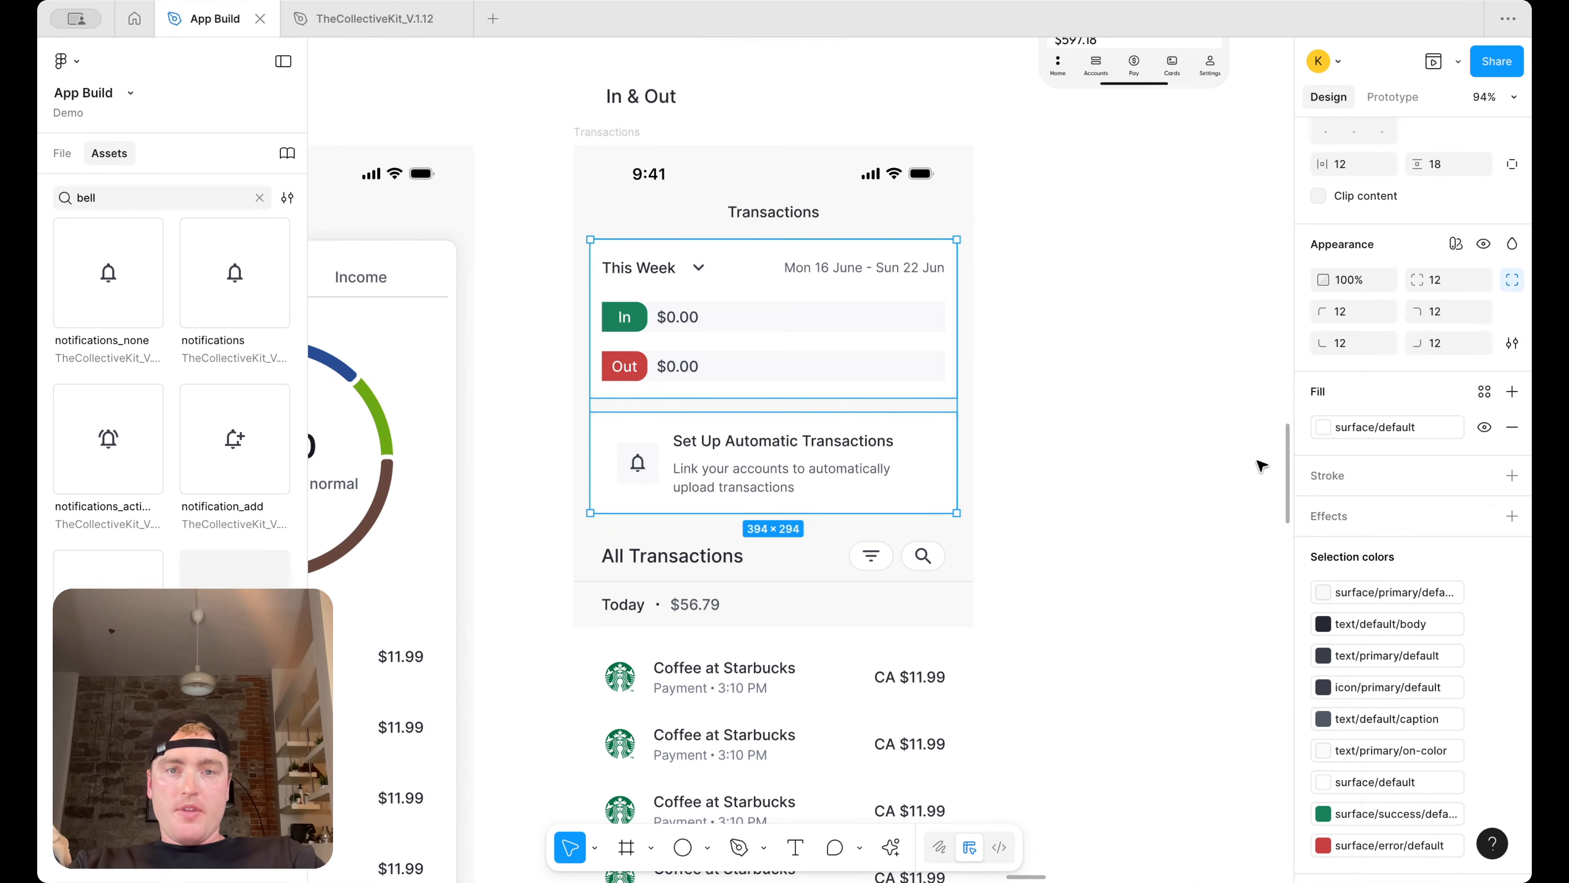
Set the gap between the two cards in their parent frame to 0
scroll(1440, 441, "up", 5)
left_click(1440, 436)
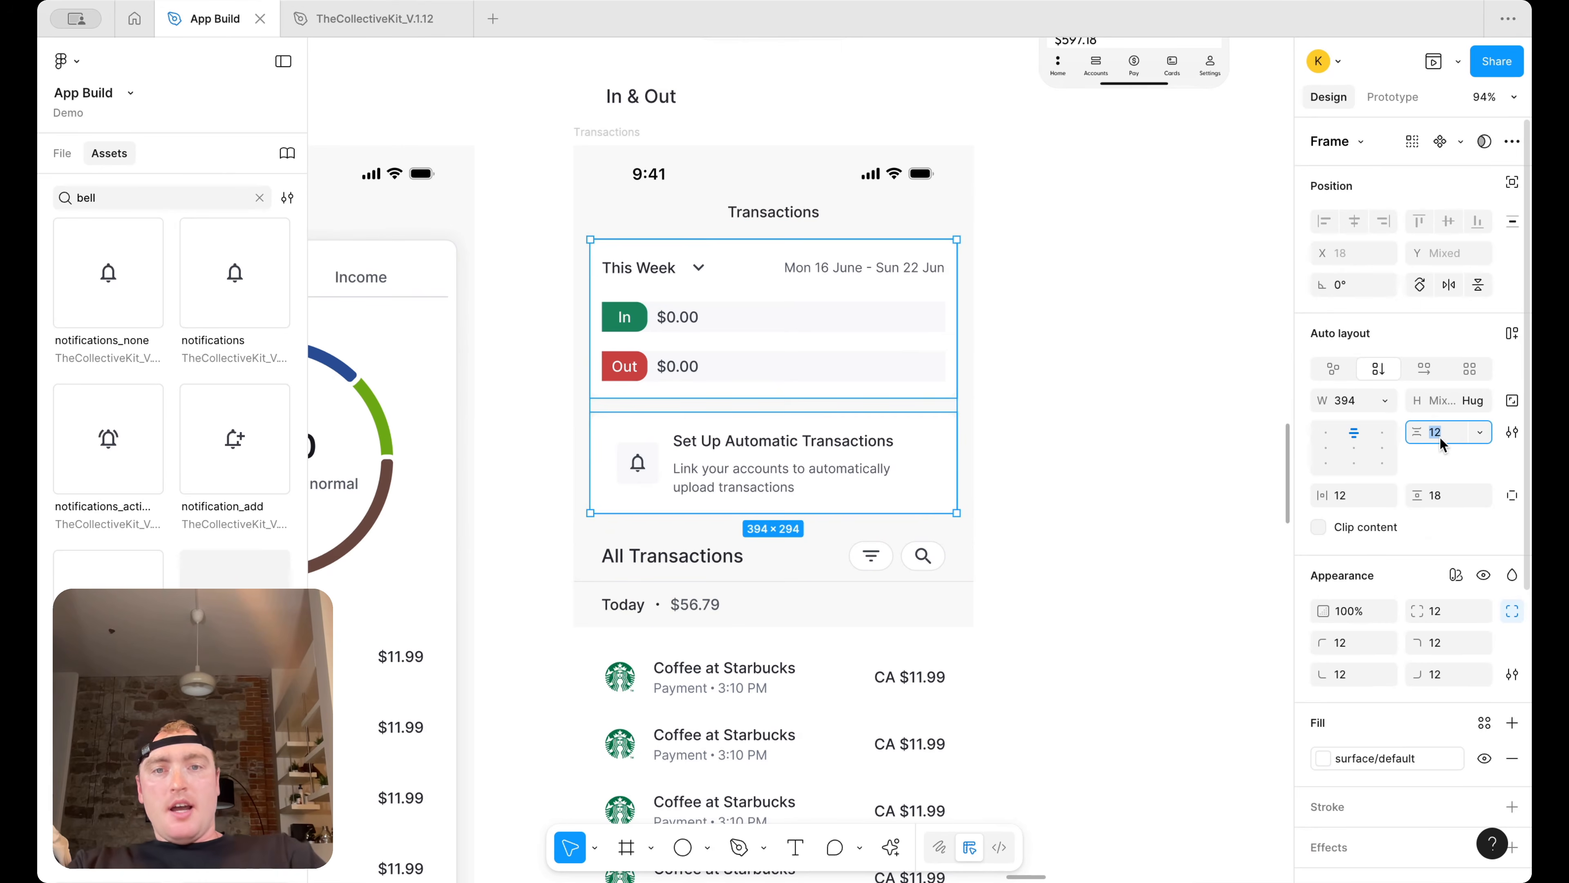
left_click(1100, 403)
left_click(839, 393)
left_click(1455, 435)
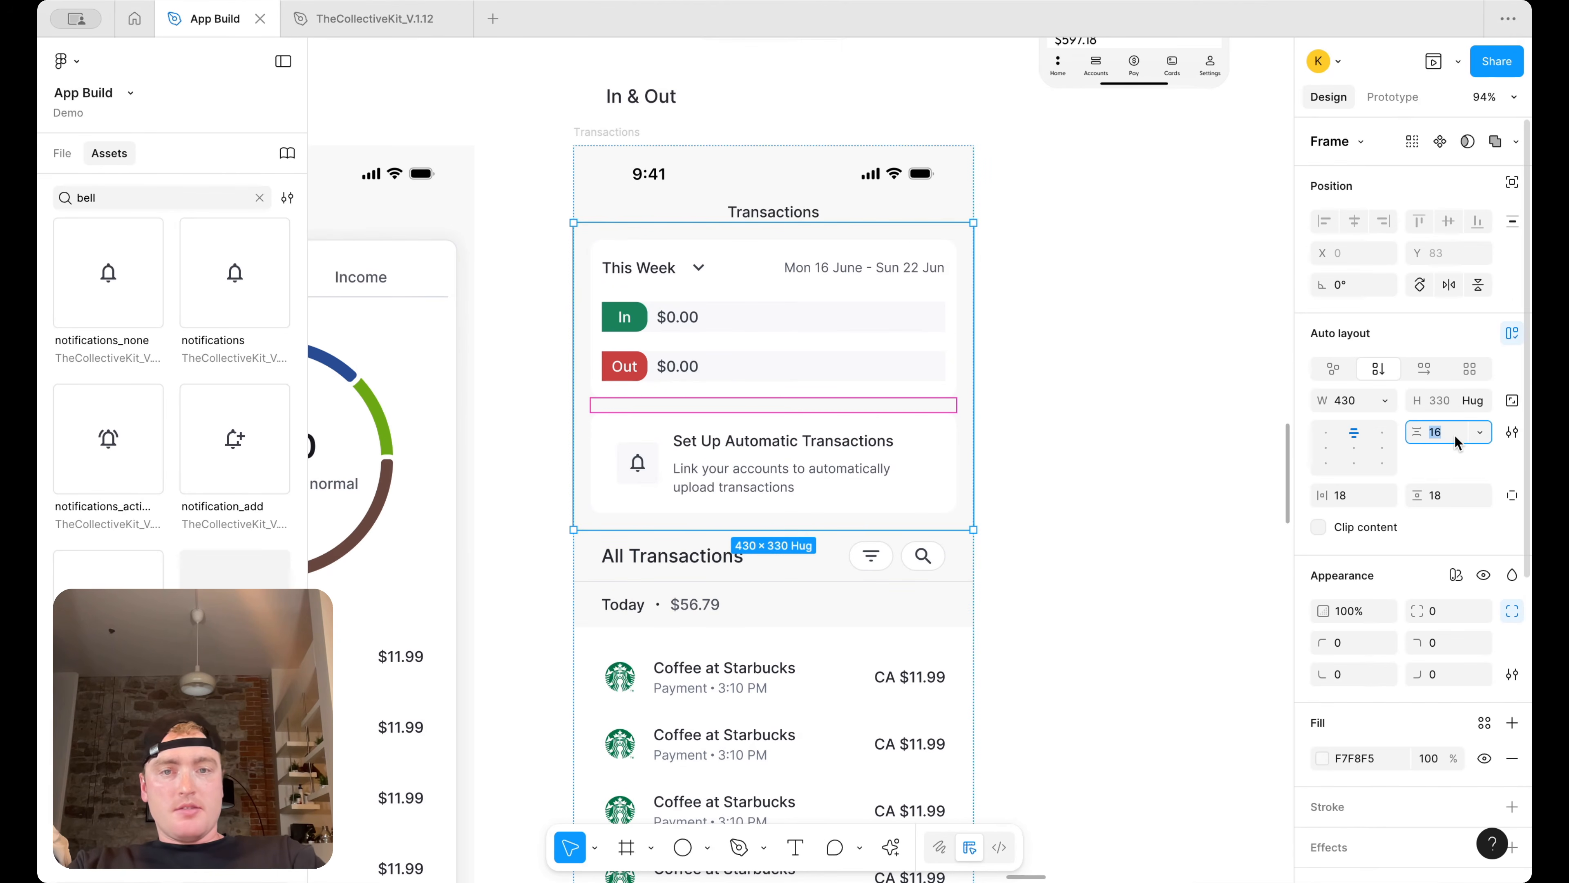
type("0")
key("Return")
Wrap the This Week card and the prompt card together in a new auto layout frame
left_click(701, 445)
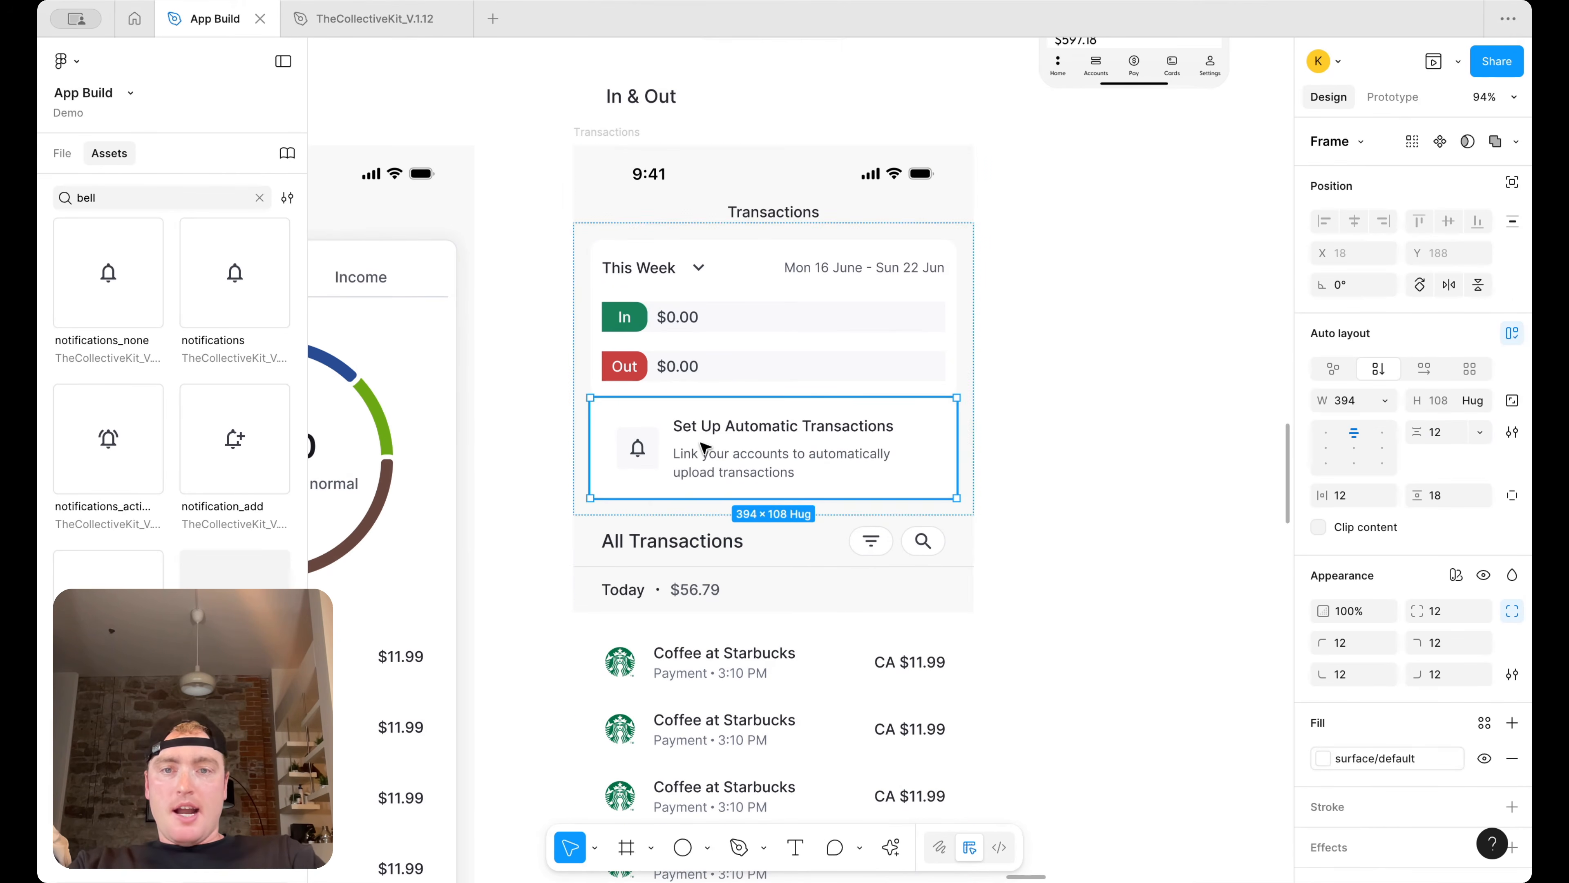
left_click(1055, 413)
double_click(924, 393)
left_click(988, 449)
double_click(854, 456)
left_click(888, 327, "shift")
key("shift+a")
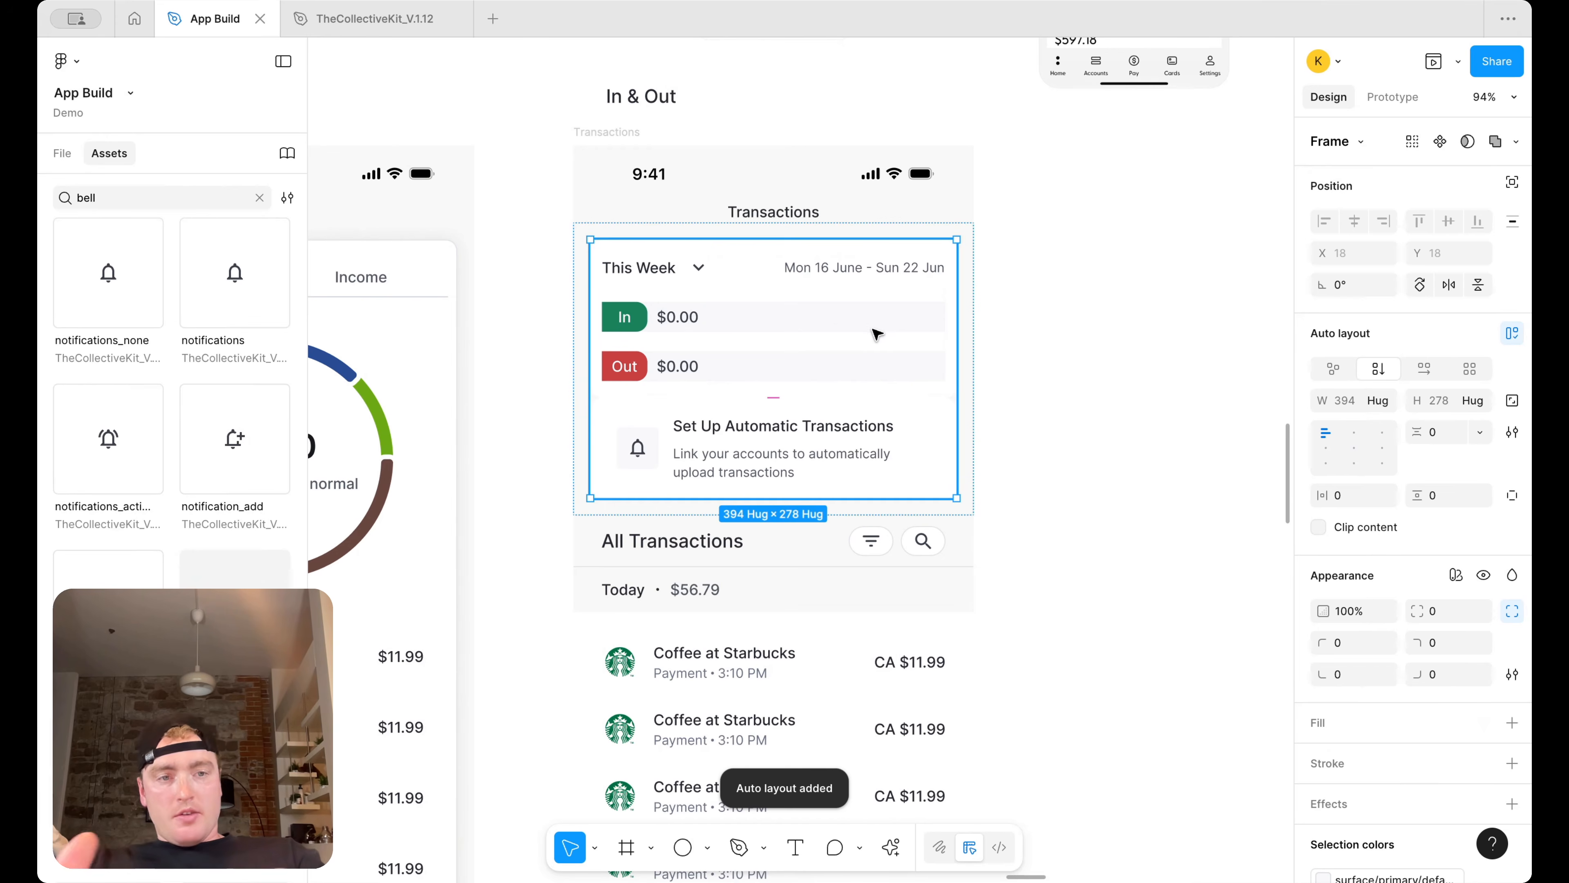
Set the prompt card's top corner radii to 0
left_click(865, 403)
key("BackSpace")
key("BackSpace")
type("0")
key("Return")
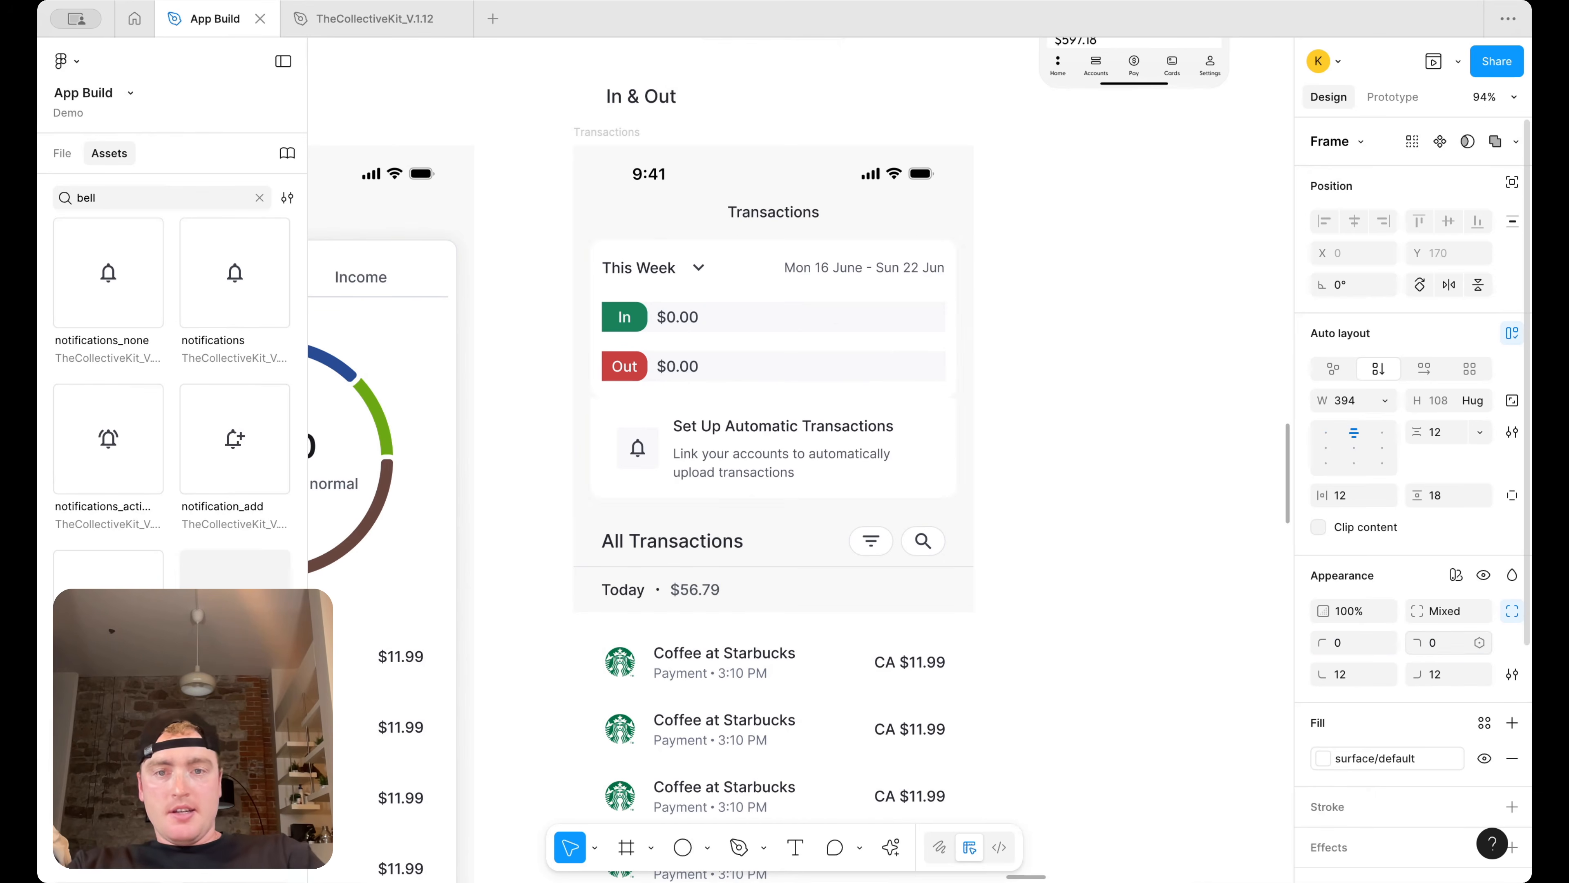
Set the This Week card's bottom corner radii to 0
left_click(844, 390)
left_click(1344, 675)
type("0")
key("Return")
left_click(1441, 672)
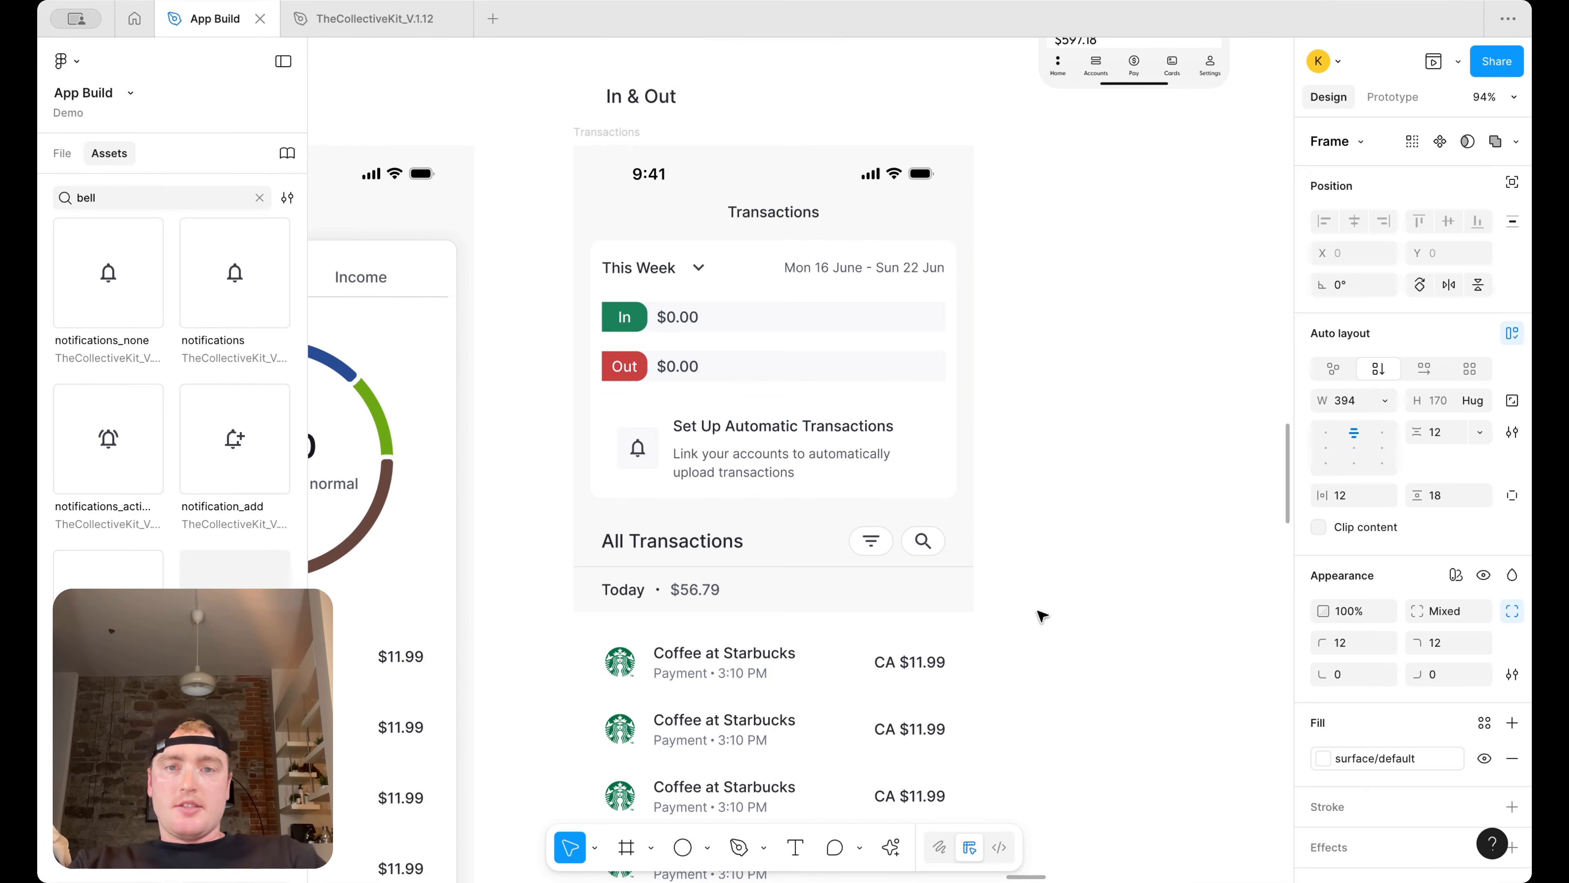
Add a stroke to the This Week card on its bottom side only
left_click(1034, 464)
left_click(879, 363)
left_click(879, 363)
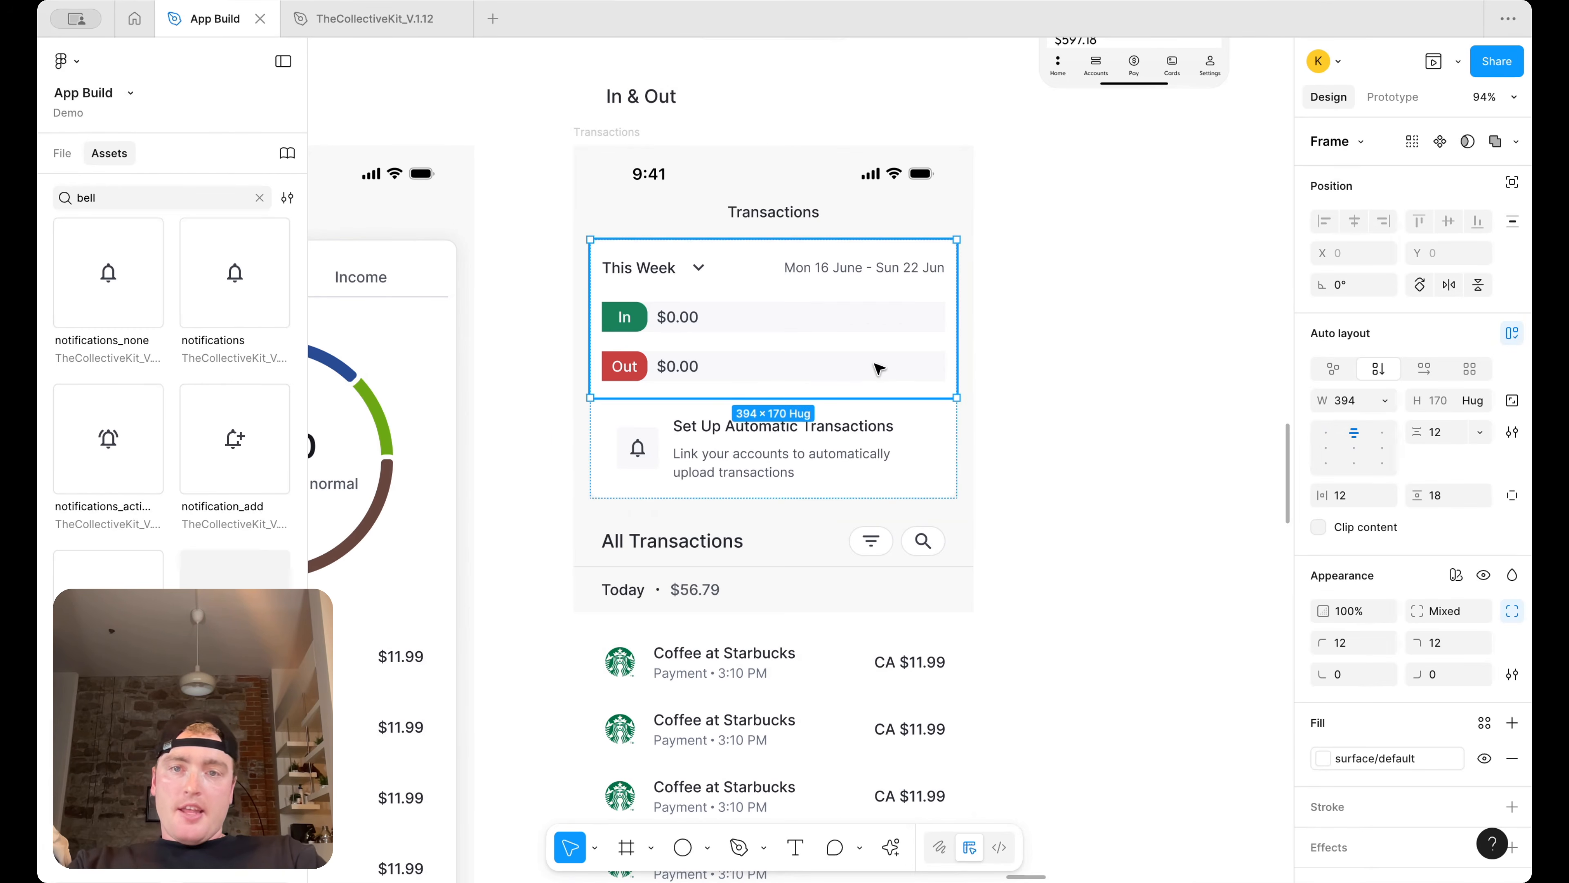
scroll(1512, 700, "down", 2)
left_click(1514, 675)
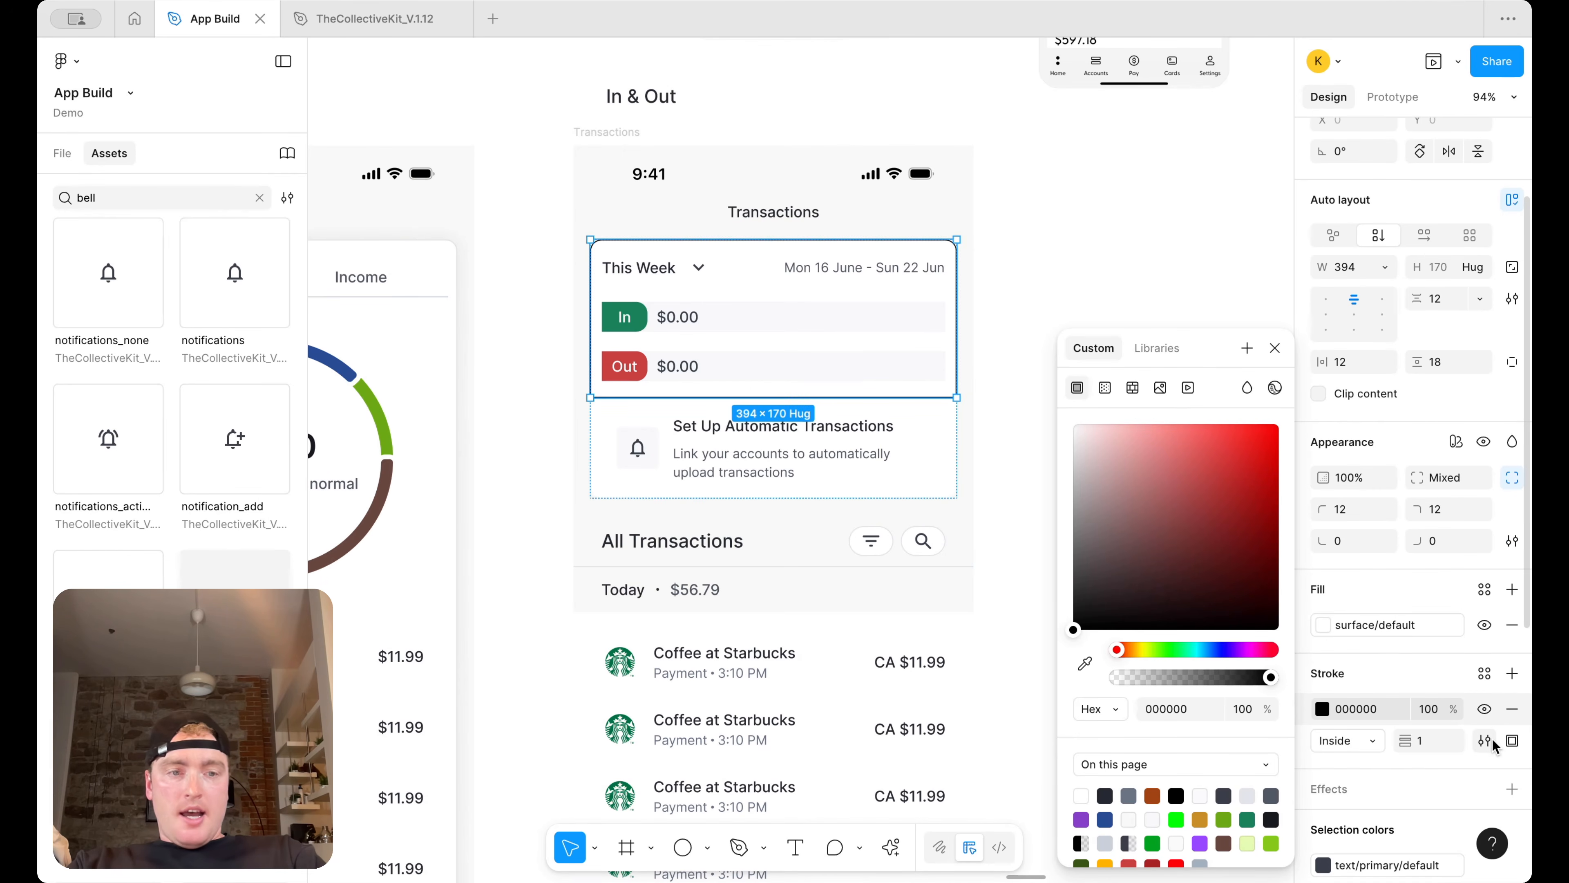
left_click(1513, 740)
left_click(1469, 773)
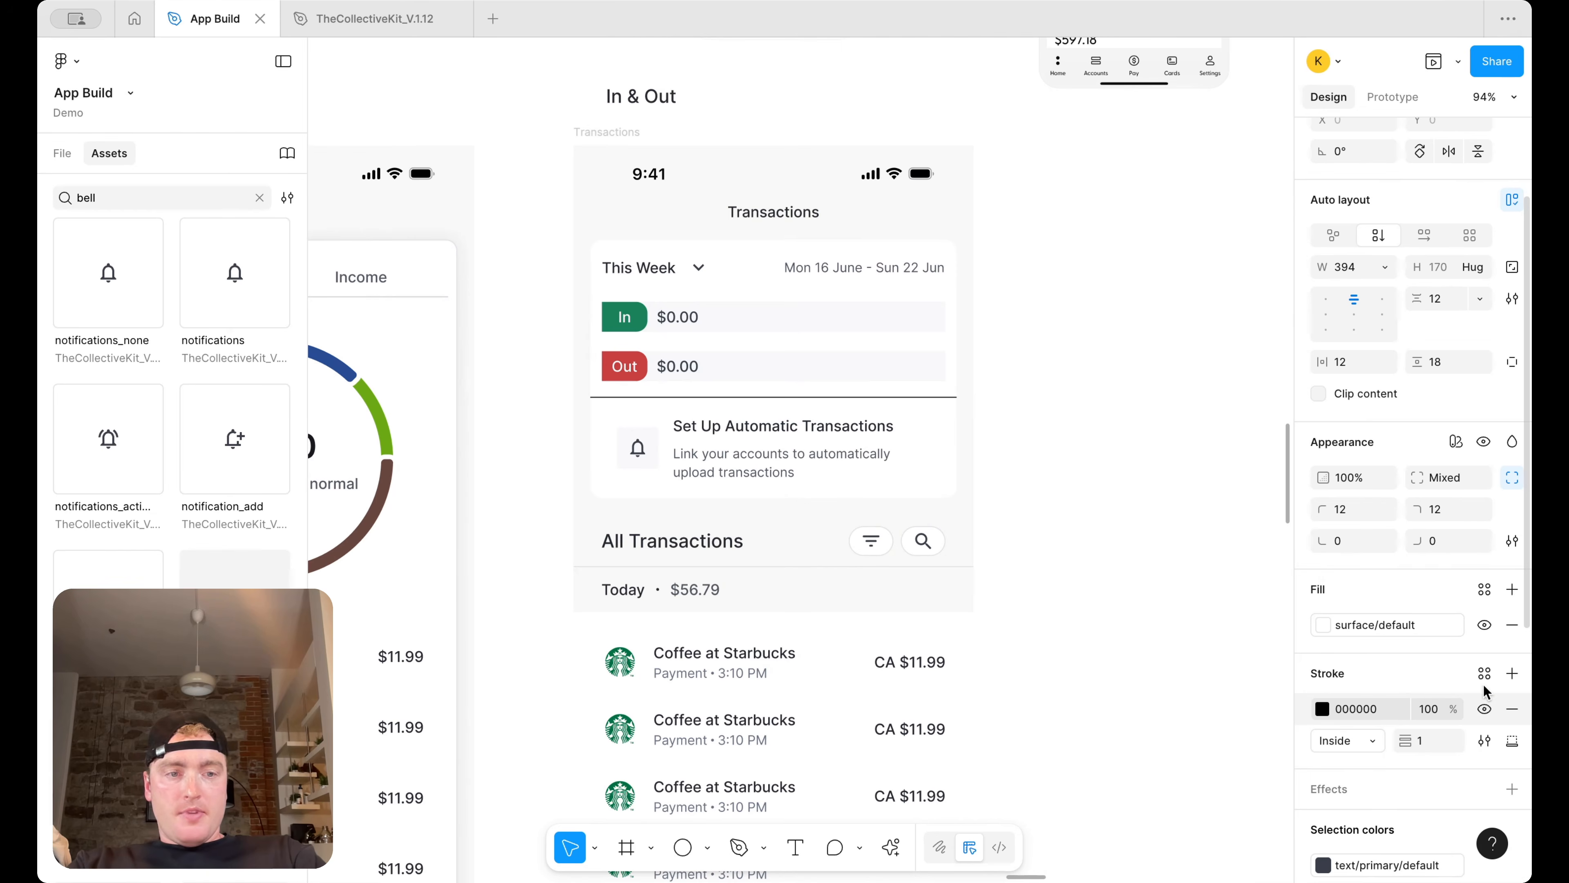
Apply the border/primary/default color style to that bottom stroke
left_click(1485, 673)
type("border/primary/defaul...")
left_click(1093, 792)
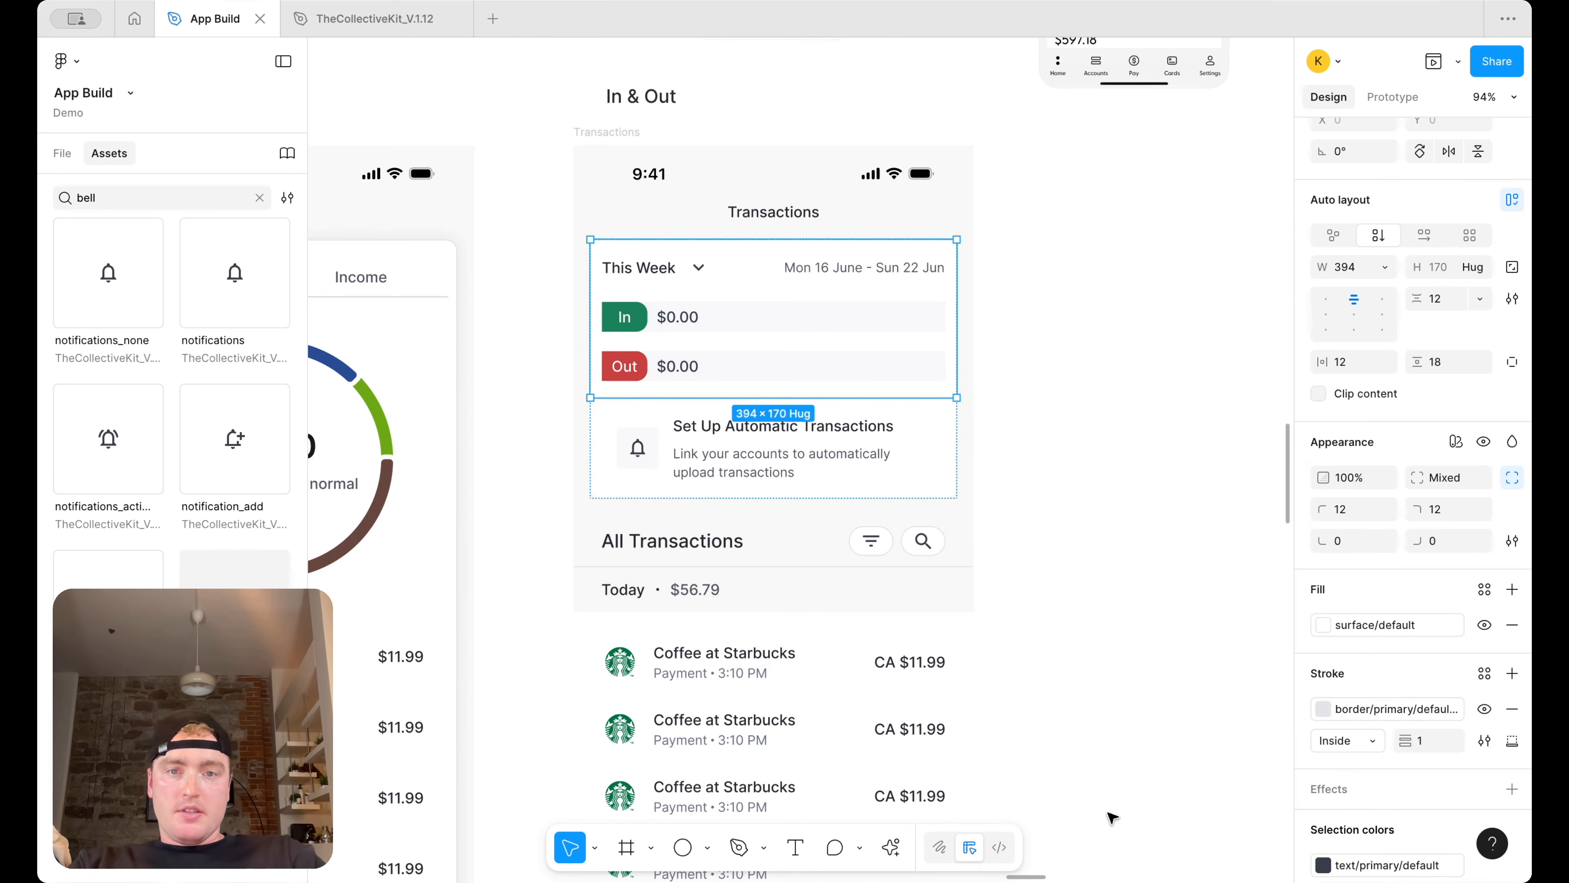
left_click(1124, 385)
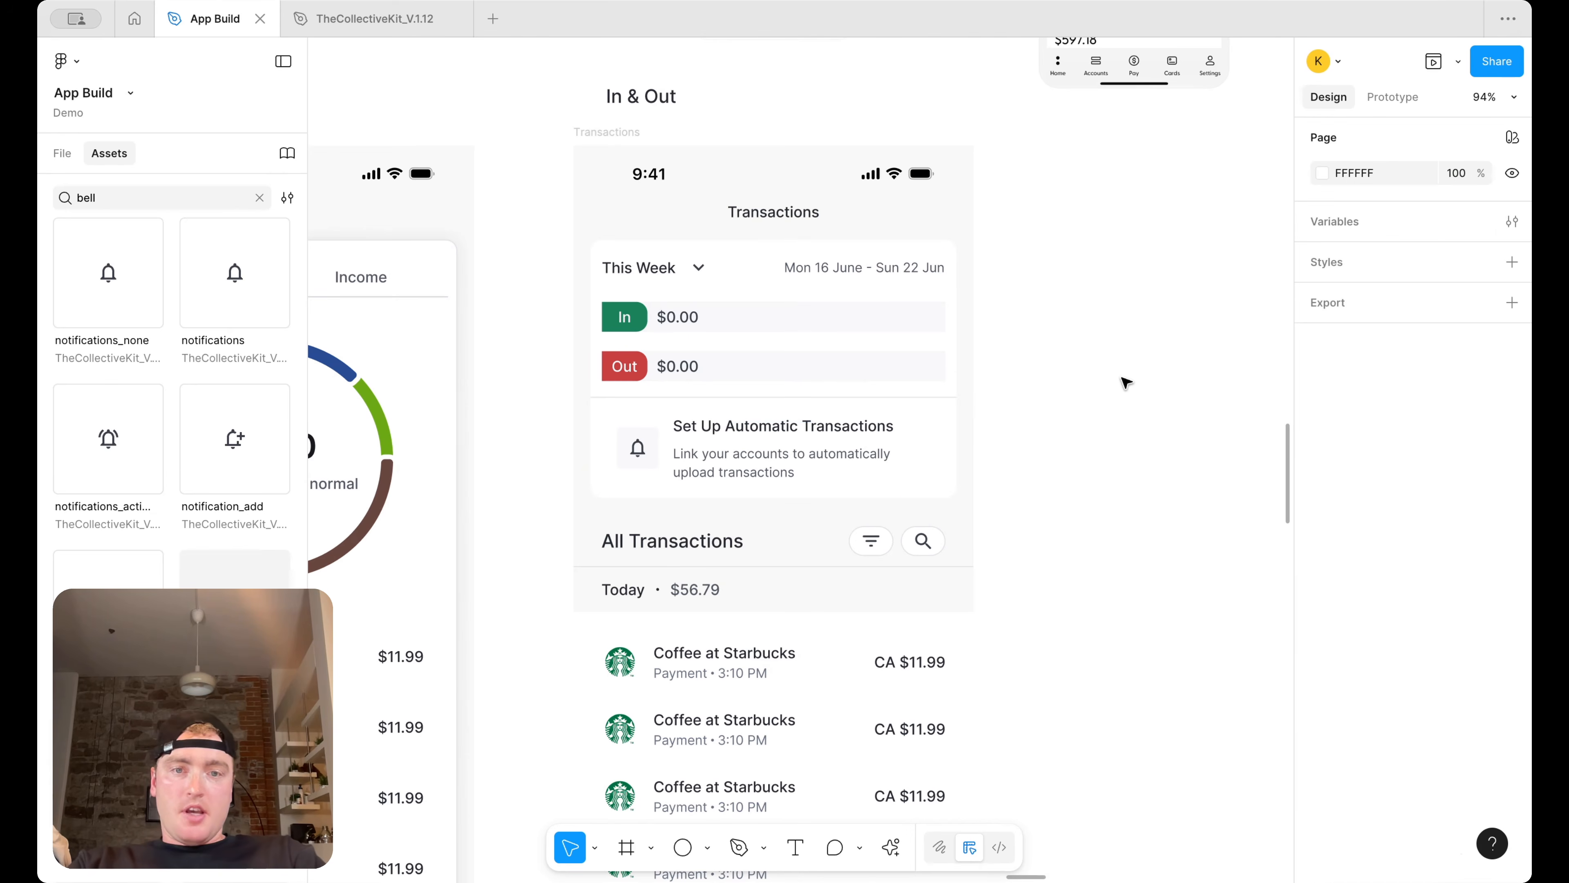
left_click(888, 378)
left_click(1511, 764)
left_click(1322, 798)
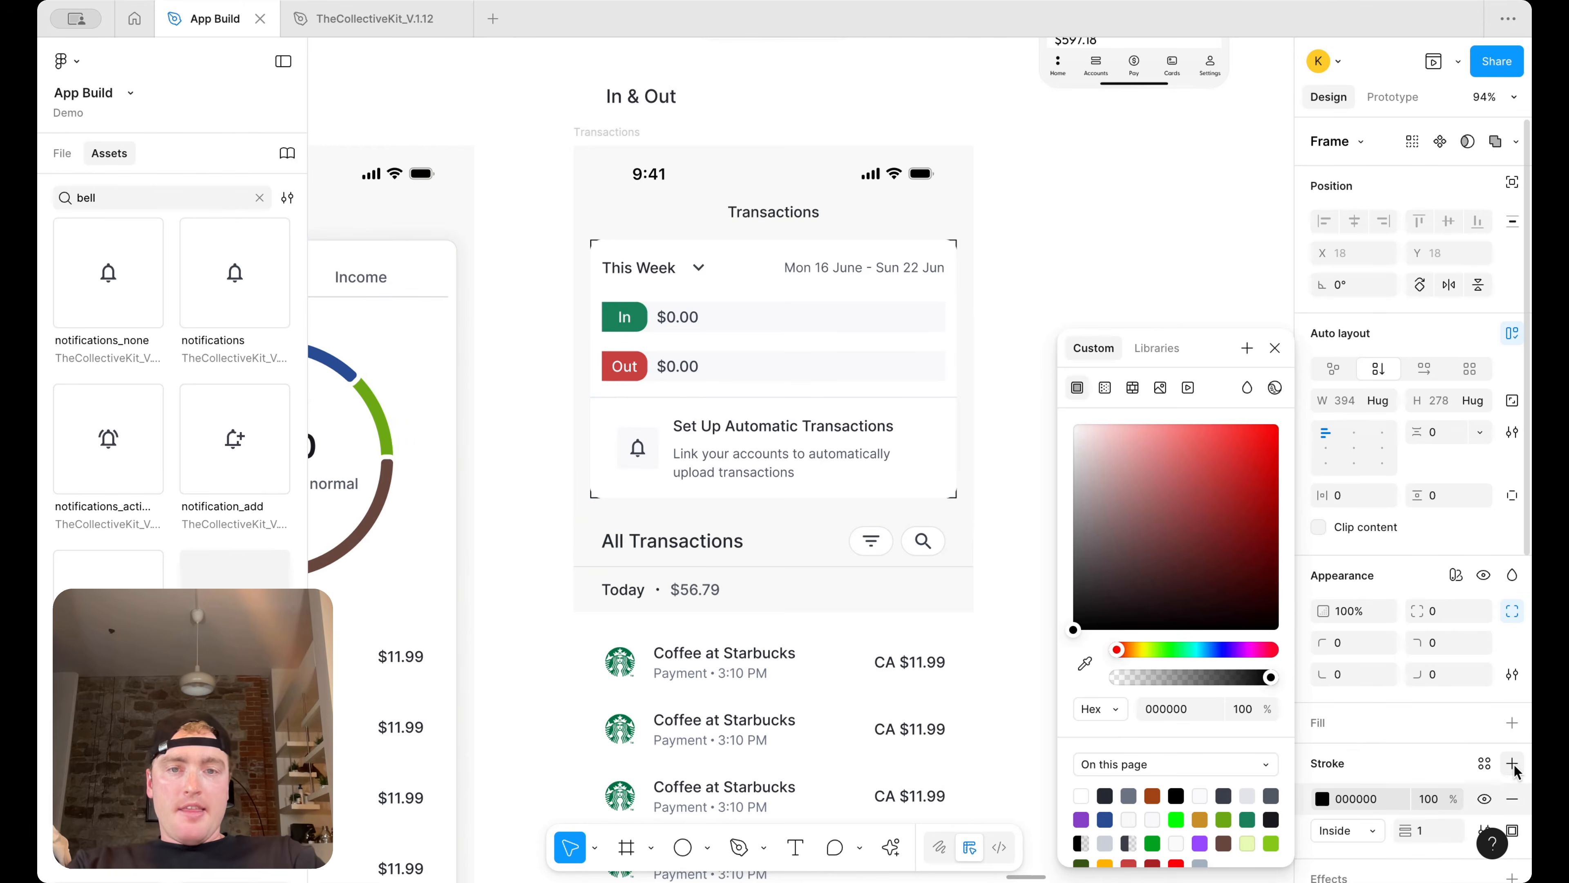
key("Escape")
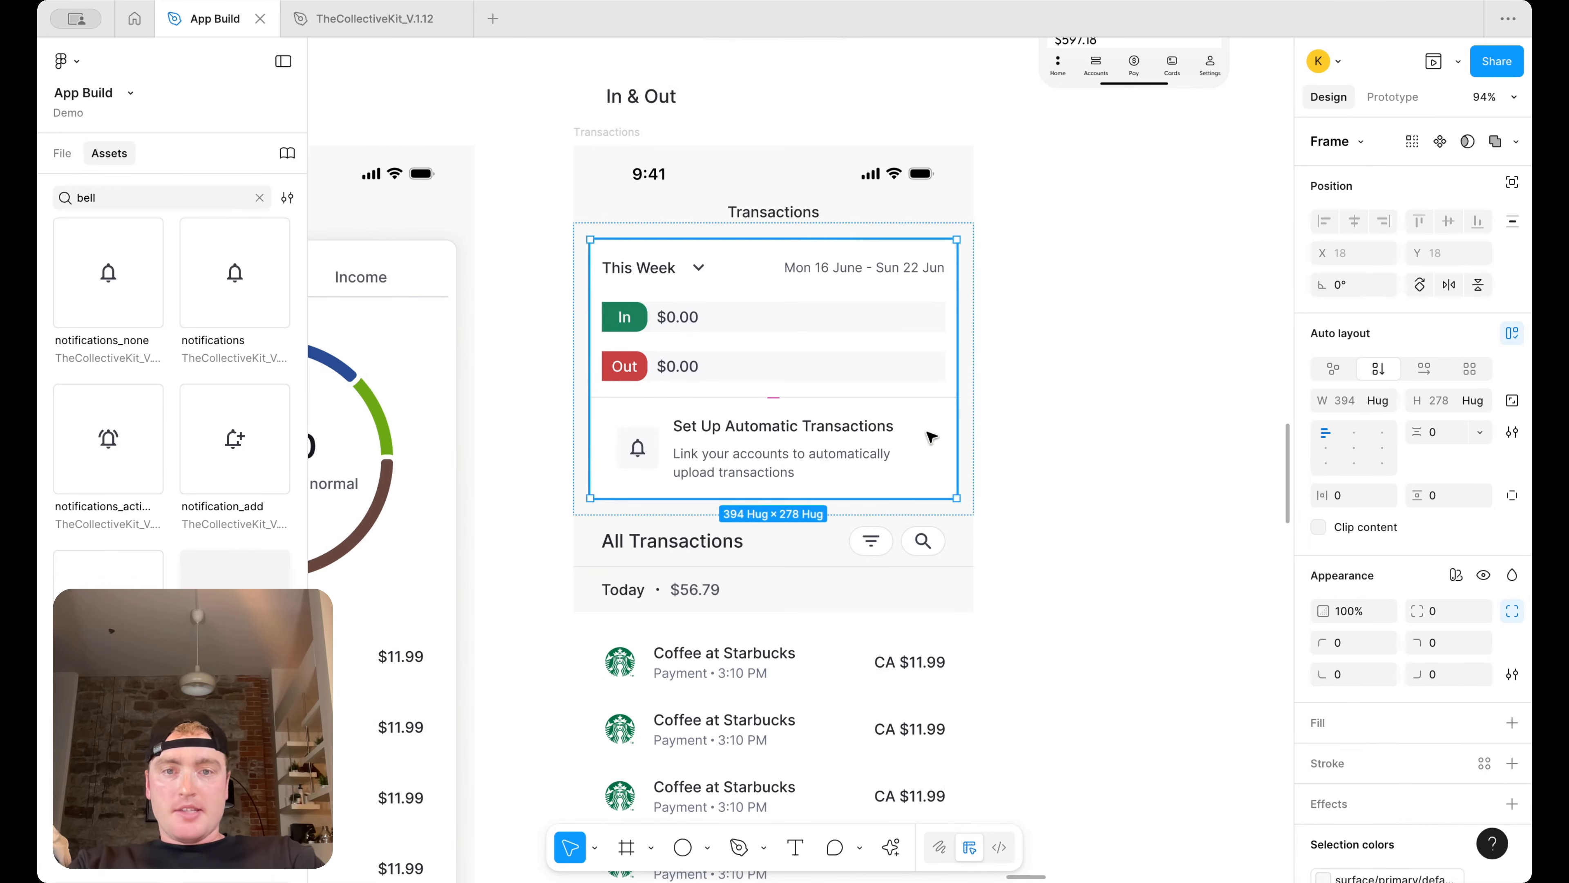
Add an outside stroke to the combined card and apply the border/primary/default-subtle color style
left_click(930, 436)
left_click(1089, 445)
left_click(836, 368)
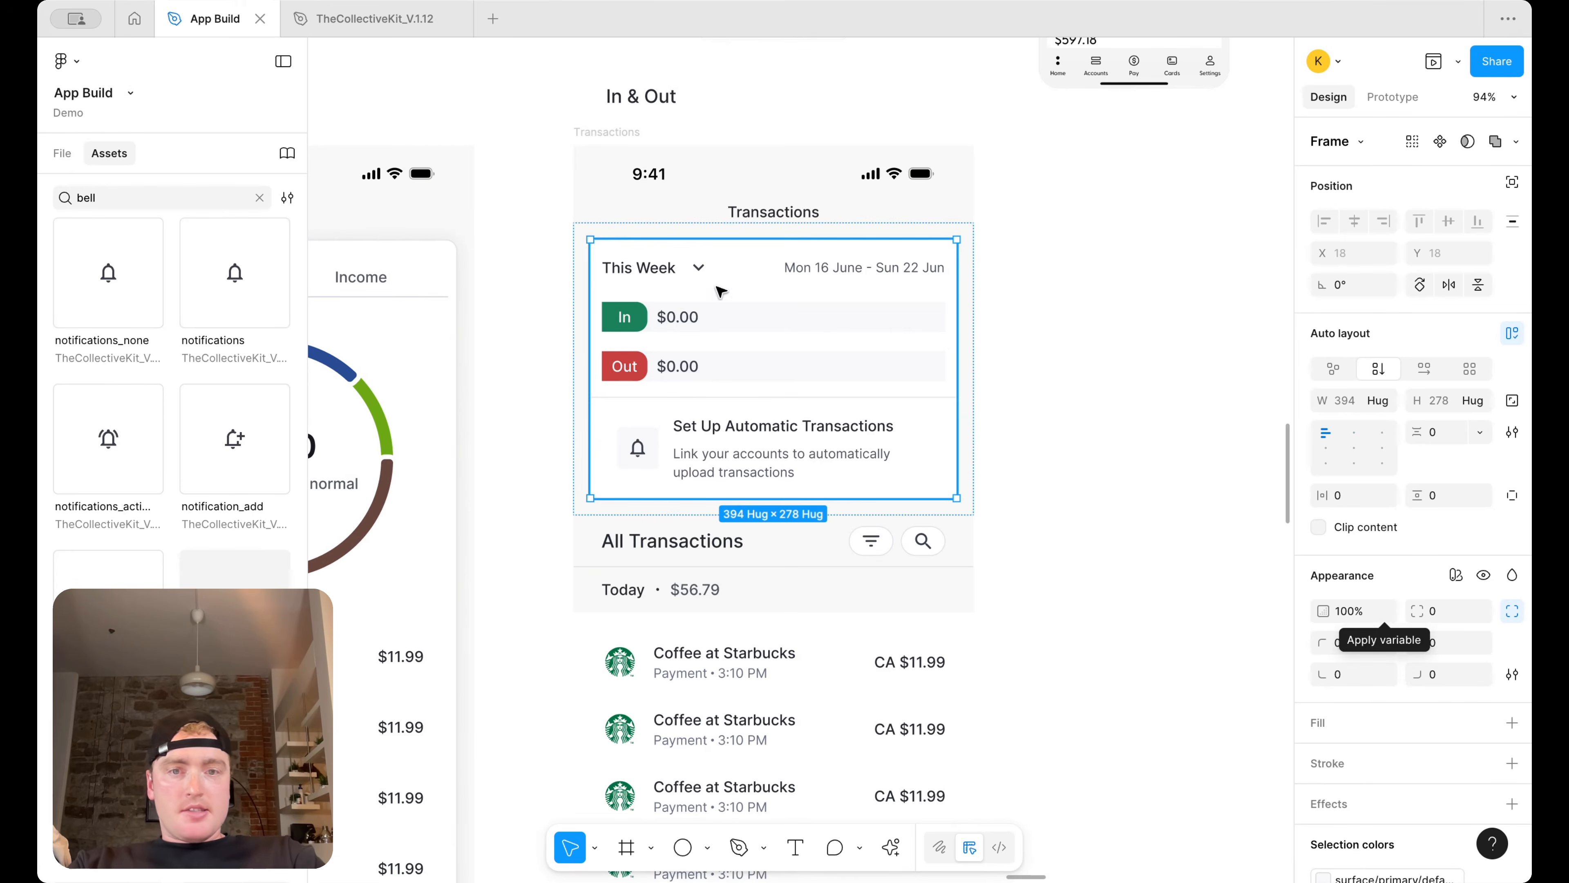
scroll(1462, 676, "down", 2)
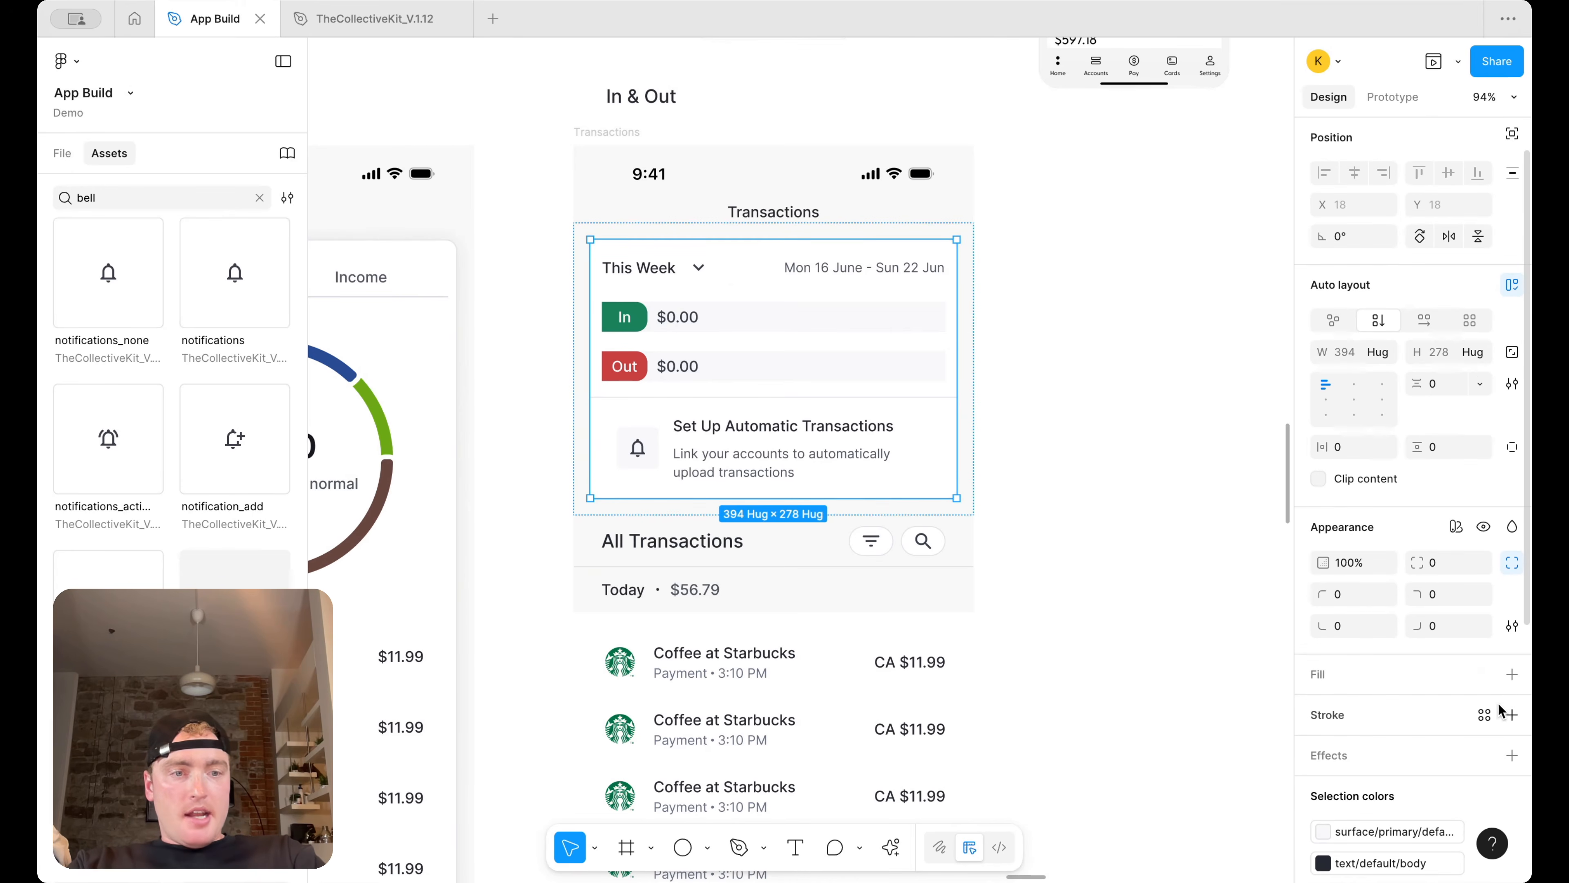
left_click(1512, 714)
left_click(1368, 778)
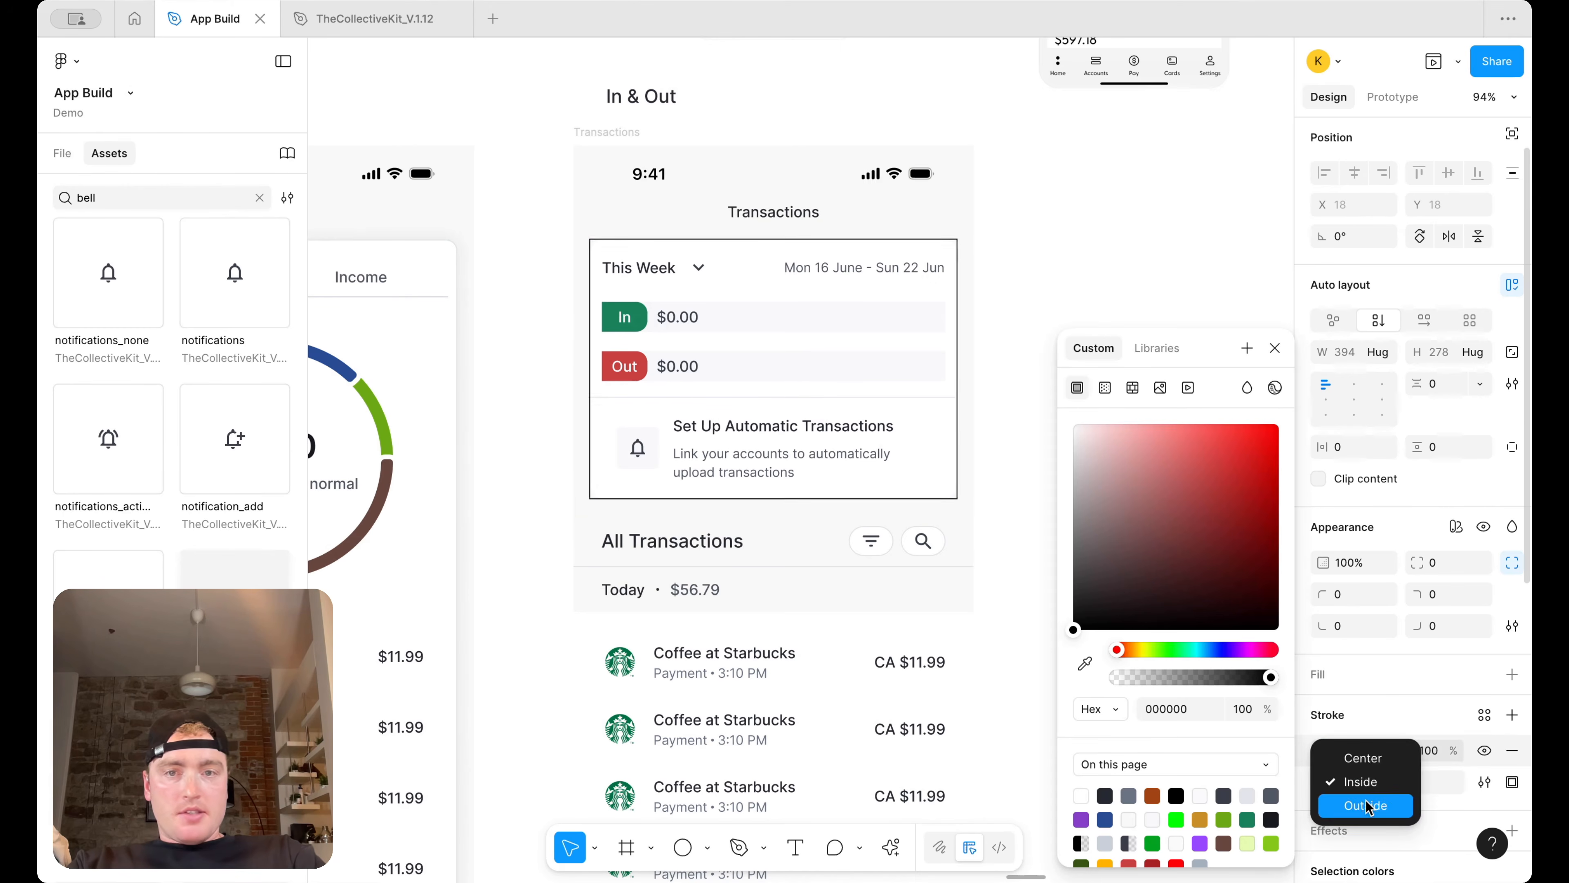
left_click(1381, 798)
left_click(1485, 714)
type("bord")
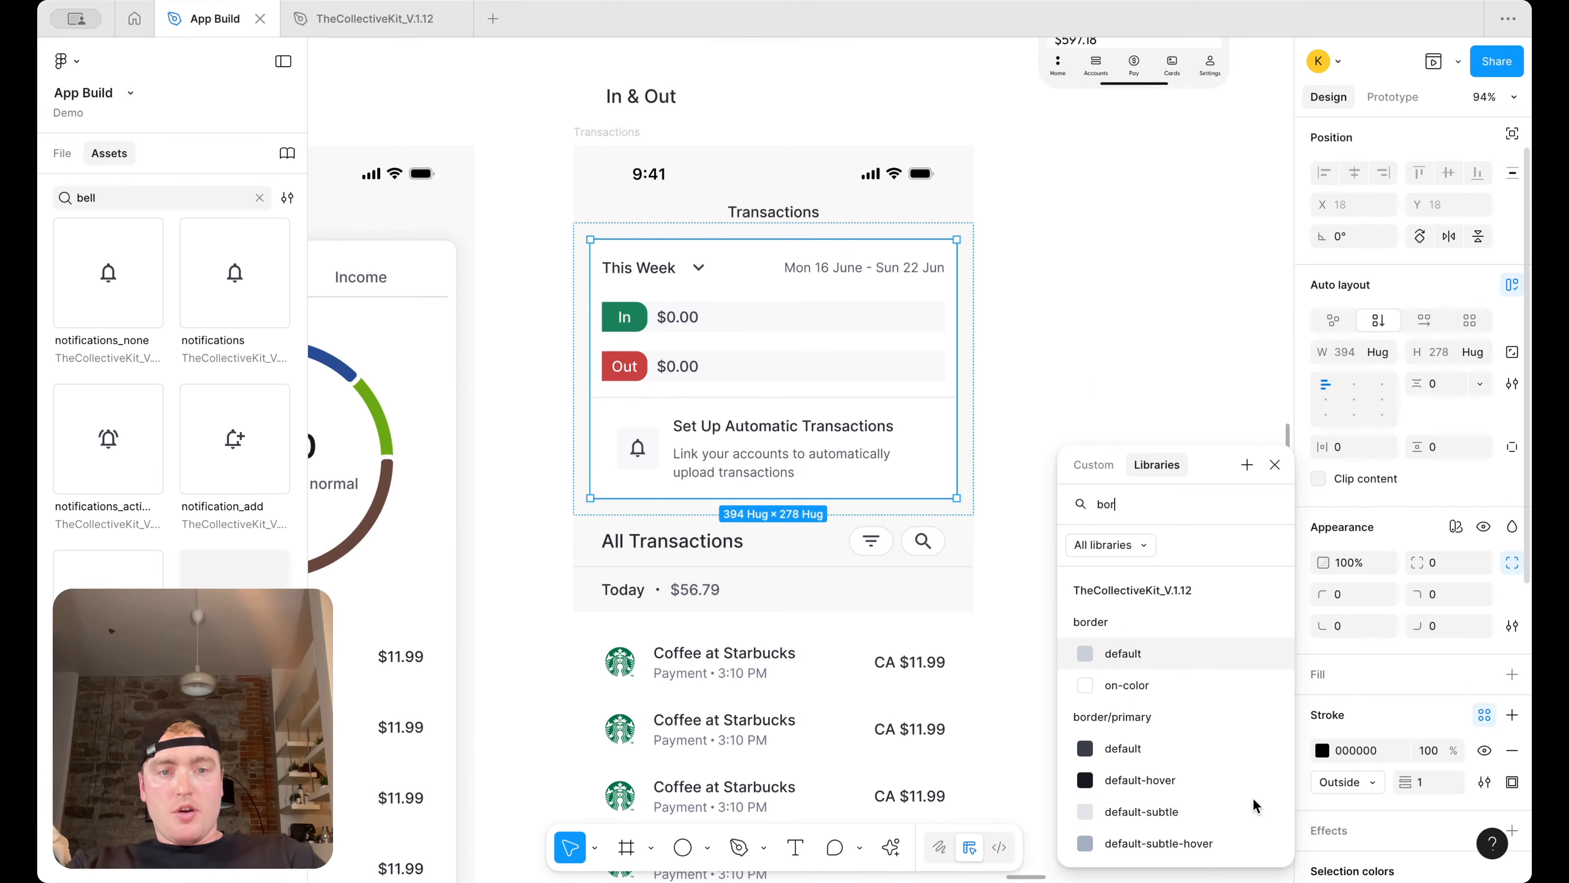
left_click(1137, 804)
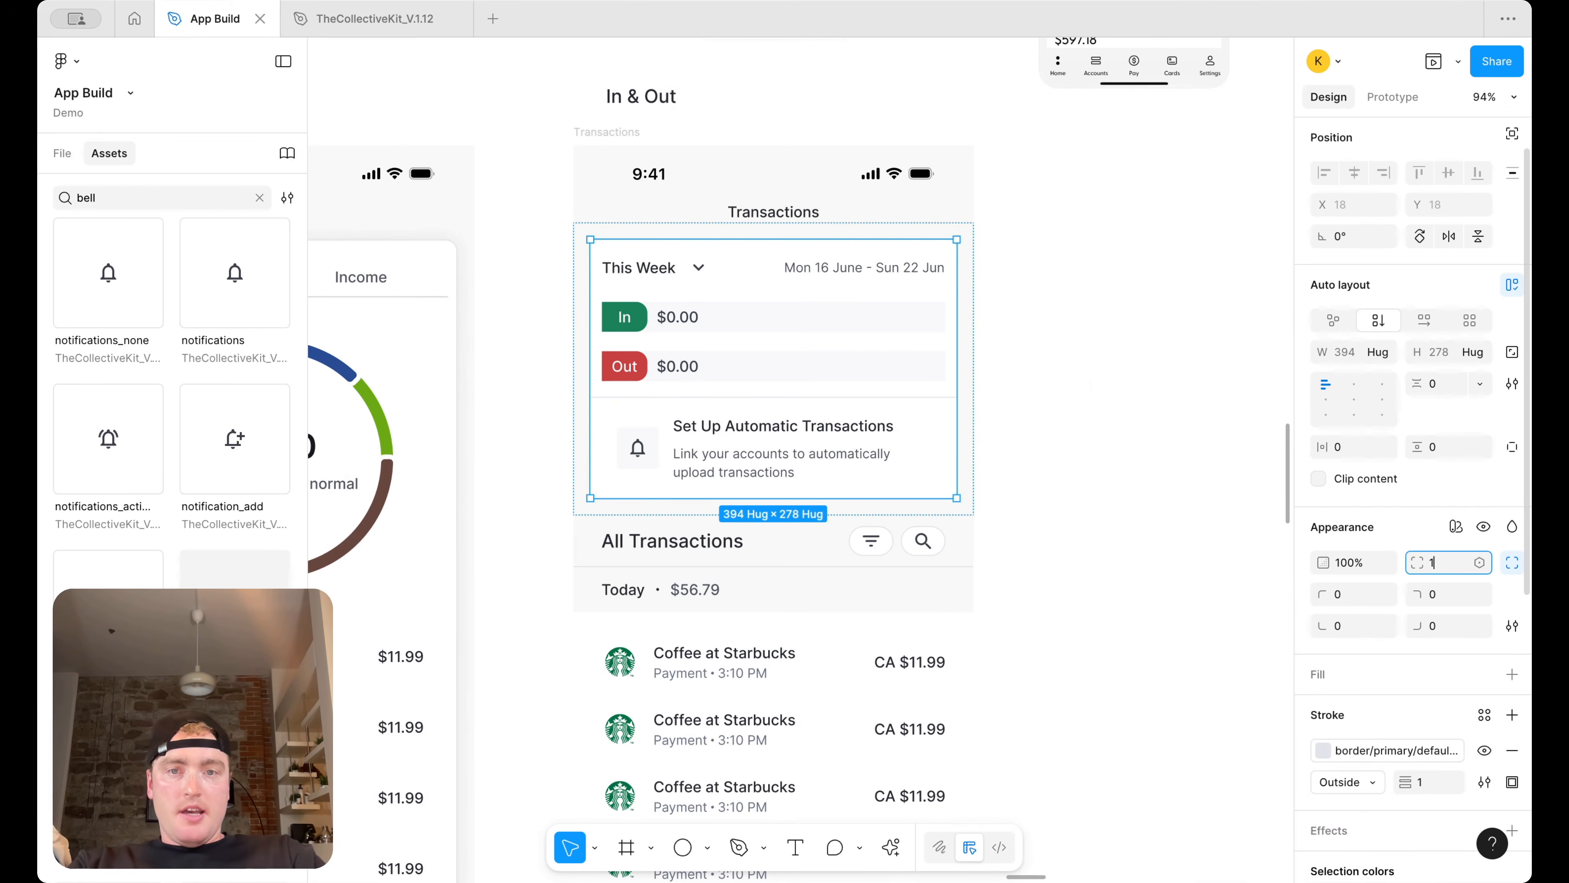
Set the combined card's corner radius to 12
left_click(1100, 429)
left_click(827, 291)
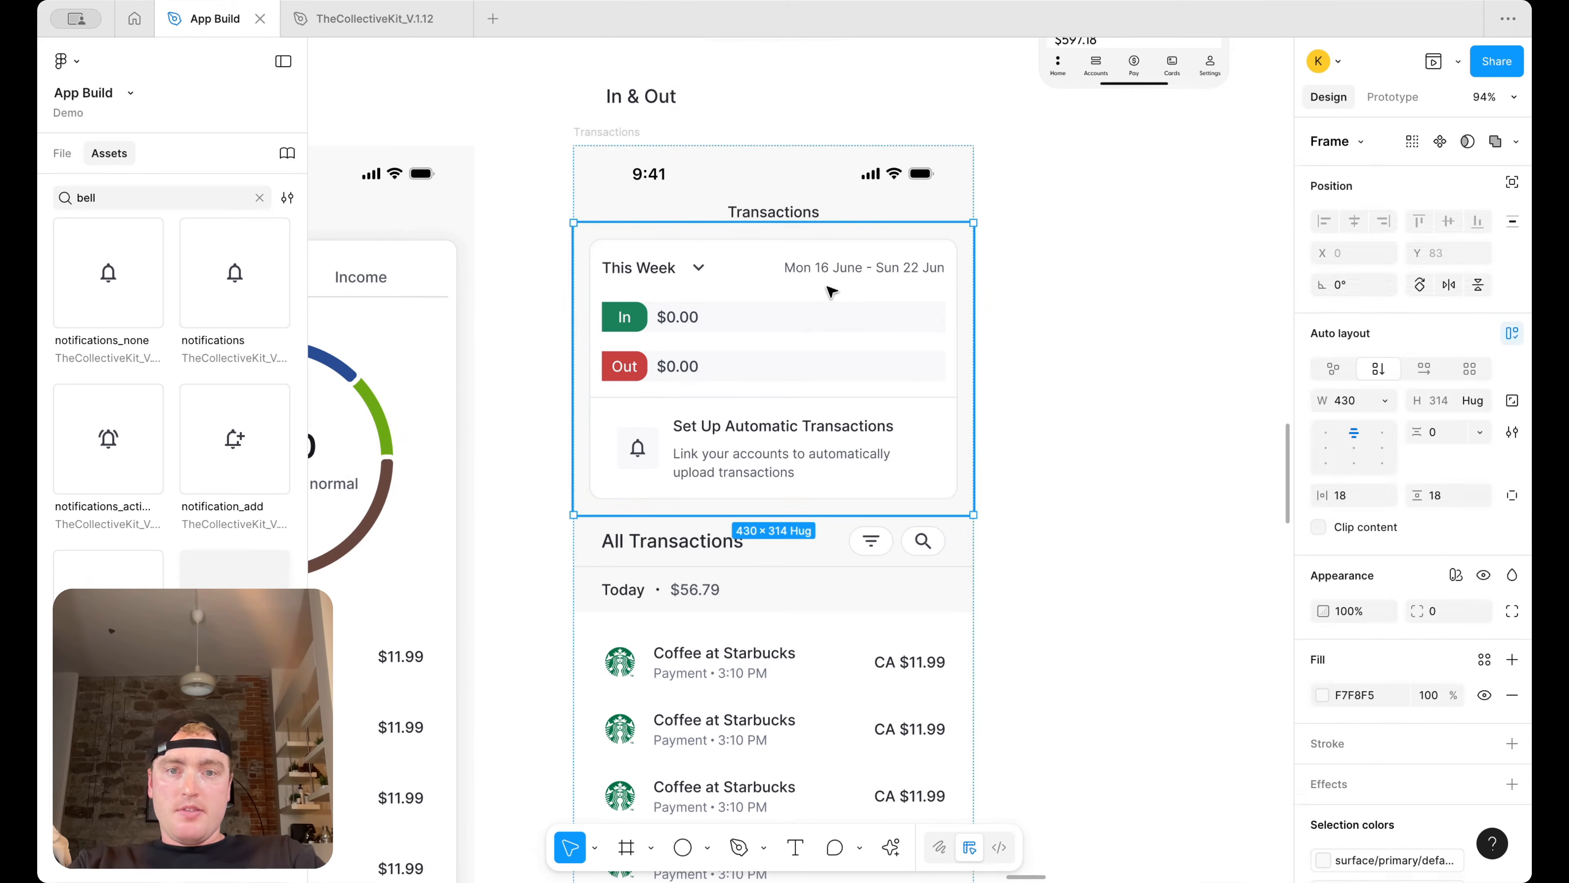
scroll(1398, 676, "down", 5)
scroll(1392, 672, "down", 4)
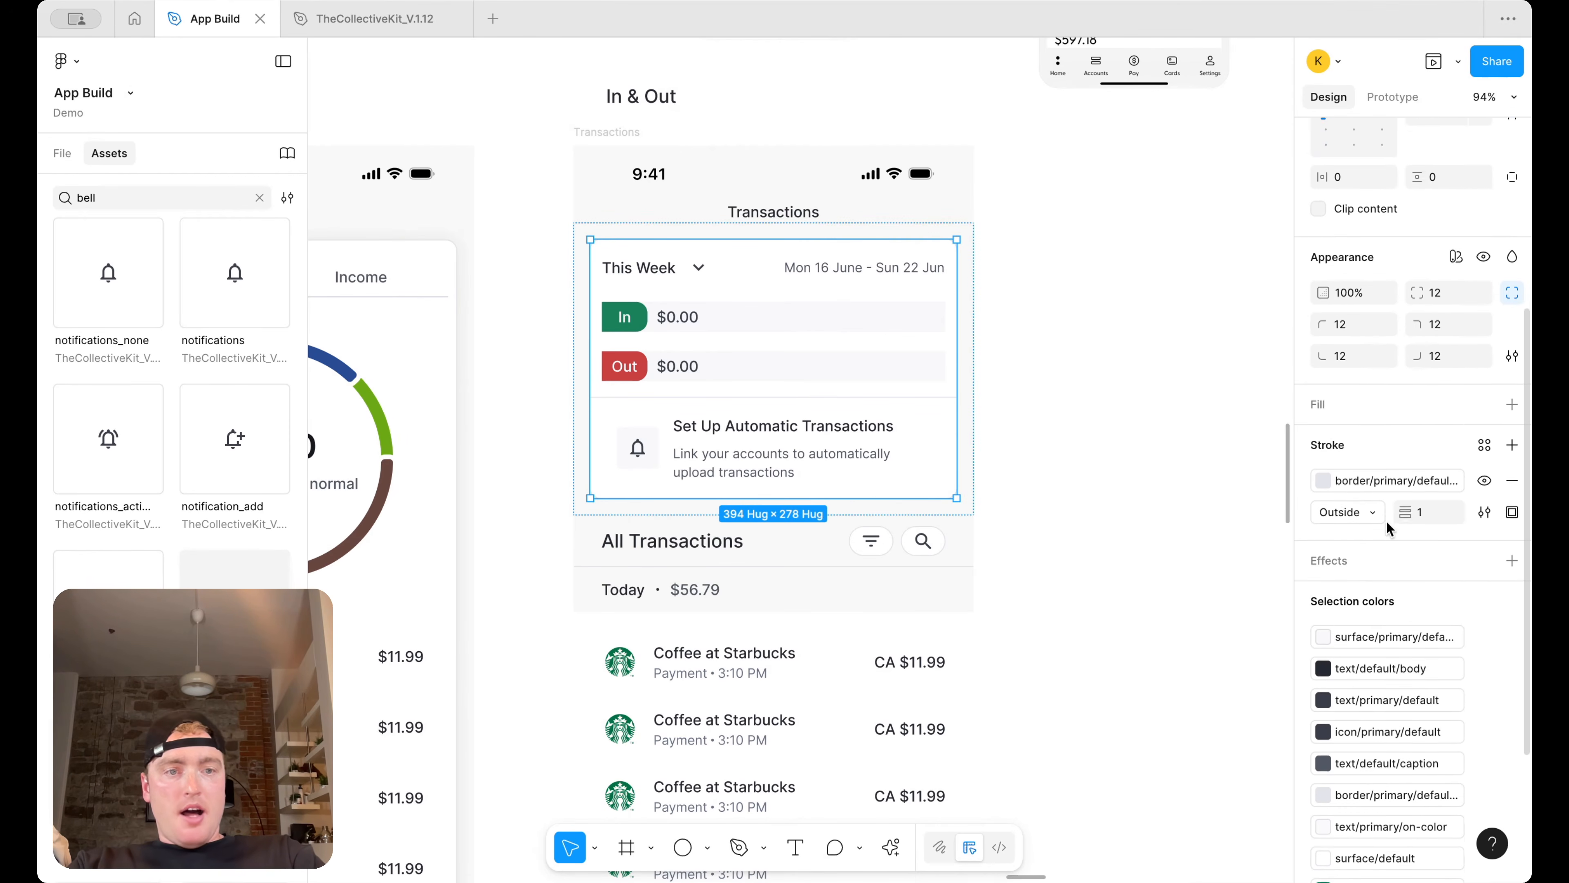
Add a drop shadow to the combined card using the xl effect style
left_click(1512, 363)
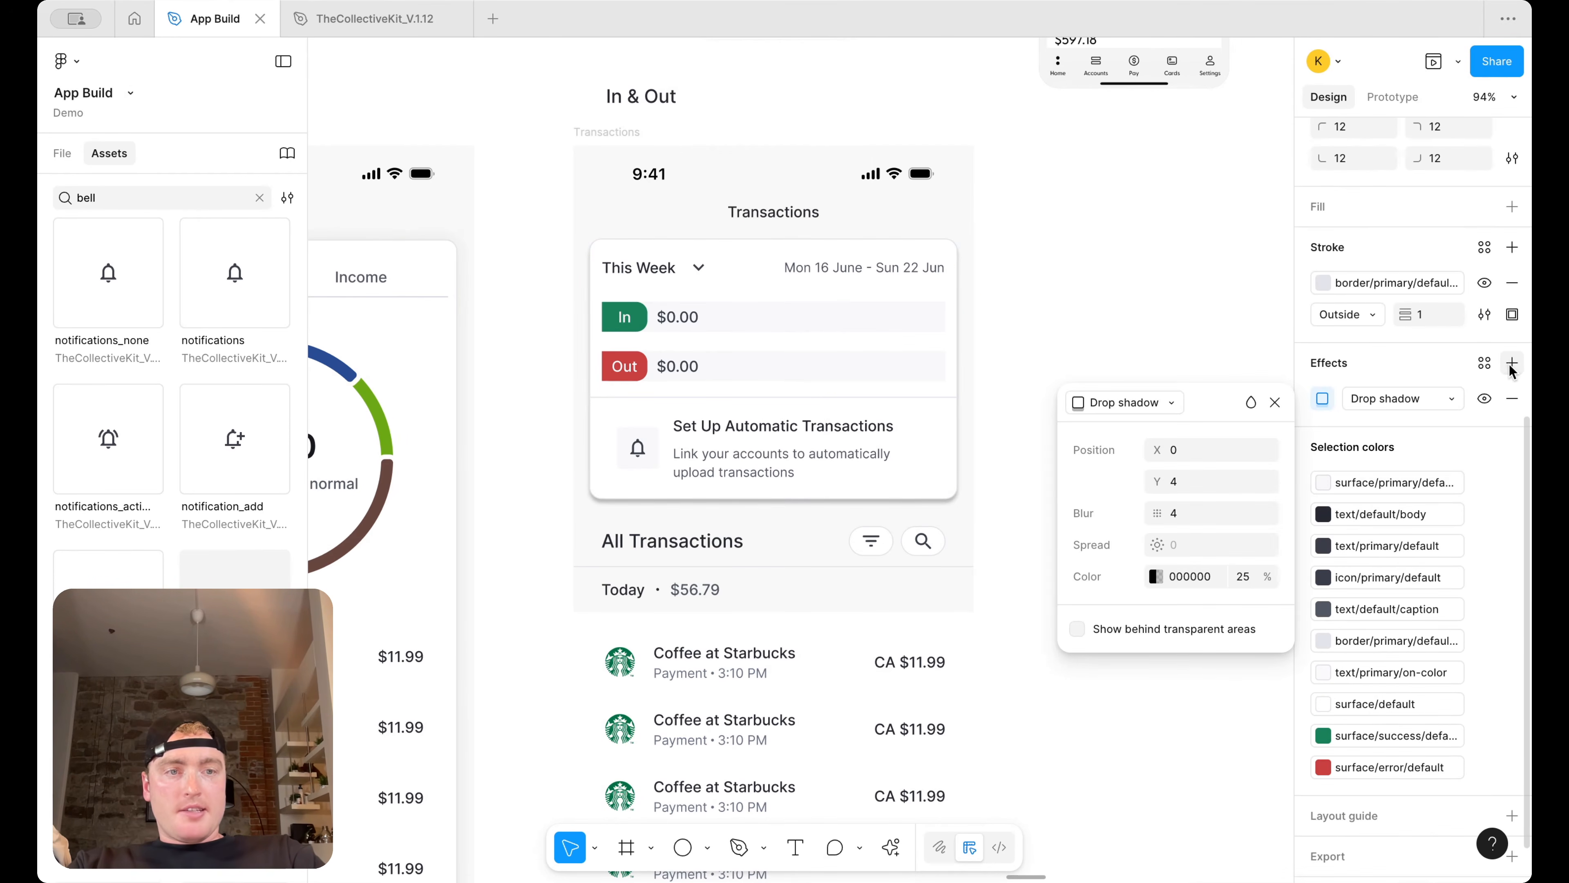
left_click(1482, 361)
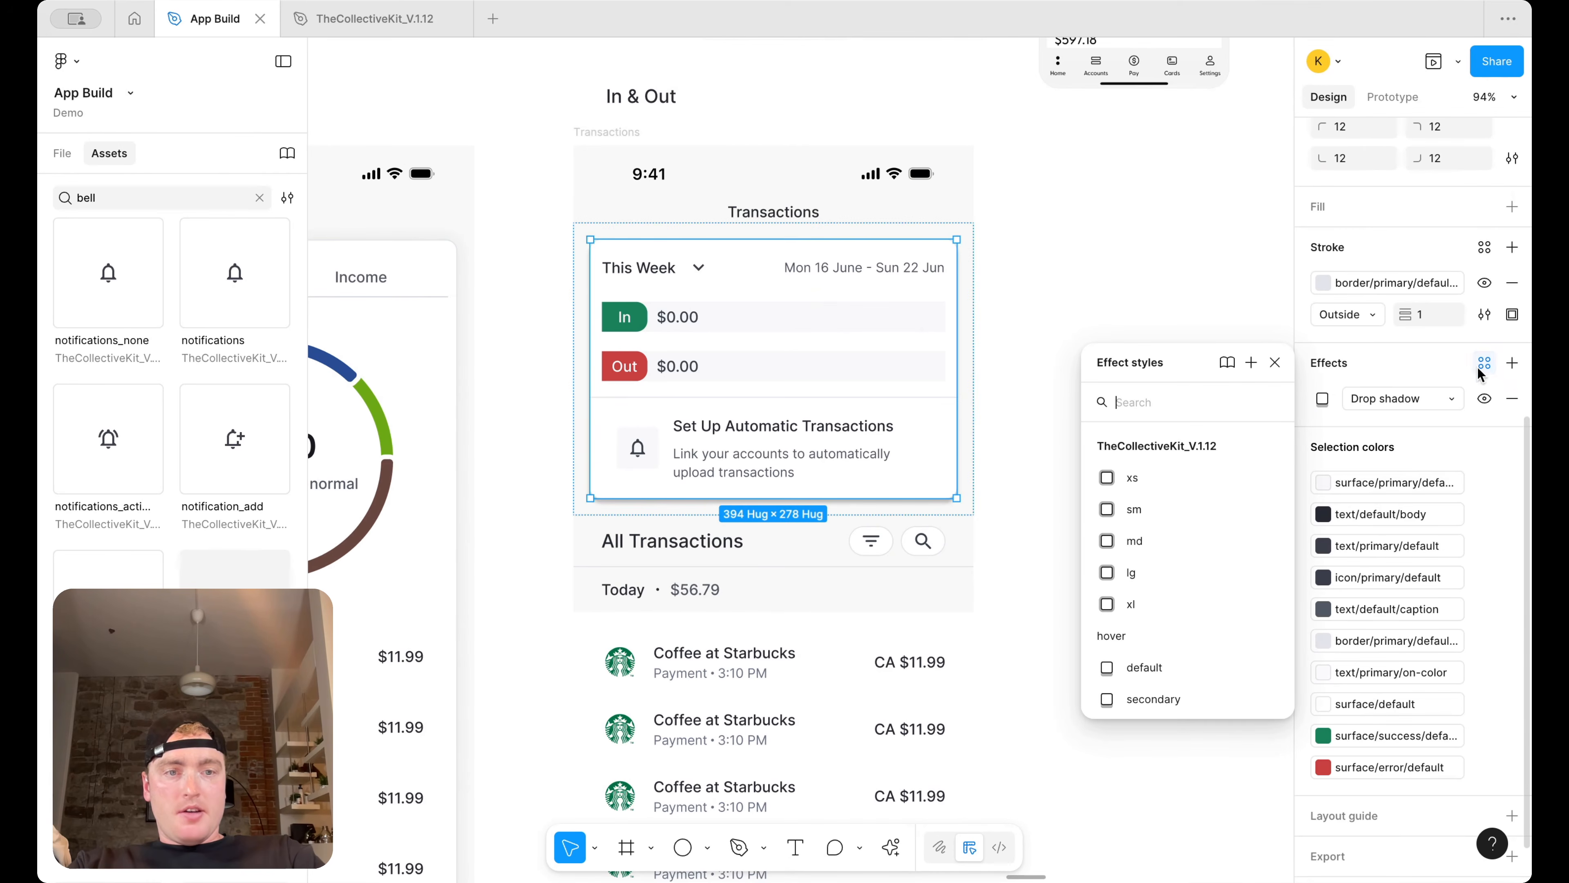
left_click(1152, 605)
left_click(1034, 305)
scroll(1033, 305, "up", 1)
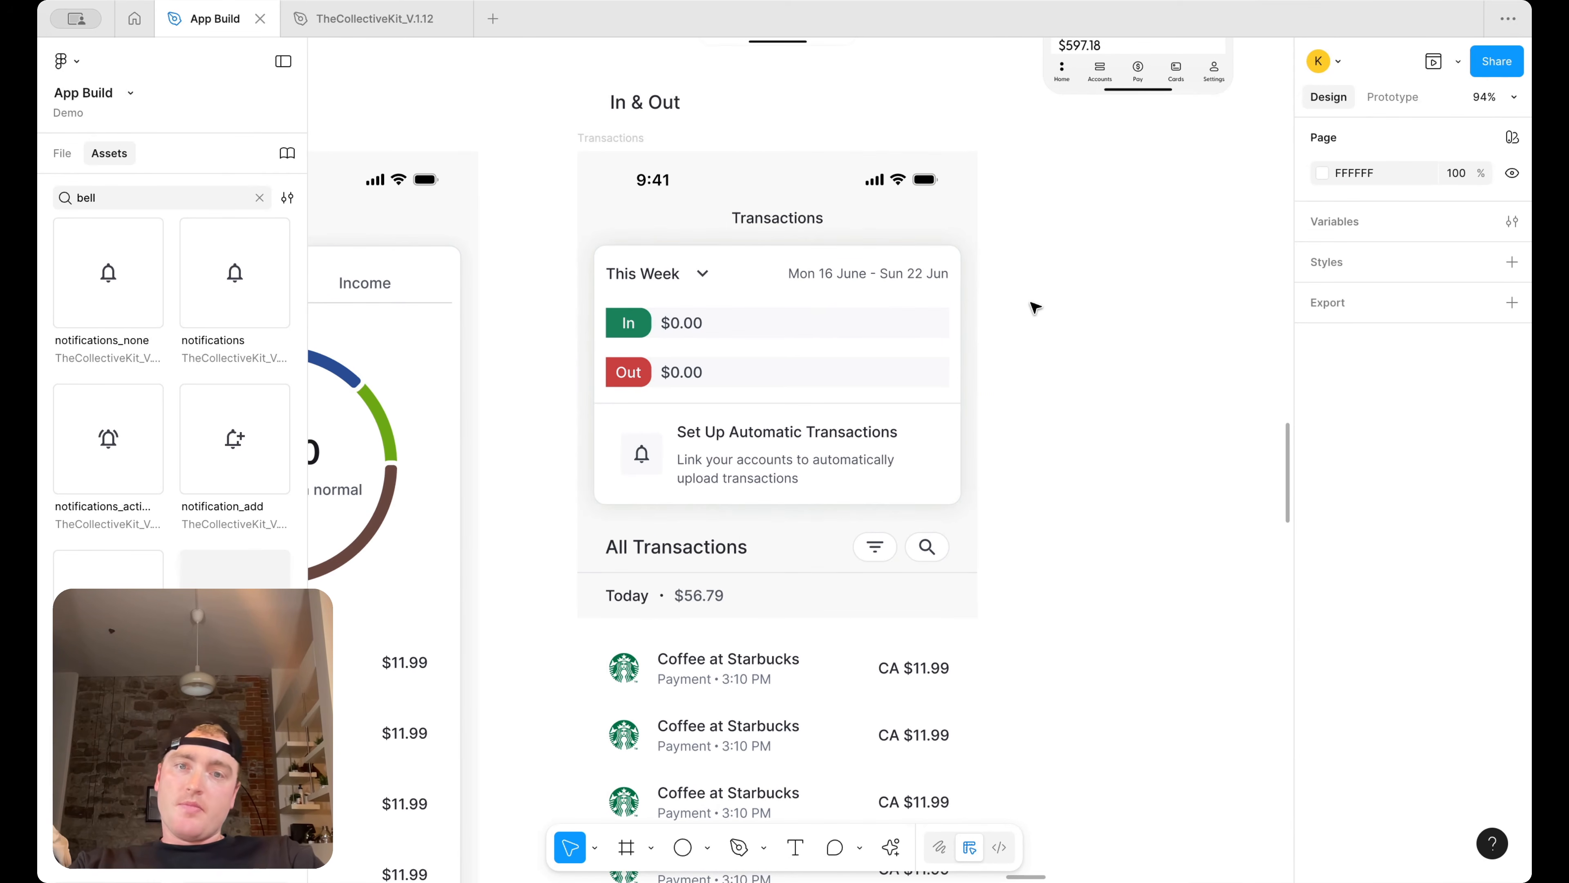
Set the spacing between the prompt's title and description to 4
left_click(827, 435)
double_click(826, 435)
scroll(826, 435, "up", 5)
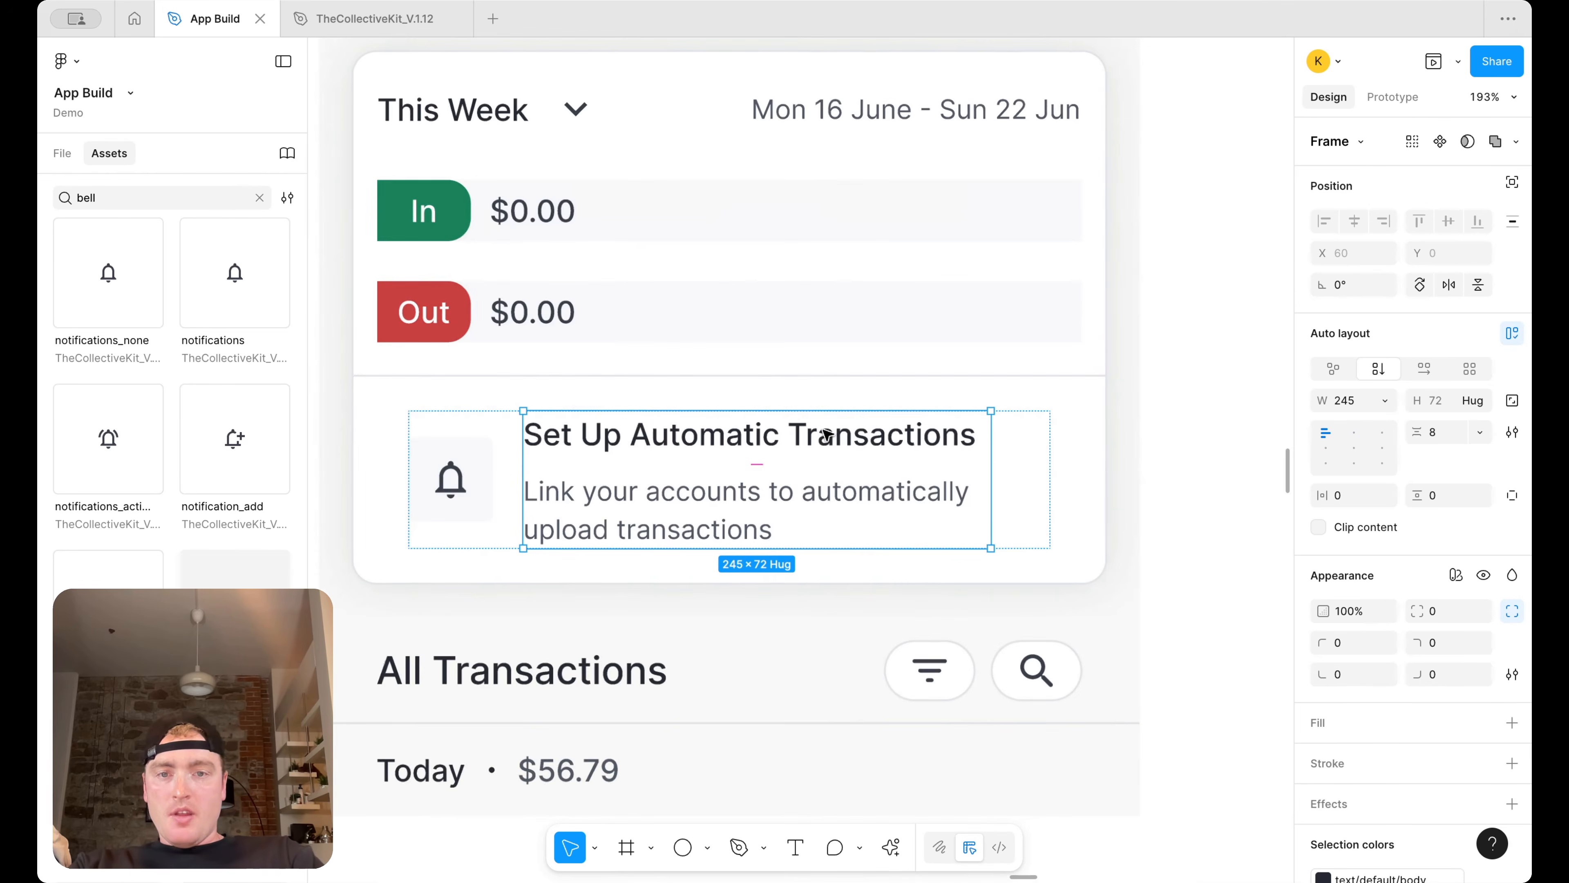
key("Return")
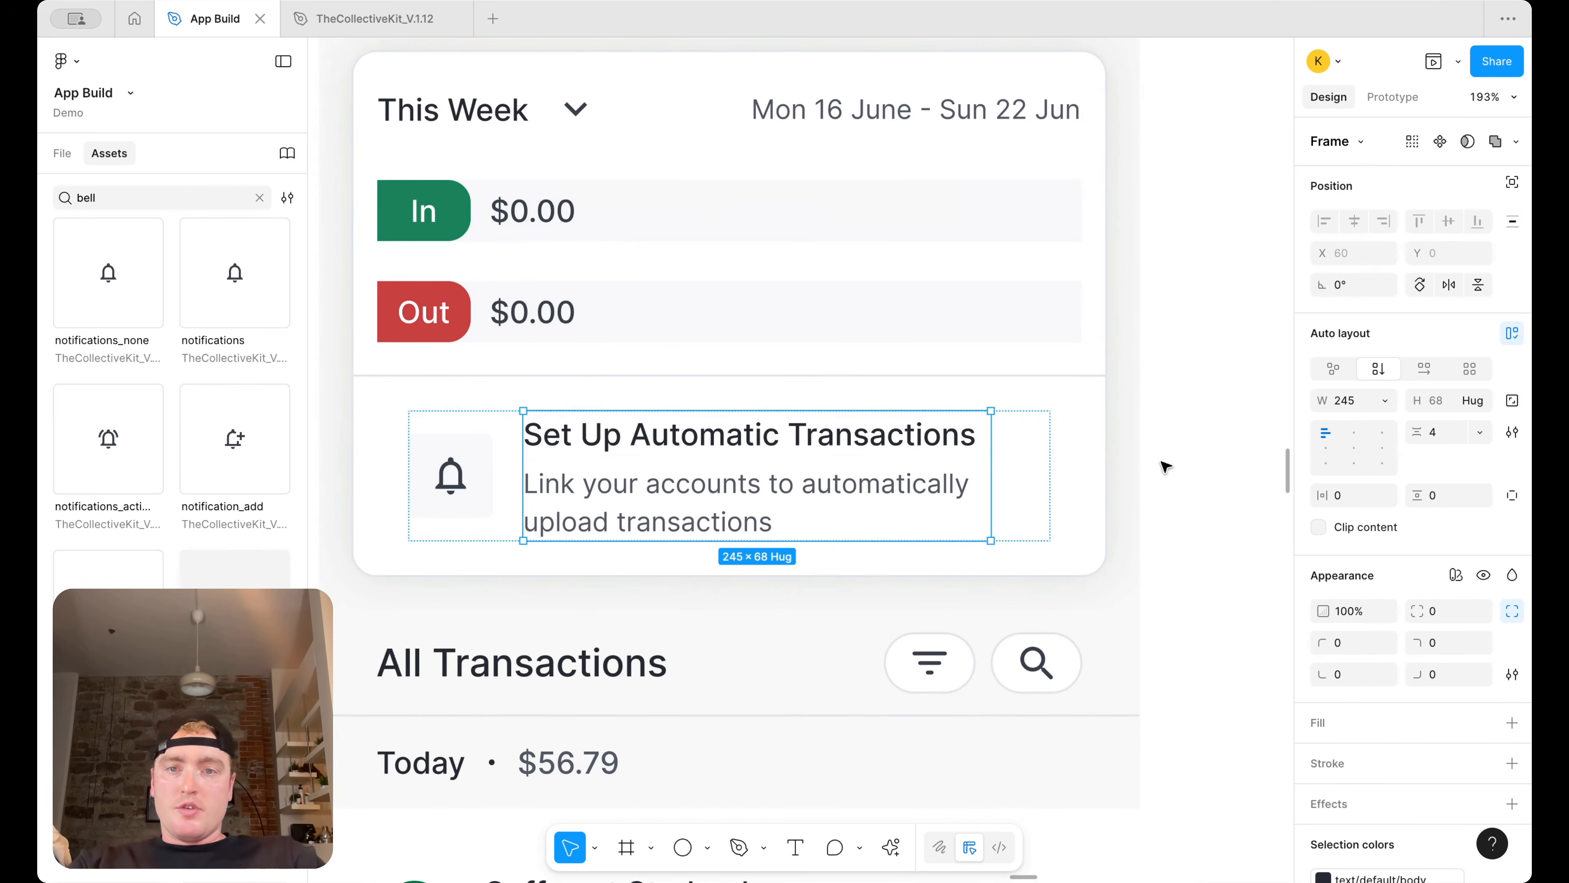
Search assets for chevron and insert the chevron_right icon at the end of the prompt row
left_click(1027, 478)
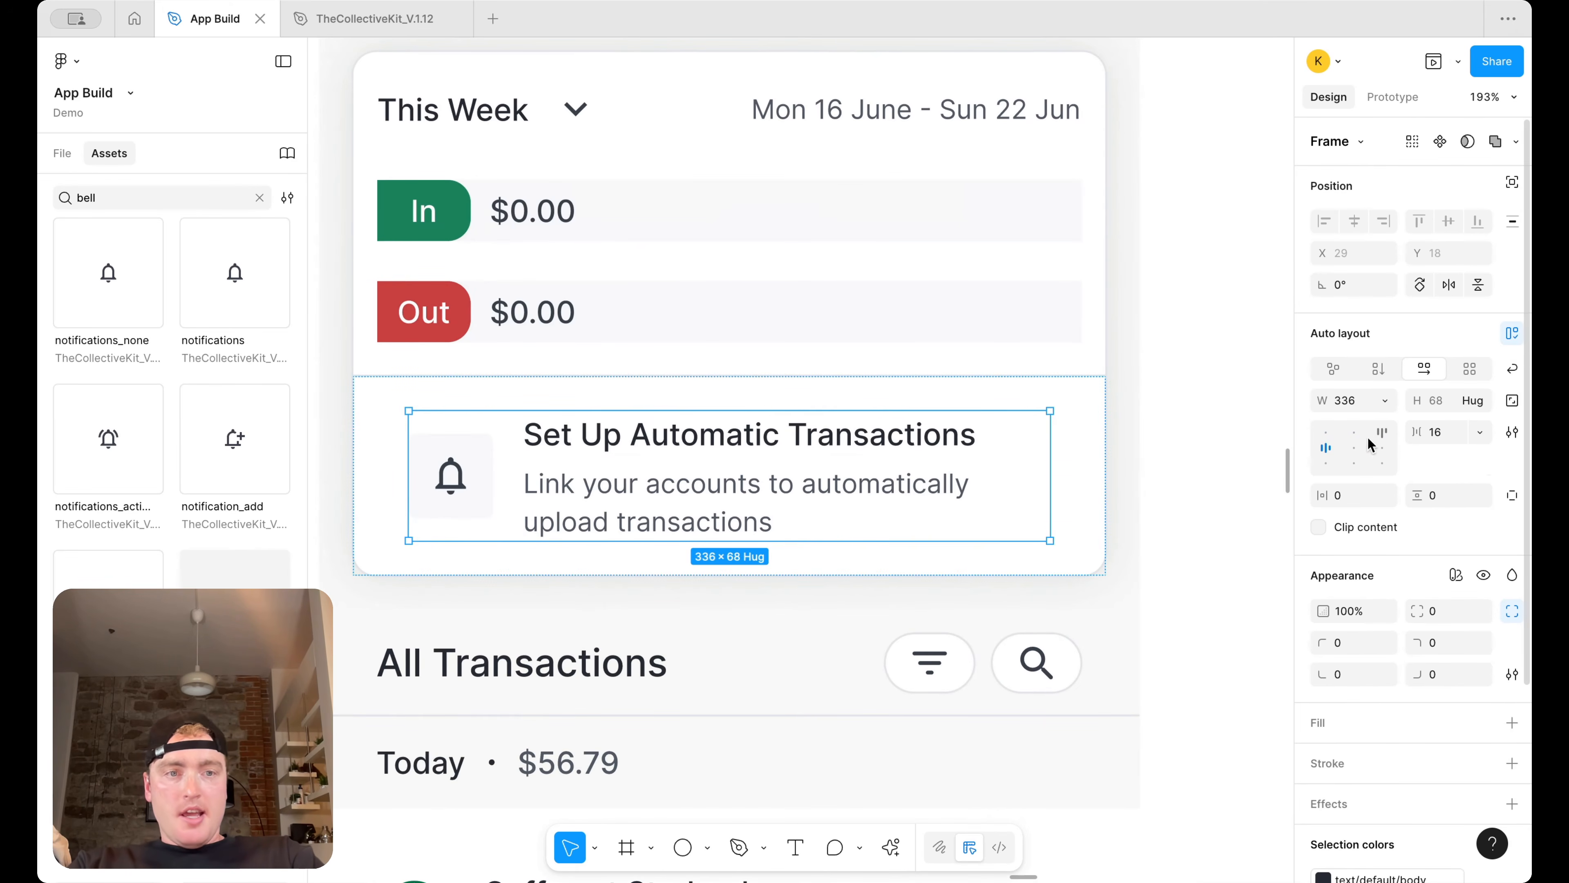
left_click(1325, 434)
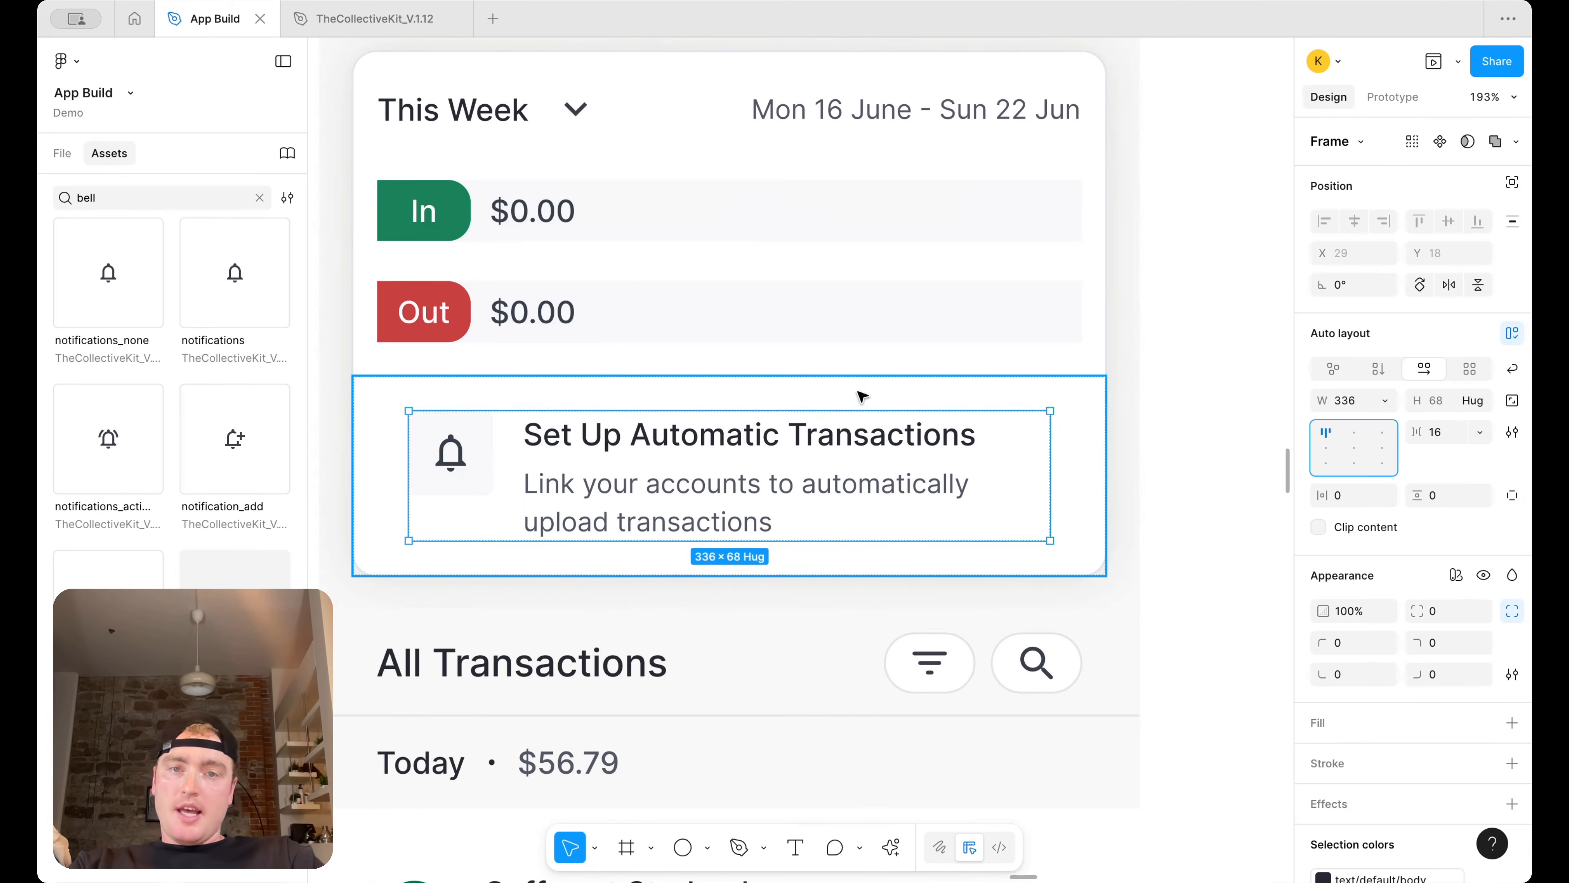
scroll(1024, 408, "down", 3)
double_click(91, 198)
type("chevro")
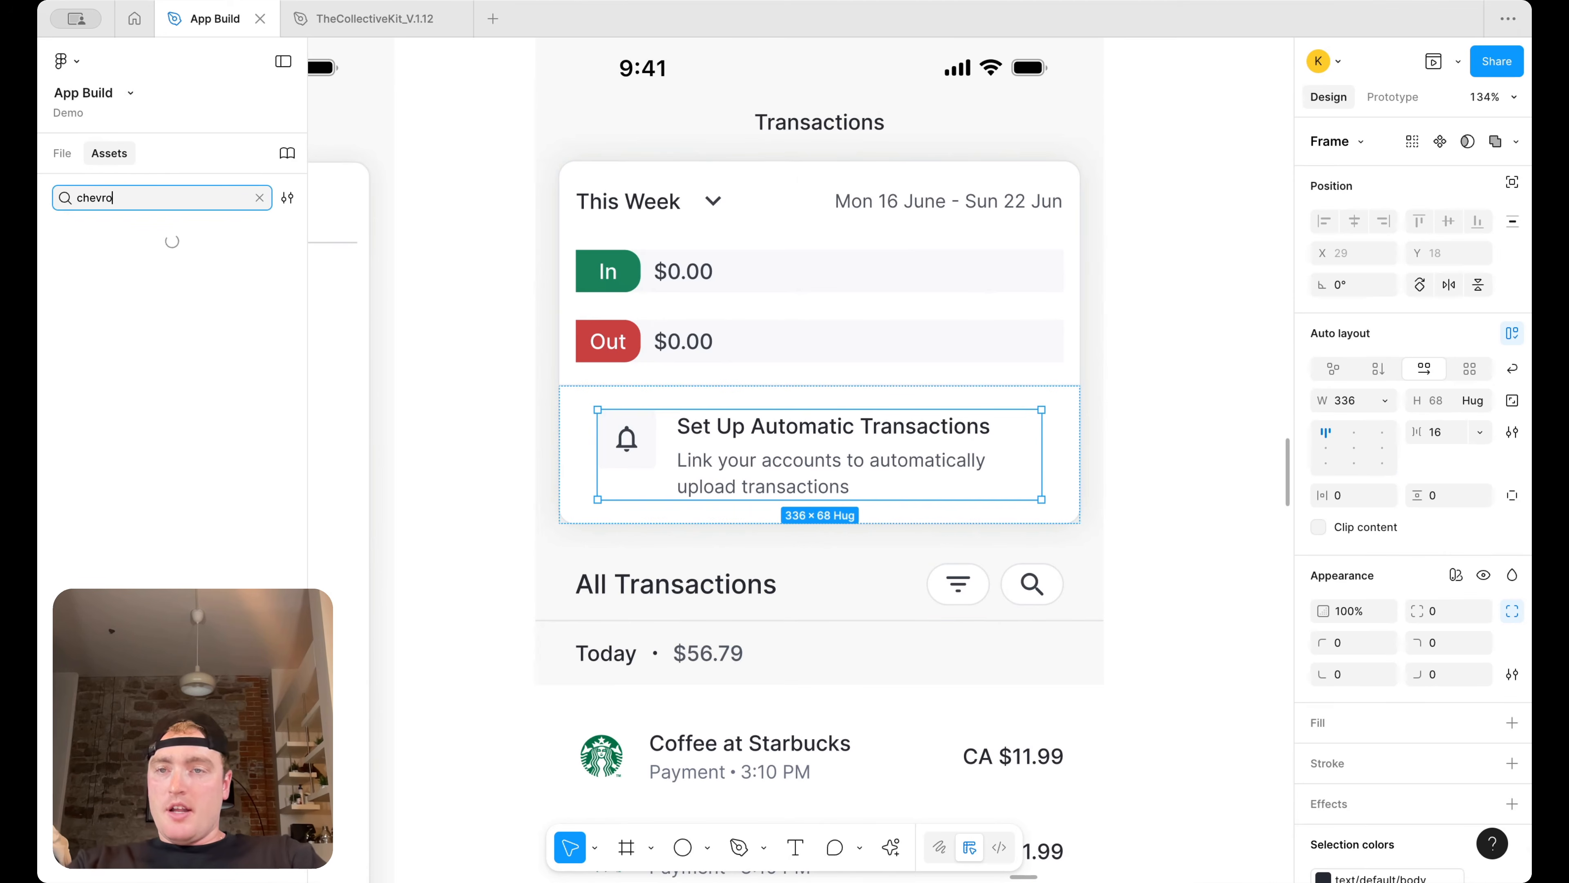
left_click_drag(242, 284, 1034, 460)
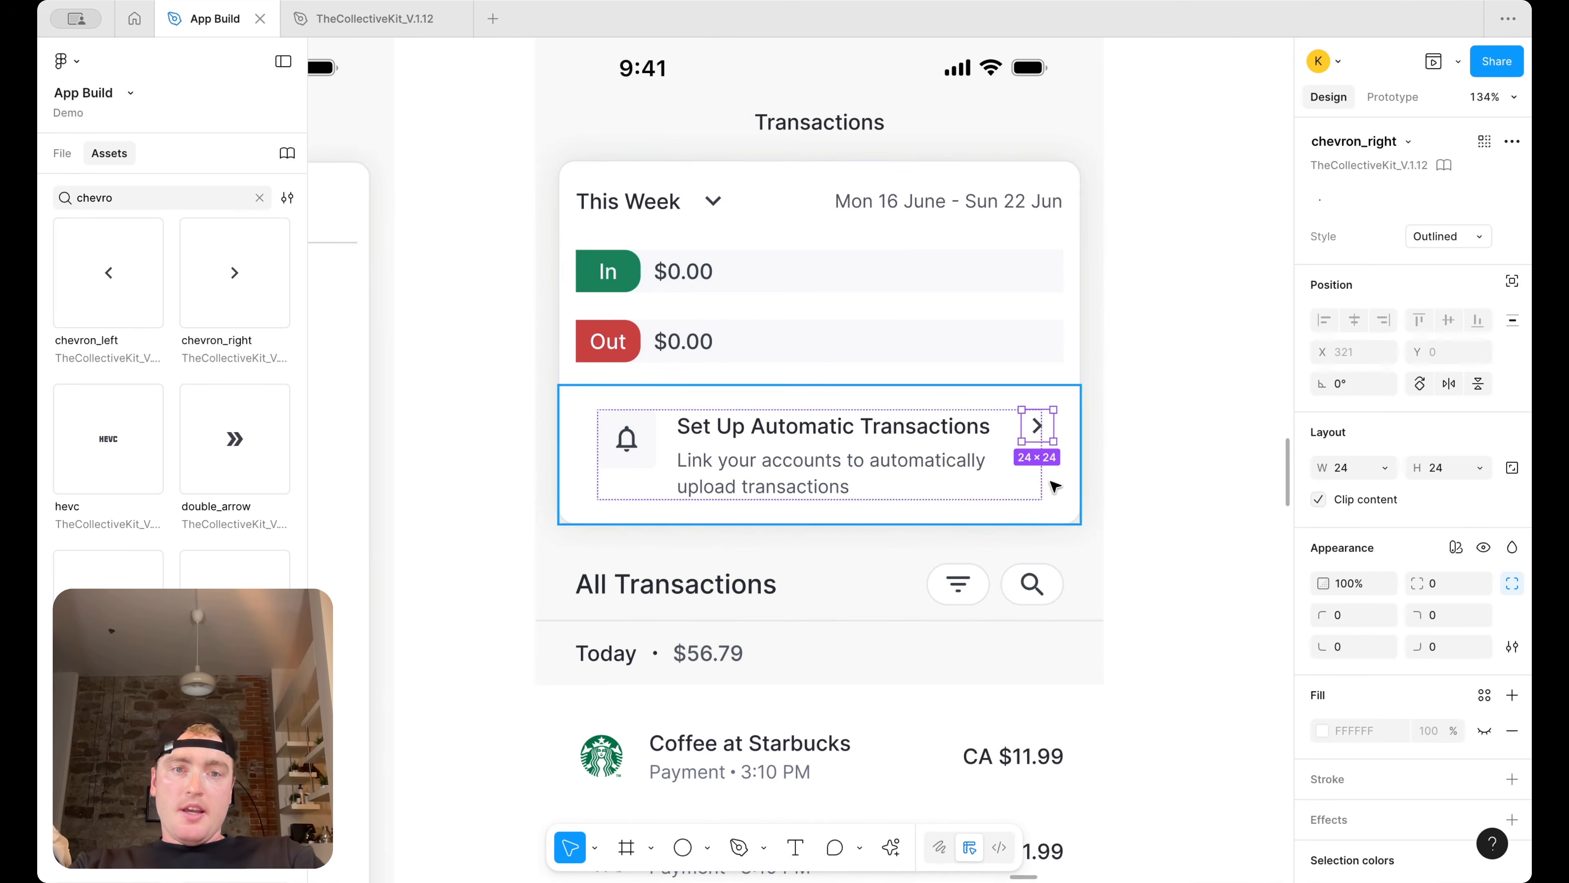
Align the prompt row's items to the vertical centre on the left
key("Escape")
left_click(1325, 453)
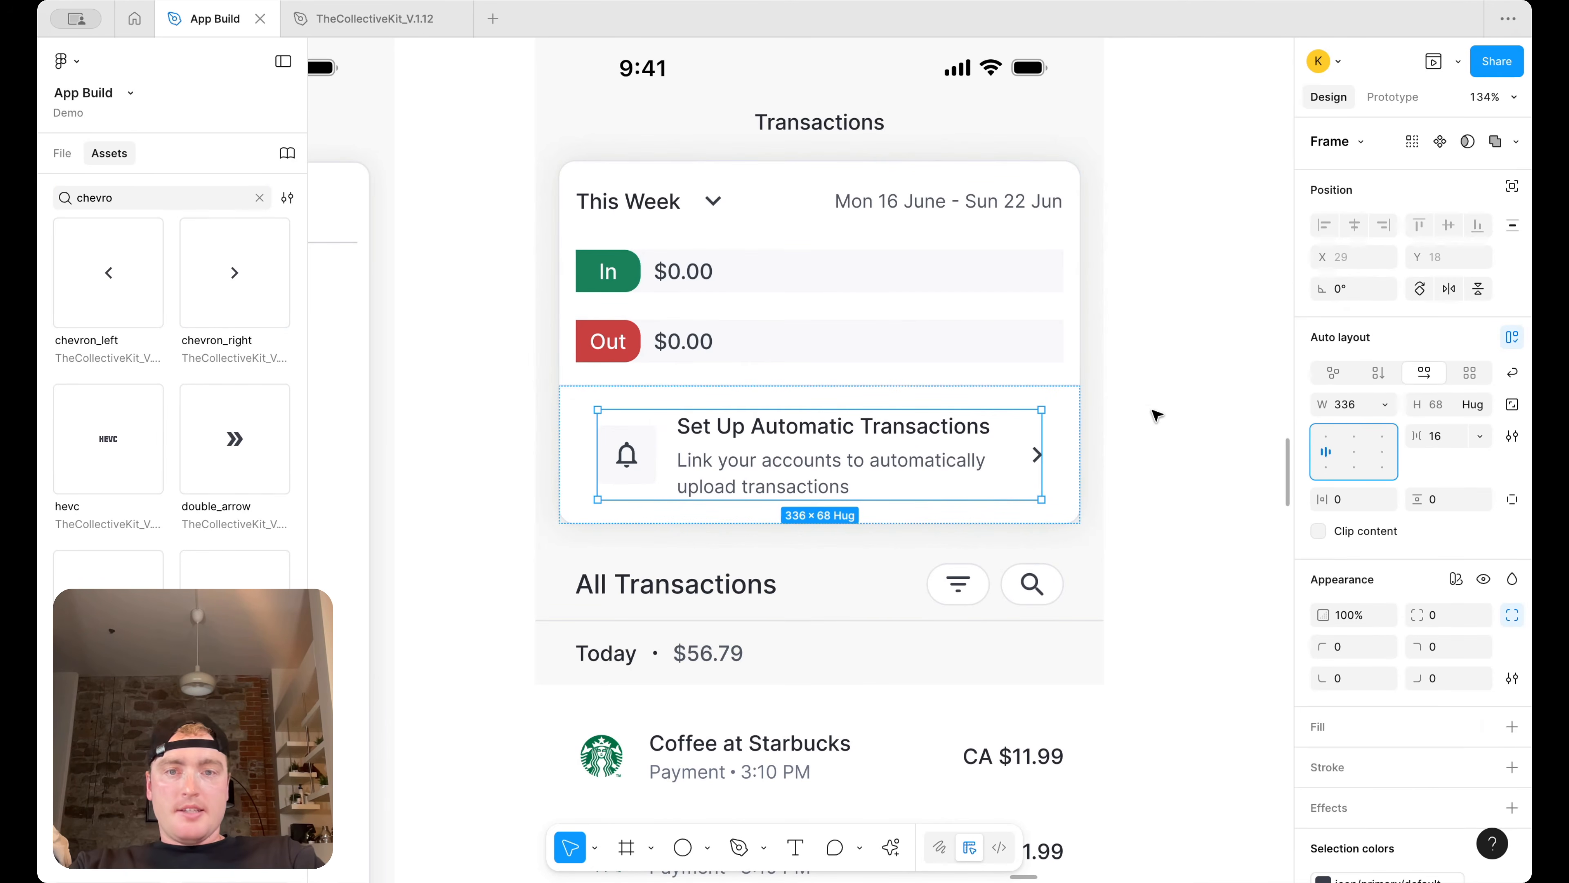
left_click(1164, 452)
scroll(1164, 452, "down", 3)
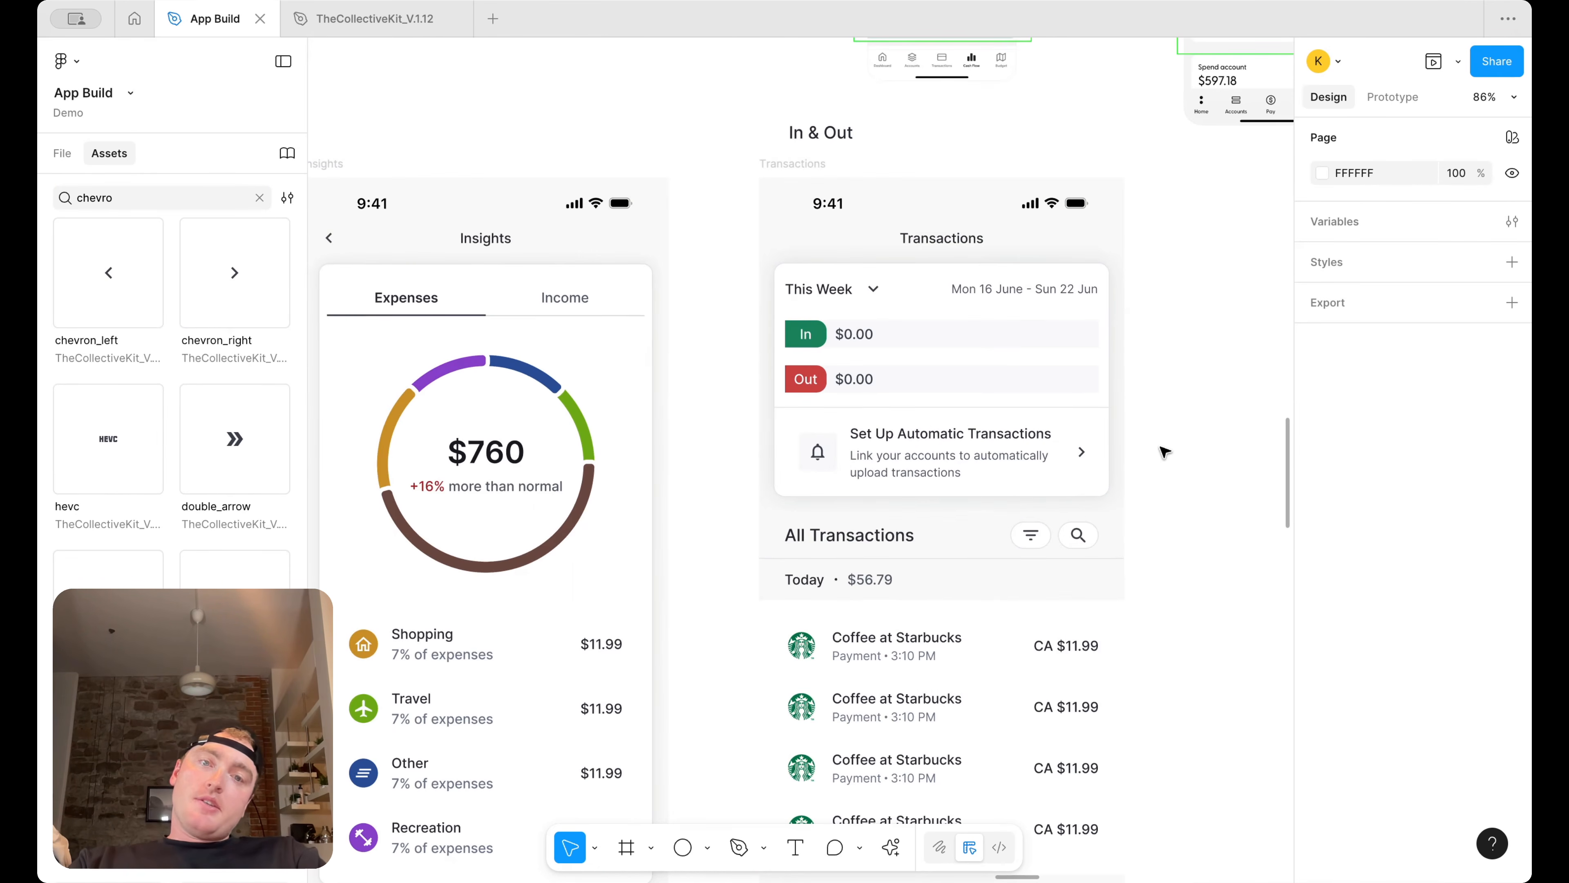
Review the finished Transactions screen next to the neighbouring screens
scroll(1141, 452, "up", 2)
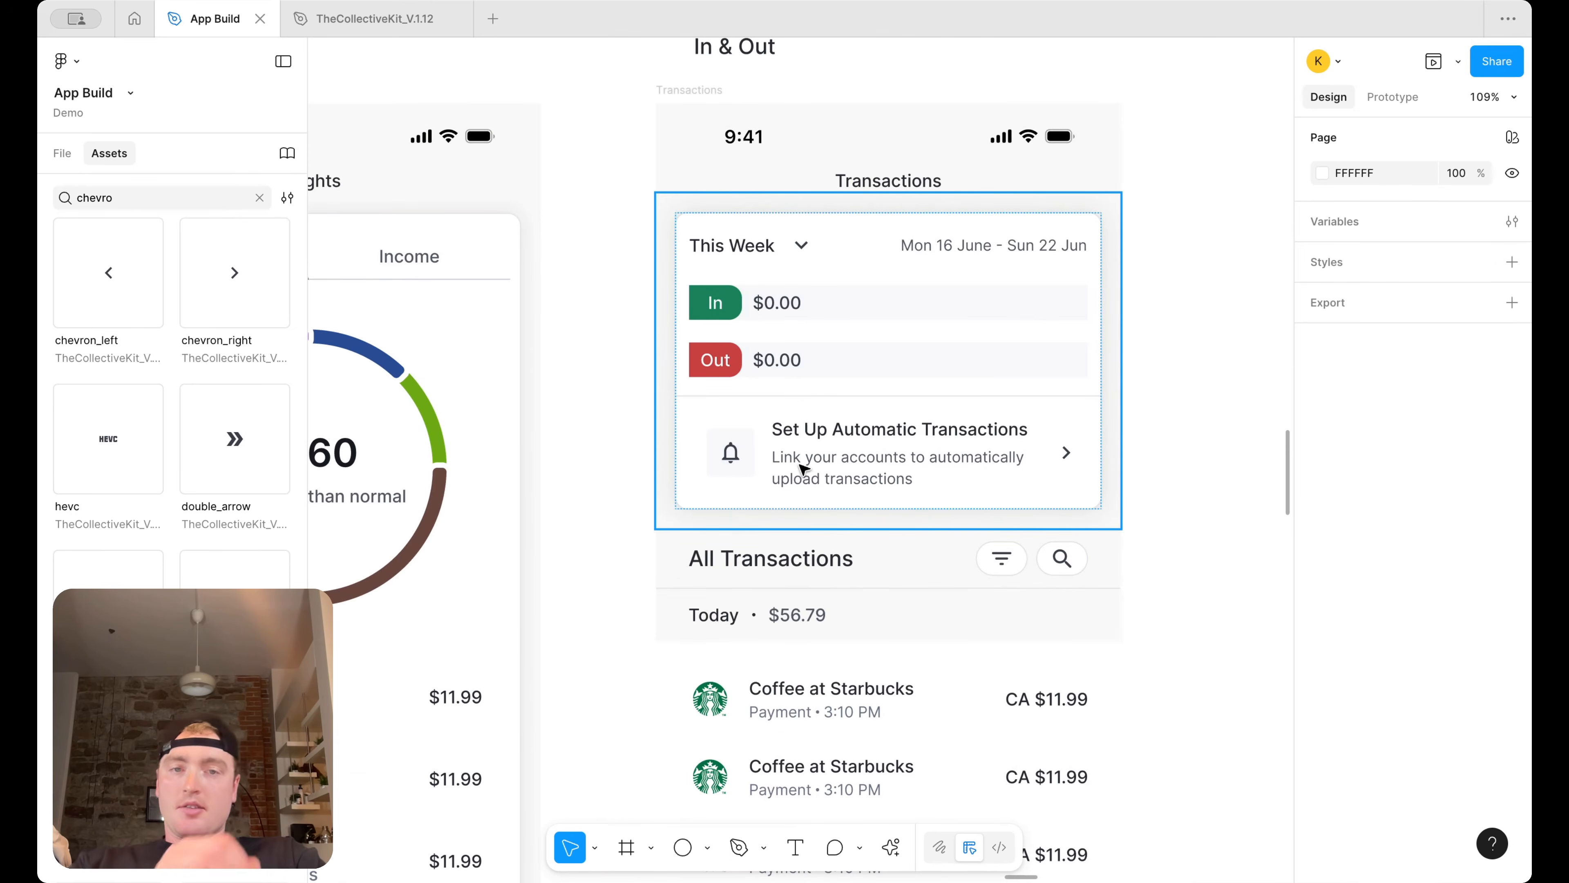
scroll(1026, 414, "down", 3)
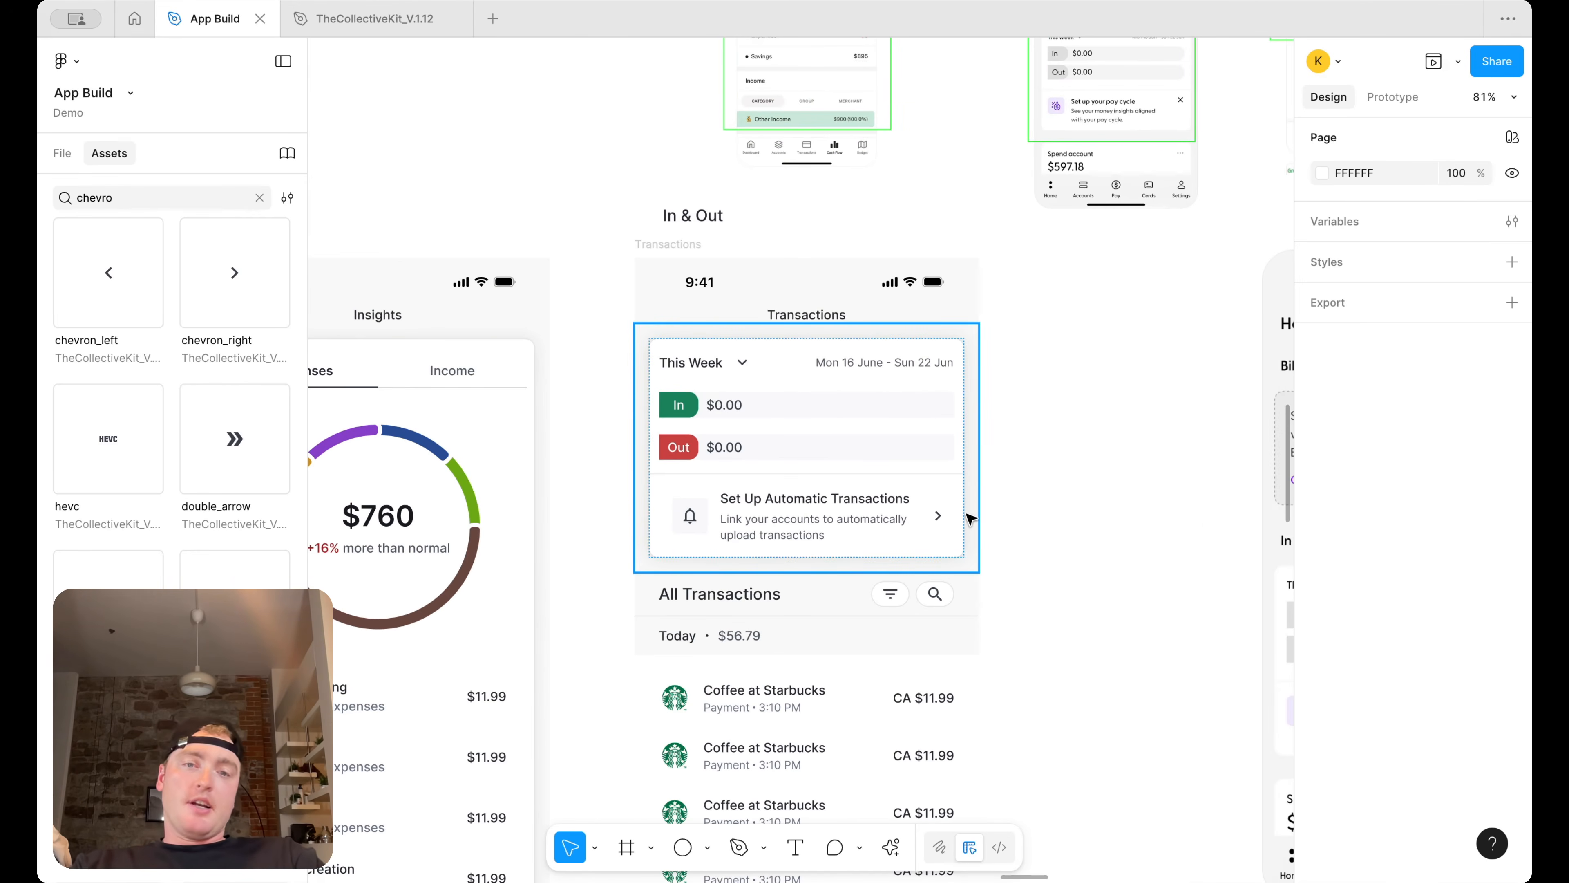
double_click(732, 501)
scroll(734, 502, "up", 5)
double_click(793, 493)
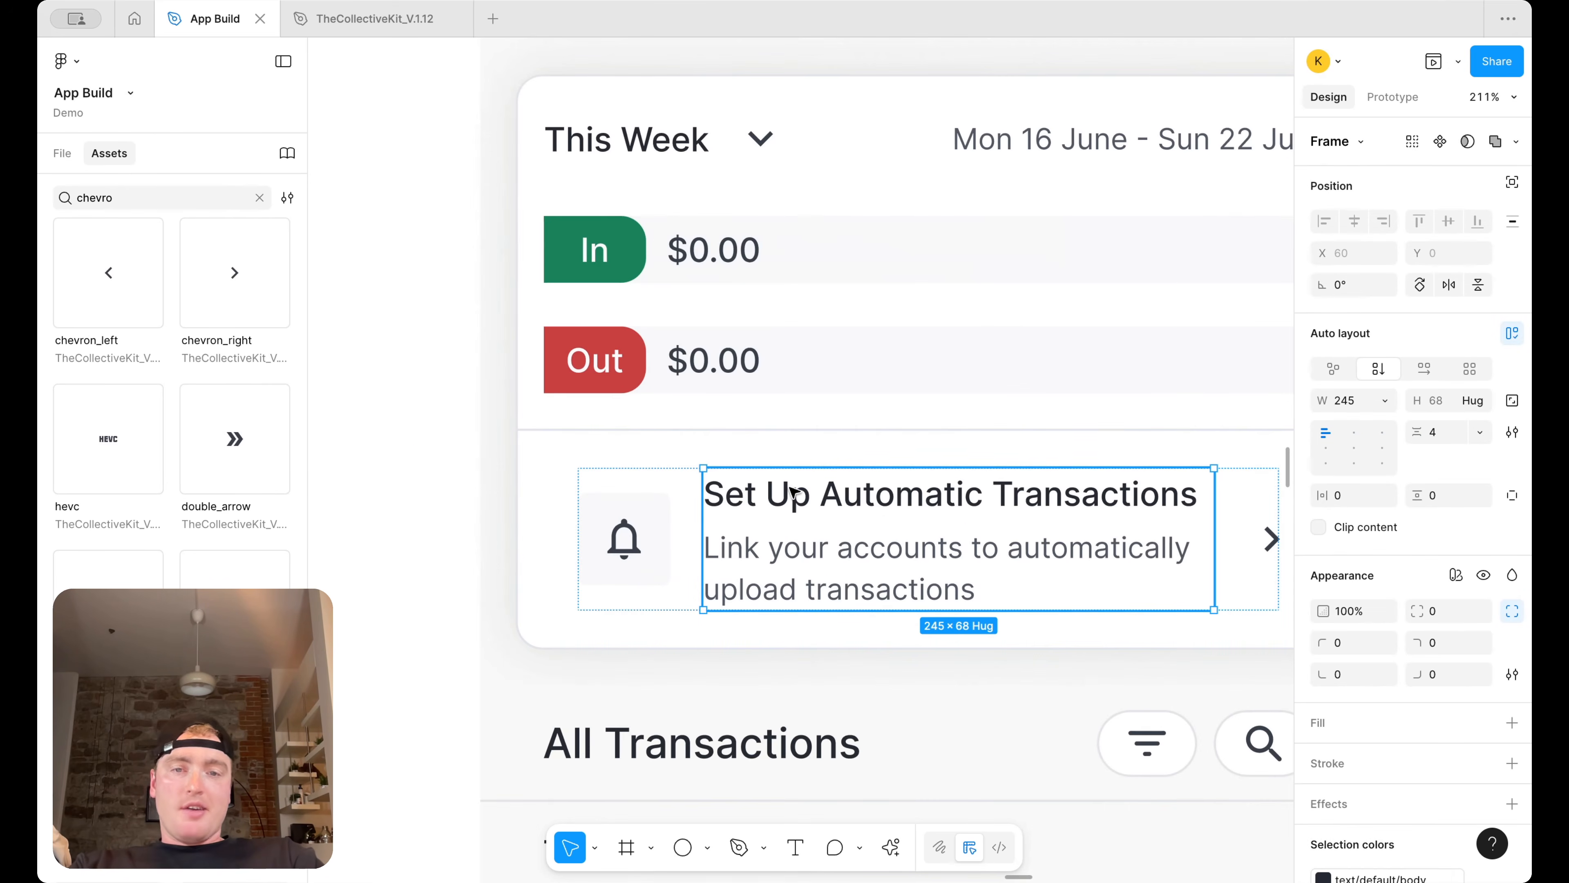
scroll(927, 496, "down", 5)
left_click(1170, 457)
scroll(1170, 457, "down", 5)
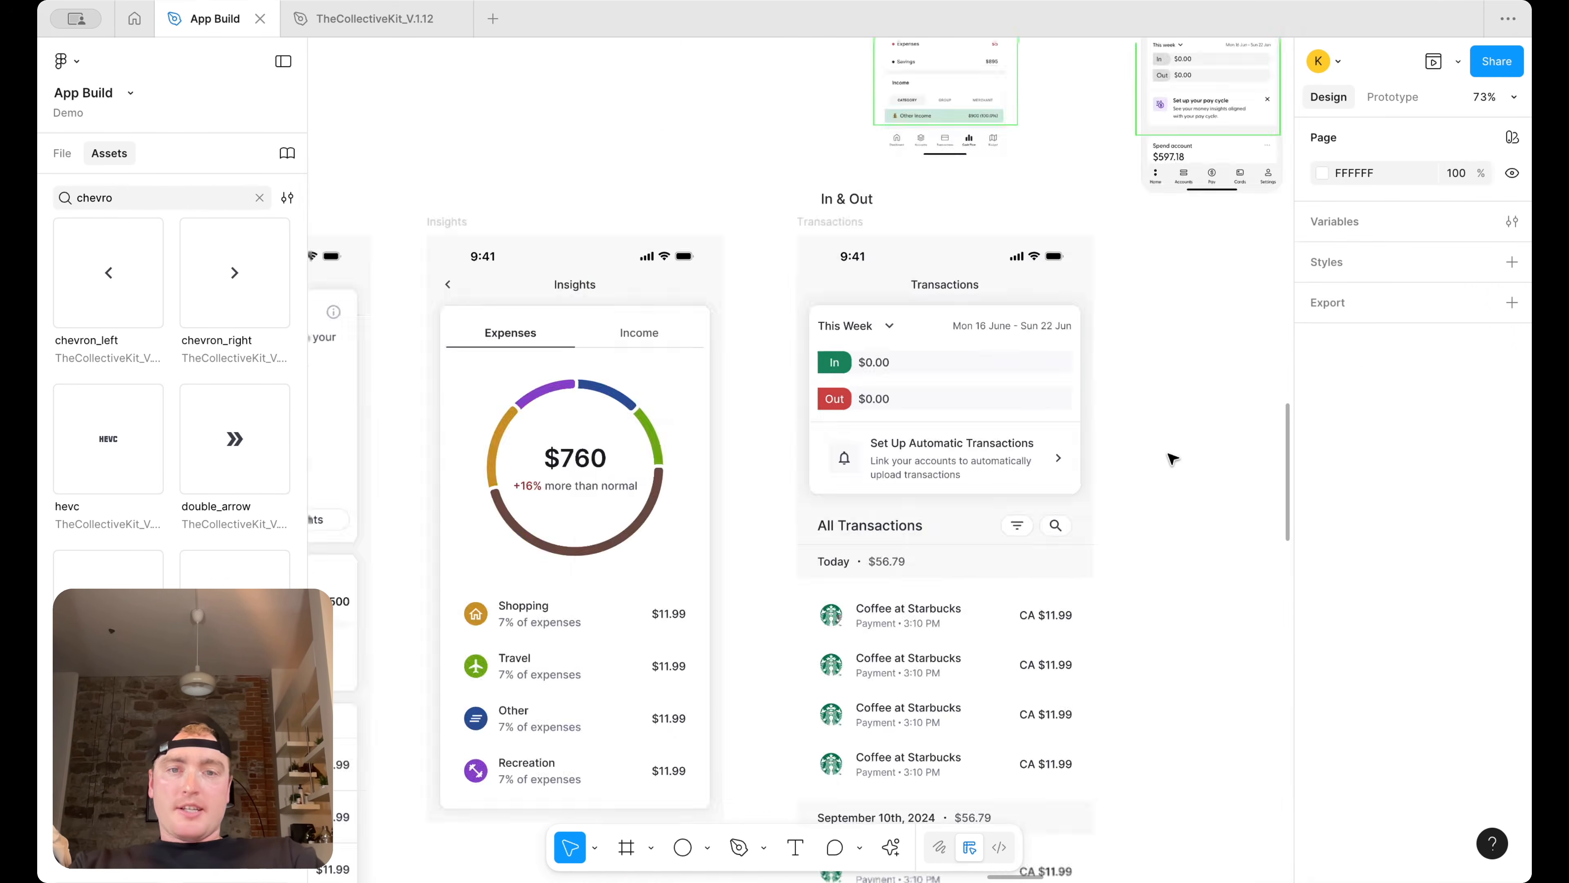
scroll(1165, 454, "right", 2)
scroll(976, 291, "up", 3)
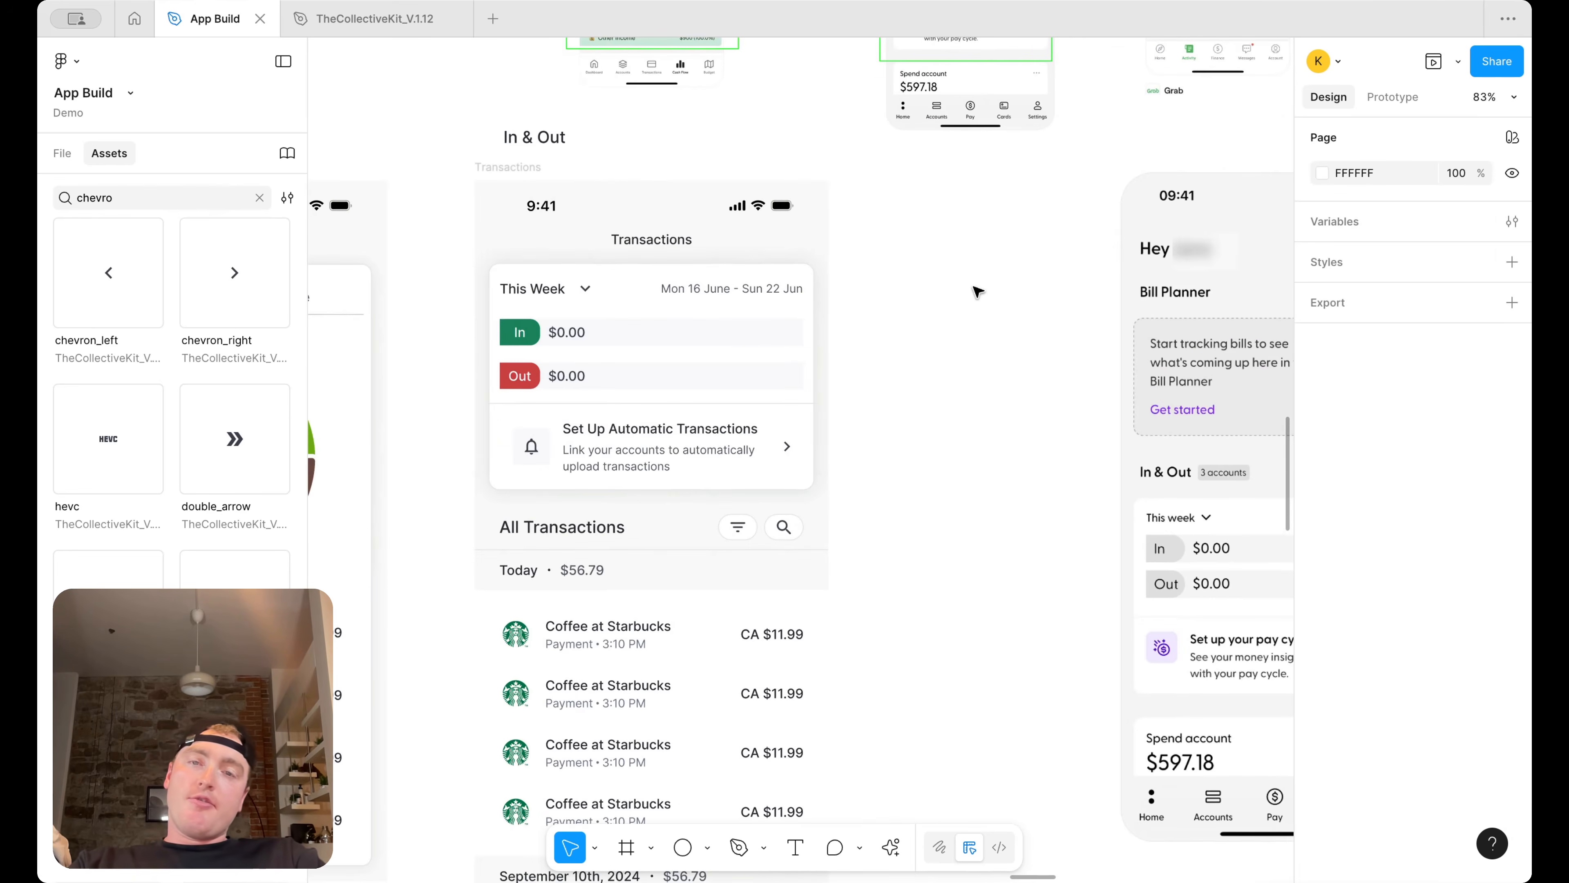
scroll(978, 292, "up", 2)
scroll(978, 292, "left", 2)
scroll(978, 295, "down", 1)
Search assets for add and place the control_point icon in the Transactions title row
double_click(94, 198)
type("add")
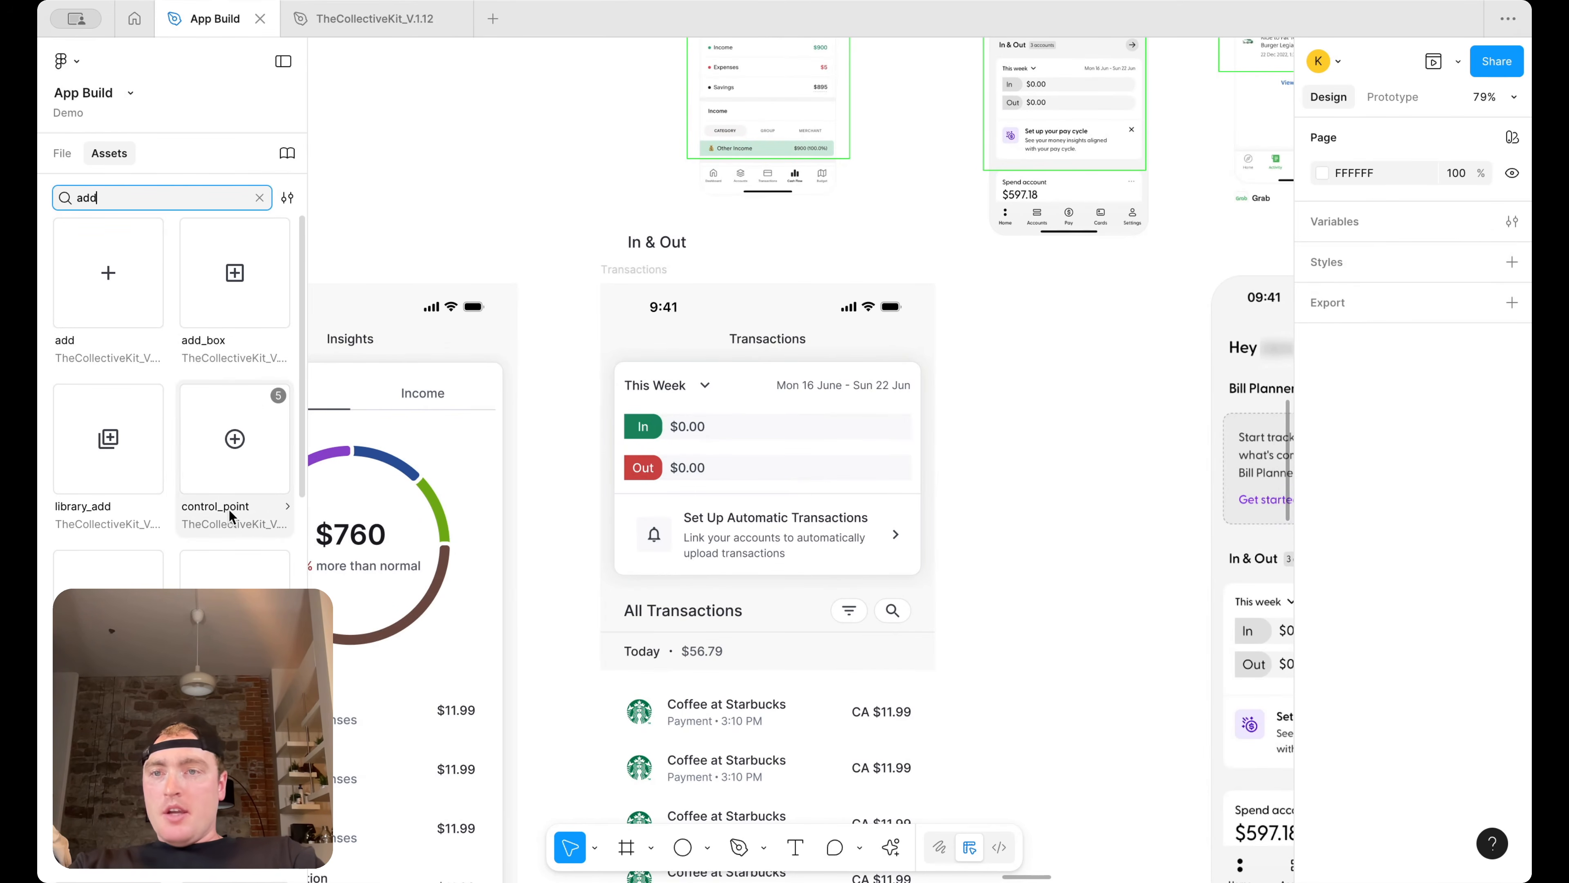
left_click_drag(246, 525, 450, 427)
left_click_drag(998, 346, 850, 339)
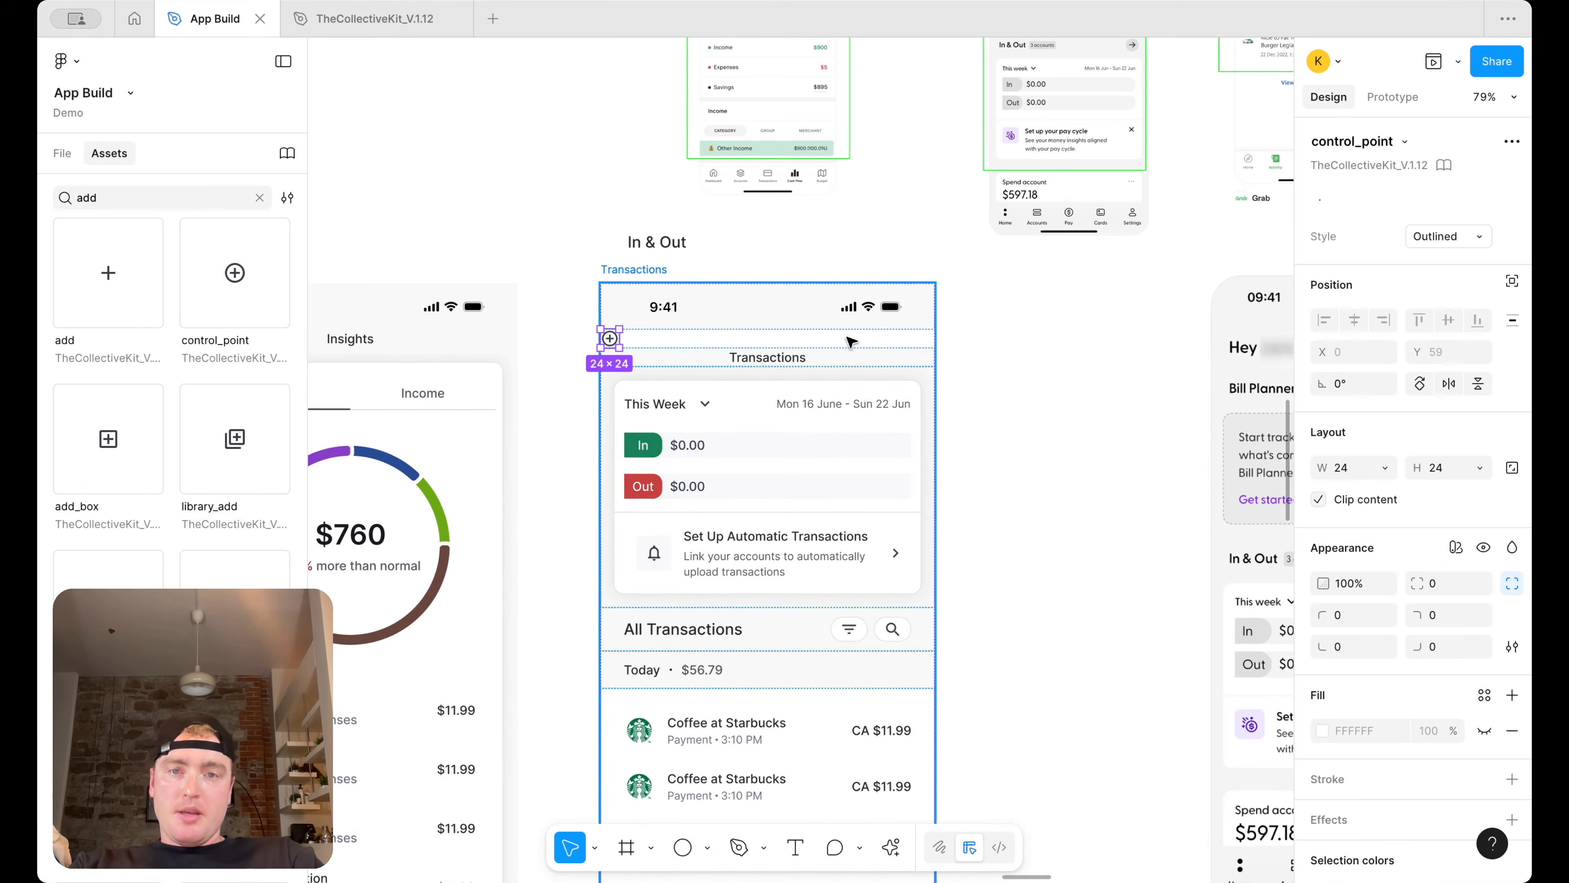
key("Delete")
double_click(797, 340)
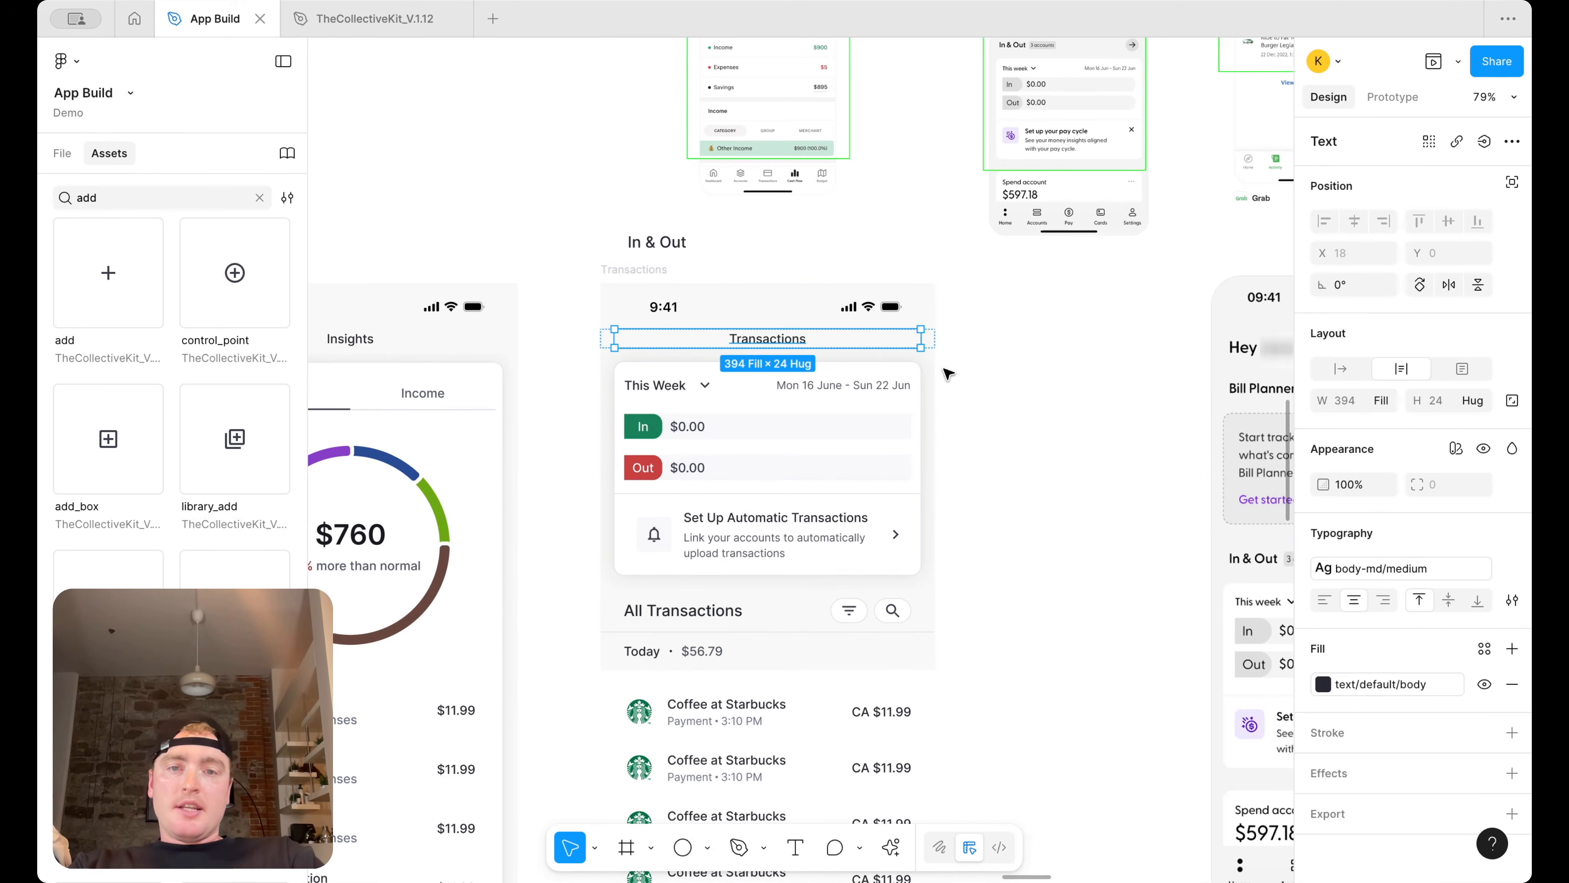
key("super+v")
Examine the Add Transaction button on the Dashboard screen for reference
scroll(799, 491, "left", 10)
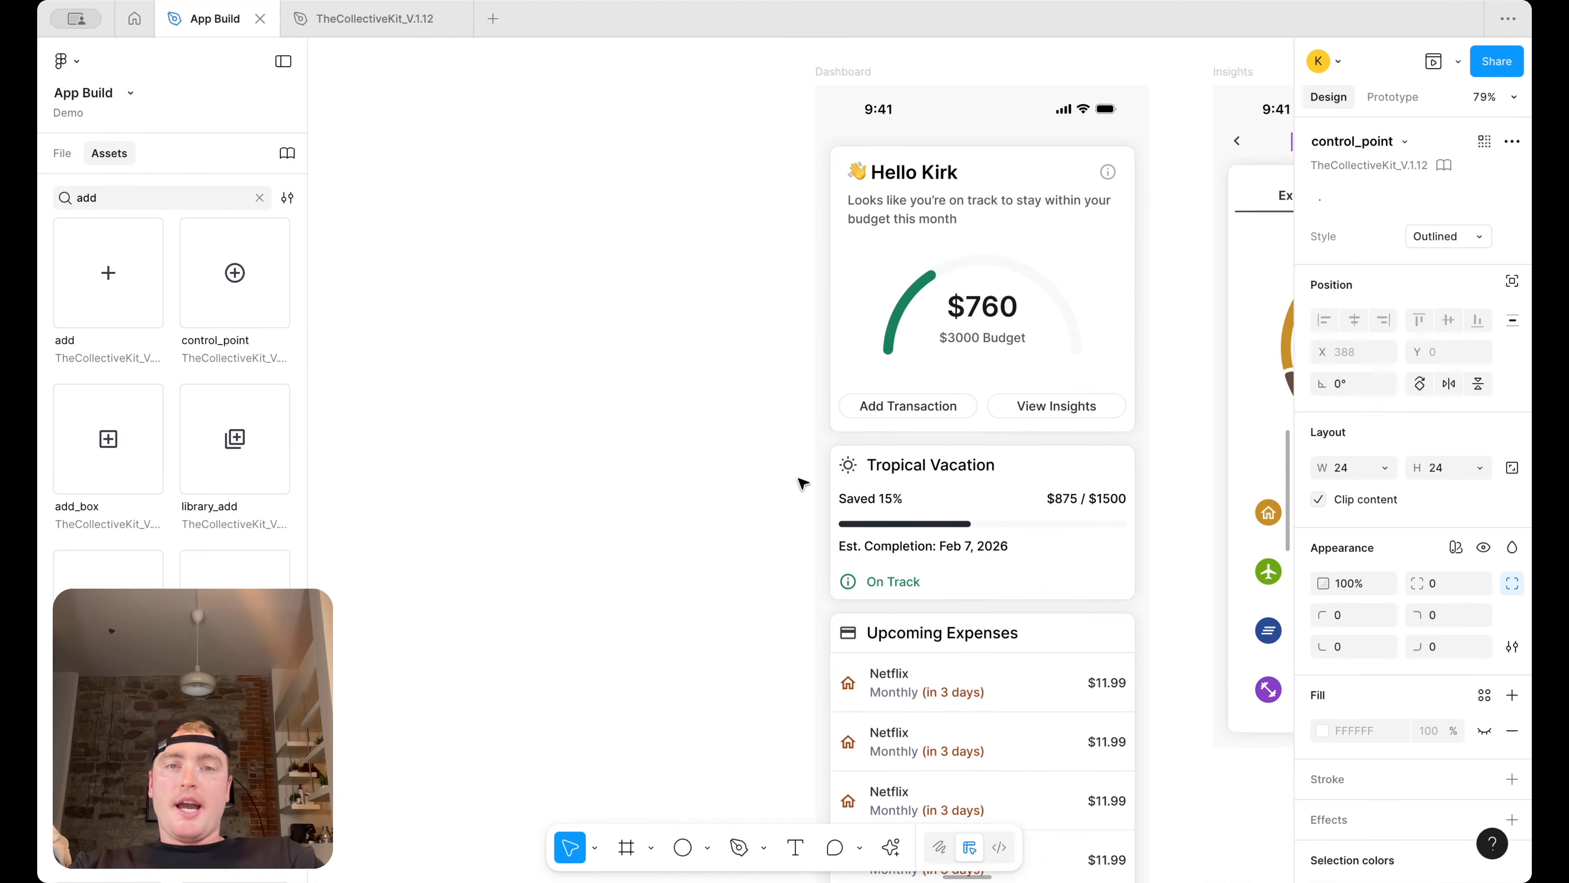
left_click(890, 422)
left_click(890, 422)
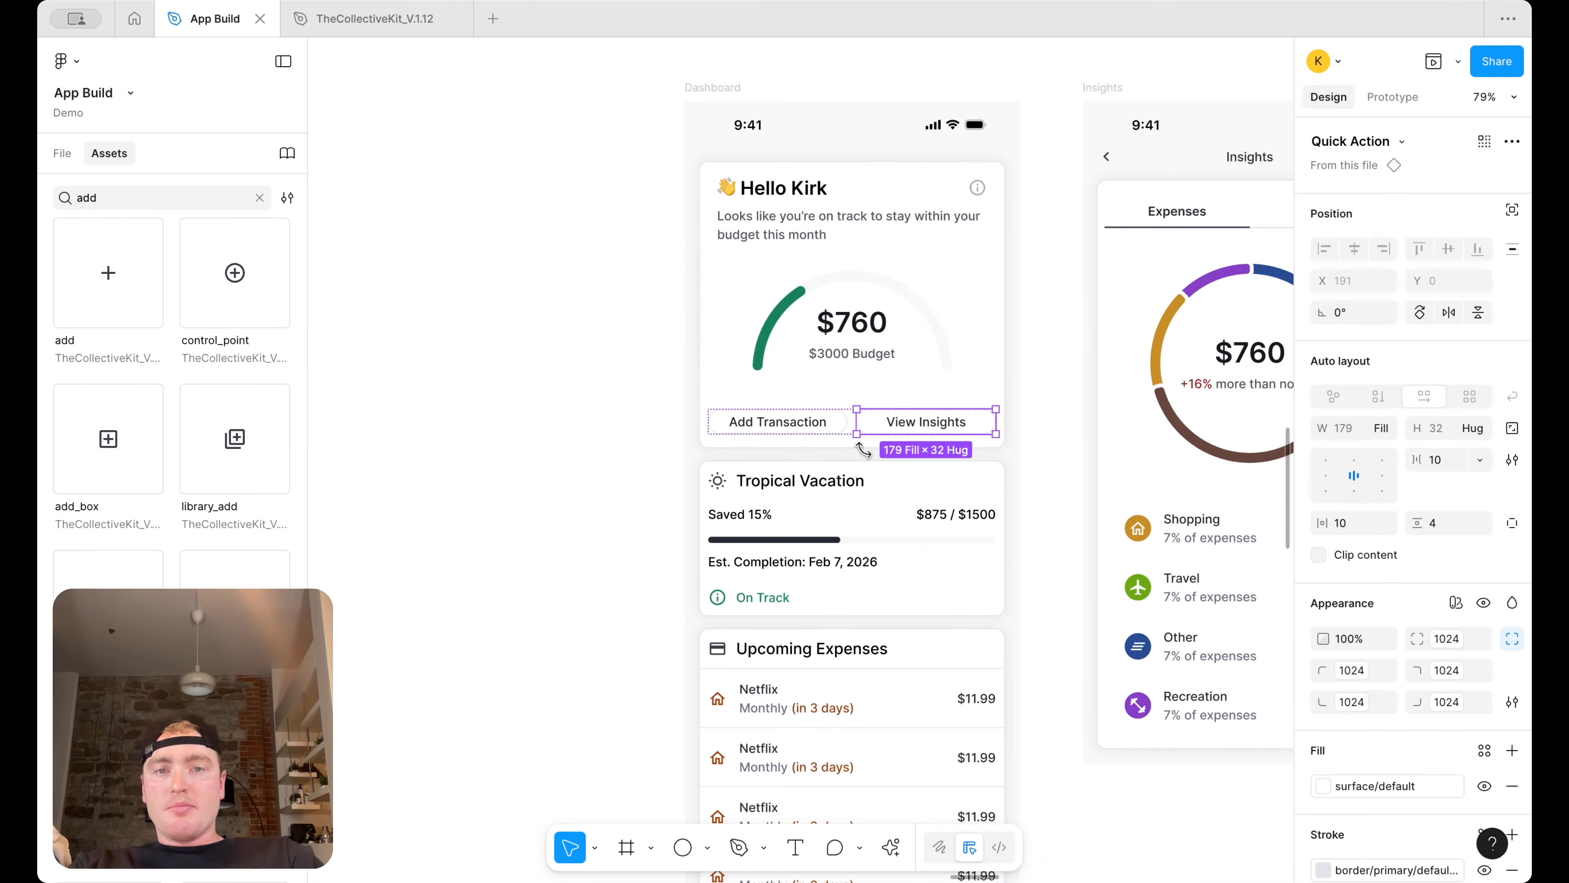
key("Escape")
scroll(865, 427, "right", 10)
left_click(949, 328)
left_click(1131, 374)
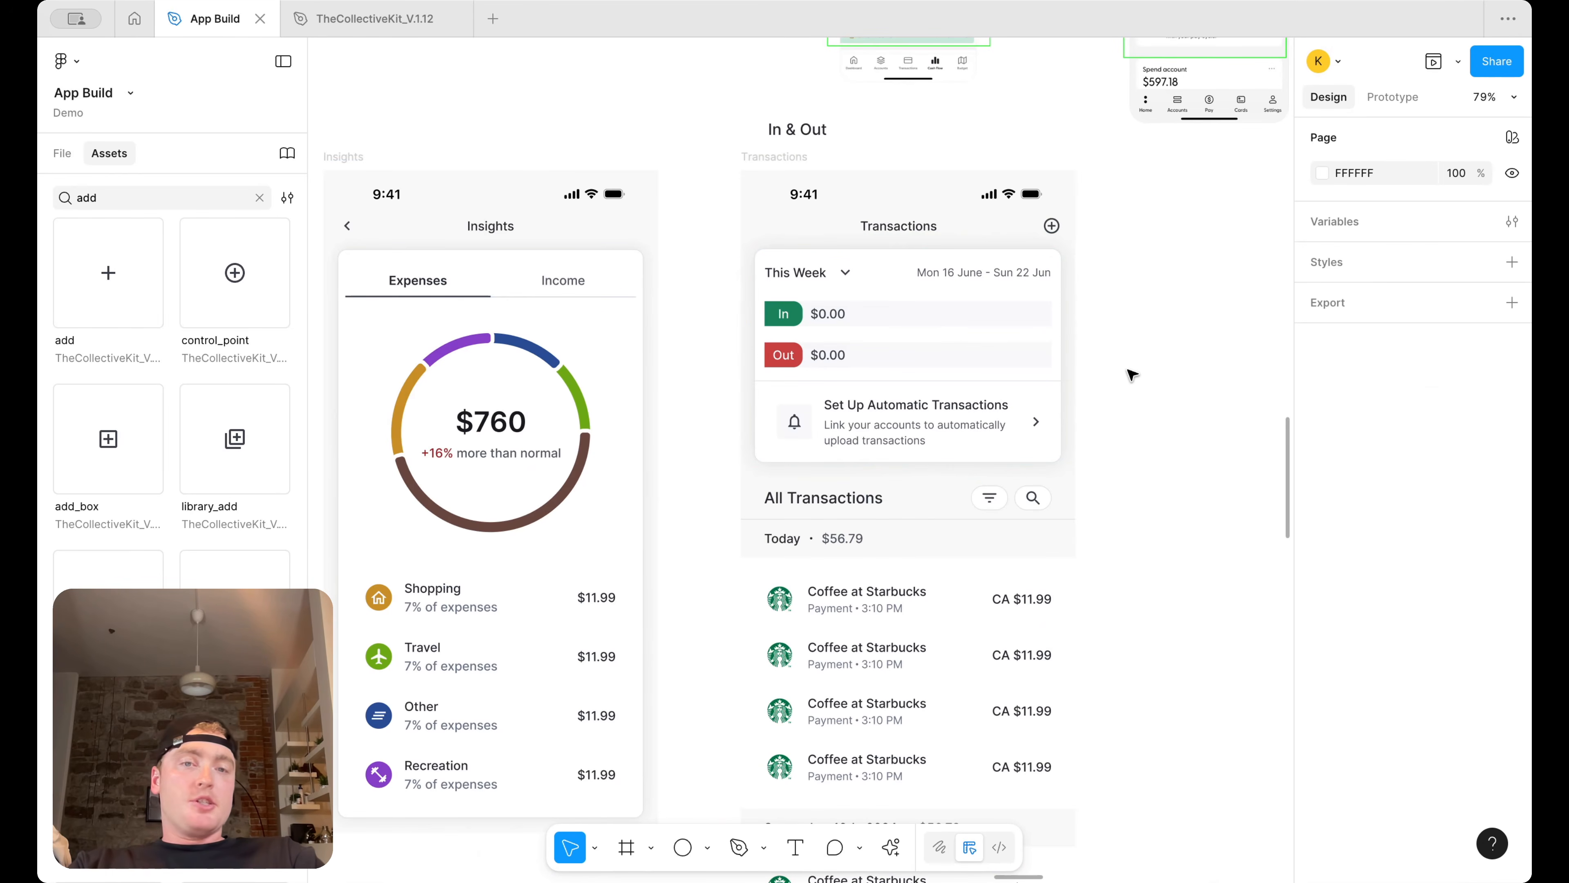
scroll(1087, 306, "down", 4)
scroll(1069, 259, "up", 5)
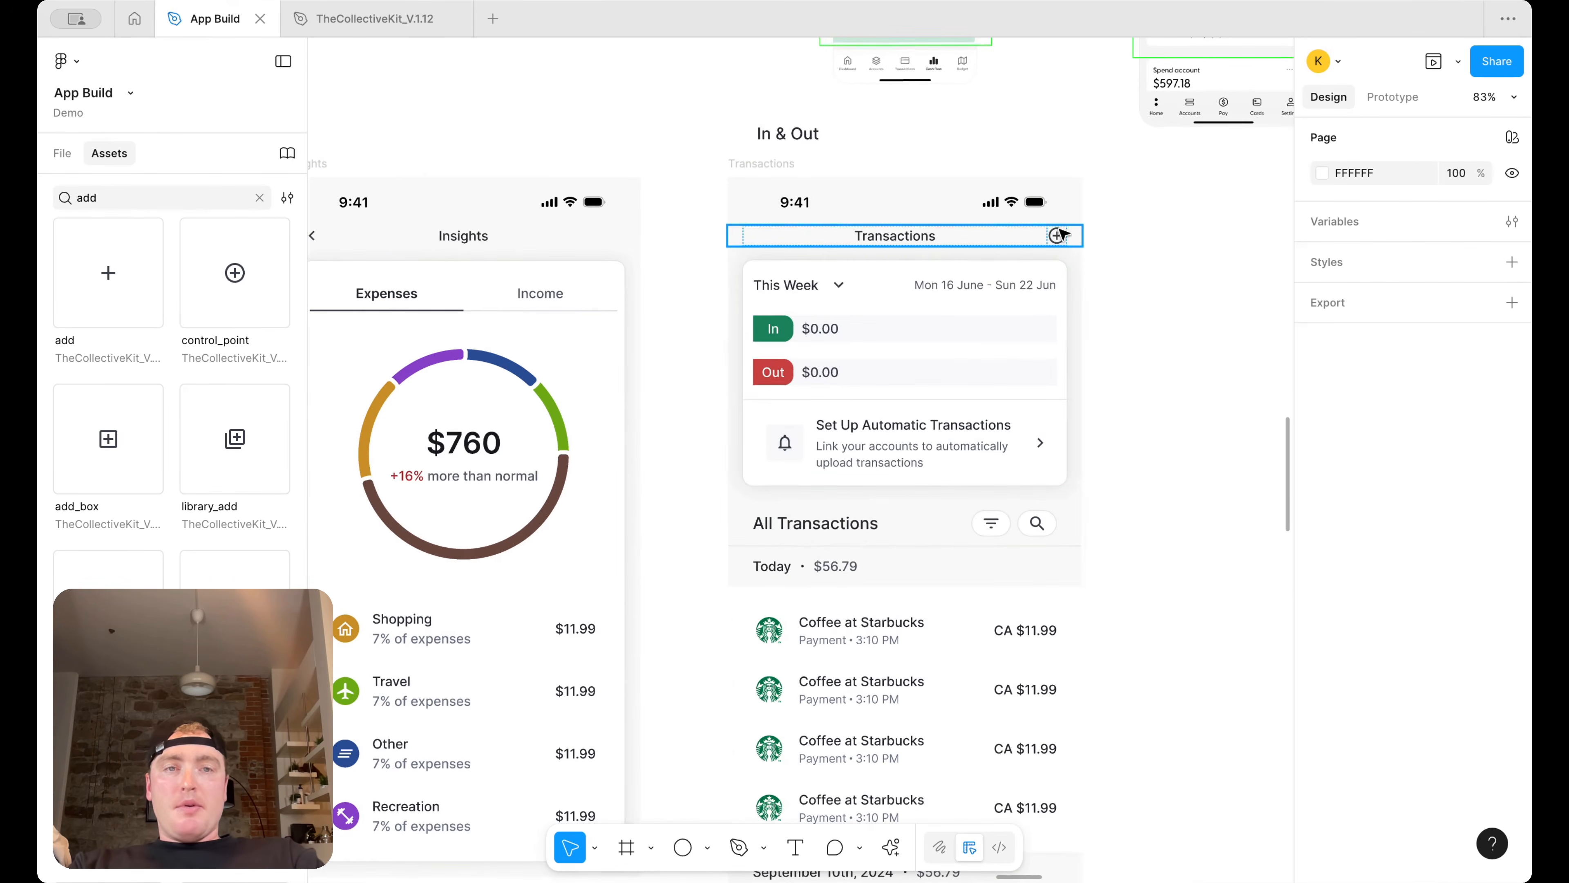
left_click(1058, 236)
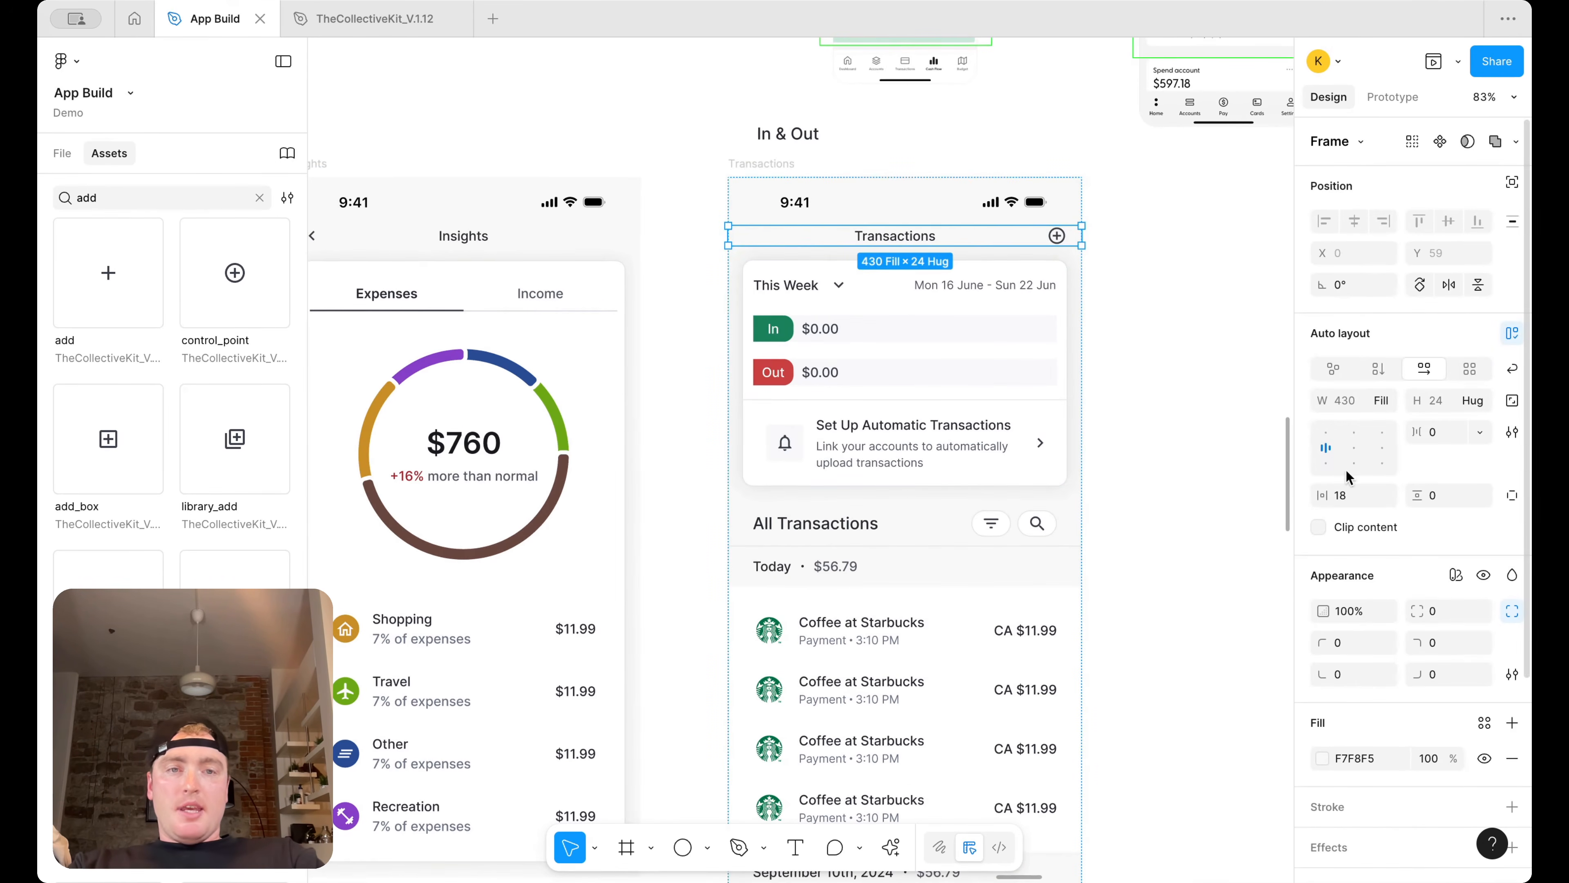
left_click(1058, 235)
scroll(1058, 236, "up", 3)
scroll(1387, 692, "down", 3)
left_click(1367, 725)
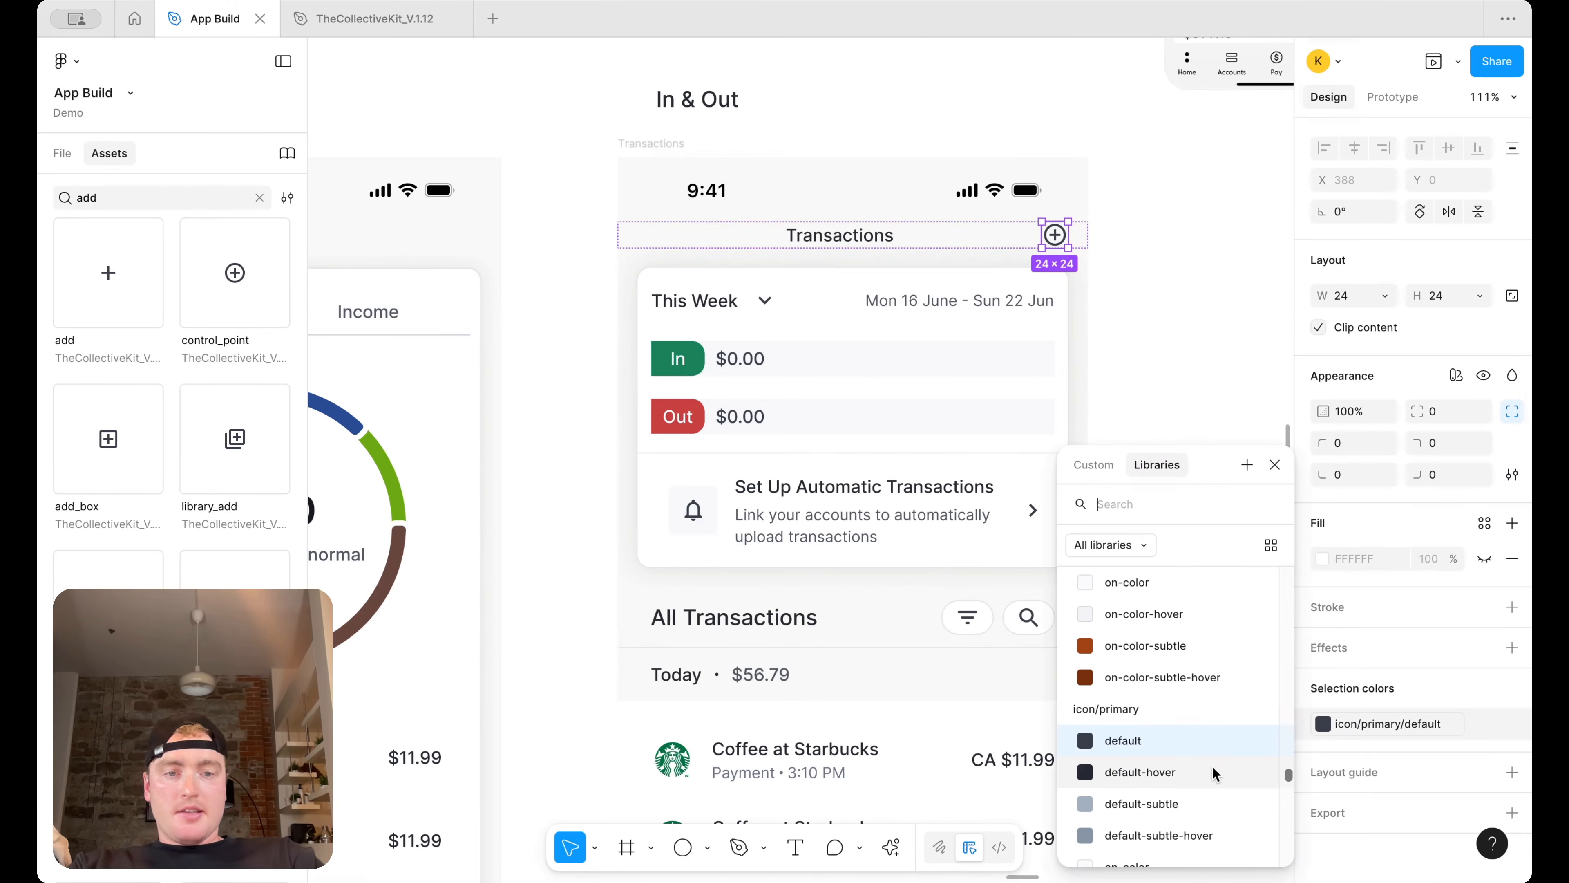
scroll(761, 547, "left", 12)
scroll(742, 433, "up", 2)
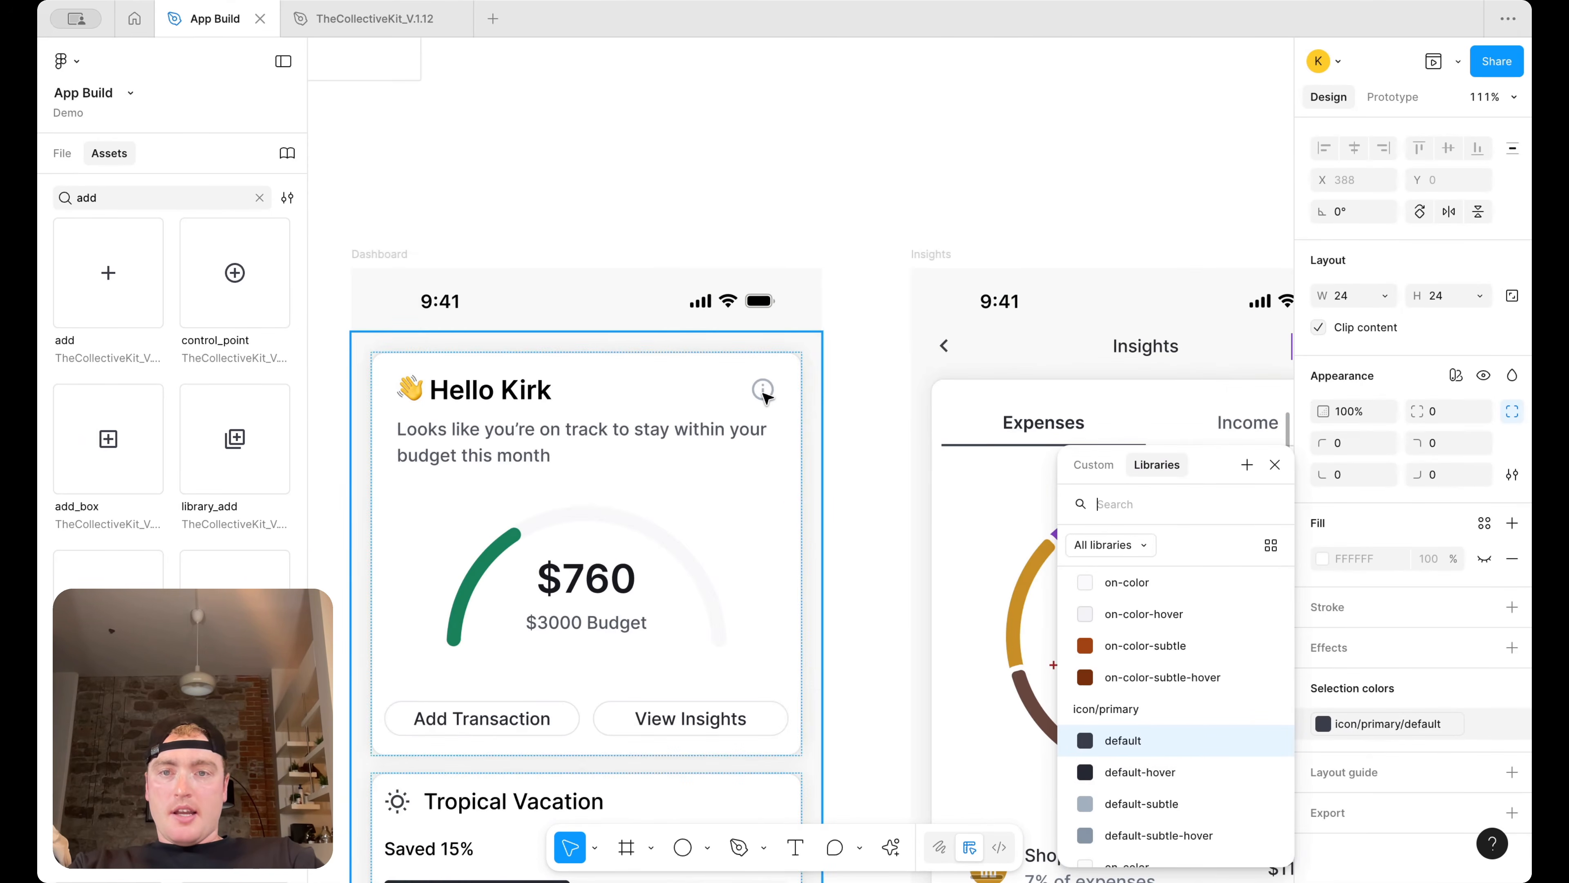
scroll(766, 398, "right", 10)
scroll(767, 398, "right", 5)
type("Add Transaction View Insights")
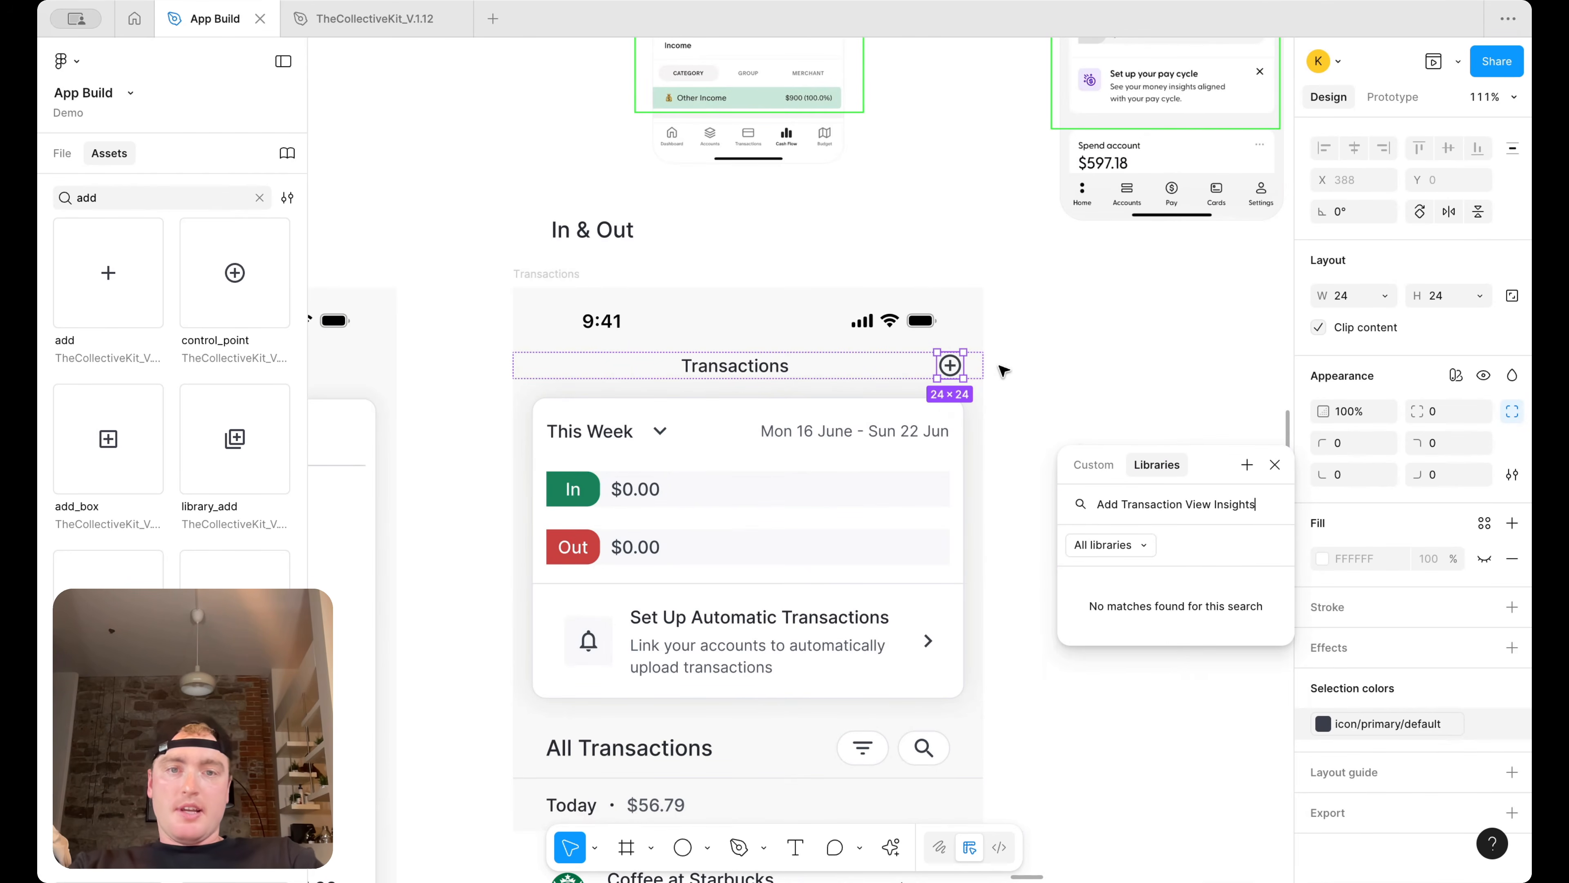
left_click(1274, 465)
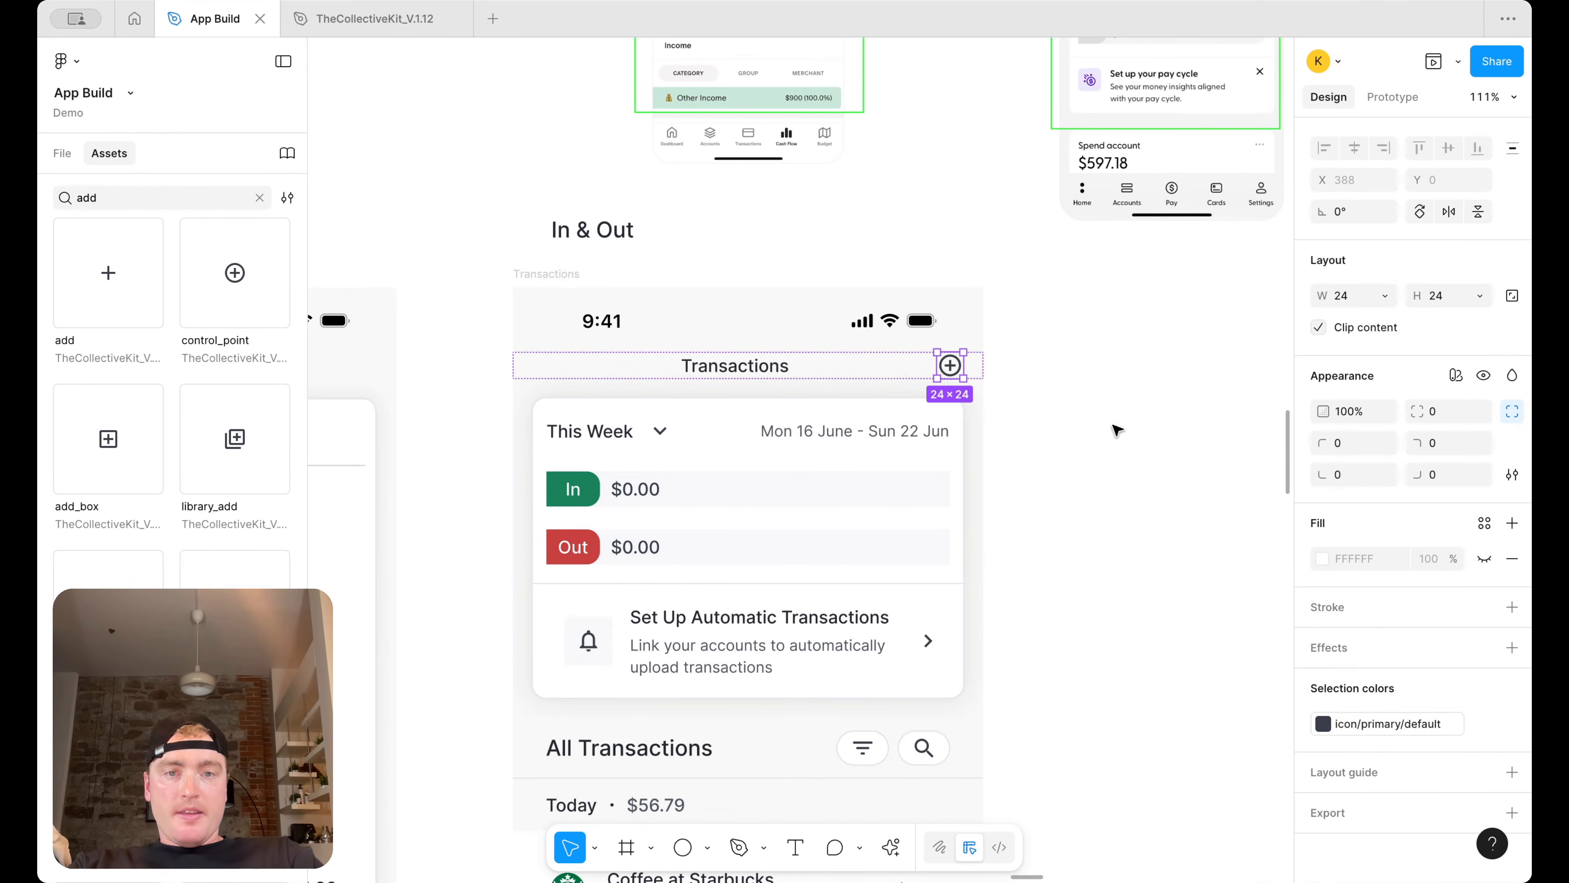
left_click(1050, 395)
left_click(949, 368)
key("super+d")
key("Left")
key("Left")
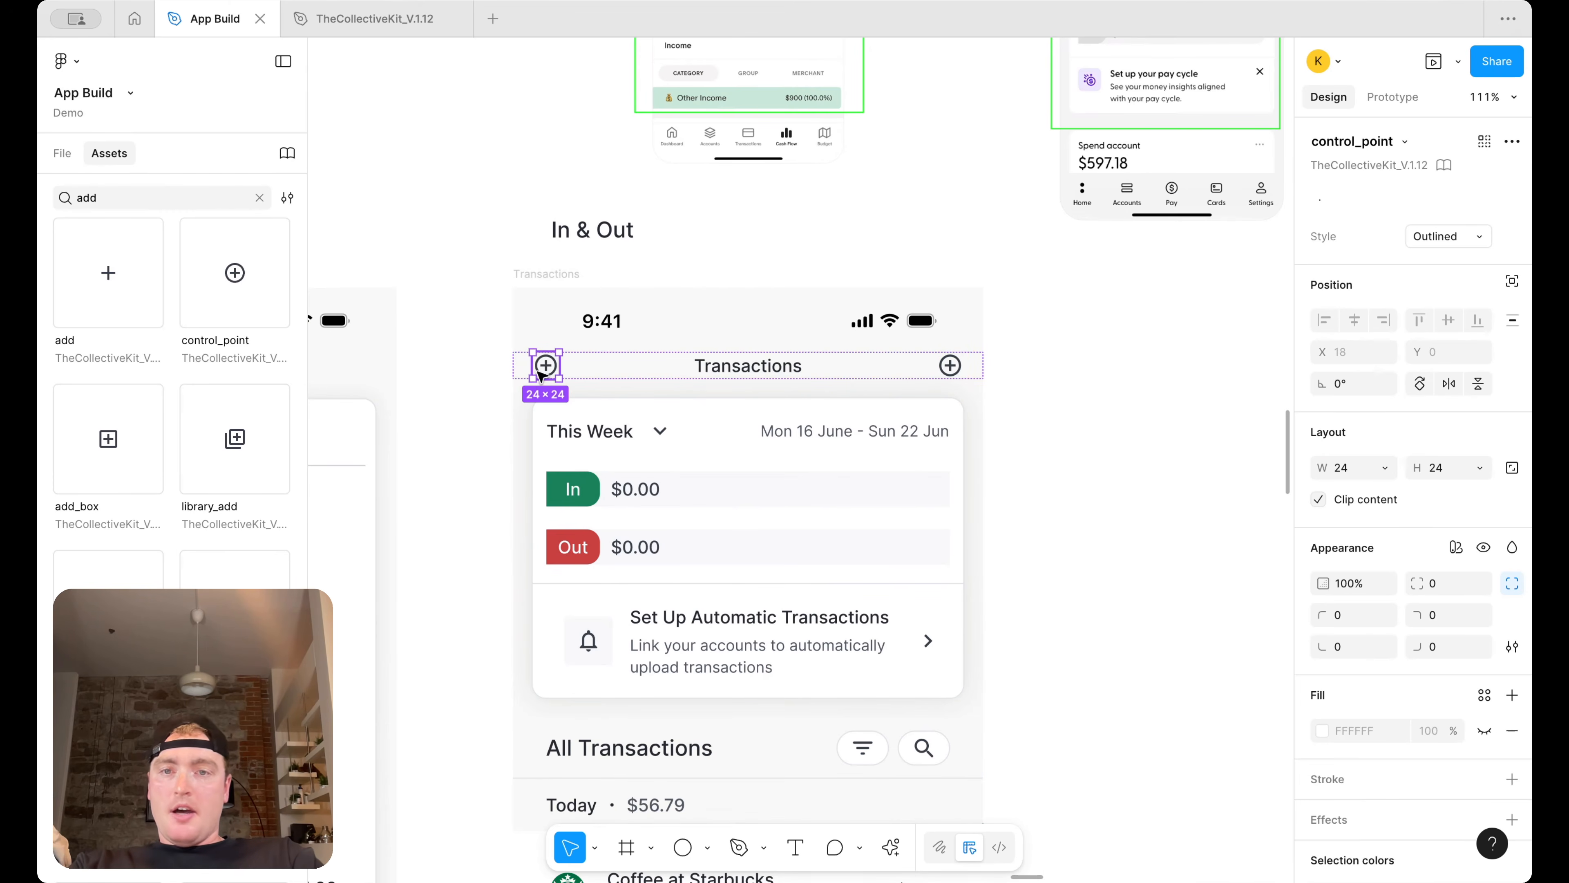
key("Delete")
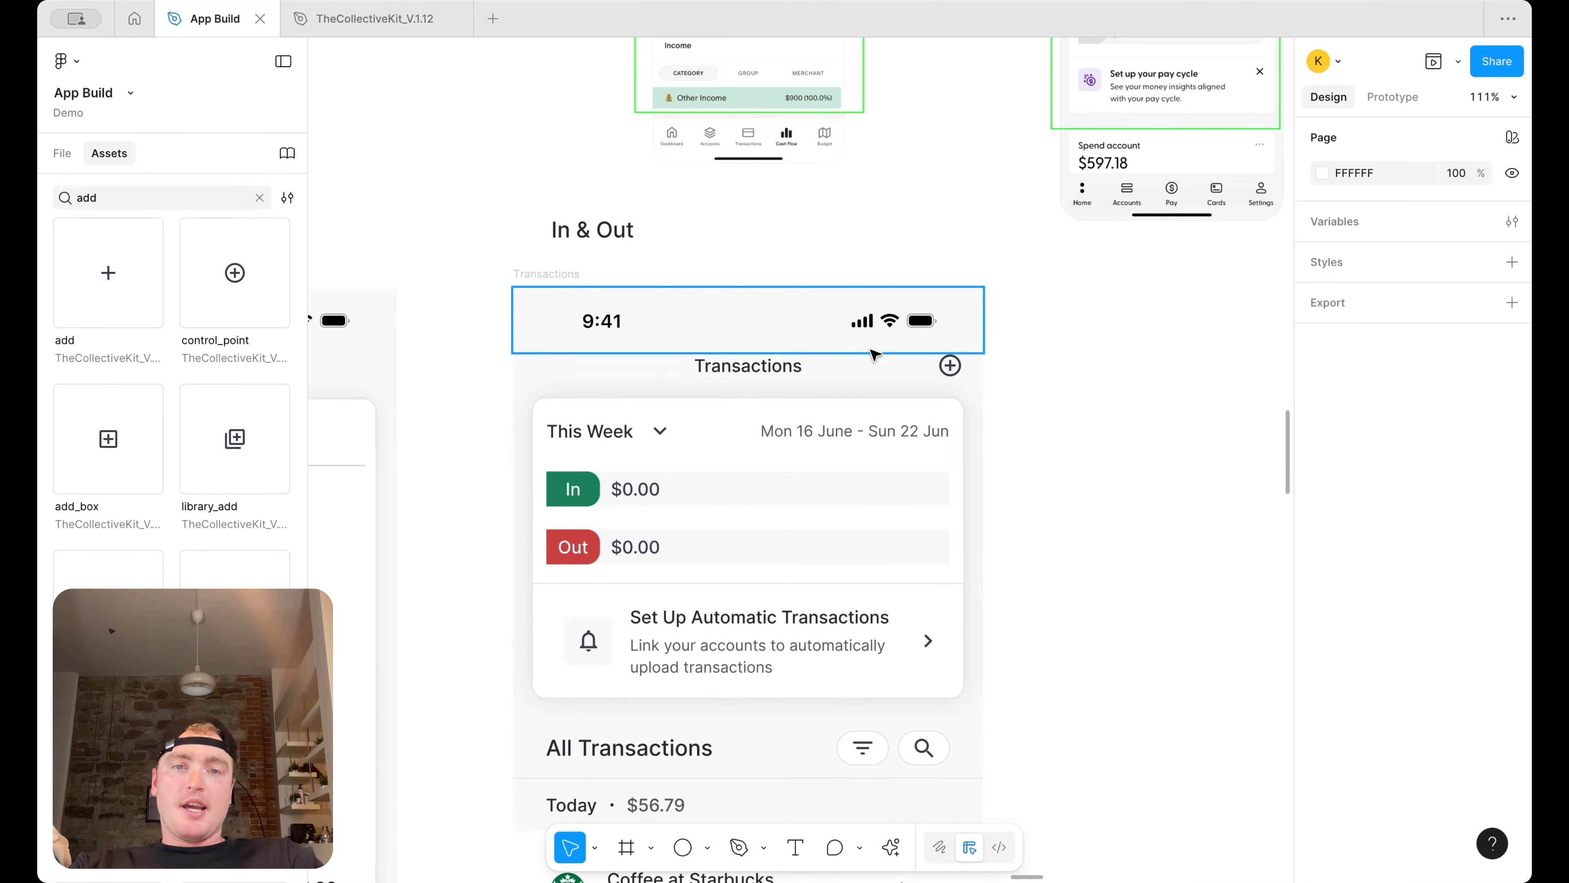
Resize the add icon in the Transactions title row to 20 × 20
scroll(1057, 365, "down", 5)
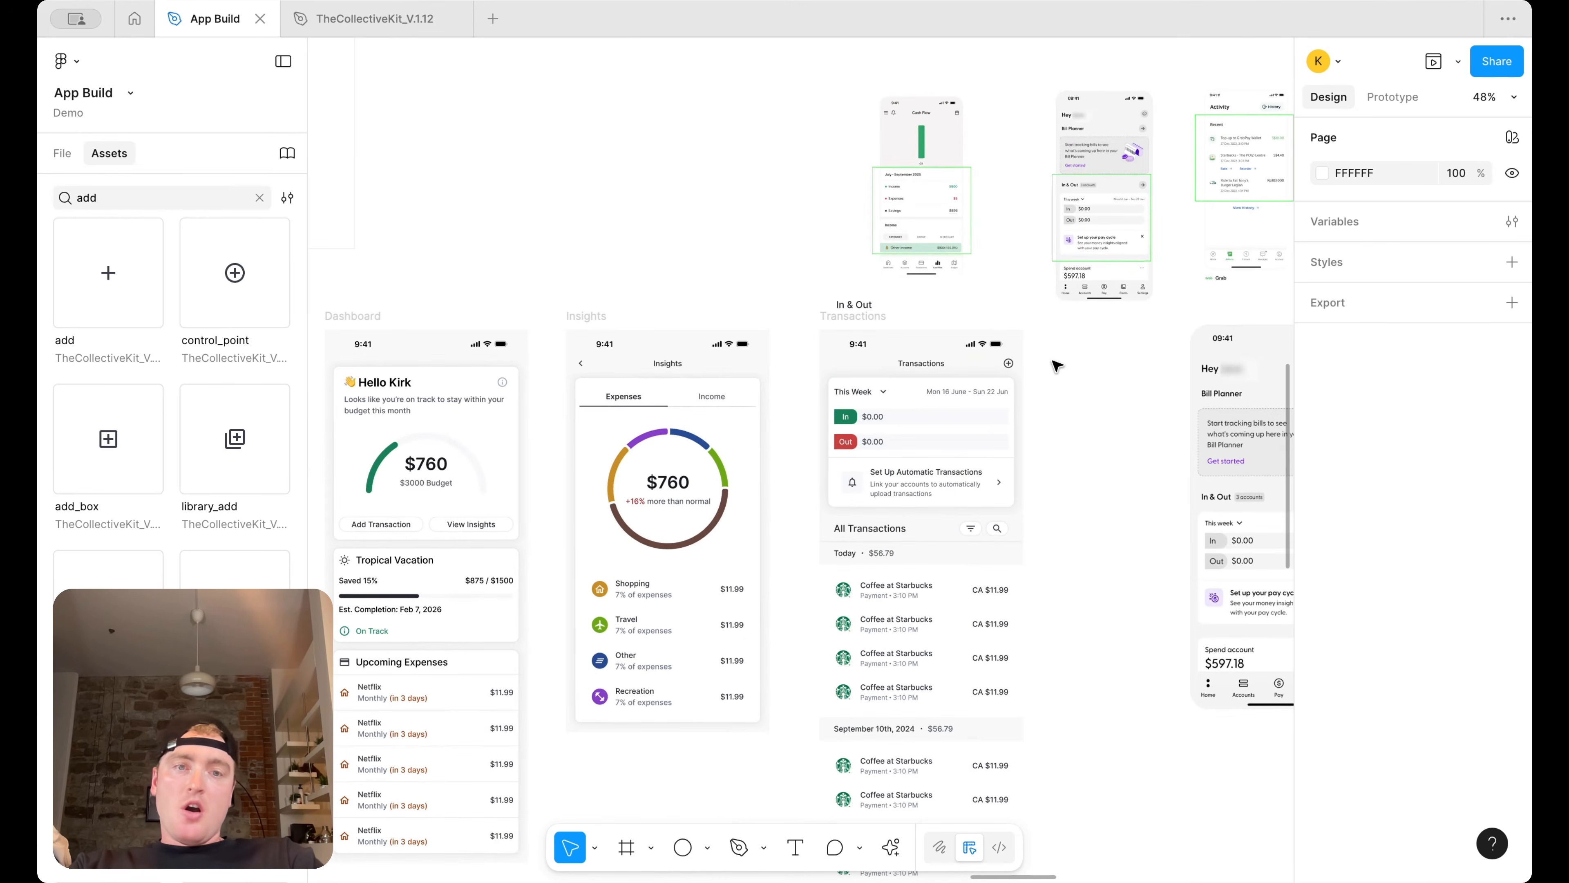
scroll(1056, 366, "up", 3)
scroll(1040, 363, "down", 4)
scroll(1040, 363, "up", 1)
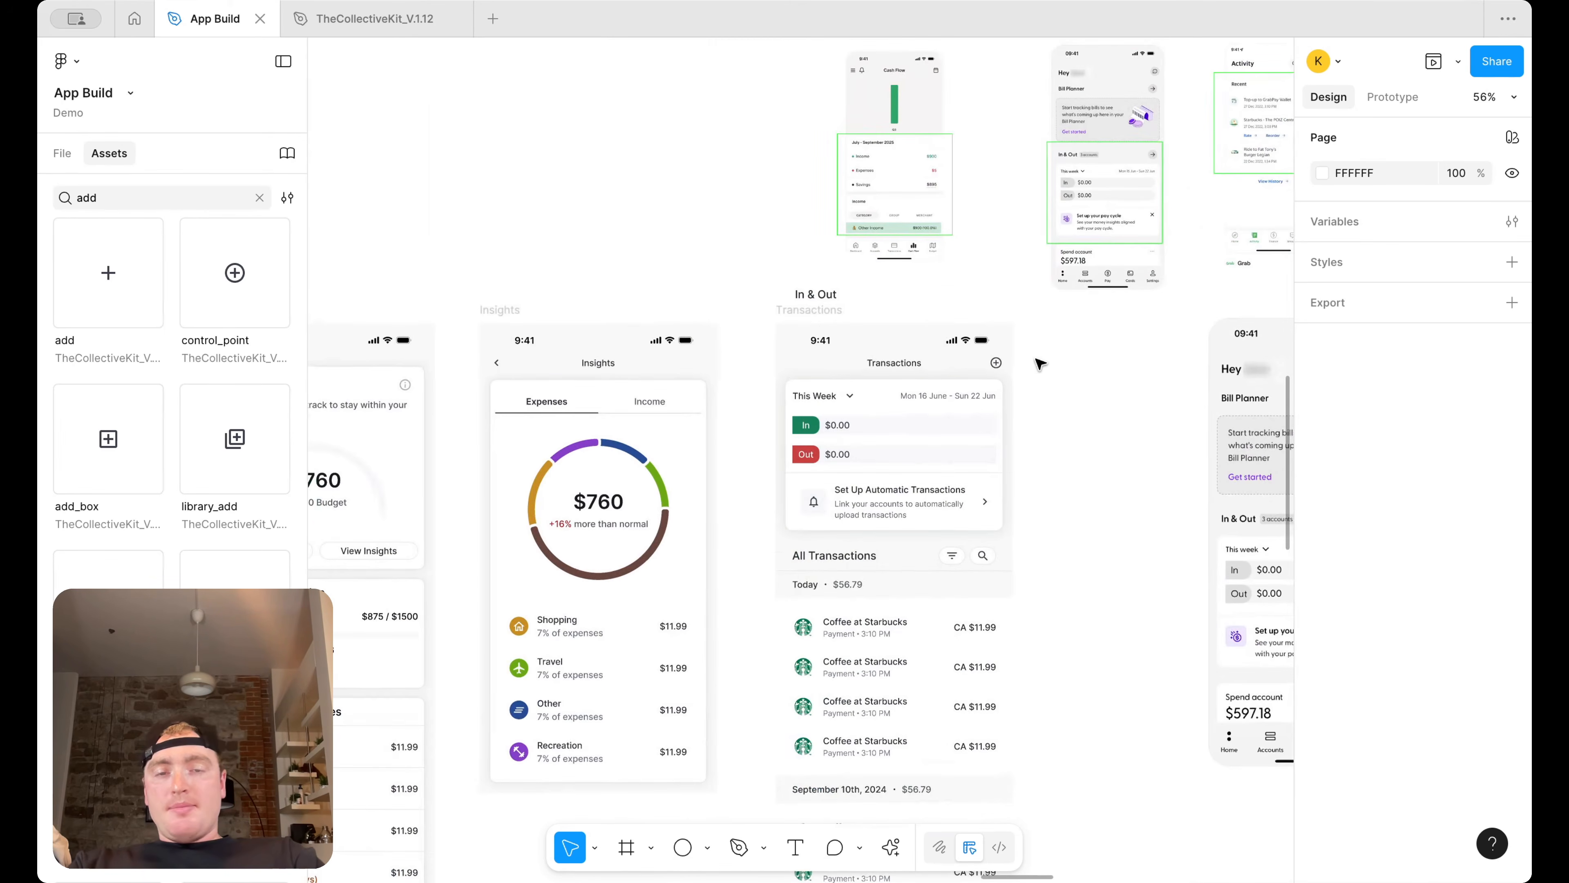
scroll(996, 362, "up", 5)
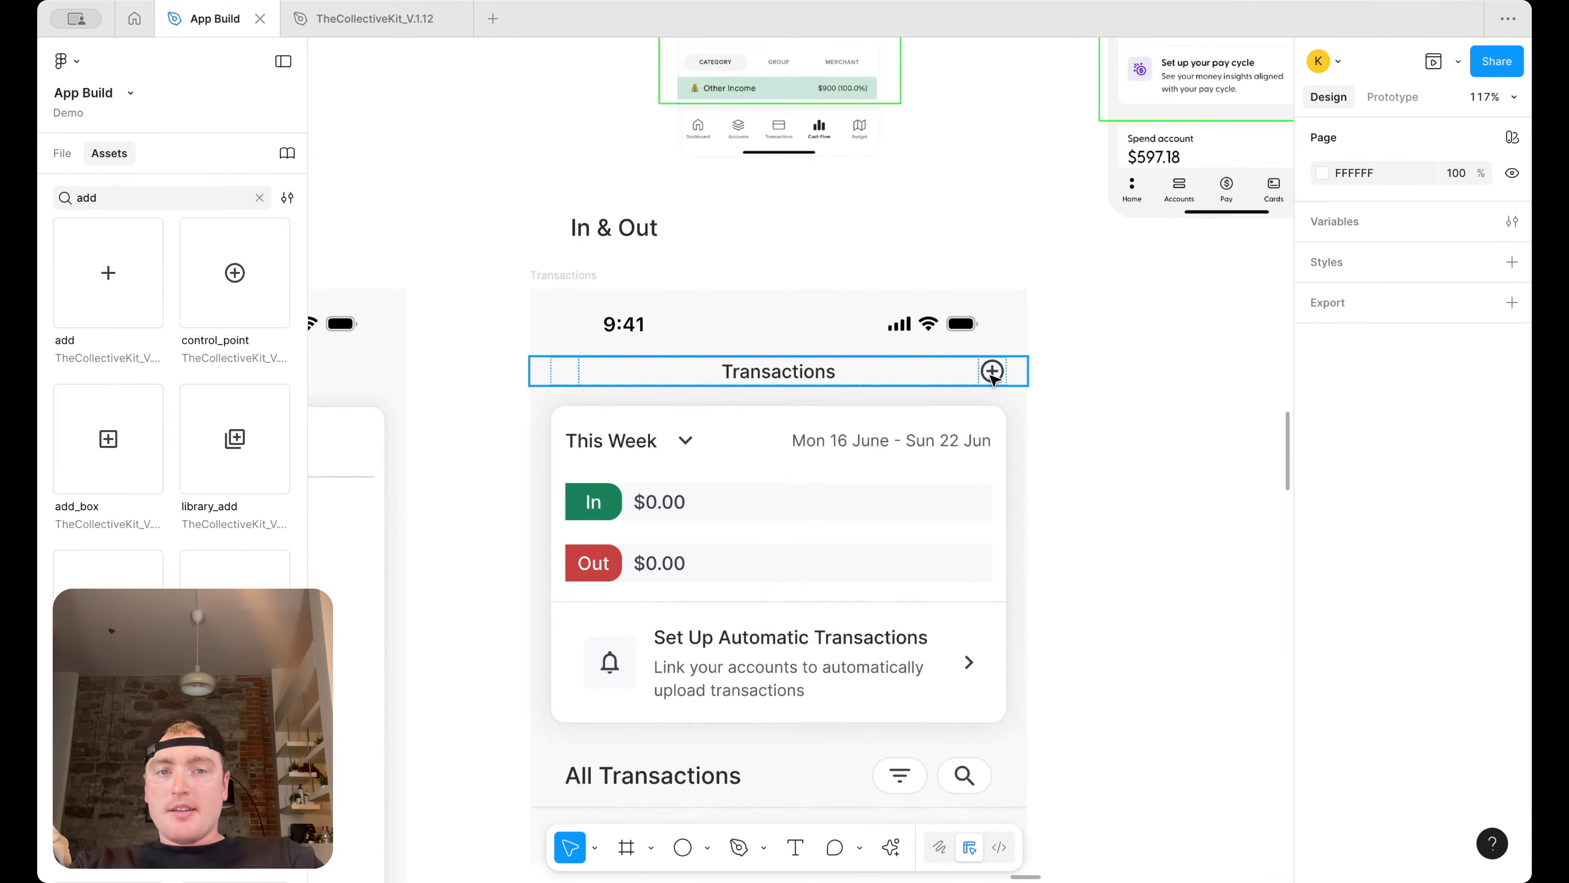
double_click(992, 371)
left_click(1348, 470)
type("20")
key("Tab")
type("20")
key("Return")
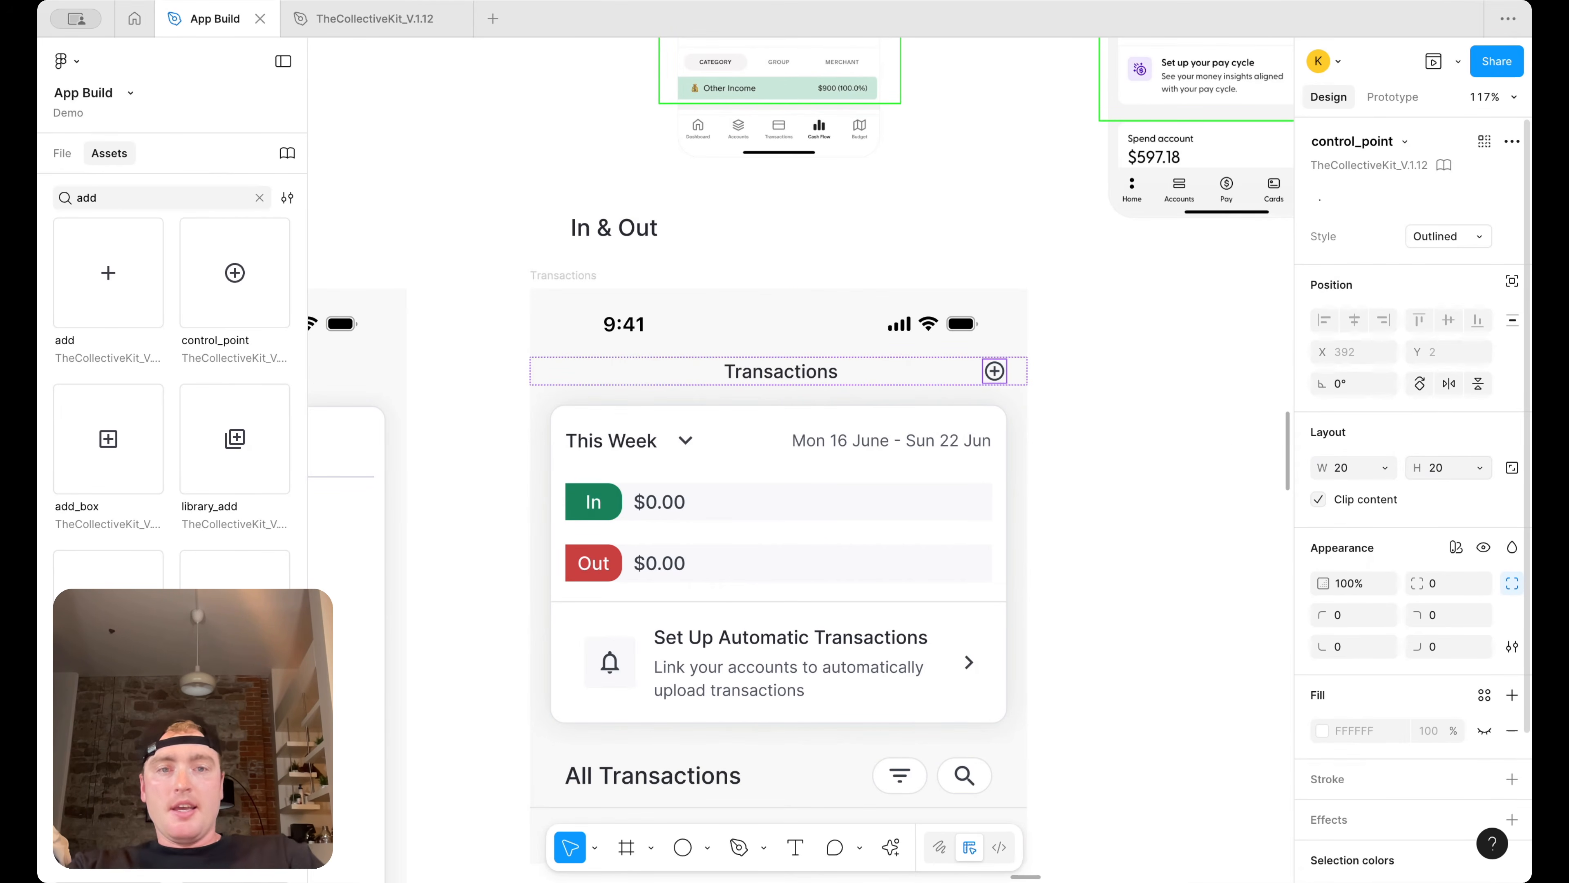
Review the updated Transactions screen alongside the Dashboard and Insights screens
left_click(1201, 410)
scroll(1201, 410, "down", 3)
scroll(1126, 391, "up", 2)
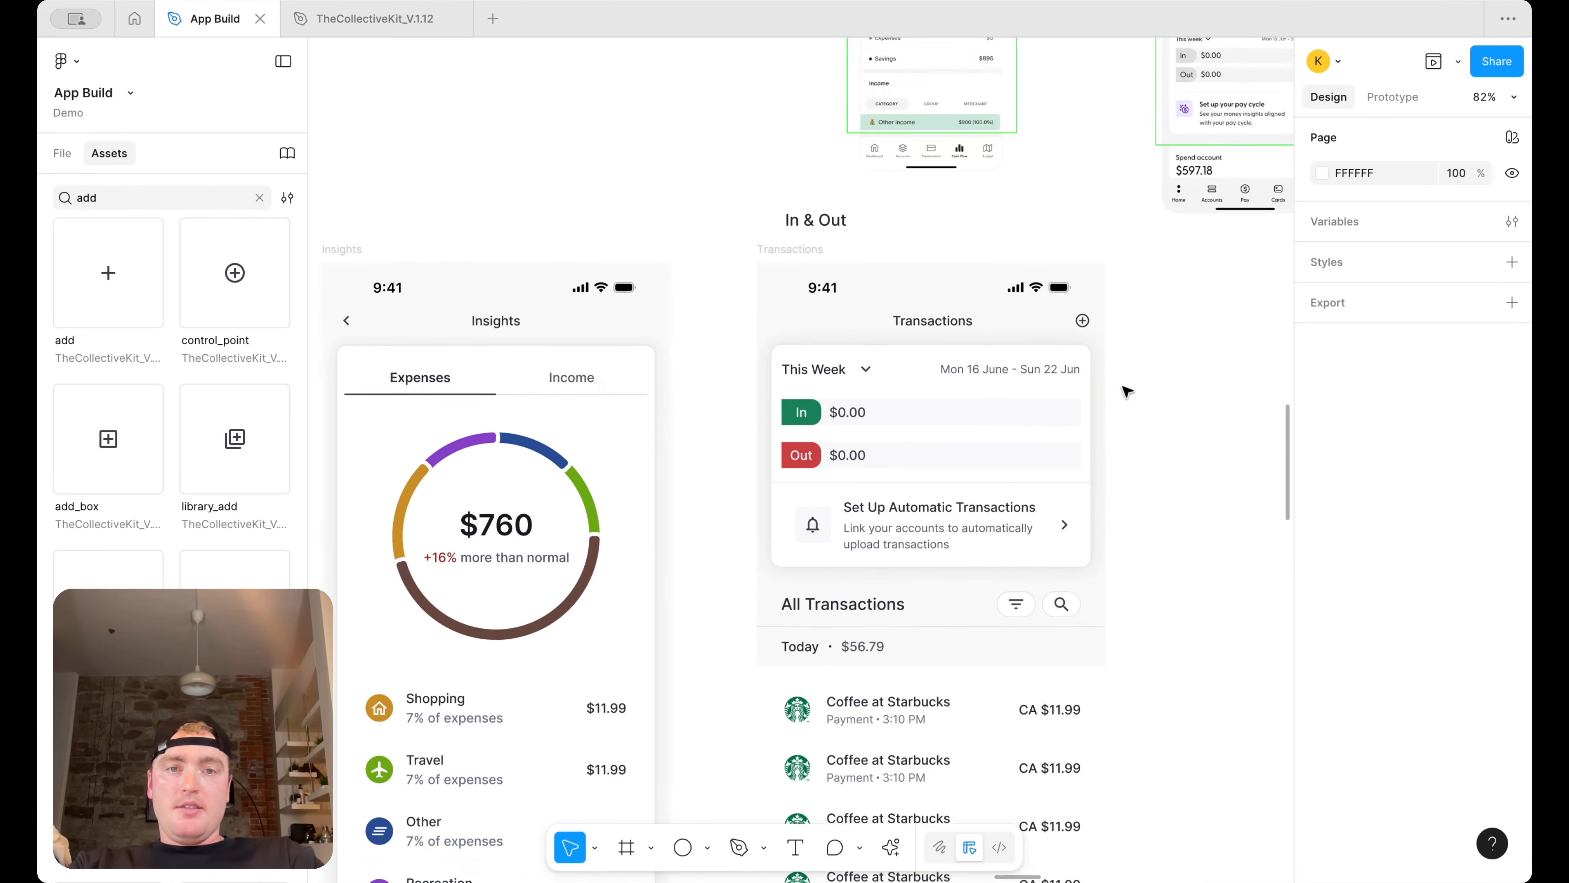
scroll(1126, 392, "down", 1)
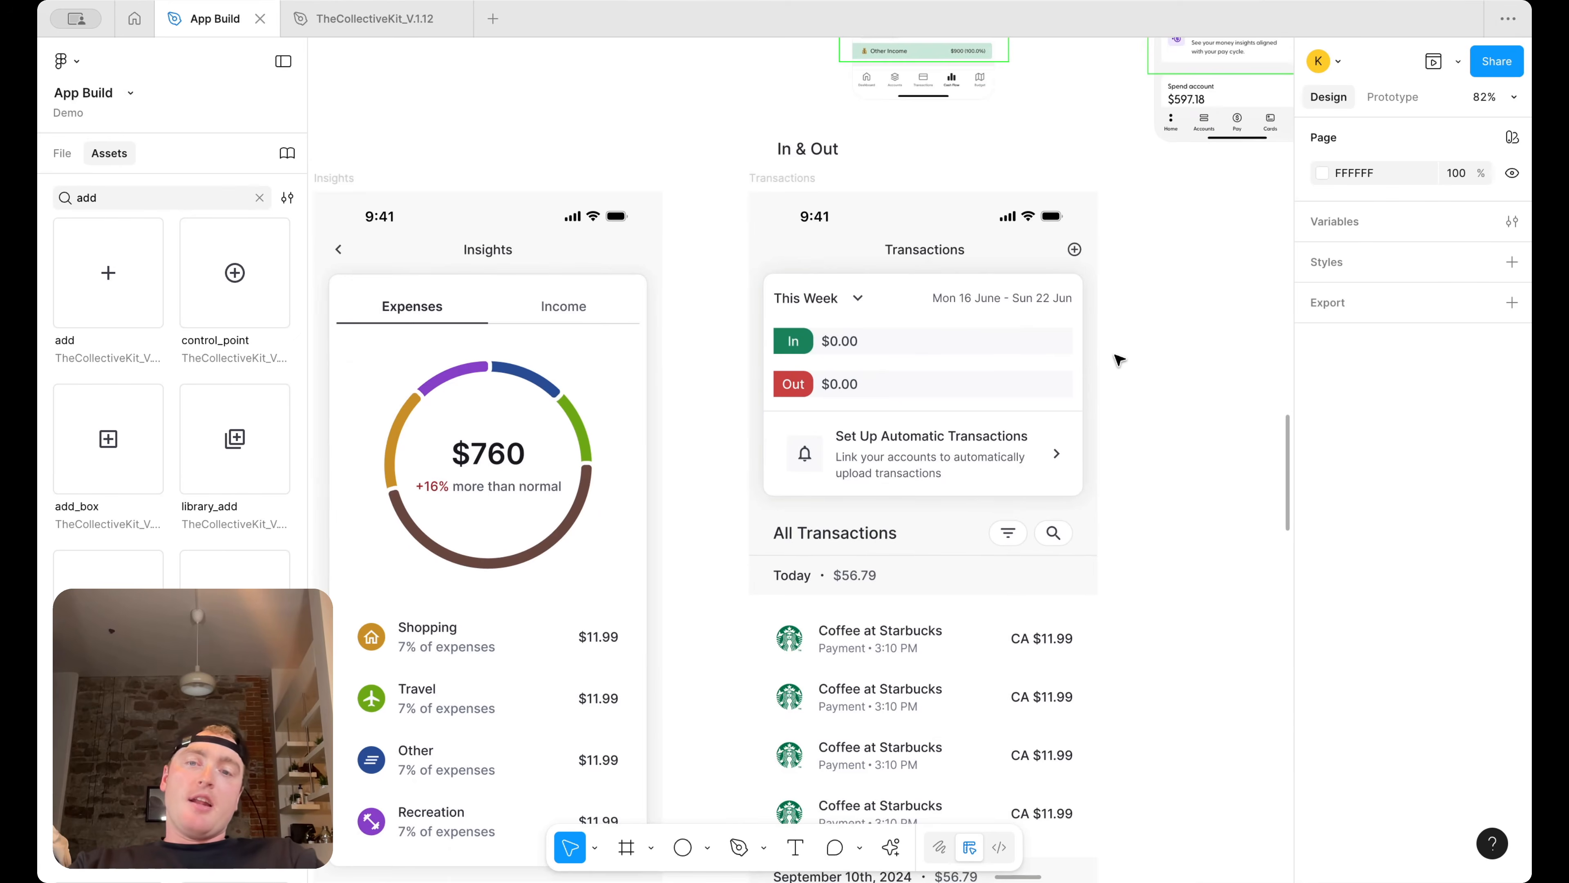
scroll(1118, 358, "down", 4)
scroll(1117, 357, "left", 3)
scroll(765, 441, "up", 4)
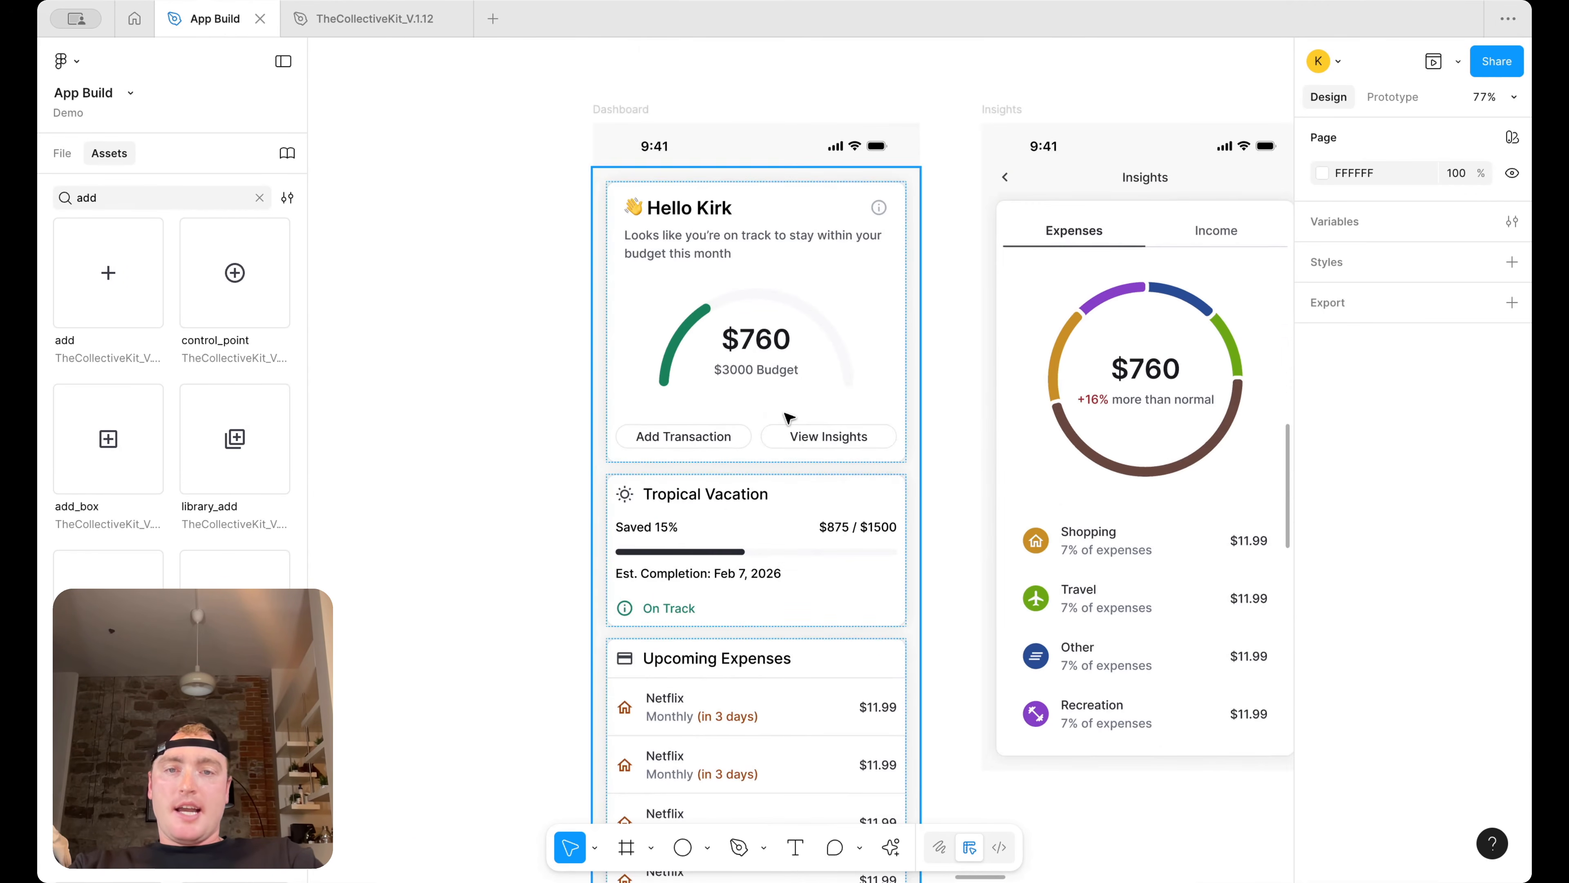
scroll(751, 405, "right", 10)
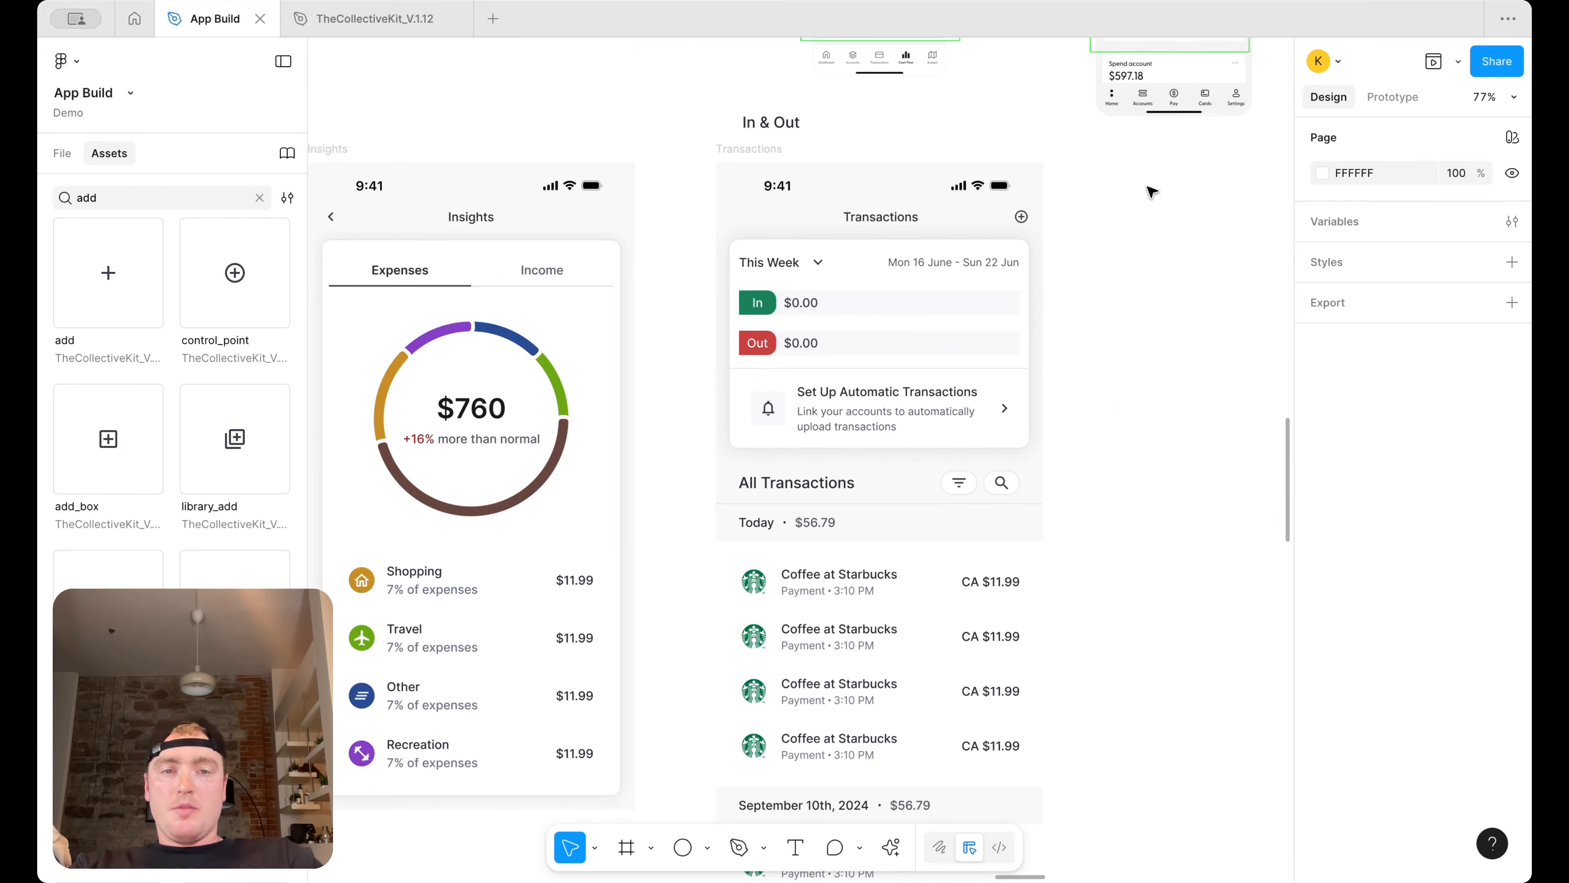
scroll(1151, 192, "down", 5)
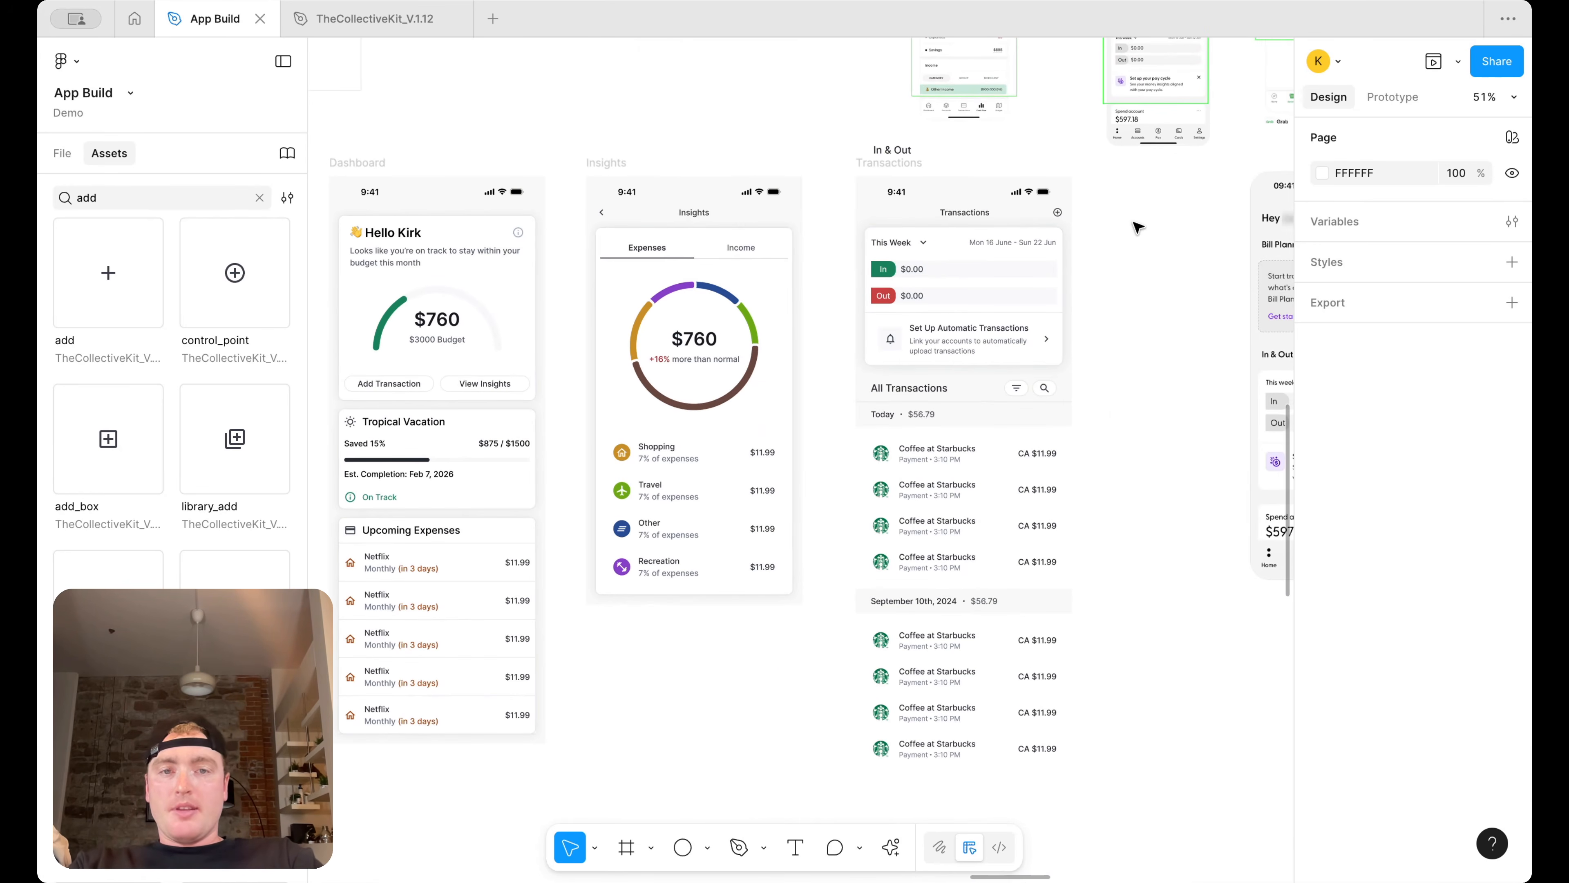
scroll(1131, 226, "up", 2)
left_click(885, 165)
left_click(885, 164)
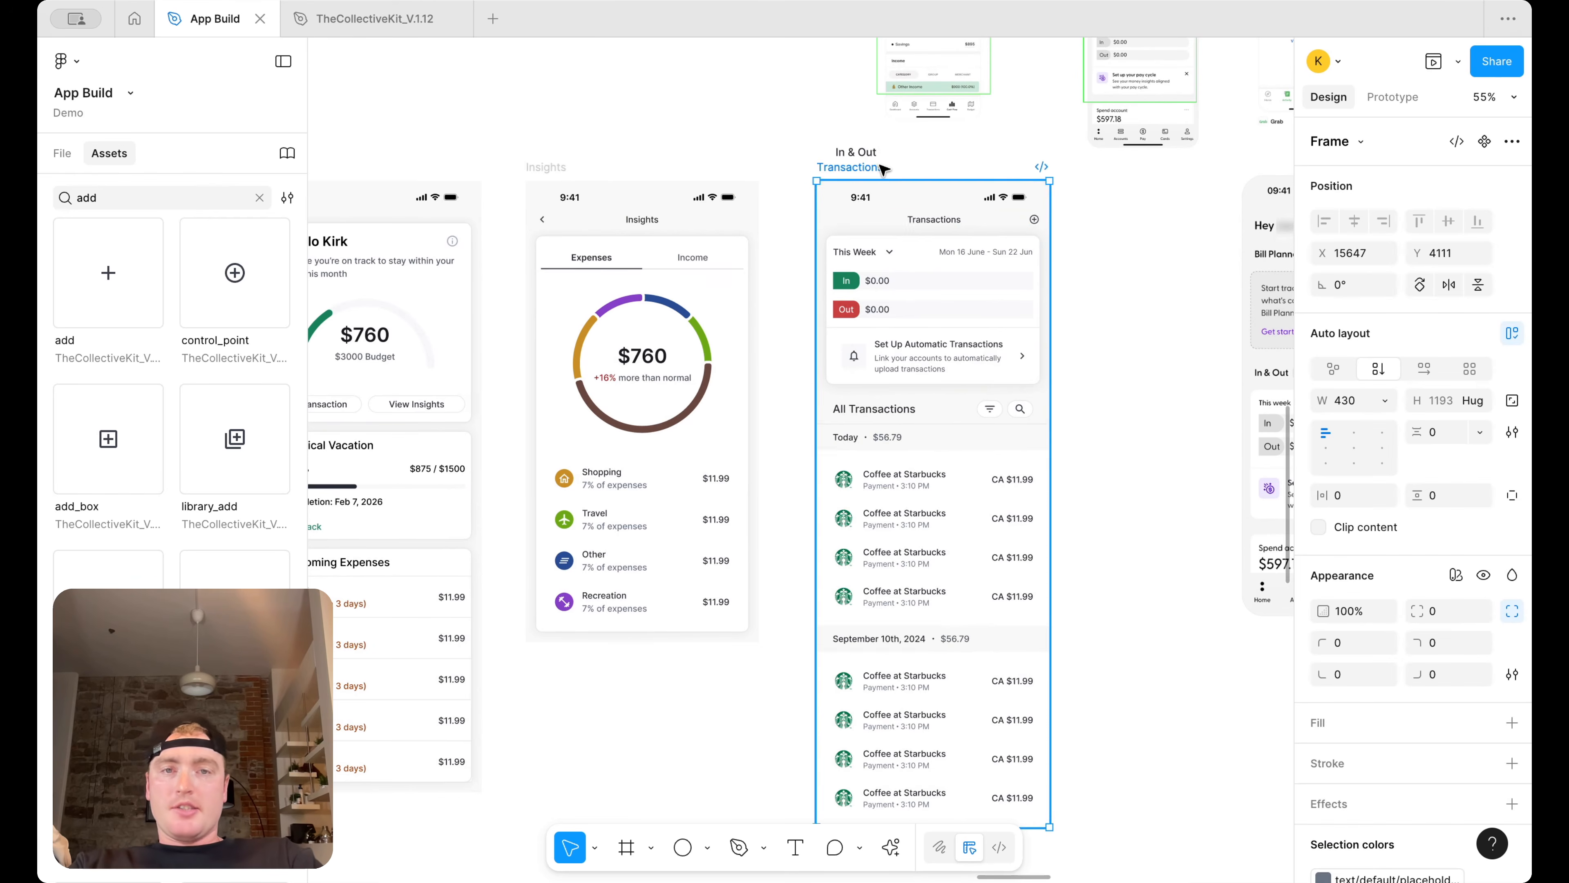
scroll(1061, 230, "down", 2)
scroll(1061, 231, "right", 2)
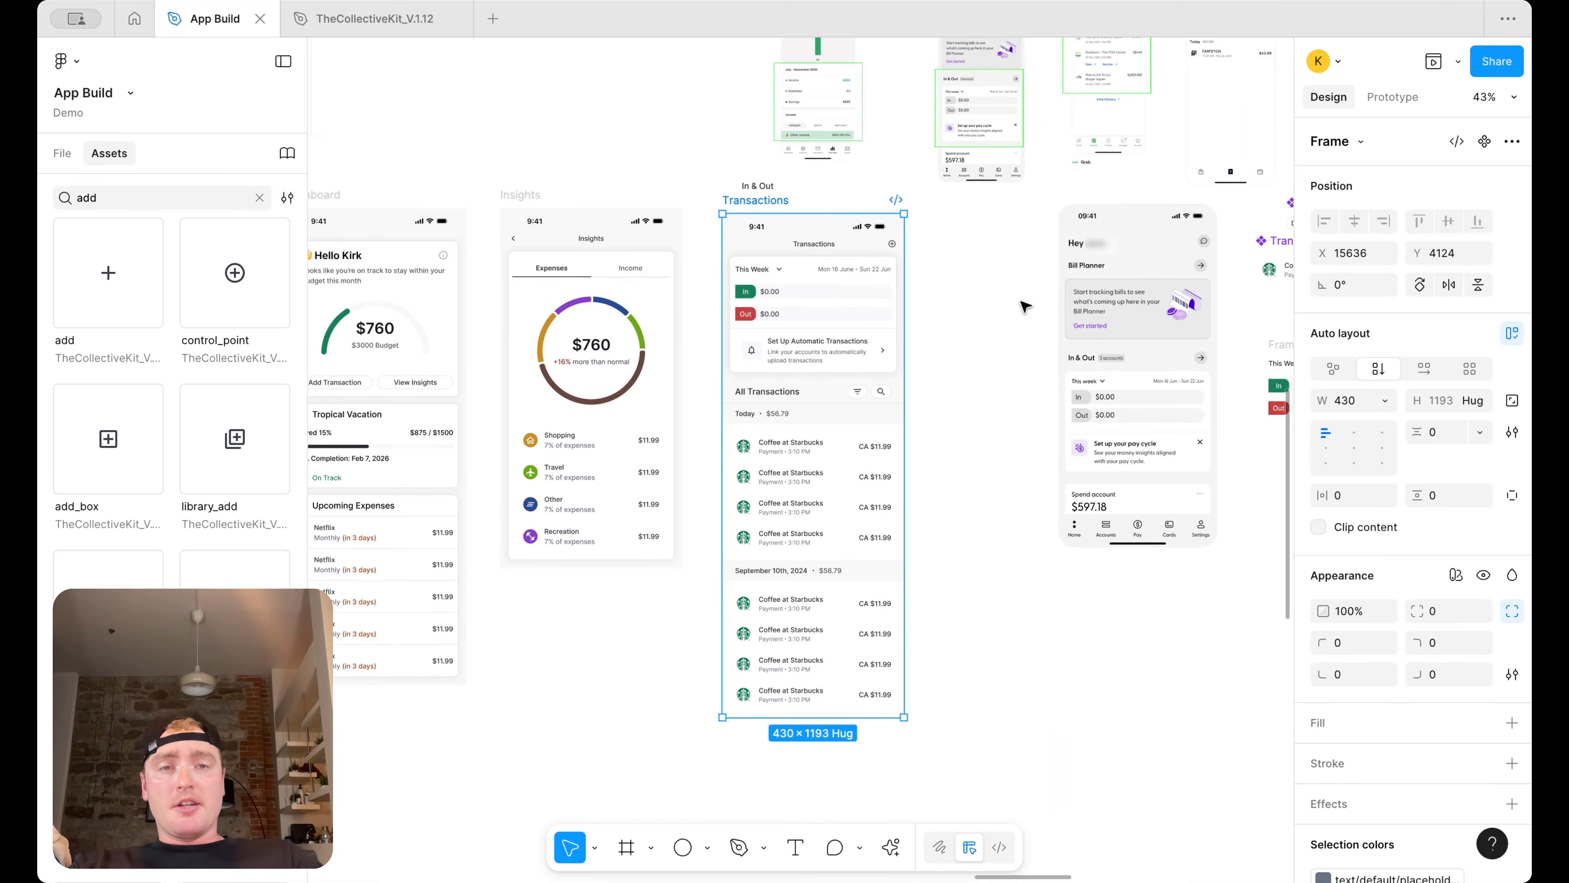
scroll(988, 309, "right", 1)
left_click(946, 316)
scroll(949, 317, "down", 3)
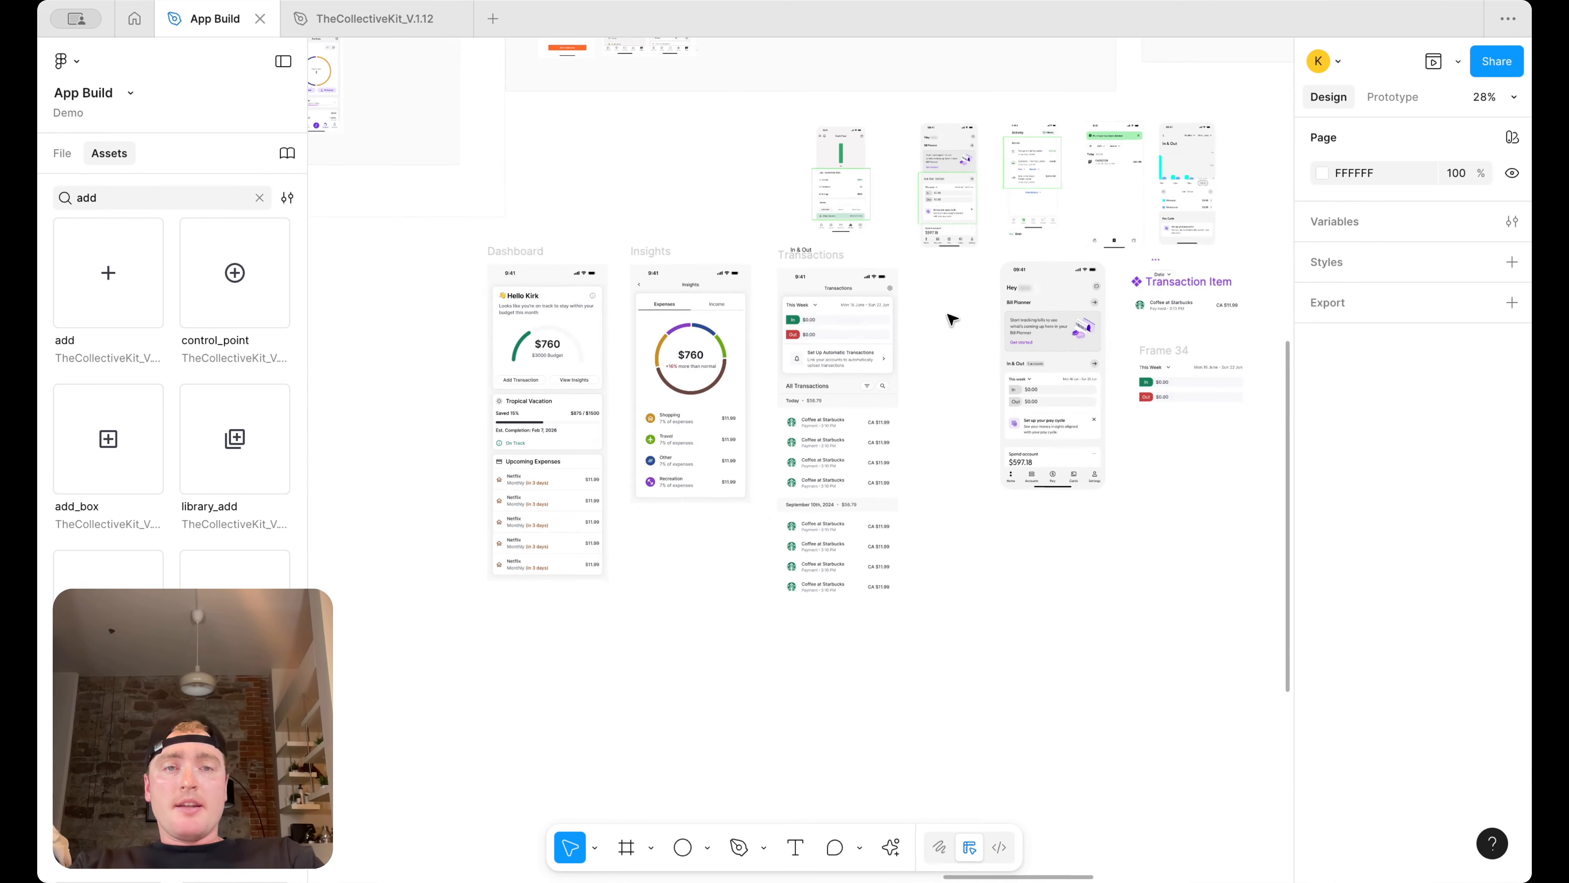
scroll(952, 319, "up", 1)
scroll(951, 319, "right", 1)
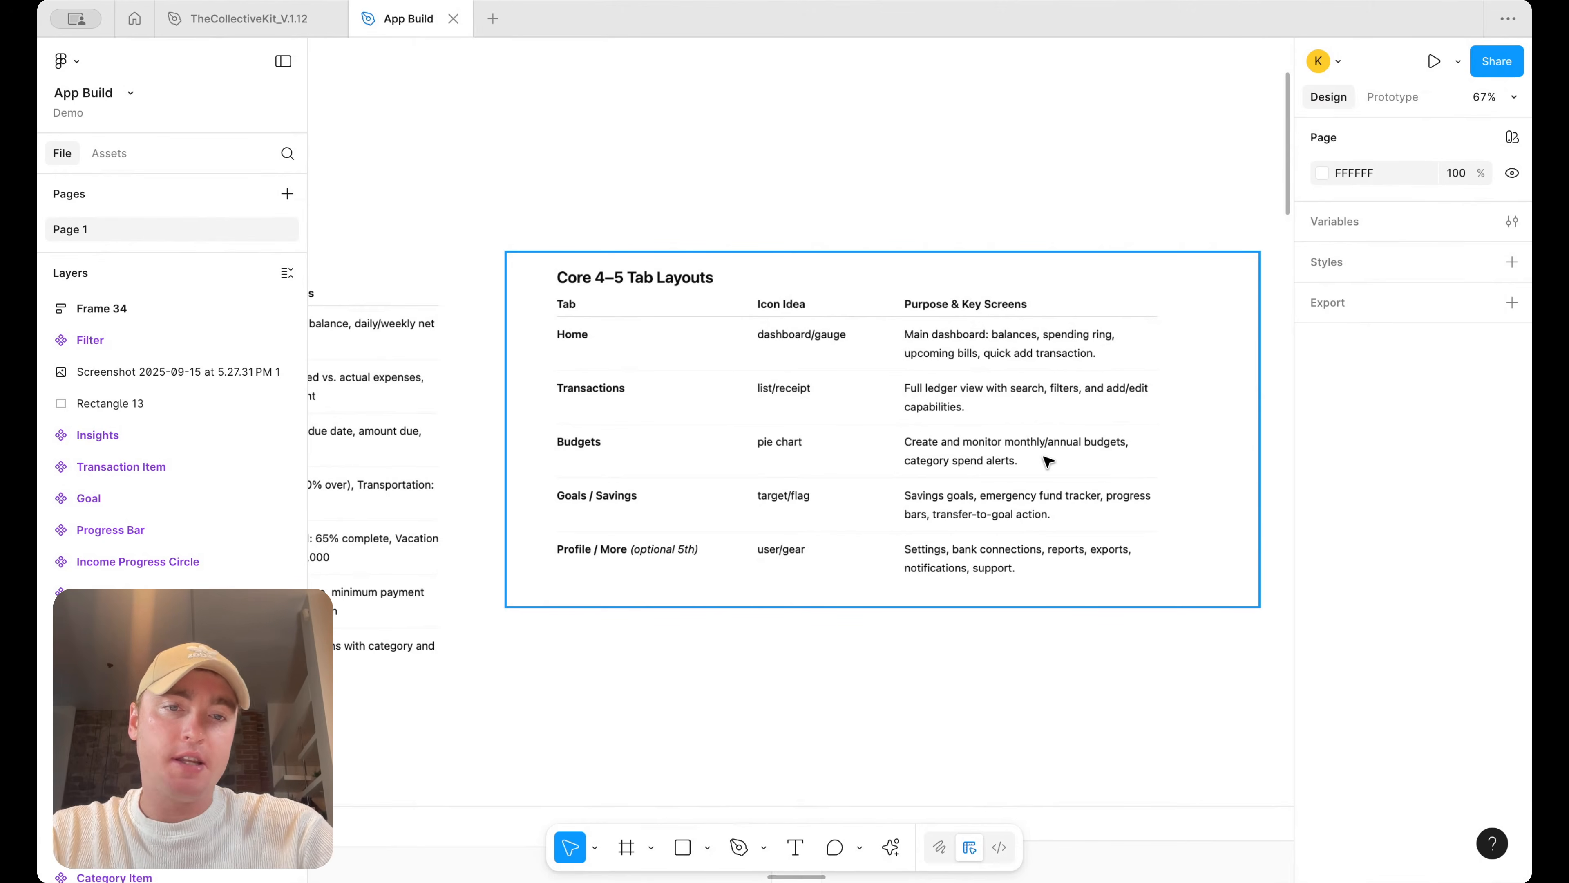
Survey the canvas, including the tab layout notes and the budget reference screen
scroll(1049, 460, "down", 10)
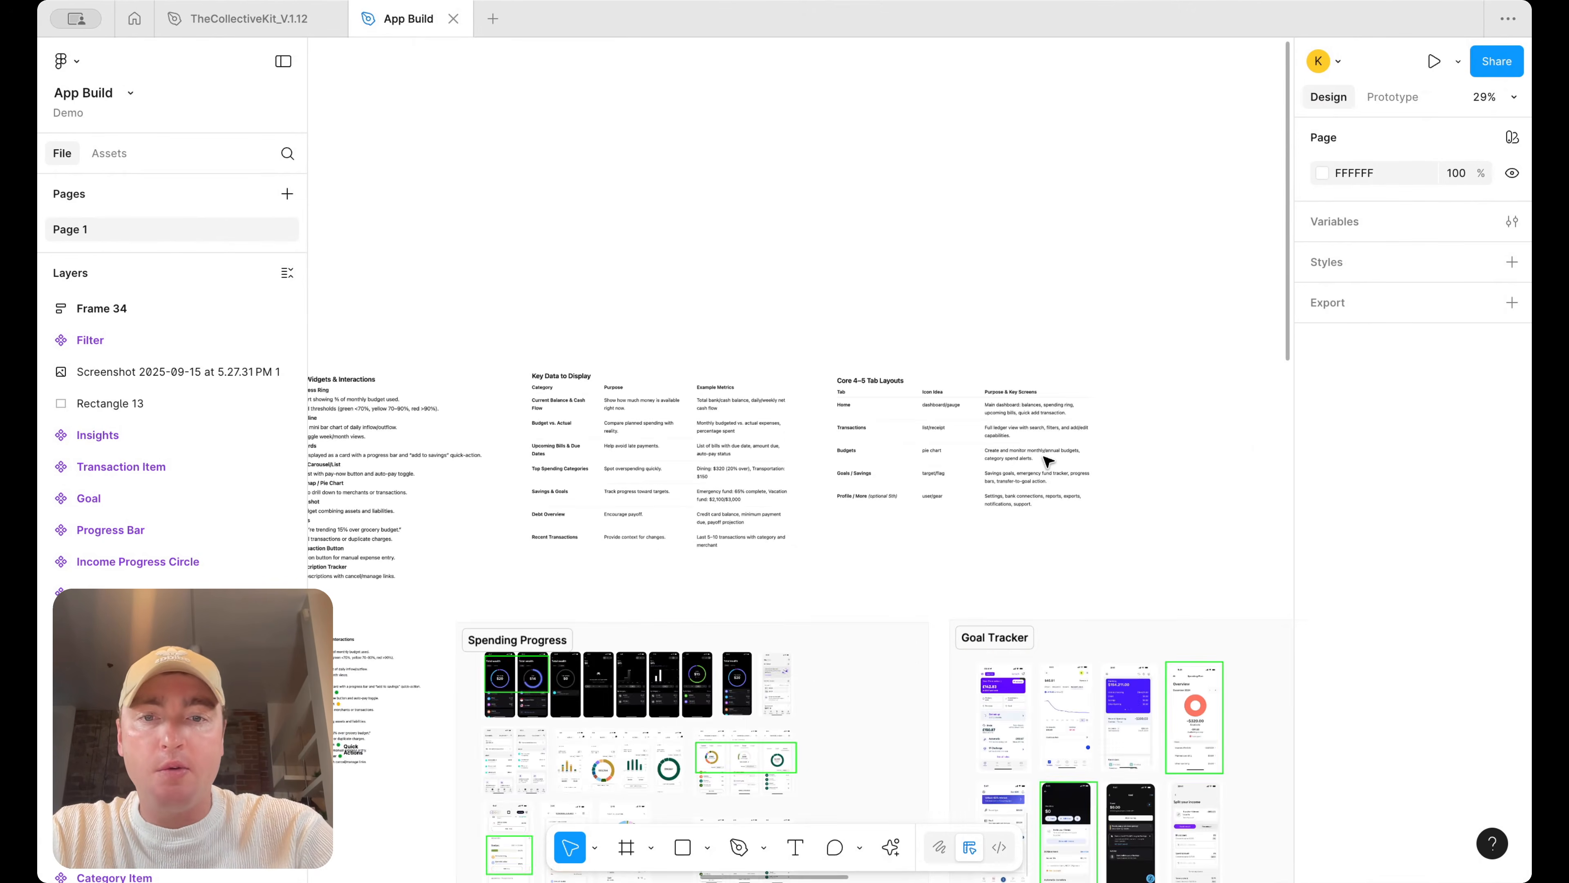
scroll(1048, 461, "right", 3)
scroll(1049, 461, "up", 1)
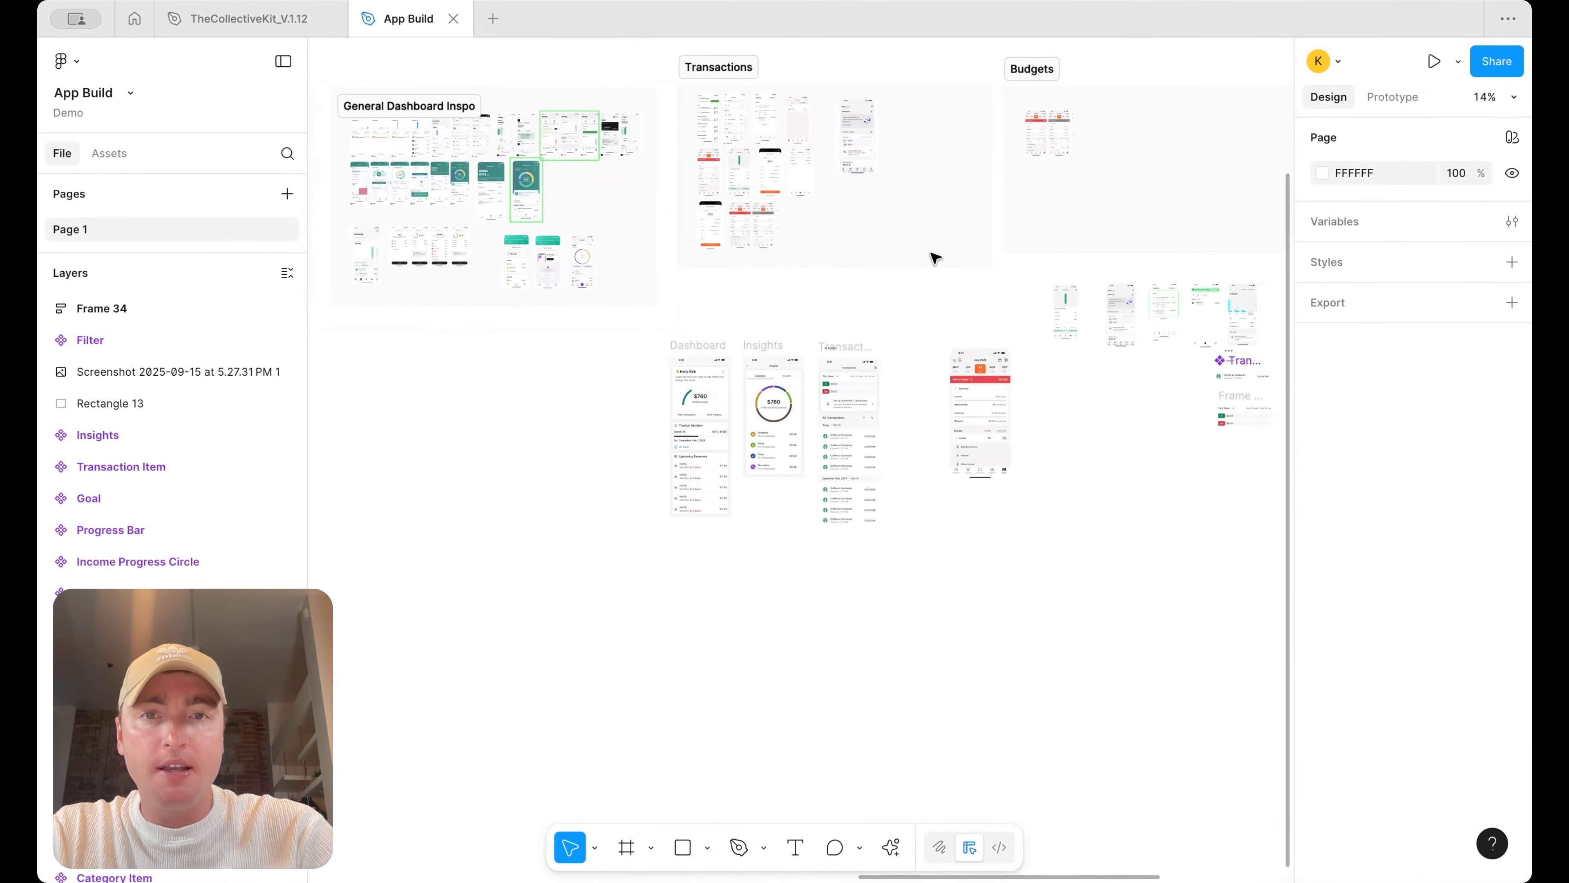
scroll(838, 326, "up", 3)
scroll(908, 424, "up", 8)
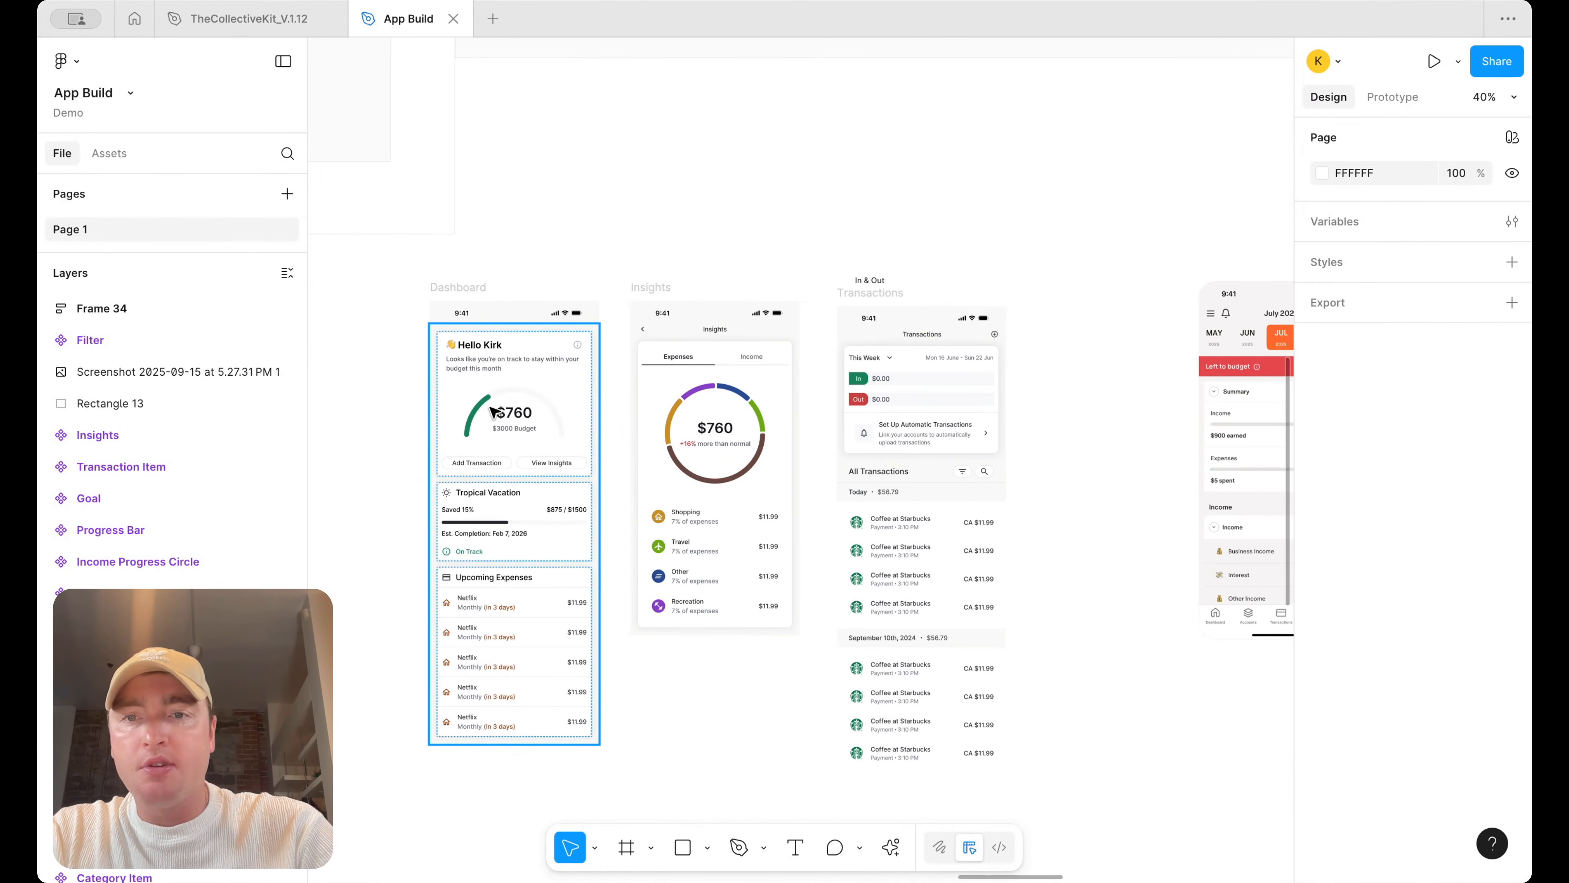
scroll(946, 396, "up", 2)
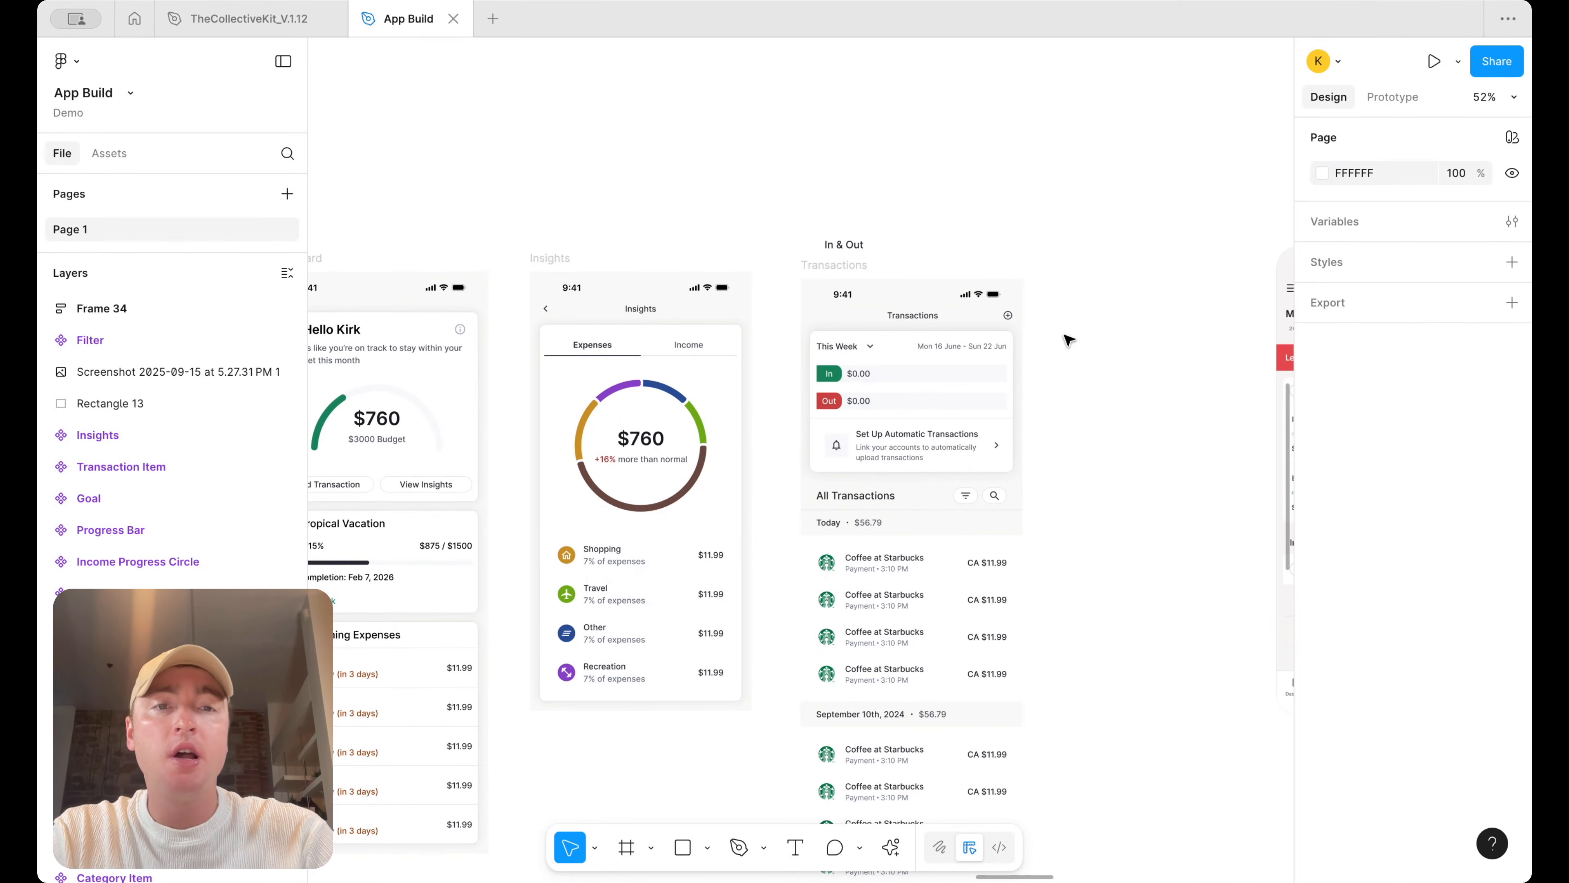
scroll(1068, 339, "down", 3)
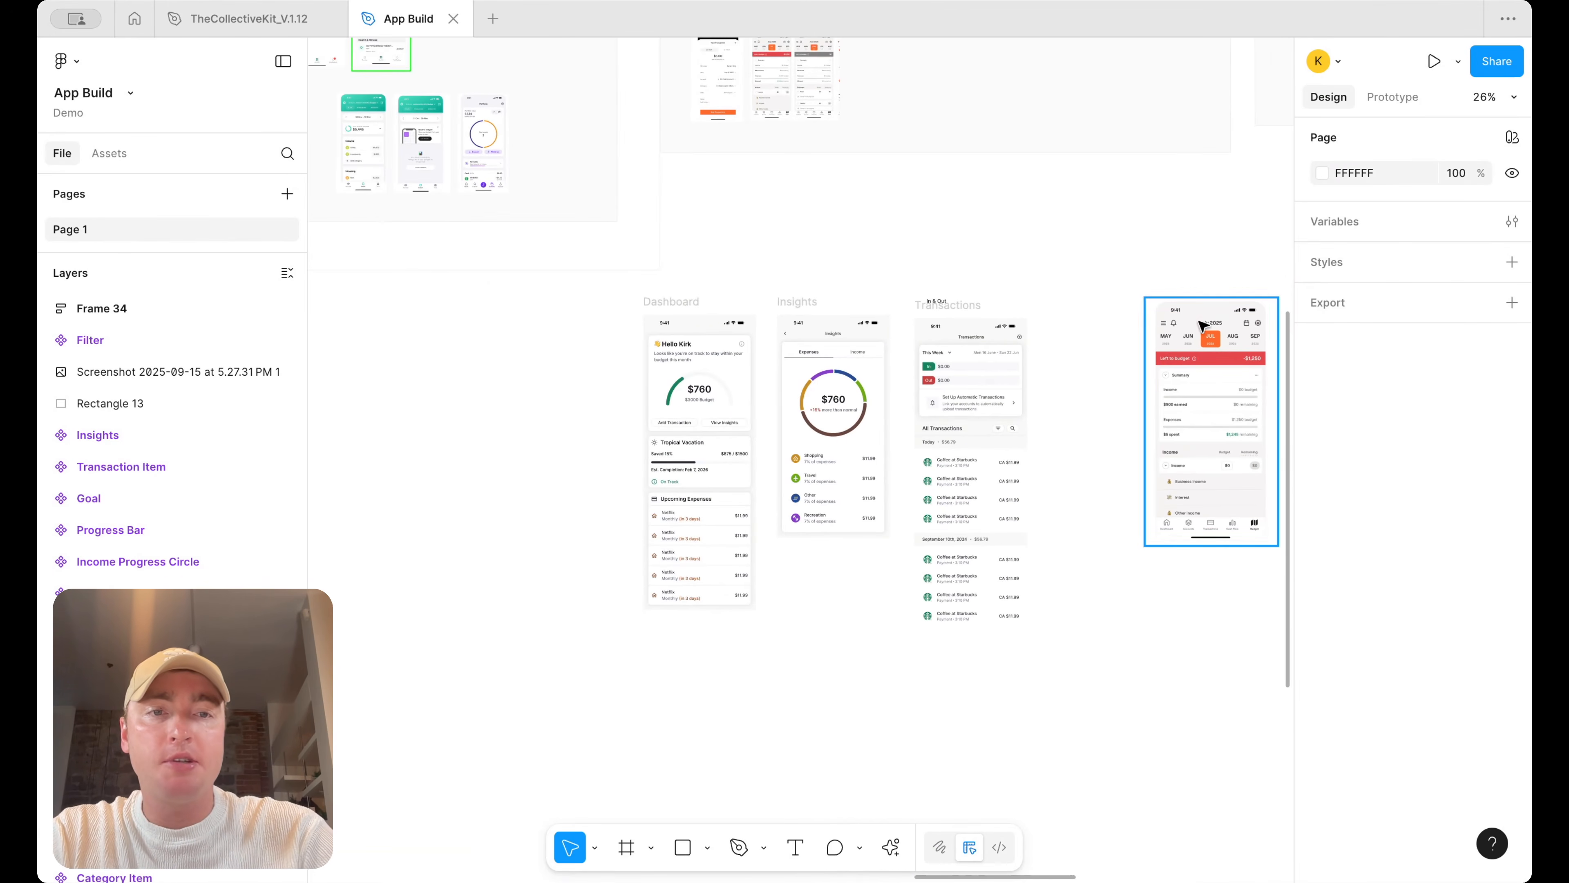
scroll(1230, 340, "right", 3)
scroll(1230, 340, "up", 1)
scroll(1076, 385, "right", 2)
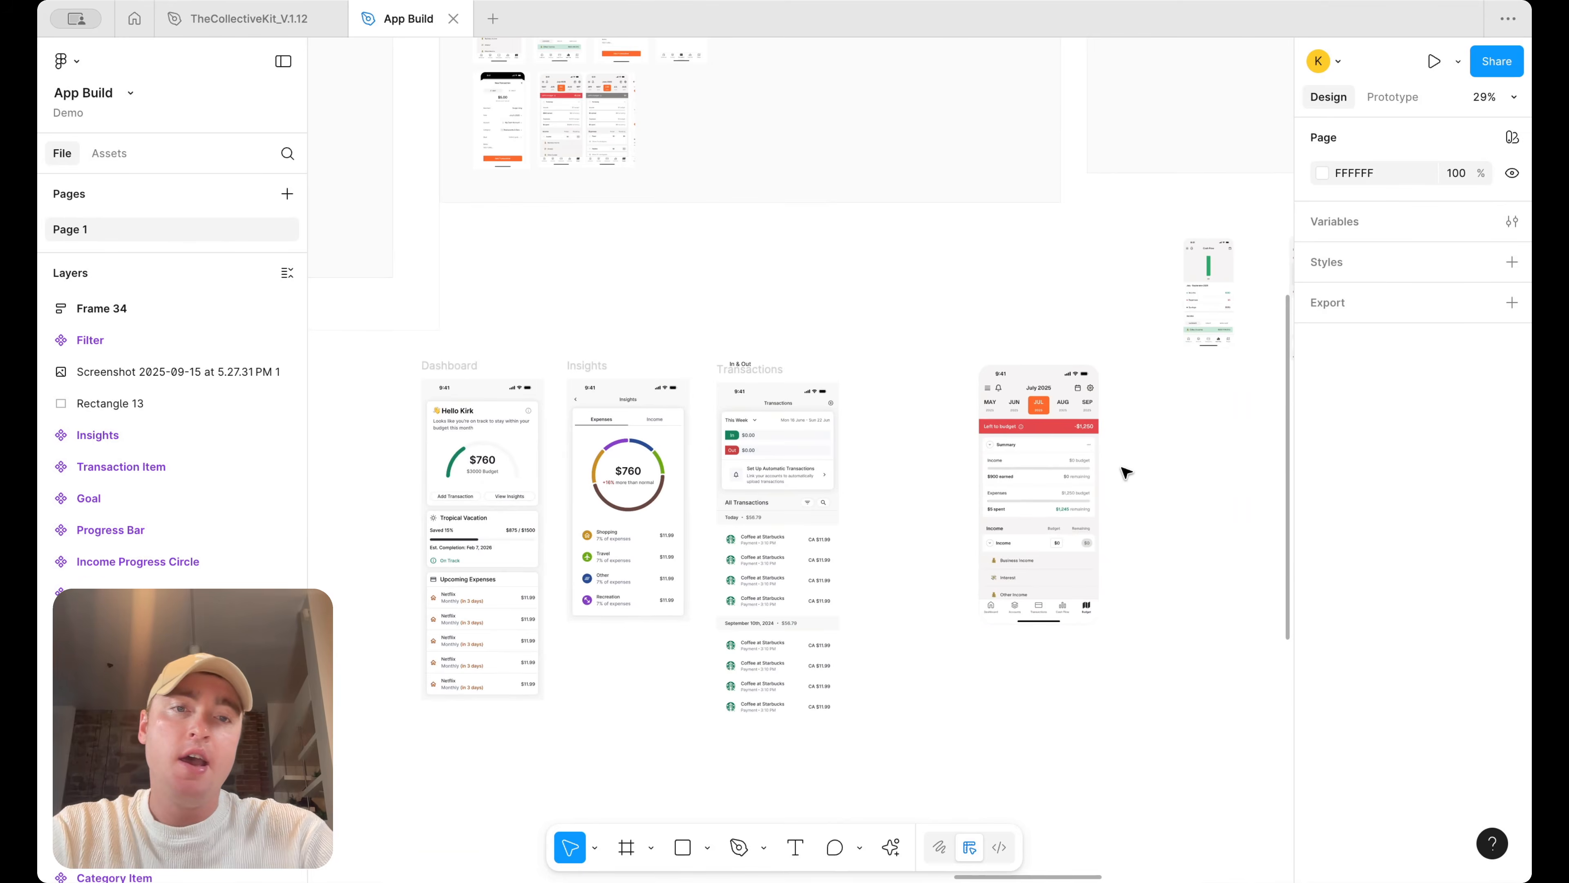
scroll(1124, 466, "up", 4)
scroll(1124, 447, "down", 2)
scroll(1124, 447, "right", 2)
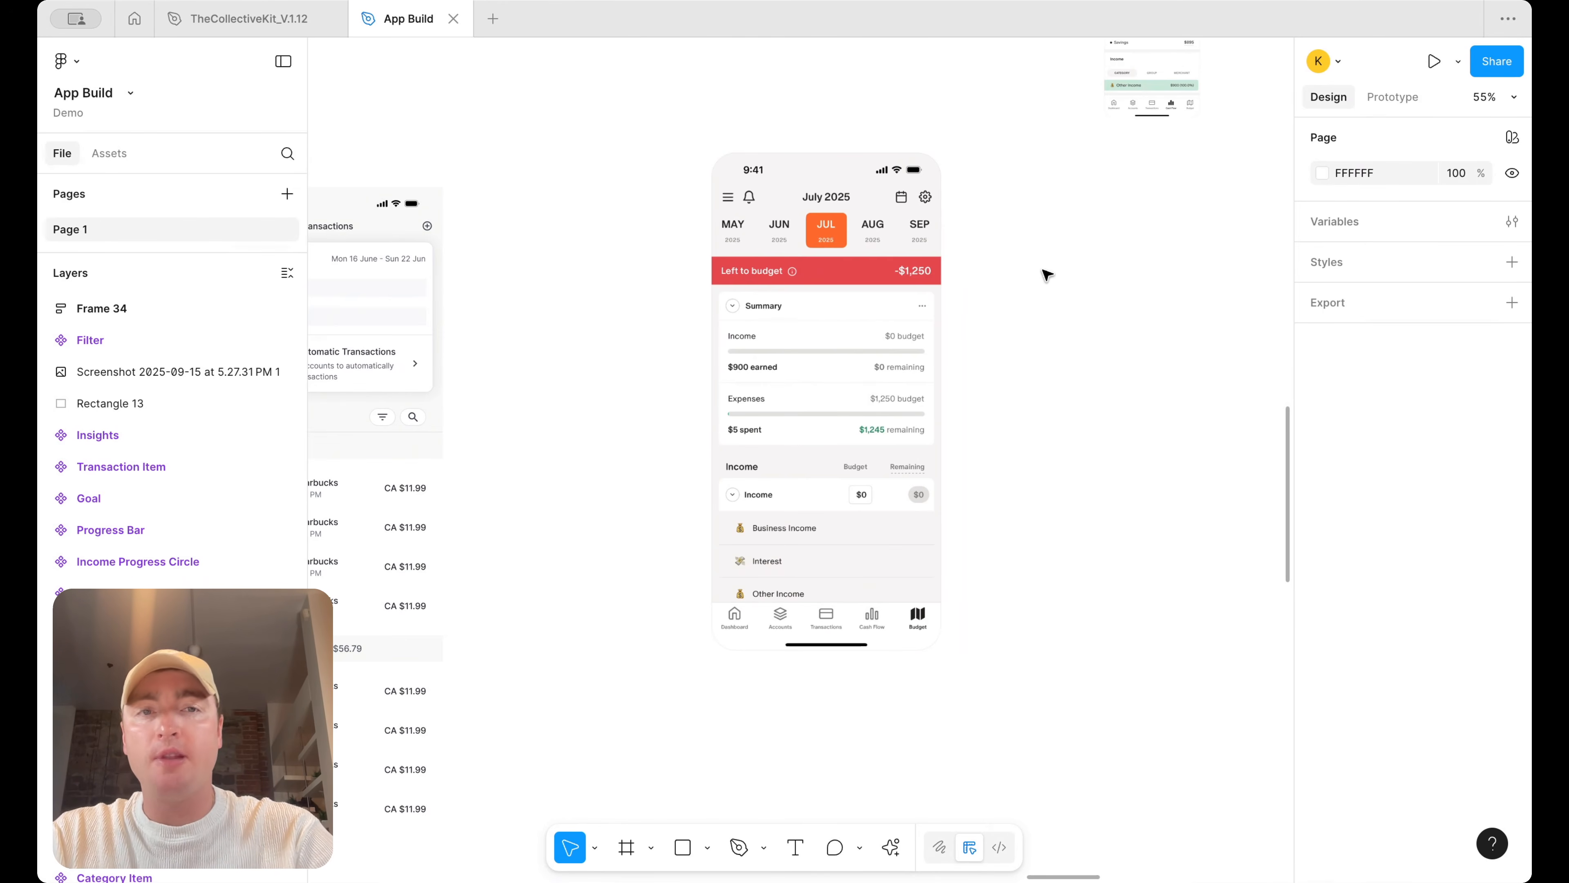
scroll(1046, 275, "down", 3)
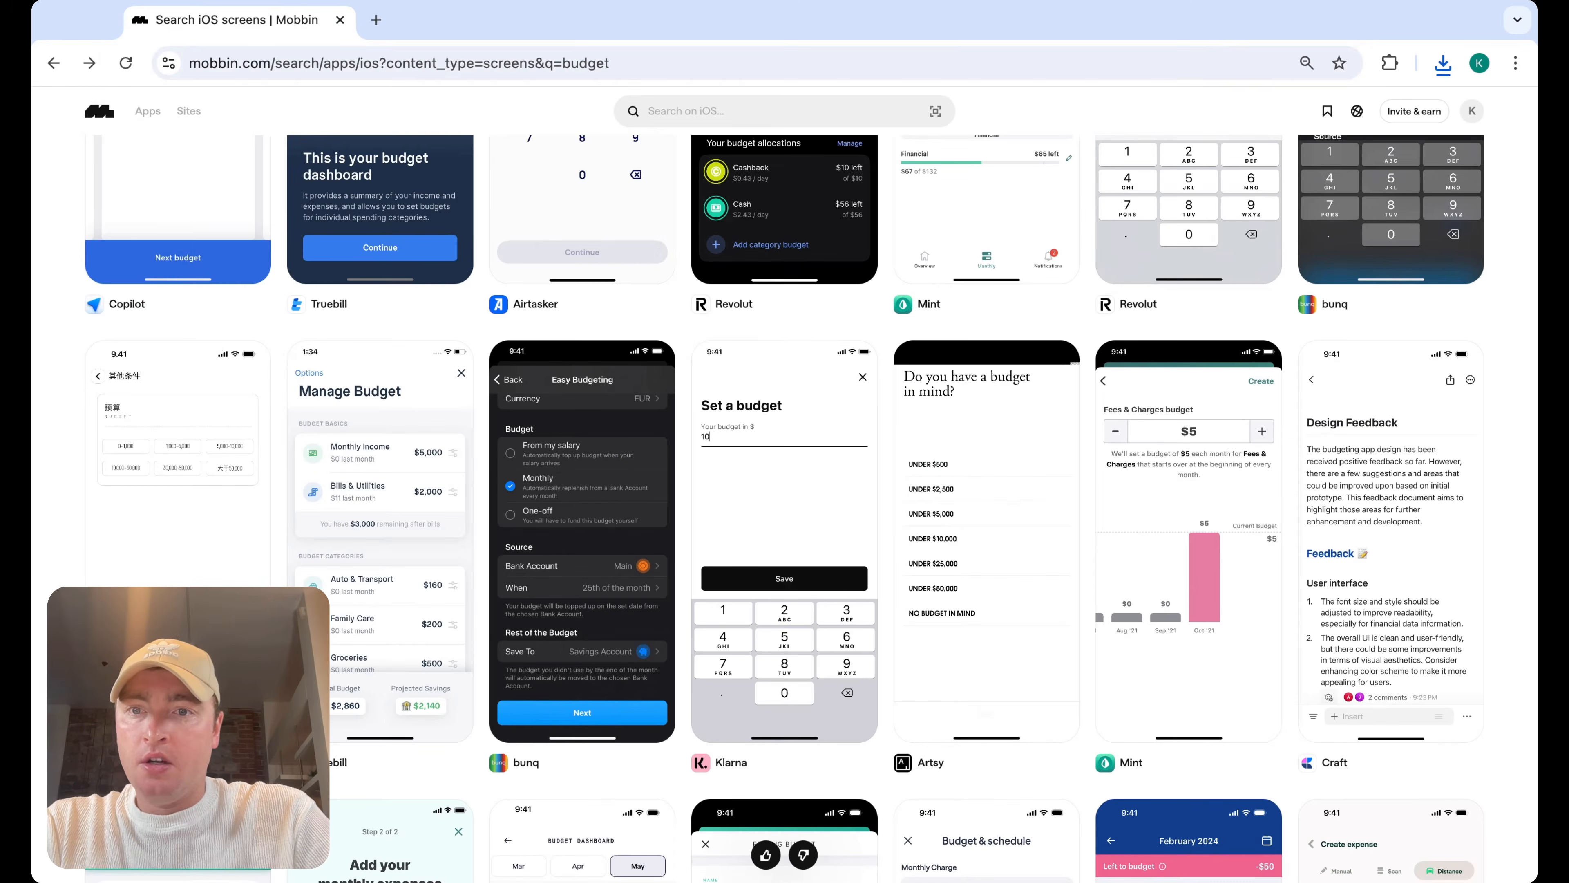
scroll(785, 494, "down", 3)
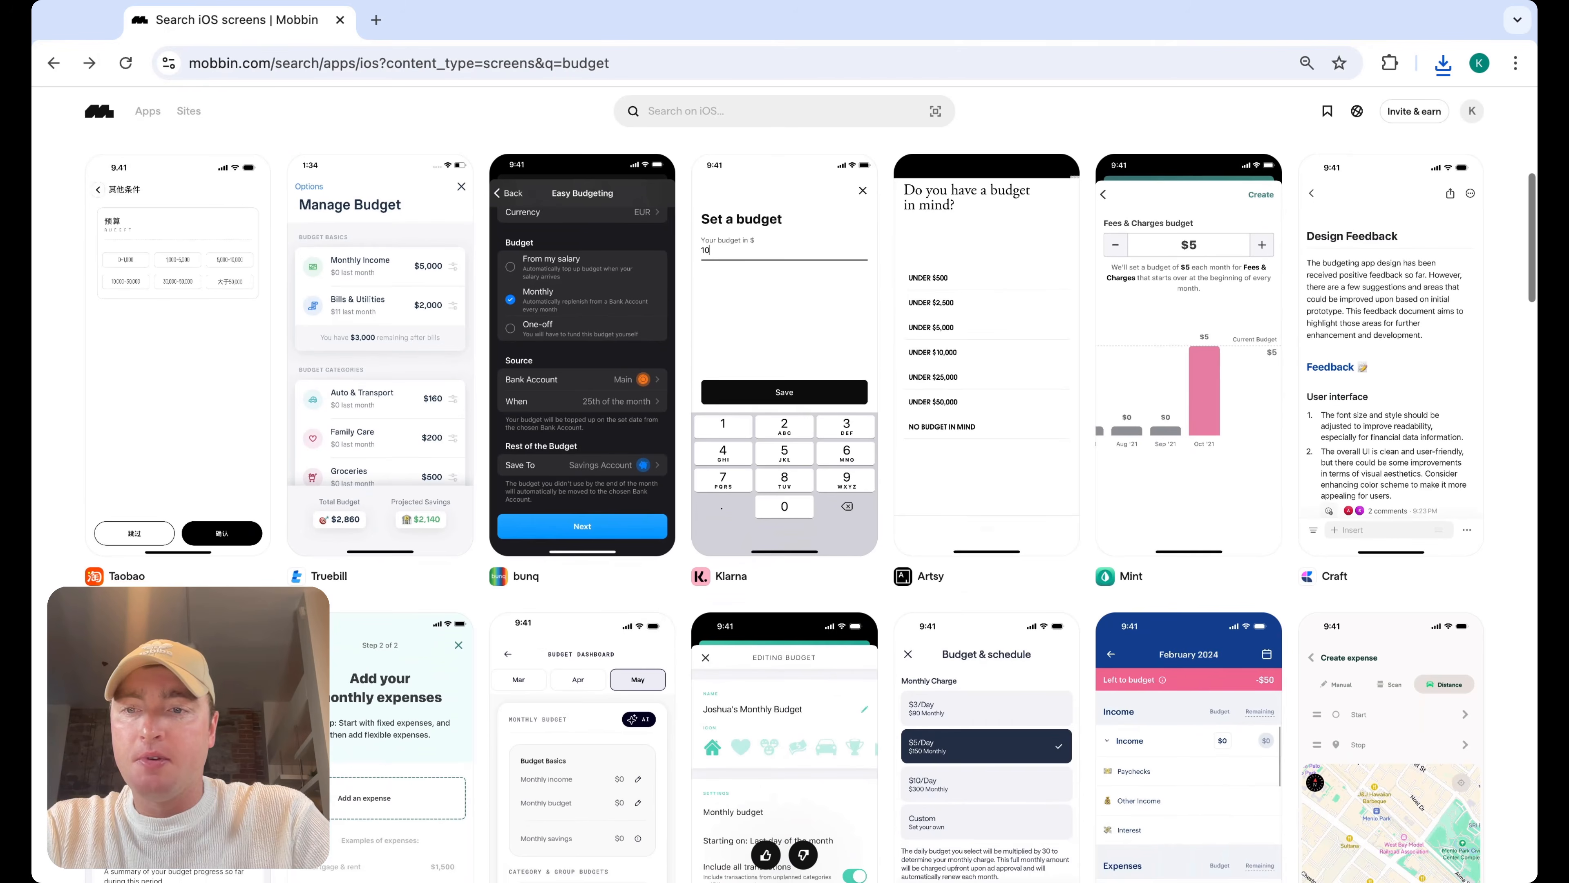
Open the Truebill Manage Budget reference from the budget search results and go to Truebill's full screen collection
mouse_move(387, 381)
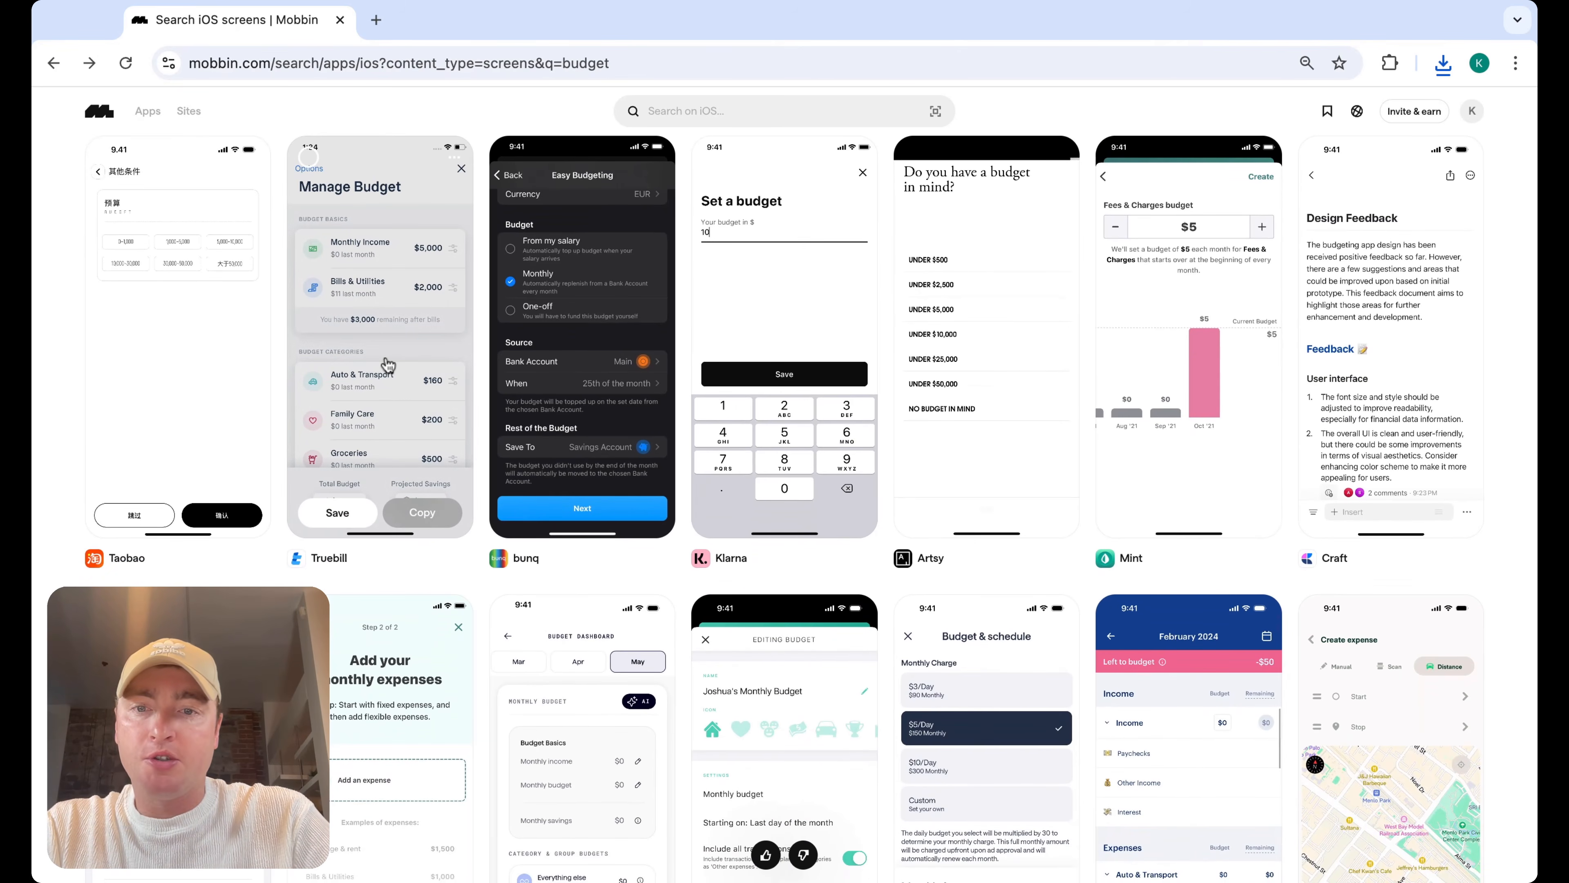
left_click(388, 365)
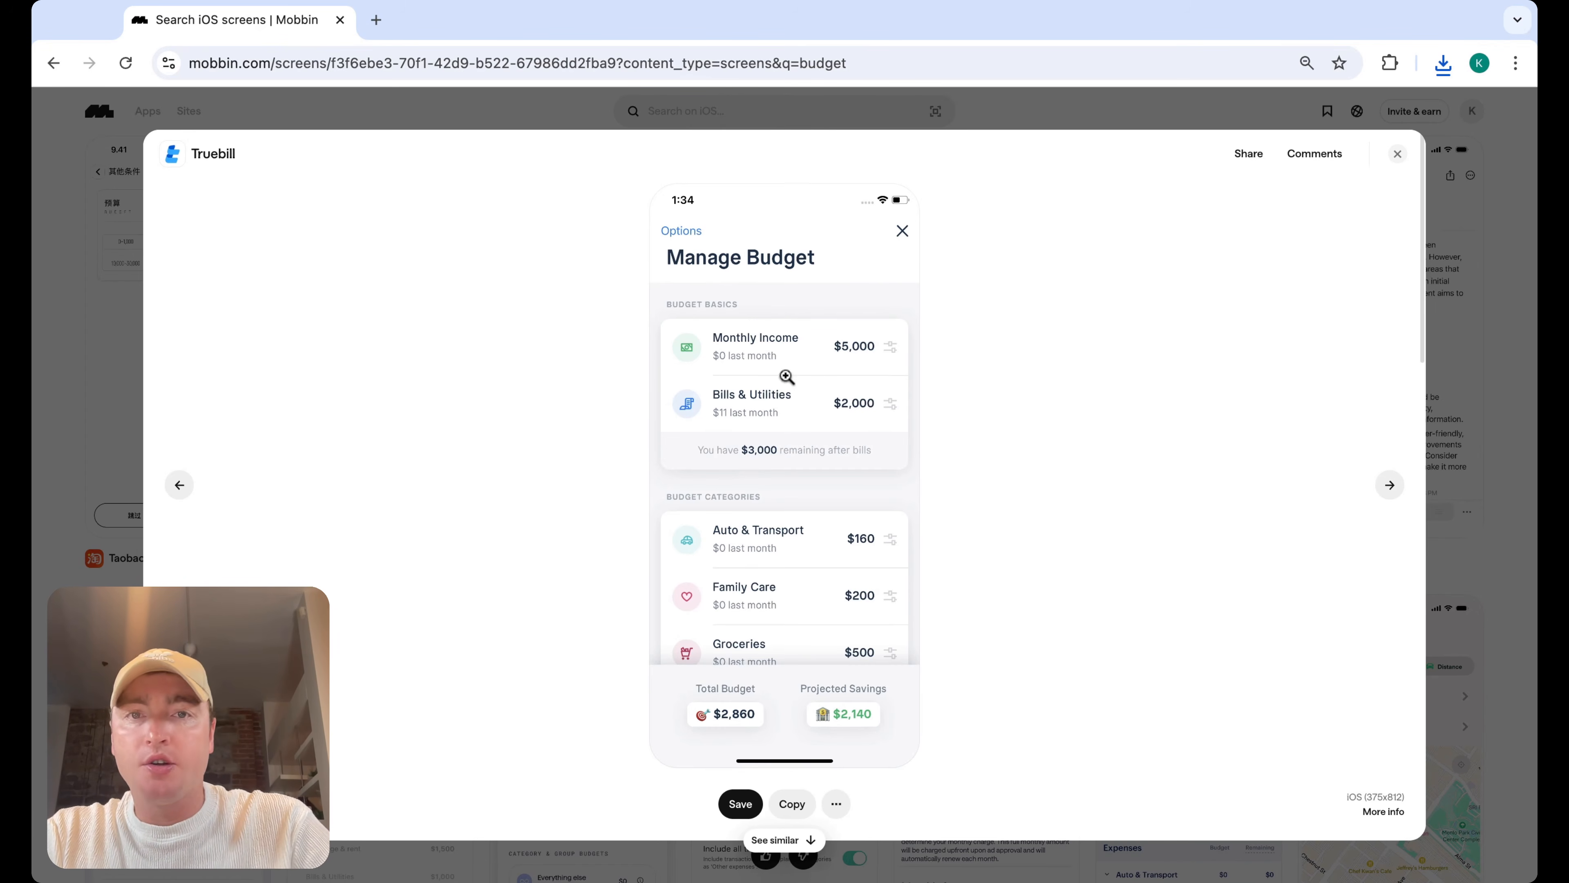
left_click(214, 155)
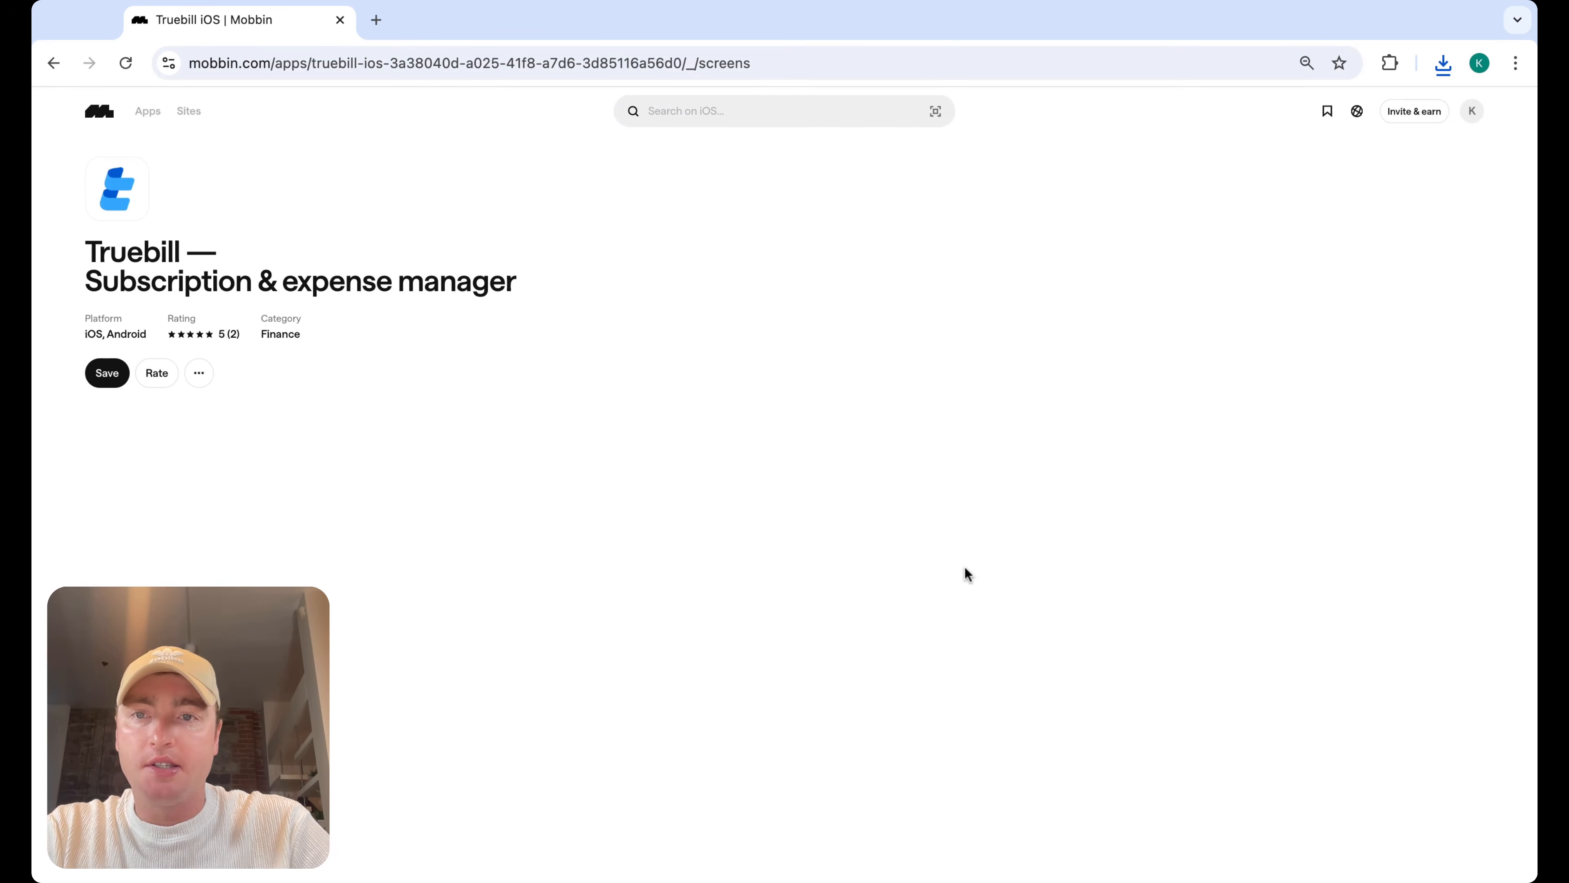
Browse through Truebill's screens, looking at its account, transaction and budget setup flows
scroll(965, 568, "down", 4)
scroll(897, 578, "down", 8)
scroll(897, 577, "down", 15)
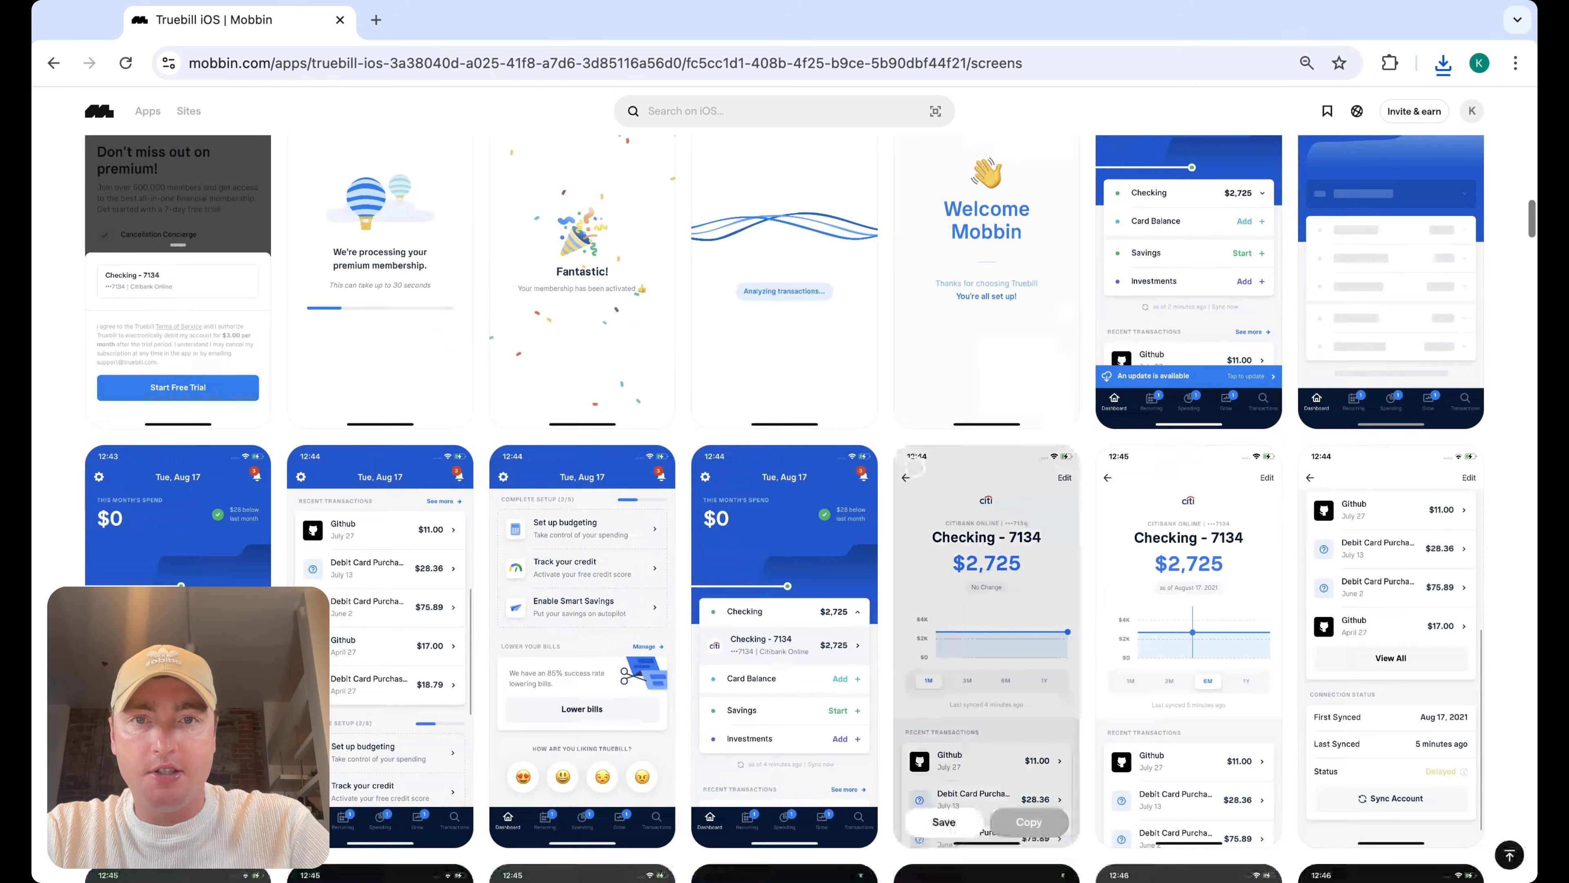
scroll(887, 566, "down", 3)
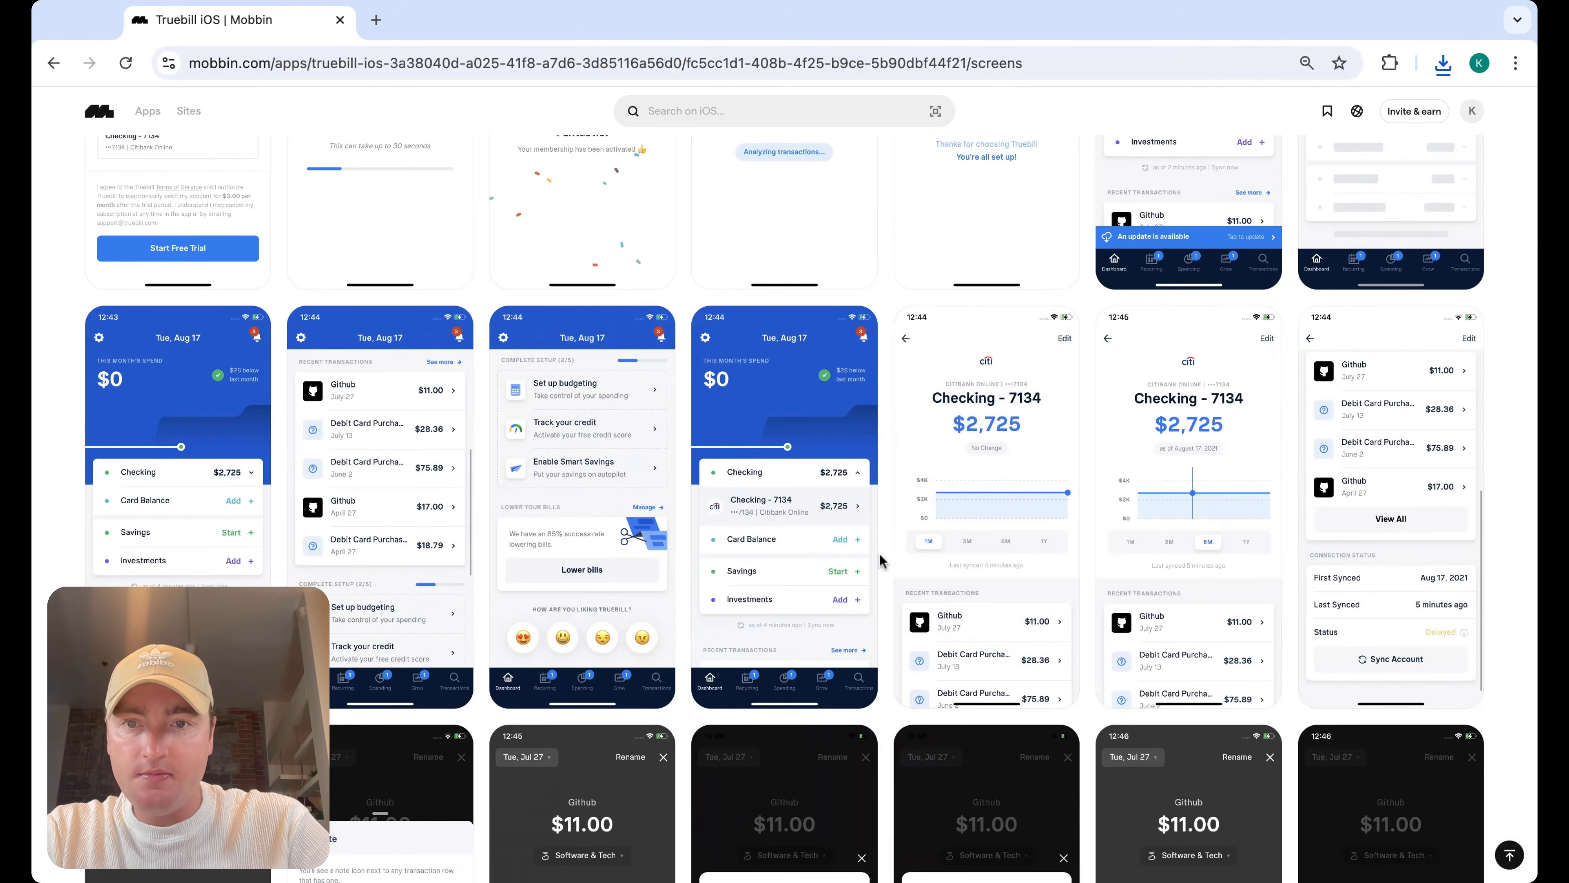
scroll(882, 560, "down", 14)
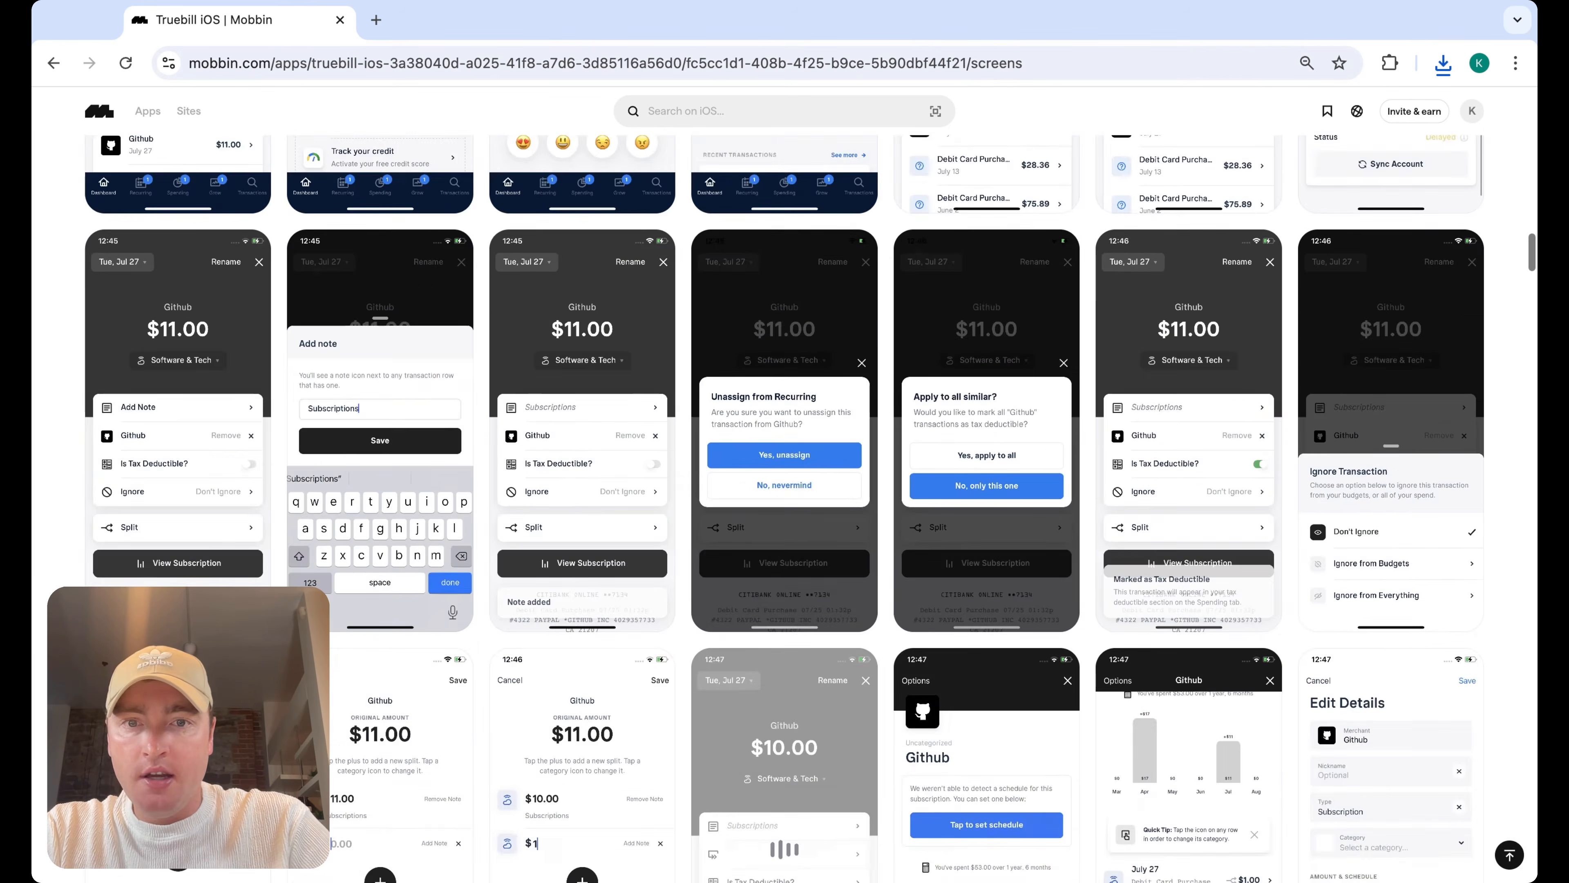
scroll(785, 509, "down", 15)
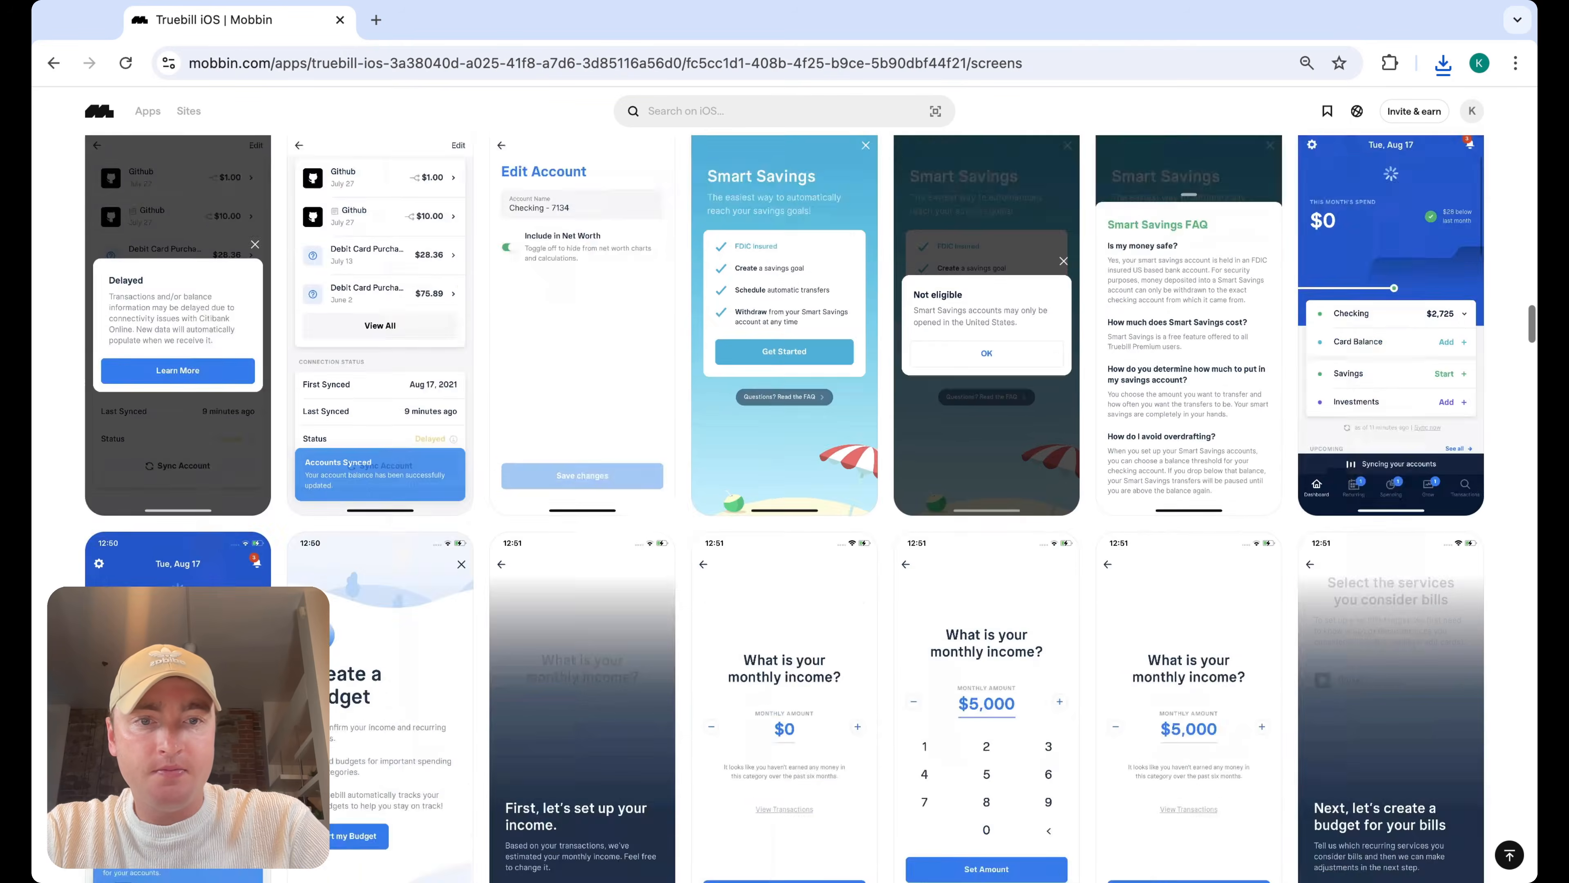
scroll(785, 508, "down", 18)
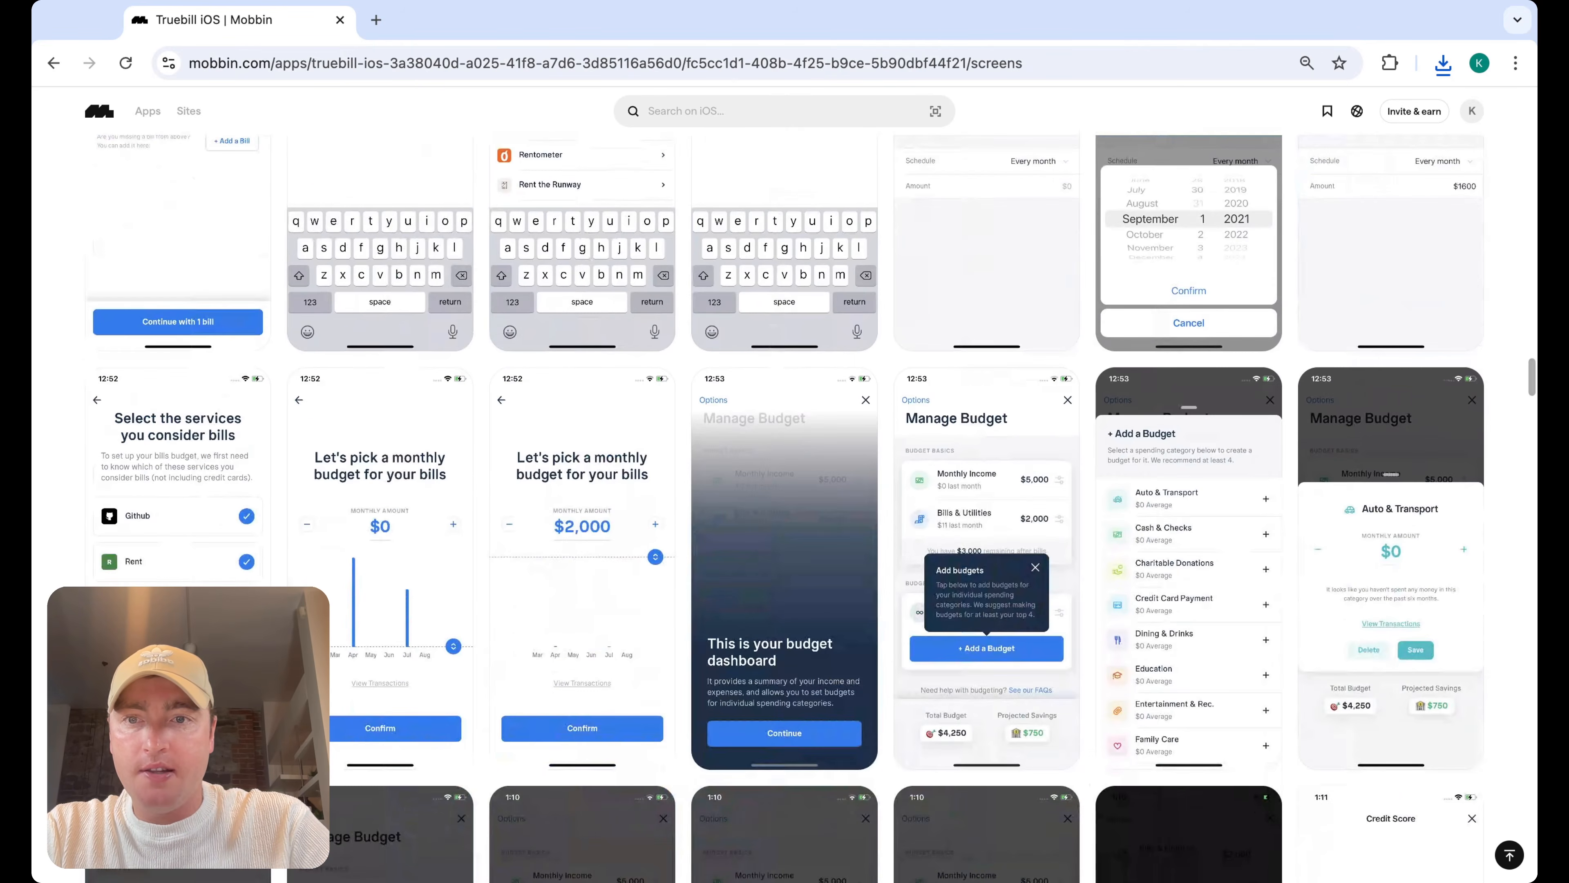
scroll(784, 509, "up", 8)
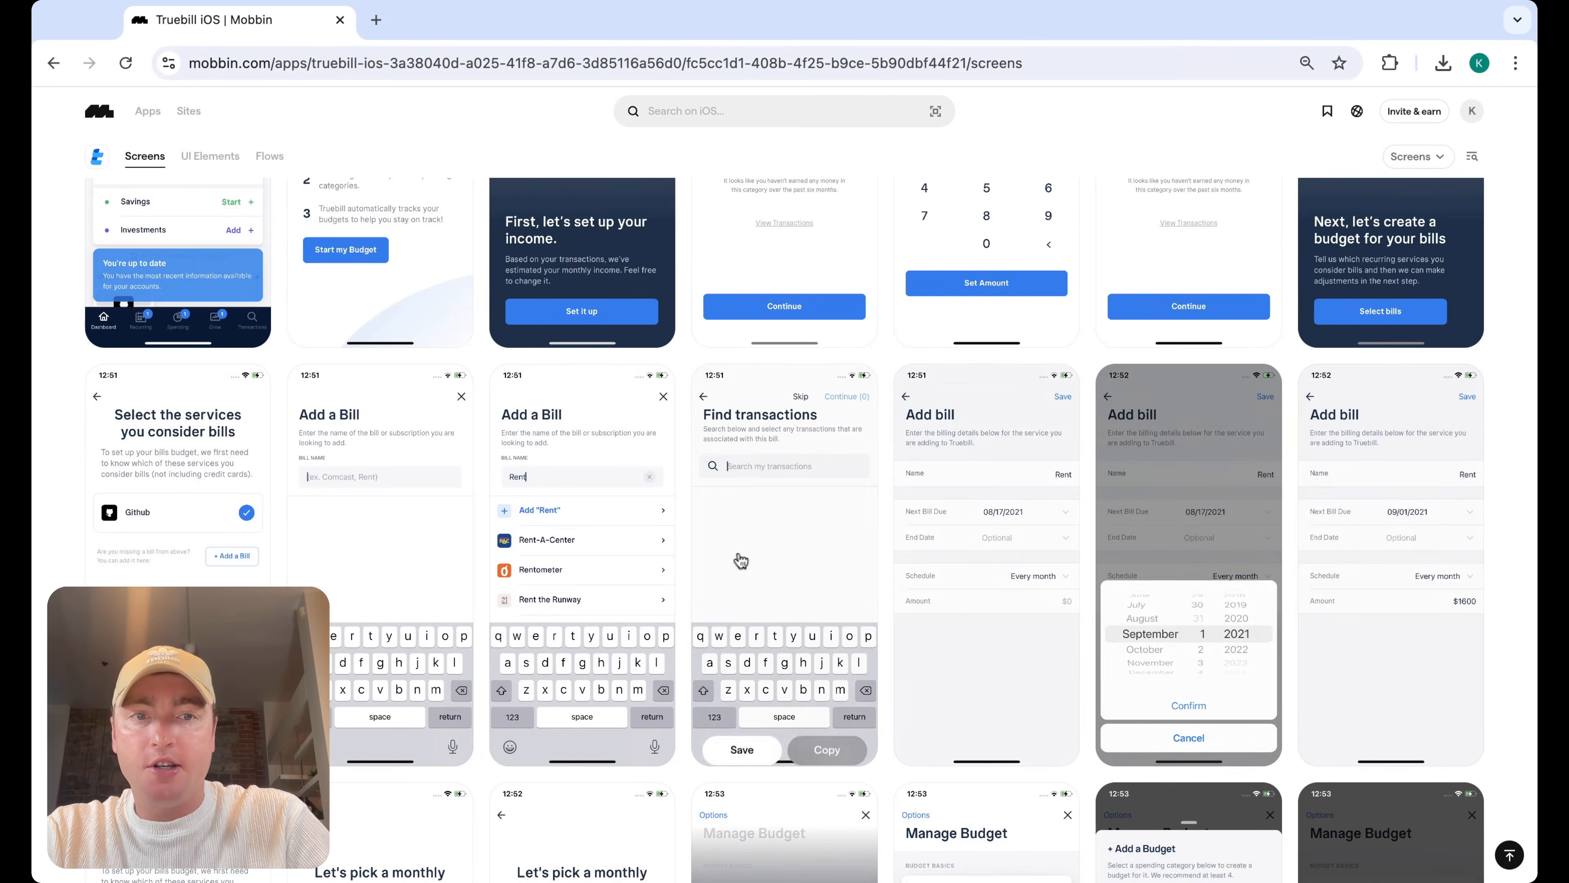
scroll(1243, 579, "down", 8)
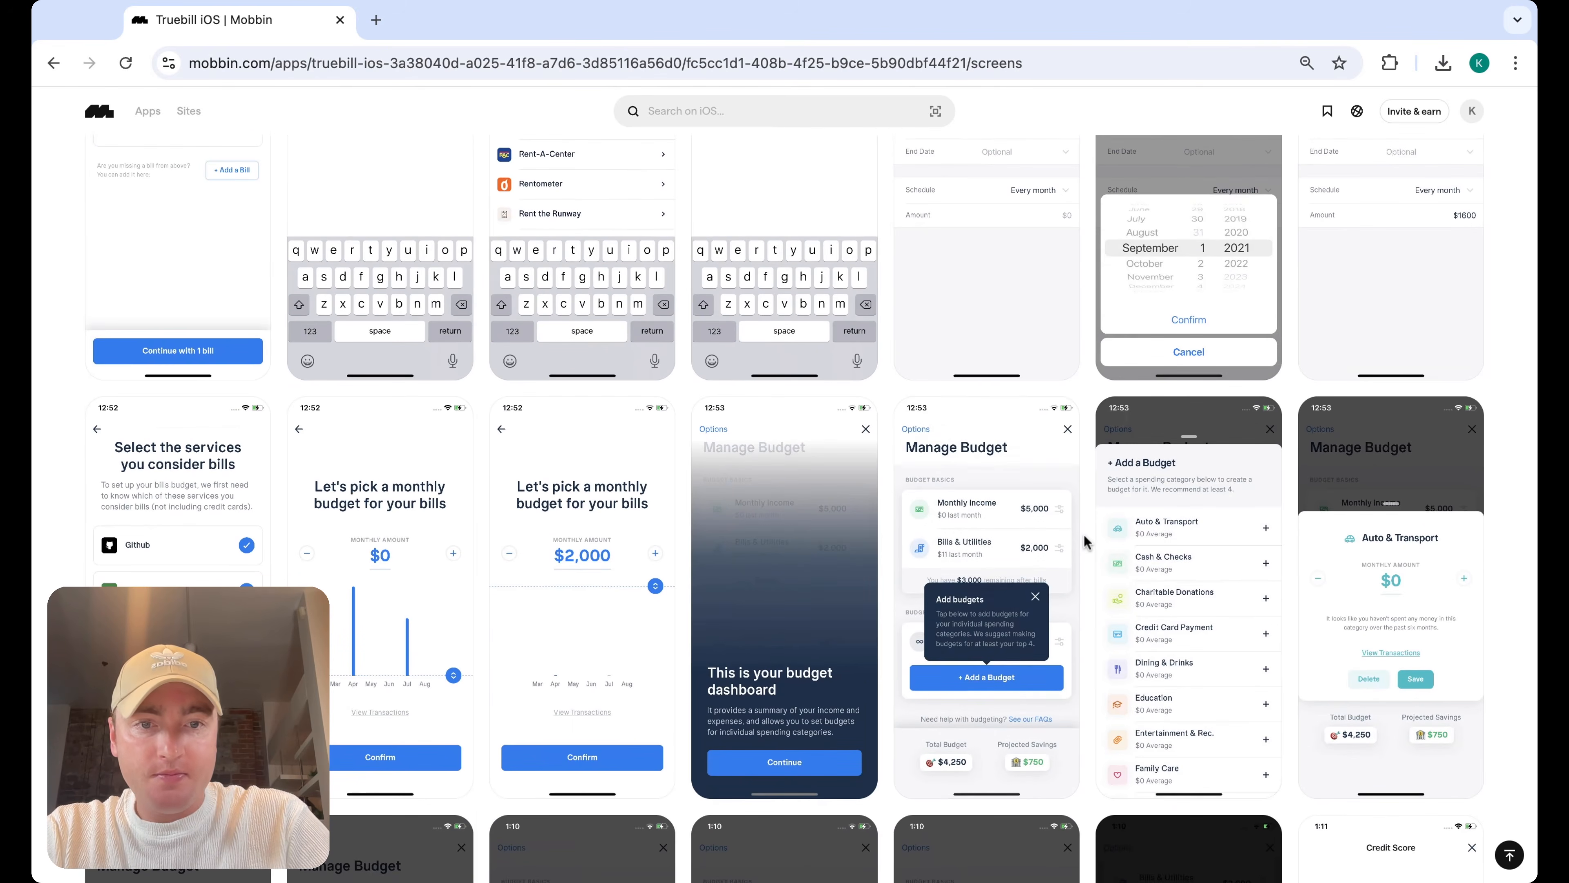
scroll(1085, 562, "down", 3)
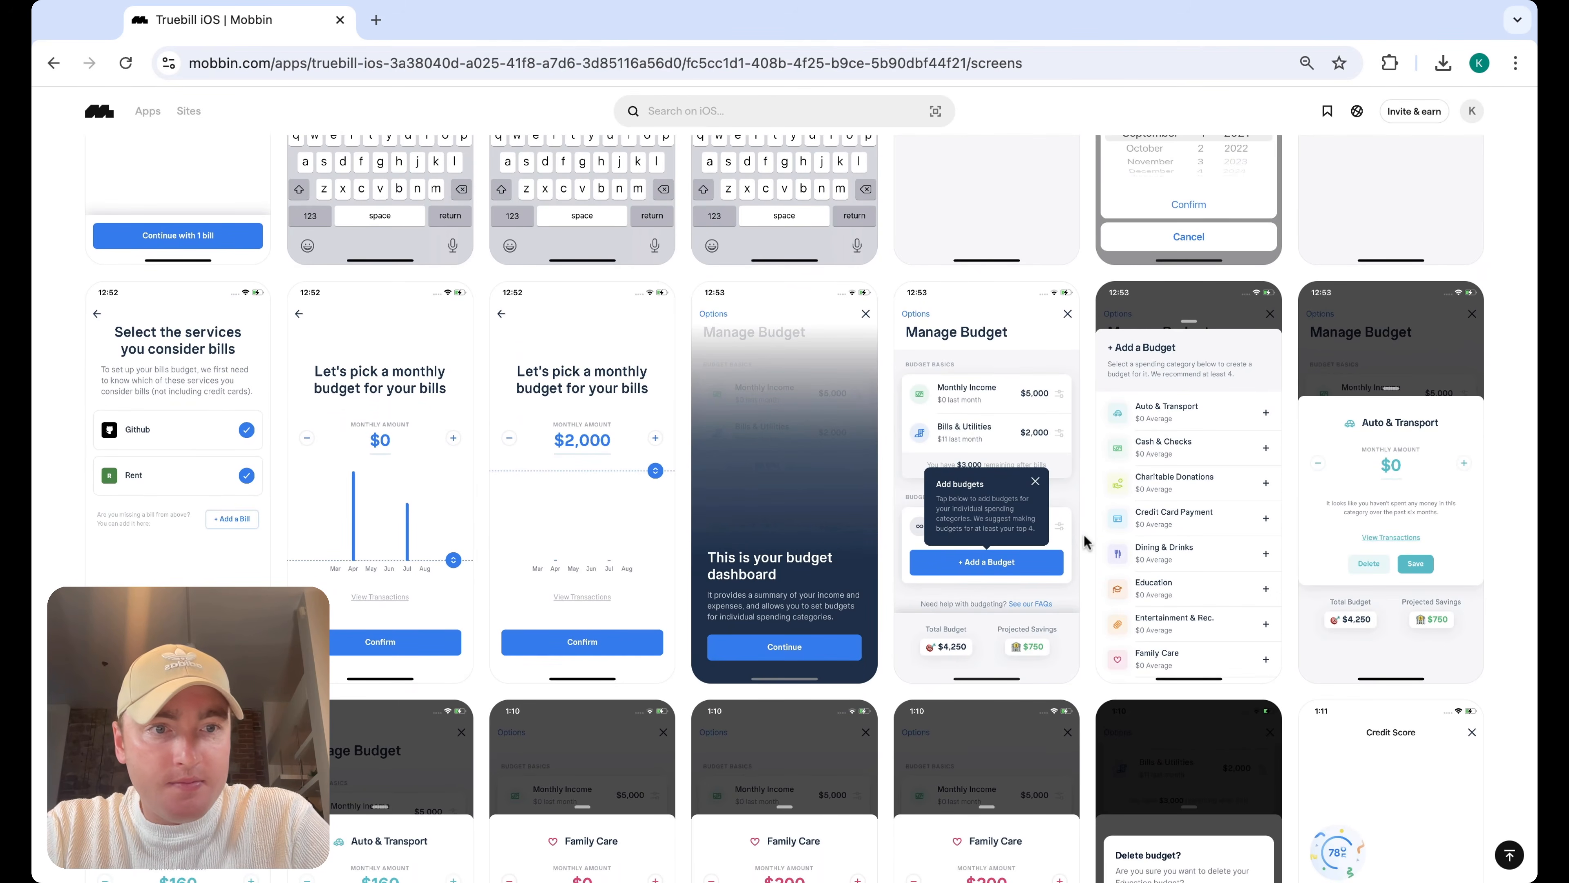
Inspect Truebill's Manage Budget, Add a Budget category list and Auto & Transport budget screens one by one
left_click(1044, 390)
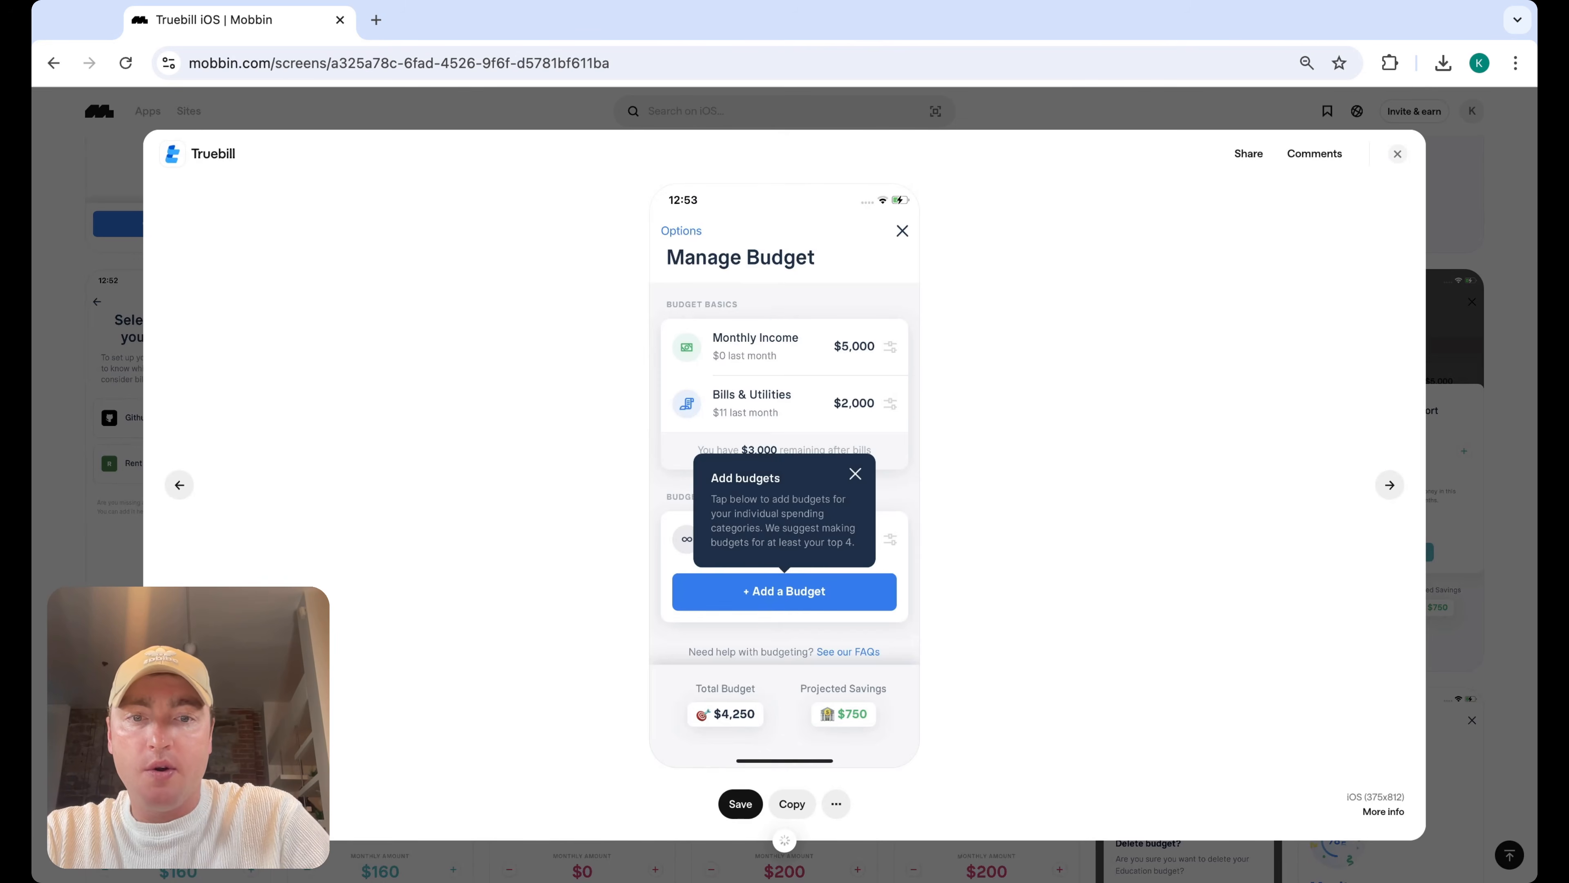
left_click(1502, 150)
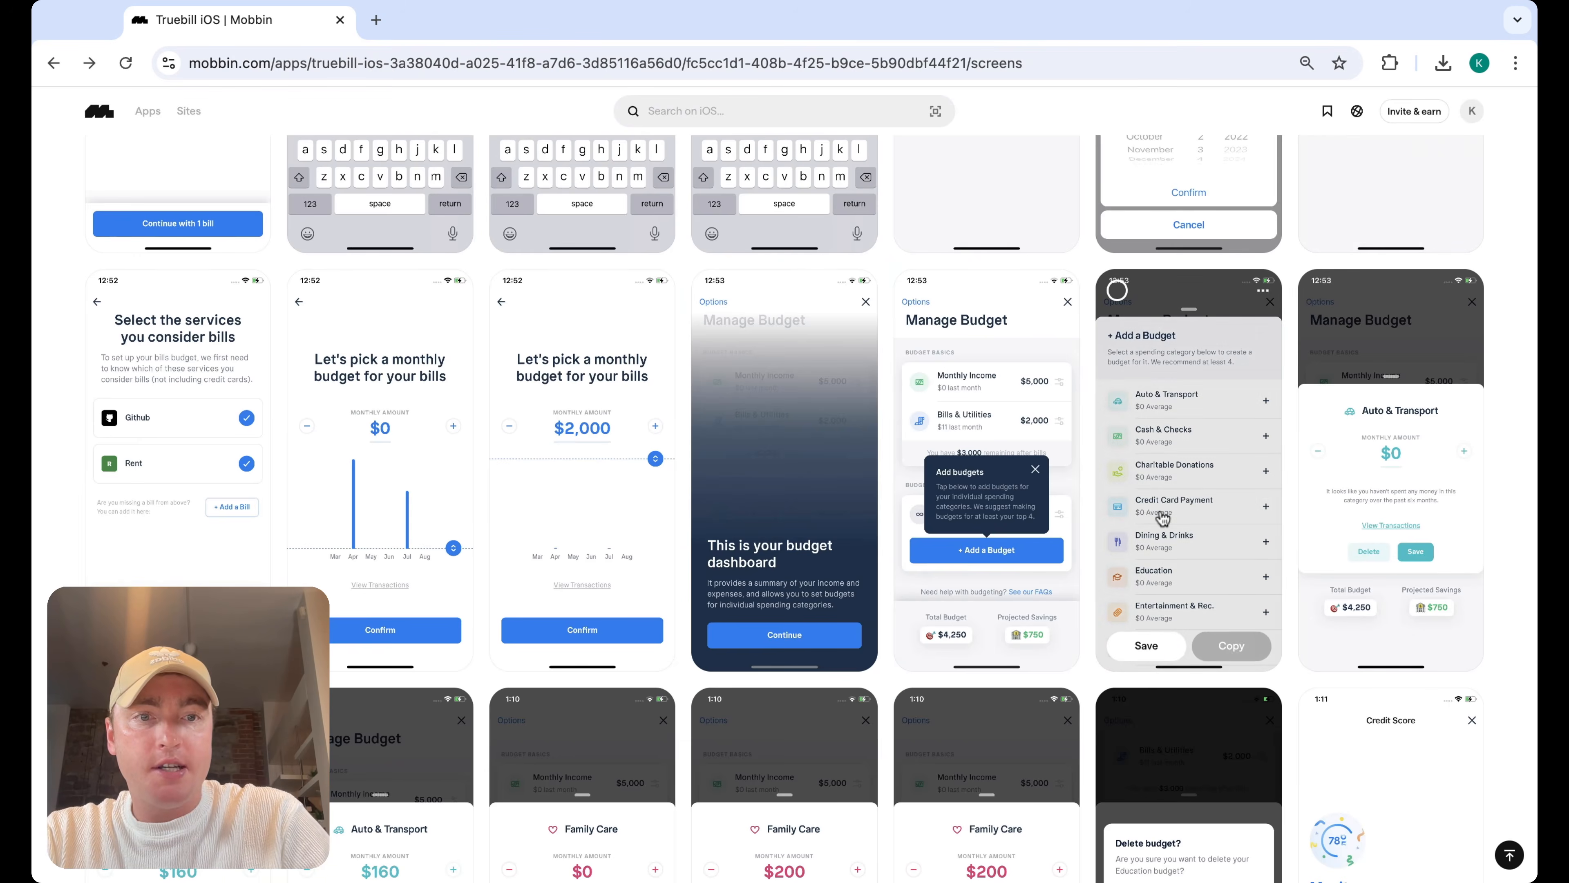
left_click(1189, 401)
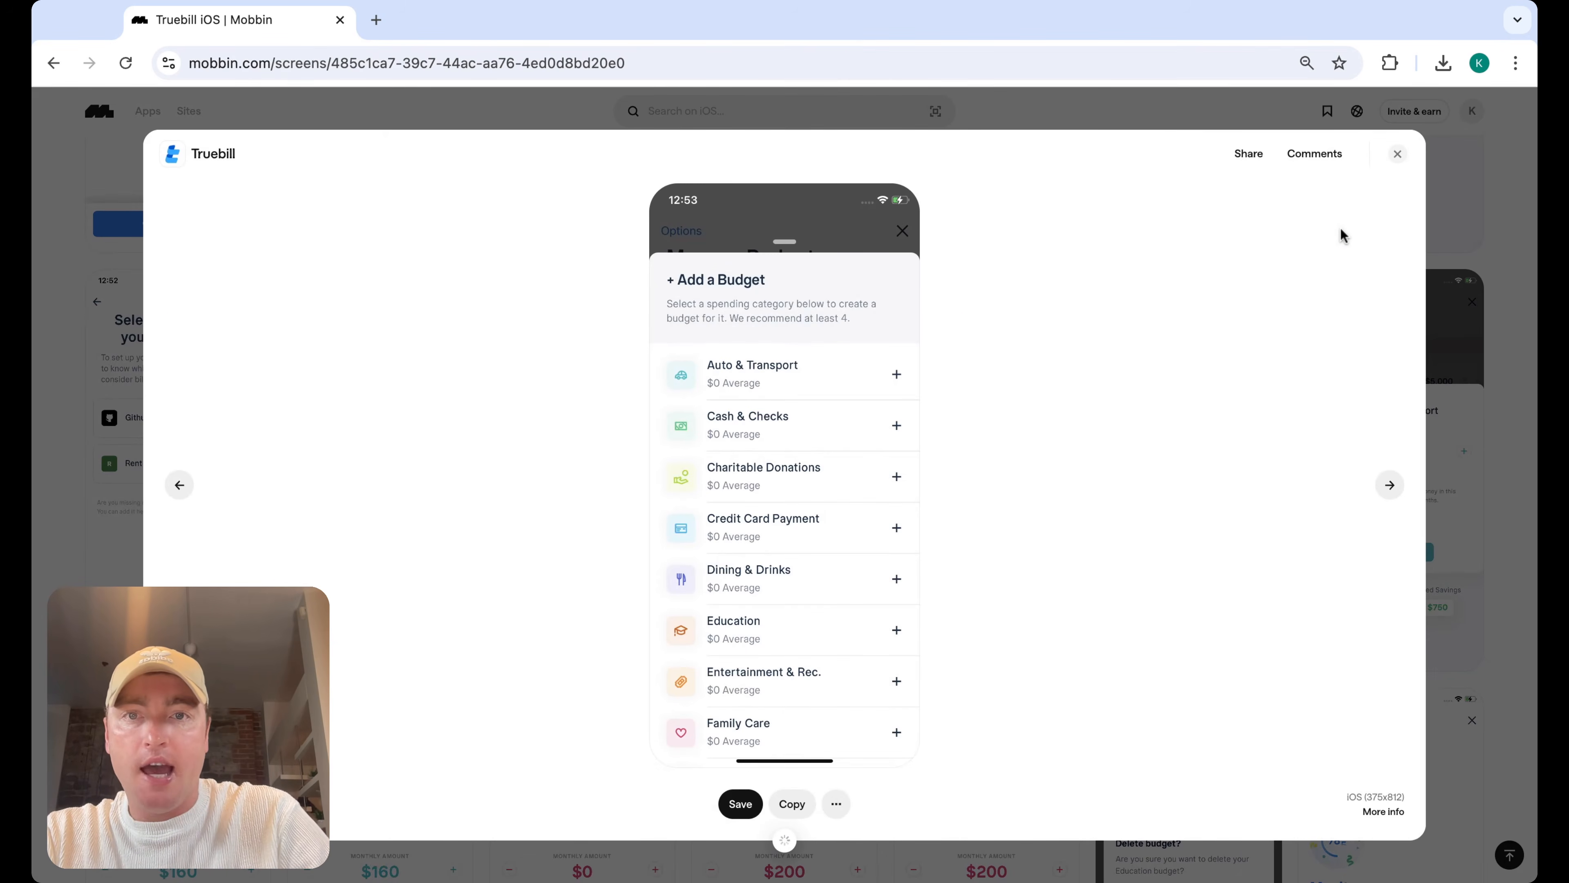
left_click(1397, 154)
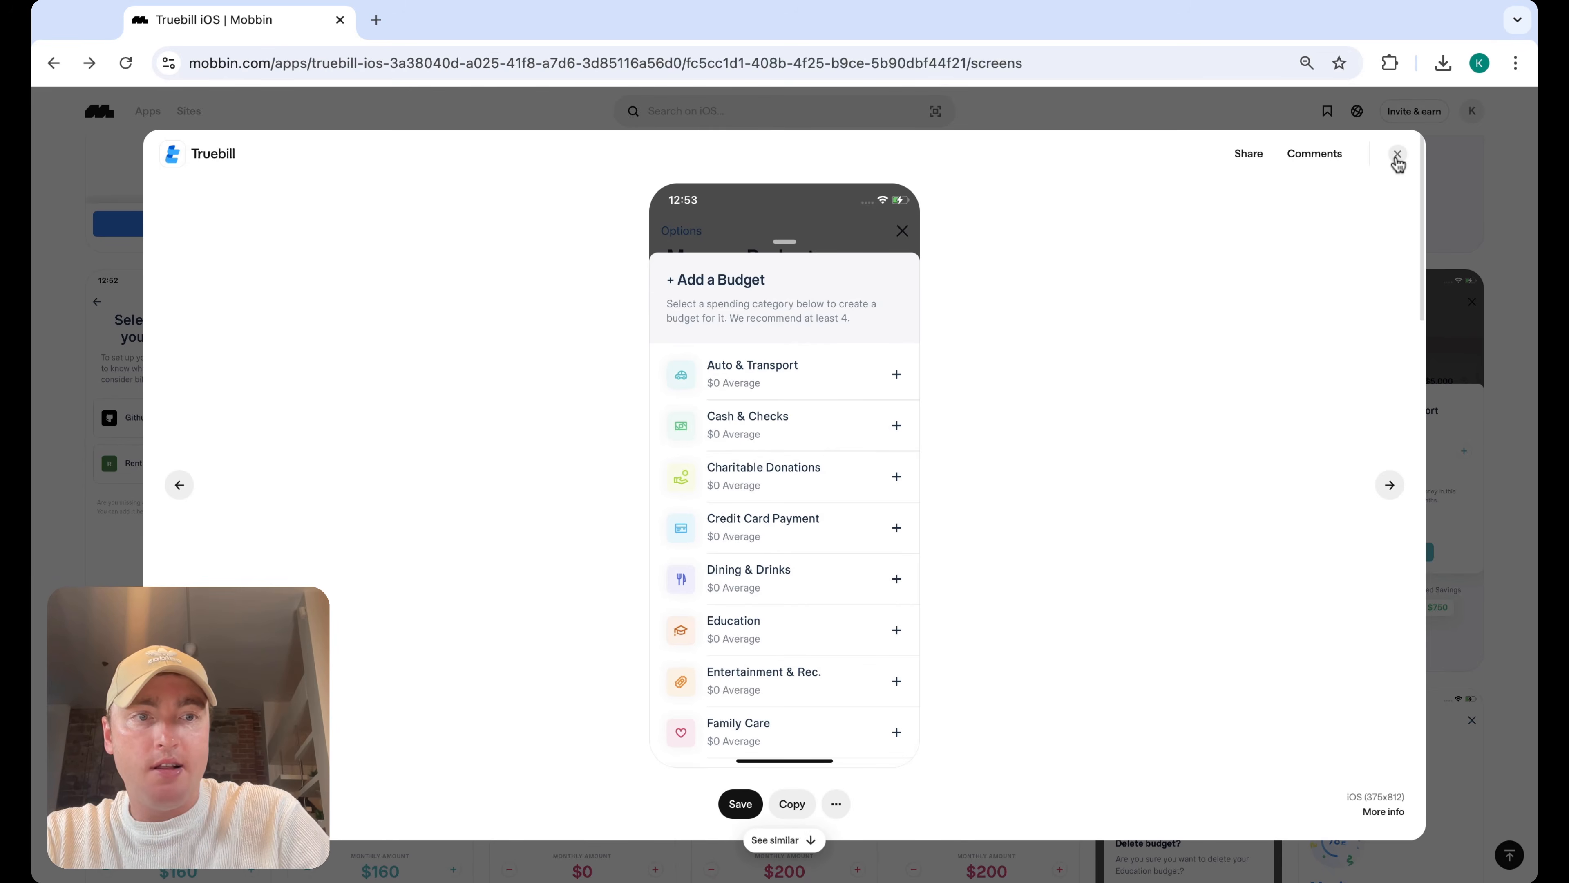
left_click(1151, 426)
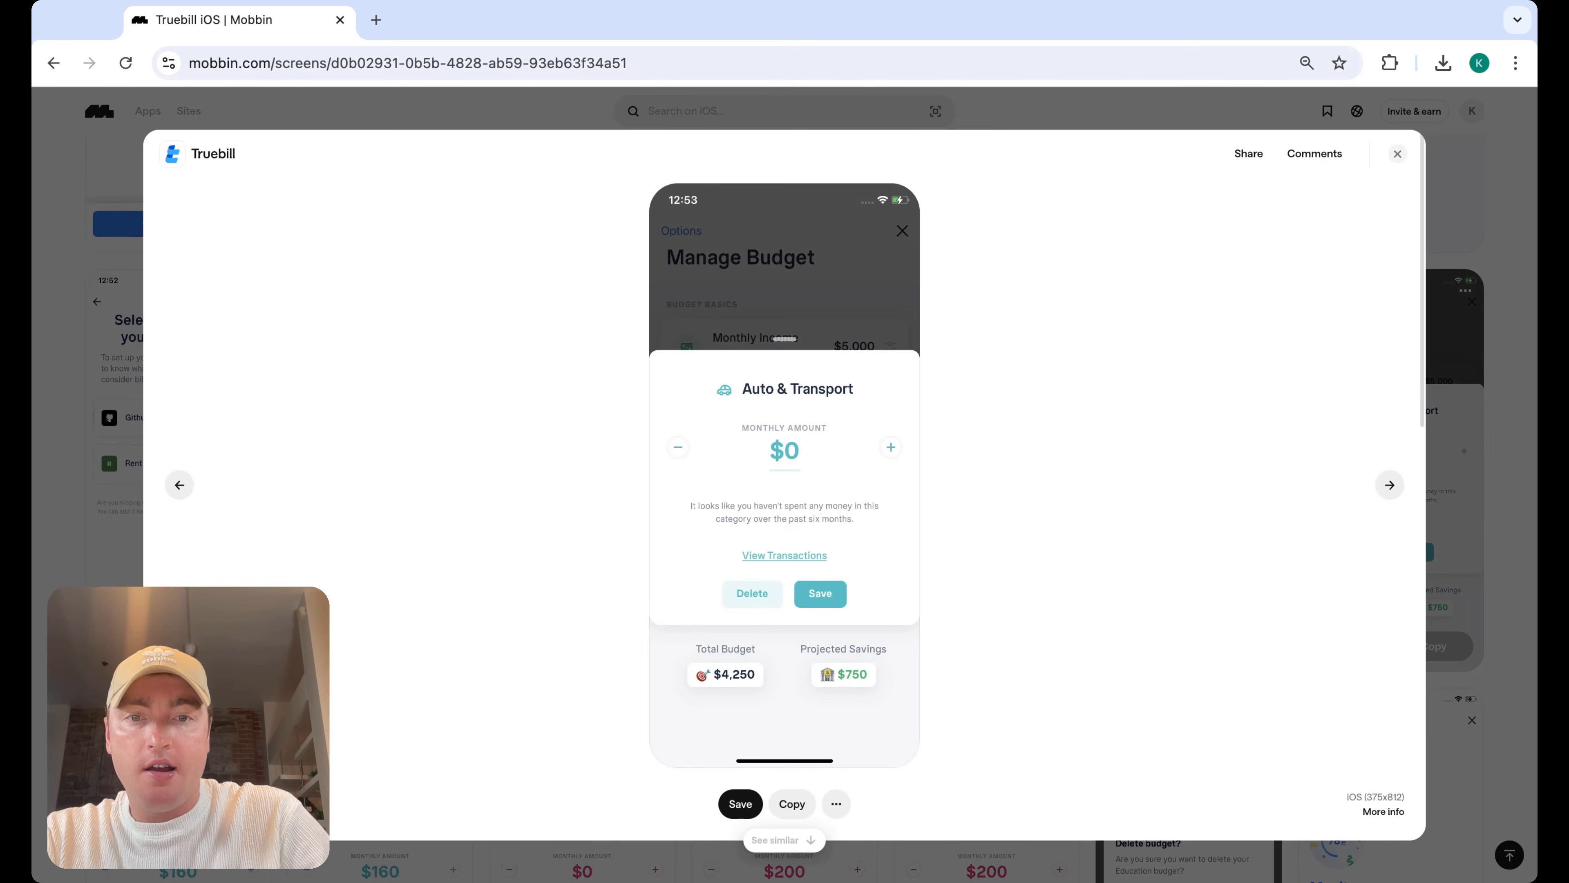
left_click(1399, 155)
Scroll through the remaining Truebill screens, including credit score, bill negotiation, recurring and spending views
scroll(873, 583, "down", 5)
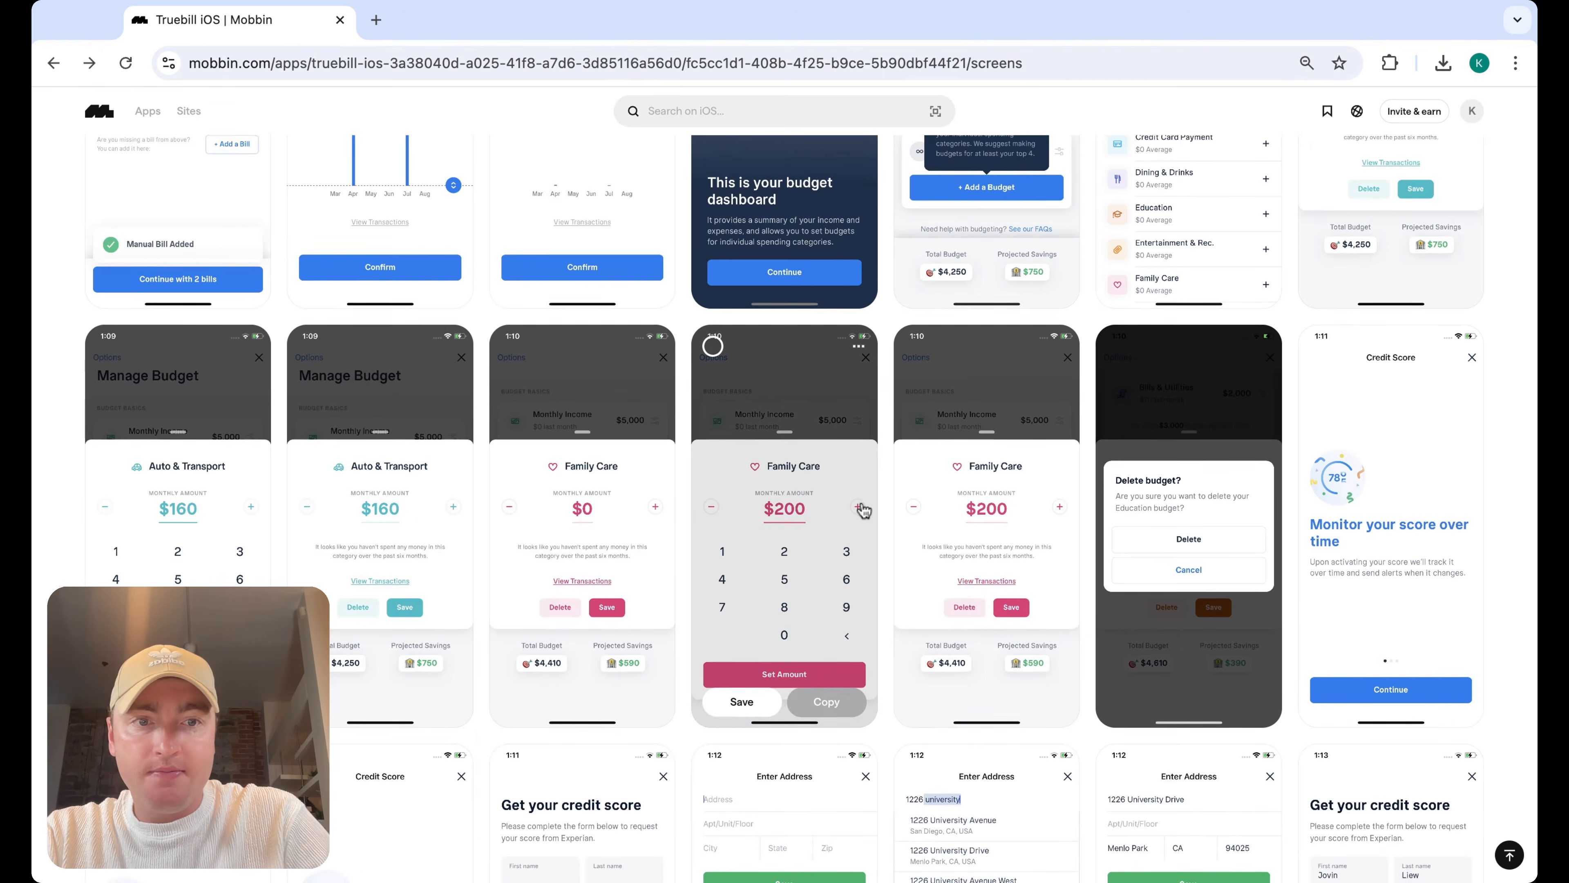
scroll(481, 381, "down", 2)
mouse_move(1451, 455)
scroll(1266, 507, "down", 3)
mouse_move(1179, 552)
scroll(1179, 552, "down", 3)
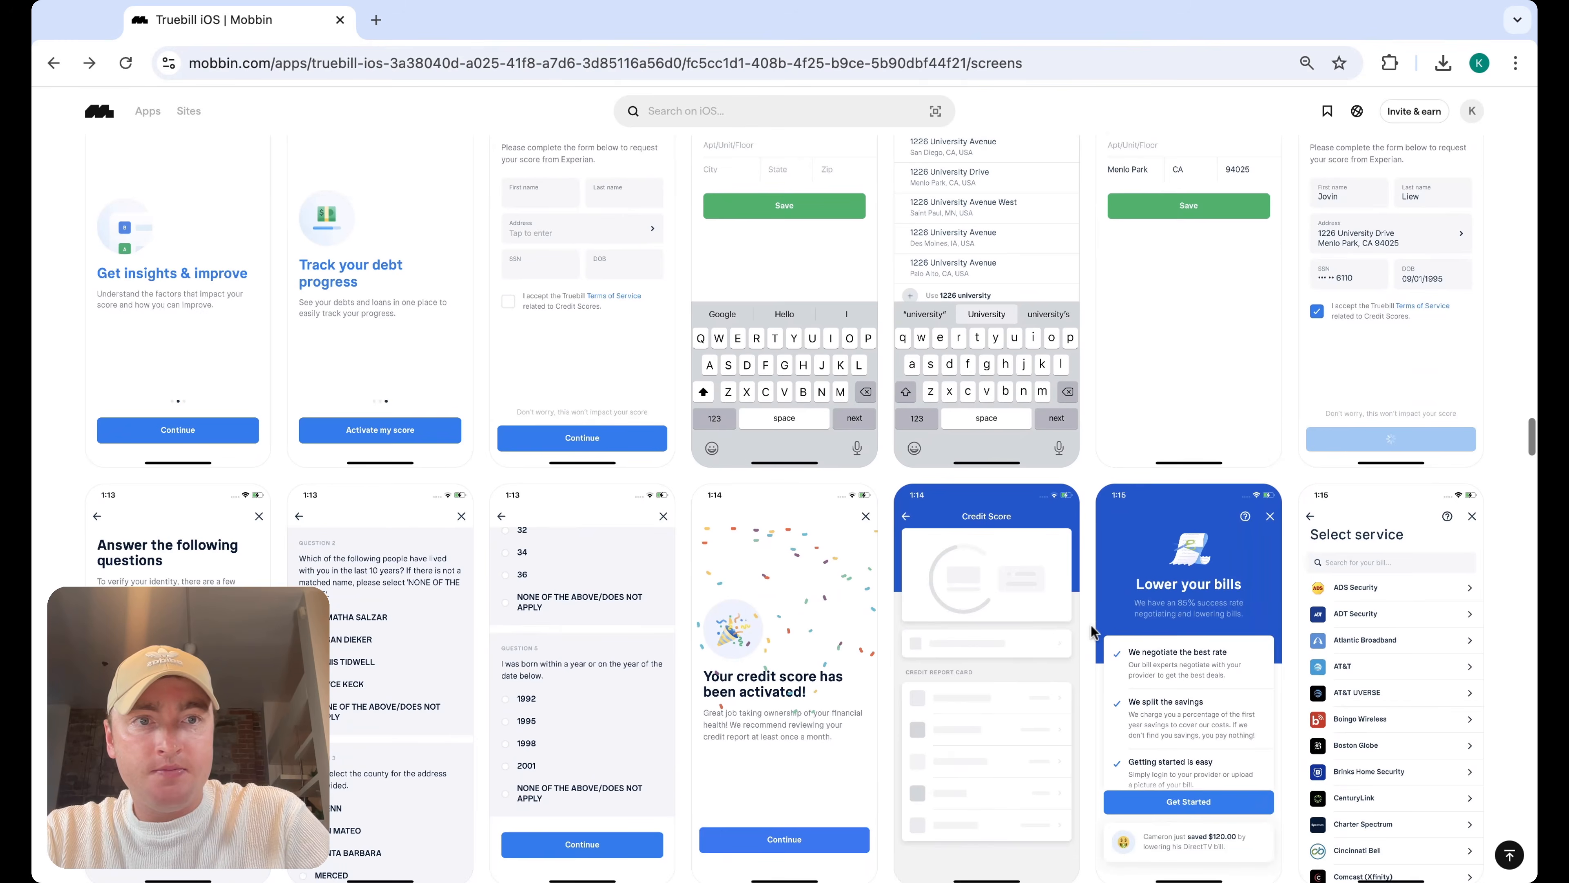
scroll(1091, 625, "down", 4)
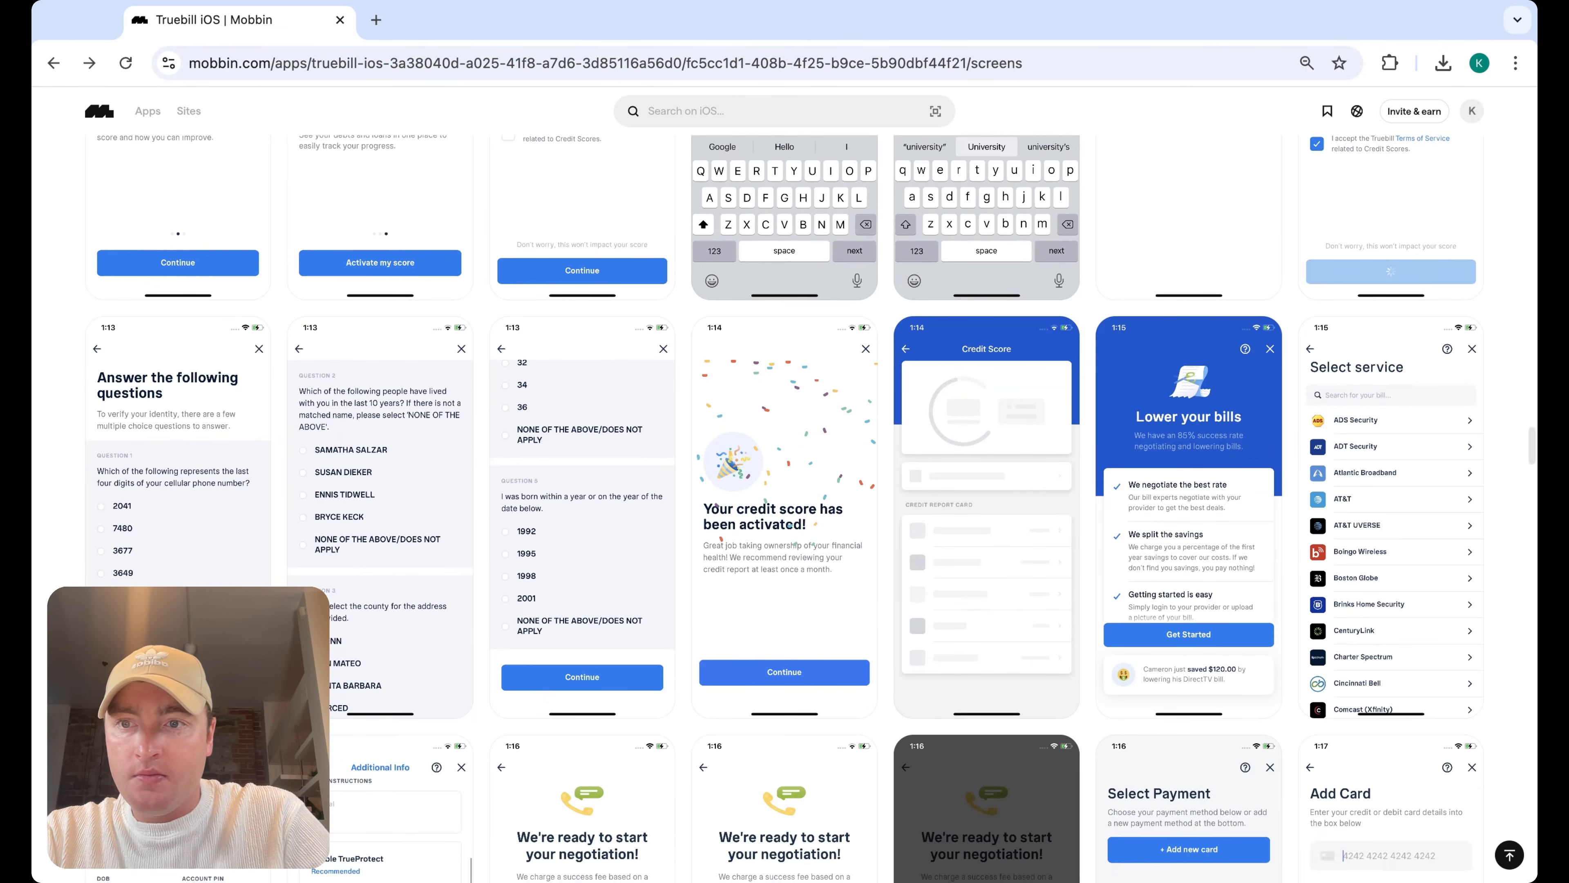
scroll(811, 508, "down", 4)
scroll(784, 507, "down", 7)
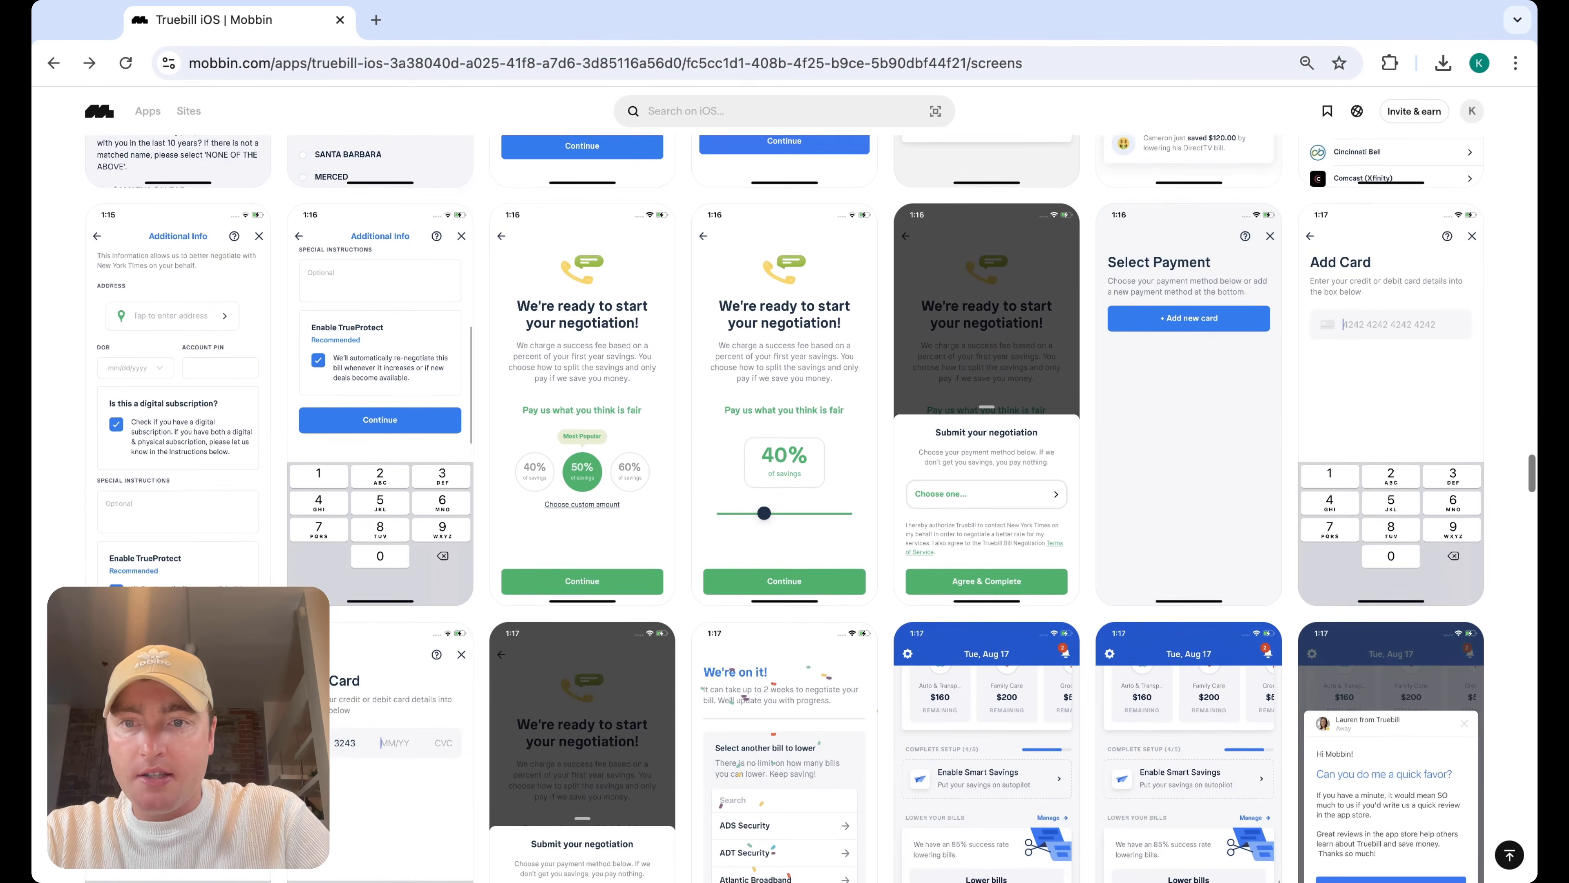
scroll(785, 506, "down", 13)
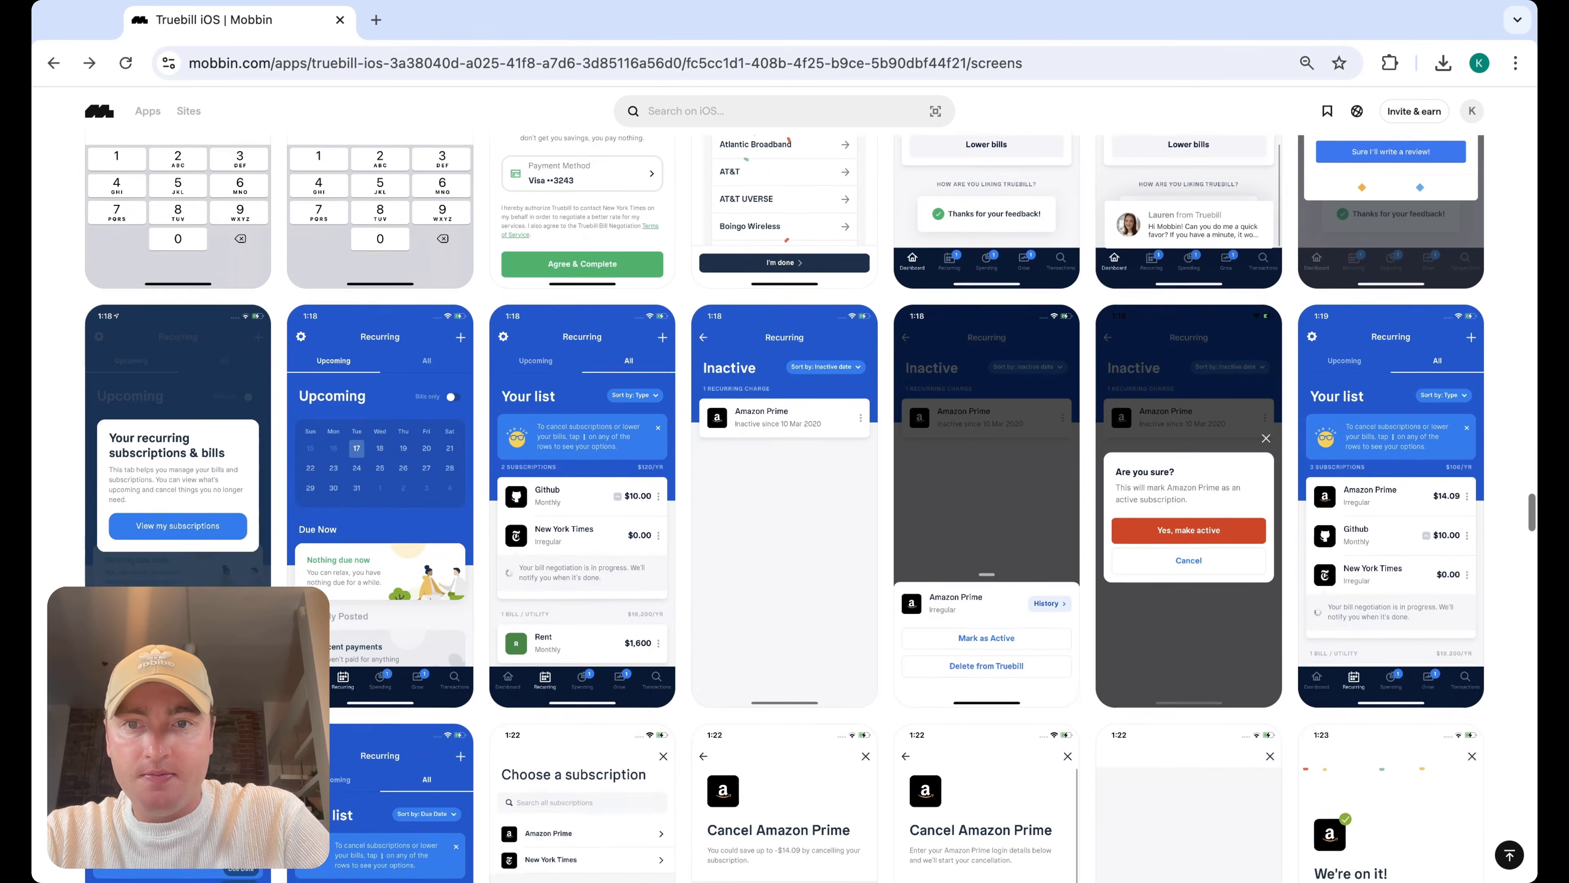
scroll(785, 507, "down", 3)
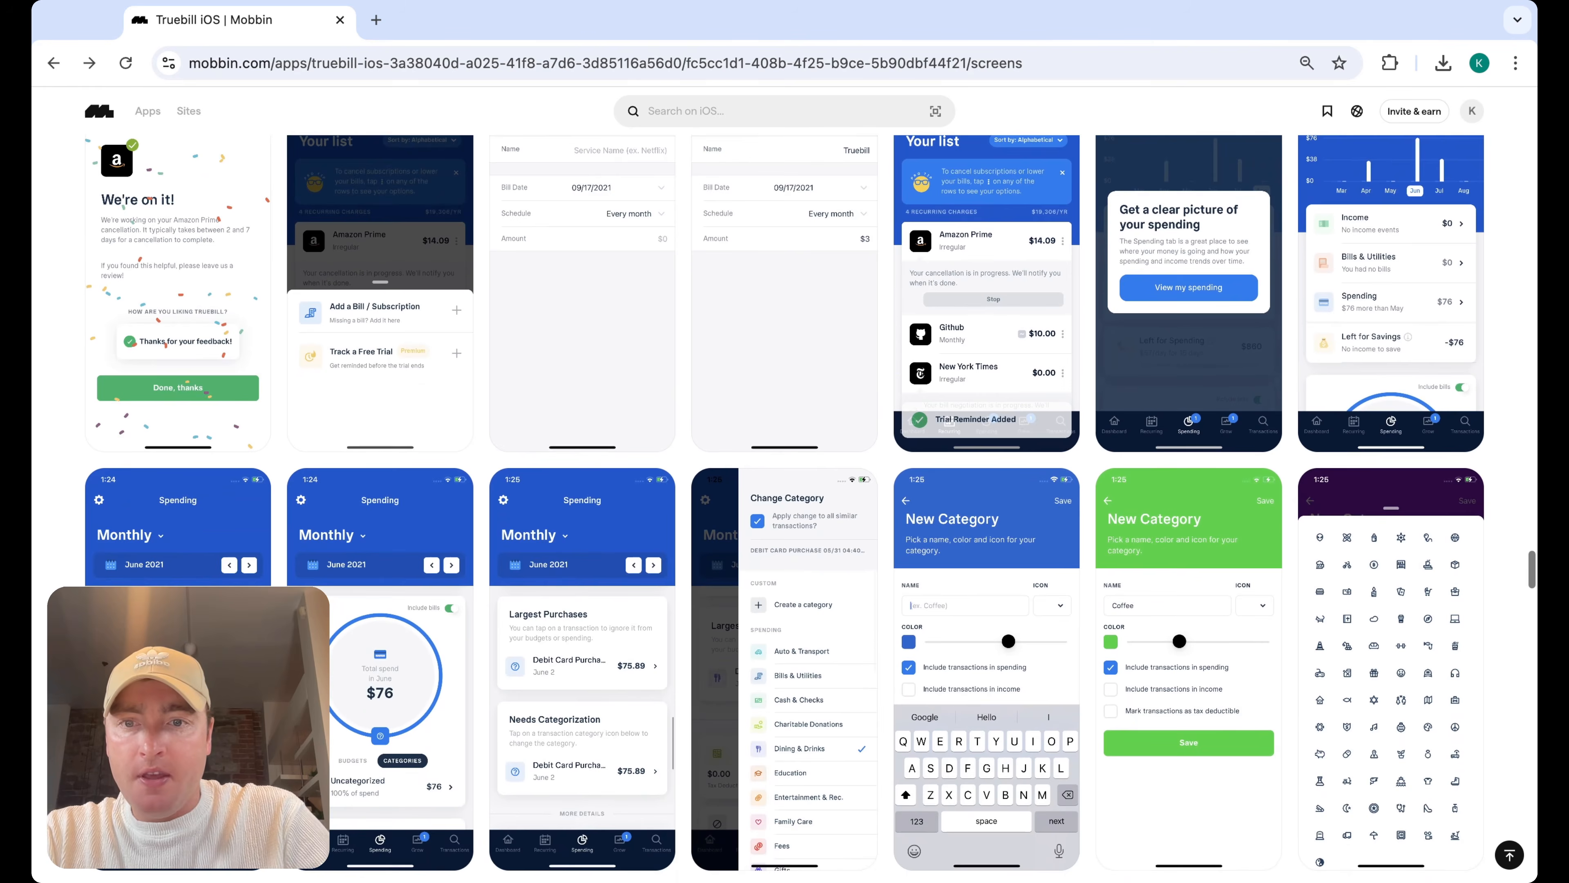
scroll(785, 507, "down", 3)
scroll(785, 507, "down", 3)
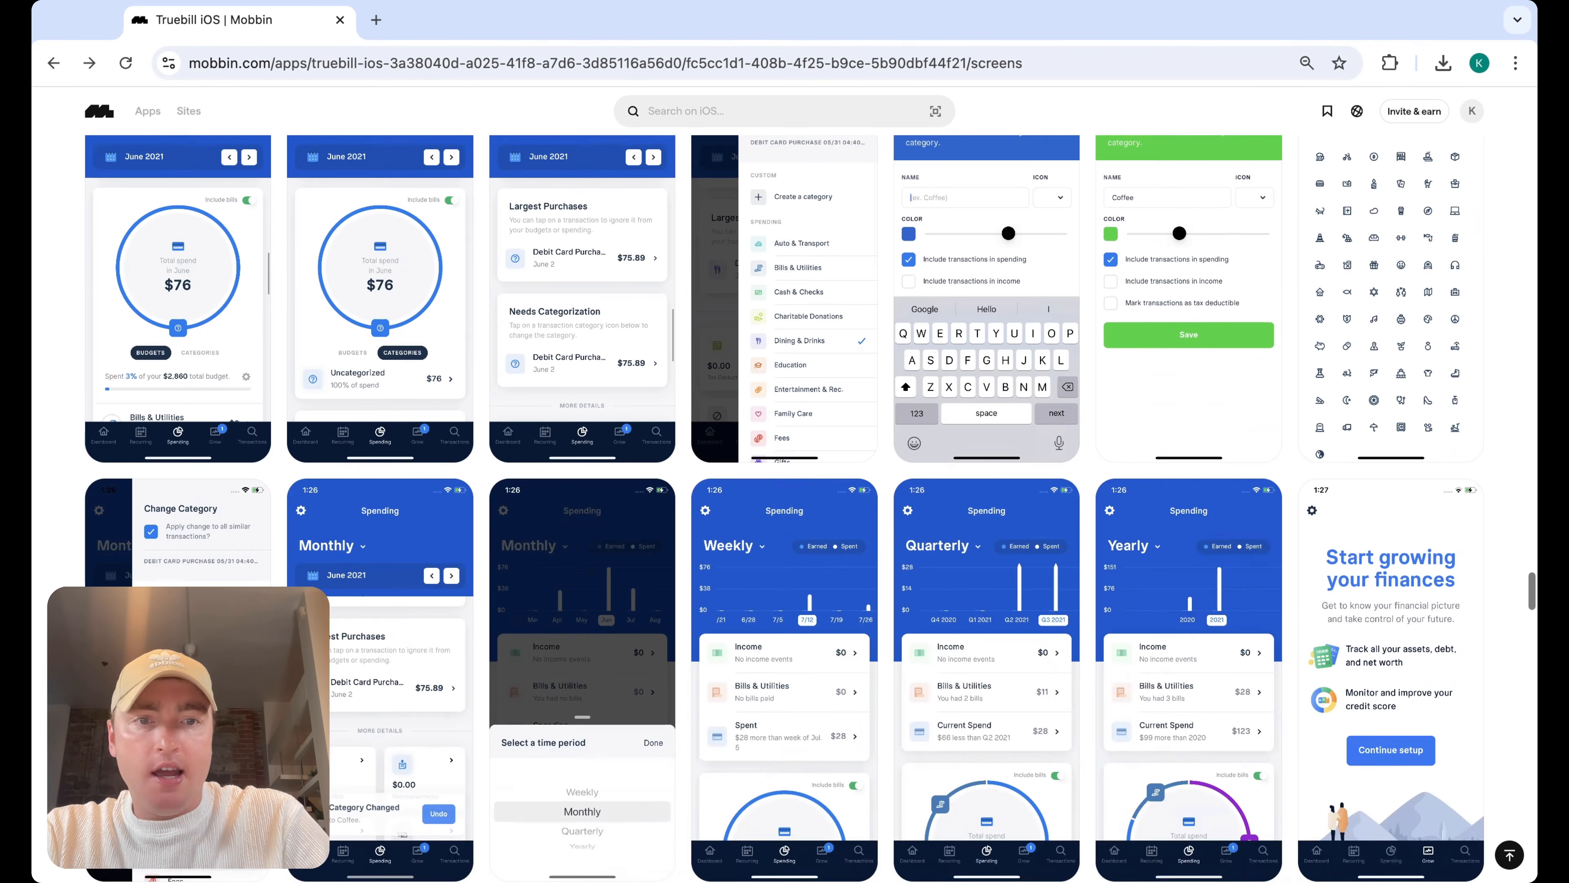
scroll(785, 507, "up", 7)
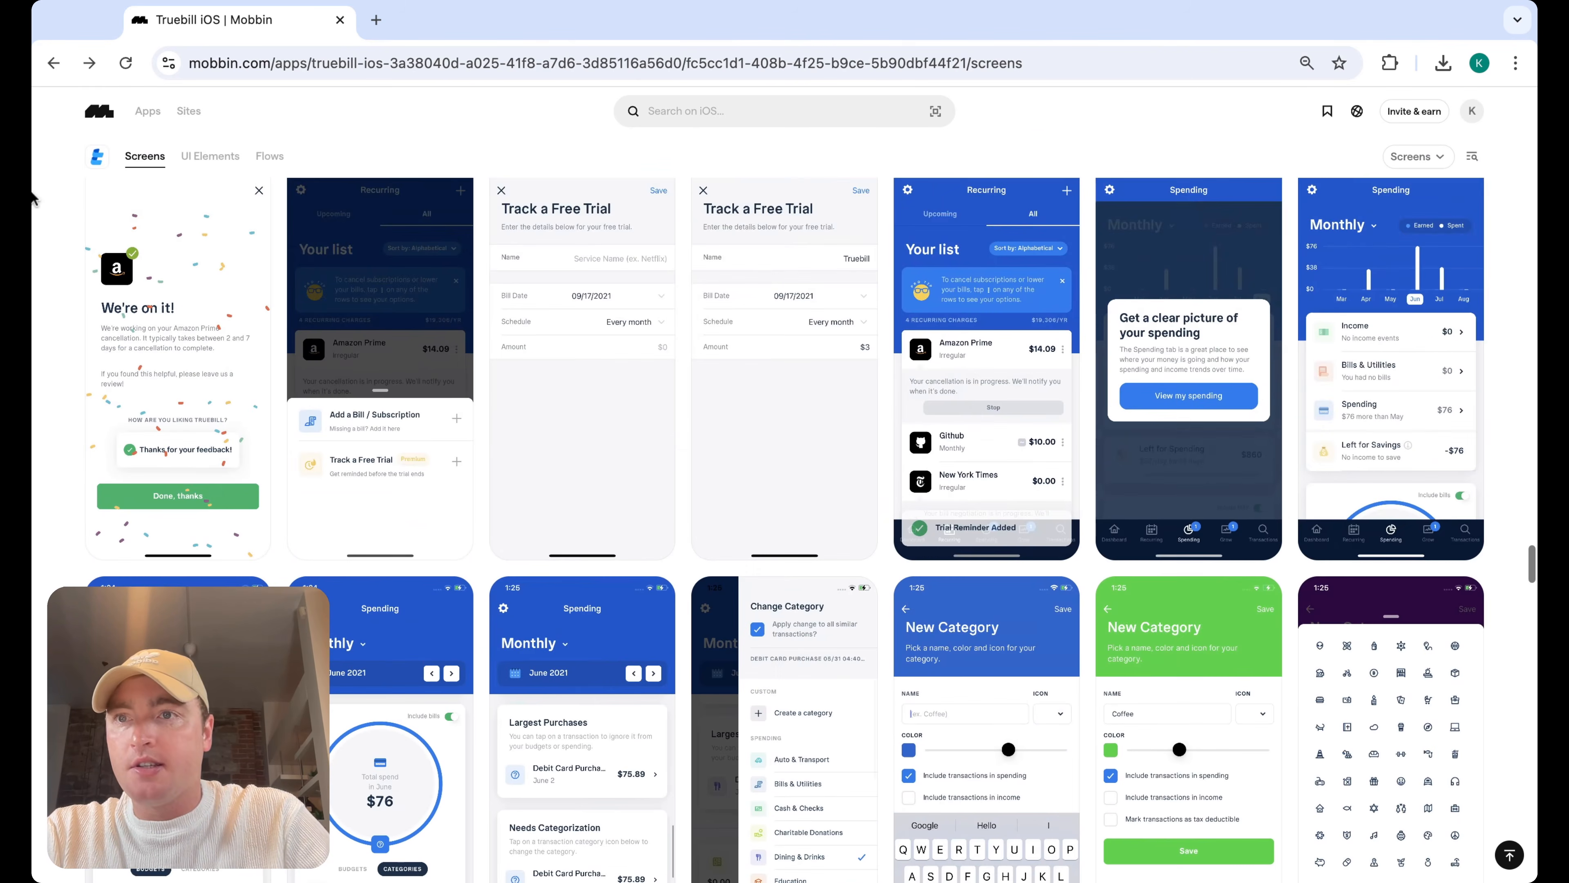
Return to the budget search results and inspect Monarch's monthly budget screen
left_click(53, 63)
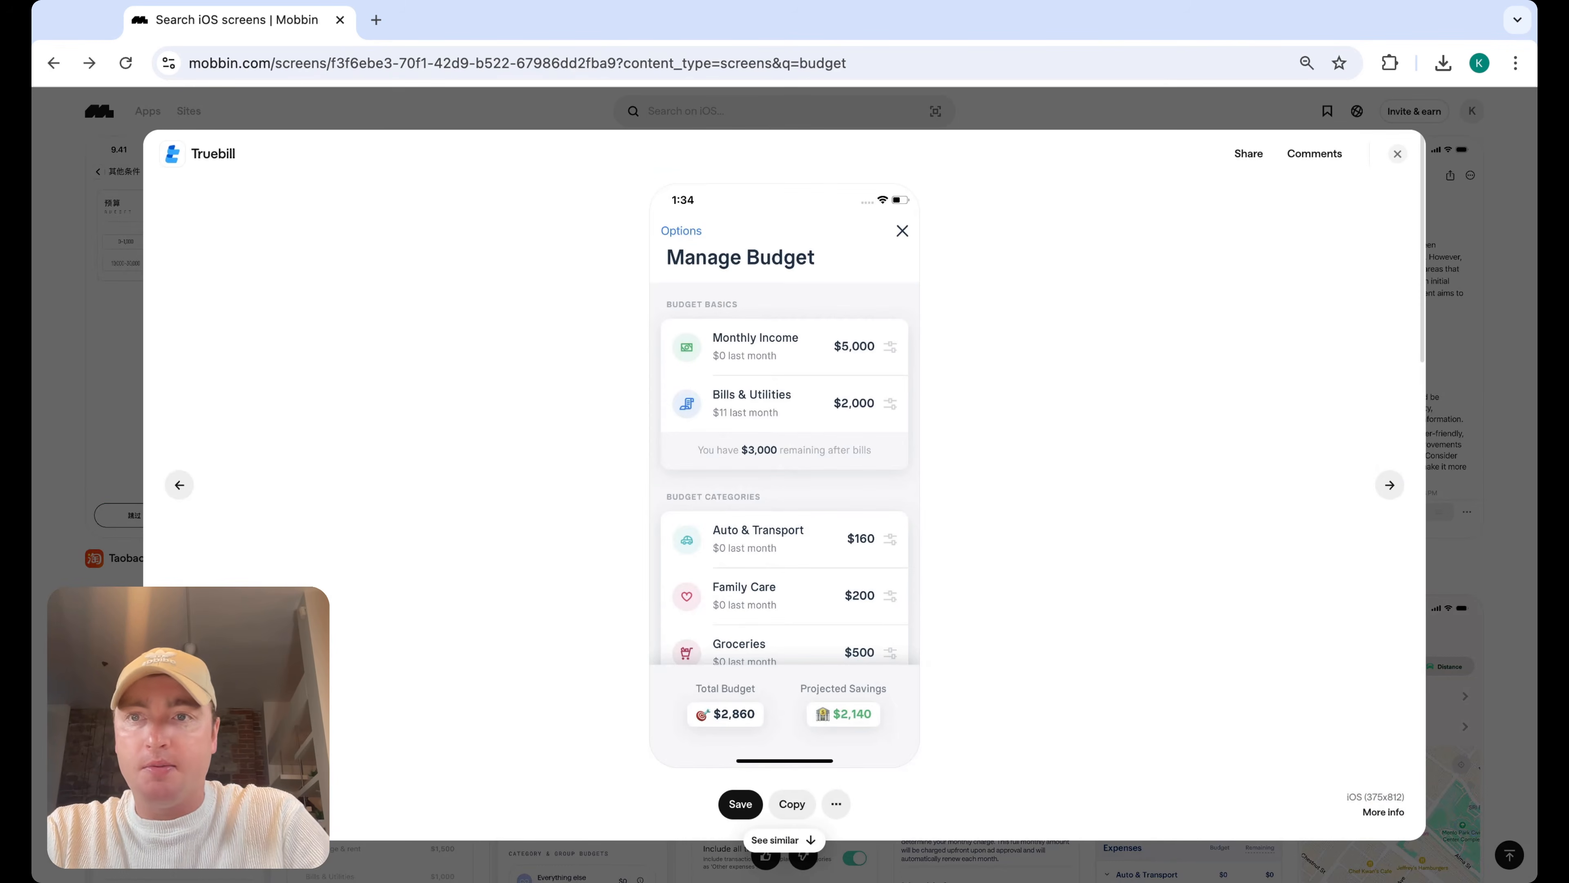
left_click(1398, 153)
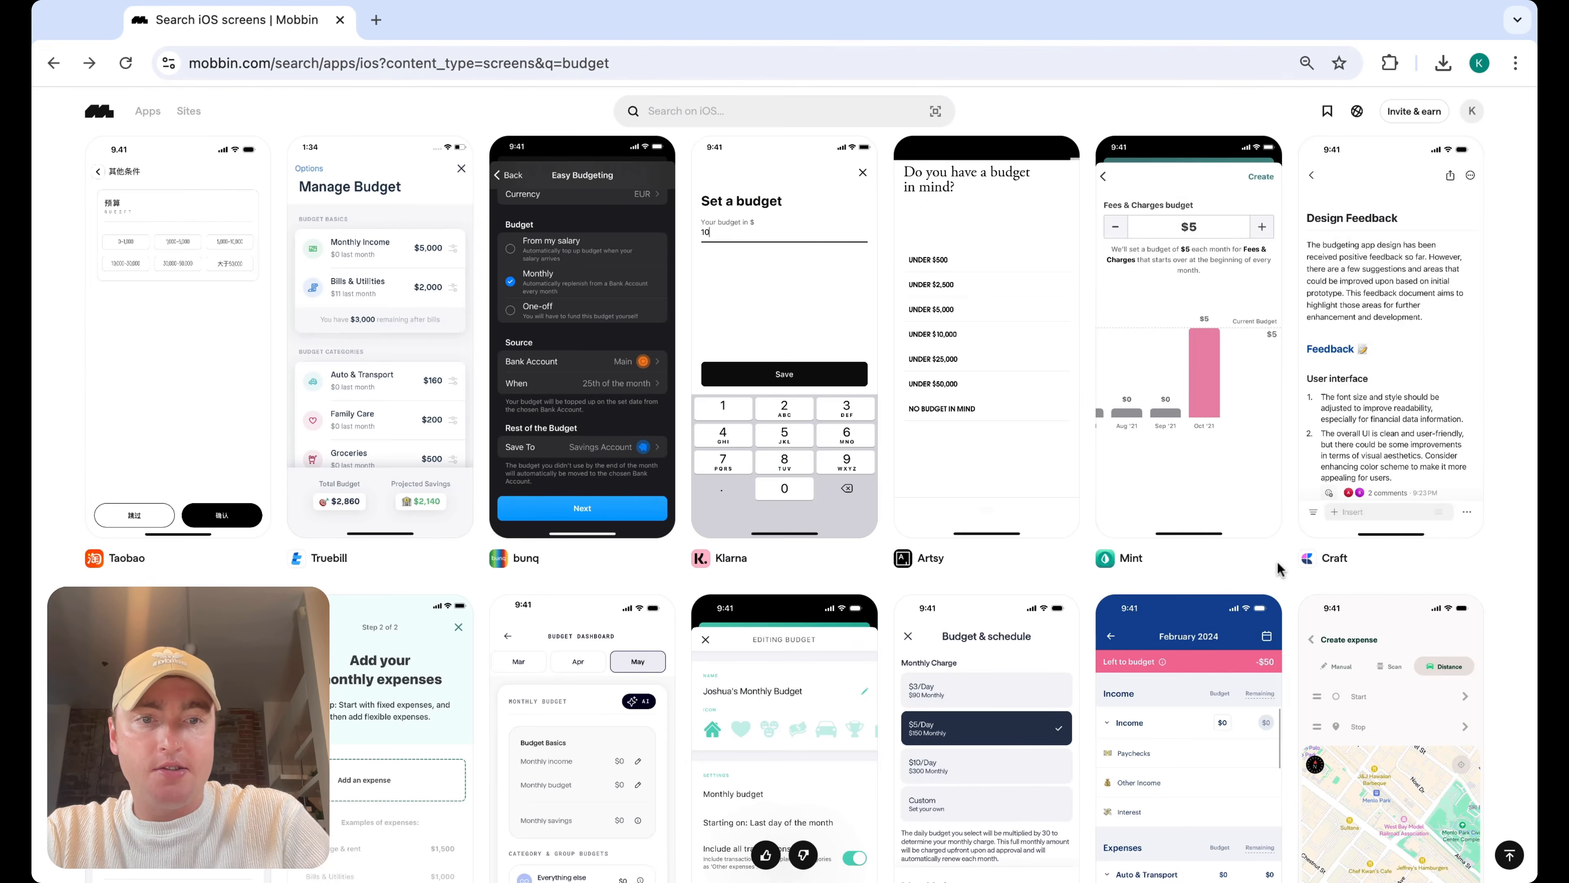
scroll(1286, 554, "down", 5)
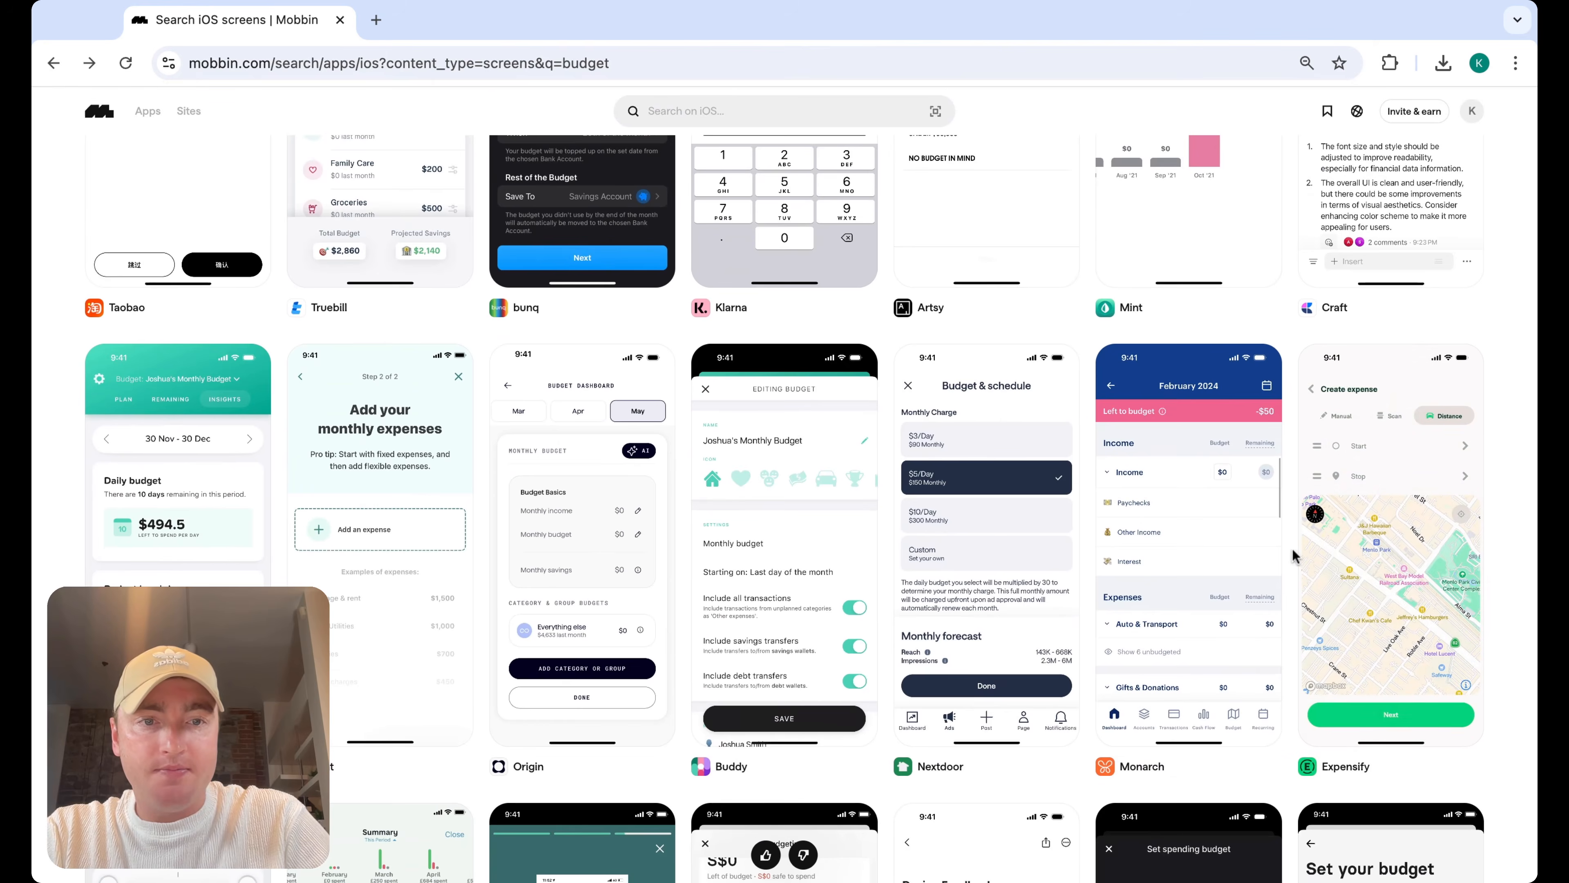
scroll(1295, 559, "down", 2)
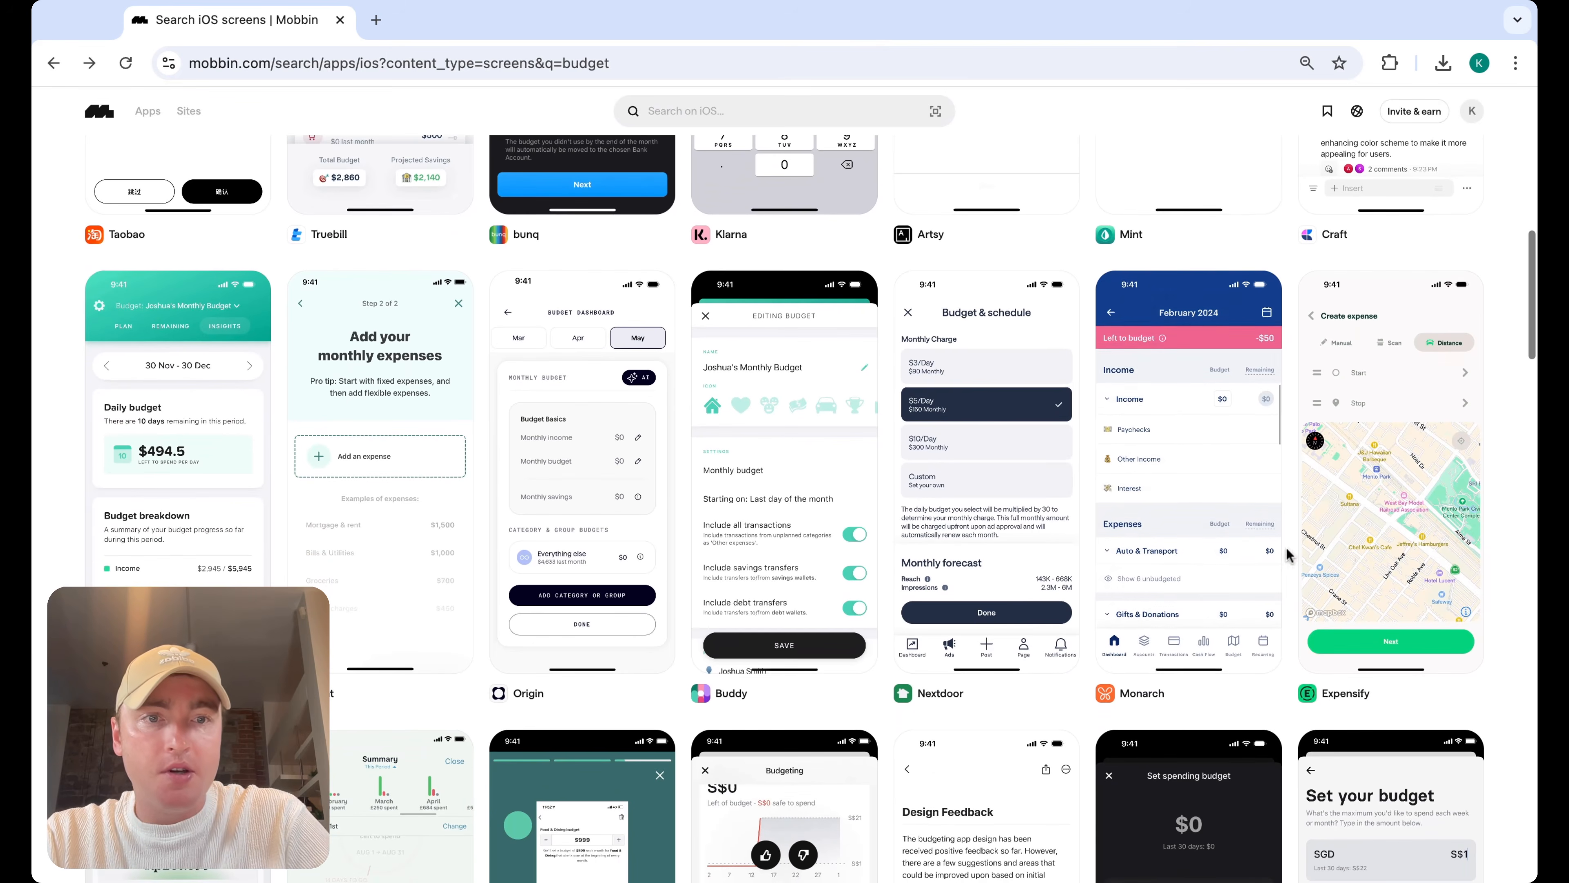
left_click(1241, 533)
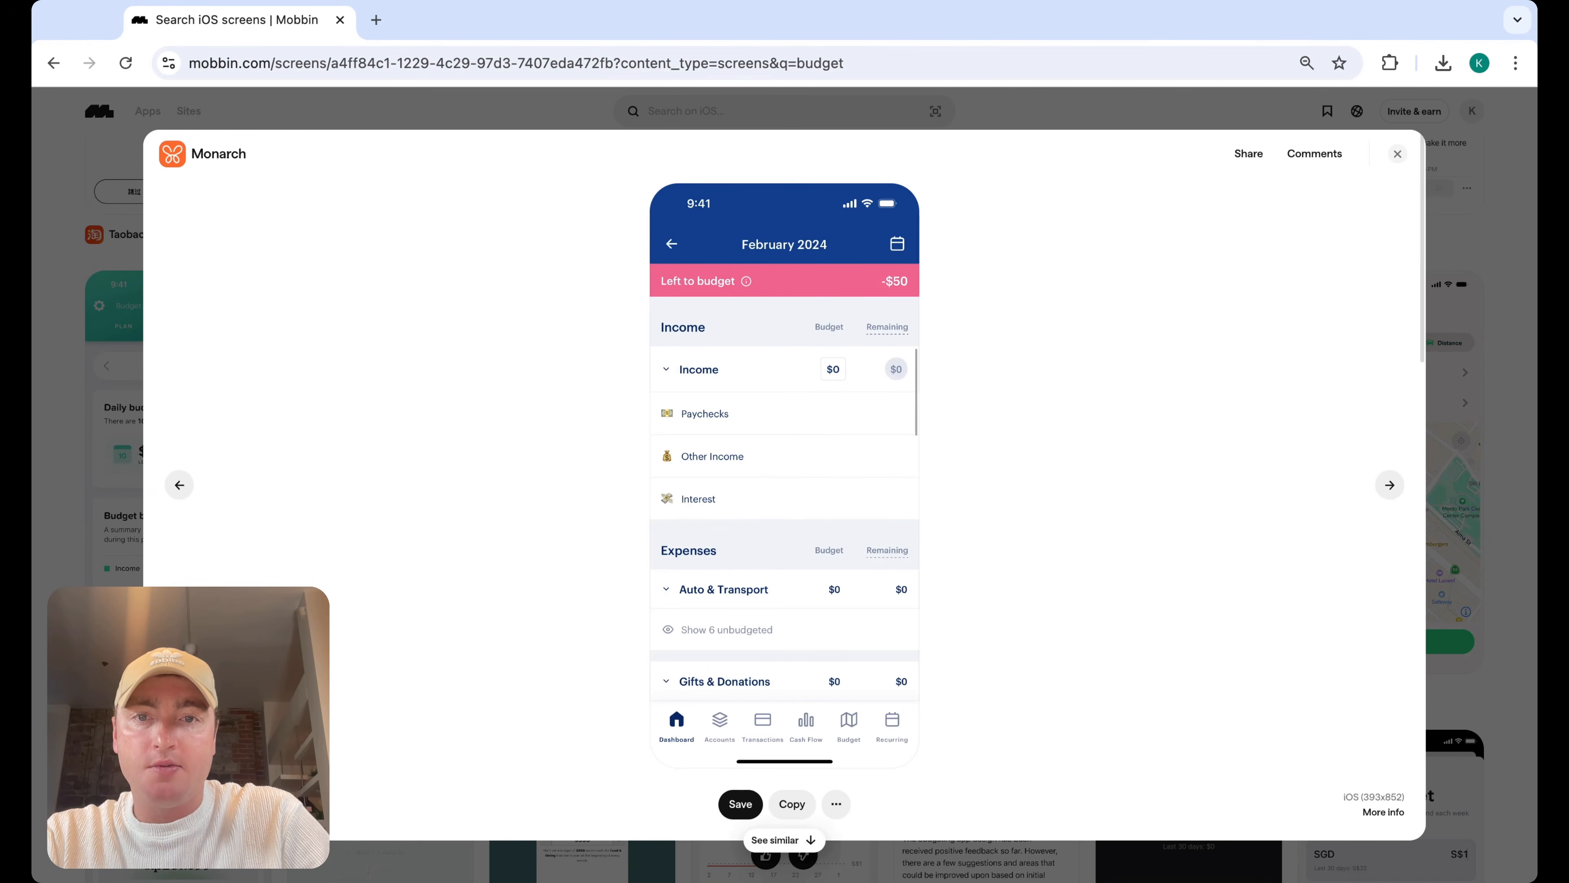
left_click(1396, 157)
Inspect Nextdoor's Budget & schedule screen and browse further down the budget search results
scroll(1091, 628, "down", 3)
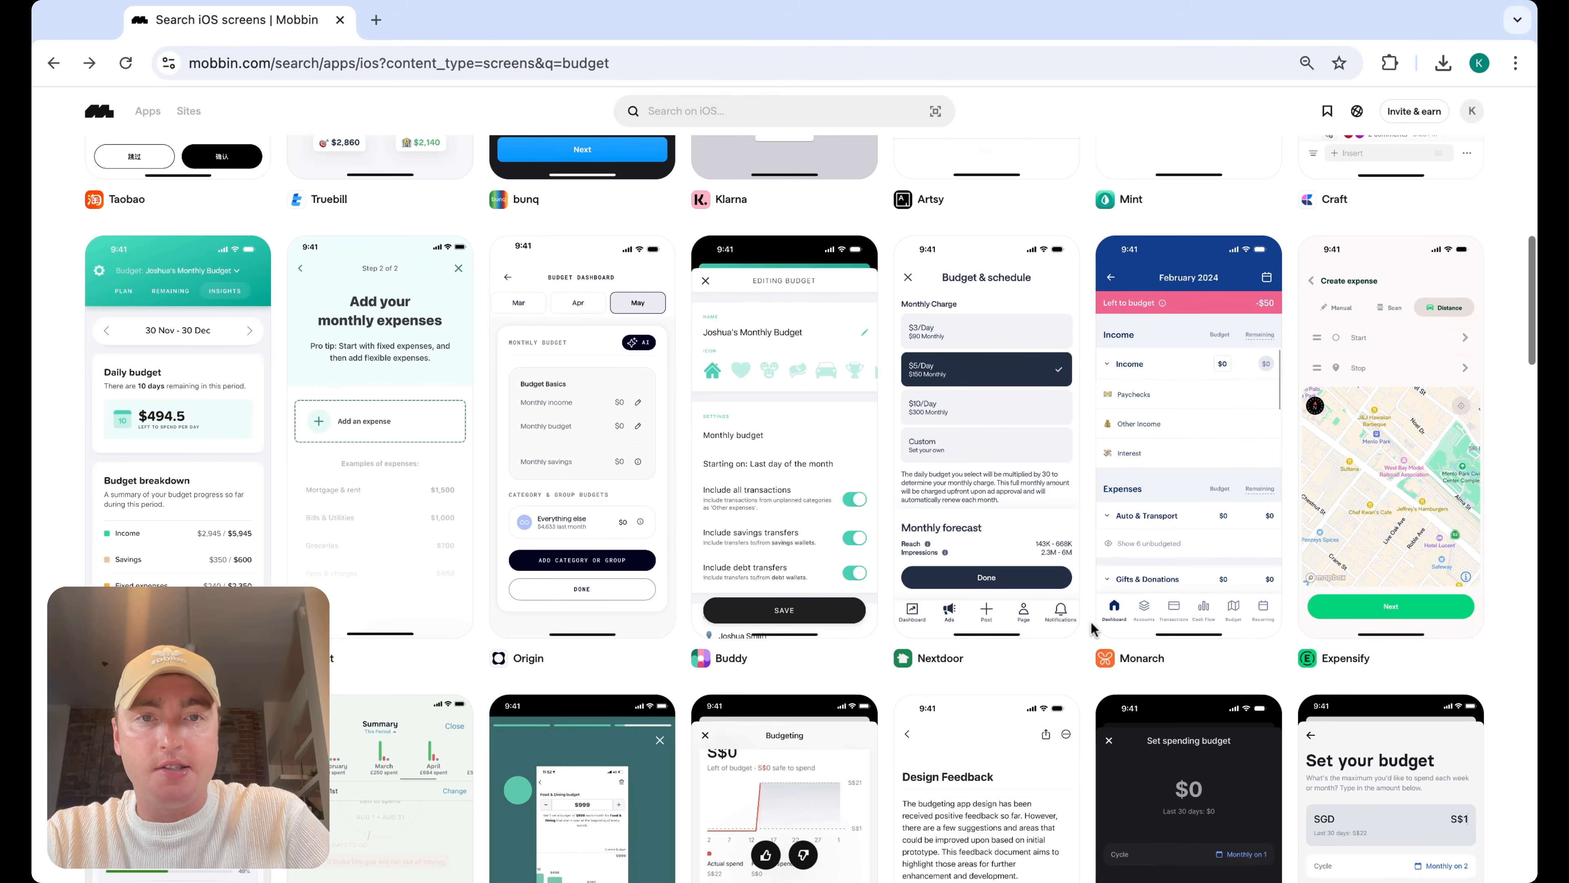
scroll(1049, 330, "up", 2)
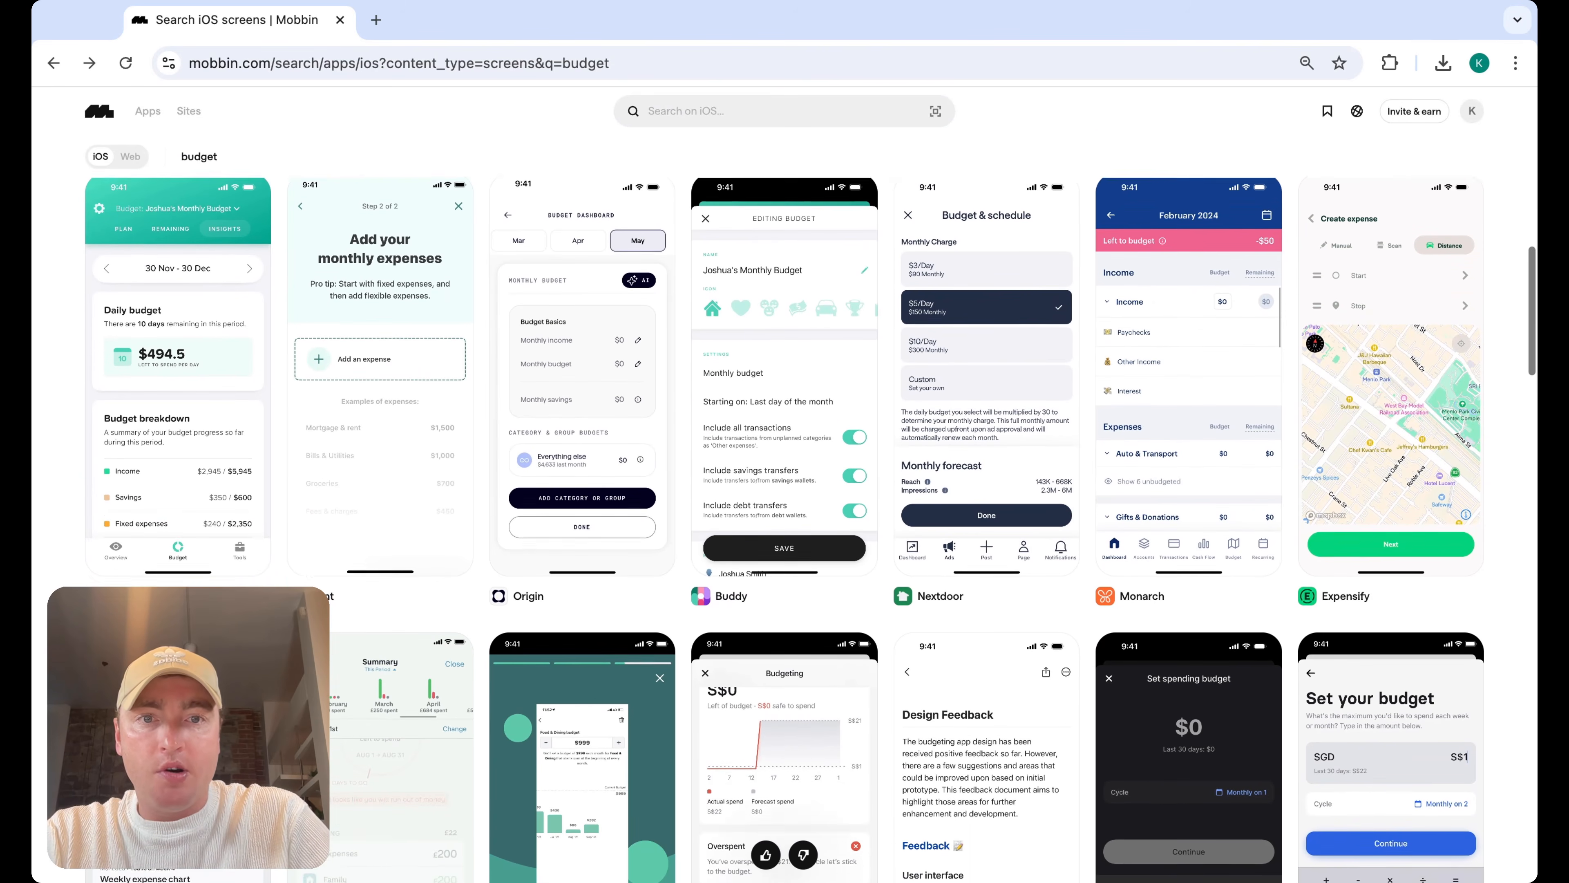
left_click(1049, 329)
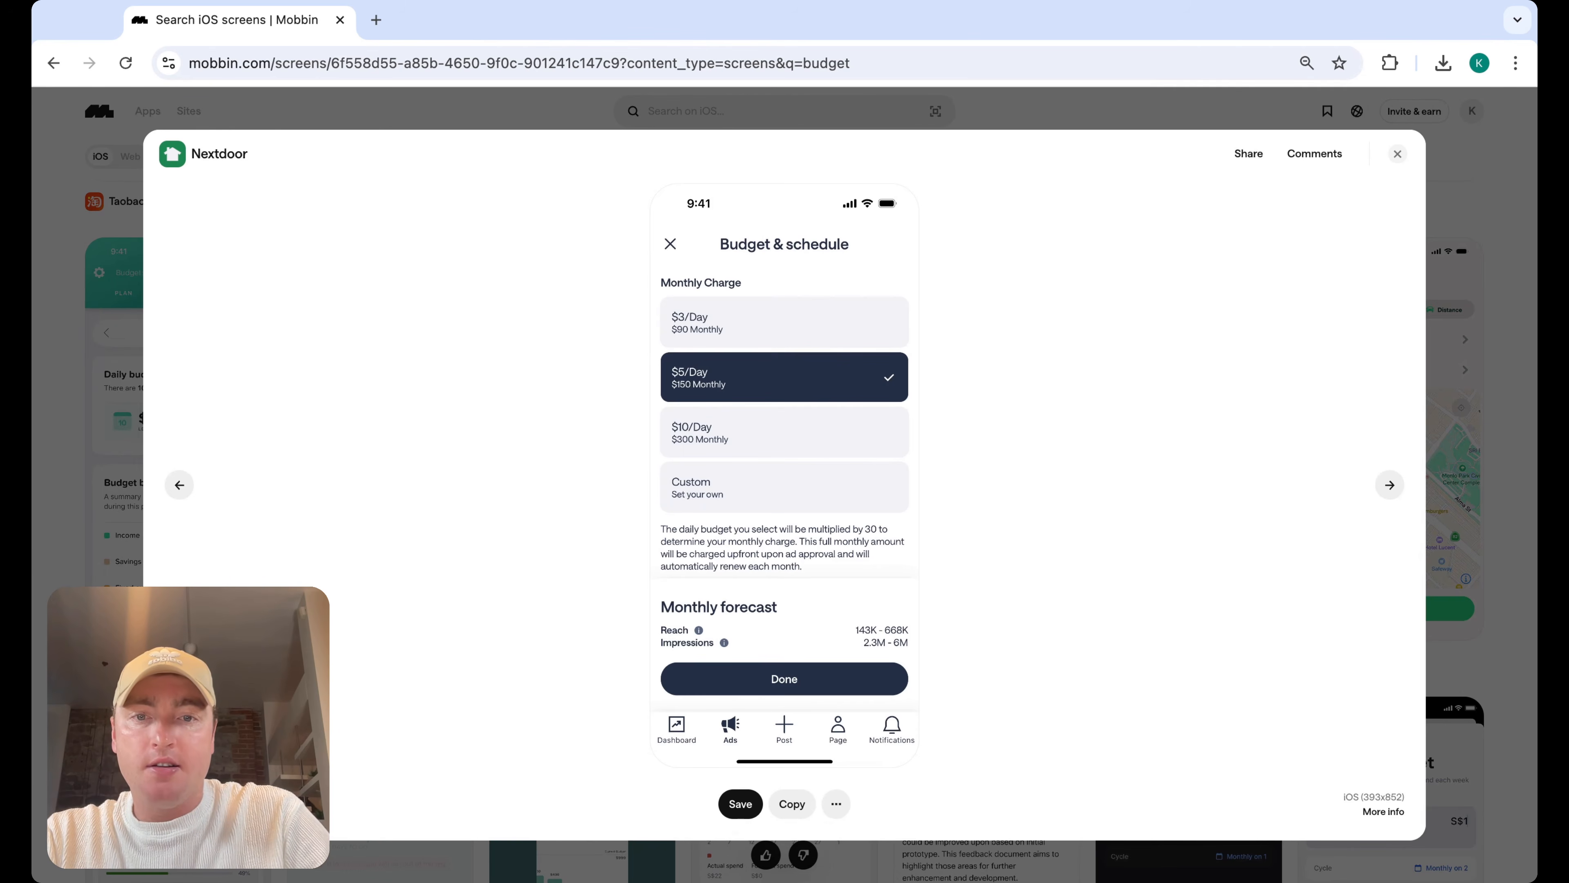
left_click(1398, 153)
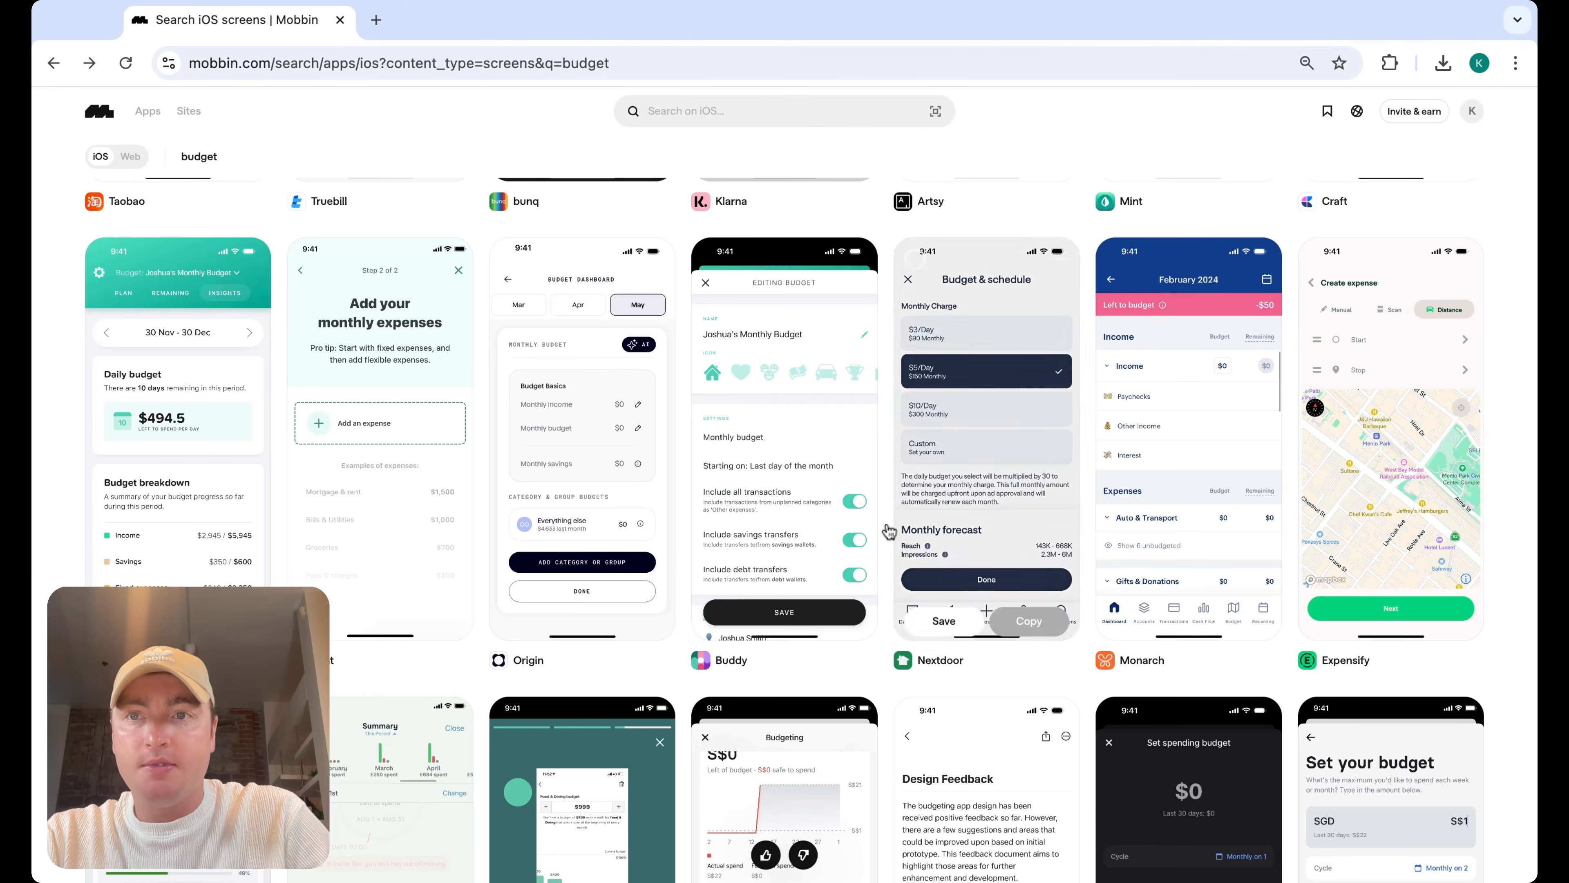
scroll(703, 444, "down", 5)
scroll(680, 396, "down", 3)
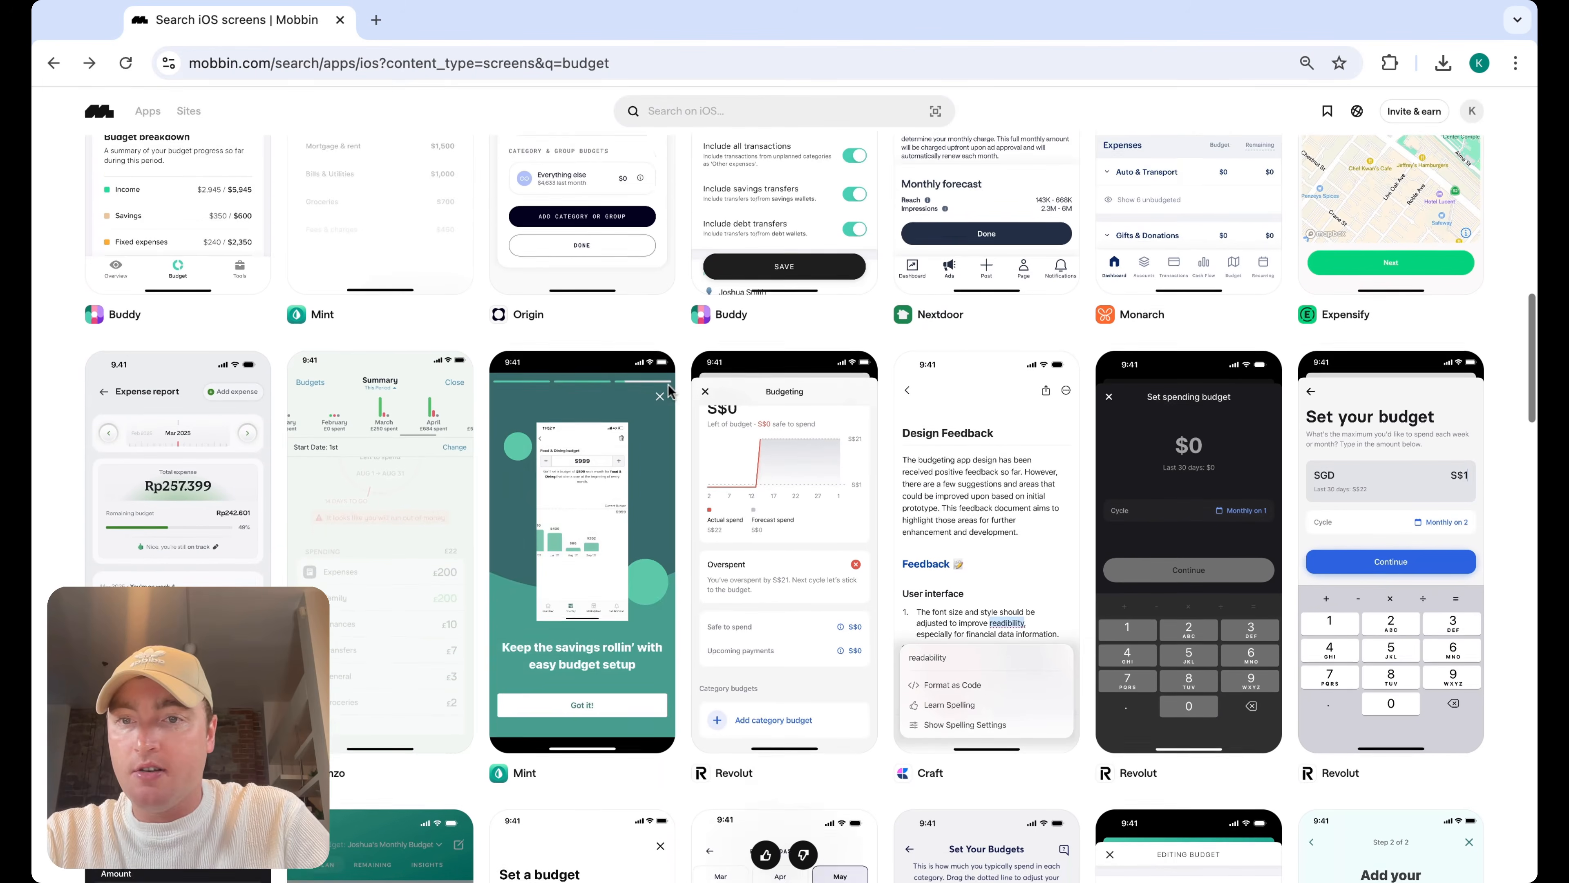
scroll(674, 372, "down", 8)
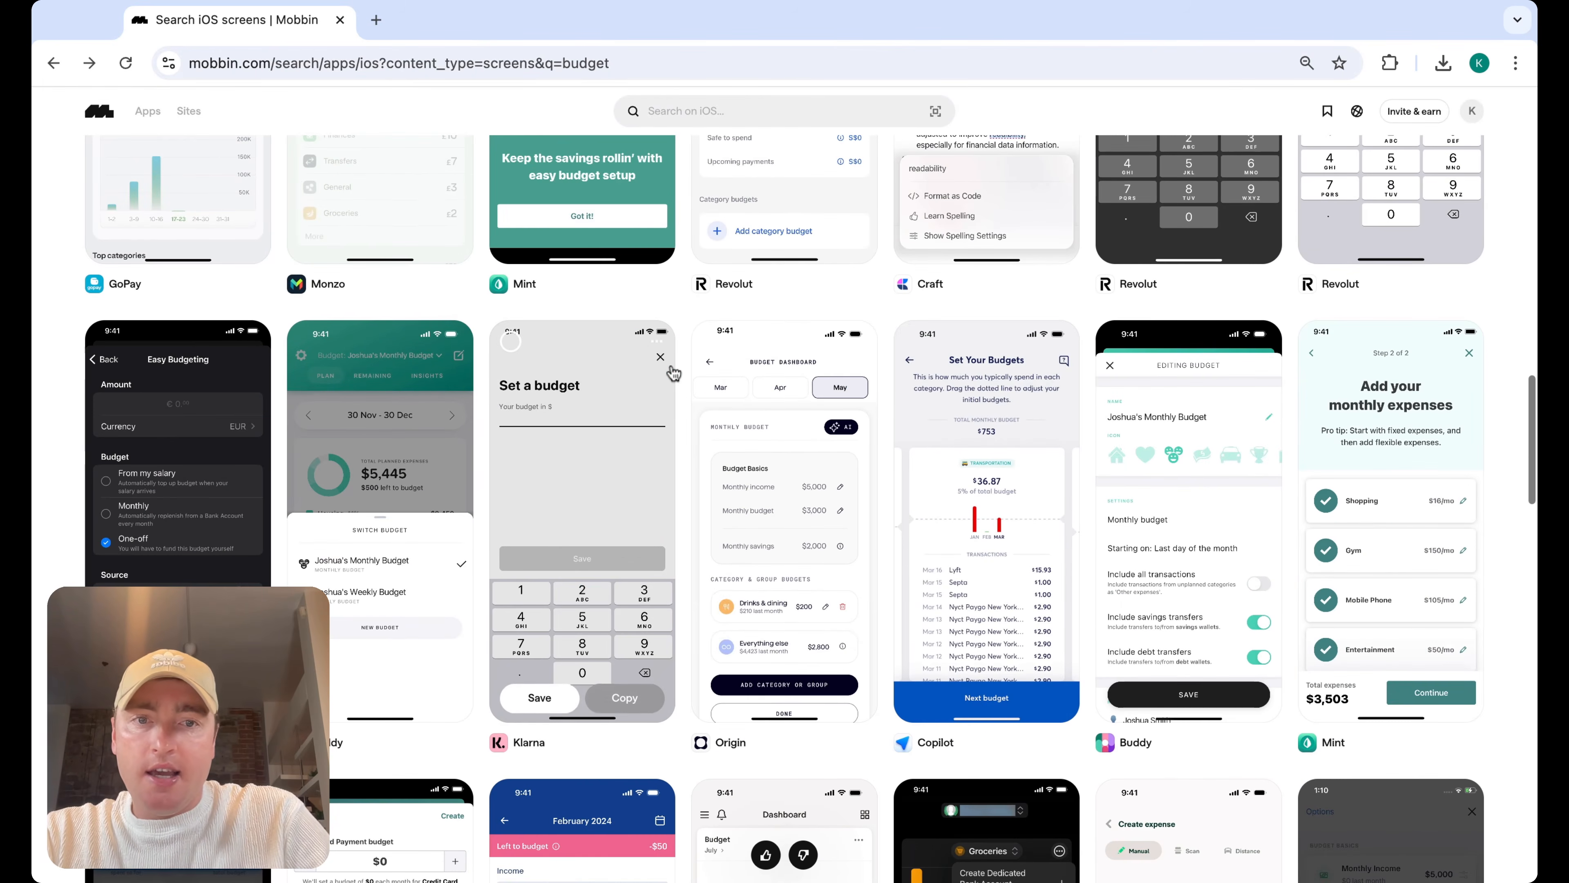
Scroll through more budget screens from Copilot, Monarch, Sumeria, GoPay and Brex in the search results
scroll(510, 273, "down", 7)
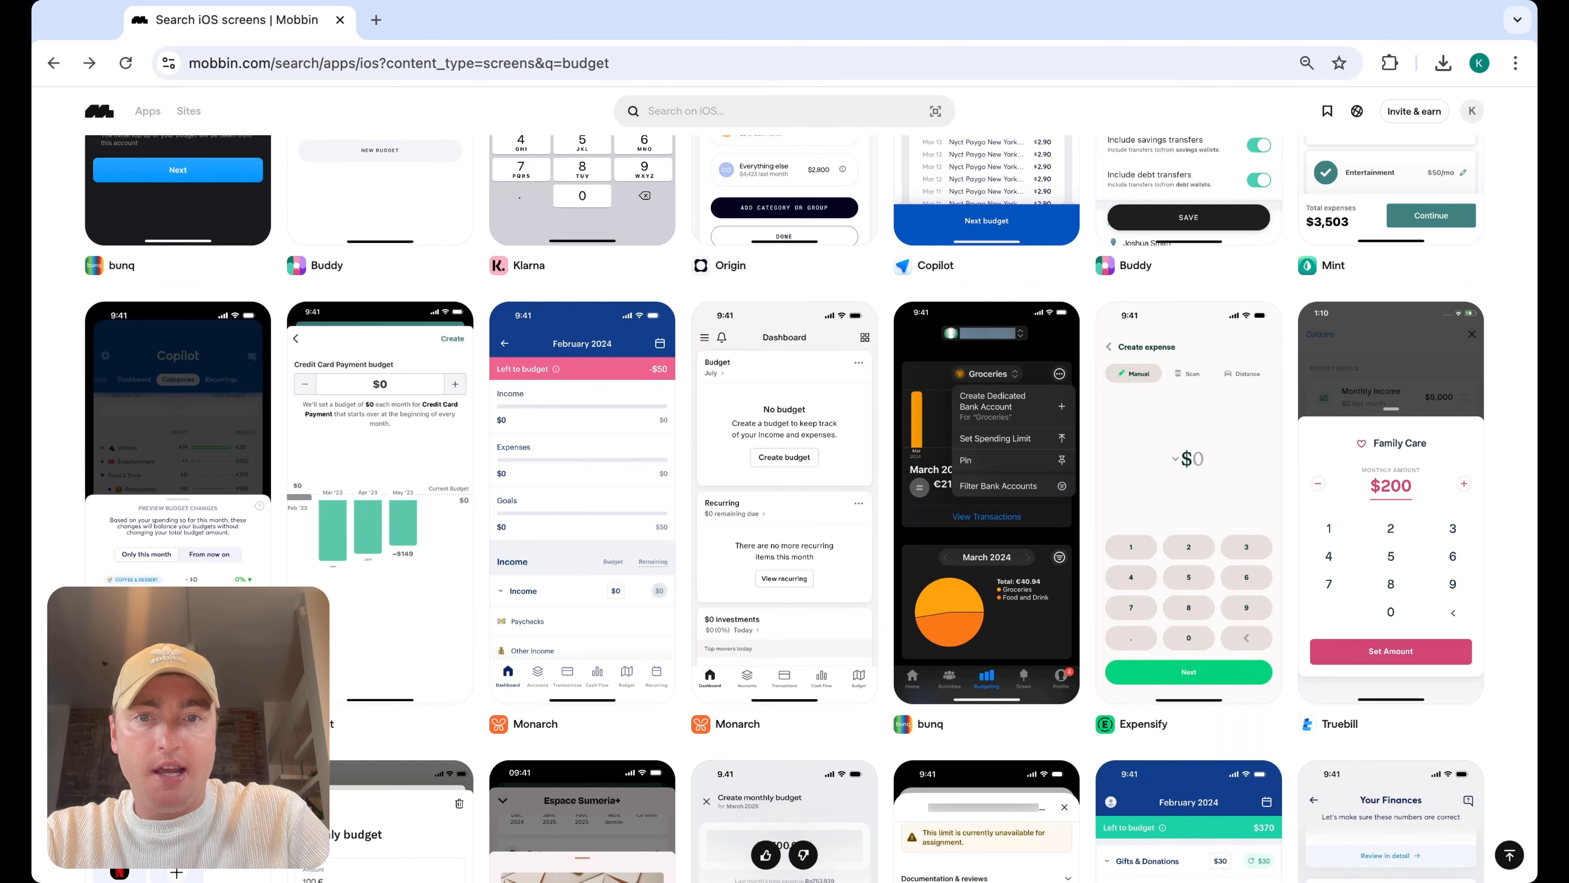
scroll(582, 556, "down", 5)
scroll(810, 509, "down", 2)
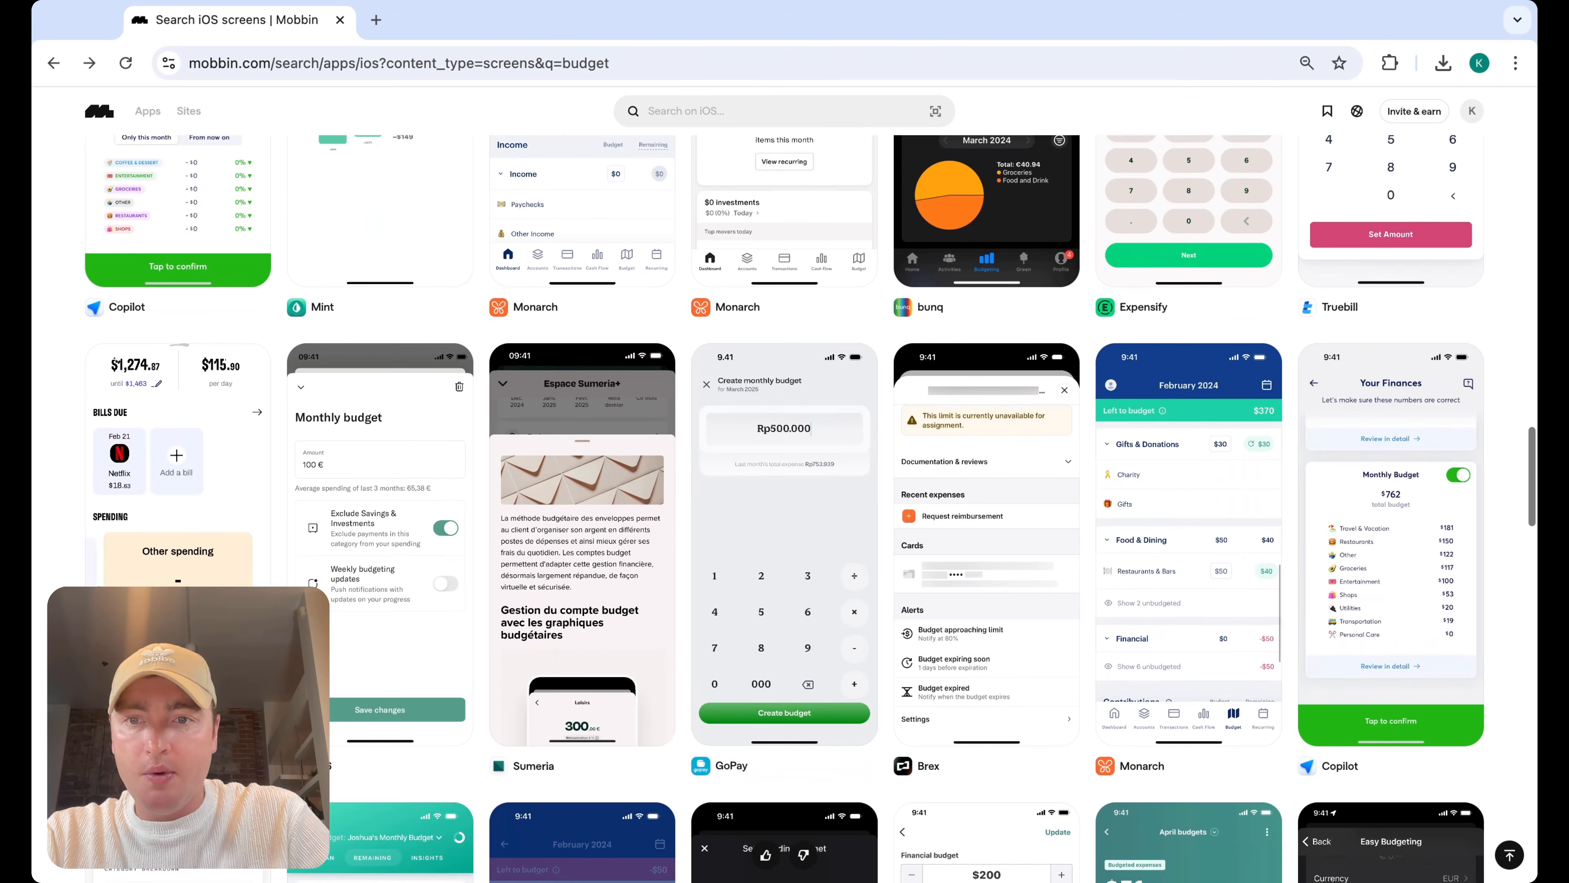
scroll(784, 509, "down", 1)
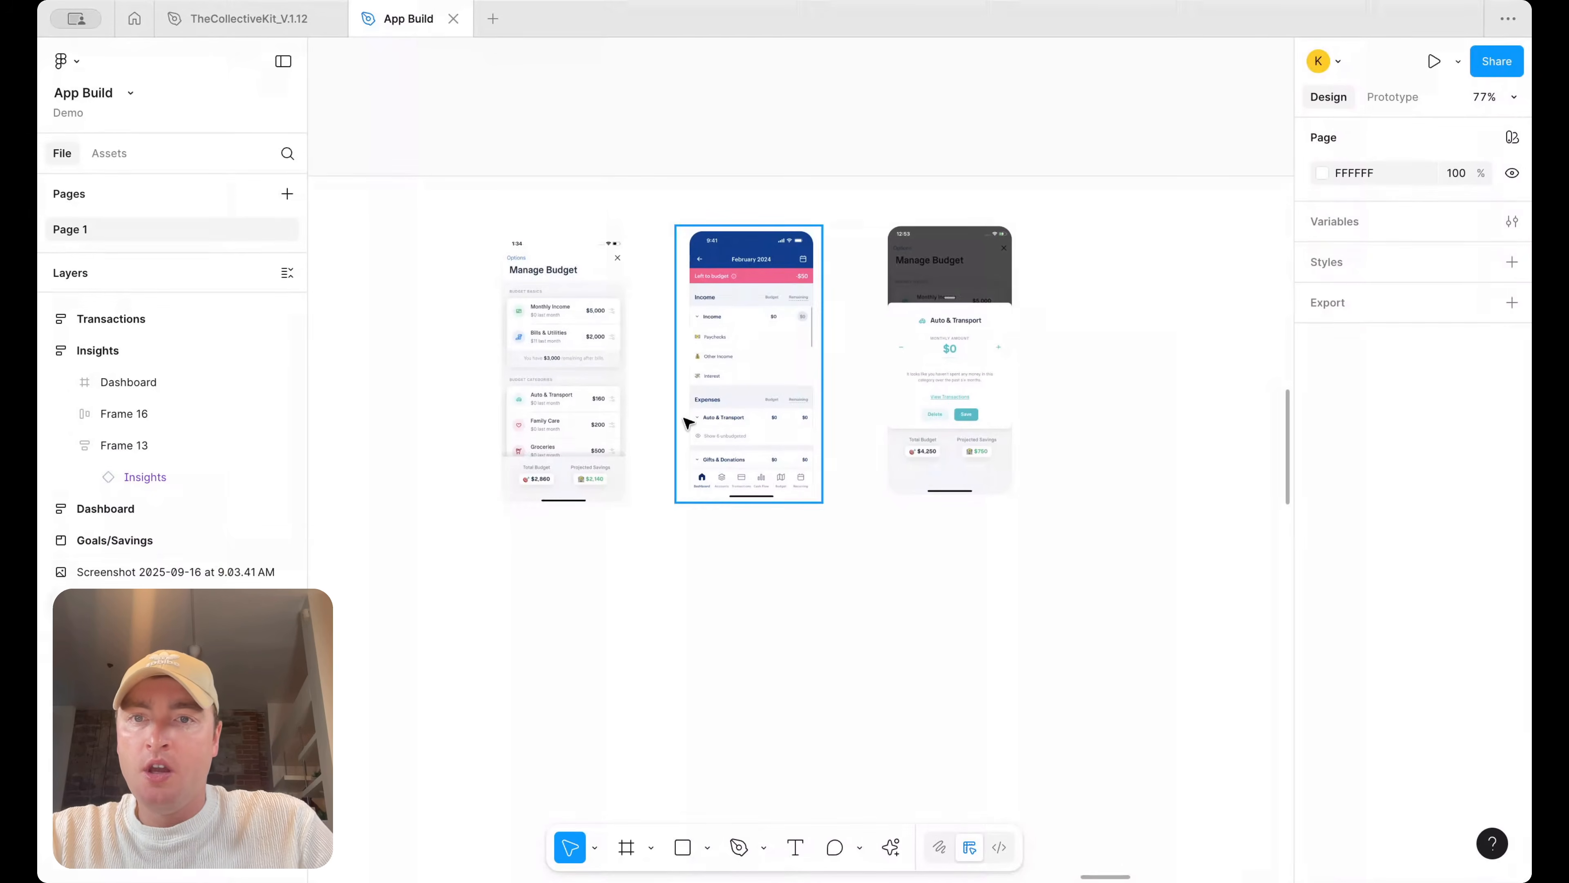
scroll(690, 417, "up", 5)
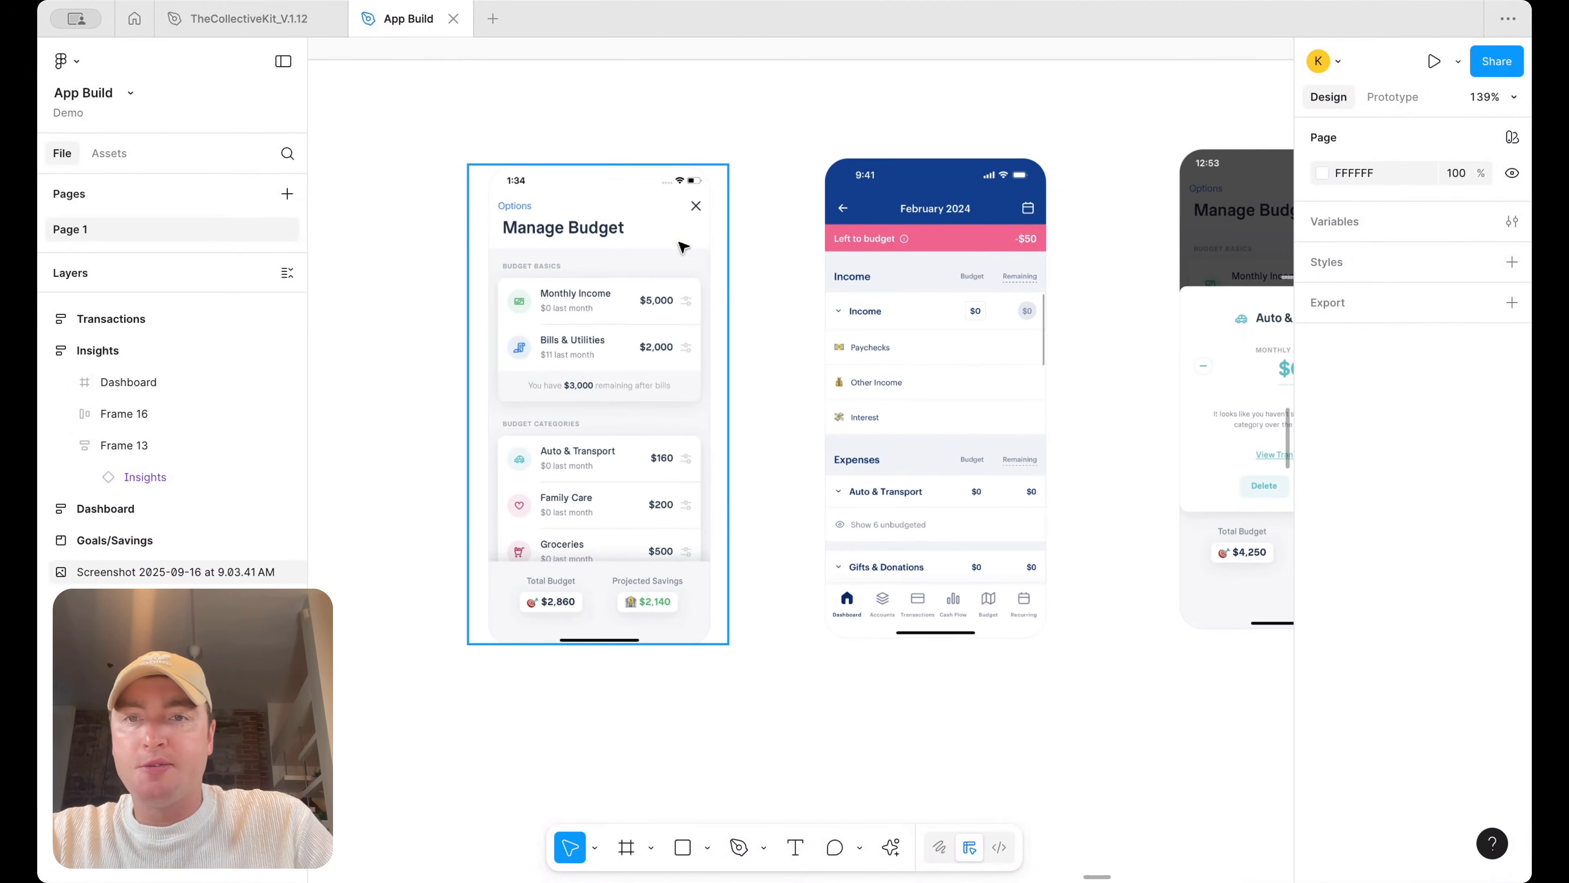
Select the three budget reference screenshots and reposition them beside the Transactions screen on the canvas
left_click(554, 404)
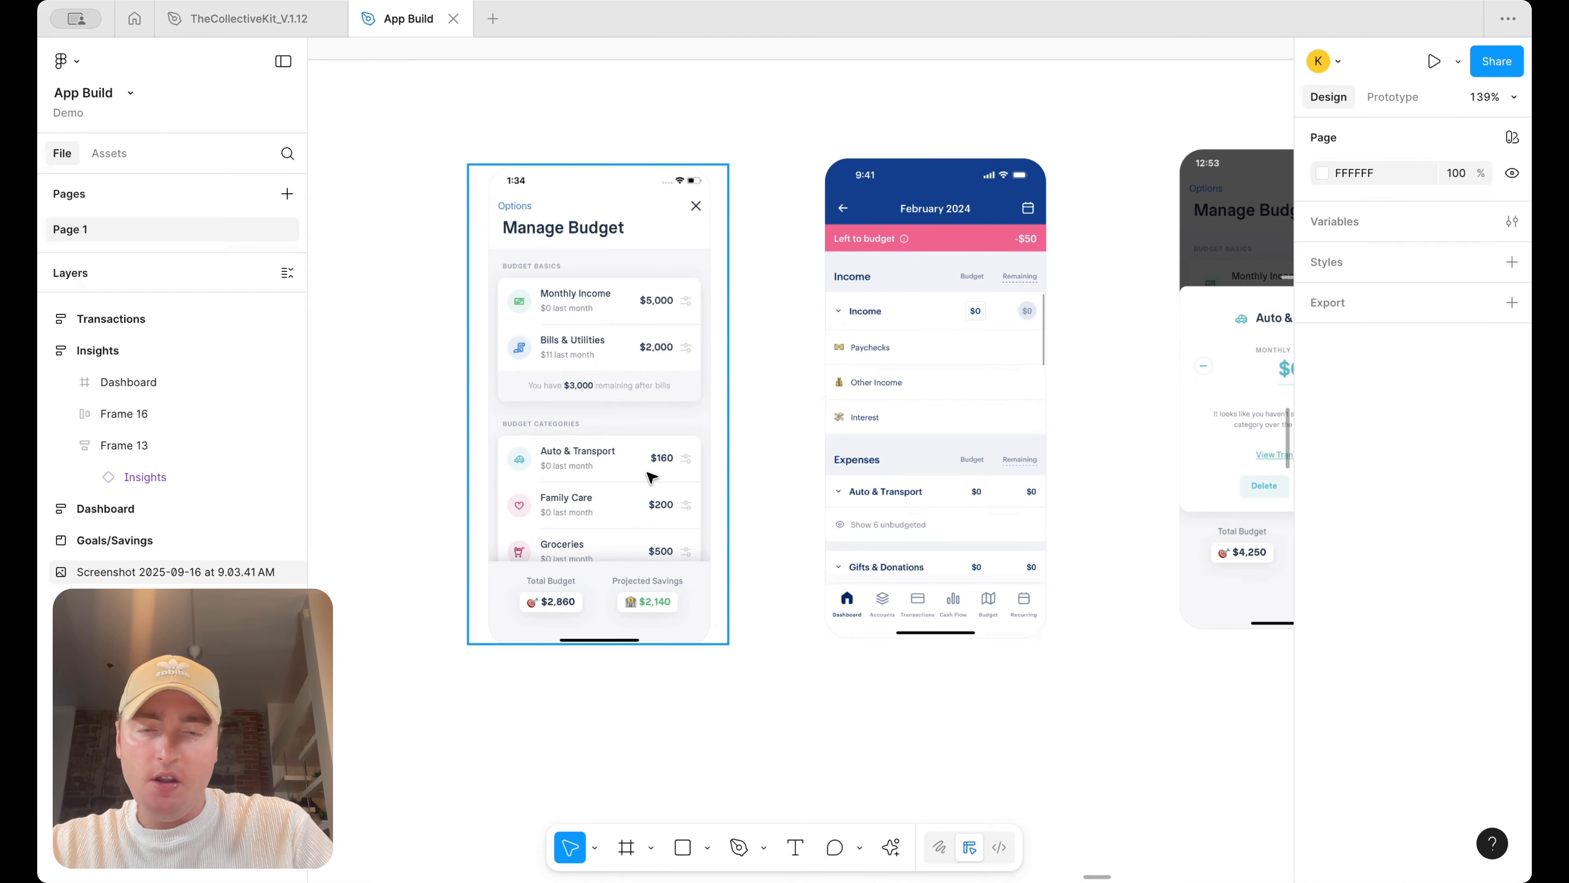
left_click(895, 430)
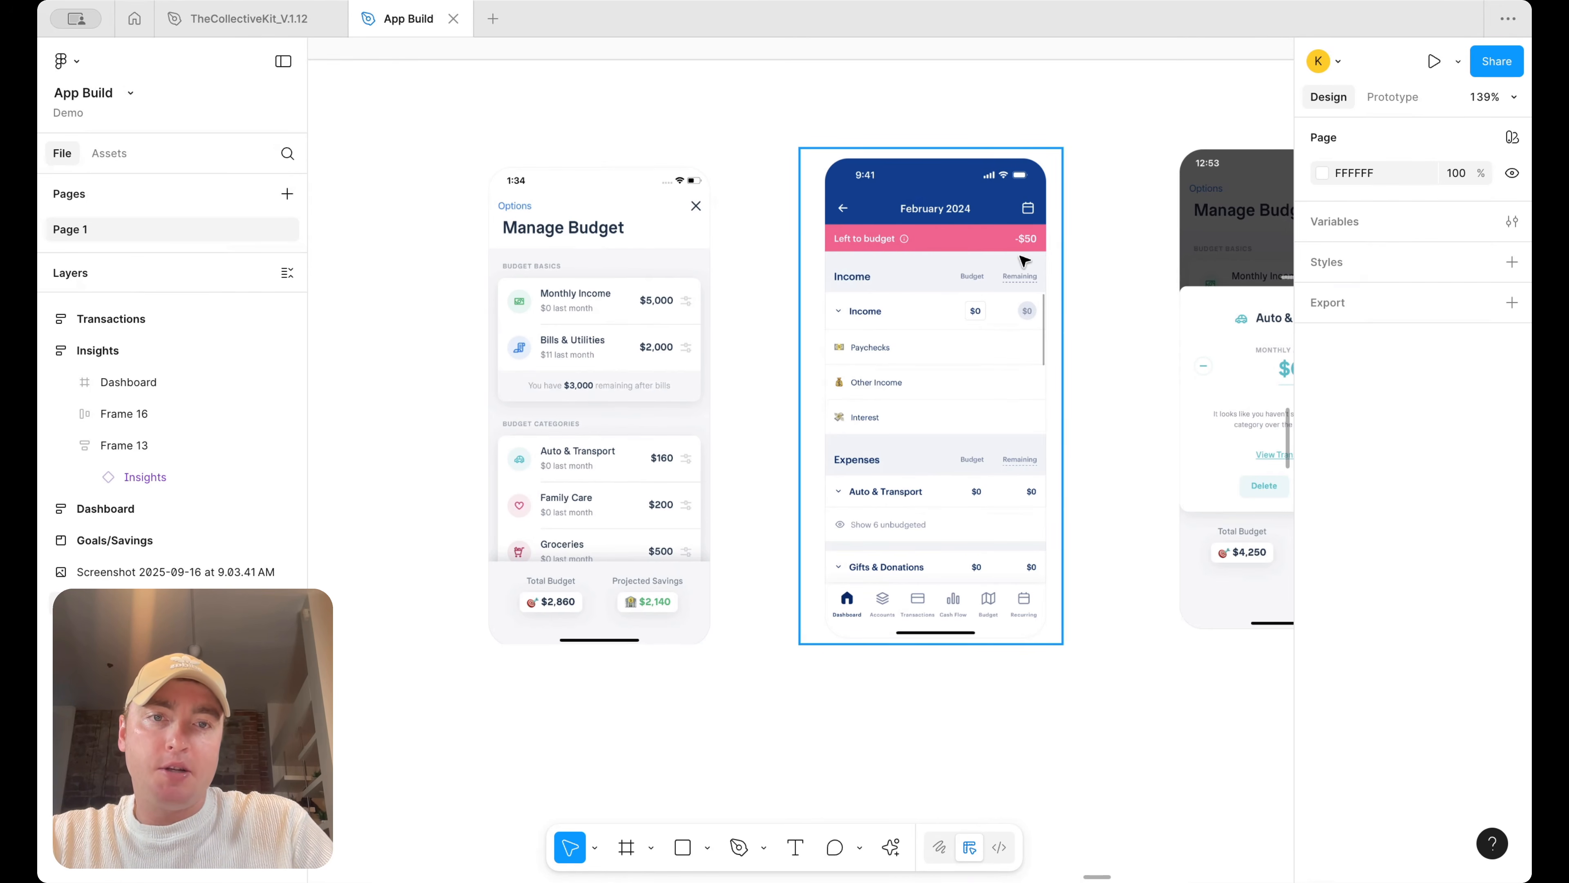
scroll(1062, 256, "right", 3)
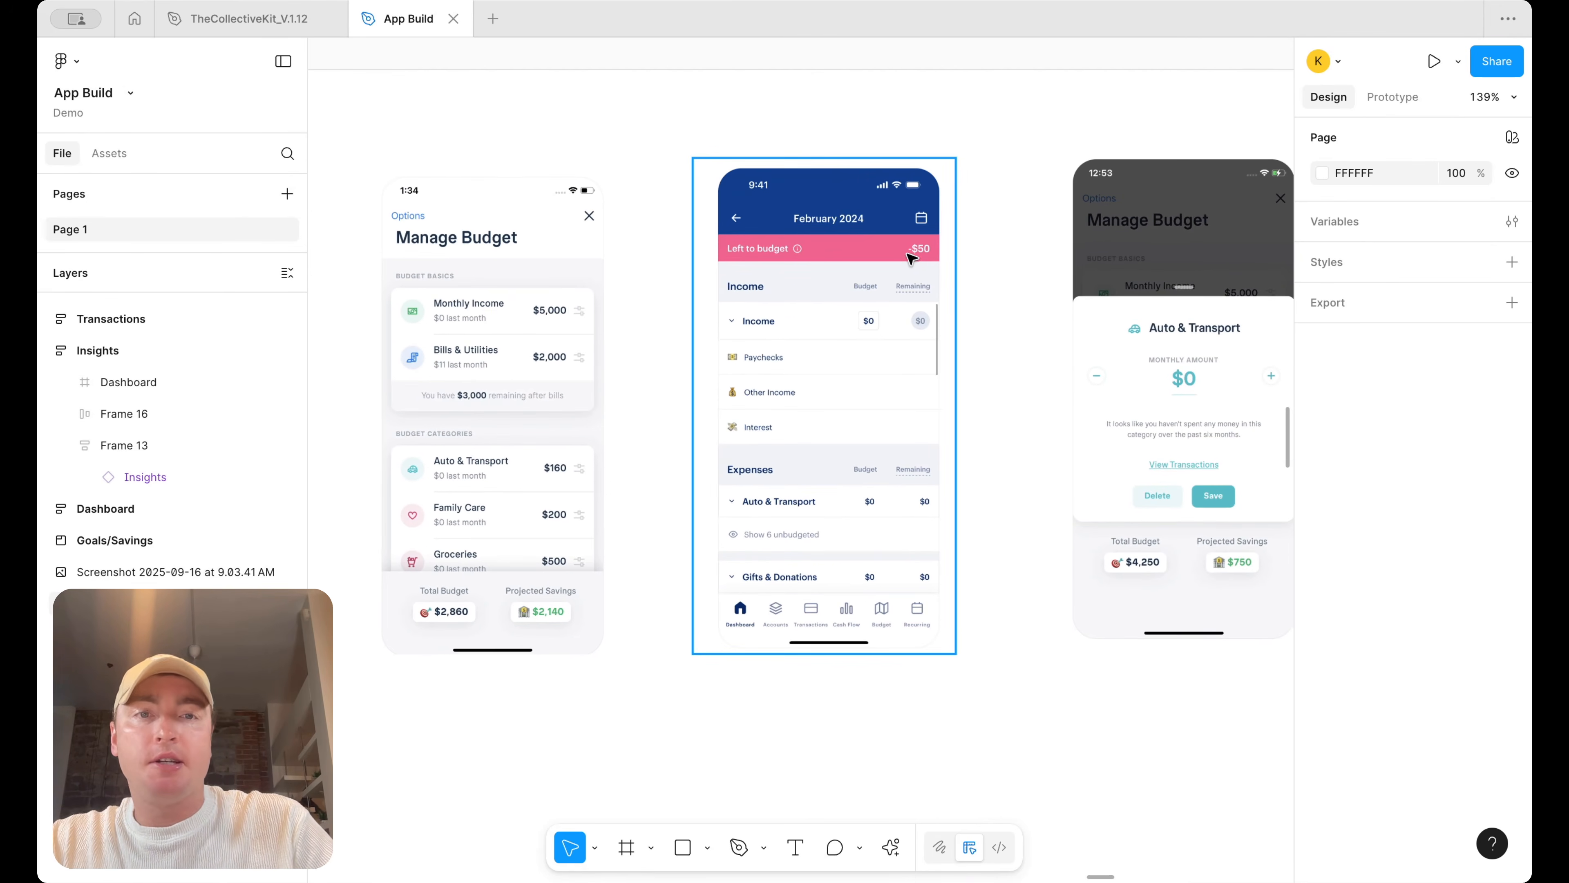
scroll(938, 262, "right", 3)
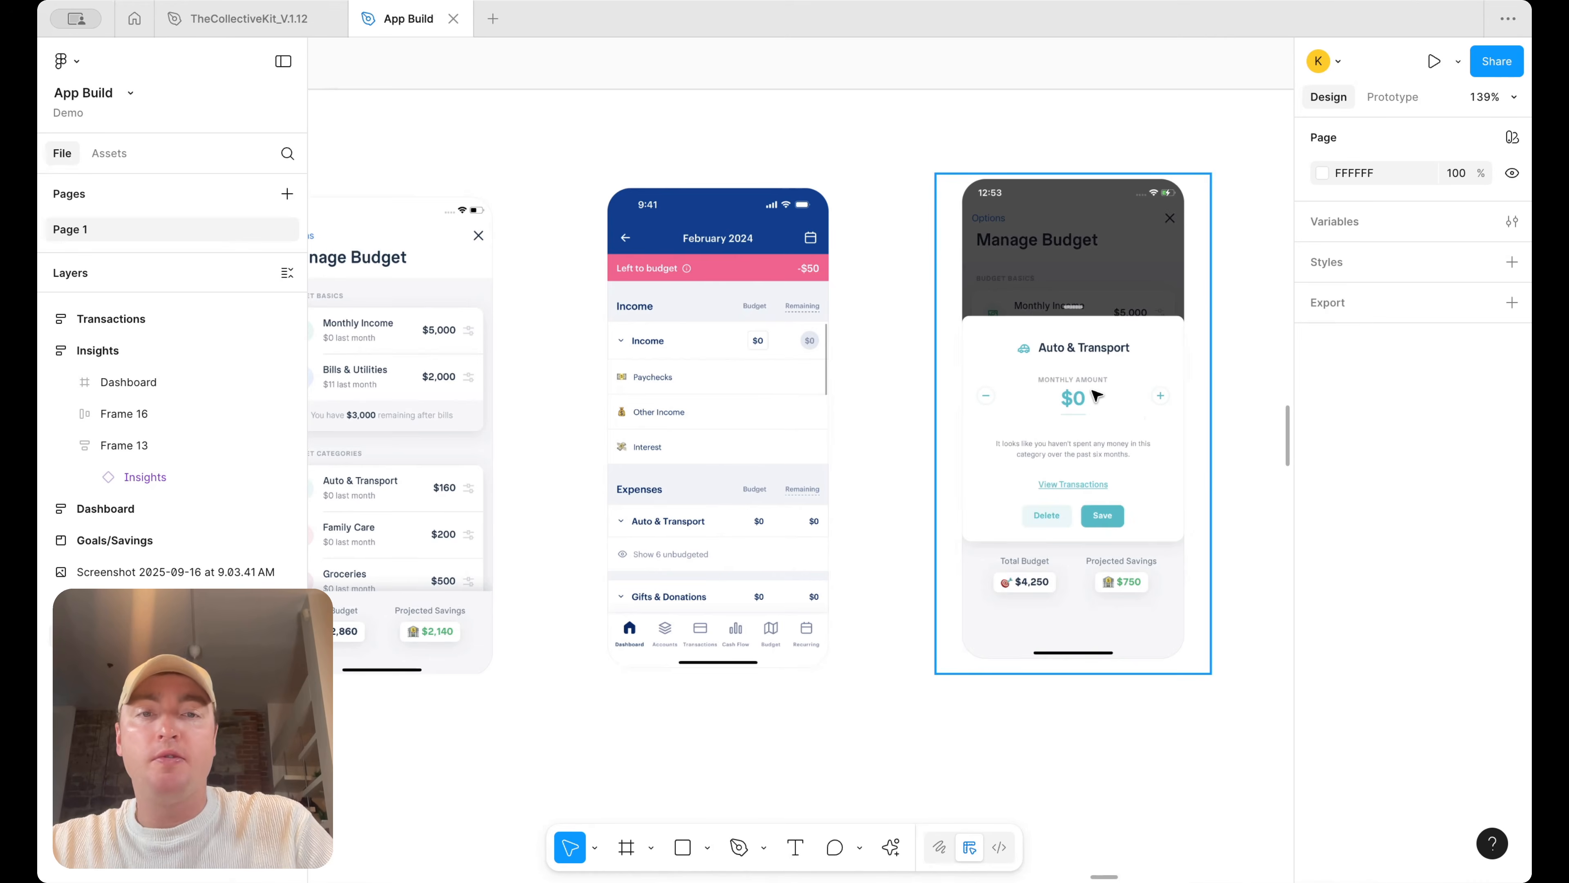
scroll(1096, 395, "down", 5)
scroll(1095, 396, "down", 5)
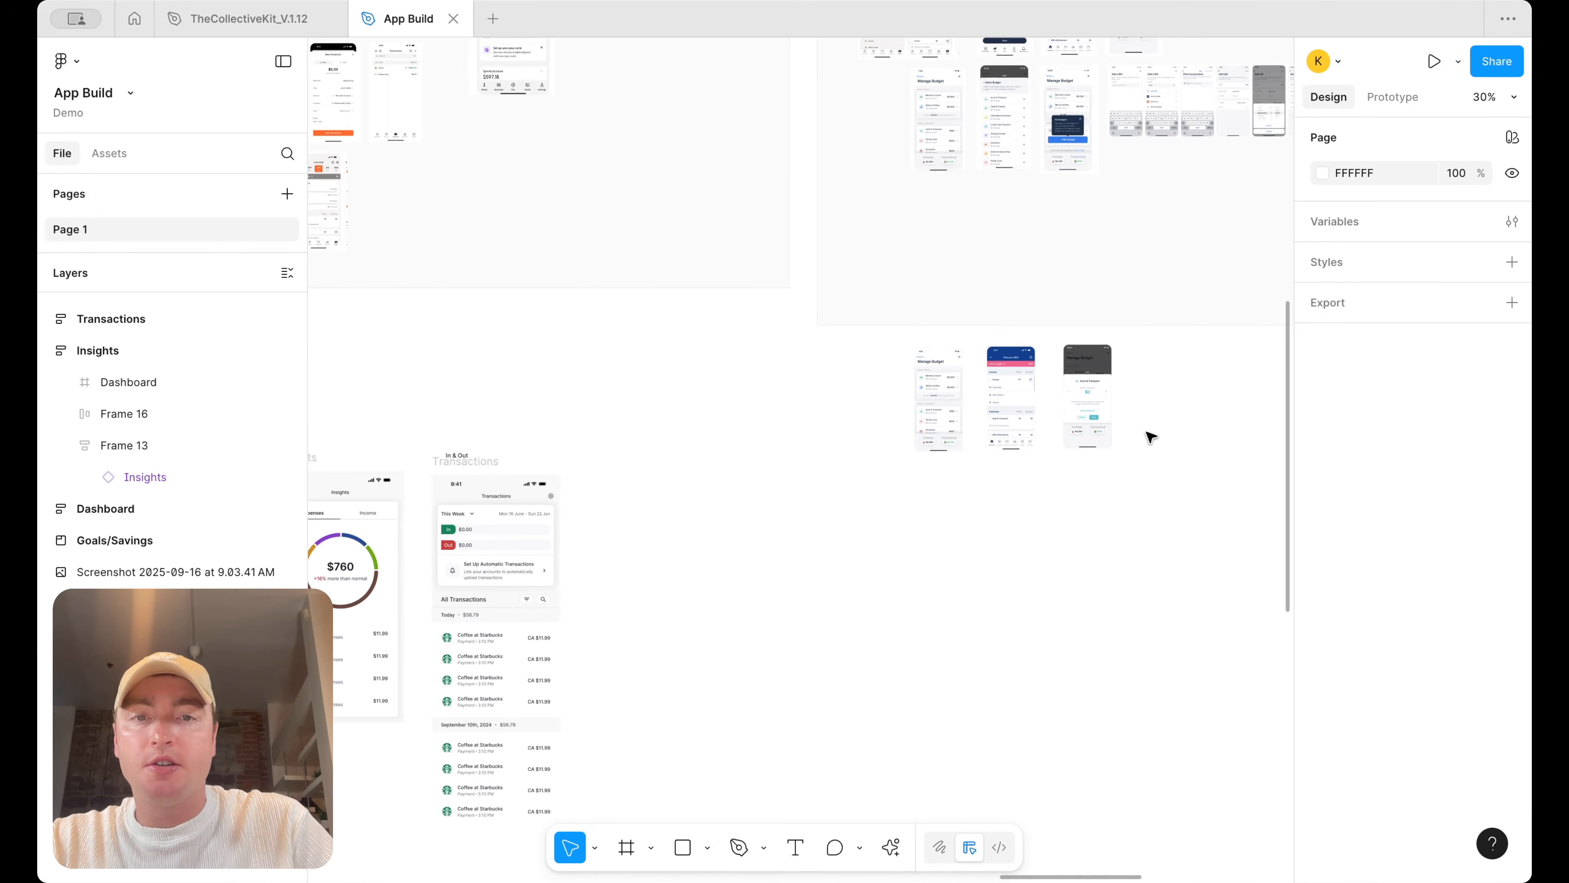
left_click_drag(1160, 462, 903, 339)
left_click_drag(913, 446, 803, 540)
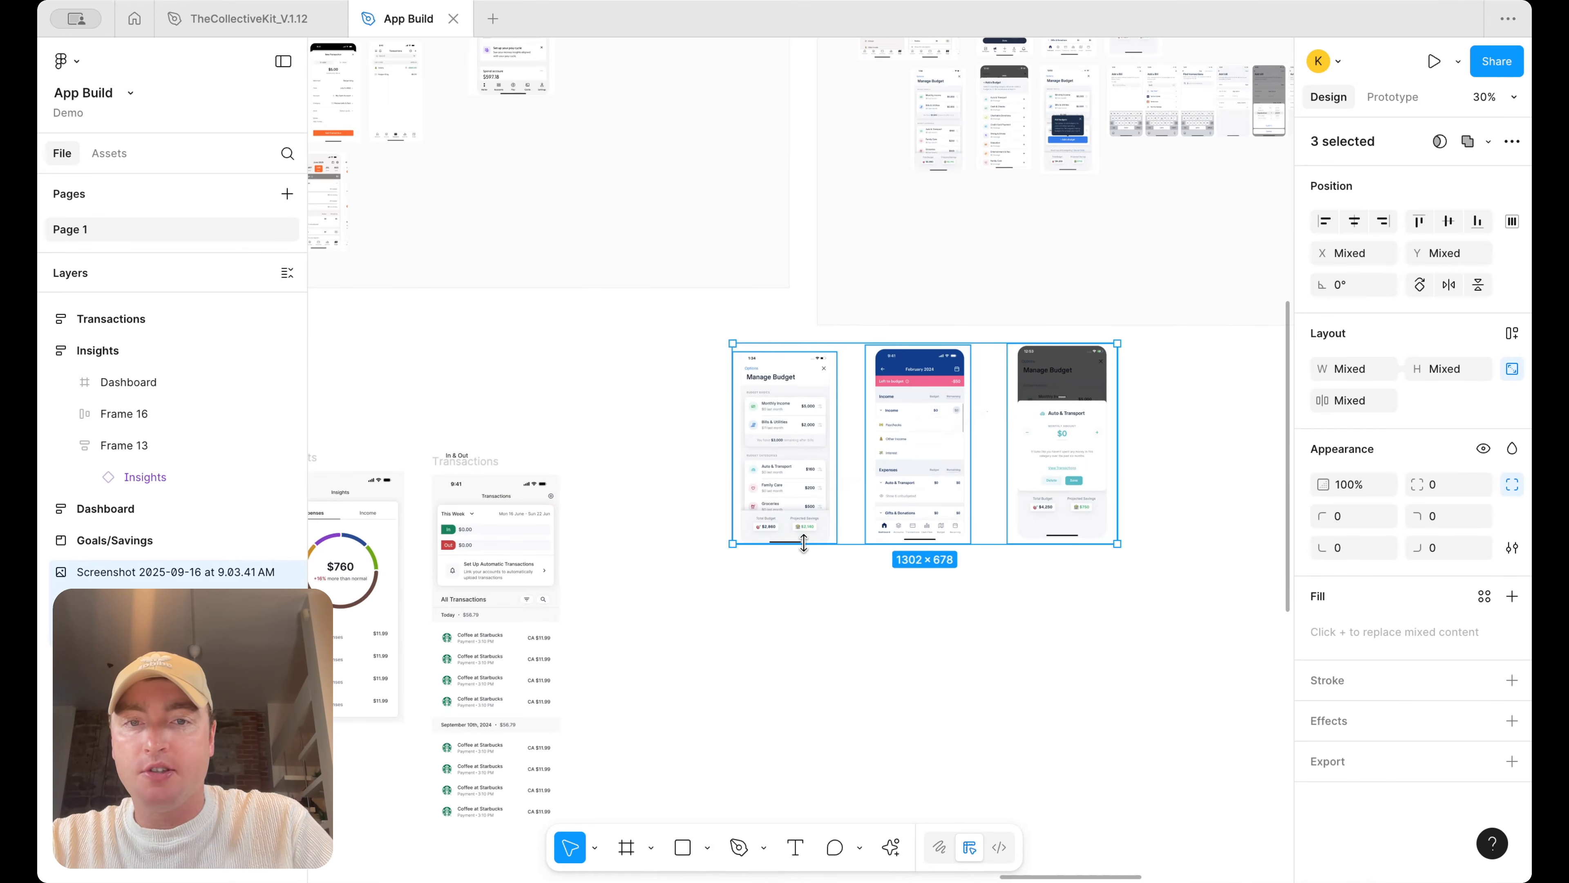
scroll(805, 536, "down", 3)
scroll(806, 535, "right", 2)
left_click_drag(710, 347, 792, 427)
Duplicate the Transactions screen frame next to the original
scroll(418, 413, "down", 2)
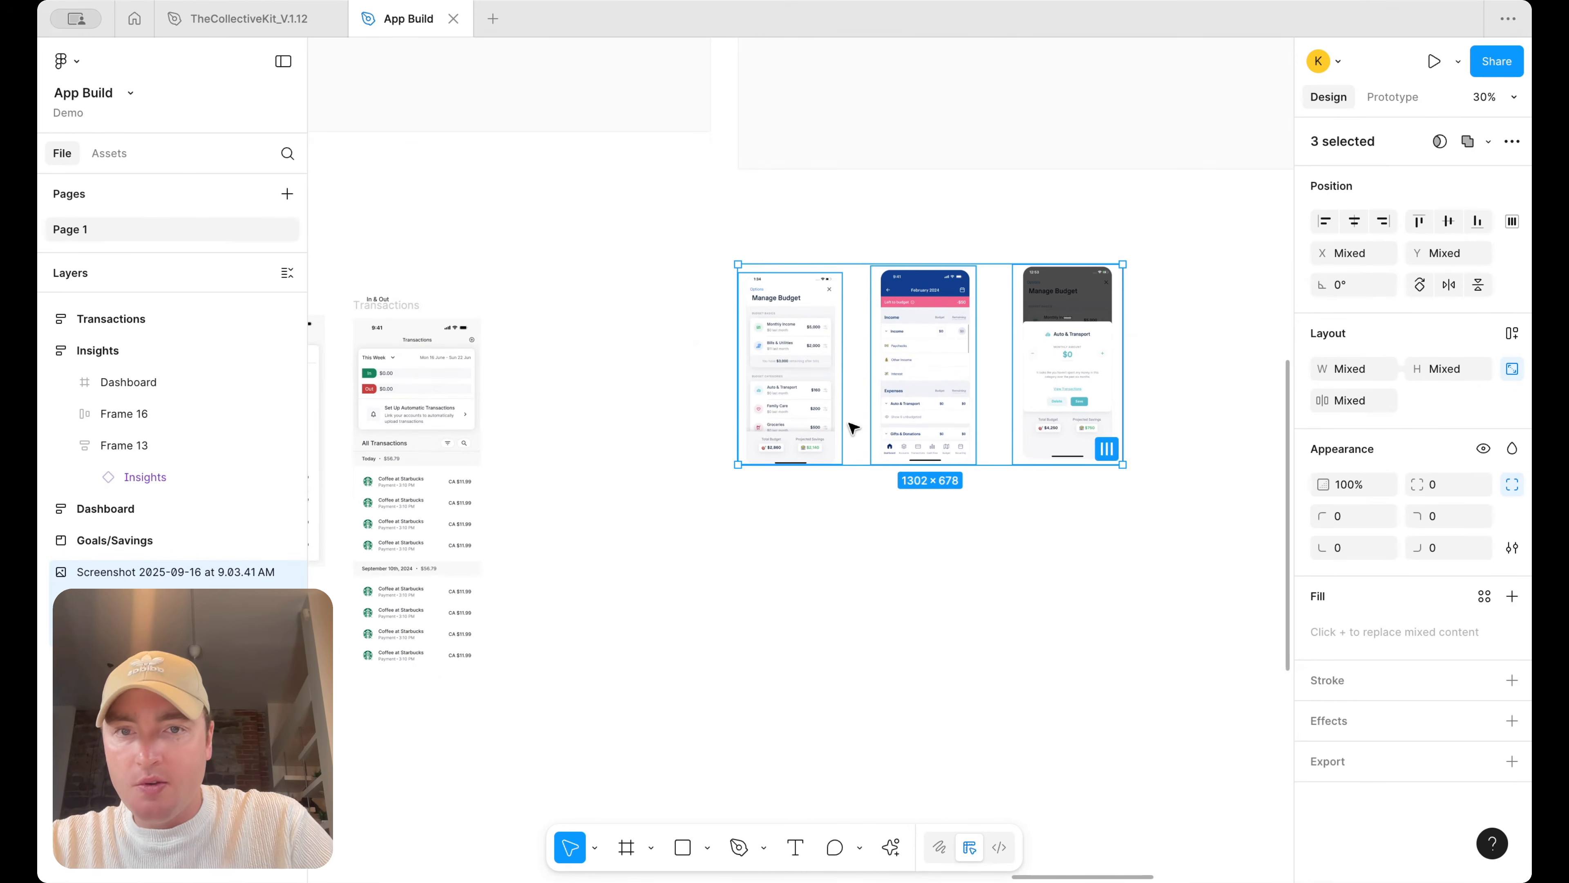
scroll(817, 375, "up", 3)
scroll(918, 368, "down", 4)
left_click_drag(517, 303, 674, 295, "alt")
scroll(674, 296, "up", 4)
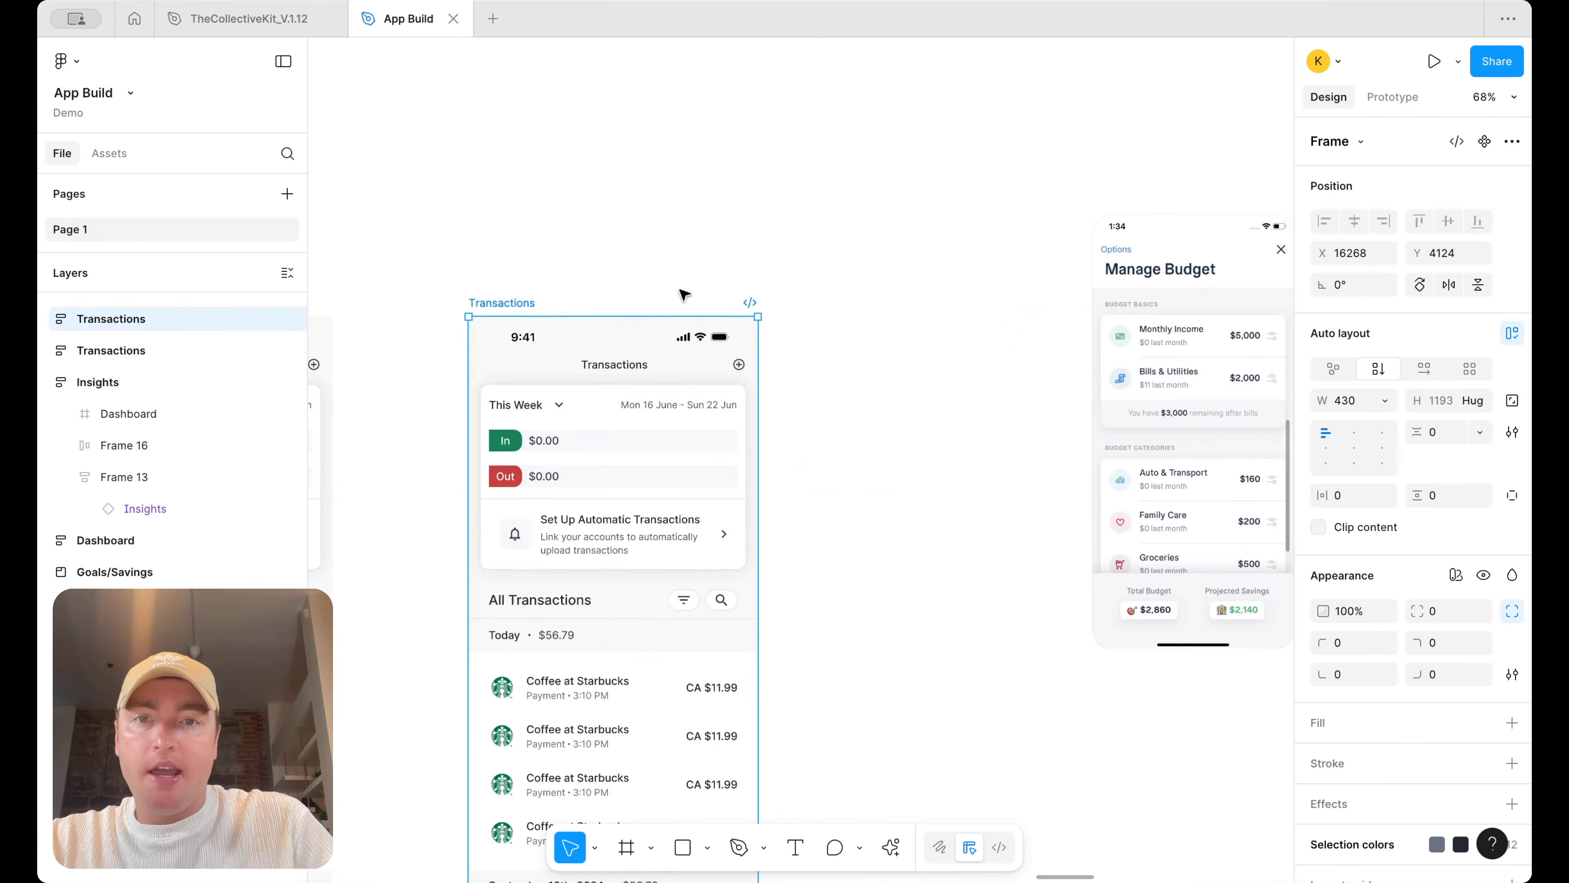
scroll(672, 298, "down", 2)
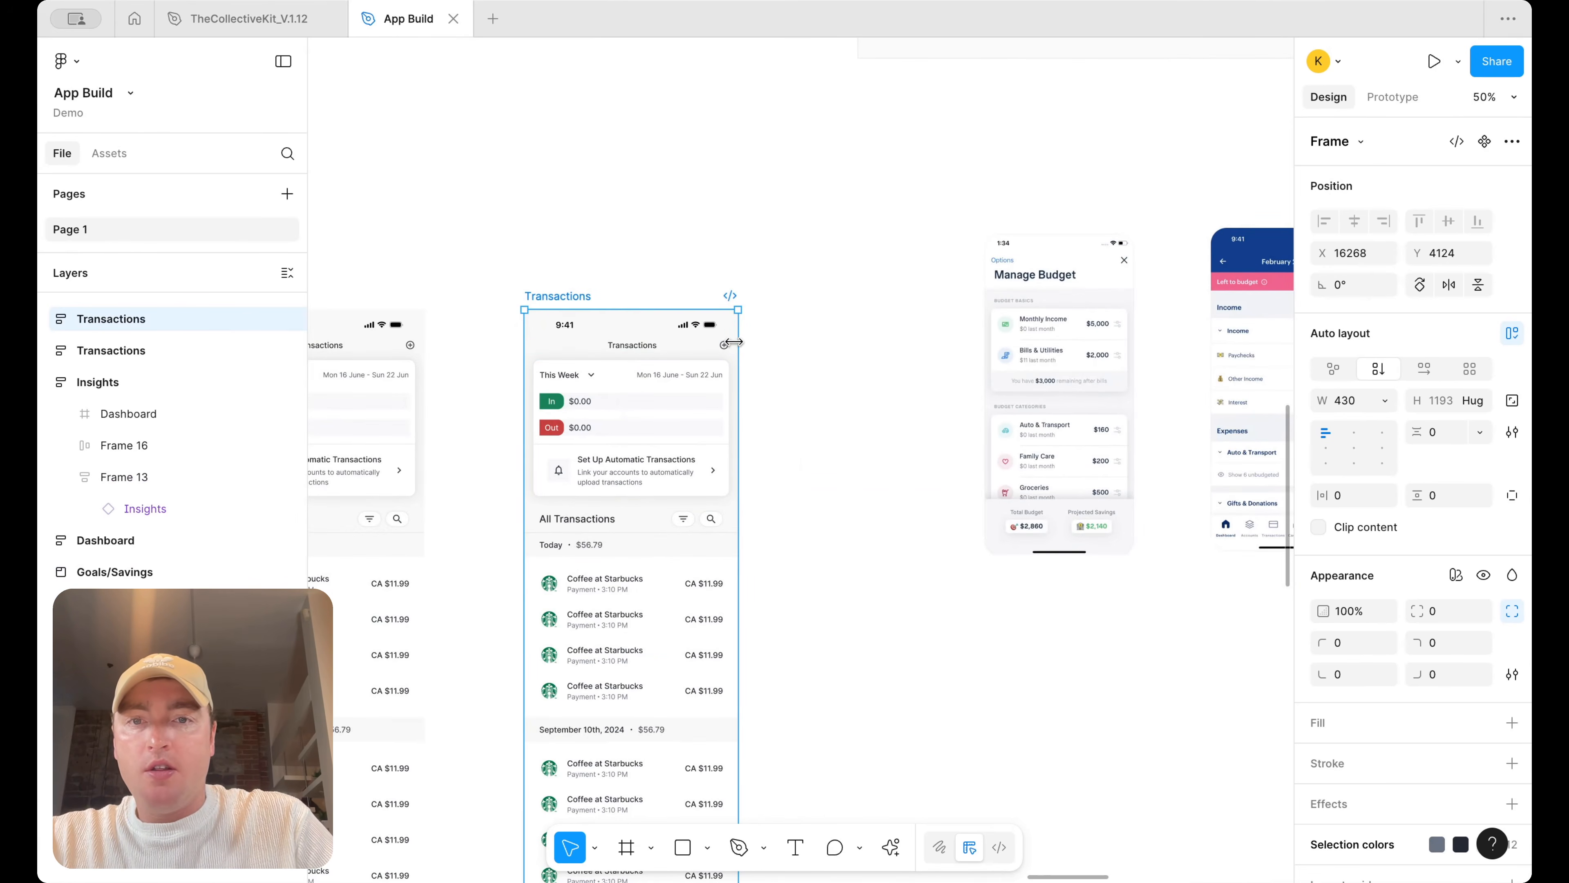
Change the duplicated screen's header title to Manage Budget
double_click(639, 343)
type("Manage Budget")
key("Escape")
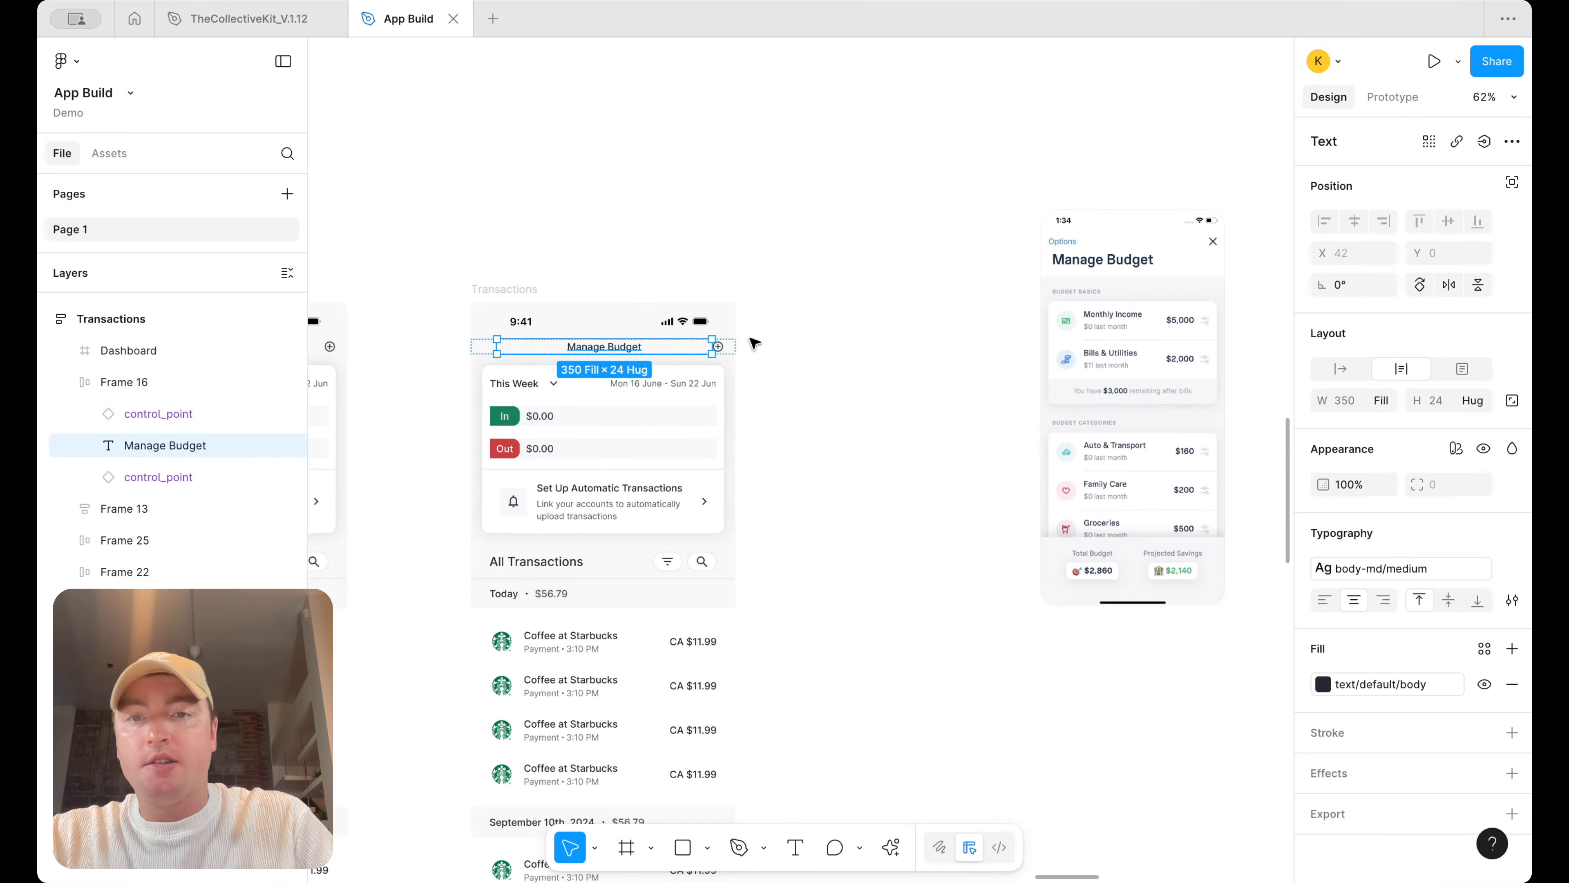
Delete the two header icon buttons beside the Manage Budget title
left_click(724, 345)
scroll(515, 340, "up", 5)
left_click(515, 341, "shift")
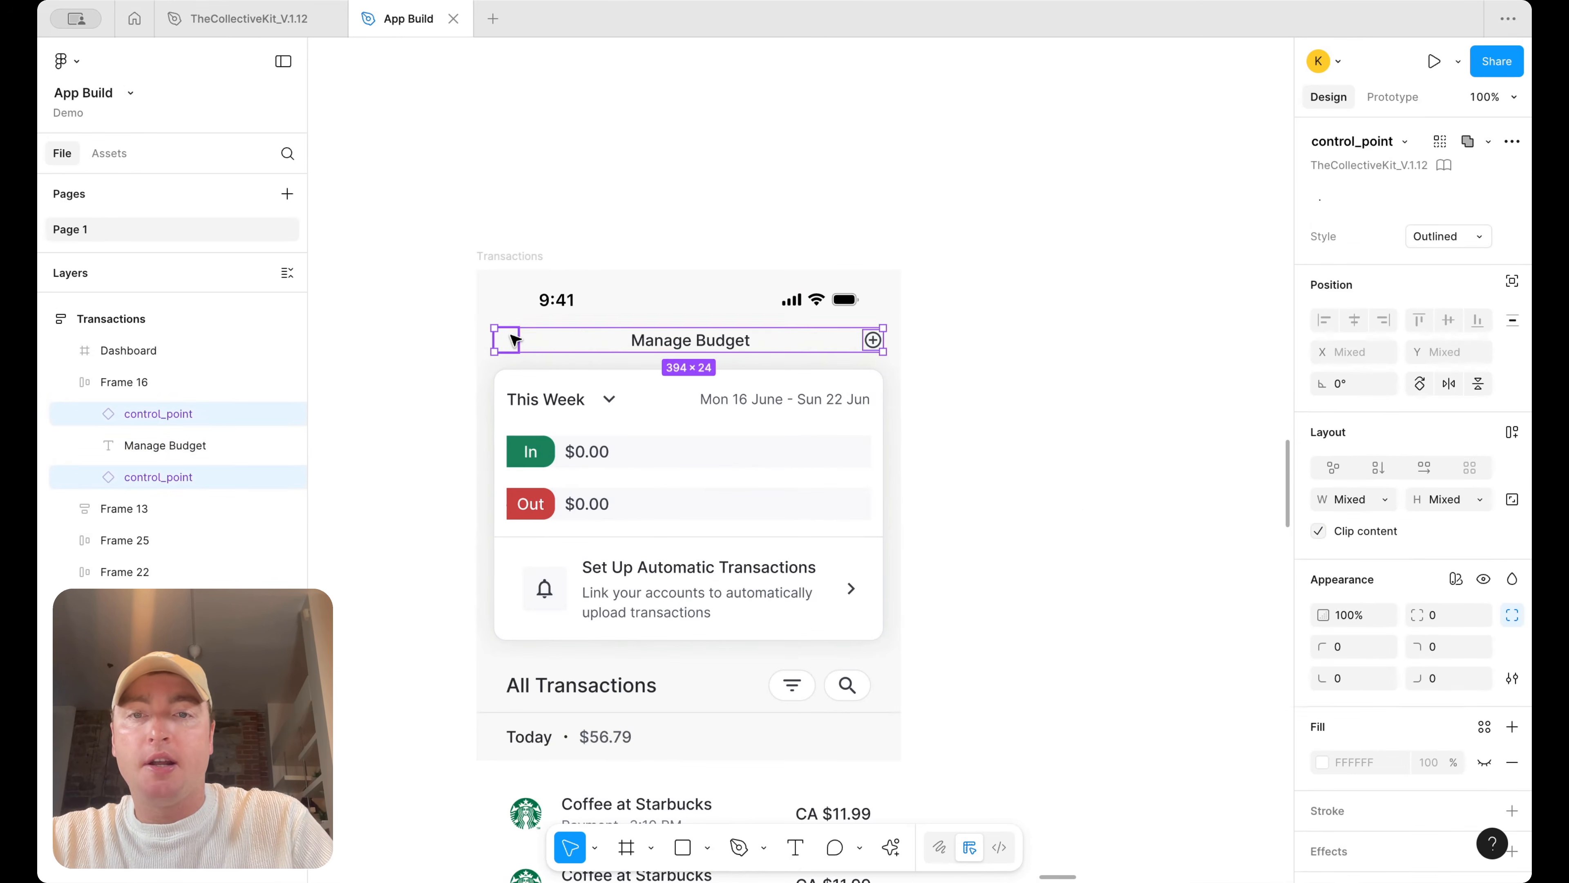
key("Delete")
Copy one Starbucks transaction row out of the duplicated screen onto the empty canvas beside it
scroll(809, 368, "down", 5)
scroll(858, 370, "left", 8)
scroll(857, 369, "right", 6)
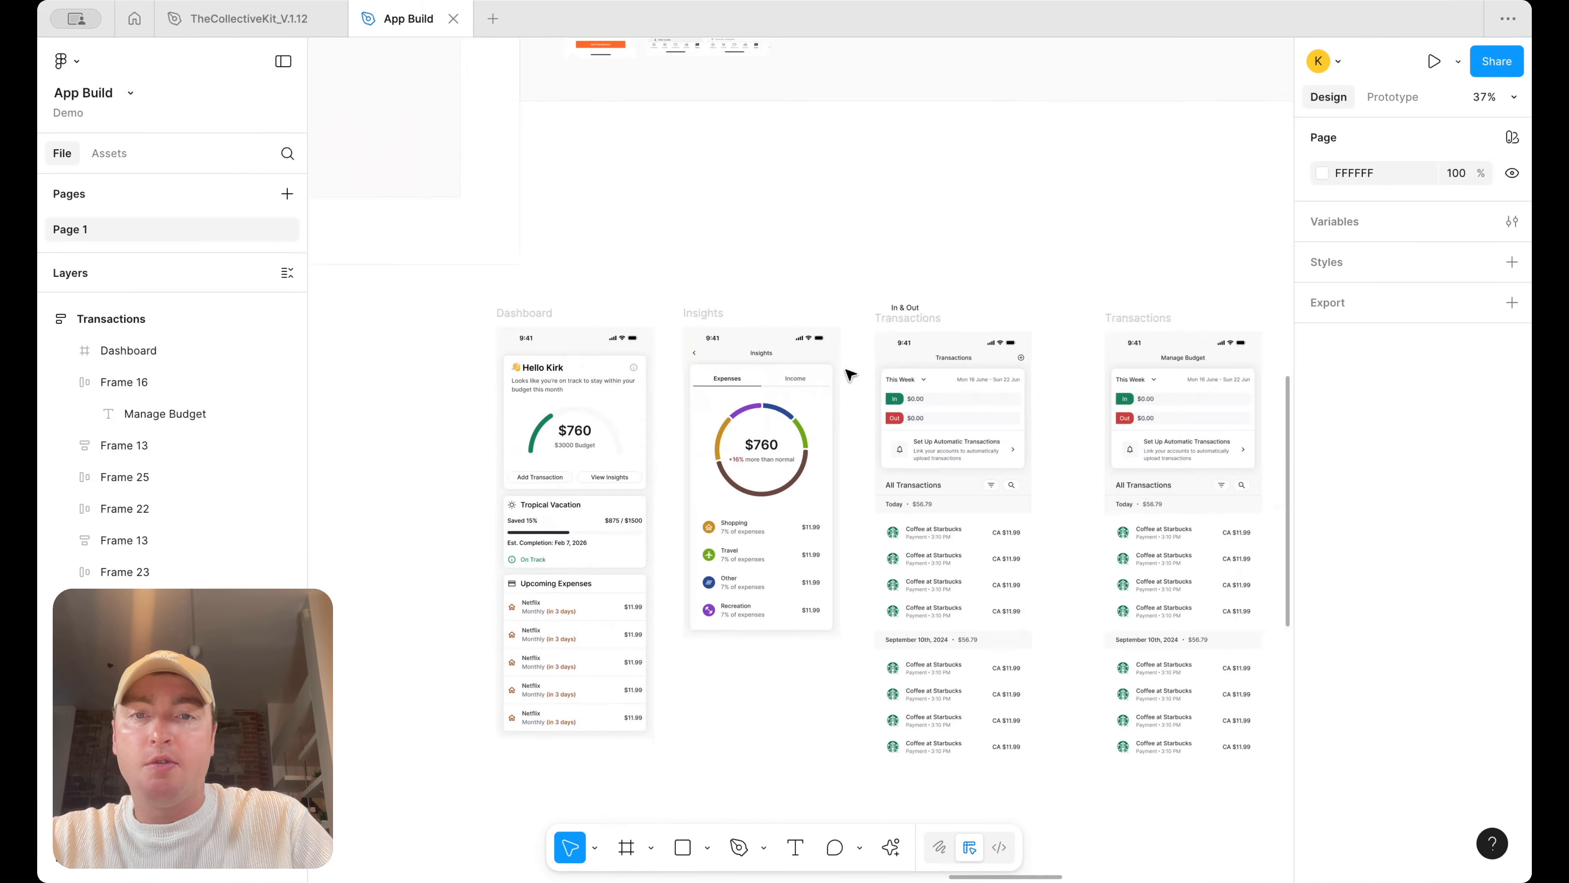
scroll(938, 372, "up", 3)
scroll(938, 375, "right", 5)
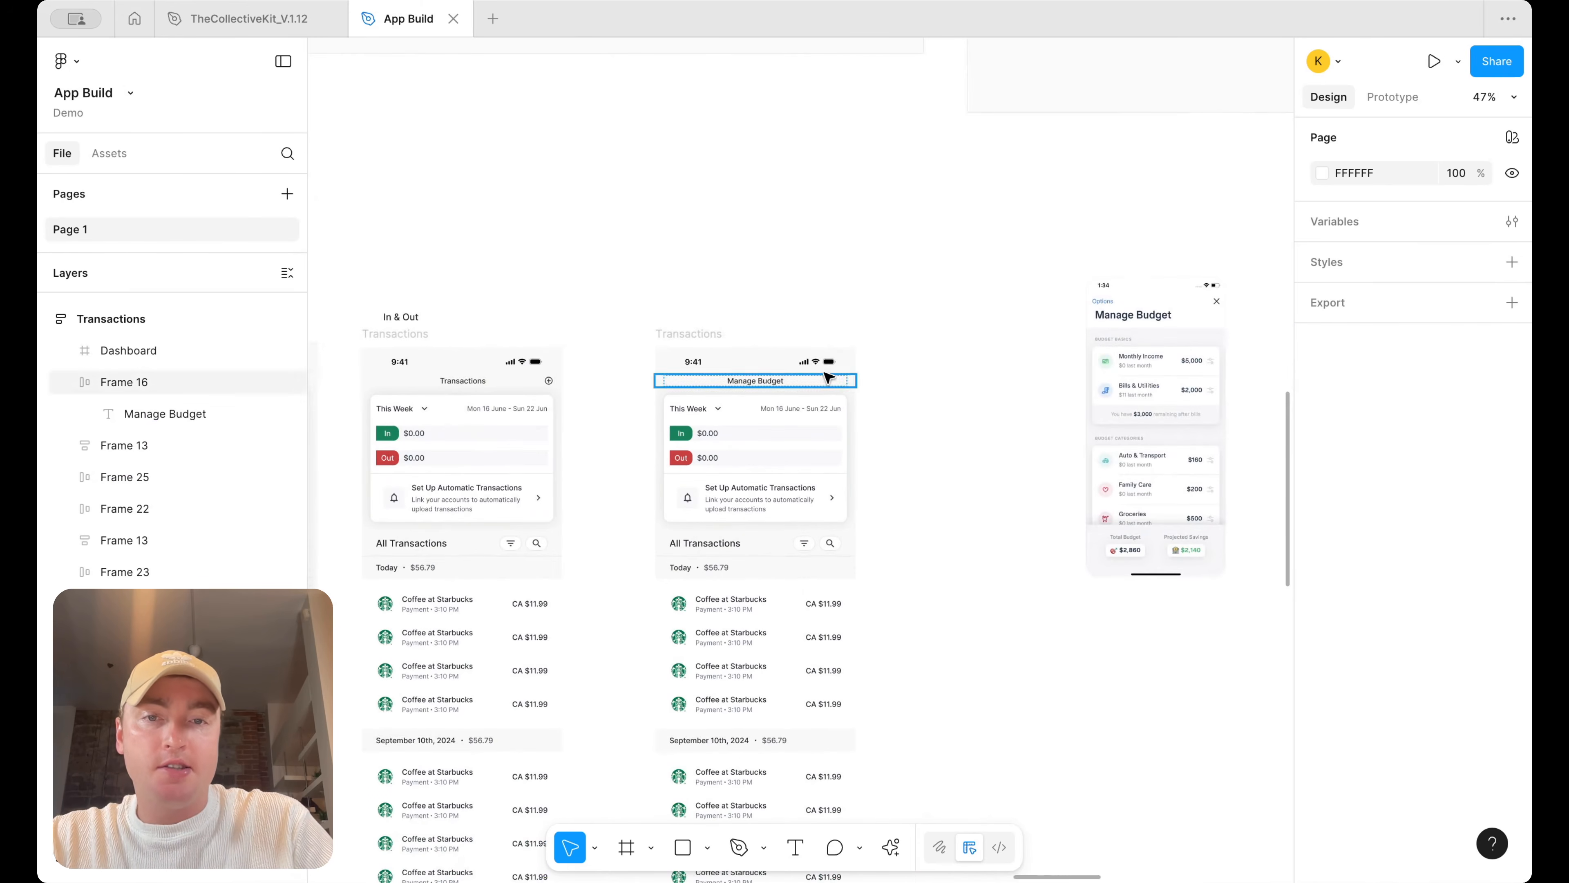
scroll(865, 383, "up", 1)
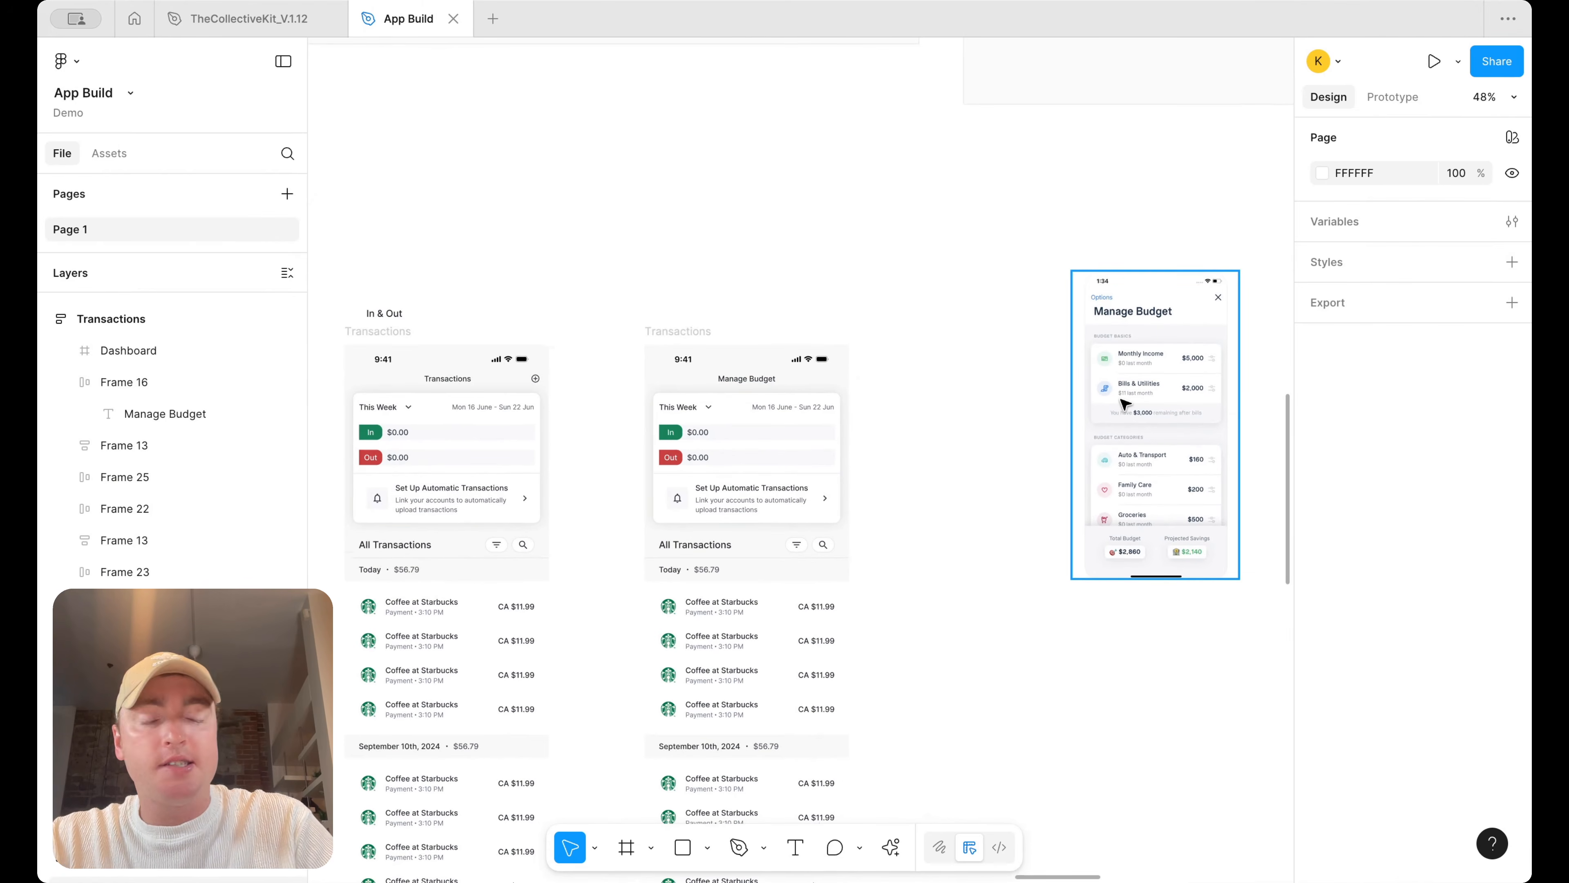
scroll(1125, 403, "right", 2)
scroll(1124, 403, "down", 1)
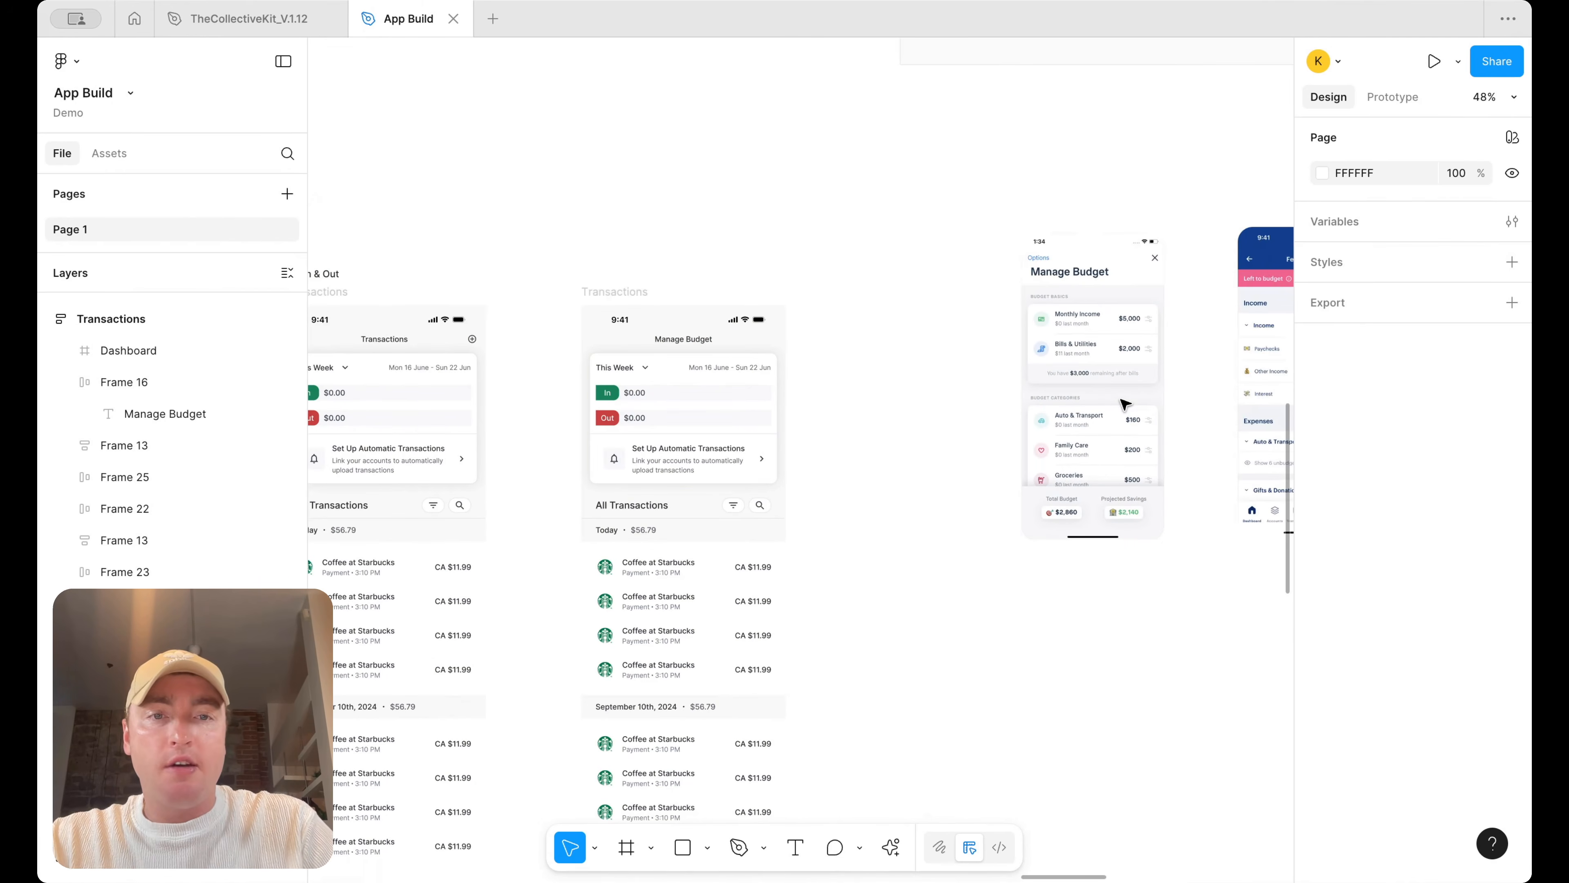
scroll(953, 449, "down", 3)
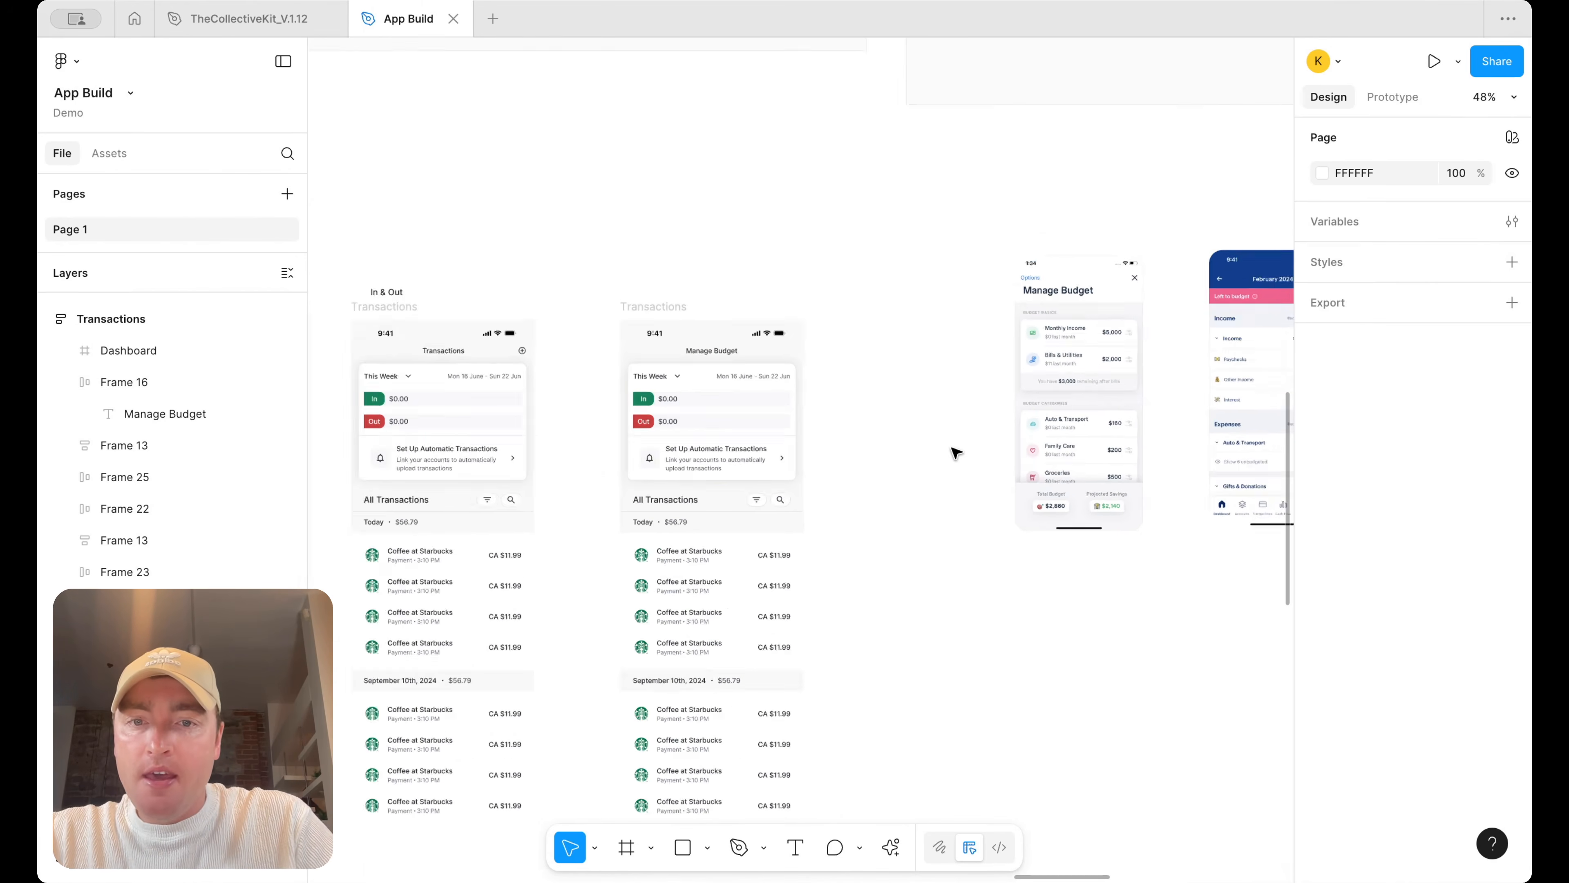
left_click(753, 549)
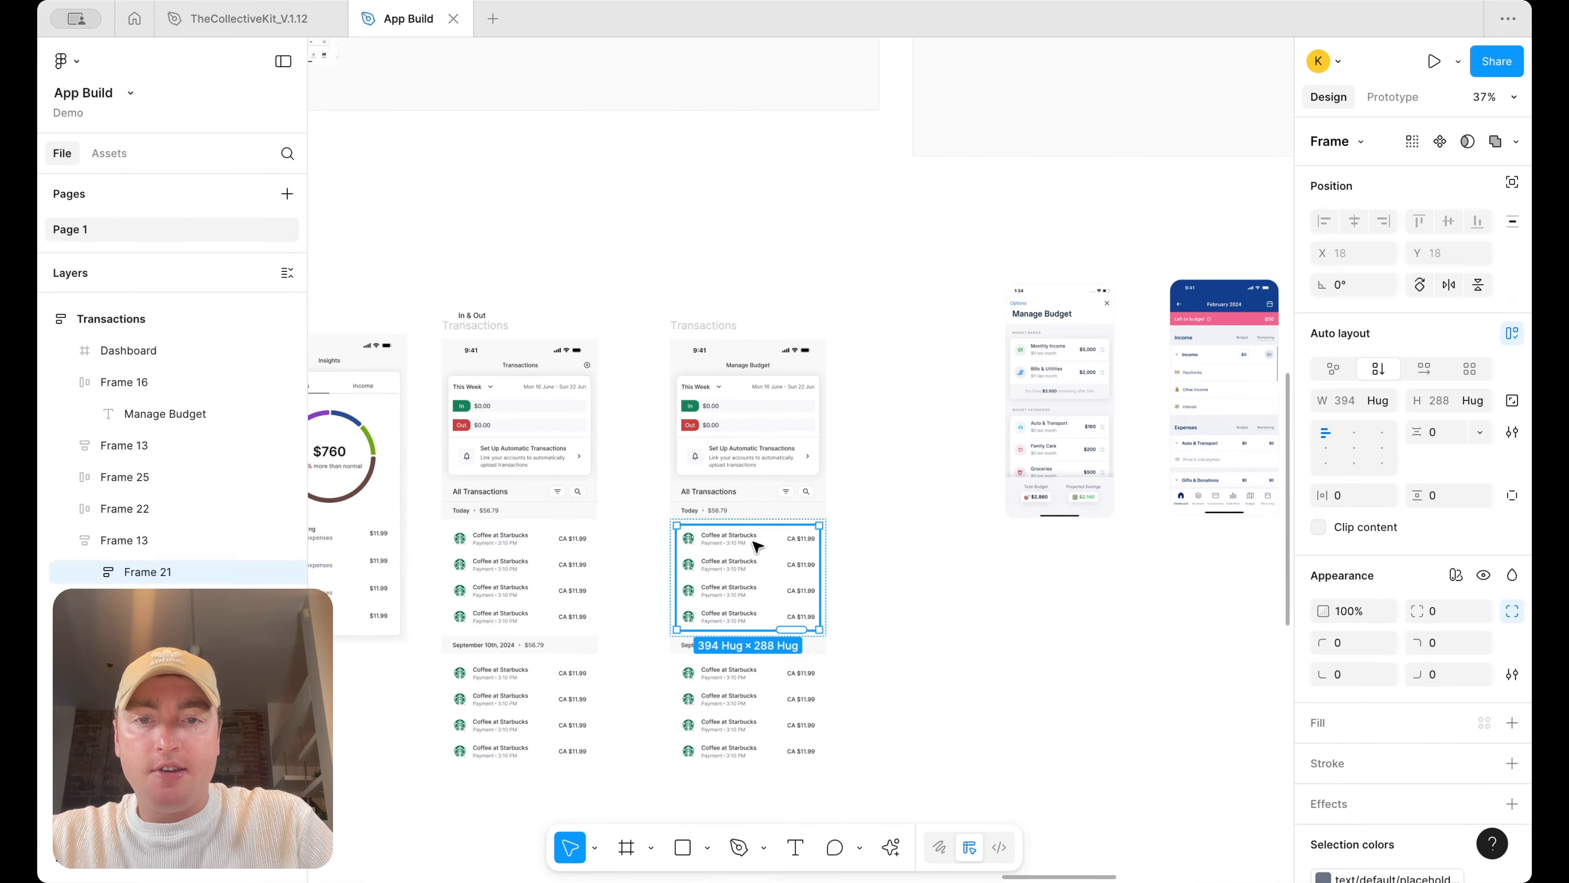
left_click(747, 549)
left_click_drag(993, 547, 891, 281)
scroll(987, 549, "up", 8)
scroll(871, 325, "up", 2)
scroll(872, 324, "right", 2)
left_click_drag(843, 349, 792, 186)
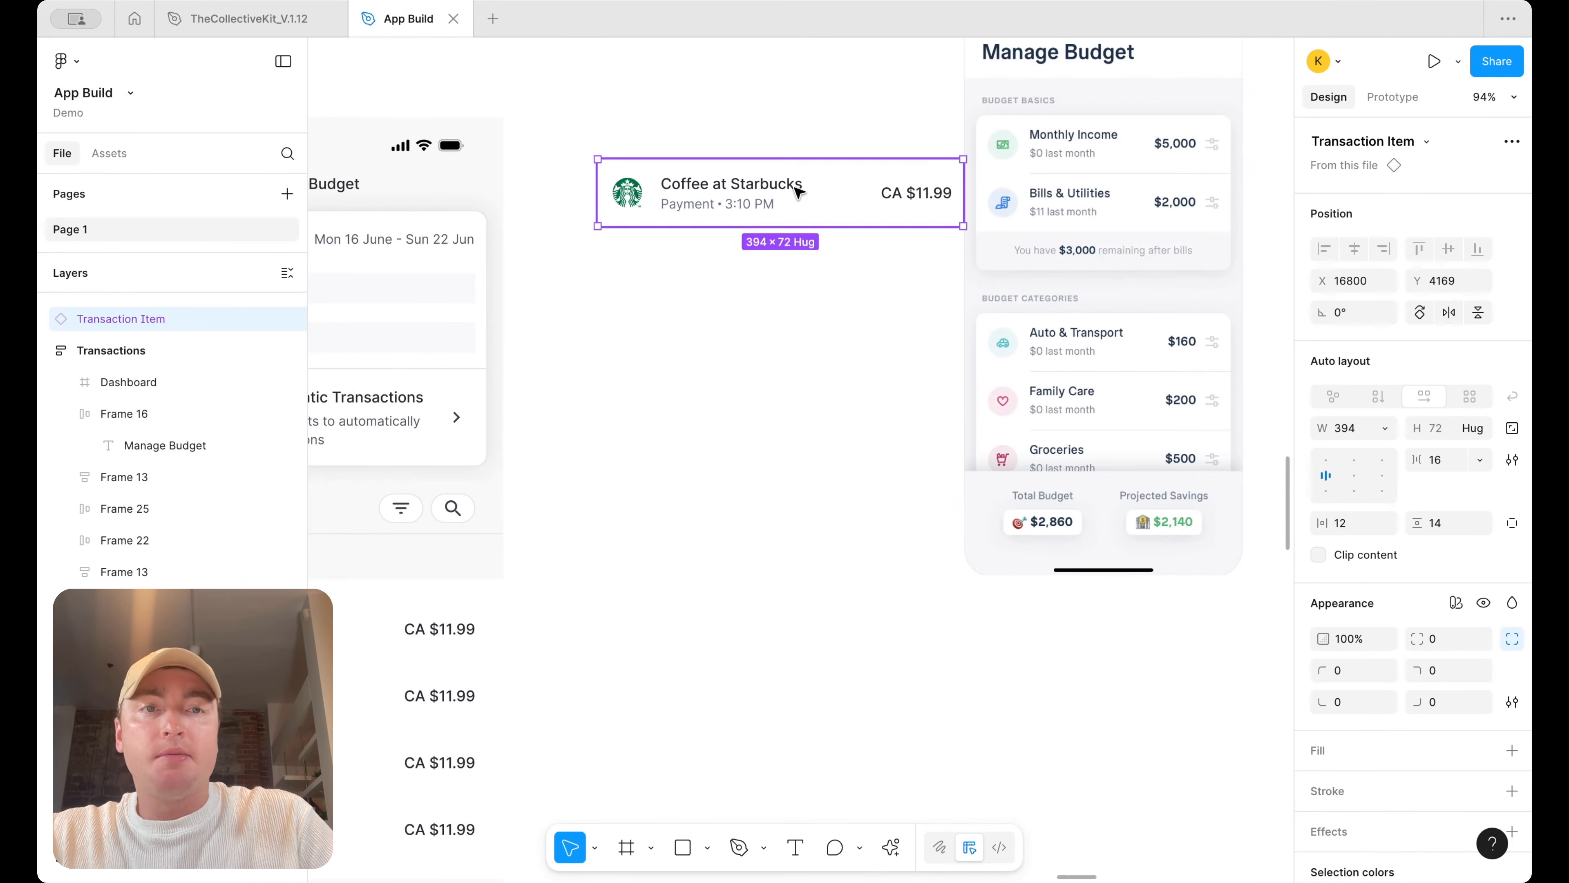
scroll(760, 241, "up", 2)
scroll(760, 242, "right", 2)
left_click_drag(748, 264, 731, 229)
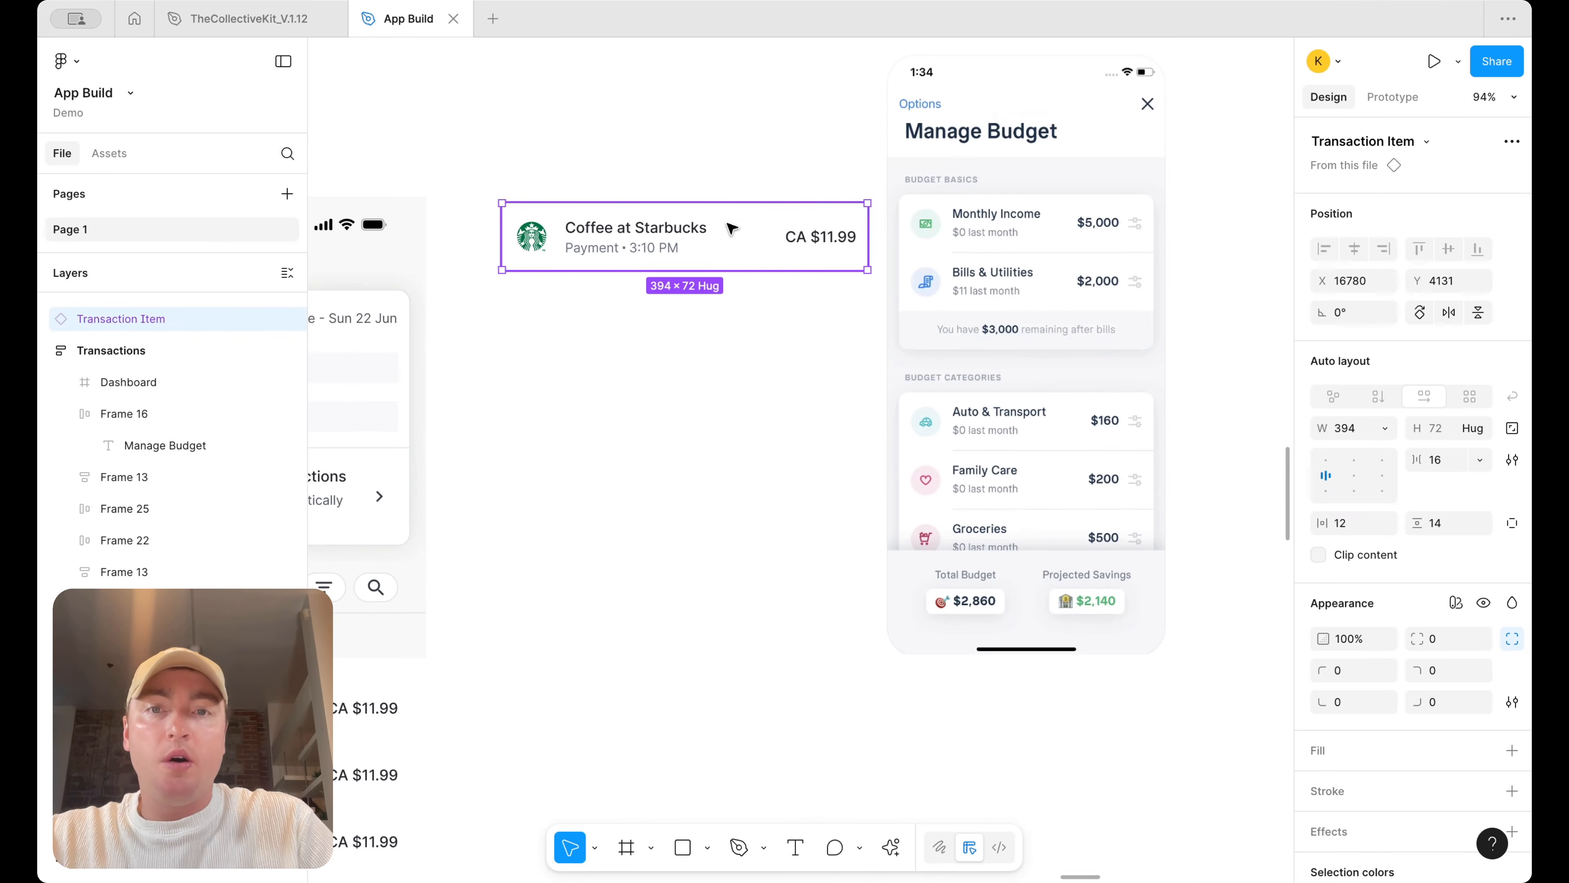
Detach the copied transaction row from its component and rename the frame Budget Item
right_click(730, 229)
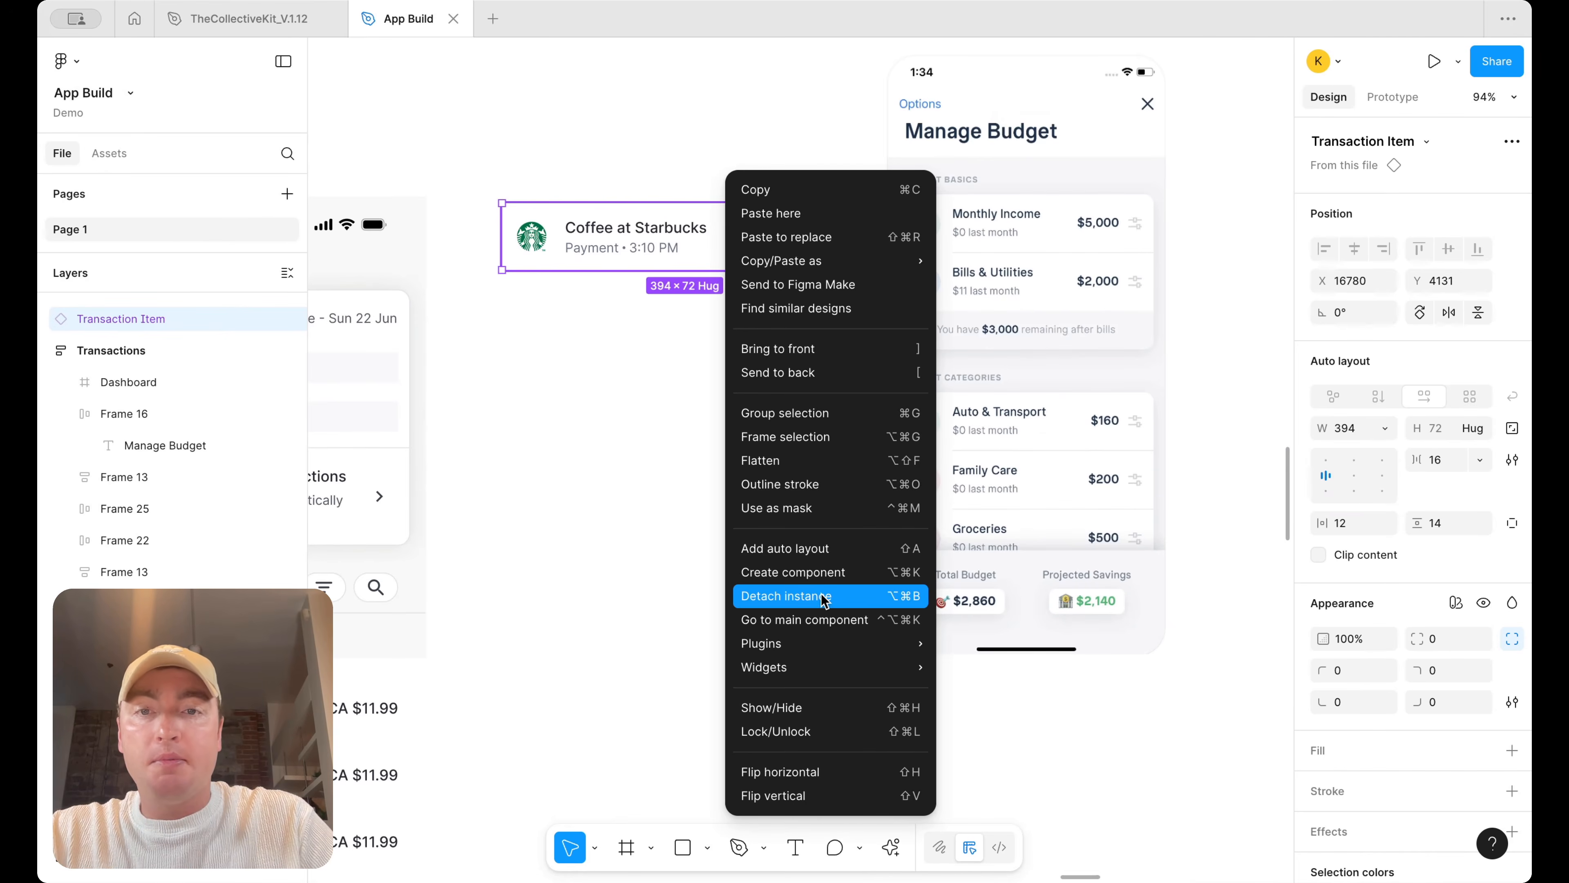
left_click(823, 598)
scroll(711, 433, "up", 1)
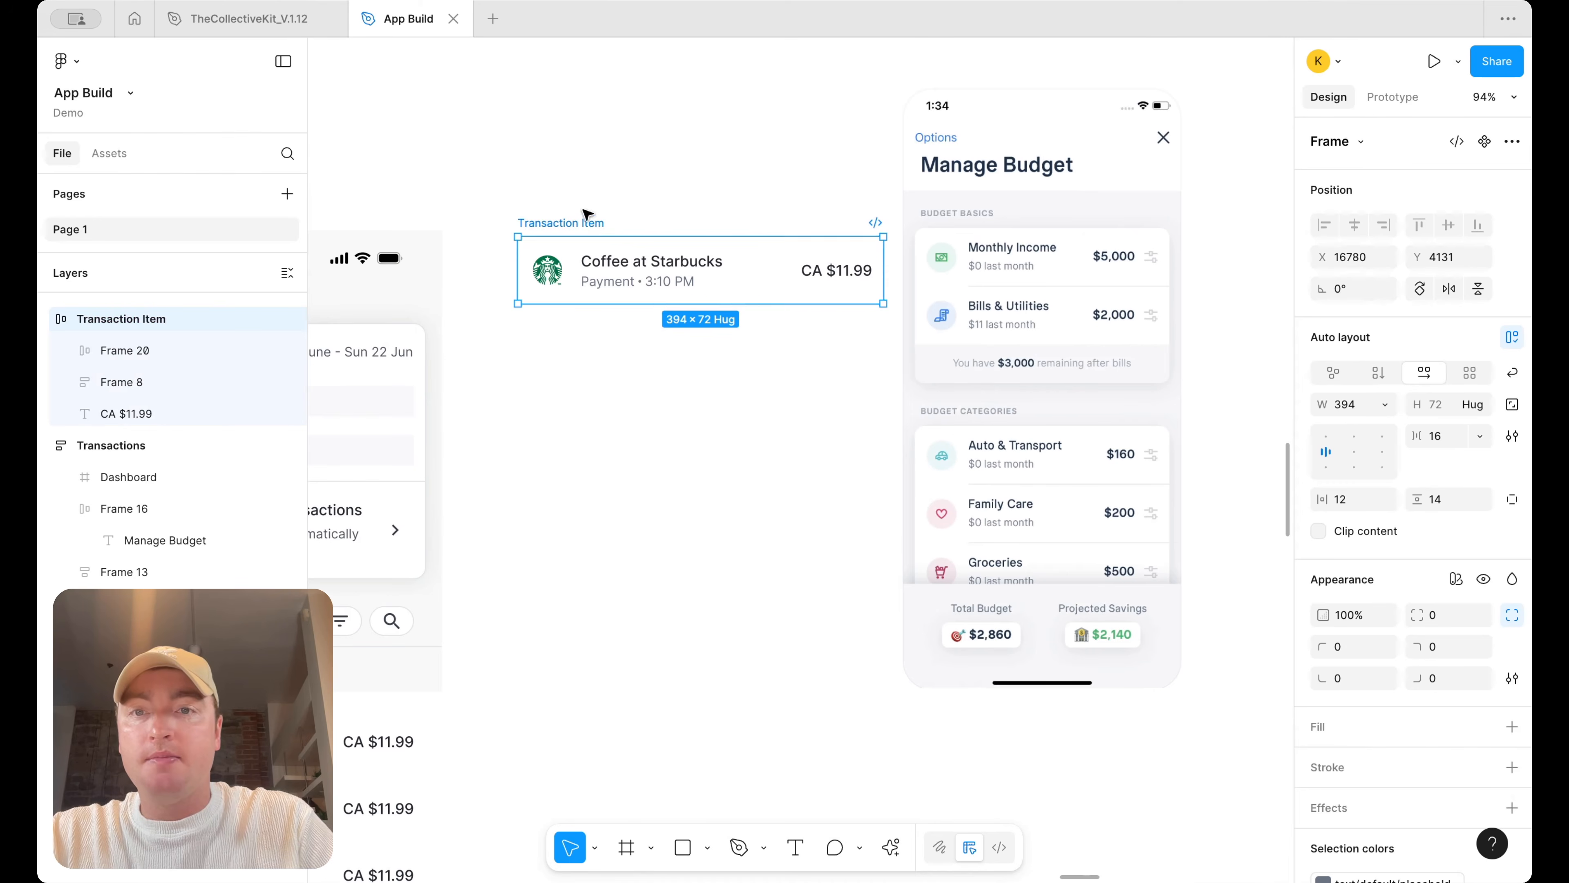
double_click(576, 220)
type("Budget")
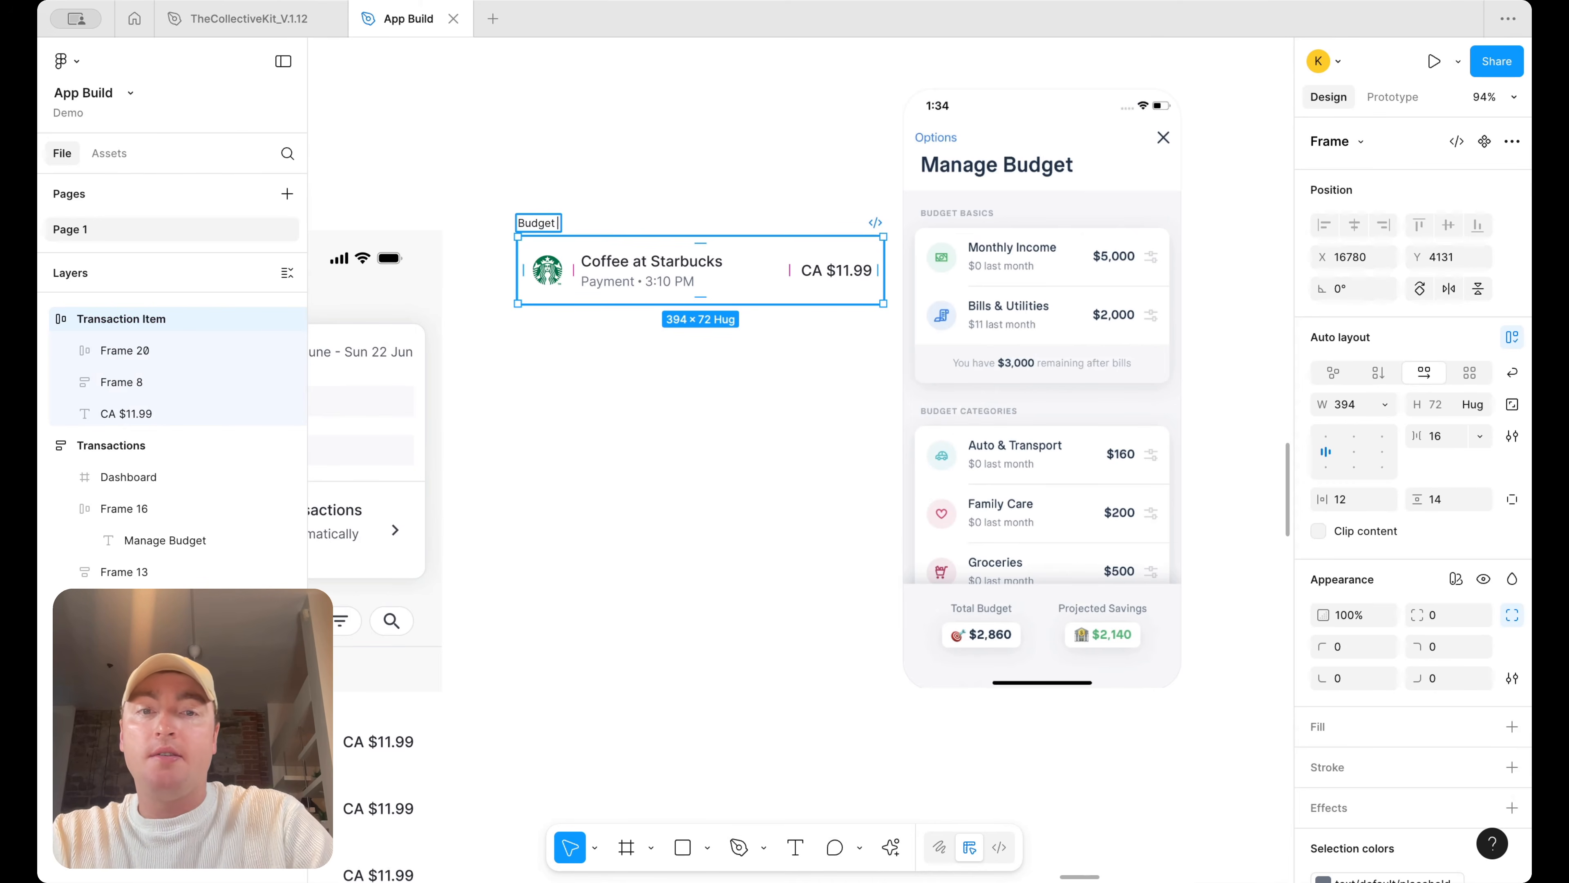
type(" Item")
key("Return")
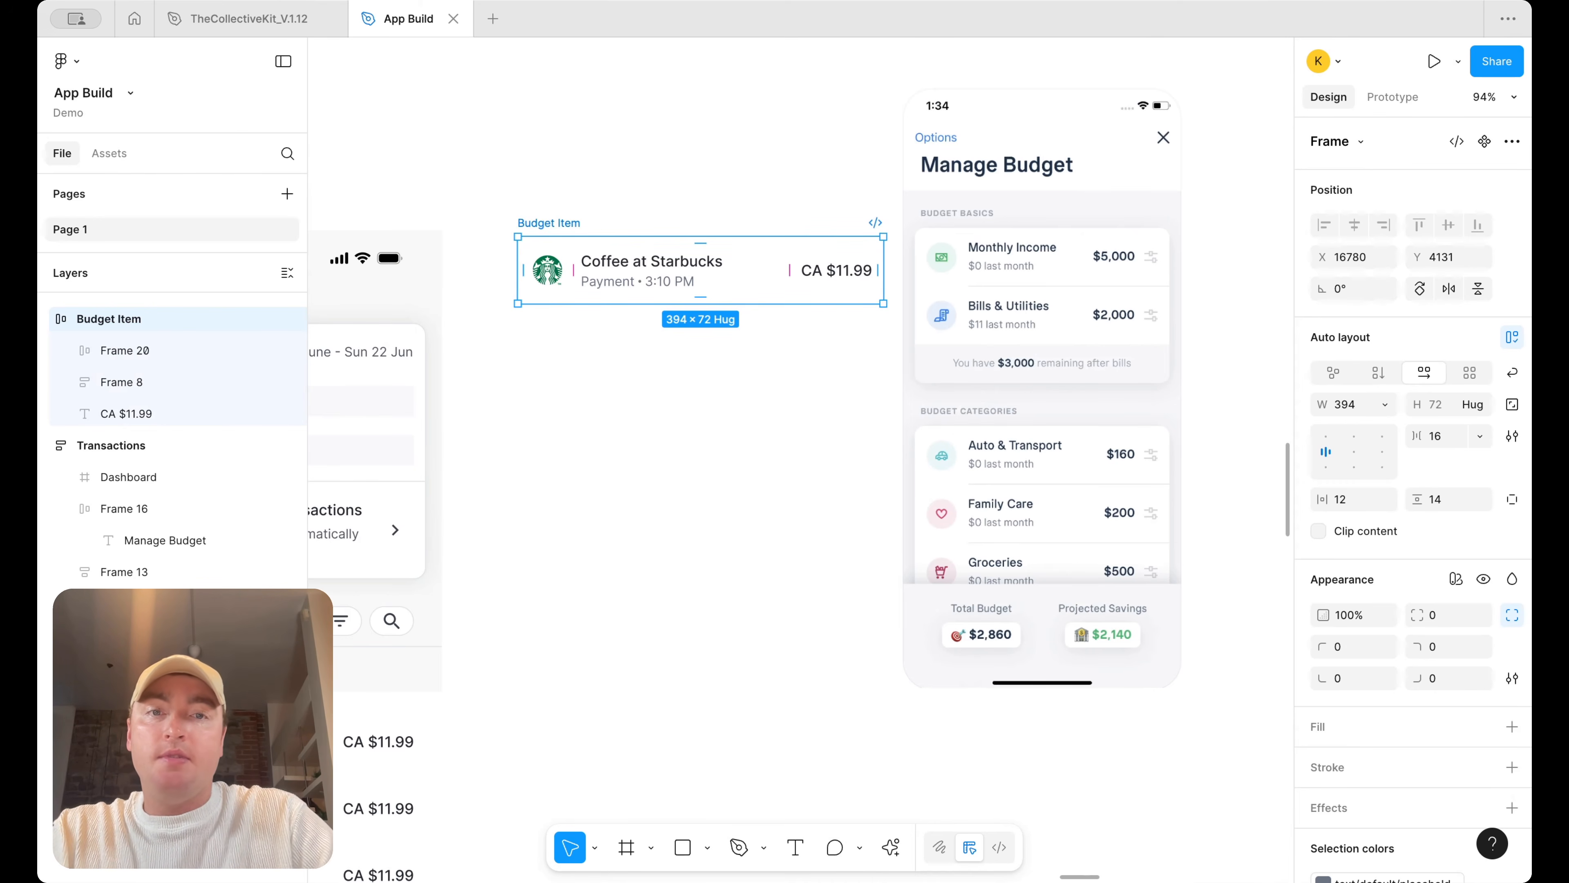
Jump to the main component of a category row in the Insights screen
scroll(690, 272, "down", 5)
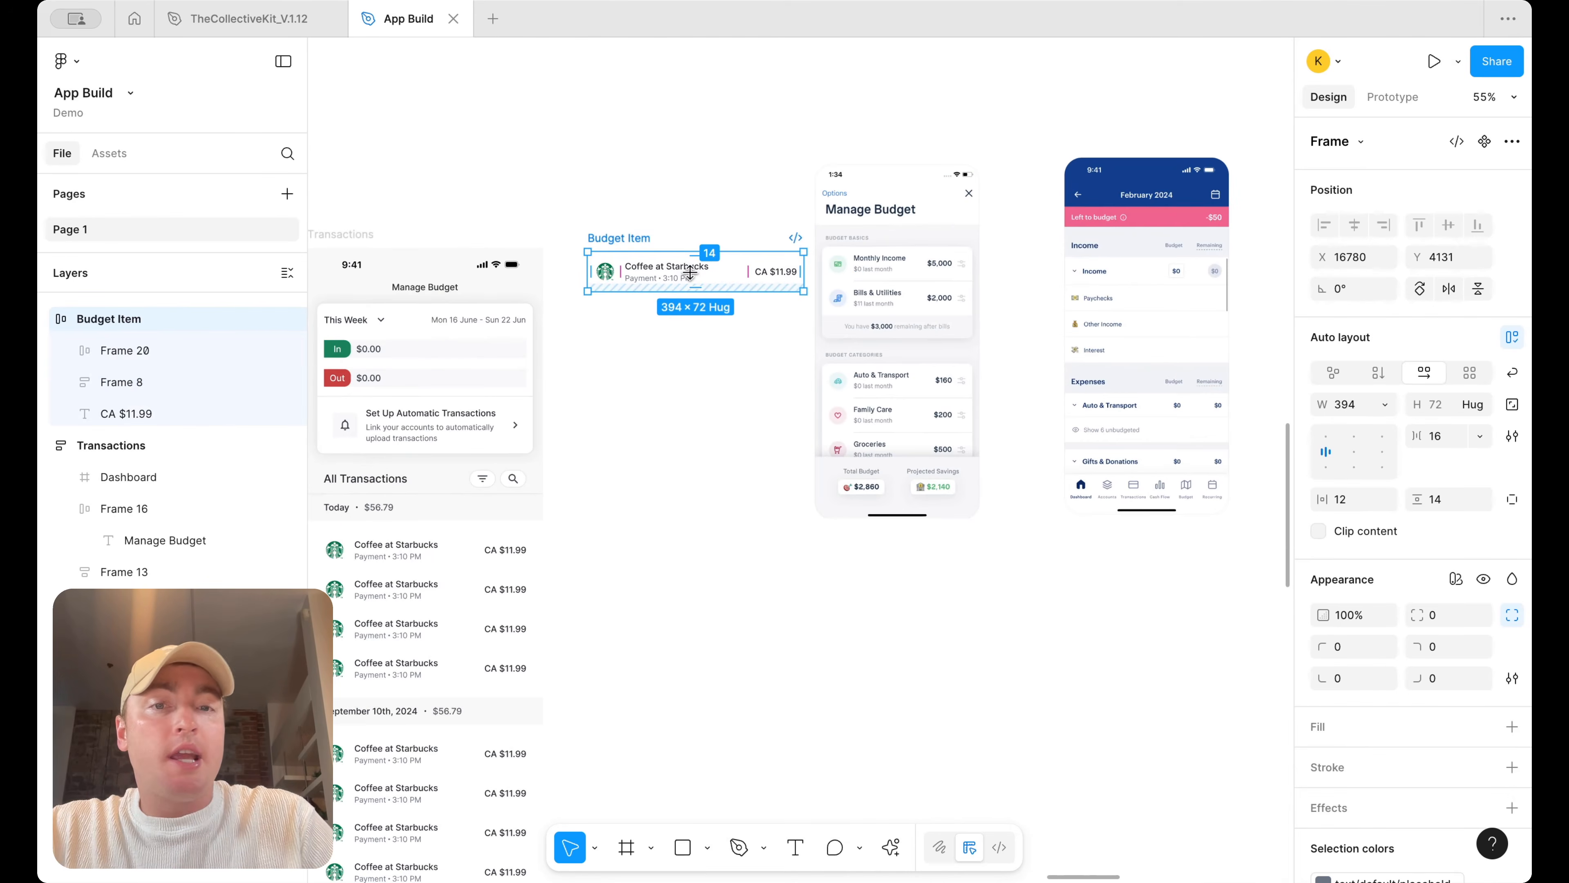
scroll(690, 272, "down", 5)
scroll(700, 273, "up", 4)
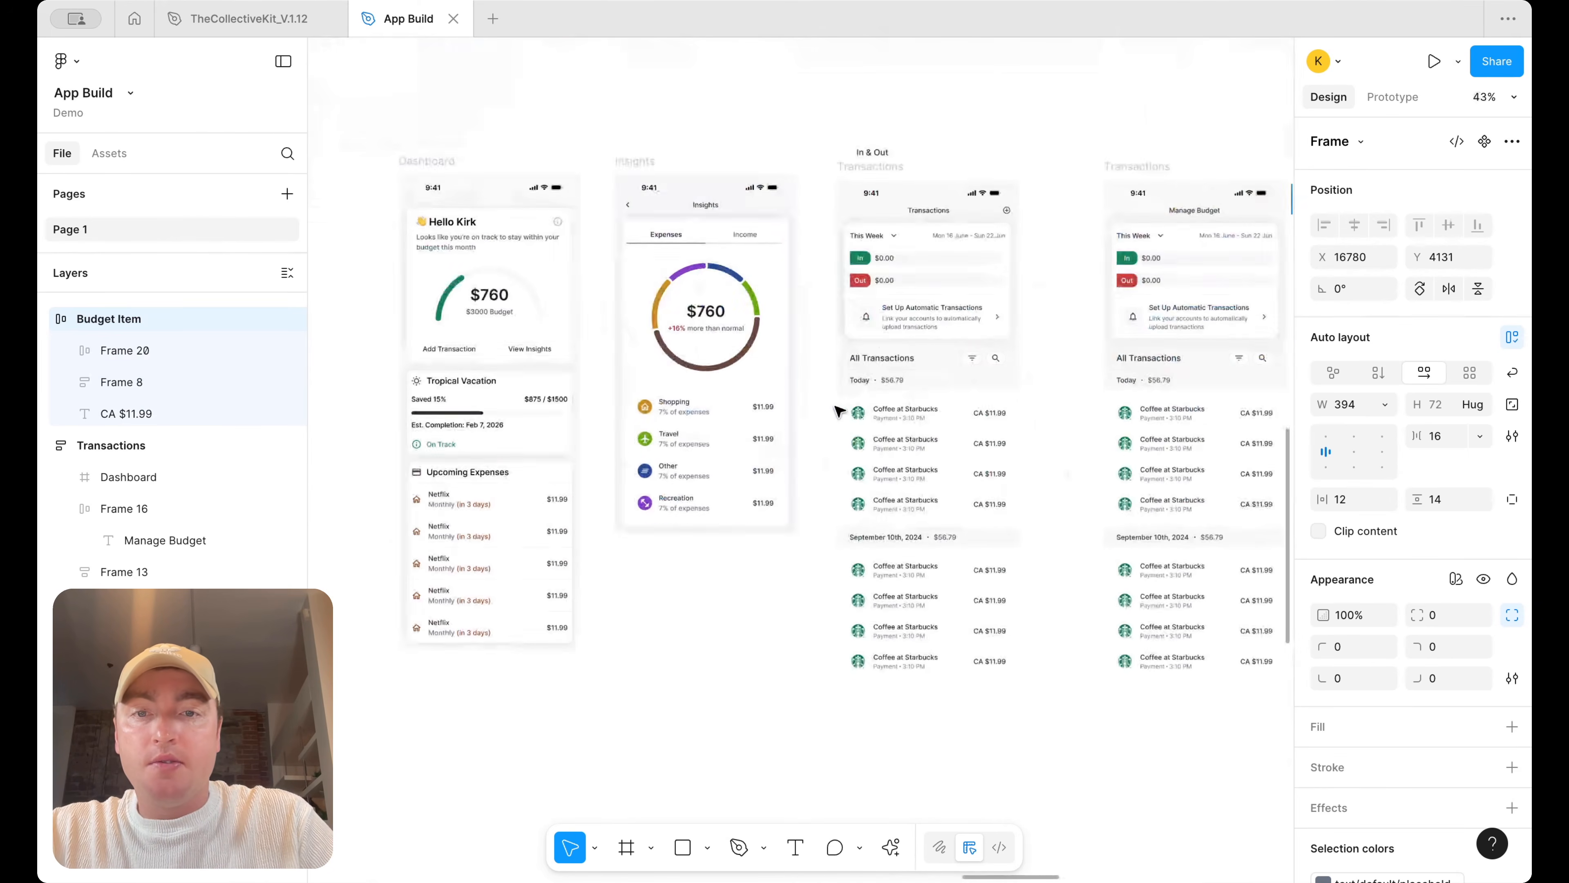
left_click(646, 409)
right_click(667, 412)
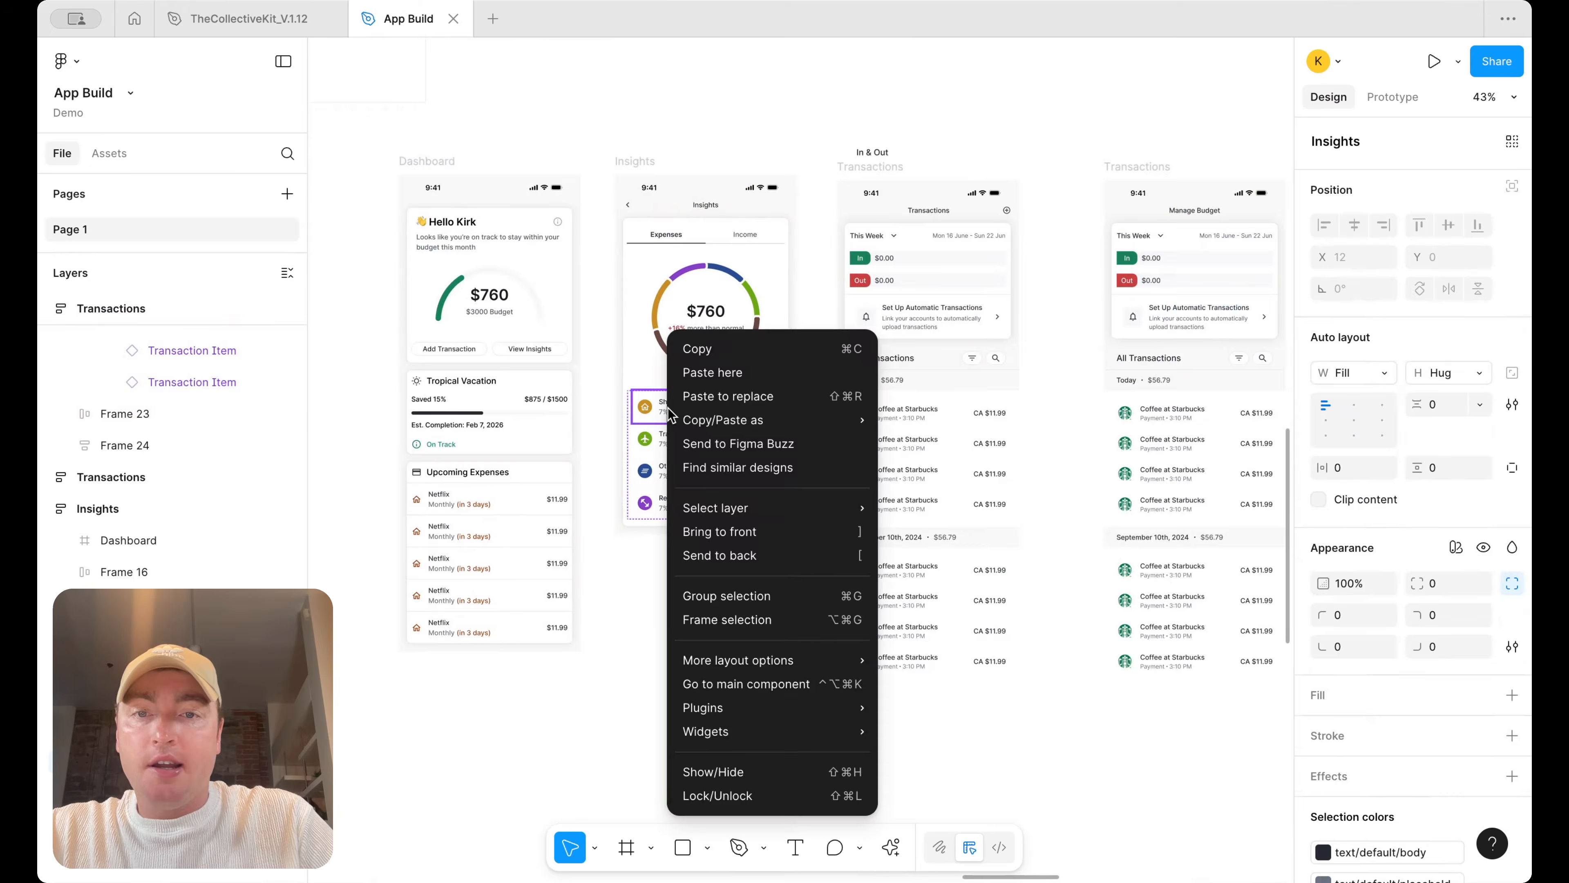
left_click(782, 683)
Examine the Category Item, Income Item and Transaction Item components in the components area
left_click(848, 533)
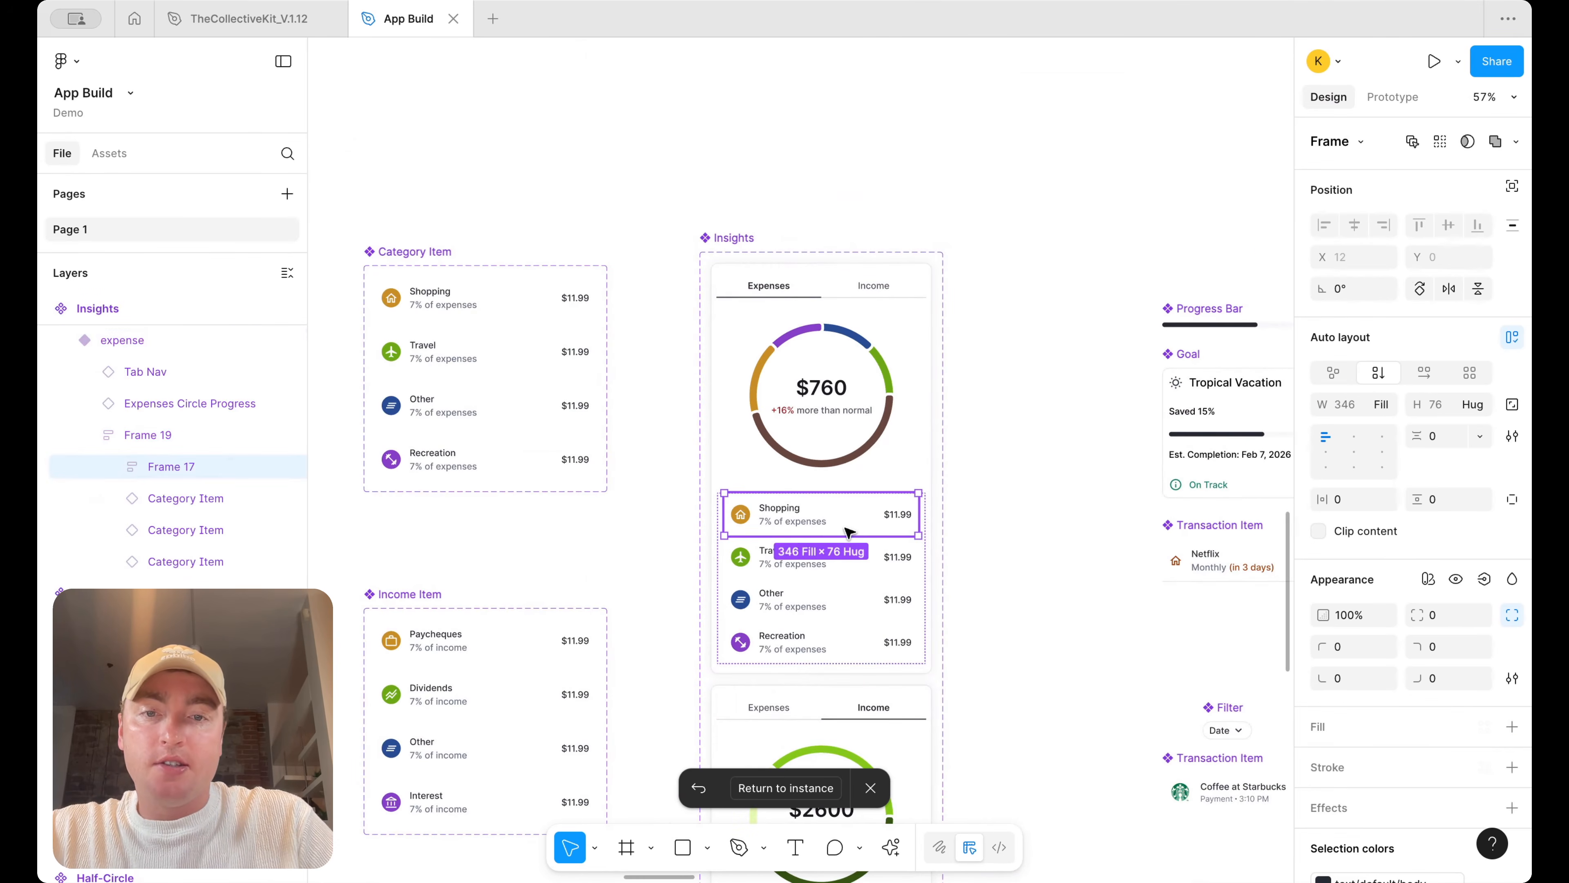
right_click(849, 533)
left_click(700, 483)
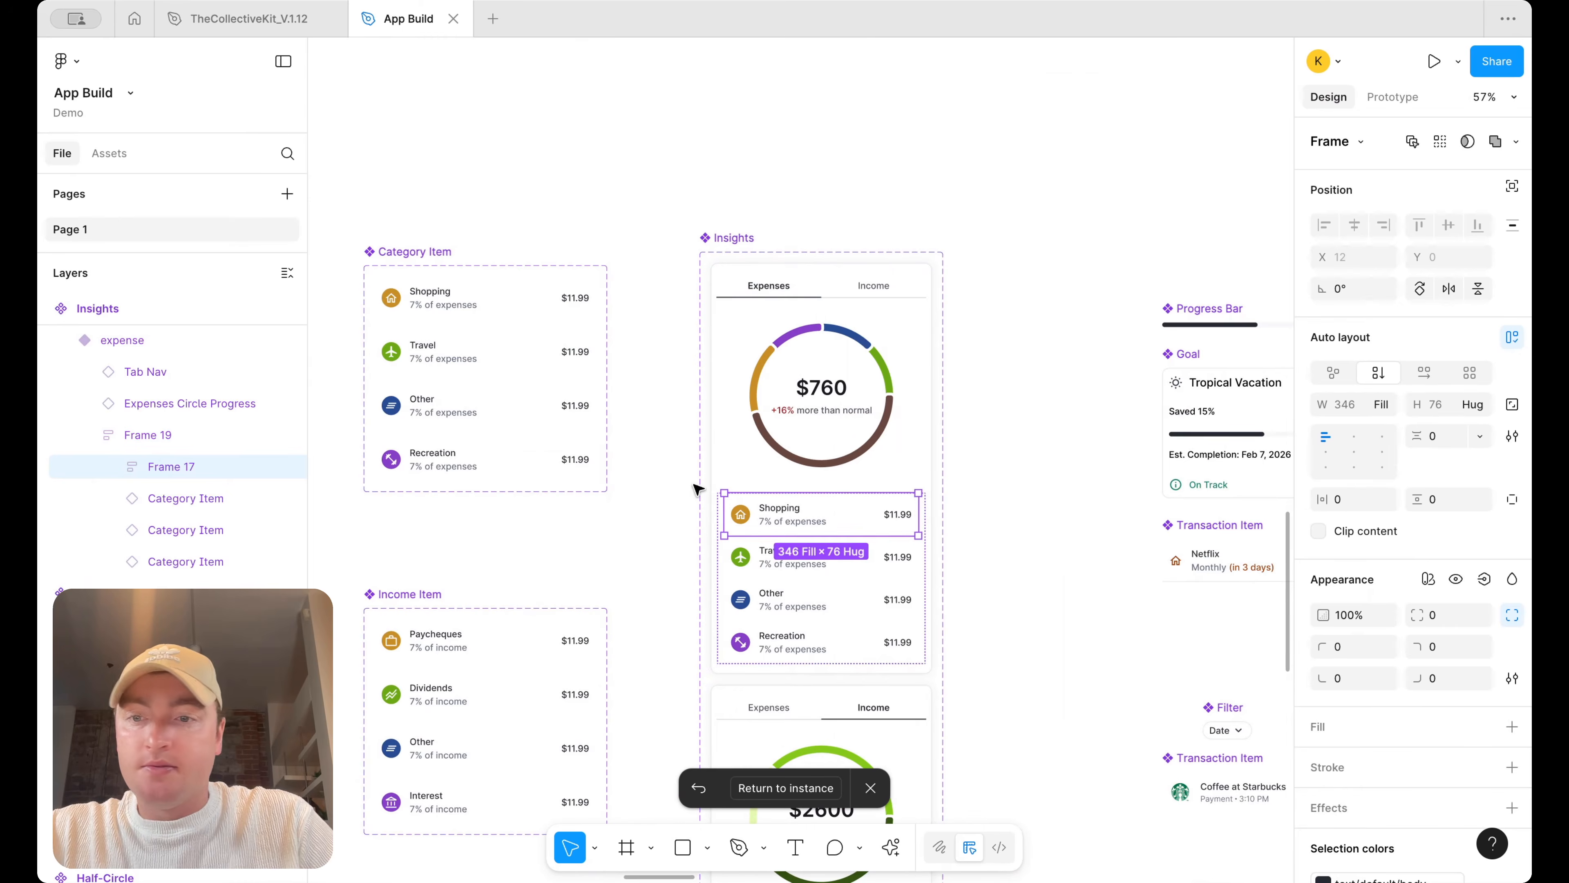
scroll(701, 484, "down", 1)
scroll(740, 489, "right", 5)
left_click(1056, 637)
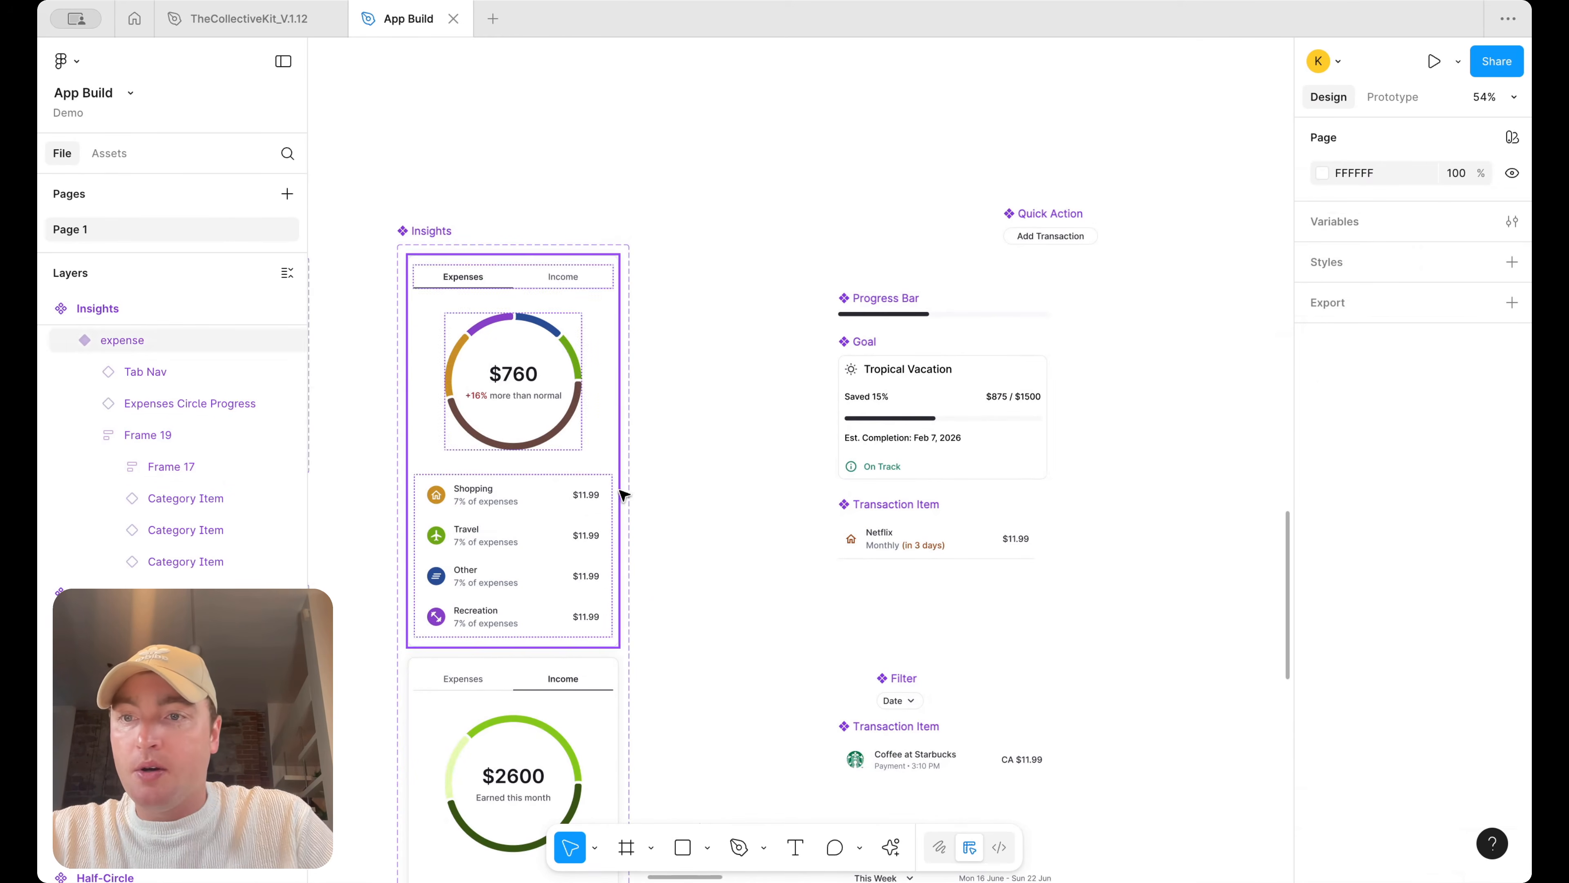
scroll(1050, 571, "down", 3)
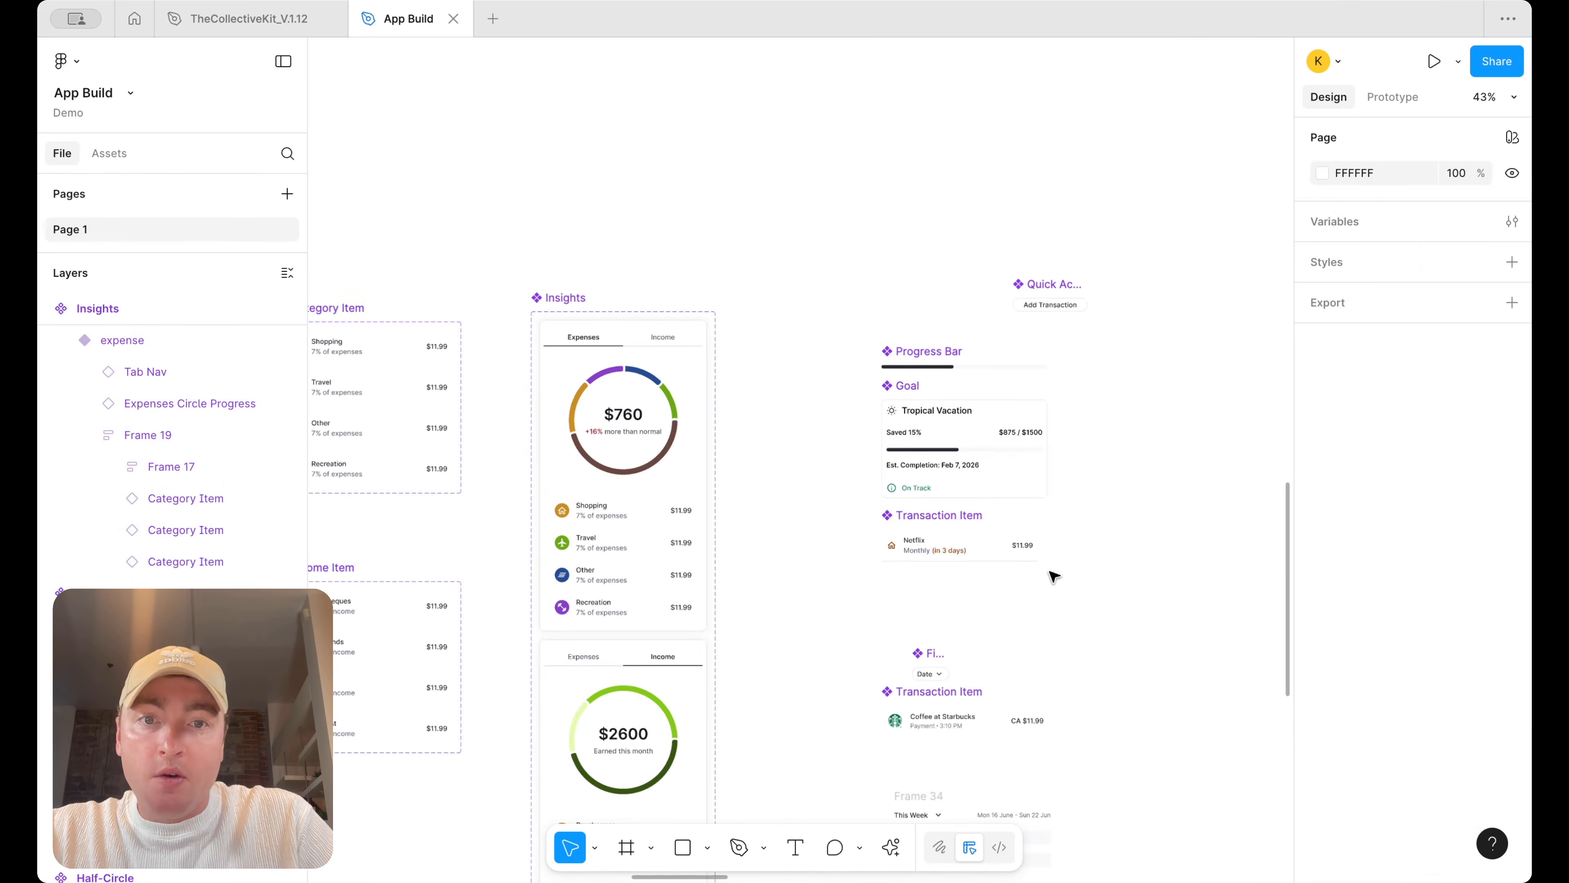
scroll(917, 585, "down", 4)
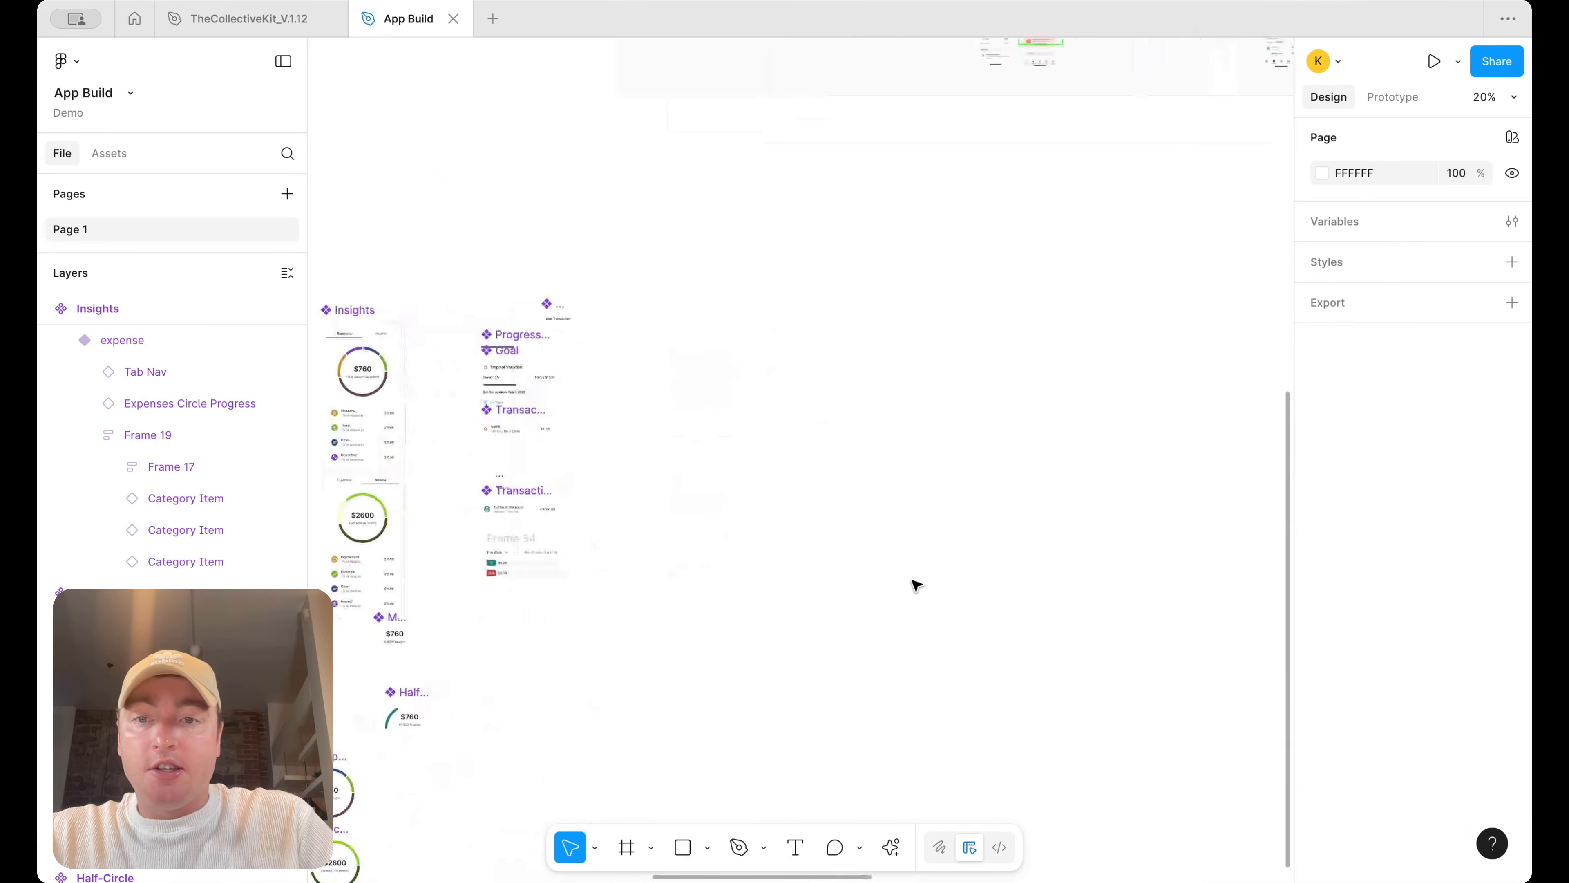
Copy a Travel category row out of the Insights screen and place it below the Budget Item row
scroll(456, 438, "up", 2)
left_click(464, 442)
double_click(463, 441)
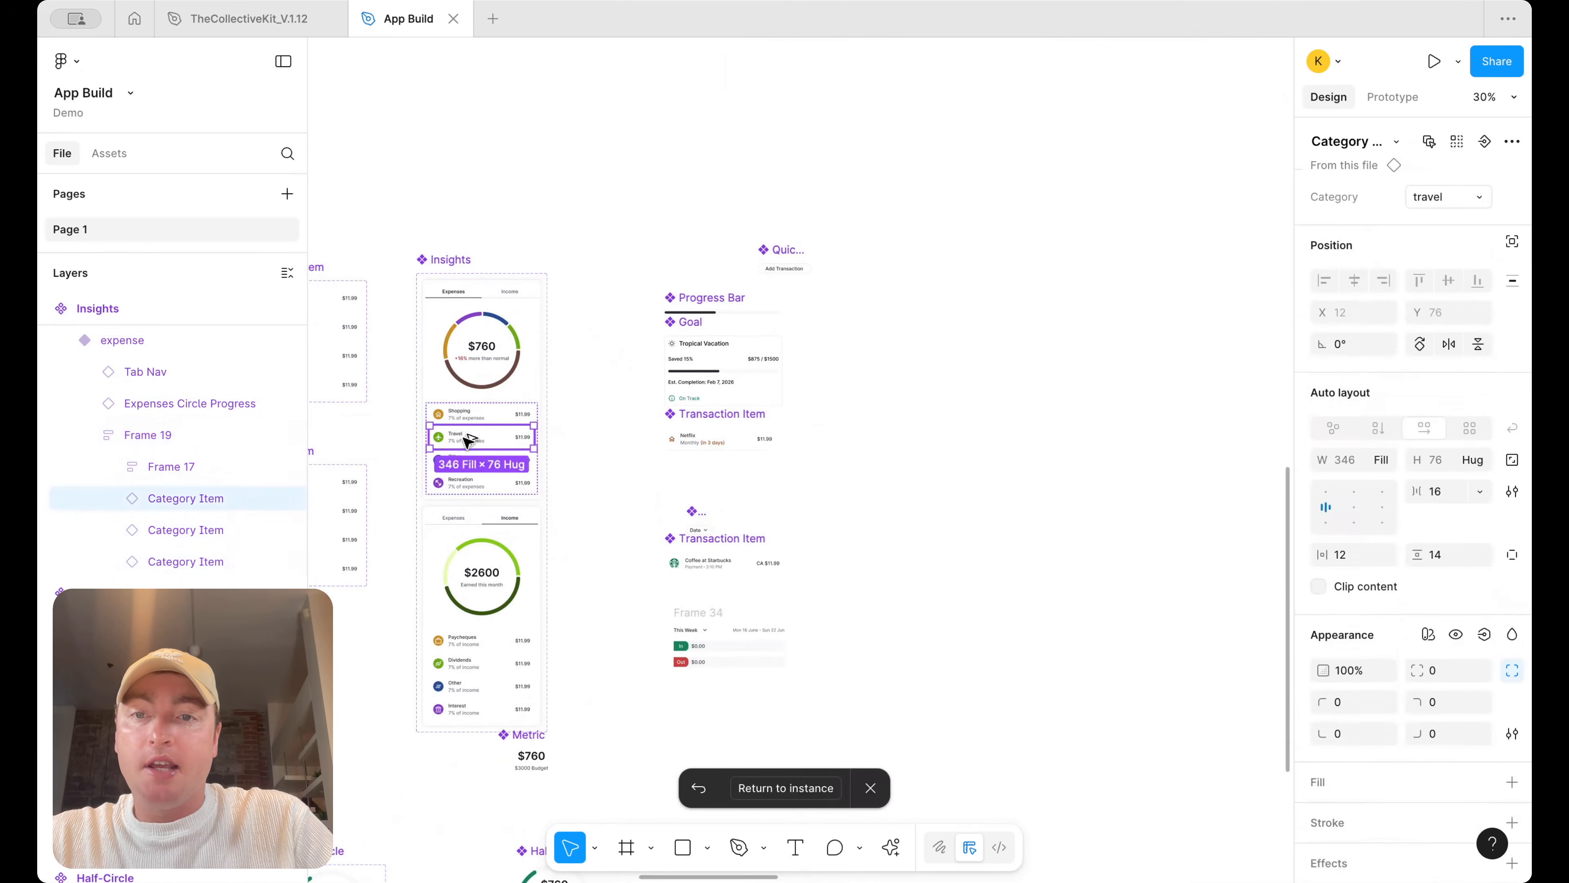
left_click_drag(468, 440, 1060, 442)
scroll(1058, 442, "down", 5)
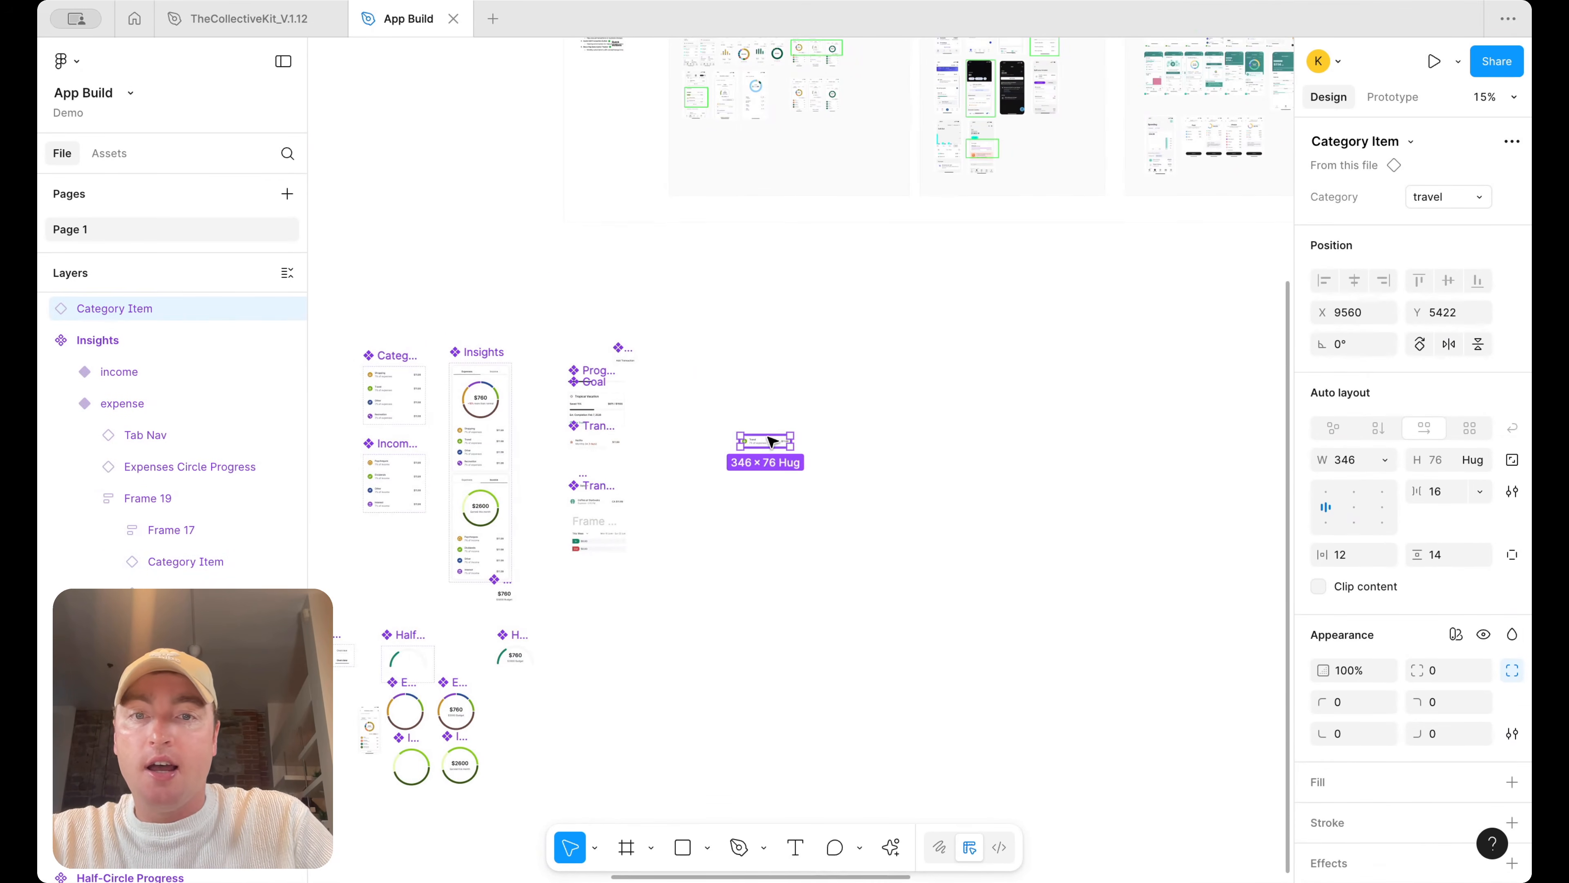
left_click_drag(770, 446, 1025, 554)
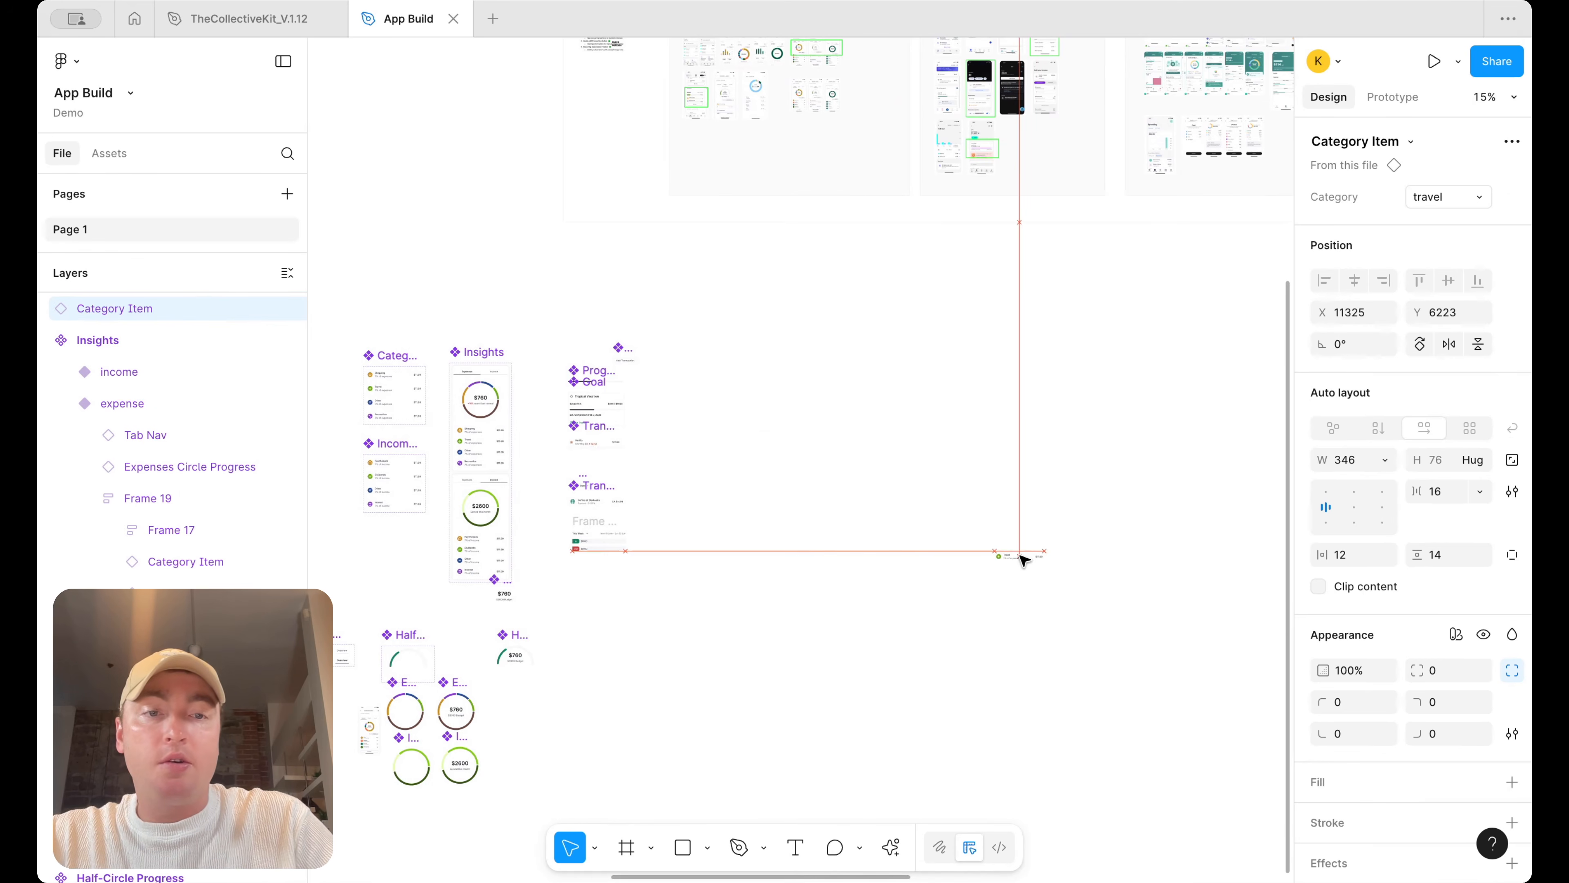
scroll(896, 577, "right", 5)
left_click_drag(503, 554, 902, 155)
scroll(986, 374, "up", 4)
scroll(902, 154, "up", 4)
scroll(902, 154, "right", 3)
scroll(902, 155, "up", 2)
scroll(913, 189, "up", 5)
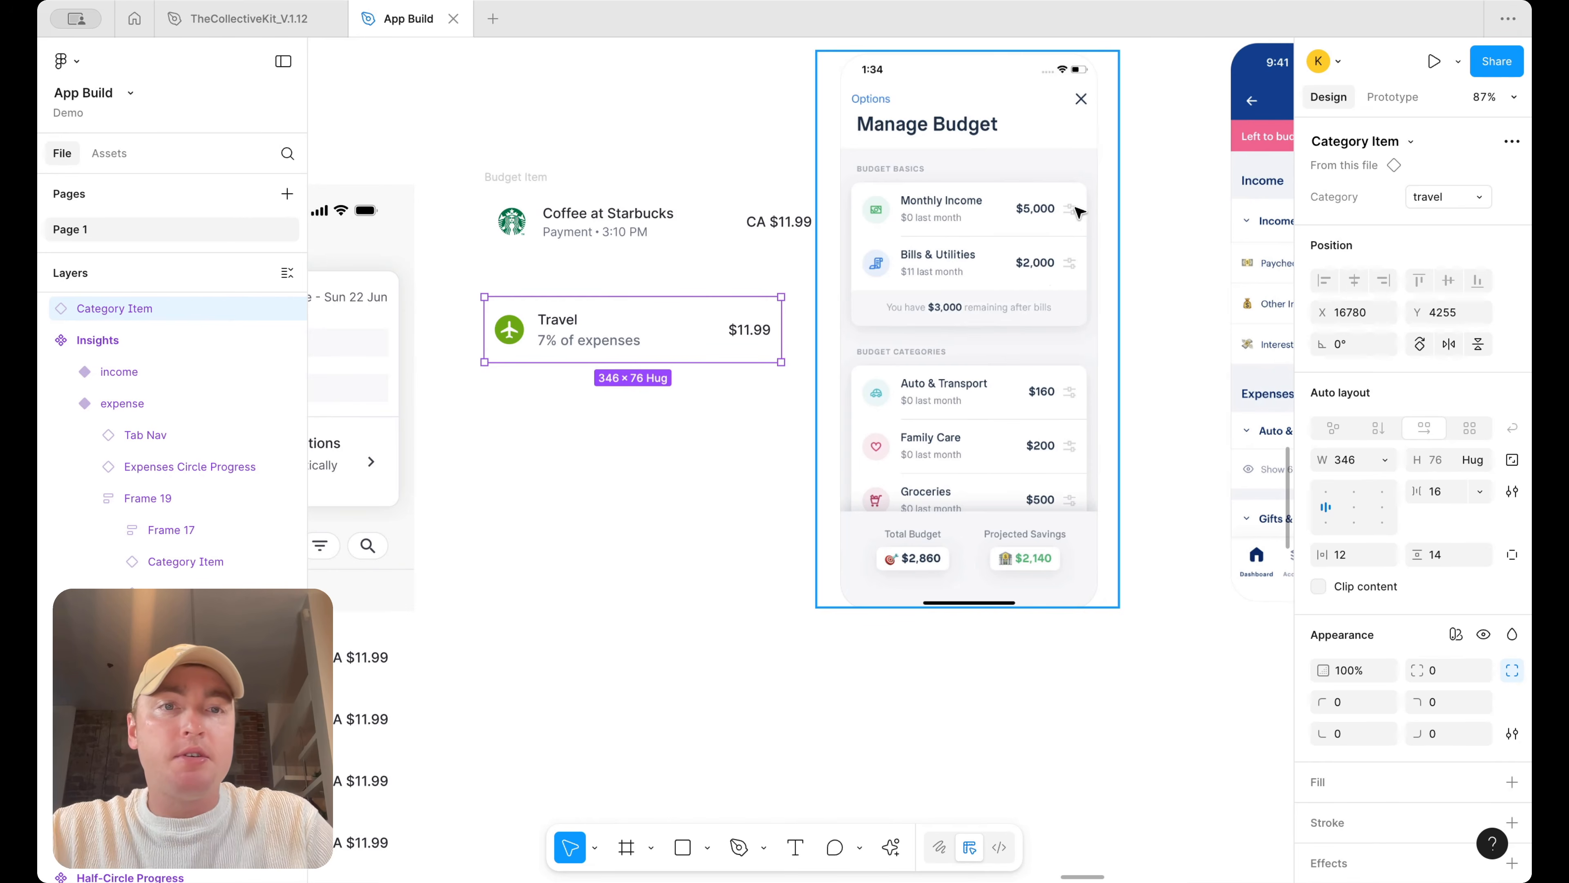
Open the row's main Category Item component and duplicate its four variants beside the originals
right_click(730, 331)
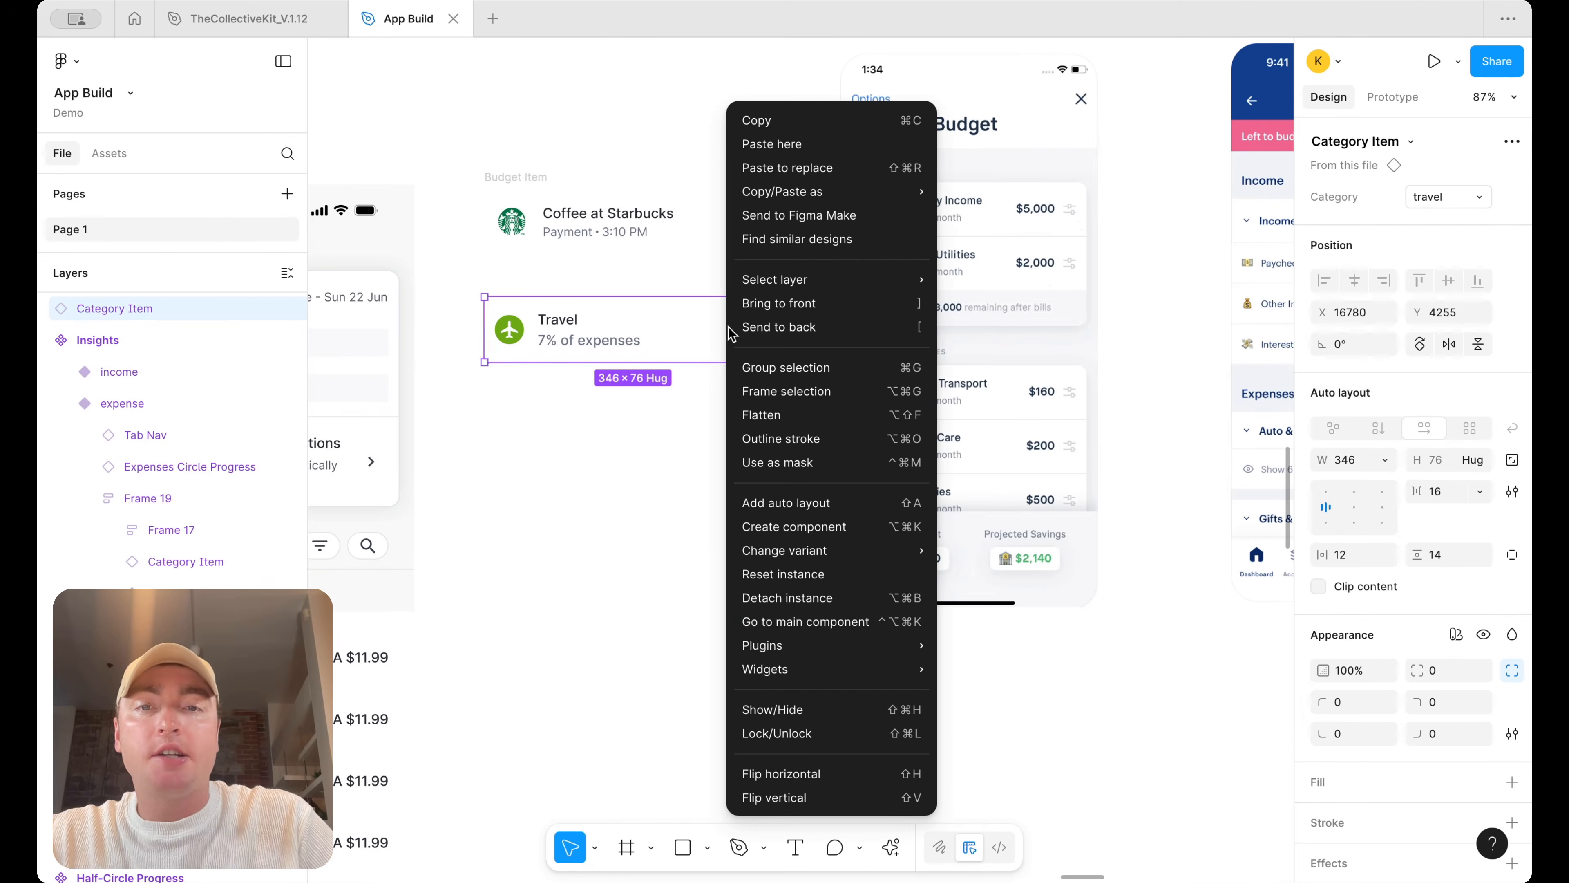
left_click(799, 619)
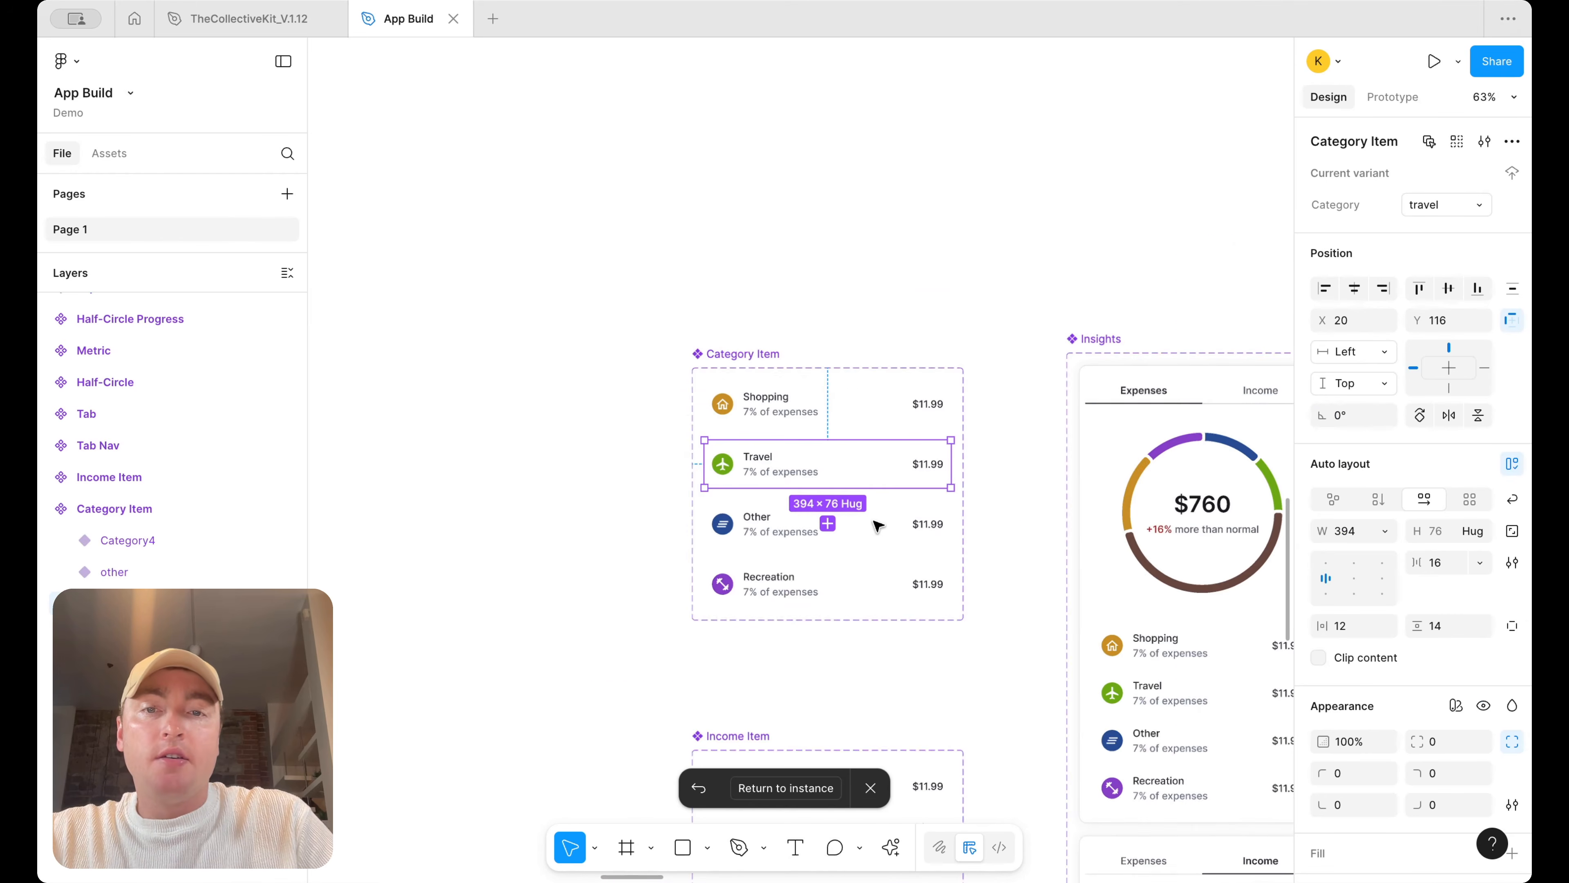
left_click_drag(751, 352, 466, 351)
left_click_drag(687, 452, 848, 452)
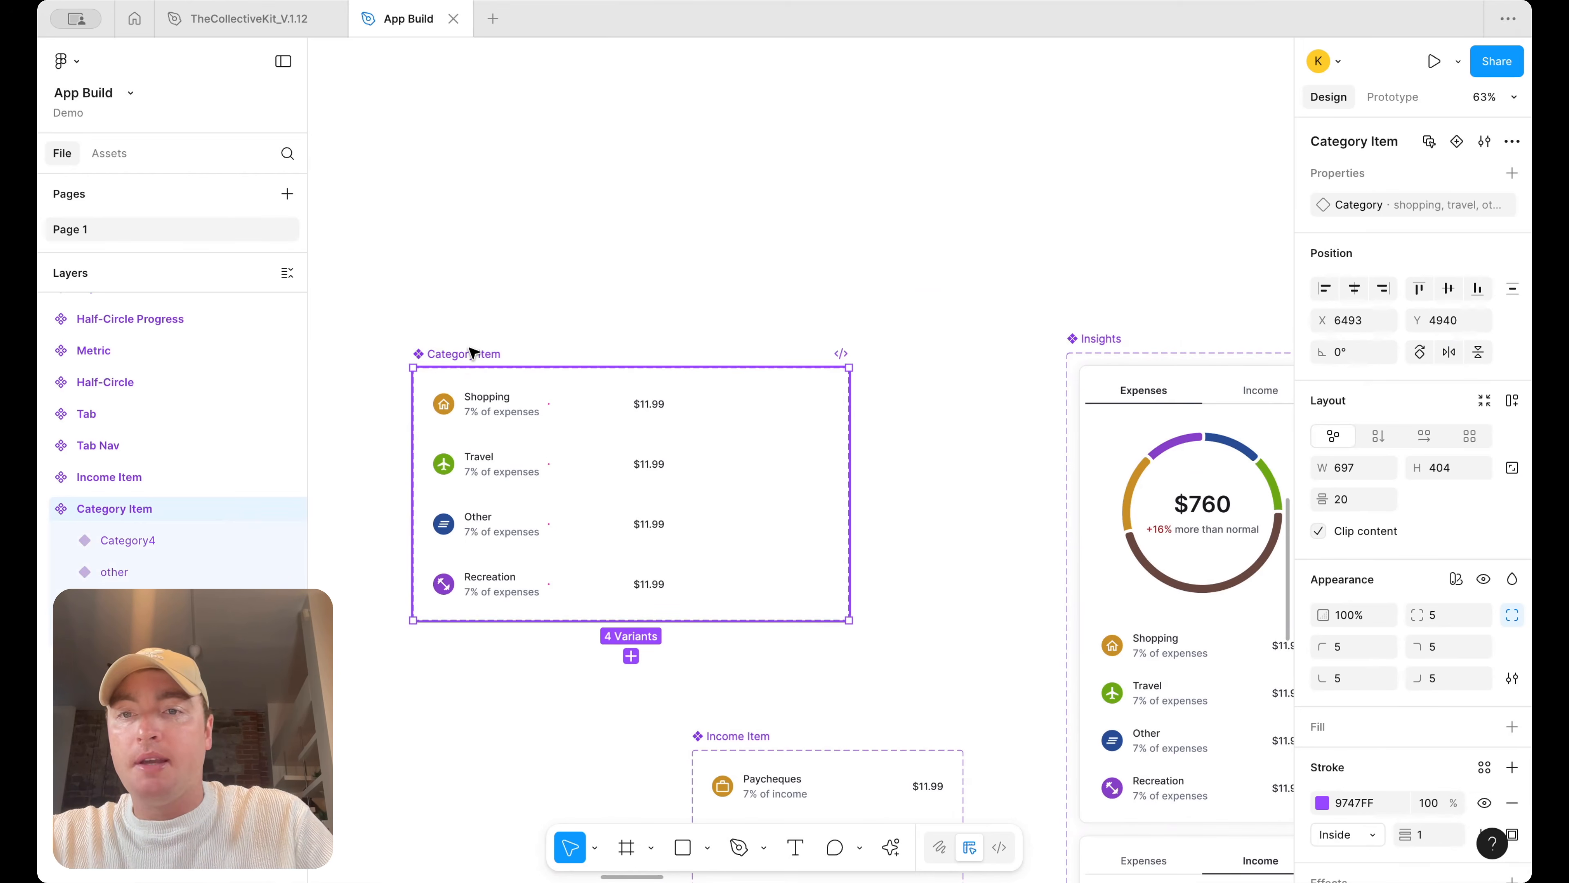
left_click_drag(471, 351, 336, 351)
left_click_drag(717, 440, 932, 436)
scroll(861, 549, "left", 3)
left_click_drag(697, 727, 936, 386)
Search the assets for filter and place the filter_alt icon into the duplicated Shopping variant
left_click(116, 152)
type("filter")
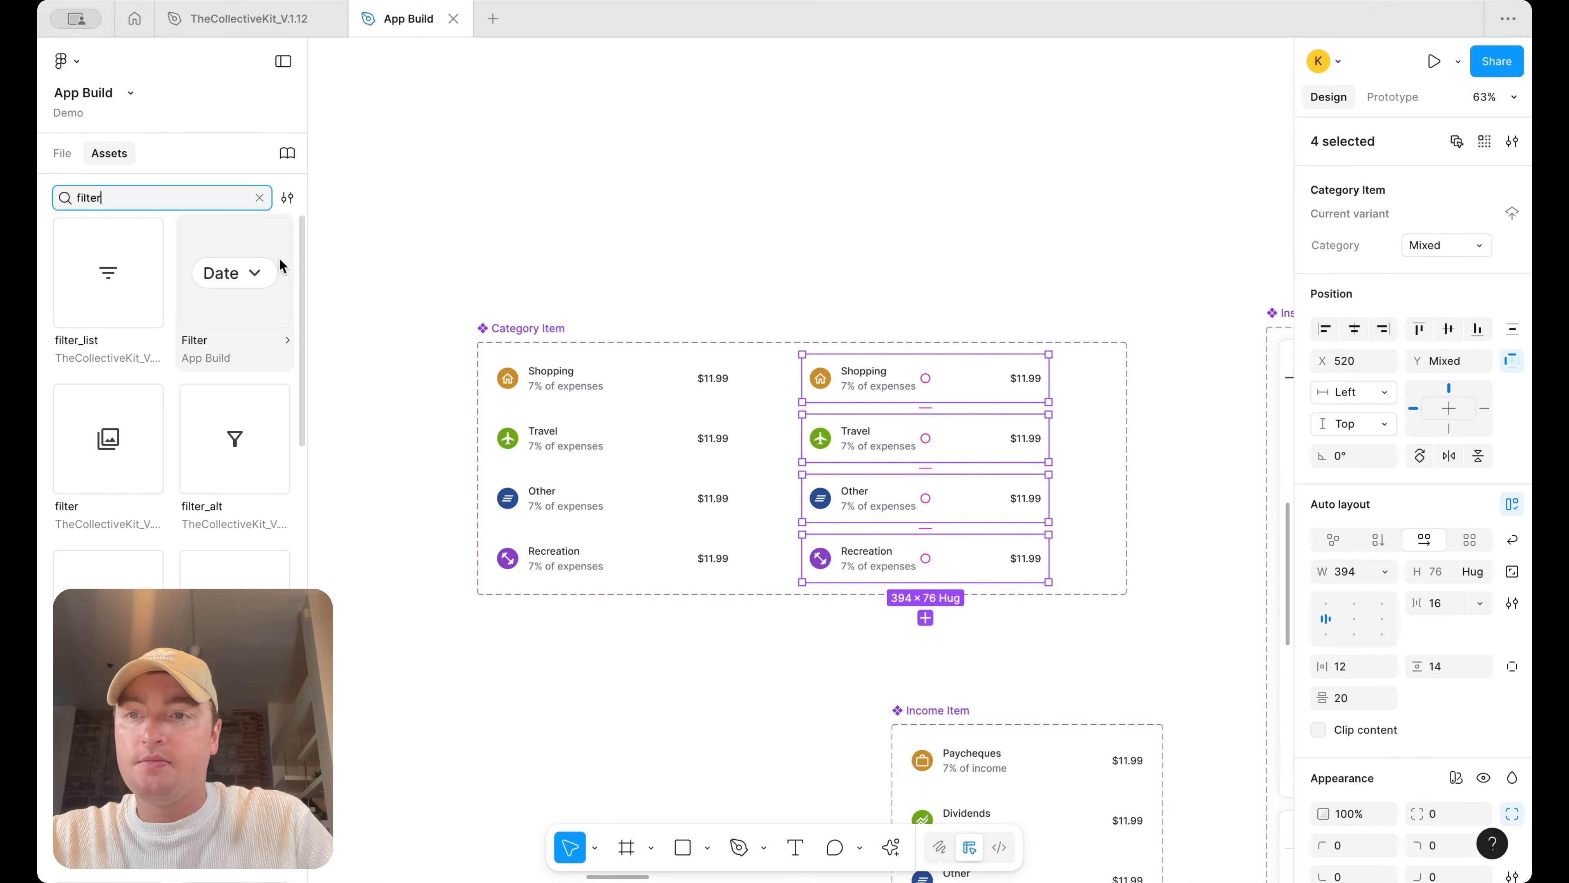
scroll(251, 445, "down", 2)
scroll(251, 445, "down", 12)
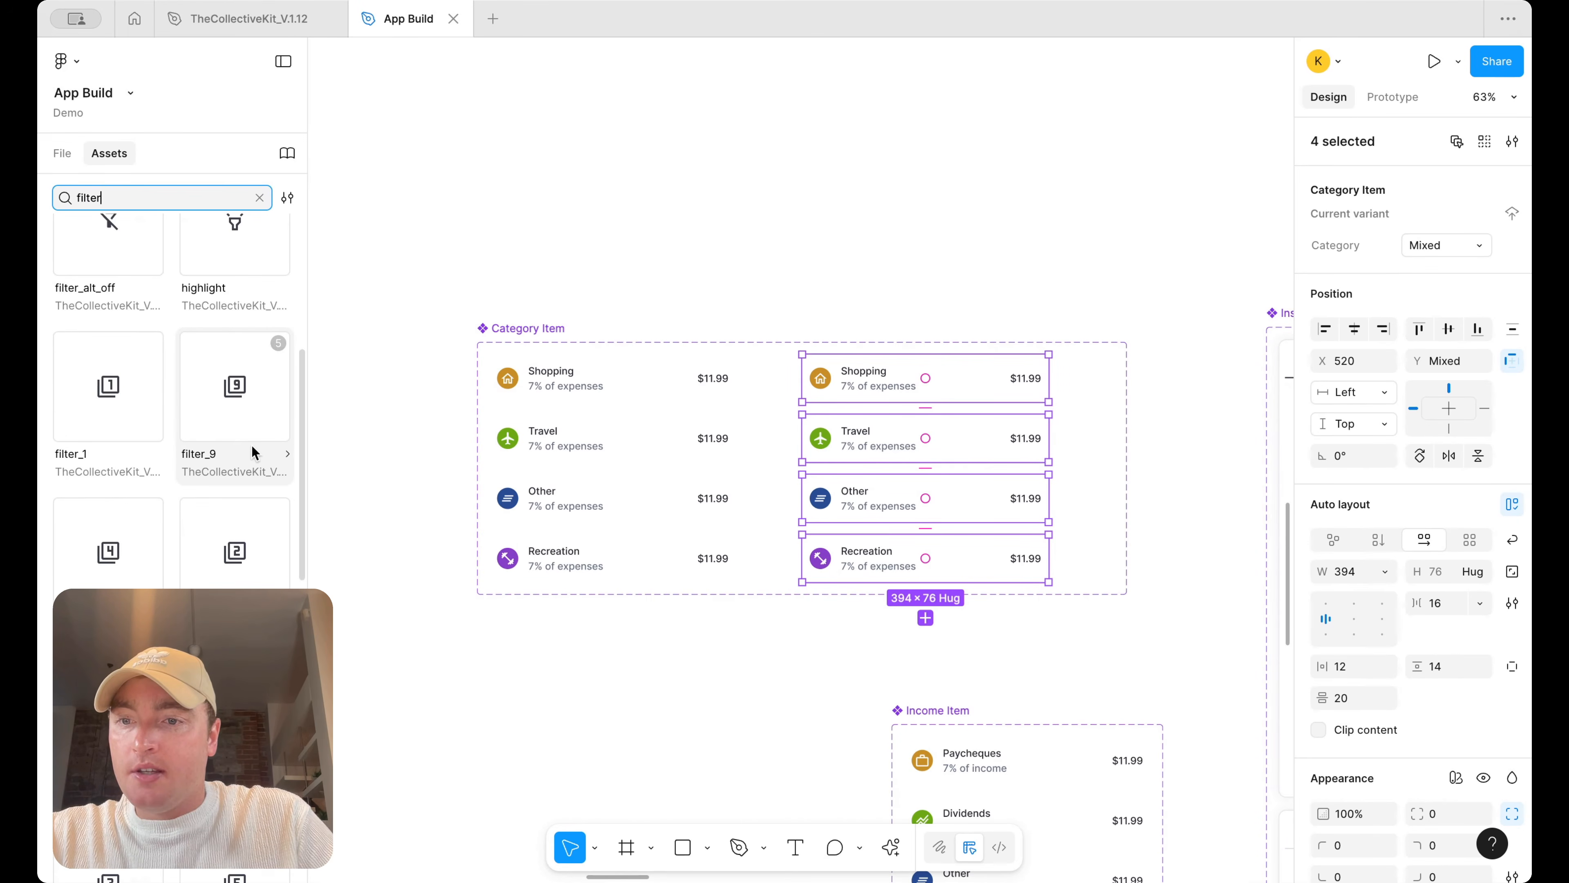
scroll(251, 445, "up", 12)
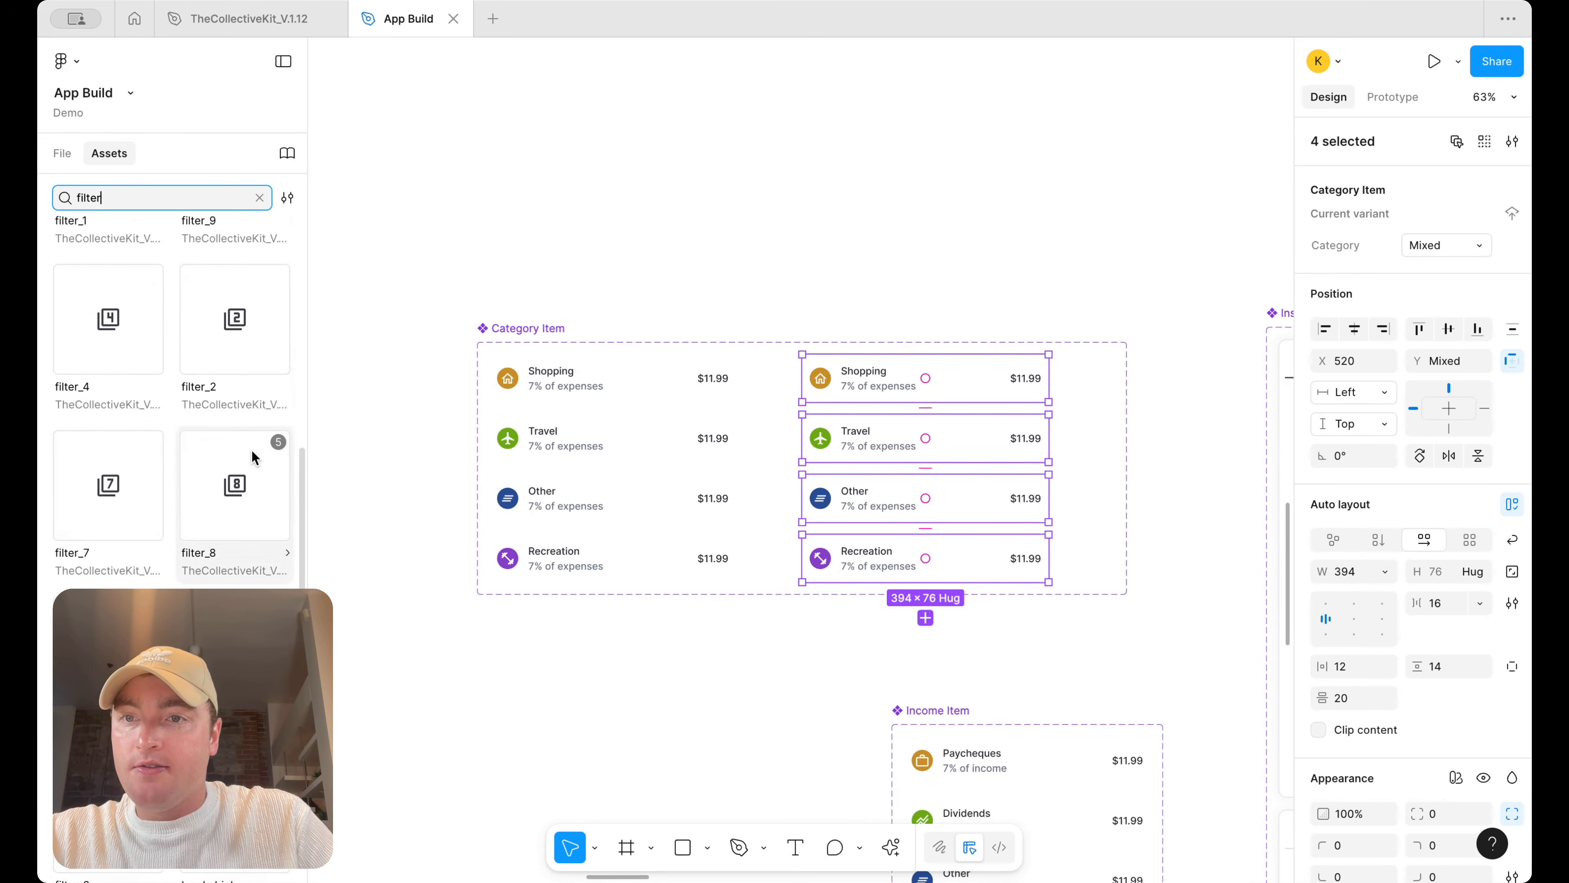
left_click_drag(224, 460, 1034, 380)
key("shift+2")
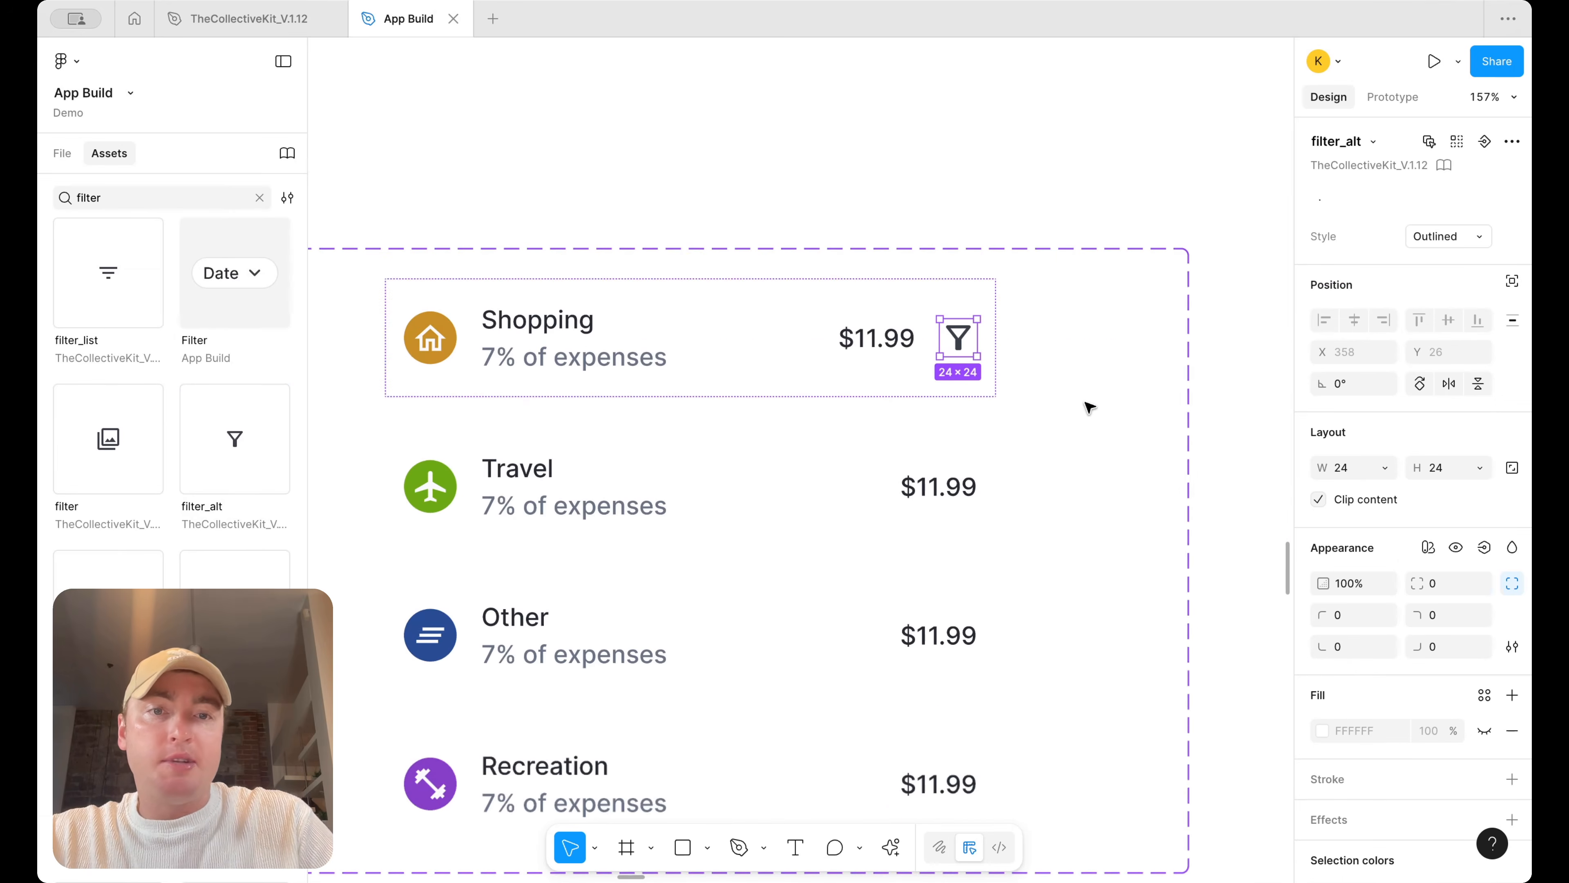
Paste the filter icon into the duplicated Travel variant, then delete the added filter icons
left_click(953, 484)
key("ctrl+v")
scroll(962, 479, "down", 4)
left_click(1180, 284)
left_click(955, 407)
left_click(955, 408)
left_click(965, 486, "shift")
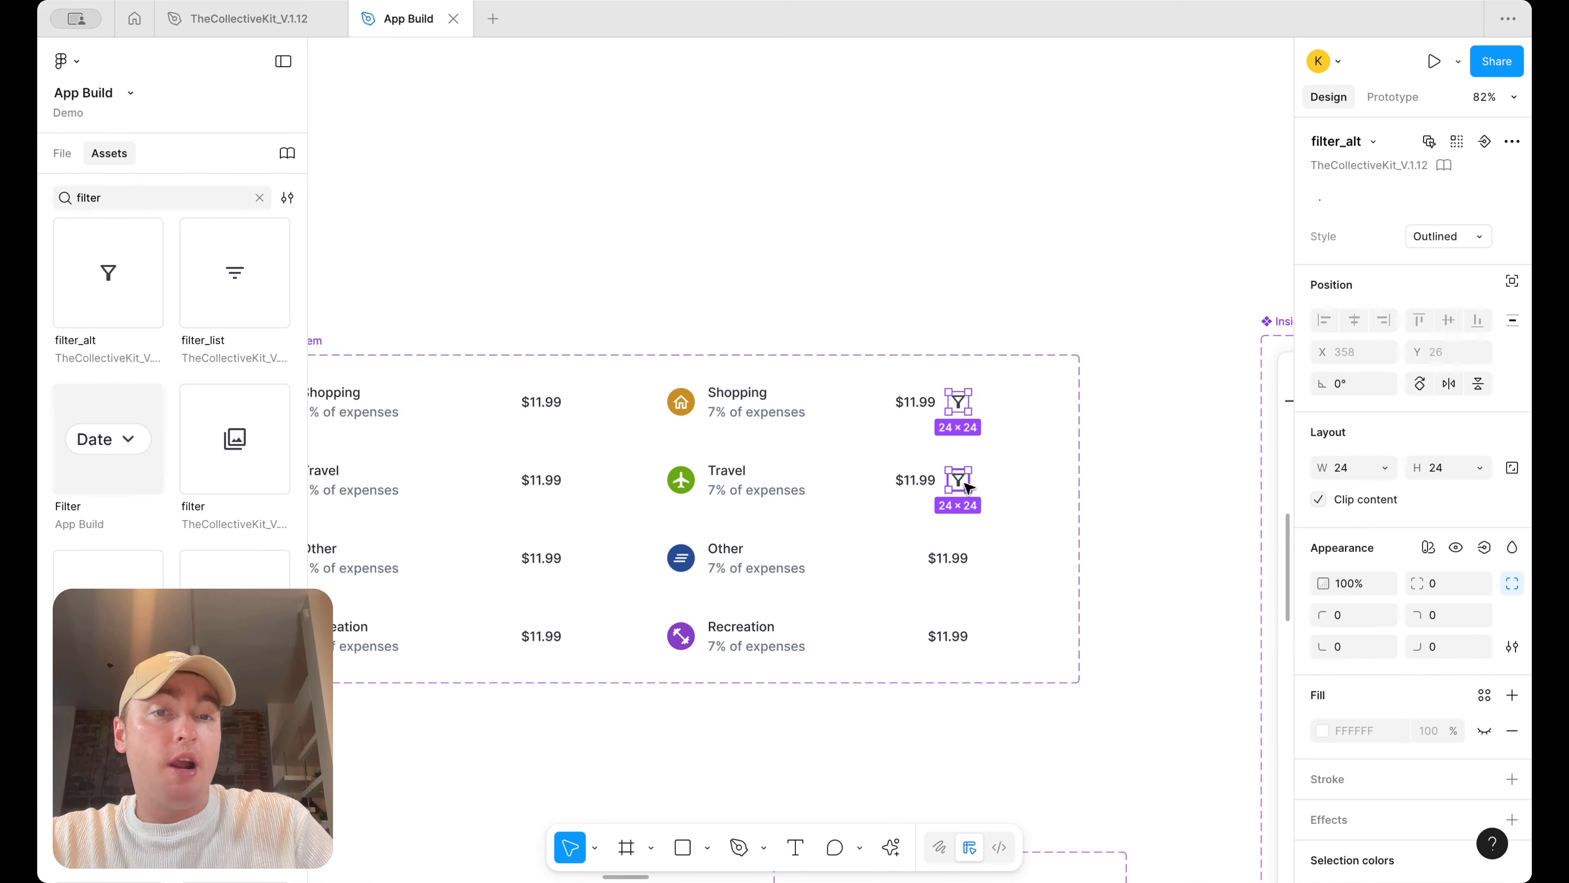
scroll(969, 488, "left", 5)
scroll(1083, 438, "right", 5)
key("Delete")
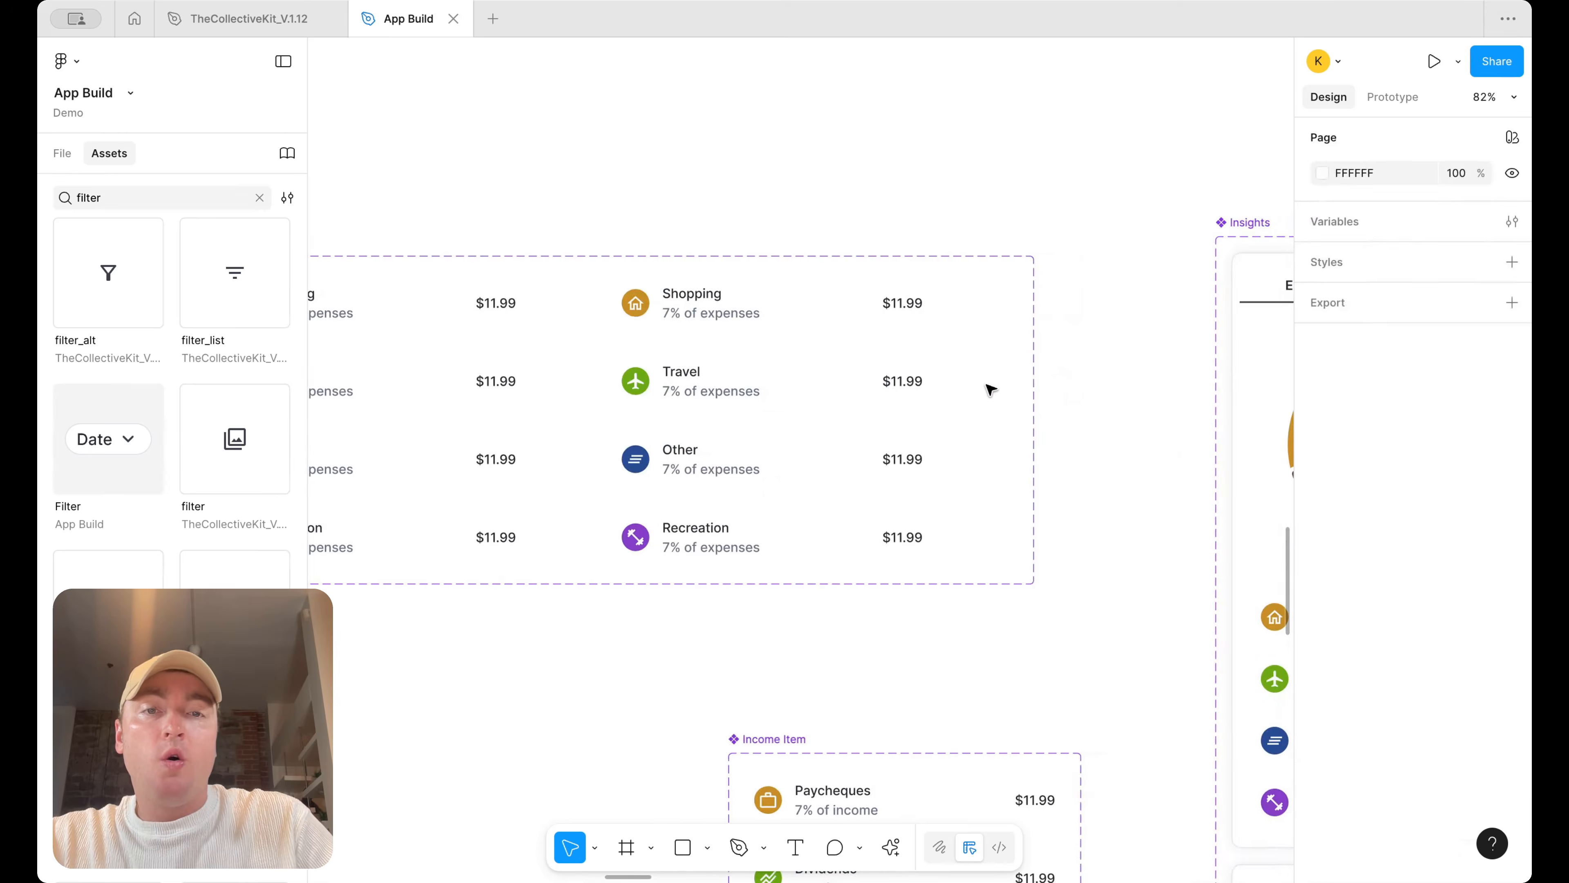
Paste the filter icon into the original Shopping variant and delete the duplicated variants
scroll(992, 389, "left", 3)
left_click(683, 314)
key("super+v")
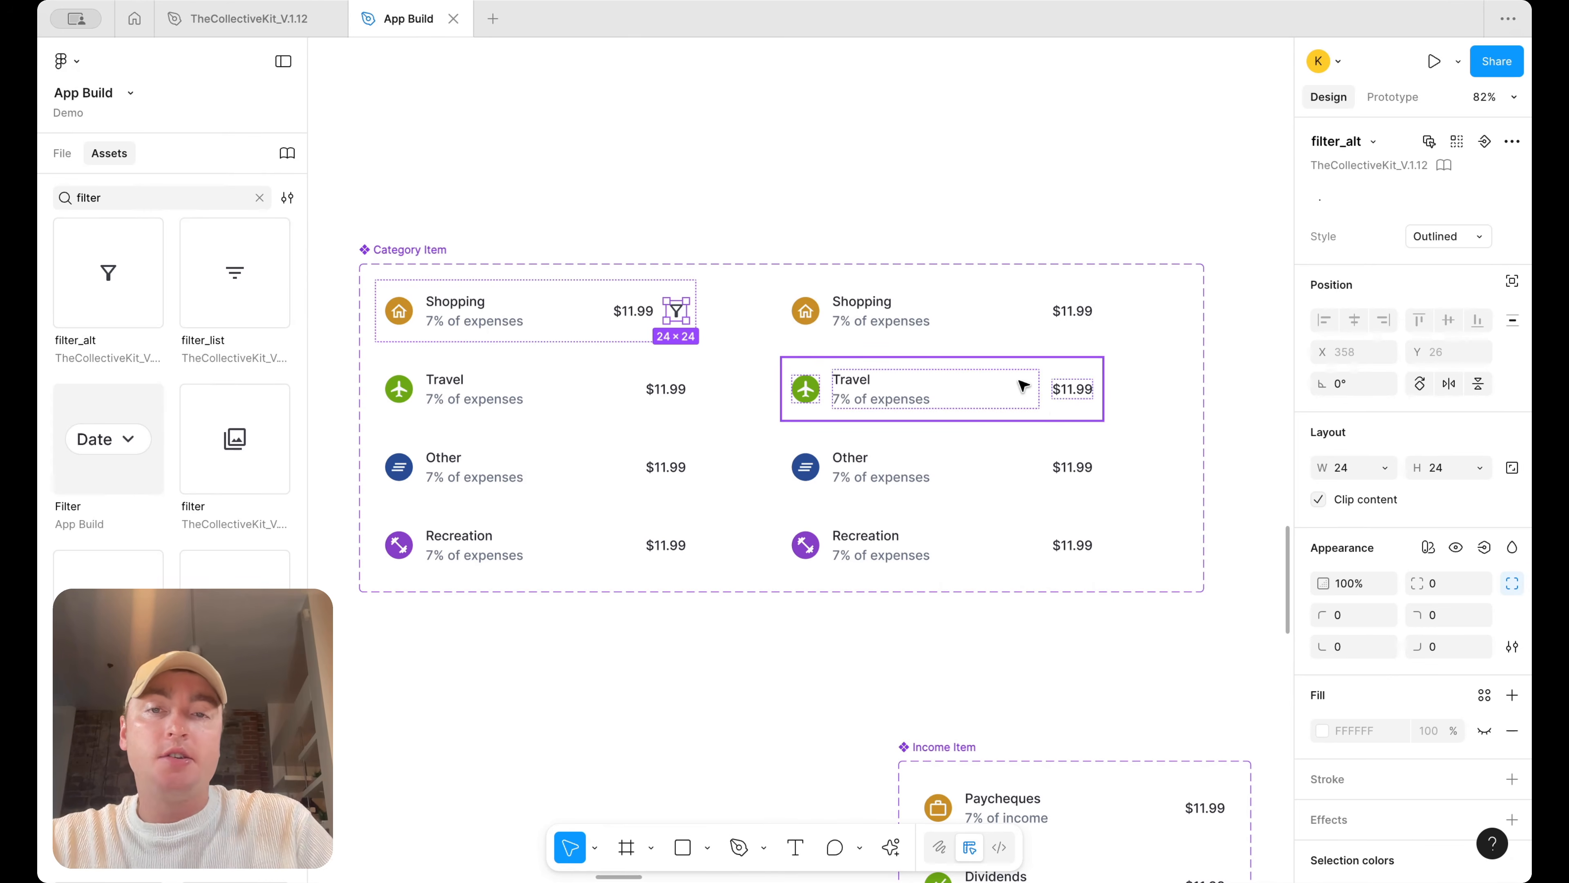
key("Escape")
left_click_drag(975, 656, 865, 328)
key("Delete")
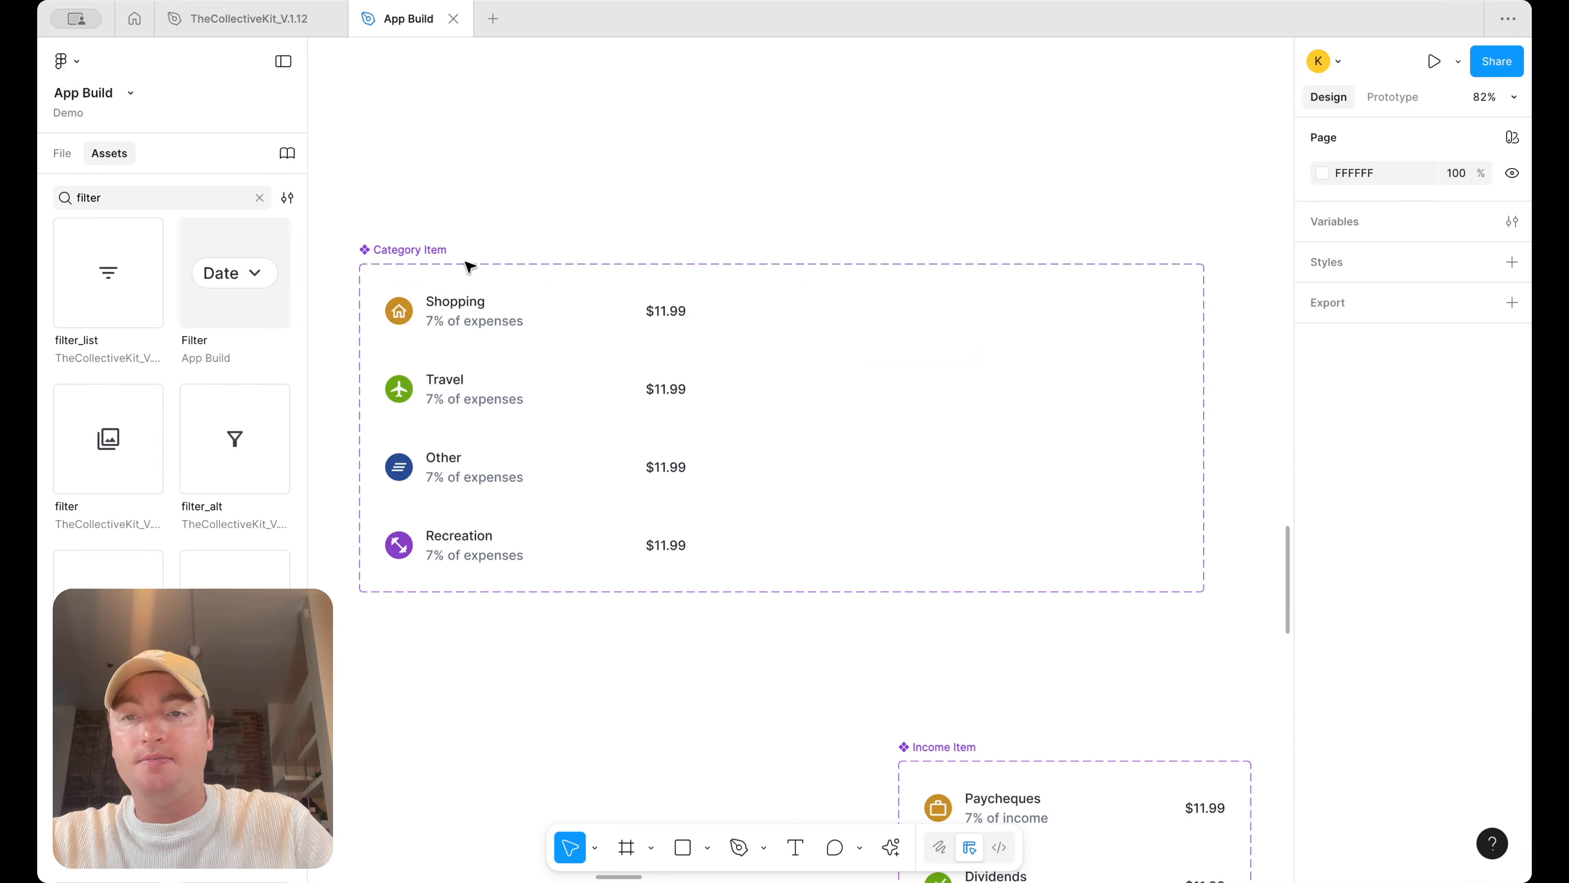
Narrow the Category Item component set to about 461 px wide and move it right of Insights
left_click(470, 266)
left_click_drag(1204, 408, 732, 407)
scroll(731, 406, "down", 10)
scroll(692, 390, "right", 4)
left_click_drag(446, 375, 1146, 514)
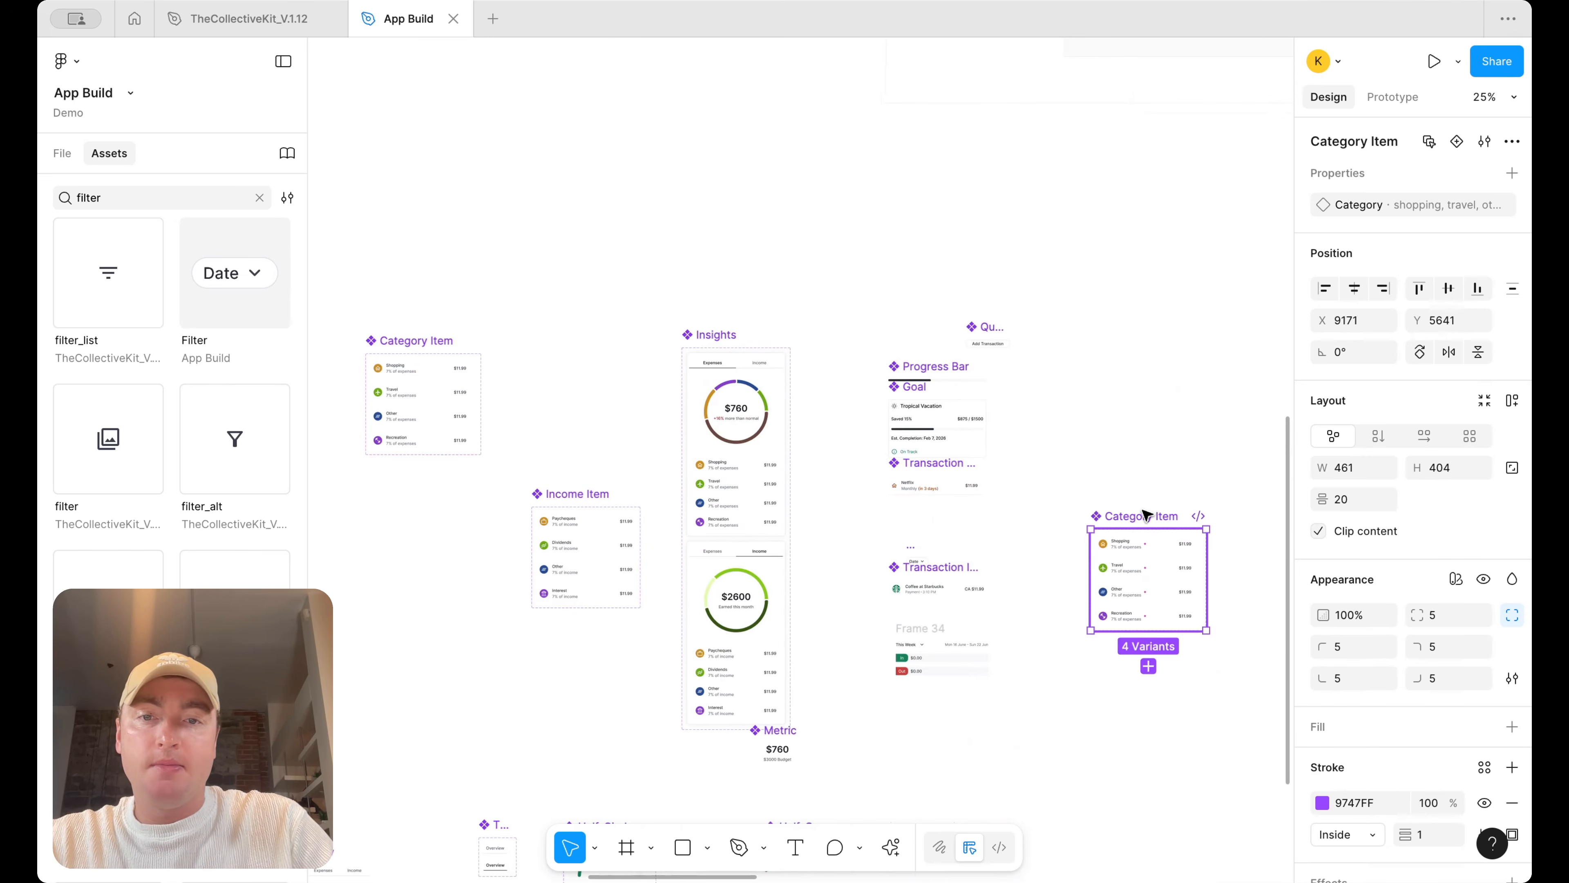
Duplicate the Category Item component set and move the copy below the Budget Item rows
scroll(1143, 514, "down", 5)
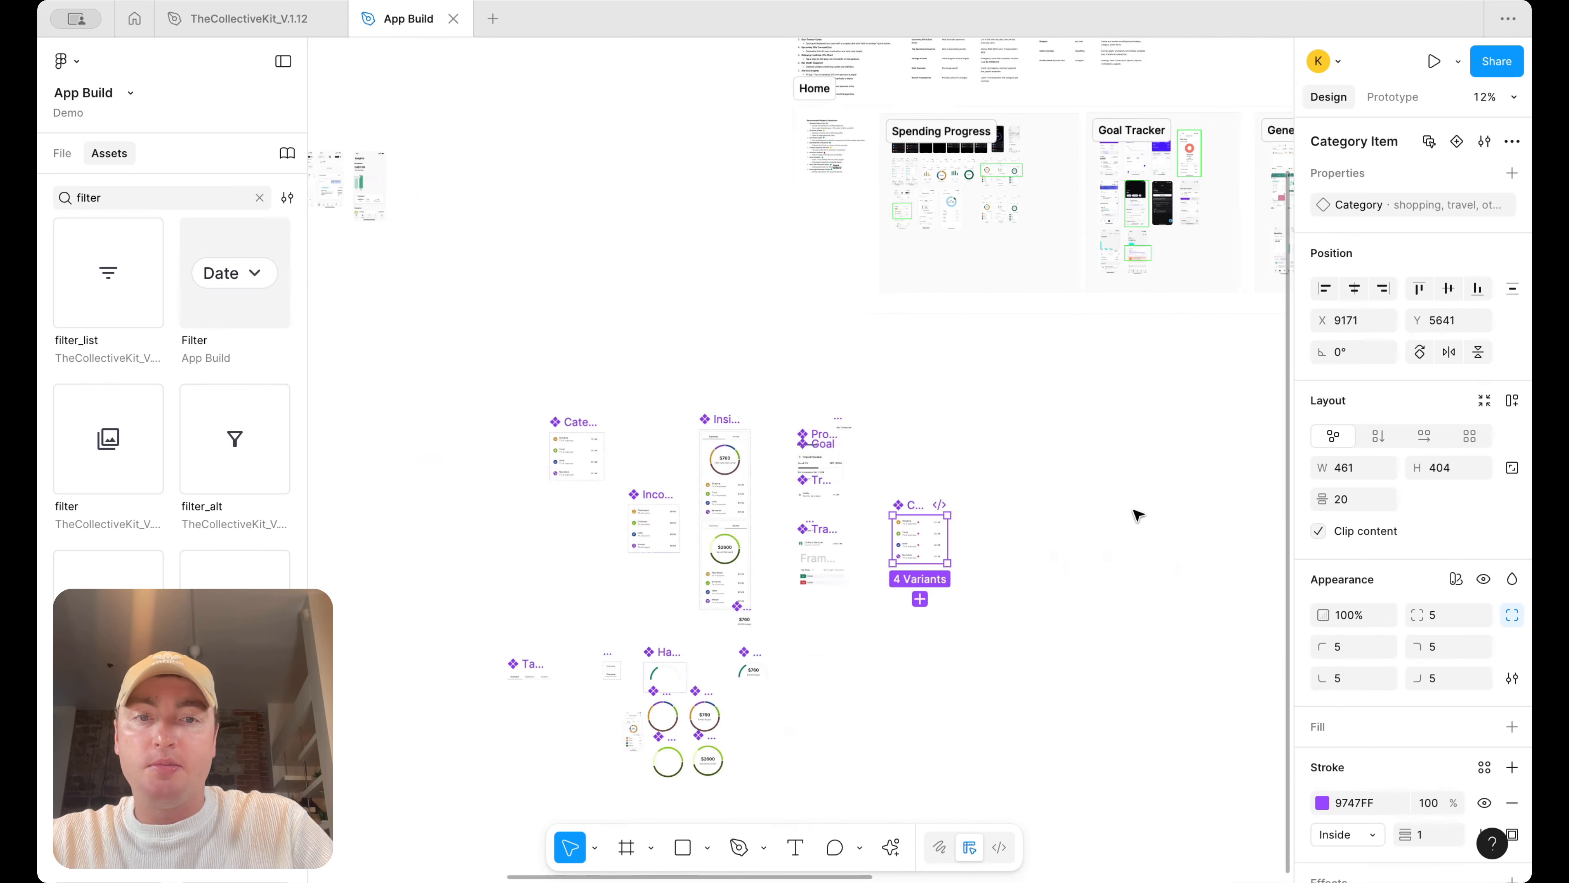
left_click(607, 450)
left_click(574, 423)
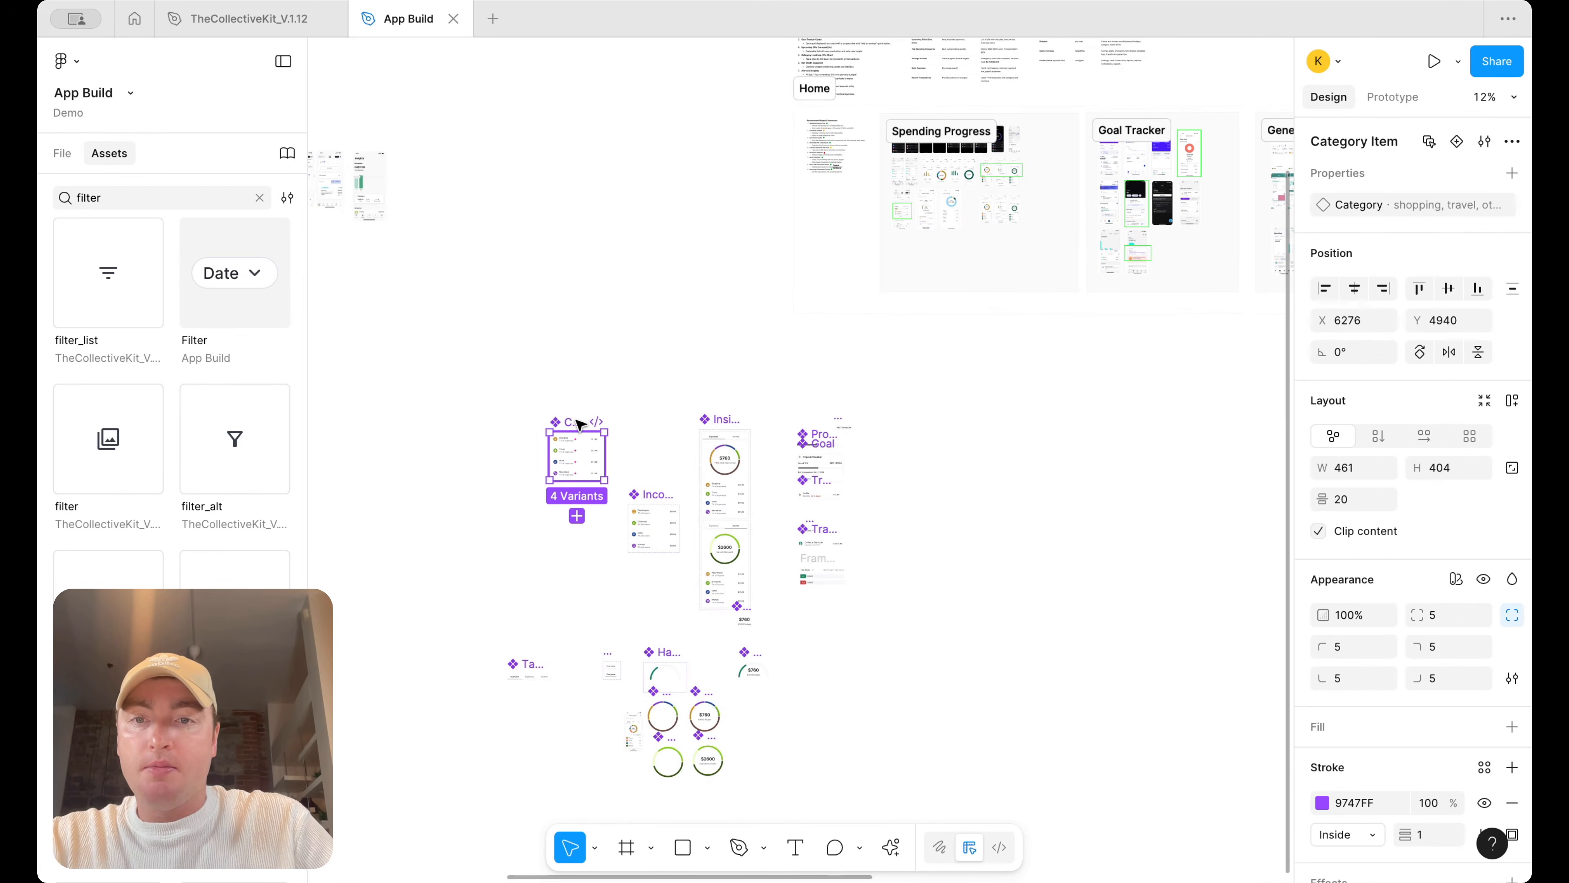
key("super+d")
scroll(618, 427, "up", 5)
left_click_drag(627, 431, 1230, 465)
scroll(1229, 466, "right", 10)
scroll(1230, 467, "down", 5)
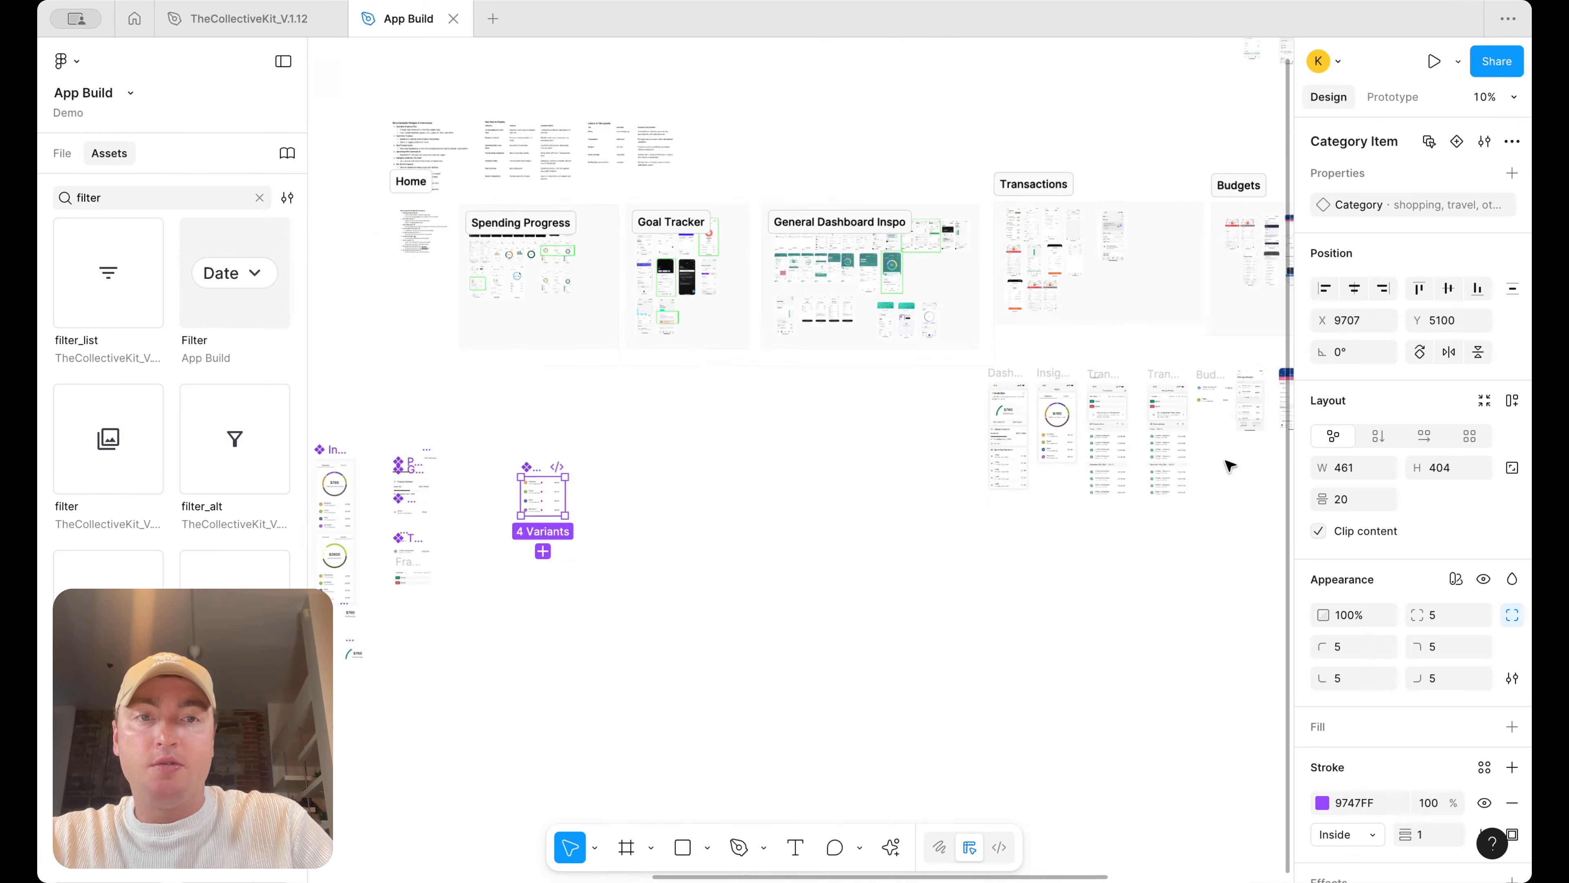
scroll(1230, 464, "right", 5)
left_click_drag(463, 473, 1254, 468)
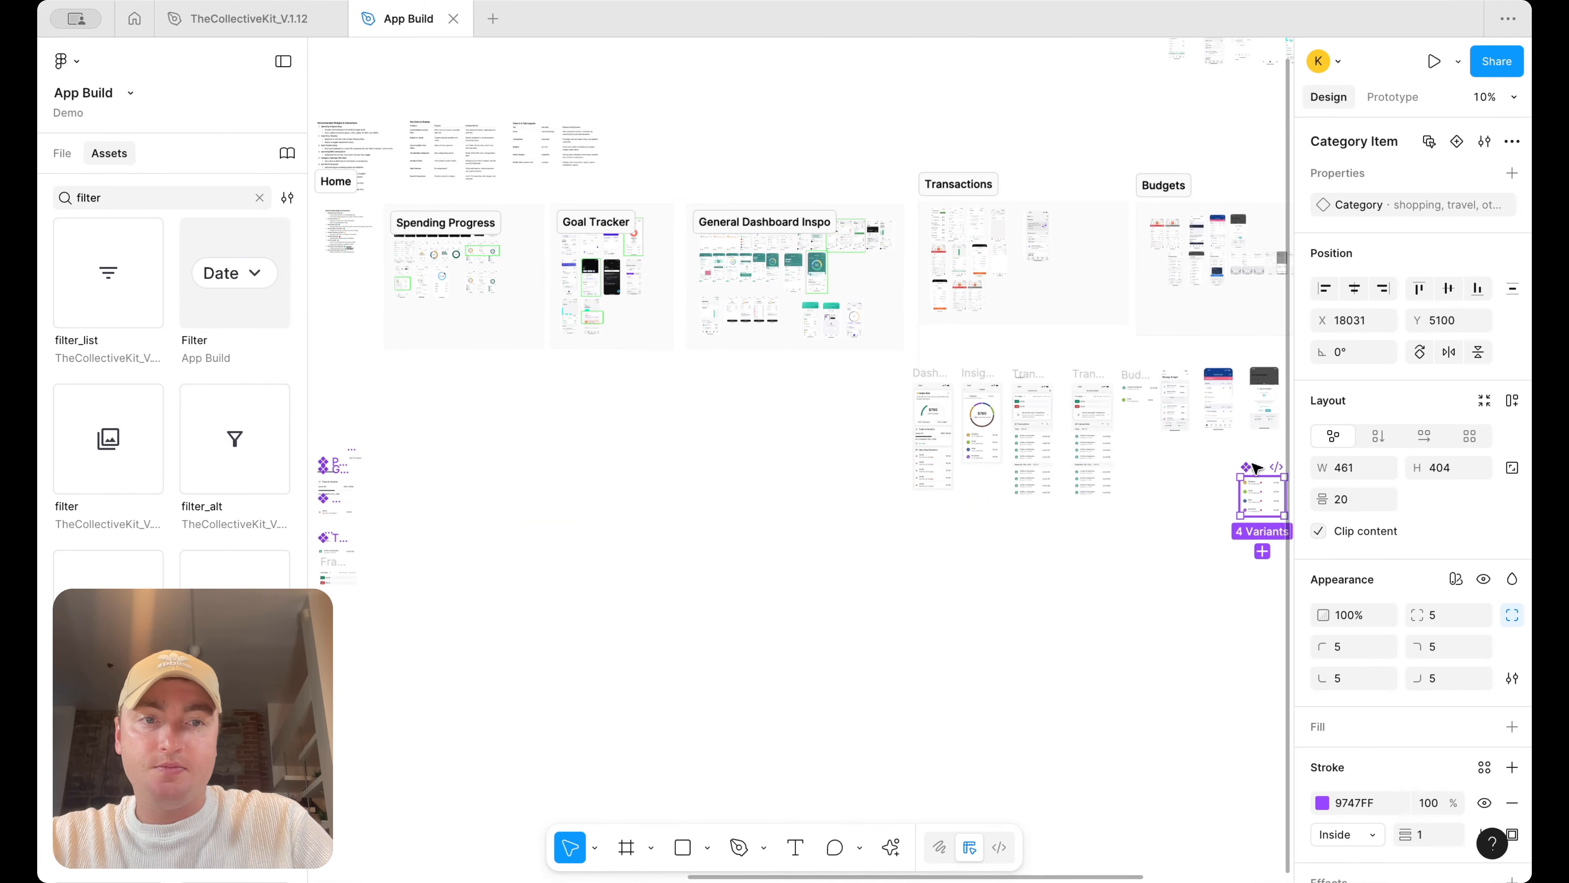
scroll(1254, 463, "up", 5)
left_click_drag(1035, 502, 700, 377)
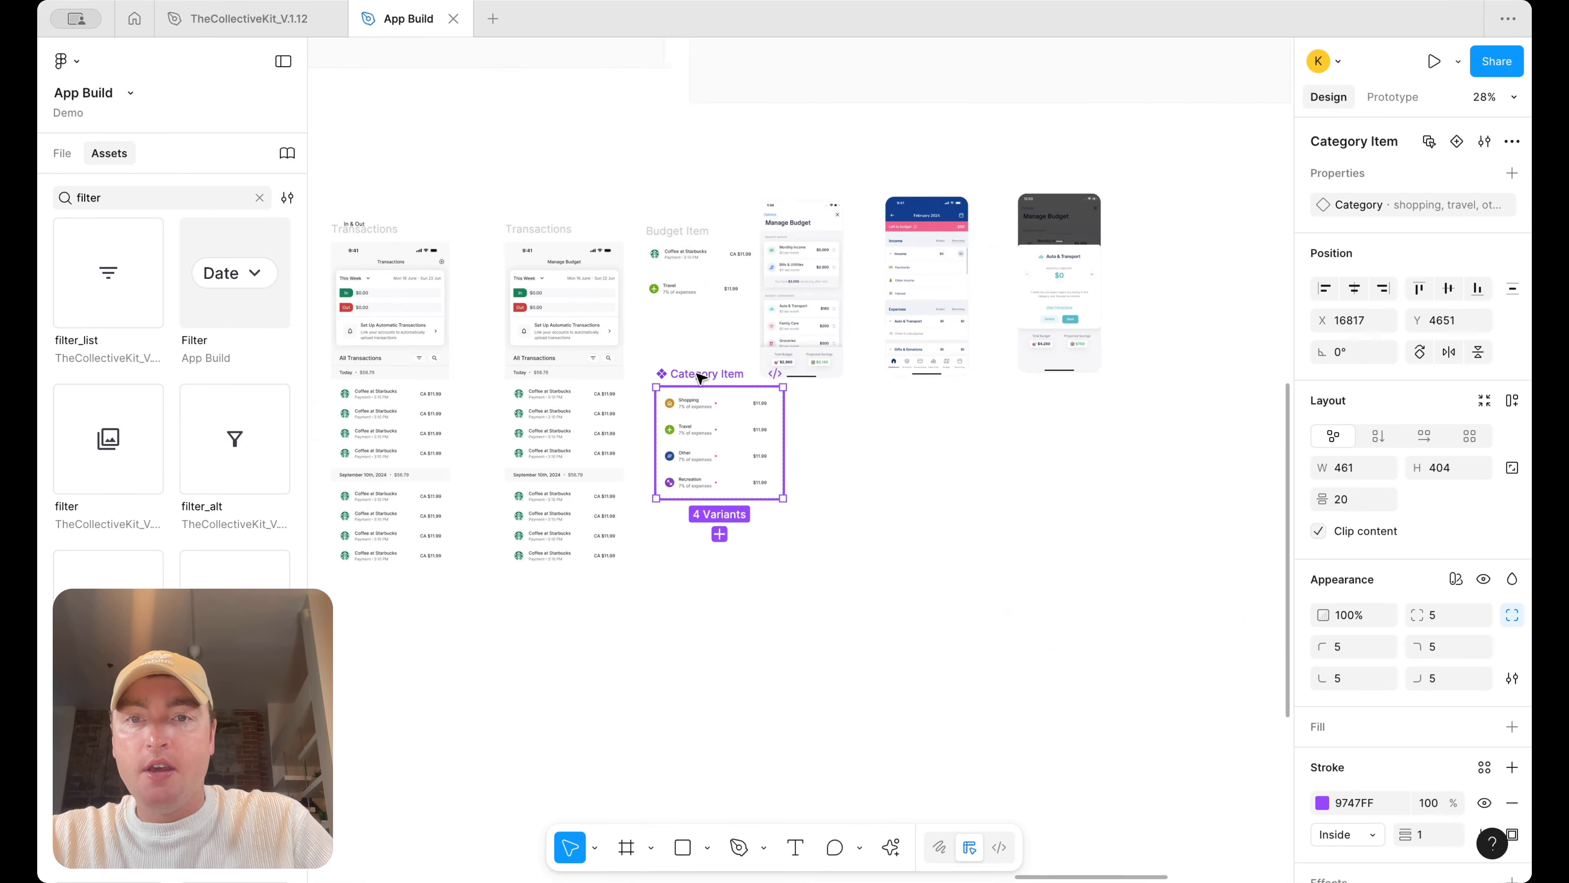
scroll(699, 376, "up", 5)
left_click_drag(797, 667, 687, 484)
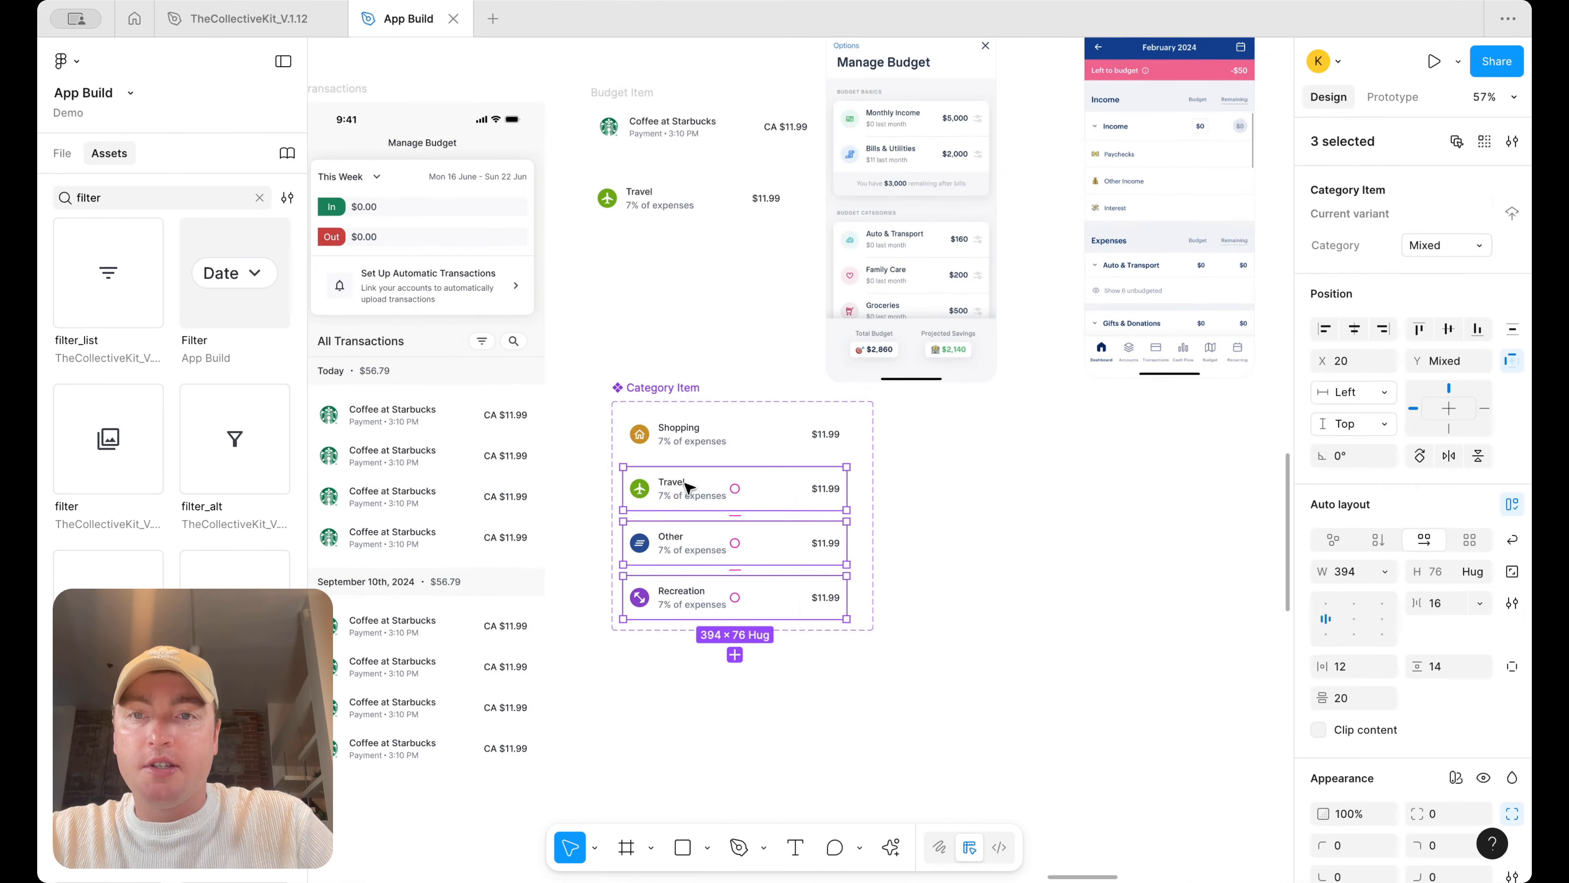
Rename the duplicated component set Category Item Editable
scroll(687, 485, "up", 1)
left_click_drag(671, 420, 639, 320)
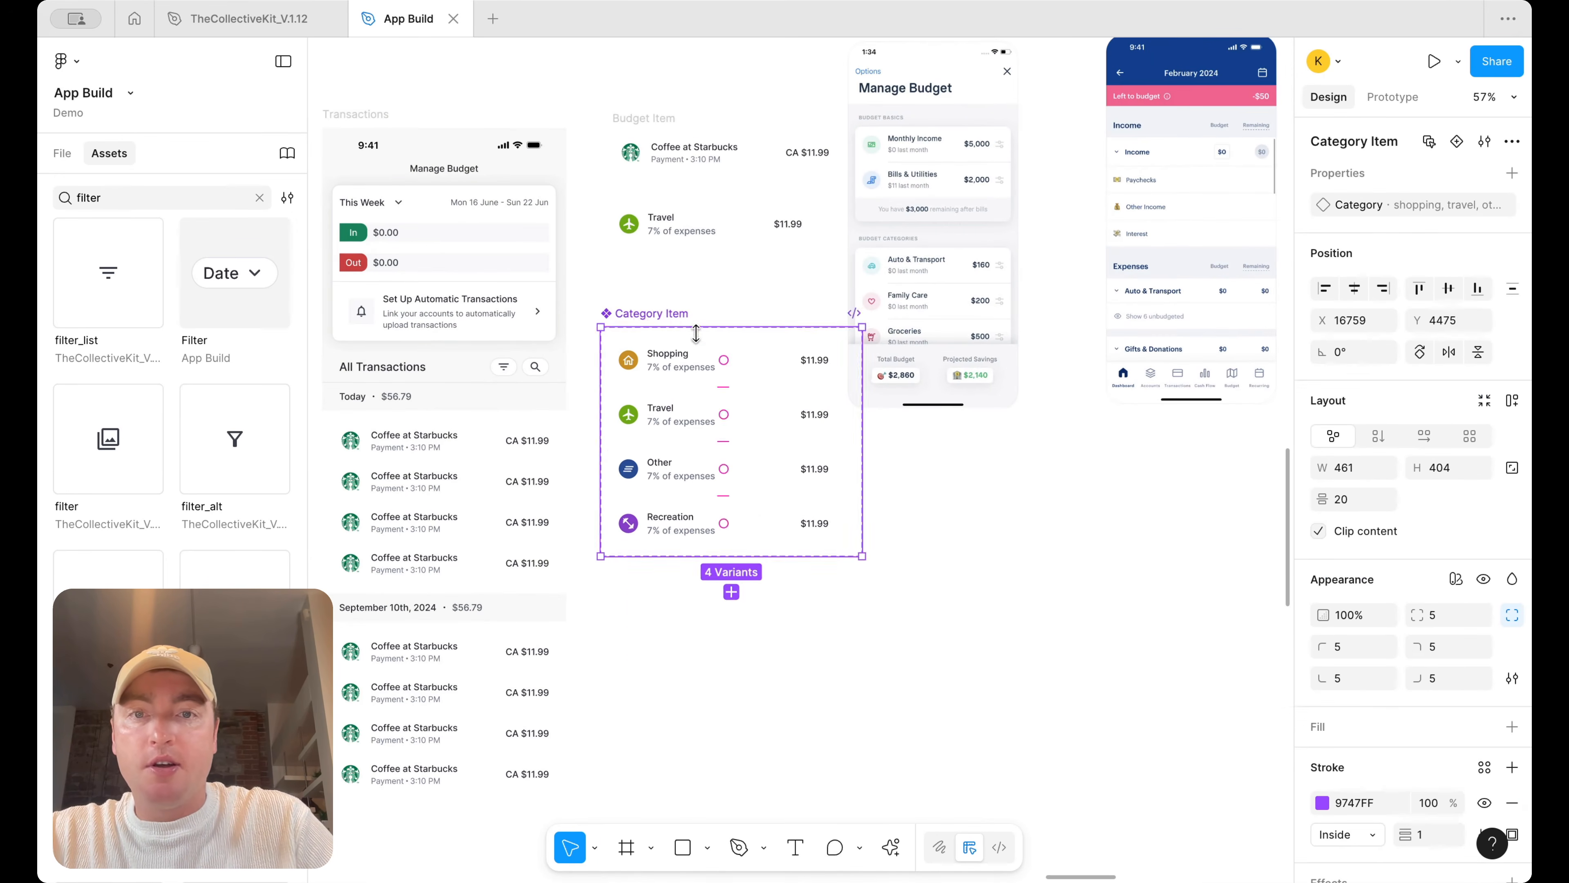
scroll(683, 331, "up", 3)
double_click(625, 311)
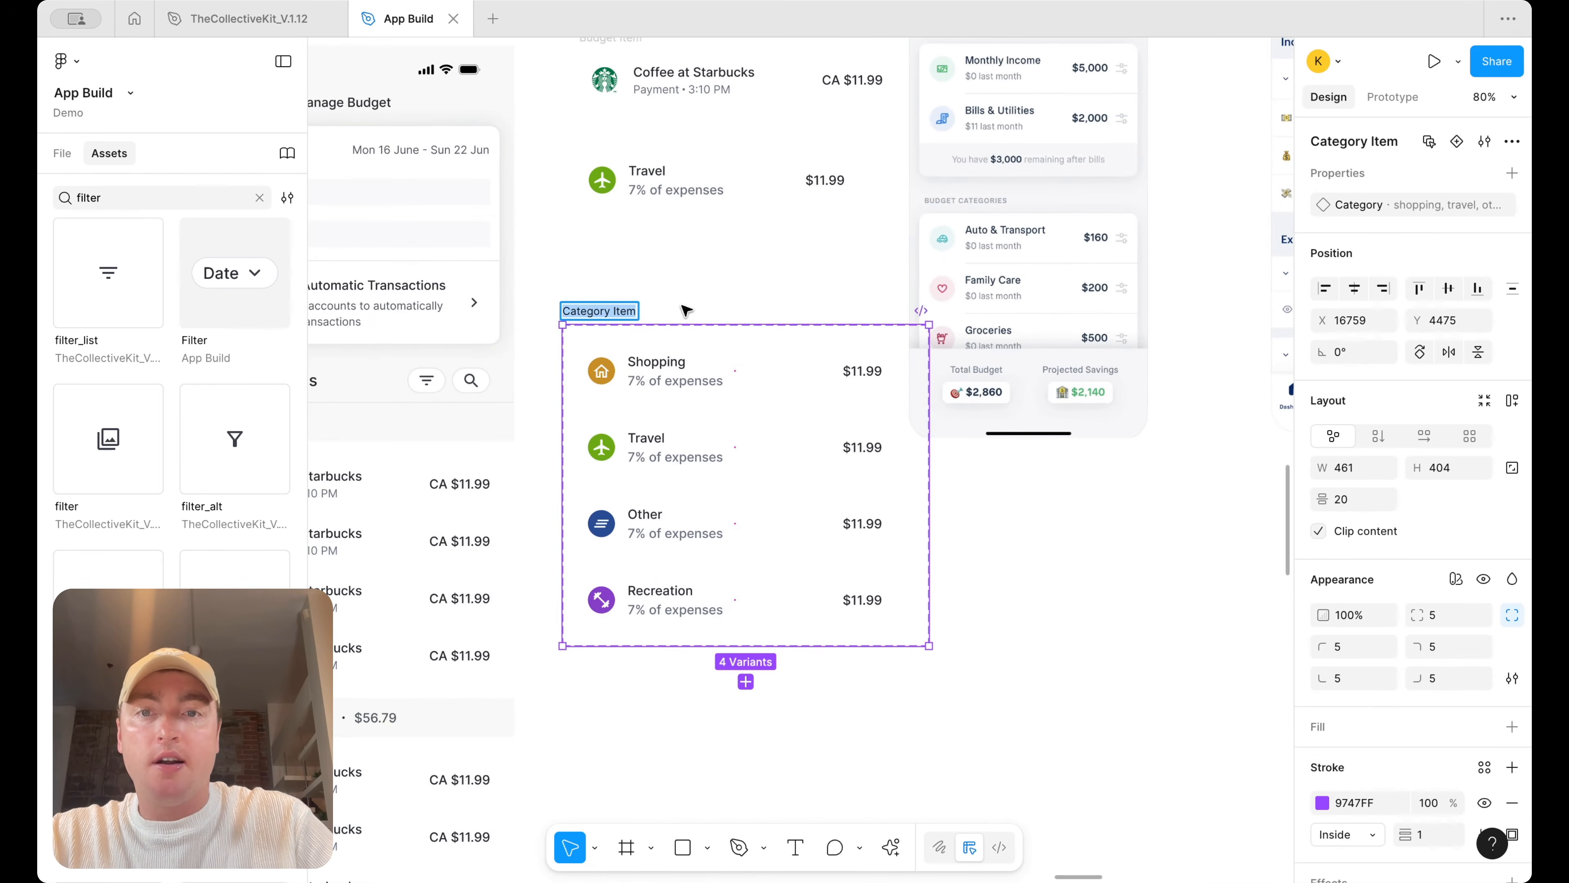
key("Right")
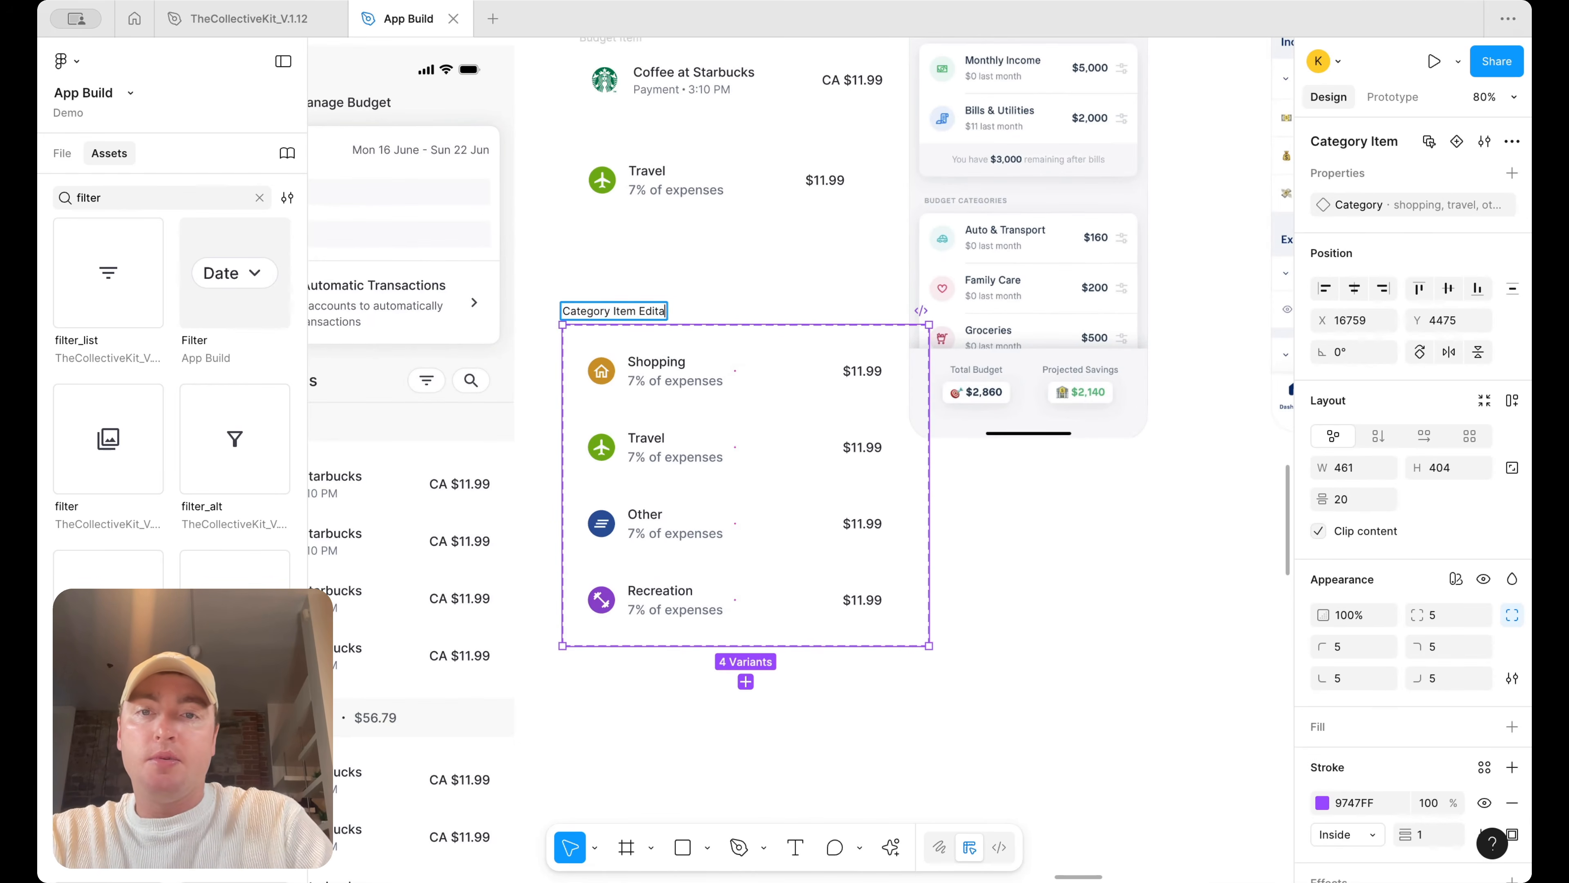
key("Return")
Add the filter_alt icon beside the amount in all four Category Item Editable variants
scroll(1060, 322, "right", 2)
left_click(984, 305)
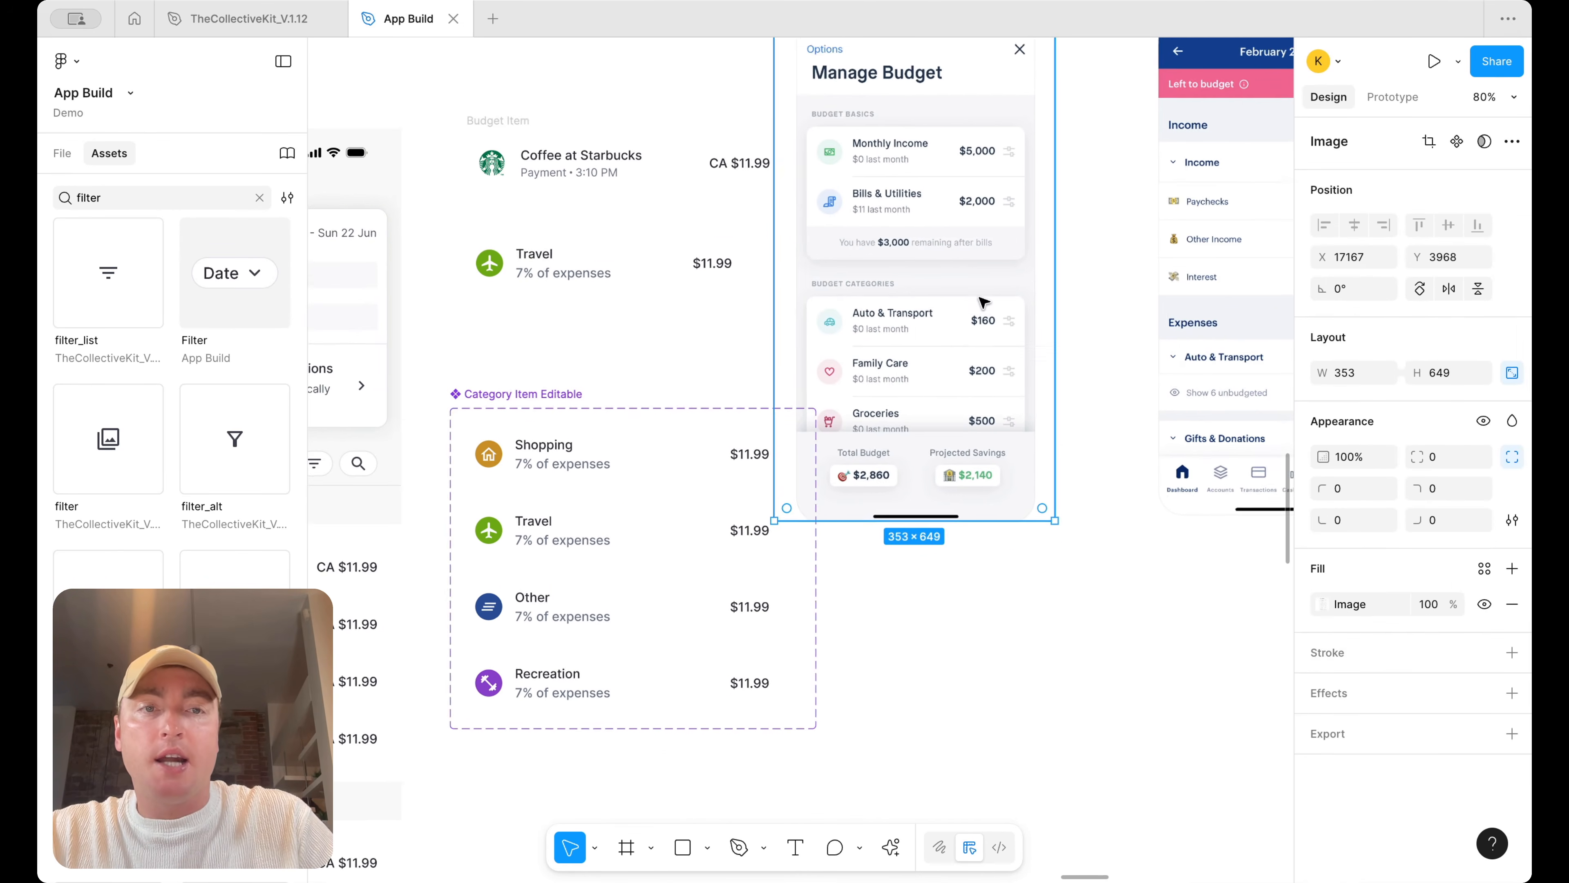
scroll(984, 305, "right", 2)
left_click(1122, 258, "shift")
left_click_drag(763, 238, 956, 221)
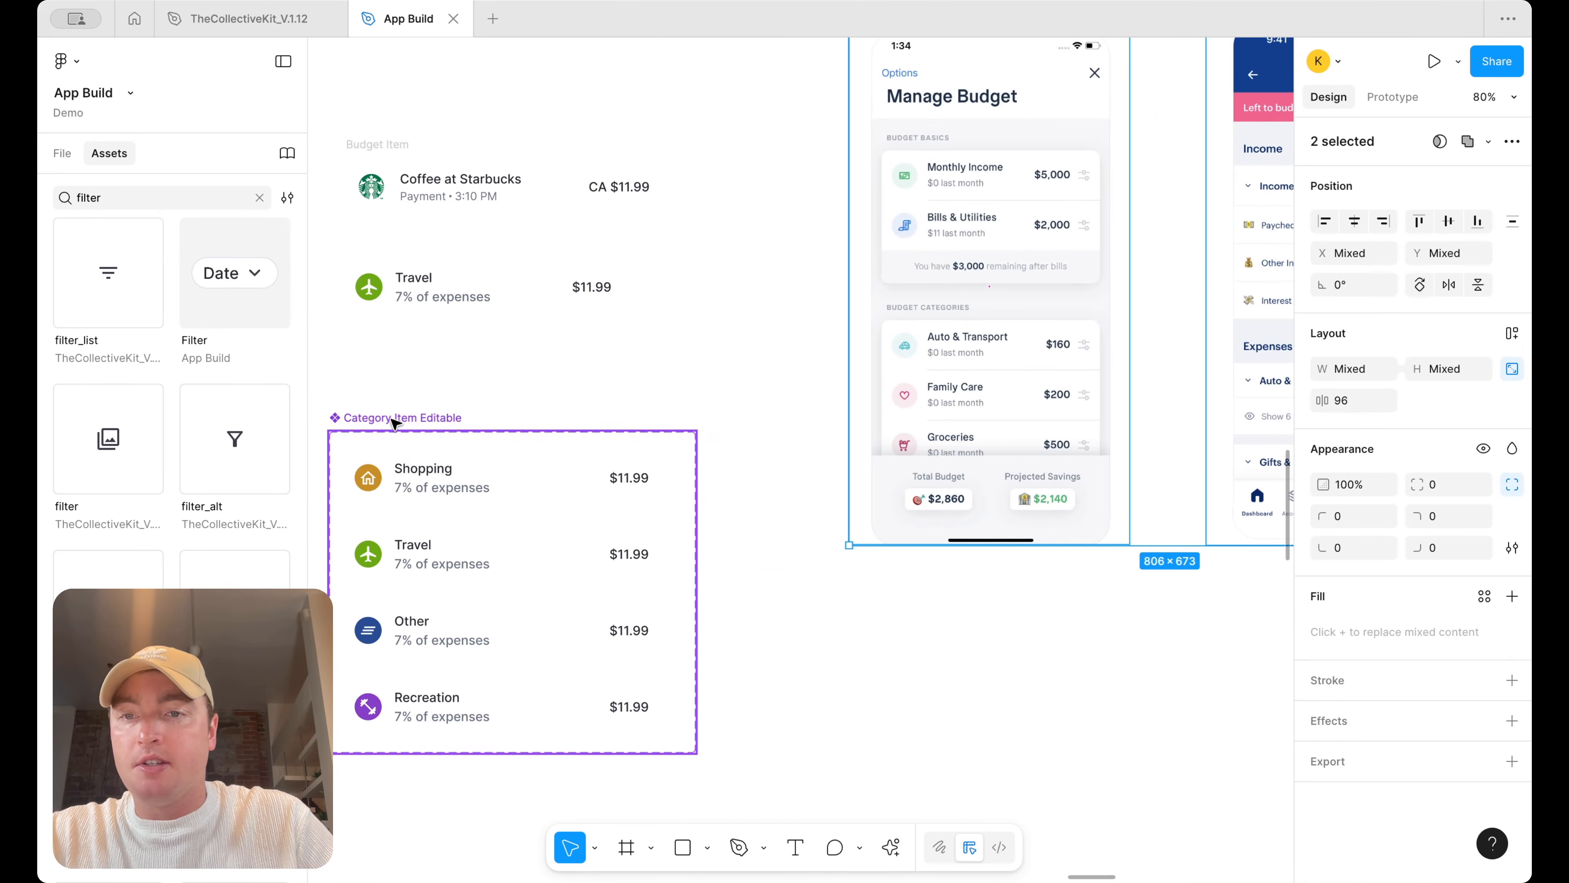
left_click_drag(393, 417, 399, 384)
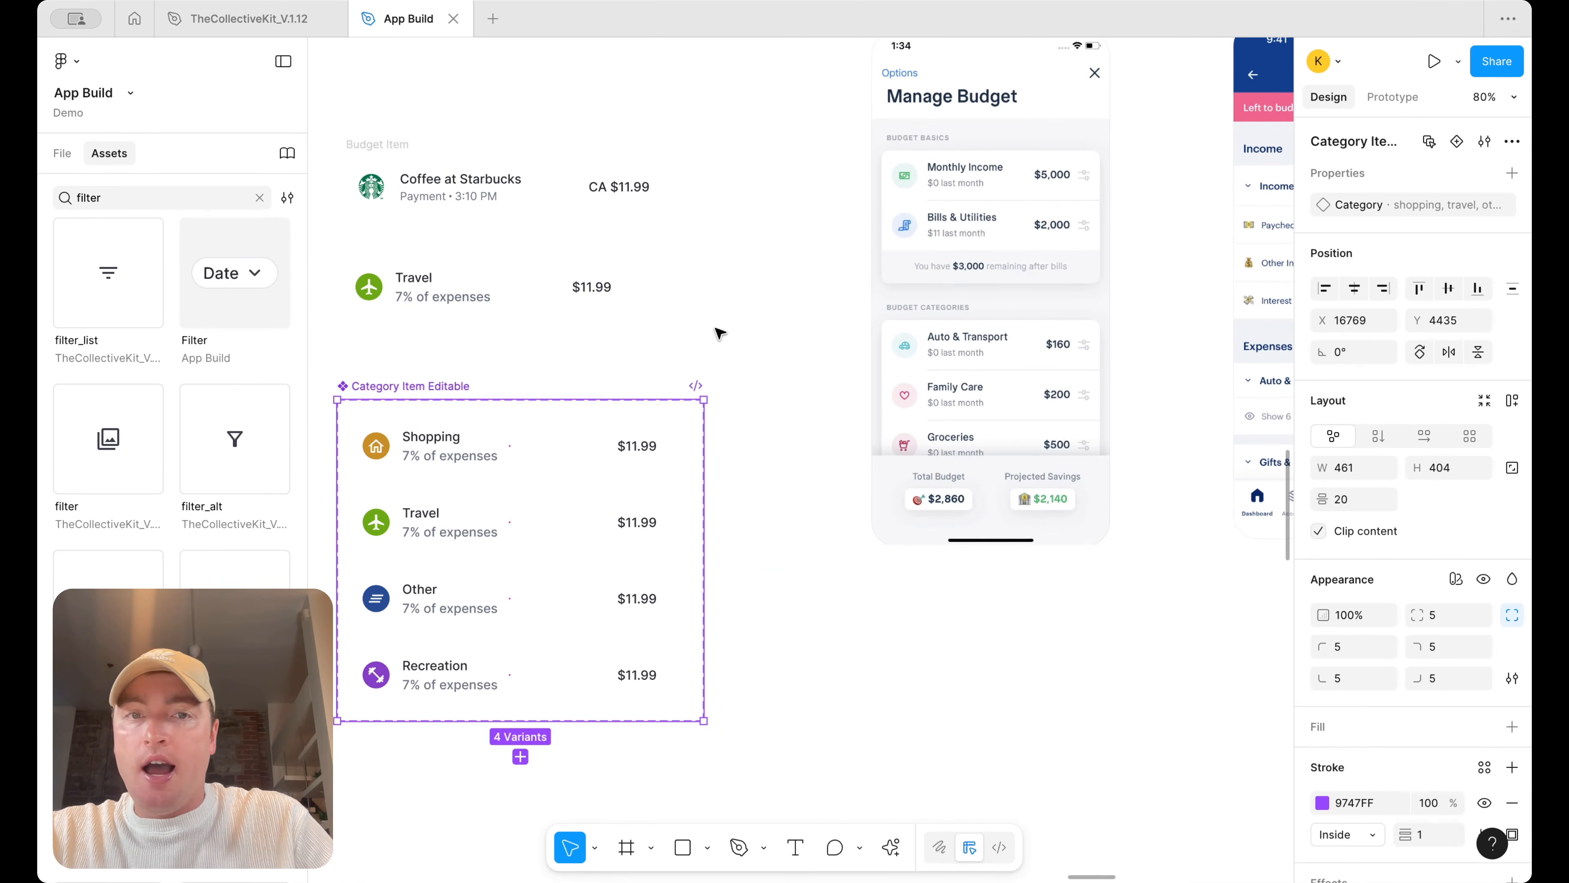
scroll(719, 333, "up", 1)
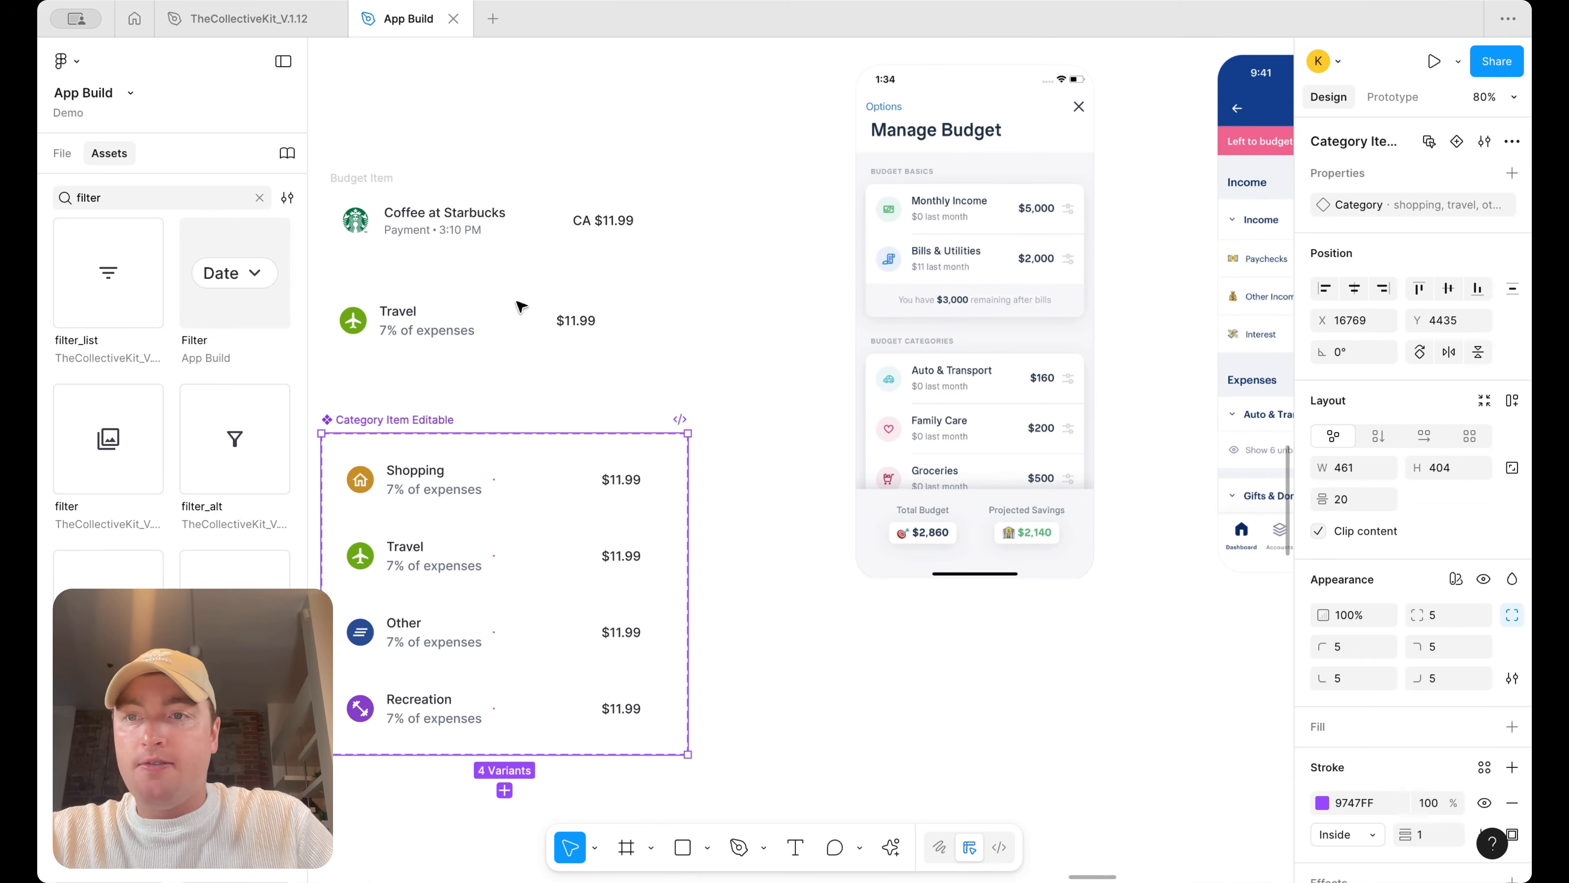
left_click_drag(218, 446, 632, 478)
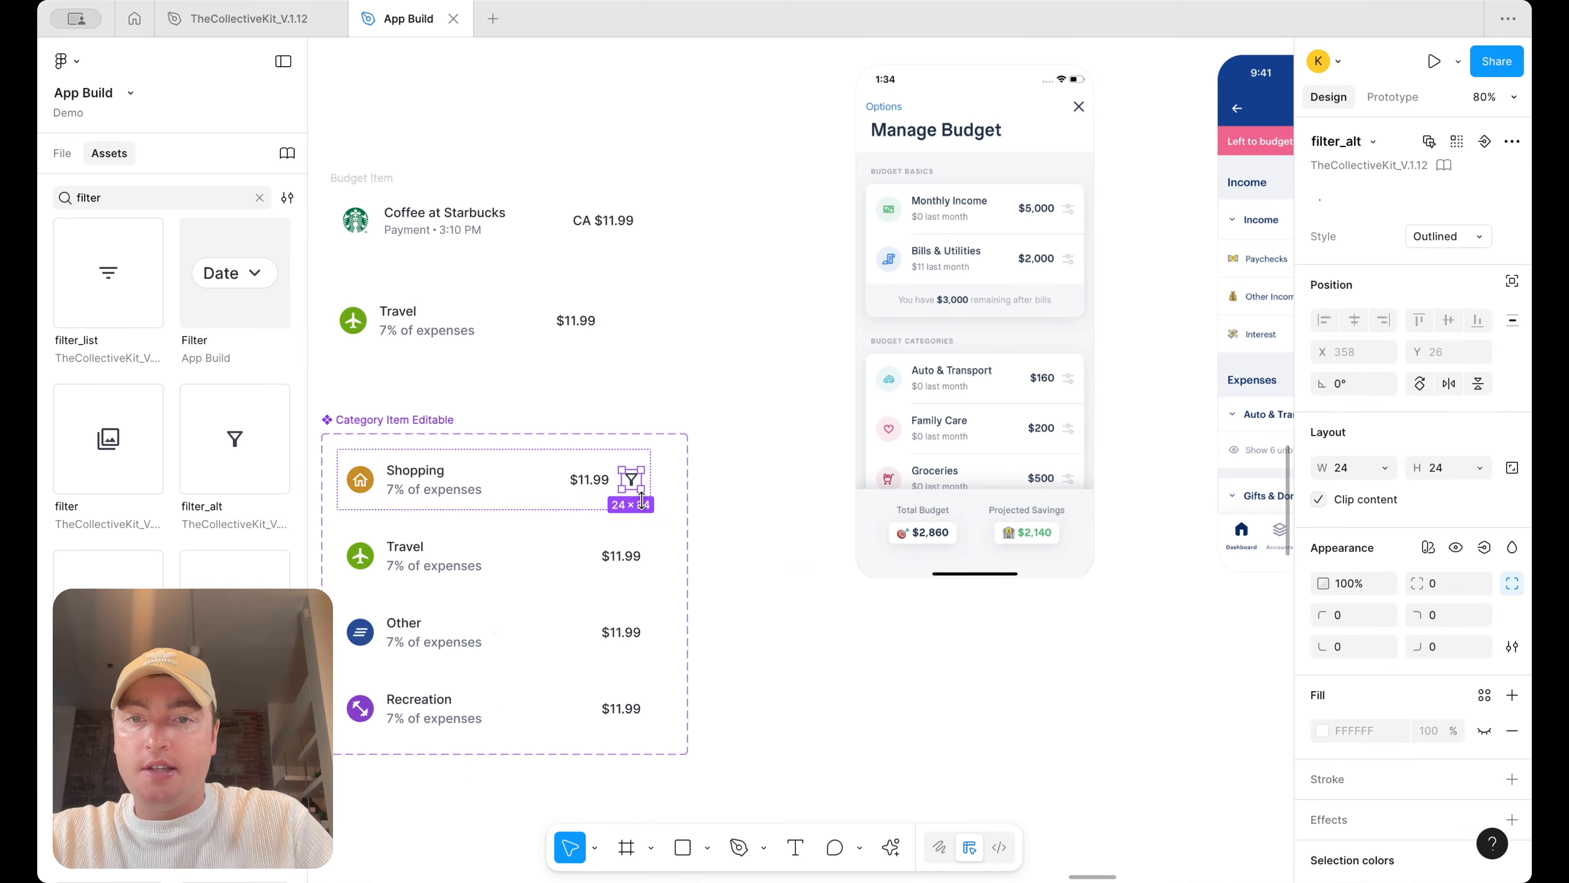
left_click(642, 531)
key("ctrl+v")
left_click(642, 615)
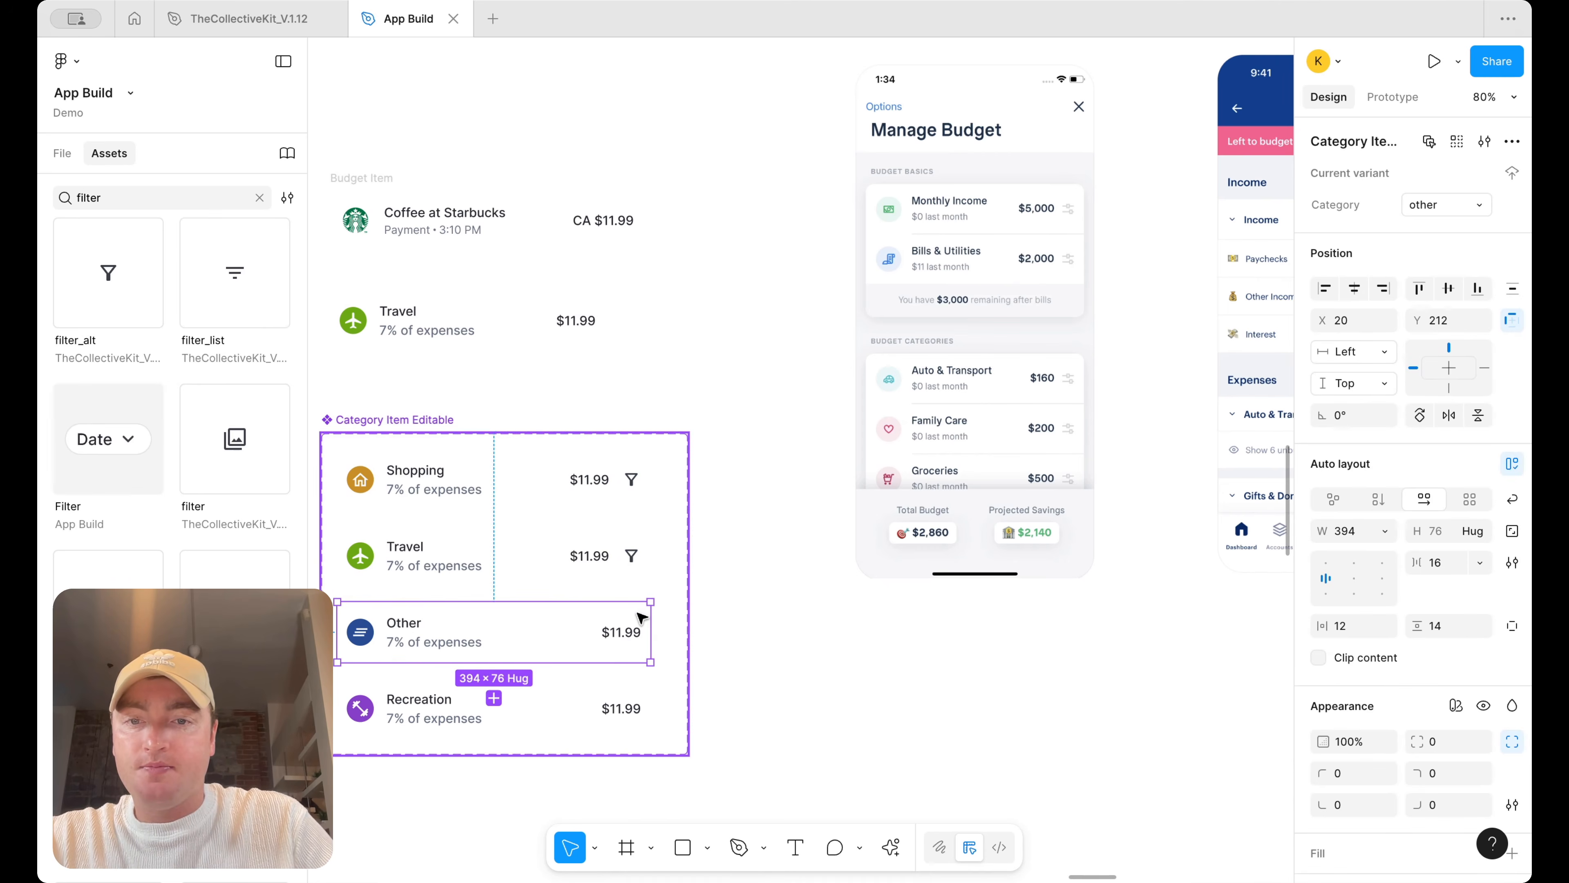
key("ctrl+v")
left_click(644, 698)
key("ctrl+v")
Rename the Shopping variant's title to Auto & Transport
scroll(636, 593, "left", 3)
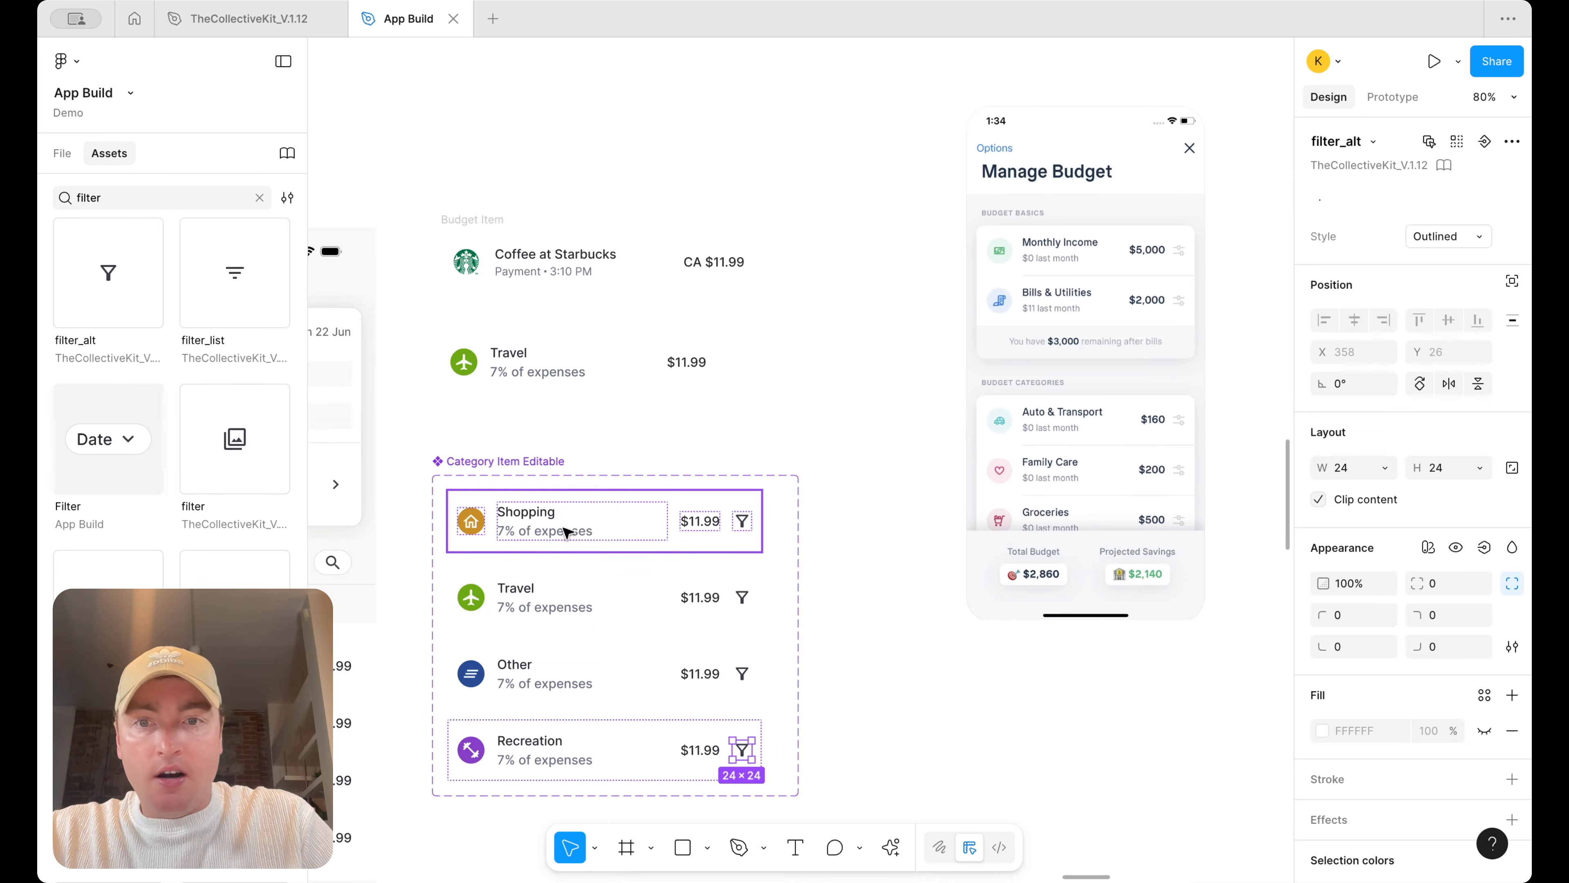
double_click(537, 511)
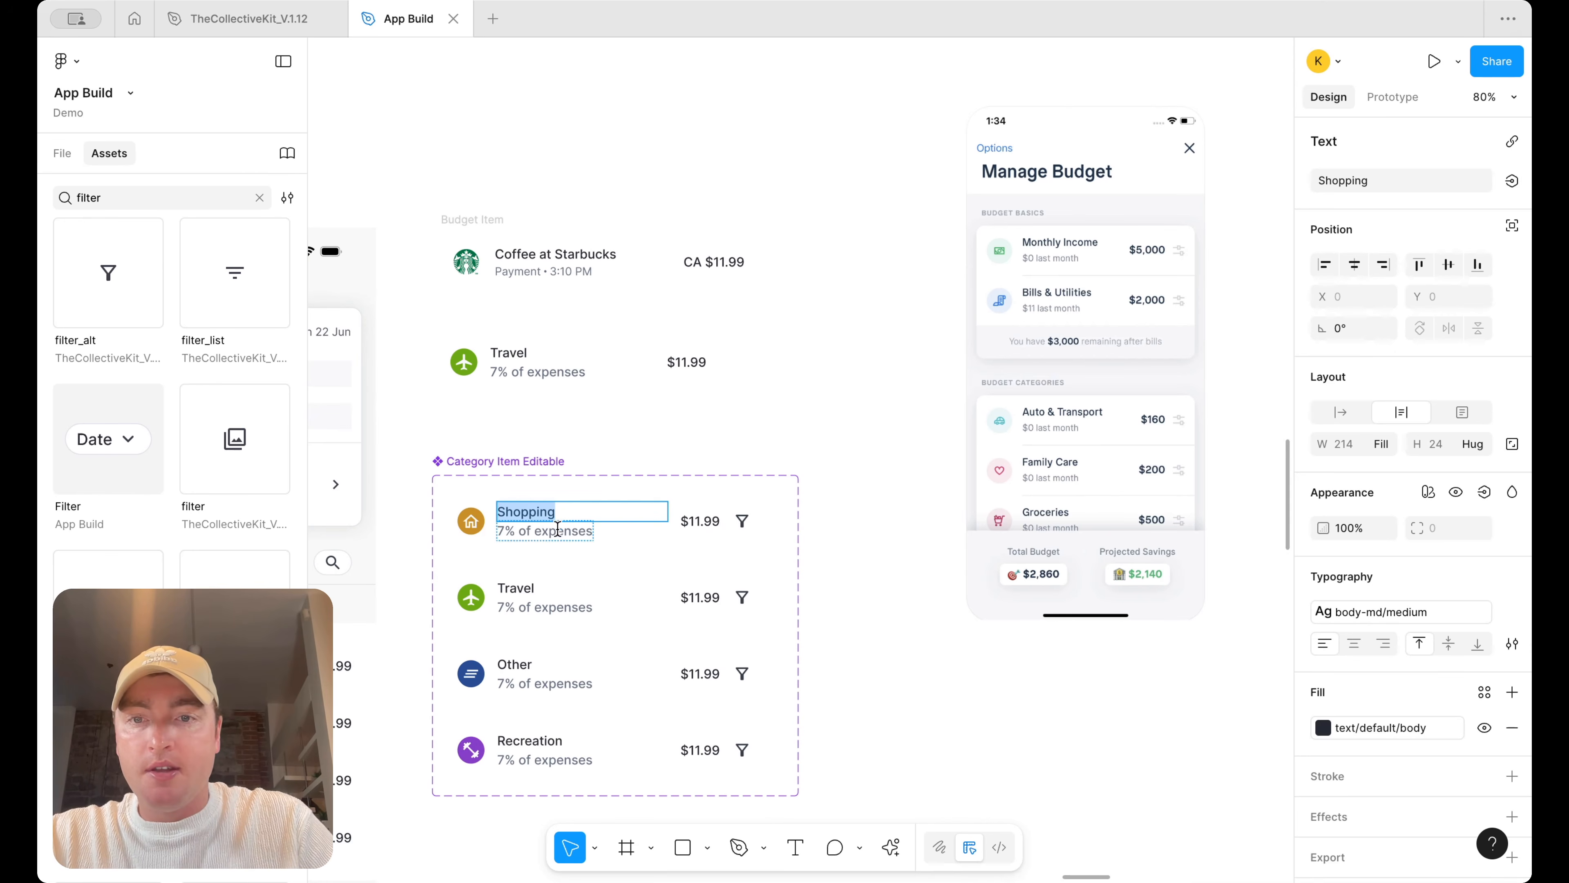
type("Auto")
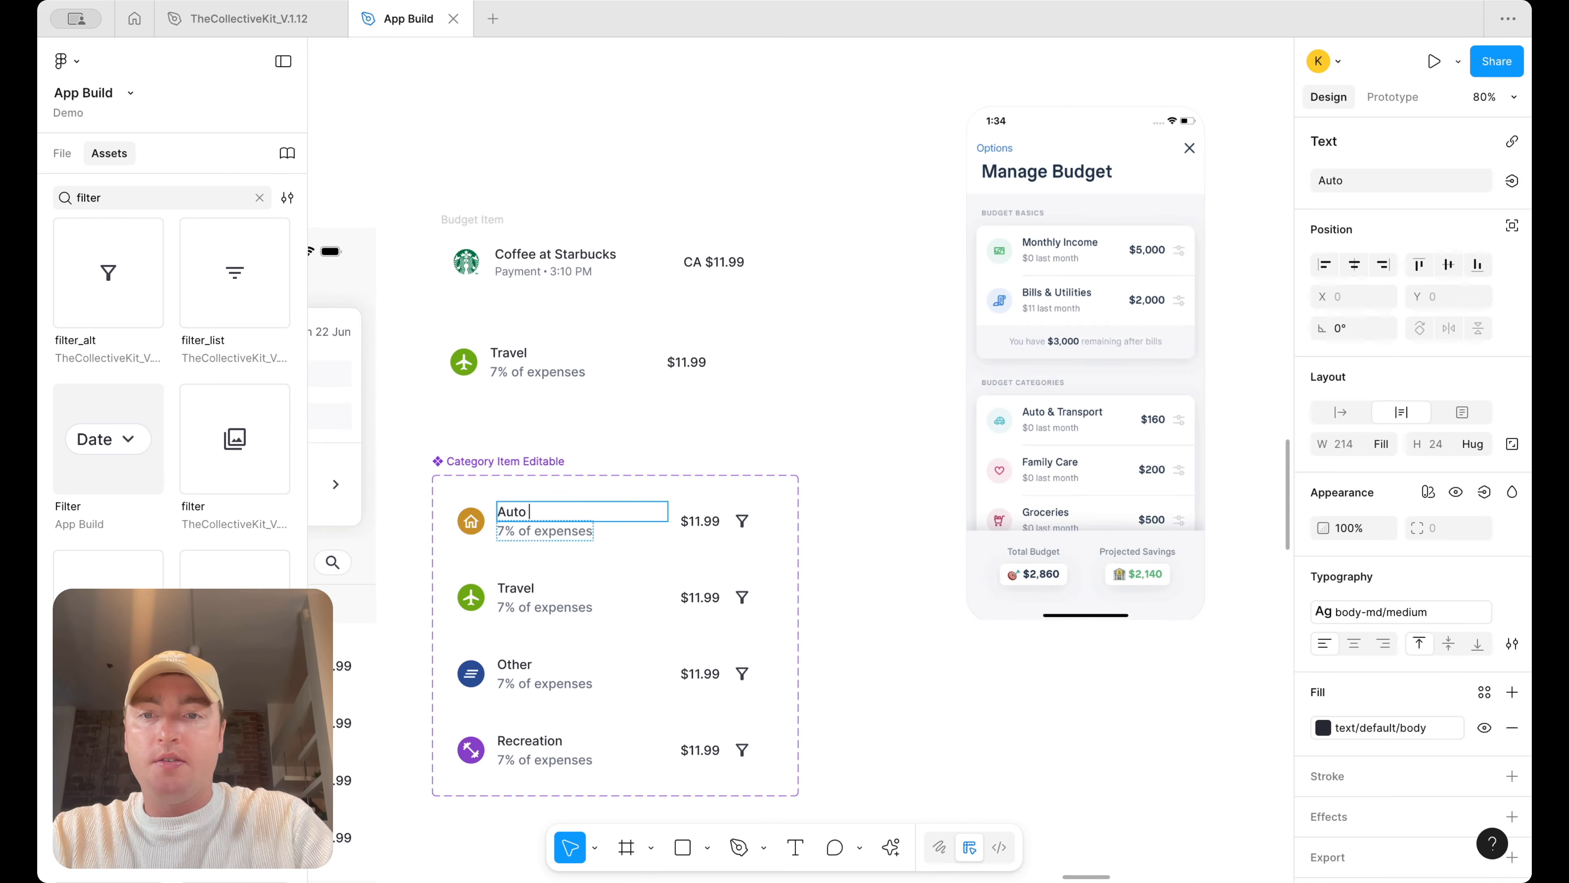
type(" & Transport")
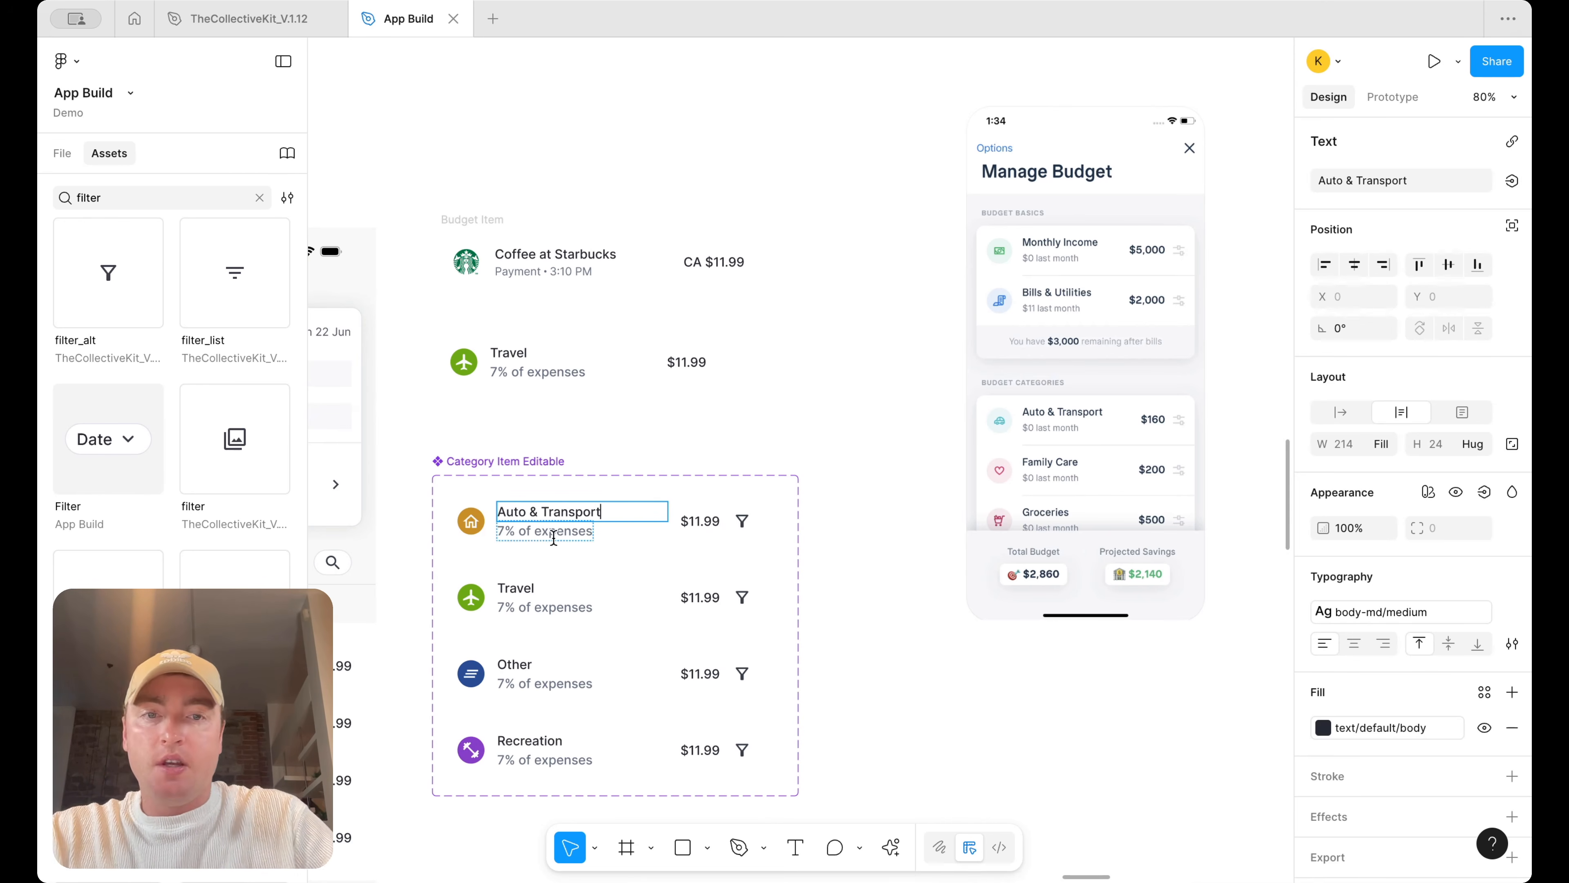
Rename the Travel variant's title to Grocerices and the Other variant's title to Family Care
double_click(540, 587)
type("Grocee")
type("ces")
key("Tab")
type("F")
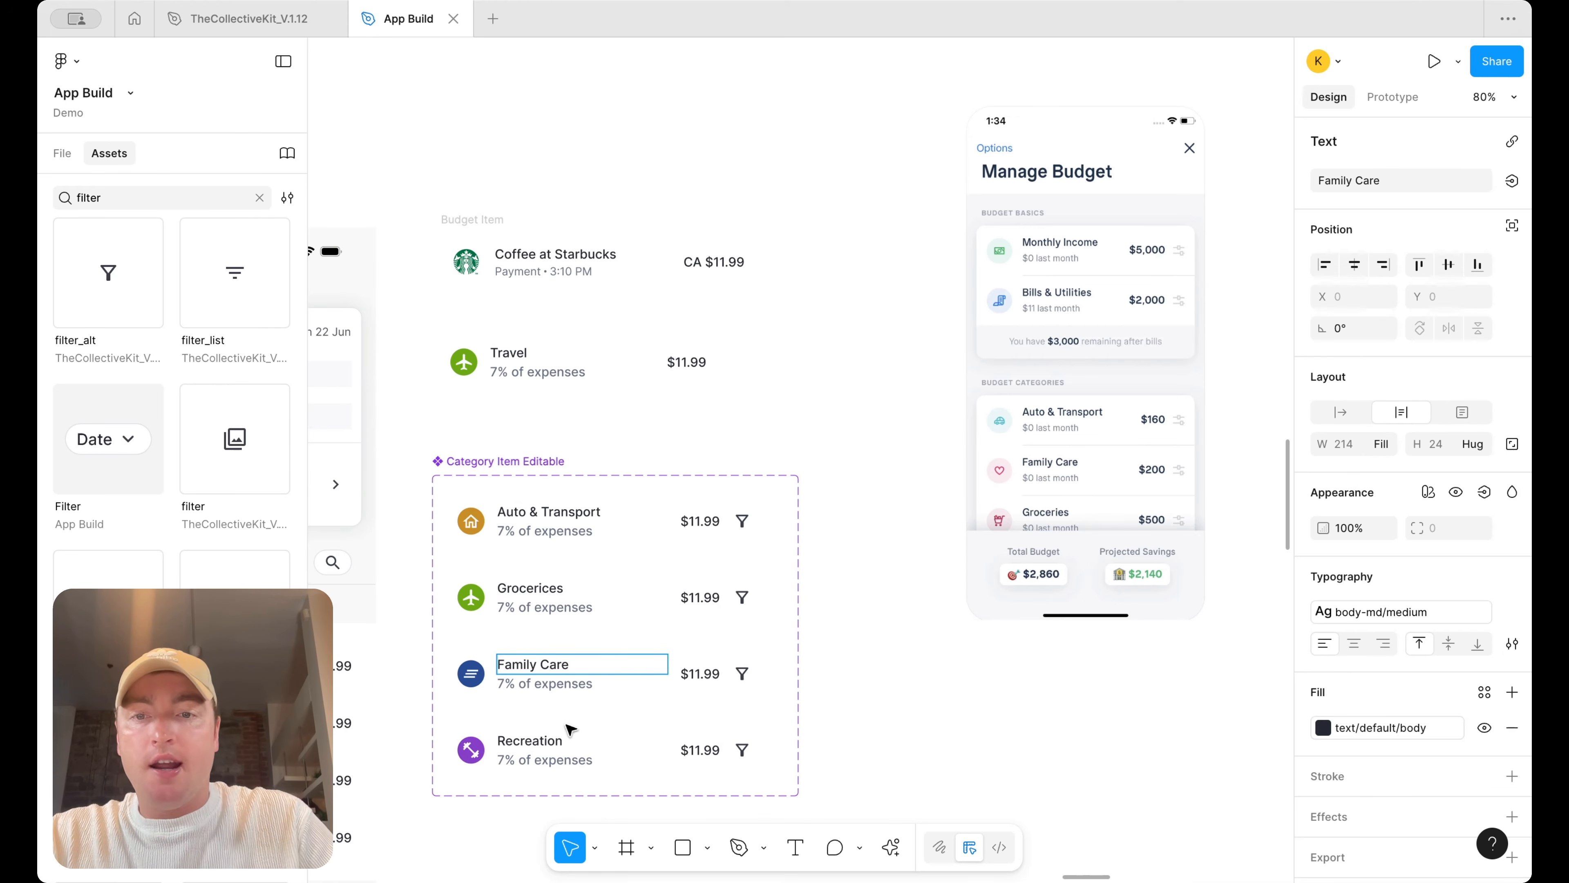
key("Escape")
Add two more variants below Recreation in the Category Item Editable component set
scroll(925, 701, "down", 4)
left_click(925, 700)
left_click(715, 668)
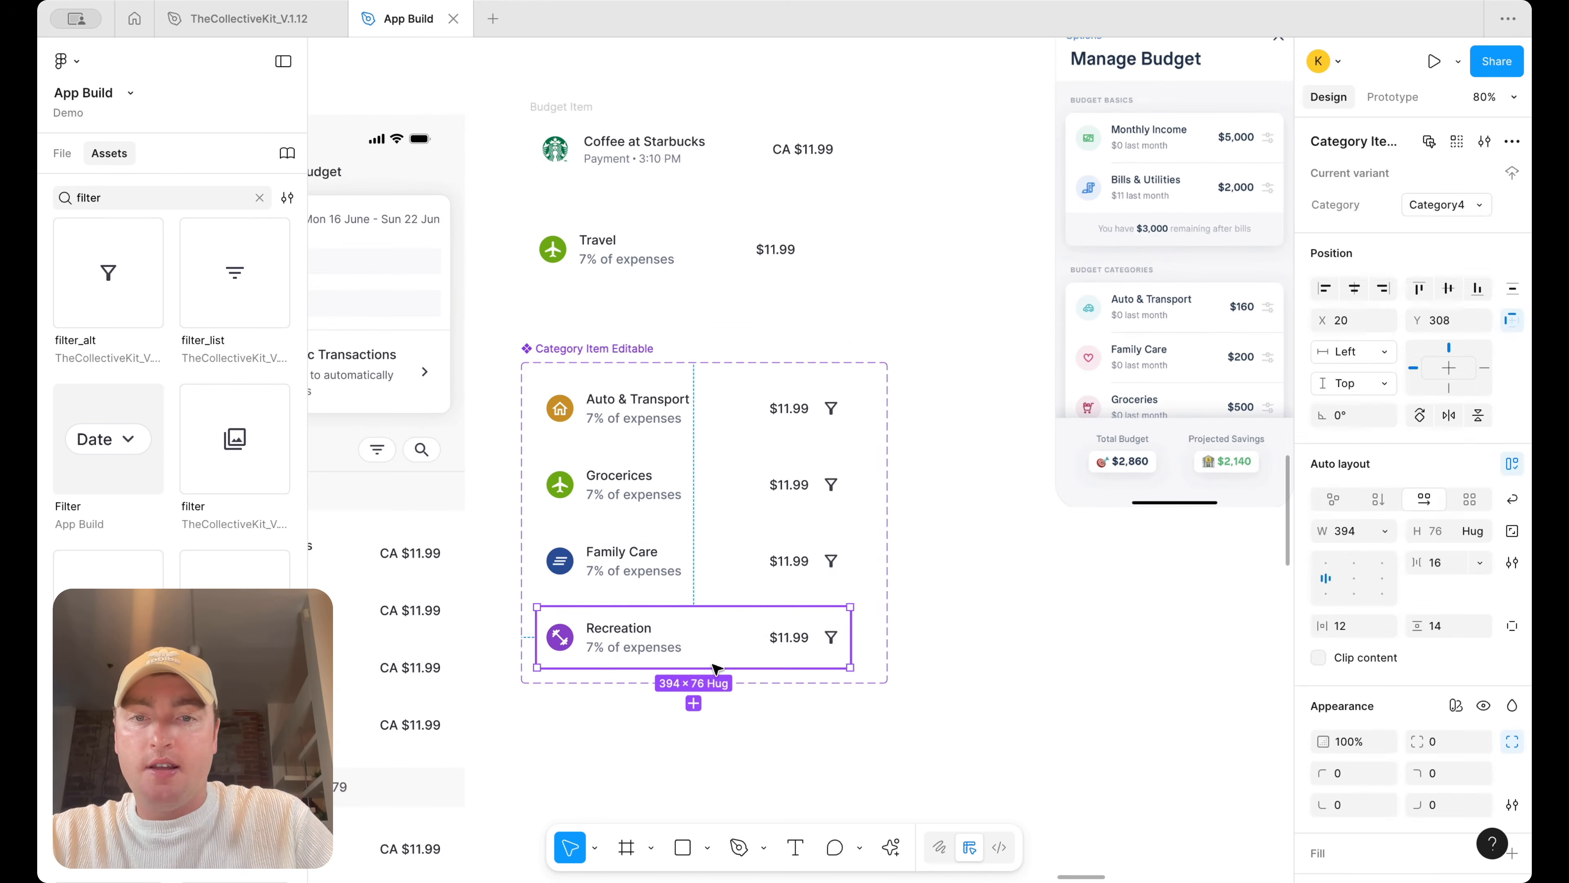
left_click(693, 703)
left_click(696, 778)
scroll(672, 588, "down", 4)
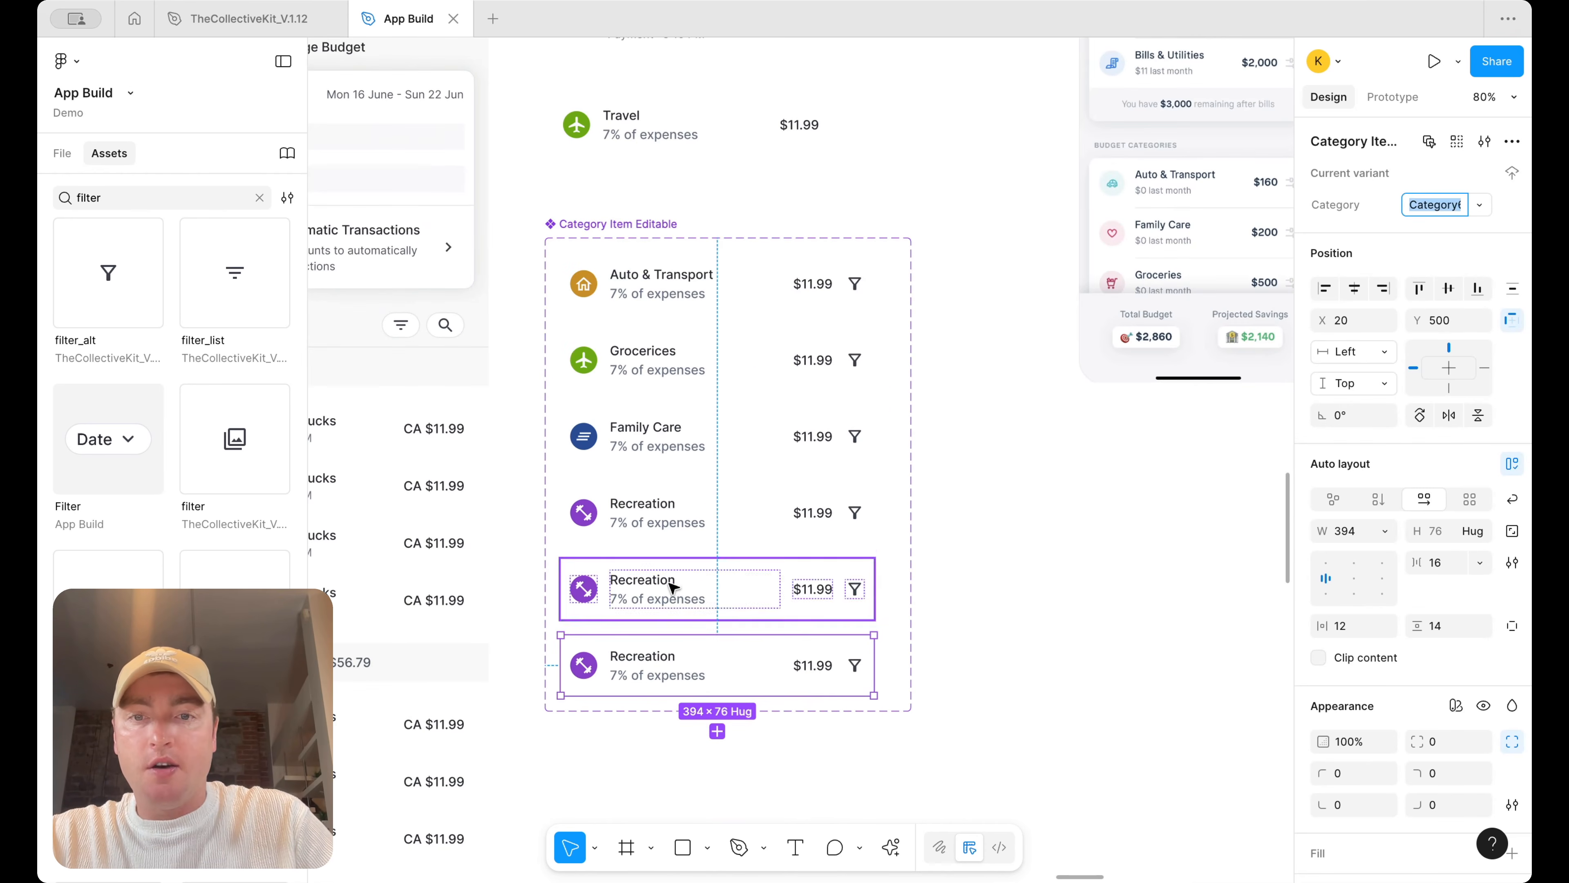
Rename the fifth variant's title to Monthly Income and the sixth variant's title to Bills & Utilities
double_click(672, 587)
type("Monthly Income")
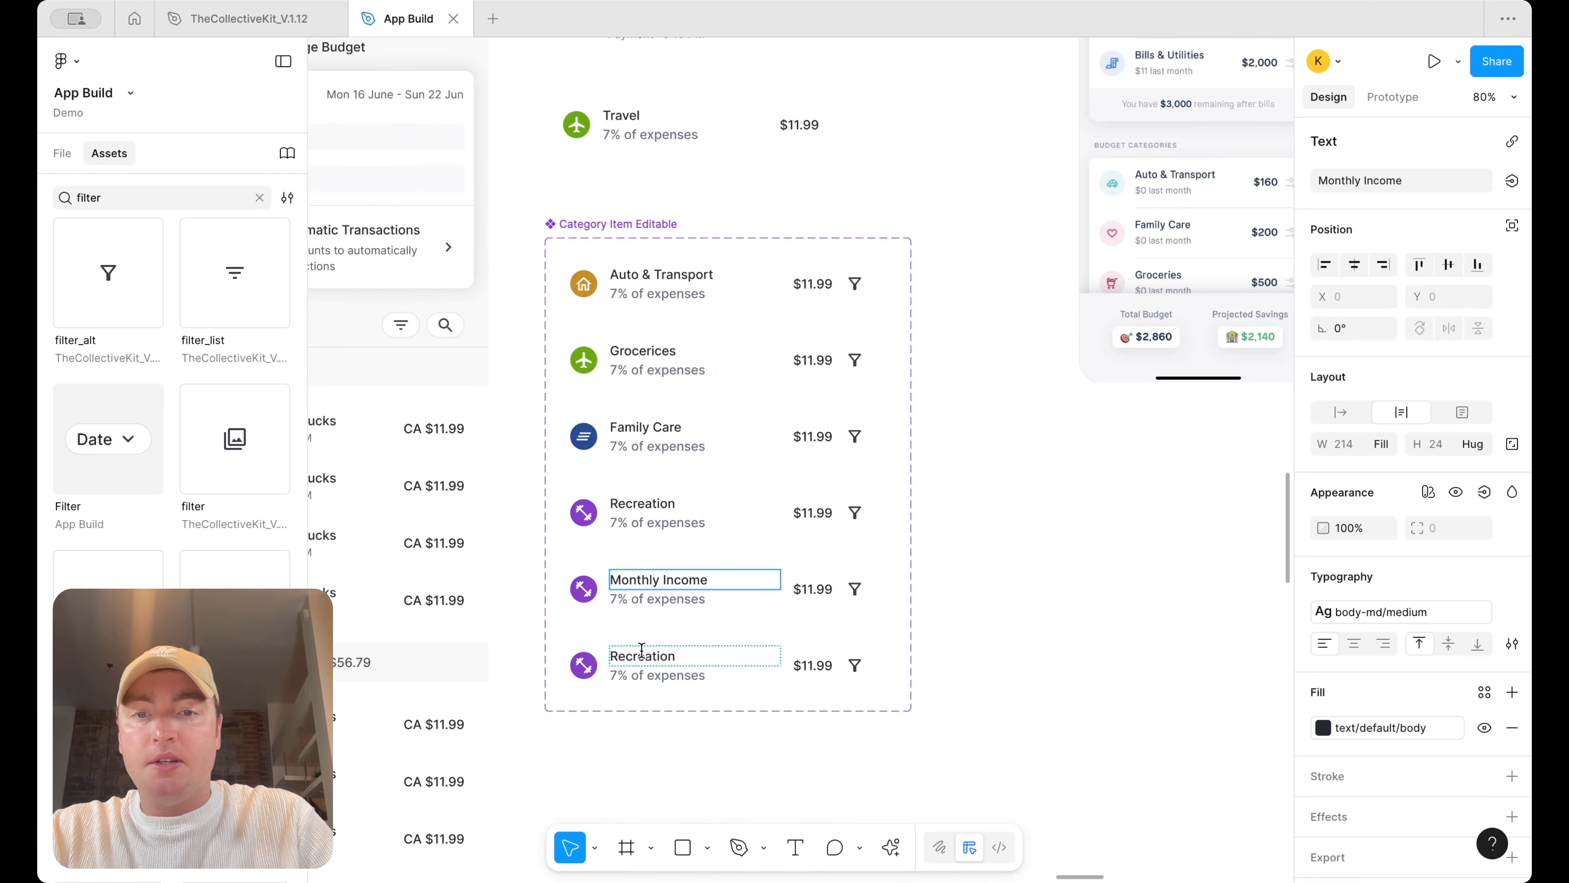
double_click(642, 653)
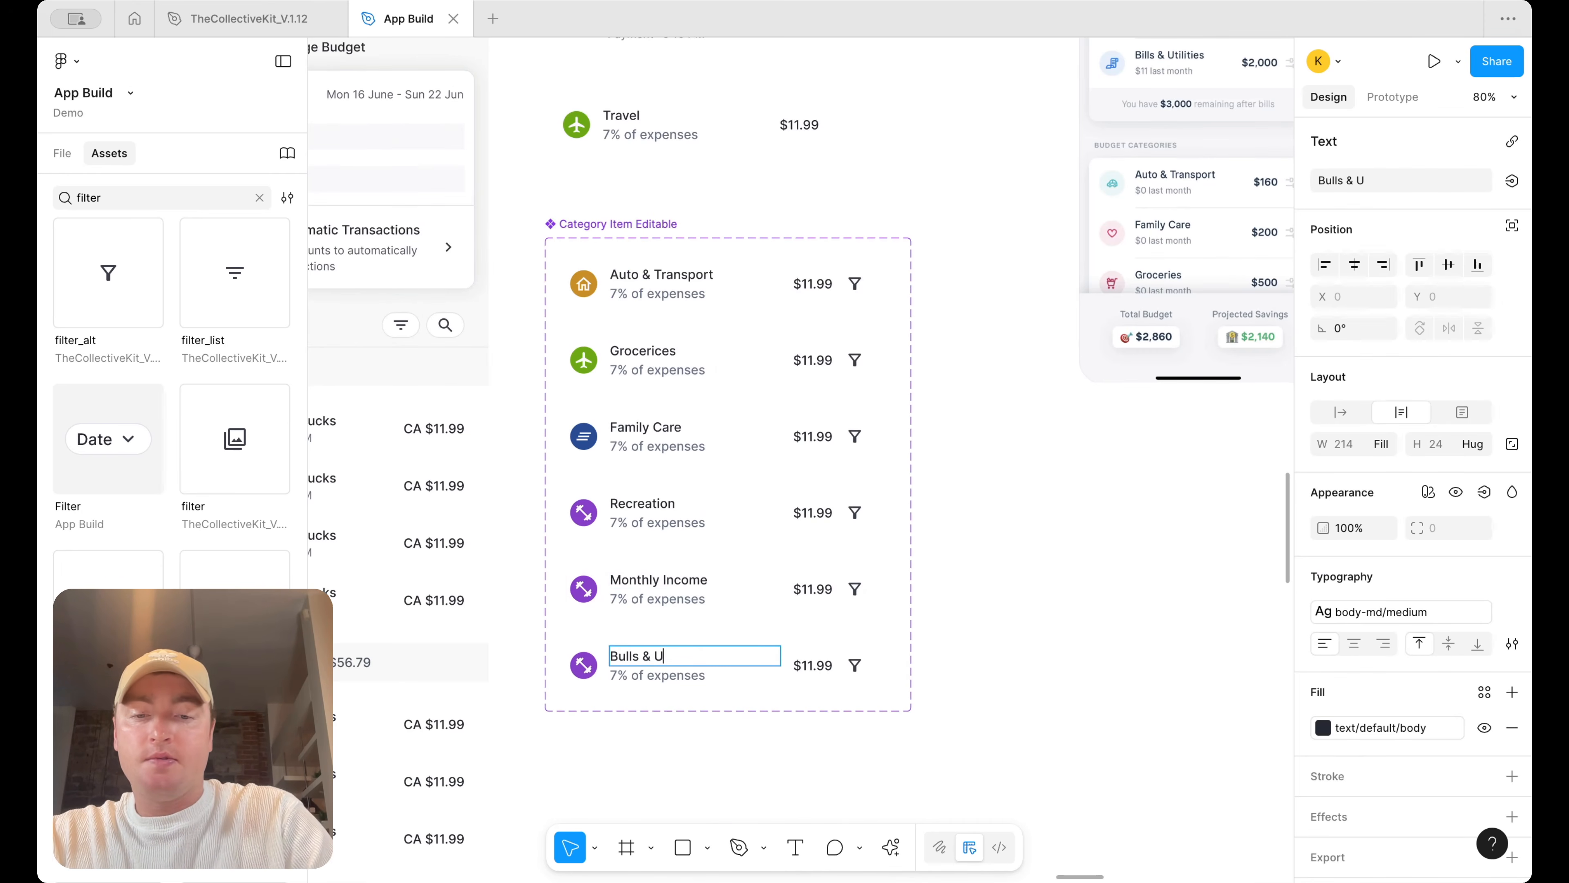
key("Escape")
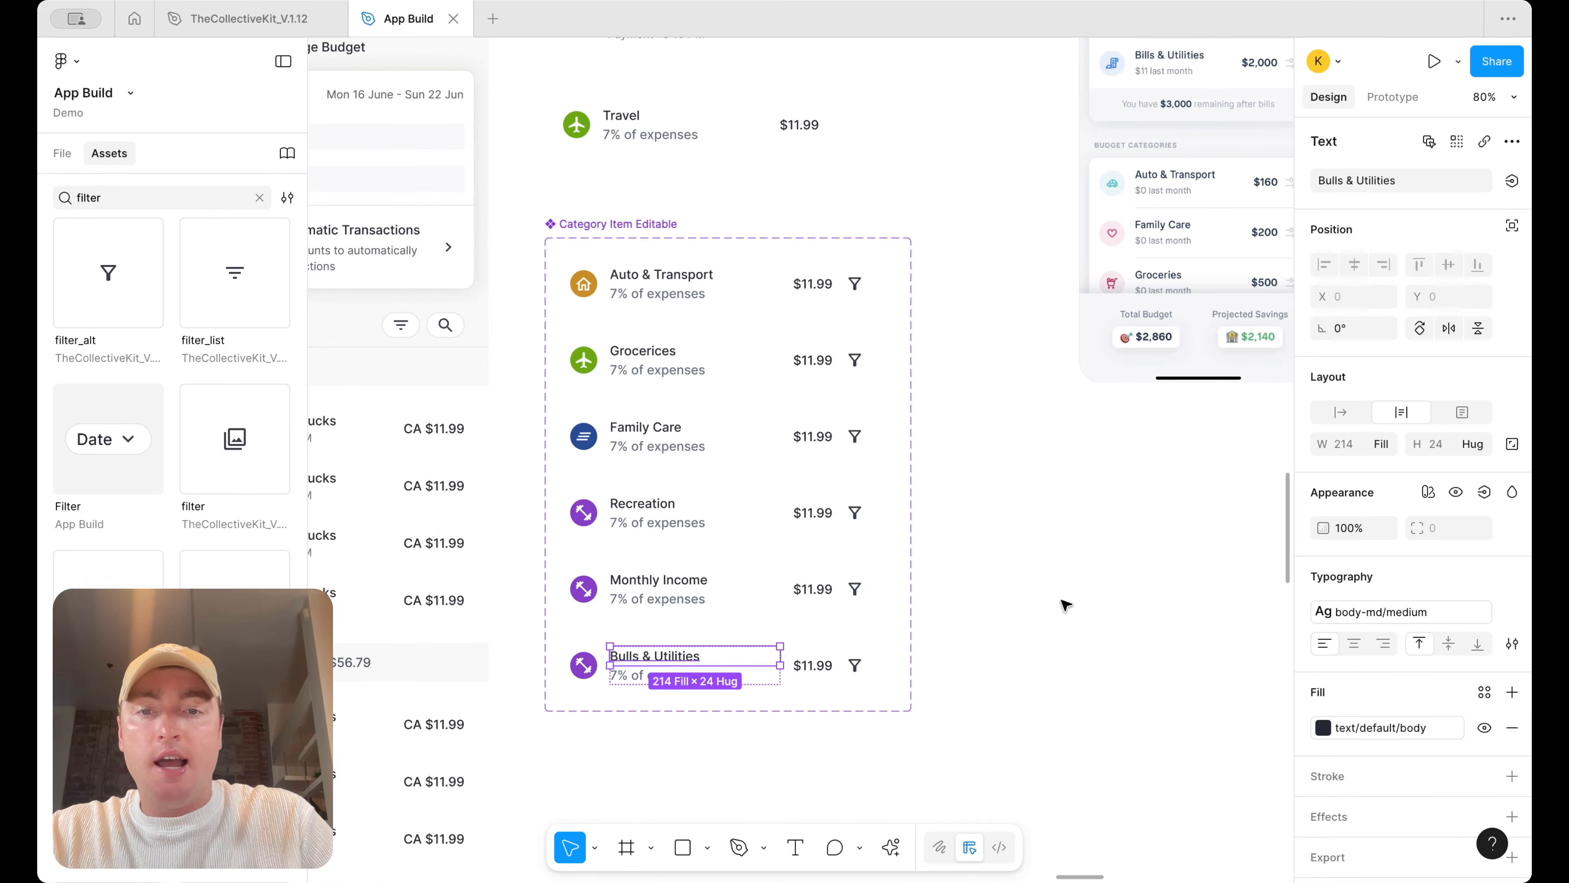
left_click(627, 668)
double_click(624, 656)
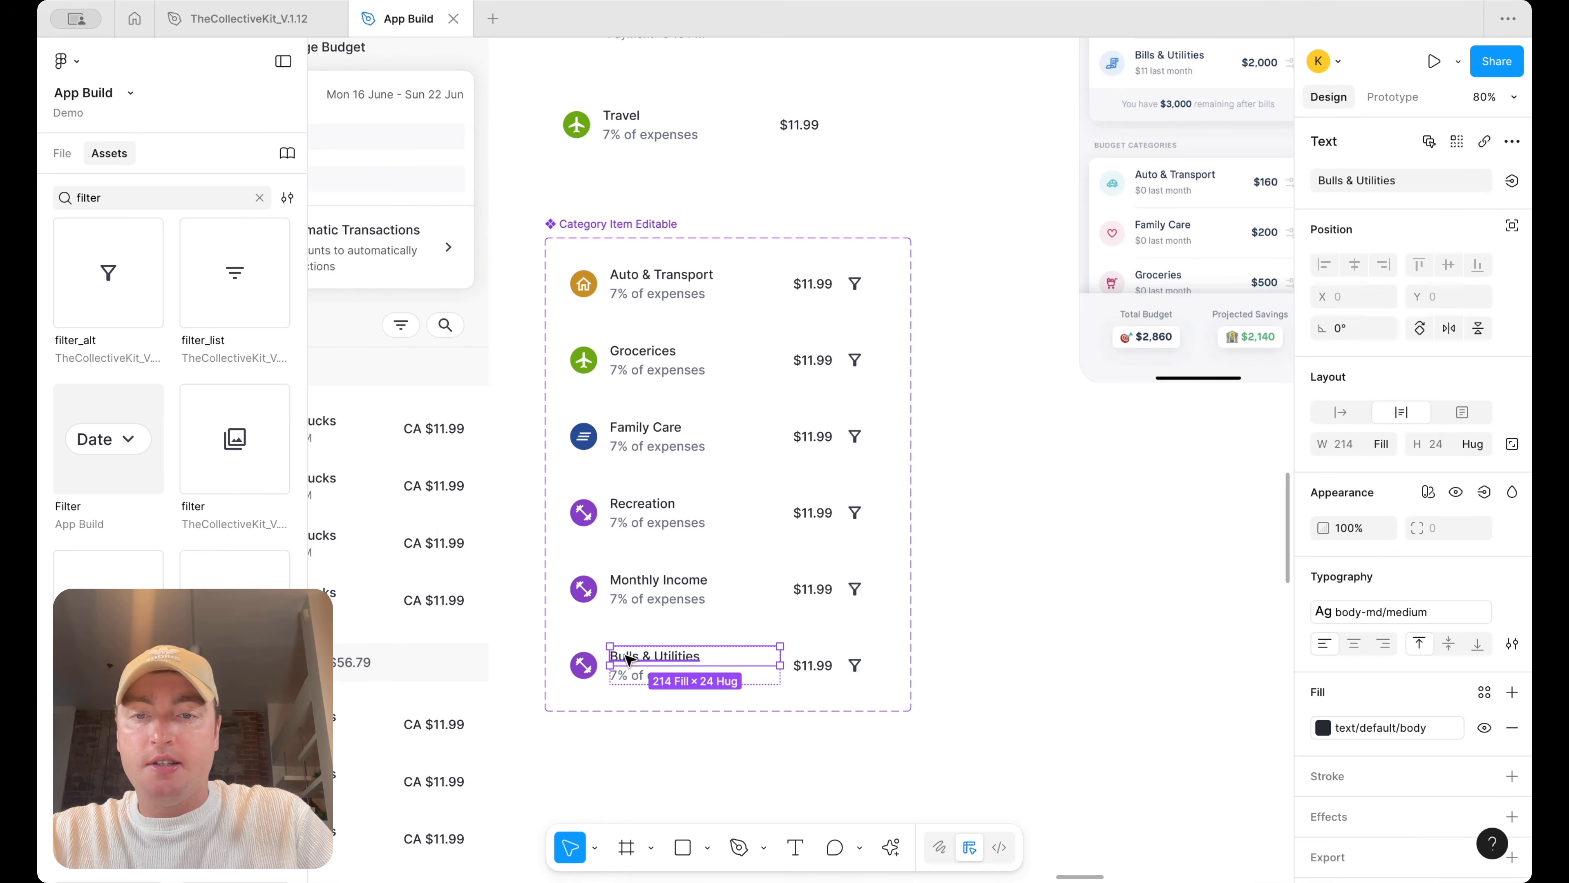
type("Bu")
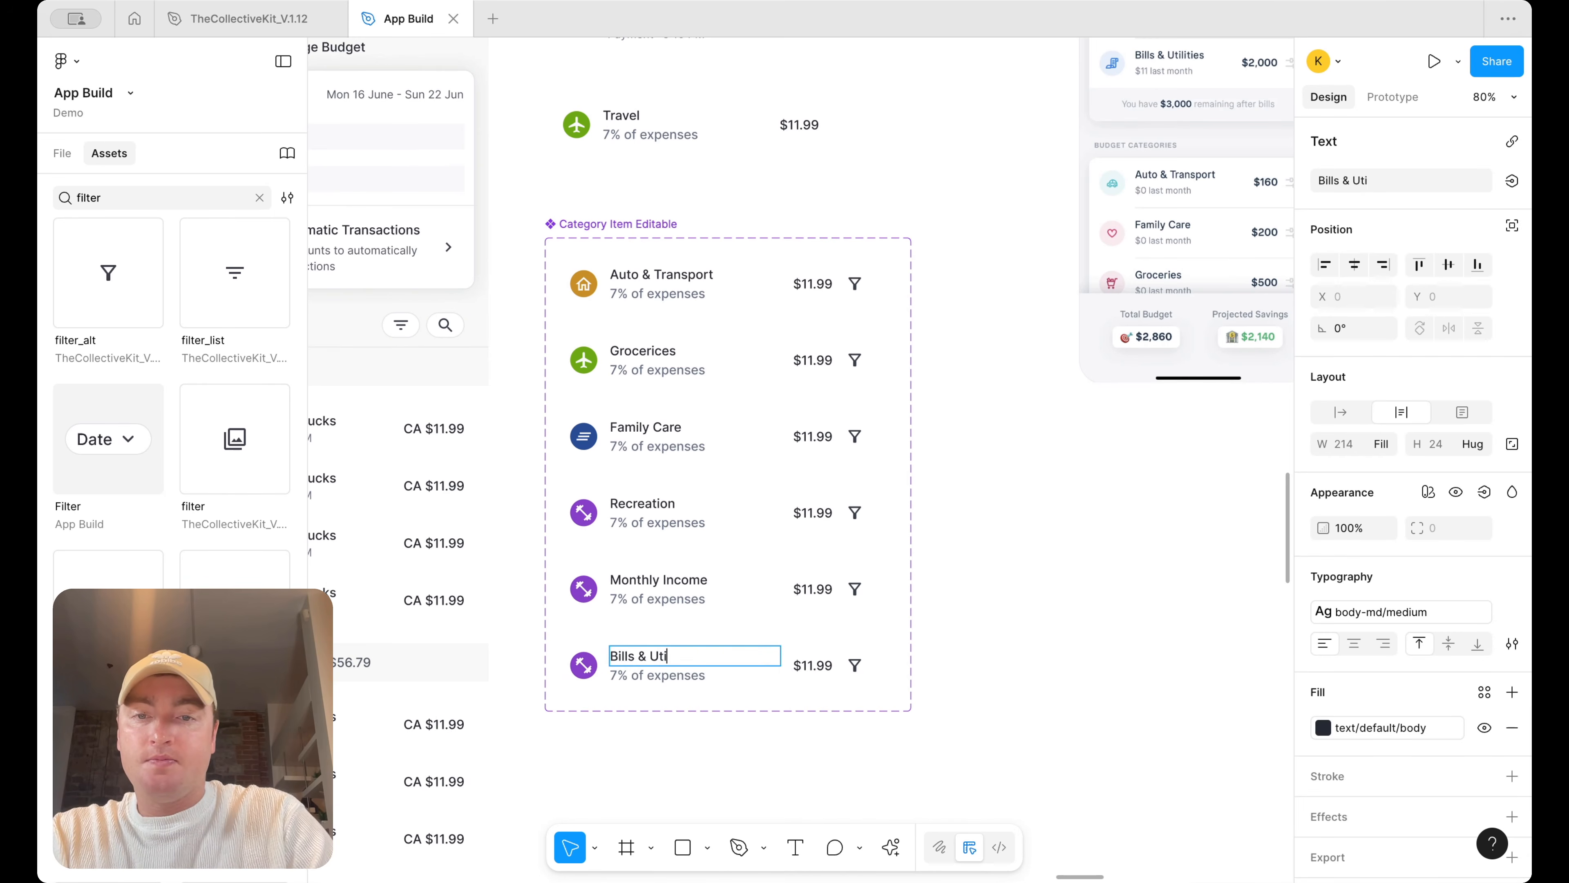
left_click(958, 630)
left_click(760, 672)
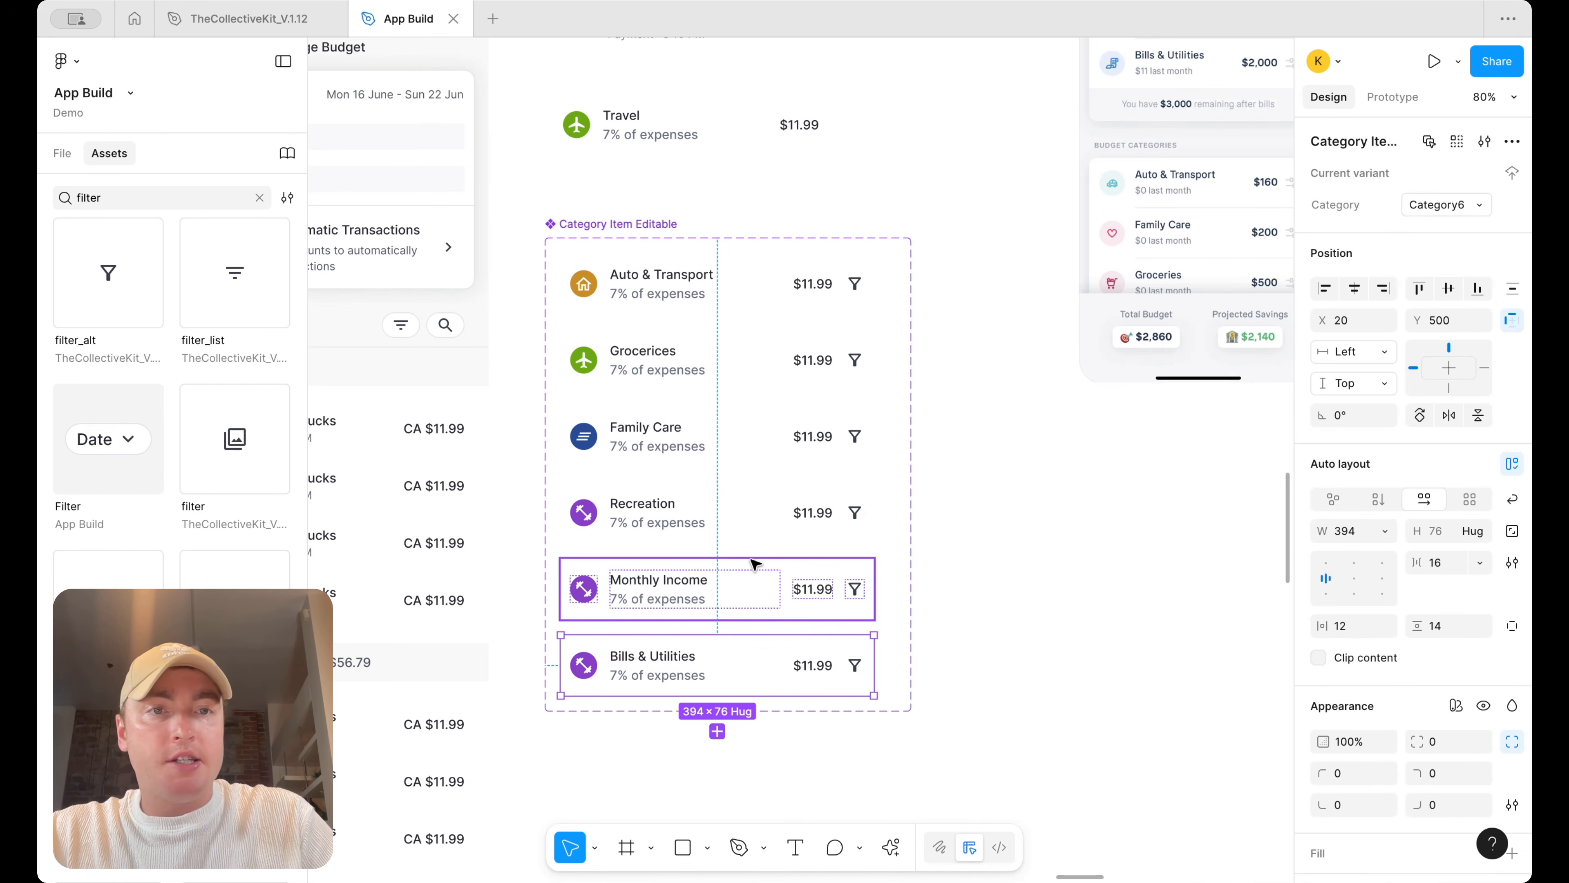
Add a seventh variant to the component set and title it Coffee
scroll(750, 572, "down", 2)
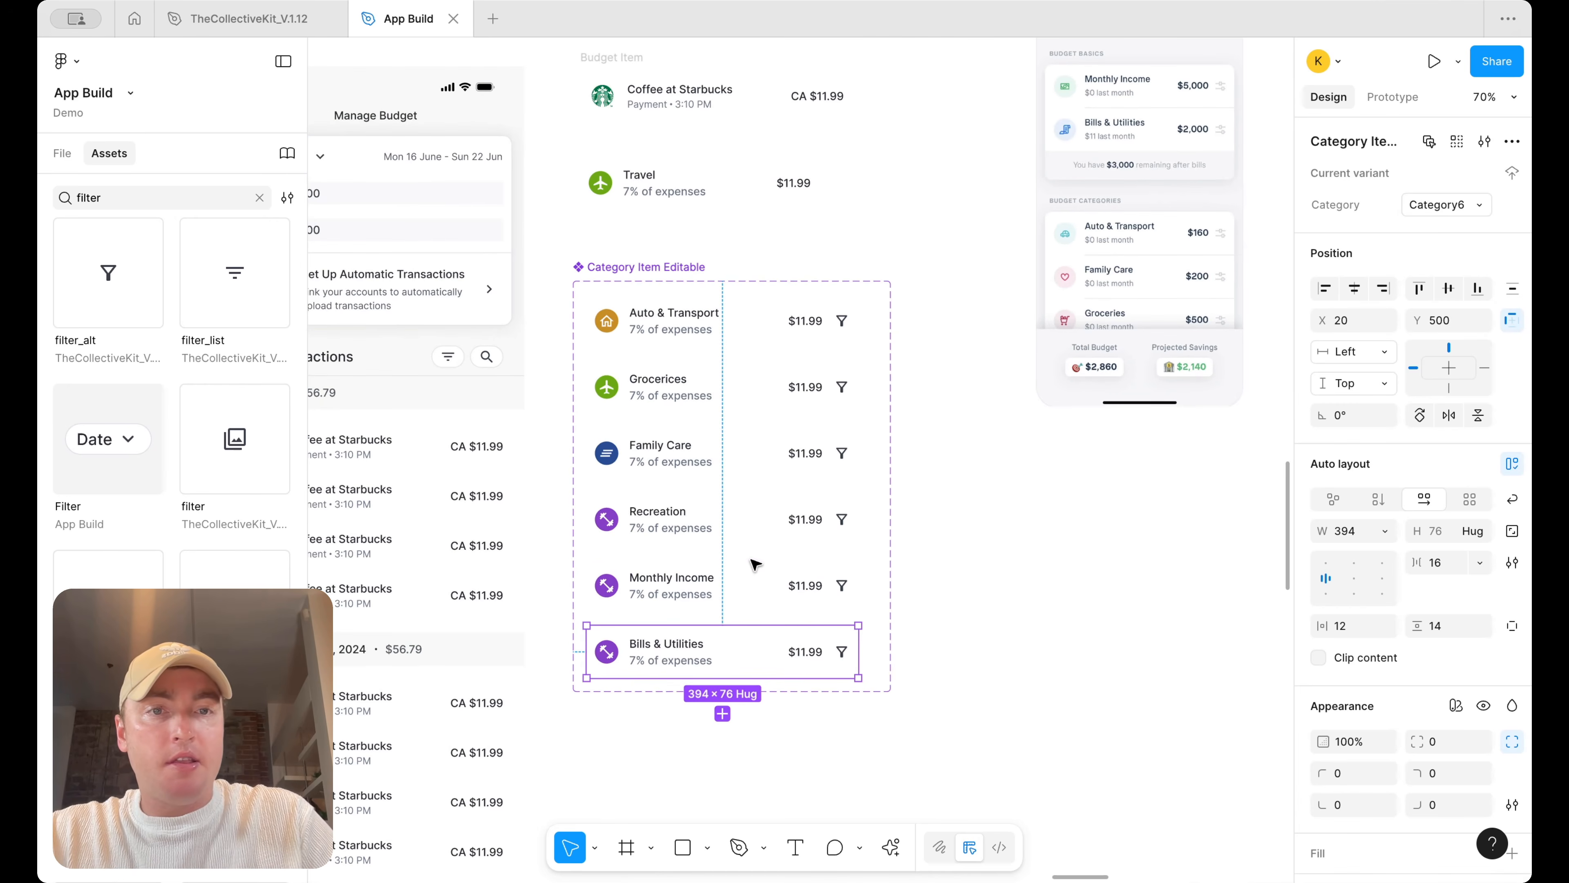
left_click(723, 715)
double_click(666, 713)
type("Coffee")
key("Escape")
Swap the Coffee variant's icon for the coffee icon
left_click(611, 716)
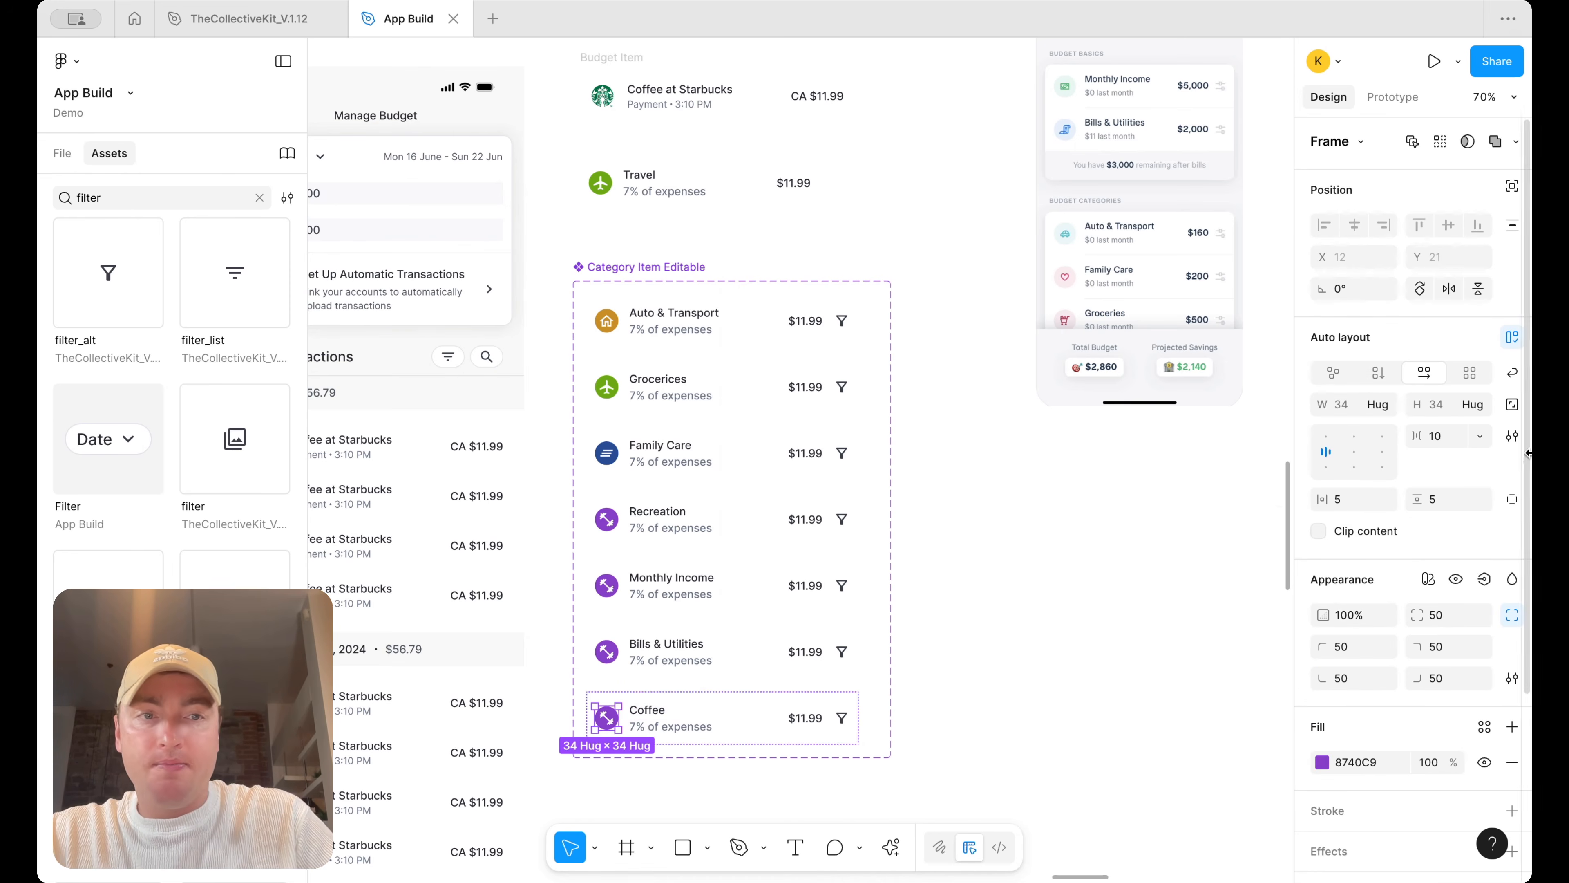
double_click(611, 717)
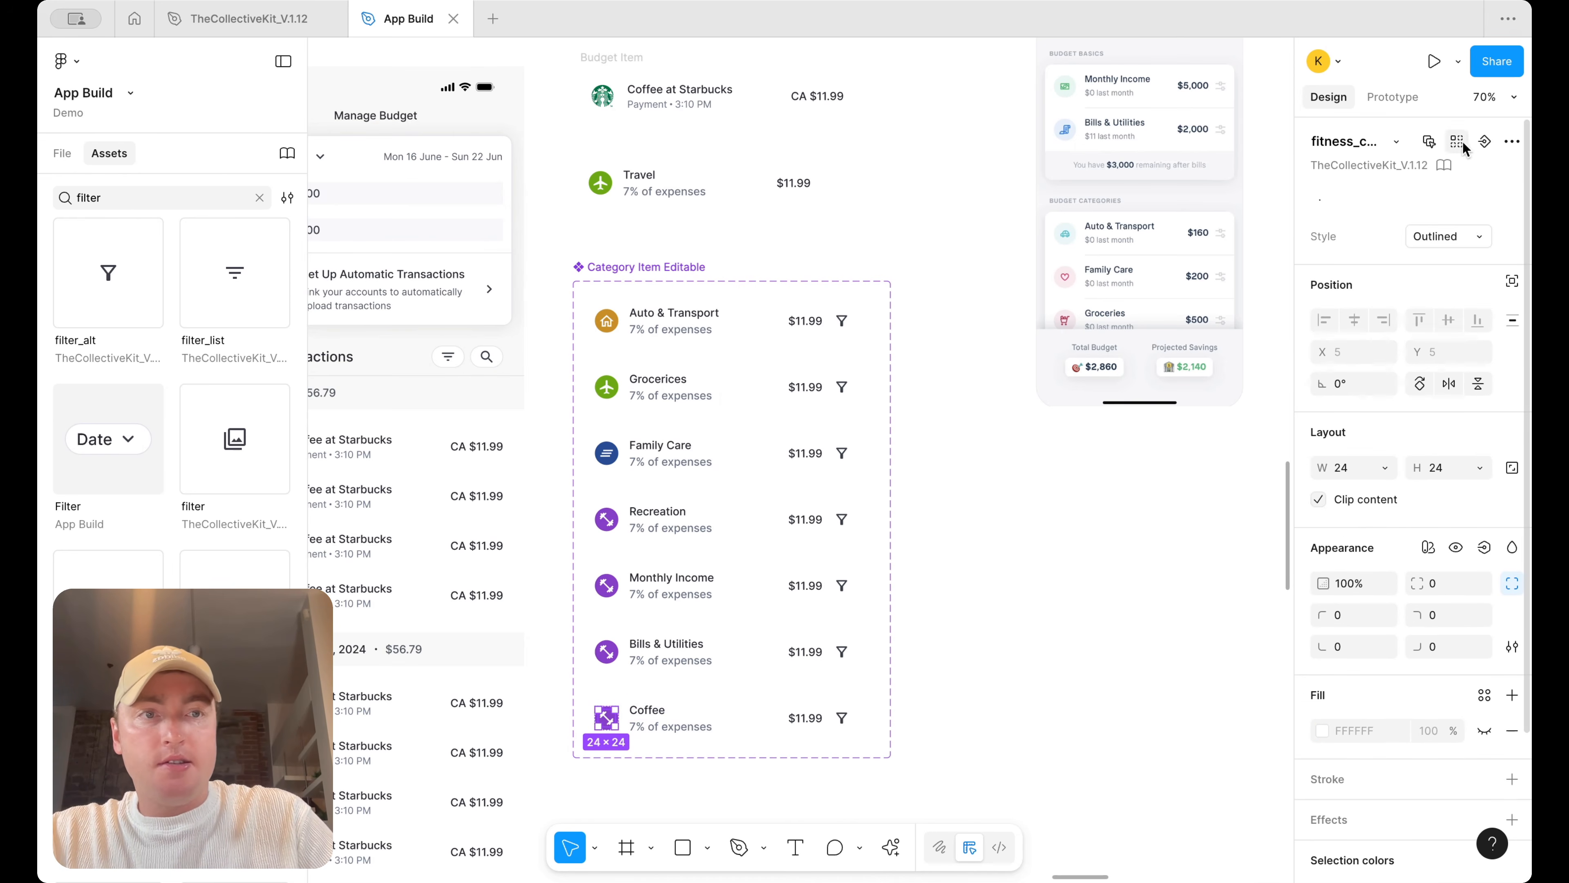
left_click(1397, 141)
type("c")
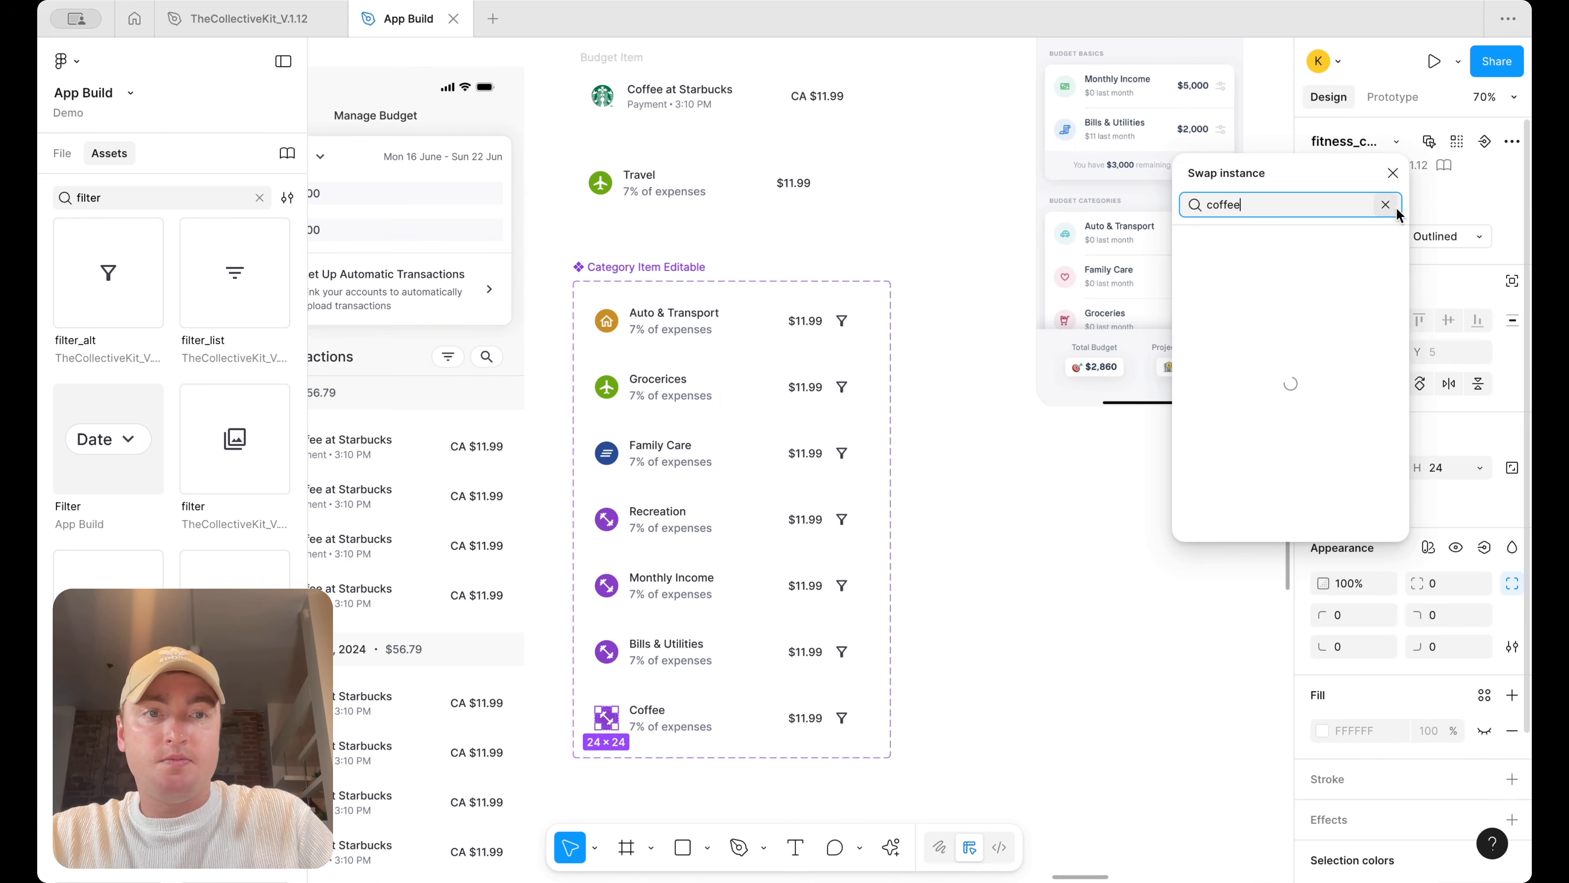
type("offee")
left_click(1322, 282)
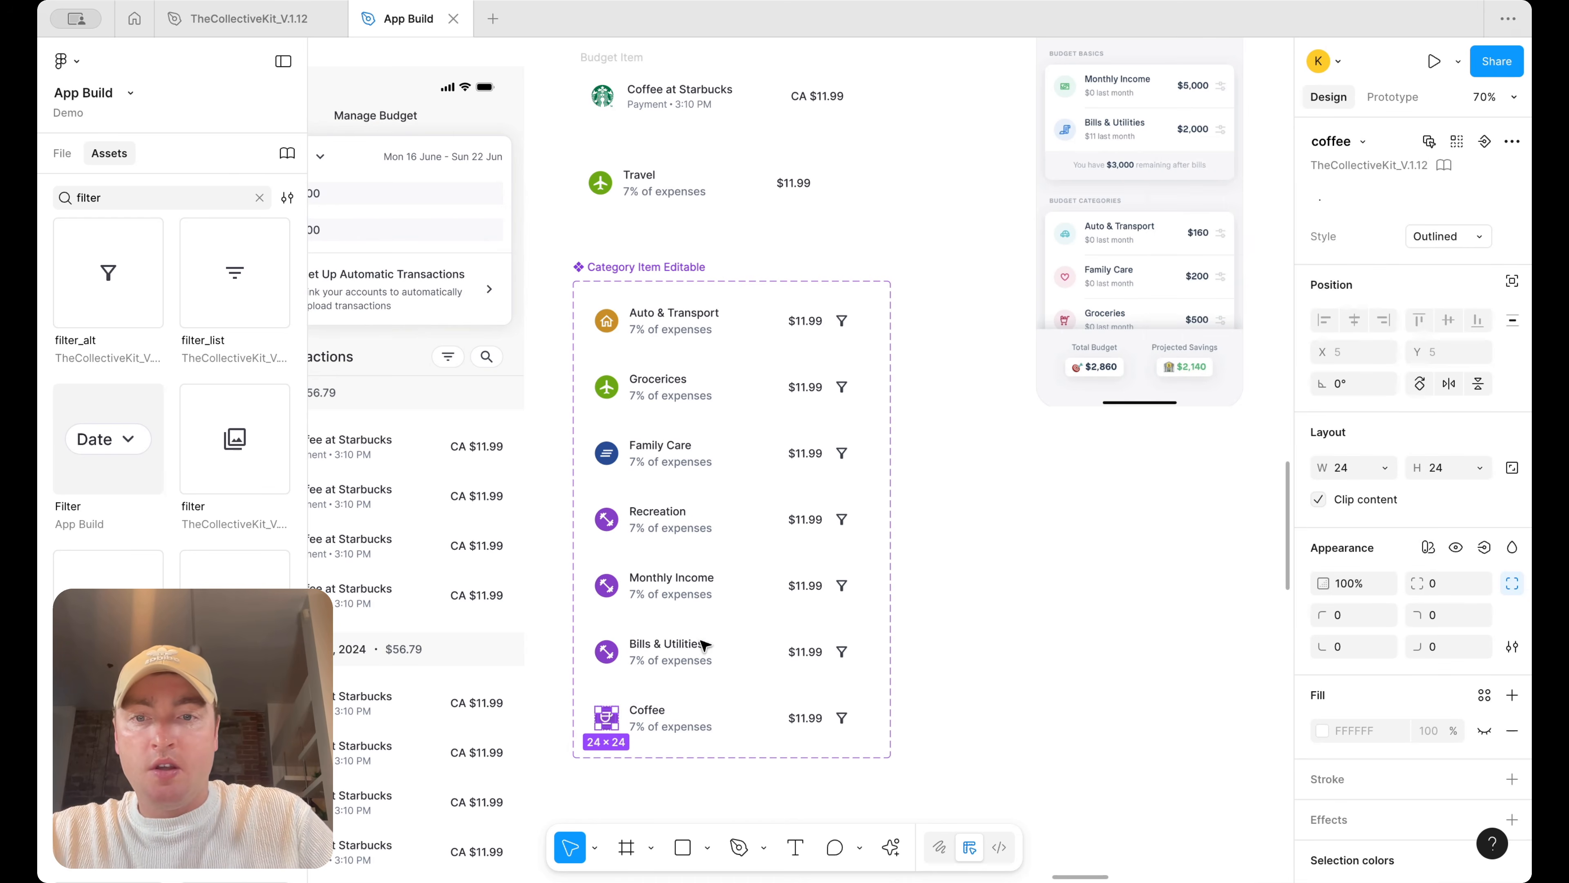
Swap the Bills & Utilities variant's icon for the water_drop icon
left_click(608, 654)
left_click(609, 654)
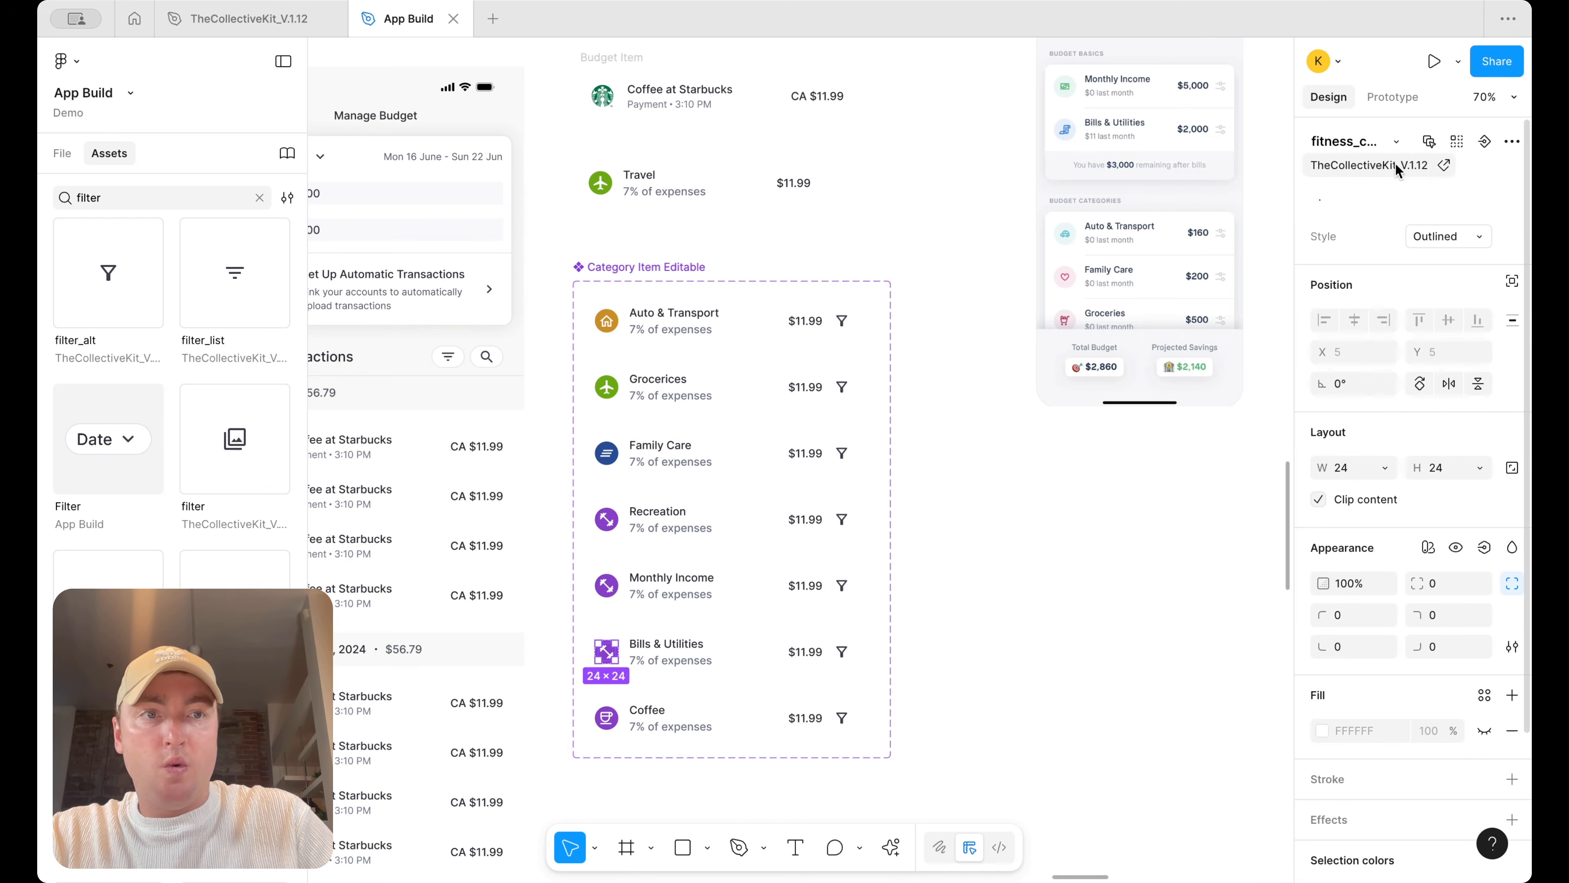
left_click(1398, 141)
type("water")
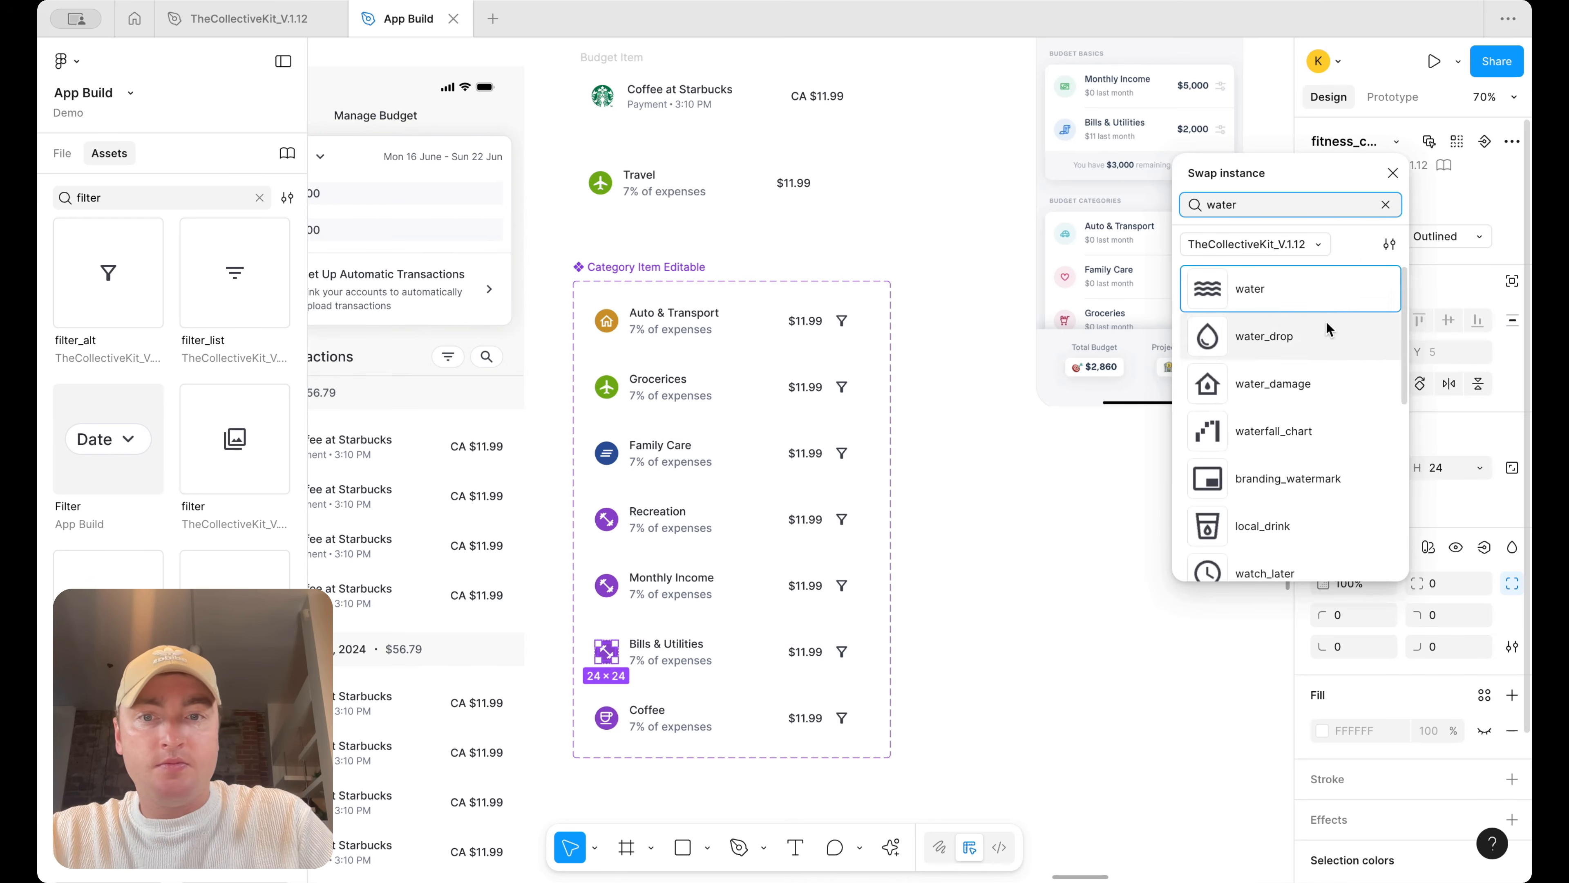
left_click(1326, 334)
Swap the Monthly Income variant's icon for the payments icon
double_click(607, 586)
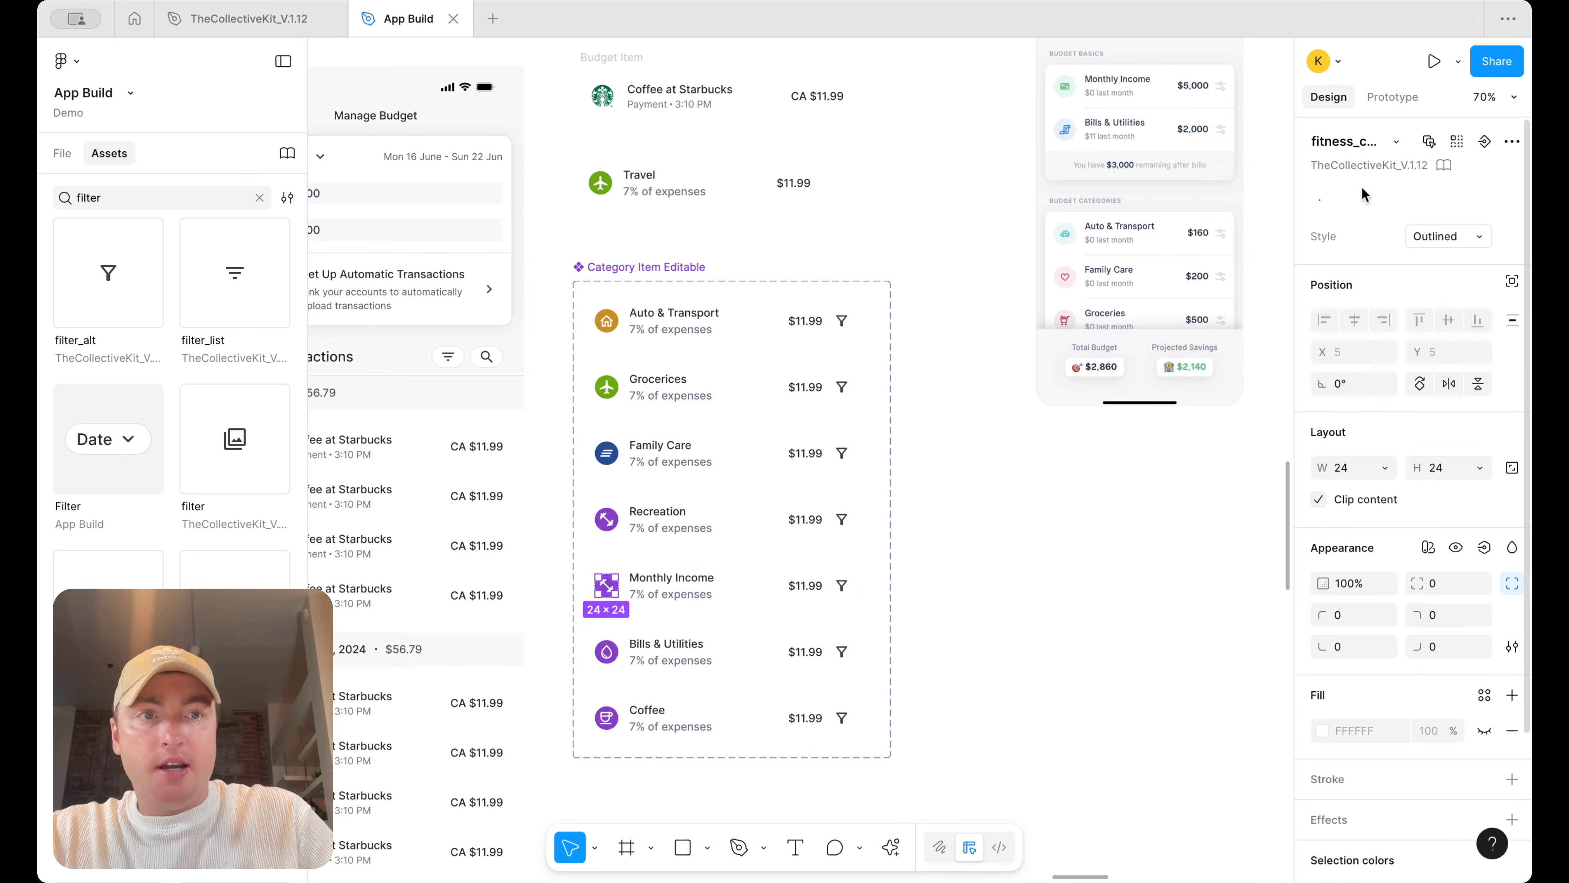
left_click(1395, 139)
type("cash")
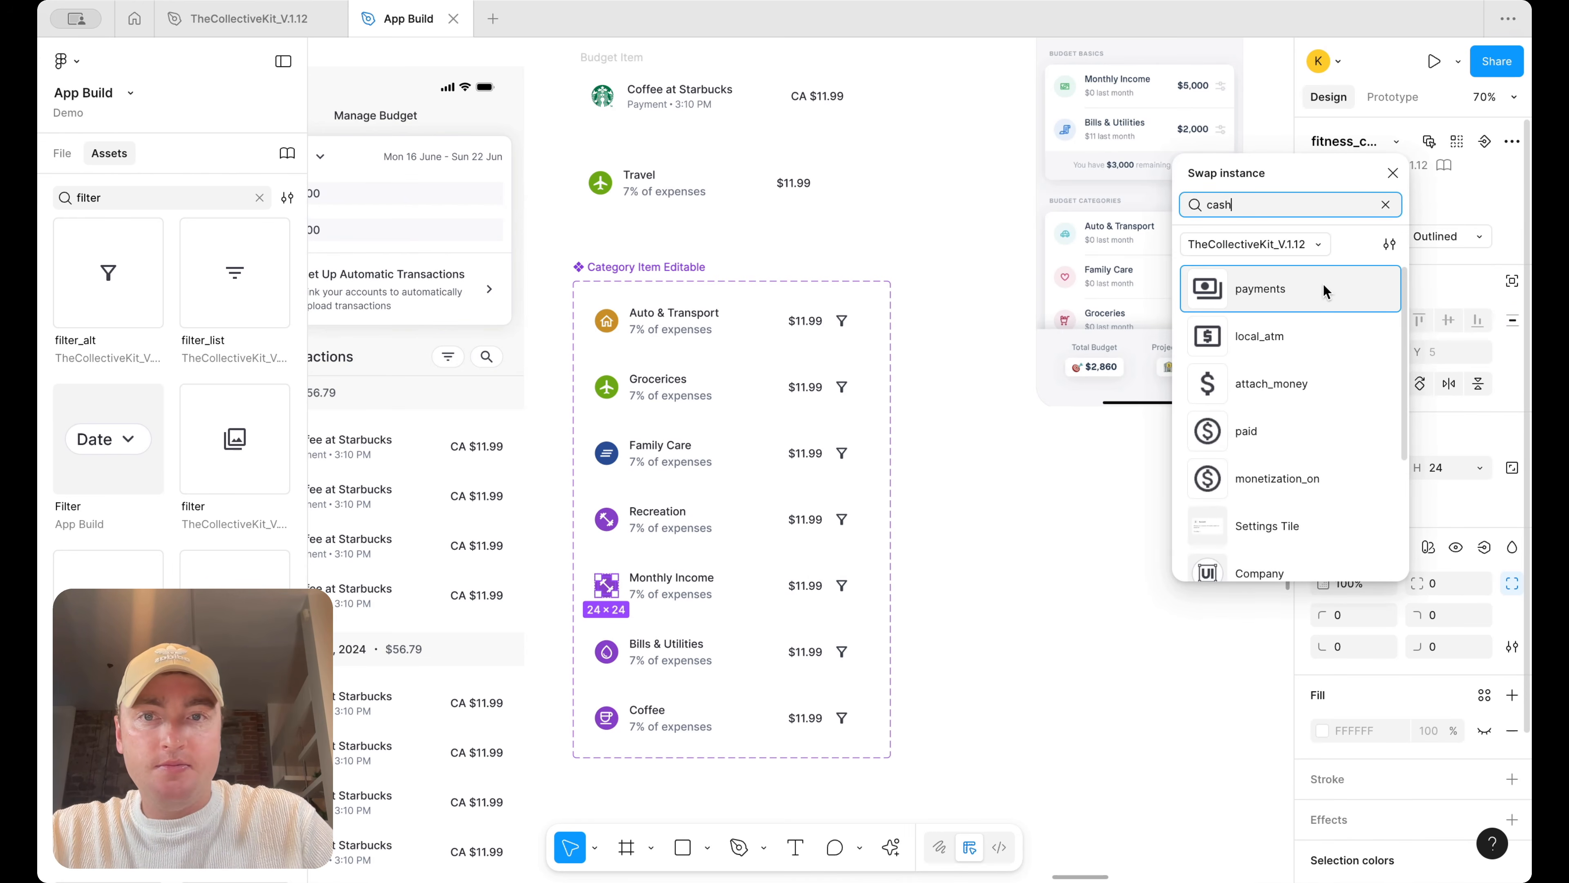
left_click(1323, 283)
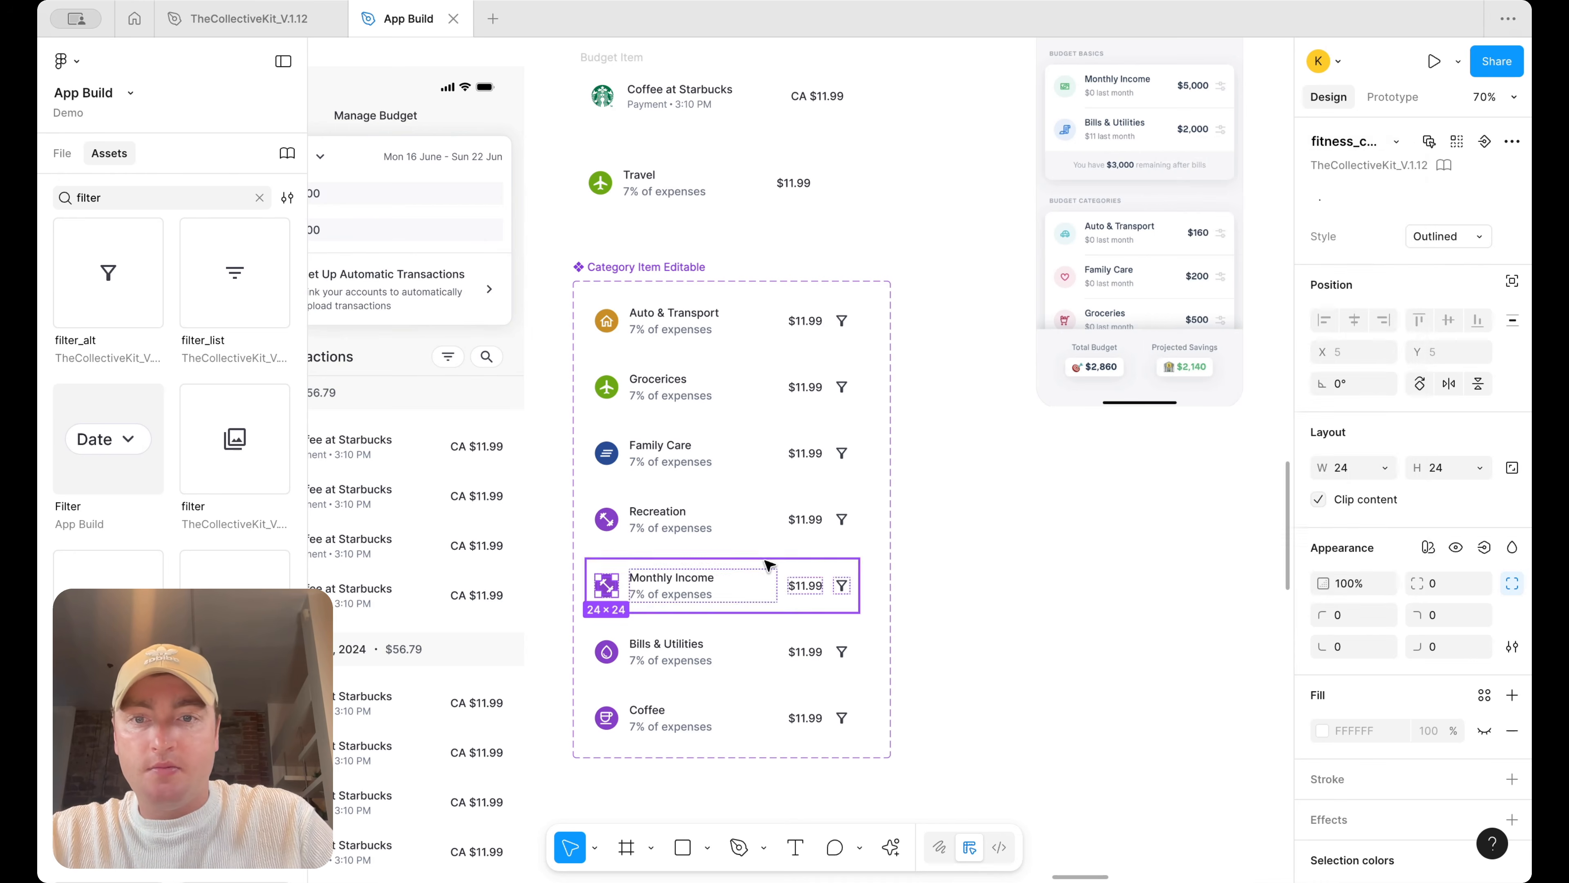
Change the Monthly Income icon's circular background fill to green
left_click(644, 618)
double_click(595, 592)
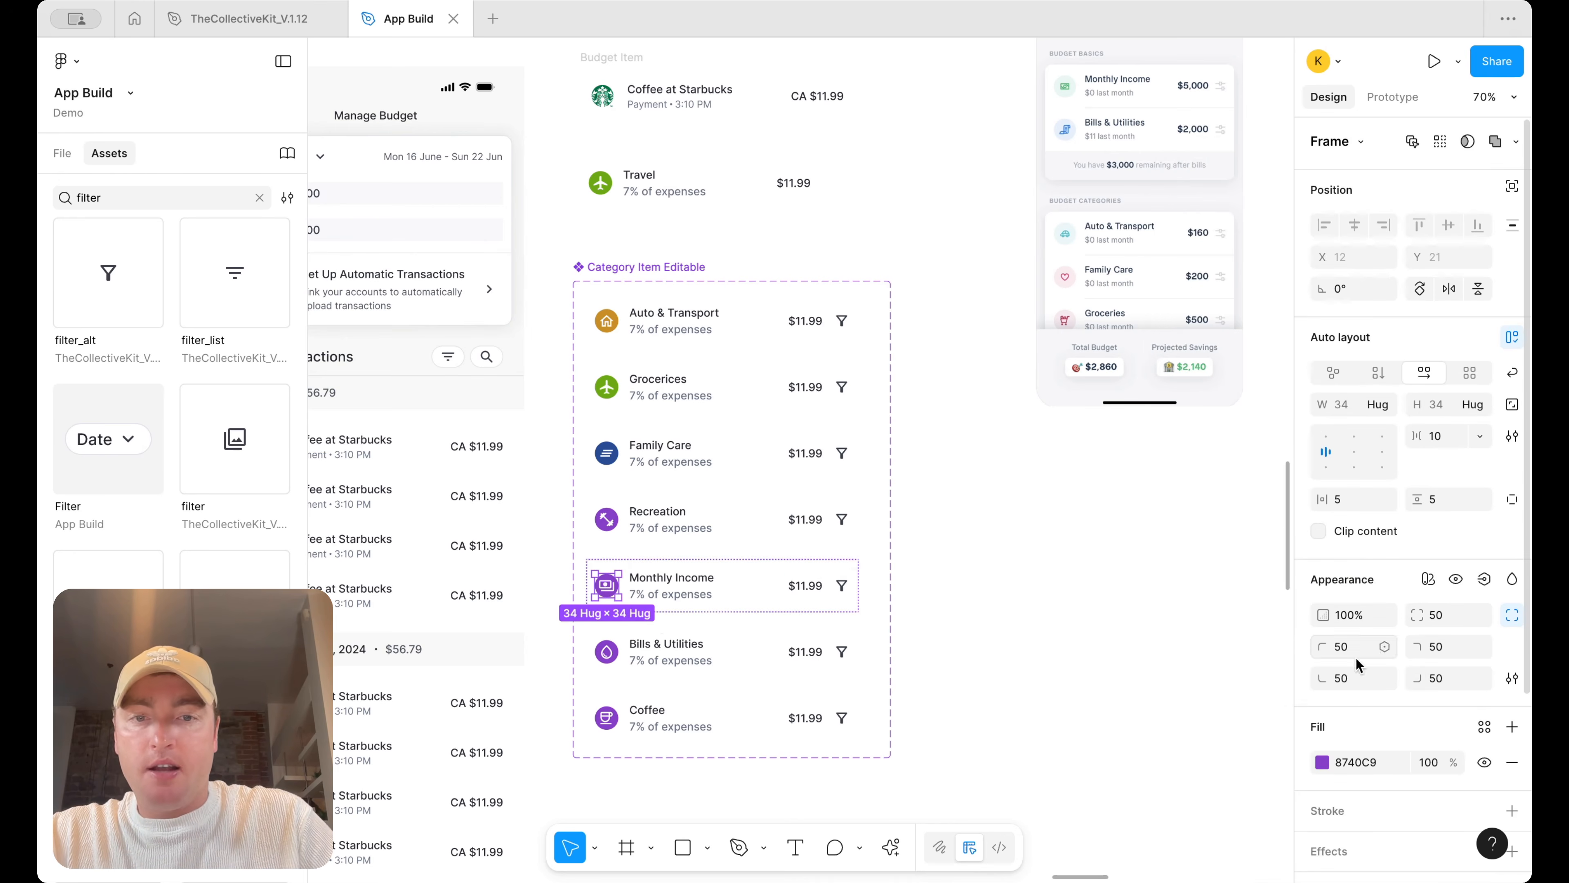
left_click(1322, 763)
left_click(1176, 819)
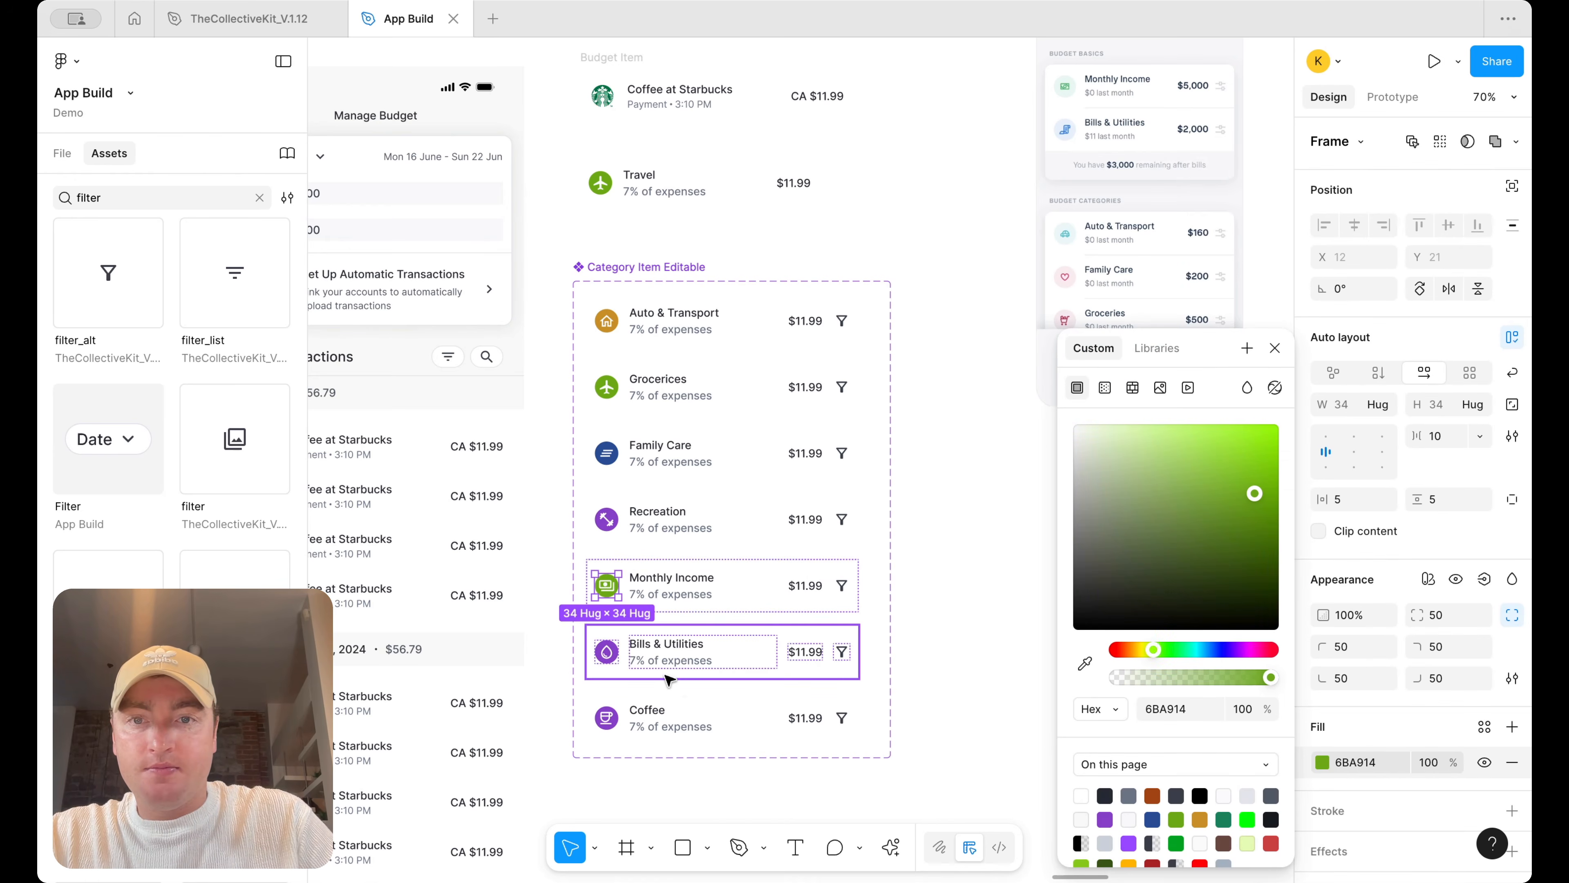
left_click(1246, 842)
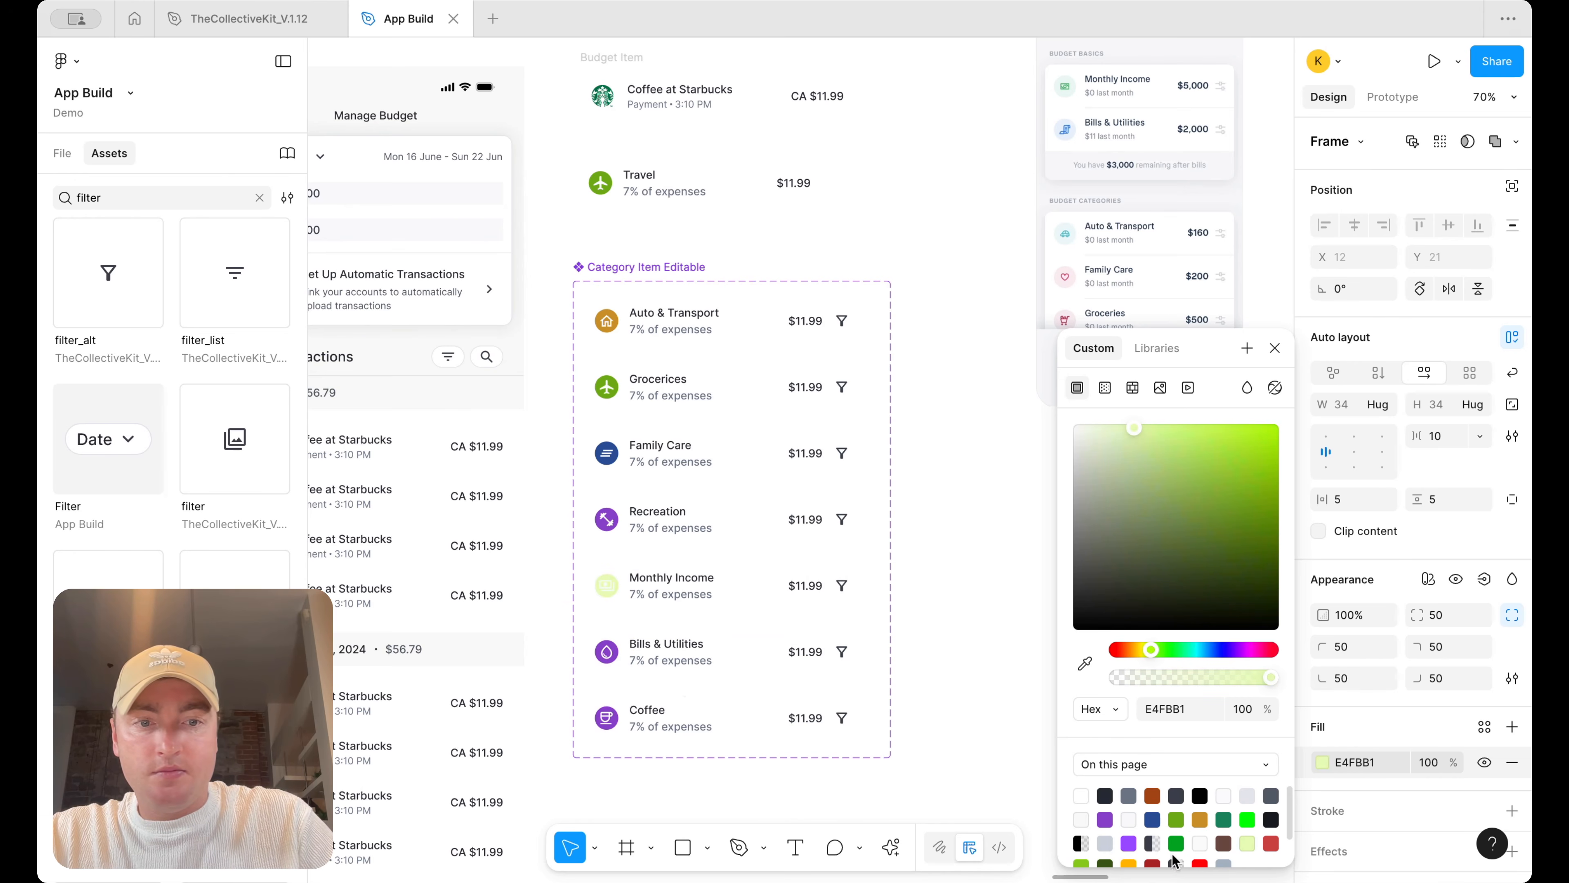
left_click(1169, 845)
Open the library colour styles for the Bills & Utilities icon's background fill and browse them
double_click(609, 654)
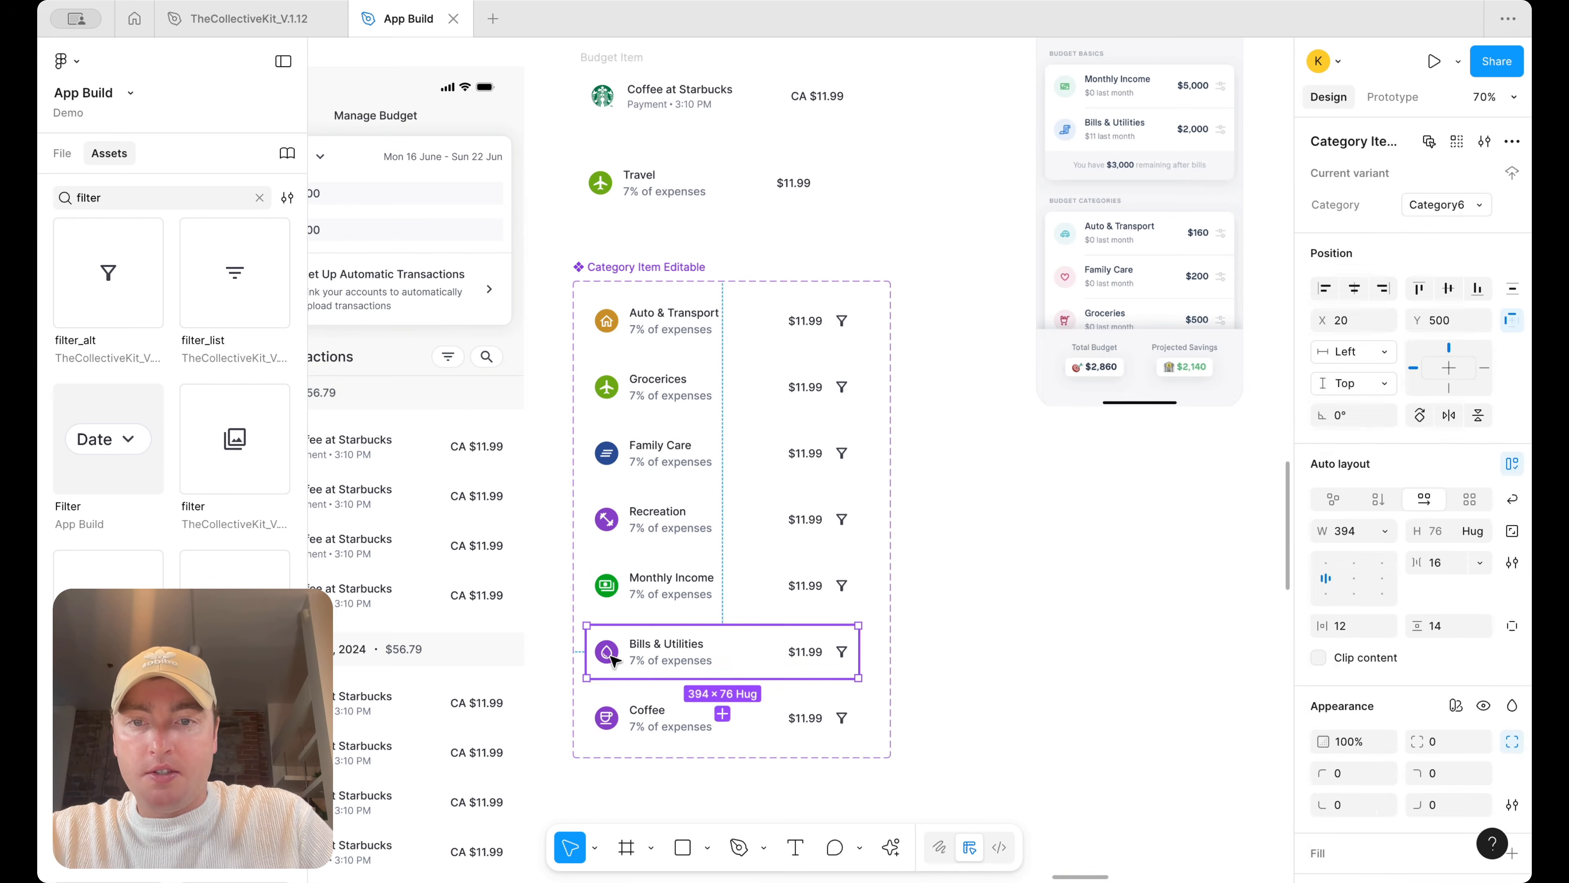
left_click(1323, 762)
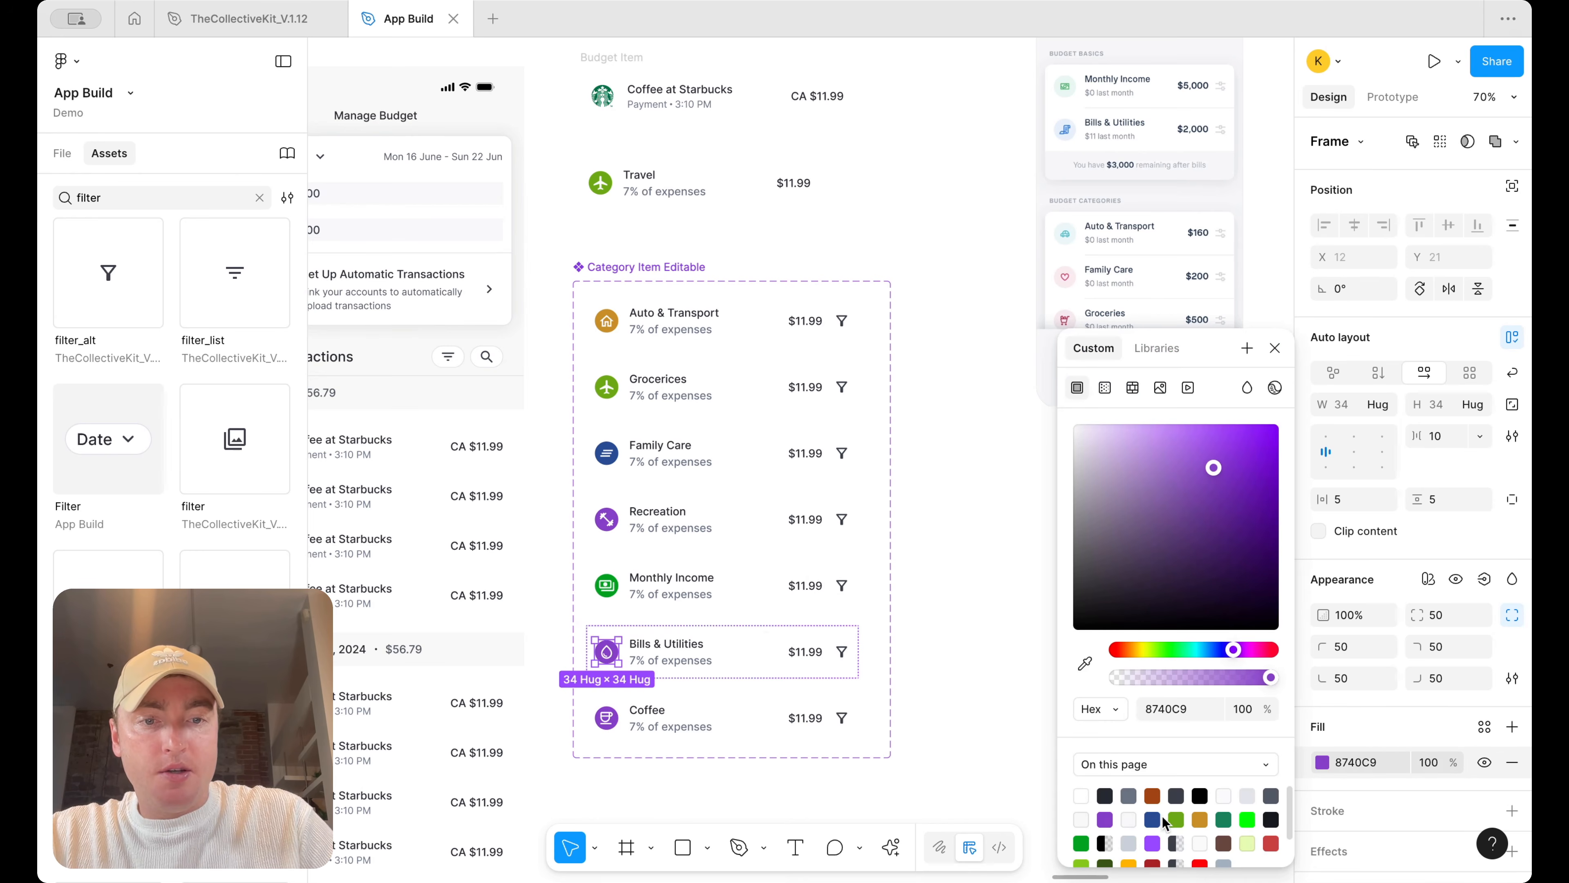
left_click(1484, 727)
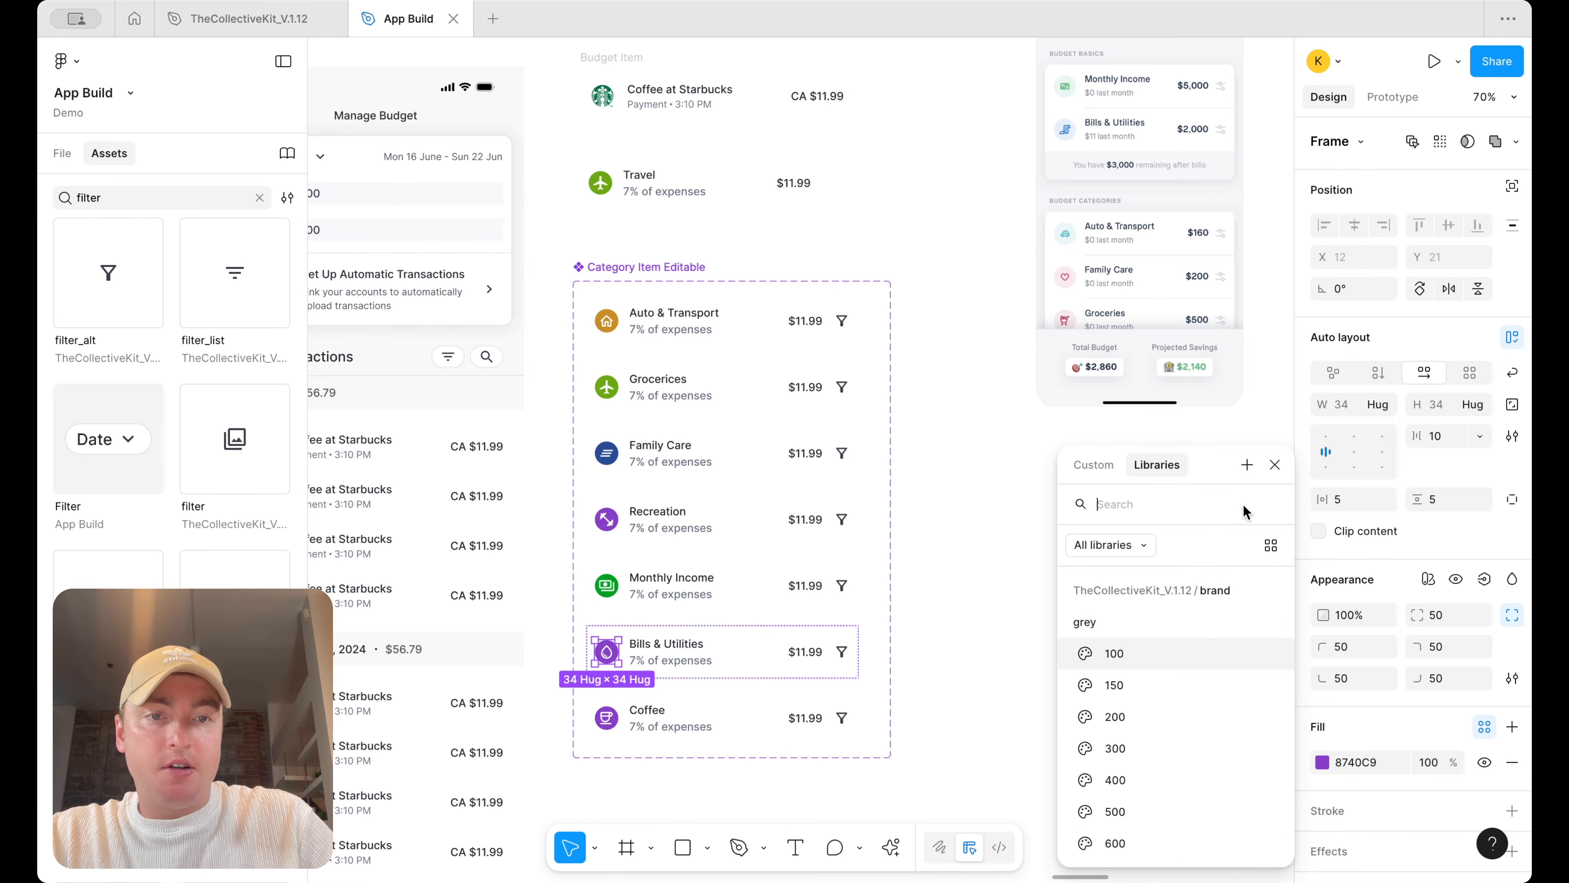
scroll(1186, 666, "down", 3)
scroll(1185, 666, "down", 15)
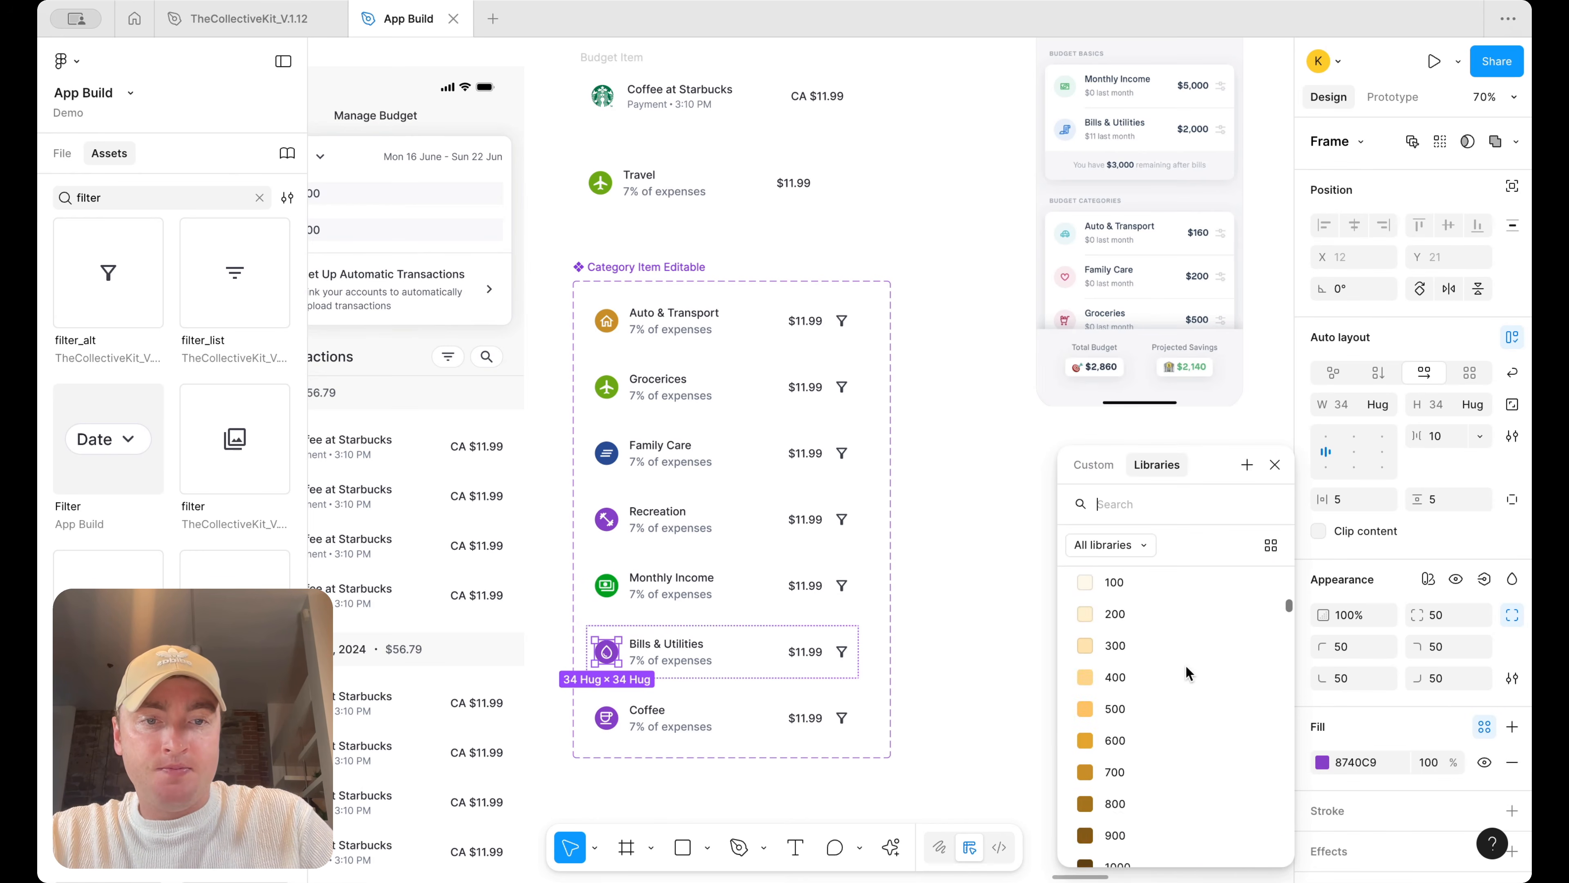
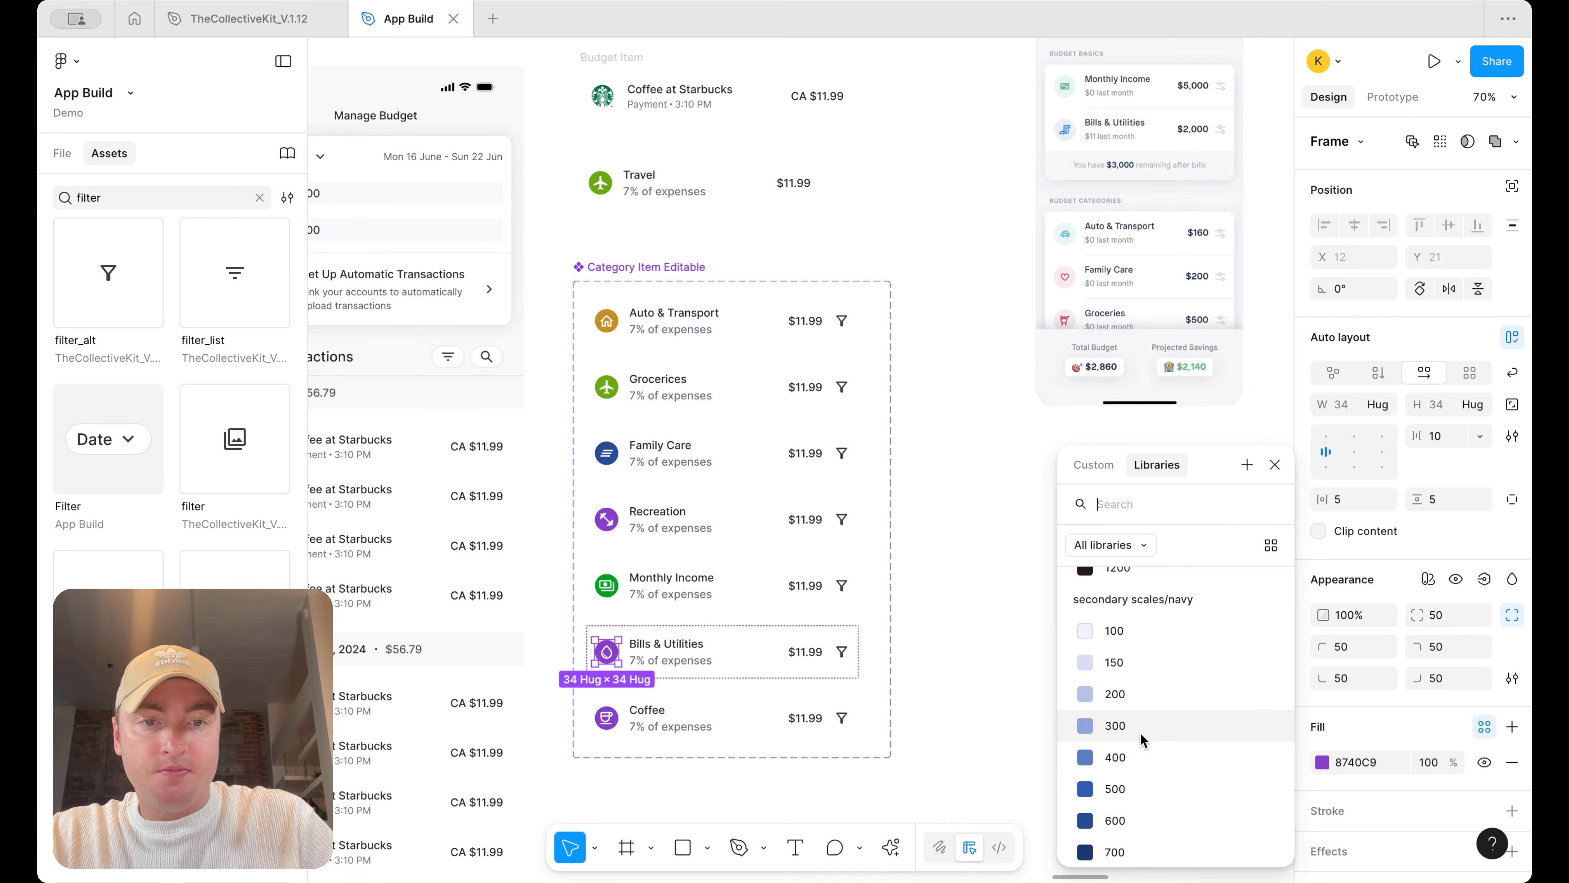
Fill the Bills & Utilities icon background with the navy 300 style and the Coffee icon background with the 1000 style
left_click(1141, 728)
double_click(609, 720)
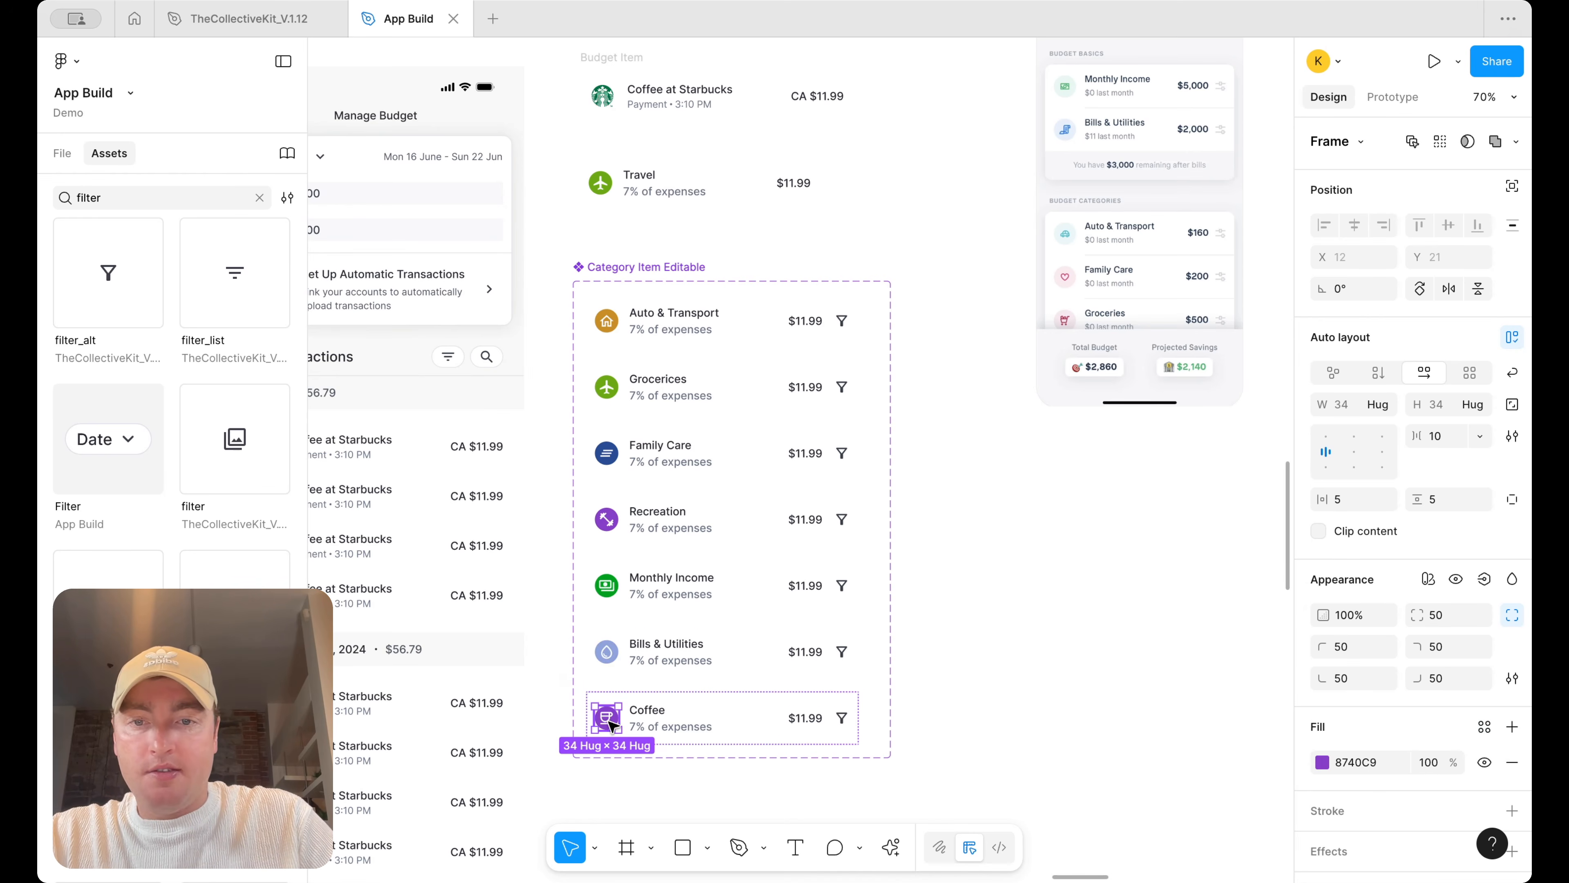
left_click(1484, 728)
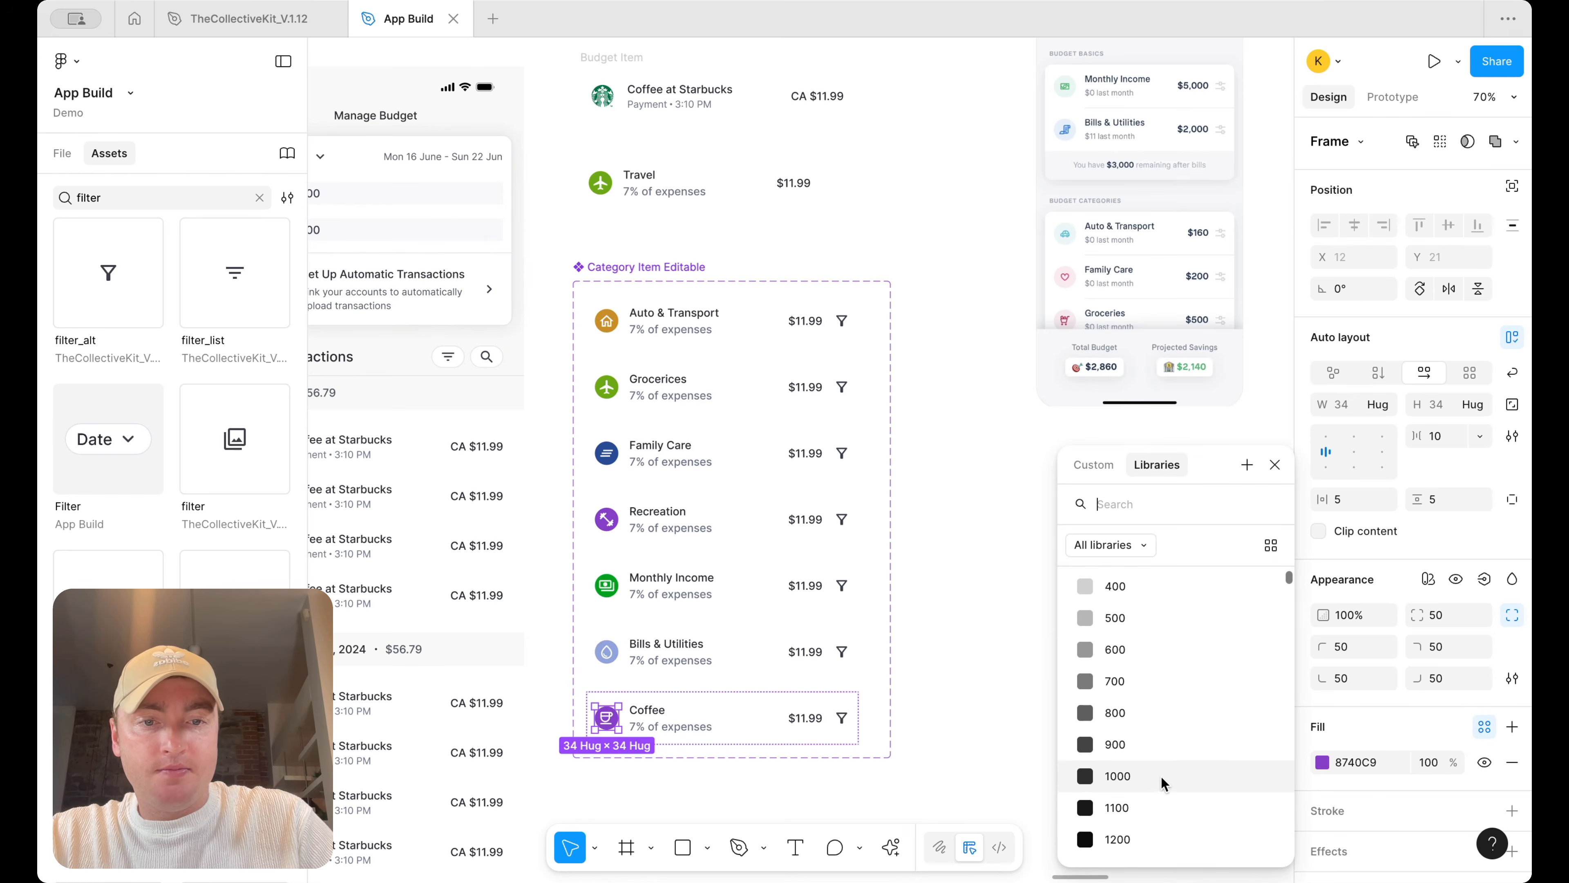
left_click(1161, 776)
left_click(1050, 717)
scroll(1018, 595, "down", 3)
scroll(1016, 593, "down", 2)
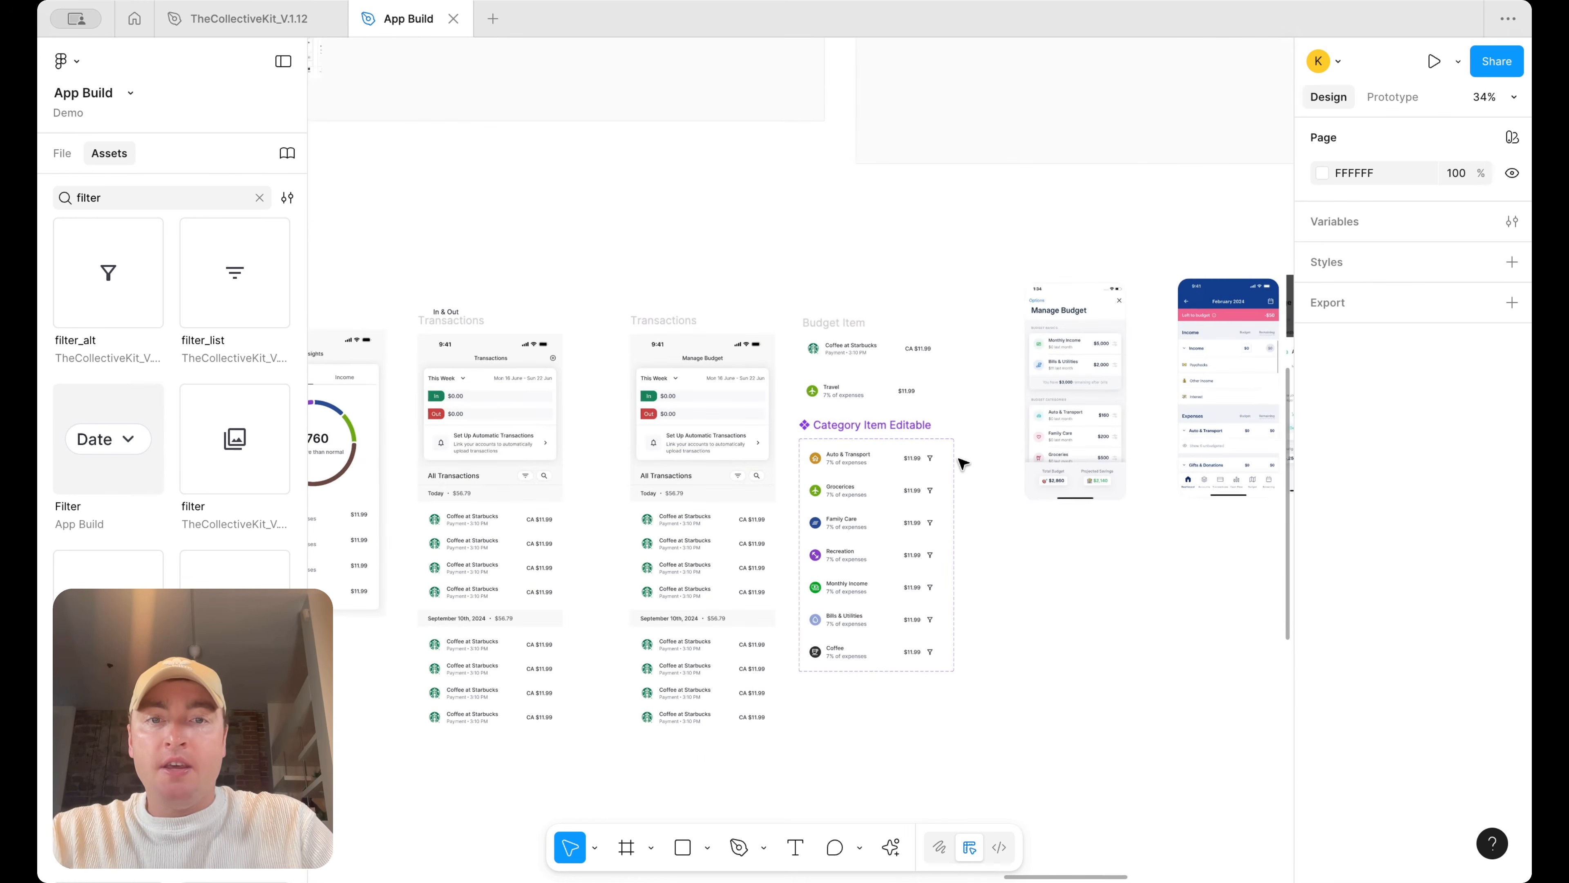
Select all the filter icons and recolour them with the icon/primary default-subtle style
scroll(964, 462, "up", 4)
double_click(914, 458)
scroll(916, 458, "up", 4)
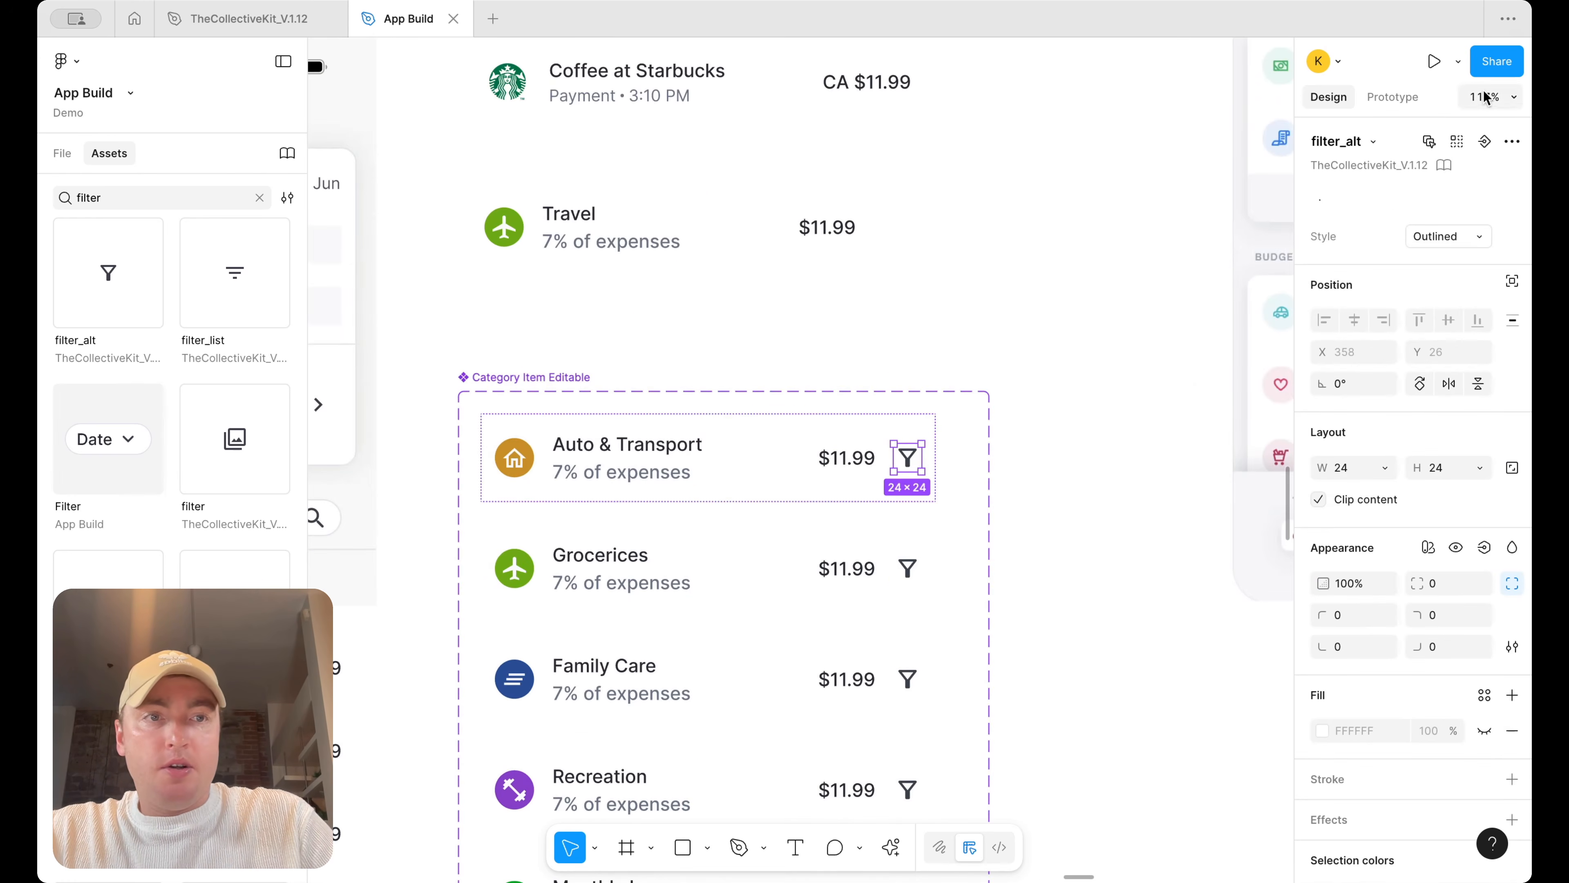
left_click(1457, 141)
left_click(1324, 723)
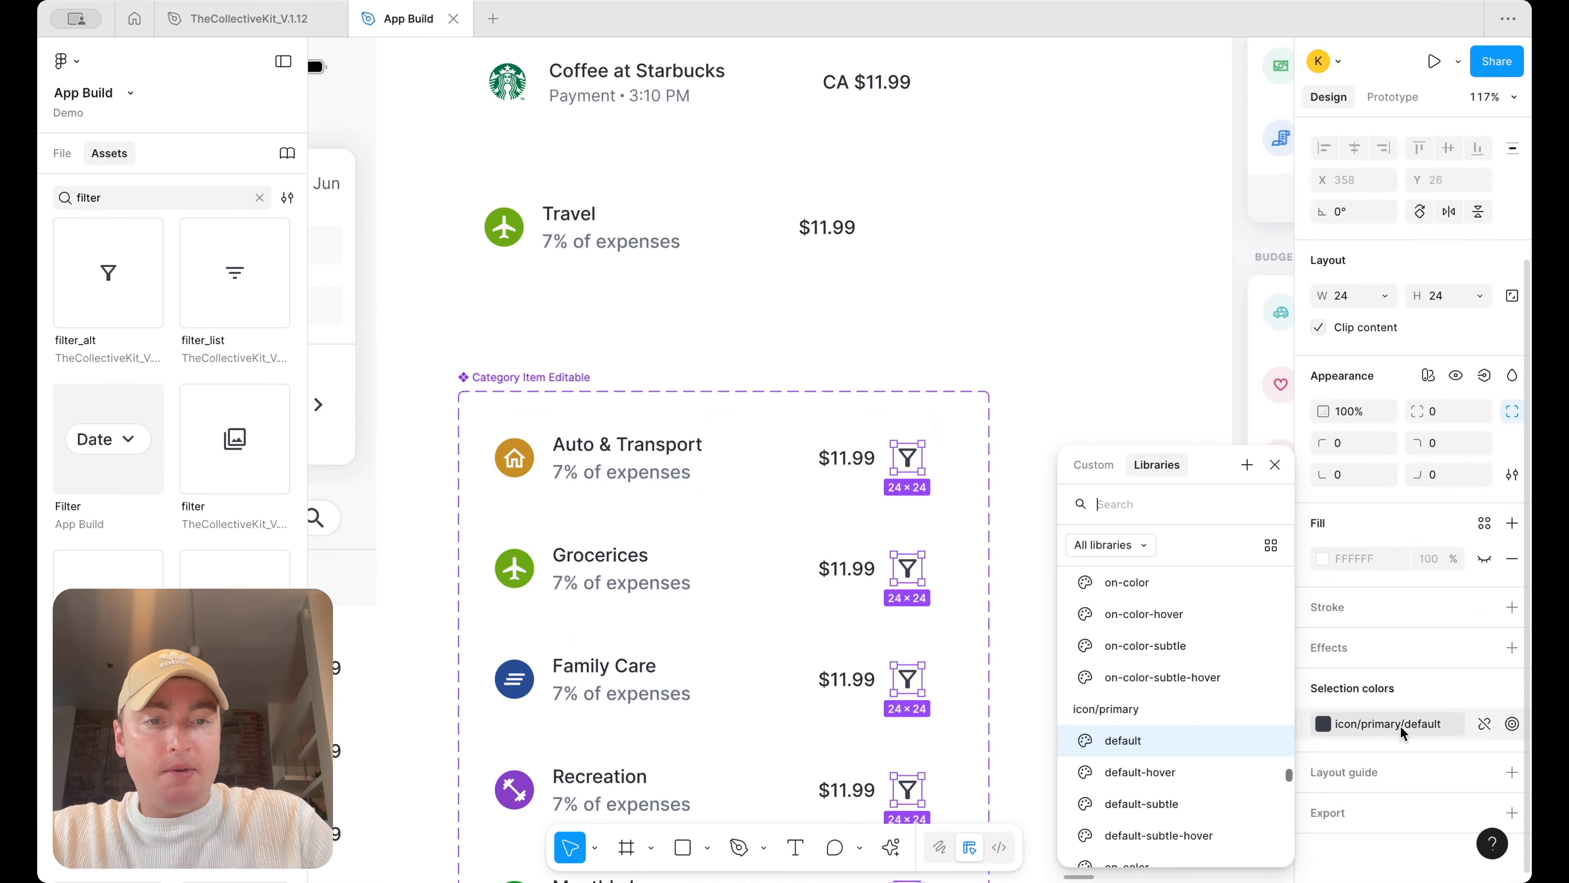
scroll(1211, 711, "down", 2)
left_click(1212, 703)
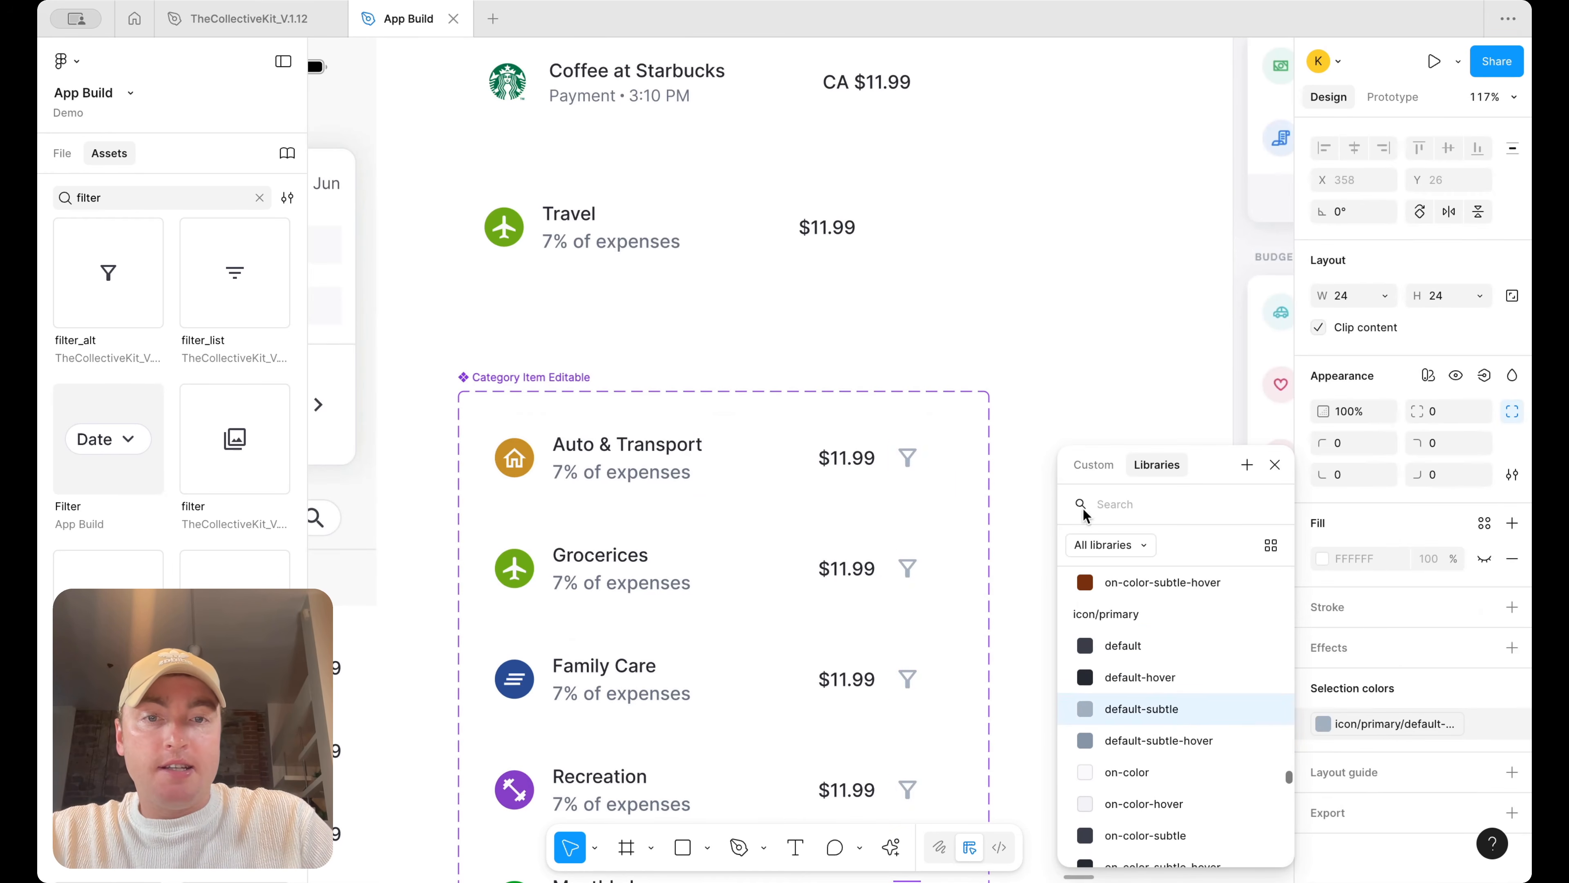
Replace every category's subtitle text with "$0 last month"
left_click(1075, 397)
scroll(1074, 397, "down", 5)
scroll(1075, 397, "right", 2)
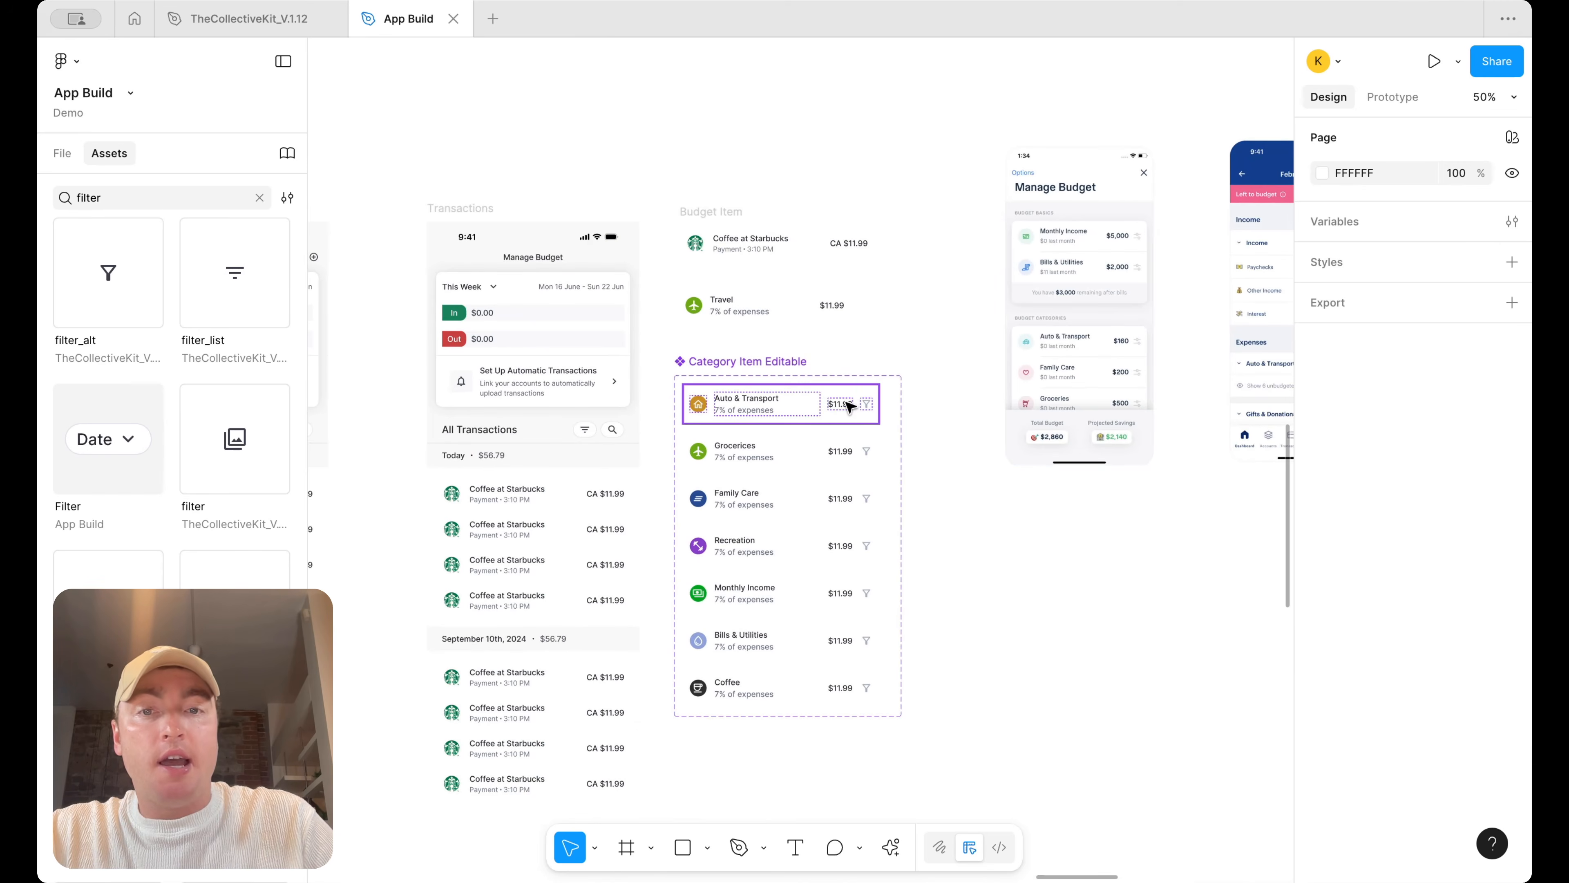
scroll(1055, 275, "up", 2)
double_click(625, 450)
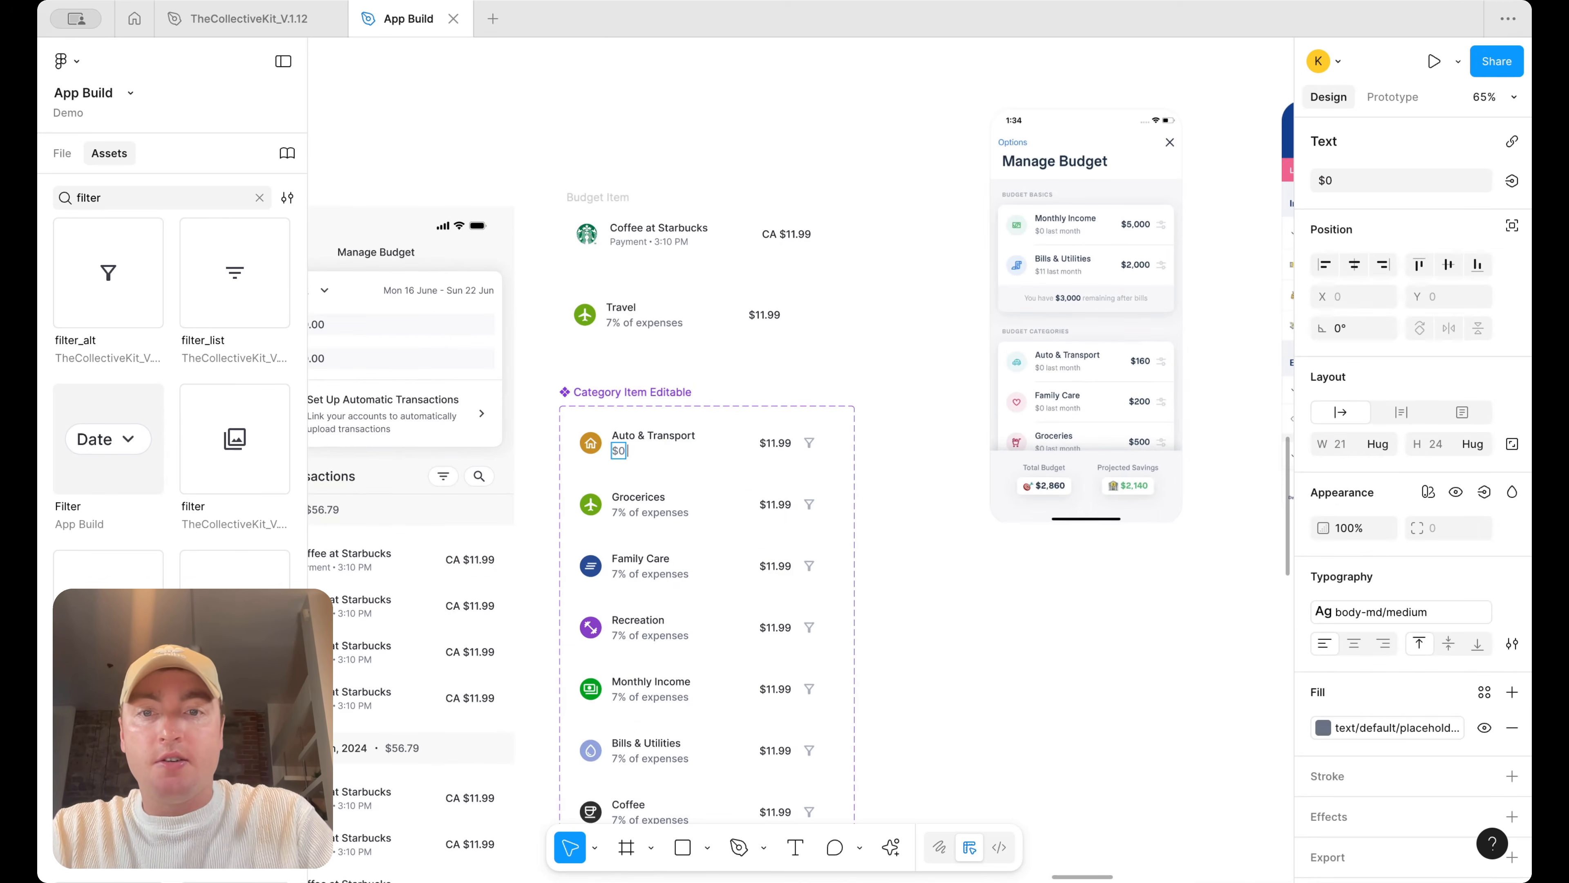
left_click(626, 511)
type("$0 last month")
left_click(631, 575)
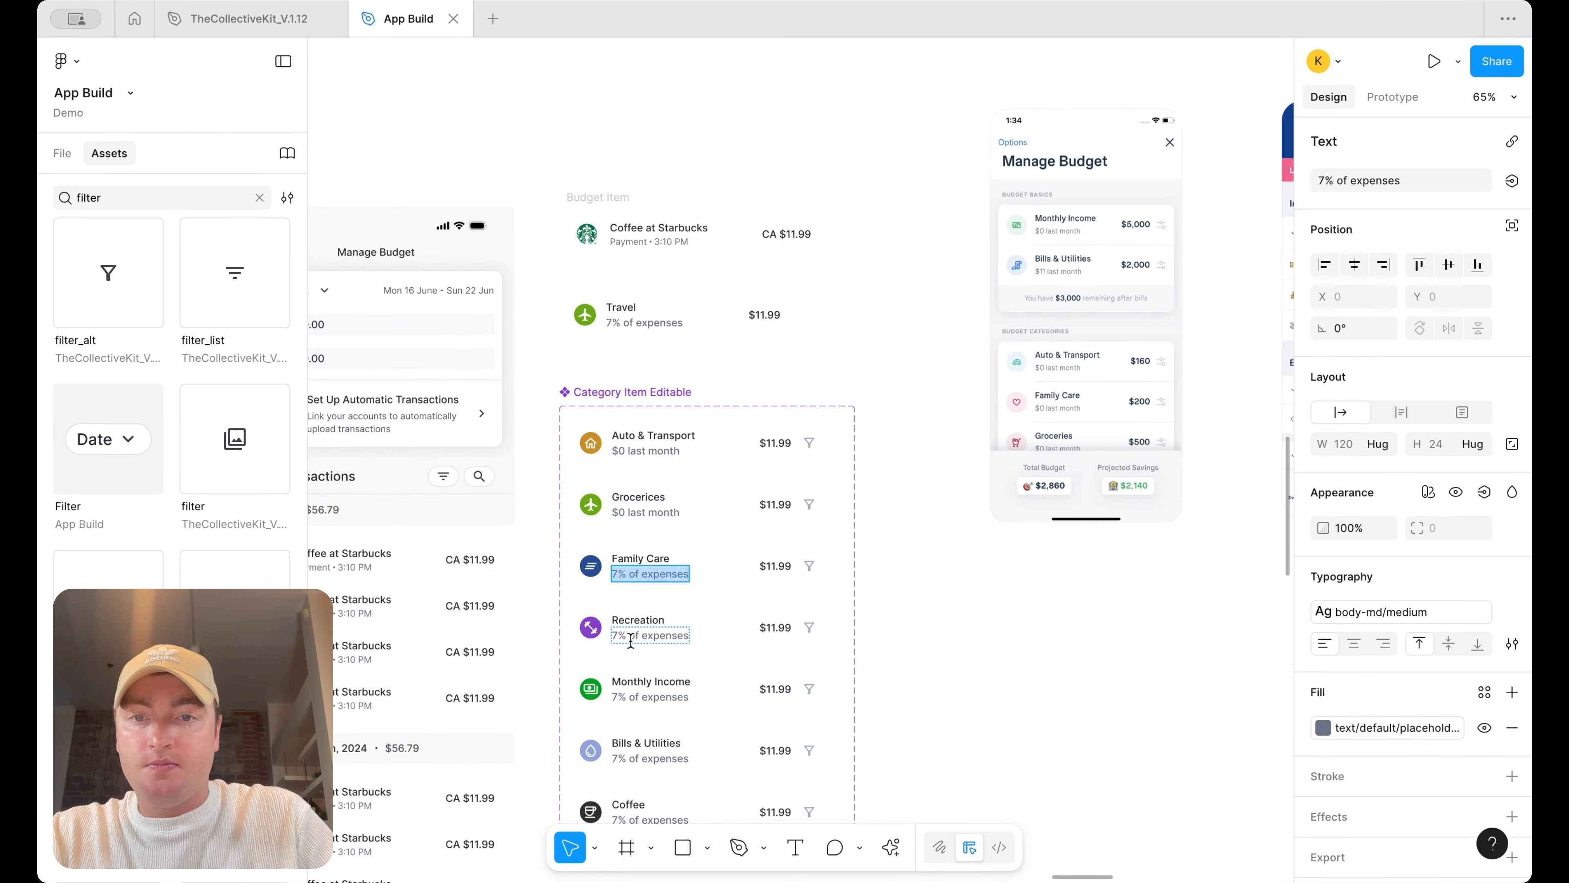
left_click(633, 764)
scroll(637, 754, "down", 3)
type("$0 last month")
left_click(661, 707)
type("$0 last month")
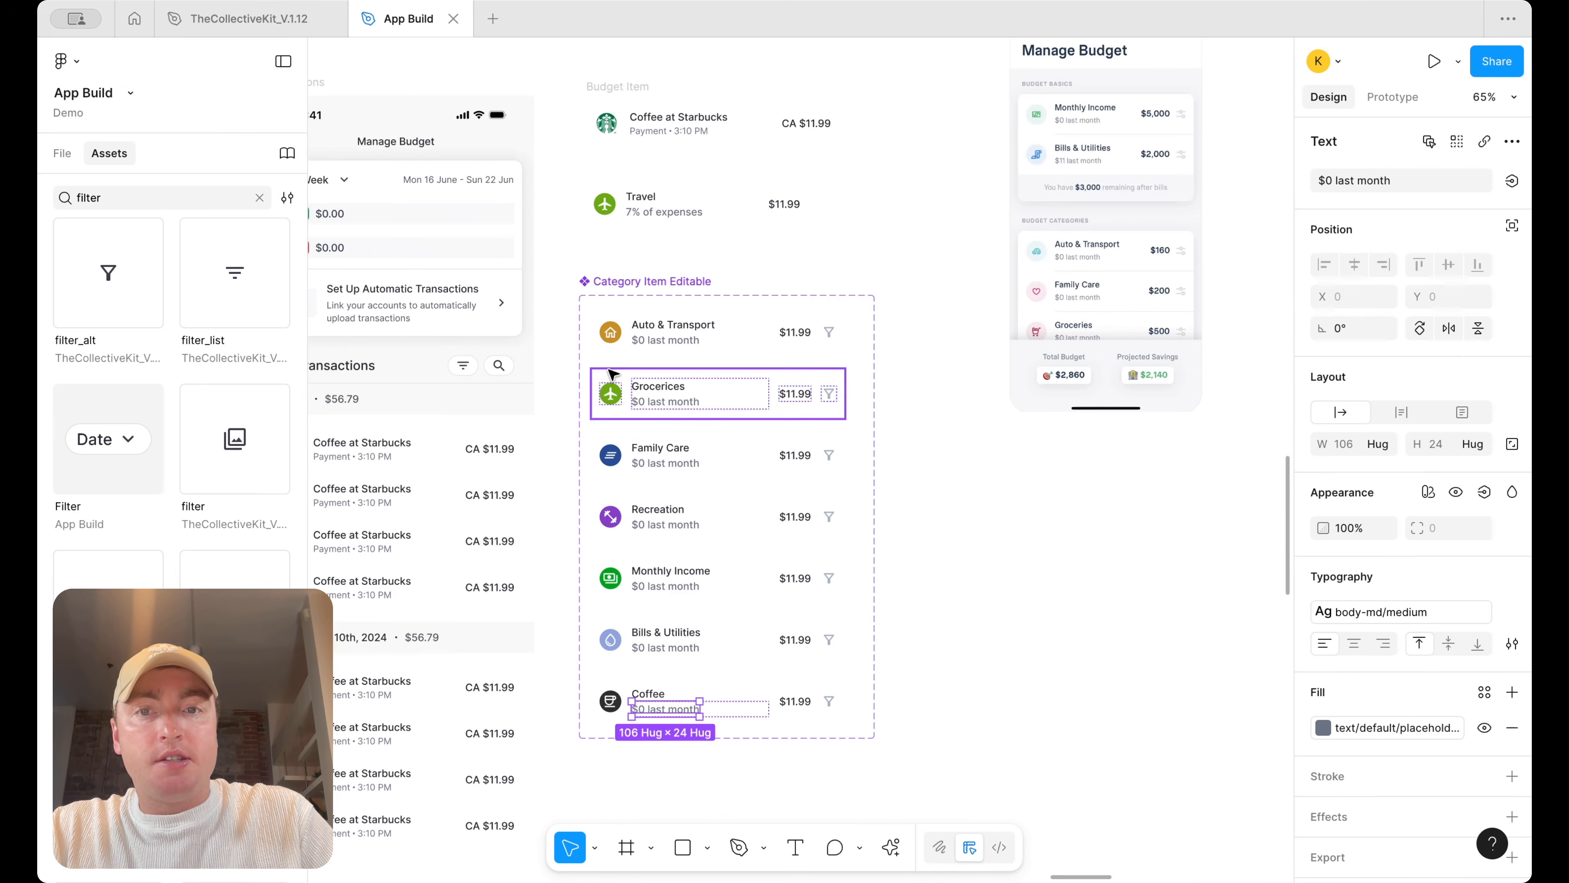
Swap the Grocerices variant's icon for the food_bank icon
double_click(615, 393)
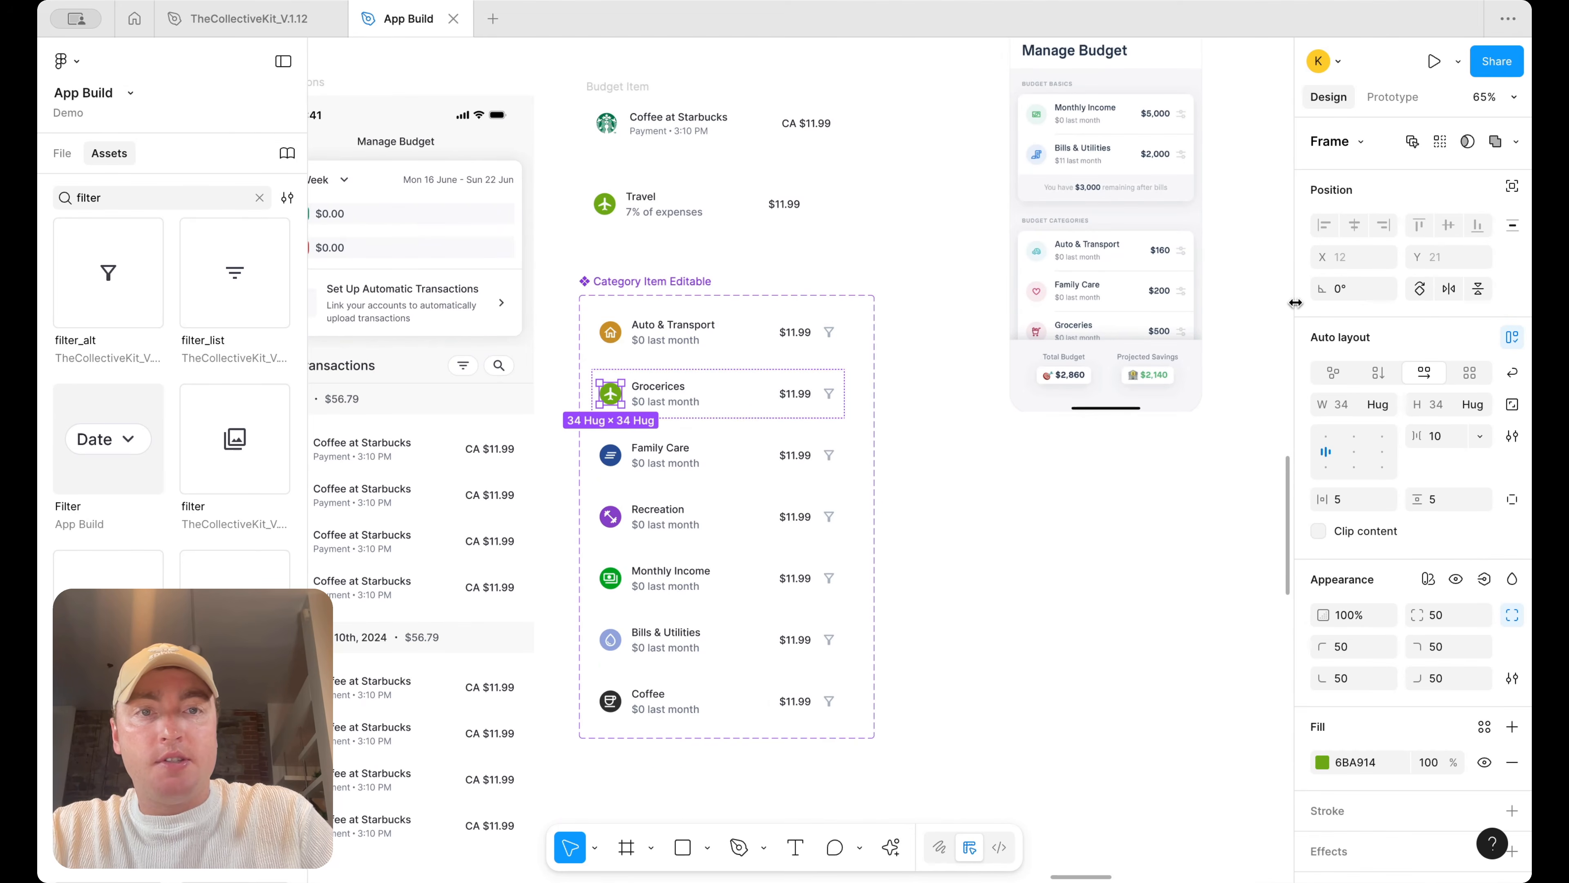
double_click(611, 403)
left_click(1398, 143)
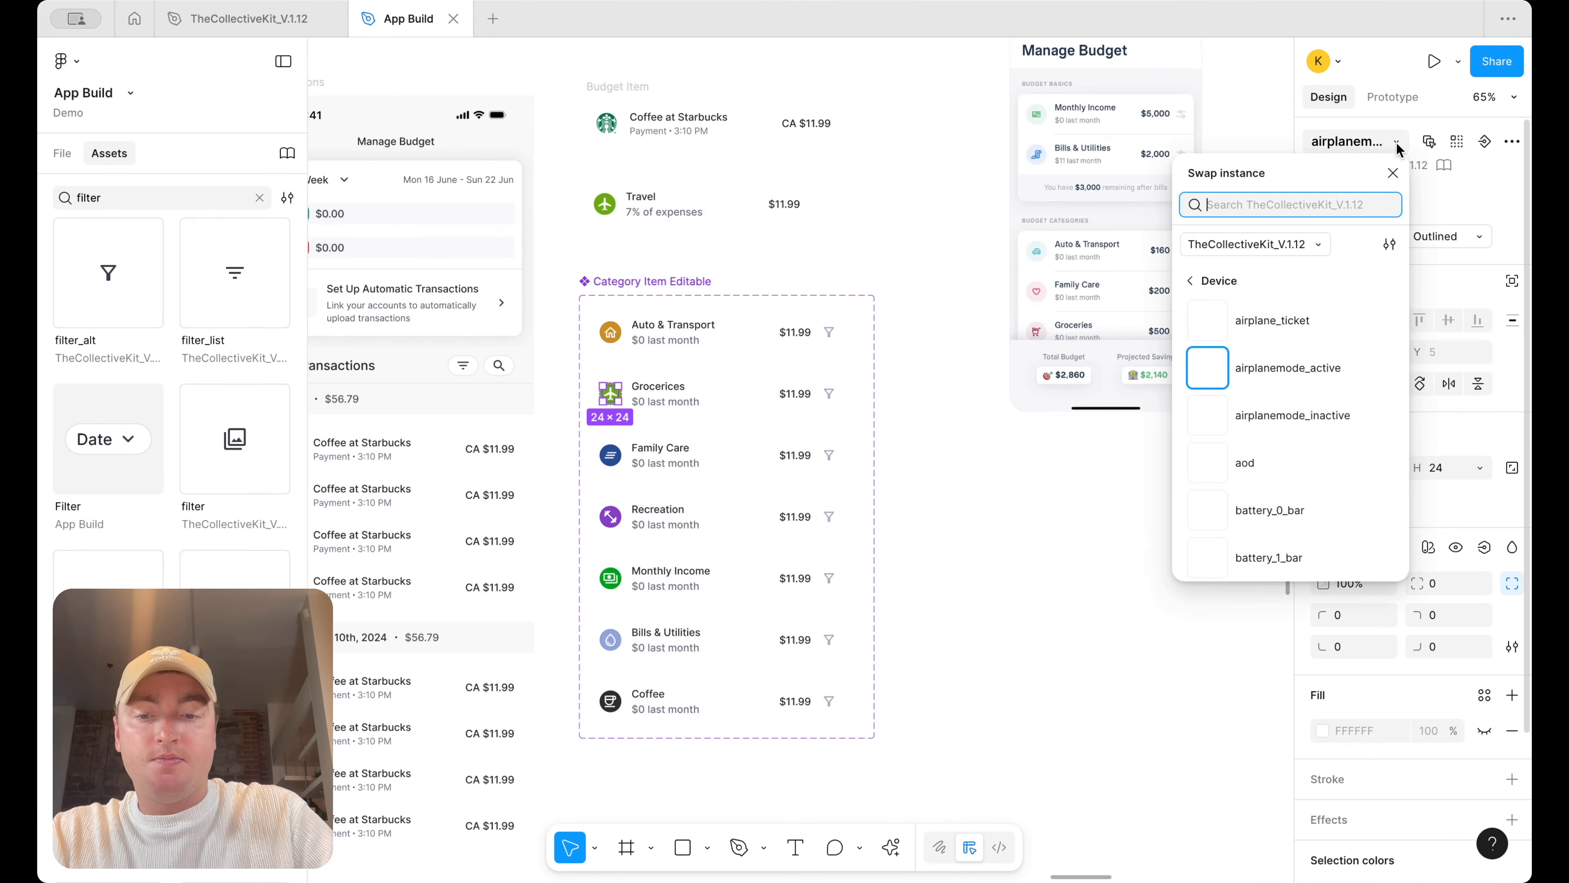
type("food")
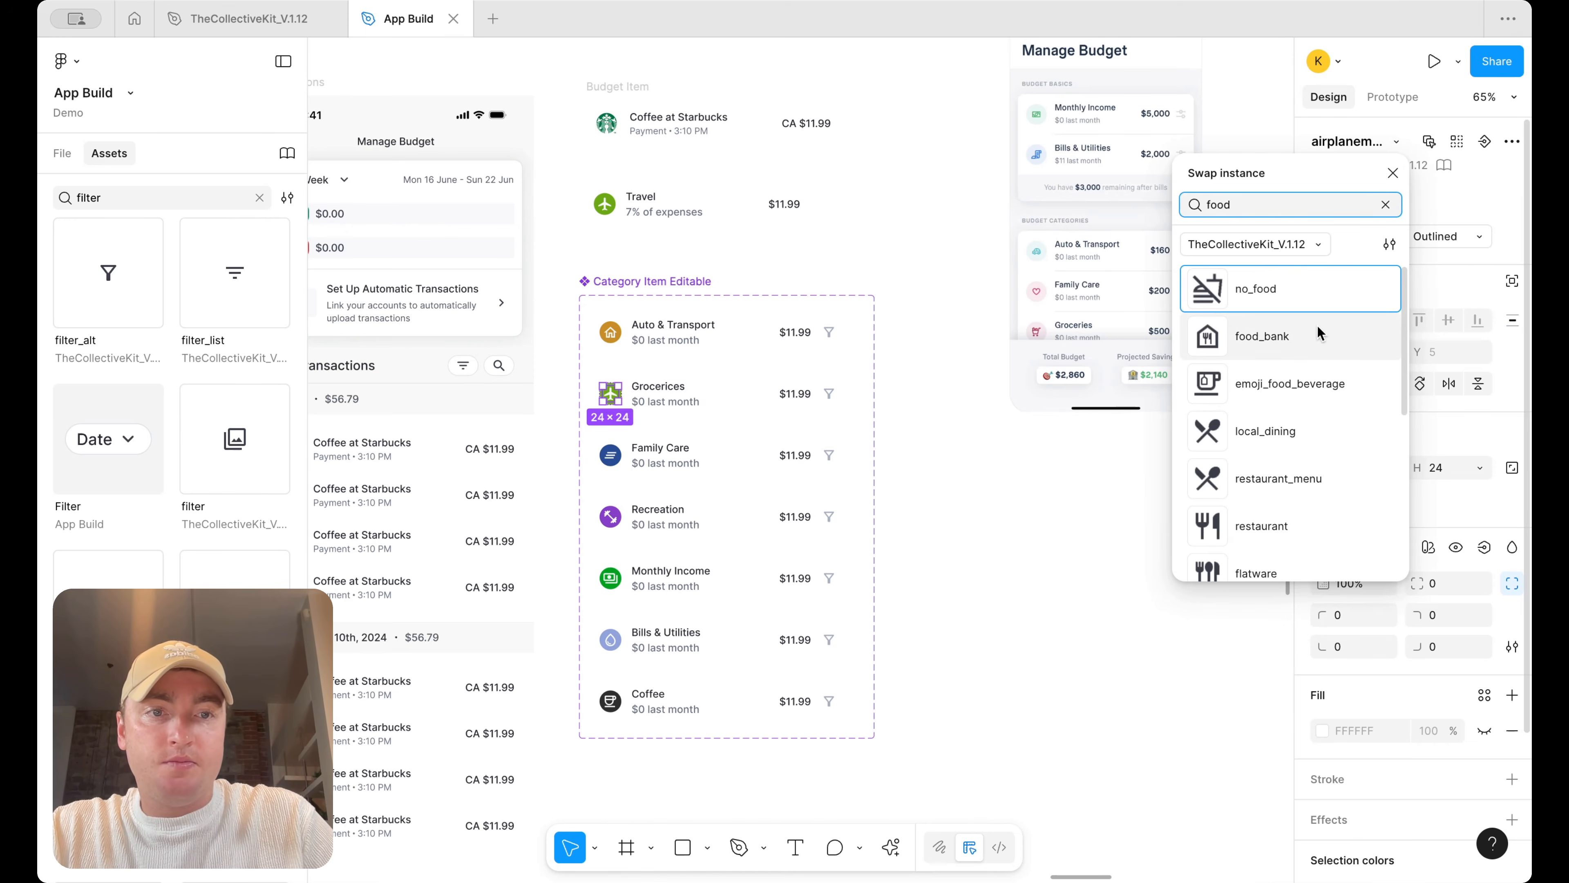
left_click(1318, 334)
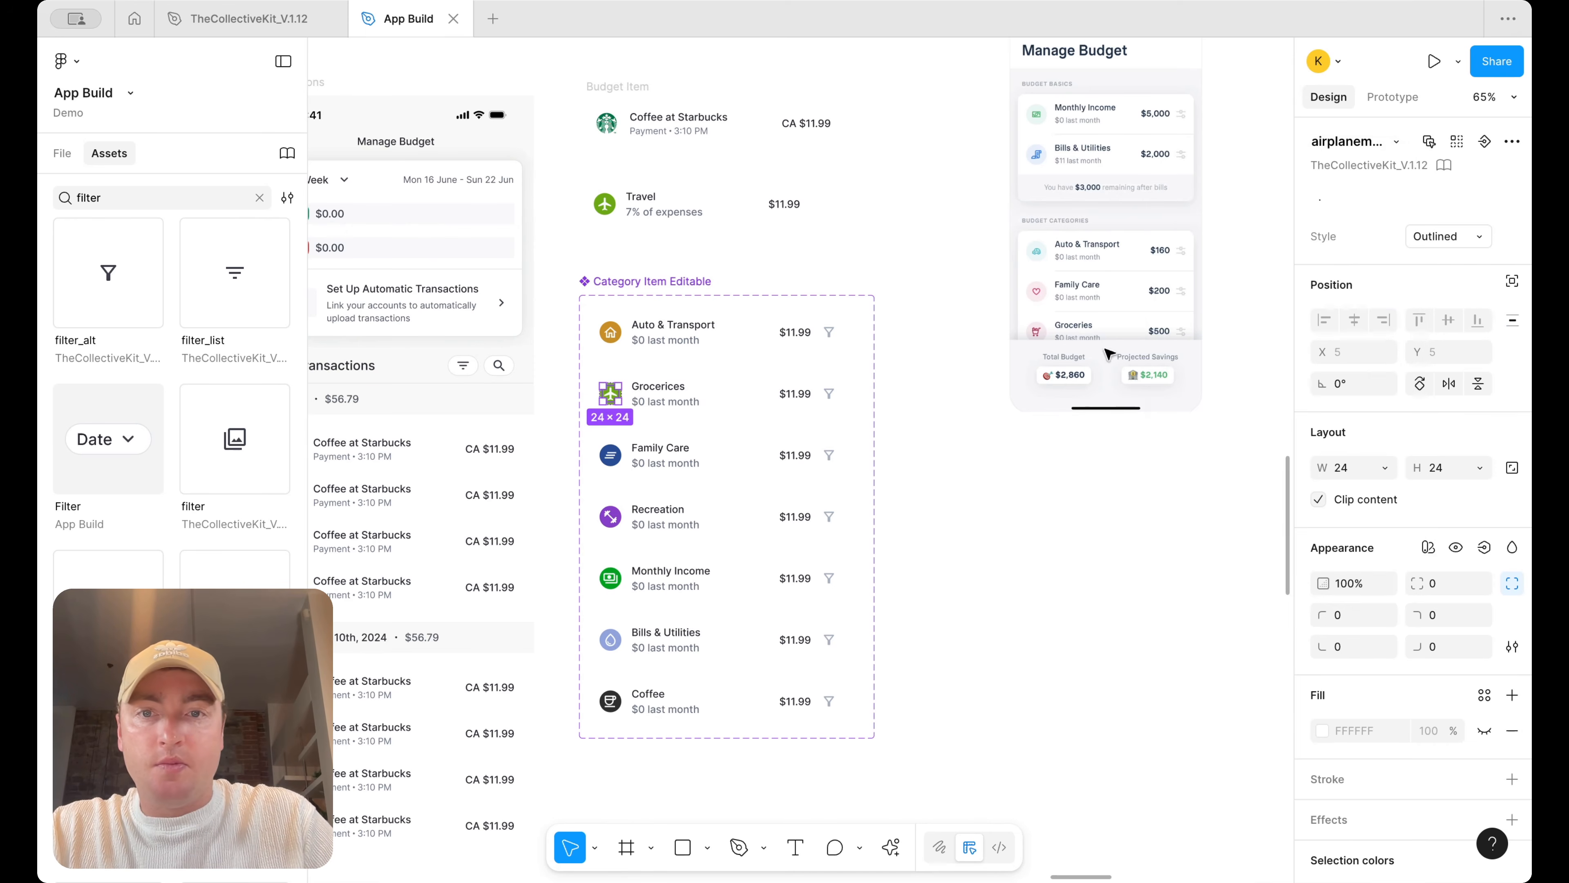
Swap the Auto & Transport variant's icon for the directions_car icon
left_click(611, 336)
left_click(1357, 143)
type("car")
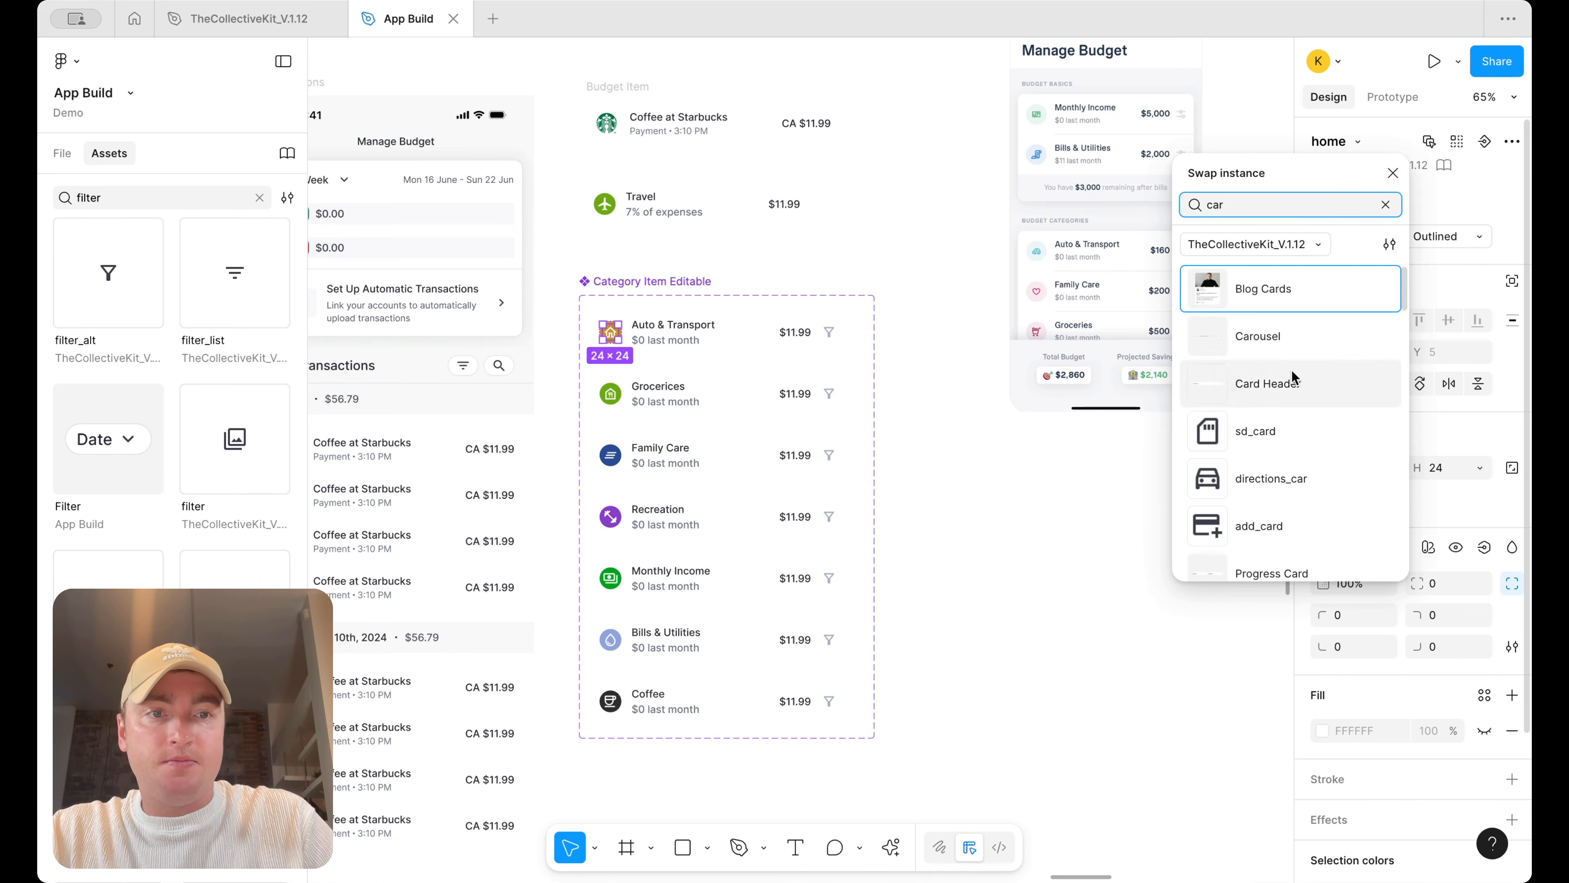
left_click(1276, 482)
left_click(1029, 498)
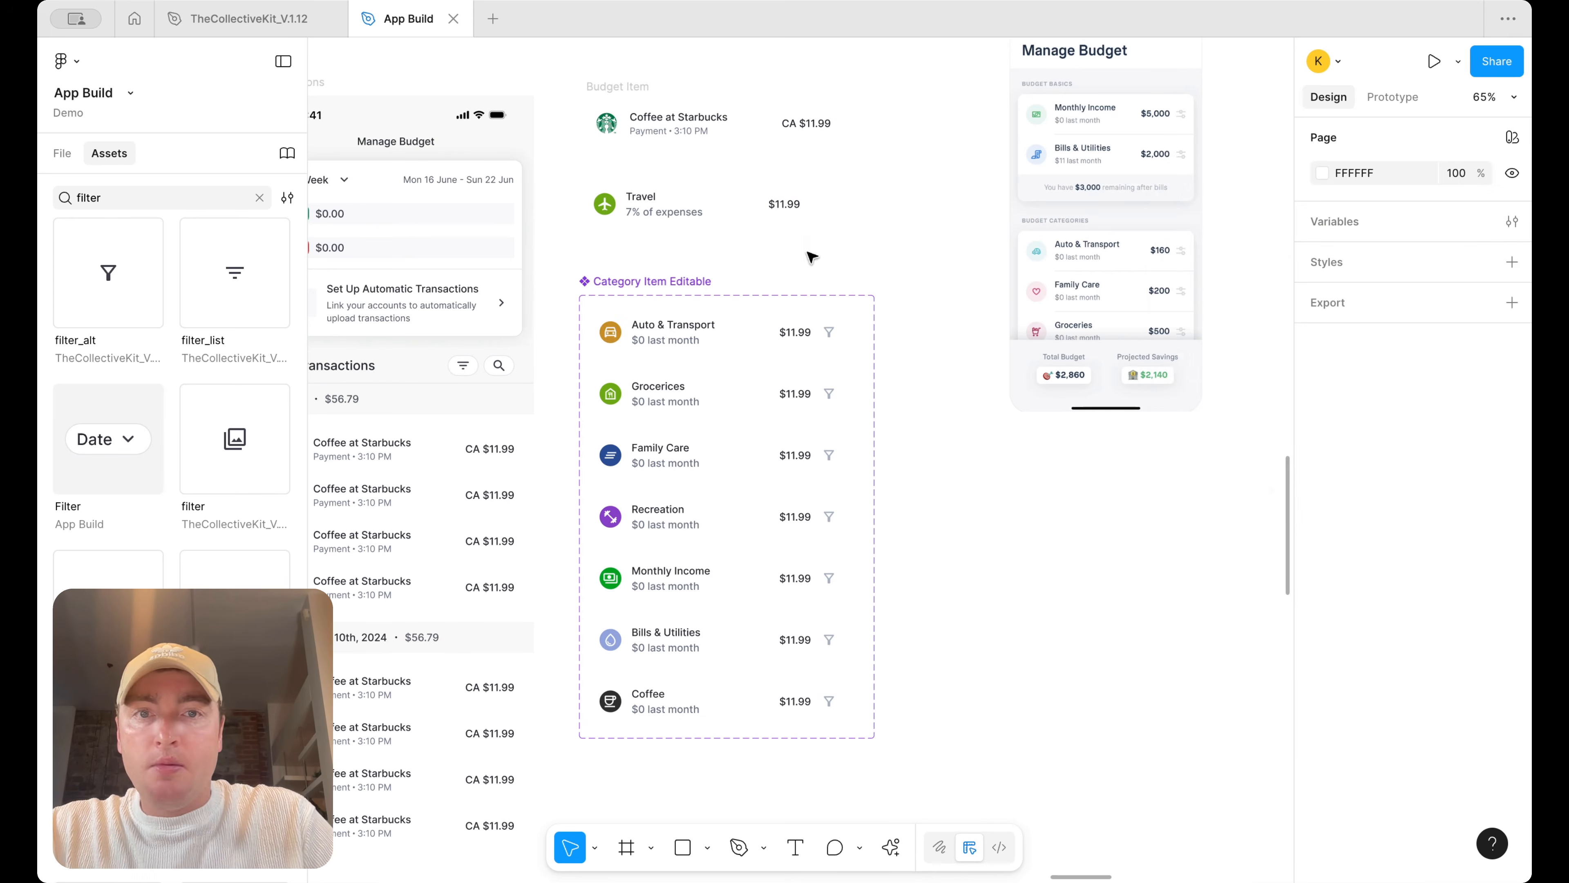
Place instances of the Monthly Income and Bills & Utilities variants on the canvas beside the component set
scroll(806, 254, "down", 4)
left_click_drag(734, 269, 1052, 436)
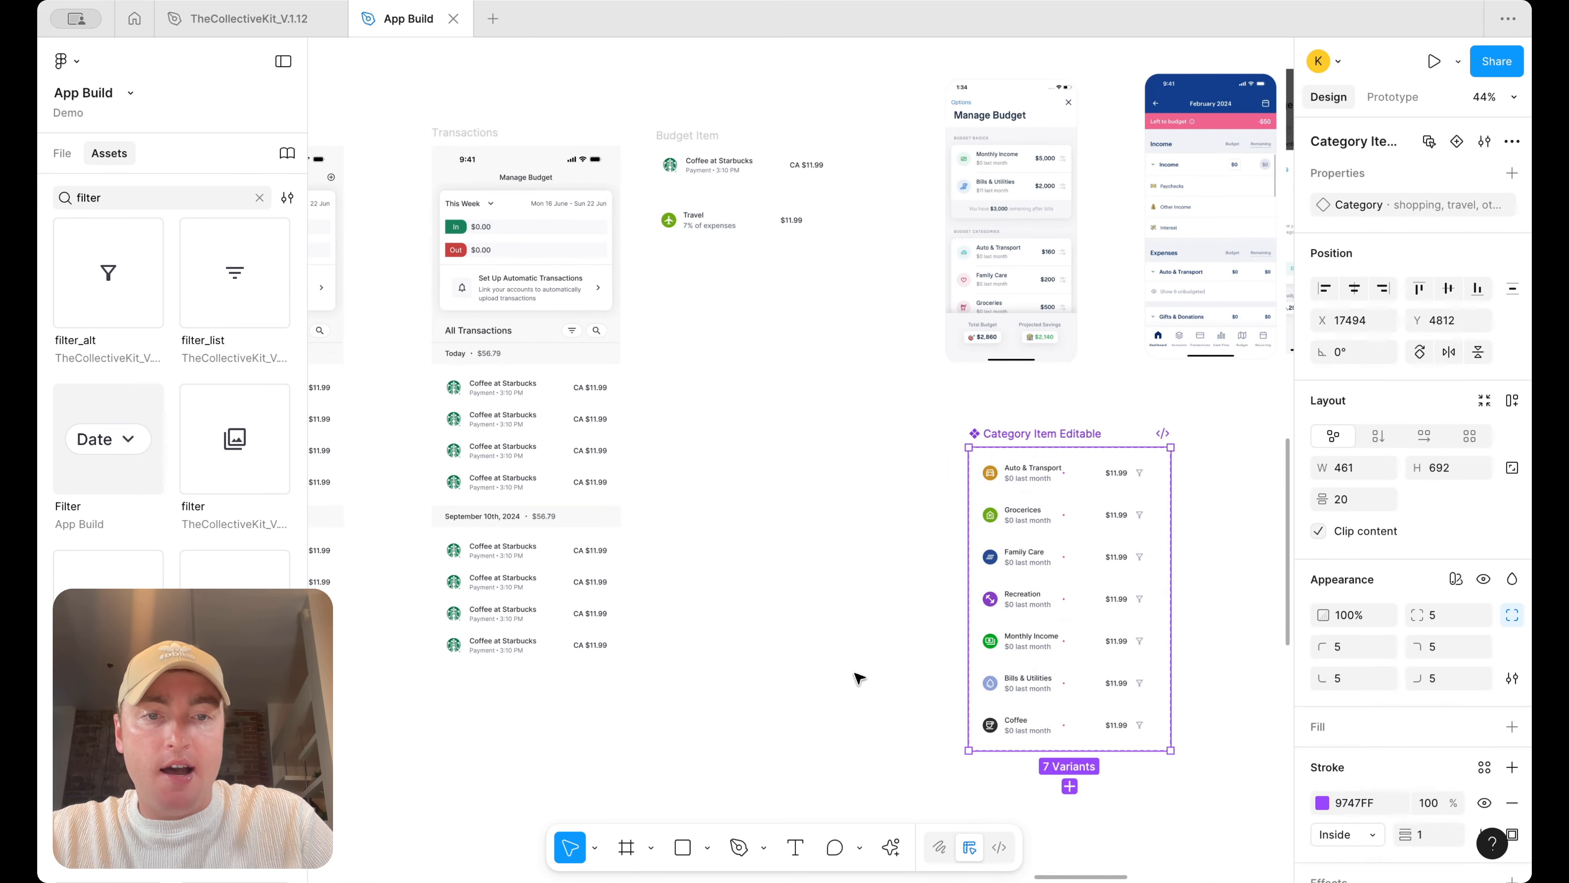
left_click(865, 660)
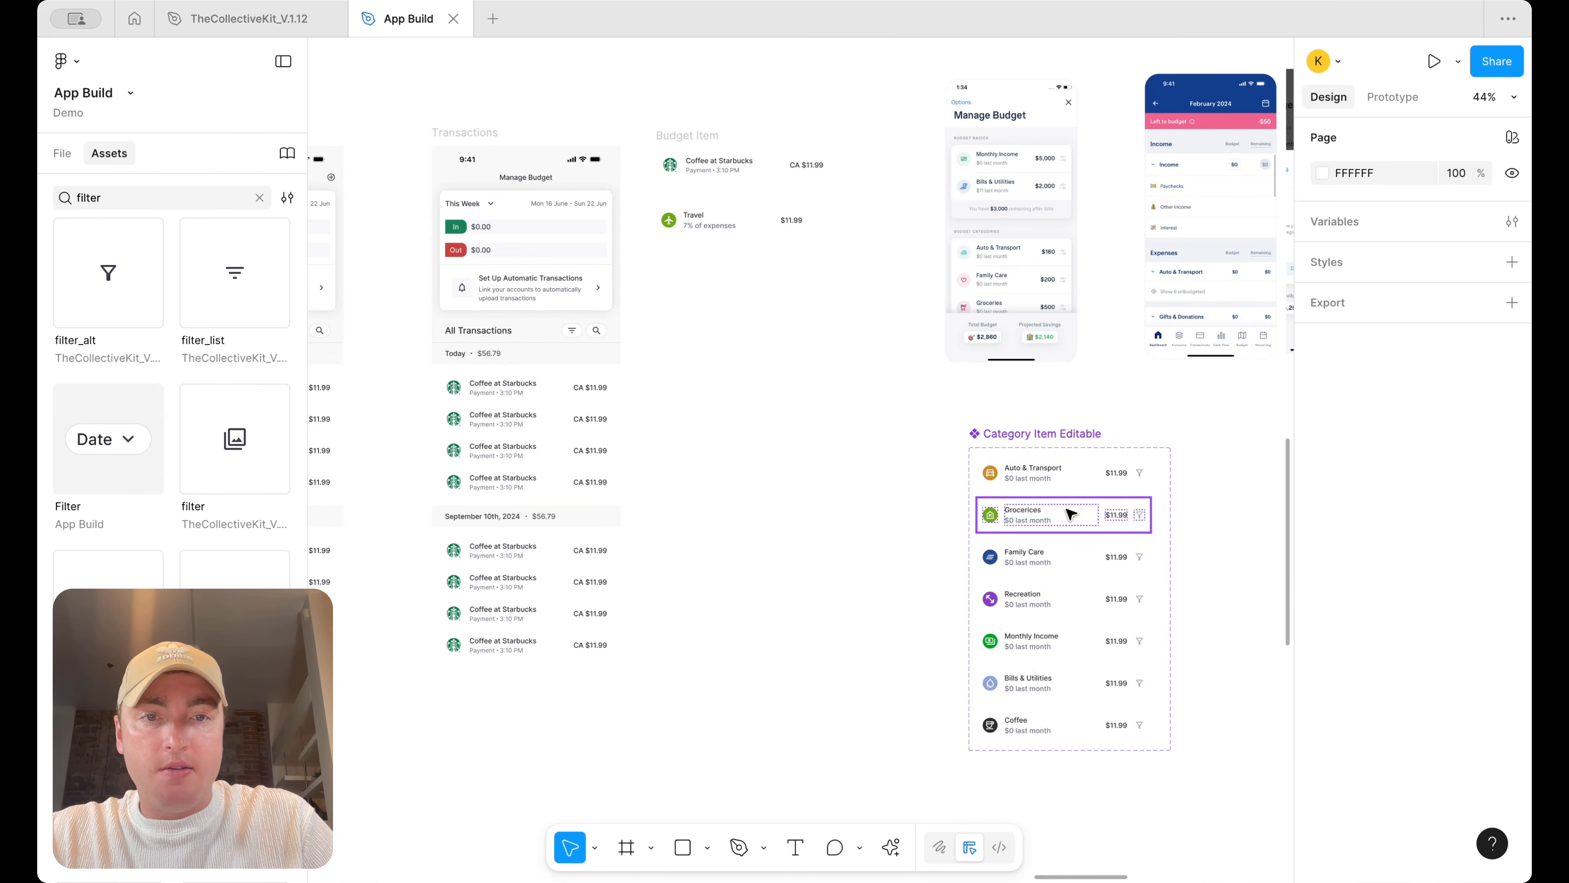
left_click_drag(1063, 645, 774, 410)
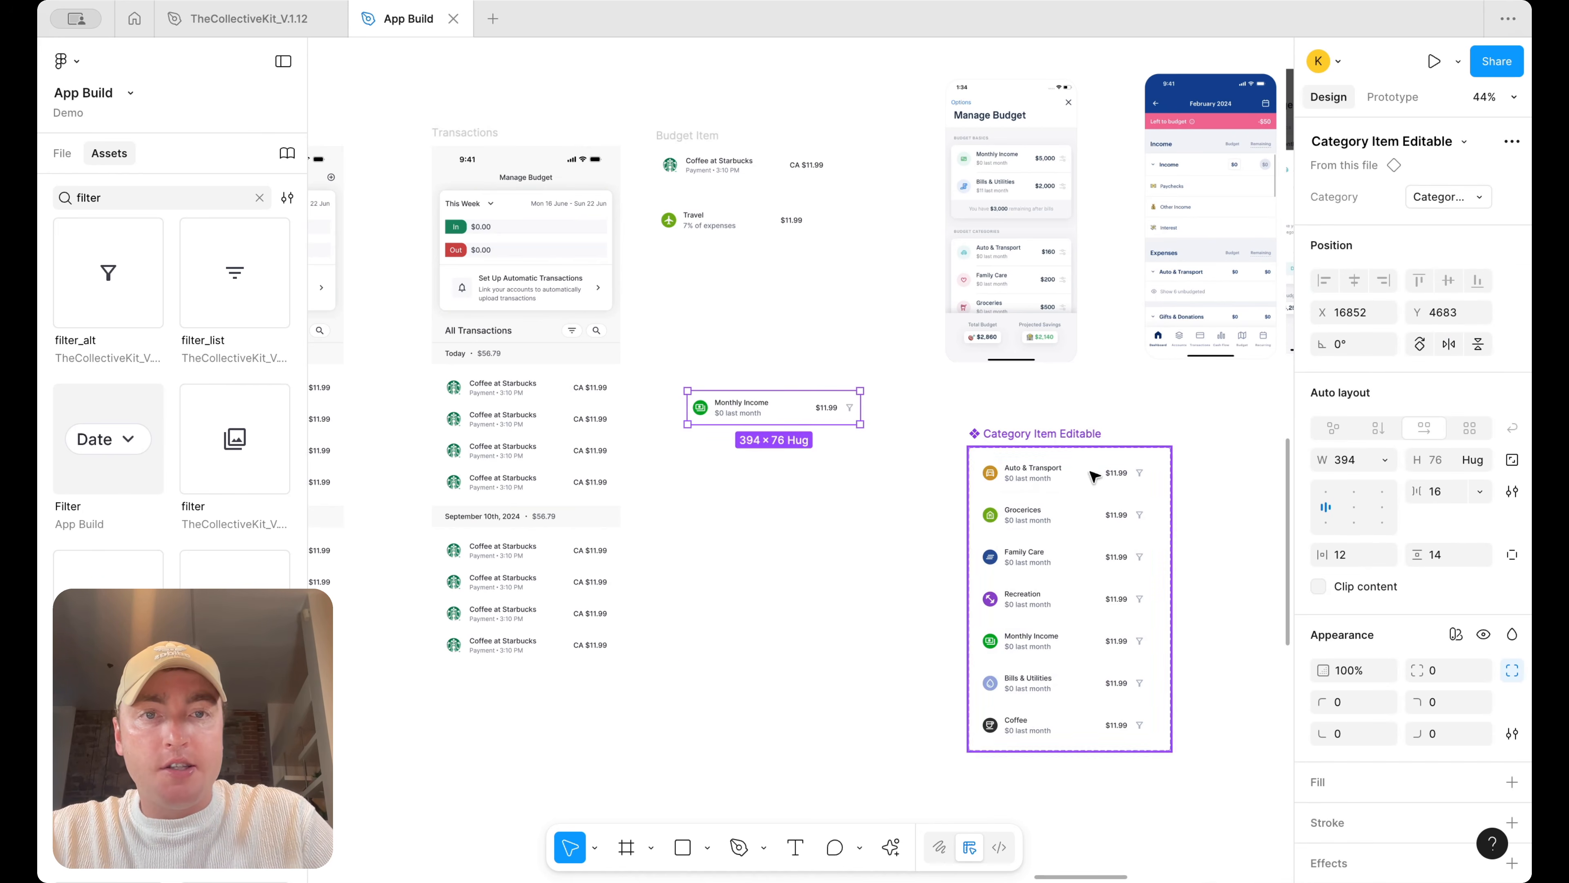
left_click_drag(1058, 683, 770, 462)
Place instances of the Auto & Transport, Grocerices, Family Care, Coffee and Recreation variants below them
left_click_drag(1088, 492, 797, 566)
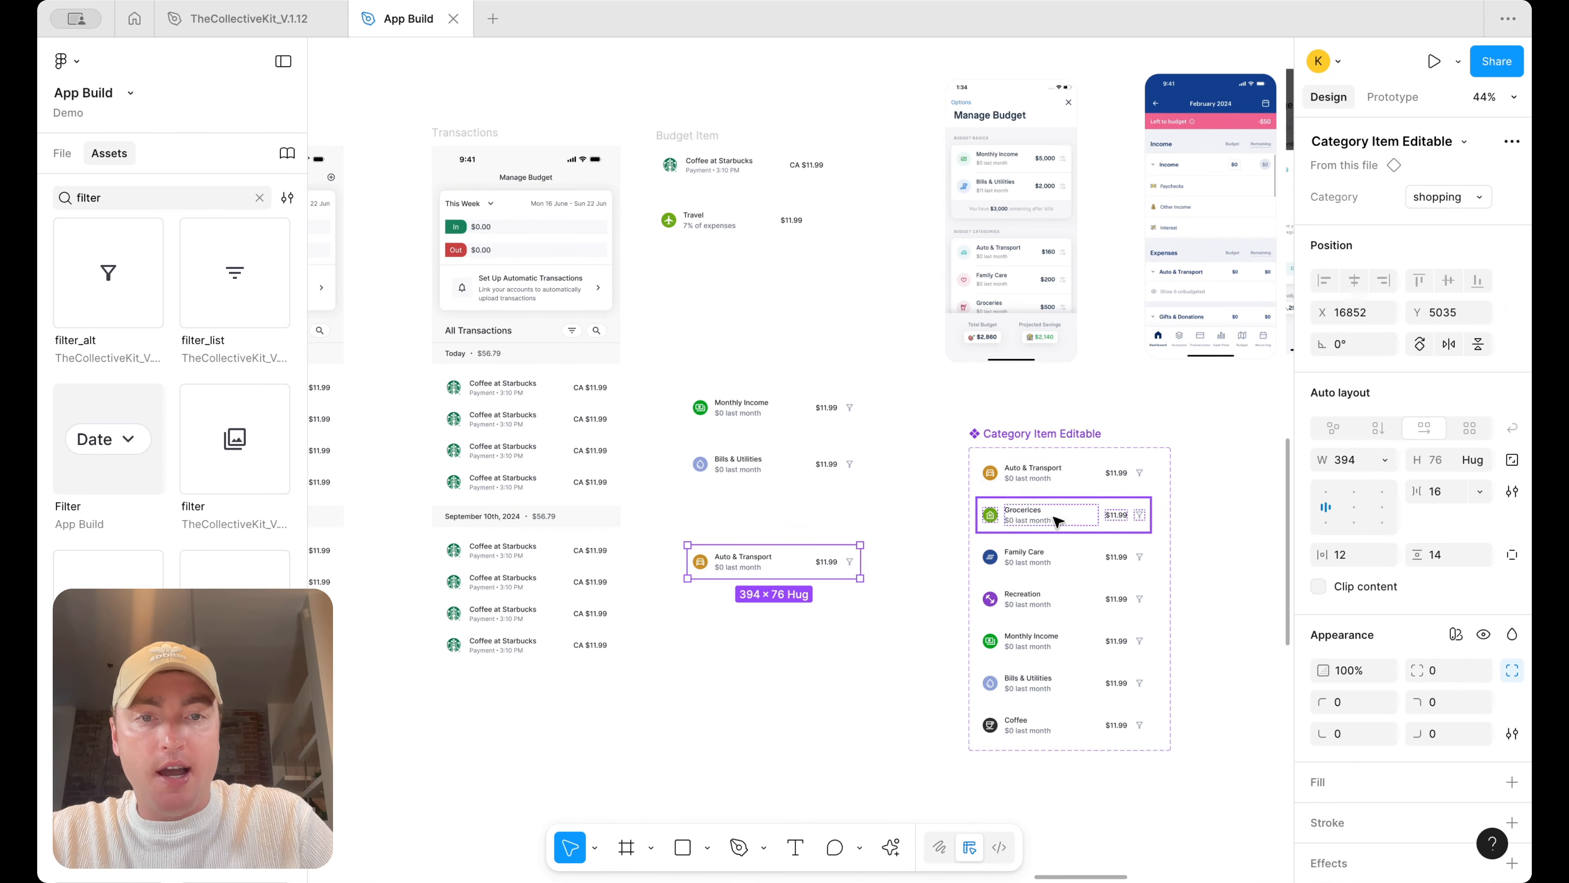
left_click_drag(1066, 557, 832, 657)
left_click_drag(1066, 516, 799, 592)
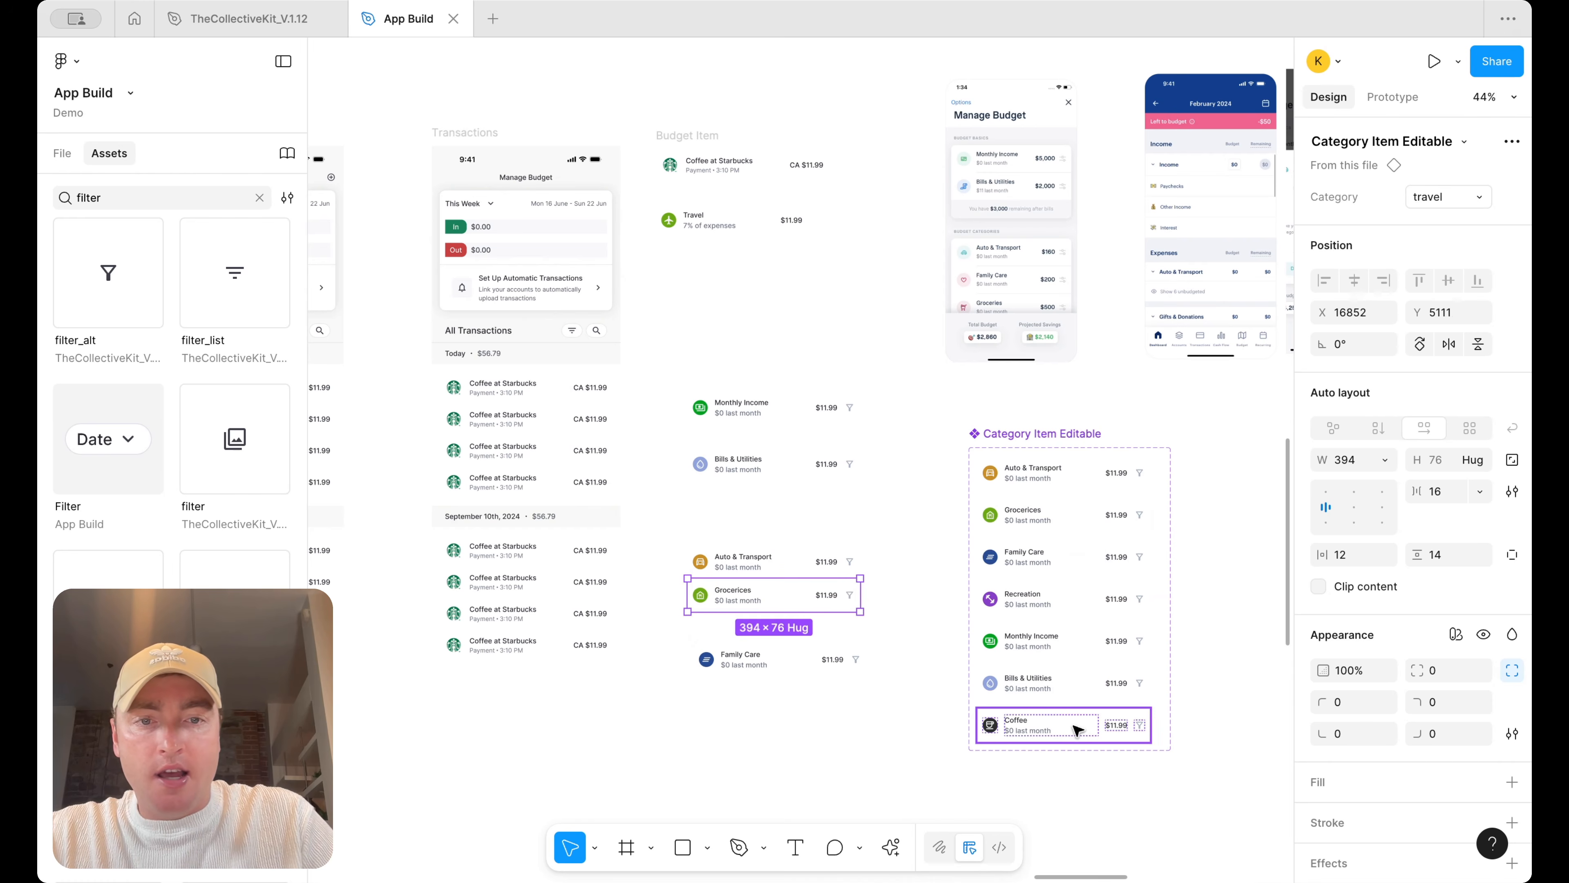
left_click_drag(1077, 731, 774, 730)
left_click_drag(1042, 611, 738, 612)
scroll(1001, 612, "up", 5)
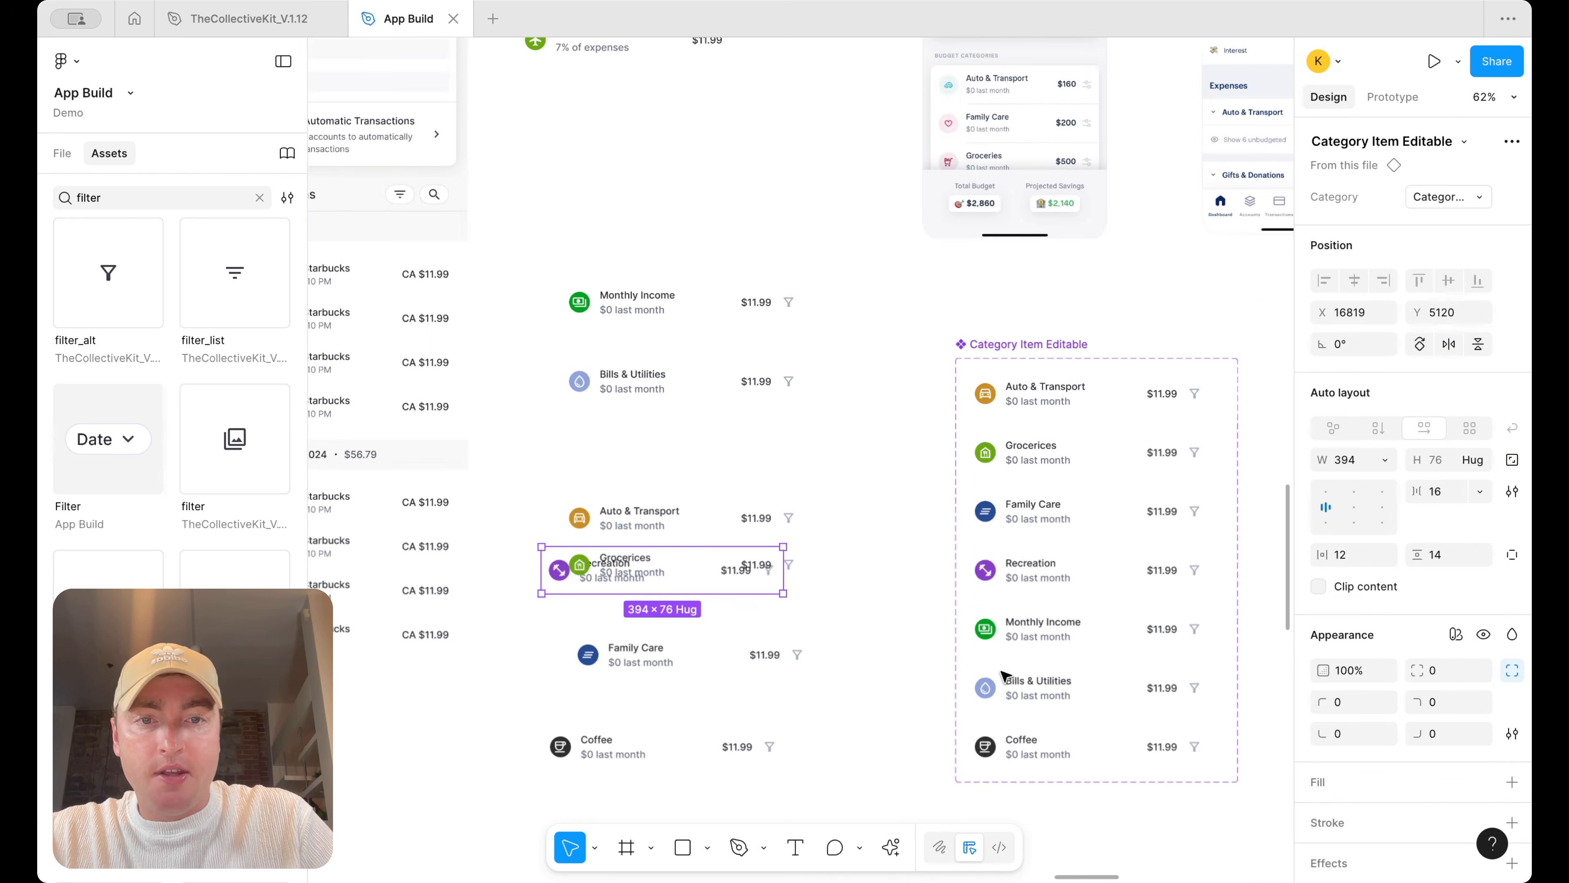
Swap the Family Care variant's icon for a family icon found by searching "family"
left_click(1000, 508)
left_click(981, 516)
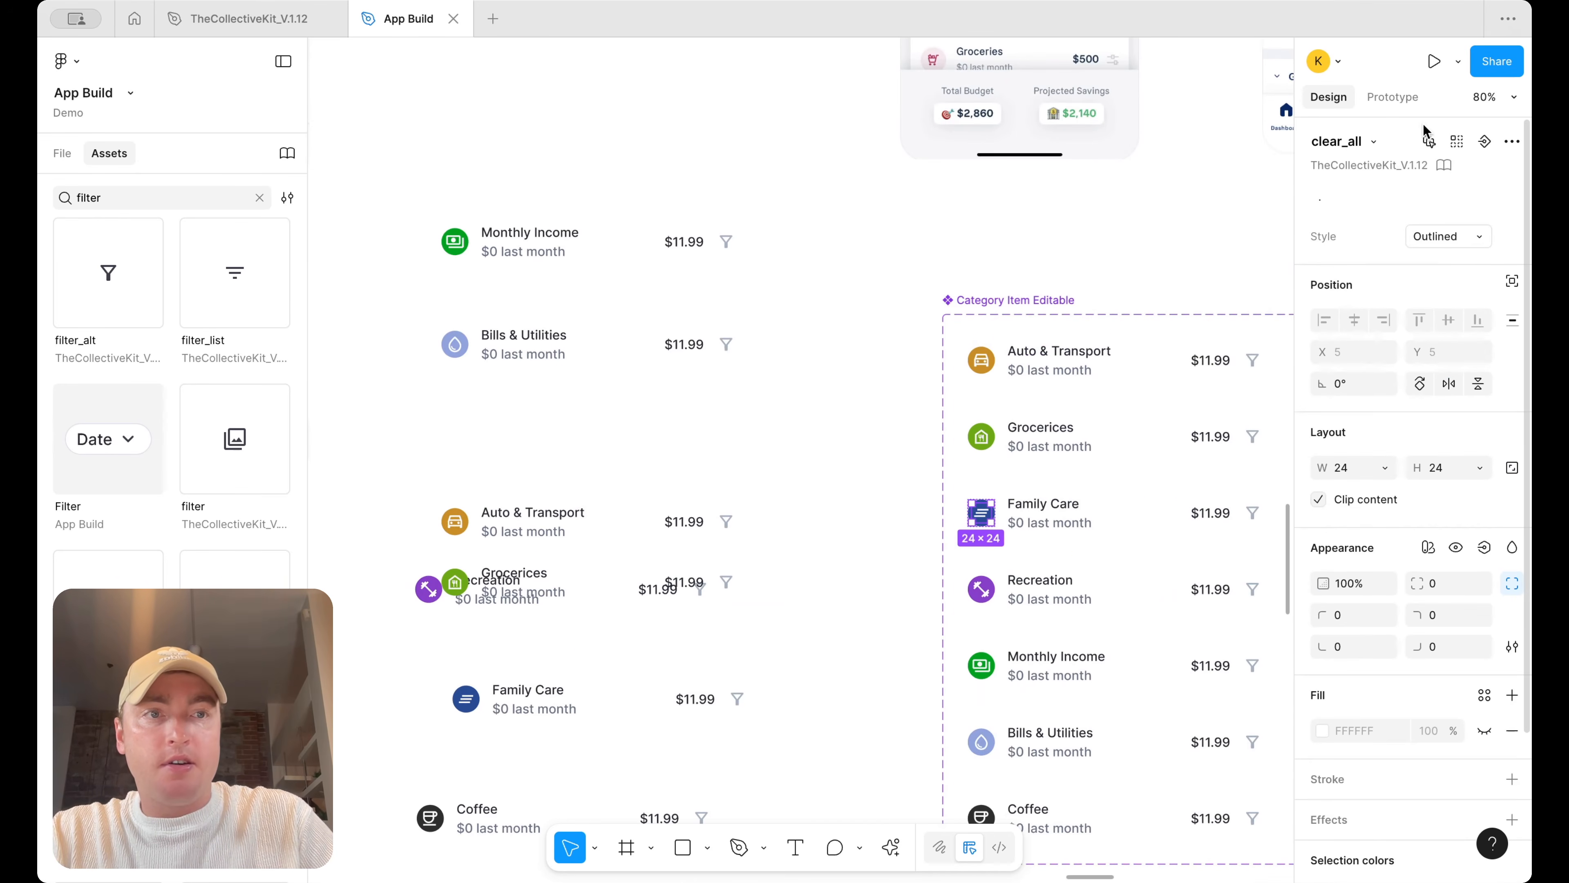
left_click(1375, 142)
type("family")
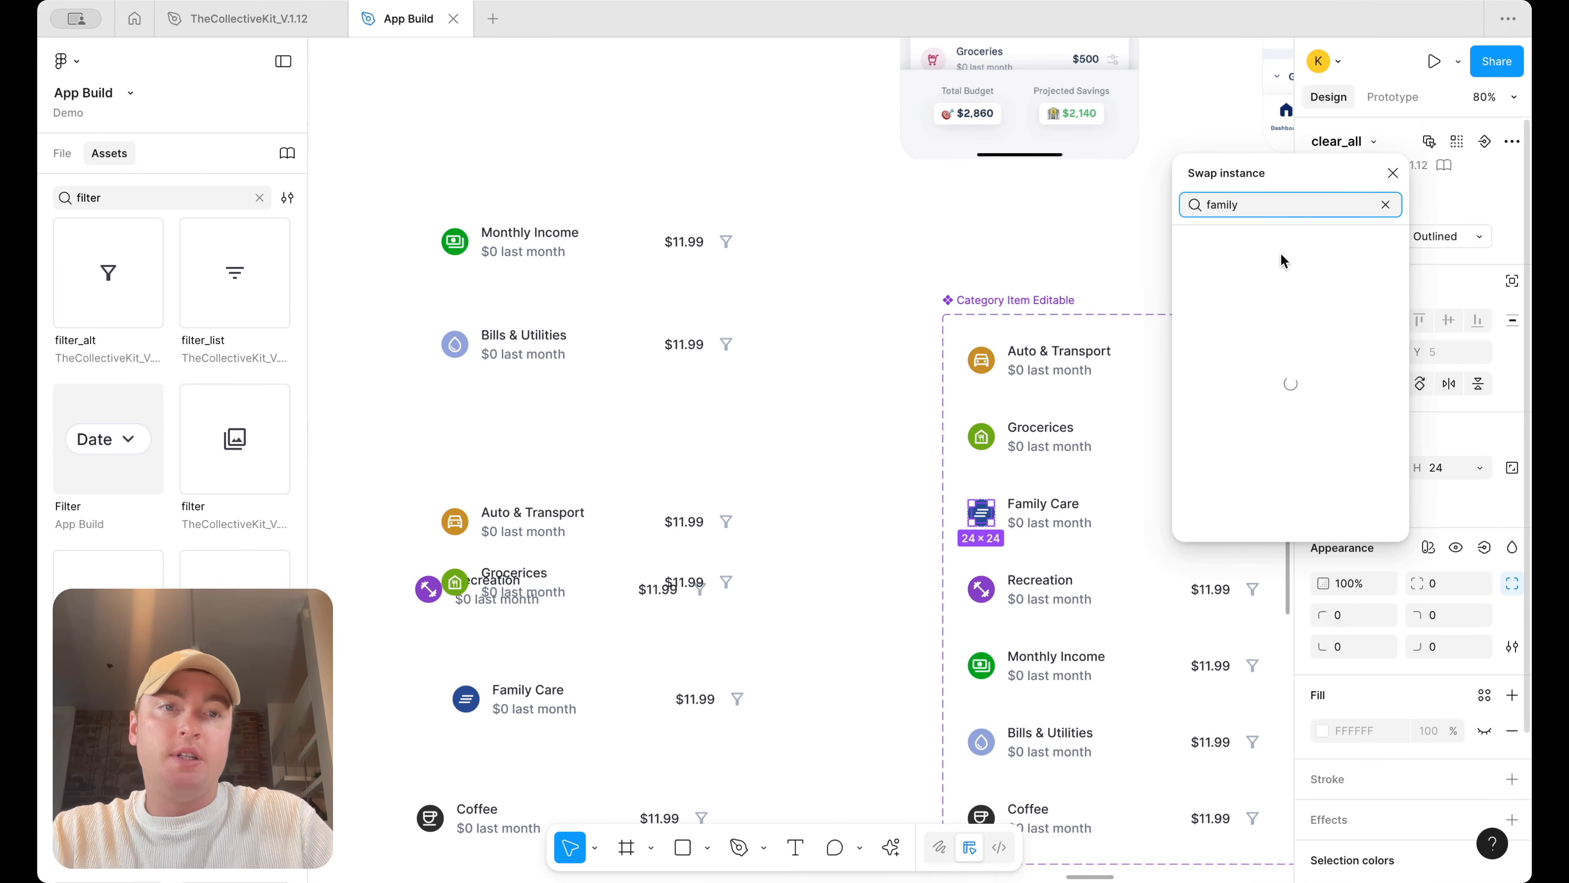
left_click(1269, 283)
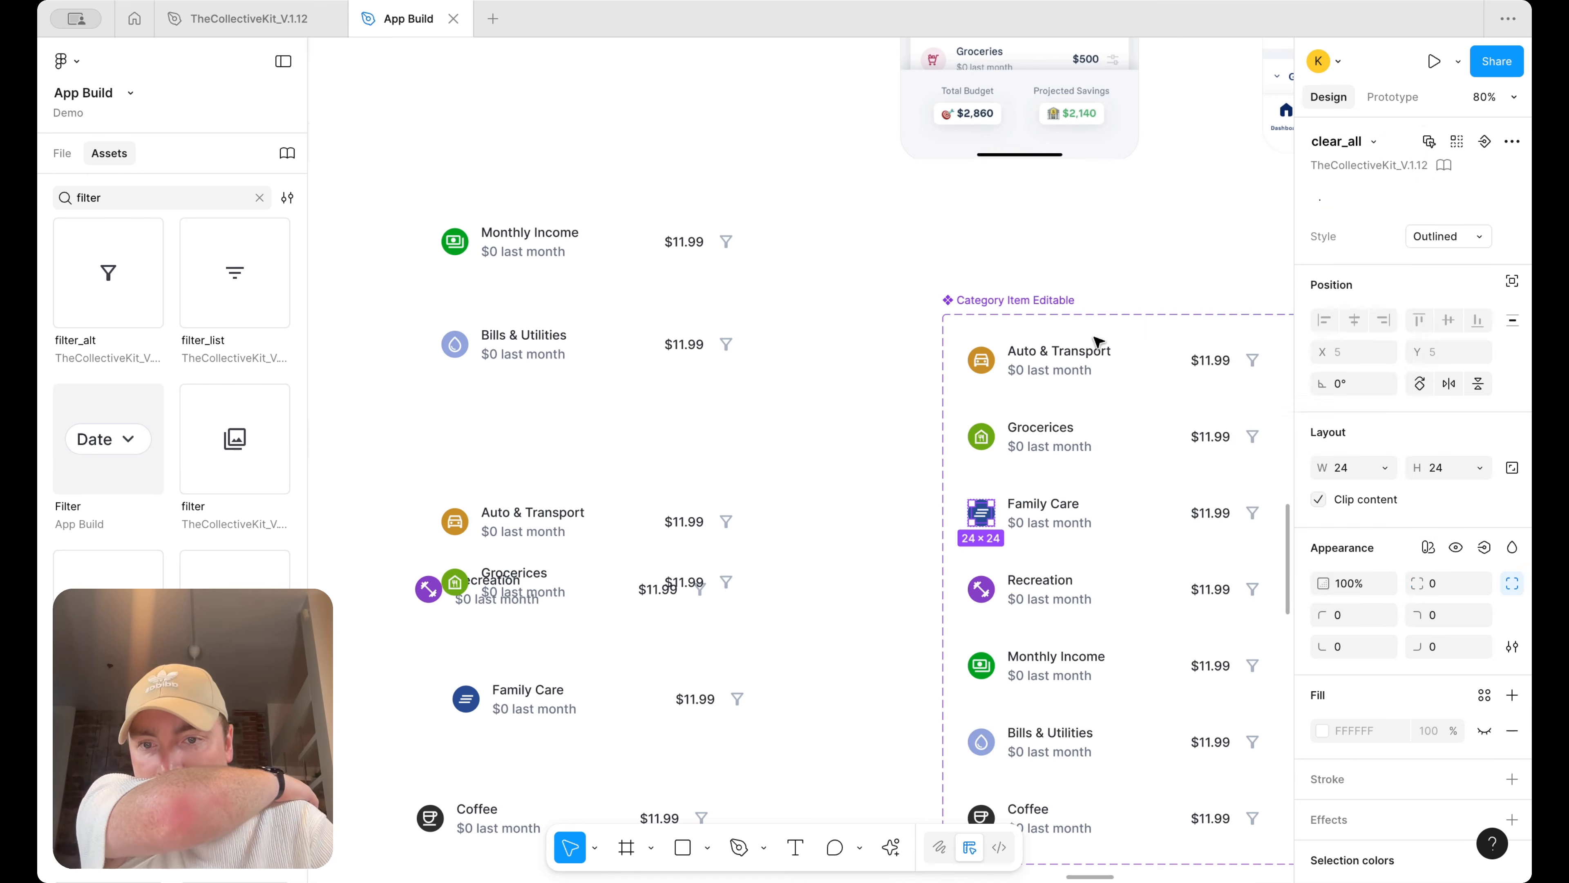
left_click(820, 439)
scroll(828, 435, "down", 4)
left_click_drag(561, 543, 561, 578)
left_click_drag(526, 740, 781, 467)
key("shift+a")
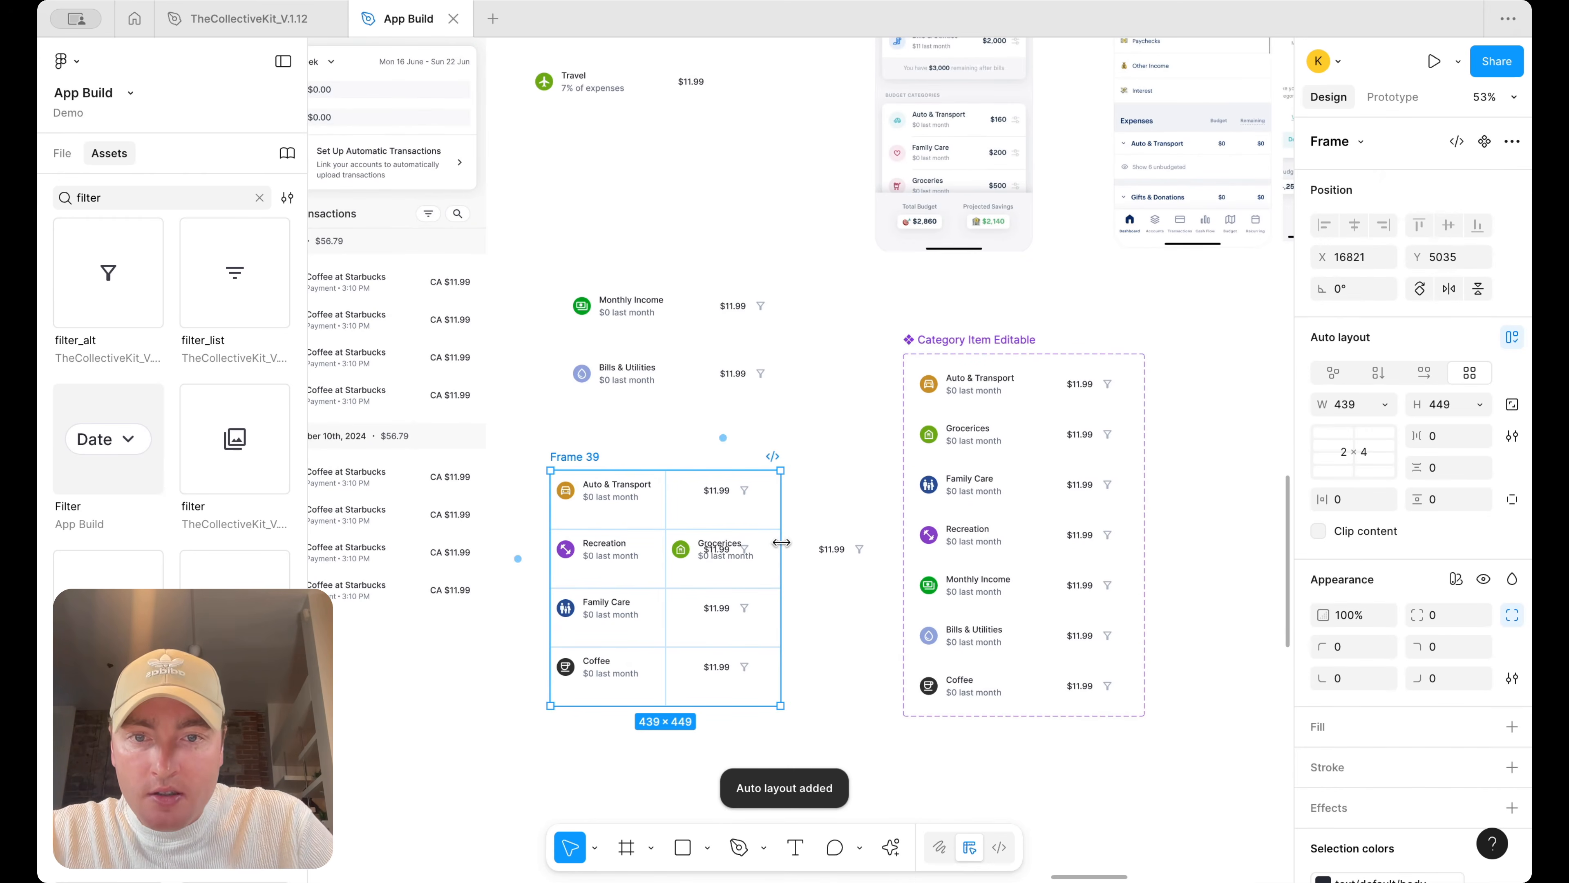
key("ctrl+z")
Stack the five expense category instances into a vertical auto layout frame
left_click(831, 461)
left_click_drag(728, 594, 695, 622)
left_click_drag(648, 695, 640, 445)
key("shift+a")
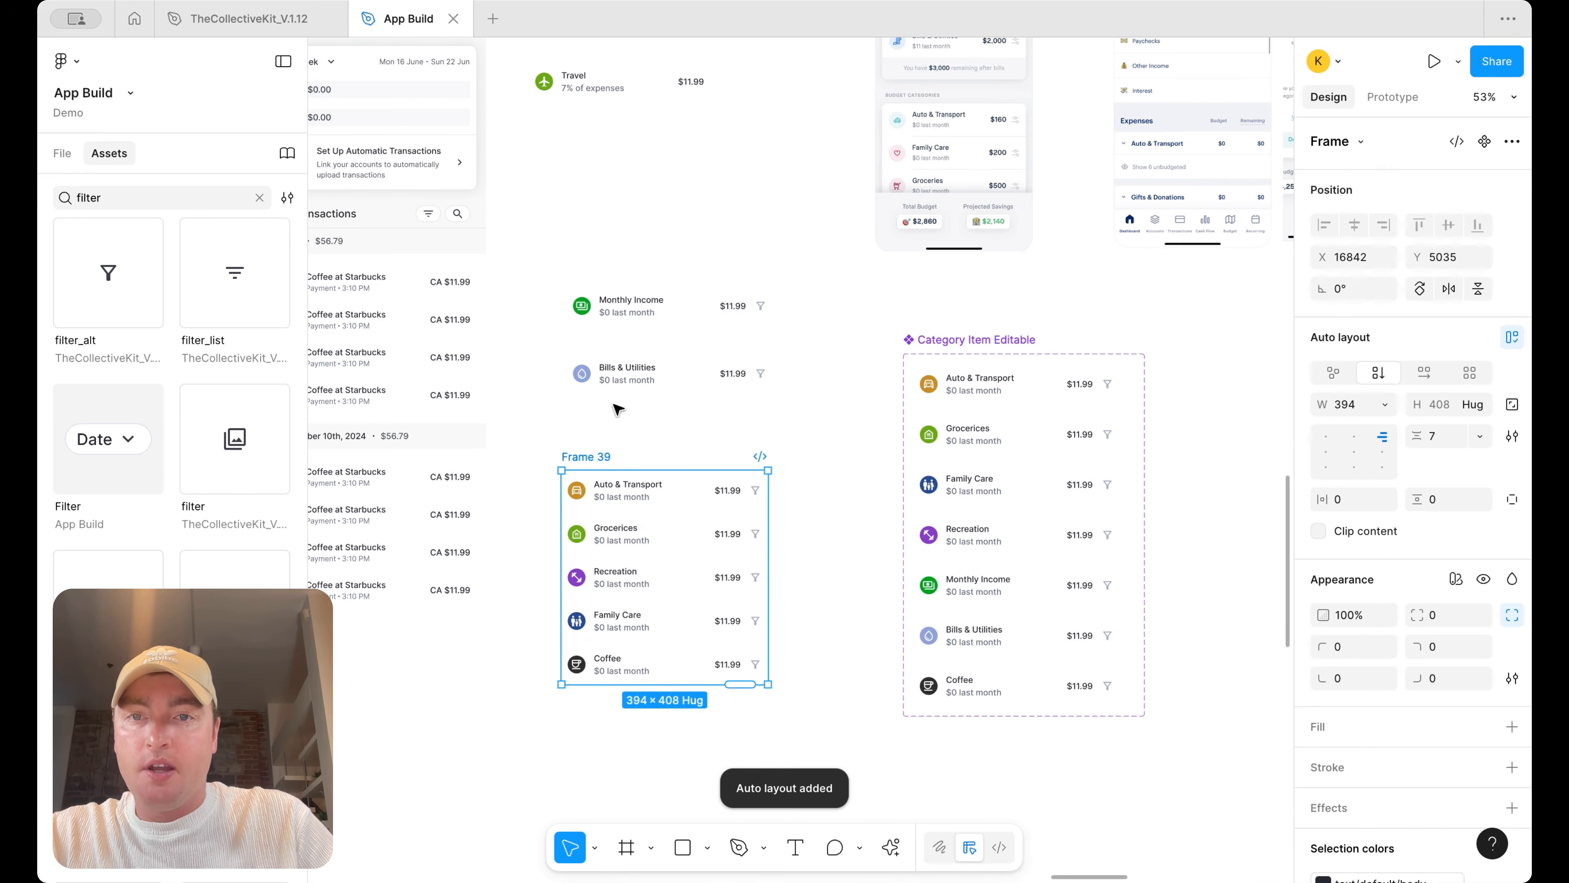
Wrap the Monthly Income and Bills & Utilities instances in a vertical auto layout frame
left_click_drag(637, 371, 641, 351)
left_click(630, 300, "shift")
key("shift+a")
scroll(795, 312, "up", 3)
scroll(904, 208, "up", 3)
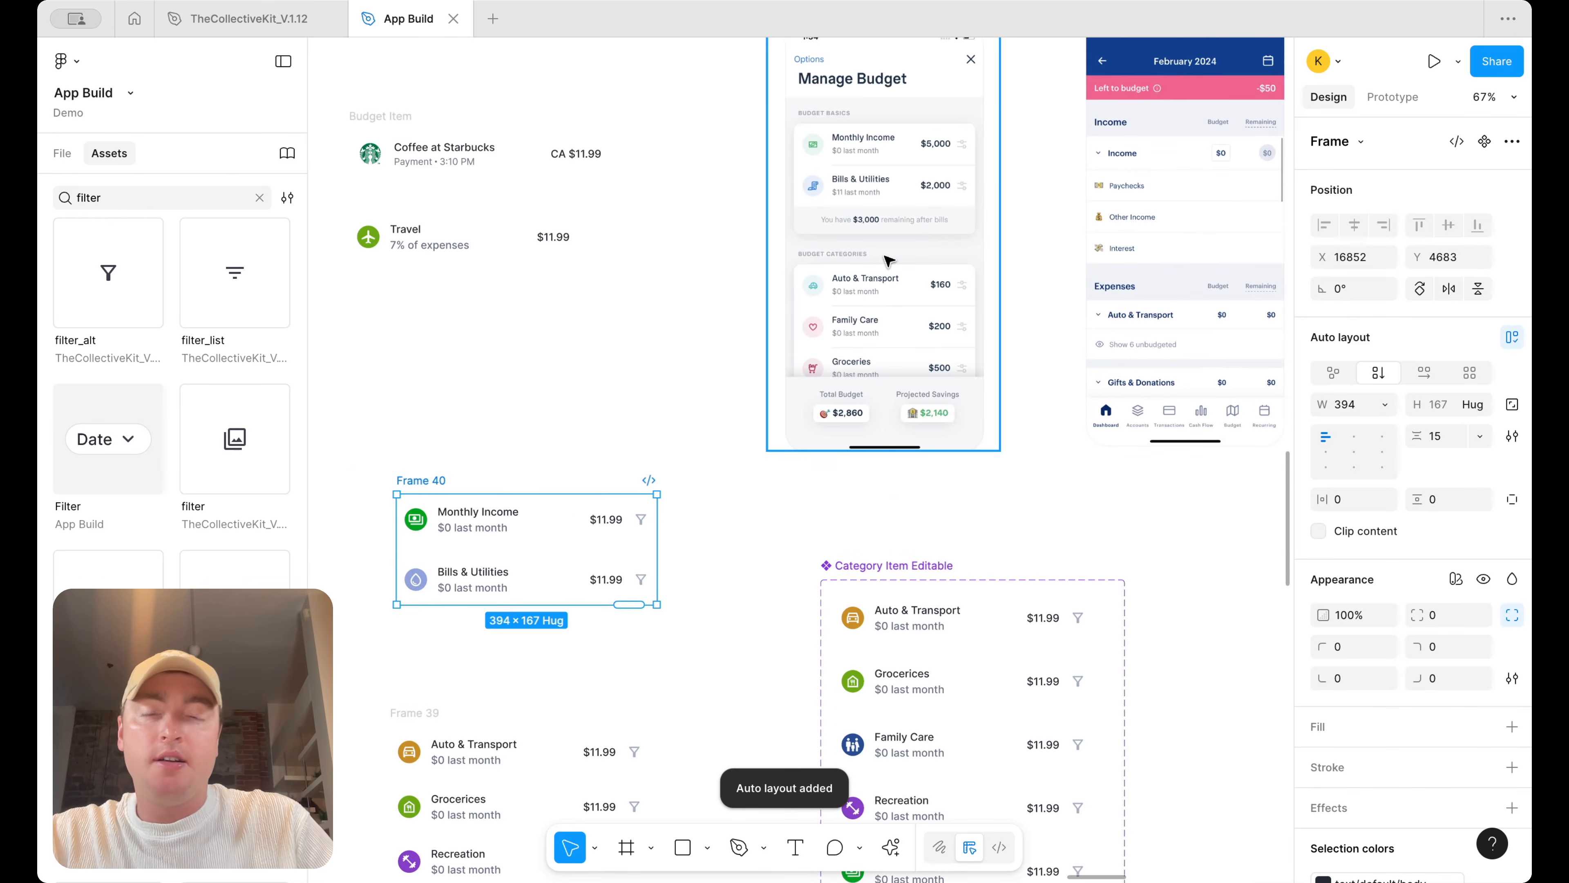
Move the Monthly Income and Bills & Utilities frame into the Manage Budget screen's top card
scroll(888, 261, "down", 5)
left_click_drag(616, 518, 616, 486)
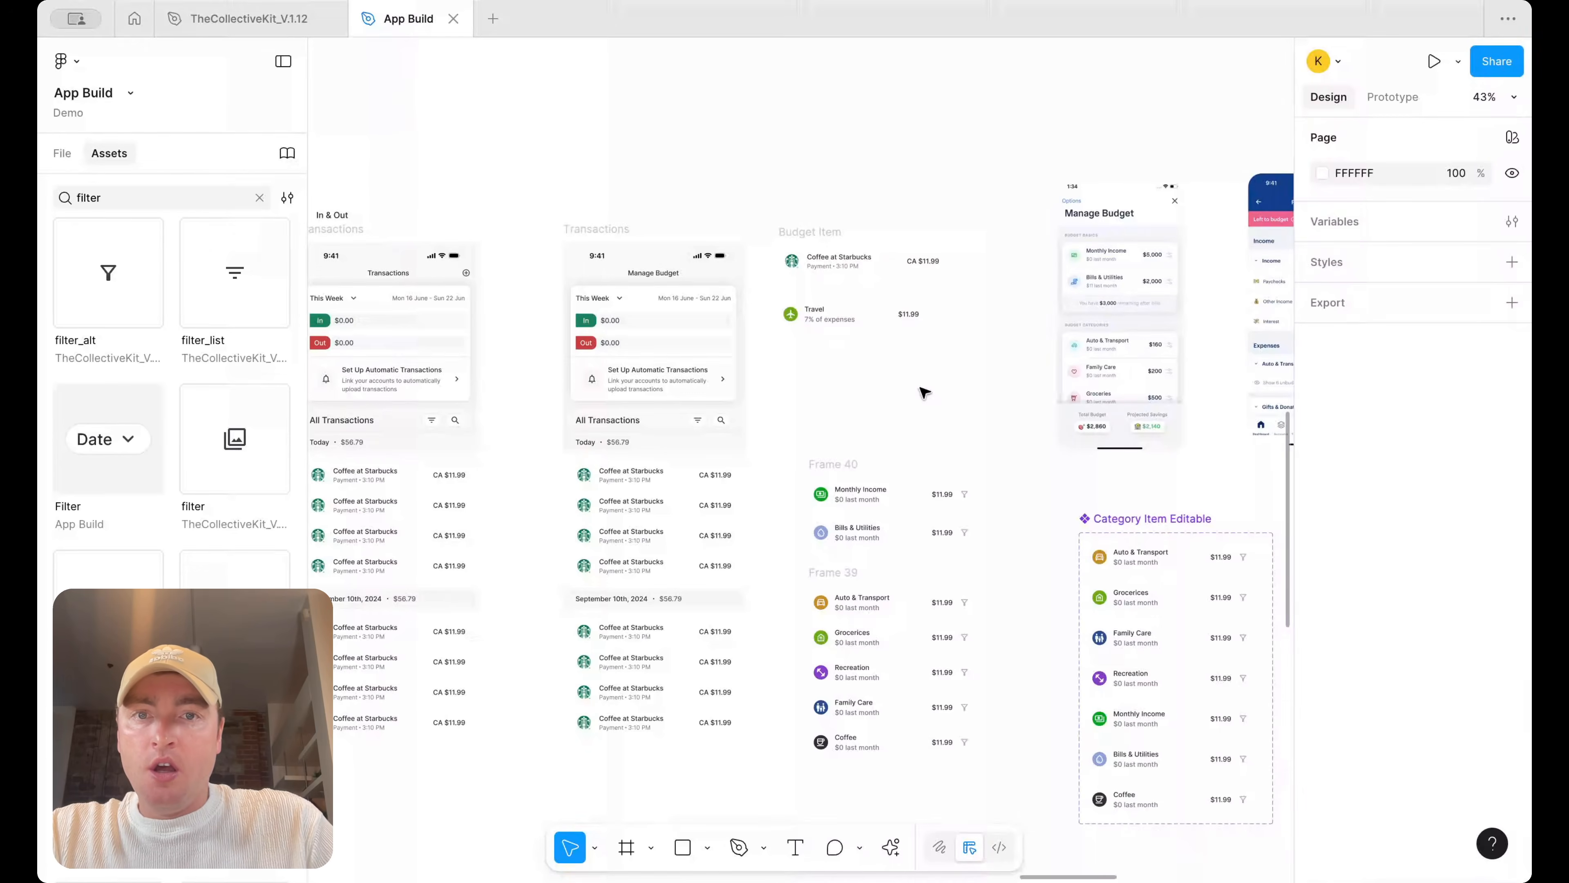
left_click(841, 229)
key("Delete")
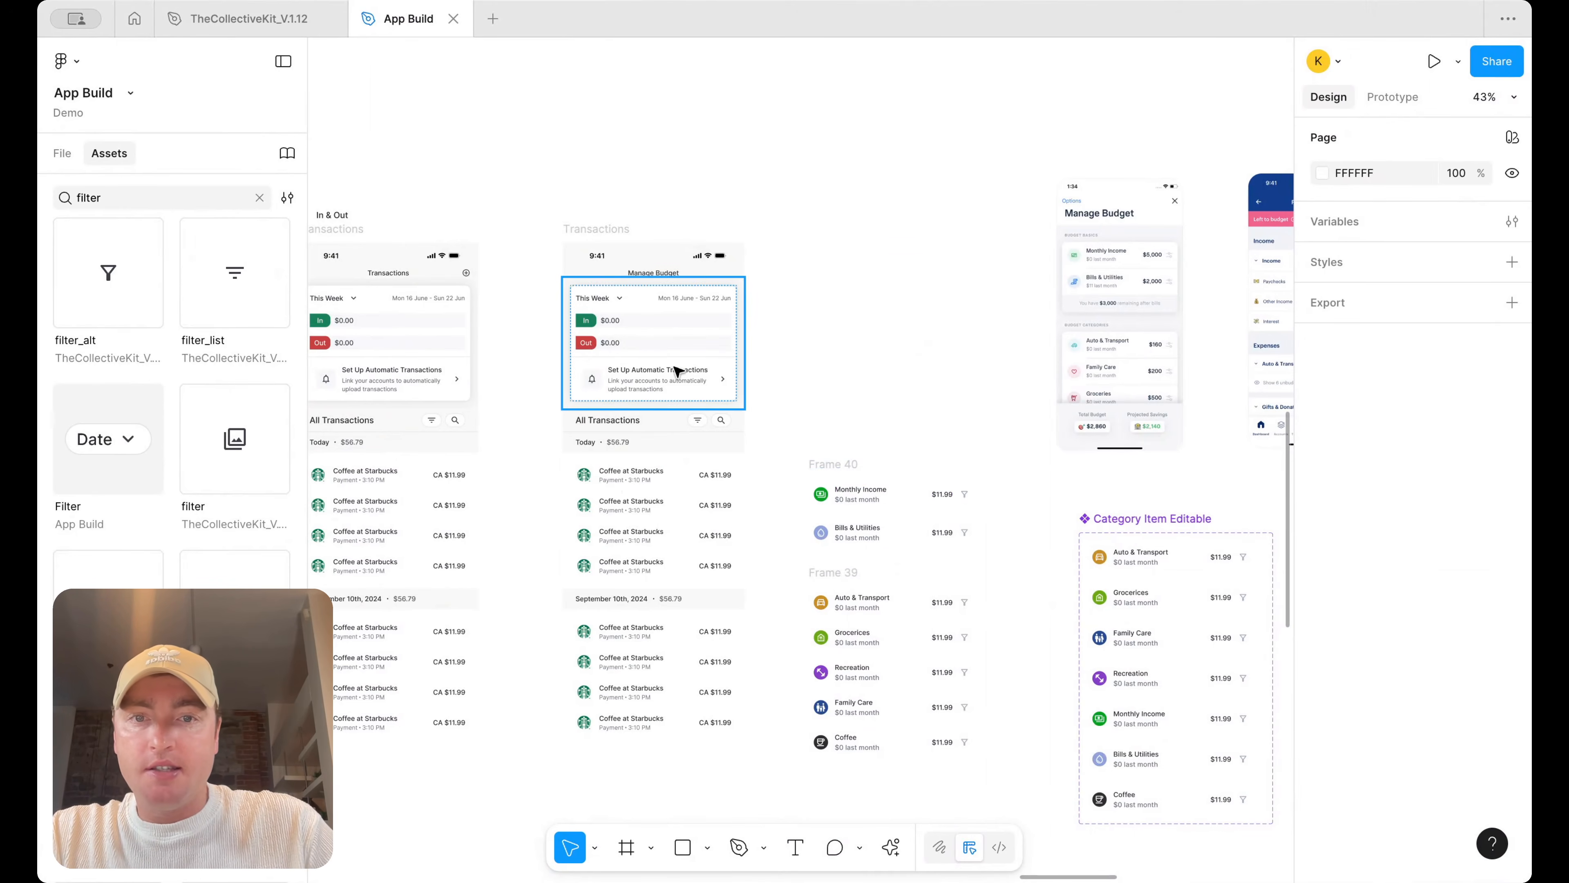
left_click(852, 475)
left_click_drag(852, 475, 646, 344)
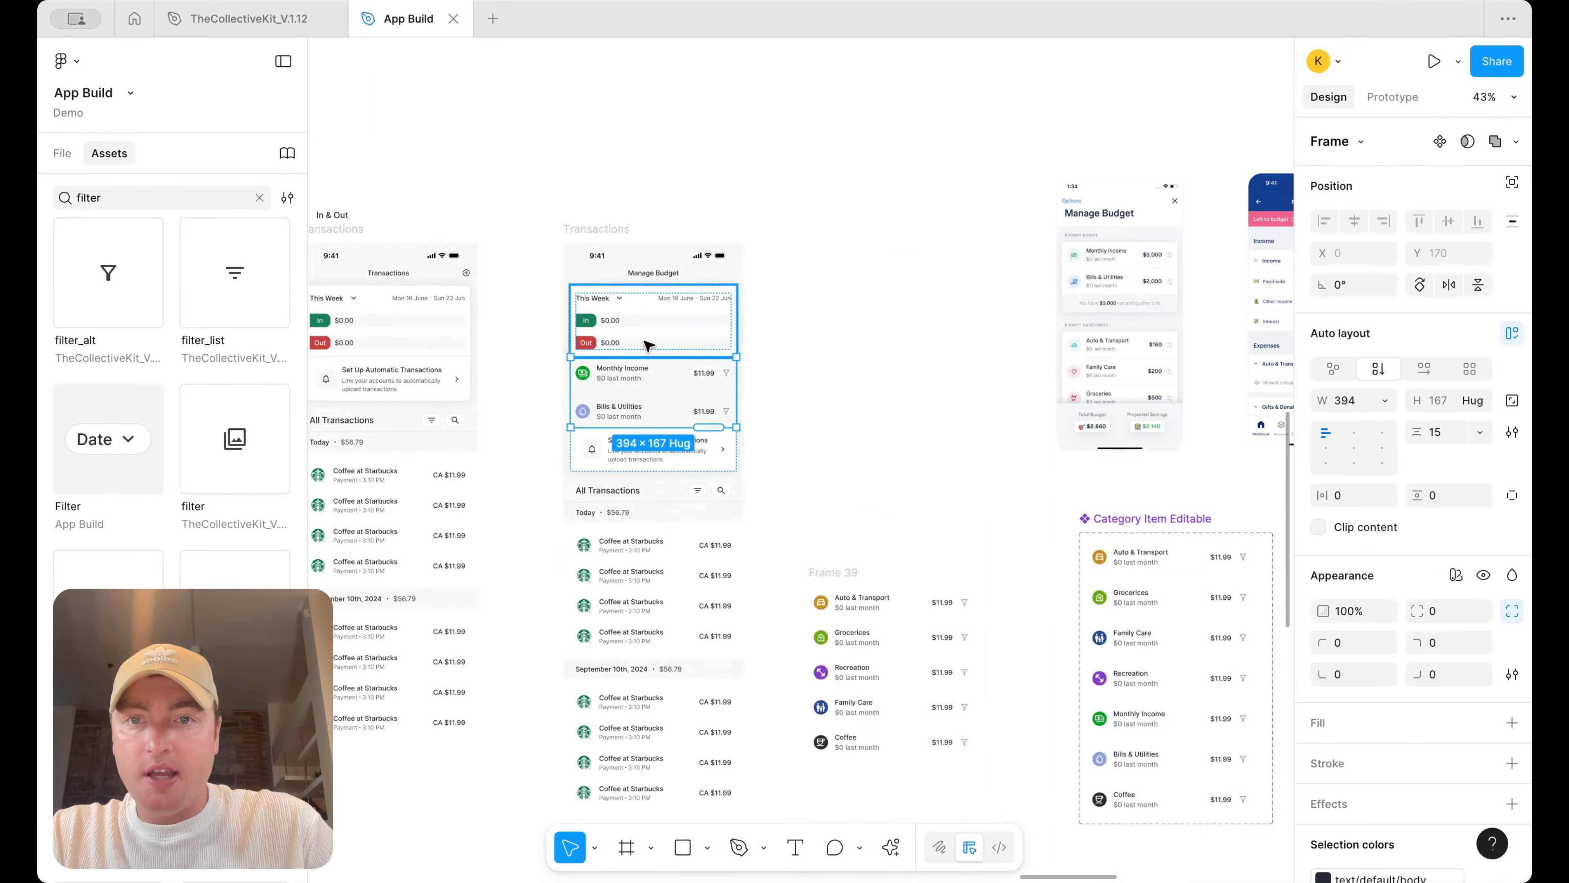
scroll(646, 344, "up", 5)
key("Delete")
left_click(678, 311)
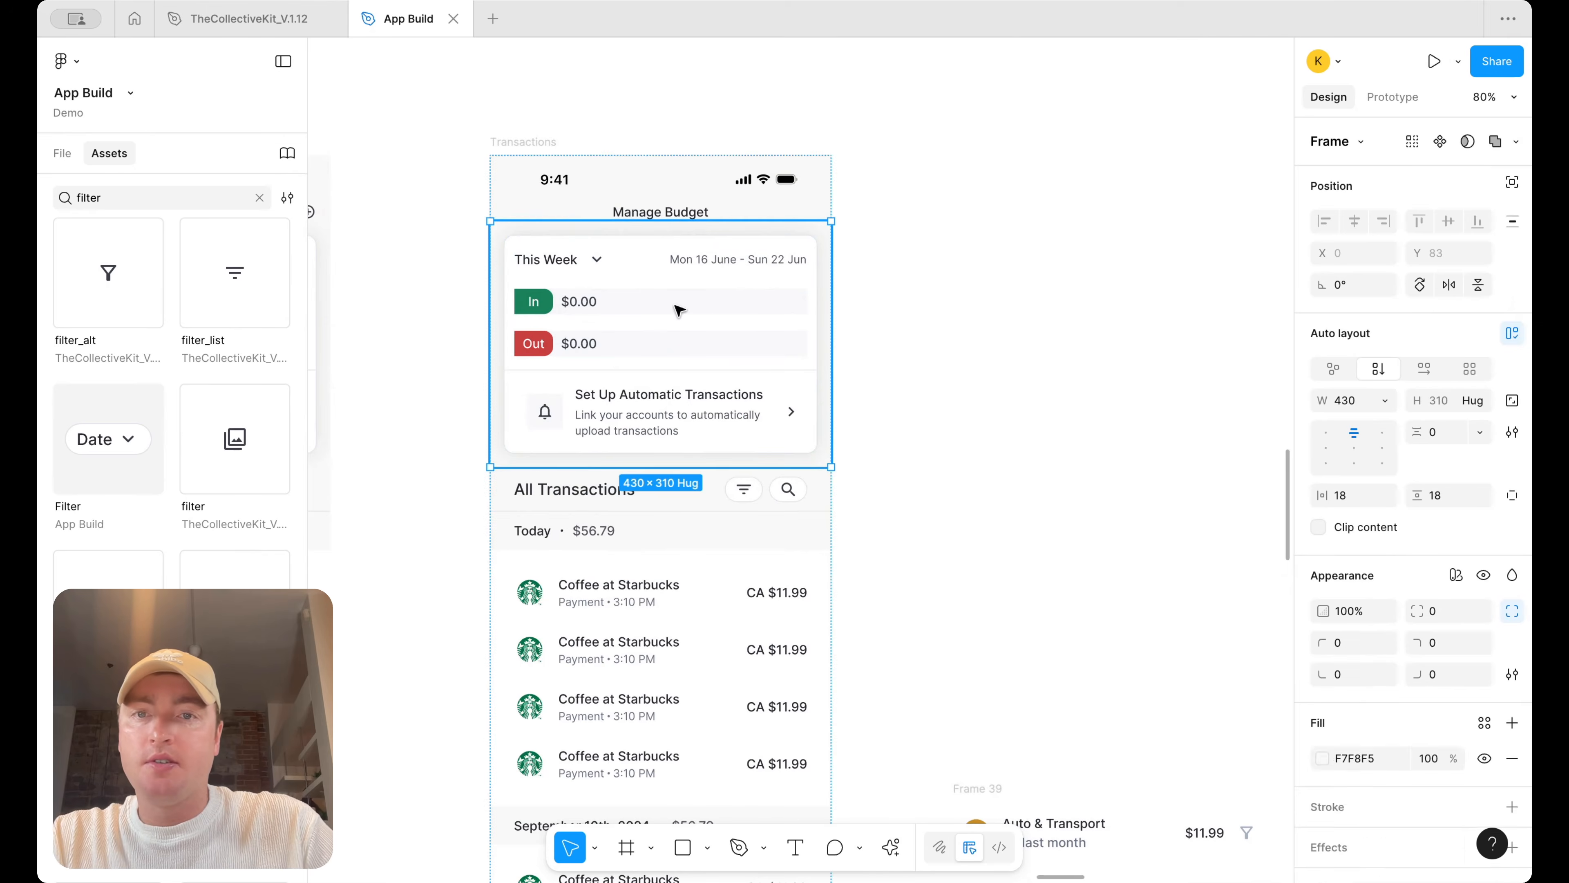
key("ctrl+z")
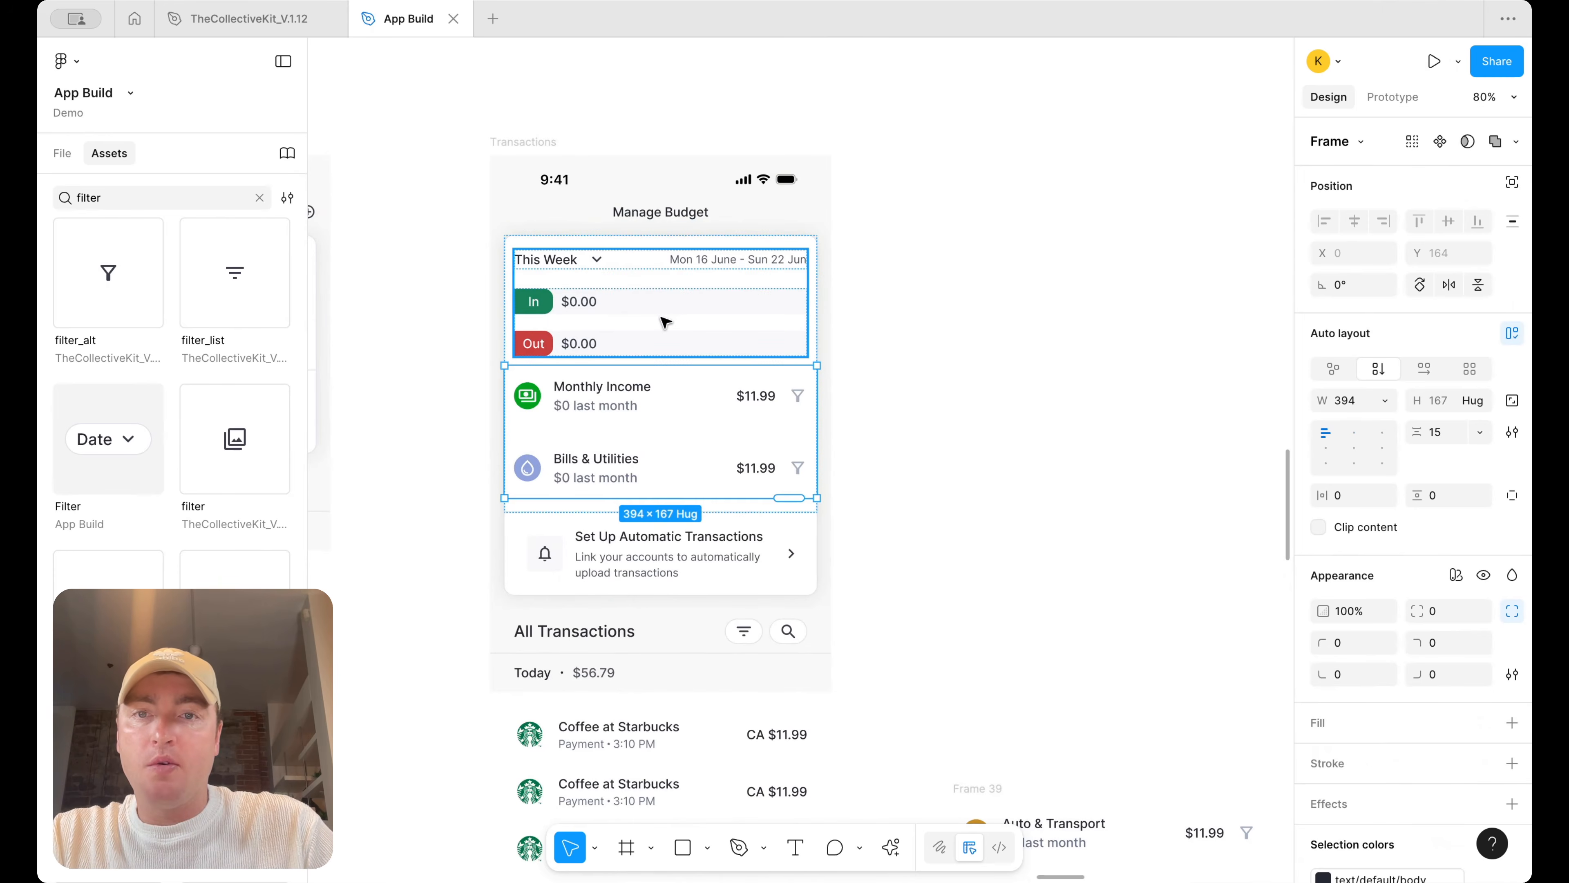
Delete the In/Out rows and the Set Up Automatic Transactions banner from the Manage Budget card
left_click(665, 322)
key("Delete")
left_click(692, 434)
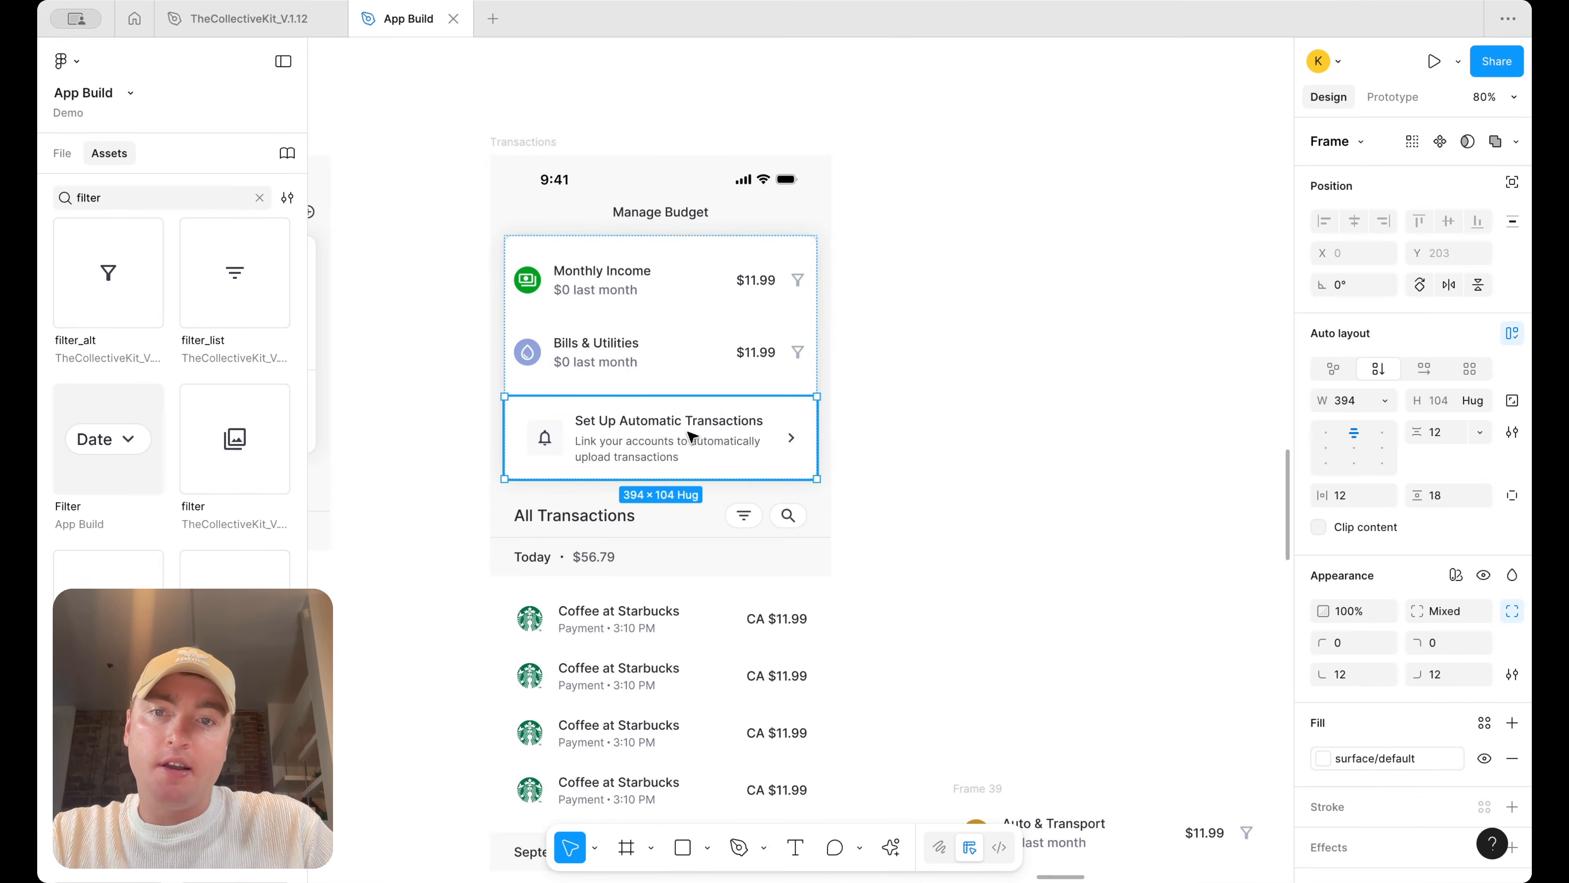
key("Delete")
scroll(951, 261, "down", 5)
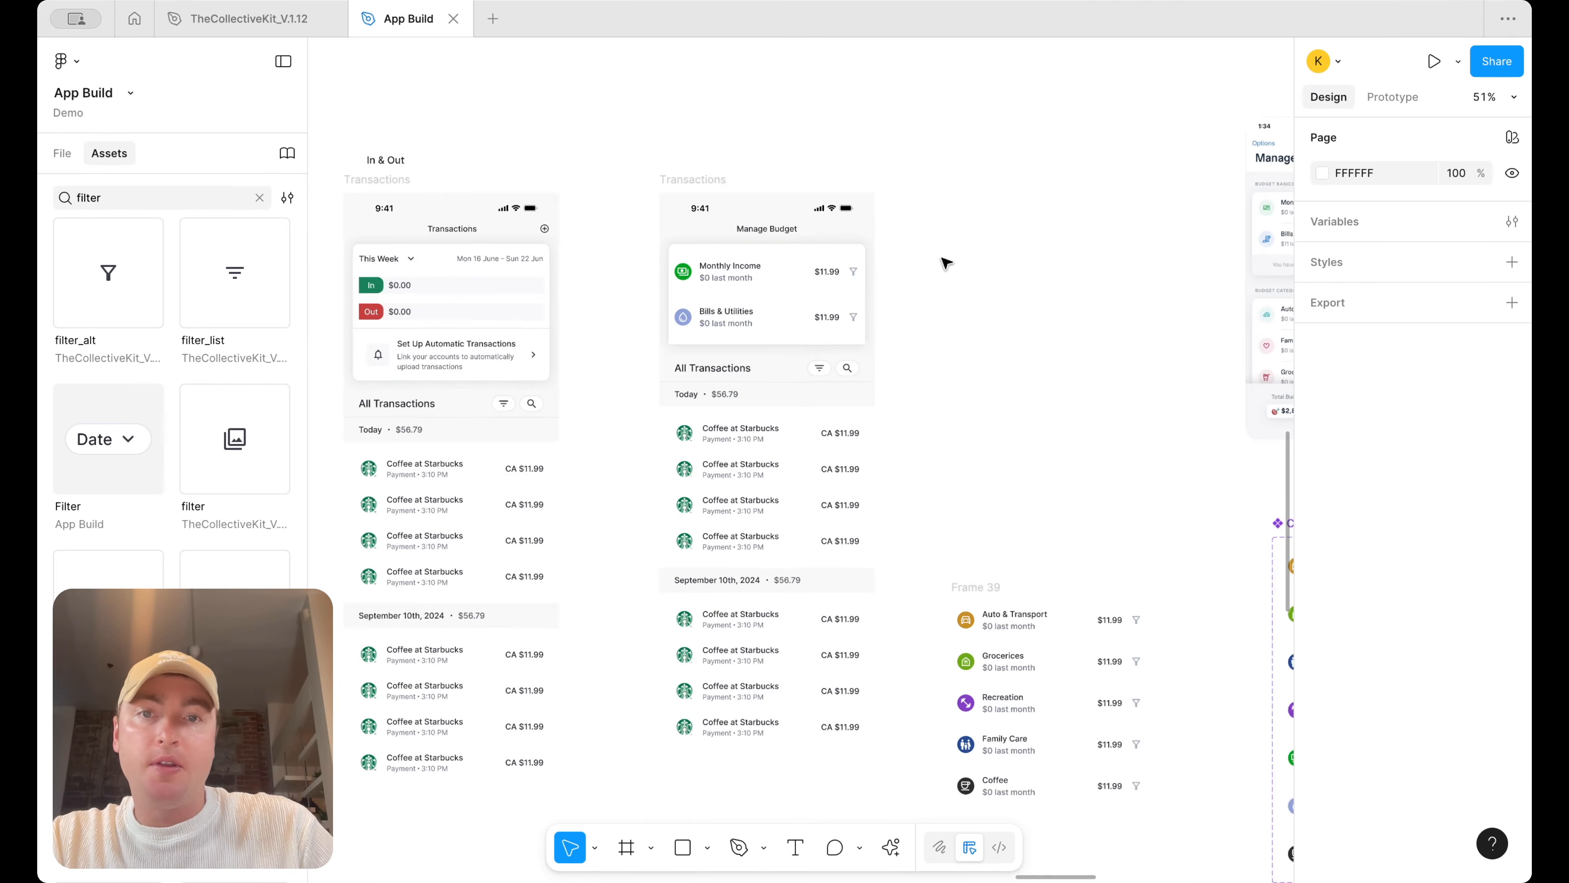
Set the vertical padding of the Manage Budget screen's top card to 12
scroll(940, 265, "right", 3)
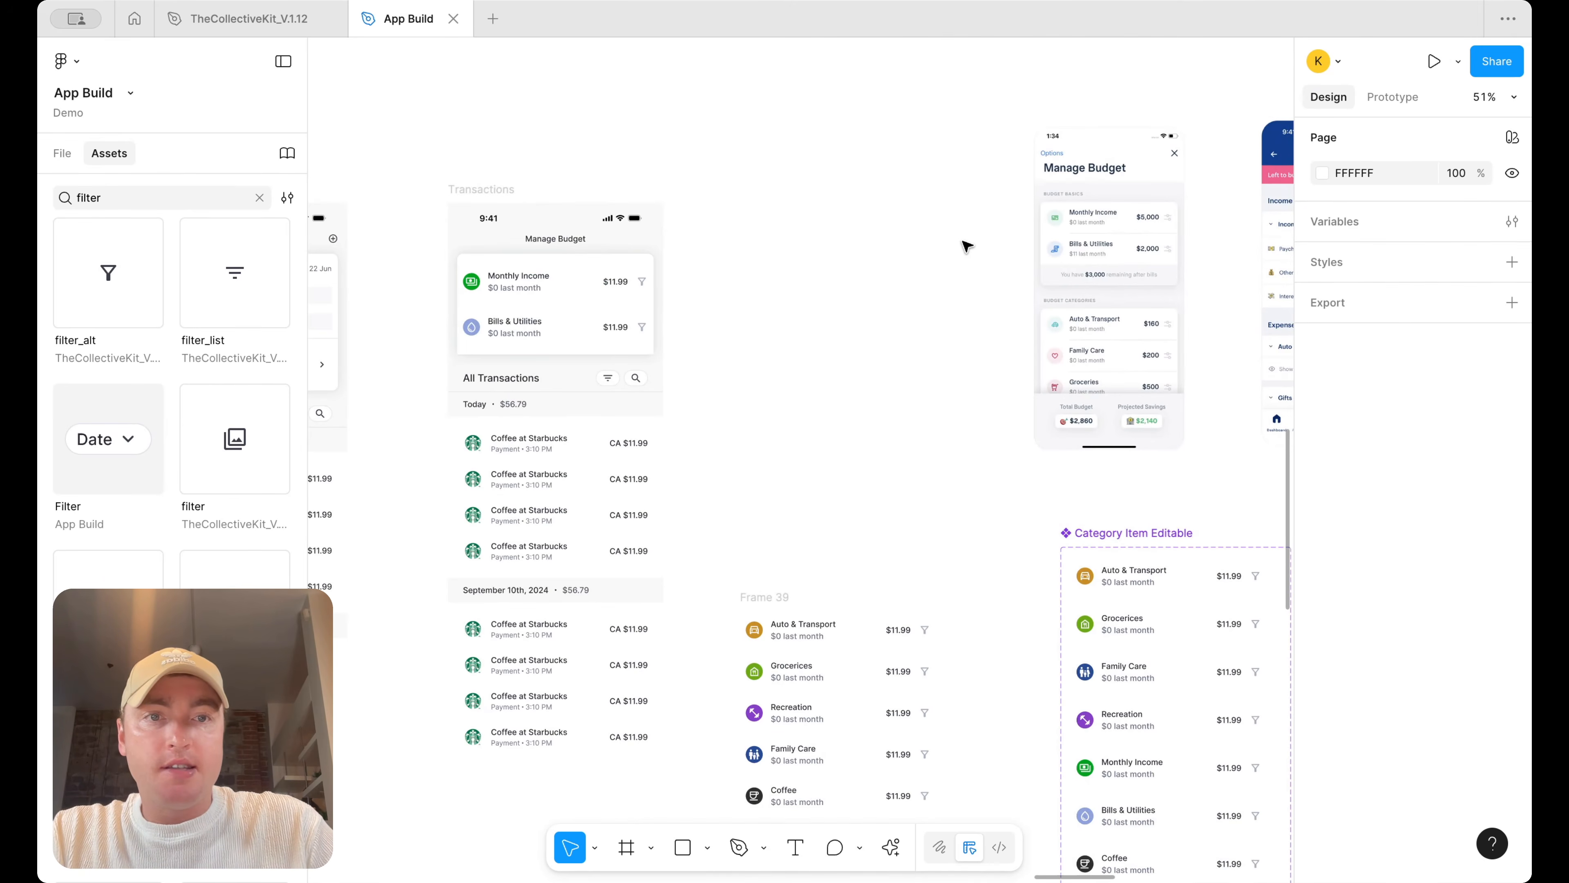
scroll(964, 246, "up", 2)
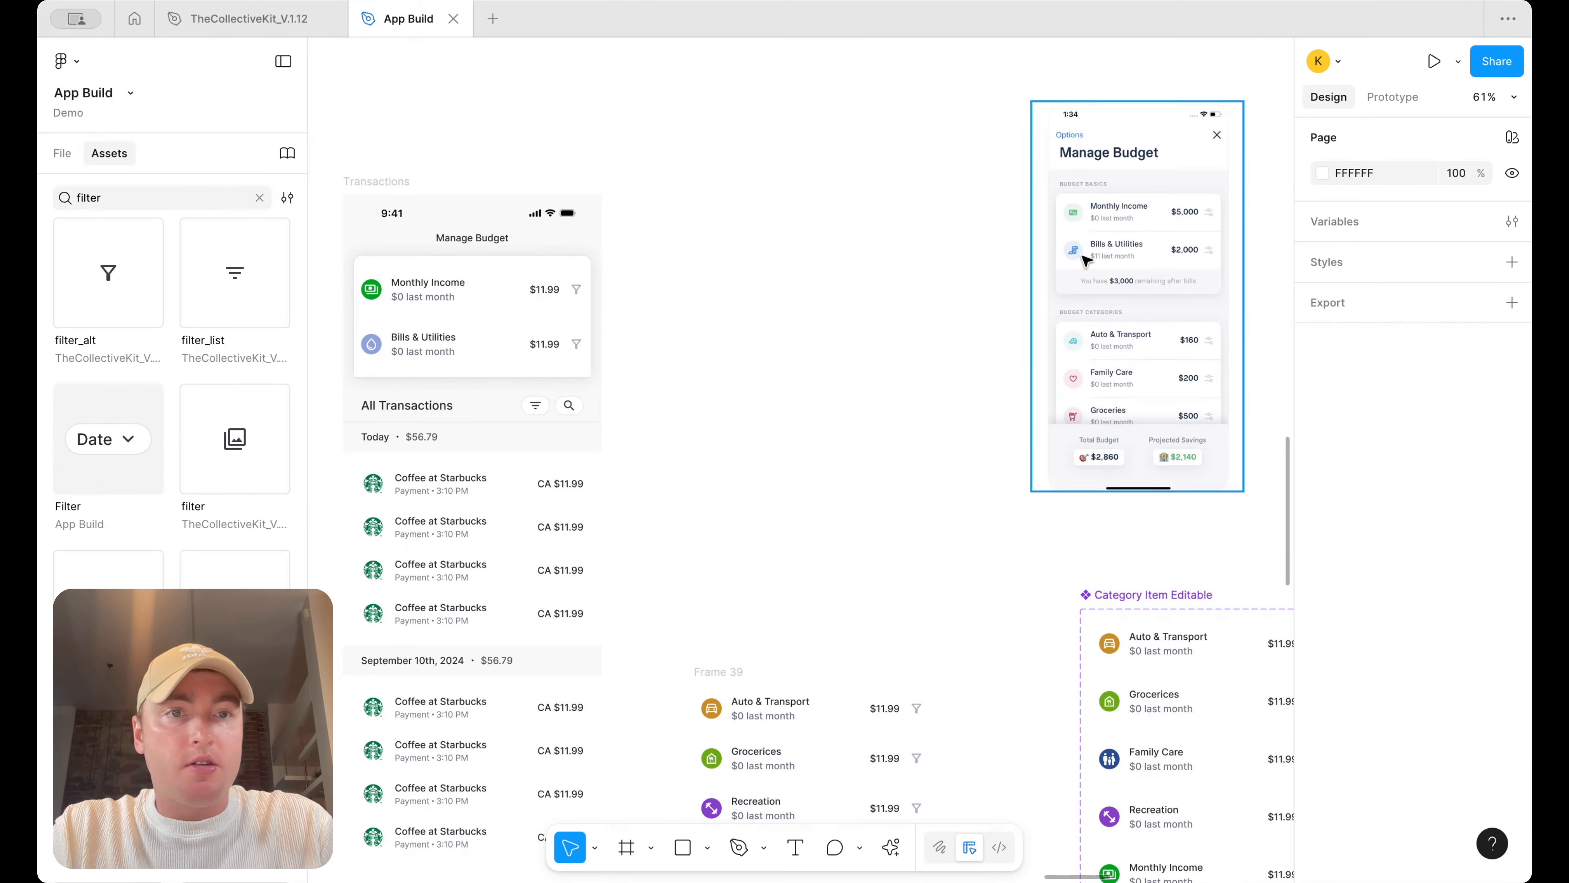
scroll(1128, 199, "up", 4)
scroll(1044, 253, "left", 10)
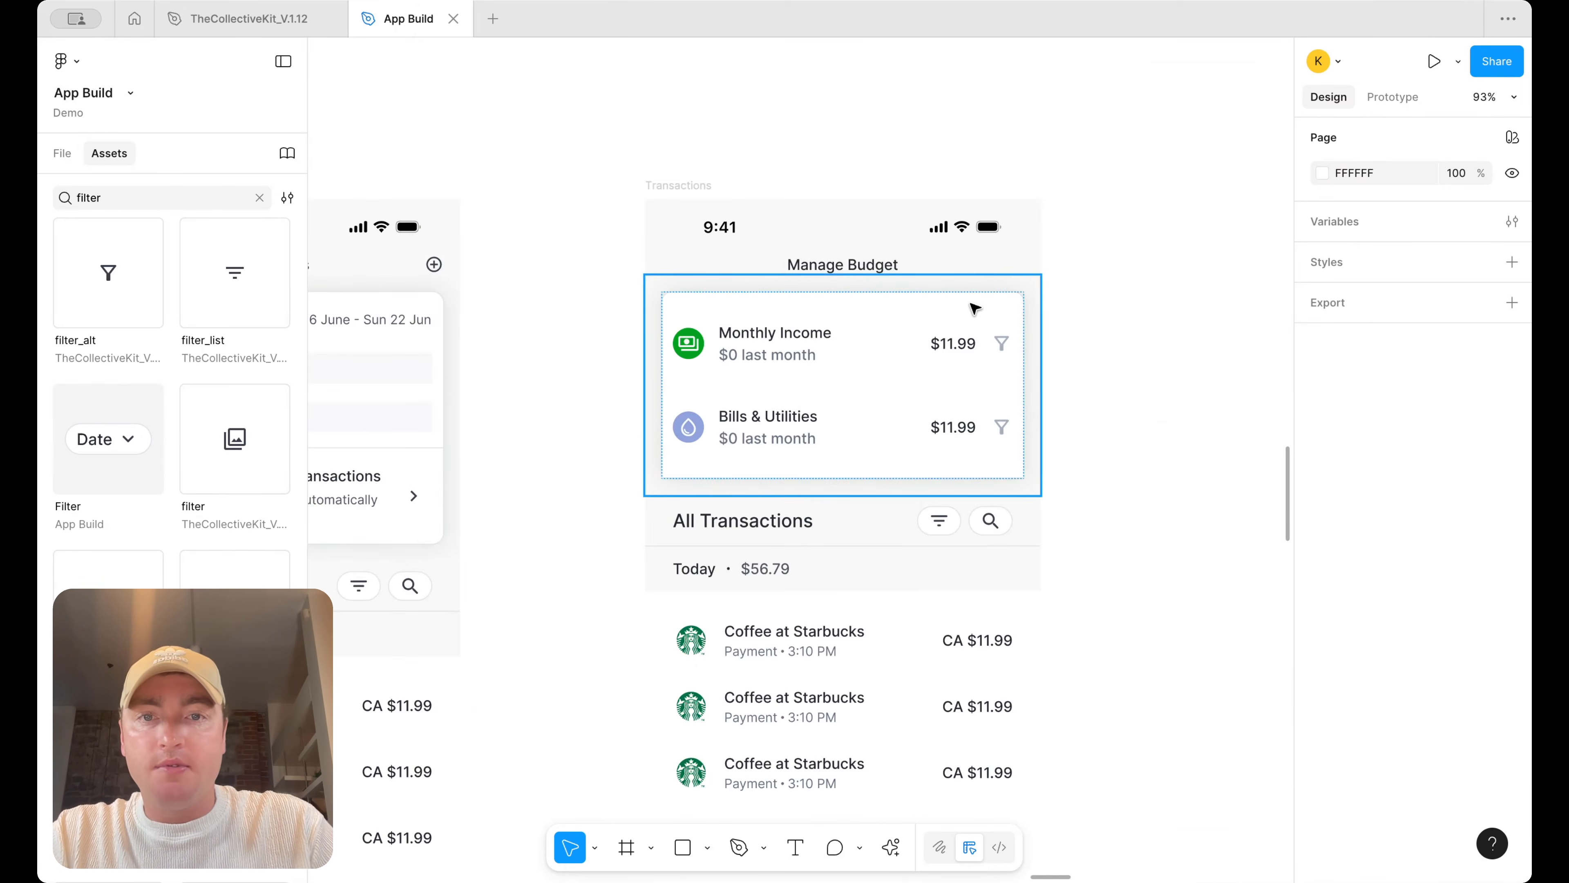
left_click(875, 358)
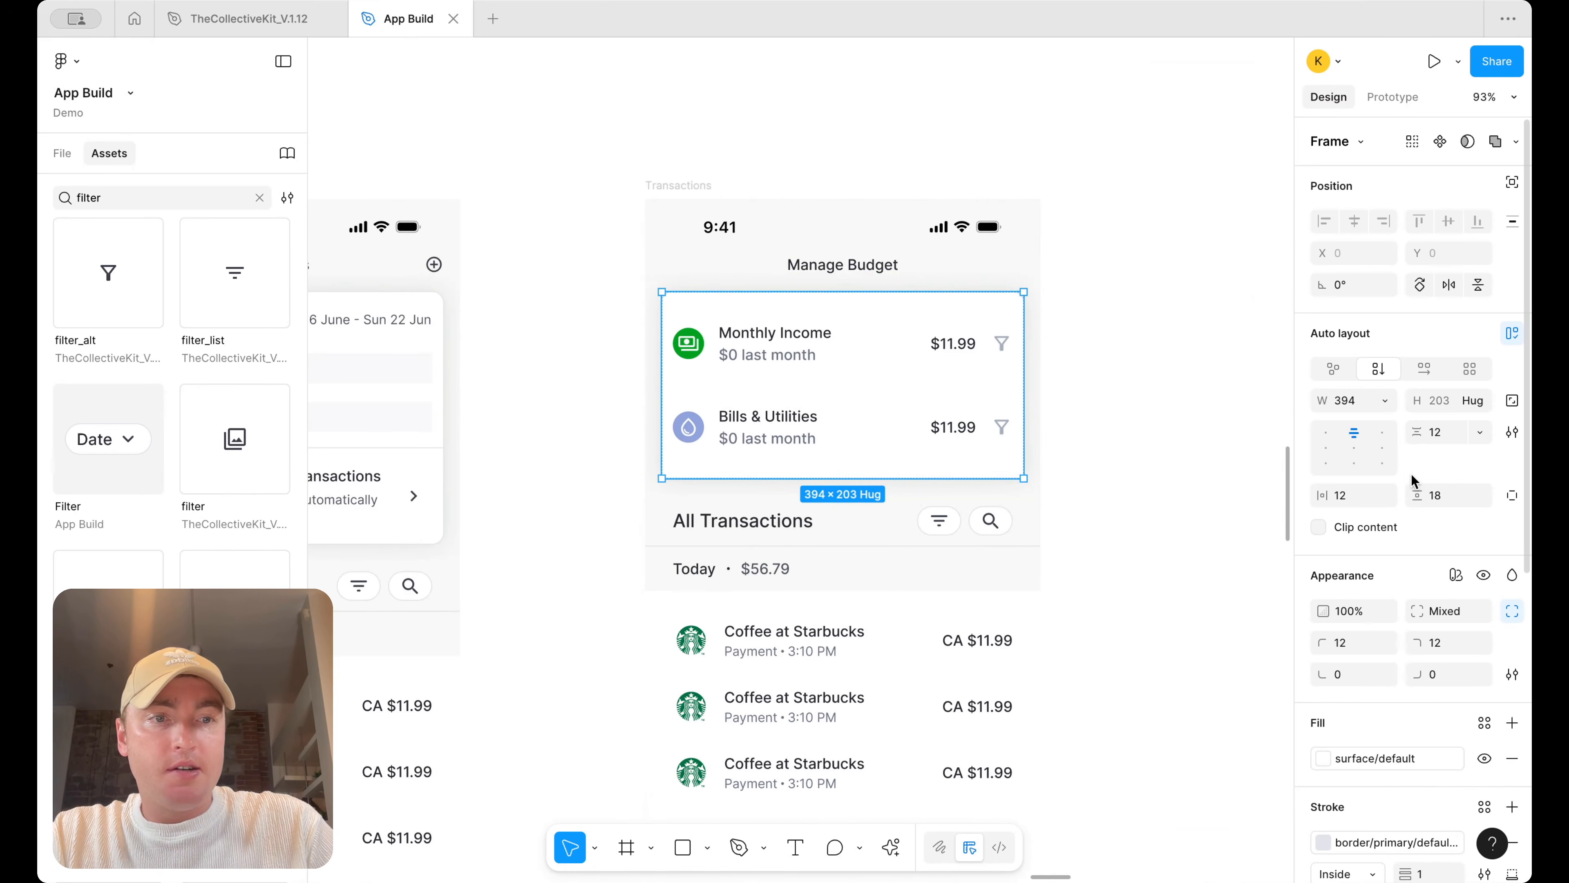
left_click(1448, 495)
type("12")
key("Return")
Add a bottom stroke using the border/primary/default color to all Category Item Editable variants
scroll(1059, 340, "down", 3)
scroll(1058, 339, "down", 1)
scroll(1019, 345, "right", 9)
scroll(1019, 346, "down", 5)
scroll(1019, 346, "down", 1)
left_click(986, 581)
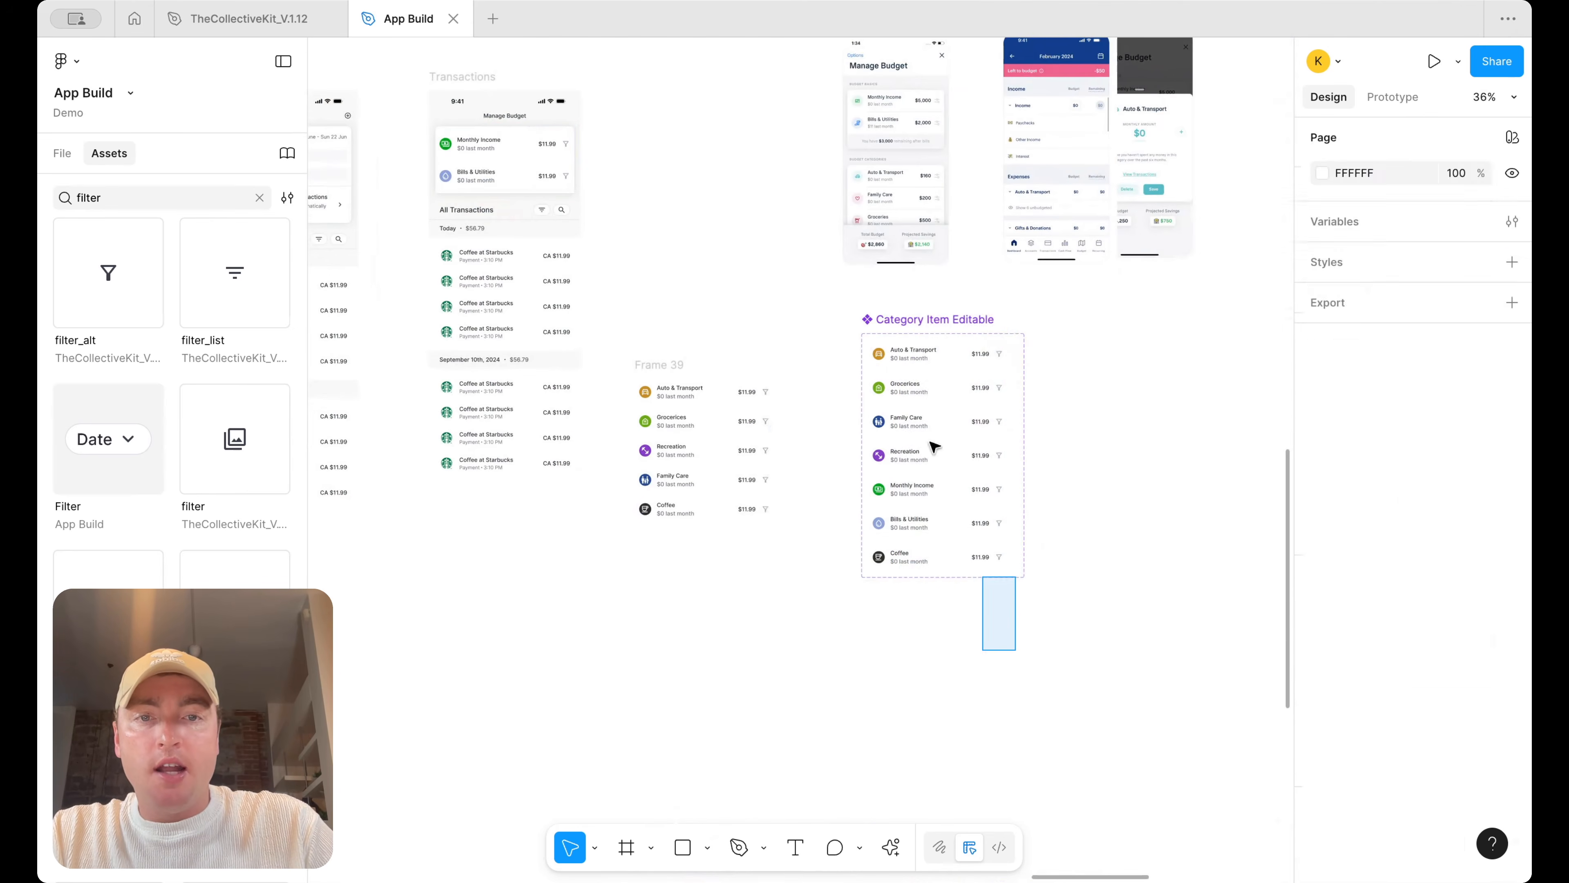
left_click_drag(986, 581, 877, 339)
scroll(1452, 631, "down", 5)
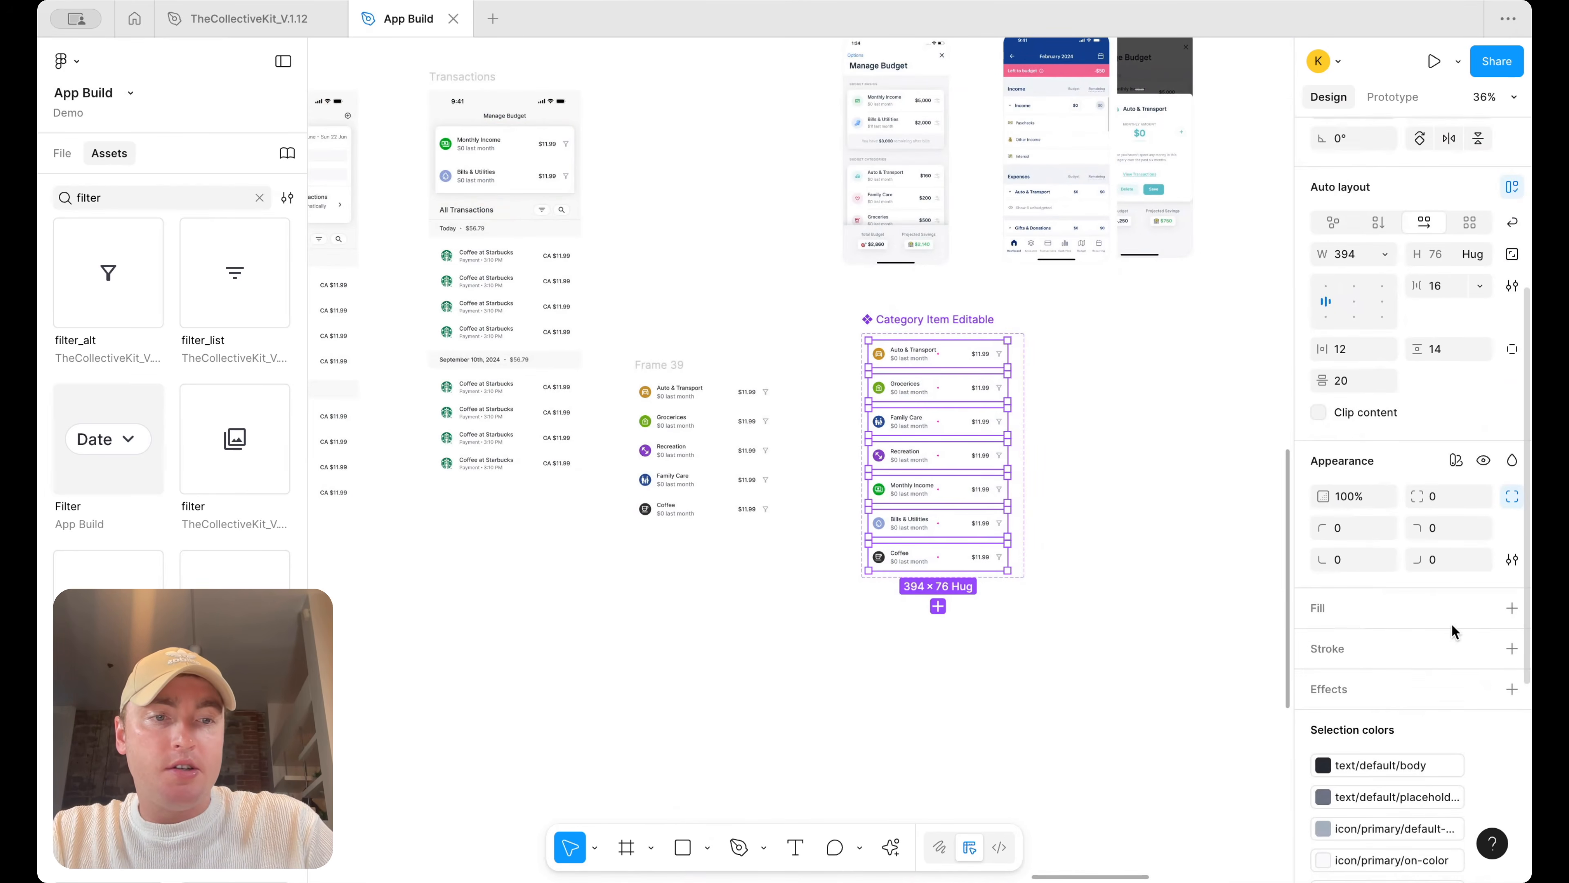
left_click(1507, 646)
left_click(1512, 715)
left_click(1465, 764)
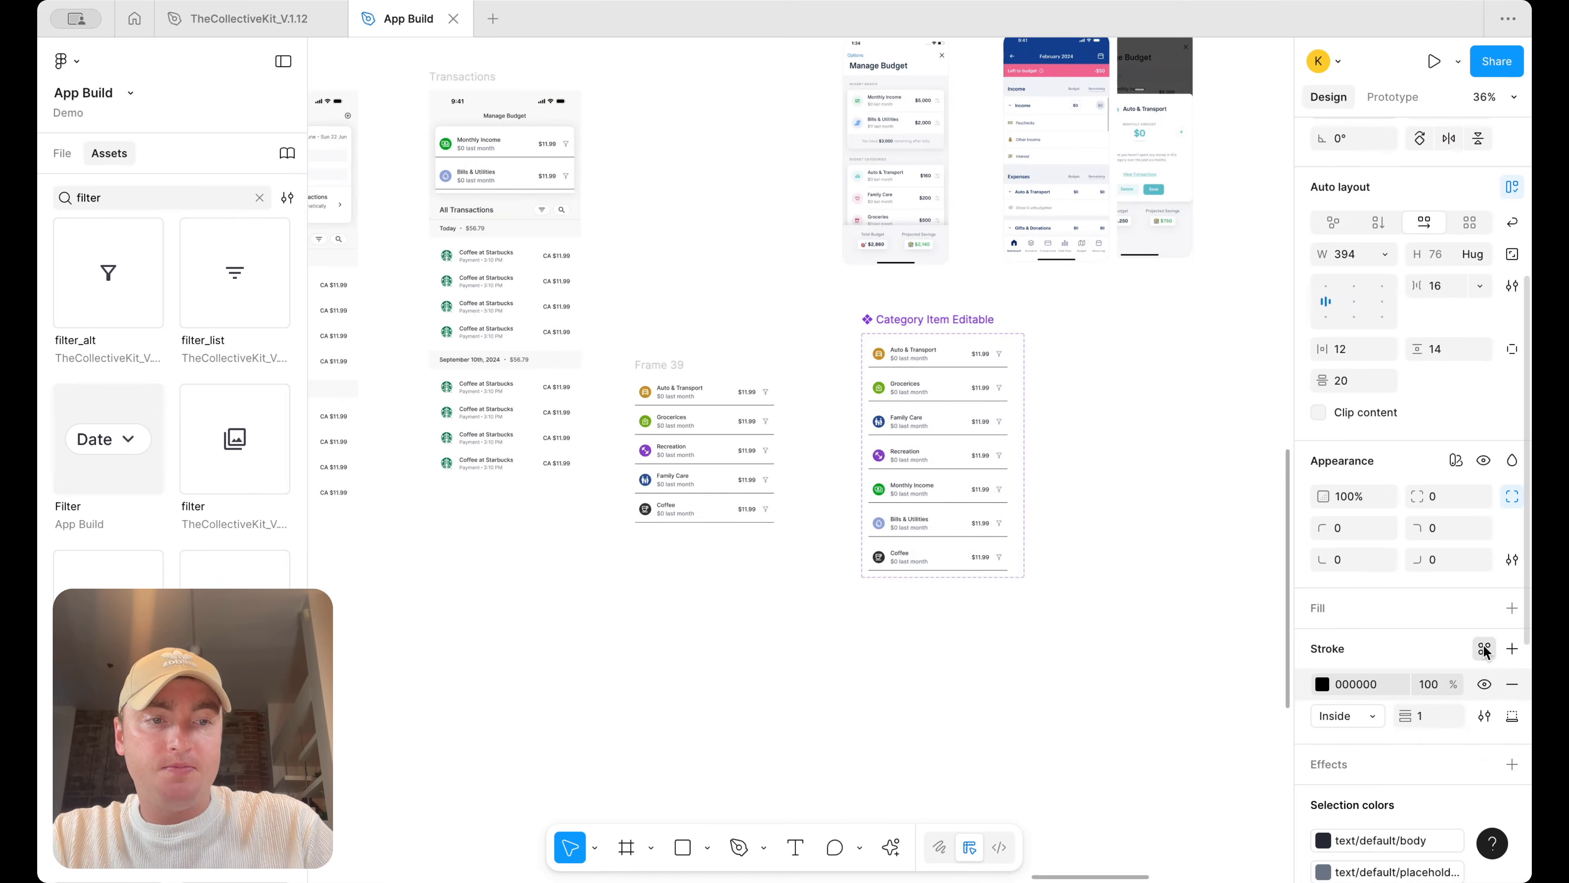
left_click(1485, 648)
type("bor")
left_click(1176, 811)
Set the bottom corner radii of the card's inner income-and-bills frame to 12
scroll(810, 319, "up", 6)
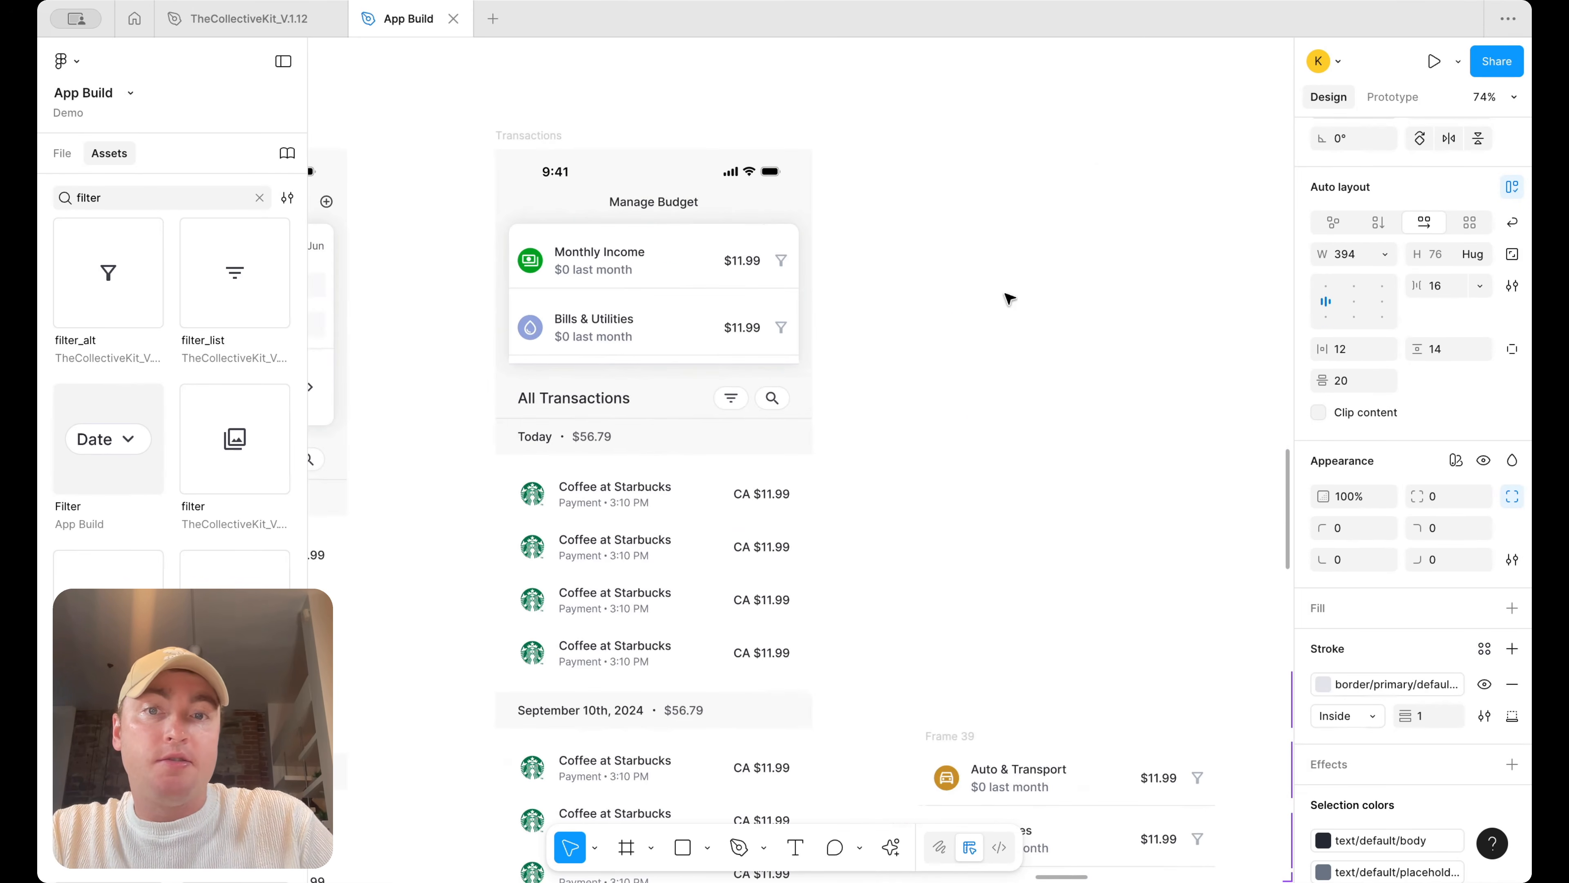
left_click(1007, 297)
left_click(725, 325)
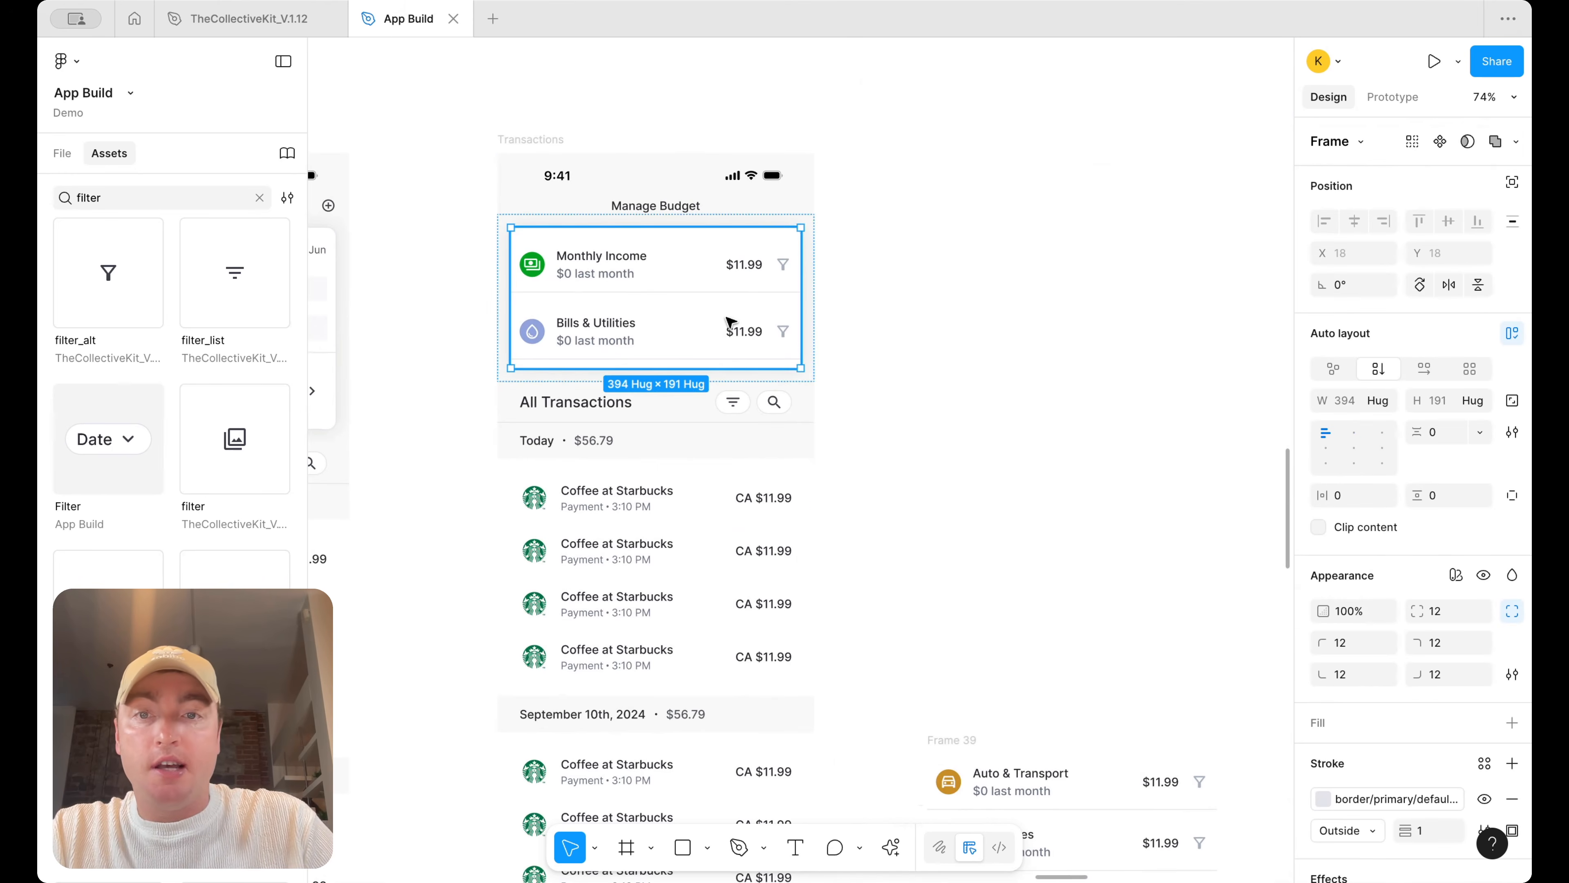
left_click(845, 305)
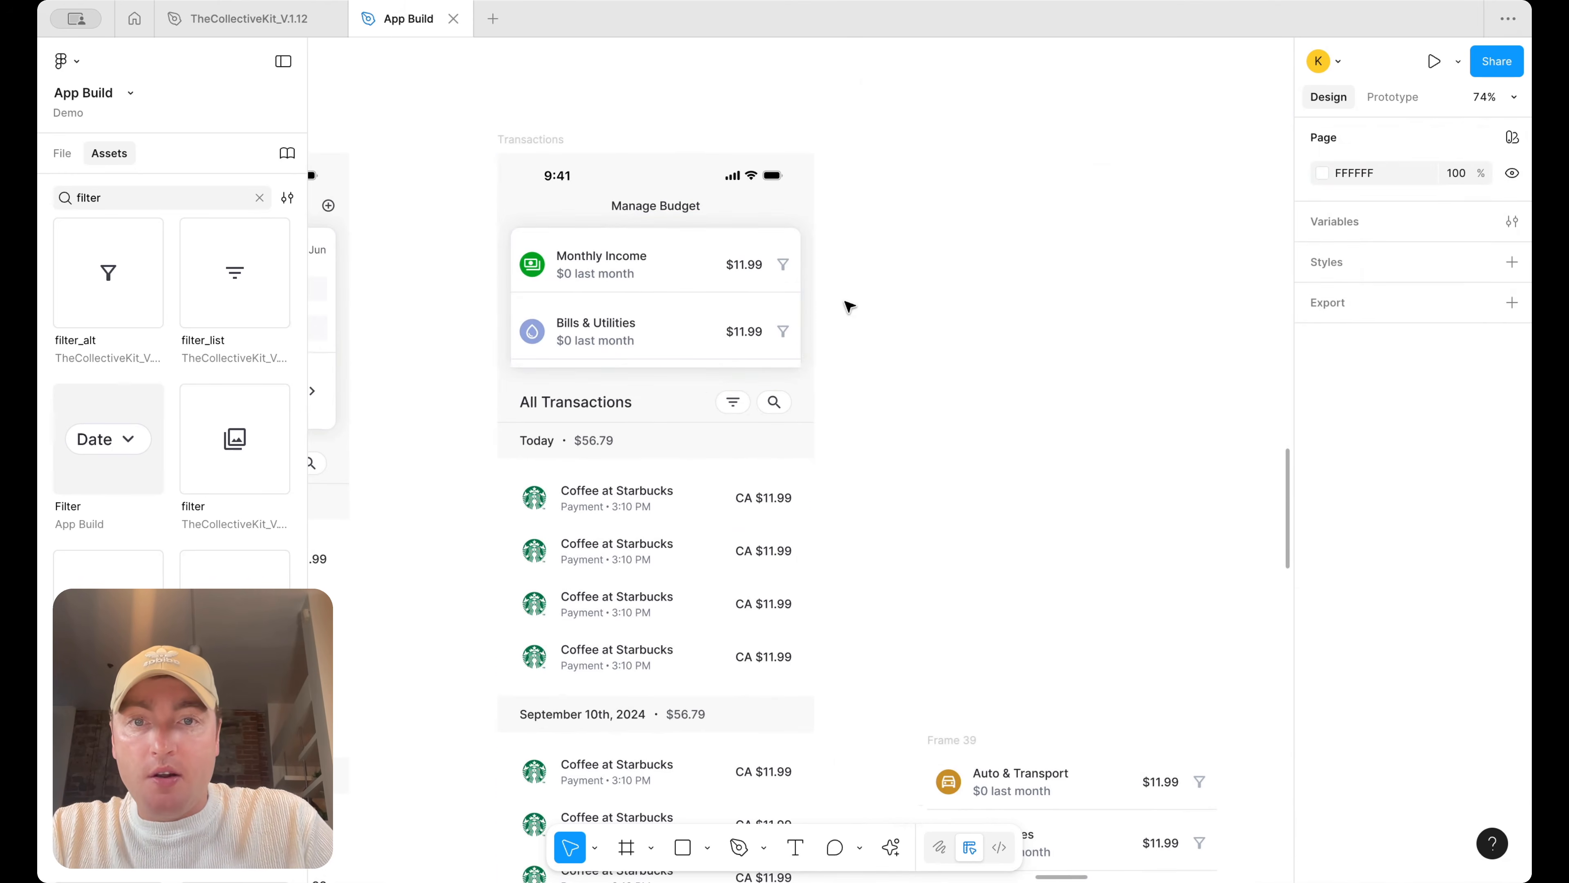
scroll(849, 285, "up", 5)
left_click(667, 395)
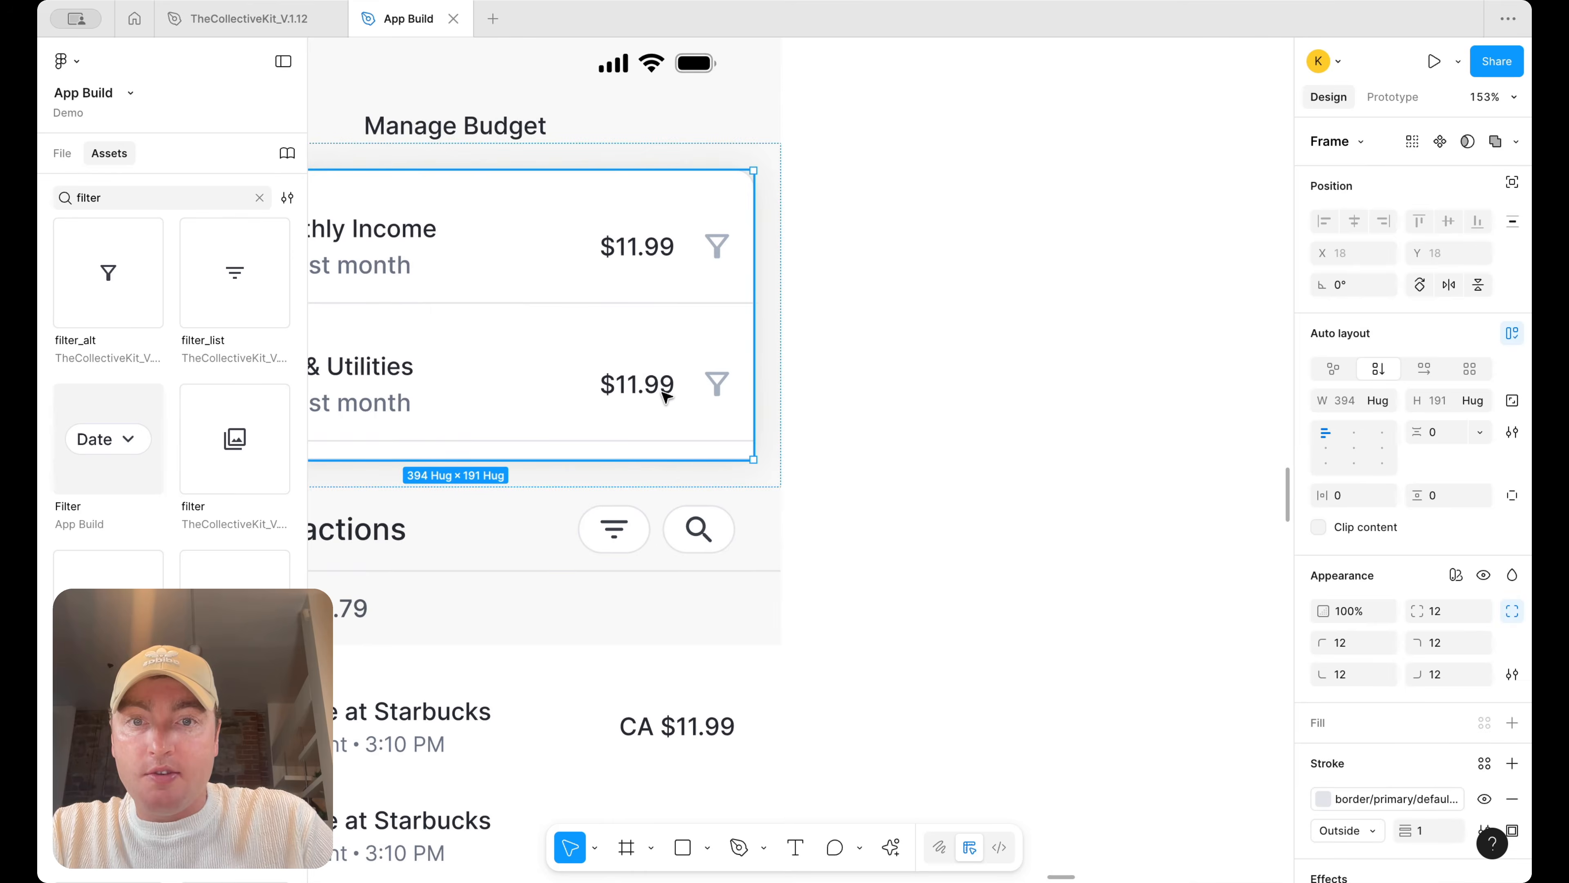
scroll(1096, 530, "left", 3)
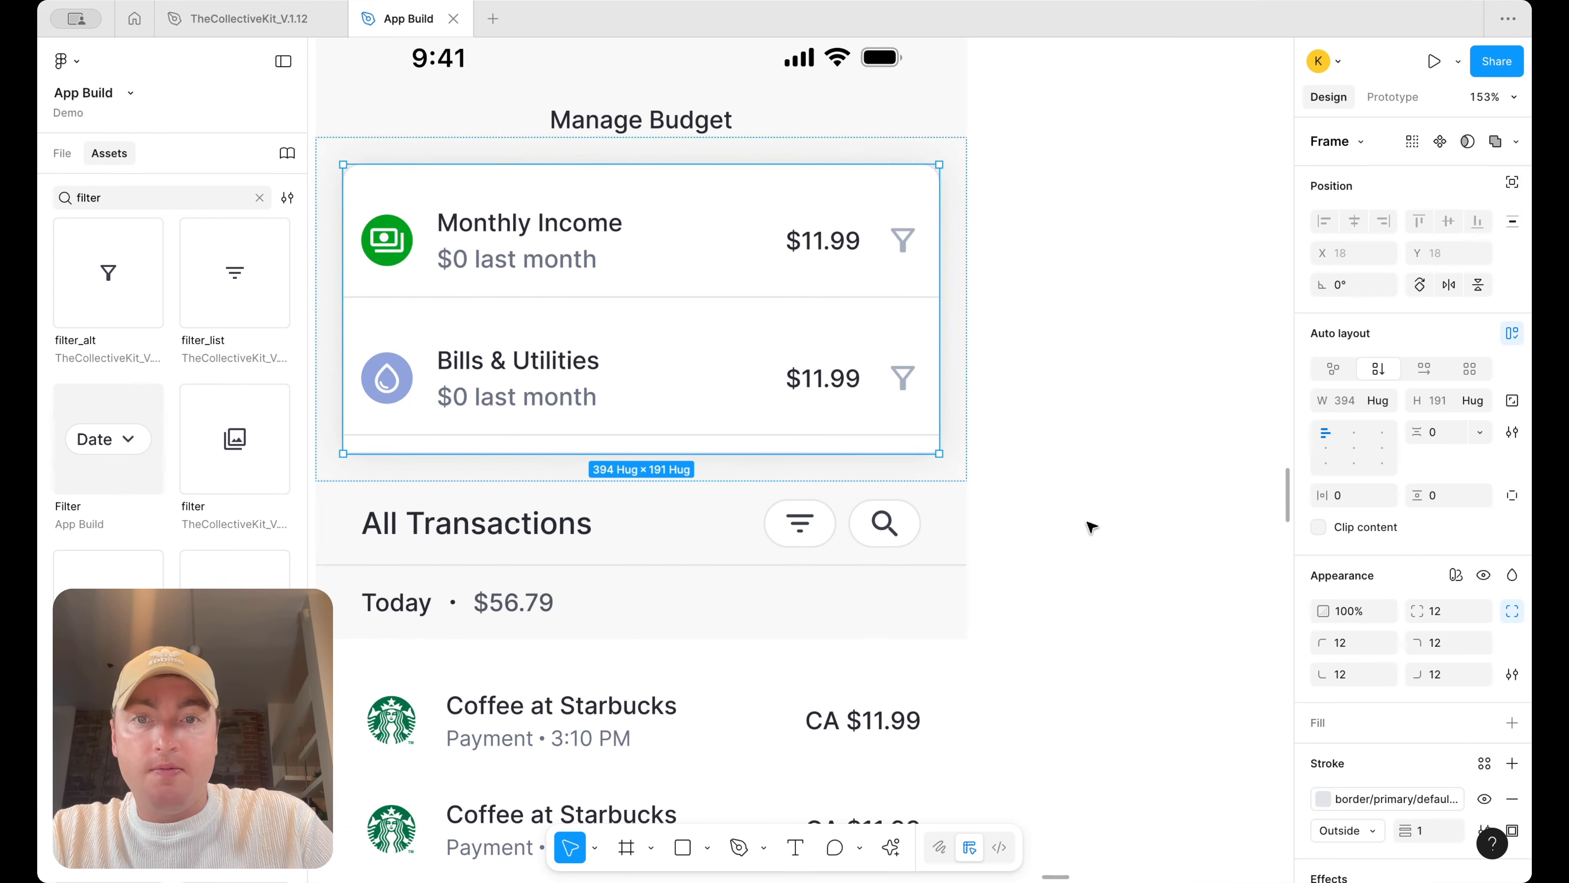
double_click(751, 398)
left_click(1346, 673)
type("12")
key("Return")
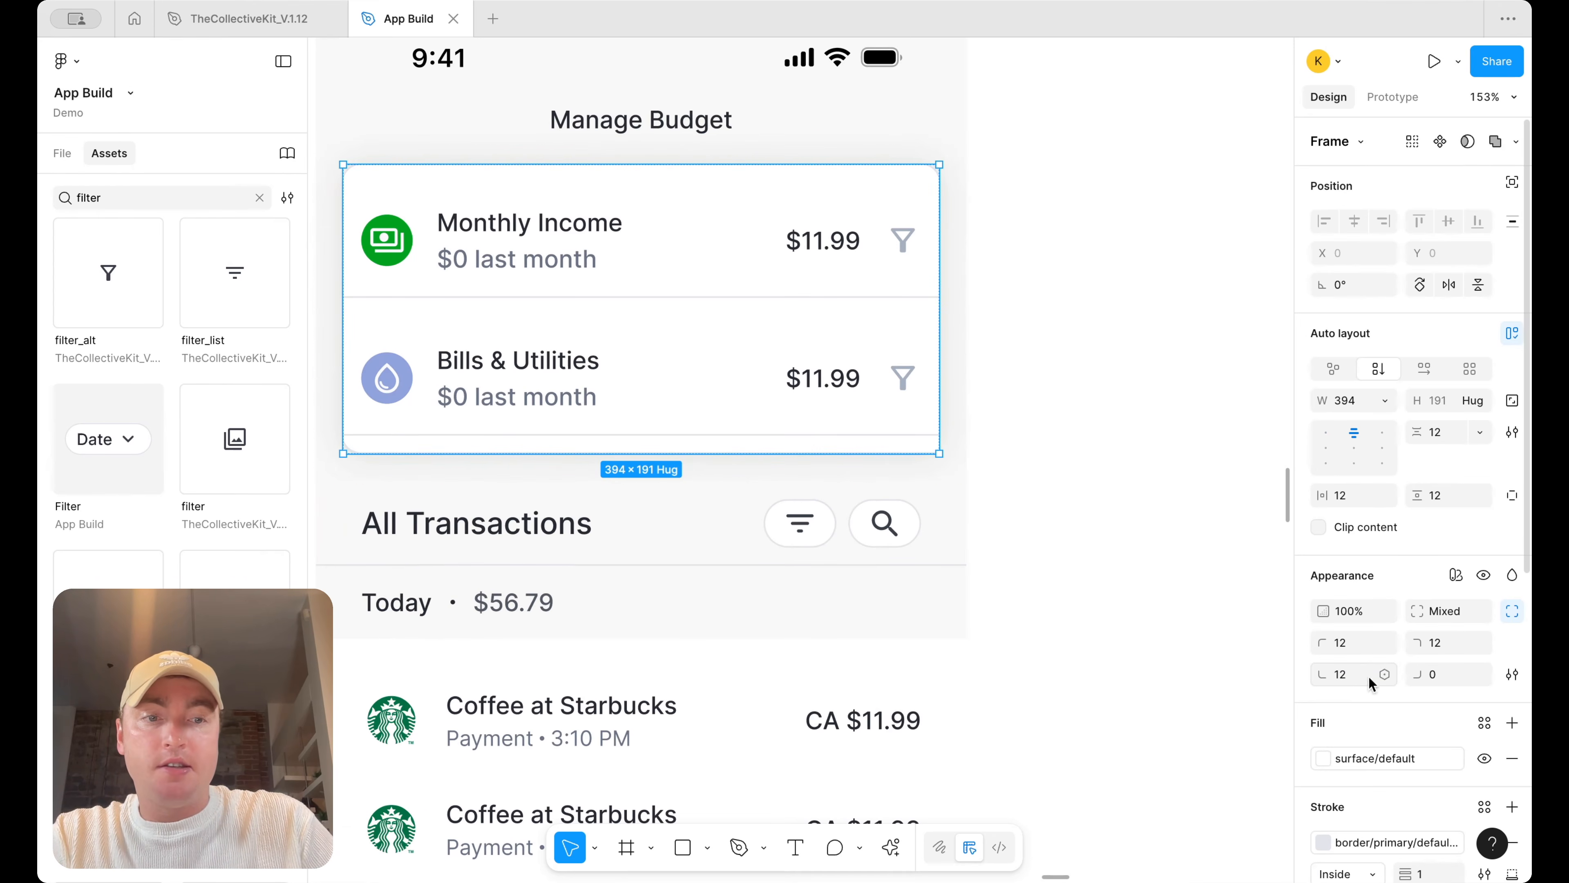
type("12")
key("Return")
Set the spacing between the Monthly Income and Bills & Utilities items to 0
double_click(583, 358)
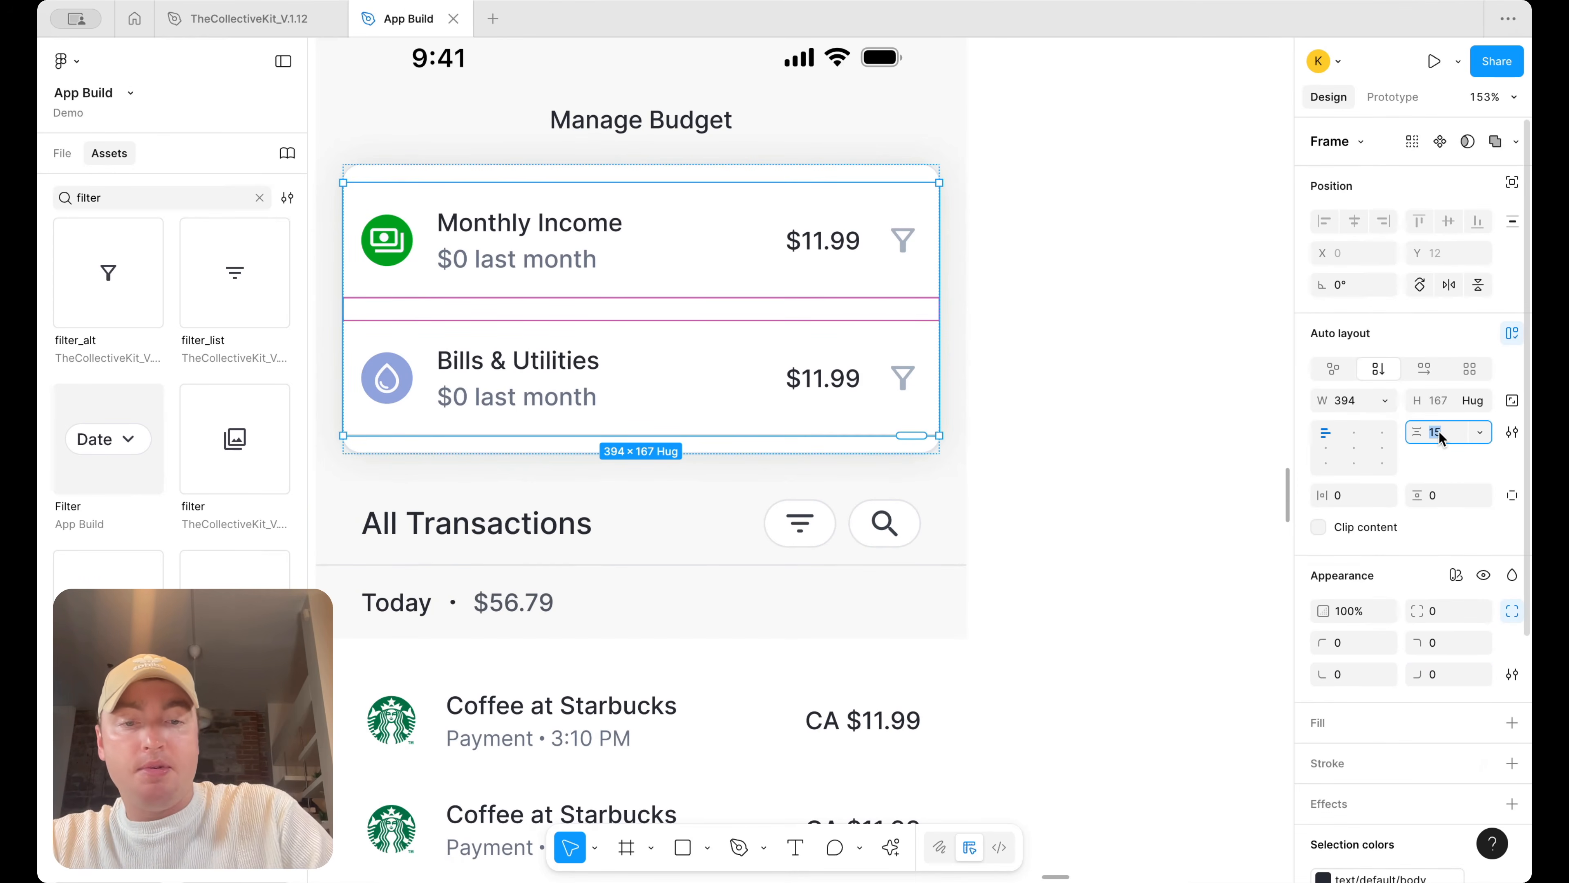
type("0")
key("Return")
Align the card's inner frame contents to the bottom center
left_click(1068, 308)
scroll(1061, 312, "down", 5)
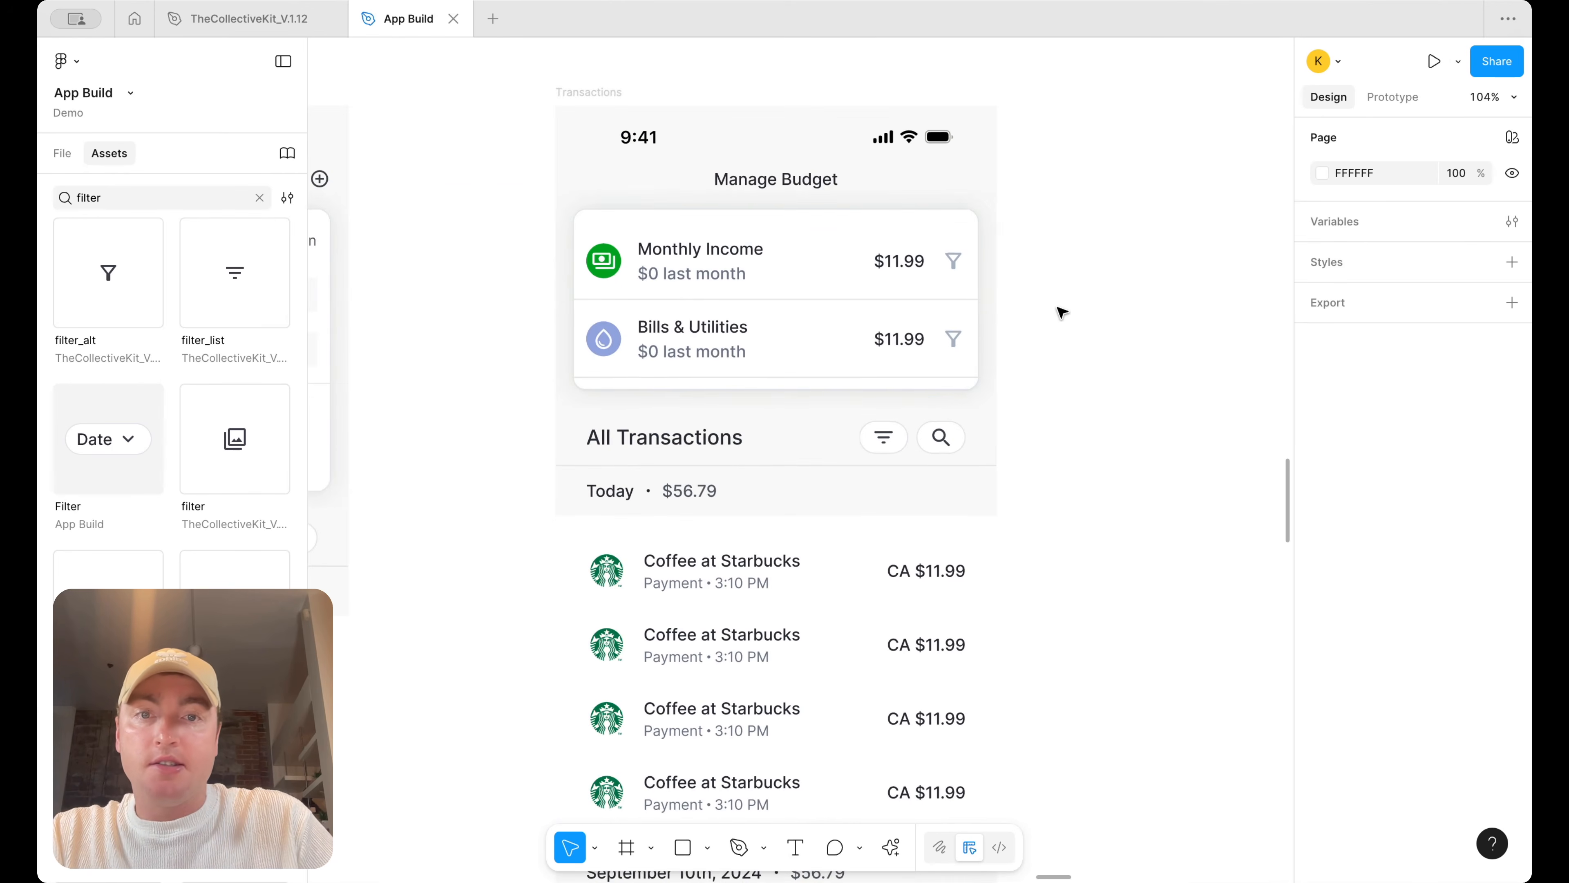
left_click(938, 320)
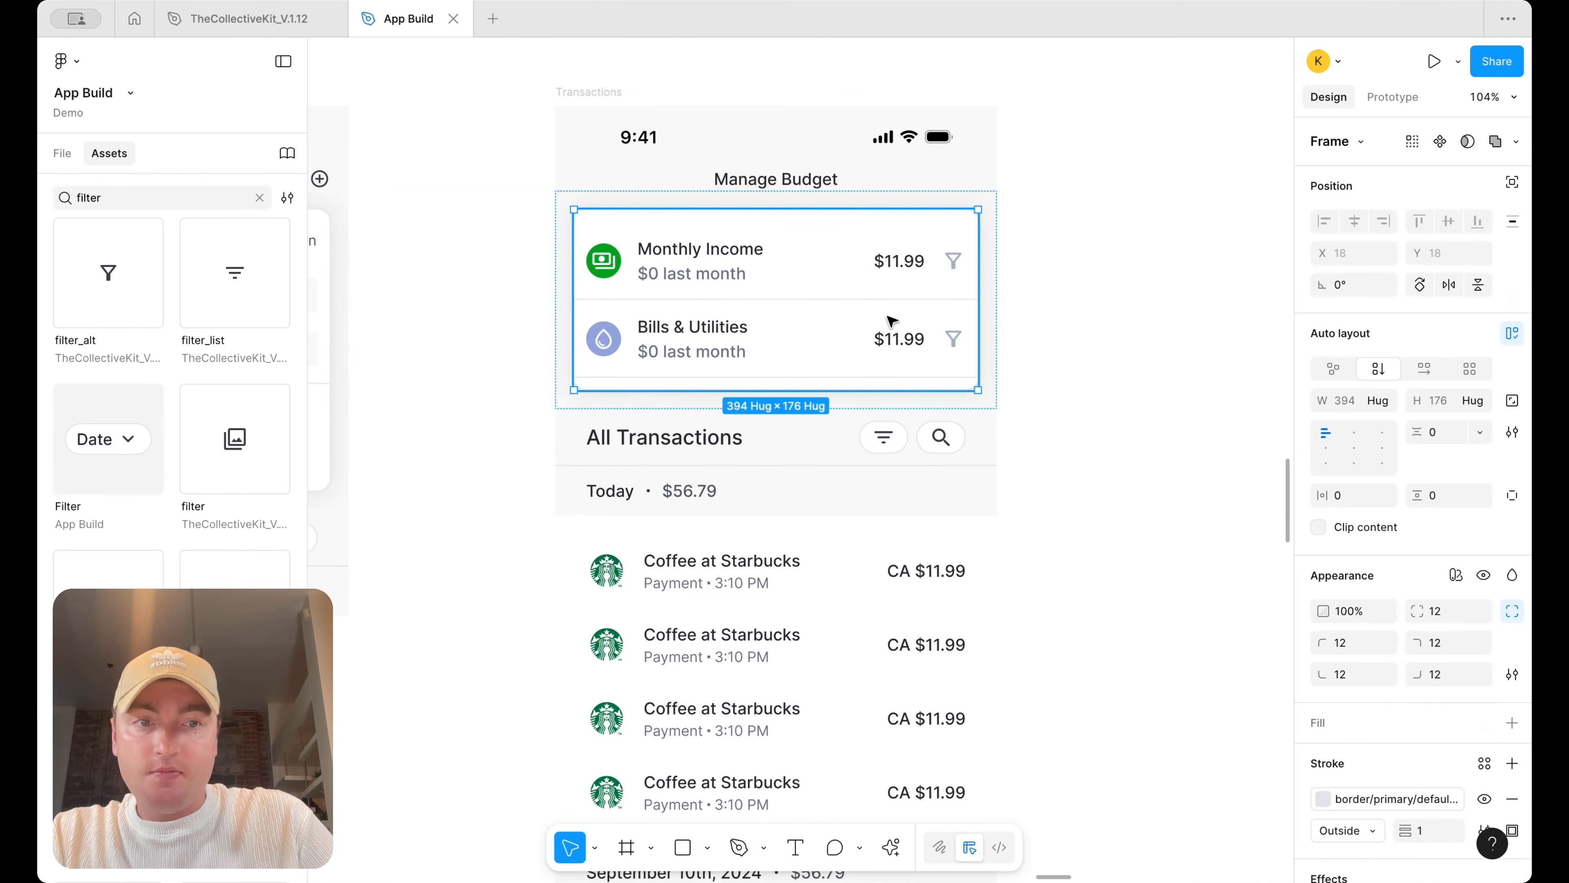
double_click(743, 329)
left_click(1350, 465)
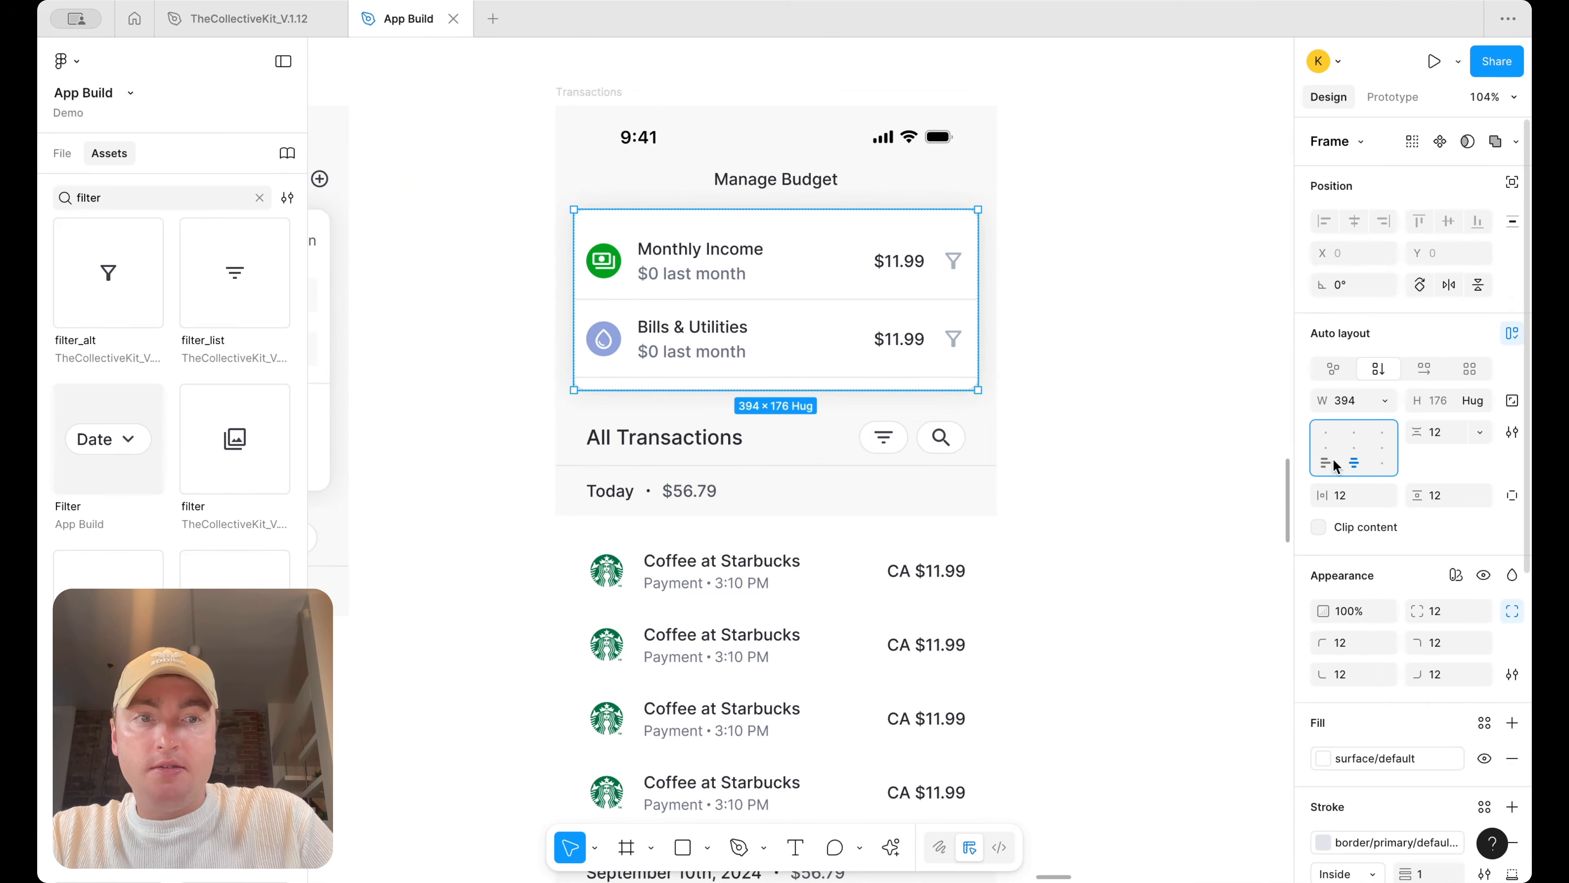
Switch the inner frame to individual padding and set its bottom padding to 0
left_click(732, 329)
left_click(868, 387)
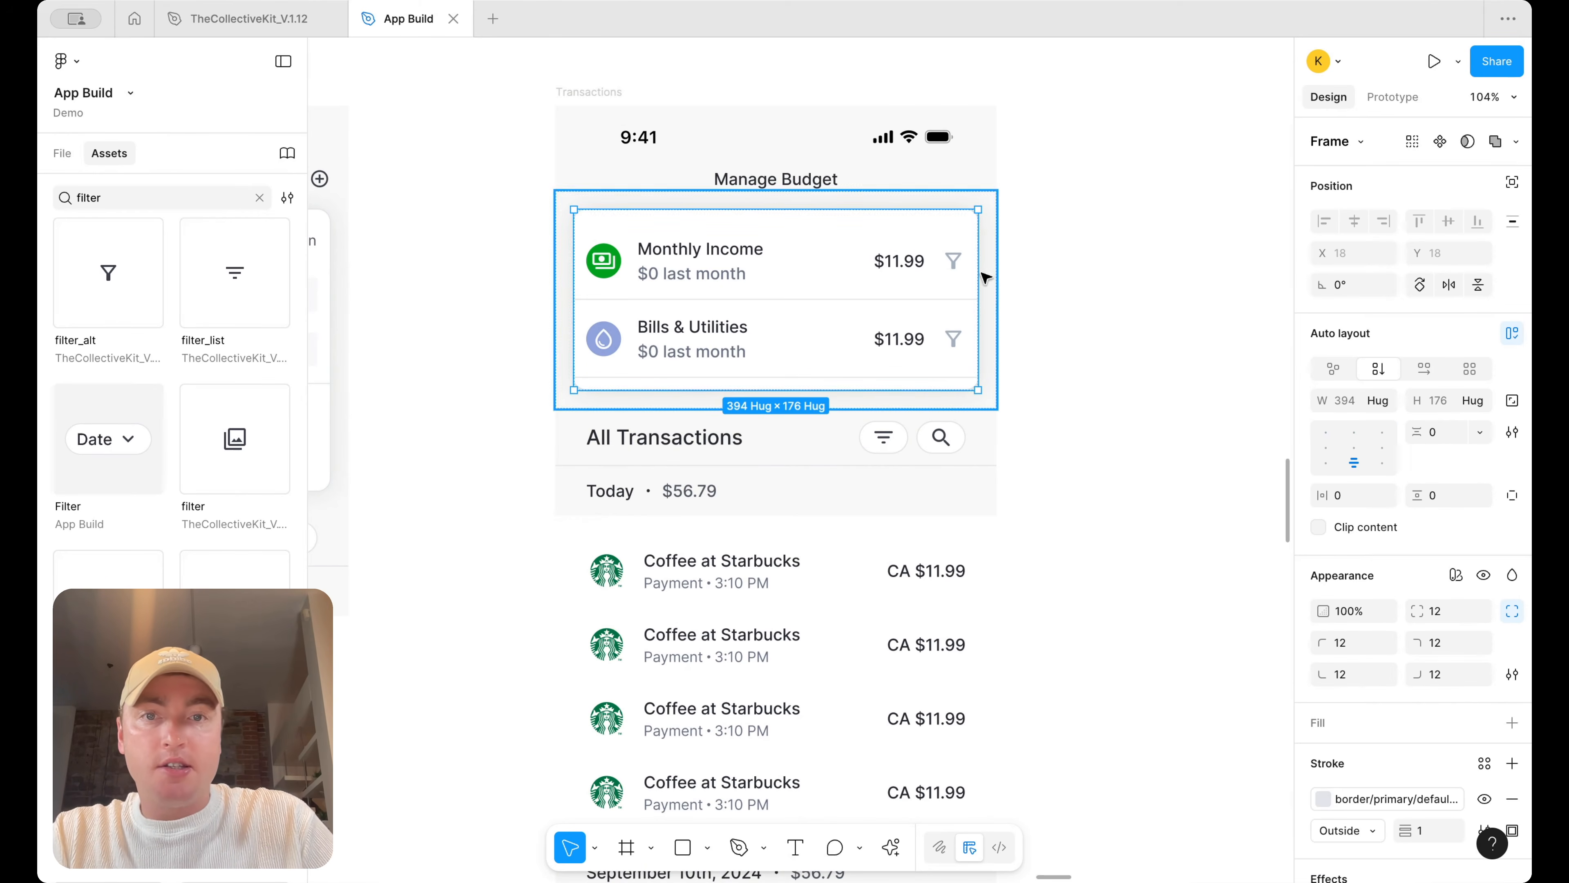
left_click(833, 294)
left_click(1512, 497)
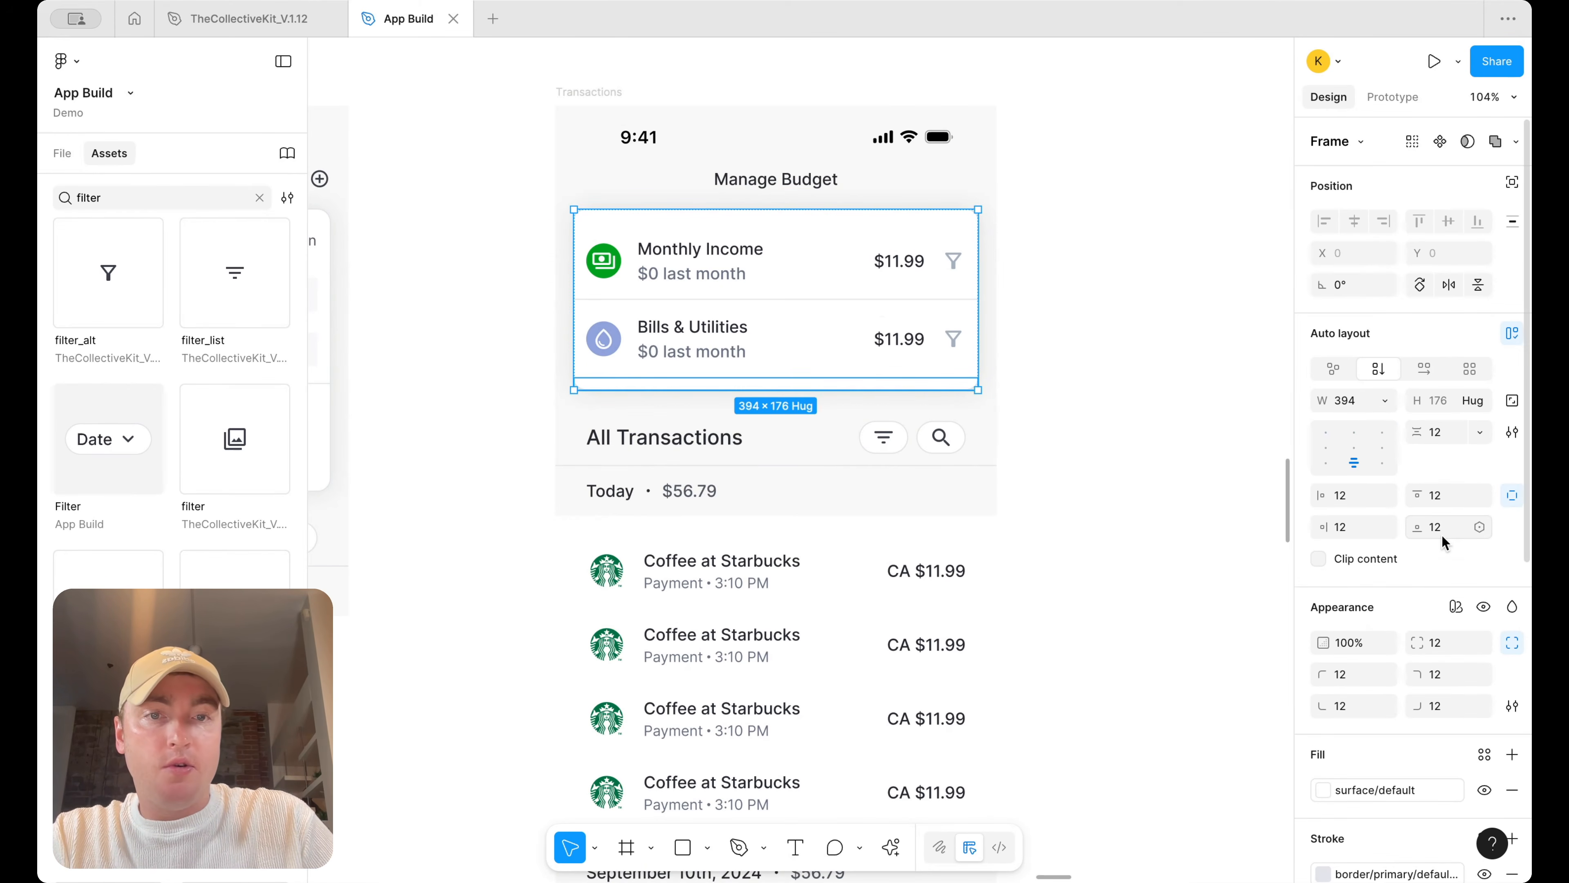
key("Return")
type("2")
key("Return")
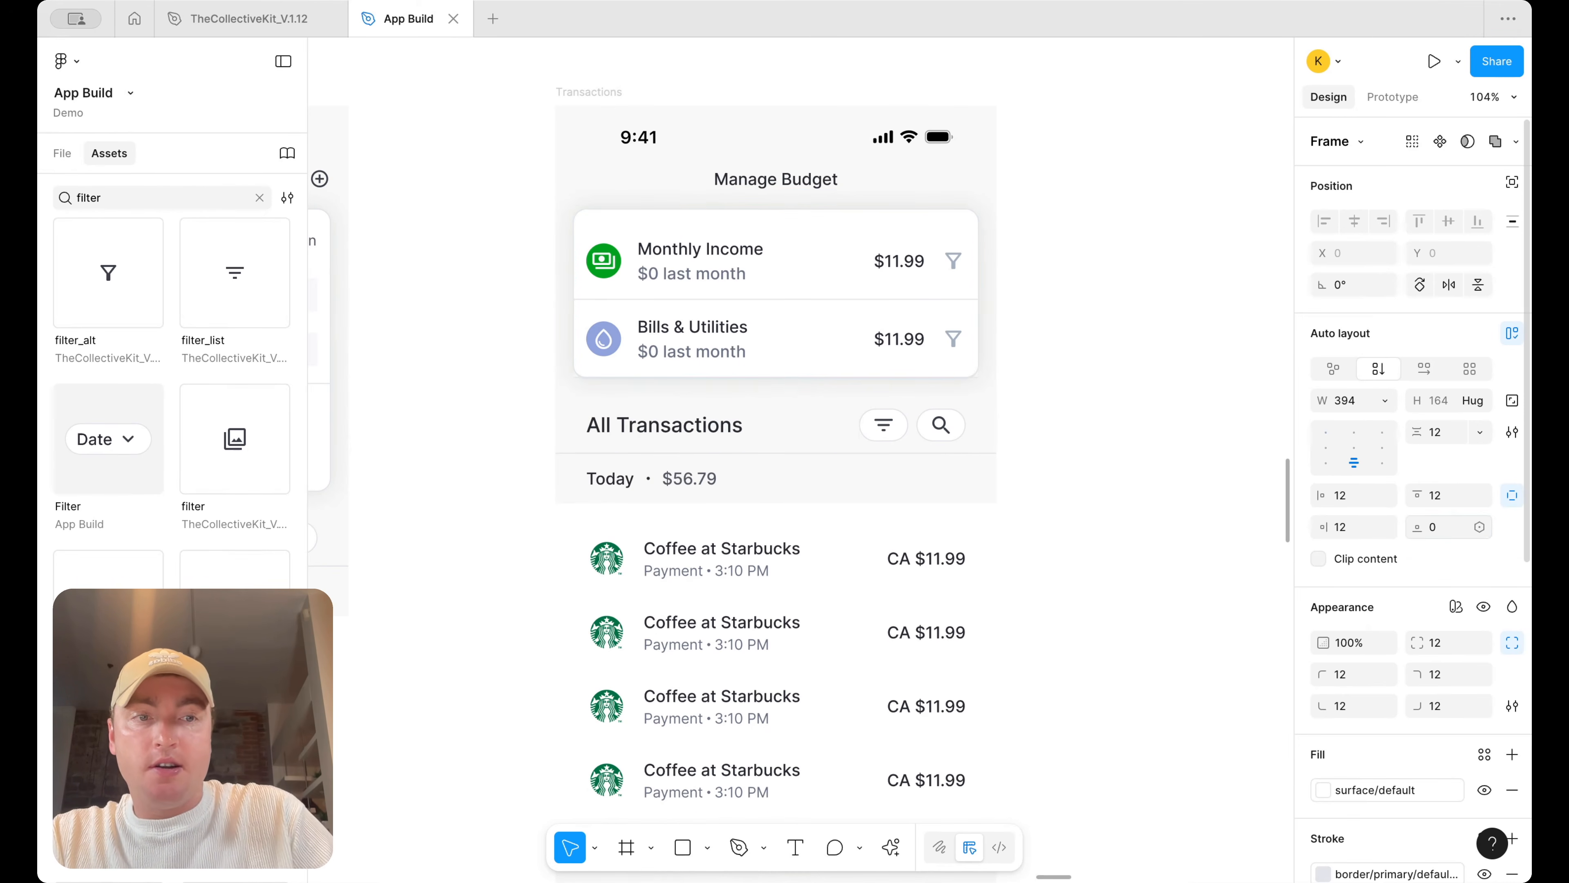
Move a "Today" text label into the top of the Manage Budget card
left_click(1142, 347)
scroll(1143, 347, "down", 5)
scroll(1125, 343, "down", 3)
scroll(1125, 344, "right", 10)
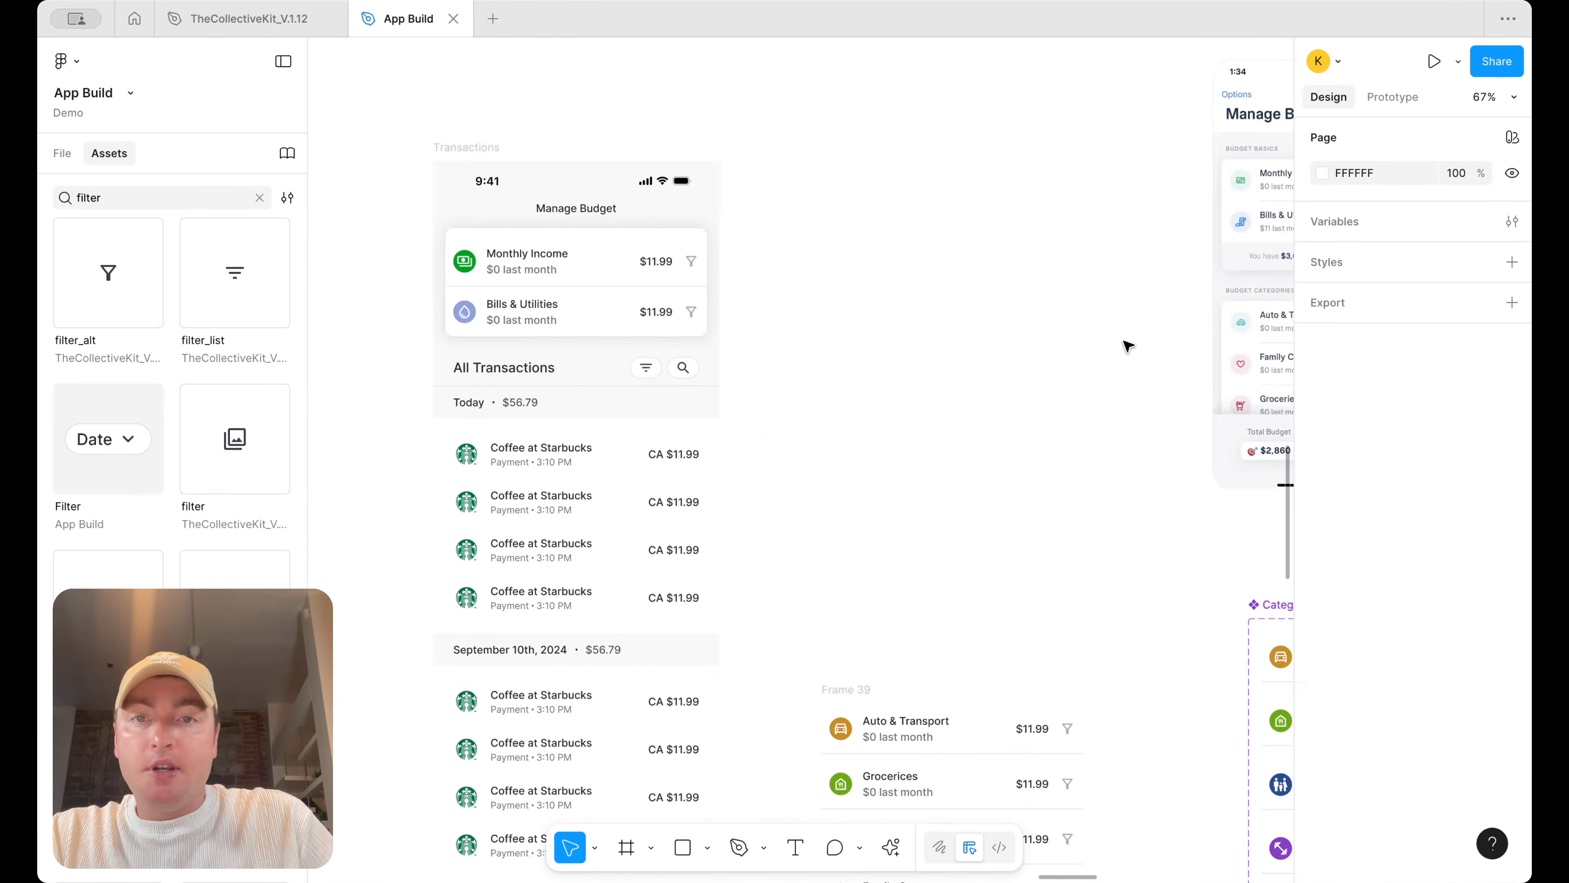
scroll(1107, 333, "up", 5)
scroll(998, 154, "left", 5)
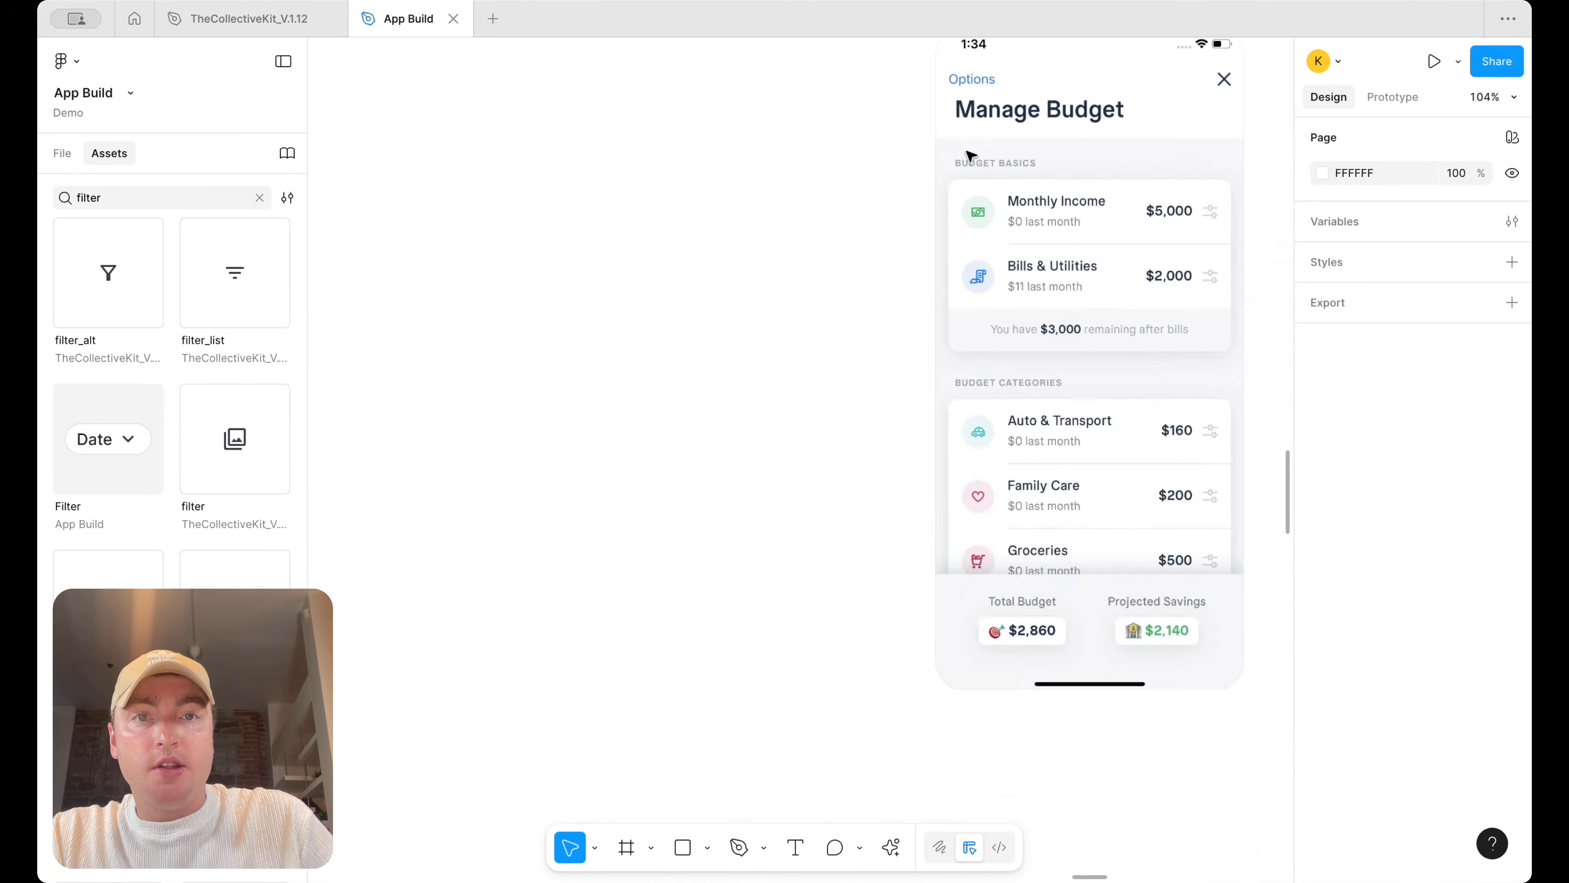
scroll(970, 151, "down", 5)
left_click_drag(710, 406, 721, 291)
scroll(770, 298, "up", 5)
Left-align the contents of the card's inner frame
left_click(934, 290)
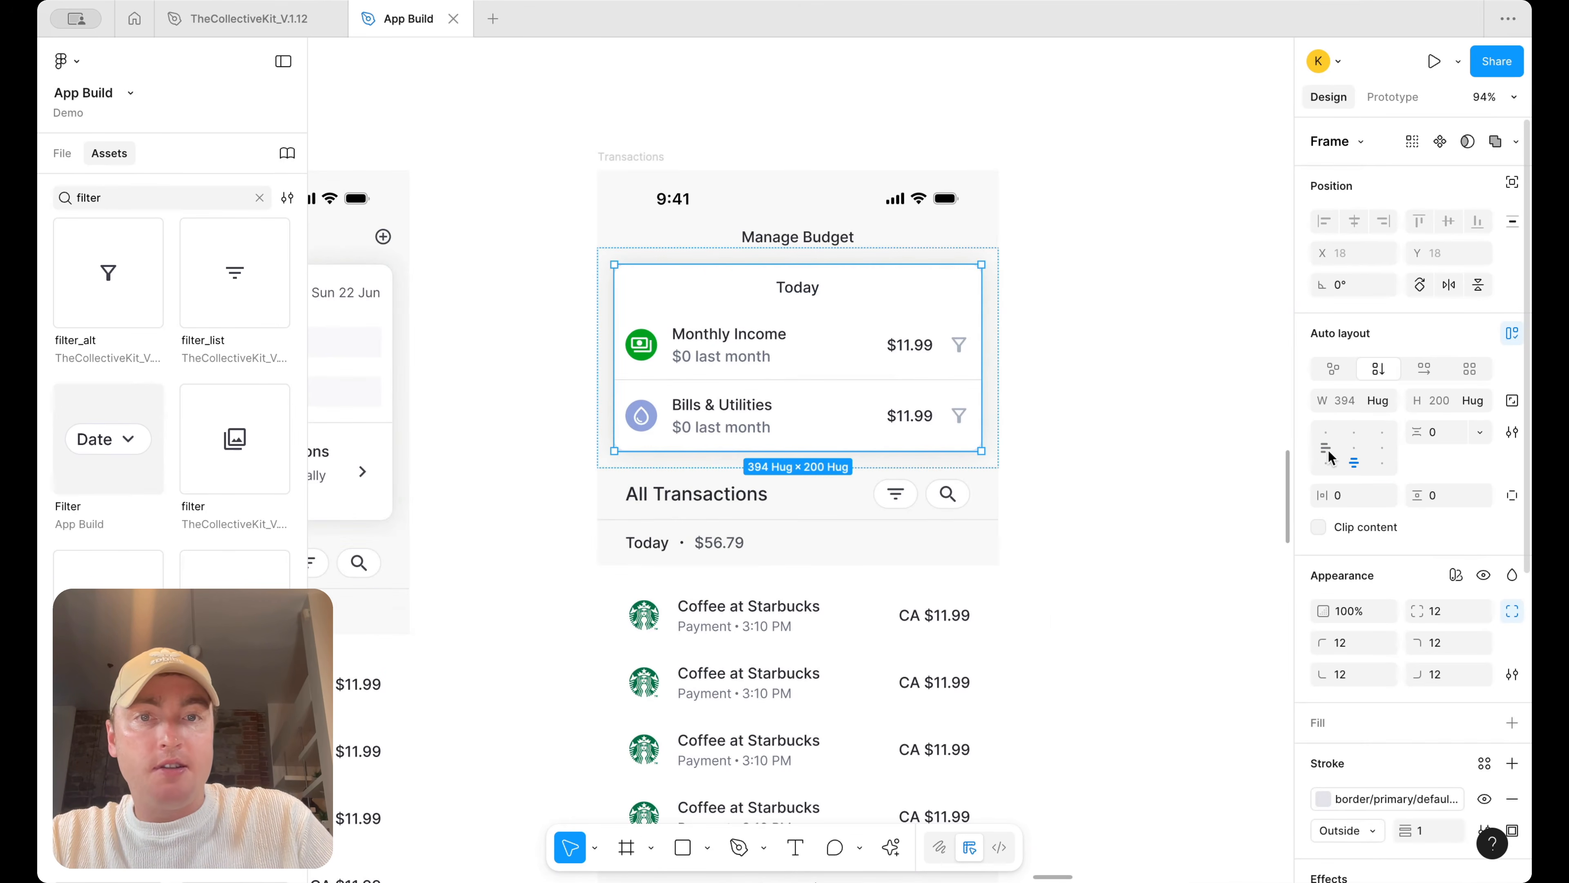
double_click(816, 291)
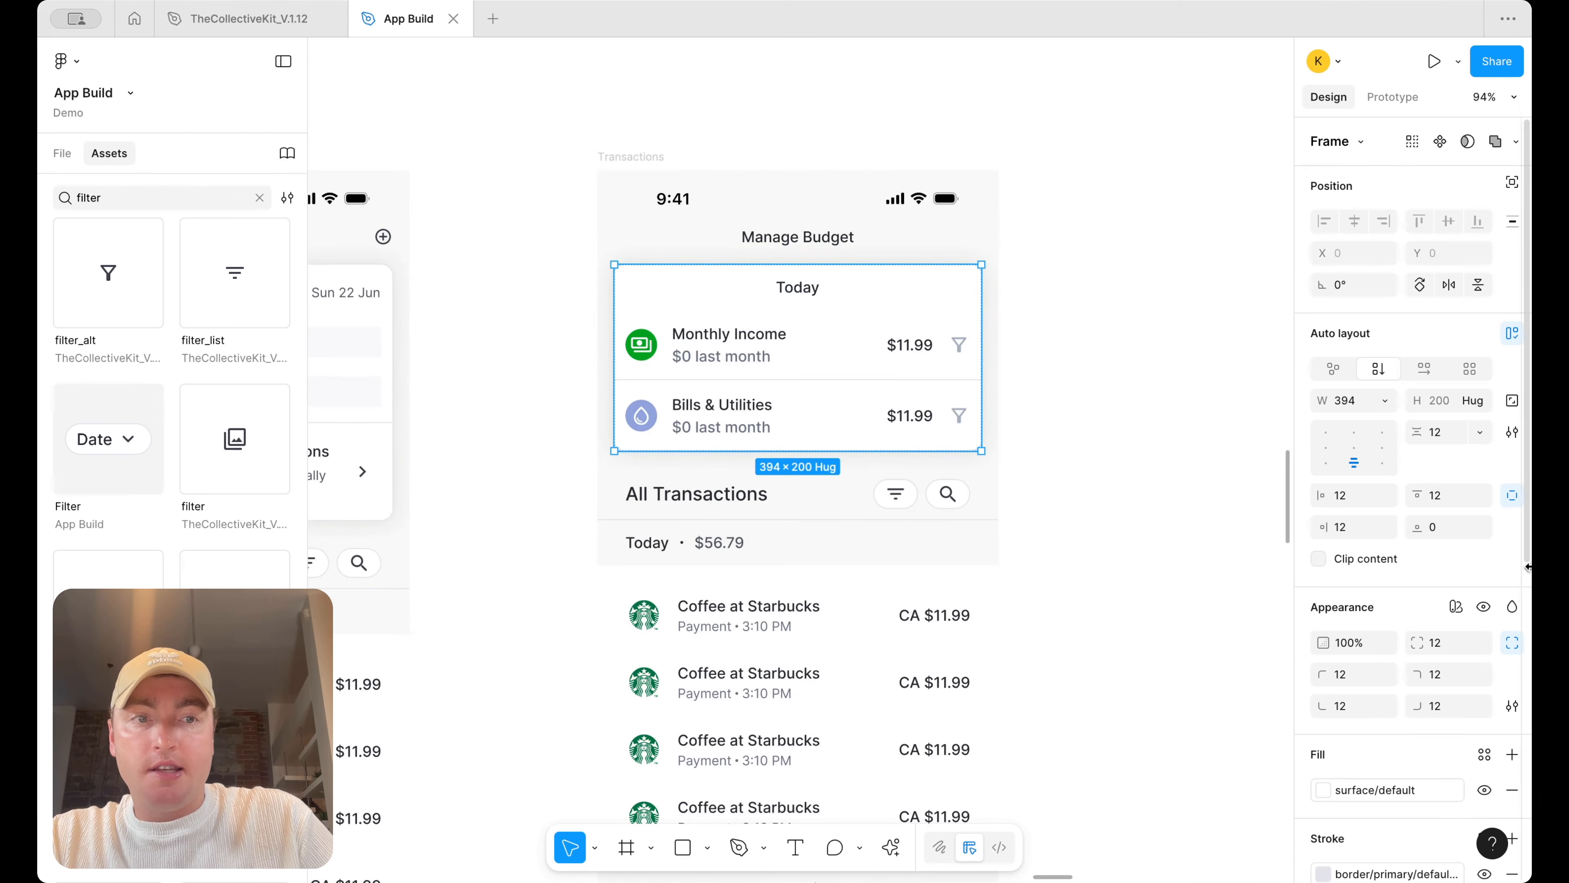
left_click(1335, 448)
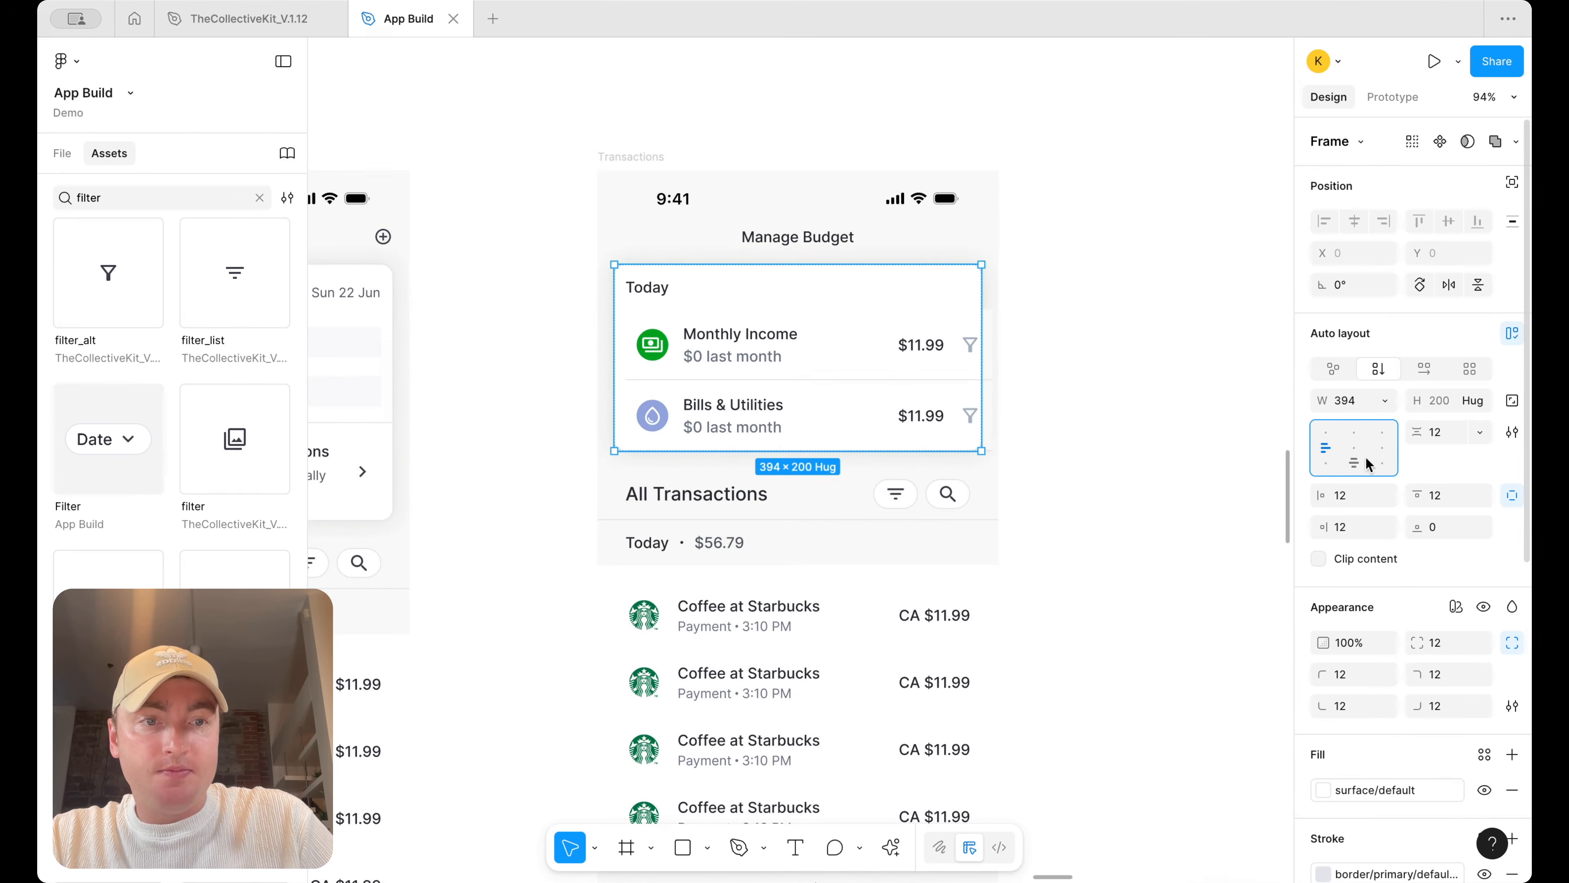
Rename the card's heading text to "Budget Basics"
left_click(633, 290)
double_click(634, 291)
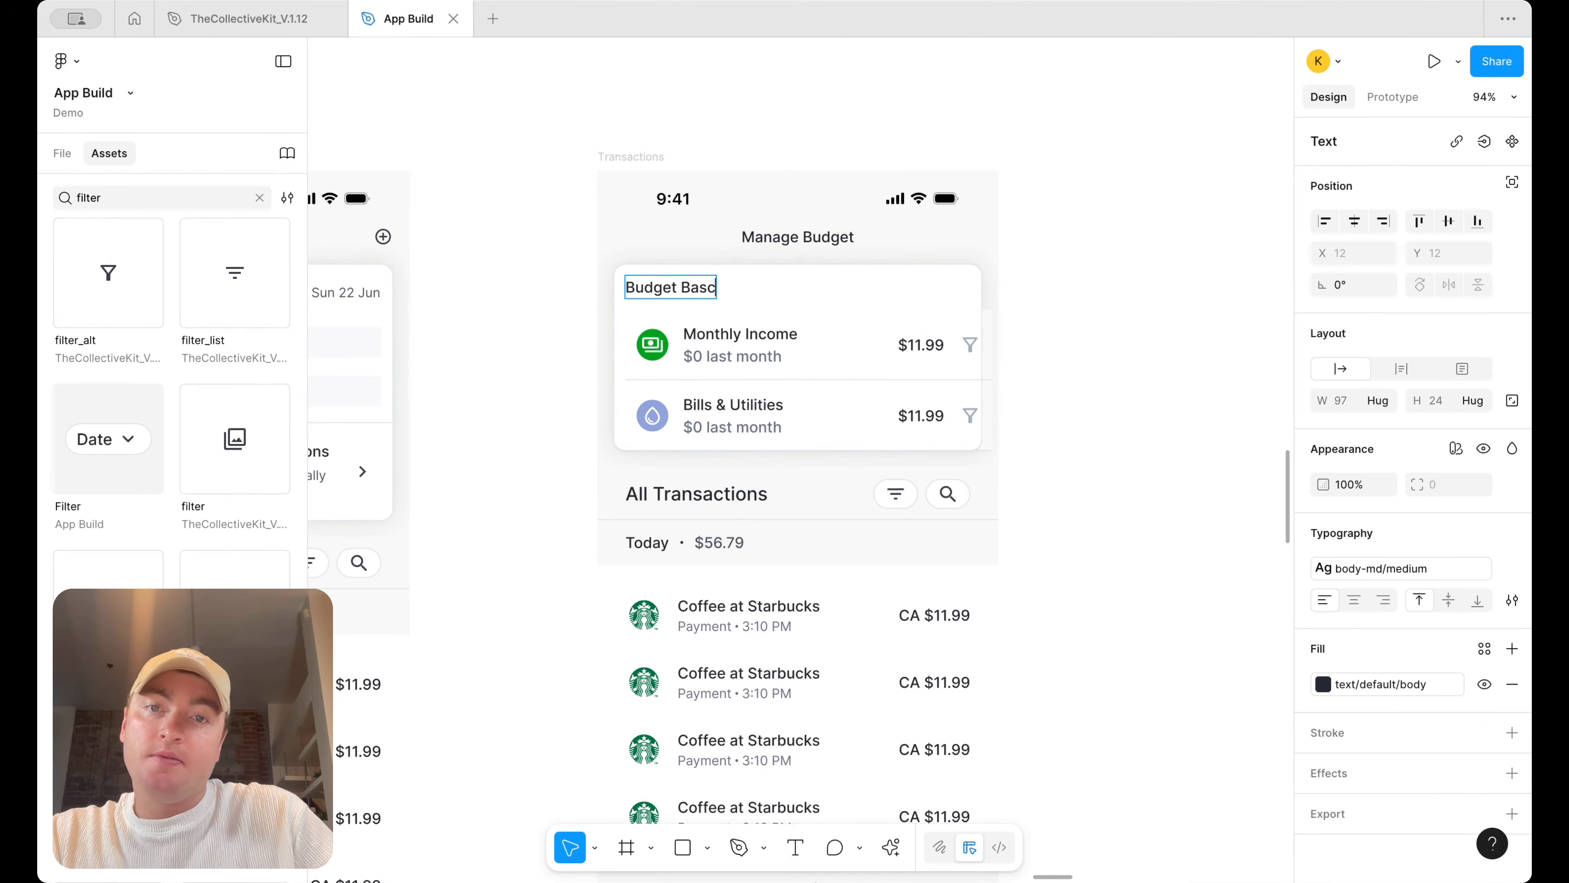
left_click(1180, 364)
Set the width of the income-and-bills items frame to fill its container
scroll(1181, 364, "down", 3)
scroll(1180, 365, "right", 5)
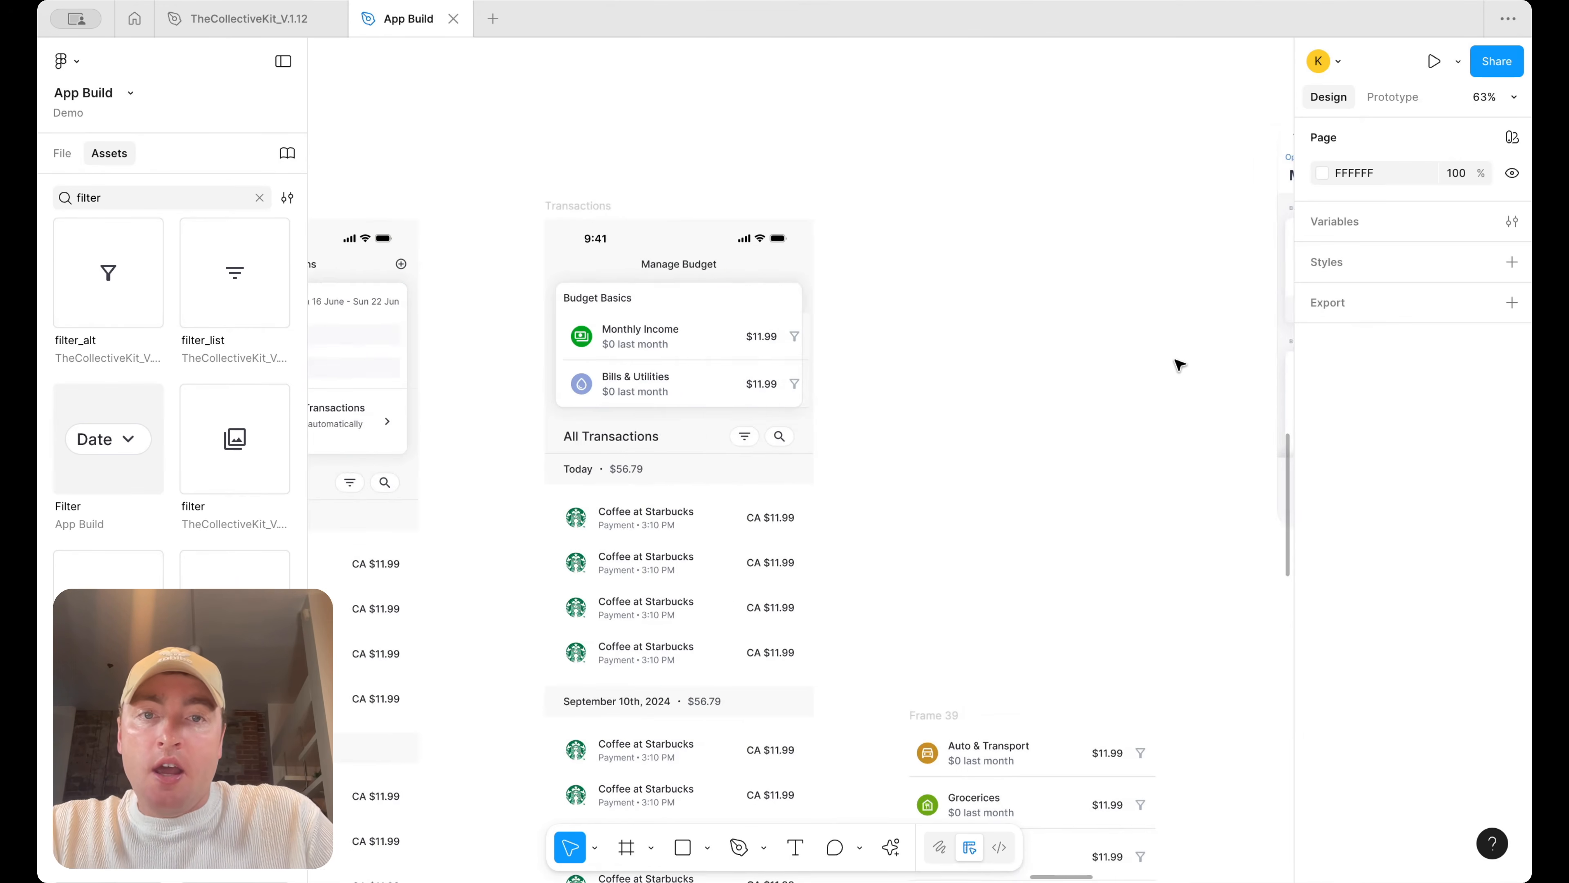
left_click(578, 322)
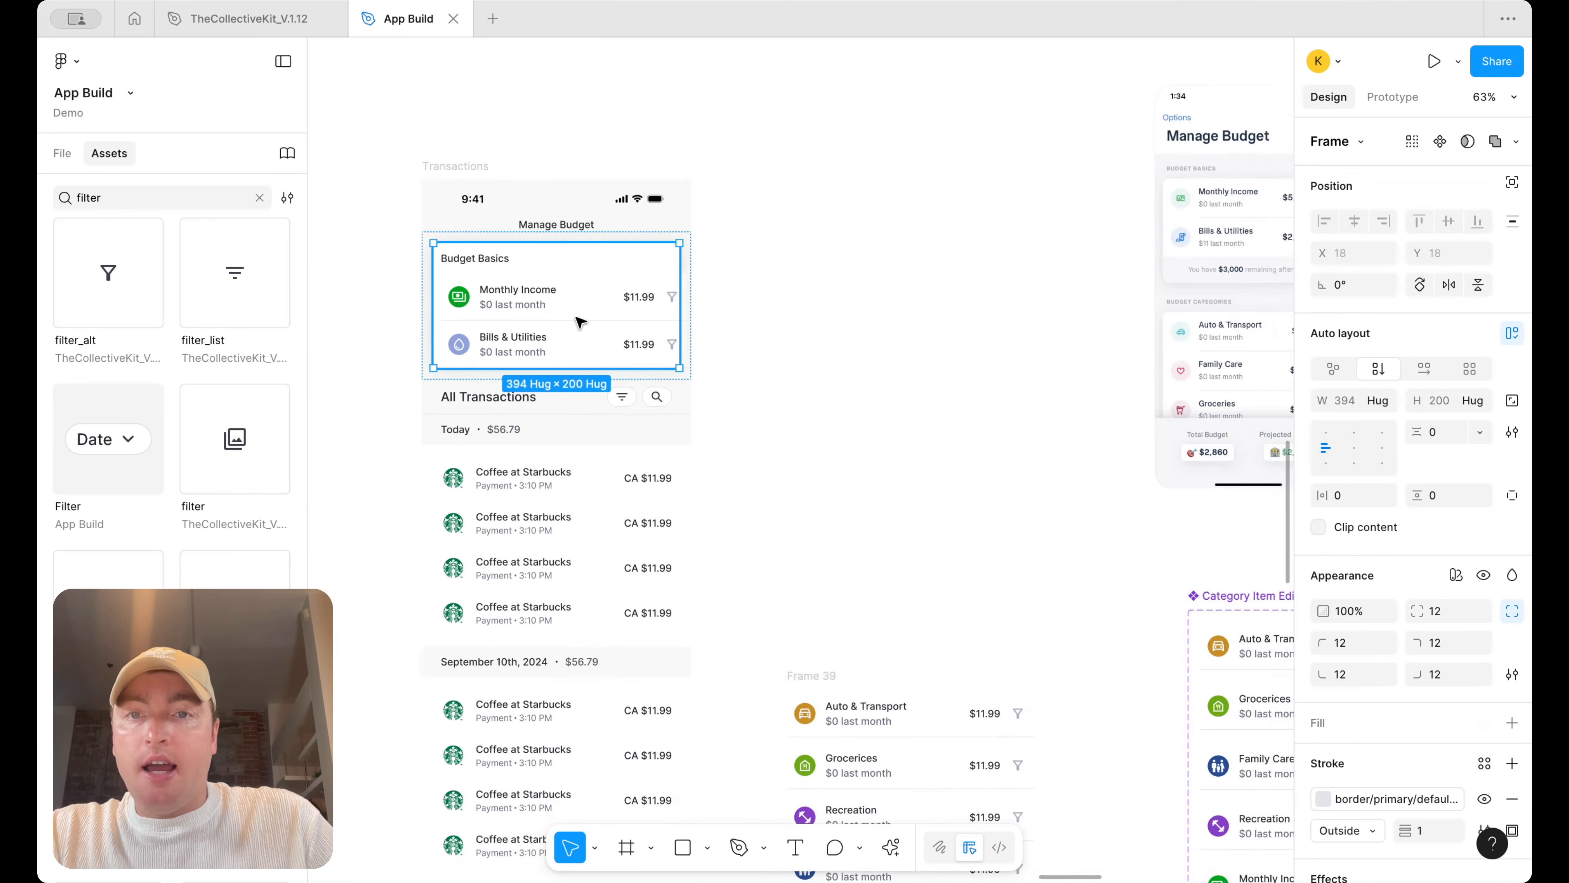
scroll(580, 320, "up", 3)
left_click(606, 305)
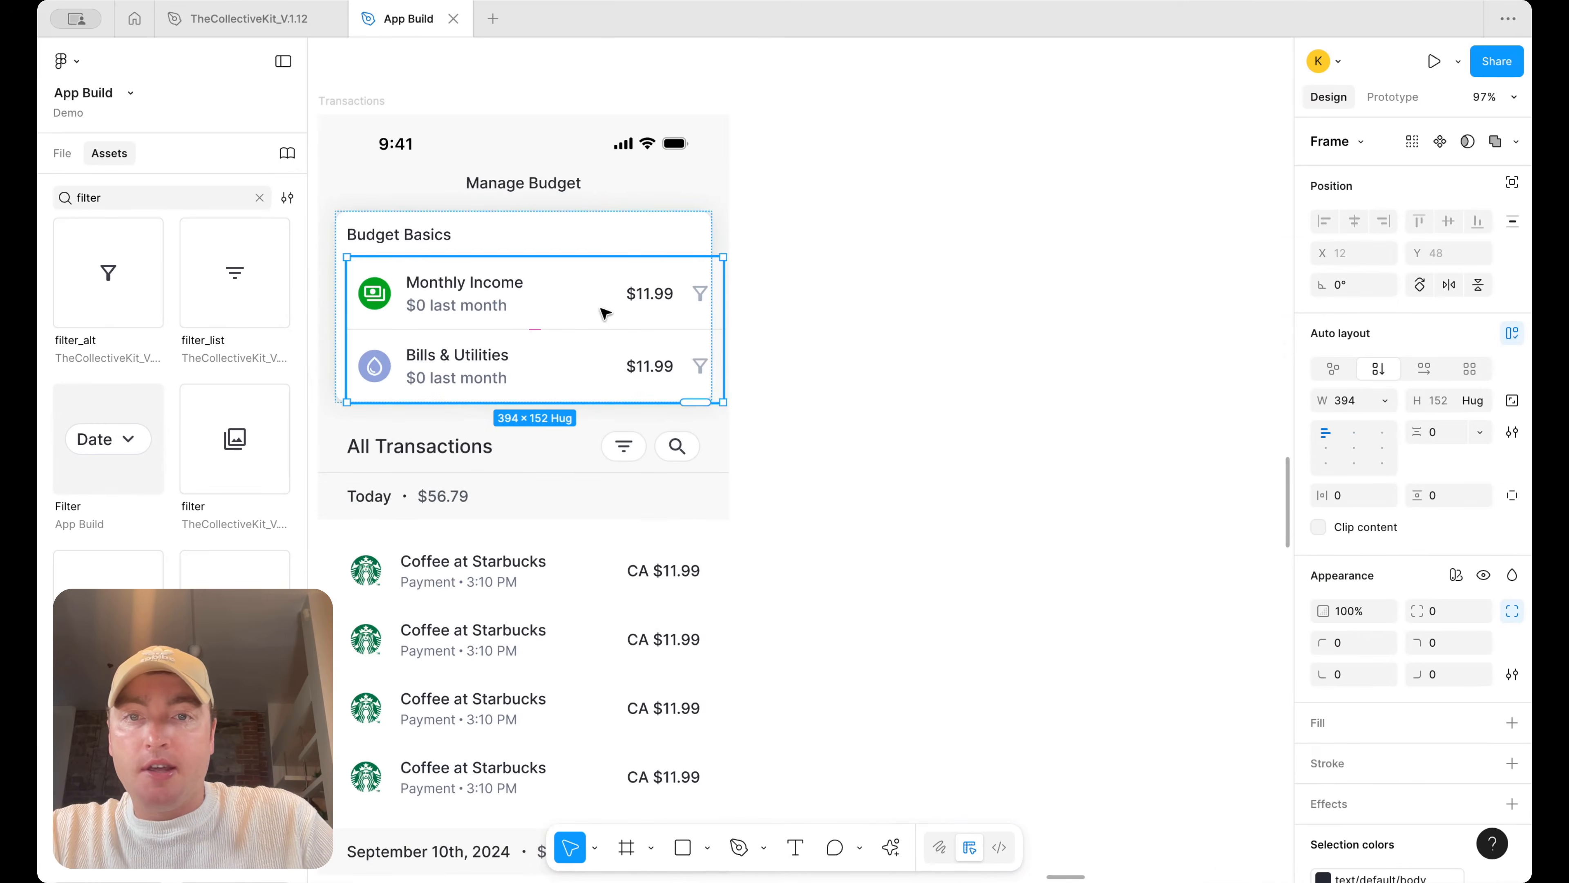
left_click(1377, 401)
left_click(1382, 445)
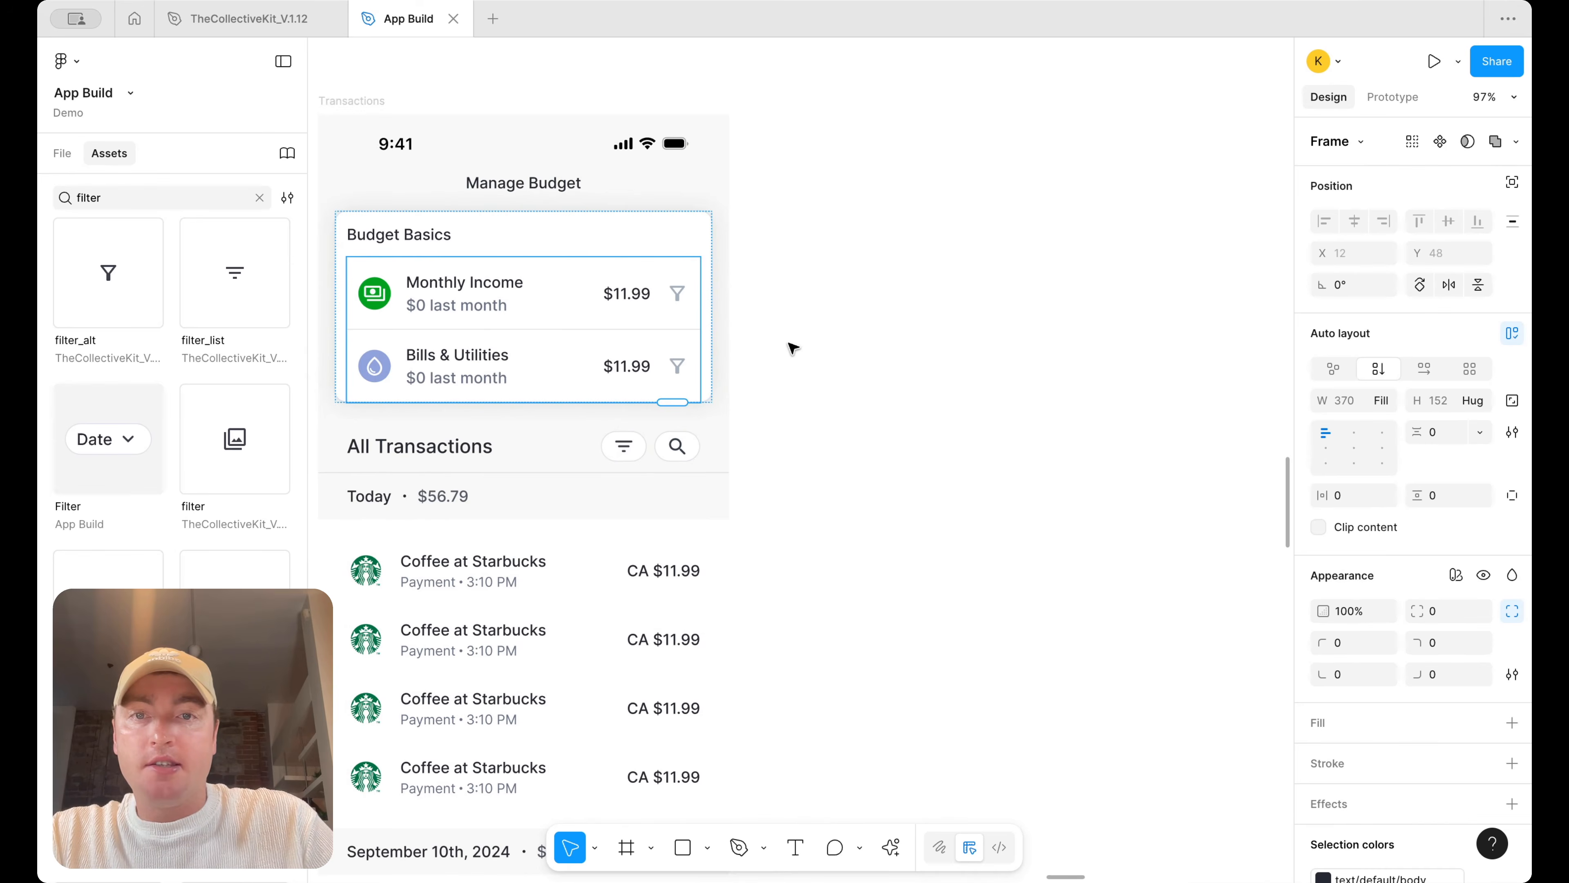
Inspect the Budget Basics card's frame settings and compare them with the Dashboard screen's cards
left_click(871, 342)
scroll(871, 342, "left", 3)
scroll(872, 341, "left", 1)
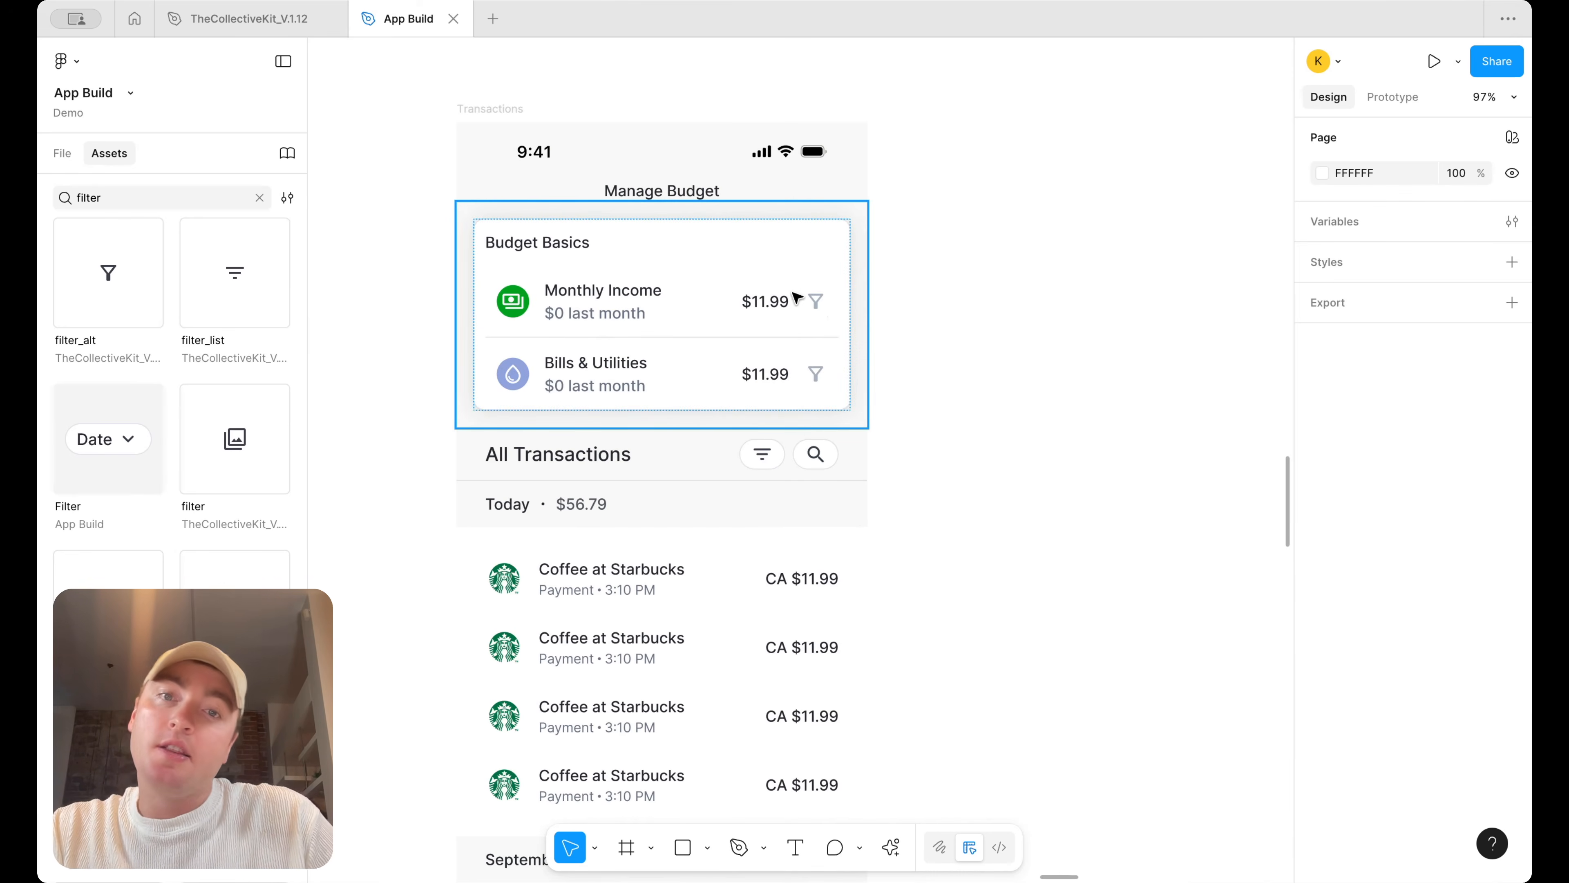
double_click(568, 250)
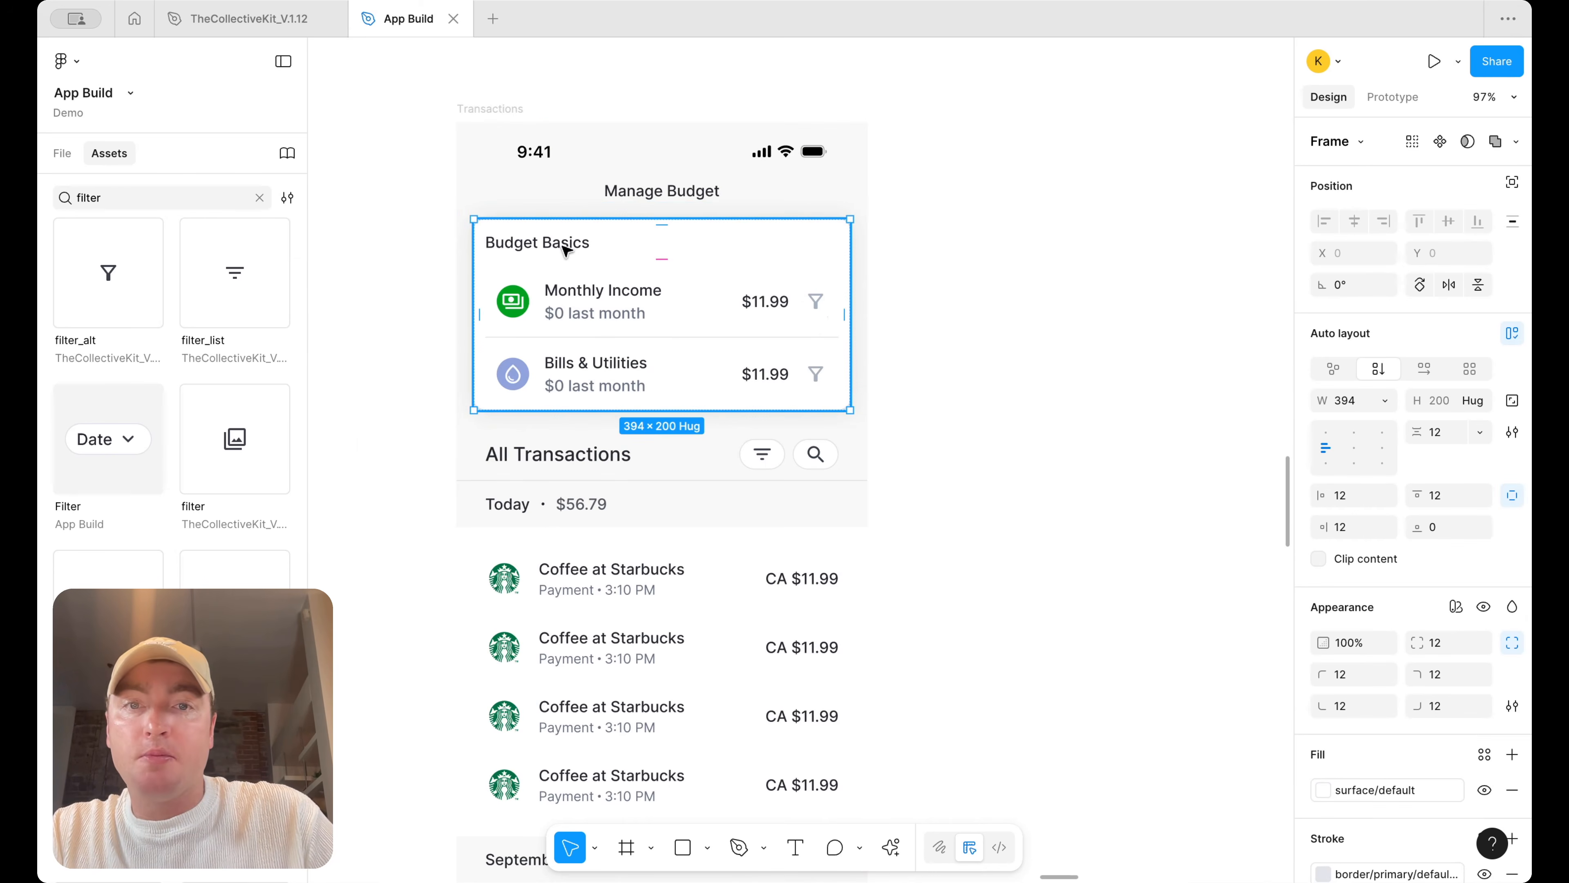
scroll(846, 278, "down", 5)
scroll(847, 275, "left", 10)
left_click(638, 274)
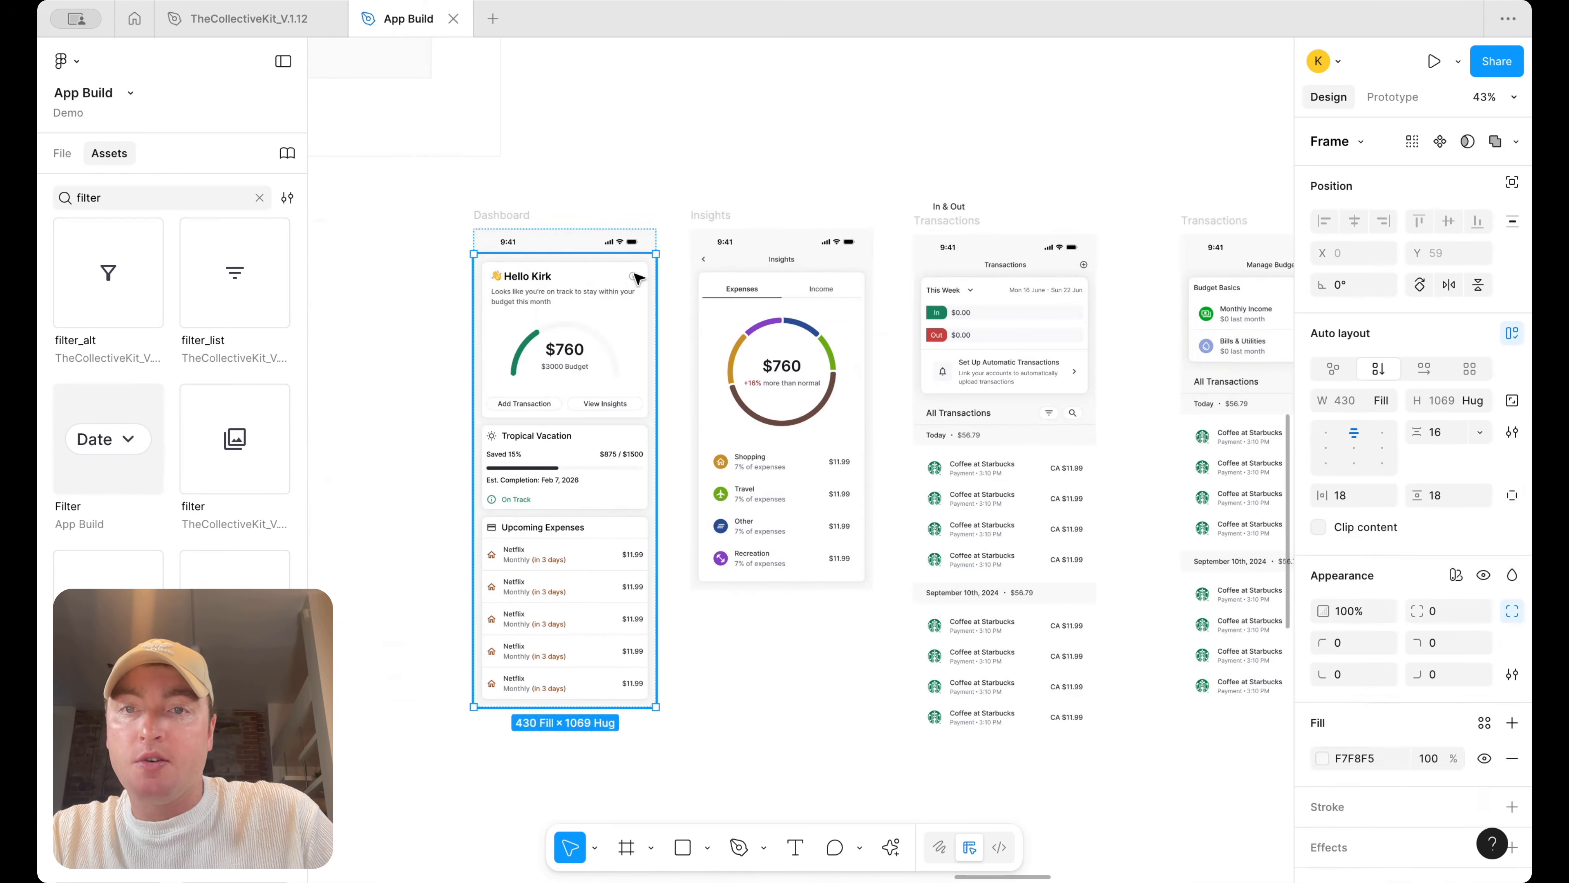
scroll(631, 278, "up", 7)
double_click(640, 280)
double_click(641, 280)
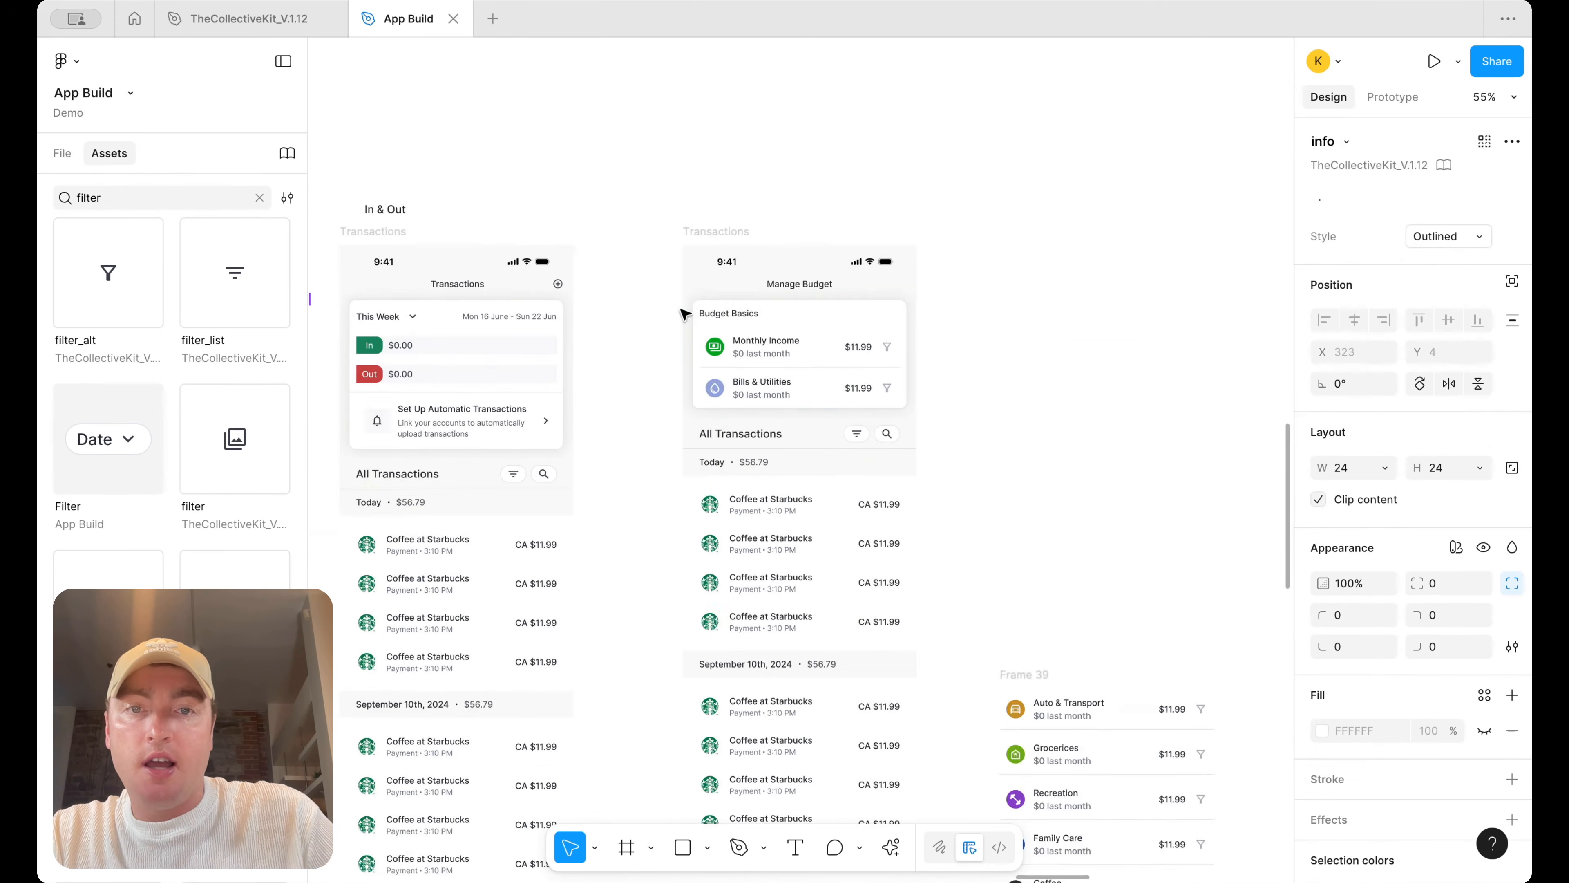
left_click(801, 317)
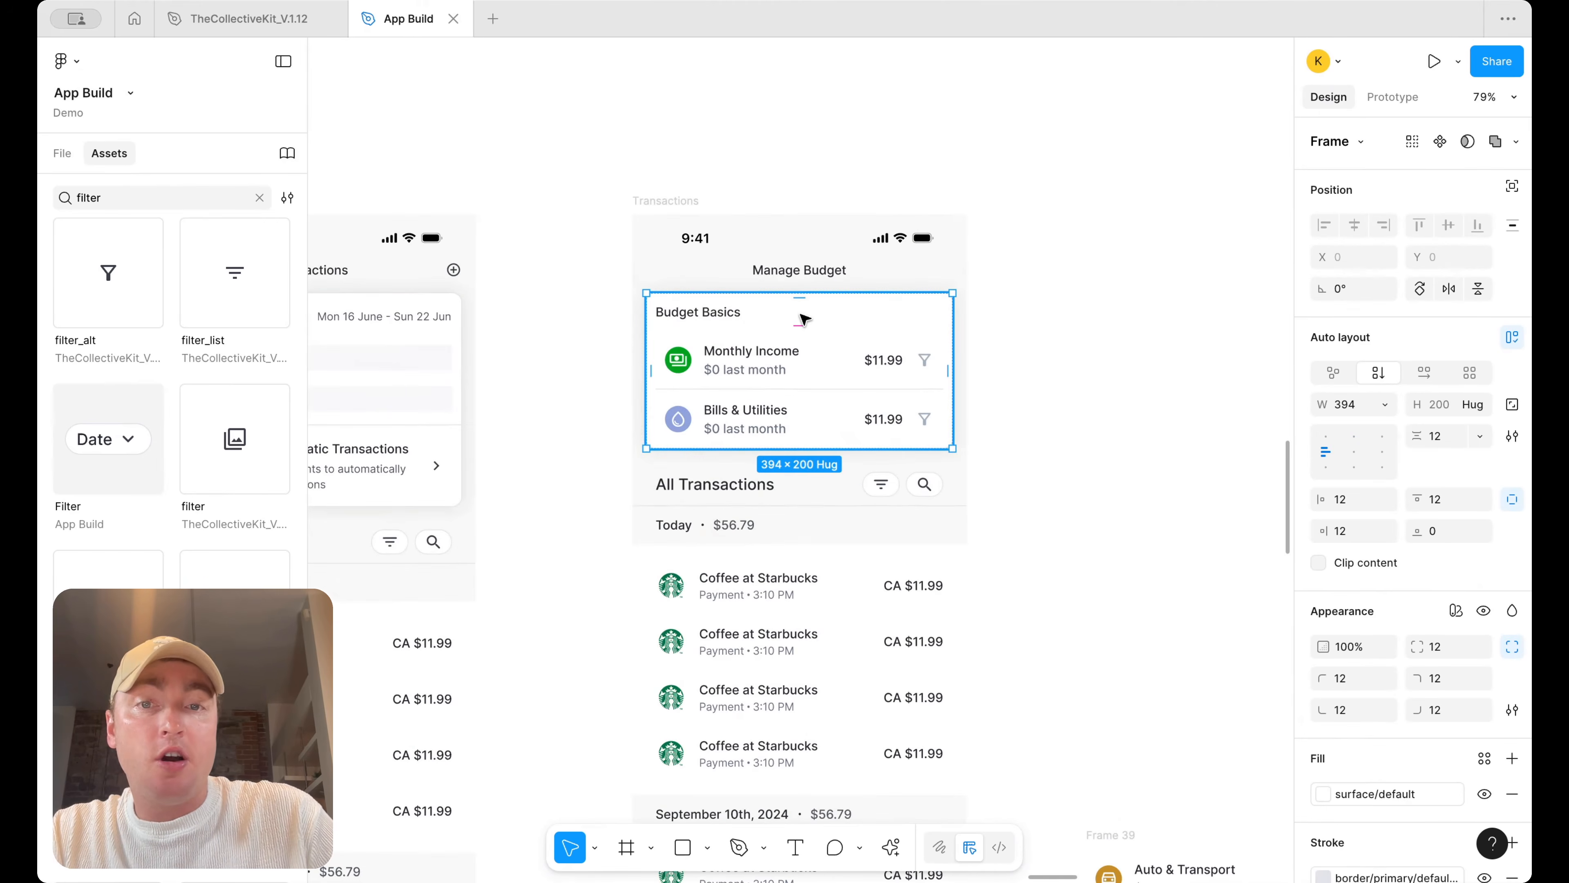
Paste an info icon beside the Budget Basics heading, wrap both in a horizontal auto layout, and make it fill the card's width
key("super+v")
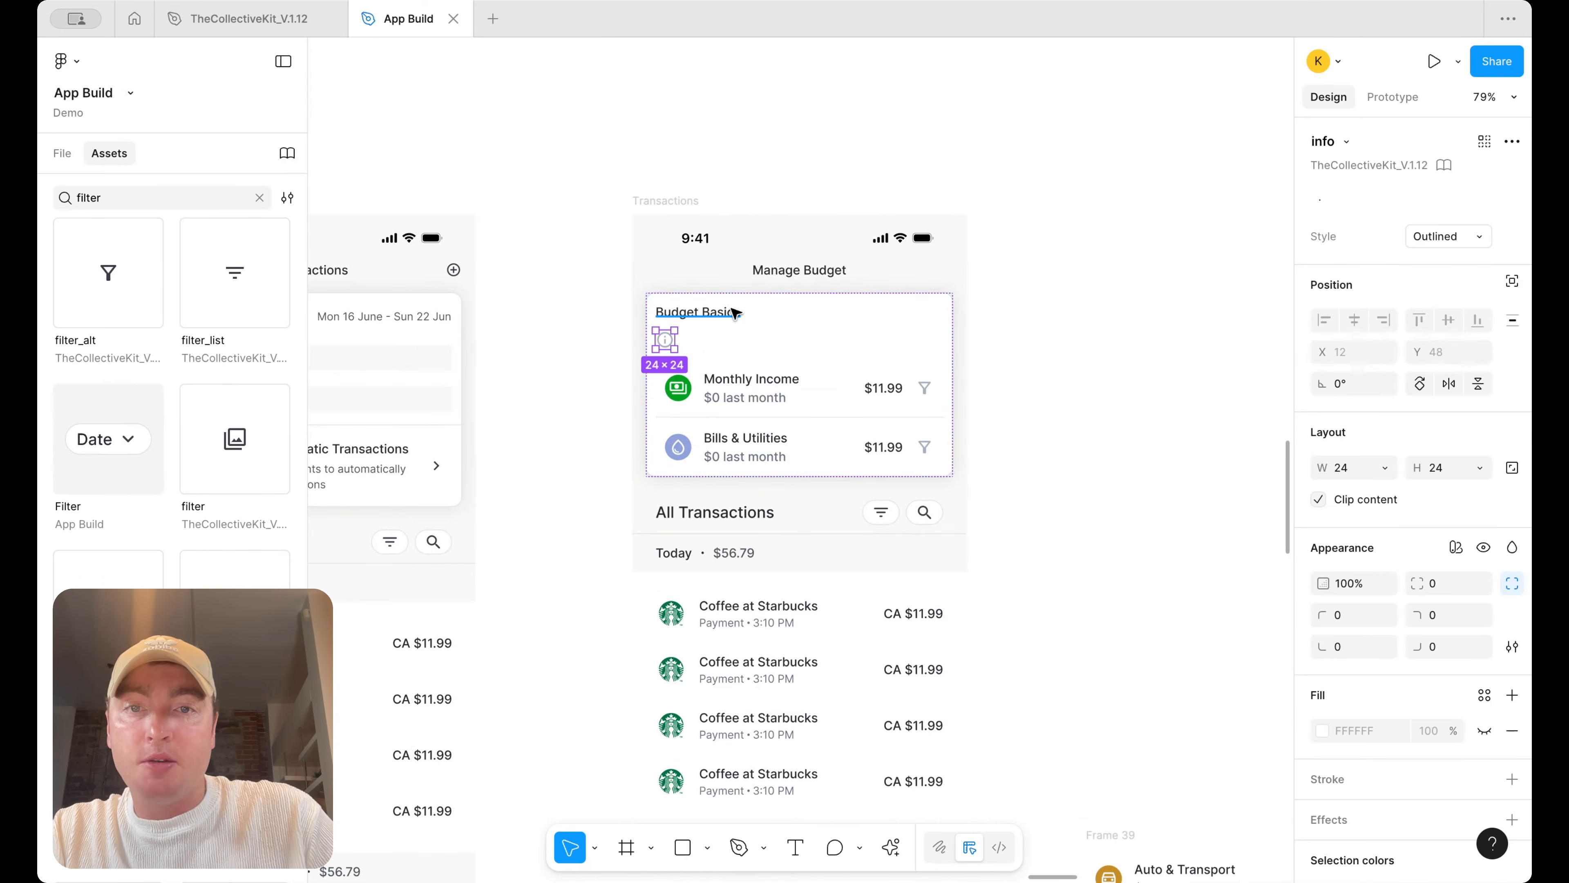
left_click(698, 312, "shift")
key("shift+a")
left_click(1423, 374)
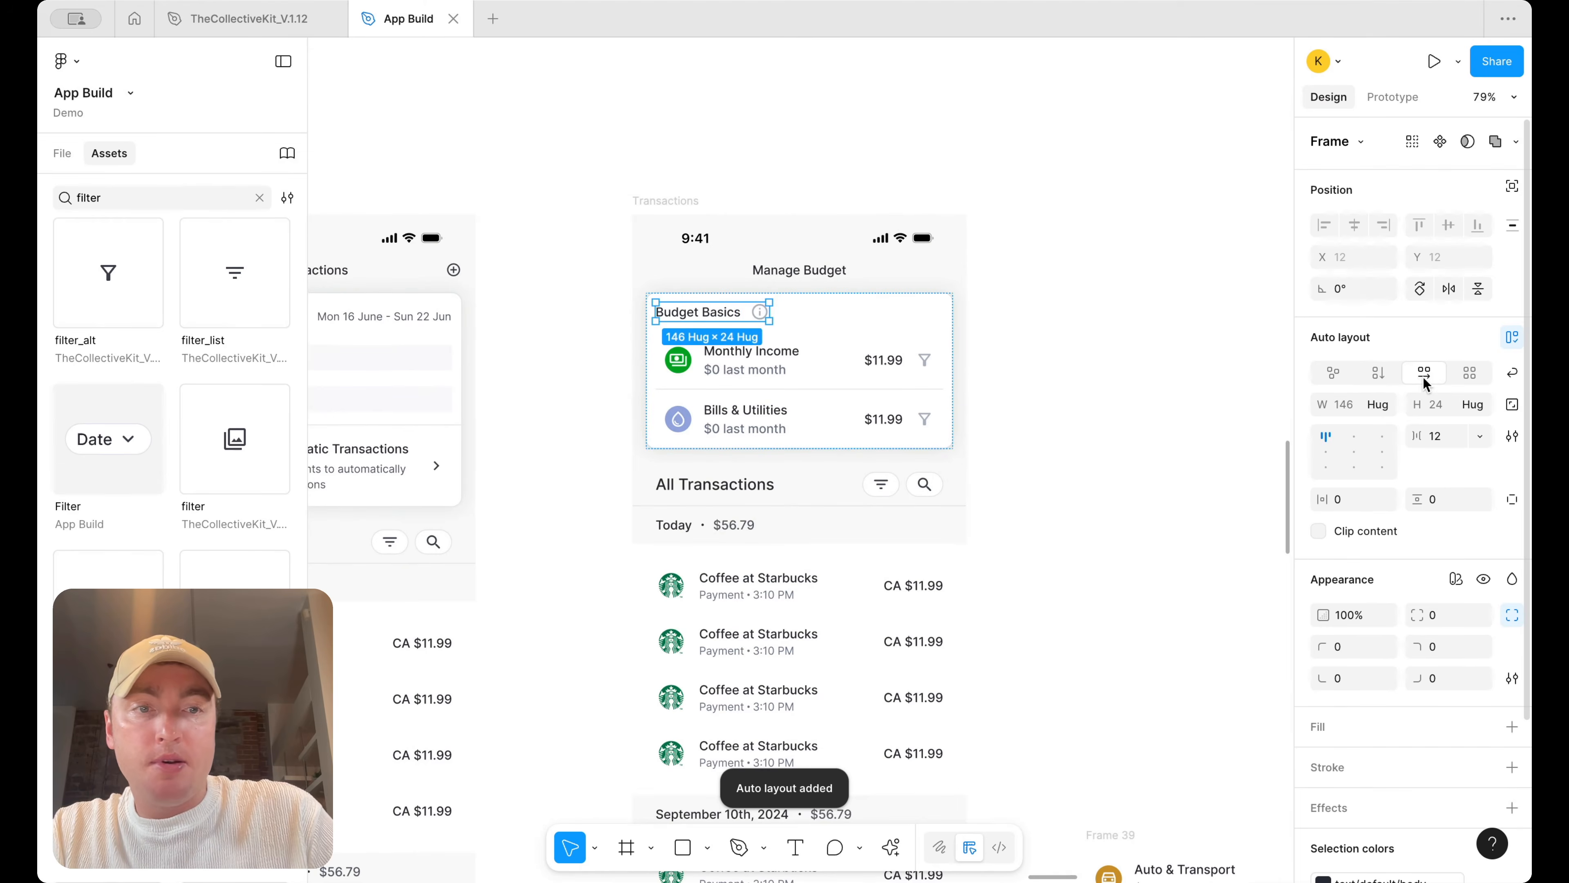
left_click(1382, 405)
left_click(1374, 432)
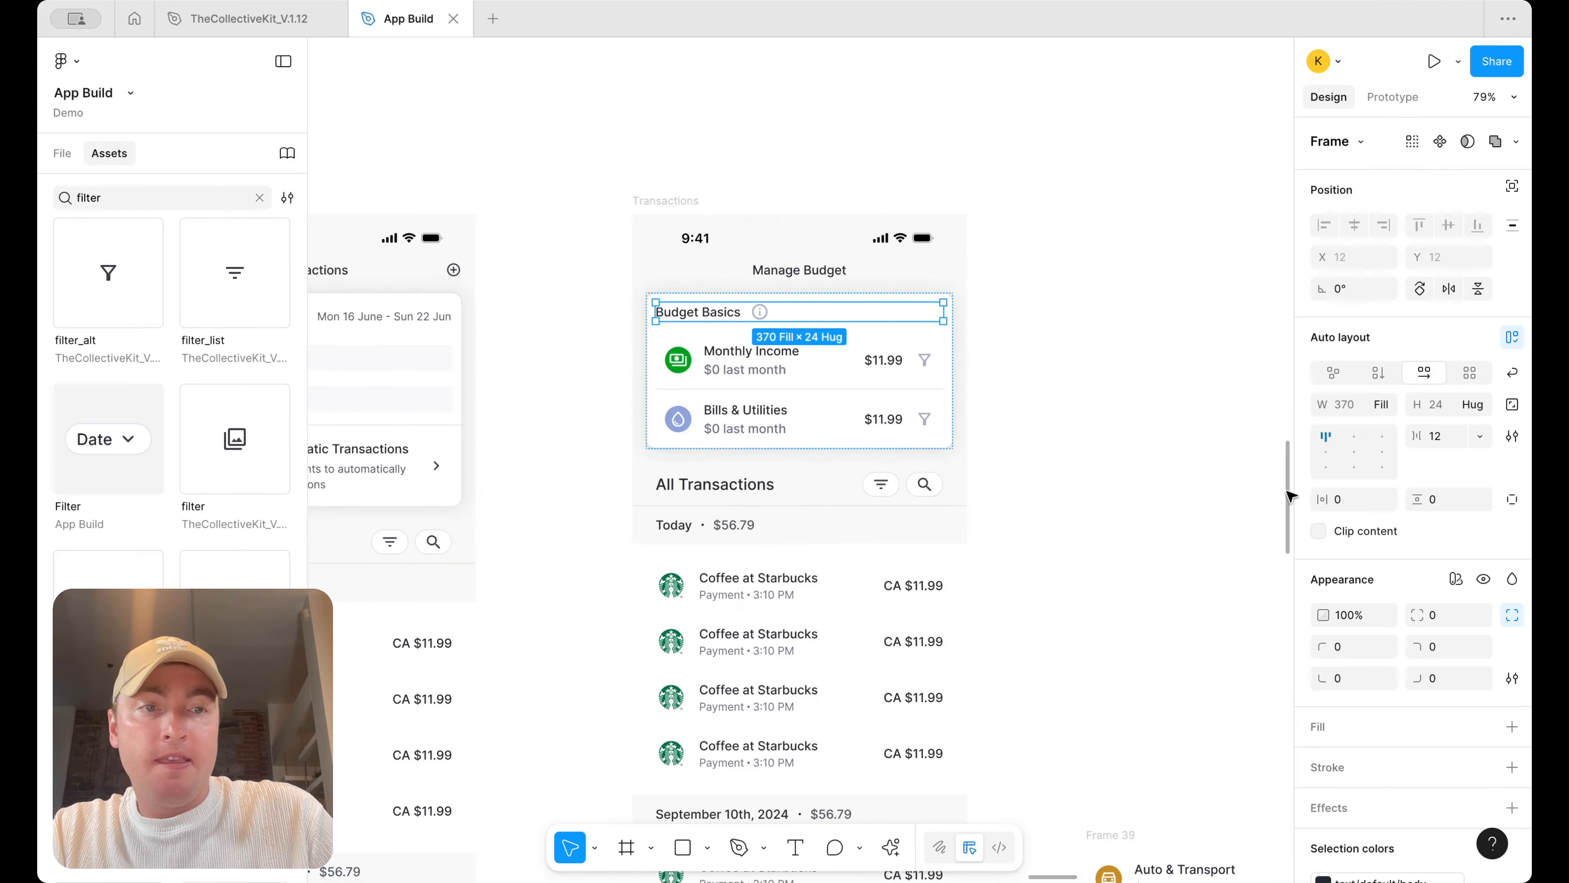
left_click(1155, 345)
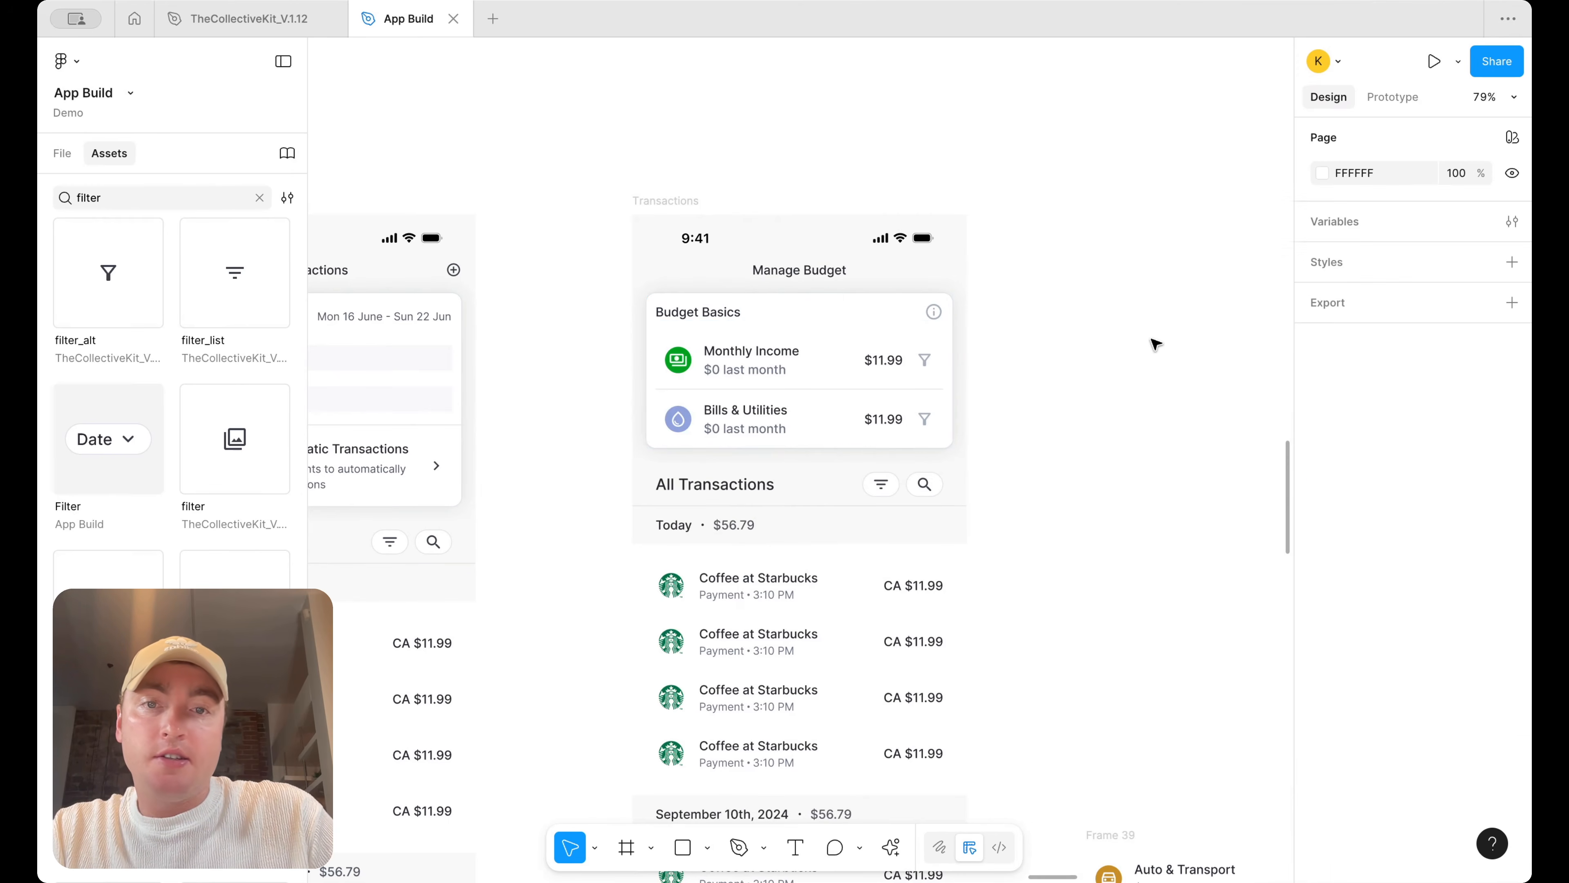
Duplicate the Budget Basics card and paste the category items list into the duplicate
scroll(1147, 317, "down", 5)
scroll(1145, 315, "right", 5)
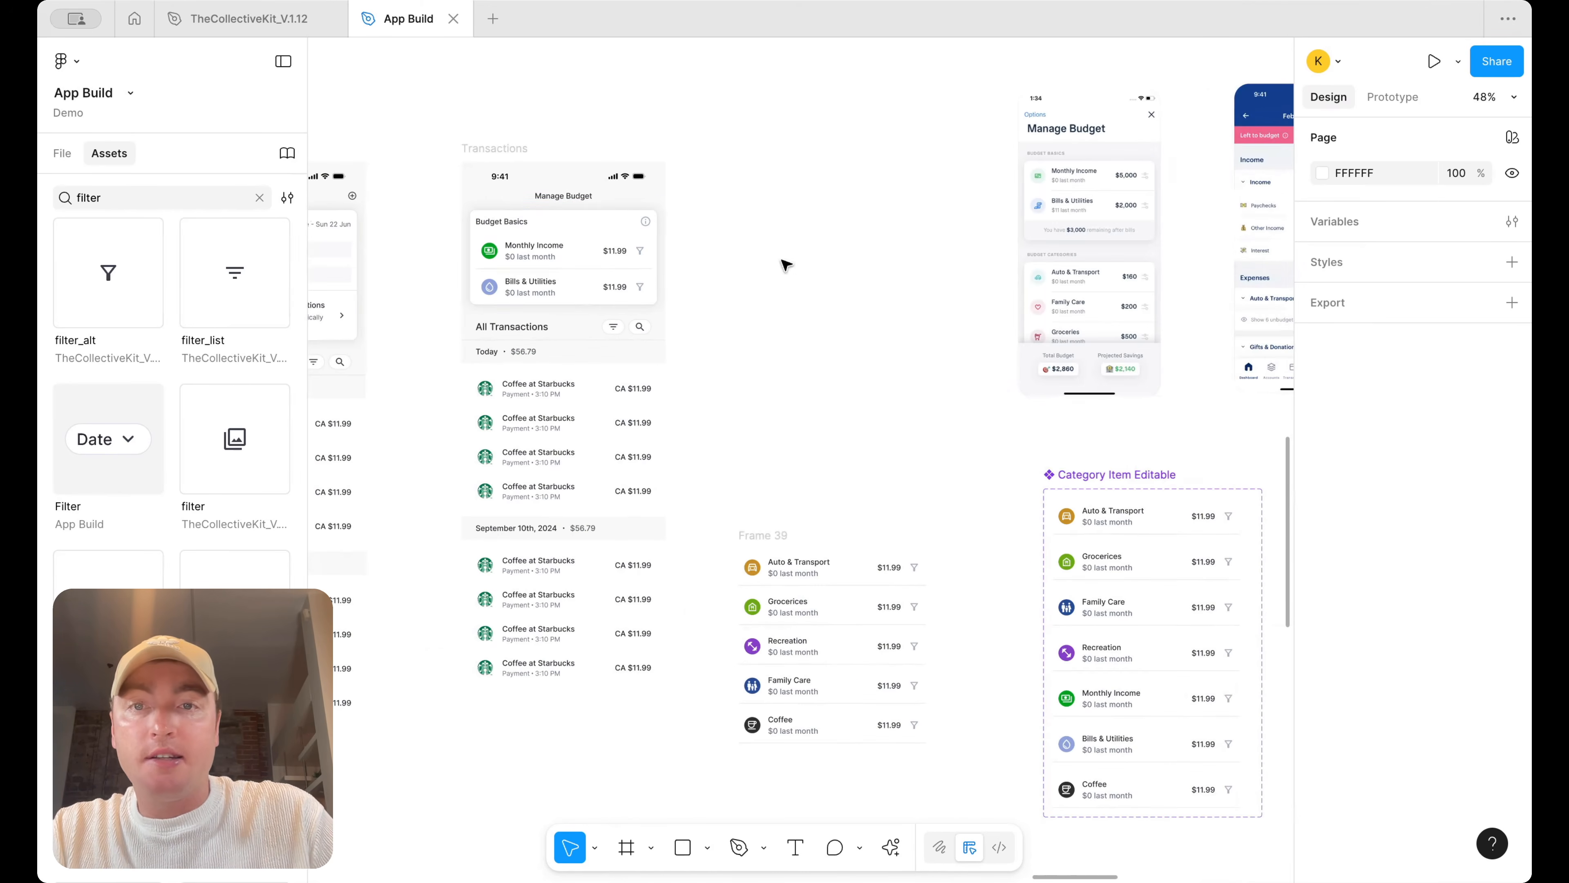
left_click(574, 246)
key("super+d")
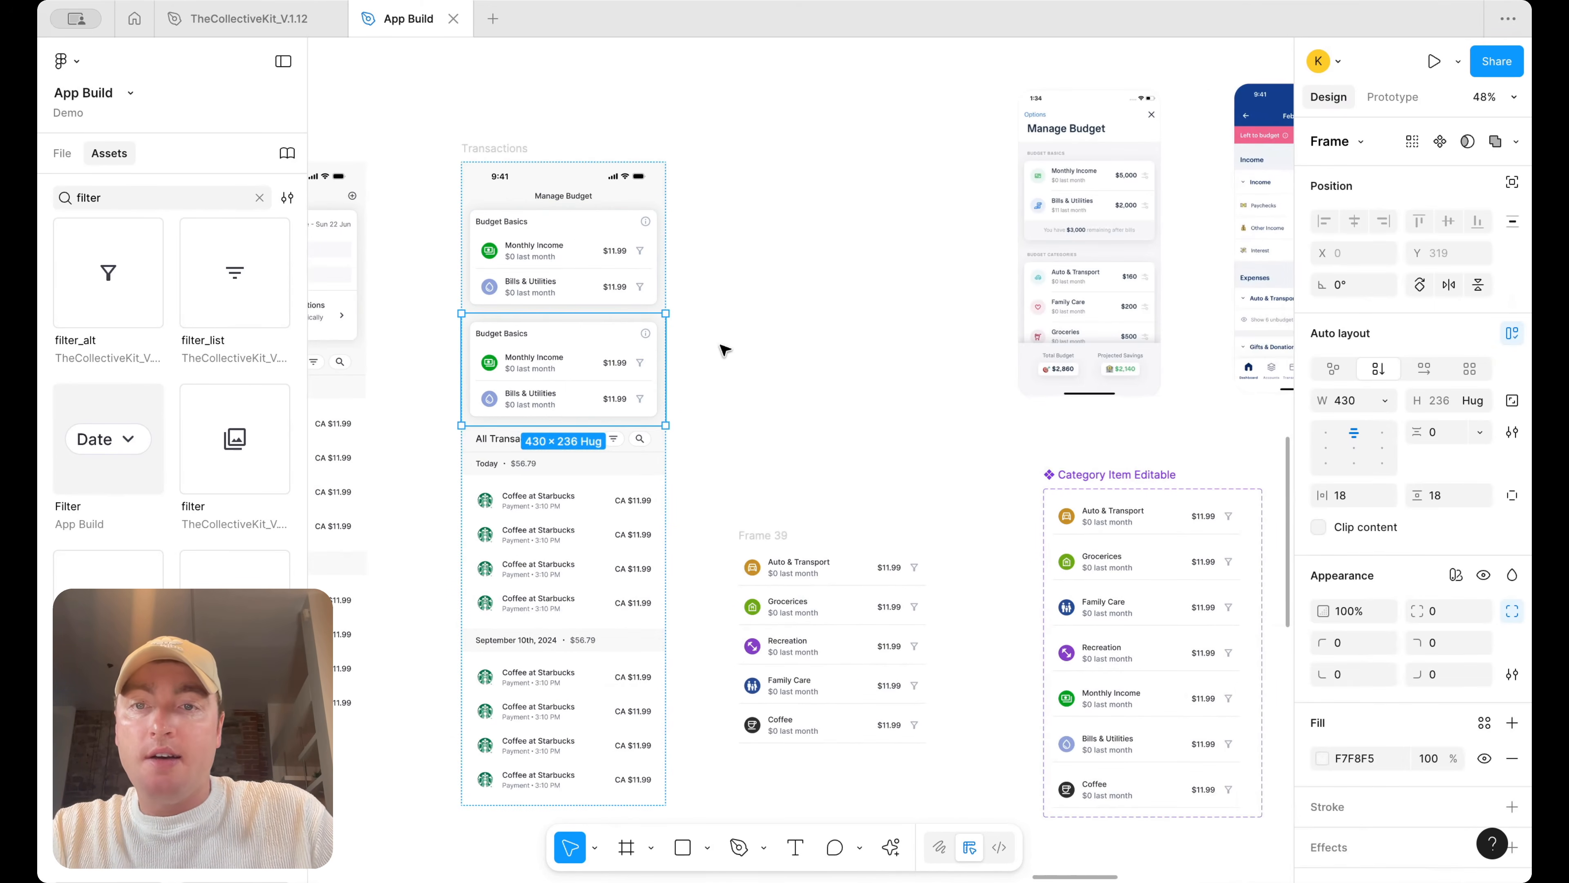
left_click(777, 386)
scroll(777, 386, "right", 4)
left_click(645, 522)
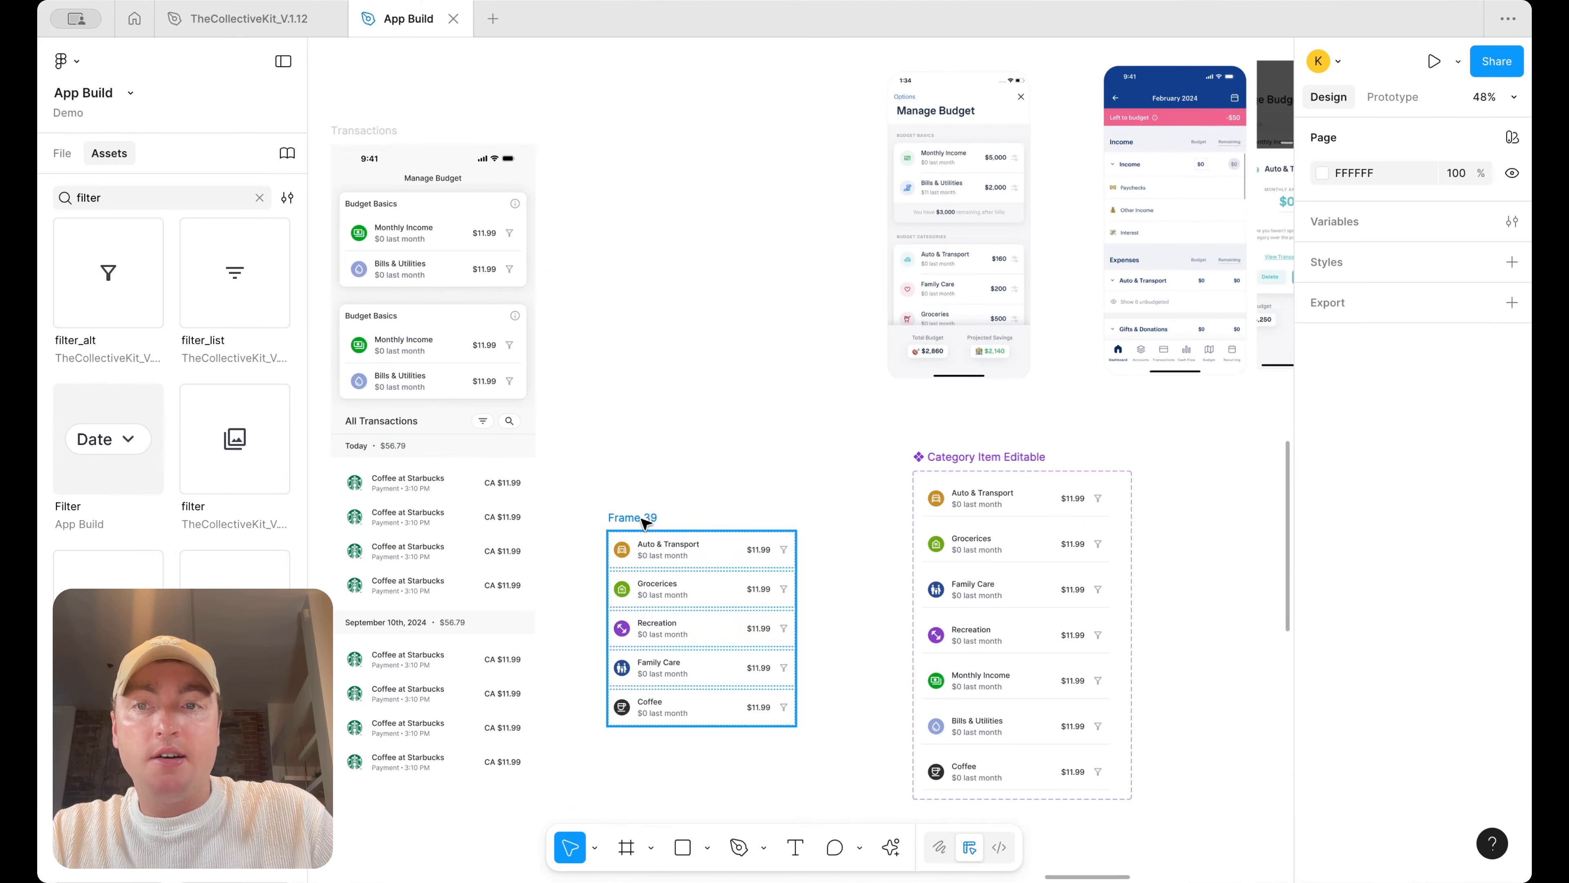
double_click(431, 353)
double_click(430, 349)
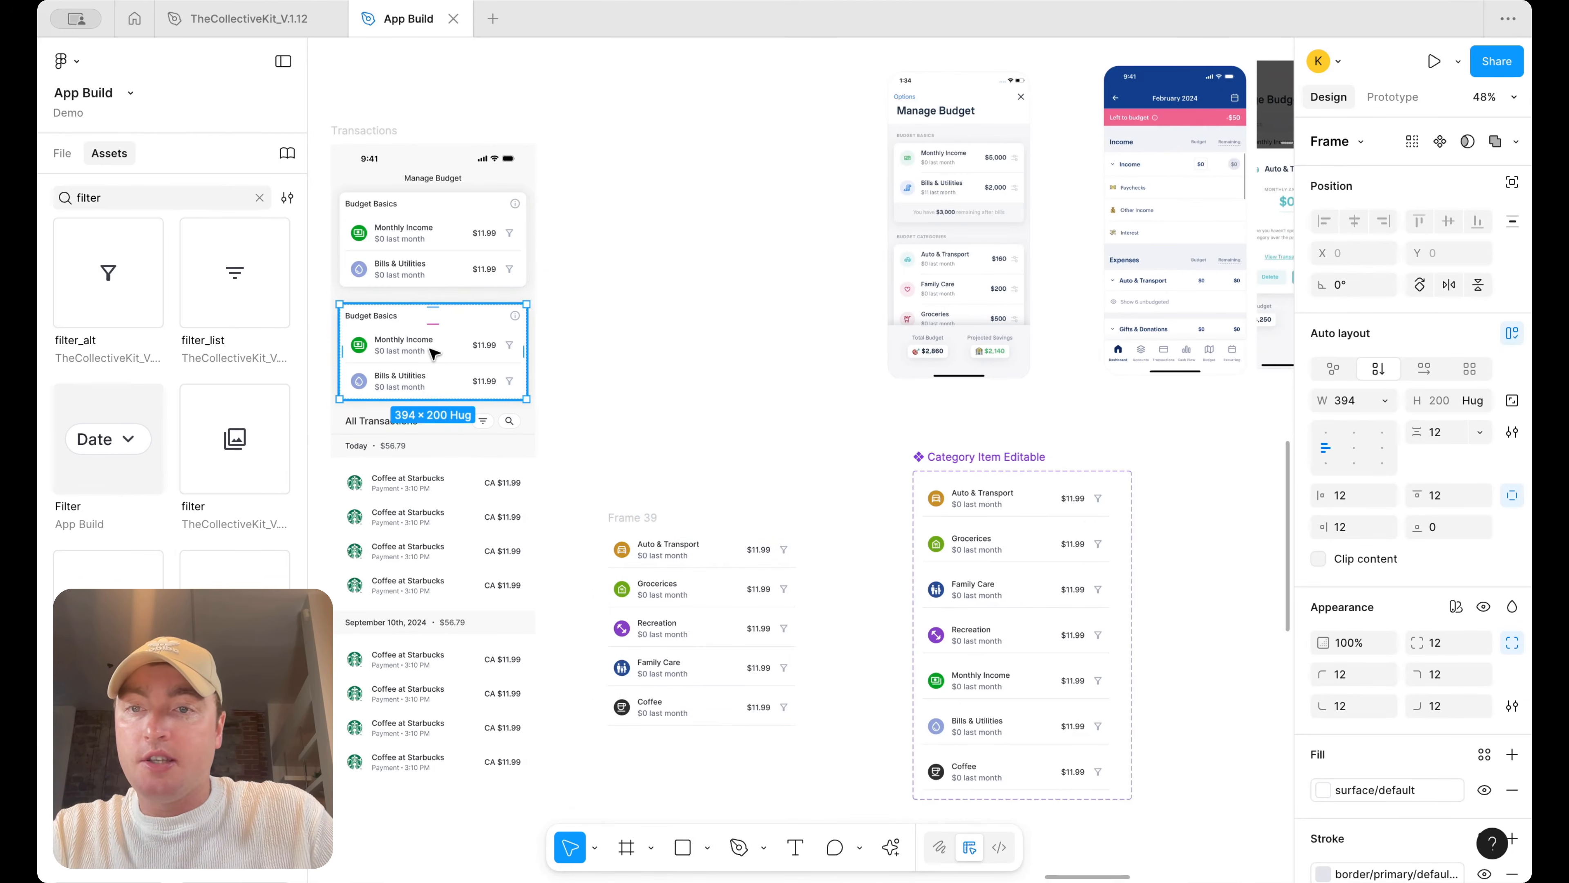
key("super+v")
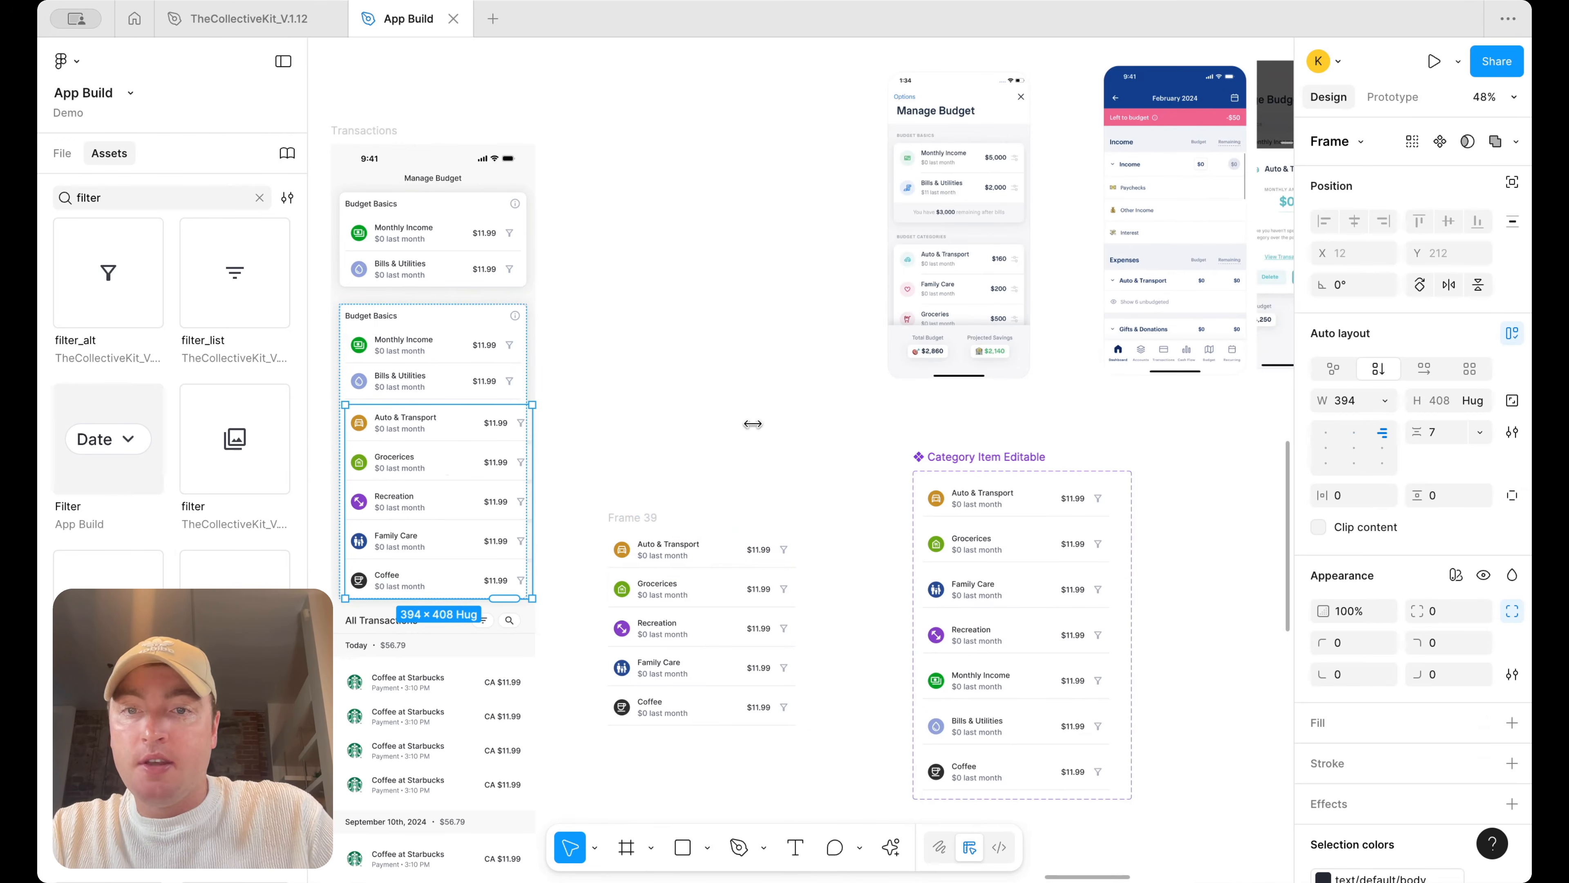
Make the pasted category list fill the card's width and delete the income-and-bills items from the duplicated card
left_click(1384, 400)
left_click(1396, 447)
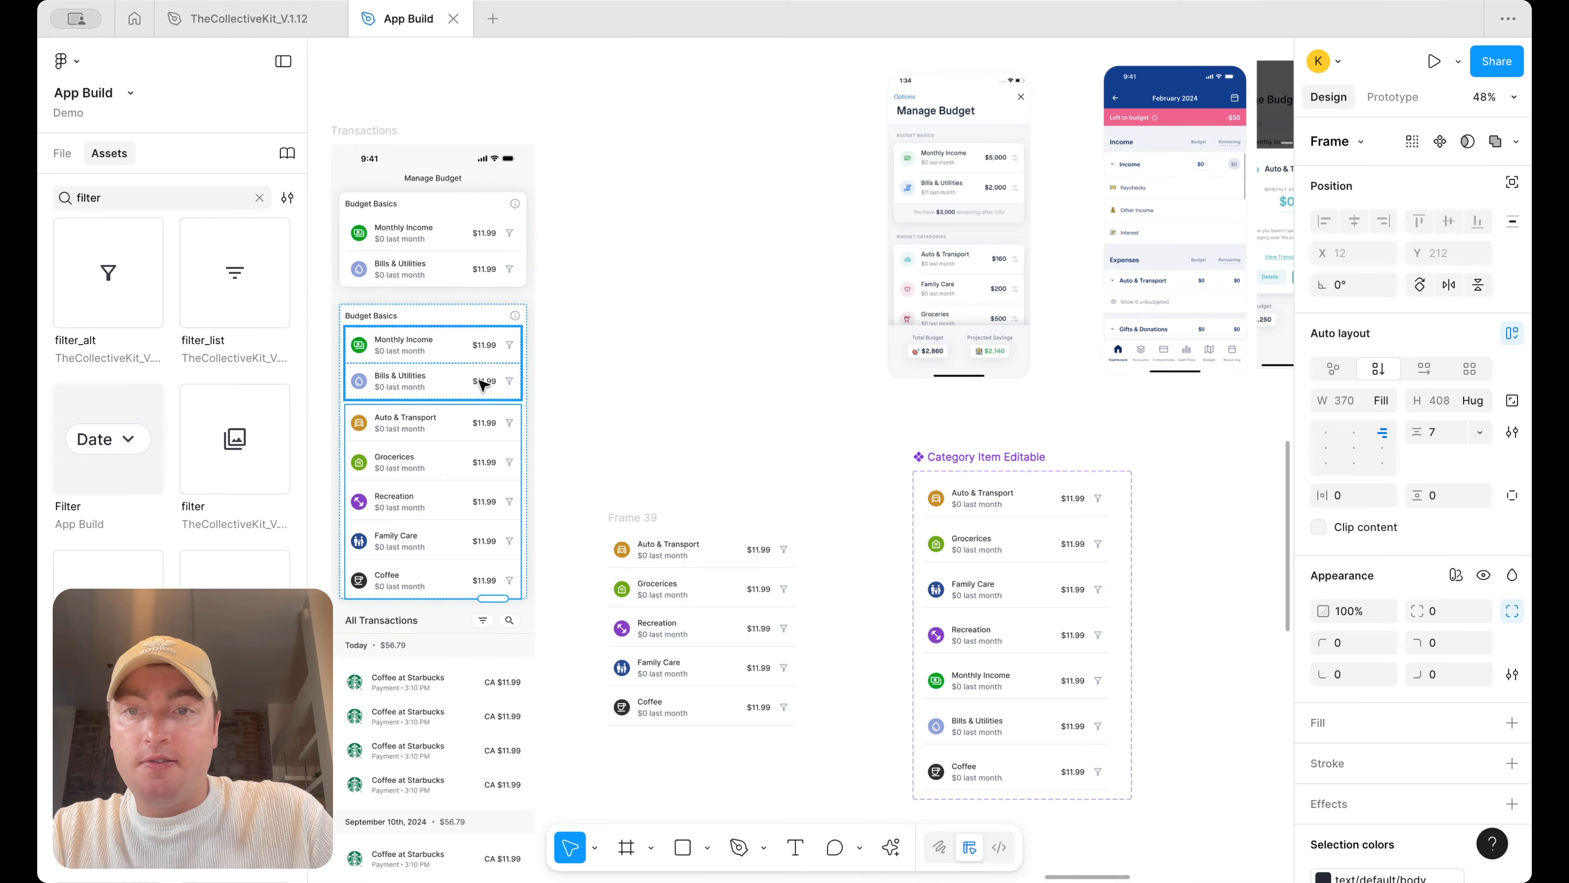
scroll(402, 378, "up", 5)
left_click(611, 372)
key("Delete")
scroll(876, 455, "down", 5)
left_click(780, 366)
left_click(781, 386, "shift")
left_click(780, 444, "shift")
left_click(799, 603, "shift")
key("Delete")
scroll(791, 603, "up", 3)
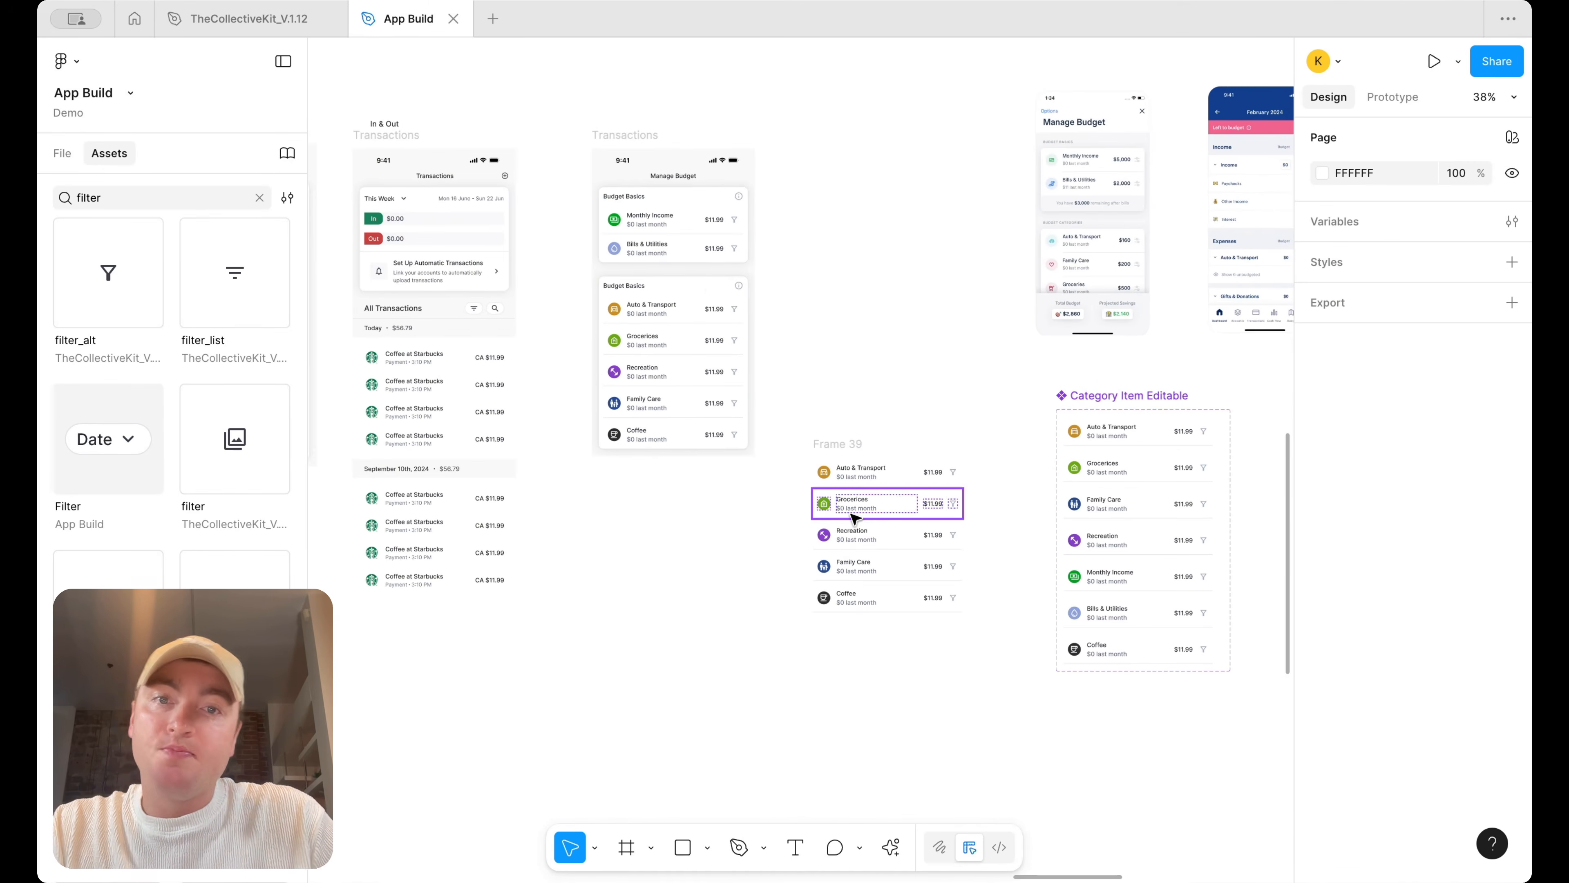
Rename the duplicated card's heading to "Budget Categories"
scroll(828, 303, "up", 2)
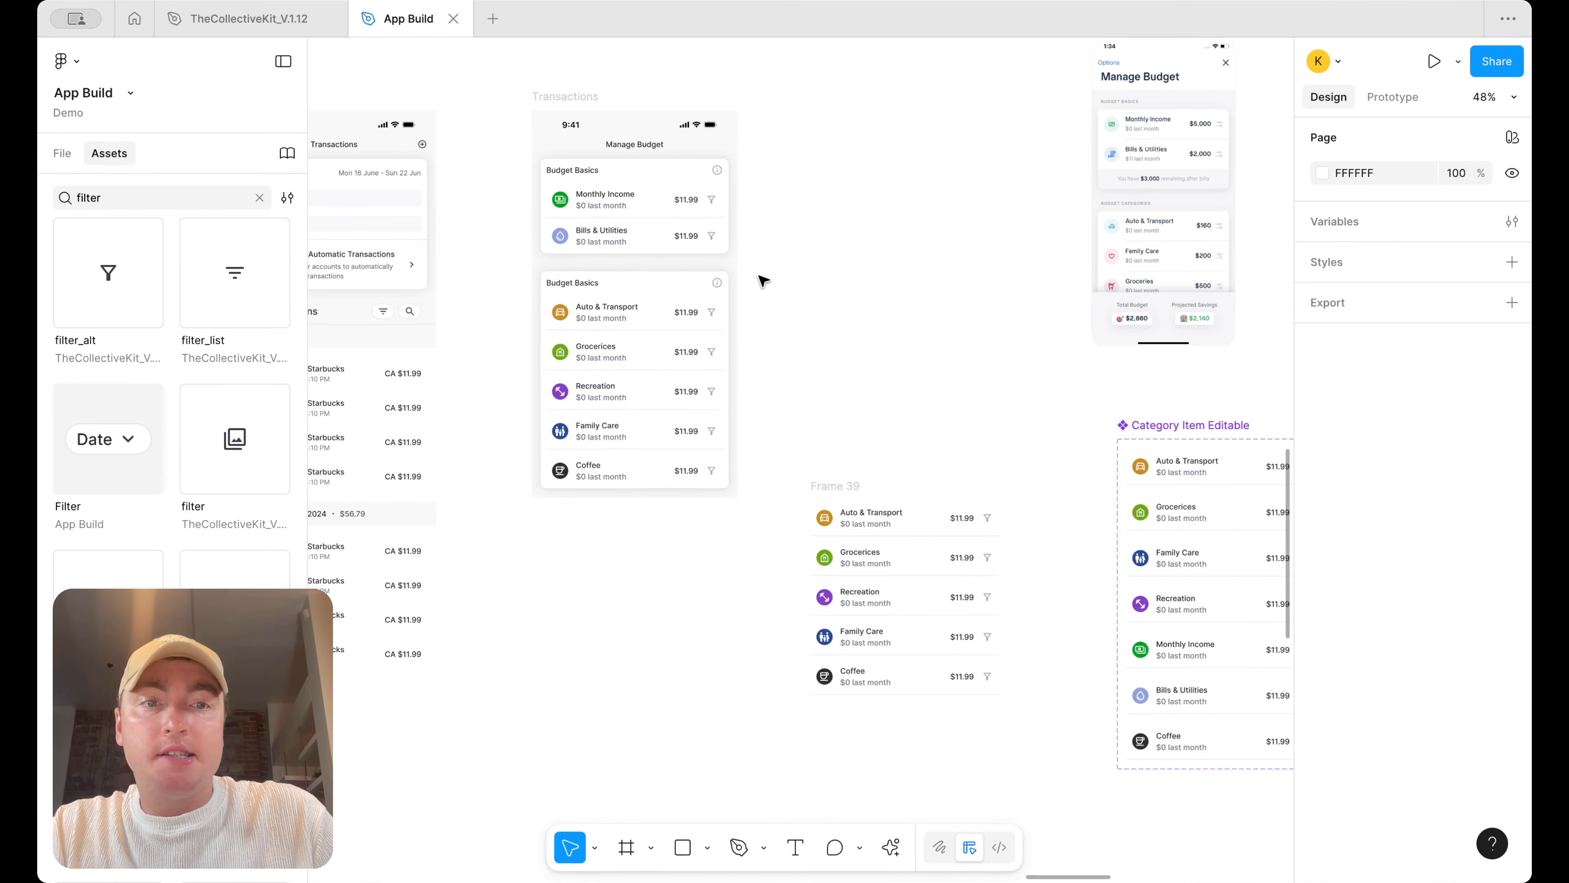
double_click(585, 285, "super")
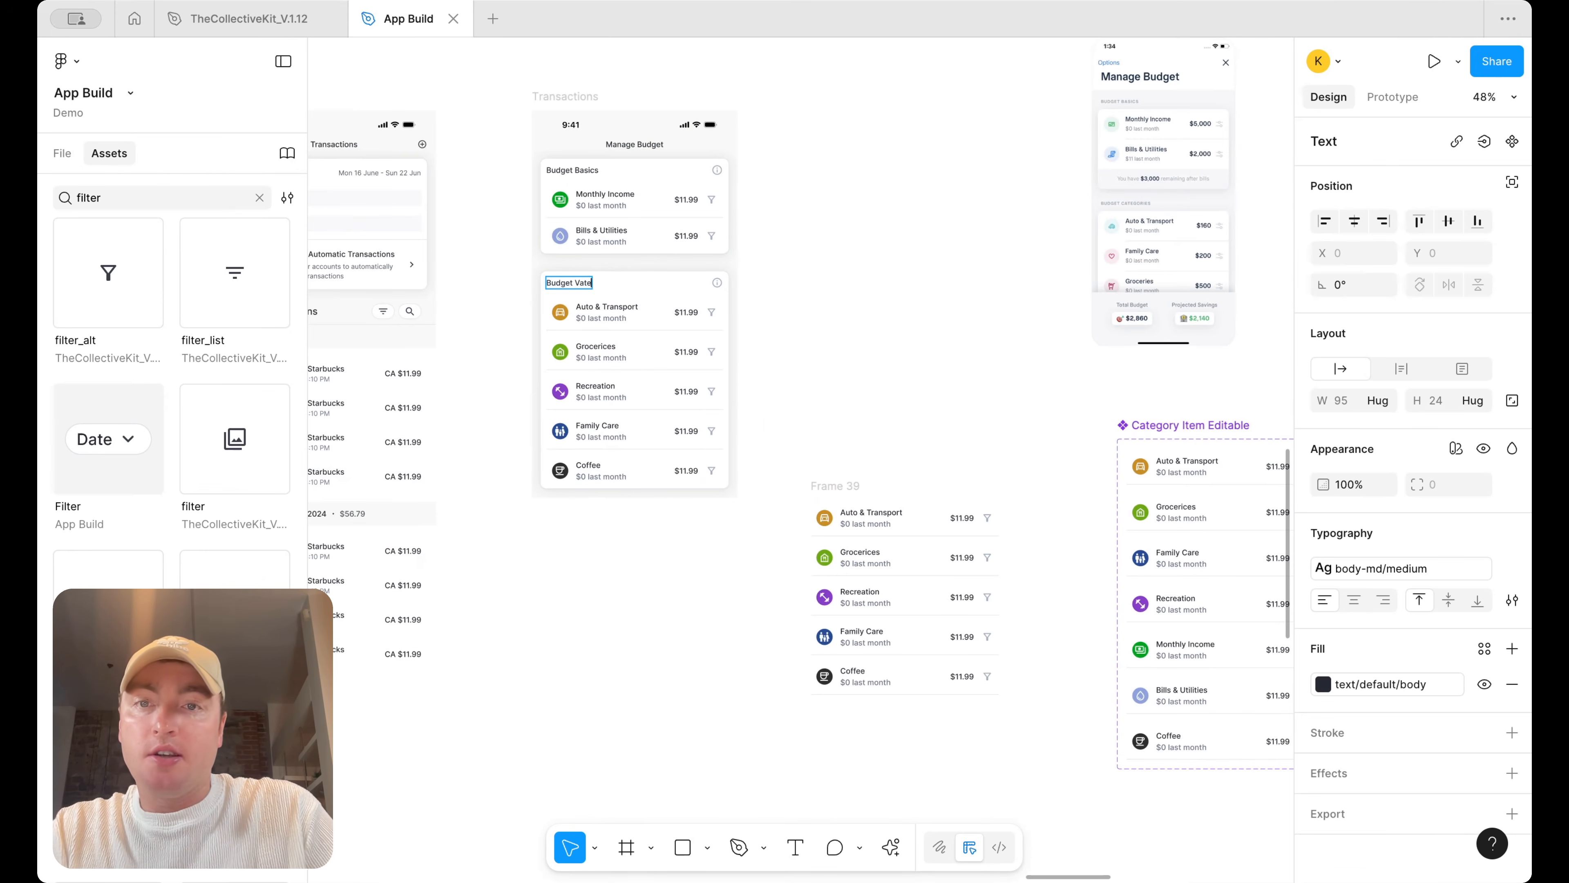
type("Budget Categories")
key("Escape")
left_click(795, 284)
Review the Mobbin reference Manage Budget screens beside the design
scroll(844, 281, "down", 3)
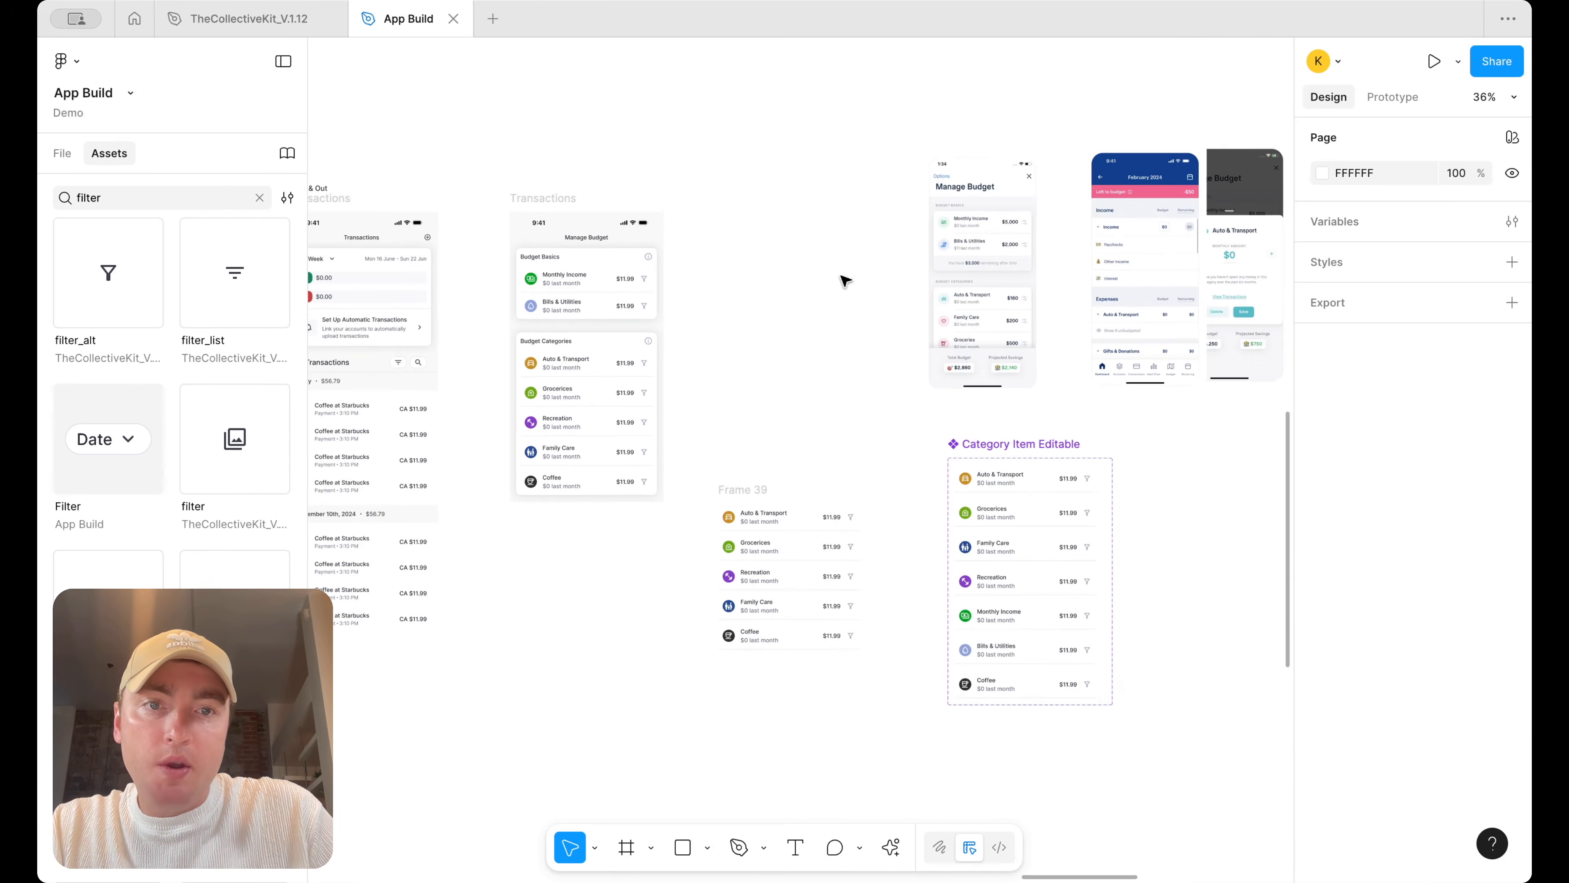
scroll(1070, 311, "up", 5)
scroll(1070, 311, "left", 7)
scroll(1026, 326, "right", 6)
scroll(900, 385, "left", 6)
scroll(799, 396, "down", 5)
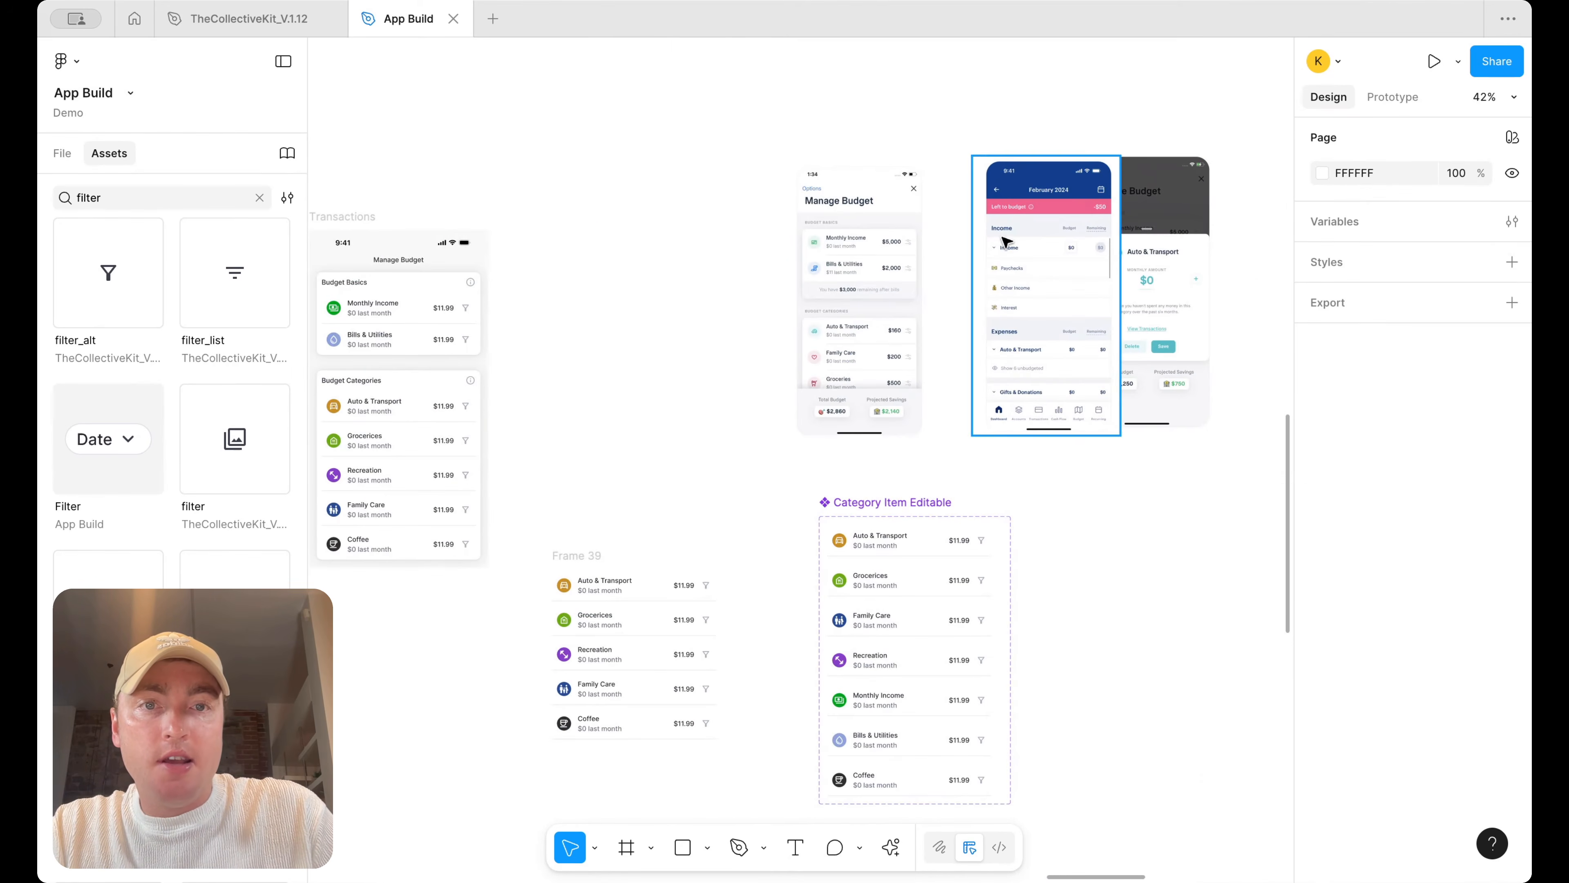
scroll(893, 254, "up", 3)
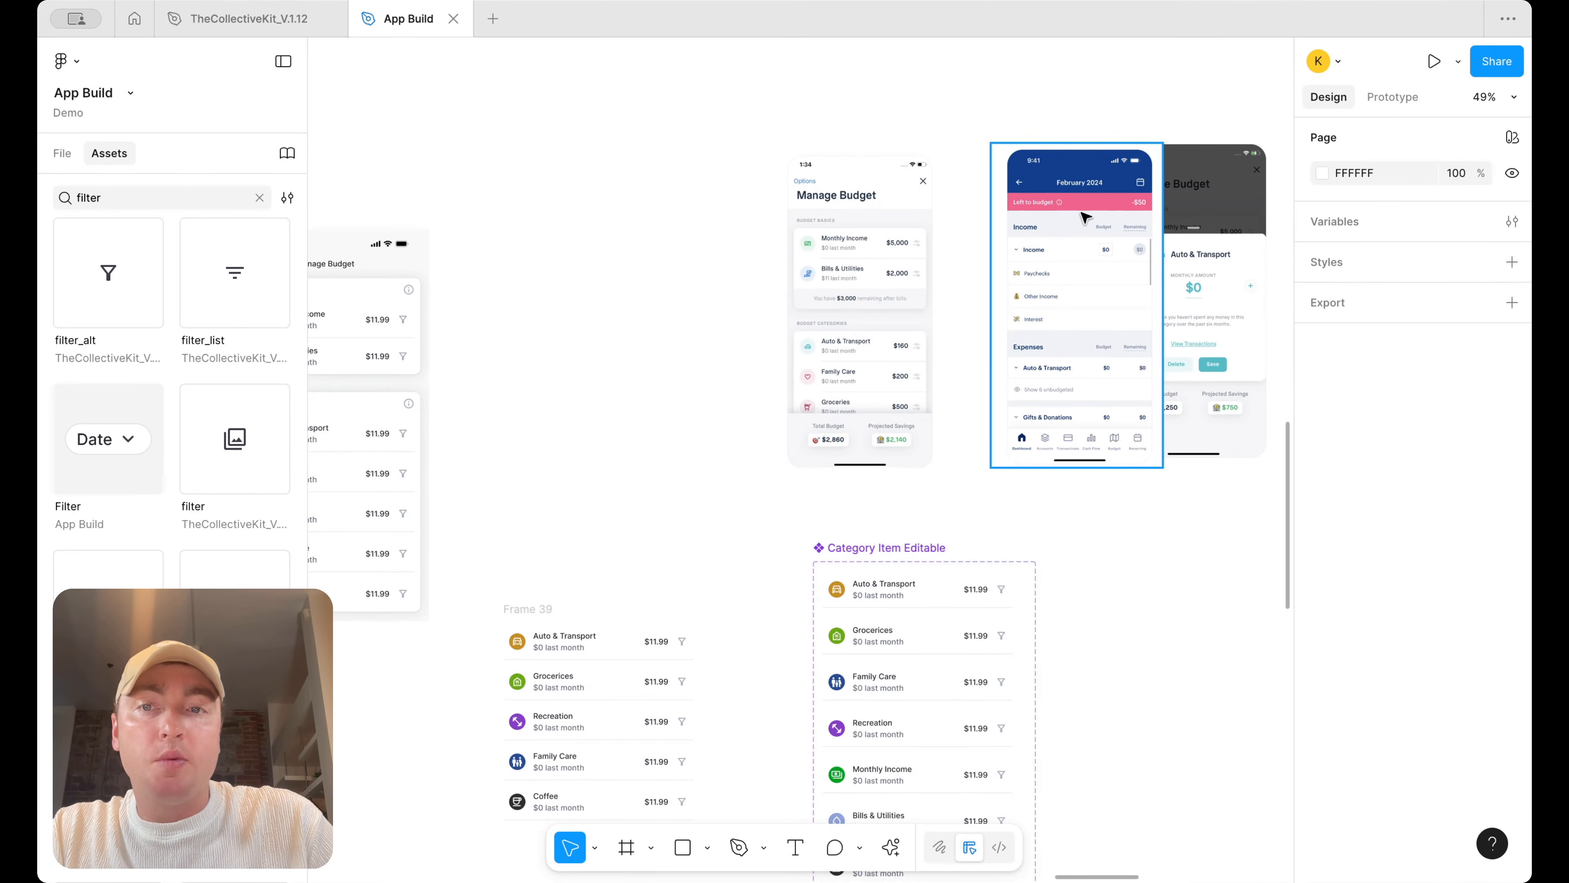
scroll(939, 281, "left", 7)
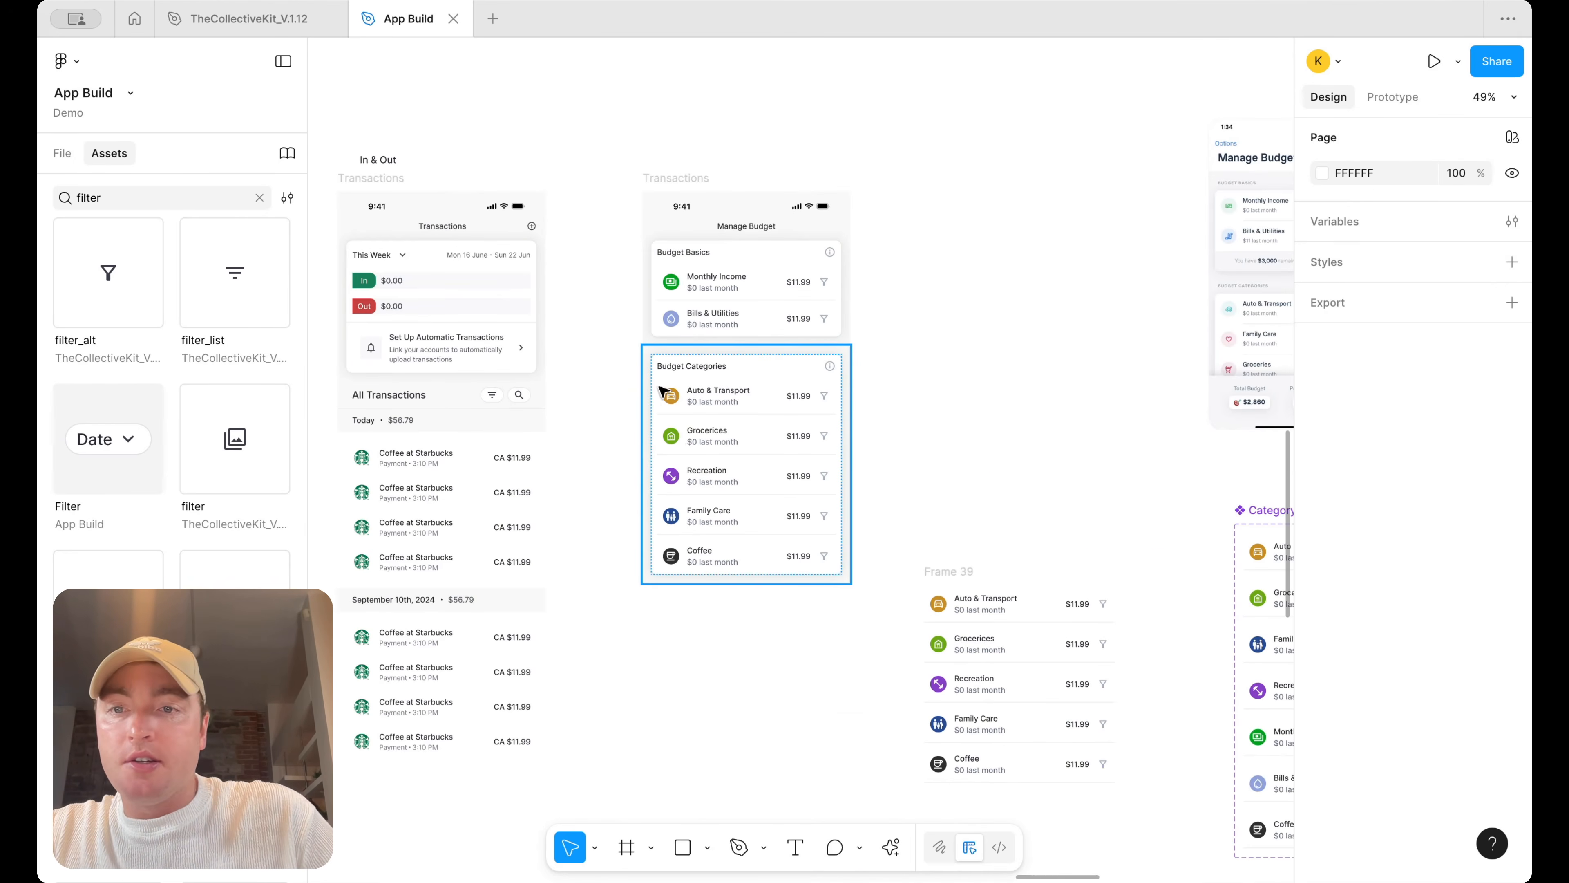
Copy the Today summary row from the Transactions screen into the Manage Budget screen and move it to the top
left_click(444, 426)
left_click(680, 175)
key("ctrl+v")
key("Up")
key("Up")
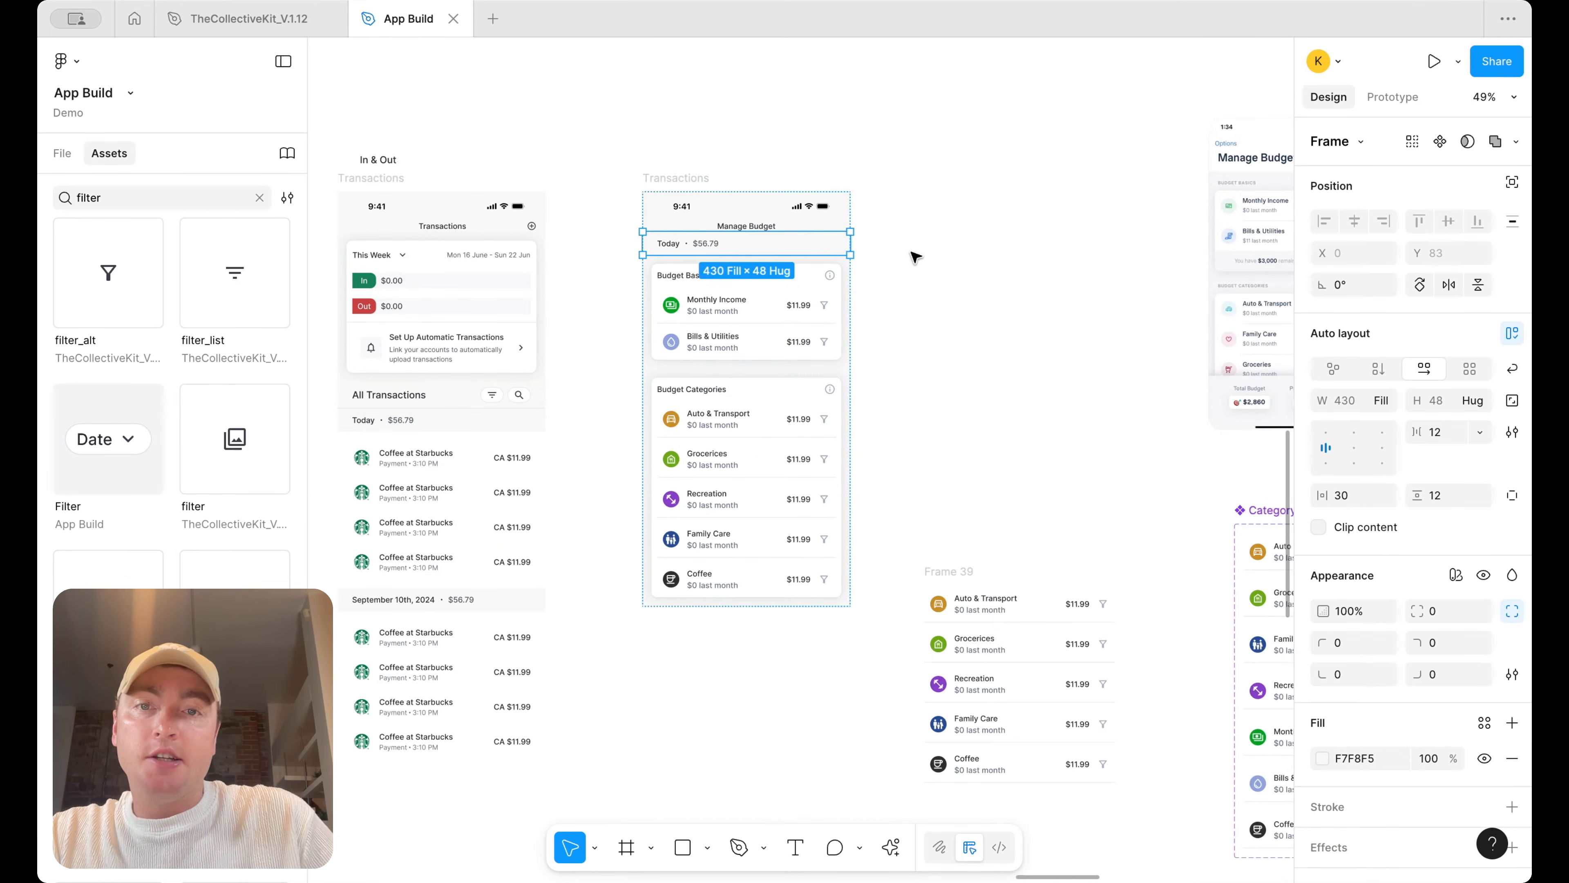
Set the pasted summary row's fill to the surface/success/default color style
scroll(915, 256, "up", 2)
scroll(923, 254, "down", 3)
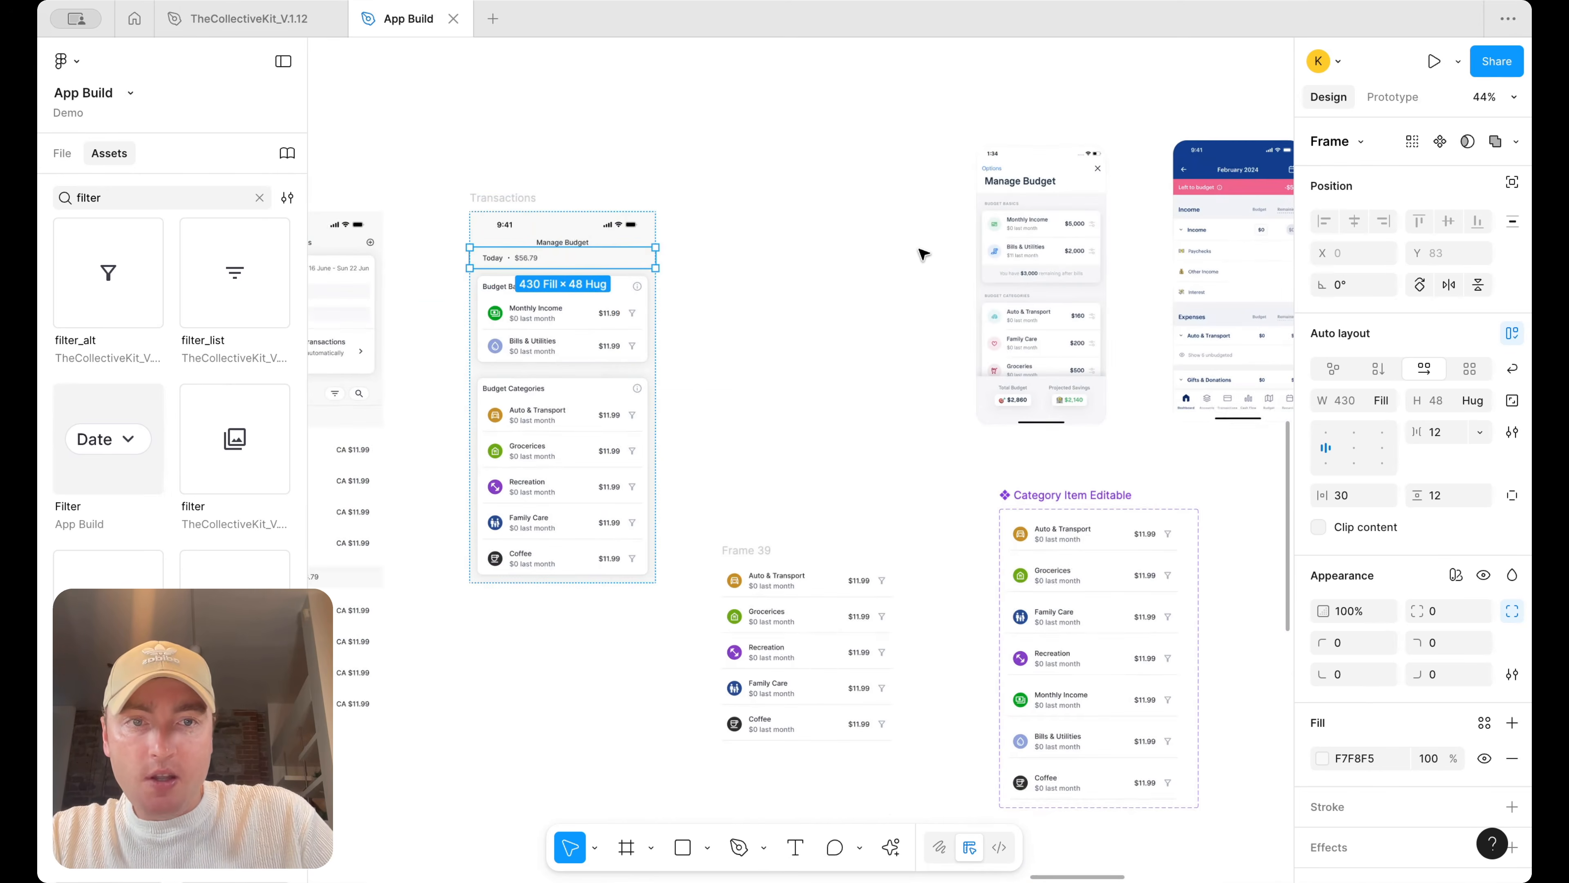
left_click(1483, 722)
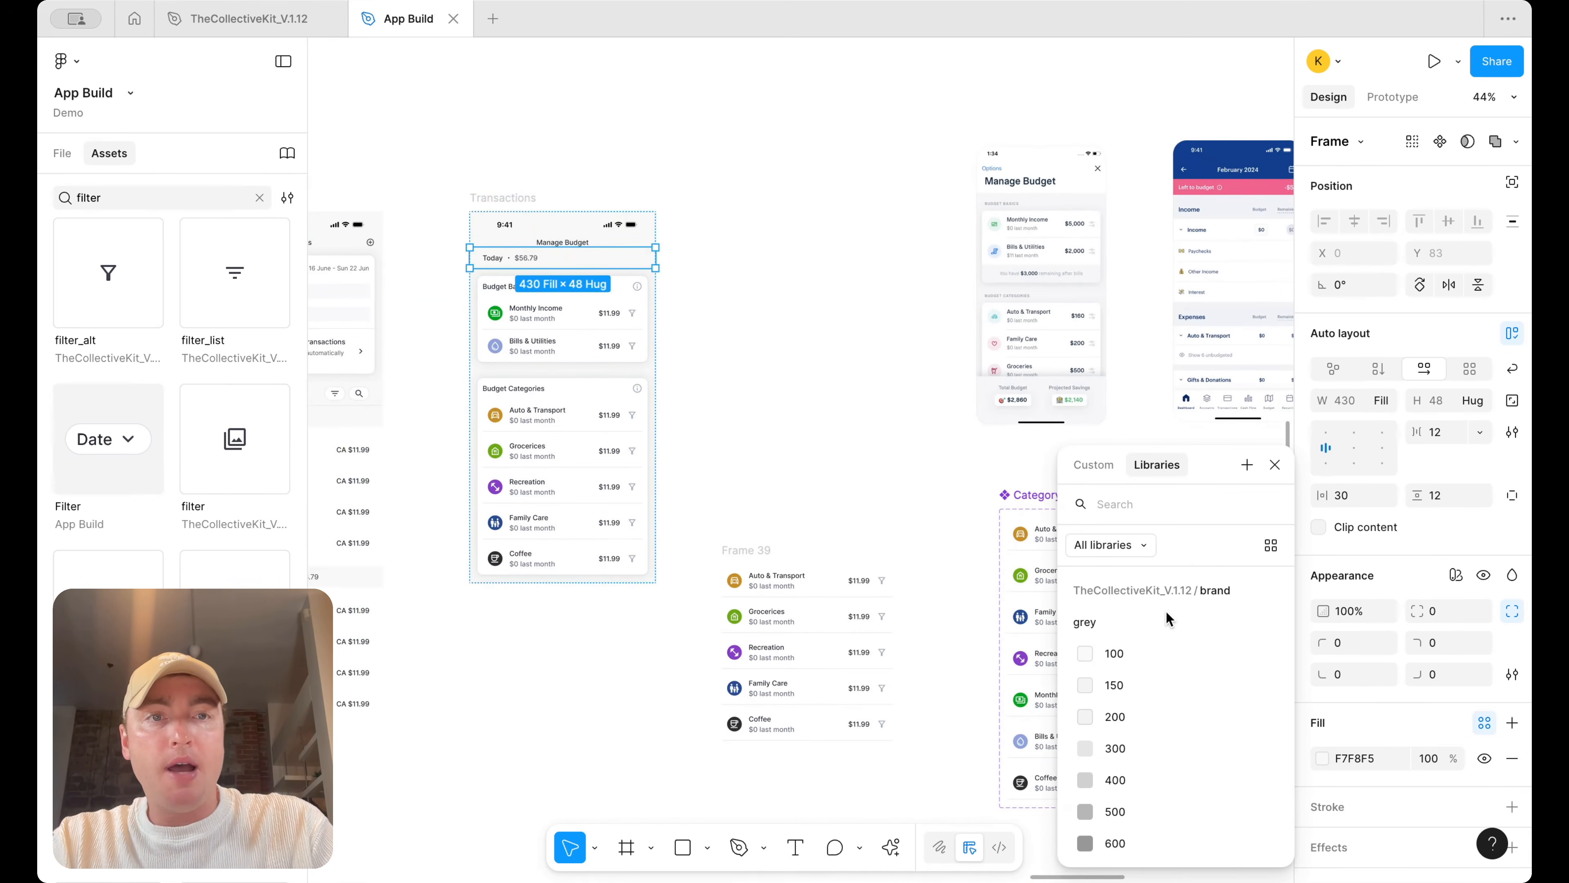
type("surf")
scroll(1189, 696, "down", 5)
scroll(1190, 695, "down", 5)
left_click(1183, 689)
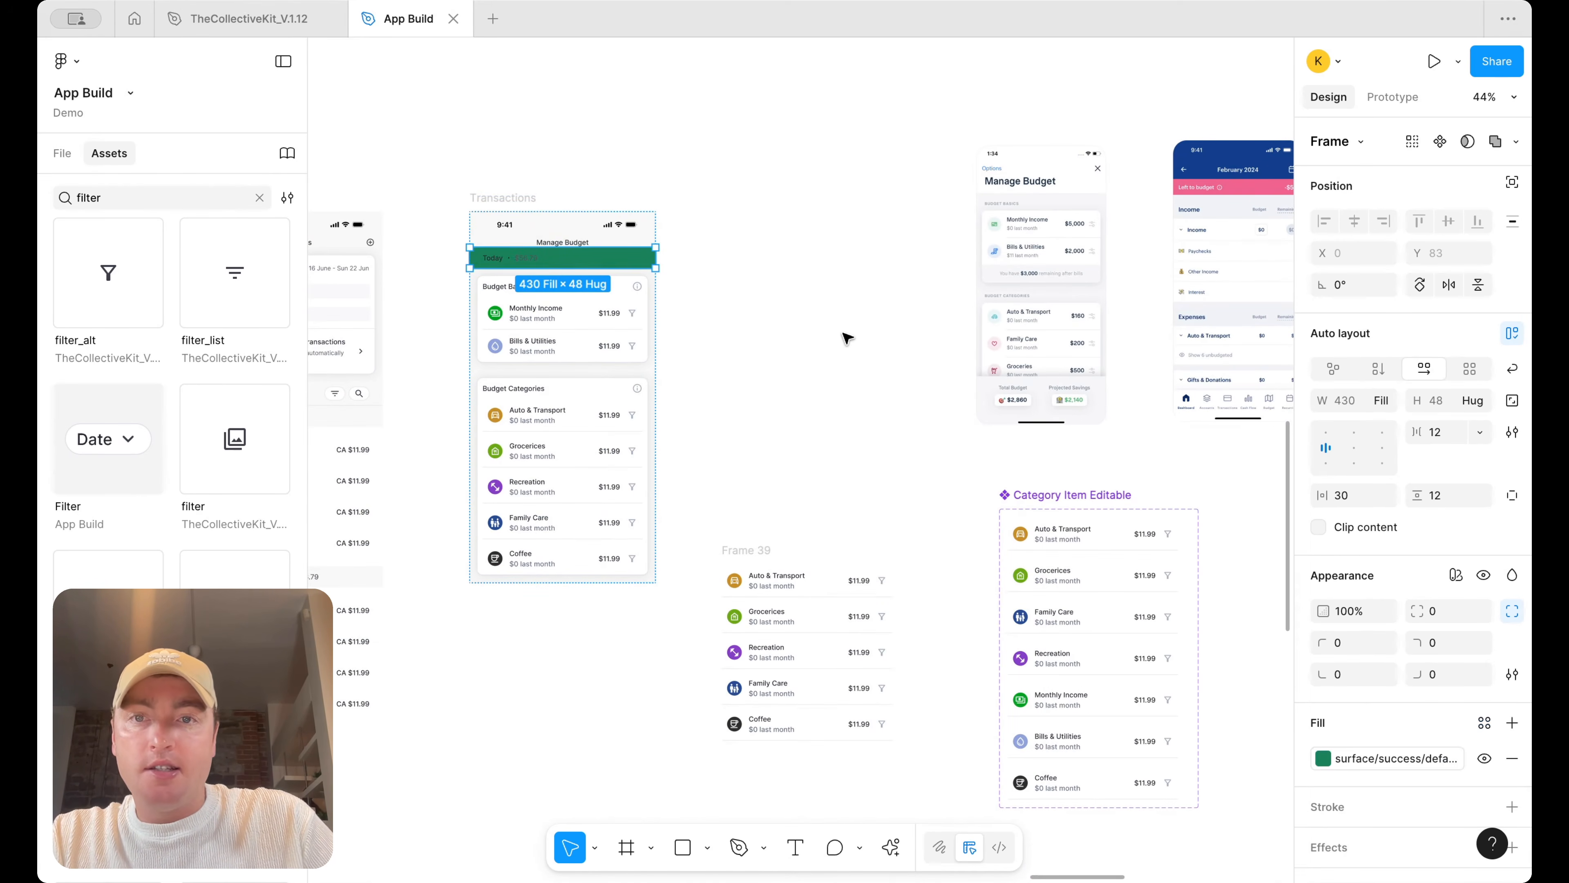
left_click(847, 338)
Switch the Manage Budget title row to individual padding and add bottom padding below it
scroll(718, 291, "up", 3)
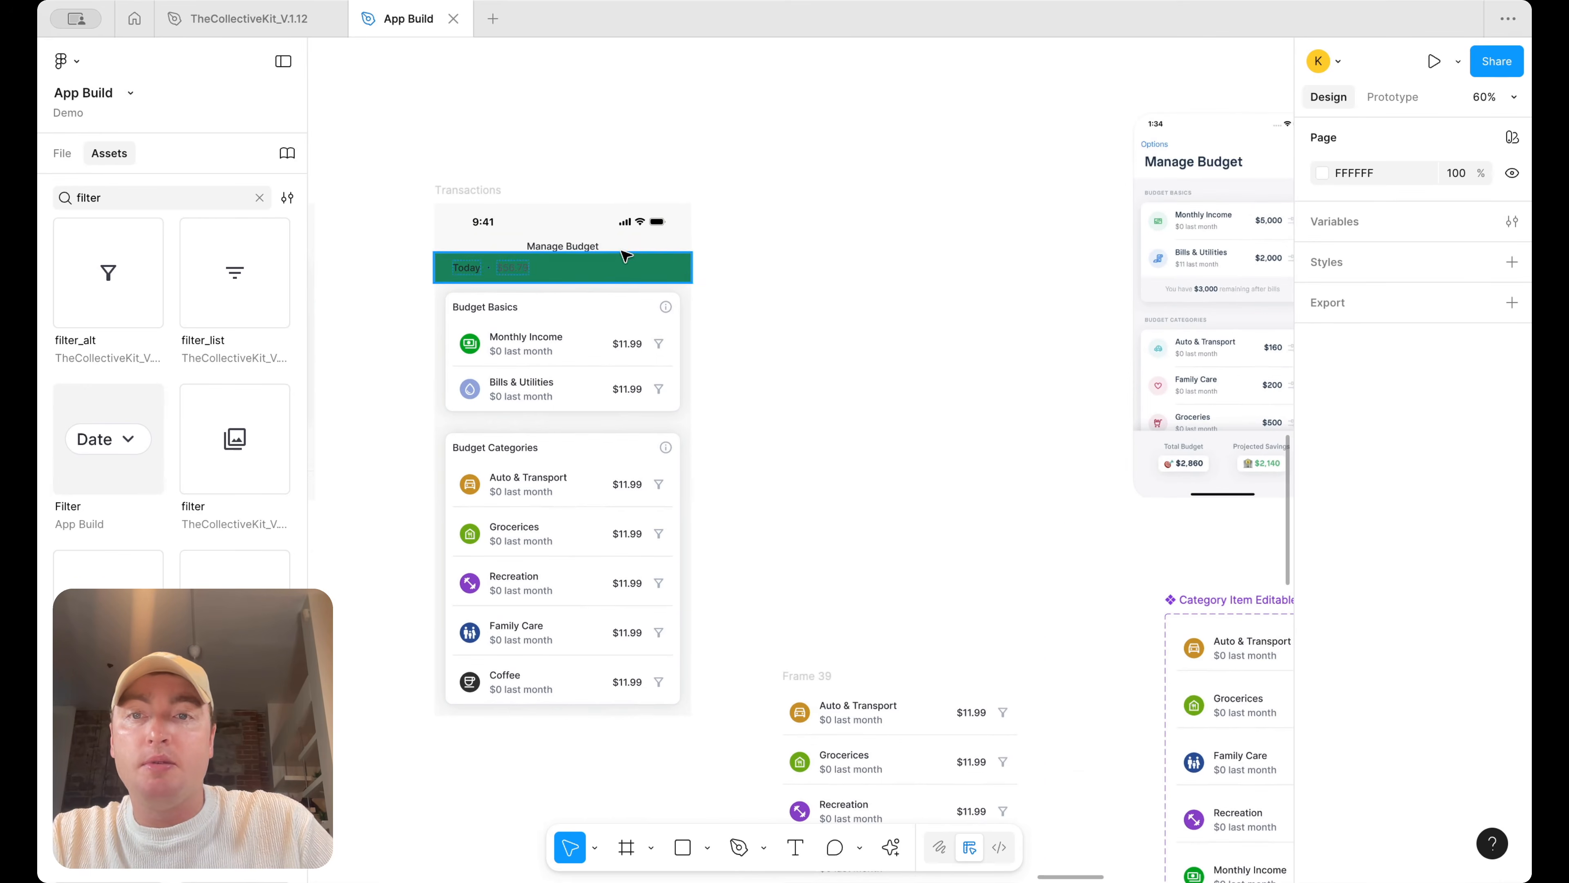
left_click(652, 247)
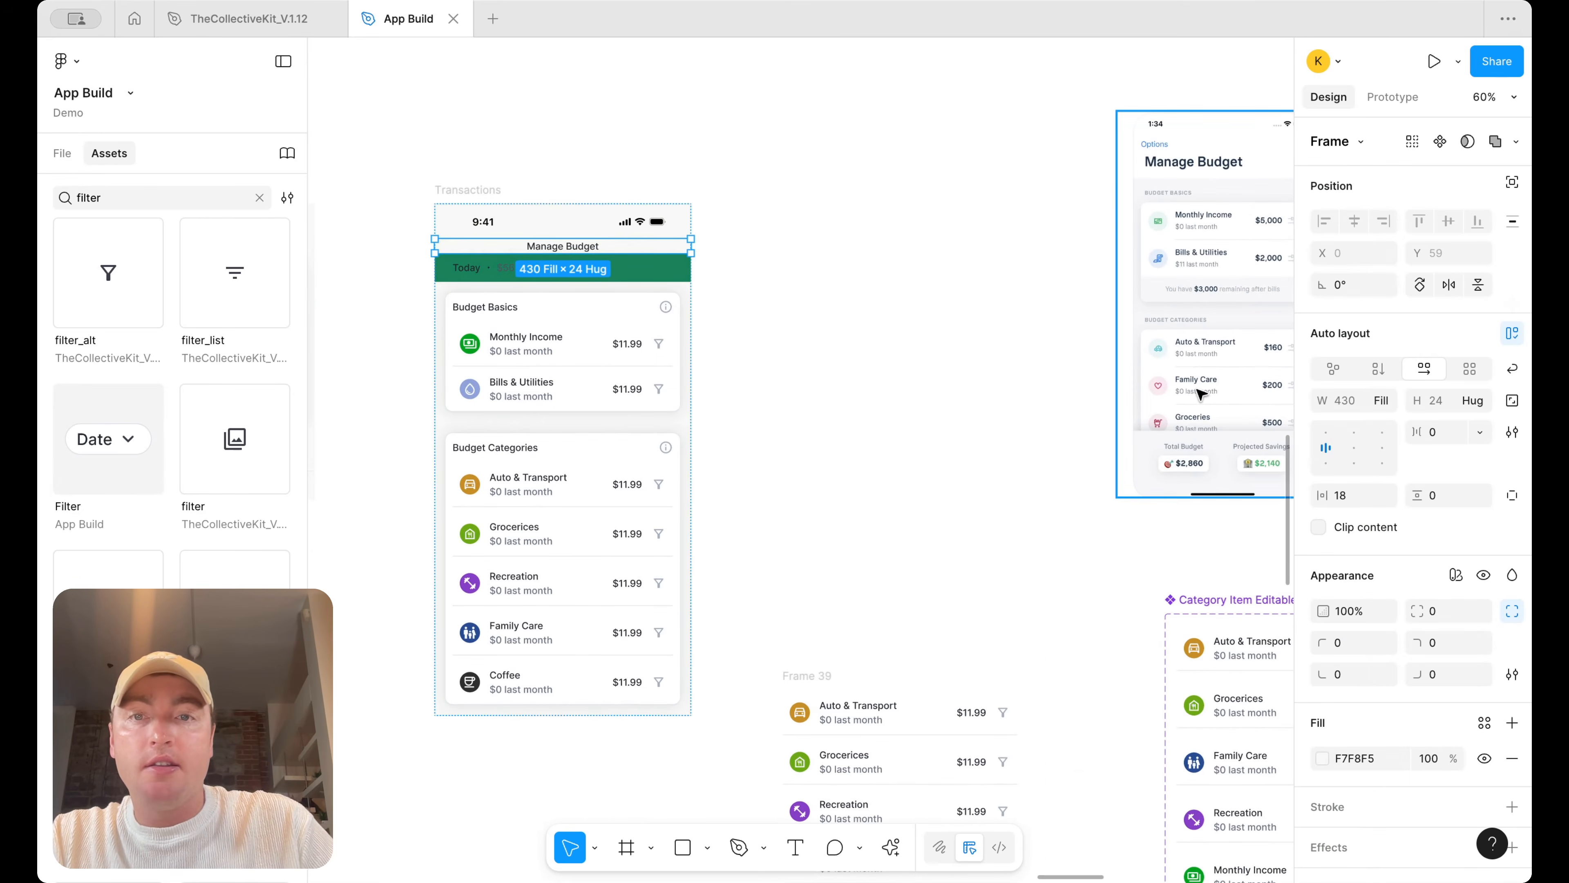
left_click(1512, 495)
type("12")
key("Return")
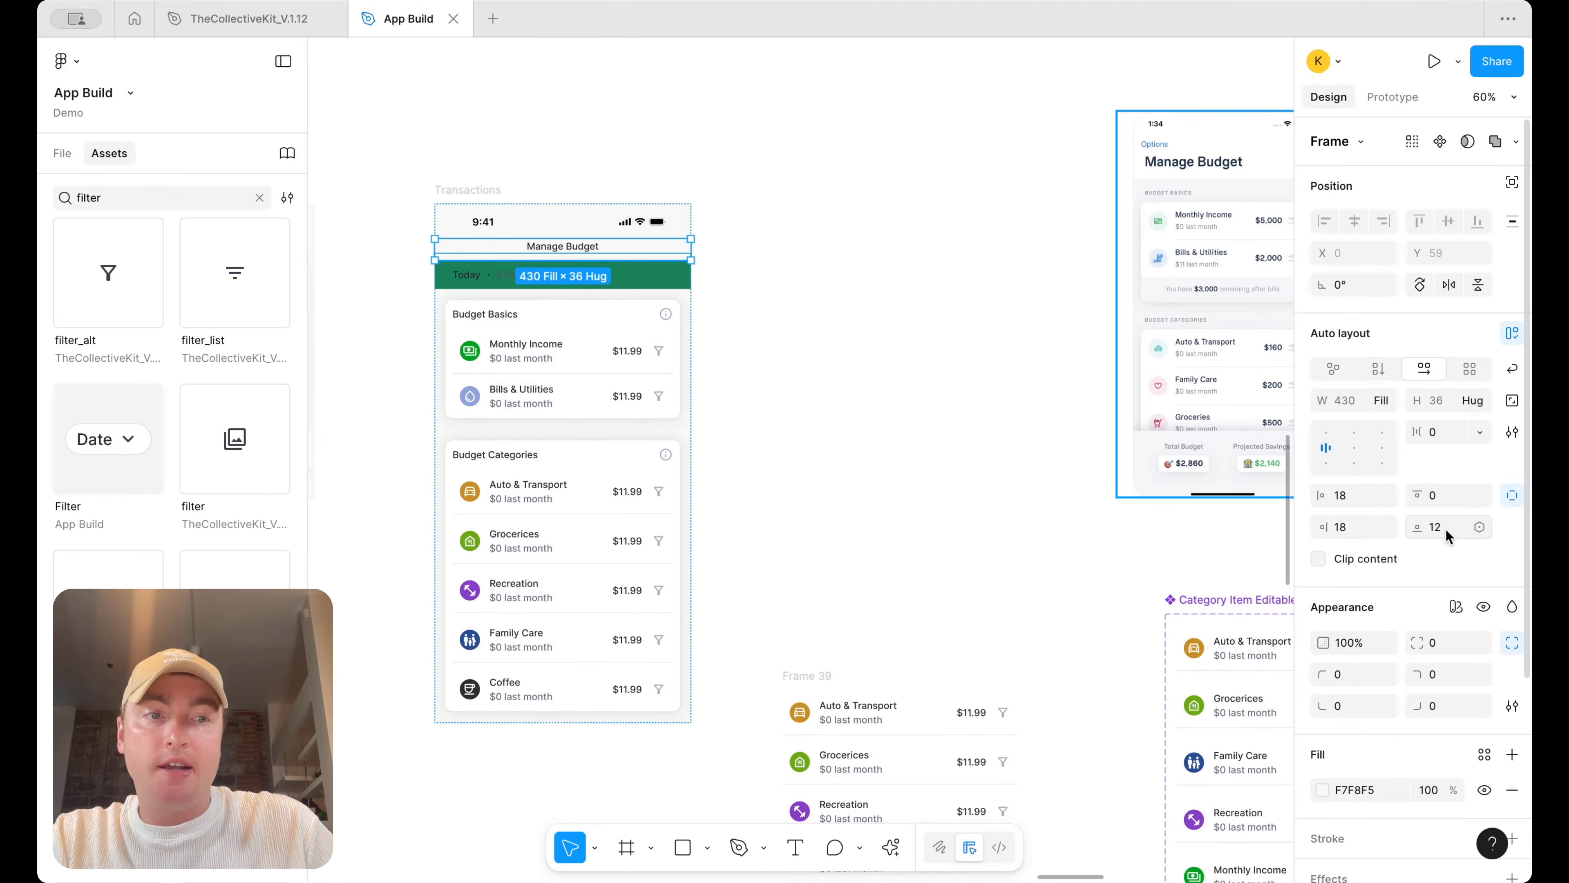
left_click(896, 319)
Set the "Today" label's fill to the text/on-color/body style
scroll(895, 319, "left", 5)
scroll(896, 320, "up", 2)
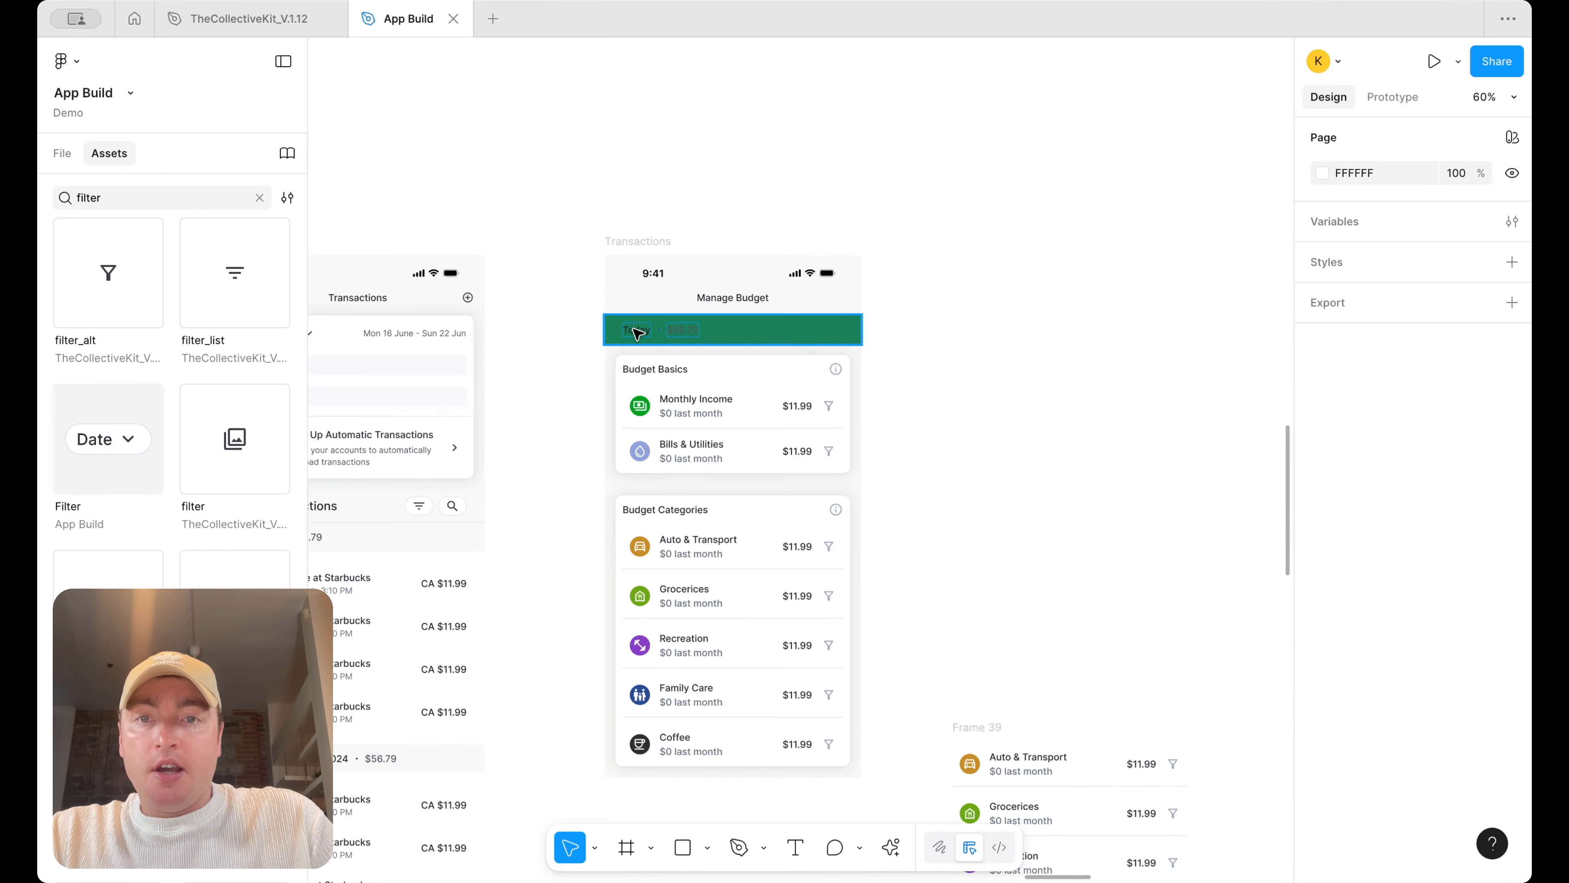
double_click(636, 333)
scroll(638, 336, "down", 5)
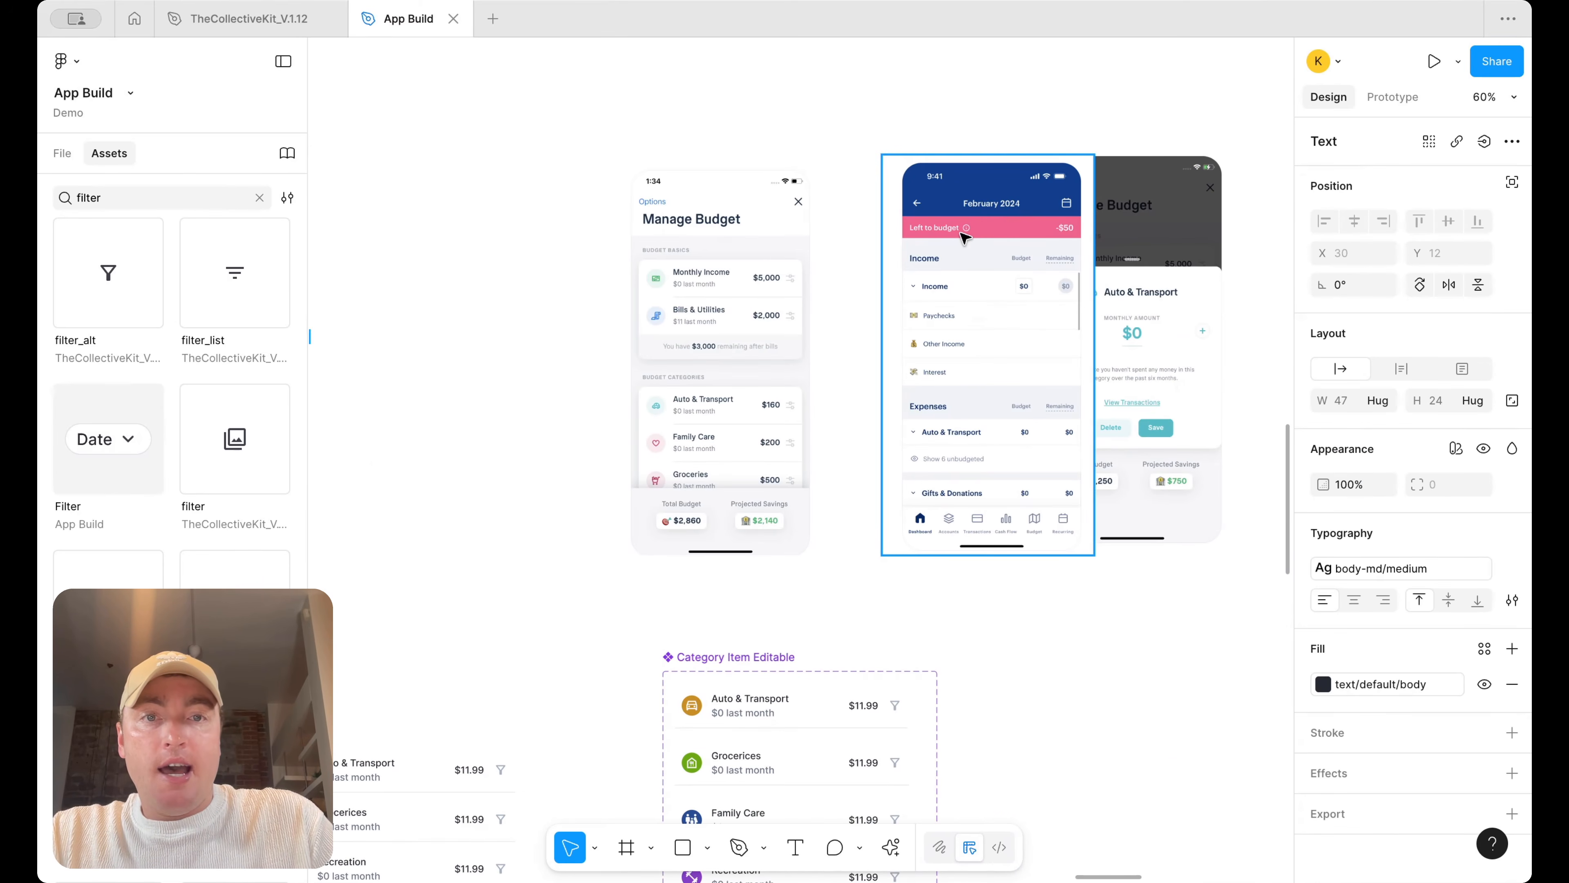
scroll(910, 252, "up", 5)
scroll(577, 316, "left", 3)
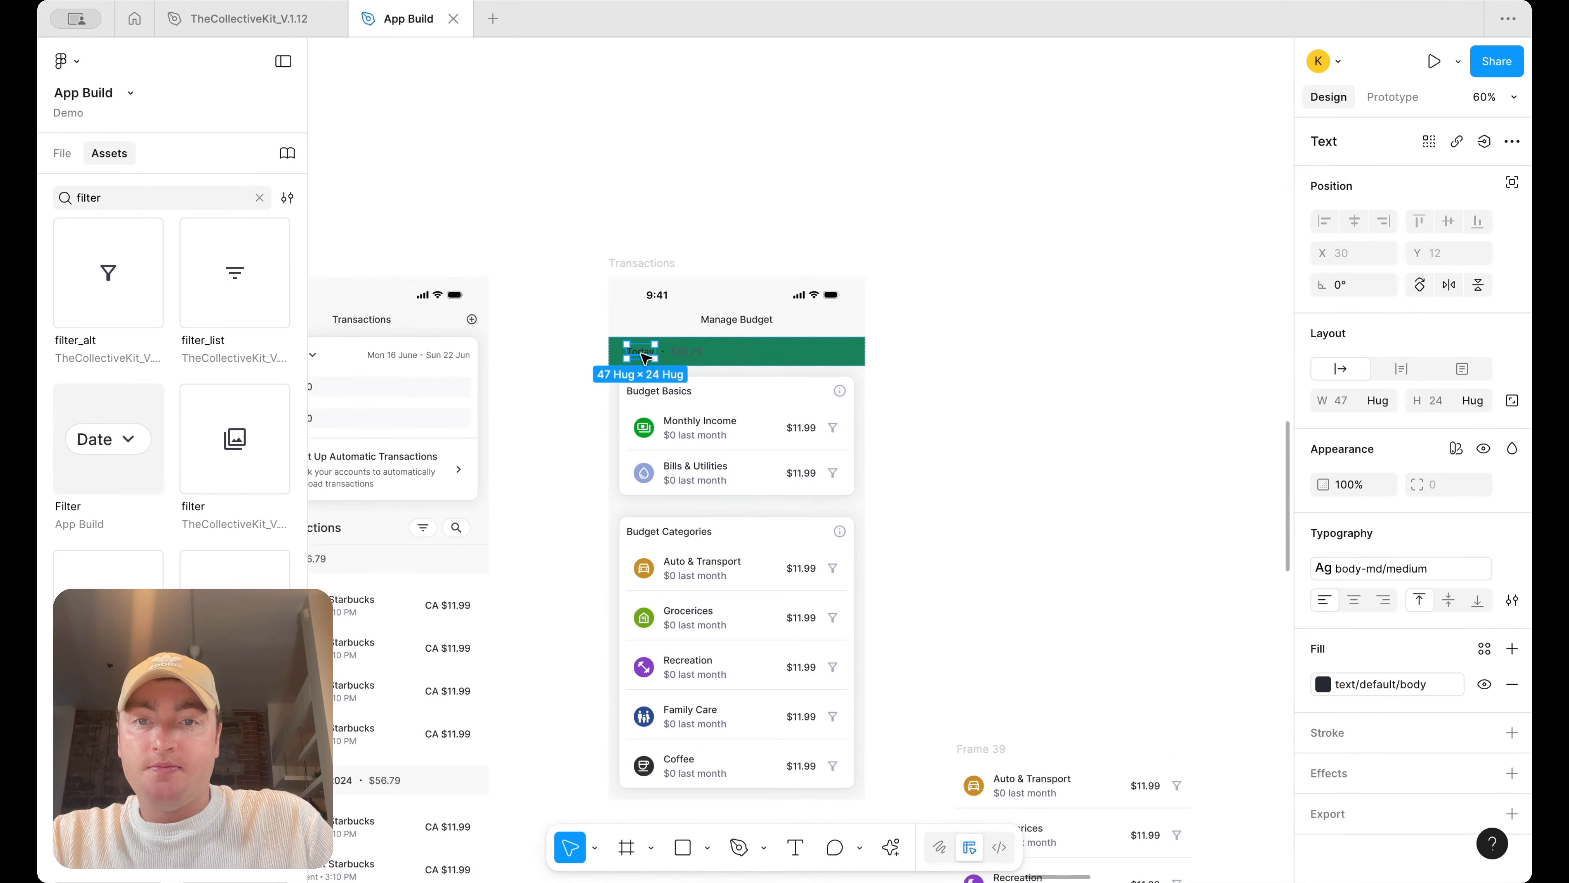
left_click(1415, 687)
scroll(1215, 740, "down", 2)
left_click(1201, 680)
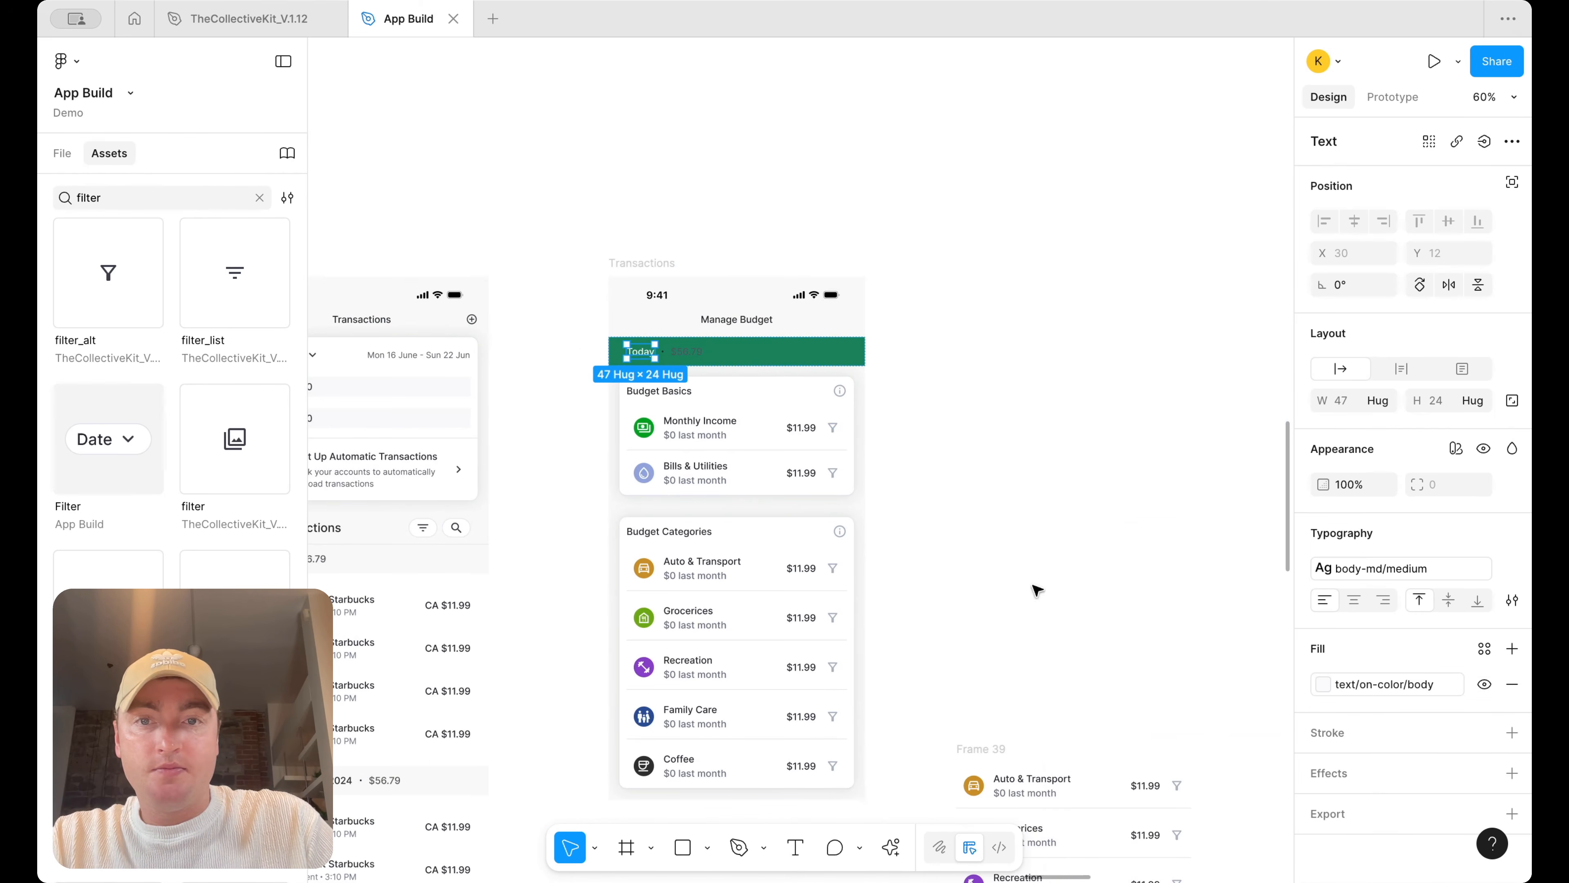
Set the summary row's amount text fill to the text/on-color/body style
scroll(712, 348, "up", 5)
left_click(655, 359)
left_click(1402, 685)
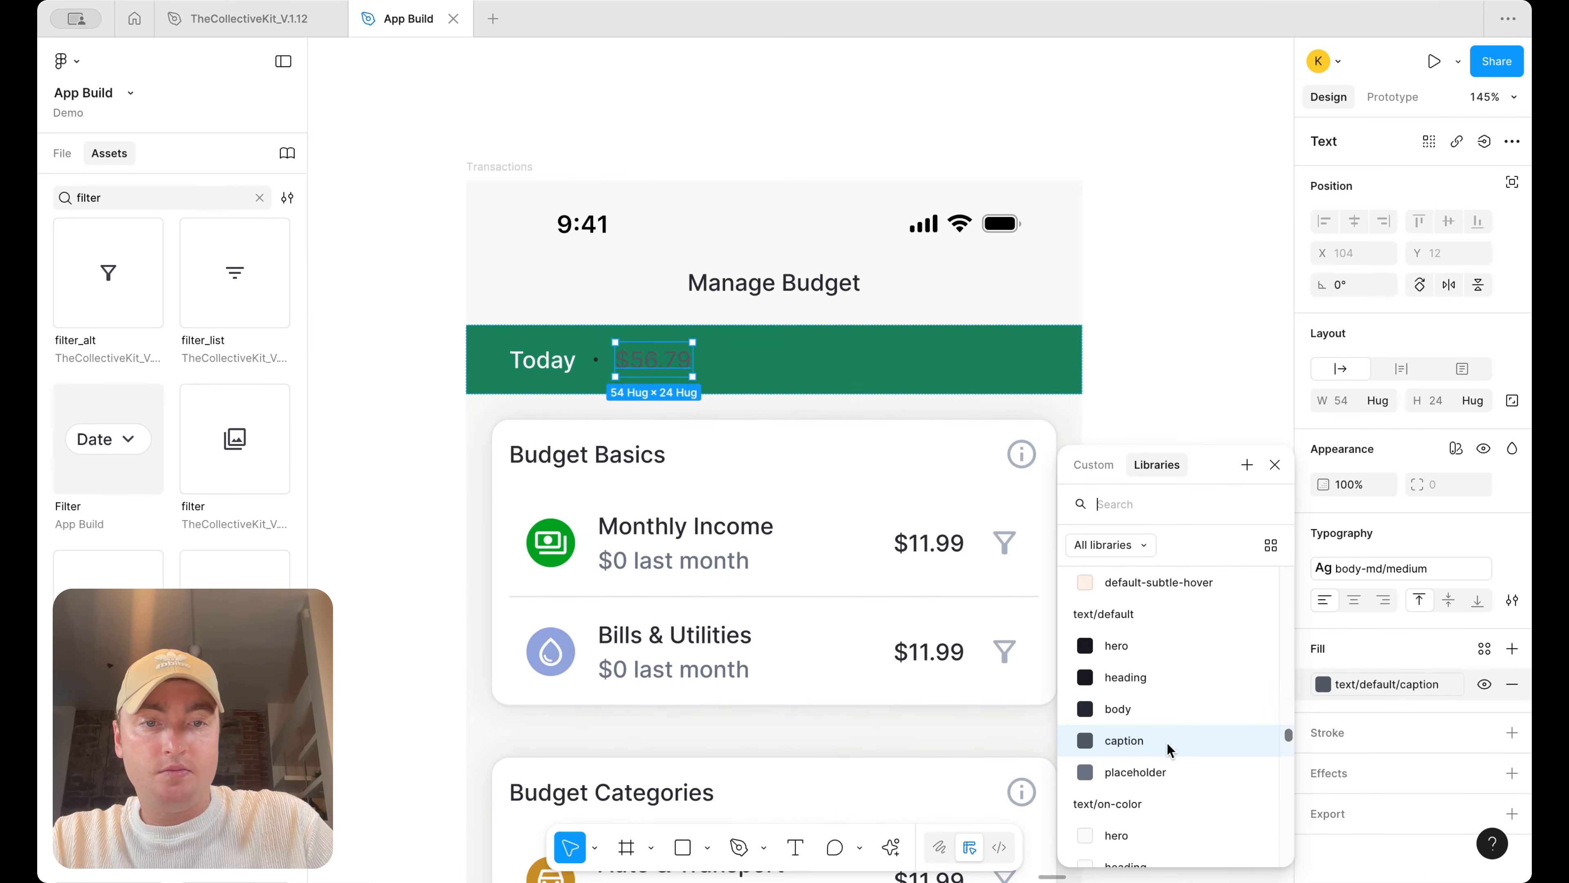
scroll(1169, 744, "down", 5)
left_click(1155, 756)
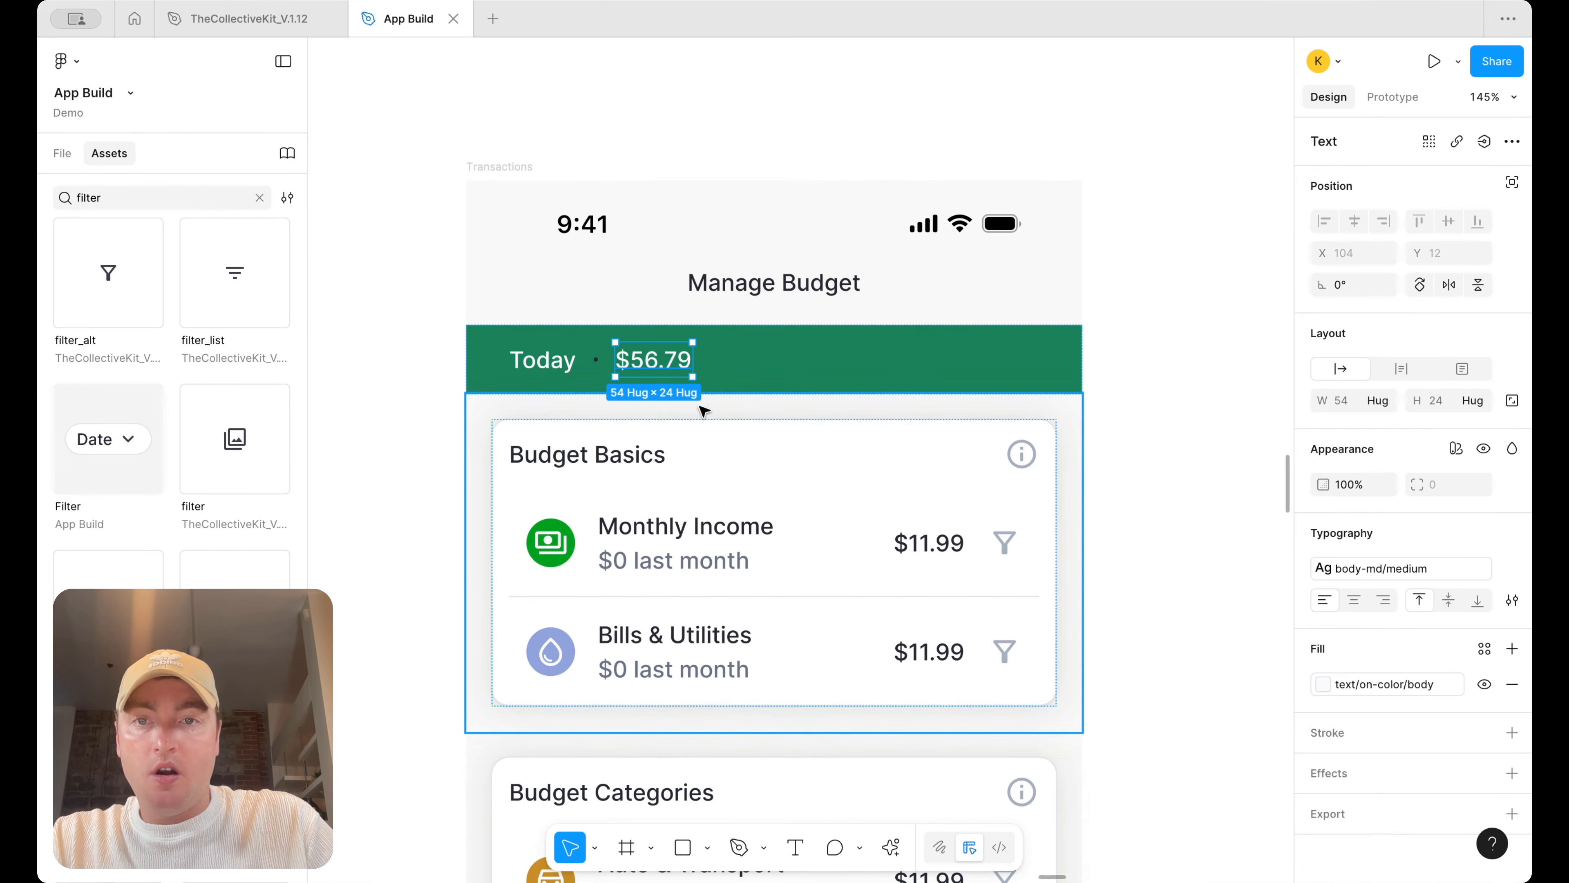
Recolor the separator dot in the summary row with a lighter fill style
left_click(595, 360)
left_click(1352, 536)
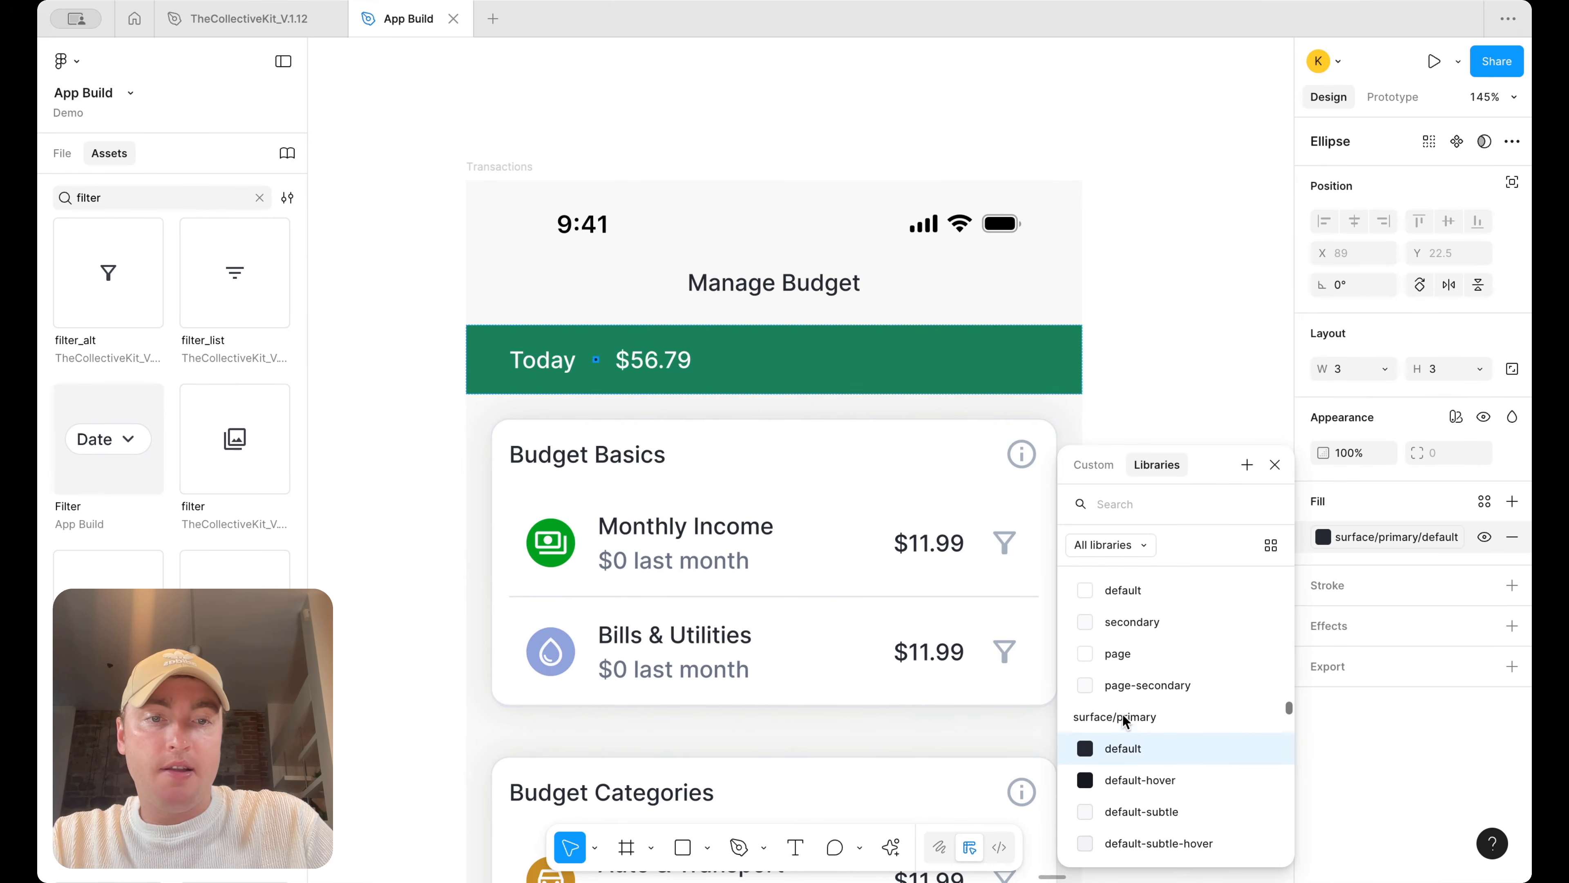
scroll(1152, 711, "down", 3)
left_click(1153, 711)
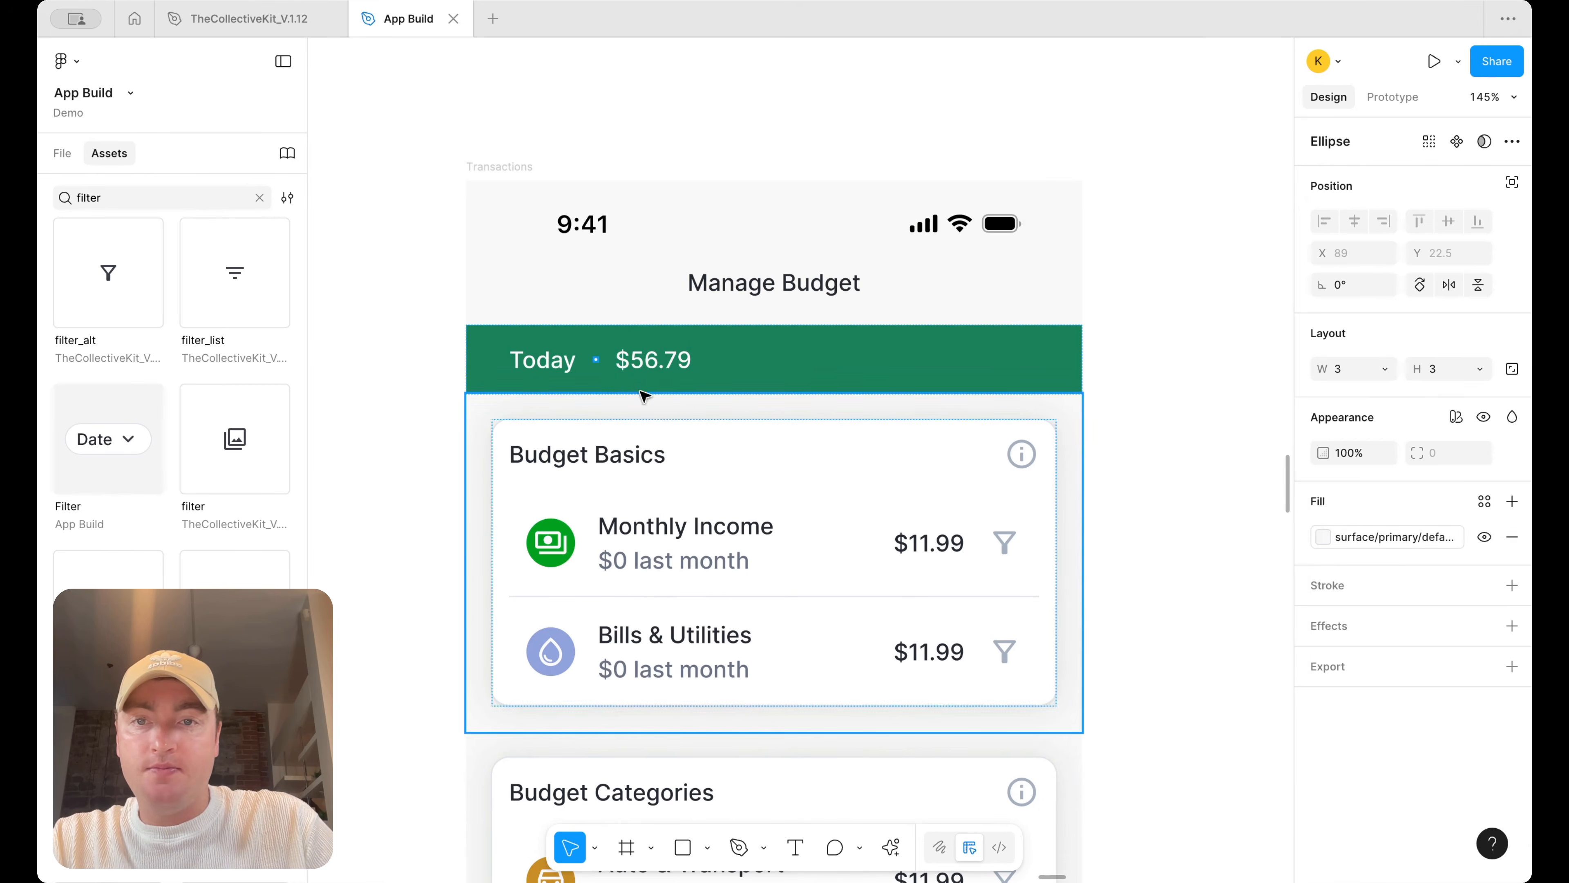
Change the summary row's label to "Left to Budget" and its amount to "$1500"
left_click(553, 358)
double_click(553, 359)
type("Left to Budget")
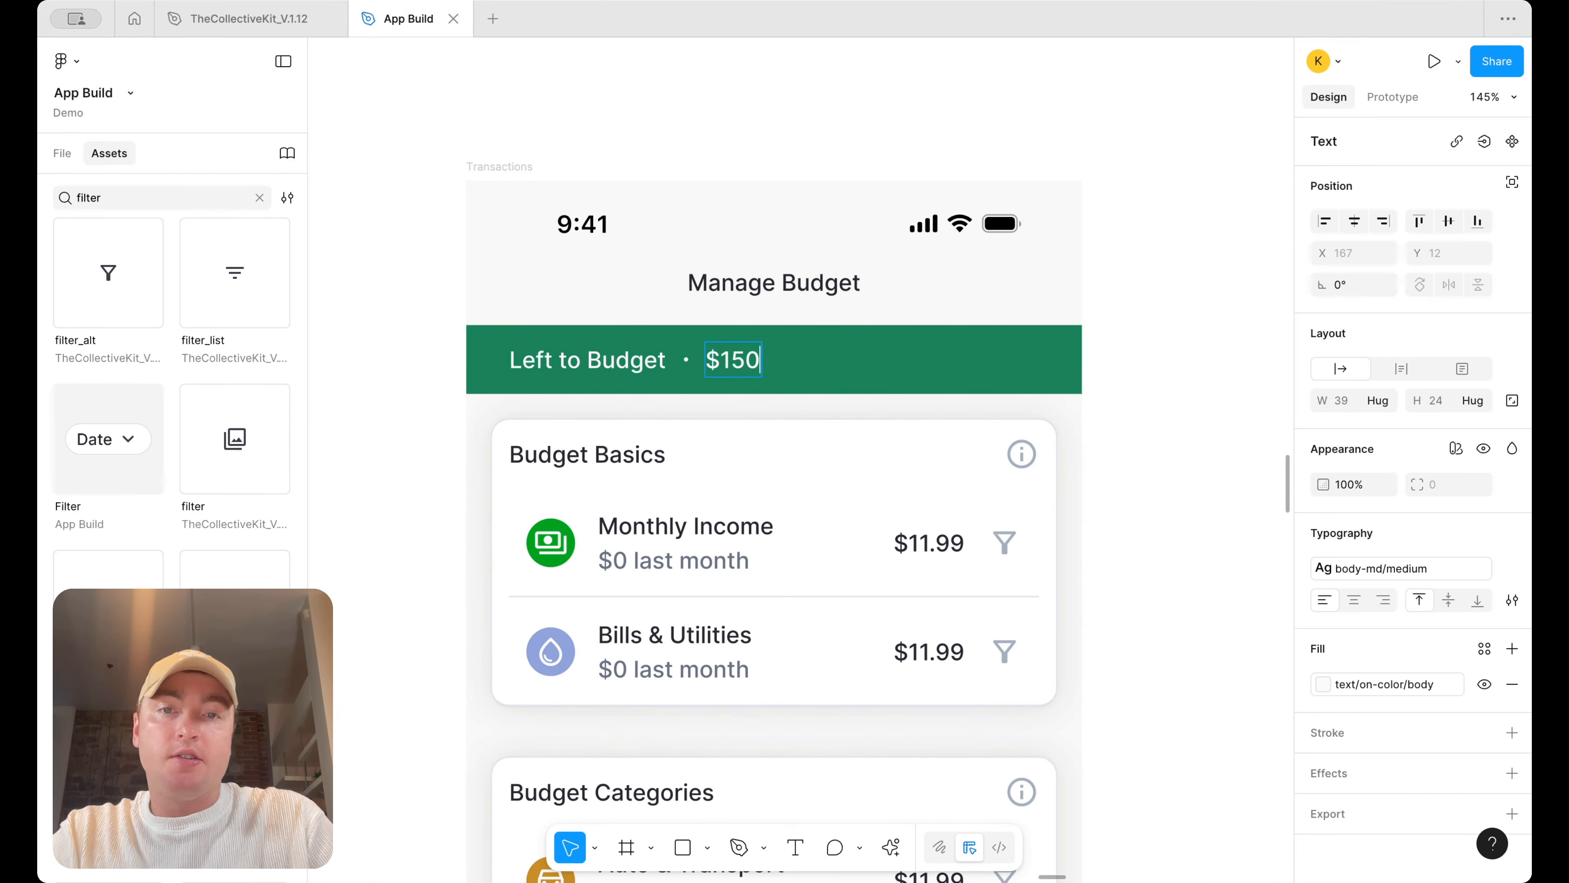
key("Escape")
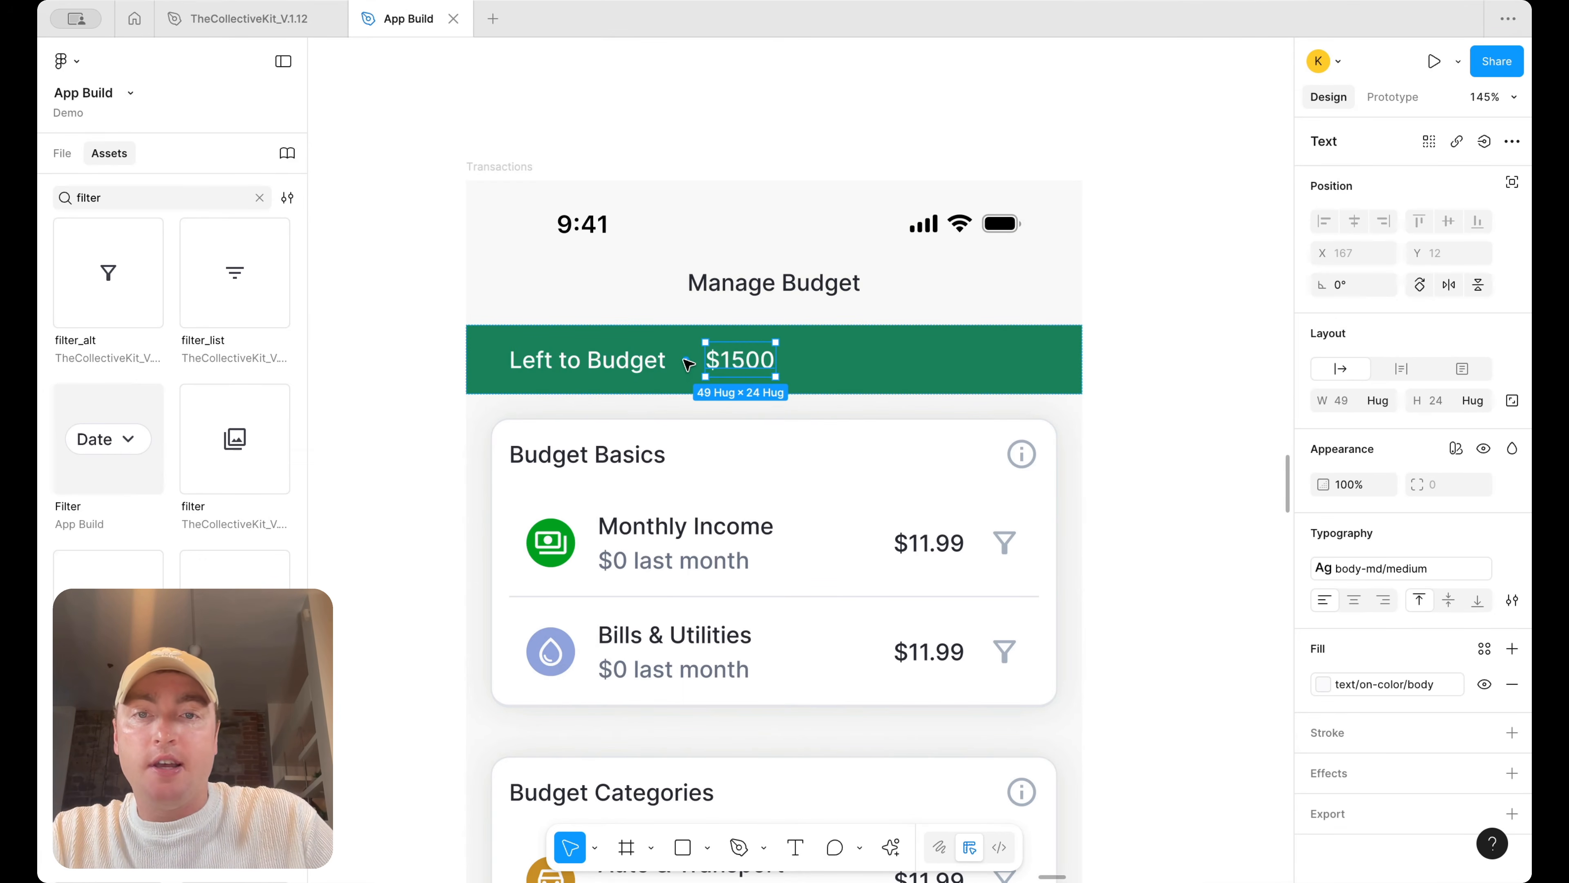
scroll(688, 364, "down", 5)
scroll(1000, 444, "right", 10)
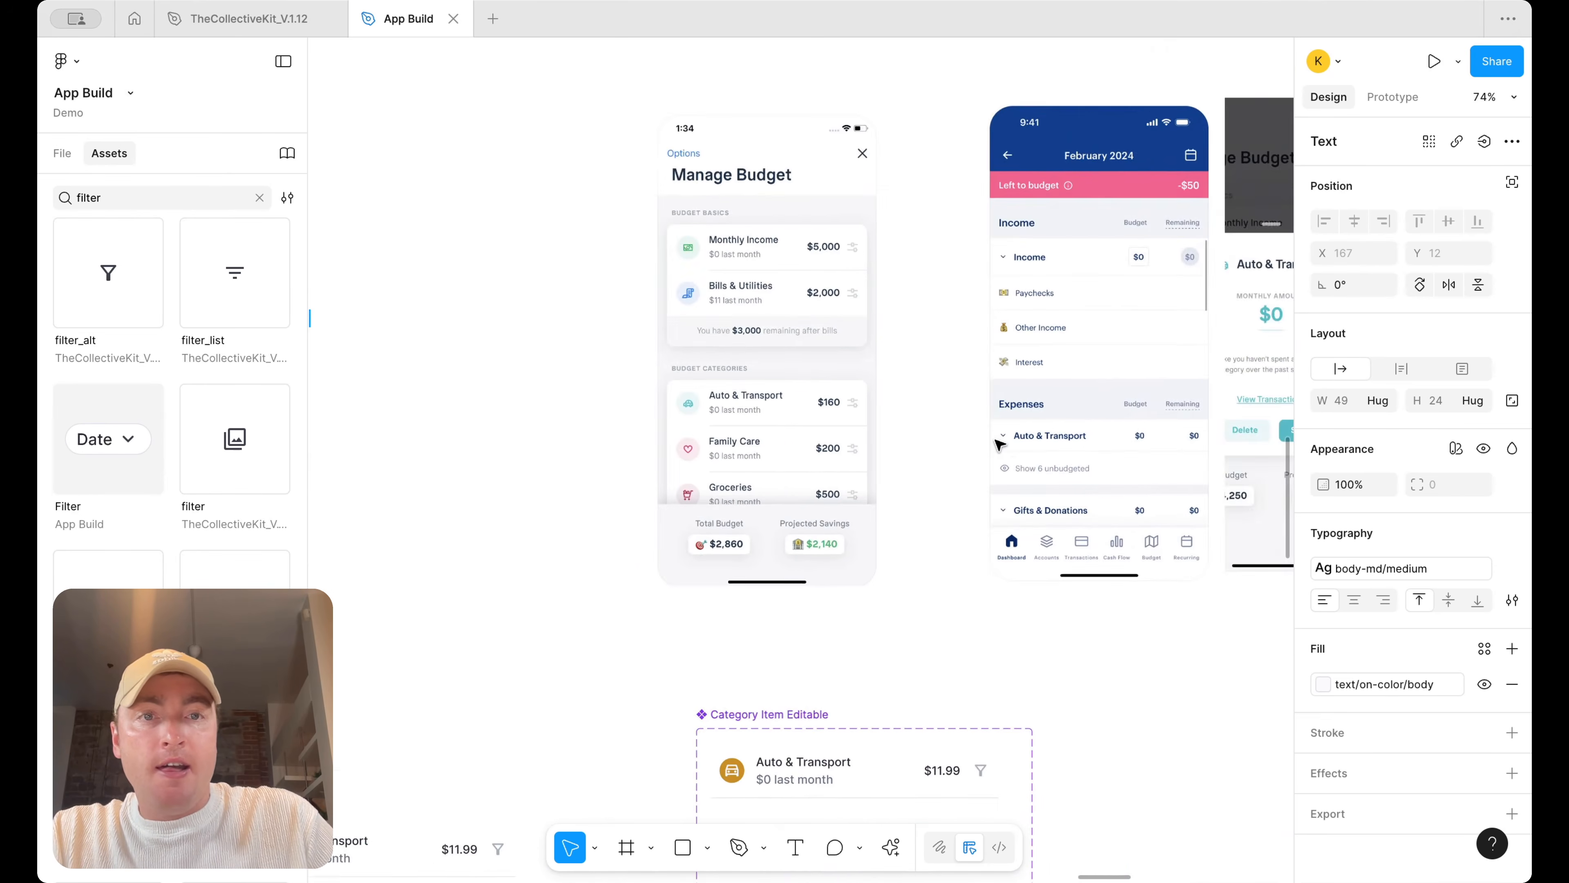
Move the info icon from the Budget Basics card into the Left to Budget bar beside the label
scroll(1000, 444, "left", 10)
scroll(780, 371, "up", 3)
left_click(888, 439)
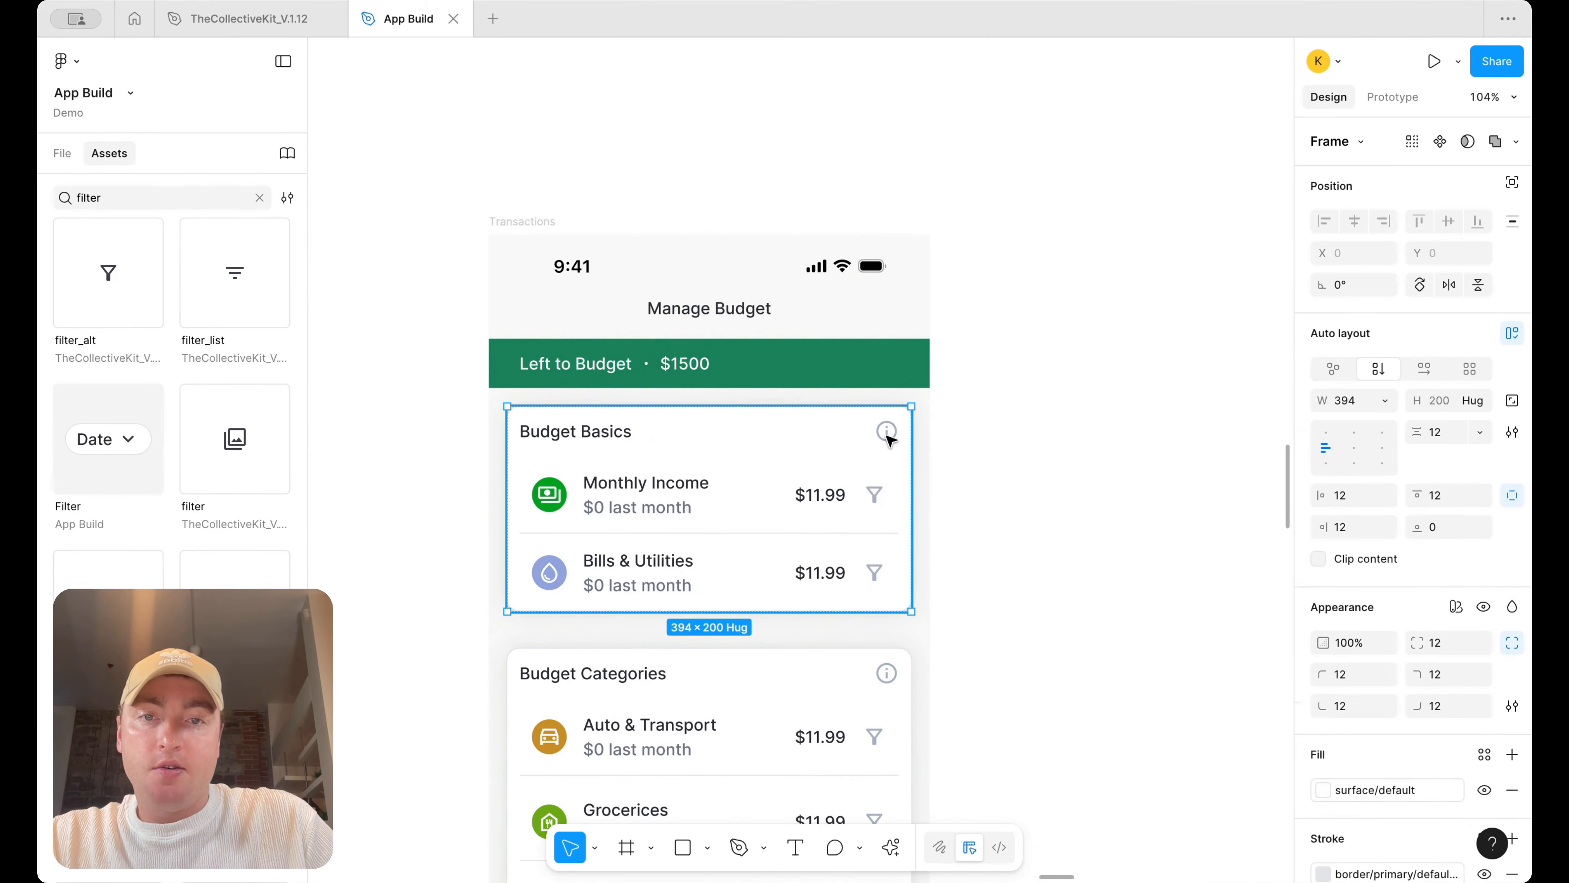
left_click_drag(888, 439, 892, 373)
key("Left")
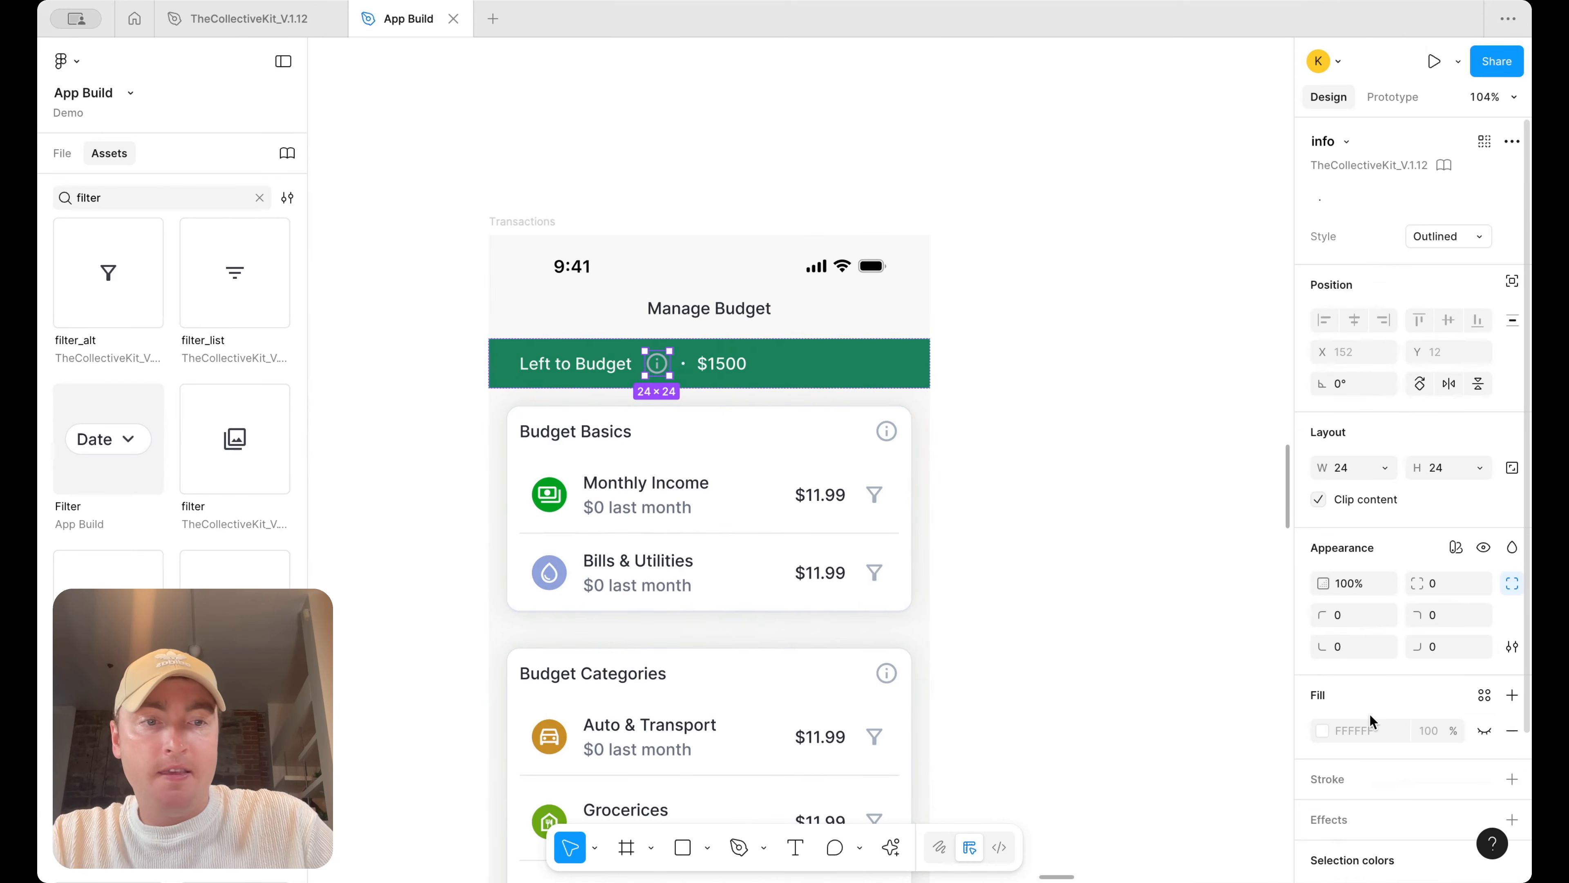
Delete the separator dot between the label and the amount in the Left to Budget bar
scroll(1485, 781, "down", 3)
left_click(1430, 731)
scroll(1162, 711, "down", 2)
left_click(1160, 749)
left_click(683, 363)
key("Delete")
Wrap the Left to Budget label and info icon in an auto layout group set to fill the bar's width
left_click(657, 365)
left_click(603, 370, "shift")
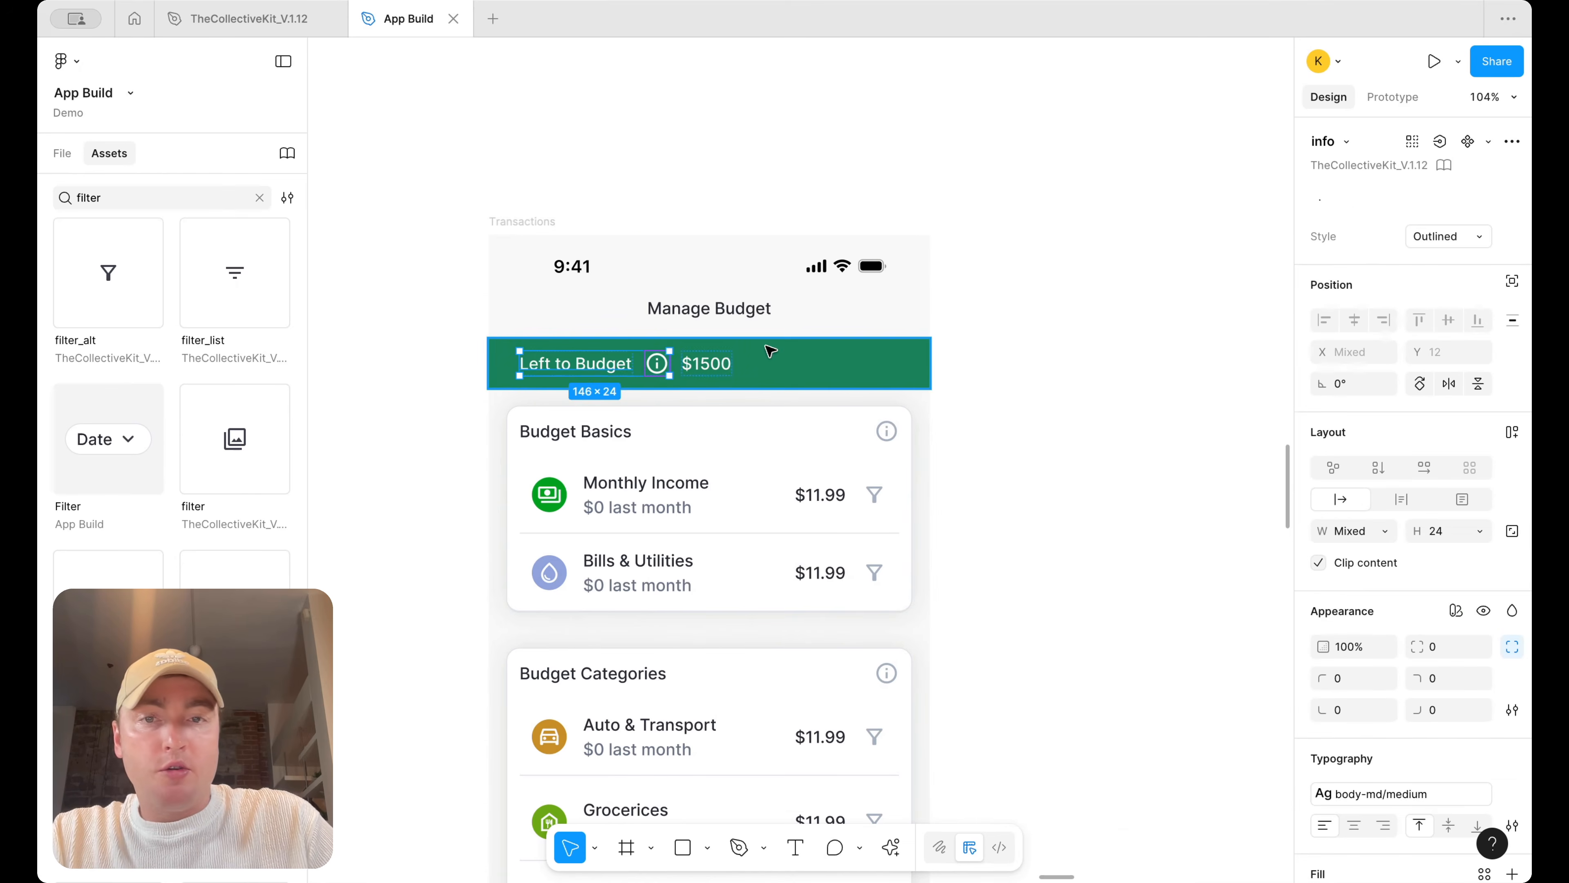
key("shift+a")
left_click(1385, 404)
left_click(1384, 431)
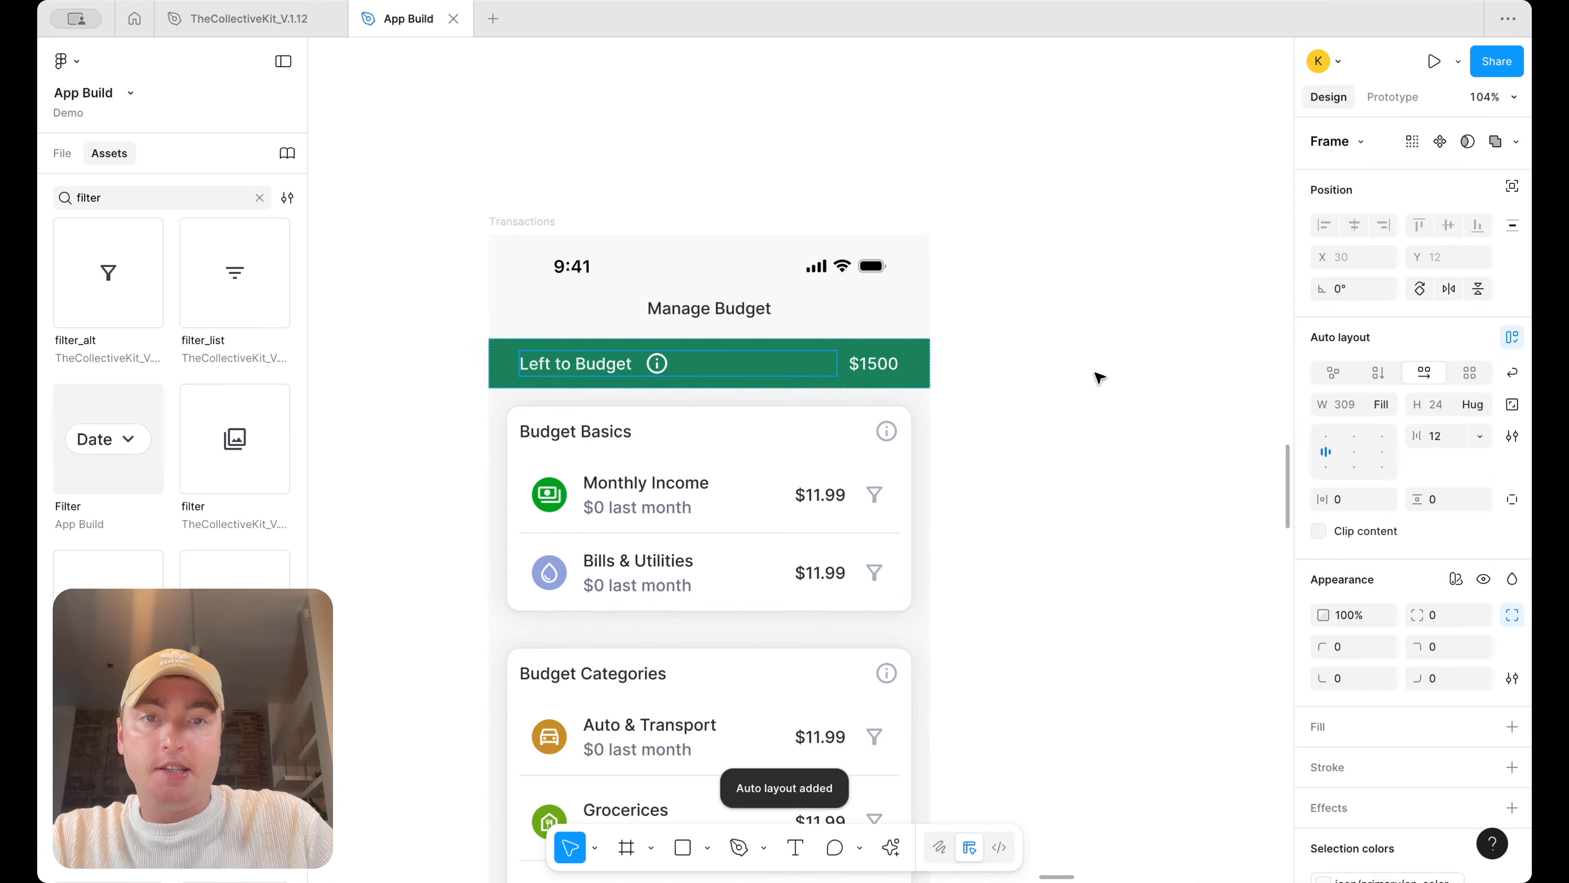
left_click(1097, 375)
double_click(872, 364)
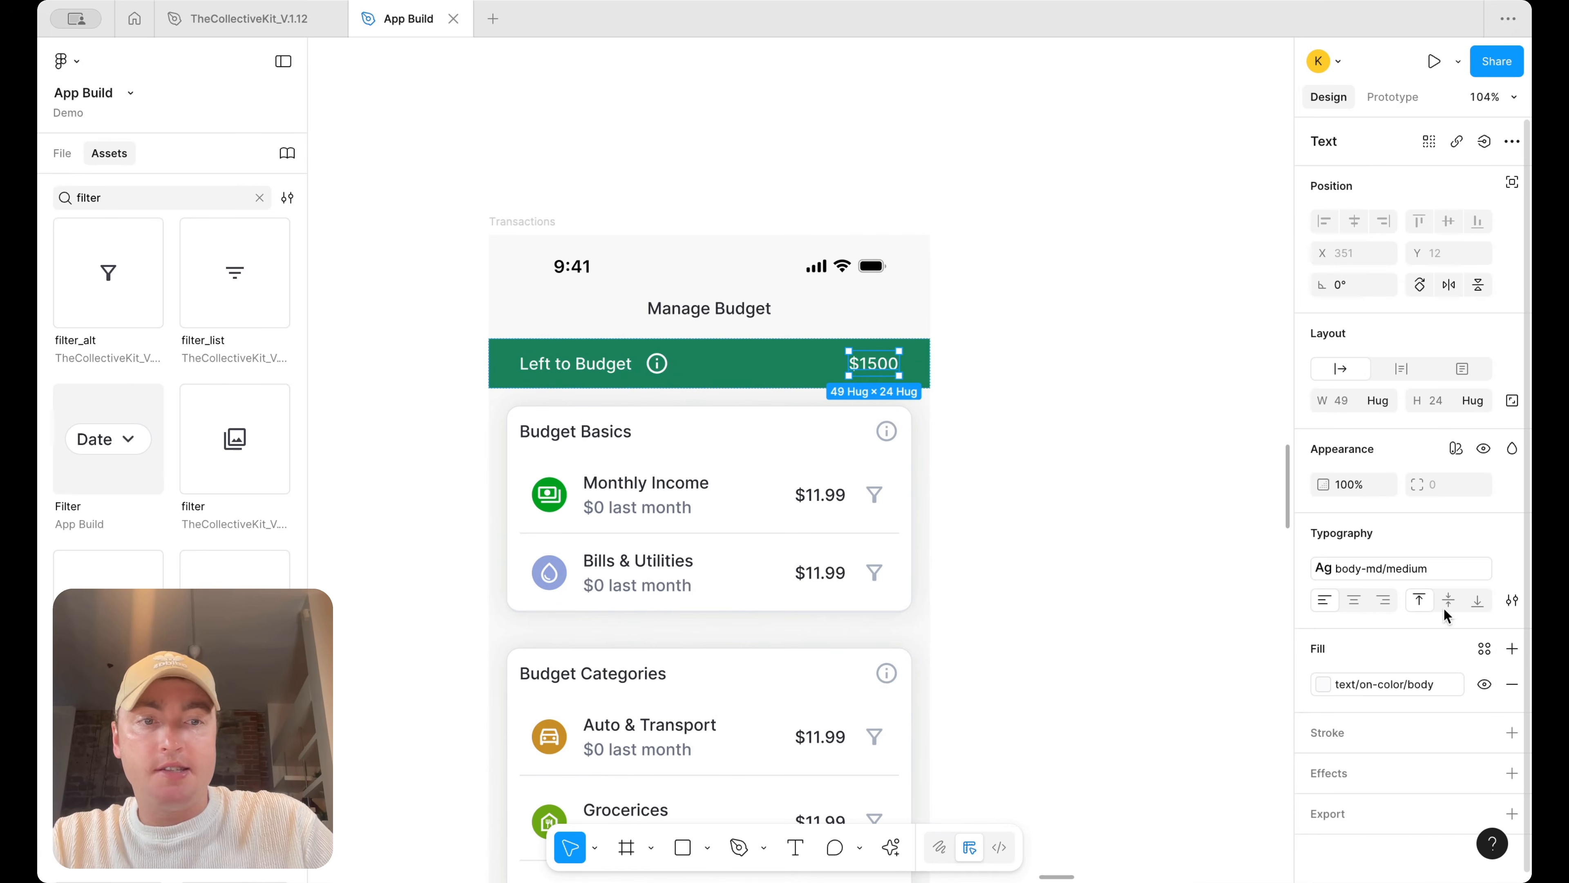
left_click(1403, 568)
key("Escape")
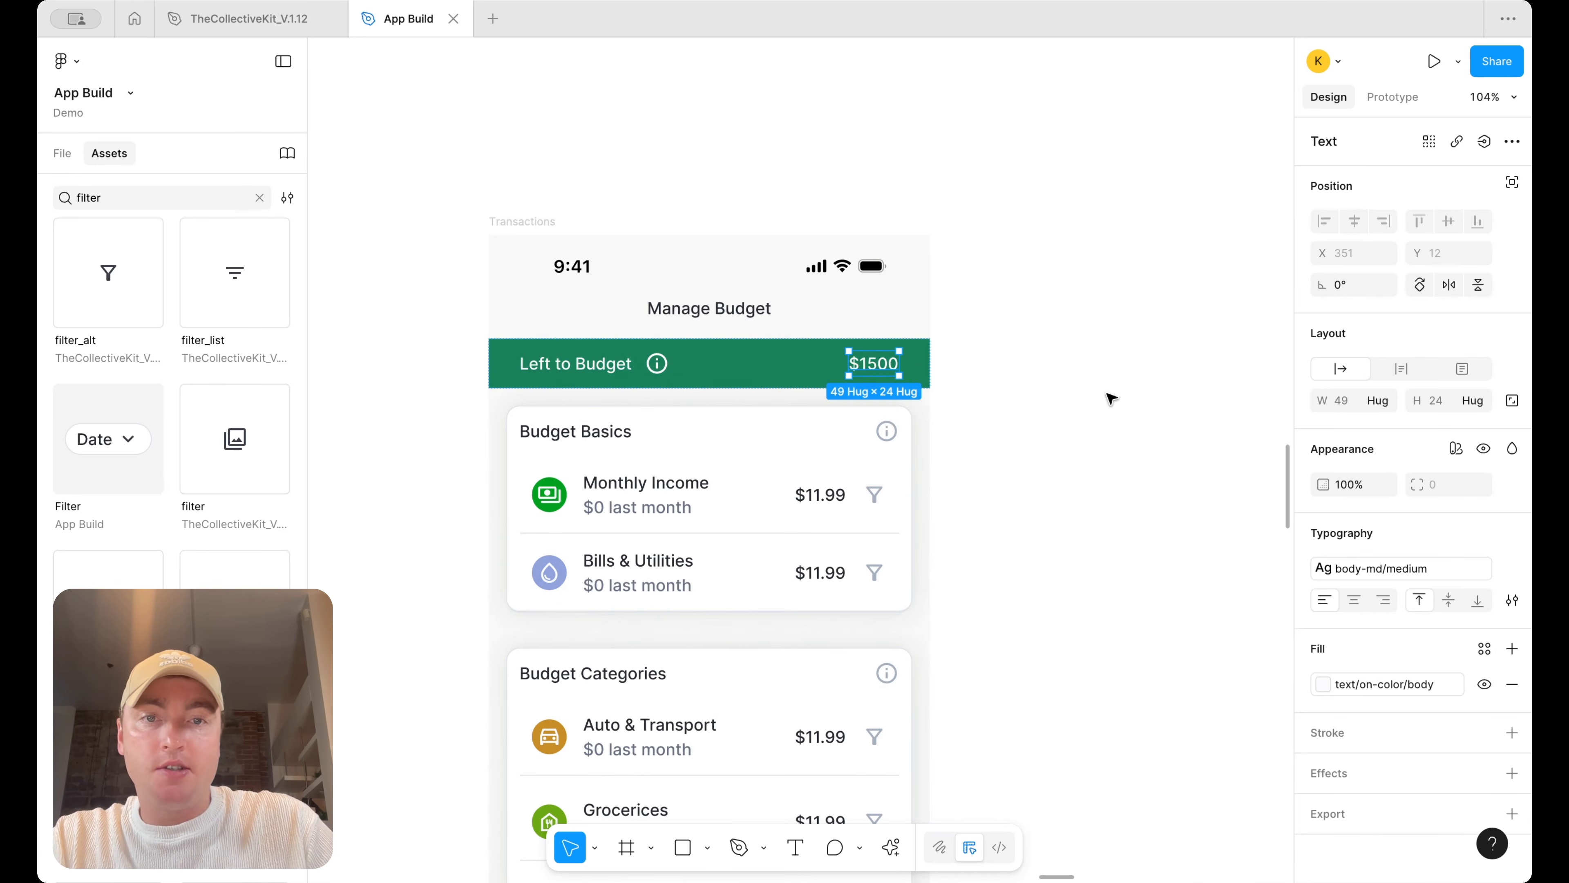
left_click(1110, 398)
Set the info icon's width in the Left to Budget bar to 20
scroll(1110, 398, "down", 3)
scroll(1110, 398, "down", 2)
scroll(1110, 398, "right", 2)
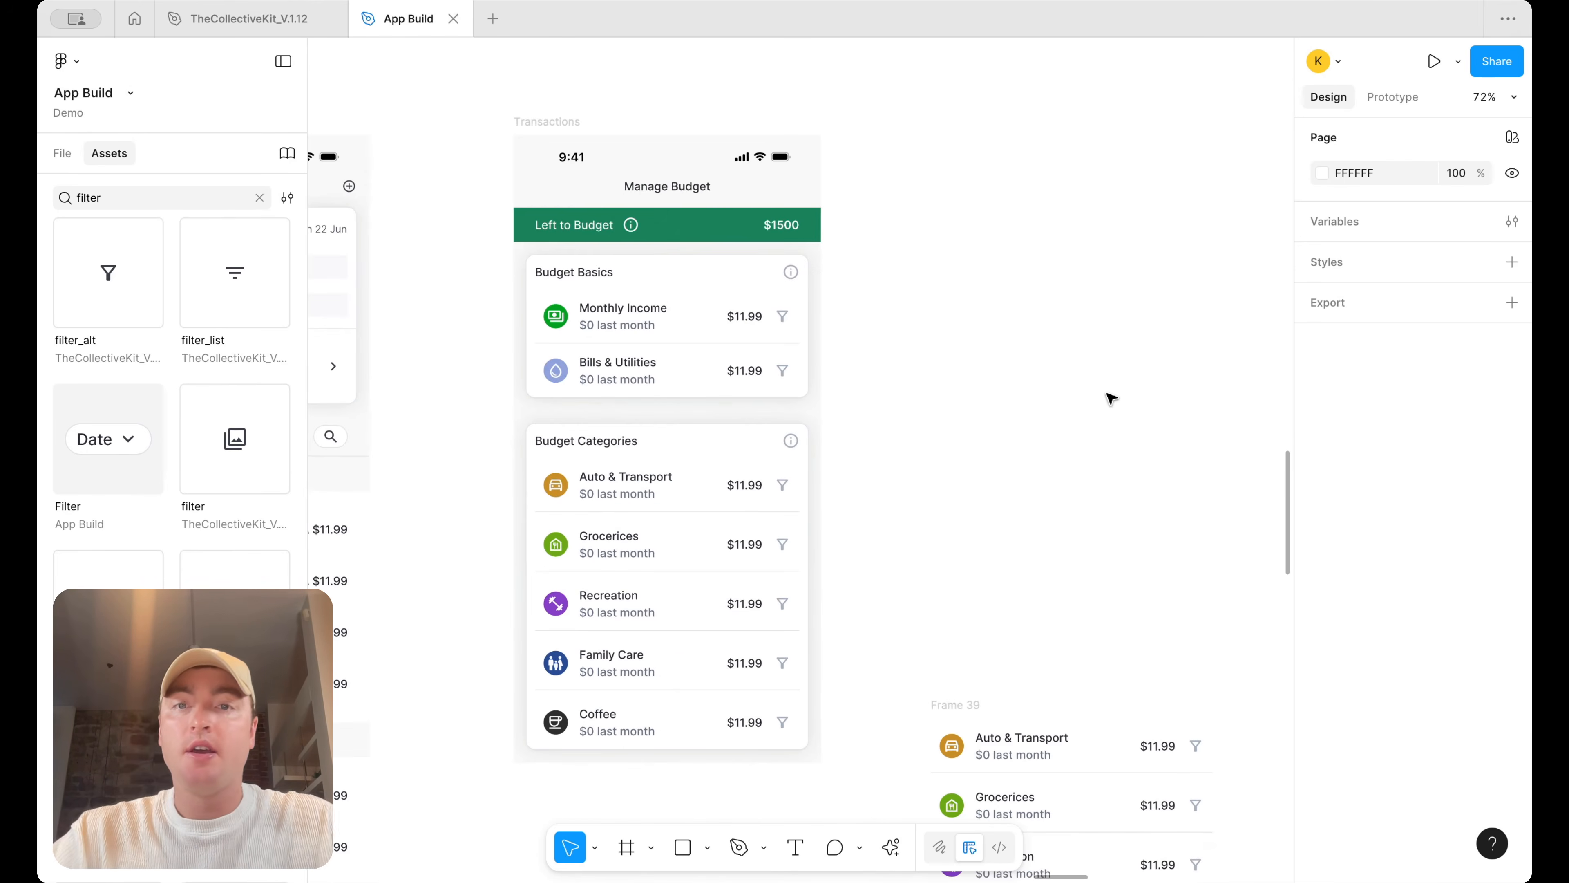
left_click(628, 224)
left_click(630, 224)
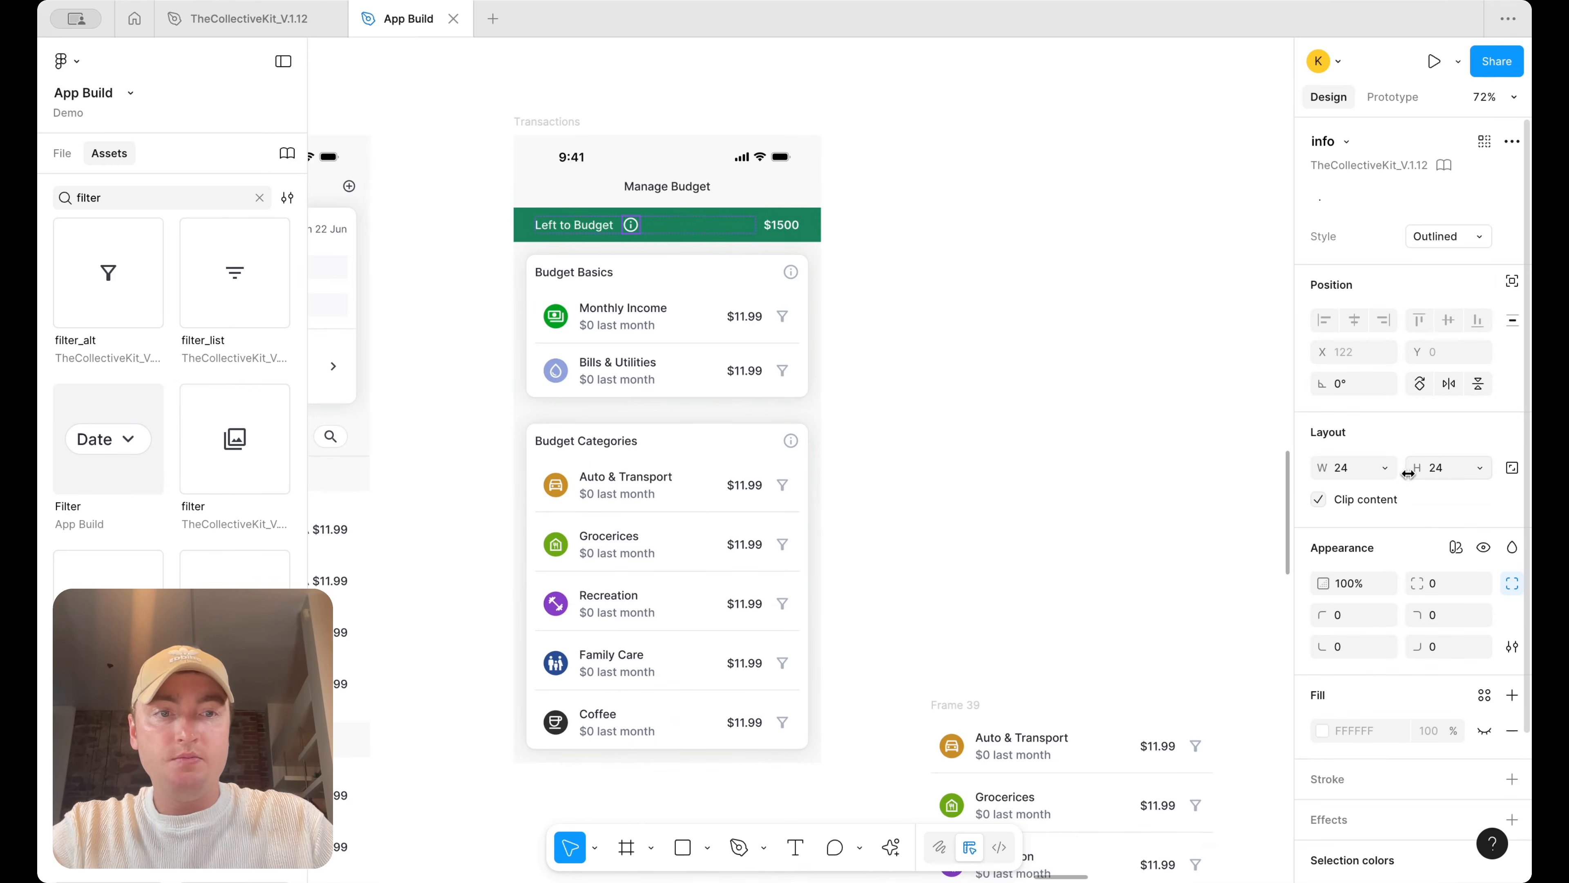
type("20")
key("Return")
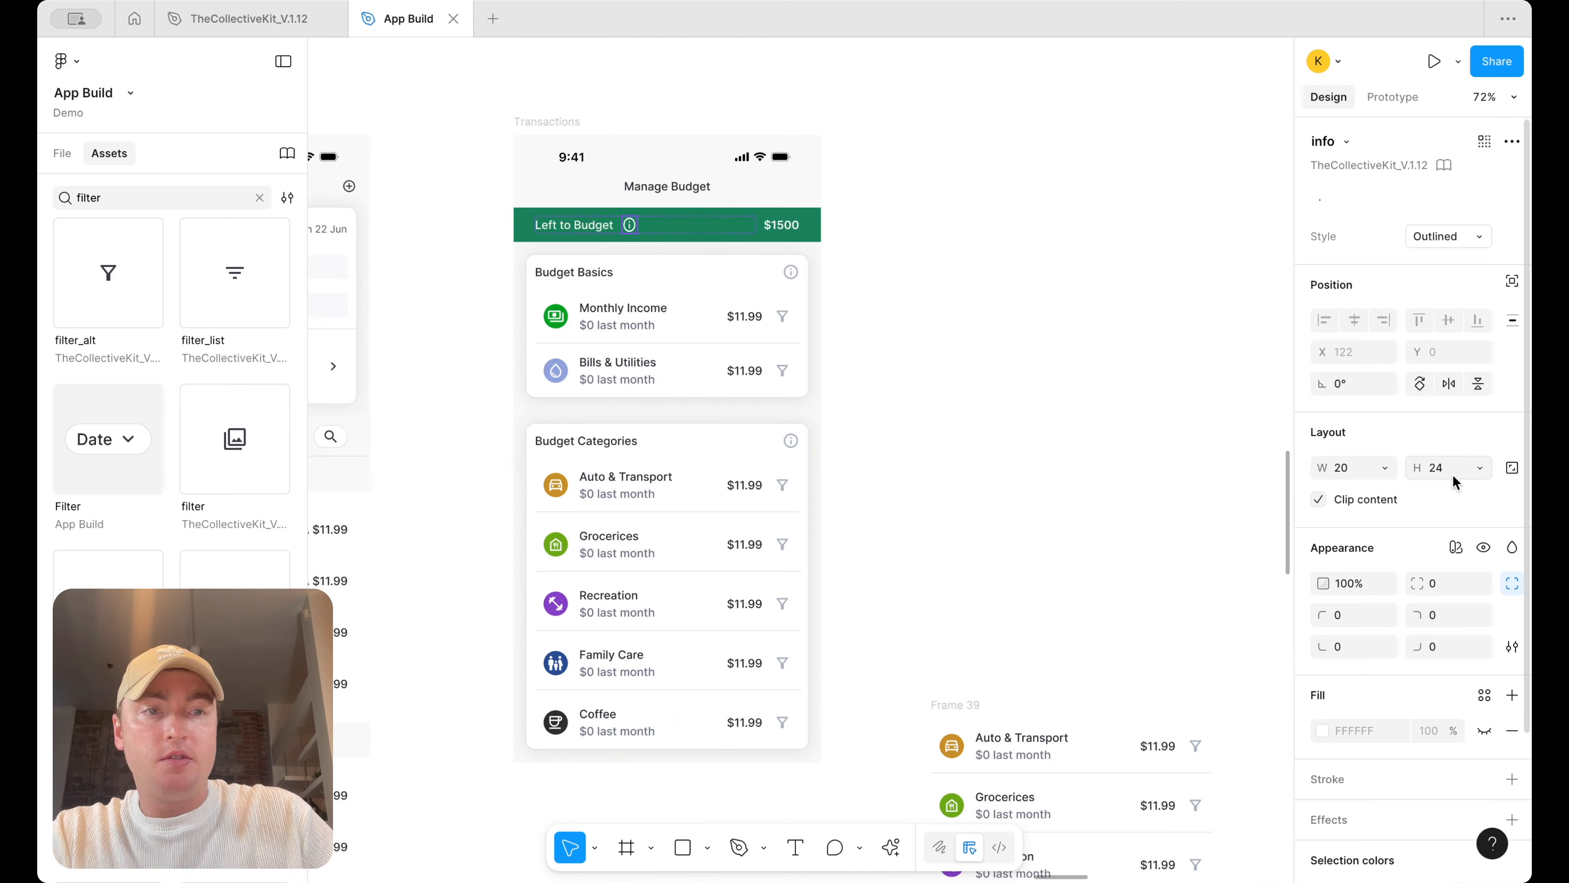
Examine the Mobbin Manage Budget references, focusing on the Add a Budget button
left_click(1055, 360)
scroll(1054, 361, "down", 3)
scroll(1056, 365, "right", 10)
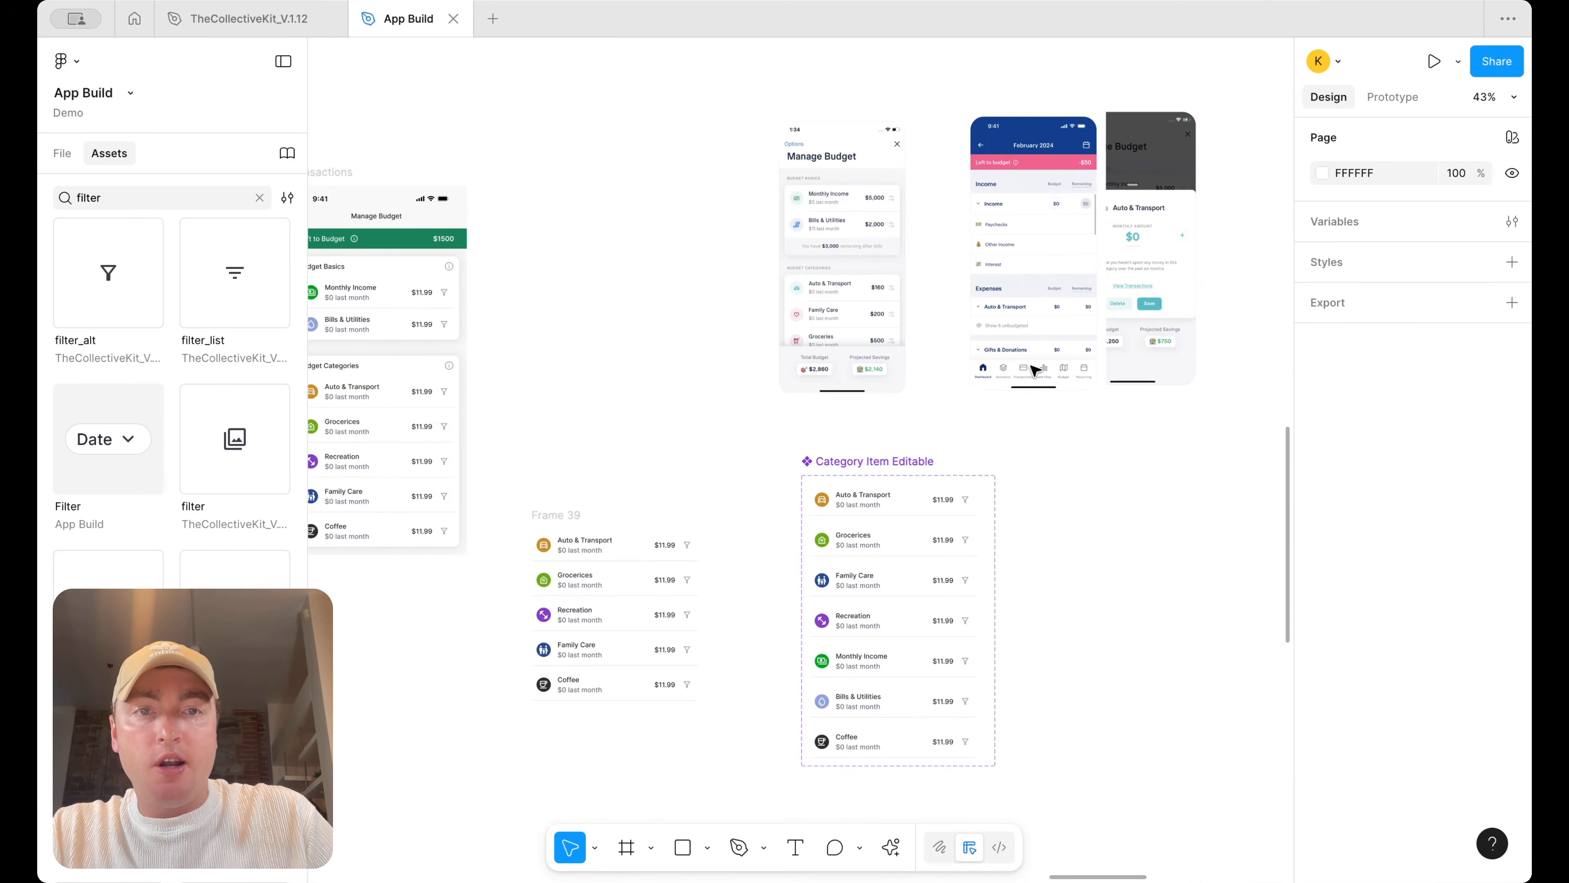
scroll(1105, 346, "right", 4)
left_click(912, 310)
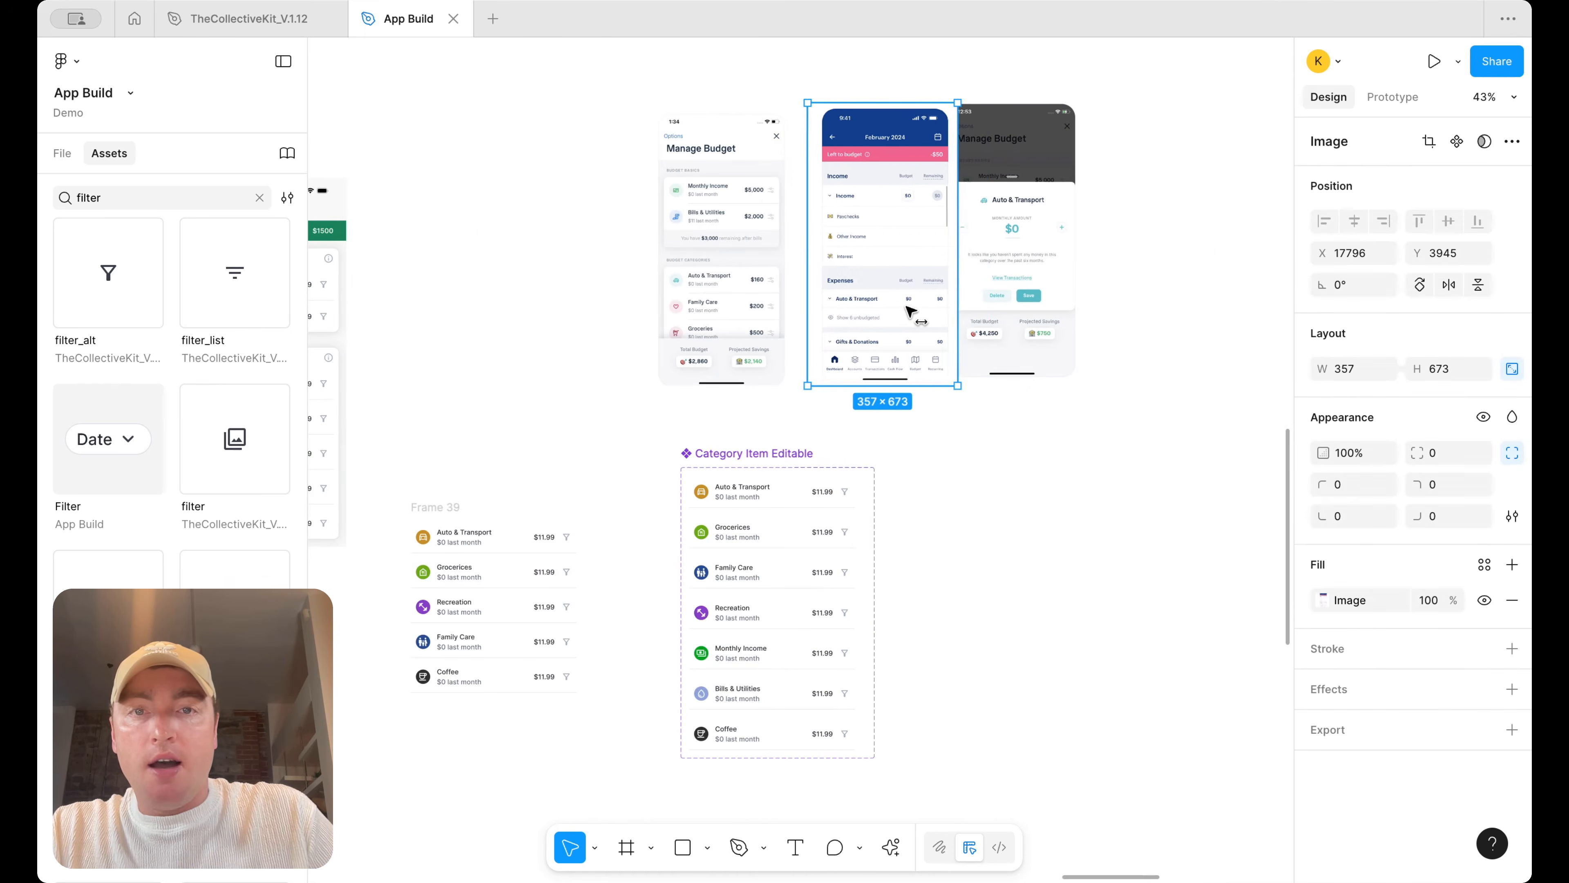
scroll(905, 310, "down", 5)
scroll(902, 309, "up", 5)
scroll(775, 198, "up", 10)
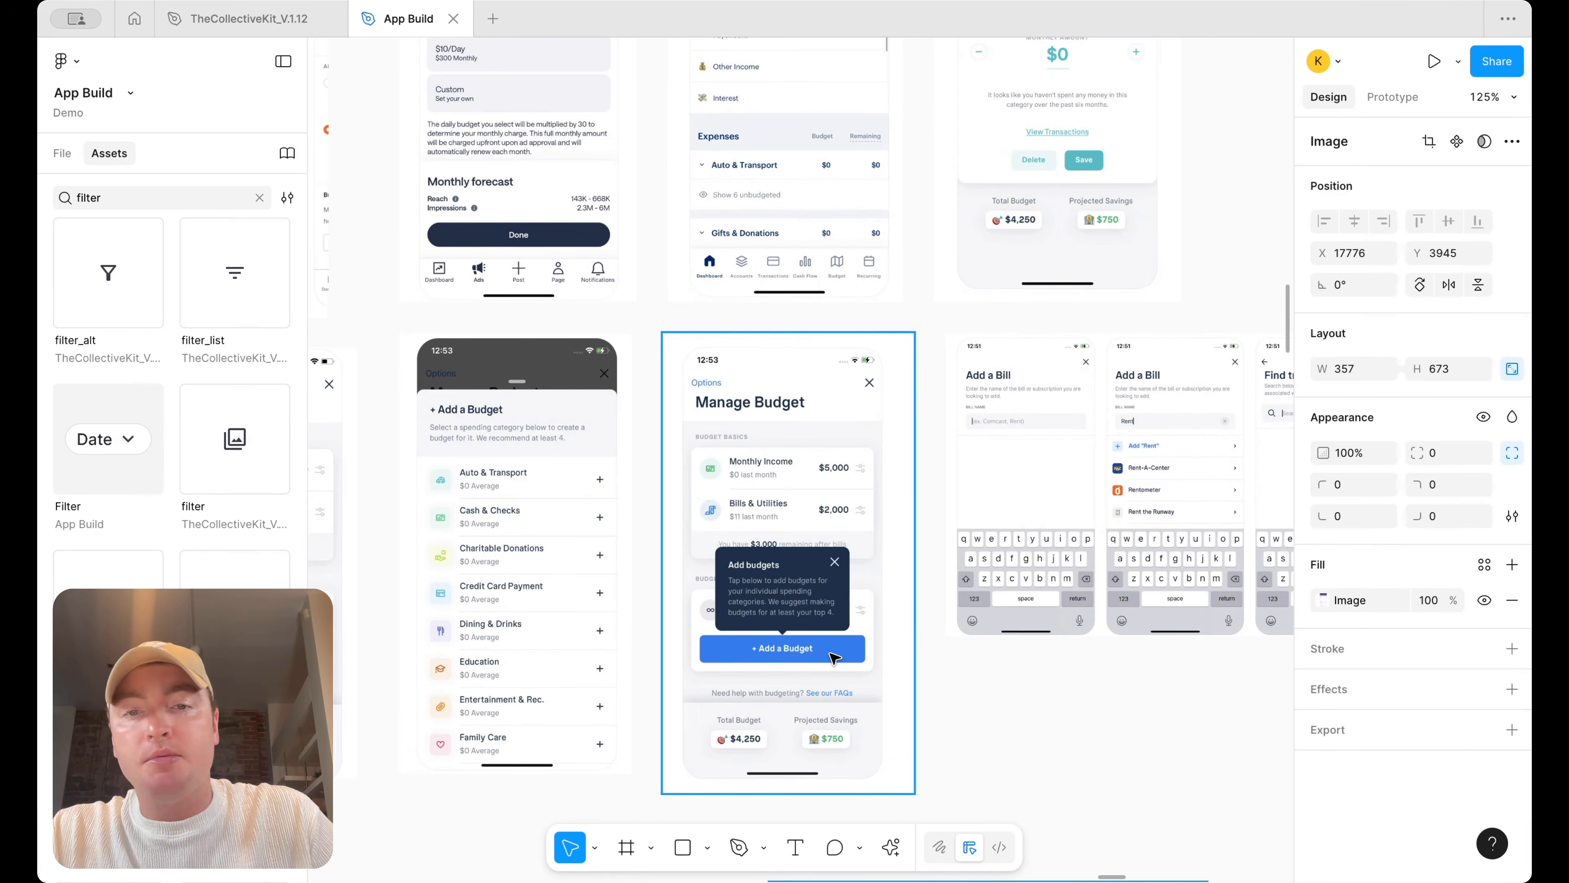
scroll(836, 654, "down", 10)
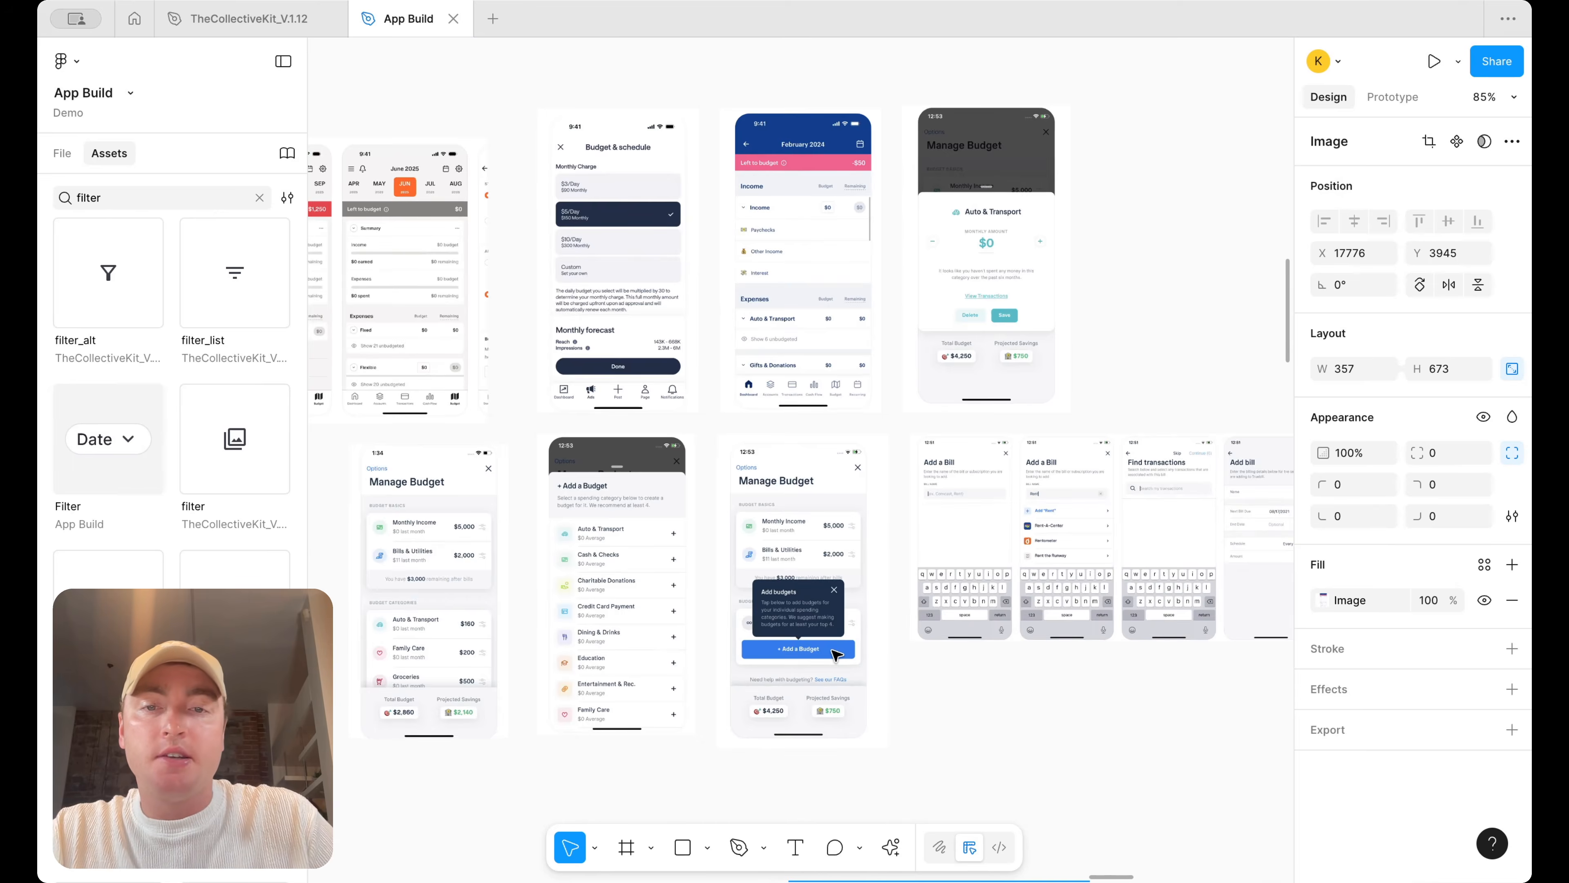
scroll(834, 652, "up", 8)
Move the category list frame down and add a text box reading "Add Category" in the freed space
left_click_drag(742, 497, 748, 668)
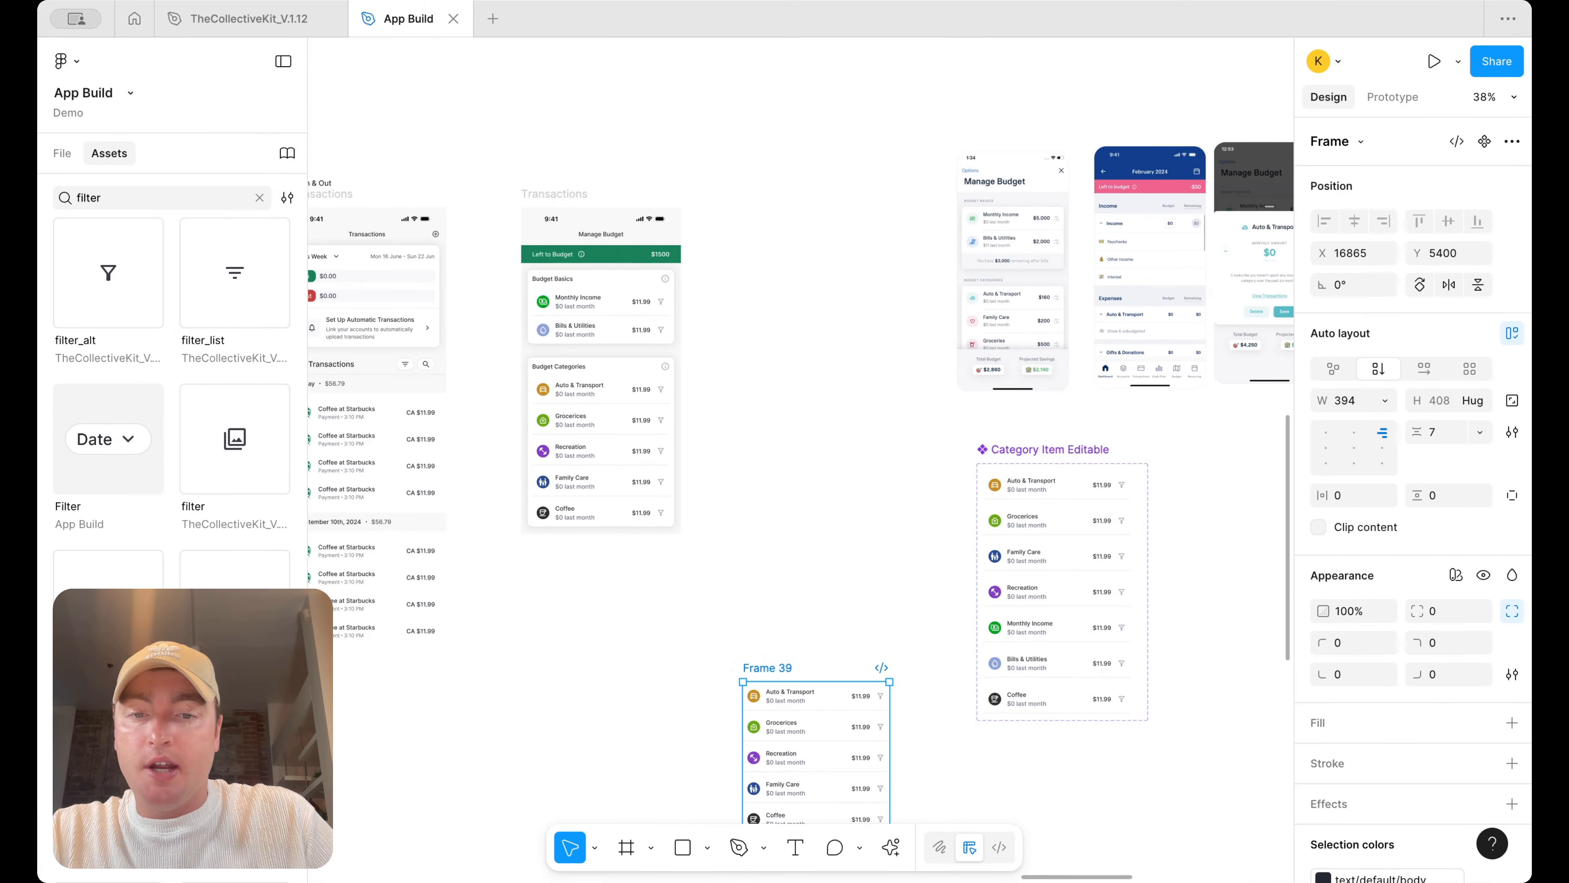
left_click(797, 848)
left_click_drag(792, 462, 856, 496)
scroll(856, 496, "up", 3)
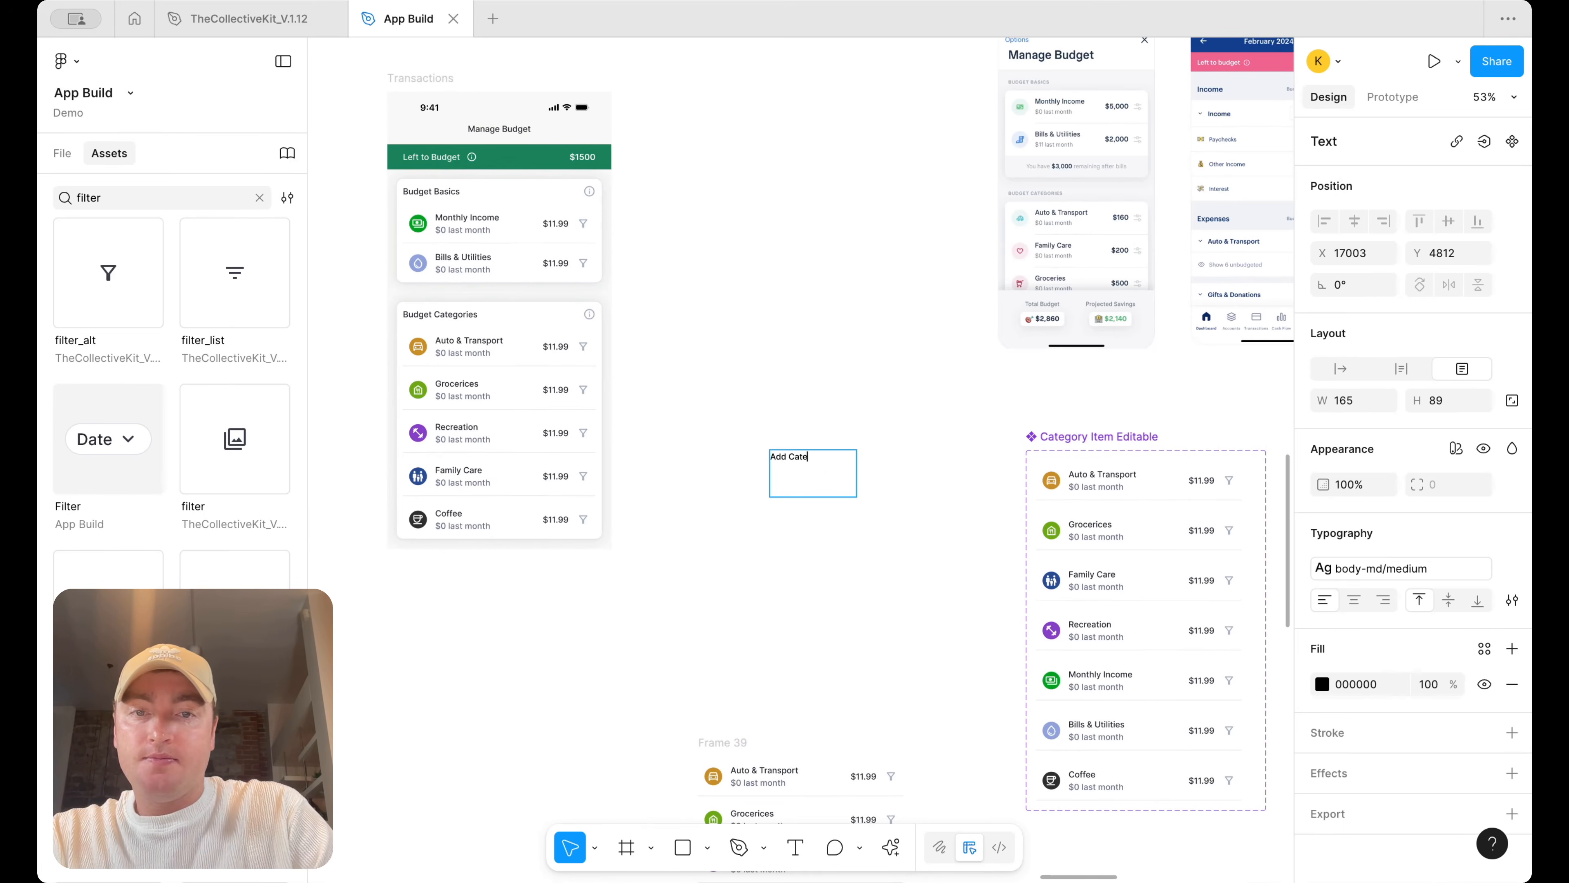
Search the assets for plus and place the add icon beside the Add Category text
left_click(119, 192)
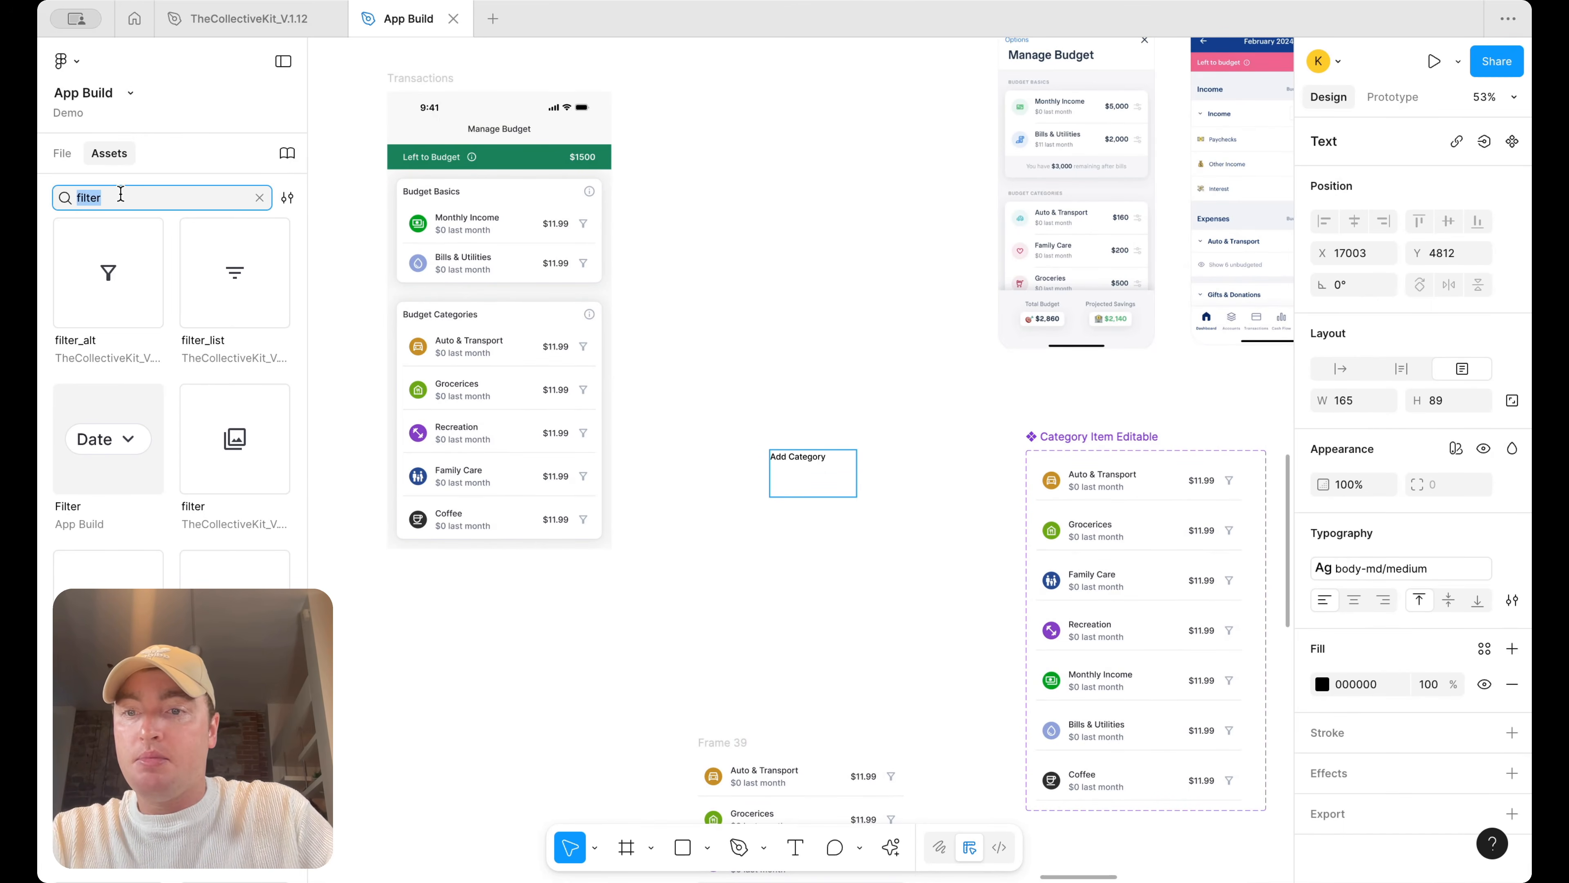
type("plus")
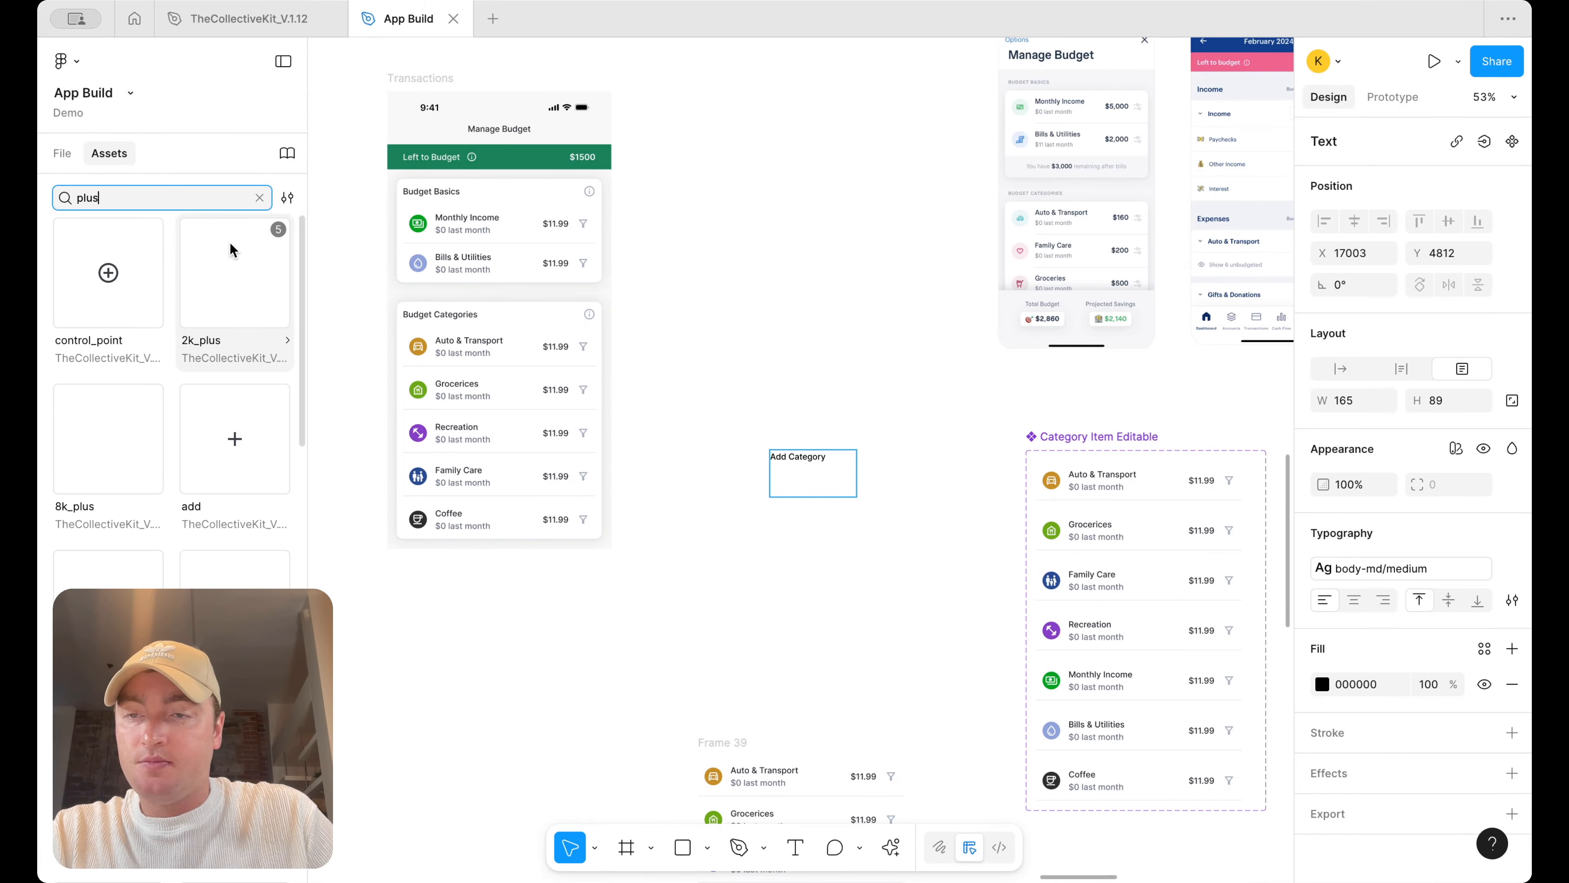
left_click_drag(211, 416, 745, 463)
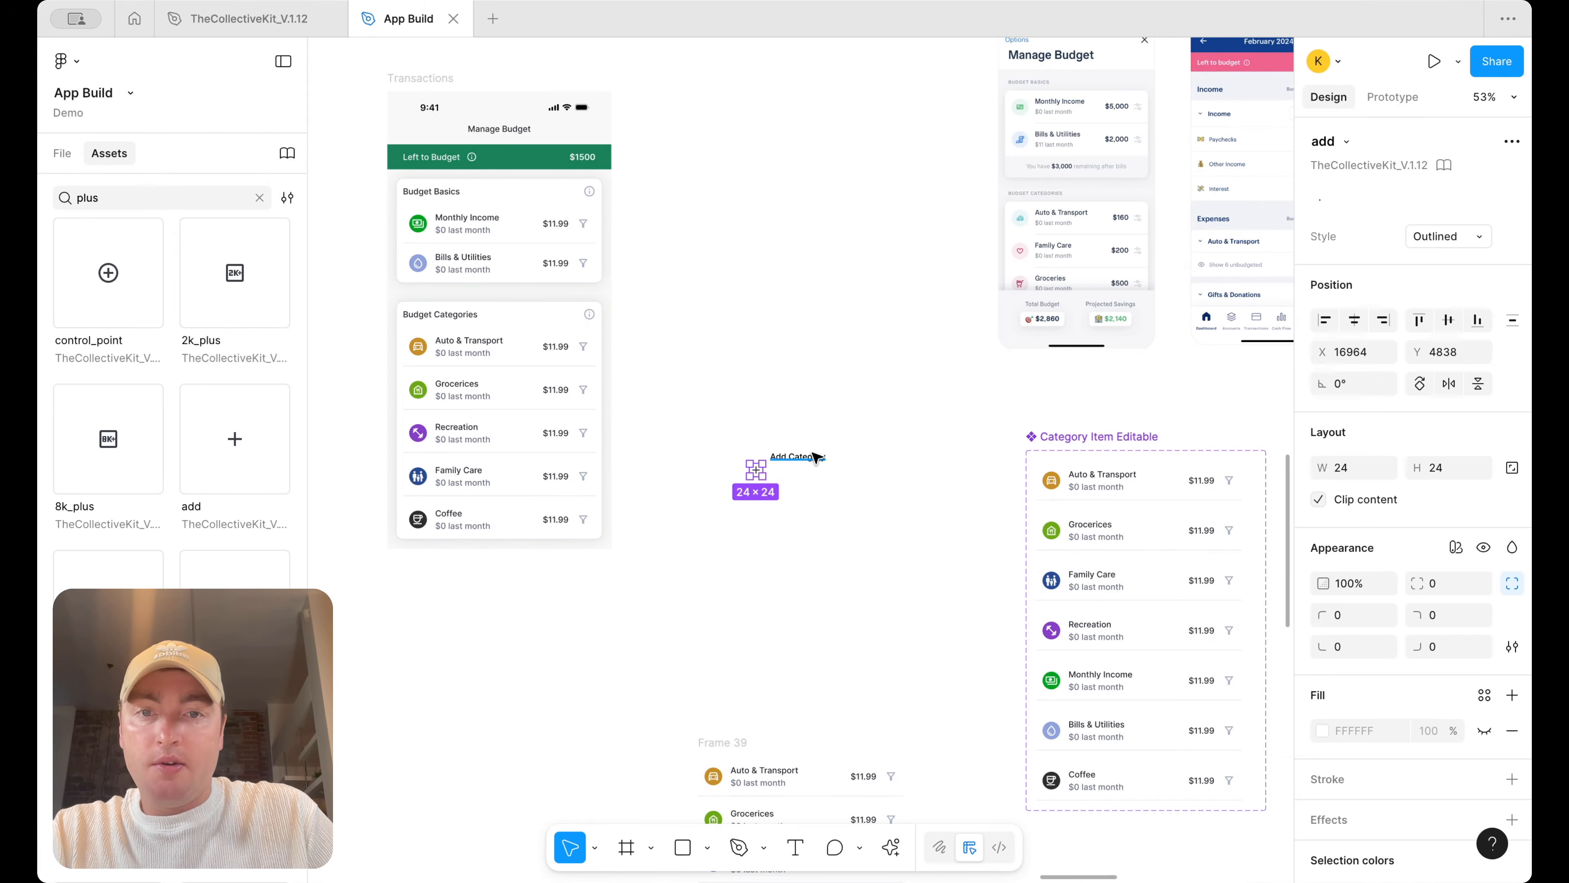
Wrap the add icon and Add Category text in an auto layout frame, with the text hugging its contents
scroll(742, 464, "up", 3)
key("shift+a")
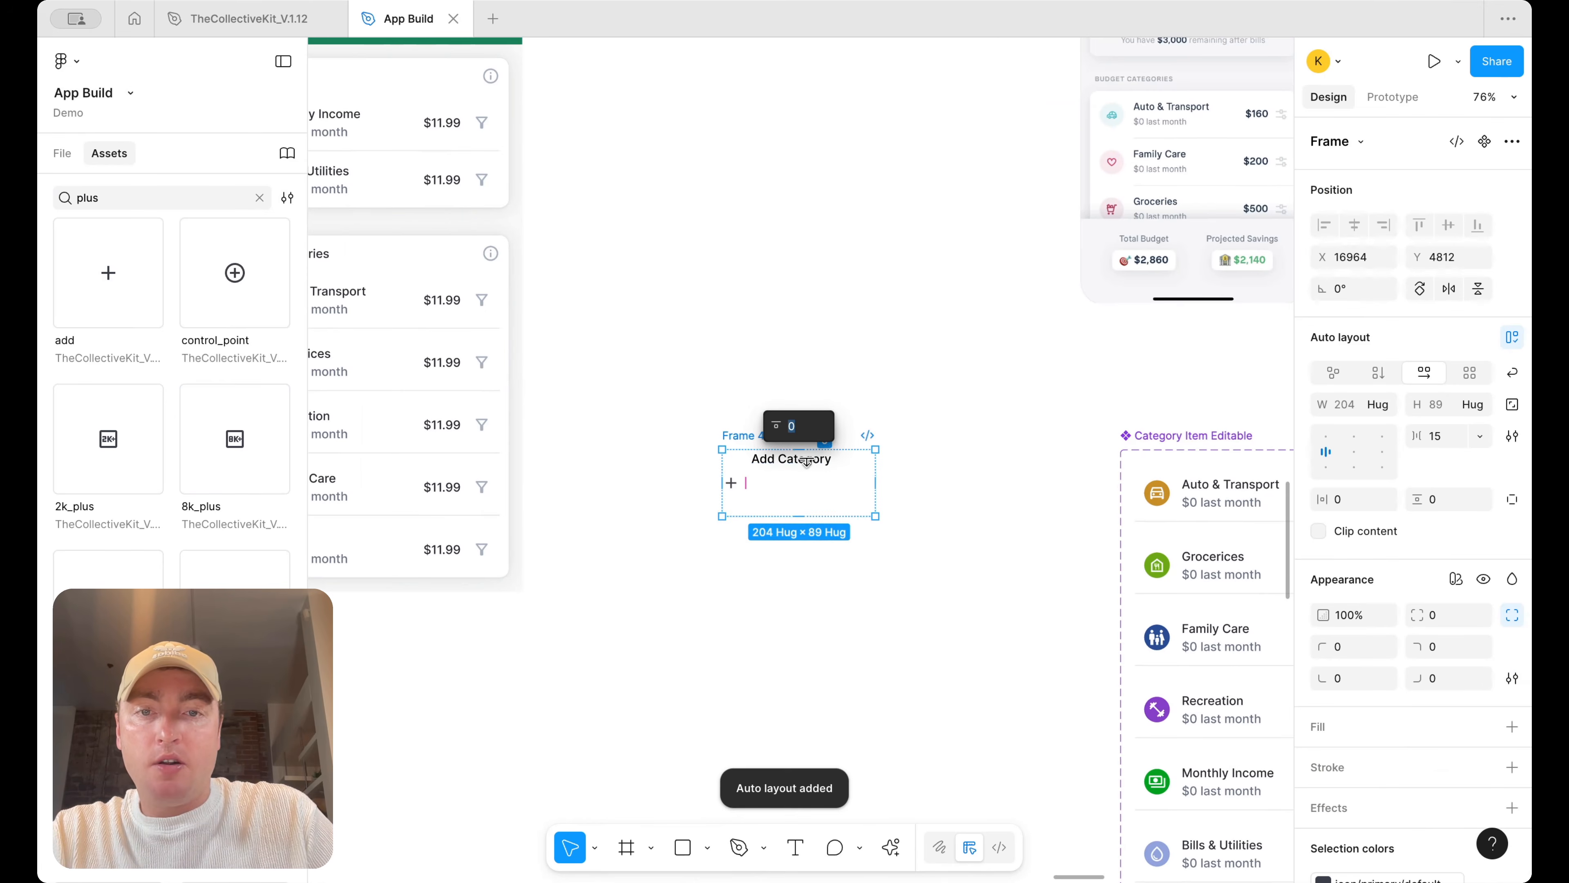
left_click(830, 462)
left_click(1384, 404)
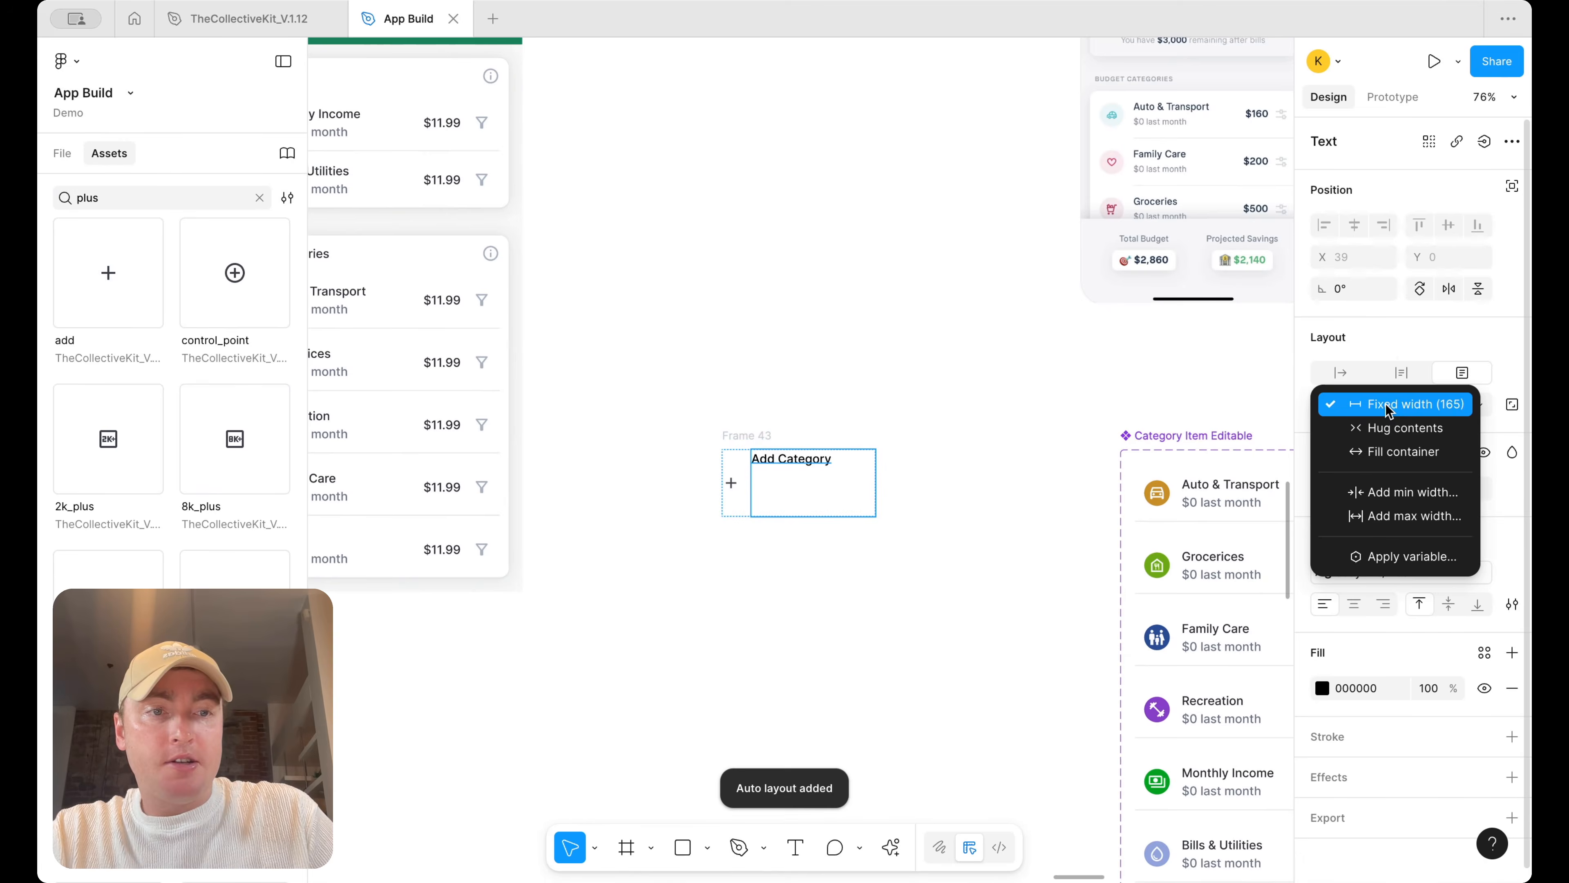
left_click(1390, 427)
left_click(858, 436)
left_click(756, 443)
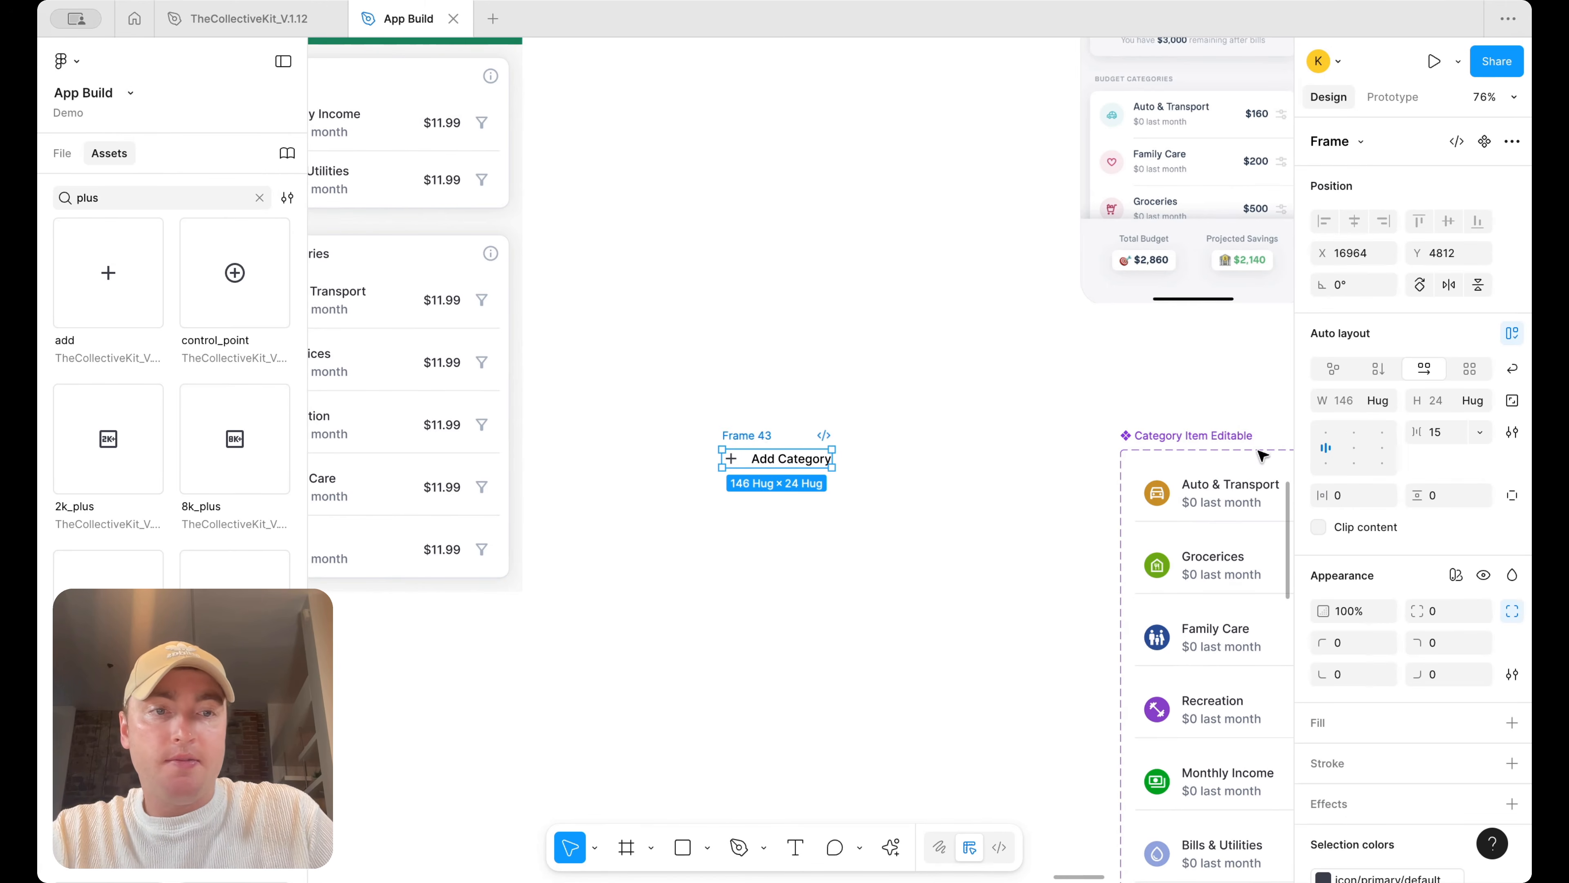
key("Return")
Set the Add Category frame's vertical padding to 12
left_click(1440, 496)
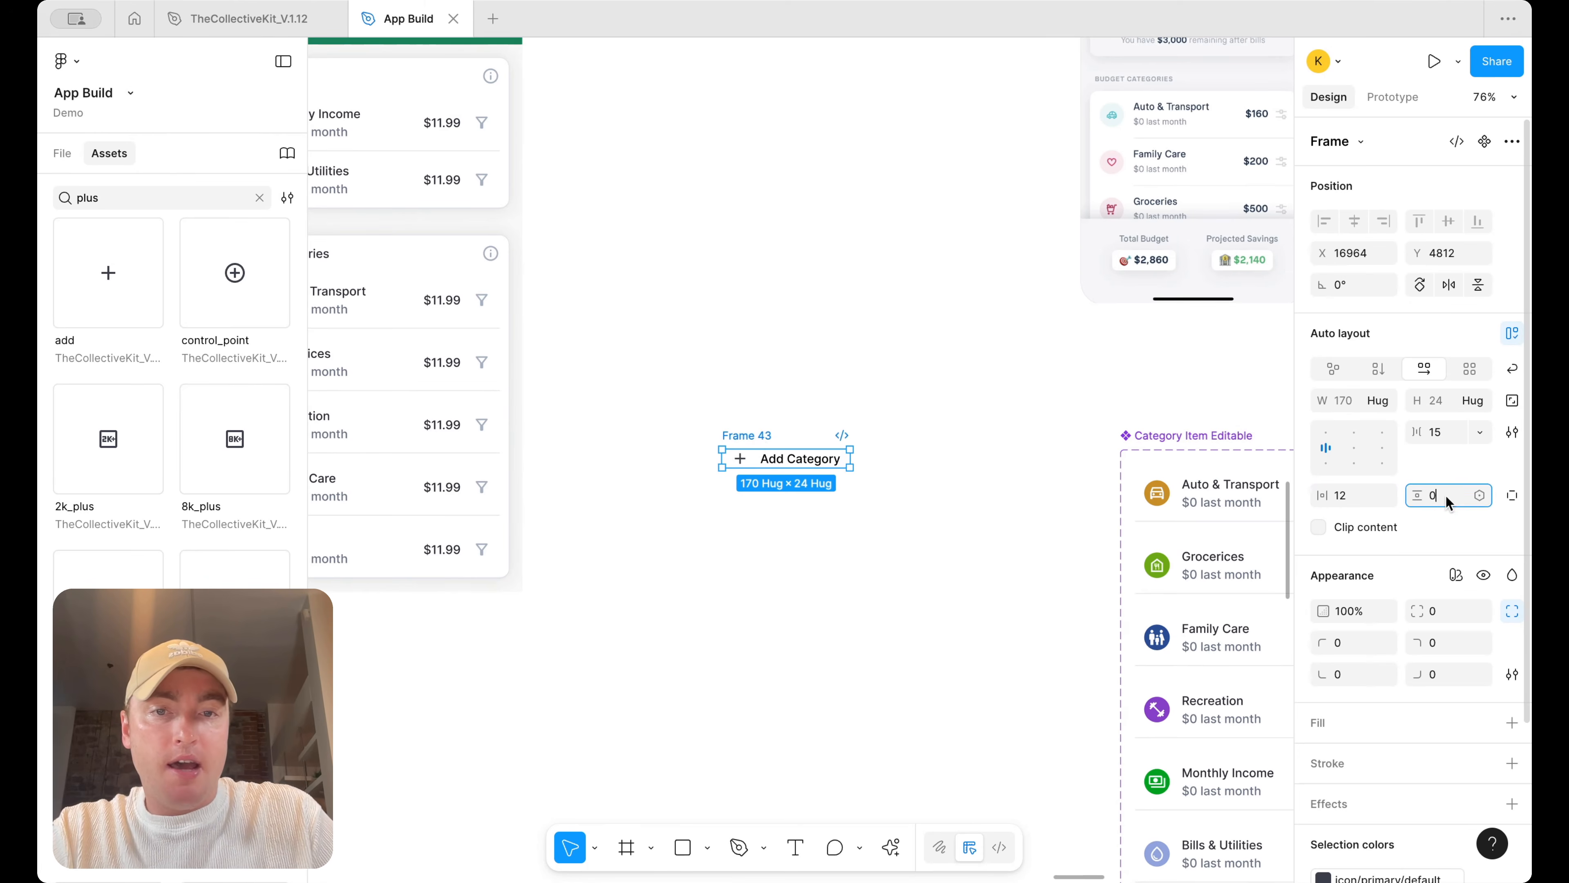
type("12")
key("Return")
Change the Add Category text style to Body-lg/medium
left_click(811, 476)
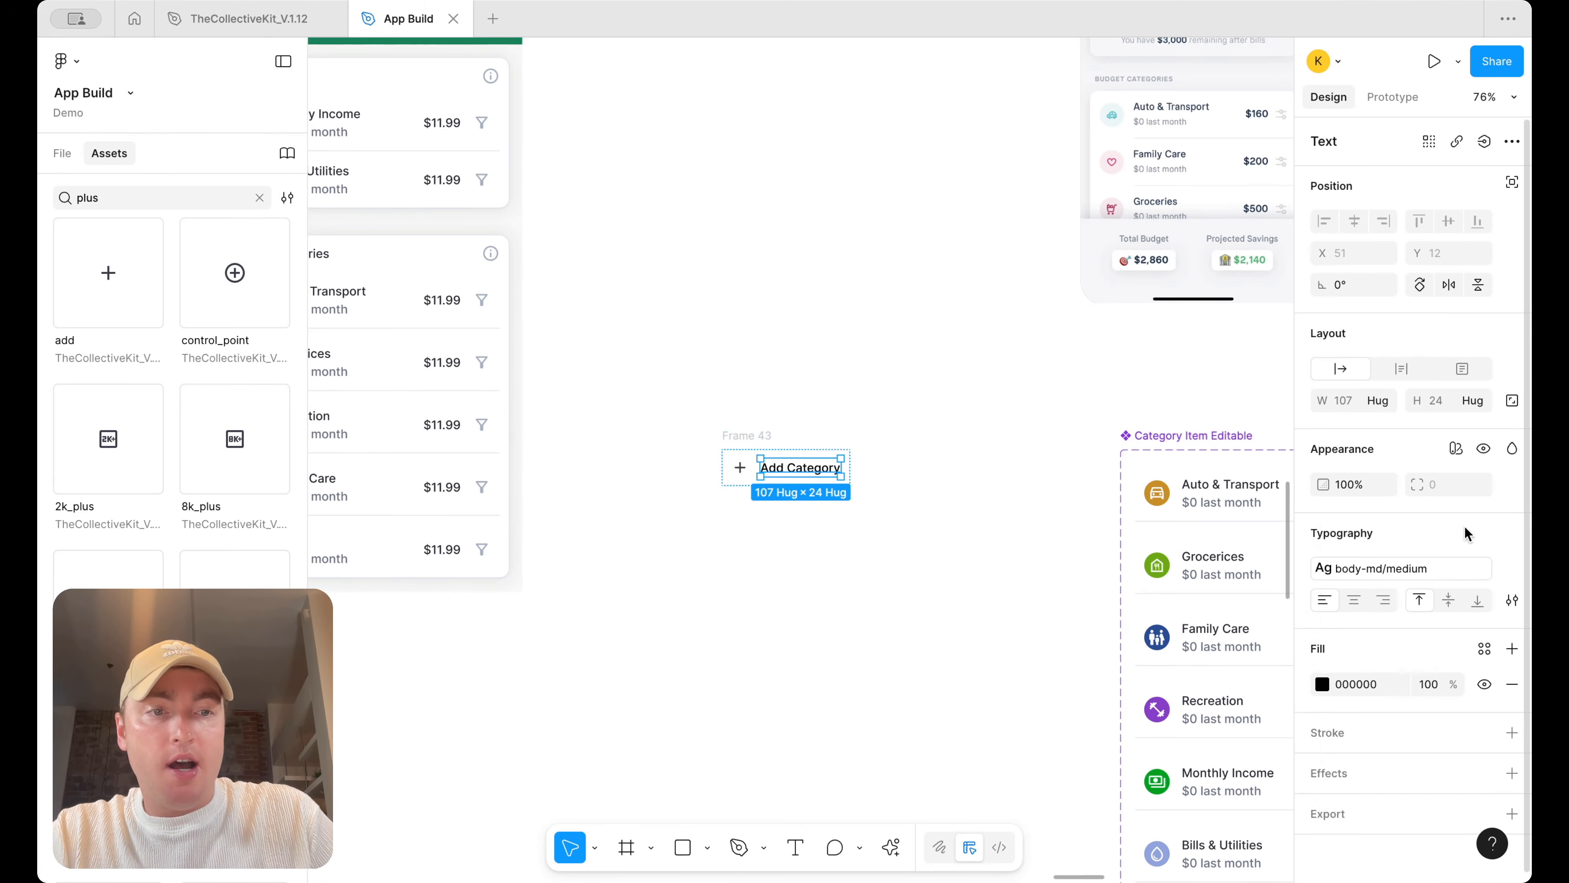
left_click(1421, 568)
scroll(1180, 707, "up", 3)
scroll(1180, 709, "up", 4)
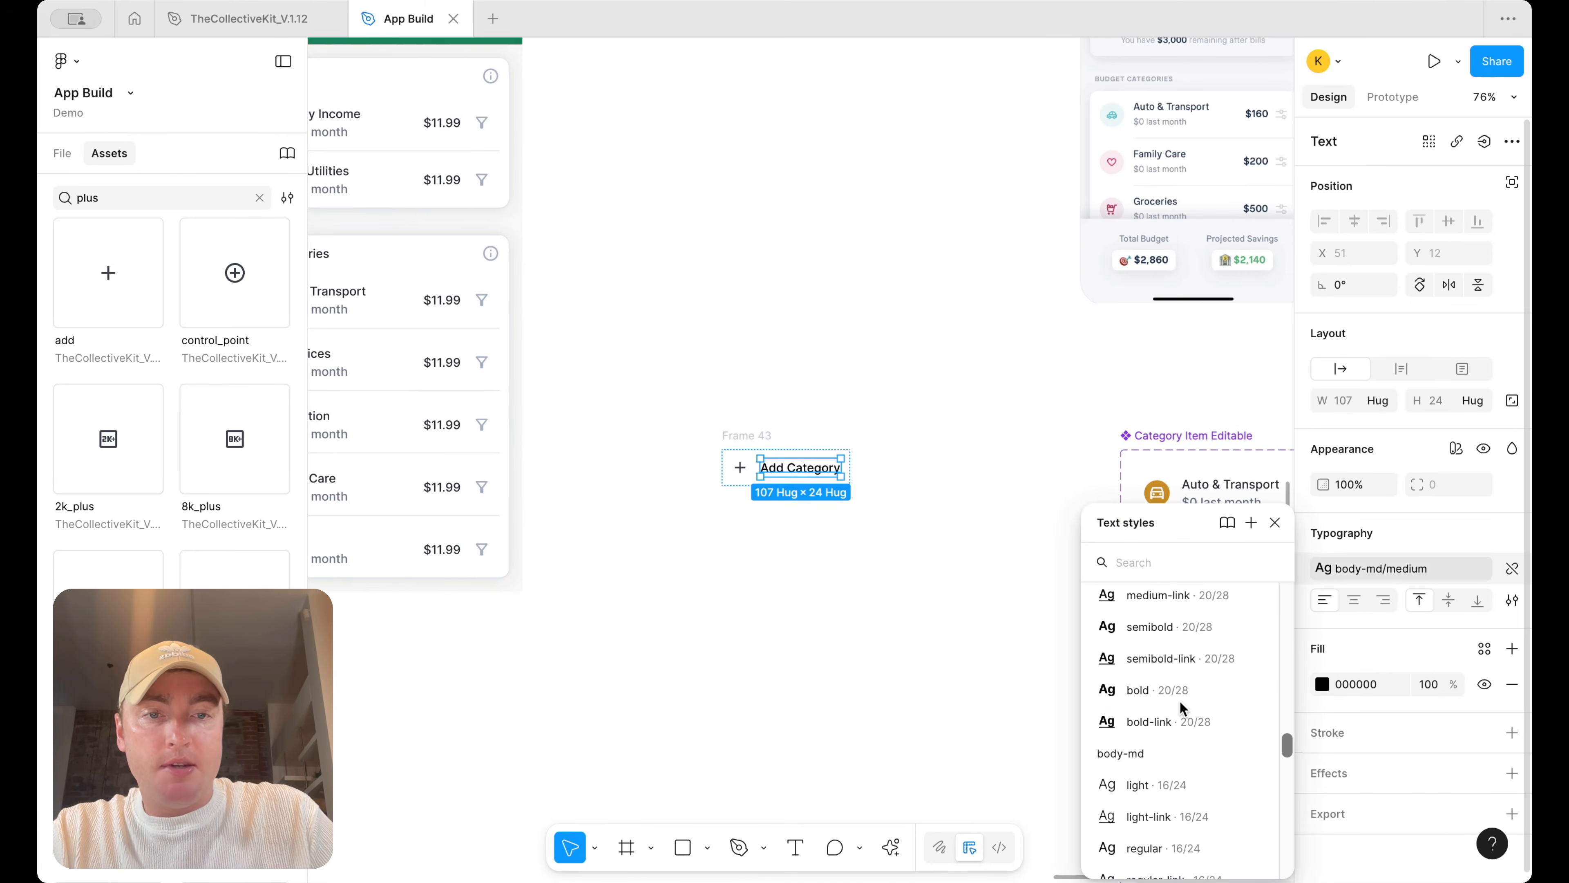
key("Escape")
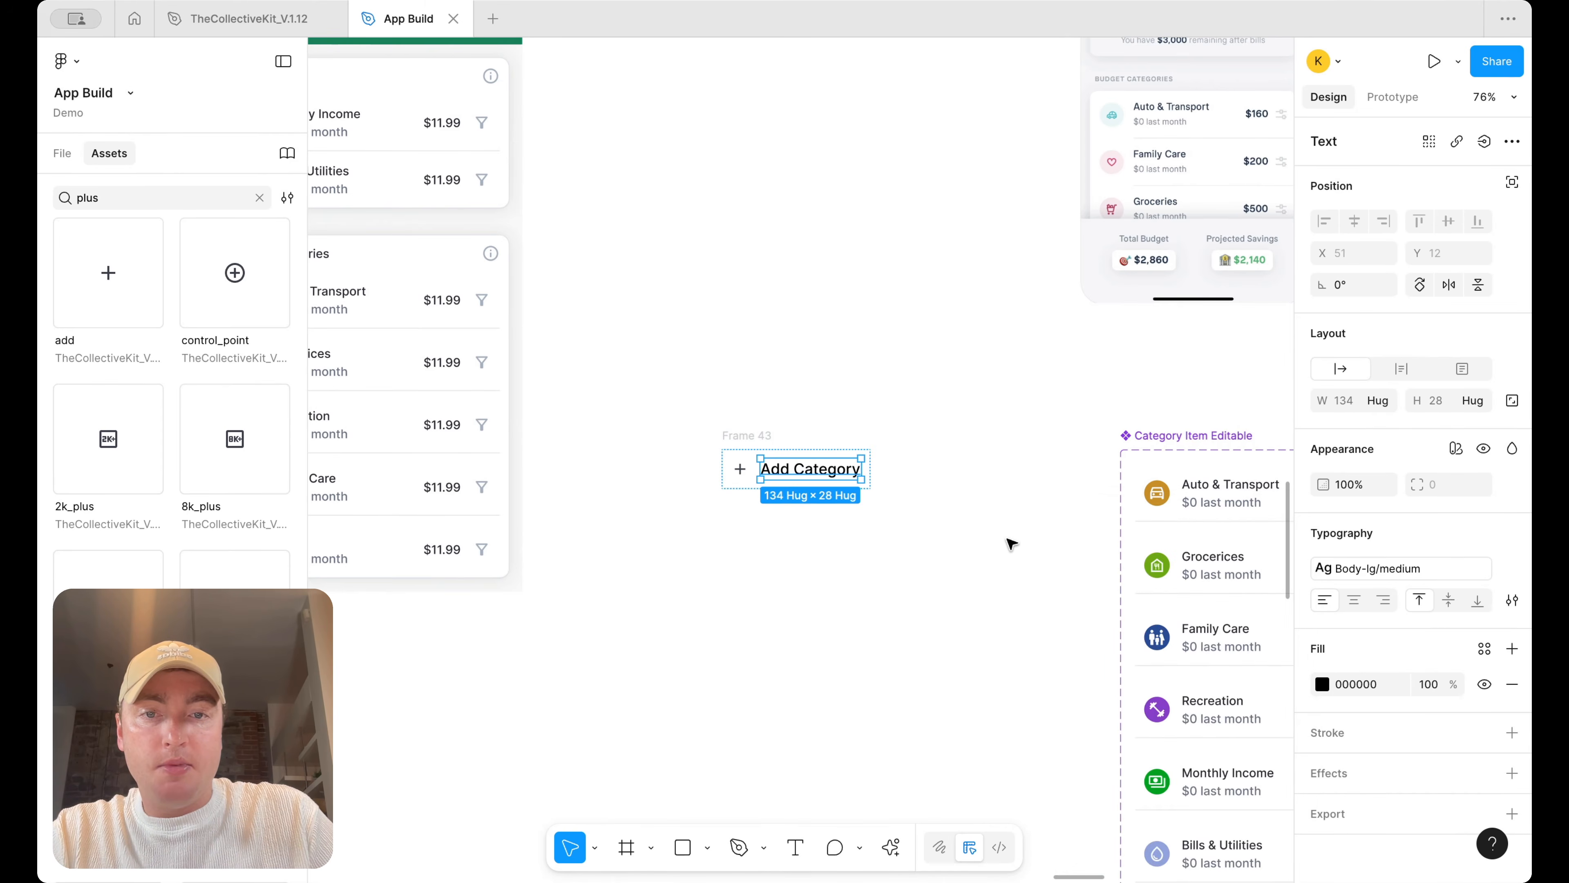
Set the Add Category text fill to the text/default/body style
left_click(1484, 649)
type("text")
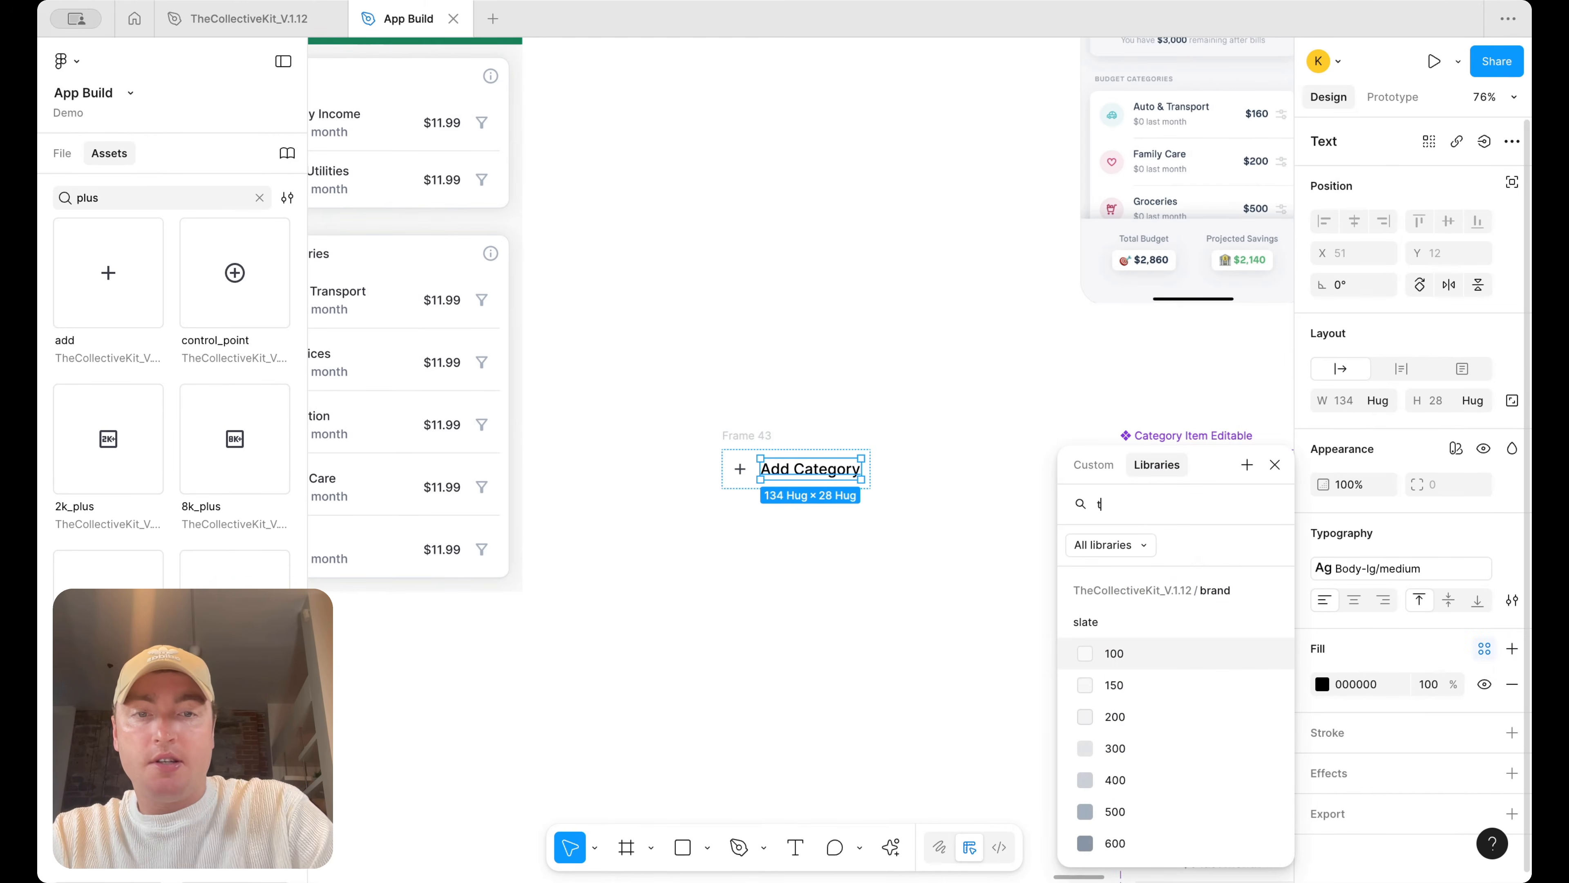
left_click(1204, 723)
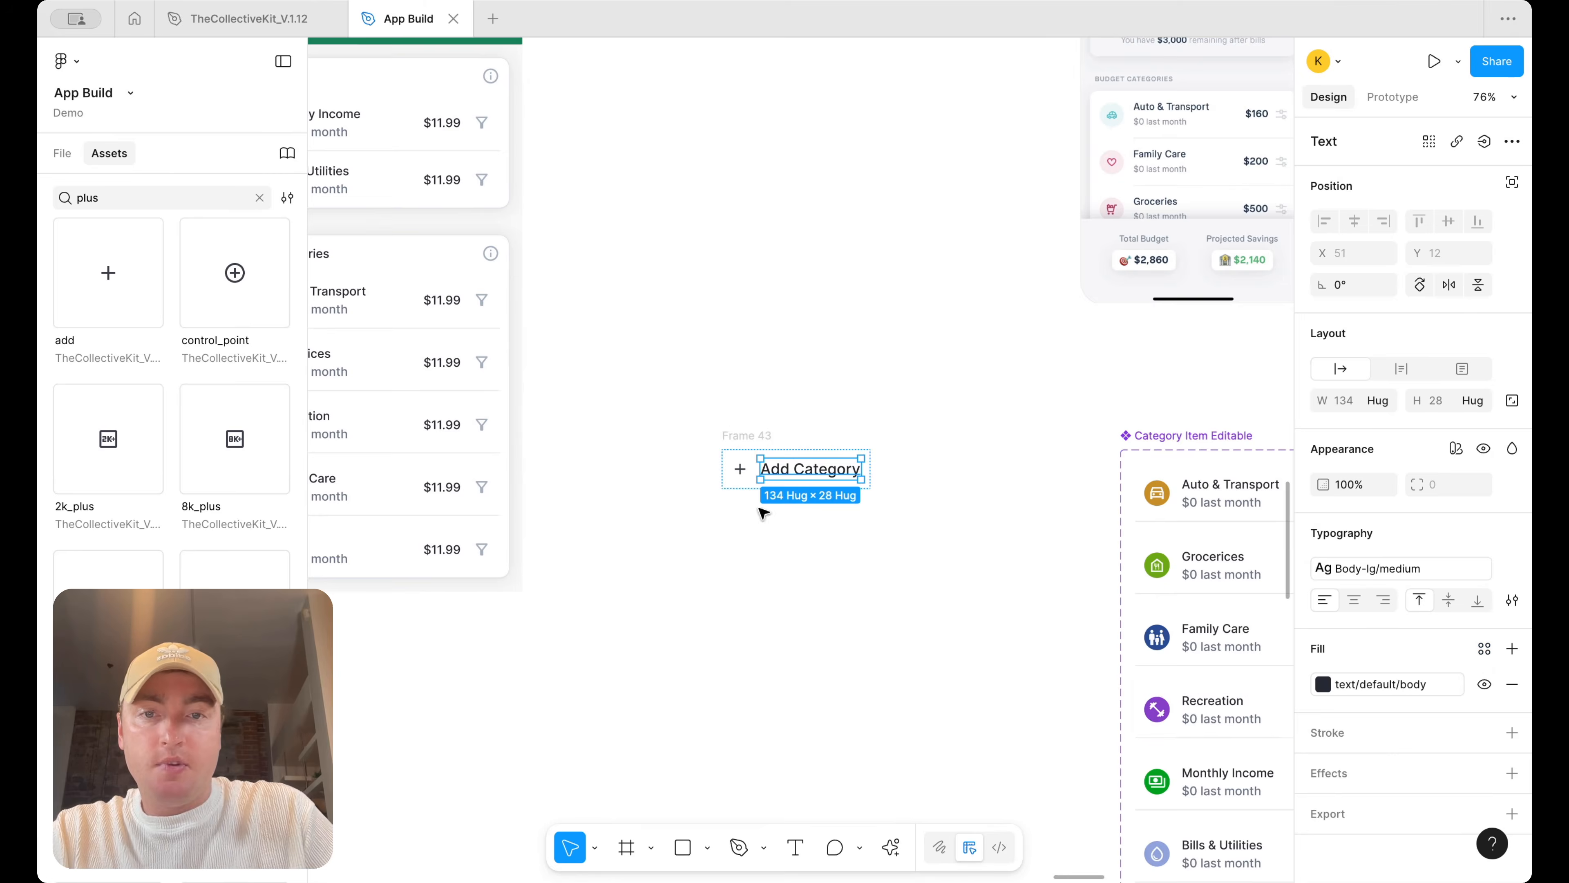
Add a fill to the Add Category frame using the surface/default style
left_click(731, 473)
left_click(953, 574)
left_click(797, 470)
scroll(766, 433, "down", 5)
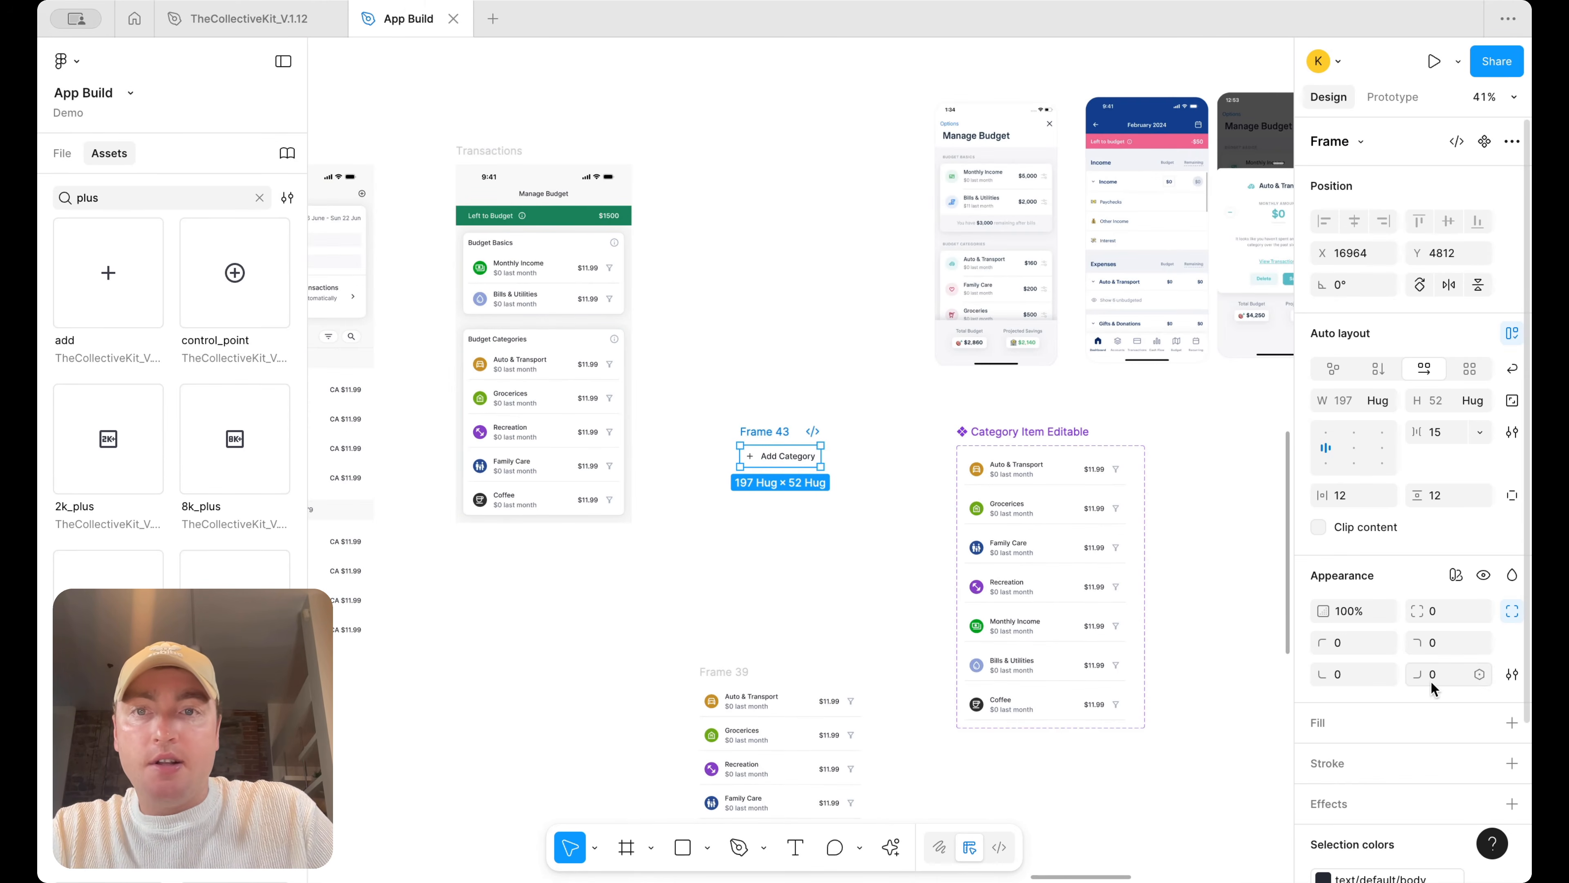
scroll(936, 562, "left", 10)
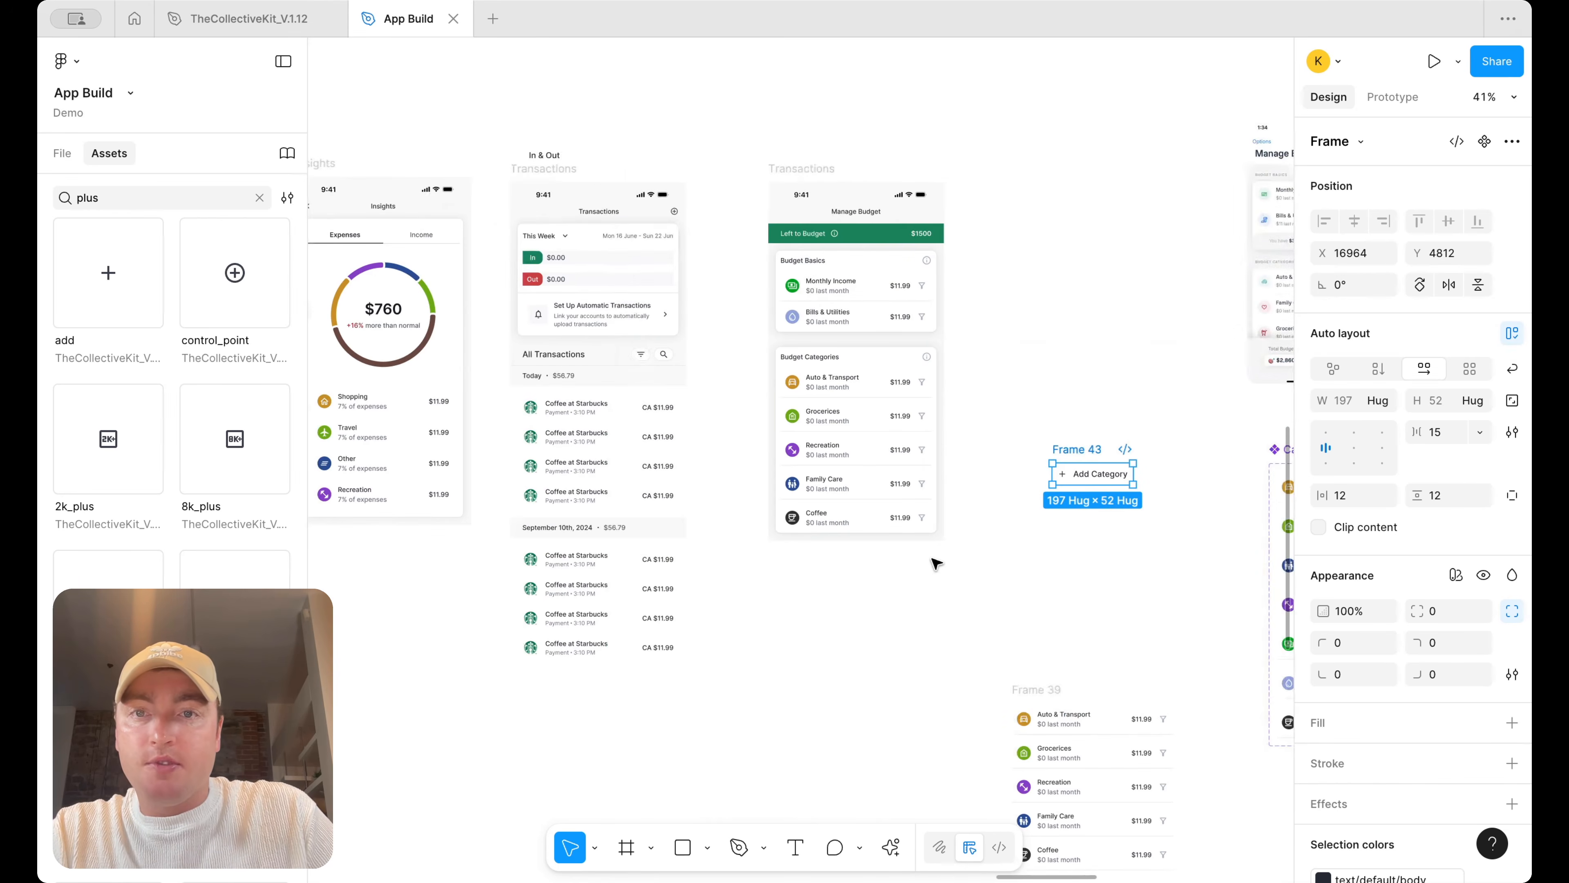
scroll(1488, 680, "down", 3)
left_click(1512, 609)
left_click(1484, 609)
type("surf")
left_click(1158, 656)
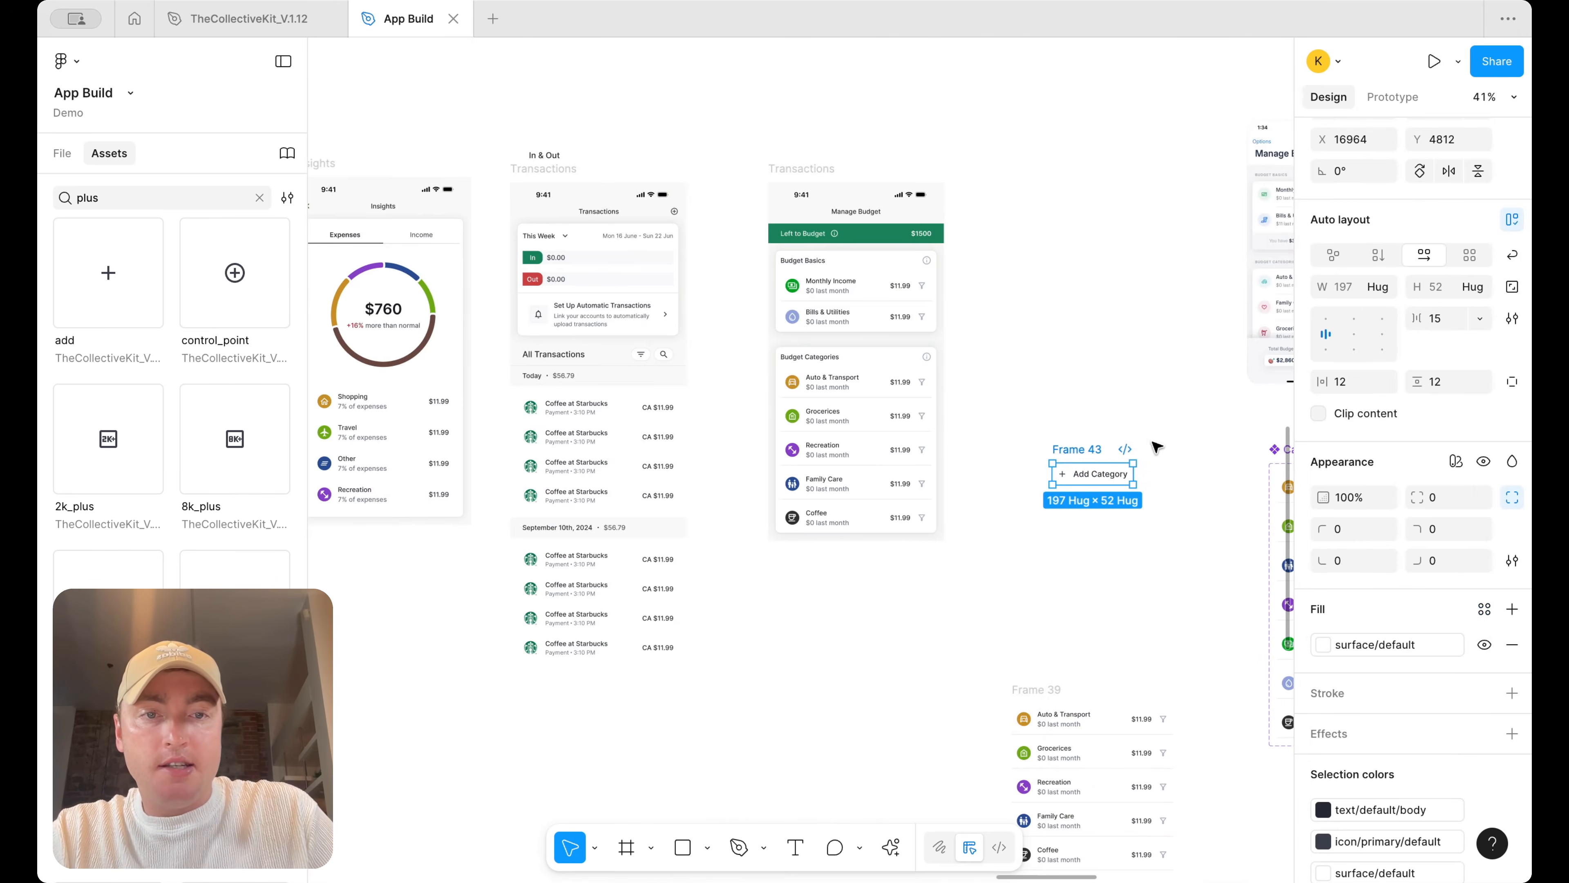
Change the Add Category frame's fill to the surface/primary default style
scroll(1147, 522, "up", 5)
left_click(1323, 644)
scroll(1157, 750, "down", 3)
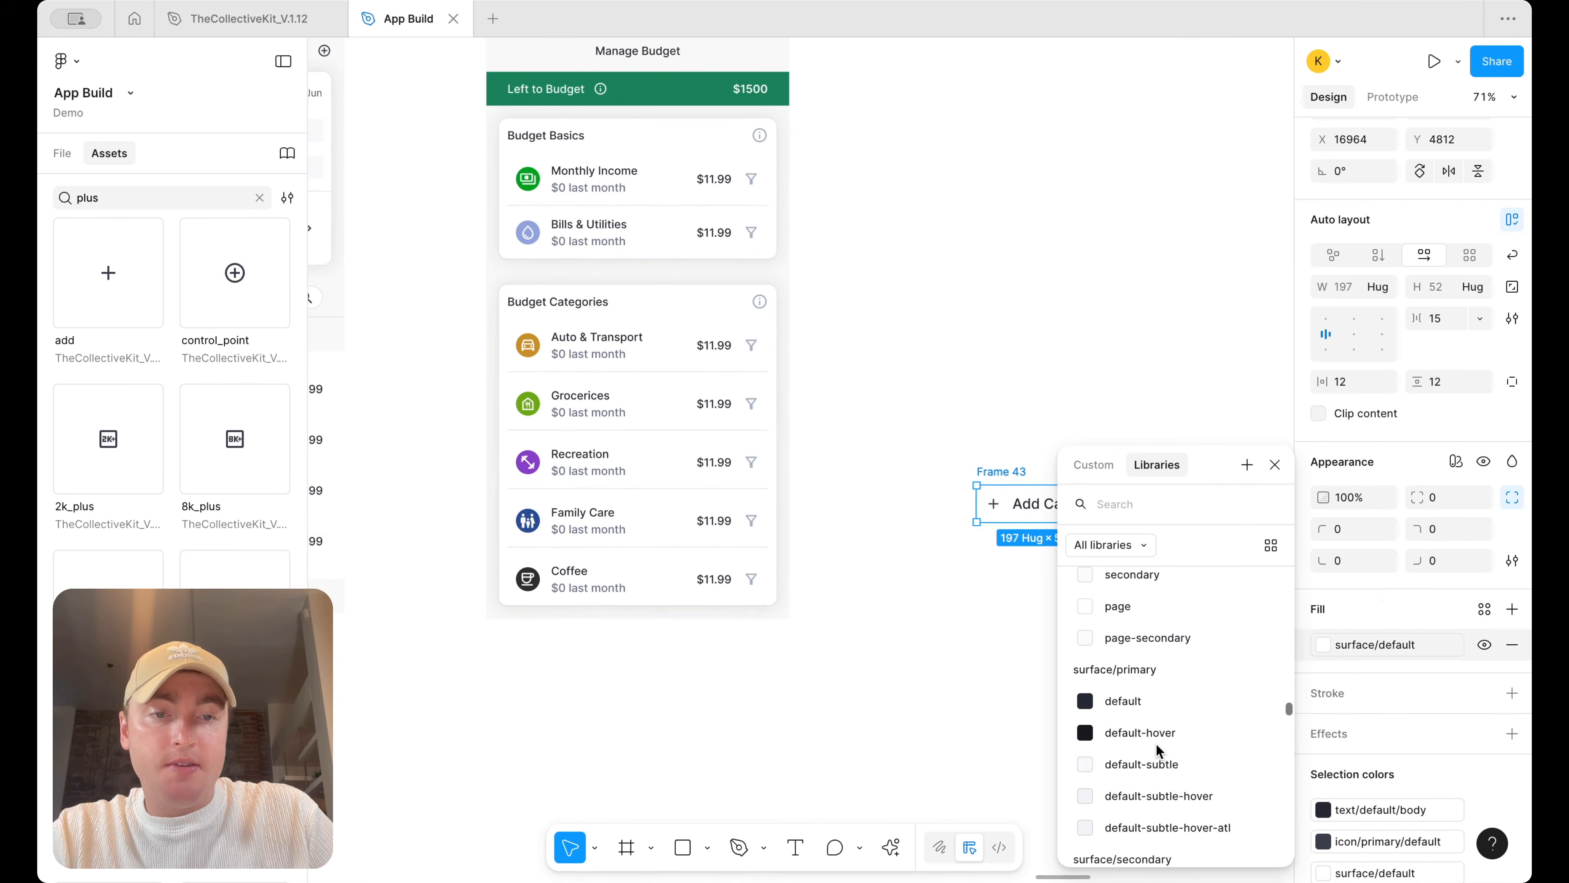
left_click(1174, 708)
Recolor the button's text to the text/on-color/body style
left_click(1045, 504)
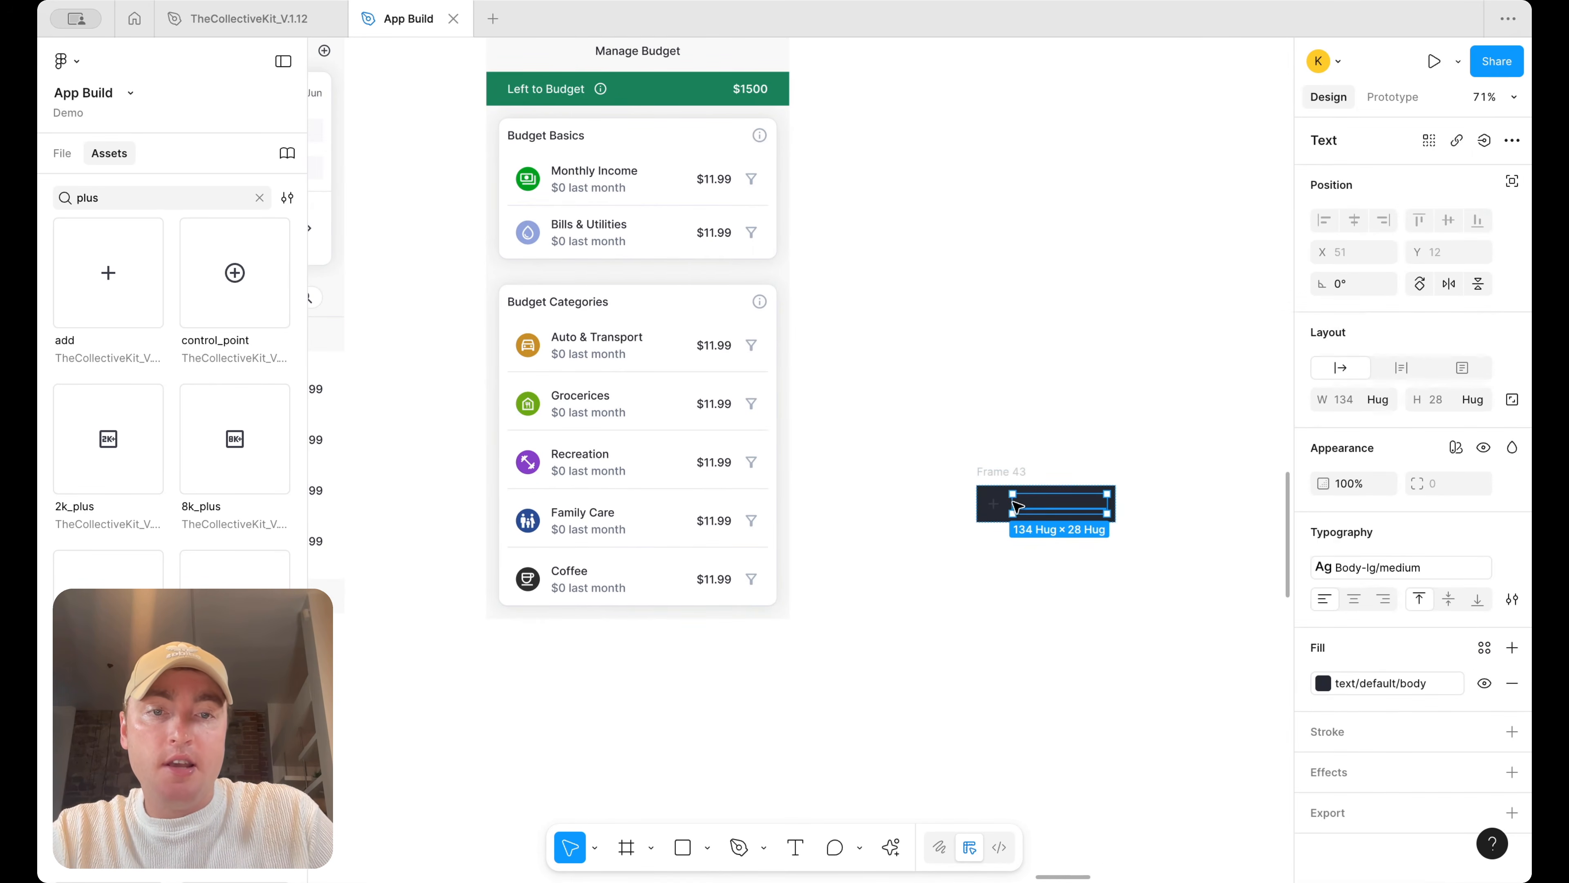
left_click(993, 507, "shift")
scroll(1384, 718, "down", 5)
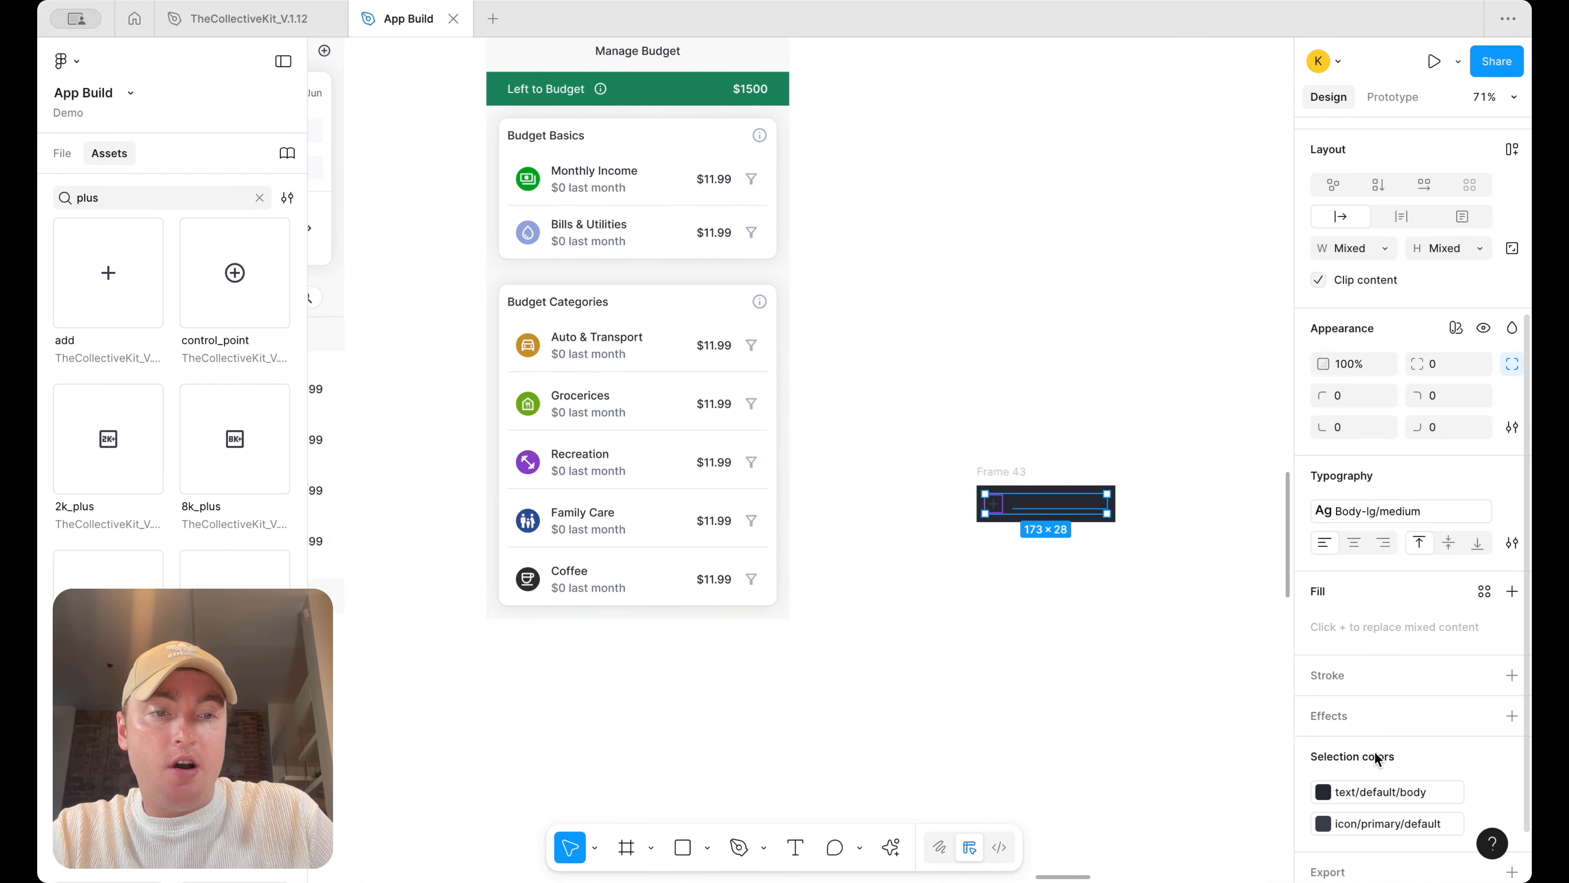
left_click(1364, 790)
scroll(1201, 750, "down", 3)
left_click(1118, 844)
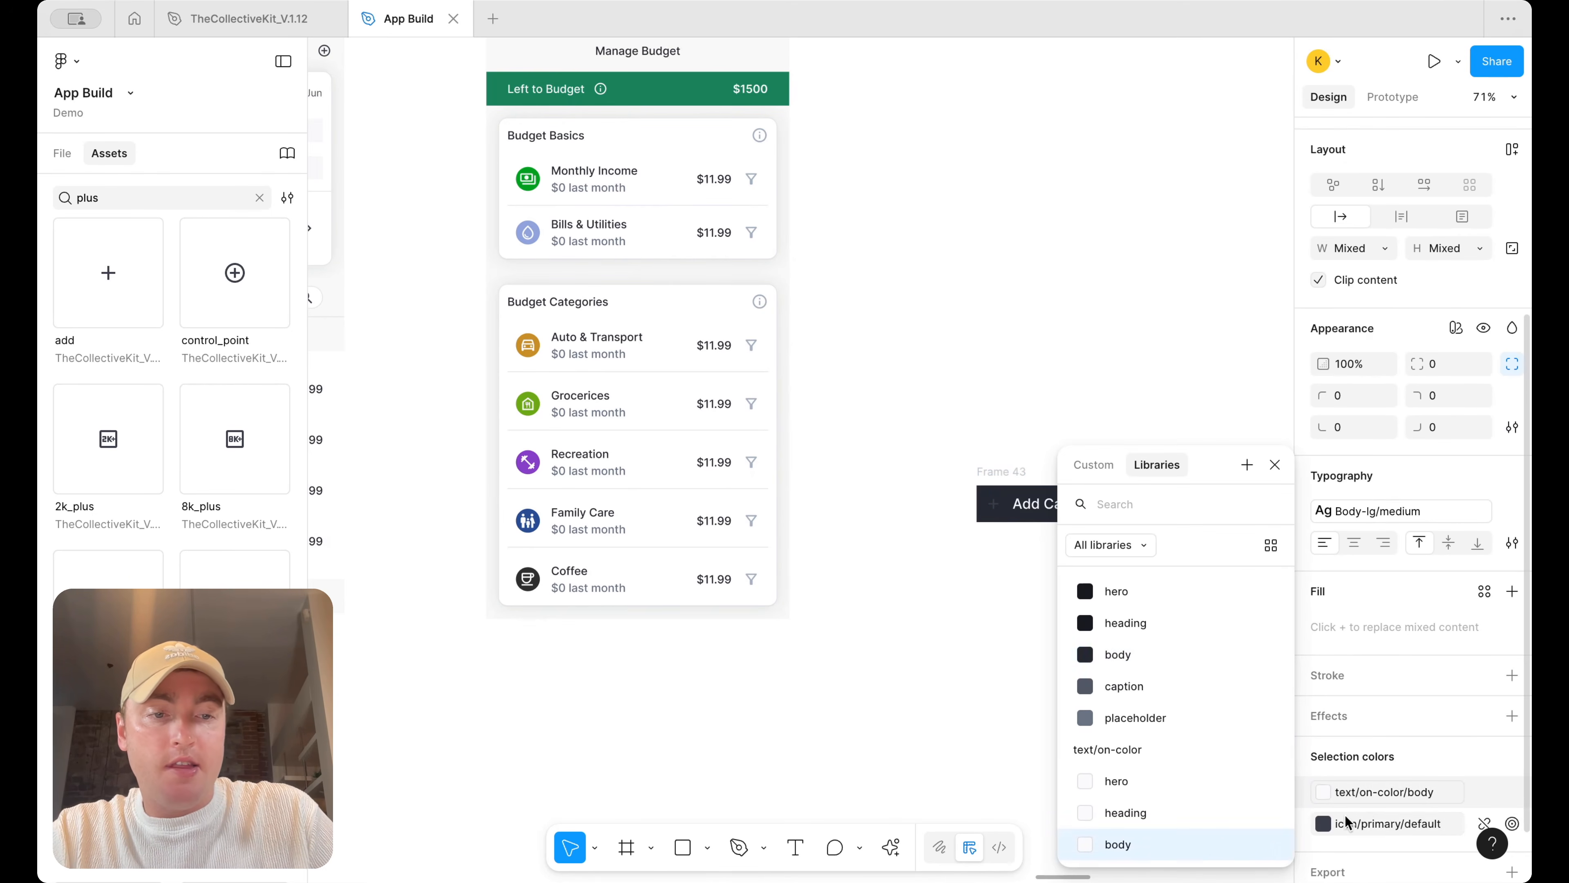
Recolor the button's plus icon to the icon/primary on-color style
left_click(1383, 822)
scroll(1198, 817, "down", 2)
left_click(1190, 790)
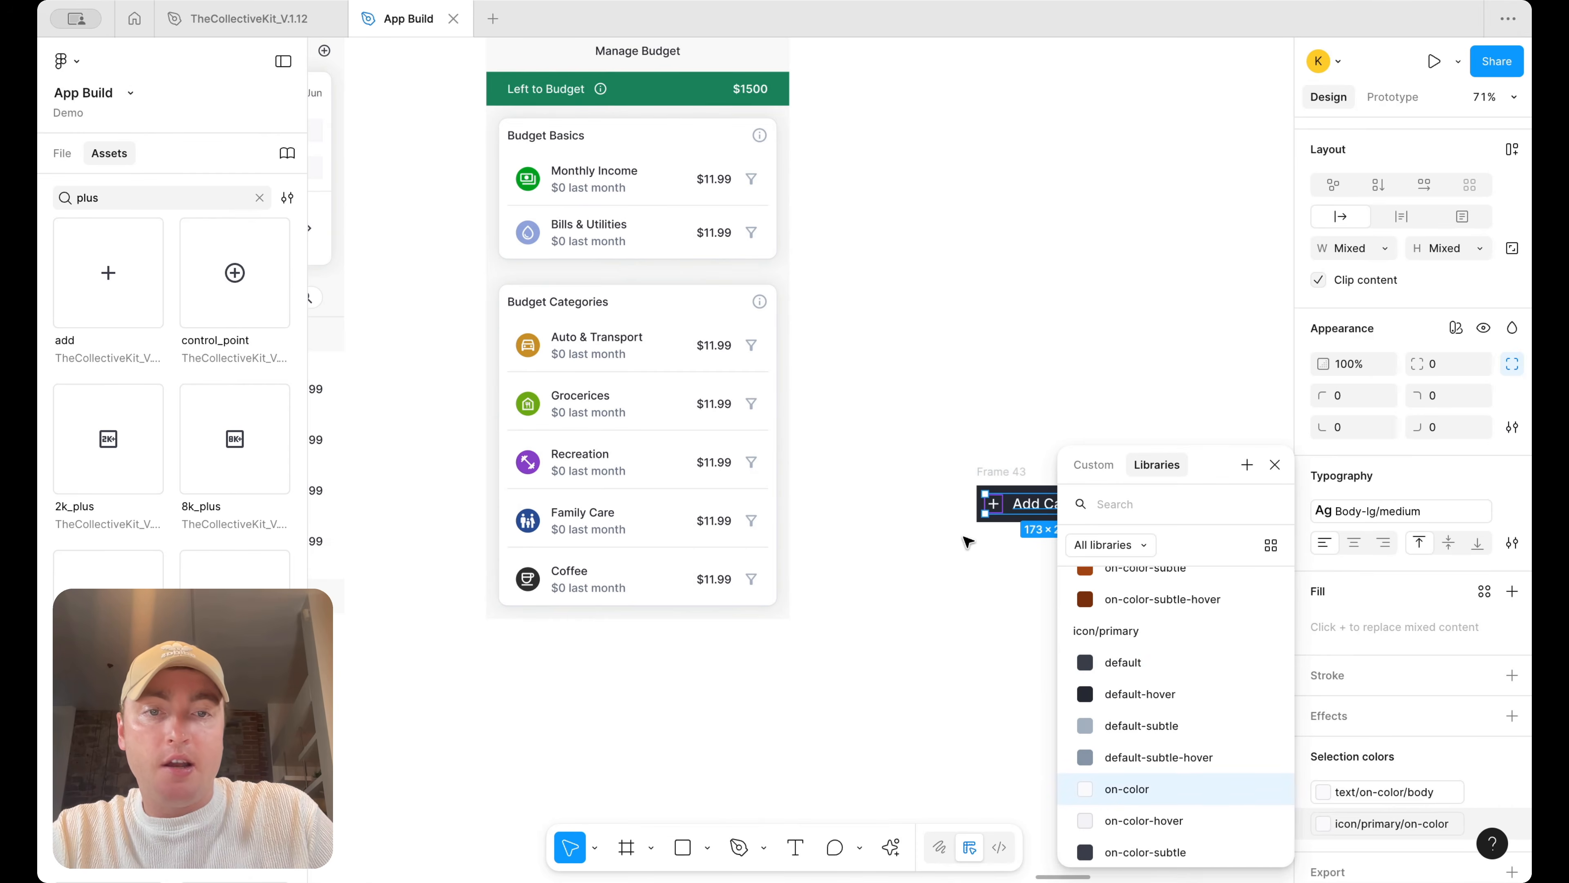
Rename the Add Category frame to Button and turn it into a component
left_click(947, 557)
left_click(1005, 477)
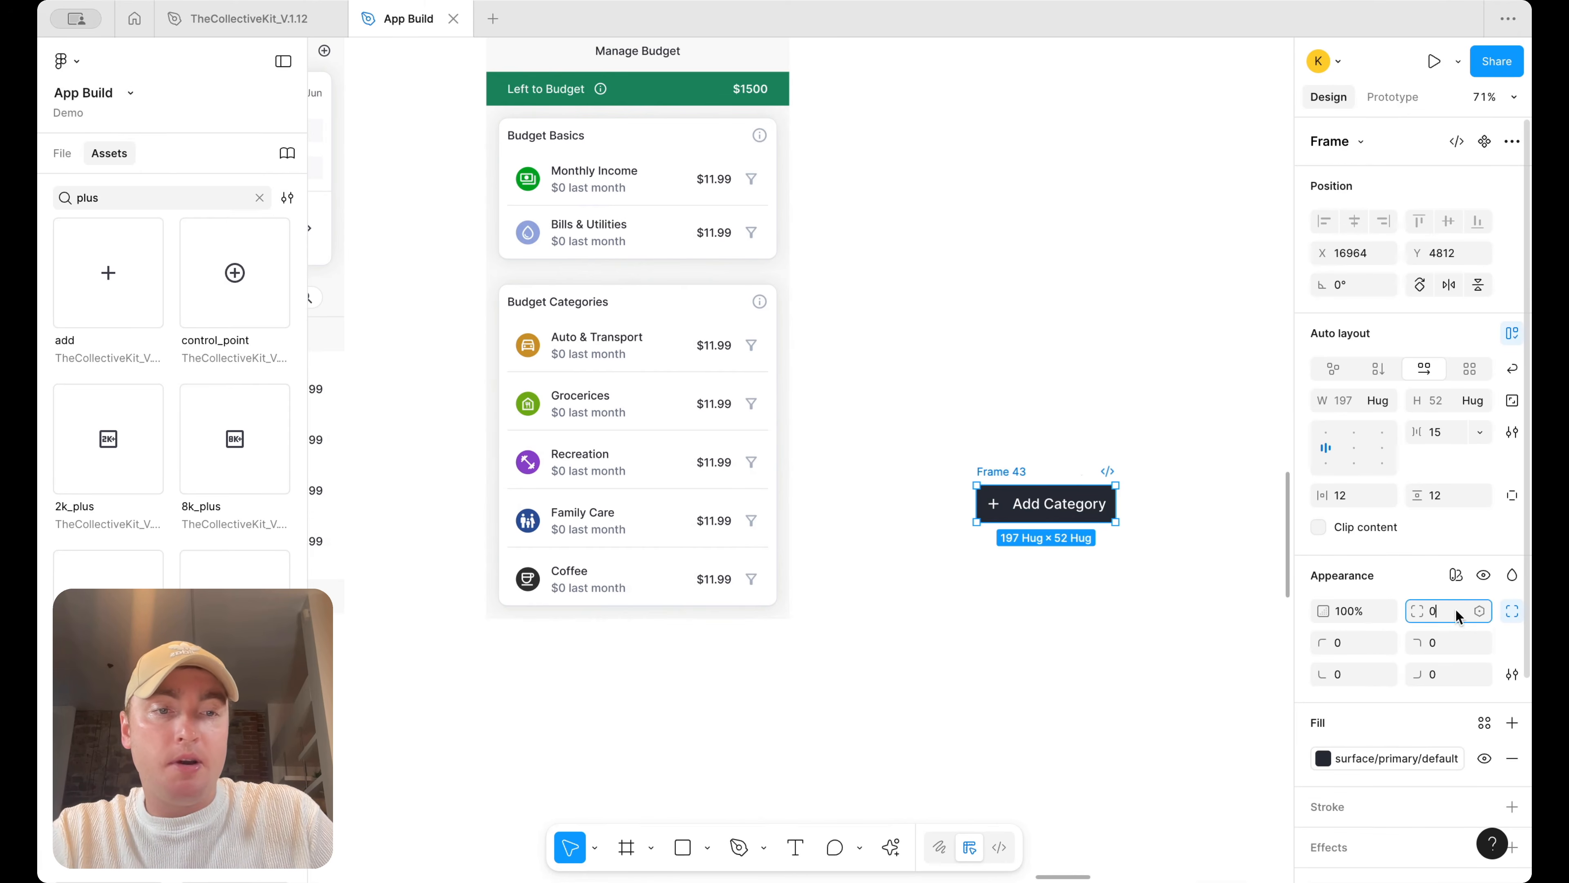
double_click(1002, 471)
type("Button")
key("Return")
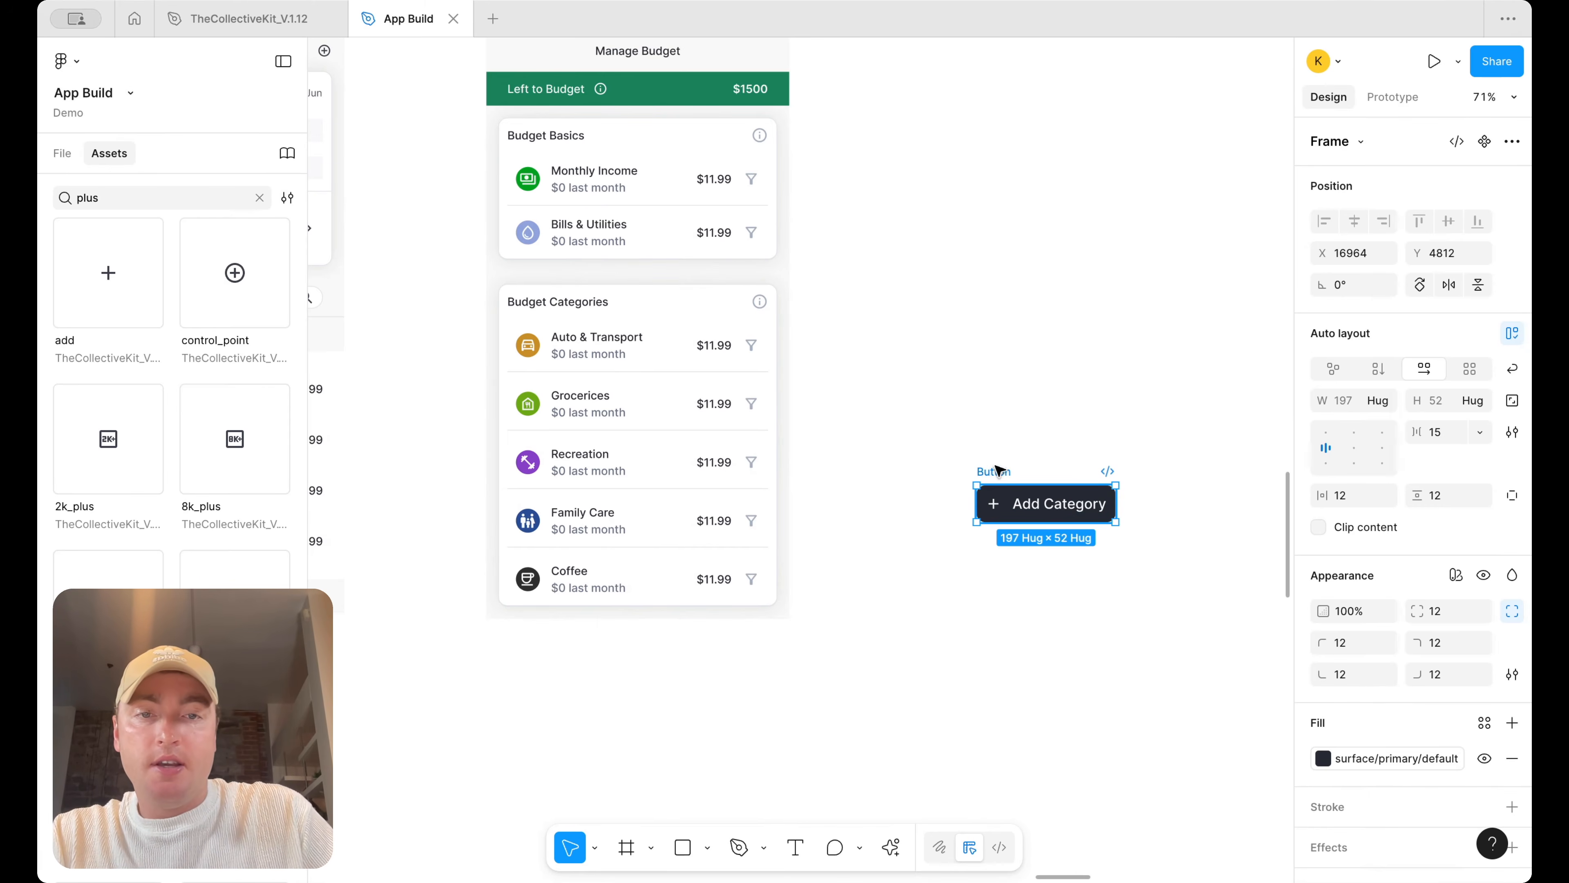
right_click(999, 471)
left_click(1058, 621)
Place a Button instance at the bottom of the Budget Categories card and set its width to fill
left_click_drag(1063, 511, 642, 354)
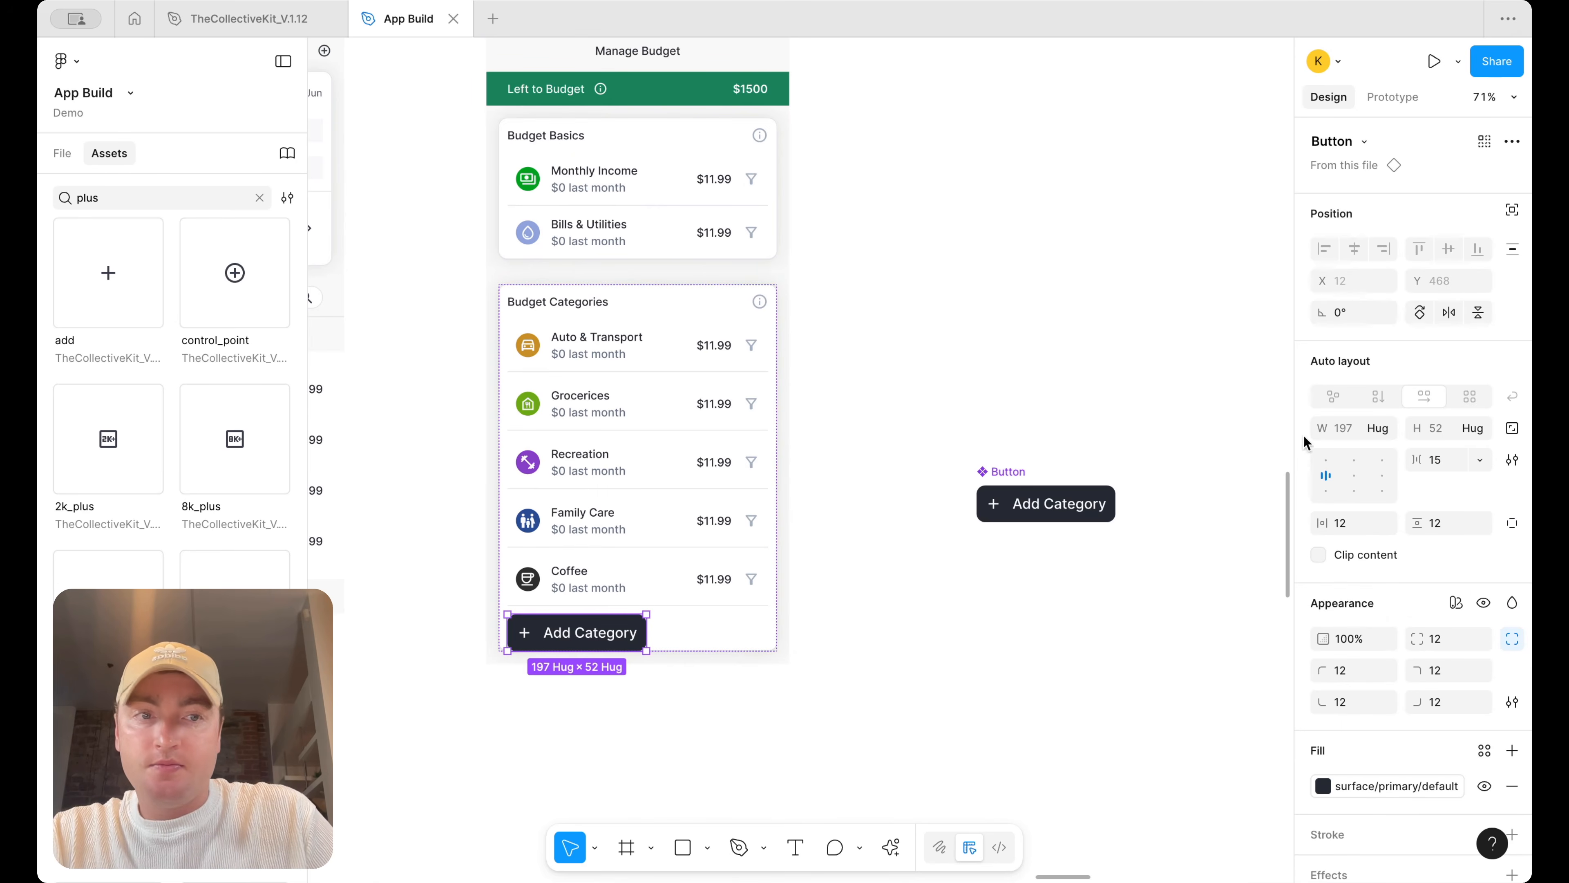
left_click(1378, 428)
left_click(1386, 450)
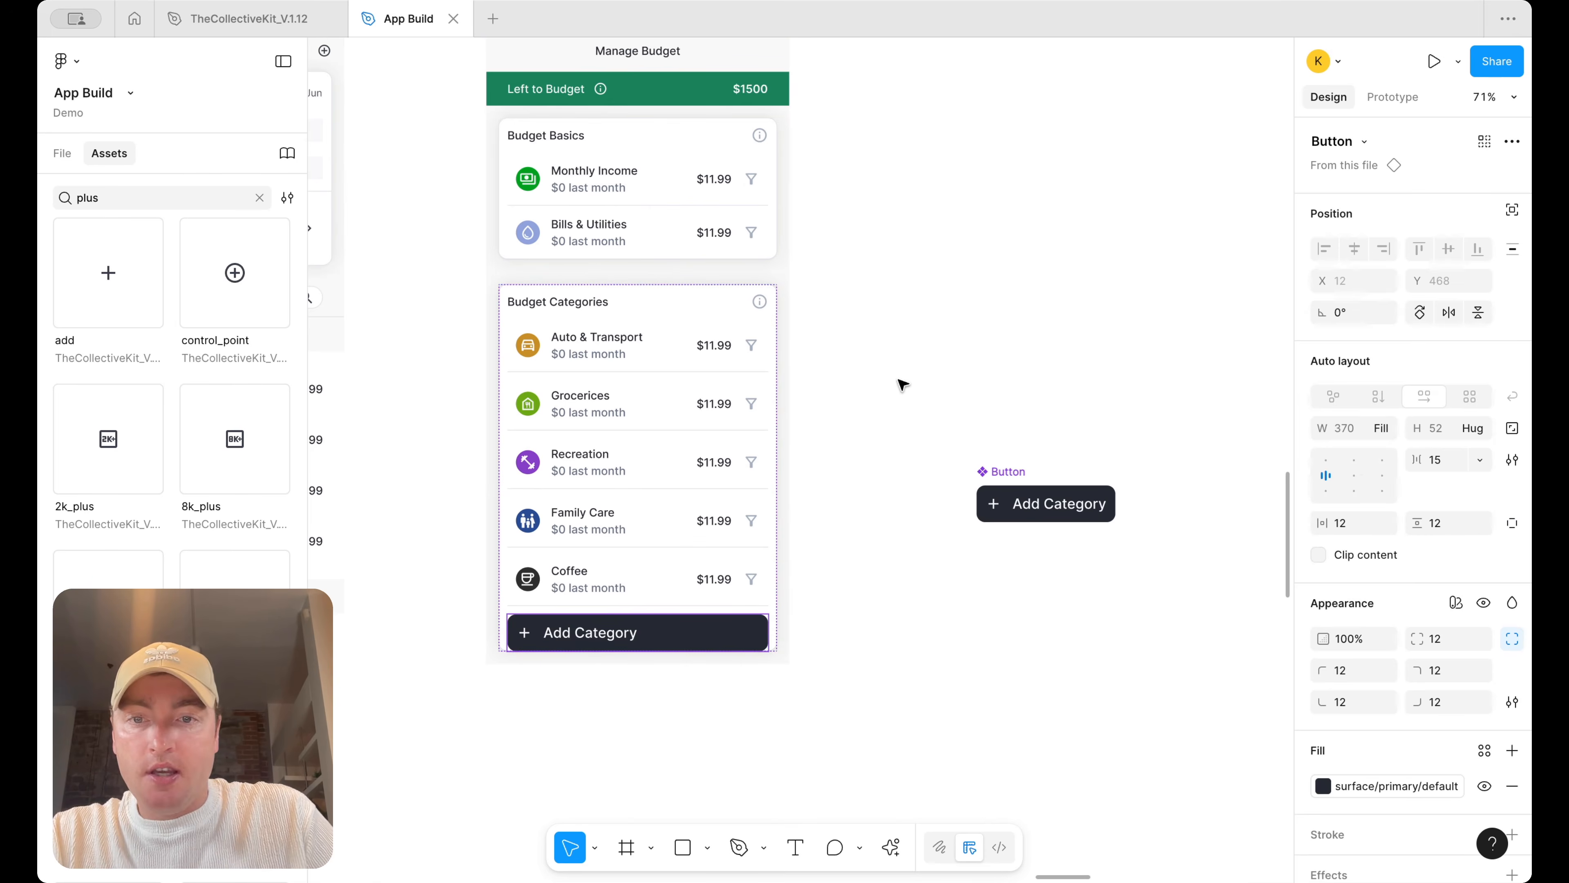
left_click(1062, 504)
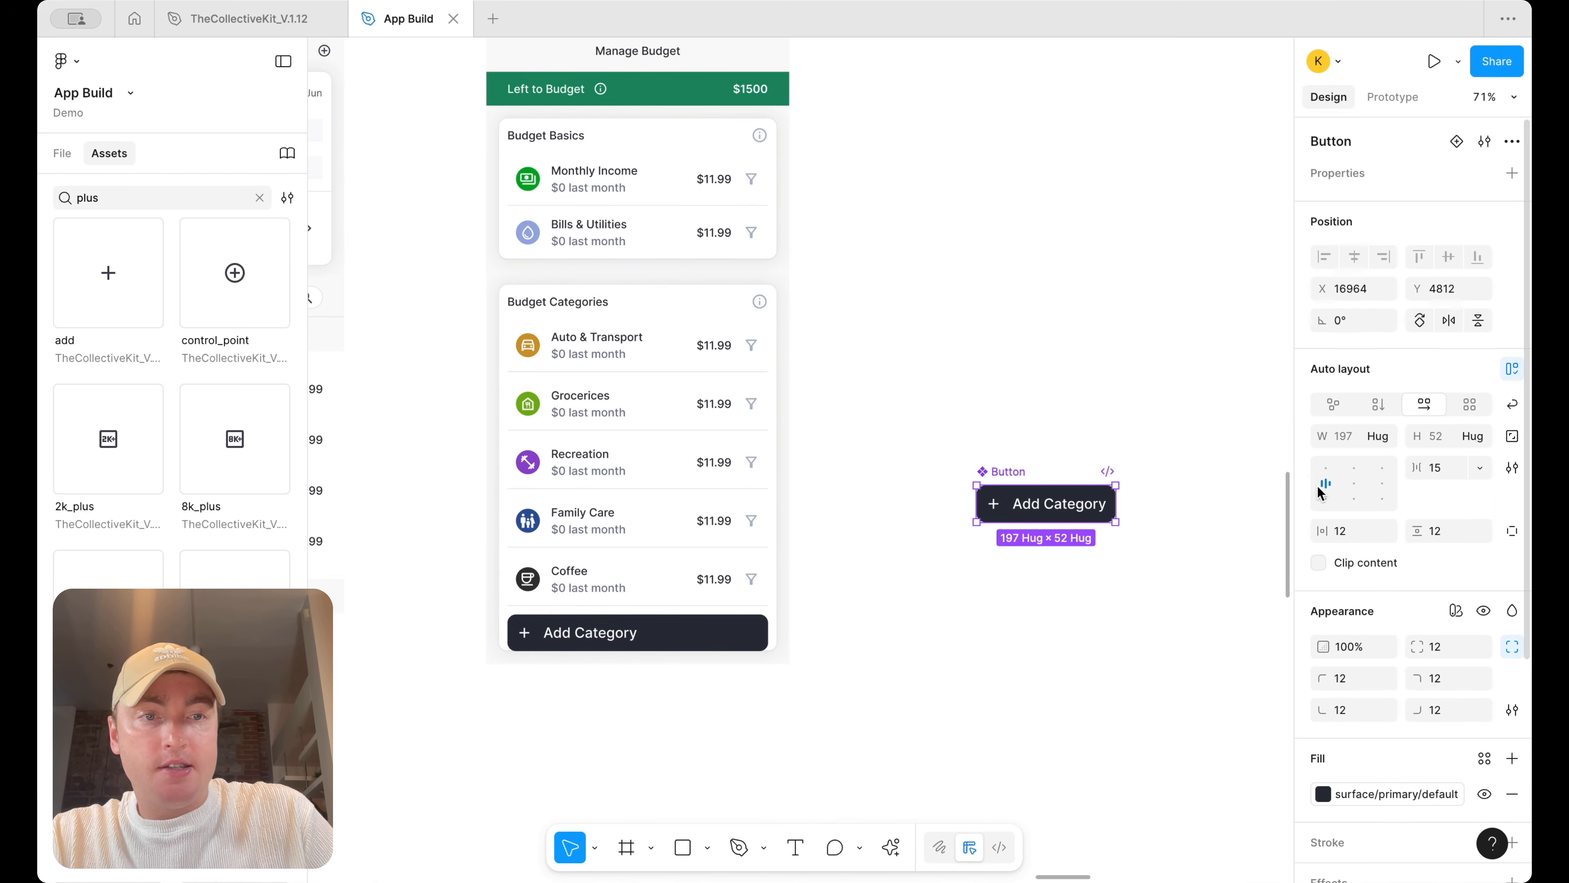
left_click(1354, 486)
scroll(859, 515, "left", 3)
left_click(840, 346)
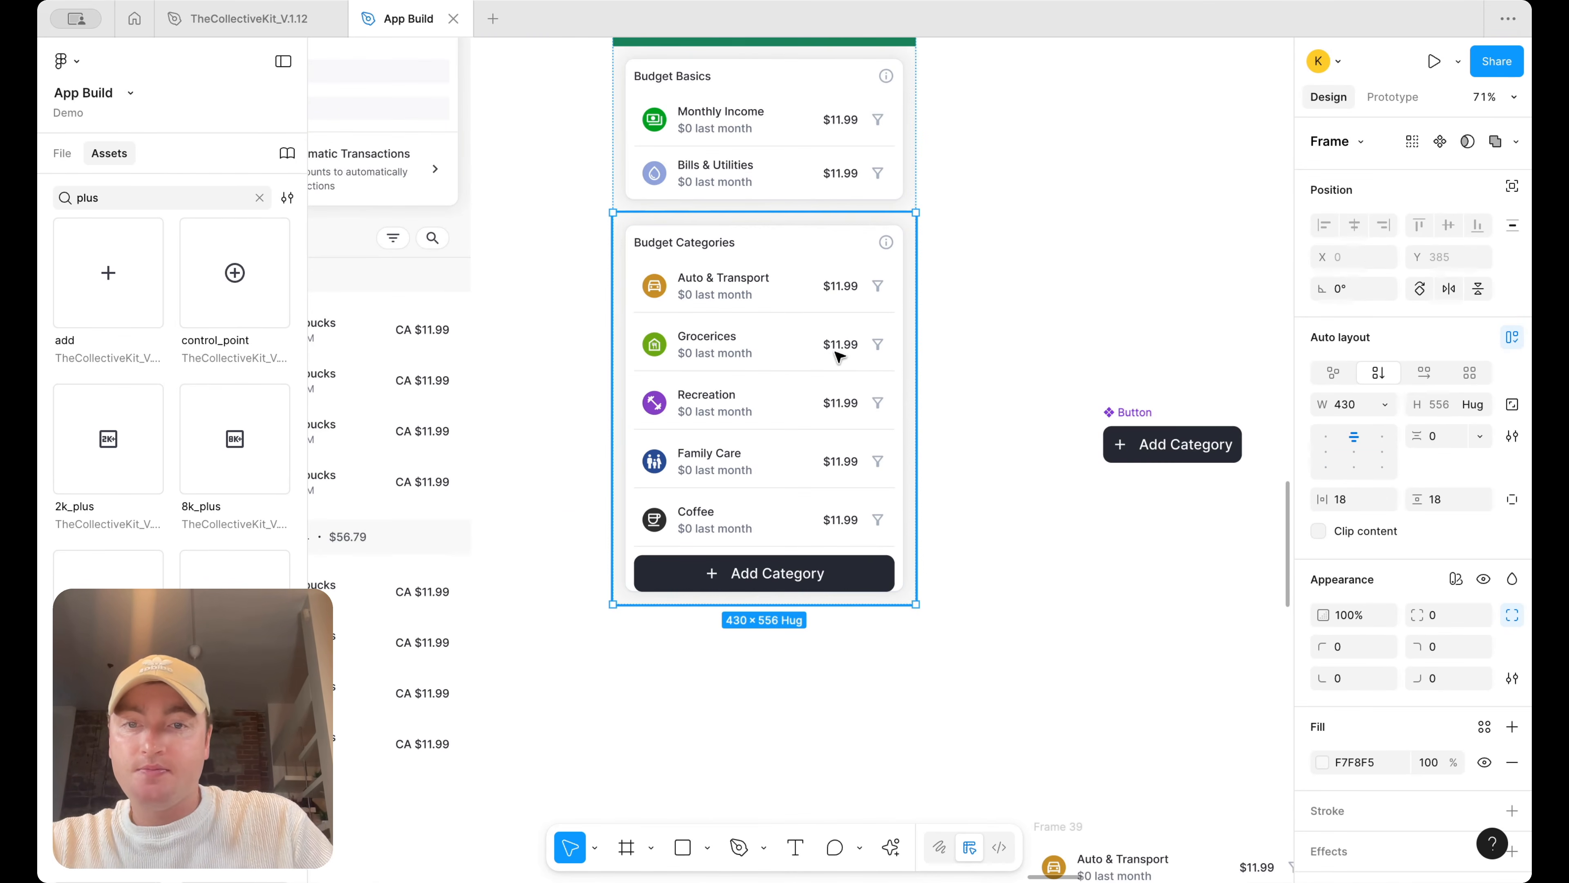
left_click(1002, 354)
scroll(1002, 354, "down", 2)
scroll(929, 452, "up", 3)
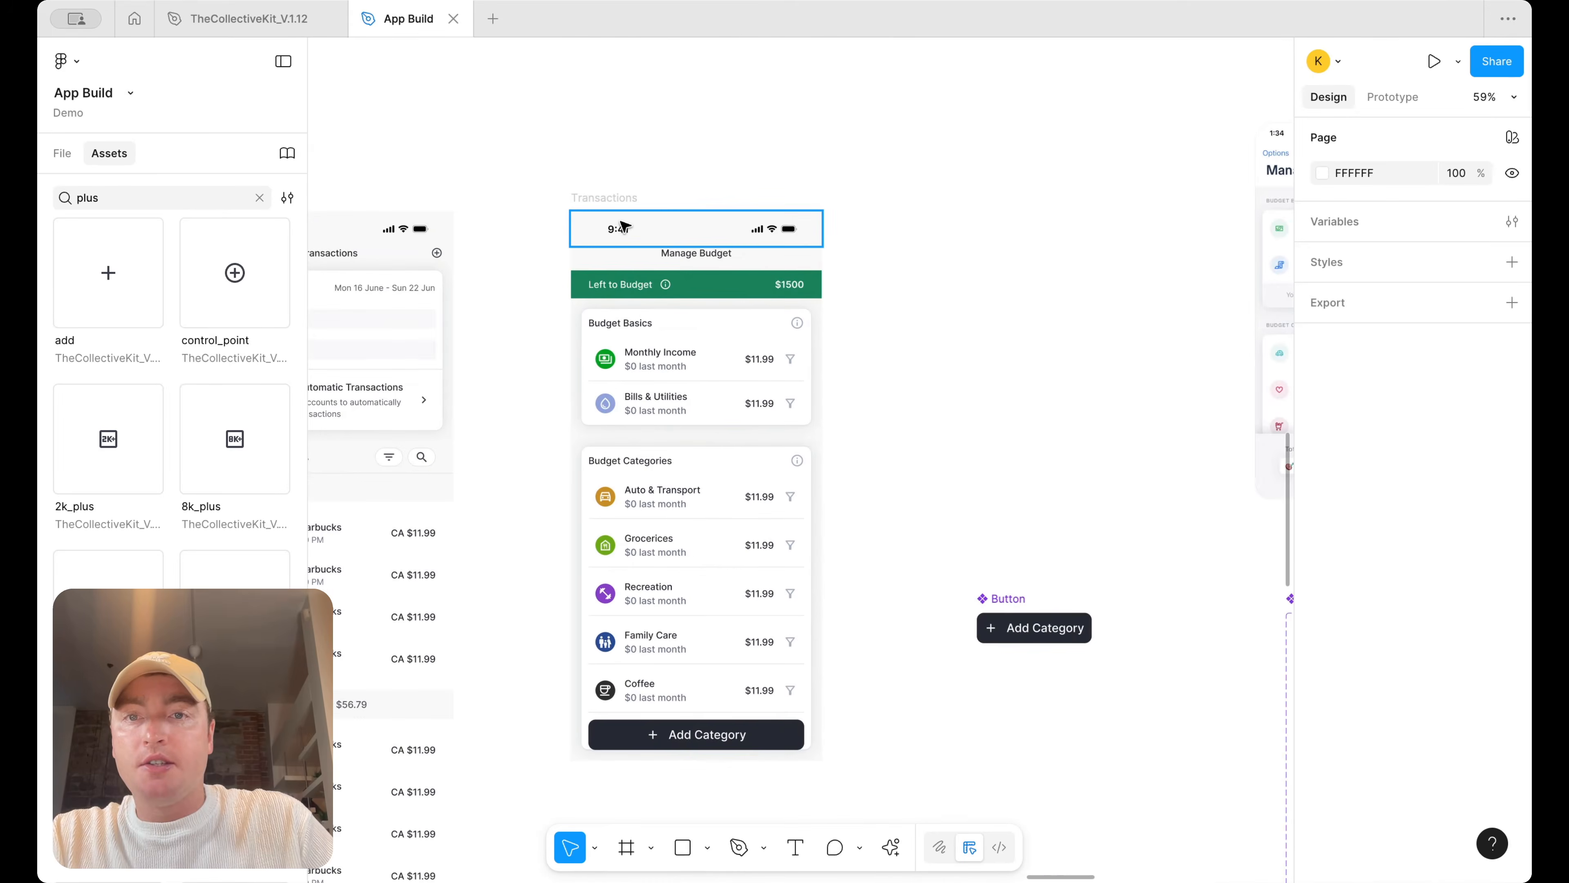
Resize the Manage Budget content frame and set its height to fill the screen
left_click(607, 198)
scroll(707, 305, "down", 3)
left_click_drag(772, 564, 771, 634)
left_click(788, 559)
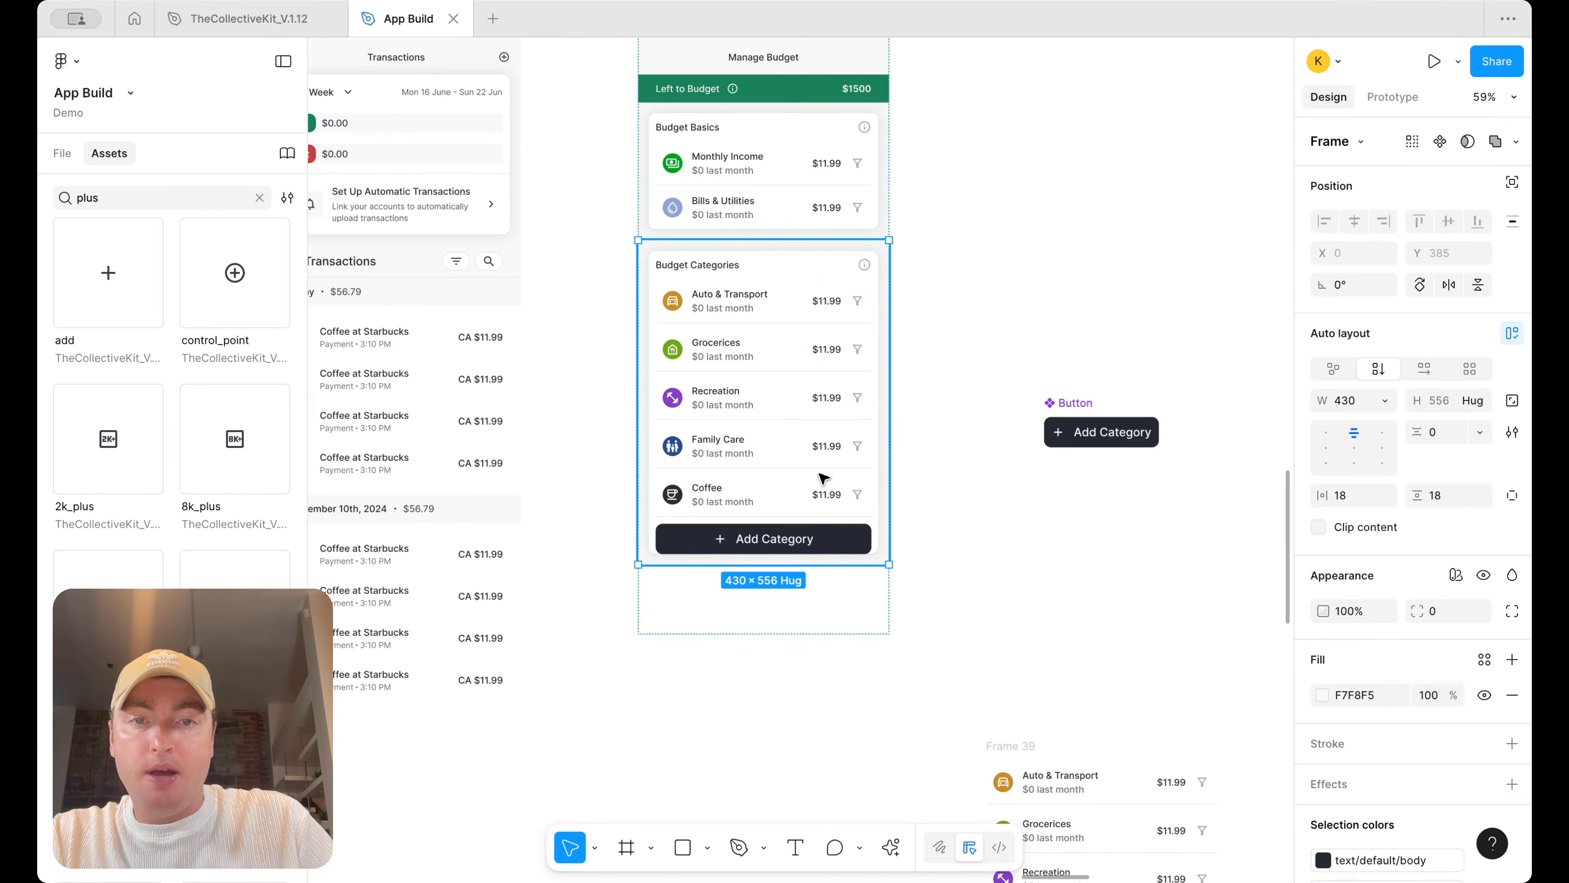
left_click(1473, 402)
left_click(1463, 424)
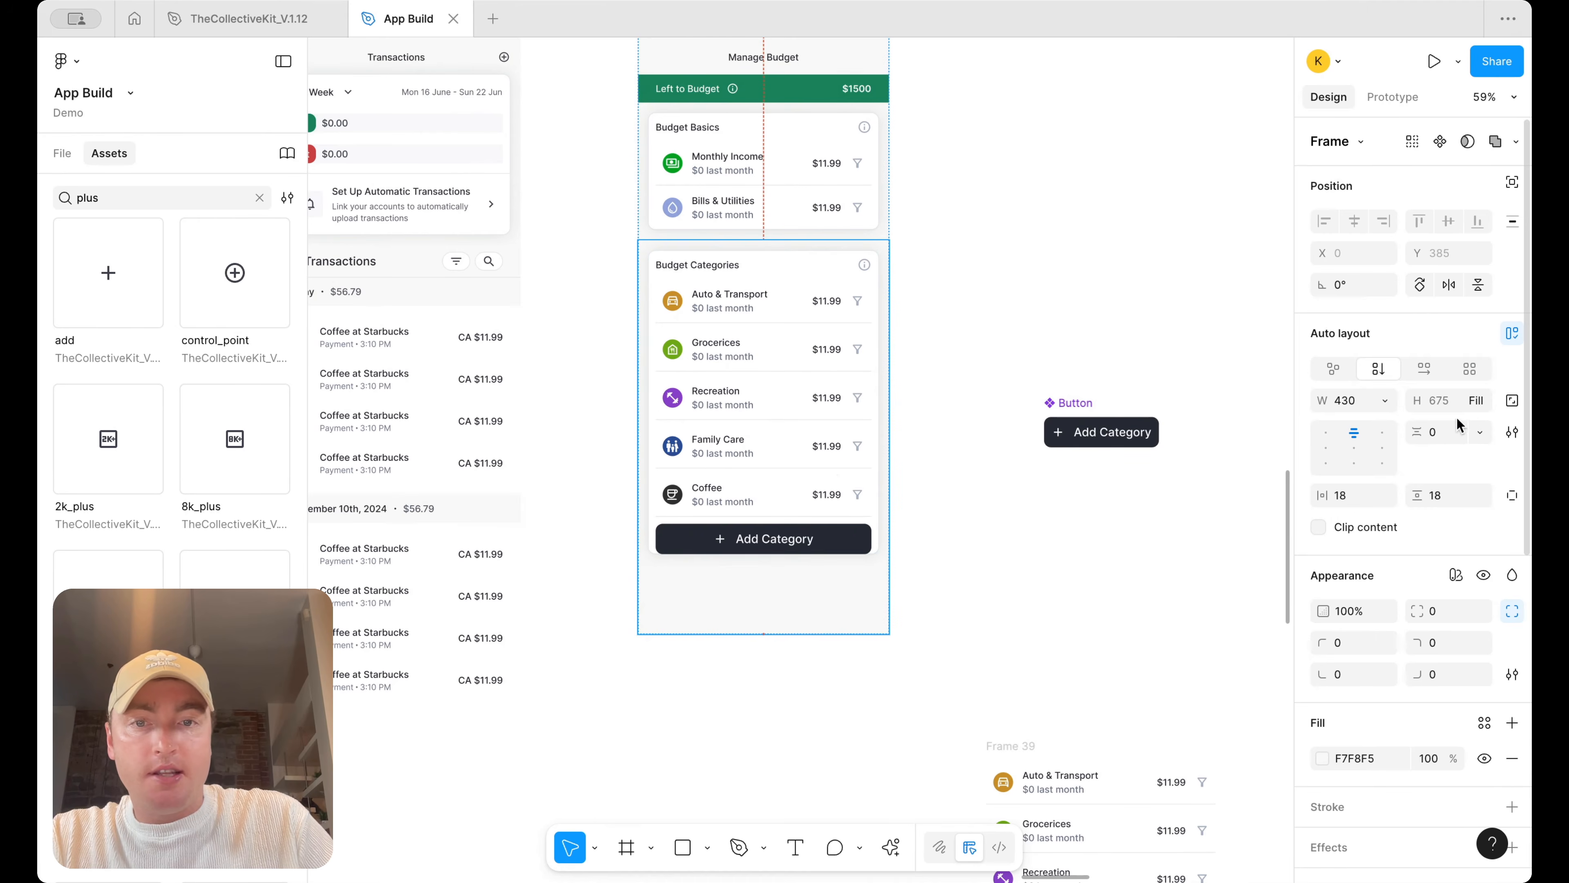
Give the Budget Categories card 12 padding and a 12 gap, with 18 bottom padding
double_click(826, 456)
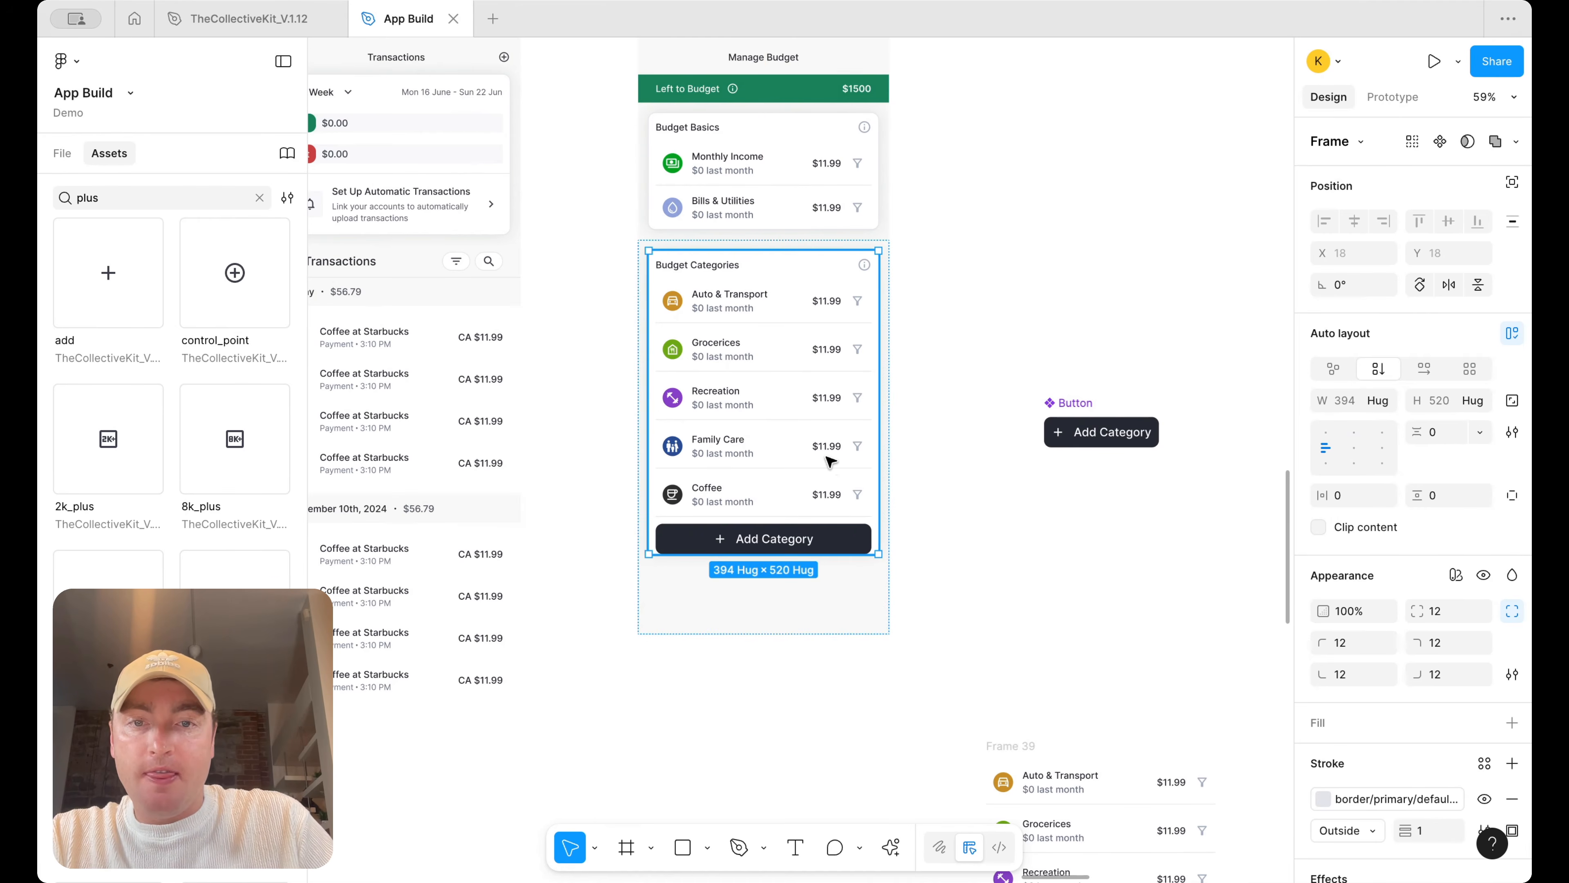
double_click(771, 429)
left_click(1440, 526)
type("12")
key("Return")
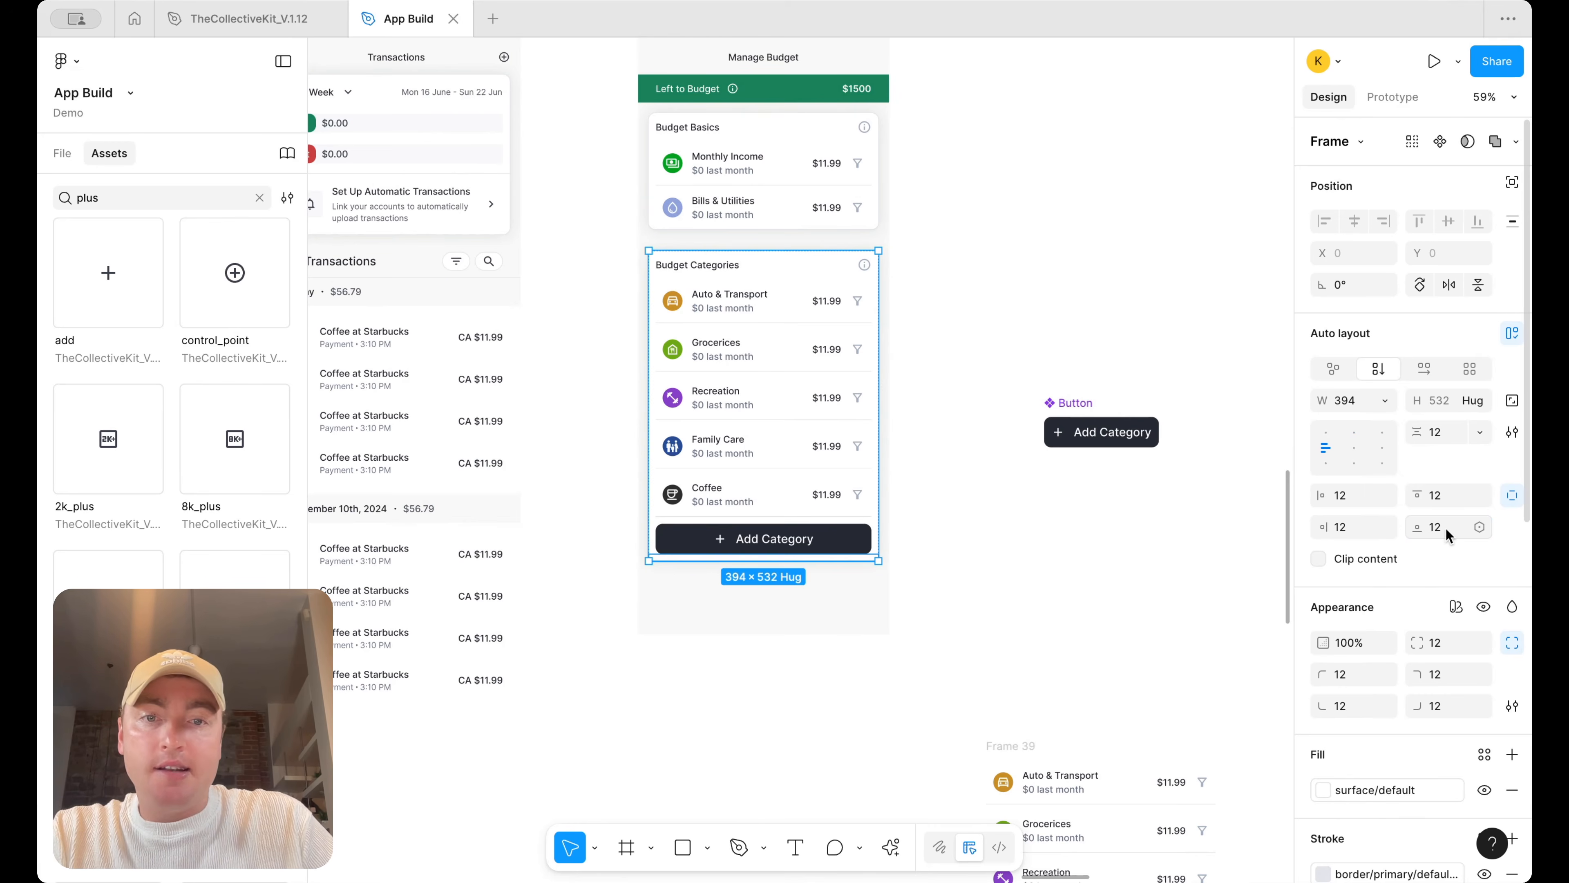
type("4")
key("Return")
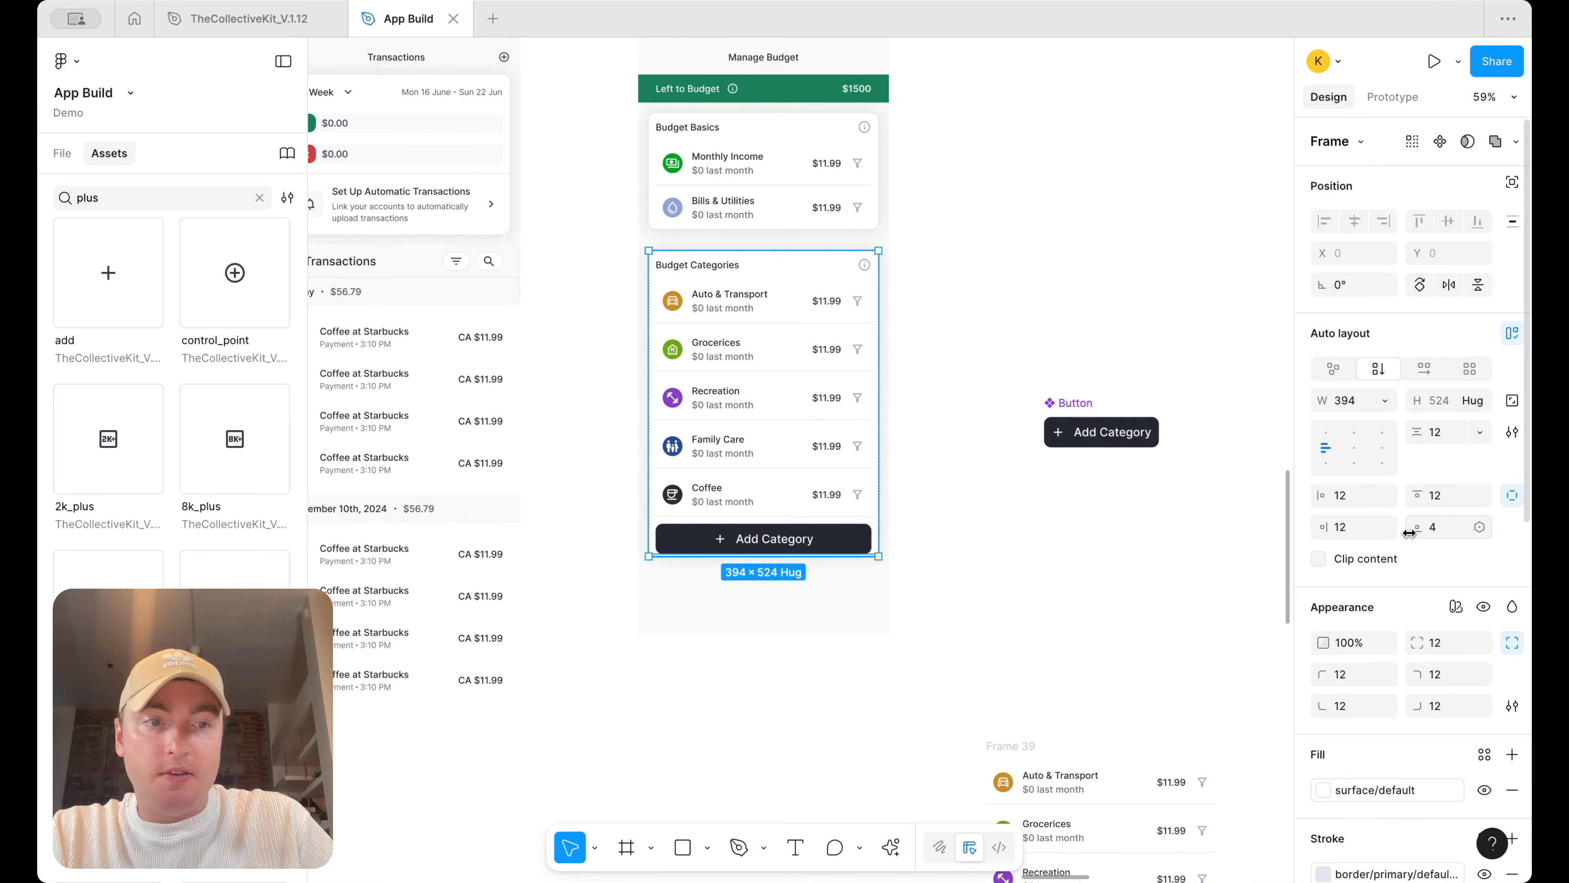
type("18")
key("Return")
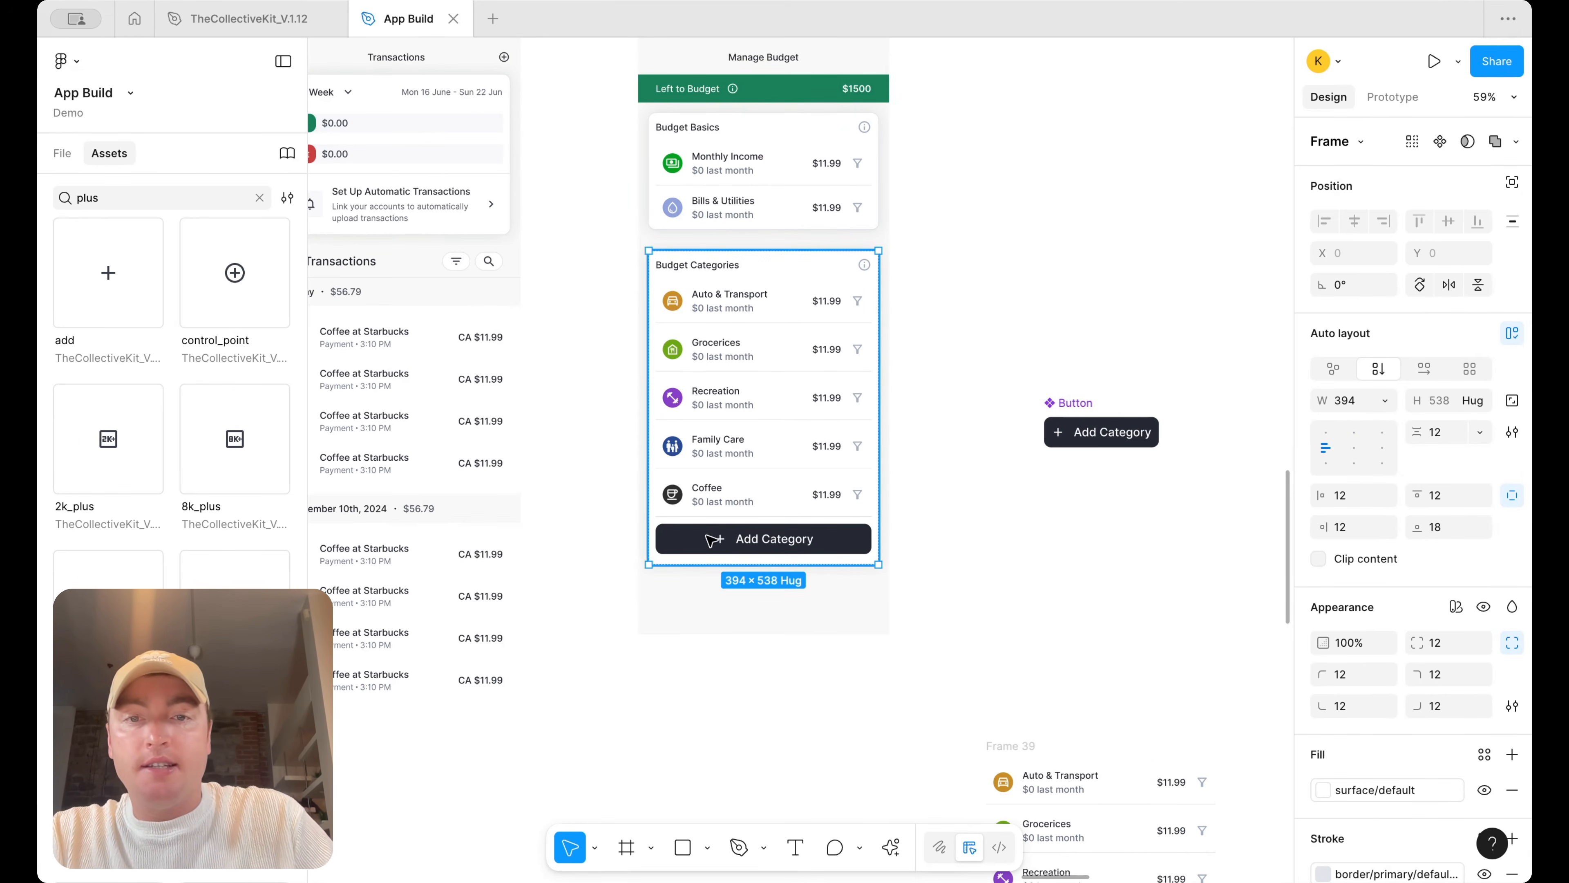
Resize the Button component's plus icon to 20 by 20
scroll(832, 579, "up", 3)
scroll(791, 508, "right", 5)
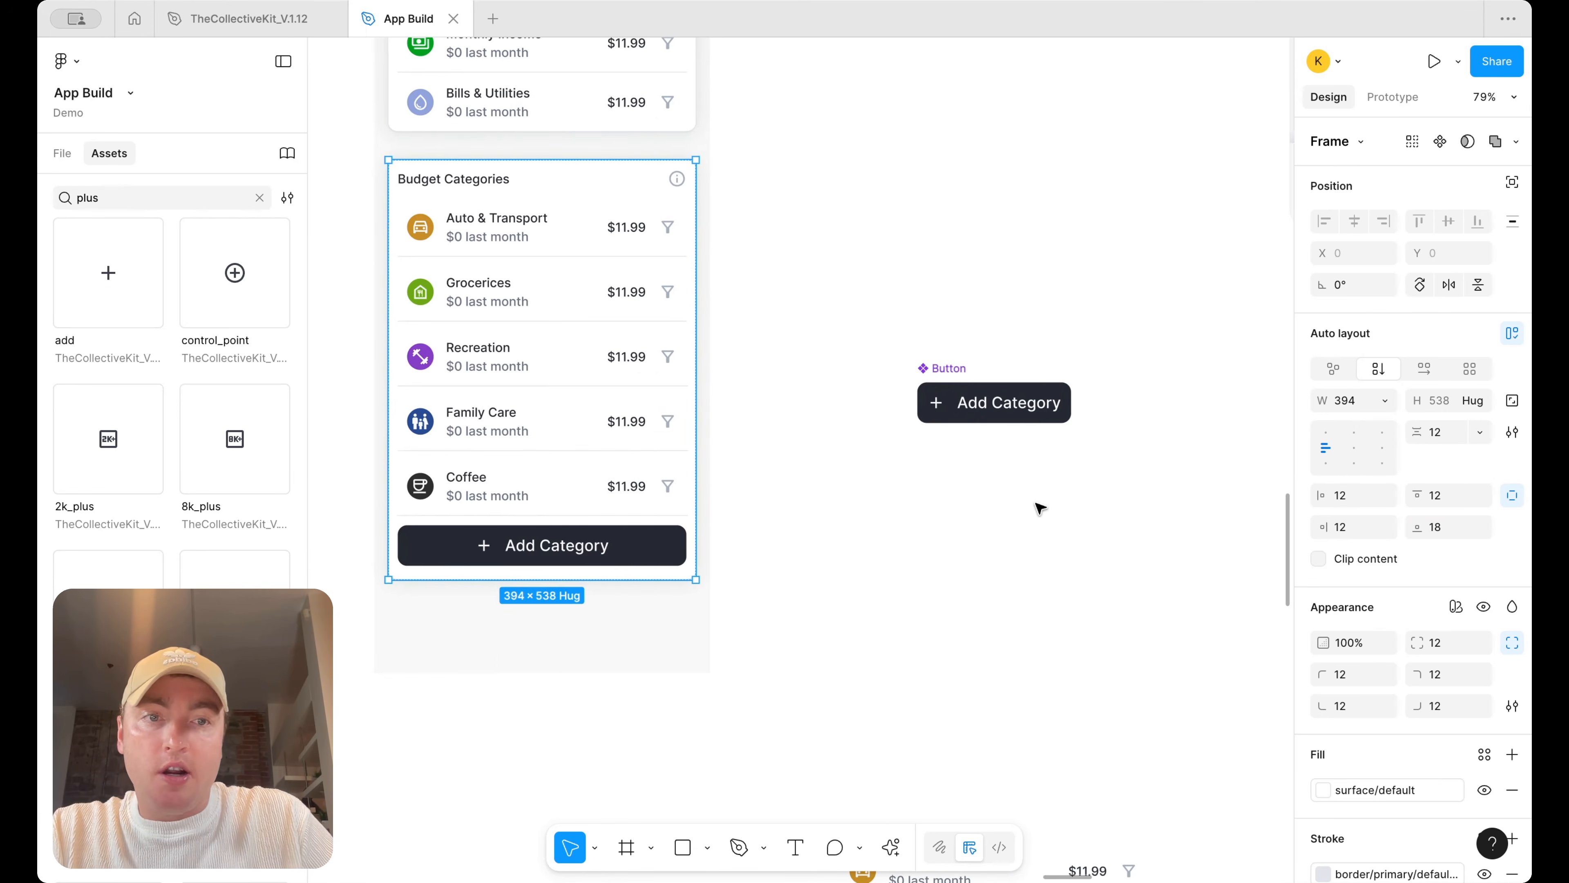
double_click(1013, 405)
left_click(1392, 607)
scroll(1177, 736, "down", 5)
left_click(1161, 743)
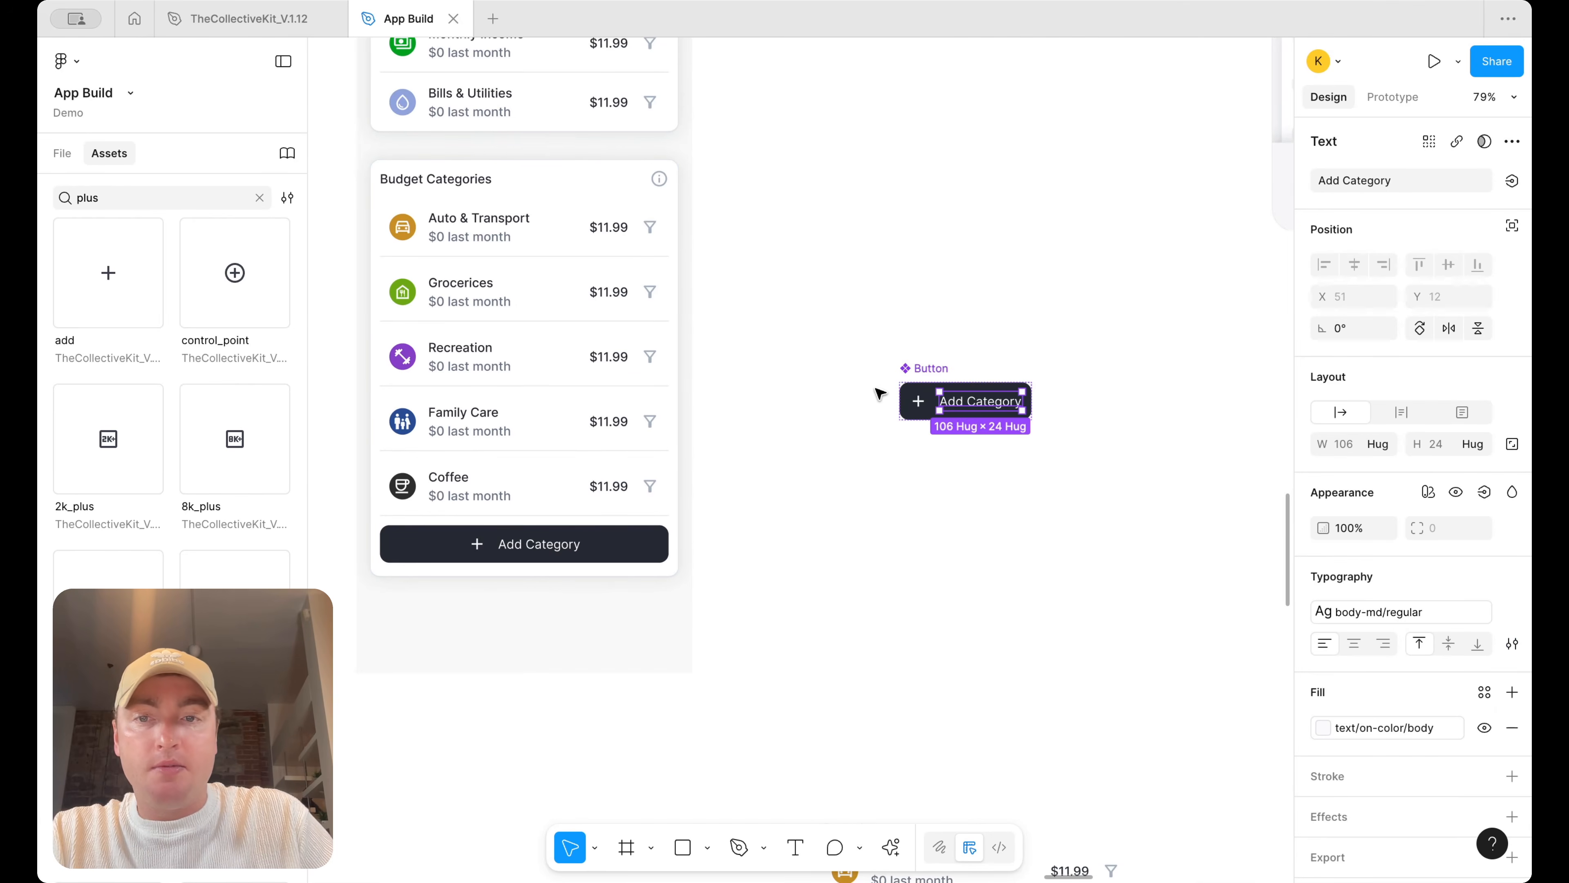
left_click(918, 402)
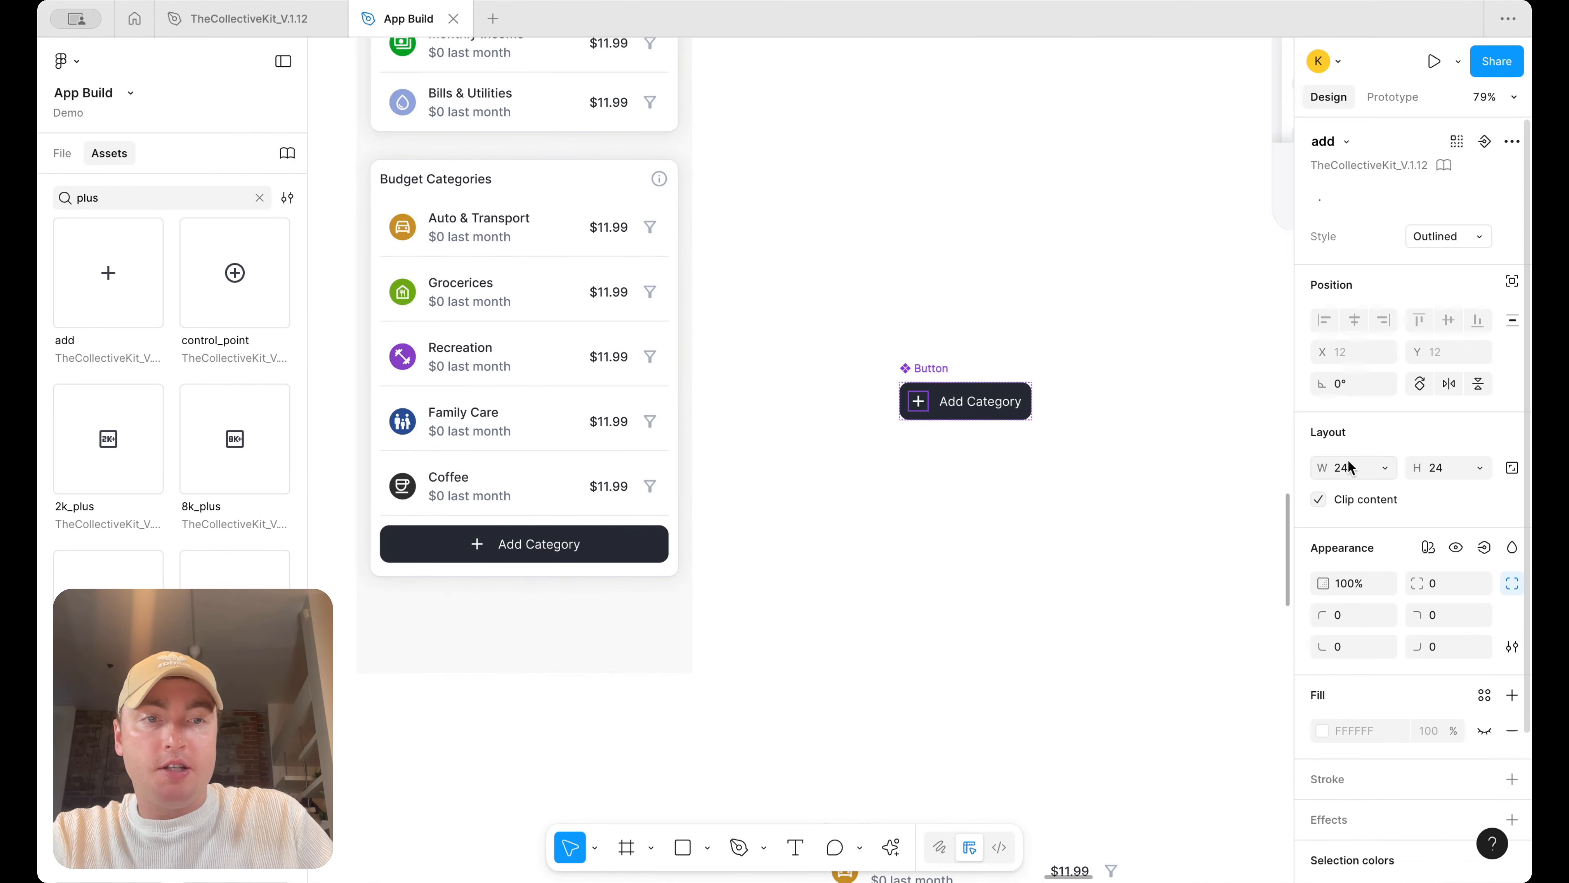
type("20")
key("Return")
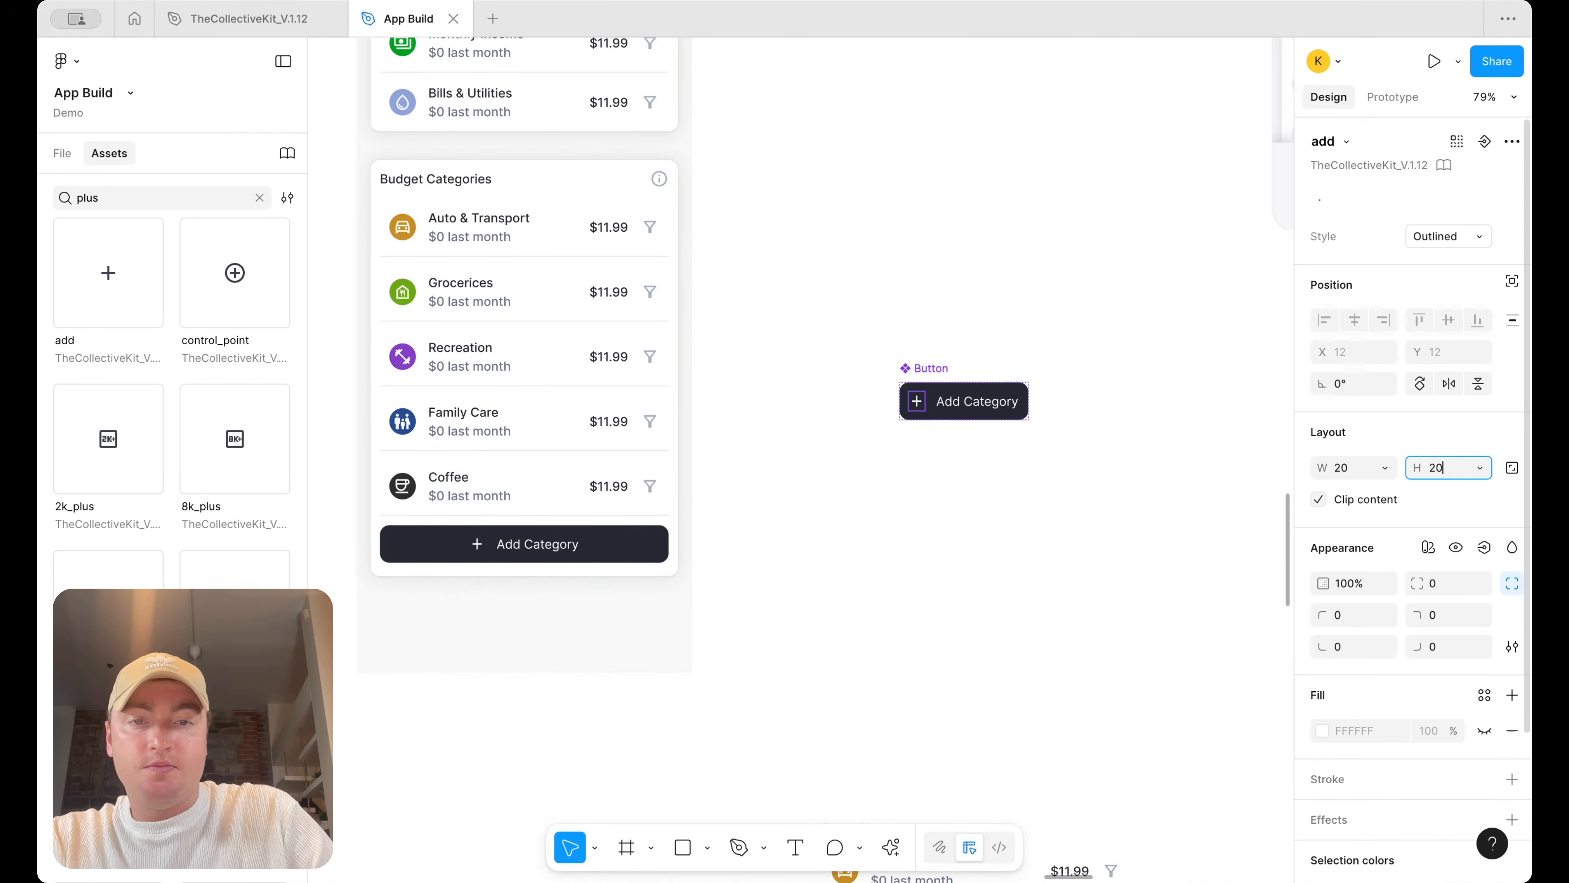
Adjust the Manage Budget screen frame's bottom edge to fit the card, undoing the last resize
scroll(862, 402, "left", 5)
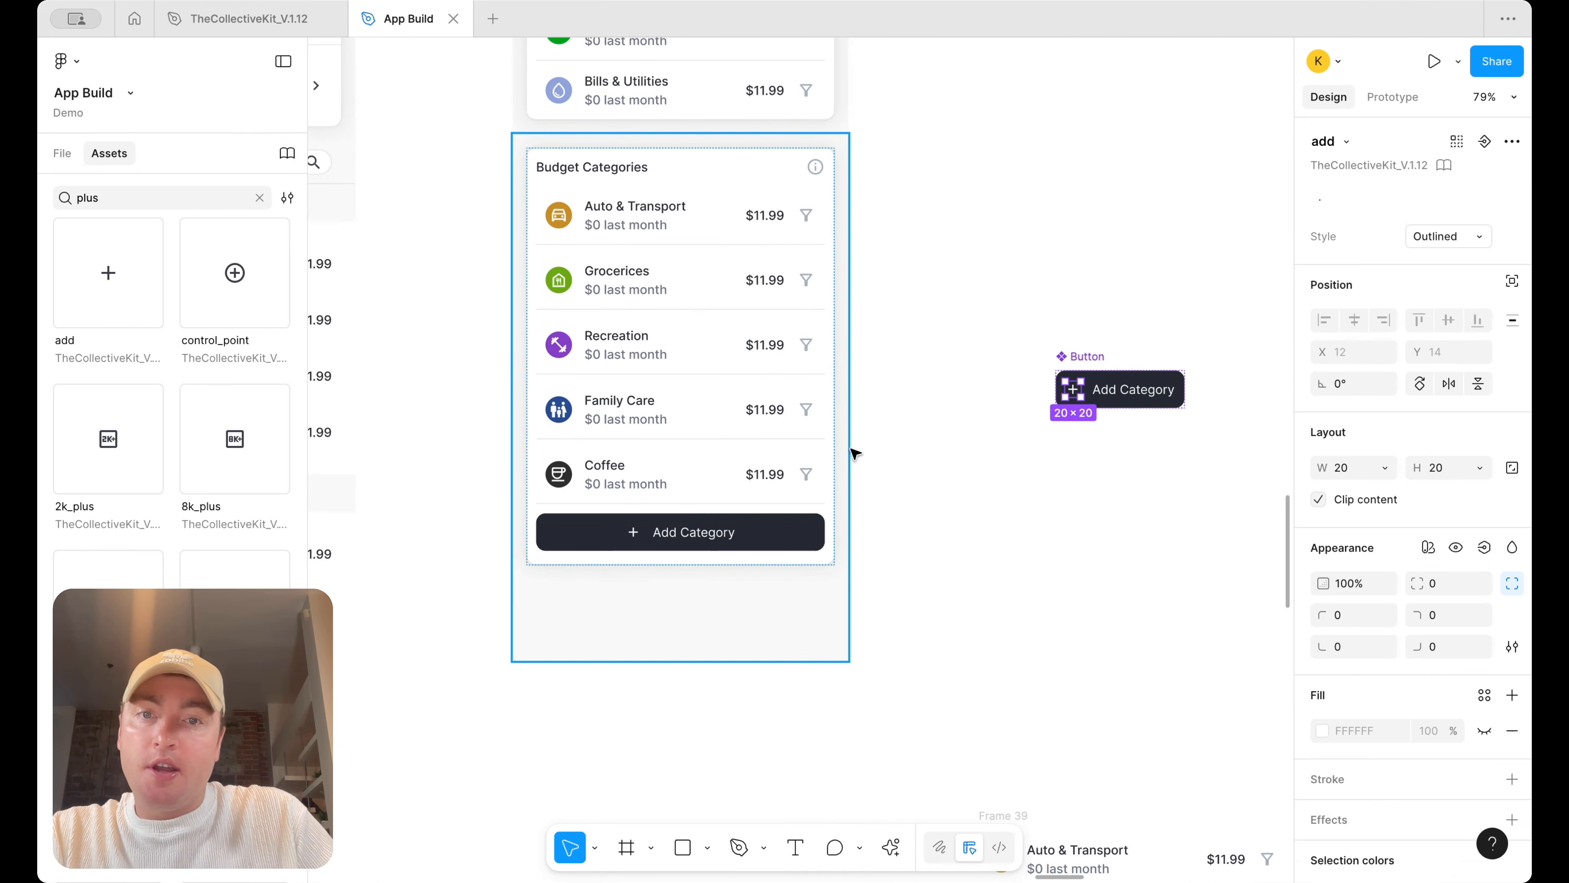
left_click(802, 527)
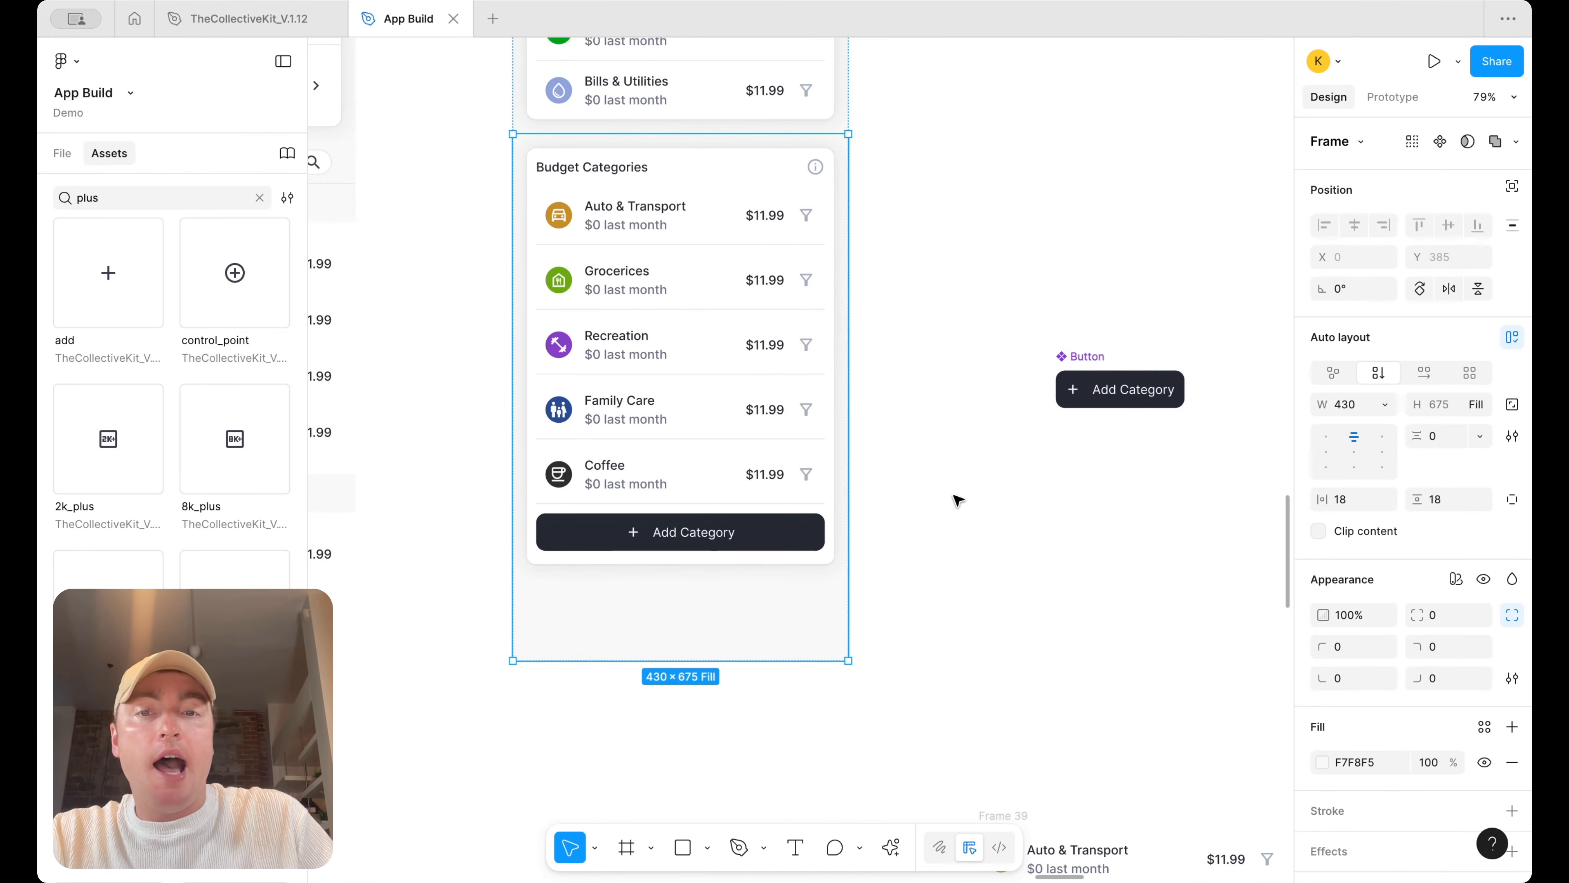
scroll(1075, 522, "up", 2)
scroll(1076, 523, "right", 1)
left_click_drag(727, 726, 727, 661)
left_click(733, 681)
left_click_drag(746, 722, 749, 663)
key("super+z")
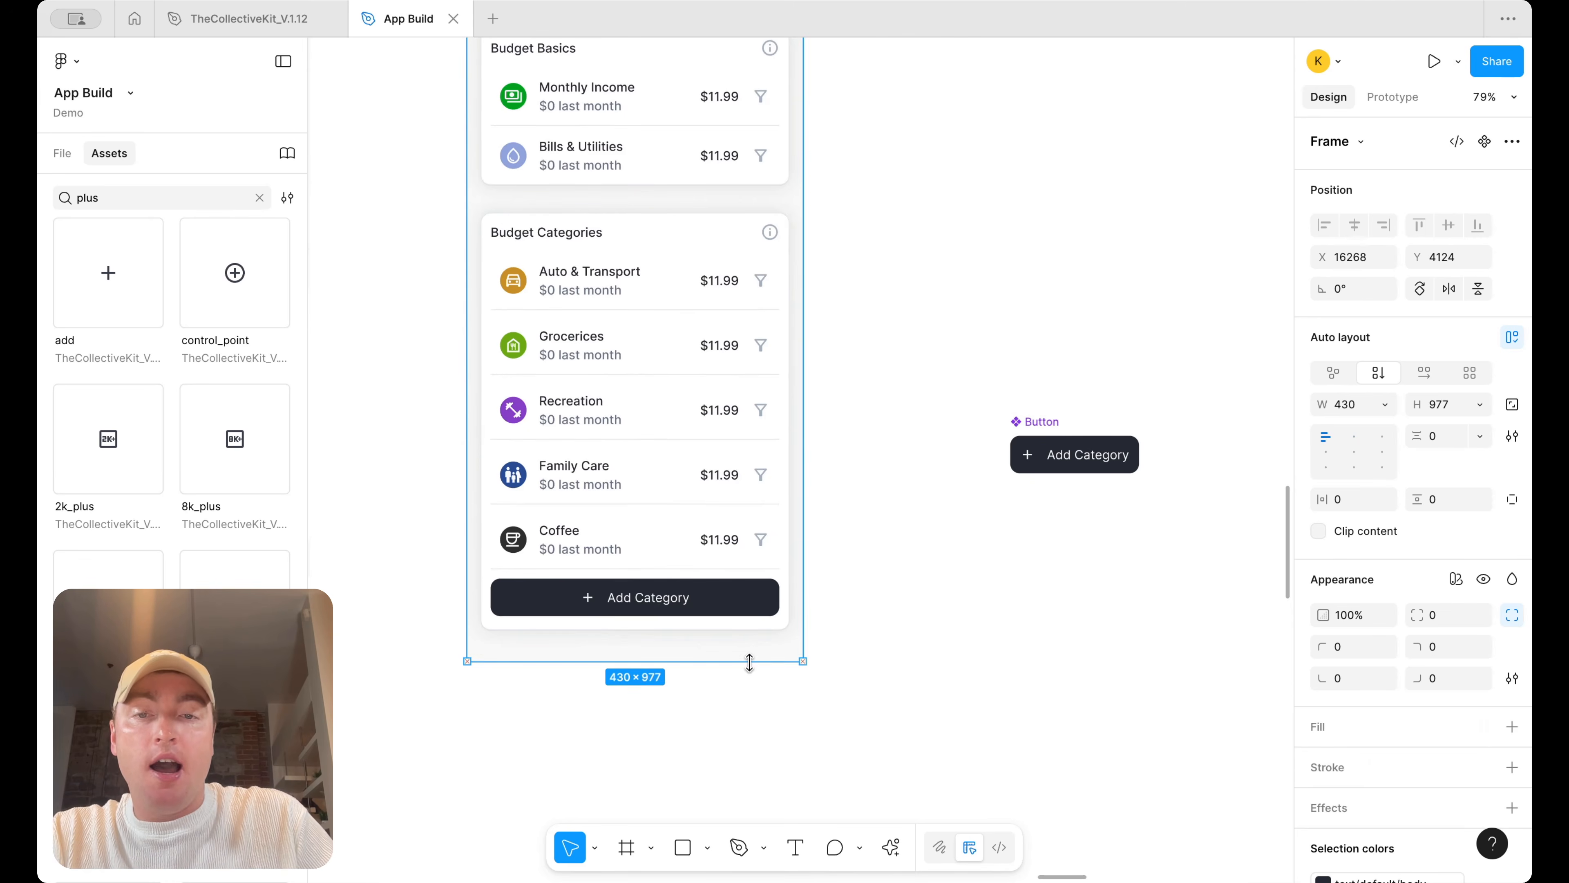
Move the Button component above the app screens on the canvas
left_click(985, 571)
scroll(987, 572, "down", 5)
scroll(858, 388, "up", 4)
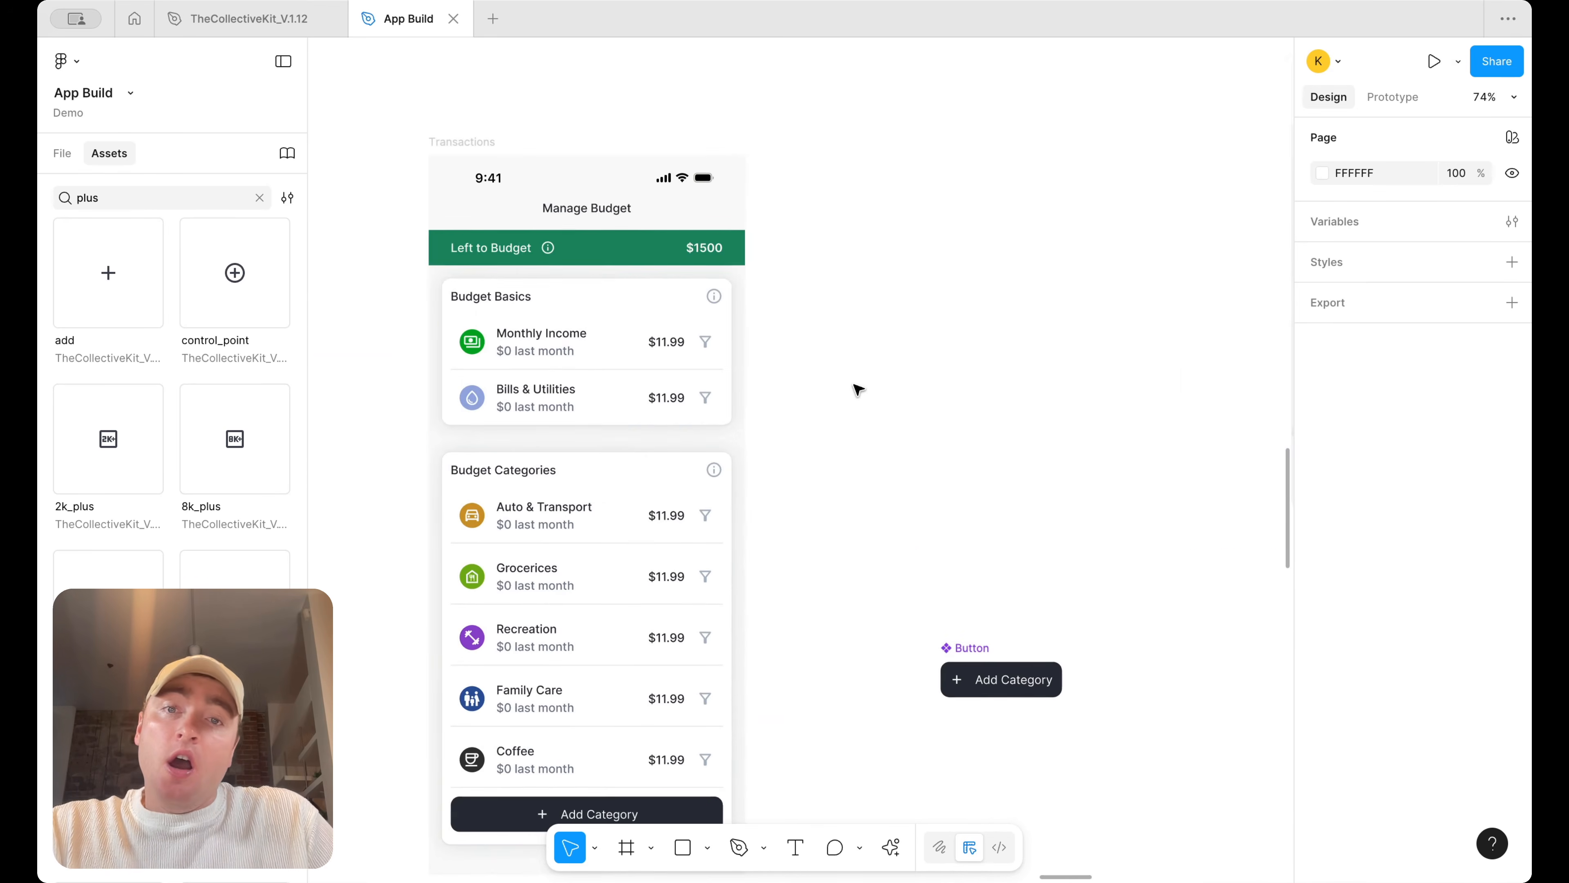
scroll(890, 420, "left", 6)
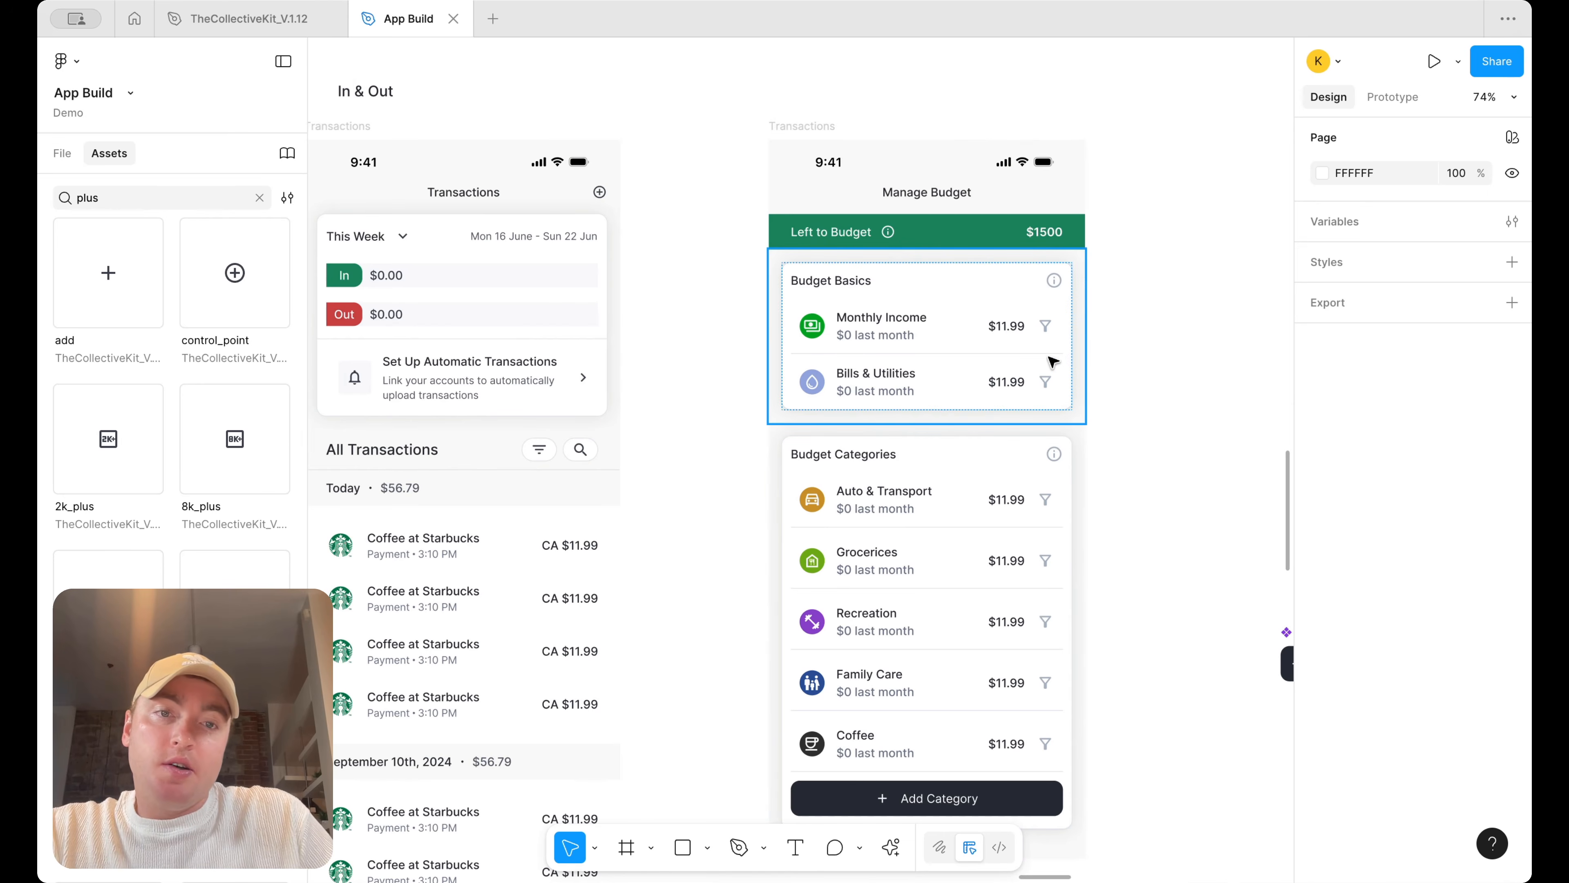
scroll(1116, 364, "down", 3)
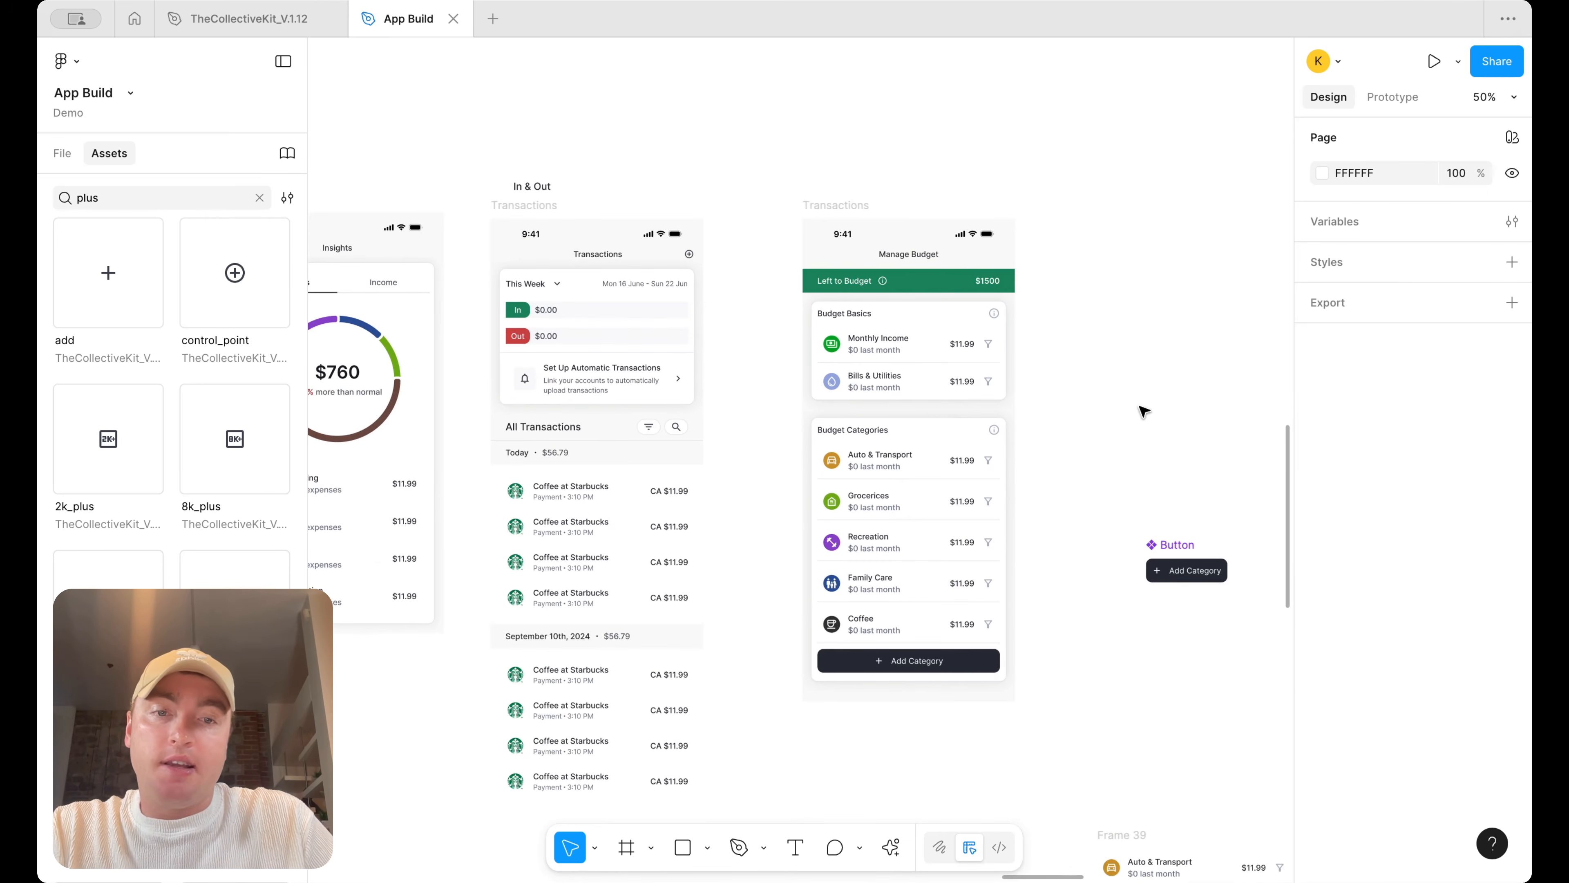
scroll(1145, 426, "right", 1)
scroll(1161, 504, "down", 5)
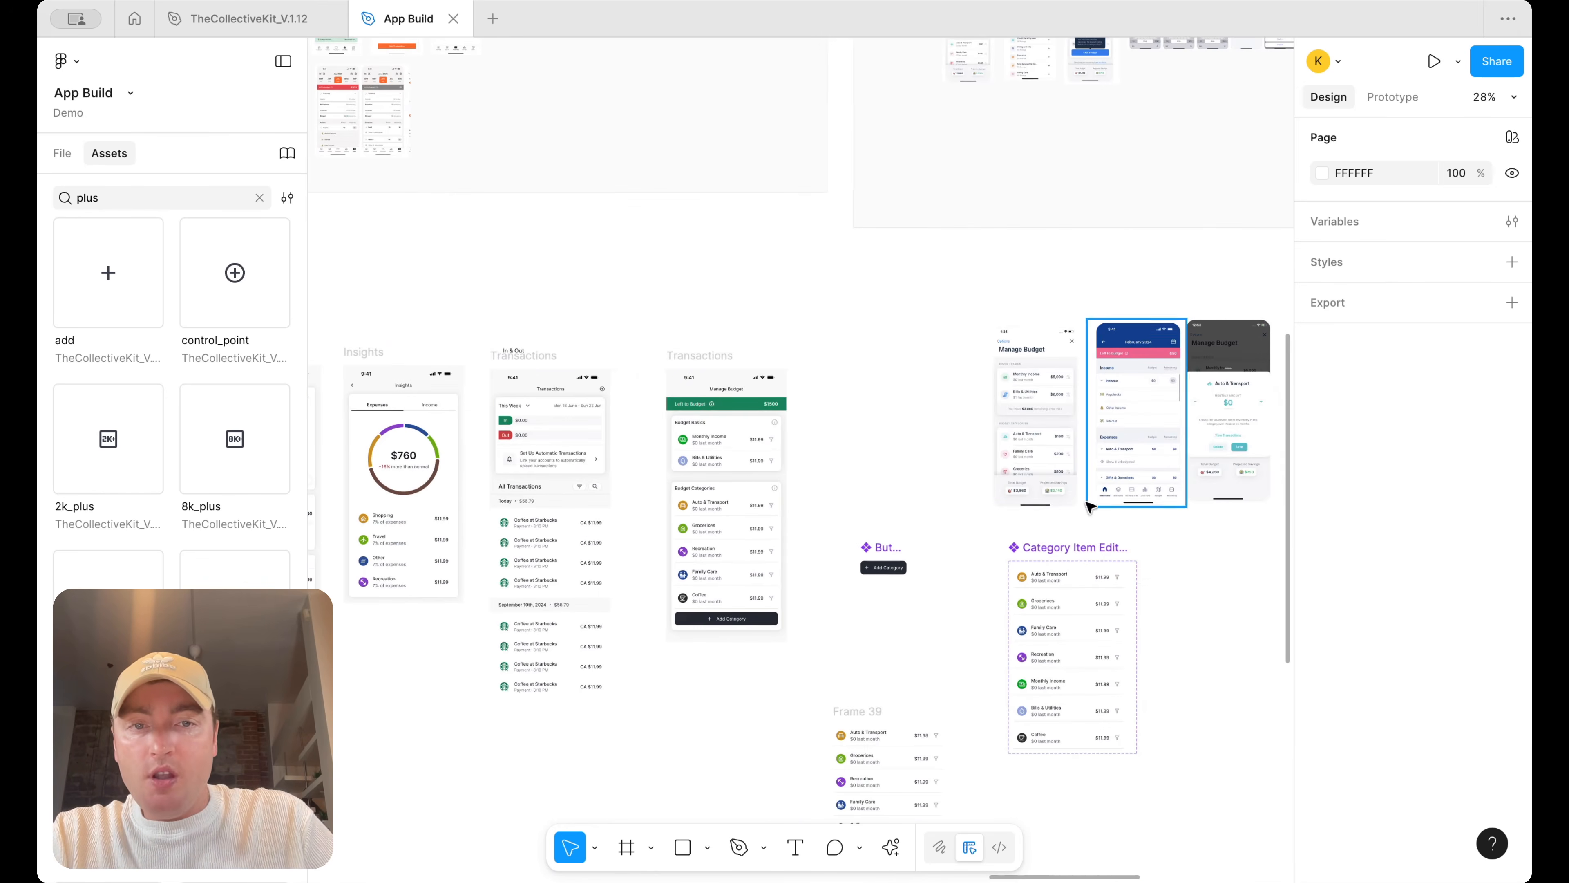
left_click(1050, 477)
left_click_drag(876, 546, 818, 293)
scroll(803, 406, "up", 3)
left_click(861, 504)
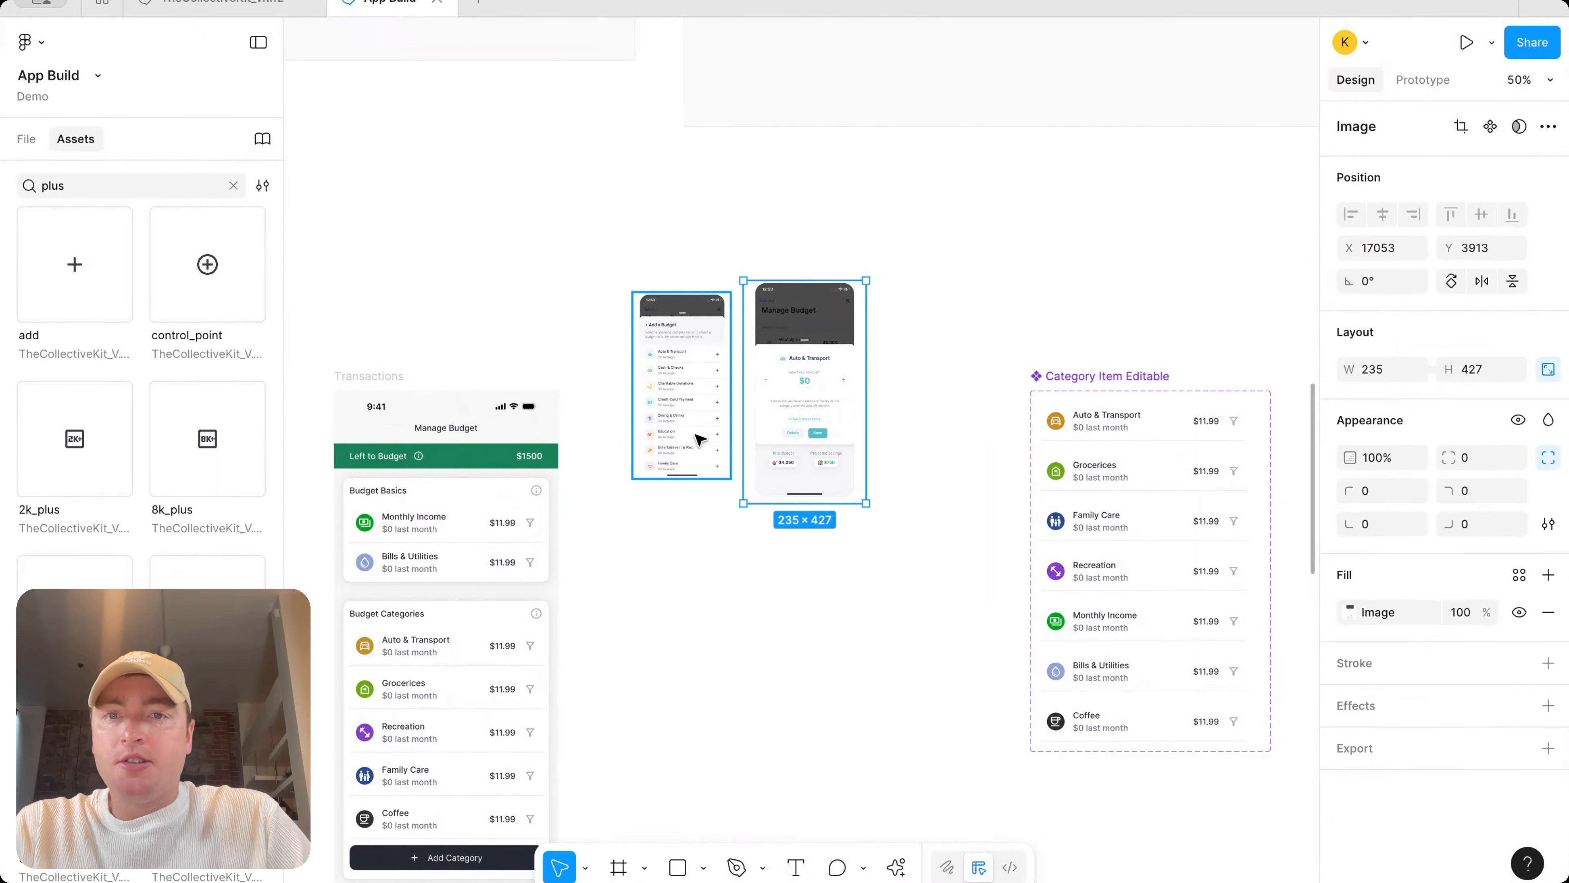
Move the Add a Budget and Auto & Transport reference screenshots next to the Manage Budget screen
left_click(695, 440, "shift")
left_click_drag(853, 499, 896, 593)
left_click_drag(855, 527, 873, 527)
key("Escape")
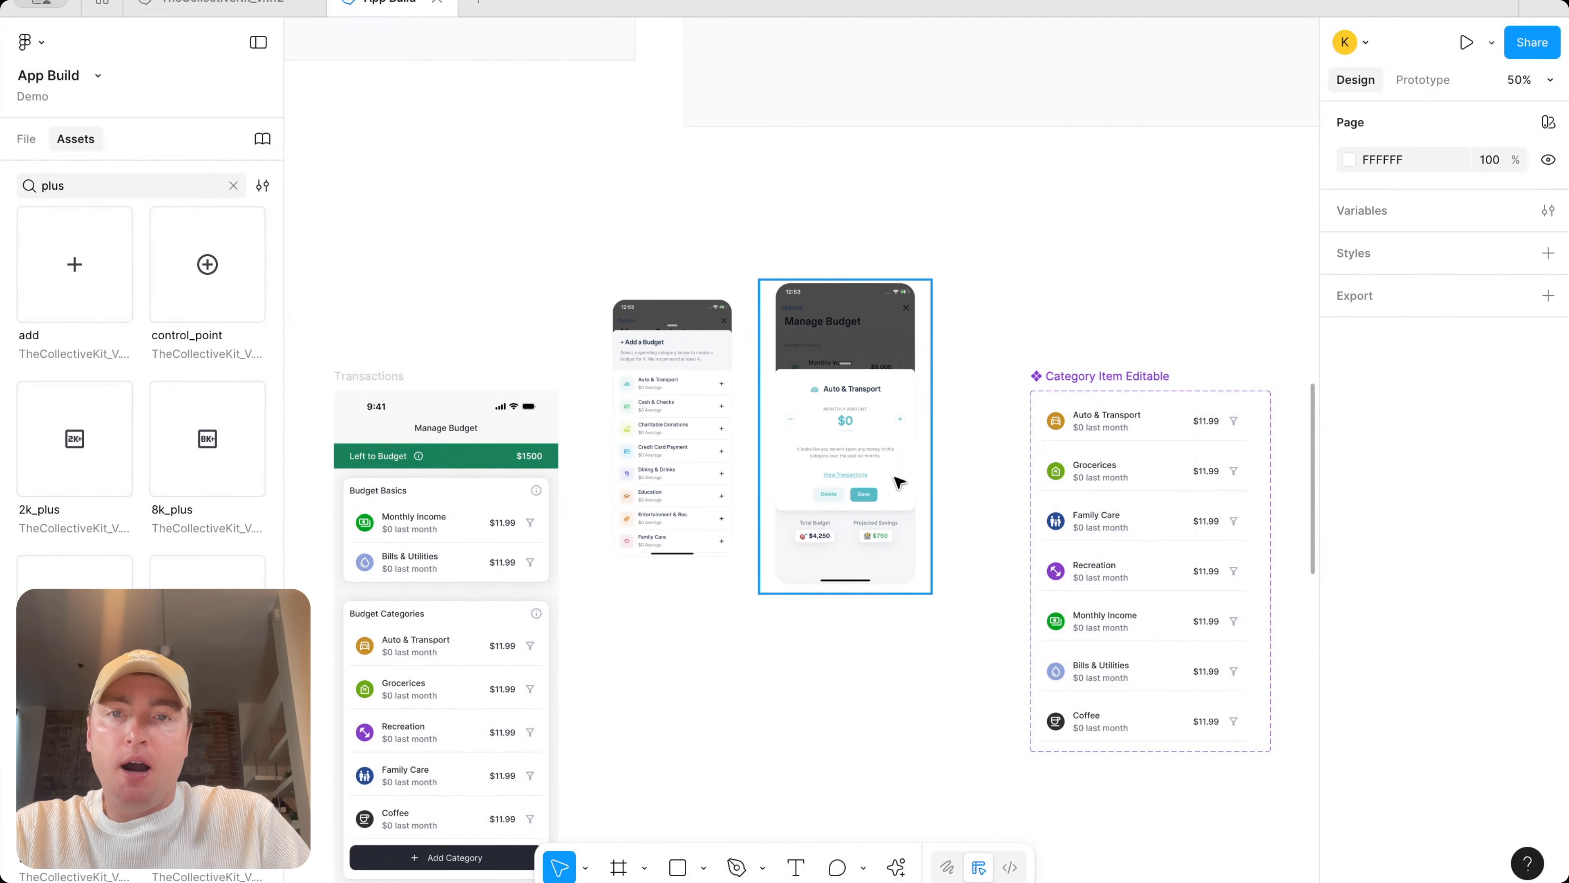
left_click(899, 482)
scroll(900, 482, "up", 3)
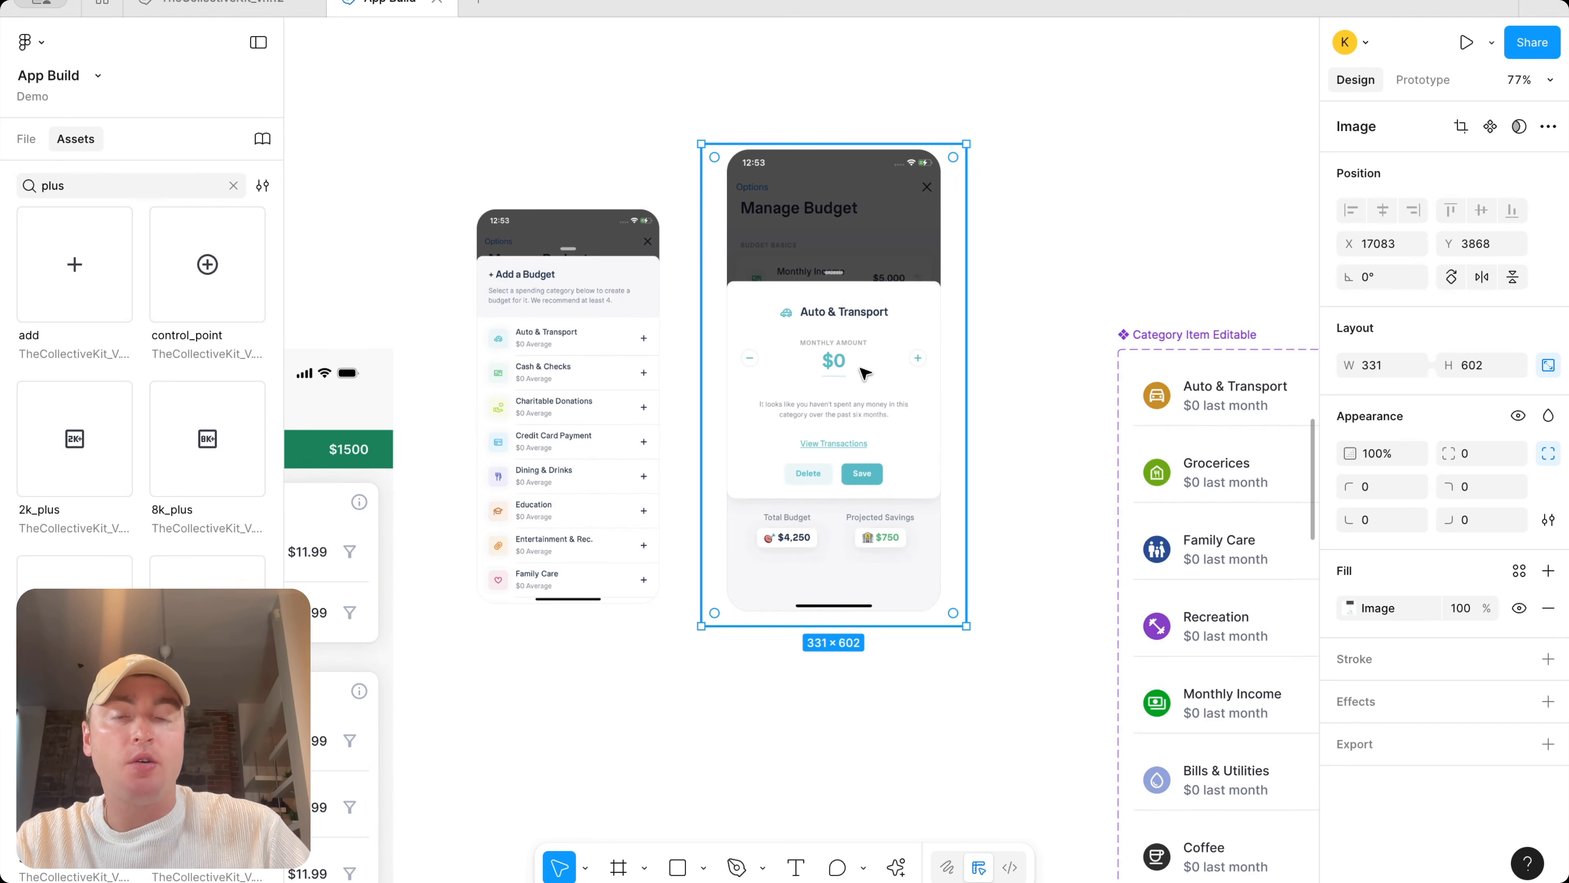
scroll(865, 374, "down", 5)
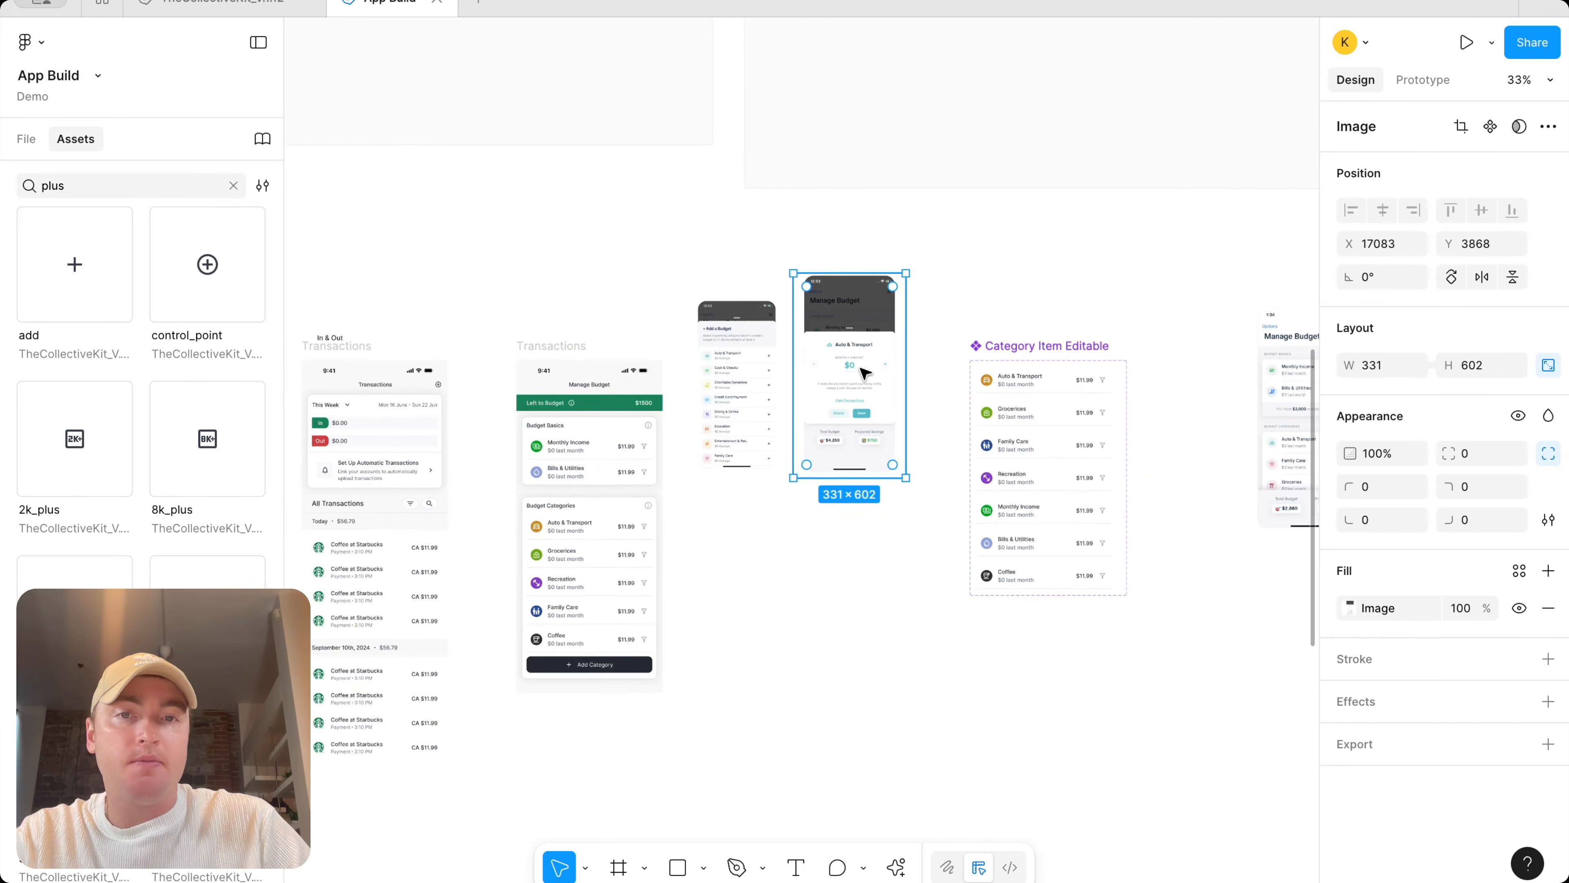
left_click(760, 380, "shift")
scroll(761, 384, "right", 3)
scroll(761, 383, "up", 2)
left_click_drag(695, 340, 732, 297)
left_click_drag(893, 358, 645, 508)
left_click_drag(713, 346, 922, 343)
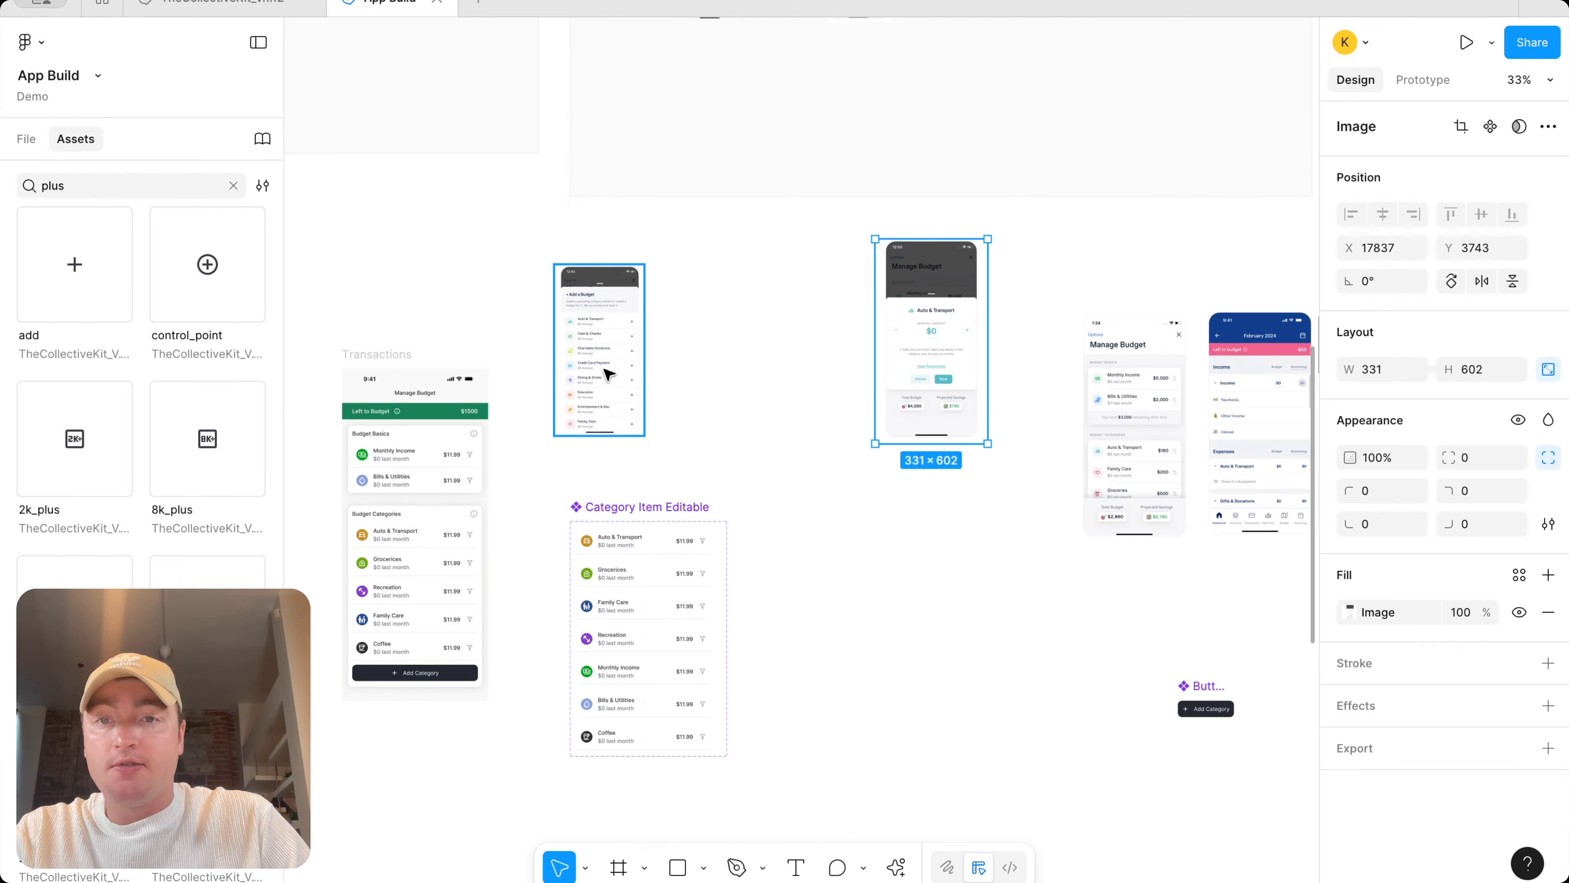
Reposition the reference screenshots above the Category Item Editable component set
left_click_drag(632, 508, 615, 452)
scroll(615, 452, "up", 5)
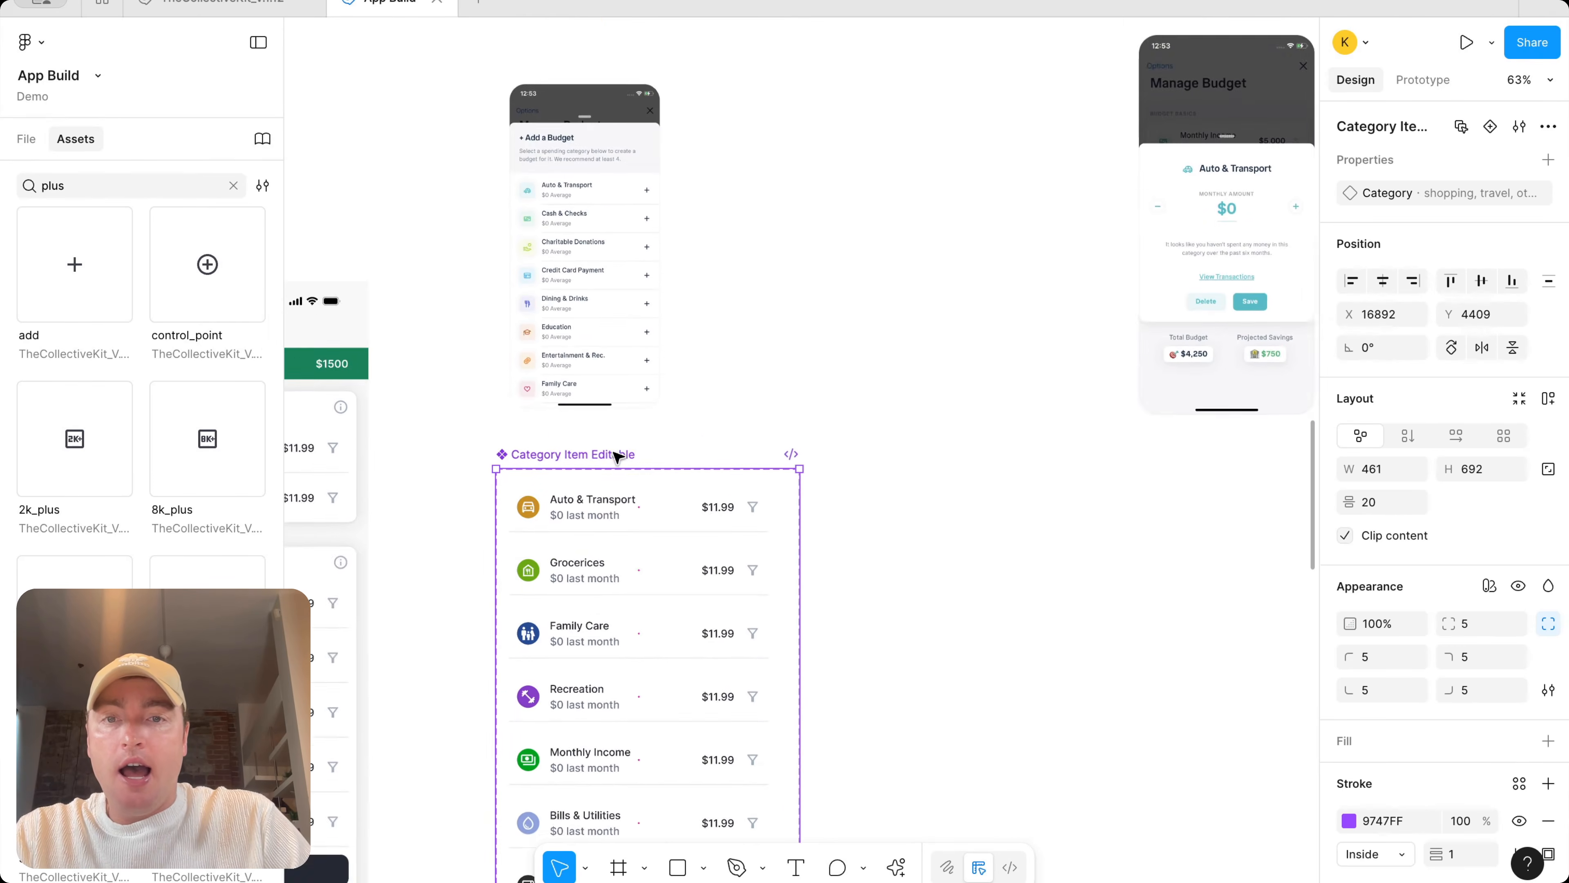
scroll(616, 452, "down", 2)
left_click_drag(582, 194, 968, 192)
scroll(955, 208, "up", 3)
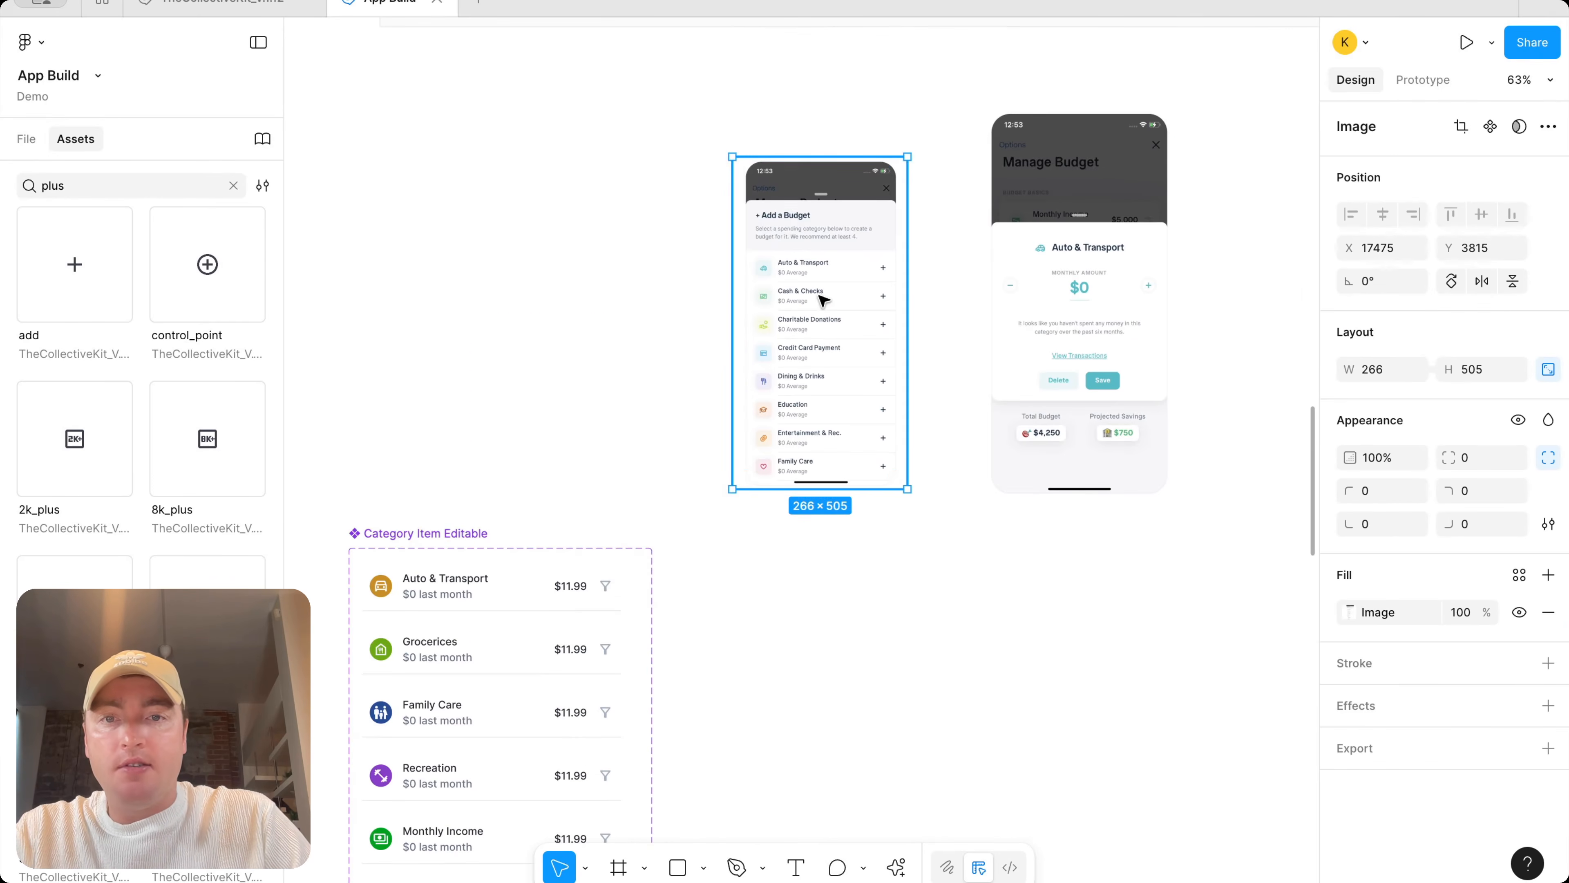
left_click_drag(836, 304, 770, 256)
scroll(771, 256, "down", 2)
scroll(771, 255, "down", 1)
Widen the Category Item Editable component set to about 1080 px
left_click(328, 399)
left_click_drag(579, 472, 985, 466)
scroll(991, 473, "left", 3)
scroll(991, 473, "down", 2)
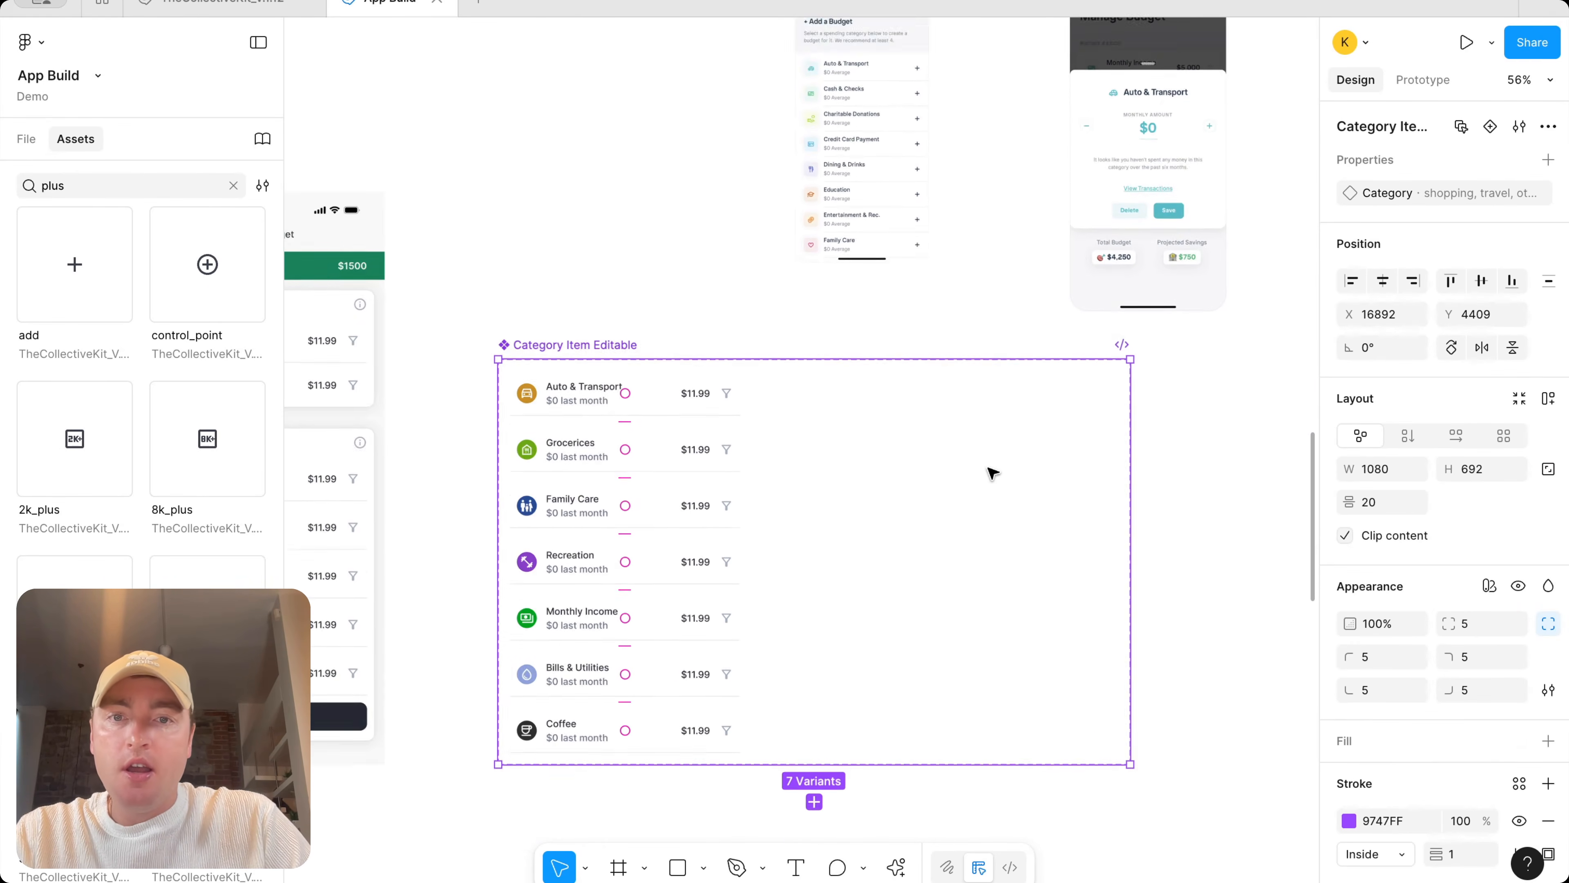
Extend the Category Item Editable component set's height to about 1033 px
left_click_drag(772, 709, 682, 284)
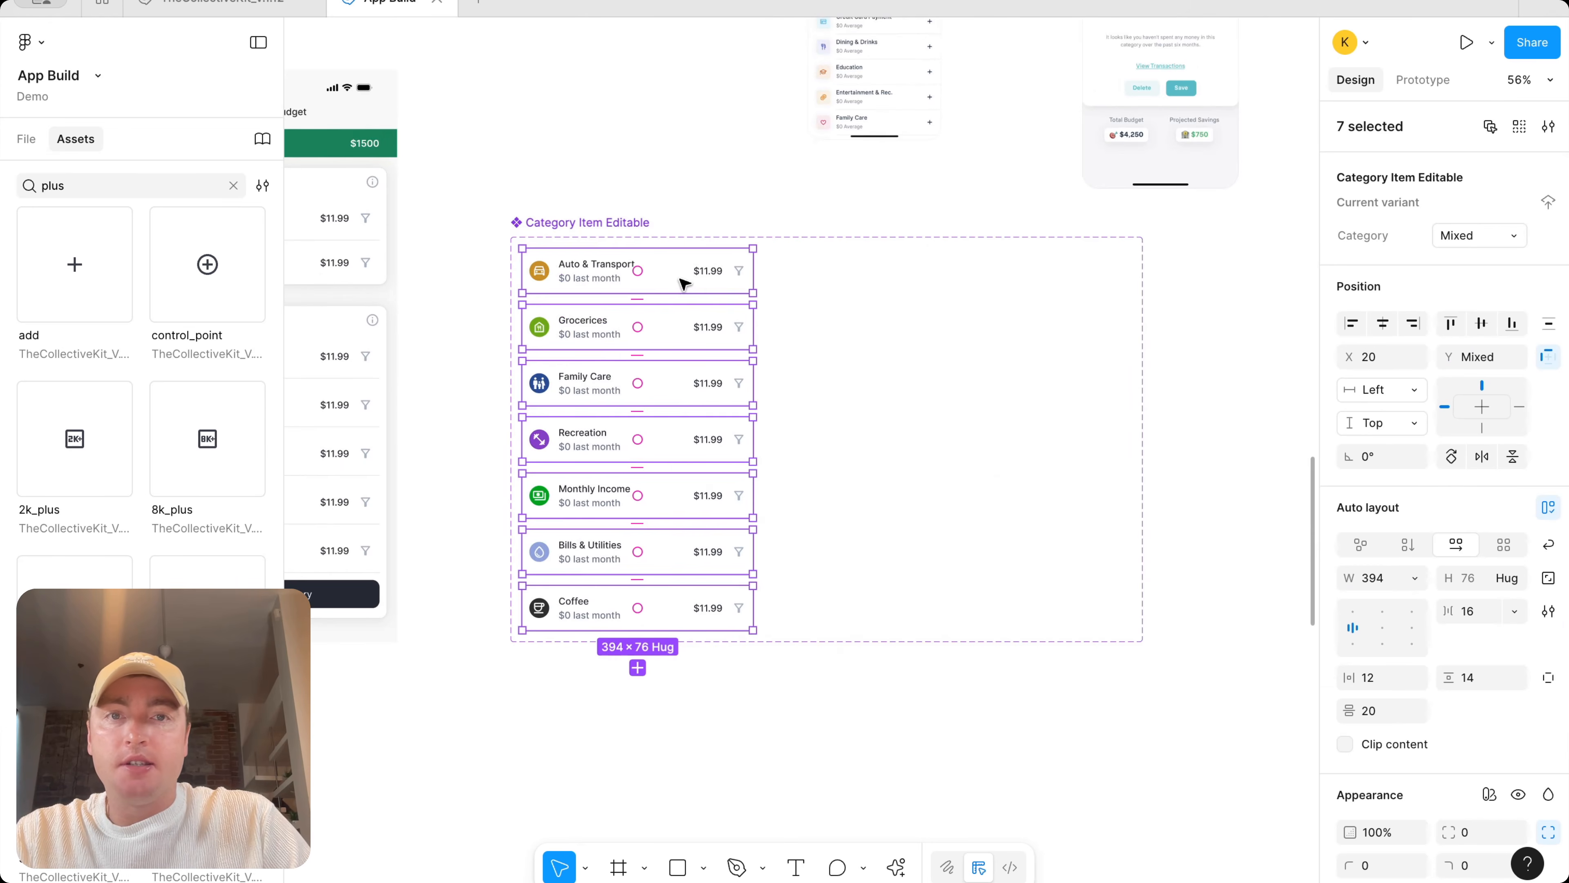
scroll(684, 283, "up", 5)
scroll(684, 283, "right", 2)
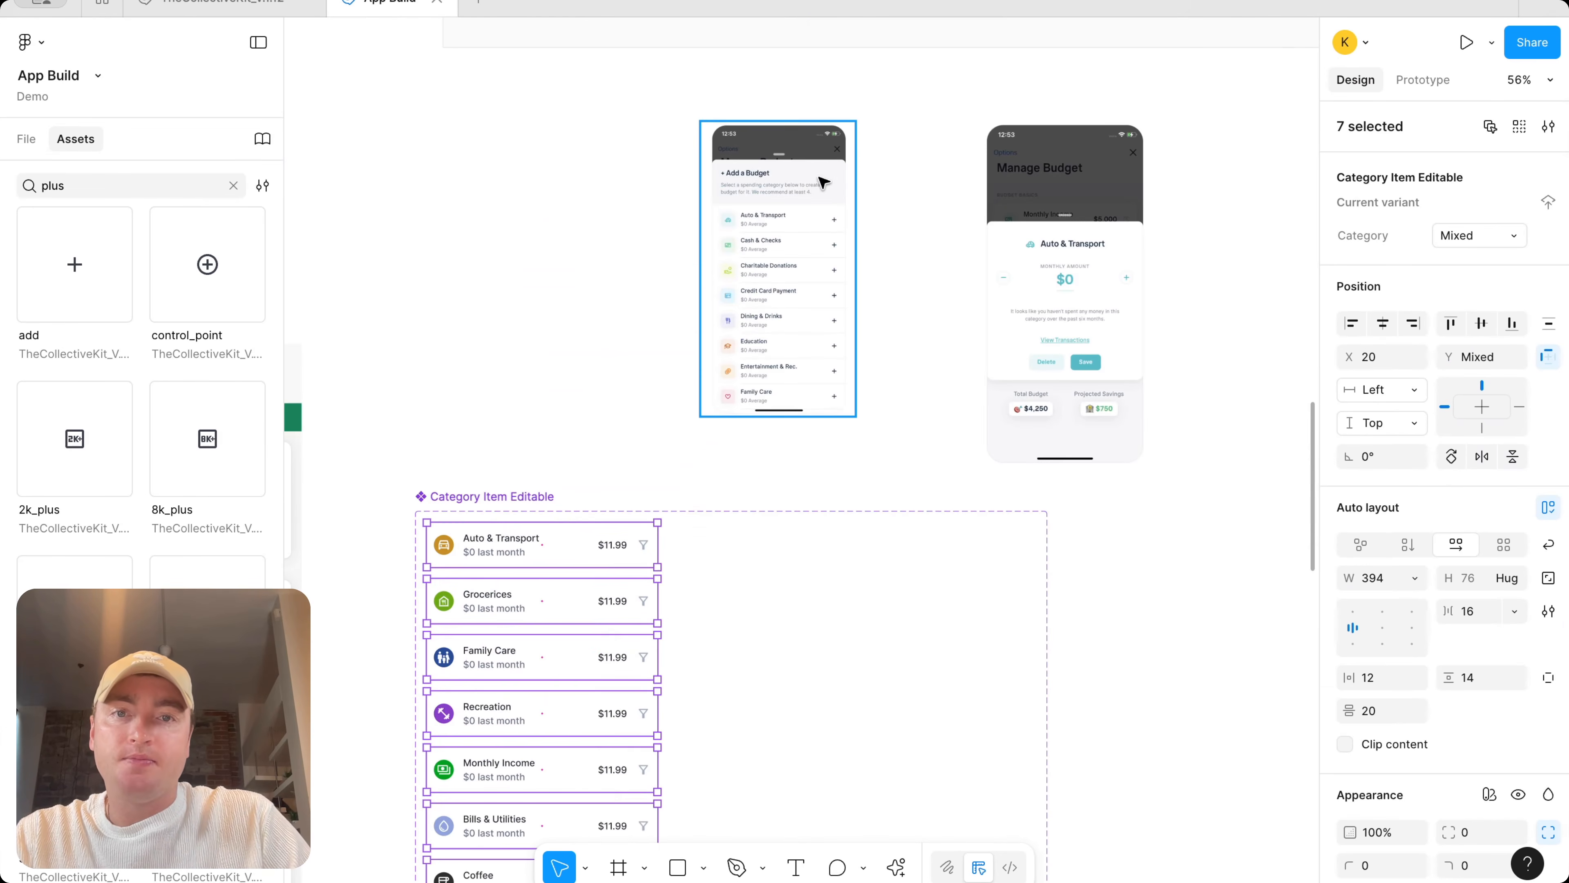
scroll(828, 217, "down", 2)
scroll(828, 216, "left", 2)
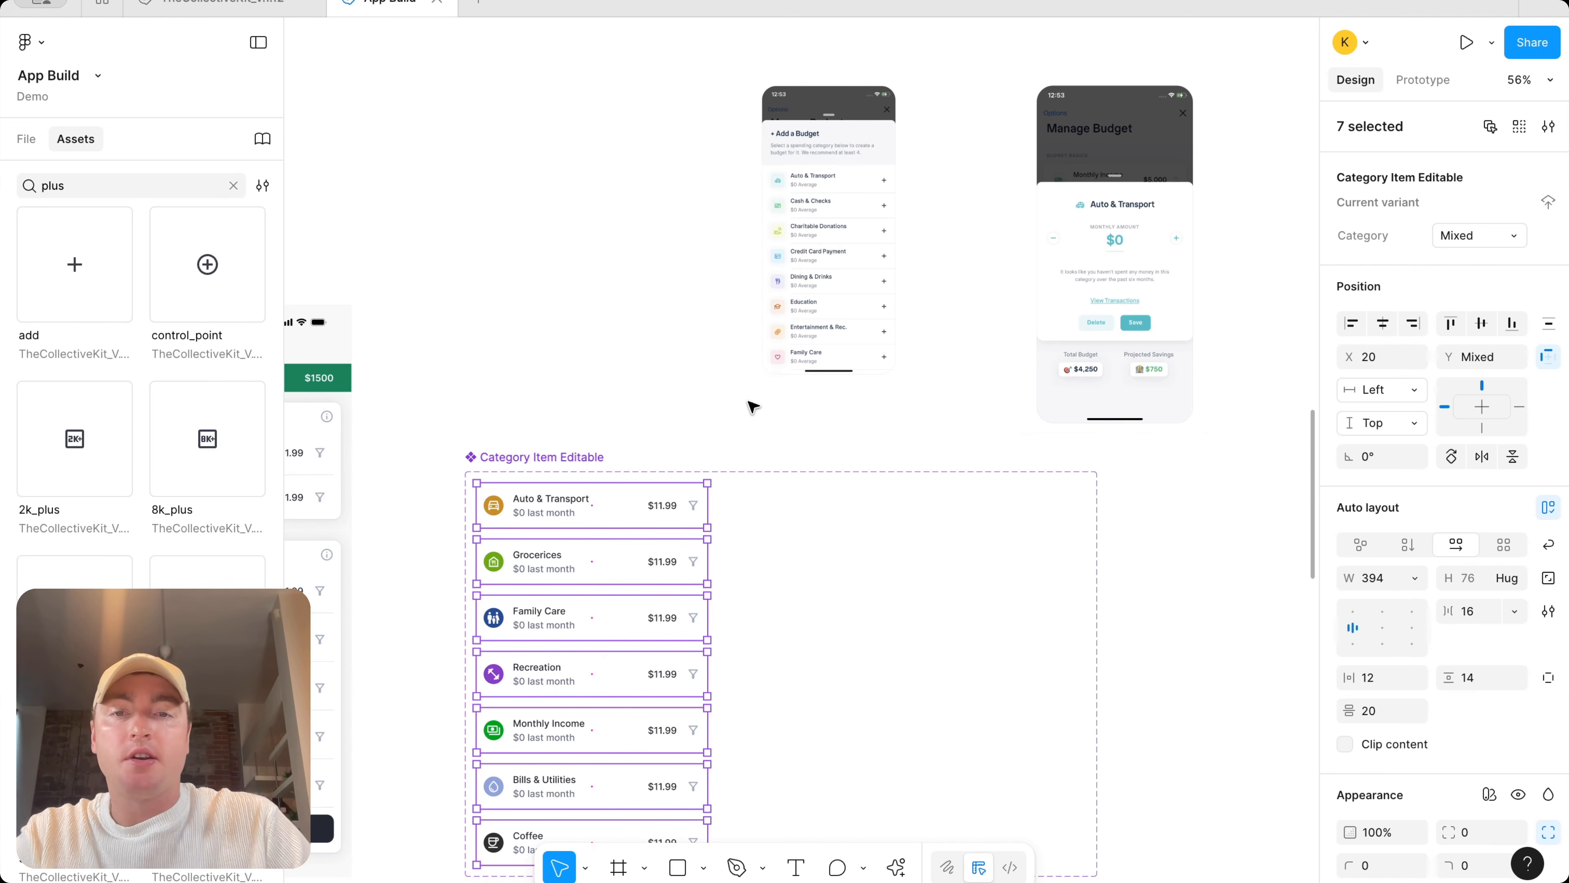
left_click(693, 507)
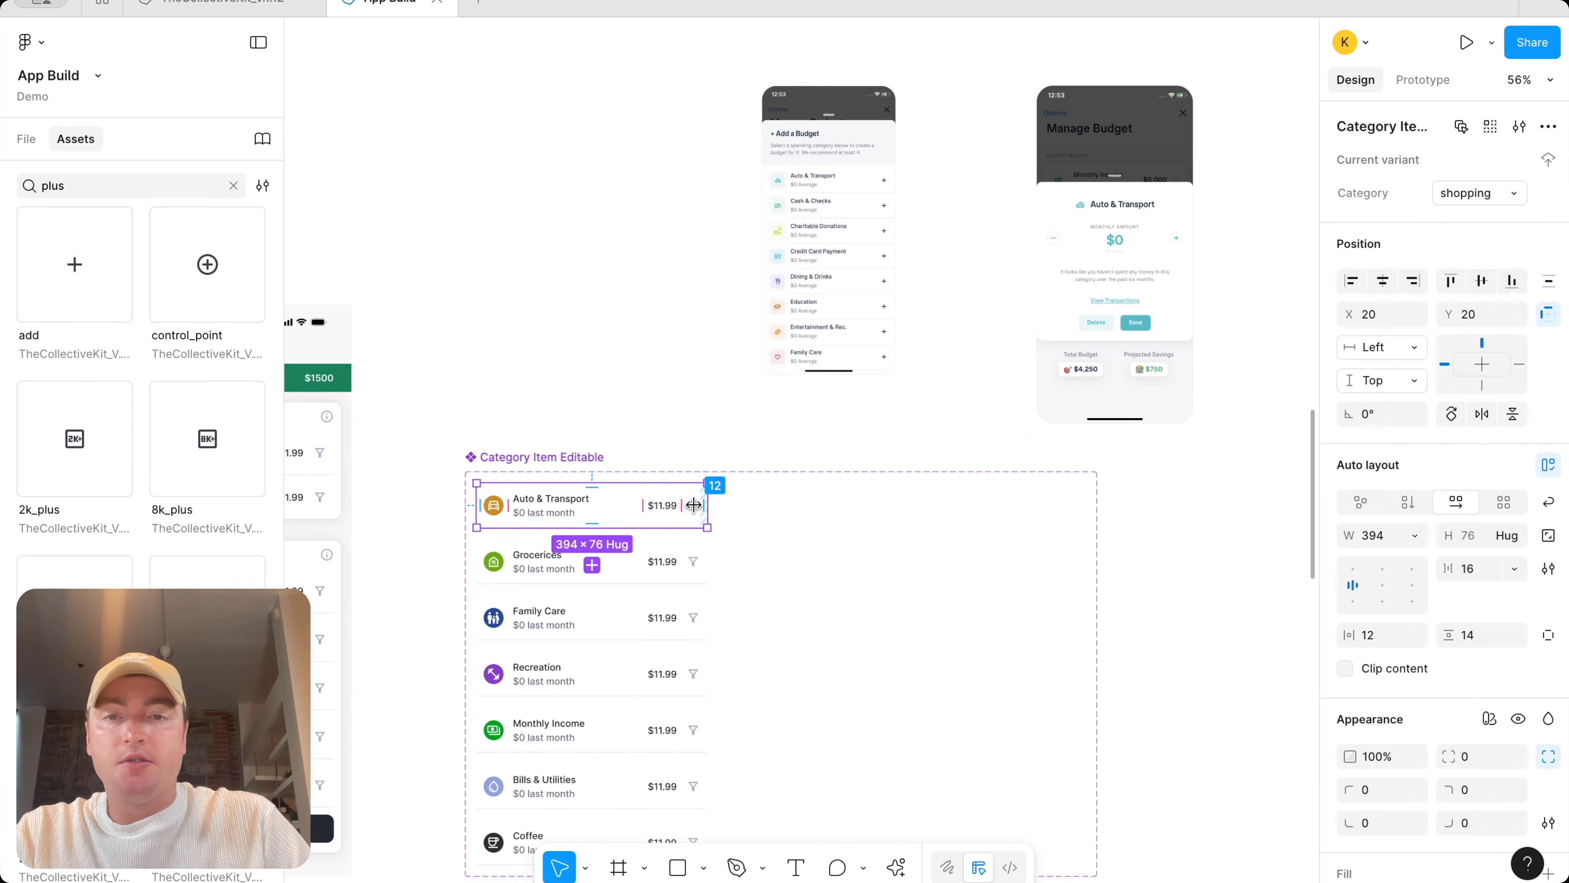
scroll(736, 501, "down", 3, "ctrl")
left_click(679, 477)
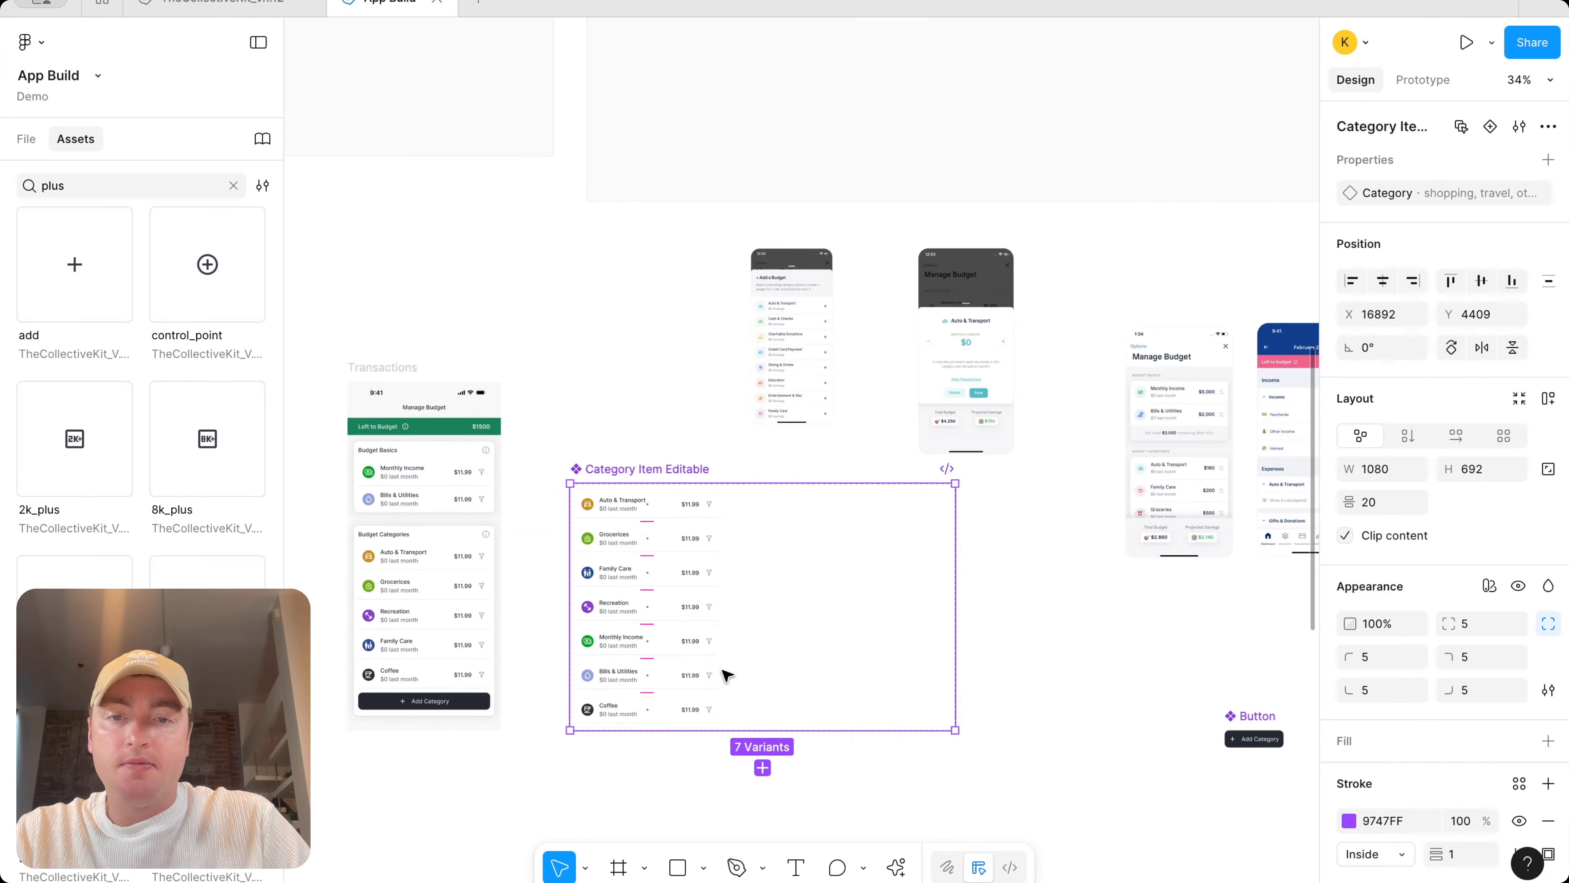
left_click_drag(696, 735, 701, 866)
scroll(702, 804, "down", 5)
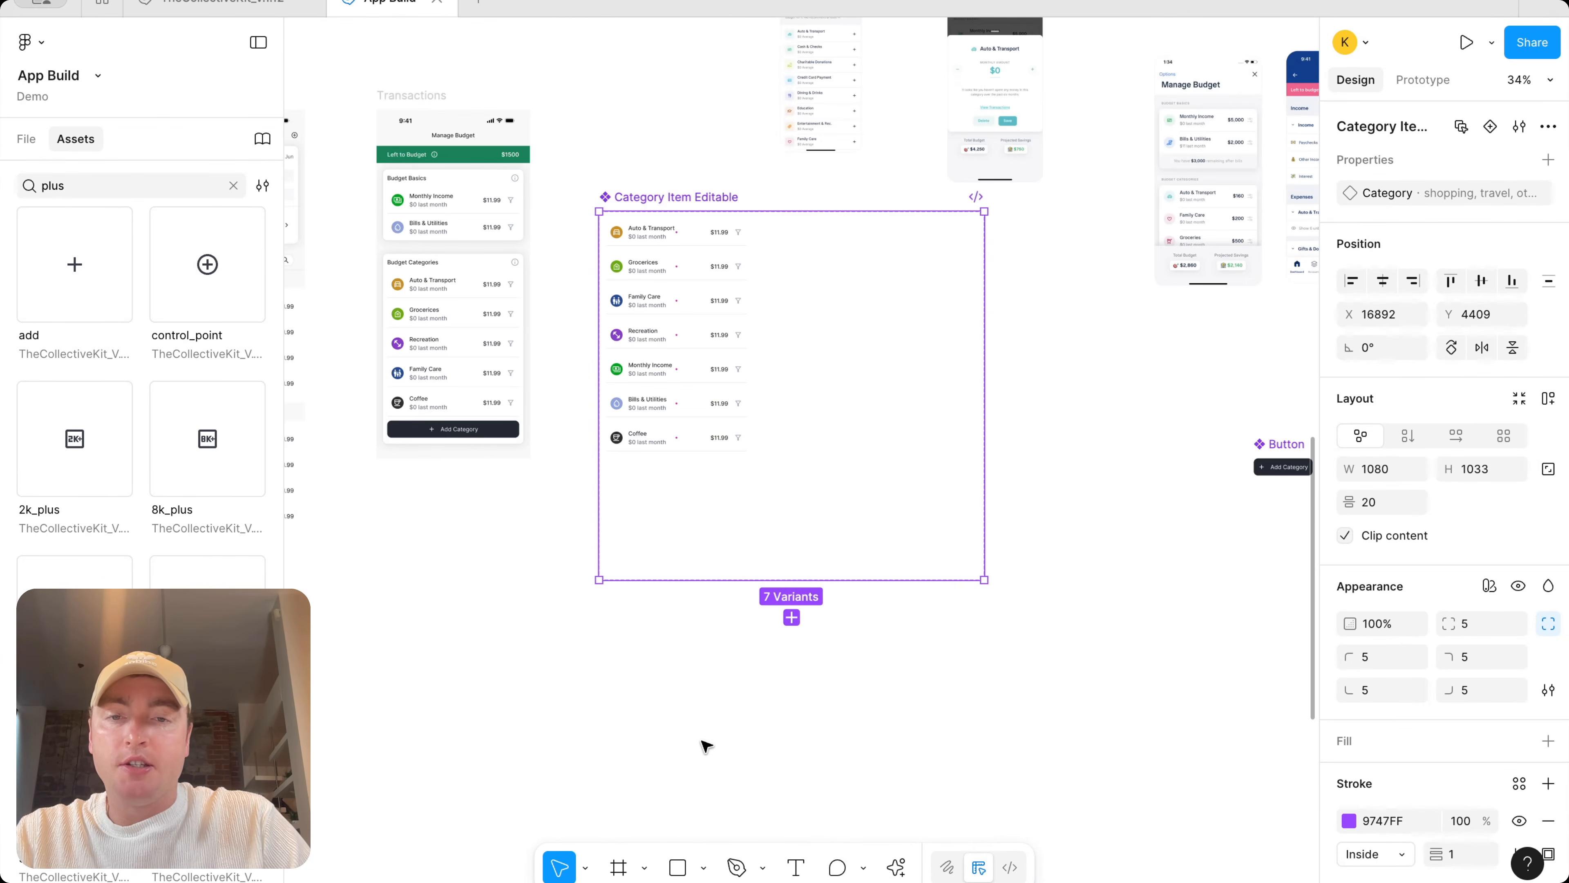
left_click_drag(741, 582, 736, 735)
Shift the Add a Budget reference screenshot slightly left above the component set
scroll(812, 326, "up", 4)
scroll(816, 241, "up", 3)
left_click(809, 238)
left_click_drag(787, 253, 539, 254)
scroll(556, 251, "left", 3)
scroll(556, 251, "down", 2)
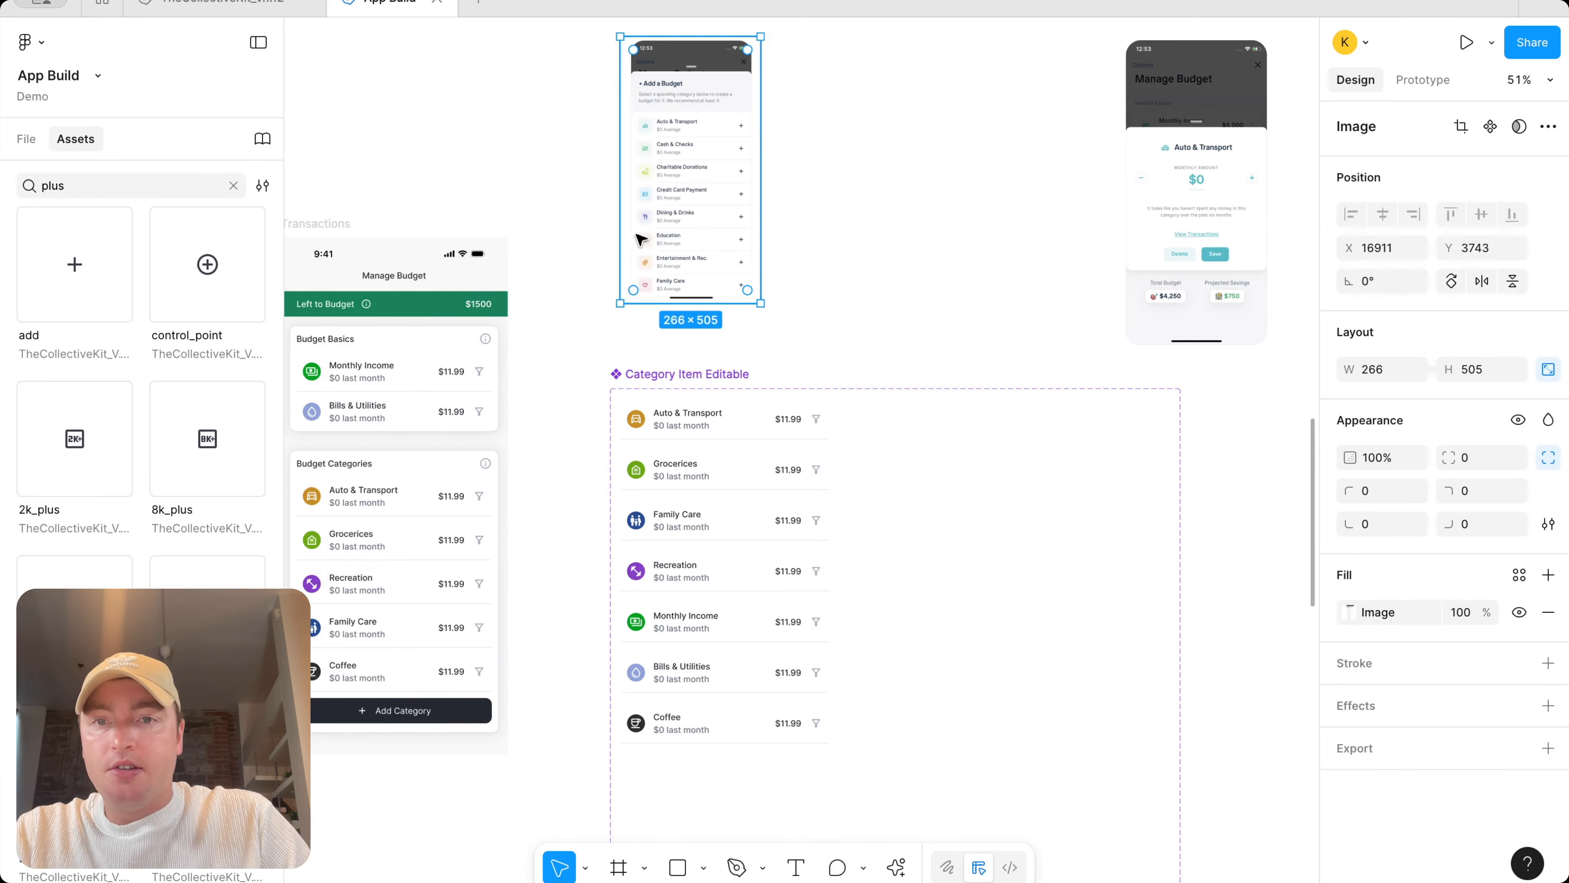
left_click_drag(733, 226, 713, 225)
scroll(712, 224, "up", 2)
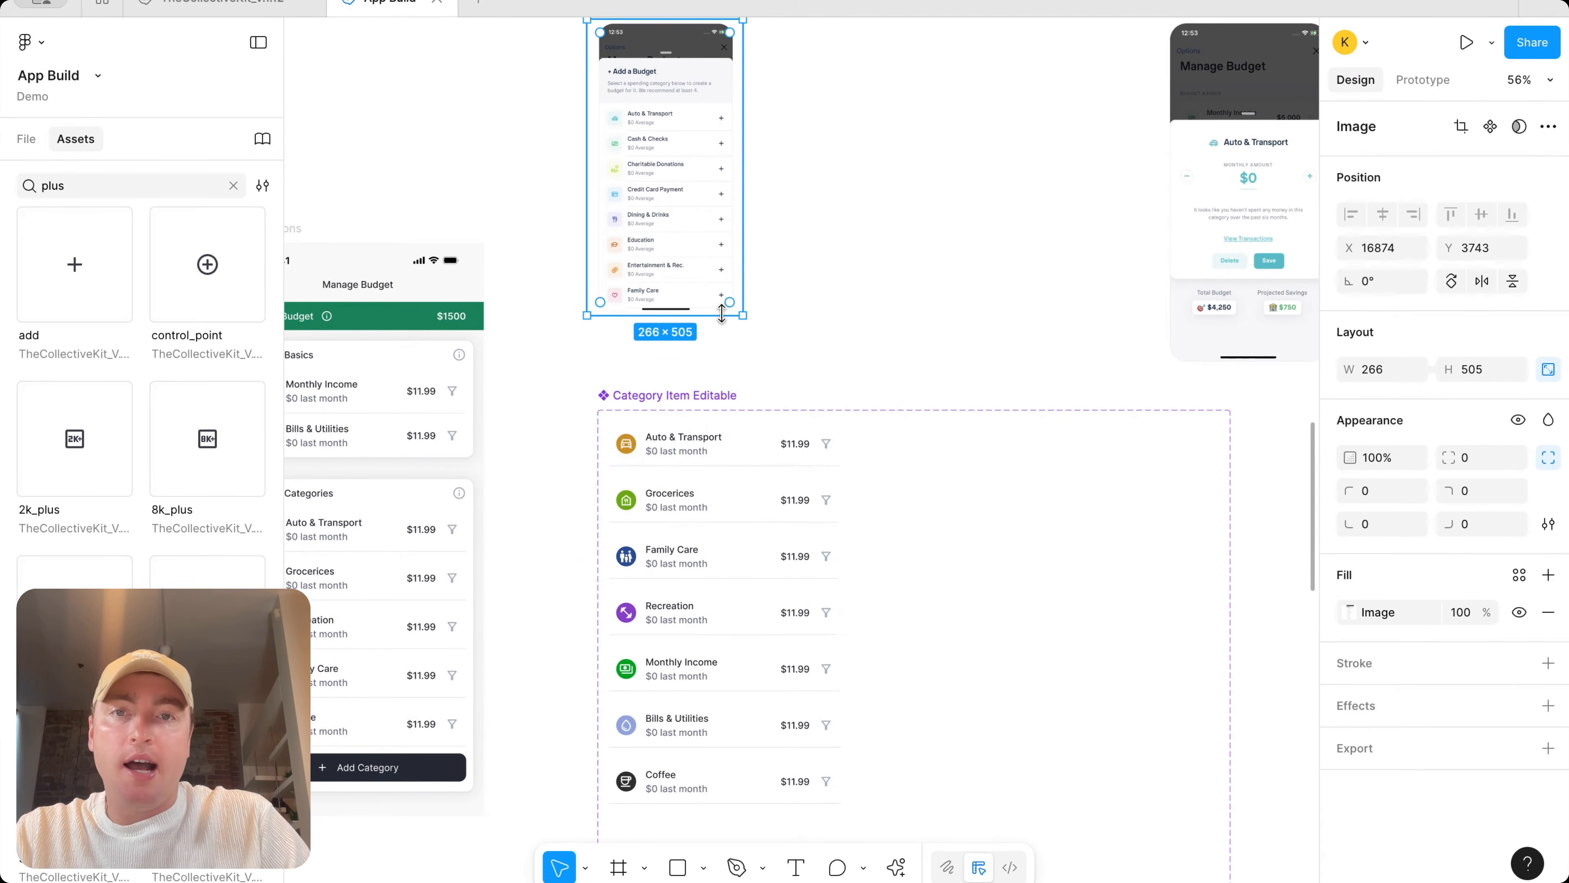
scroll(710, 164, "up", 2)
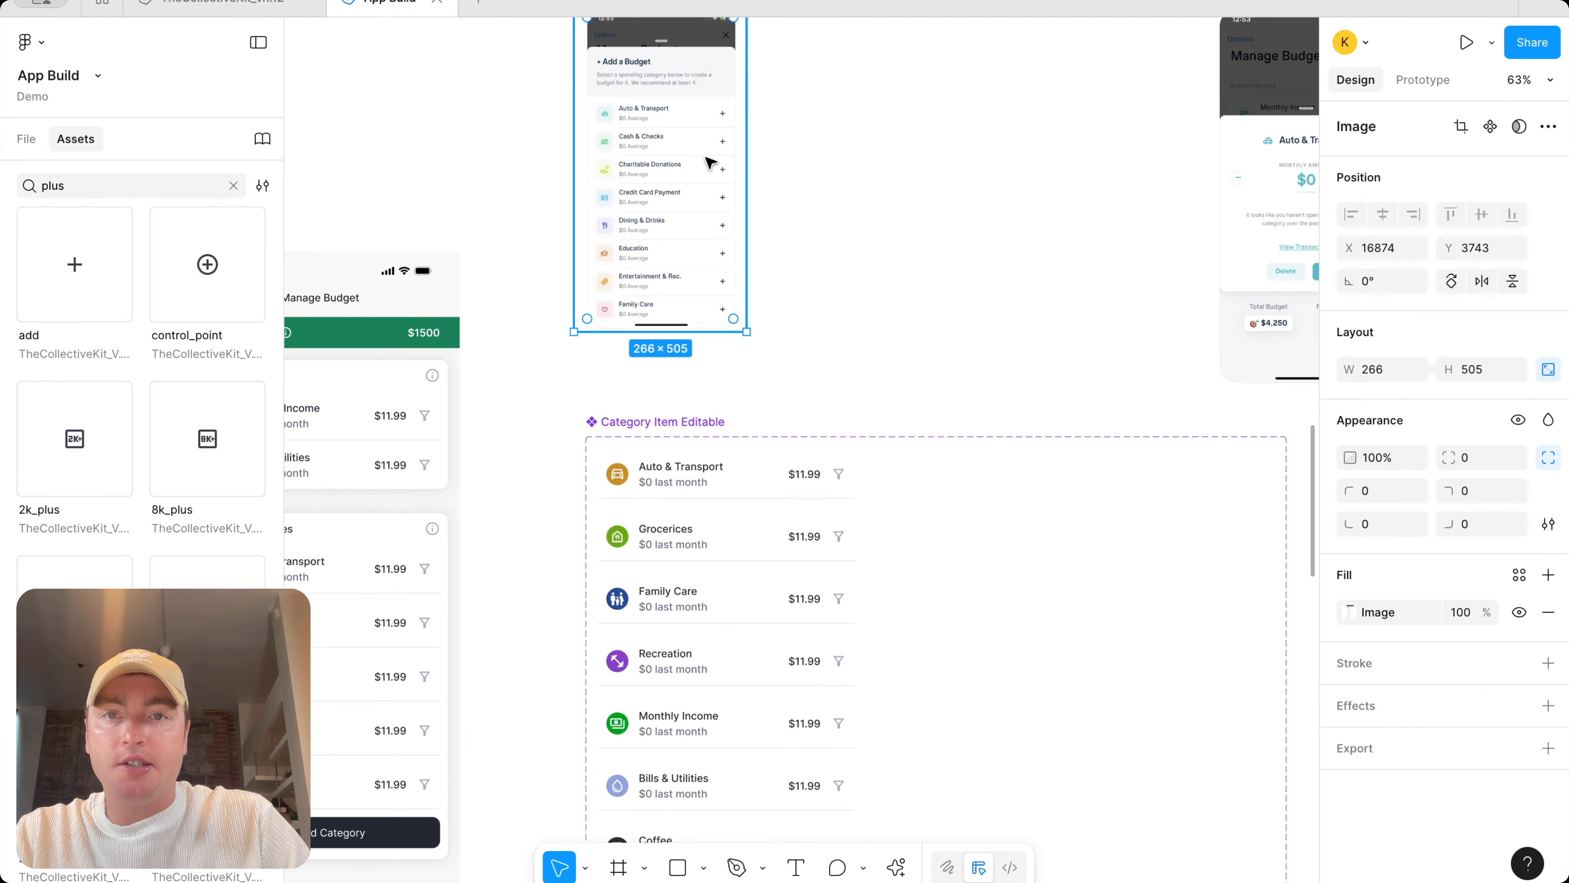
Duplicate the Coffee variant and rename the copy's title to Cash & Cheques
scroll(711, 164, "down", 3)
scroll(764, 525, "down", 3)
left_click(764, 506)
left_click(737, 547)
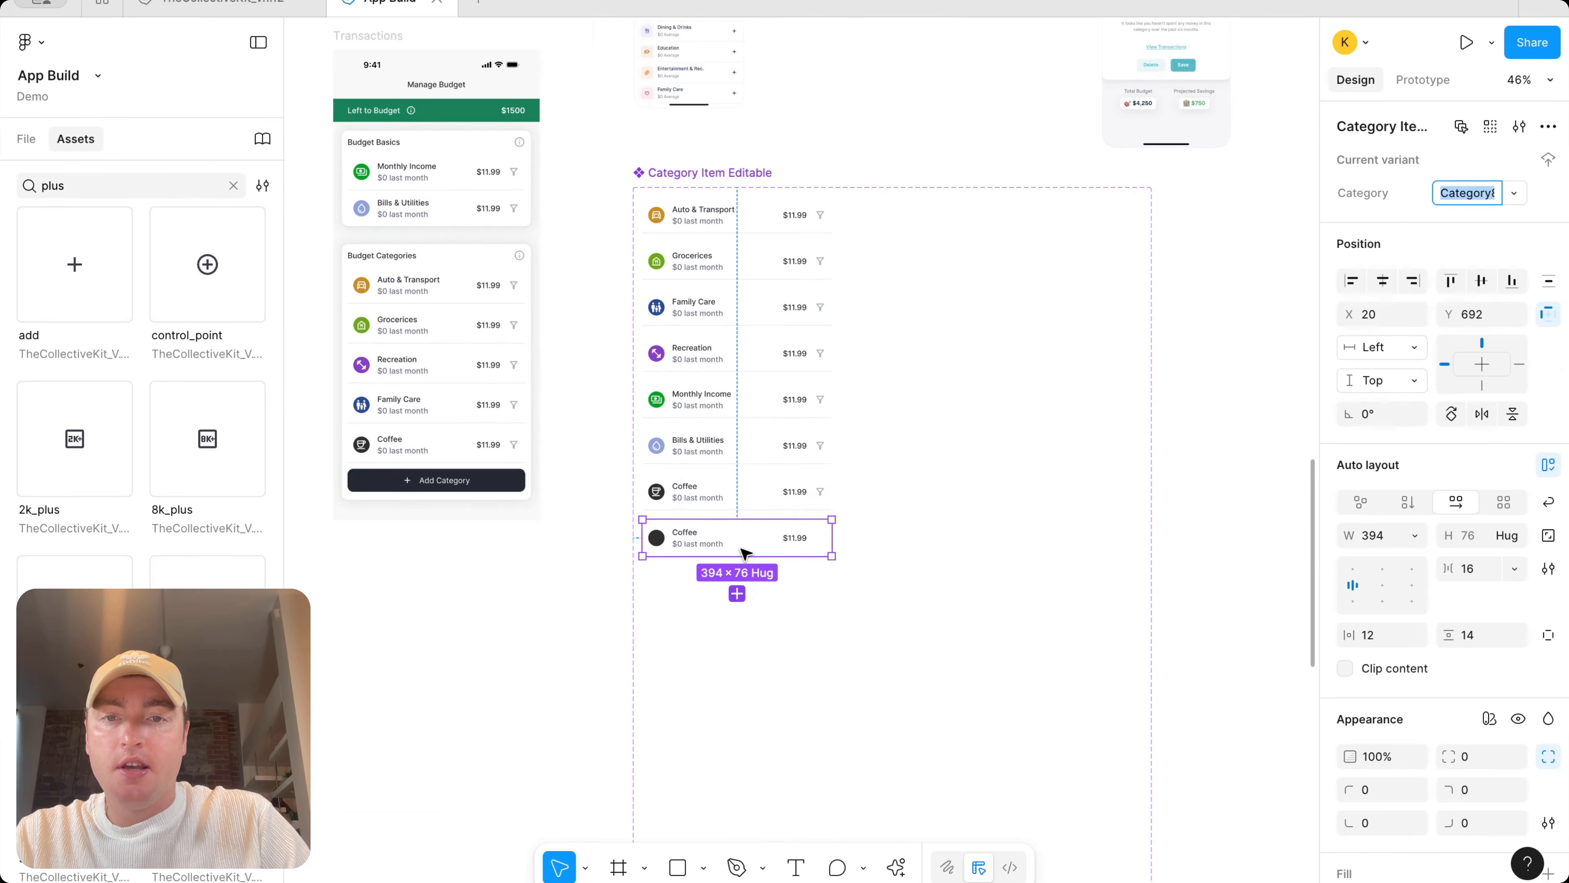
double_click(693, 538)
scroll(688, 533, "up", 5)
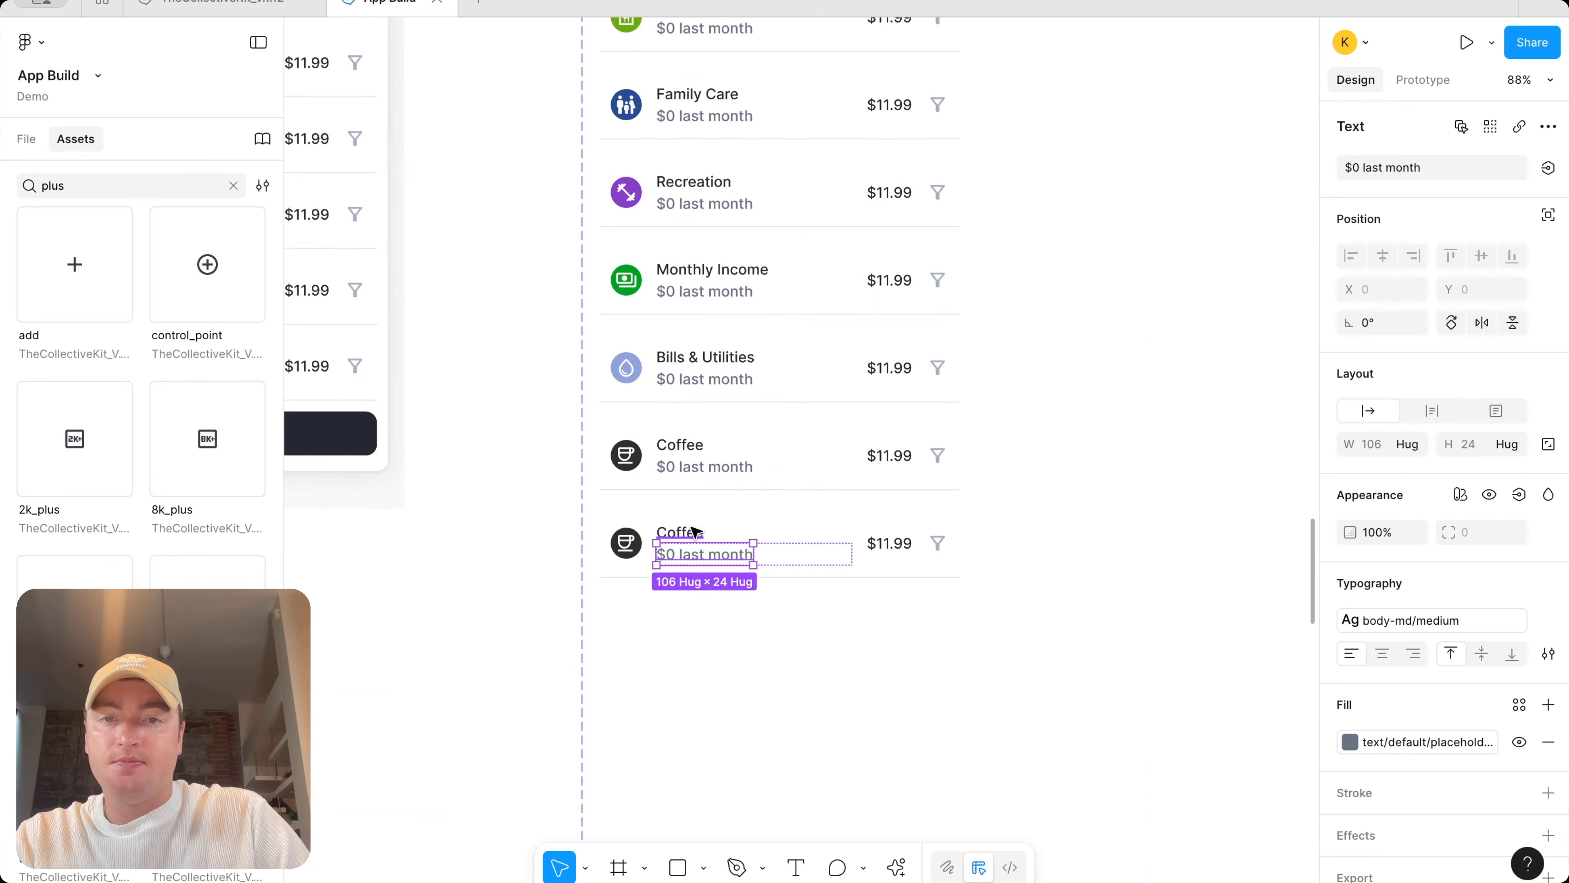
double_click(686, 531)
type("Cash & Cheques")
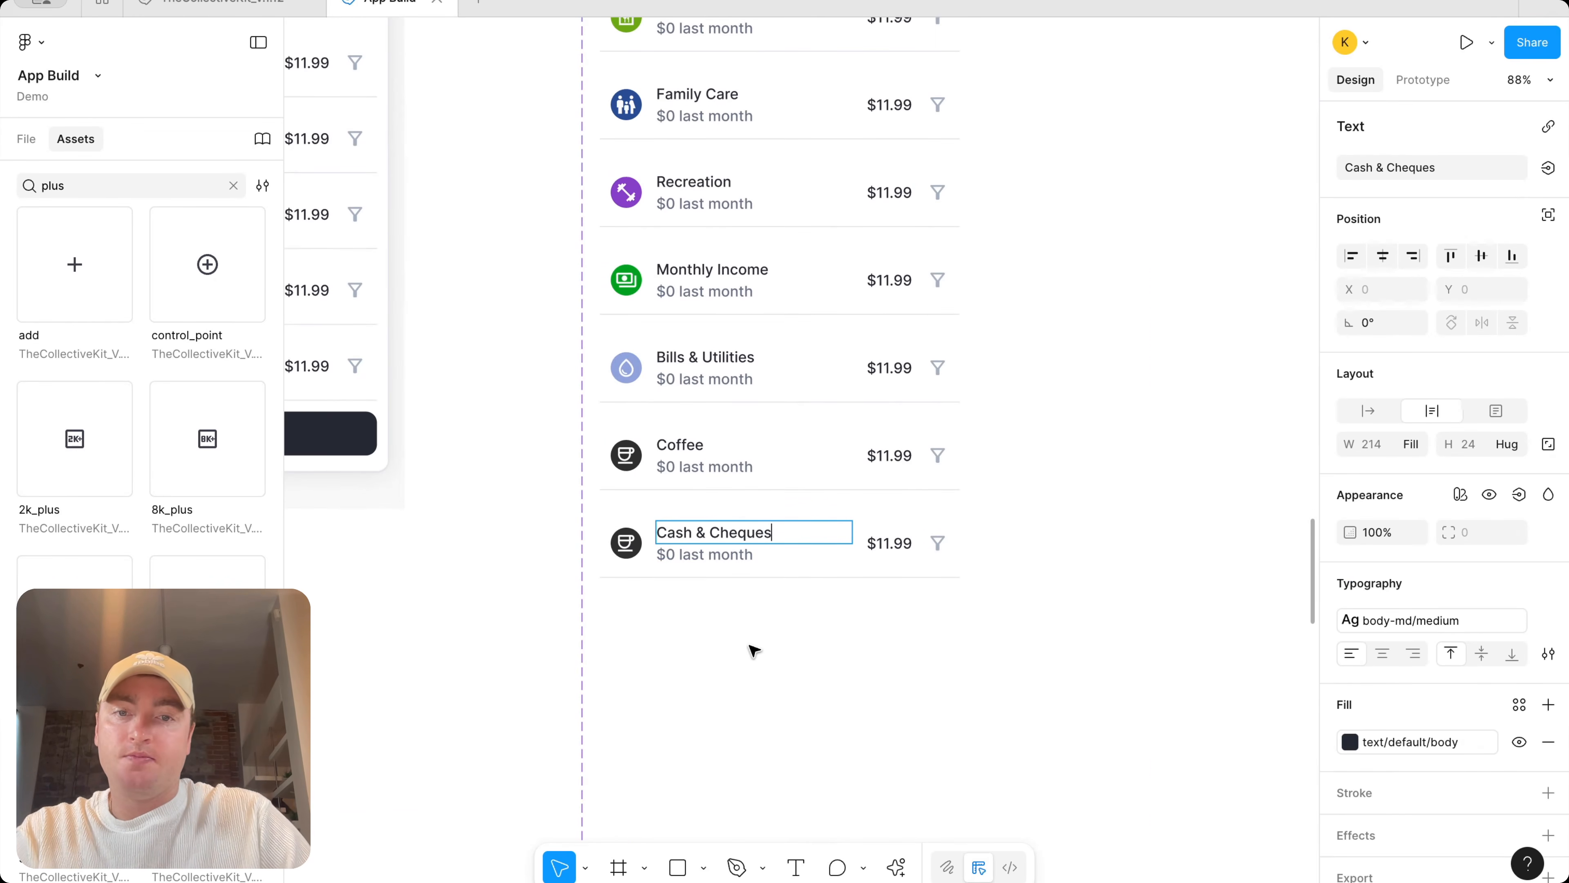
Duplicate the Cash & Cheques variant and rename the copy's title to Charitable Donations
left_click(754, 650)
left_click(797, 572)
left_click(778, 615)
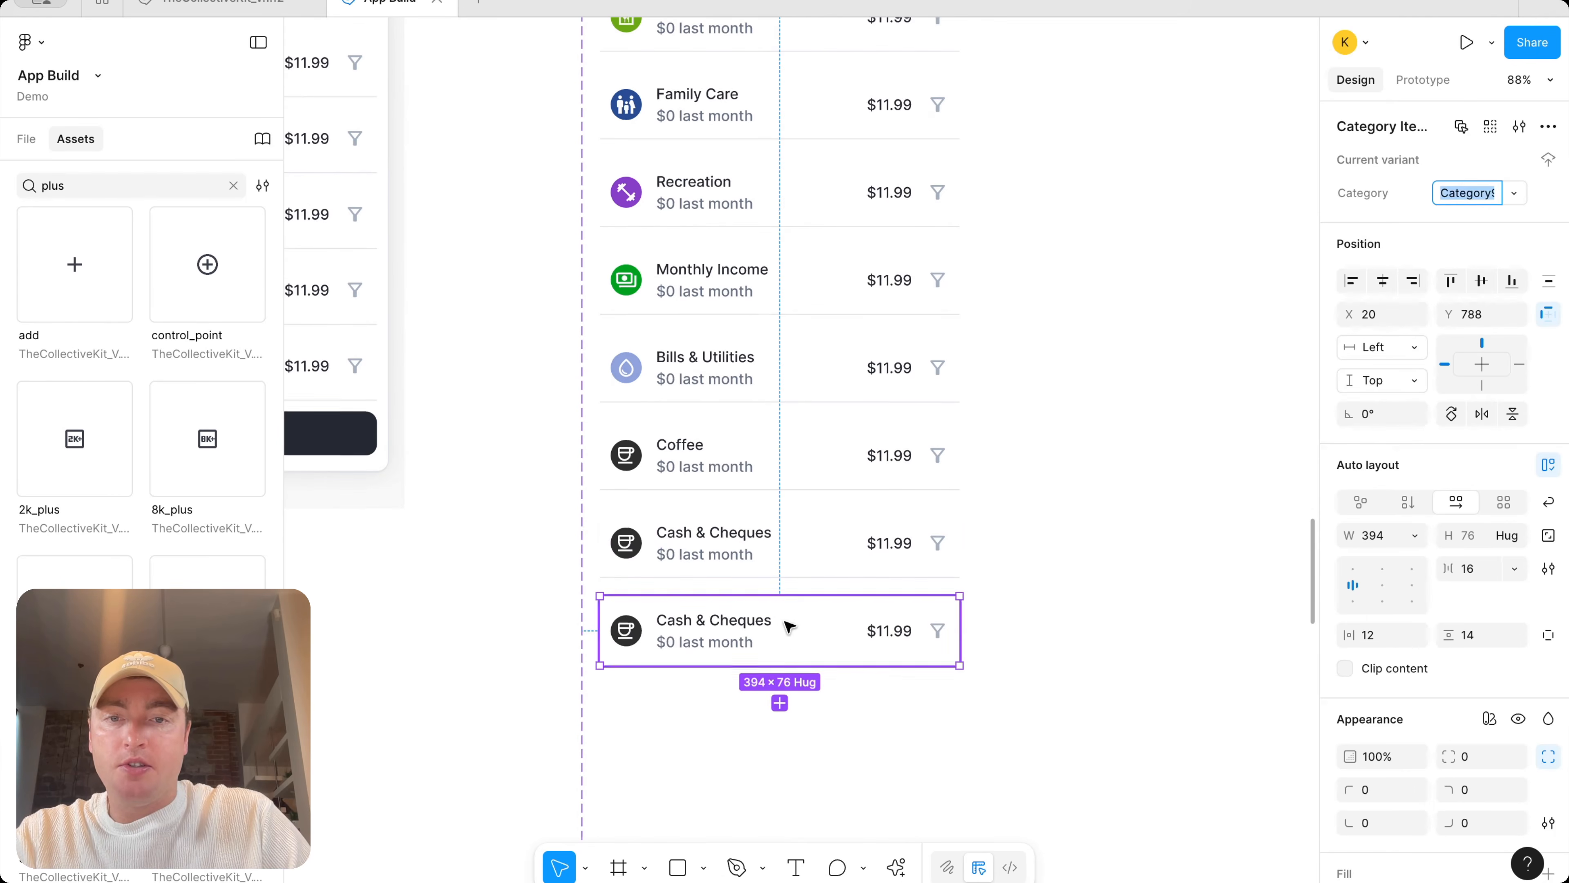
double_click(735, 624)
type("Charitable Donations")
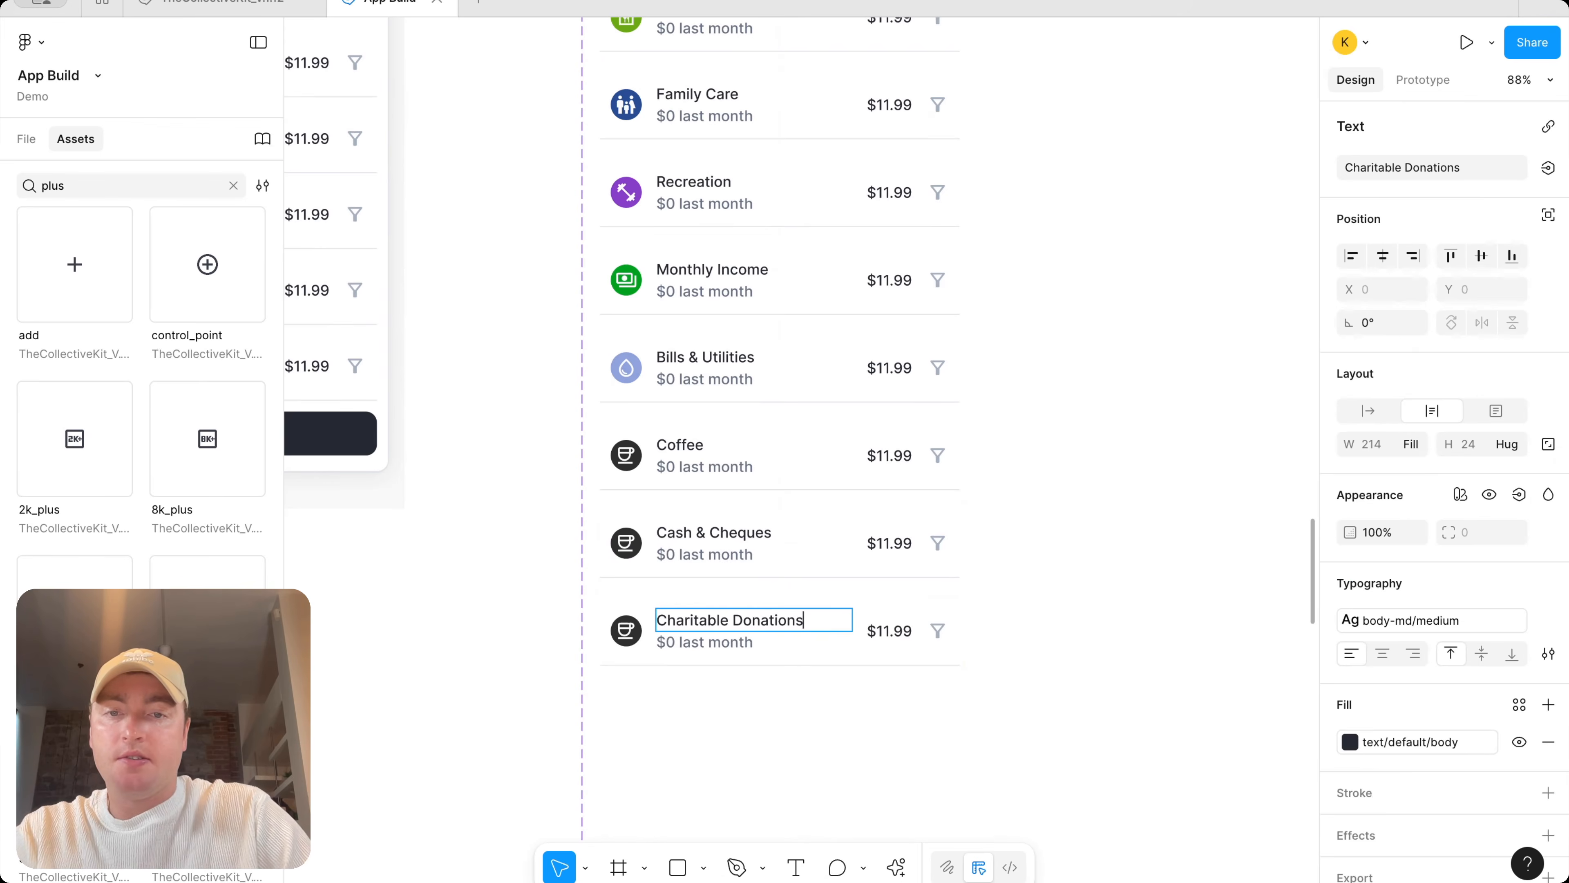
scroll(689, 710, "down", 5)
scroll(652, 266, "up", 5)
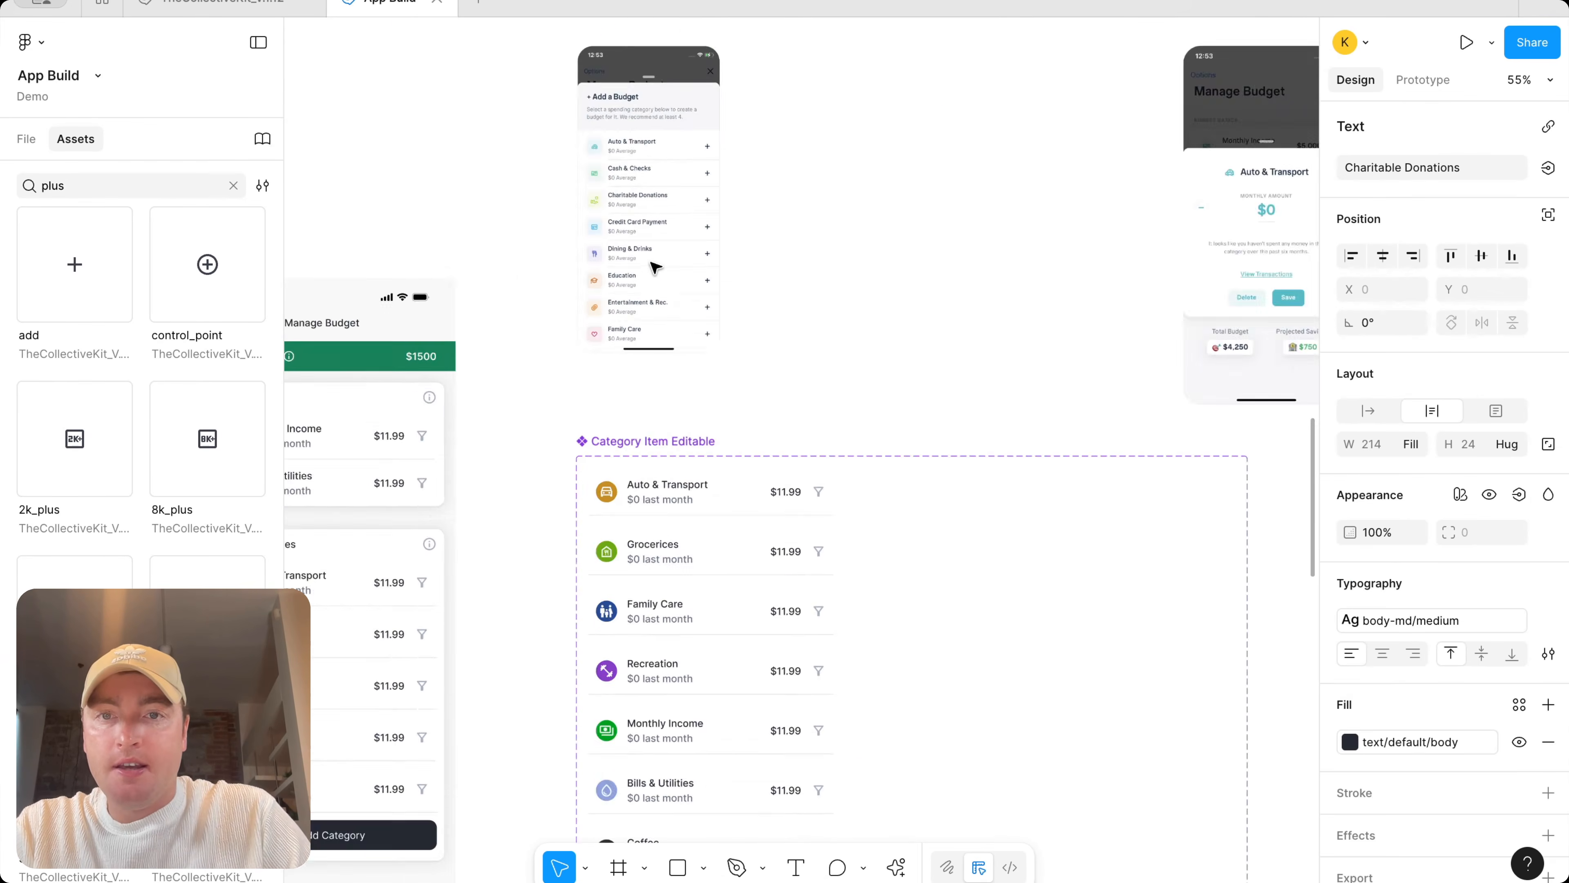
Duplicate the Charitable Donations variant and rename the copy's title to Education
left_click(899, 359)
left_click(899, 358)
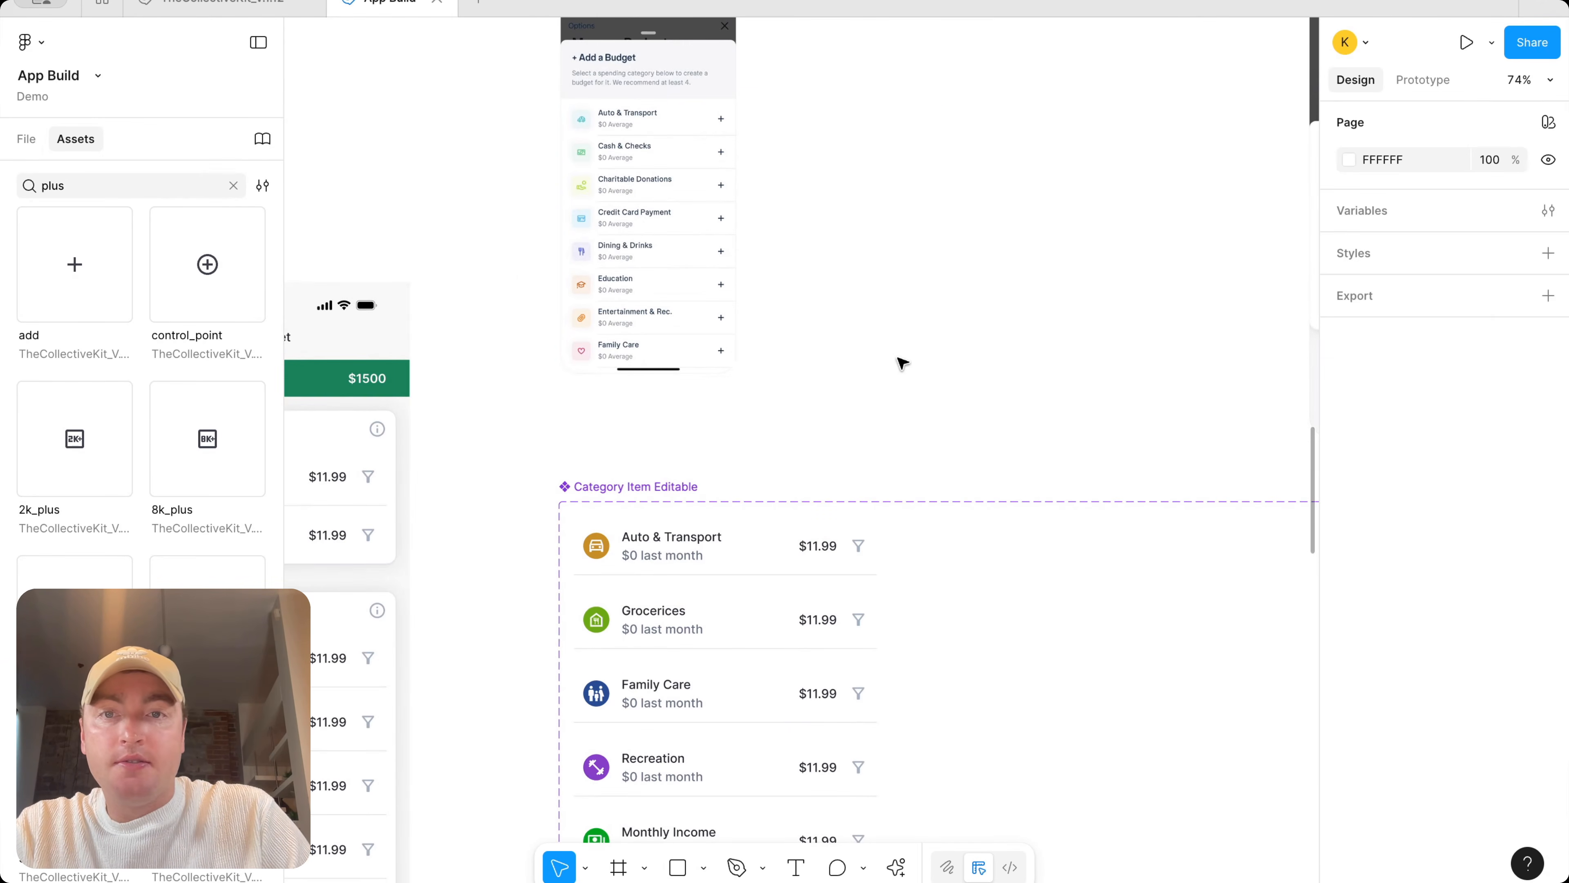
scroll(902, 363, "down", 5)
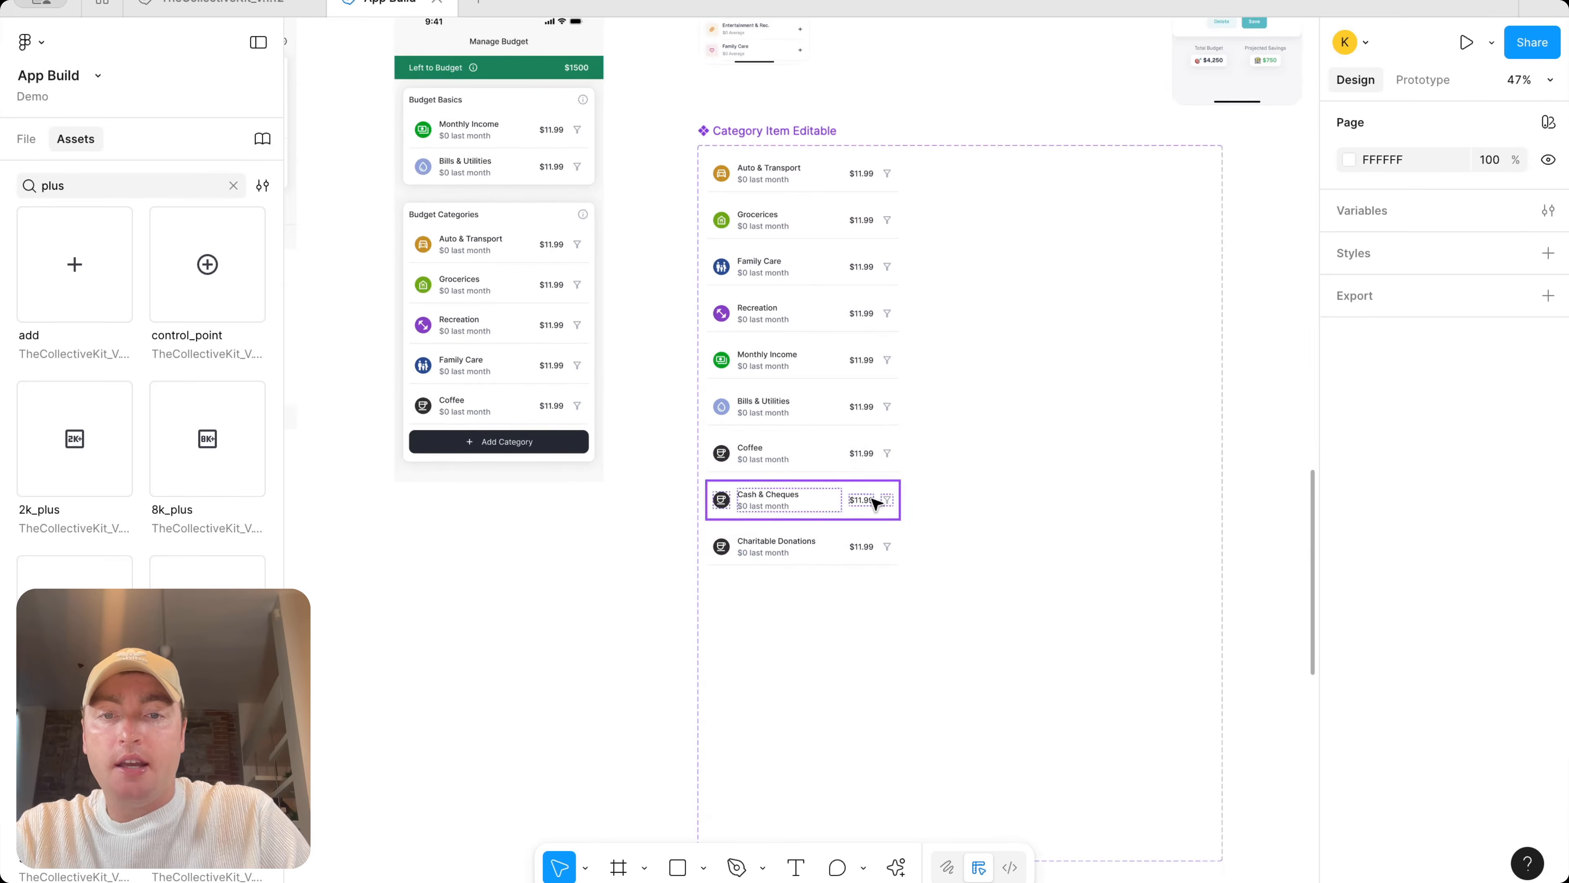
left_click(824, 560)
left_click(803, 603)
double_click(785, 598)
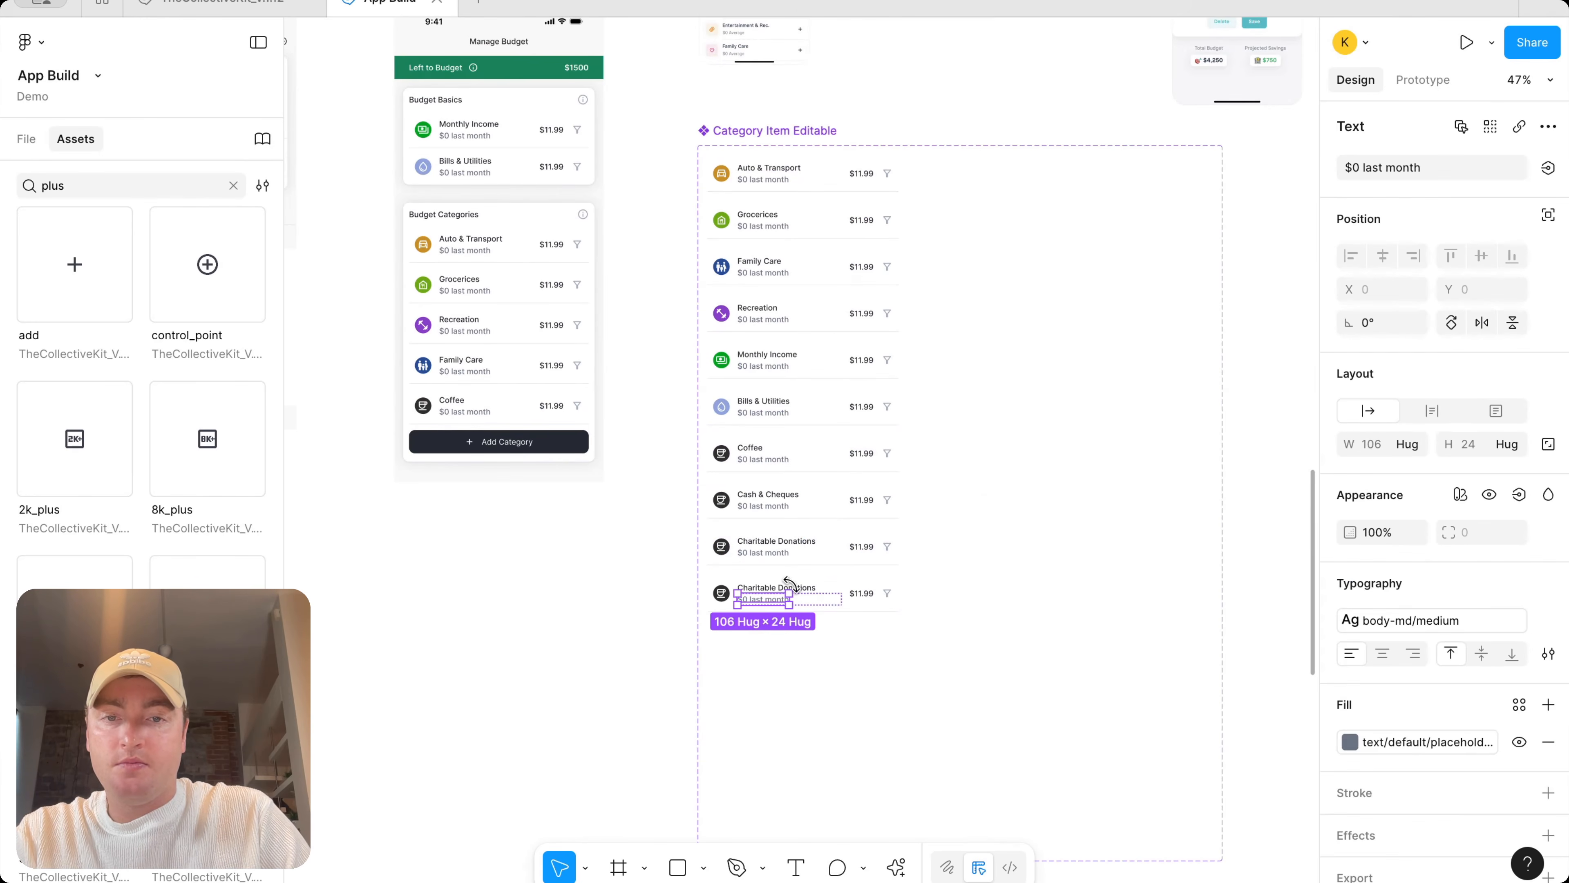
left_click(811, 584)
left_click(794, 592)
scroll(792, 589, "up", 5)
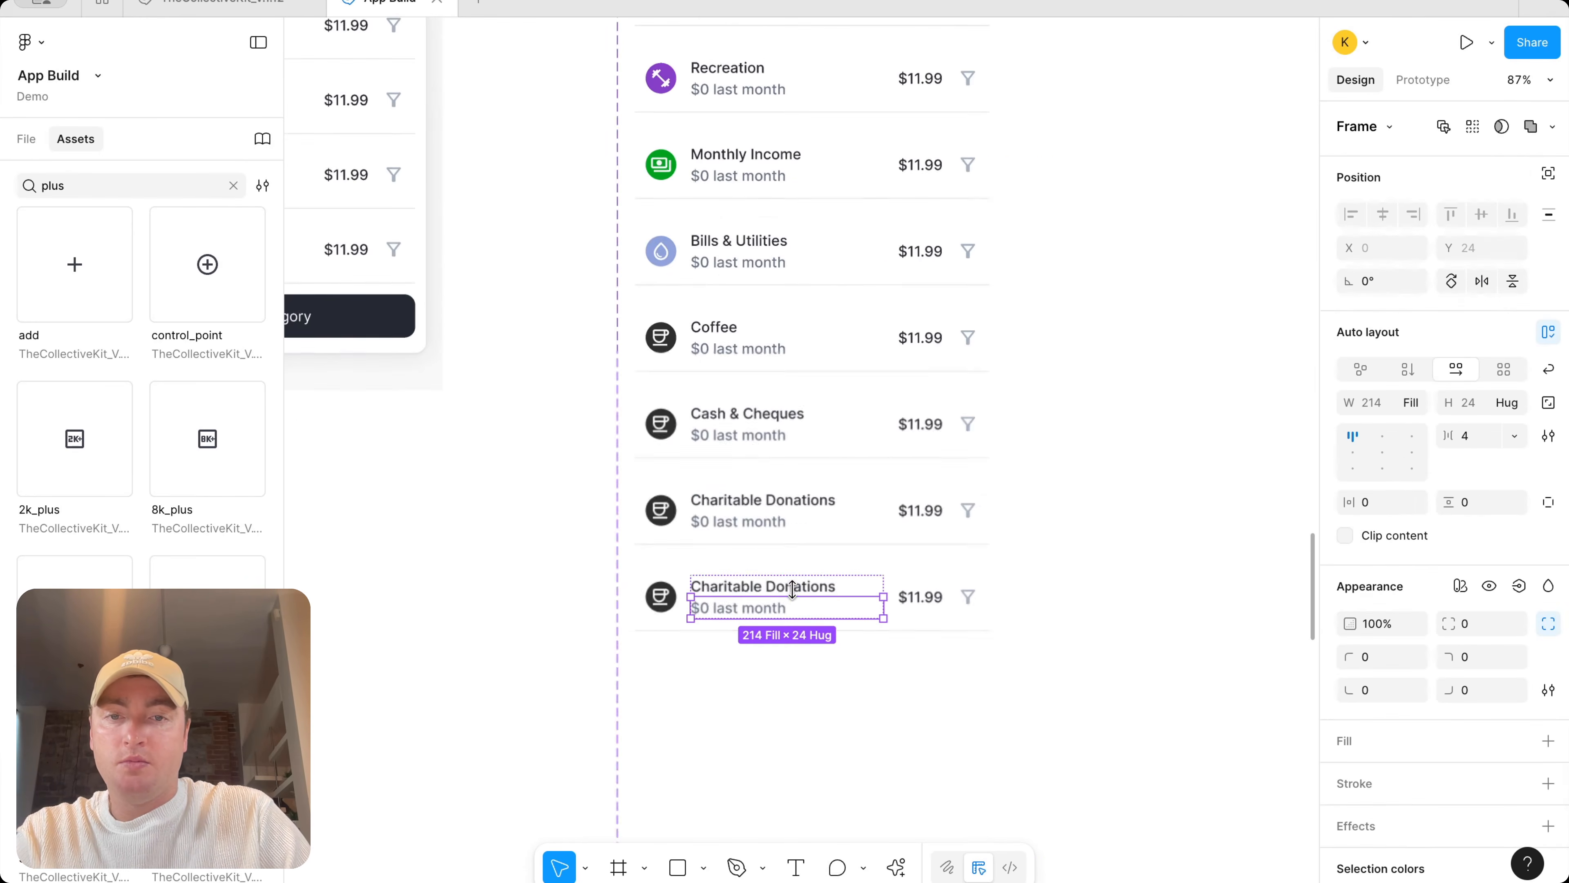
double_click(801, 584)
type("Education")
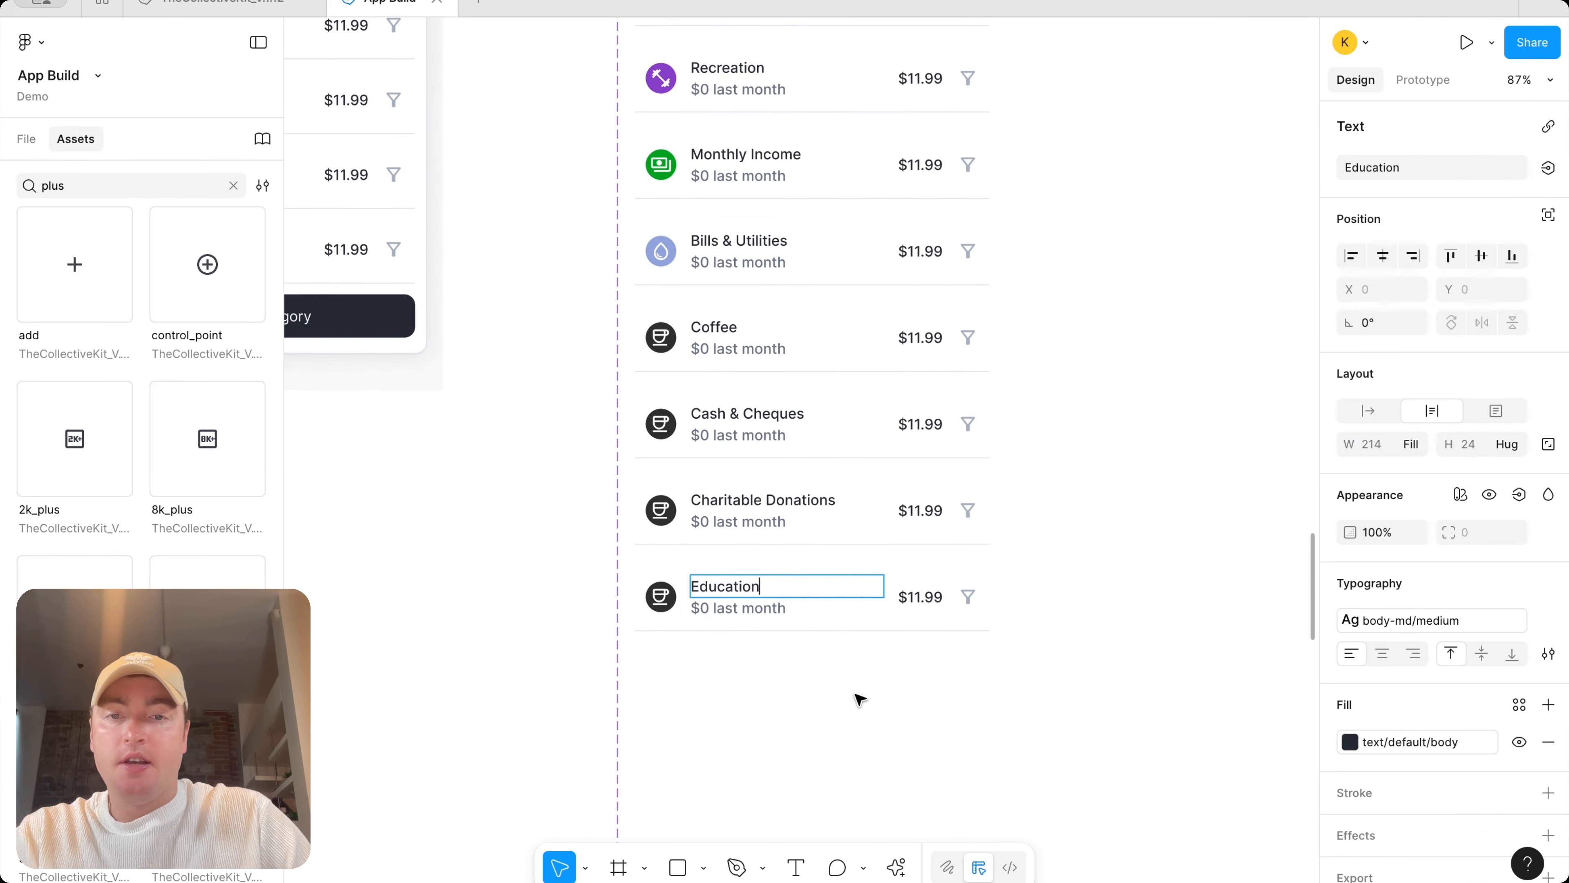
Duplicate the Education variant and rename the copy's title to Dinner & Dining
left_click(861, 698)
left_click(840, 618)
key("ctrl+d")
double_click(737, 680)
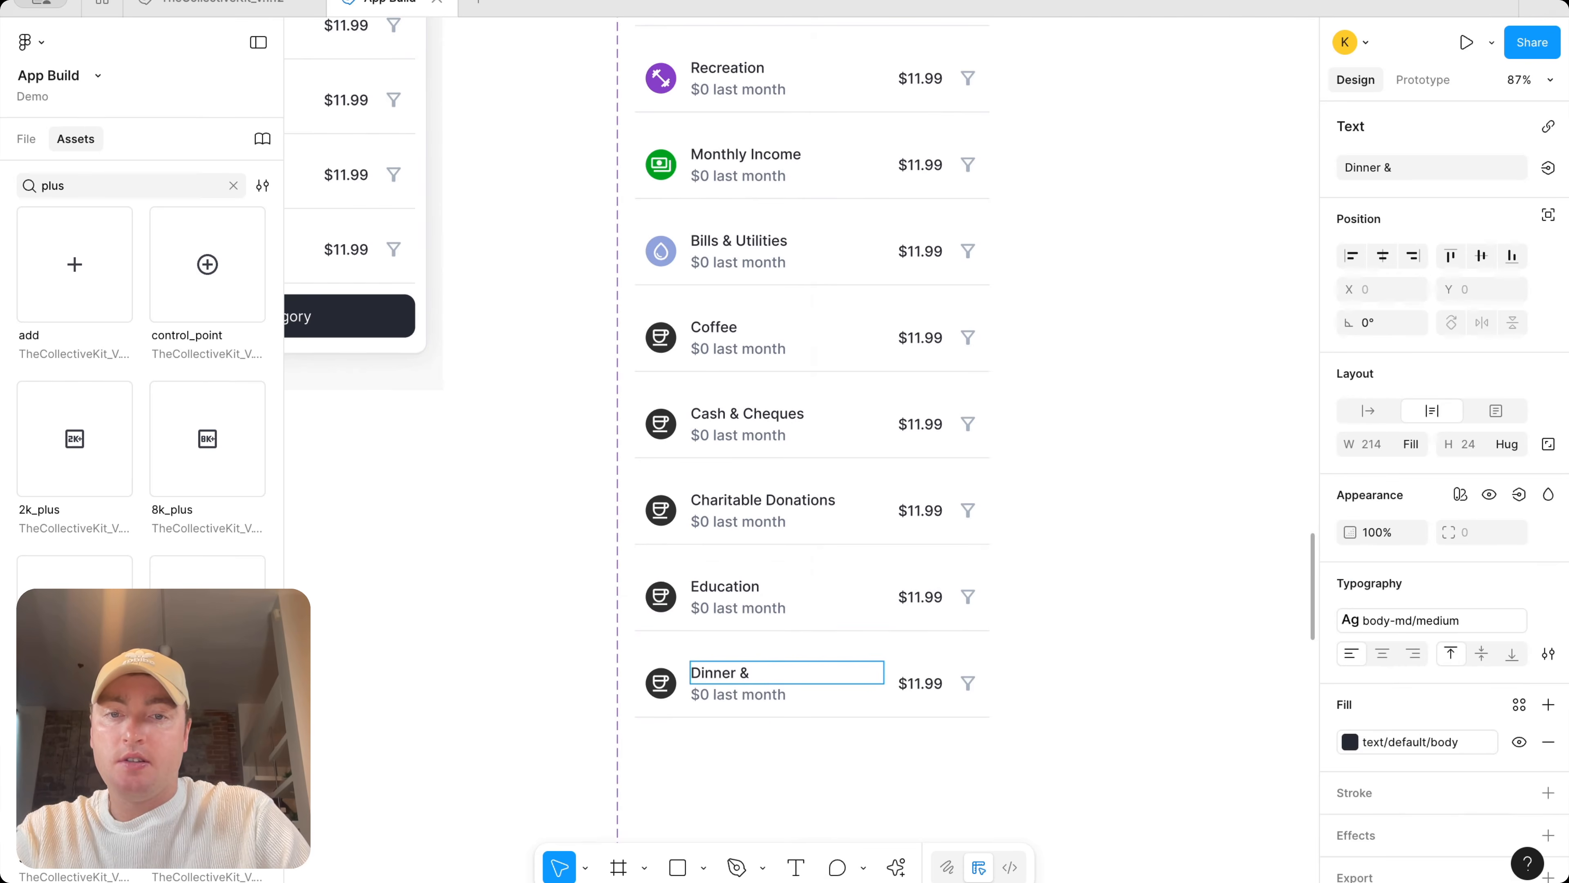
type("Dinner & Dining")
scroll(827, 67, "up", 10)
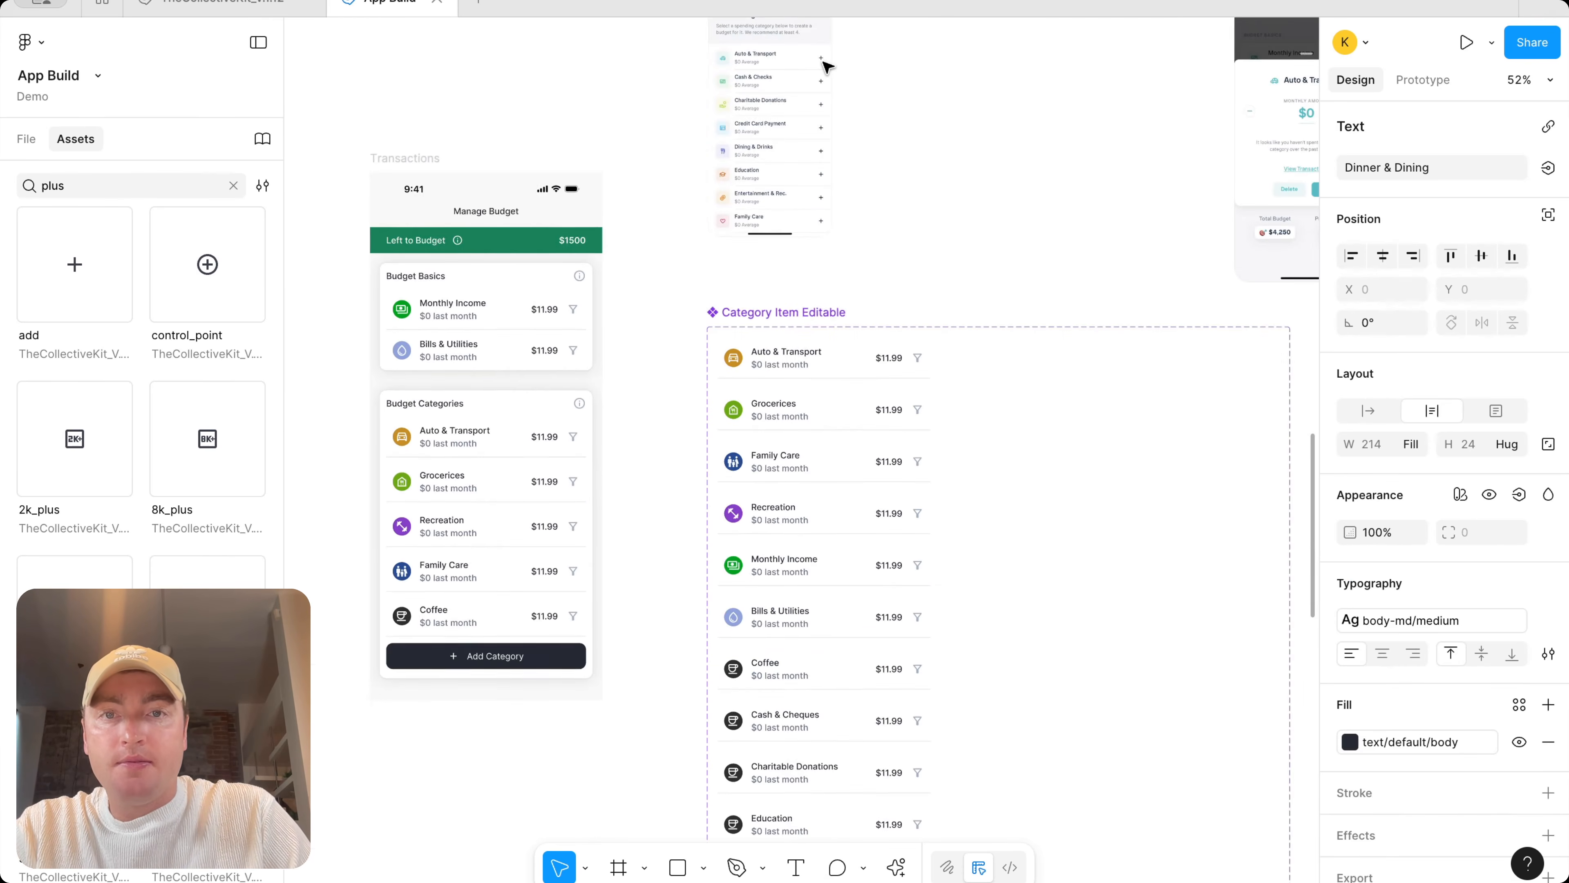
scroll(902, 180, "down", 5)
scroll(914, 180, "down", 4)
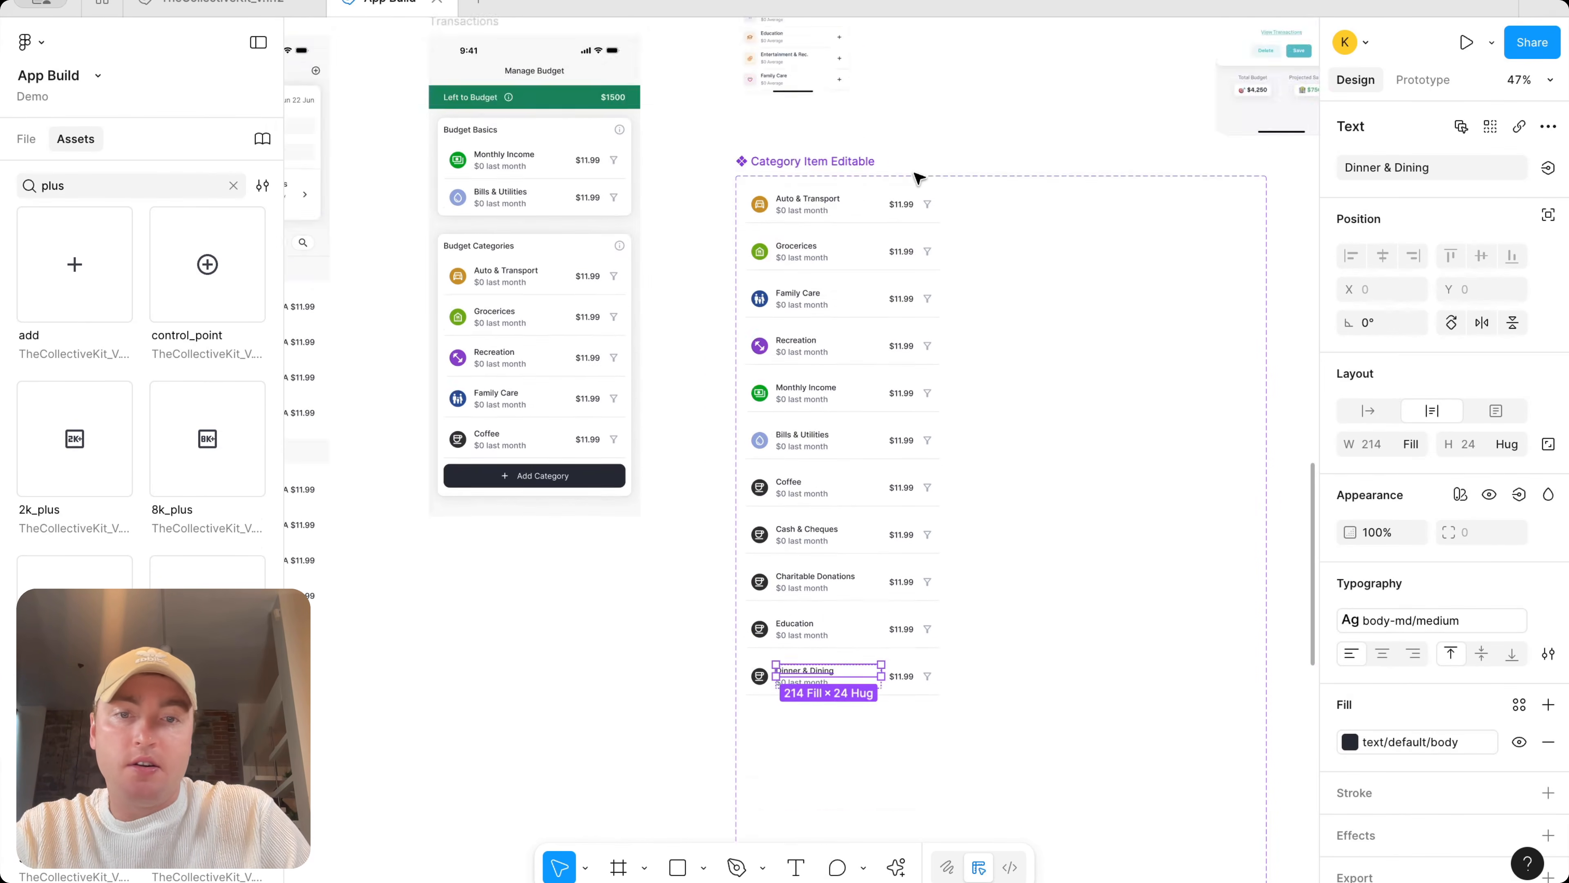
Duplicate the Dinner & Dining variant and rename the copy's title to Credit Cards
left_click(1010, 535)
left_click(903, 590)
key("ctrl+d")
scroll(844, 633, "up", 3)
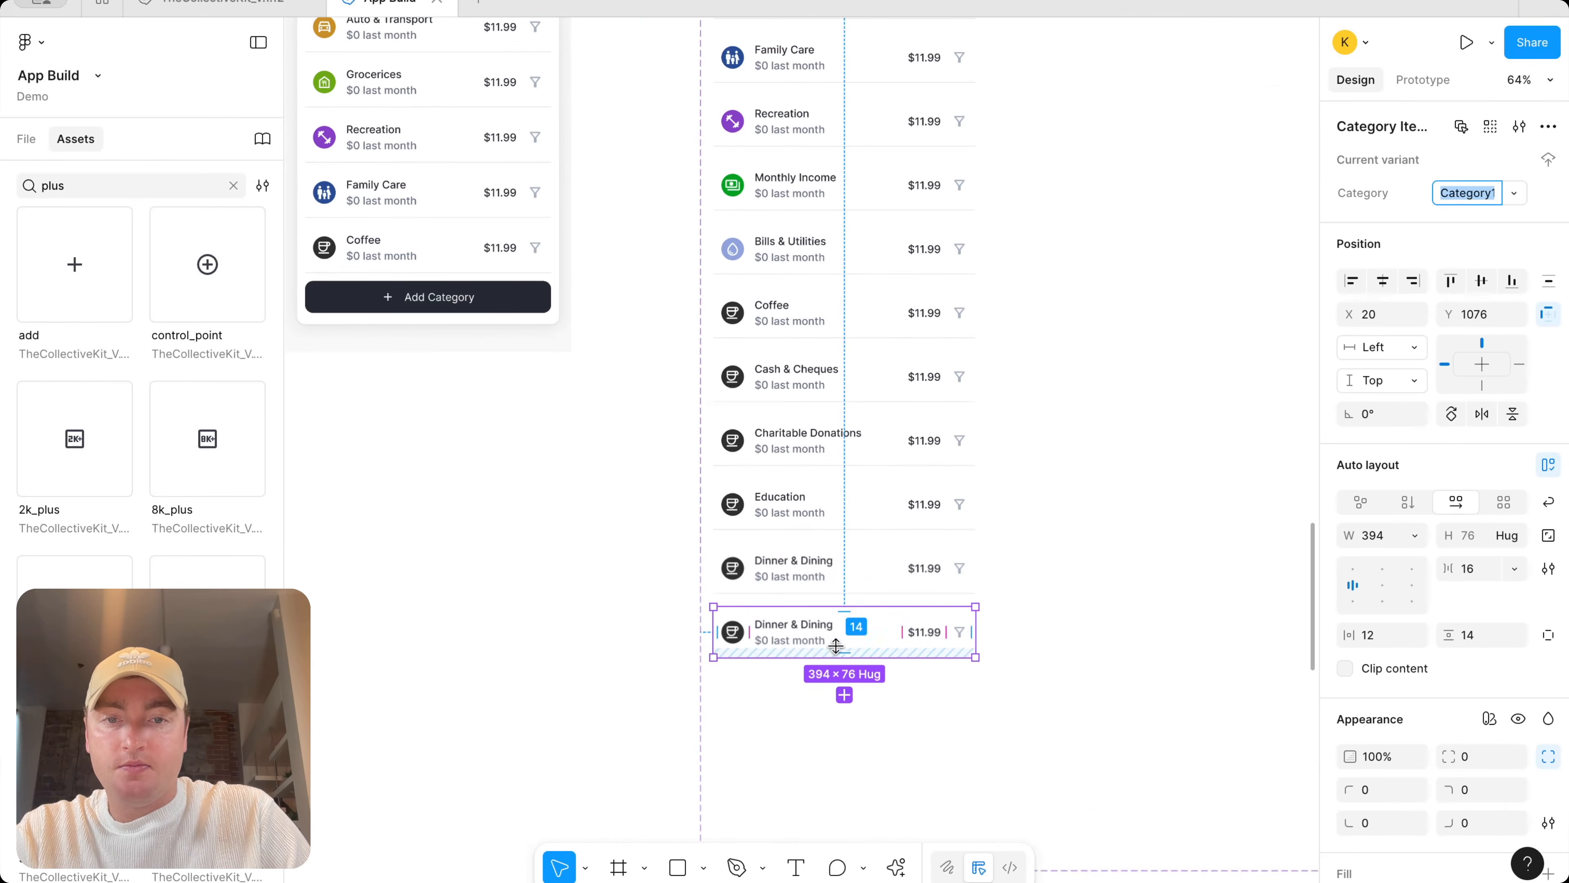
double_click(806, 623)
type("Credit Cards")
key("Escape")
Swap the Cash & Cheques item's coffee icon for the local_atm icon
scroll(766, 381, "up", 3)
left_click(723, 370)
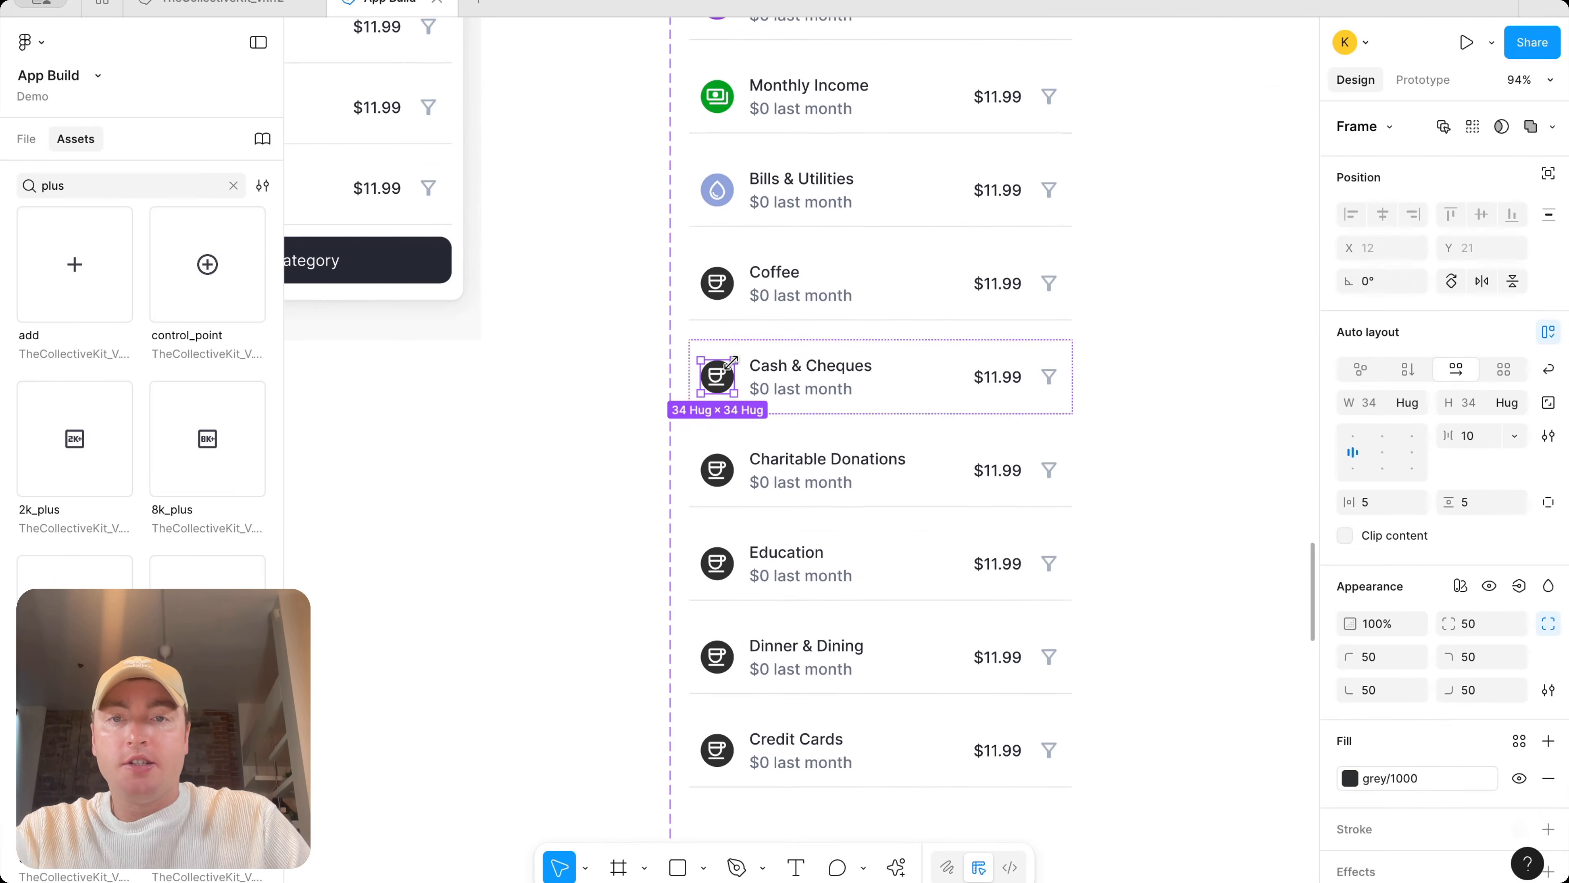
double_click(725, 379)
left_click(1366, 127)
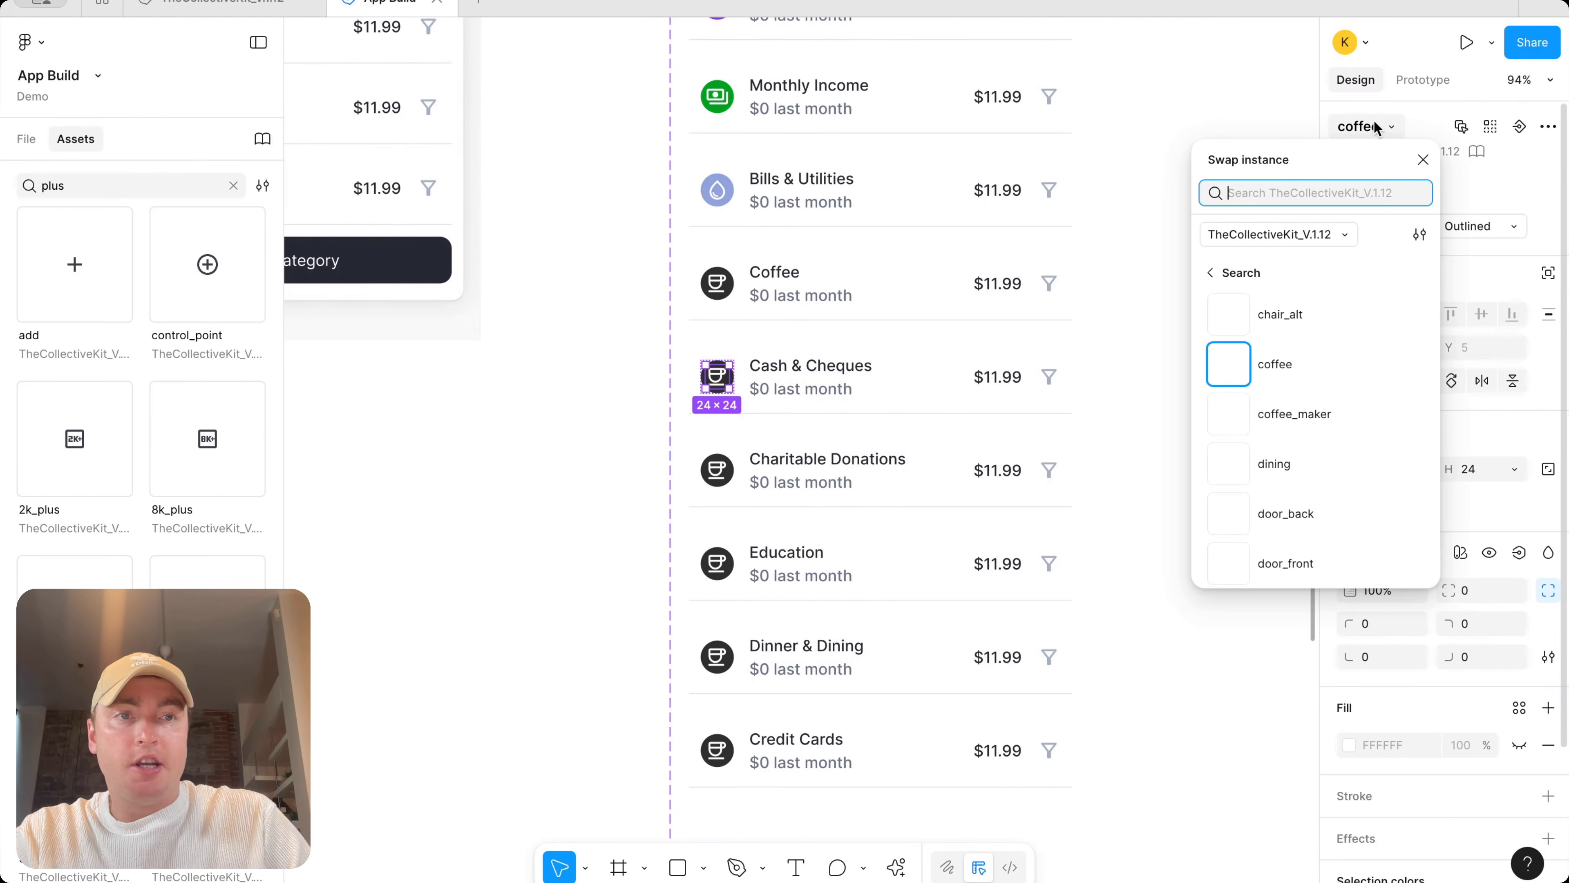
type("chequ")
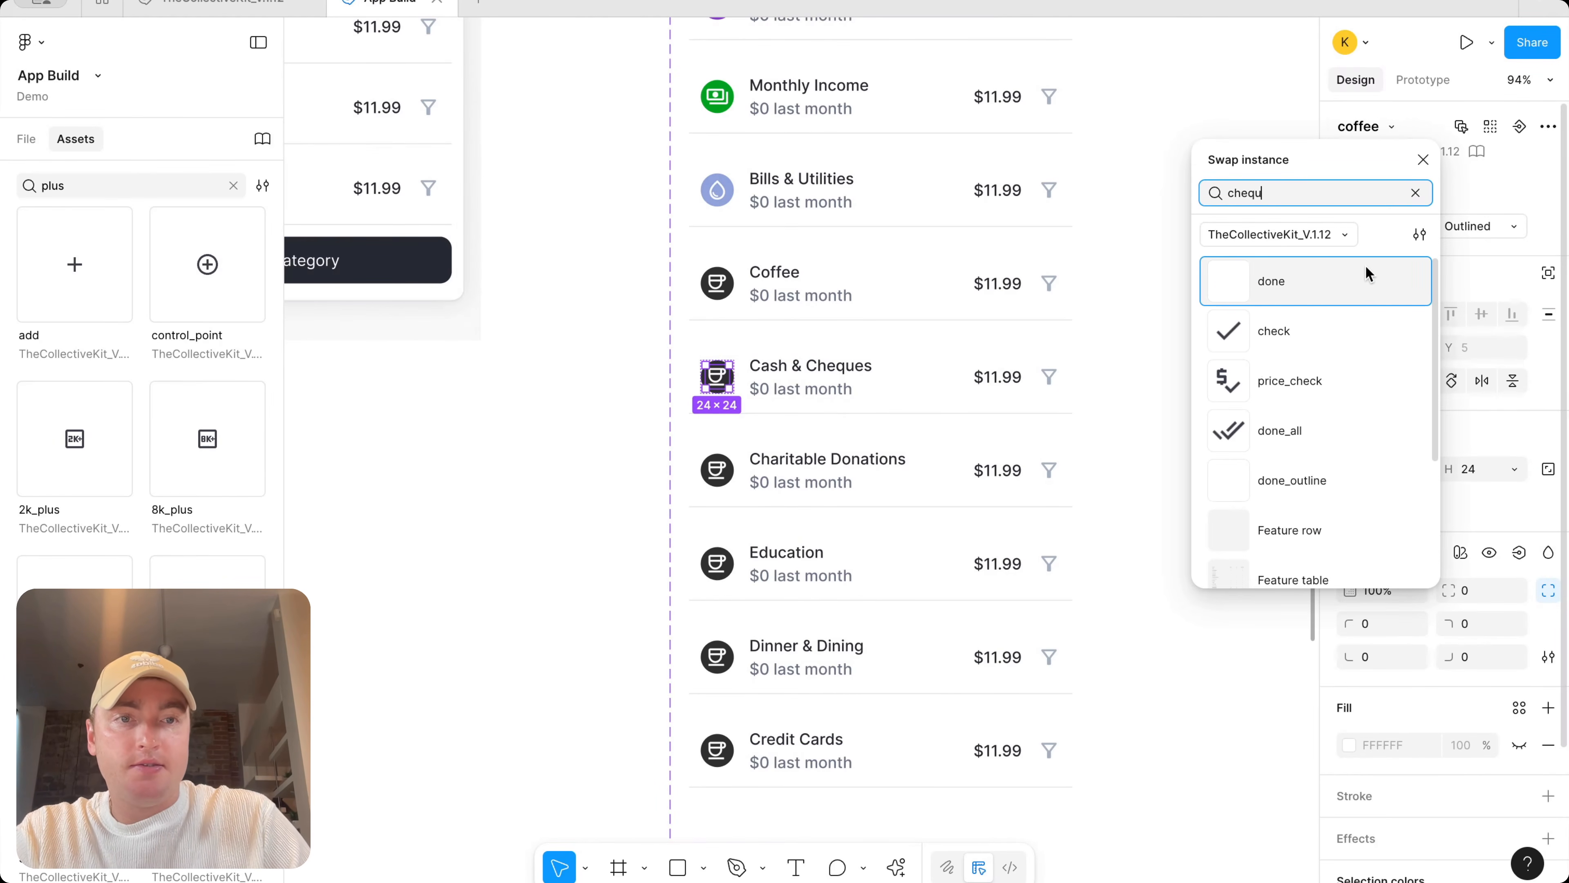
type("es")
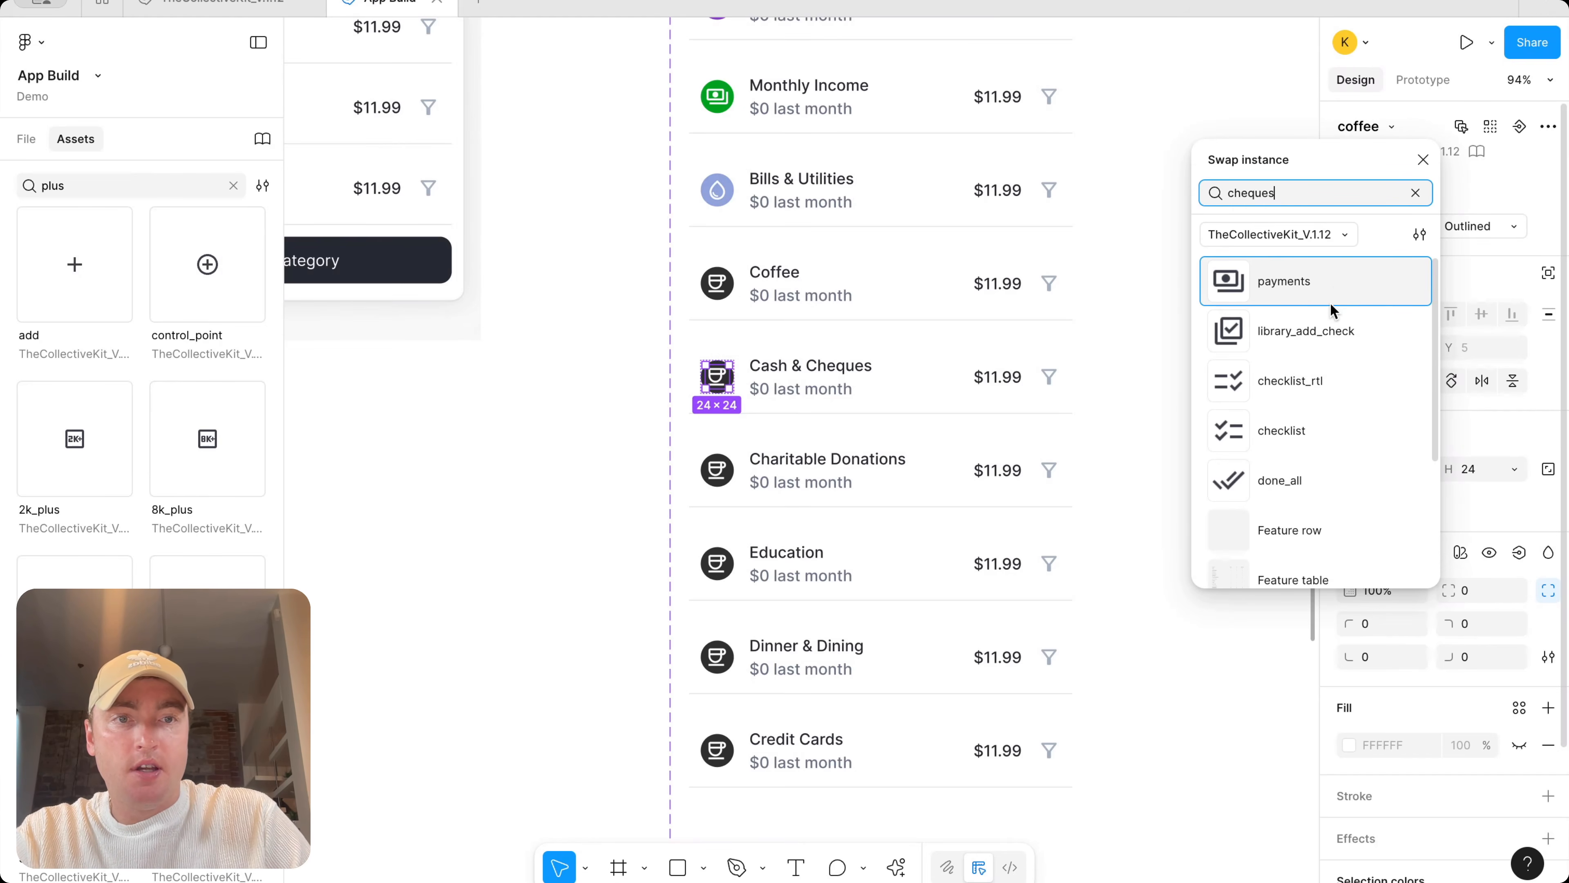
scroll(1333, 340, "down", 2)
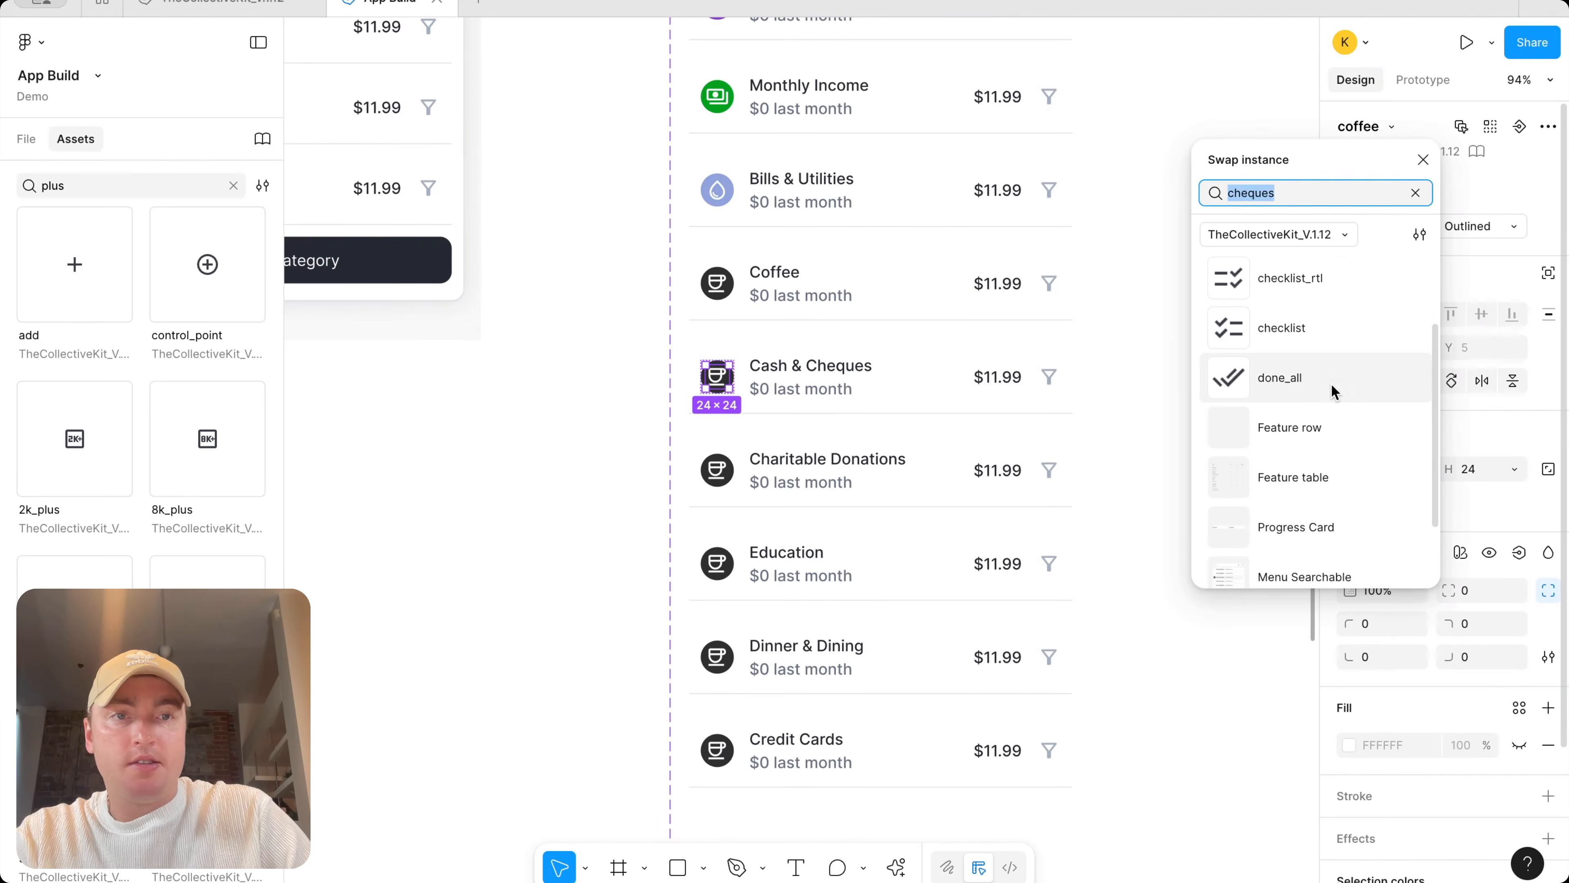
type("cash")
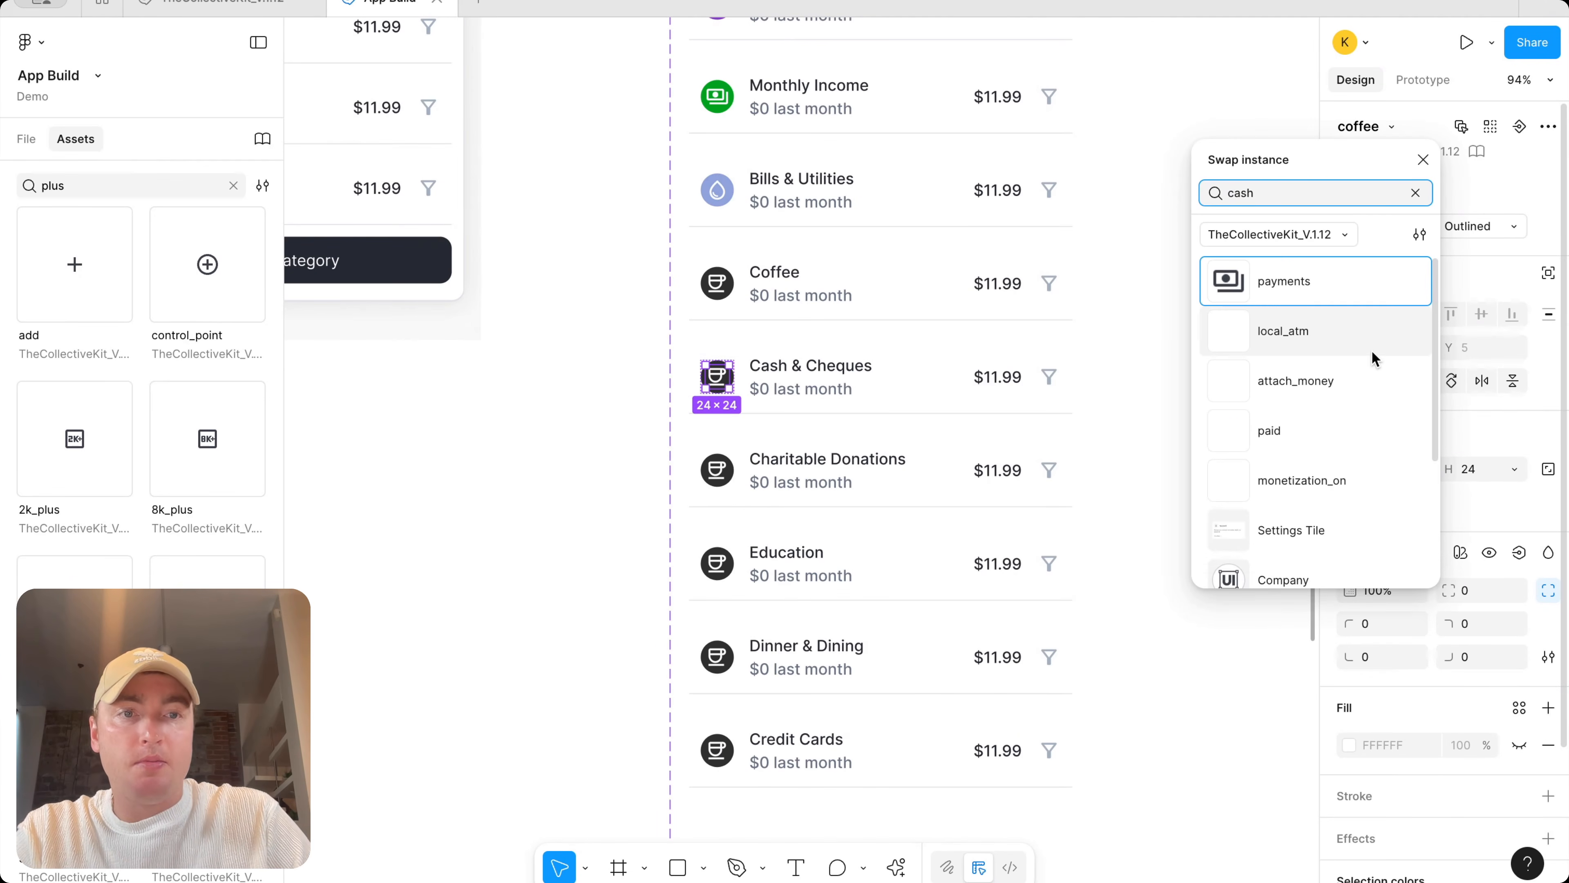
left_click(1366, 336)
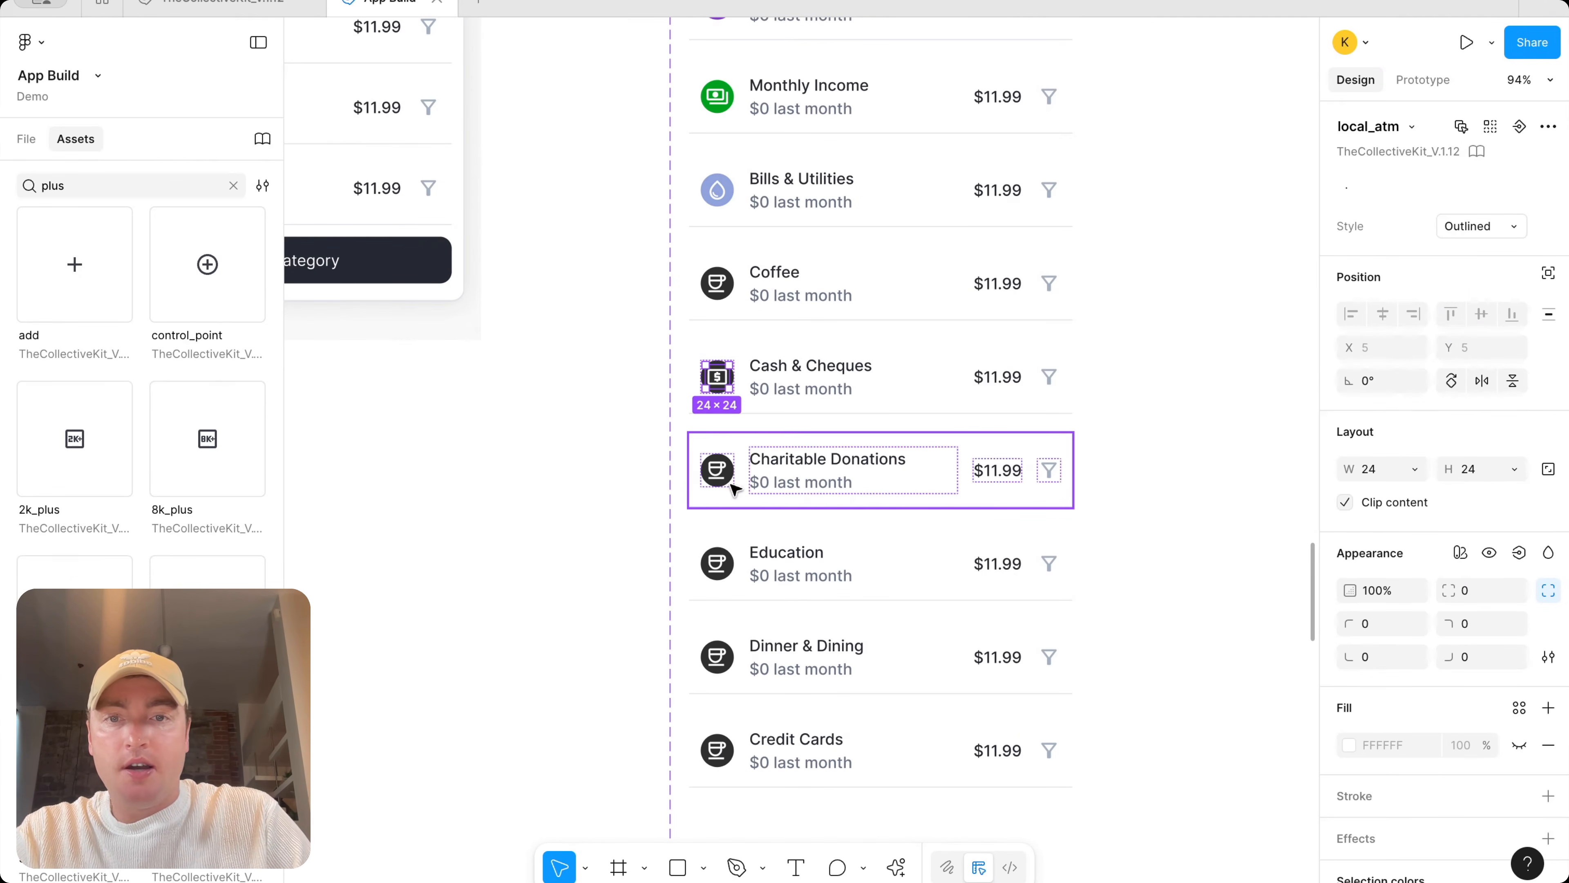
Swap the Charitable Donations item's icon for the volunteer_activism icon
left_click(717, 470)
left_click(717, 470)
left_click(1377, 126)
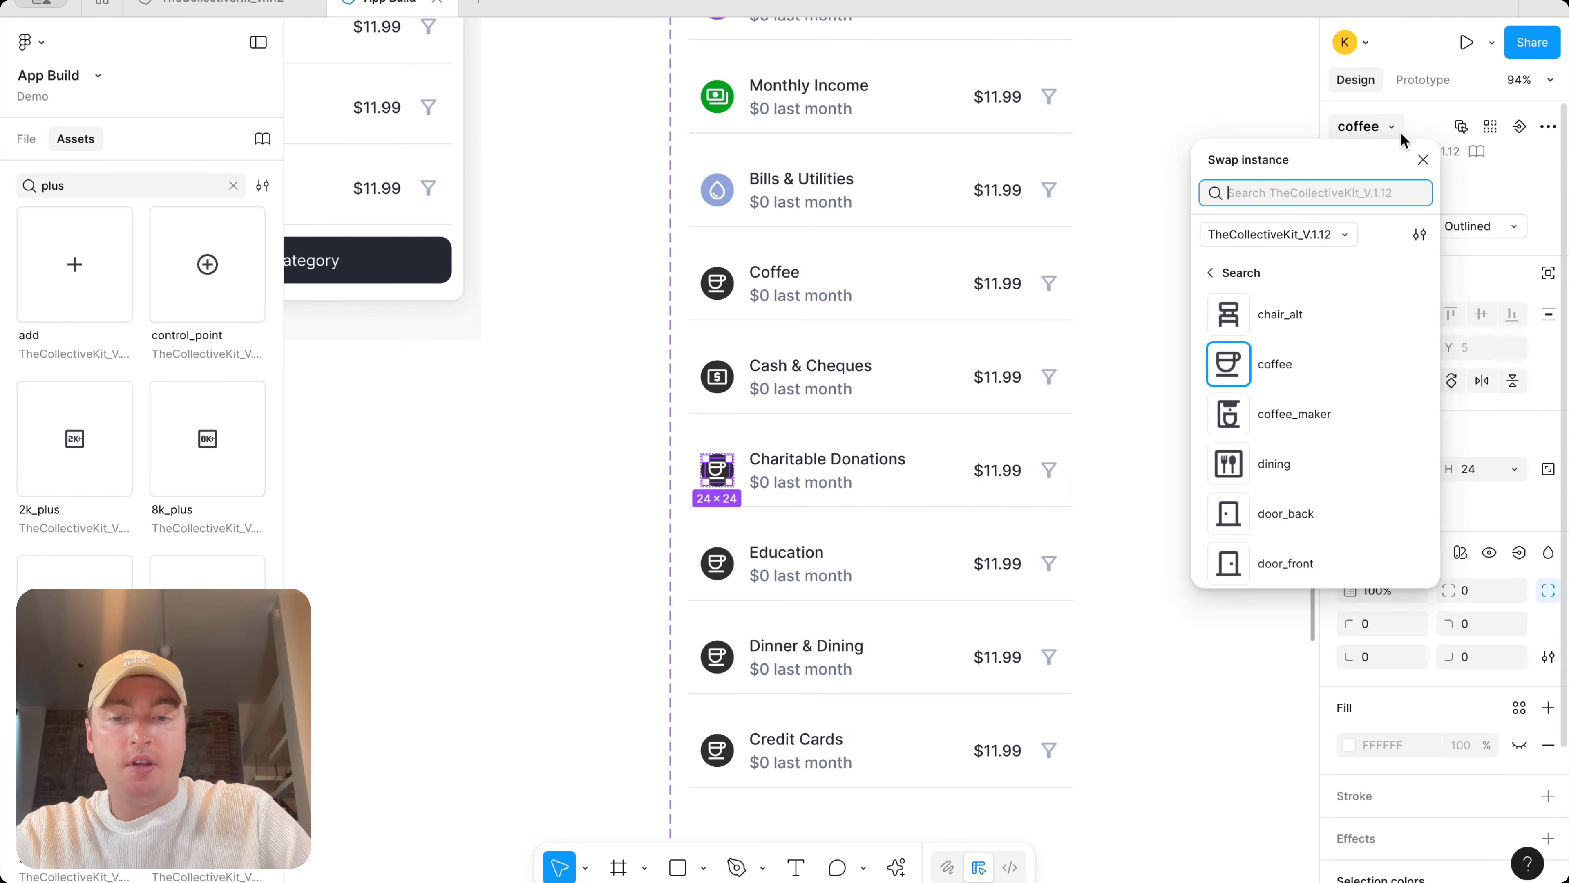
type("give")
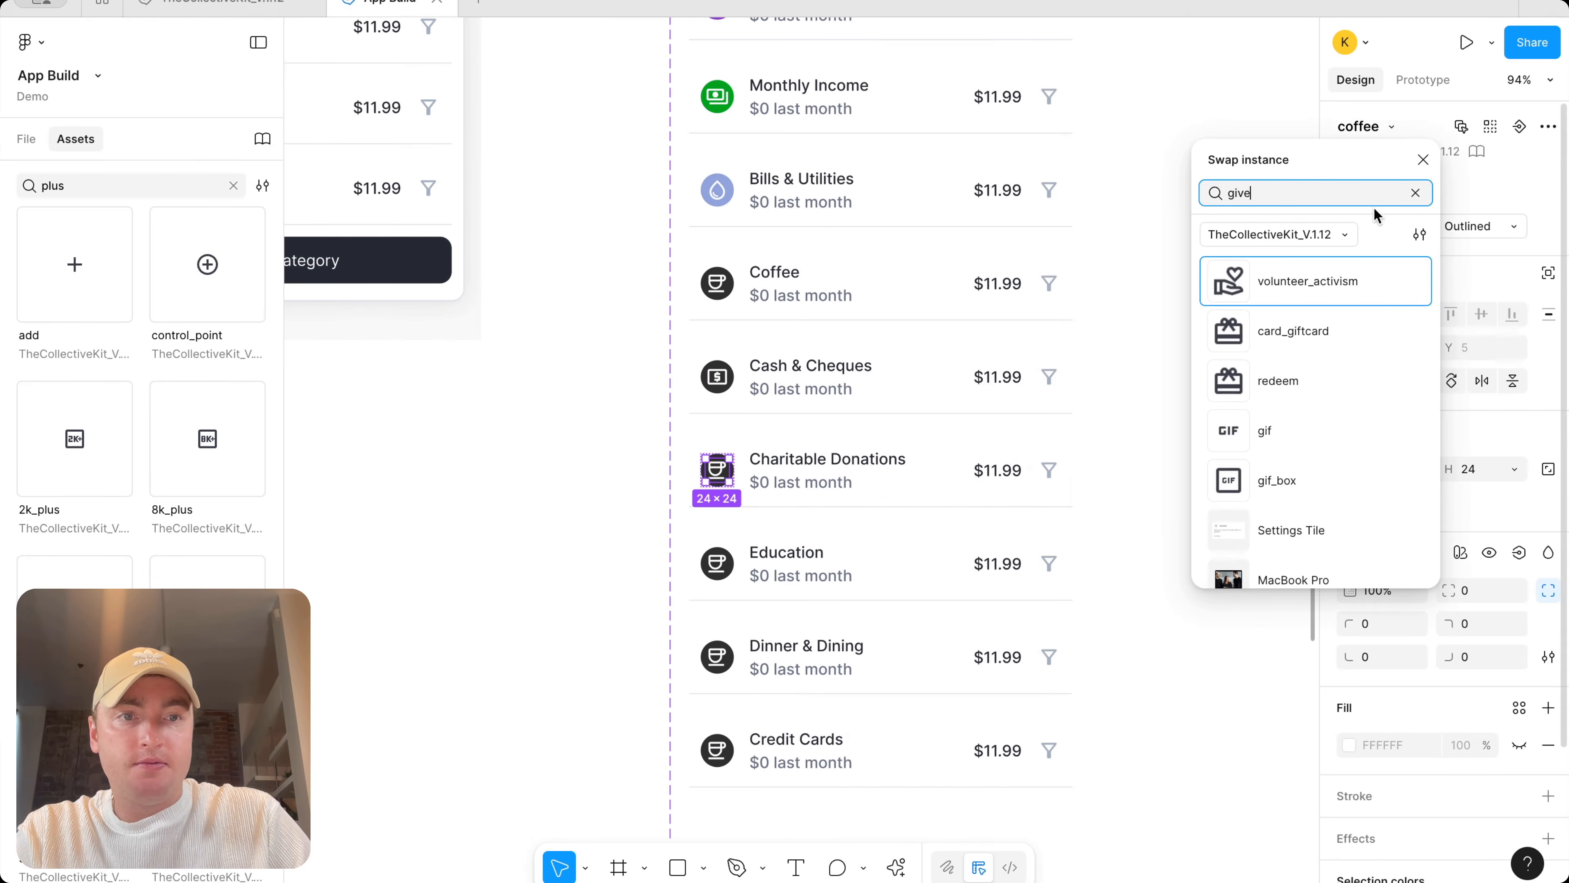
left_click(1359, 289)
Swap the Education item's icon for the school icon
left_click(717, 563)
left_click(717, 564)
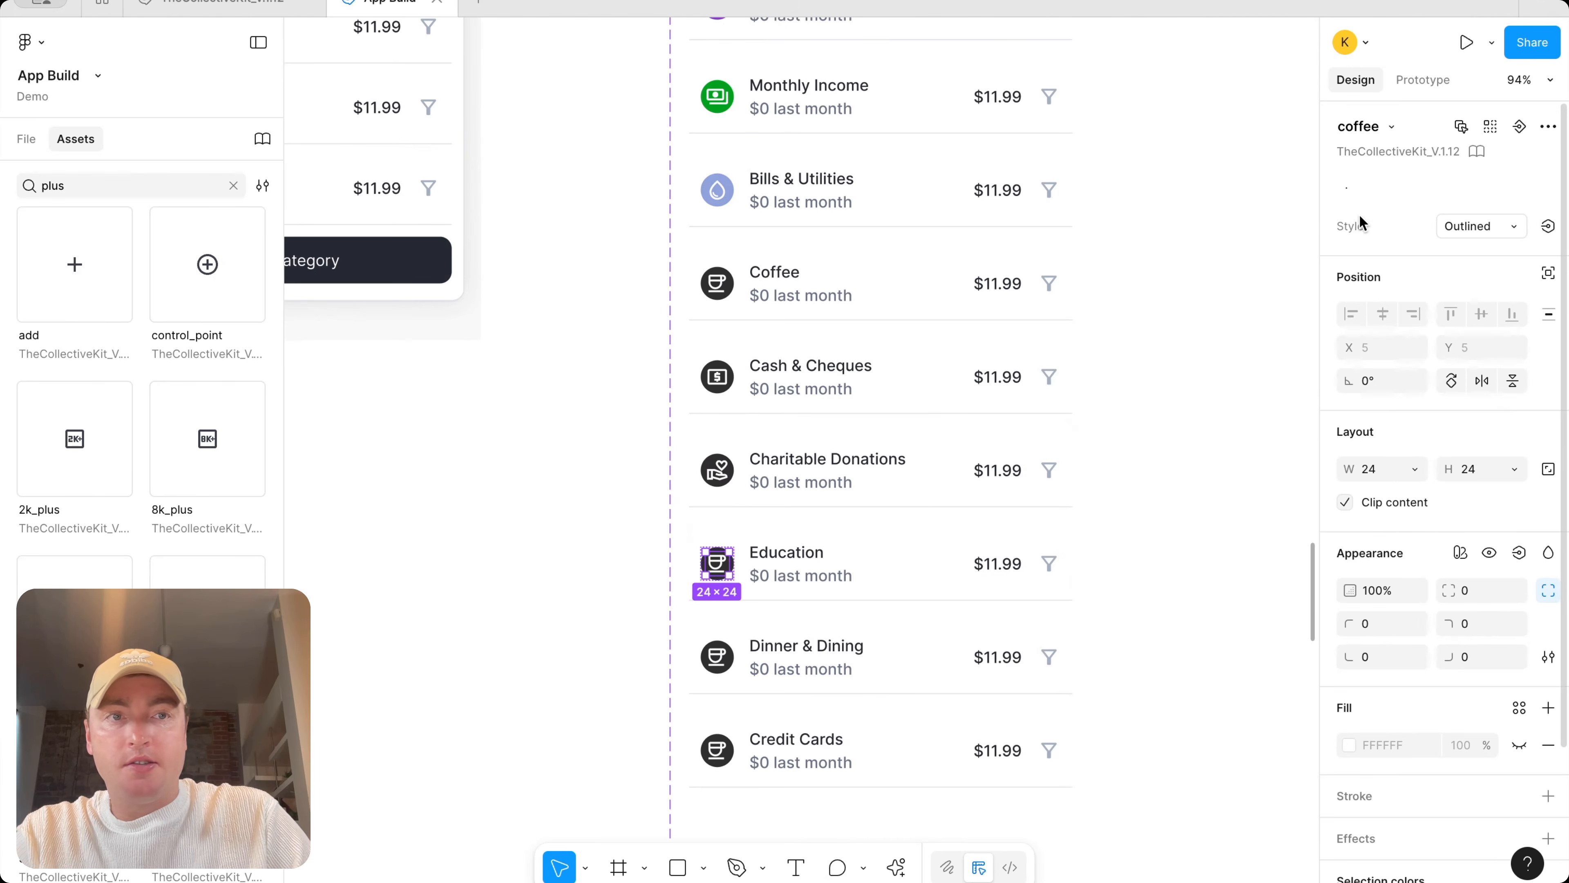
left_click(1396, 133)
type("school")
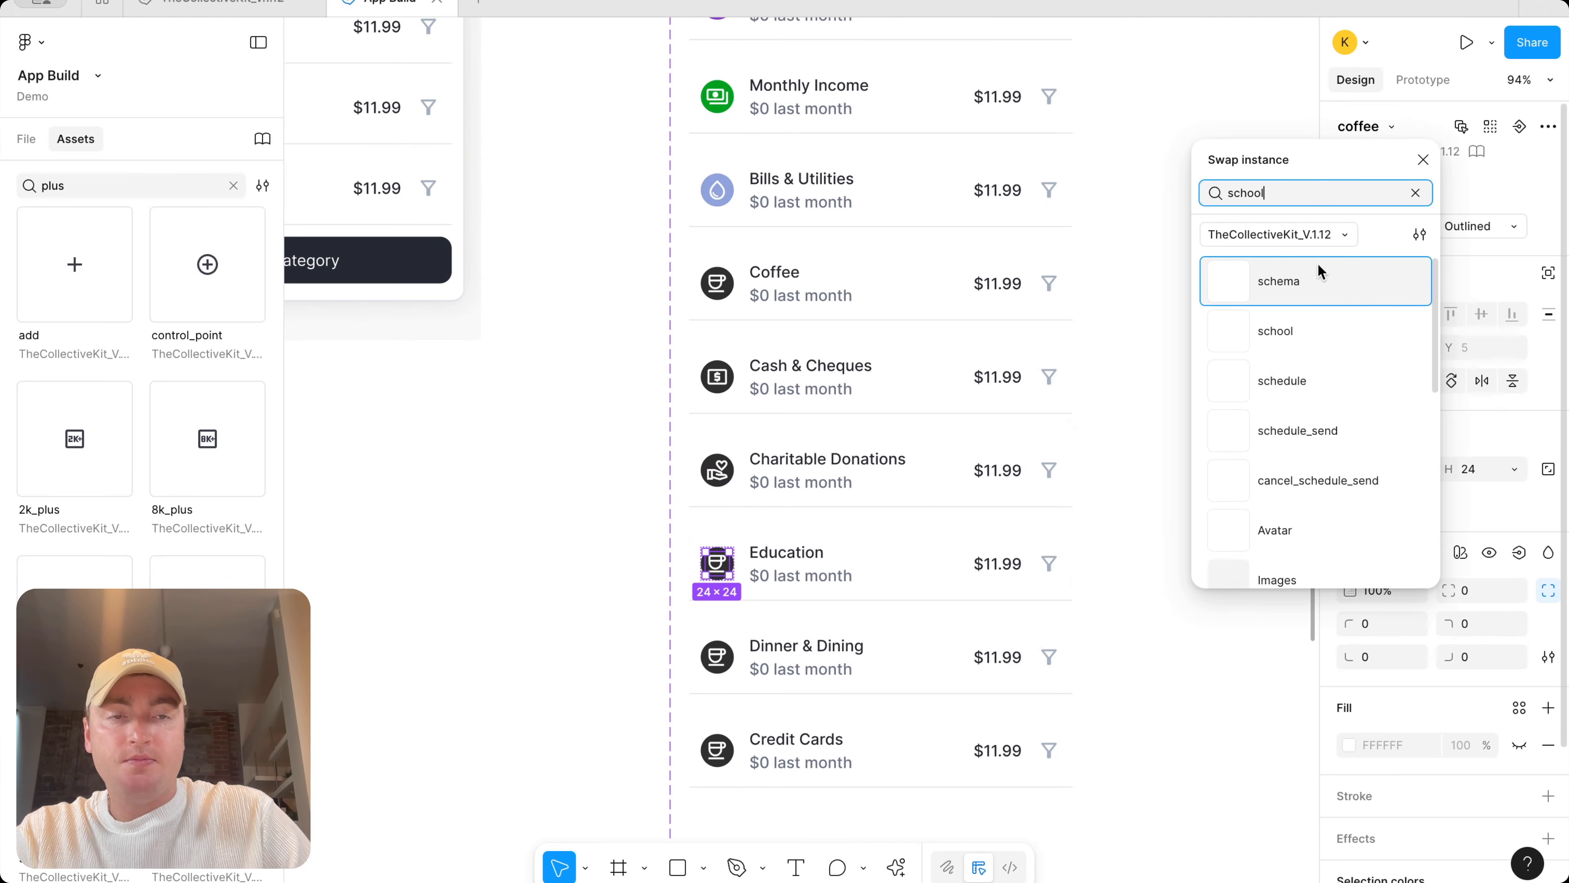
left_click(1297, 298)
Swap the Dinner & Dining item's icon for a fork-and-knife dining icon found by searching food
left_click(708, 672)
left_click(707, 673)
left_click(1398, 128)
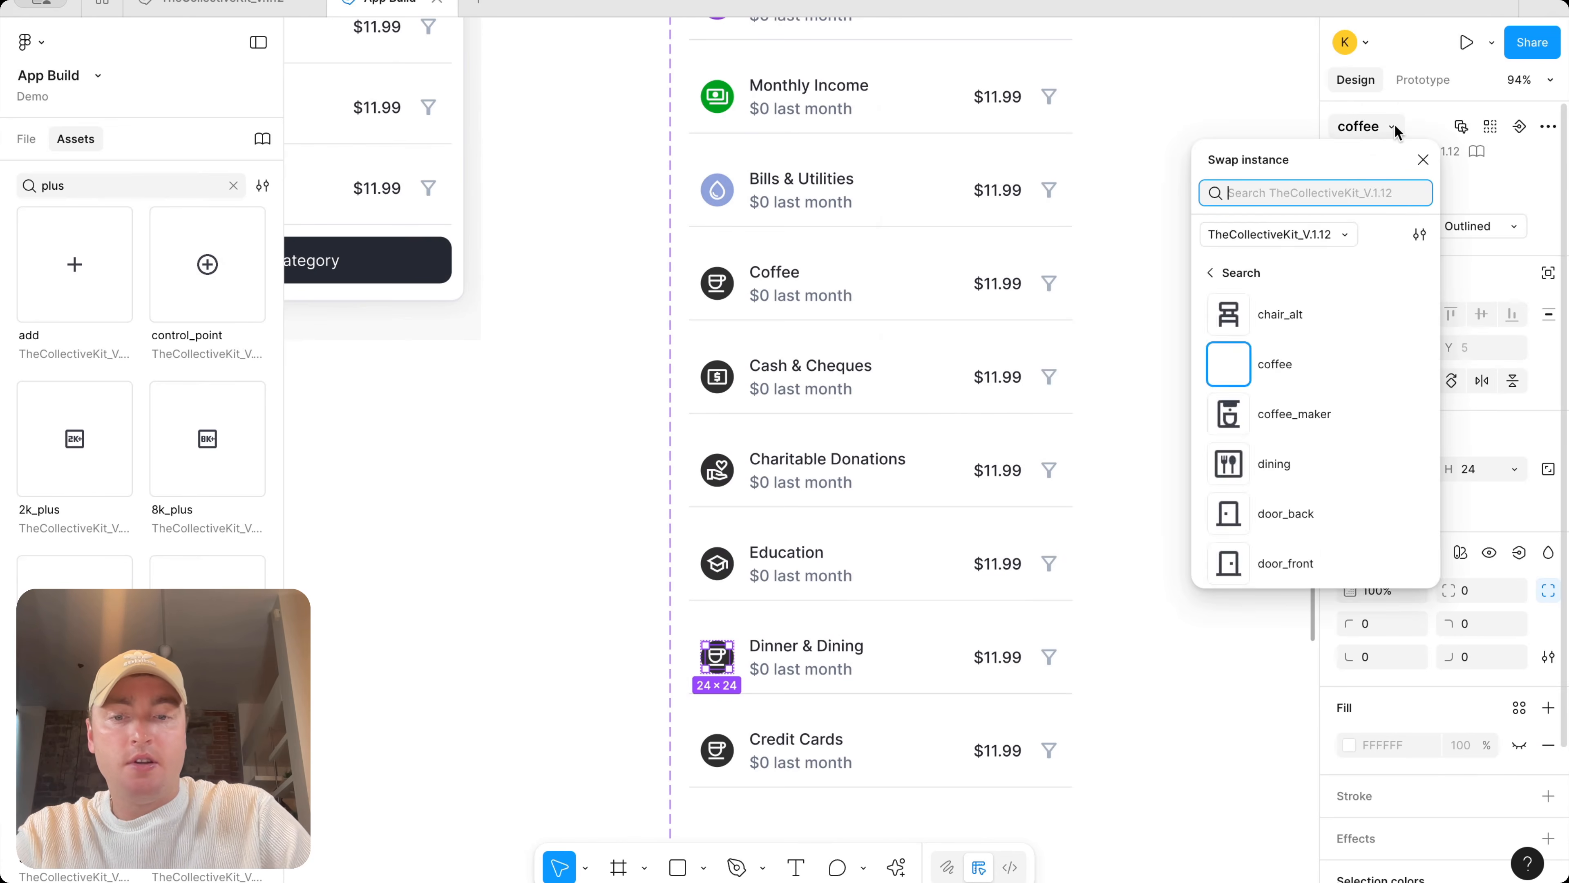
type("food")
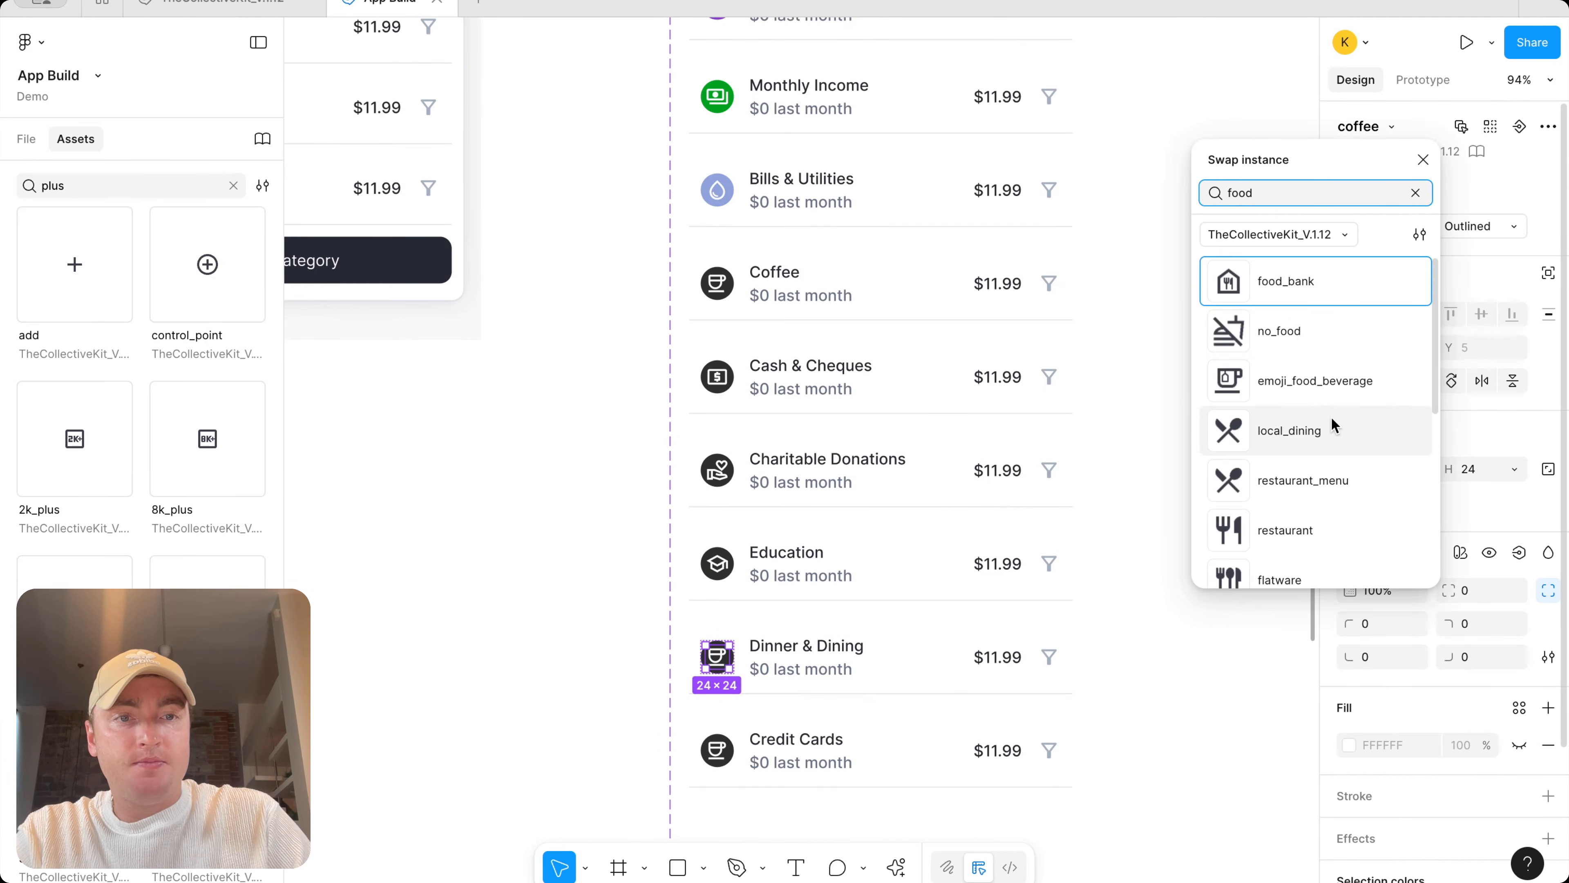
scroll(1338, 421, "down", 3)
left_click(1343, 414)
Swap the Credit Cards item's icon for the credit_card icon
left_click(741, 757)
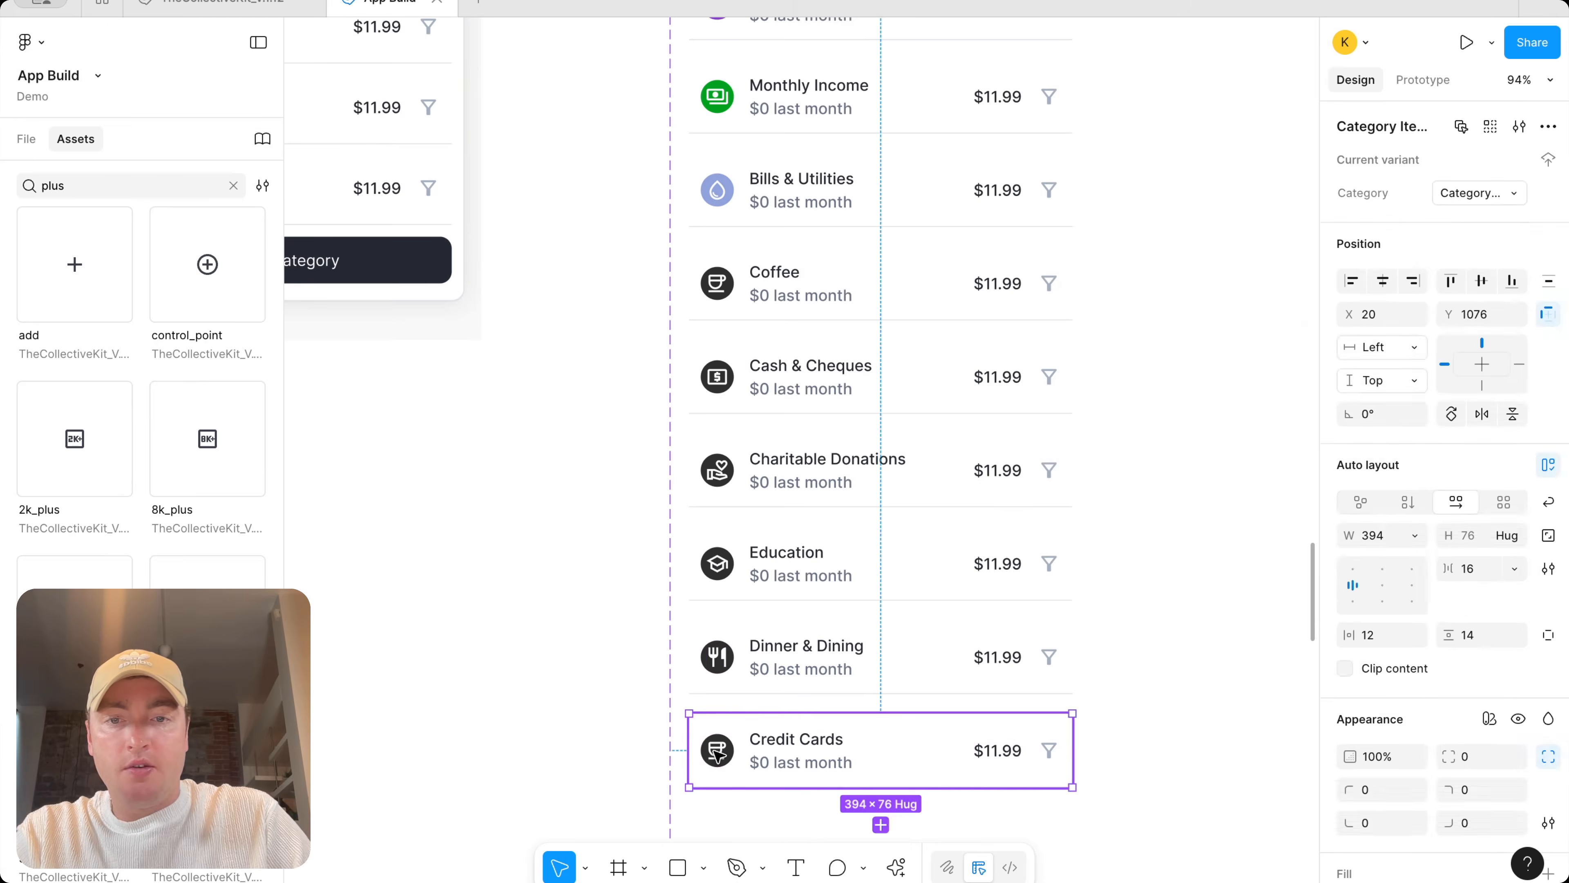
left_click(717, 750)
left_click(1398, 128)
type("cr")
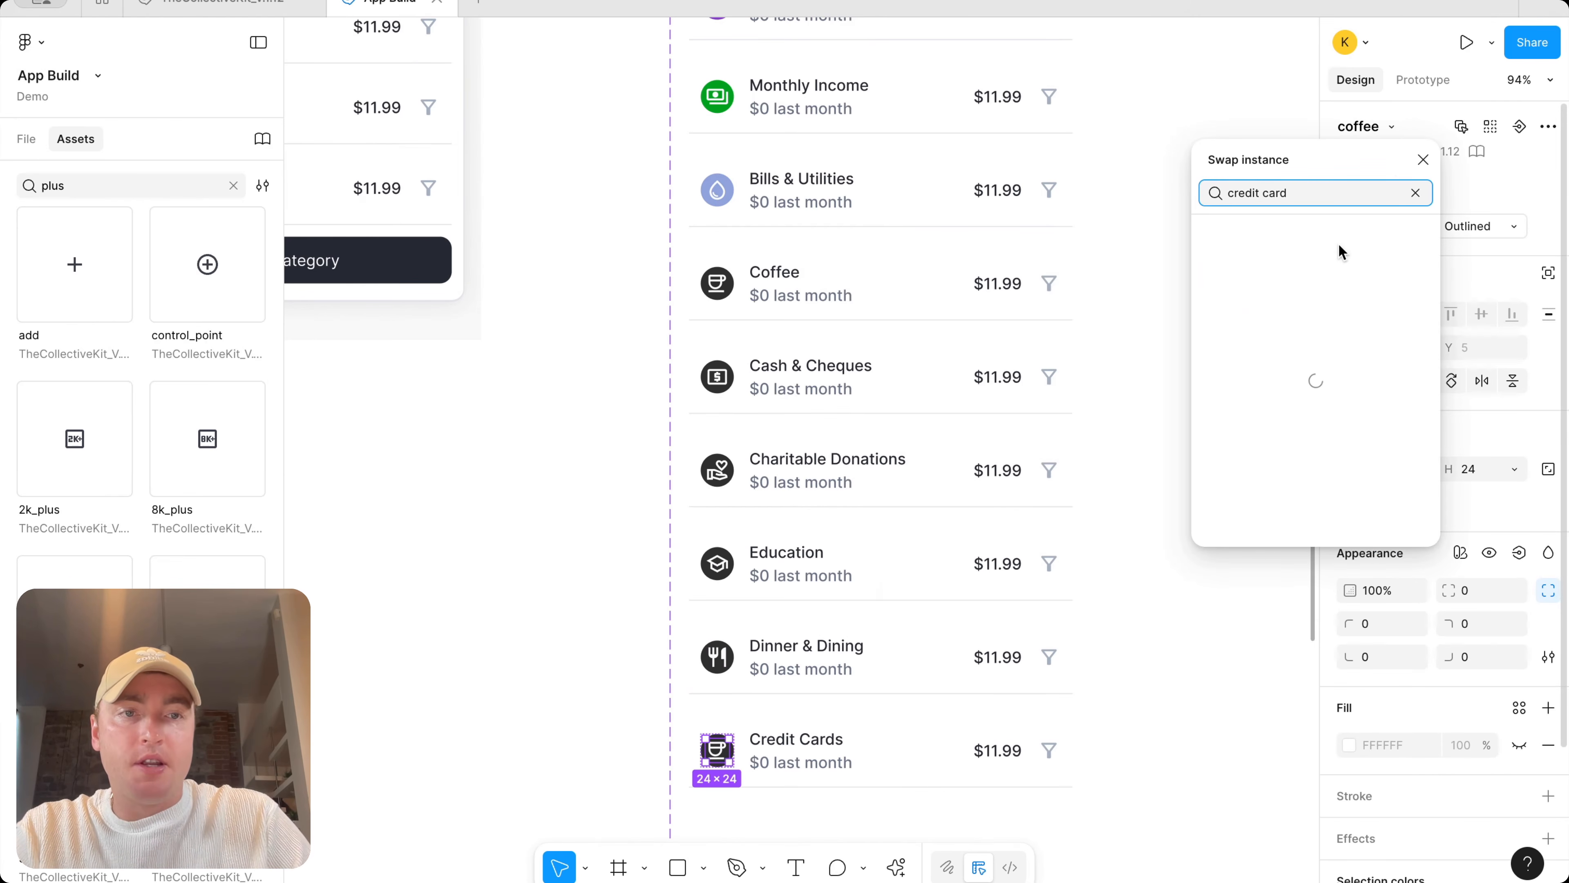
type("edit card")
left_click(1341, 328)
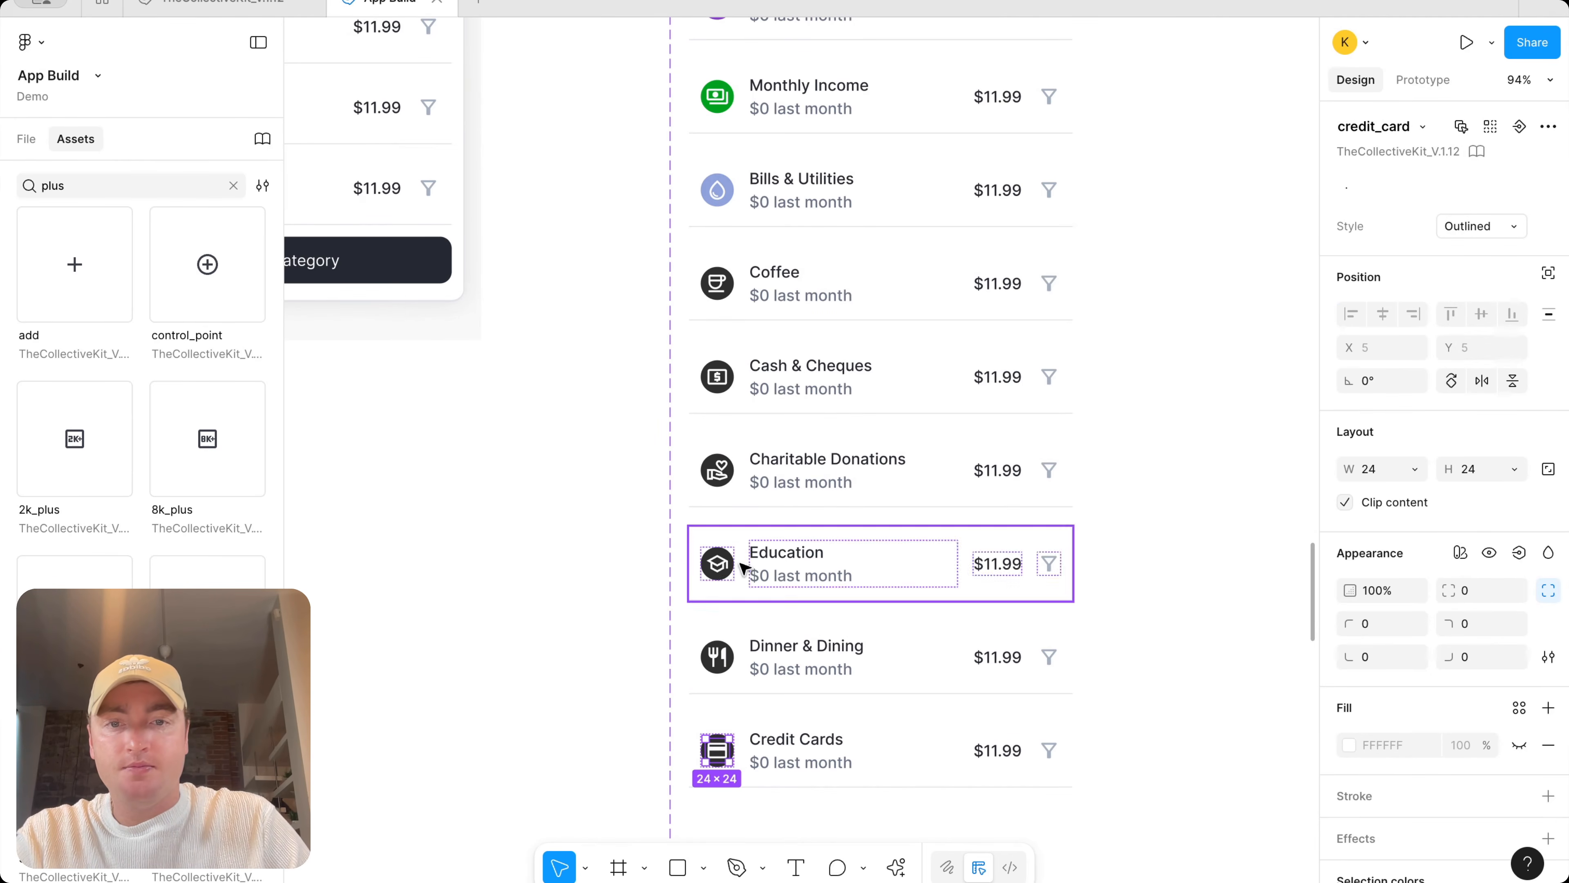
Set the Dinner & Dining icon circle's fill to the secondary scales/purple 500 colour
left_click(717, 656)
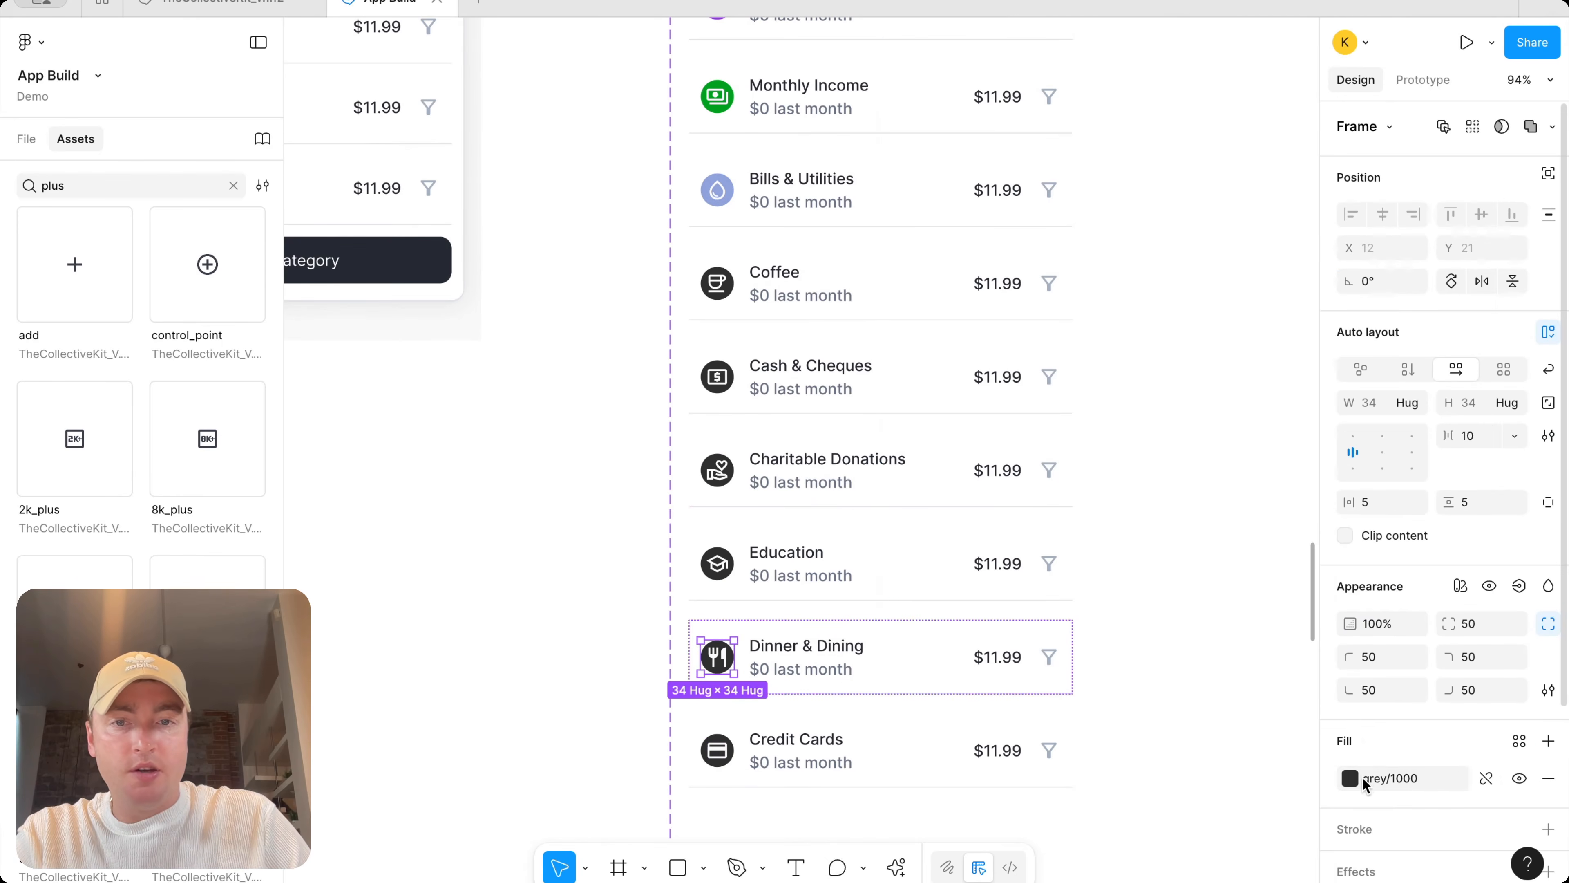
left_click(1350, 778)
scroll(1187, 756, "down", 5)
scroll(1187, 755, "down", 2)
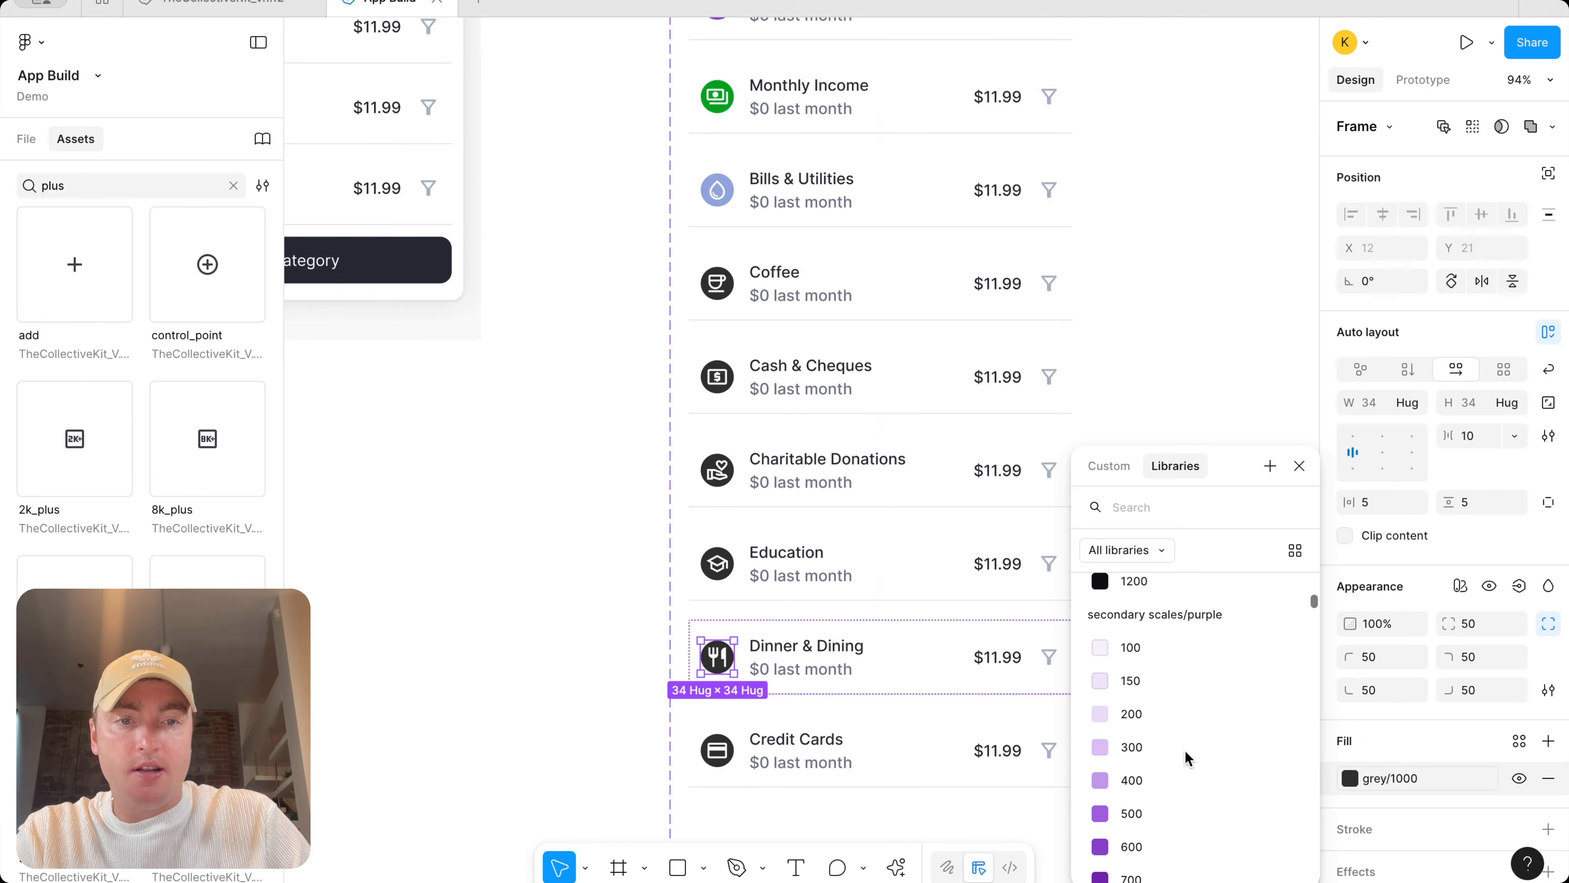
left_click(1199, 822)
Set the Credit Cards icon circle's fill to a dark secondary scales/lime green
left_click(706, 753)
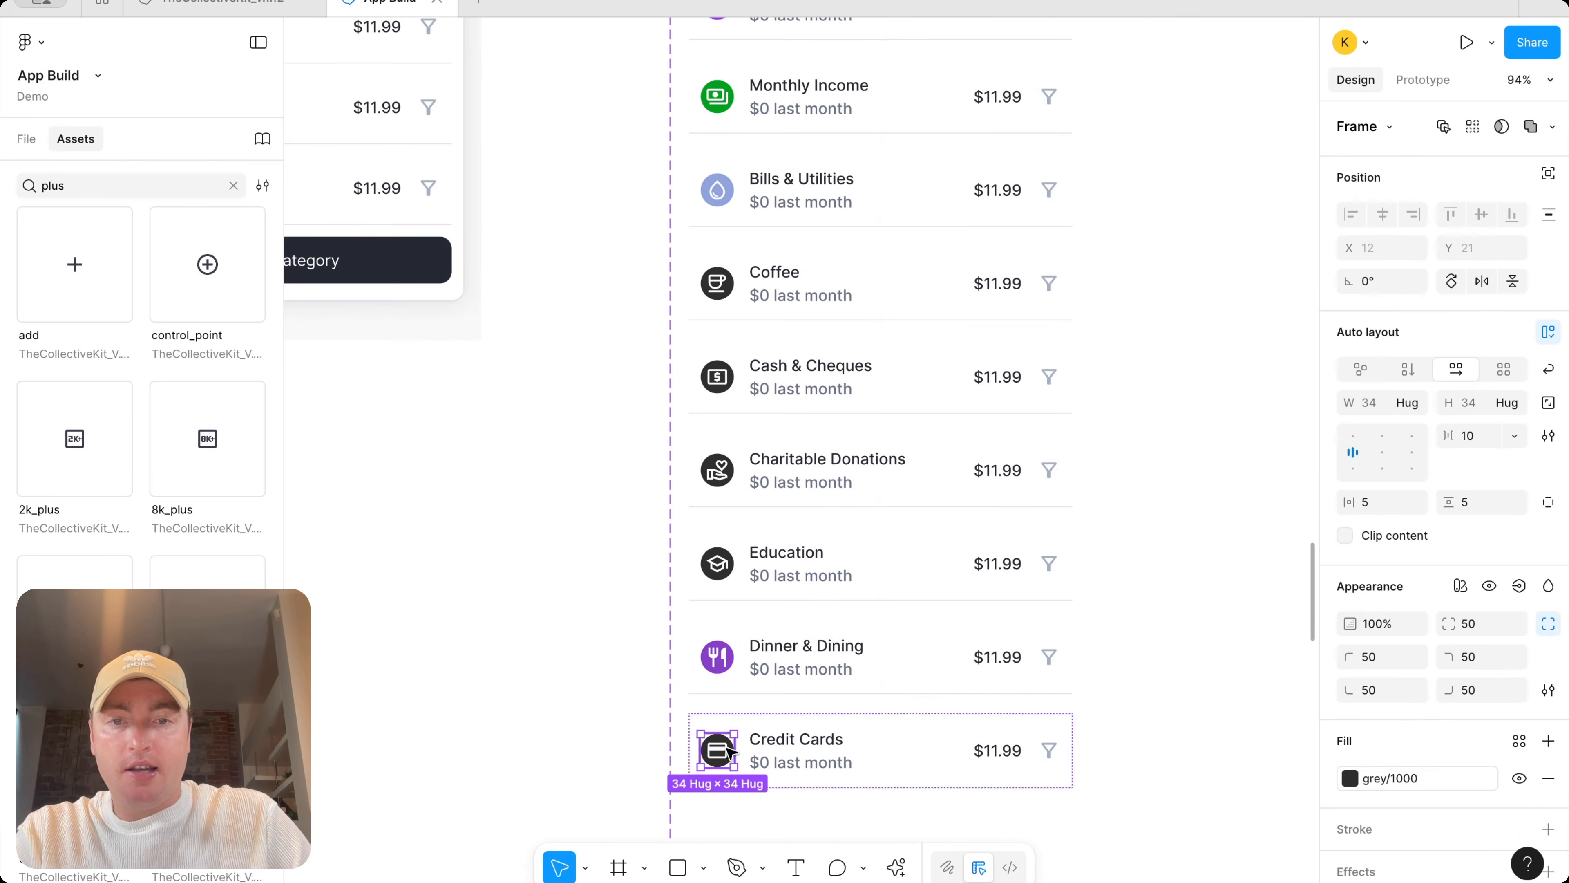
left_click(1350, 778)
scroll(1172, 770, "down", 15)
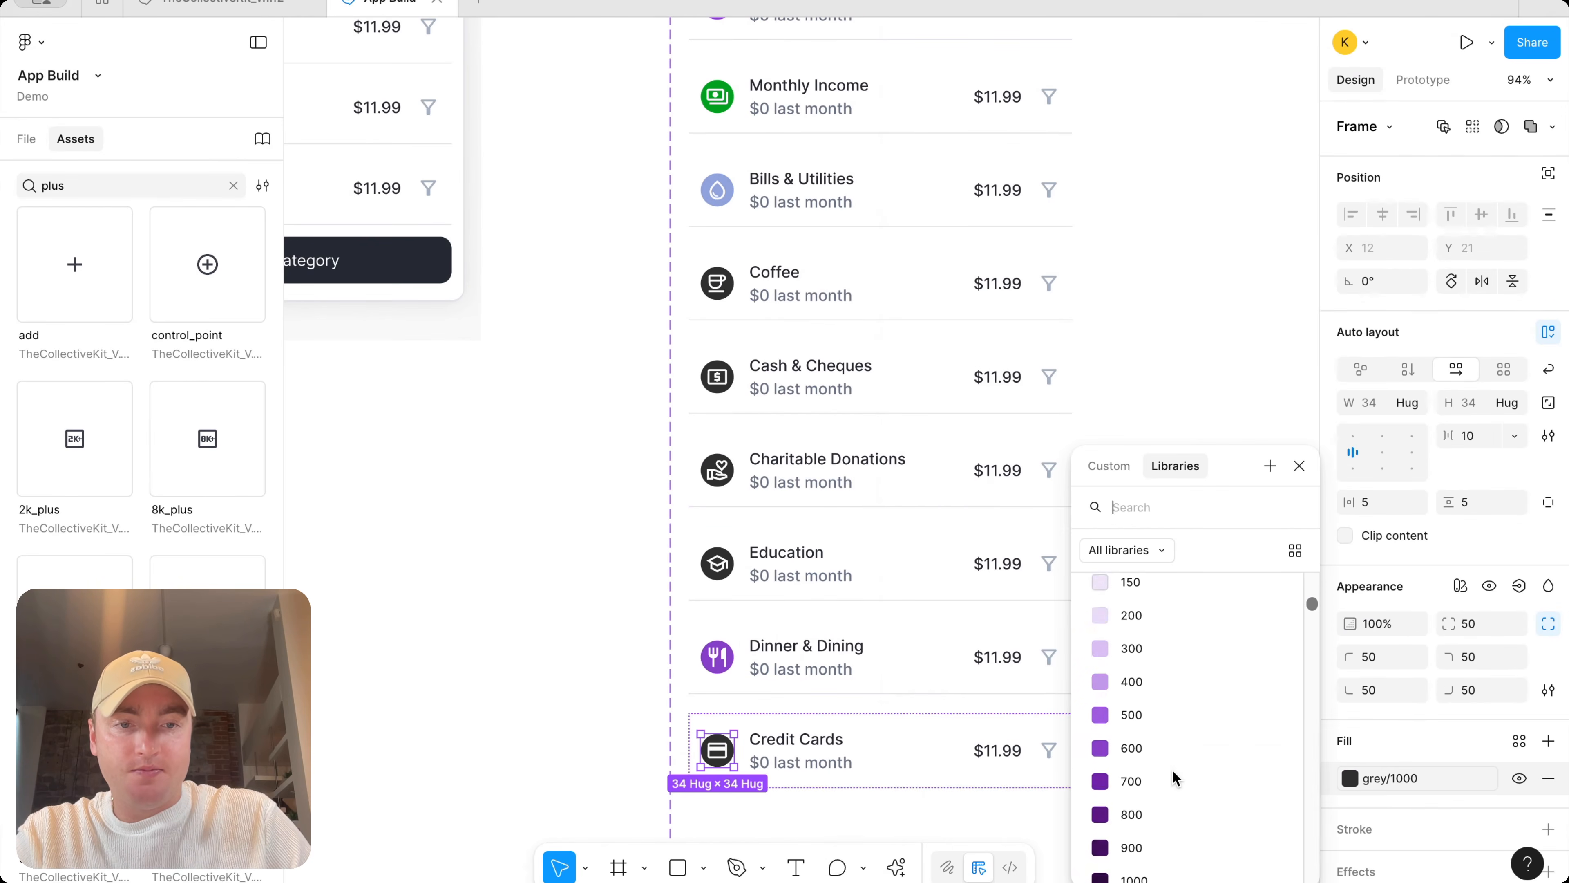
scroll(1172, 769, "down", 20)
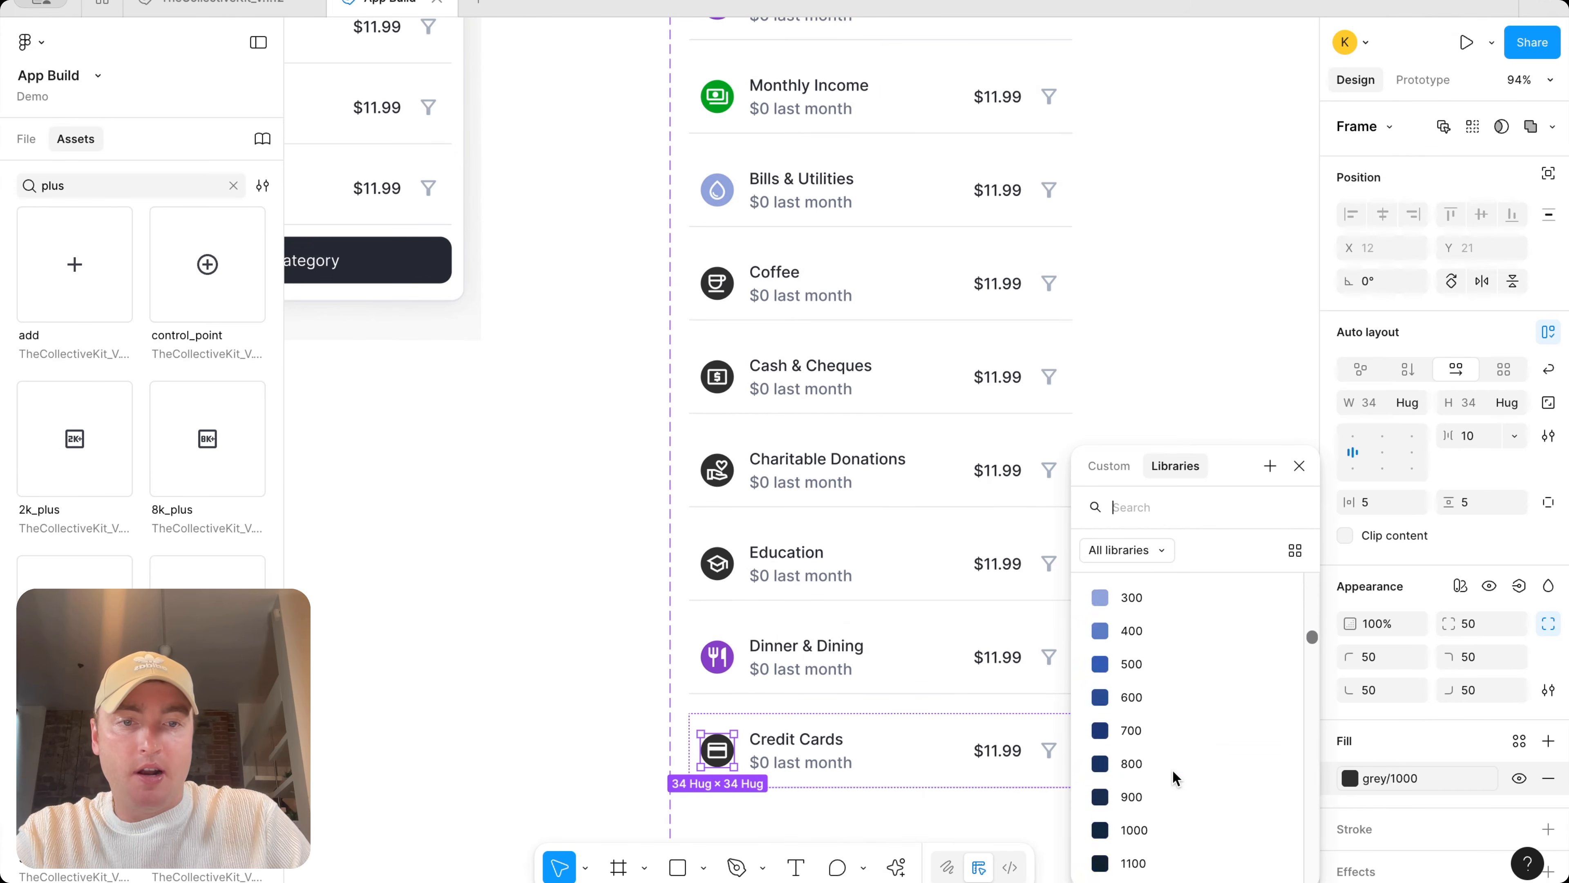
scroll(1172, 769, "down", 5)
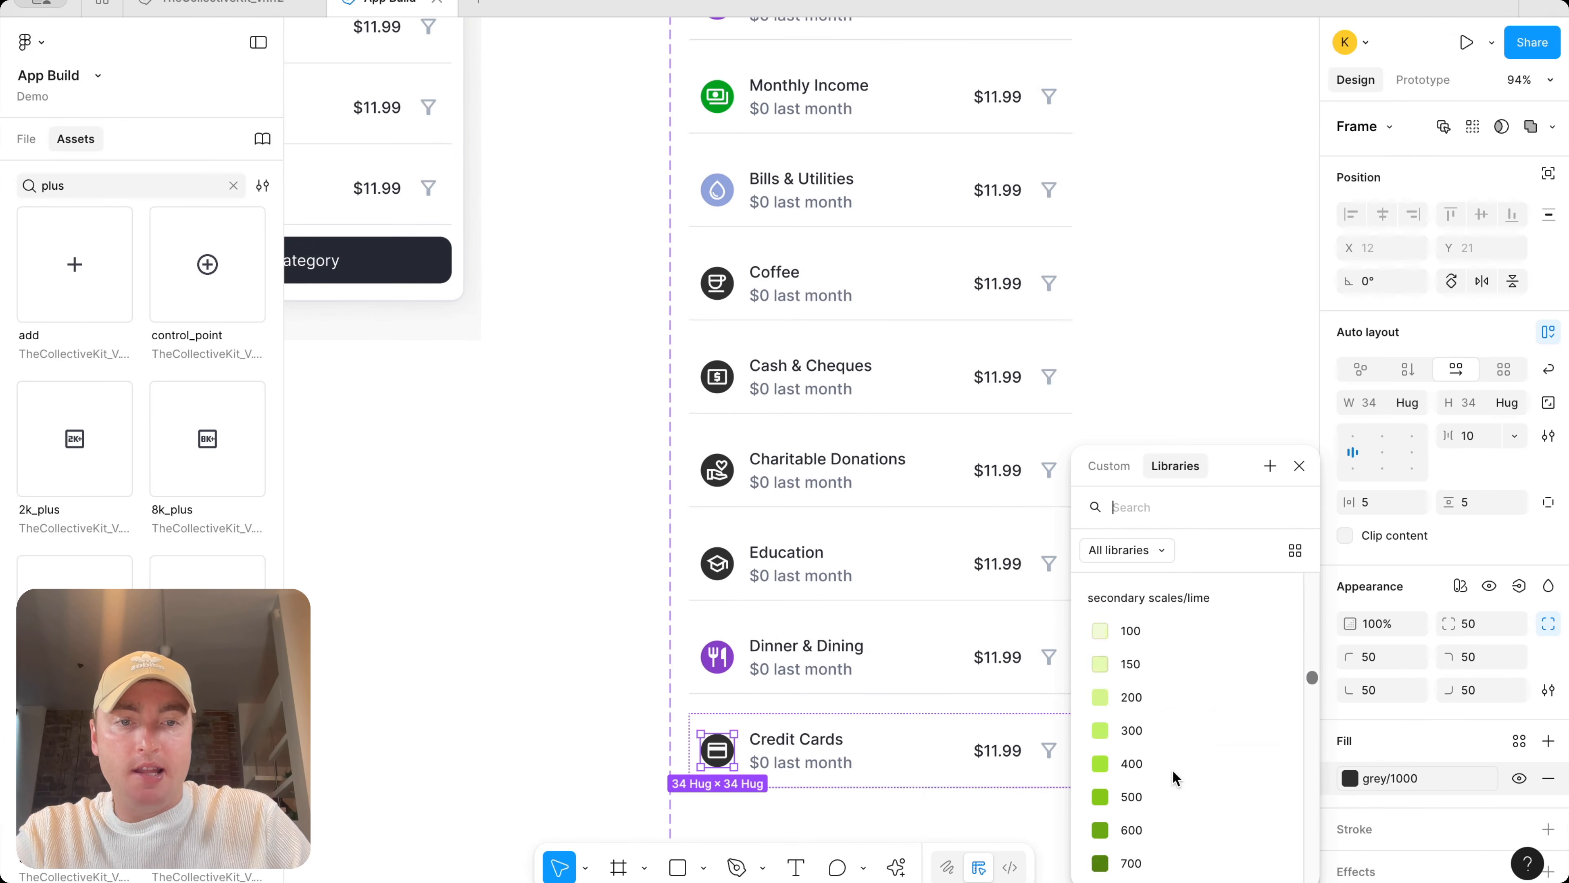
left_click(1176, 709)
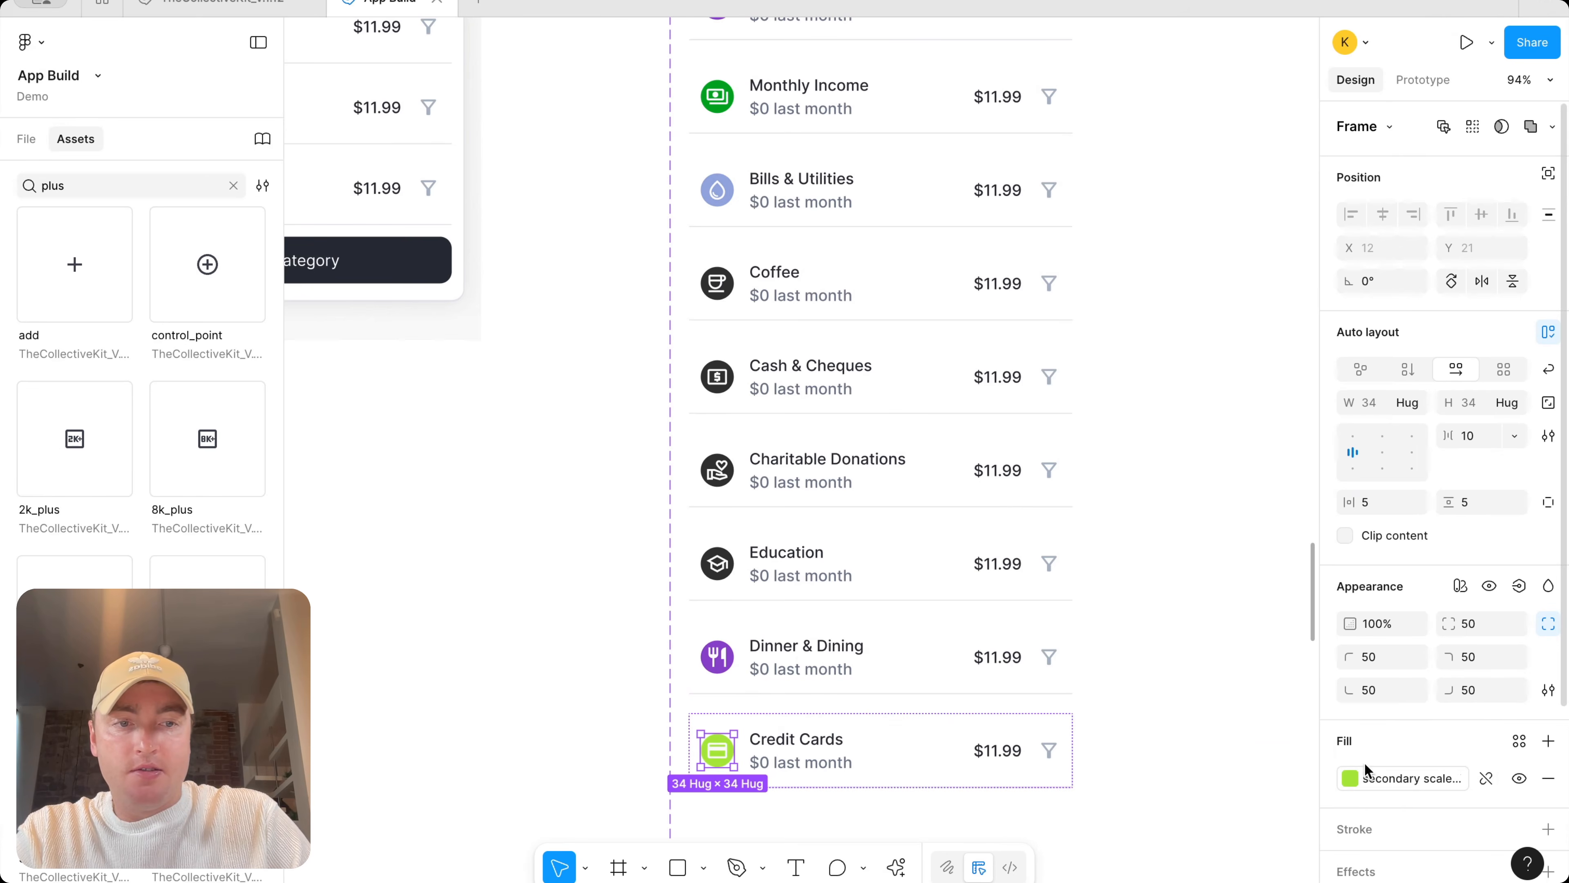
left_click(1349, 778)
left_click(1188, 850)
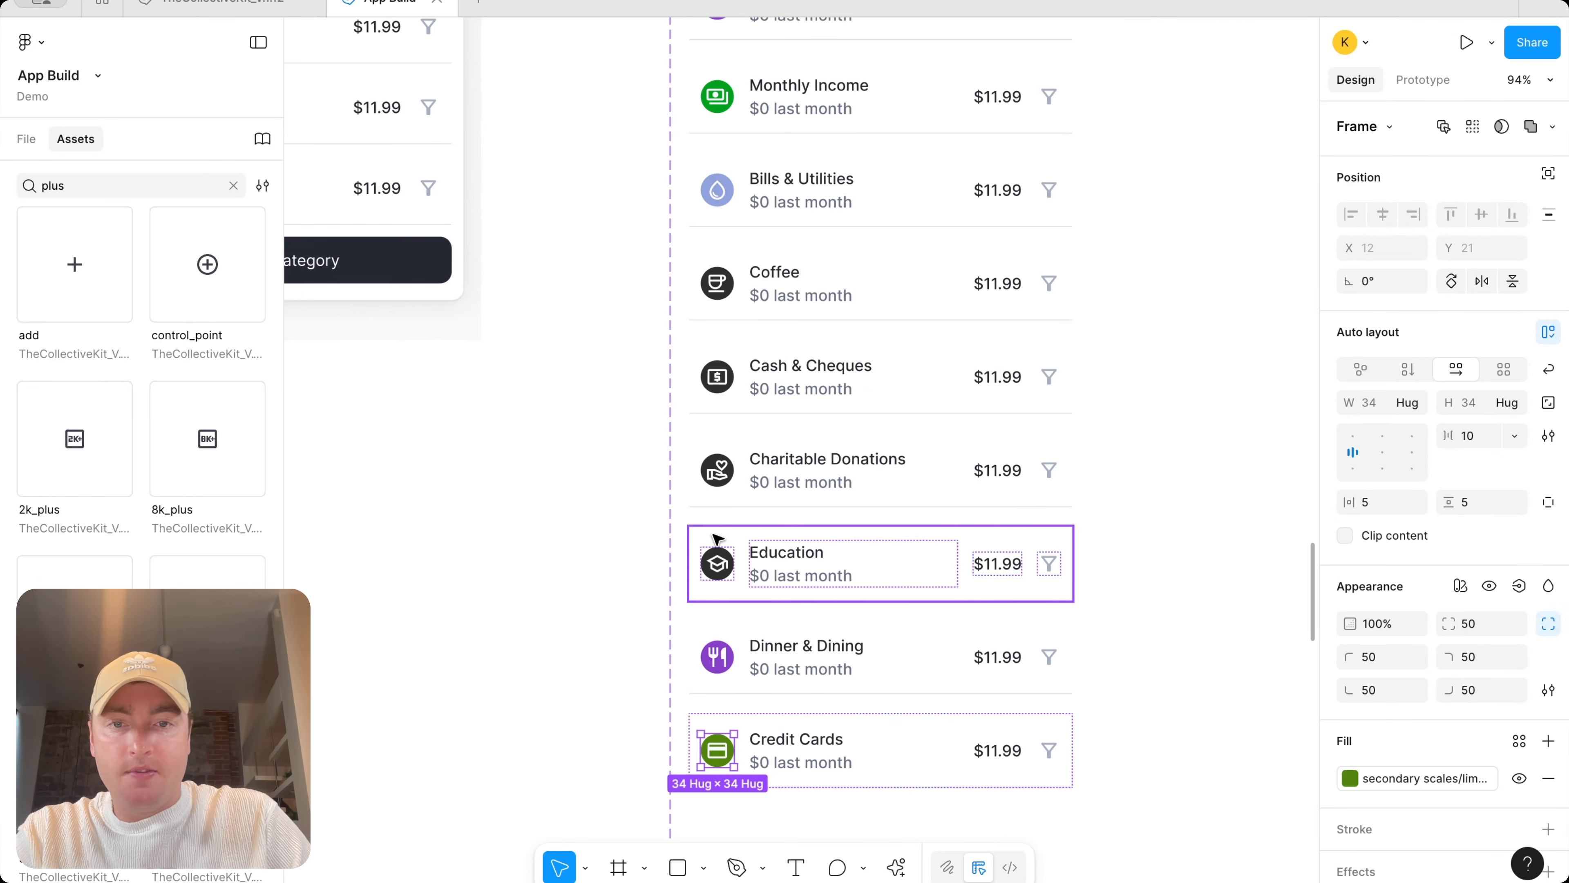
Set the Education icon circle's fill to the secondary scales/rose 500 colour
left_click(717, 562)
left_click(1411, 782)
scroll(1215, 761, "down", 10)
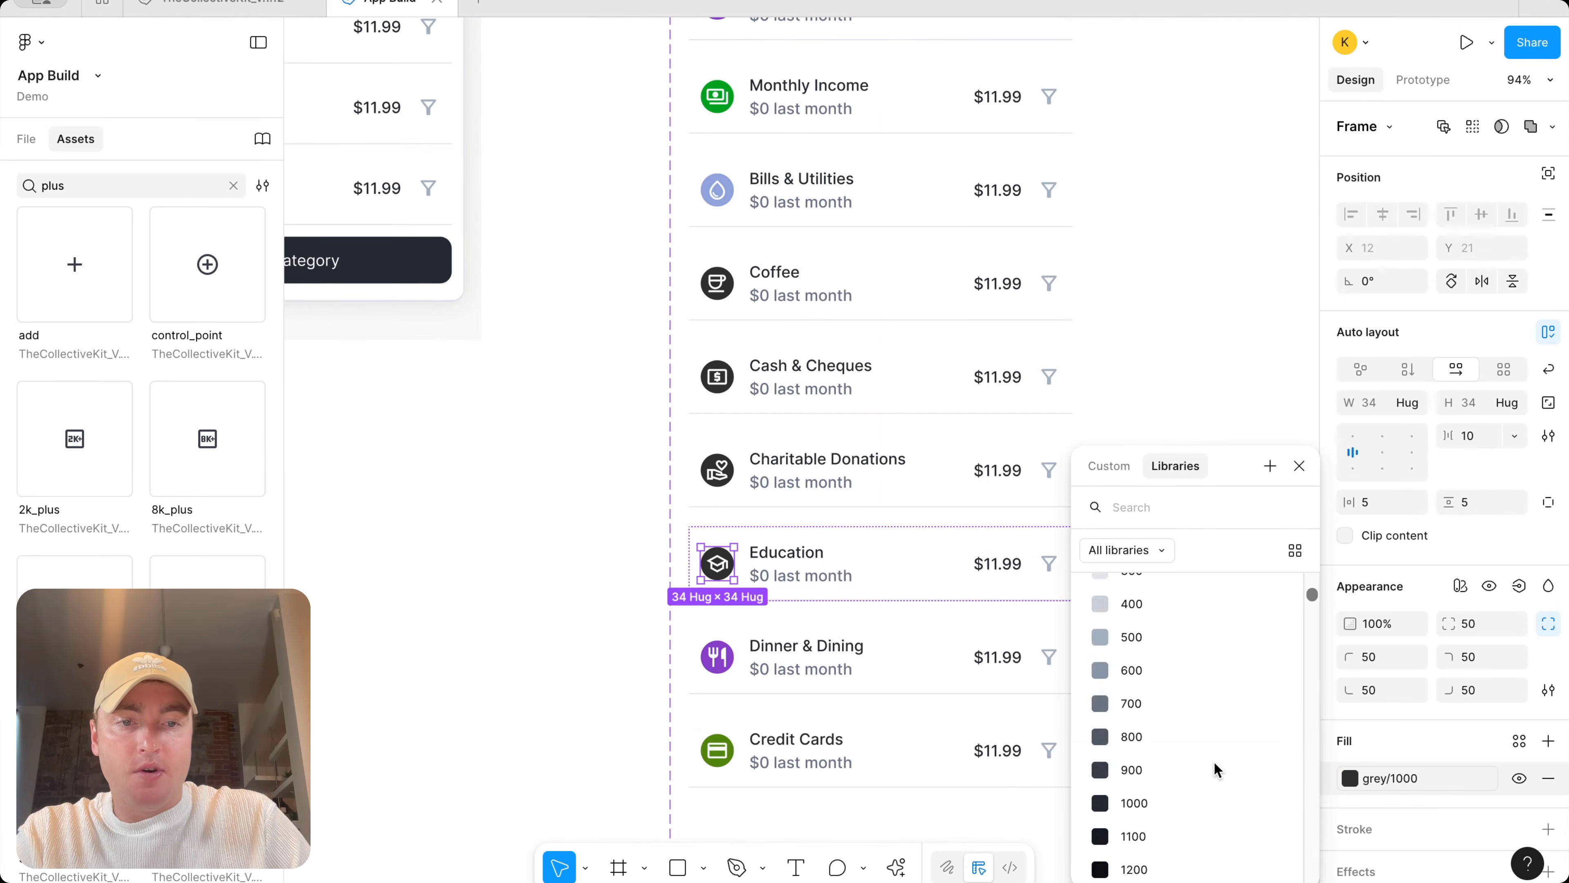
scroll(1214, 761, "down", 15)
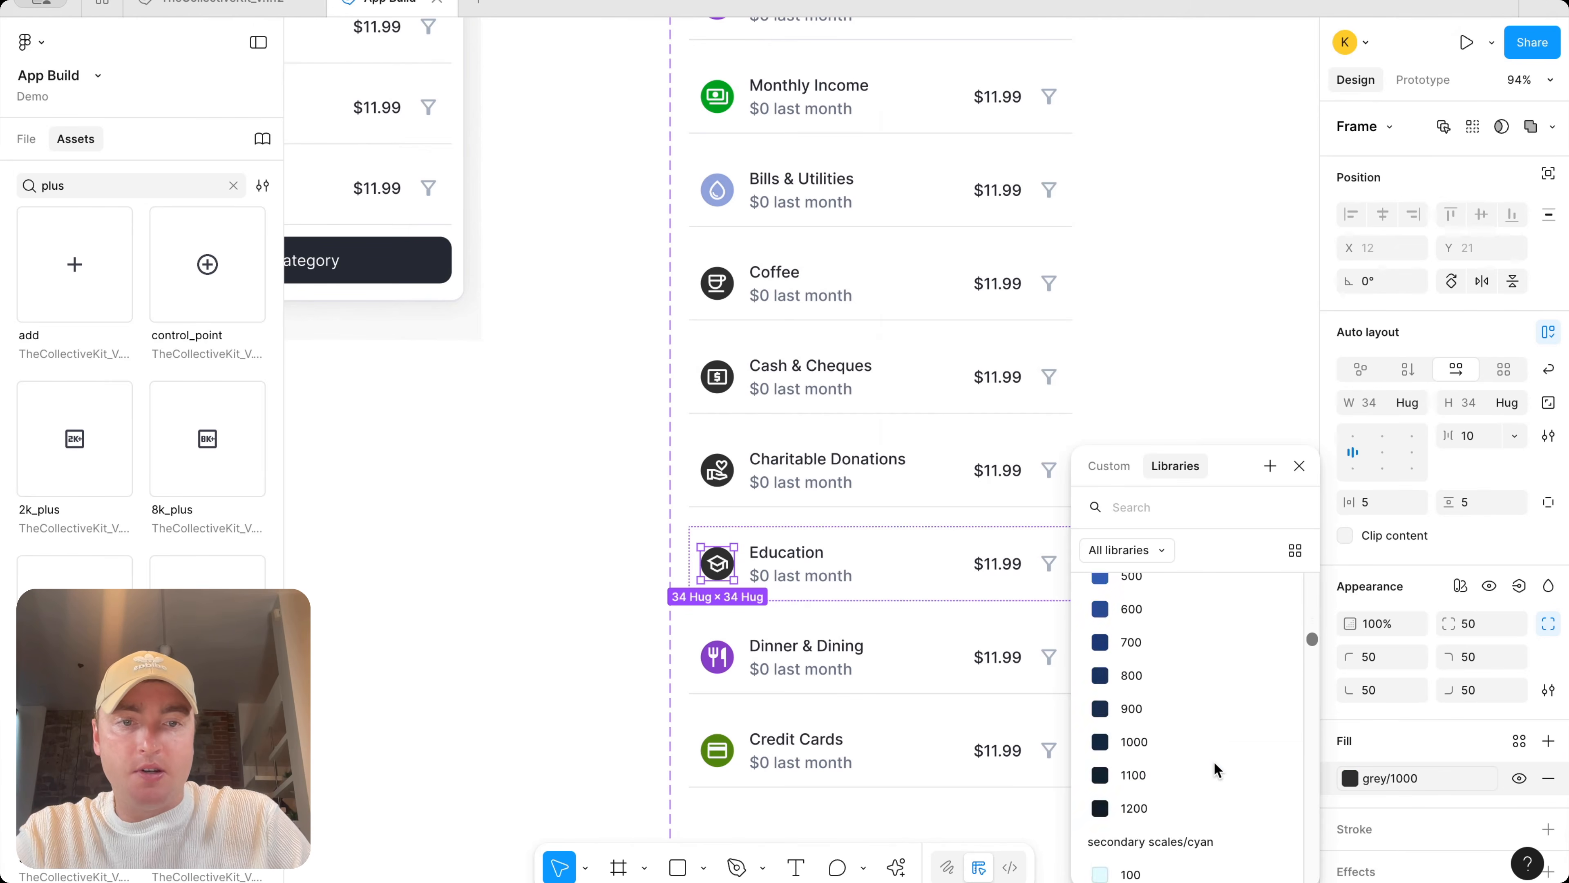
scroll(1215, 760, "down", 3)
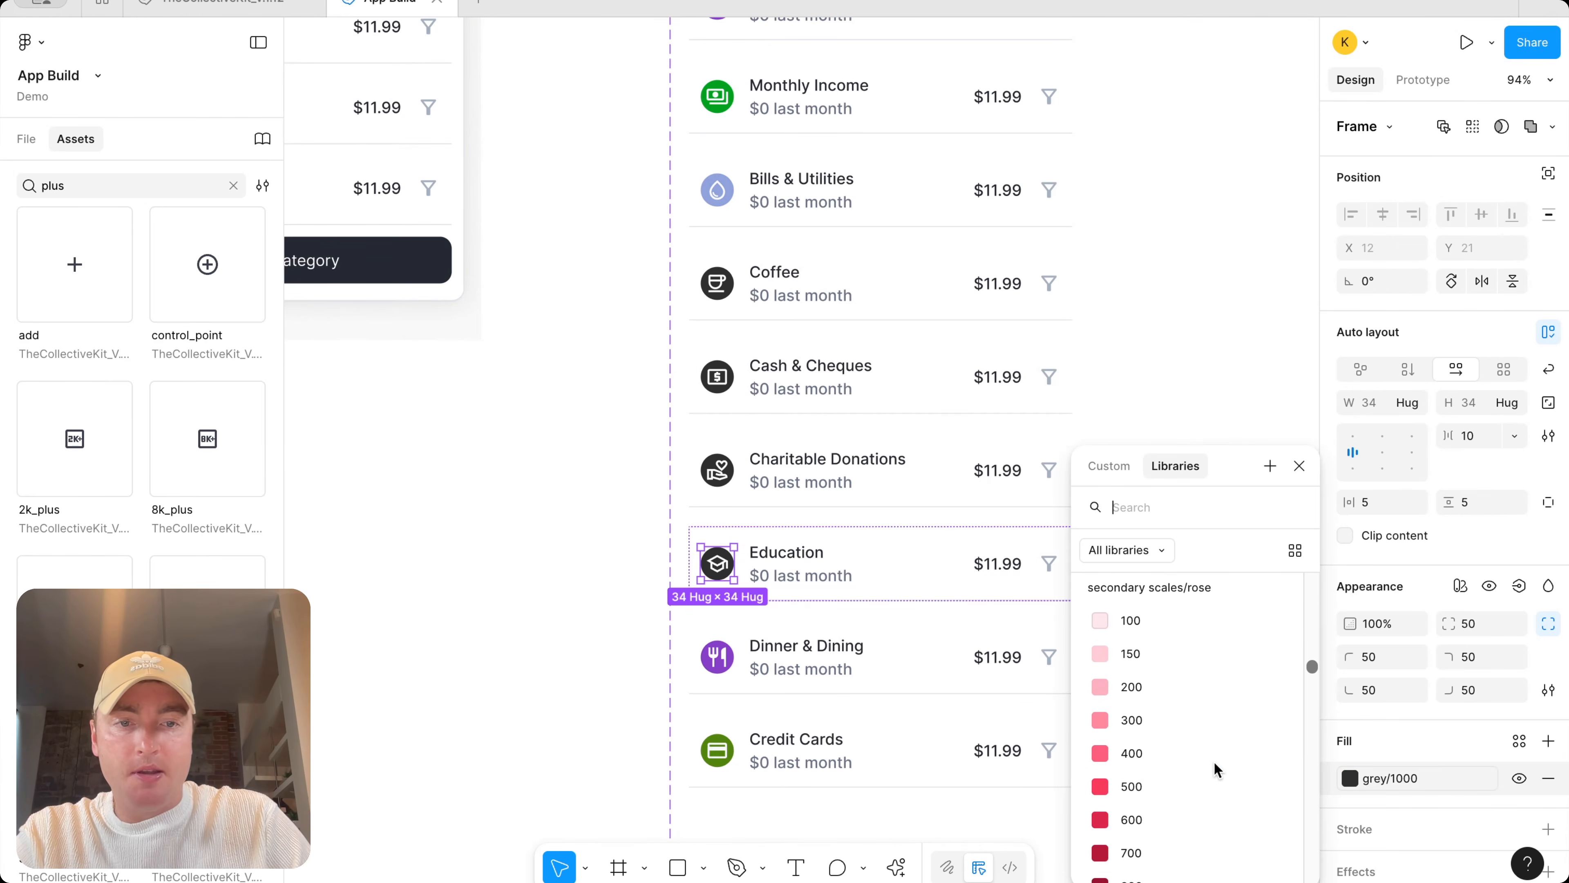
left_click(1171, 790)
Set the Charitable Donations icon circle's fill to a secondary-scale orange shade
left_click(713, 479)
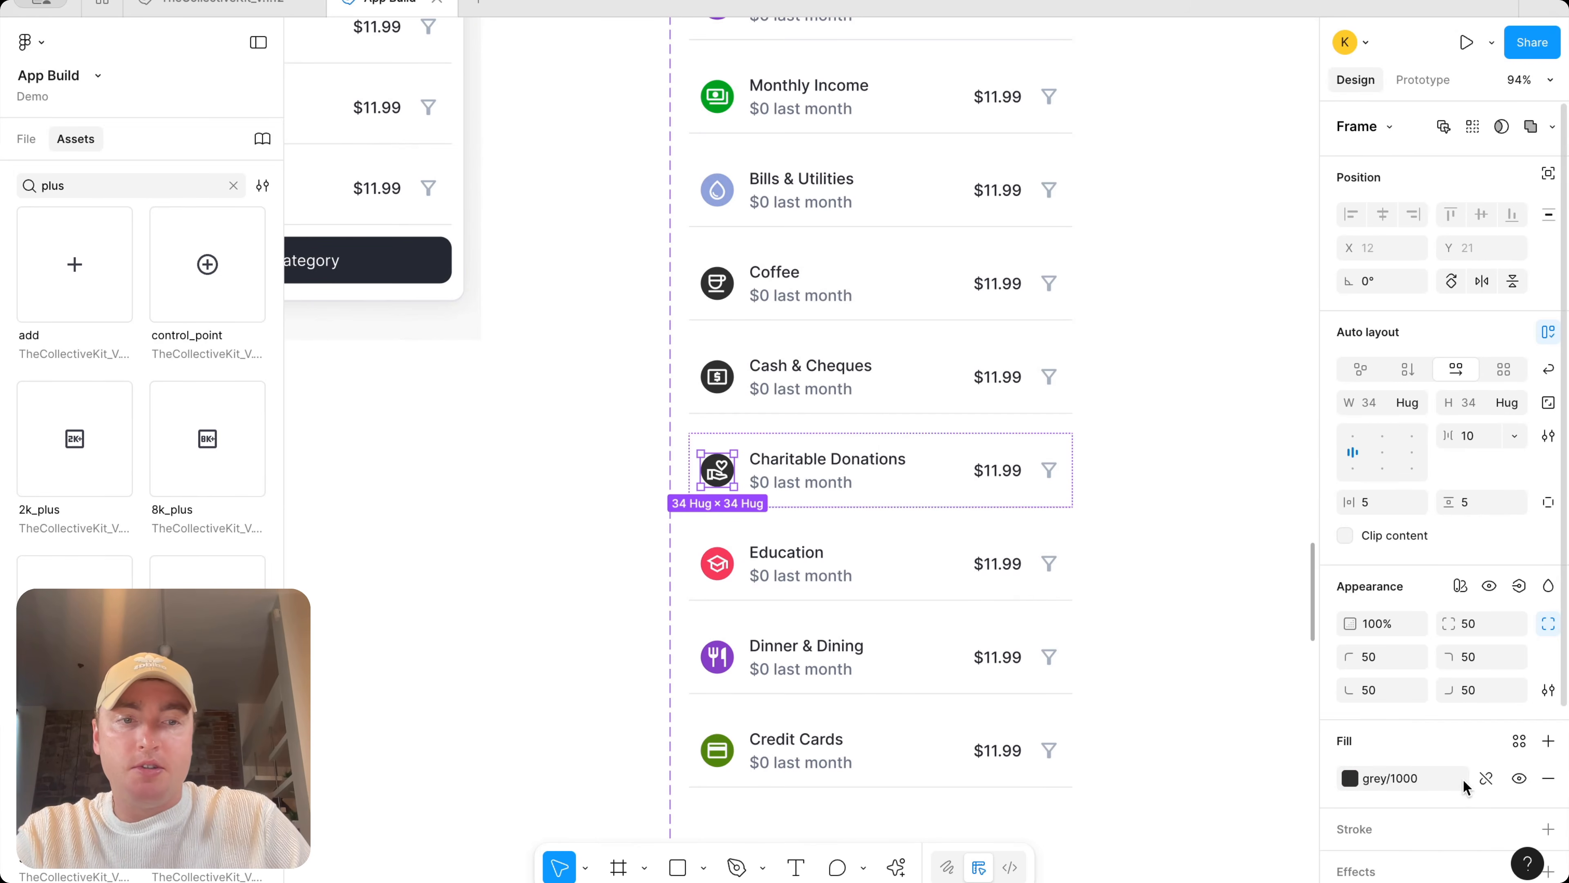
left_click(1350, 777)
scroll(1210, 759, "down", 10)
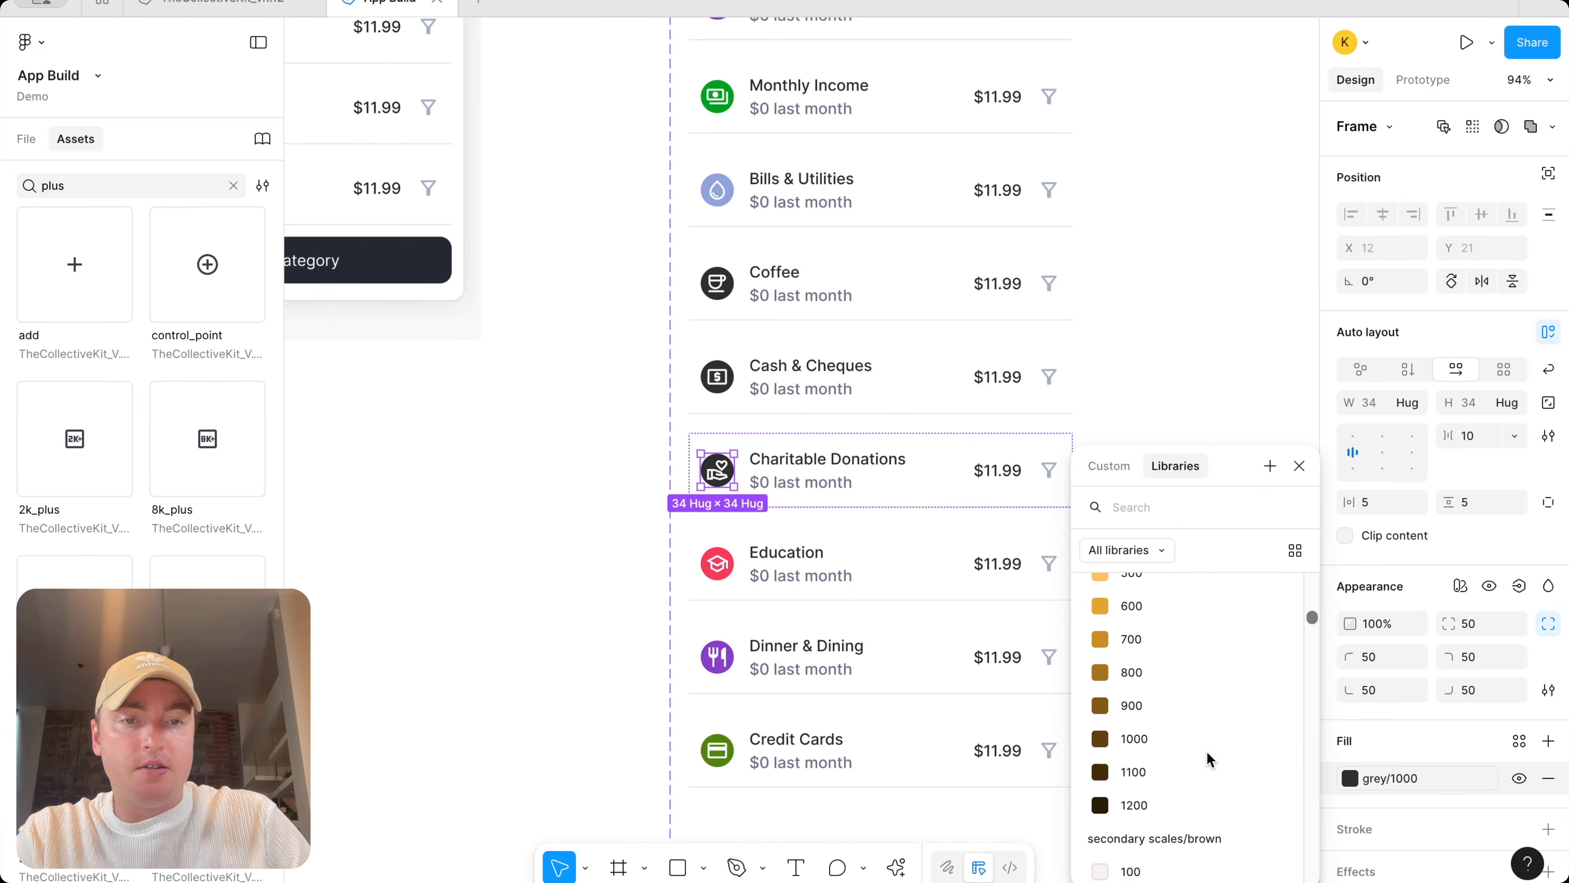
left_click(1209, 680)
Set the Cash & Cheques icon circle's fill to a secondary scales/lime green shade
double_click(717, 376)
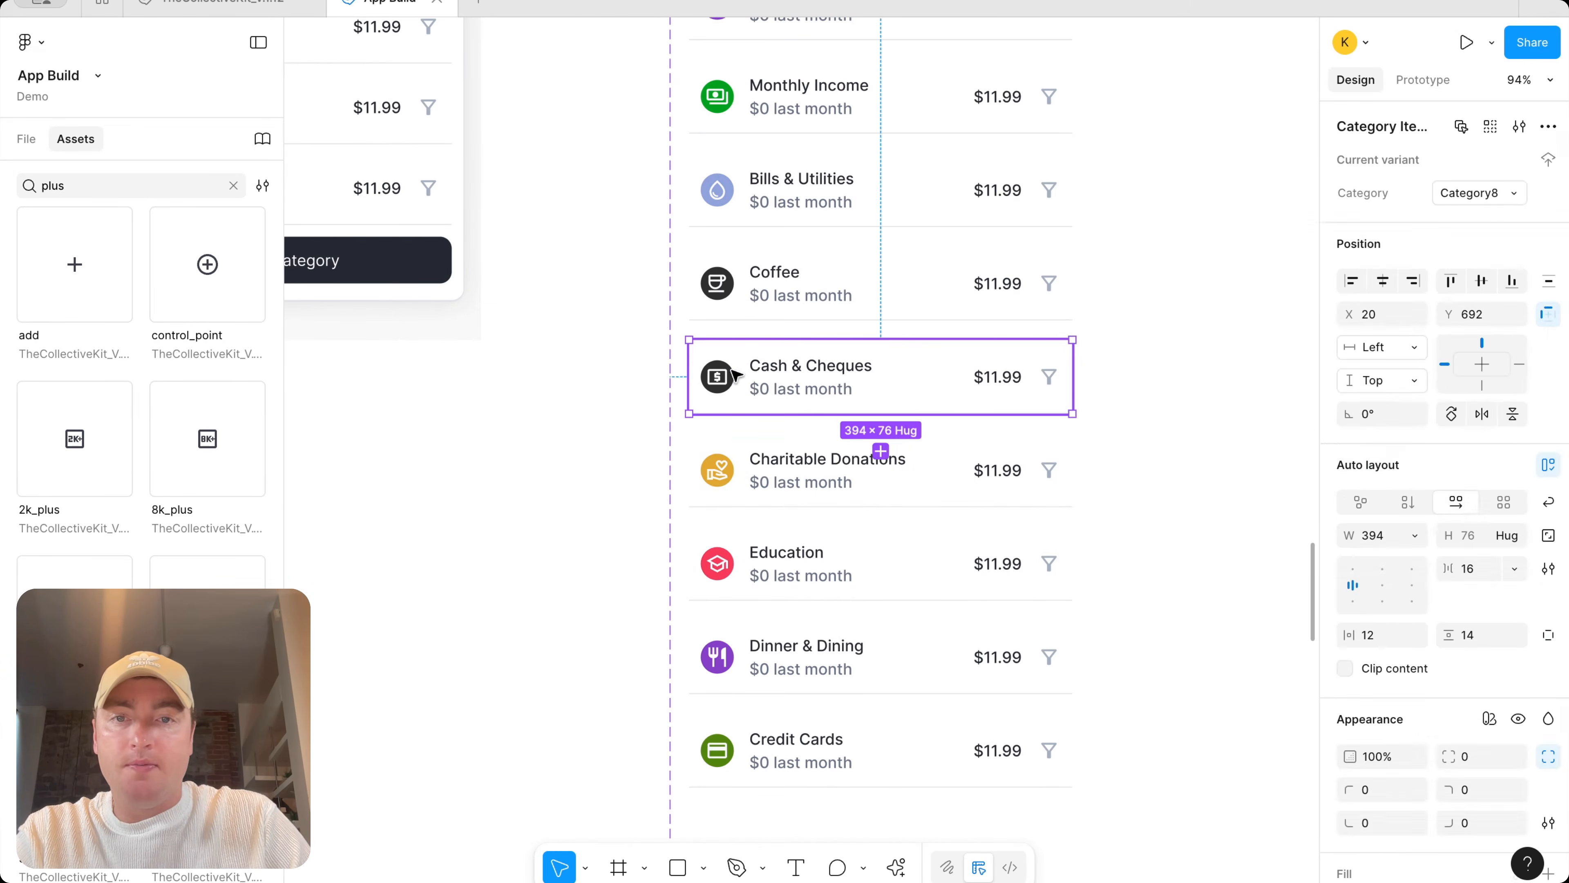
left_click(1398, 780)
scroll(1140, 748, "down", 10)
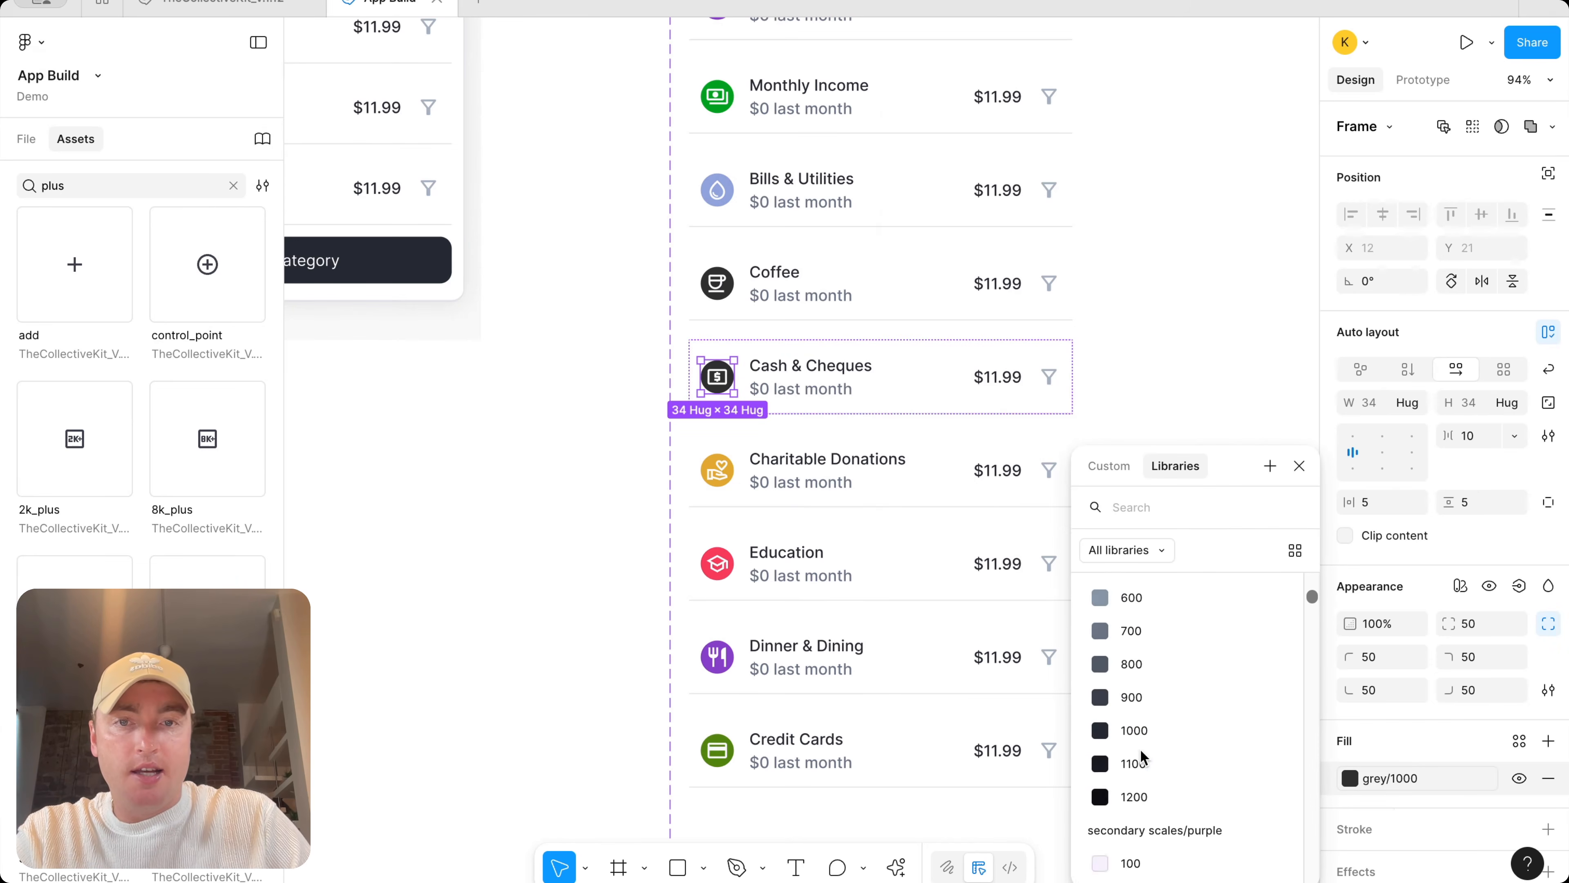
scroll(1140, 748, "down", 10)
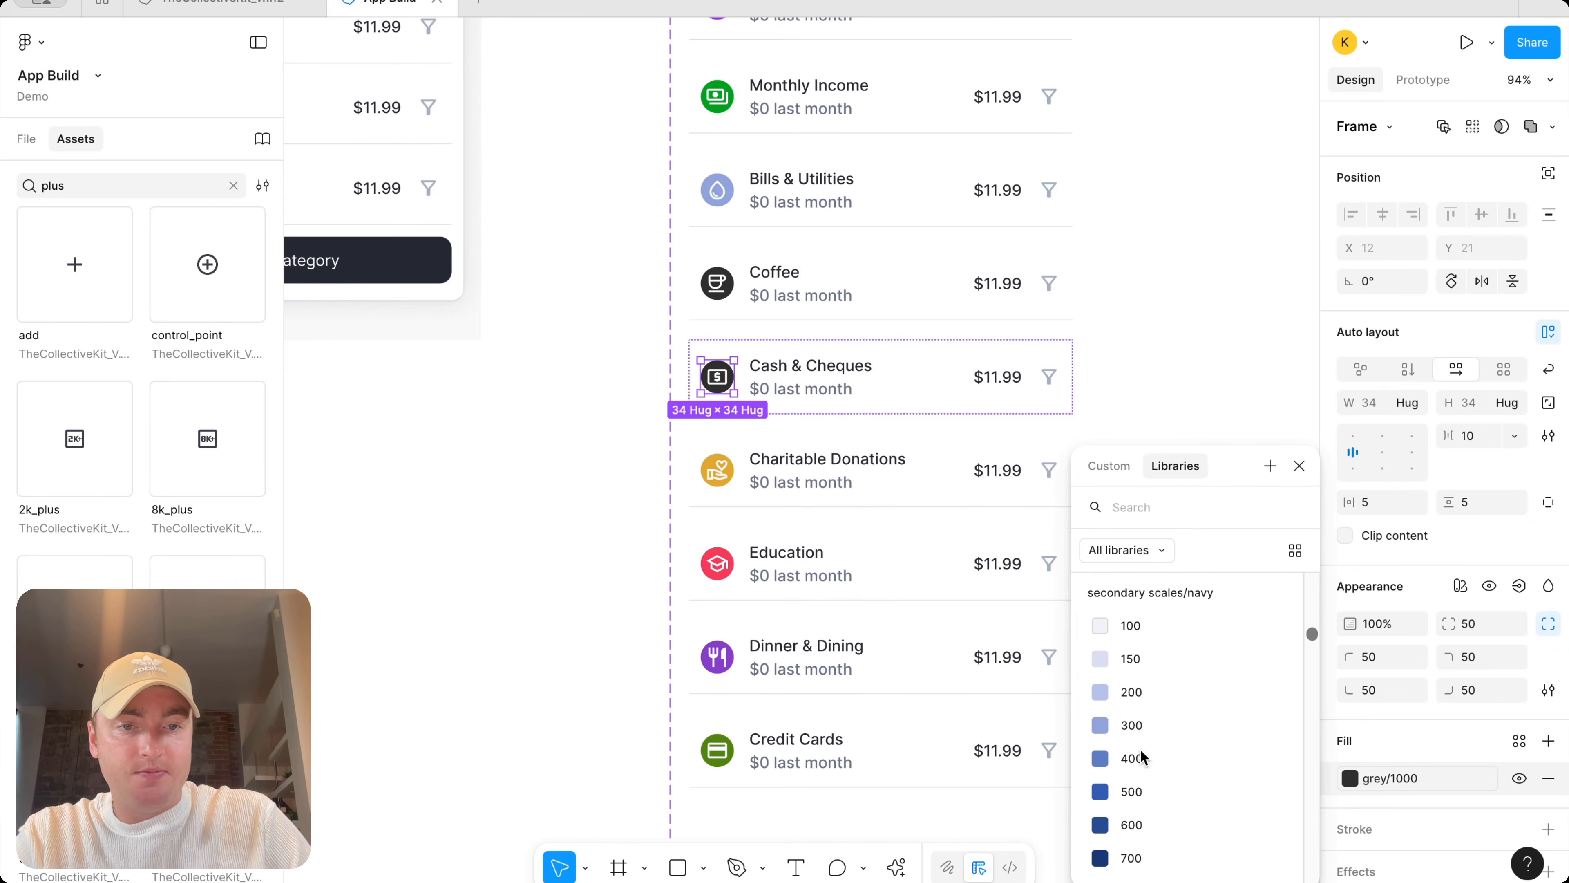
scroll(1140, 748, "down", 10)
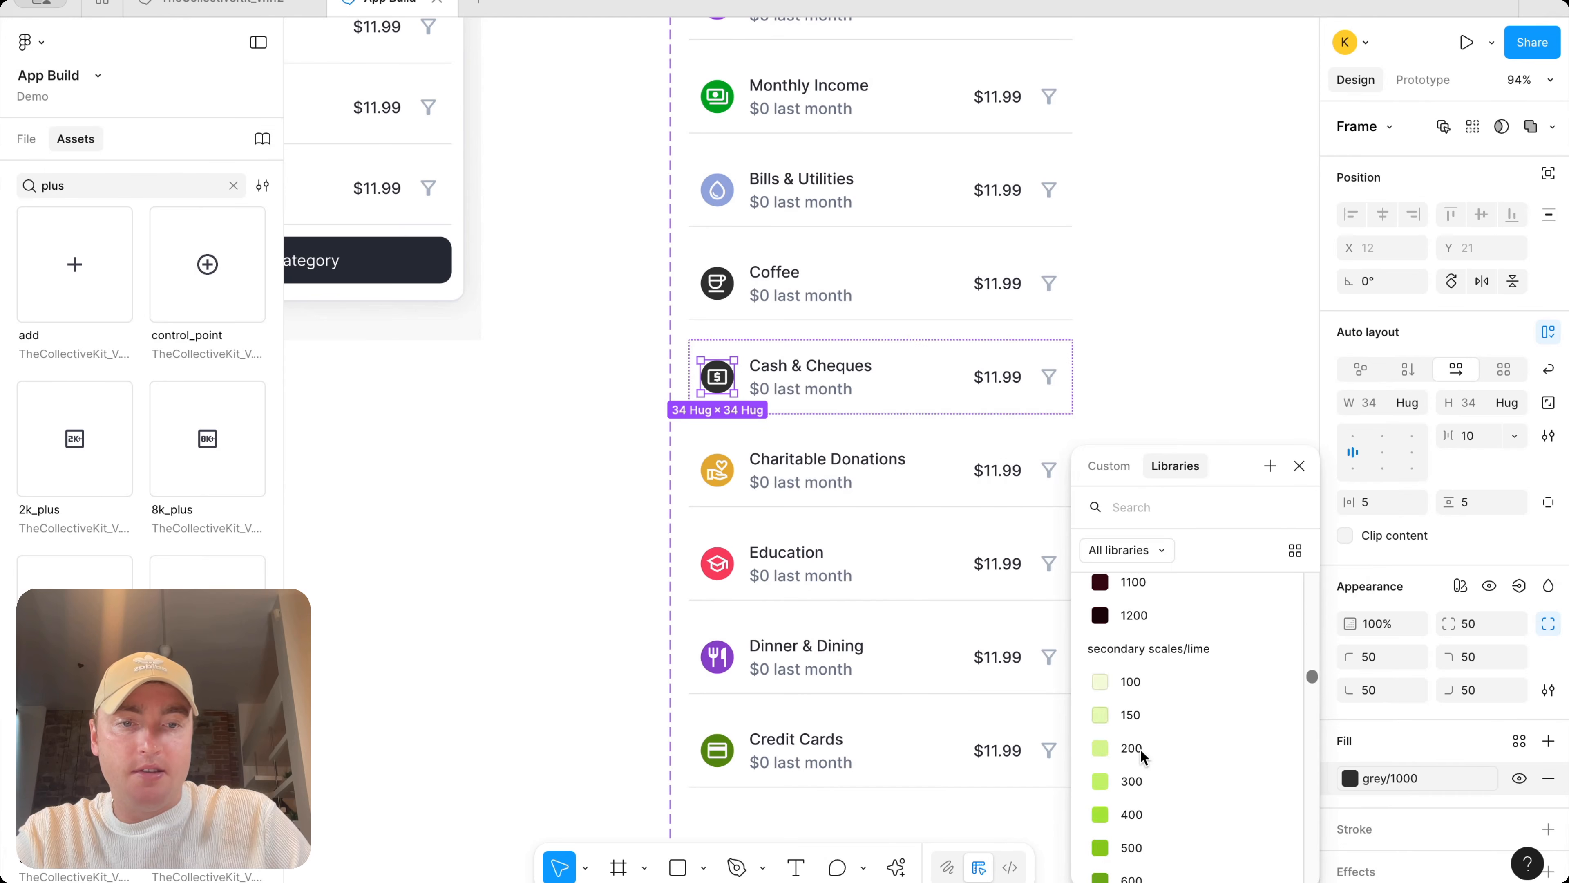
left_click(1130, 857)
left_click(1131, 387)
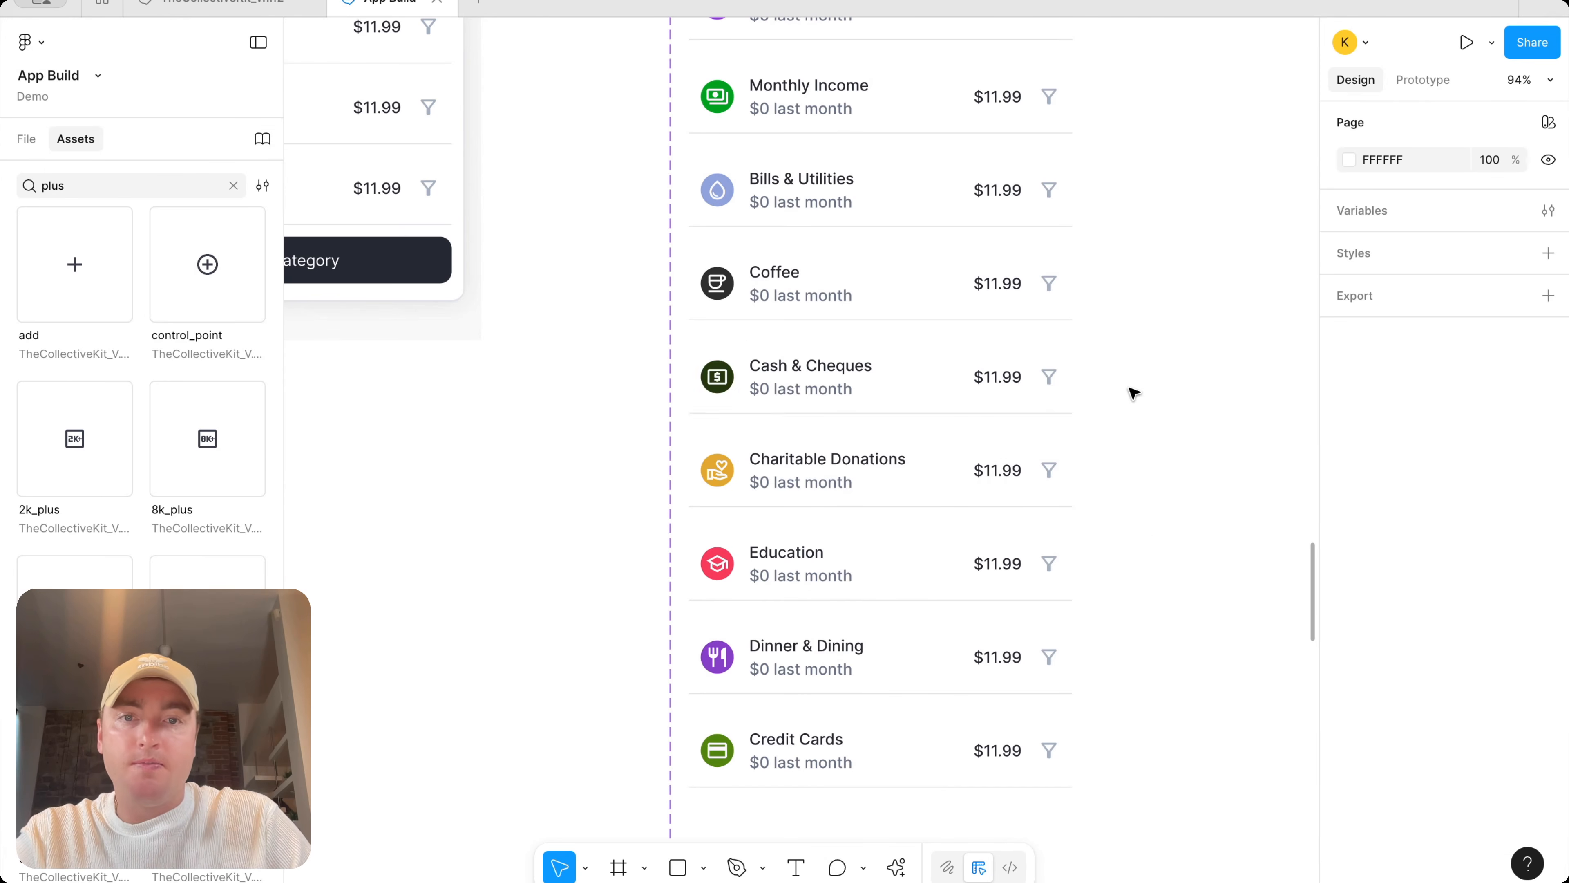
Add a variant property named Type with the value added to the Category Item Editable component set
scroll(1131, 393, "down", 6)
scroll(856, 299, "down", 2)
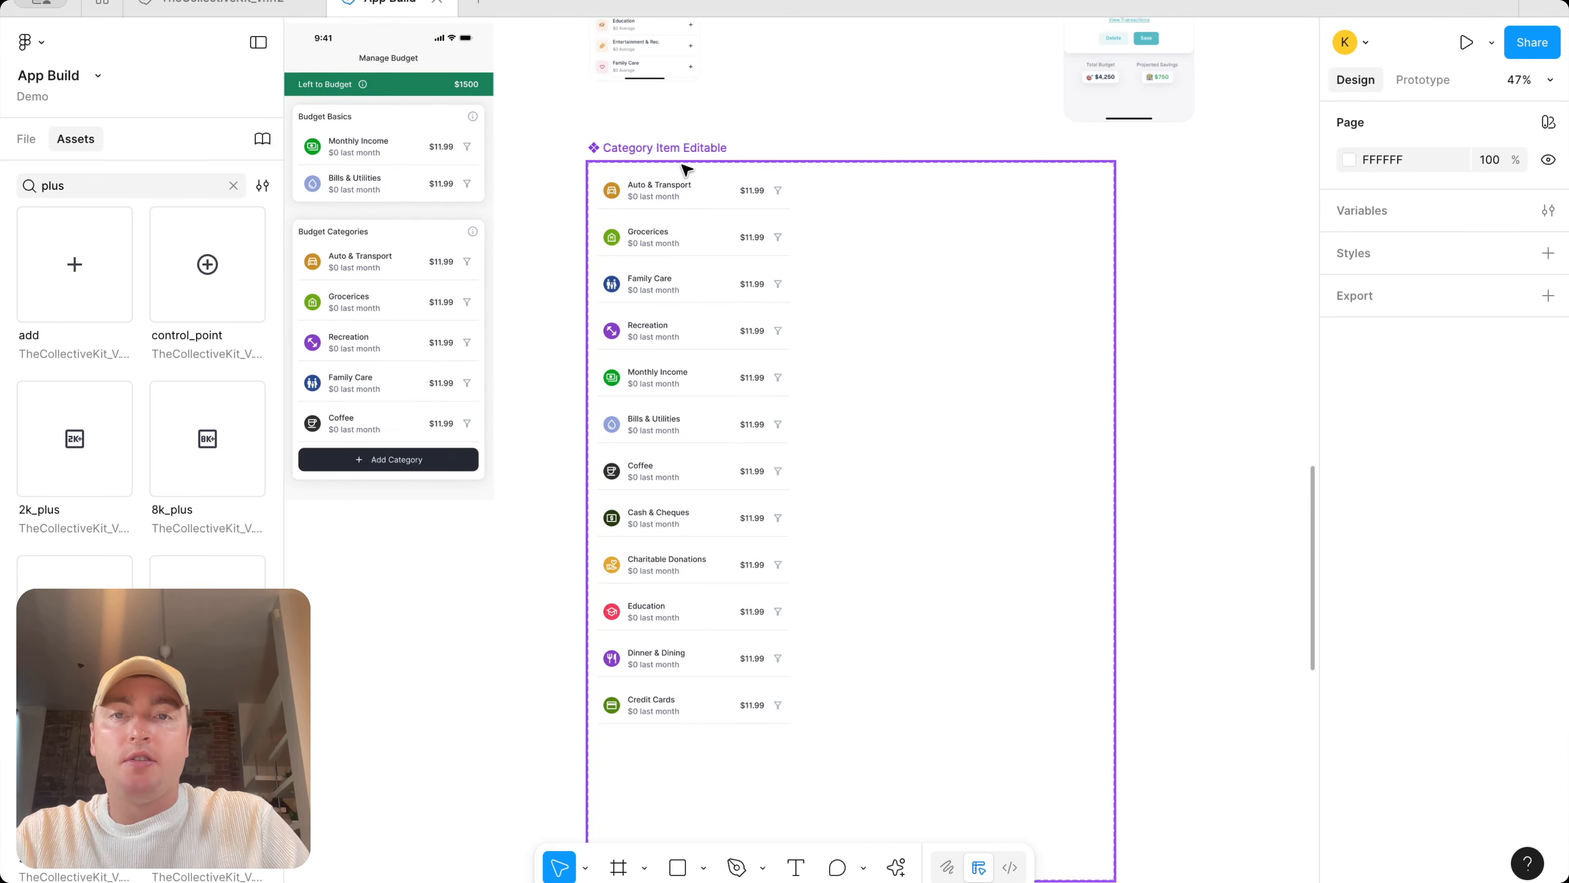
left_click(687, 151)
left_click(1549, 160)
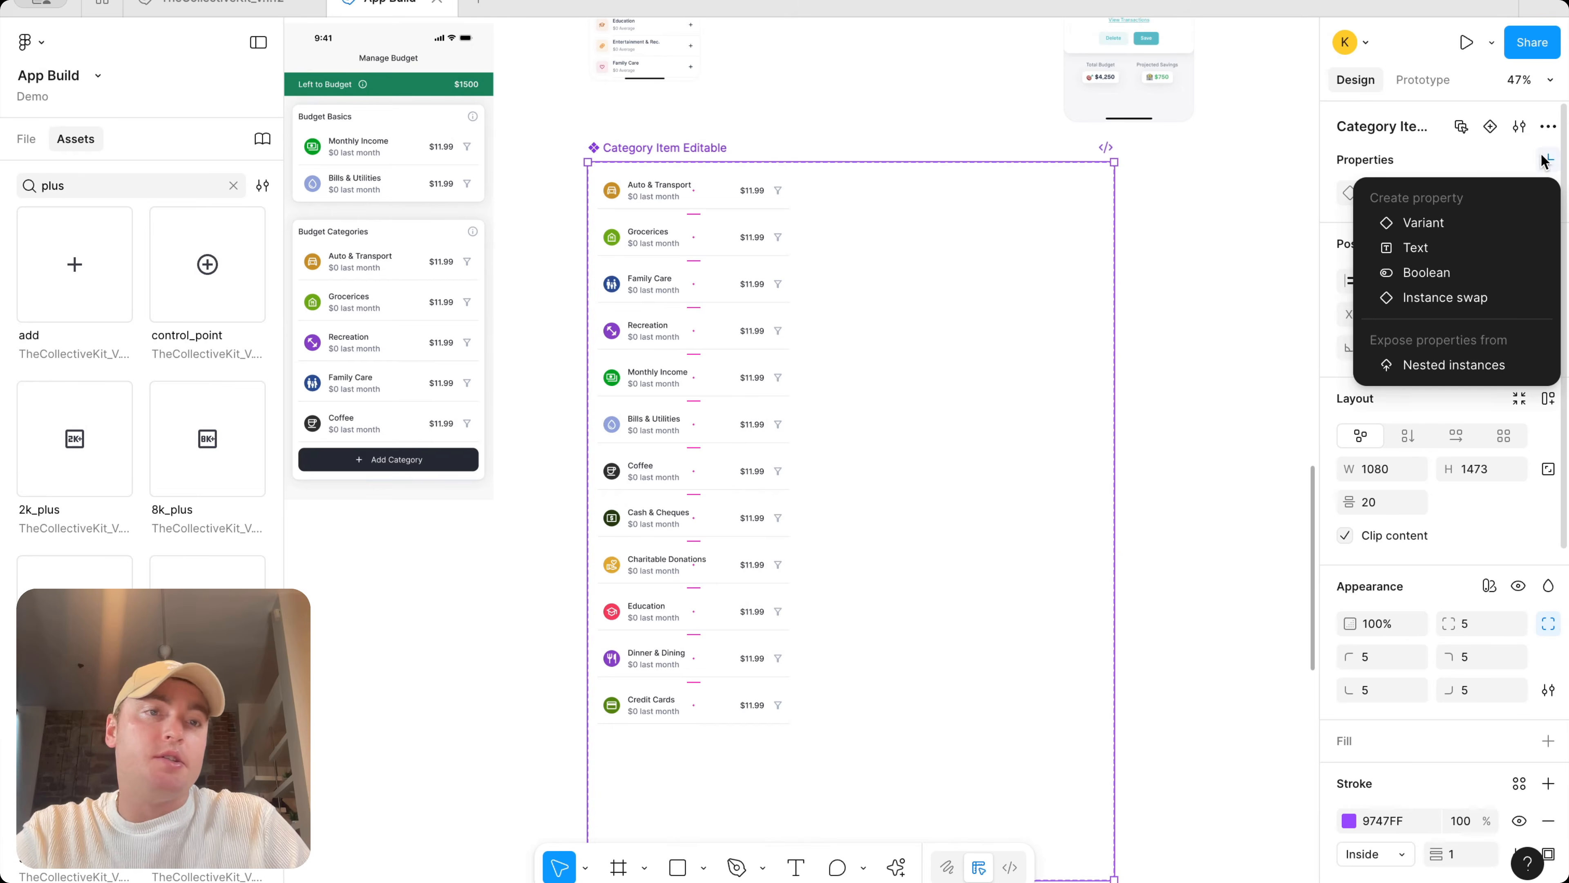
left_click(1415, 221)
left_click(828, 433)
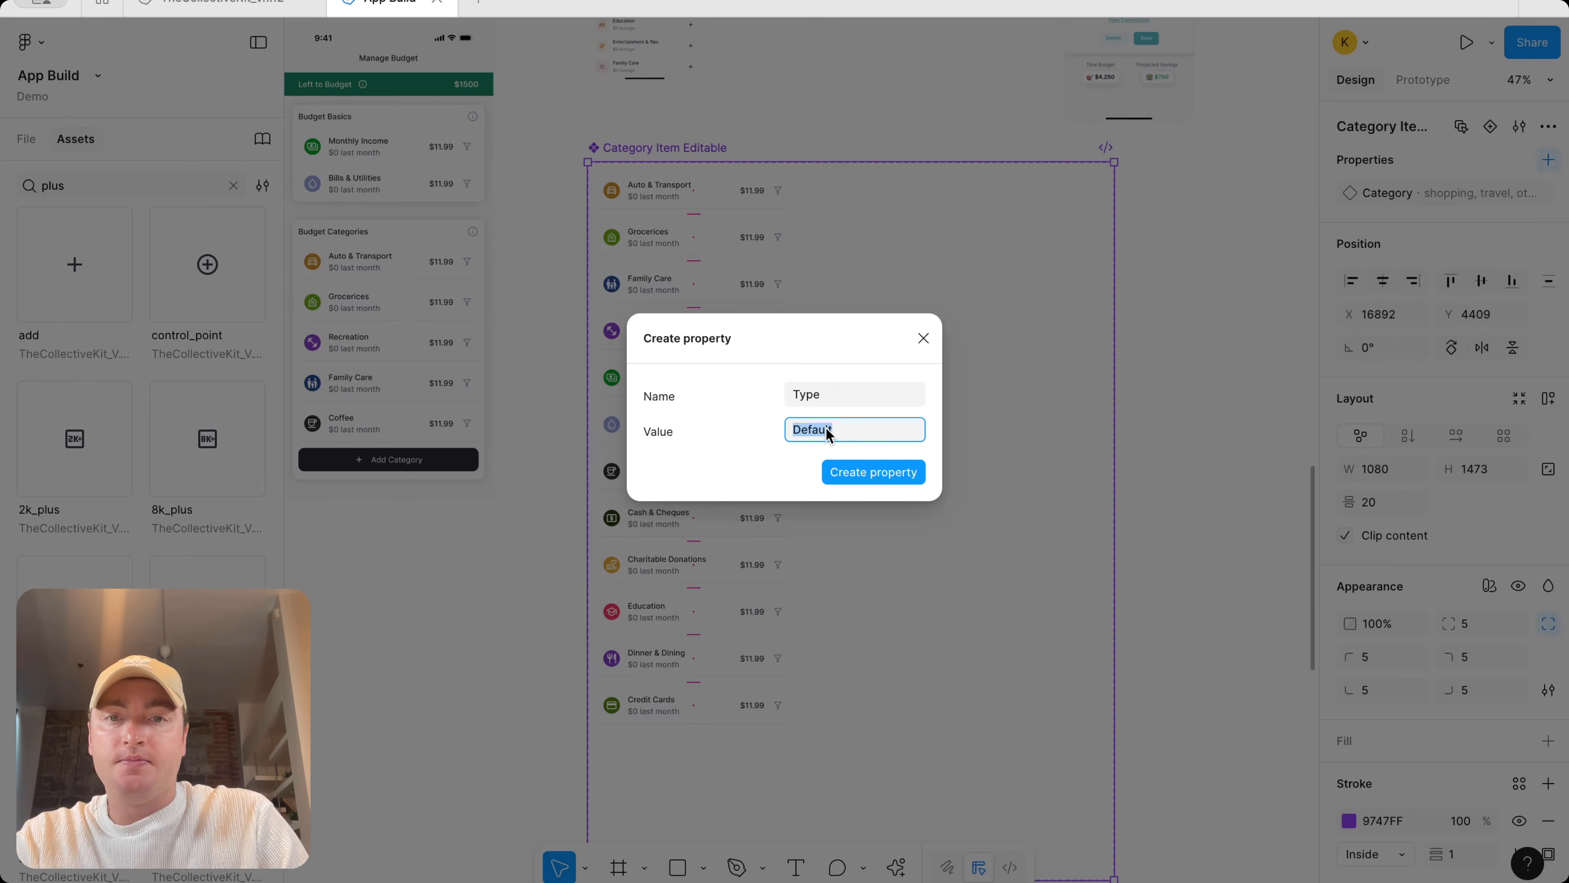
key("Return")
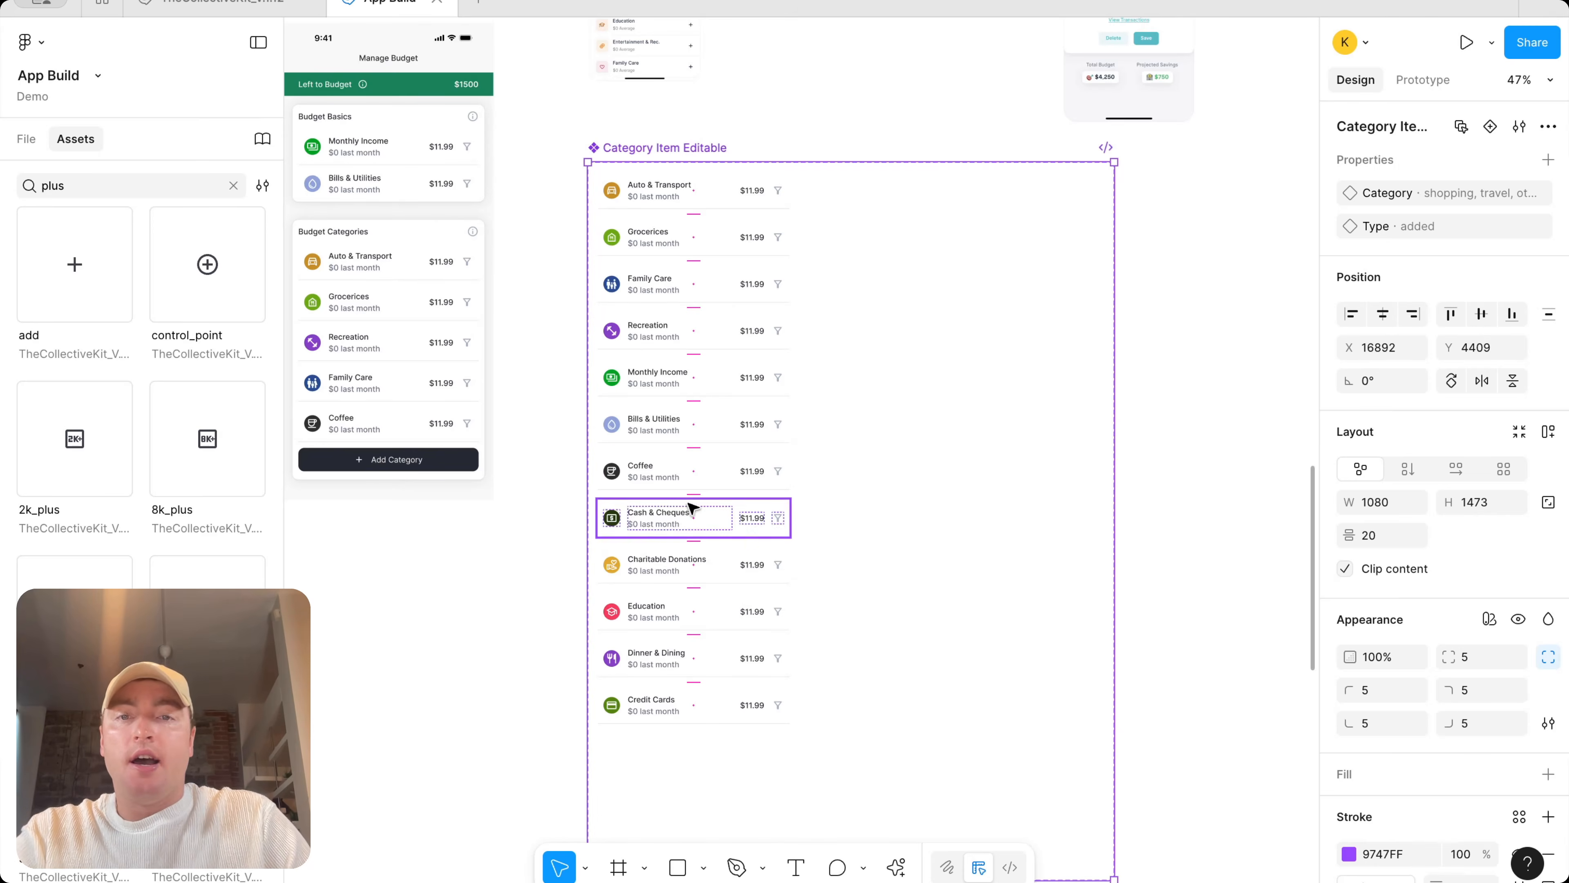
Duplicate all twelve category variants into a second column and set their Type to not added
left_click(851, 680)
left_click_drag(848, 698, 905, 195)
left_click(1467, 268)
type("not added")
key("Return")
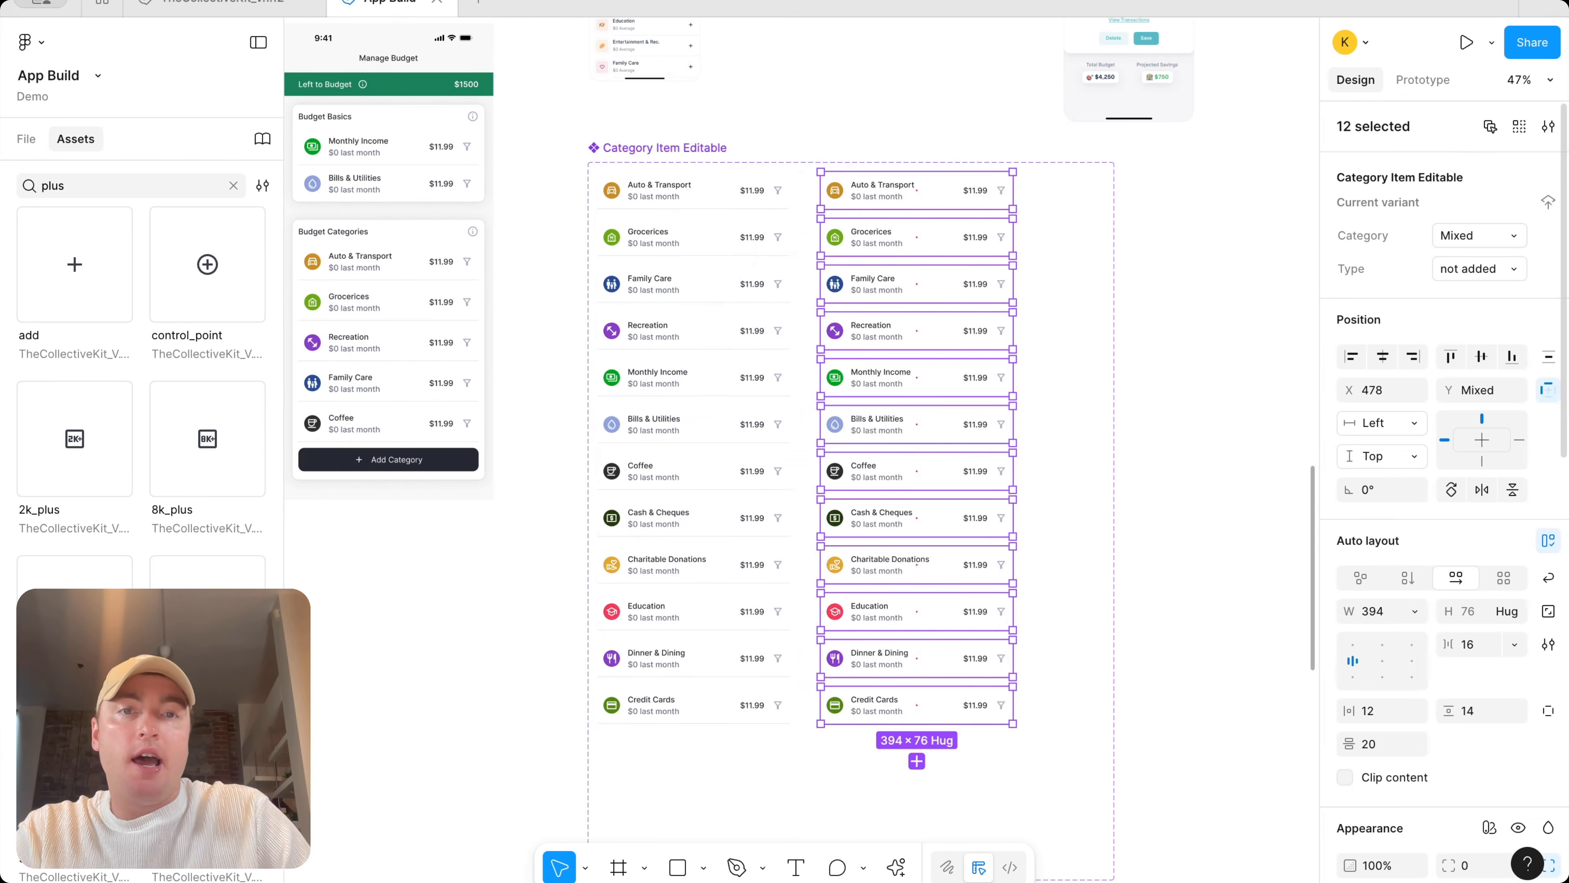
Swap the filter icons of all not added variants for the add icon
double_click(1001, 192)
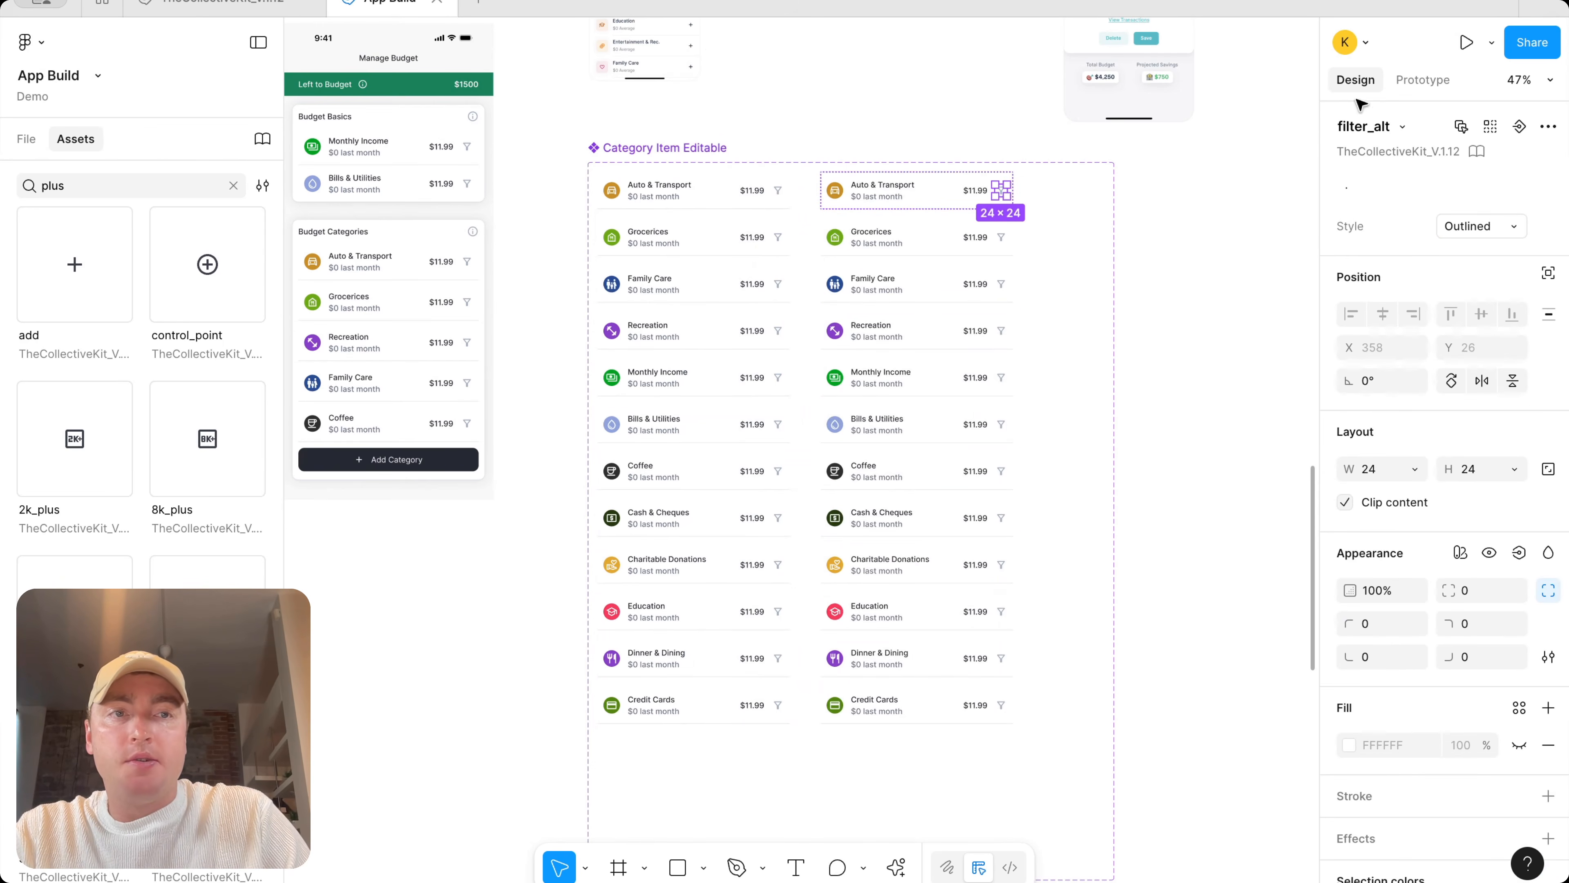
left_click(1497, 132)
left_click_drag(780, 124, 778, 745)
left_click(1406, 125)
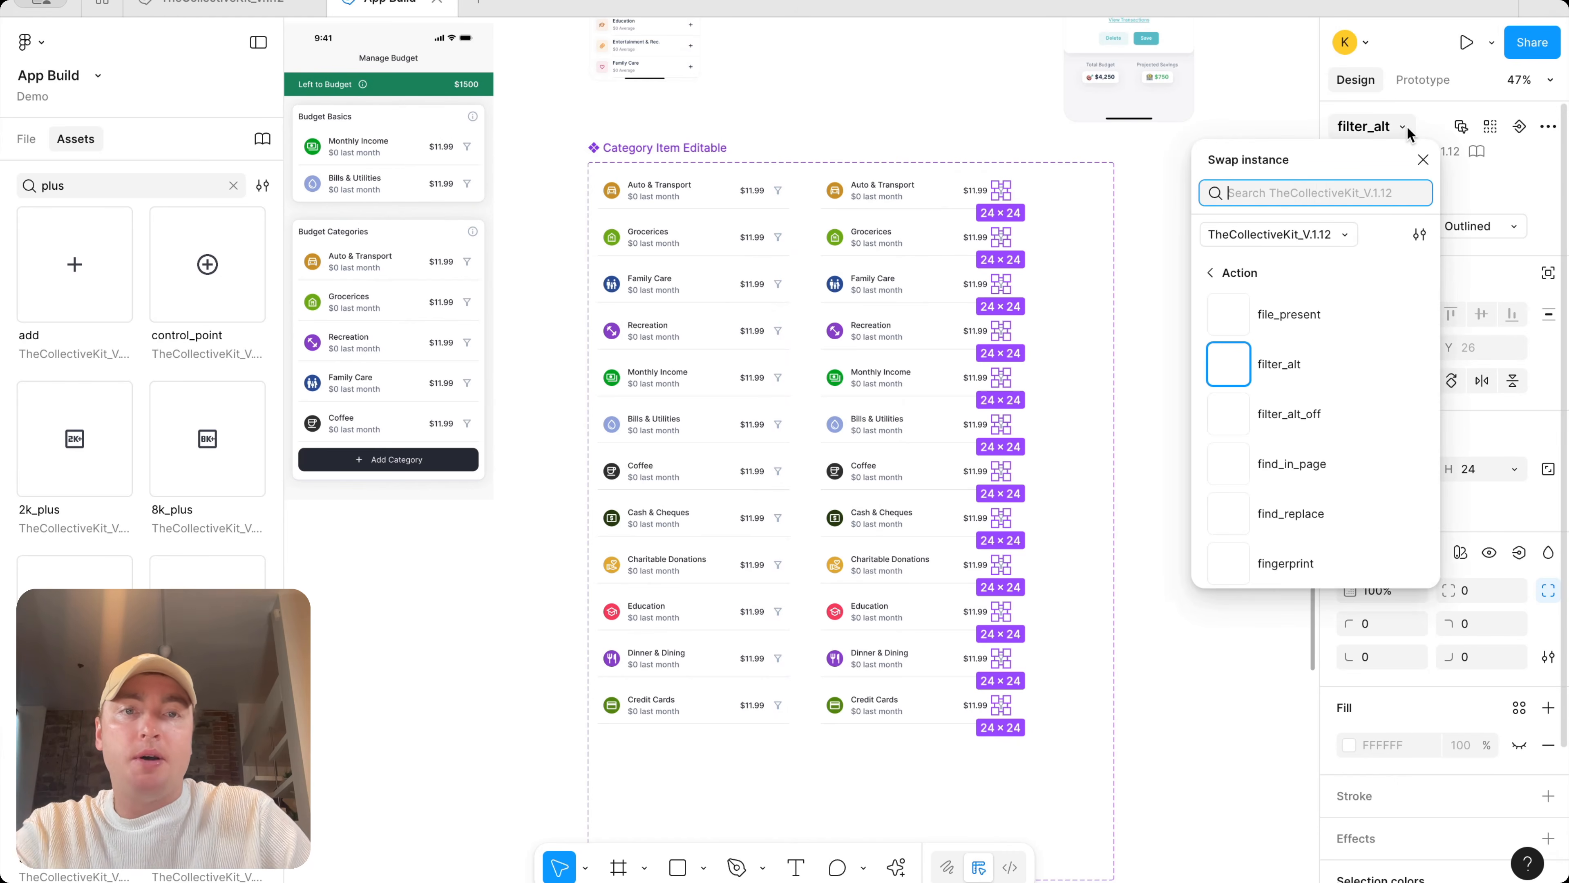
type("plus")
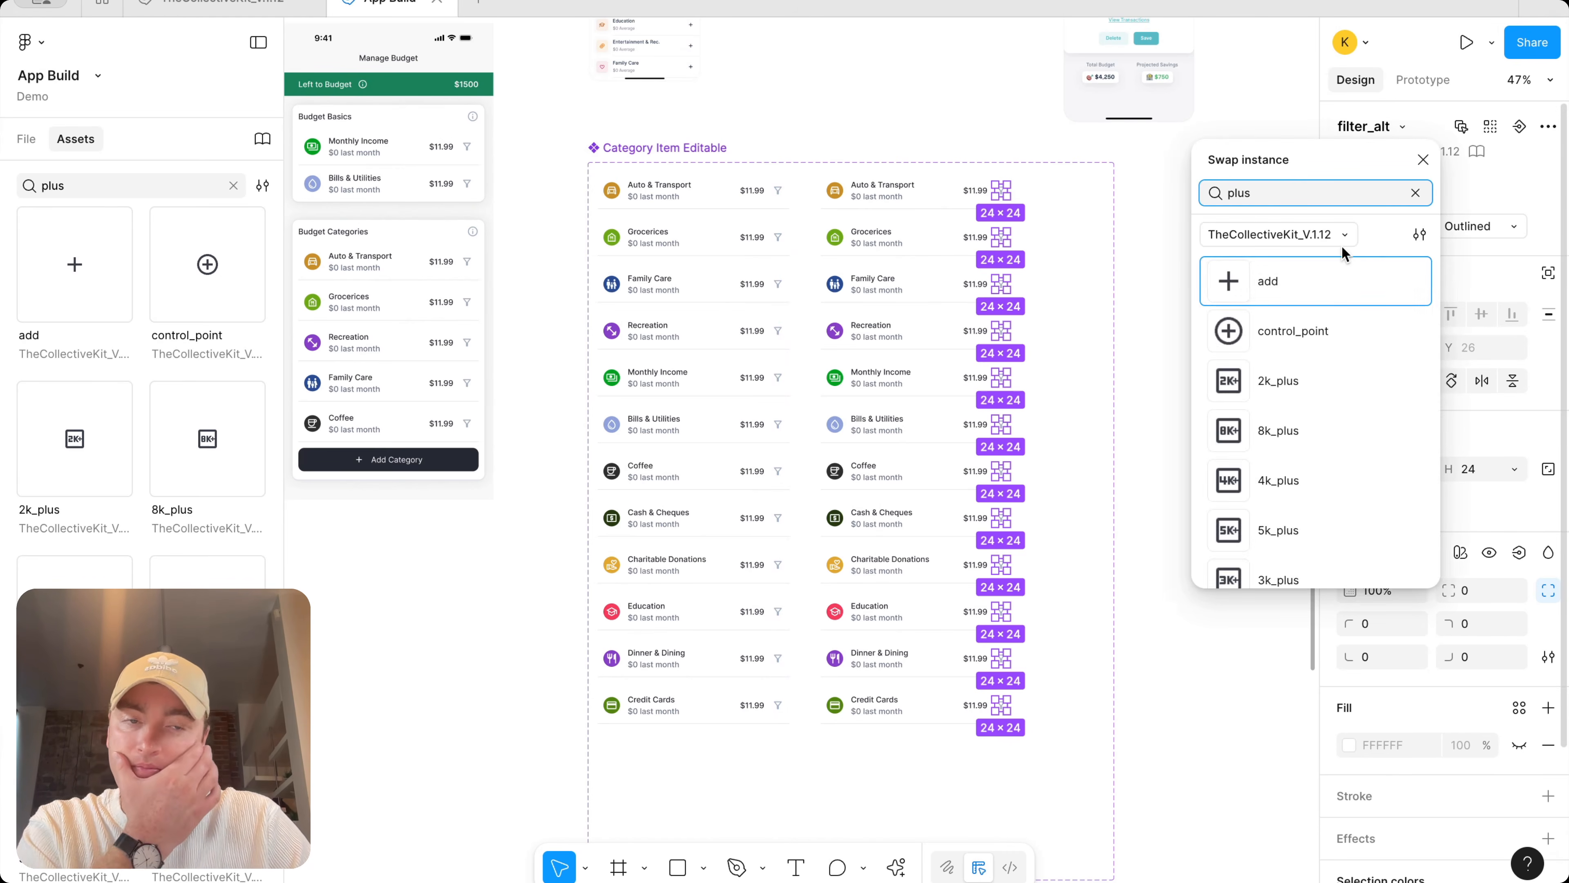
left_click(1334, 280)
scroll(963, 221, "up", 3)
scroll(963, 221, "left", 2)
scroll(962, 221, "up", 3)
scroll(963, 220, "left", 3)
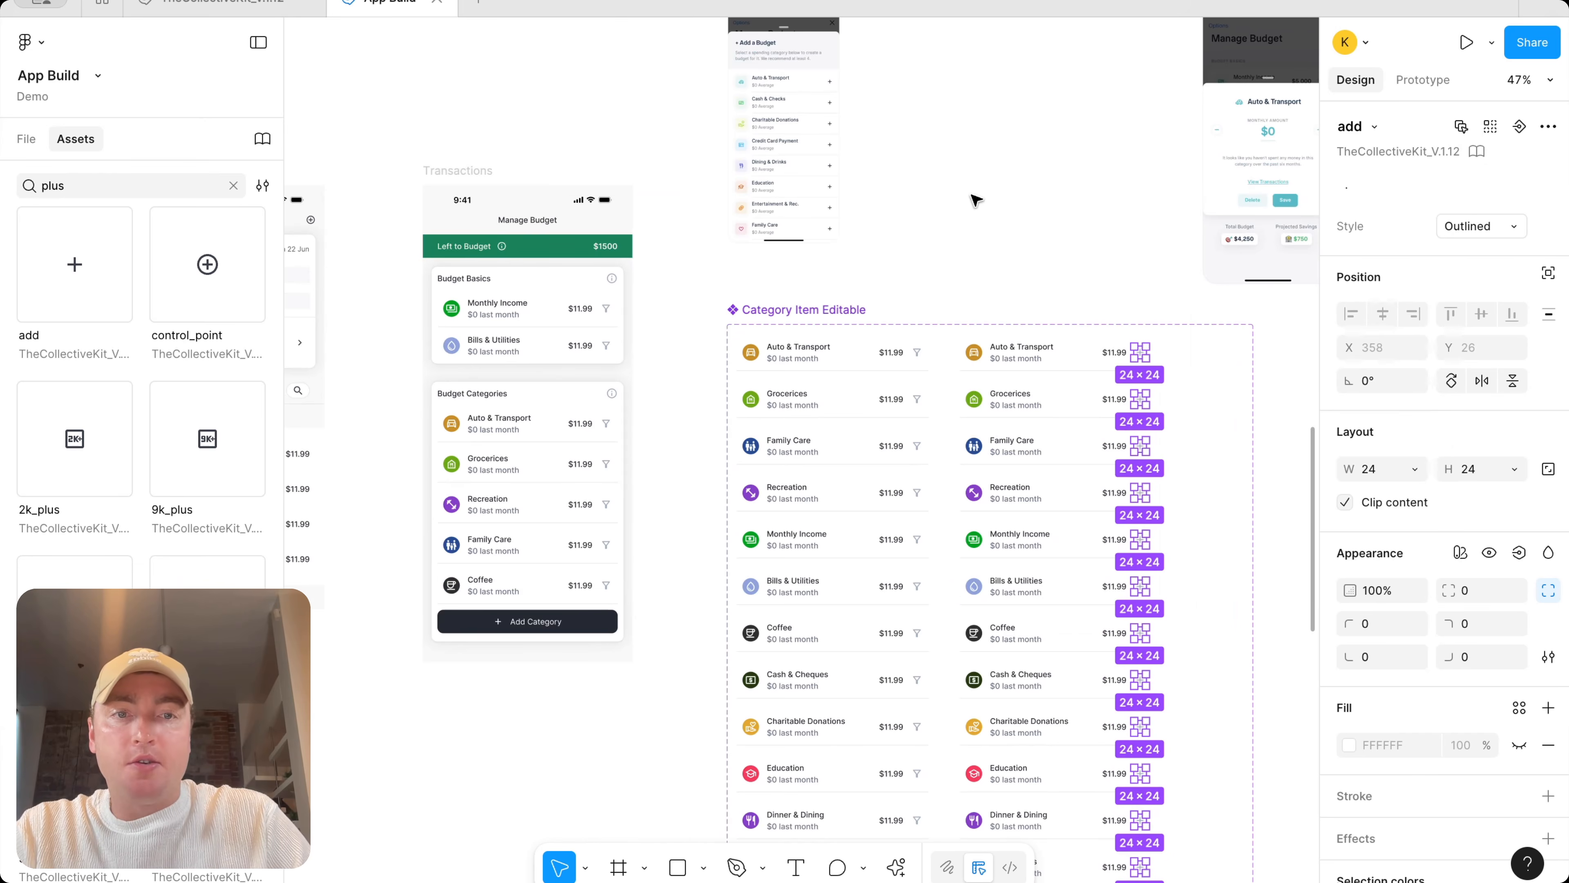
scroll(858, 147, "up", 5)
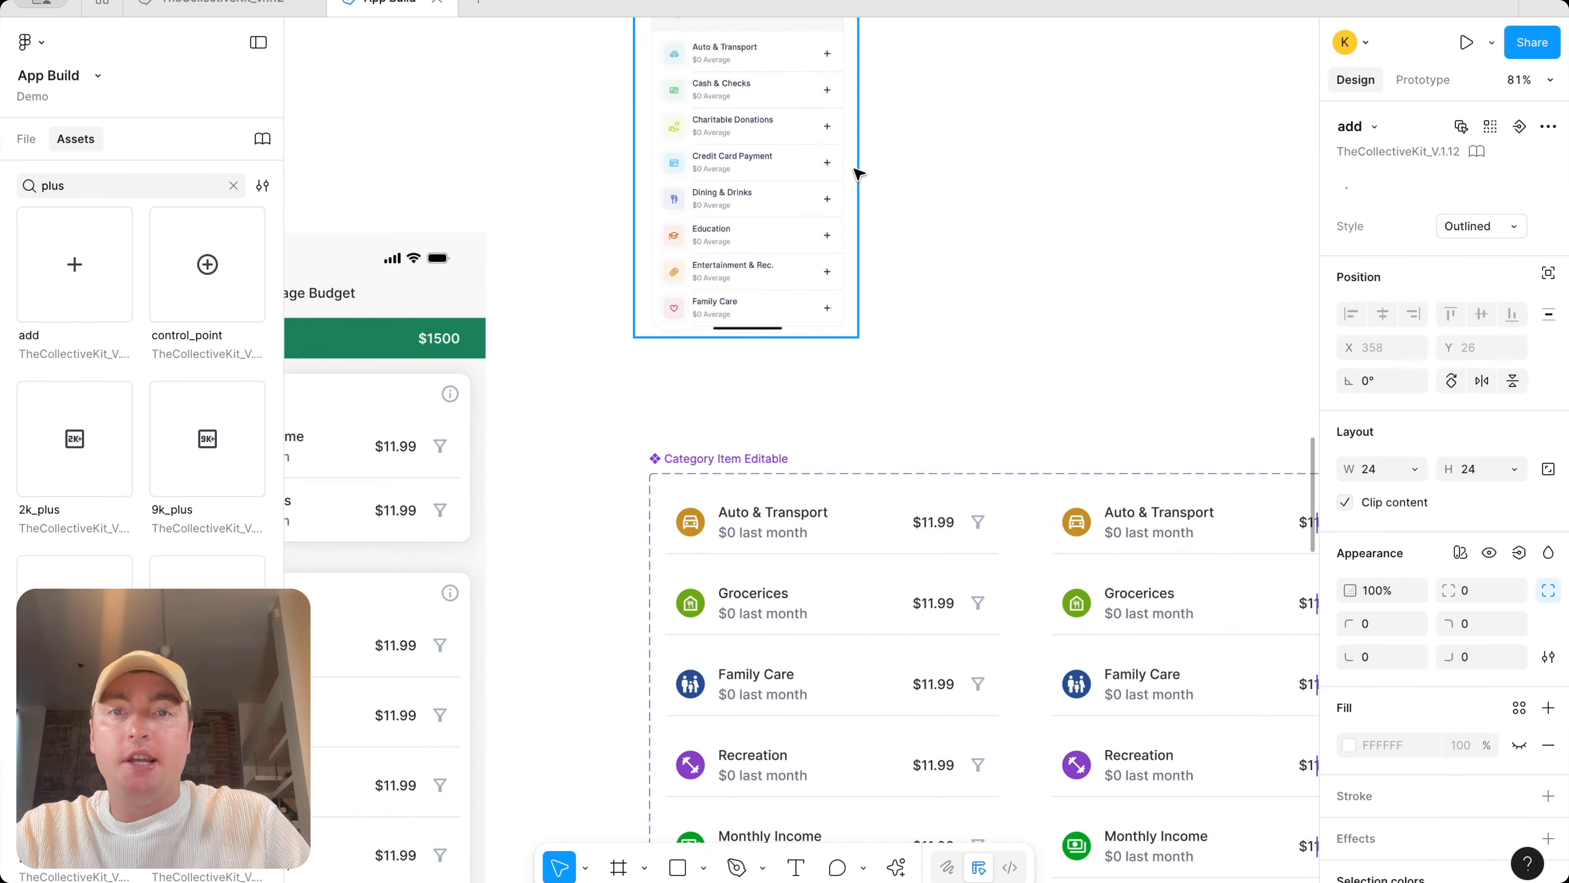
Compare the Add a Budget reference screen's category rows with the Category Item Editable variants
scroll(858, 174, "up", 5)
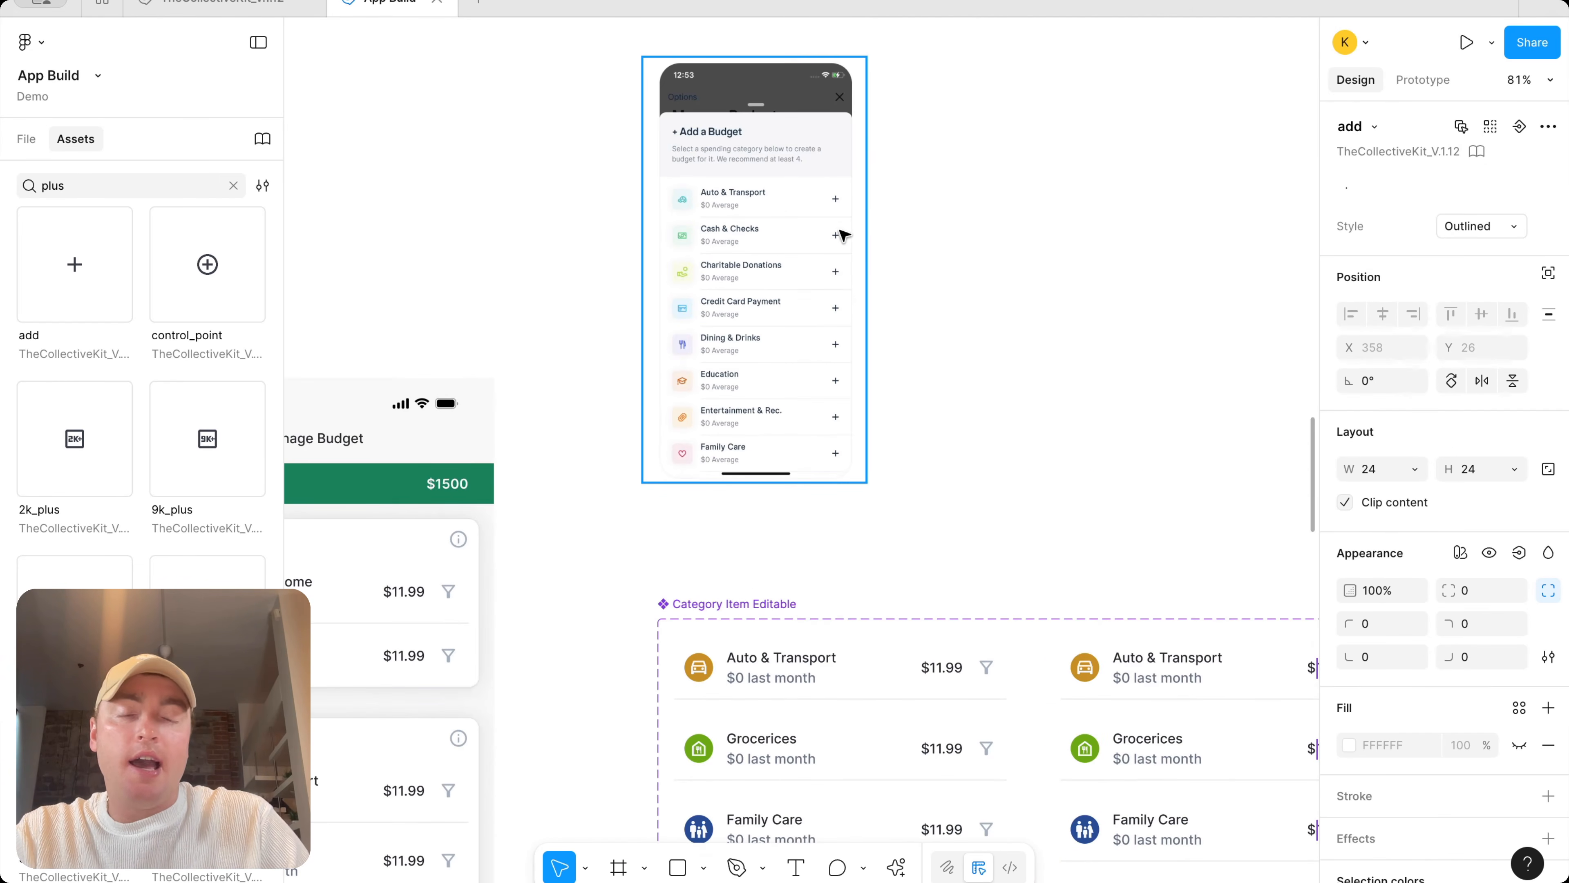
scroll(853, 236, "down", 5)
scroll(853, 236, "left", 3)
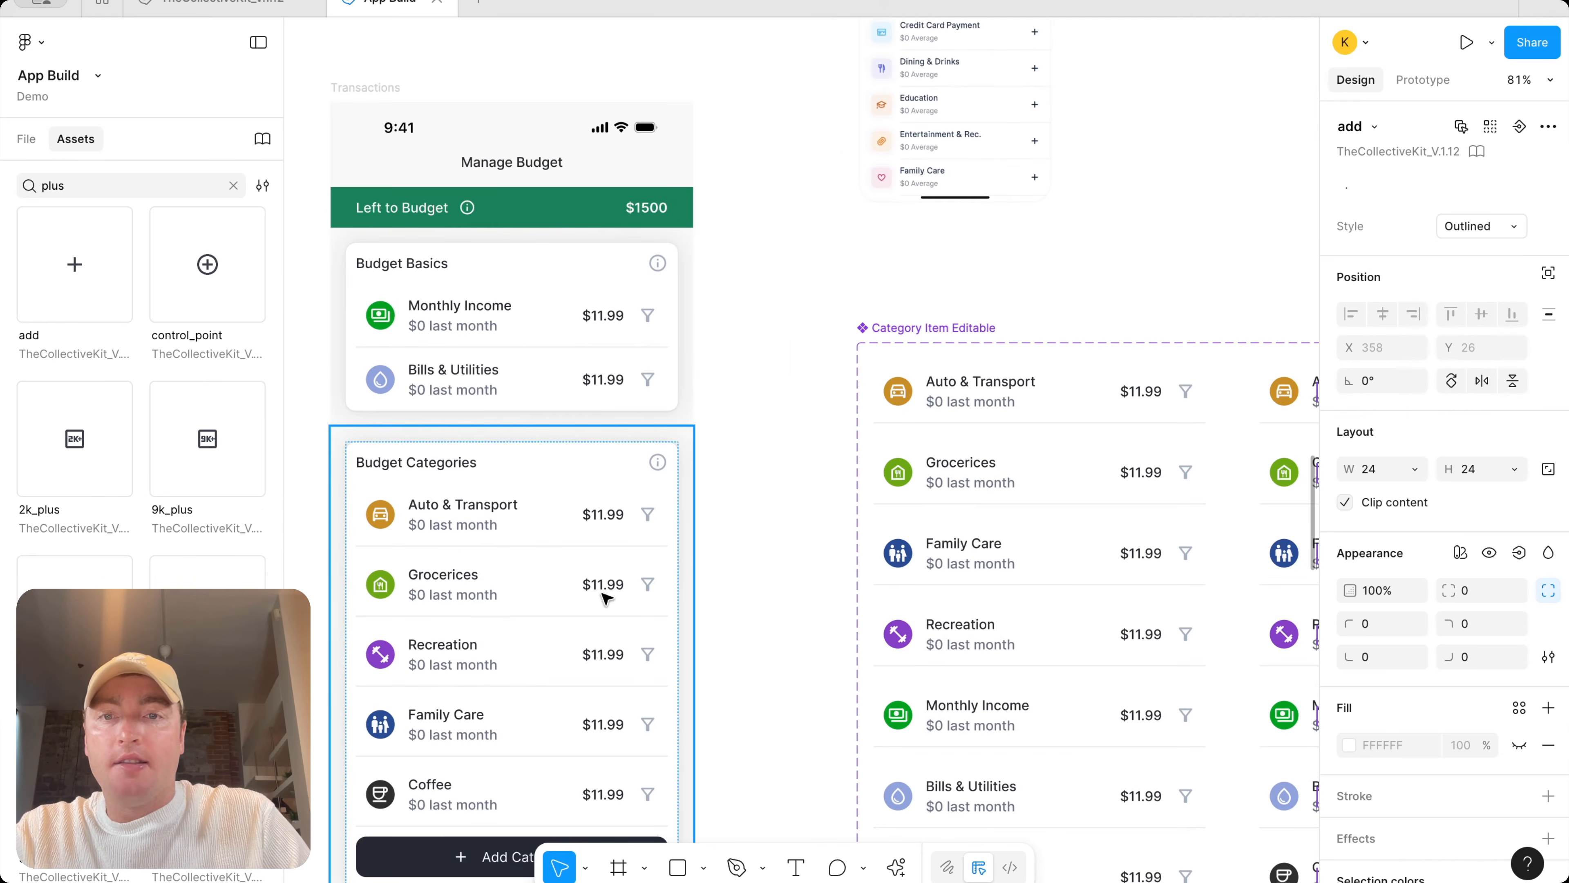
scroll(654, 588, "down", 4)
scroll(654, 588, "right", 3)
scroll(766, 577, "up", 2)
scroll(628, 315, "up", 4)
scroll(777, 258, "up", 2)
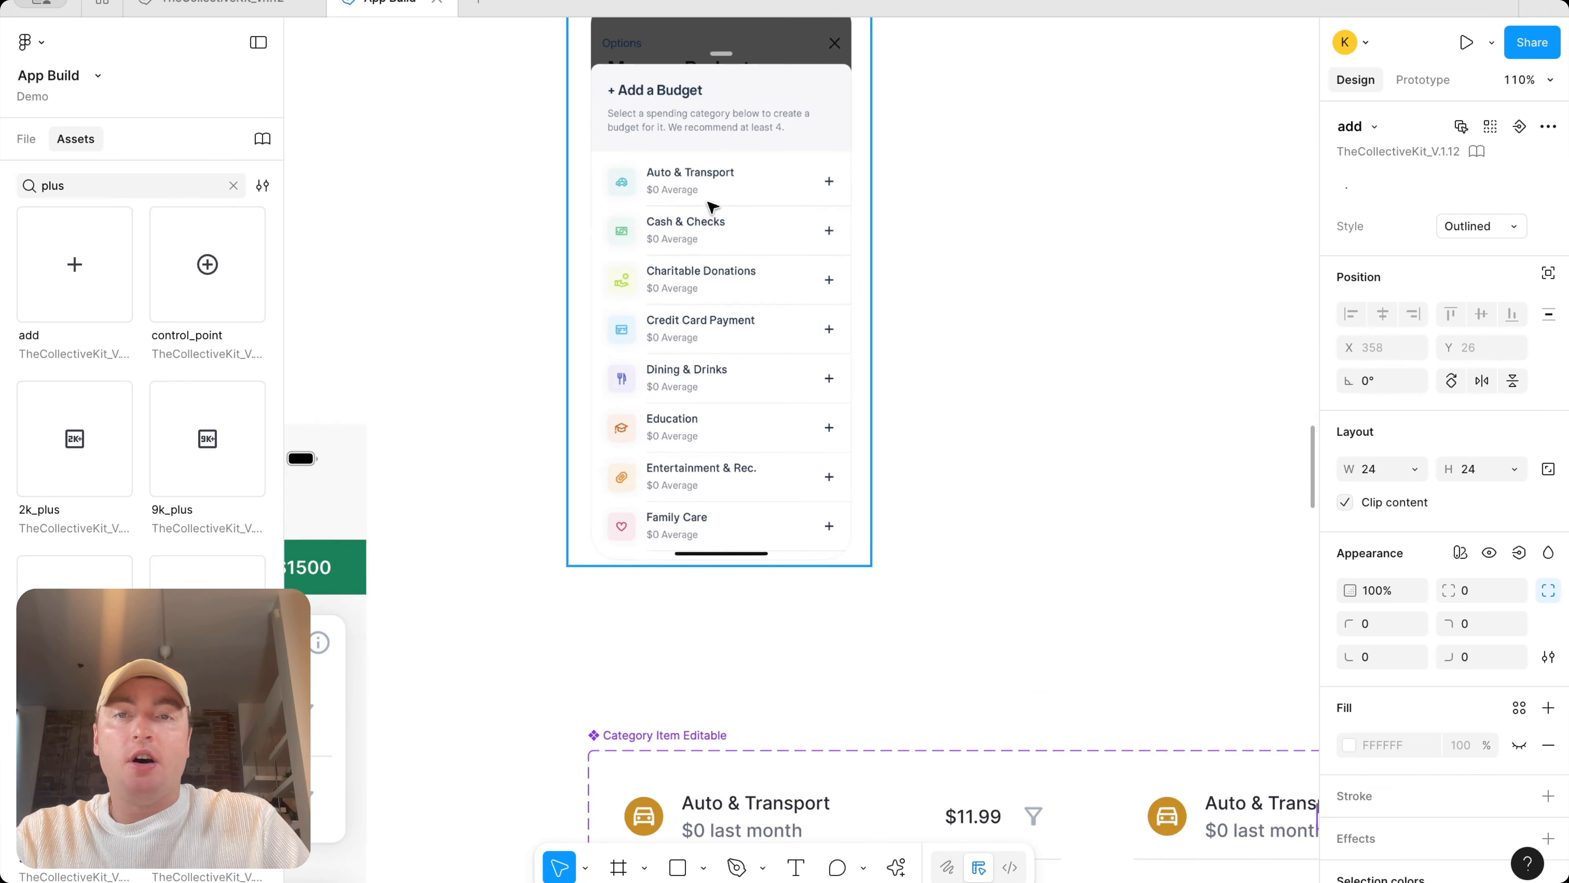
scroll(712, 206, "down", 2)
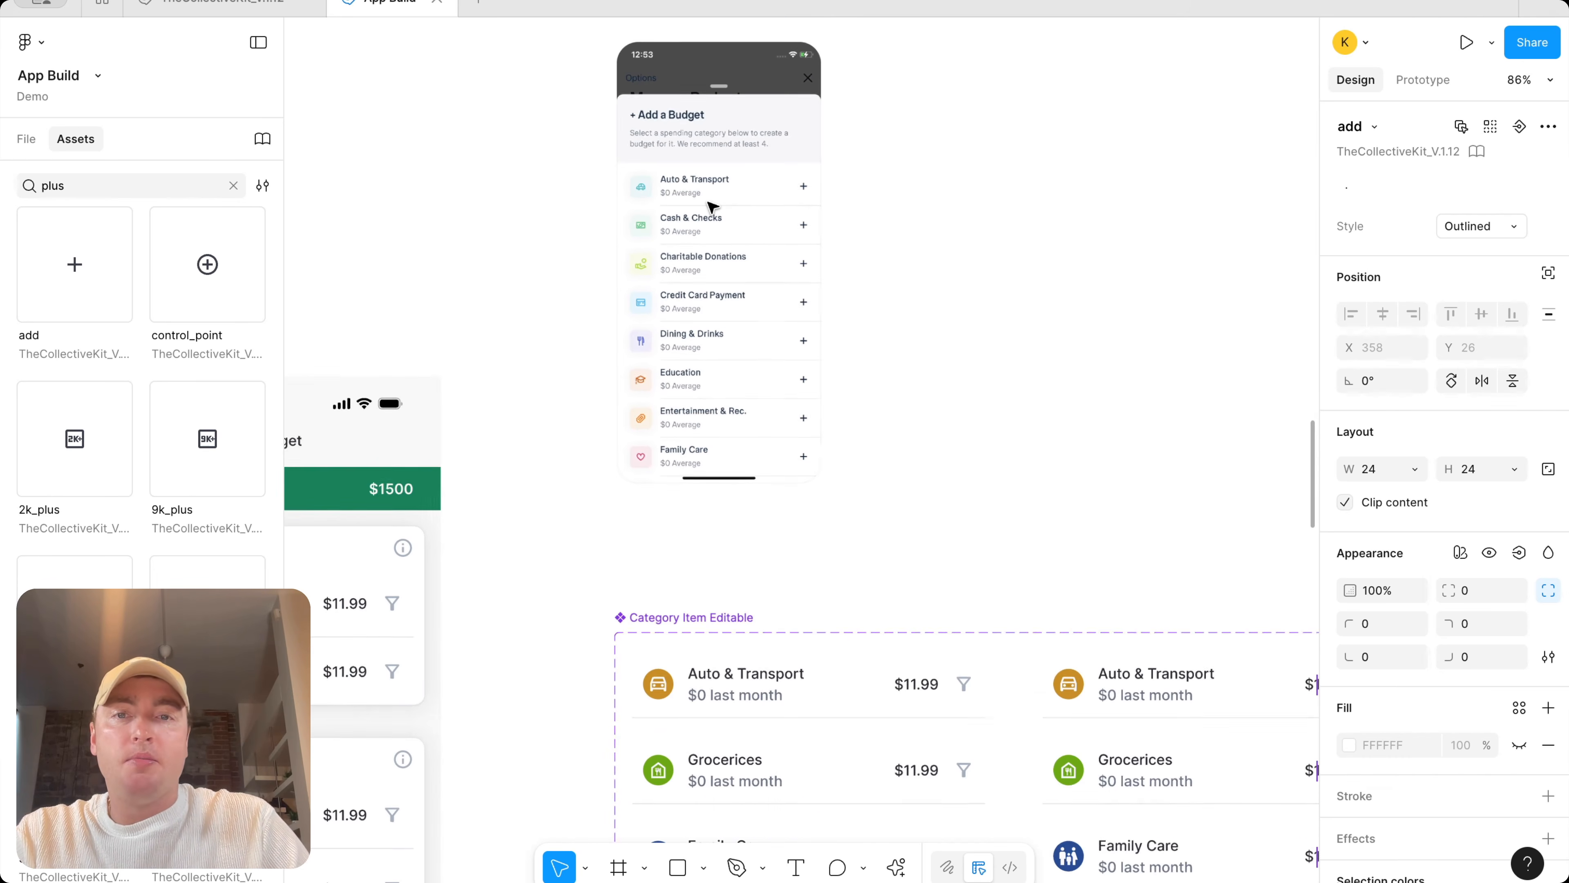
scroll(712, 206, "down", 3)
scroll(893, 200, "down", 3)
Open the '$0 last month' subtitle text of the Auto & Transport not added variant for editing
left_click(894, 200)
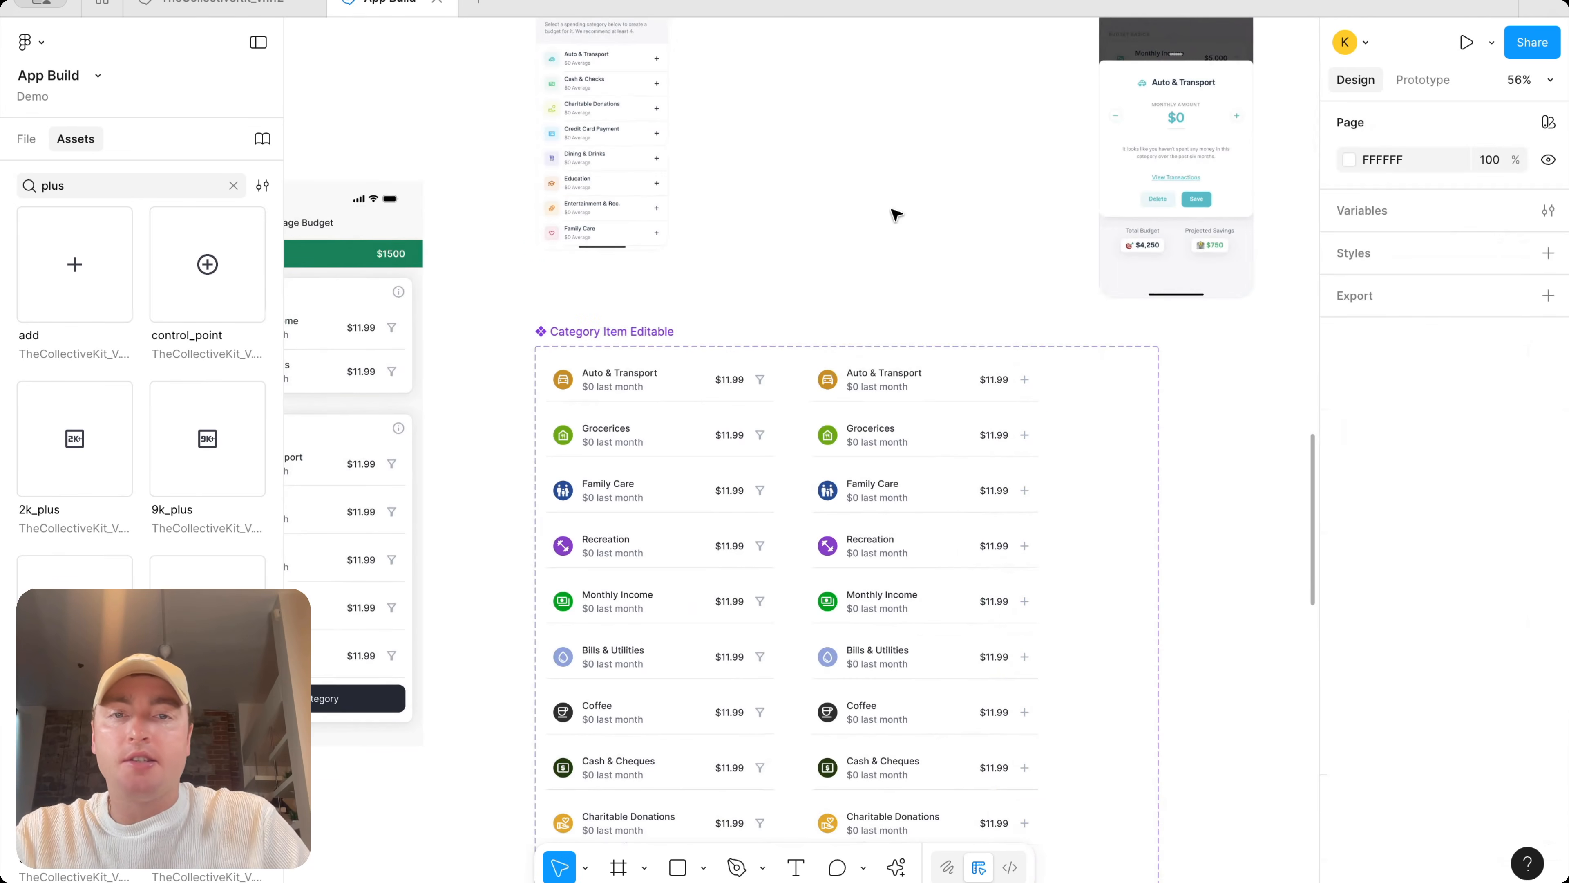
double_click(889, 388)
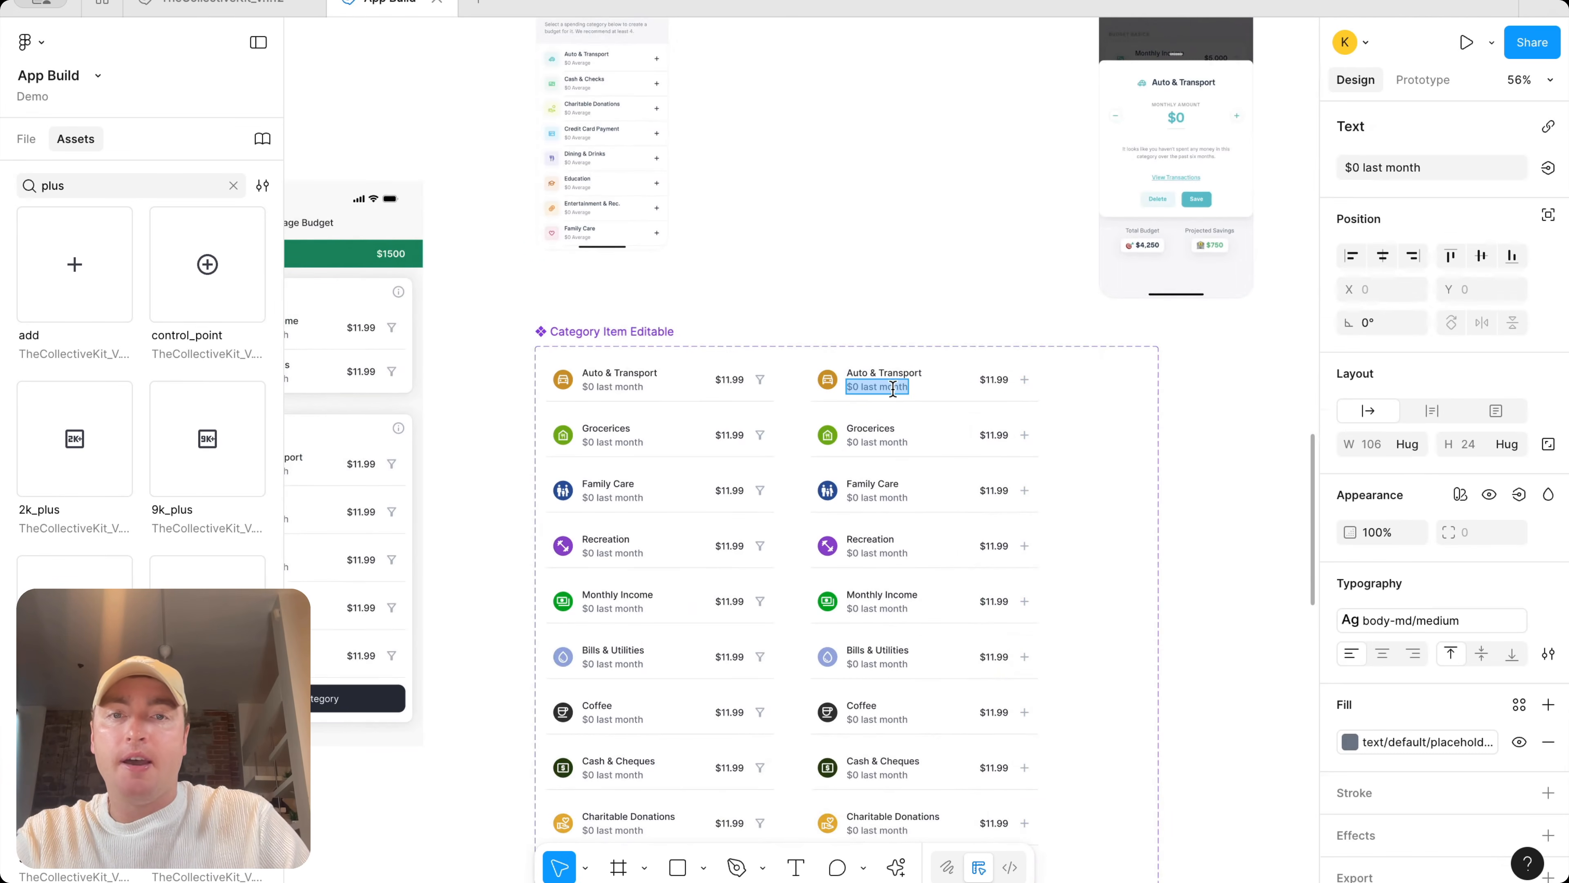
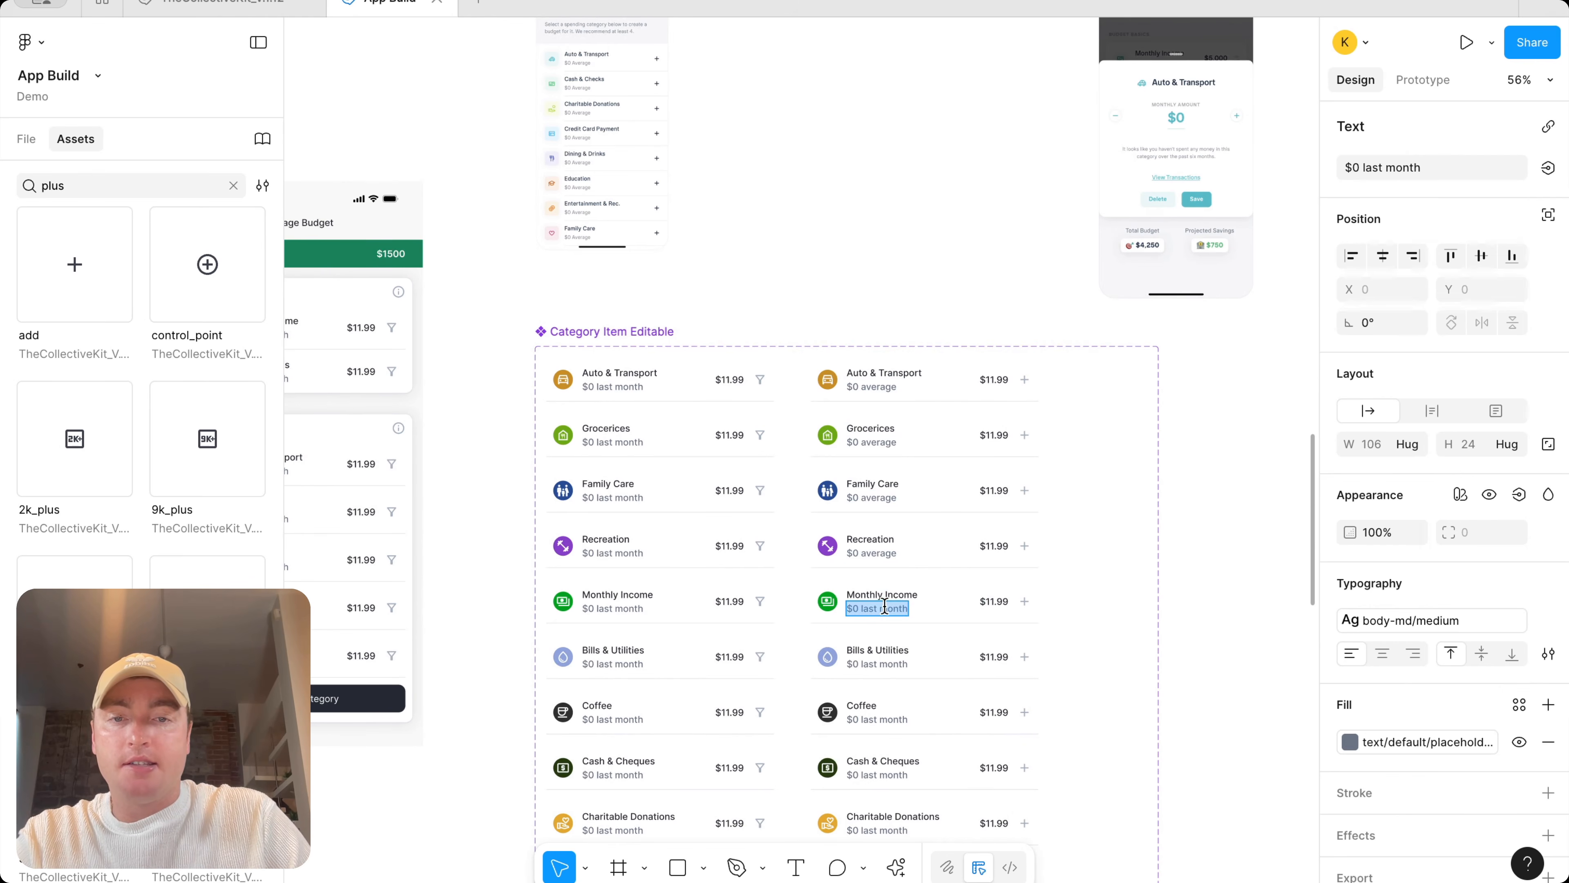
Paste '$0 average' over the '$0 last month' subtitles of the not added category variants
triple_click(883, 663)
type("$0 average")
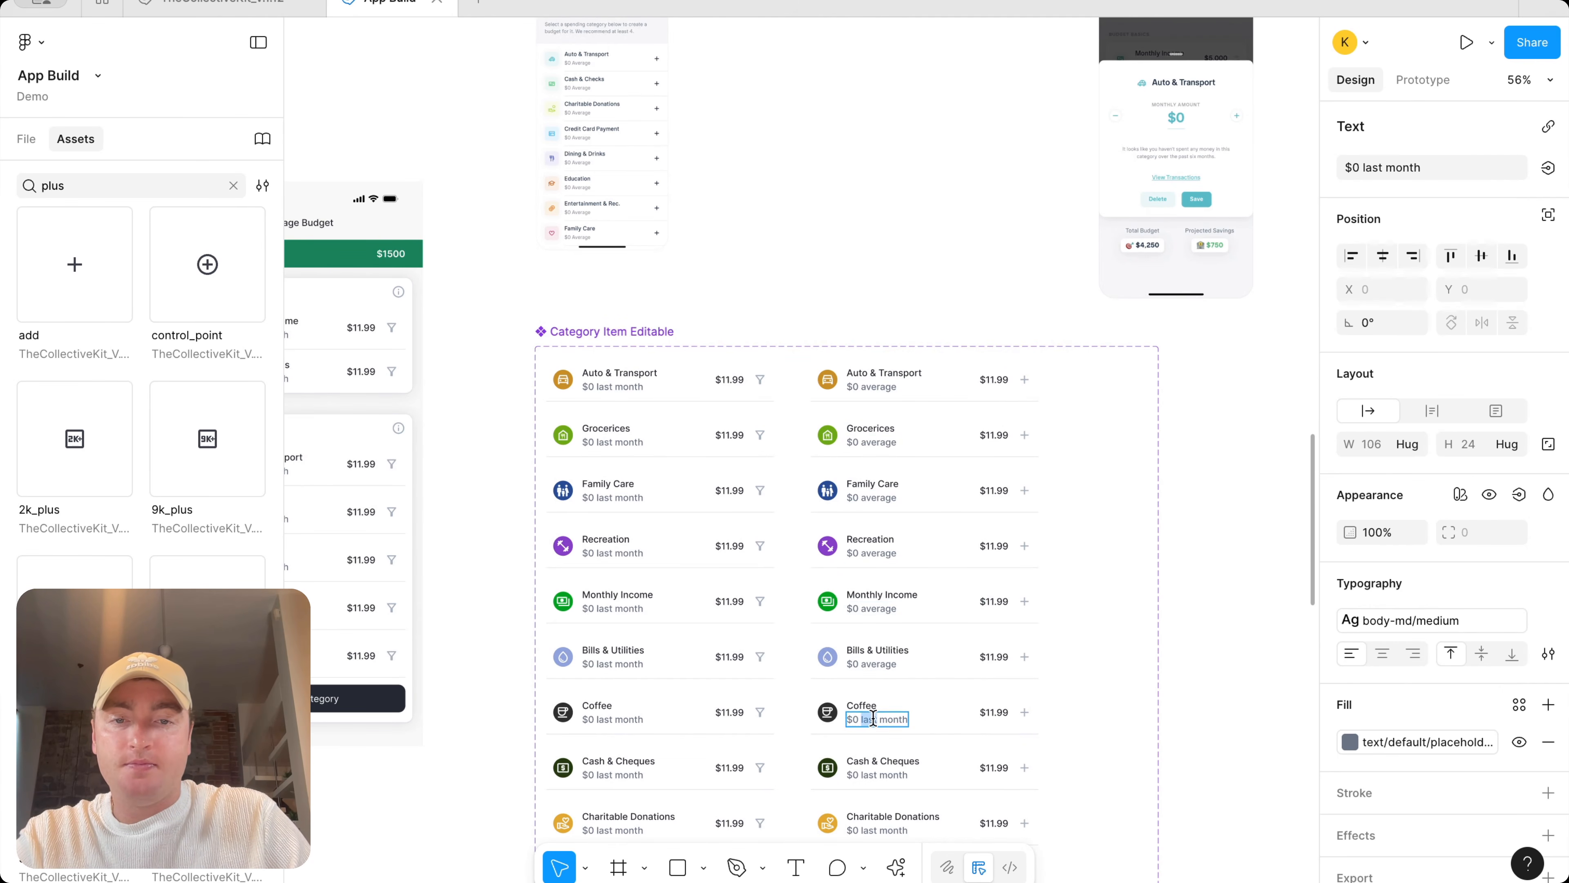
type("$0 average")
scroll(873, 718, "down", 4)
type("$0 average")
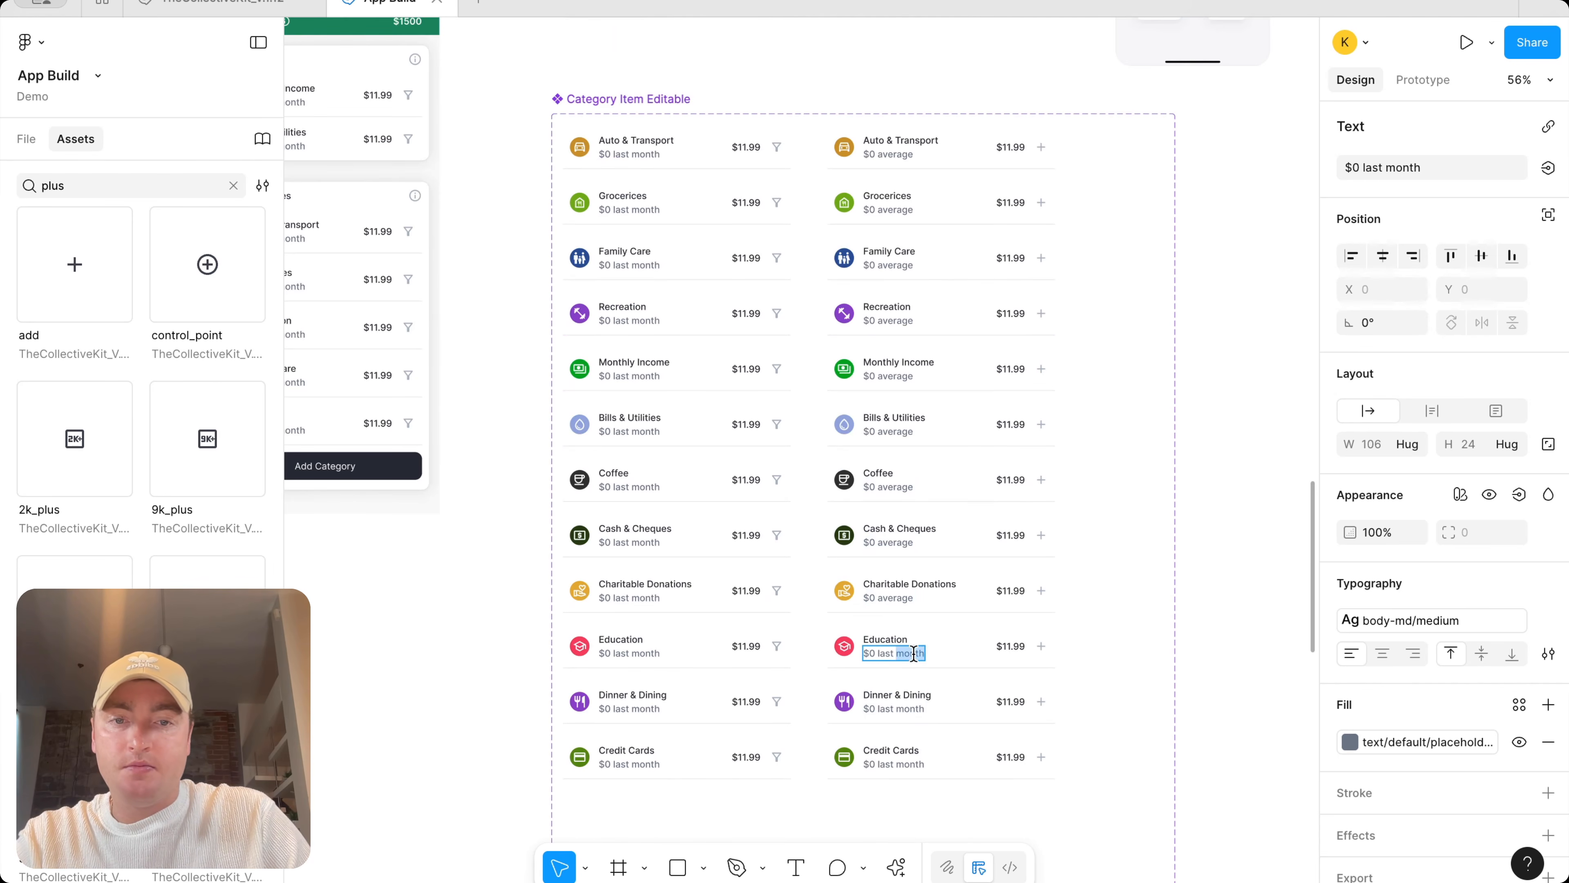
type("$0 average")
left_click(896, 710)
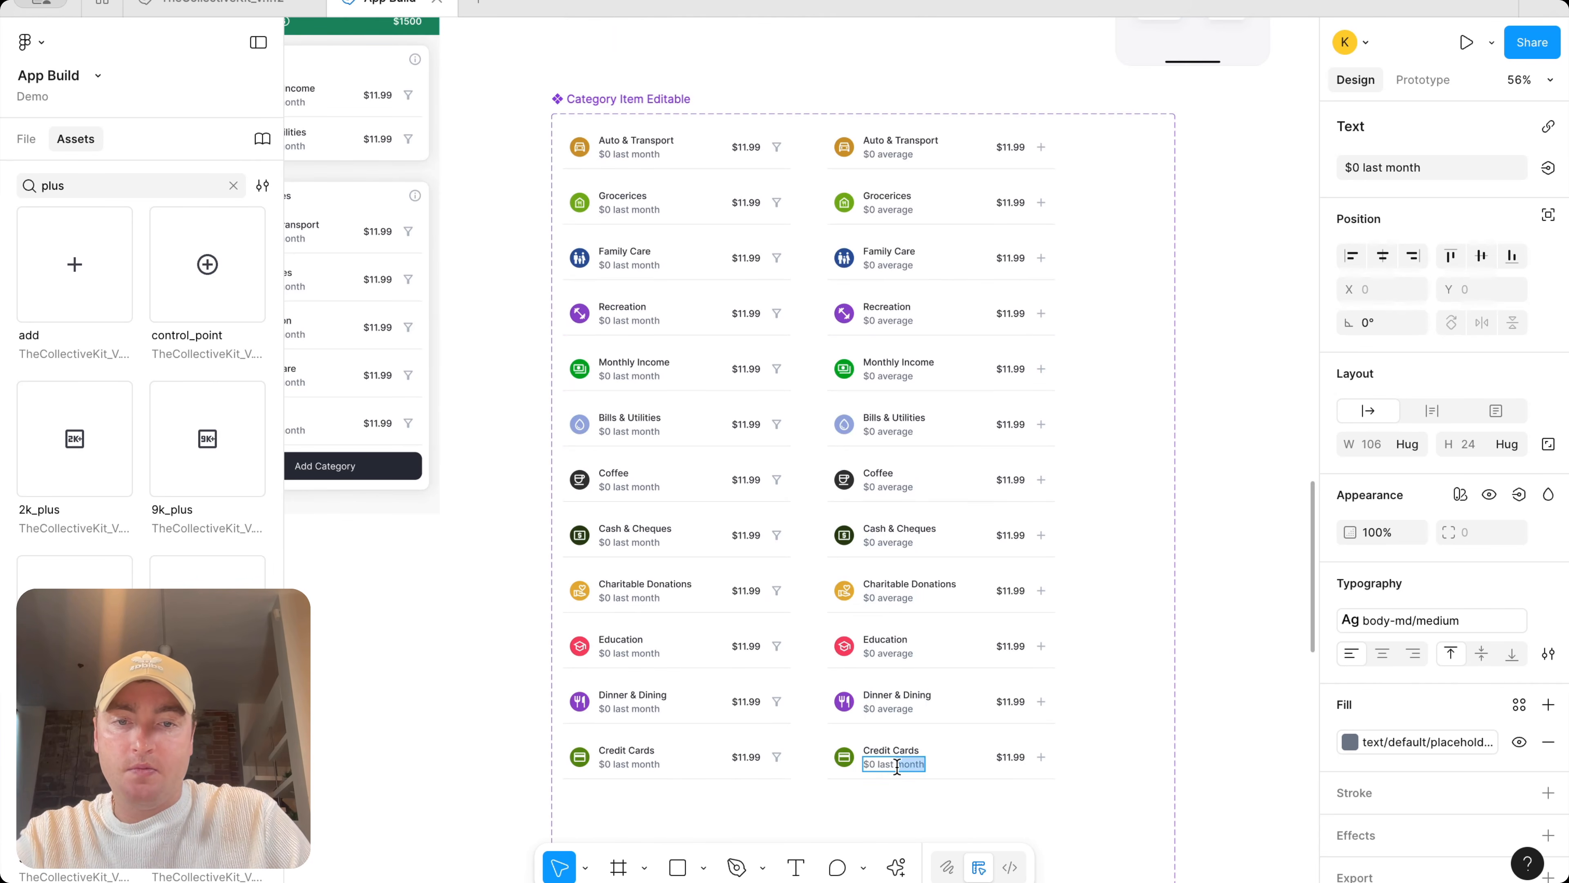
left_click(1217, 597)
Duplicate the last five not added variants, Cash & Cheques to Credit Cards, outside the component set and move the set lower
scroll(1217, 597, "down", 3)
left_click_drag(1201, 785, 990, 579)
scroll(982, 579, "right", 3)
left_click_drag(866, 572, 1154, 566)
left_click_drag(652, 247, 652, 773)
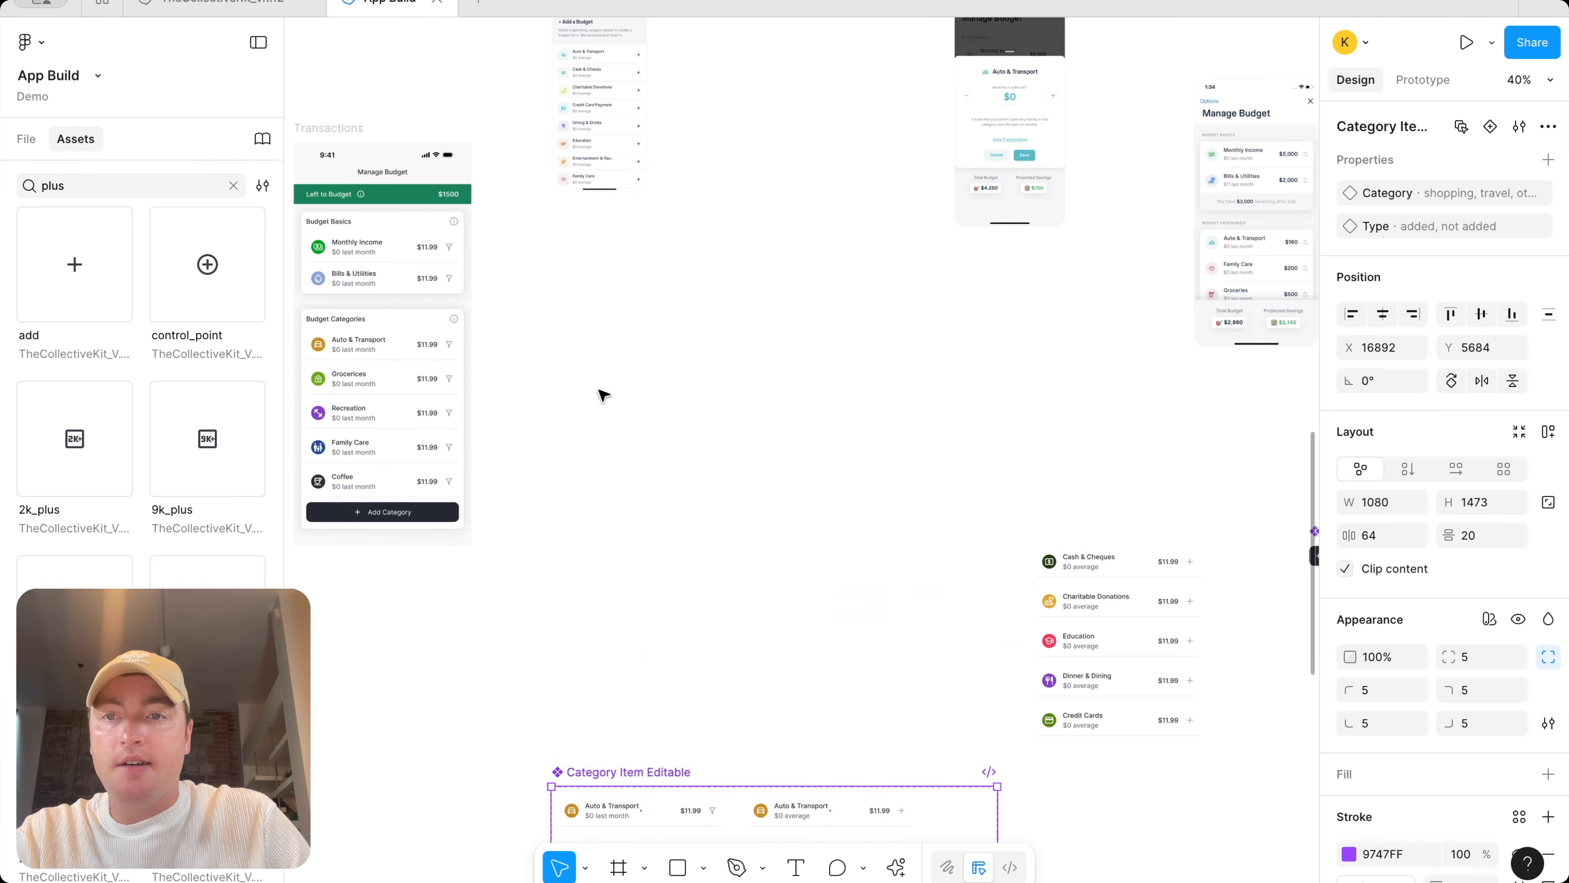
Move the five copied category rows beside the Manage Budget screen and wrap them in an auto layout with 0 spacing
left_click_drag(1007, 470, 1150, 735)
left_click_drag(1146, 680, 661, 469)
key("shift+a")
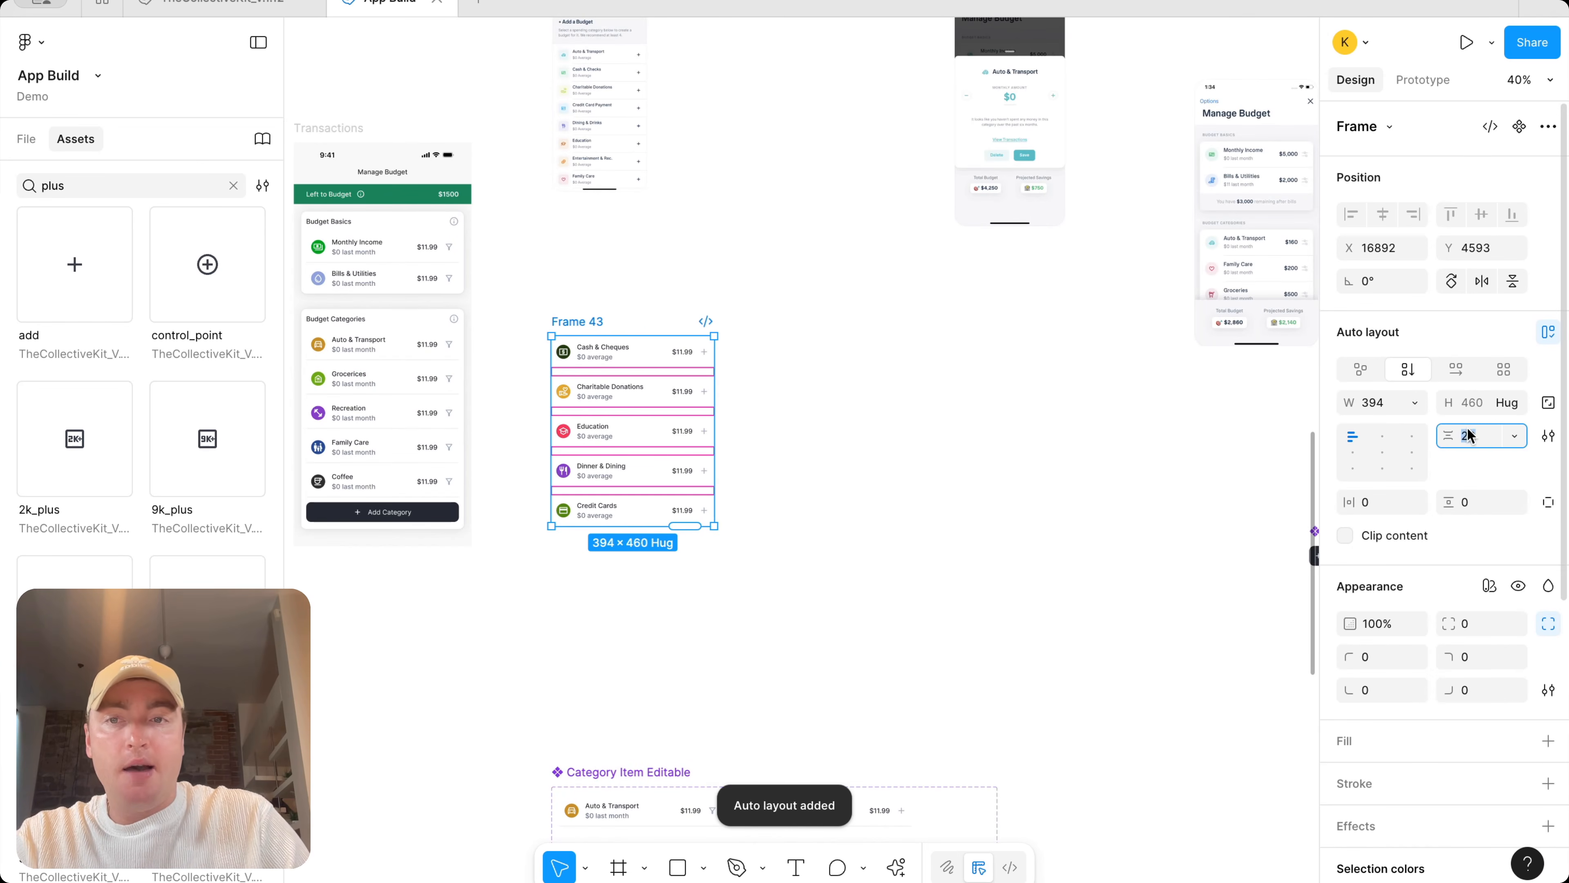
type("0")
key("Return")
left_click(803, 328)
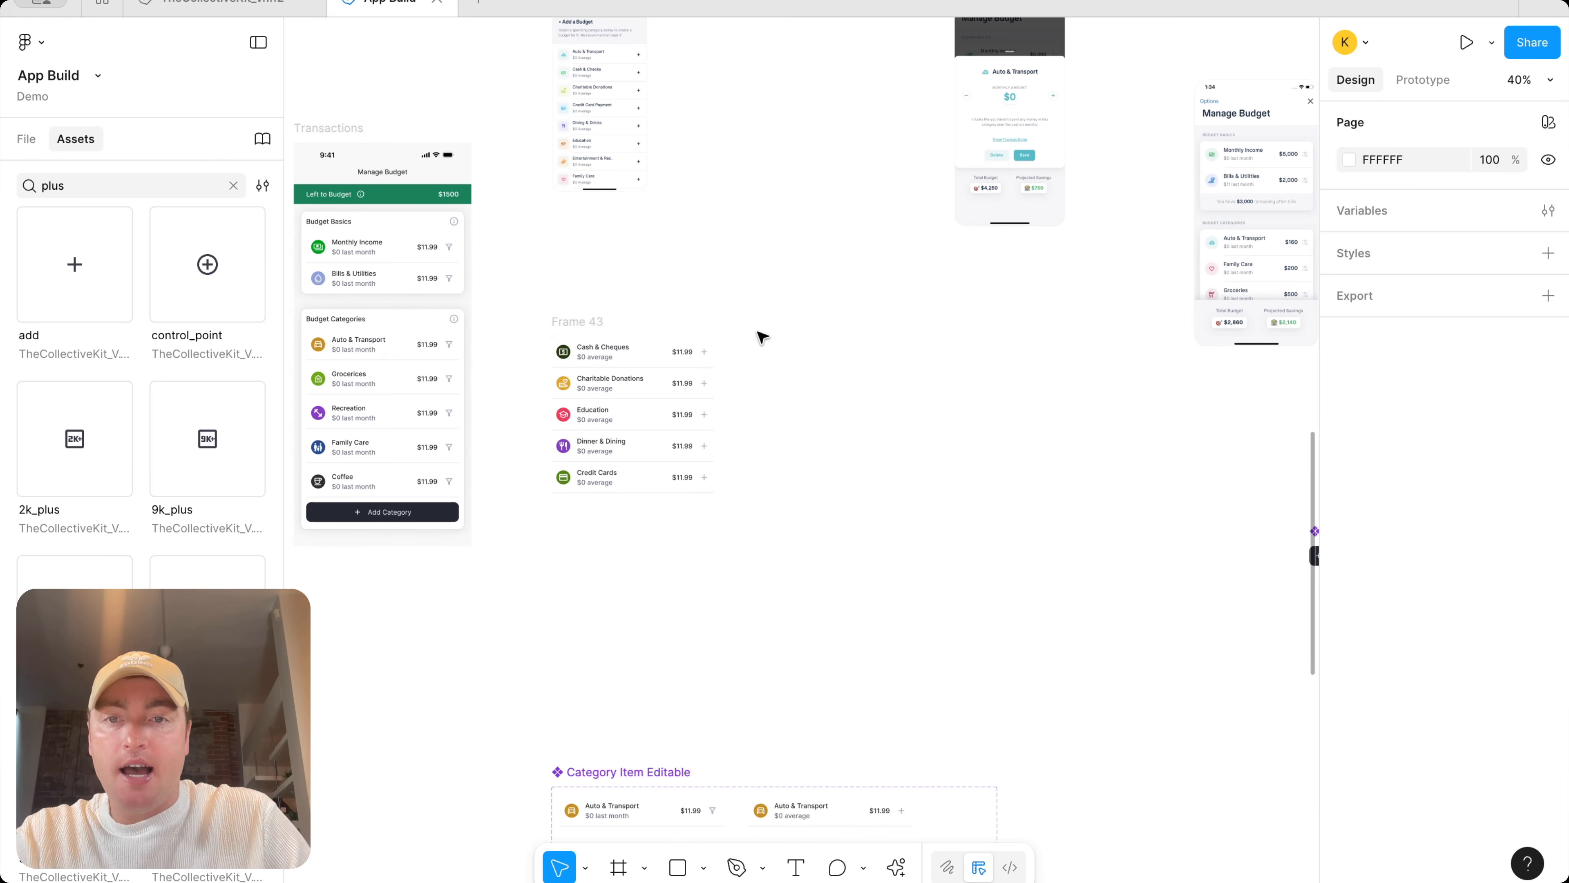
Move the new category list frame slightly upward
scroll(647, 348, "up", 3)
scroll(652, 354, "up", 5)
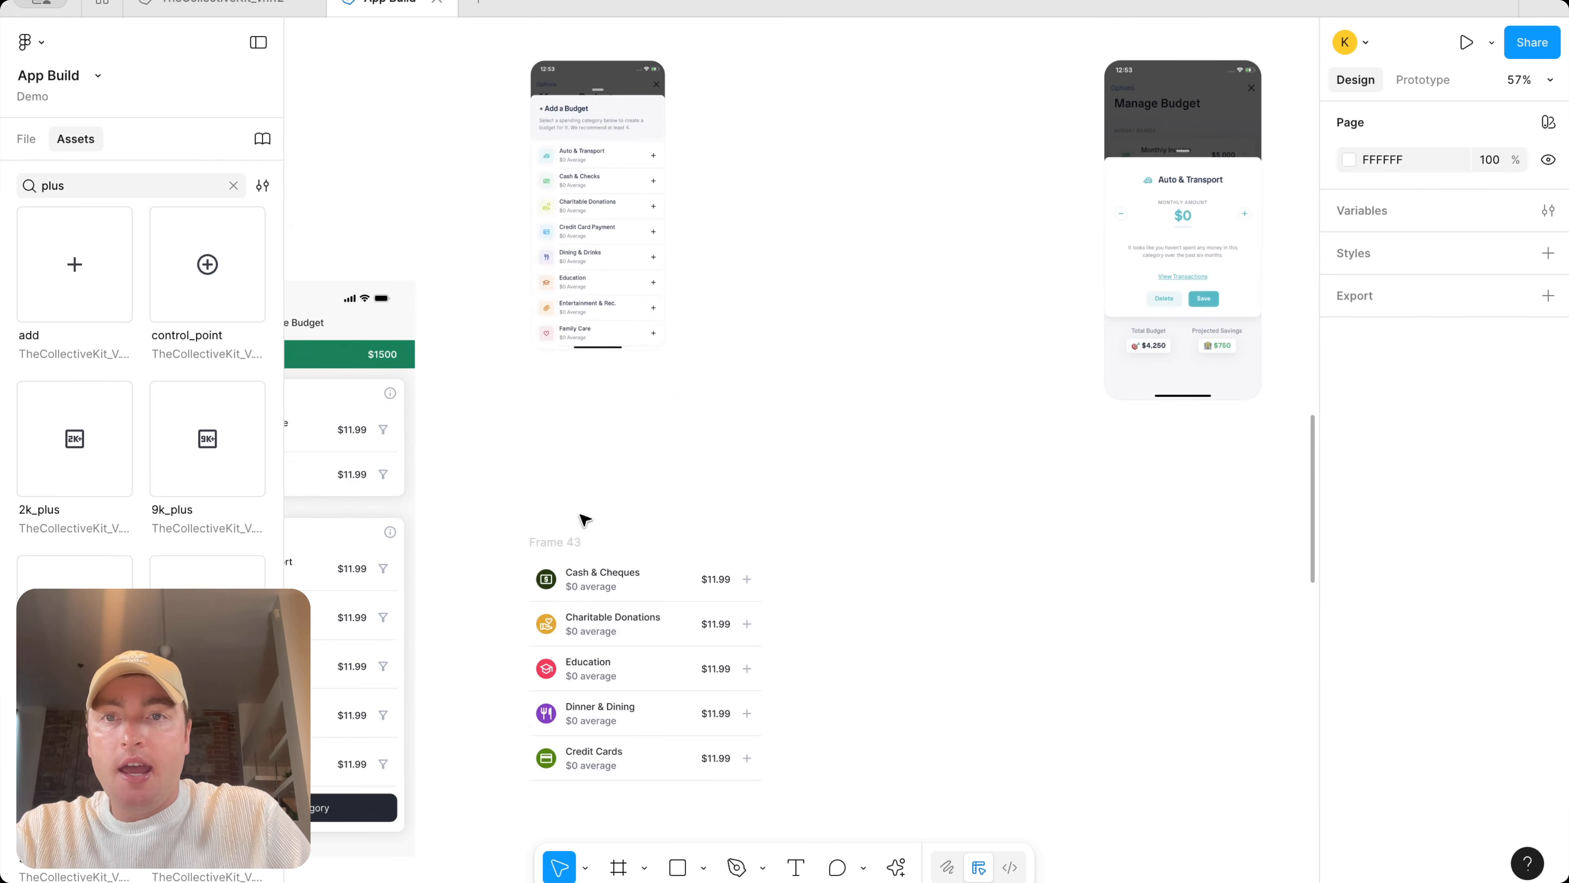
left_click_drag(555, 541, 572, 487)
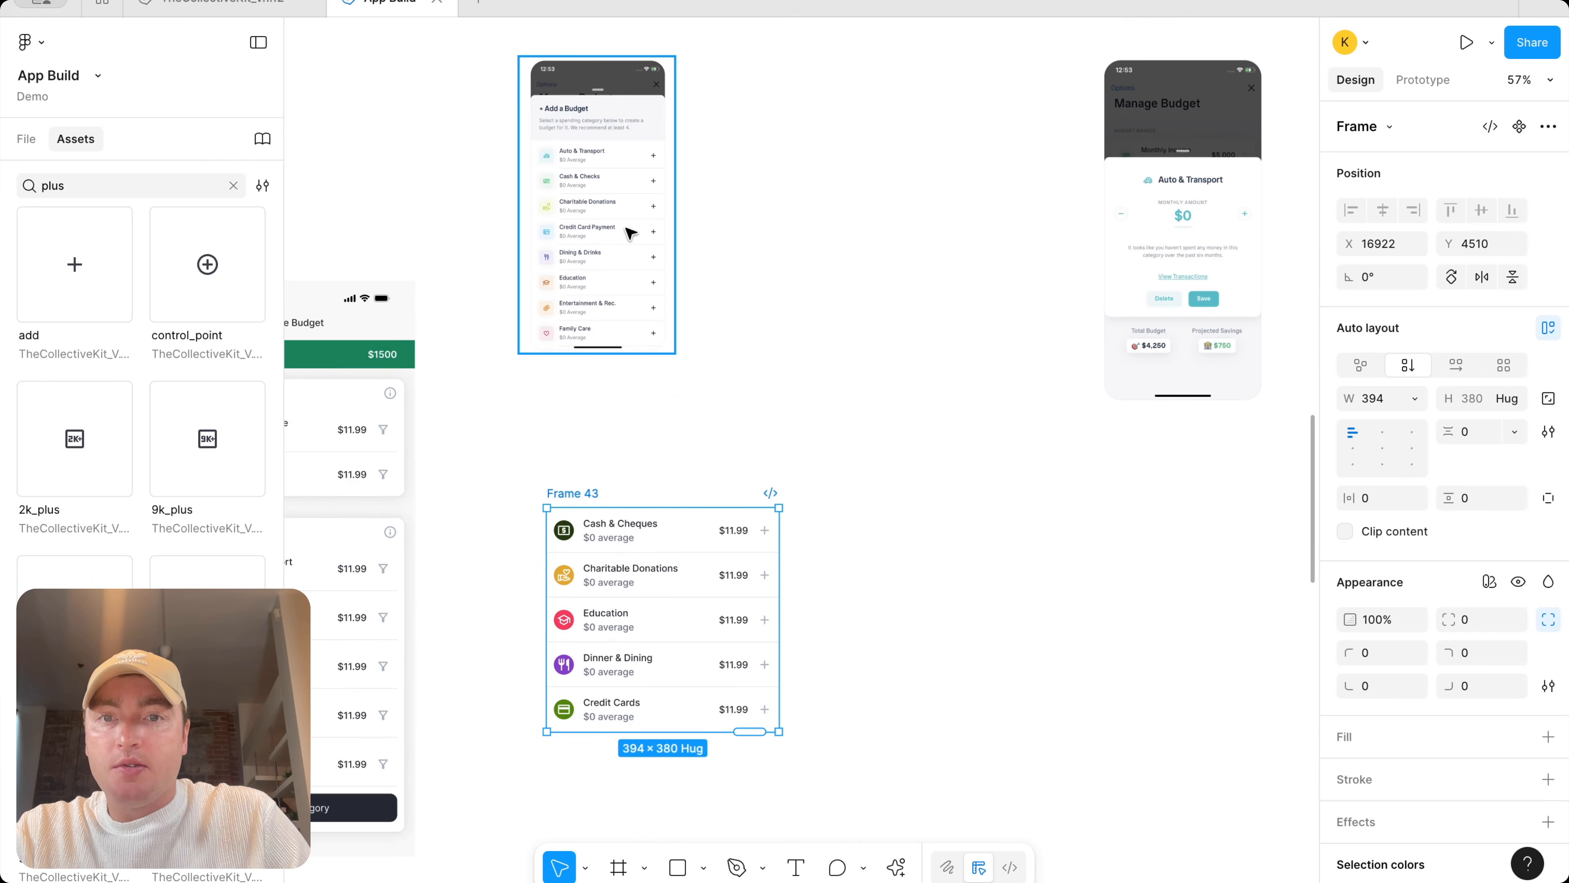
Delete the $11.99 price labels from all twelve not added variants in the component set
scroll(762, 533, "up", 2)
scroll(730, 537, "down", 5)
scroll(729, 537, "down", 10)
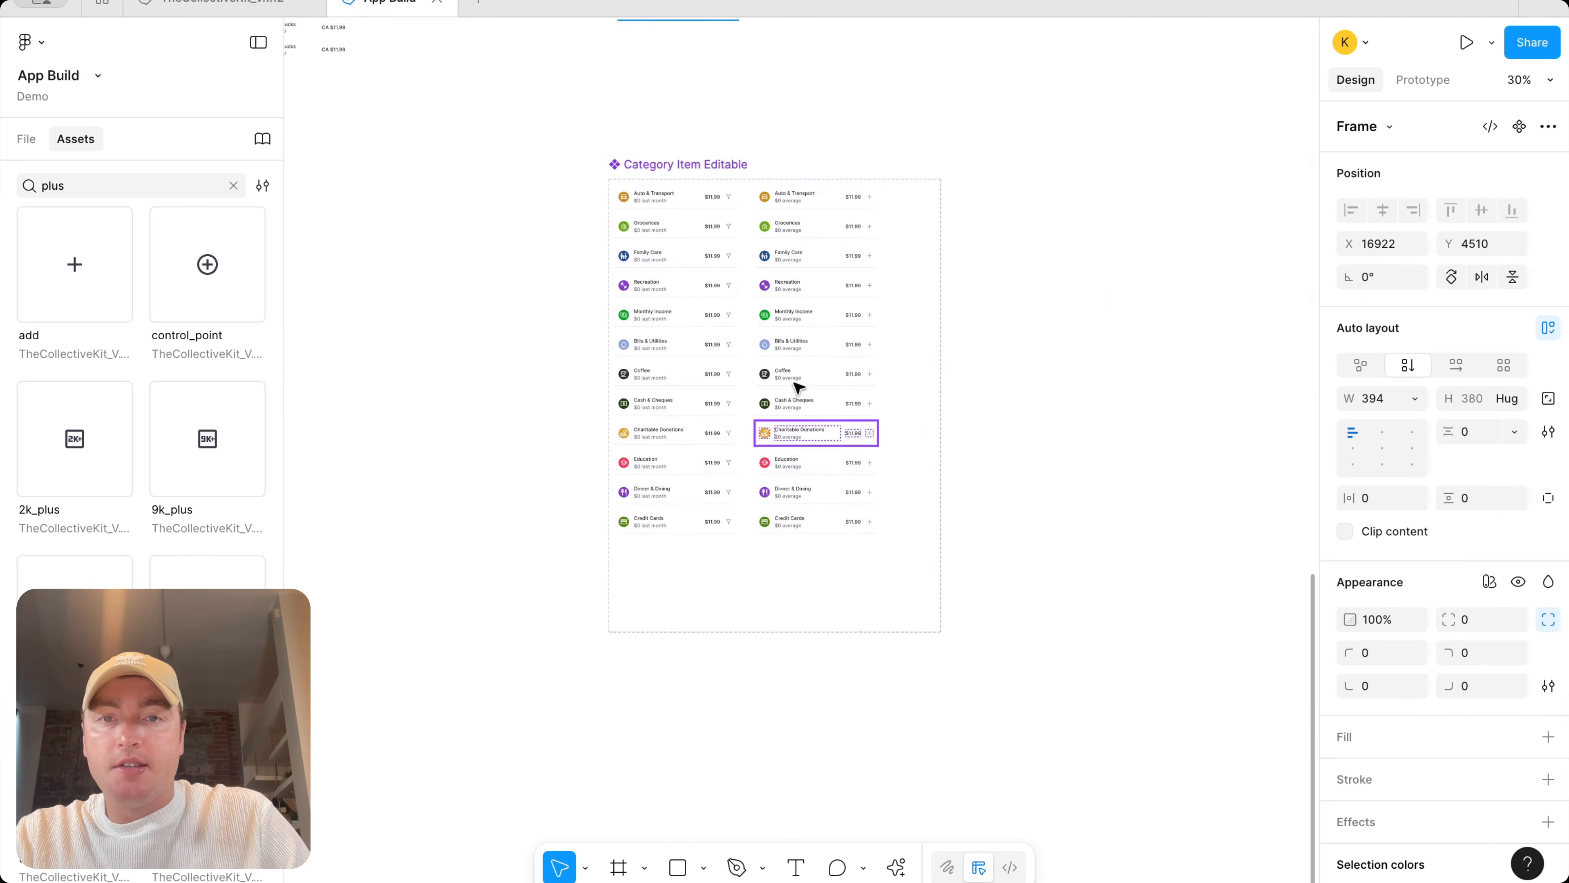
scroll(844, 288, "up", 3)
double_click(857, 166)
left_click(1496, 127)
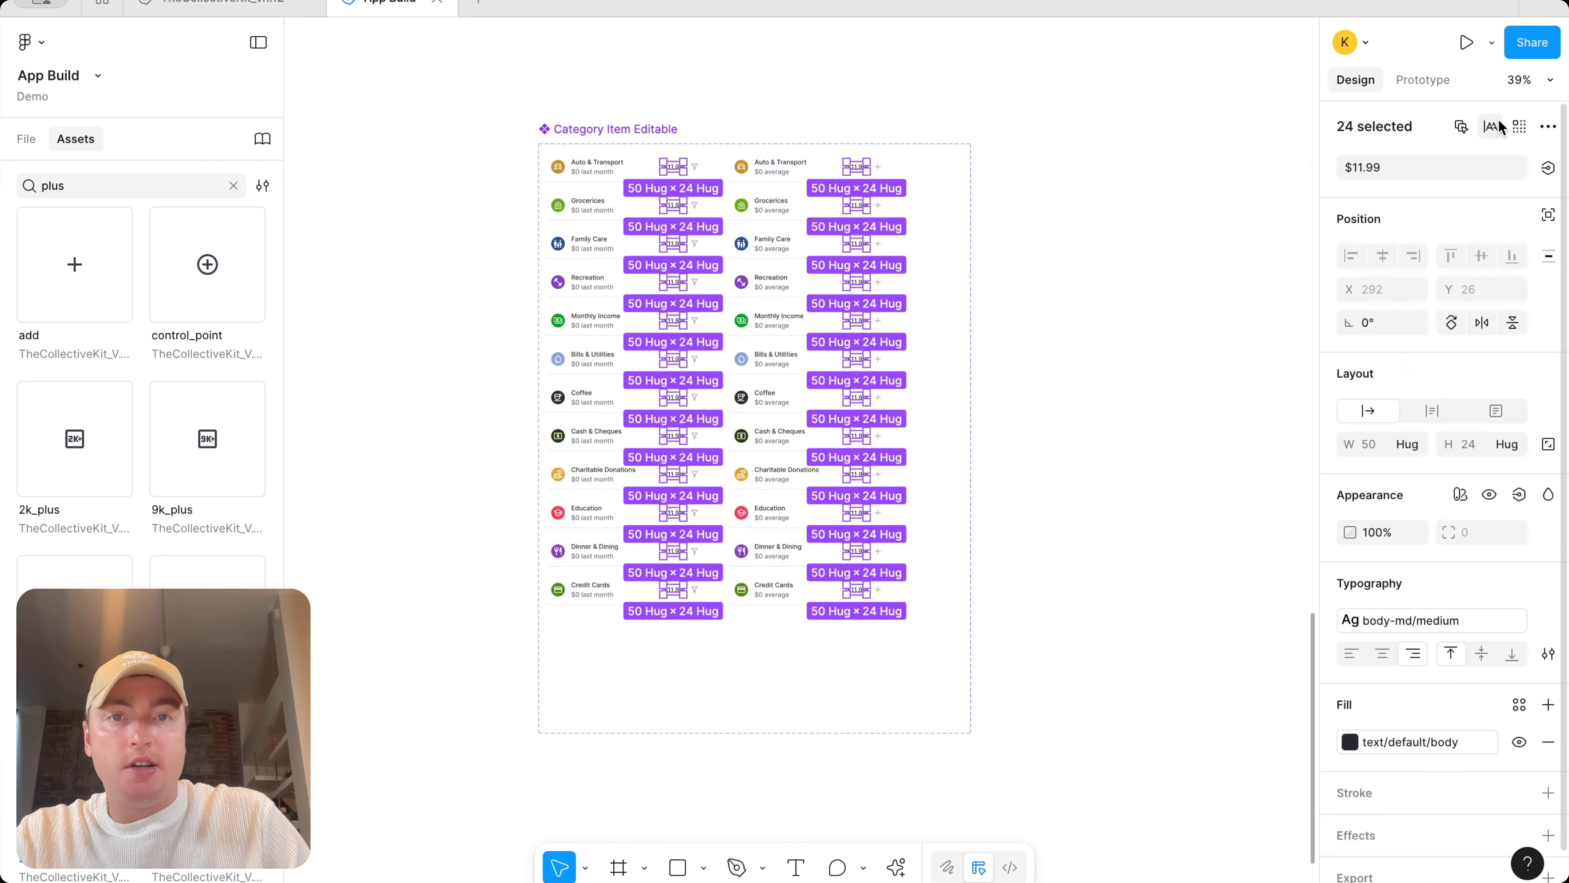
left_click_drag(676, 109, 673, 645)
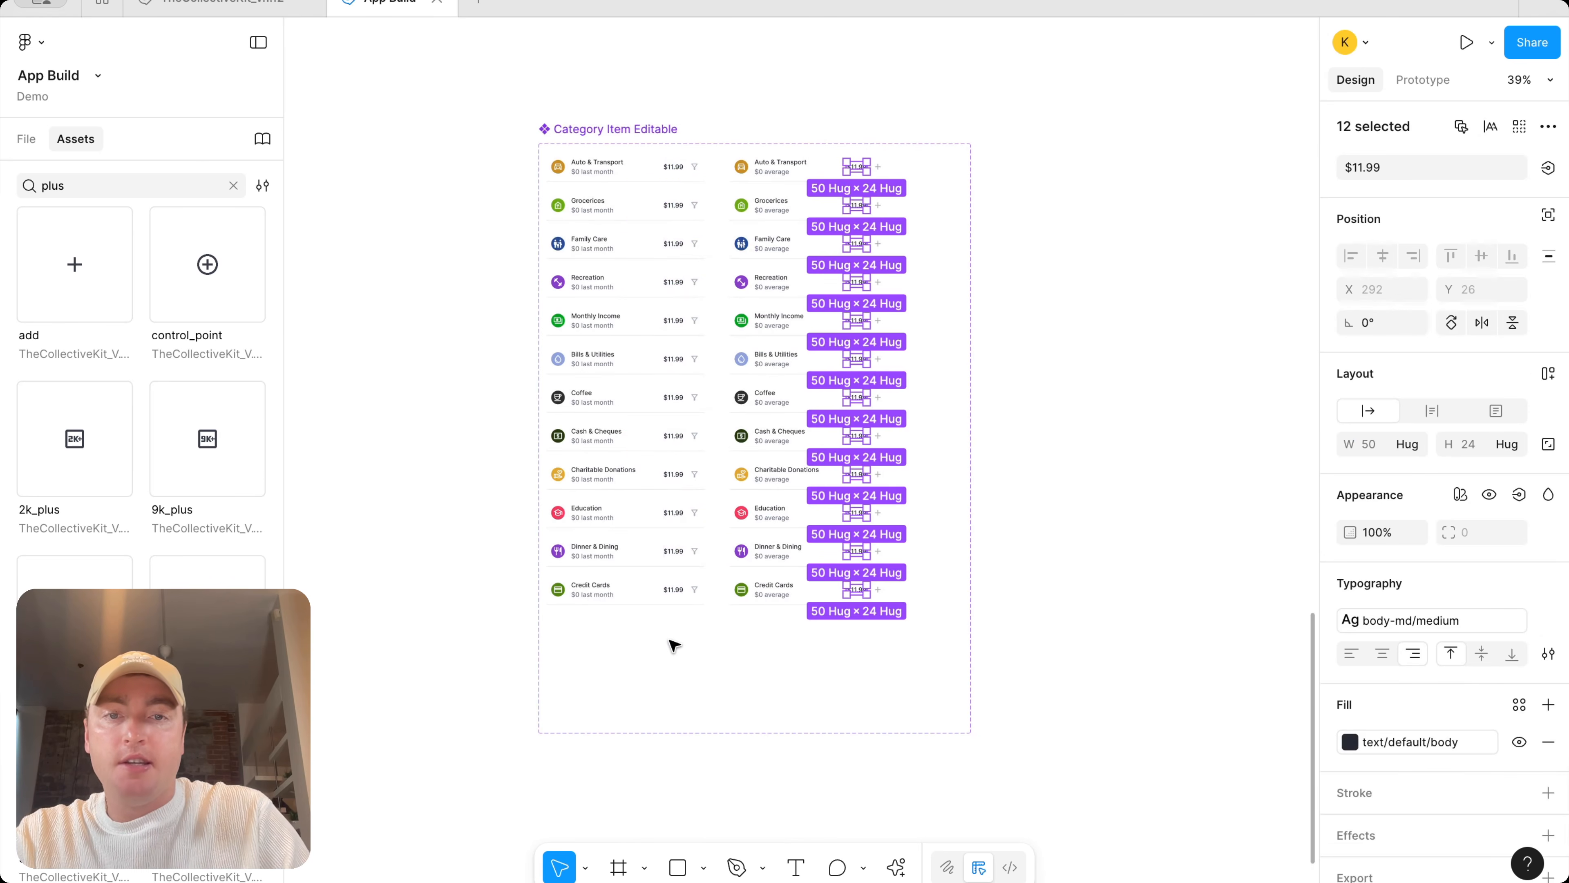
key("Delete")
Resize the category list frame to about 363 px wide and reposition it
scroll(855, 340, "up", 10)
scroll(706, 179, "up", 8)
scroll(746, 368, "up", 3)
left_click_drag(717, 501, 713, 451)
scroll(868, 459, "up", 3)
left_click_drag(884, 536, 866, 534)
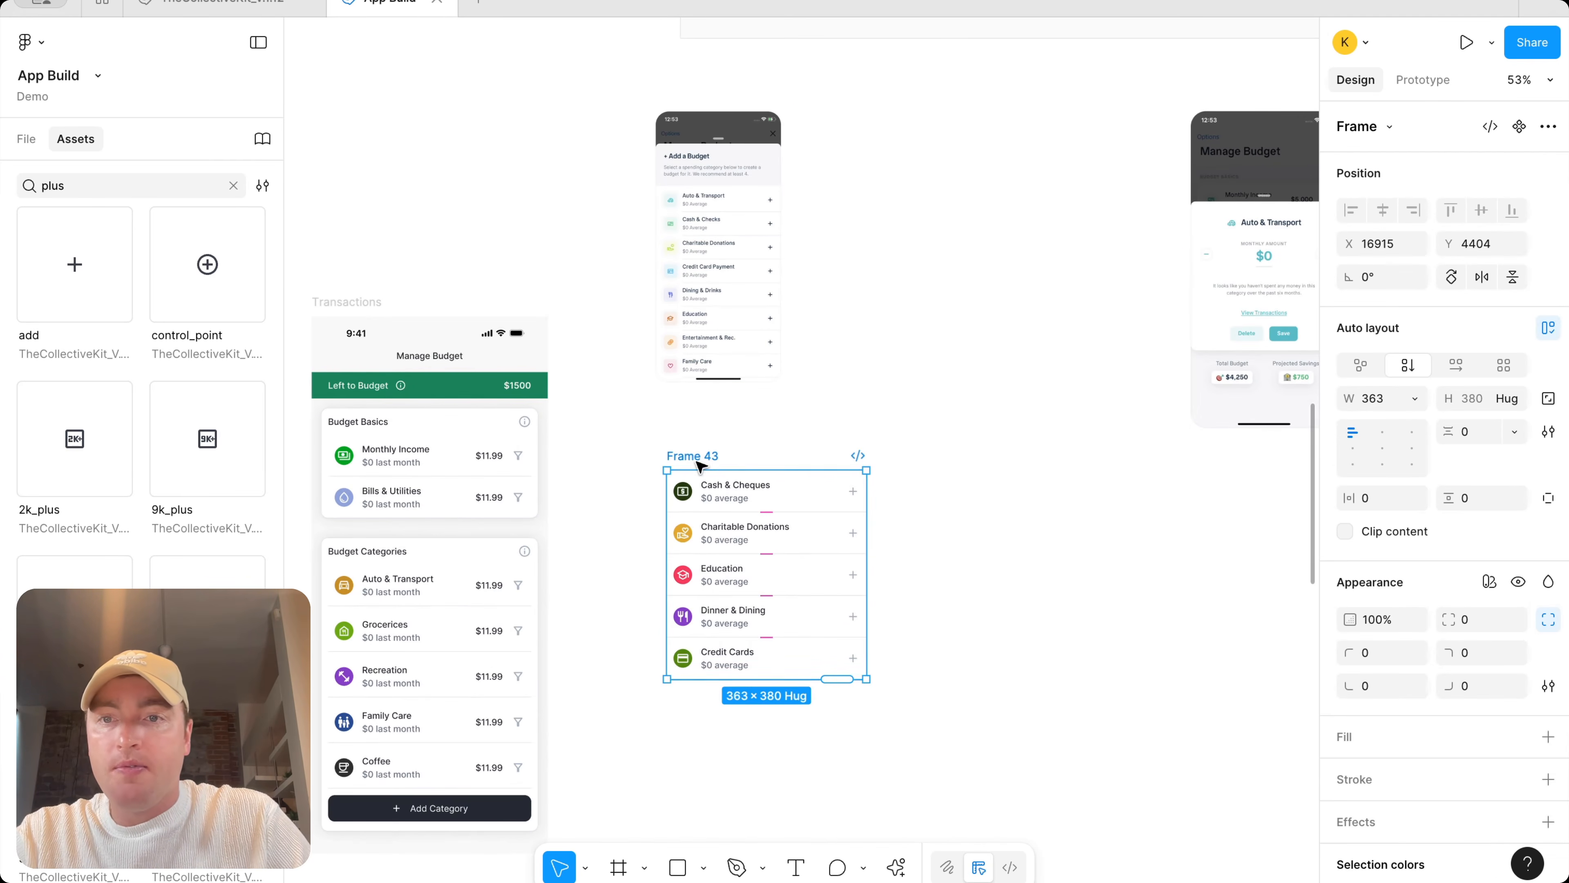
left_click_drag(699, 461, 699, 513)
Copy the Dashboard greeting heading and subtitle text to just above the category list
scroll(561, 375, "left", 10)
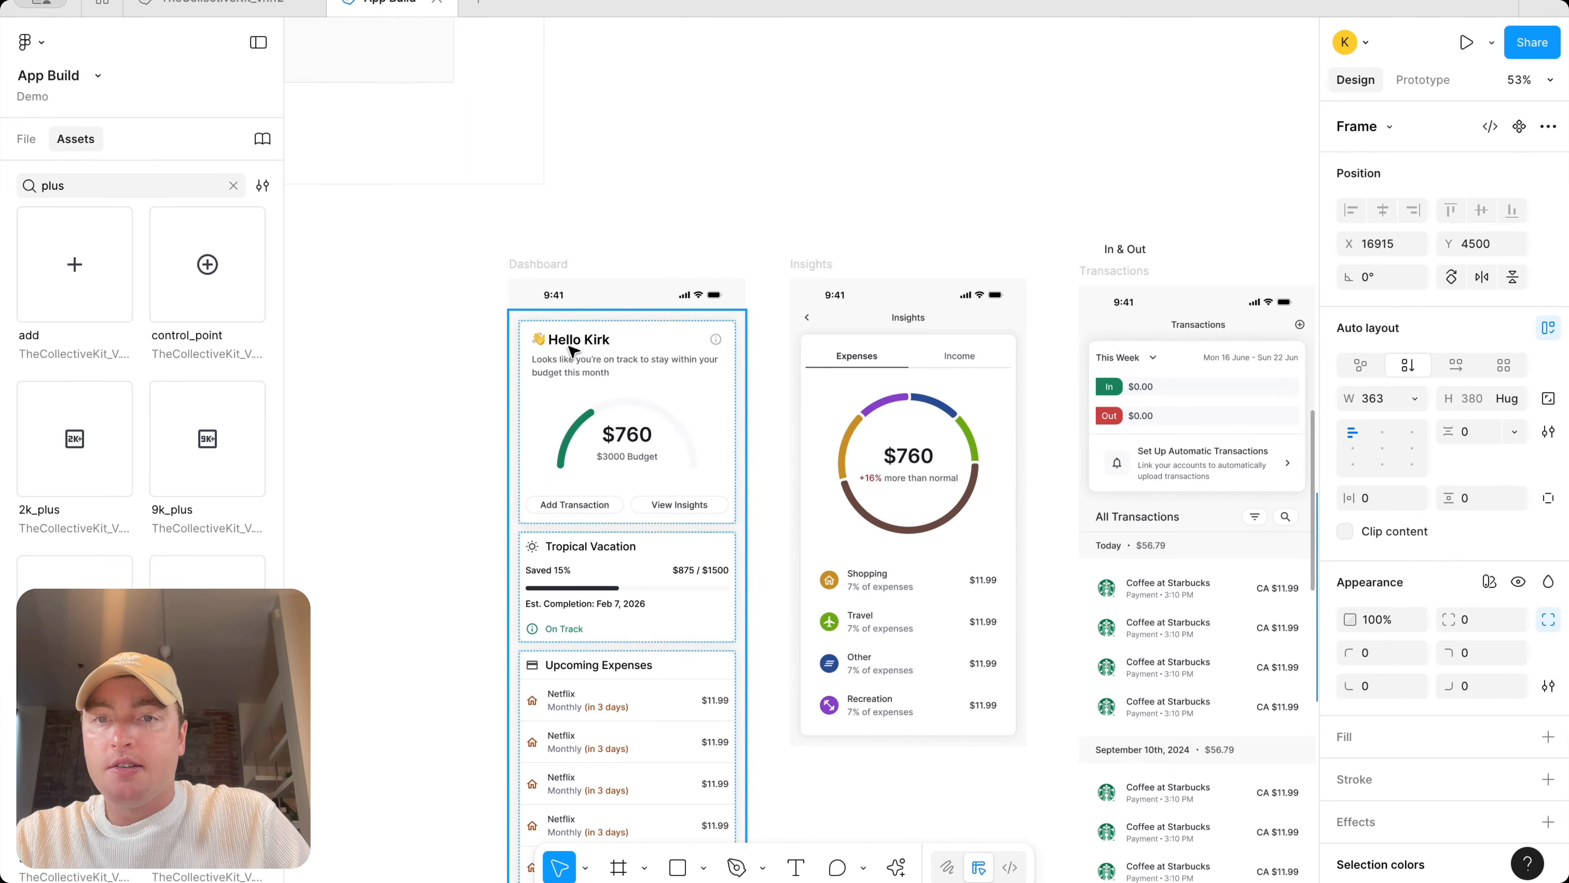
left_click(578, 350)
left_click(586, 343)
left_click(590, 375, "shift")
left_click_drag(581, 372, 975, 435)
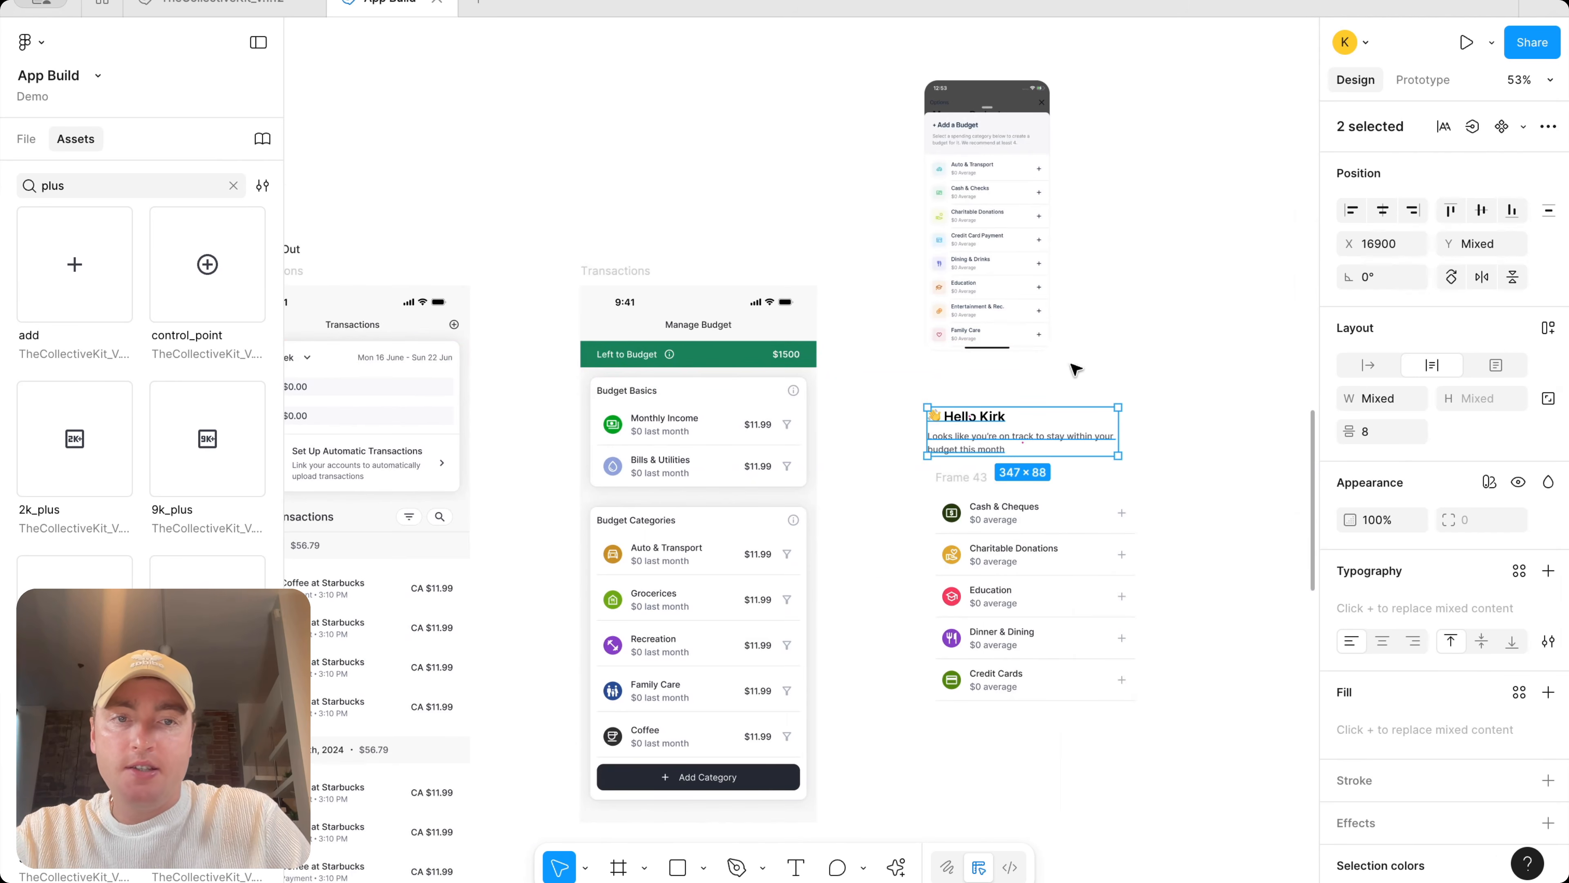
Change the copied heading text to 'Add a Budget'
scroll(1189, 320, "up", 1)
left_click(1187, 320)
scroll(1187, 317, "up", 3)
double_click(911, 446)
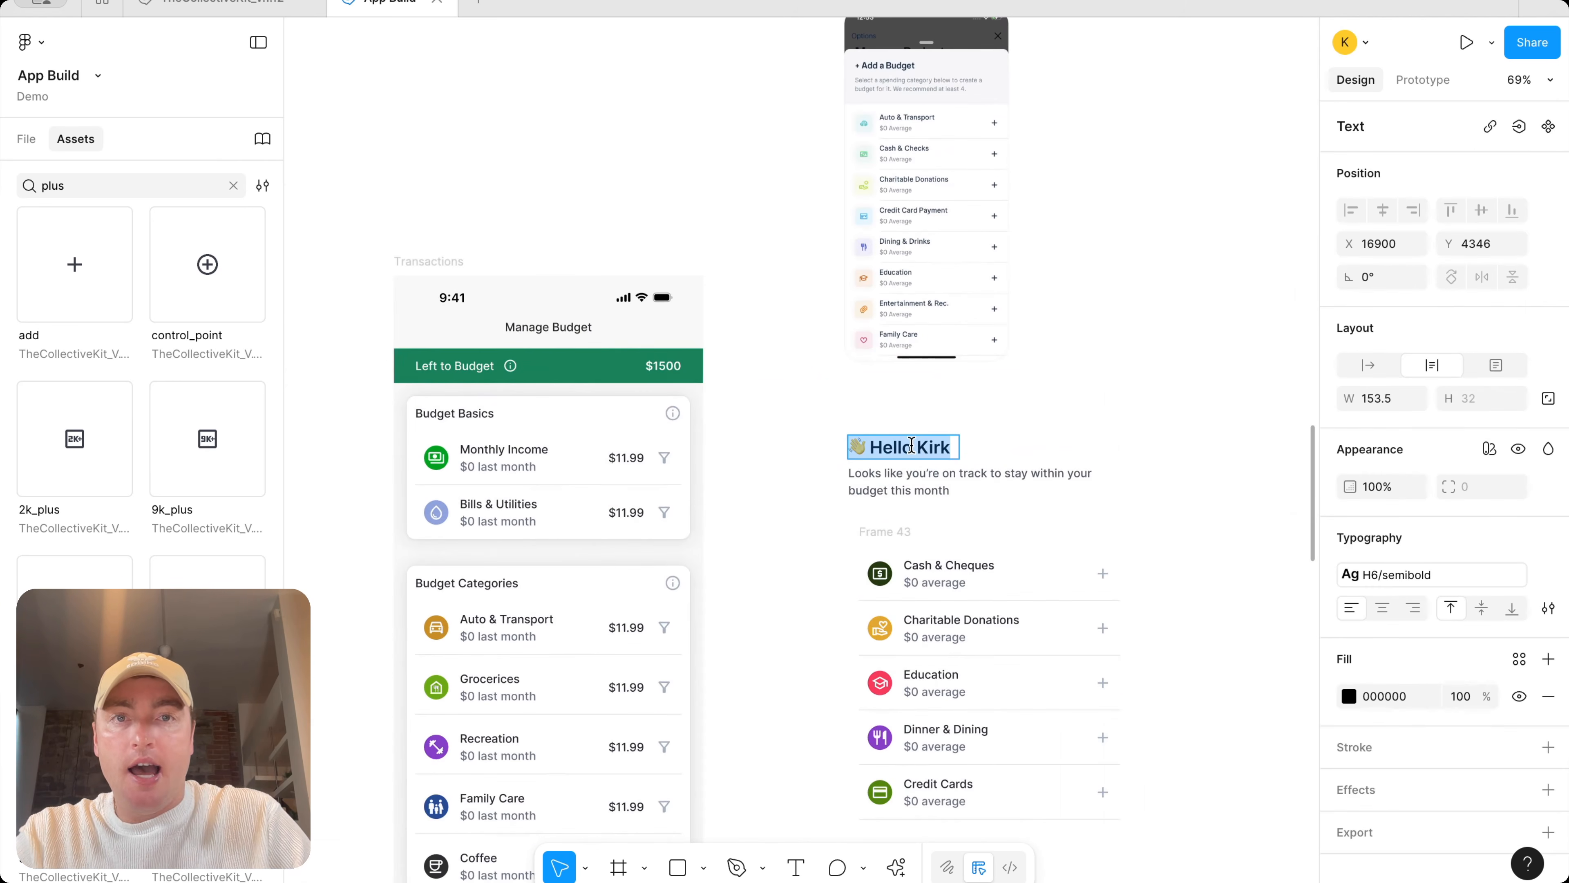
type("Add a Budget")
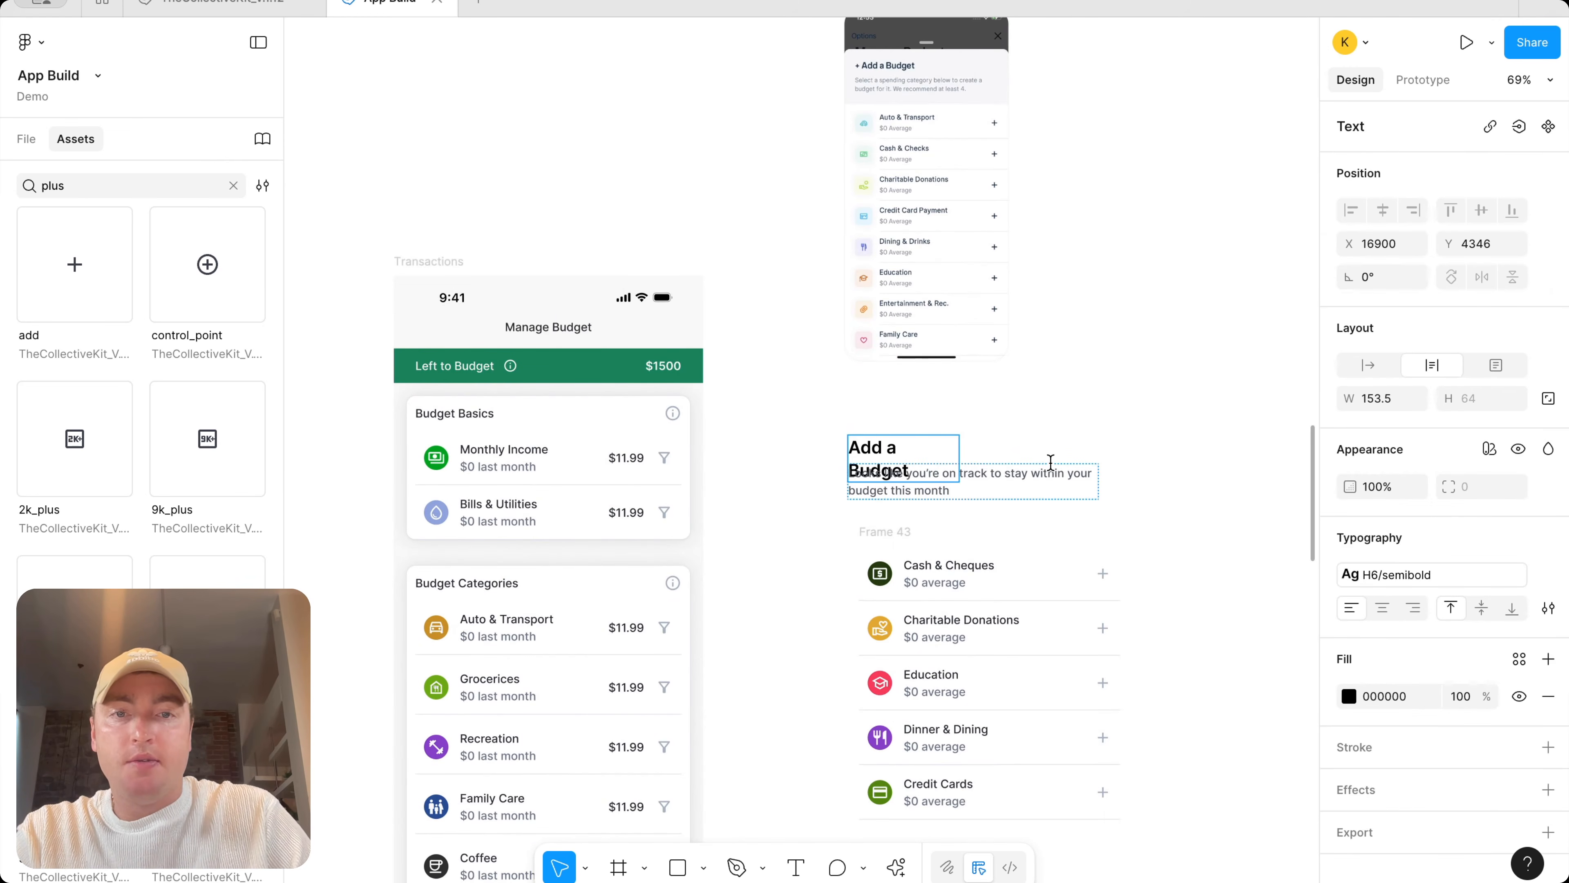
key("Escape")
Change the copied subtitle to 'Select a spending category below to create a budget for it.'
left_click_drag(951, 460, 973, 460)
scroll(922, 379, "right", 1)
scroll(1007, 266, "up", 3)
scroll(1007, 266, "right", 4)
double_click(764, 605)
type("Select a spending catego")
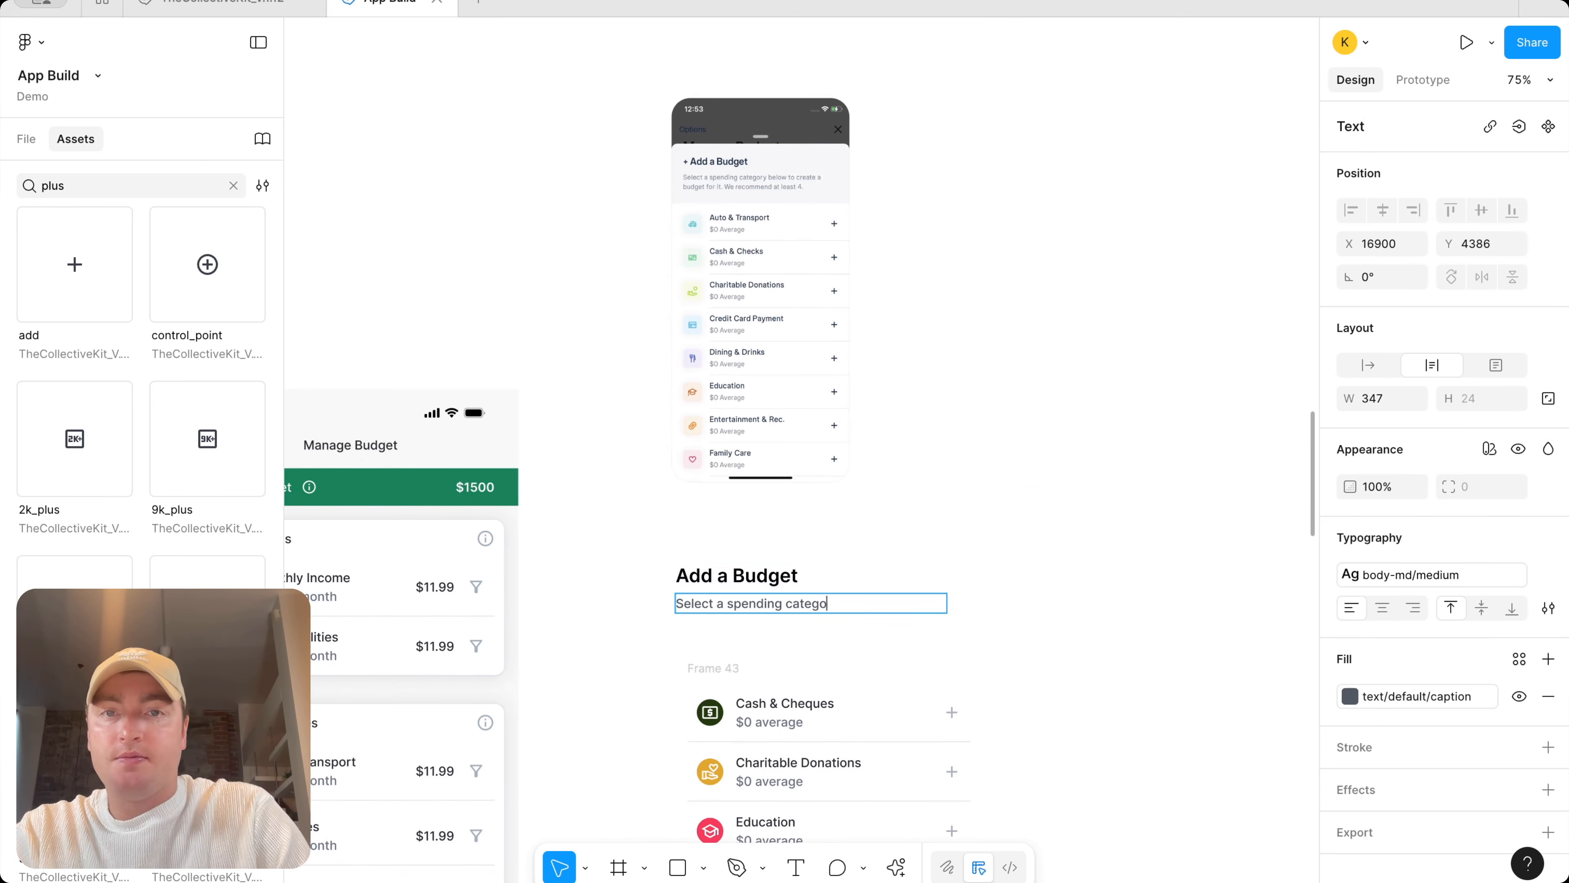
type("ry below to create a budget for it.")
key("Escape")
key("Escape")
Wrap the Add a Budget heading and subtitle in a vertical auto layout frame
left_click_drag(984, 620, 746, 561)
key("shift+a")
left_click_drag(872, 599, 874, 603)
Search the assets for 'close' and place the close icon beside the Add a Budget heading
left_click(94, 186)
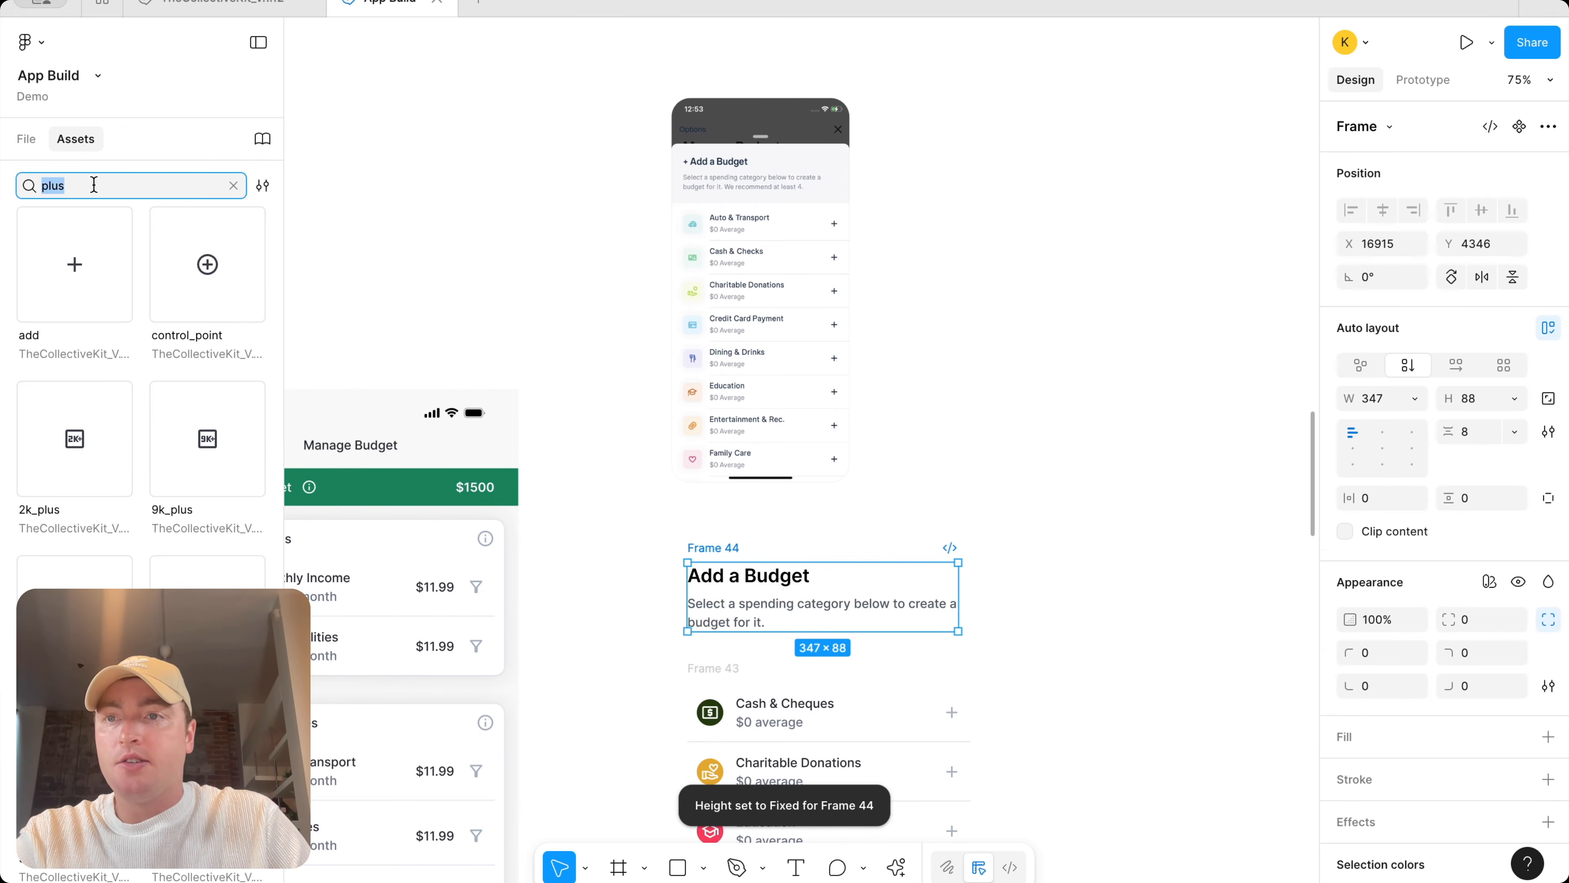
type("close")
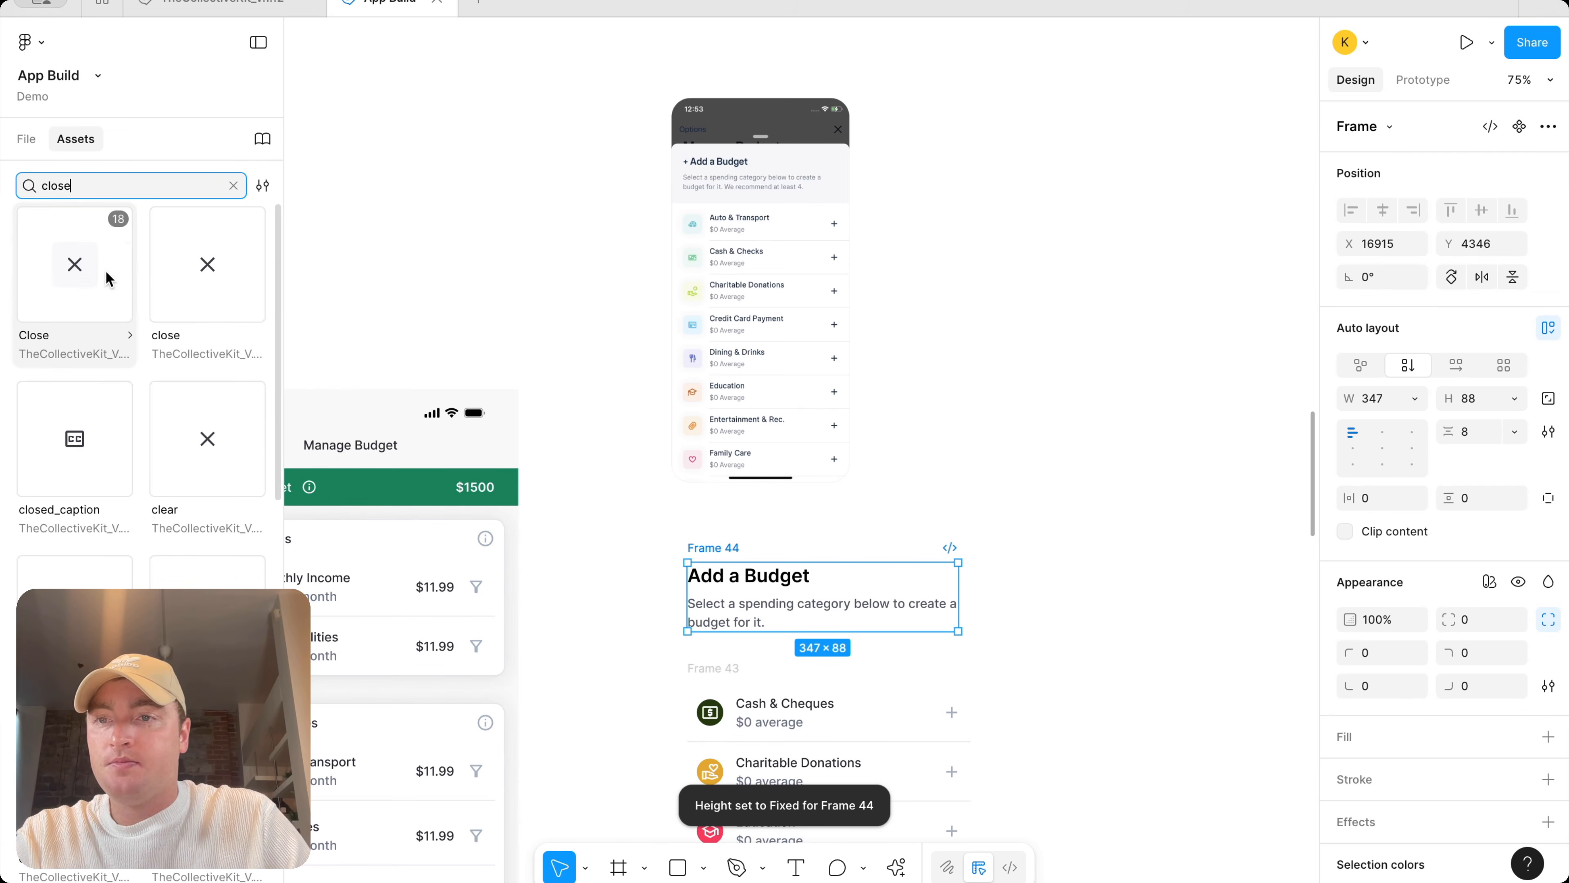
left_click_drag(189, 281, 933, 455)
left_click_drag(1013, 544, 983, 576)
Try to put the Add a Budget heading and close icon into a horizontal auto layout
left_click(735, 550)
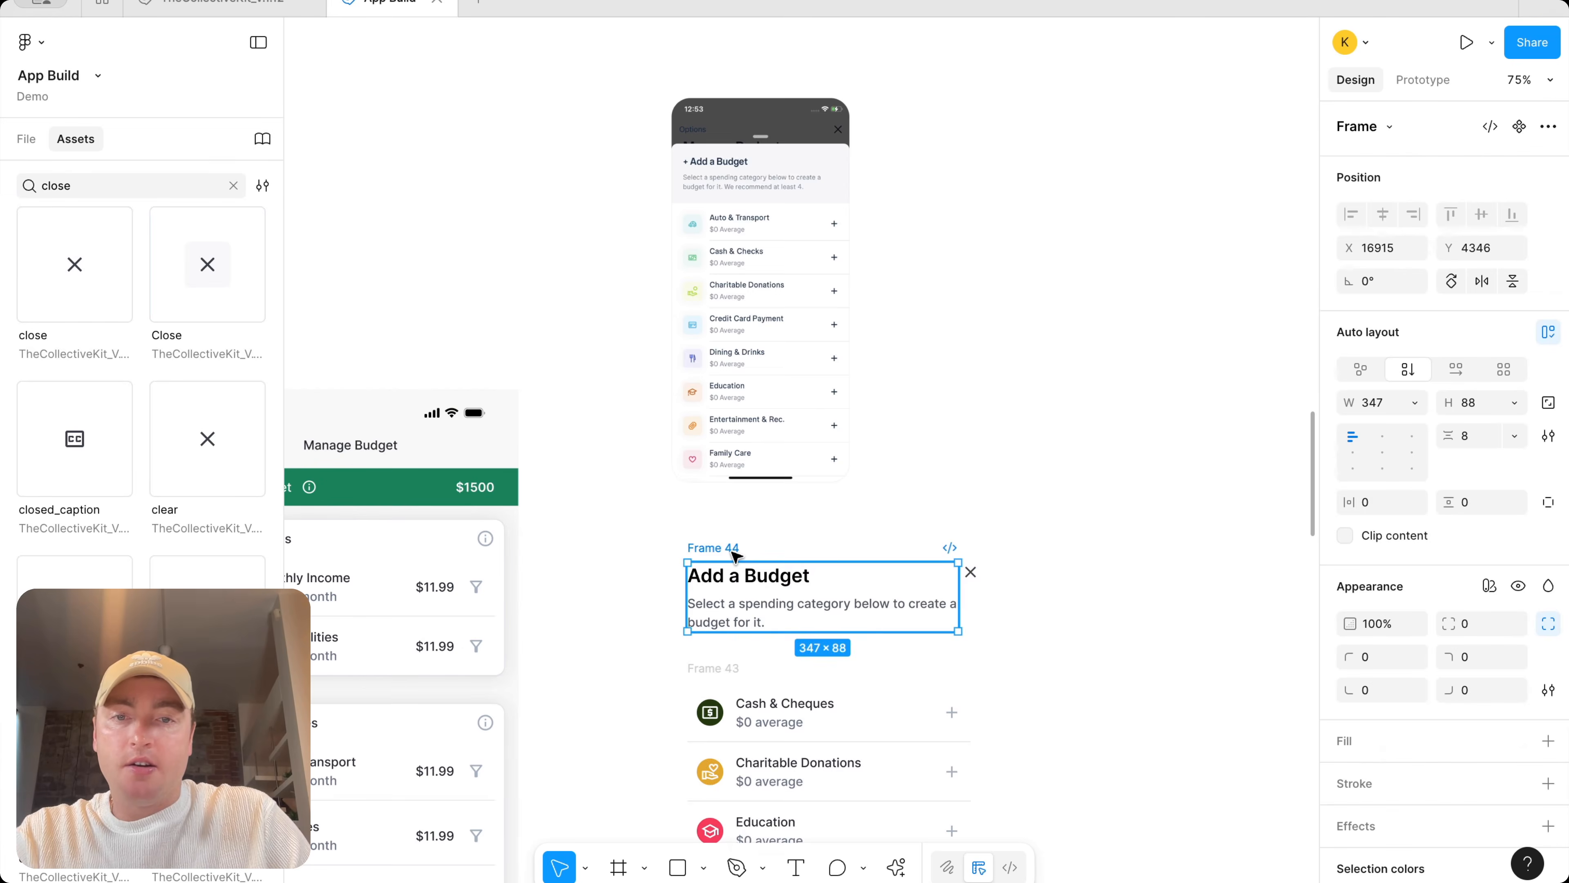
right_click(736, 552)
left_click(803, 440)
left_click(744, 575)
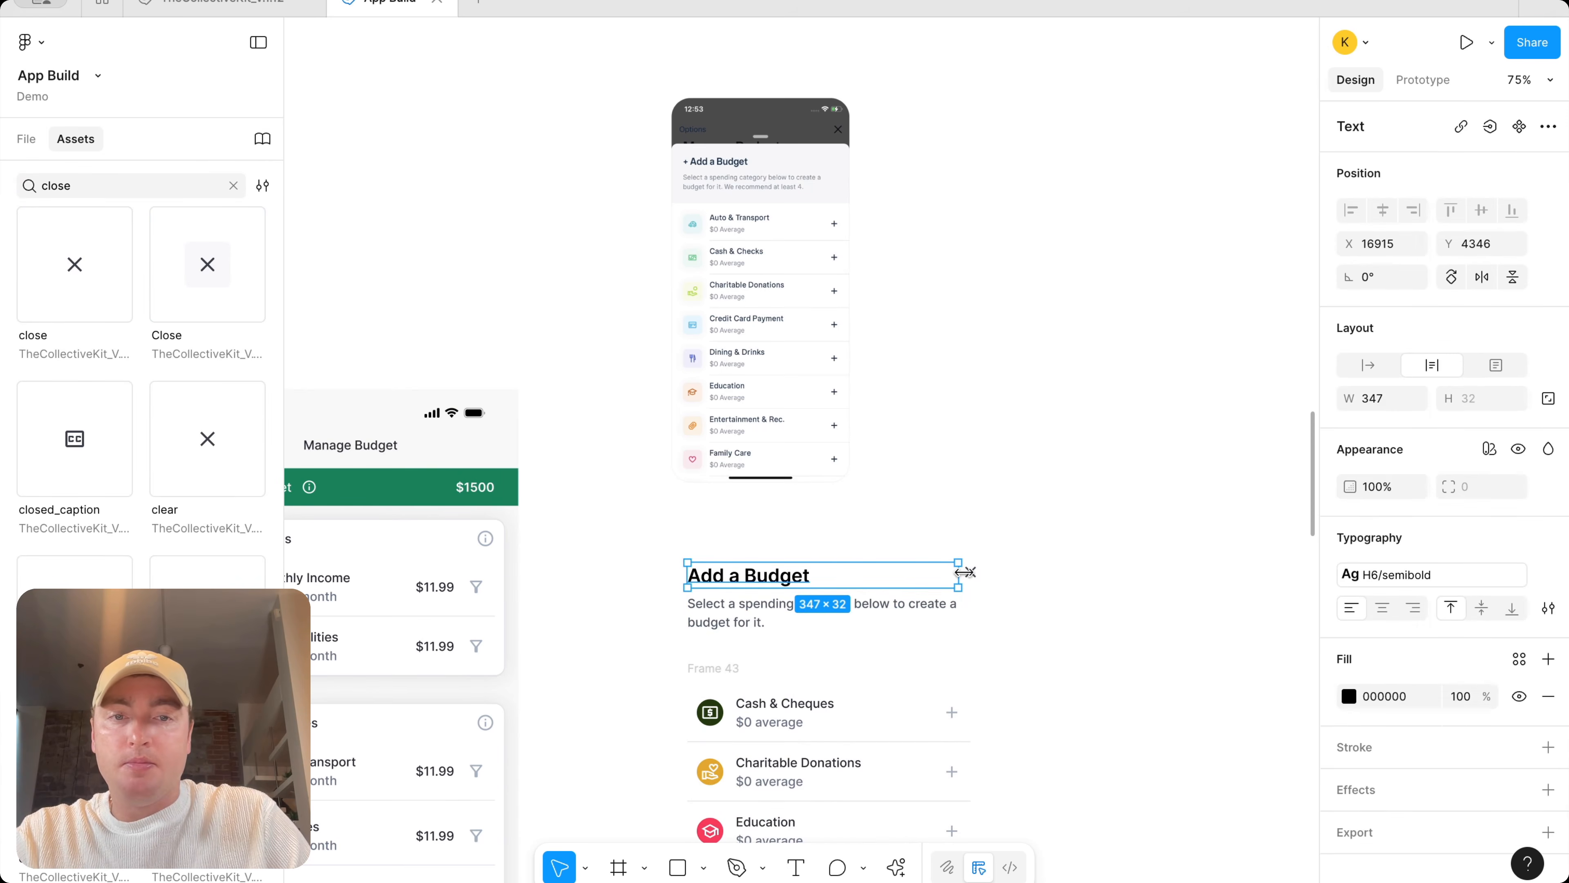
left_click(979, 573, "shift")
key("shift+a")
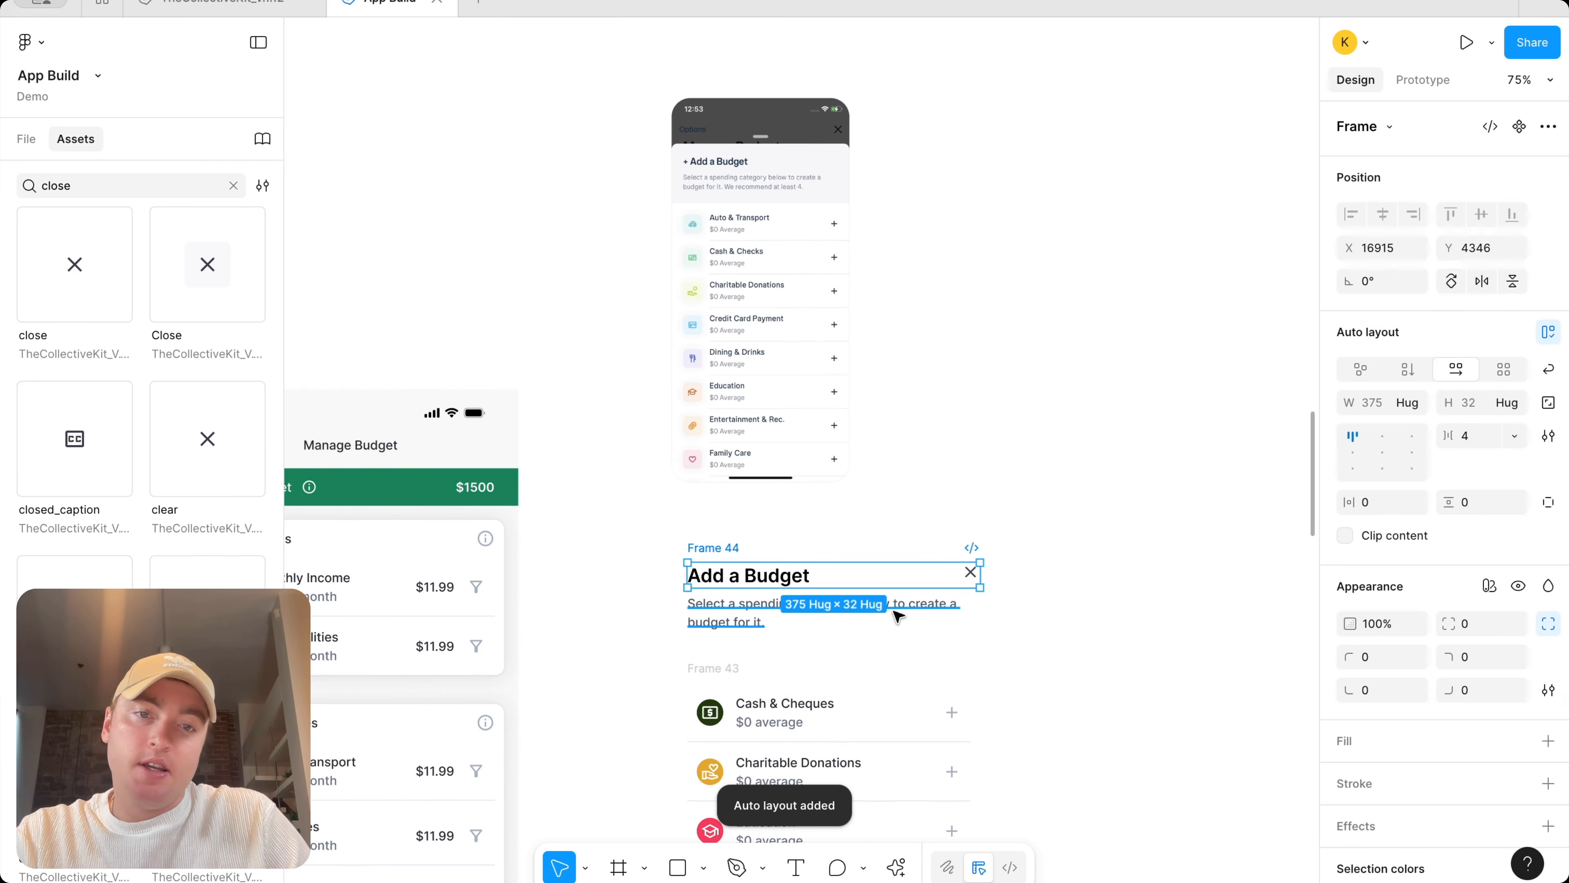
key("super+z")
key("super+z")
key("super+z")
key("super+z")
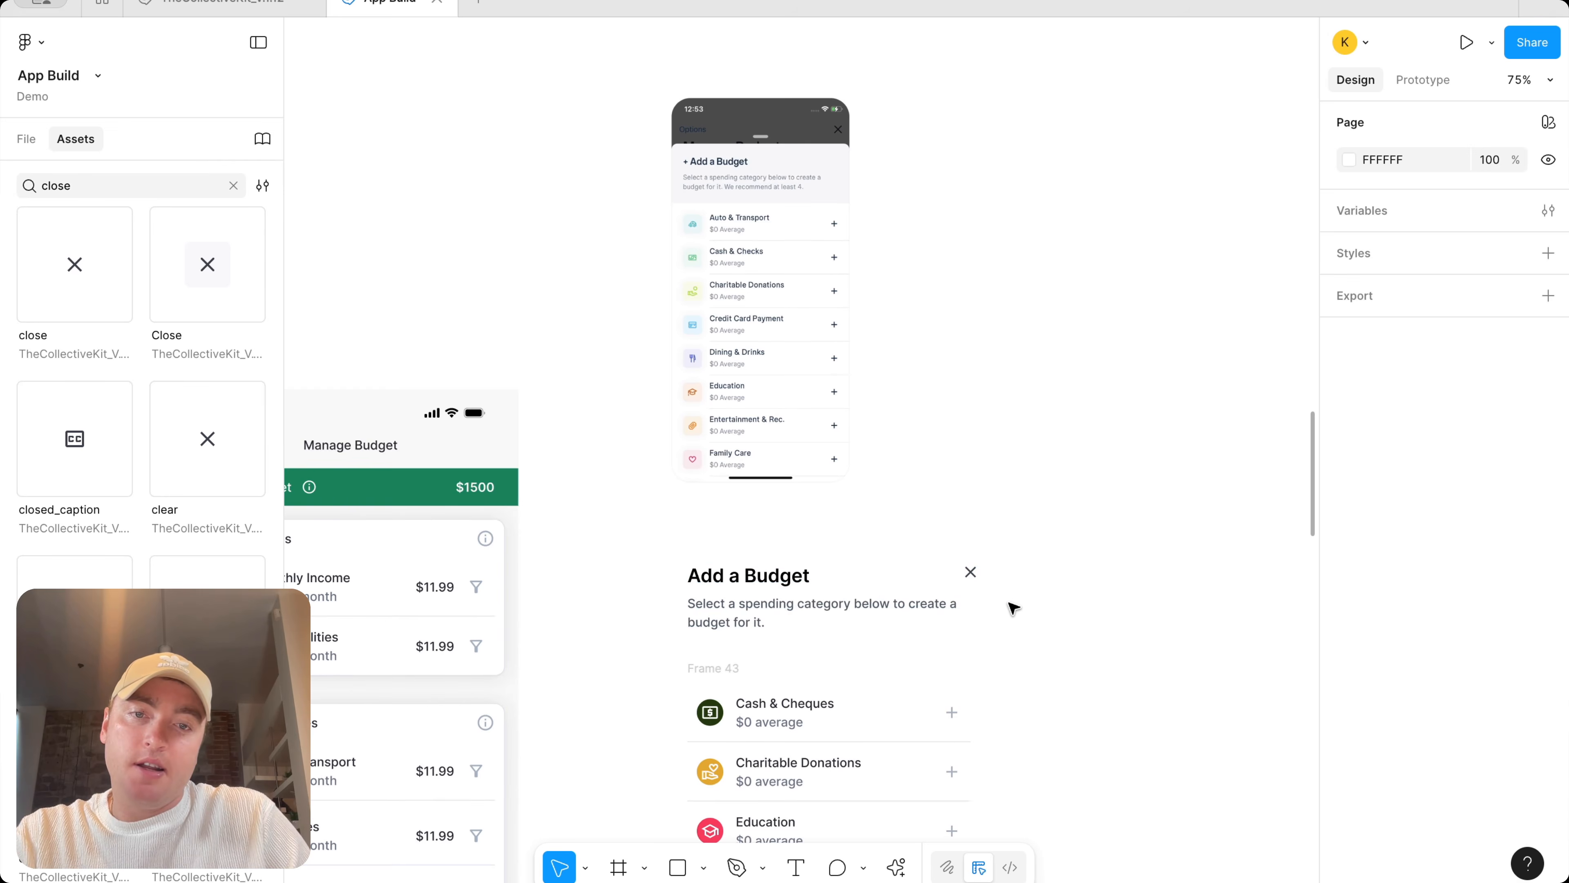
Wrap the heading frame and the close icon together in a horizontal auto layout frame
key("shift+a")
left_click(1012, 607)
left_click(972, 575)
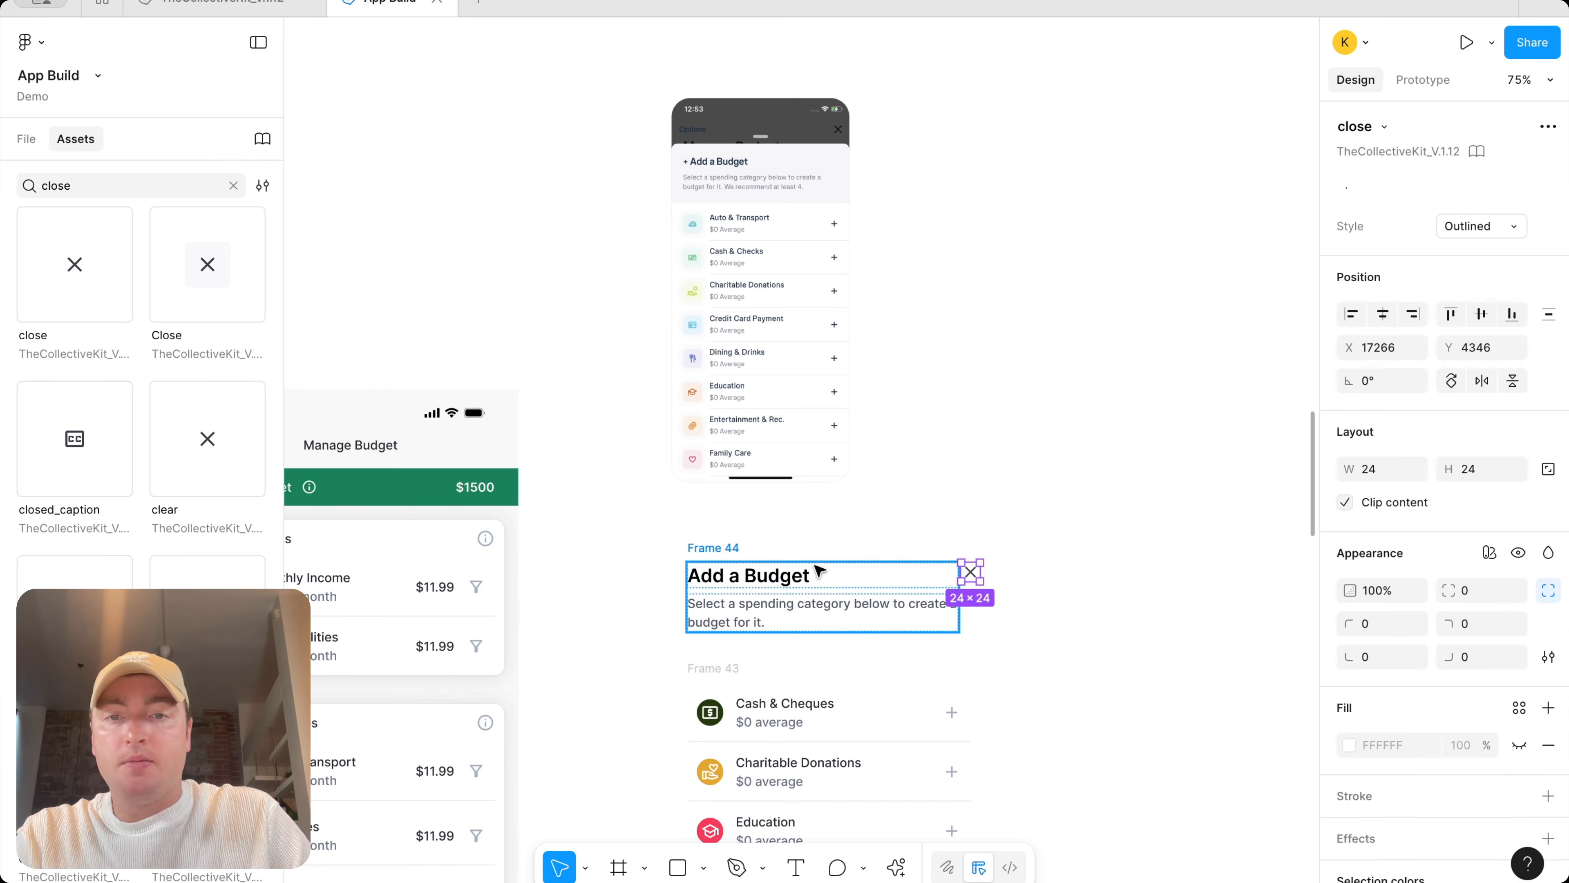
left_click(711, 549, "shift")
key("shift+a")
Wrap the header and the category list in one vertical auto layout frame
scroll(1013, 548, "down", 3)
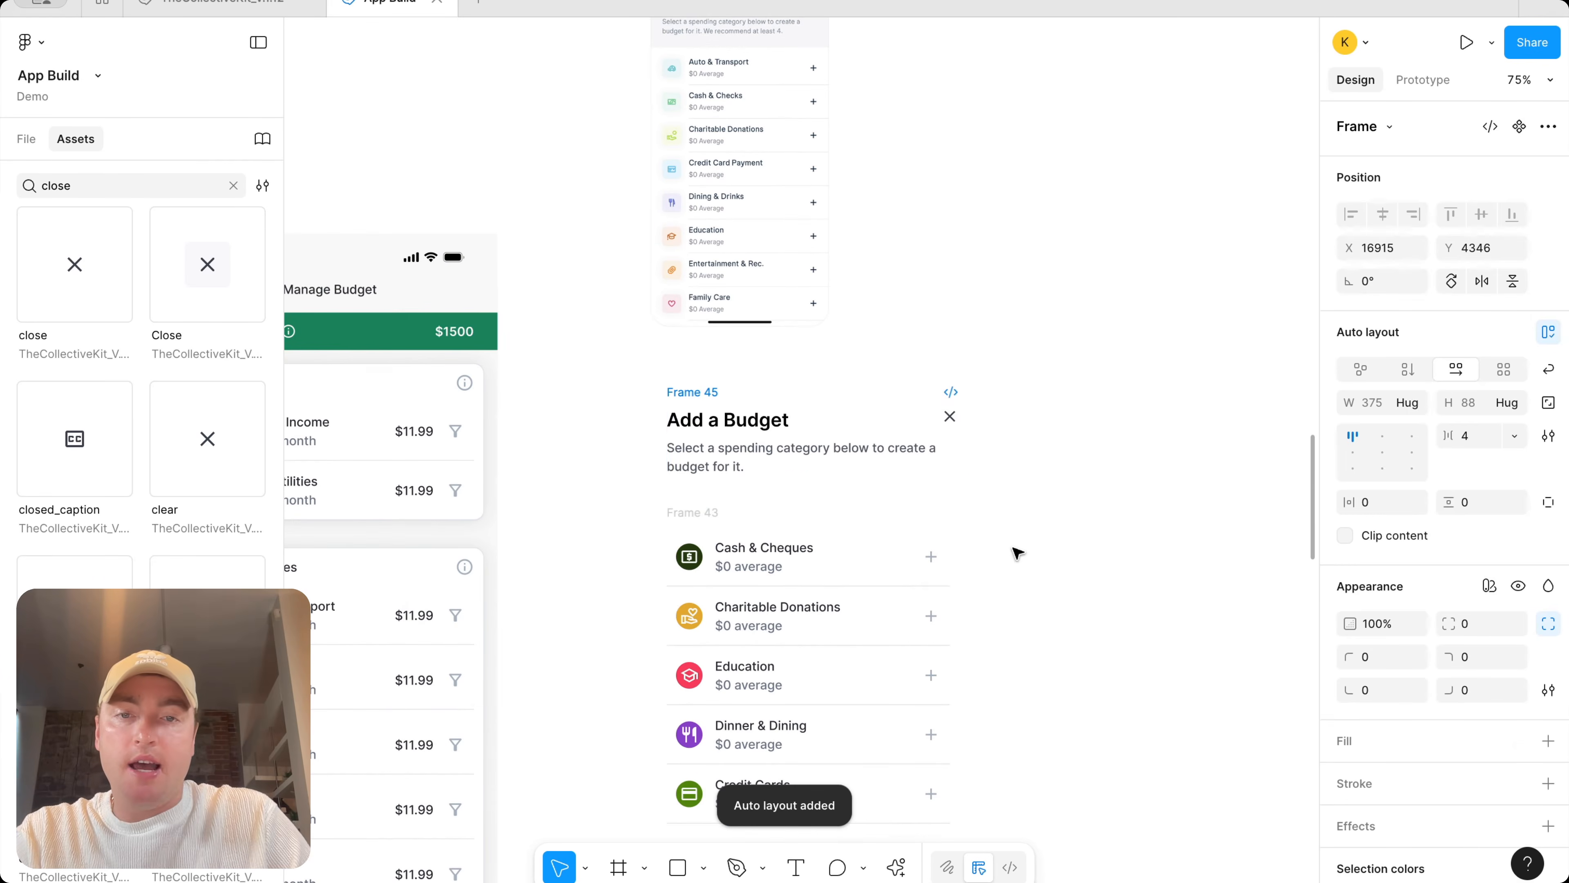
left_click(709, 519, "shift")
key("shift+a")
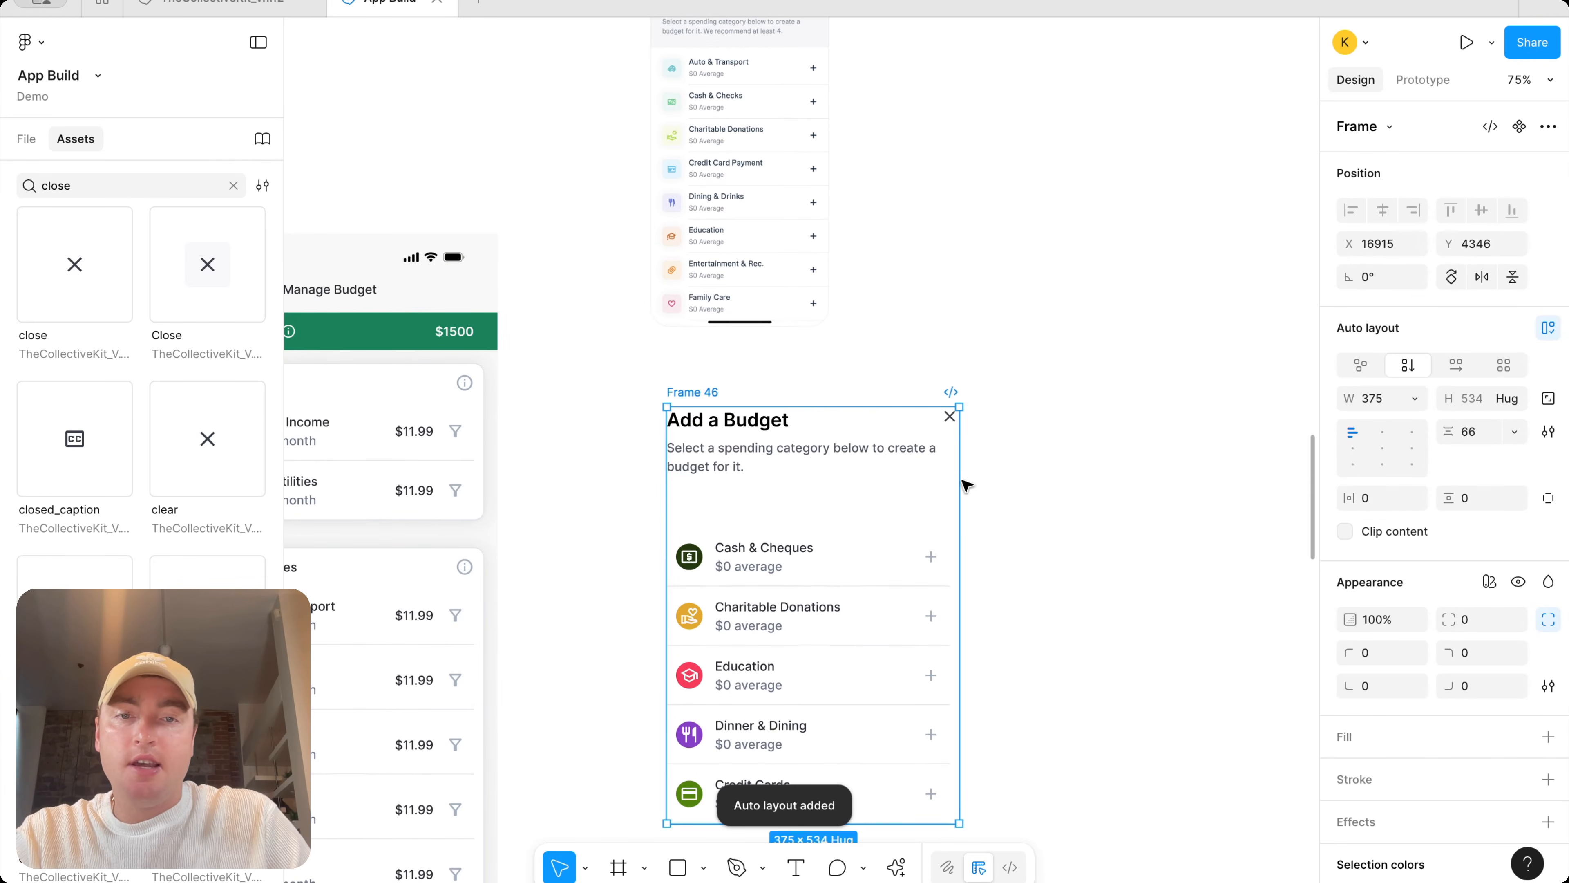
Set the category list's width to fill its container
left_click(858, 581)
left_click(1414, 400)
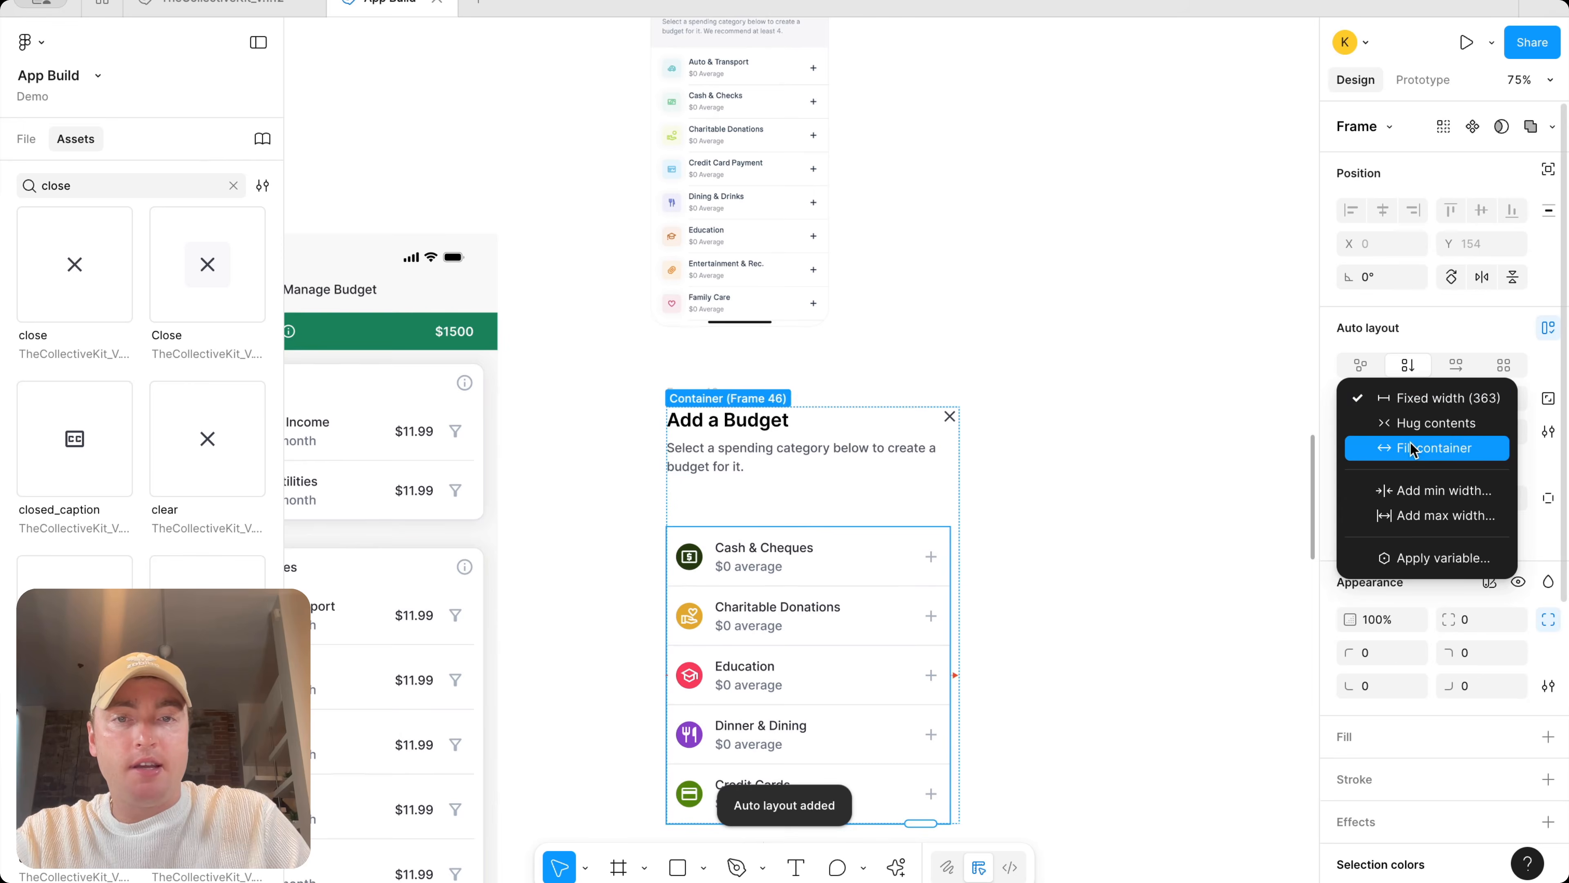
left_click(1433, 447)
Set the outer Add a Budget frame's width to 430
left_click(852, 457)
scroll(1105, 414, "left", 3)
scroll(1104, 414, "down", 5)
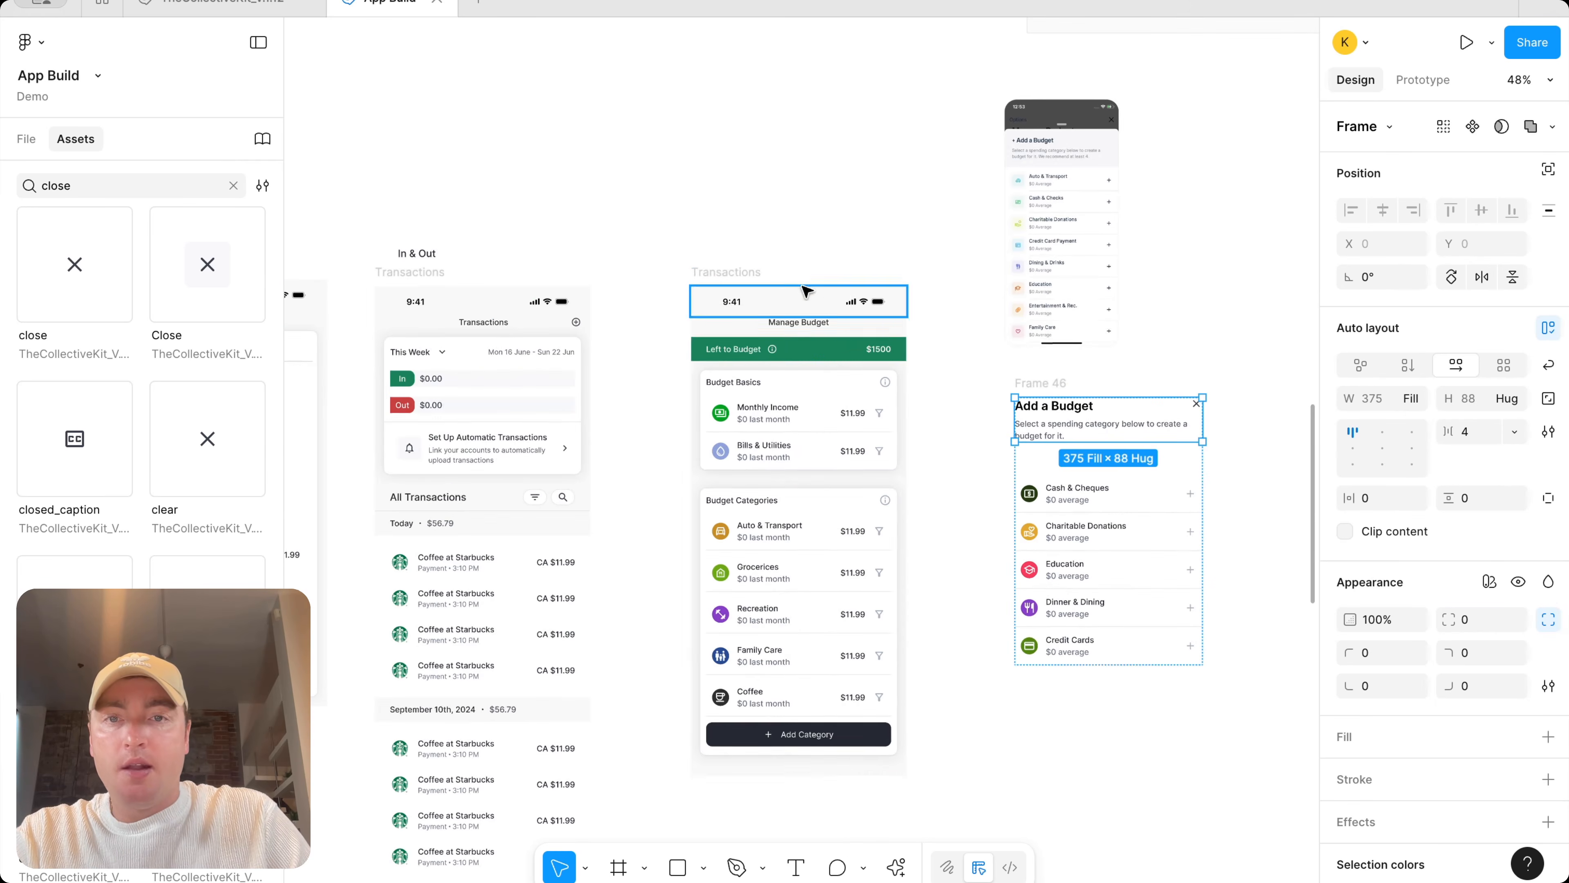
left_click(726, 272)
left_click(1085, 389)
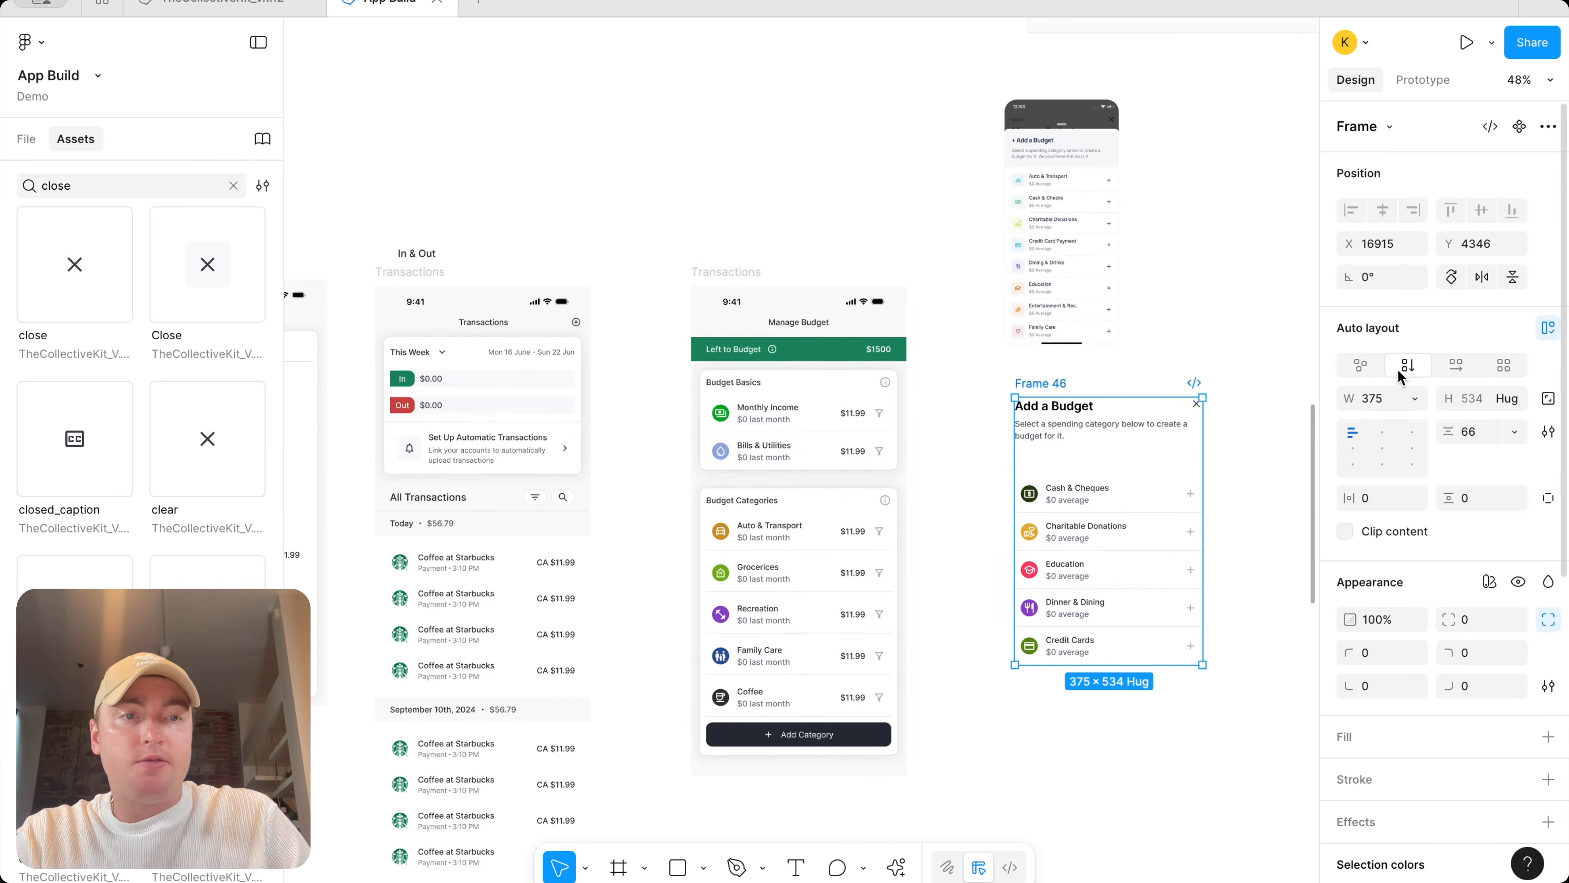
left_click(1381, 399)
type("430")
key("Return")
Set the Add a Budget frame's horizontal and vertical padding to 18
scroll(1307, 428, "right", 4)
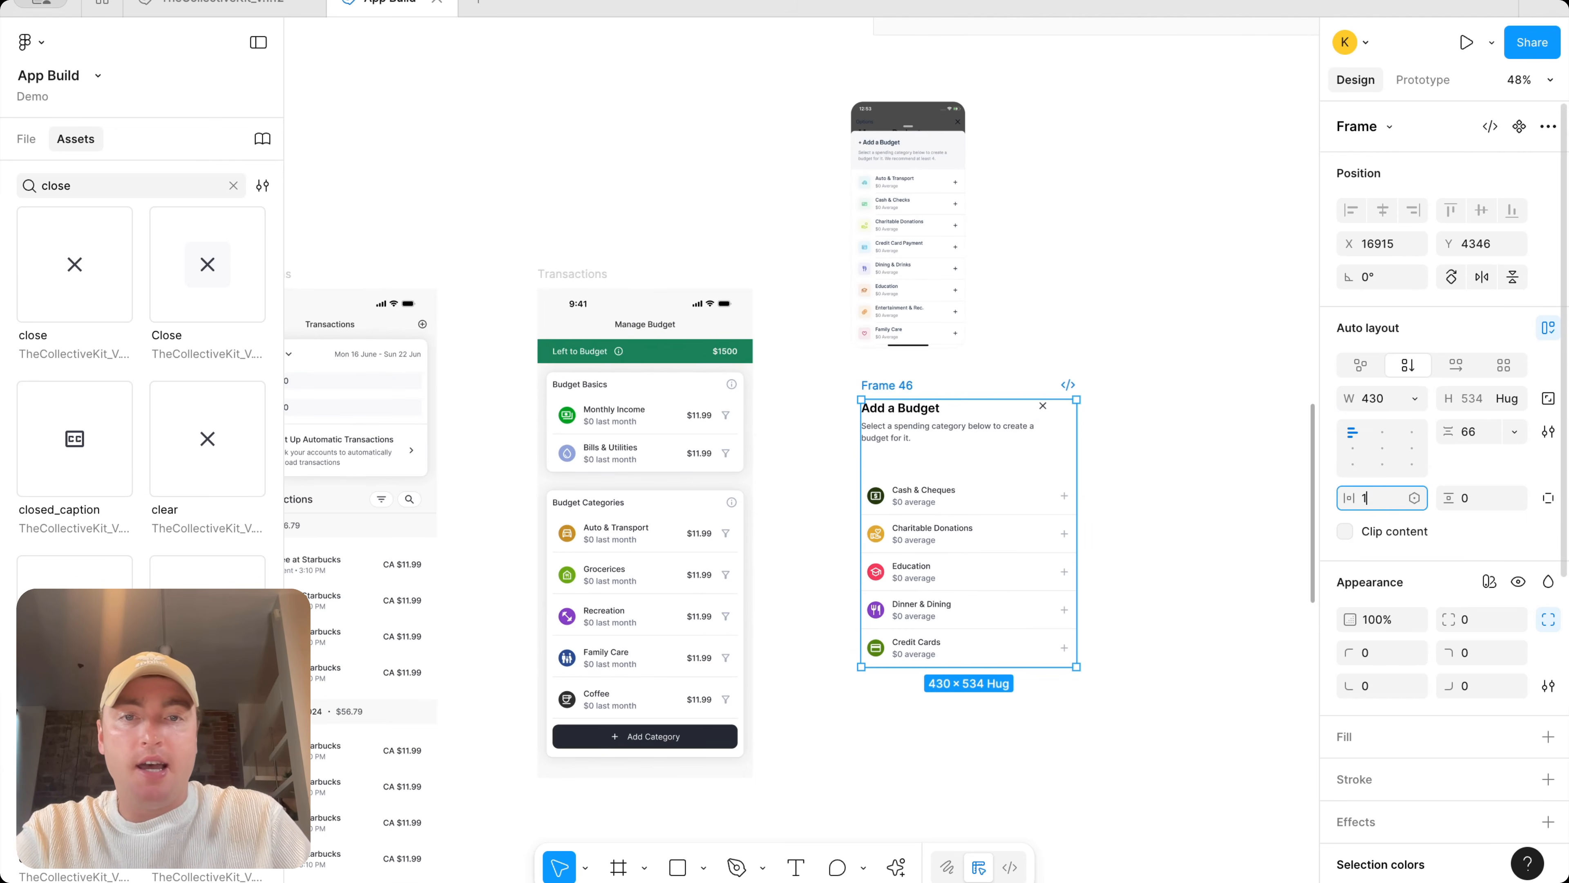
type("18")
key("Return")
type("18")
key("Return")
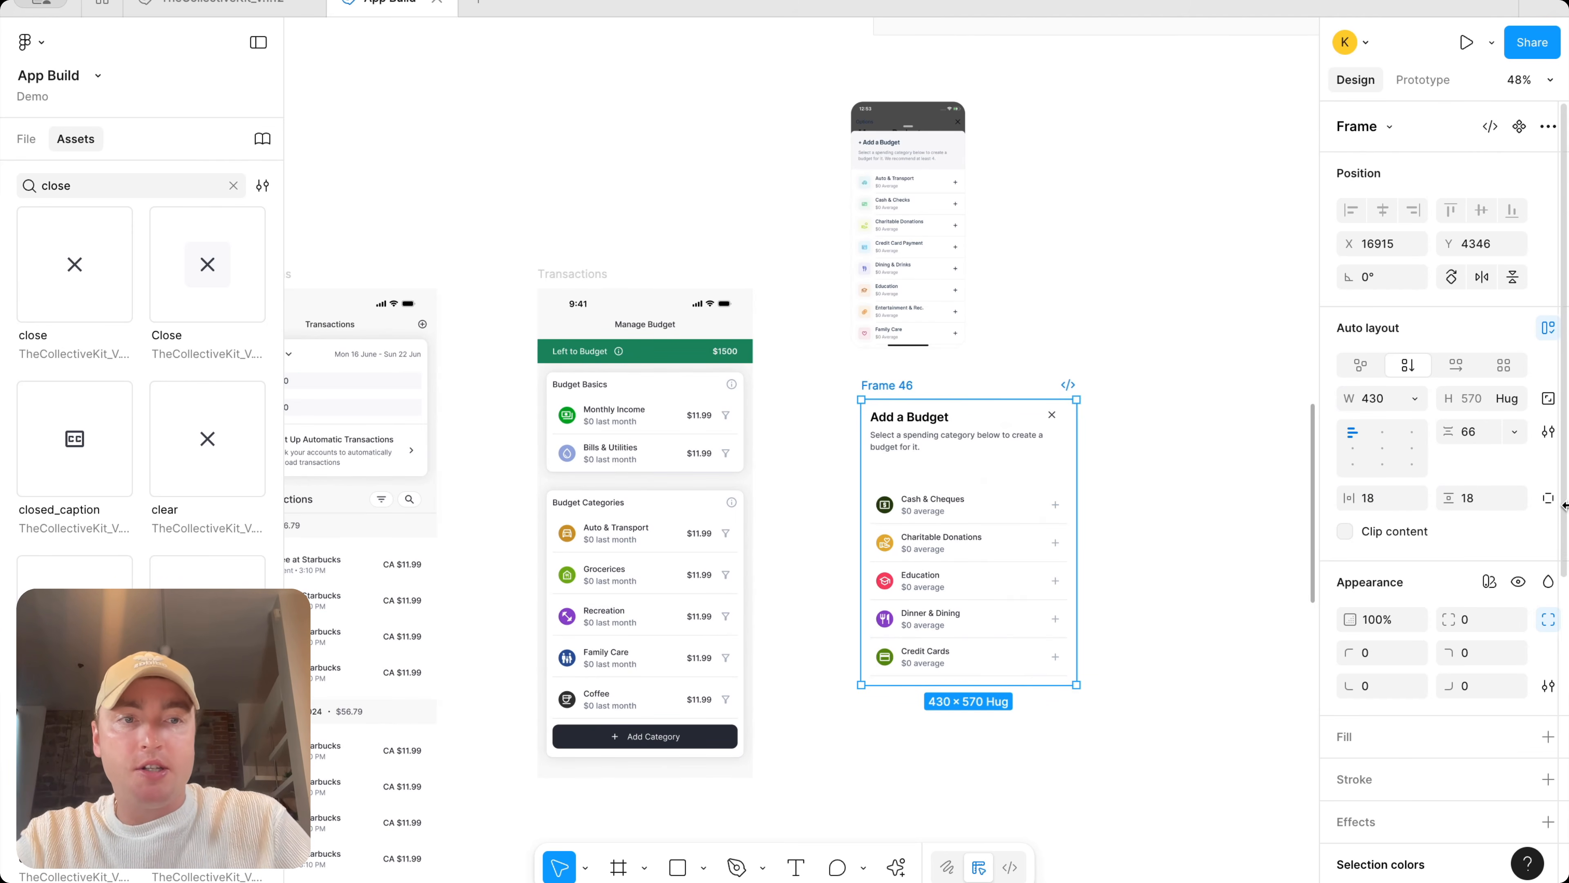
key("Return")
Apply the surface/default color style as the fill of the Add a Budget frame
left_click(1179, 420)
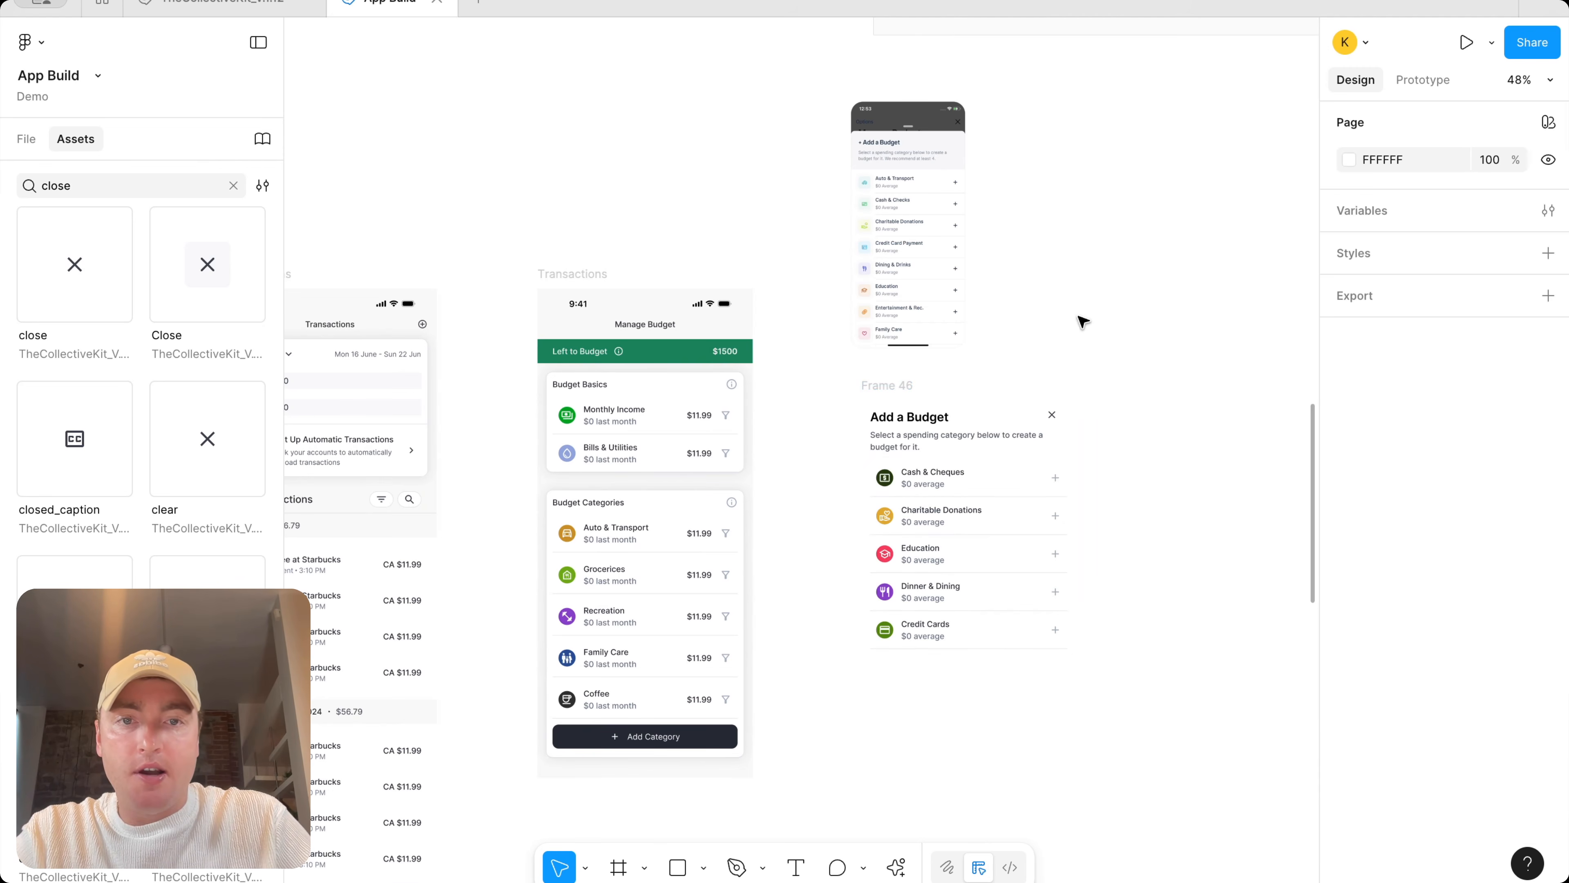
left_click(900, 383)
scroll(1516, 683, "down", 2)
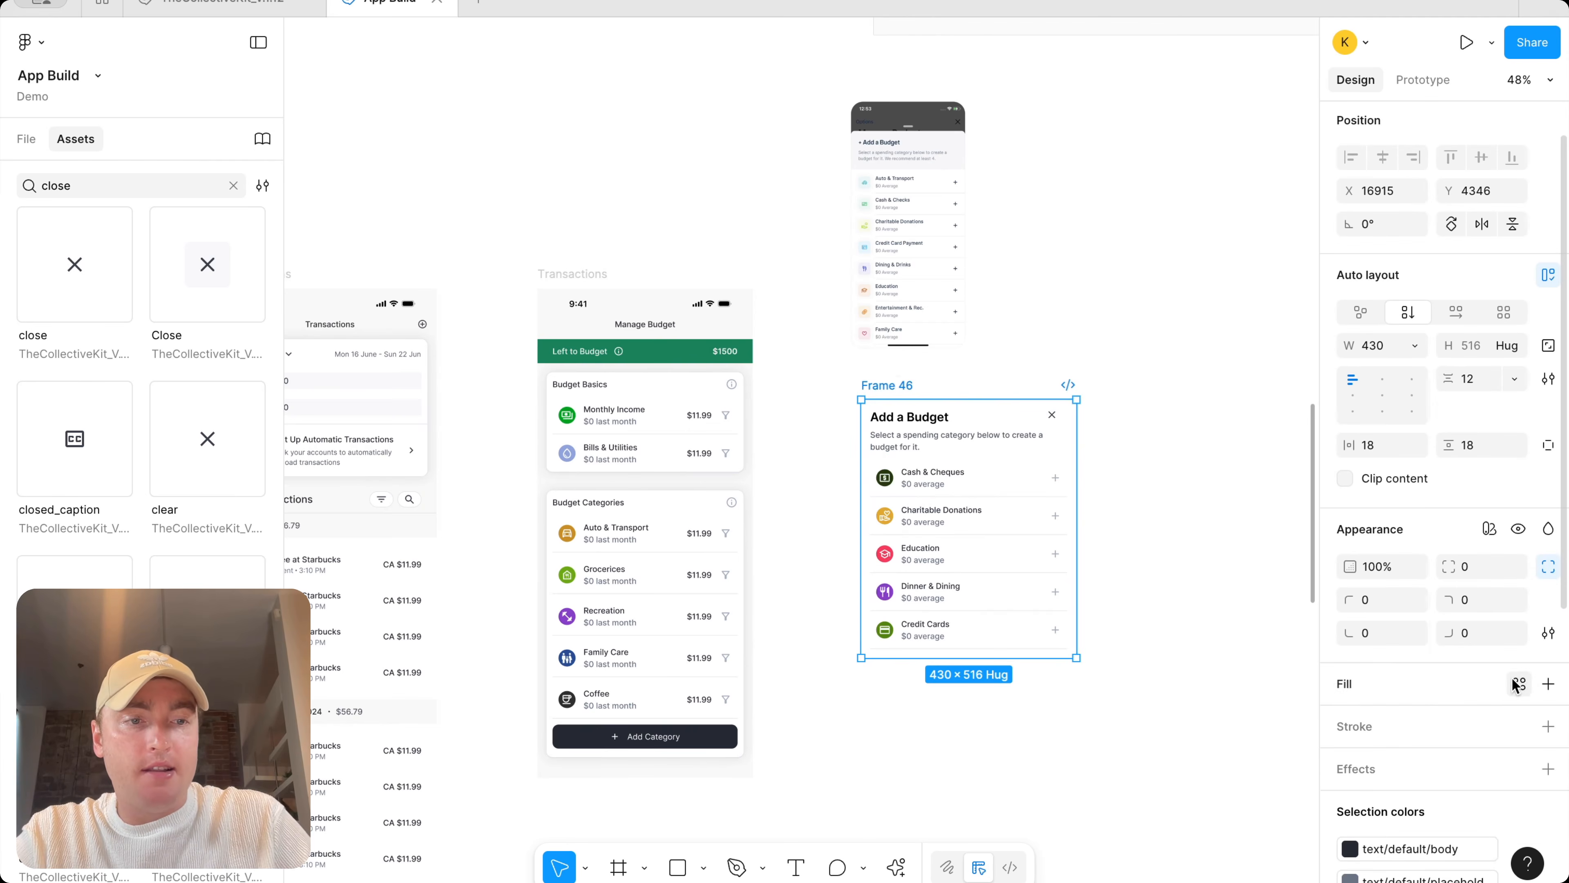
left_click(1548, 684)
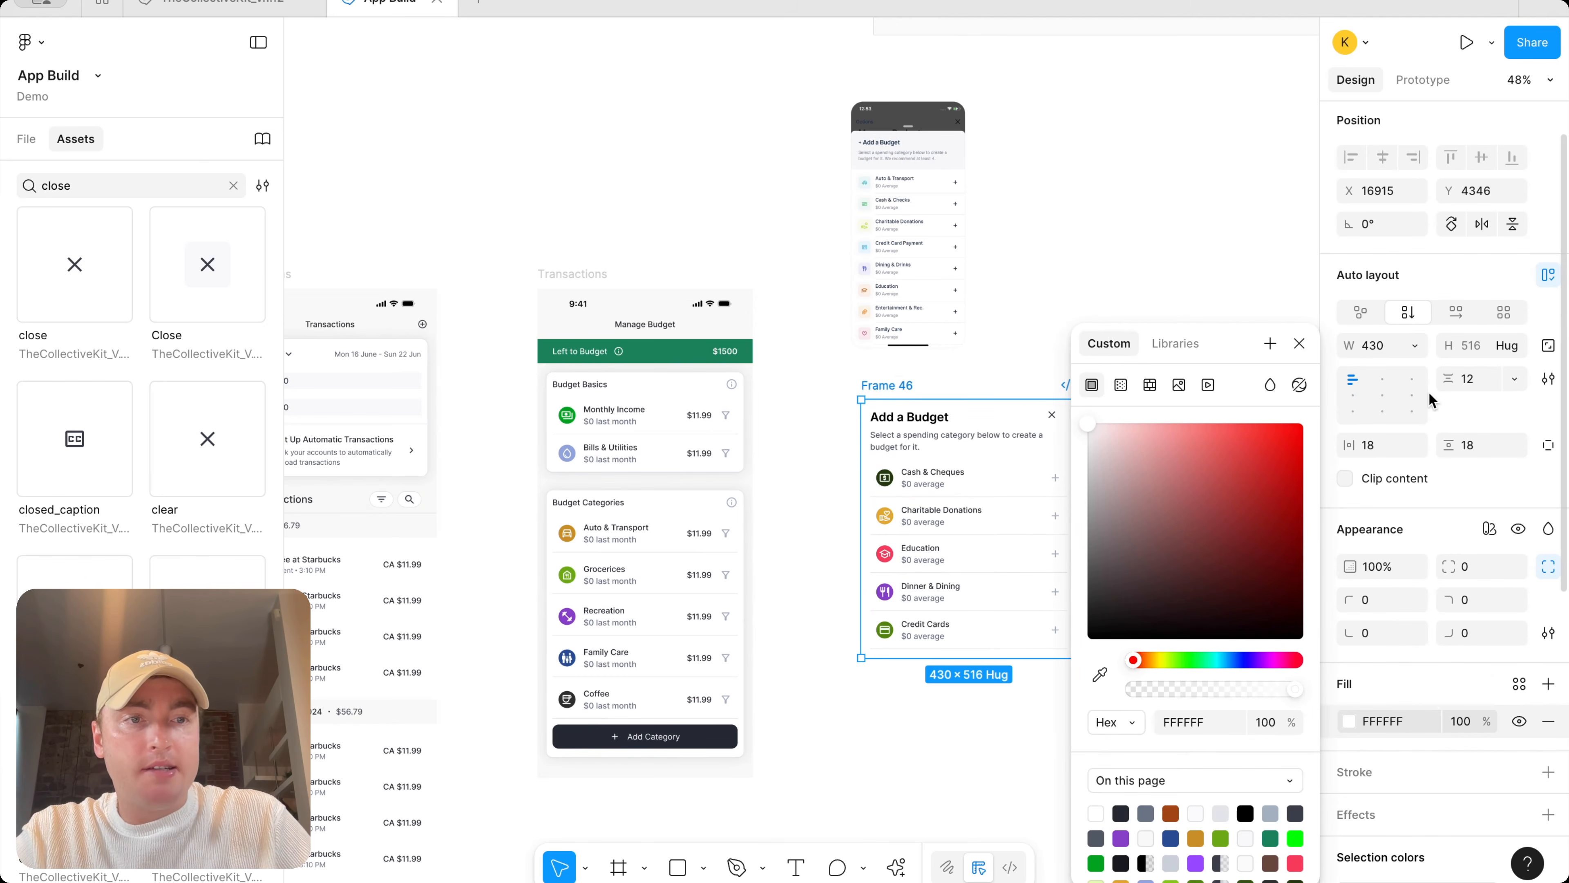
left_click(1520, 683)
type("sur")
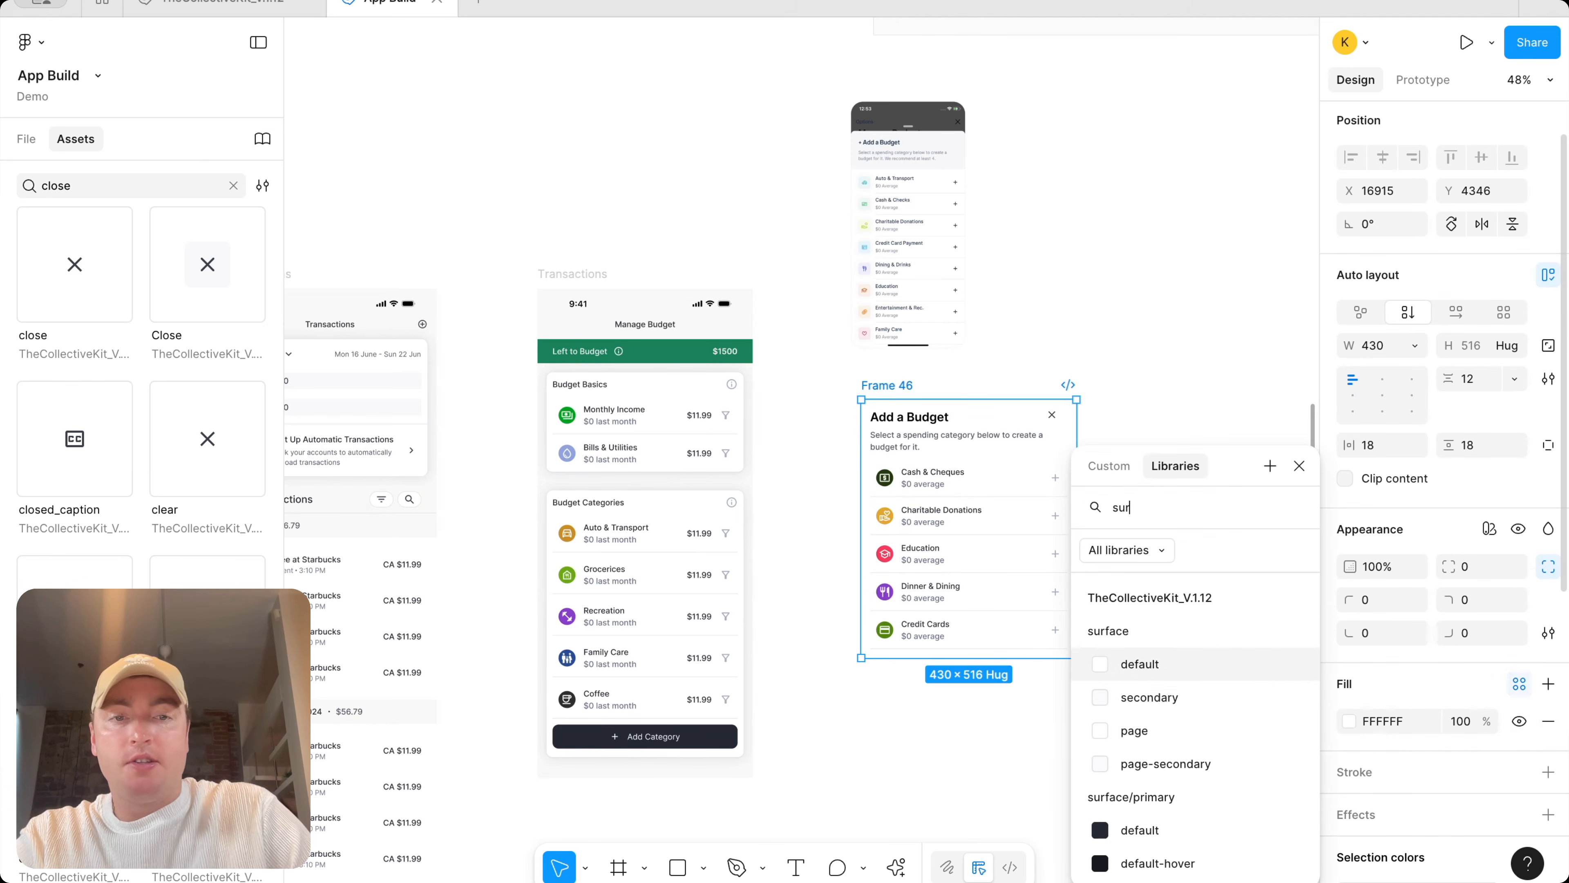
left_click(1254, 664)
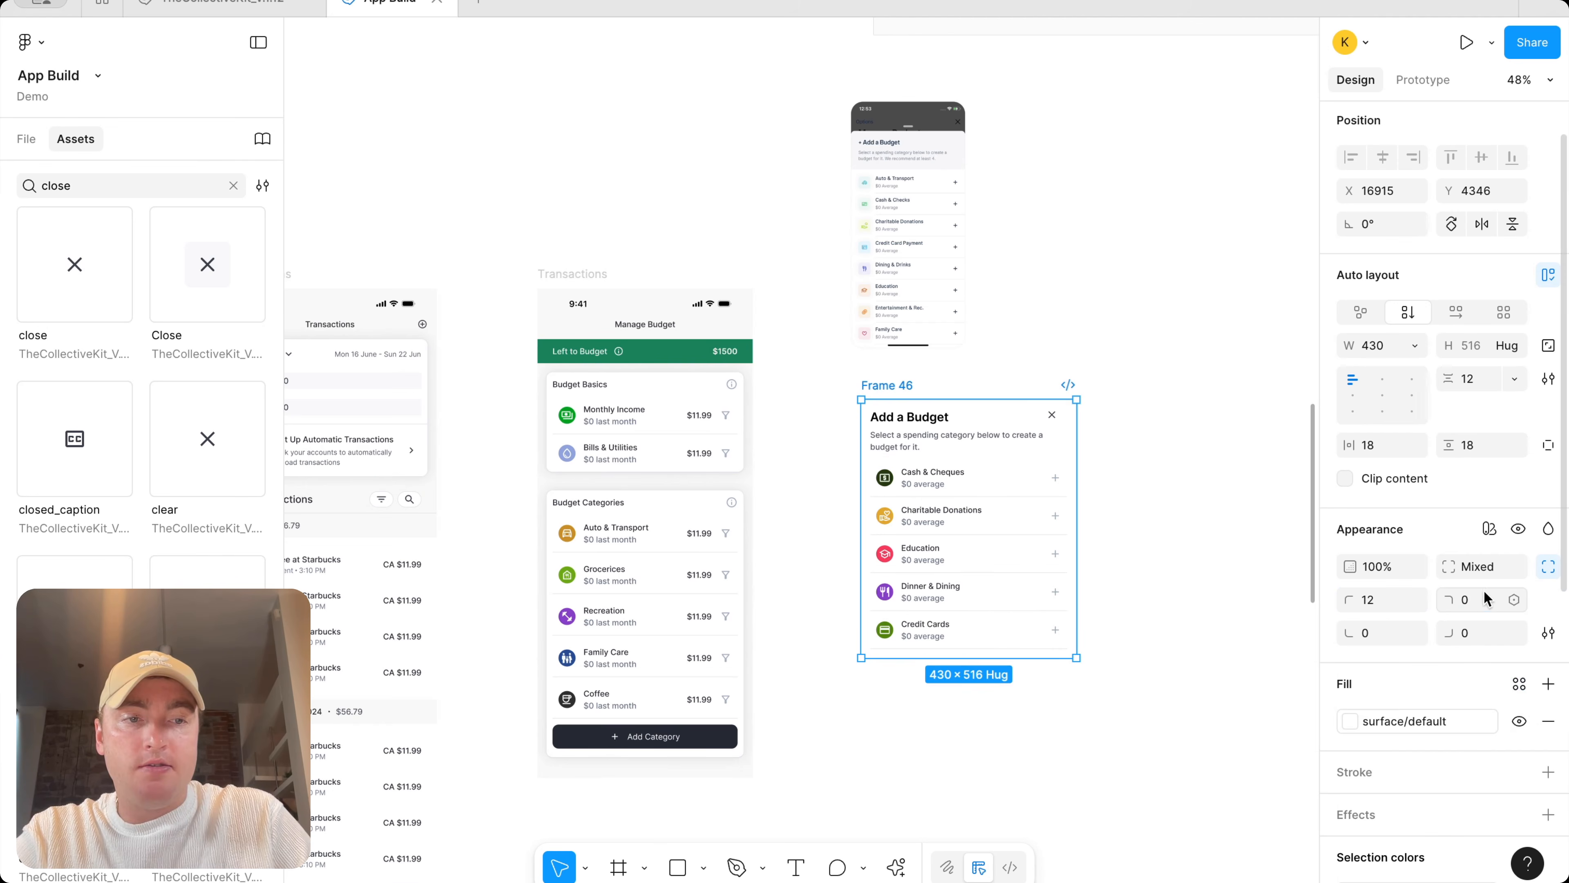
Move the Add a Budget frame and remove the stroke from its last Credit Cards row
left_click_drag(910, 389, 831, 426)
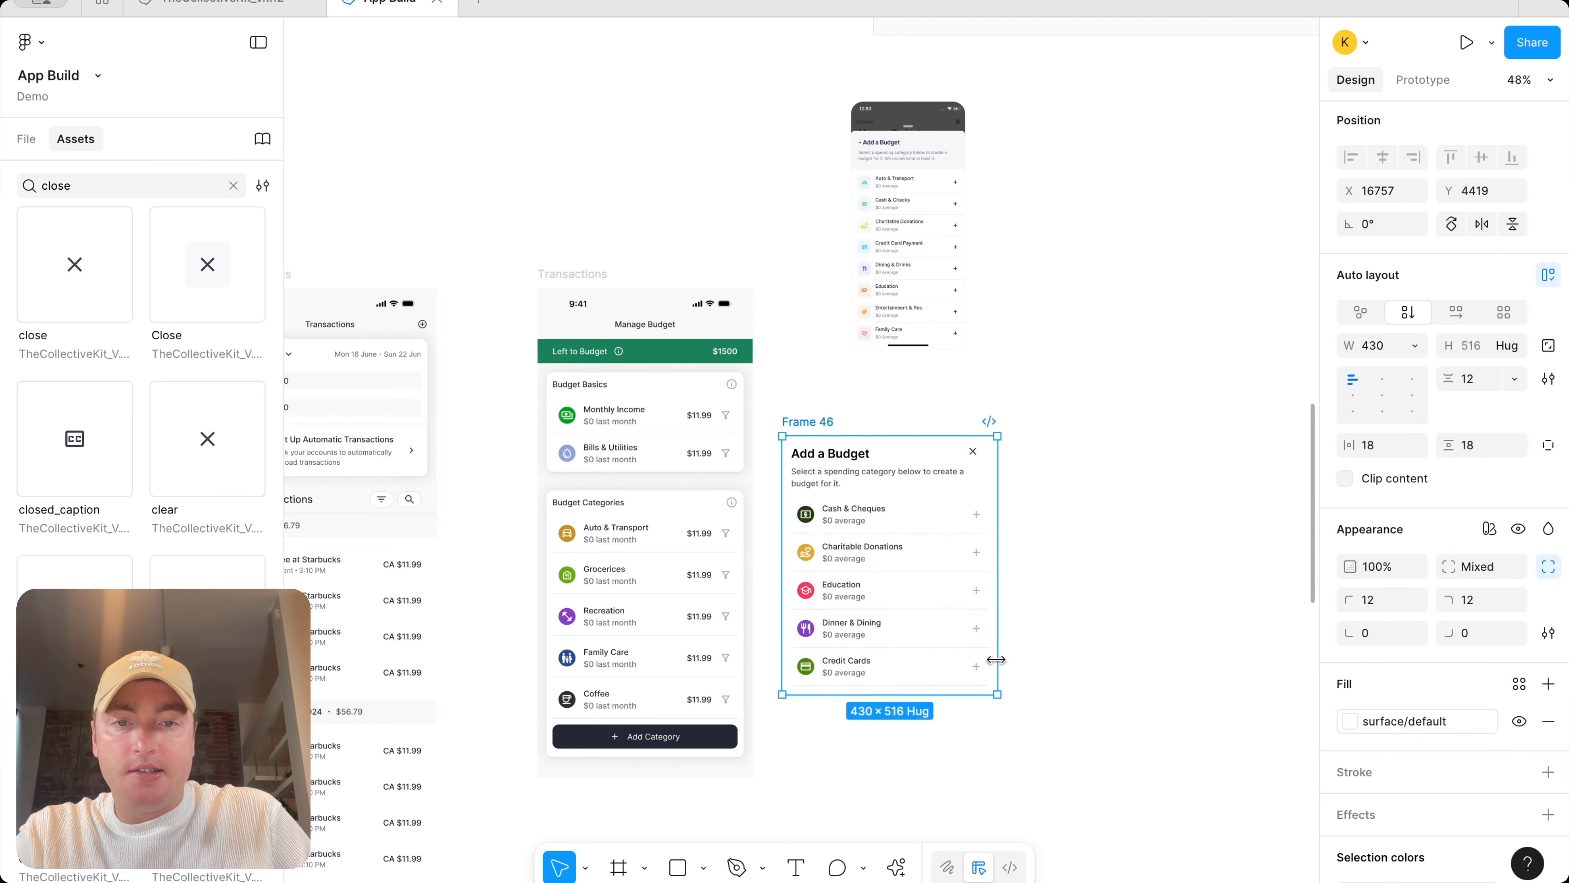
scroll(989, 668, "down", 3)
scroll(989, 667, "left", 3)
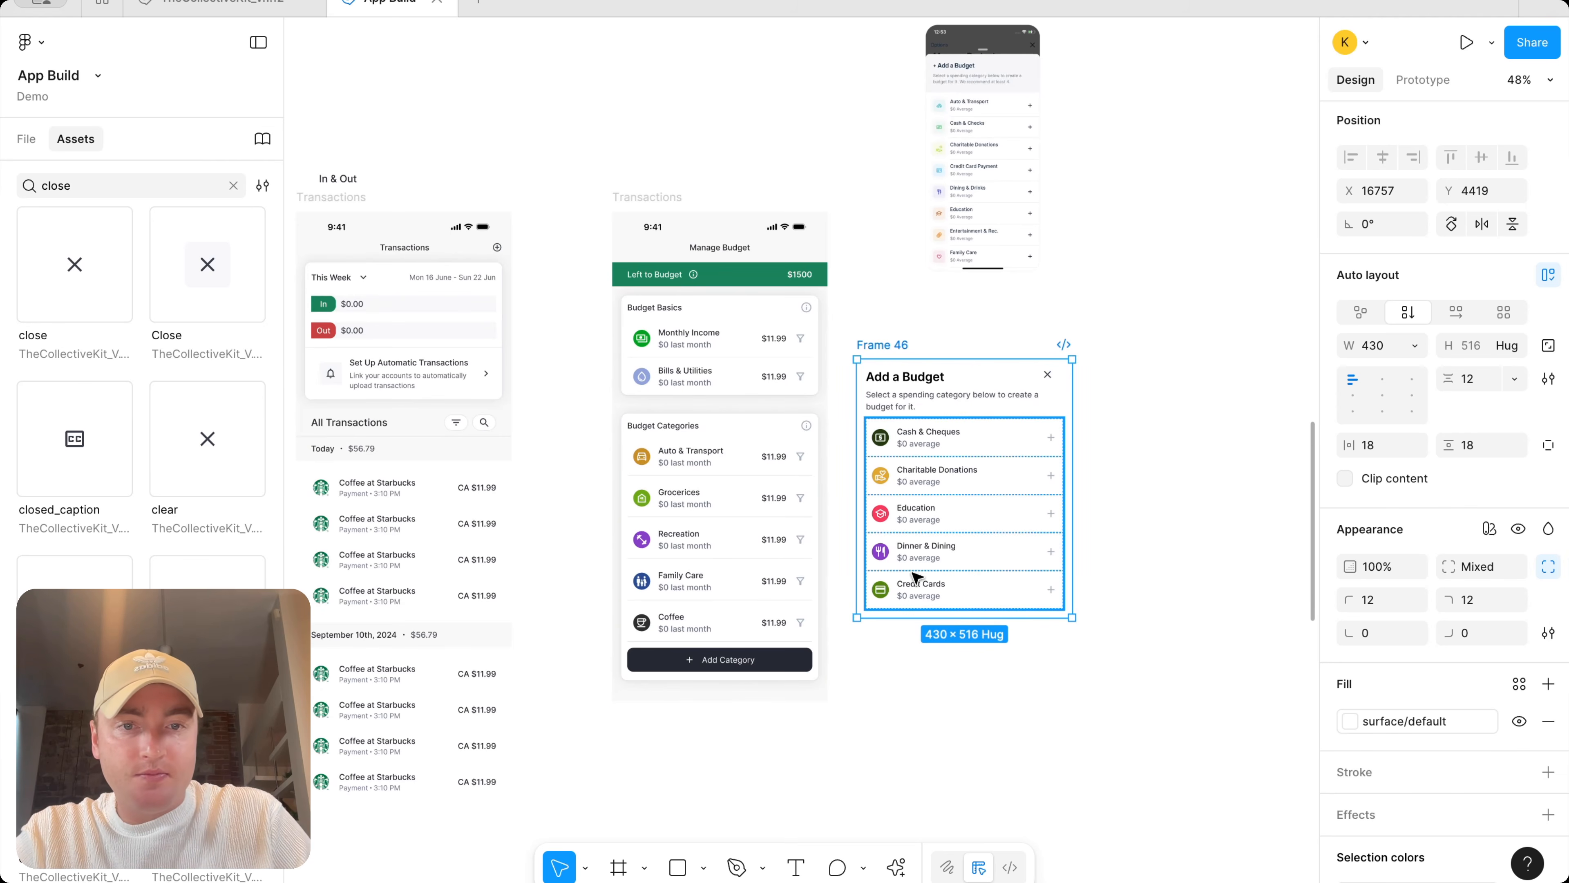
double_click(976, 581)
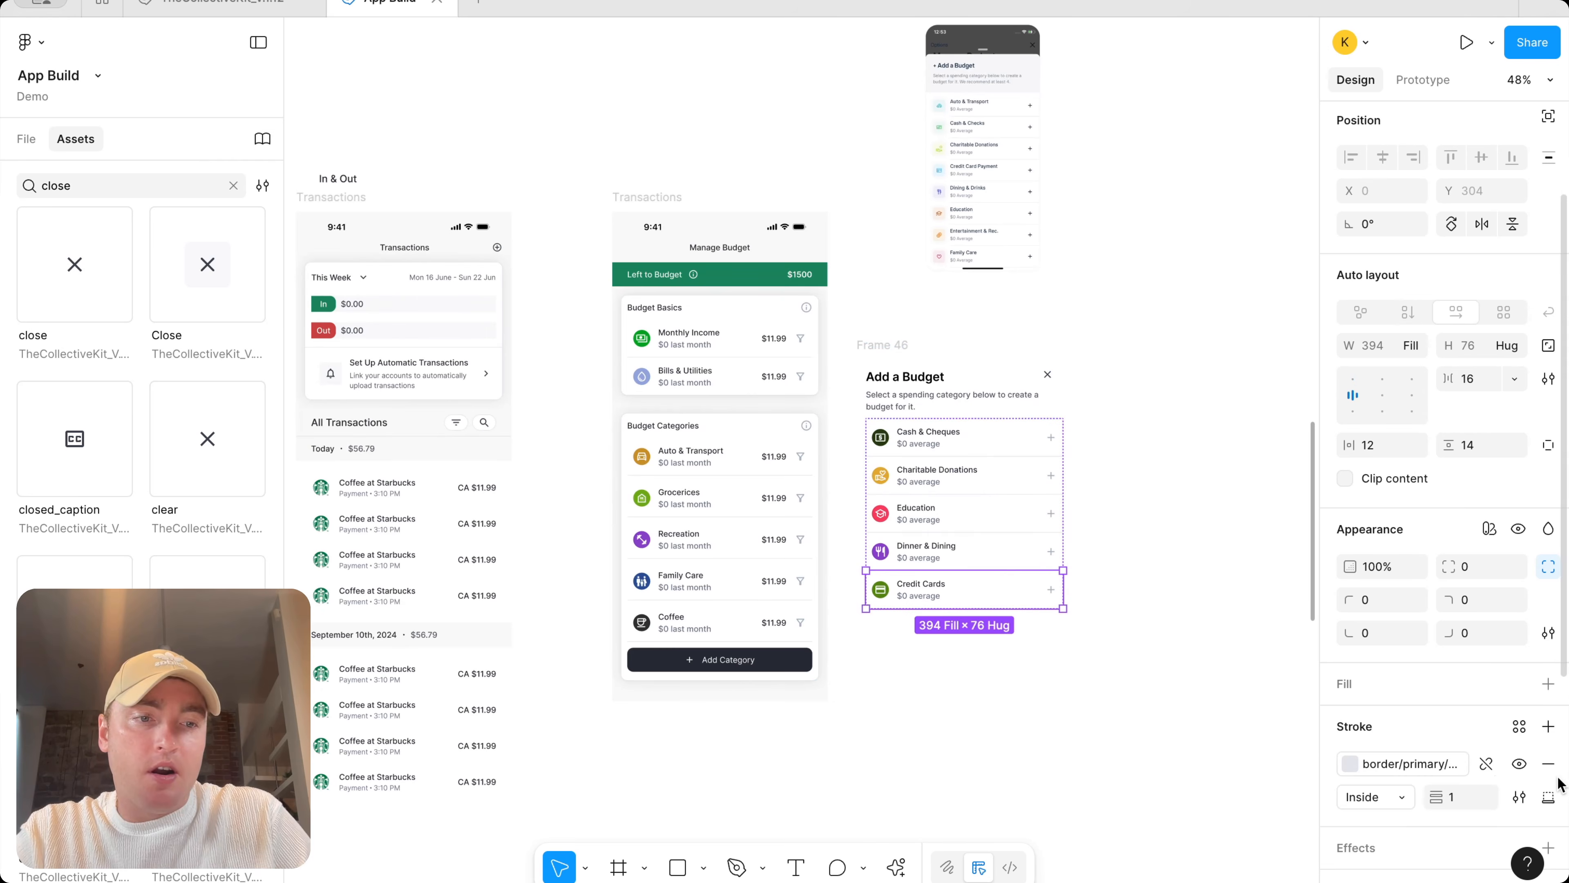
left_click(1551, 765)
Connect the Add Category button on Manage Budget to the Add a Budget frame as a prototype interaction
left_click(1239, 581)
left_click_drag(908, 341, 930, 345)
left_click(746, 666)
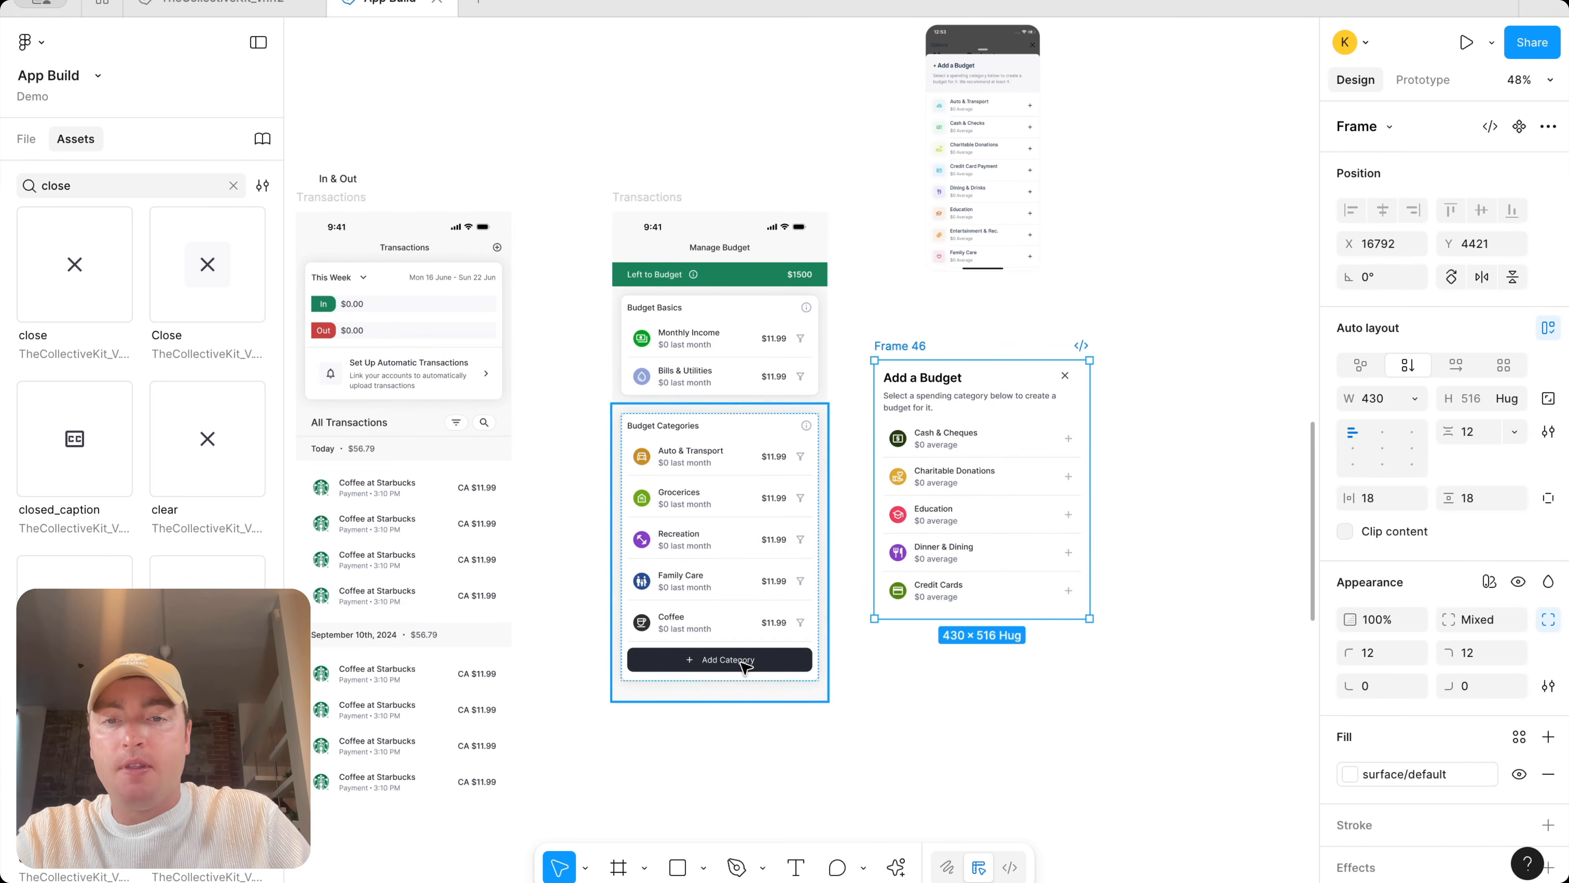
left_click(746, 666)
left_click(1423, 80)
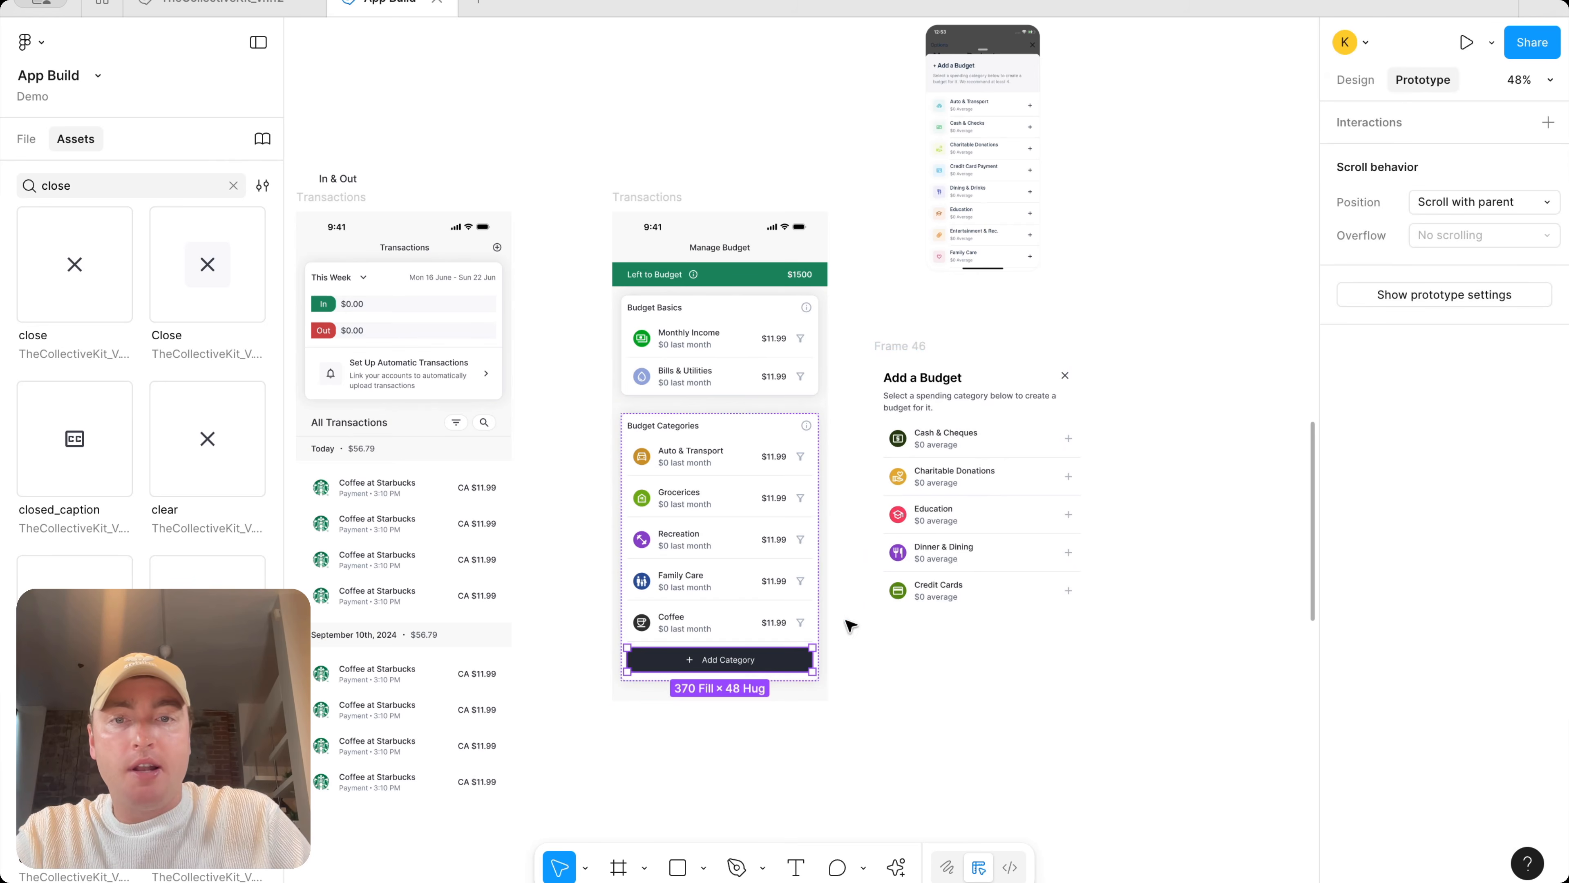
left_click_drag(814, 660, 982, 620)
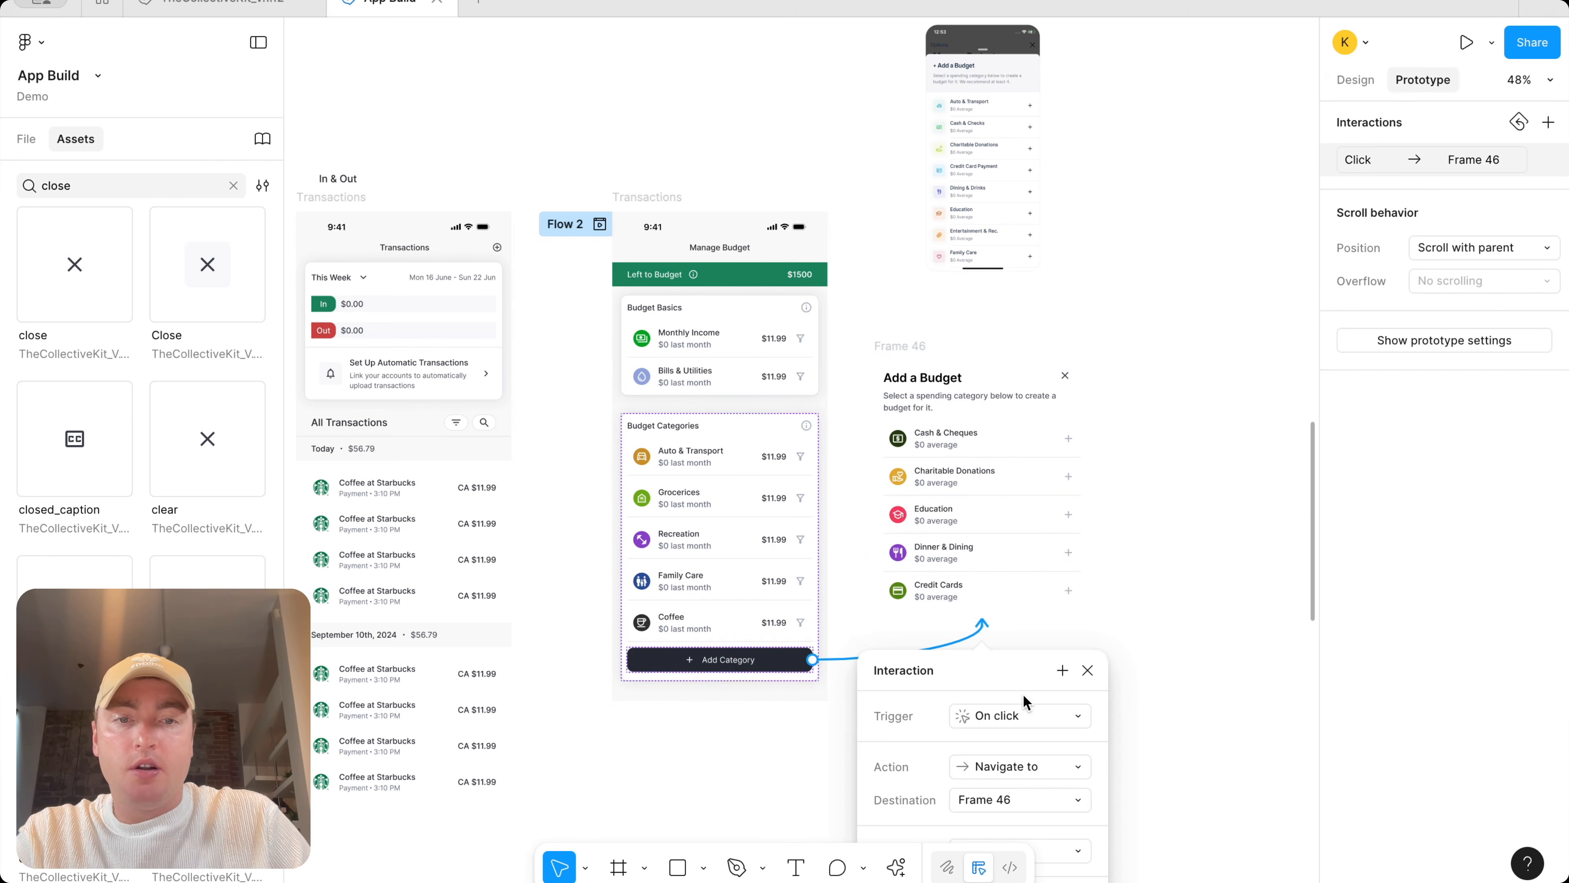
Change the interaction's action to Open overlay on click
left_click(1155, 424)
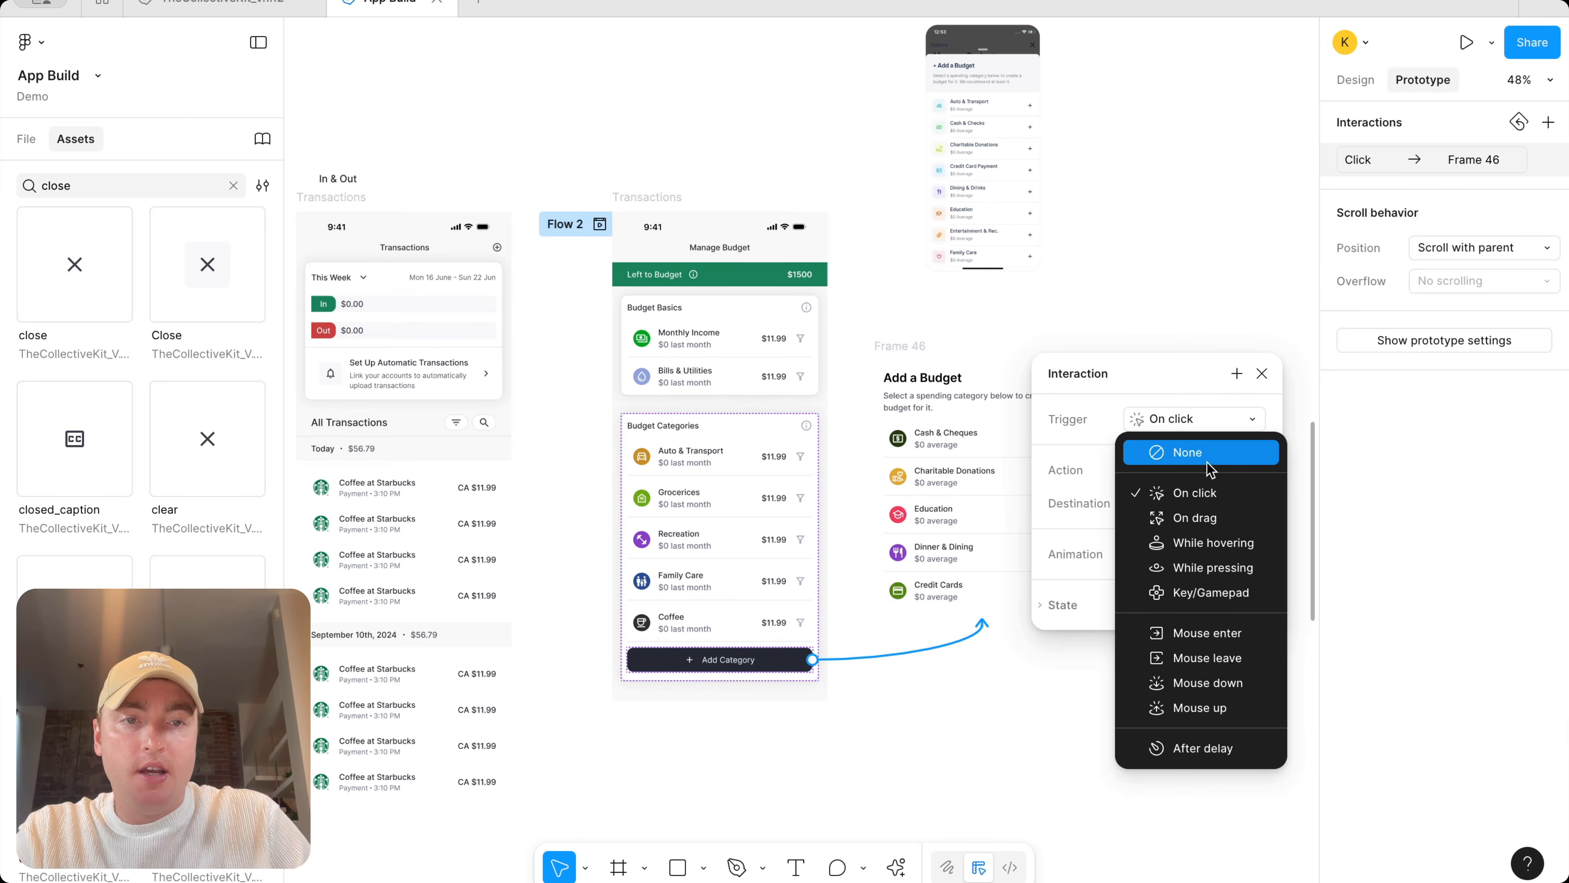
left_click(1198, 493)
left_click(1208, 512)
left_click(1208, 511)
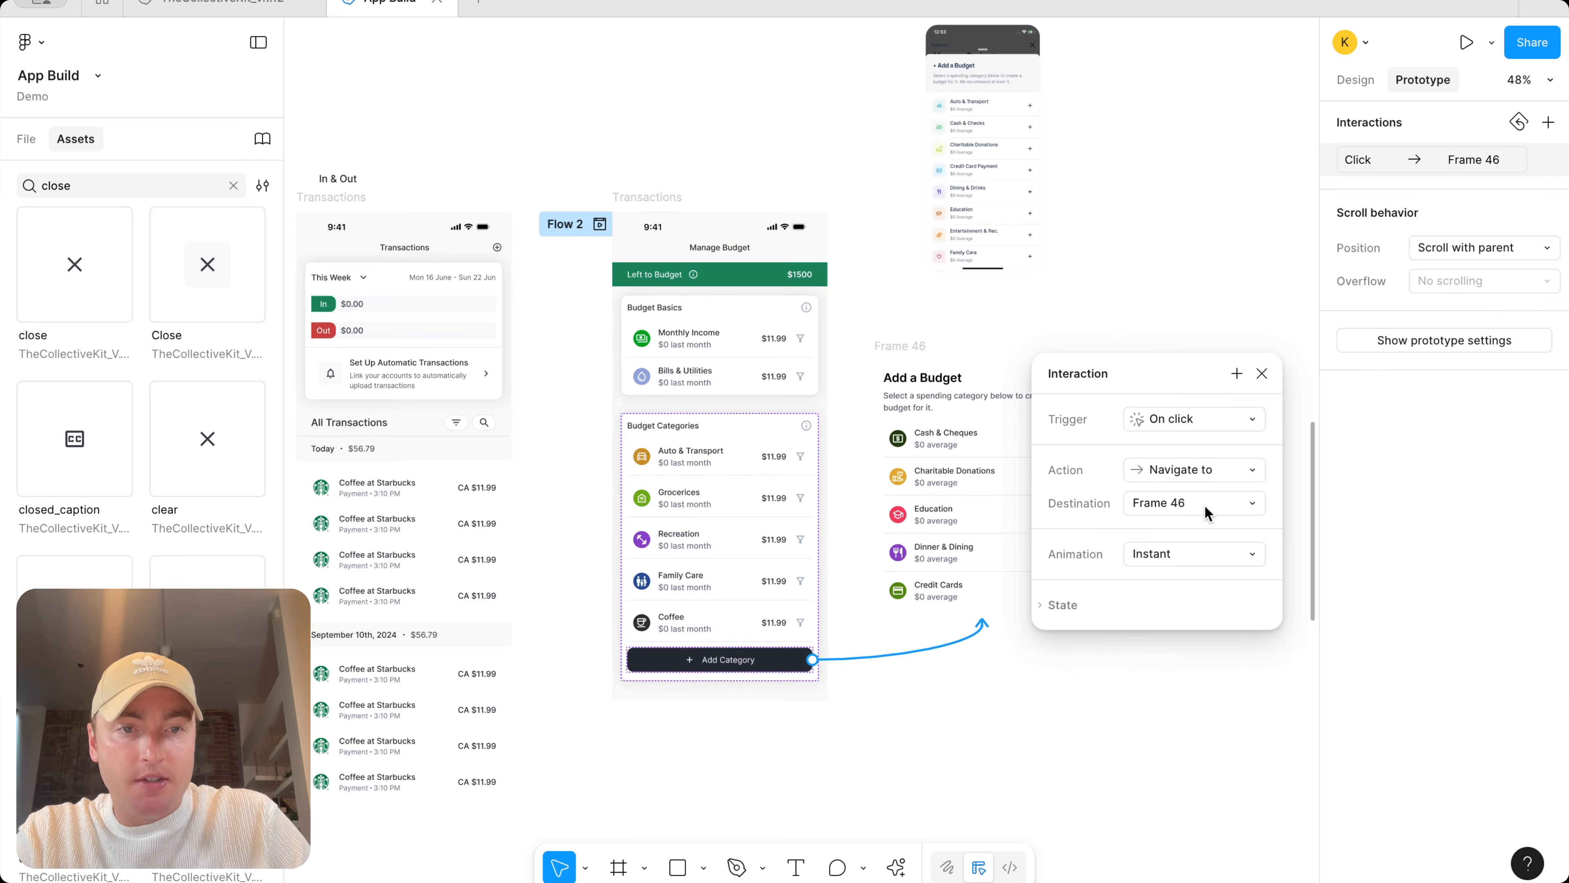
left_click(1186, 553)
left_click(1196, 429)
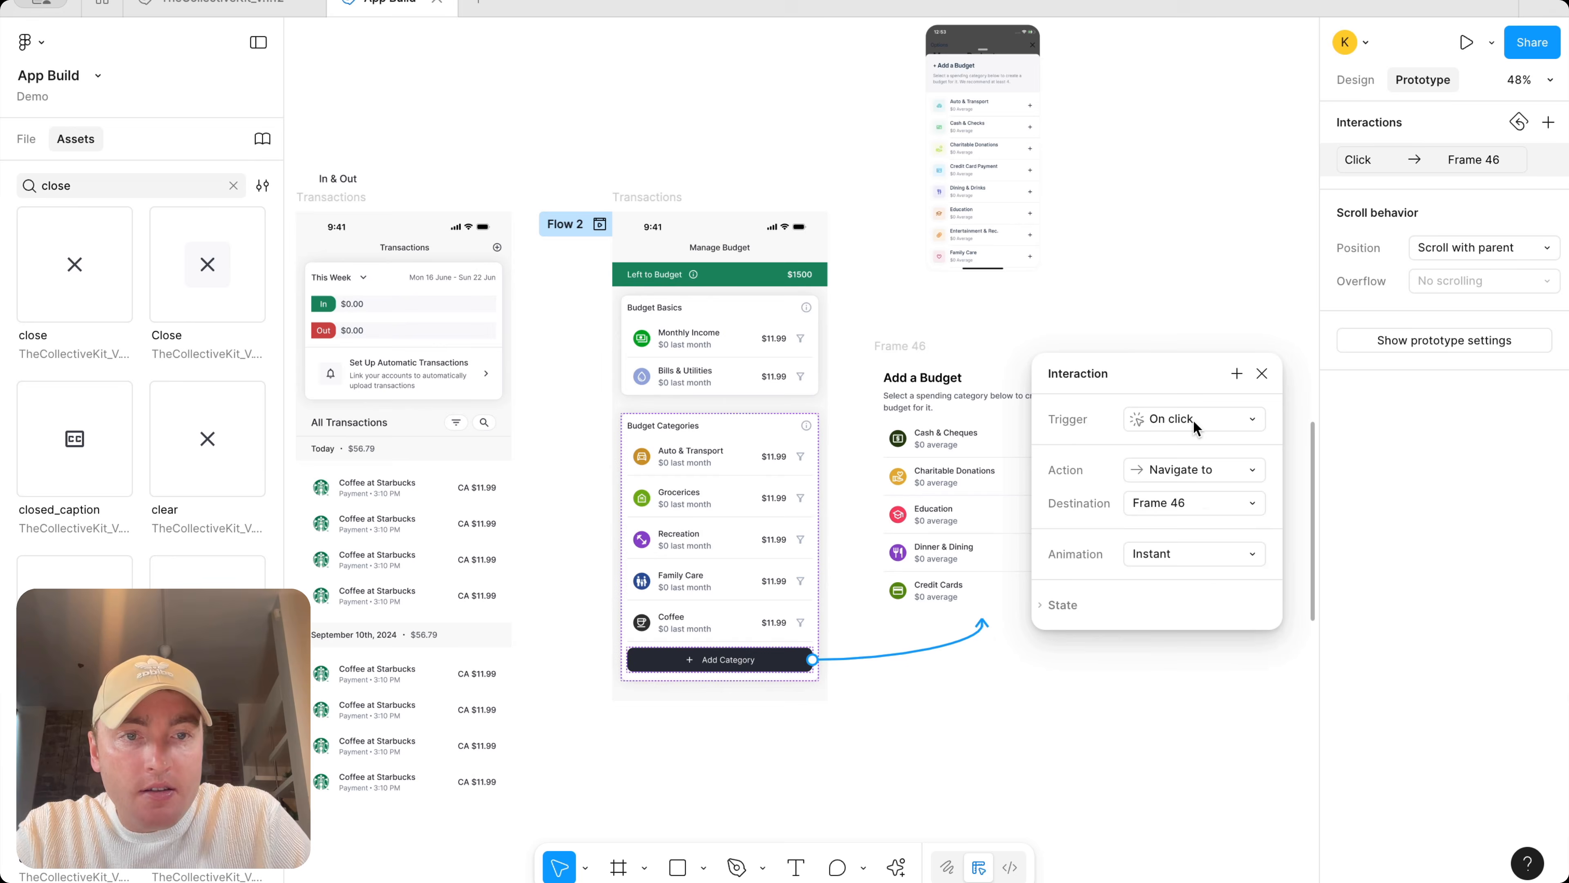
left_click(1209, 473)
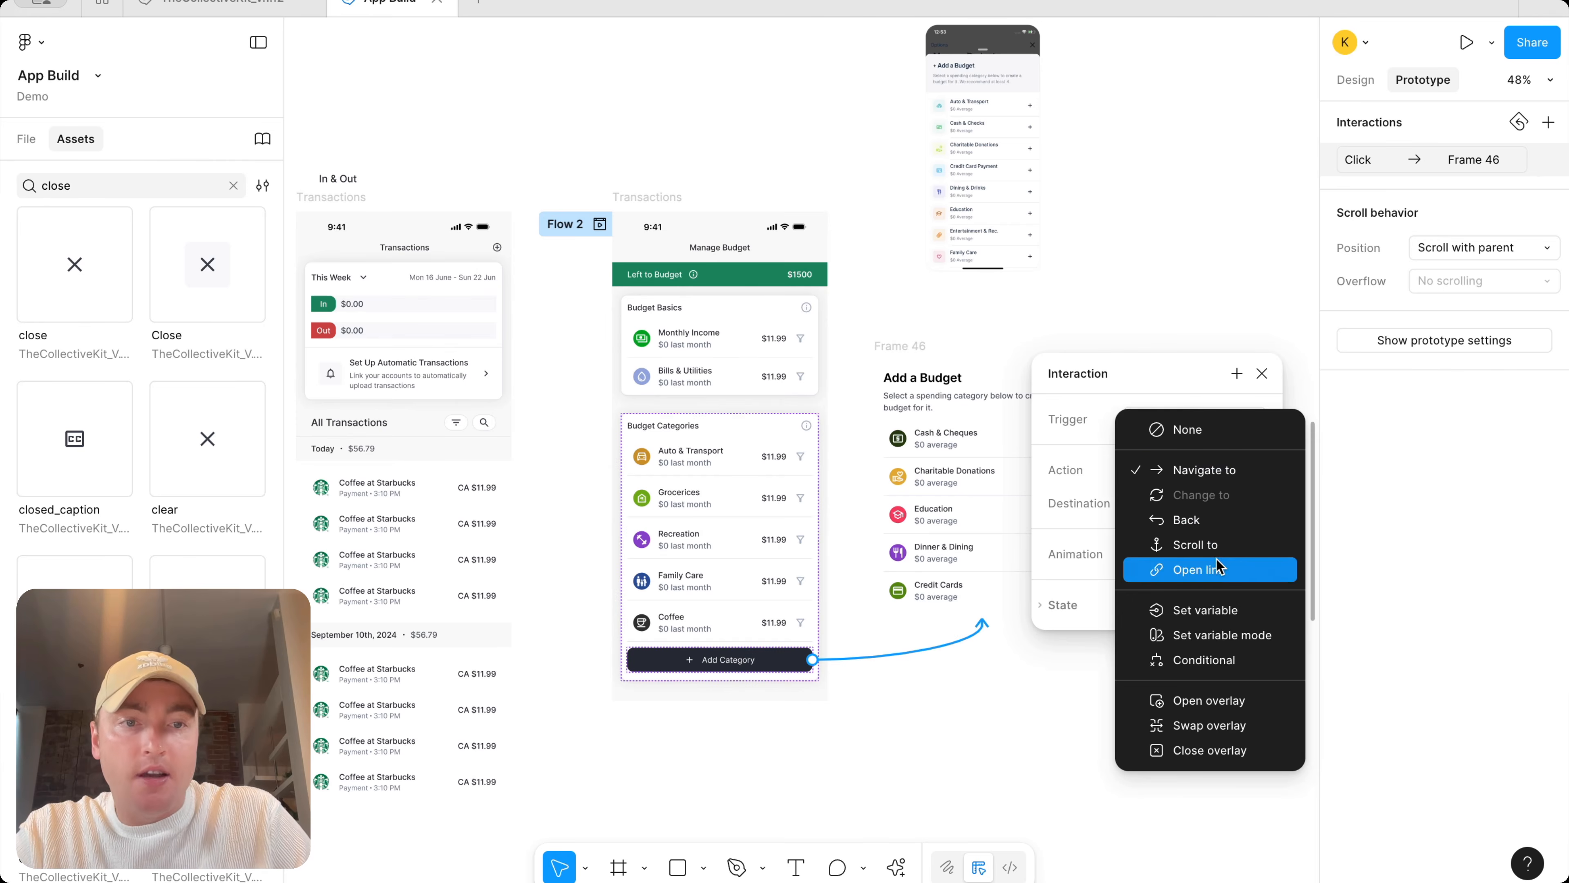
left_click(1237, 703)
left_click(1056, 603)
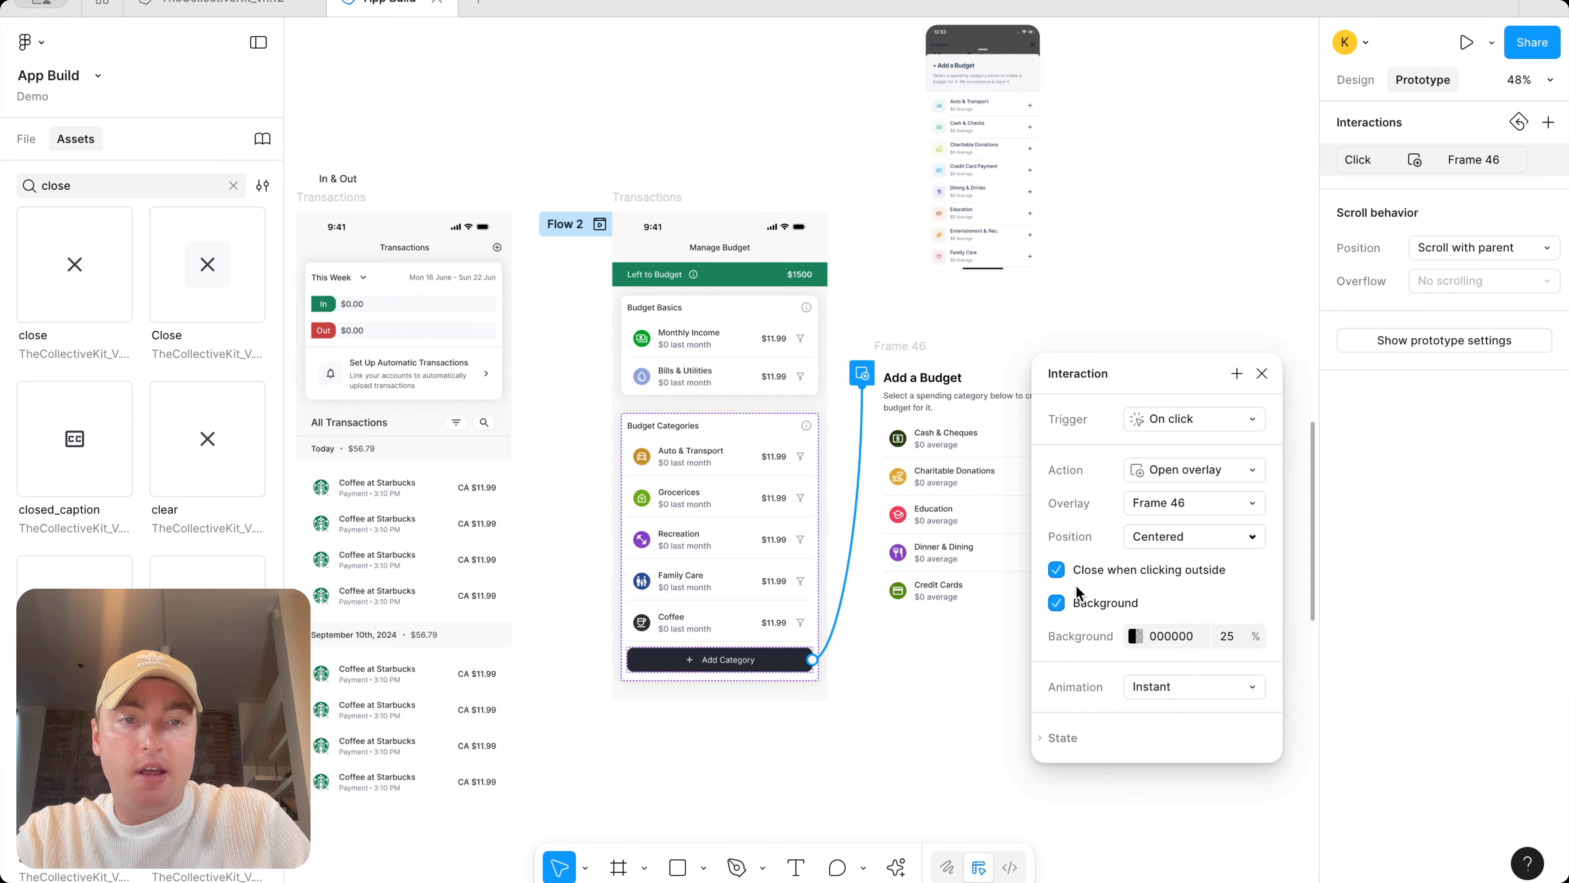
Position the overlay at Bottom center and animate it with Move in, direction upward
left_click(1196, 526)
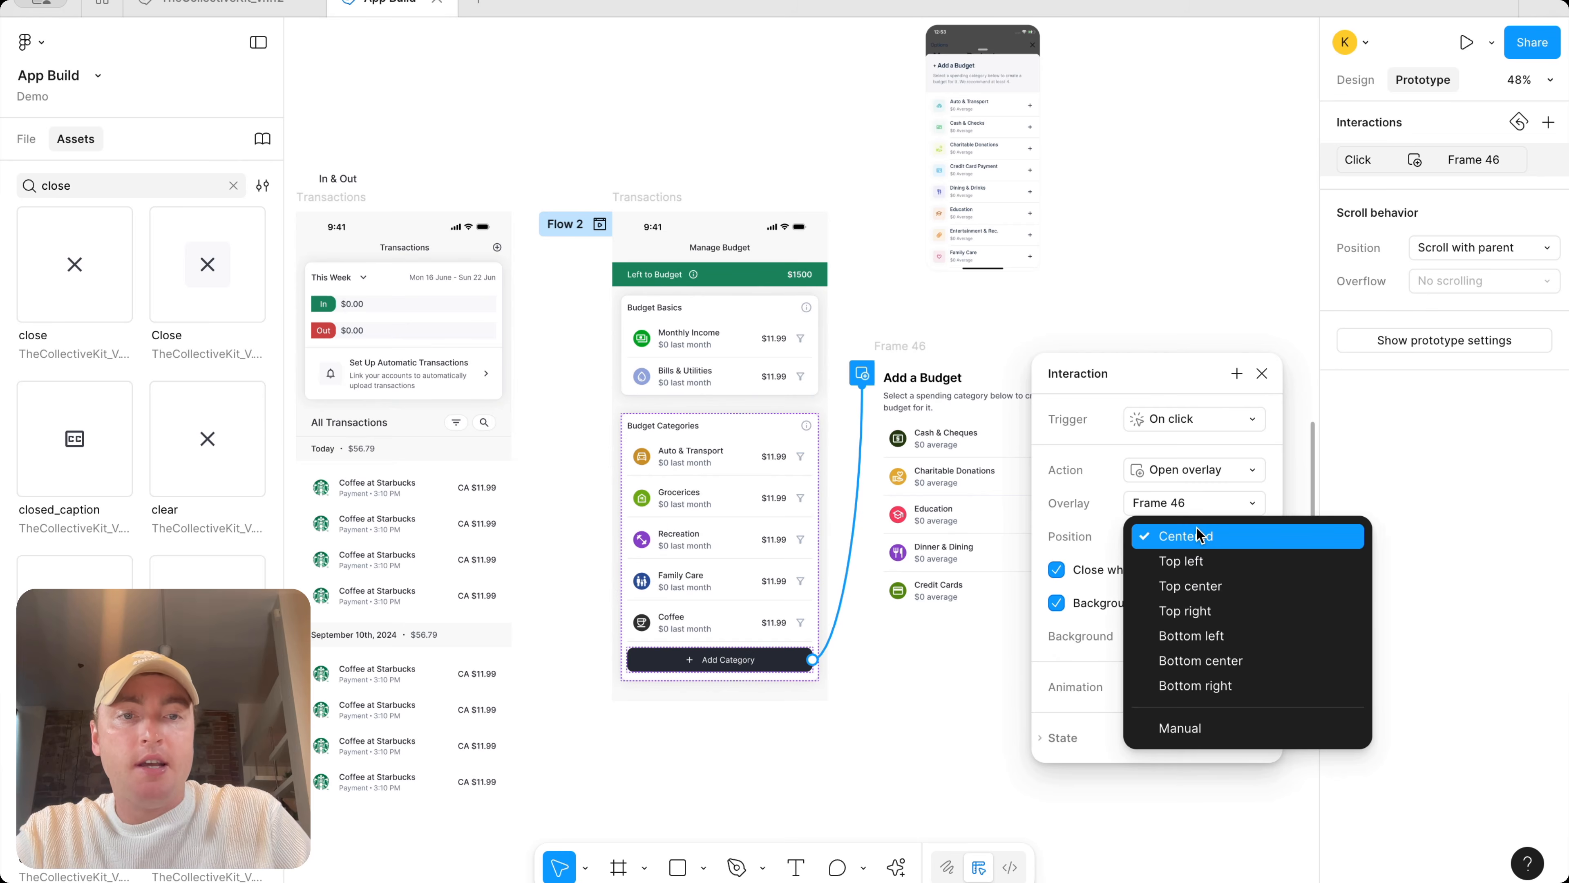
left_click(1205, 660)
left_click(1168, 686)
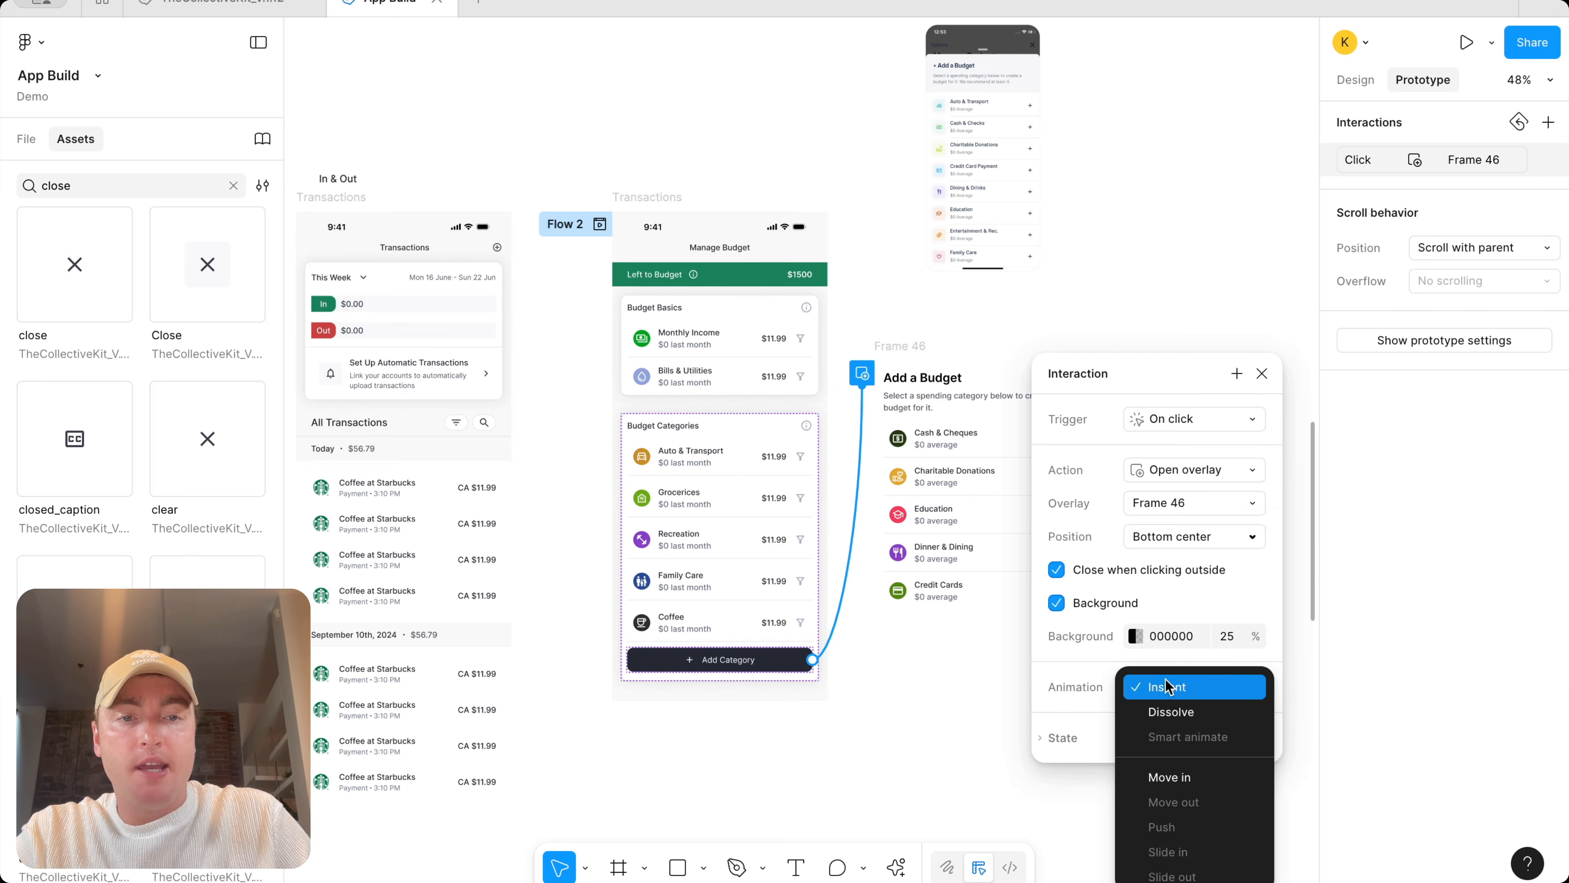
left_click(1168, 777)
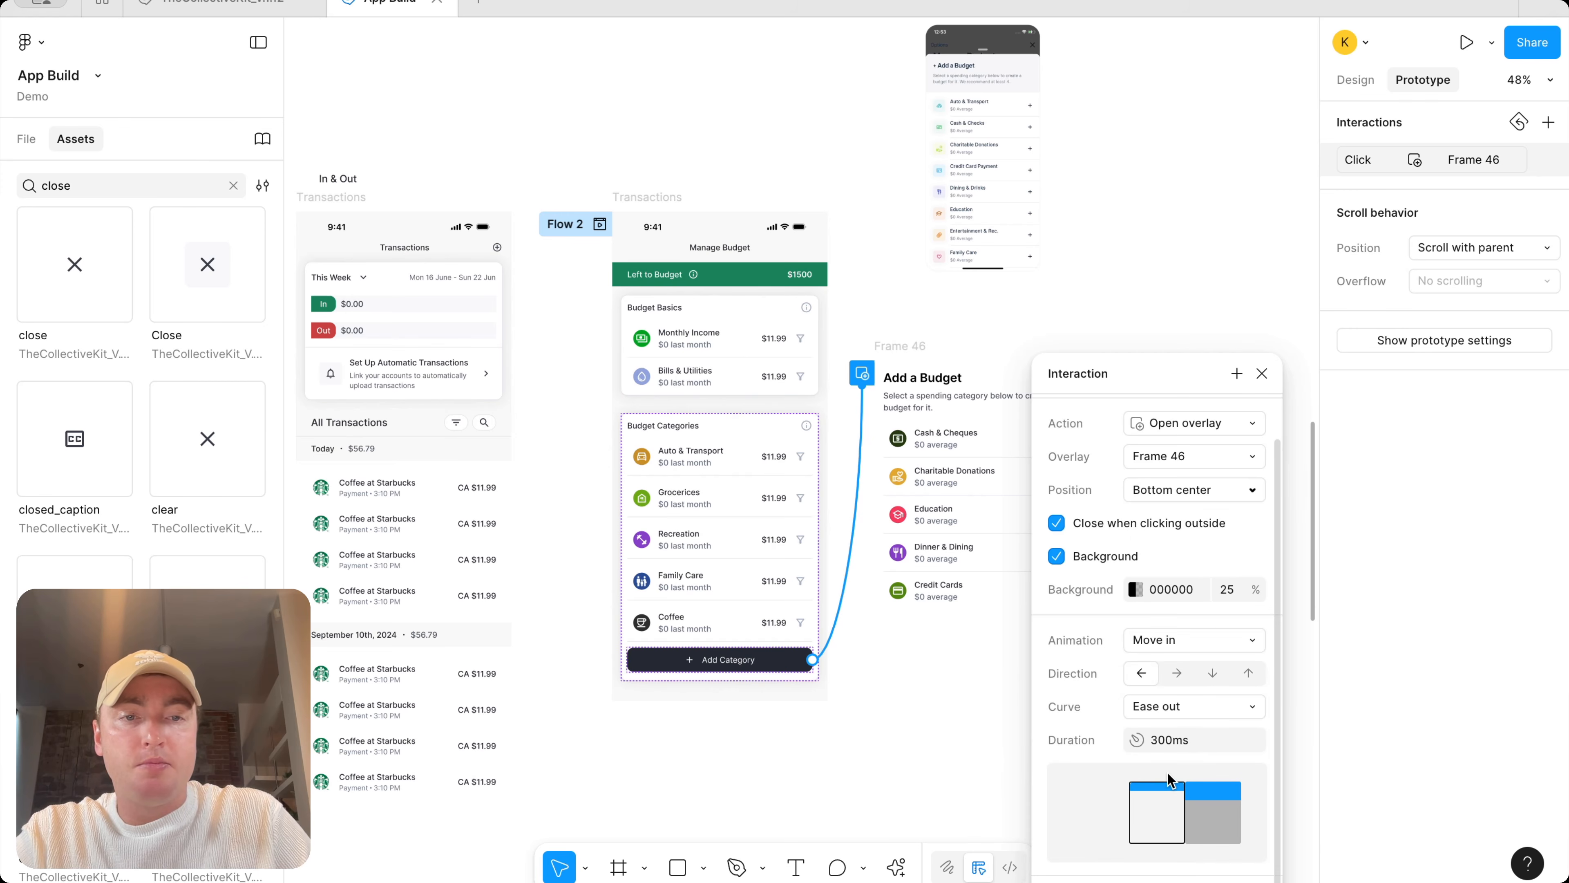
left_click(1246, 674)
key("Escape")
key("Escape")
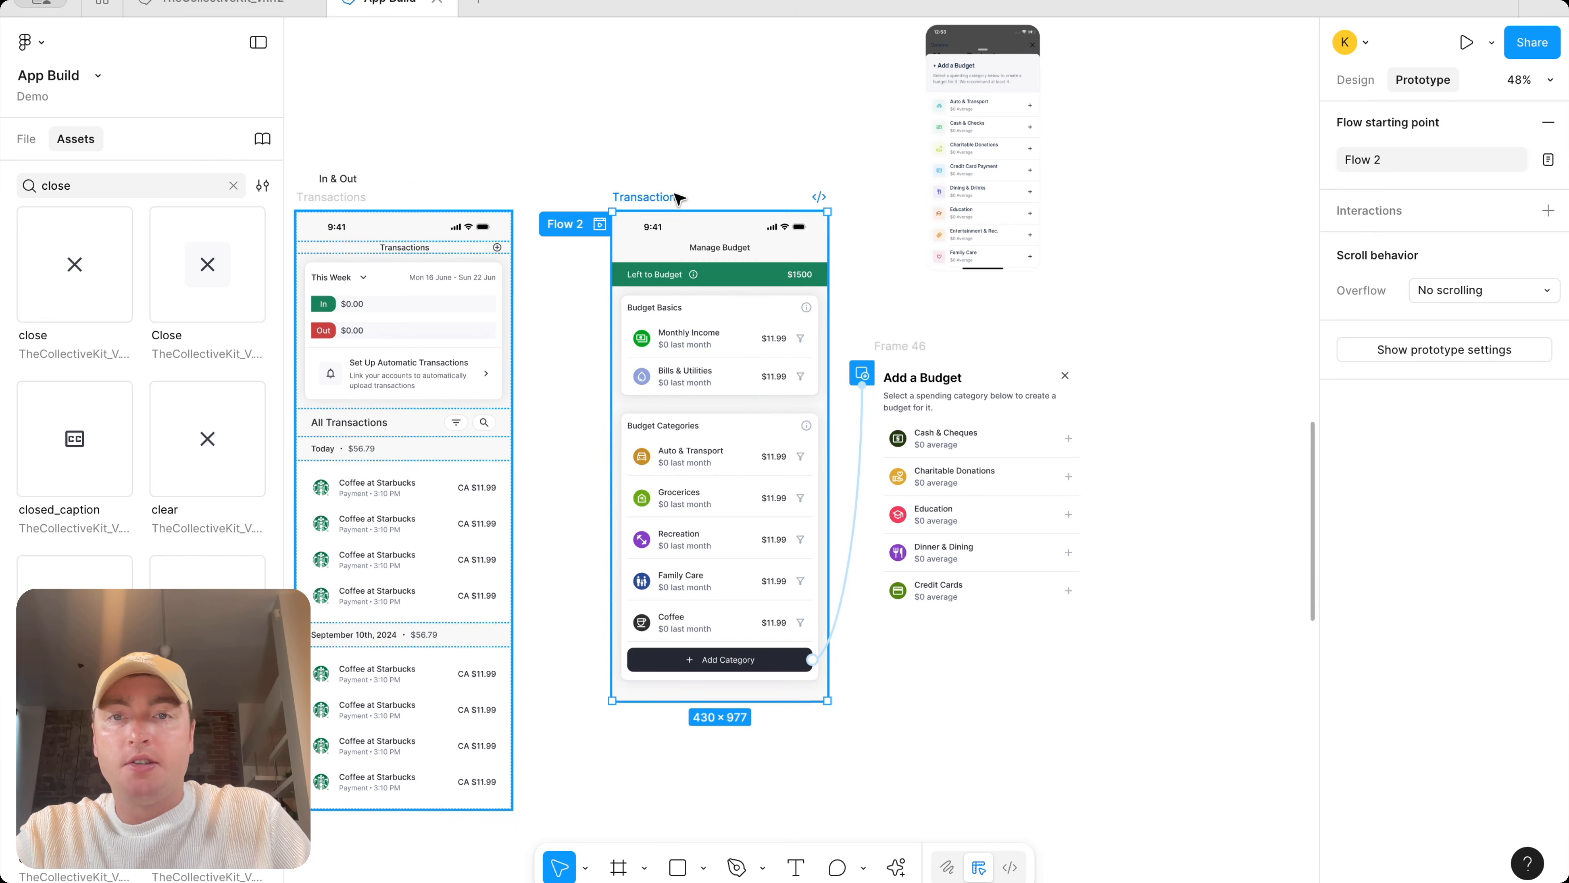
Preview the prototype and open the Add a Budget overlay from the Add Category button
left_click(28, 139)
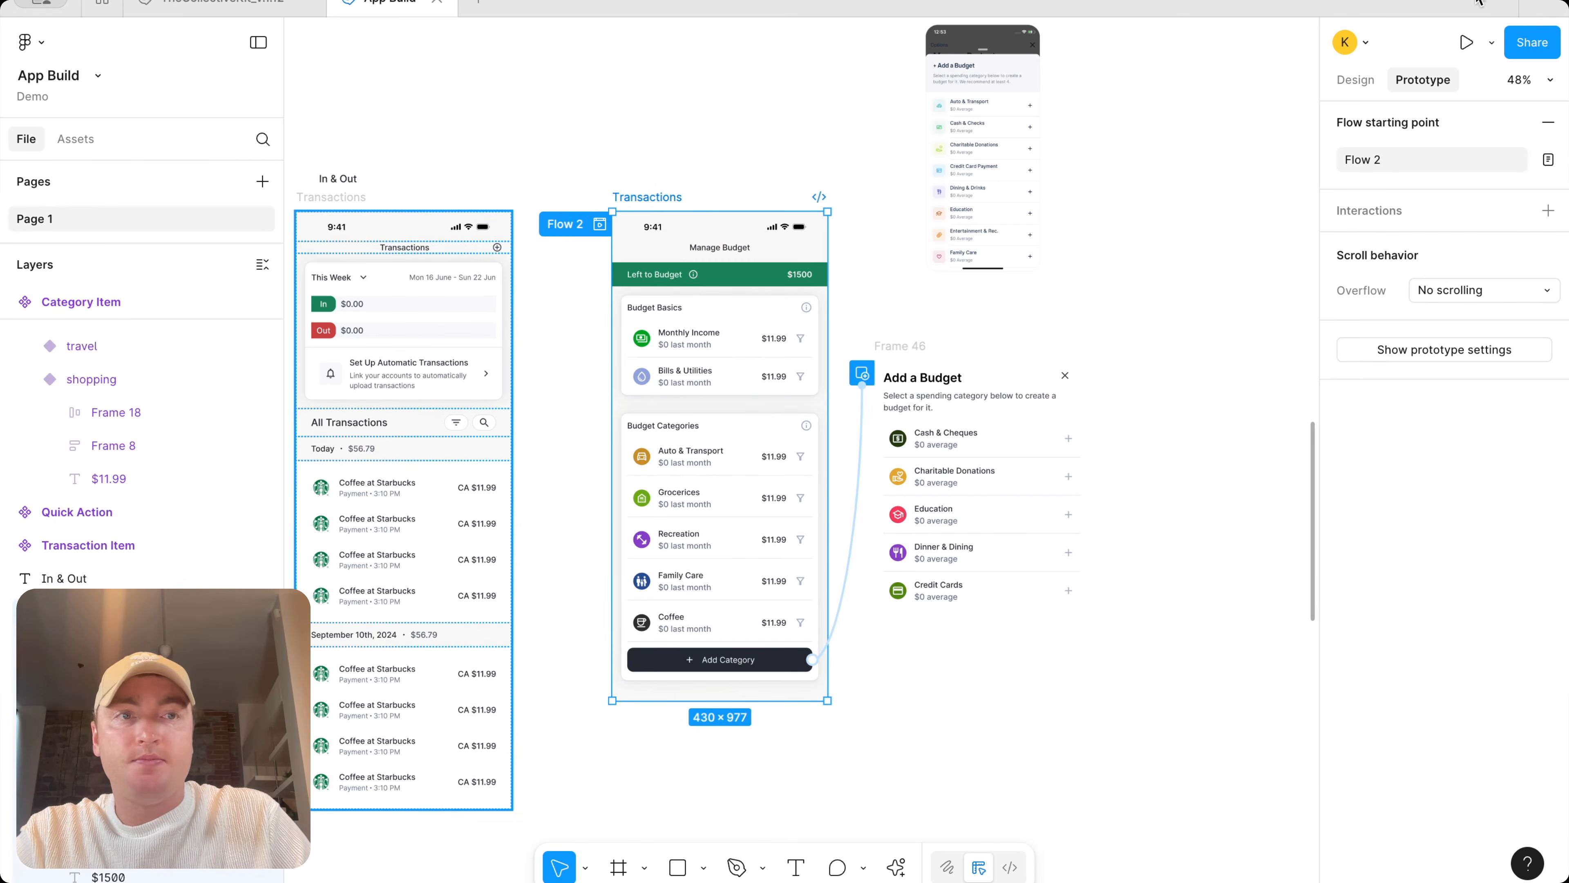
left_click(1491, 42)
left_click(1452, 109)
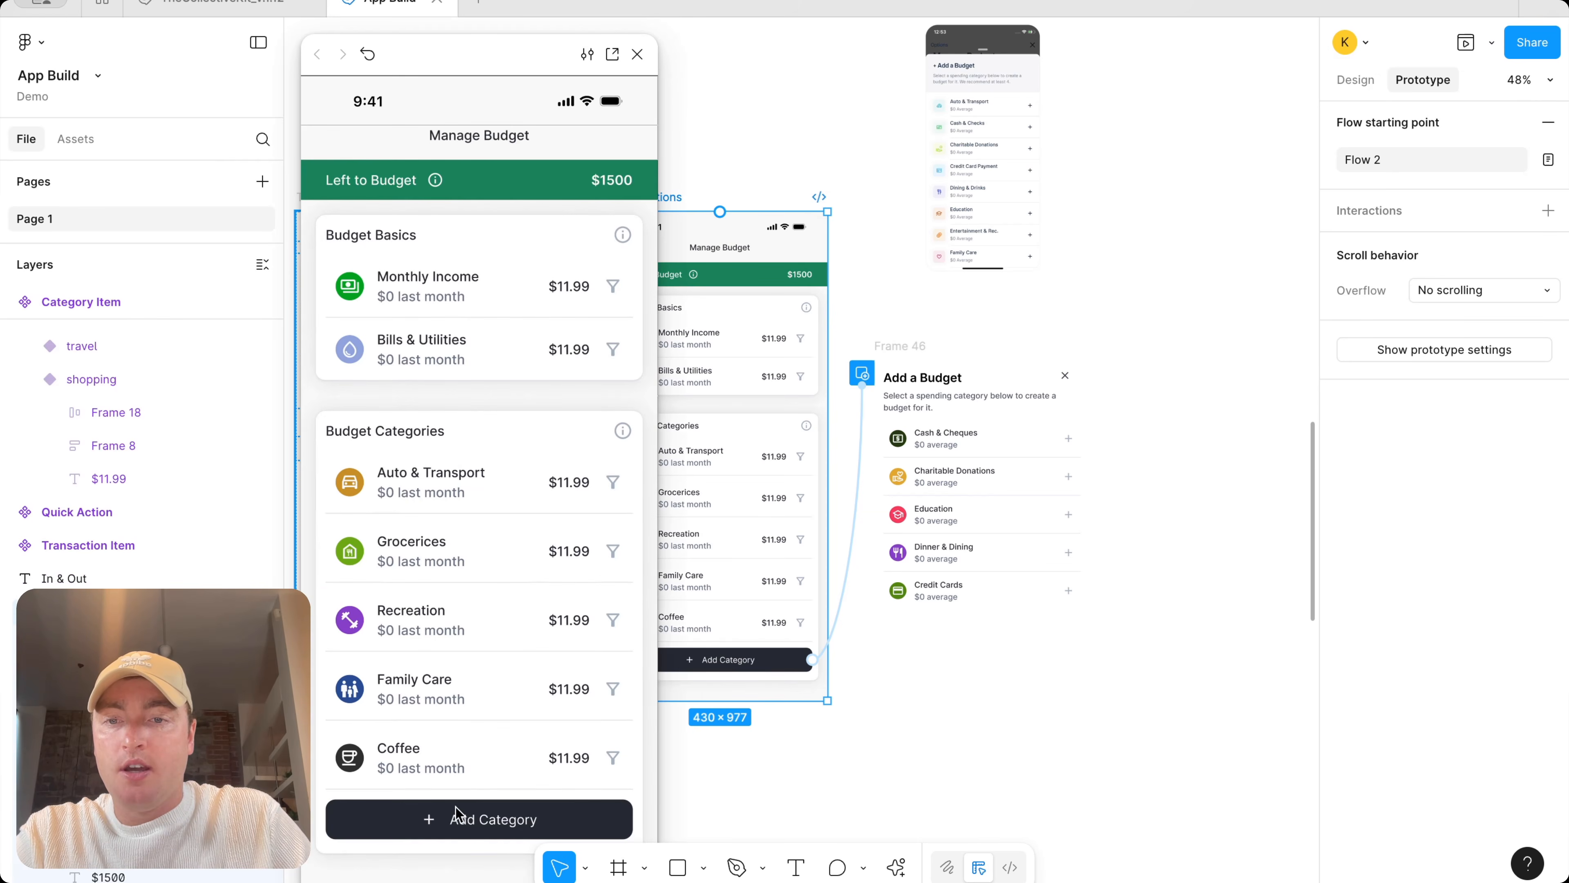
left_click(457, 818)
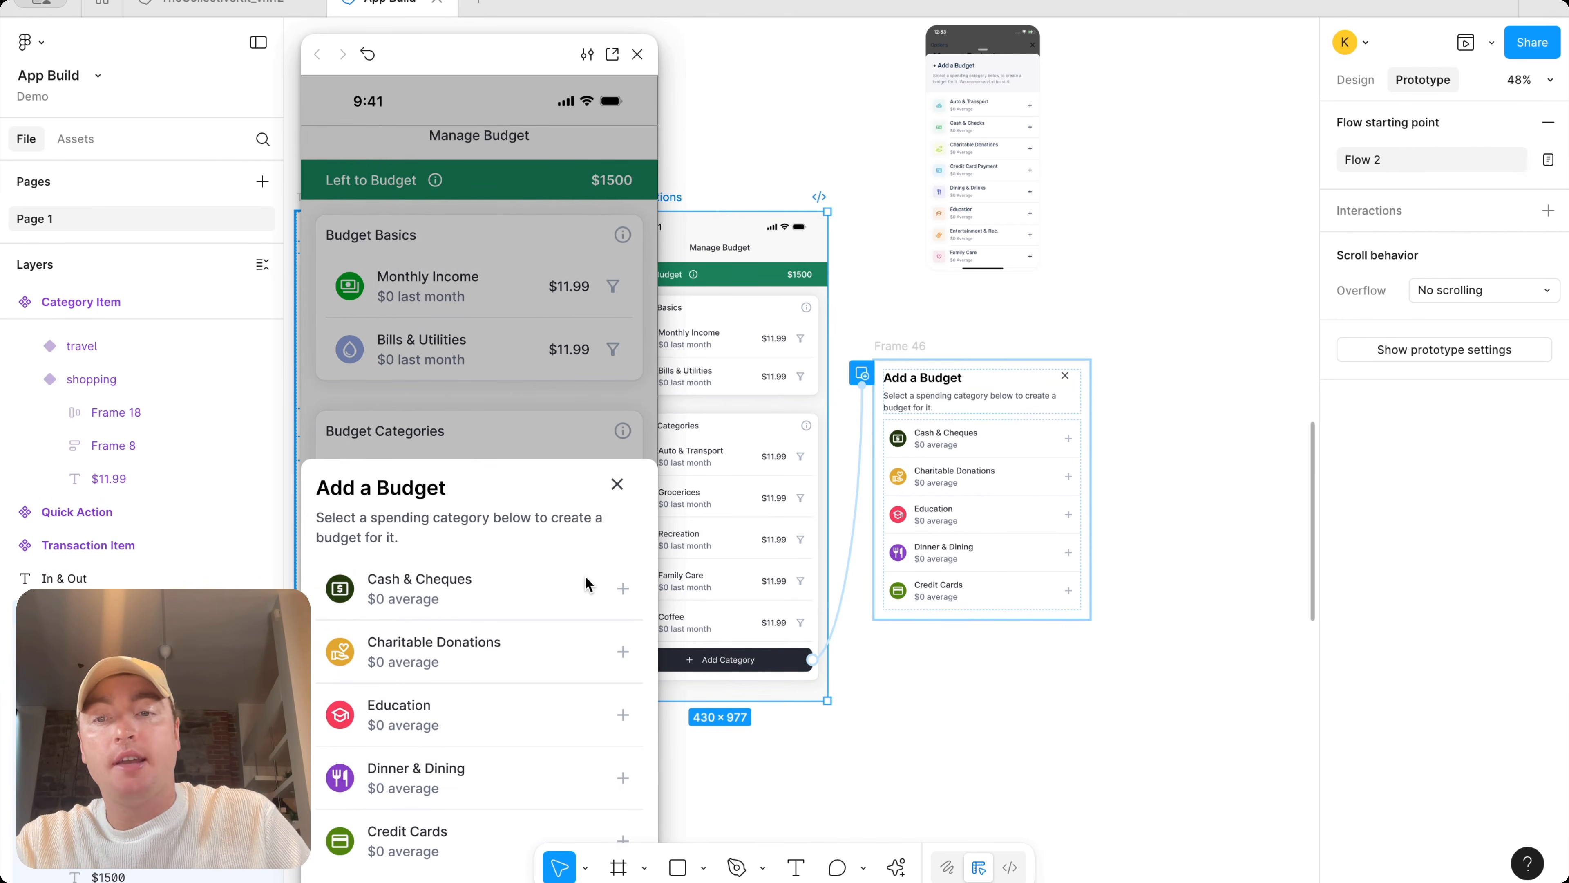
left_click(996, 449)
scroll(996, 449, "up", 3)
left_click(900, 290)
scroll(901, 291, "down", 5)
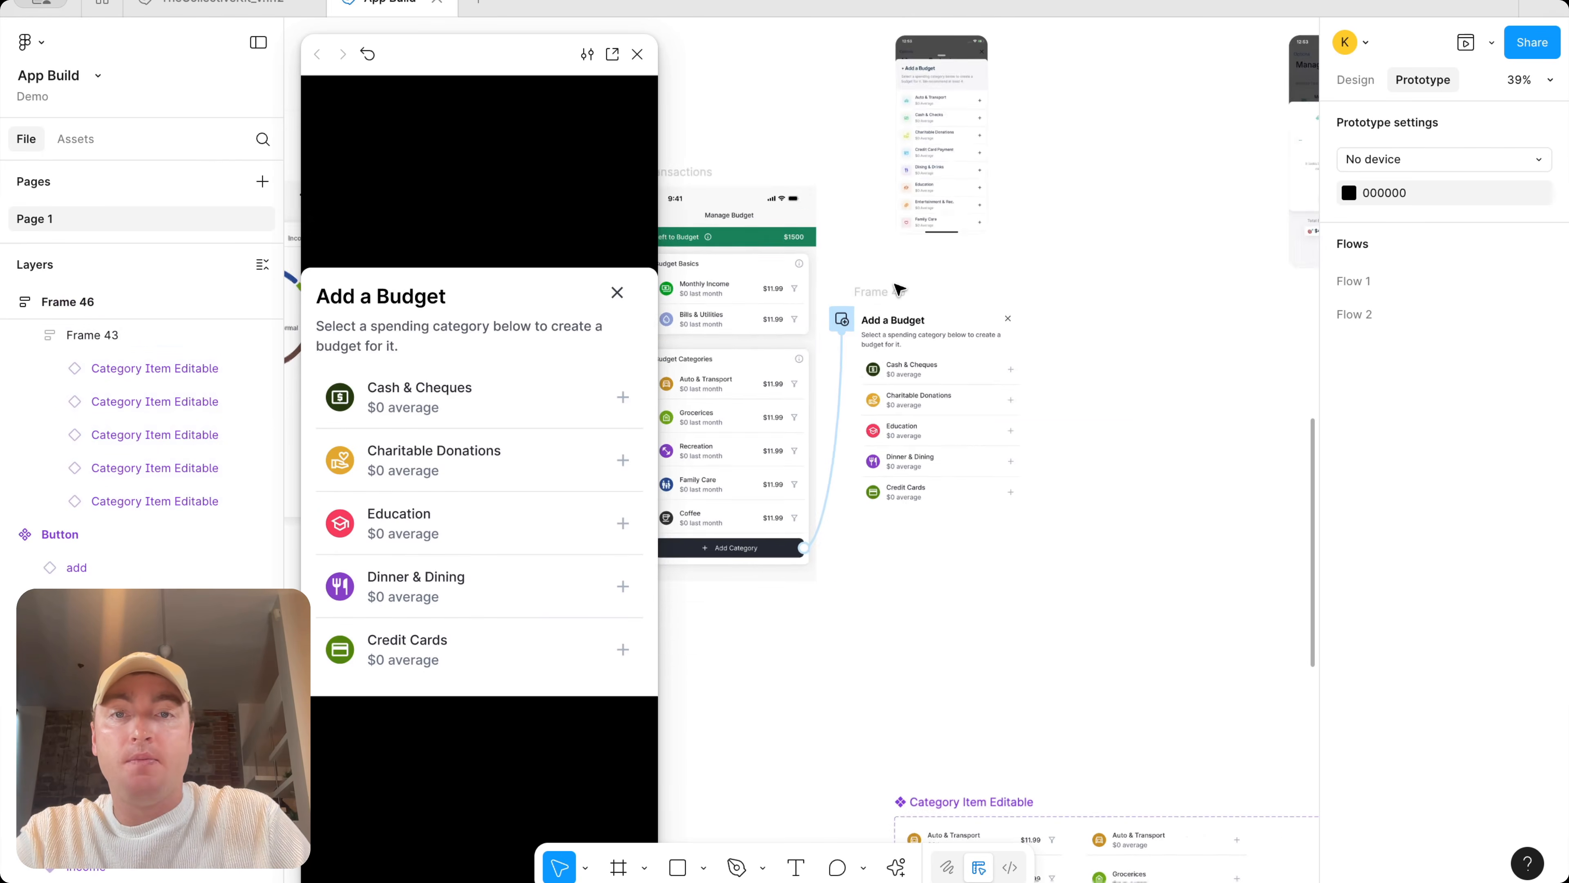
left_click(828, 173)
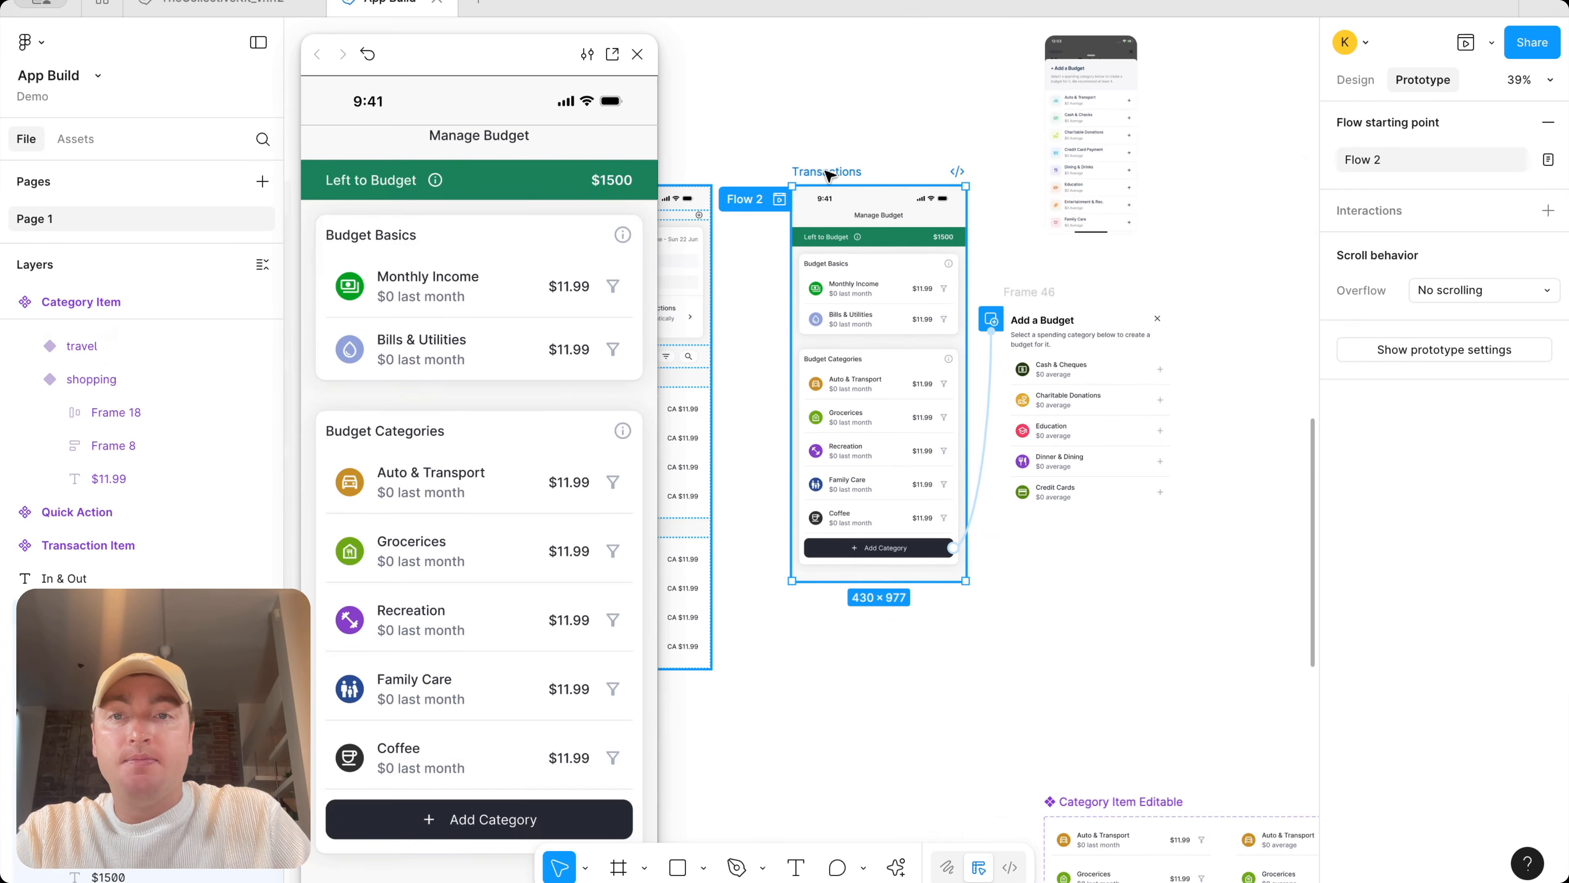
left_click(637, 54)
Duplicate the Add a Budget frame beside the original
scroll(1120, 210, "down", 5)
scroll(1119, 226, "right", 4)
scroll(1011, 255, "up", 5)
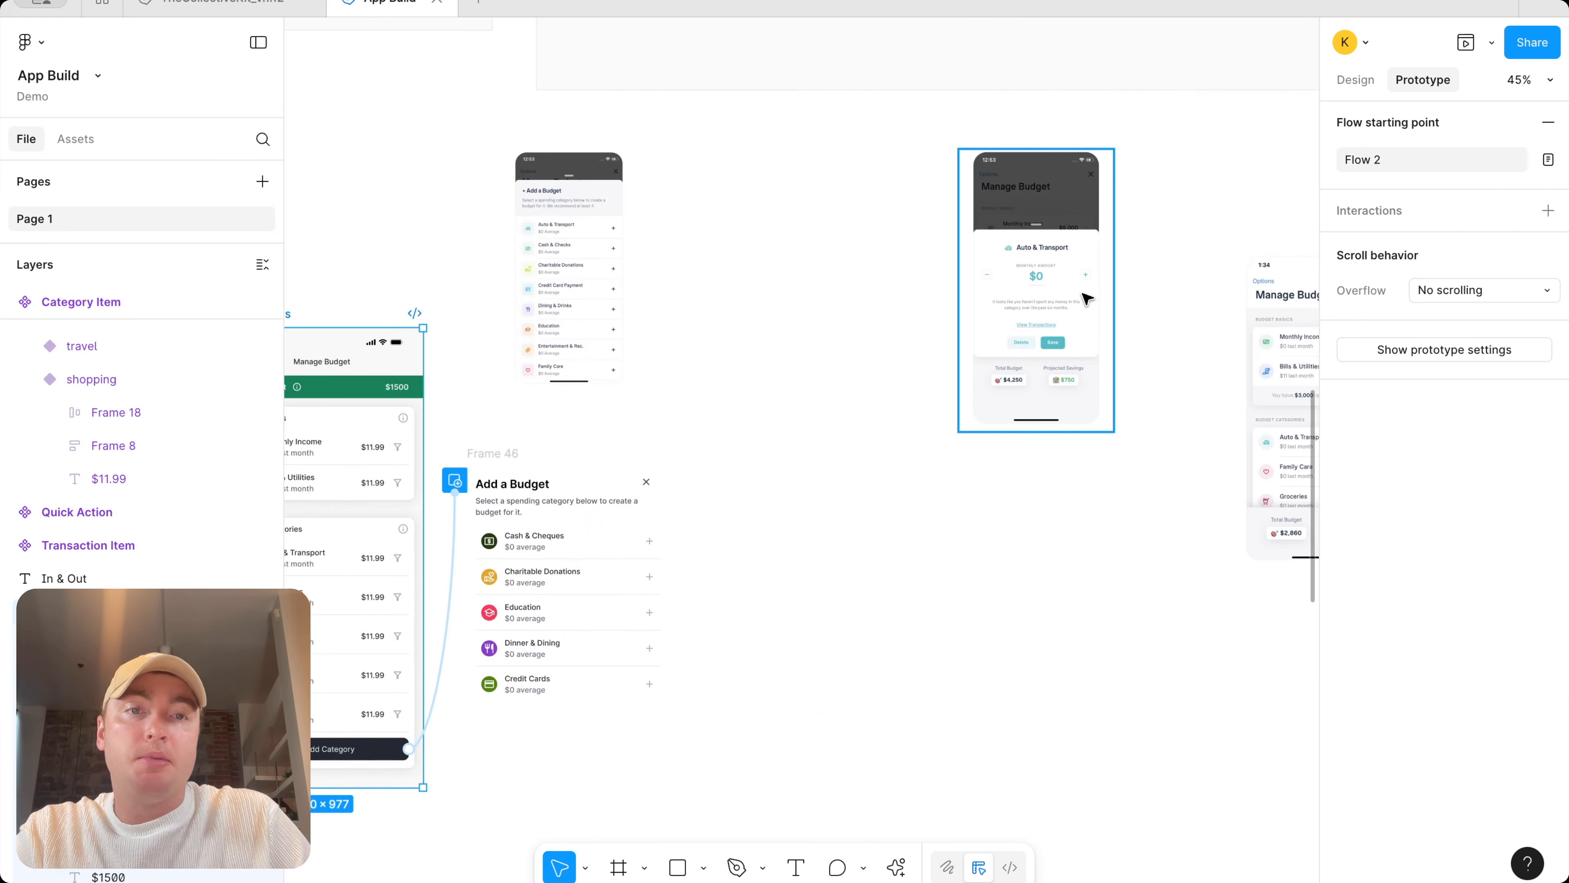
scroll(1061, 322, "left", 4)
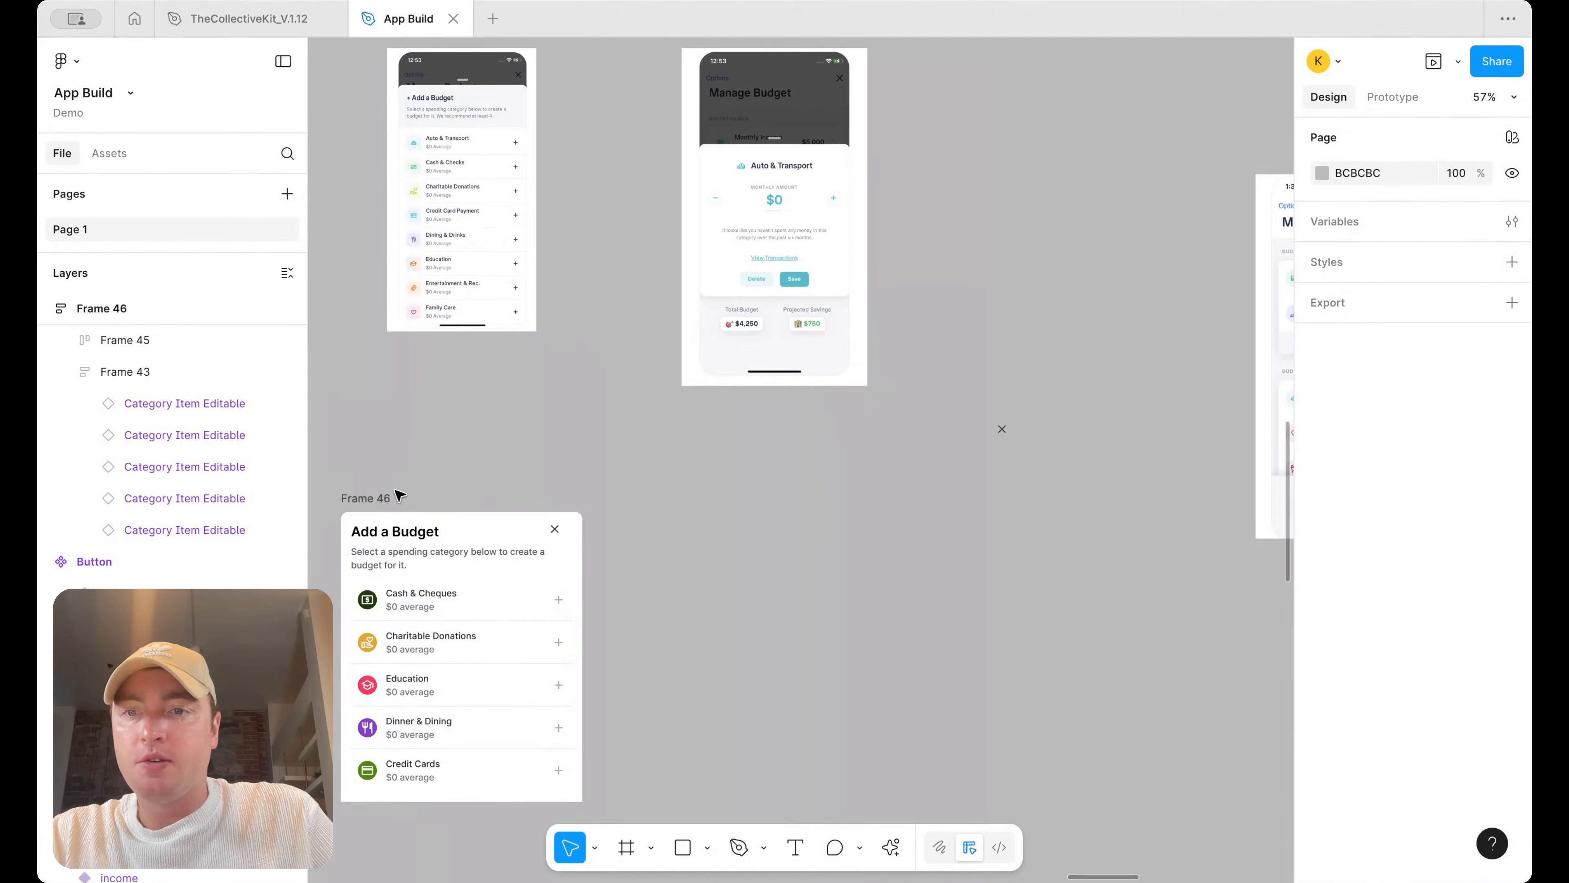
left_click(360, 500)
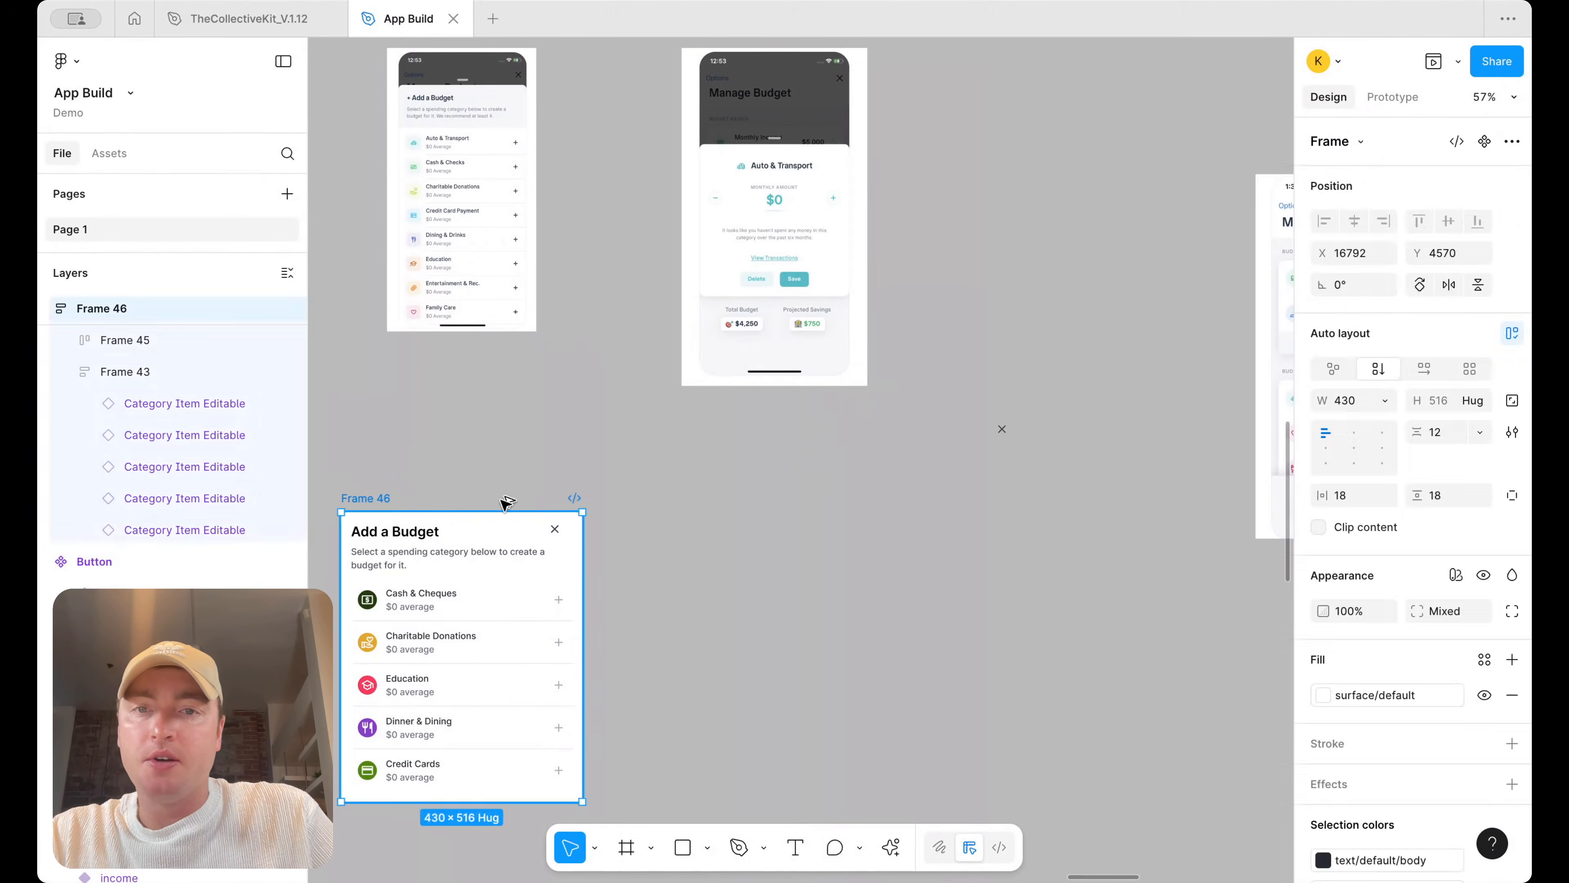
left_click_drag(360, 501, 757, 513)
Delete the category list and the close icon from the duplicated frame
left_click(827, 607)
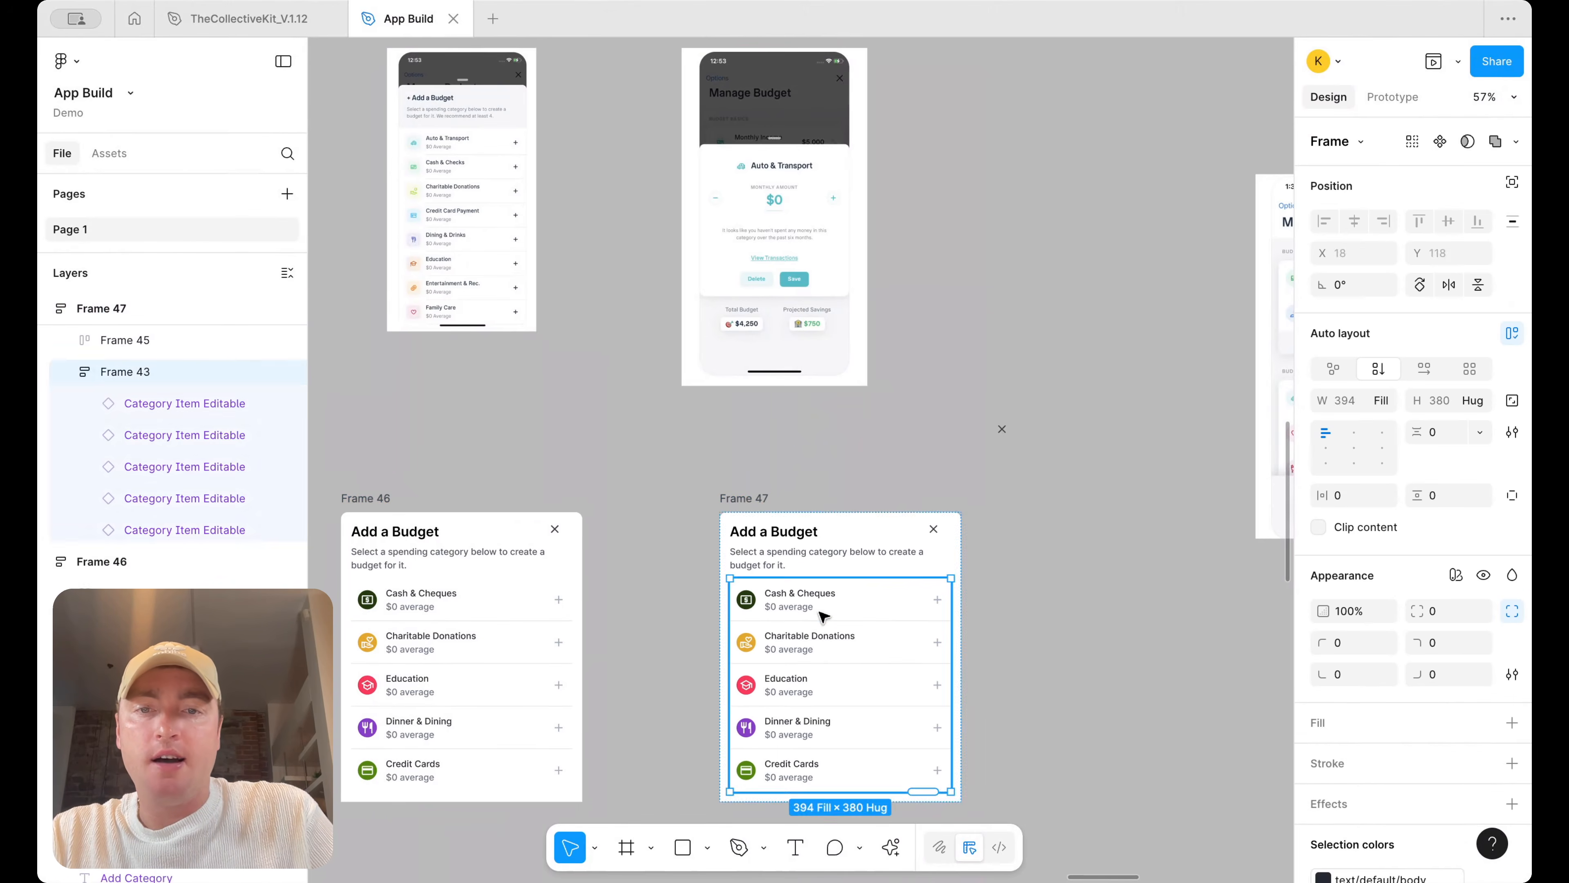
key("Delete")
double_click(938, 535)
key("Delete")
Set the duplicate's header group width to fill its container
left_click(876, 555)
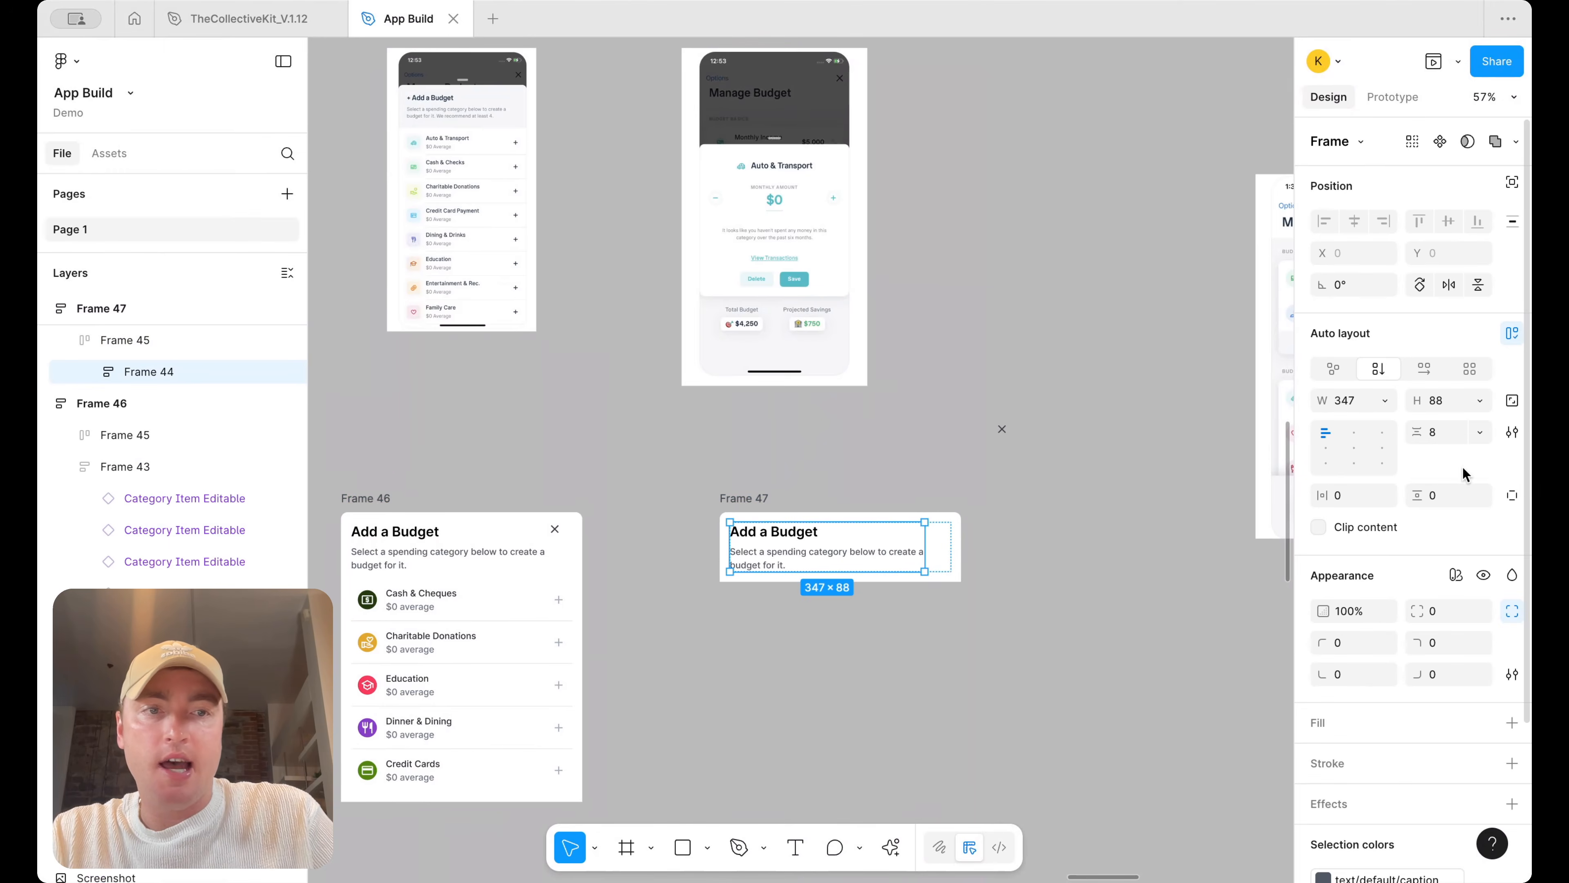
left_click(1385, 401)
left_click(1377, 445)
Delete the description text and ungroup the header's wrapping frame
left_click(853, 553)
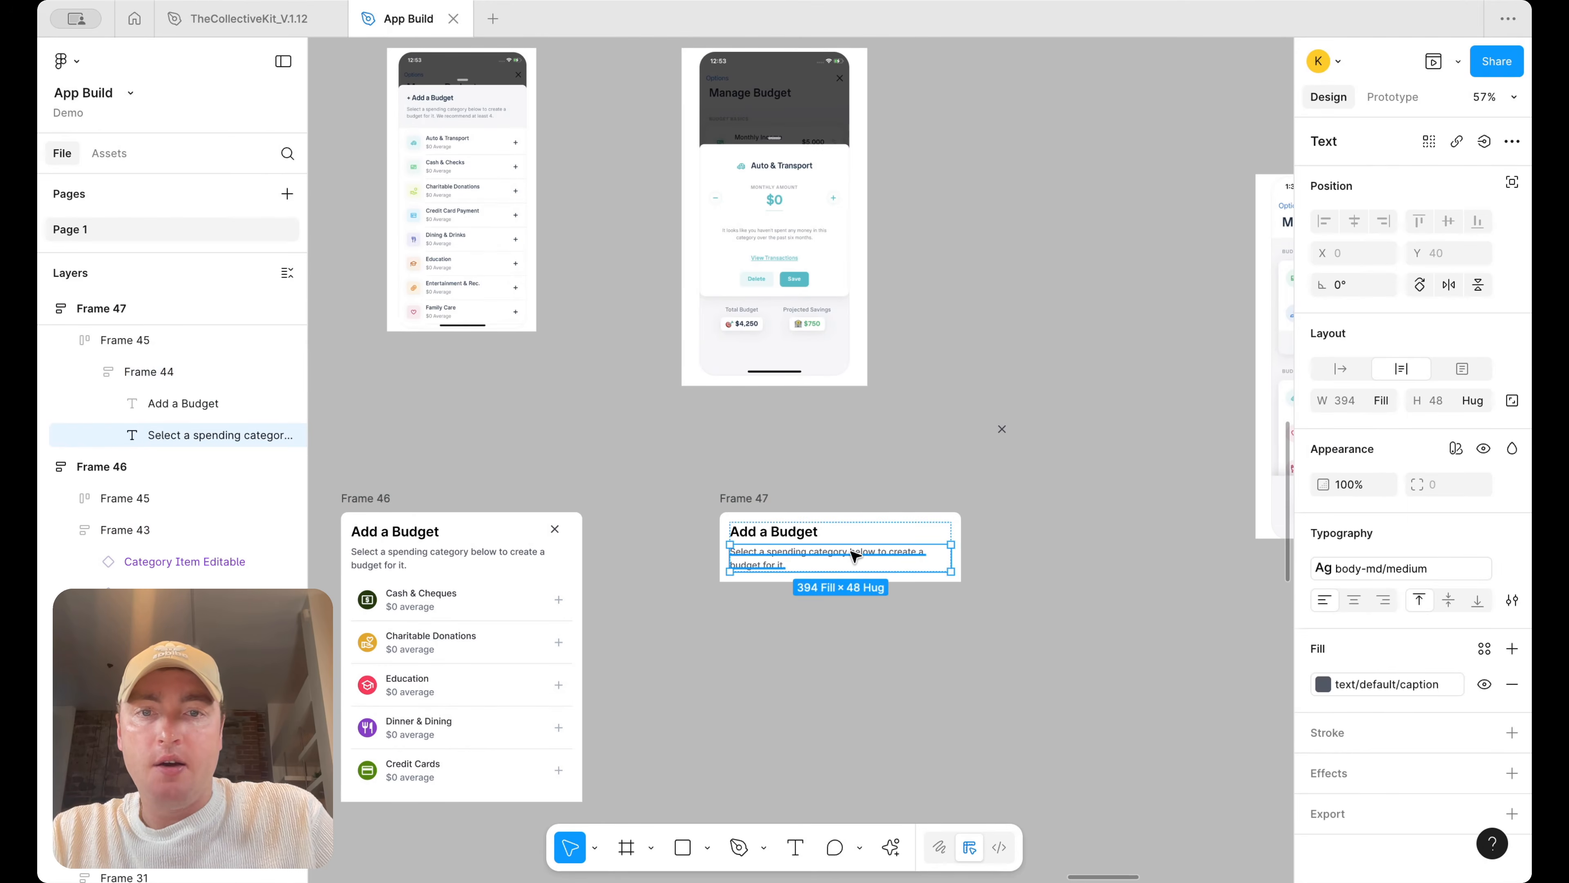
key("Delete")
right_click(808, 537)
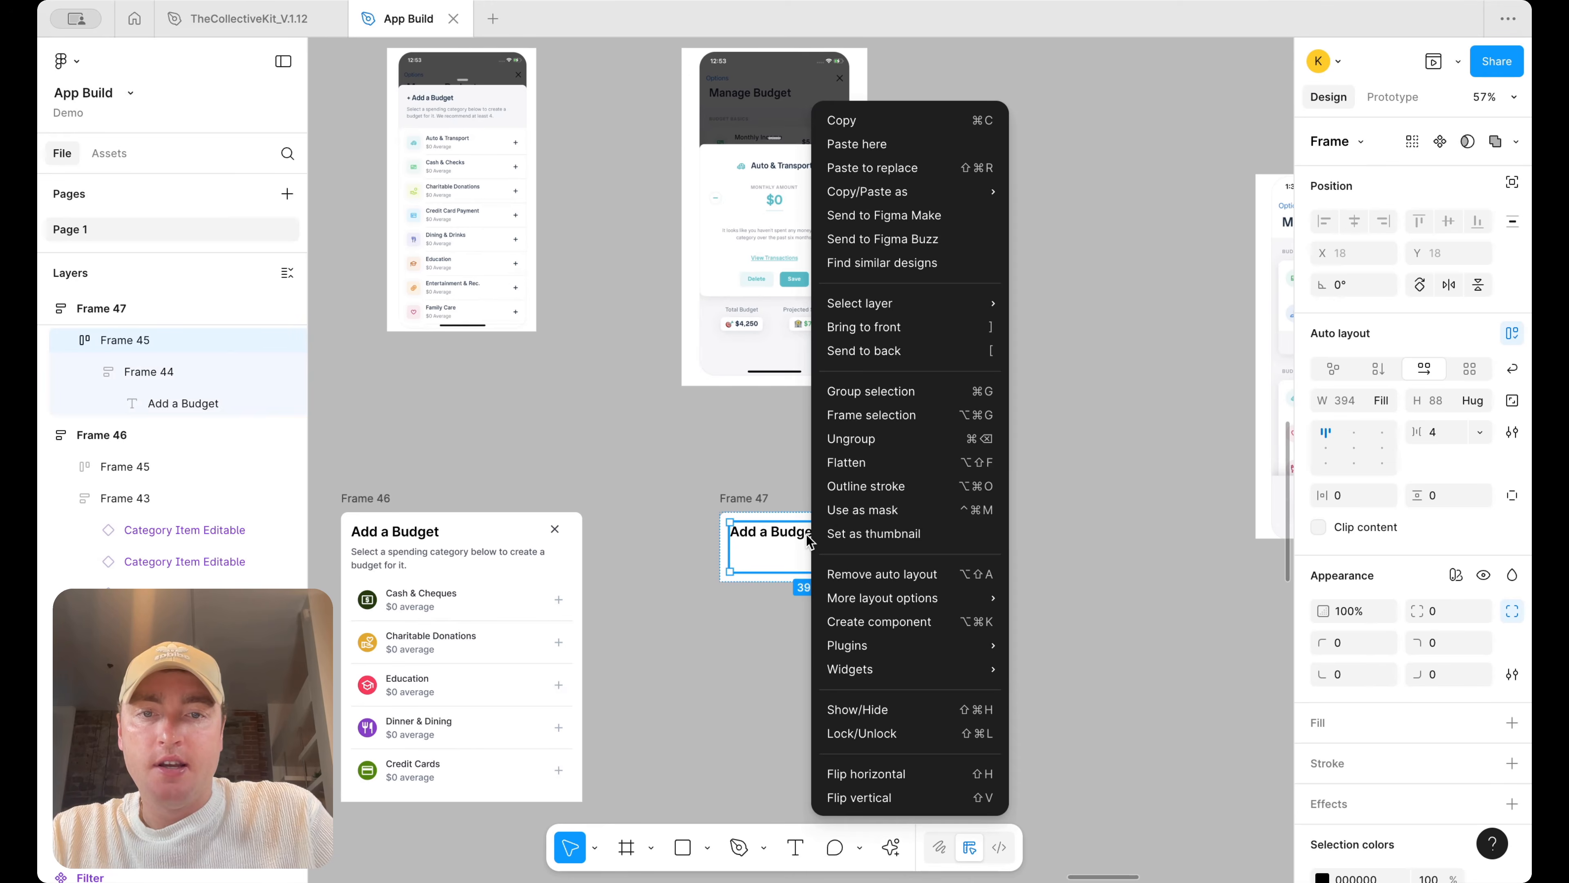
left_click(888, 437)
Set the header frame's height and the Add a Budget title's height to hug contents
left_click(1480, 400)
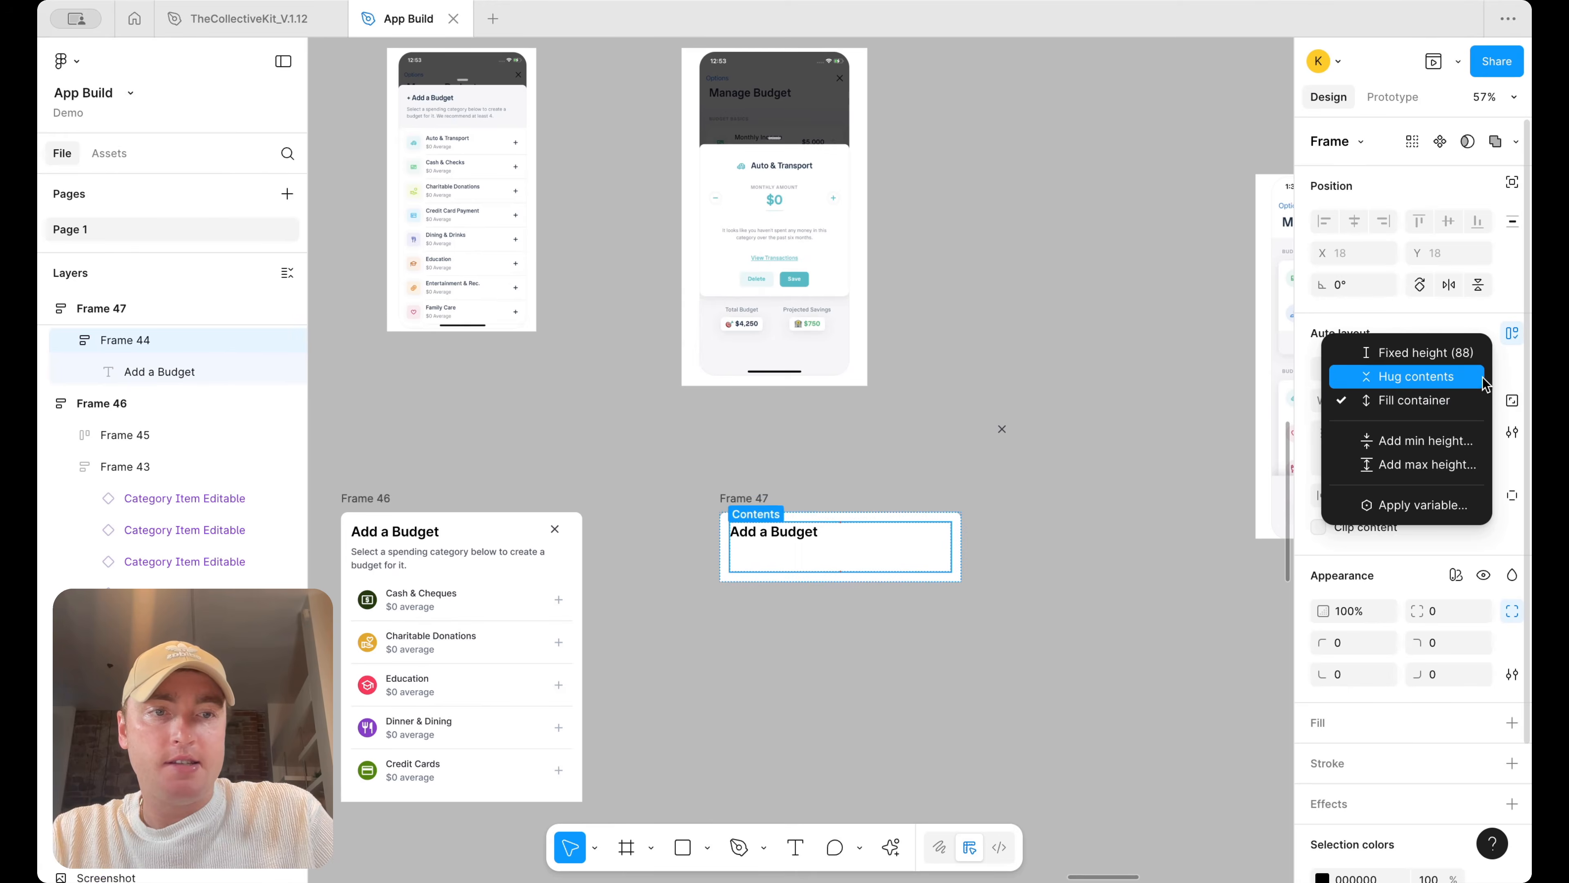
left_click(1421, 375)
left_click(767, 535)
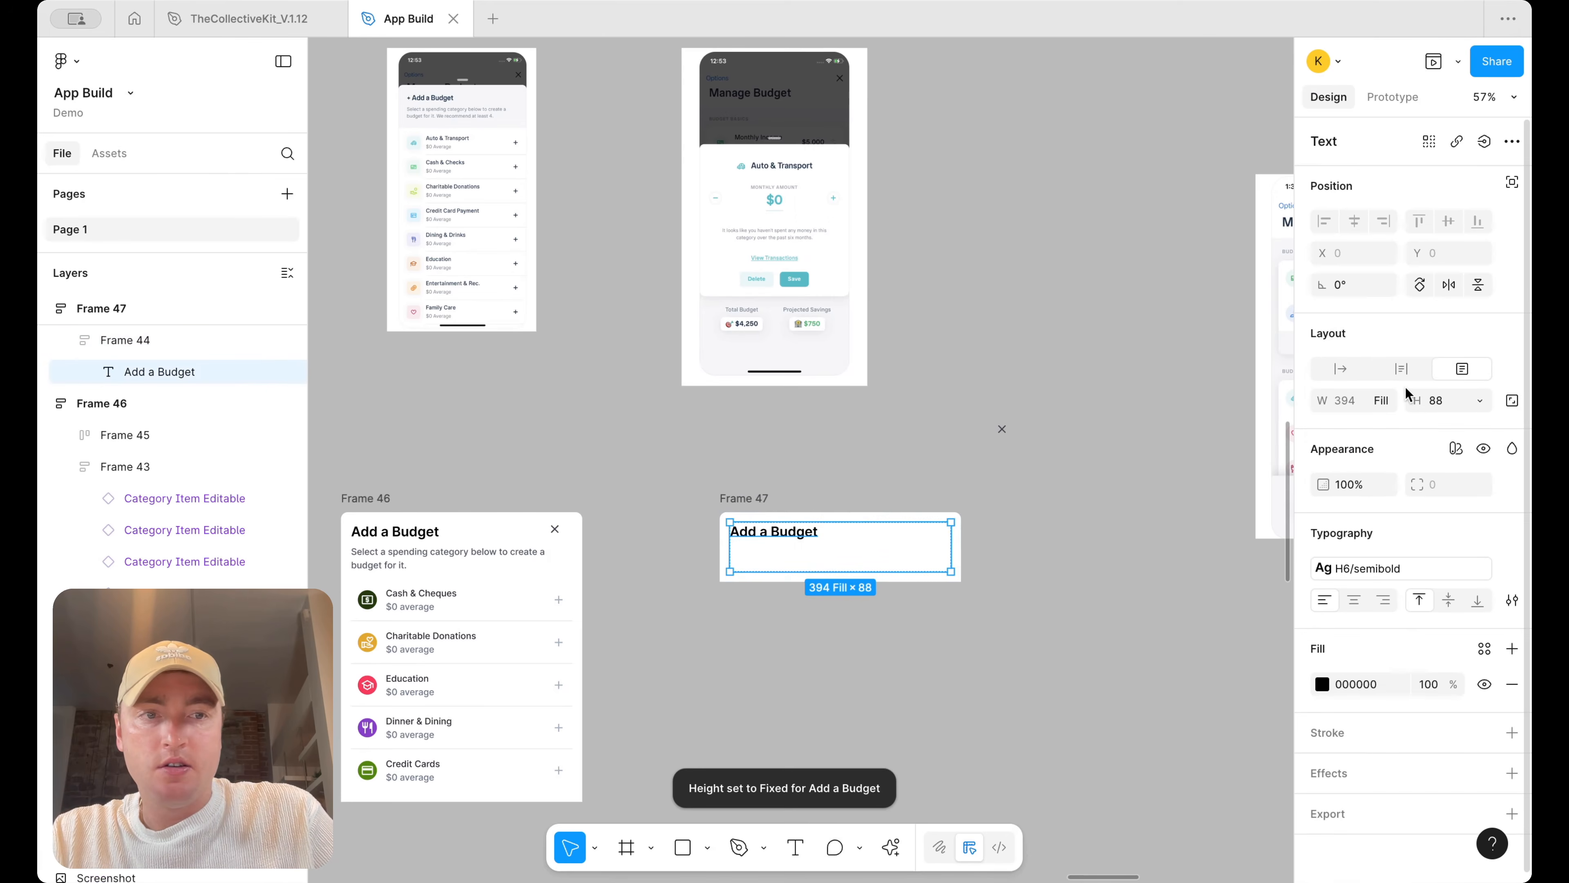
left_click(1478, 401)
left_click(1403, 428)
left_click(1029, 548)
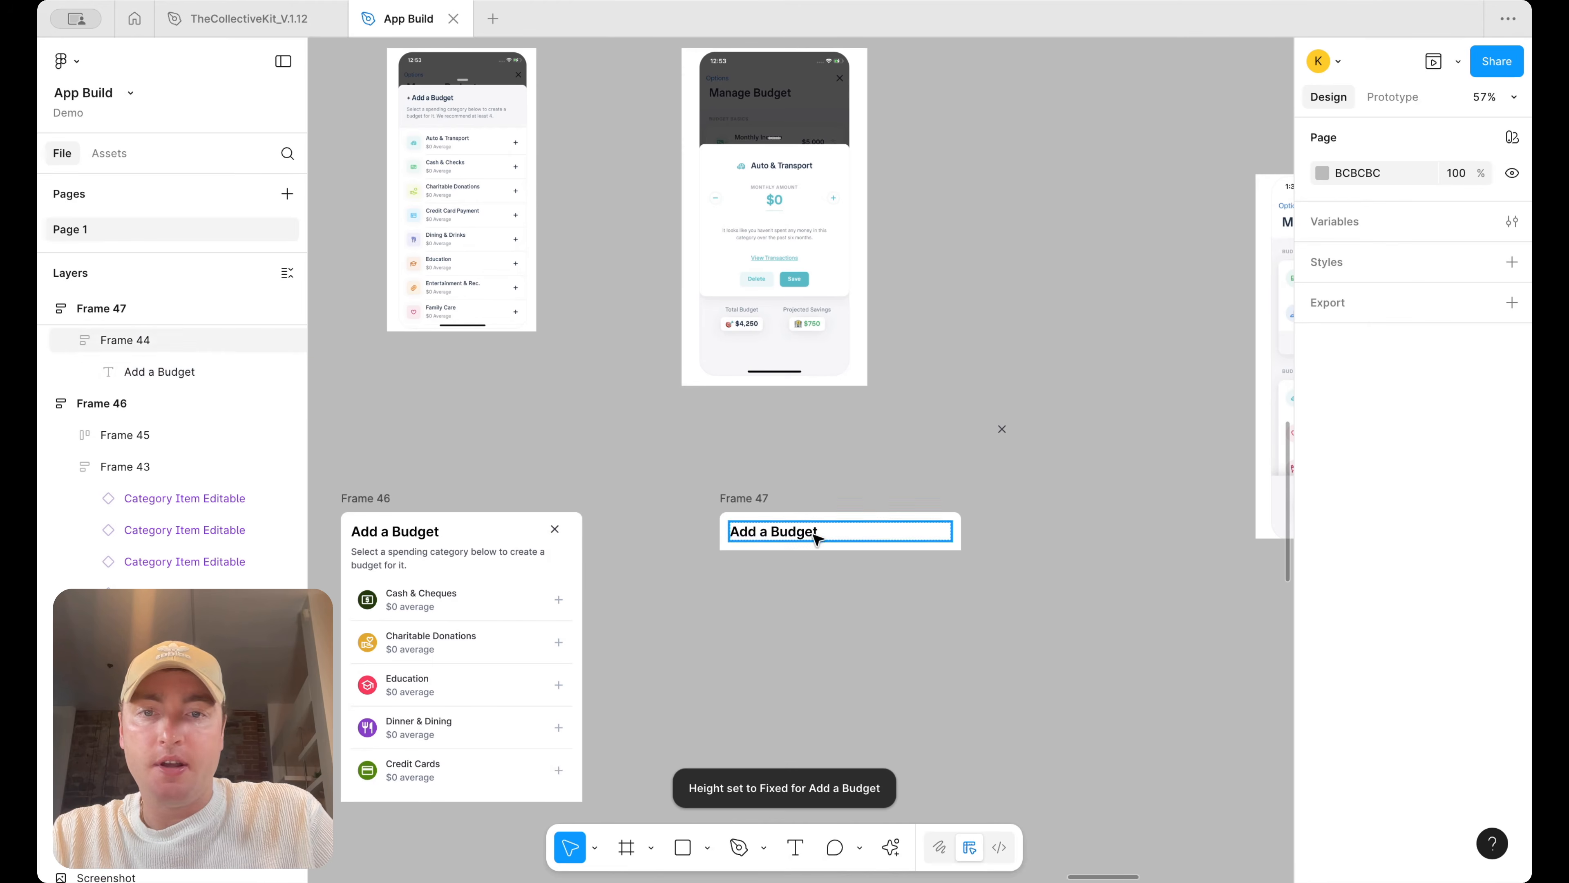
Rename the duplicate's title to Recreaton and apply the text/default/heading colour to it
left_click(785, 533)
double_click(784, 533)
type("Recreaton")
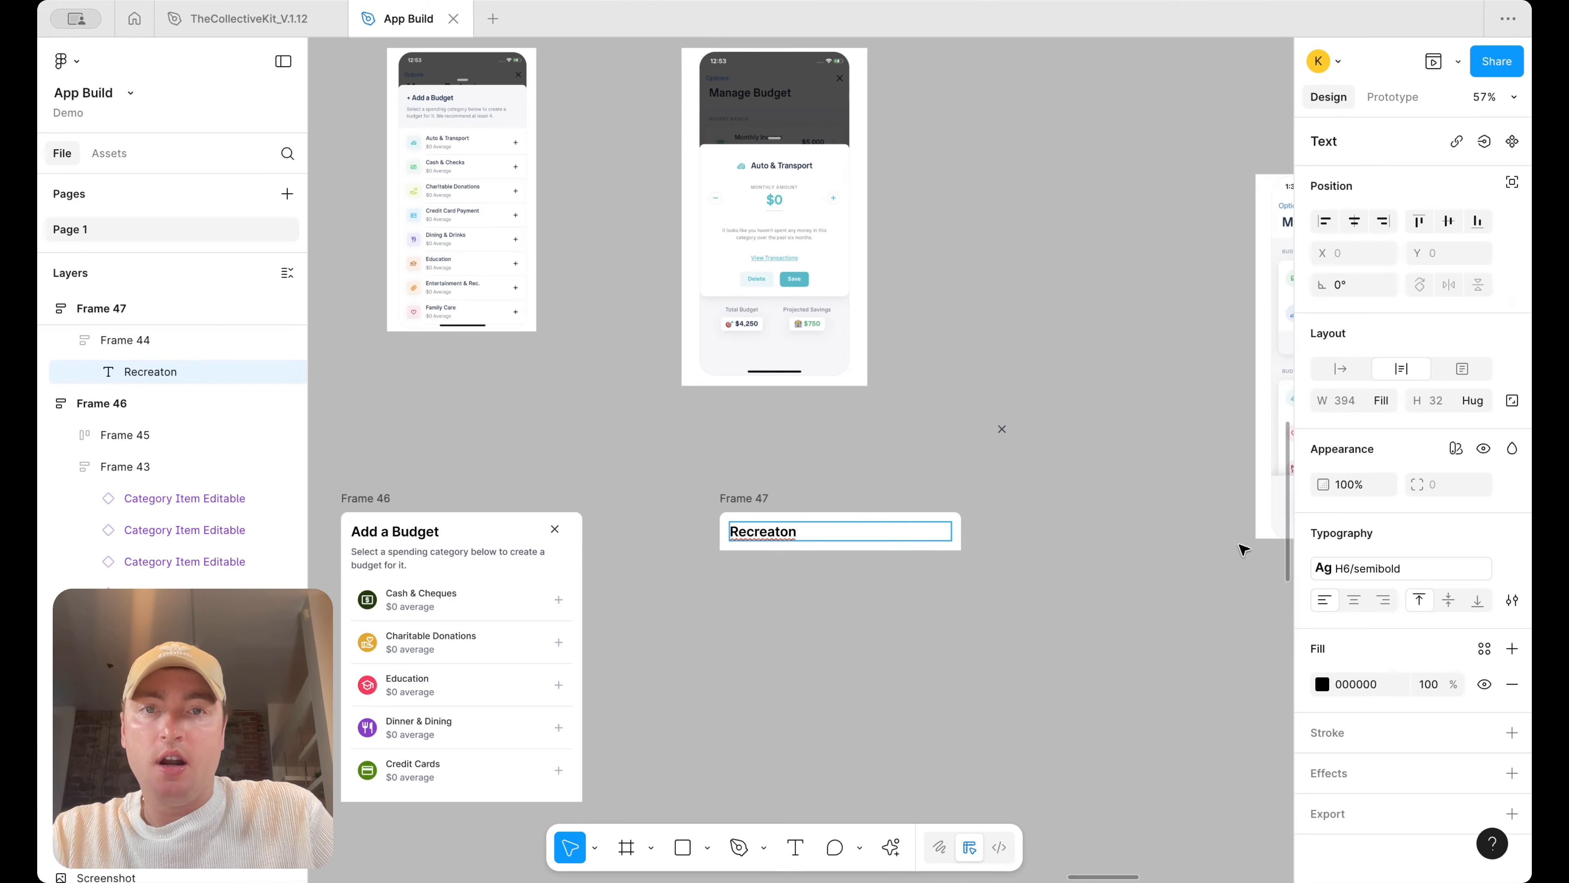
key("super+a")
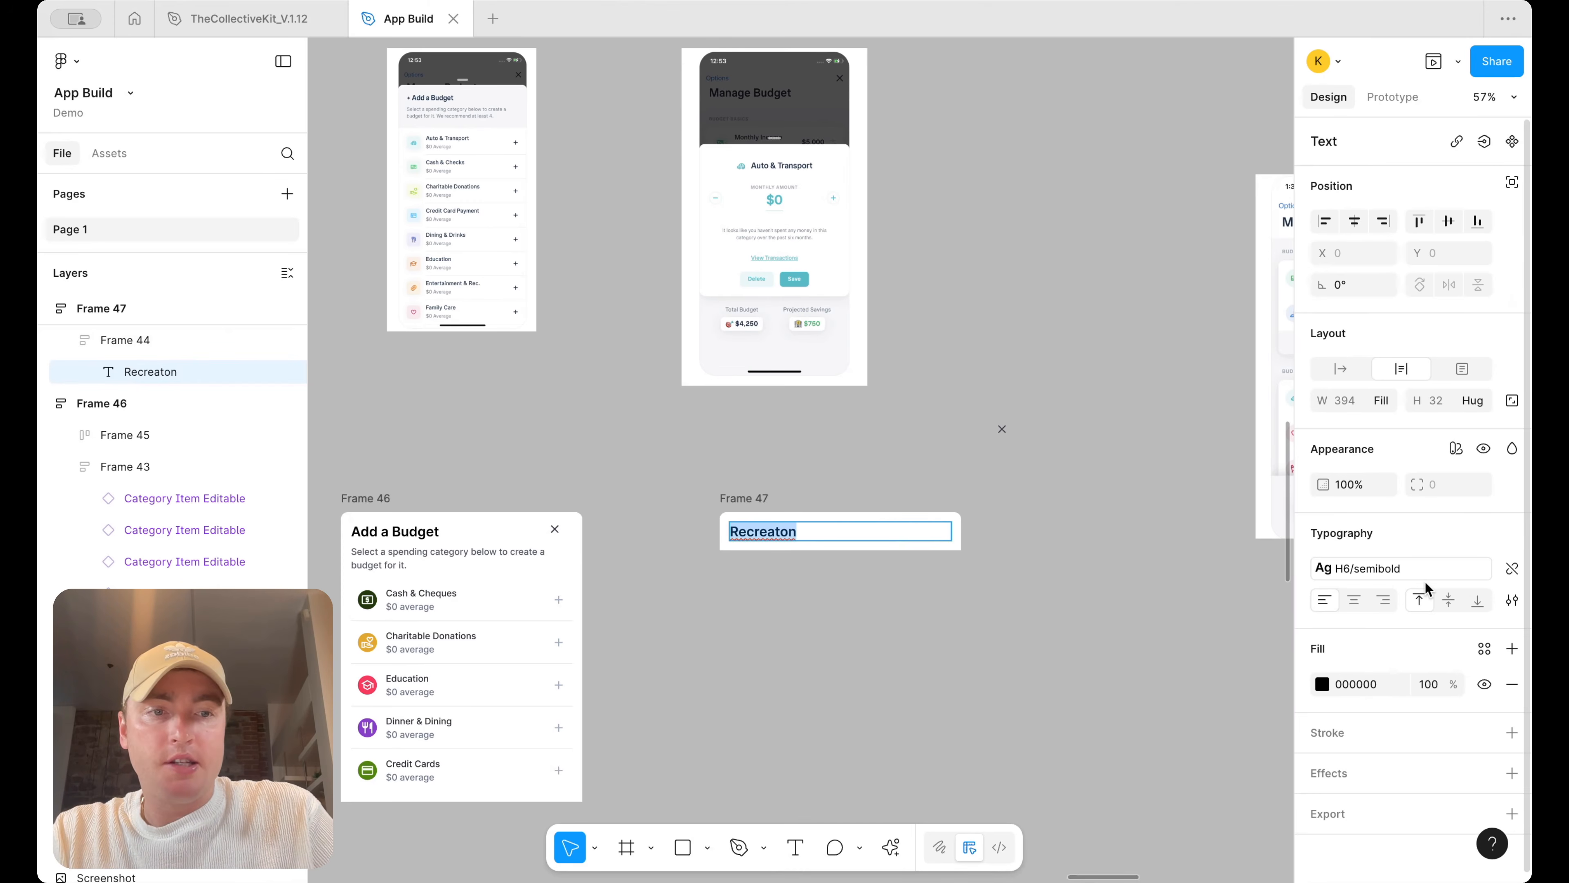
left_click(1485, 648)
type("headi")
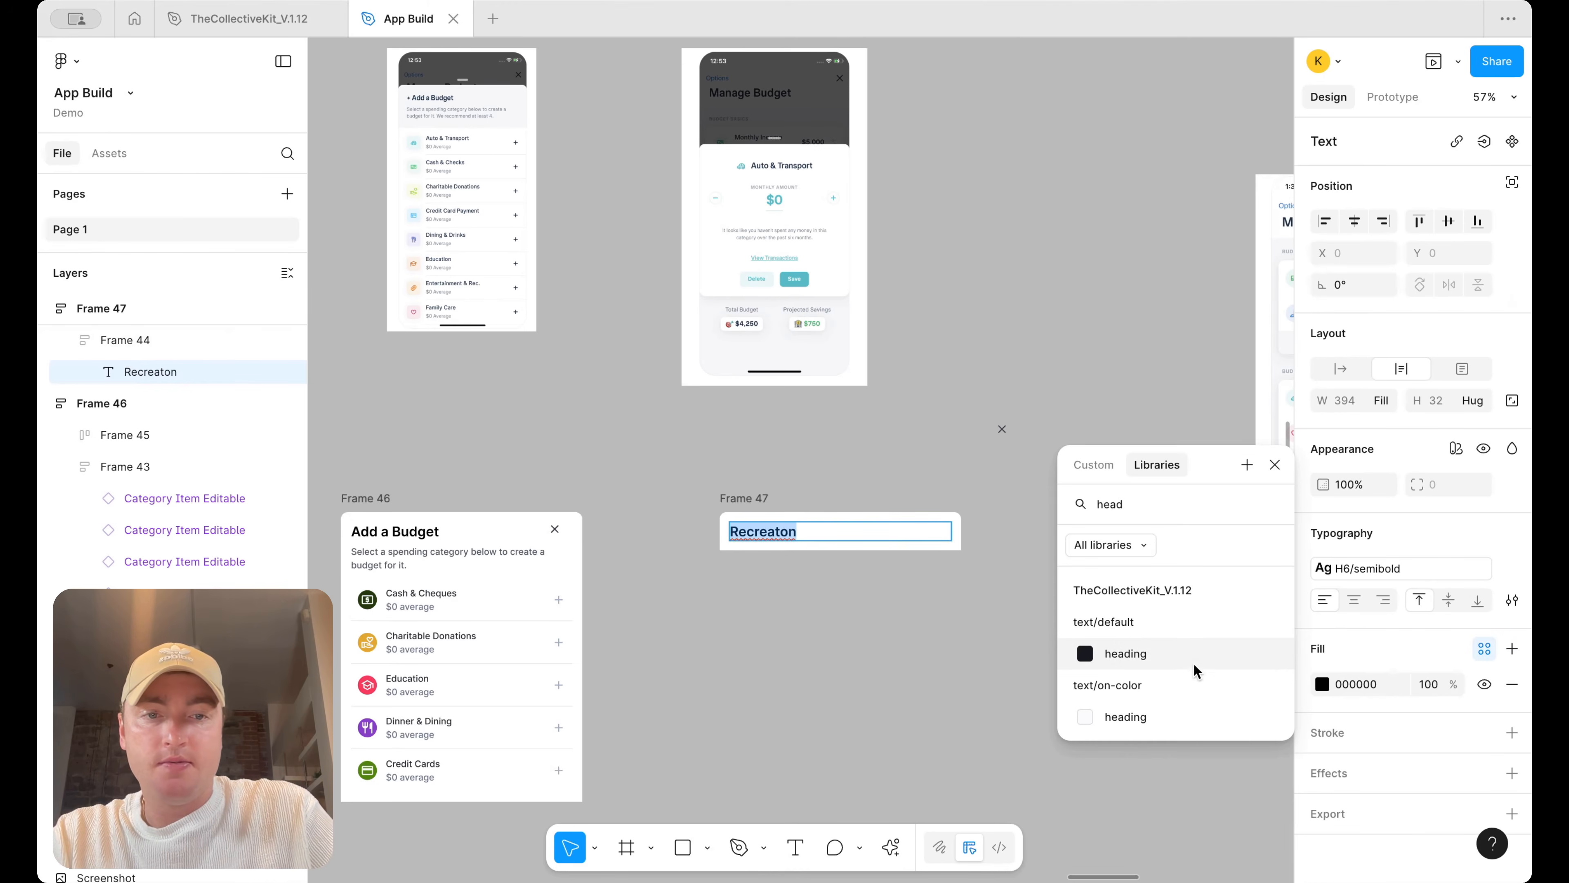
left_click(1125, 653)
Apply the text/default/heading colour to the Add a Budget title in Frame 46
left_click(544, 532)
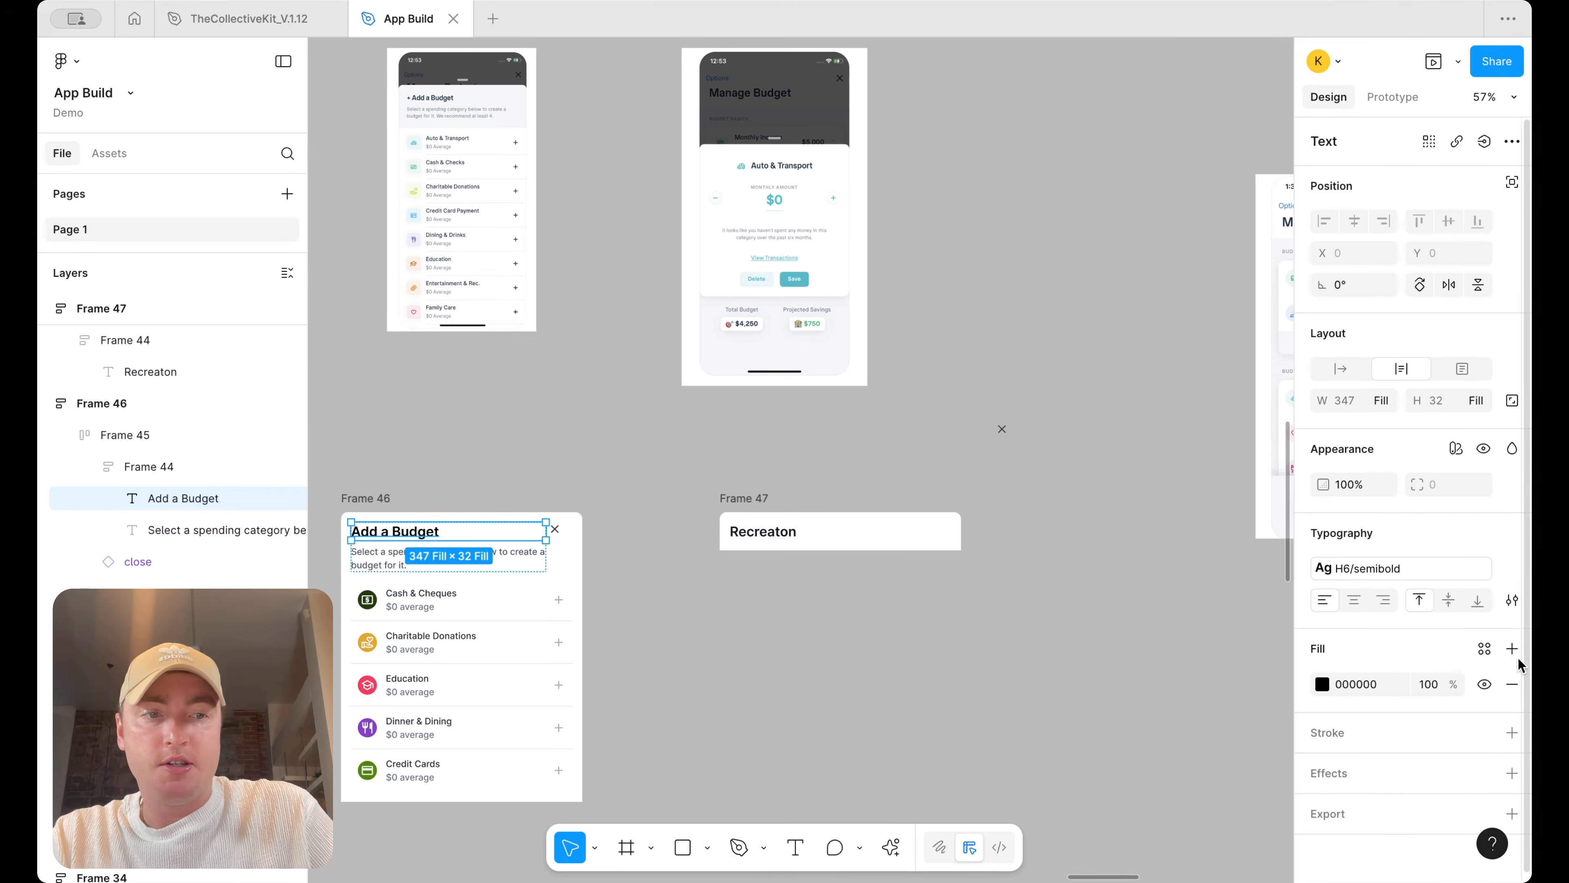
left_click(1485, 648)
type("heading")
left_click(1223, 652)
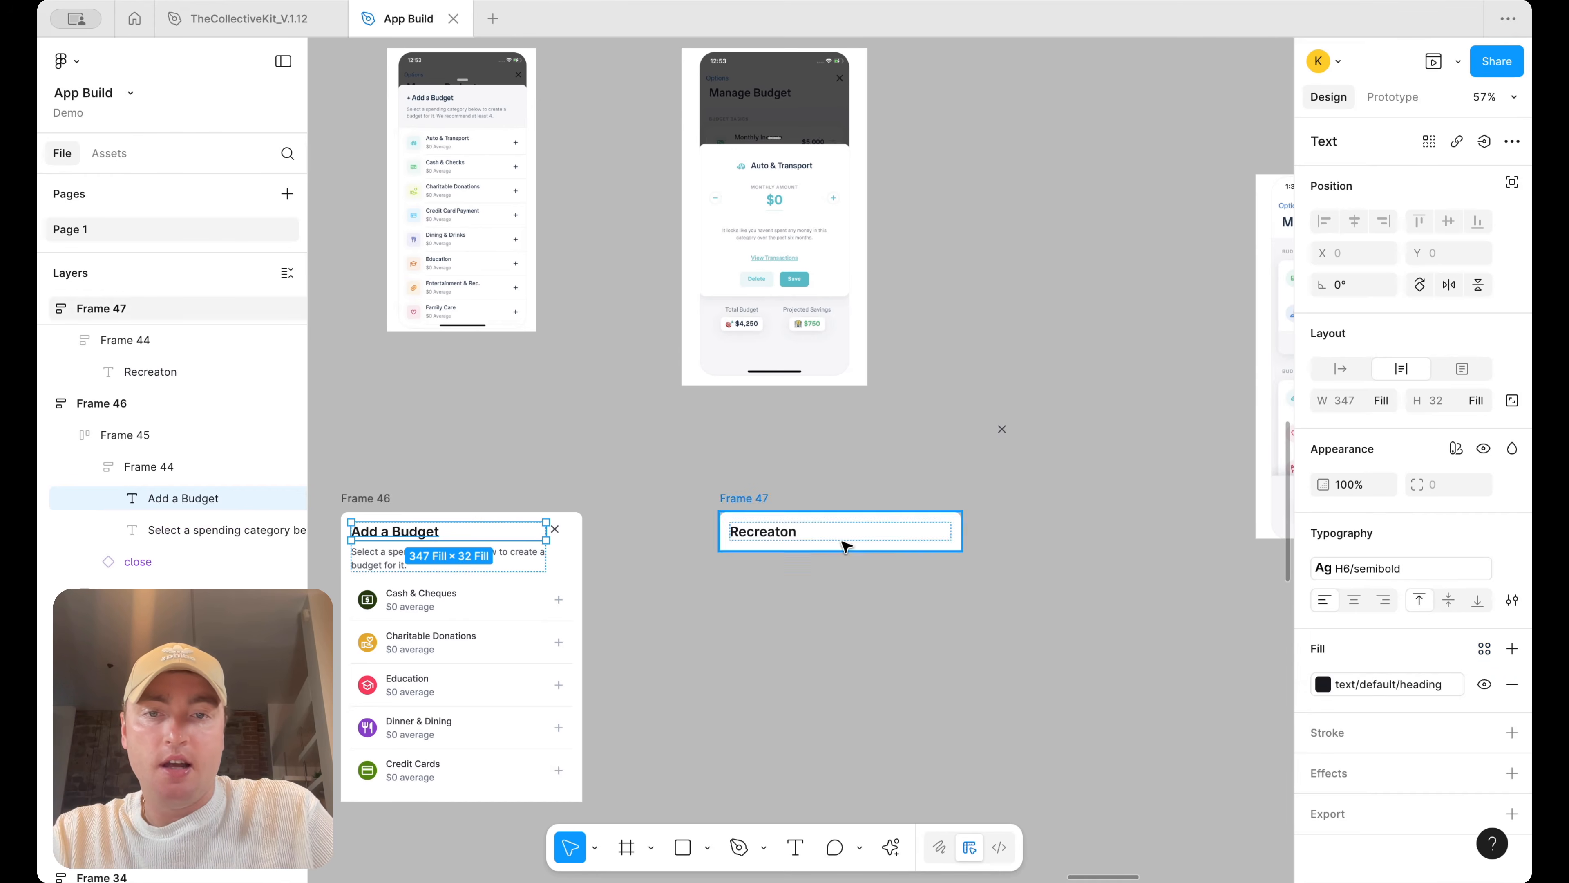
Set the Recreaton title's text style to Body-lg/semibold and centre-align it
left_click(783, 535)
left_click(783, 536)
left_click(1338, 568)
scroll(1210, 739, "down", 2)
left_click(1201, 818)
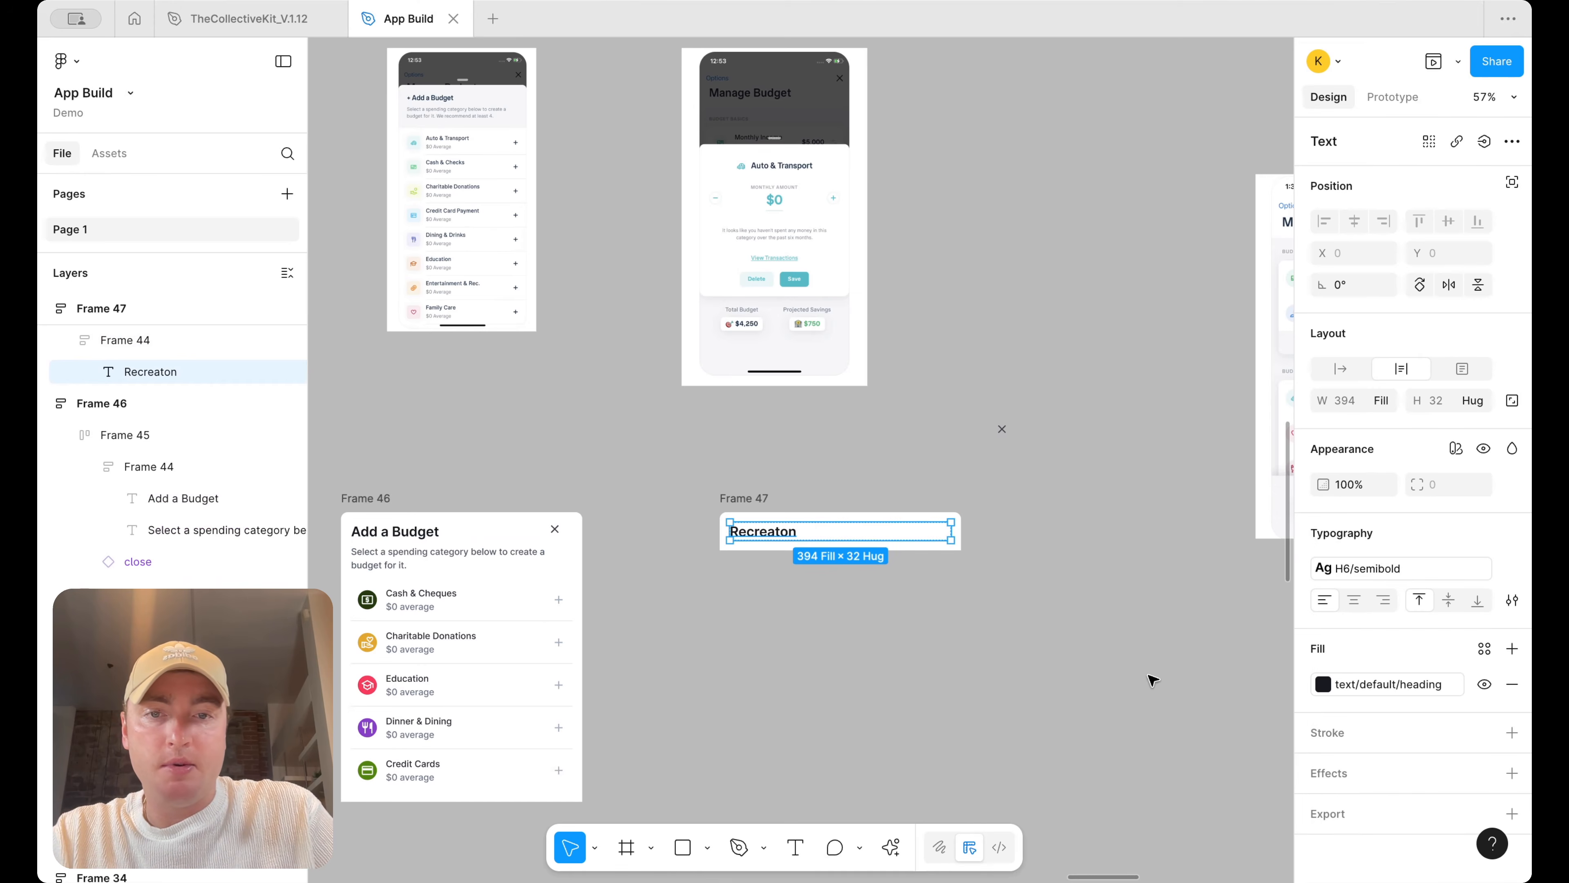
left_click(1355, 600)
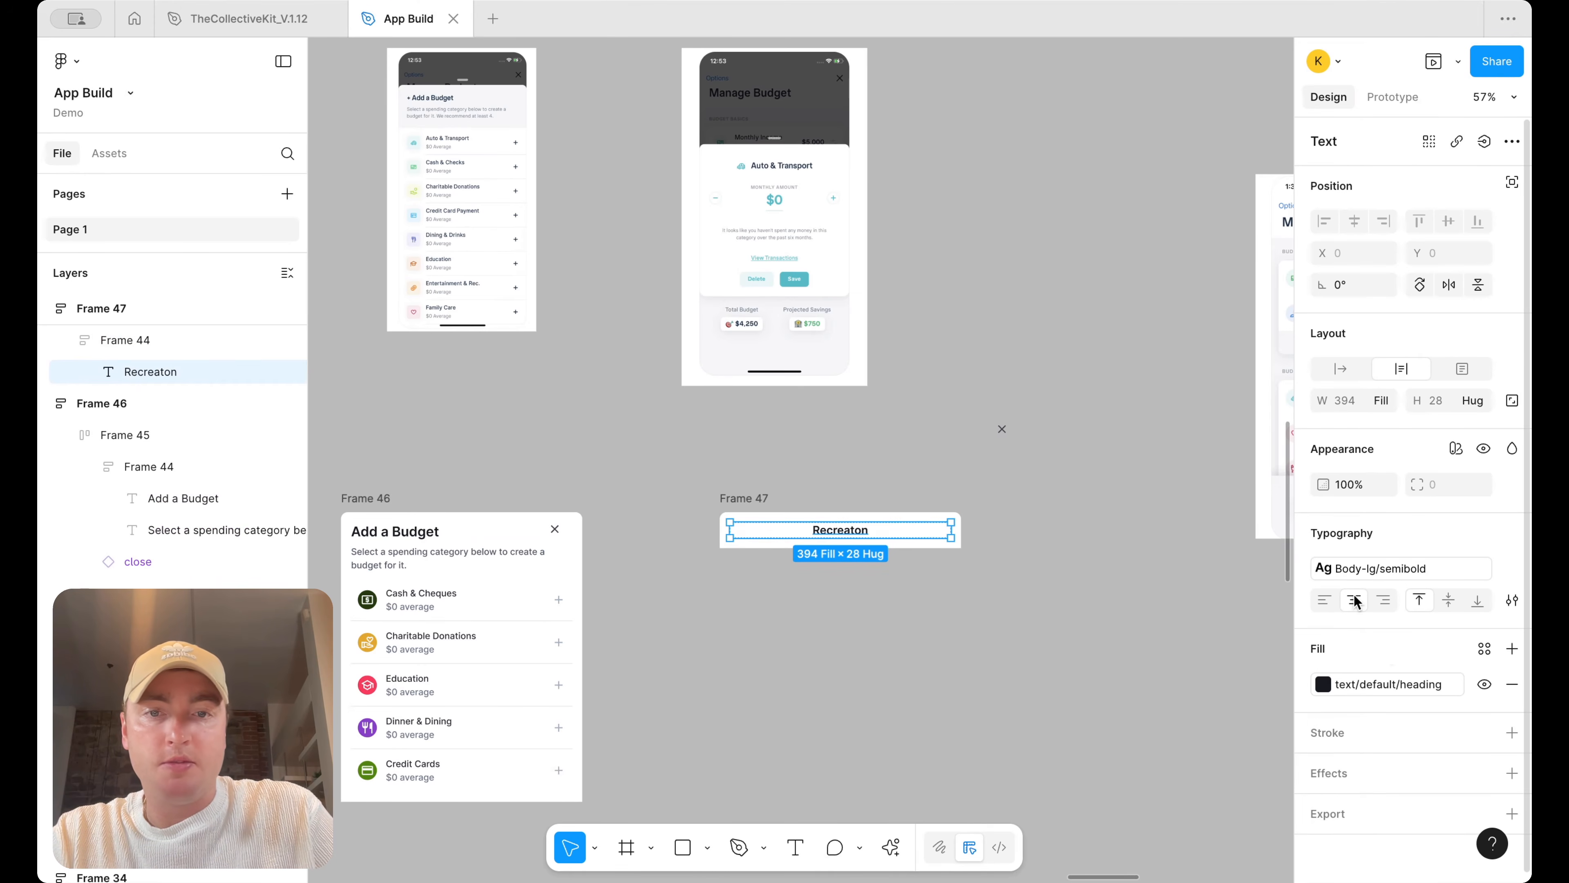
Copy the Recreation category item from the Transactions screen beside Frame 47 and detach the instance
scroll(584, 508, "left", 6)
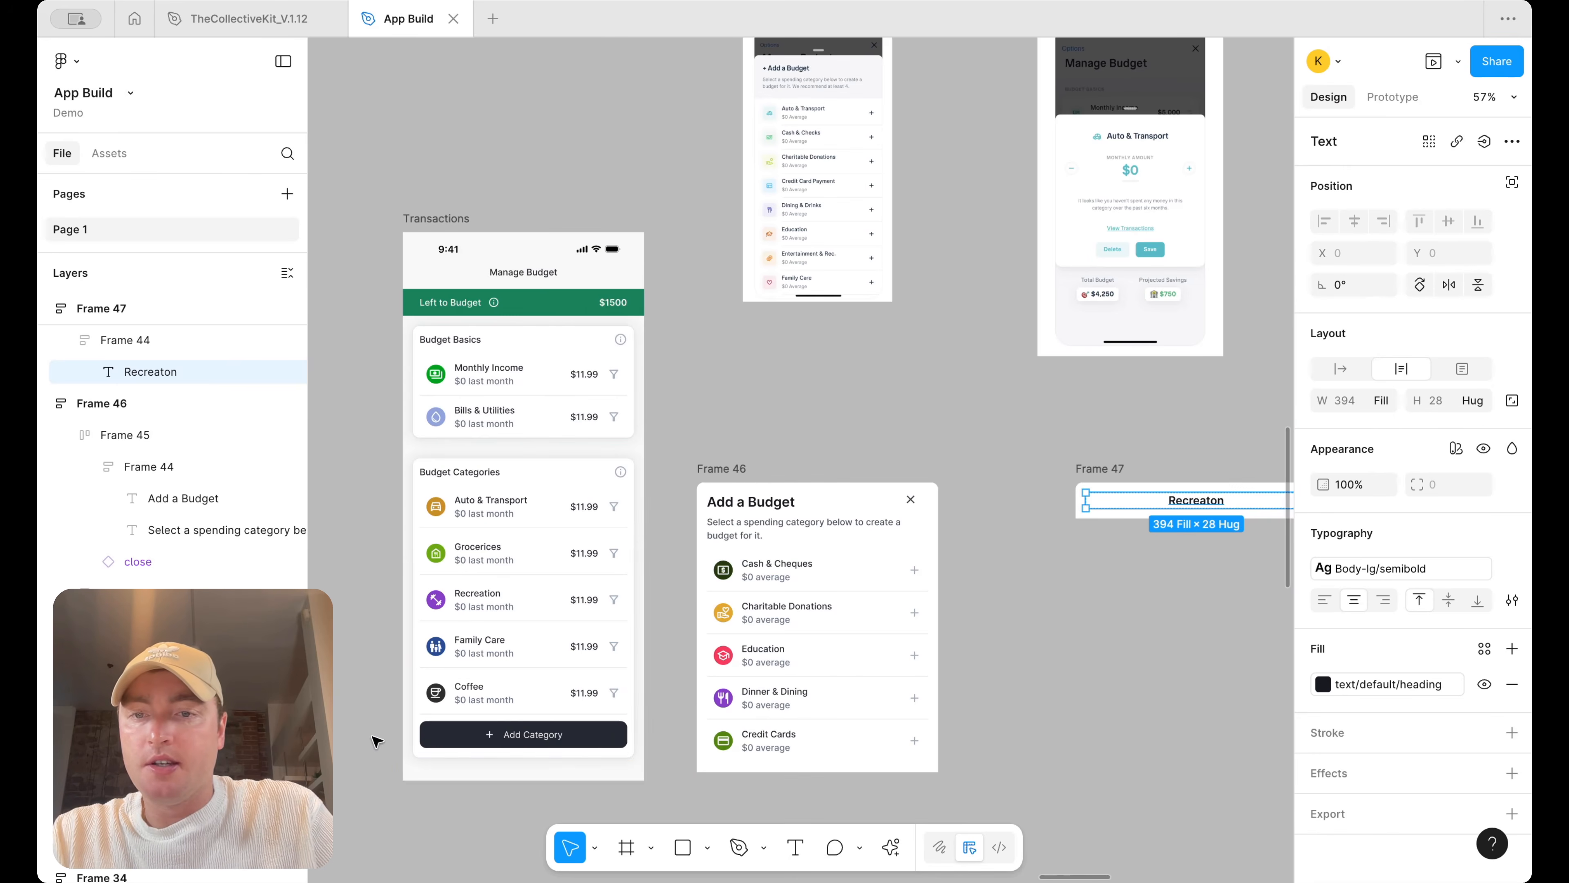
left_click(494, 598)
left_click(494, 598)
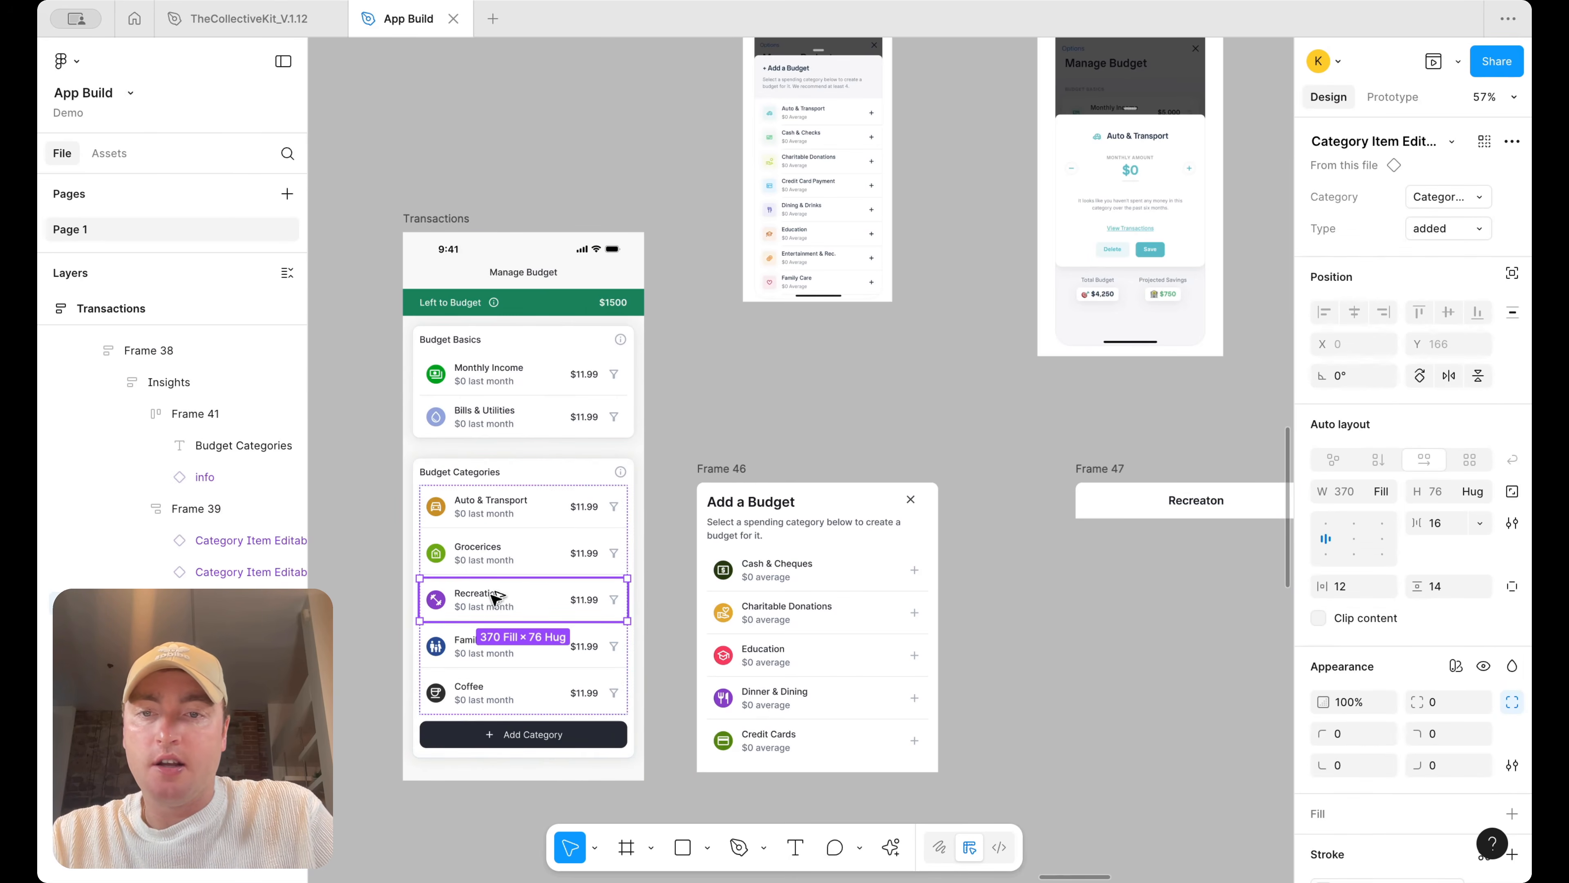
left_click_drag(495, 599, 1139, 596)
scroll(1131, 596, "right", 3)
right_click(1058, 620)
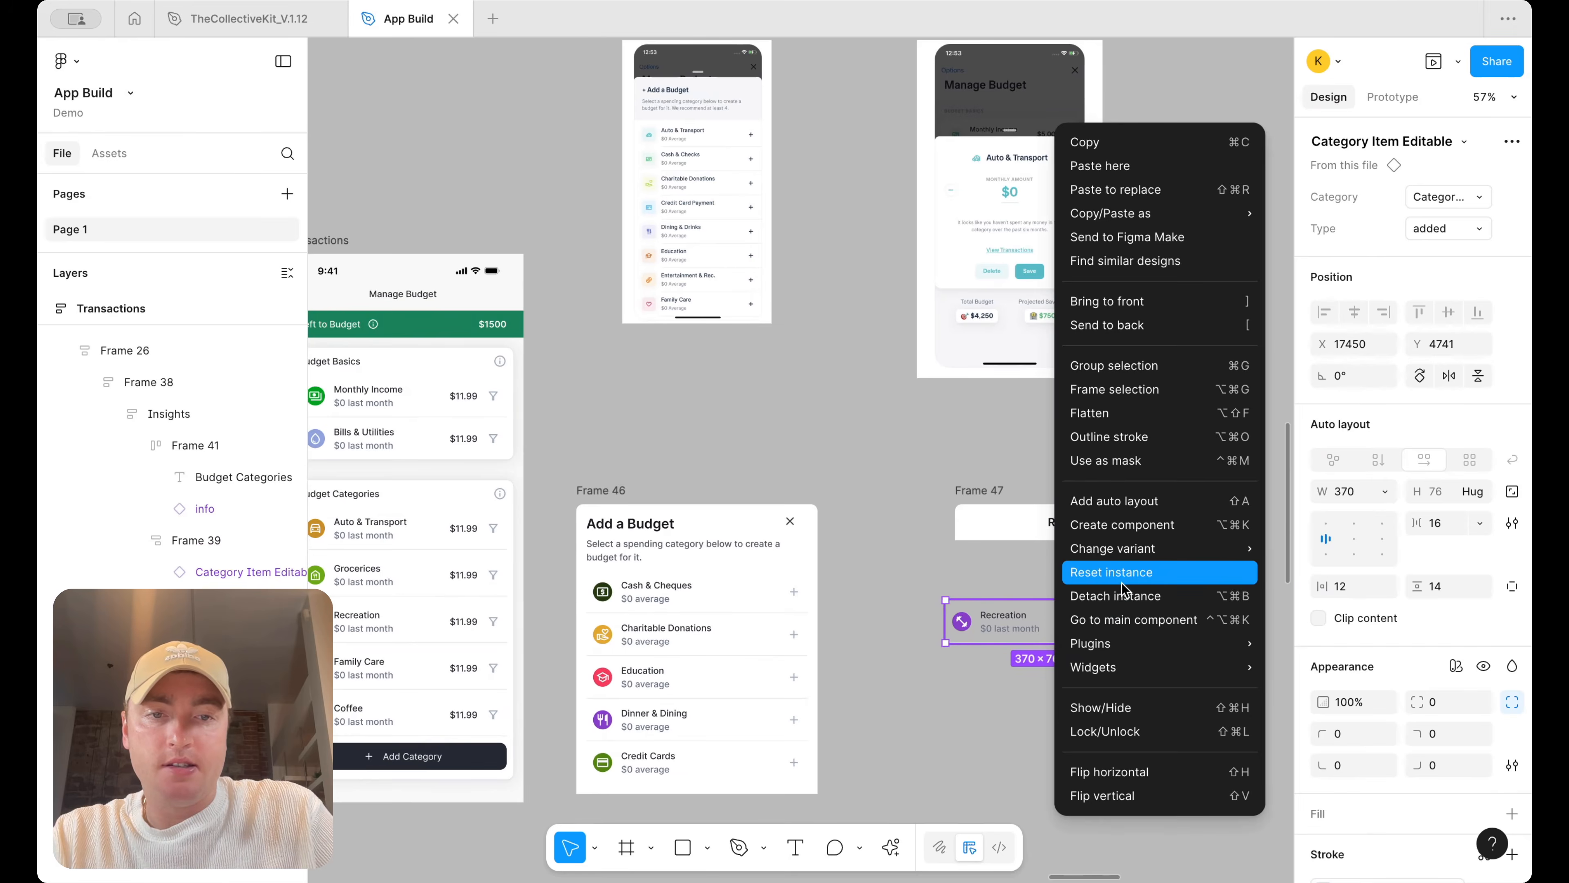
left_click(1122, 595)
Pull the category item's purple icon circle out above Frame 47
left_click(951, 622)
scroll(957, 624, "up", 3)
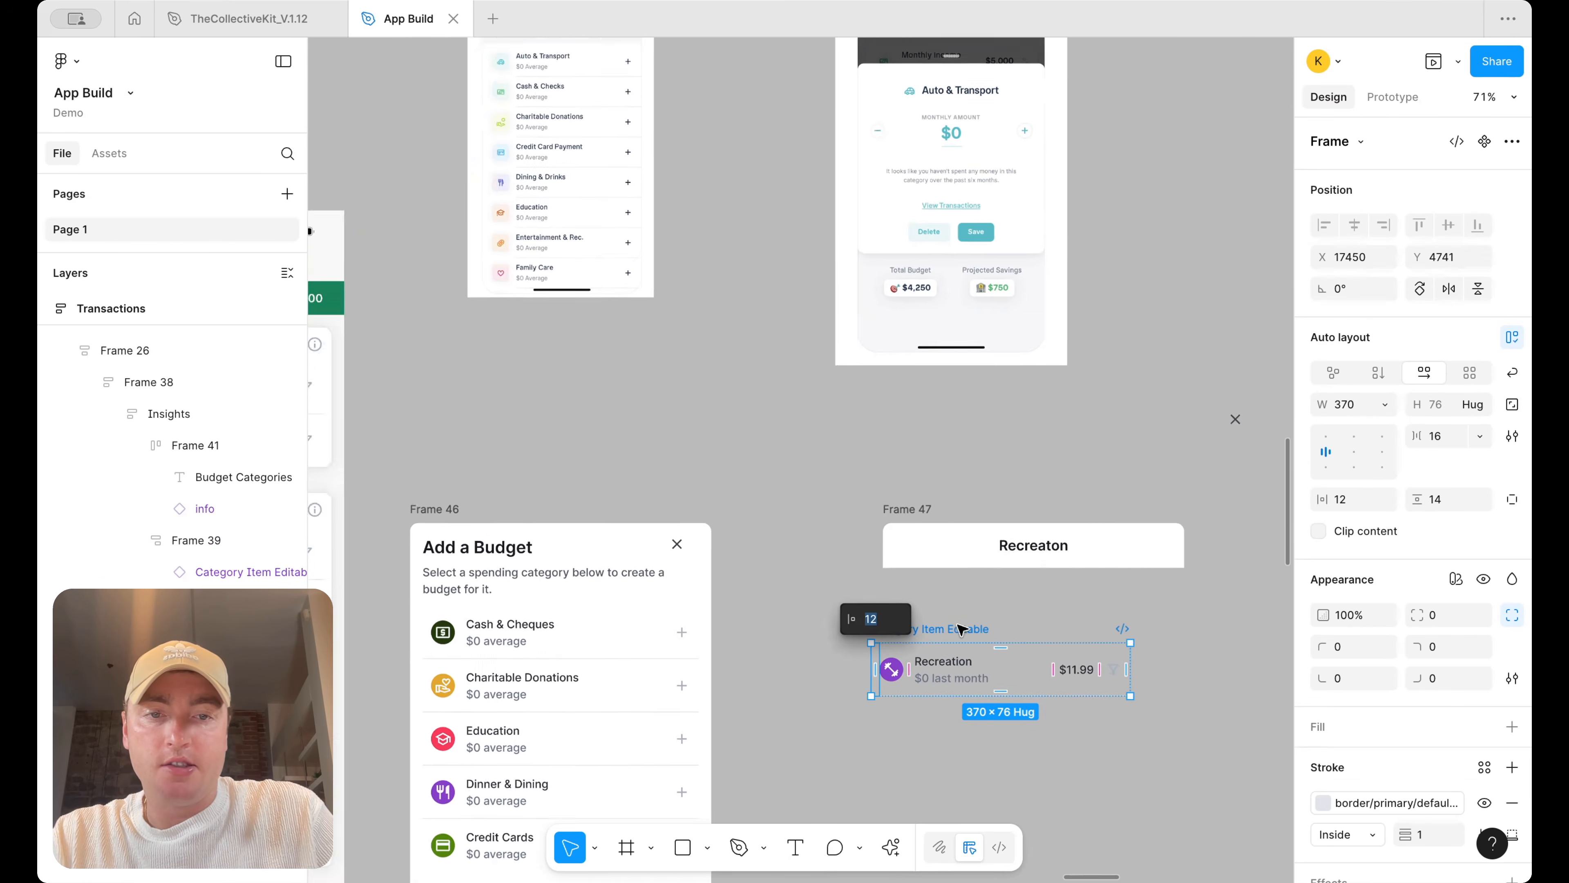
scroll(957, 625, "right", 1)
left_click(929, 766)
left_click(856, 697)
left_click_drag(856, 696, 856, 466)
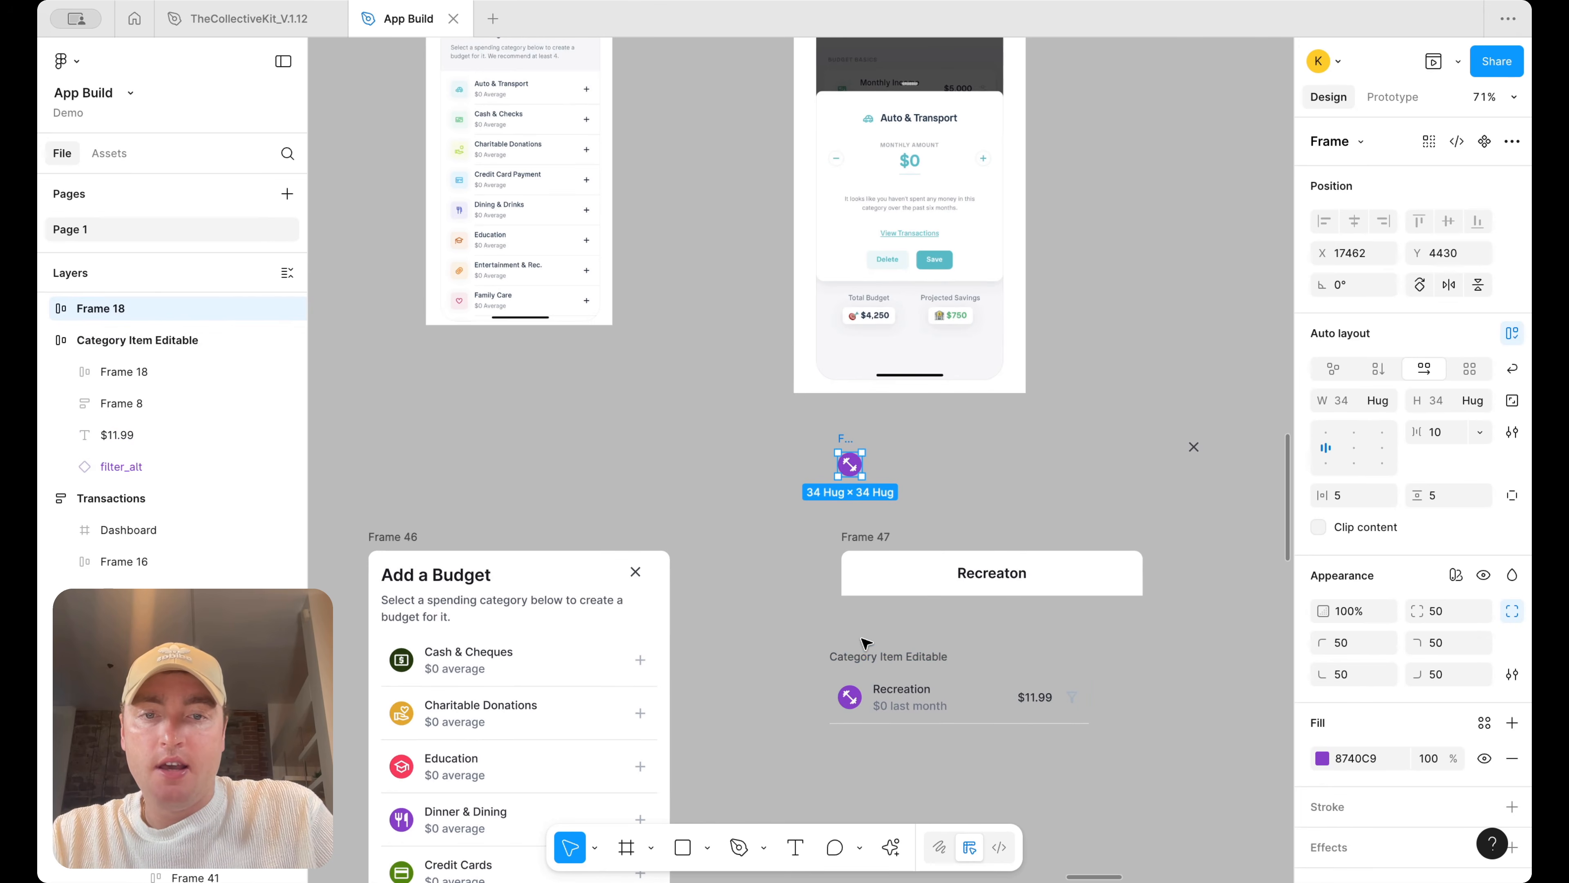
Pull the fitness_center icon out of its circle and recolour it with #8740C9 sampled from the circle
double_click(851, 465)
left_click_drag(851, 464, 935, 465)
left_click(1391, 725)
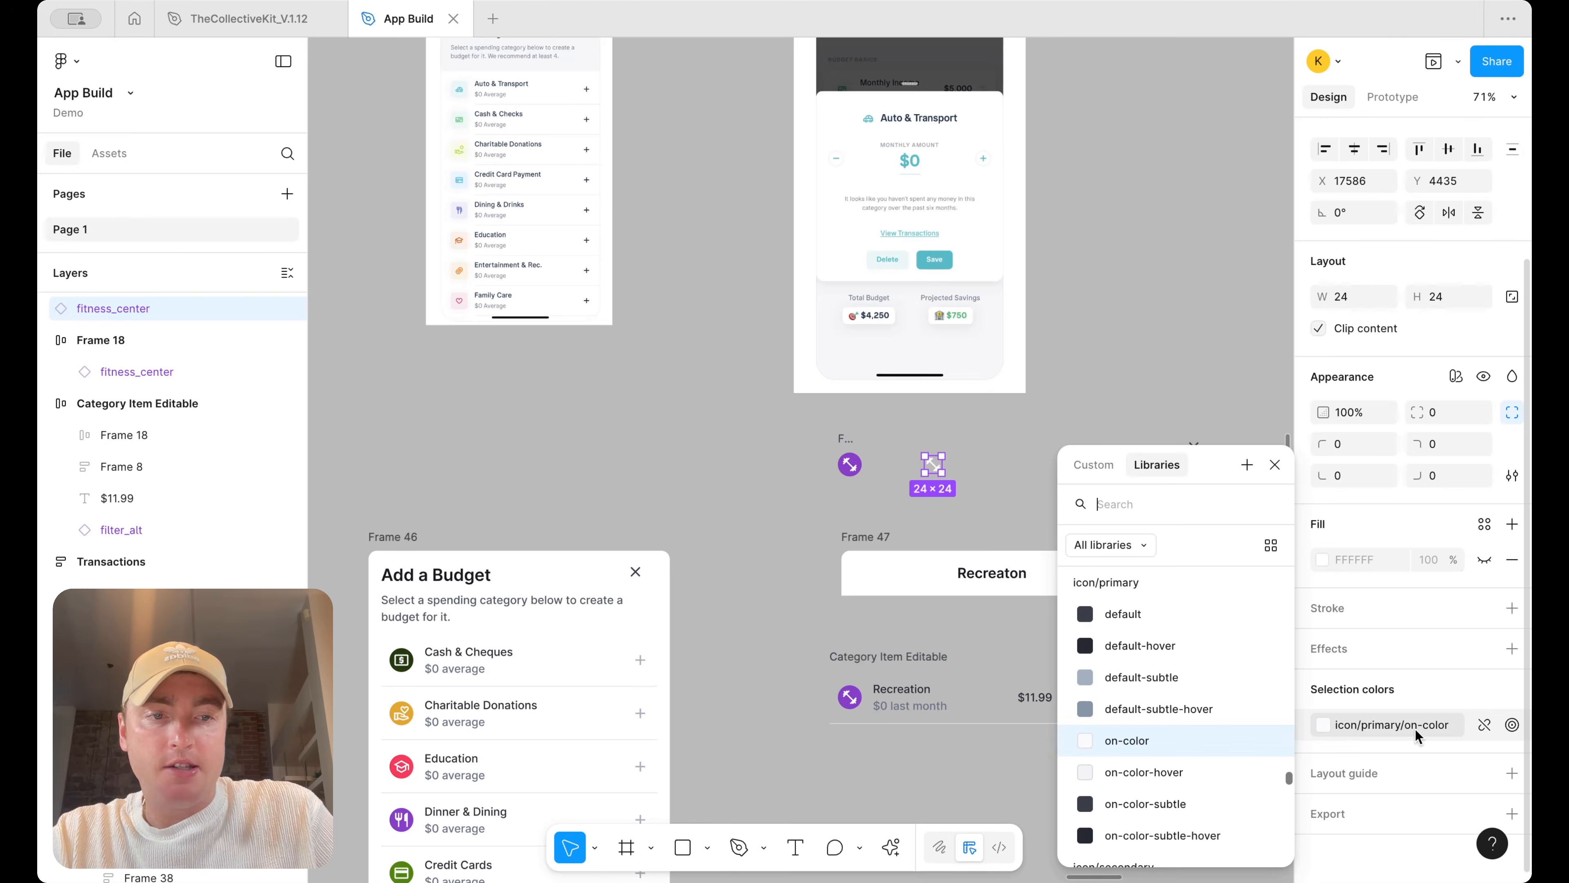
left_click(1484, 725)
left_click(1323, 725)
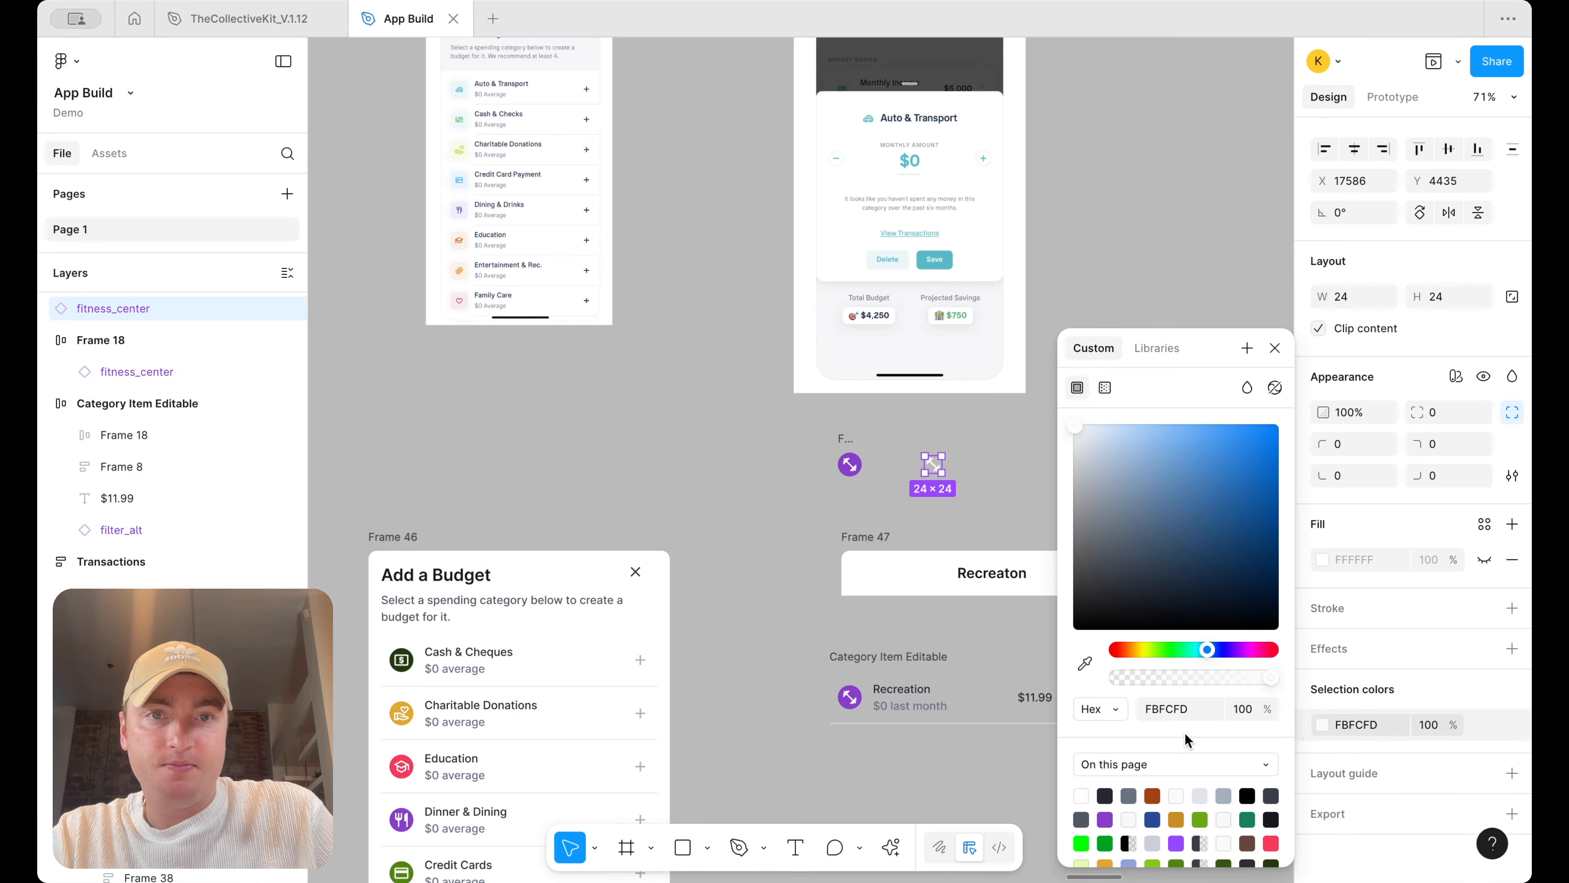
left_click(1085, 663)
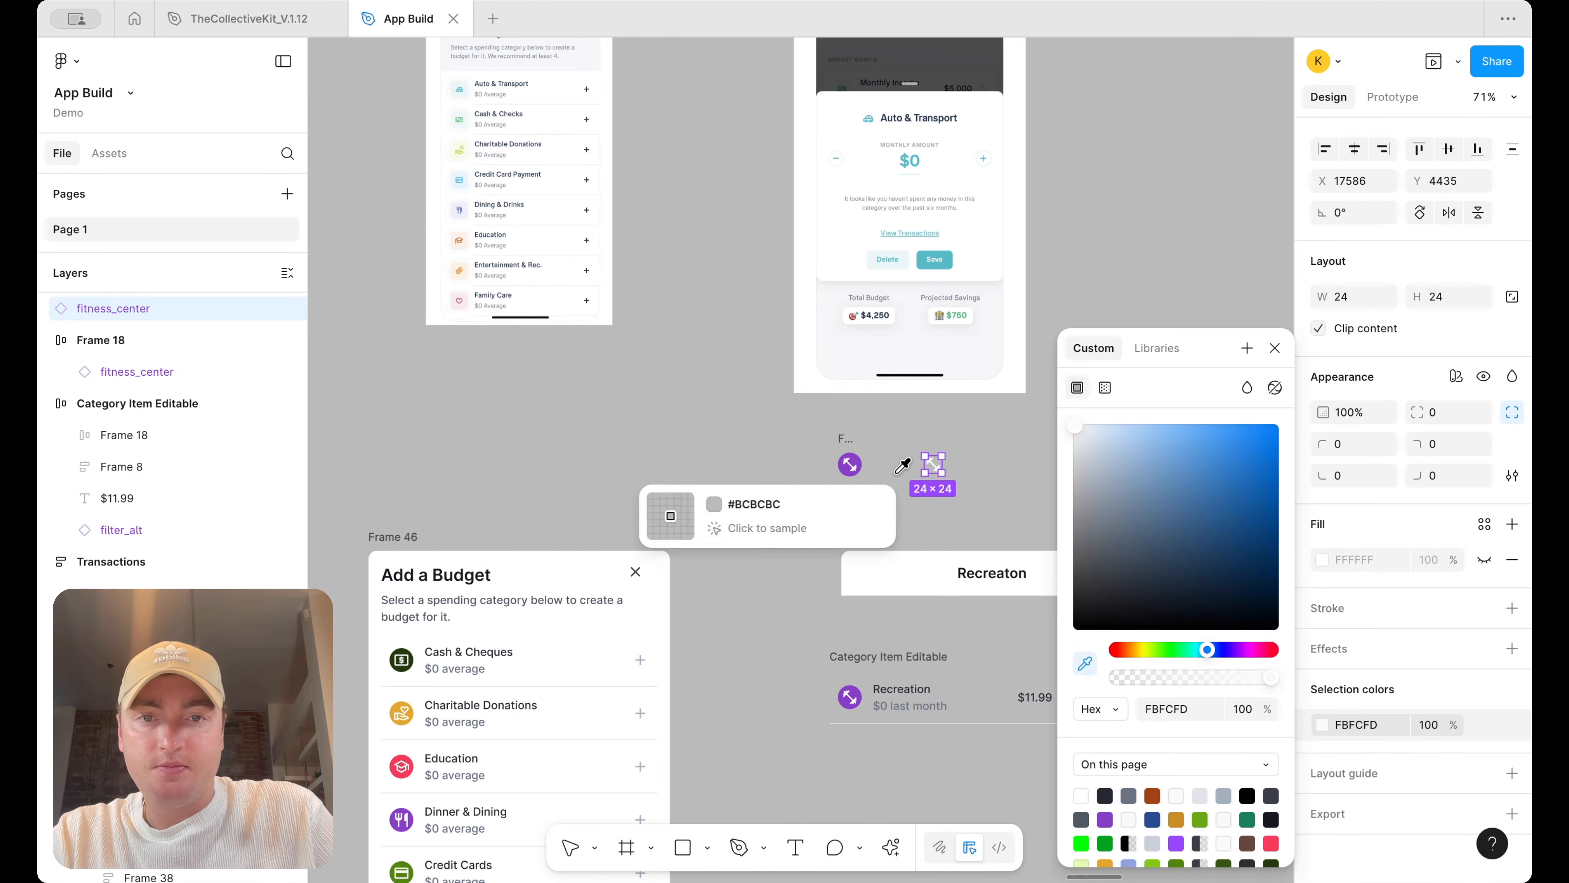
left_click(851, 464)
left_click(983, 424)
Move the fitness_center icon into the Recreaton header frame
left_click(935, 464)
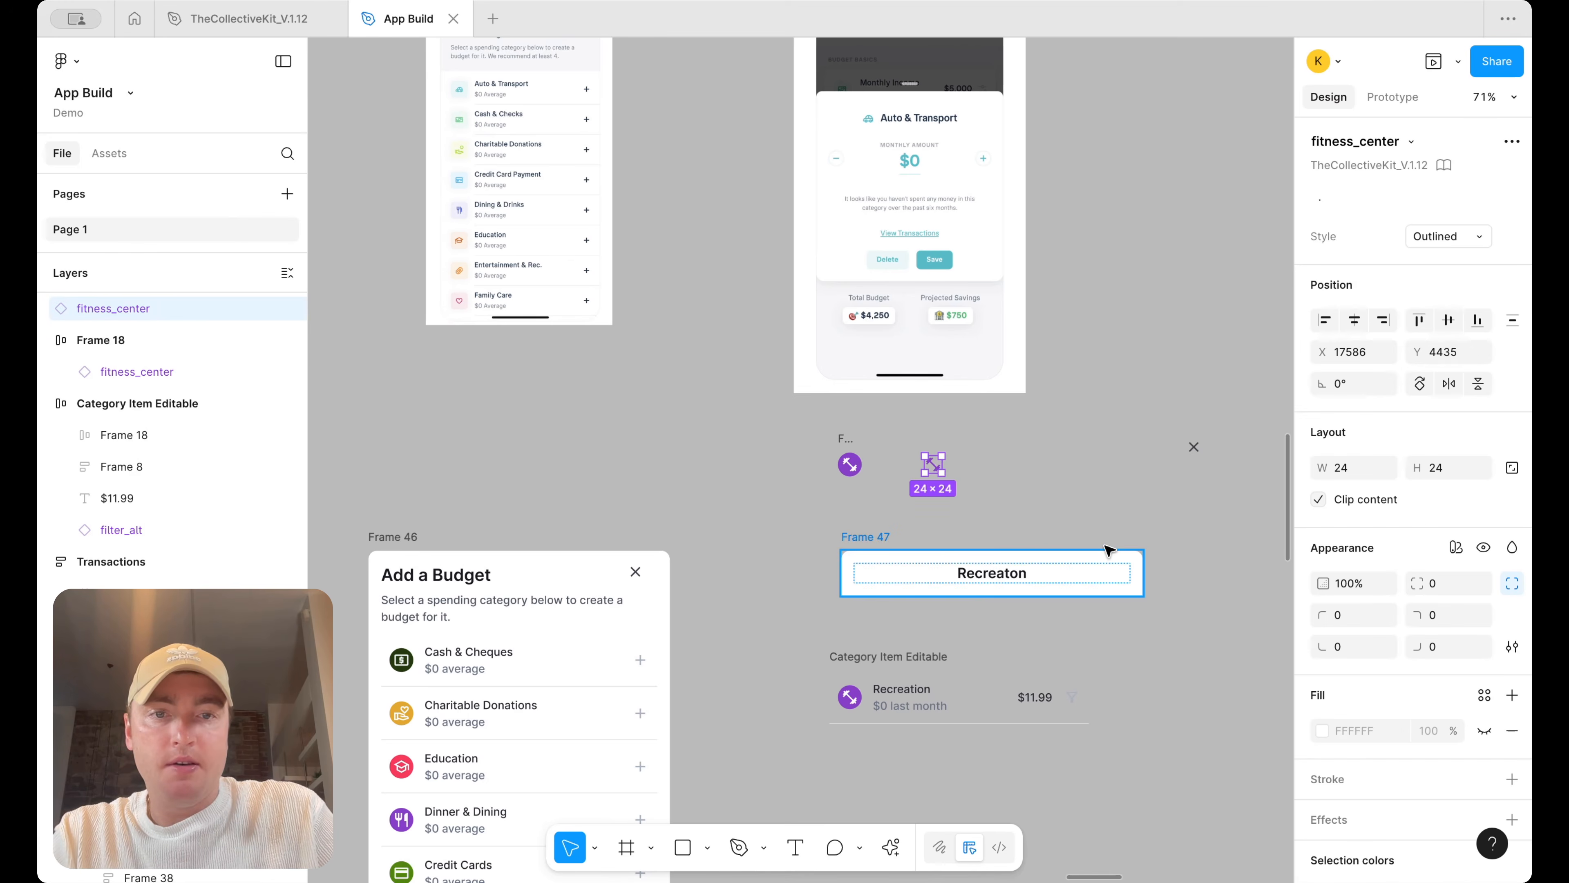
left_click_drag(945, 466, 1007, 578)
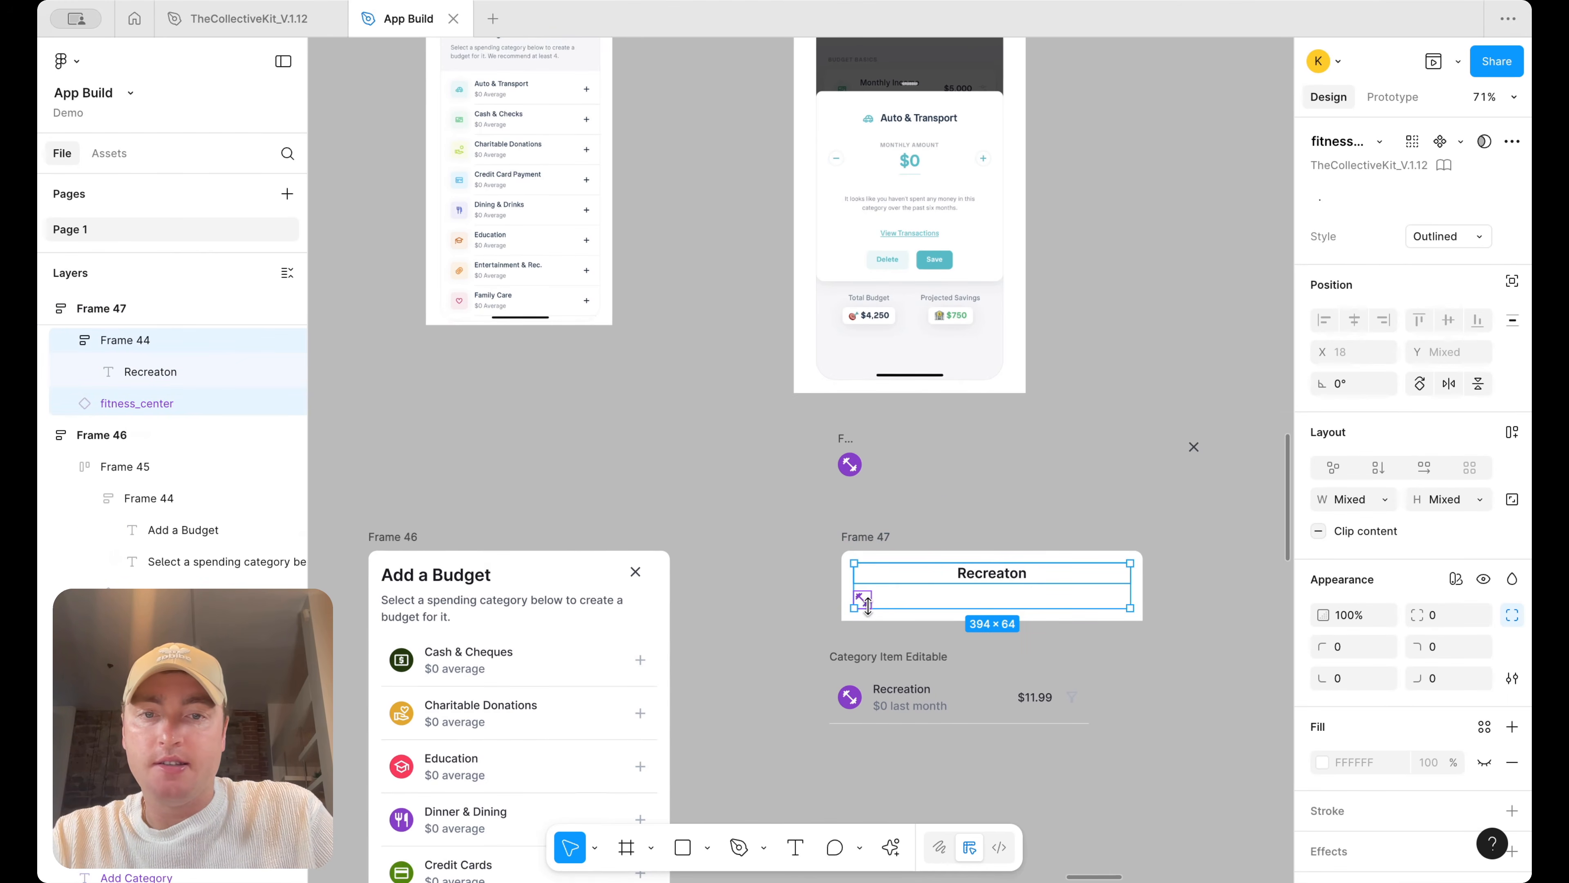
key("Delete")
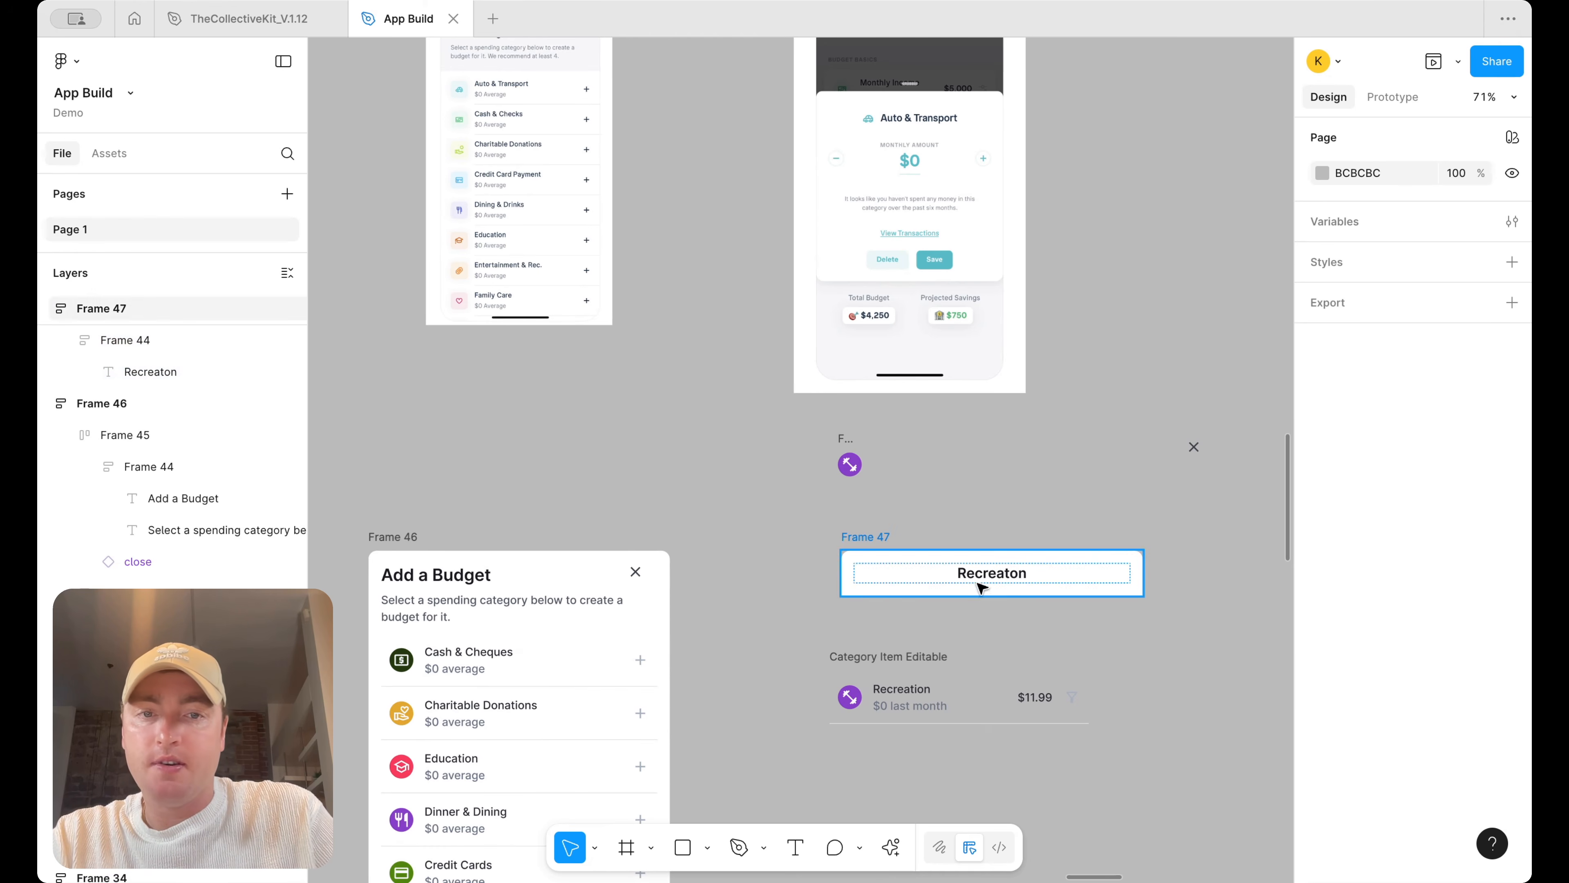
left_click(990, 568)
key("ctrl+z")
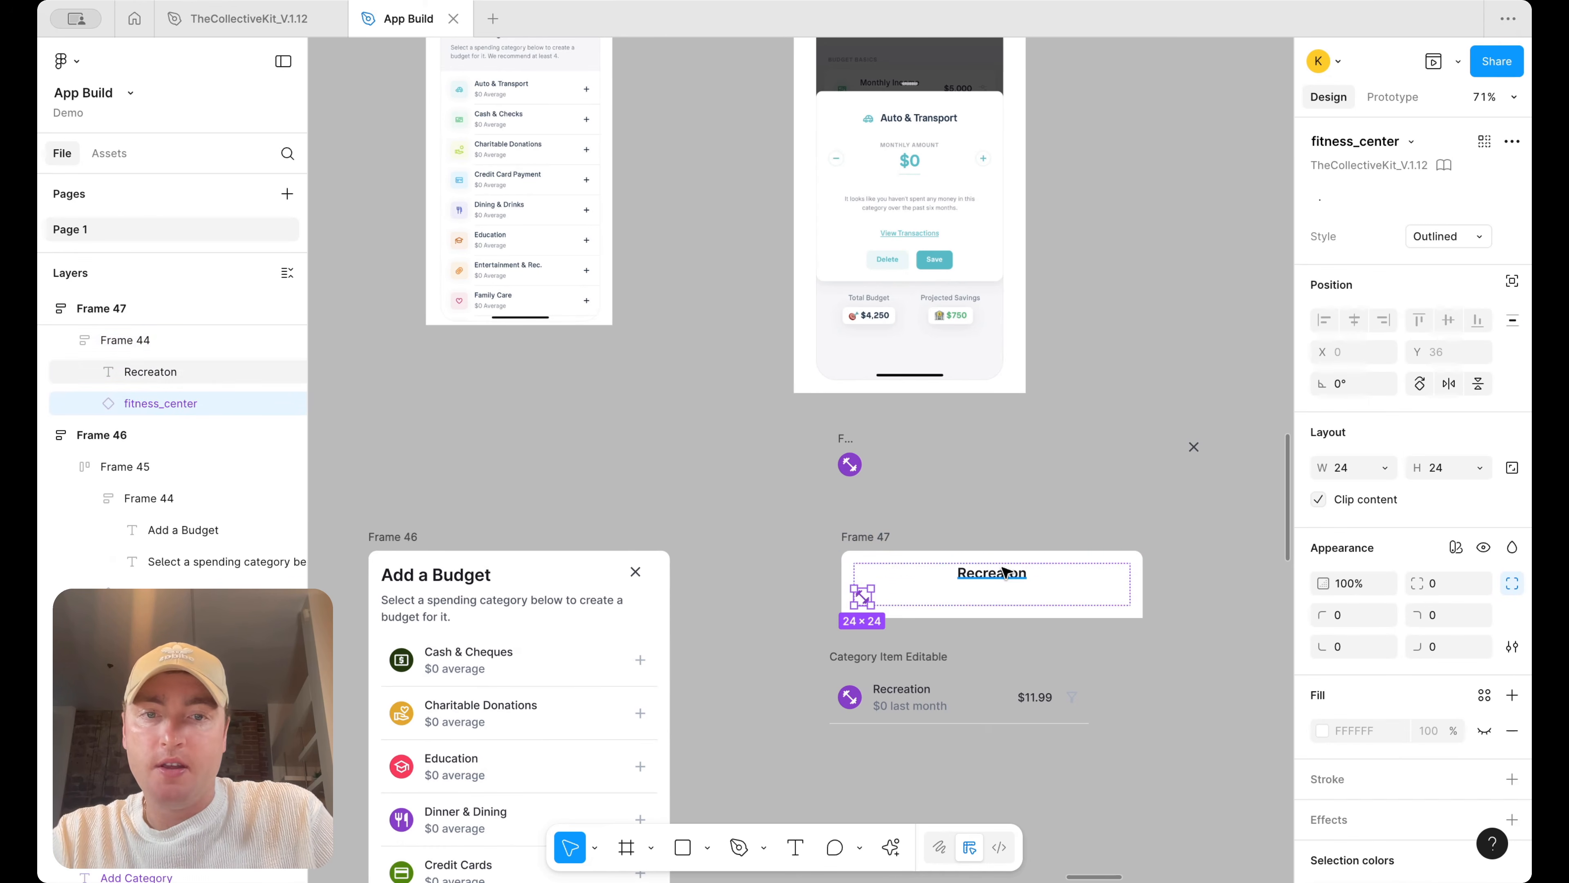
Lay out the header horizontally with centred alignment, placing the icon before the Recreaton title
left_click(1093, 588)
left_click(1430, 375)
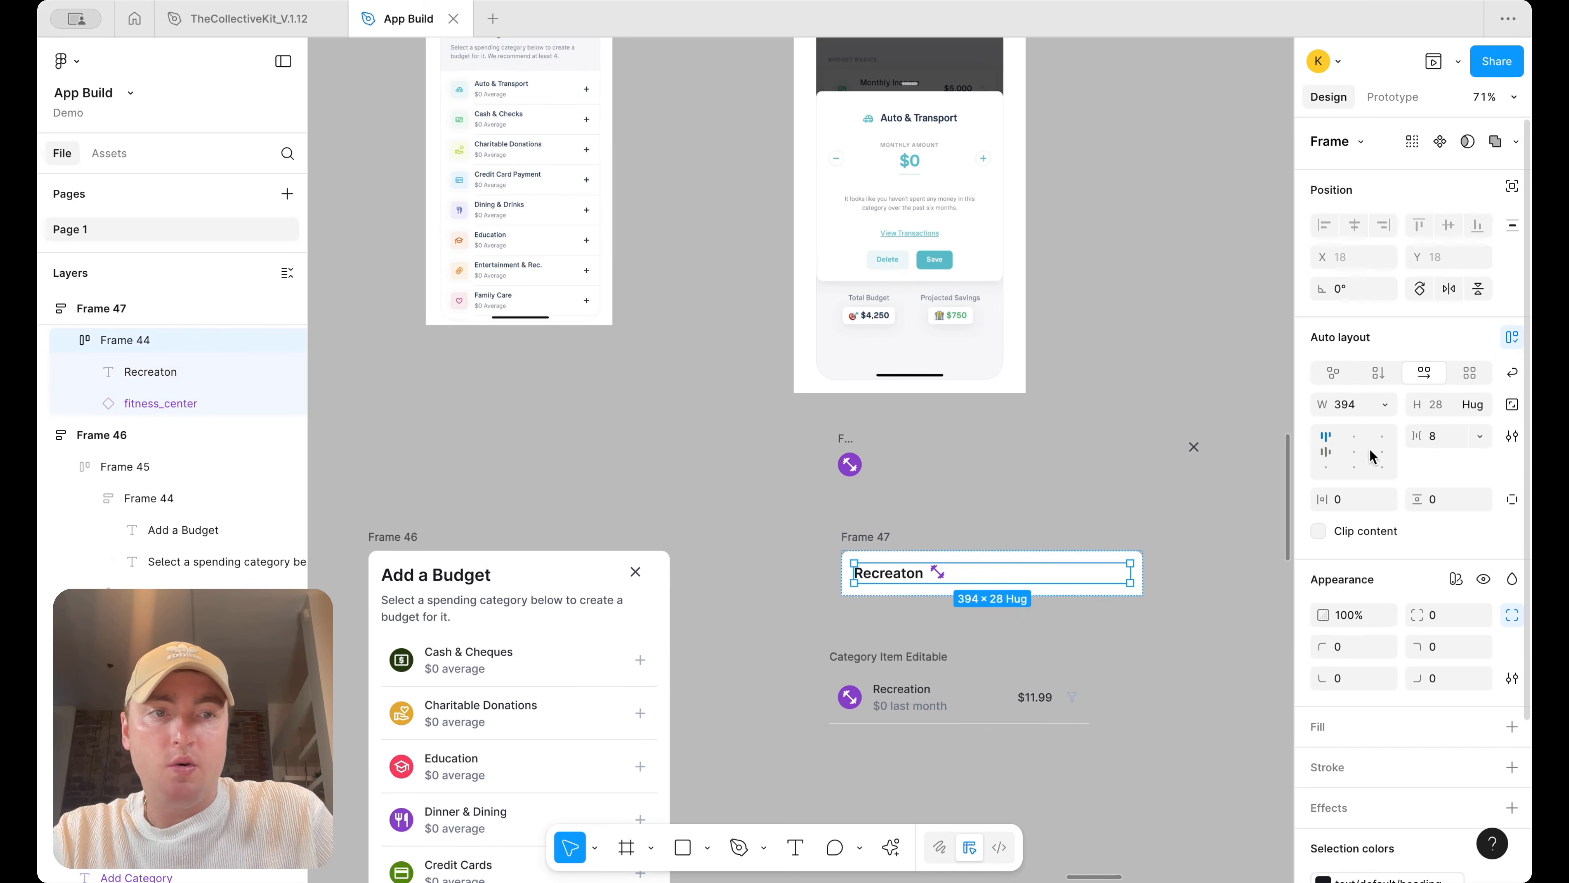
left_click(1353, 436)
left_click_drag(1031, 572, 945, 570)
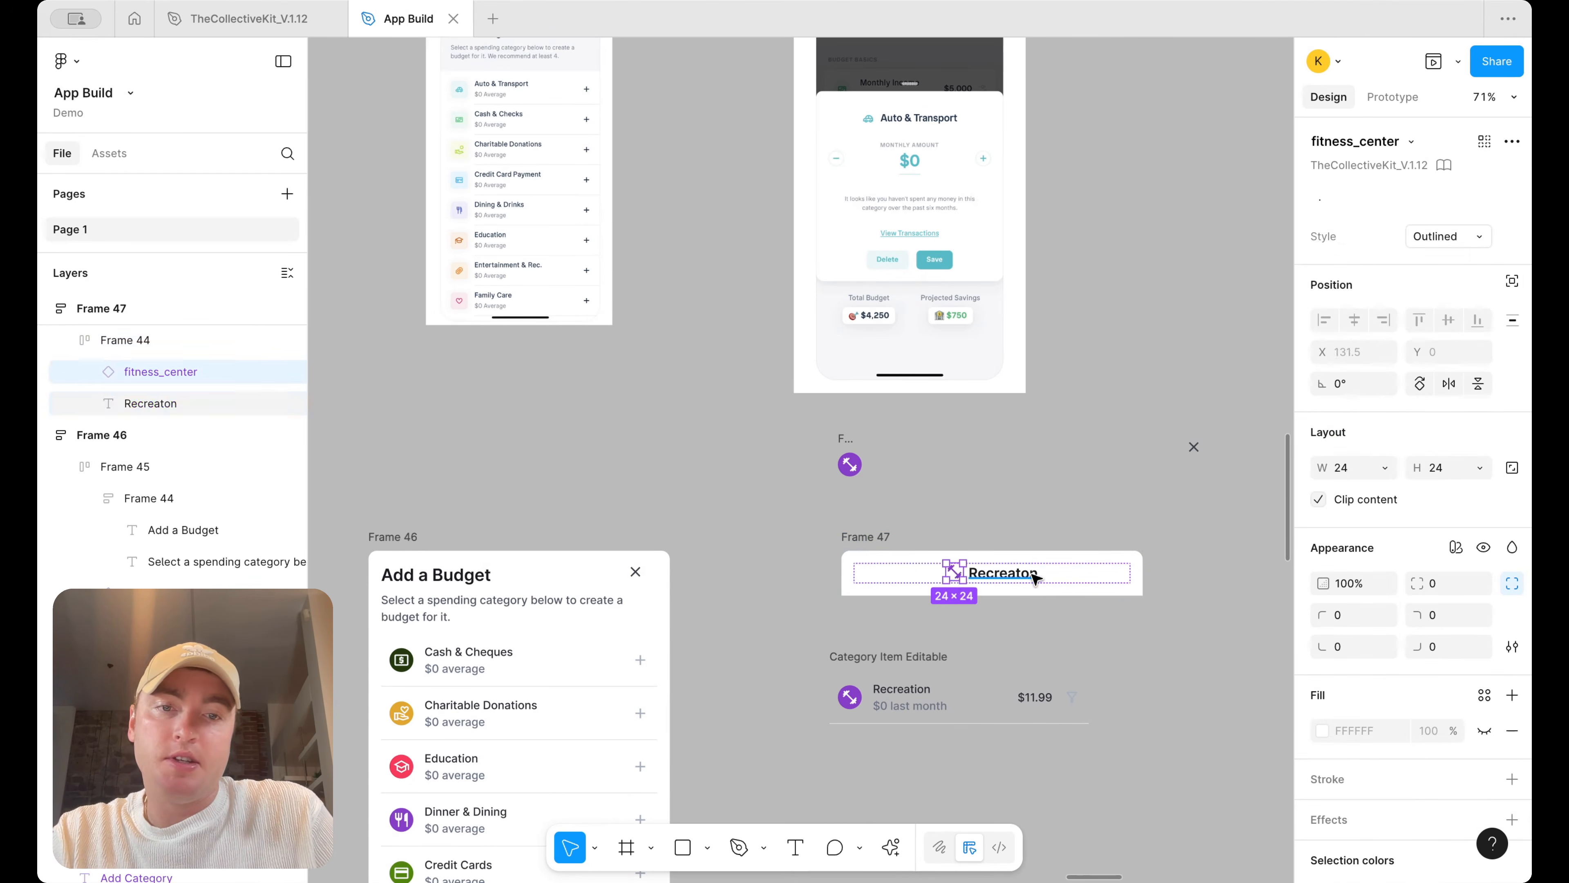
left_click(1089, 456)
Delete the leftover Recreation category item
scroll(1079, 435, "right", 5)
left_click(664, 657)
key("Delete")
scroll(700, 646, "right", 1)
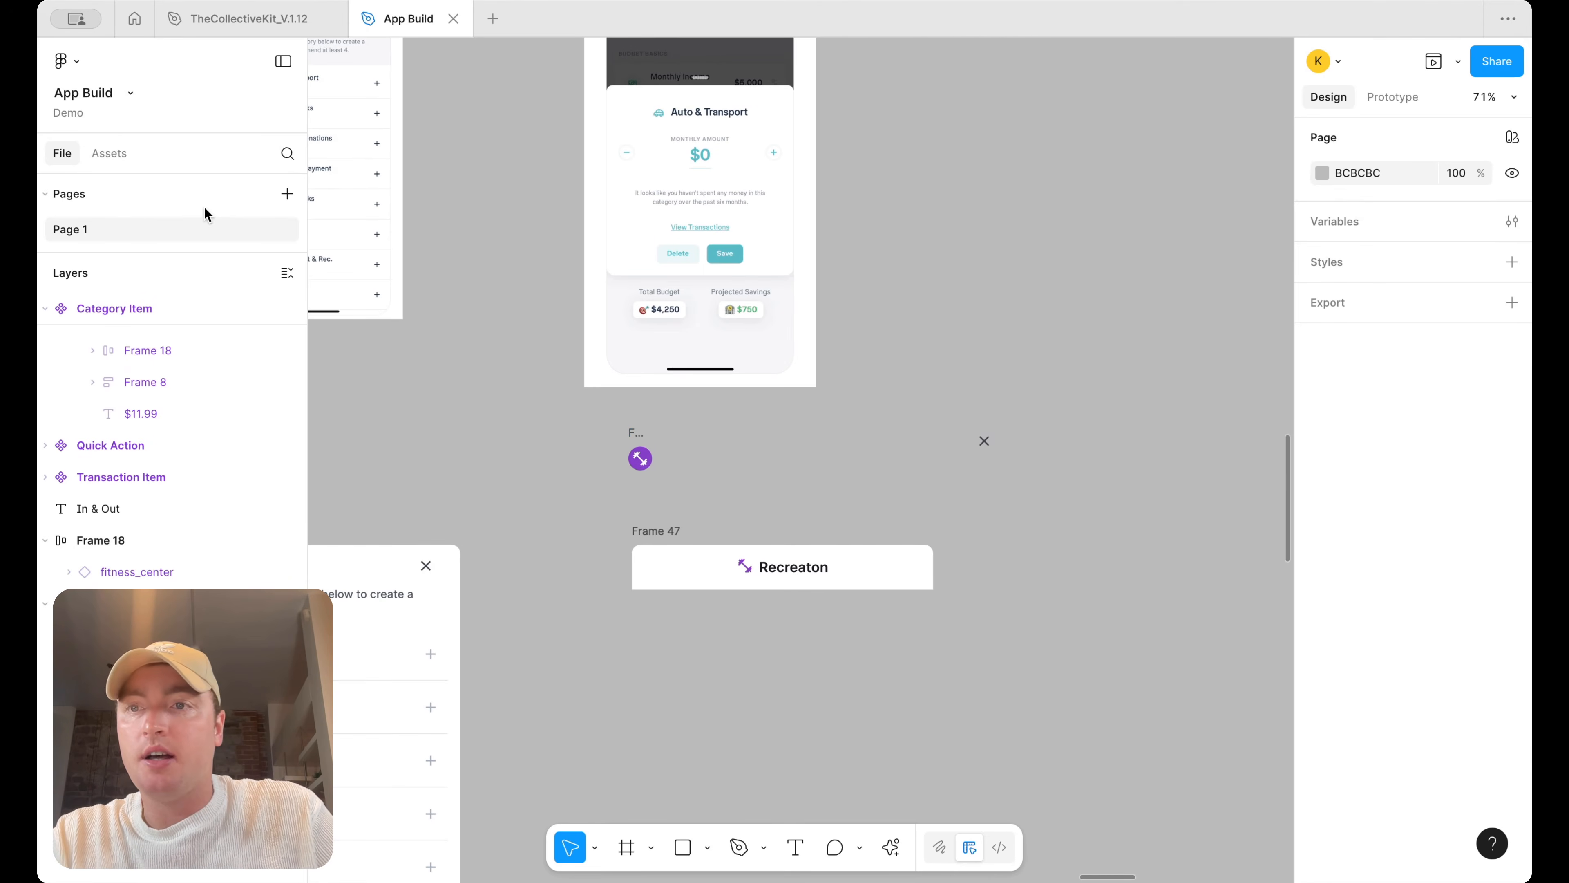
Search the assets for plus, place the add icon and wrap it in auto layout with 5 px padding
left_click(110, 153)
type("plus")
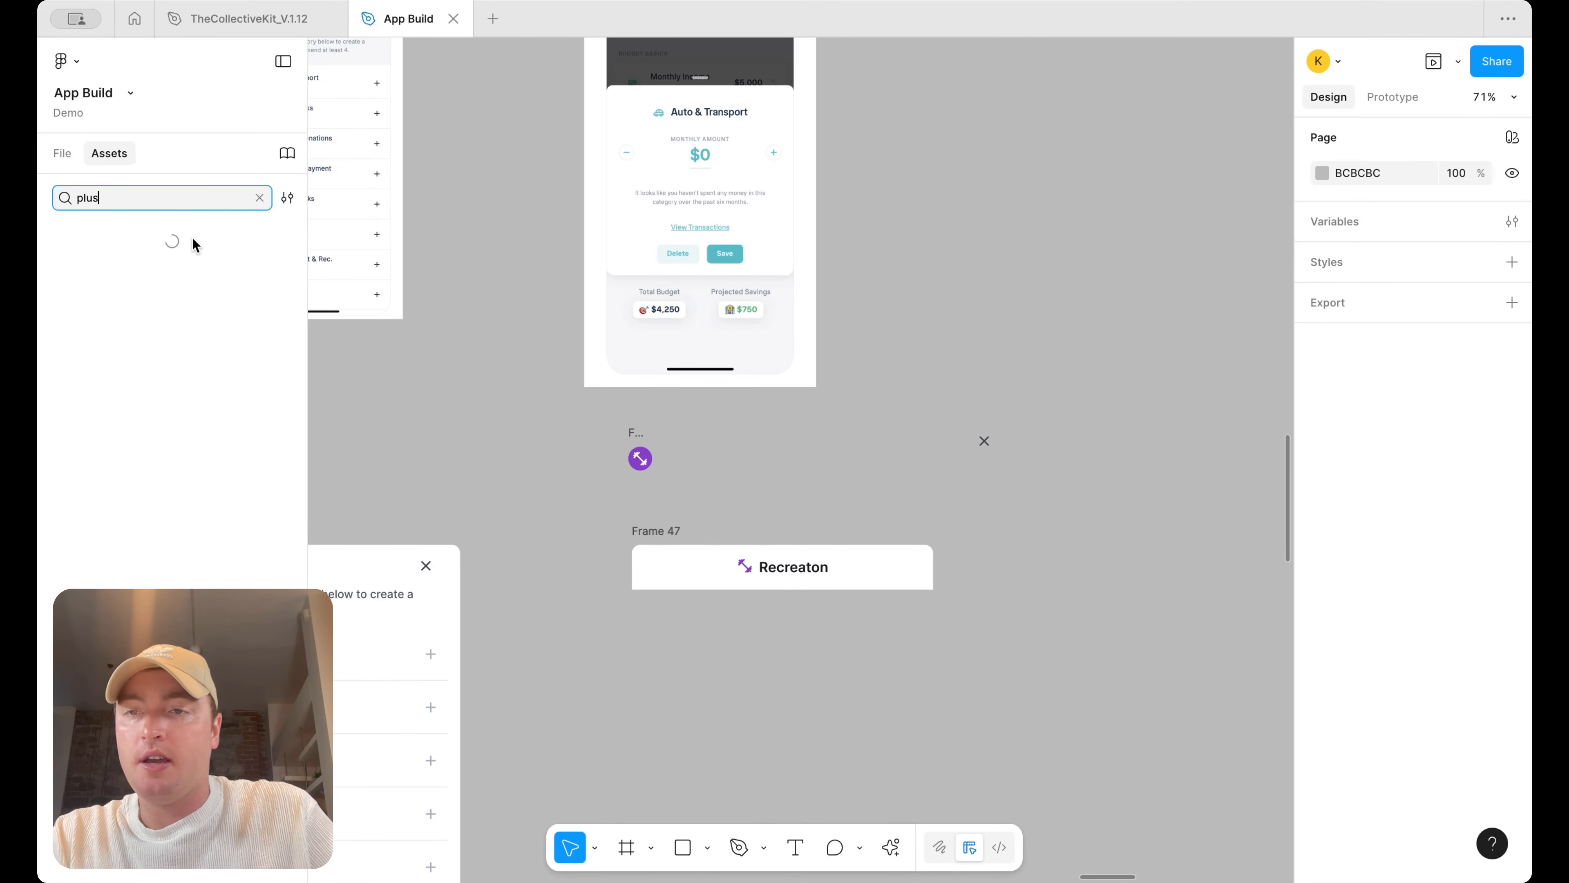
left_click(1054, 566)
key("shift+a")
left_click(1353, 499)
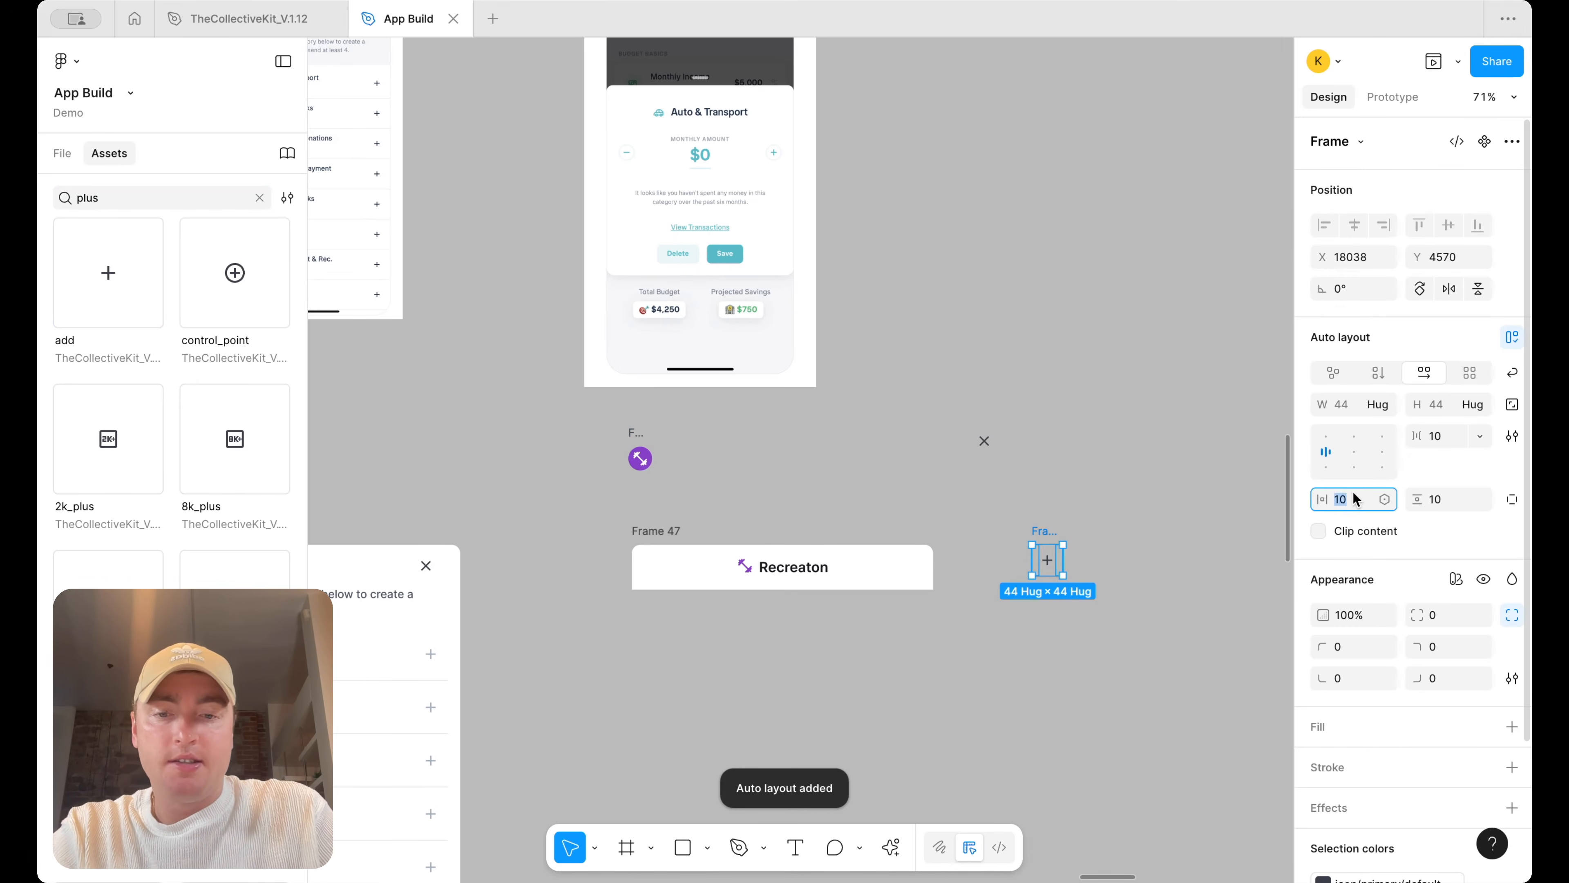
type("5")
key("Tab")
type("5")
key("Return")
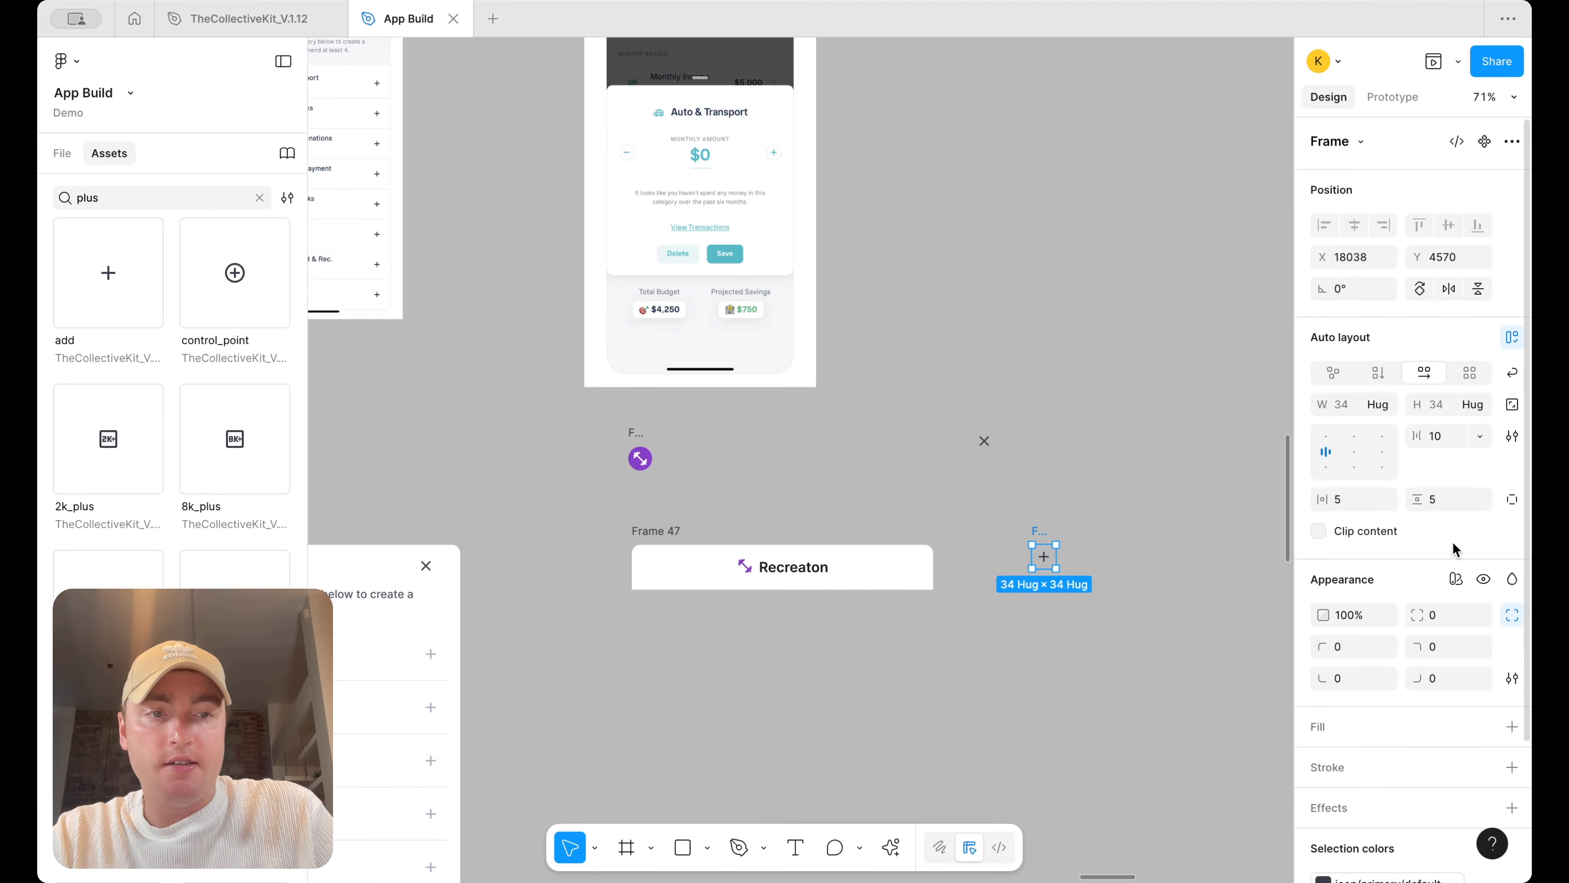
Round the plus button frame's corners to 99 and give it a white FFFFFF fill
left_click(1440, 621)
type("99")
key("Return")
left_click(1512, 719)
left_click(1323, 753)
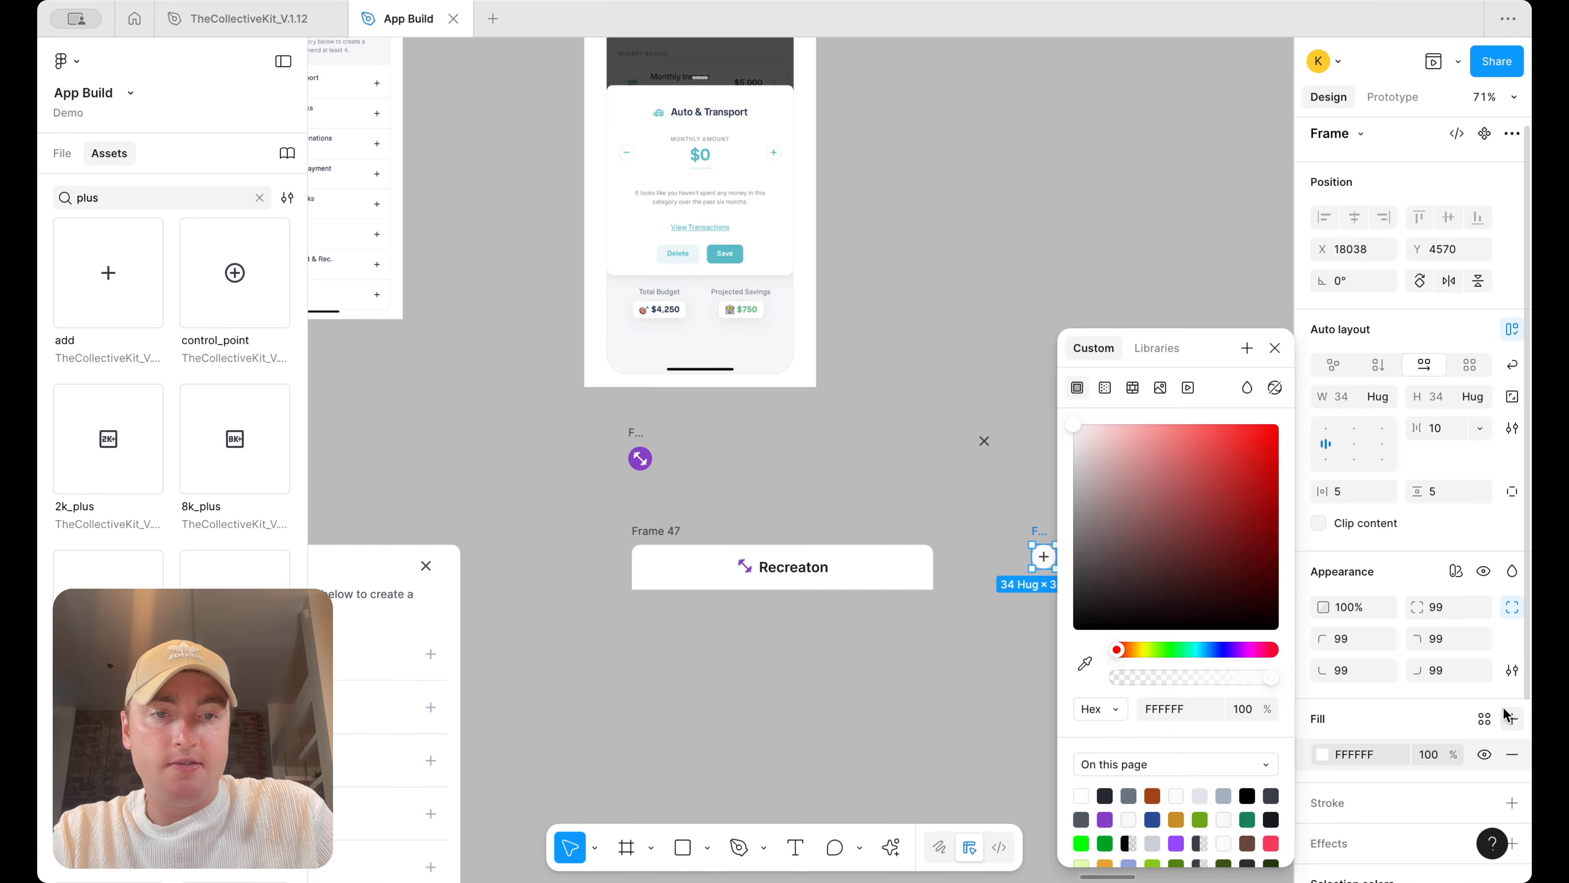
left_click(1056, 531)
Duplicate the plus button and swap the first copy's icon to minimize
left_click_drag(1043, 533, 1134, 534, "alt")
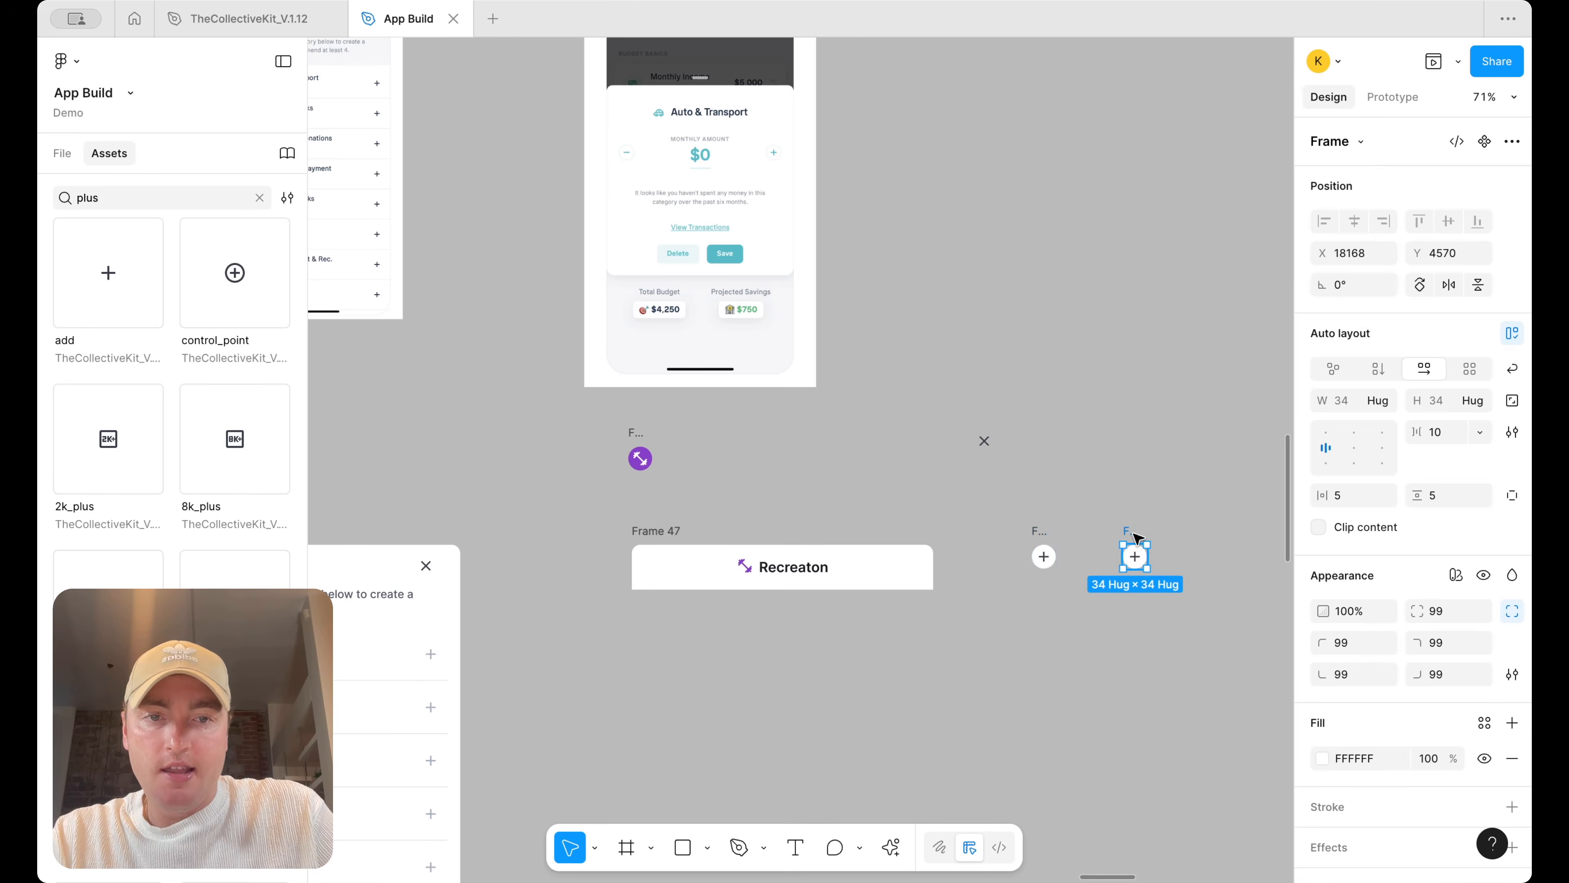
left_click(1045, 559)
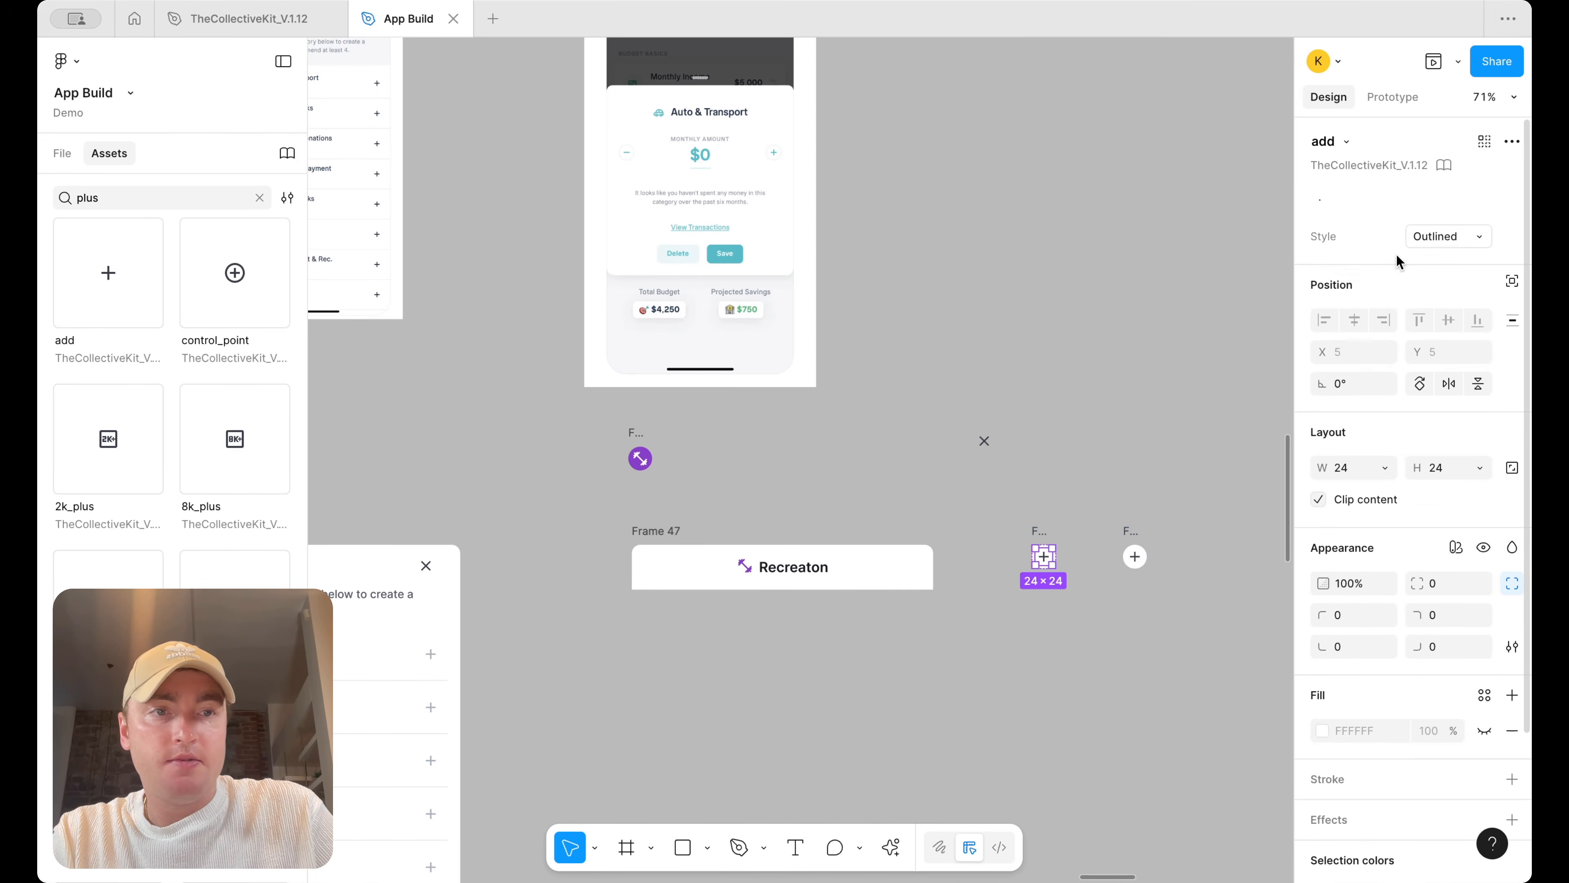
left_click(1345, 140)
type("minus")
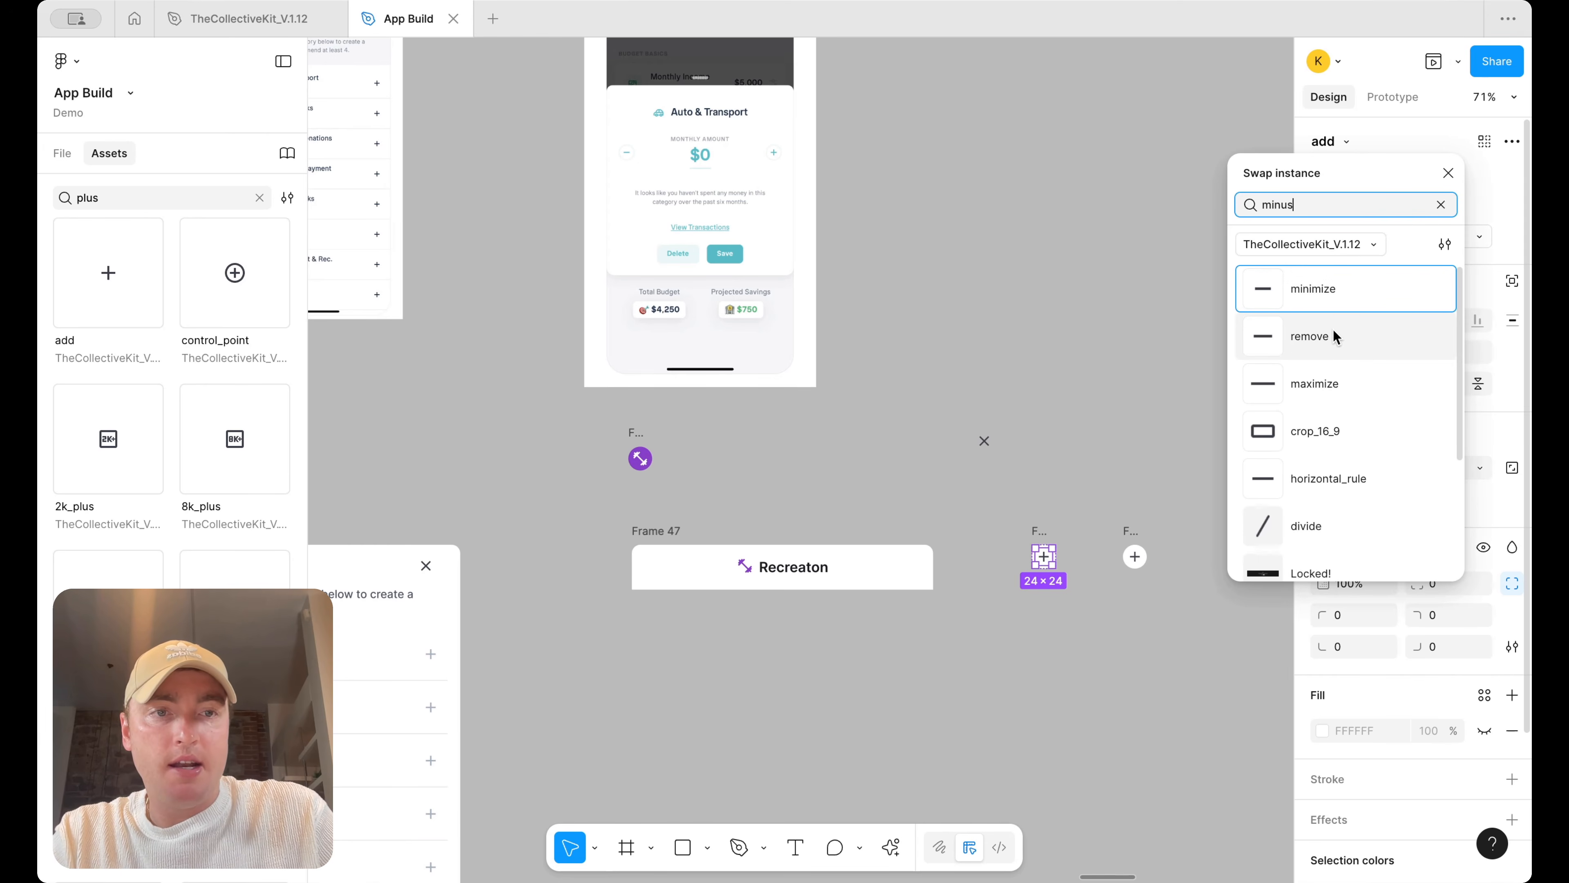
left_click(1339, 294)
left_click(1107, 435)
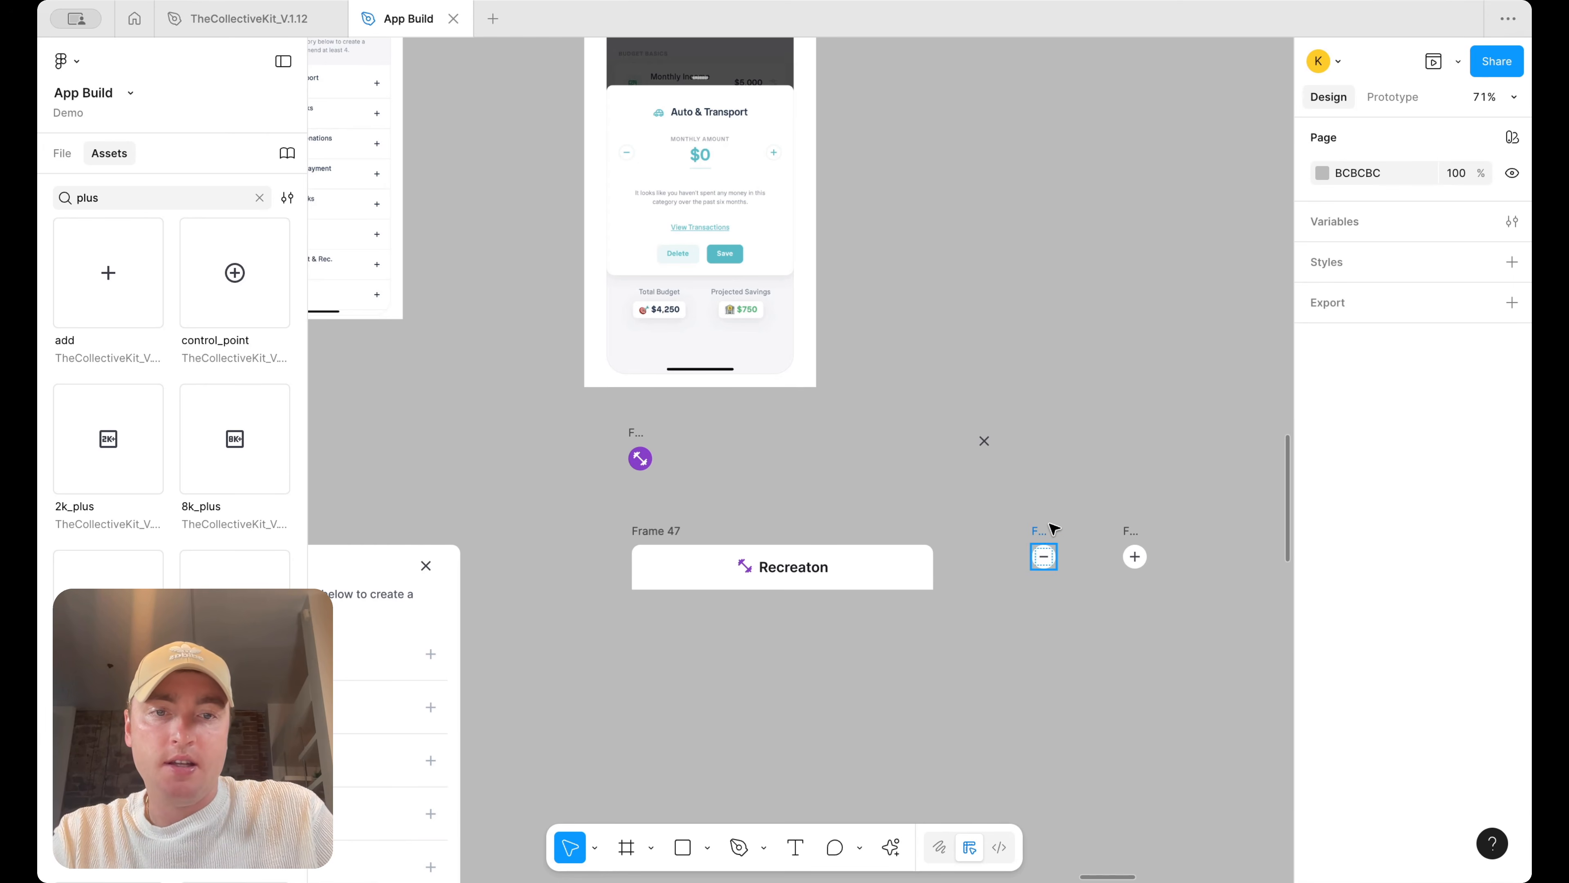
Spread the minus and plus buttons apart below Frame 47
left_click_drag(1046, 533, 633, 645)
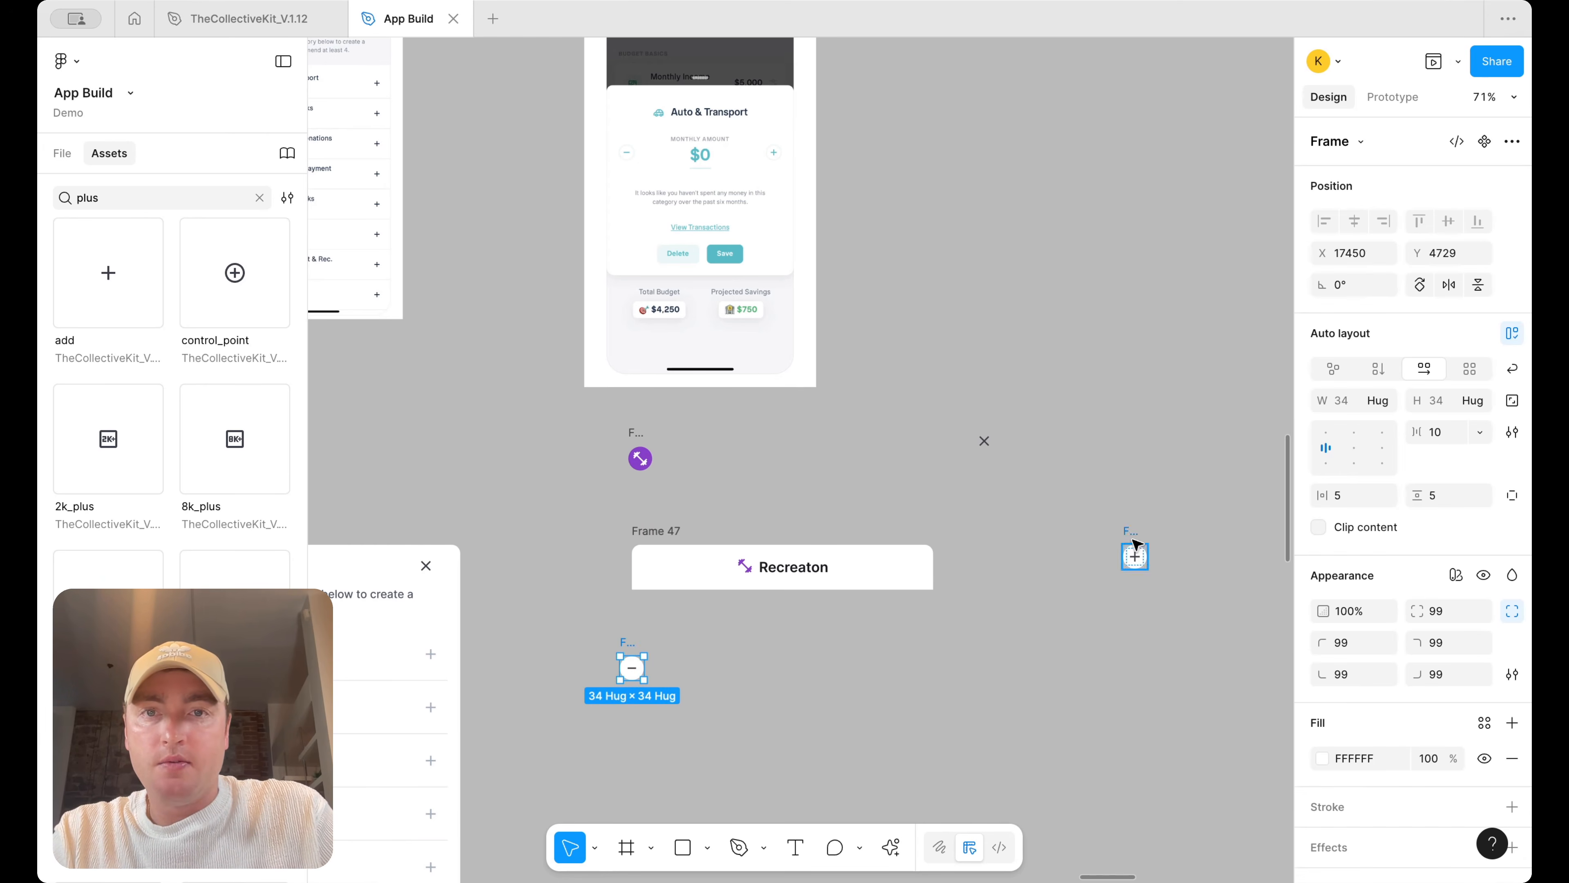
left_click_drag(1135, 534, 928, 666)
scroll(928, 641, "left", 5)
scroll(928, 641, "down", 2)
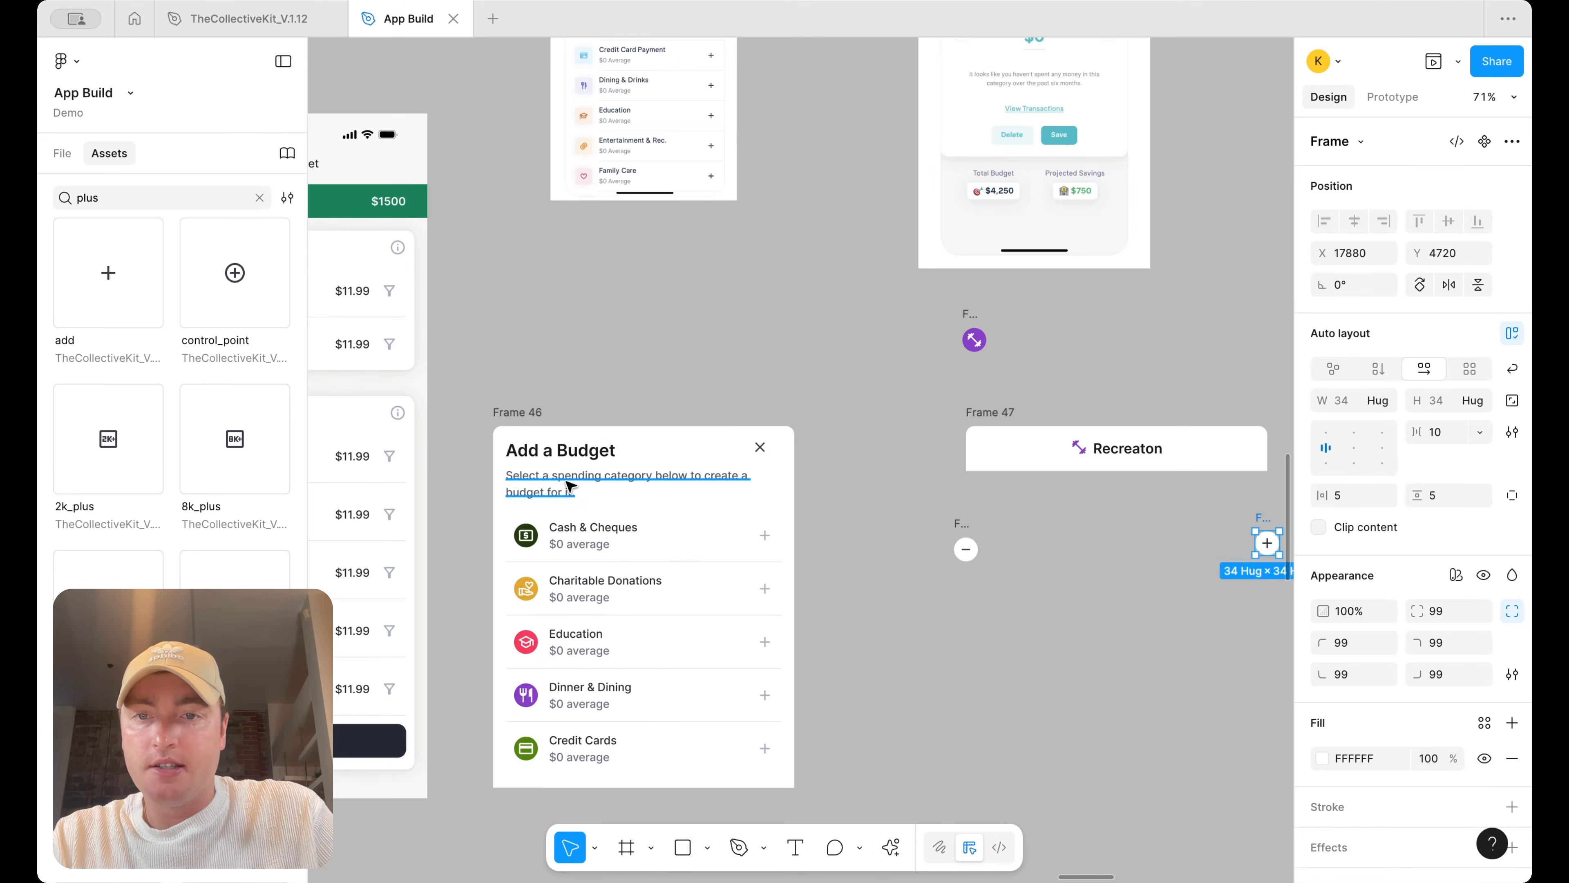
Copy Frame 46's description text out between the minus and plus buttons
left_click(563, 488)
left_click_drag(563, 488, 1124, 544)
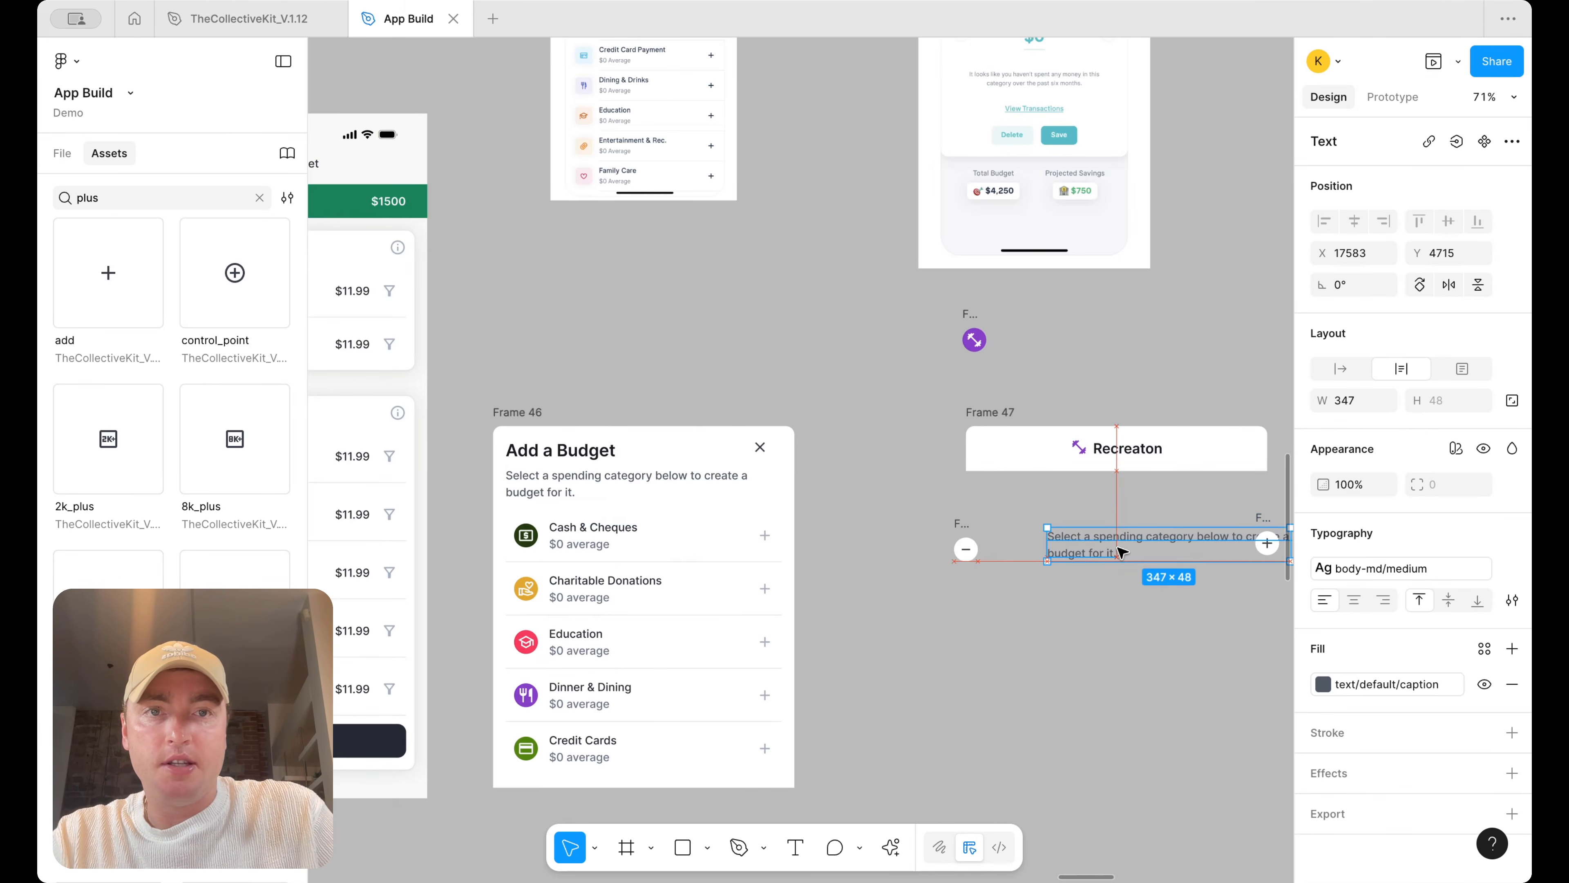
scroll(1109, 562, "right", 3)
scroll(1109, 562, "up", 1)
Change the copied text to Monthly Amount, centre-align it, and position it between the buttons
double_click(991, 606)
type("M")
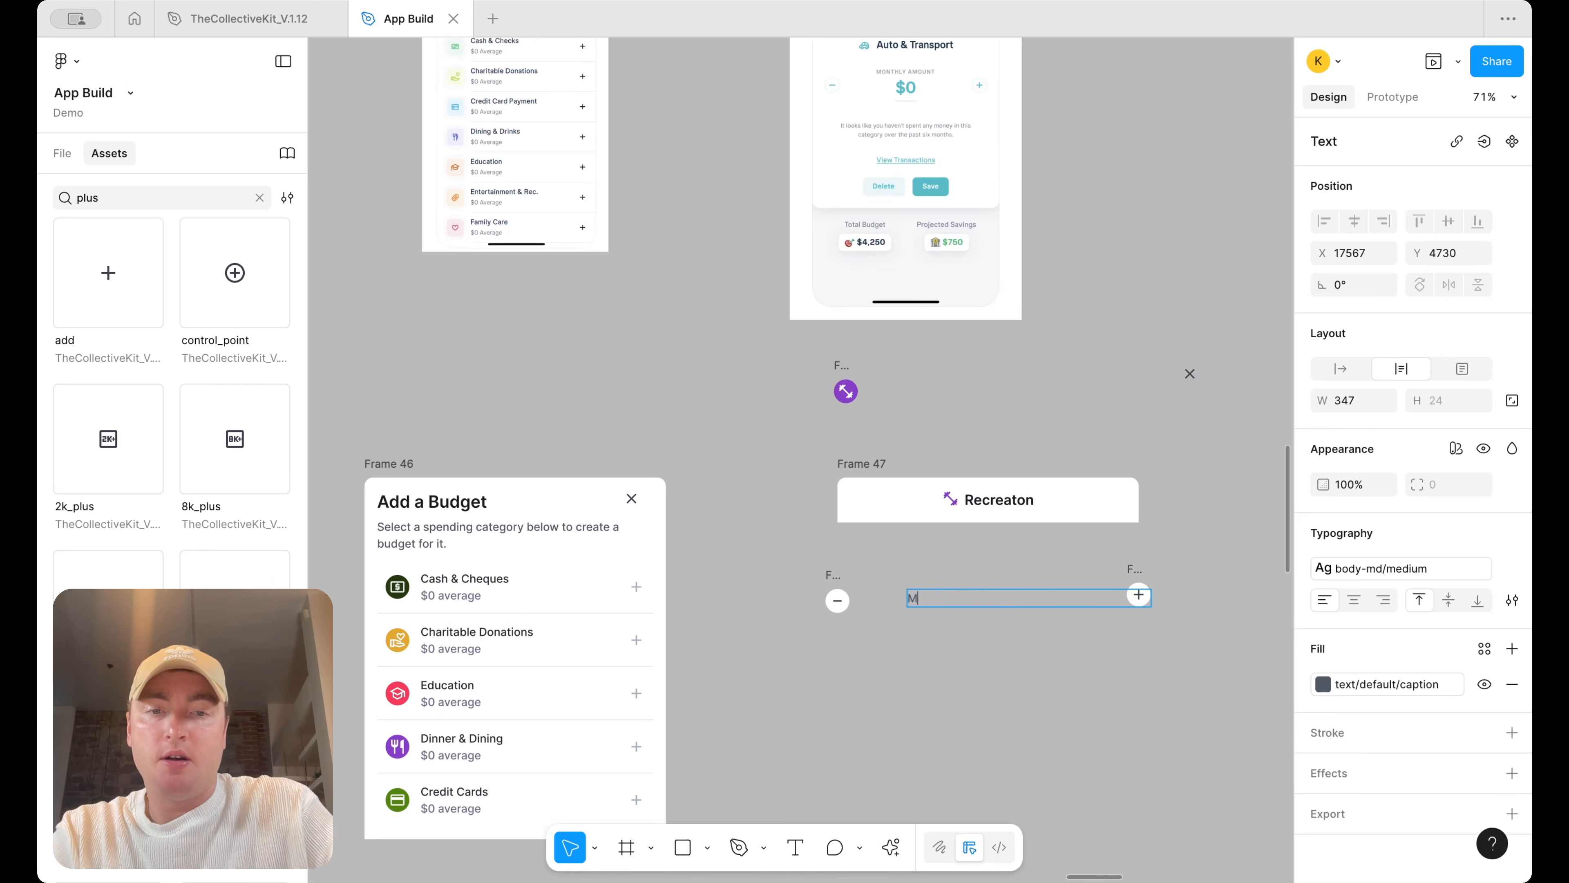
type("onthly Amount")
key("ctrl+a")
left_click(1354, 600)
key("Escape")
left_click_drag(1156, 600, 1034, 570)
Copy the Recreaton title below the Monthly Amount label and change its text to $0
left_click(1013, 501, "super")
double_click(1013, 501)
key("Escape")
left_click_drag(1012, 504, 1011, 635)
double_click(1010, 636)
type("$")
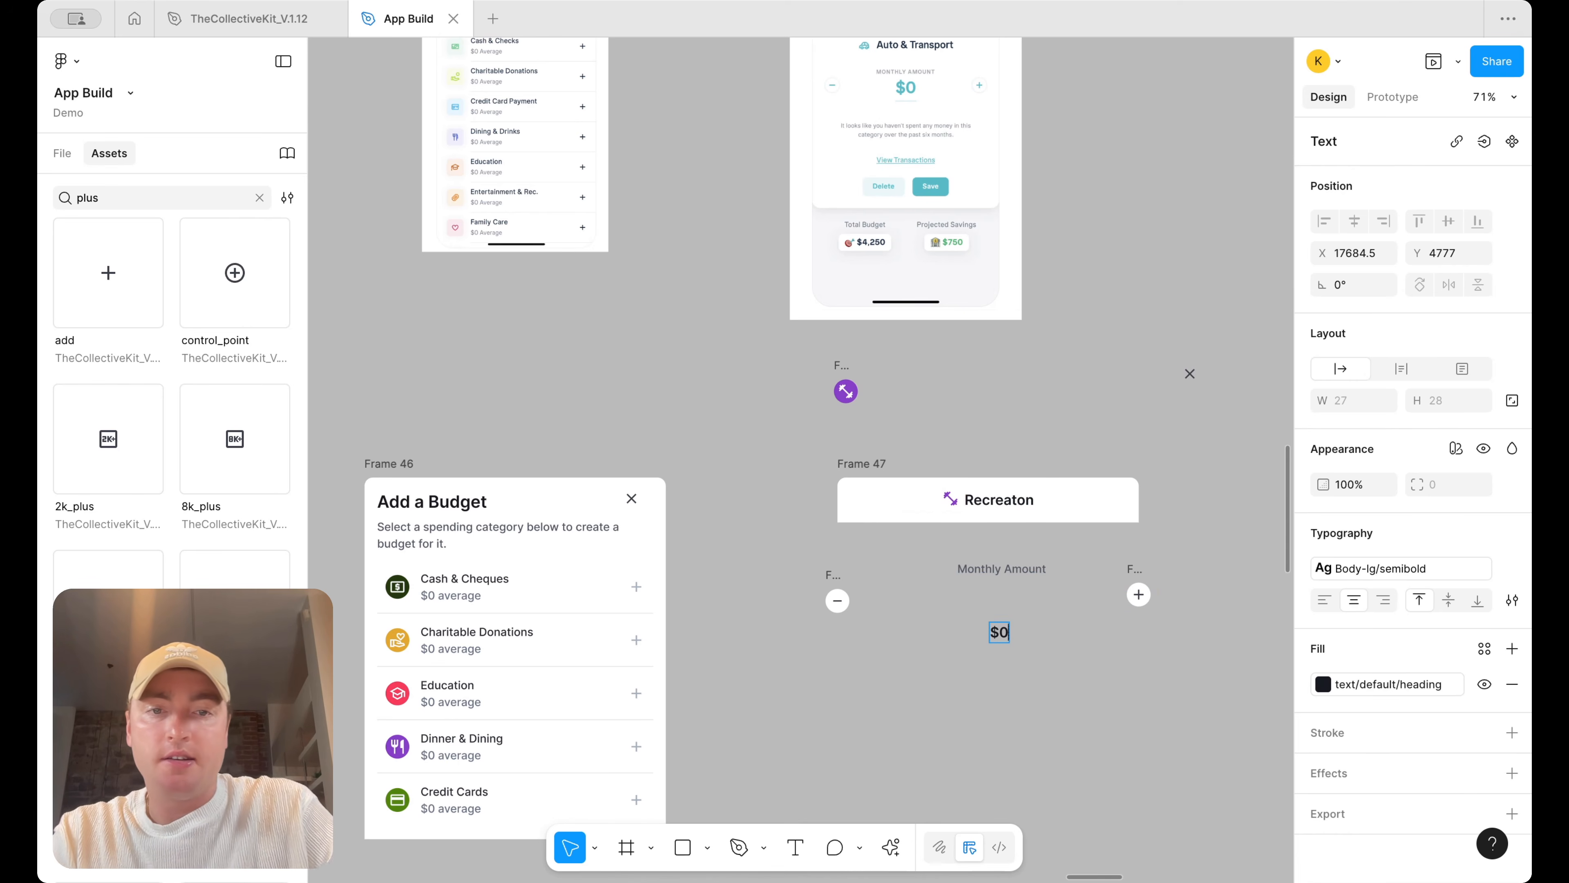
Apply the H5/semibold text style to the $0 text
key("super+a")
left_click(1373, 564)
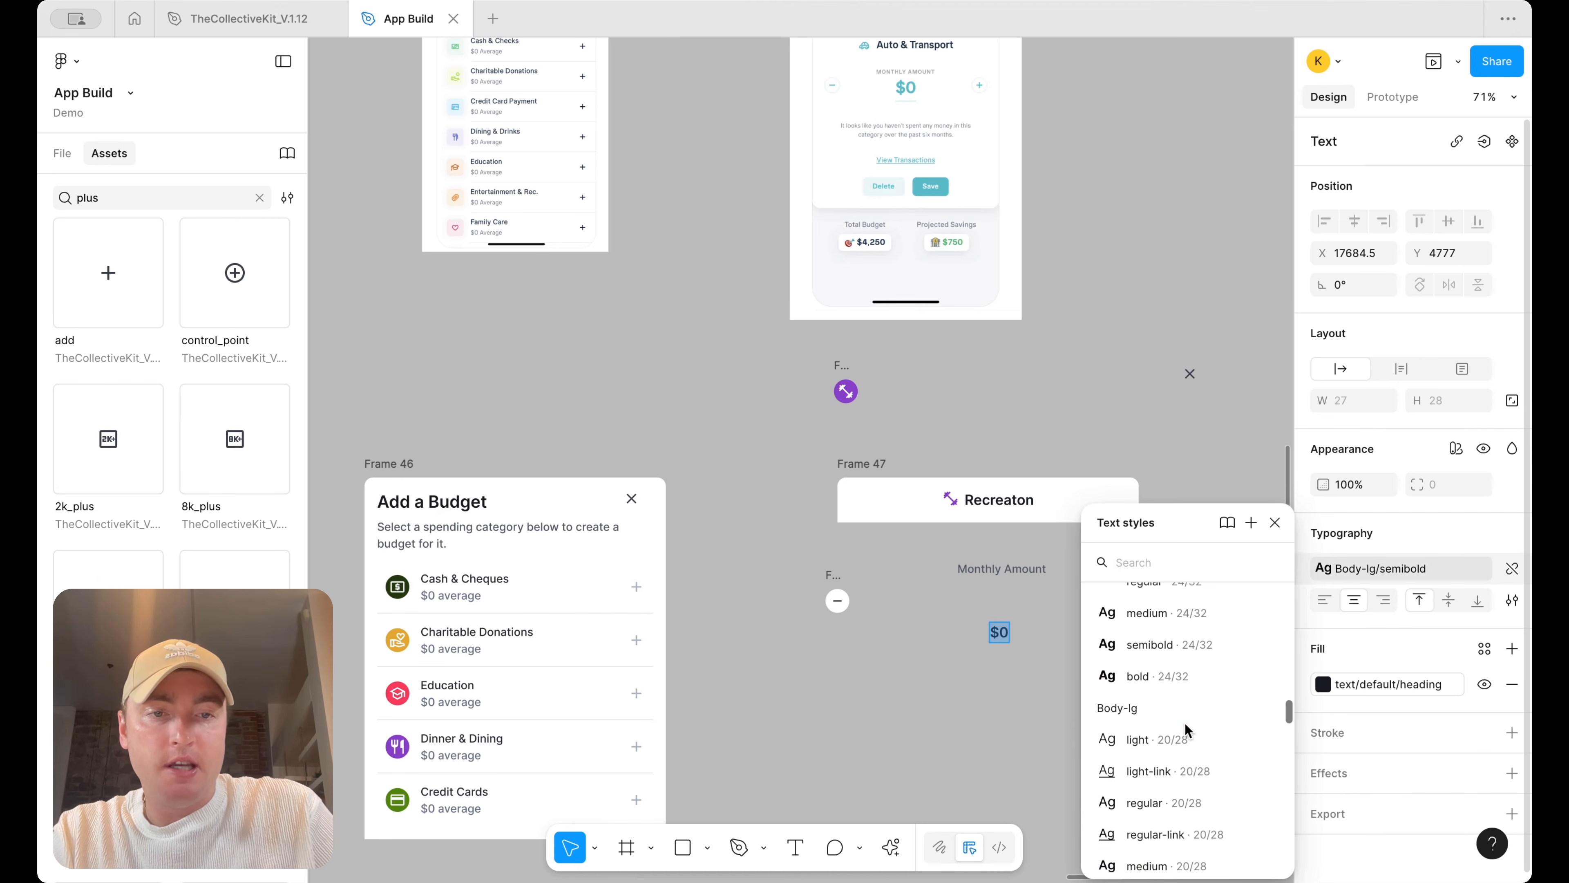
scroll(1184, 724, "up", 8)
left_click(1184, 766)
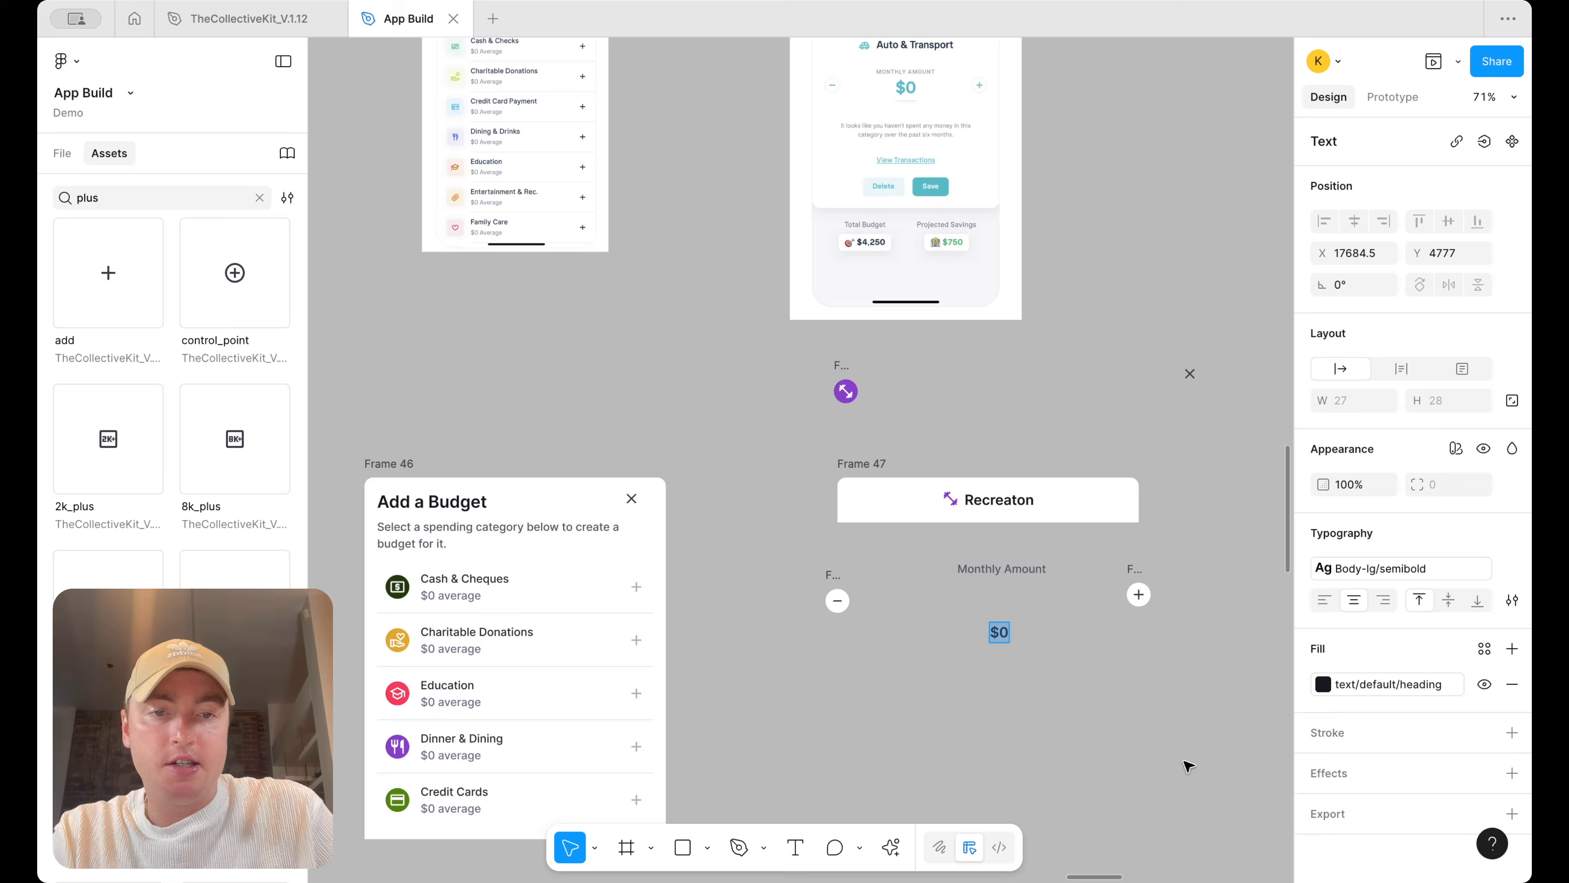
key("Escape")
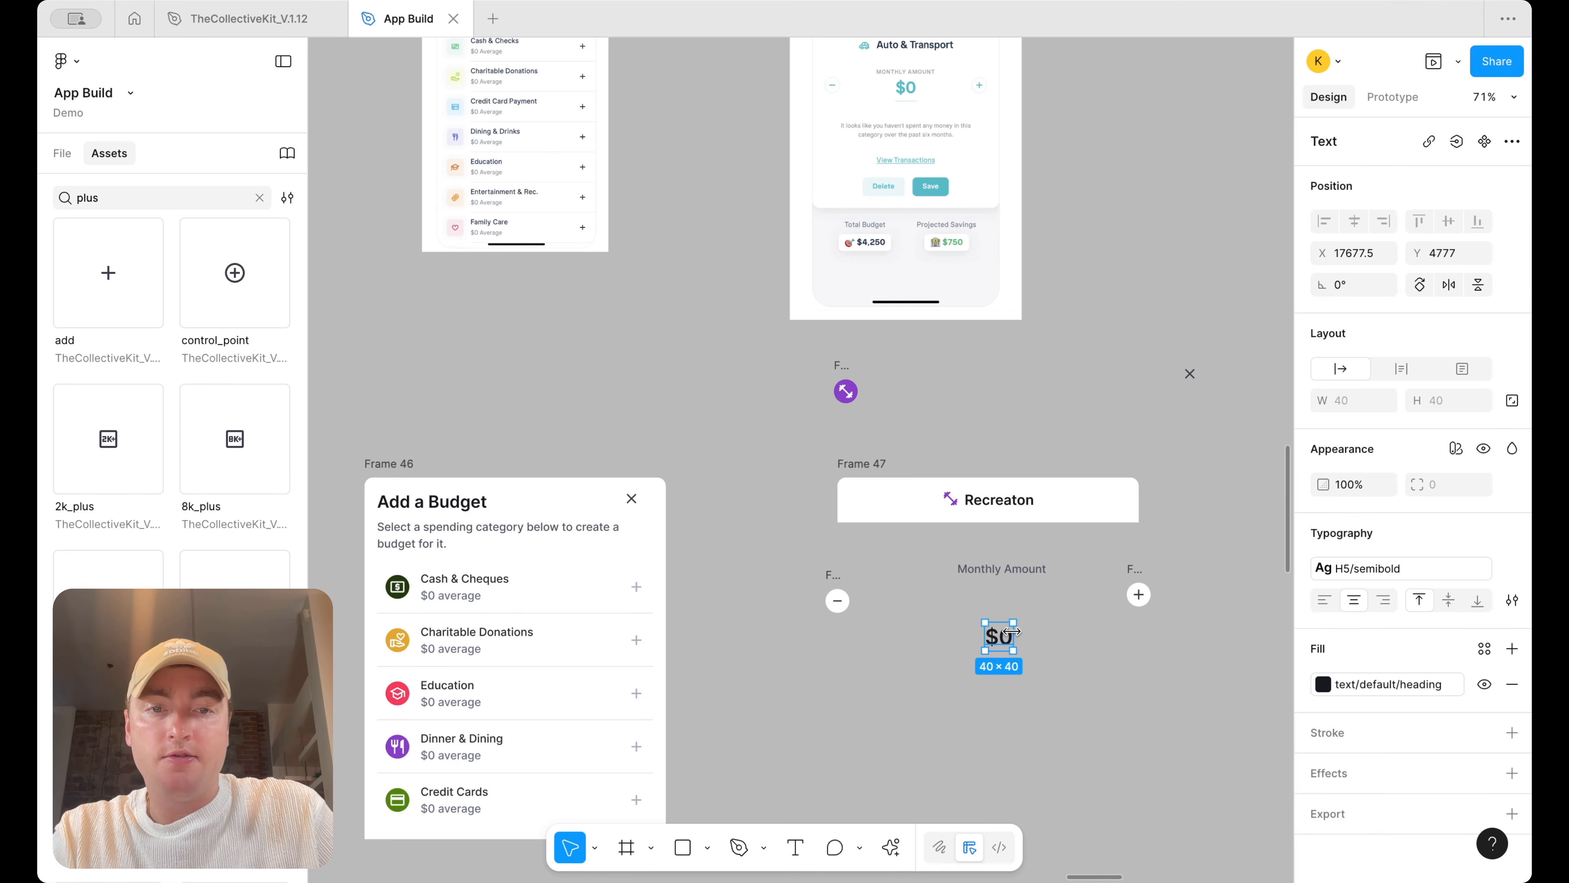
Change the $0 text style to H4/medium and move the amount up beneath the Monthly Amount label
left_click(1373, 568)
scroll(1197, 705, "up", 2)
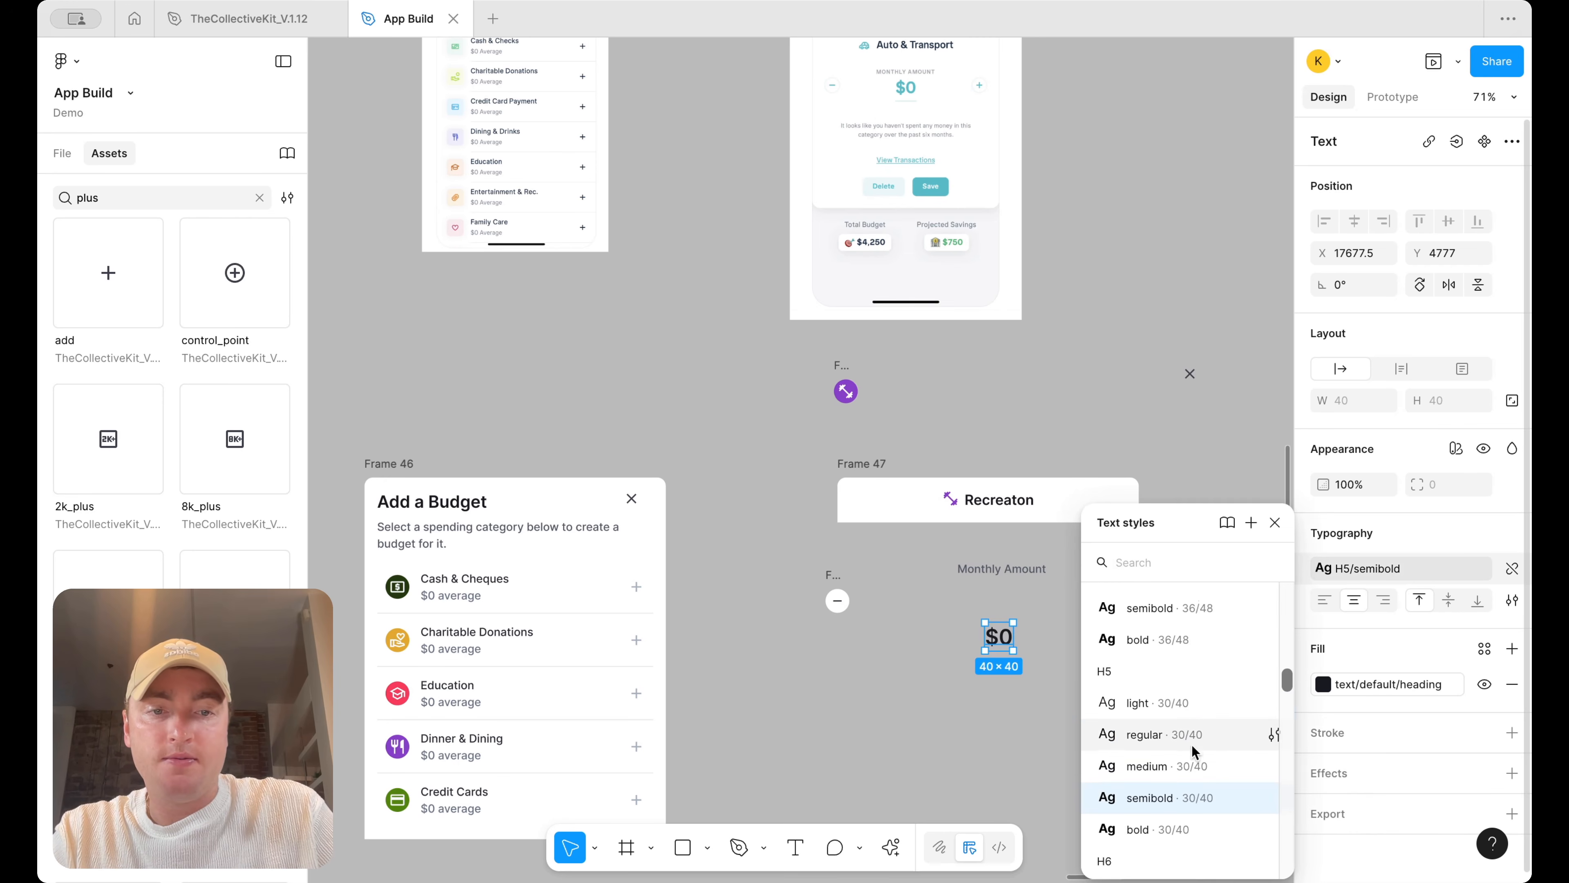
left_click(1192, 692)
key("ctrl+z")
left_click_drag(999, 643, 1021, 555)
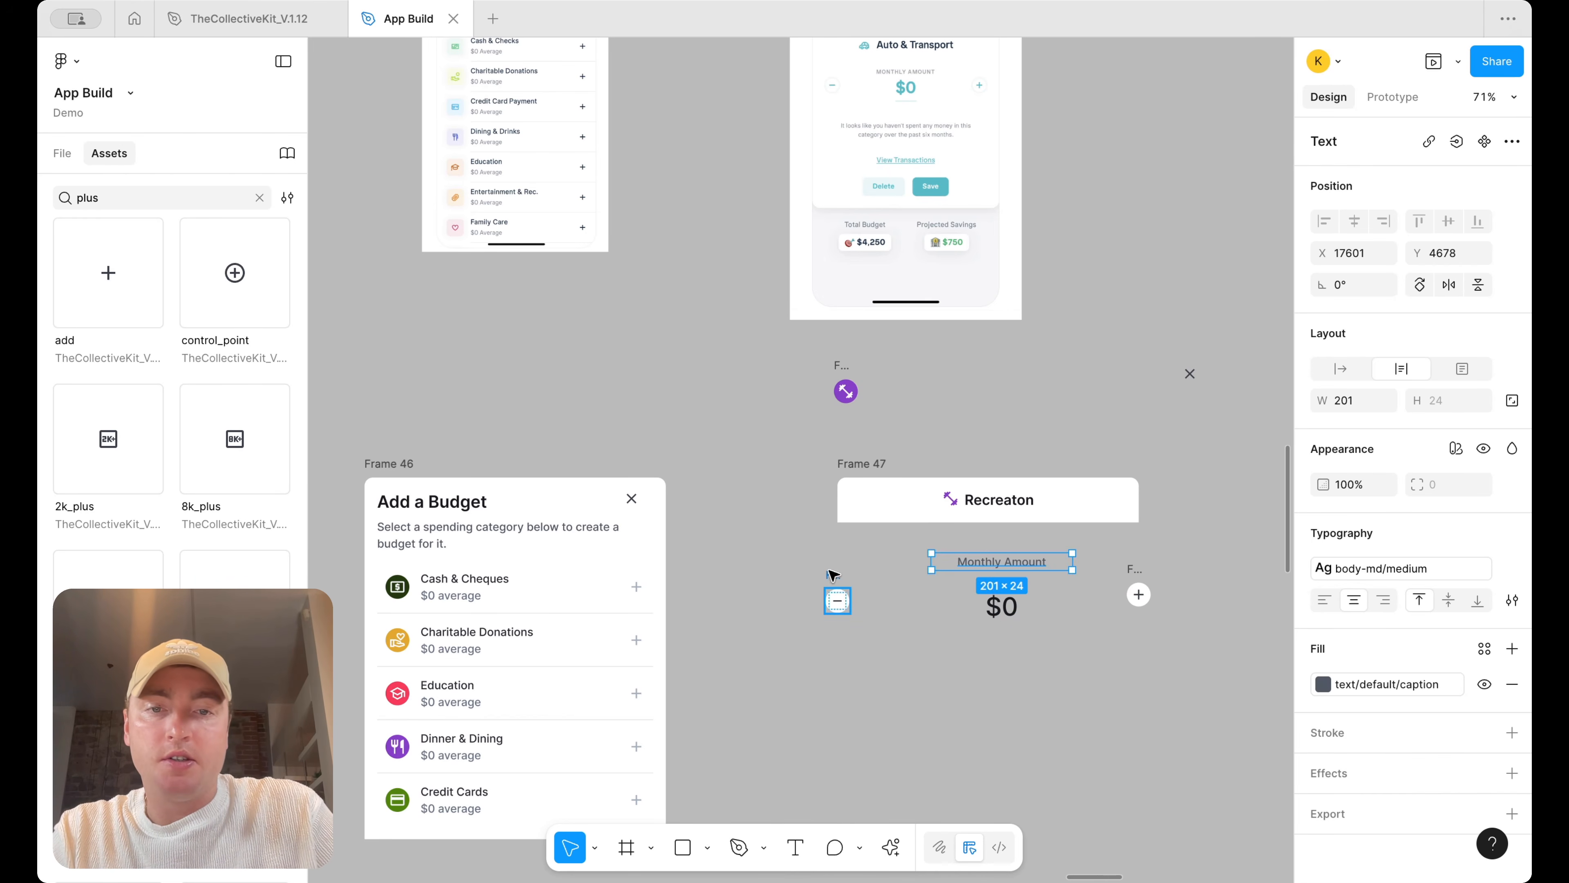
Move the minus and plus buttons inward toward the amount and nudge the $0 text into place
left_click_drag(833, 575, 880, 575)
left_click_drag(1125, 581, 1105, 581)
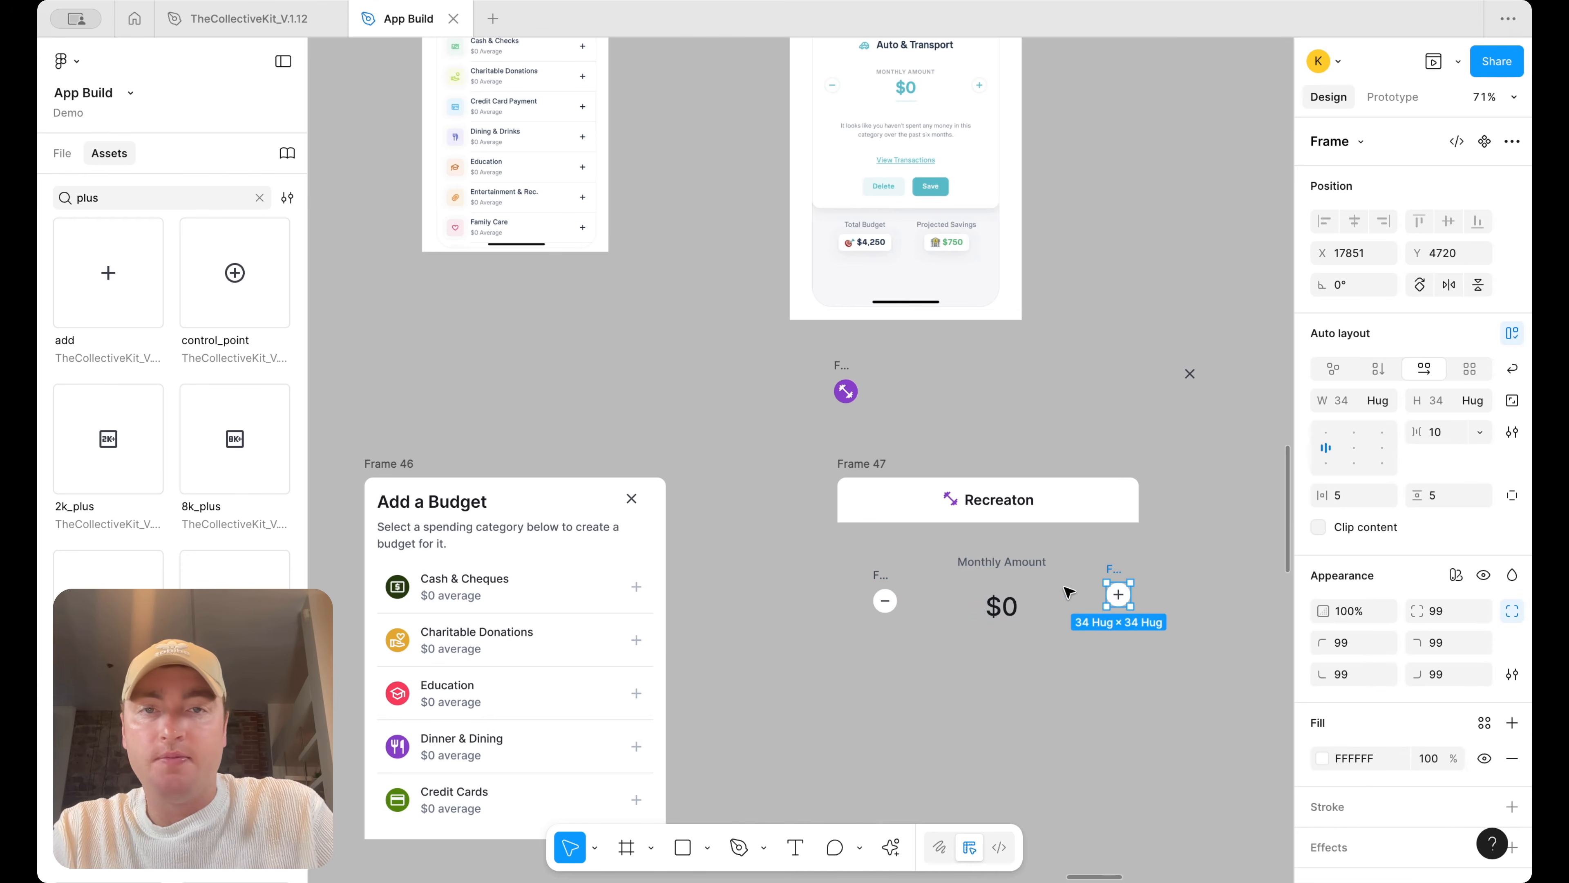
left_click(994, 604)
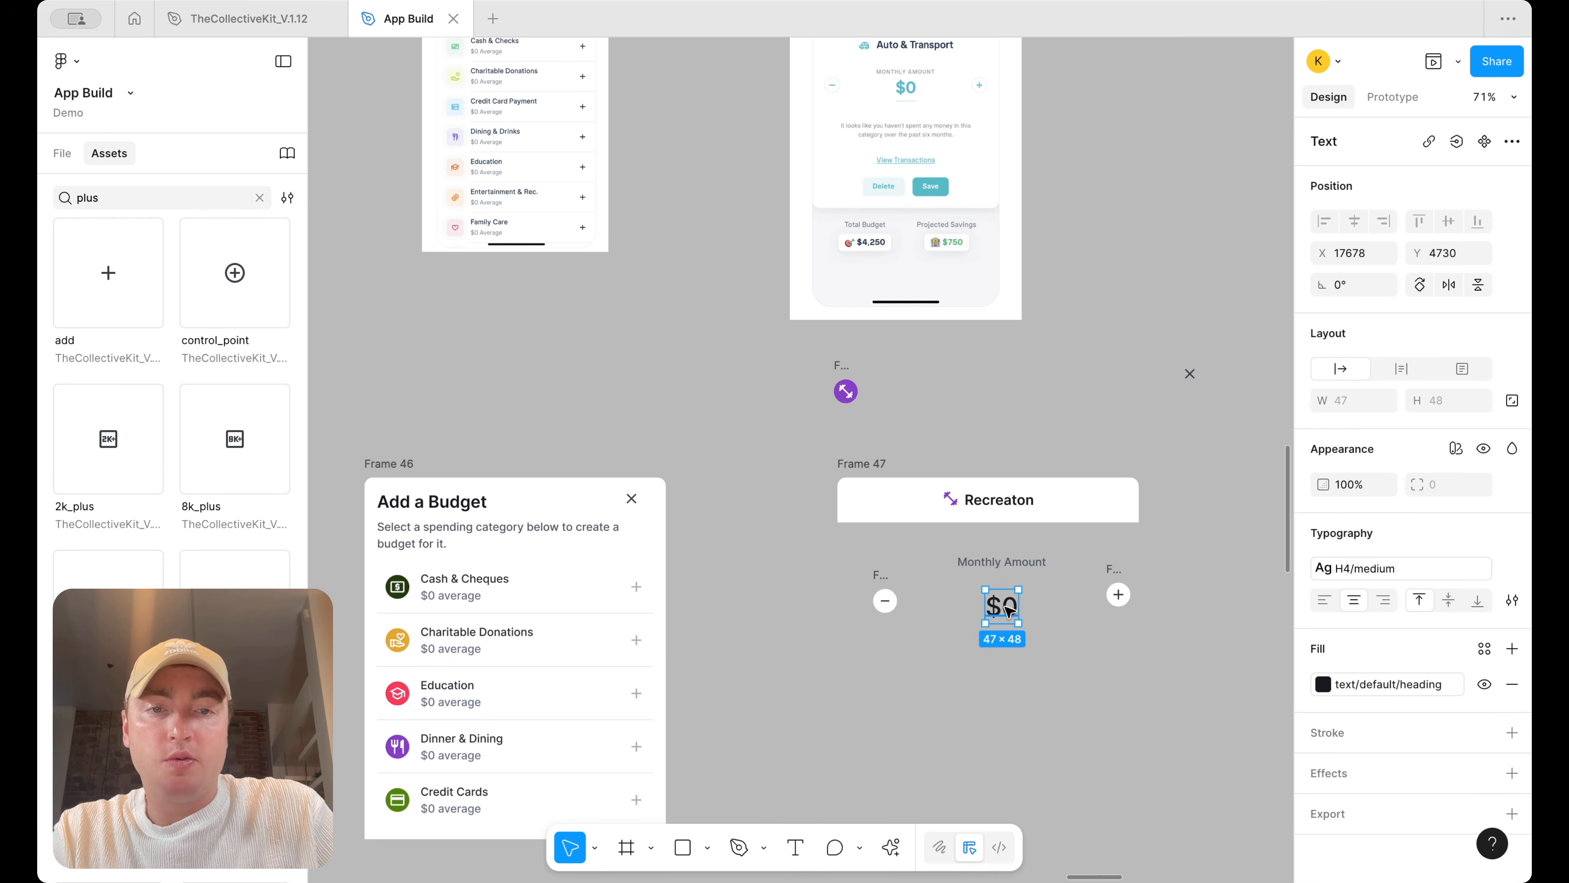
left_click_drag(1008, 608, 1008, 604)
Detach the $0 text fill and sample the purple Recreation icon colour, 8740C9, with the eyedropper
scroll(1075, 609, "up", 2)
scroll(1075, 609, "right", 1)
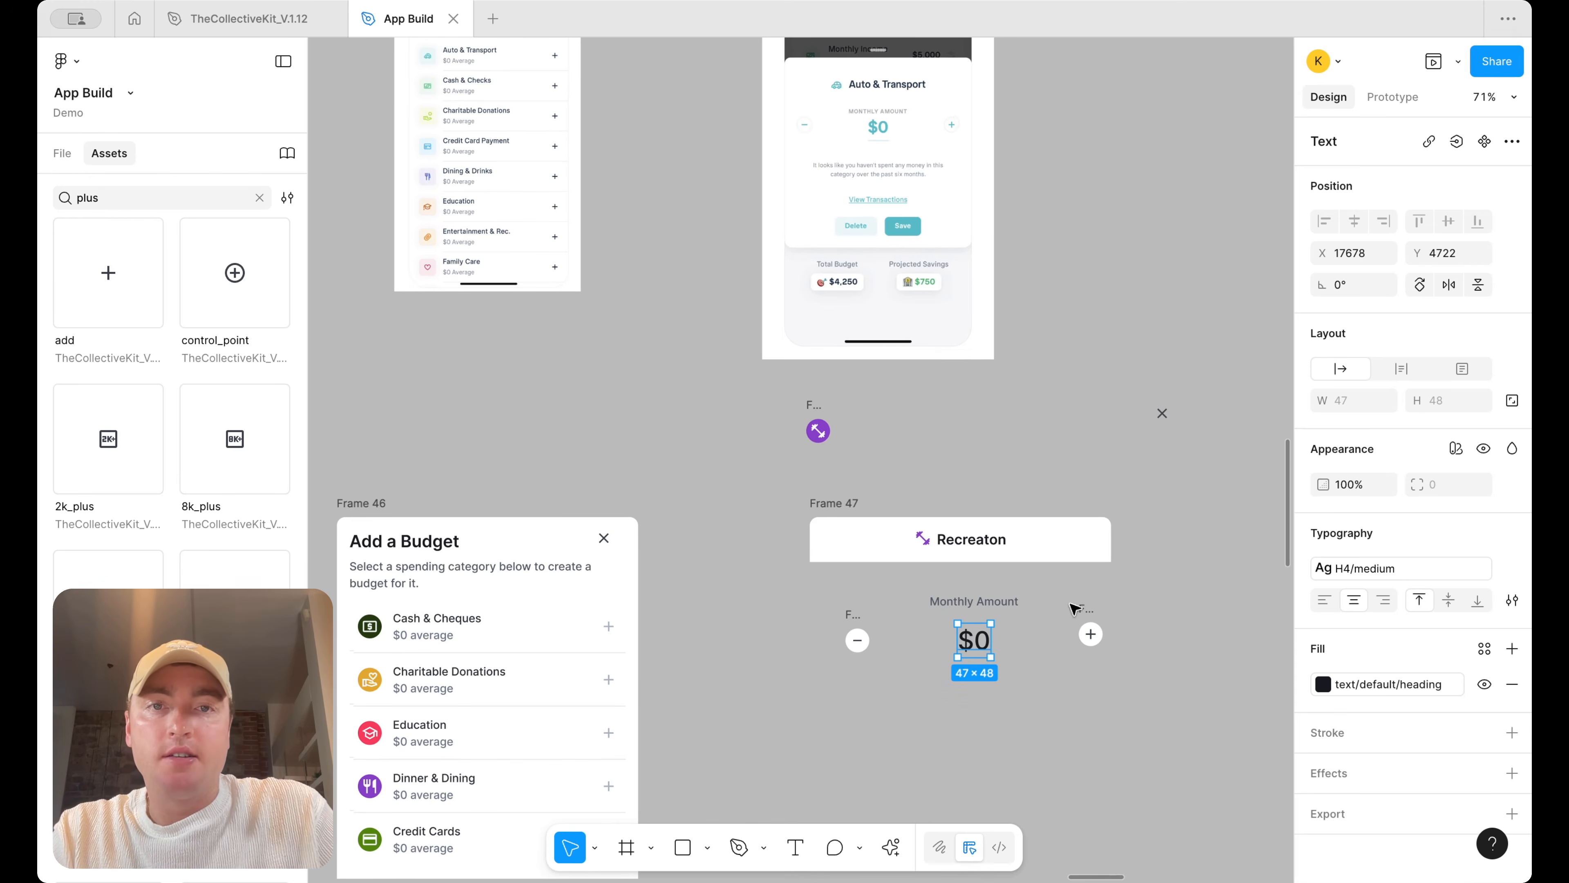
scroll(917, 130, "up", 5)
scroll(918, 130, "down", 6)
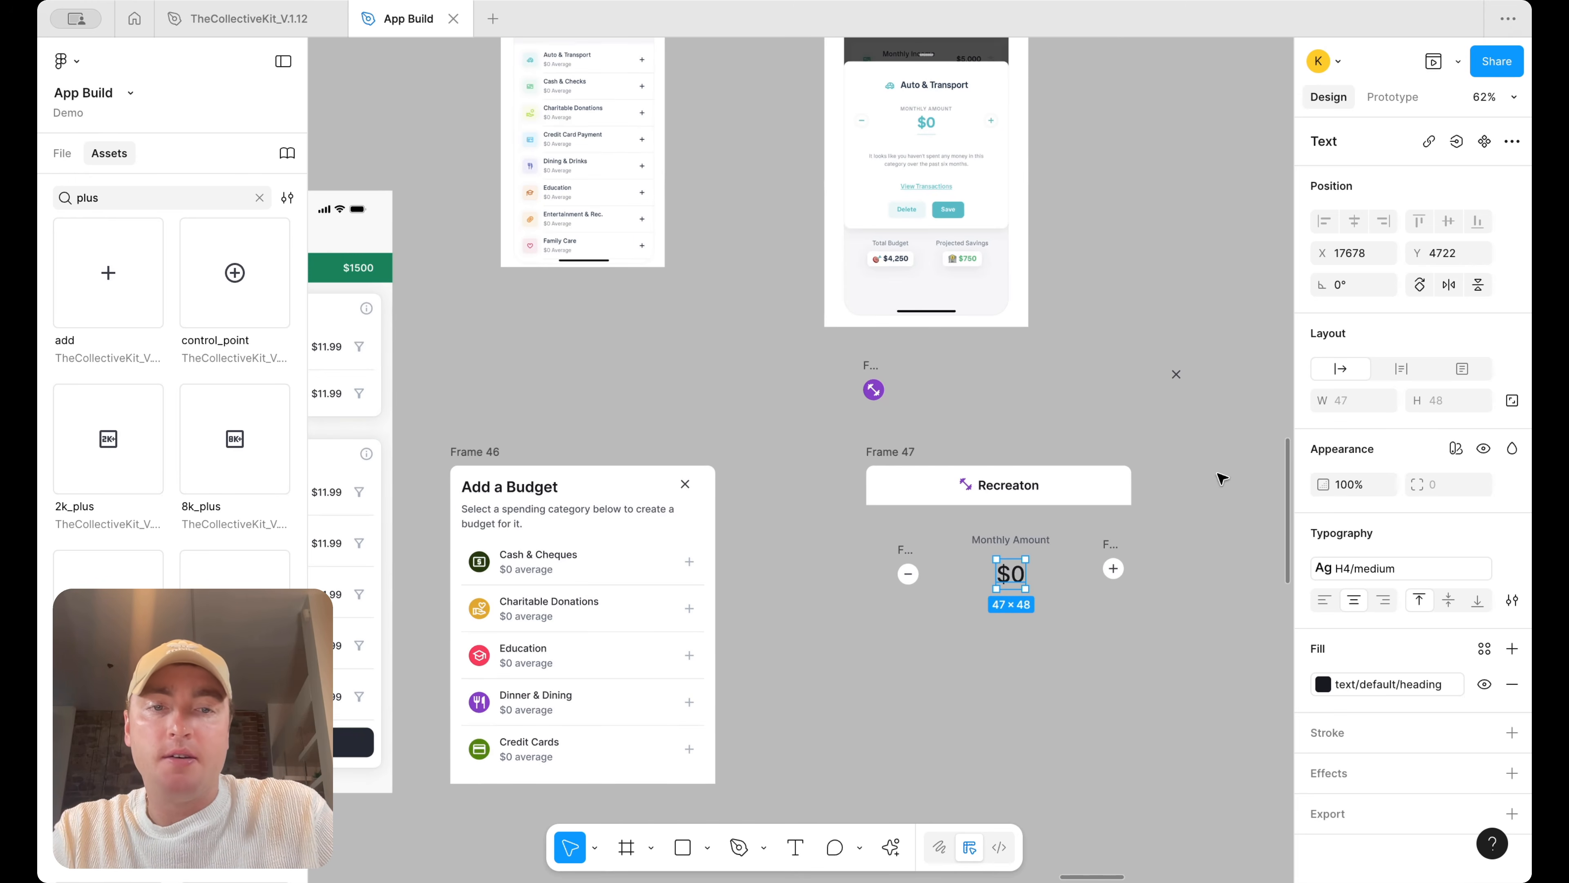
left_click(1452, 684)
left_click(1323, 684)
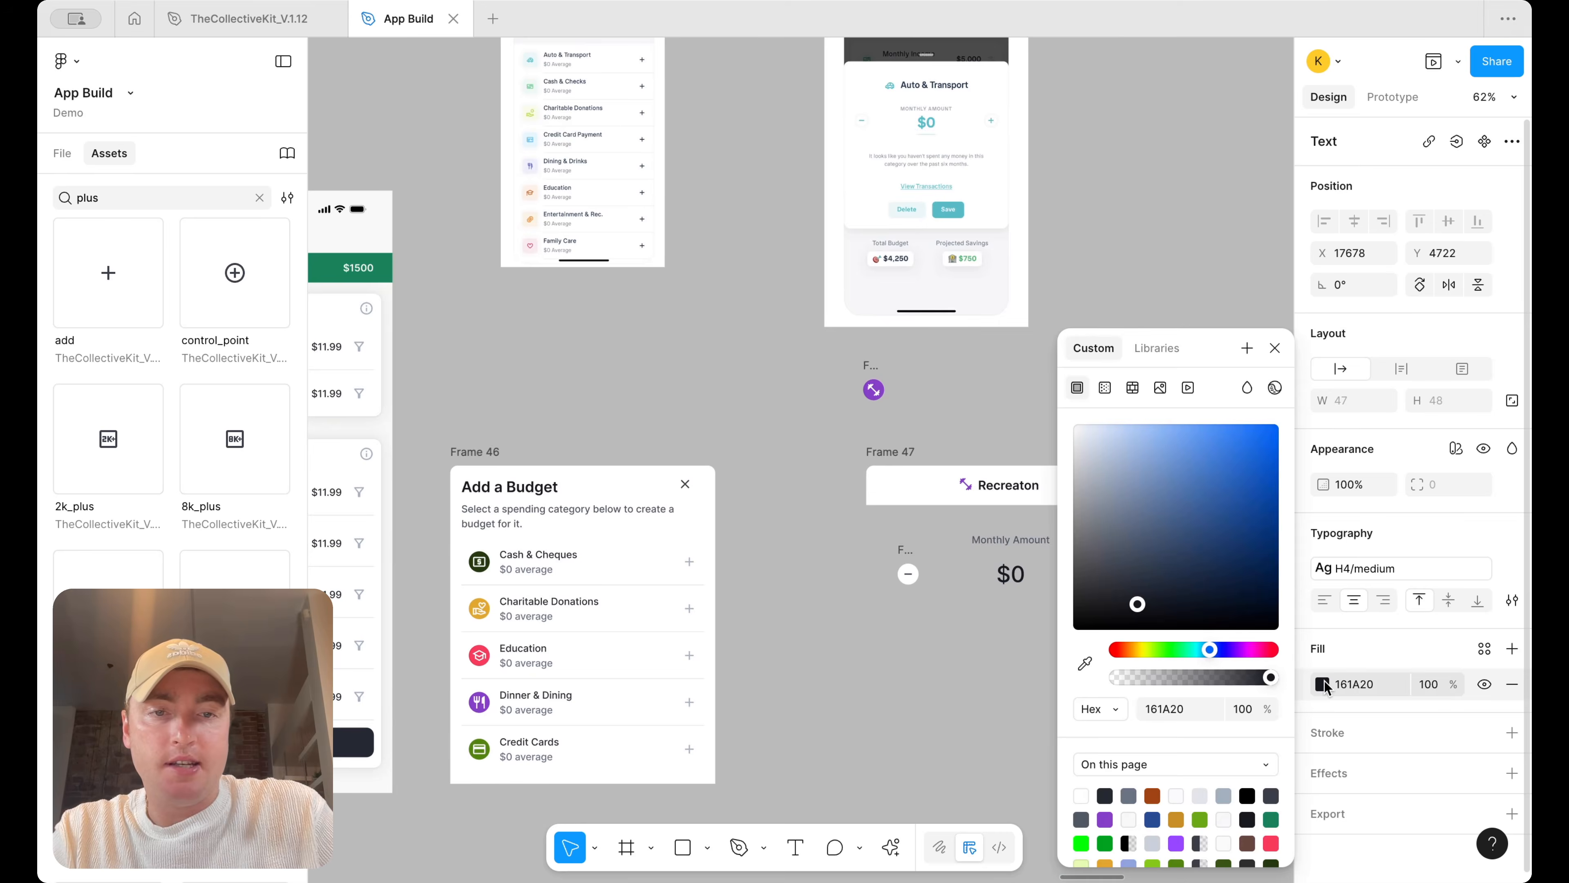
left_click(1085, 663)
left_click(875, 384)
left_click(1000, 384)
left_click(1028, 578)
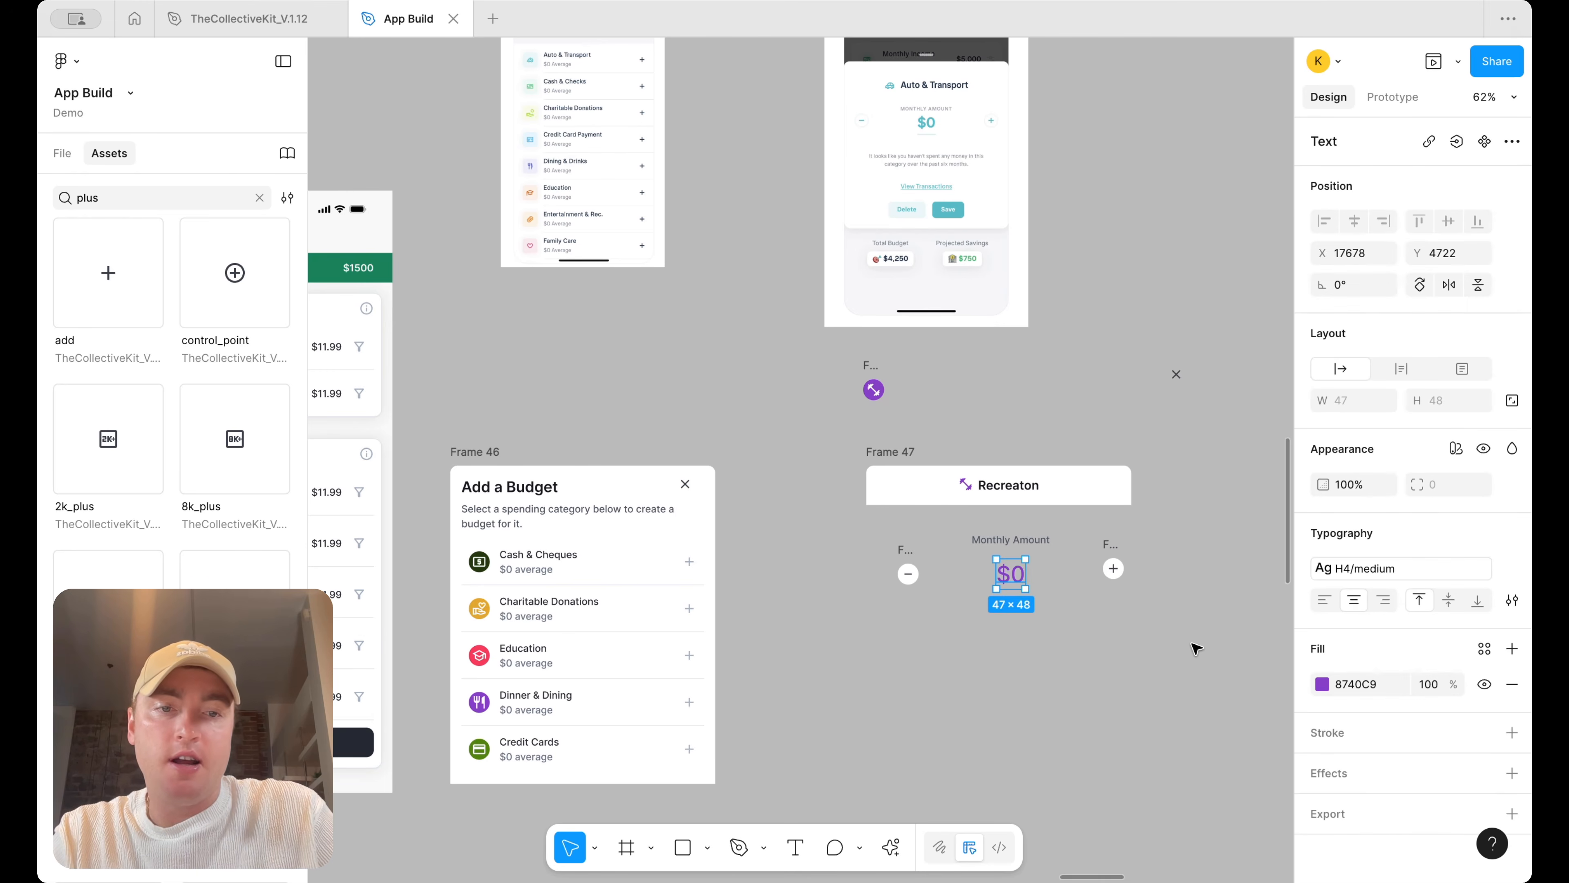
Wrap the $0 text in an auto layout frame
scroll(956, 130, "up", 3)
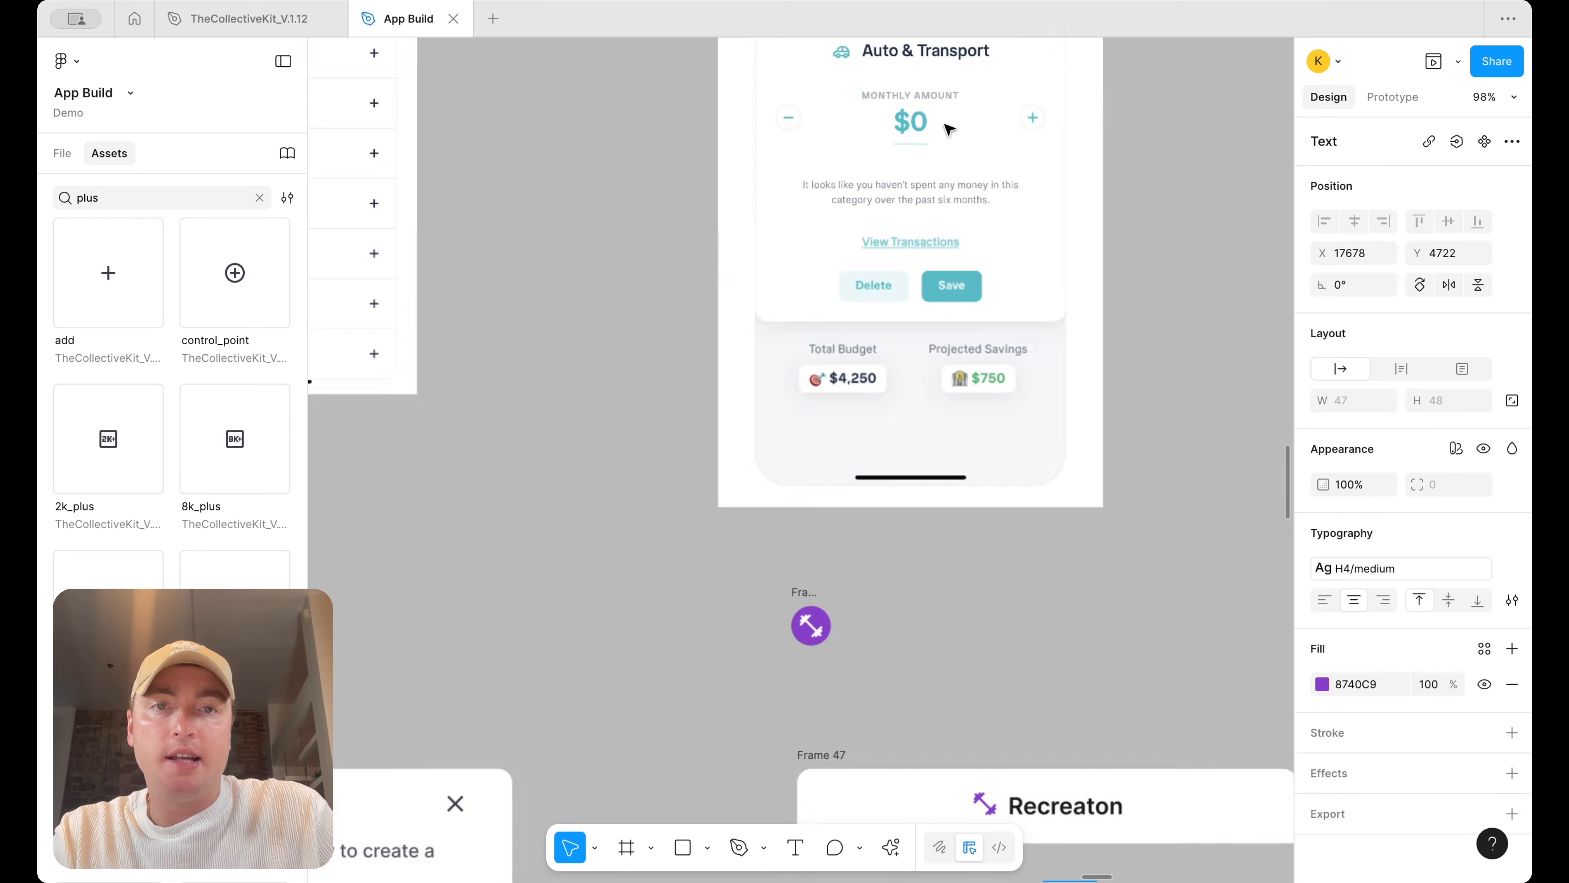
scroll(1050, 185, "down", 5)
key("shift+a")
scroll(1121, 278, "up", 3)
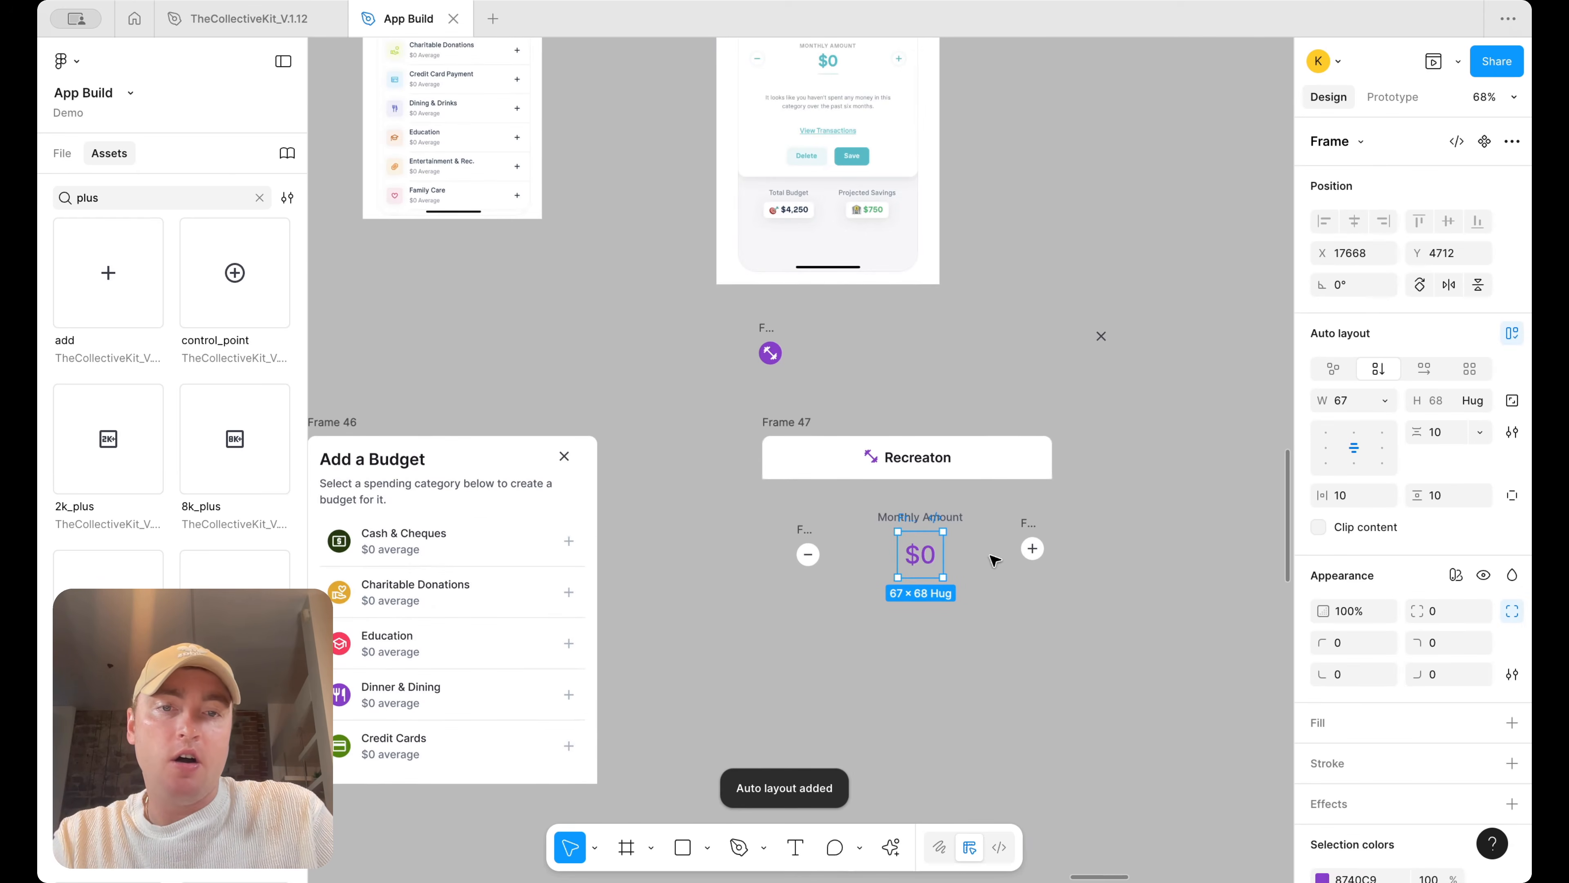
scroll(1463, 711, "down", 2)
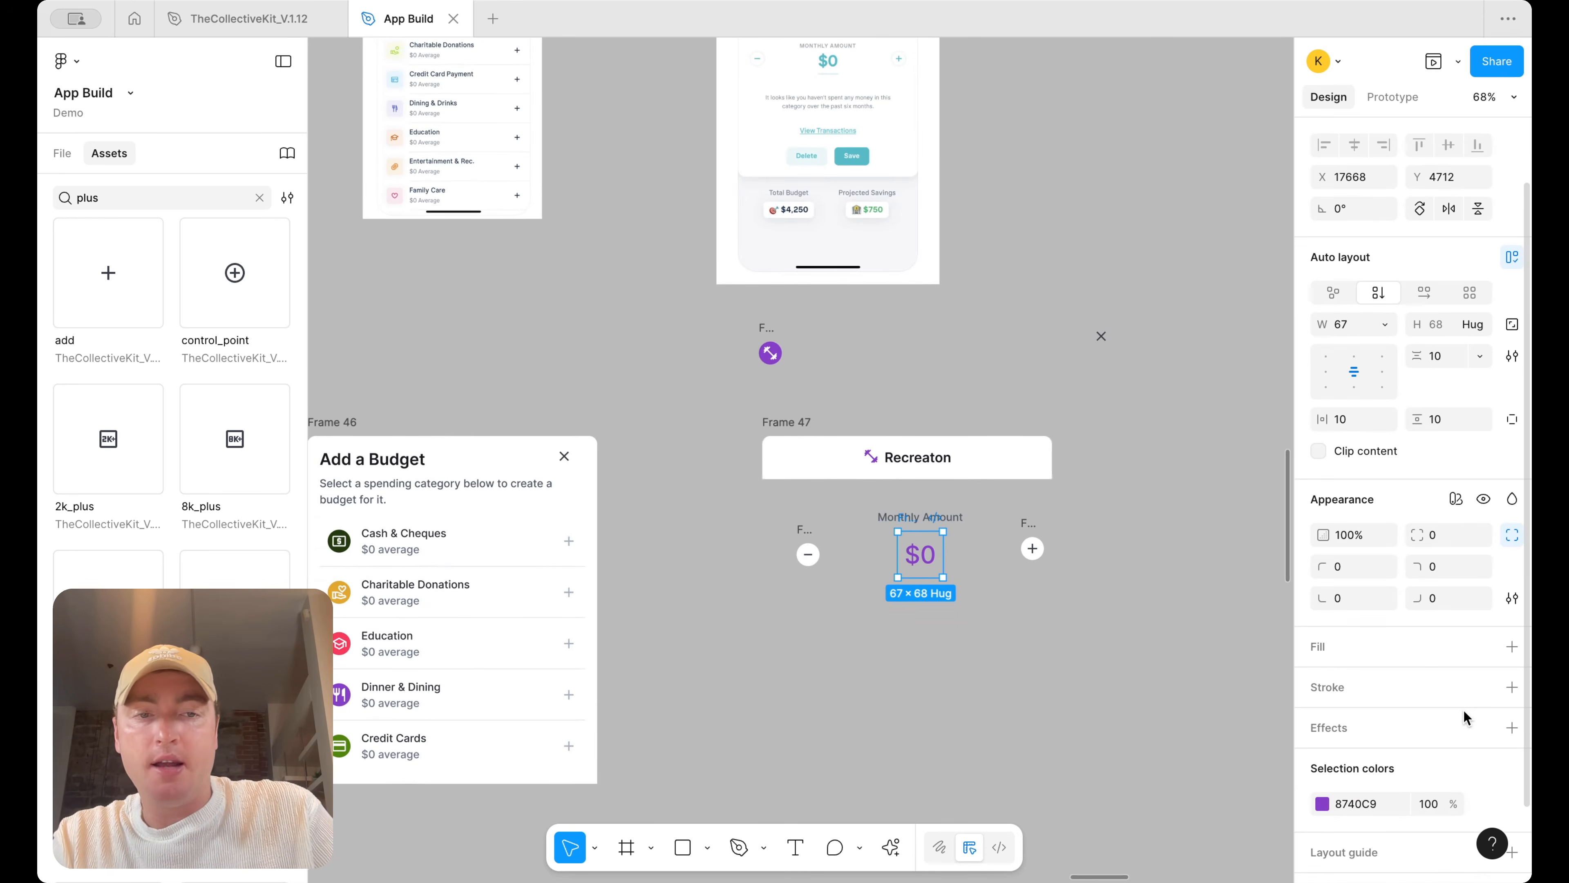
Add a bottom-only stroke to the amount frame in 9747FF at 50% opacity
left_click(1512, 687)
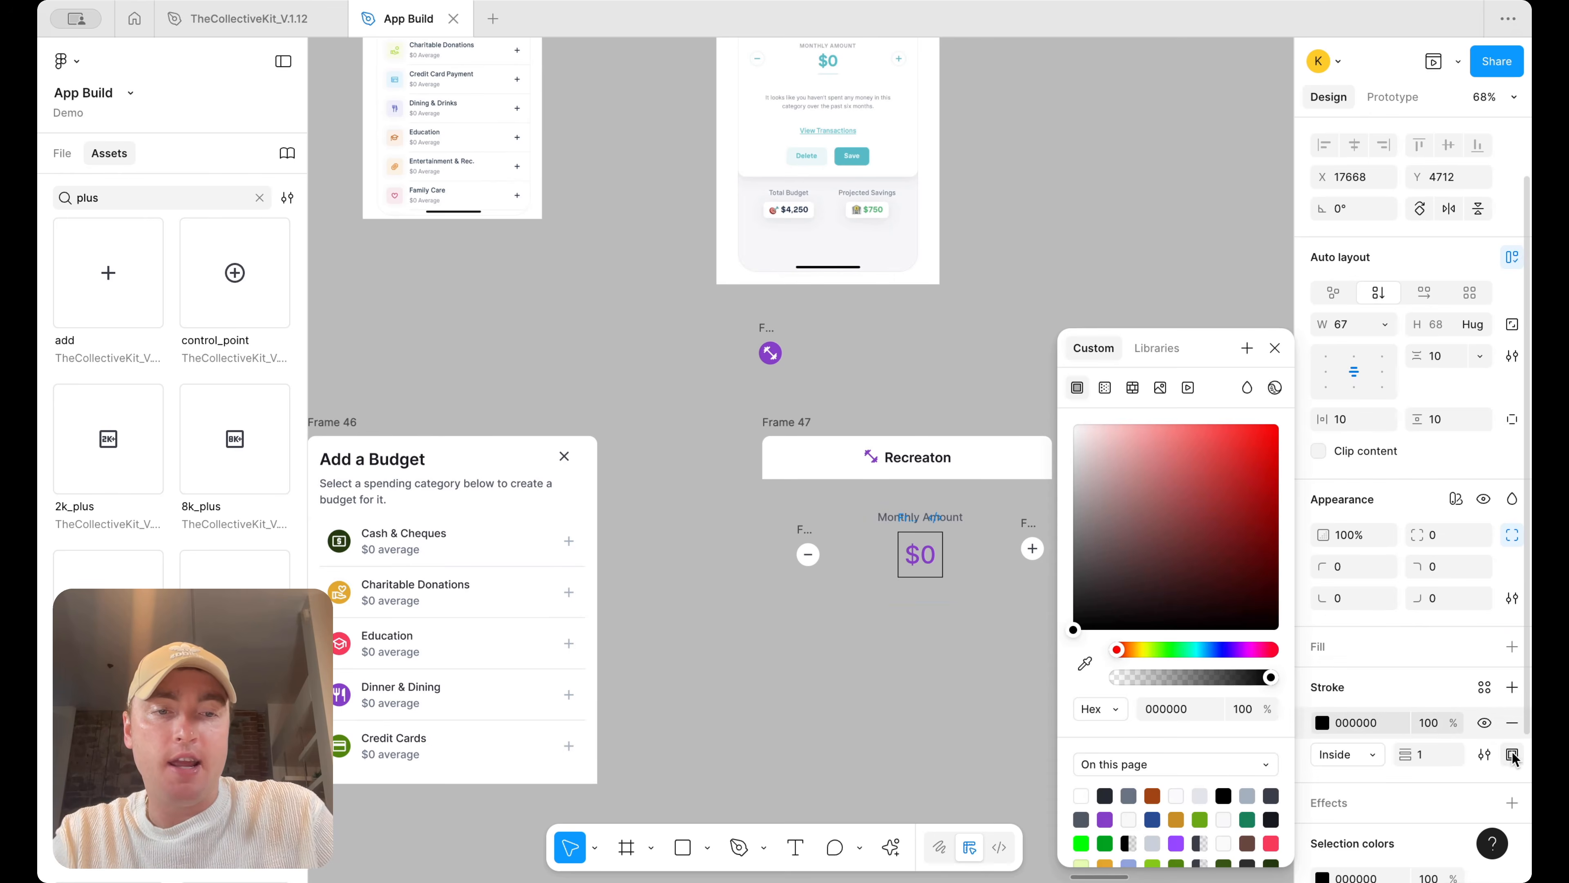
left_click(1485, 687)
left_click(1481, 767)
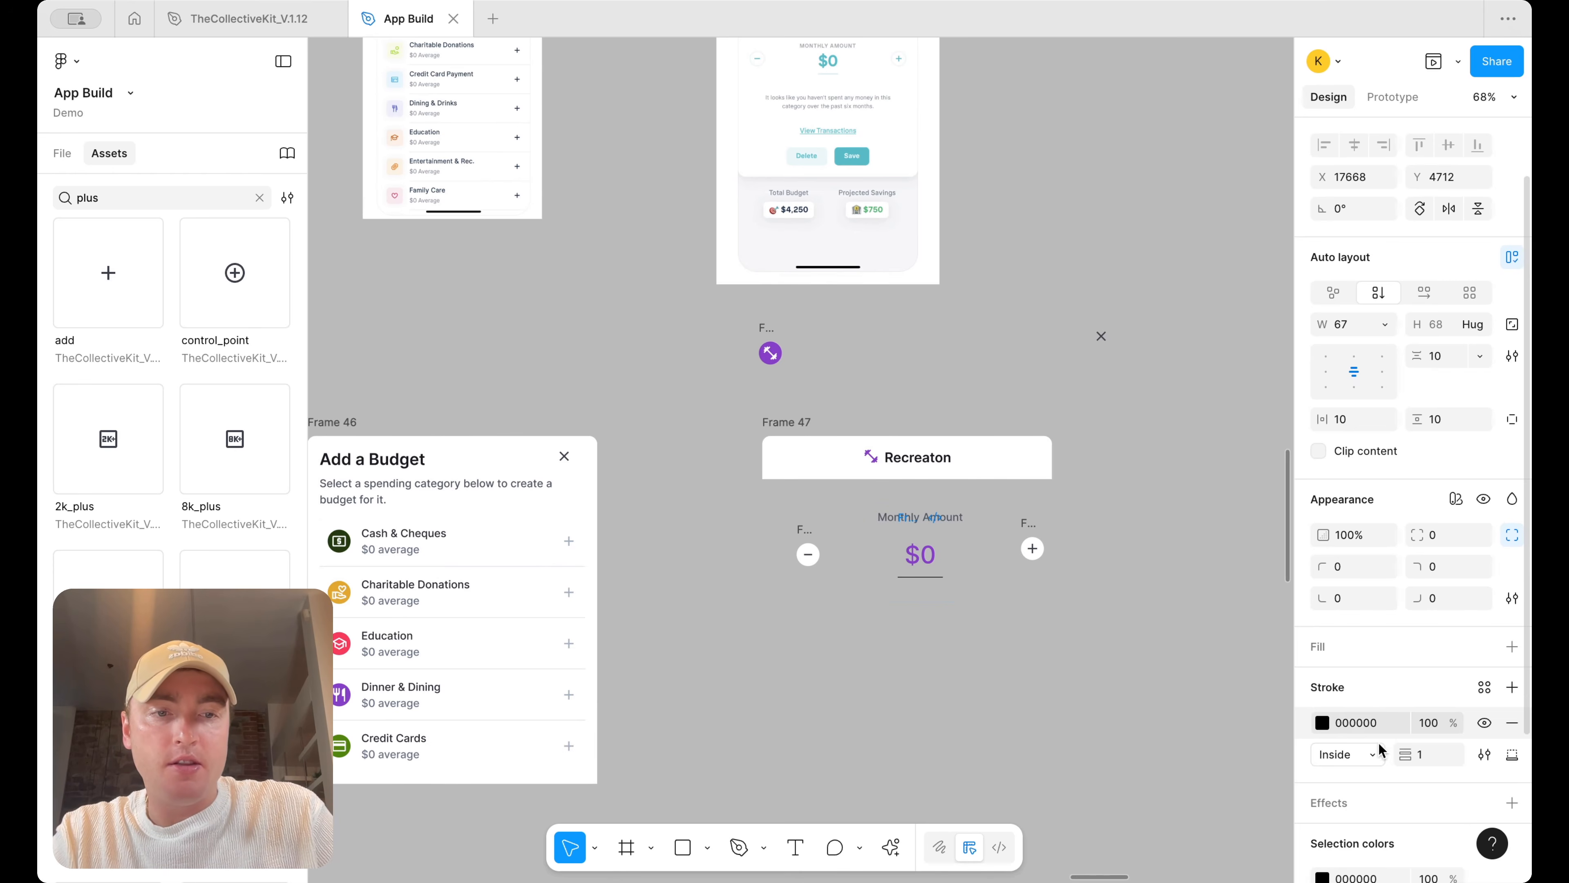
left_click(1322, 723)
left_click(1089, 665)
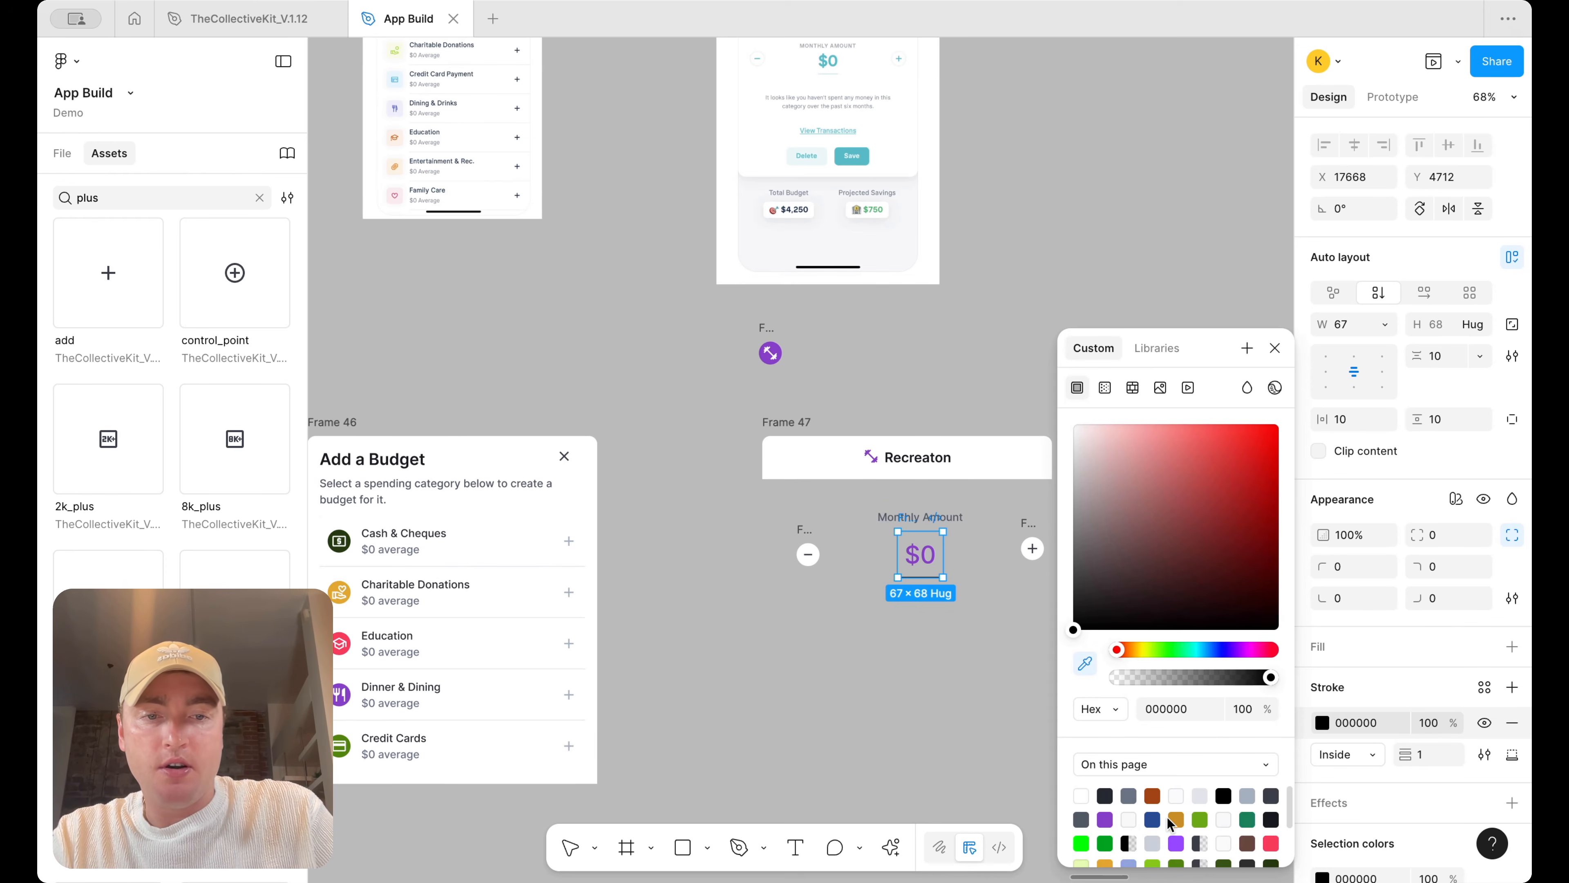
left_click(1178, 844)
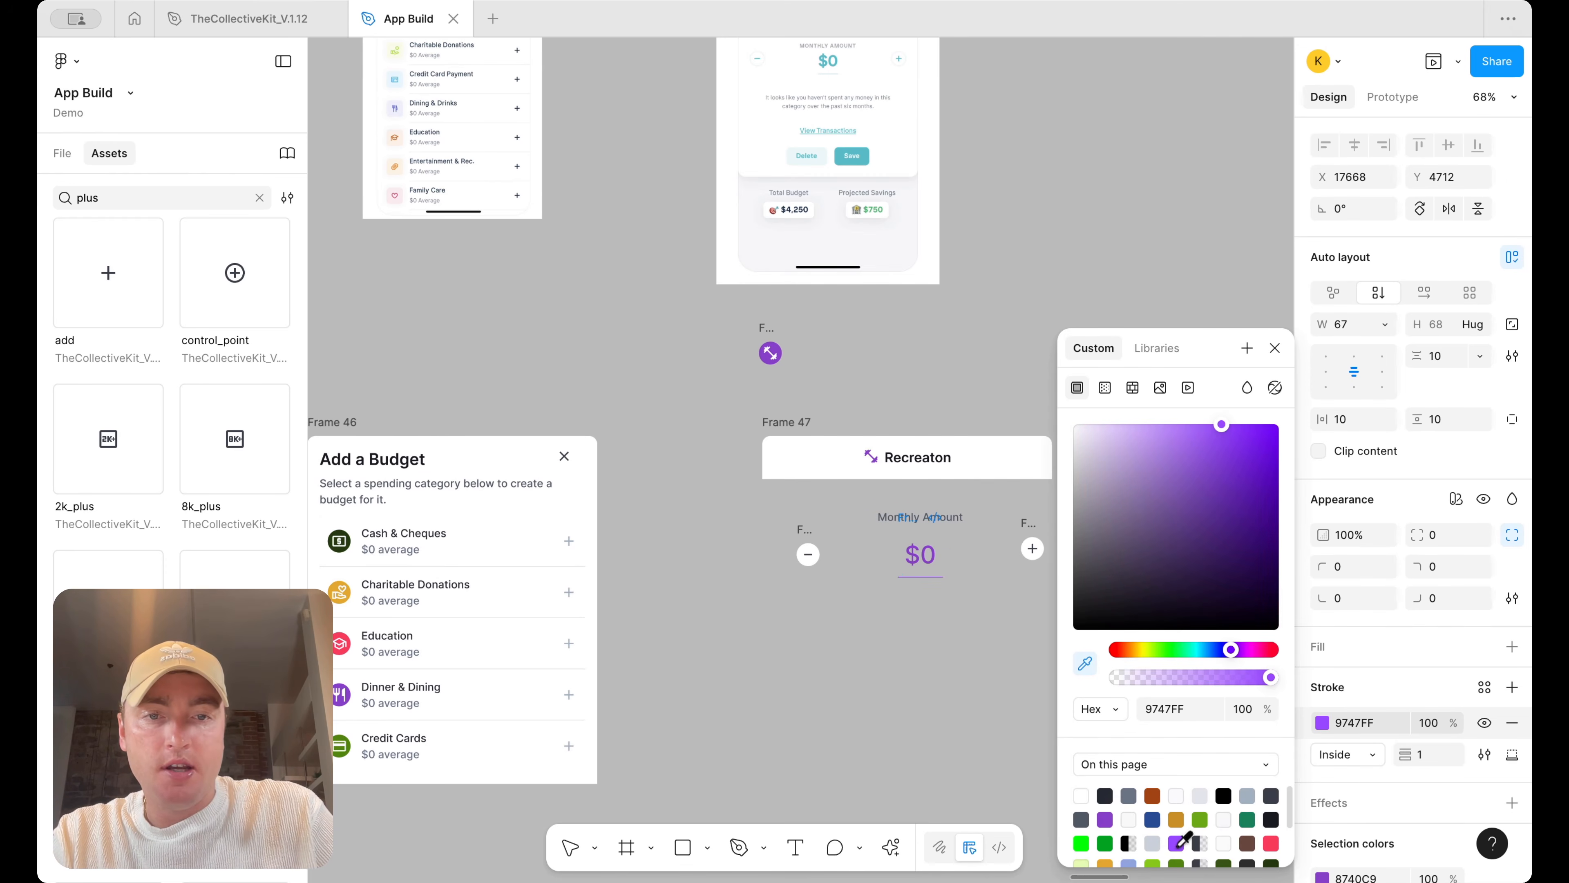
left_click(1435, 722)
type("50")
key("Return")
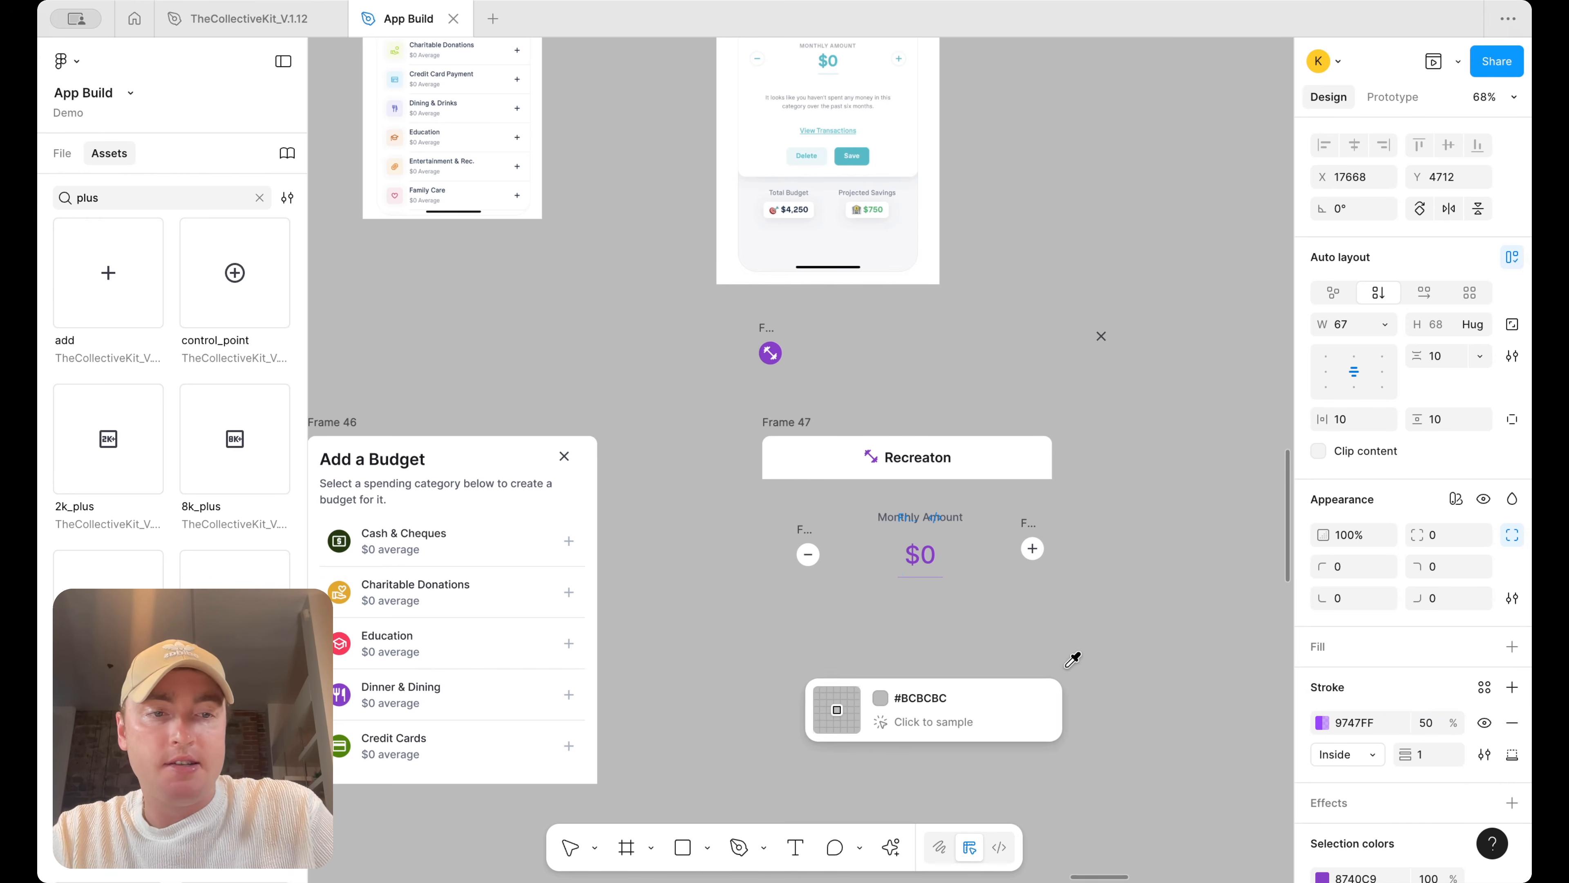
left_click(571, 846)
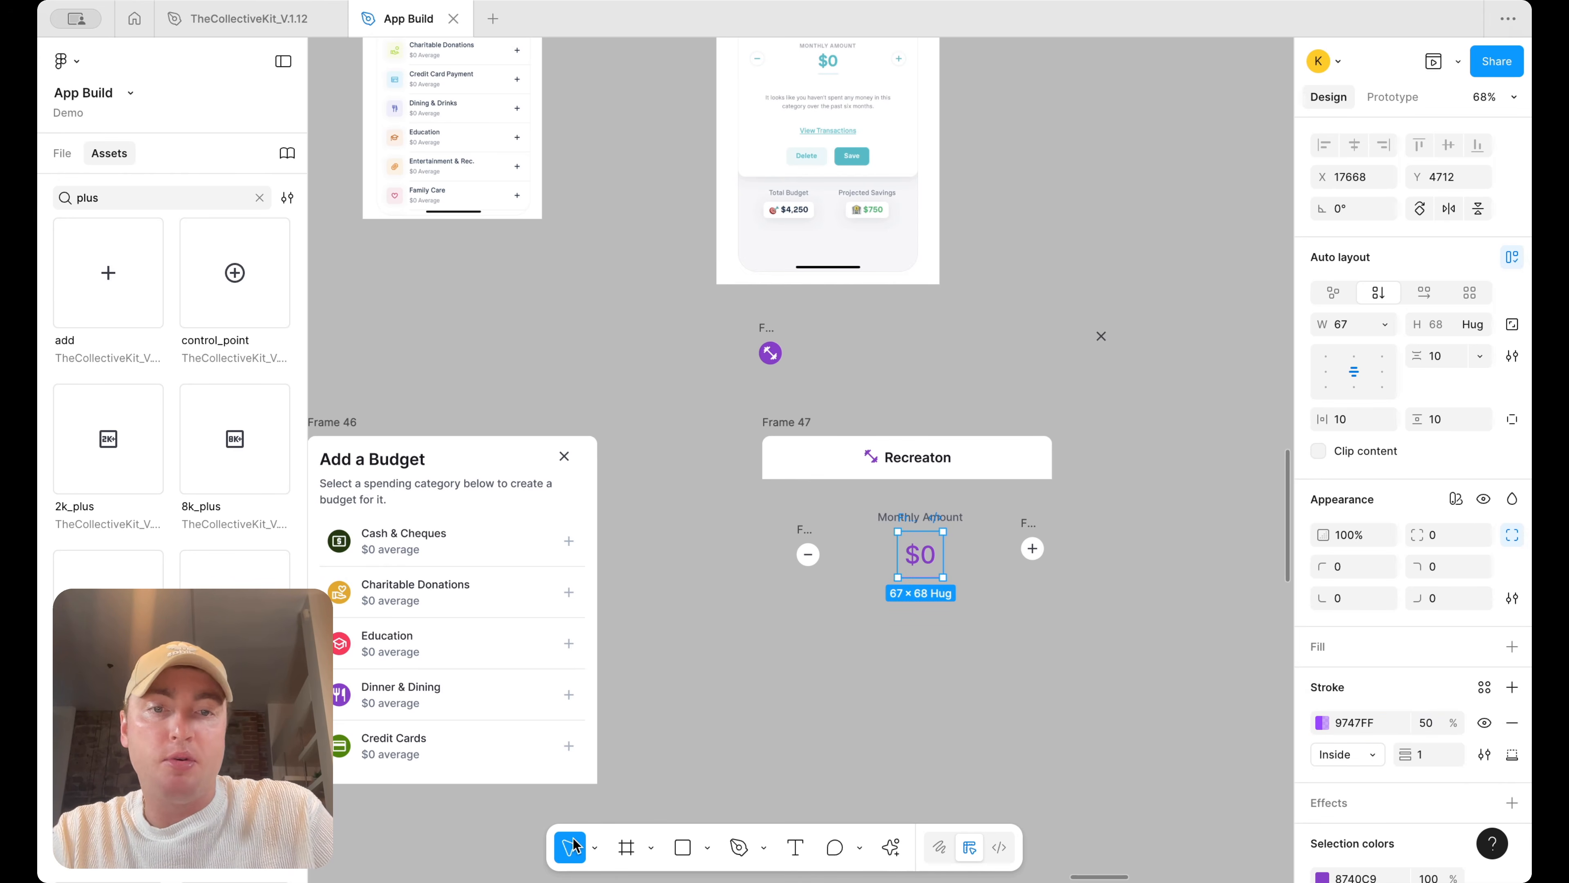
left_click(863, 748)
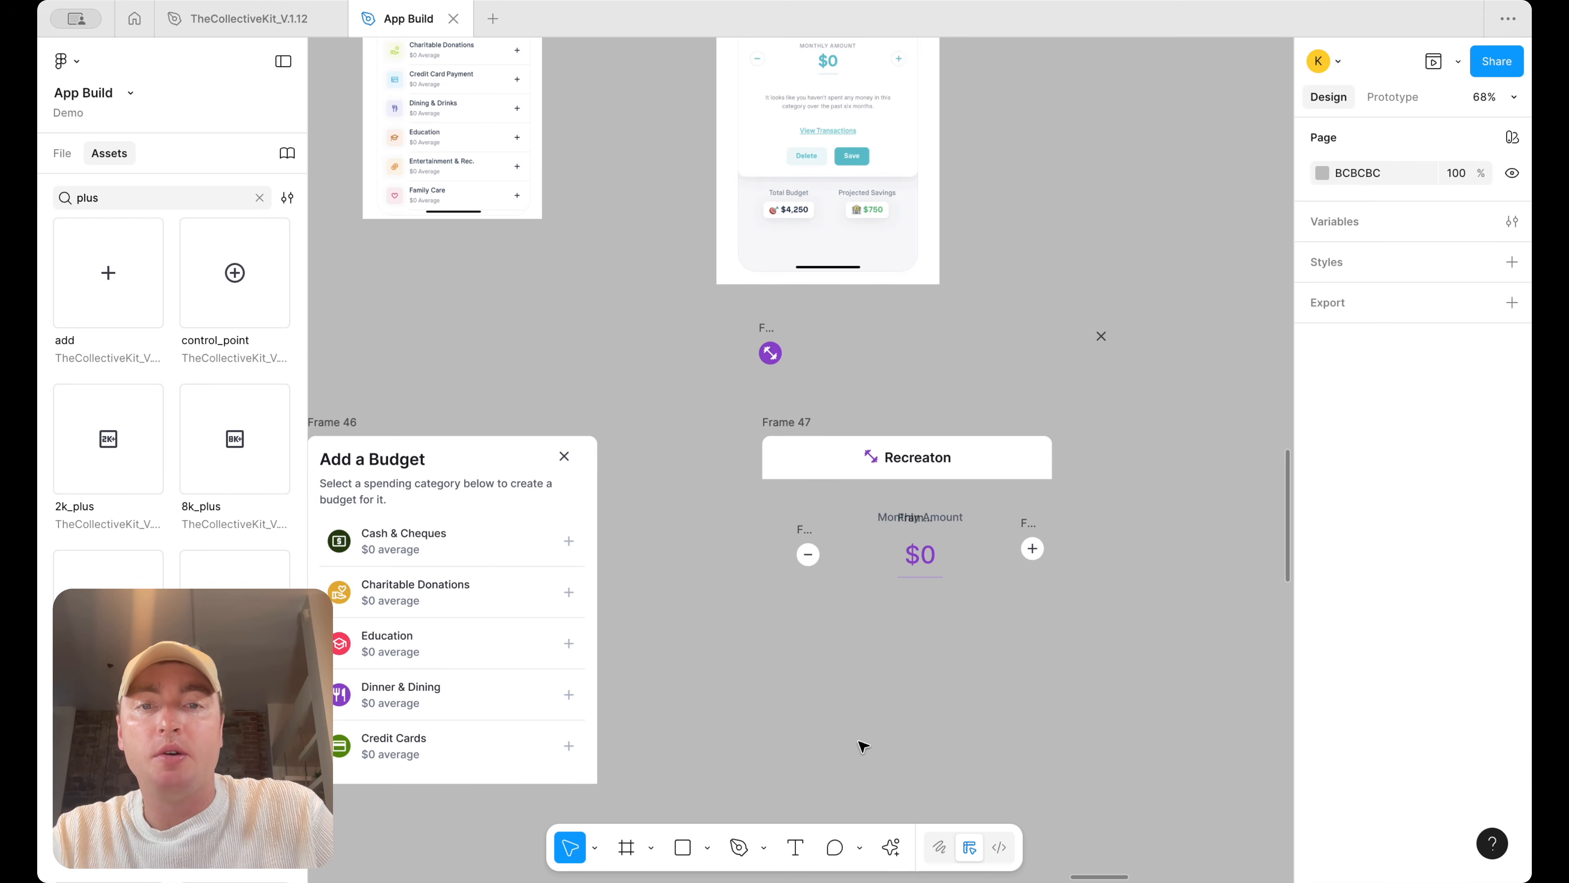
Copy Frame 46's description below the amount and rewrite it as 'It looks like you haven't spent any money in this category over the last 6 months'
scroll(863, 748, "down", 3)
left_click(543, 561)
left_click_drag(500, 562, 900, 664)
scroll(901, 664, "up", 3)
double_click(900, 662)
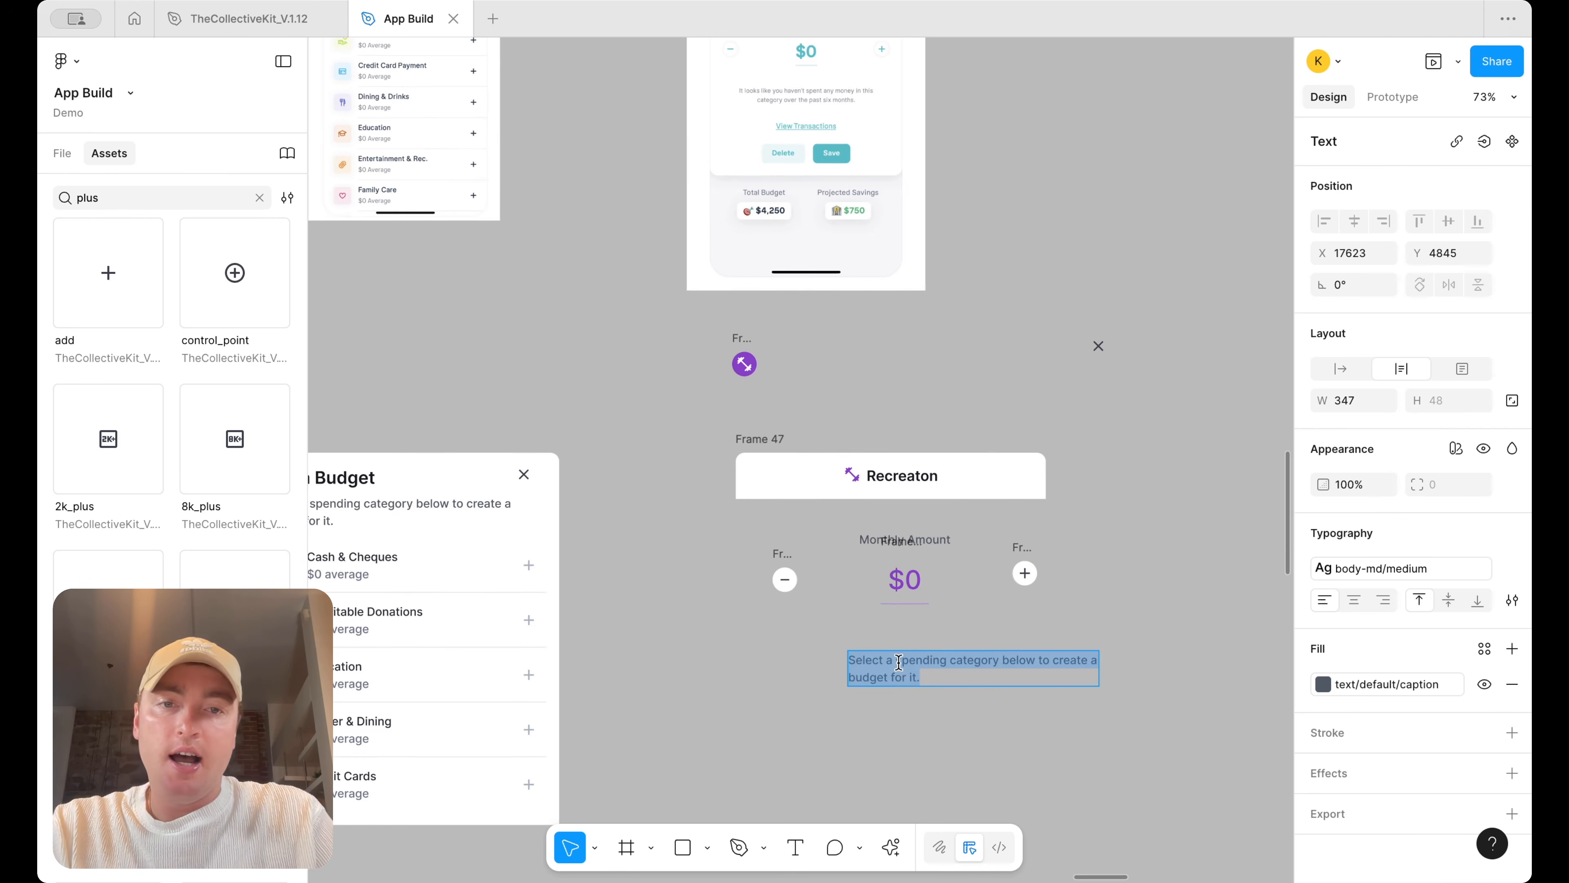
key("BackSpace")
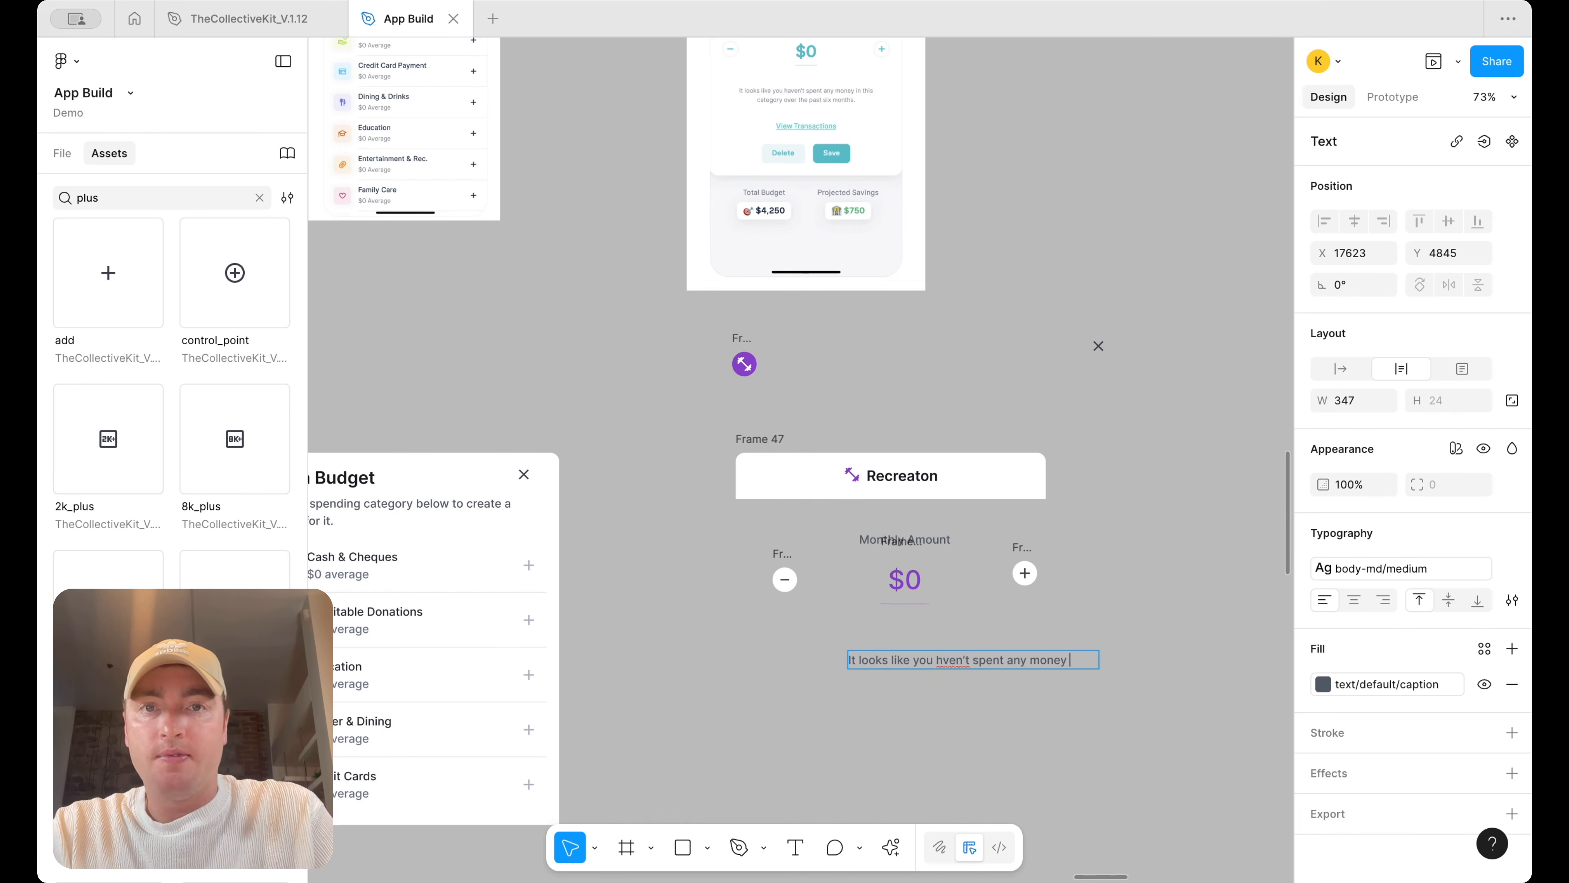
type("is catgeopry over the last 6 months")
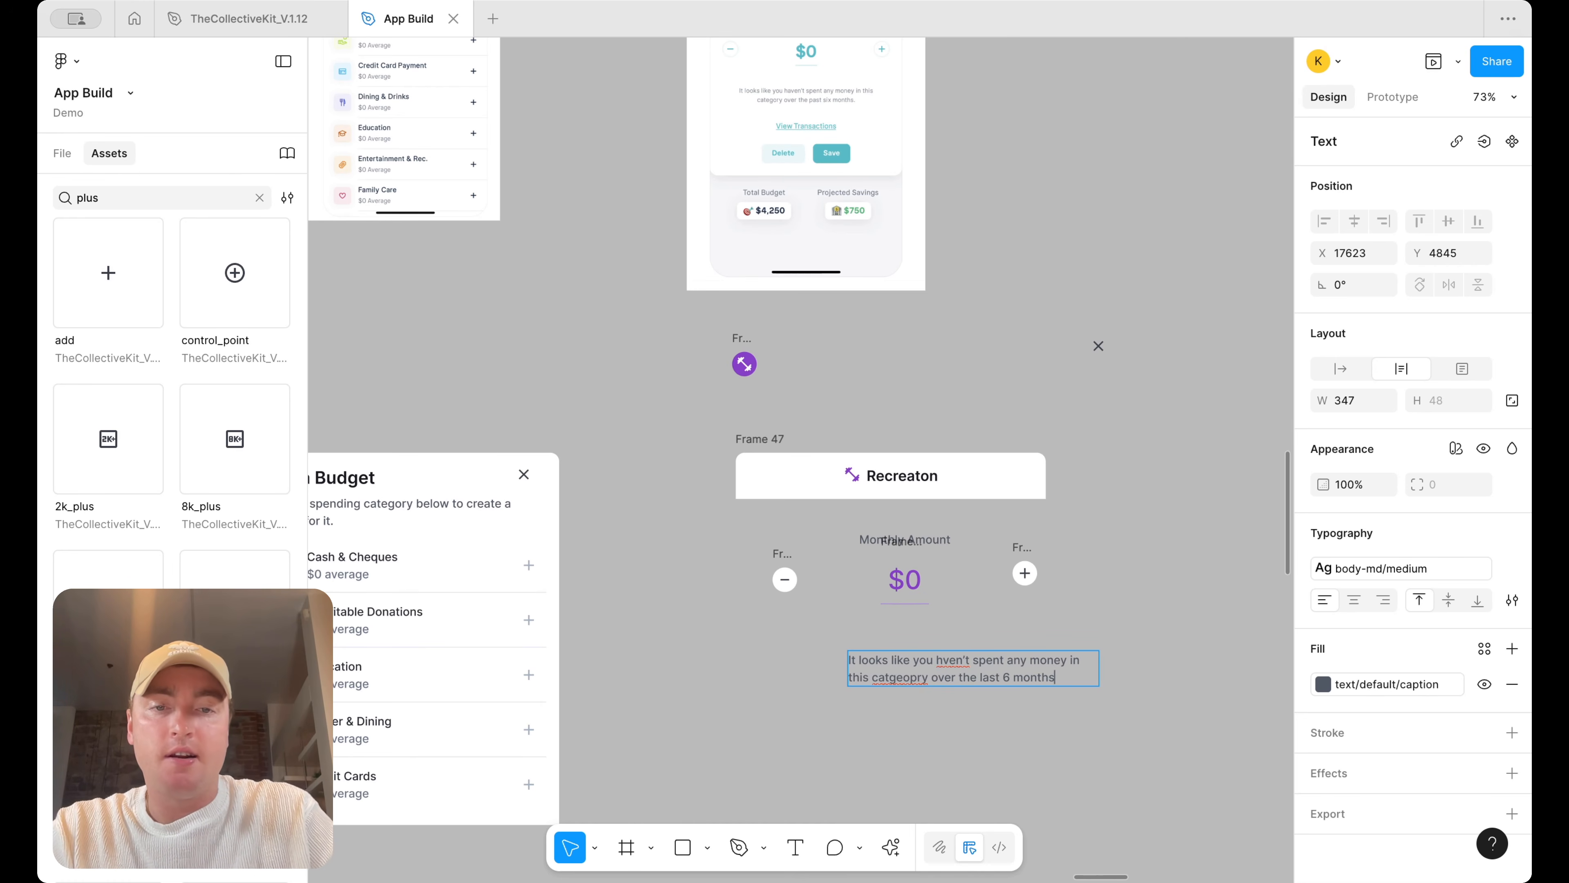
Correct the spelling of haven't and category in the description text
right_click(951, 659)
left_click(1024, 540)
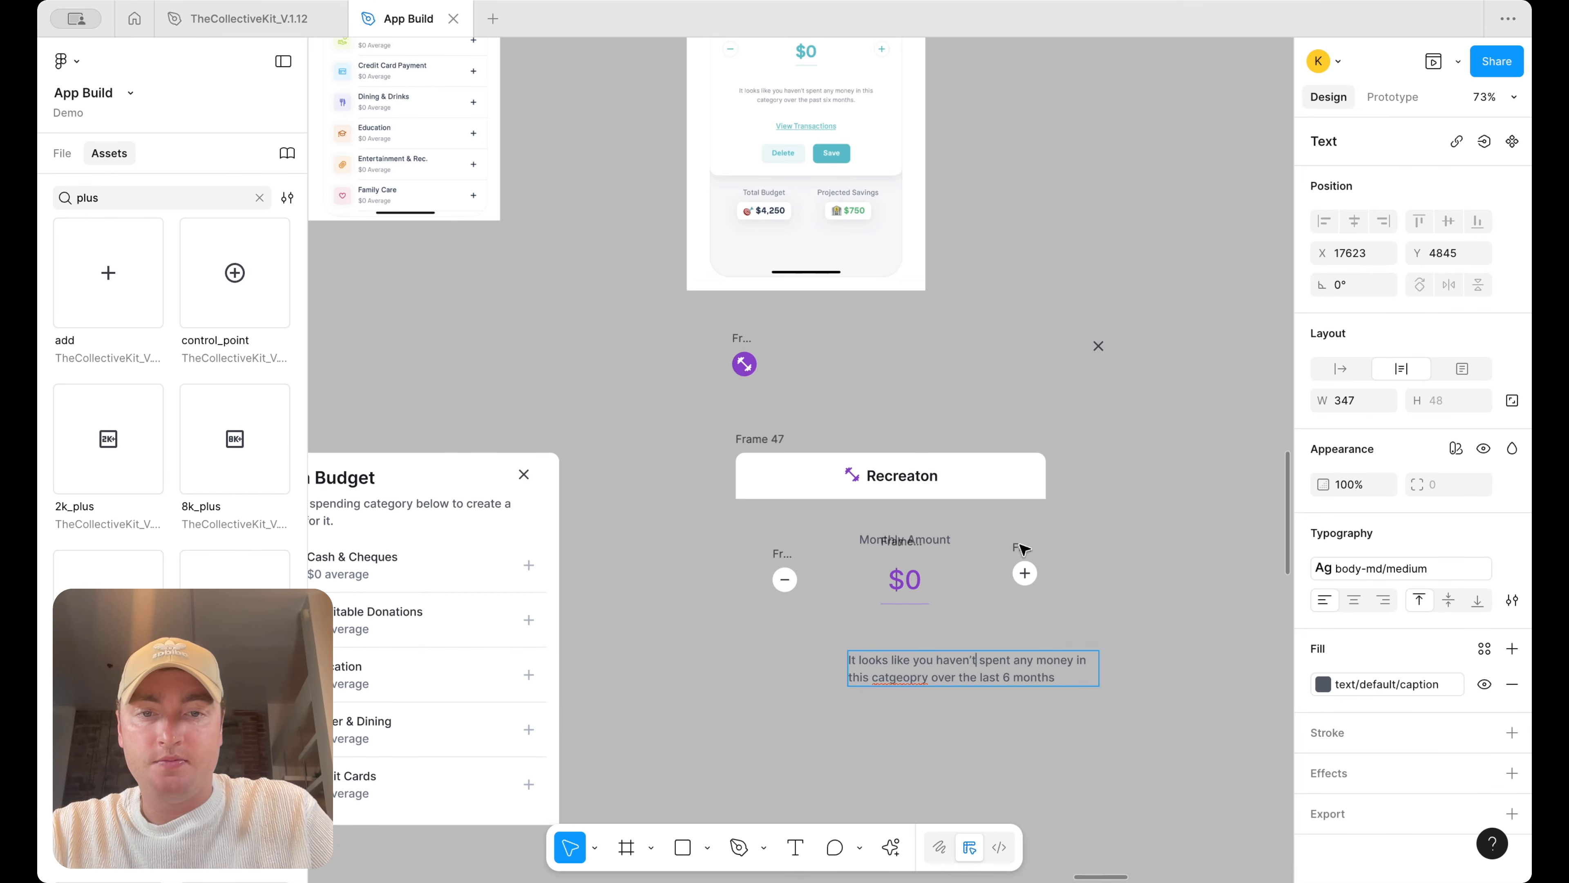
right_click(886, 680)
left_click(920, 596)
key("Escape")
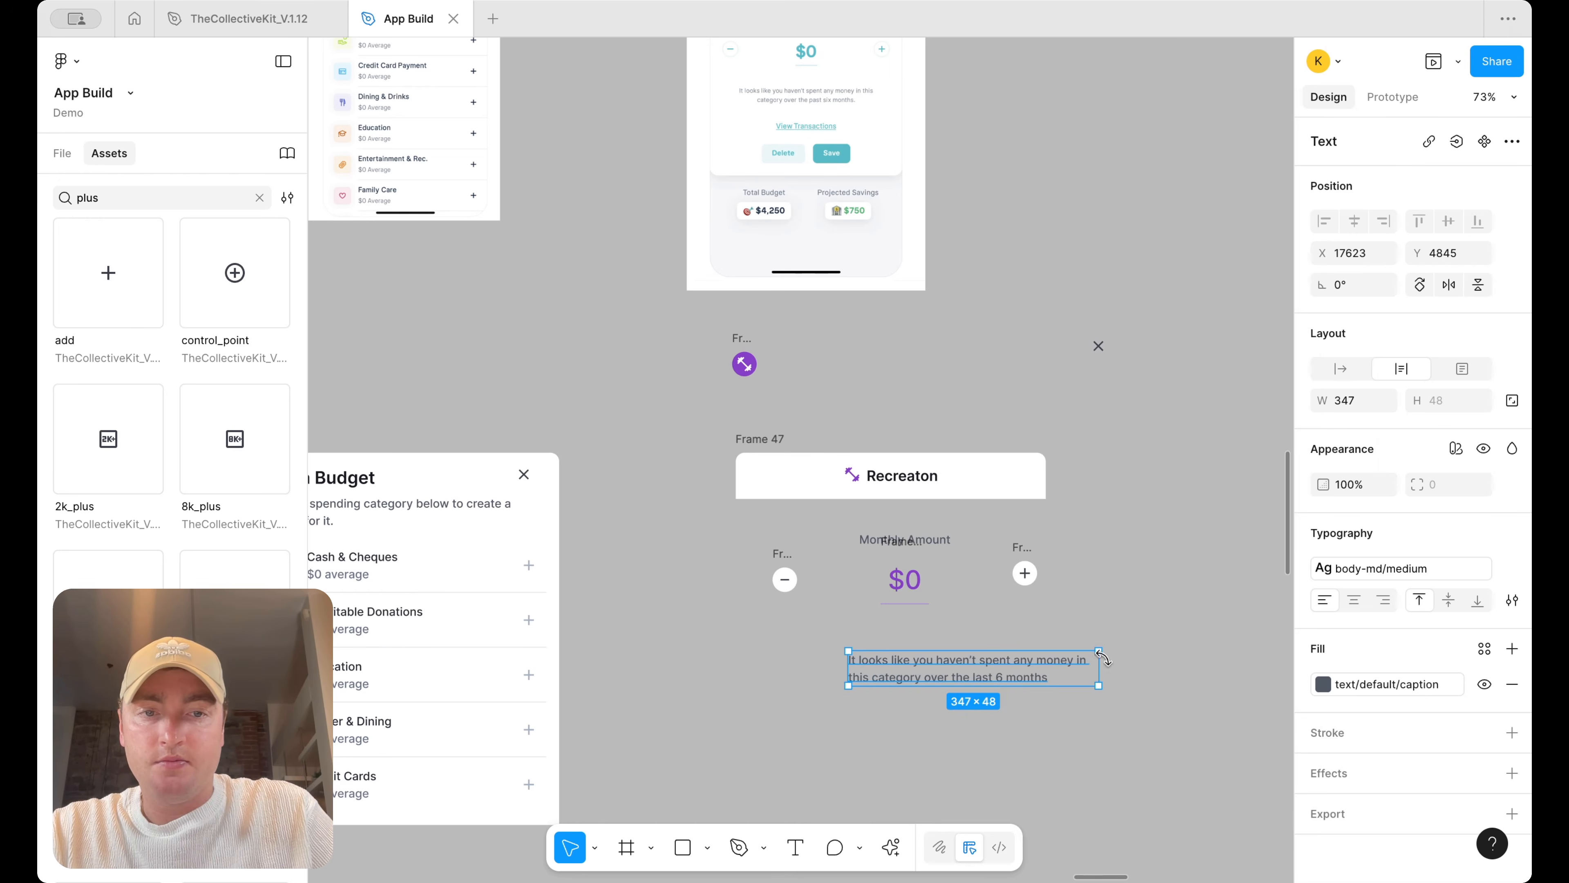
Centre-align the description text and narrow its width to about 323
left_click(1355, 601)
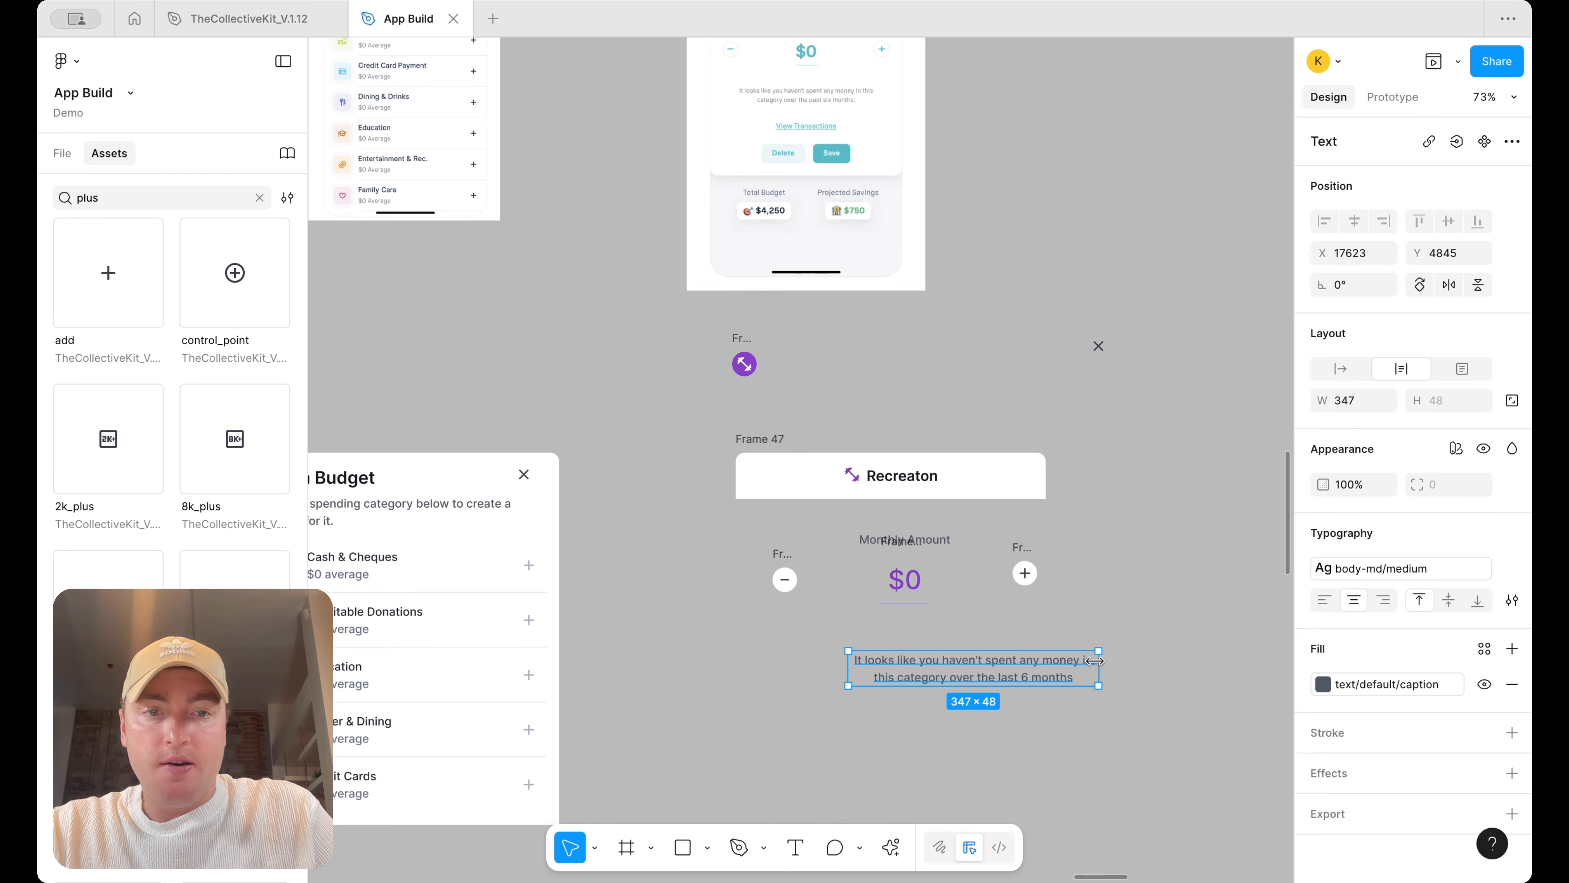
left_click_drag(1062, 663, 991, 666)
Duplicate the Add Category button and place the copy beside Frame 47
scroll(990, 668, "down", 10)
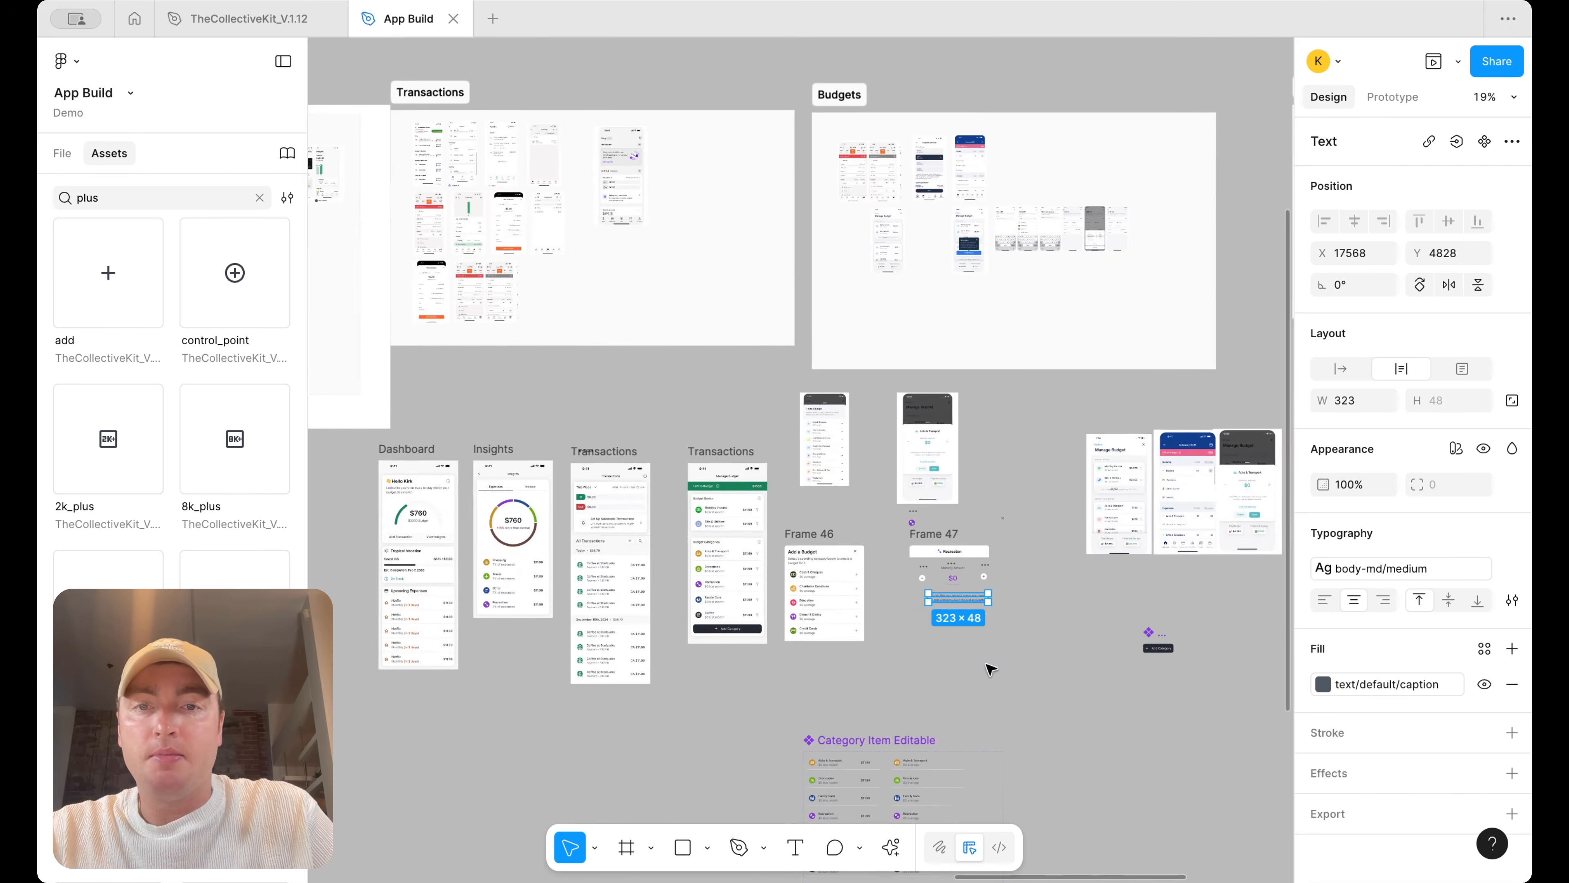
scroll(1138, 637, "up", 5)
left_click(1109, 611)
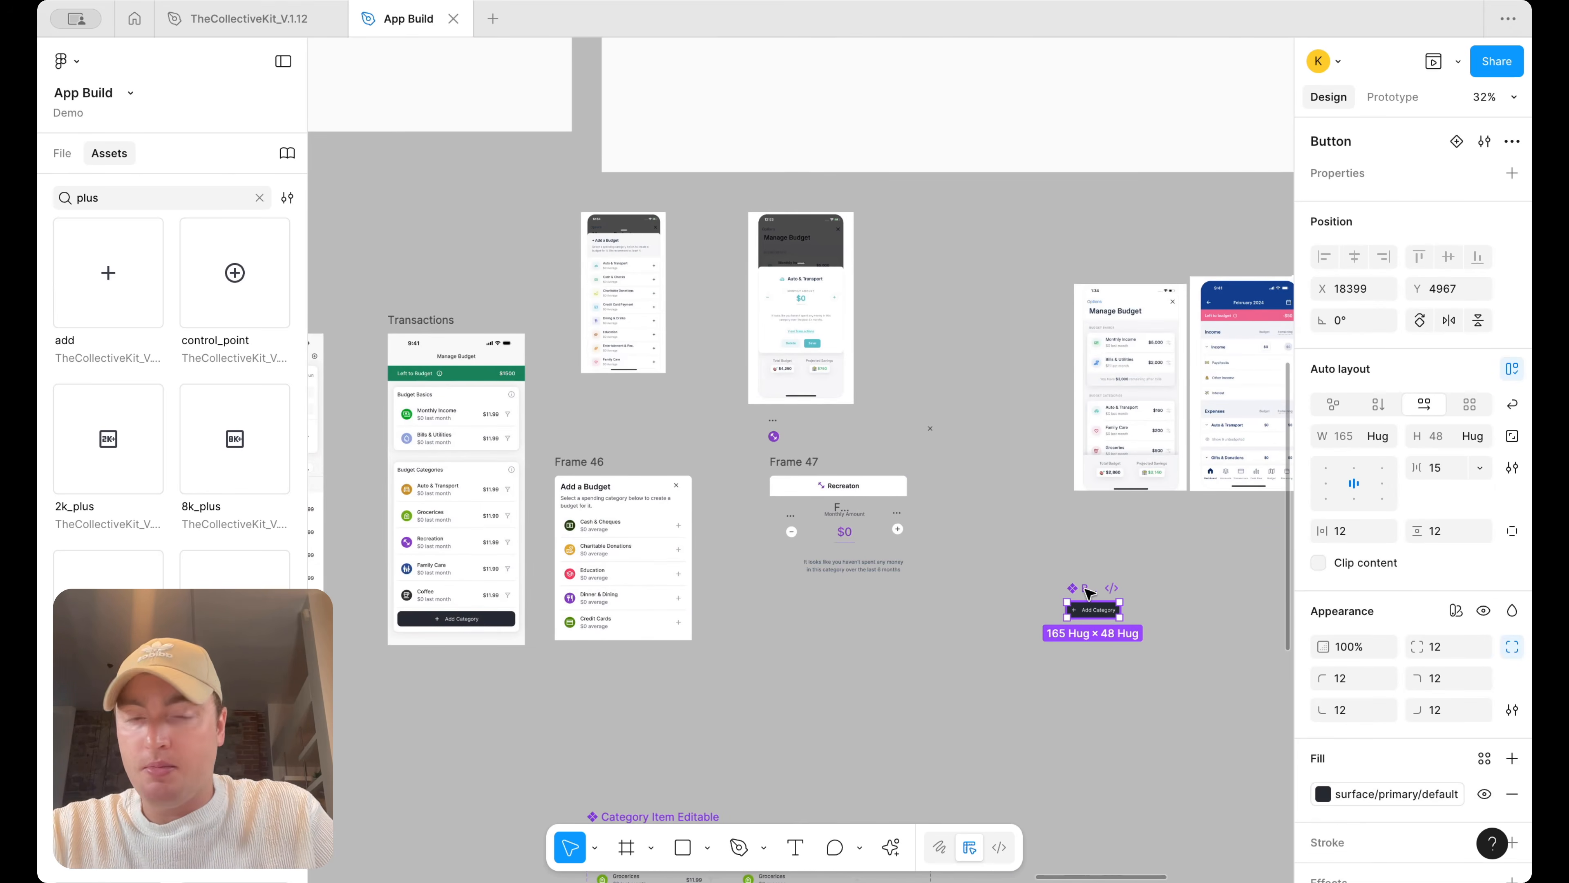
key("super+d")
left_click_drag(1100, 591, 1058, 309)
scroll(886, 592, "up", 3)
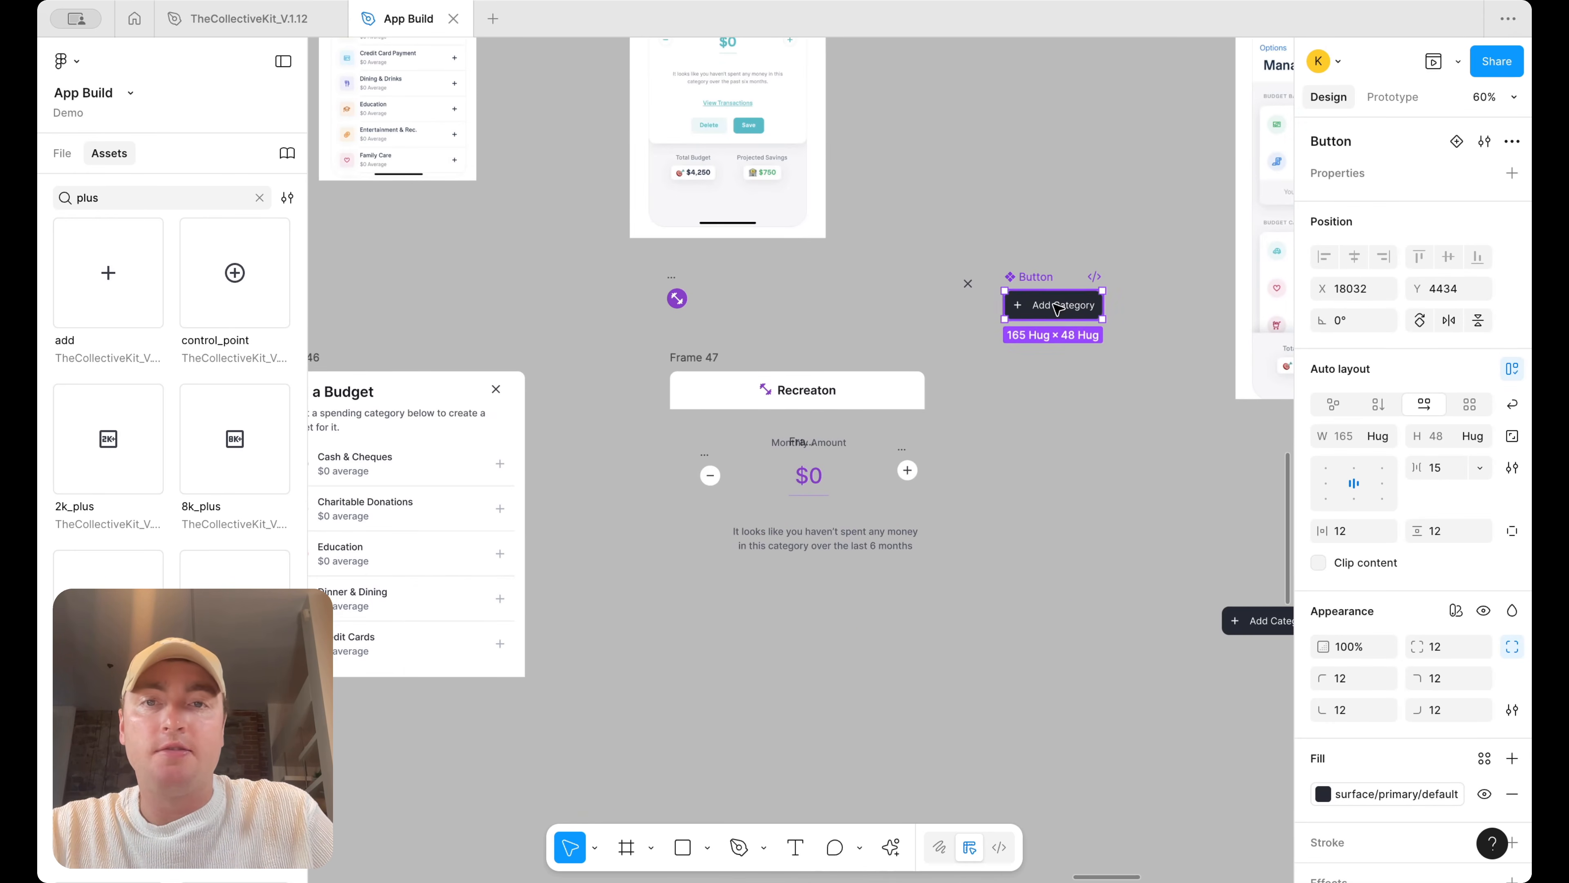
Detach the copied button's fill style and set its fill to purple 9747FF
scroll(1058, 327, "up", 1)
left_click(1378, 793)
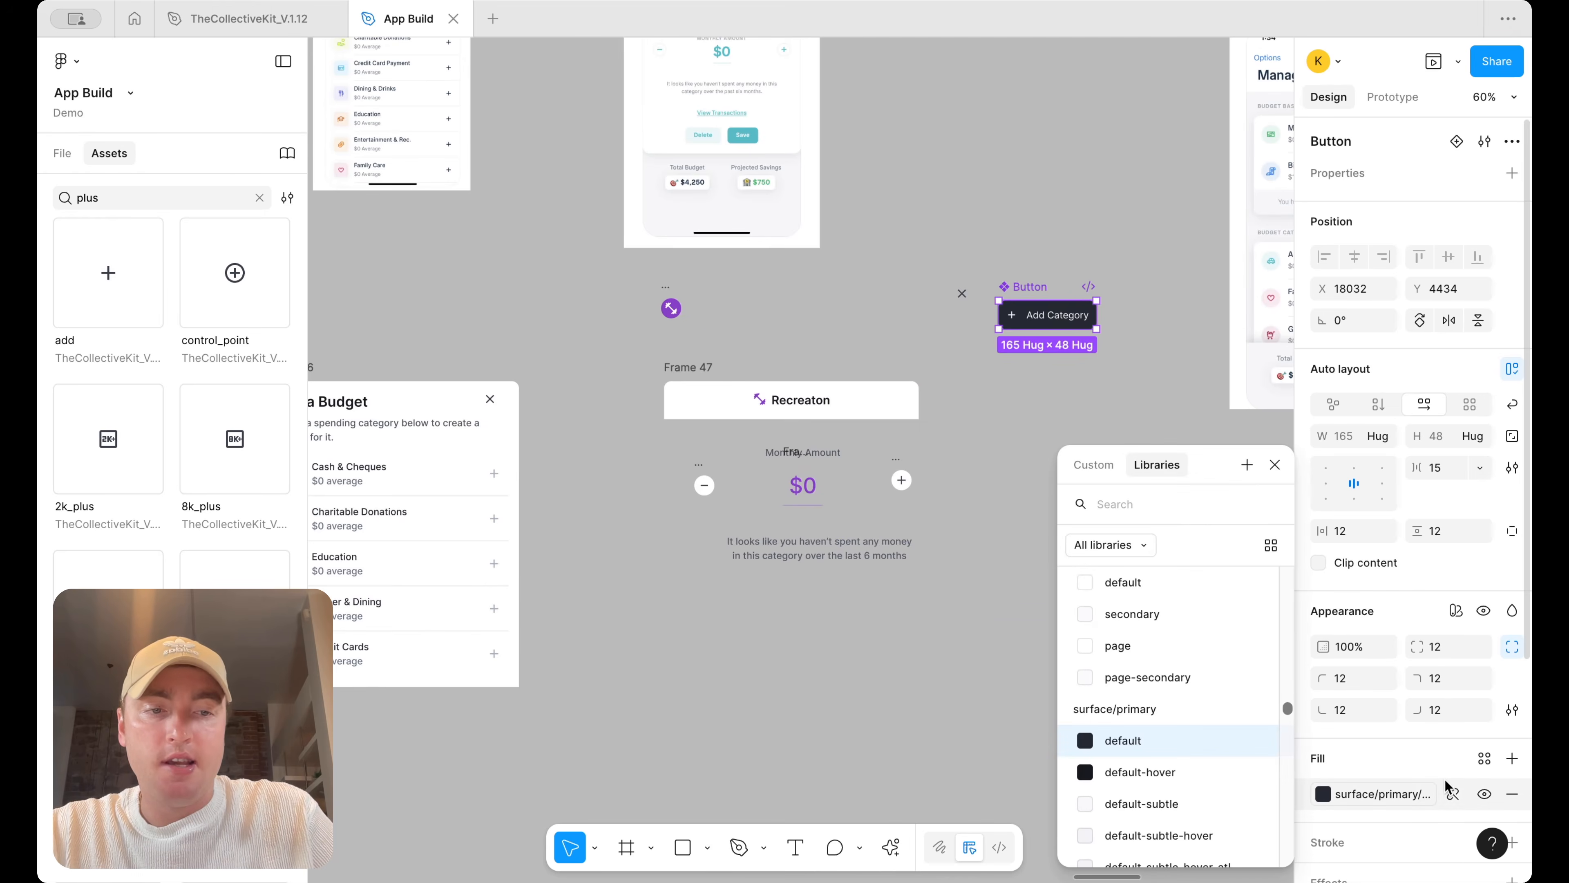
left_click(1454, 794)
left_click(1322, 794)
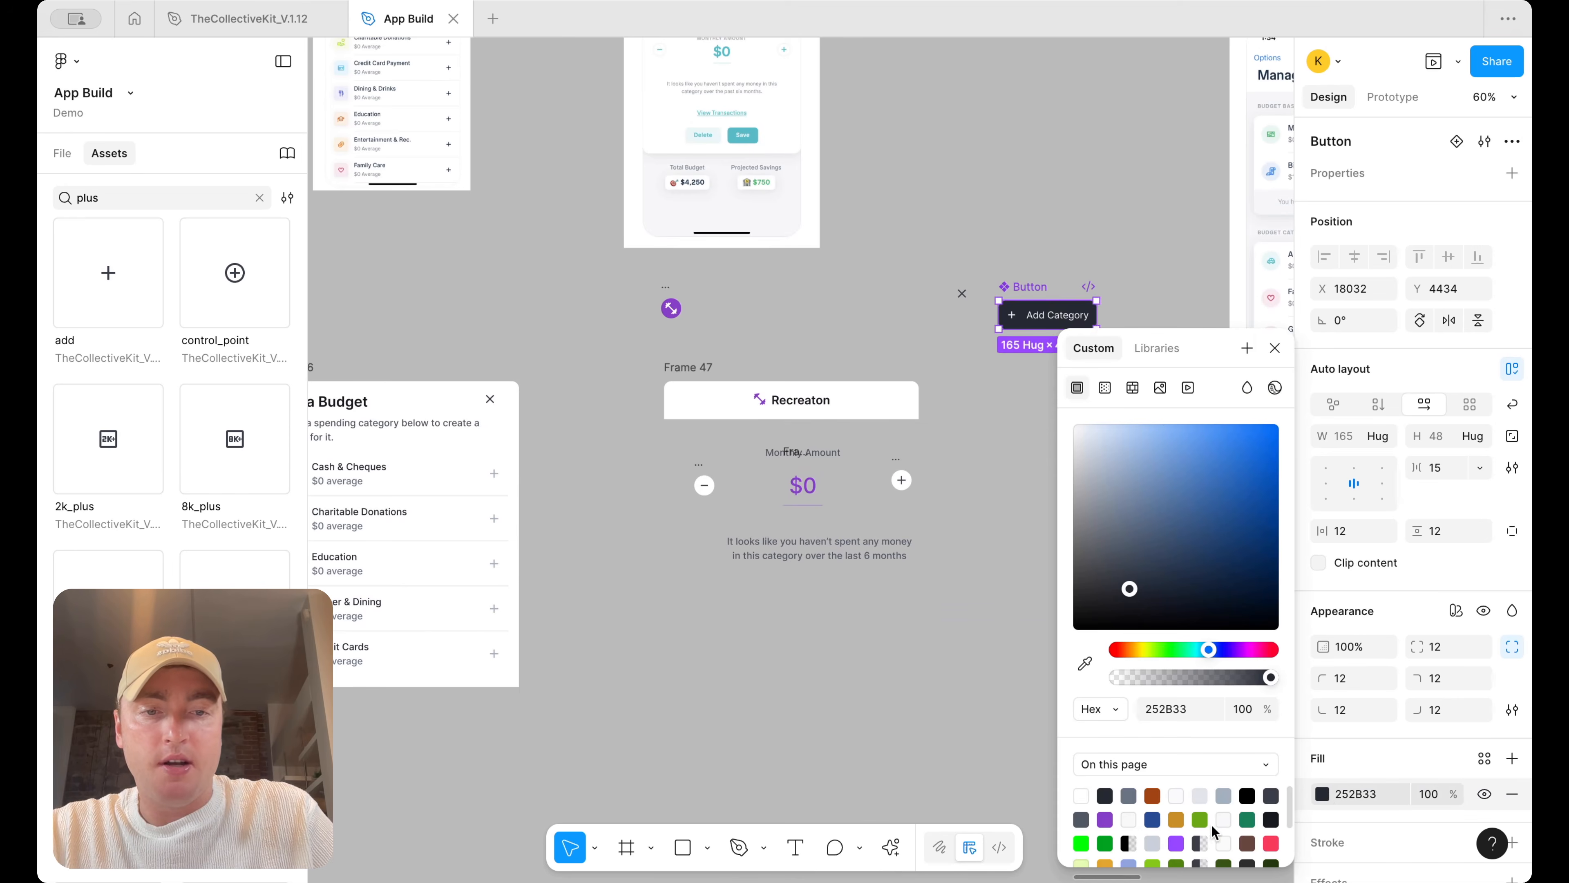
left_click(1176, 843)
left_click(1005, 424)
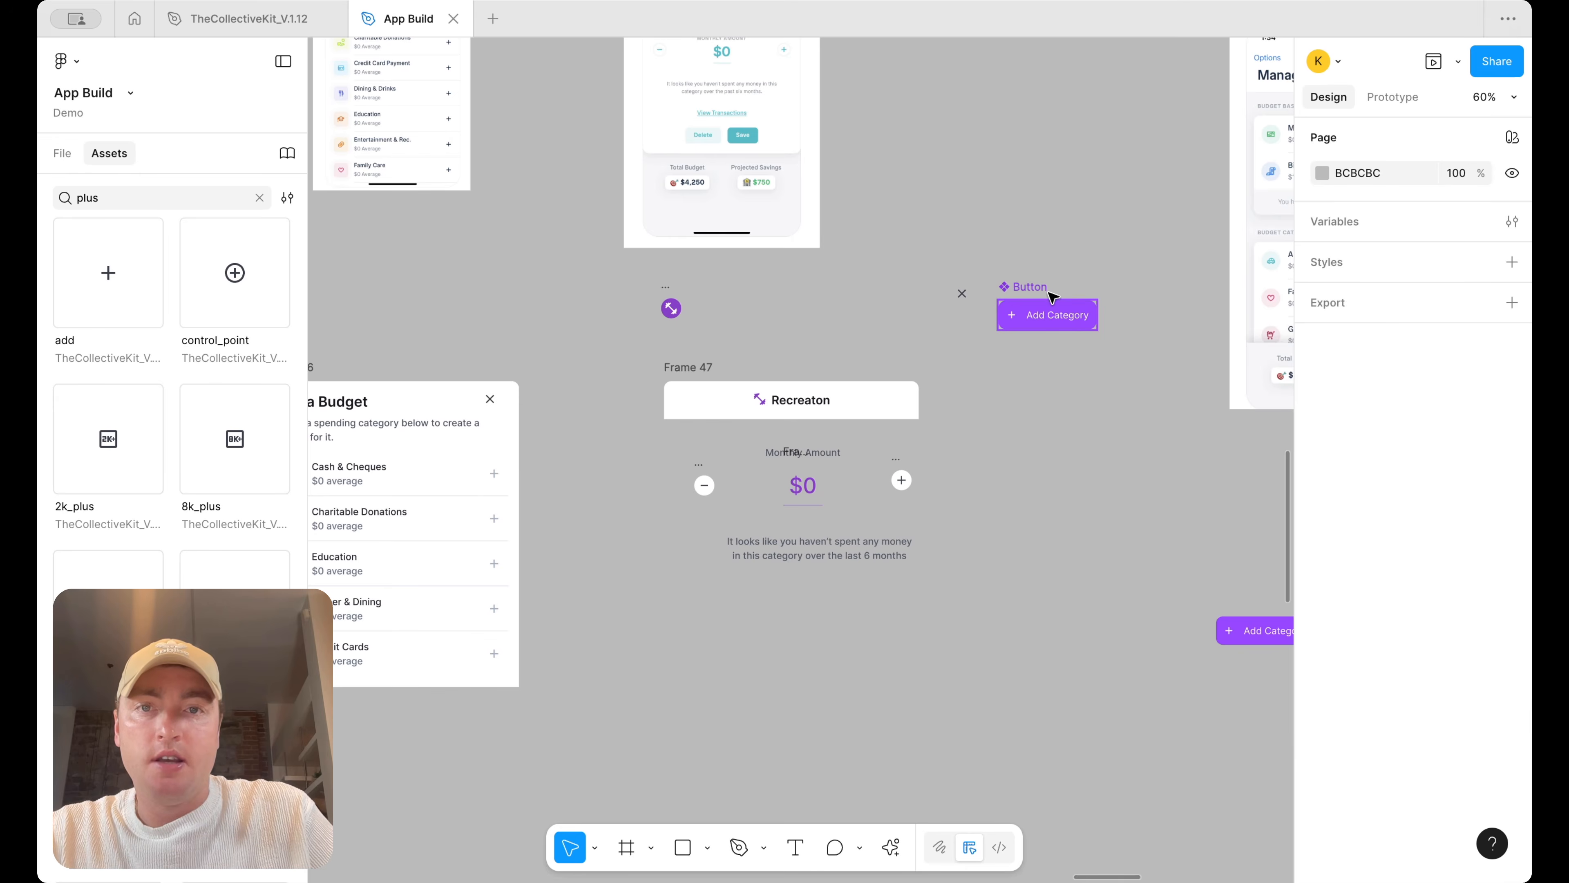
Add a new variant to the Button component and select it
left_click(1048, 317)
right_click(1047, 319)
mouse_move(1122, 607)
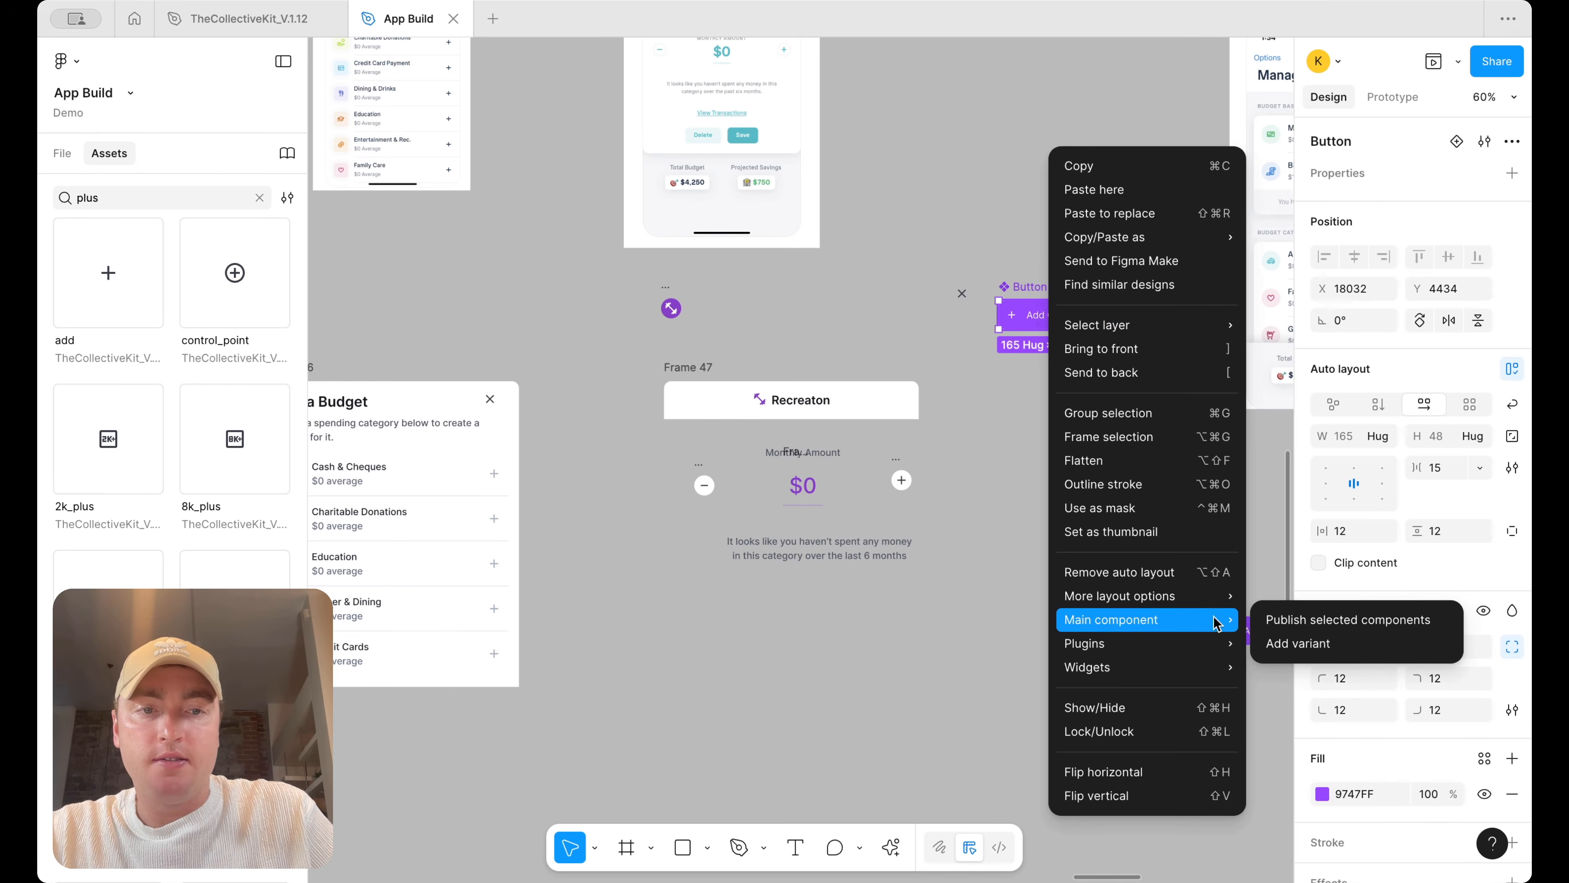
left_click(1297, 643)
left_click(1115, 471)
left_click(1075, 355)
scroll(1359, 619, "down", 5)
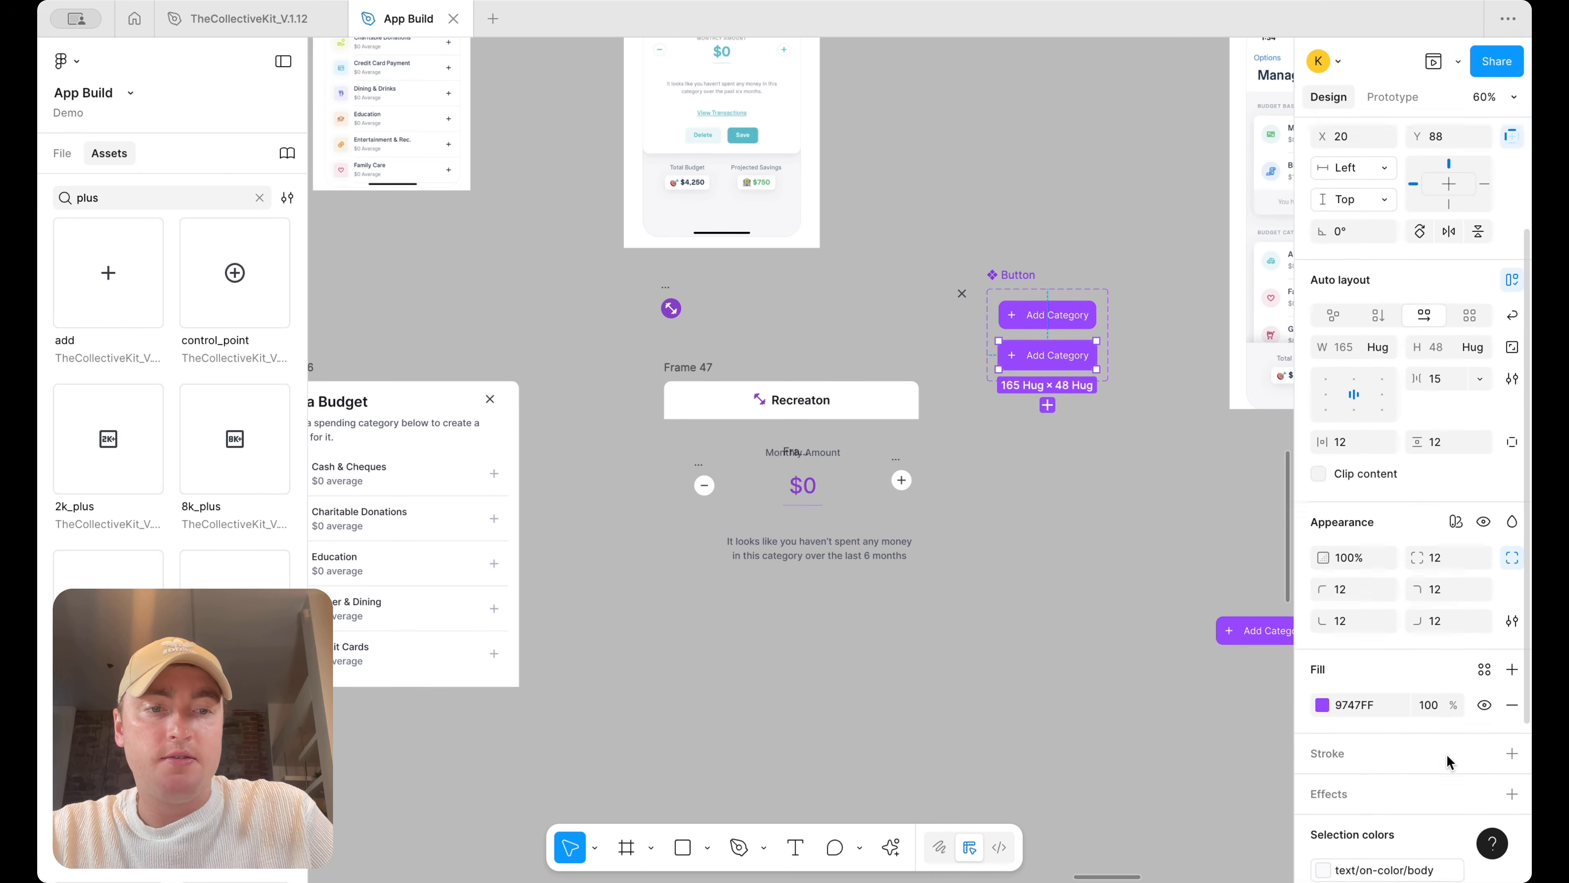
Give the second button variant a light purple fill and detach its text colour style to set its text and icon to purple
left_click(1328, 682)
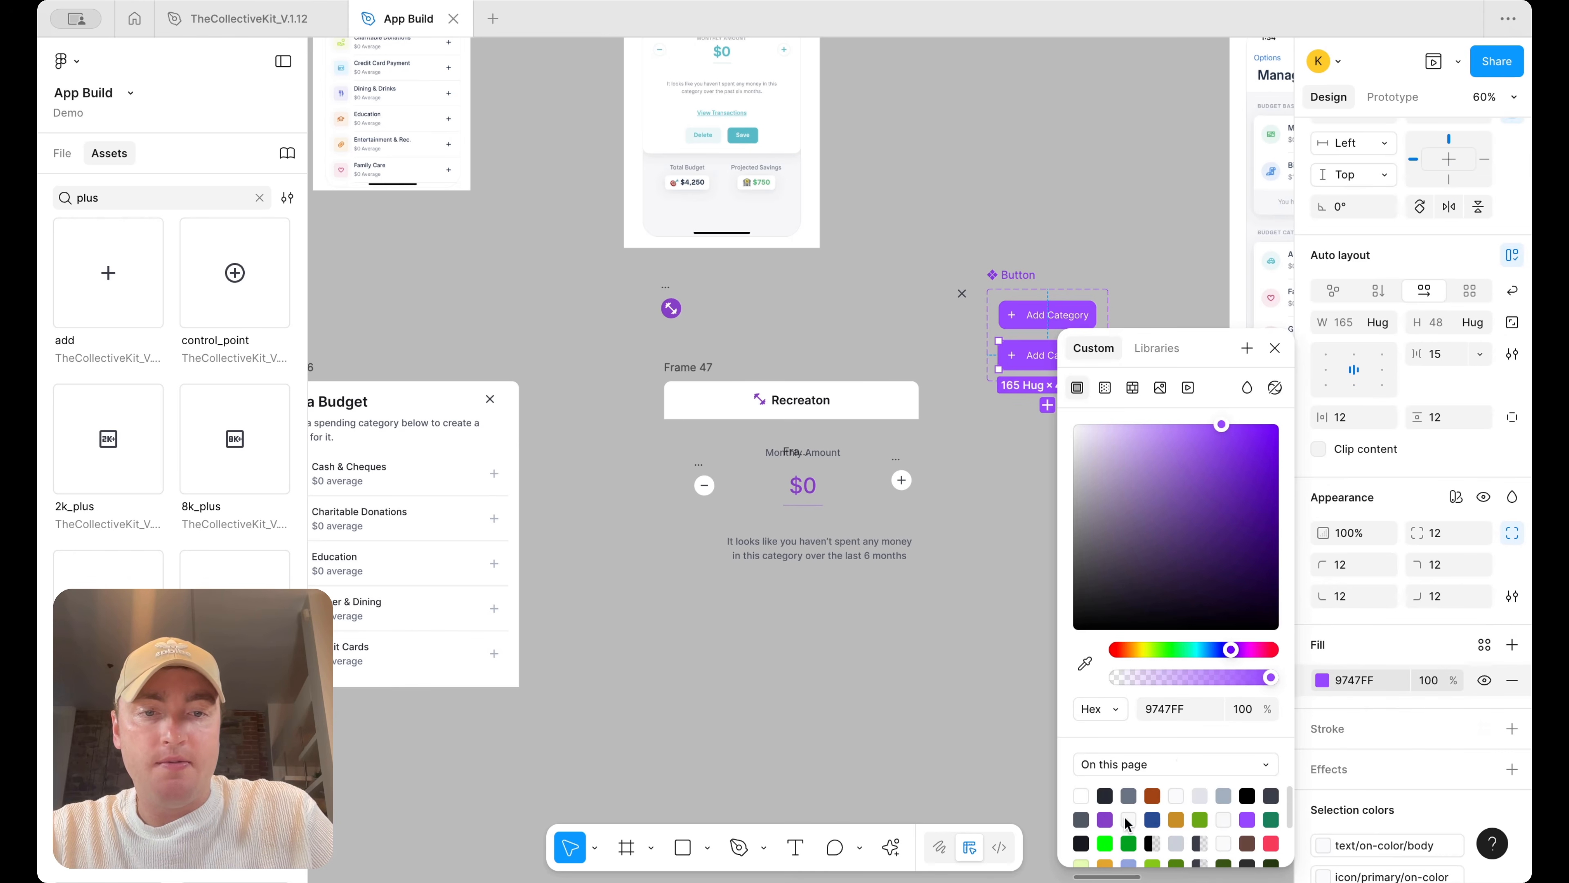
left_click_drag(1211, 453, 1123, 433)
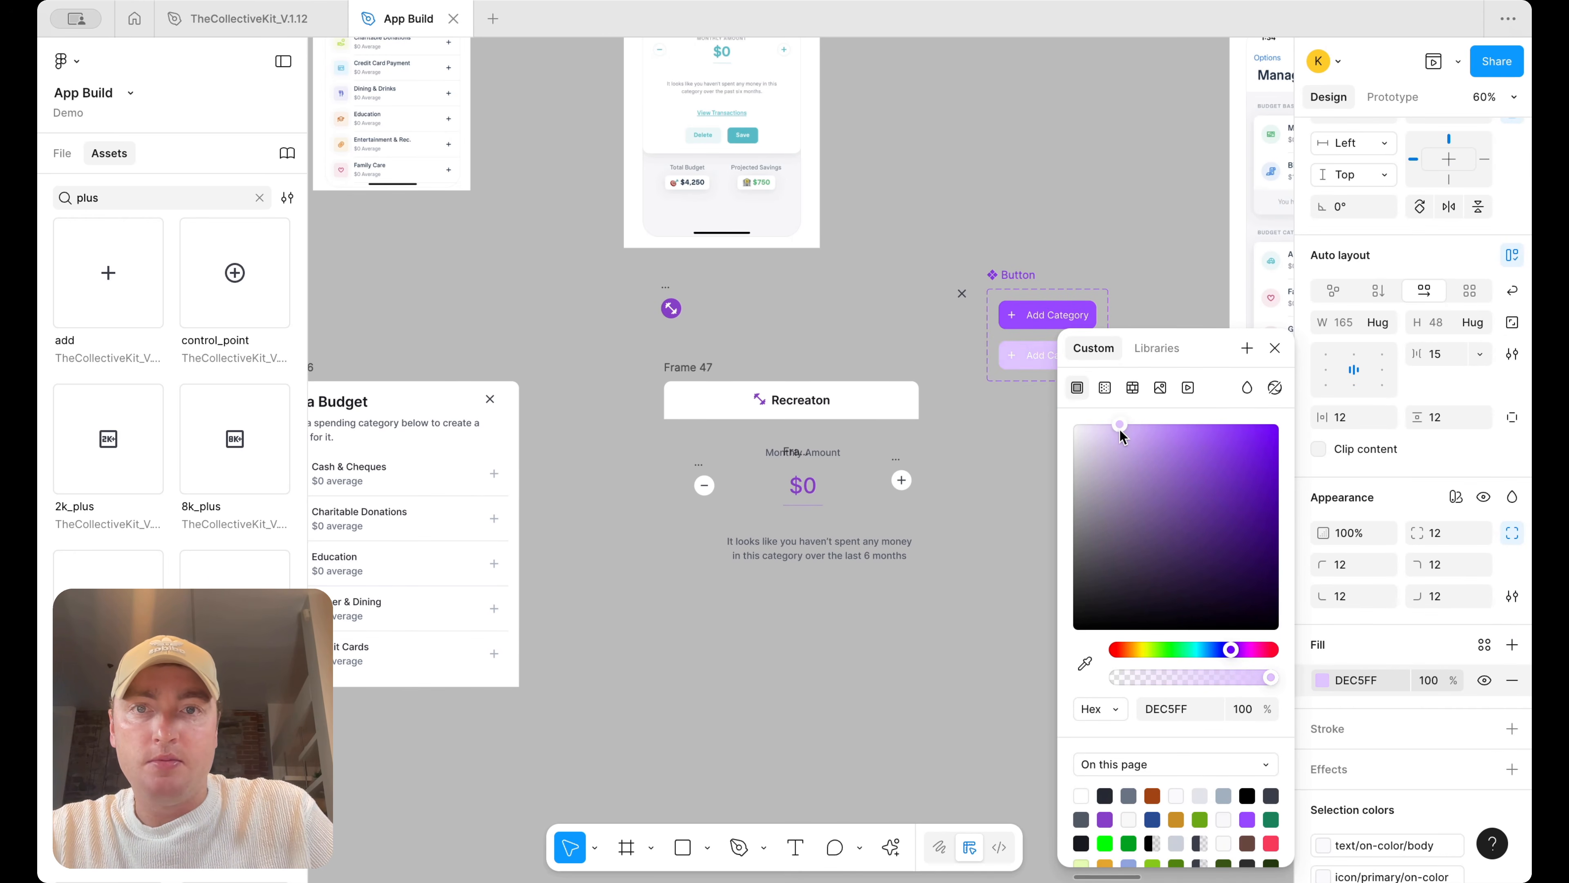
double_click(1037, 358)
left_click(1012, 356, "shift")
scroll(1439, 798, "down", 4)
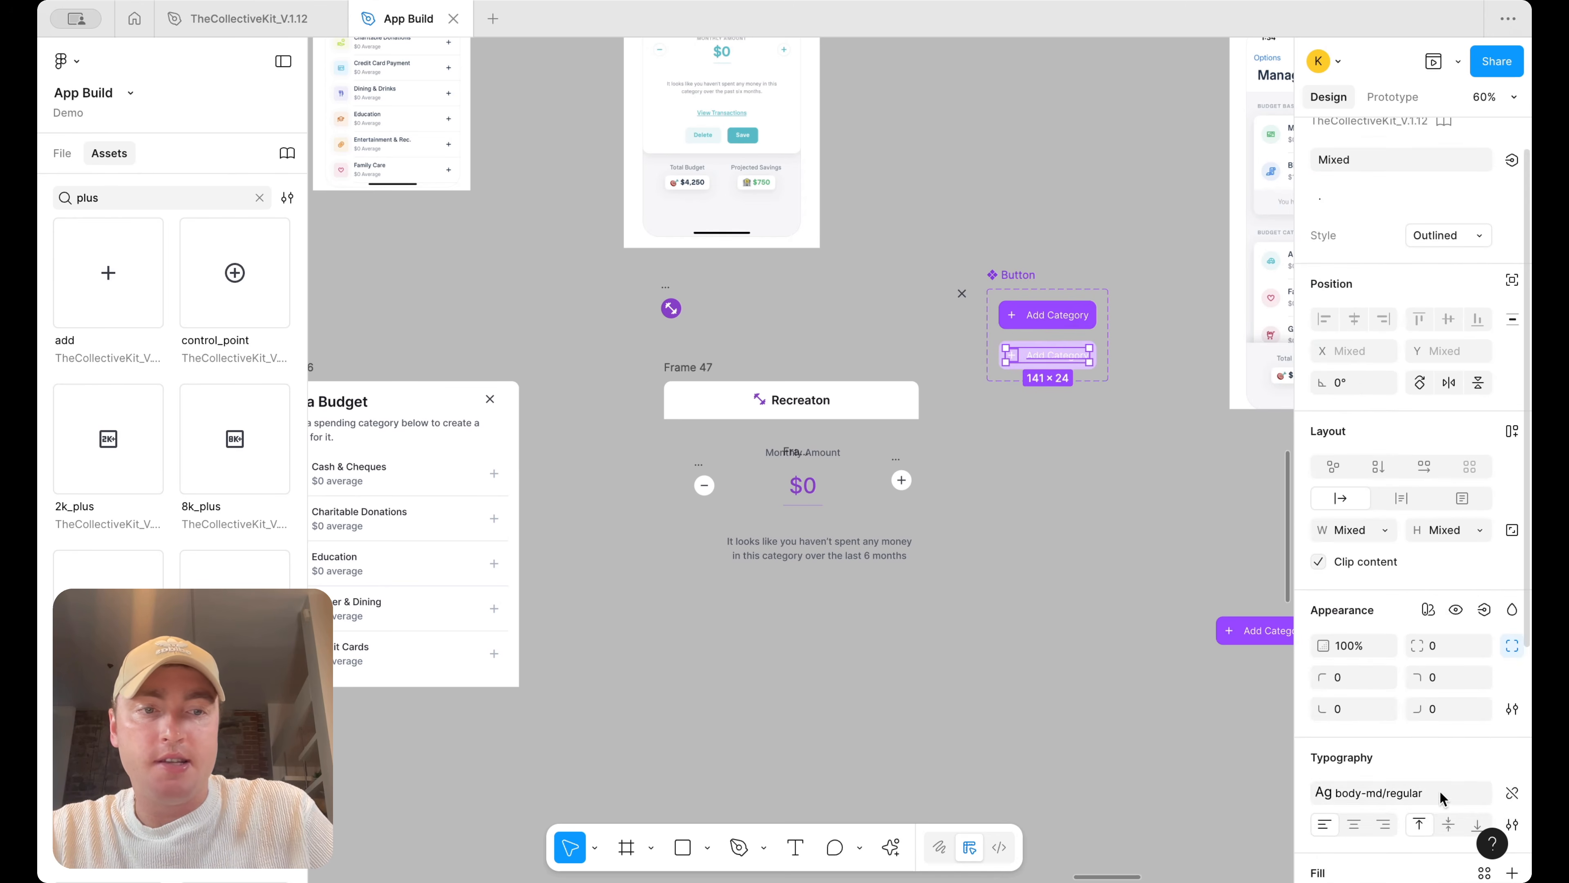
scroll(1428, 751, "down", 3)
left_click(1386, 736)
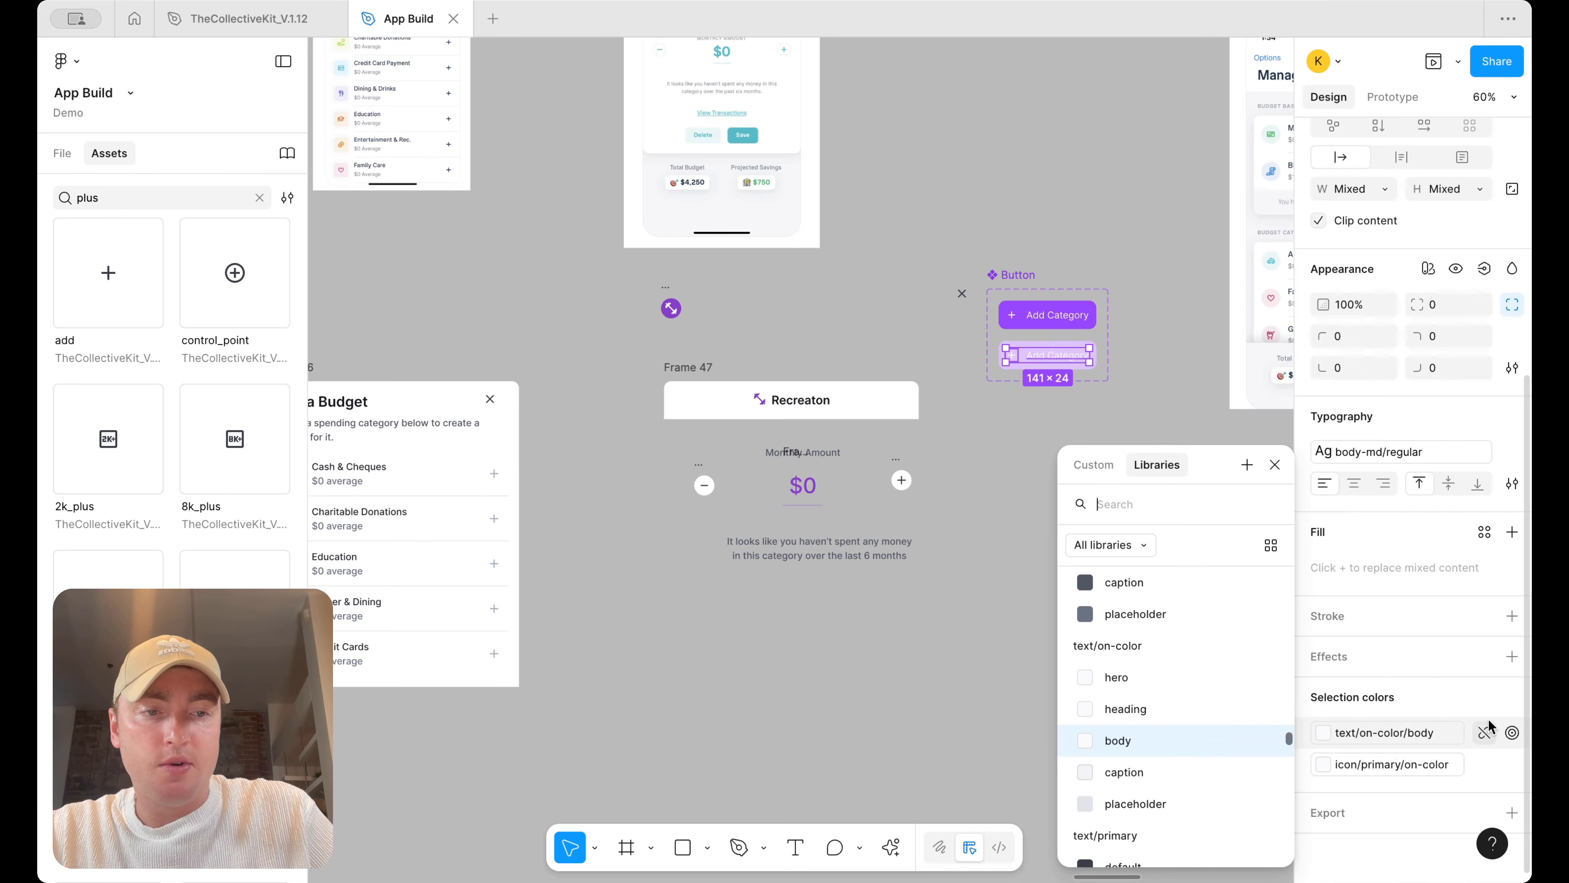
left_click(1486, 734)
left_click(1484, 733)
left_click(1322, 733)
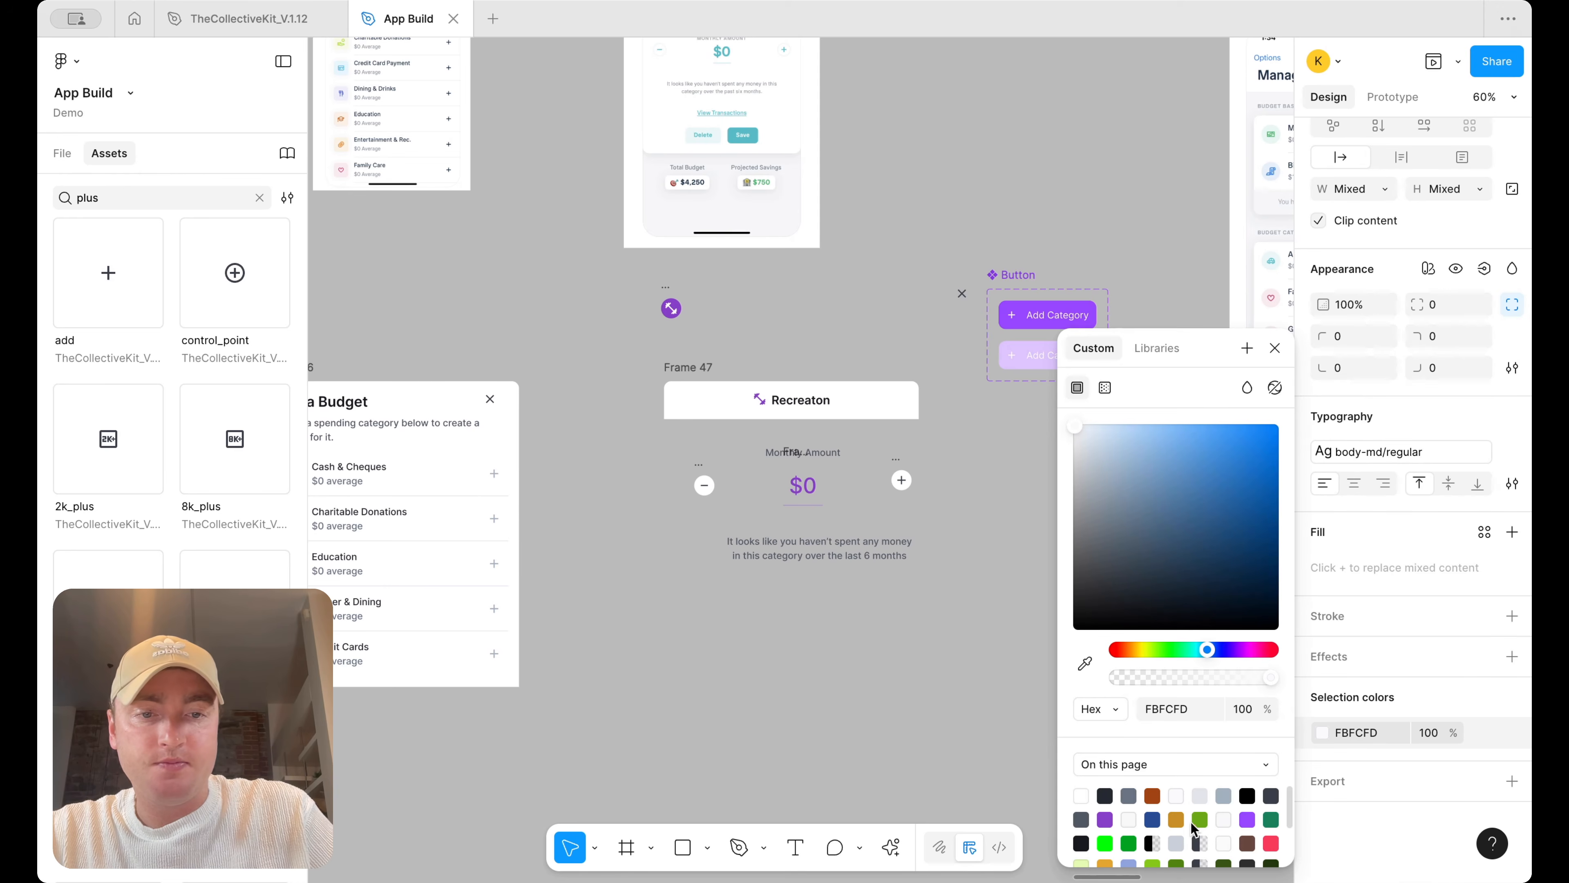
left_click(1248, 818)
left_click(1020, 508)
Lighten the second variant's fill to EBDCFF
left_click(1054, 357)
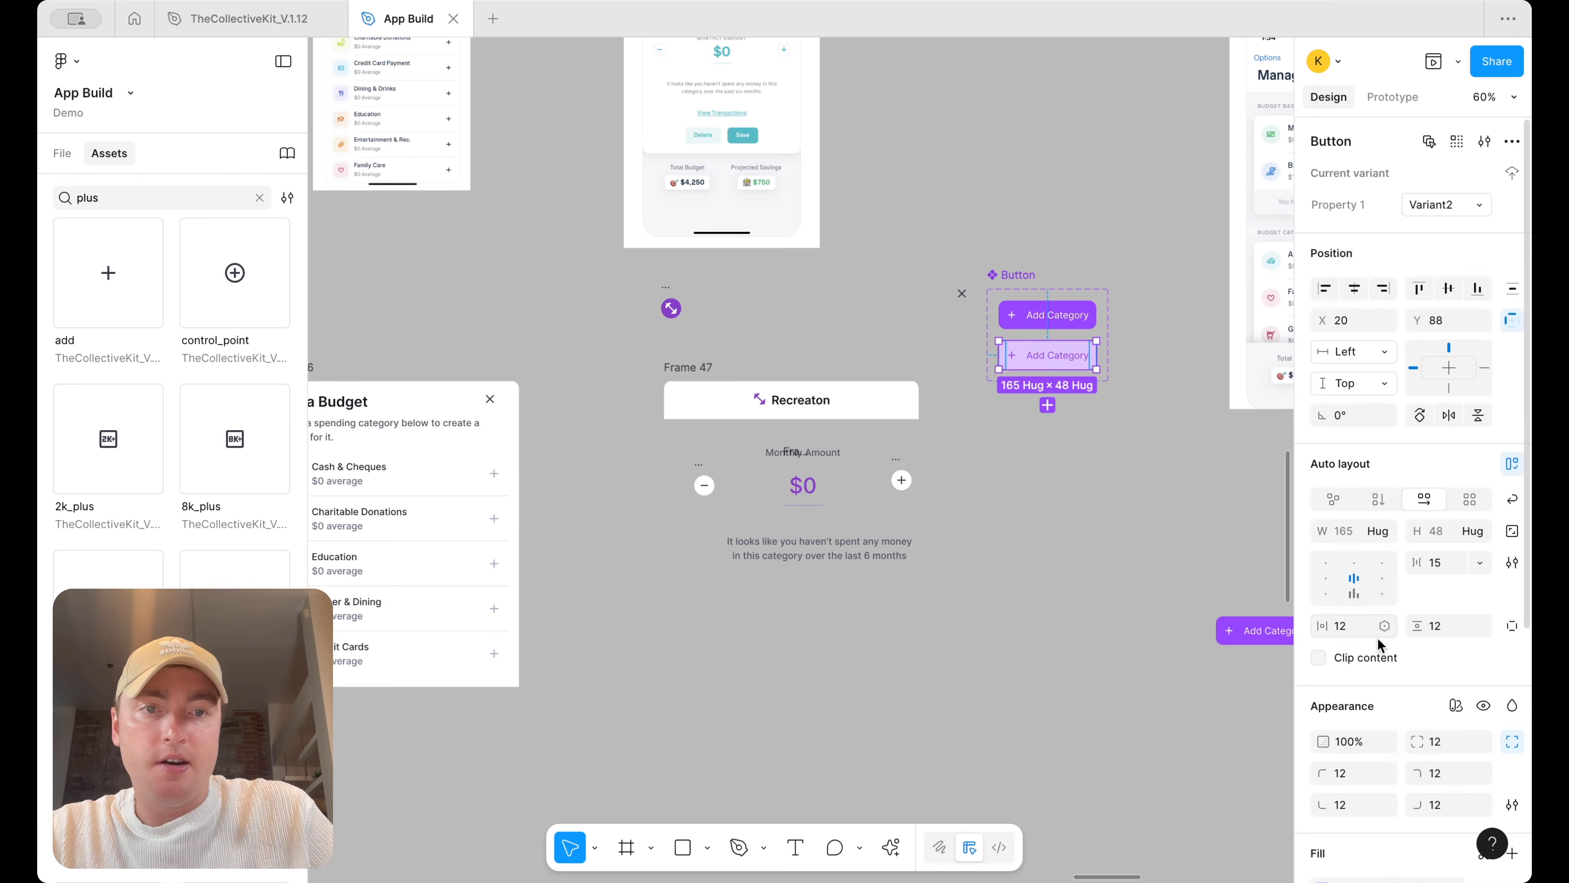
scroll(1390, 693, "down", 5)
left_click(1322, 735)
left_click_drag(1170, 511, 1105, 433)
left_click(1009, 434)
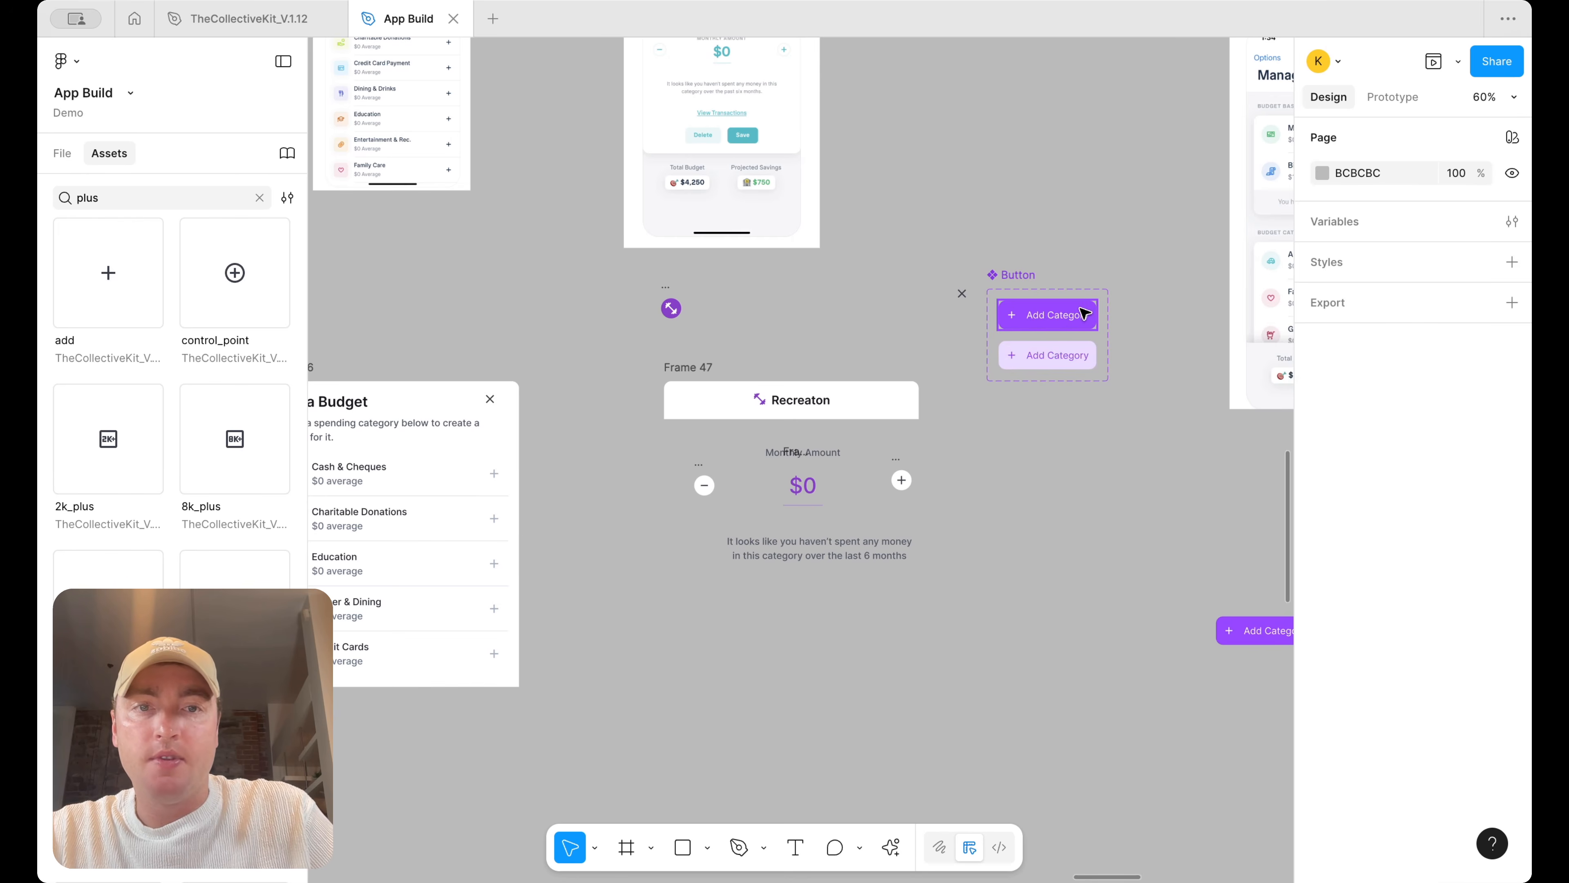
Delete the plus icon from the button variants
double_click(1012, 315)
key("Delete")
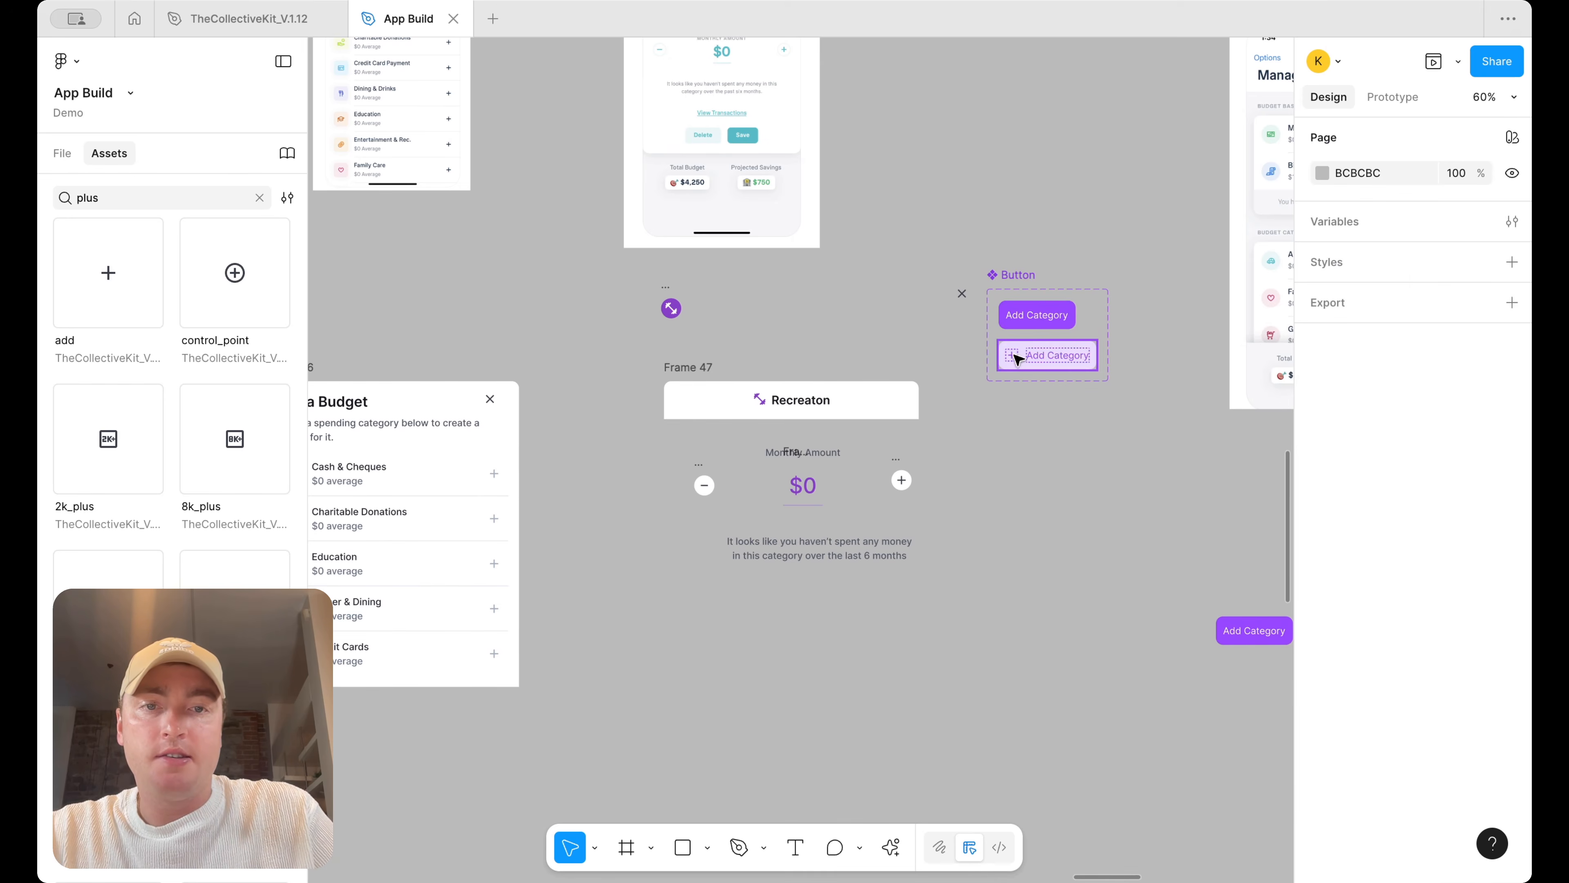
left_click(1038, 315)
Place an instance of each button variant below the description and relabel them Save and Delete
left_click_drag(1038, 315, 876, 628)
left_click_drag(1037, 355, 794, 639)
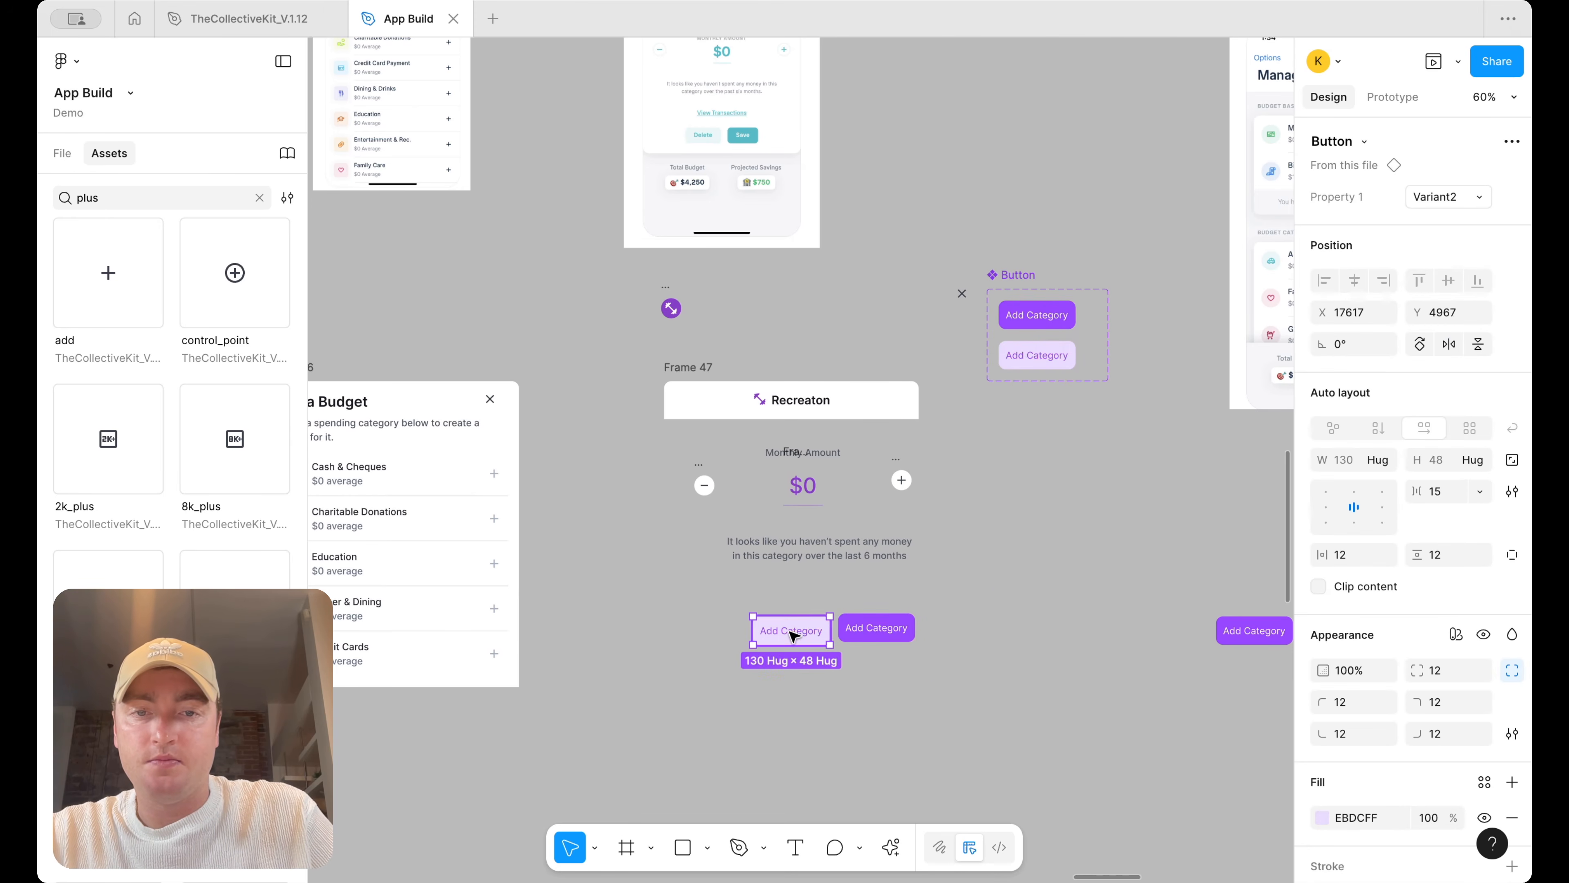
double_click(887, 630)
key("Return")
type("Save")
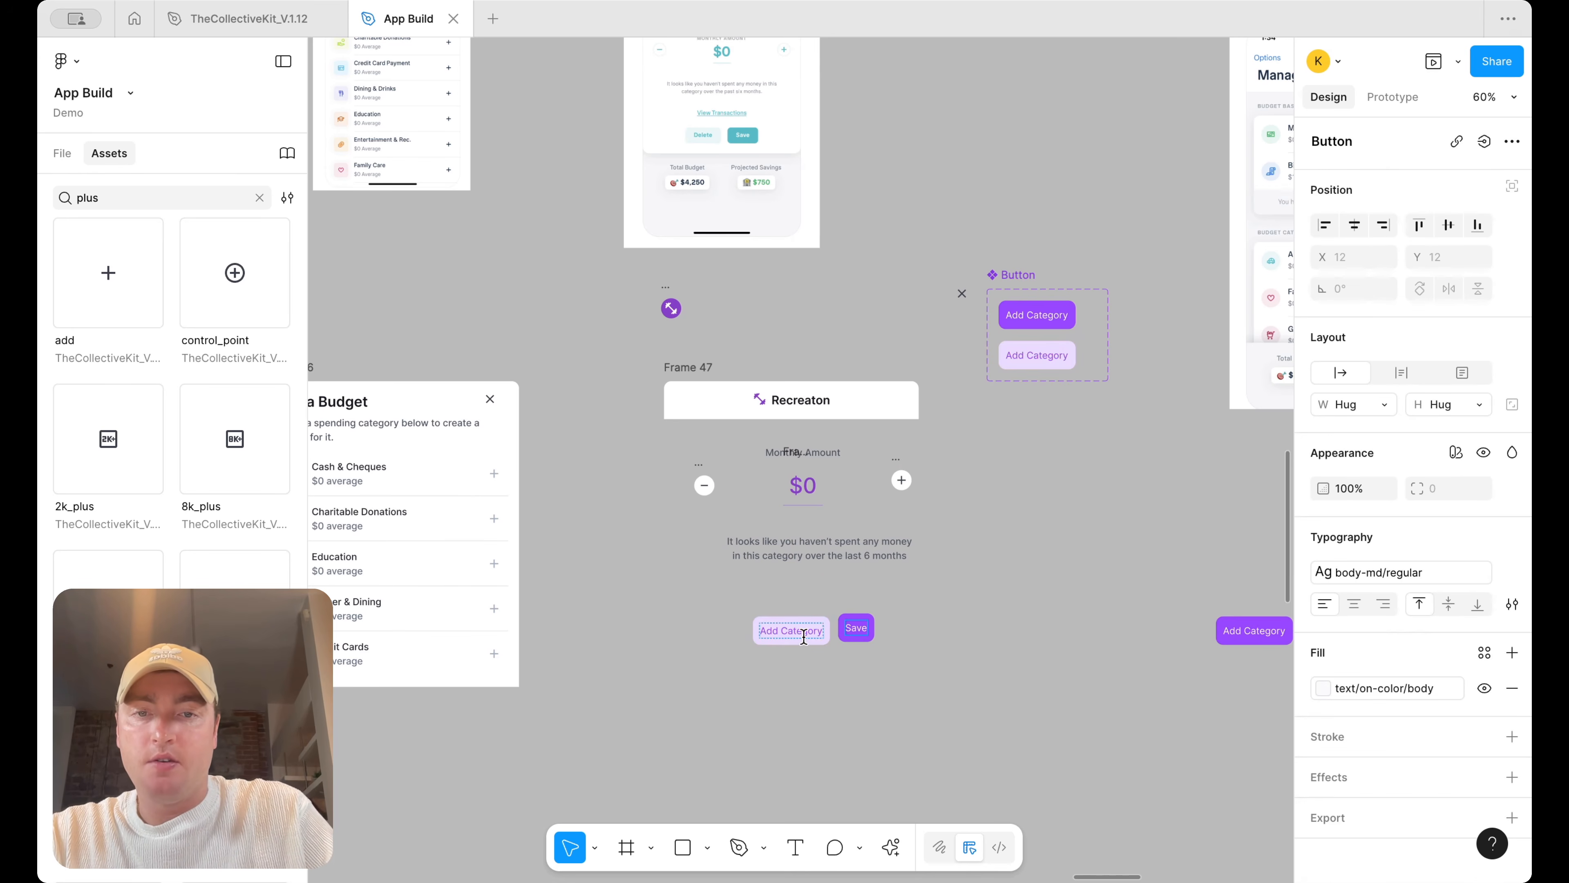
type("Delete")
left_click(979, 631)
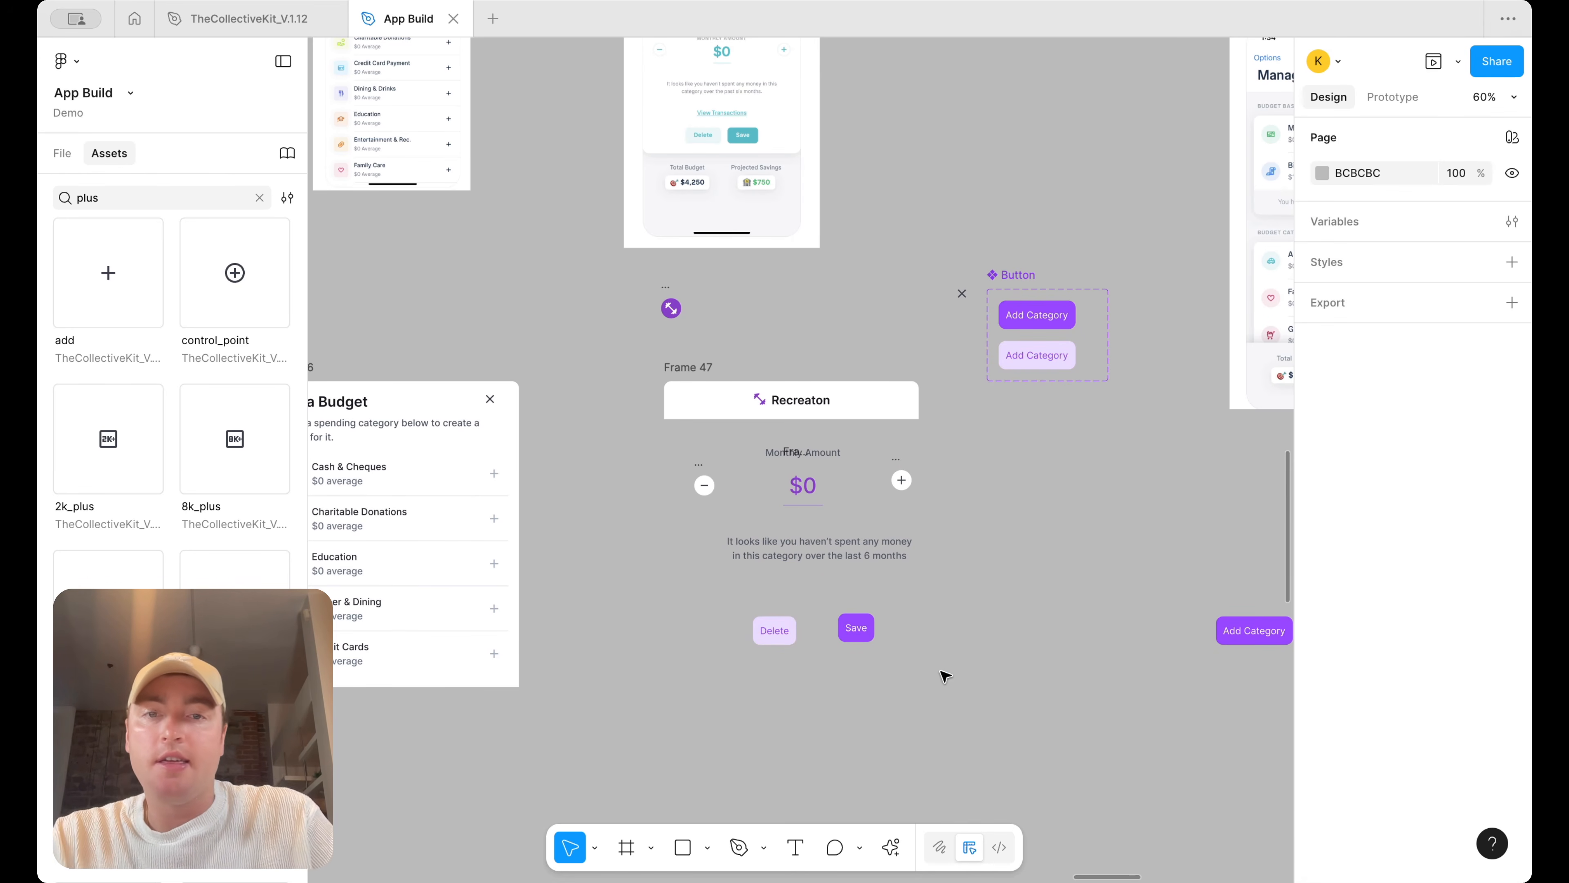
Wrap the minus button, $0 amount and plus button in a horizontal auto layout frame
left_click(856, 627)
scroll(853, 631, "up", 3)
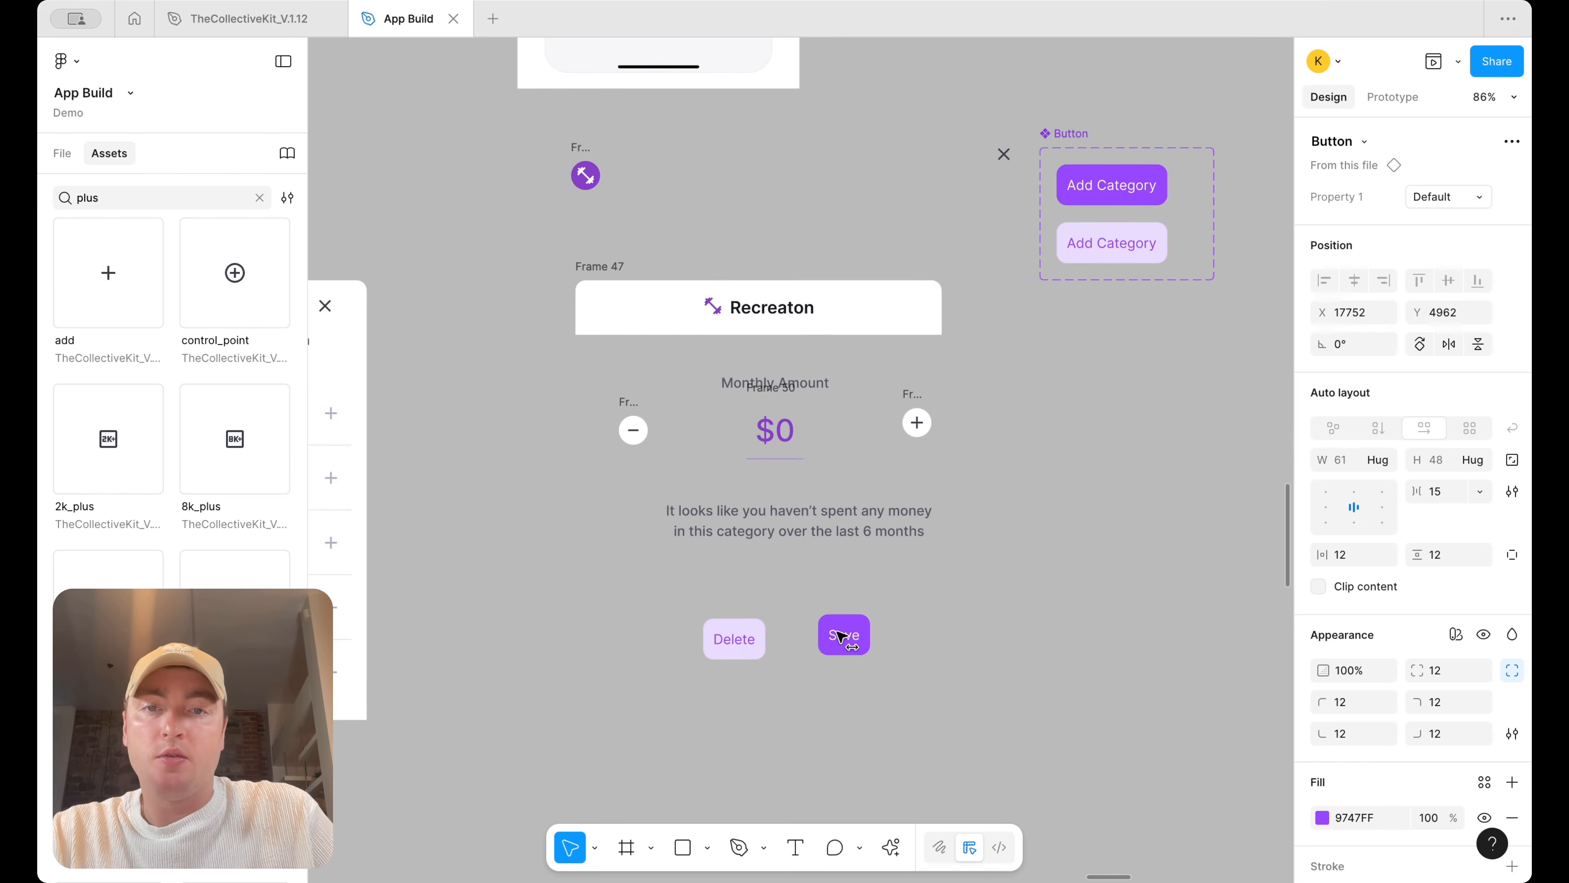
scroll(840, 637, "down", 5)
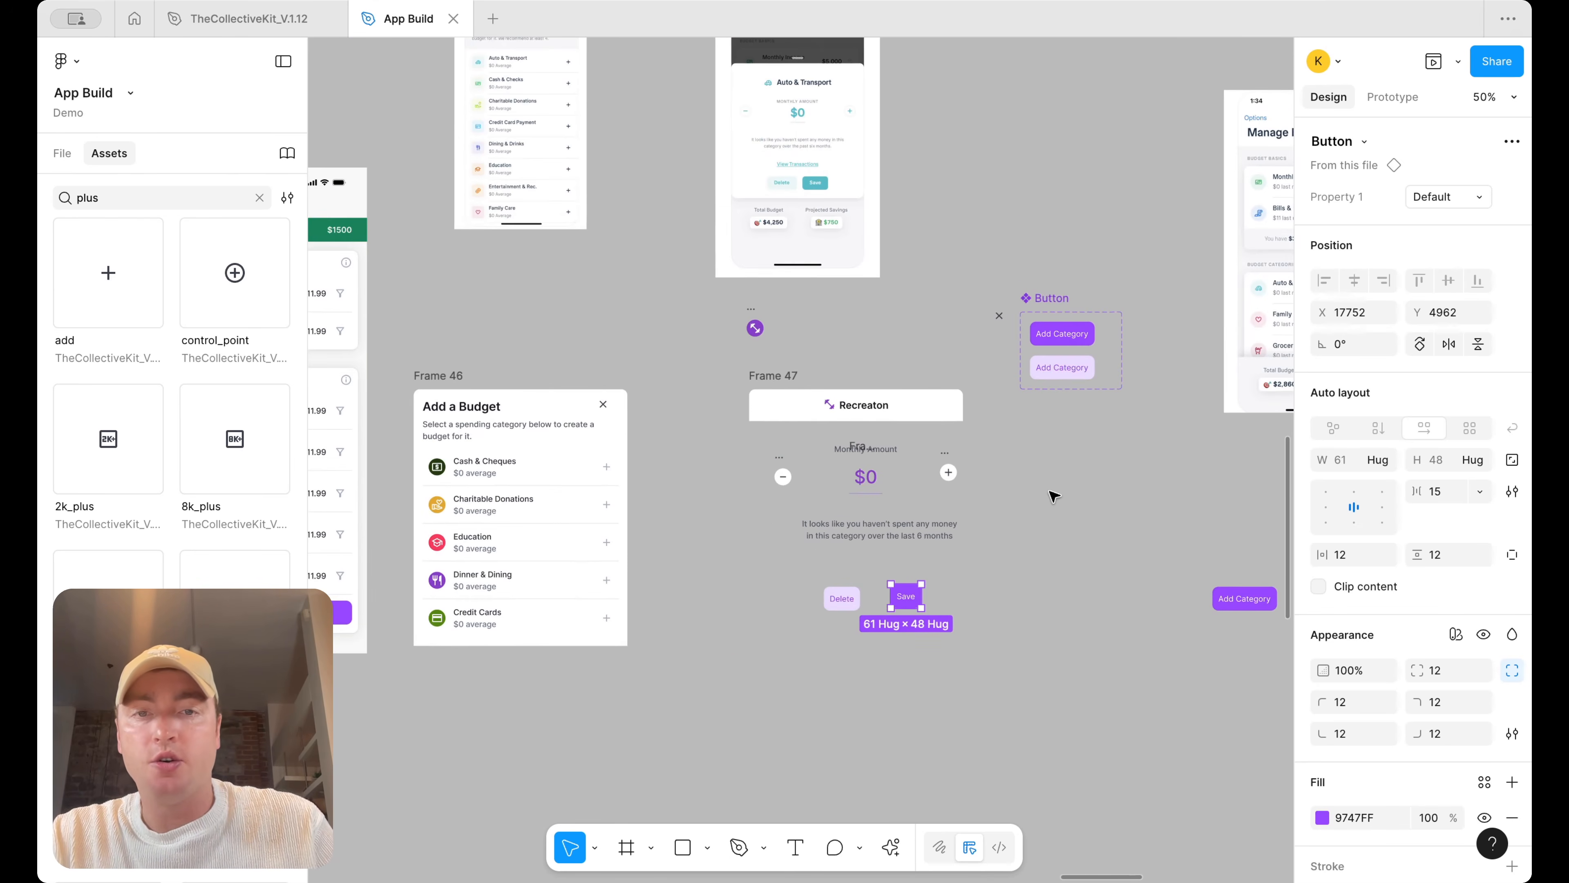
left_click(1053, 497)
scroll(977, 461, "up", 4)
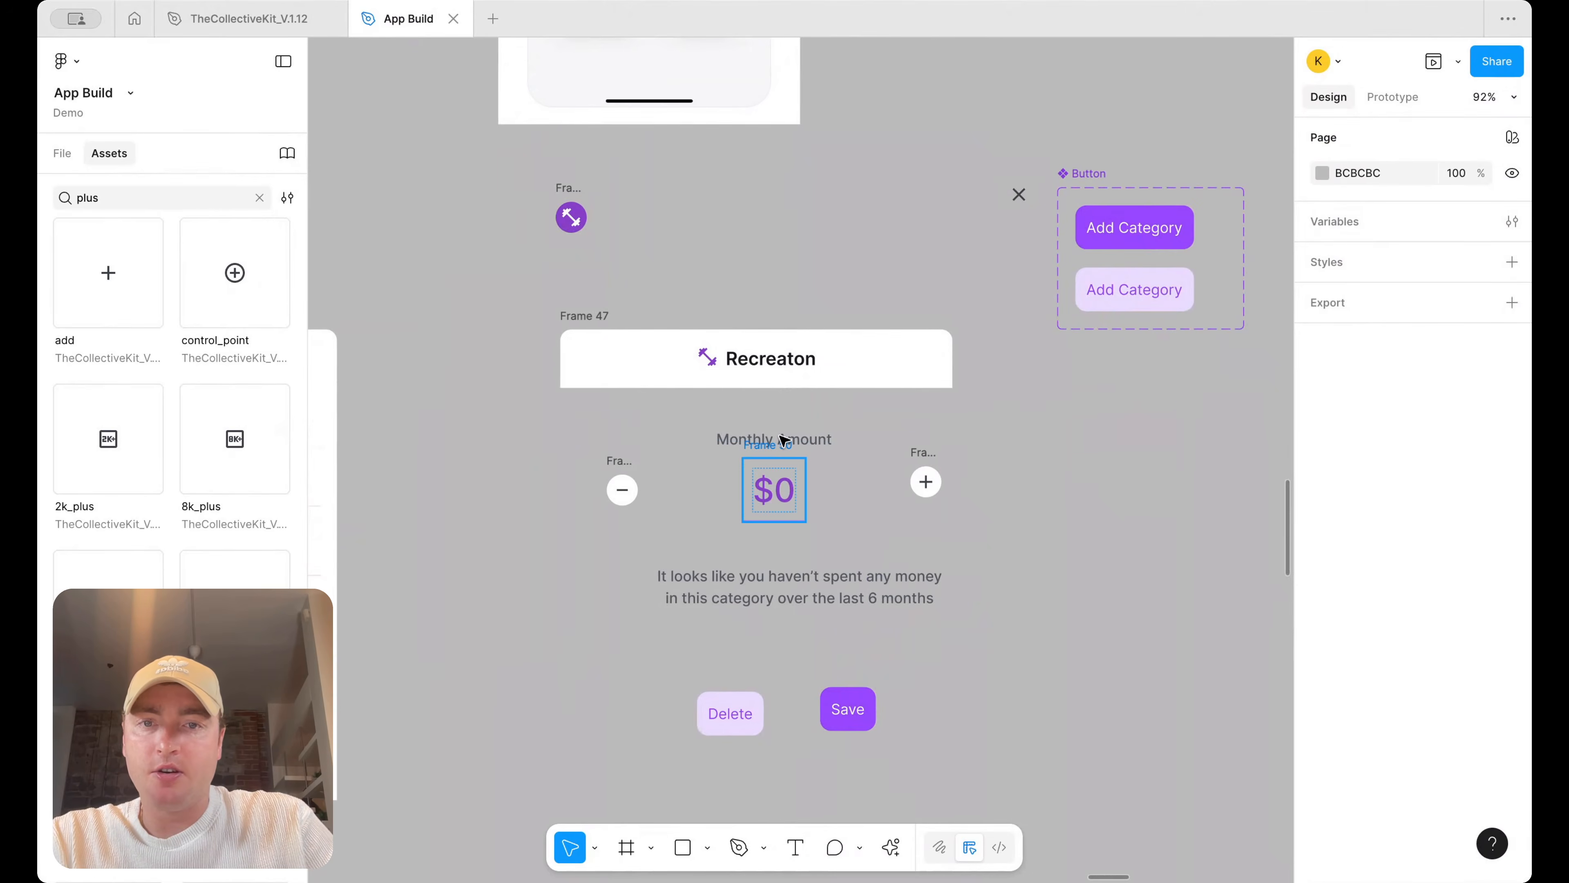
left_click(784, 440)
scroll(791, 439, "up", 5)
left_click(648, 494, "shift")
scroll(646, 526, "down", 2)
scroll(647, 526, "down", 3)
left_click(646, 532)
left_click(571, 465)
left_click(785, 427, "shift")
left_click(1007, 441, "shift")
key("shift+a")
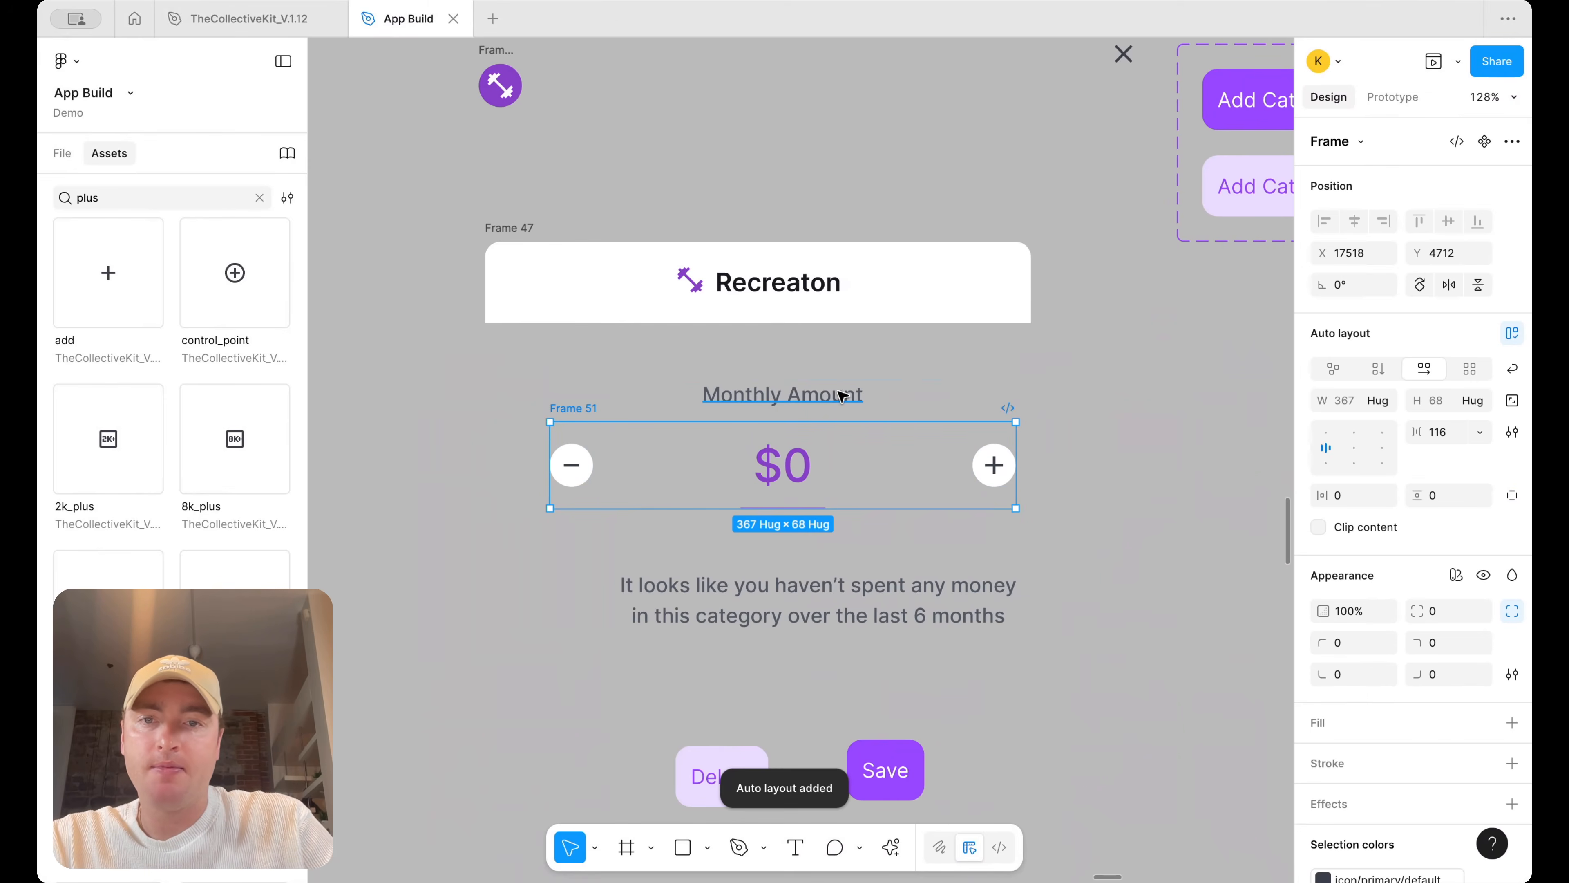
Wrap the Monthly Amount label and amount row in a vertical auto layout set to fill width, with the row centre-aligned
left_click(835, 394, "shift")
scroll(1022, 388, "down", 3)
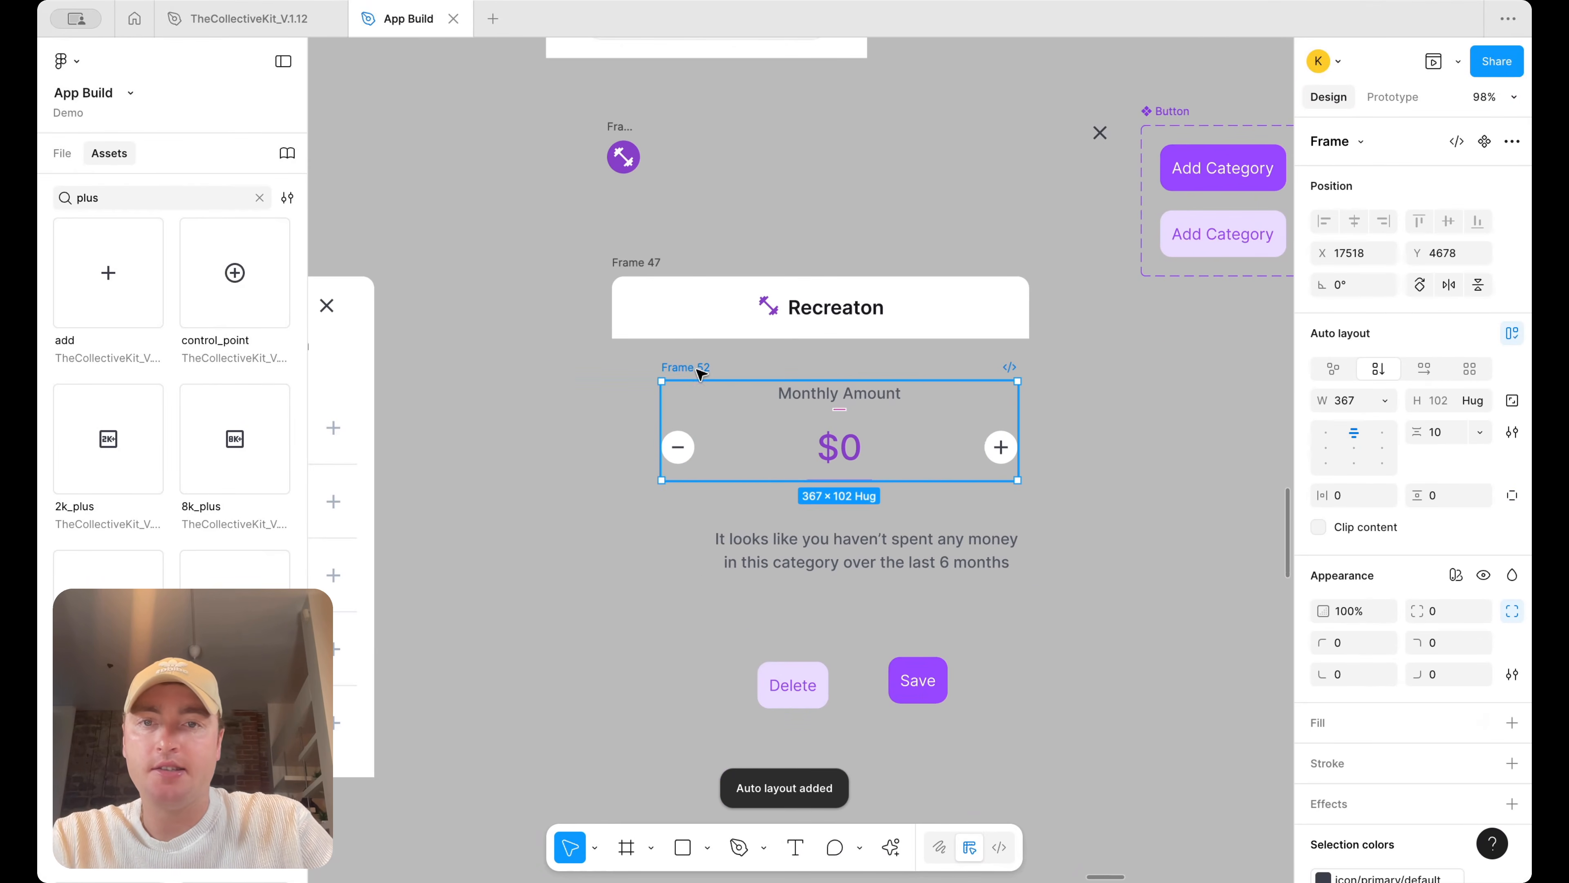
key("shift+a")
scroll(1026, 386, "down", 5)
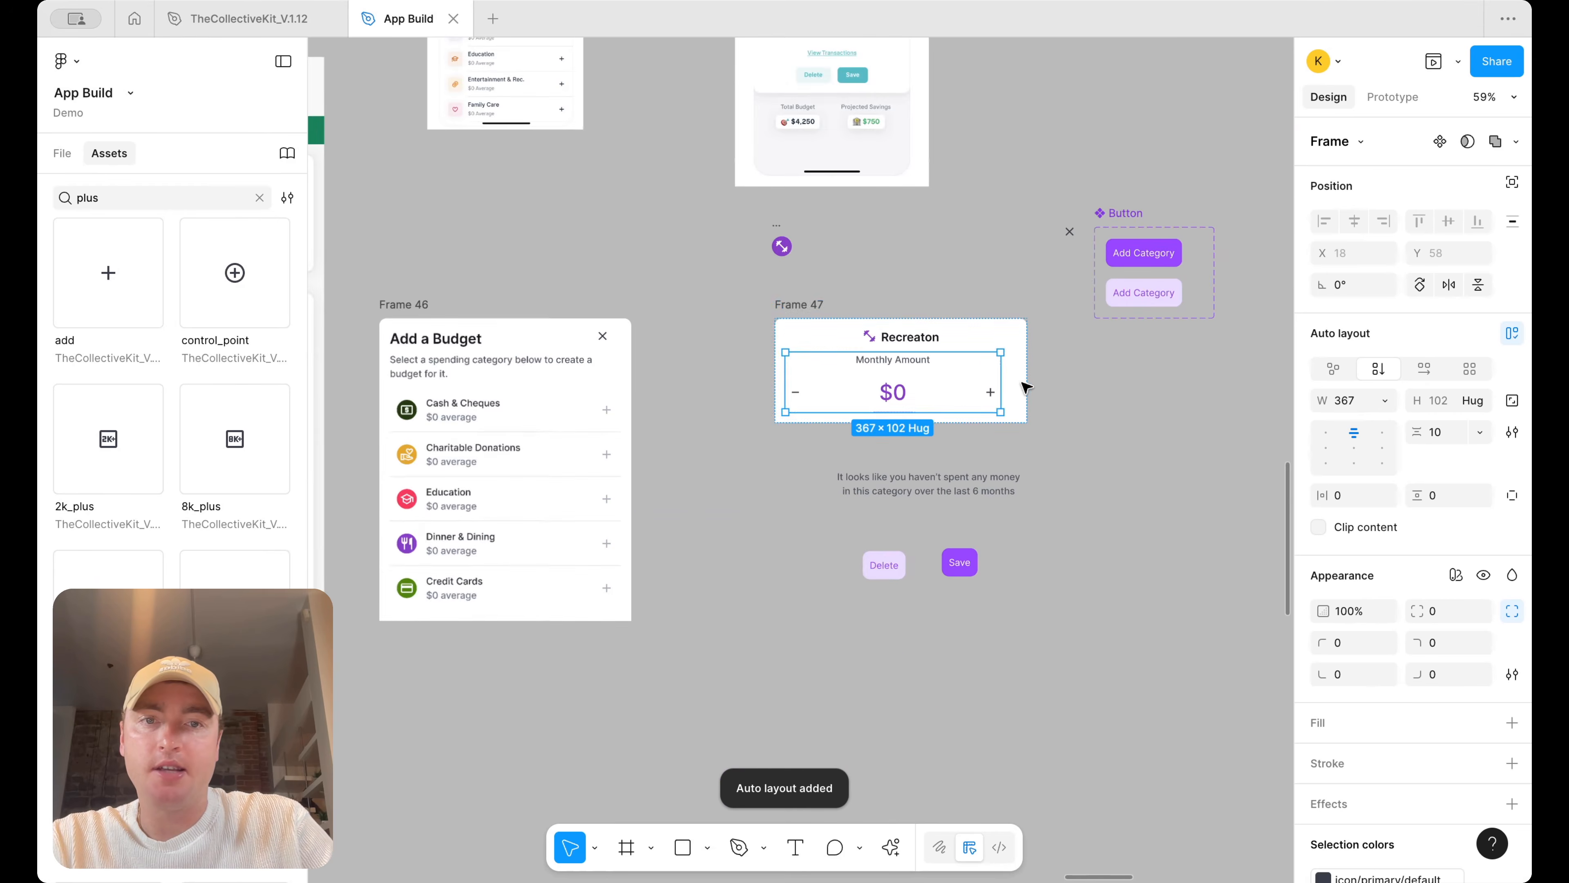
left_click(1386, 400)
left_click(1384, 448)
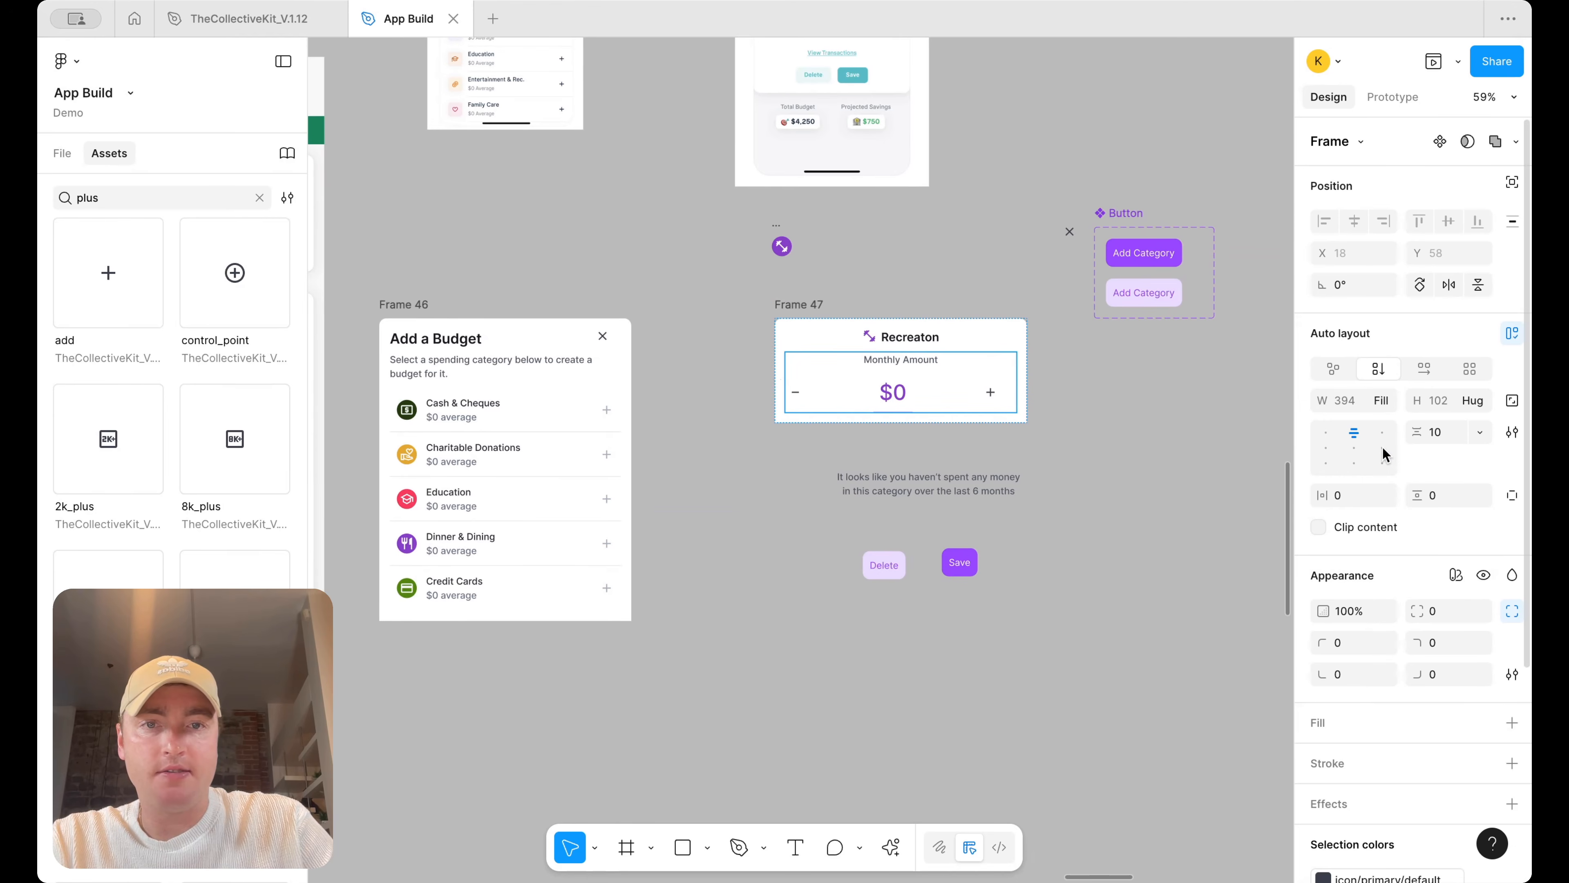
left_click(983, 408)
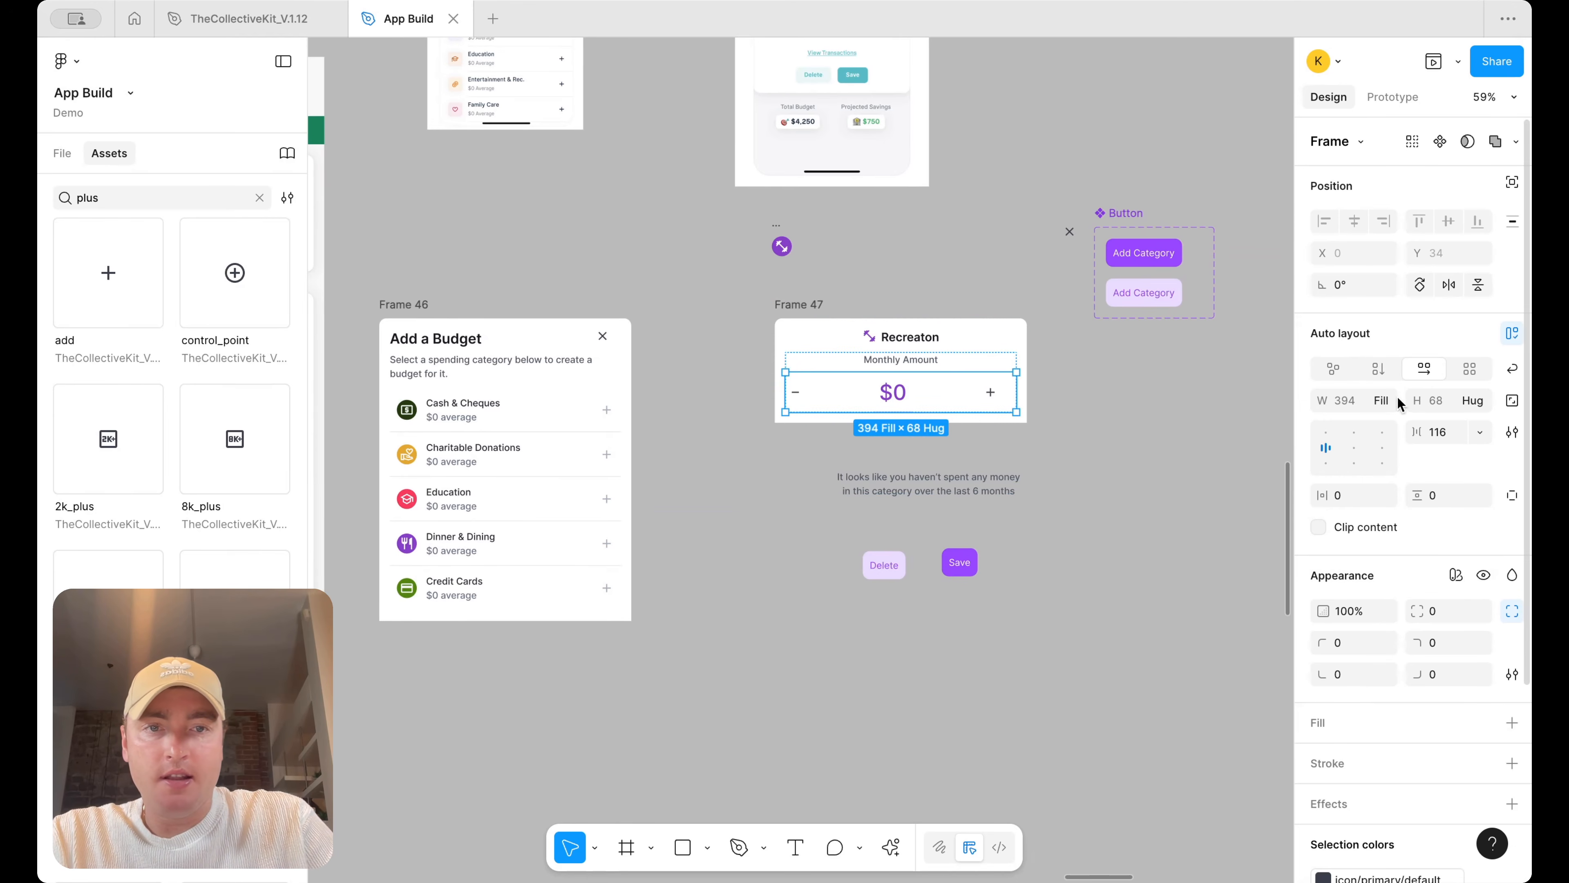
left_click(1354, 448)
Give the minus and plus buttons a surface/default fill and a border/primary default-subtle stroke
scroll(782, 427, "up", 5)
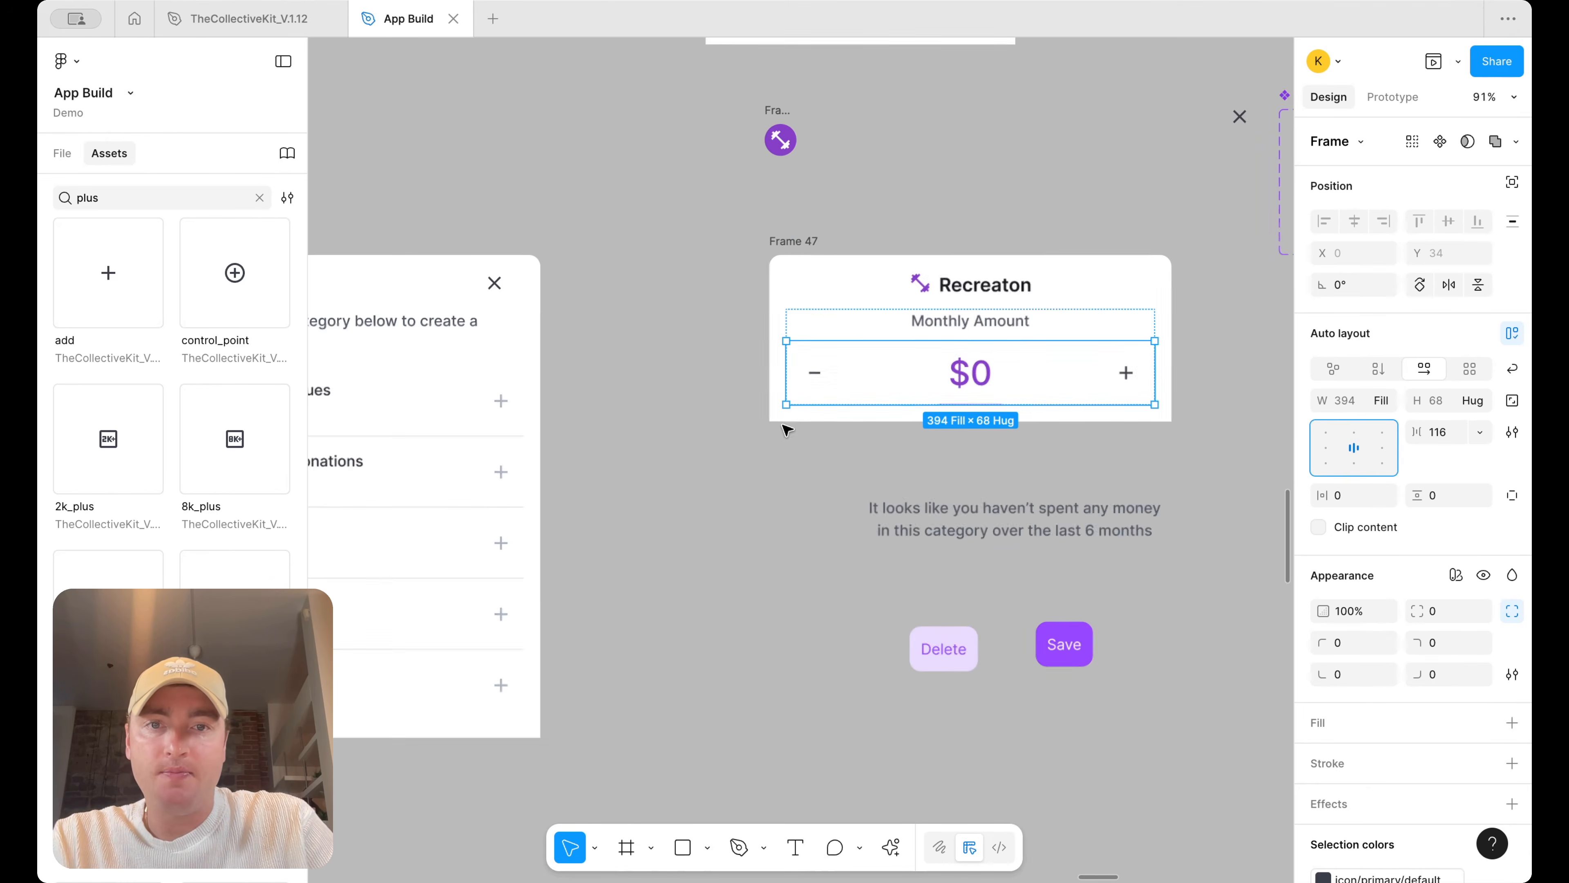
left_click(813, 371)
scroll(822, 374, "up", 5)
scroll(952, 519, "up", 3)
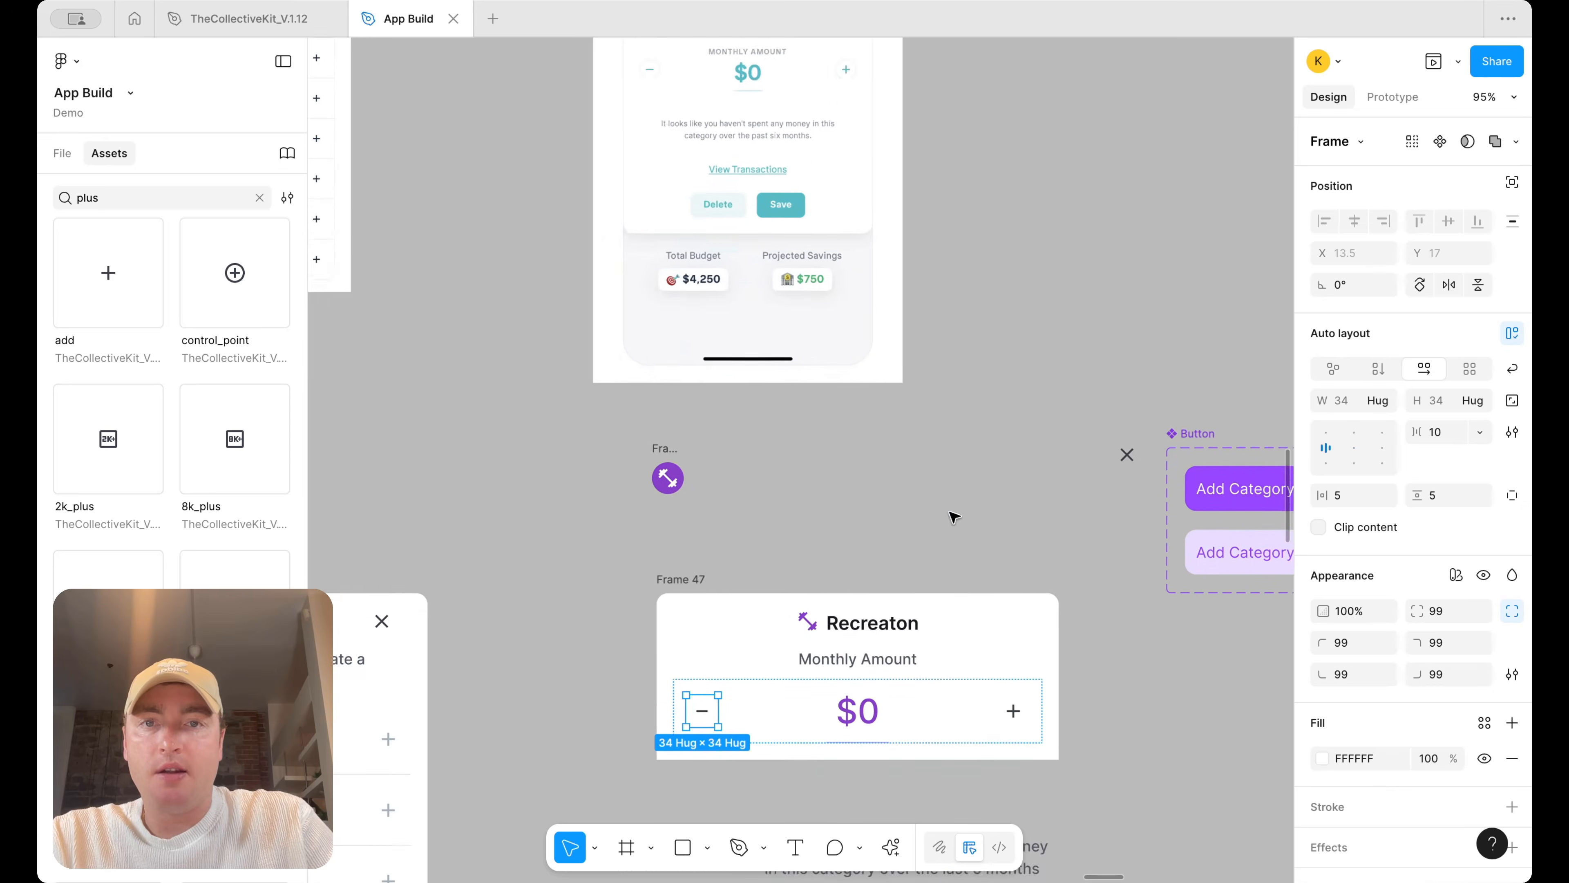
scroll(953, 519, "down", 3)
left_click(1018, 566, "shift")
scroll(1386, 670, "down", 3)
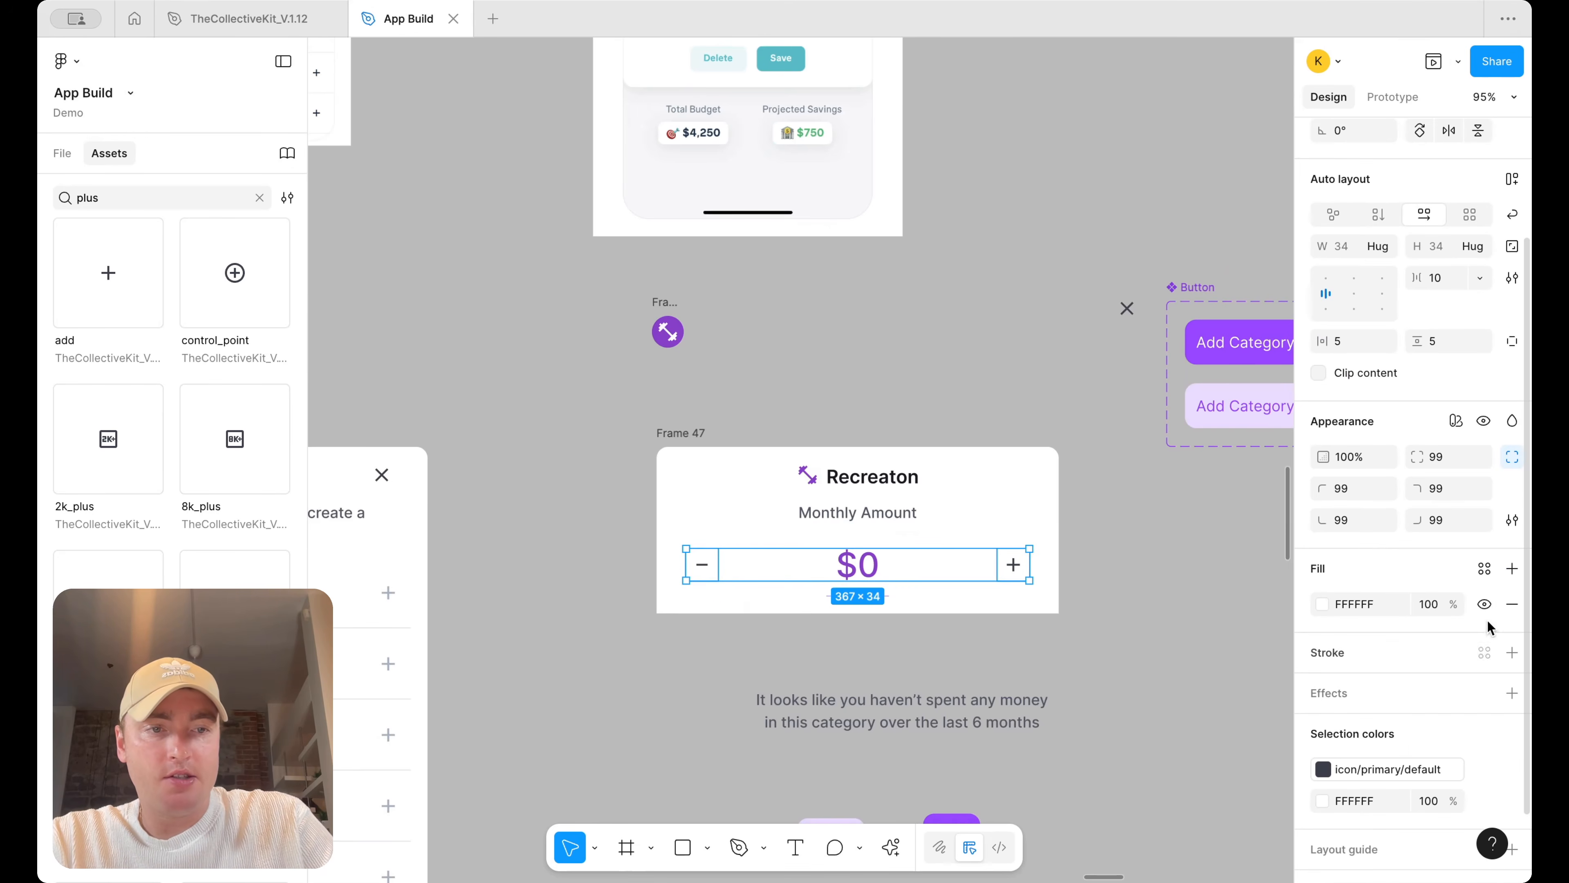
left_click(1484, 568)
type("sur")
left_click(1172, 647)
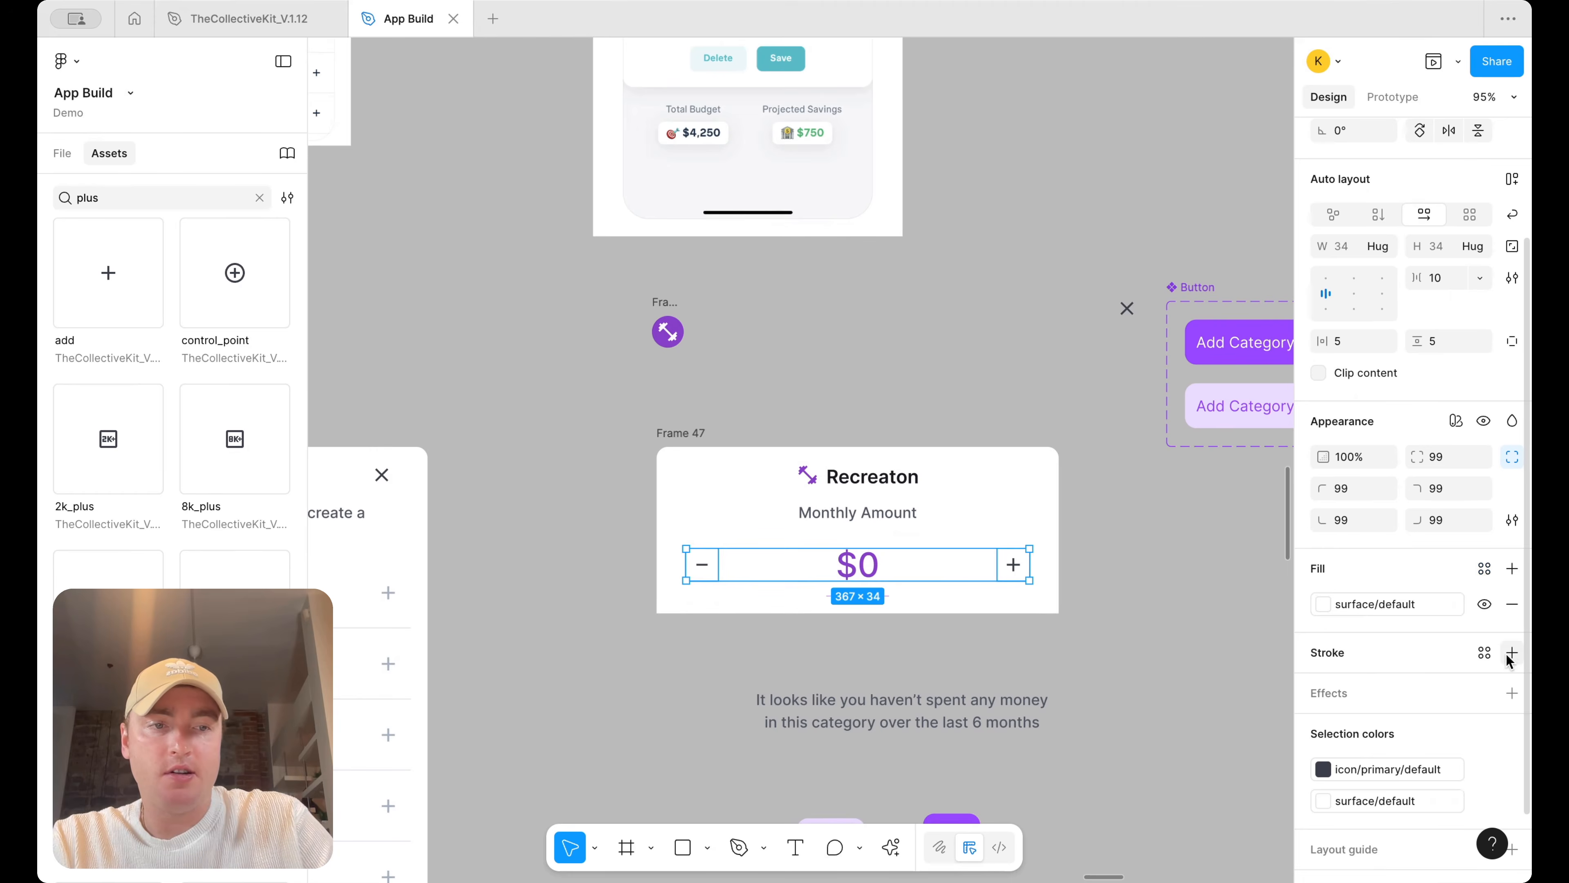
left_click(1512, 653)
left_click(1486, 652)
type("bord")
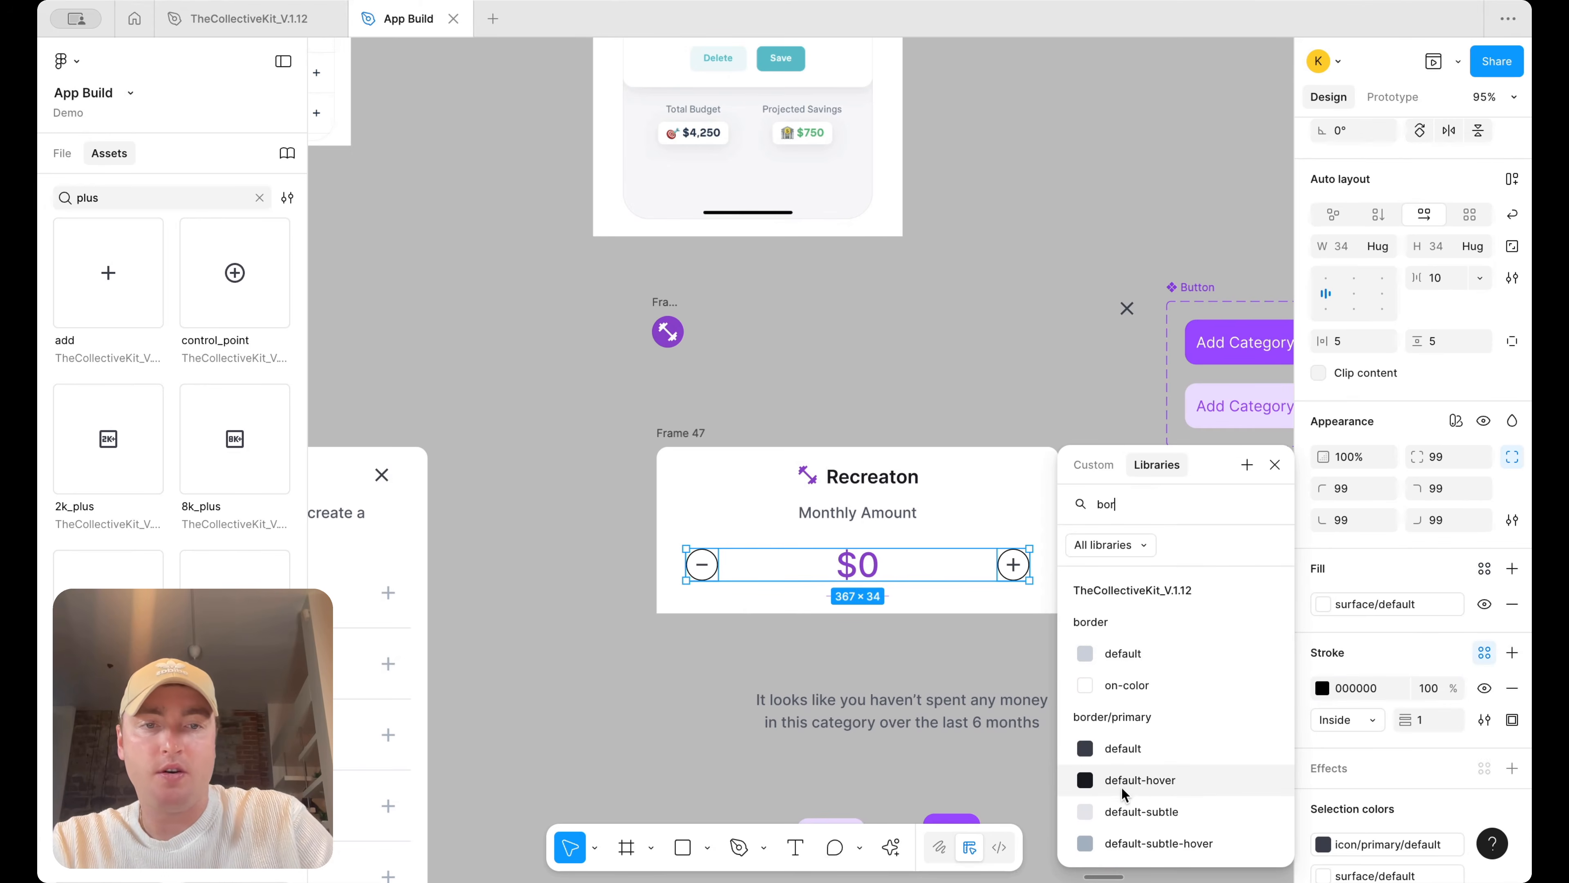
left_click(1123, 807)
left_click(1061, 703)
Move the description text into Frame 47 and set its width to fill the container
scroll(1076, 694, "down", 5)
left_click_drag(928, 448, 853, 345)
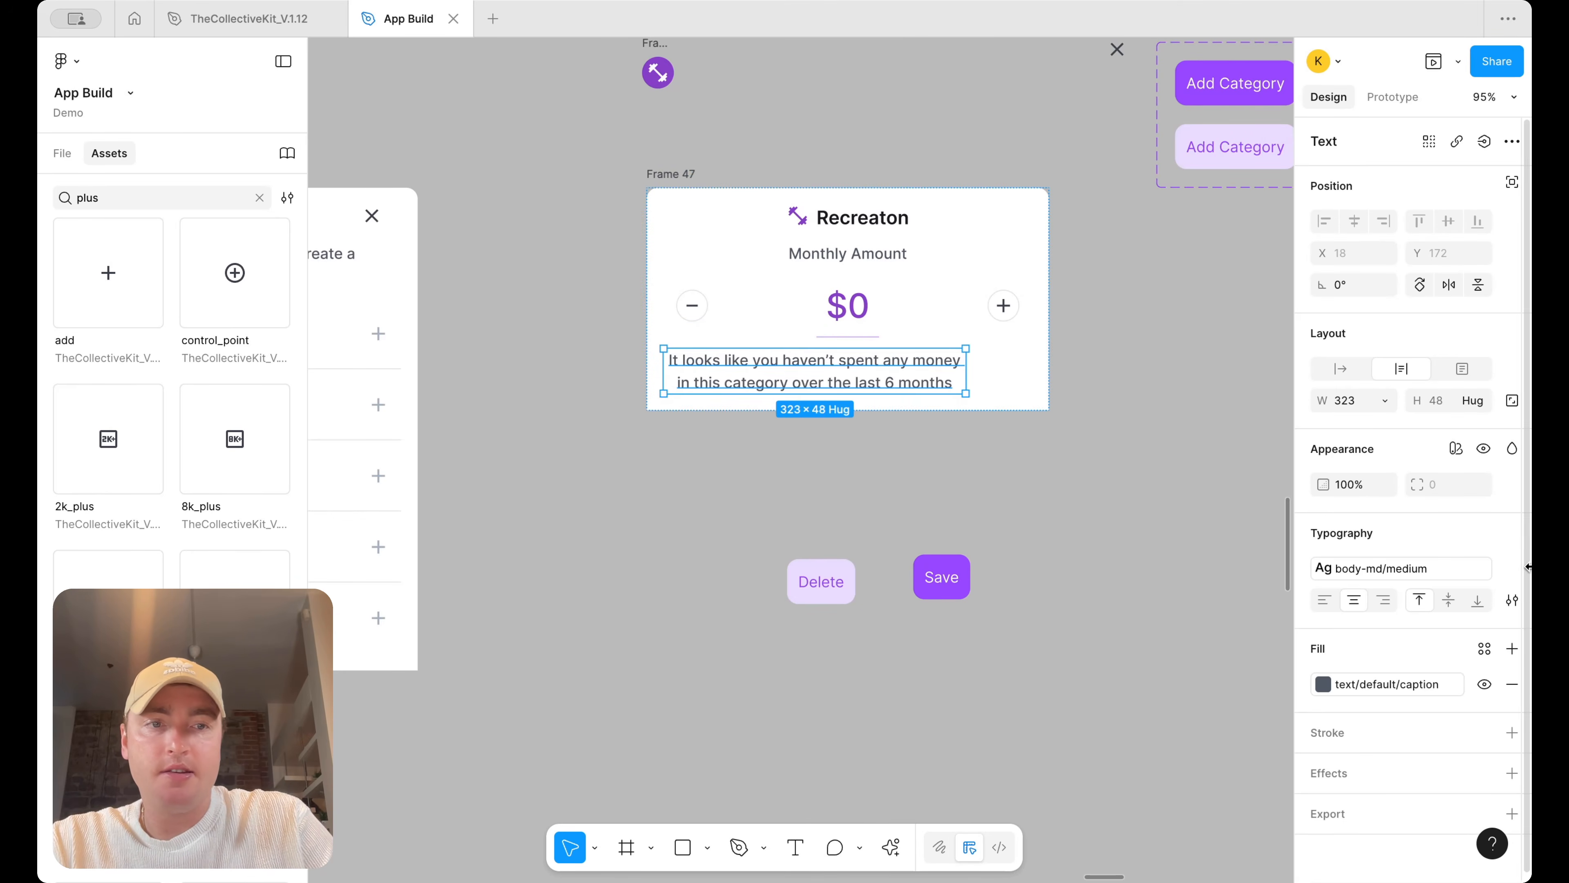
left_click(1385, 400)
left_click(1386, 446)
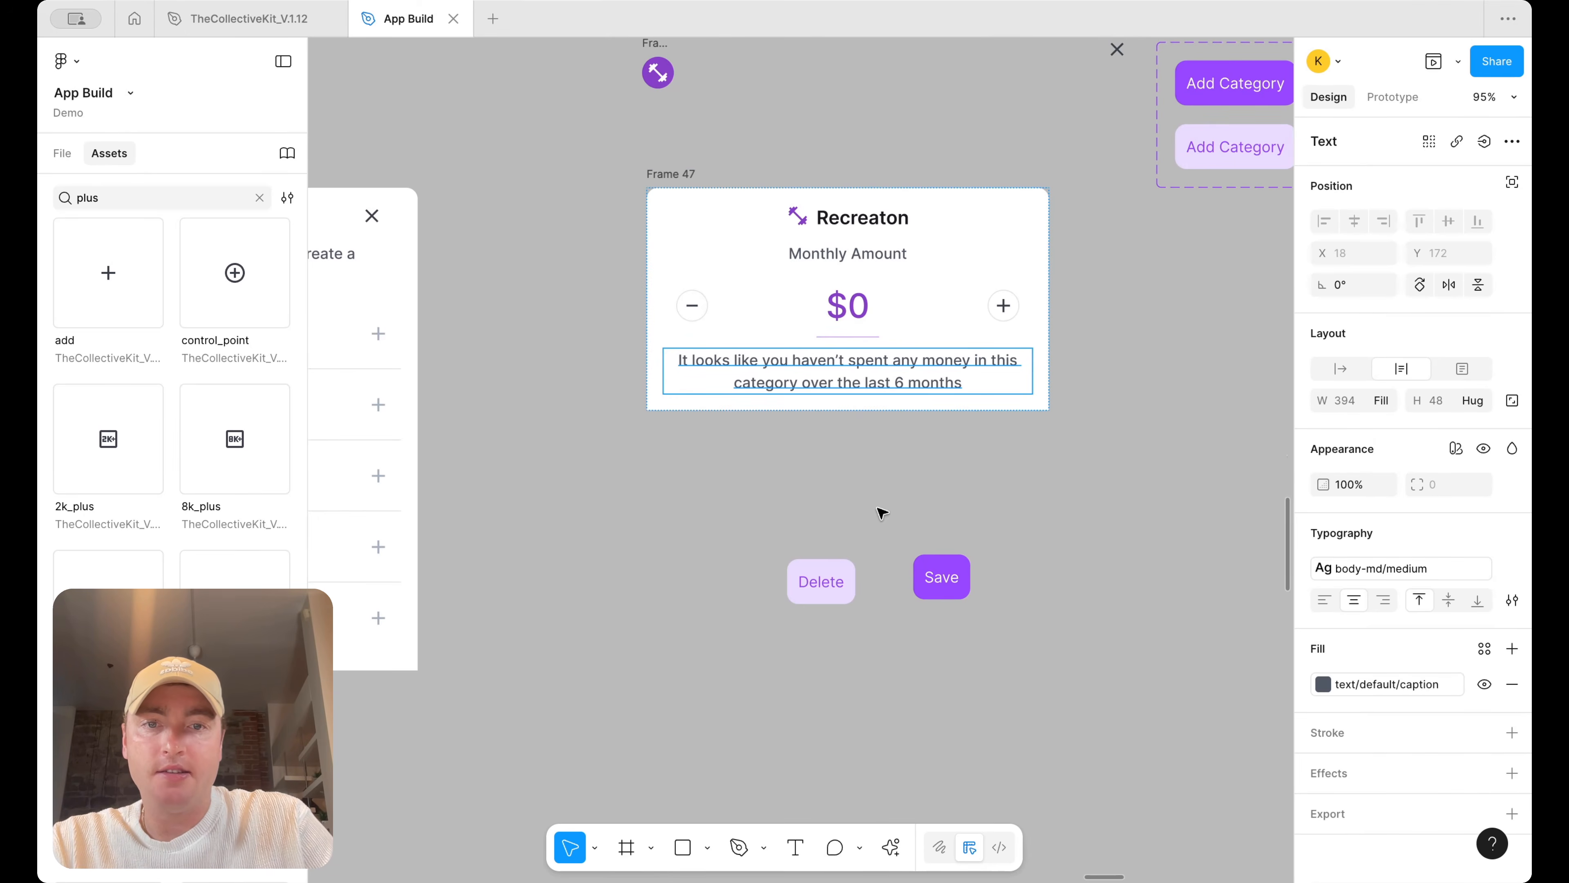
Wrap the Delete and Save buttons in a horizontal auto layout and move it into Frame 47
left_click(820, 571)
left_click(942, 577, "shift")
key("shift+a")
scroll(1078, 544, "down", 4)
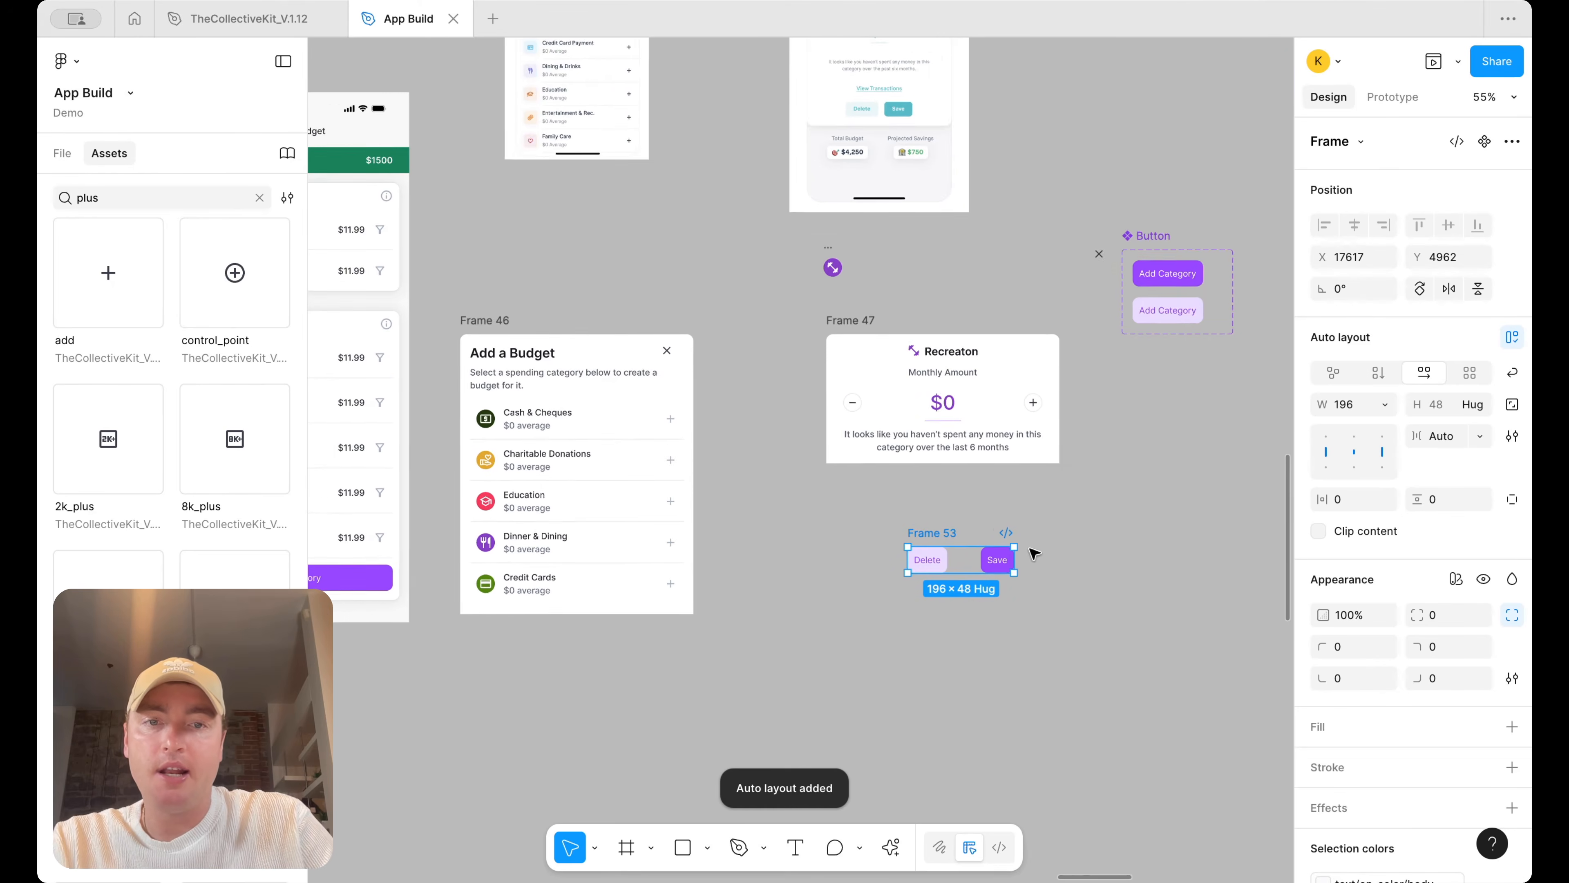
scroll(1001, 554, "up", 1)
scroll(1001, 555, "right", 1)
left_click_drag(905, 563, 983, 510)
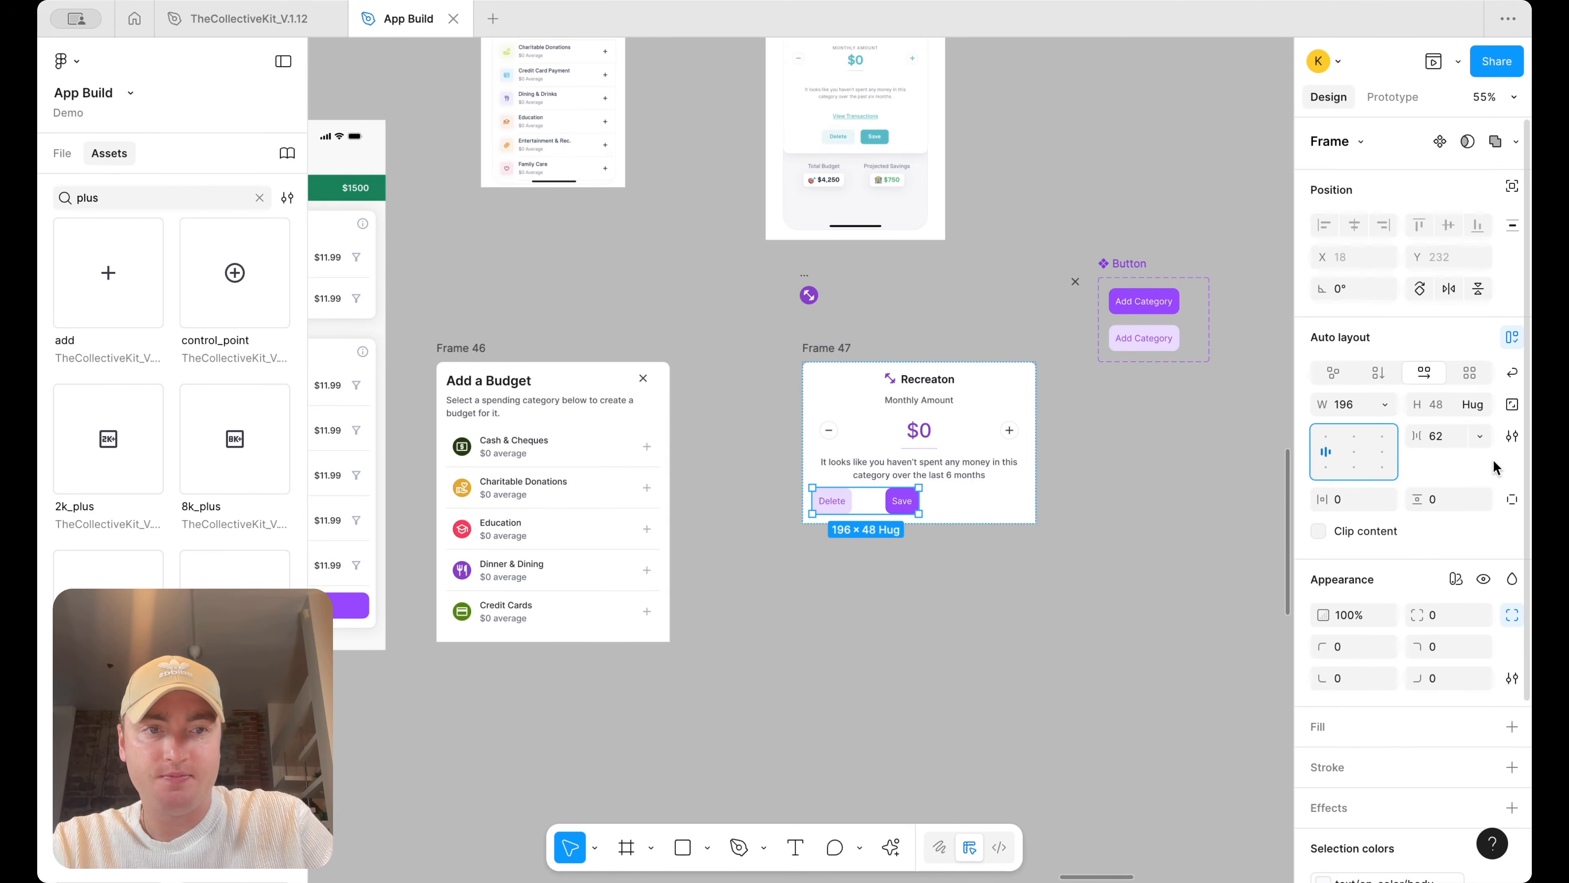
Set the button row to fill width with a 12 gap and centred alignment
left_click(1385, 404)
left_click(1384, 450)
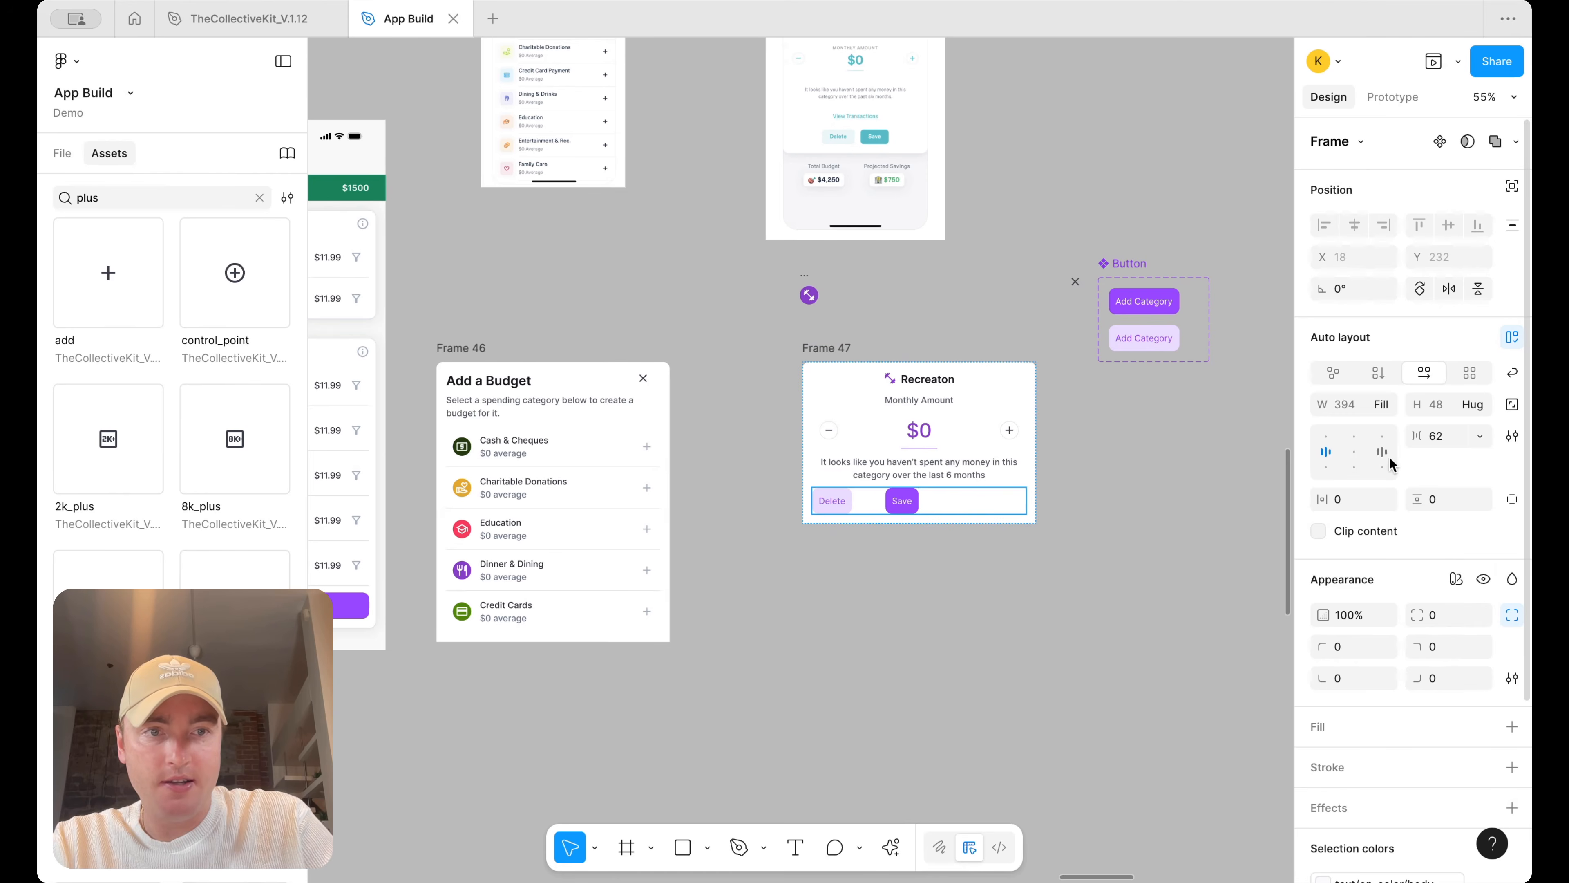
left_click(1455, 440)
type("12")
key("Return")
left_click(1353, 451)
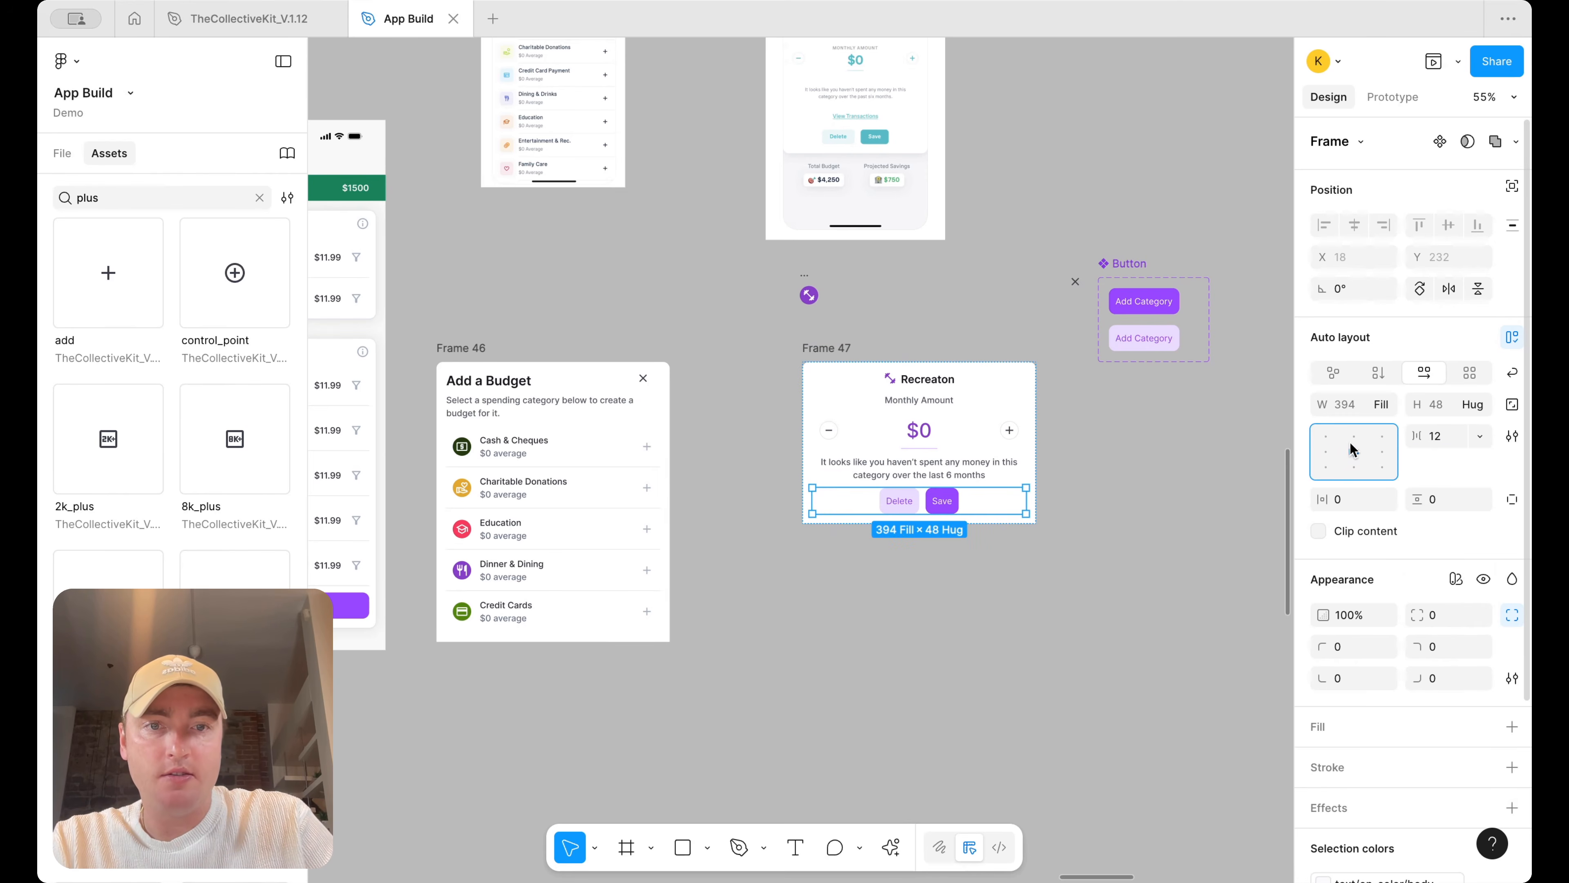
Set Frame 47's vertical auto layout spacing between items to 36
scroll(1078, 497, "up", 2)
scroll(1042, 479, "up", 3)
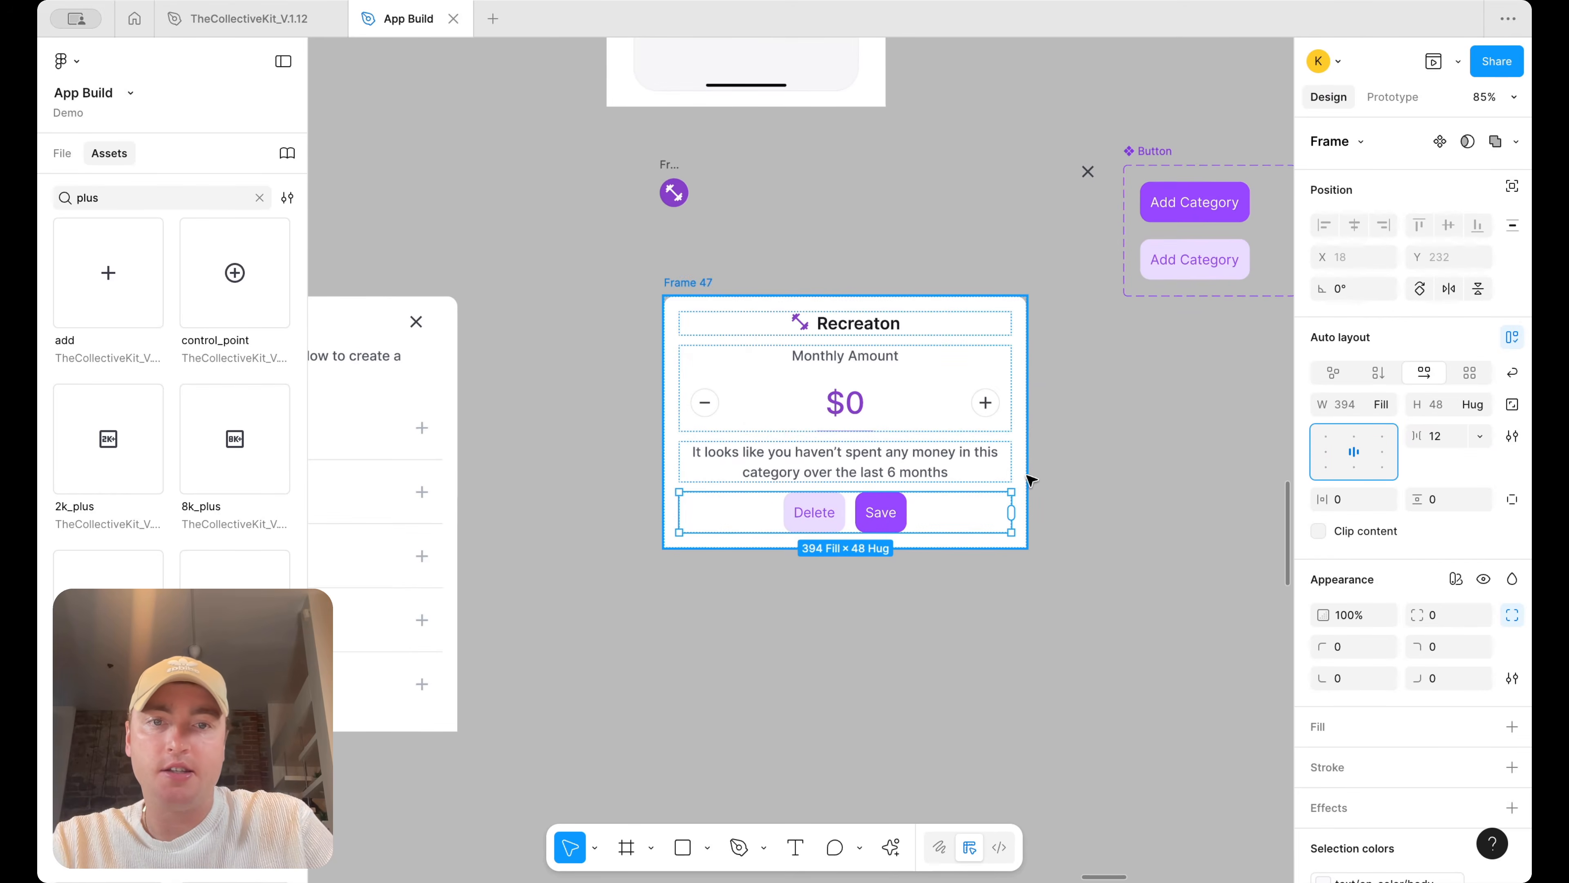
scroll(1013, 476, "up", 3)
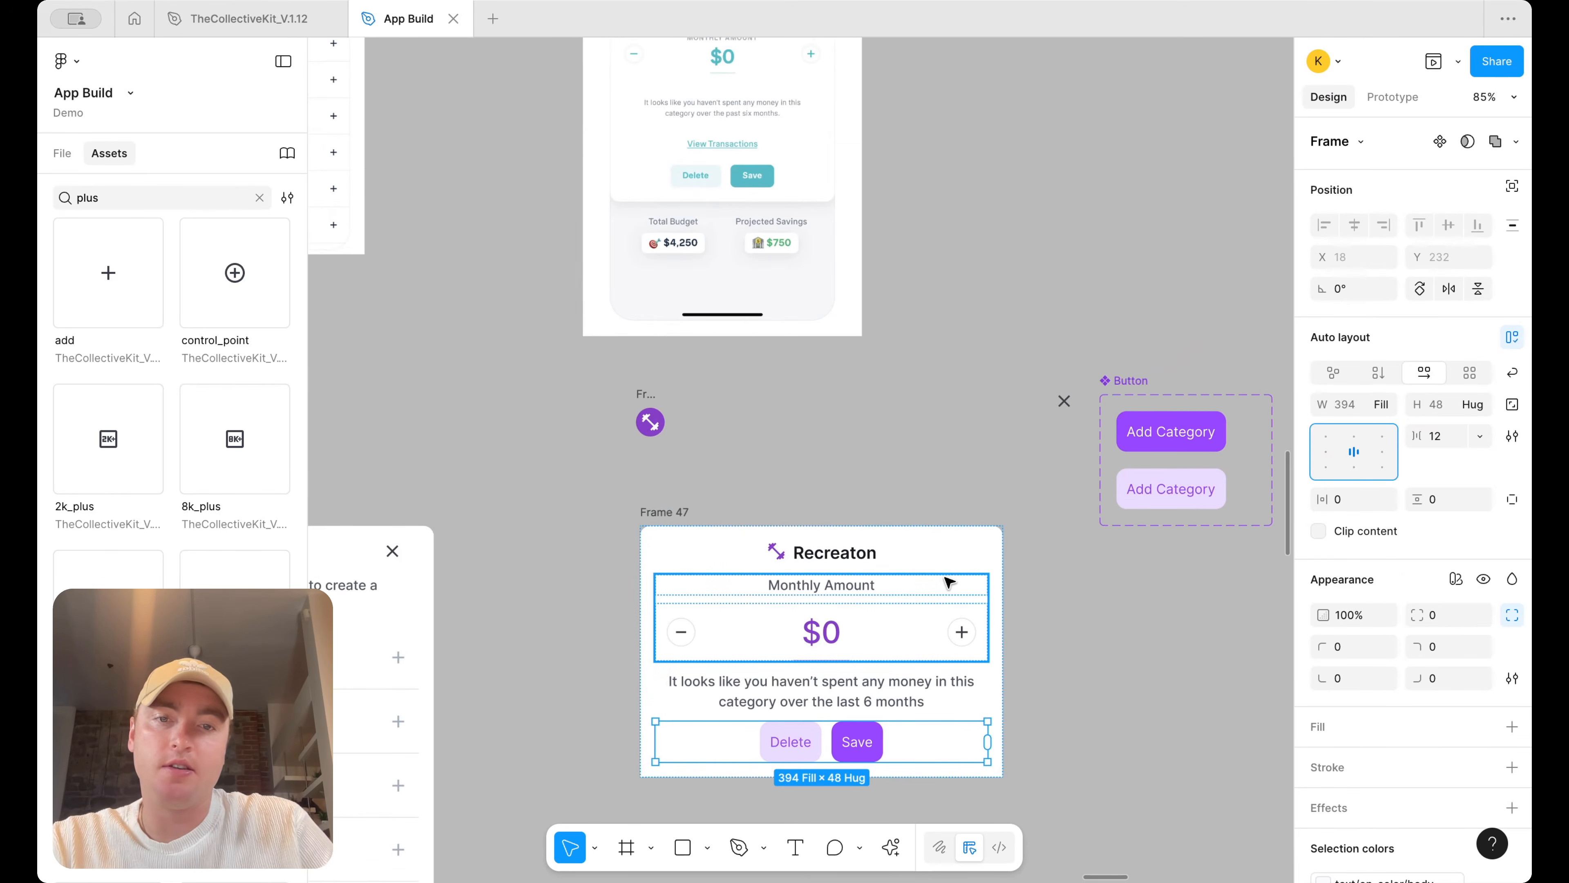
left_click(911, 680, "shift")
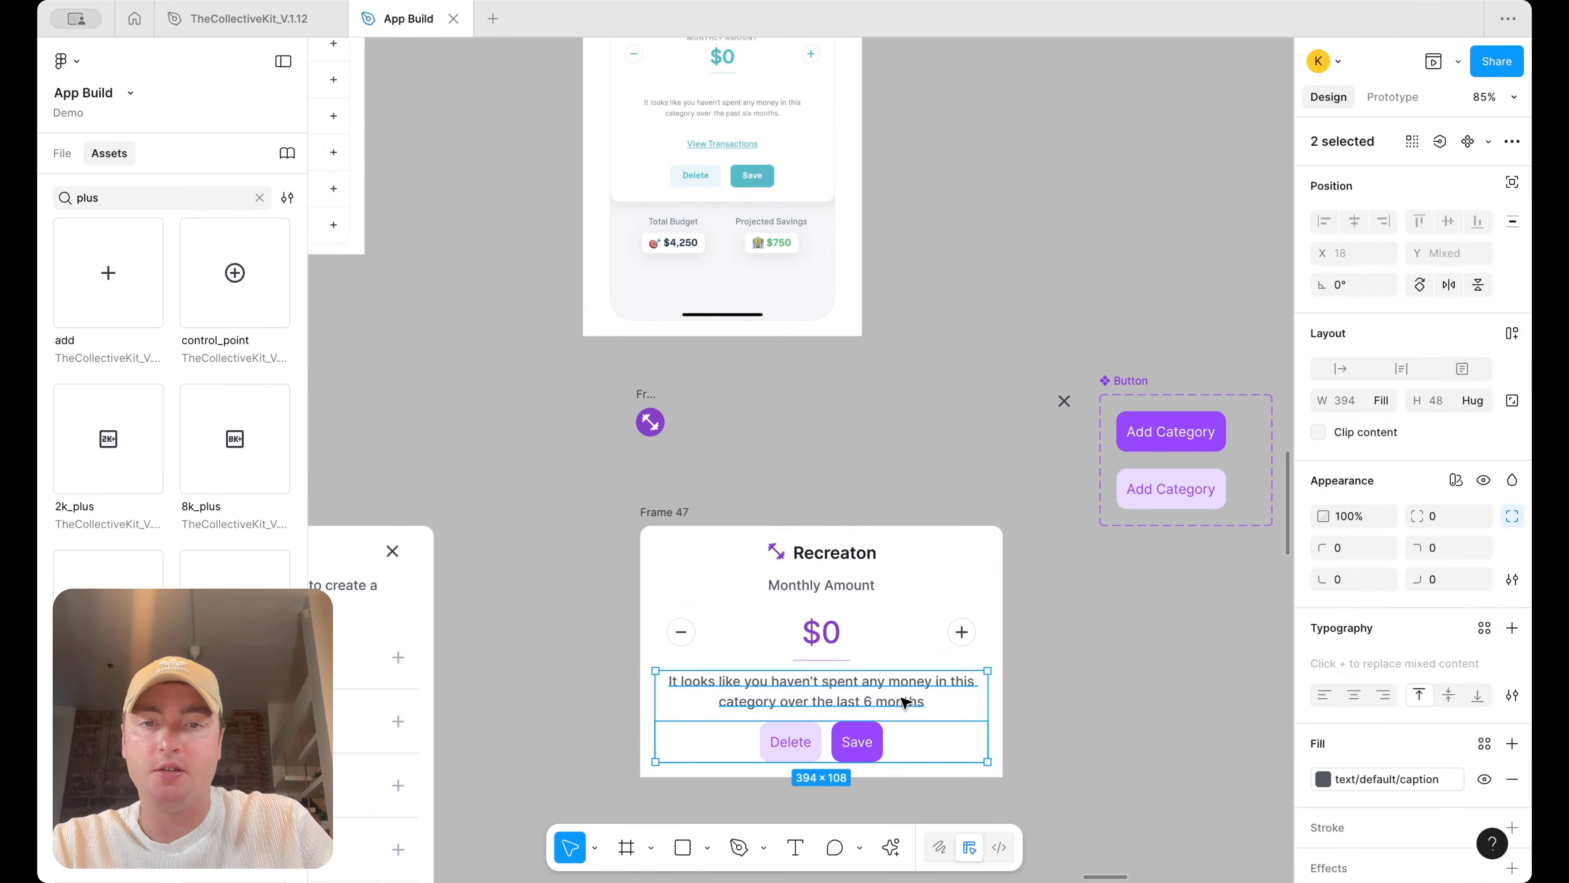
left_click(912, 627, "shift")
left_click(1001, 547)
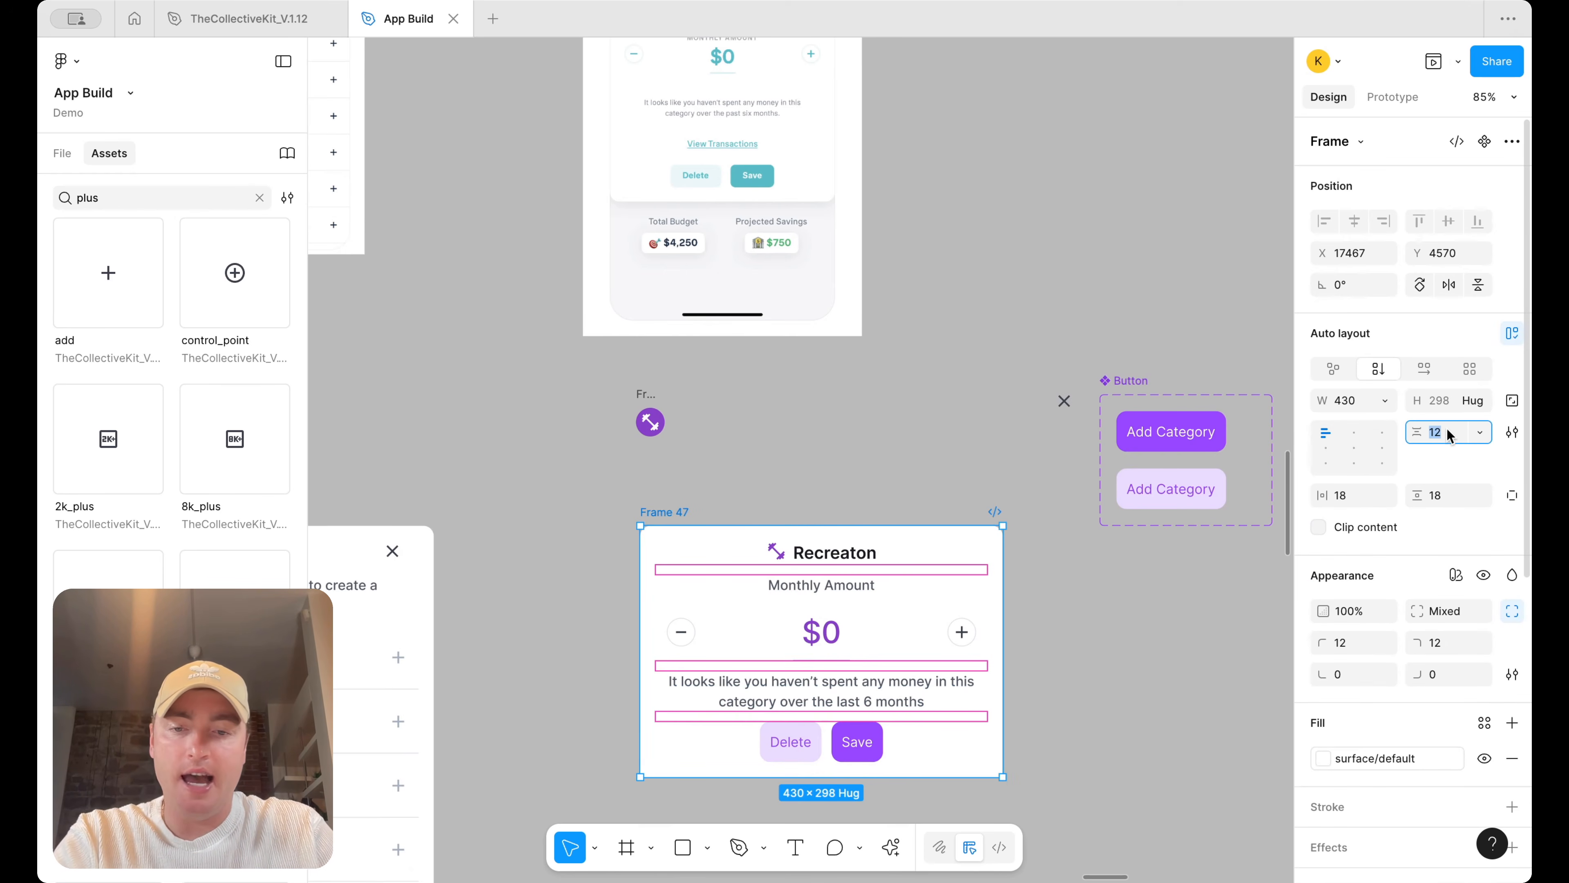
left_click(1014, 340)
scroll(1013, 340, "down", 3)
scroll(1012, 339, "down", 1)
scroll(995, 541, "up", 3)
left_click(701, 432)
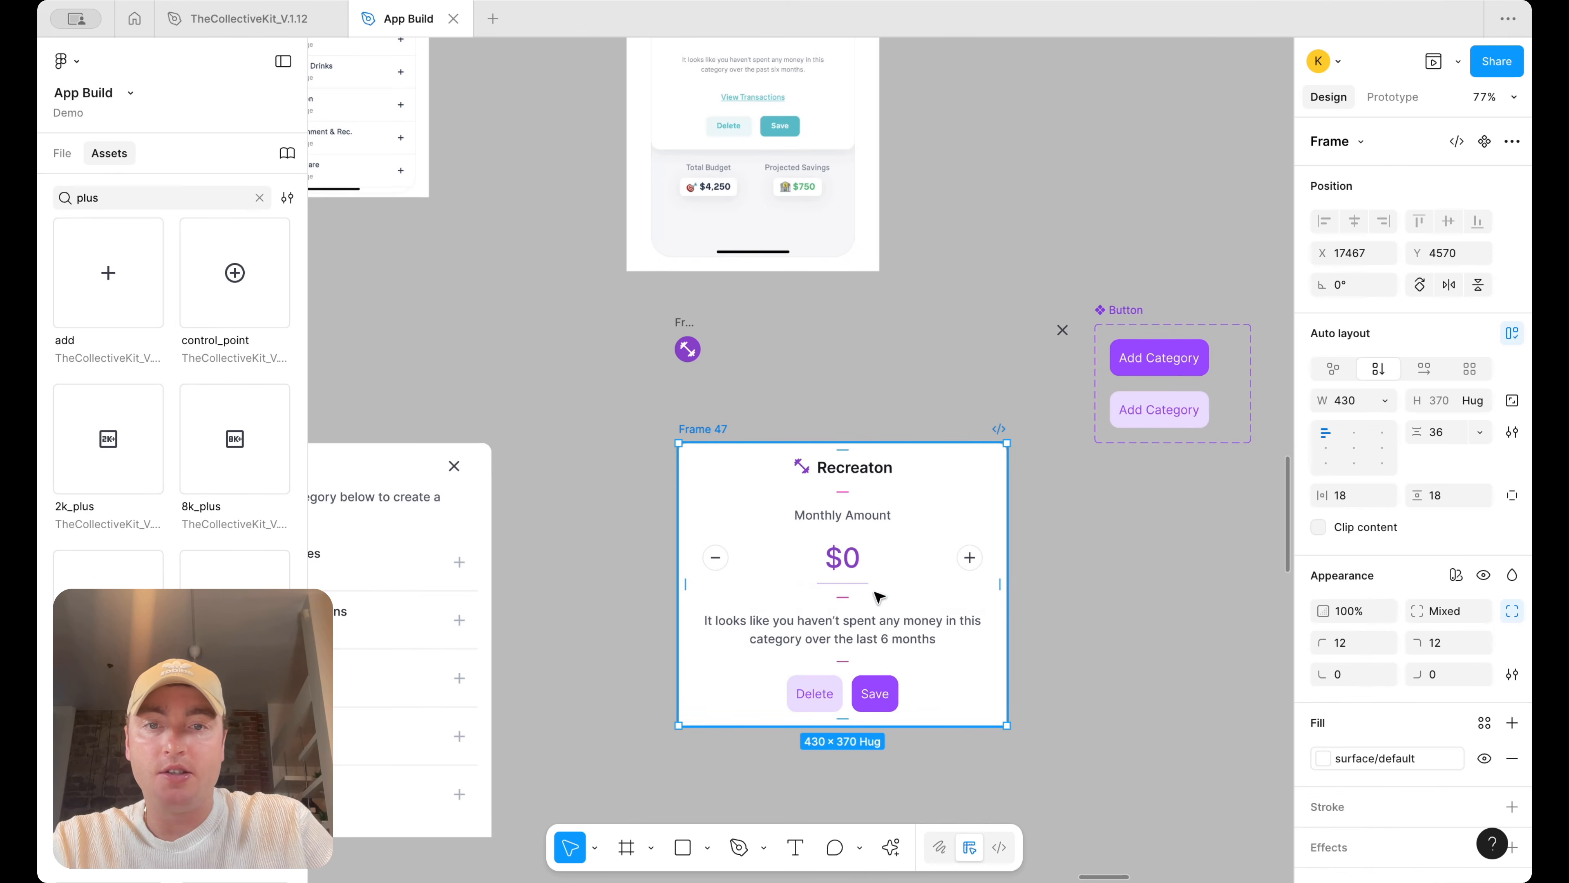
Wrap the description text in a horizontal auto layout and set its horizontal padding to 24
scroll(865, 494, "up", 5)
scroll(983, 470, "down", 3)
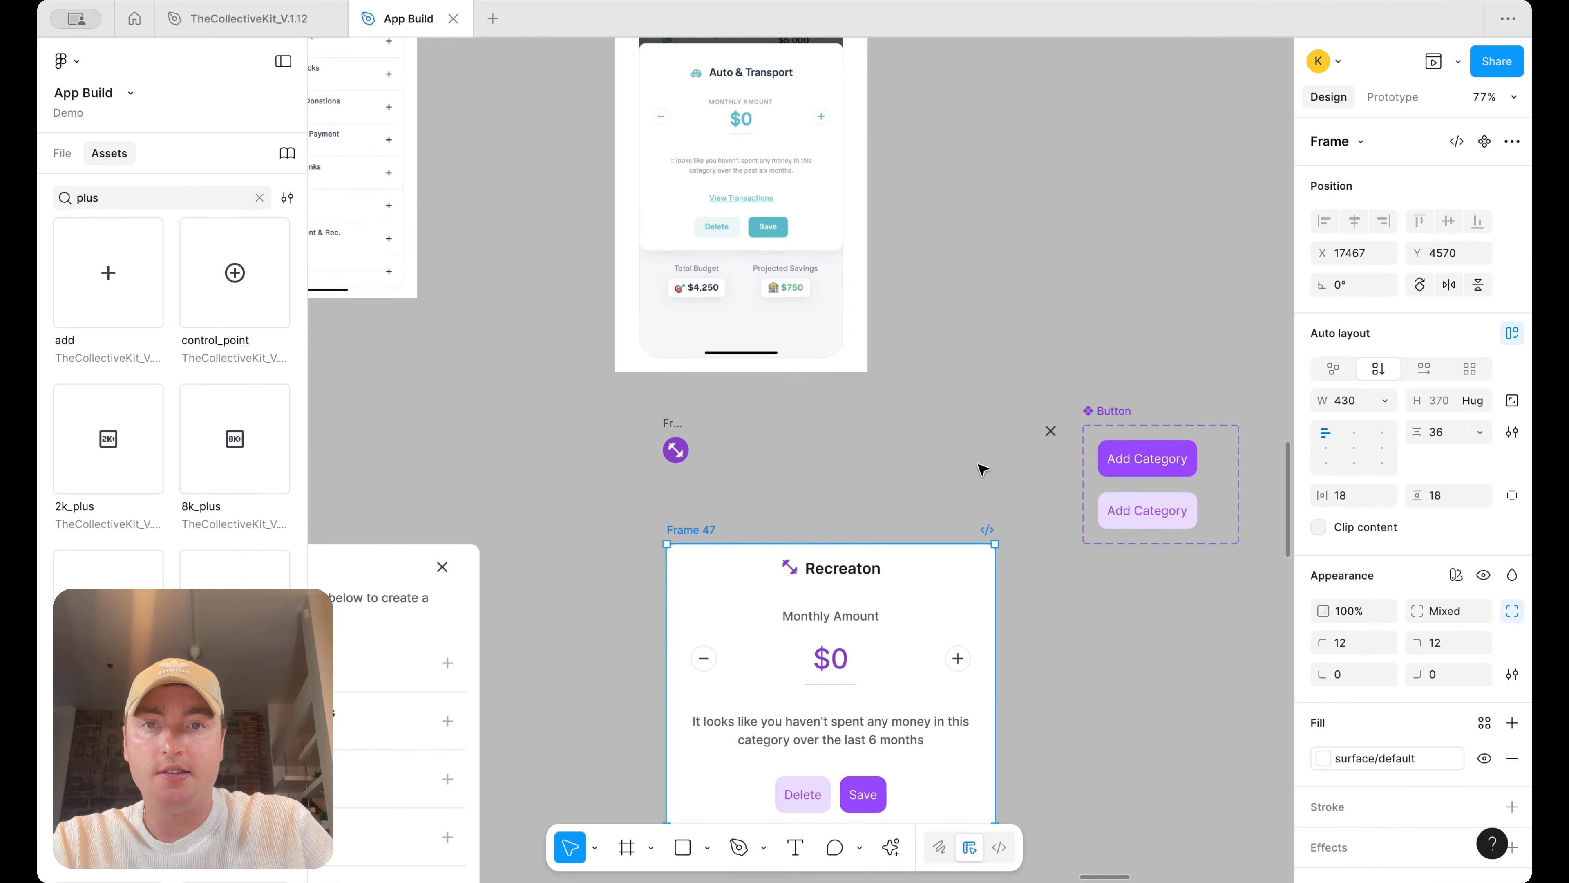
scroll(982, 470, "down", 2)
left_click(902, 618)
key("shift+a")
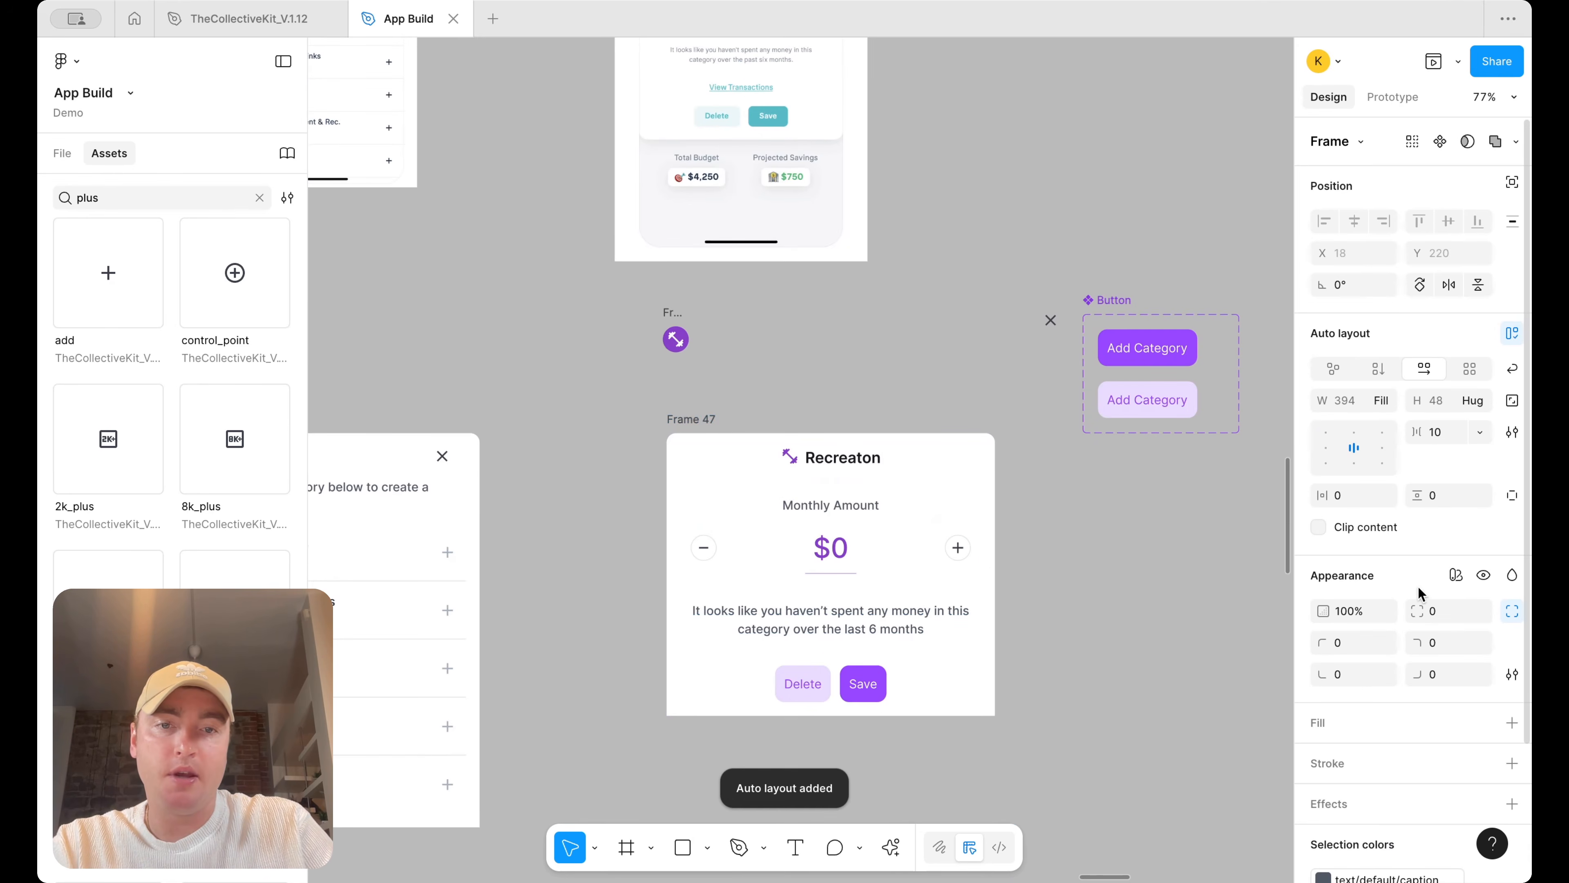
type("24")
key("Return")
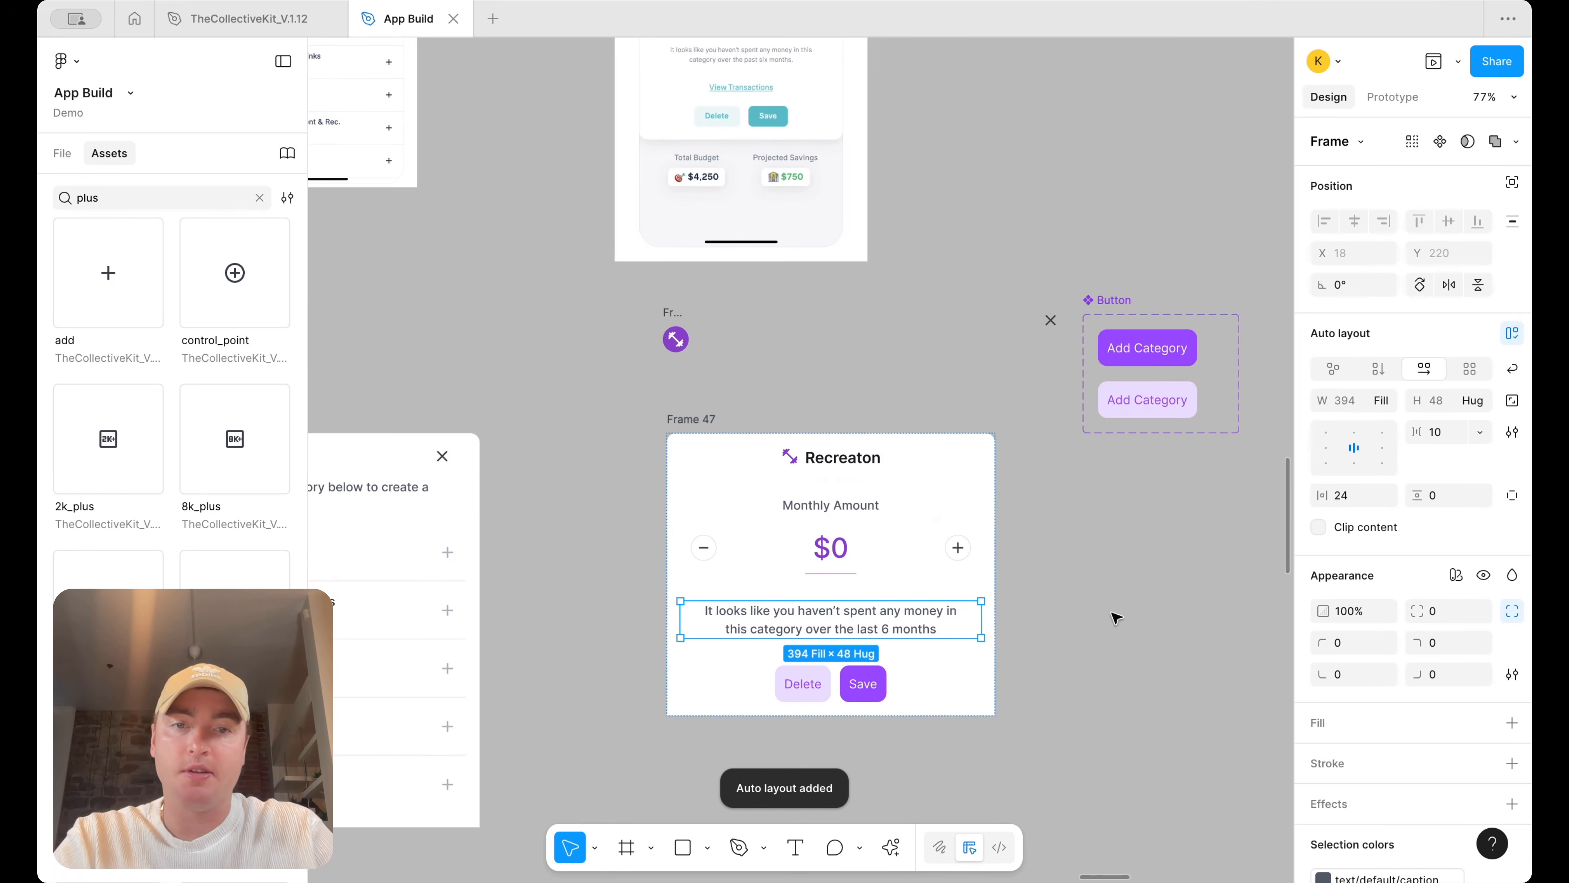
Inspect the description's text colour in the library colour picker
scroll(1428, 780, "down", 3)
left_click(1410, 759)
left_click(1249, 769)
scroll(964, 532, "up", 3)
scroll(964, 533, "right", 1)
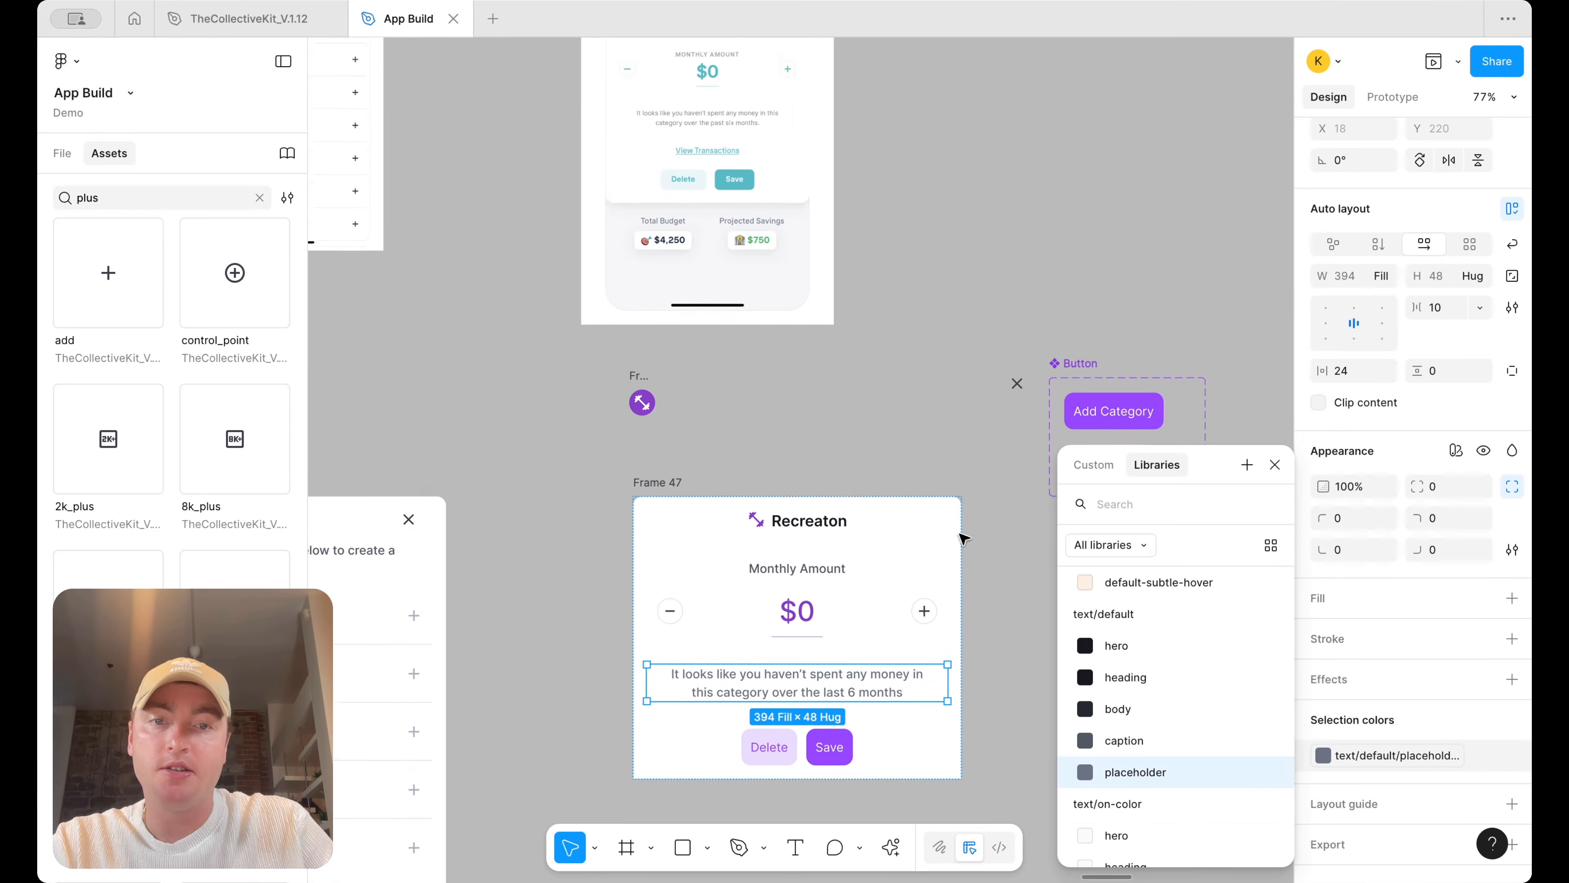
scroll(960, 377, "down", 5)
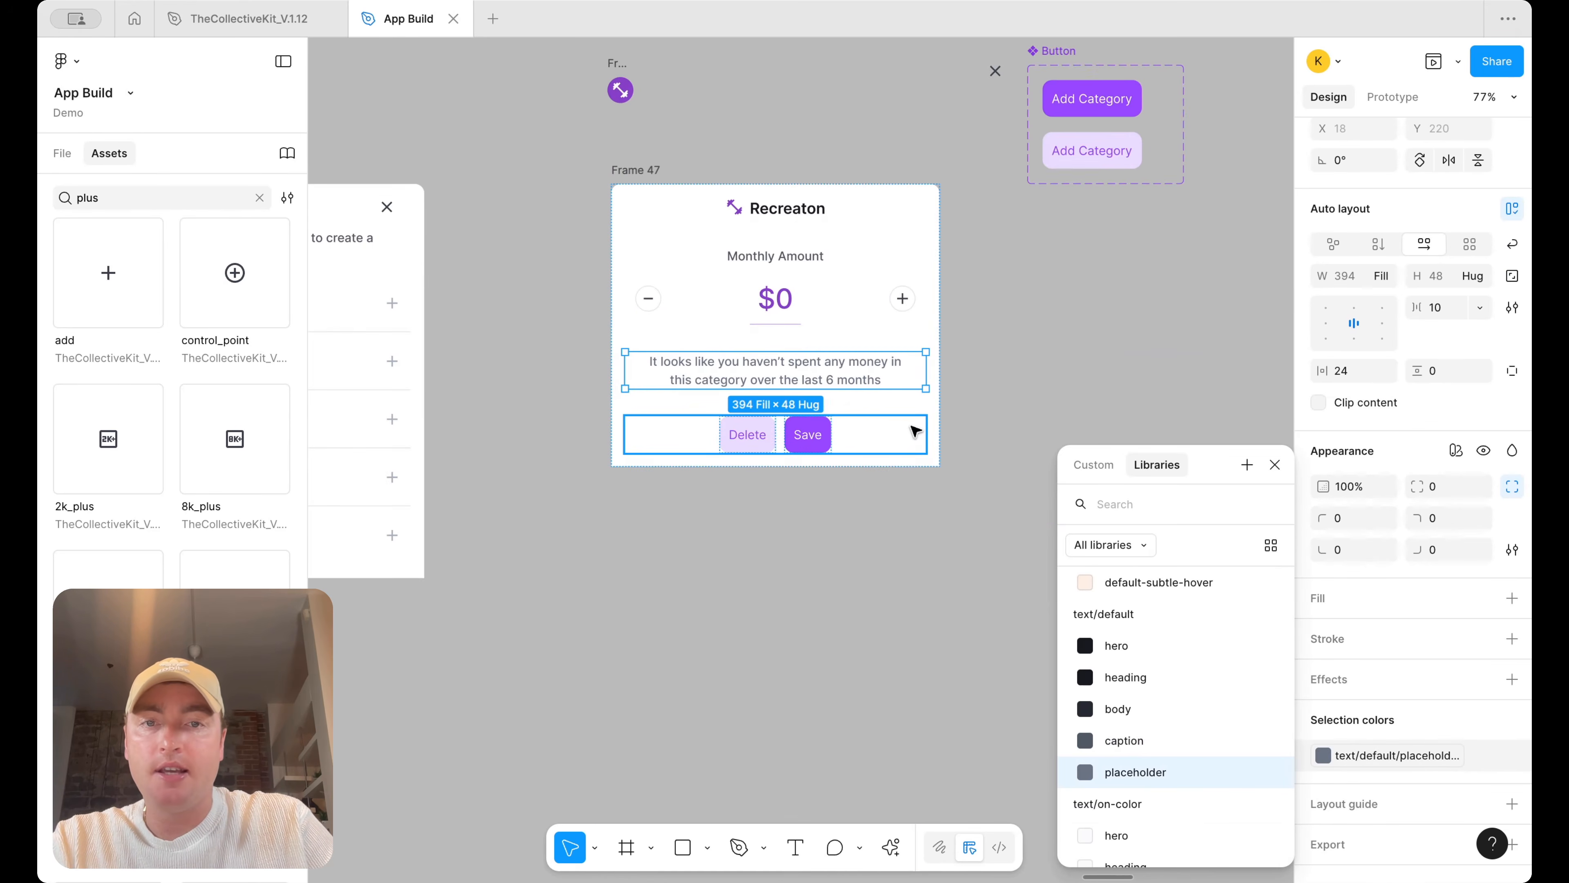
Wrap the amount controls and description together in a vertical auto layout
left_click(897, 434)
left_click(894, 374)
left_click(894, 301, "shift")
key("shift+a")
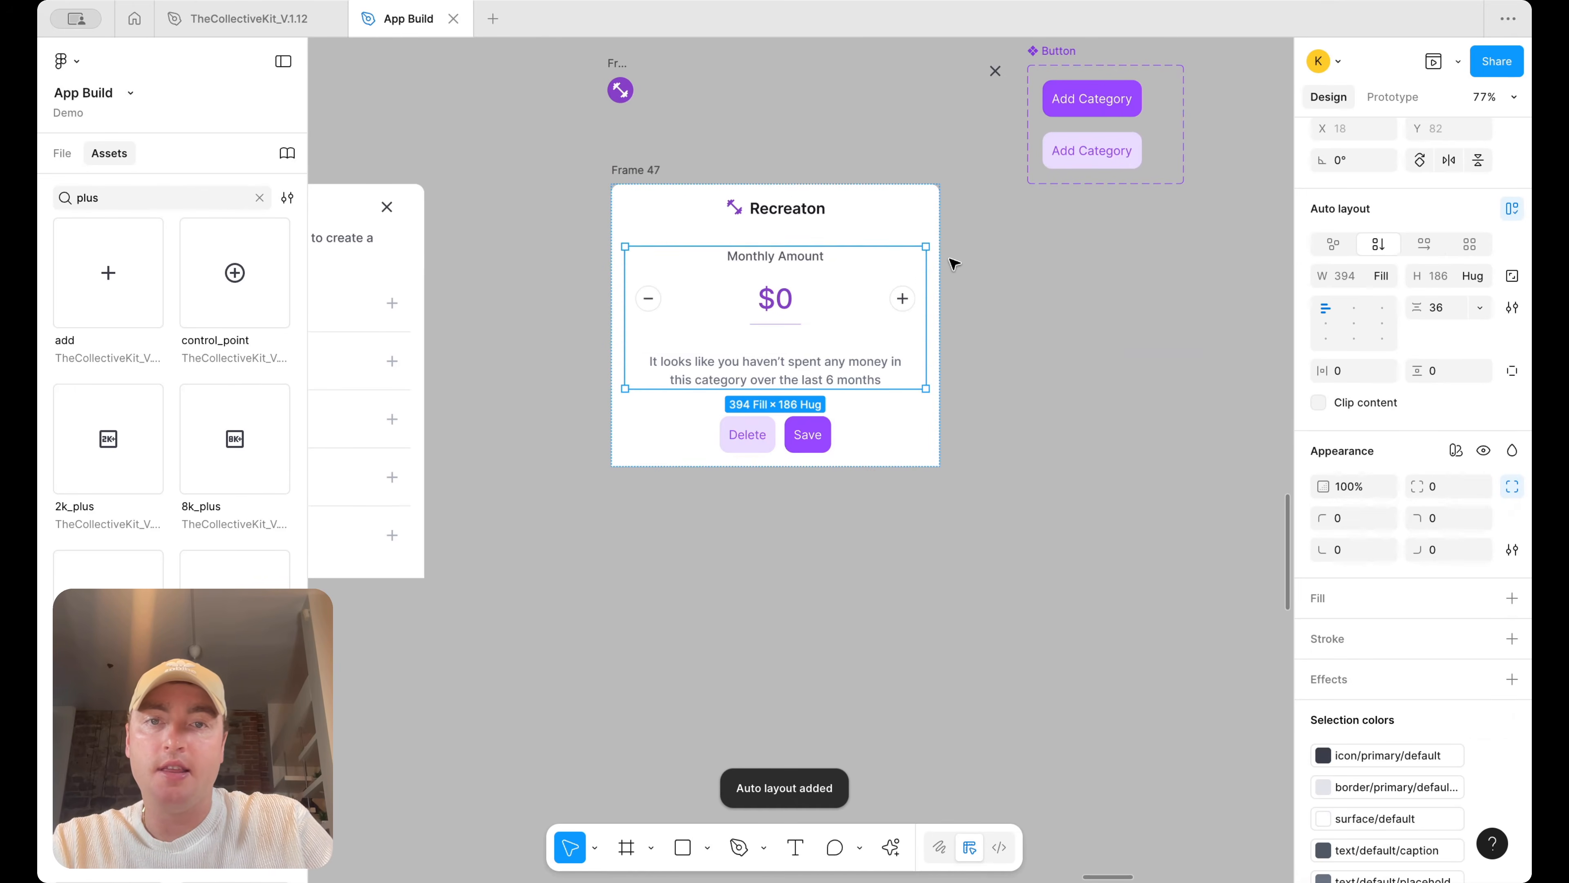
Set Frame 47's vertical spacing between items to 48
left_click(894, 238)
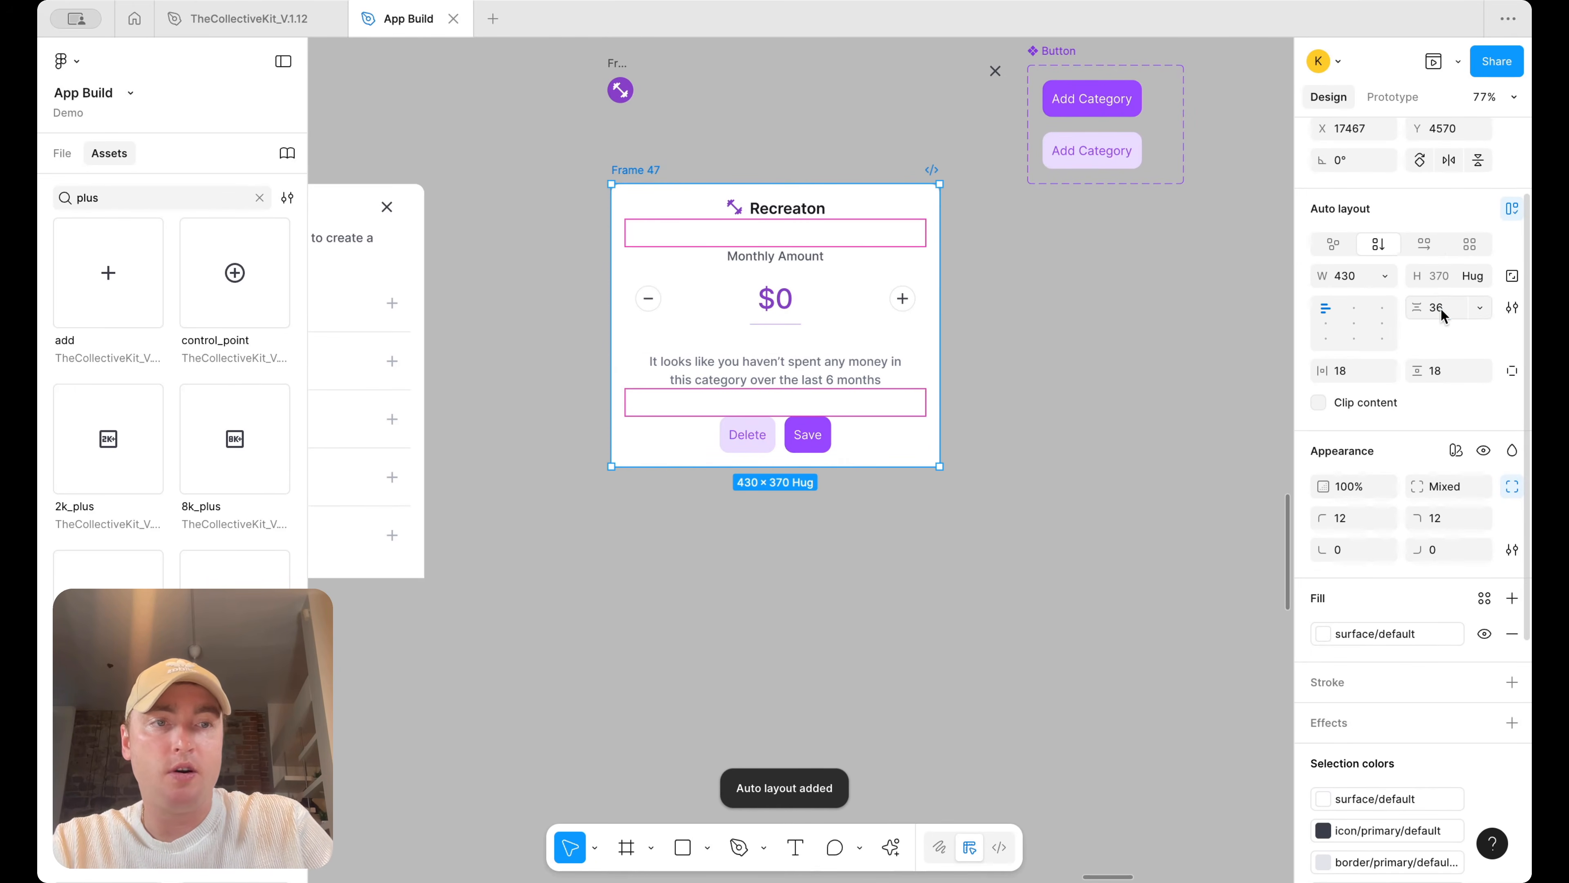
type("48")
key("Return")
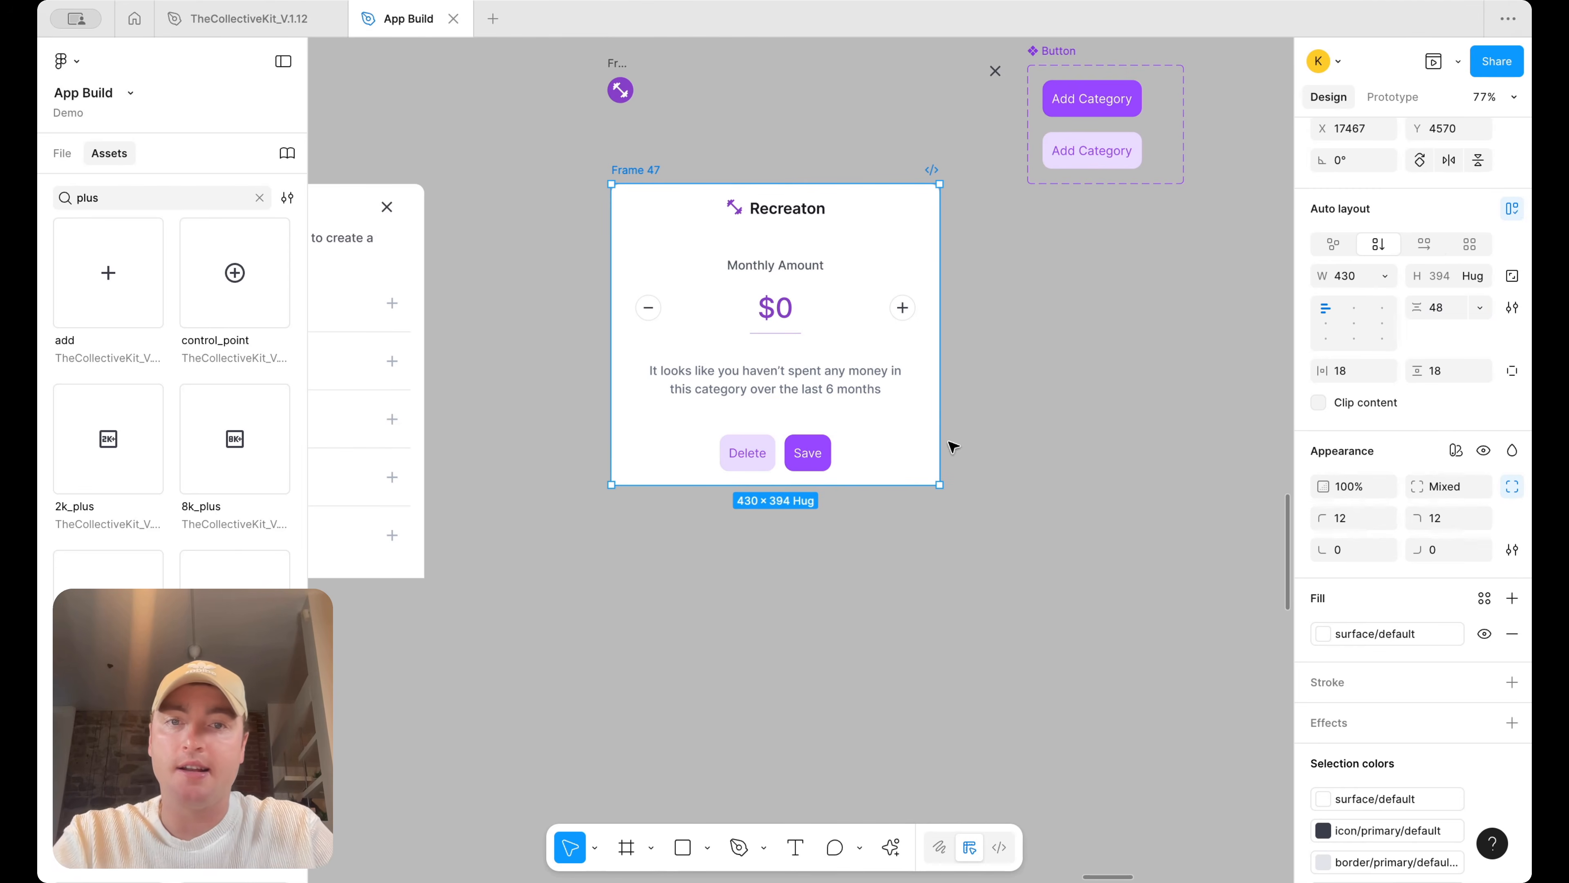
Move Frame 47 slightly down and left on the canvas
scroll(1088, 544, "up", 3)
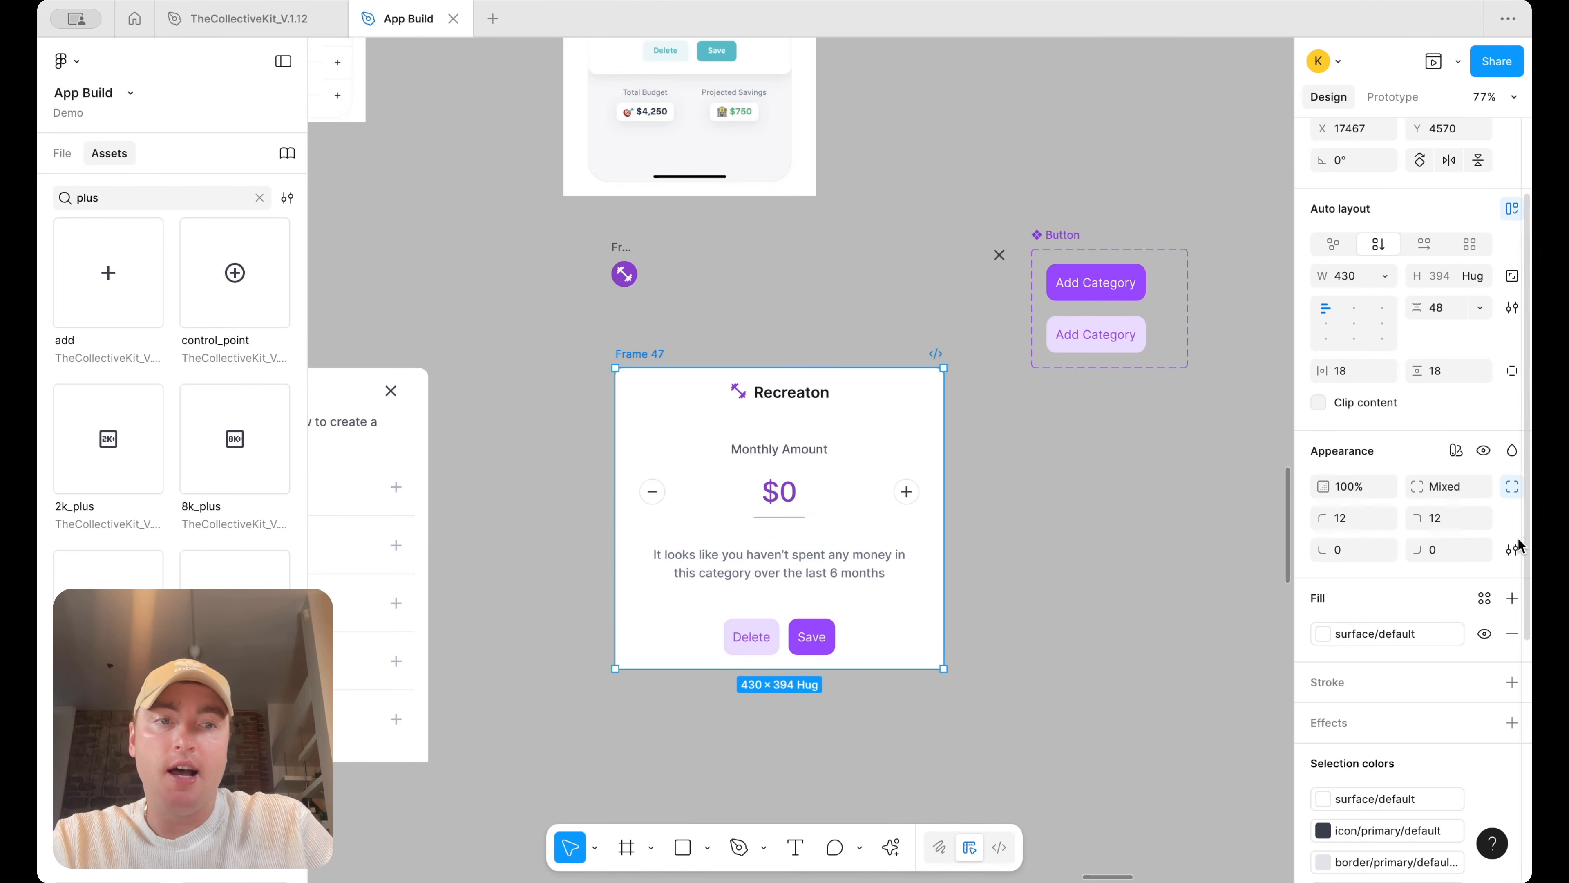
left_click(1101, 534)
left_click(645, 355)
scroll(645, 351, "down", 3)
left_click_drag(645, 350, 729, 396)
Apply the H4/bold text style to the $0 amount value
scroll(408, 640, "down", 2)
scroll(883, 433, "up", 3)
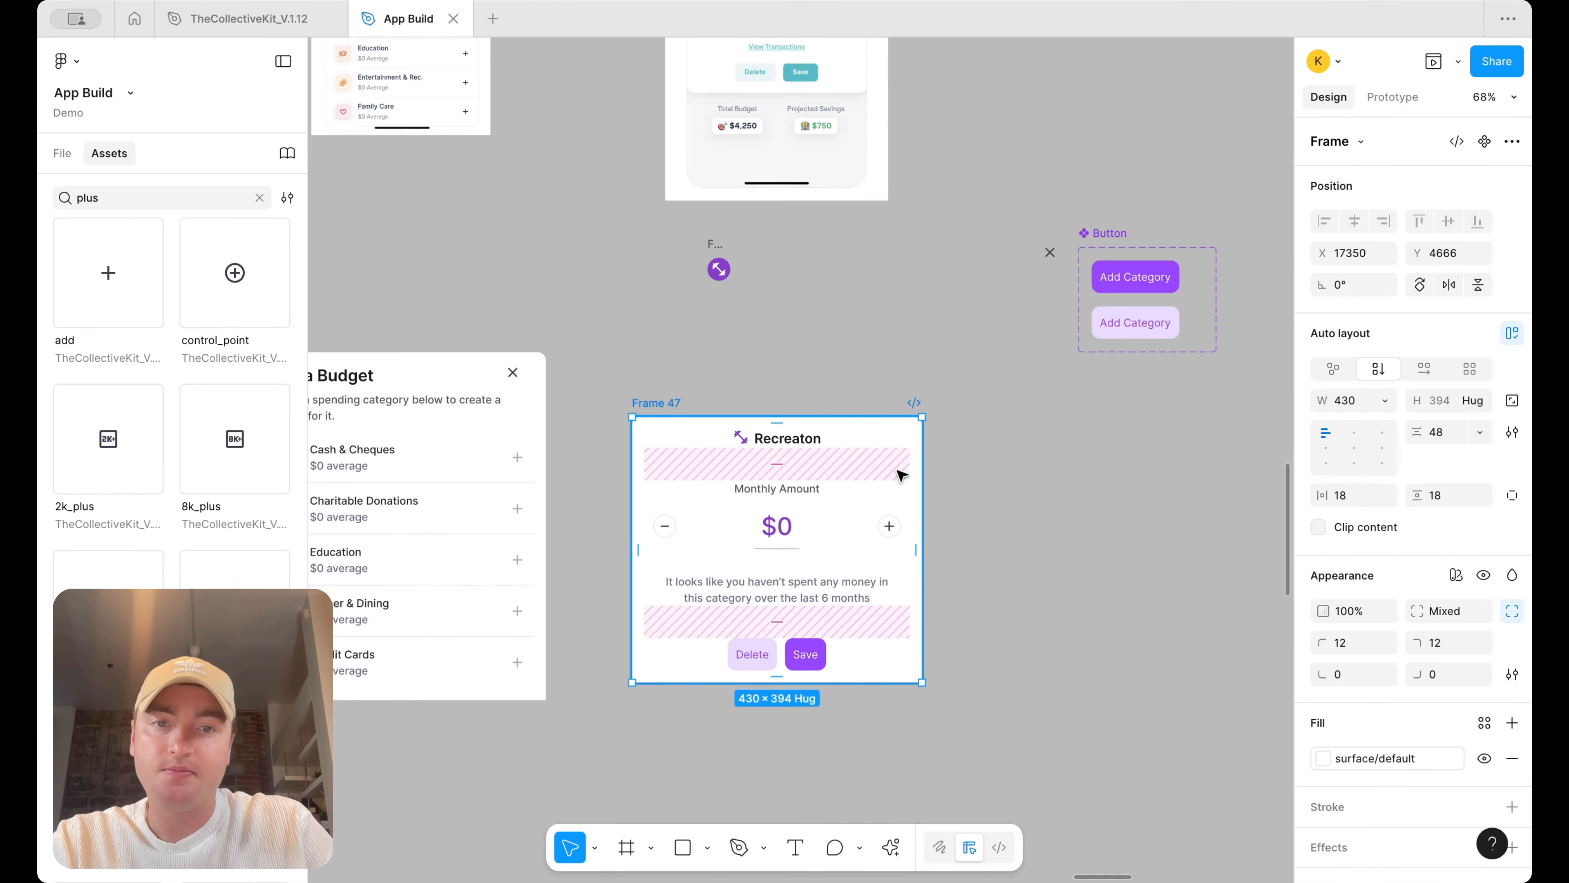
scroll(877, 346, "up", 3)
scroll(853, 161, "up", 3)
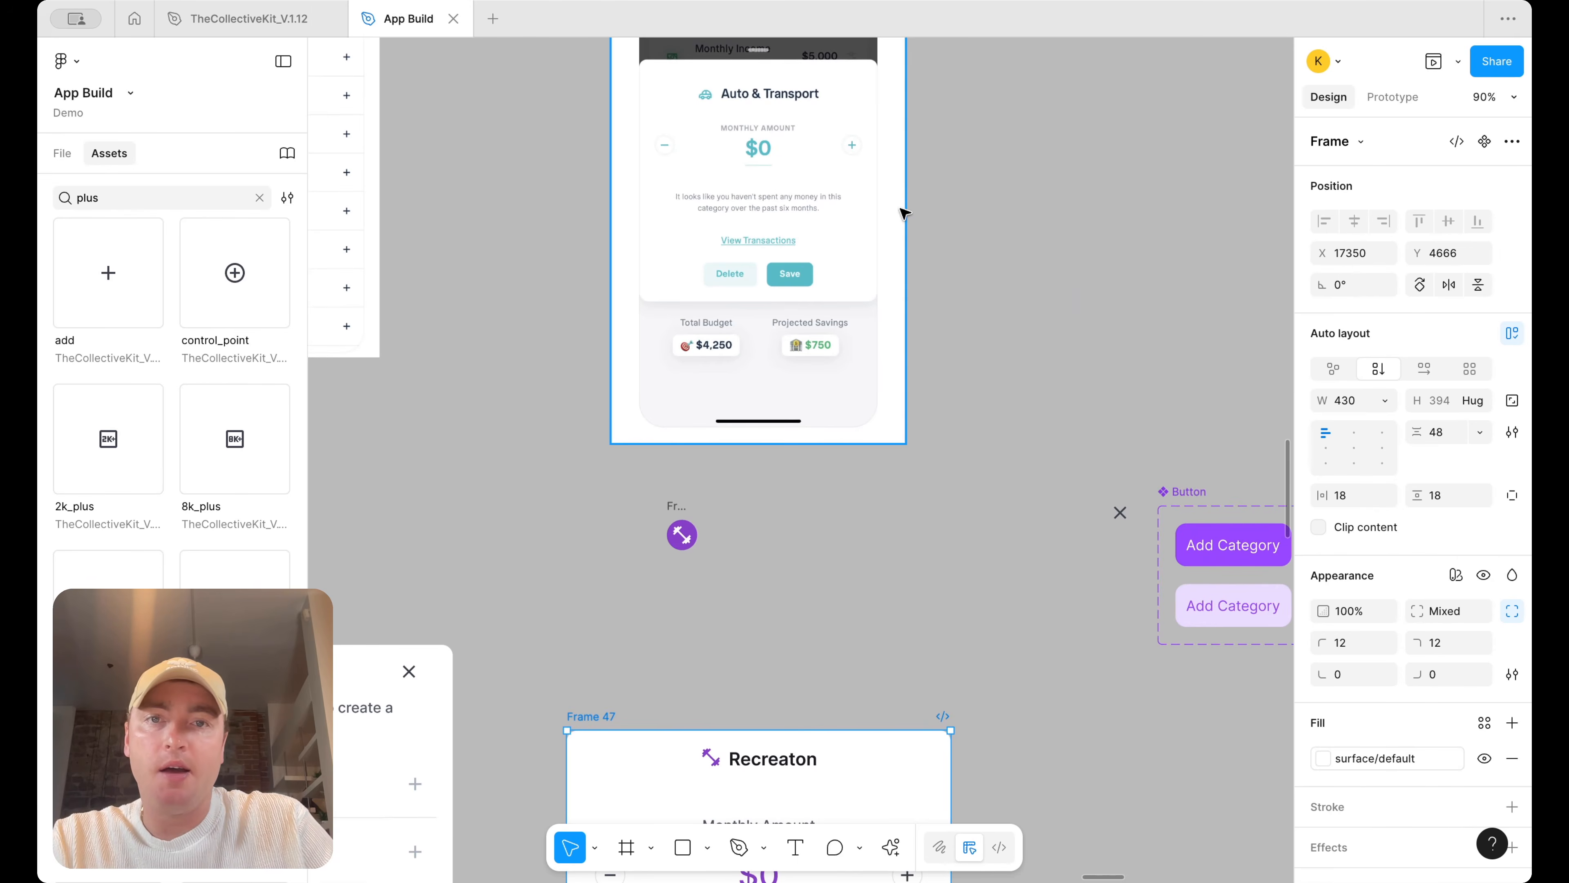
scroll(769, 557, "up", 3)
left_click(768, 562, "super")
left_click(1390, 569)
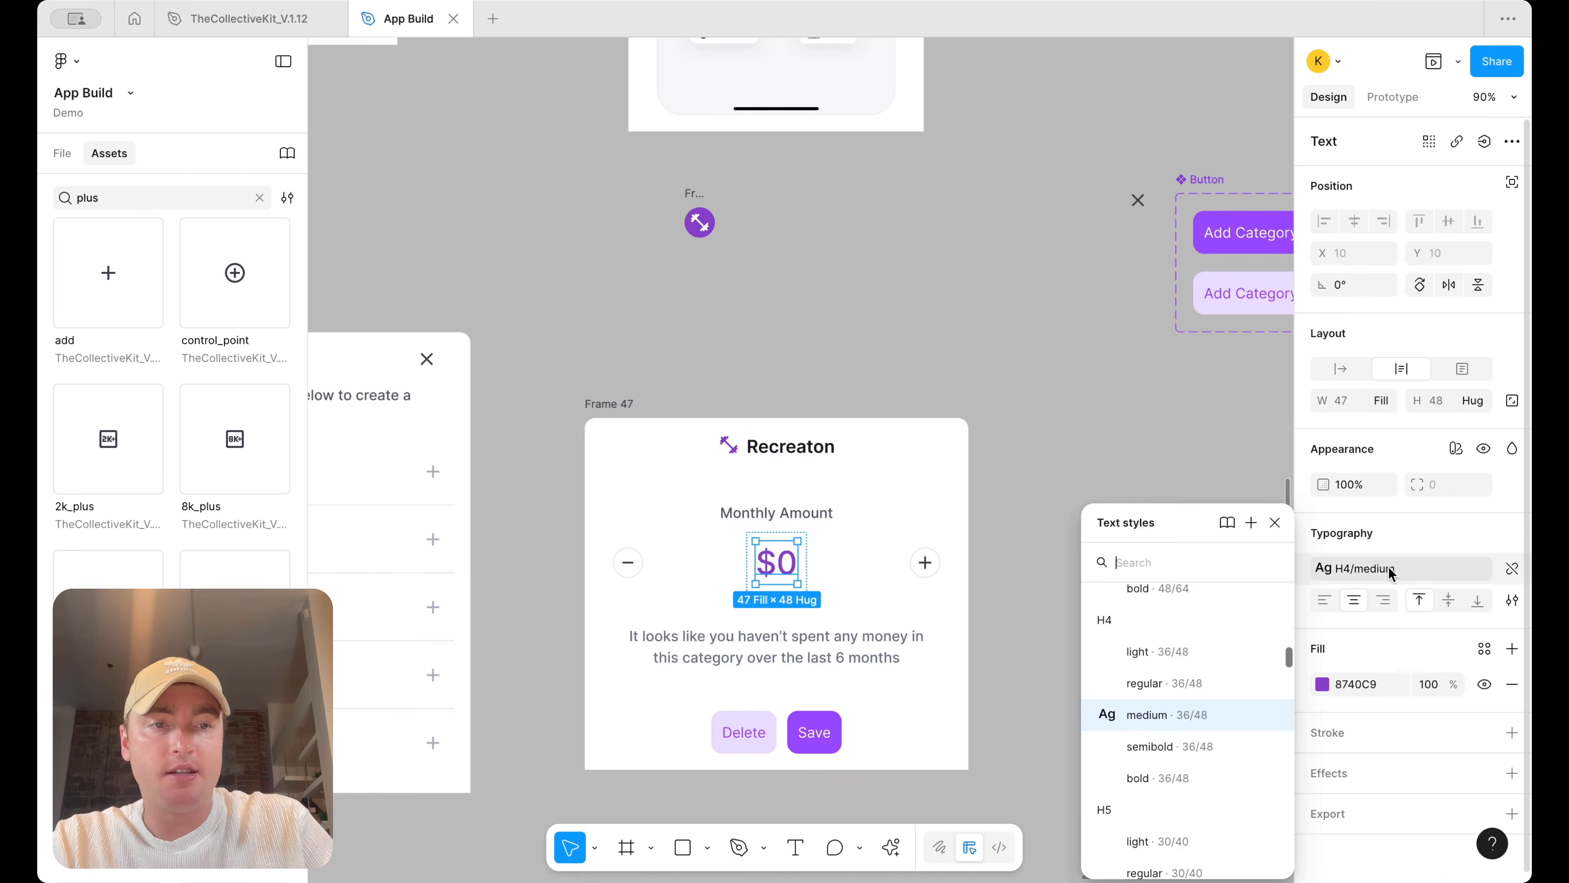
left_click(1198, 783)
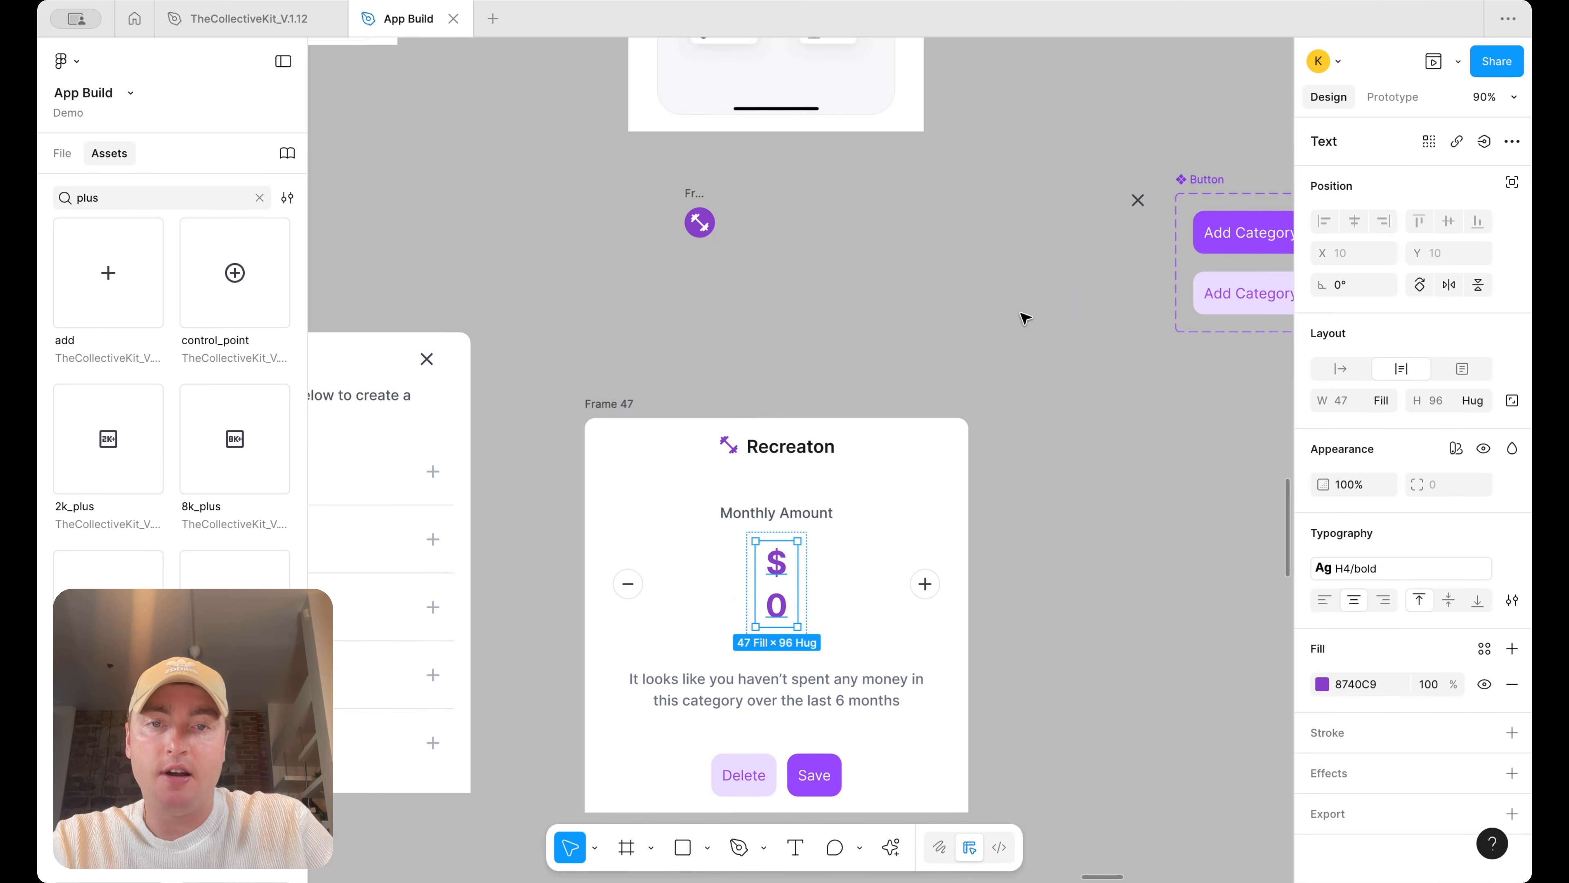
Resize the amount value's frame so $0 sits on one line within the amount row
key("shift+a")
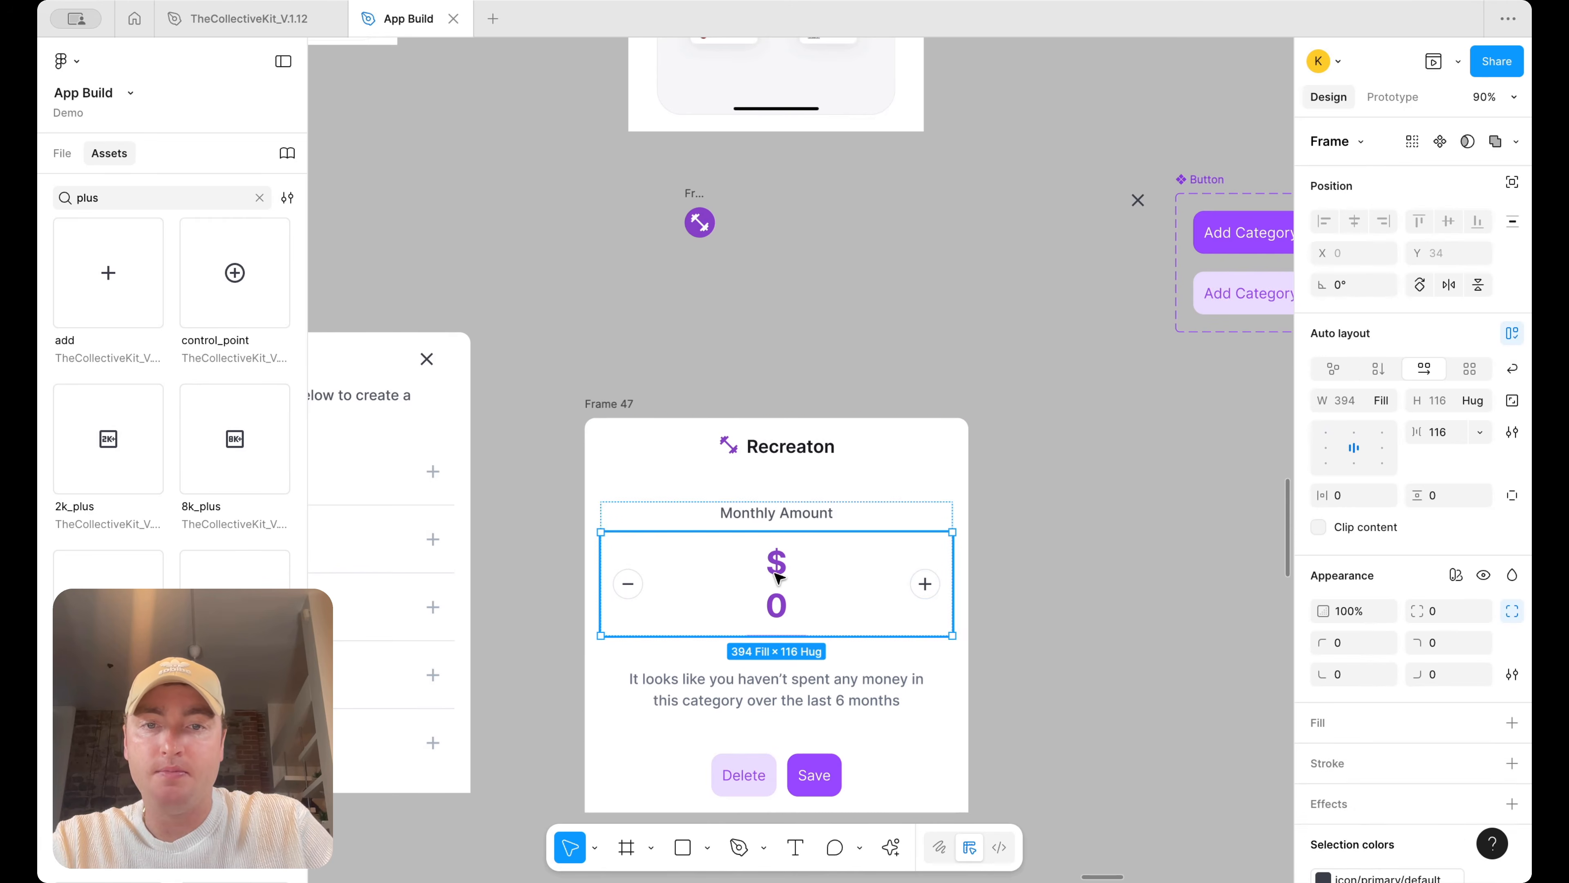
left_click_drag(810, 571, 828, 569)
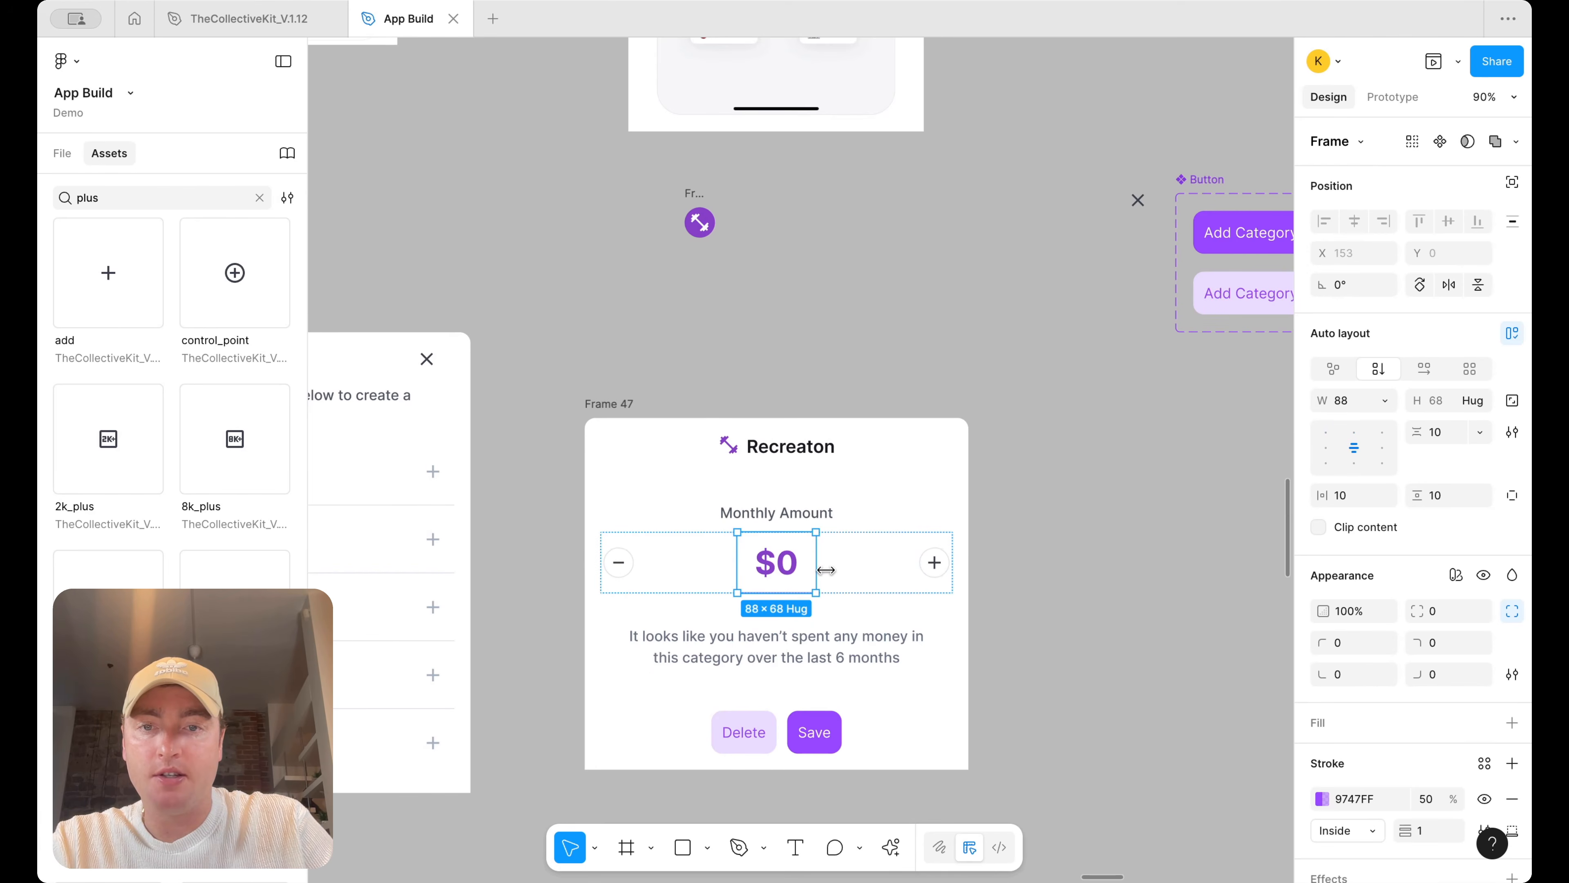
key("Escape")
left_click(1370, 402)
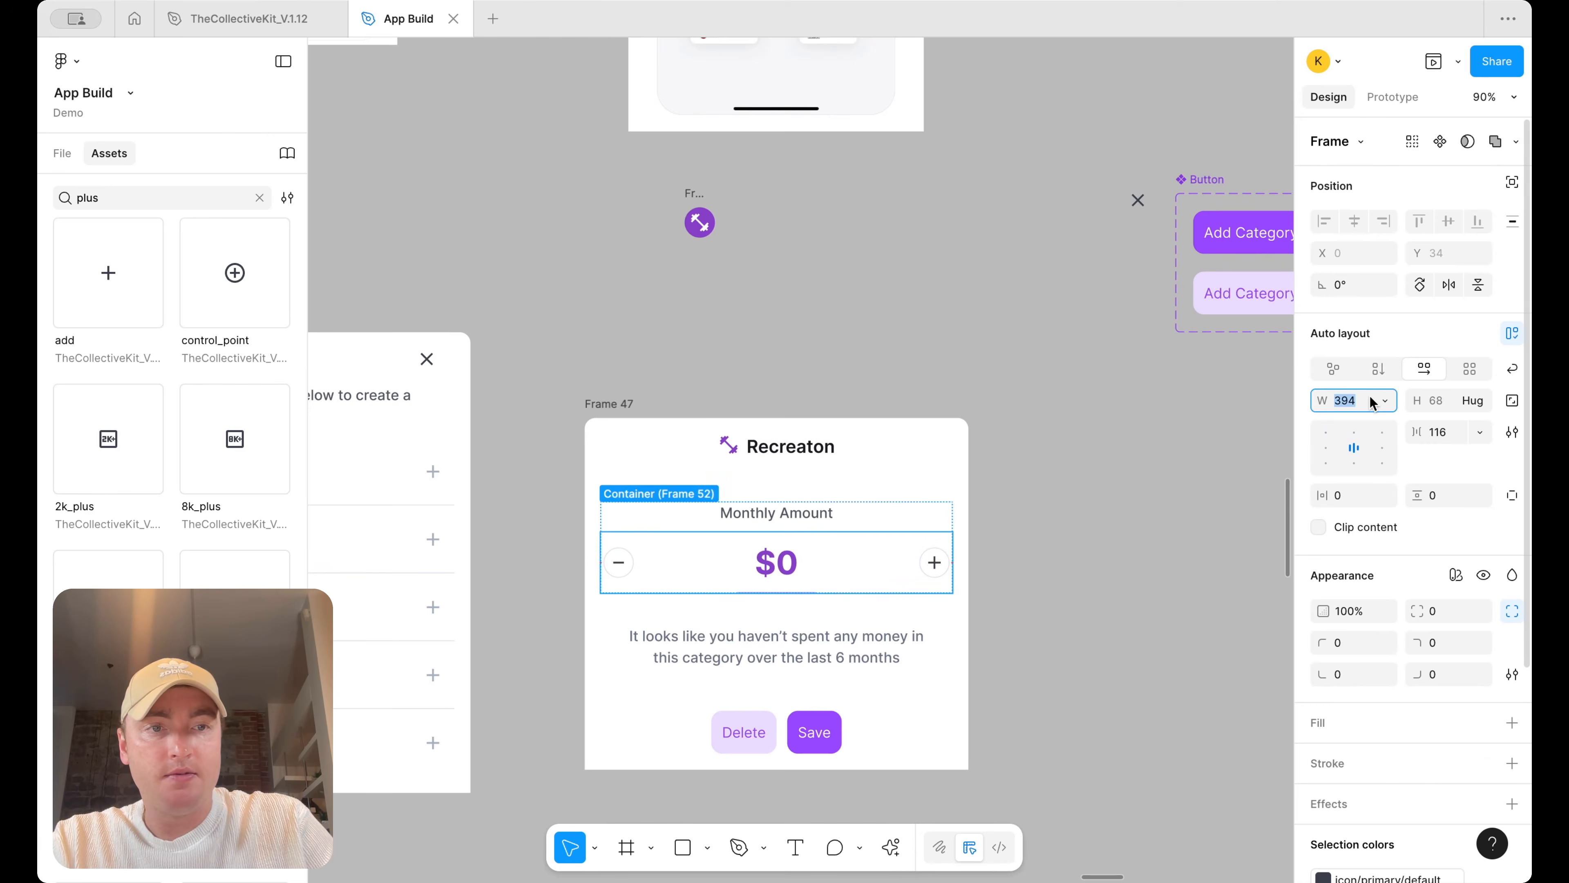
left_click(1384, 401)
left_click(1361, 403)
Set the Monthly Amount label's colour to text/default/placeholder
scroll(1024, 540, "down", 5)
left_click(1024, 540)
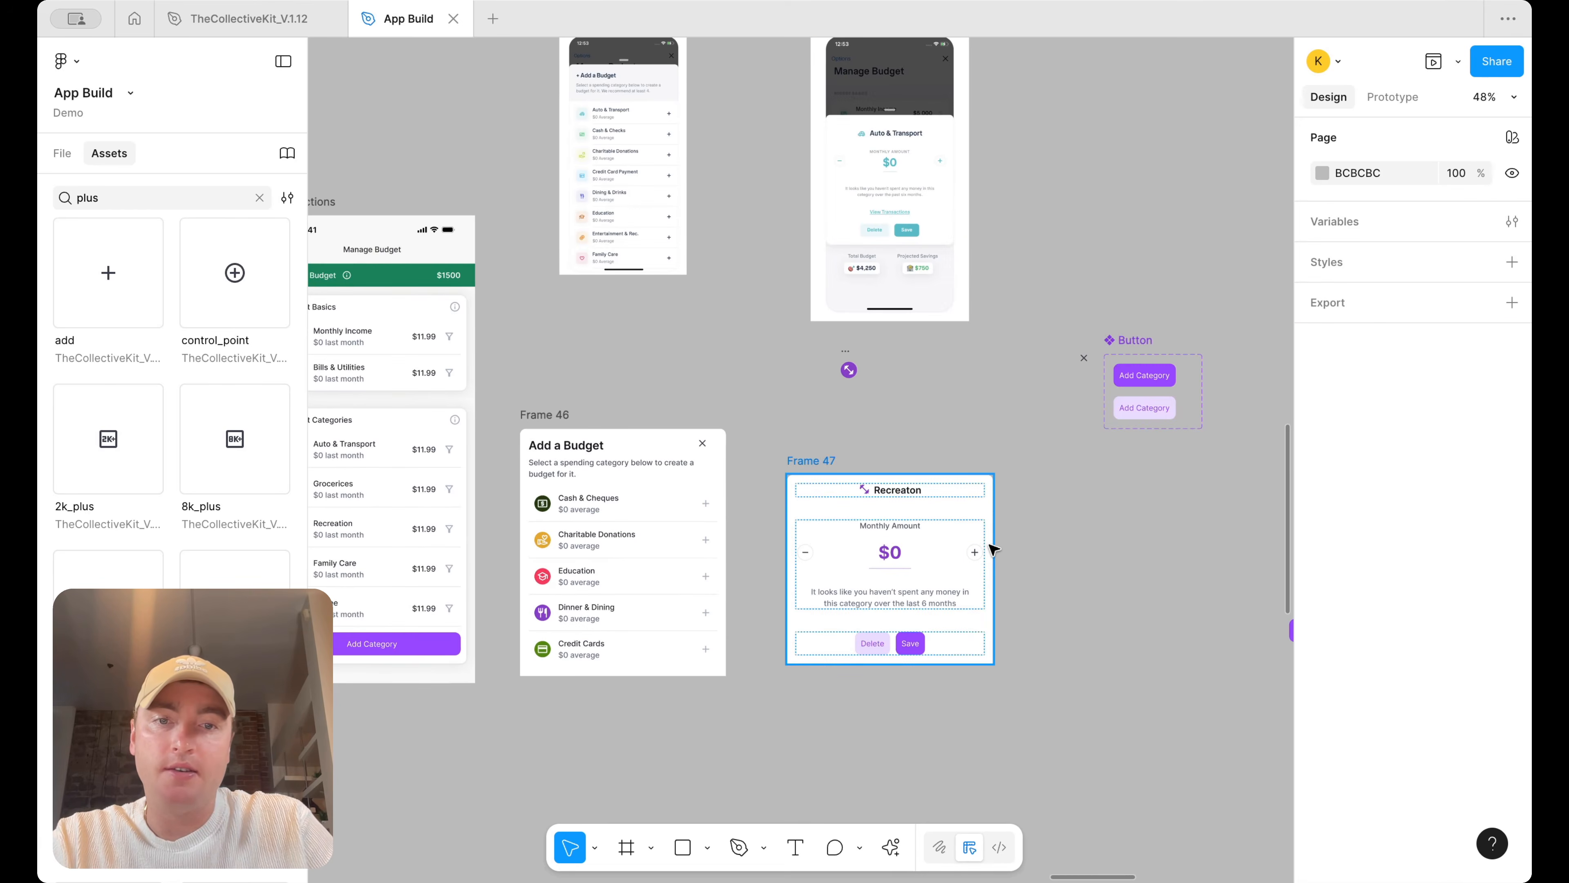
scroll(992, 548, "up", 3)
scroll(910, 344, "up", 3)
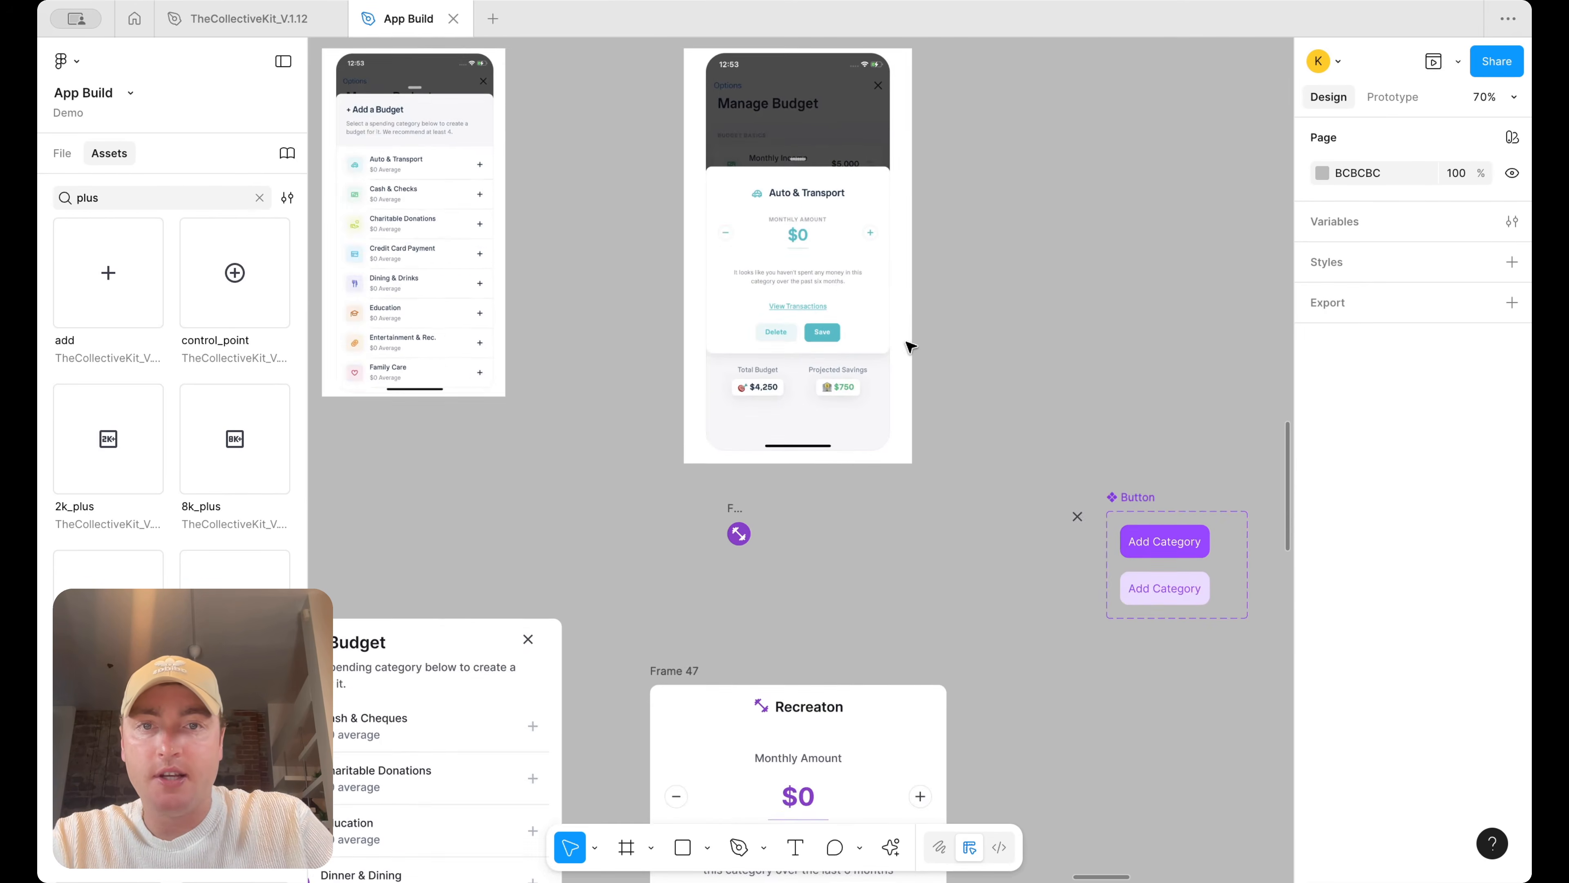
scroll(911, 343, "down", 5)
left_click(798, 495)
left_click(1388, 684)
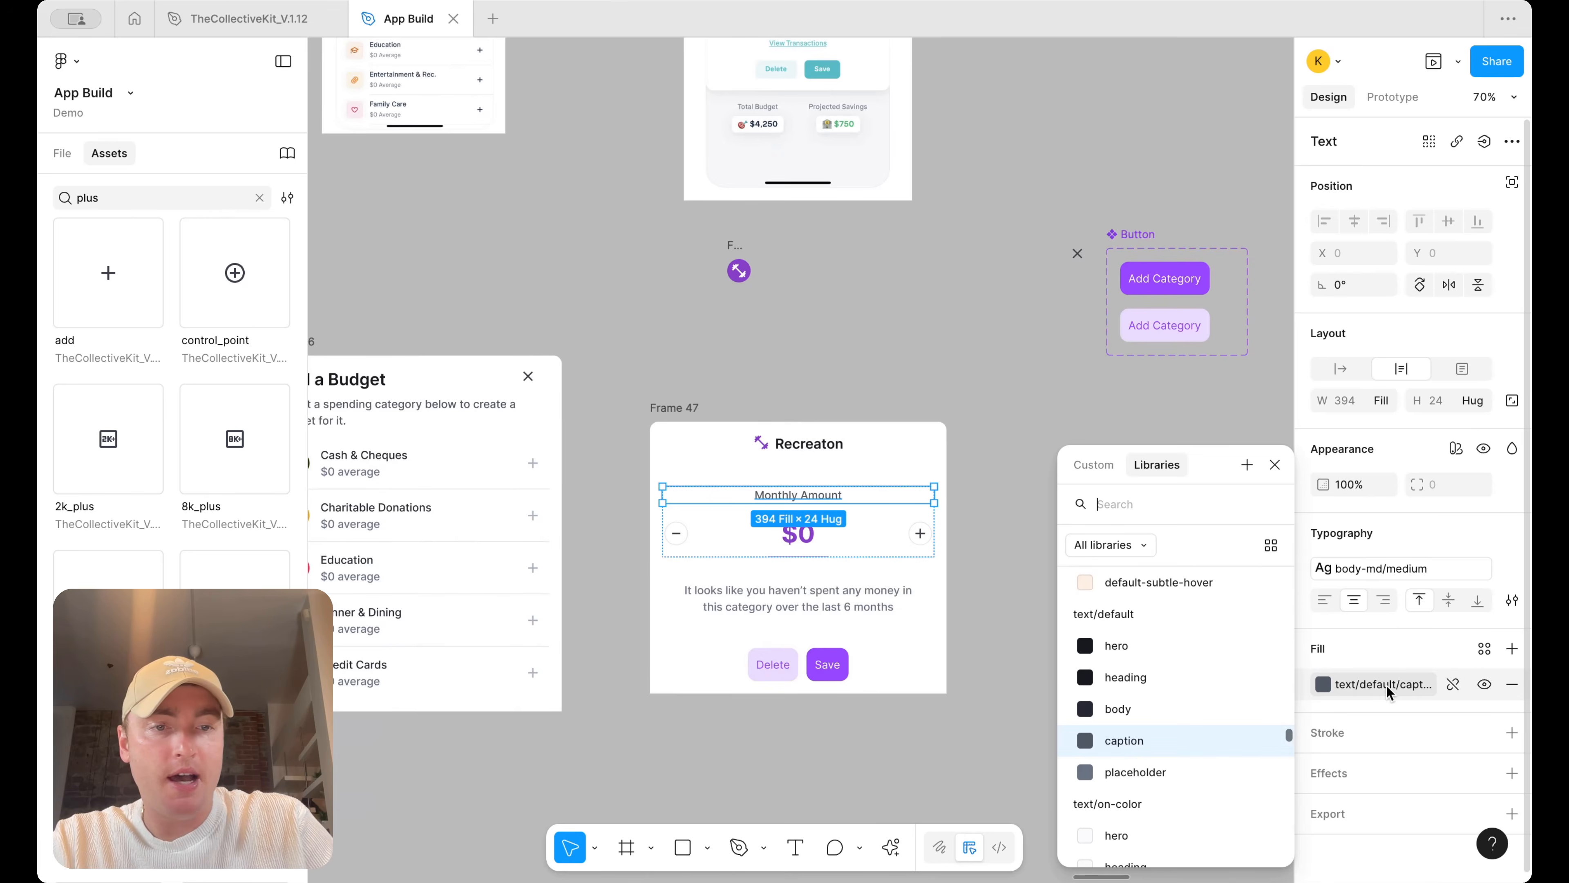
left_click(1183, 773)
left_click(1011, 461)
Apply the H6/semibold text style to the Recreaton title
scroll(1011, 461, "up", 5)
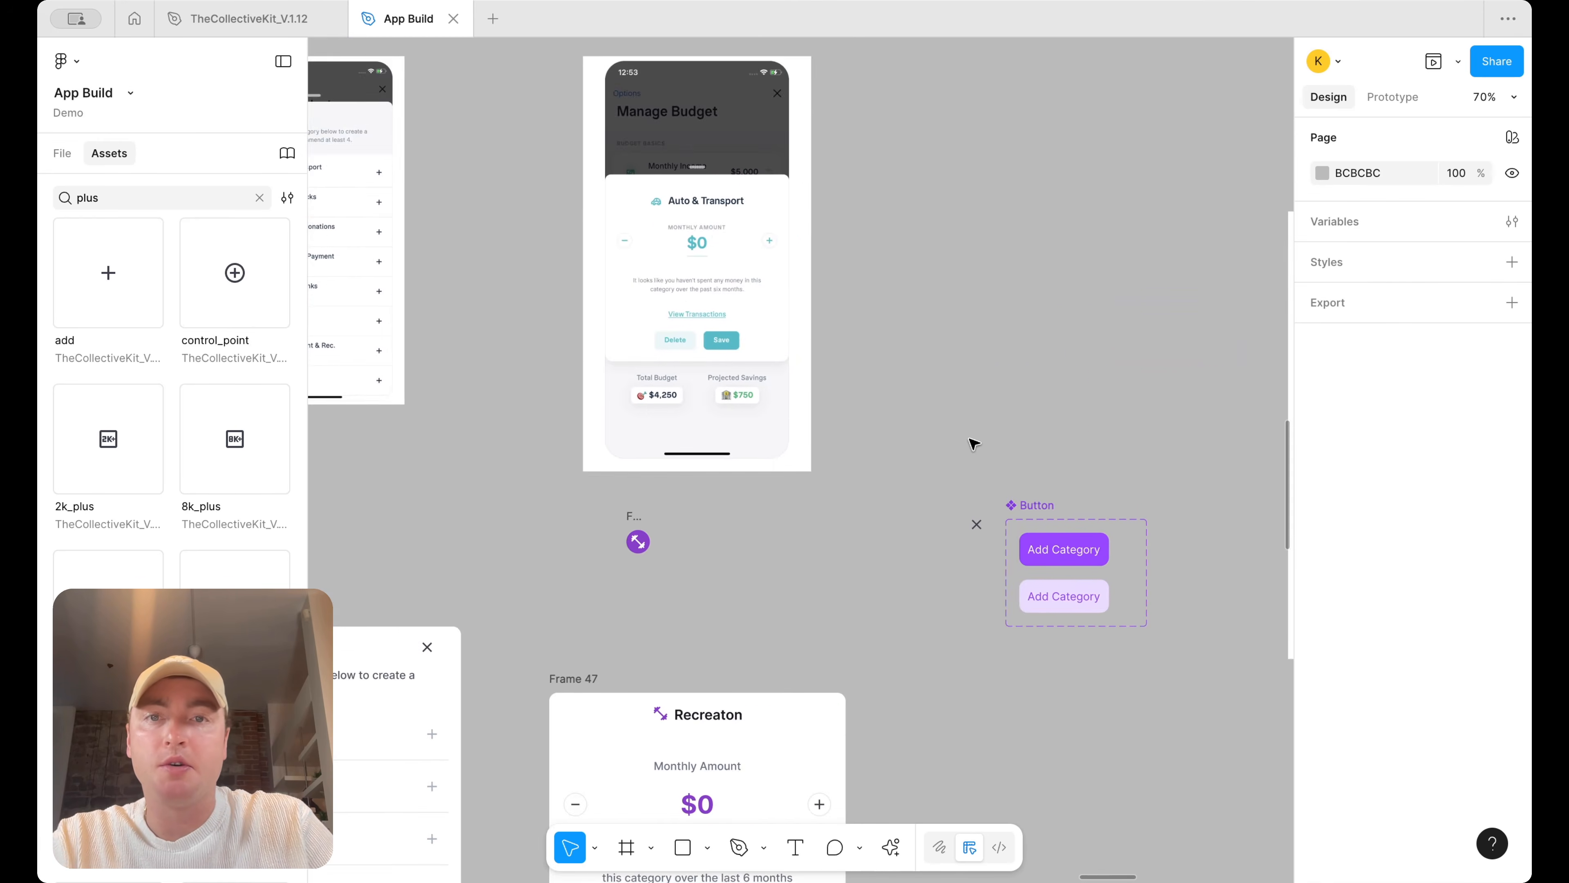
scroll(974, 444, "down", 2)
left_click(767, 603)
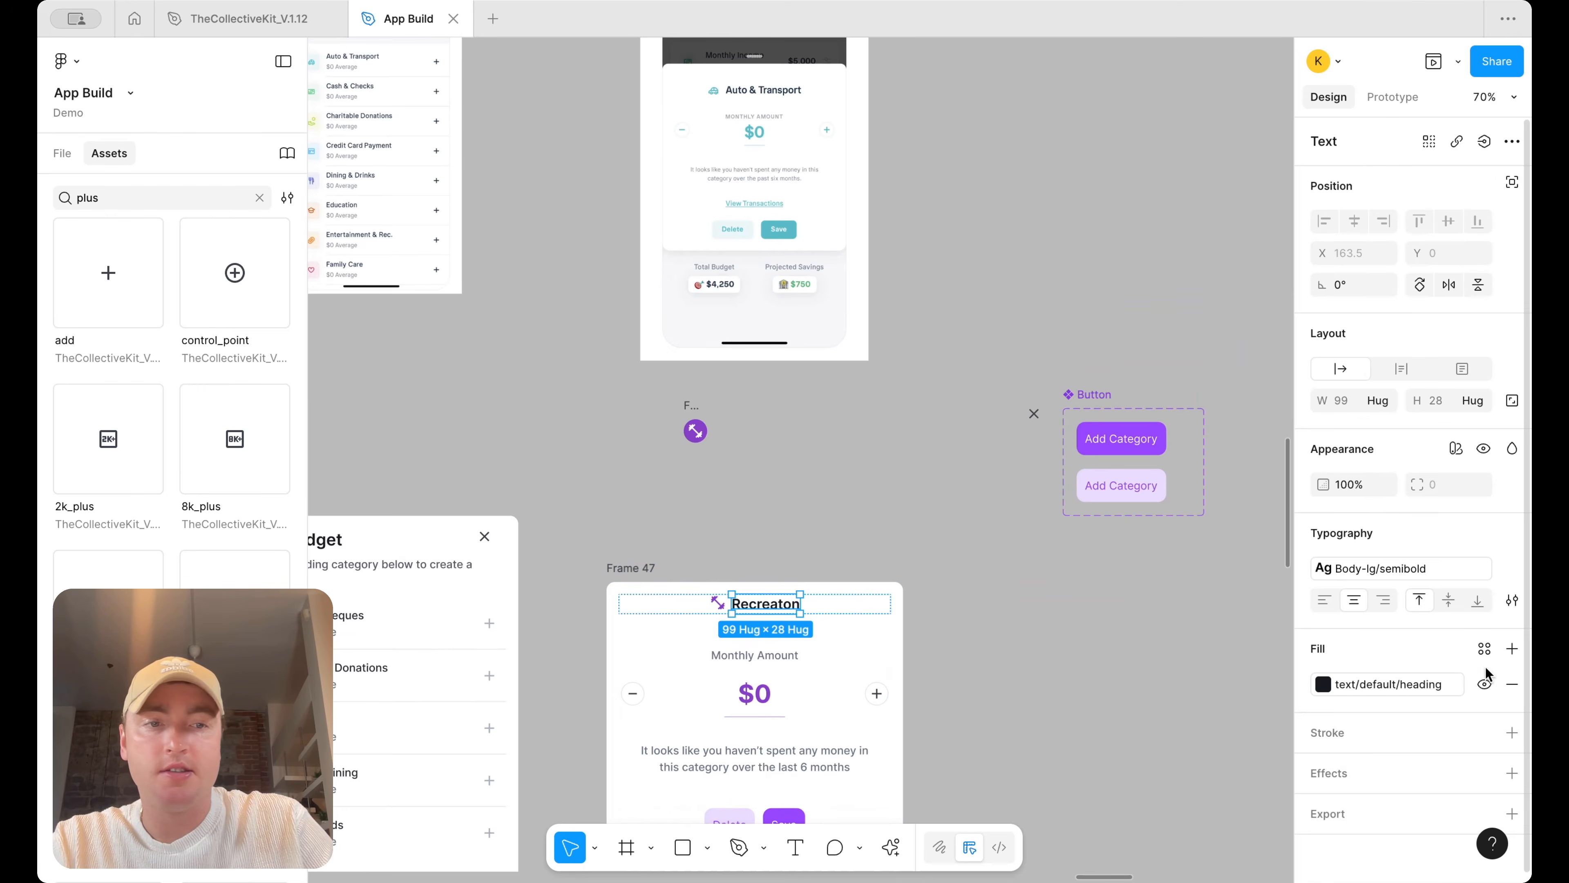
left_click(1406, 579)
scroll(1202, 645, "up", 3)
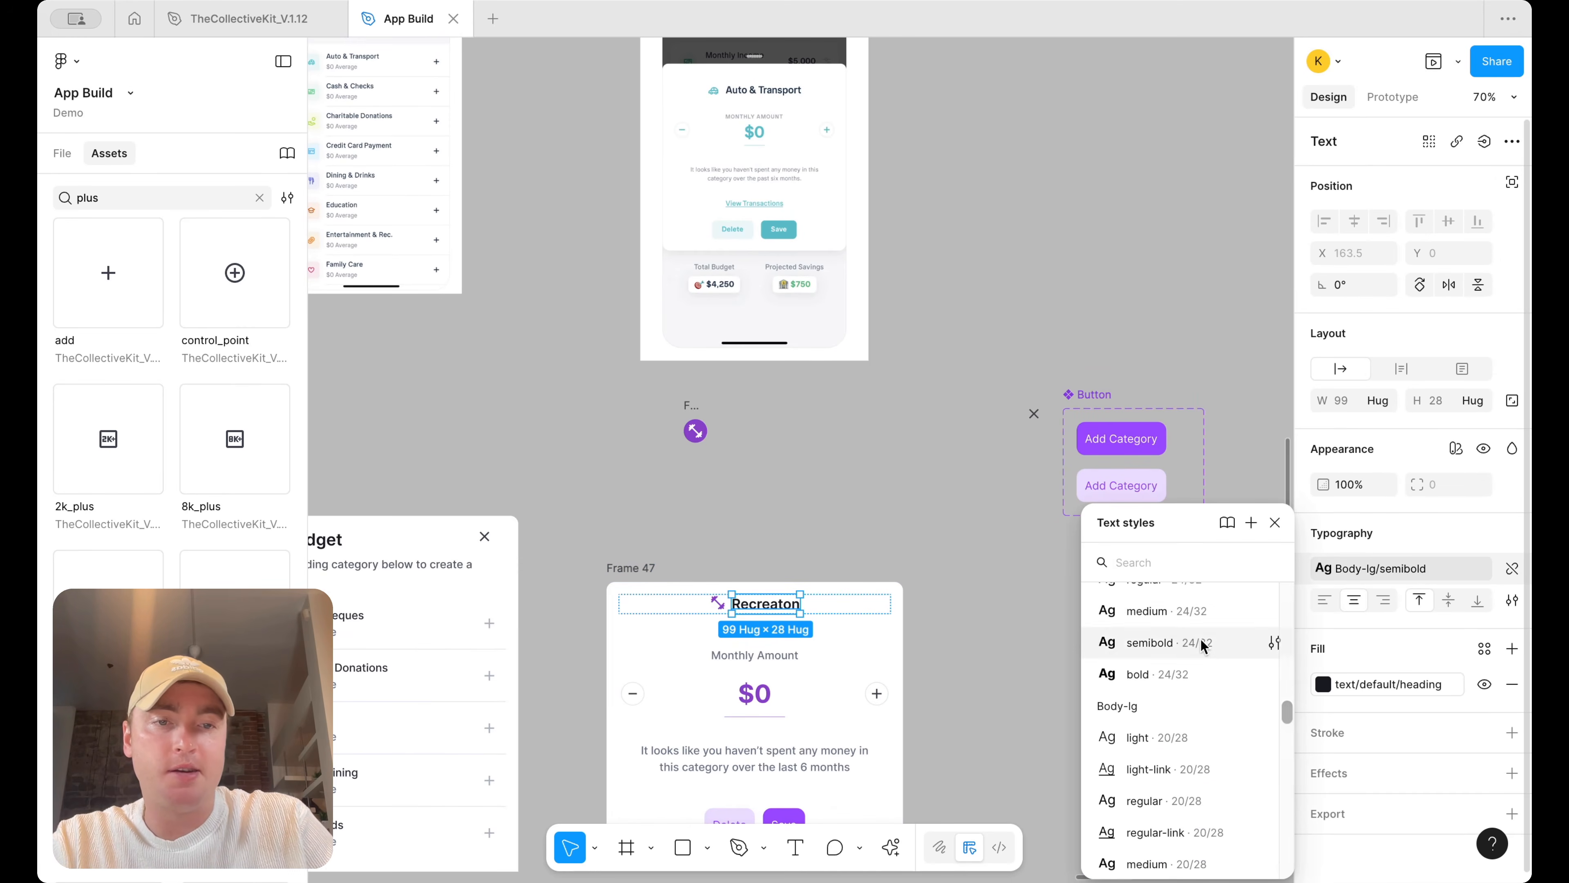
left_click(1202, 643)
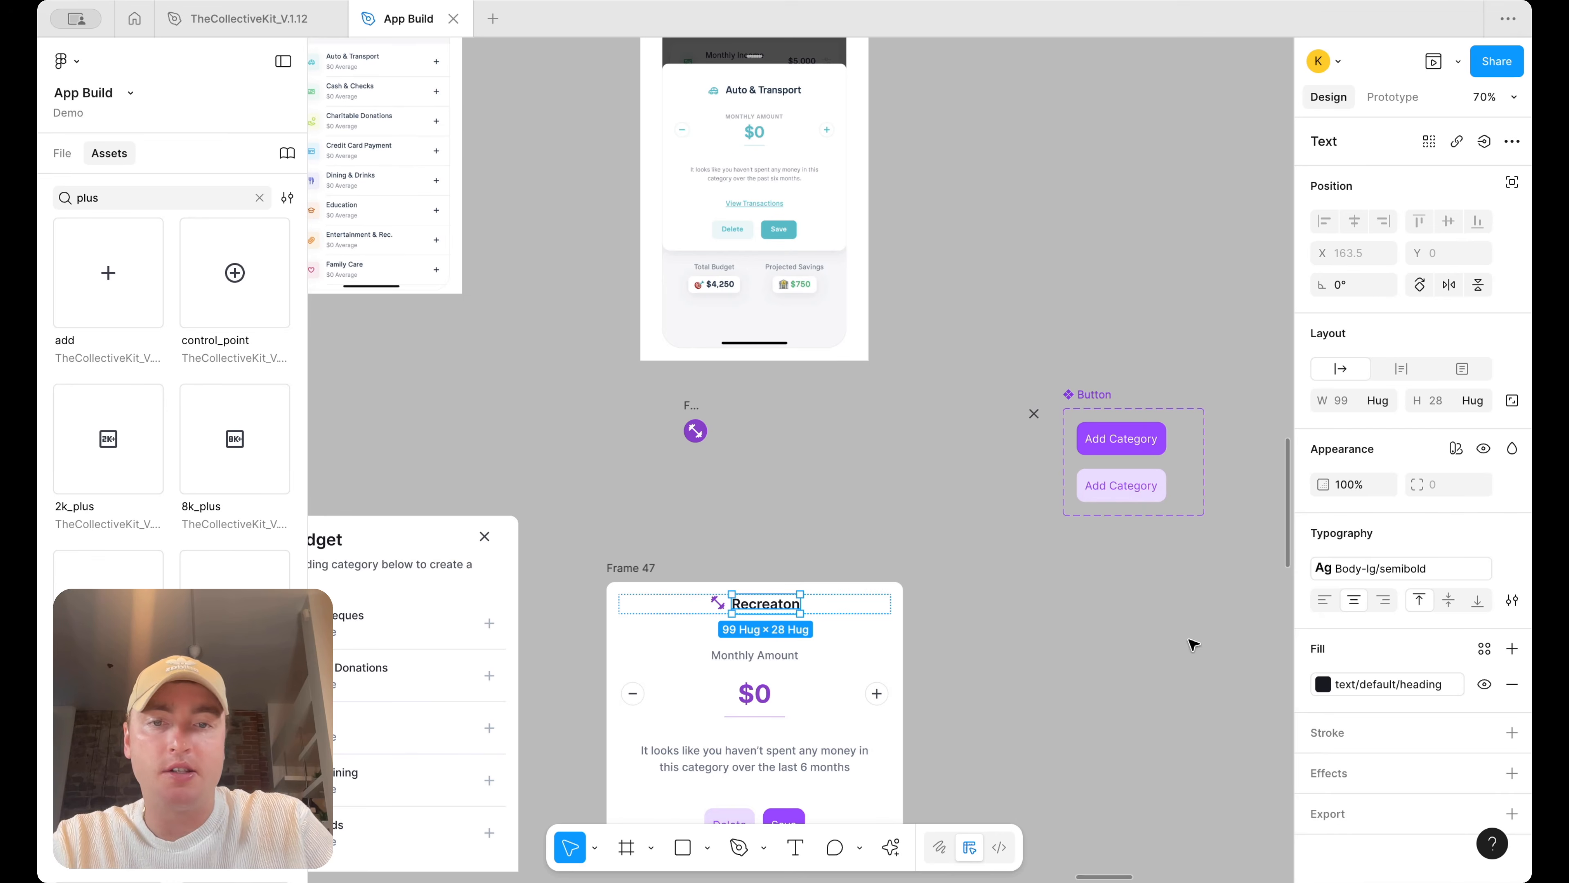
Centre the icon and title within the title row and switch its padding to individual sides
left_click(711, 604)
scroll(752, 617, "up", 2)
left_click(913, 603)
left_click(1326, 452)
scroll(1143, 458, "up", 5)
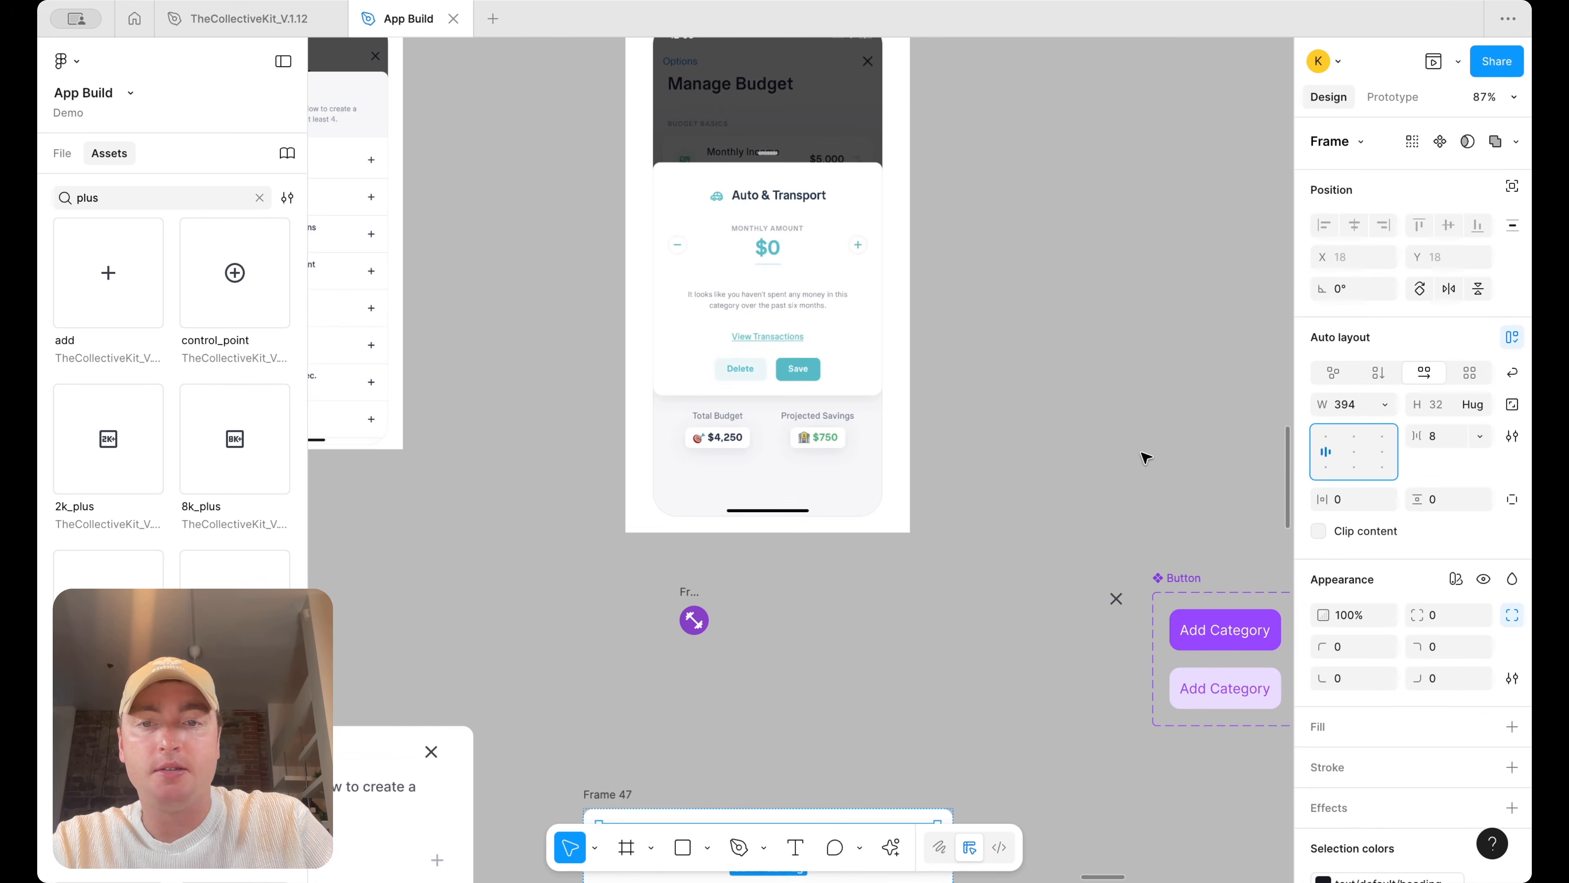
left_click(1353, 452)
scroll(1051, 623, "down", 5)
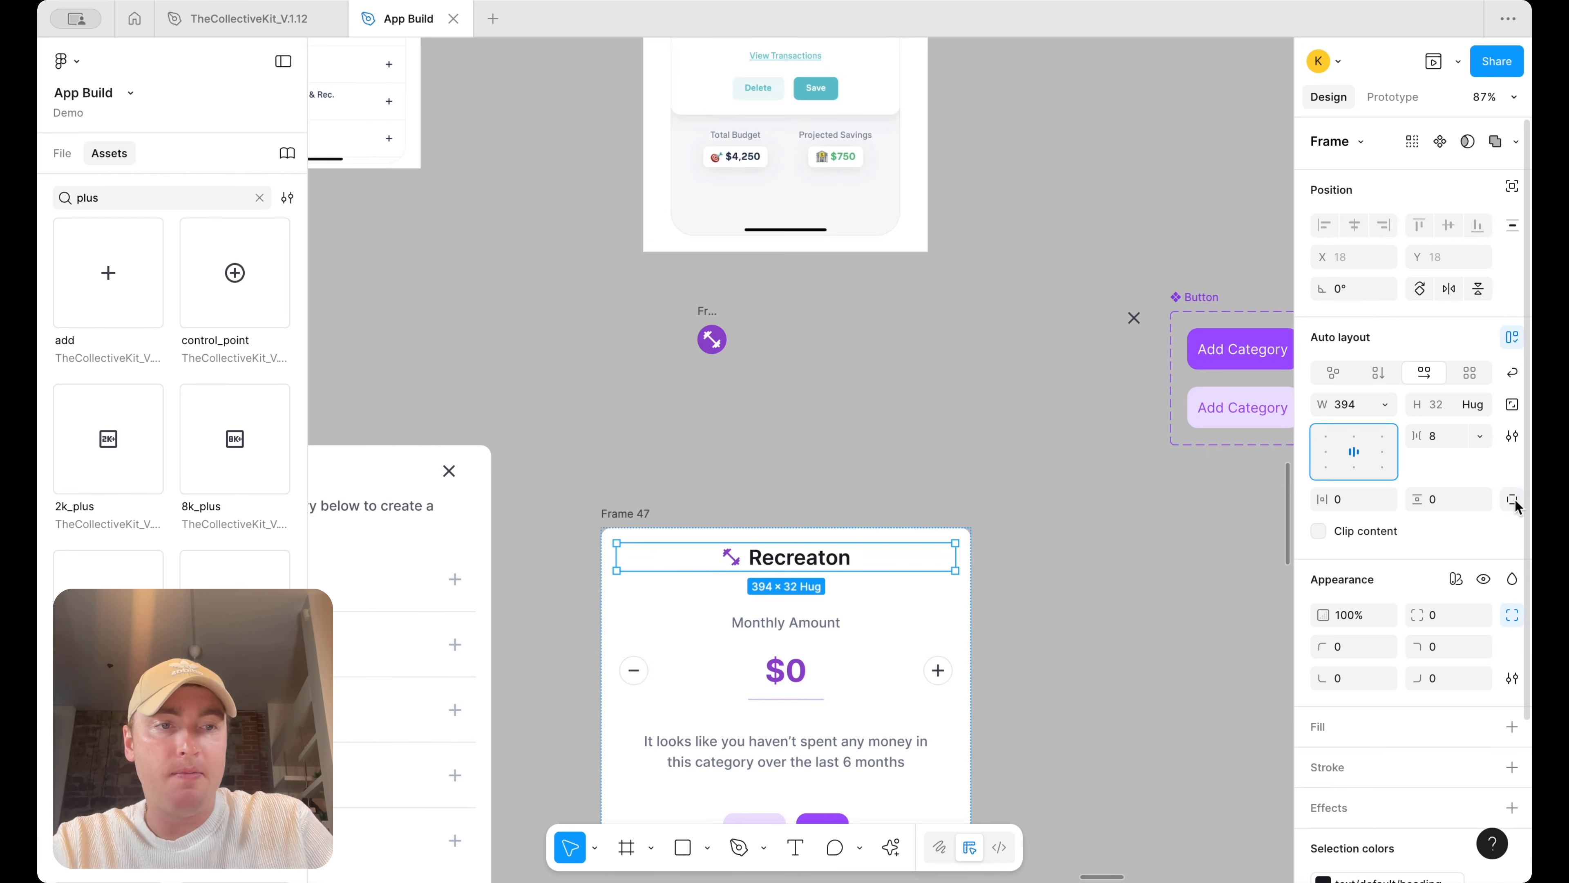
left_click(1513, 500)
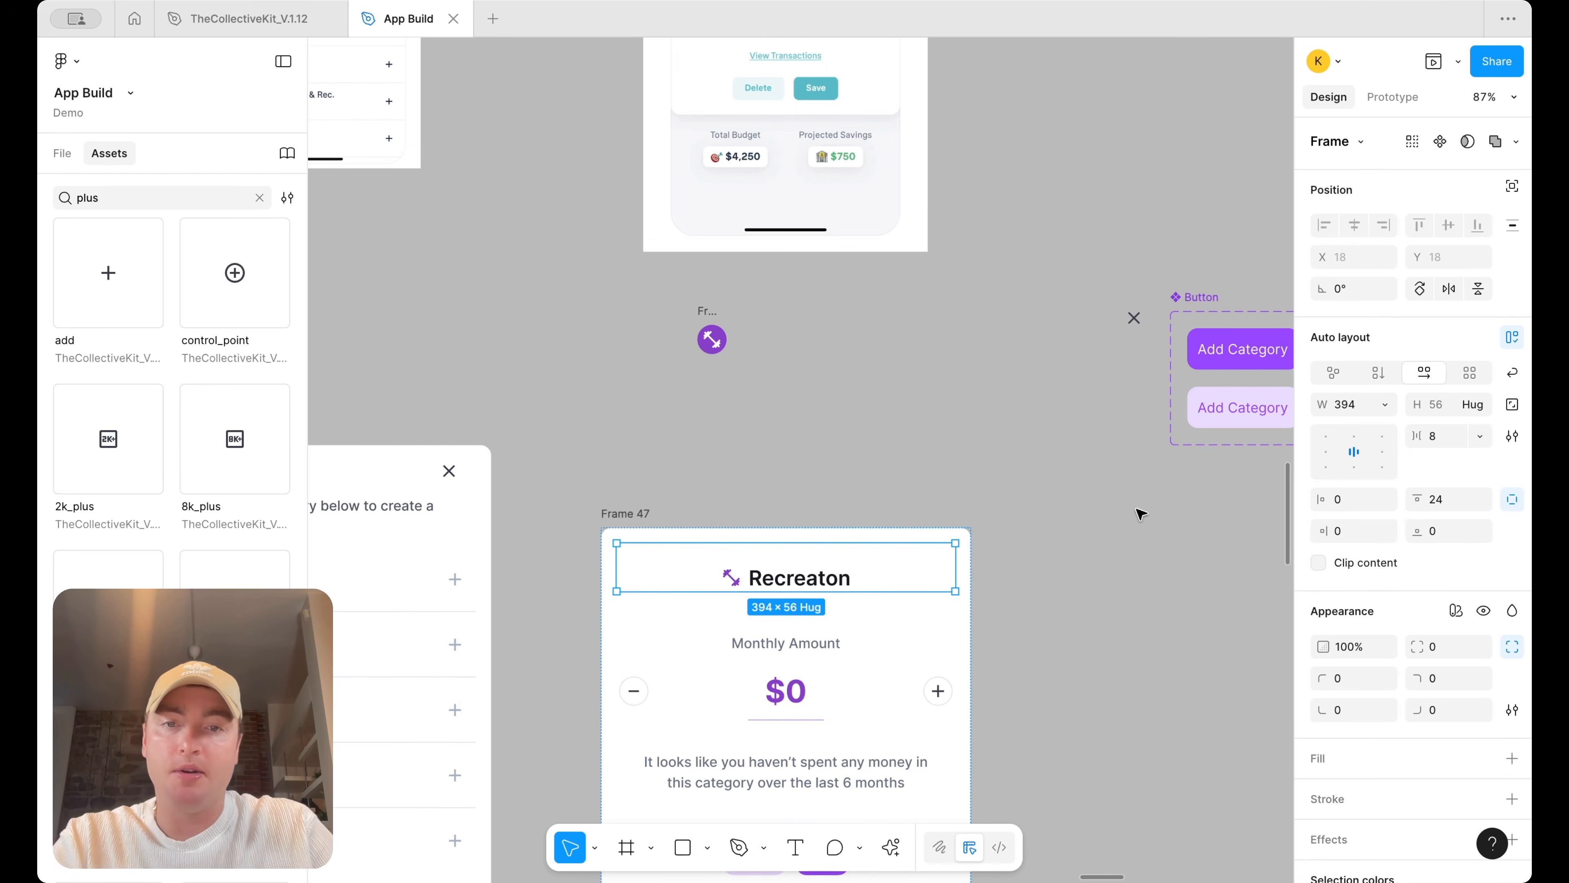
Set Frame 47's bottom padding to 36
left_click(1121, 485)
scroll(1123, 485, "down", 3)
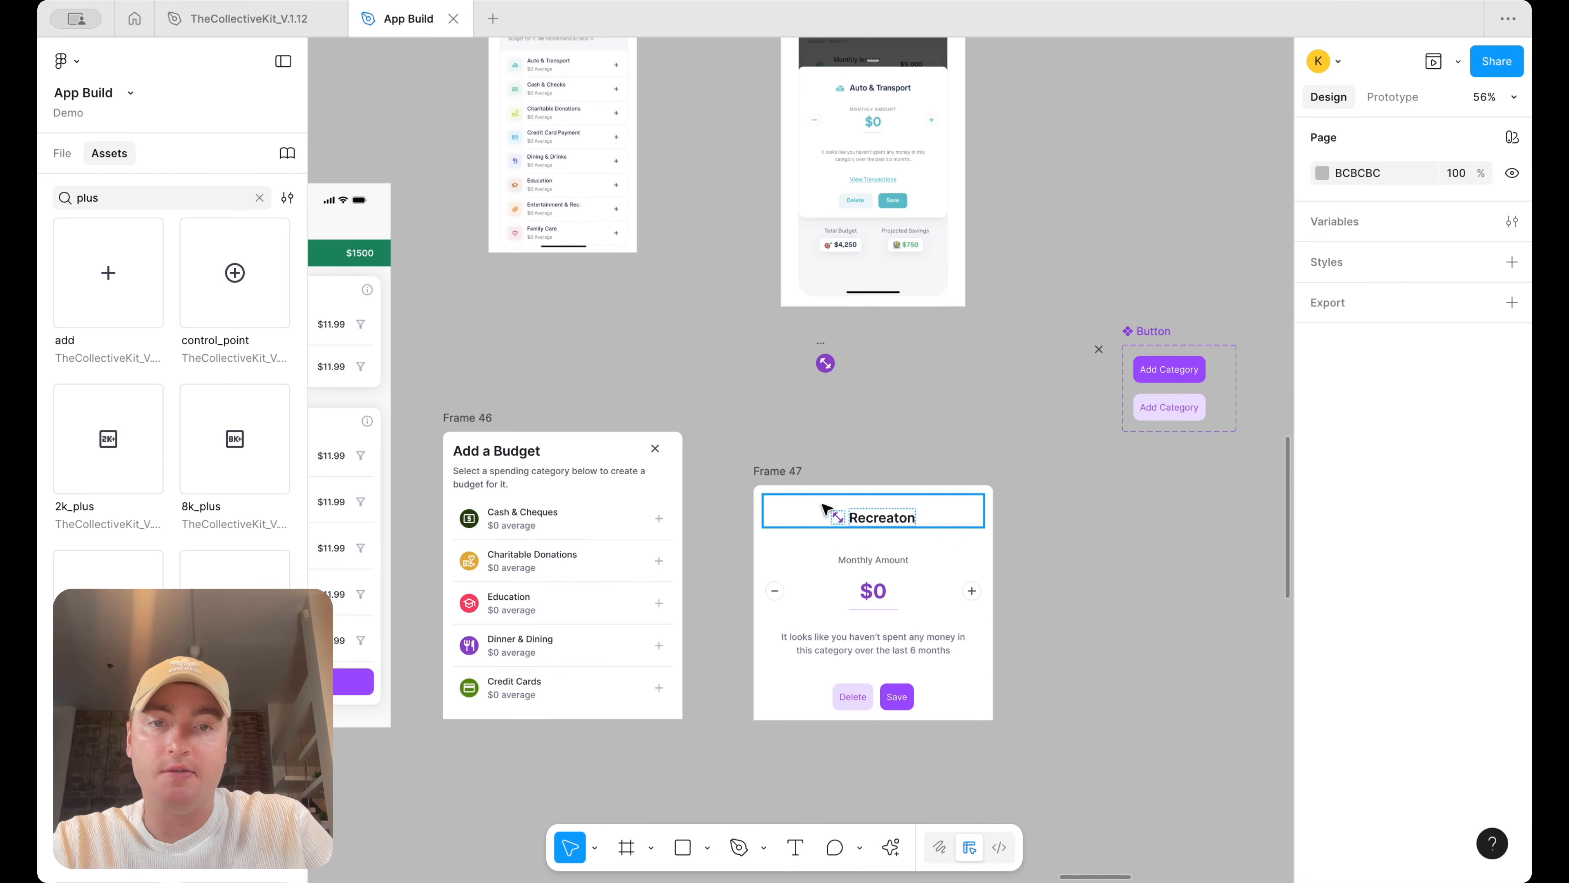
left_click(773, 489)
left_click(1513, 498)
left_click(1441, 531)
type("3")
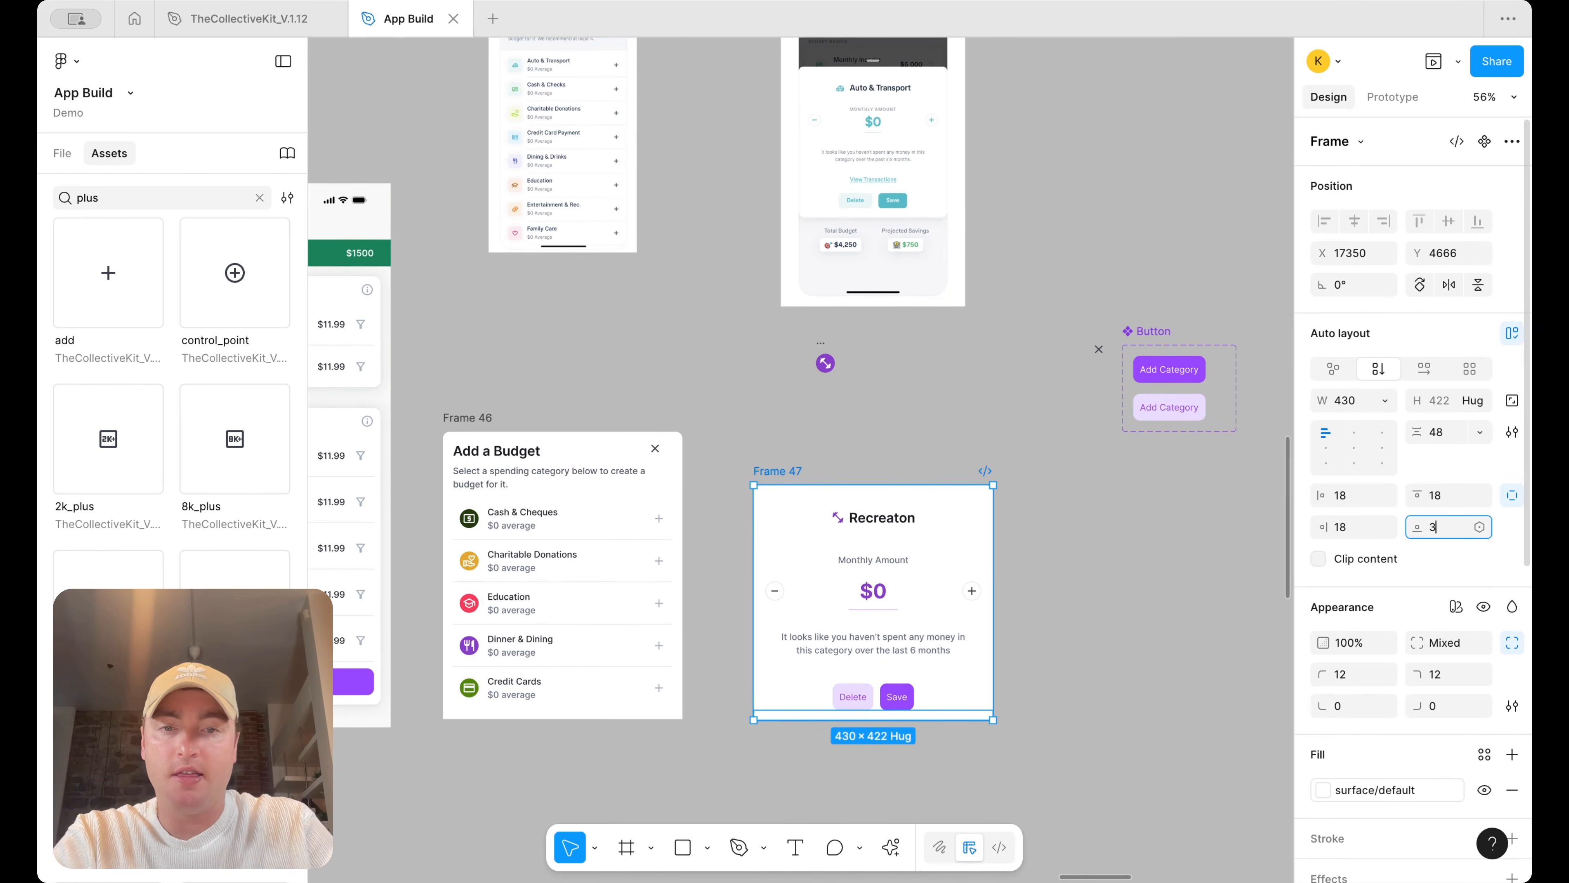
type("6")
key("Return")
left_click(1119, 628)
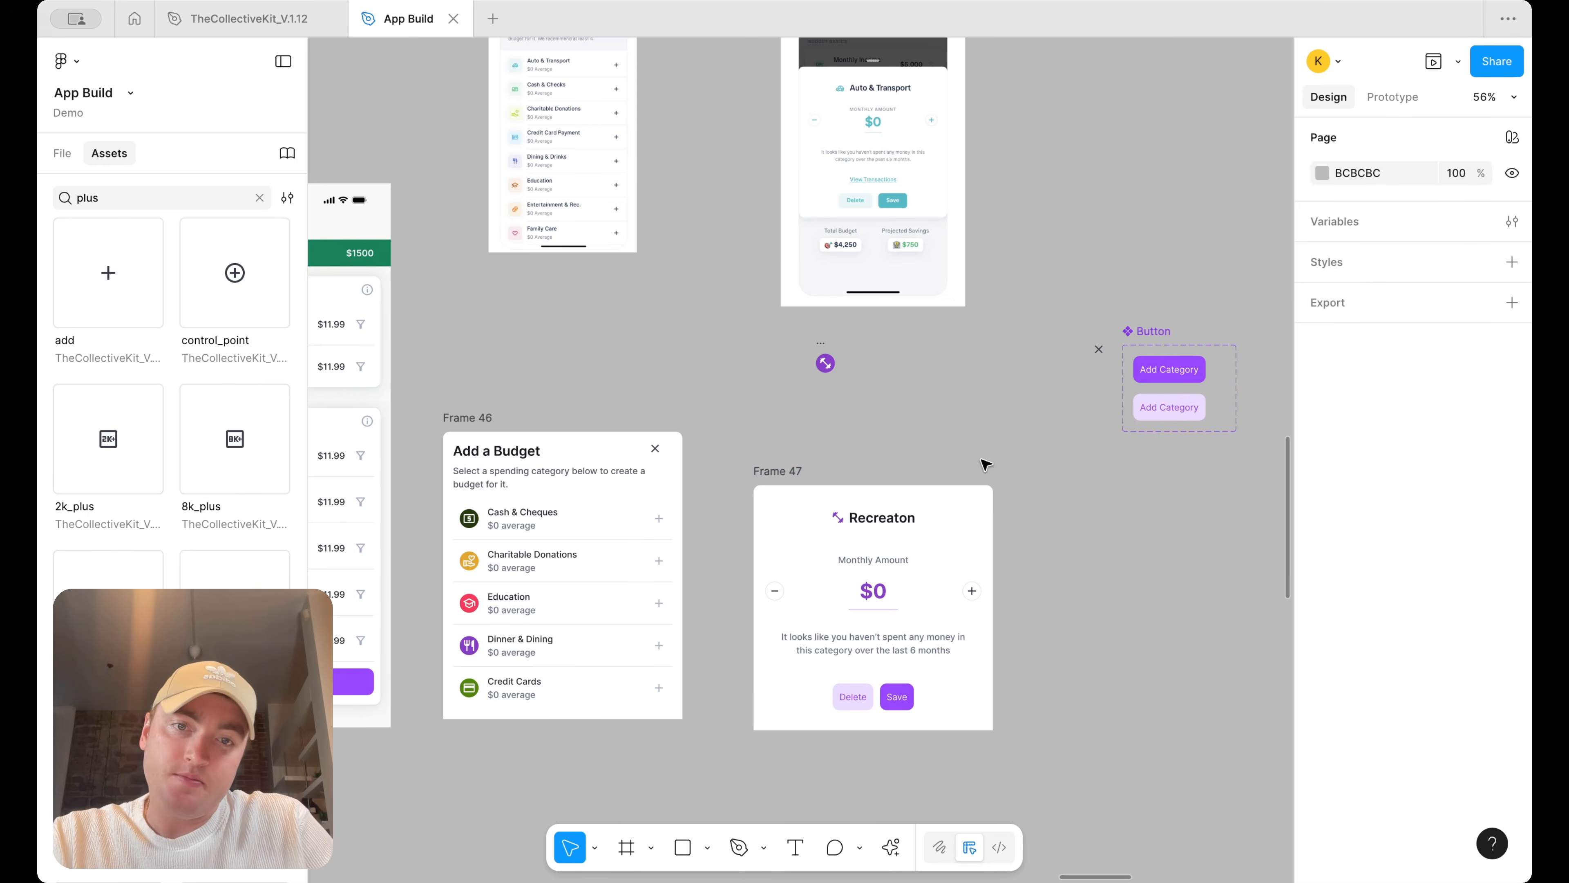
Set the title row's top padding to 16
scroll(986, 464, "up", 3)
left_click(902, 531)
left_click(1442, 493)
type("1")
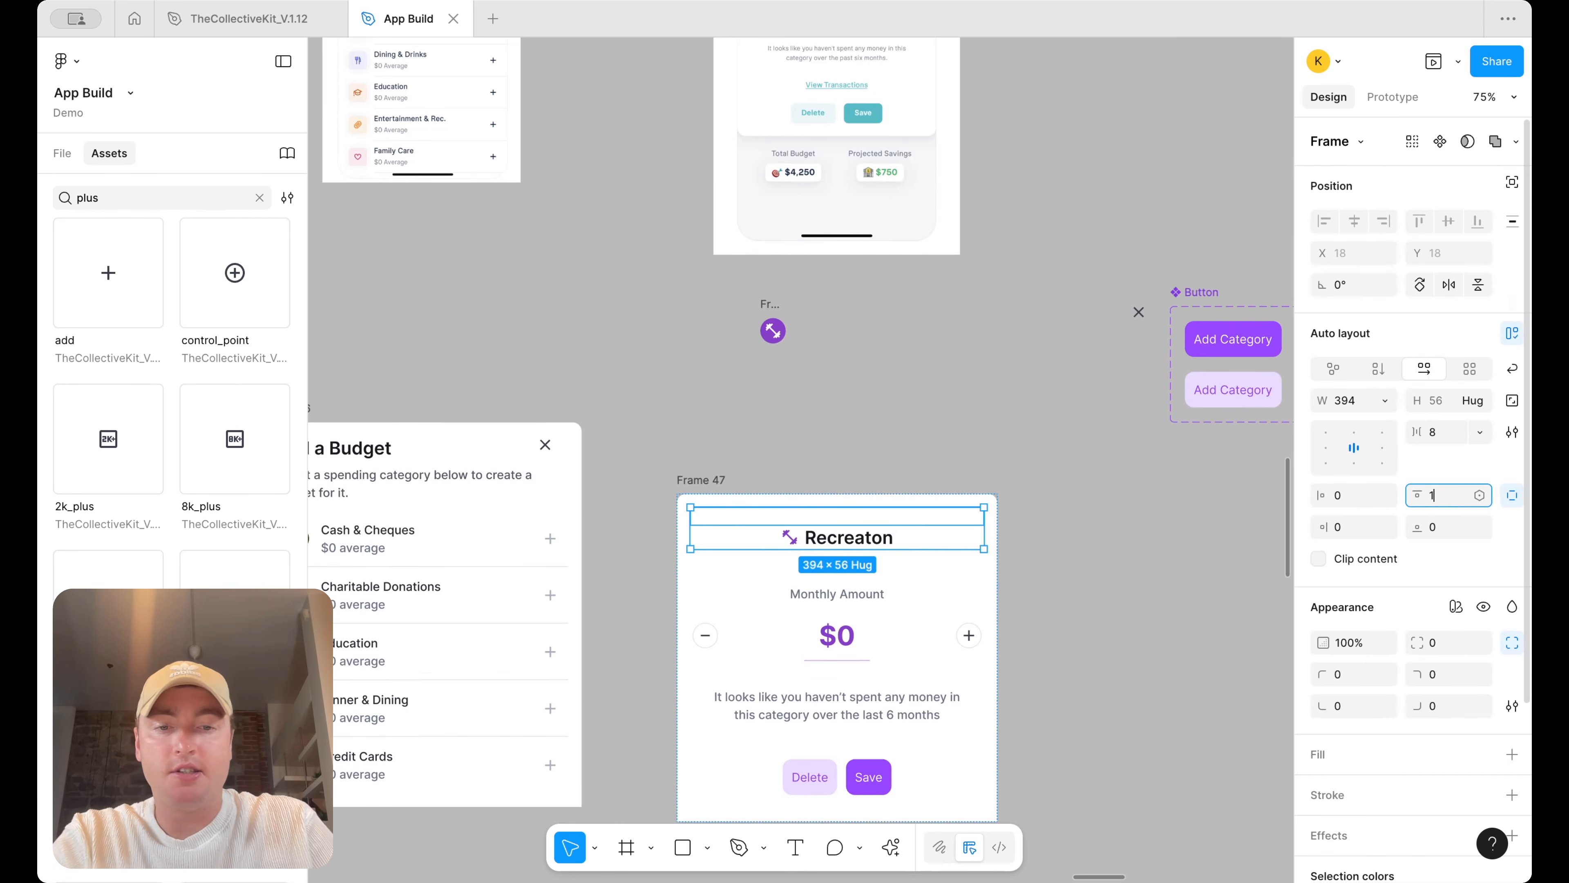
type("6")
key("Return")
left_click(1095, 429)
Set Frame 47's left and right padding to 36
scroll(1093, 428, "down", 3)
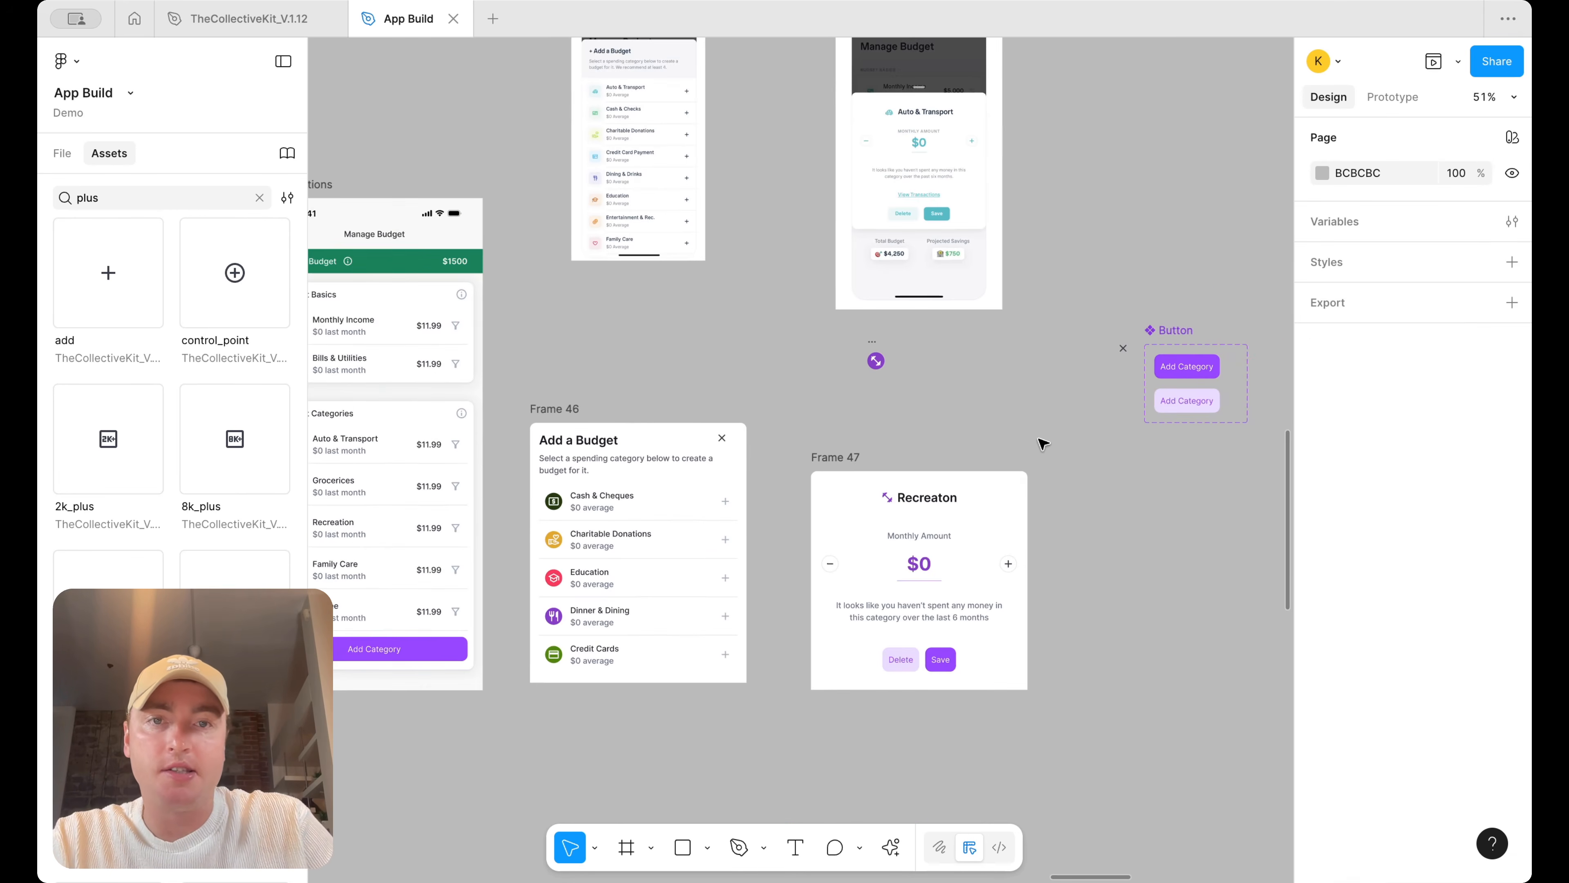
left_click(840, 456)
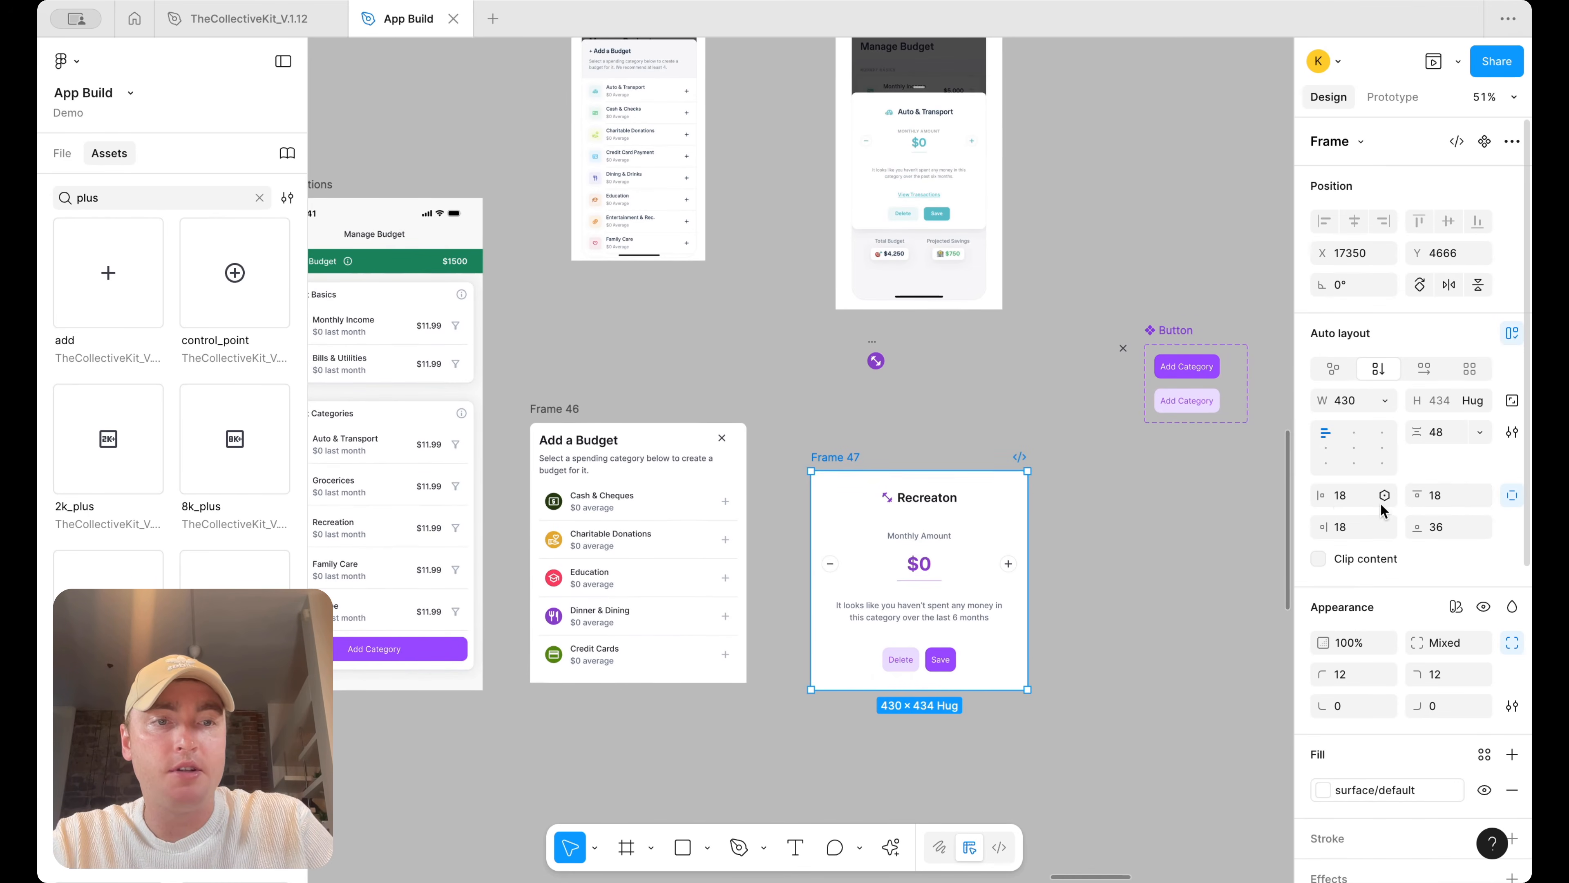
type("24")
key("Return")
left_click(1350, 528)
type("24")
key("Return")
type("3")
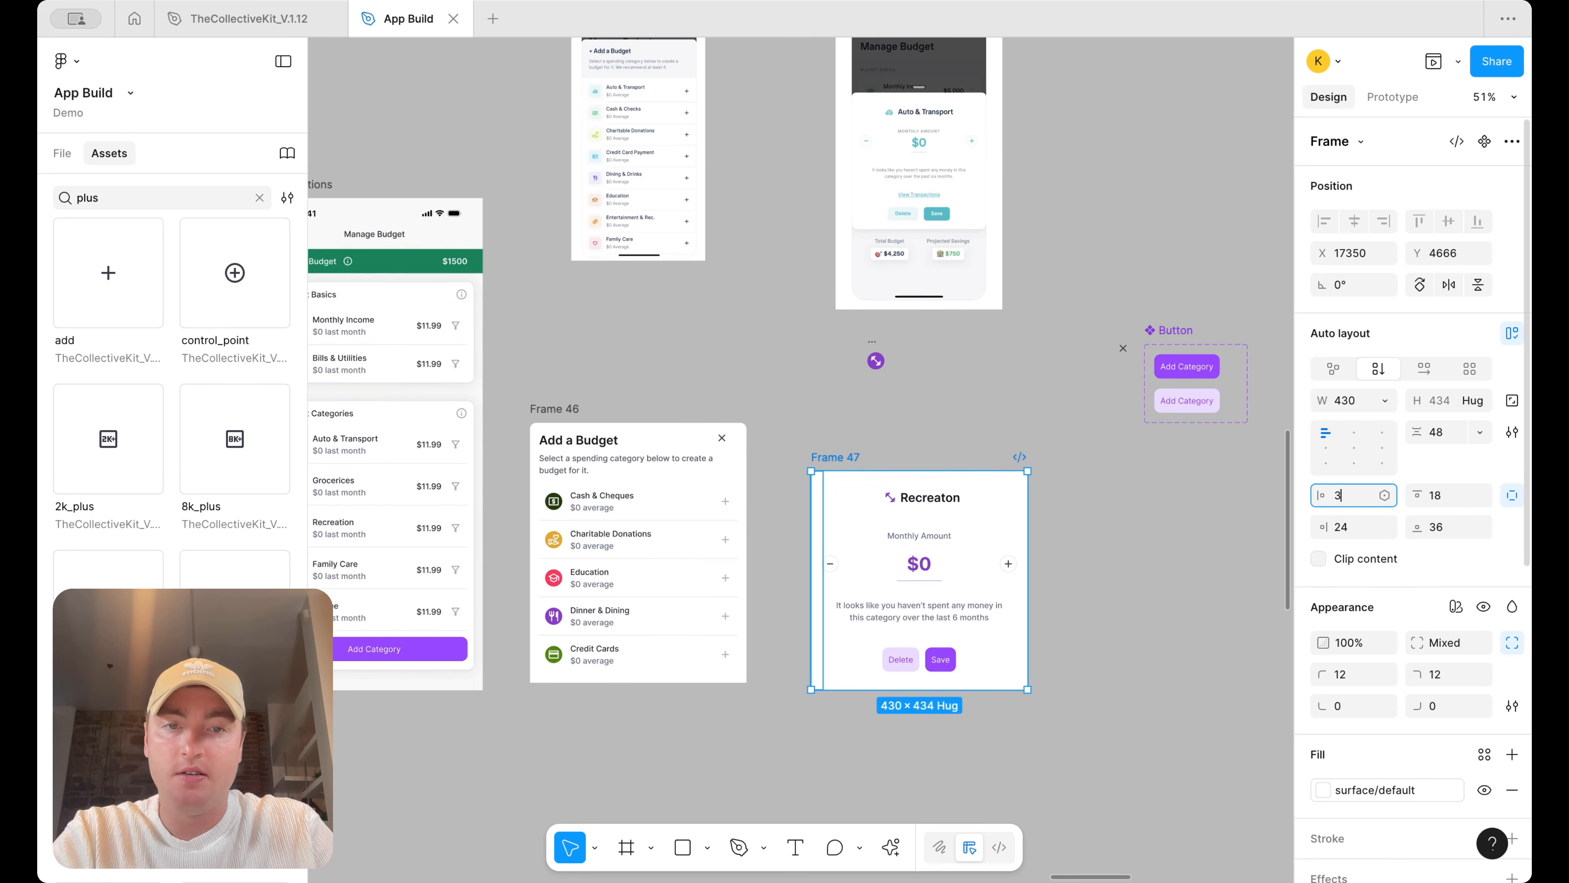
type("65")
key("Return")
type("36")
key("Return")
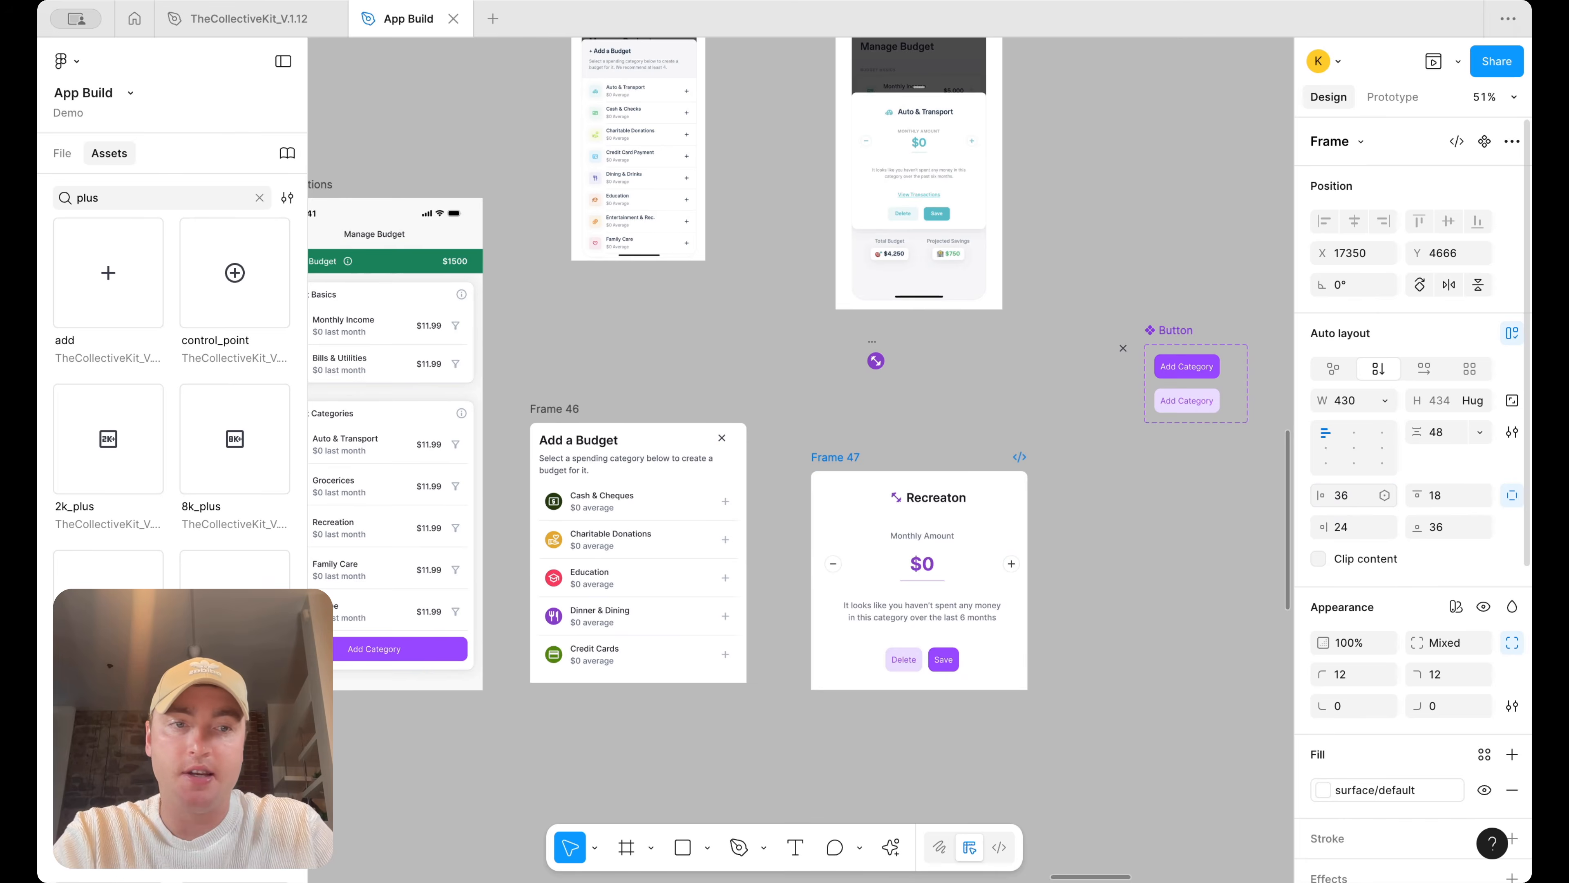
type("36")
key("Return")
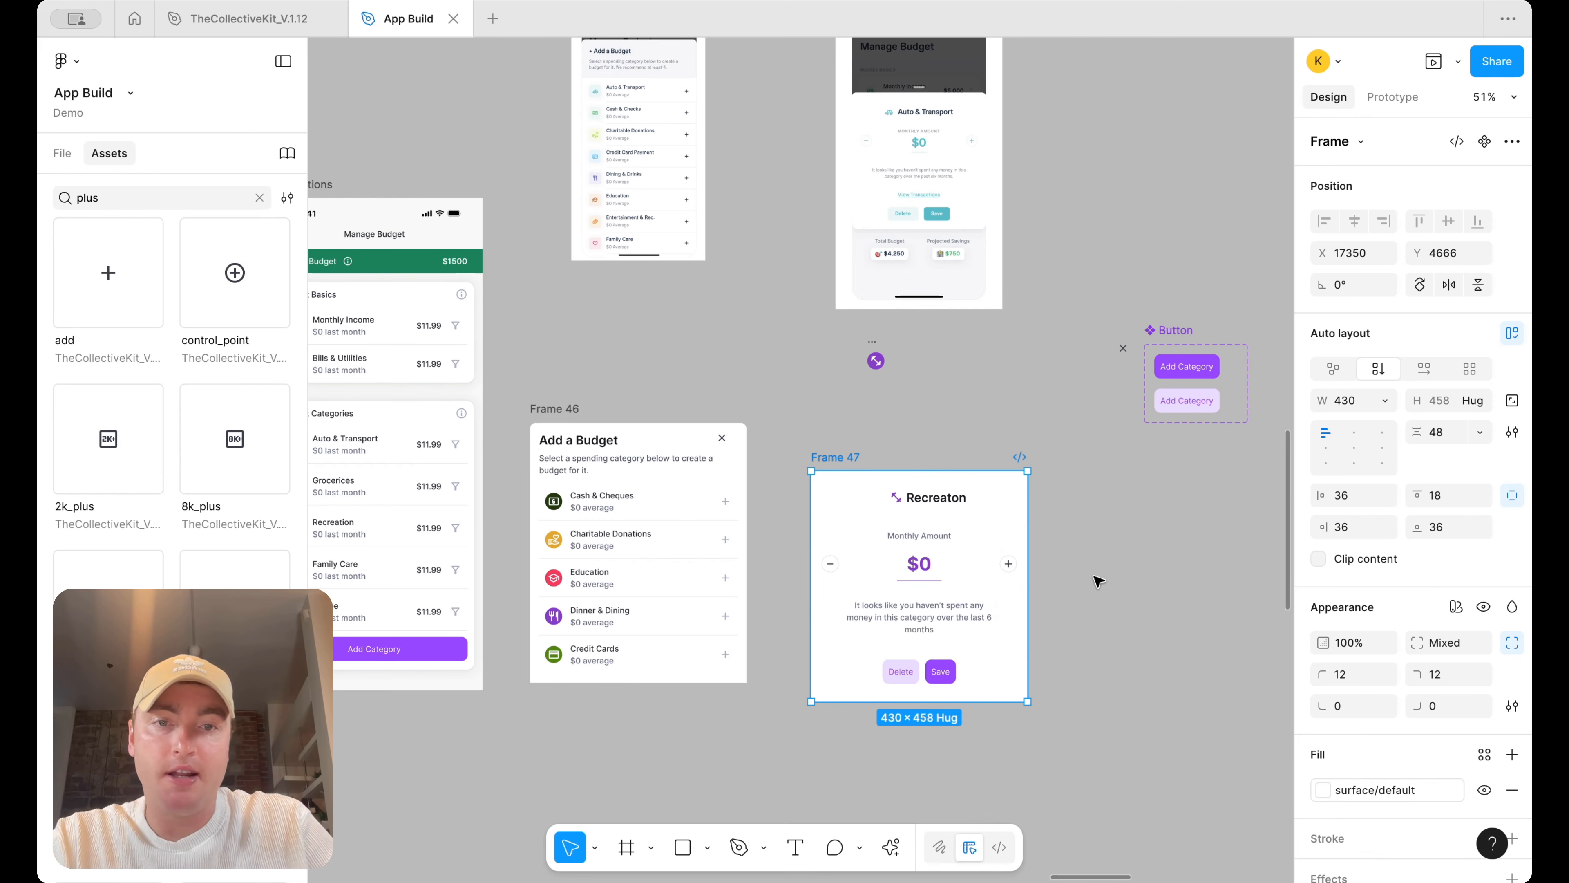
Enter a value of 16 for the description text inside Frame 47
left_click(952, 607)
type("16")
key("Return")
left_click(1136, 560)
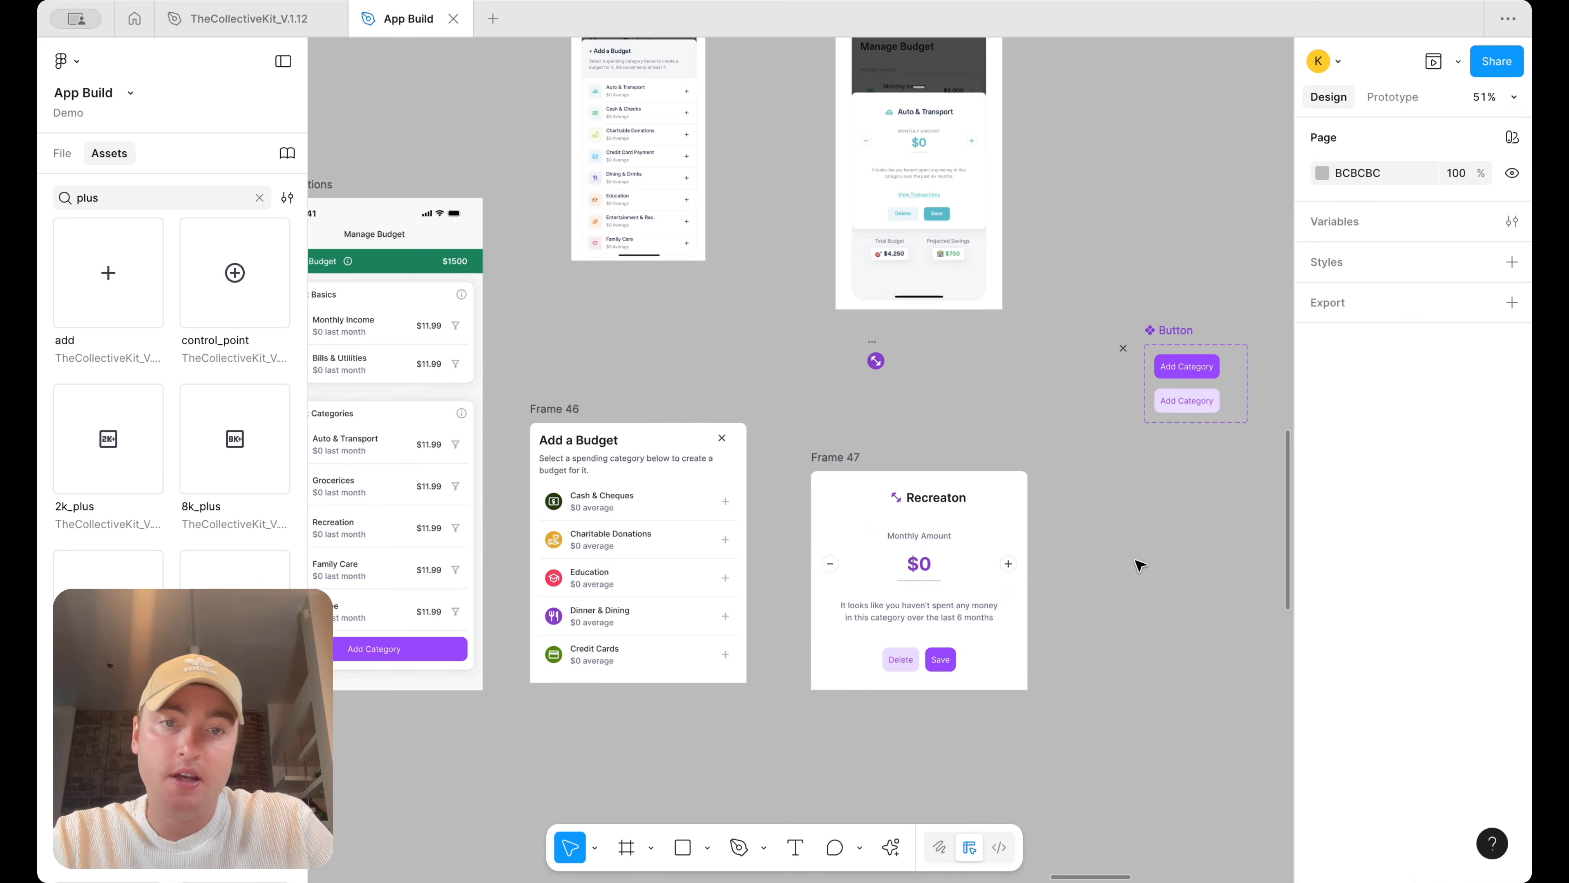
Set the title row's width to fill its container
scroll(1136, 561, "up", 5)
left_click(782, 450)
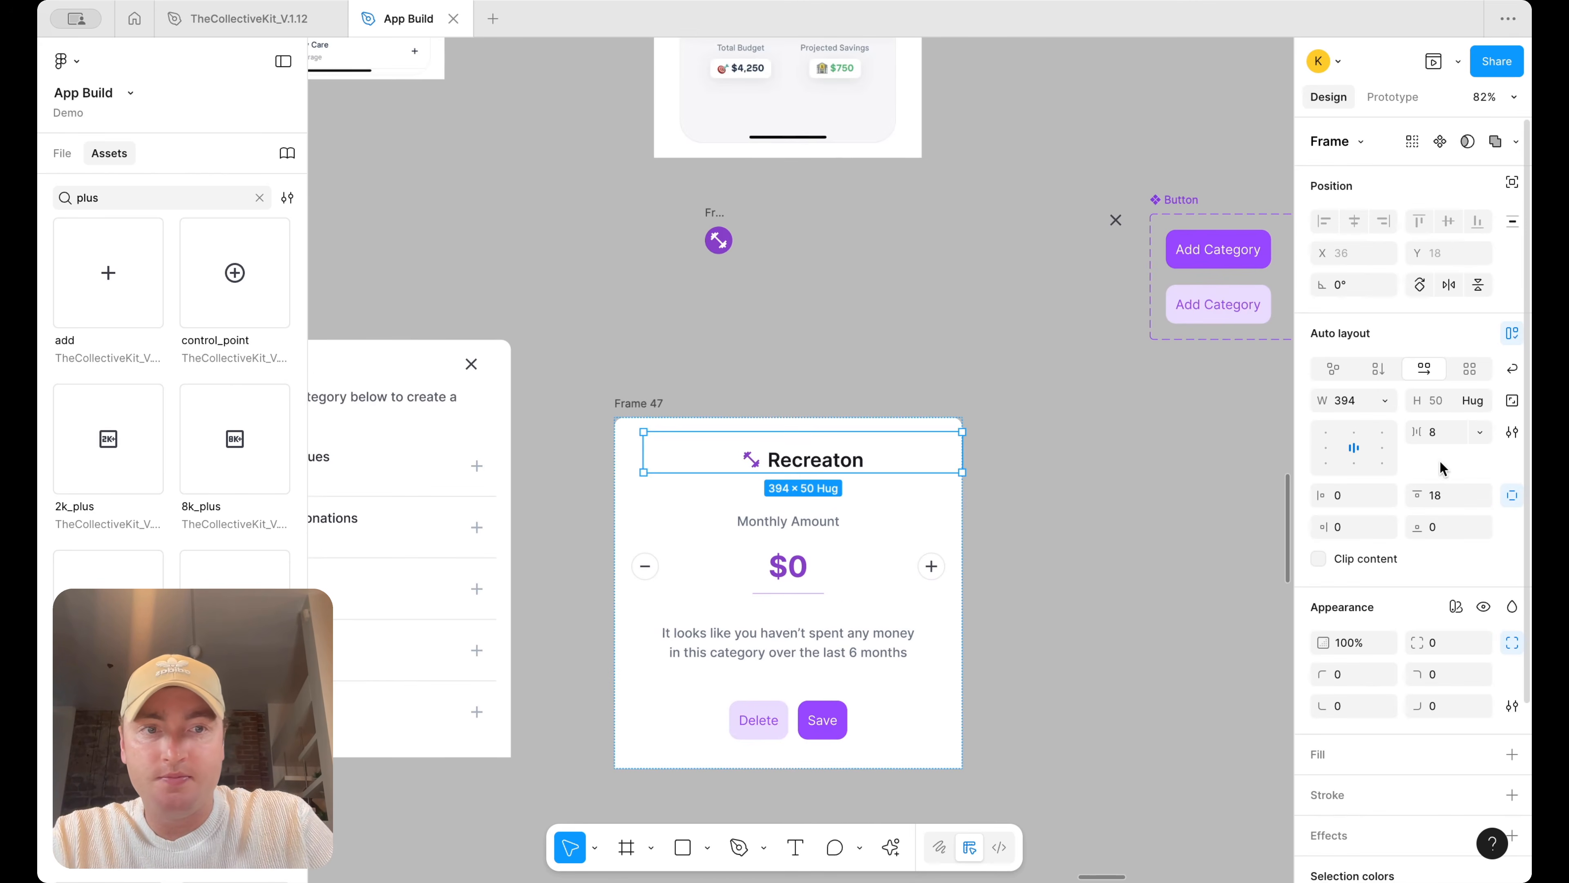
left_click(1385, 401)
left_click(1384, 443)
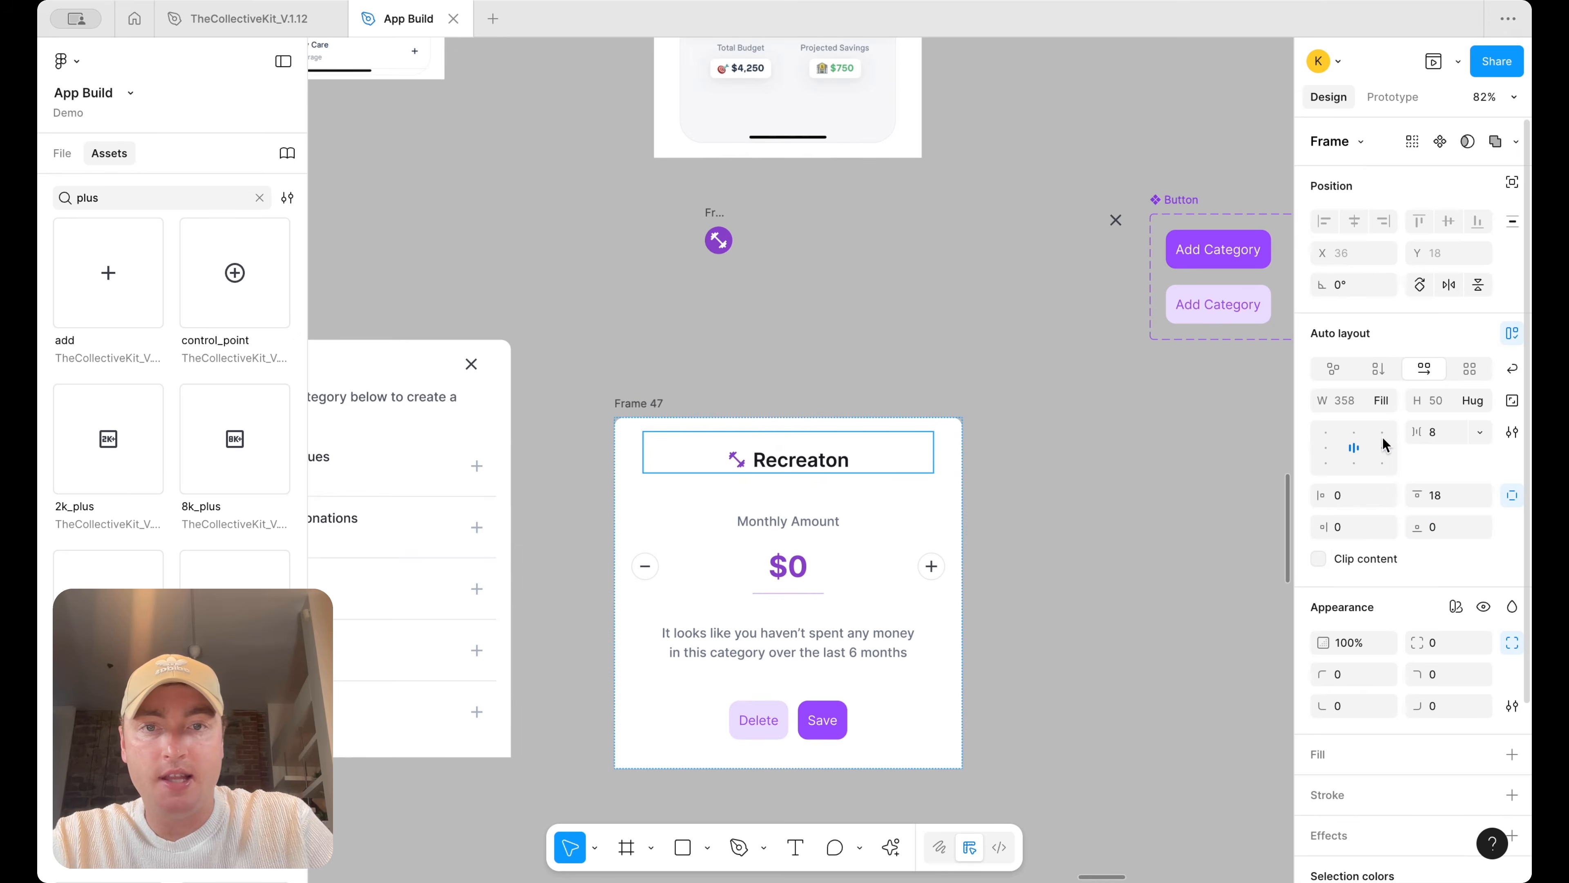
left_click(1050, 423)
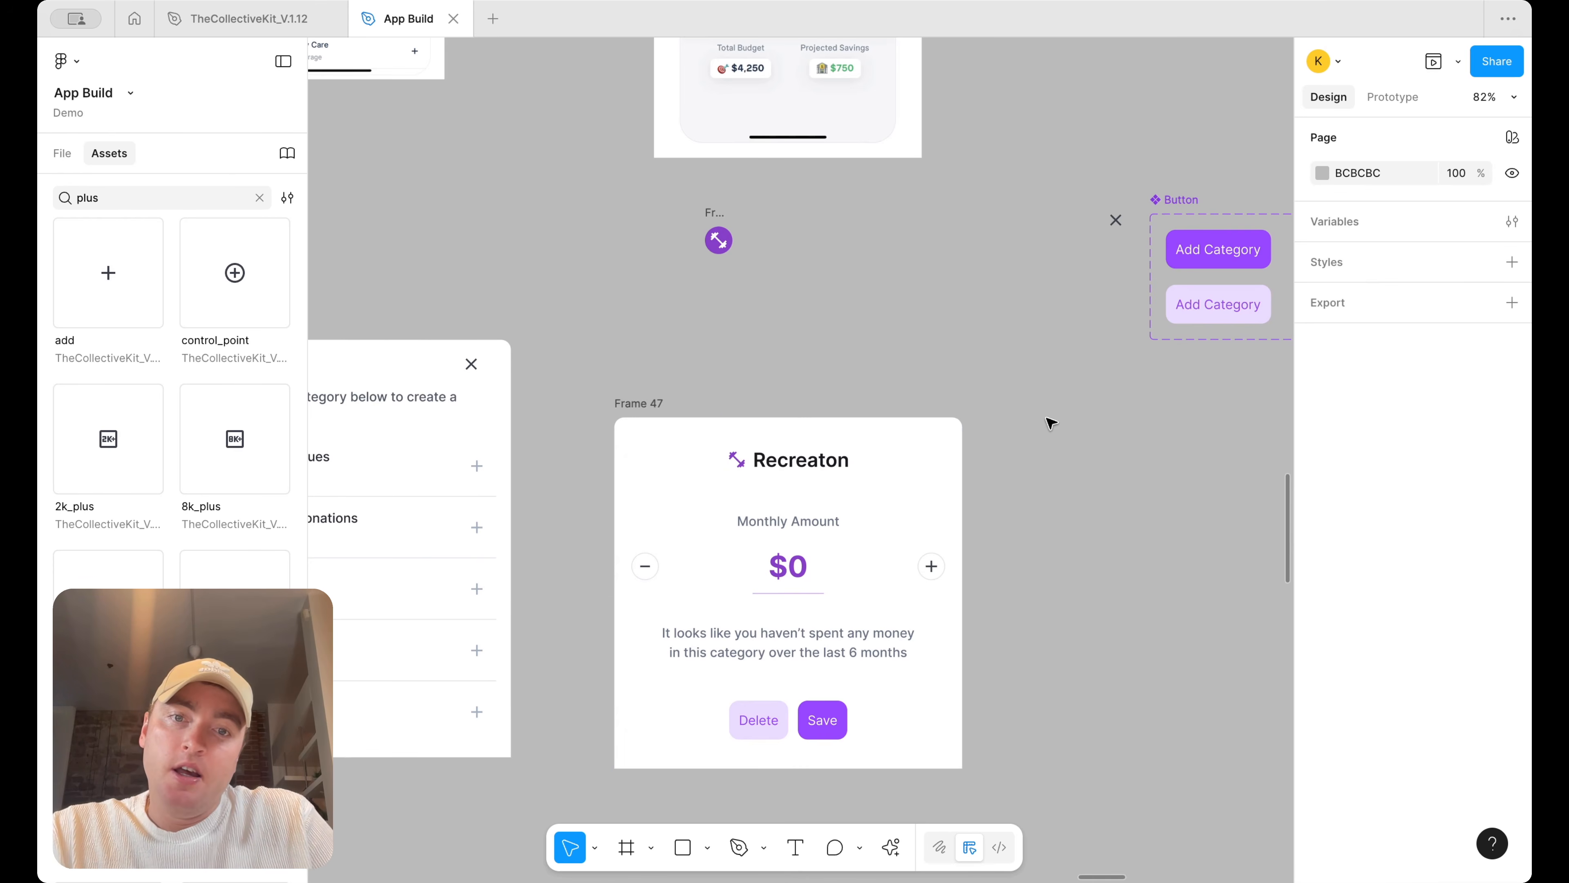
Nudge Frame 47 so its bottom edge aligns with Frame 46
scroll(1050, 423, "down", 5)
left_click_drag(861, 414, 855, 410)
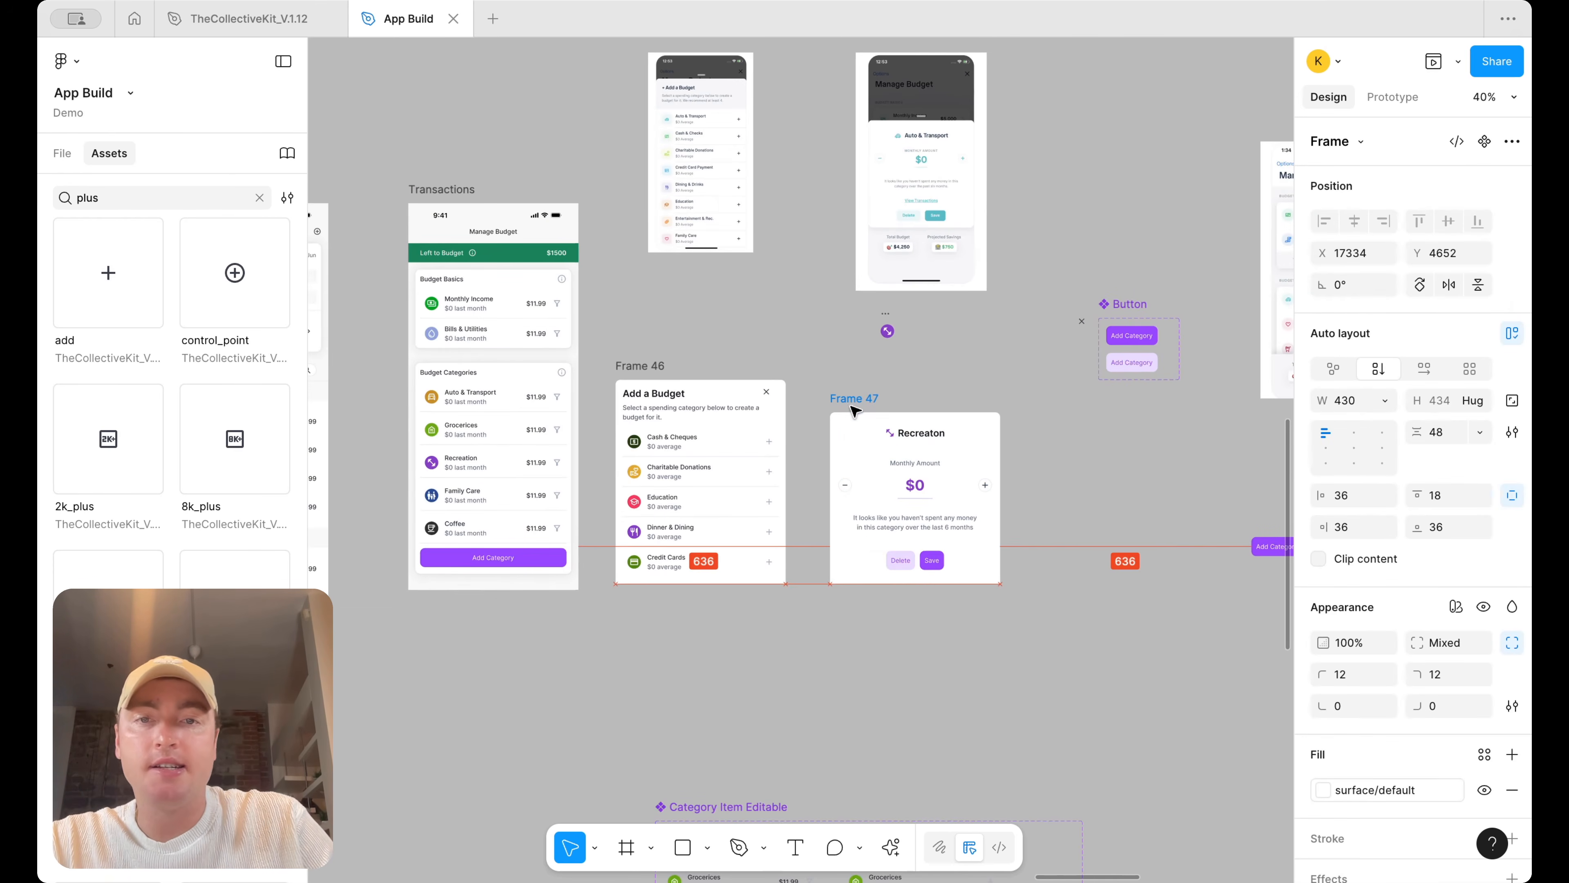
scroll(910, 480, "right", 5)
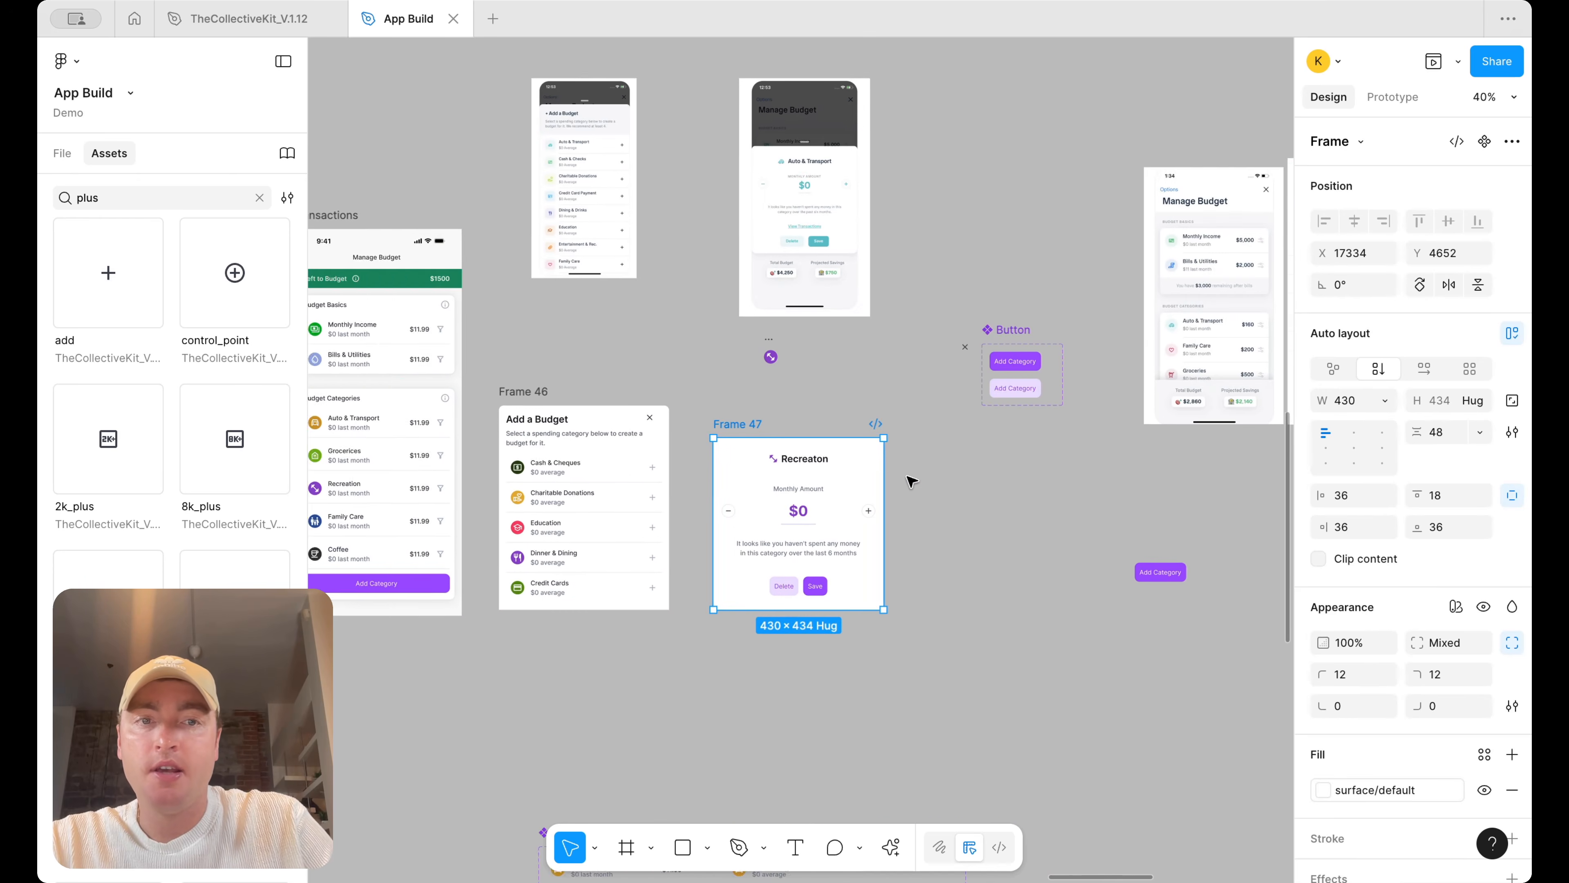
scroll(910, 481, "down", 5)
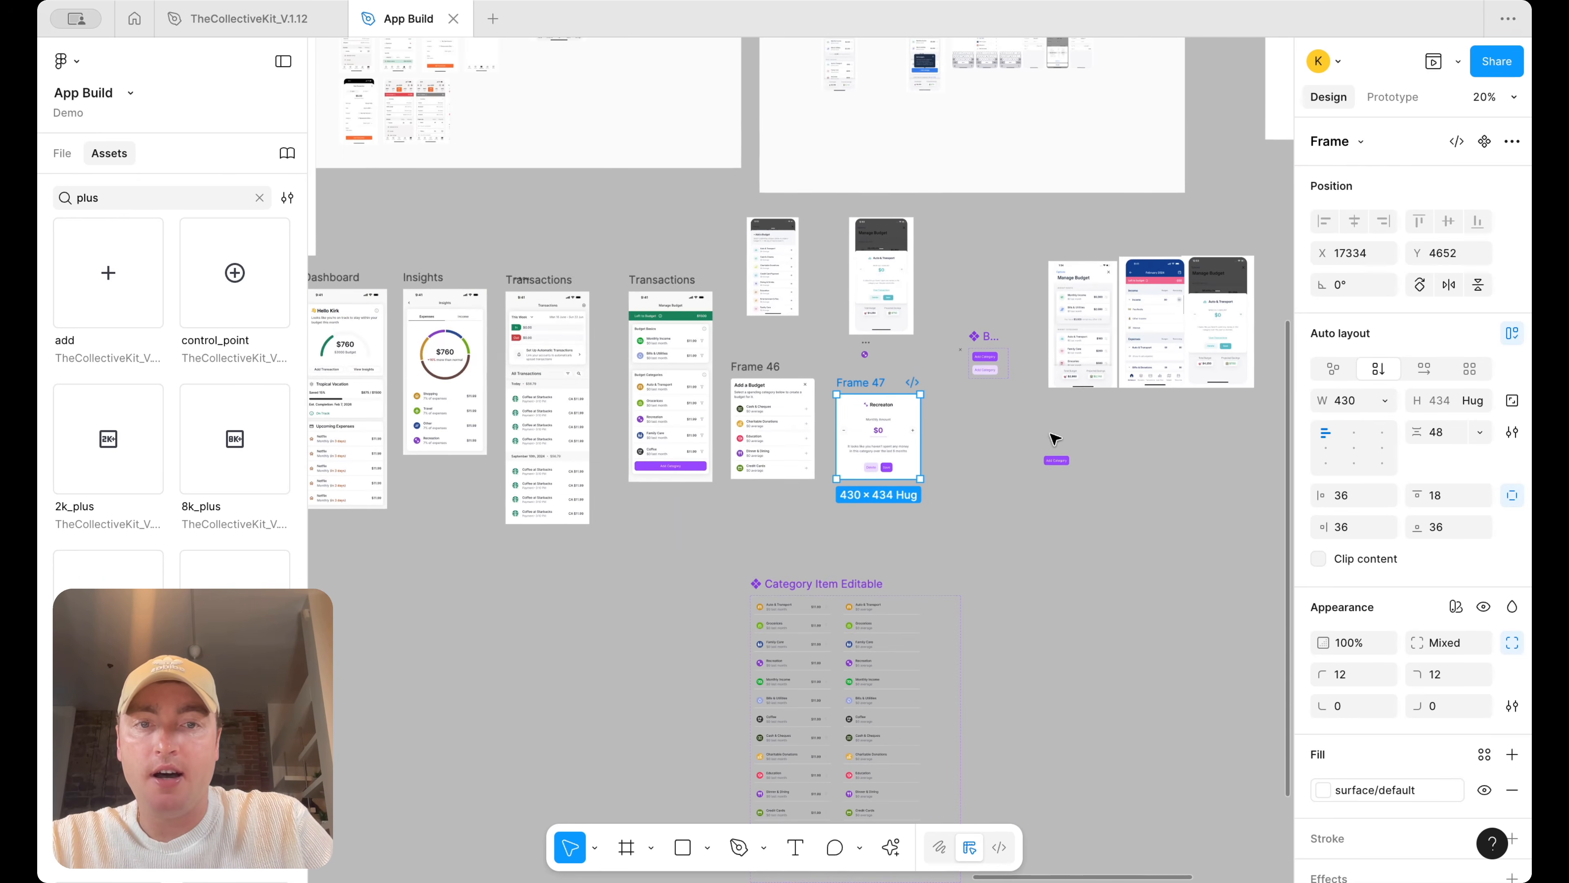
scroll(760, 451, "up", 5)
Detach the Add Category button on the Manage Budget screen and set its fill to surface/primary/default
double_click(649, 475)
double_click(649, 475)
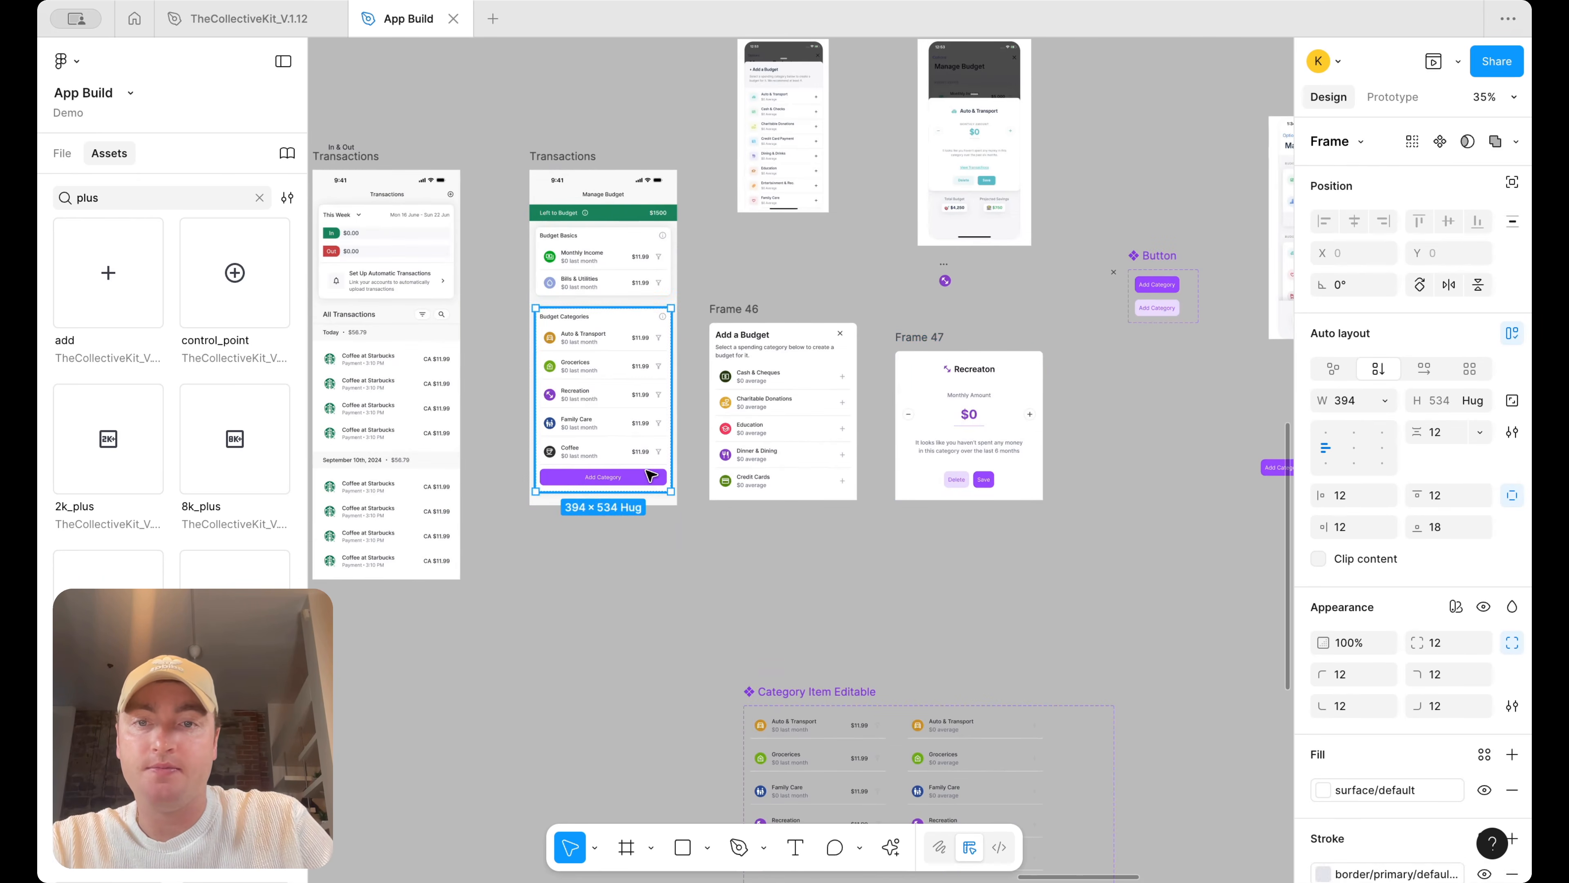
double_click(649, 474)
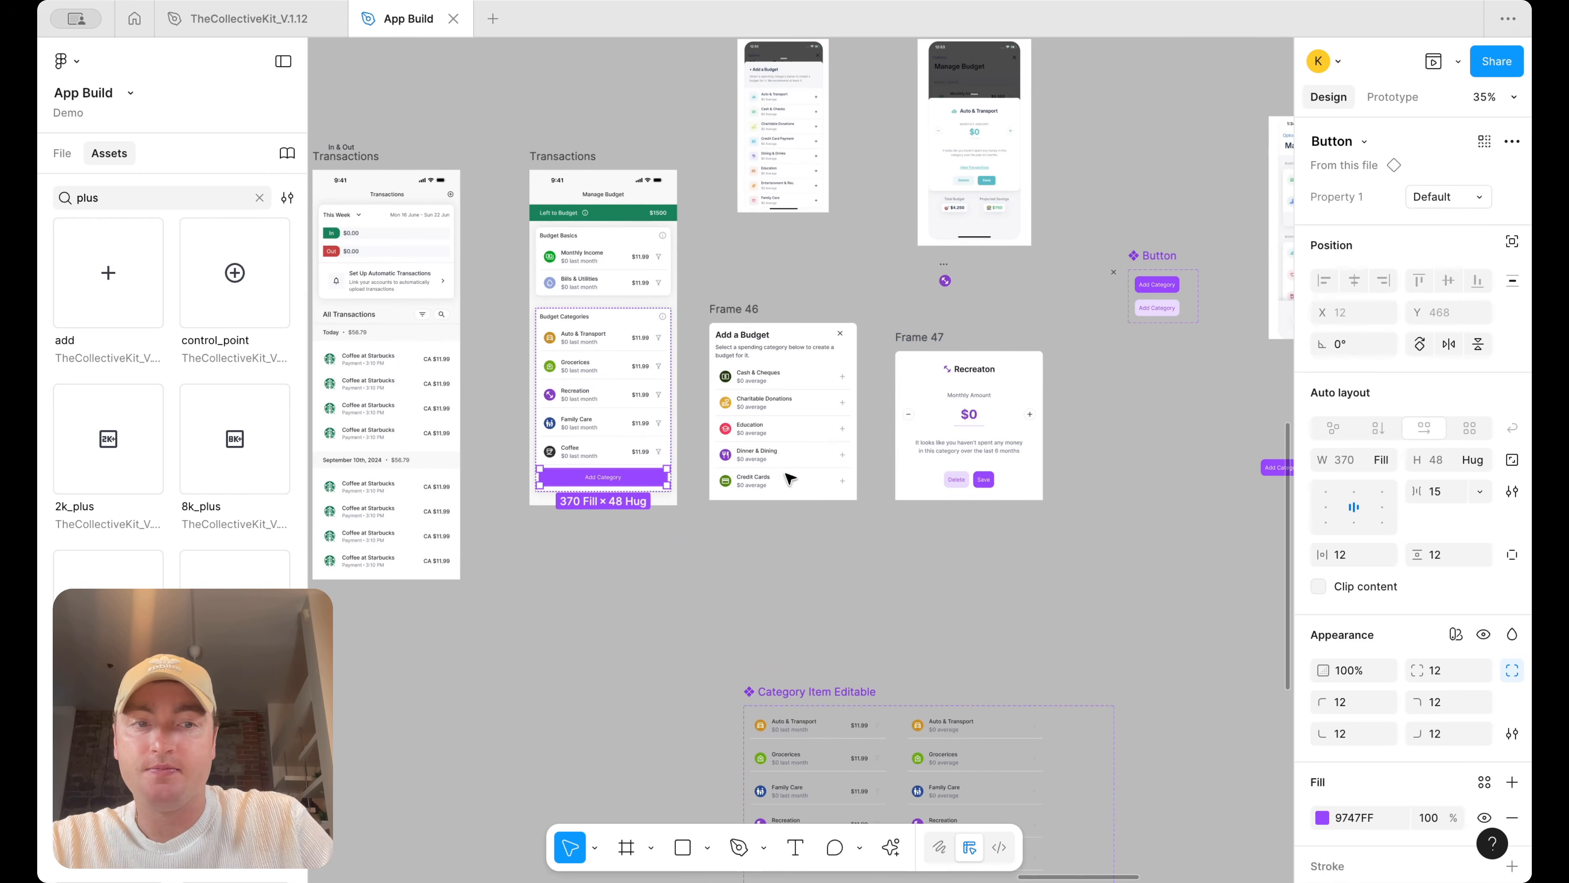
right_click(599, 481)
left_click(661, 596)
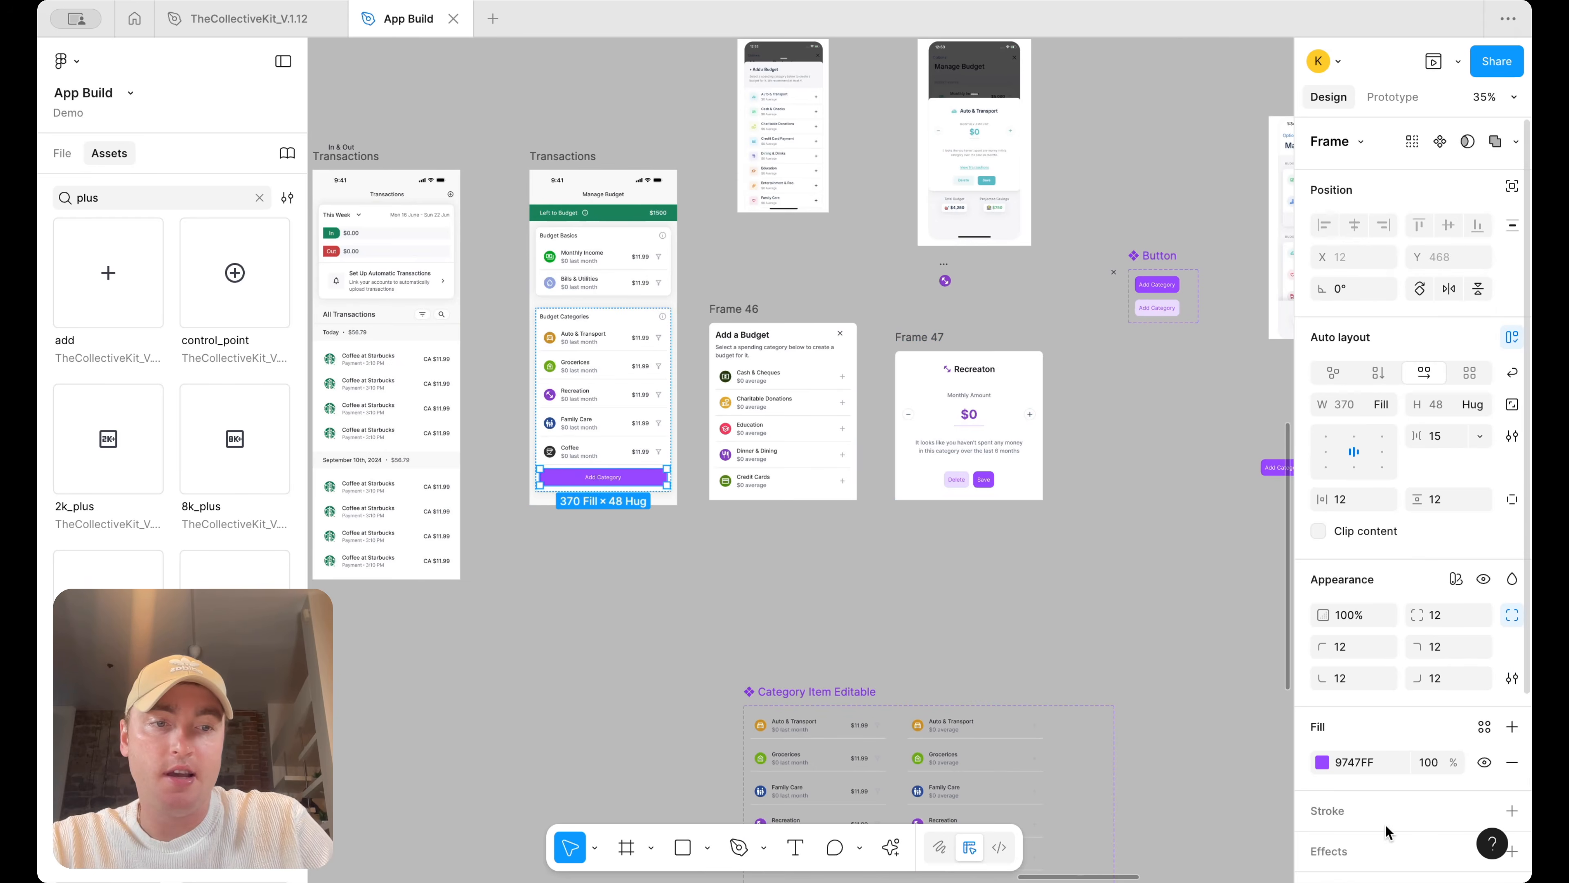
left_click(1485, 727)
type("sur")
scroll(1174, 742, "down", 1)
left_click(1174, 787)
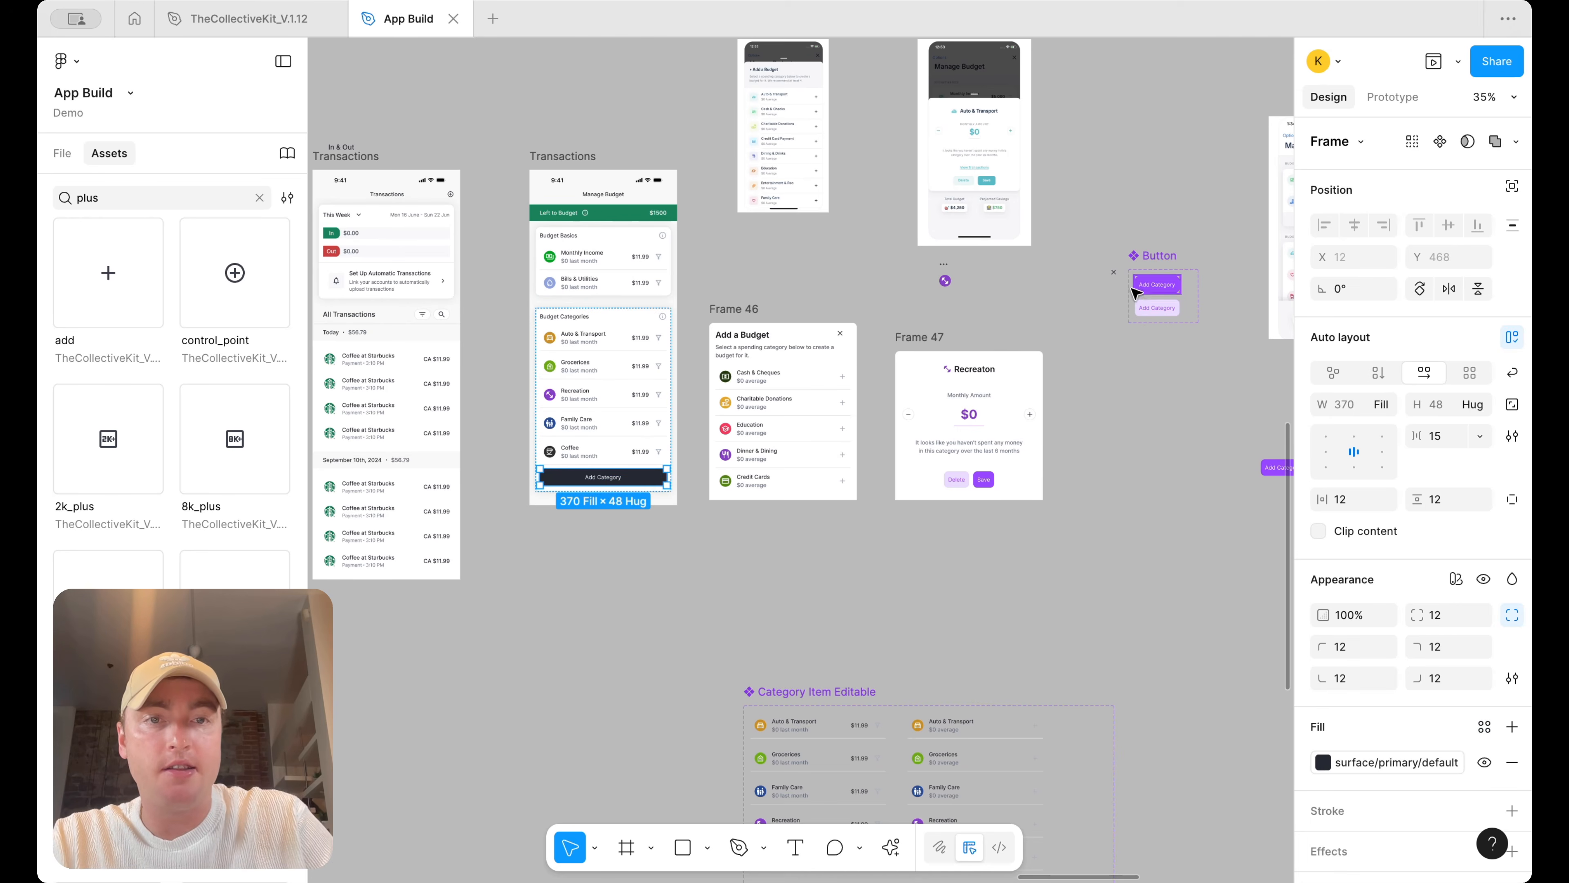
Move the Button component set out of the way to the right of the frames
left_click_drag(1153, 269, 1184, 499)
scroll(1086, 489, "left", 5)
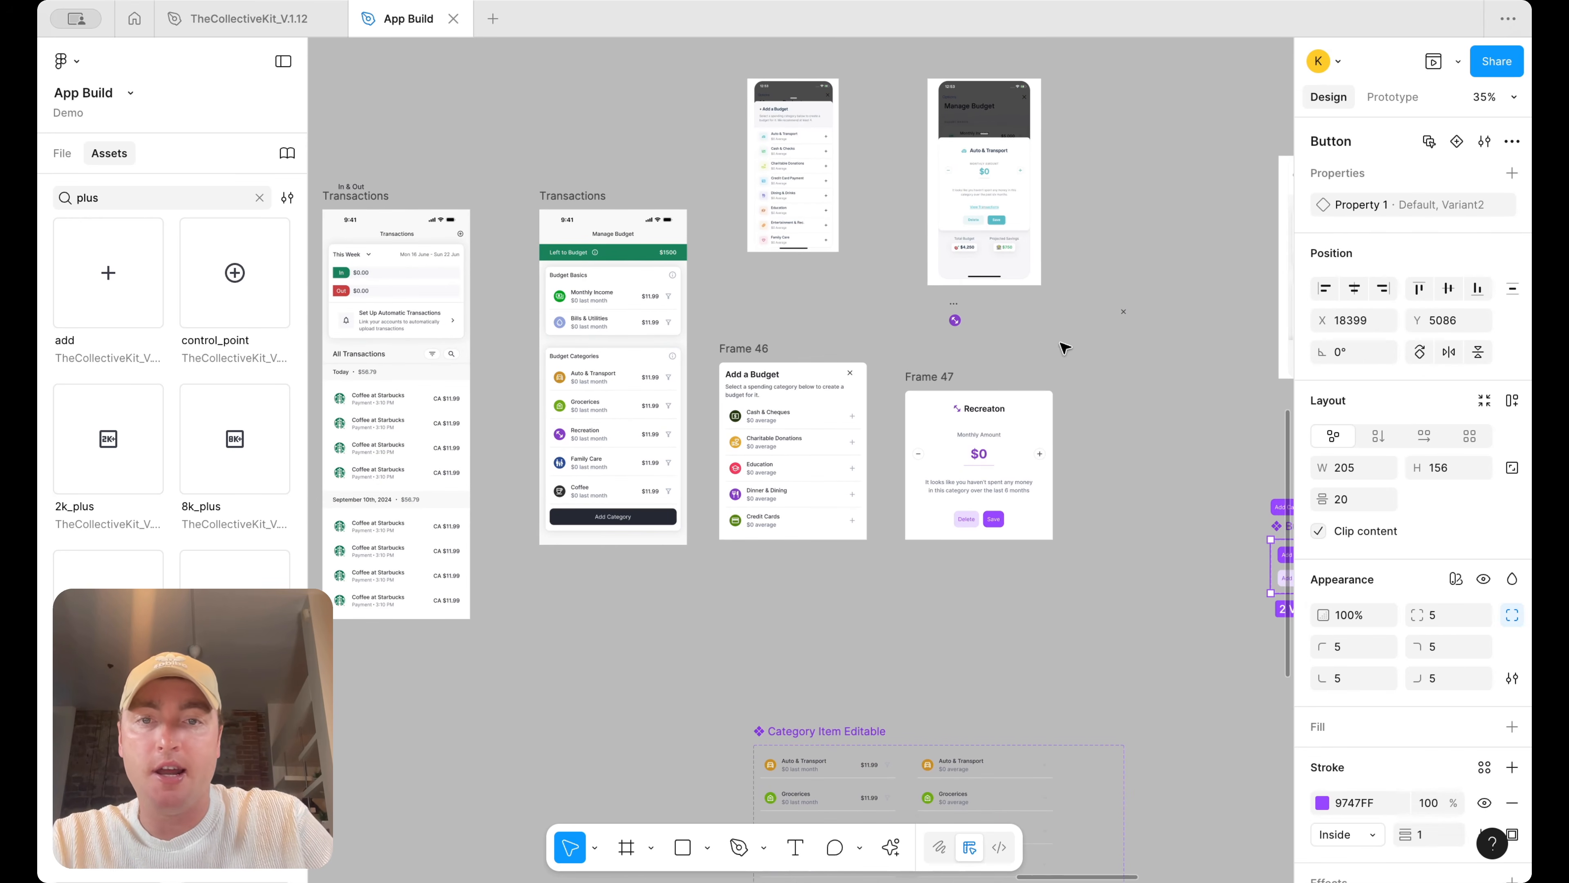
scroll(989, 358, "up", 1)
Examine Frame 47's prototype settings and the filter icons inside the Category Item Editable component
left_click(927, 378)
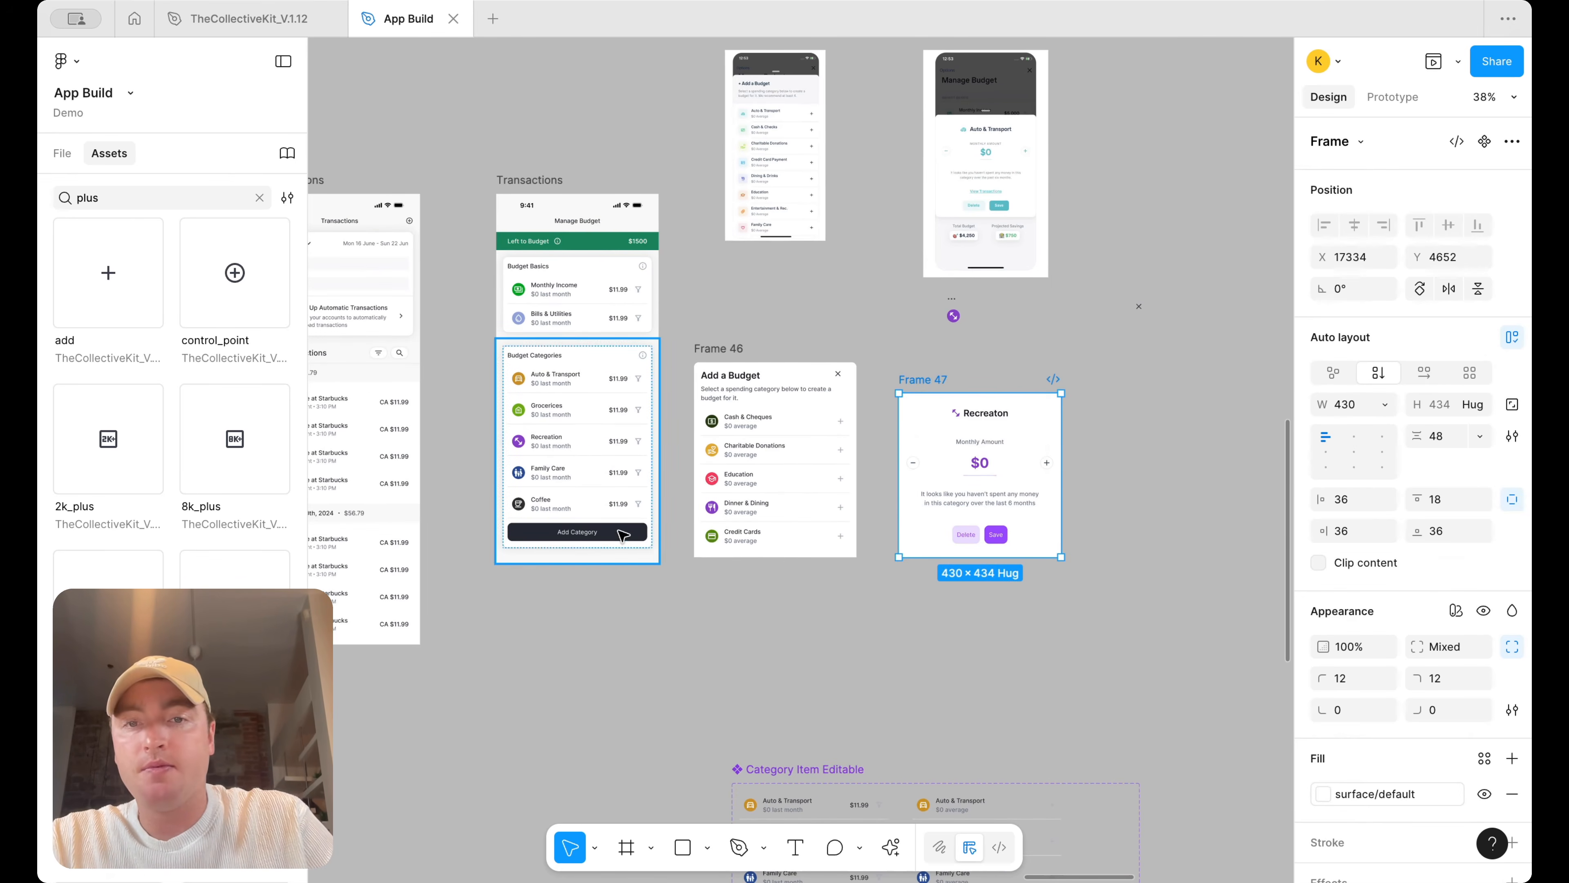
left_click(1393, 96)
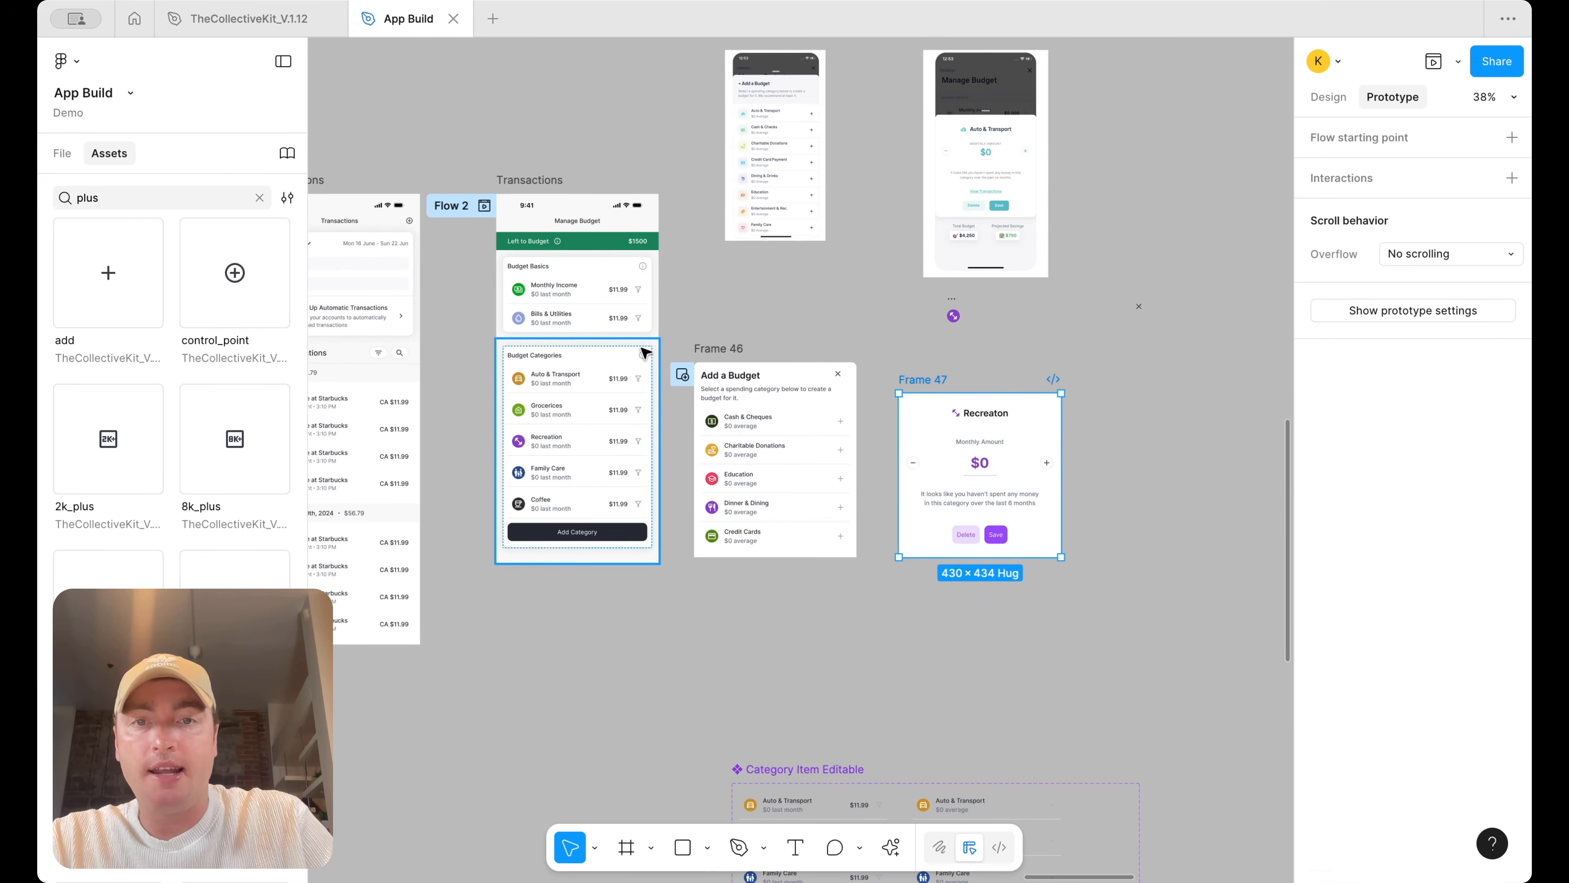
scroll(860, 380, "down", 3)
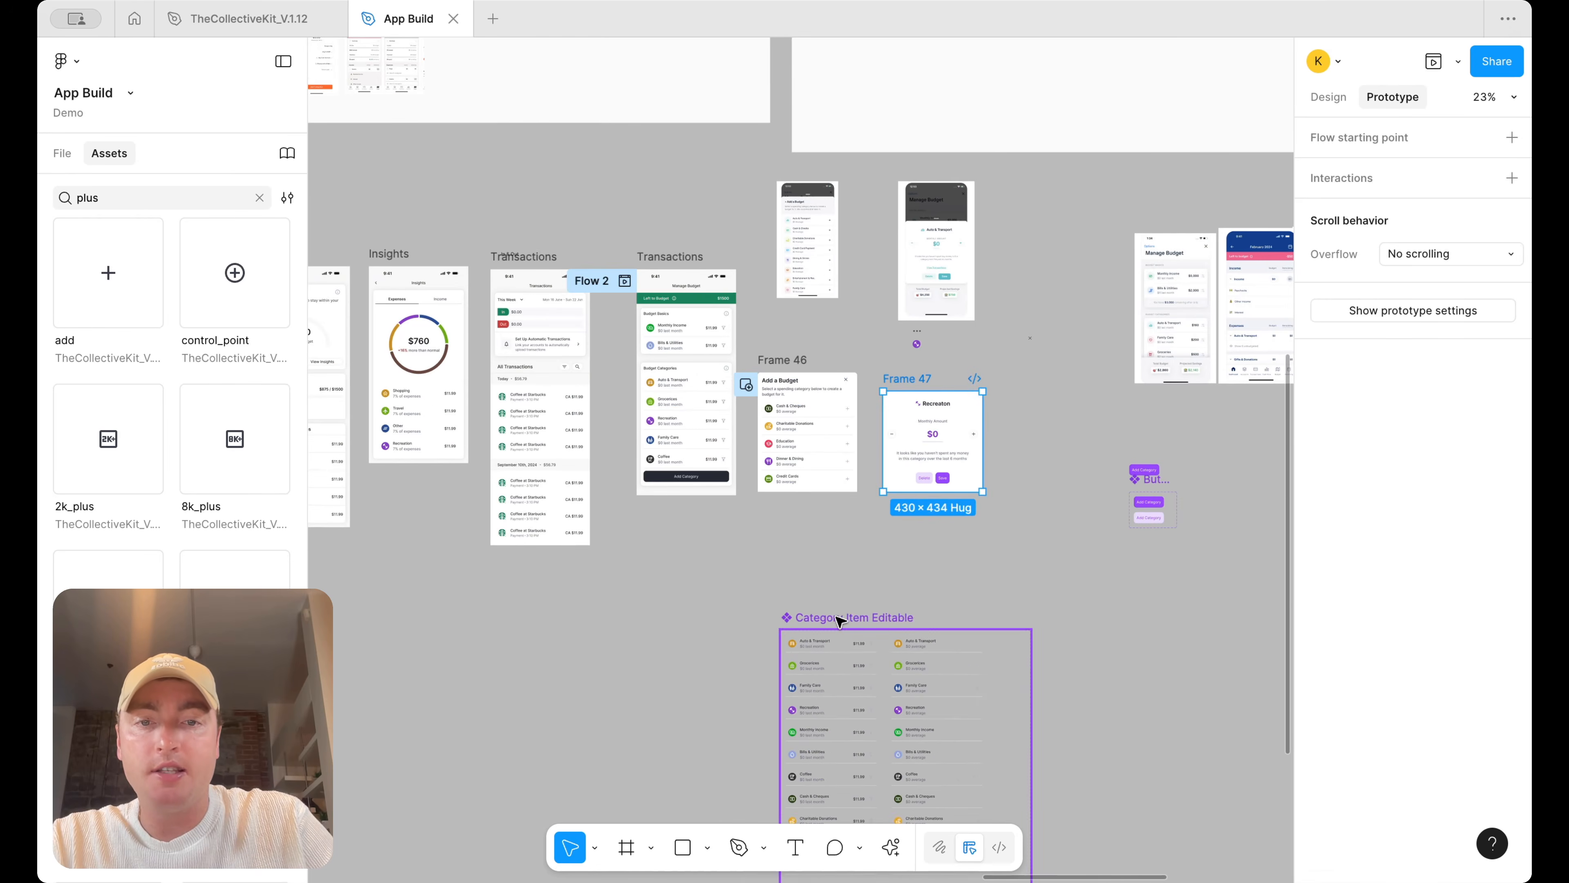
left_click_drag(858, 622, 922, 542)
scroll(924, 544, "up", 5)
left_click(954, 587)
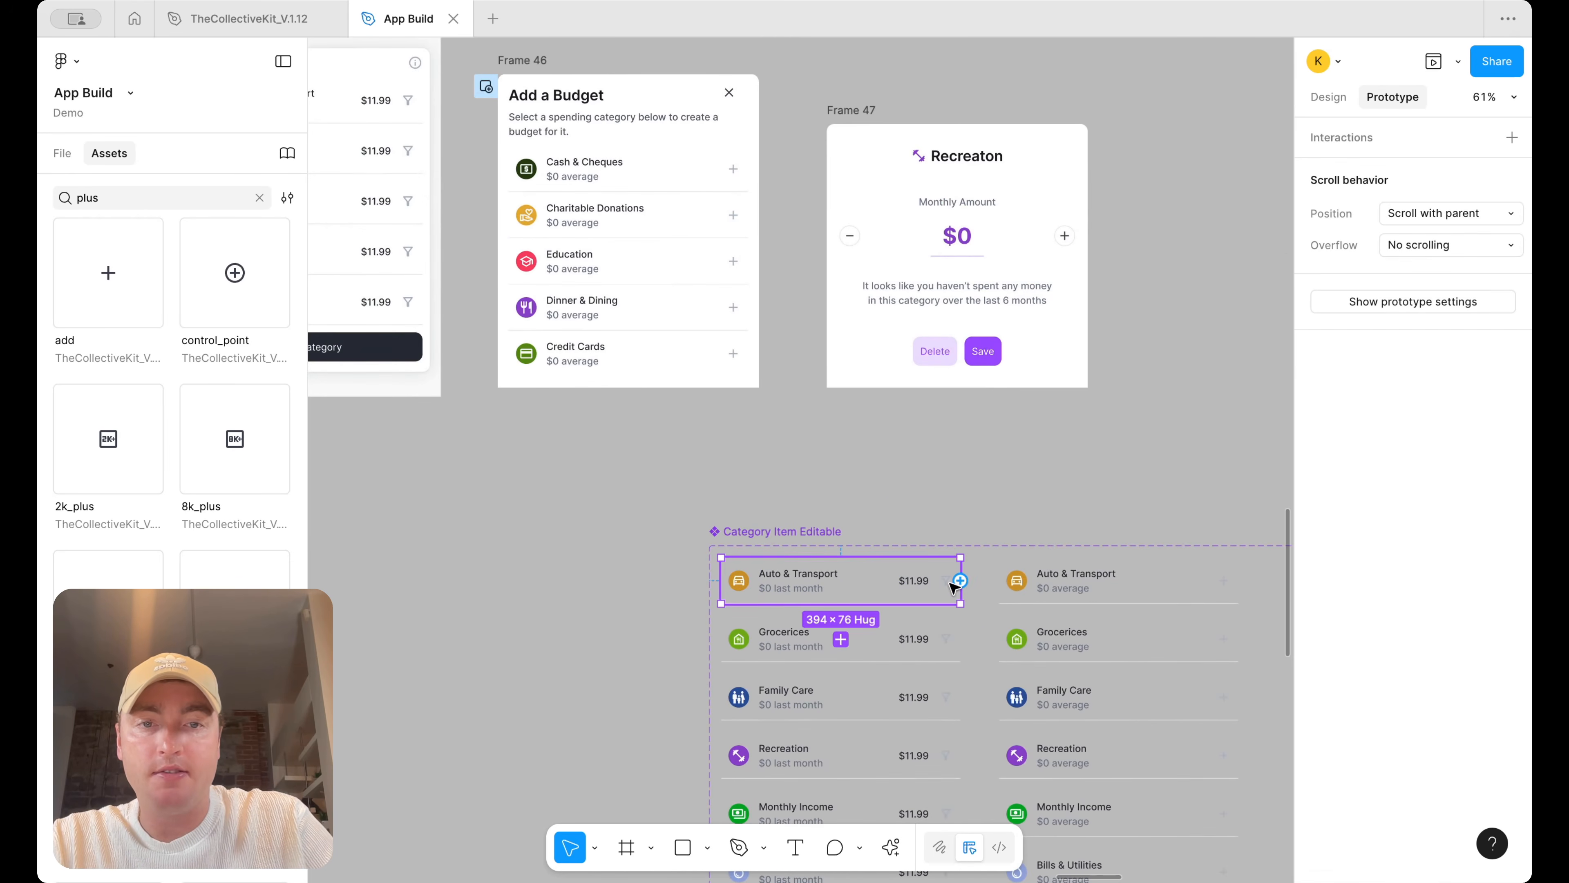
left_click(1328, 97)
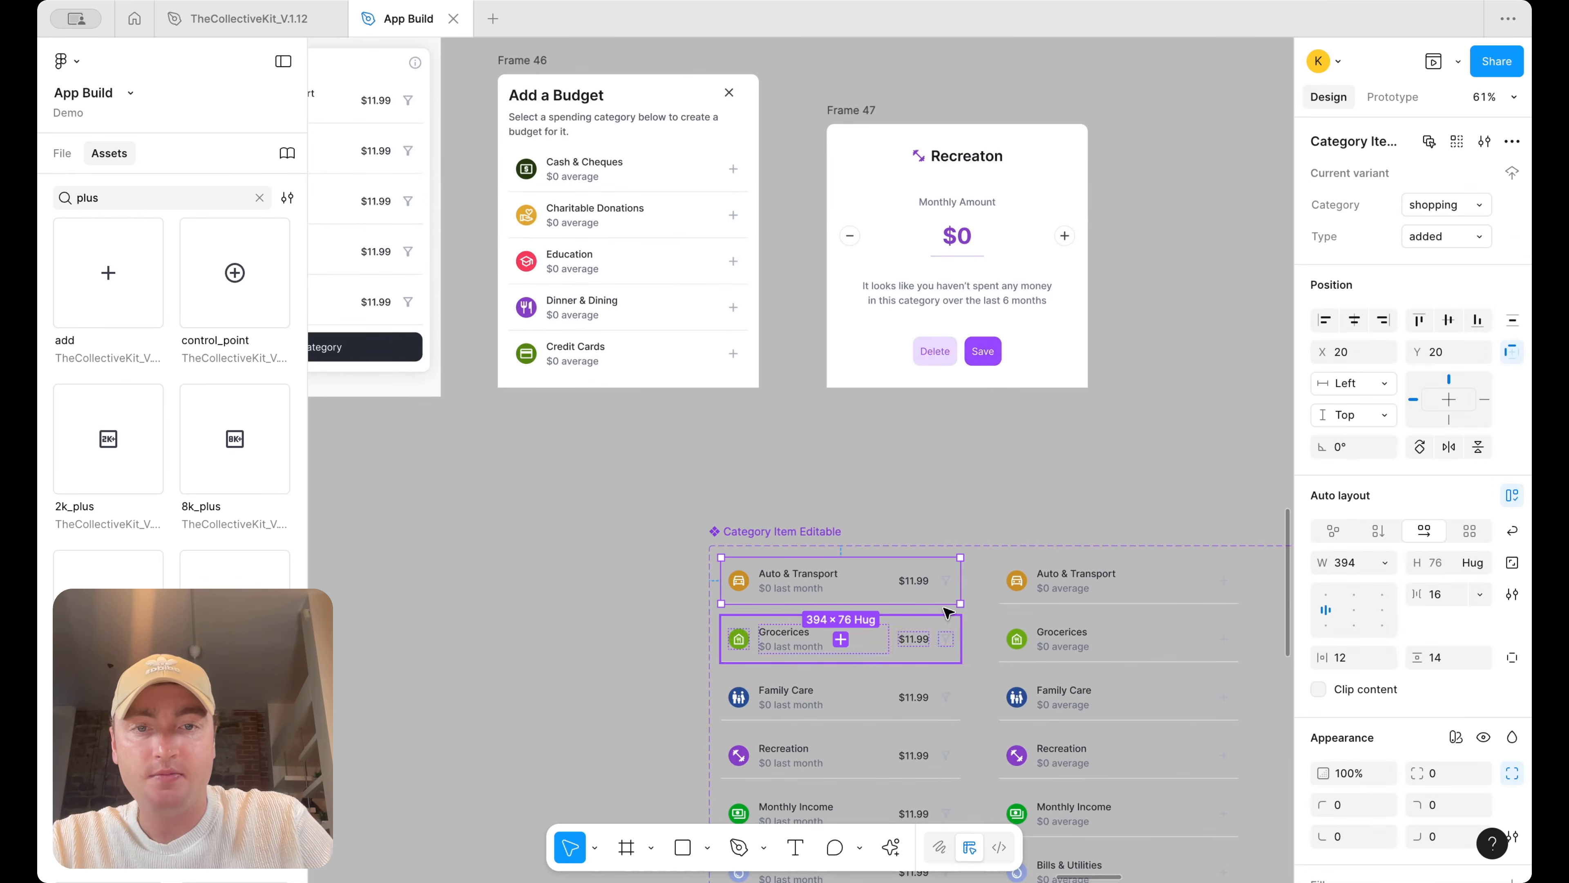
left_click(946, 580)
left_click(1456, 145)
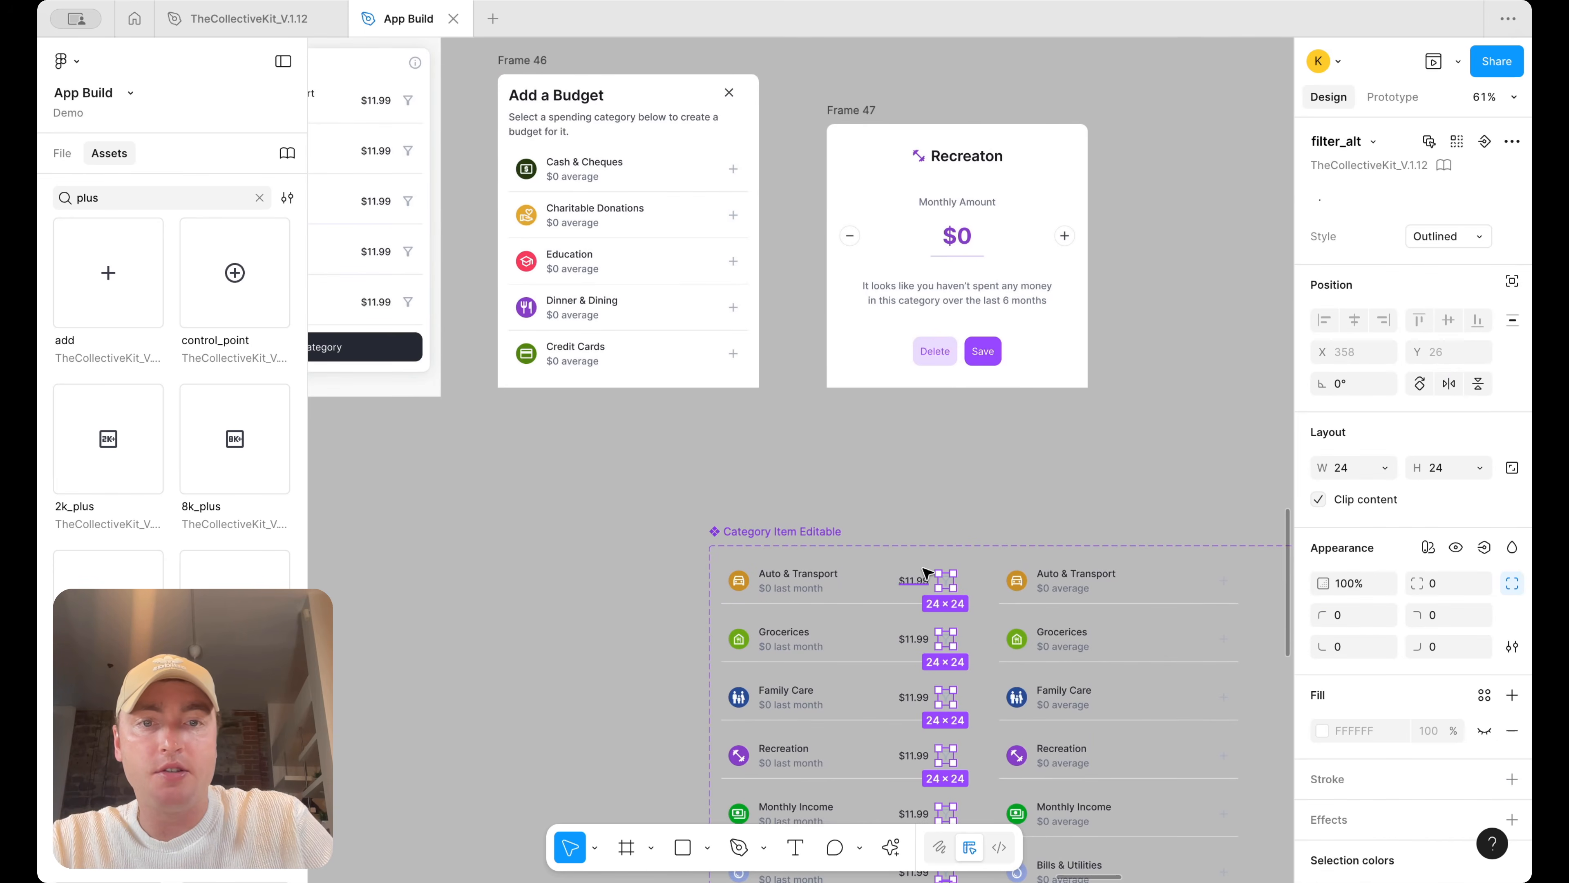
scroll(925, 570, "down", 8)
left_click_drag(954, 323, 963, 661)
scroll(960, 668, "up", 2)
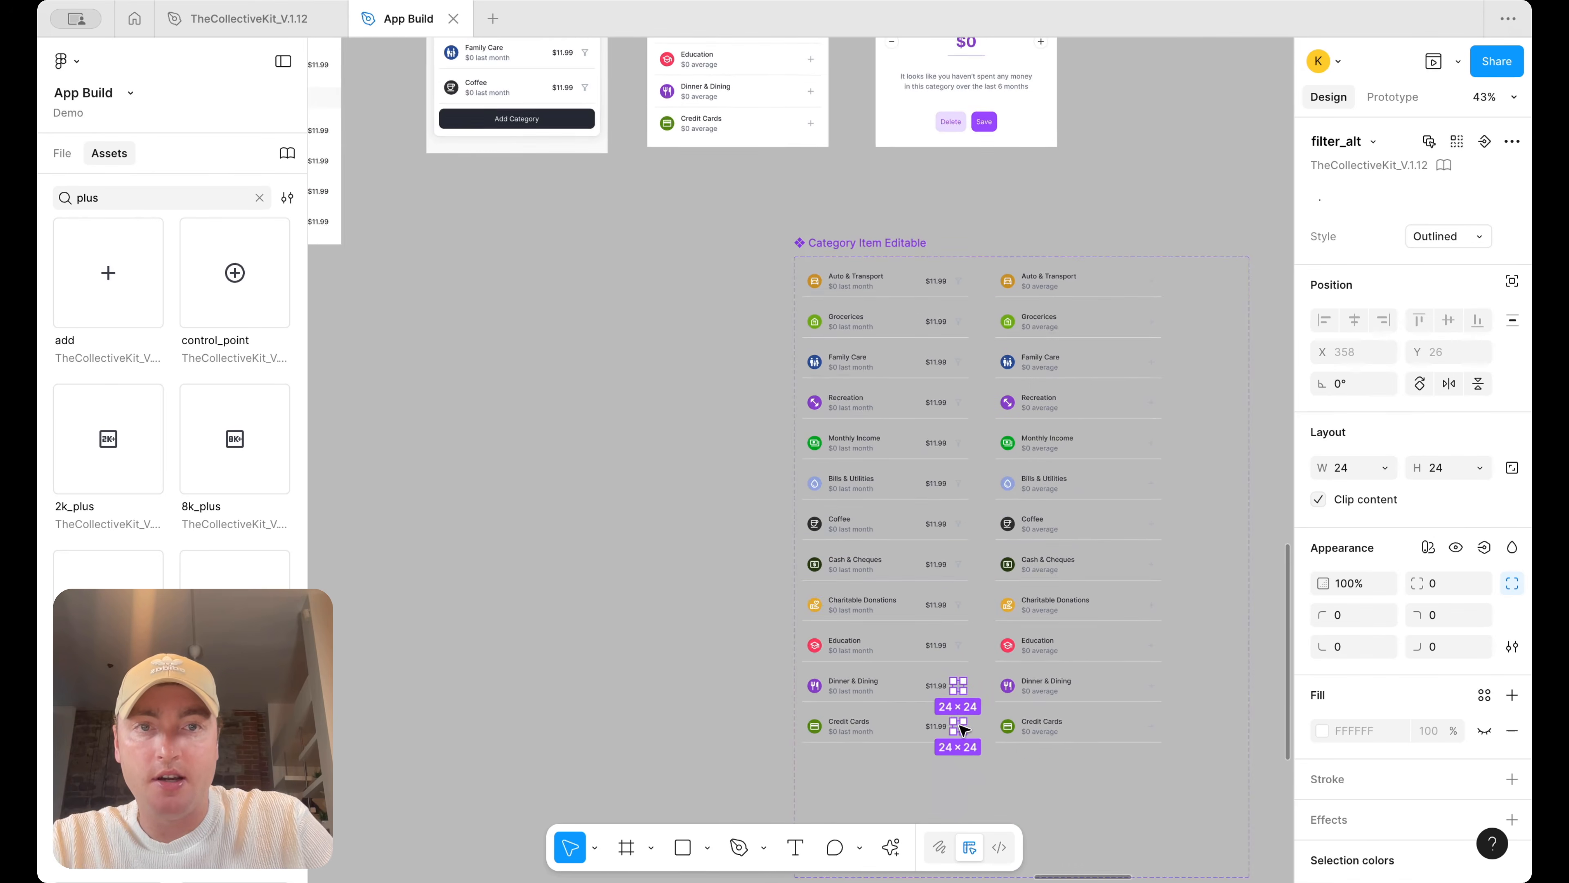
scroll(958, 556, "up", 2)
left_click(955, 468)
left_click(954, 469)
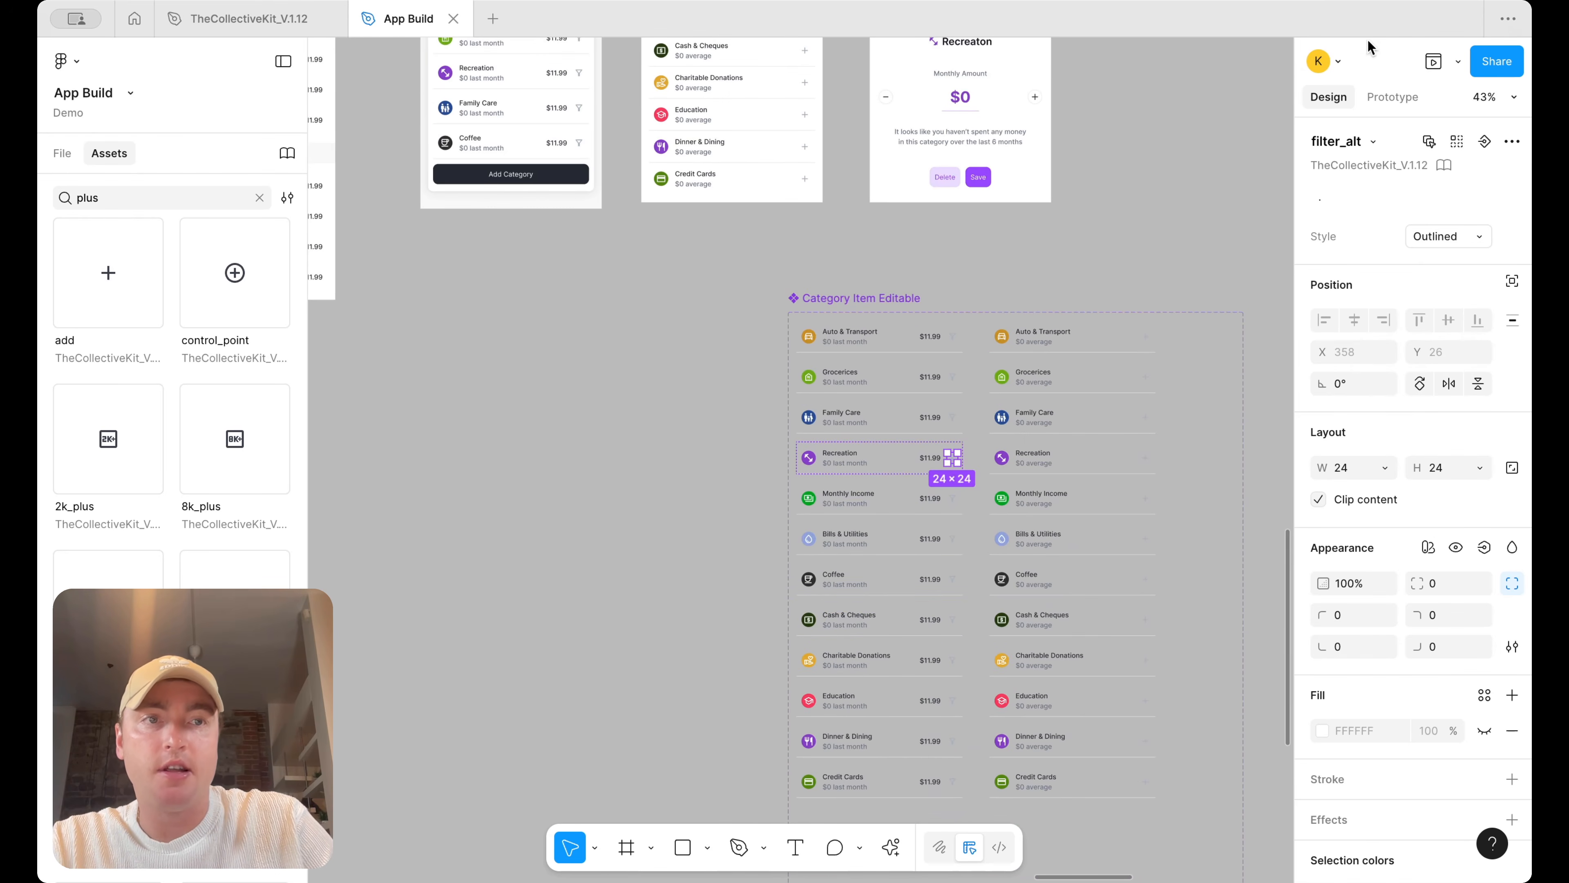
Connect the Recreation item's filter icon to Frame 47 with an Open overlay interaction
left_click(1391, 96)
scroll(934, 476, "up", 3)
mouse_move(930, 650)
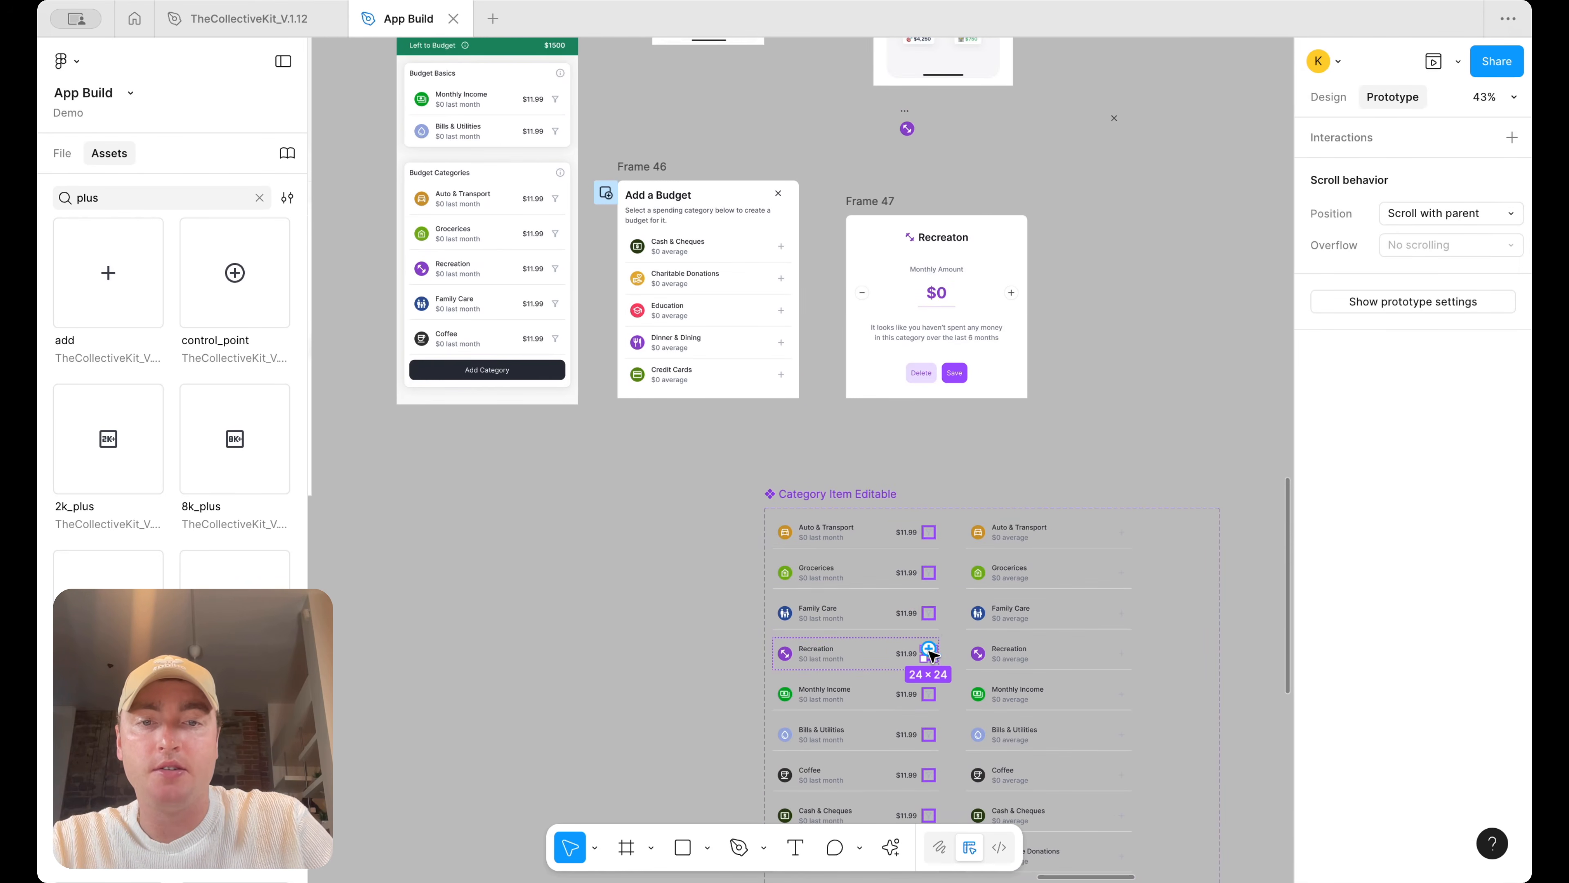
left_click_drag(950, 430, 940, 378)
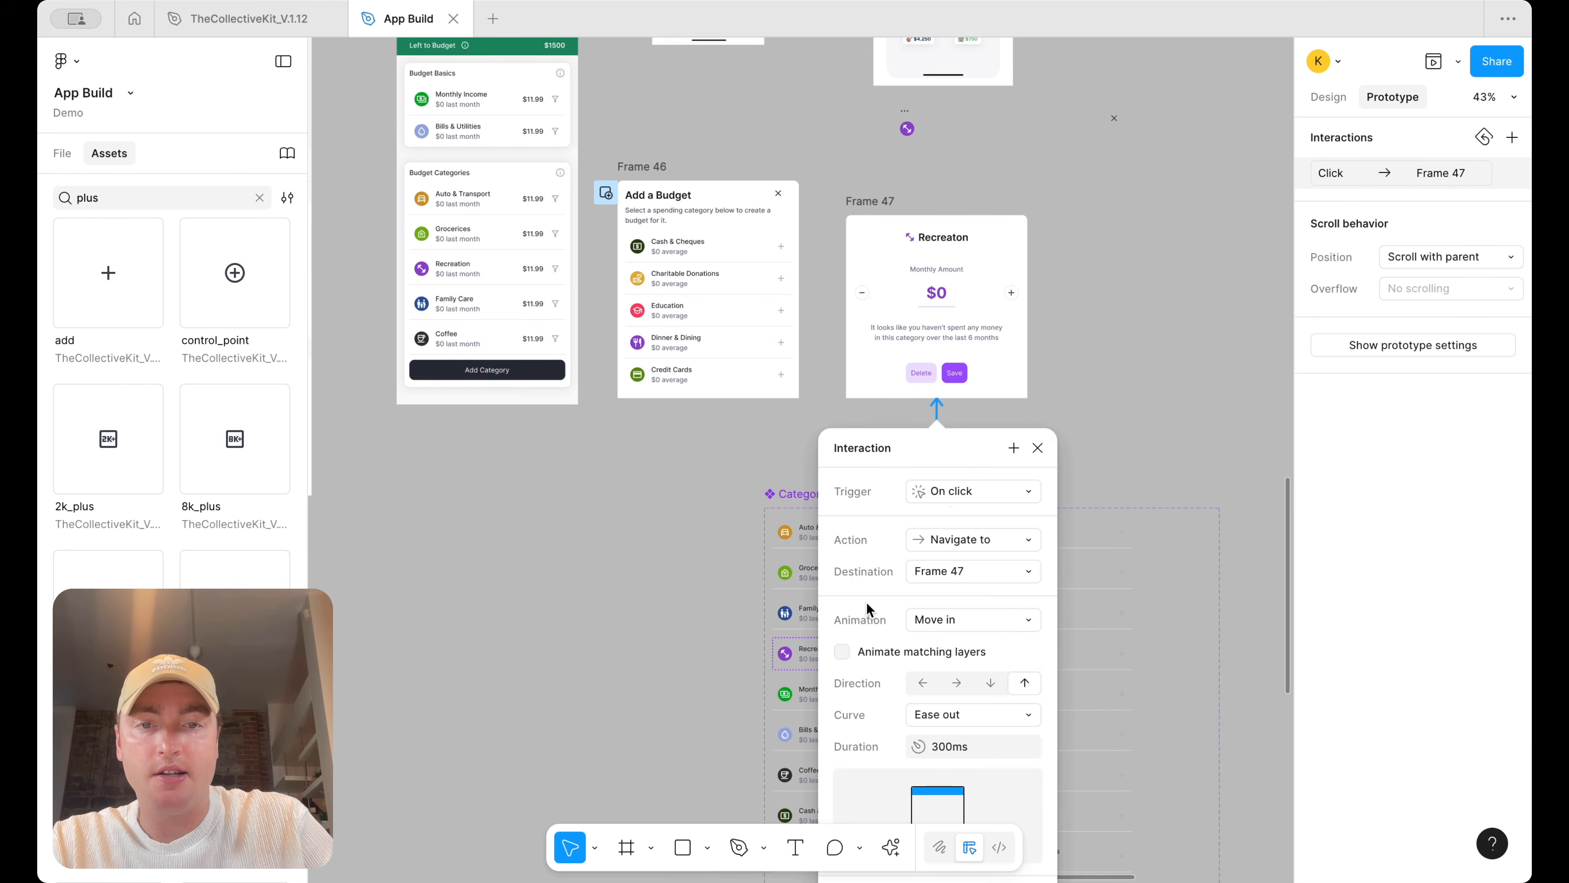
scroll(868, 609, "down", 3)
left_click(1030, 442)
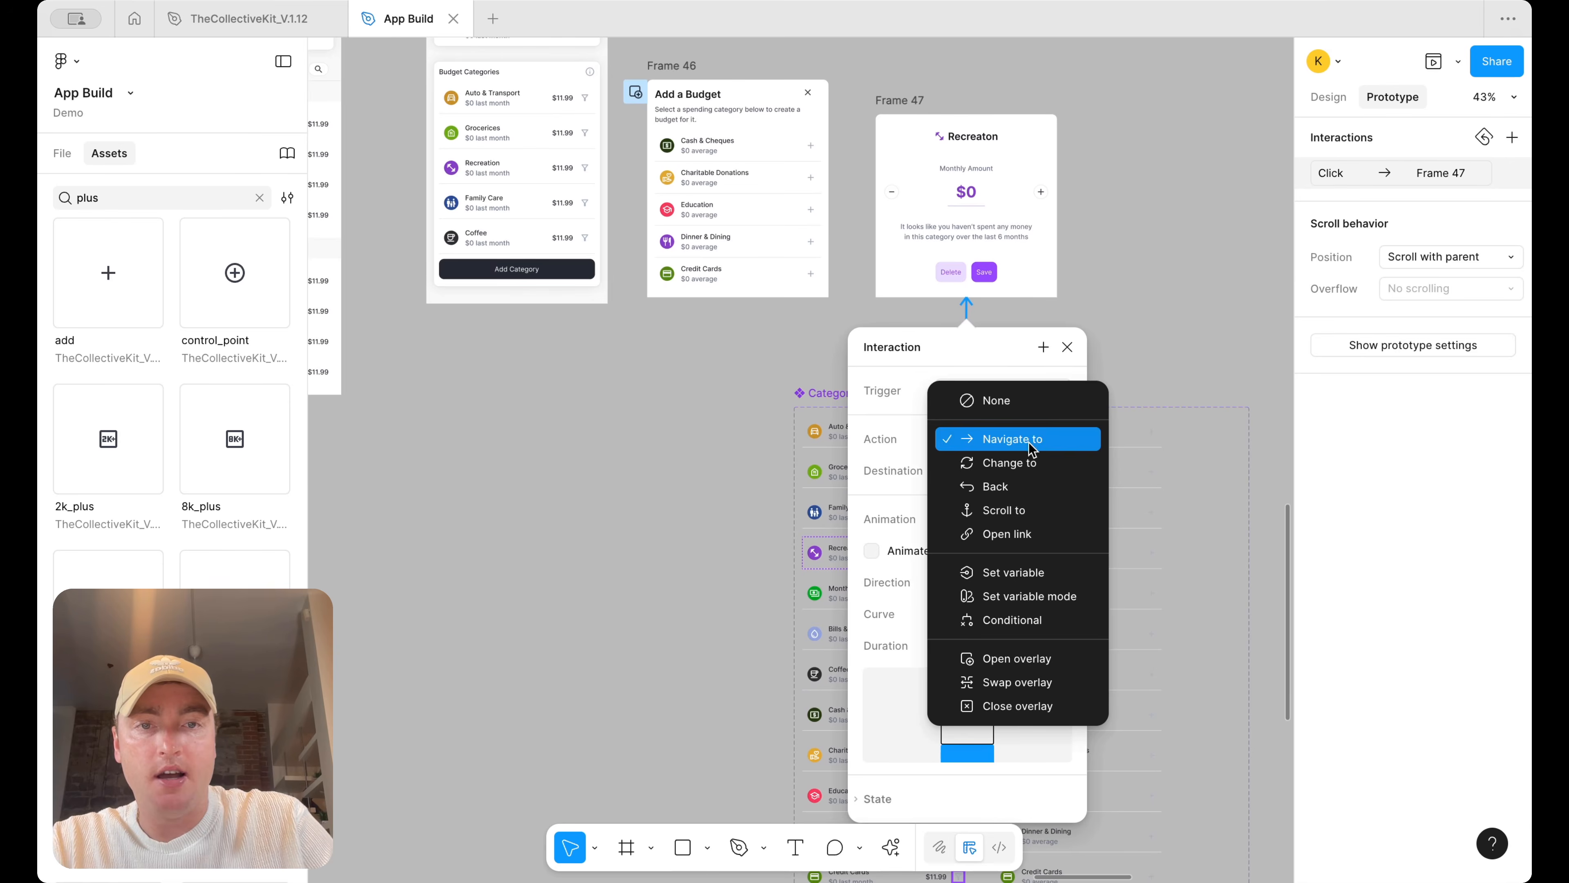
left_click(1026, 669)
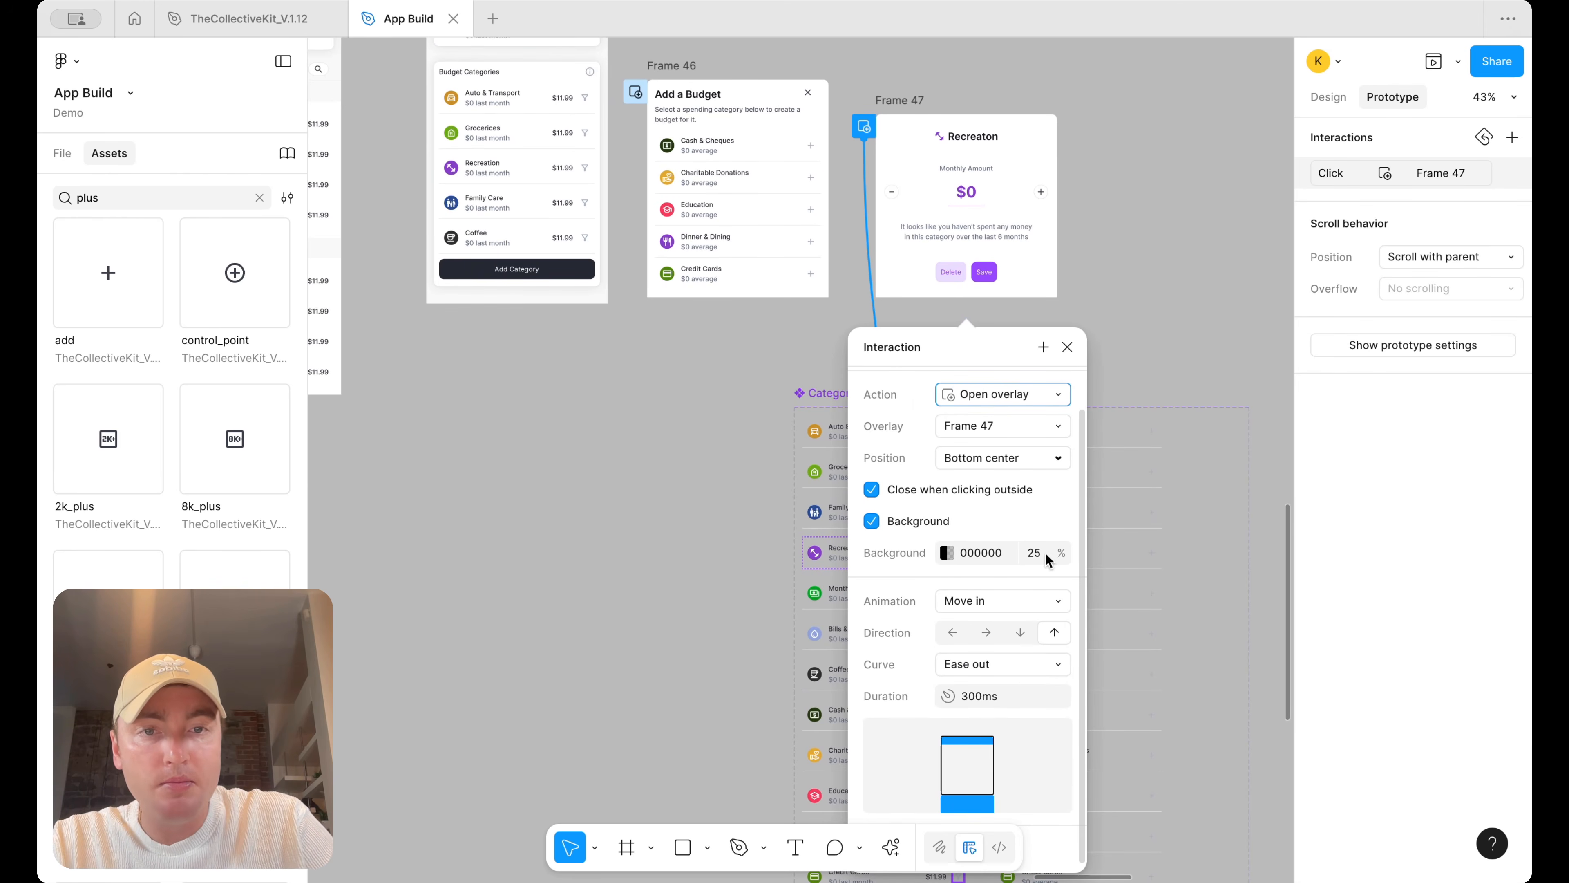
left_click(1067, 347)
Preview the Flow 2 prototype, open the Recreation overlay from its filter icon, and close the preview
scroll(1075, 341, "up", 3)
scroll(1076, 341, "left", 2)
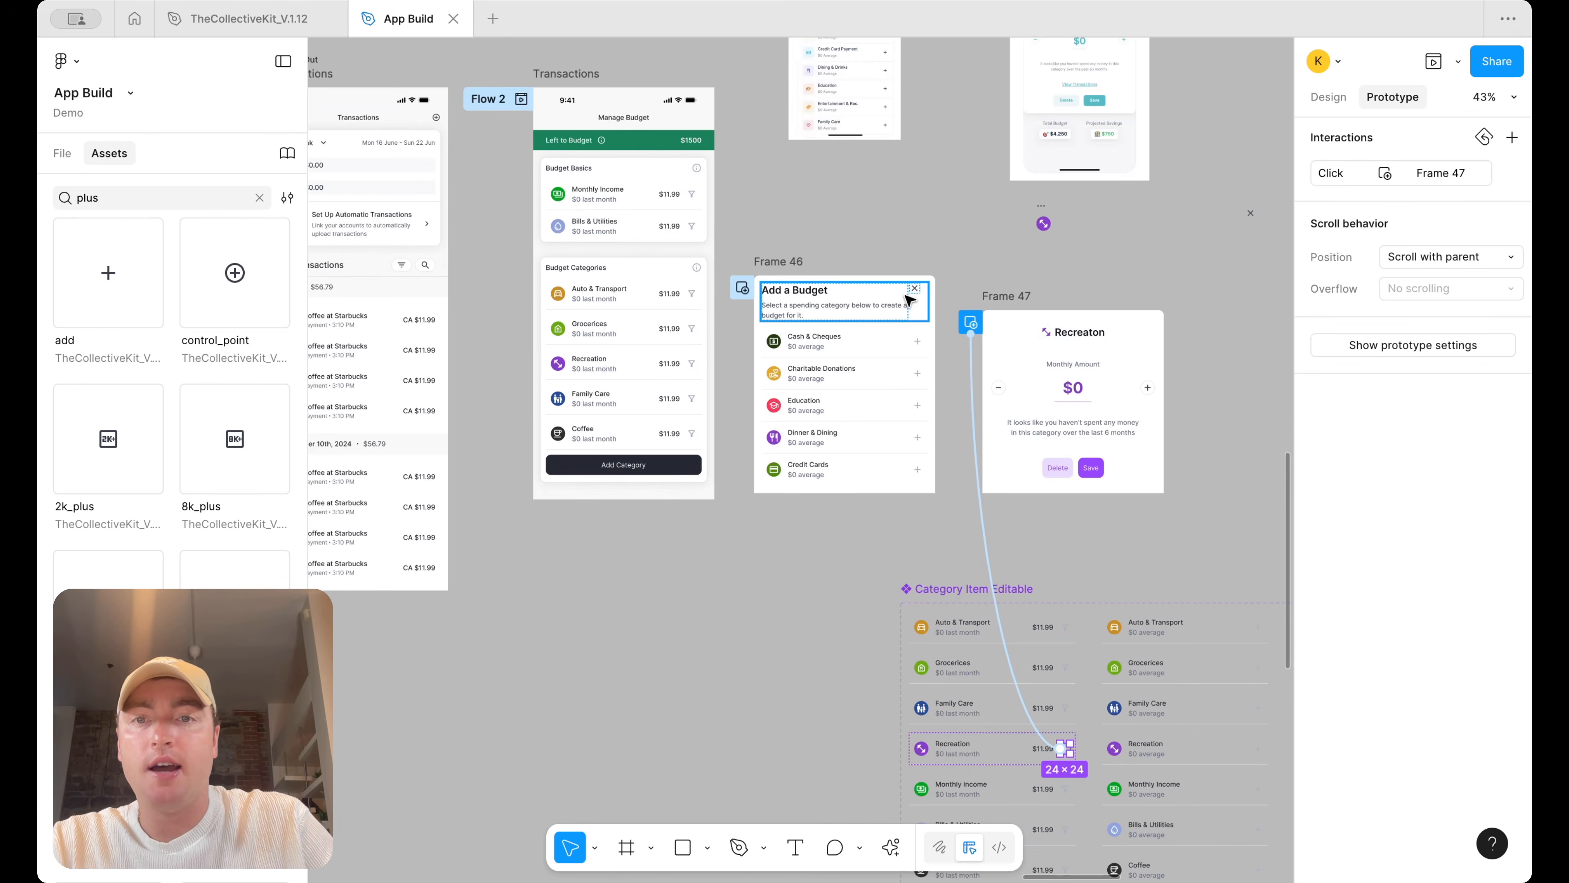
left_click(559, 74)
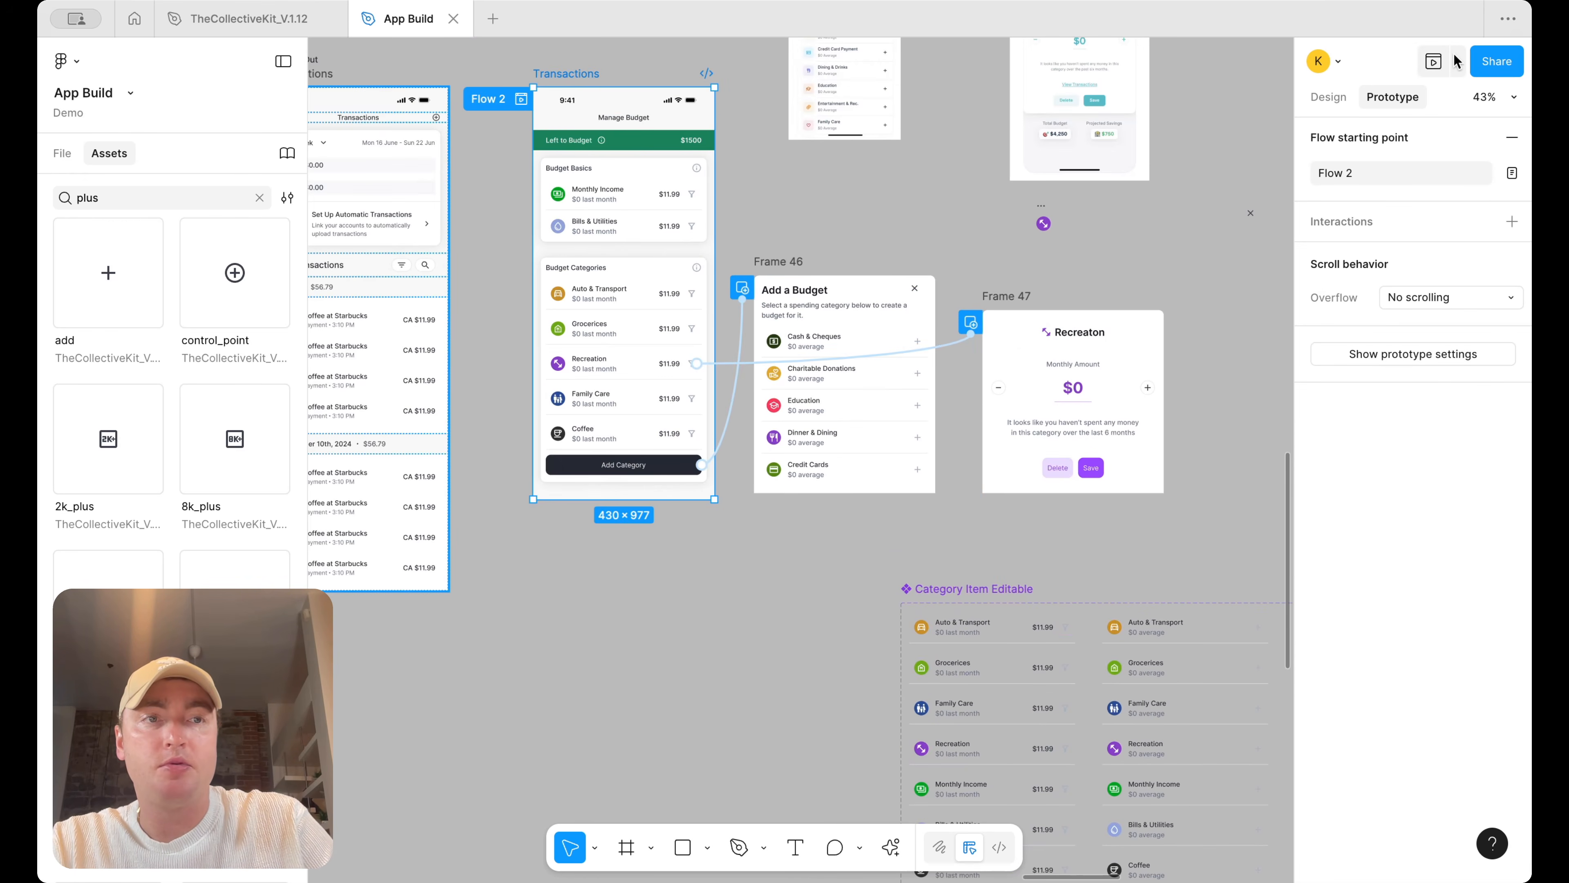
left_click(1458, 67)
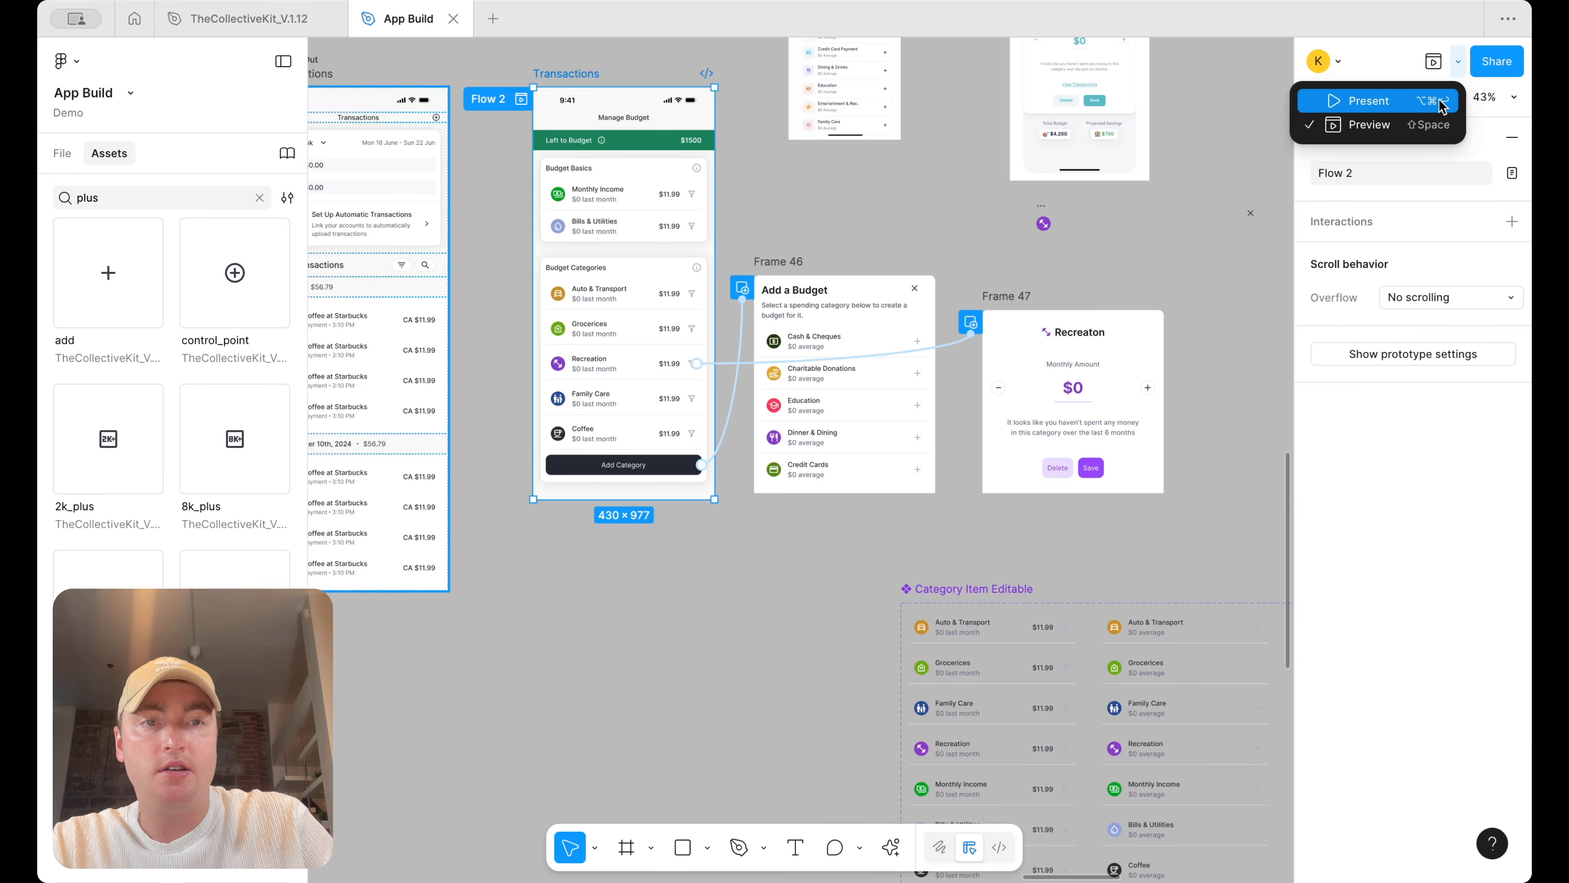
left_click(1412, 131)
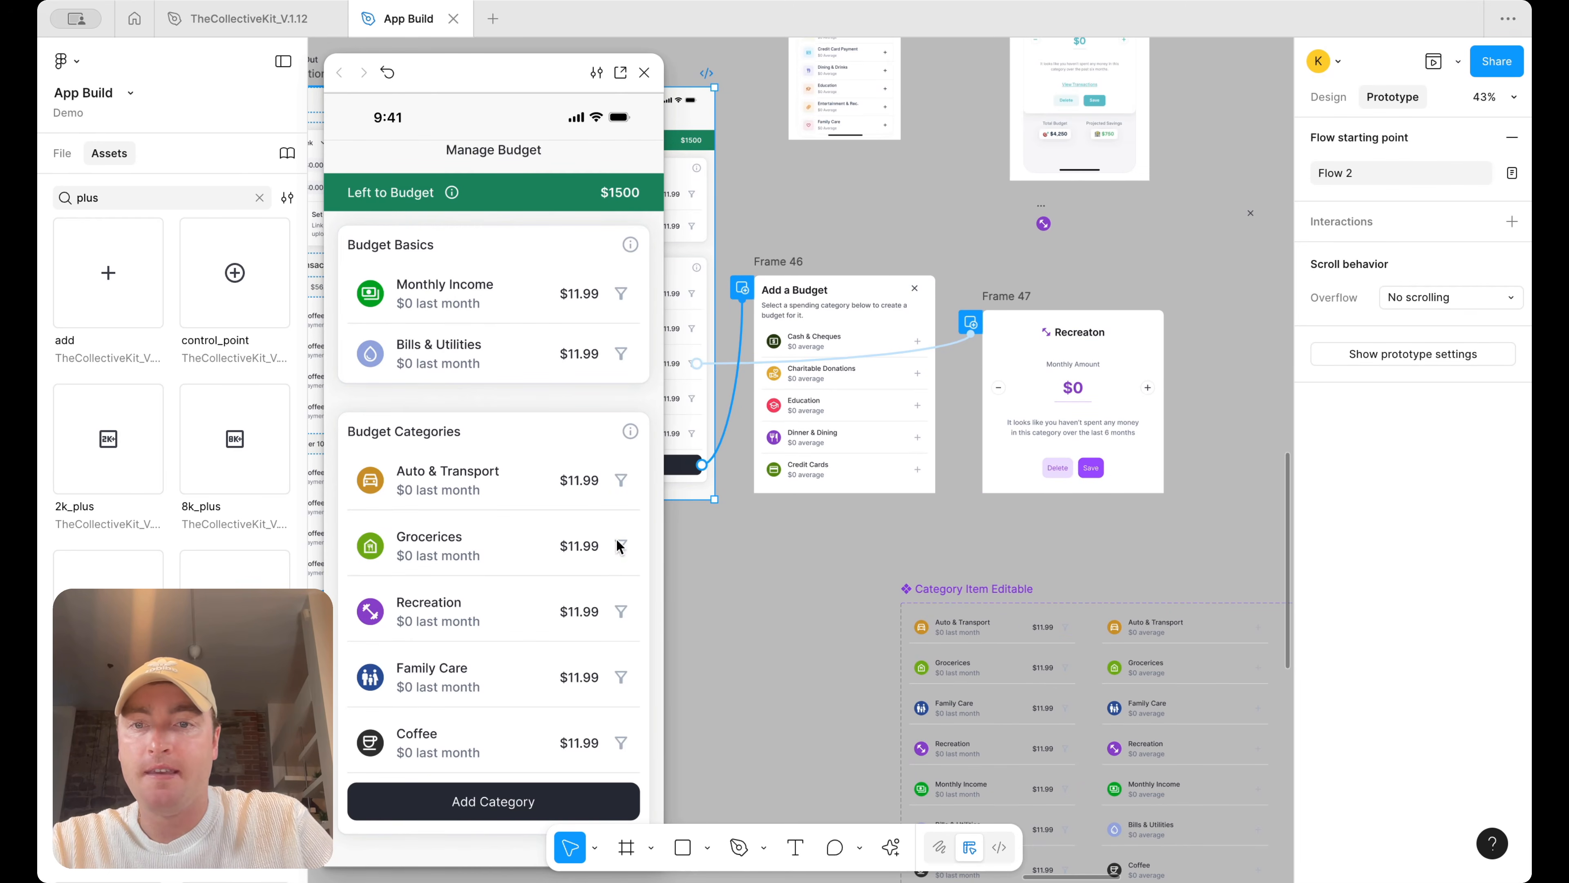
left_click(623, 611)
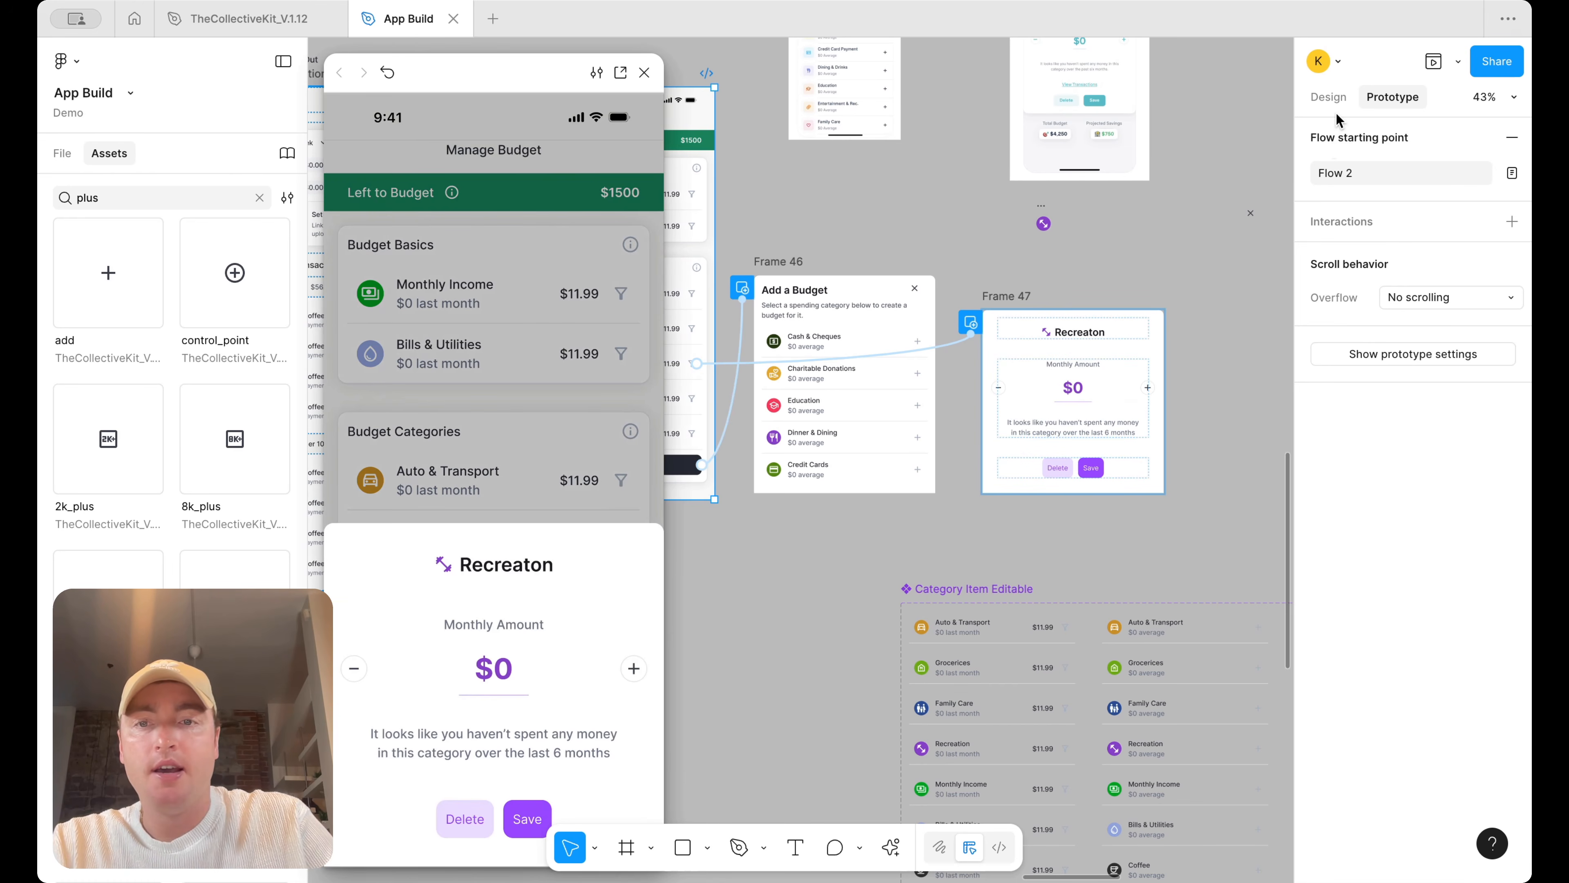
left_click(1328, 97)
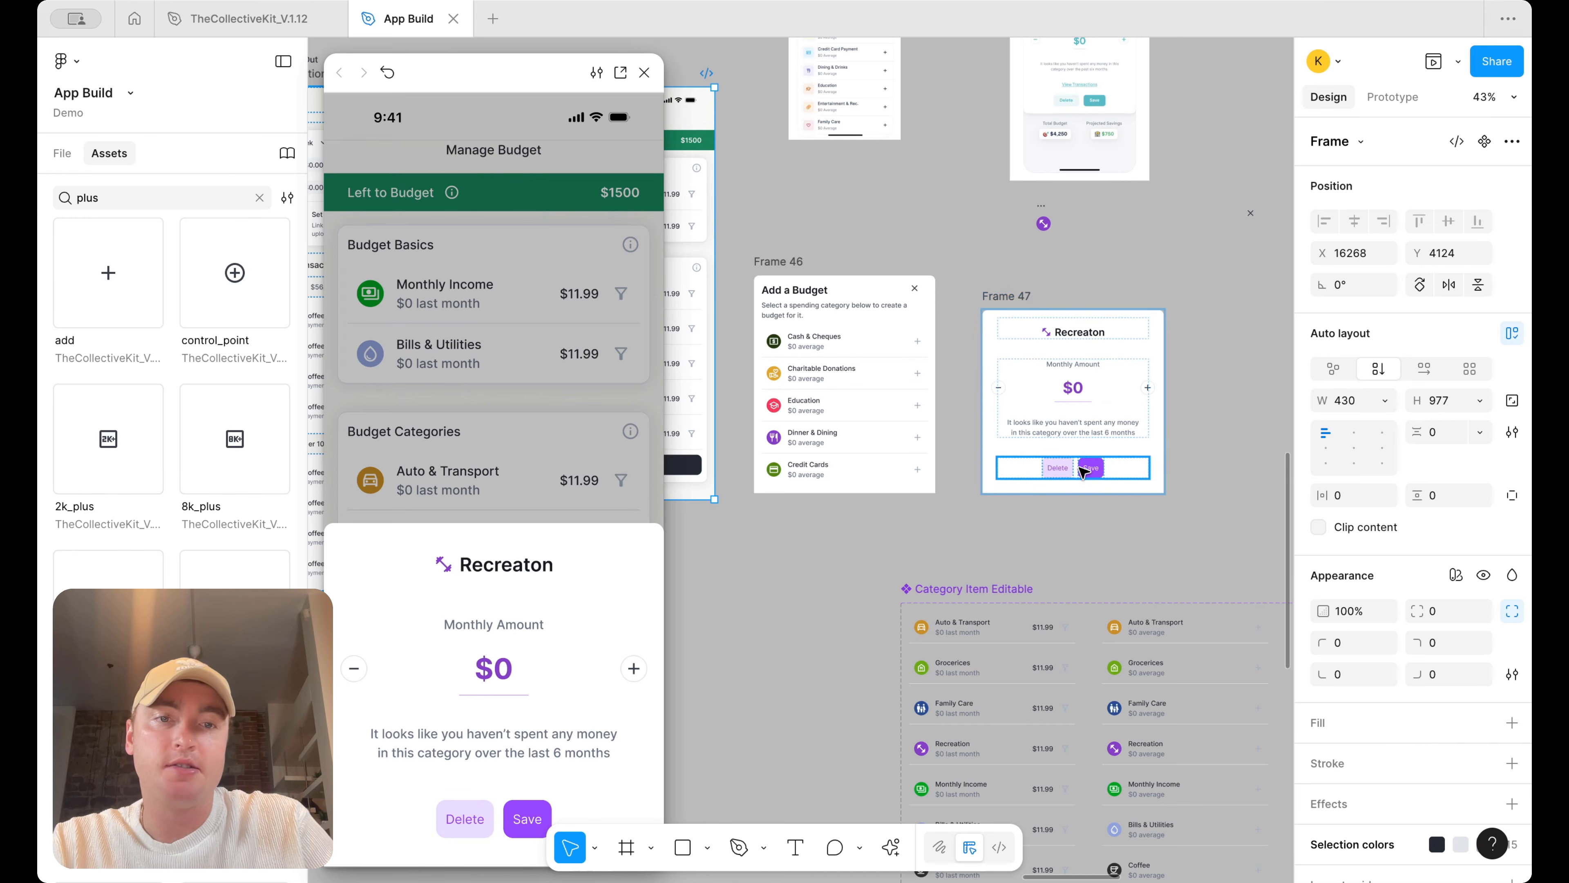
scroll(1099, 481, "up", 2)
left_click(1057, 468)
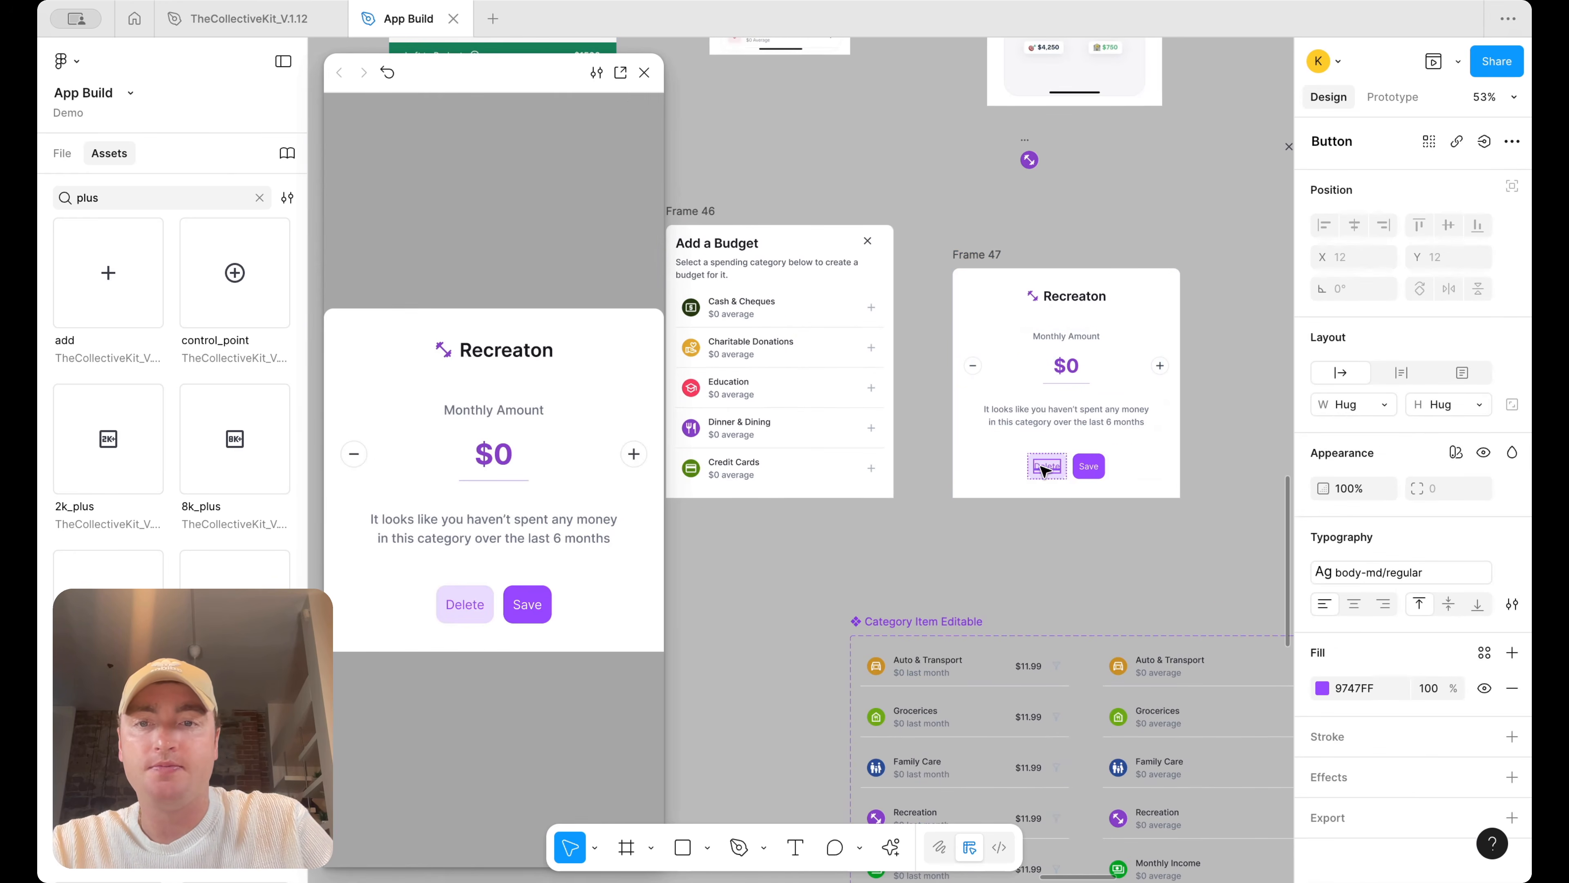
left_click(644, 73)
left_click(1176, 545)
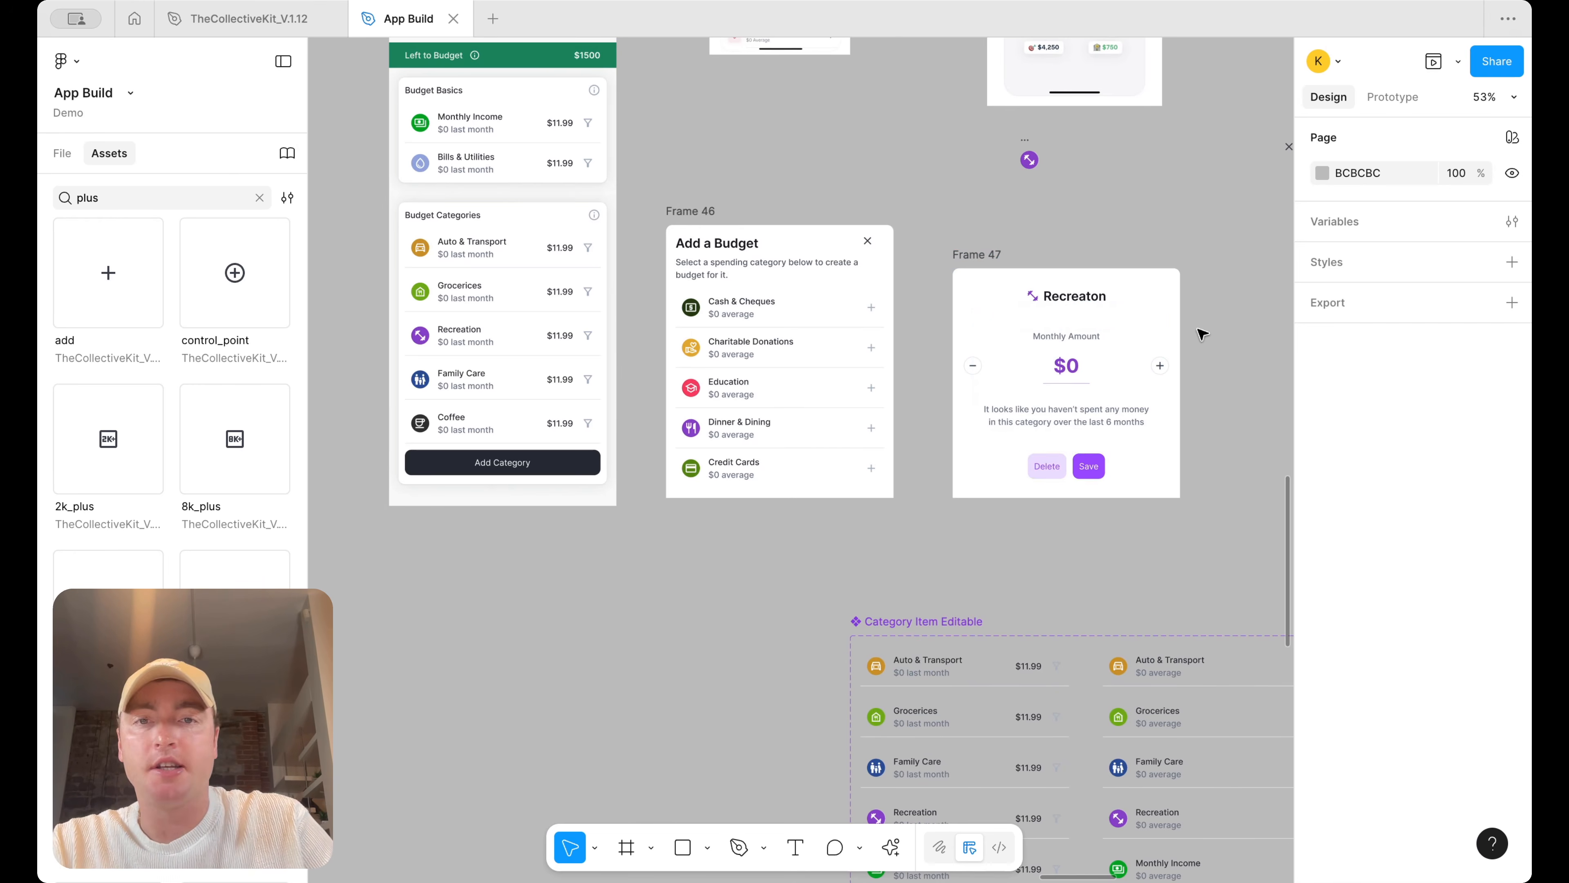
Rename Frame 46 as Add Budget and Frame 47 as Modify Budget Category
scroll(1123, 266, "down", 4)
scroll(1126, 293, "up", 1)
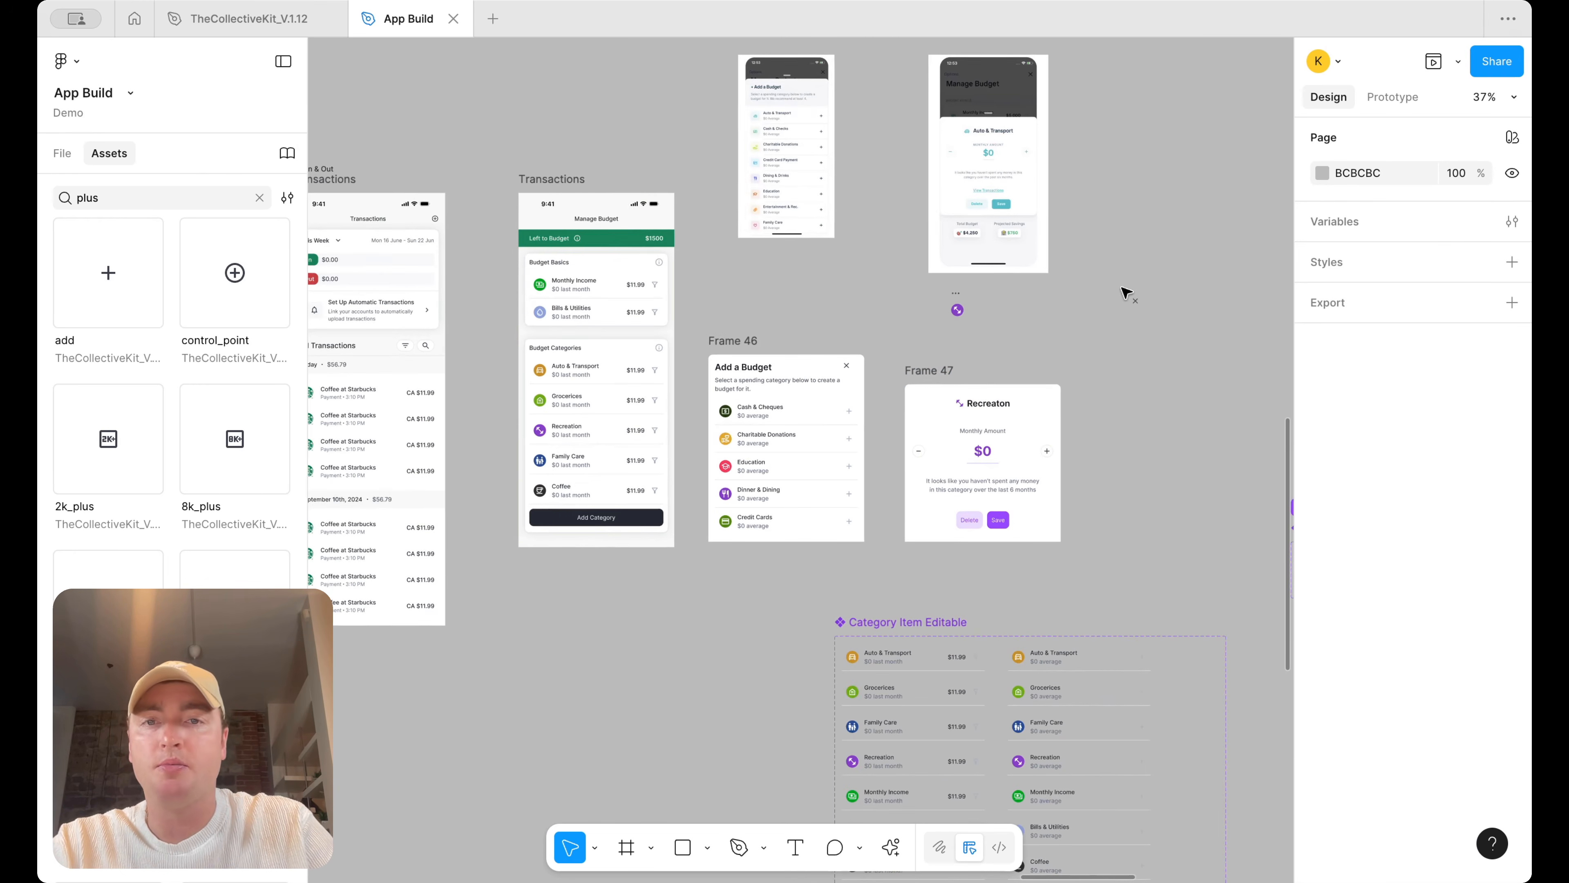
double_click(728, 341)
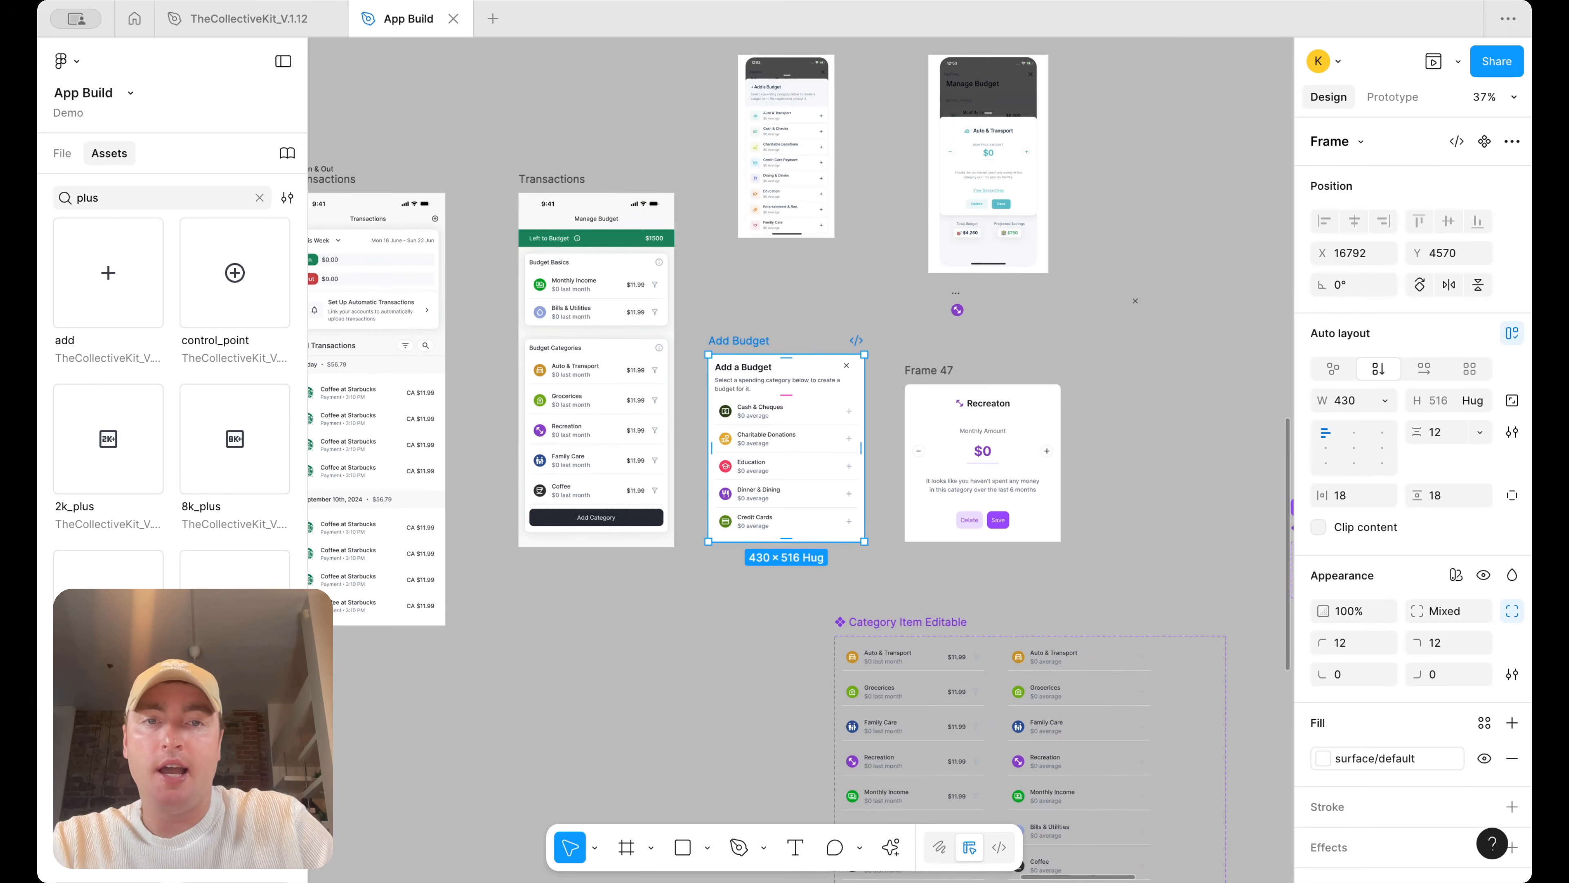
double_click(935, 366)
type("Modify Budget Category")
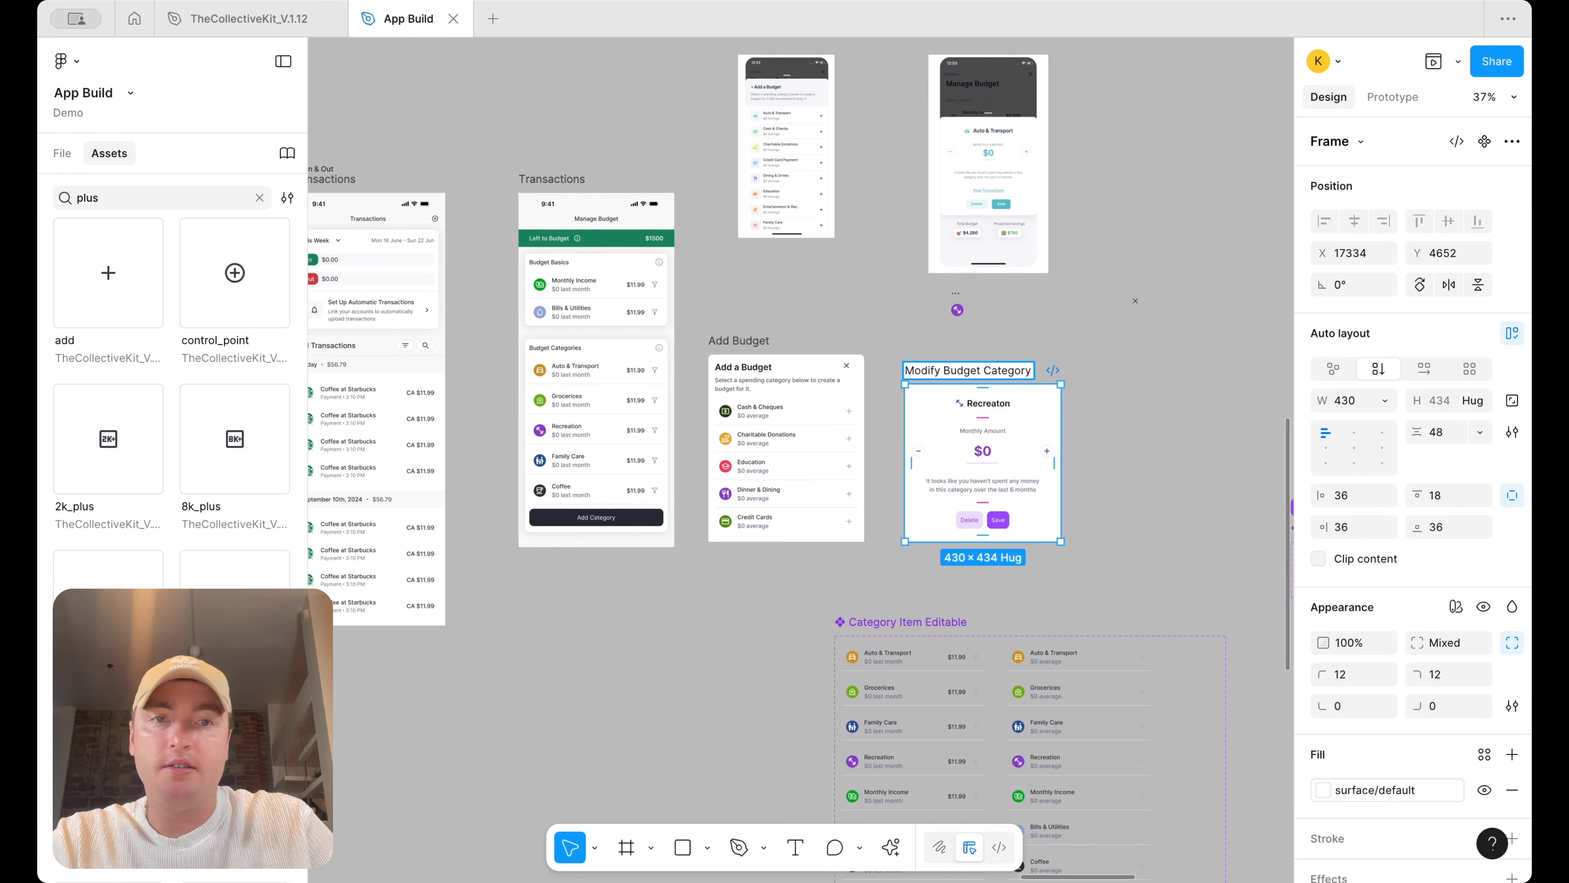
Rename the Manage Budget screen frame as Budget
scroll(725, 248, "left", 3)
left_click(725, 192)
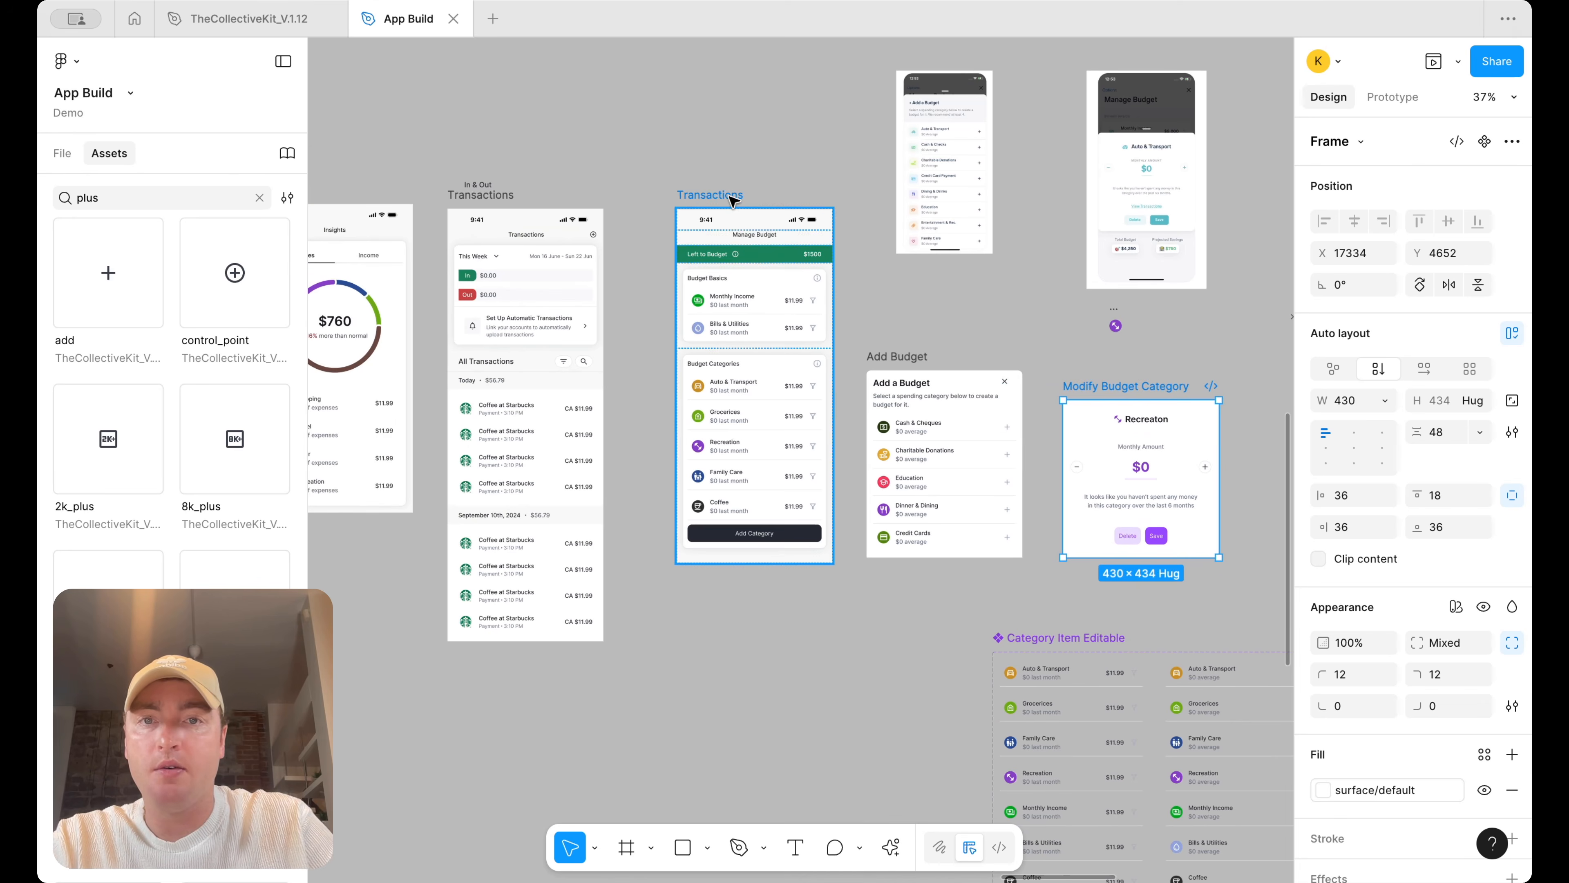
type("B")
key("Return")
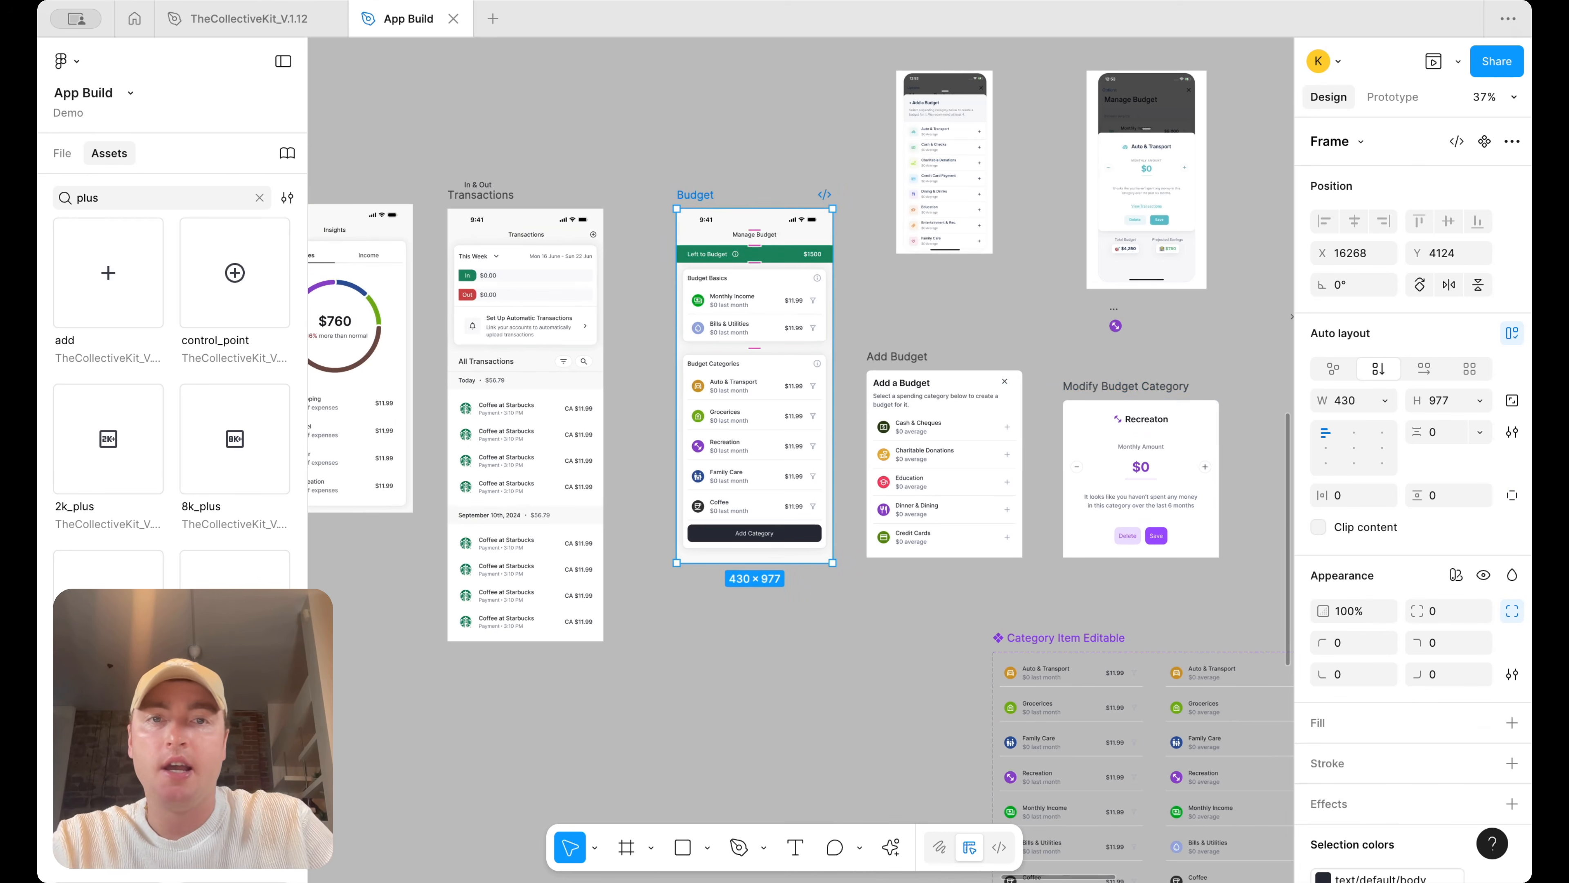
Delete the two older budget reference screens above the new frames
scroll(946, 228, "right", 2)
left_click(1164, 274)
left_click_drag(1163, 275, 878, 124)
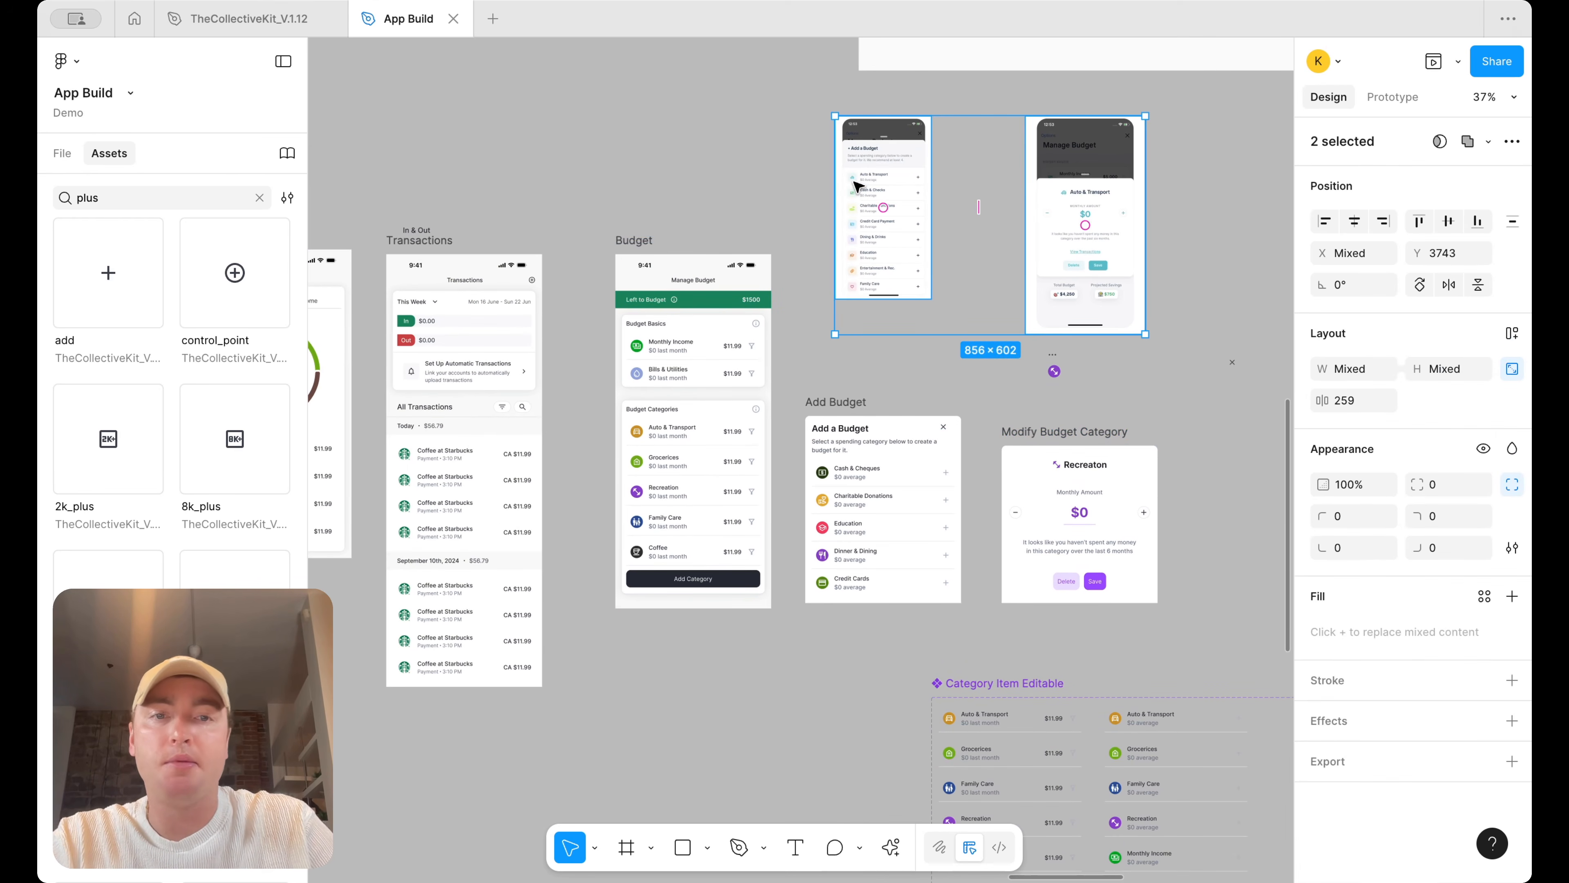
key("Delete")
scroll(1052, 352, "down", 2)
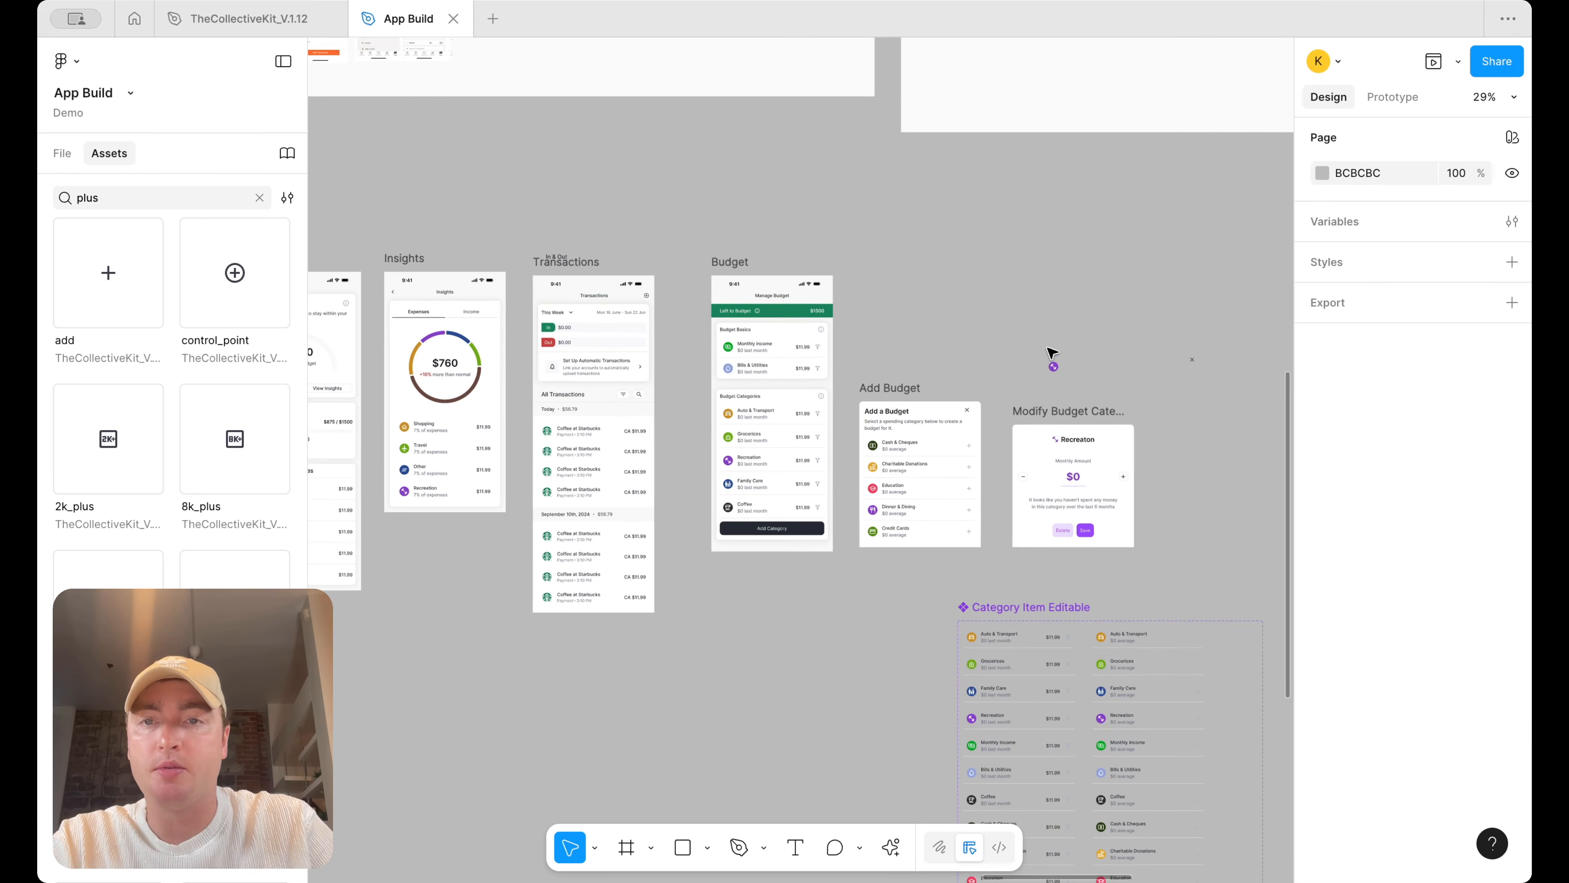
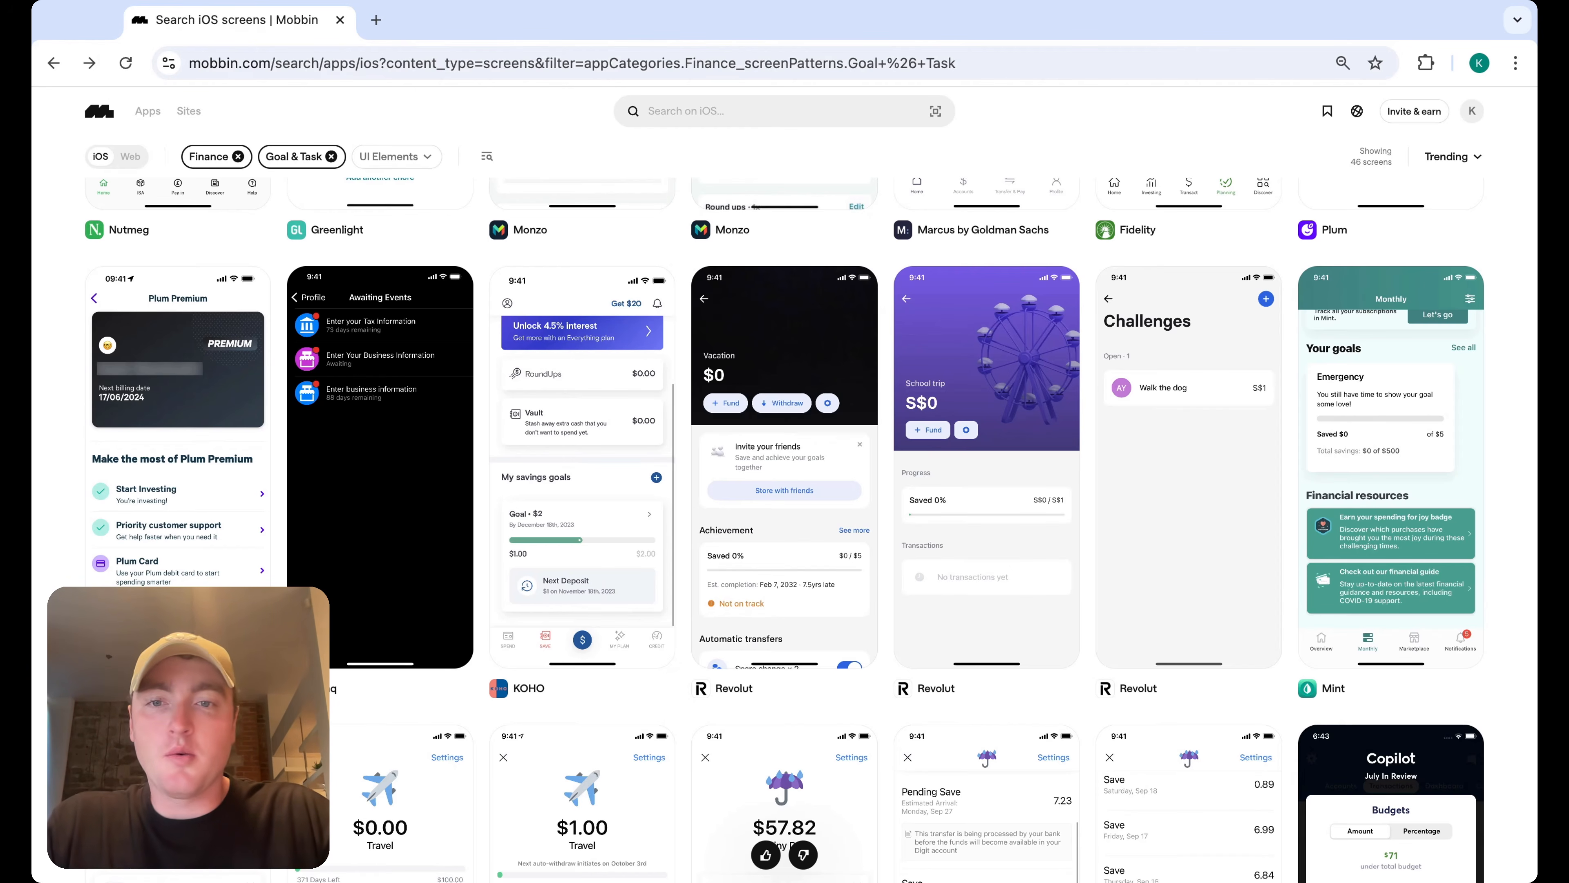
Open and review the KOHO savings goals screen and the Revolut vacation goal screen, closing each preview
left_click(584, 483)
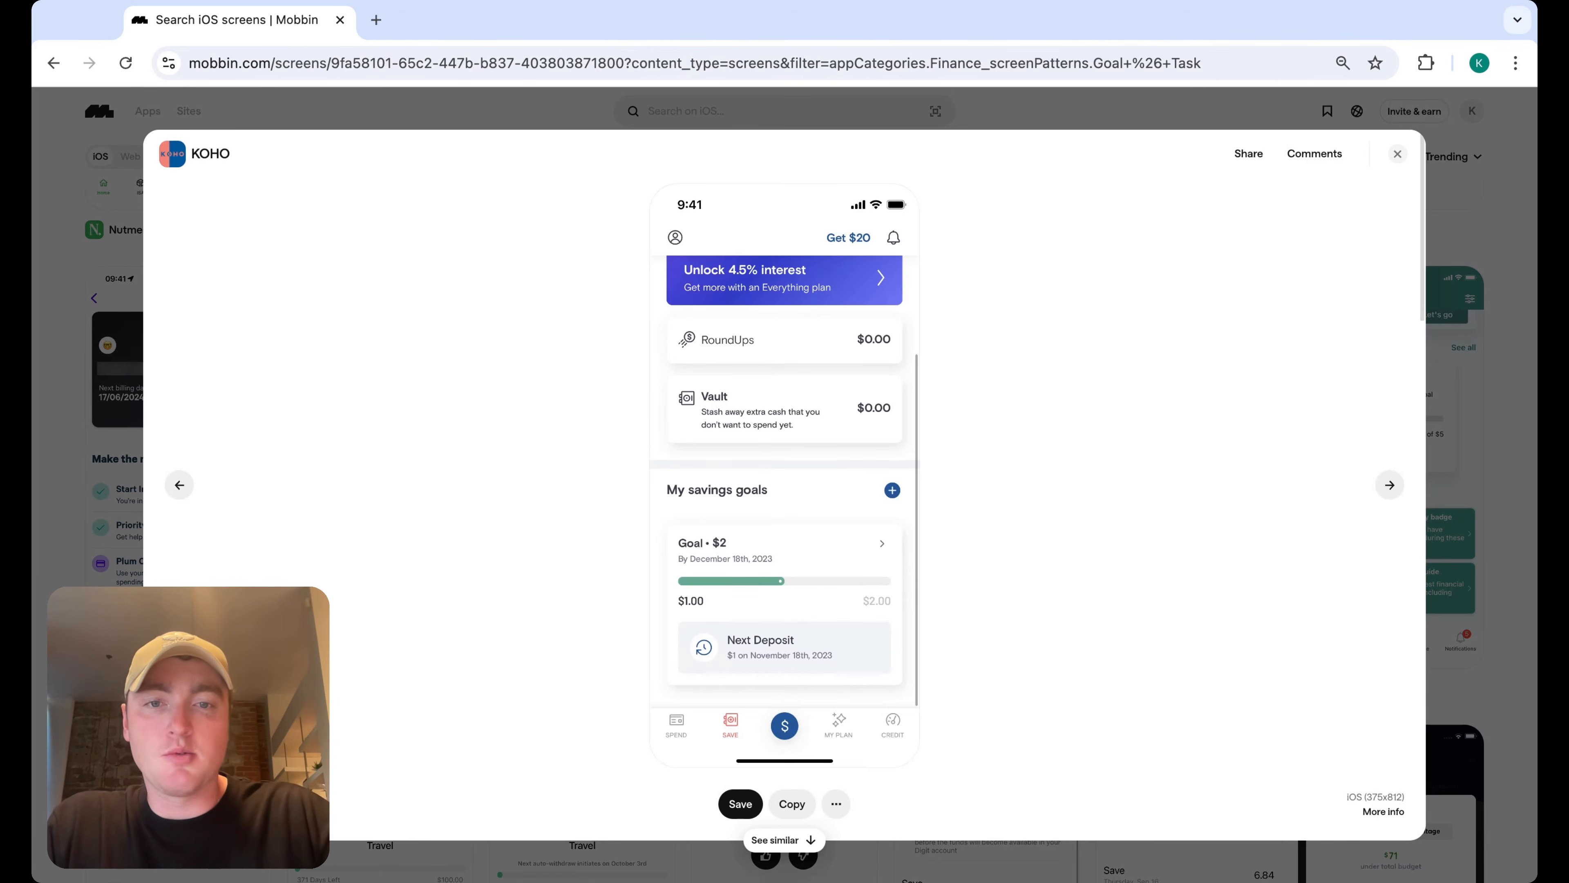
left_click(1400, 155)
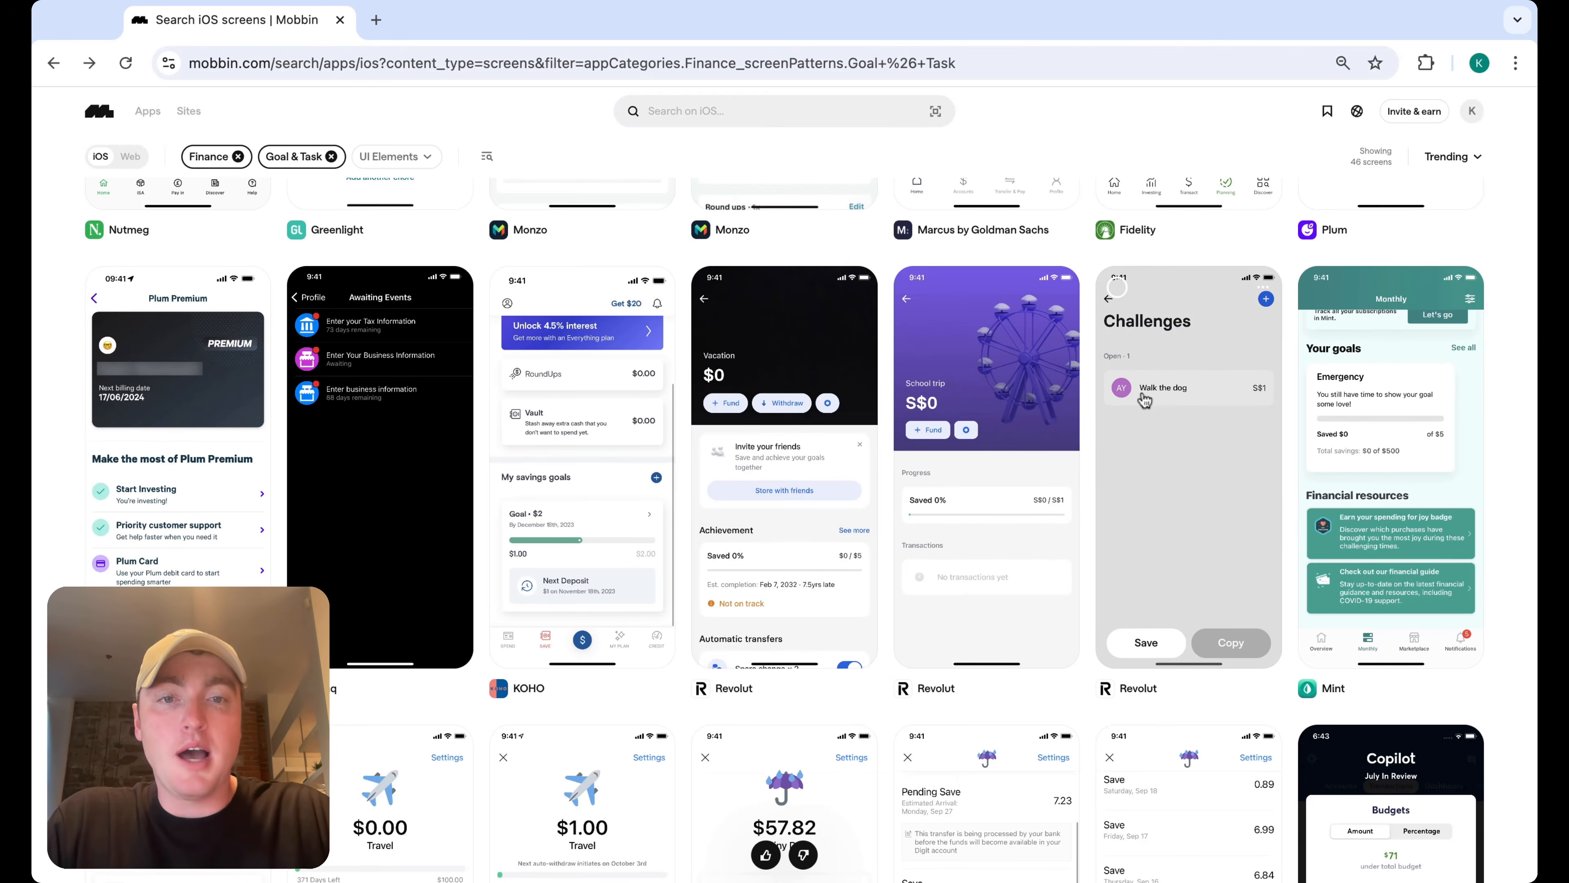
left_click(750, 434)
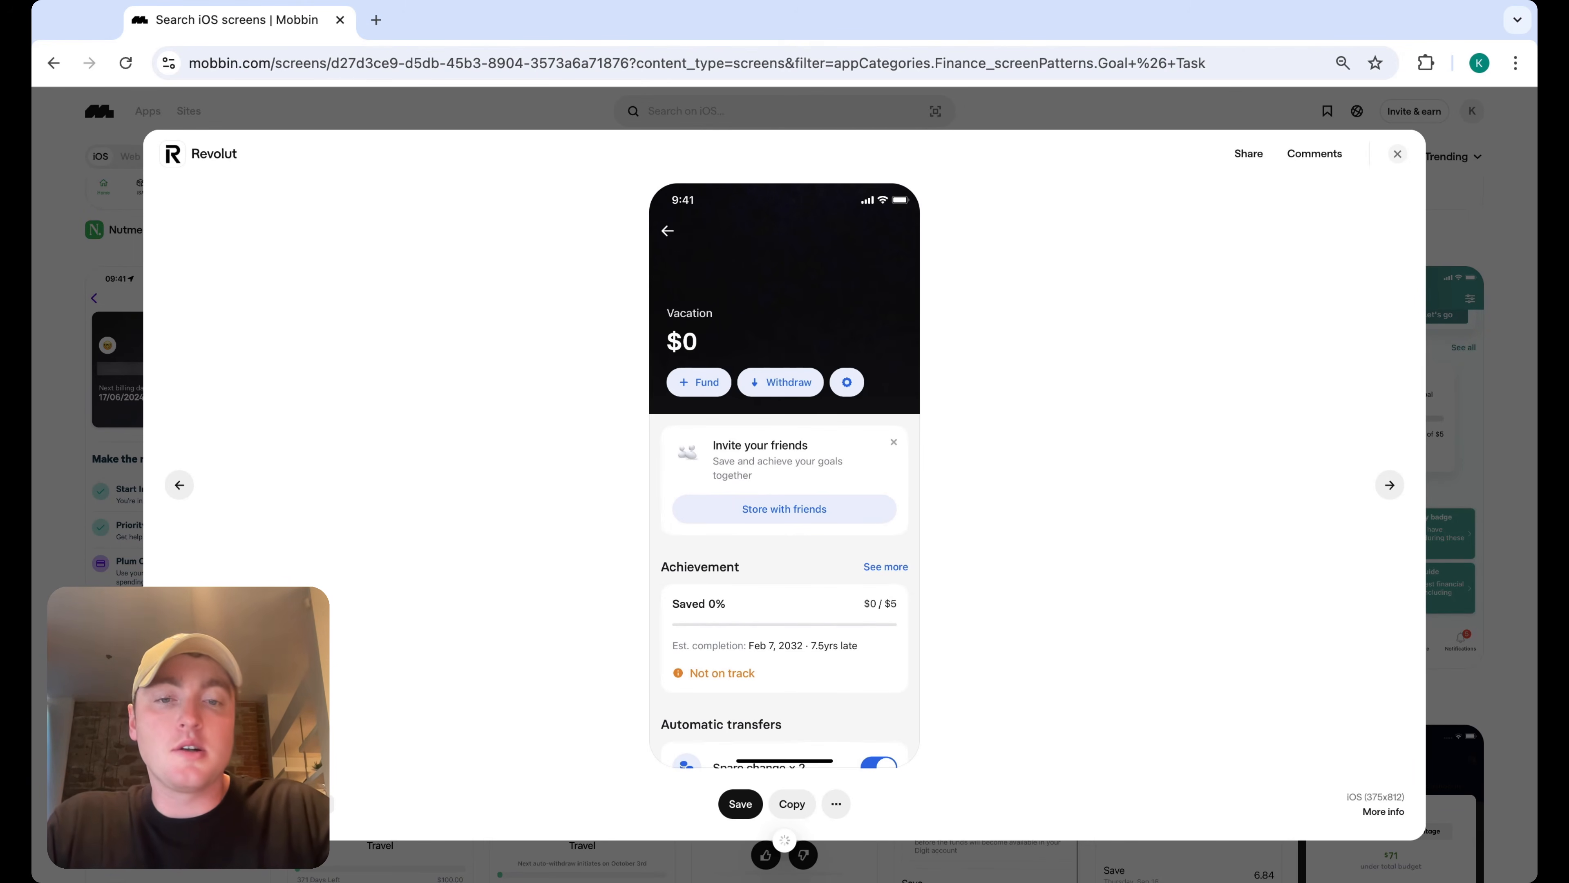
left_click(1398, 154)
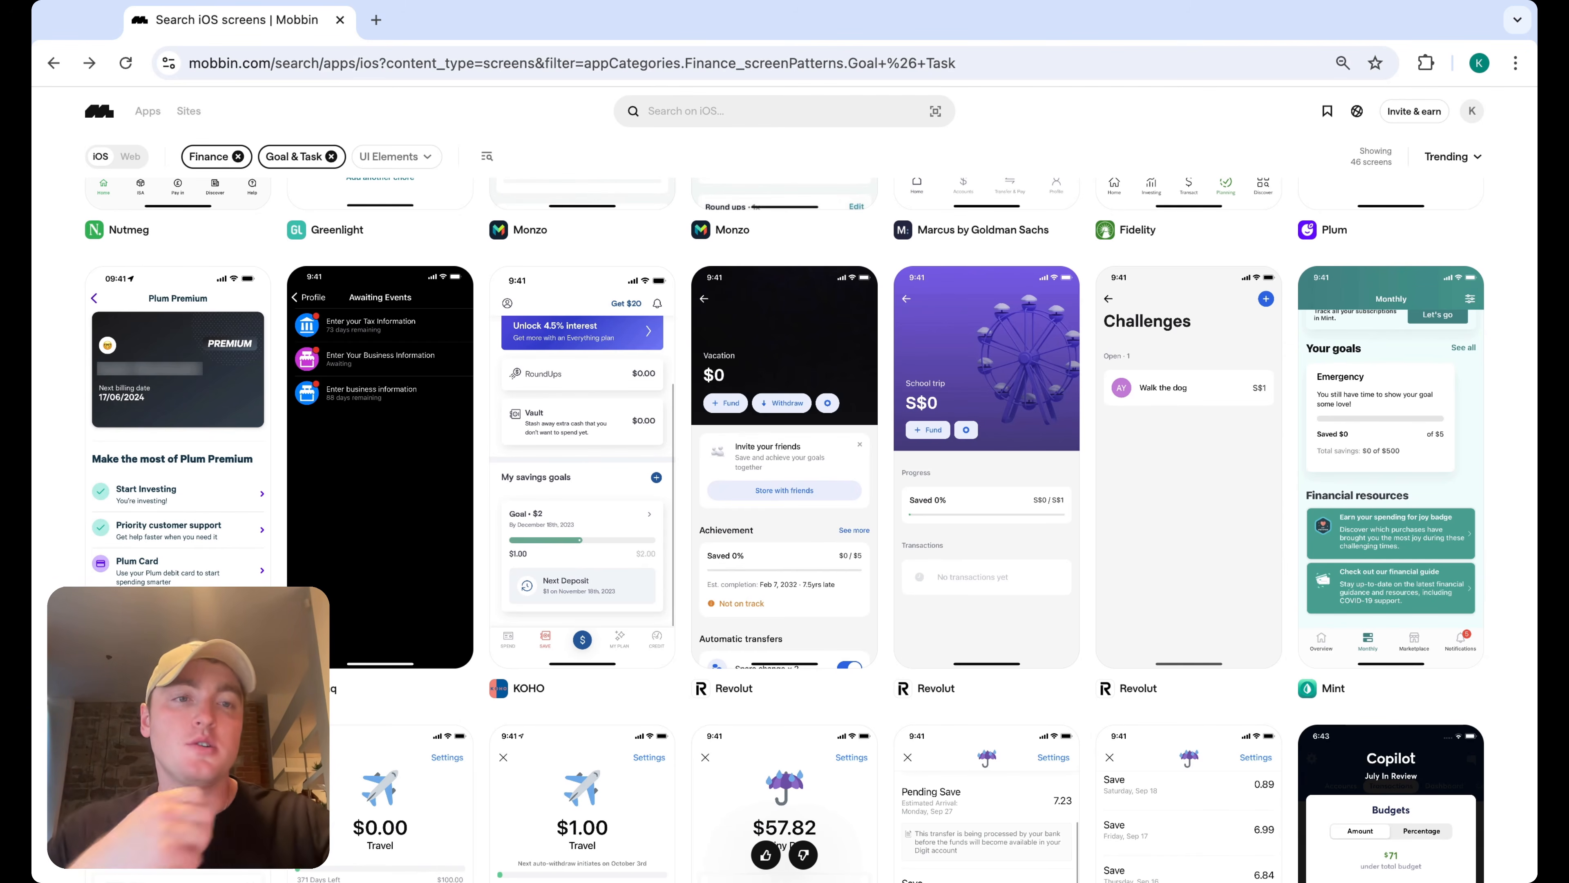
Scroll through the Finance goal and task screens and inspect the Digit Travel savings screen
scroll(1091, 259, "down", 8)
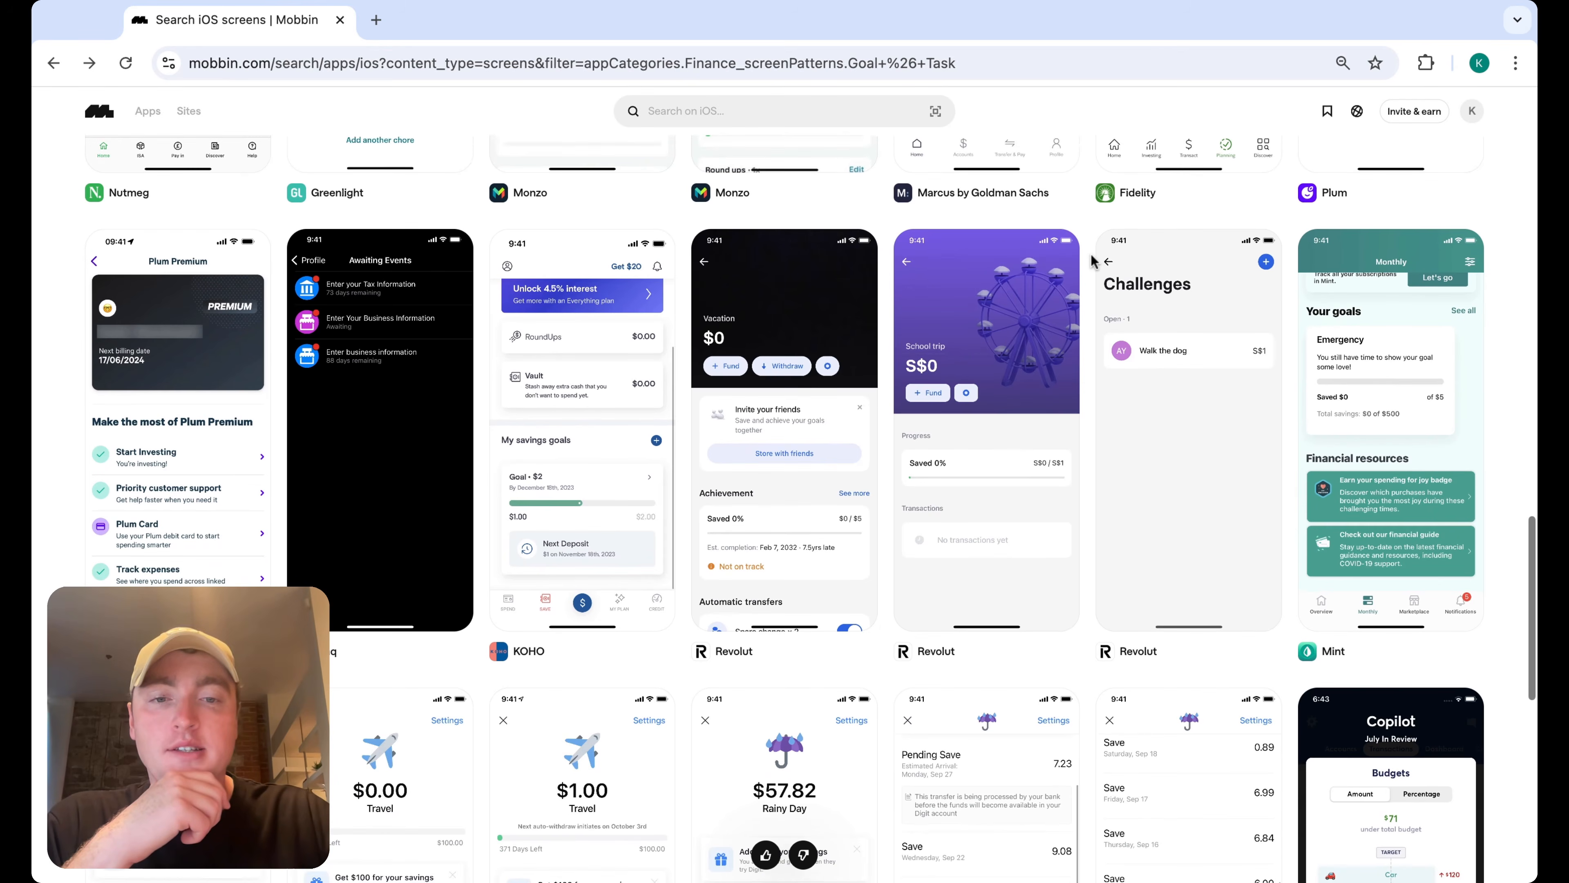
scroll(810, 509, "down", 1)
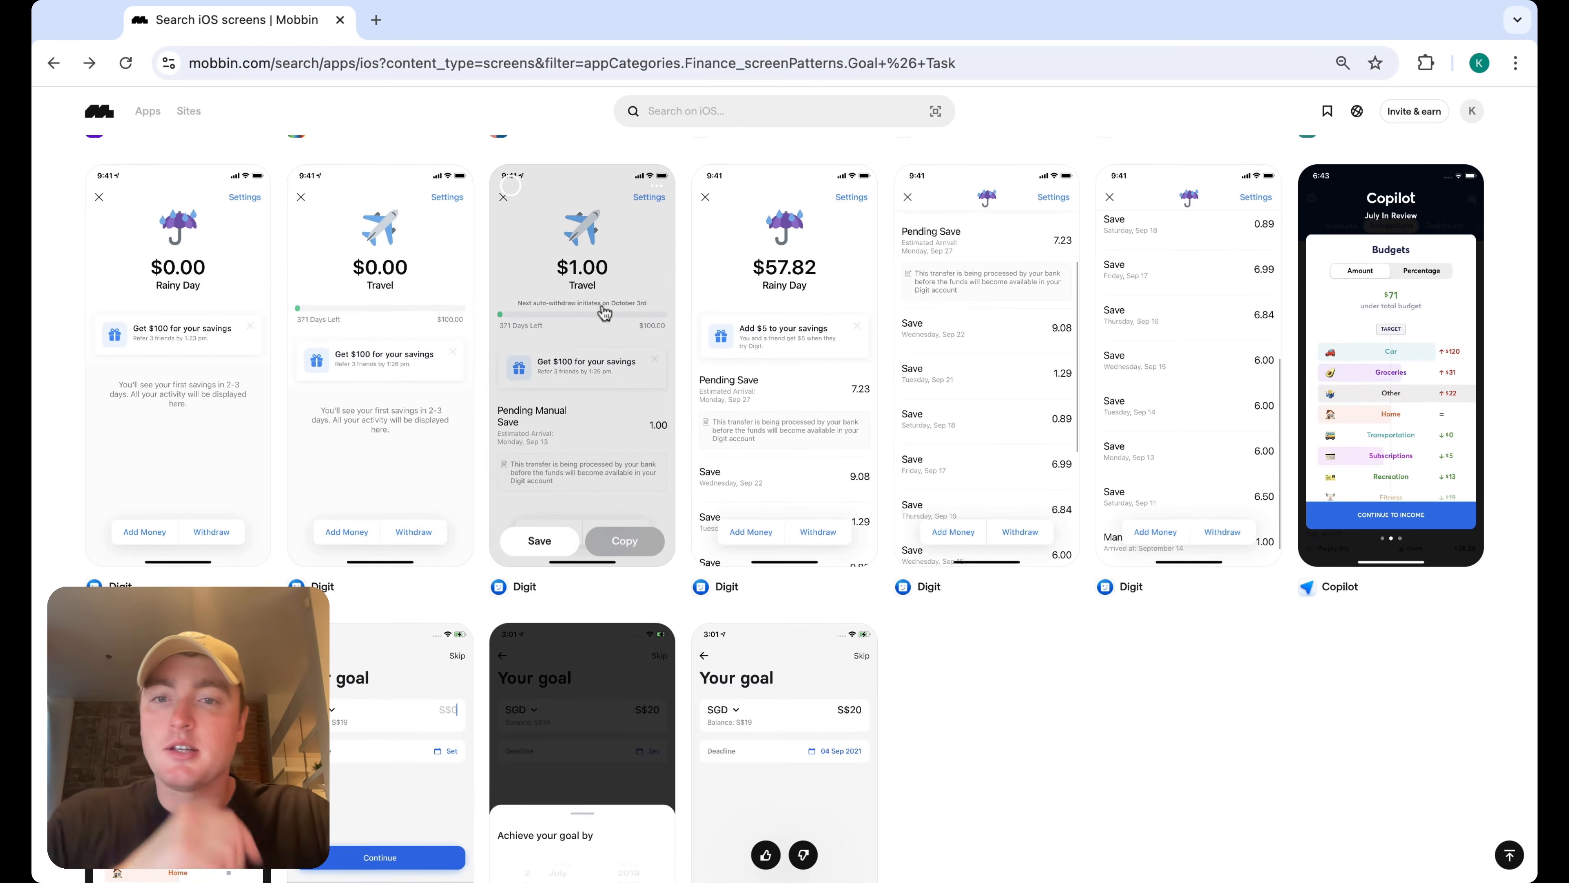
left_click(604, 314)
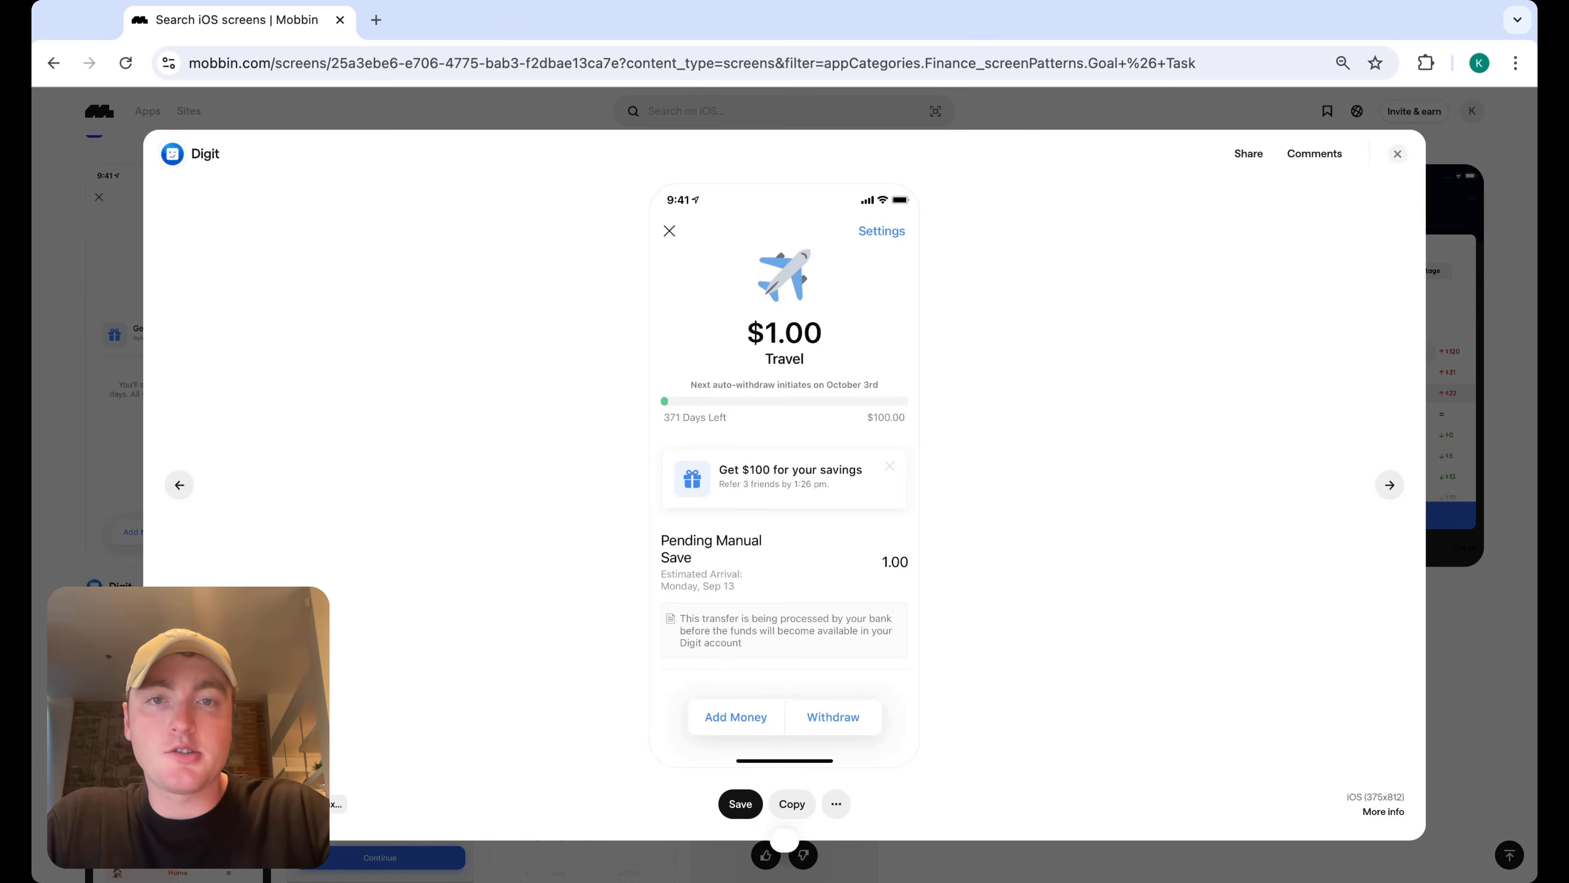
left_click(1399, 162)
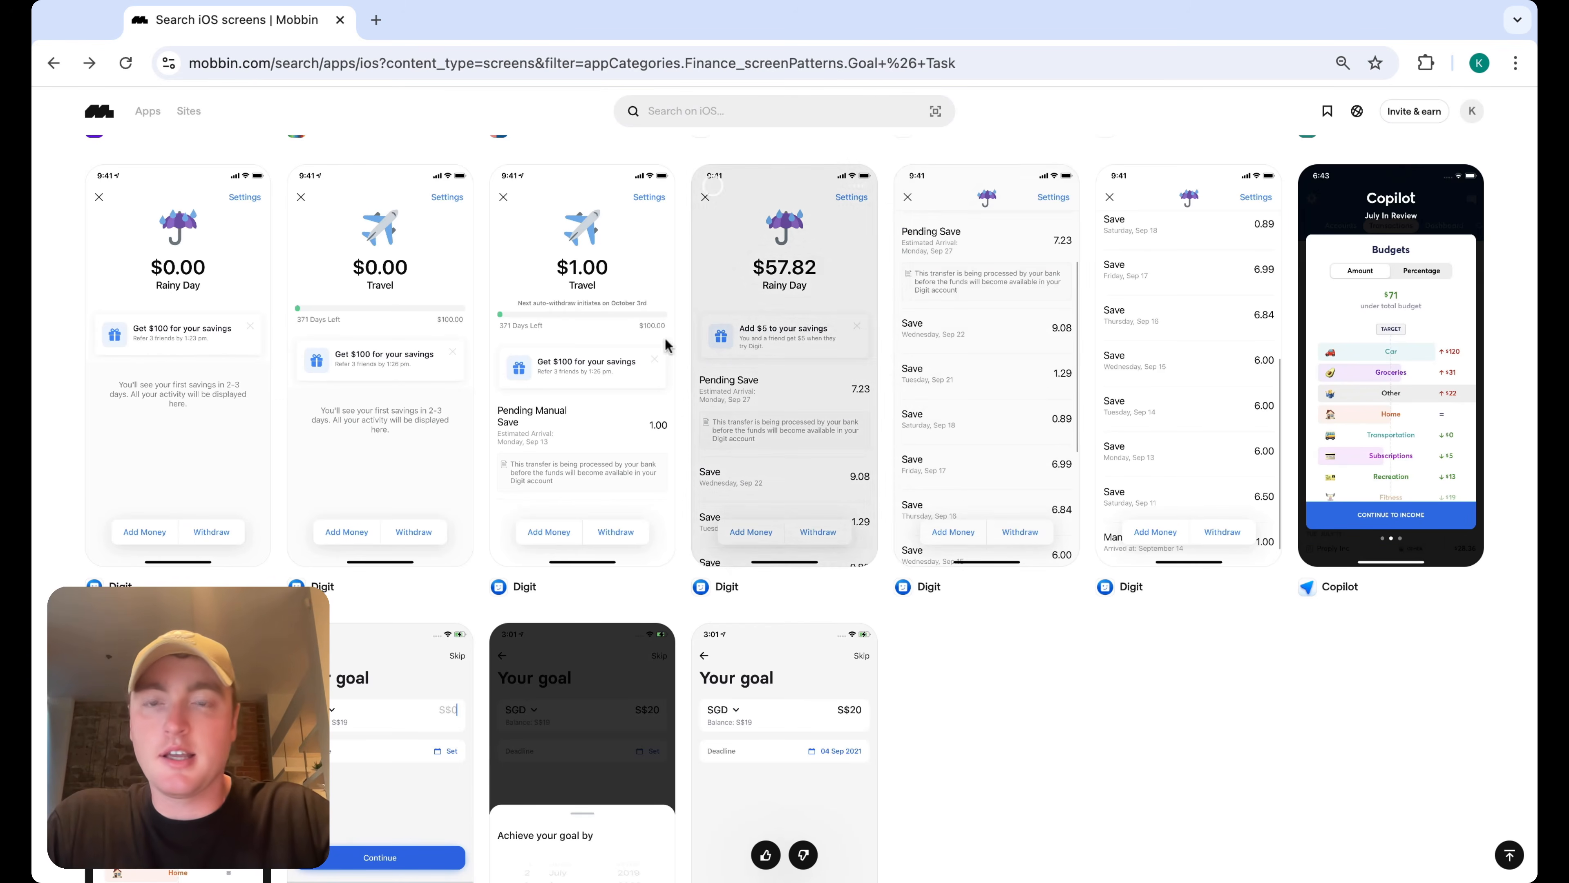
scroll(1032, 645, "down", 3)
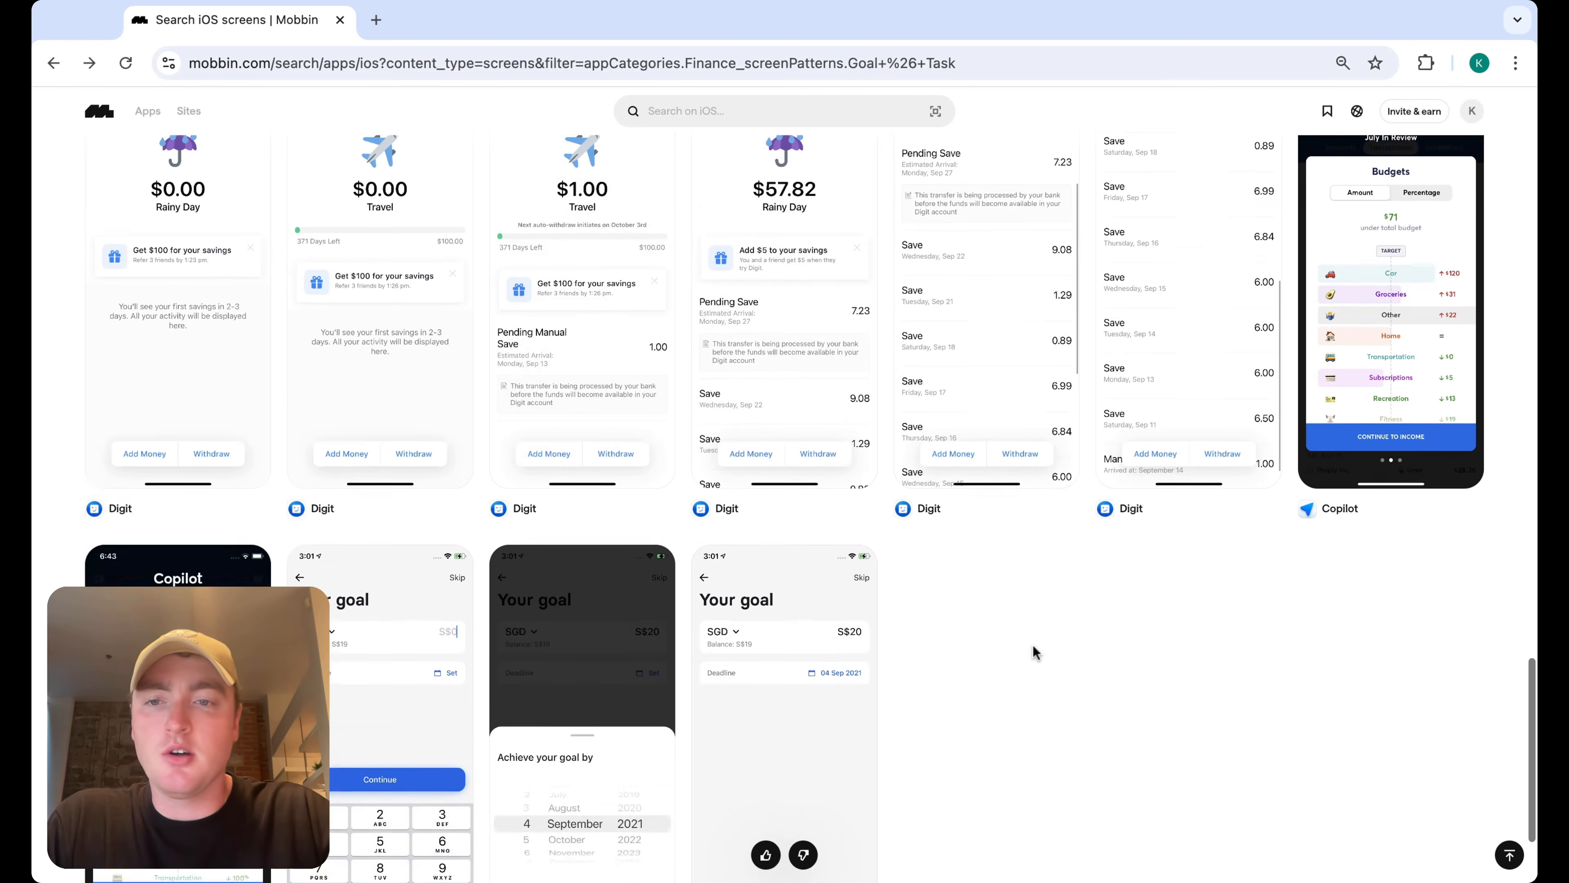
scroll(1047, 582, "up", 10)
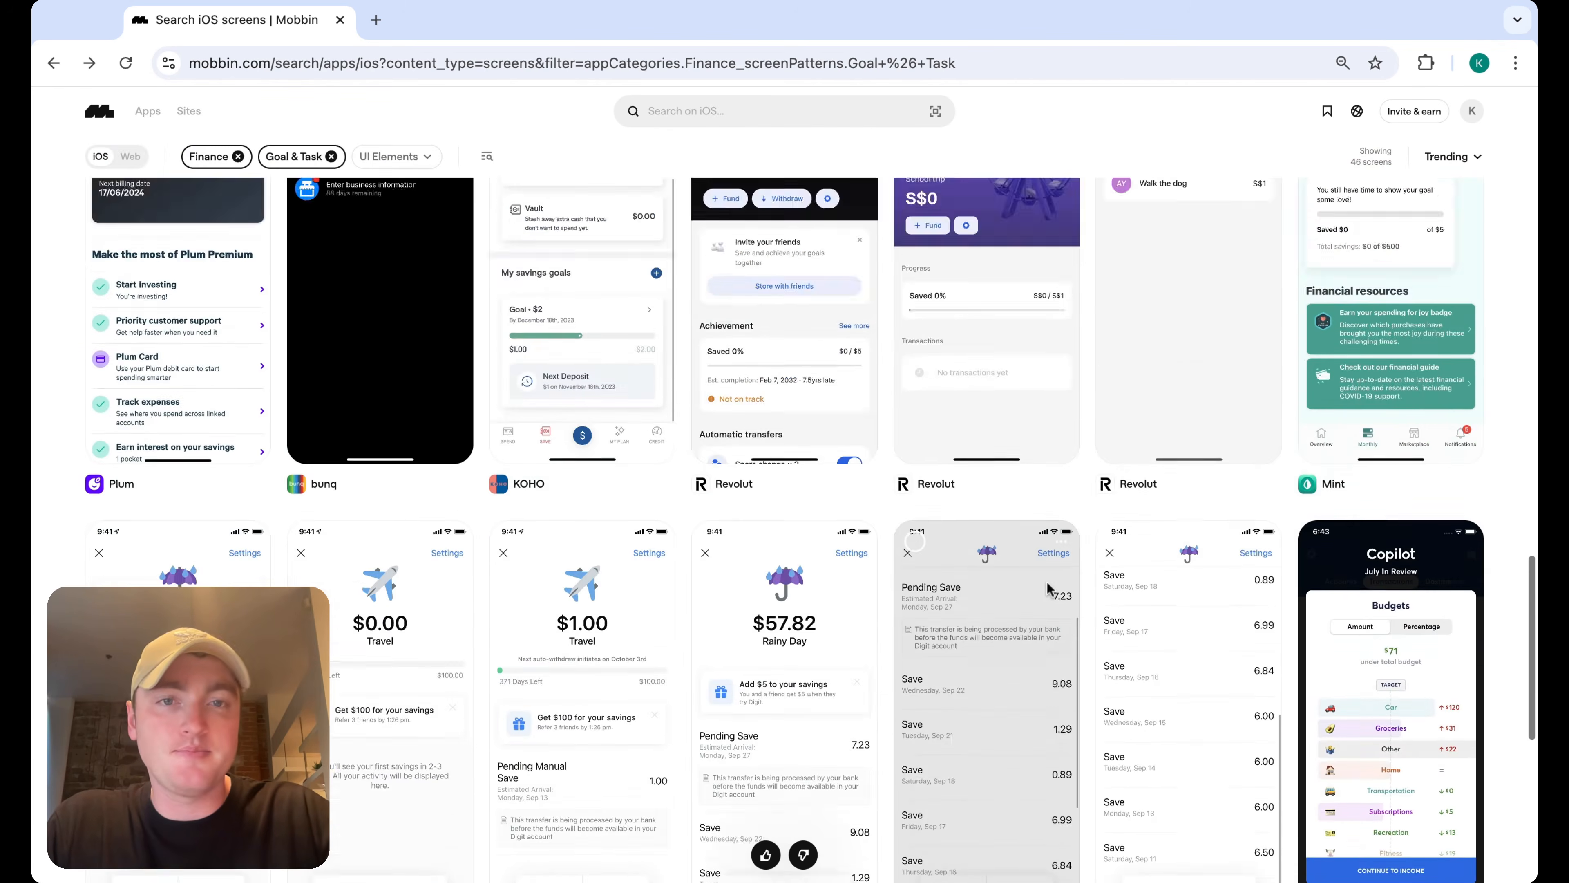
scroll(1091, 541, "up", 8)
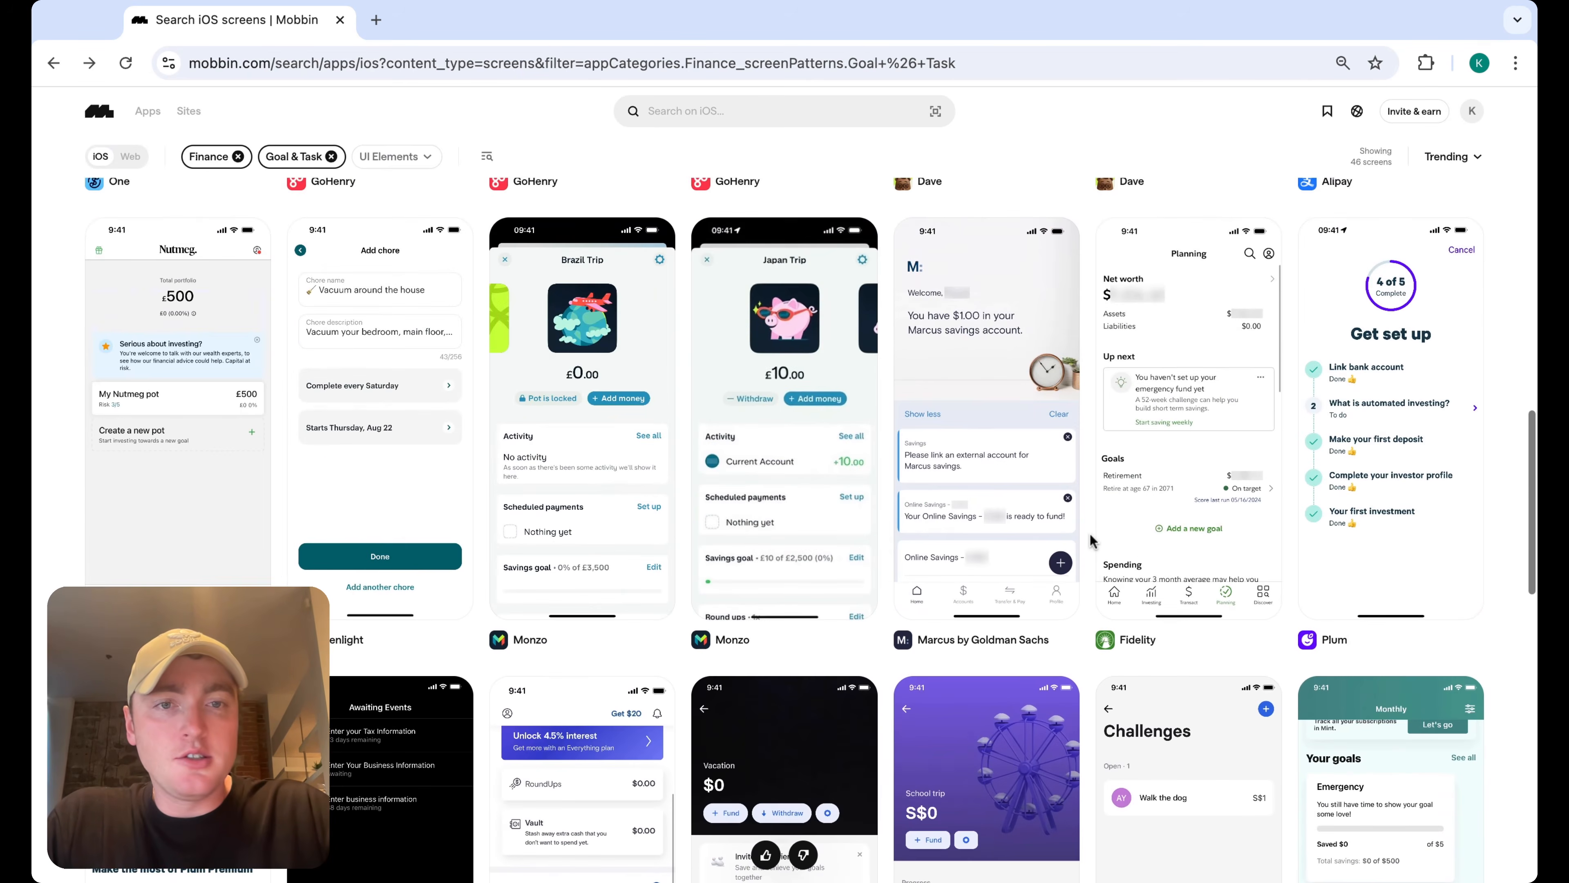
scroll(902, 412, "up", 12)
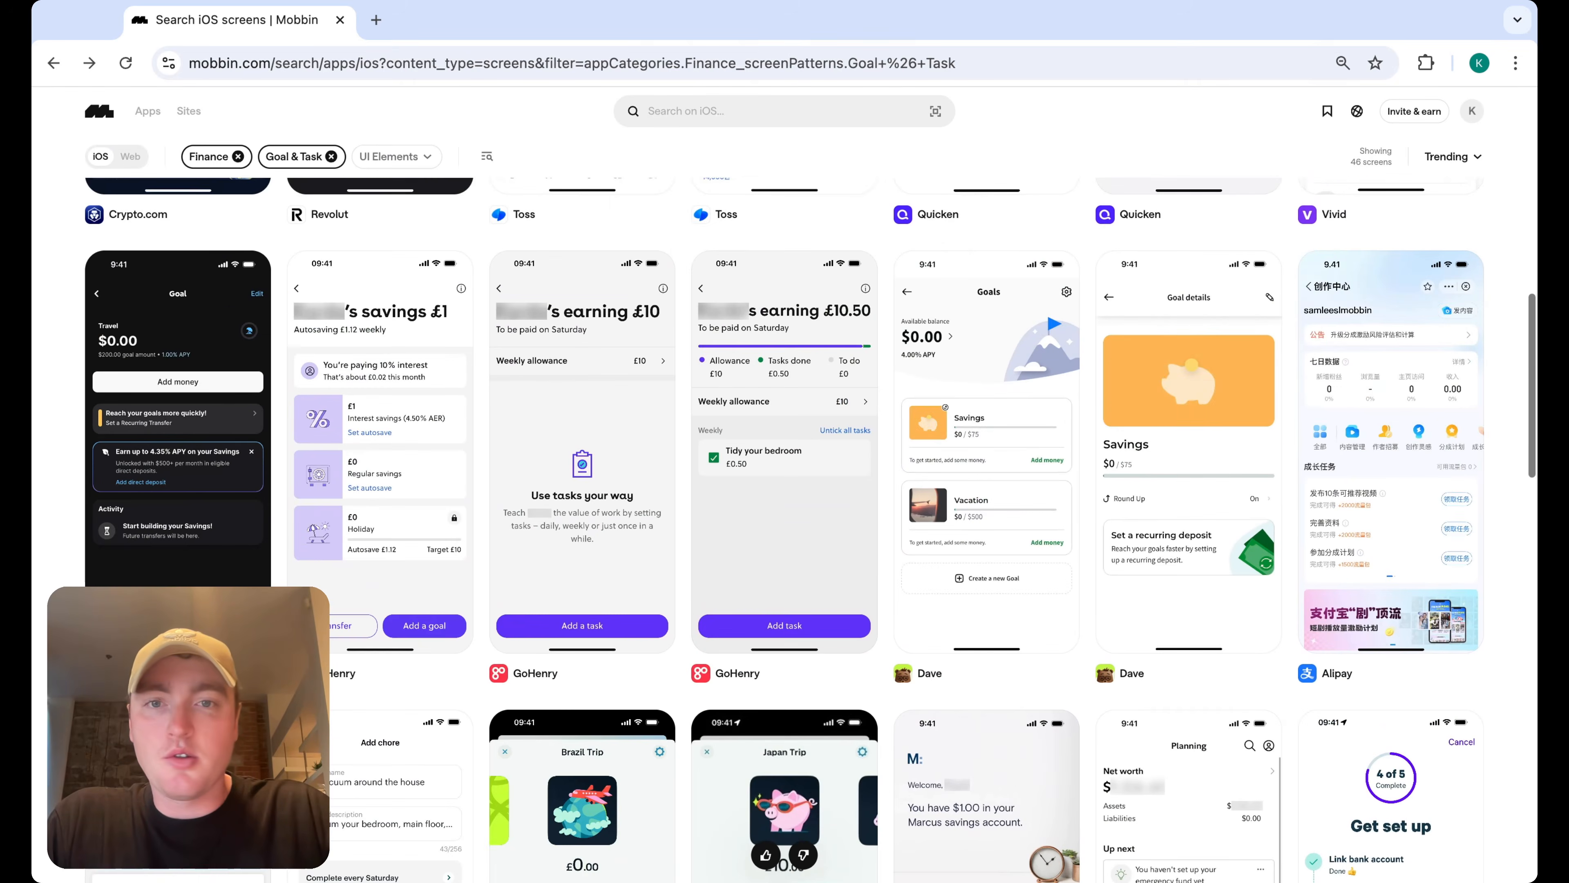
scroll(902, 412, "up", 3)
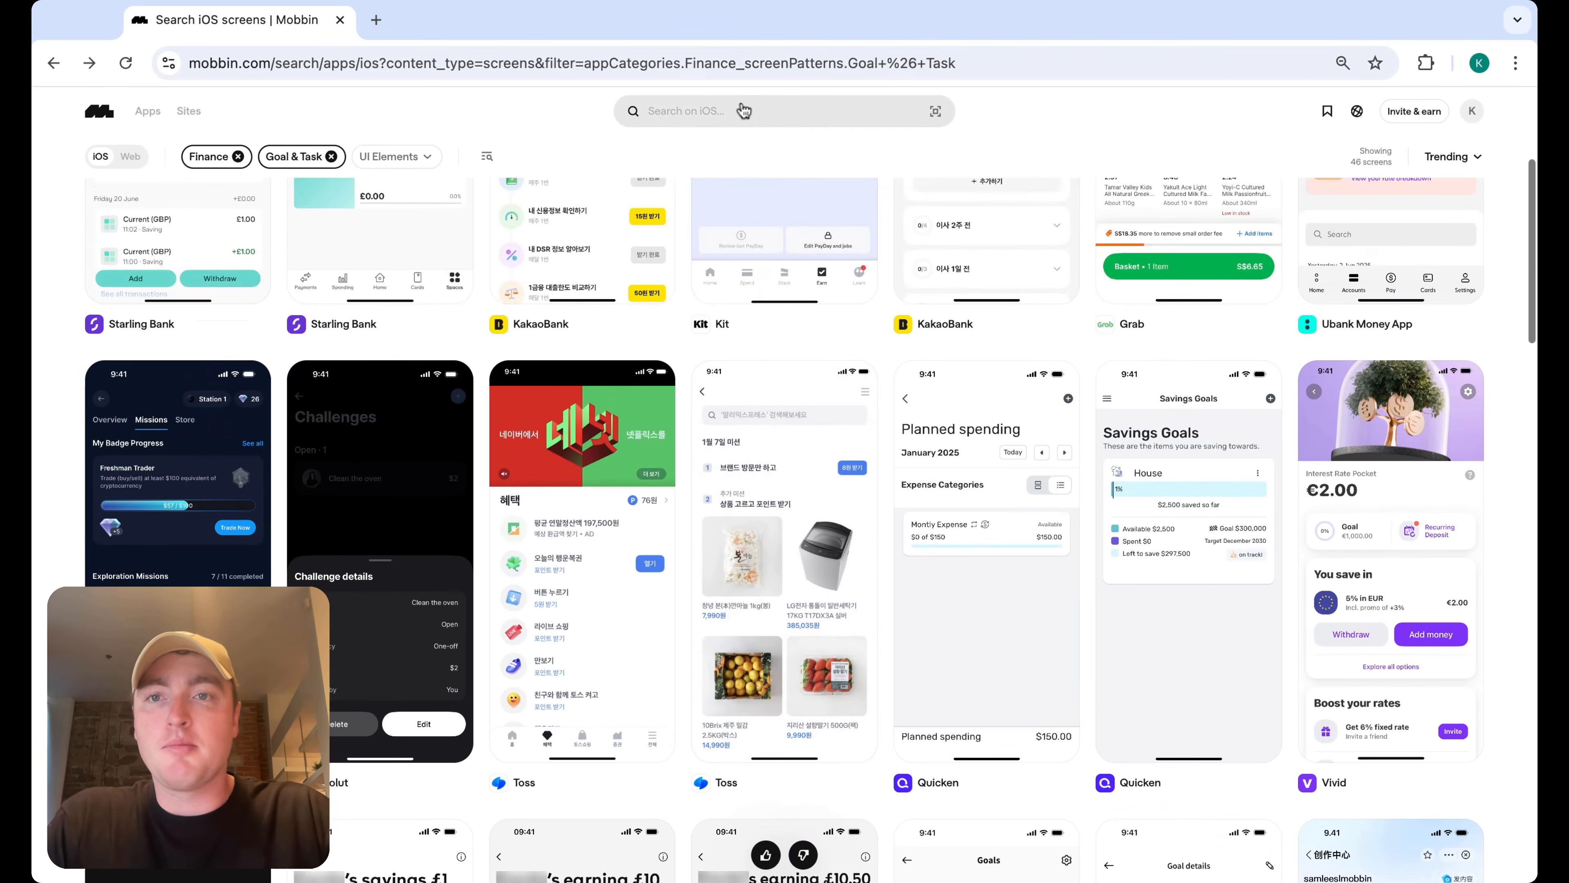
left_click(319, 163)
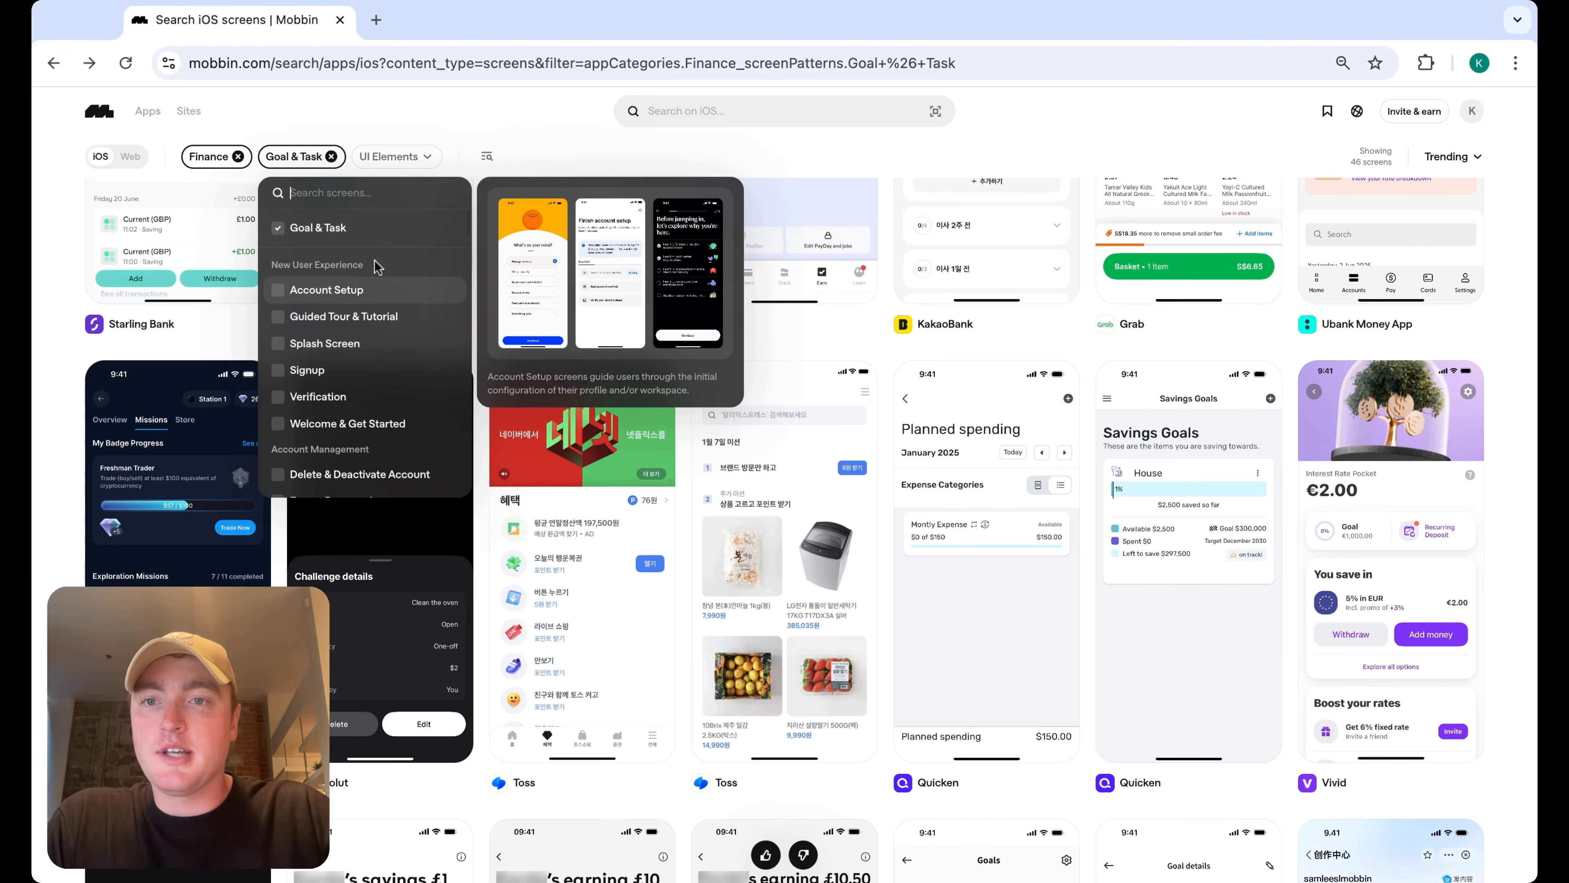
left_click(368, 284)
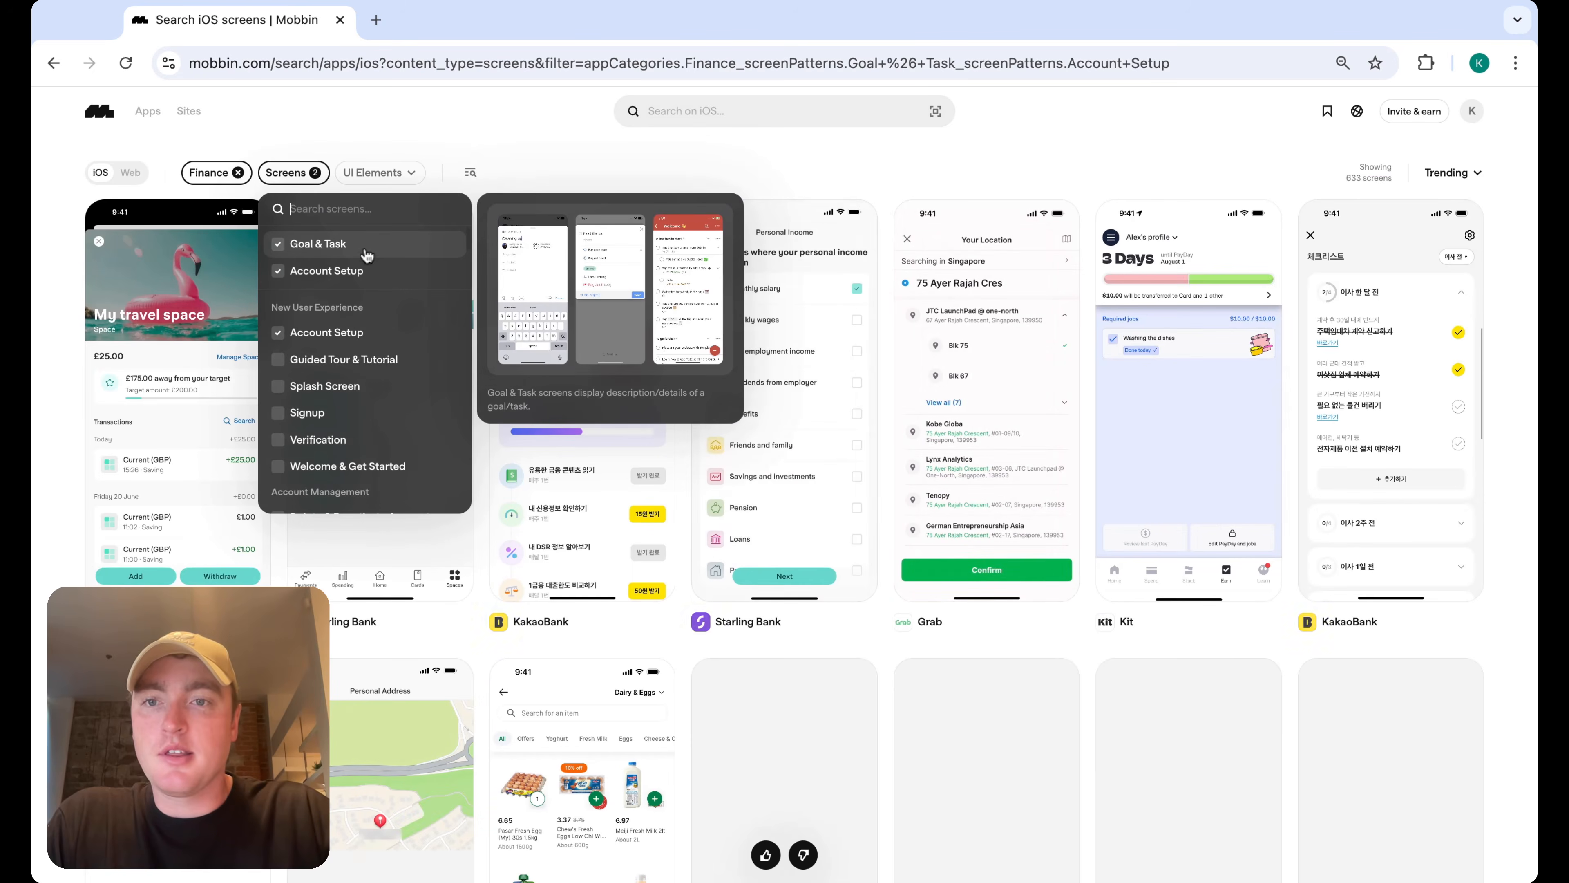
left_click(315, 331)
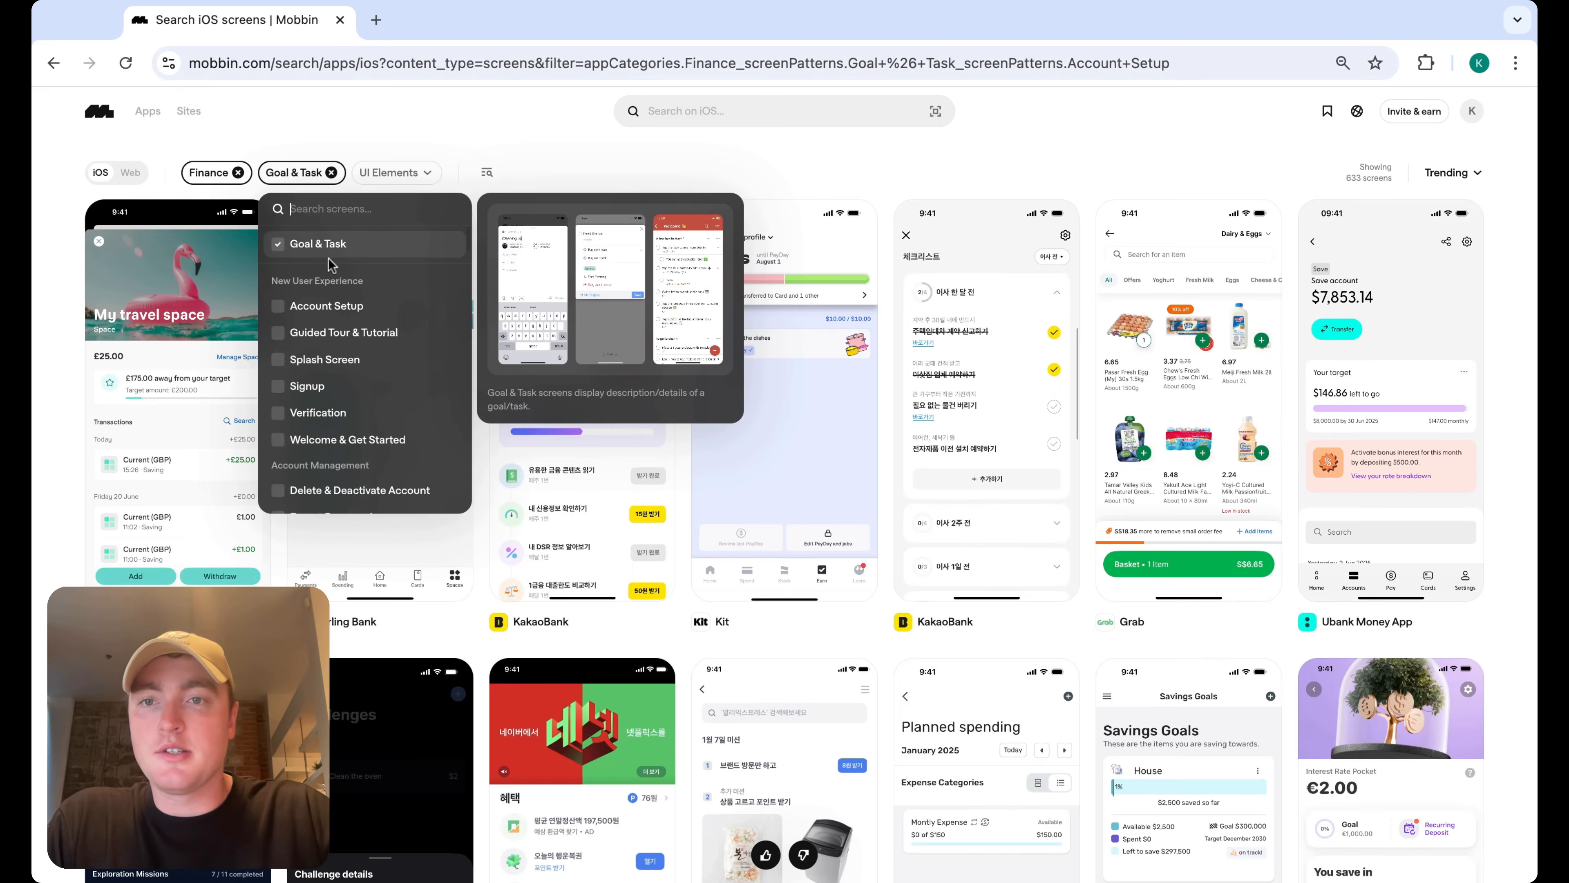
Search iOS screens for goal setup and scroll through the results
left_click(742, 119)
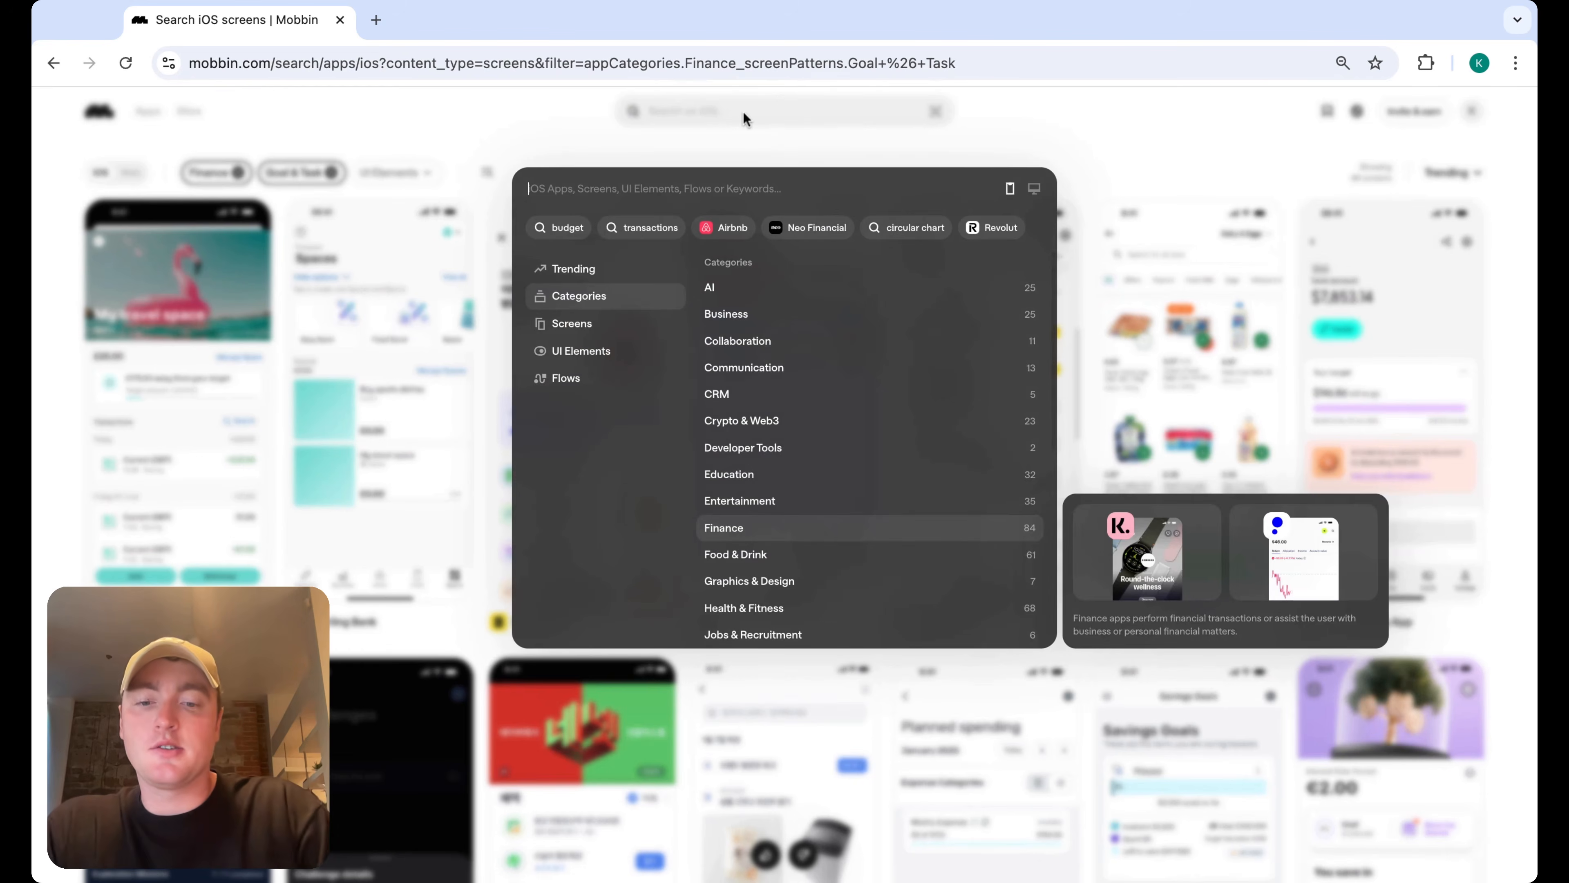
type("goal setup")
key("Return")
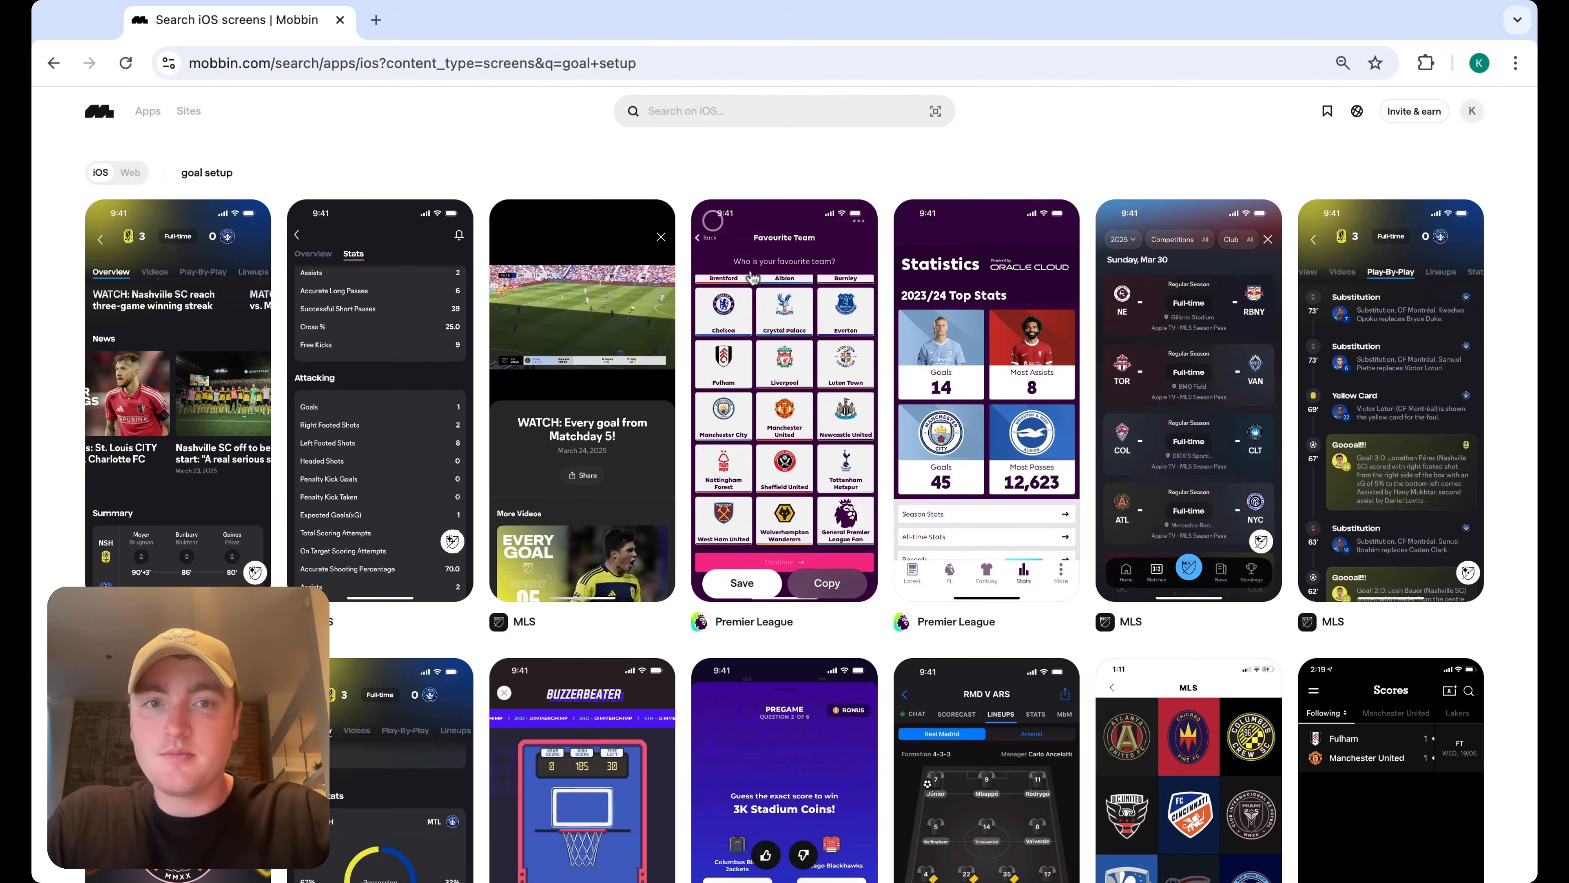
scroll(708, 374, "down", 5)
scroll(709, 374, "down", 10)
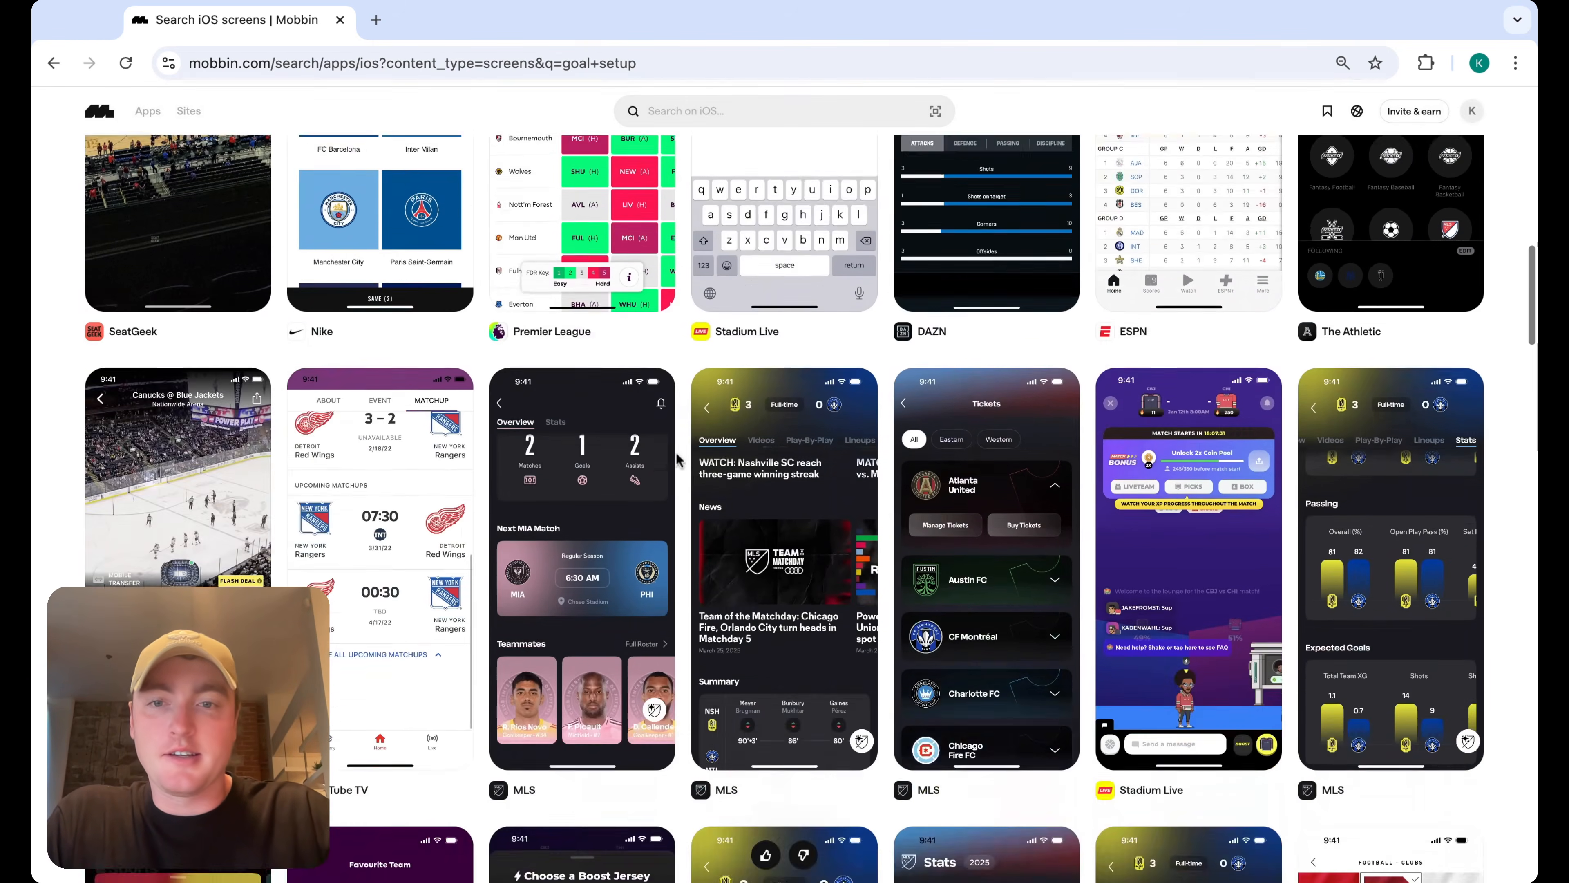
scroll(675, 452, "up", 15)
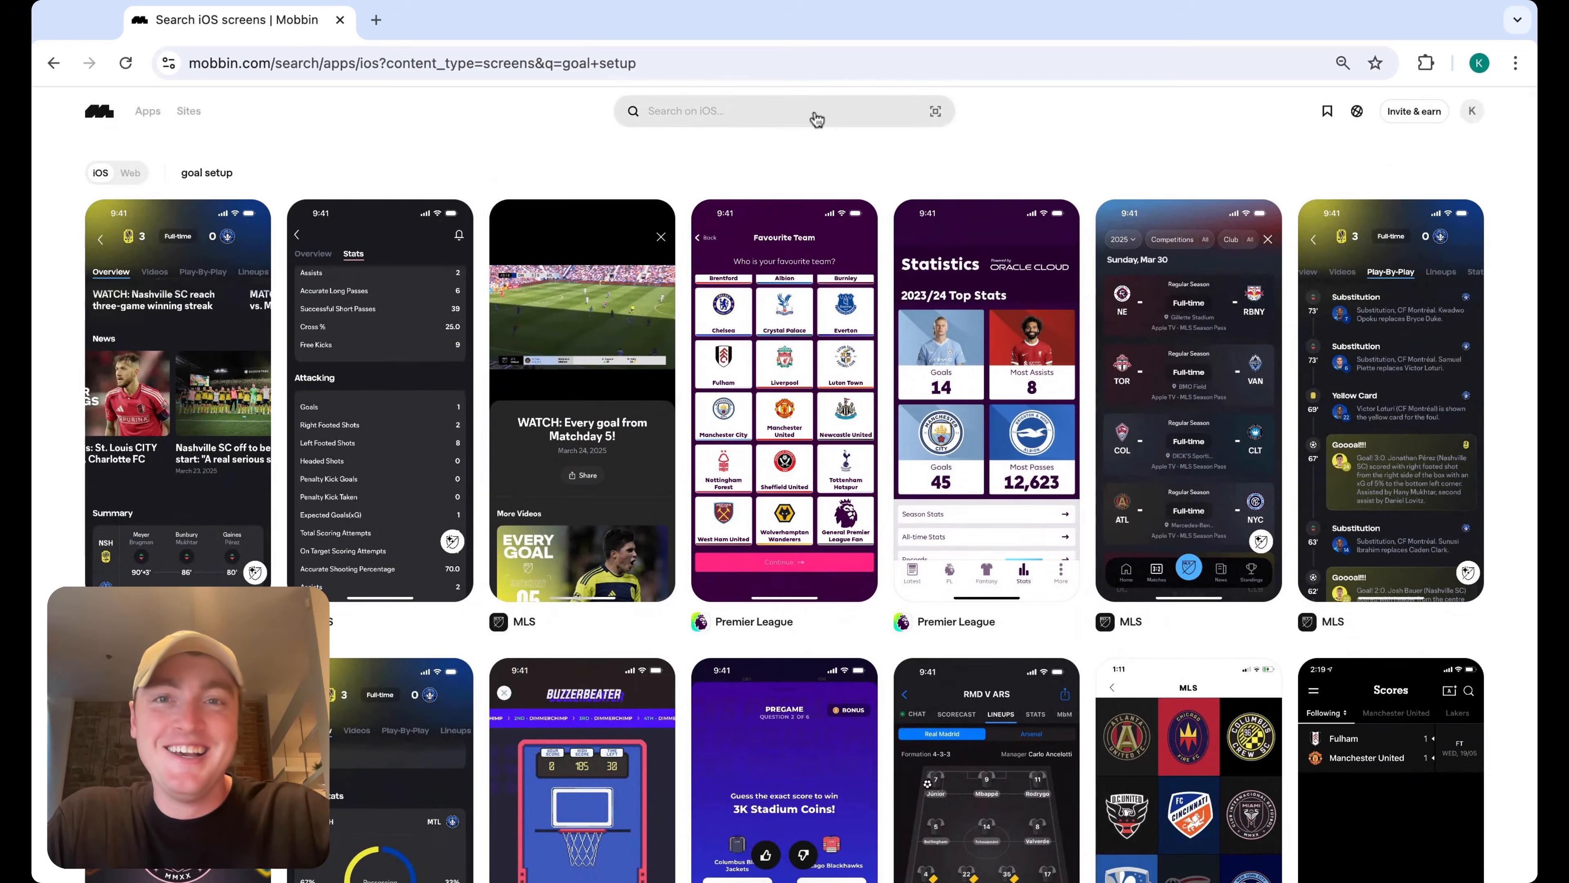
Open the Finance category and filter its screens by the screenshot text build your goal
left_click(813, 116)
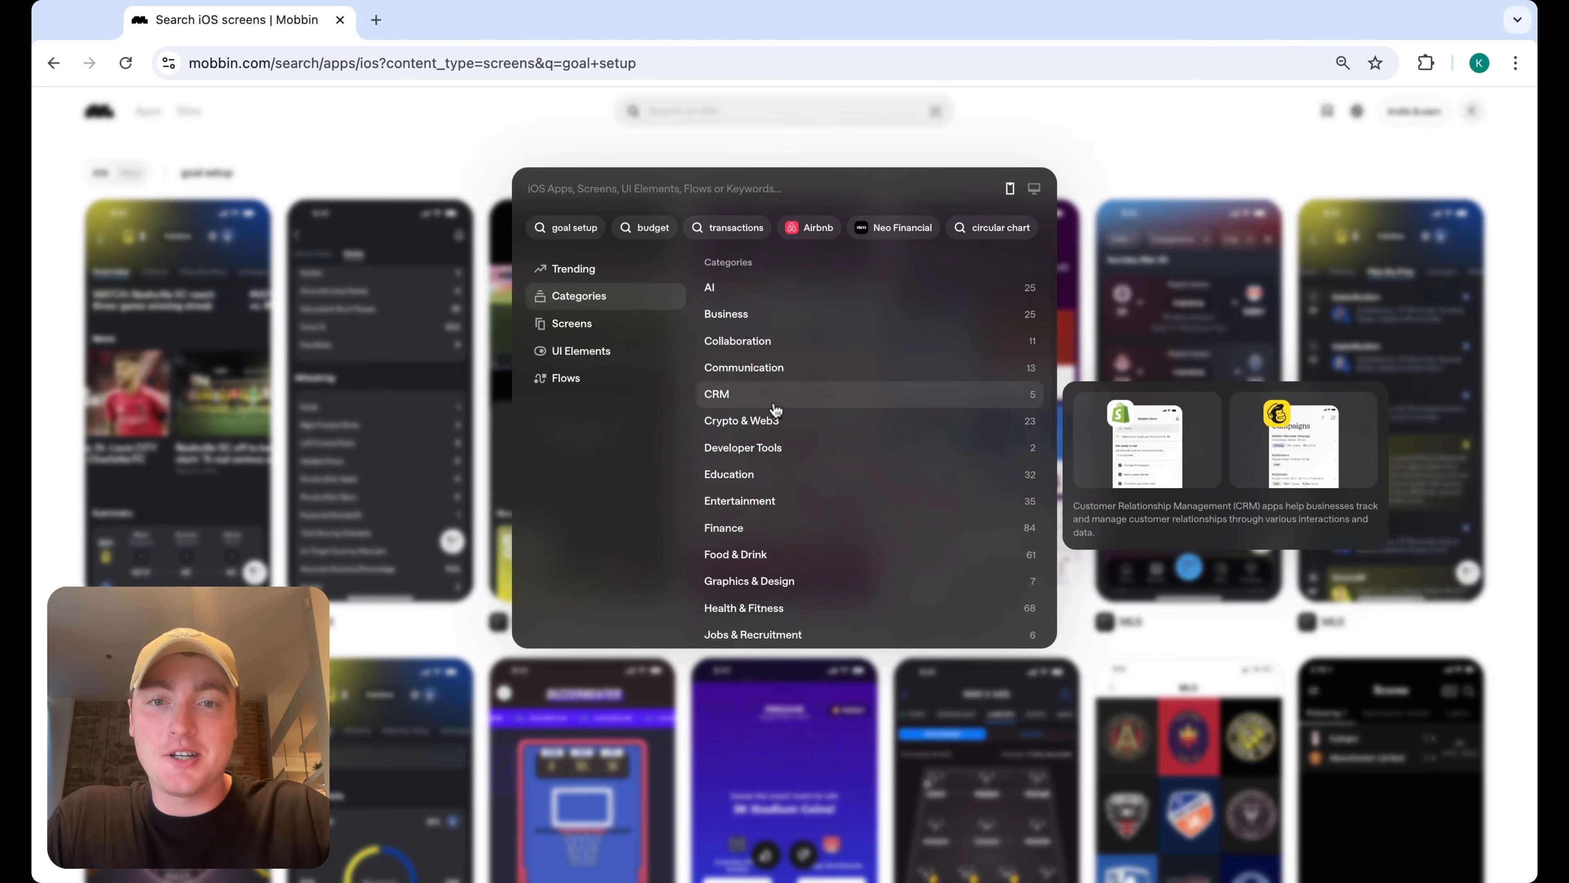
left_click(782, 527)
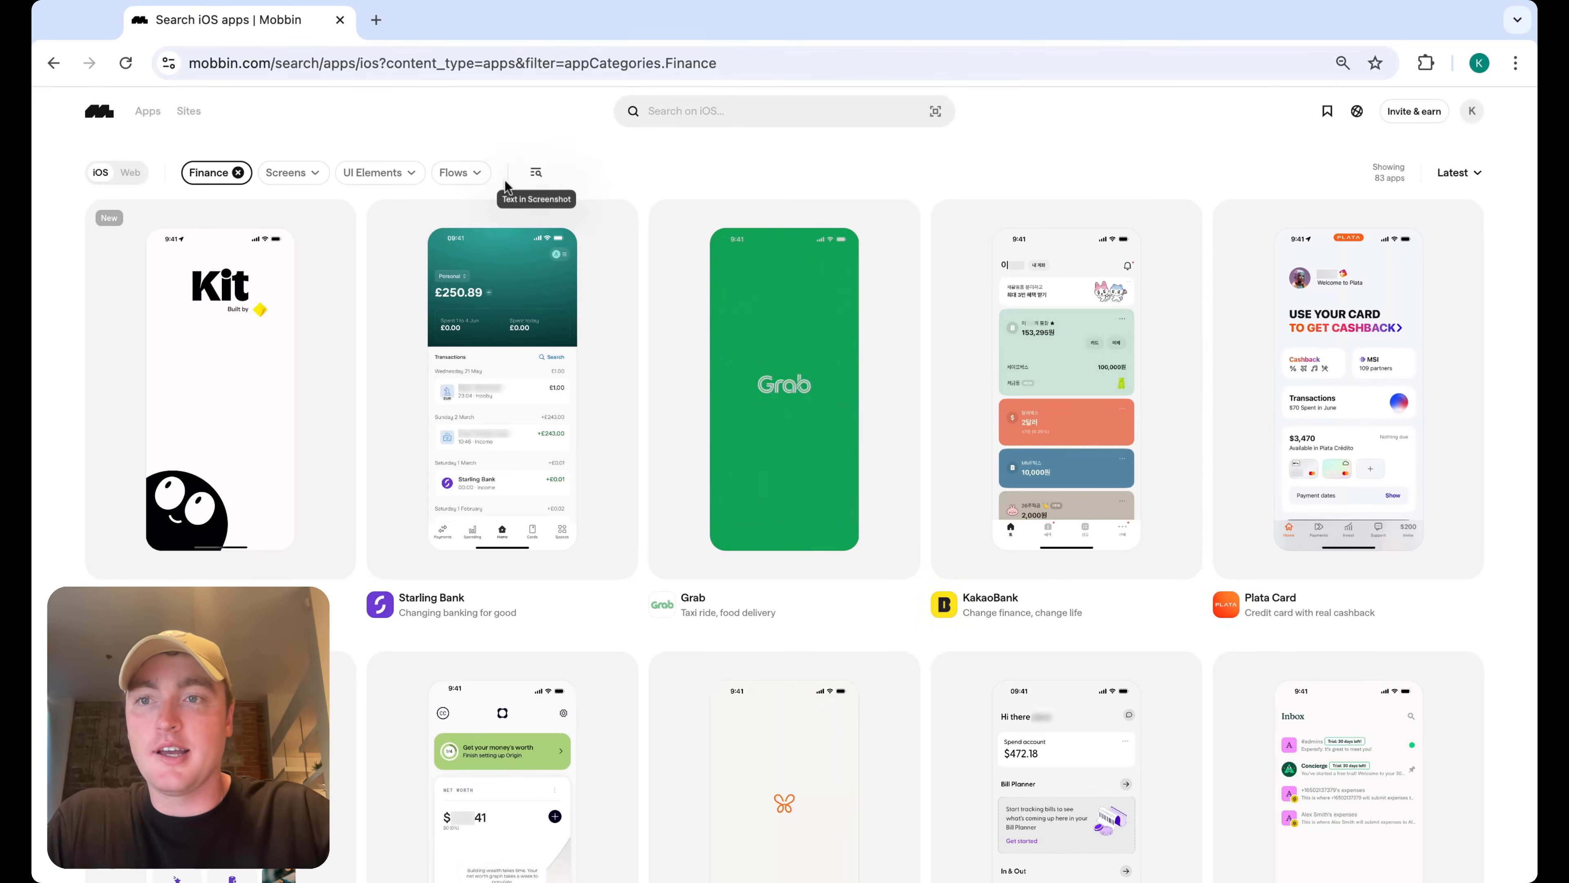
left_click(535, 174)
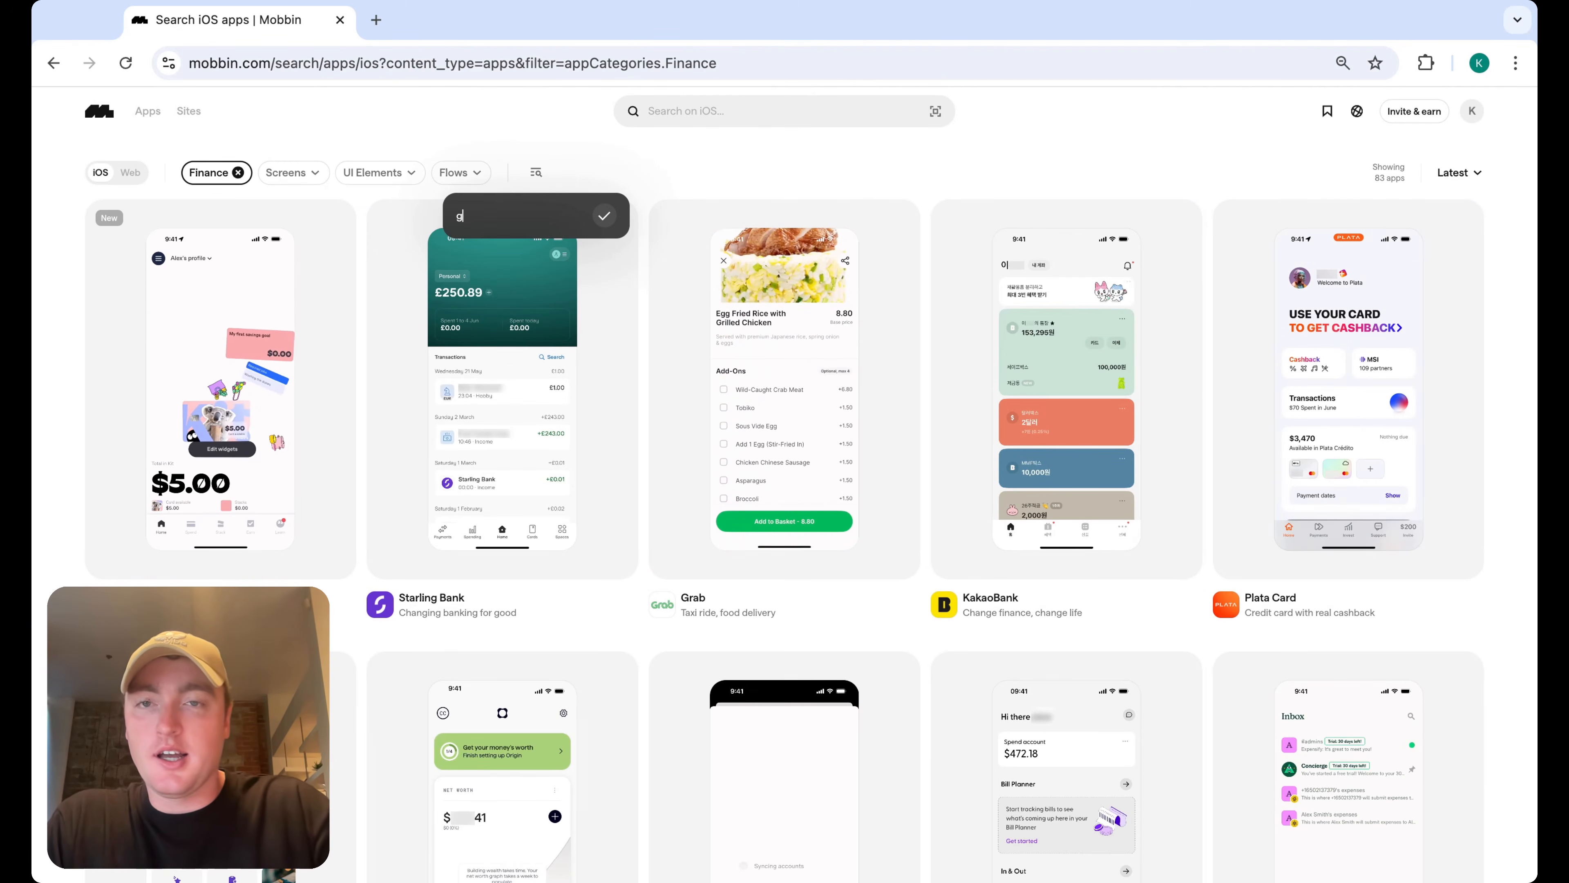
type("build your go")
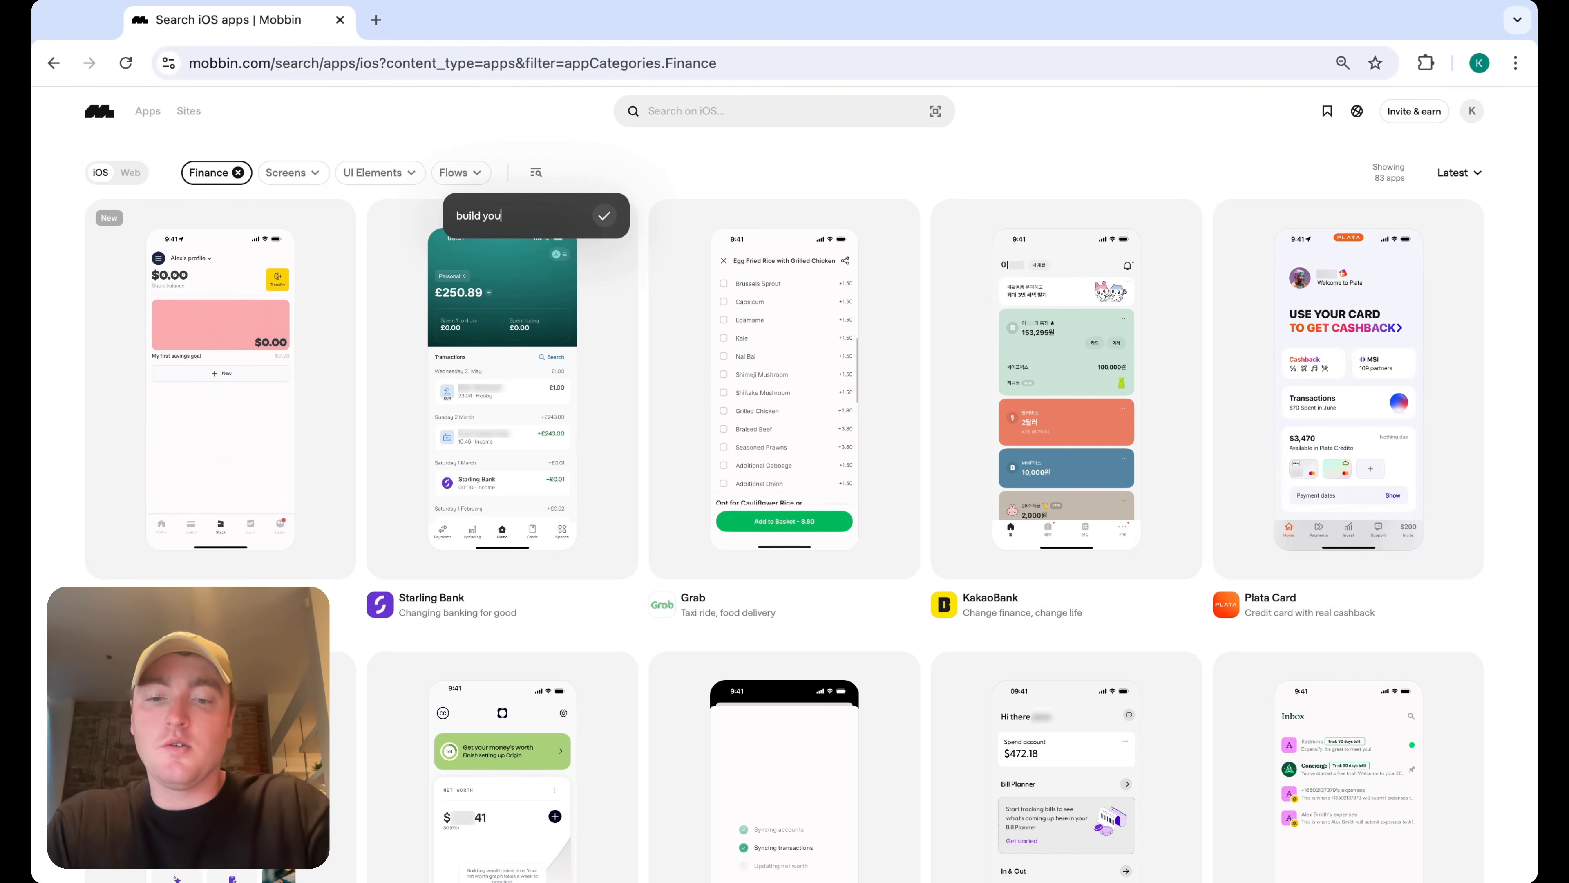
type("al")
key("Return")
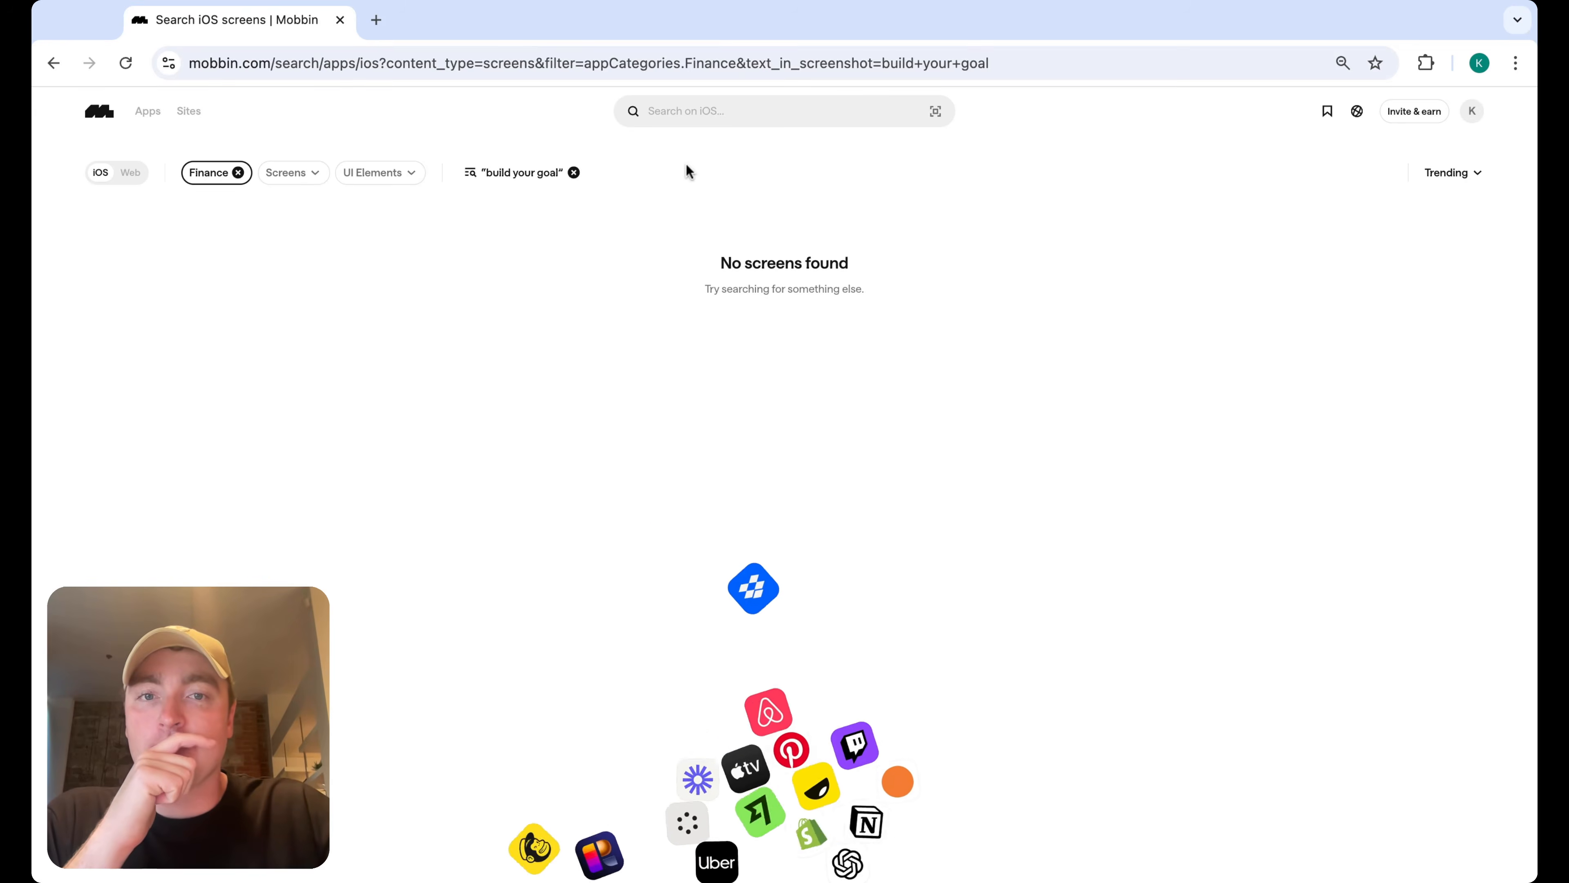
Shorten the screenshot text filter to build
left_click(559, 172)
key("BackSpace")
key("BackSpace")
key("BackSpace")
key("BackSpace")
key("BackSpace")
key("BackSpace")
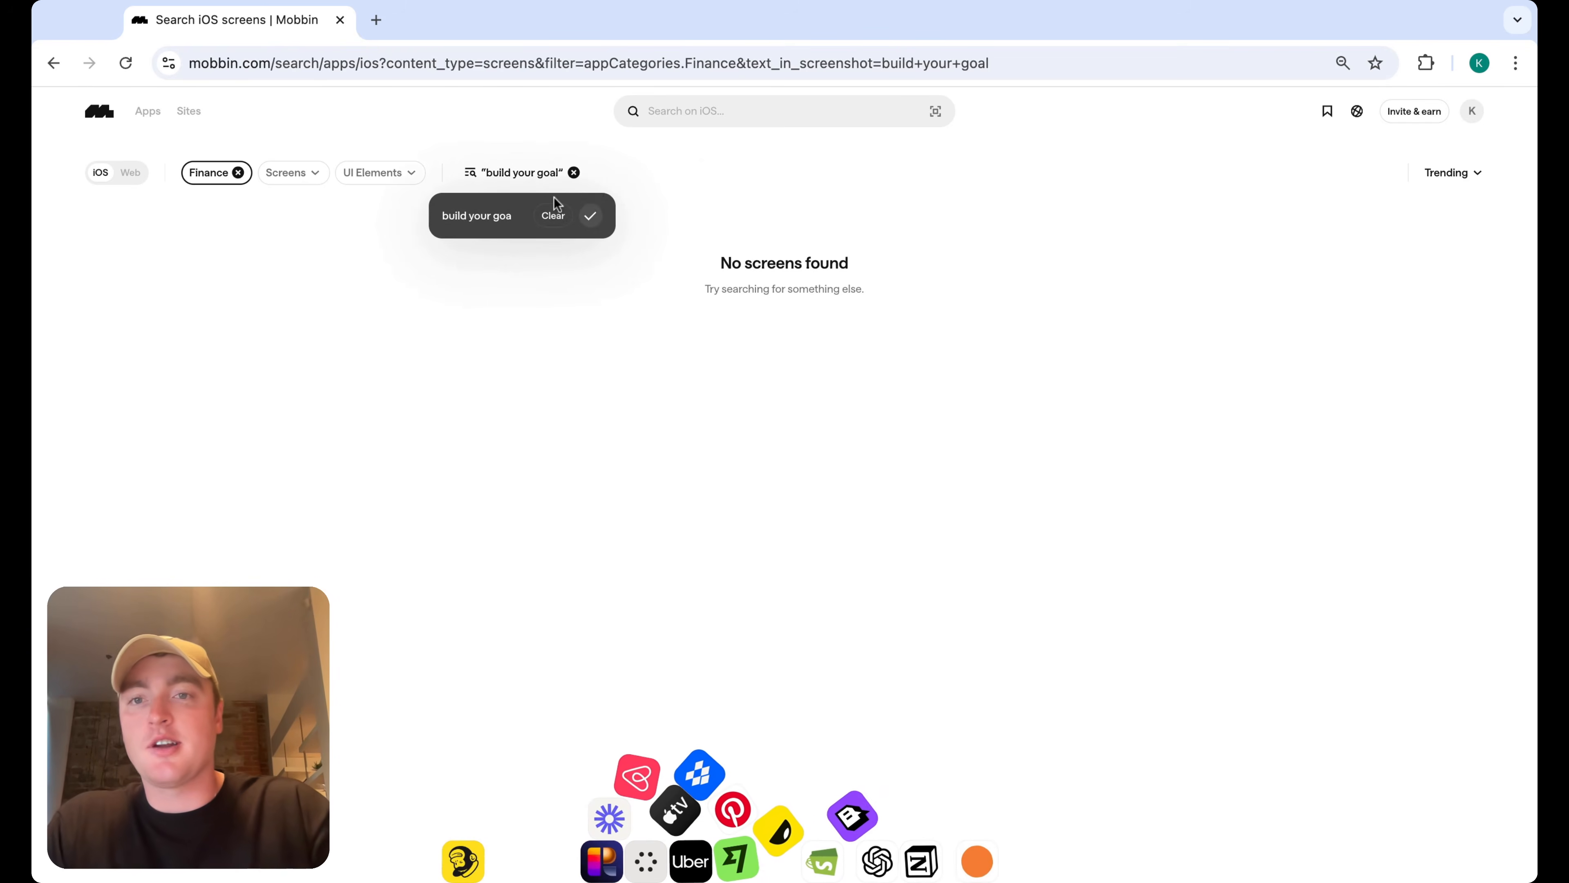
key("BackSpace")
key("BackSpace")
key("BackSpace")
key("BackSpace")
key("Return")
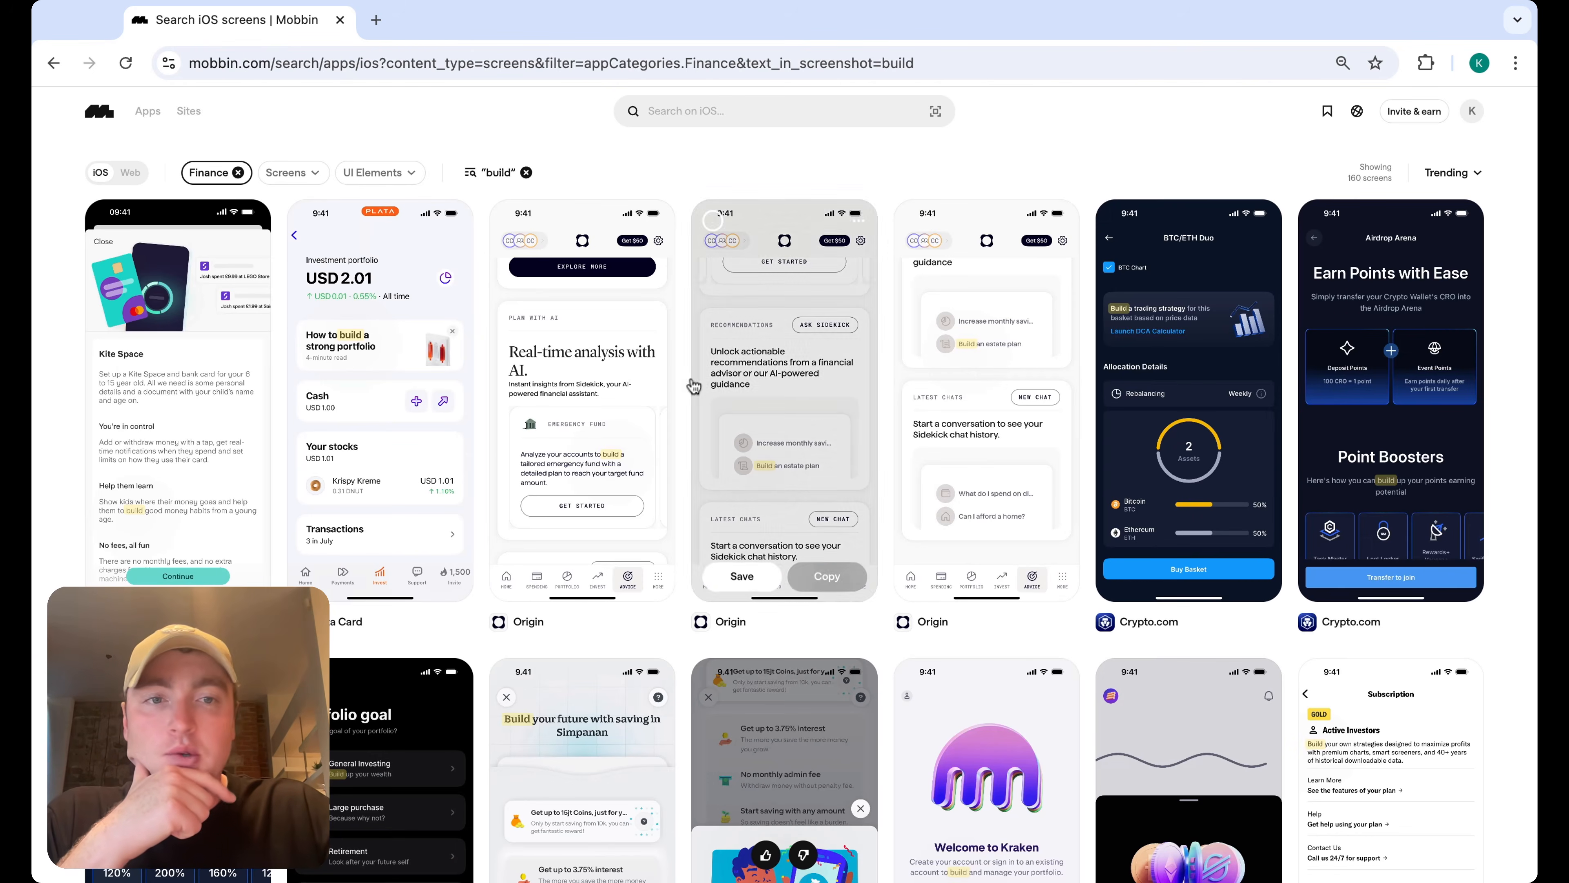
Scroll through the Finance screens containing build to review goal-setup designs
scroll(1072, 535, "down", 5)
scroll(1075, 537, "down", 12)
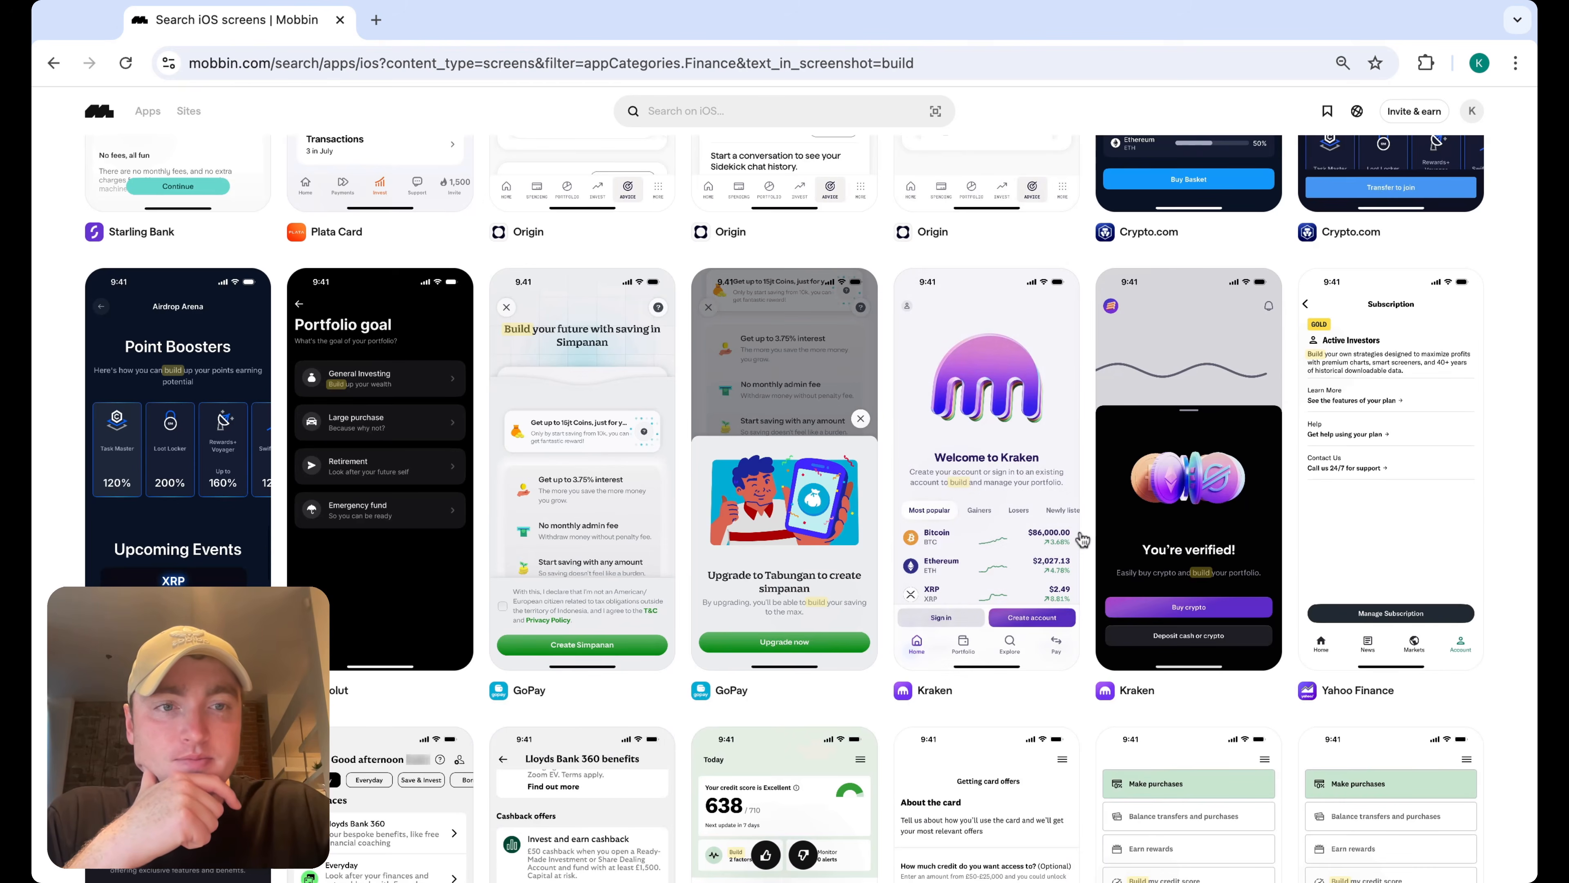
scroll(1082, 539, "down", 15)
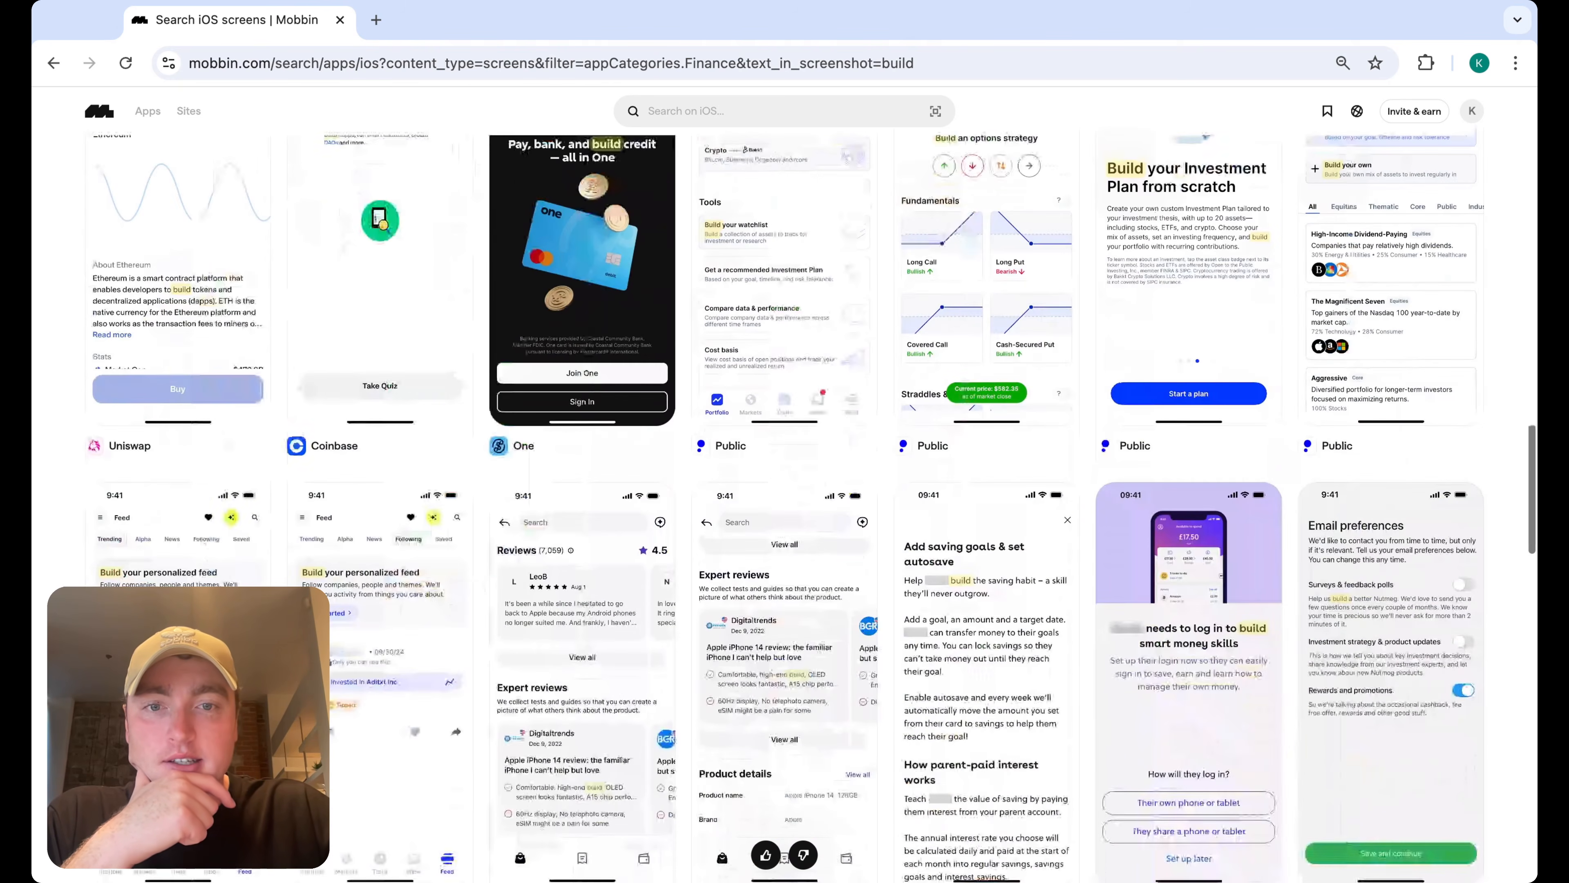
scroll(1094, 556, "down", 6)
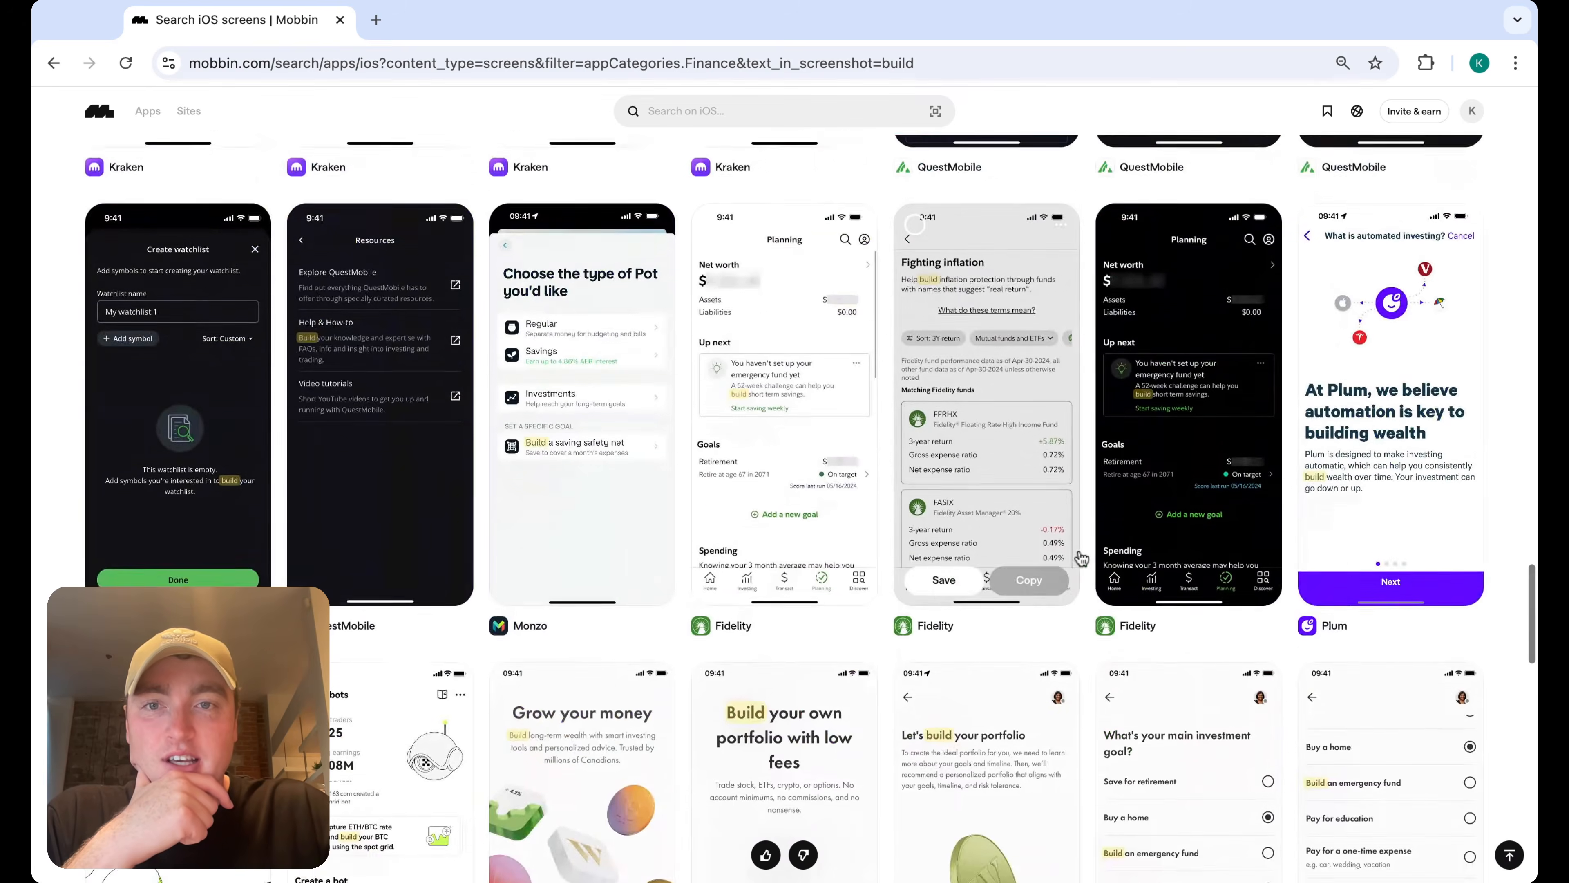
scroll(1094, 557, "up", 7)
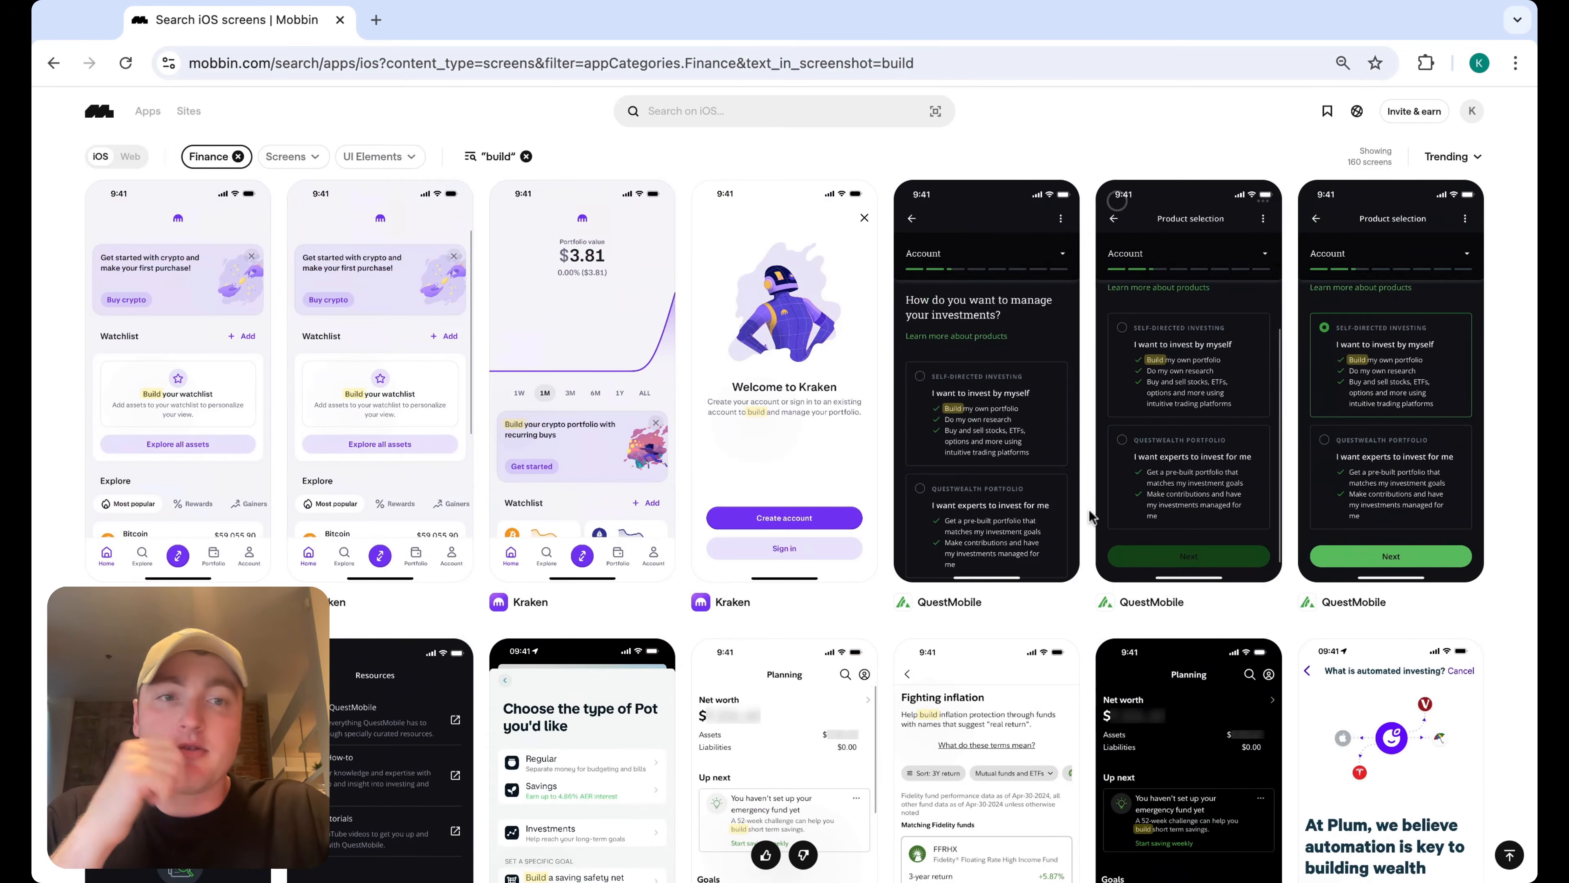
scroll(1086, 511, "down", 15)
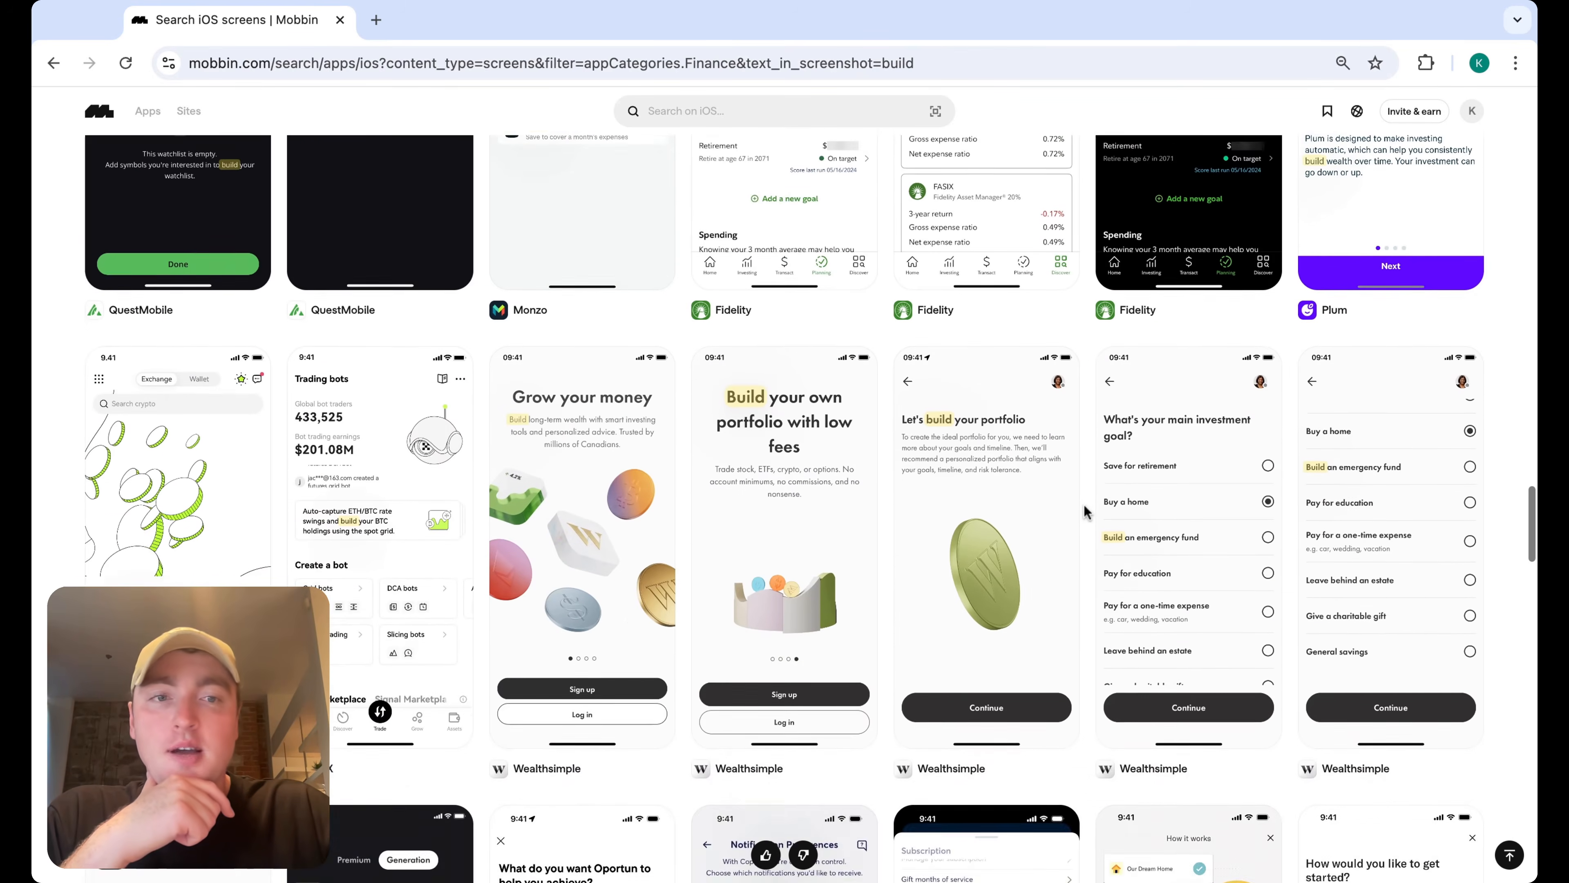
scroll(1086, 512, "down", 4)
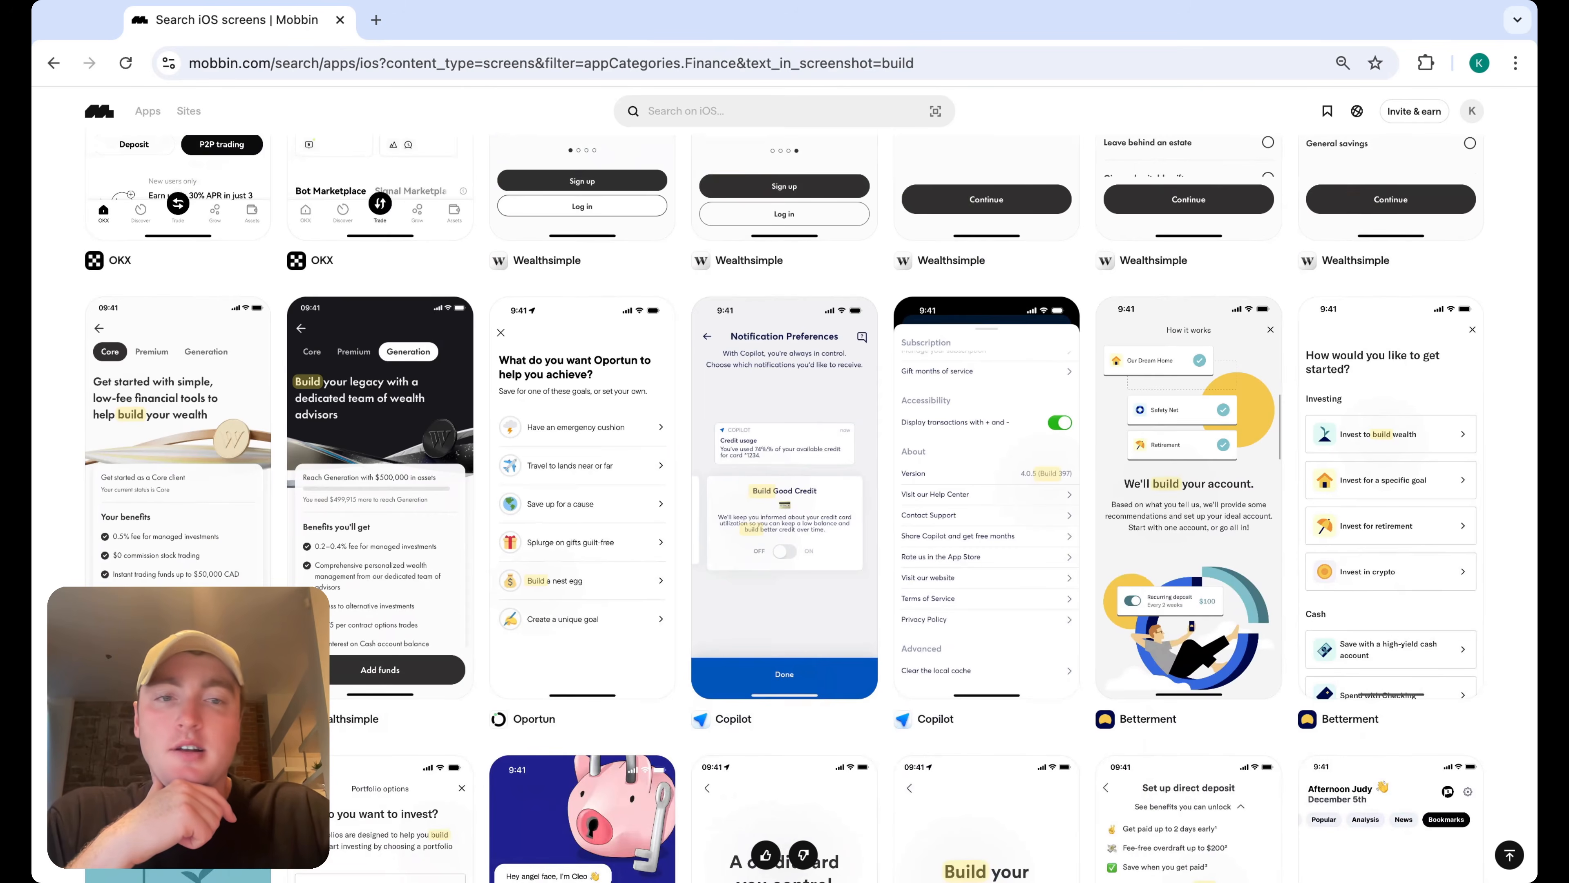
scroll(1085, 512, "down", 7)
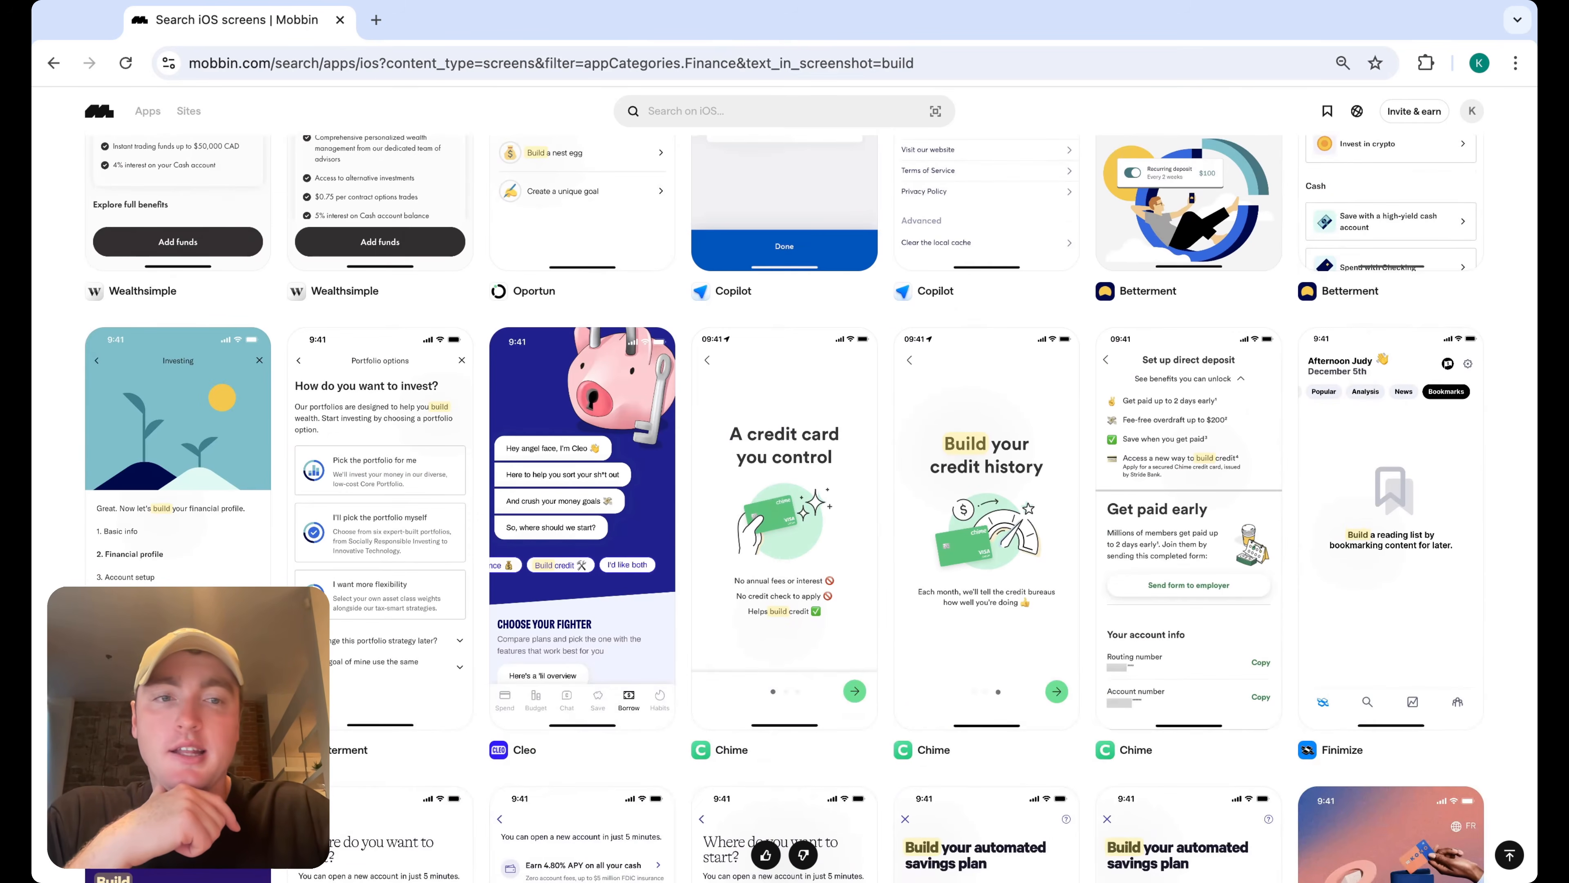
scroll(785, 507, "down", 5)
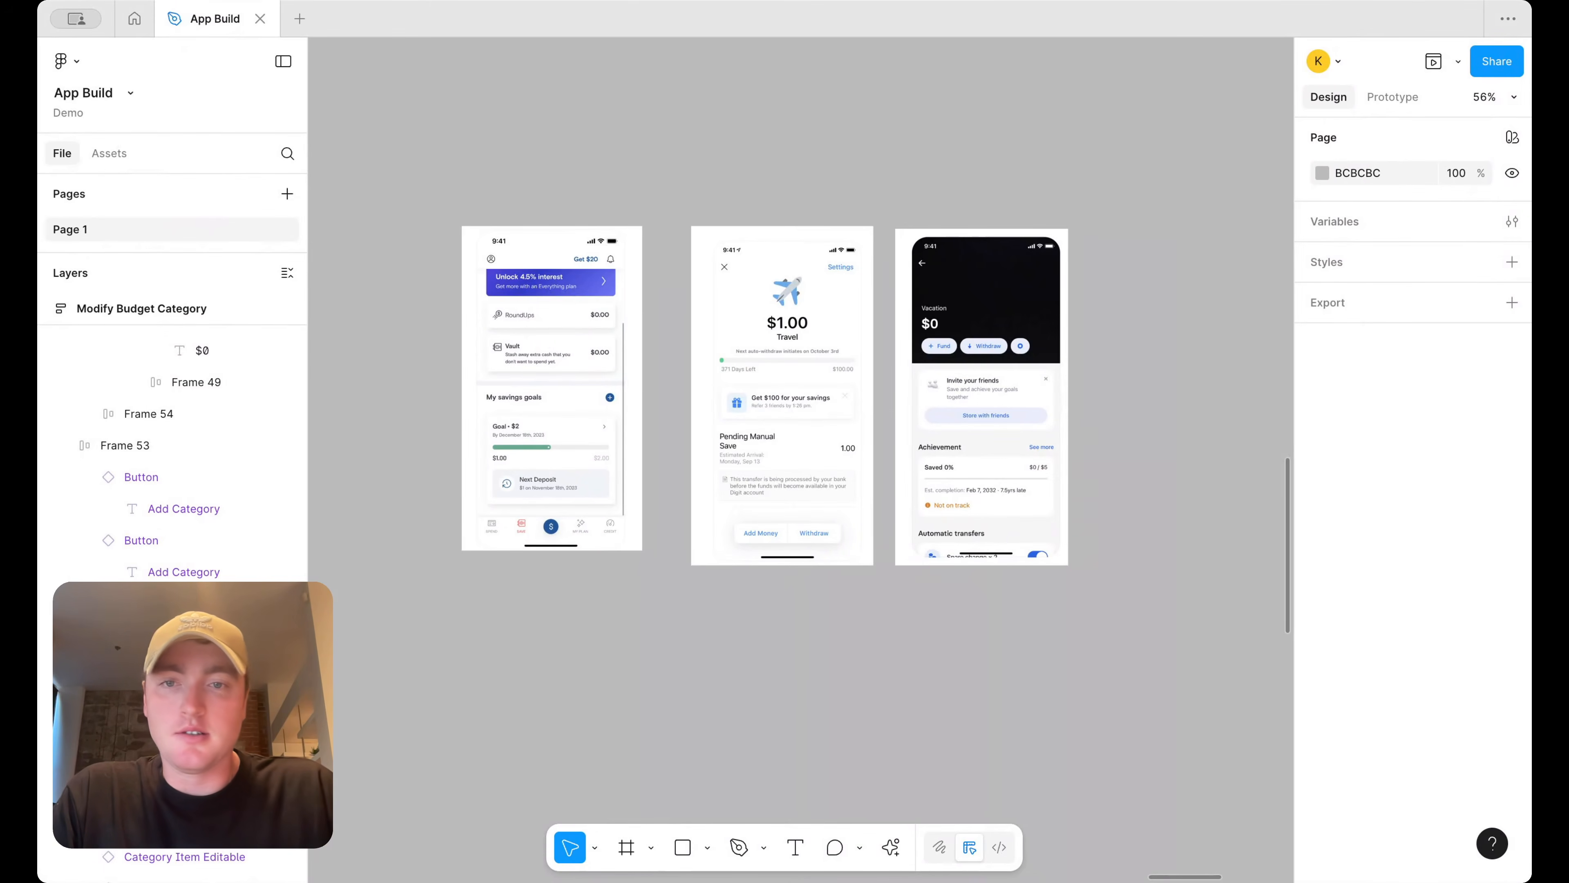
Draw an outline rectangle of about 237 × 178 over the savings goal card in the first reference screen, with a stroke and no fill
left_click(684, 848)
scroll(515, 481, "up", 5)
mouse_move(451, 355)
left_mouse_down()
mouse_move(718, 518)
mouse_move(717, 554)
left_mouse_up()
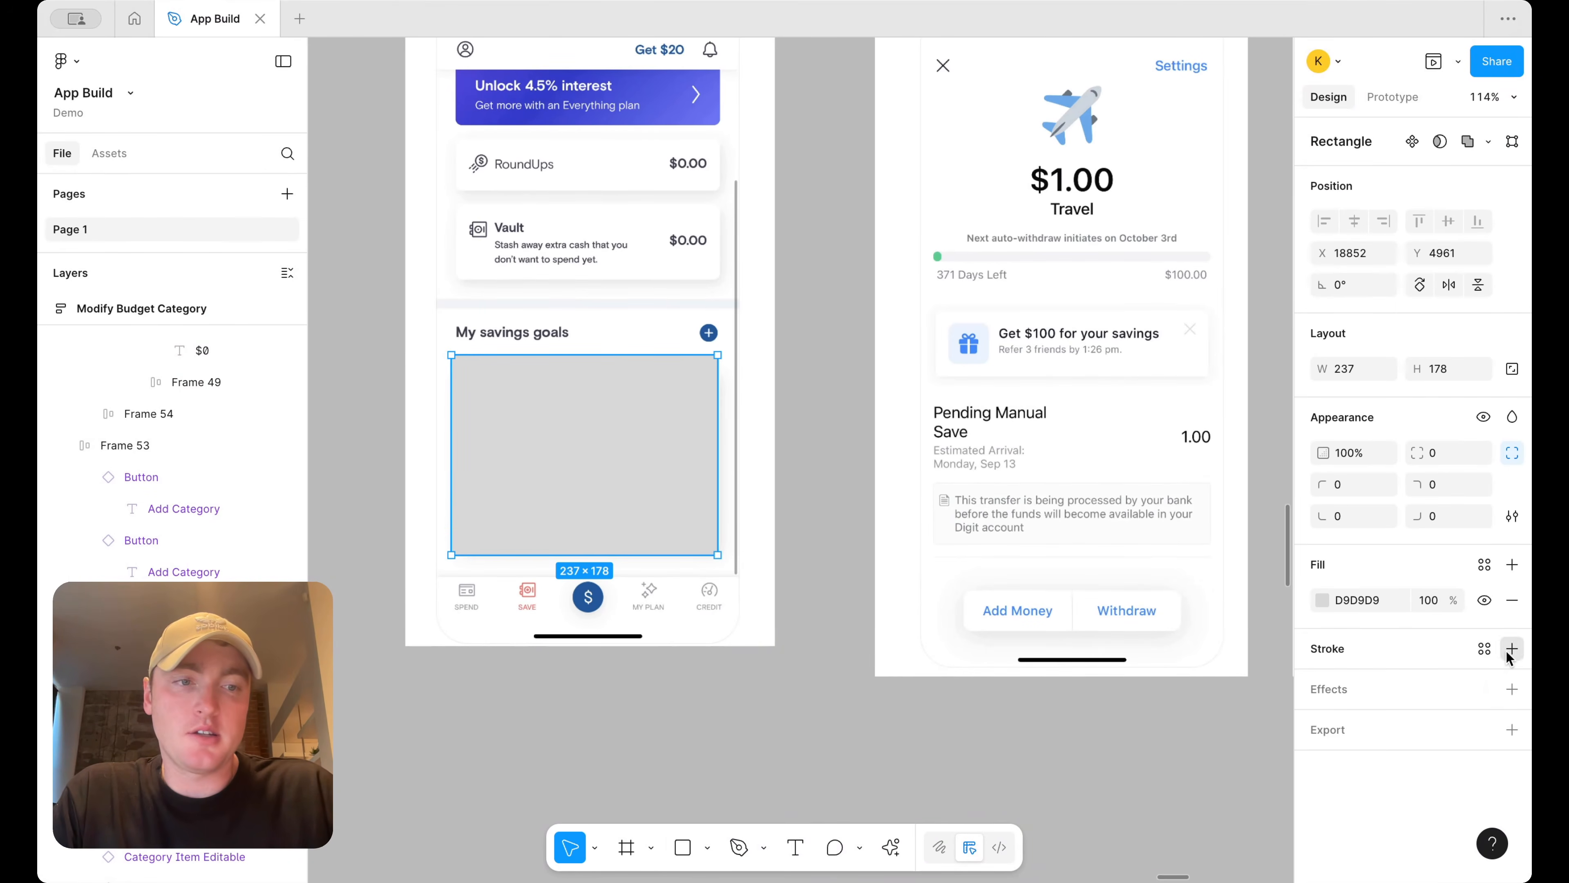
left_click(1512, 649)
left_click(1511, 600)
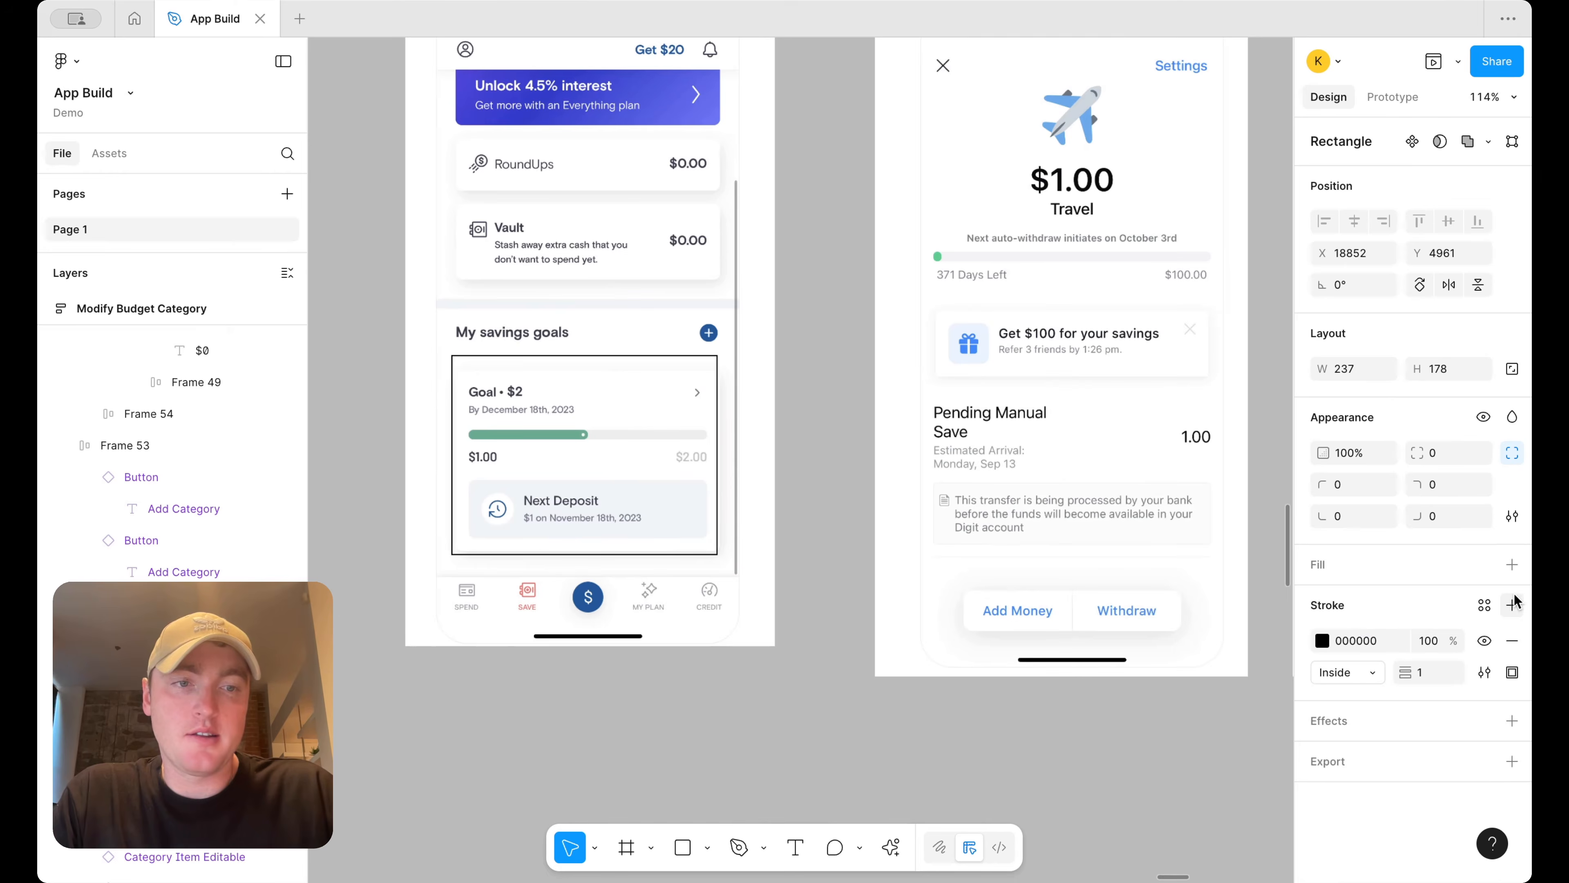
Set the rectangle's stroke to green 6BA914 with a weight of 4
left_click(1322, 642)
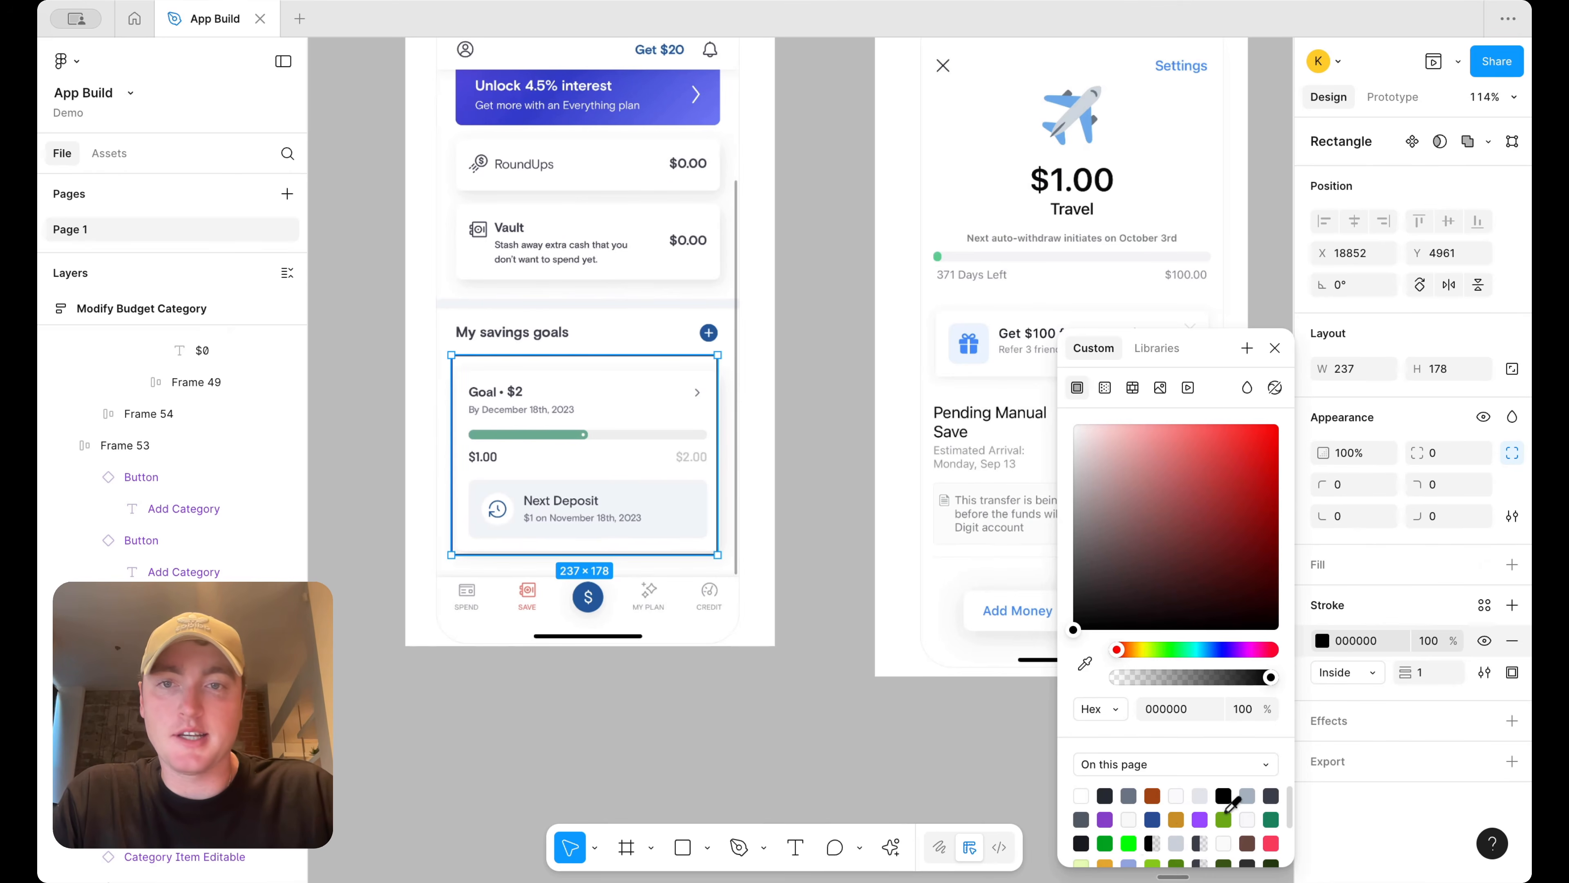
left_click(1229, 818)
left_click(1426, 675)
type("4")
key("Return")
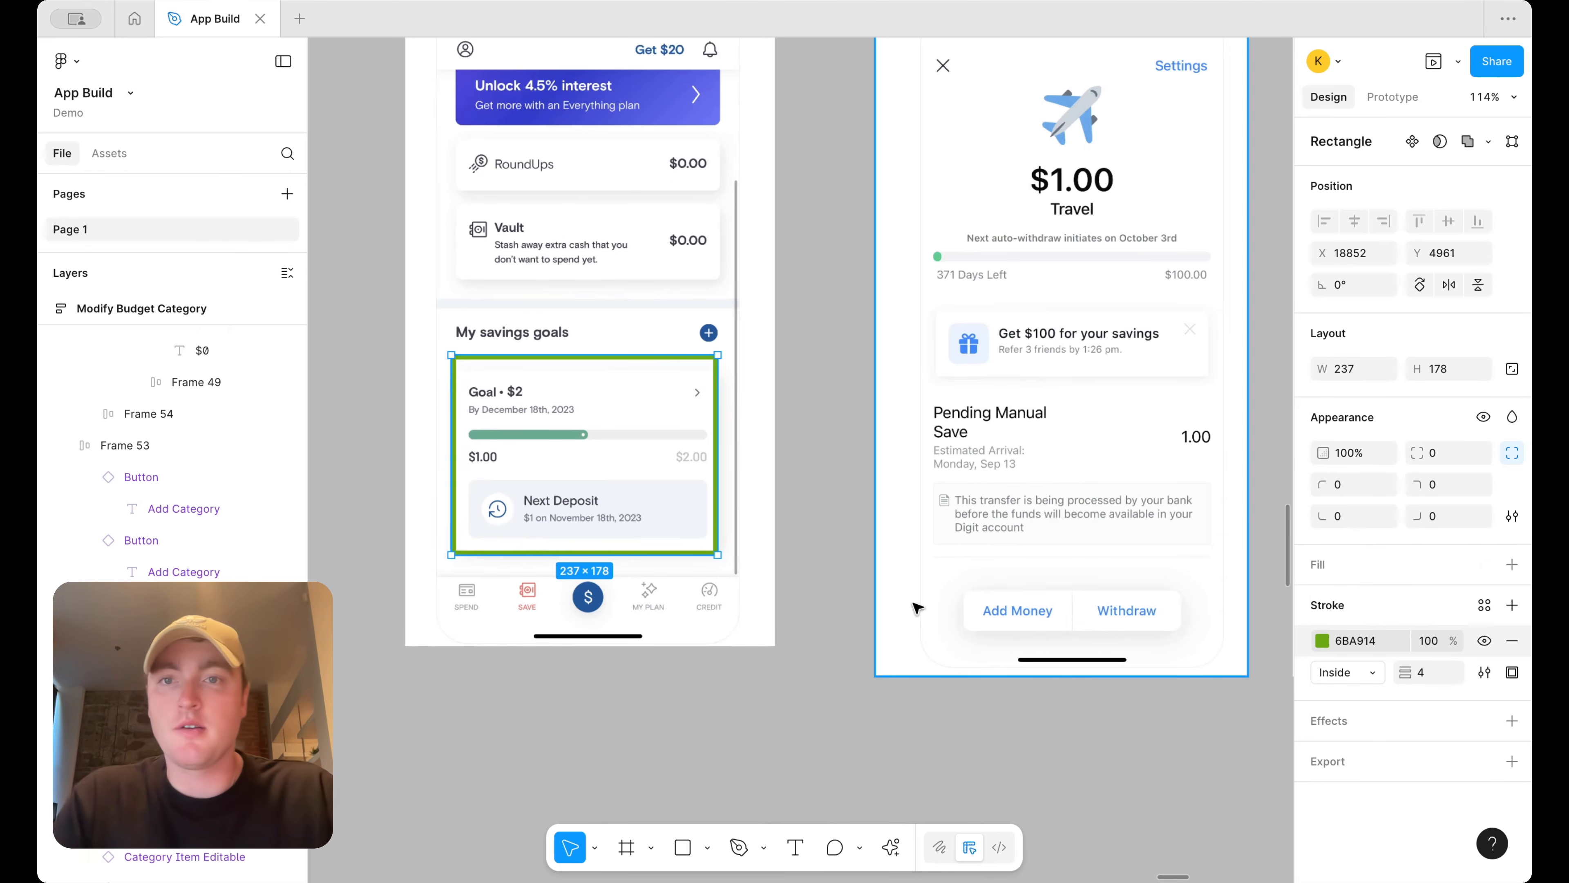
Duplicate the green outline over the RoundUps and Vault cards and resize it to about 260 × 143
scroll(894, 537, "down", 3)
scroll(900, 542, "left", 1)
left_click_drag(723, 484, 724, 317)
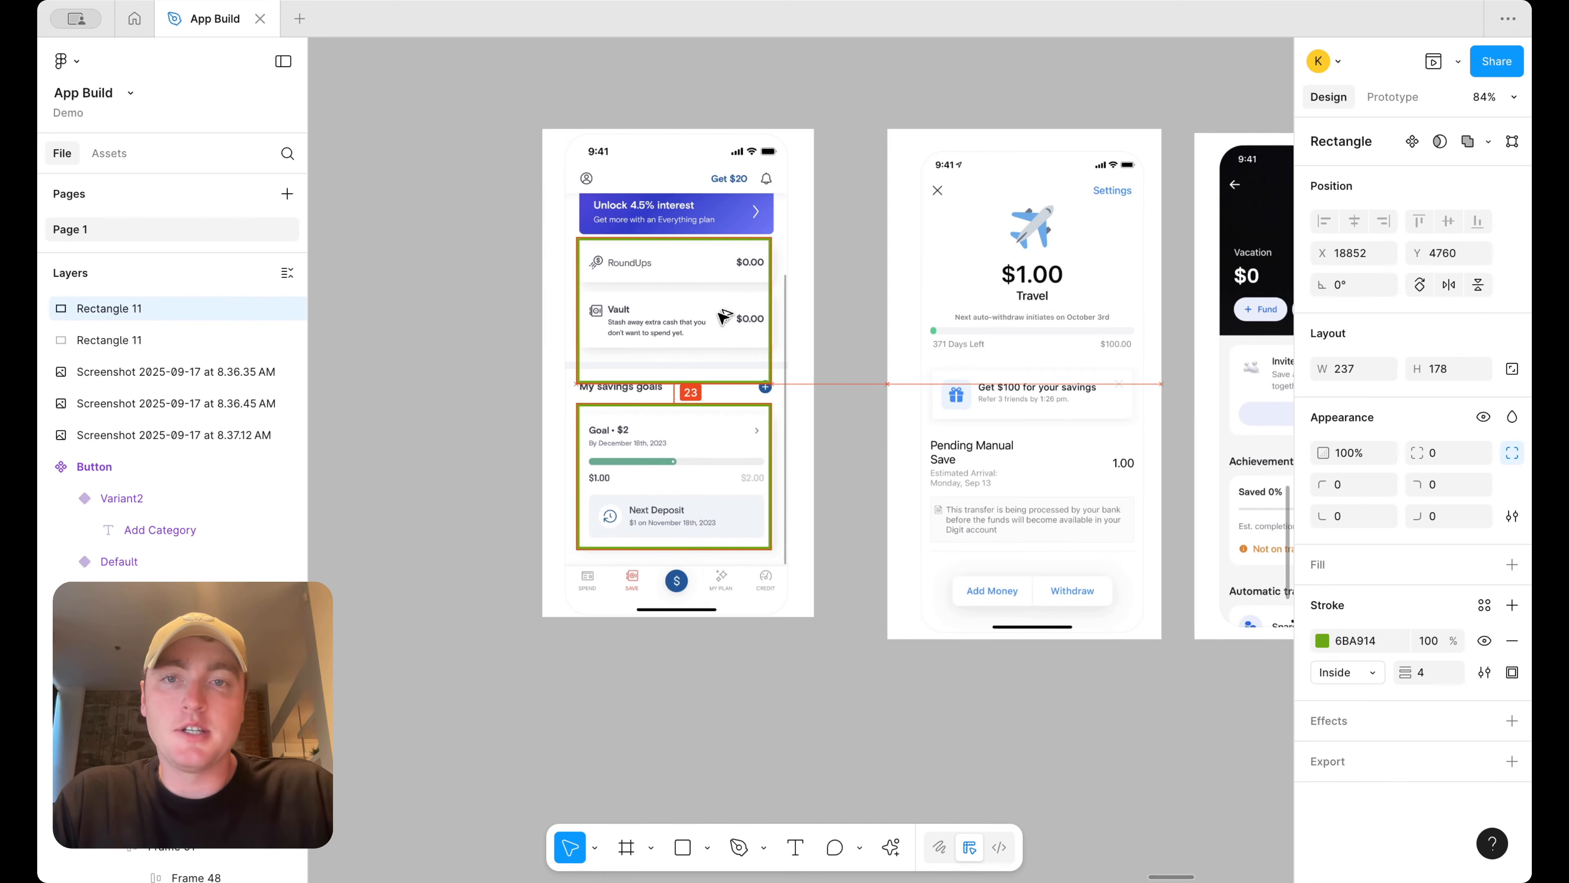
left_click_drag(712, 382, 712, 355)
left_click_drag(772, 273, 786, 272)
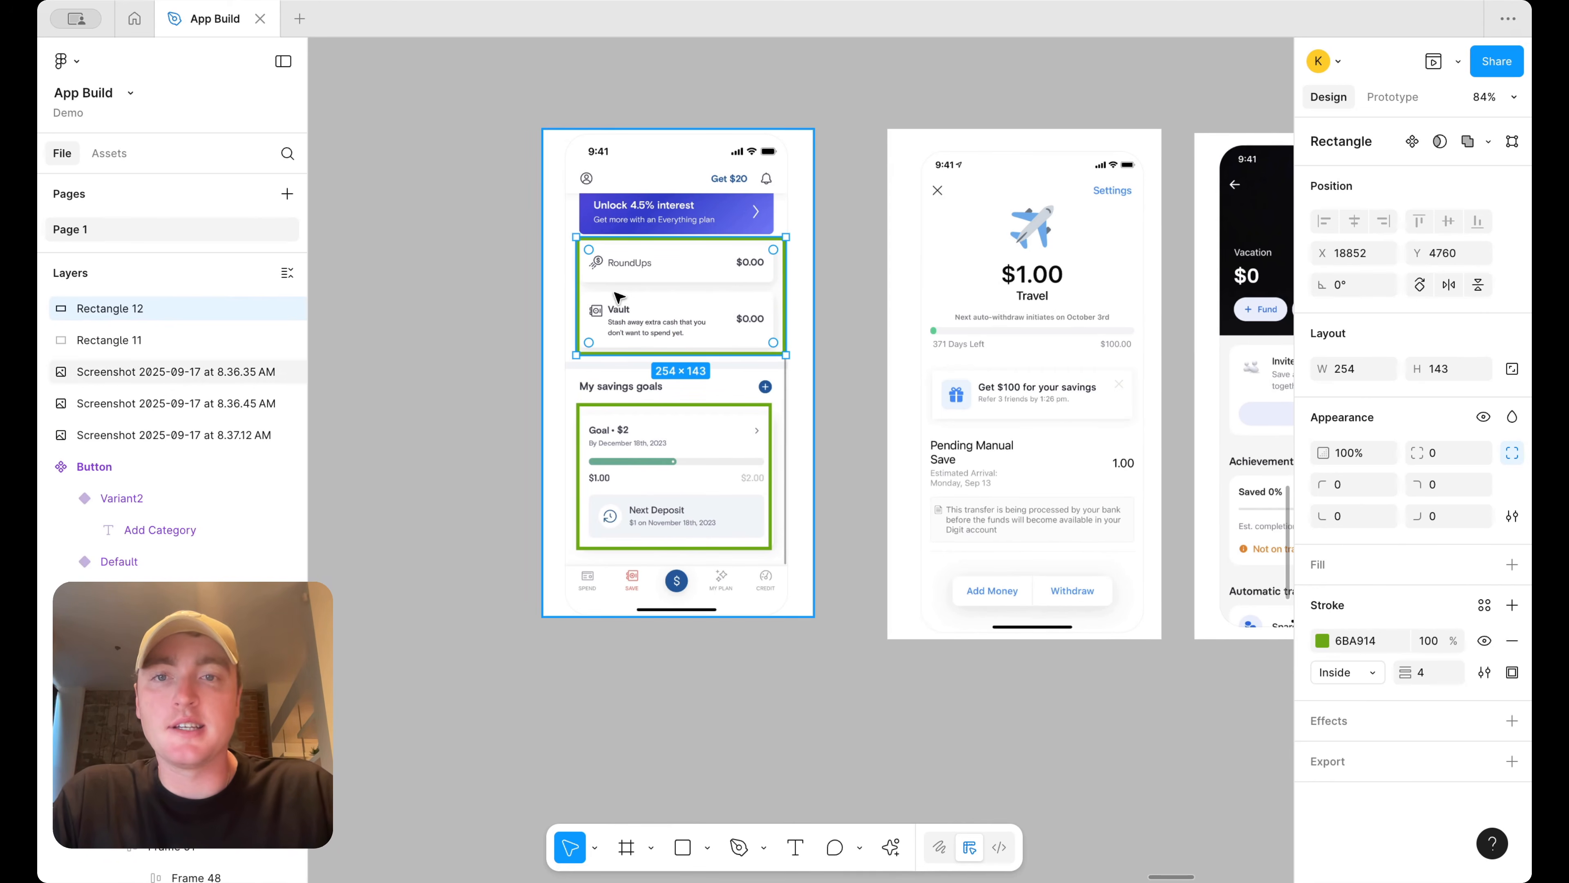
left_click_drag(583, 290, 578, 290)
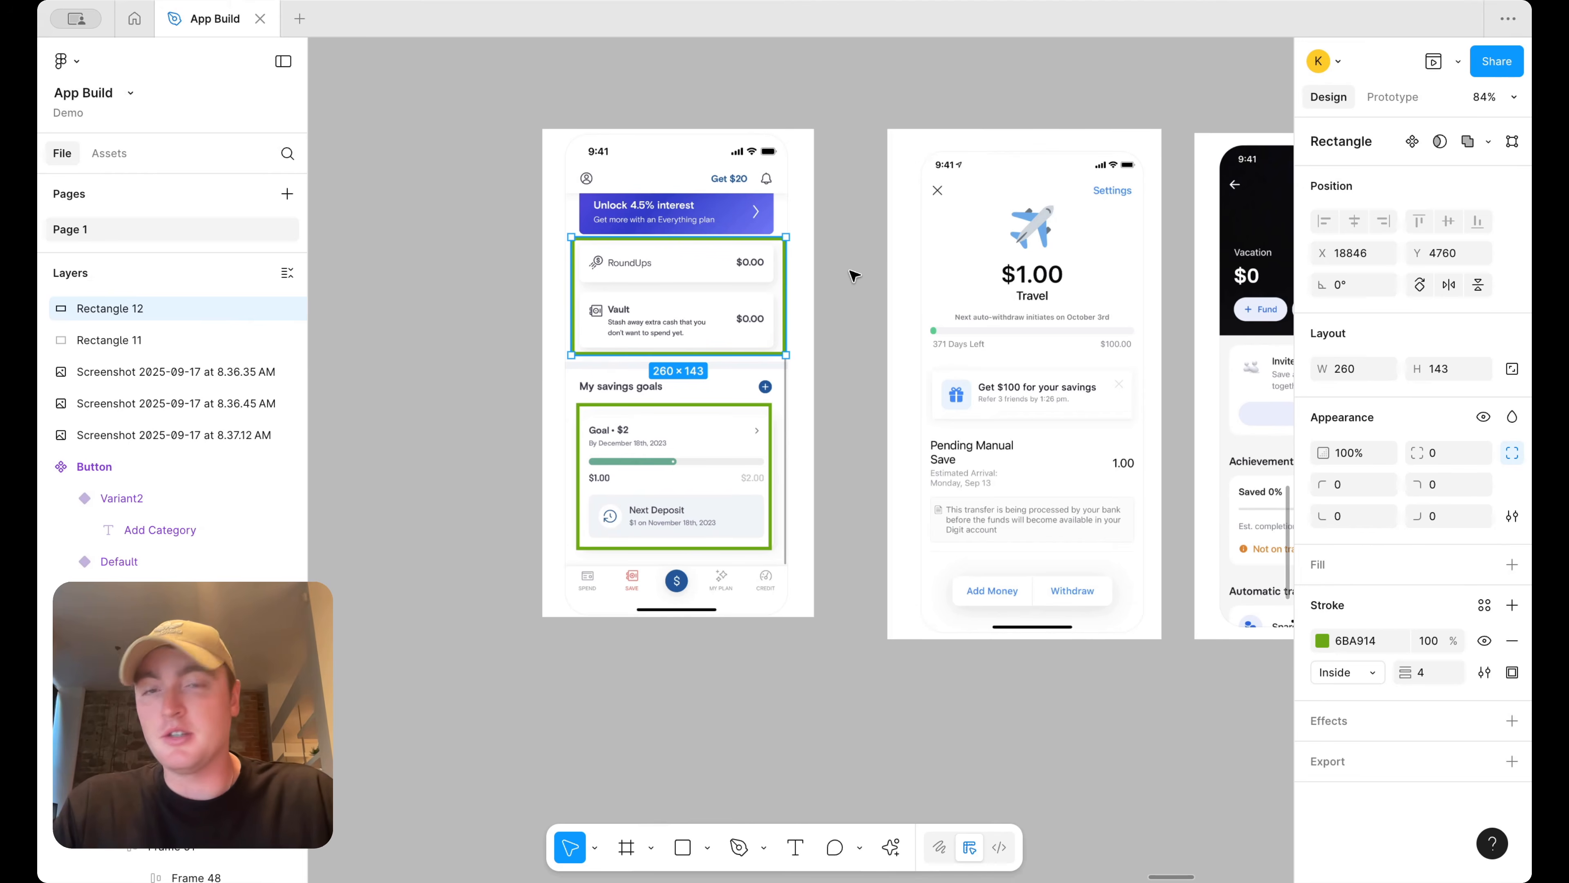
Duplicate the outline onto the second reference screen and stretch it to cover the screen's content
scroll(772, 283, "down", 1)
scroll(773, 283, "right", 2)
left_click_drag(541, 316, 854, 316)
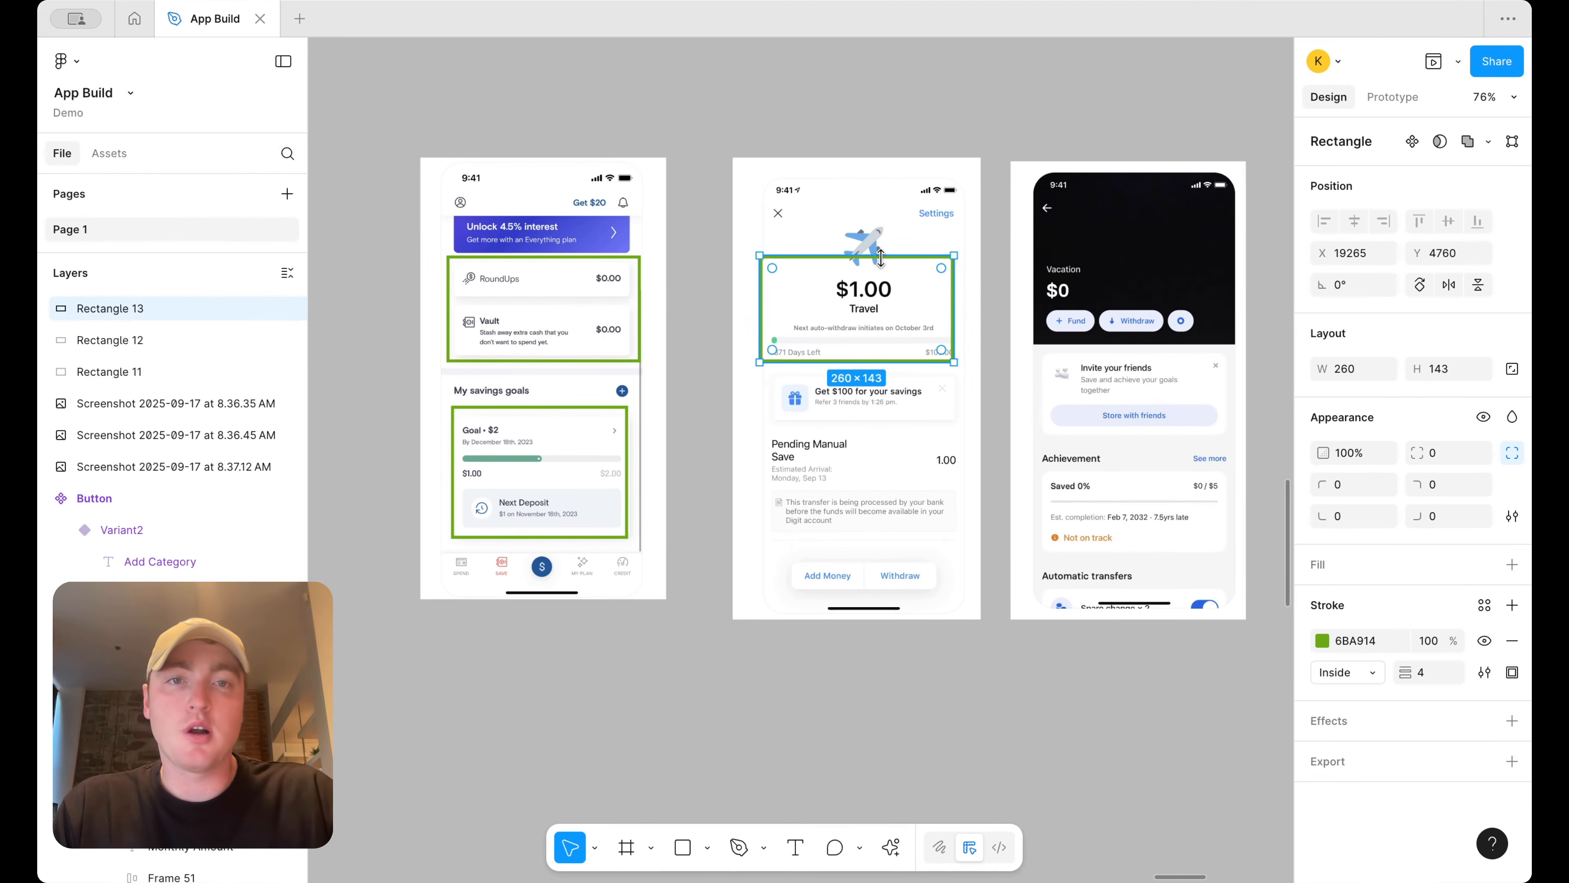
left_click_drag(881, 258, 881, 171)
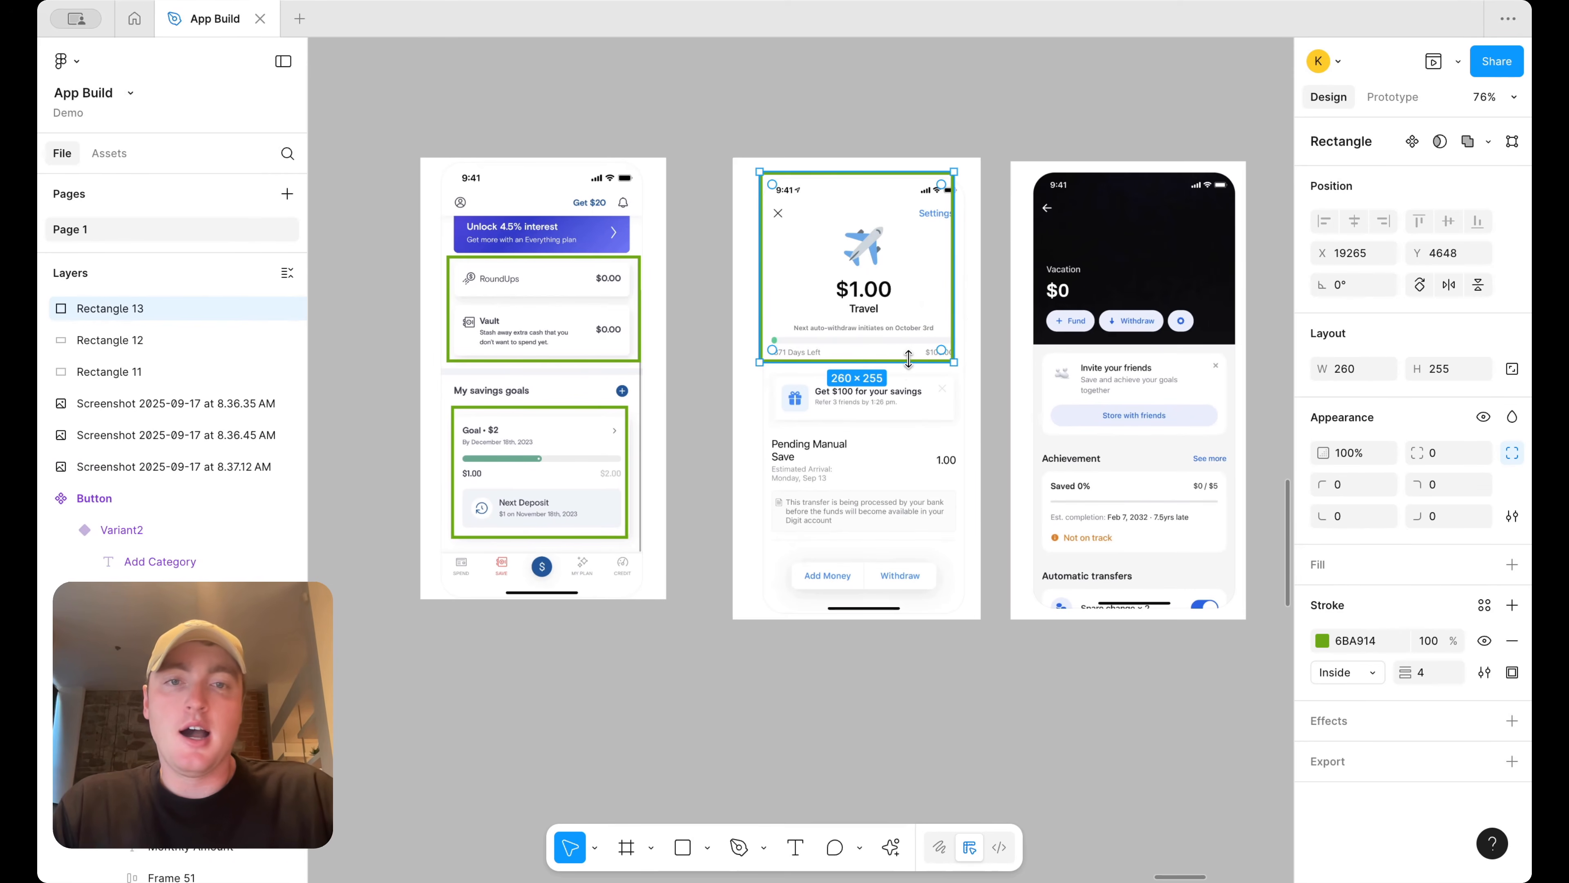
left_click_drag(908, 358, 908, 604)
Duplicate outlines onto the third screen around the Fund/Withdraw row, invite card and automatic transfers section
left_click_drag(870, 489, 1130, 488, "alt")
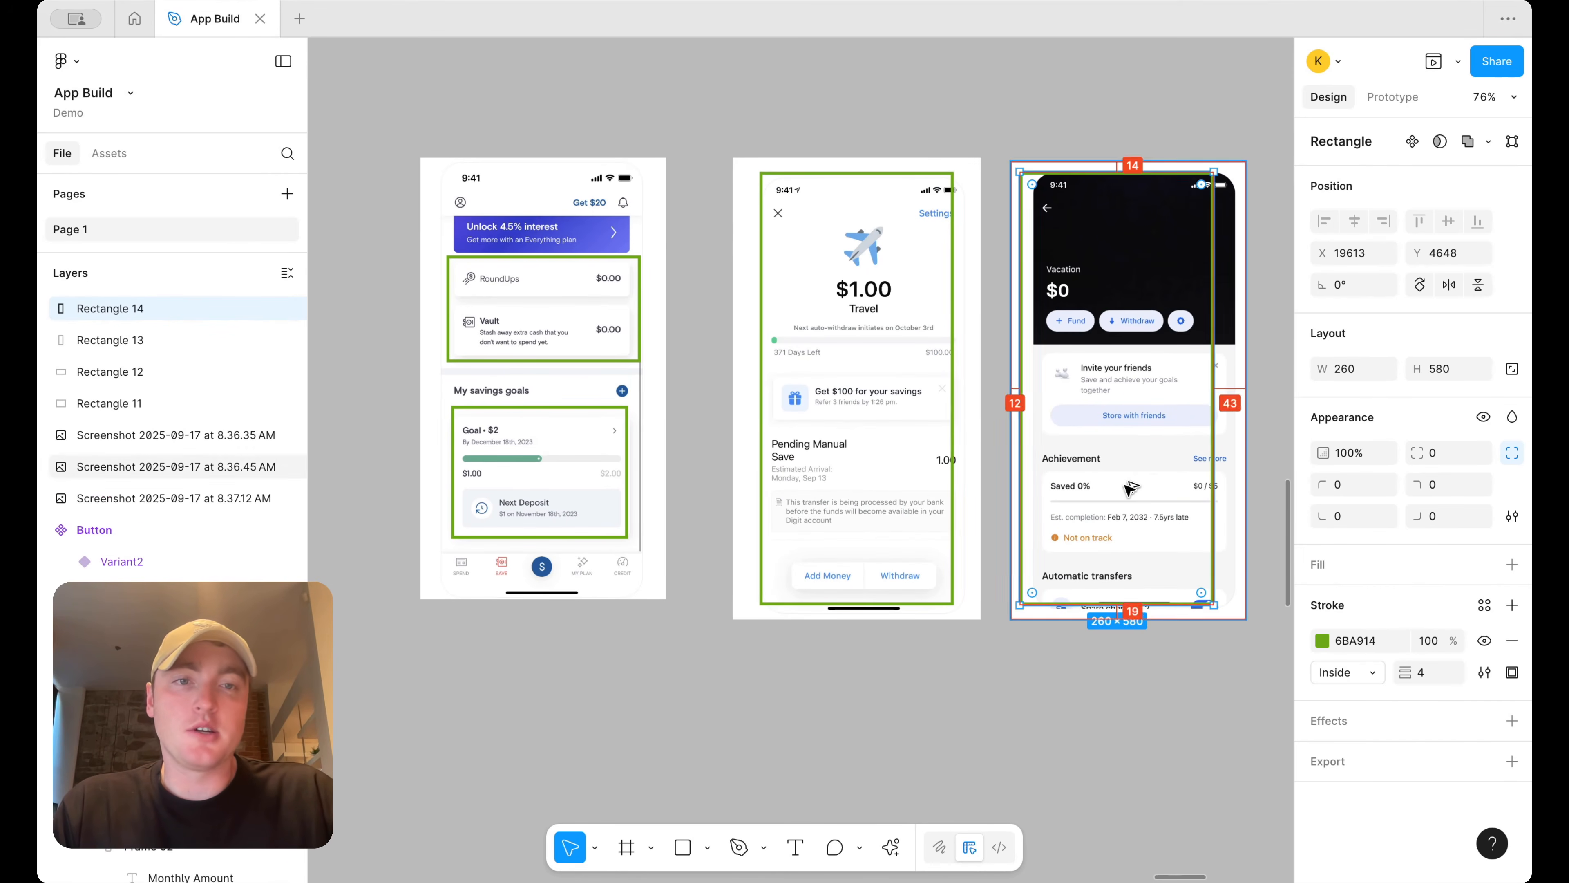
left_click_drag(1166, 171, 1168, 355)
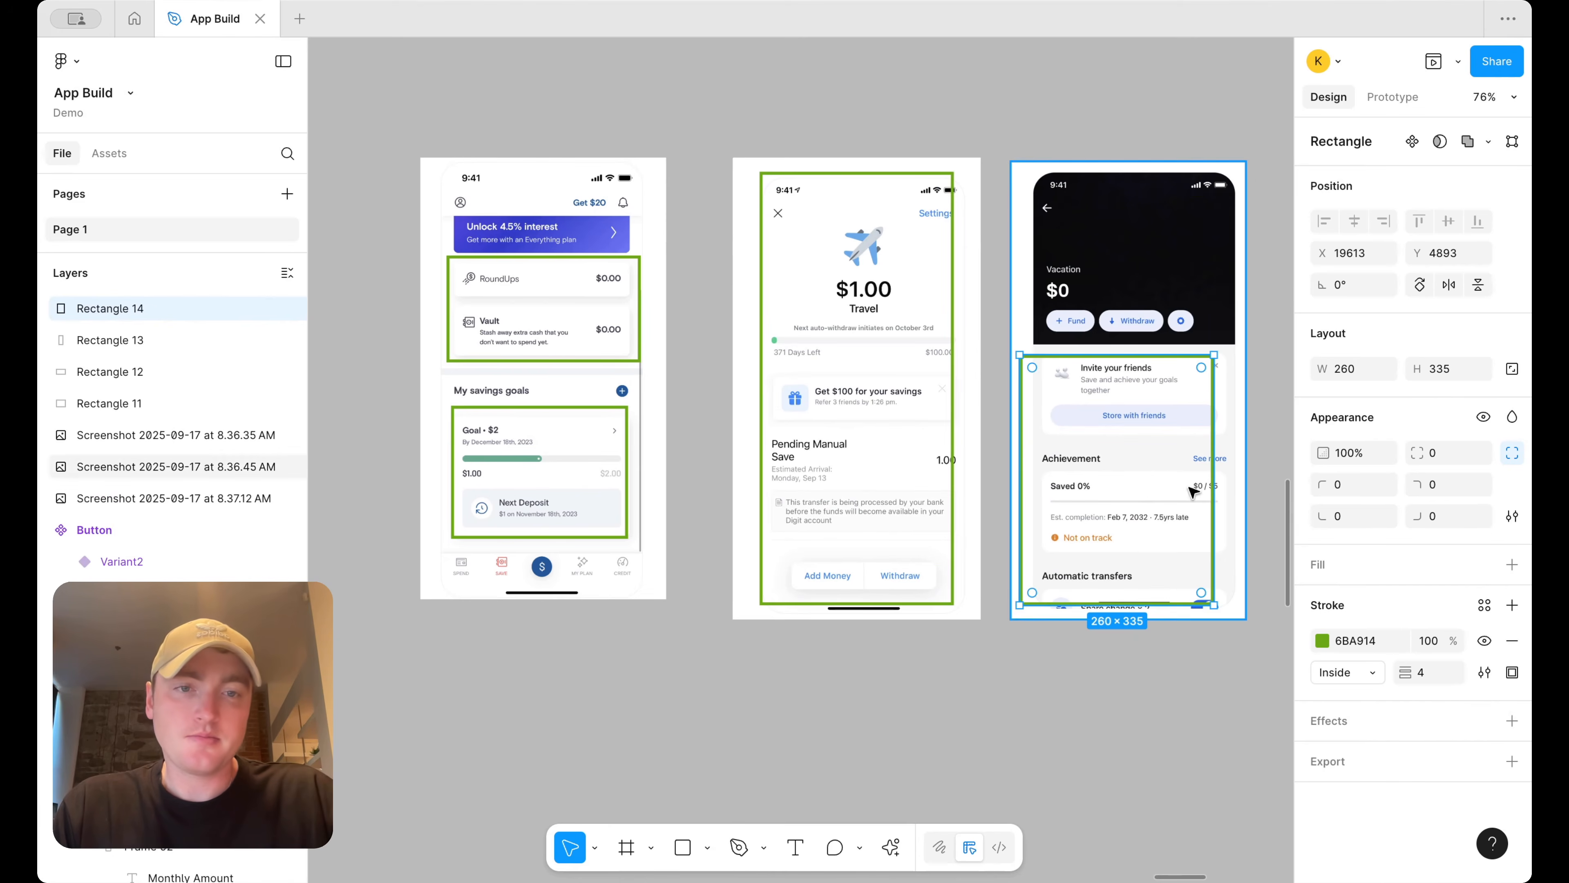
left_click_drag(1160, 603, 1150, 337)
left_click_drag(1146, 415, 1145, 341)
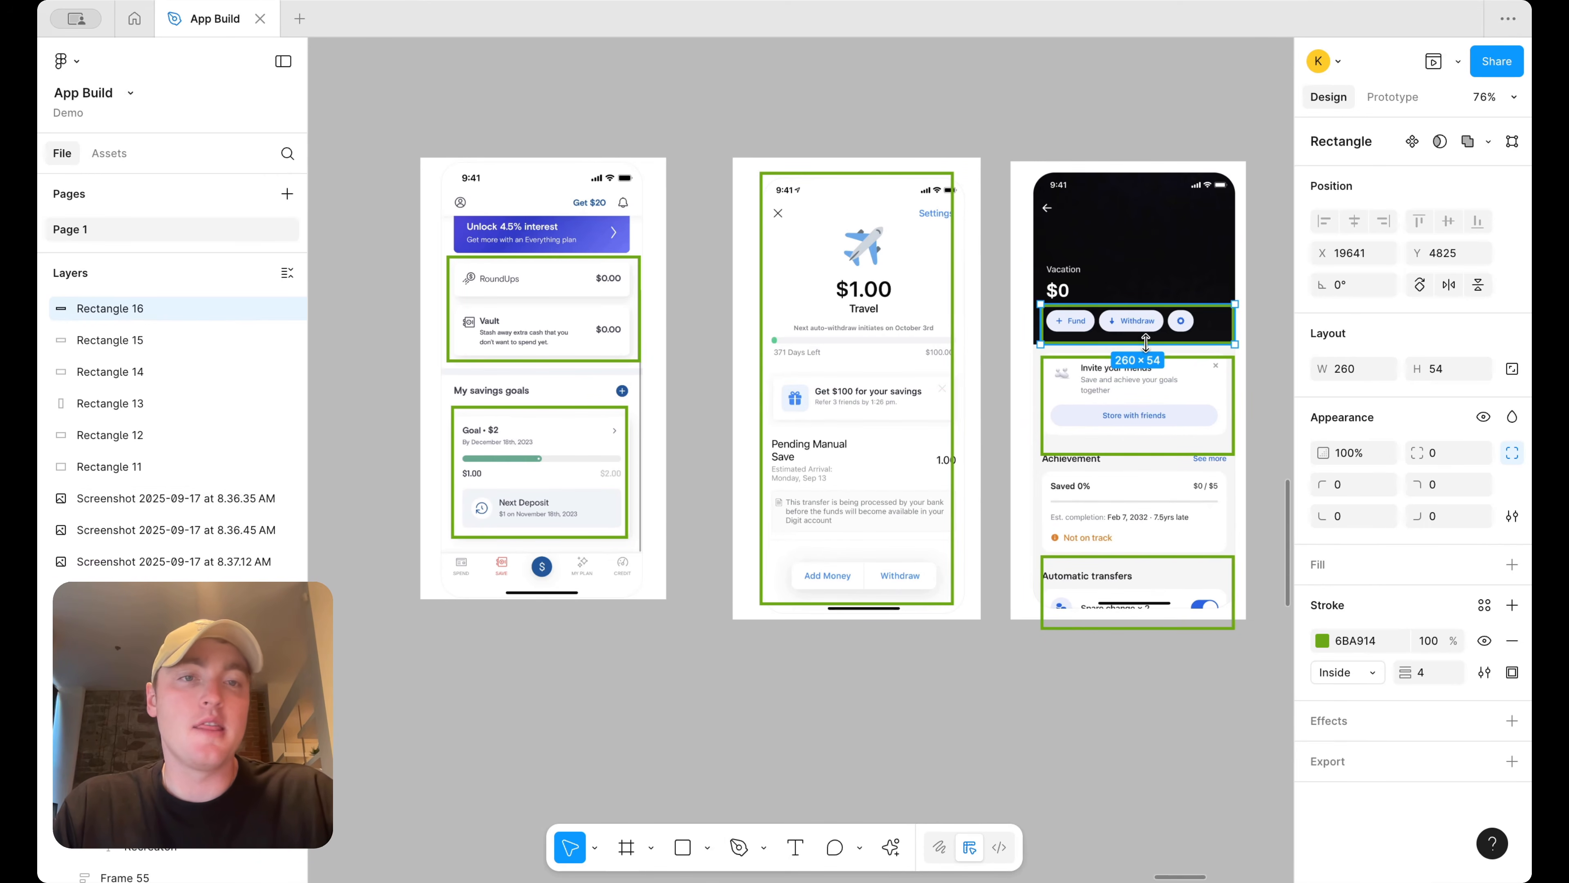
left_click(1202, 109)
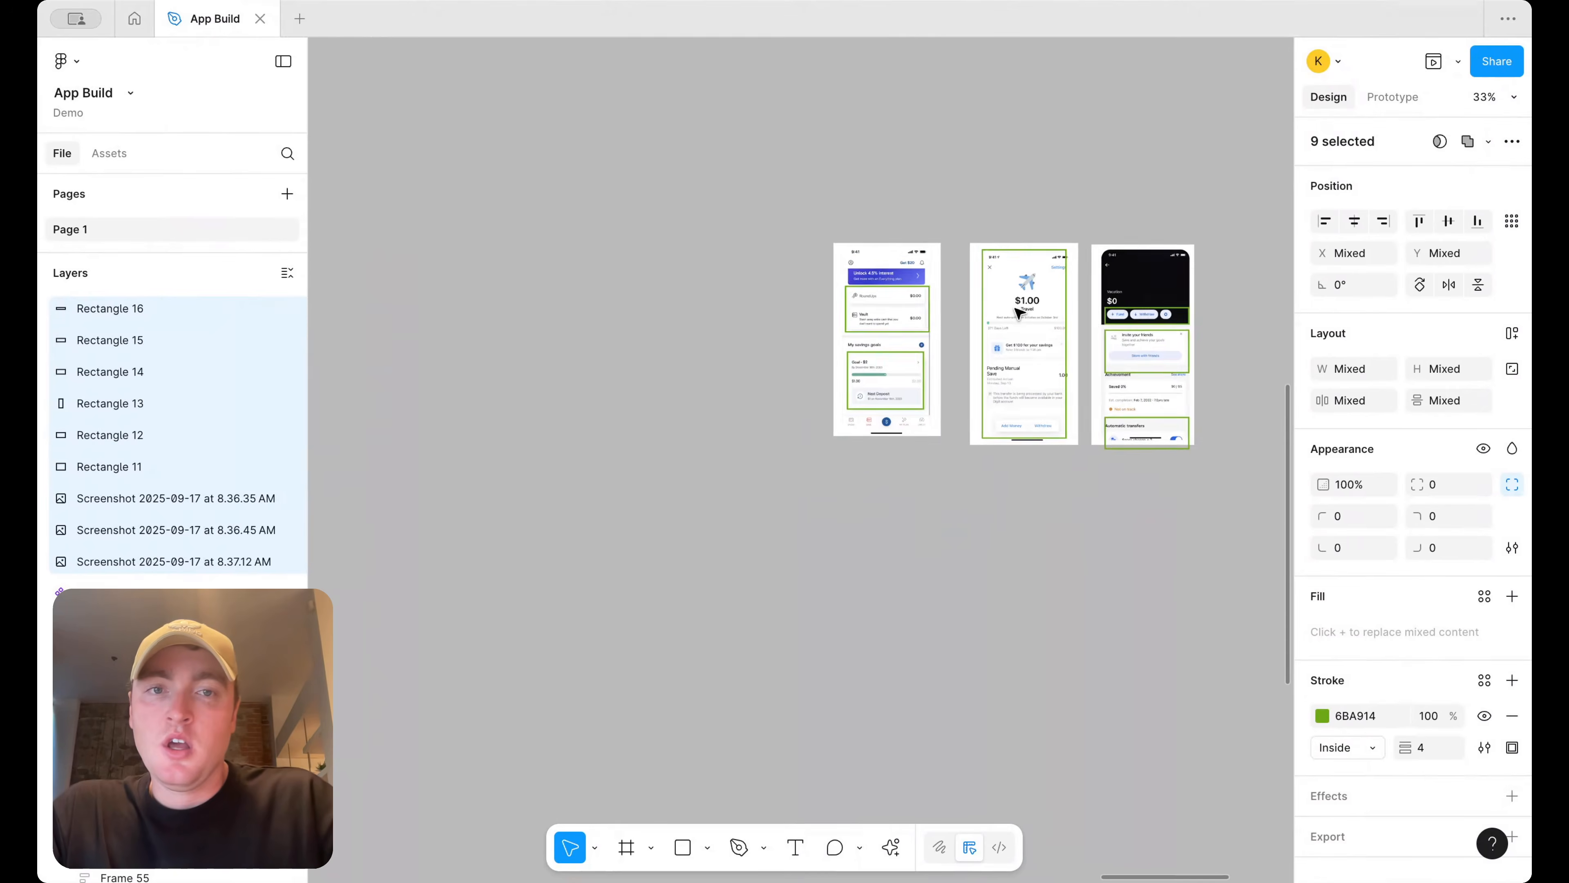
Move the annotated reference screenshots beside the Dashboard frame
scroll(1014, 309, "down", 3)
scroll(1013, 309, "left", 2)
scroll(1012, 314, "right", 4)
scroll(1013, 312, "left", 4)
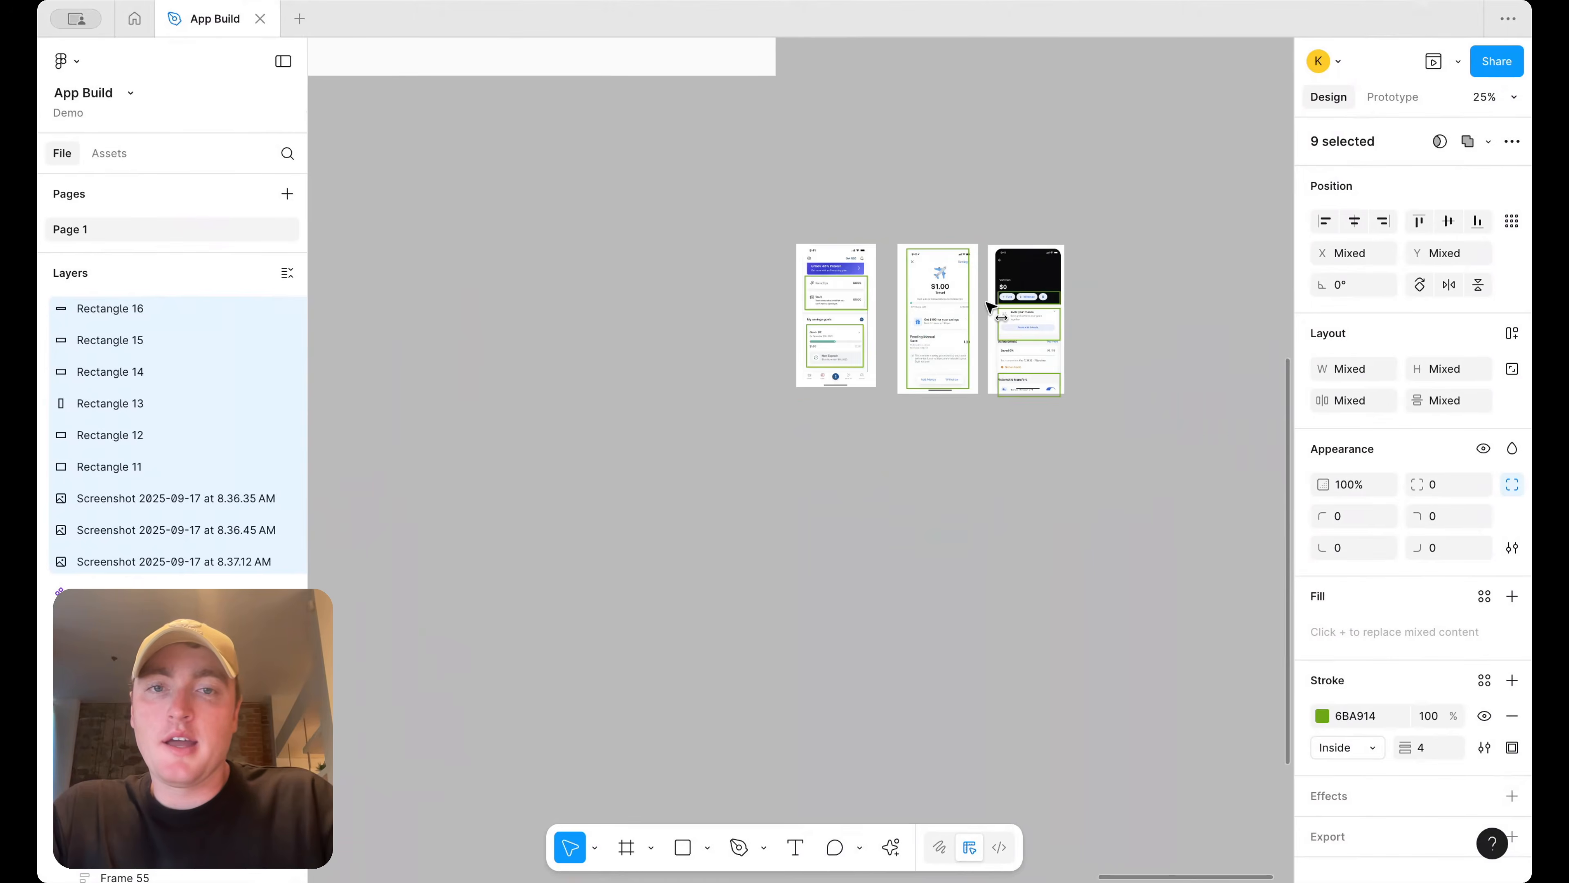
scroll(963, 306, "down", 3)
left_click_drag(595, 224, 1106, 218)
scroll(1219, 235, "up", 5)
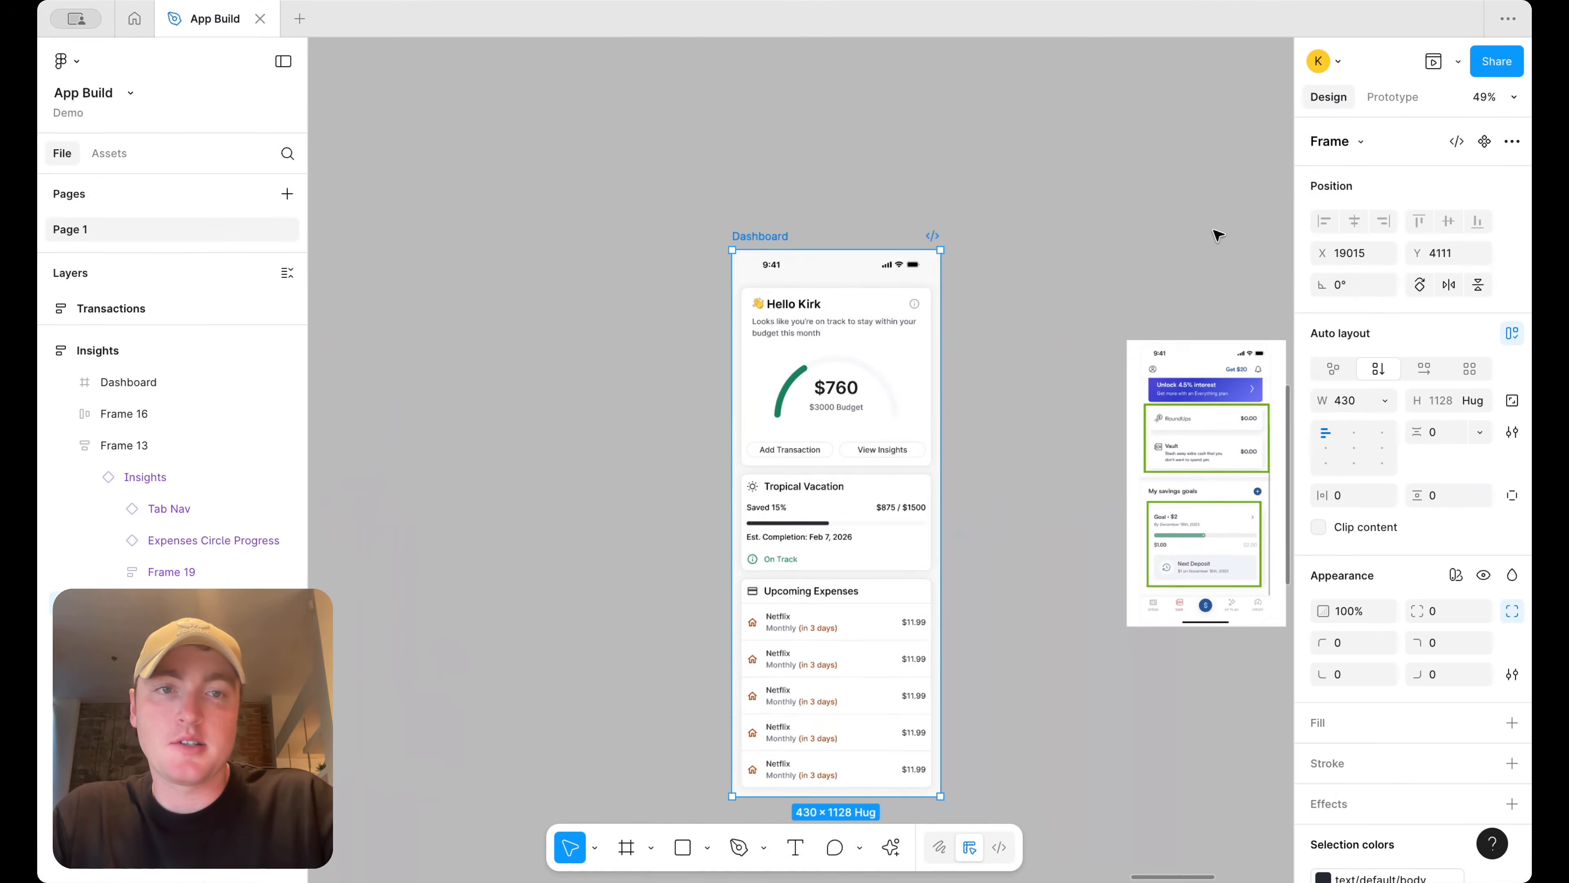
scroll(1184, 238, "right", 5)
scroll(1208, 235, "left", 3)
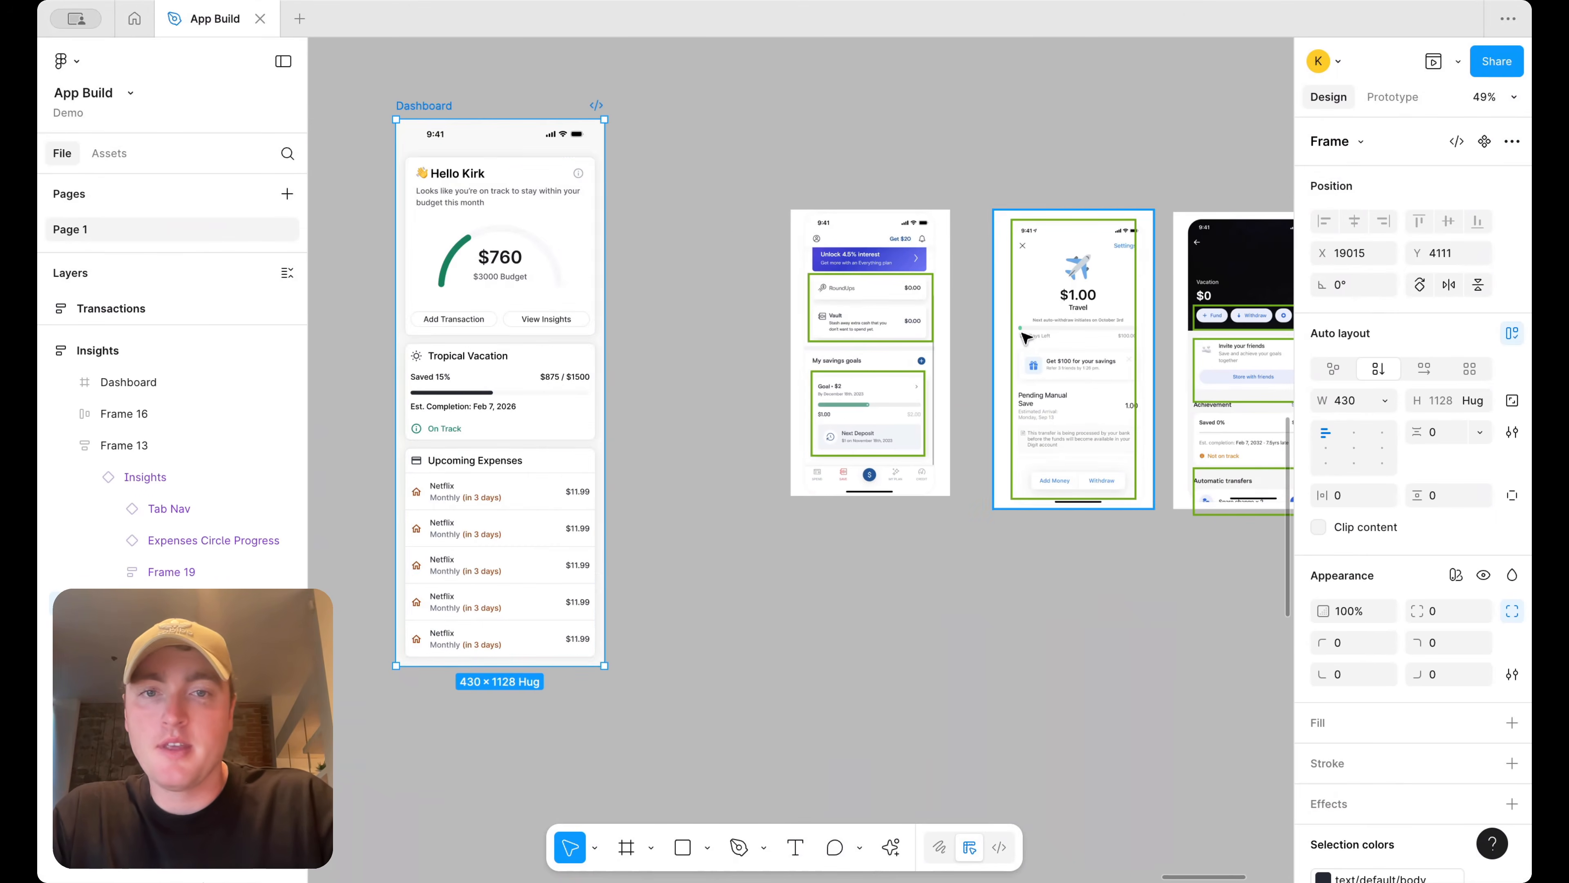
Delete the greeting and budget card from the top of the Dashboard frame
left_click(498, 261)
key("Delete")
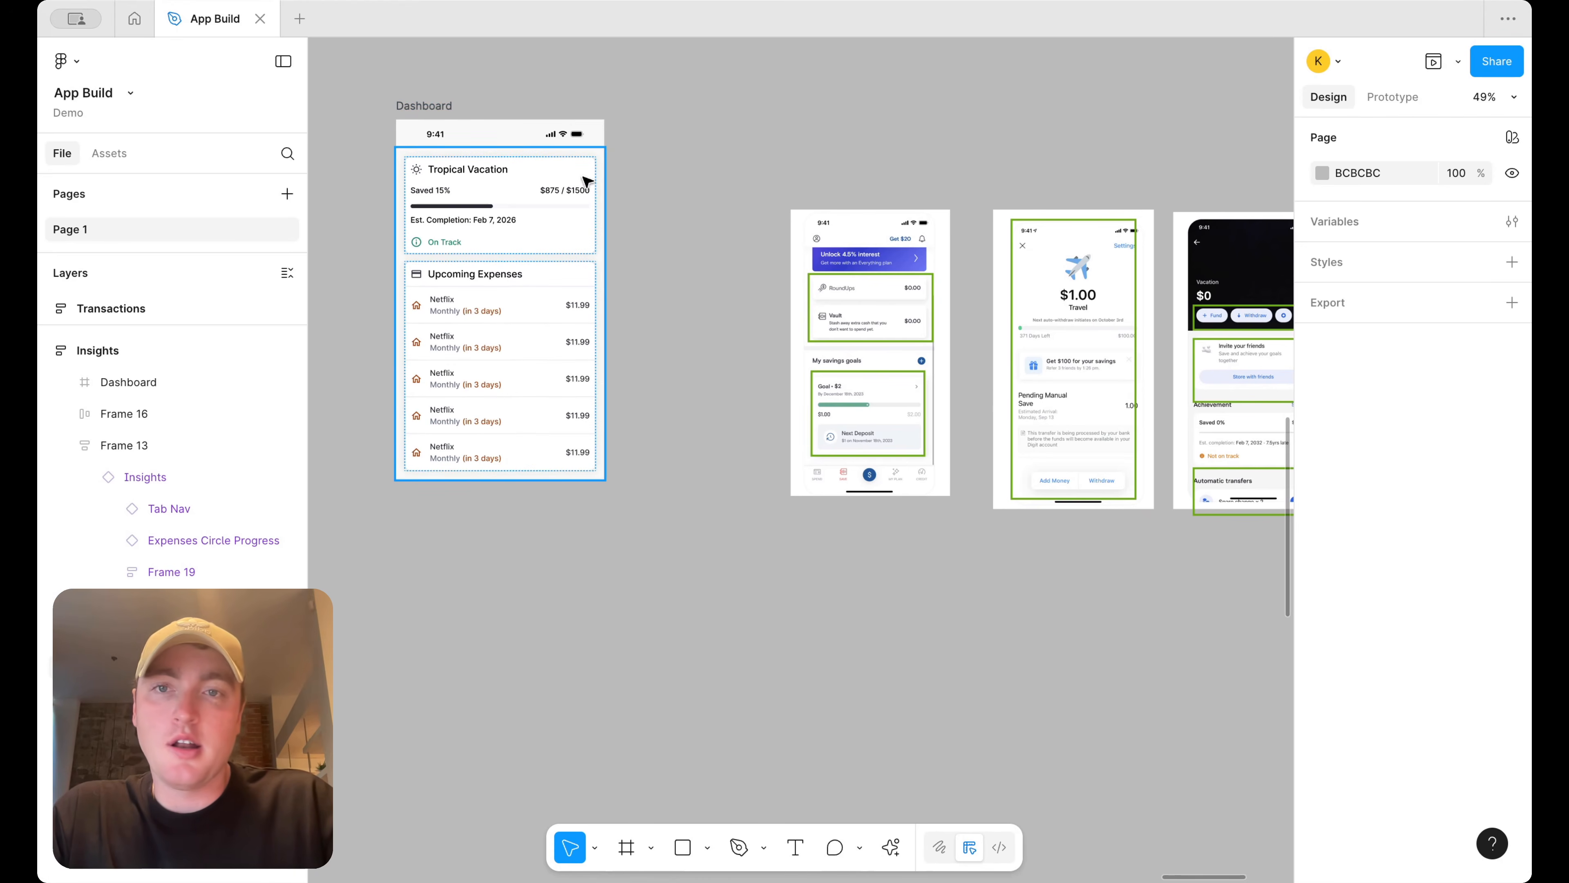
Copy the Transactions screen's header bar and paste it at the top of the Dashboard frame
left_click(868, 393)
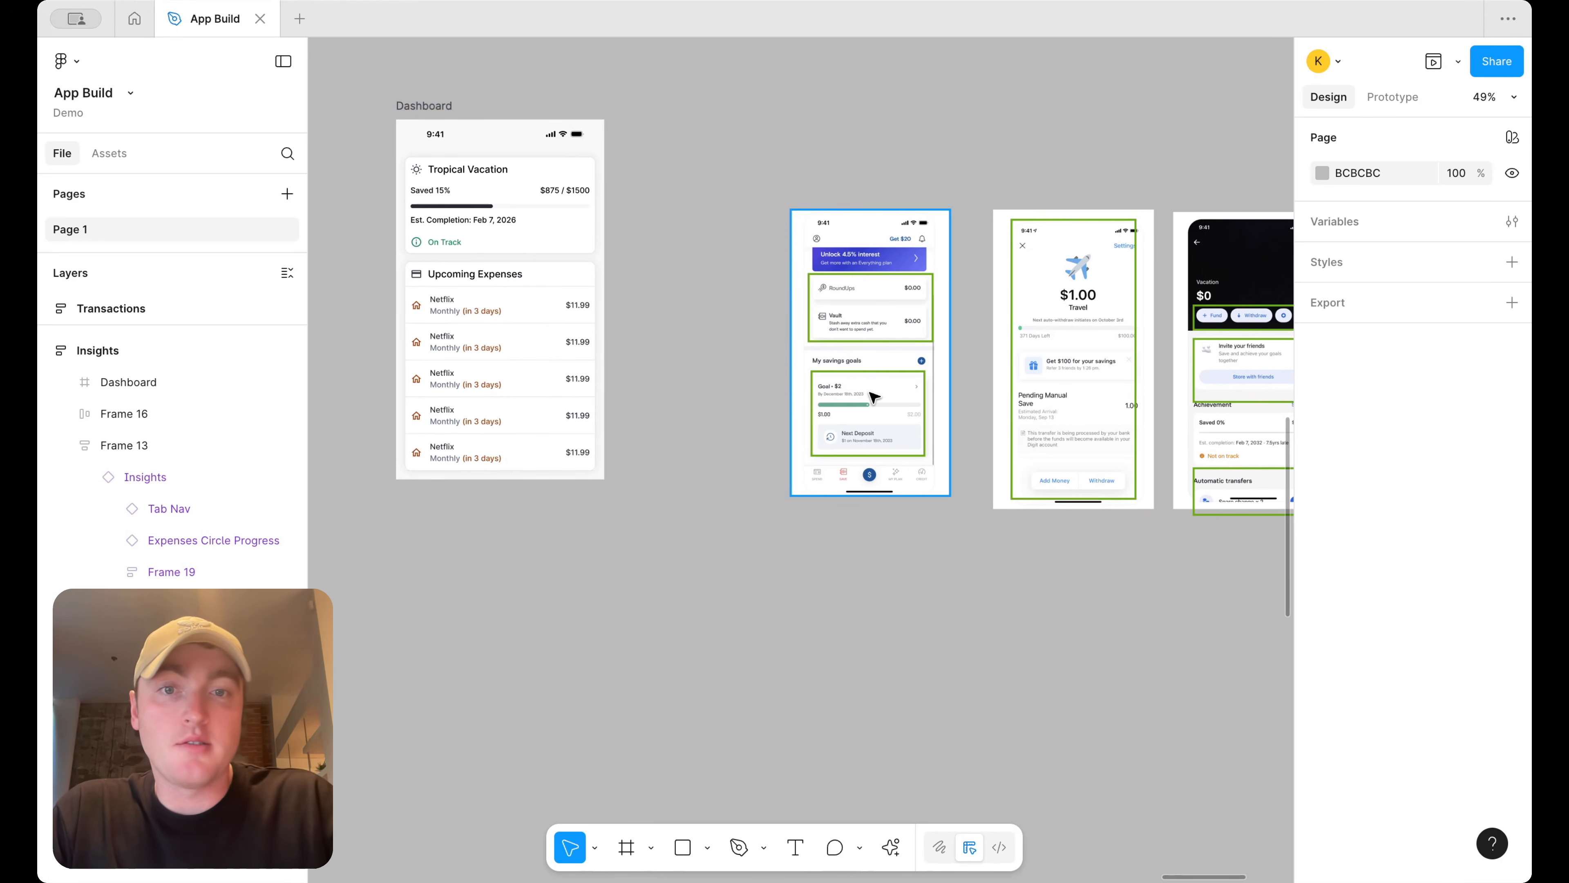
scroll(868, 393, "up", 5)
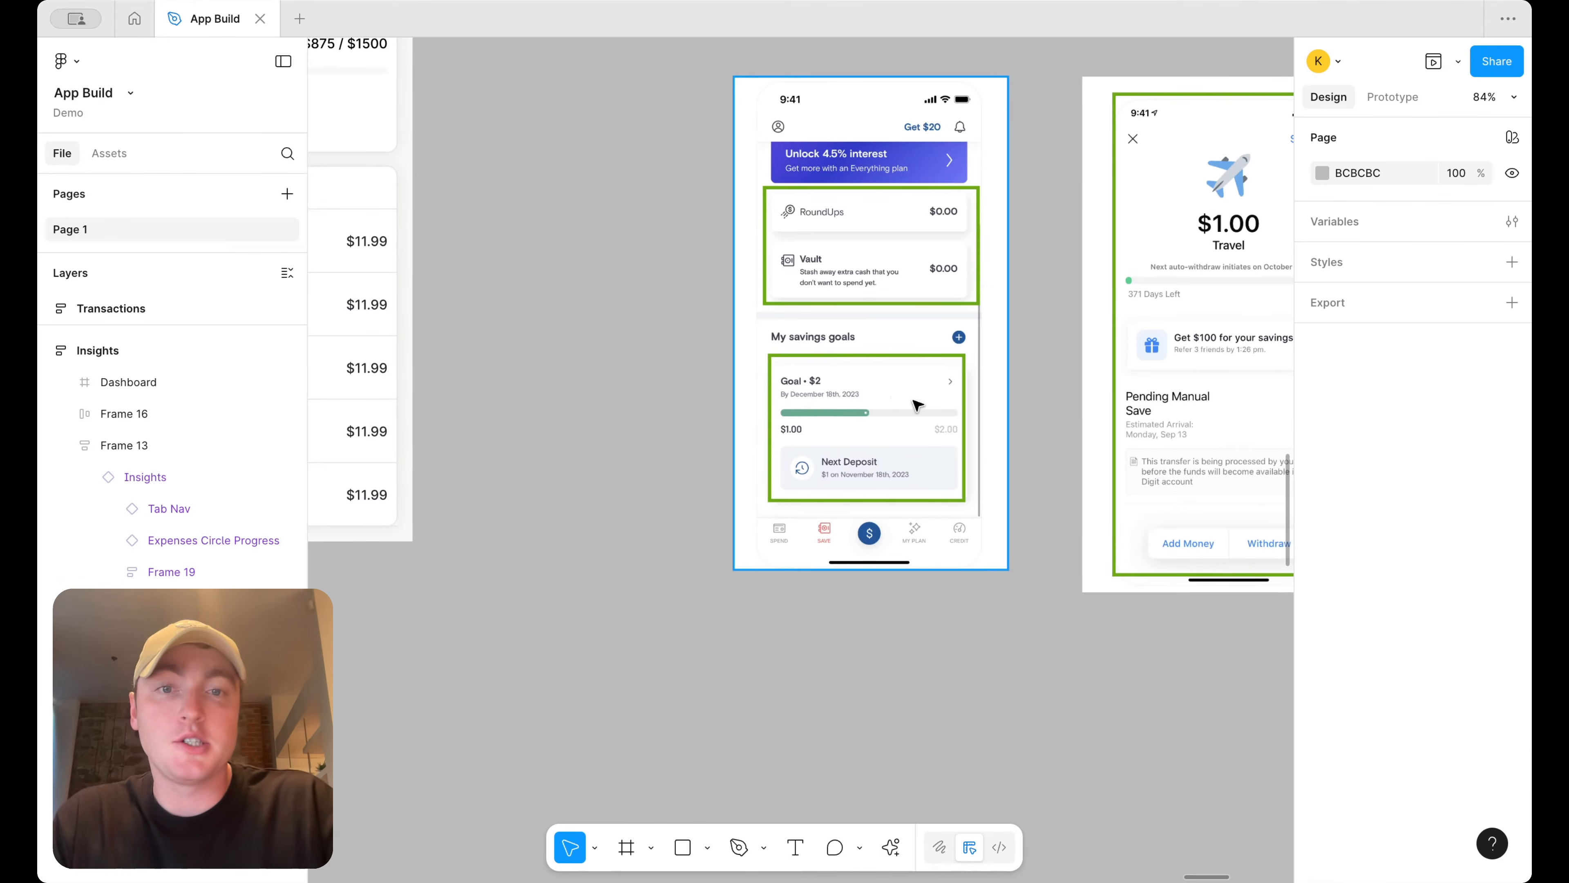
scroll(917, 405, "down", 3)
scroll(917, 410, "down", 8)
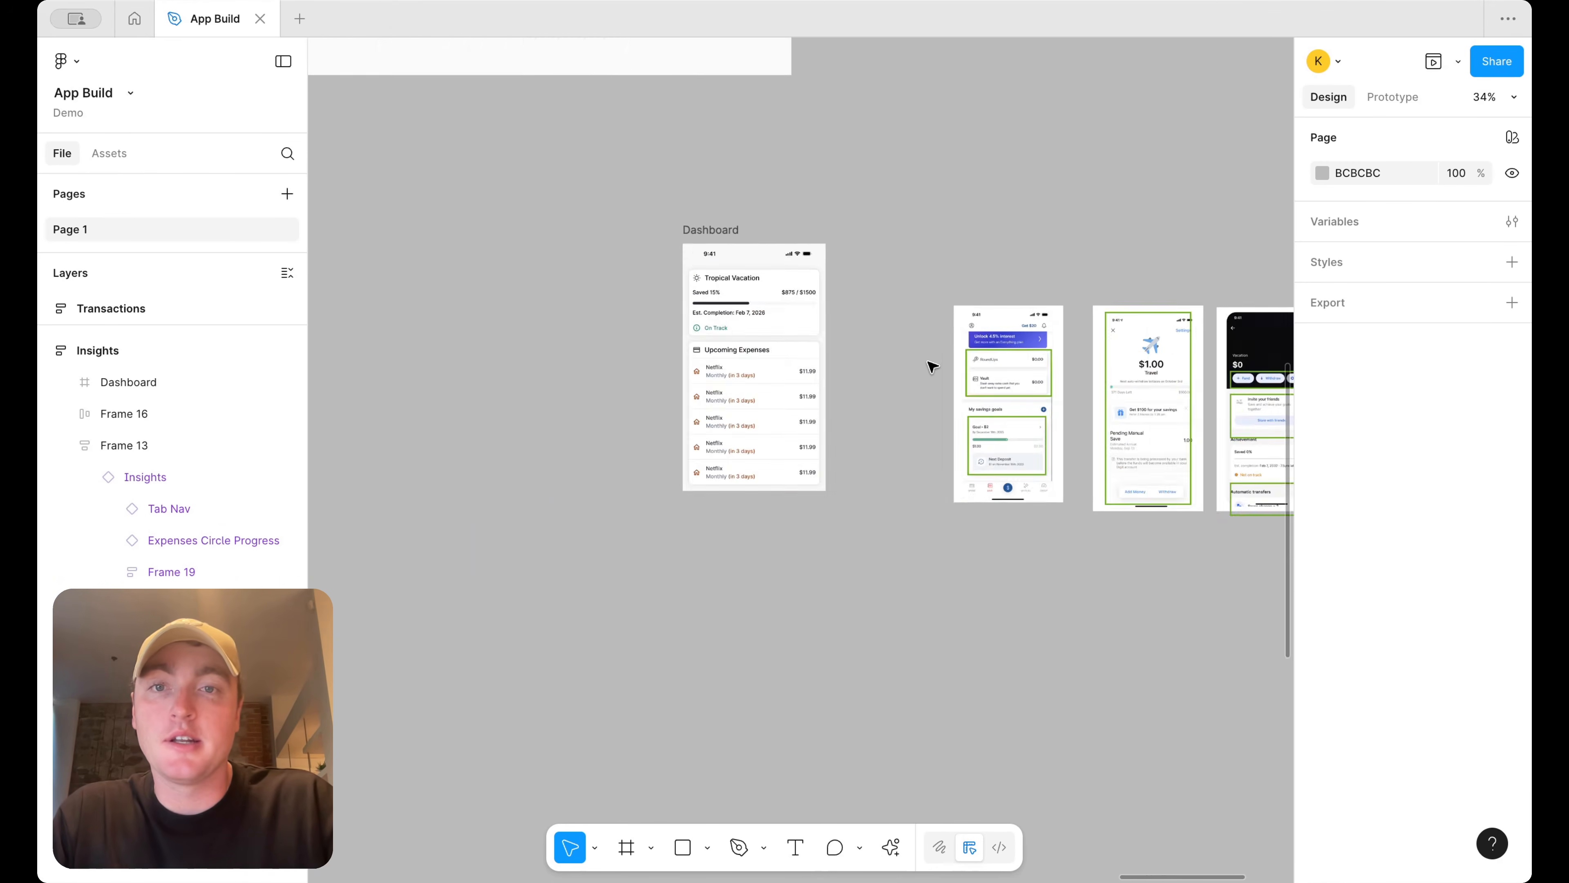
scroll(711, 309, "up", 8)
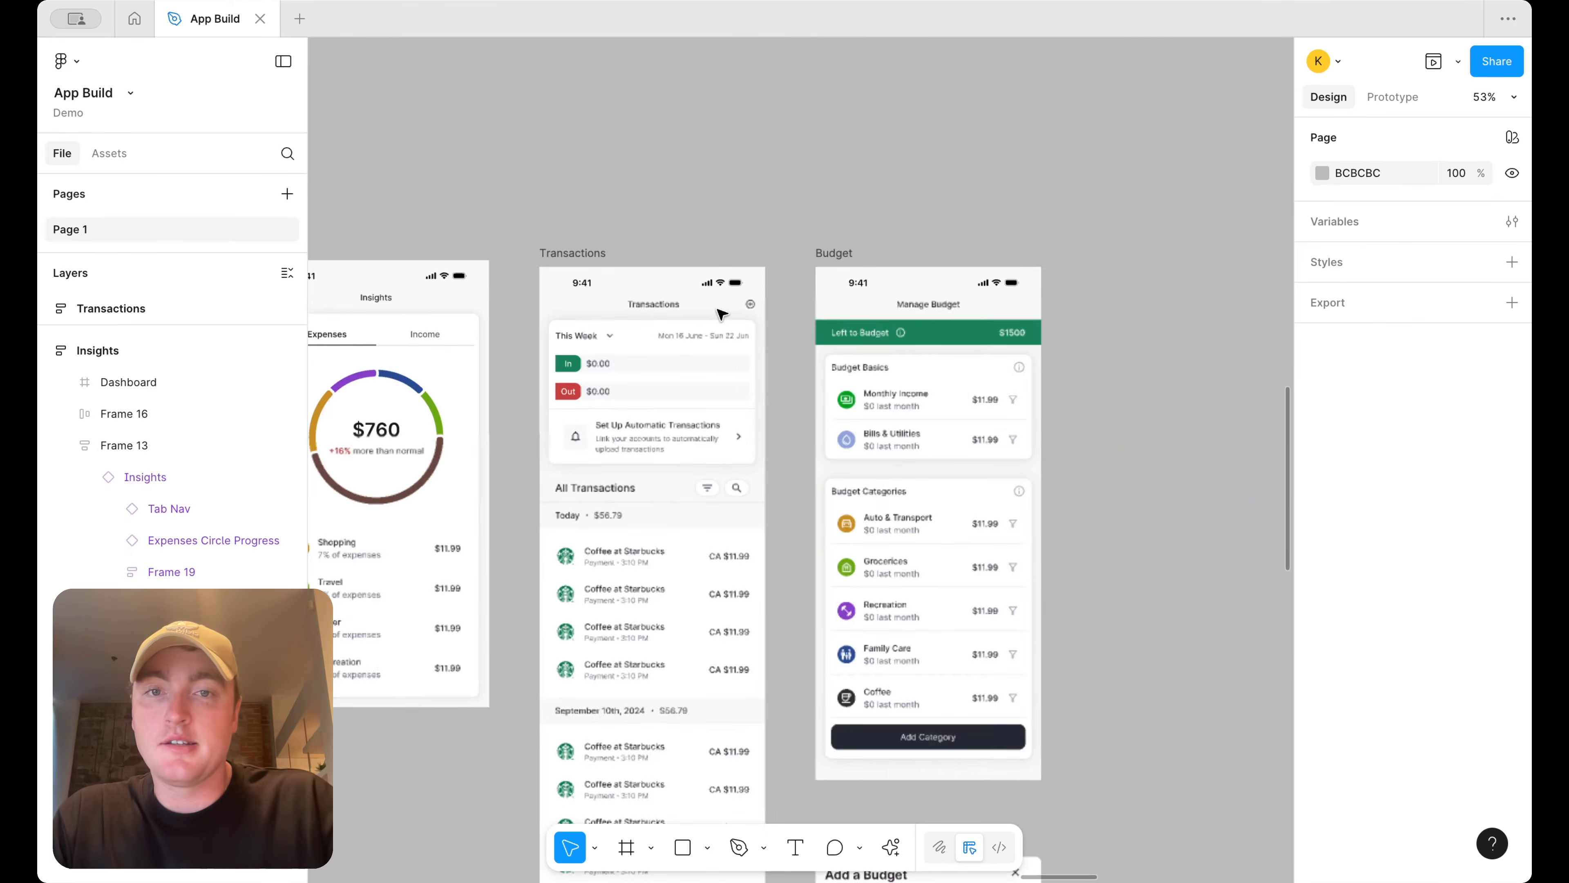
left_click(723, 304)
scroll(877, 301, "down", 3)
scroll(878, 300, "right", 10)
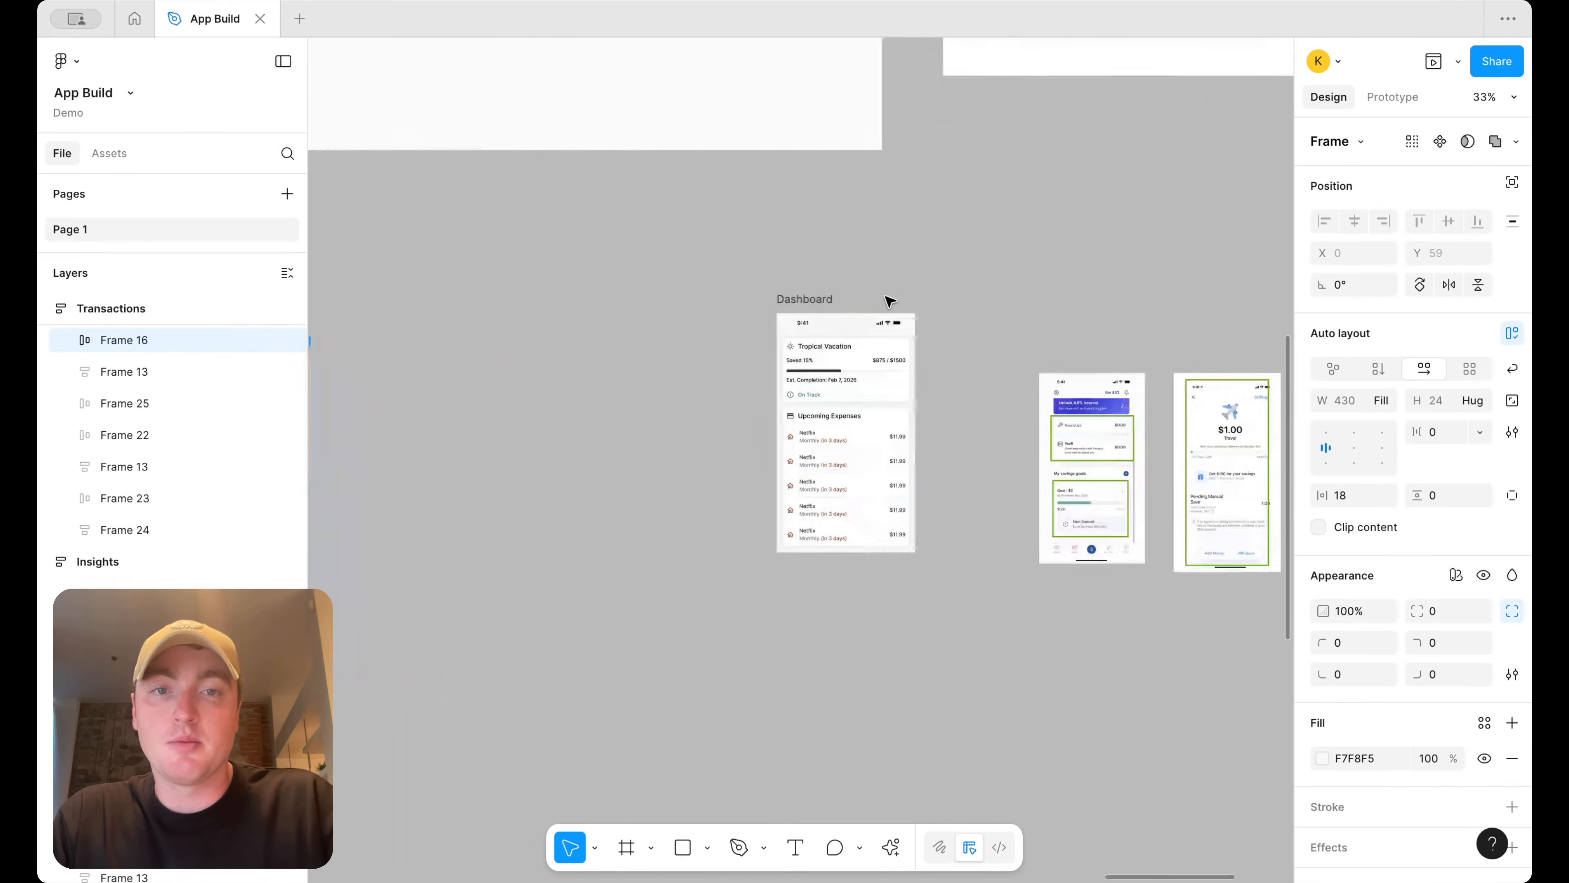
left_click(812, 301)
key("ctrl+v")
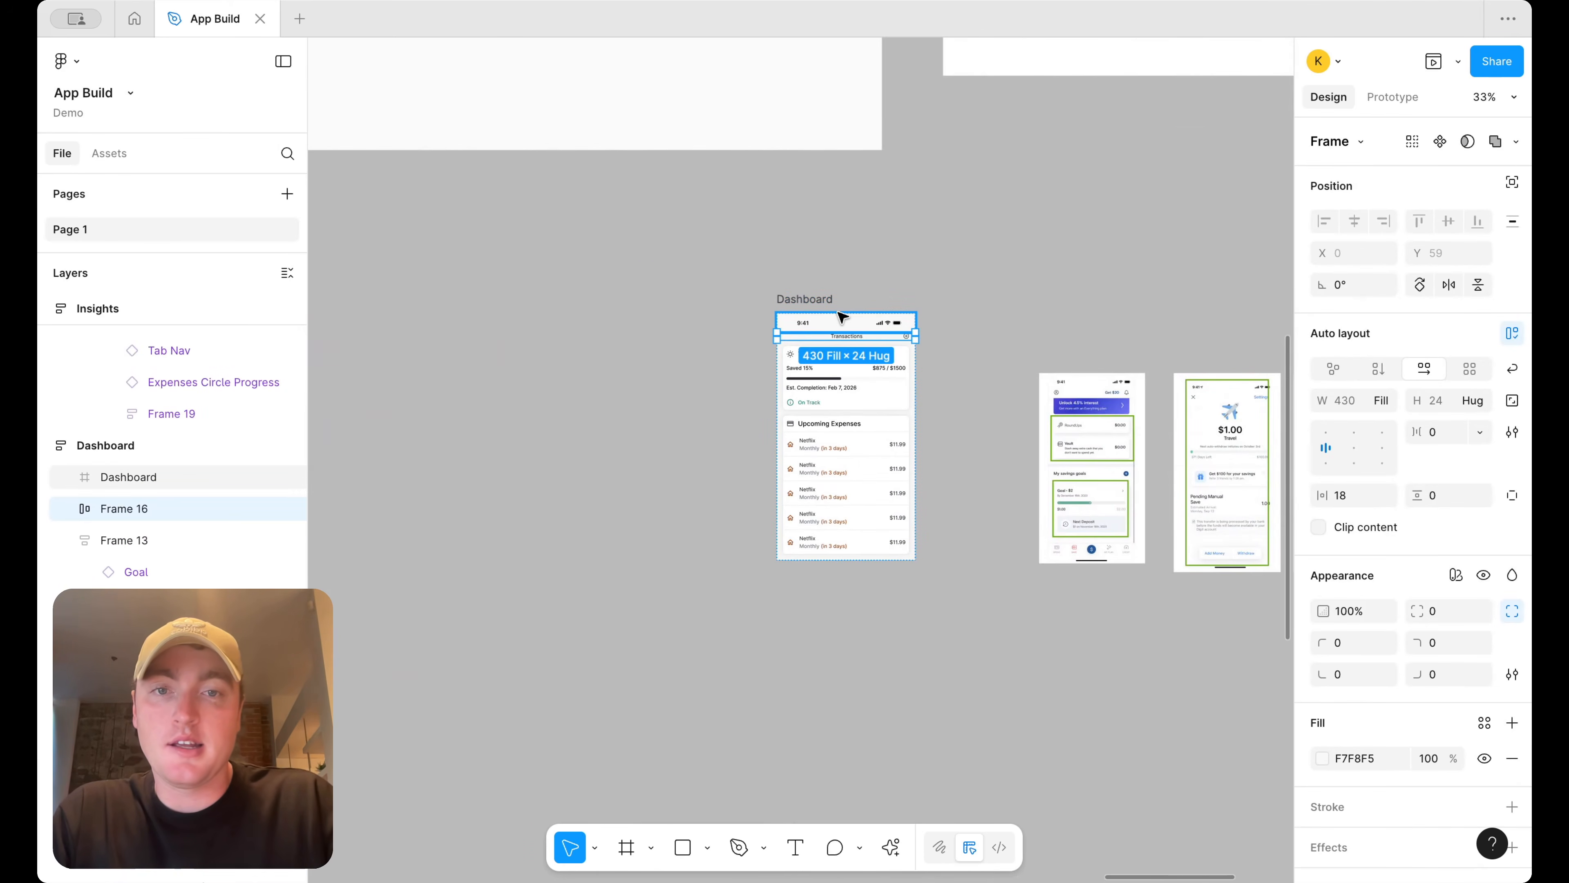
Rename the pasted header's title to Savings Goals
scroll(847, 330, "up", 8)
double_click(866, 351)
type("Savings Goals")
key("Escape")
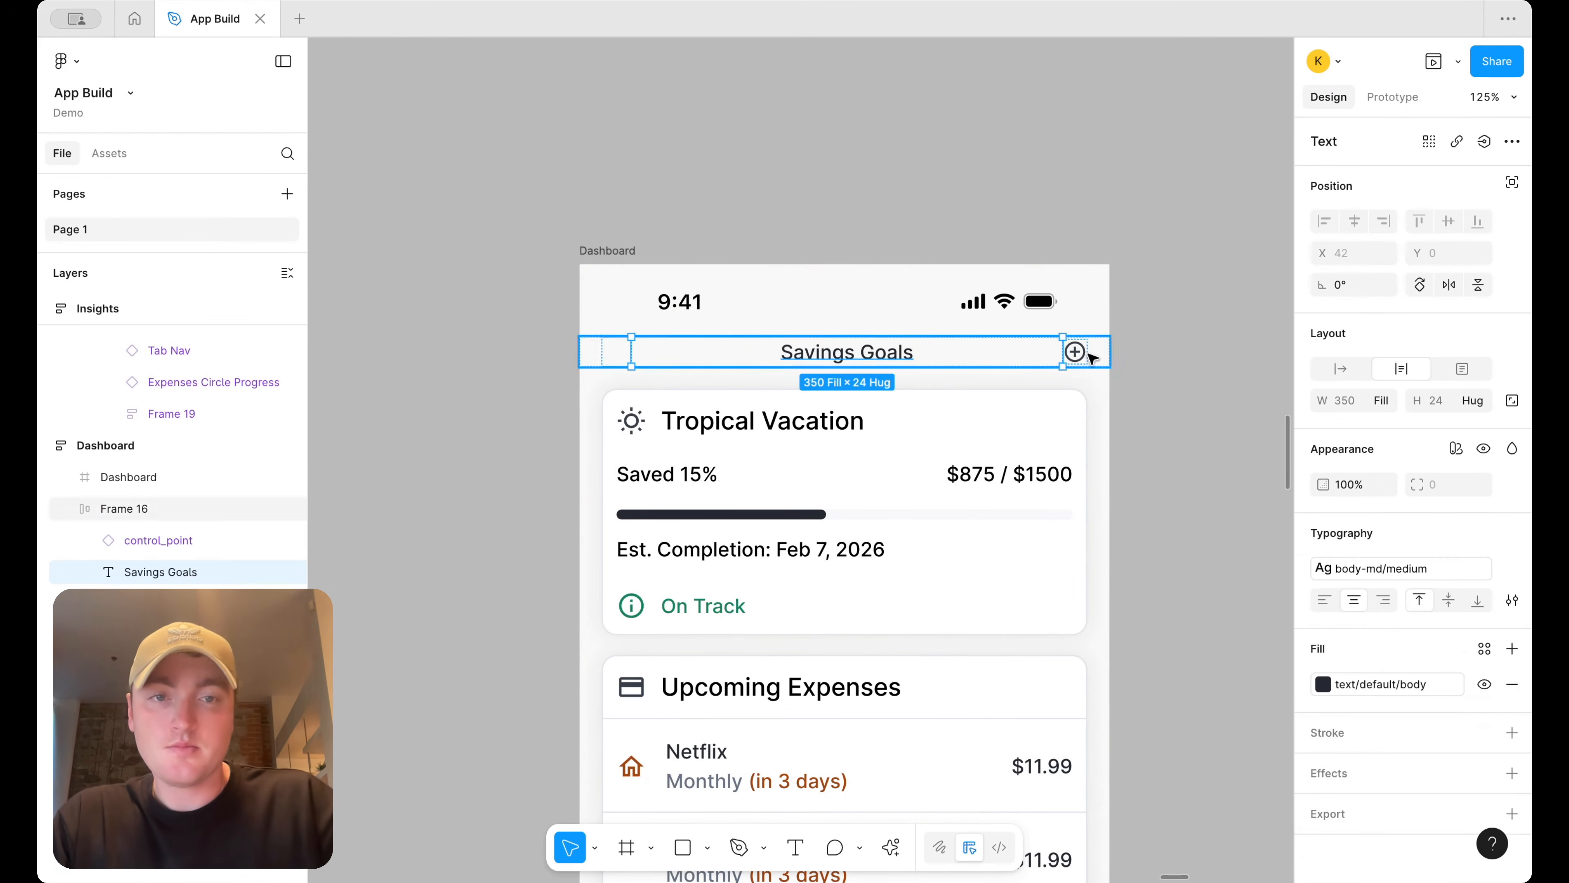
left_click(1083, 357)
scroll(1166, 354, "down", 5)
left_click(1166, 354)
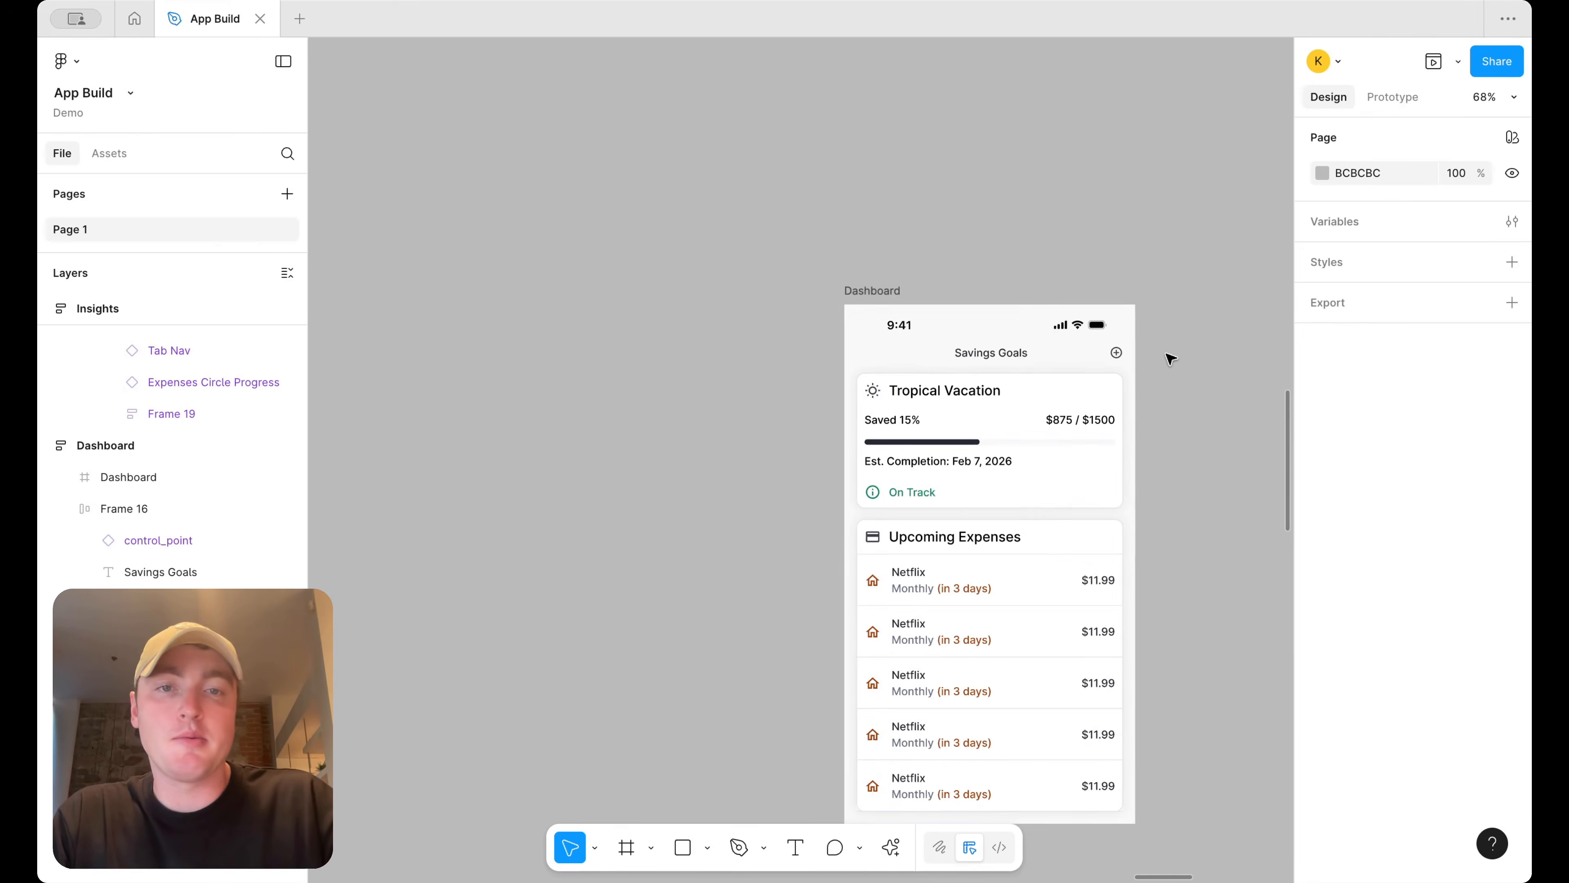
Delete the Upcoming Expenses section from the Dashboard frame
scroll(1169, 358, "right", 3)
scroll(1050, 383, "down", 1)
left_click(805, 449)
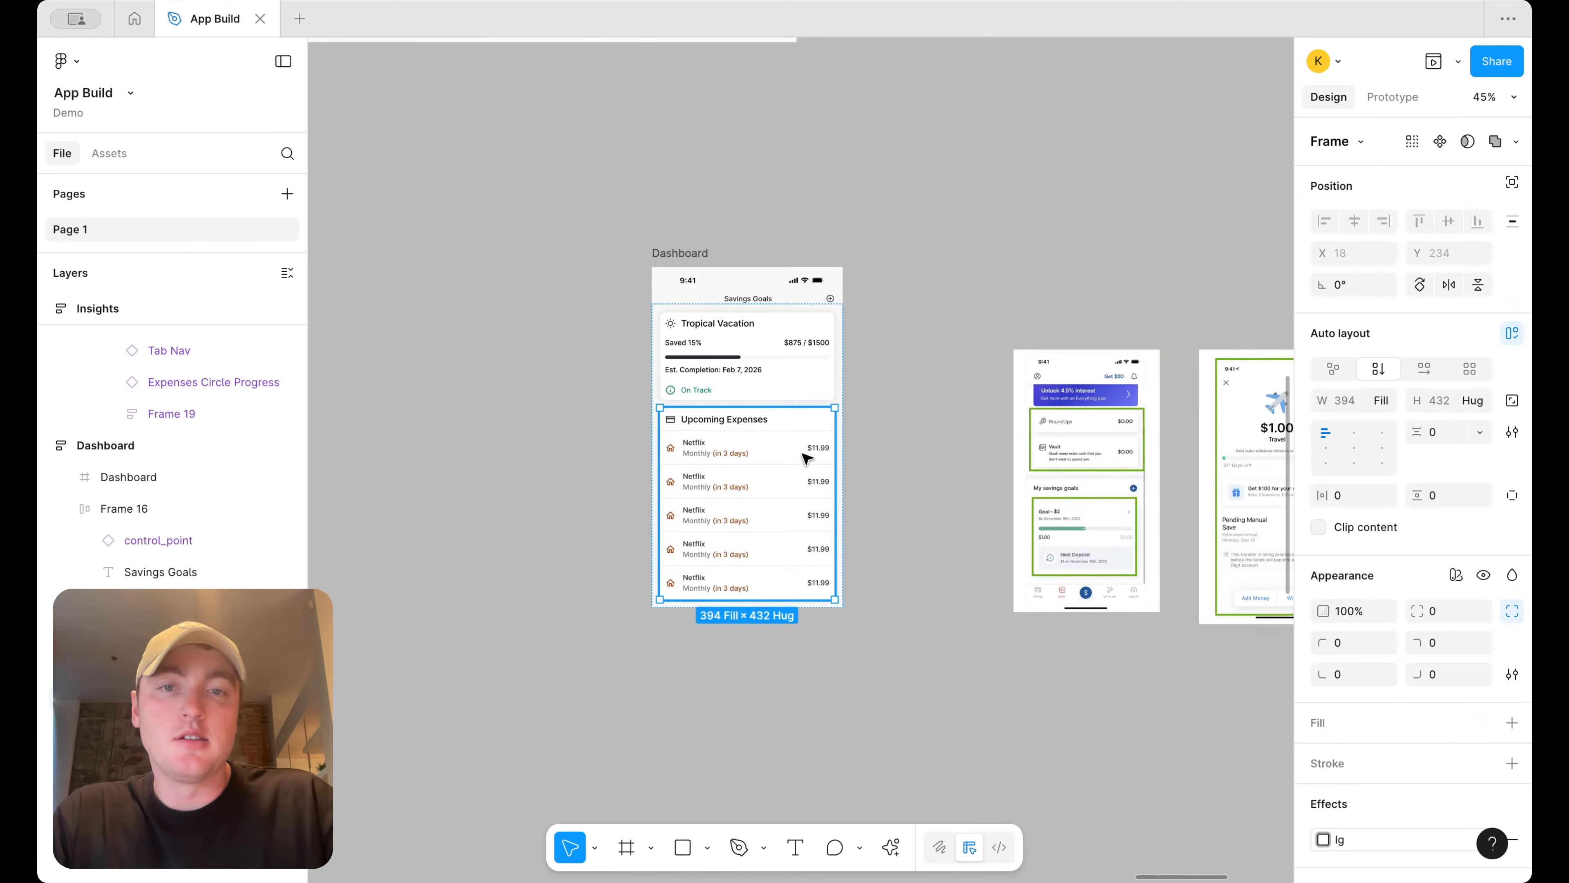
key("Delete")
Resize the Dashboard frame to about 430 × 831
scroll(804, 457, "right", 3)
left_click(533, 252)
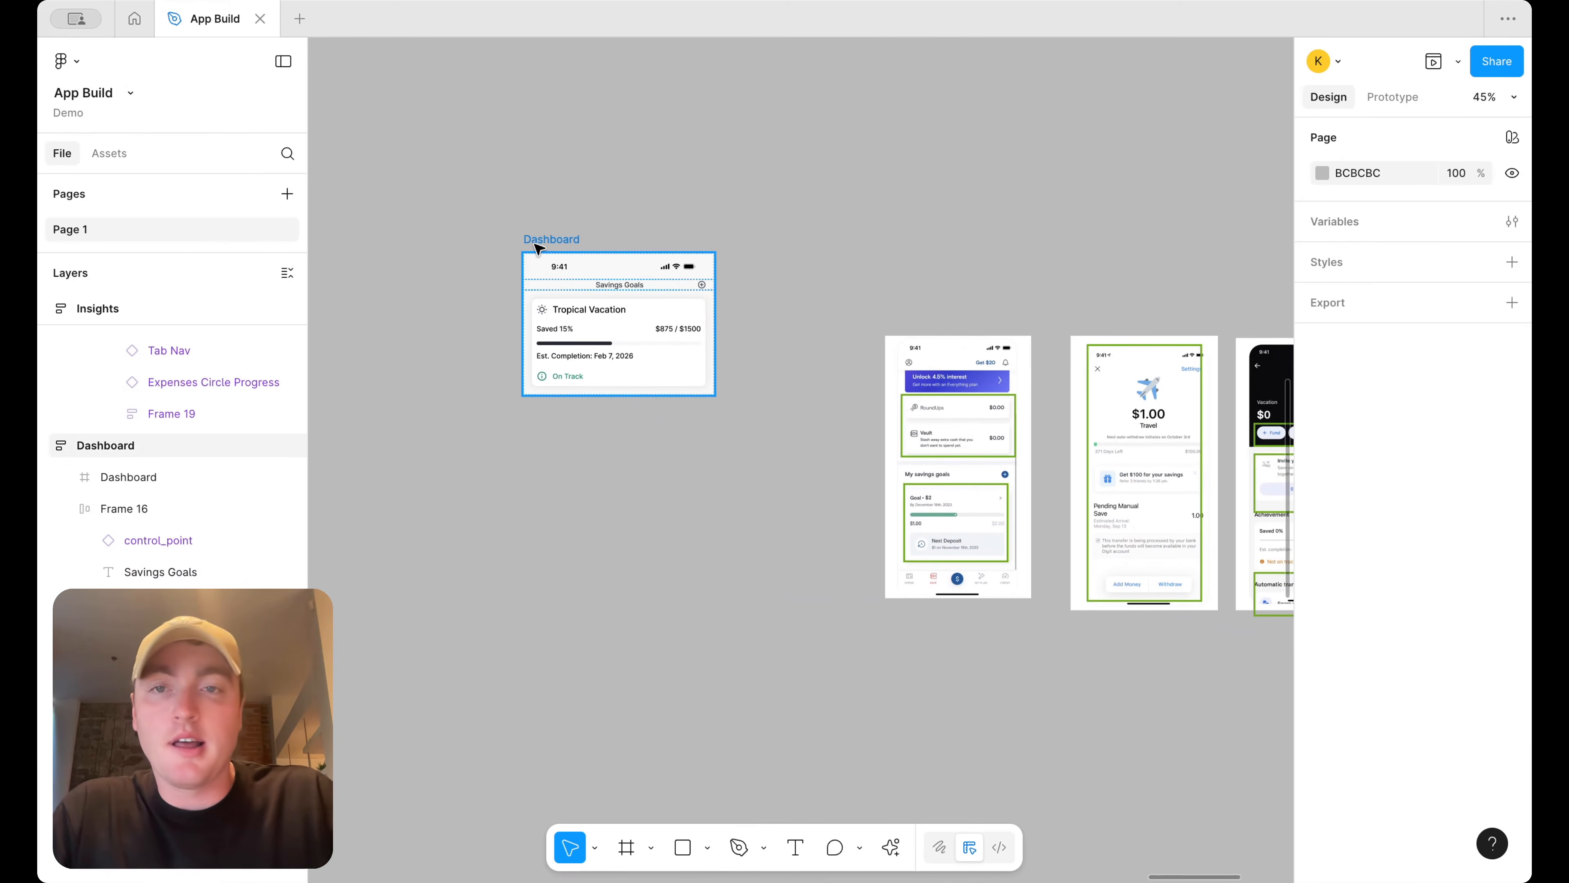
left_click_drag(596, 395, 597, 621)
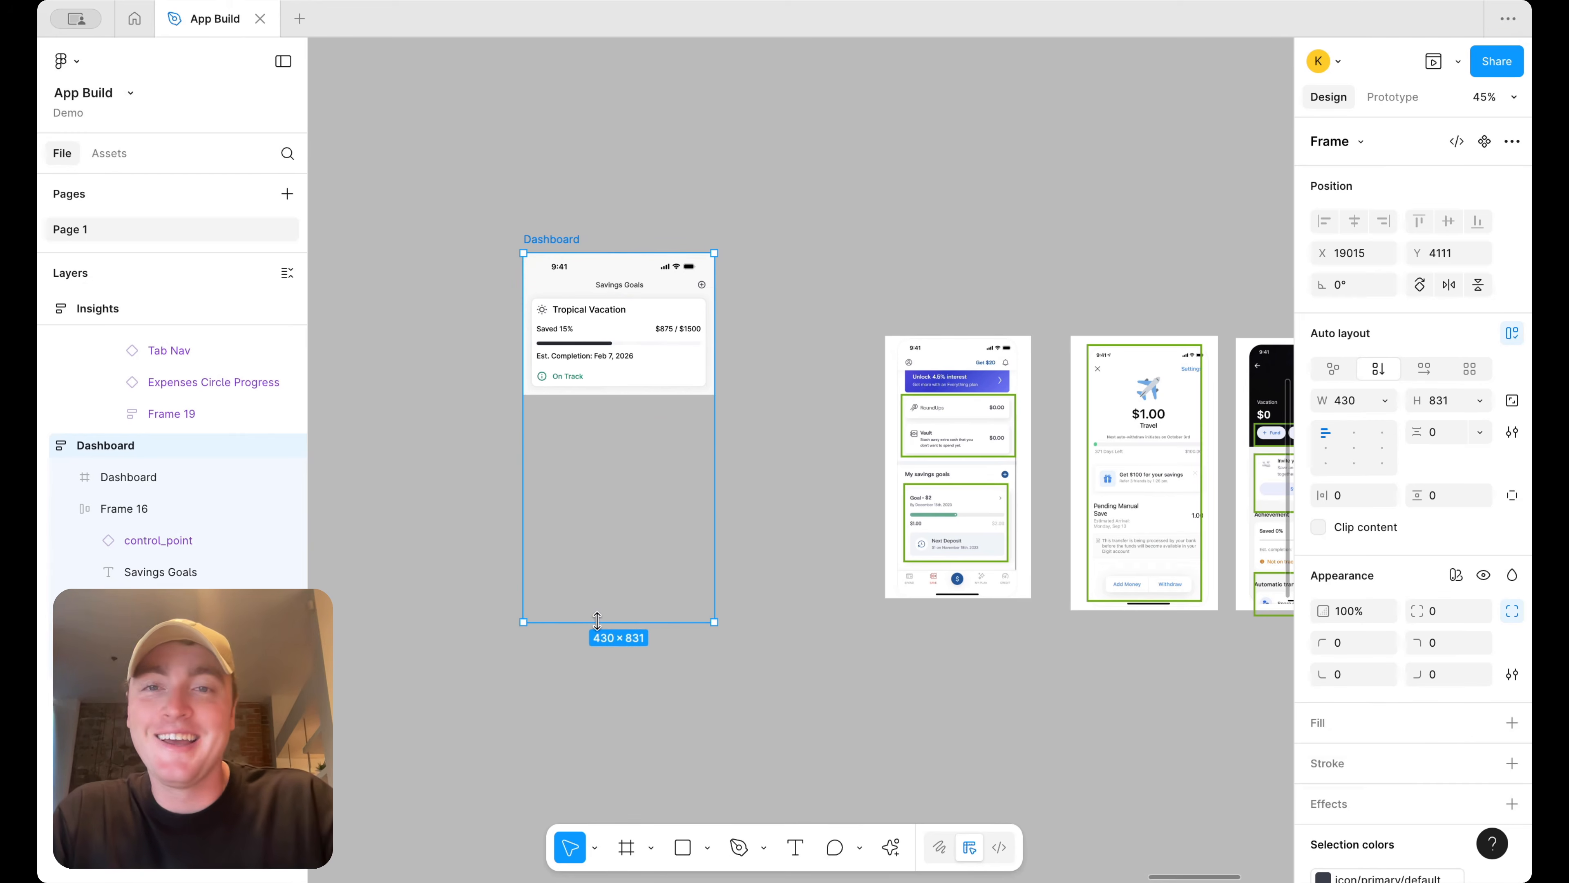
Detach the Tropical Vacation goal card instance
left_click(641, 312)
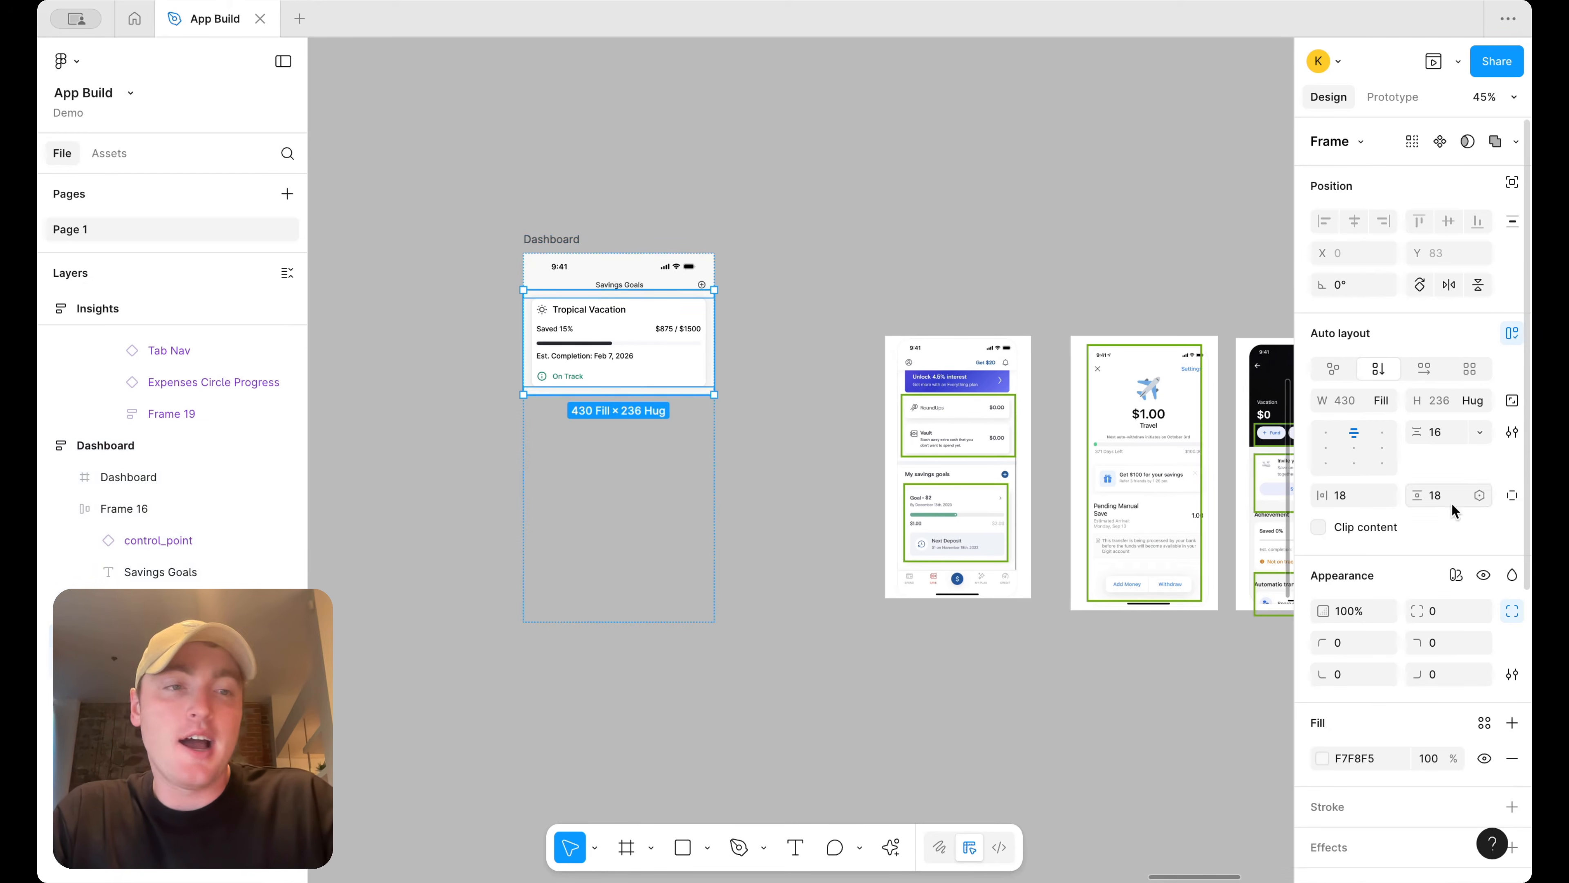
left_click(629, 353)
right_click(629, 354)
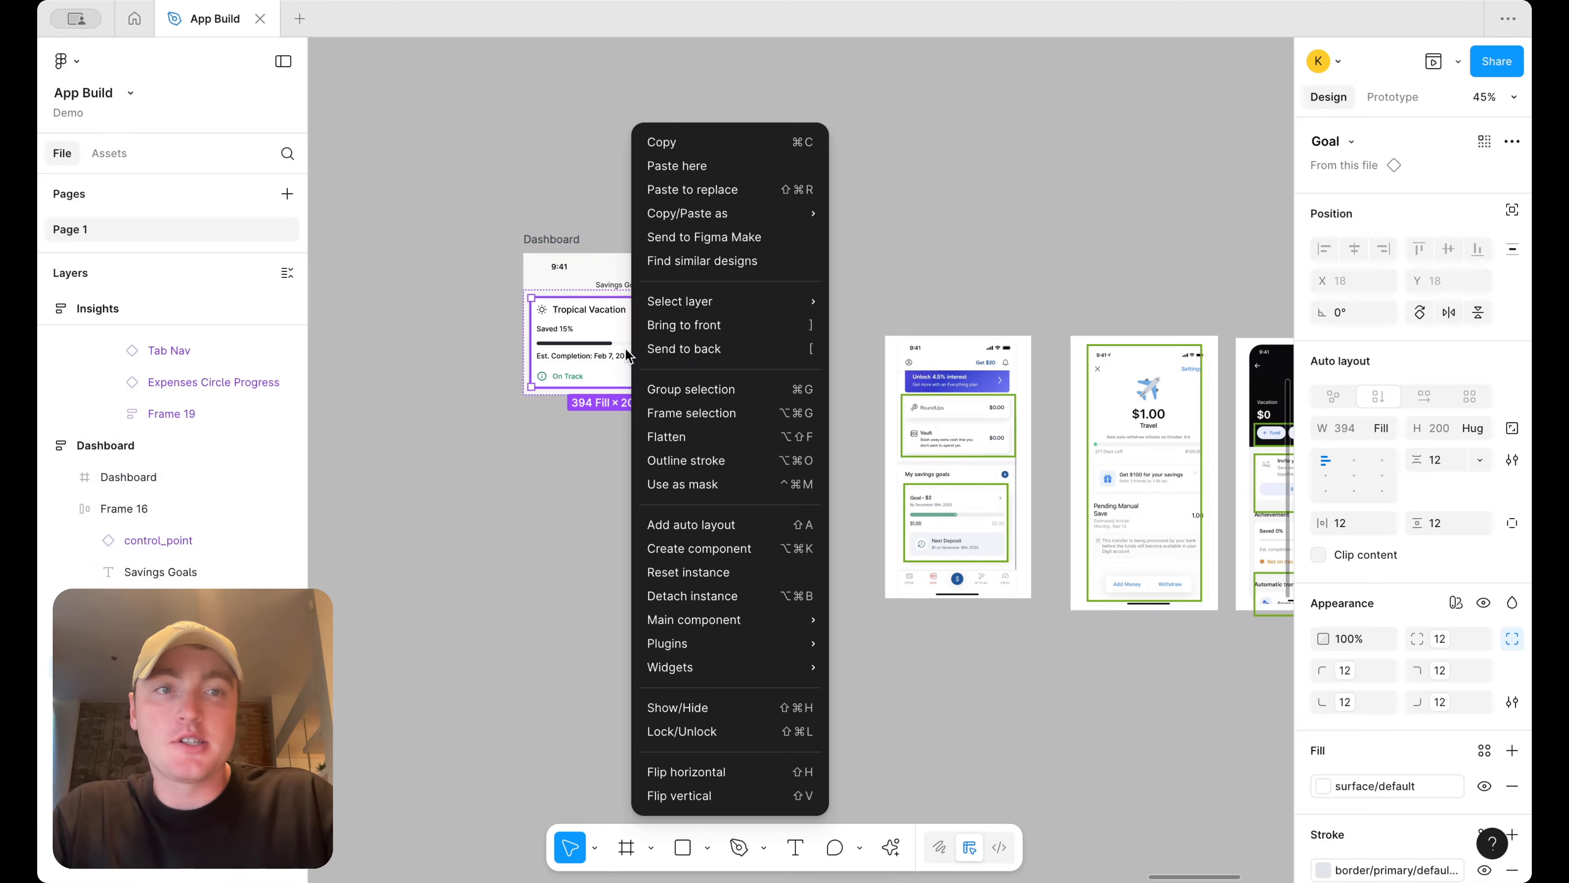
left_click(690, 599)
Copy the goal card out as a separate Goal frame and move the first annotated reference screen beneath it
scroll(665, 412, "up", 3)
left_click_drag(598, 306, 1006, 198)
scroll(999, 201, "right", 1)
scroll(998, 201, "right", 2)
left_click_drag(886, 343, 844, 356)
key("super+z")
left_click(1005, 722)
left_click_drag(1005, 725, 805, 327)
left_click_drag(919, 334, 854, 372)
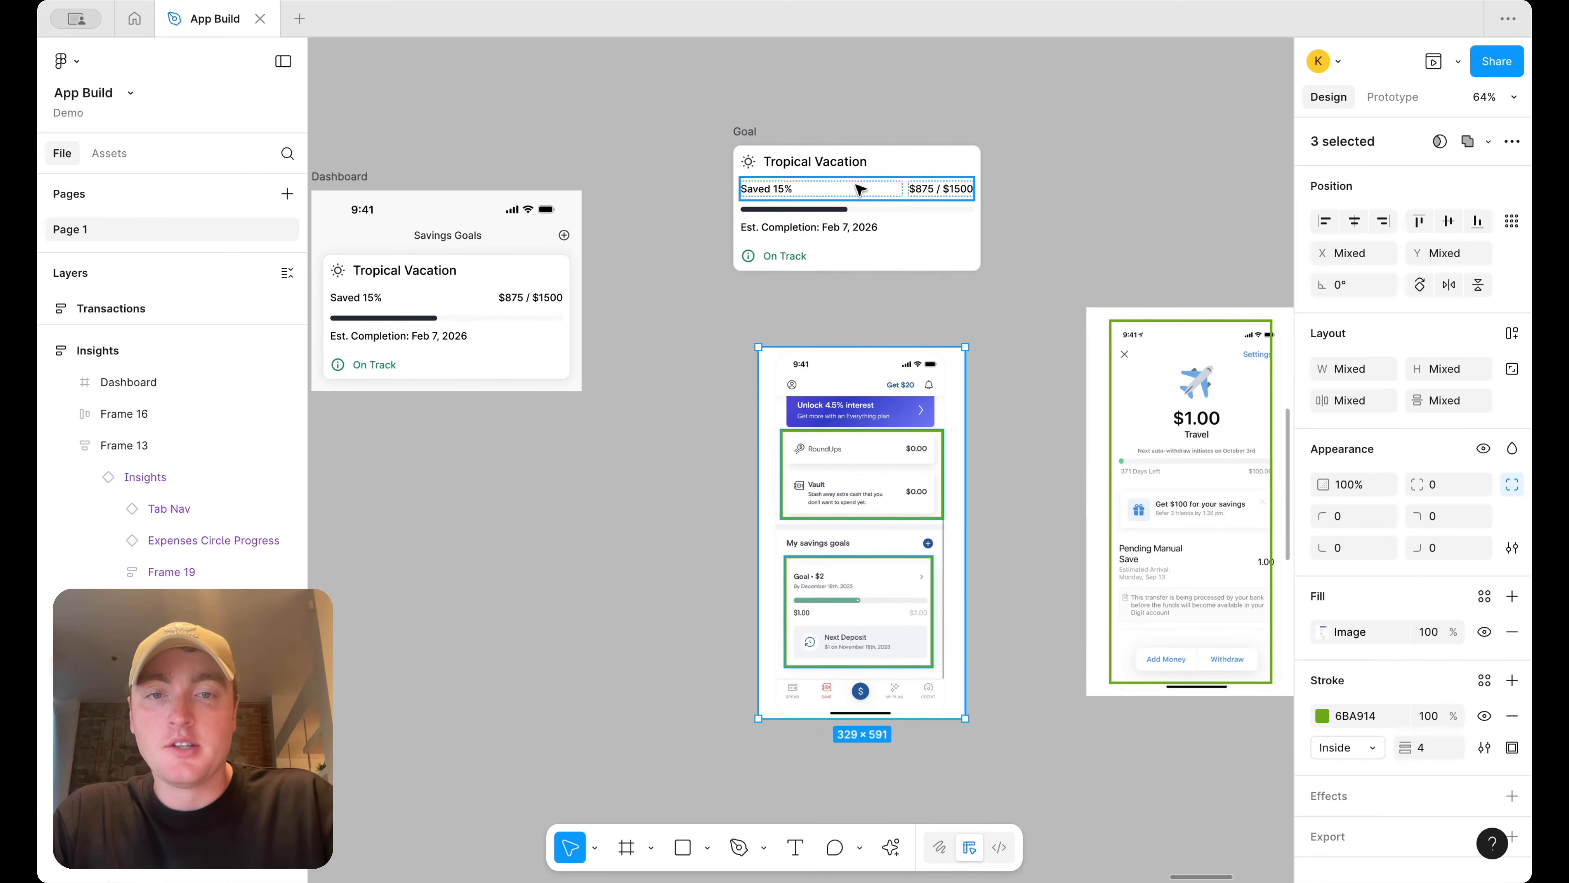
Rename the Goal card's title to New Laptop
scroll(855, 183, "up", 2)
scroll(850, 183, "right", 3)
scroll(846, 184, "down", 1)
scroll(851, 189, "up", 1)
scroll(850, 189, "left", 1)
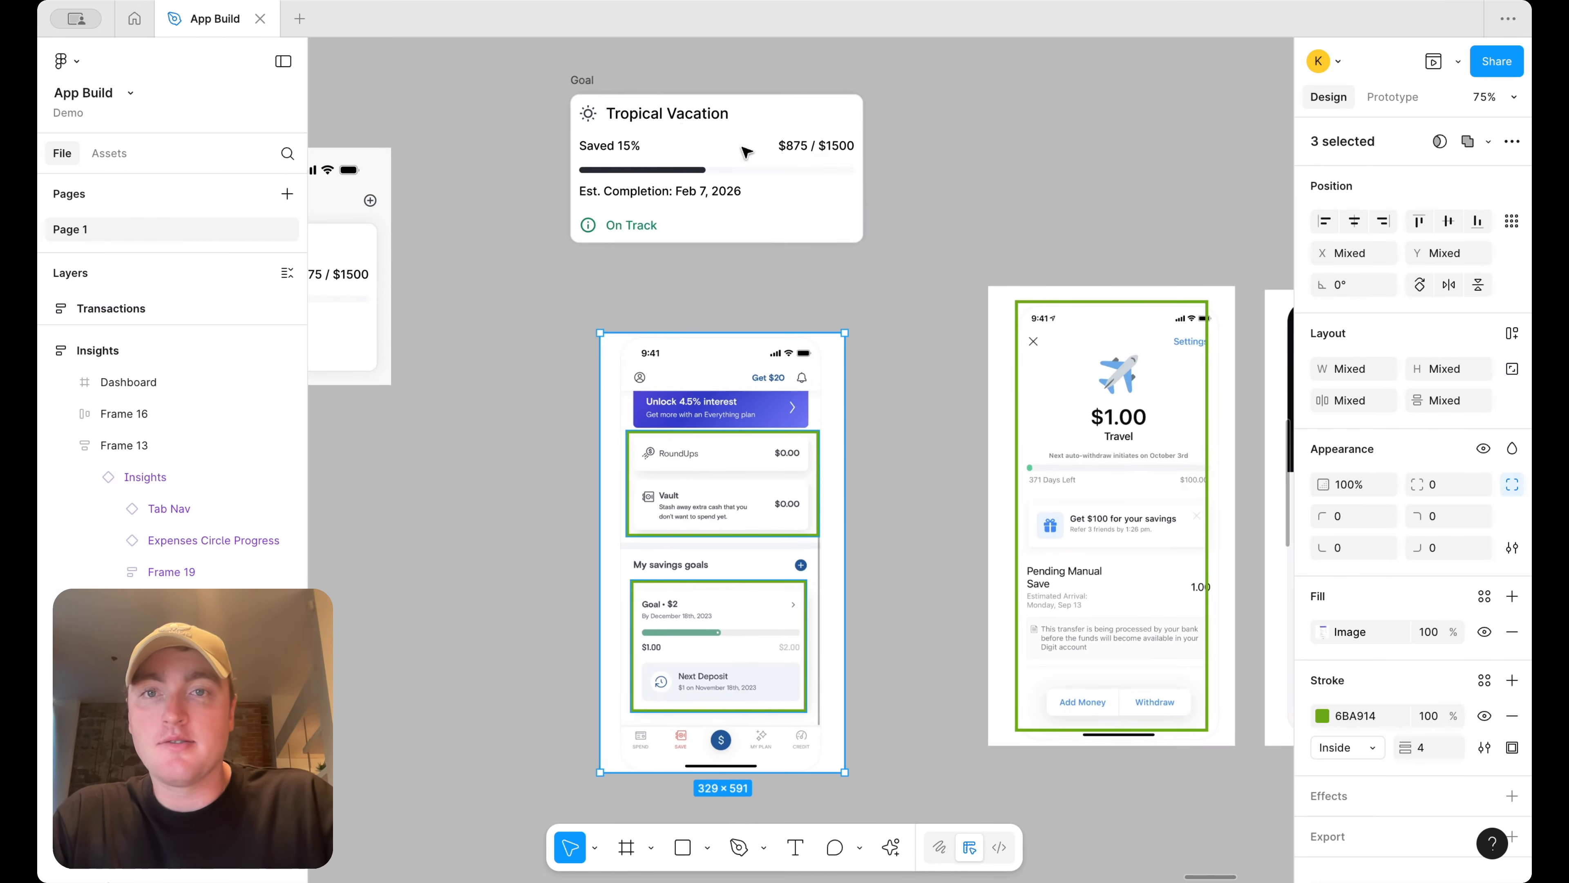
left_click(608, 116)
key("Return")
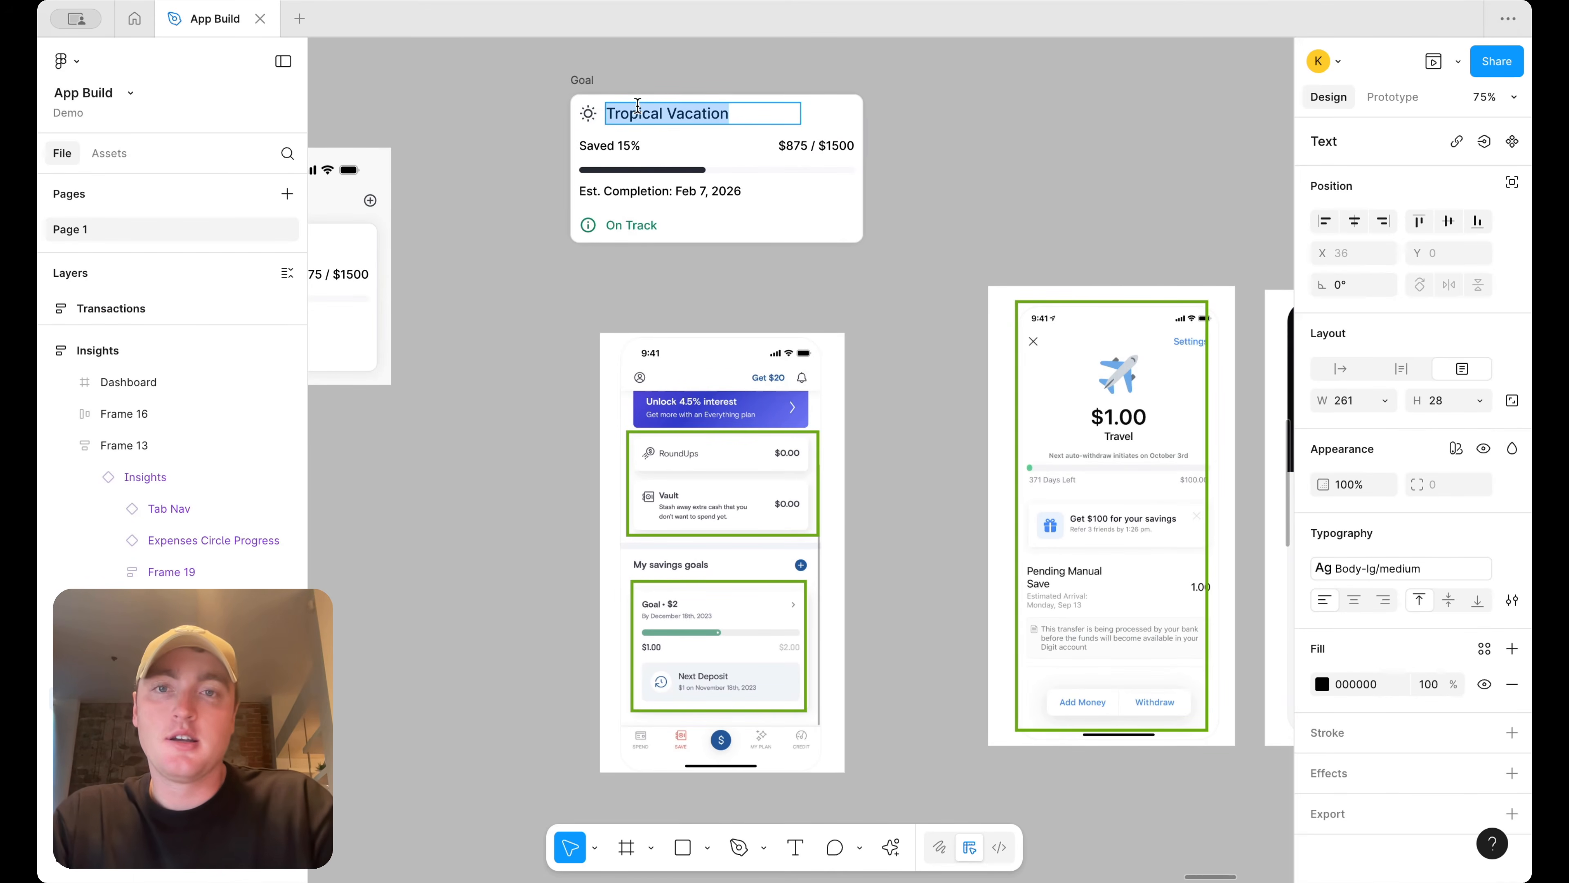
type("New Laptop")
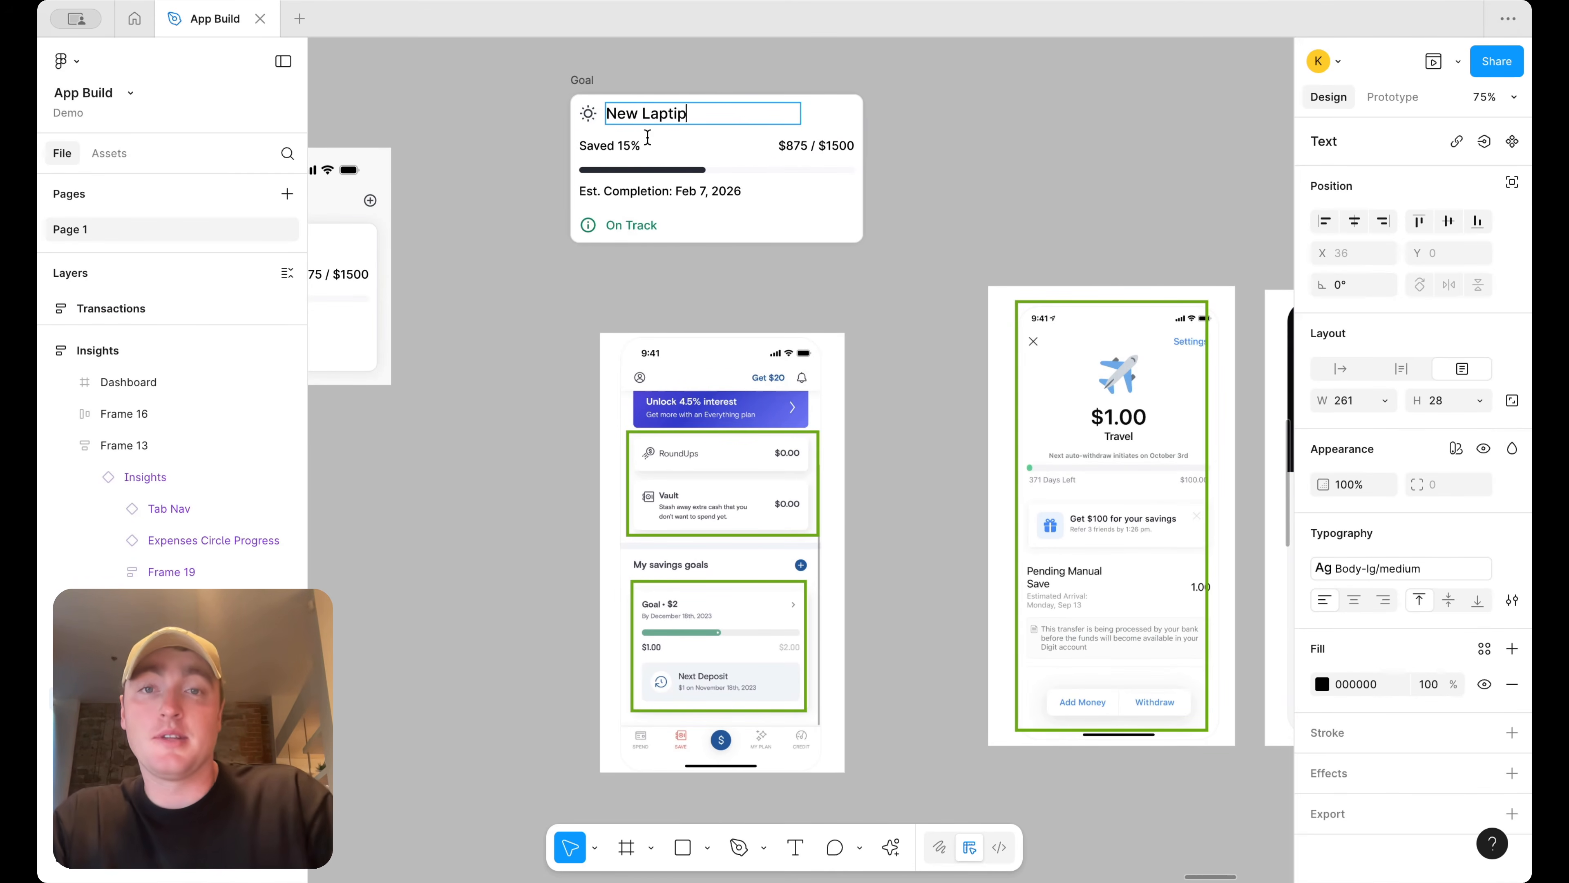
key("Escape")
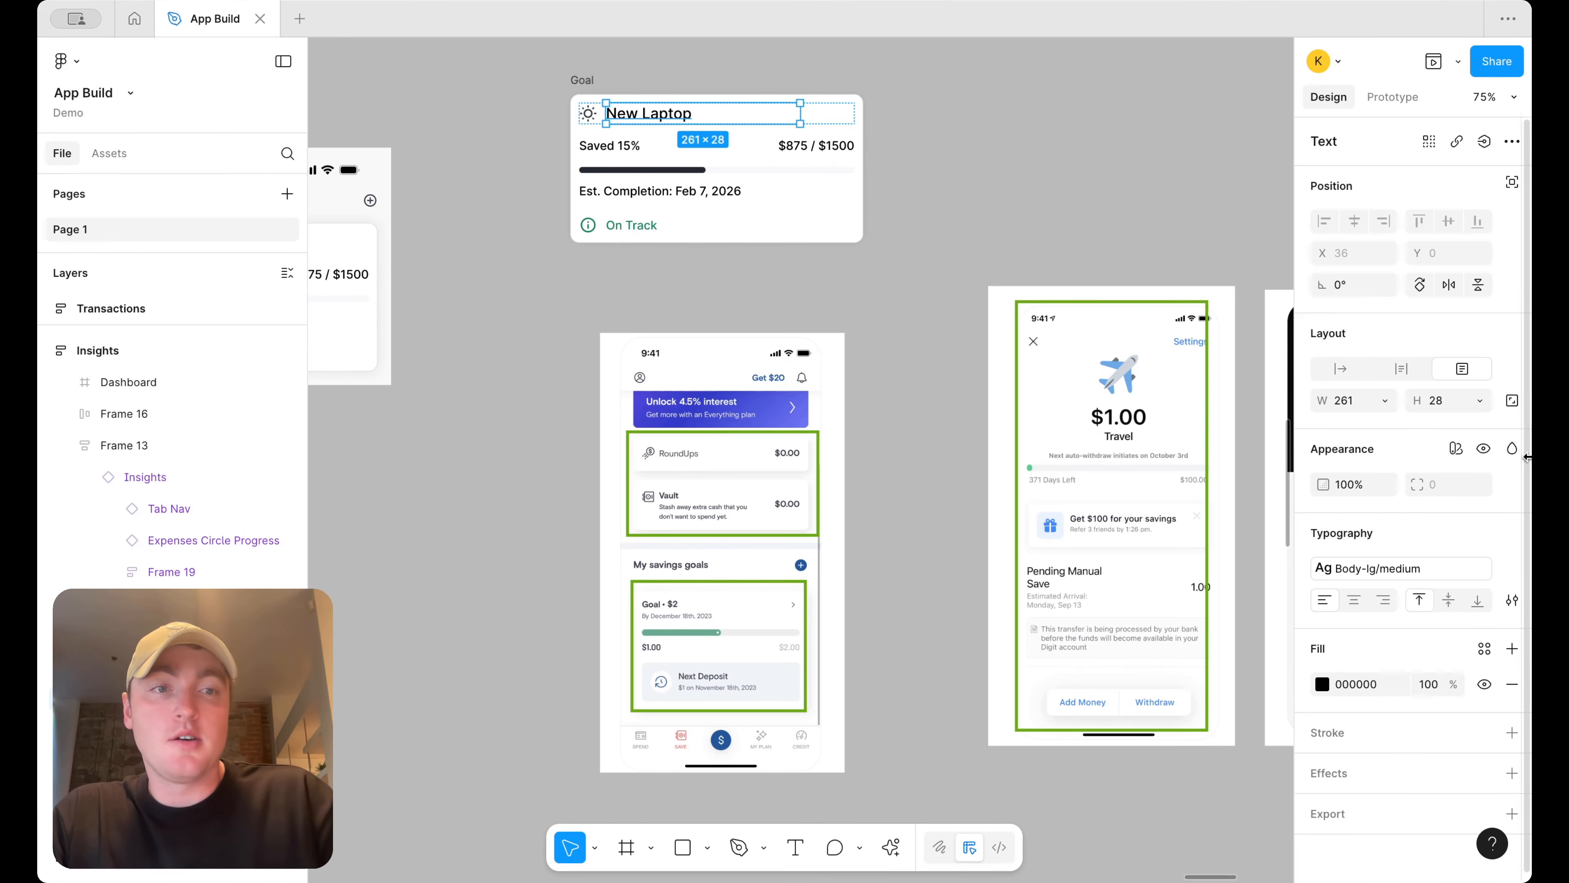
Make the title text fill the card width and swap its icon for the laptop icon
left_click(1380, 405)
left_click(1390, 447)
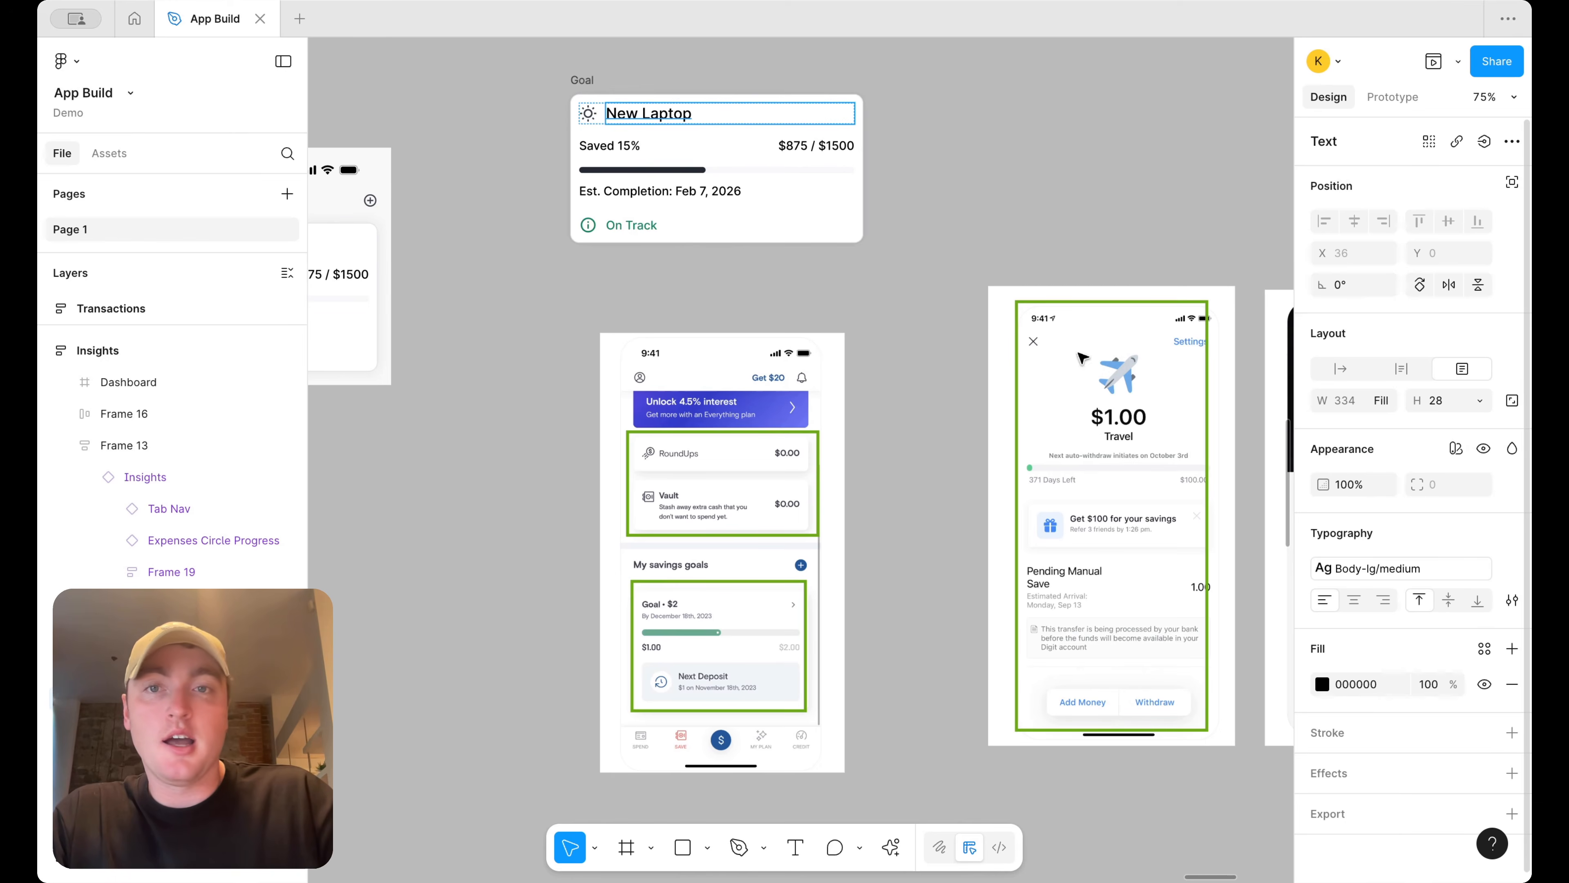
left_click(592, 116)
left_click(1384, 141)
type("laptop")
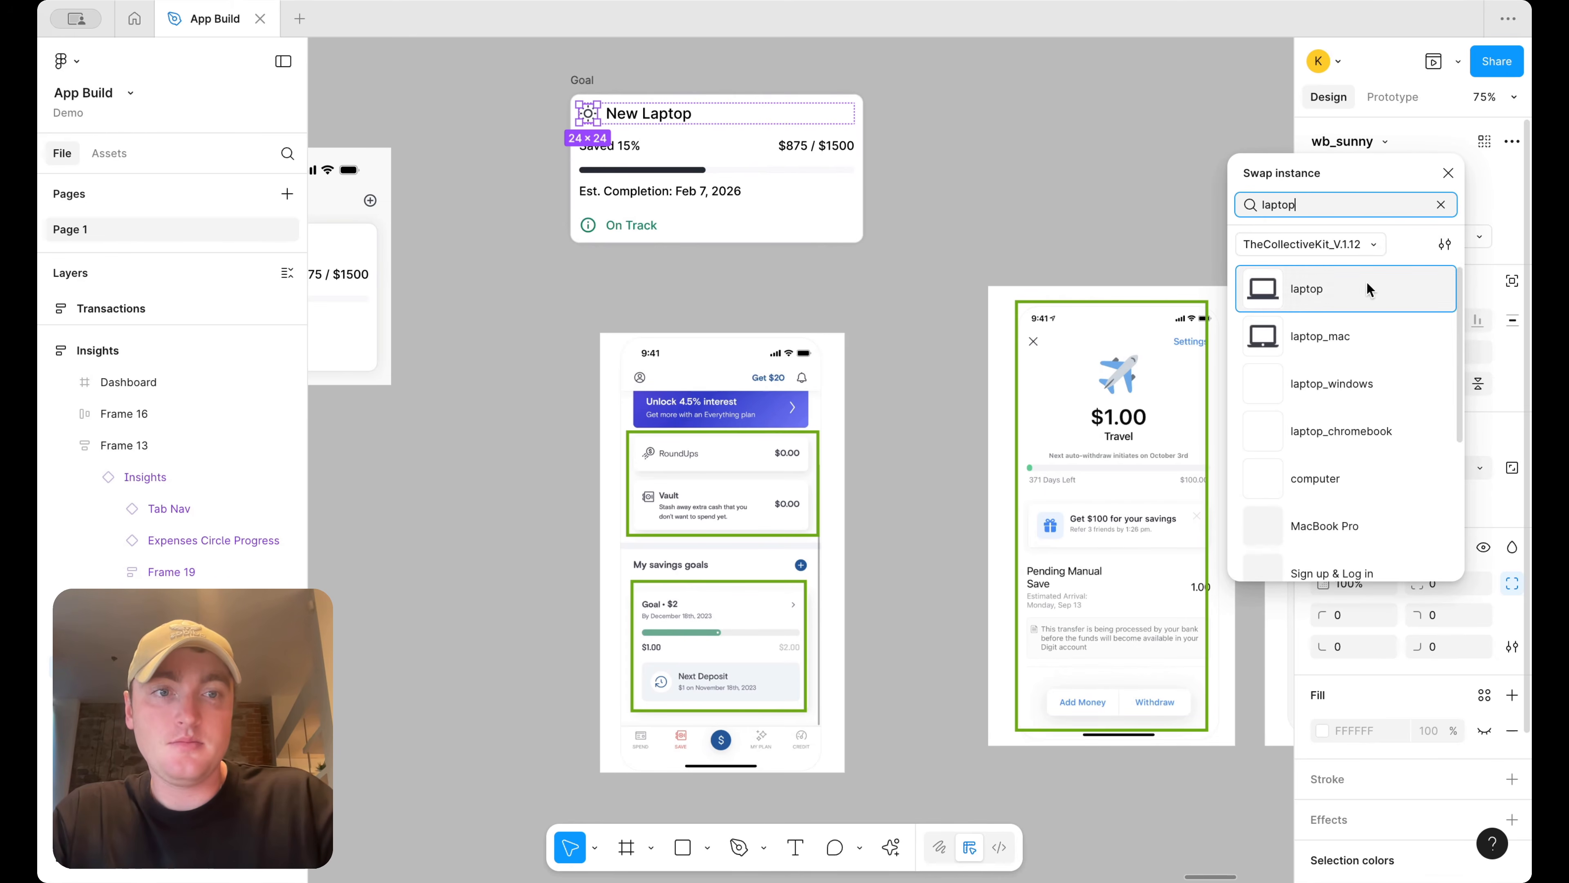
left_click(1368, 285)
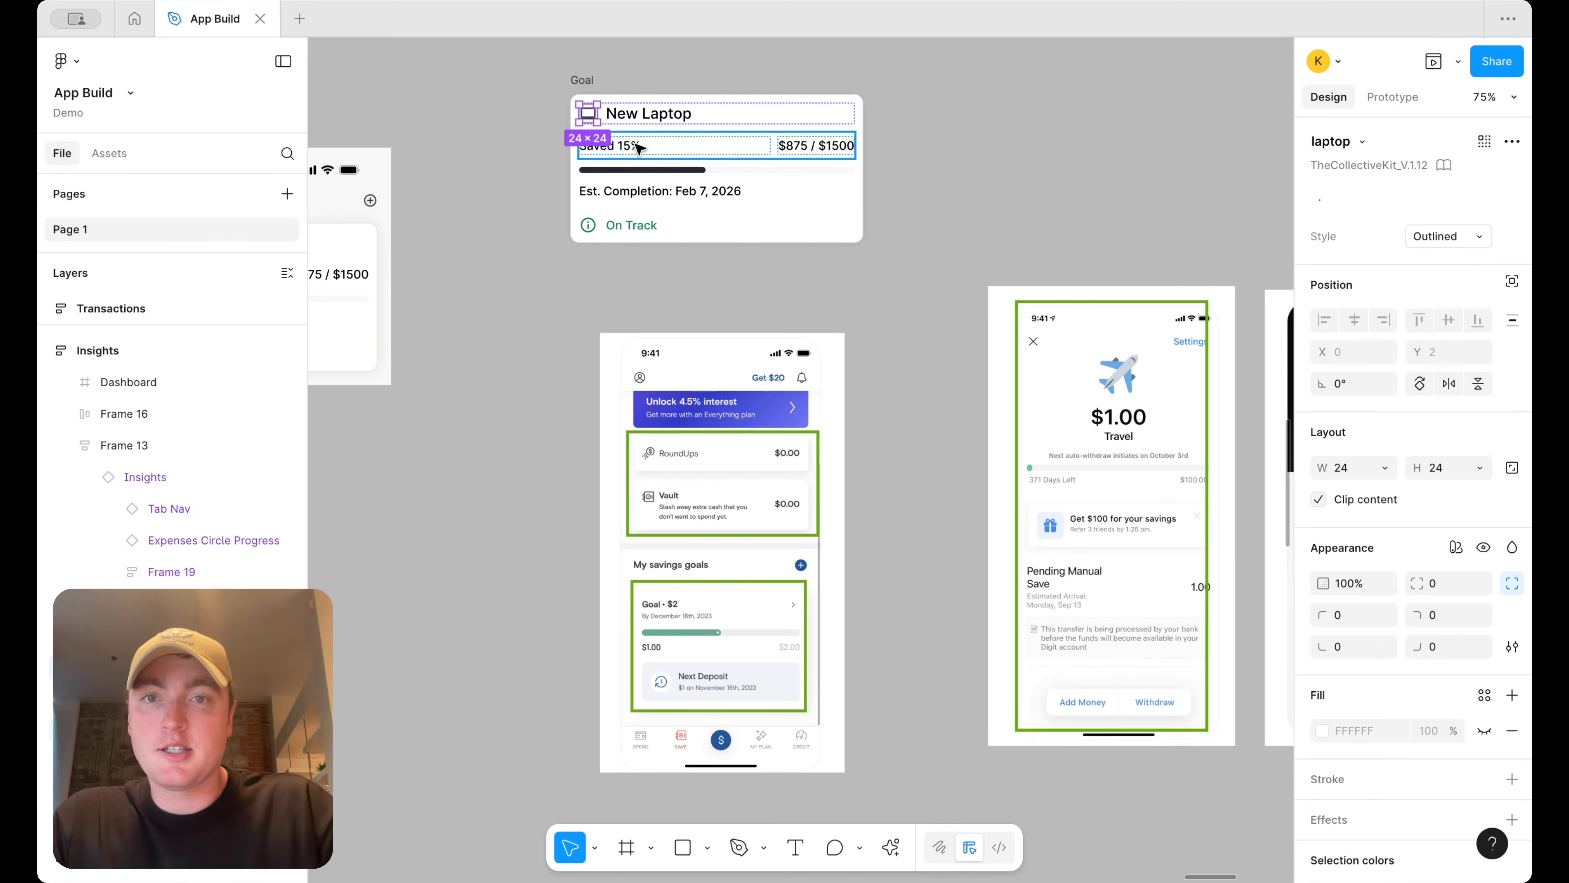
Move the completion date text above the progress bar and change it to By October 1st, 2025
left_click(910, 346)
mouse_move(642, 191)
left_mouse_down()
mouse_move(641, 148)
mouse_move(649, 201)
left_mouse_up()
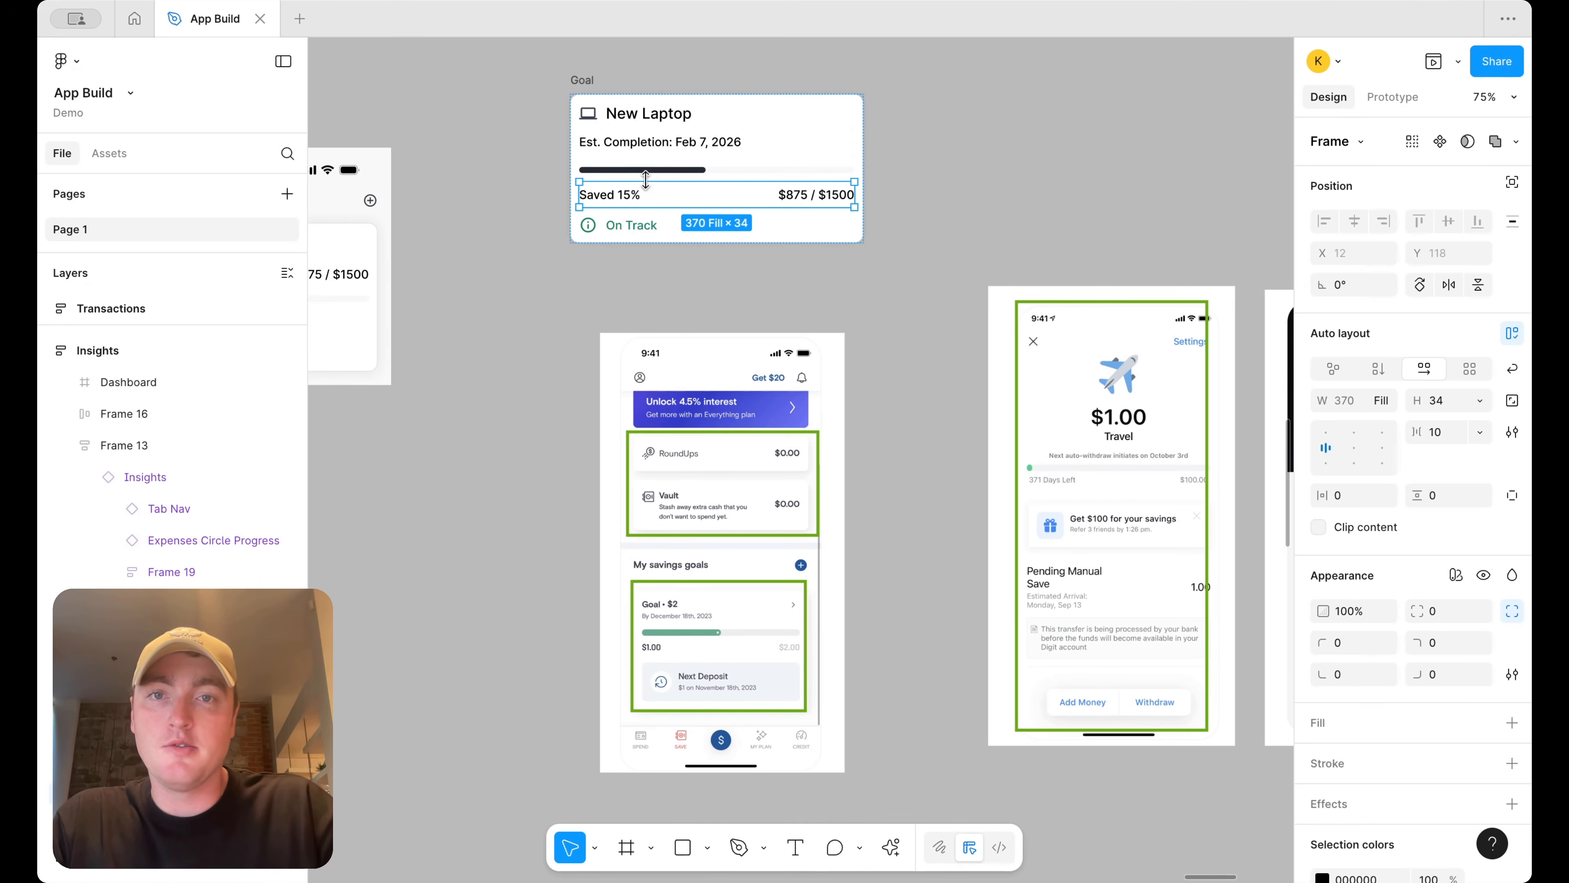
double_click(701, 150)
type("Bu")
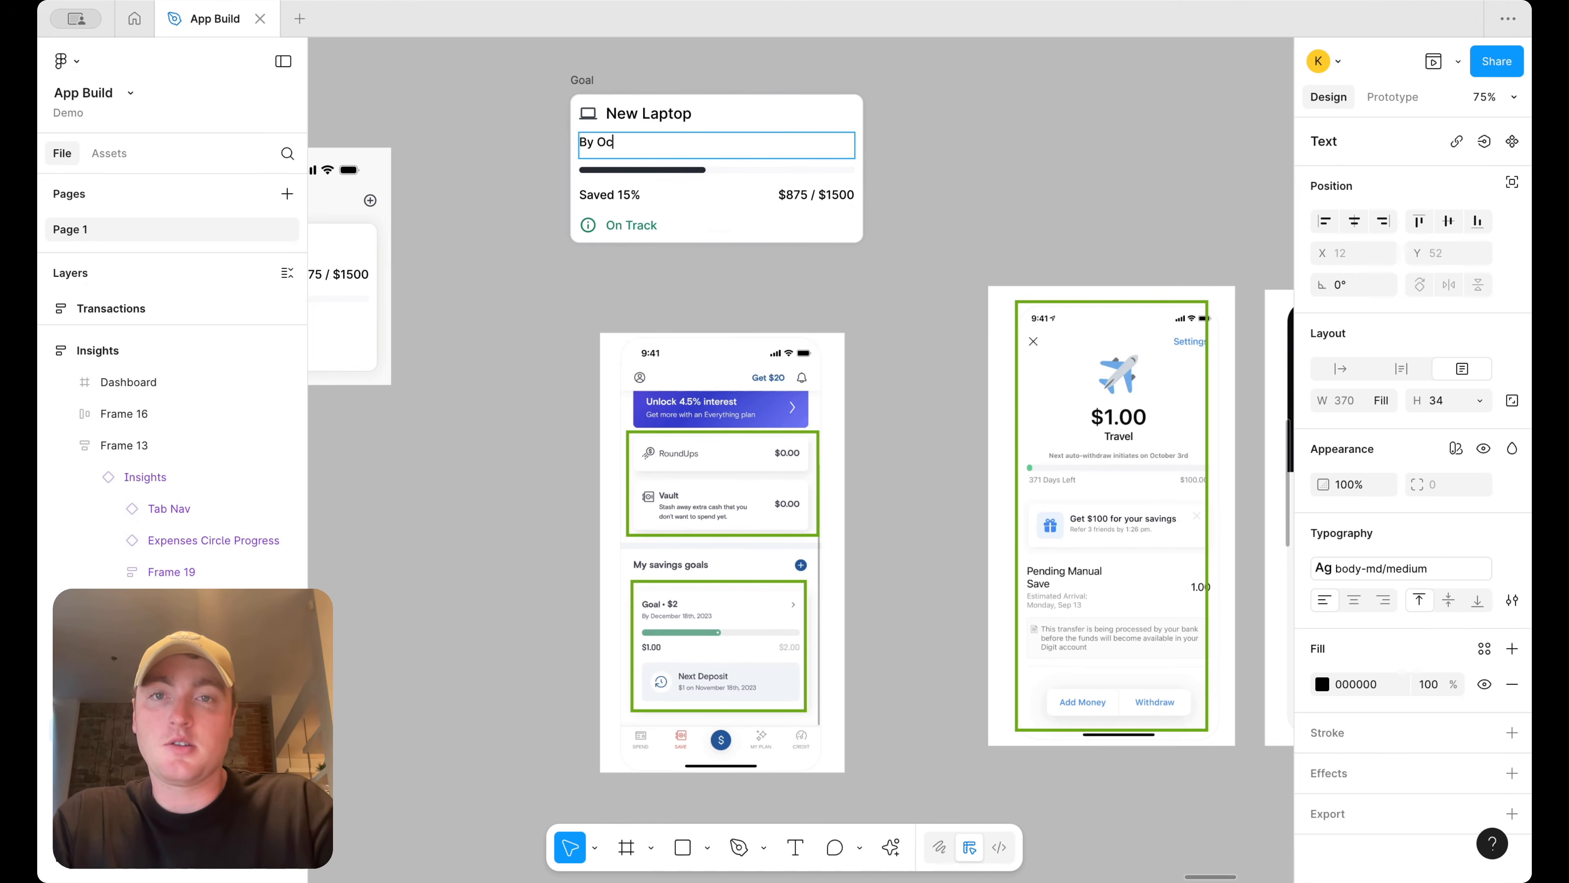
type("s")
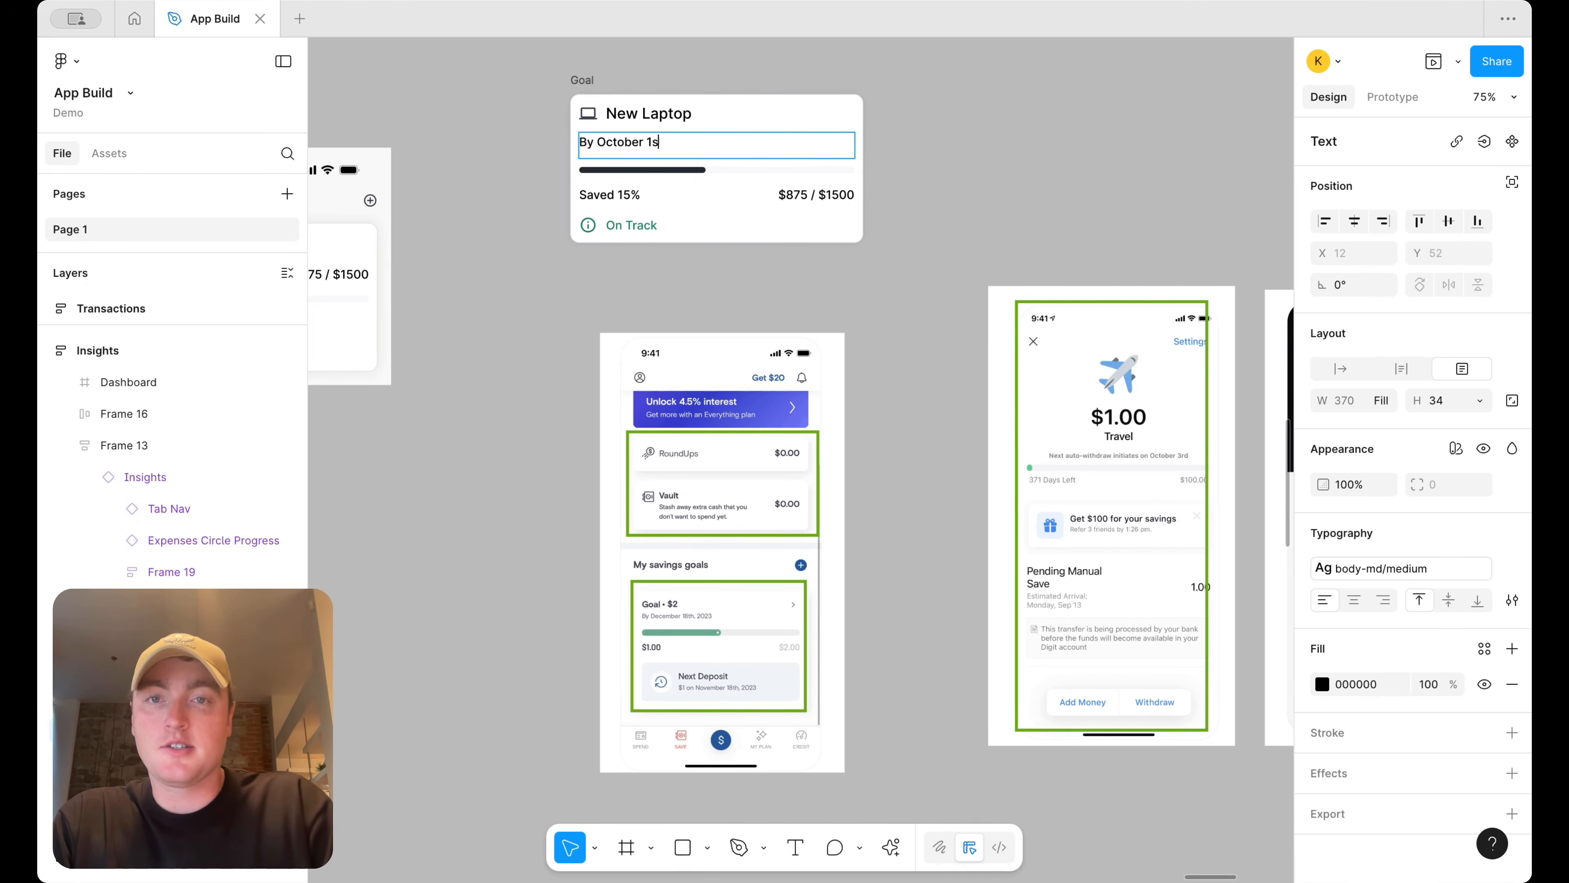
type("t, 2025")
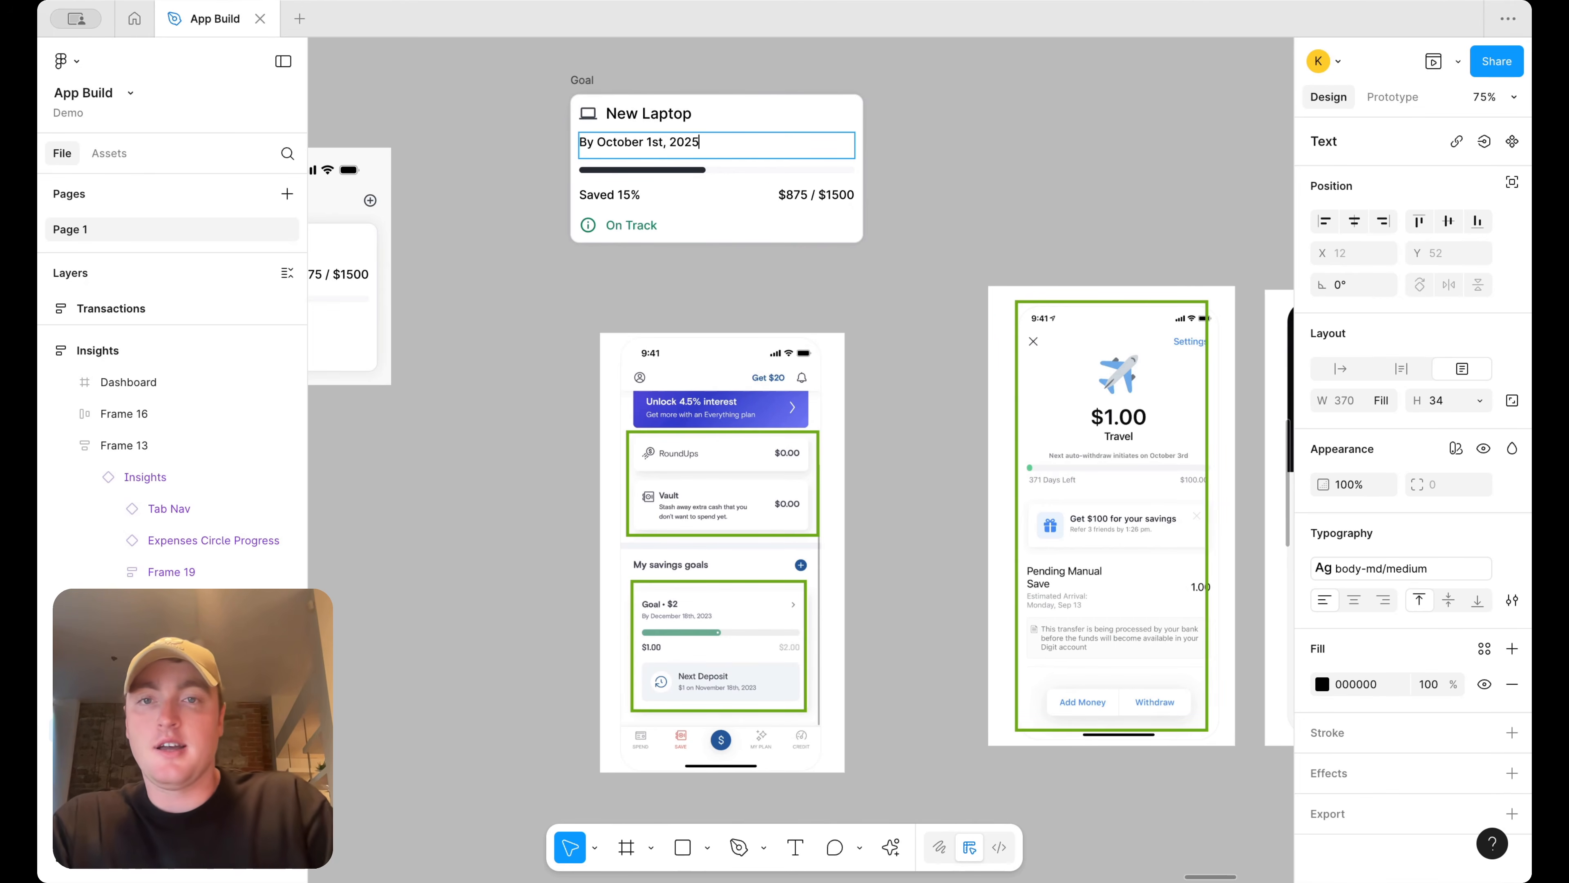
key("Escape")
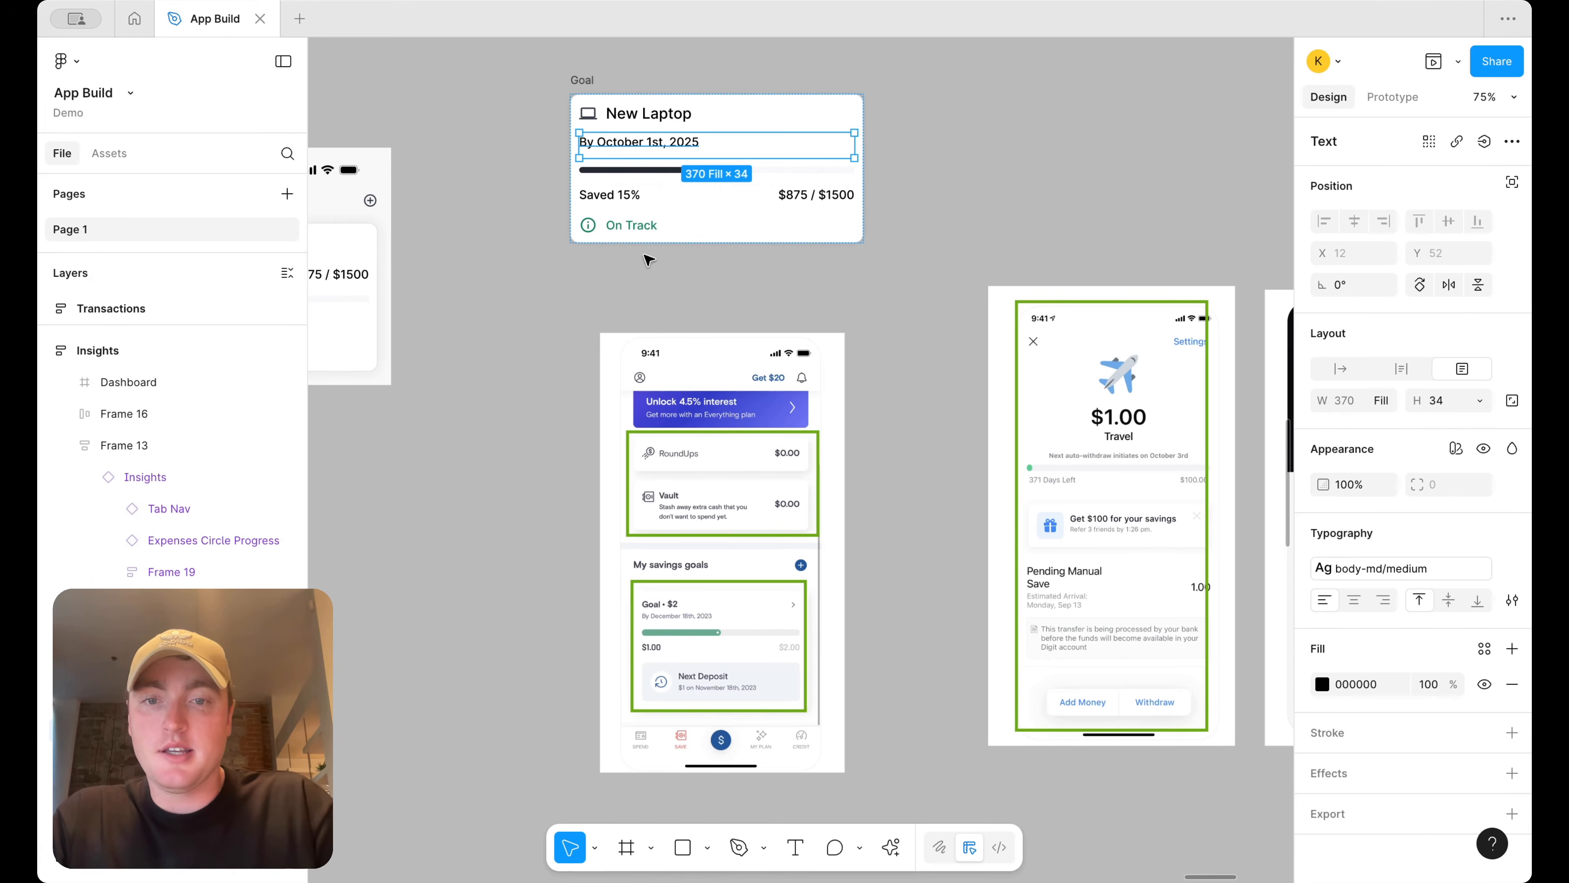
Change the saved amount text to $750 and the target amount text to $1500
double_click(629, 196)
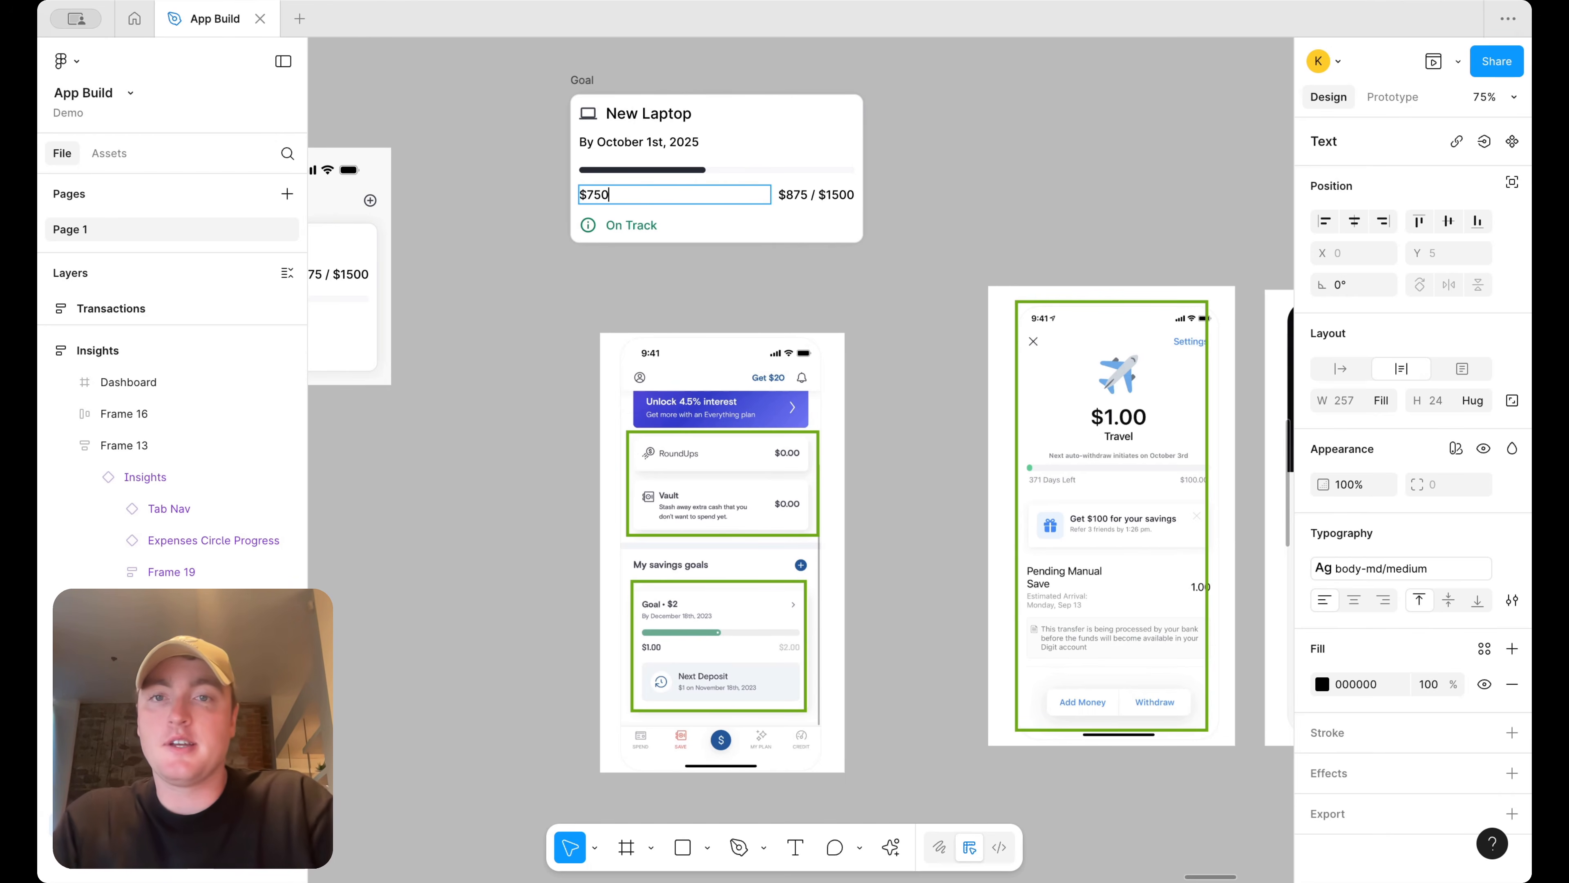
double_click(826, 197)
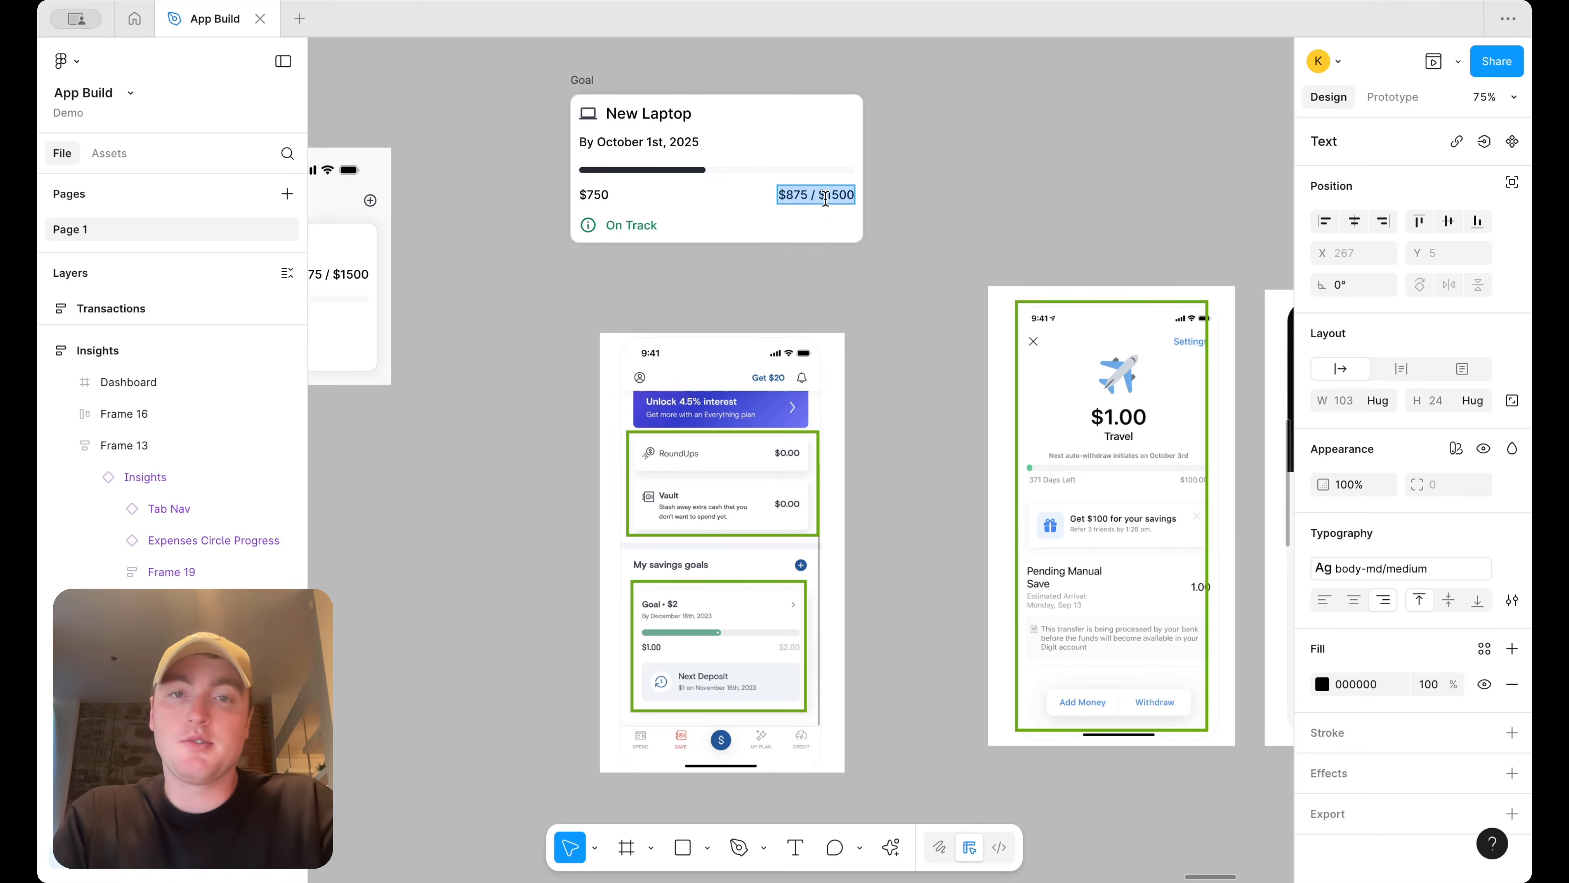
type("$1500")
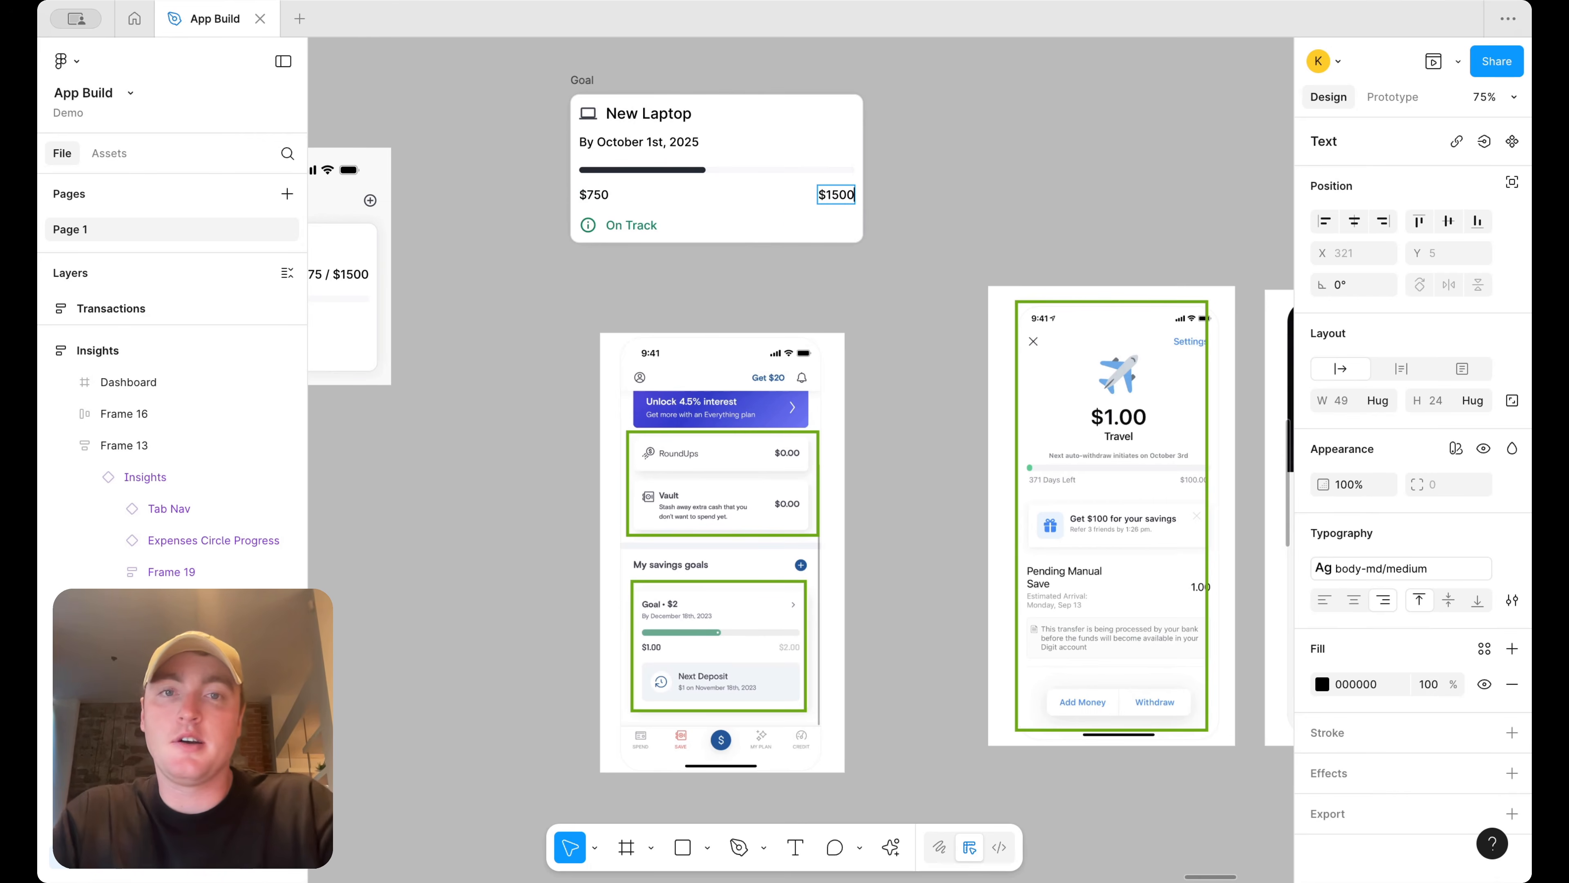
key("Escape")
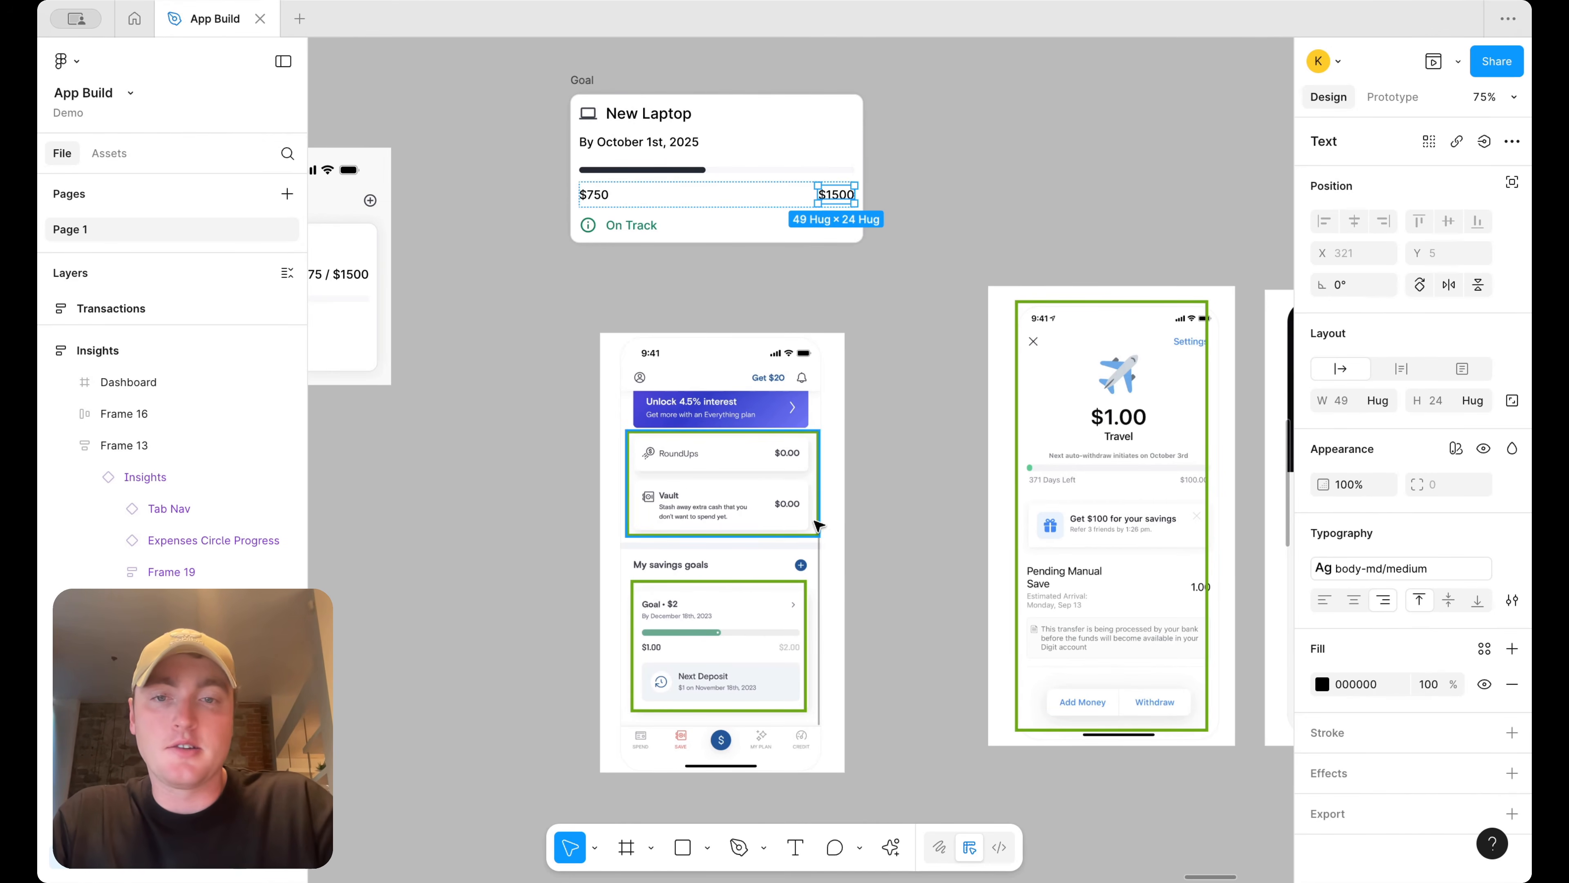
Apply the text/default/placeholder colour to the $1500 text
left_click(1483, 653)
type("text")
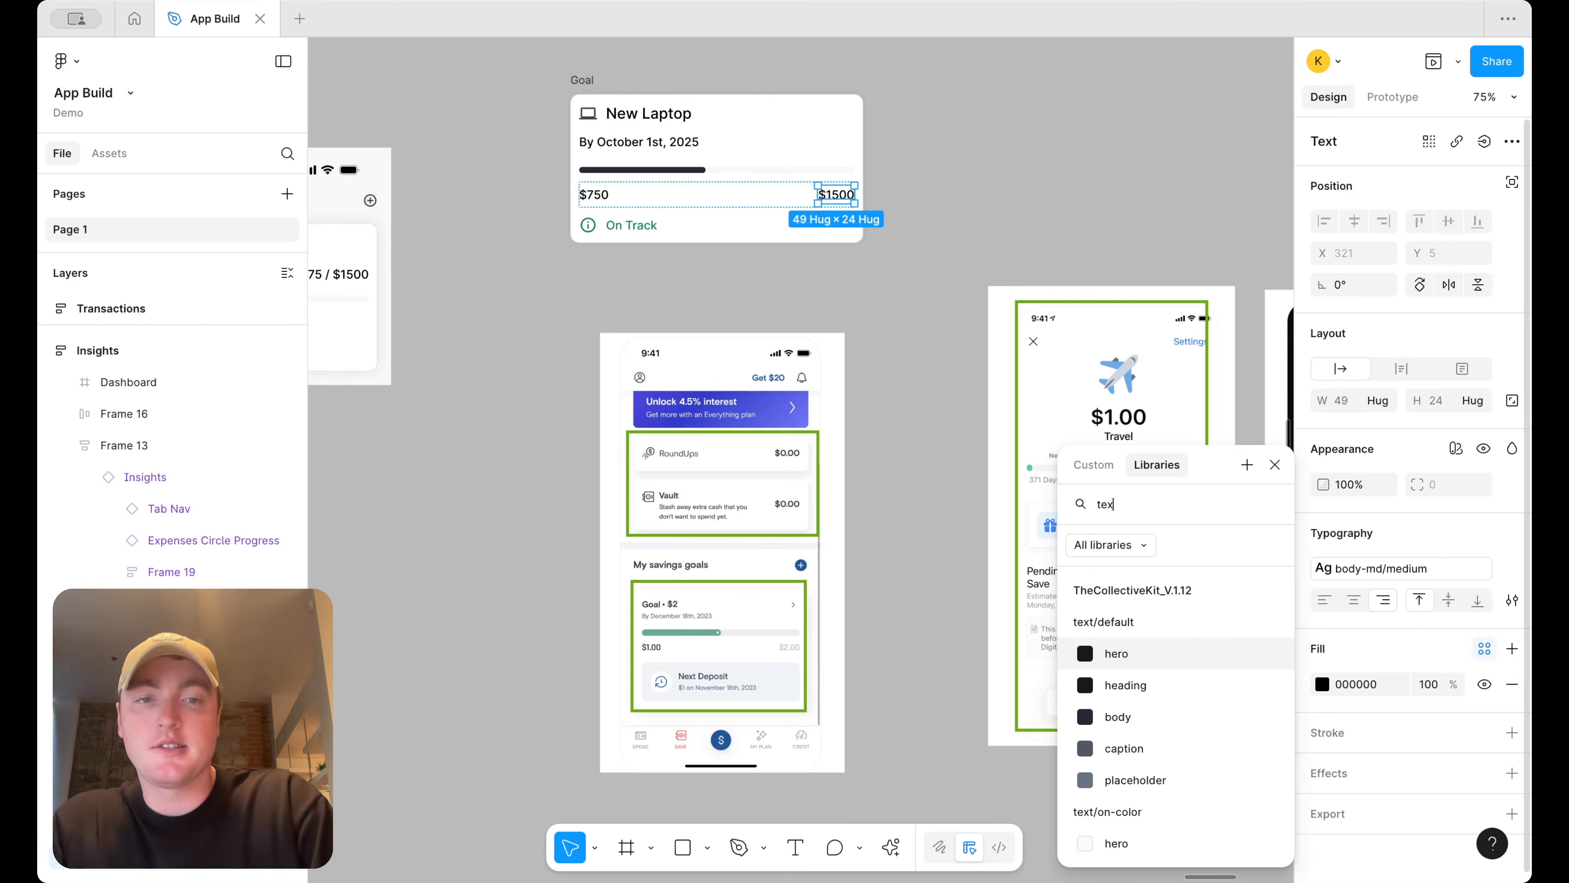
scroll(1088, 742, "down", 2)
scroll(1074, 739, "down", 3)
scroll(1100, 699, "up", 2)
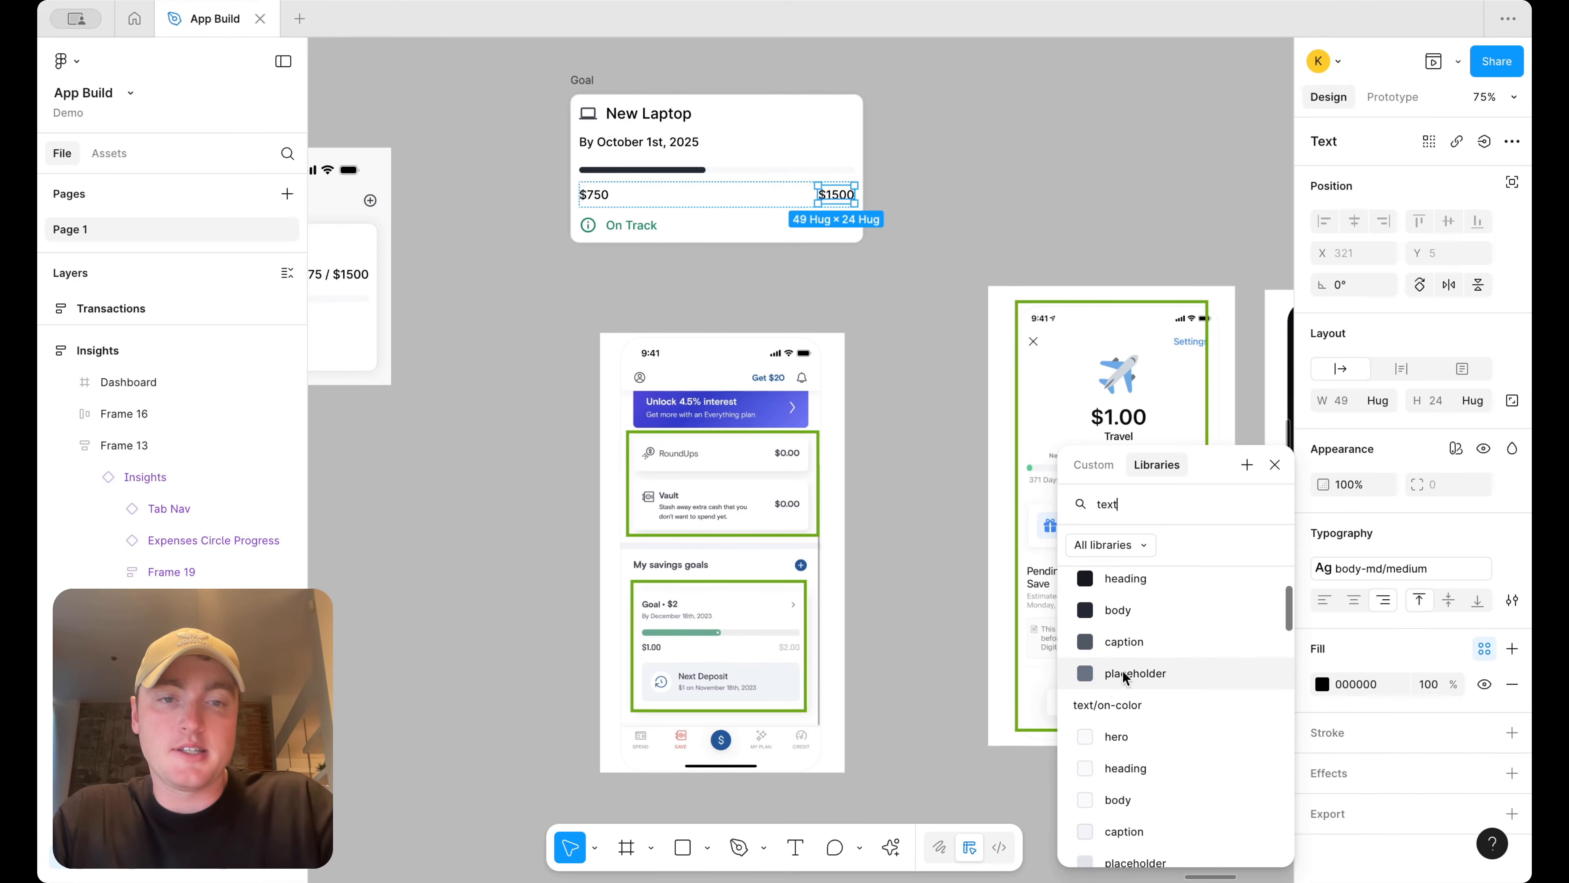
left_click(1123, 656)
left_click(1001, 257)
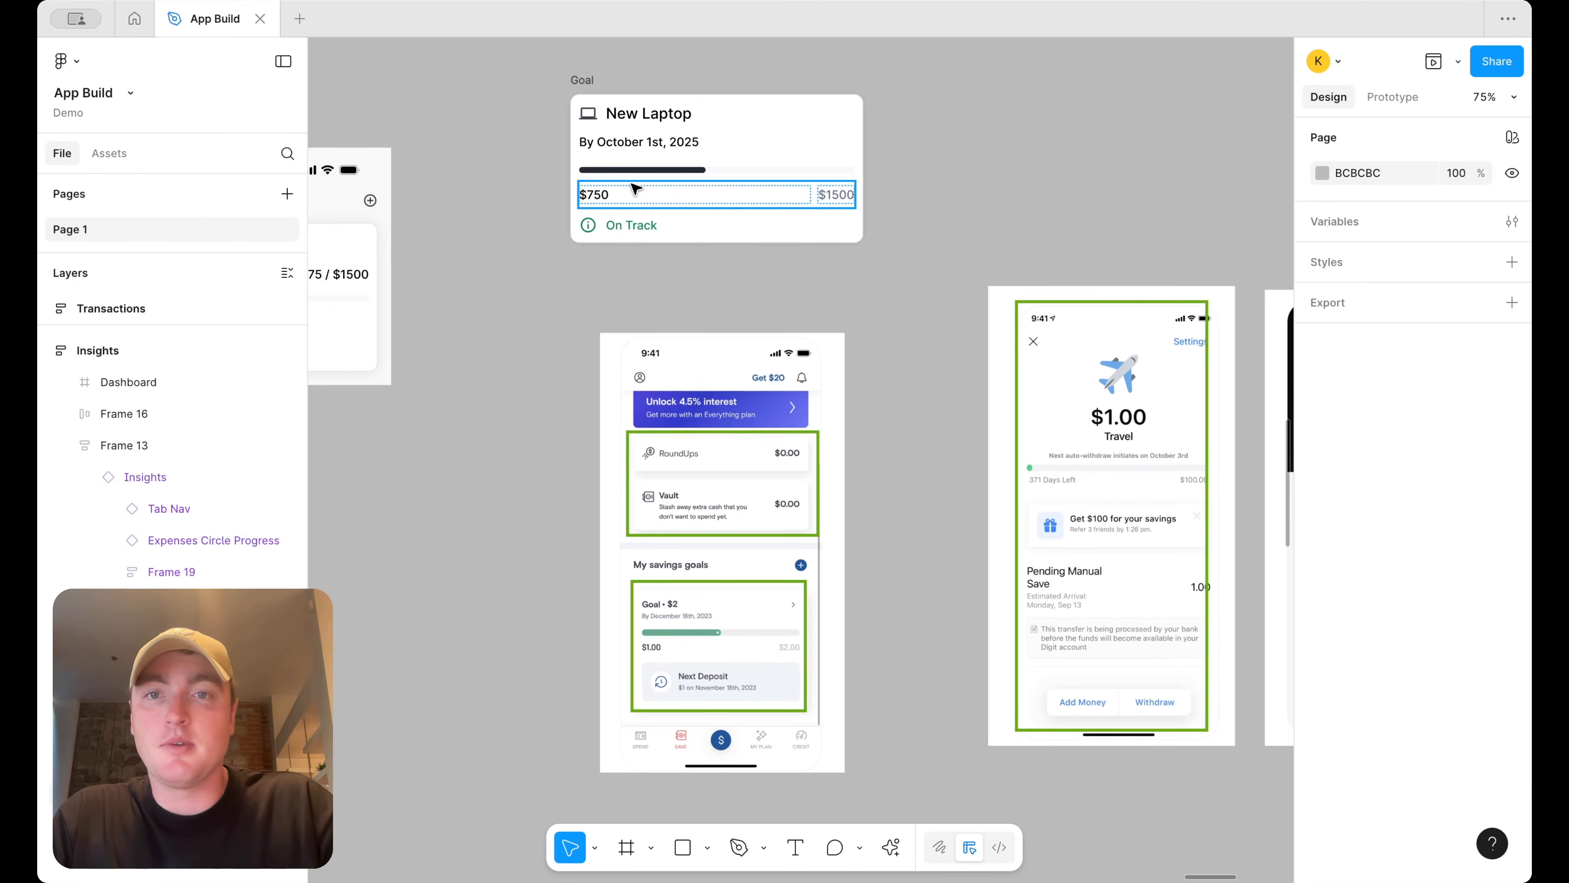
Apply the text/default/heading colour to the New Laptop title
left_click(593, 195)
scroll(716, 120, "down", 1)
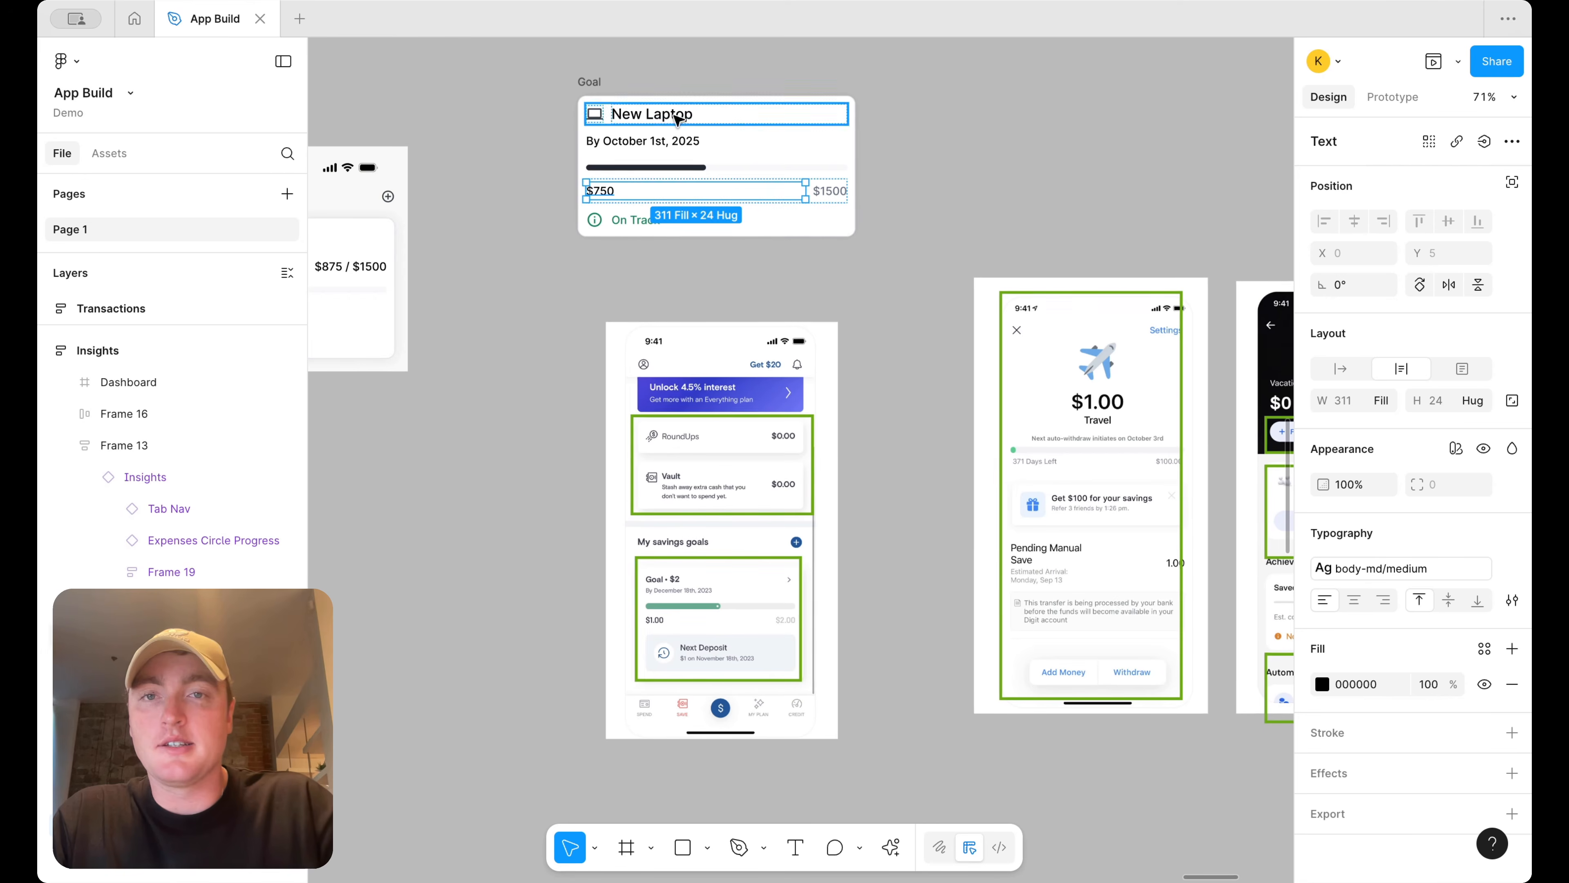
double_click(677, 117)
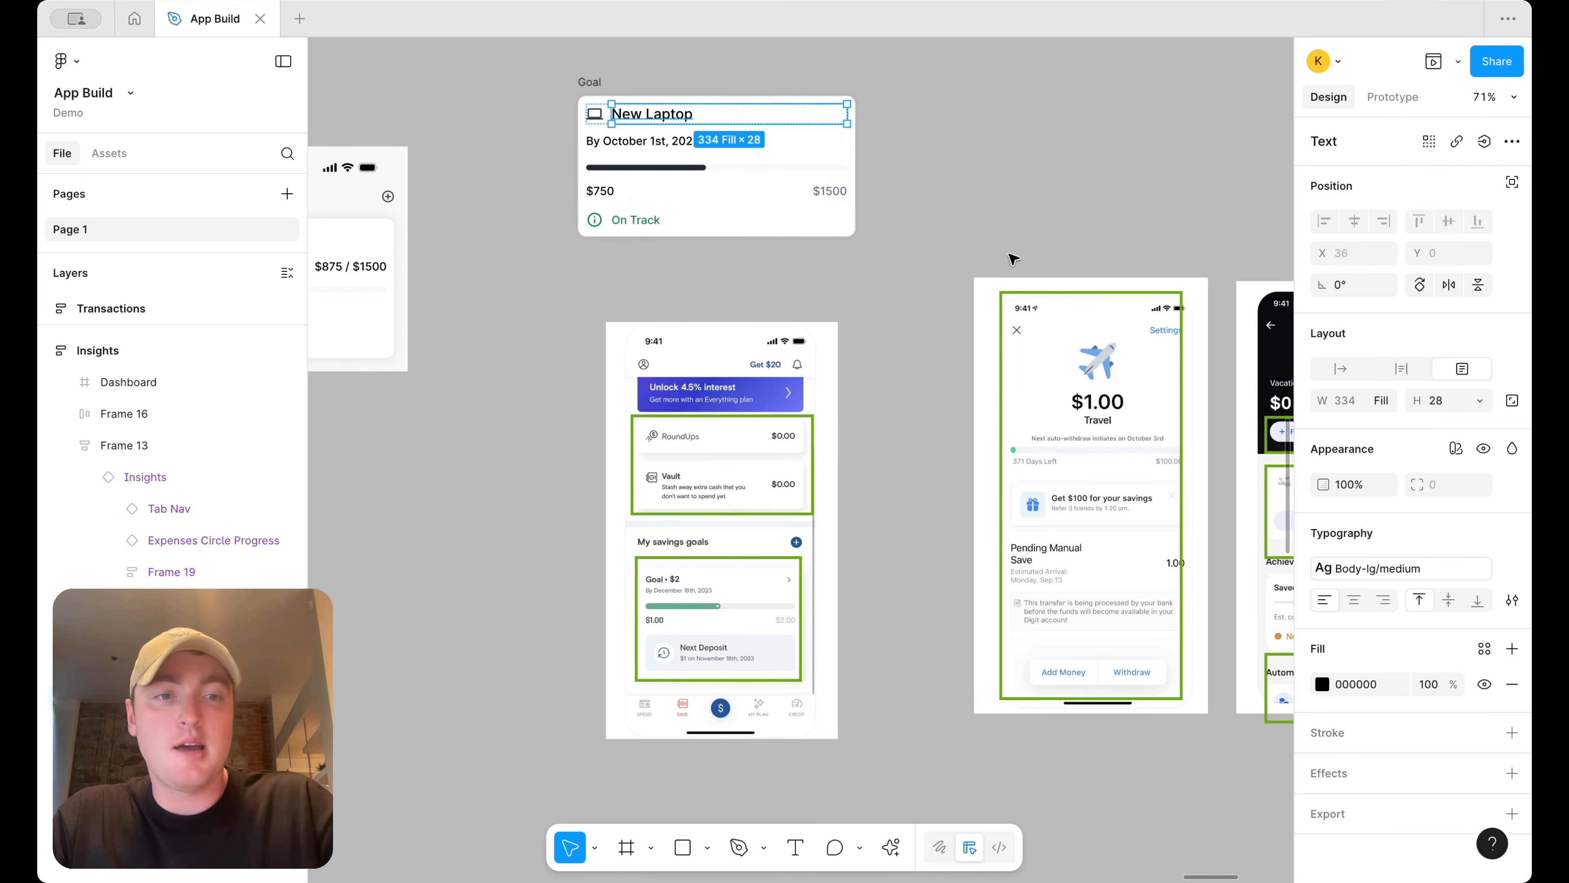
left_click(1484, 648)
type("heading")
left_click(1217, 653)
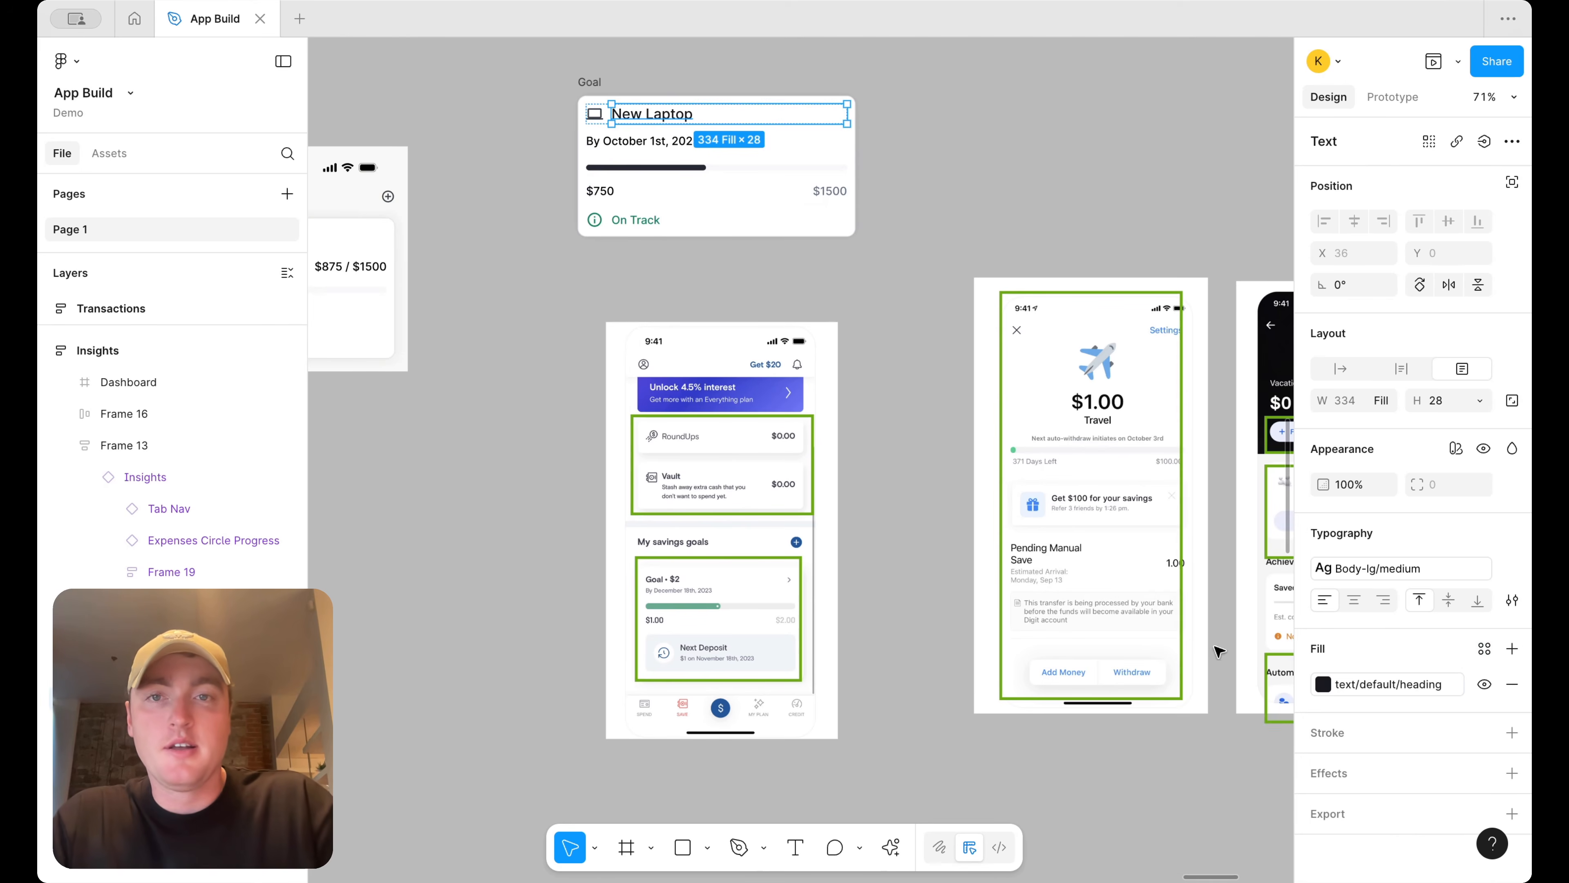
Apply the text/default/body colour to the date text and the $750 text
left_click(609, 141)
left_click(599, 190, "shift")
left_click(1484, 647)
type("body")
left_click(1208, 712)
left_click(941, 153)
Move the On Track status up beside the title and wrap both in a horizontal auto layout frame
left_click(704, 219)
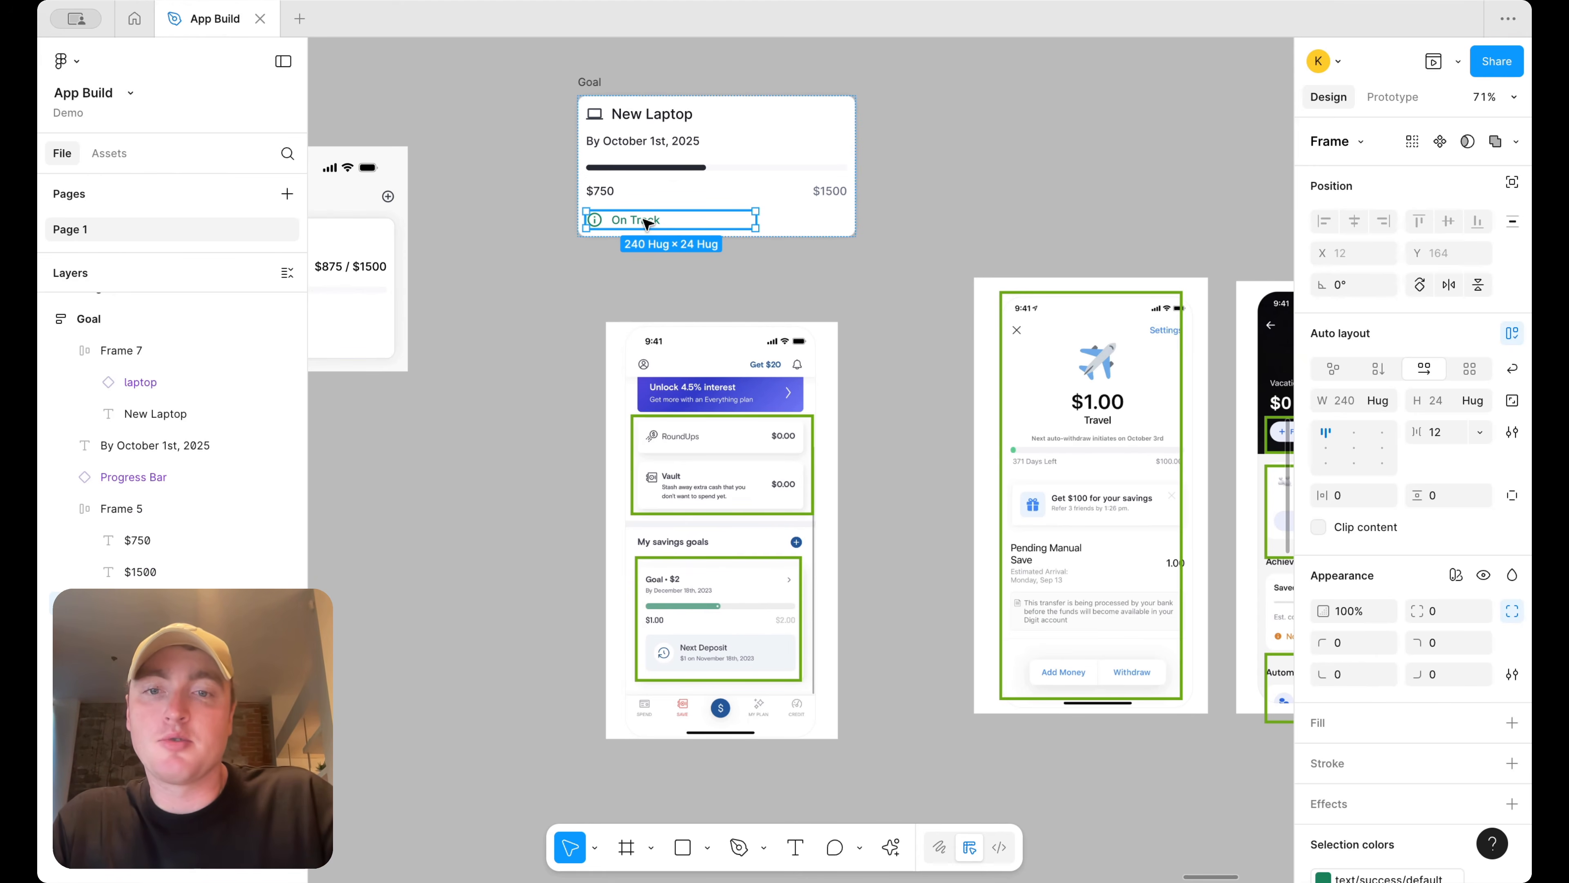
left_click_drag(645, 221, 736, 141)
left_click(736, 114, "shift")
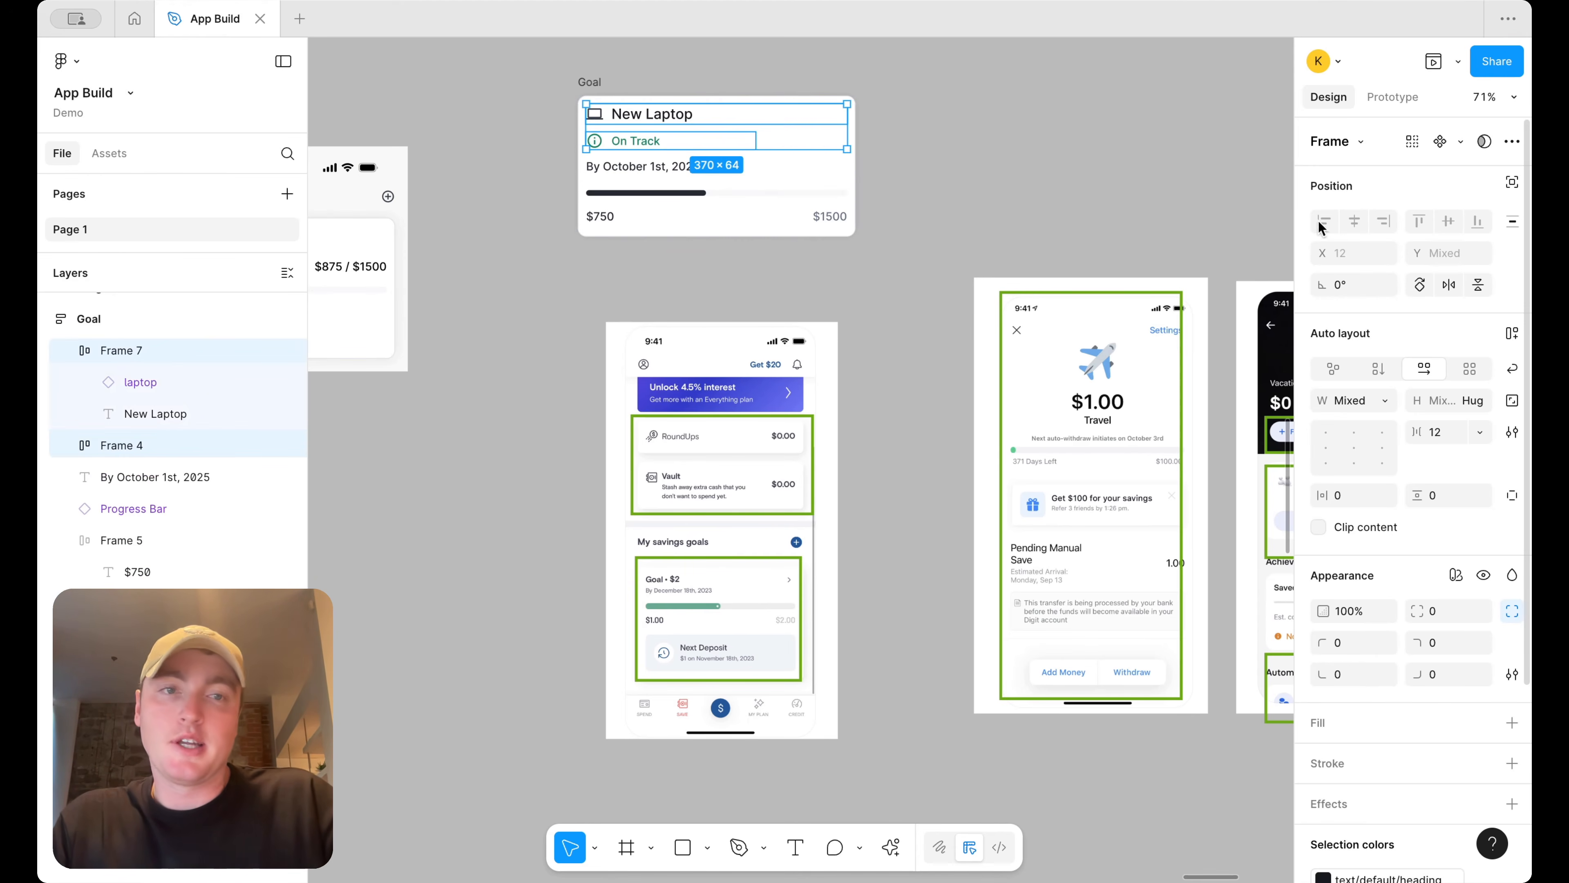
key("shift+a")
left_click(1427, 368)
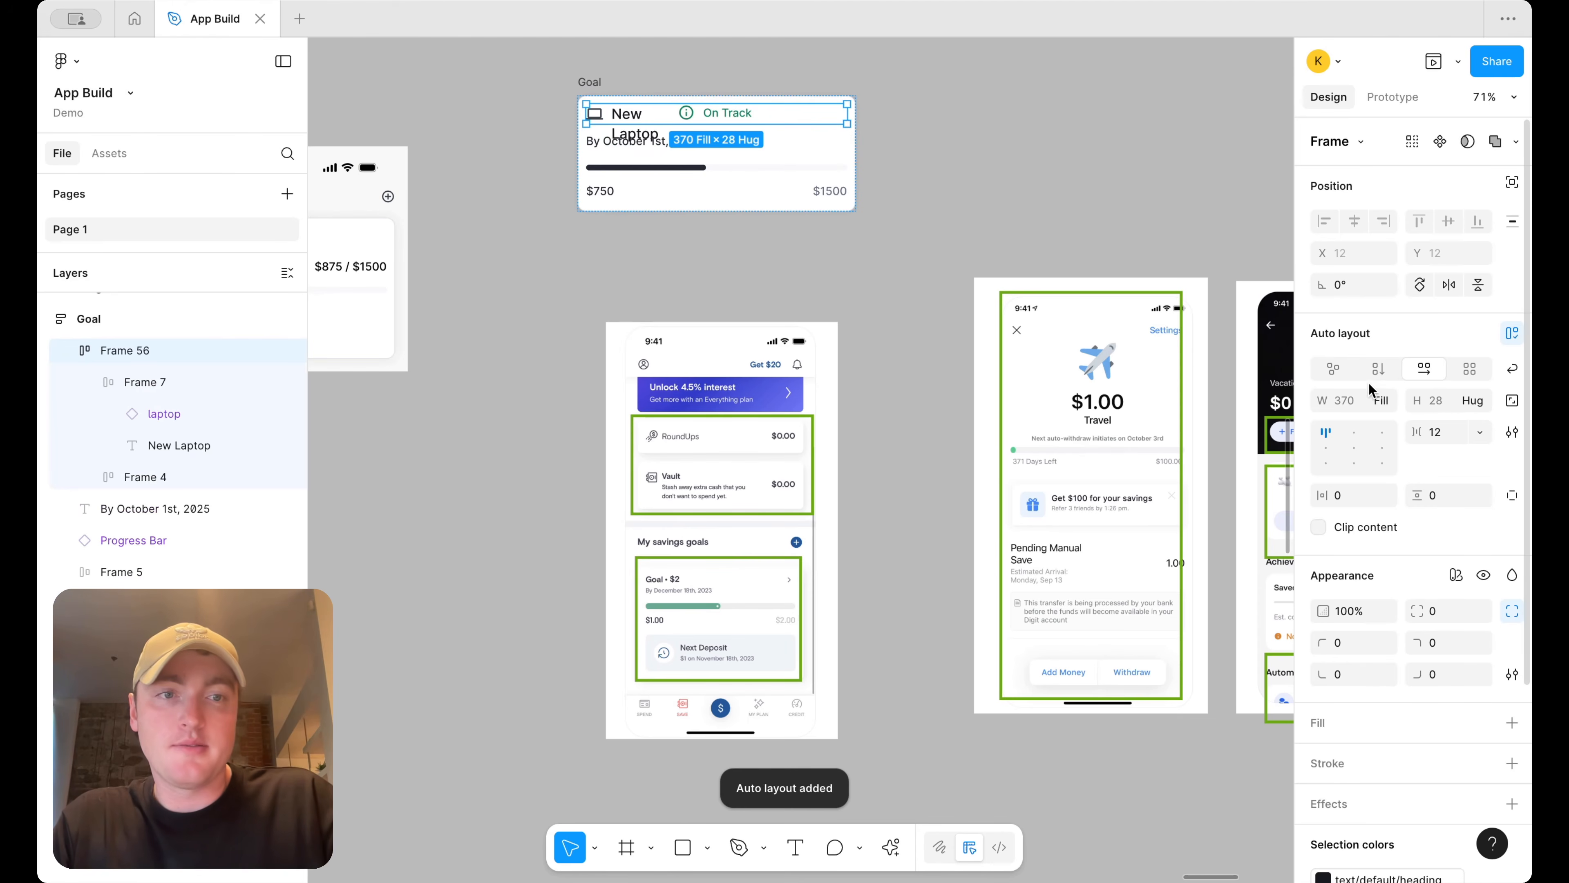
Set the title row's frame to fill the container width so On Track sits at the card's far edge
left_click(729, 116)
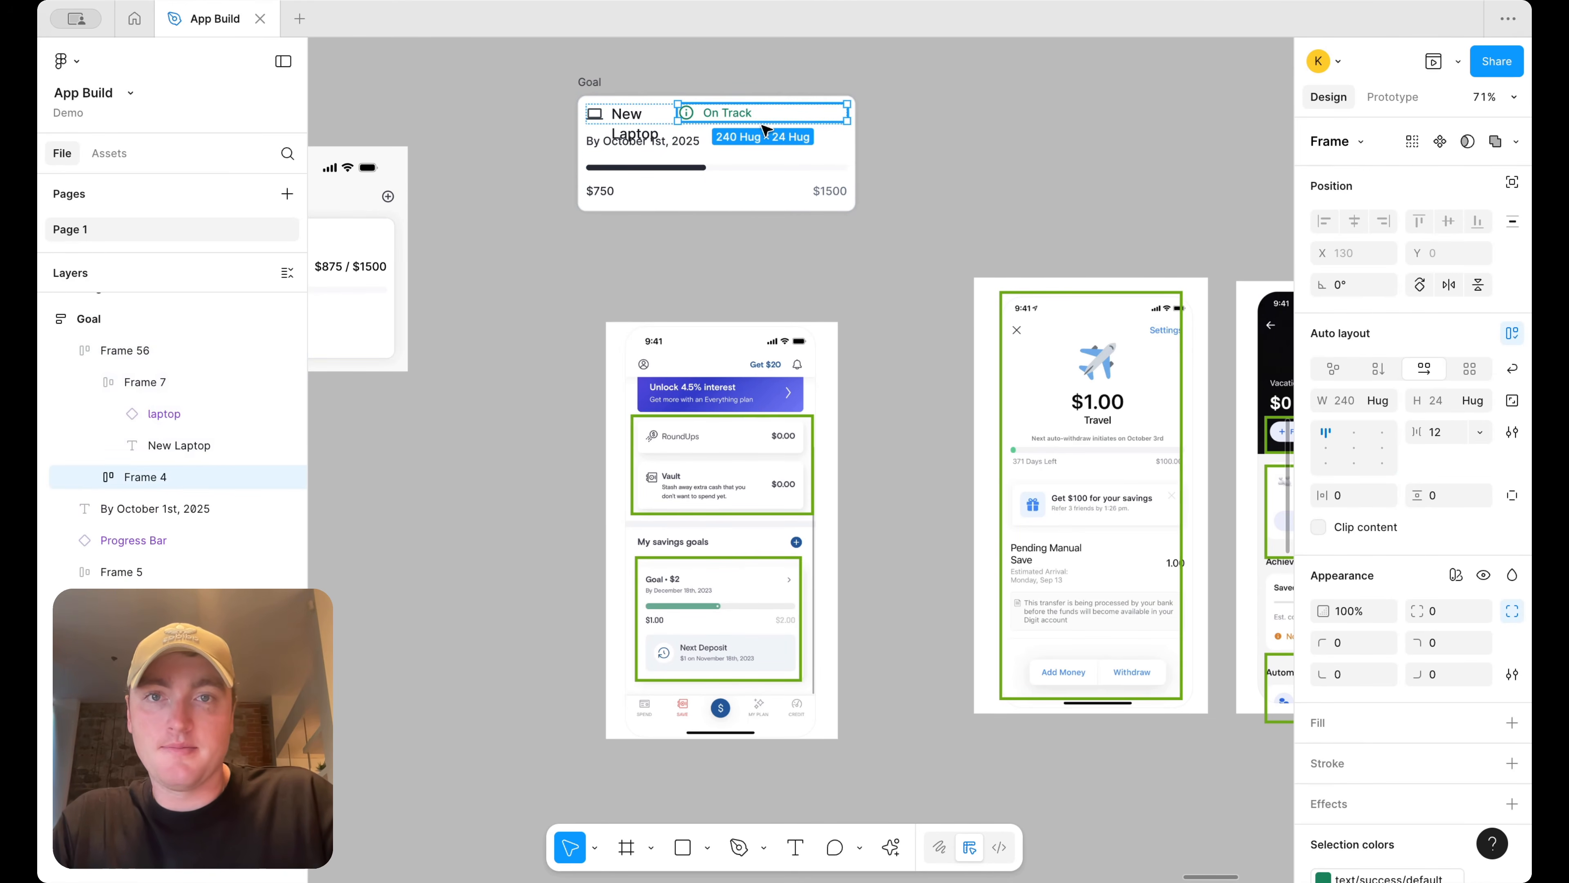
left_click(1378, 400)
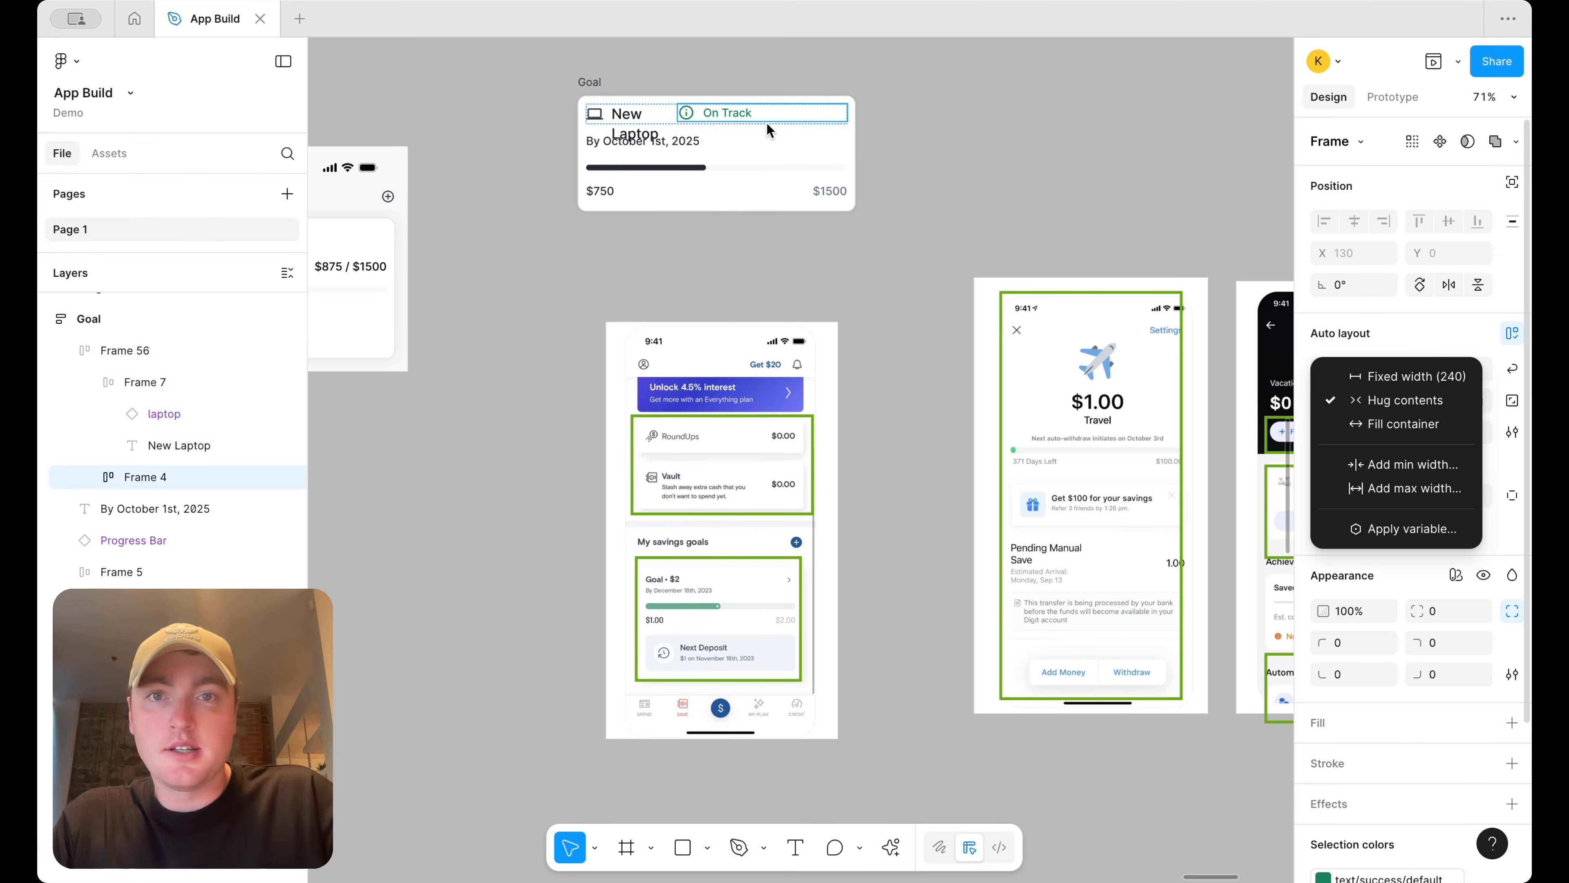
left_click(774, 131)
left_click(727, 112)
left_click(1380, 401)
left_click(1402, 425)
left_click(978, 130)
left_click(687, 116)
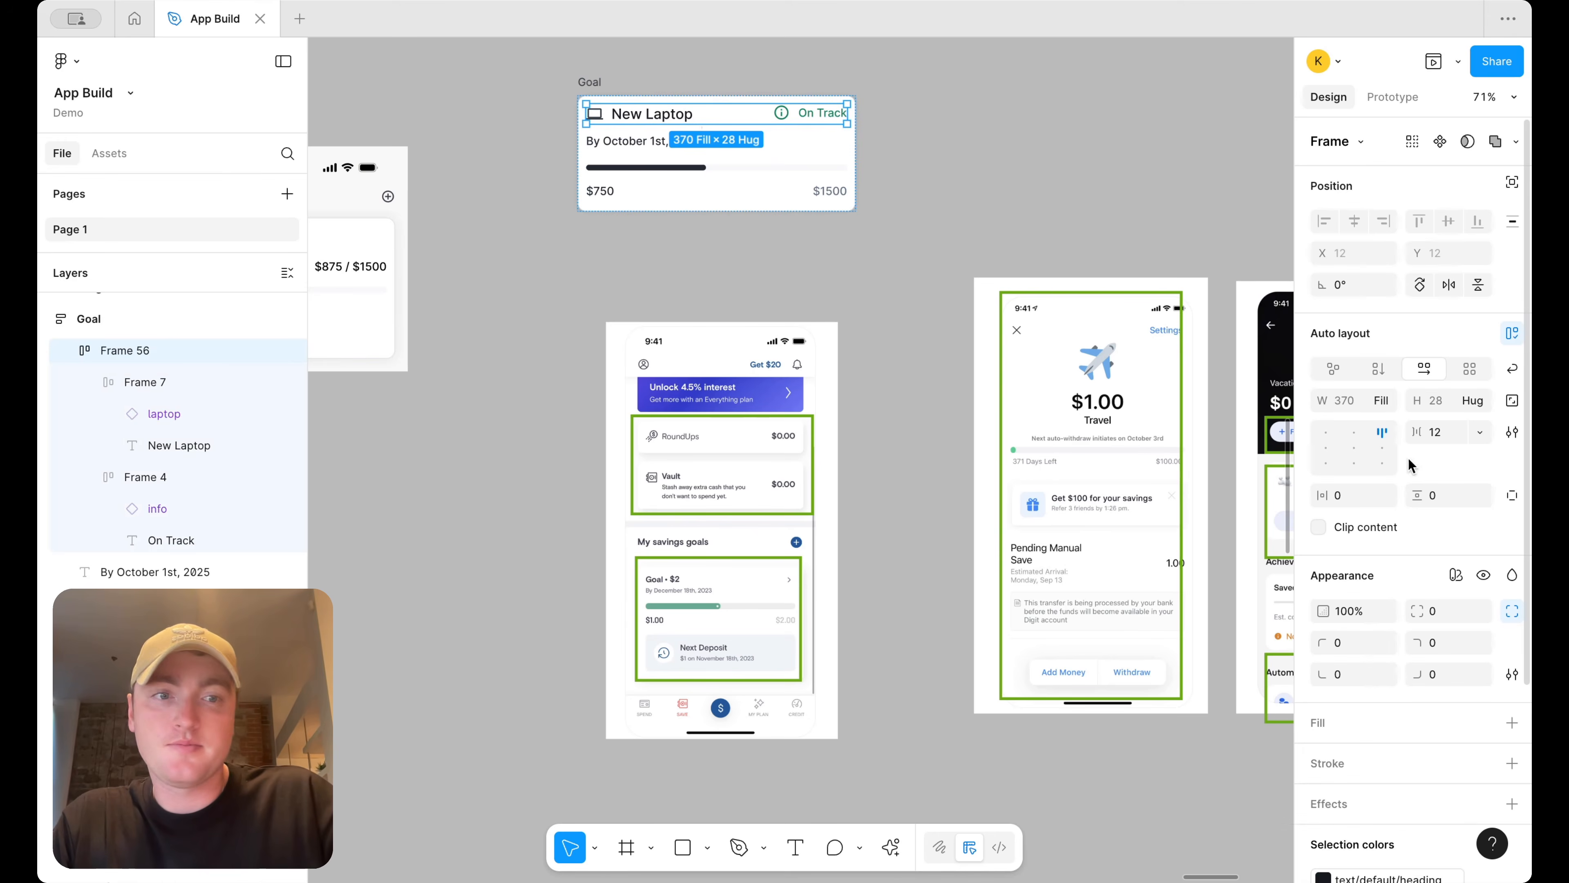
Swap the status info icon for the check icon
left_click(788, 116)
left_click(787, 116)
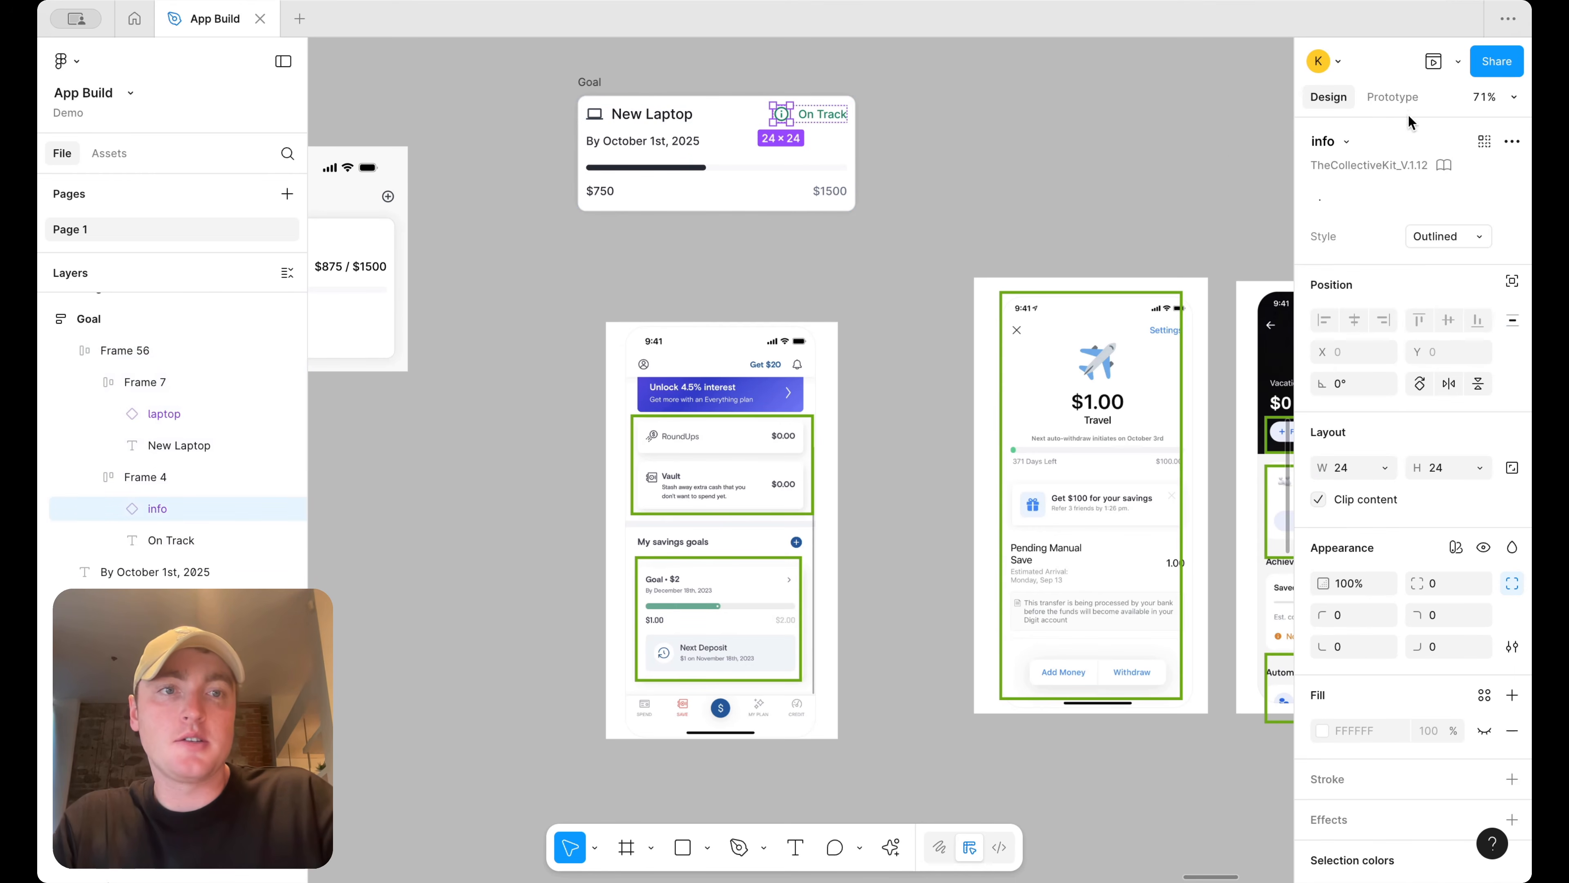
left_click(1346, 141)
type("check")
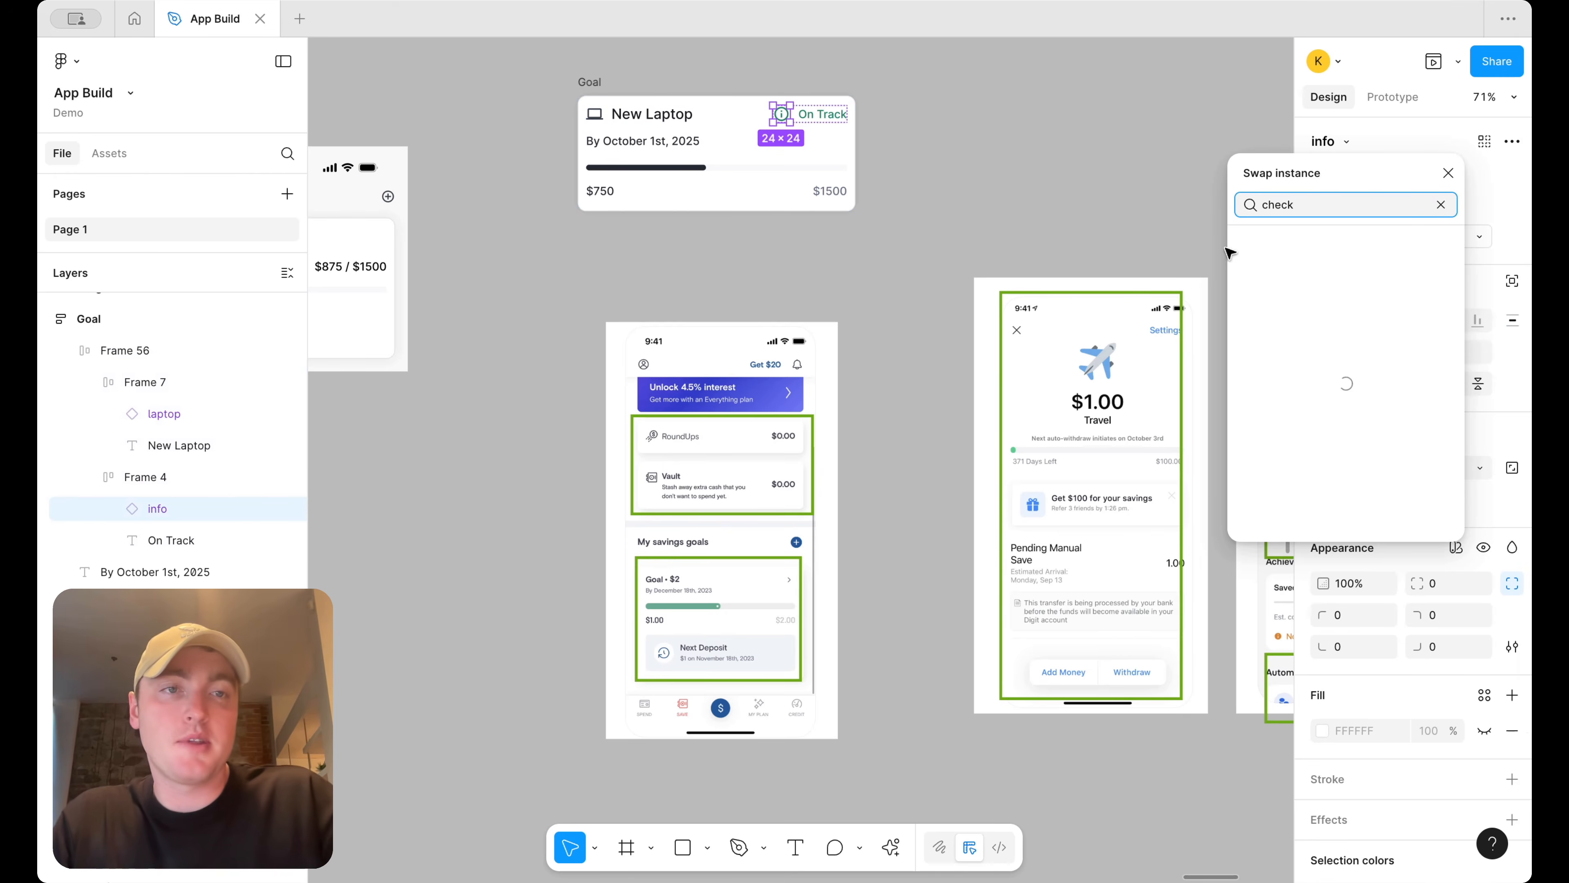
left_click(1276, 275)
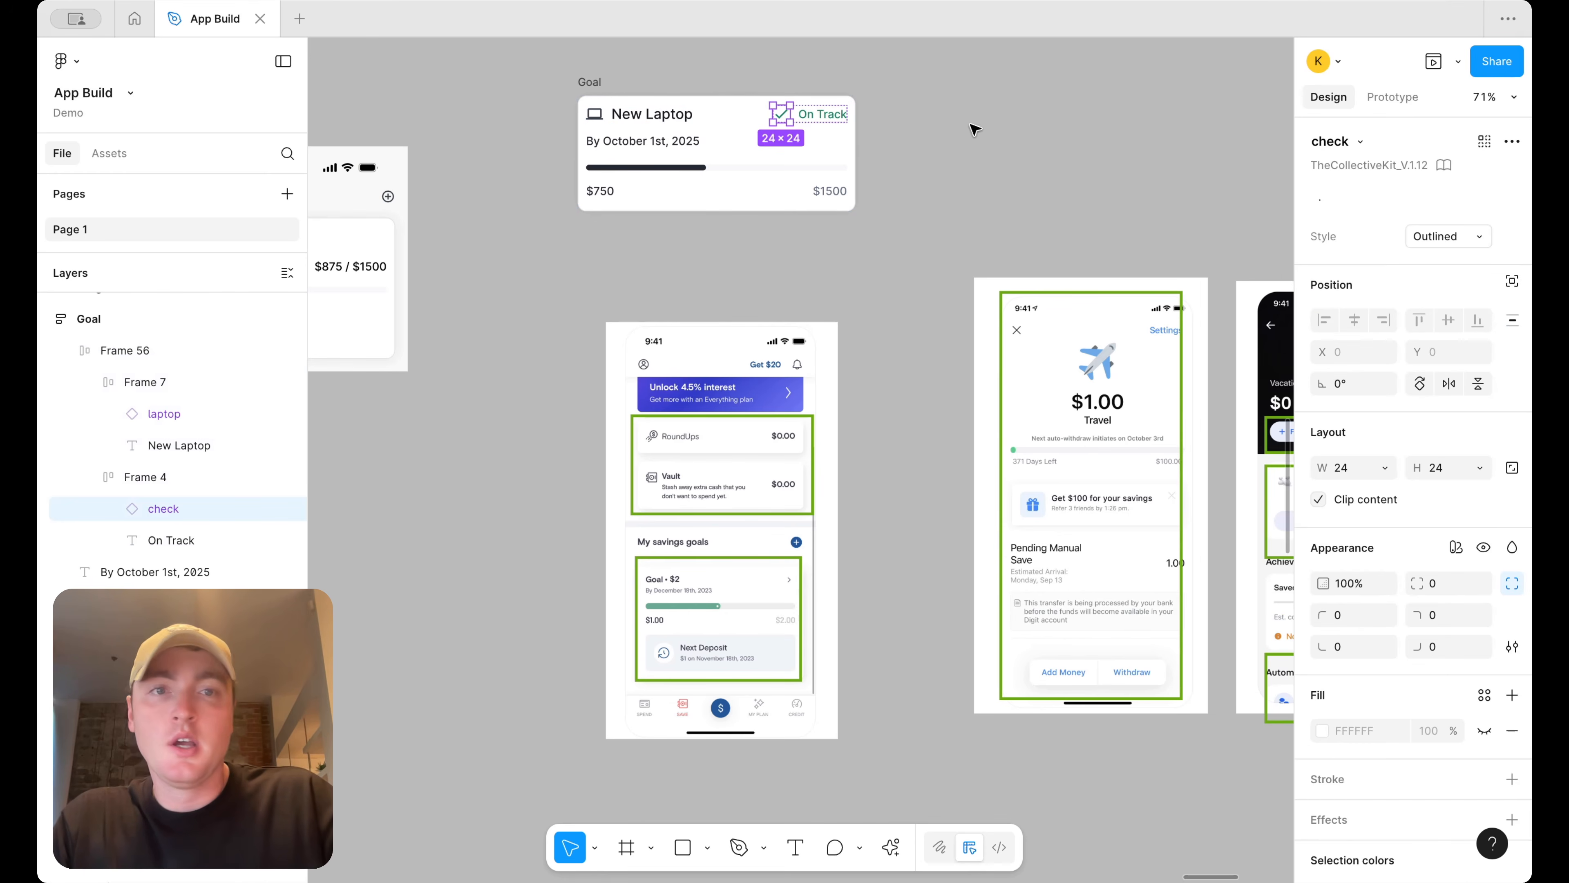
left_click(982, 131)
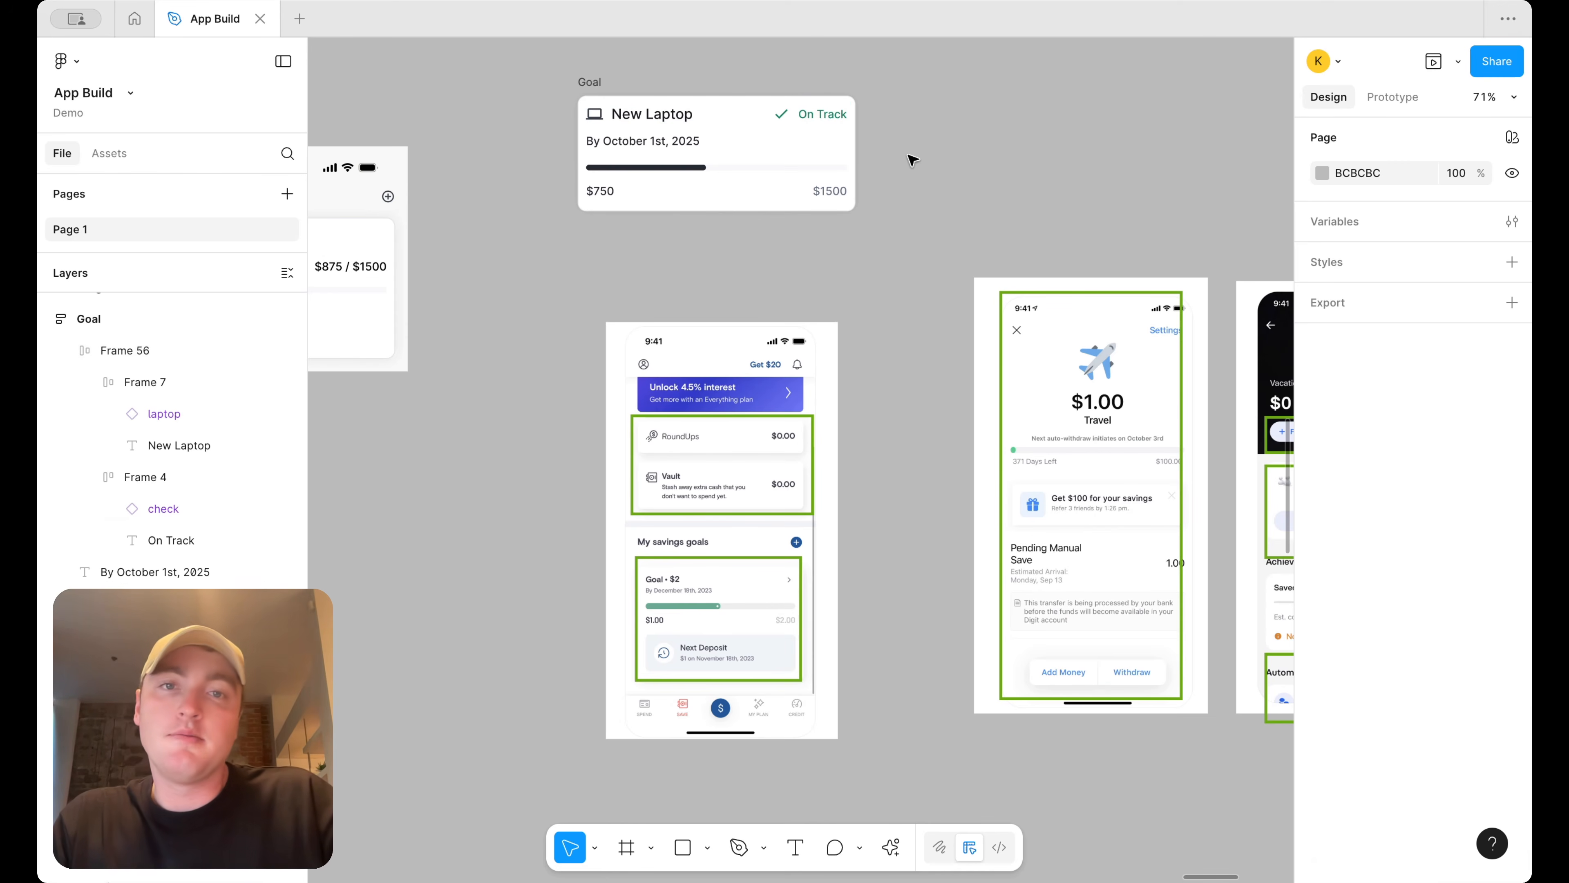
Try to recolour the progress bar's dark fill with a different library colour
scroll(912, 159, "down", 3)
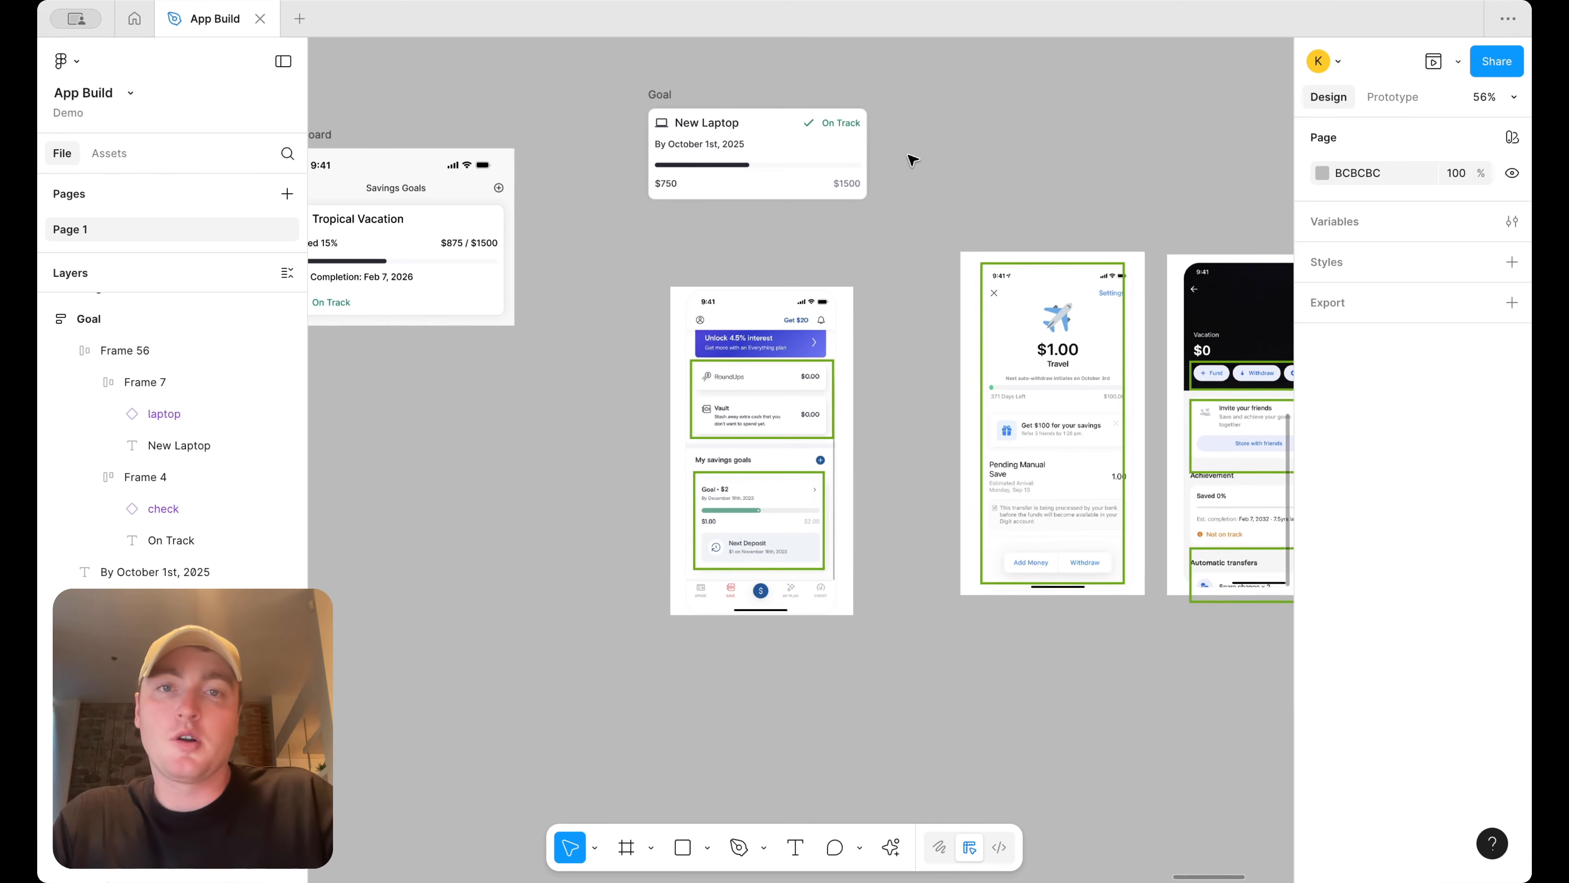
left_click(732, 166)
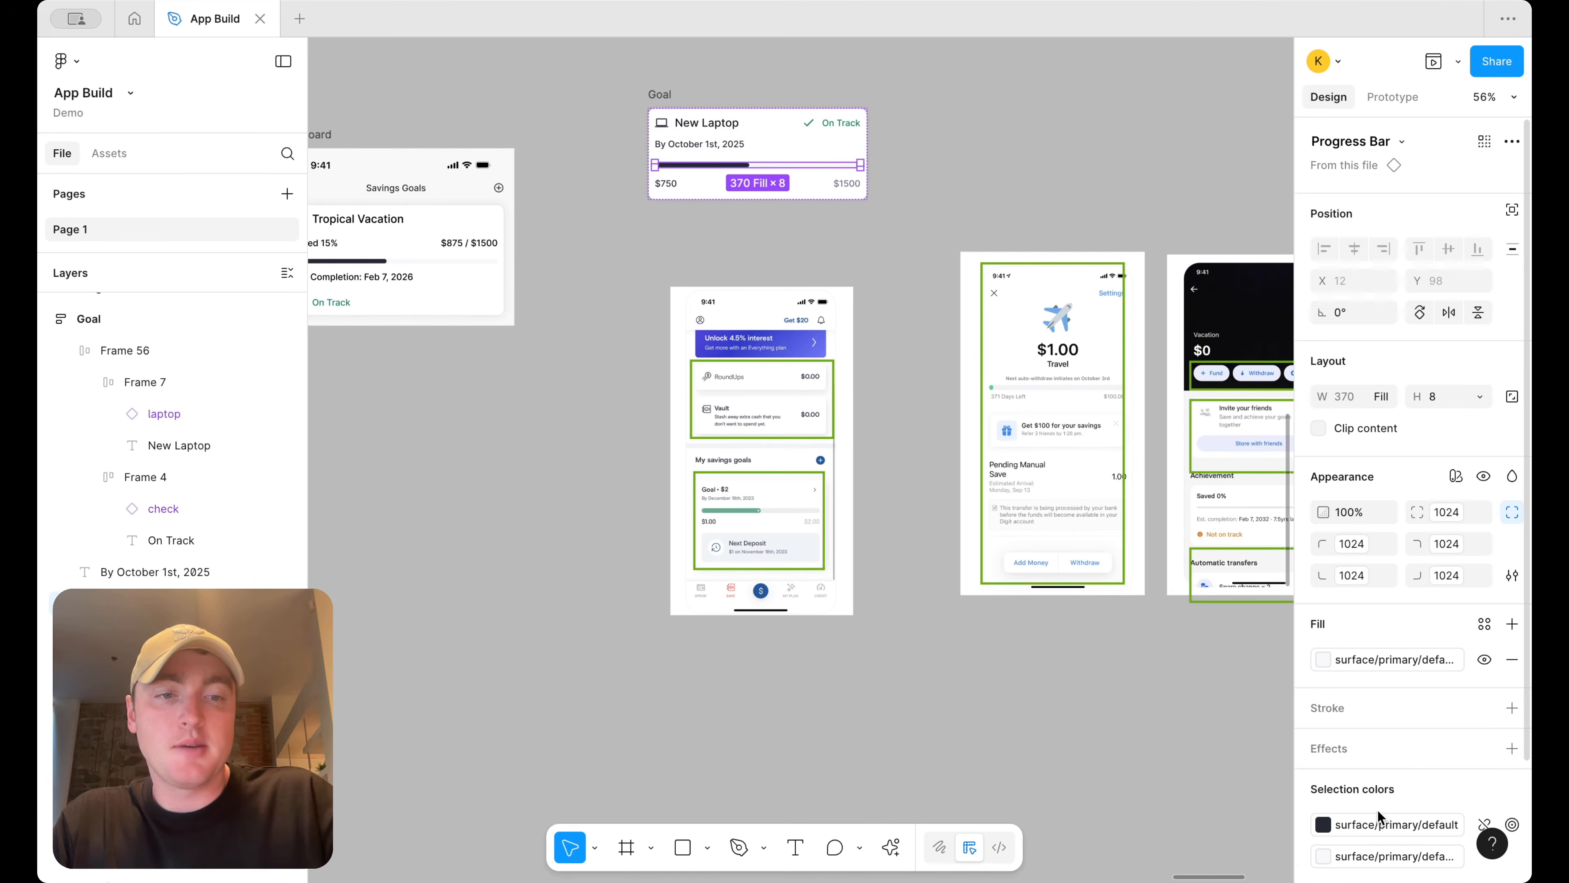
left_click(1323, 823)
scroll(937, 657, "left", 5)
scroll(937, 657, "down", 5)
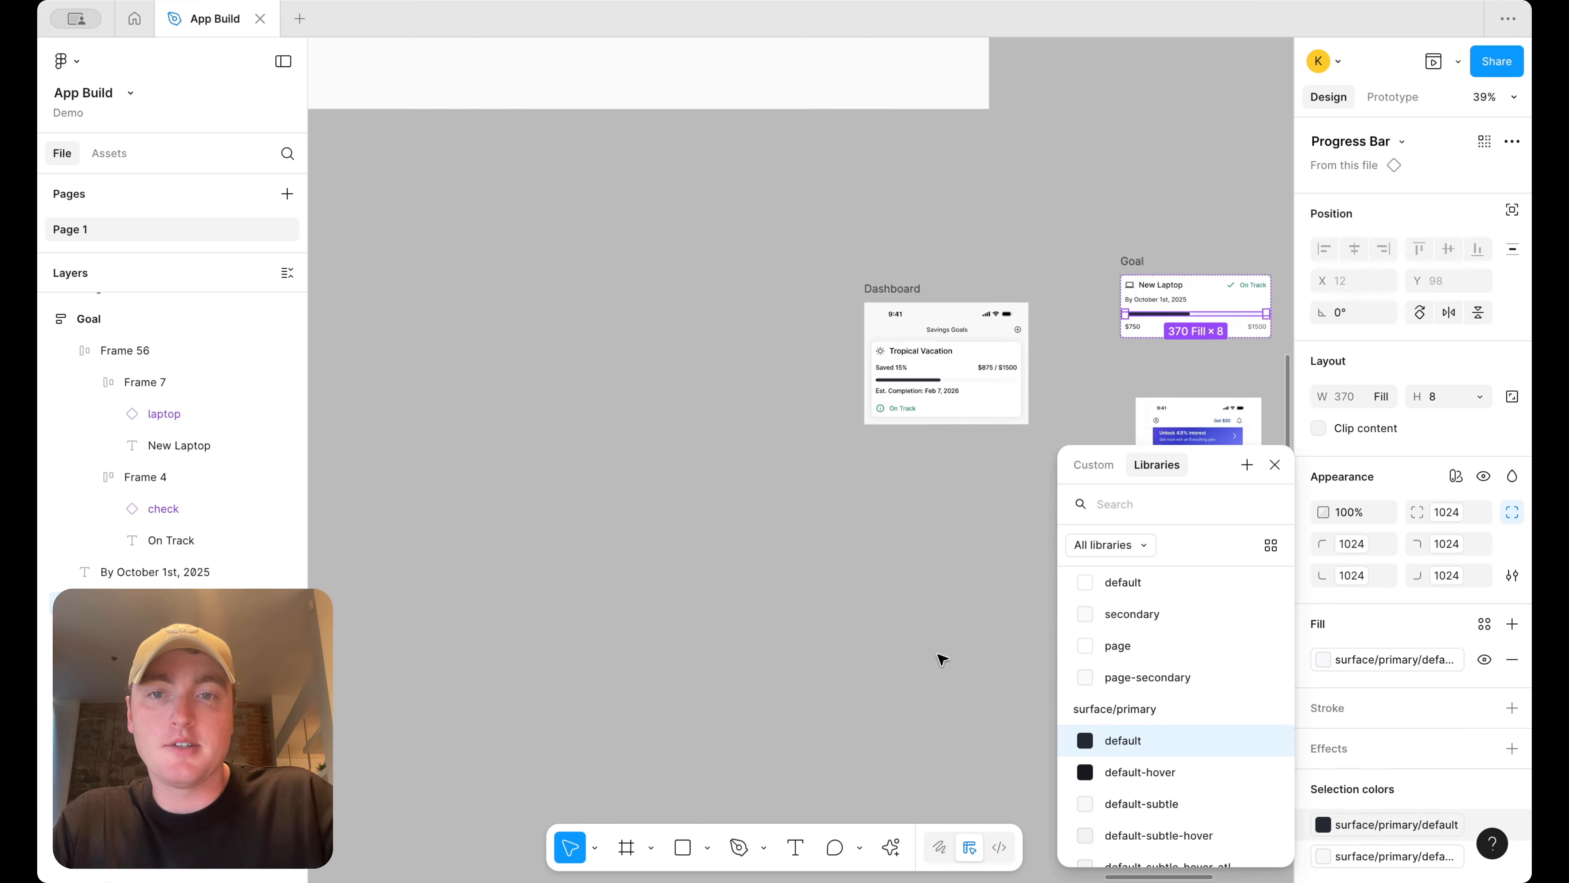
scroll(664, 668, "up", 3)
scroll(664, 668, "up", 3)
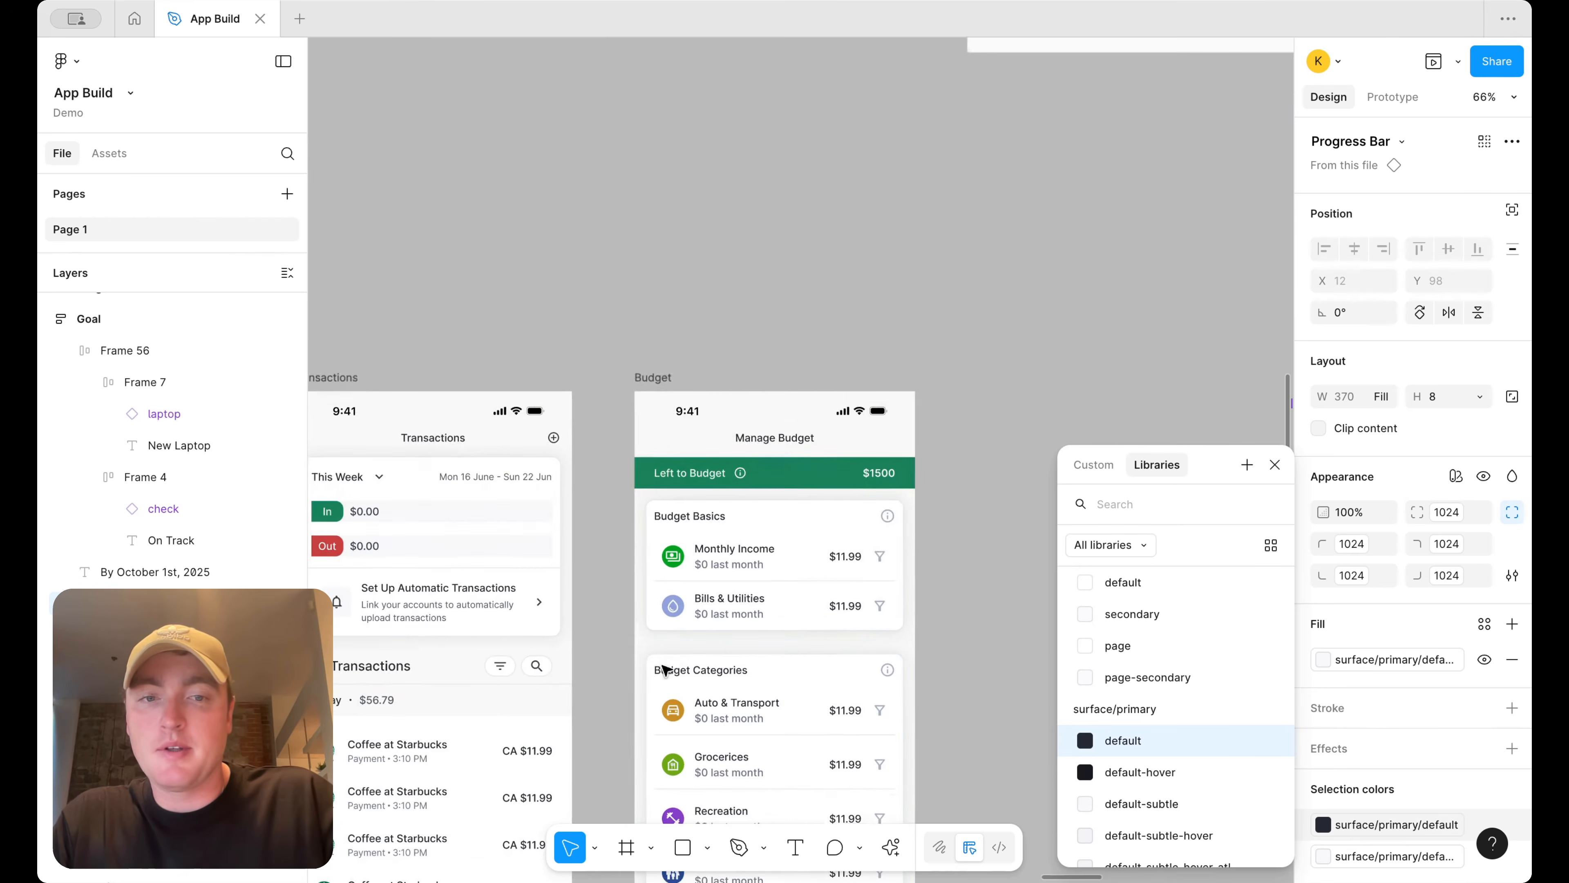
scroll(1477, 805, "down", 2)
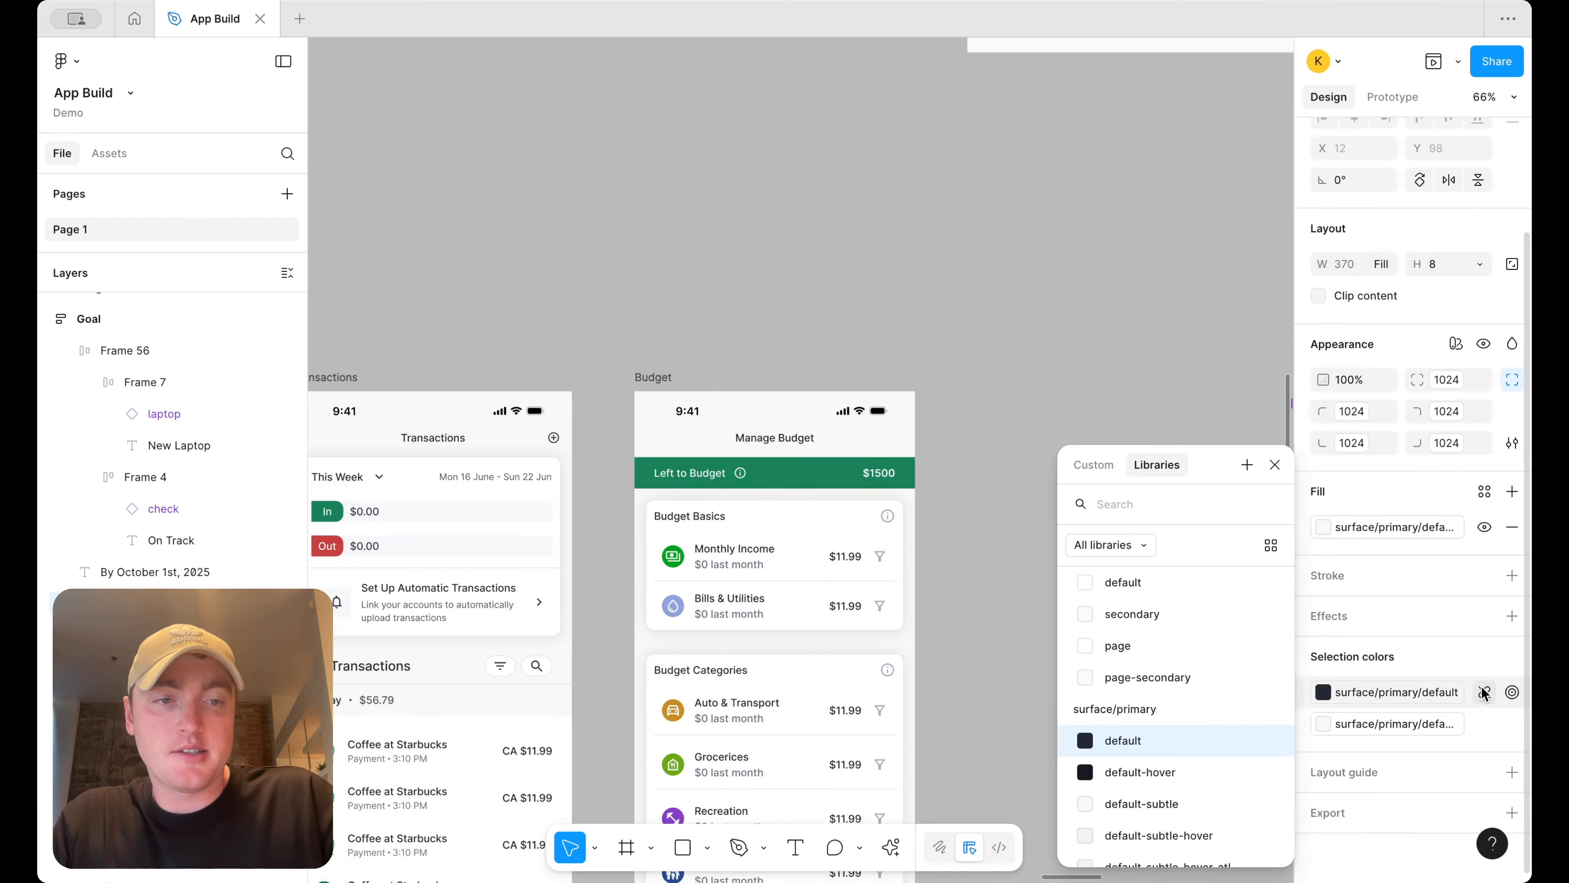
left_click(1484, 692)
left_click(1323, 692)
left_click(1086, 667)
left_click(673, 547)
left_click(873, 300)
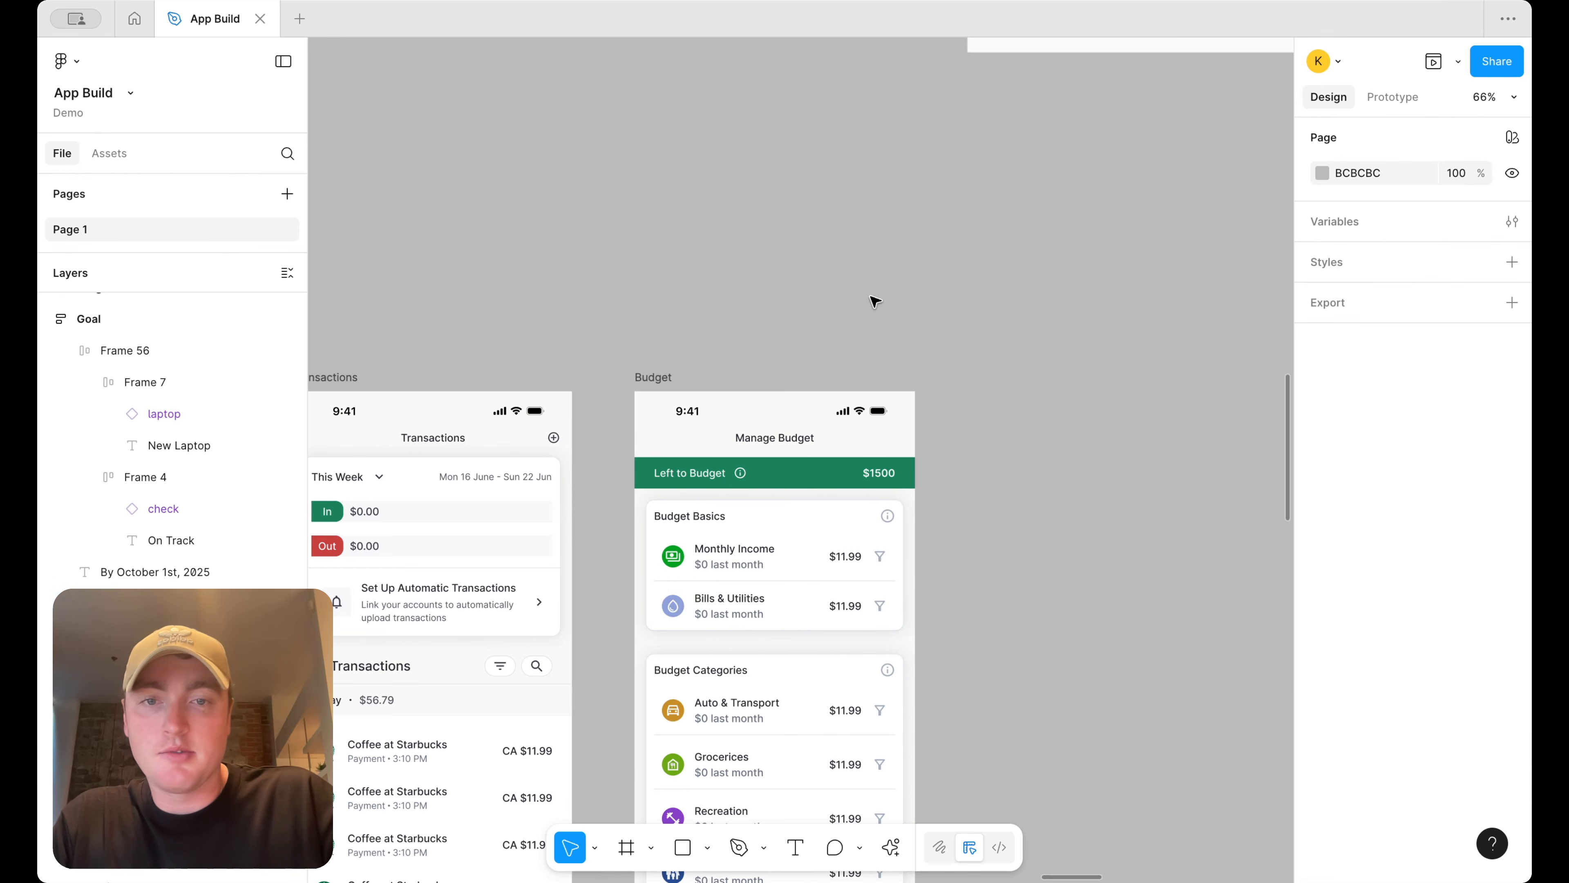
scroll(873, 300, "down", 5)
scroll(871, 299, "right", 12)
scroll(871, 300, "up", 5)
scroll(871, 299, "down", 8)
scroll(477, 168, "down", 3)
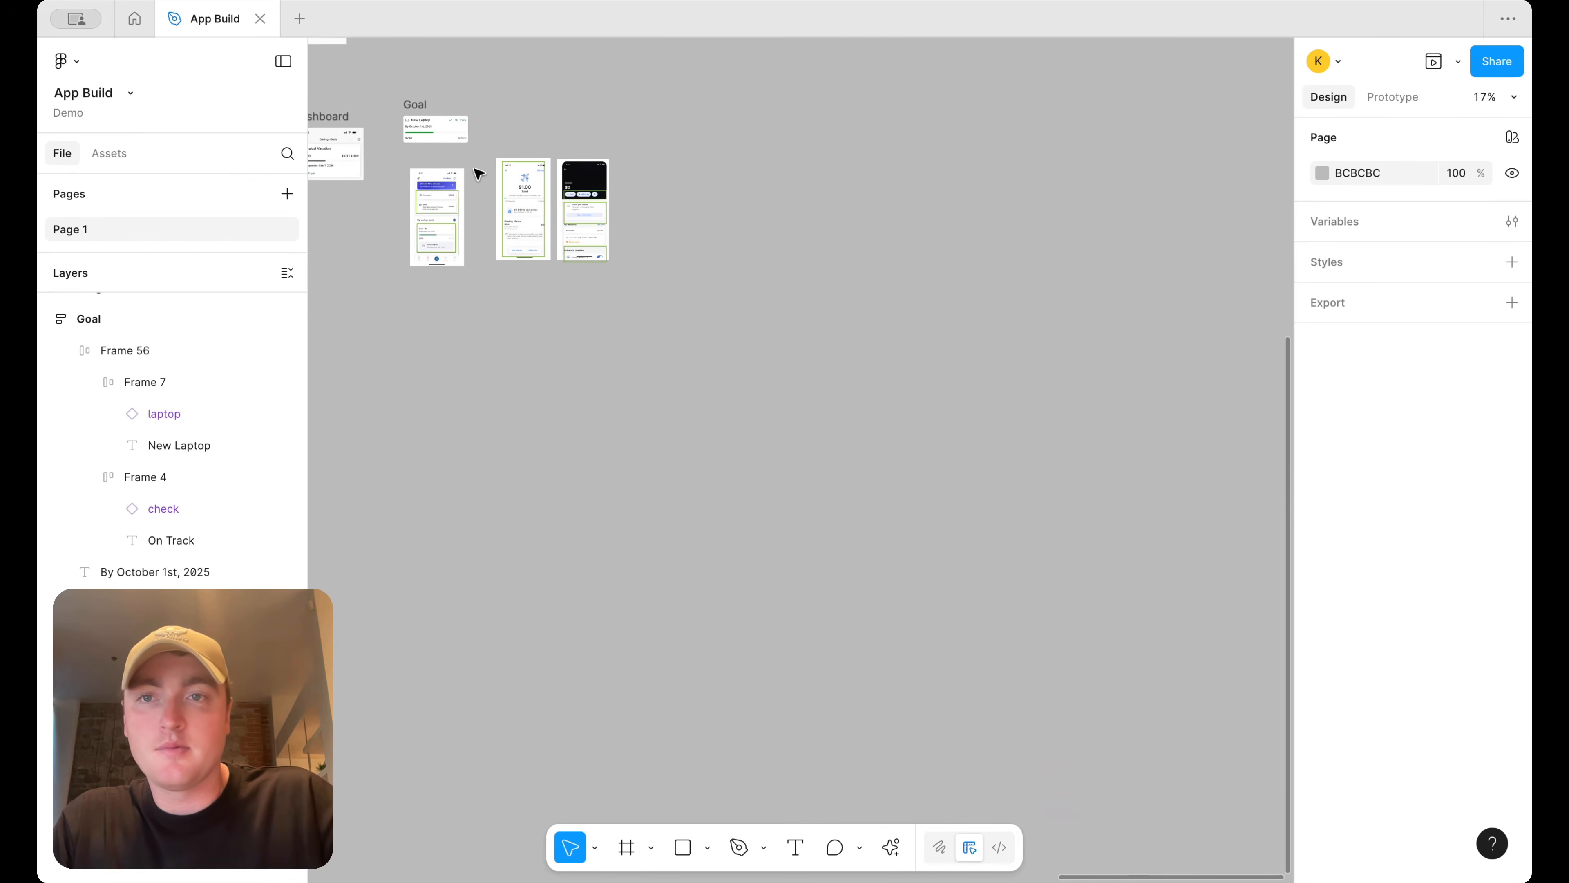
scroll(476, 168, "up", 10)
scroll(790, 181, "left", 5)
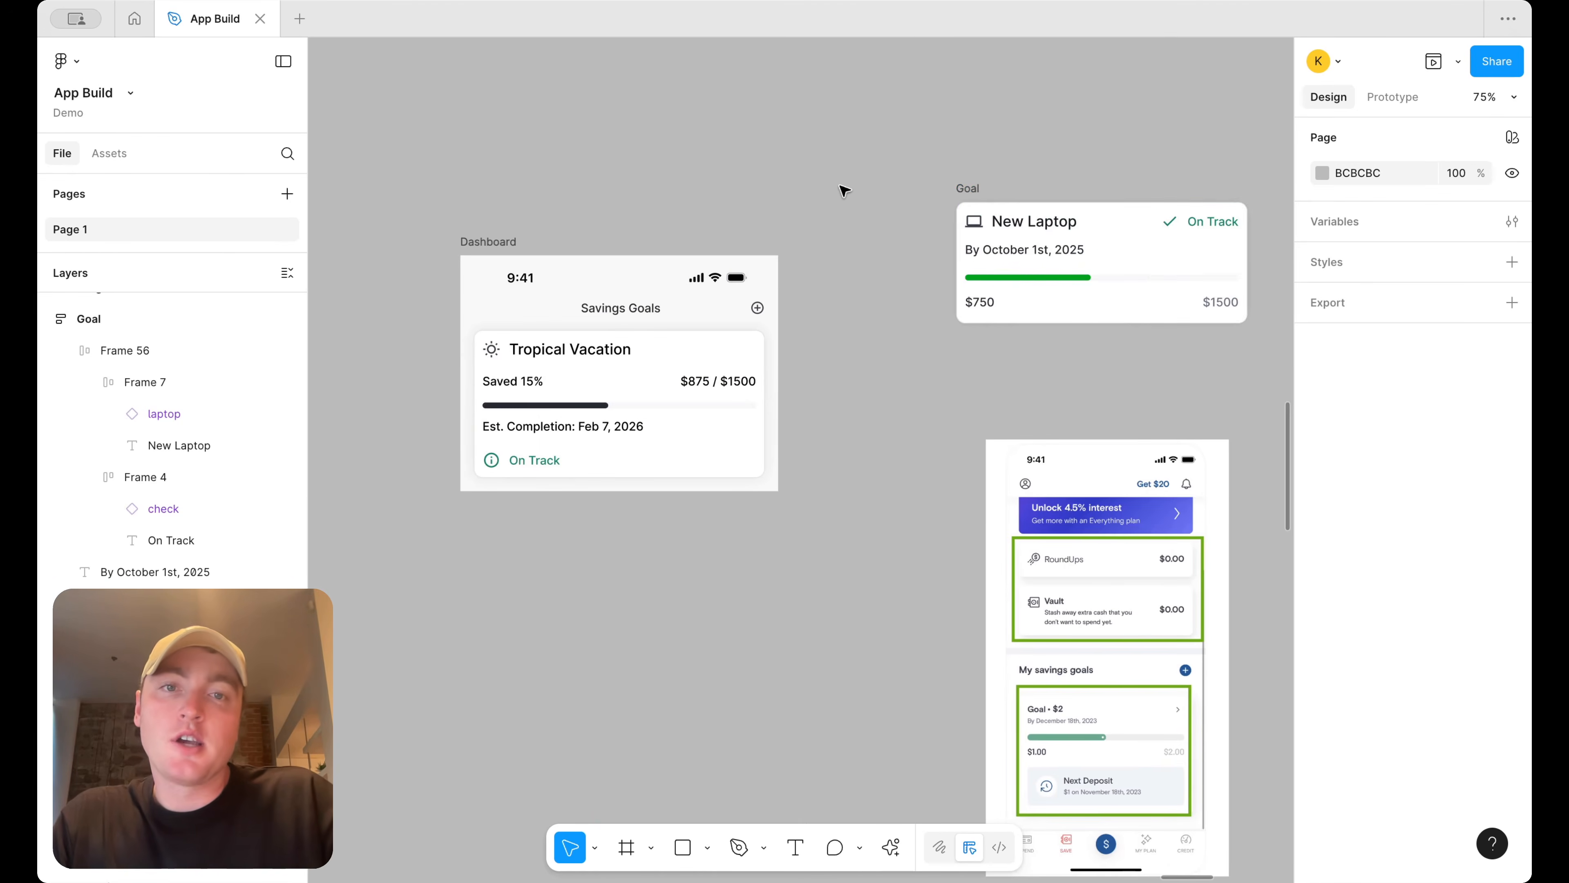
left_click(1019, 252)
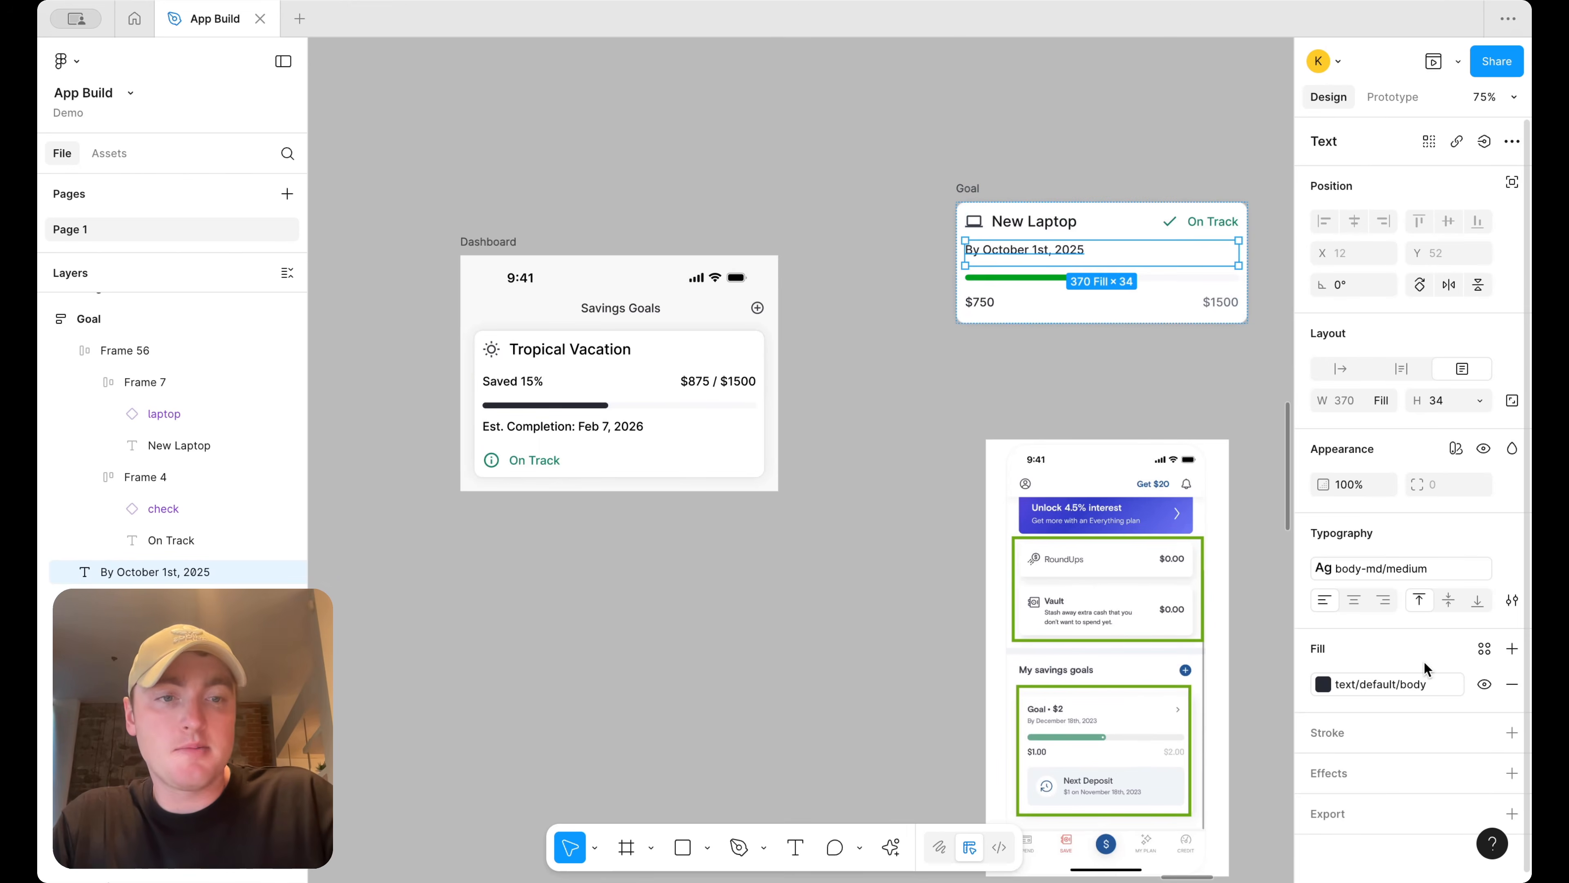
left_click(1404, 684)
left_click(1220, 766)
left_click(1040, 385)
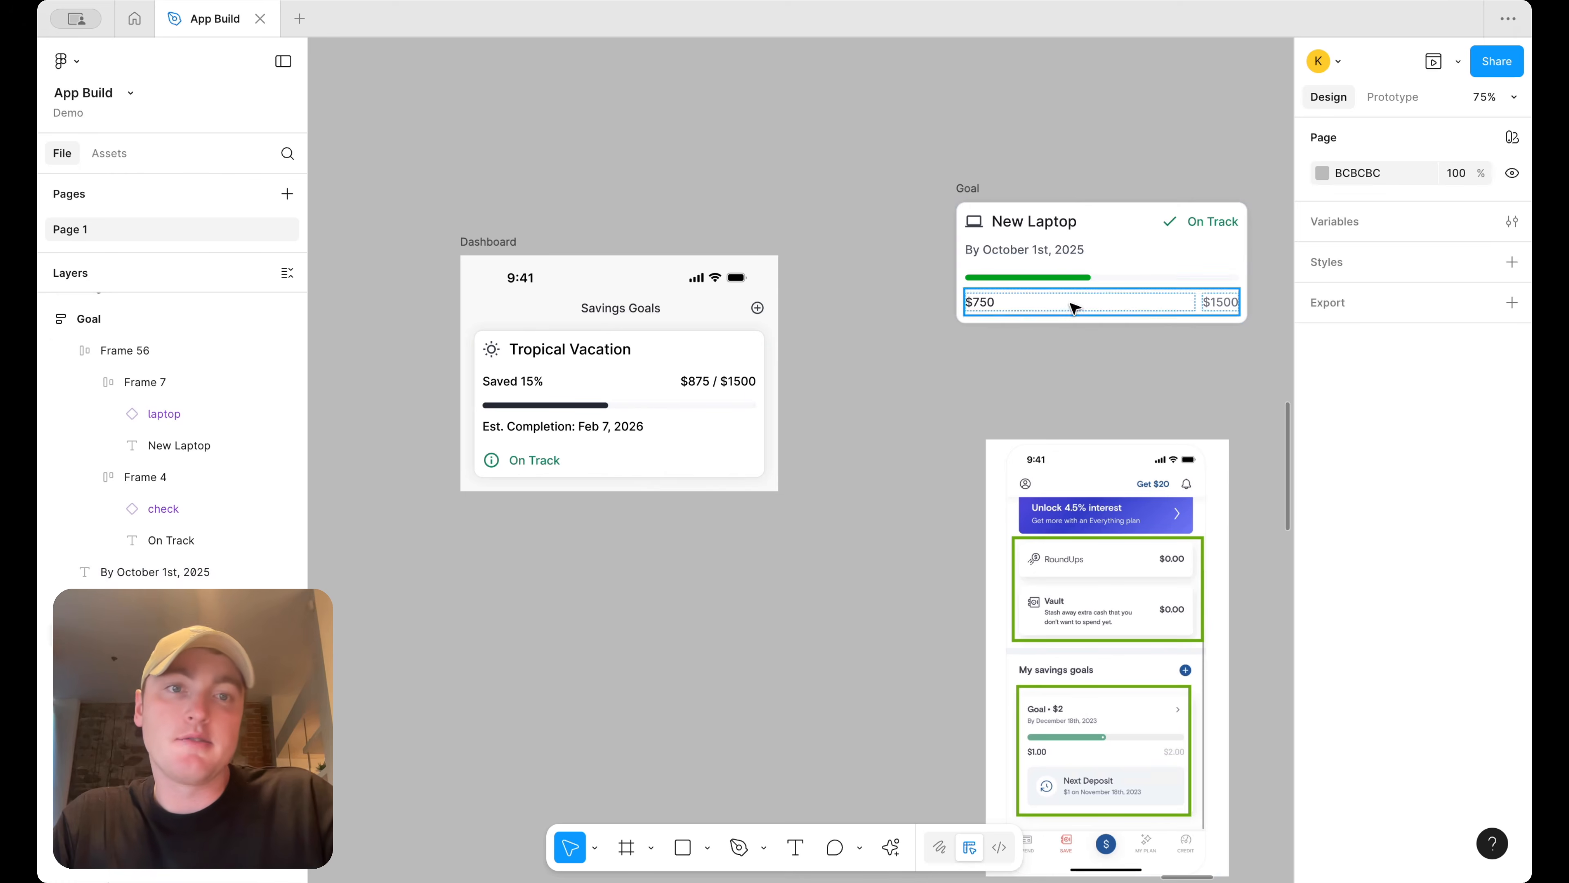
scroll(1082, 85, "down", 3)
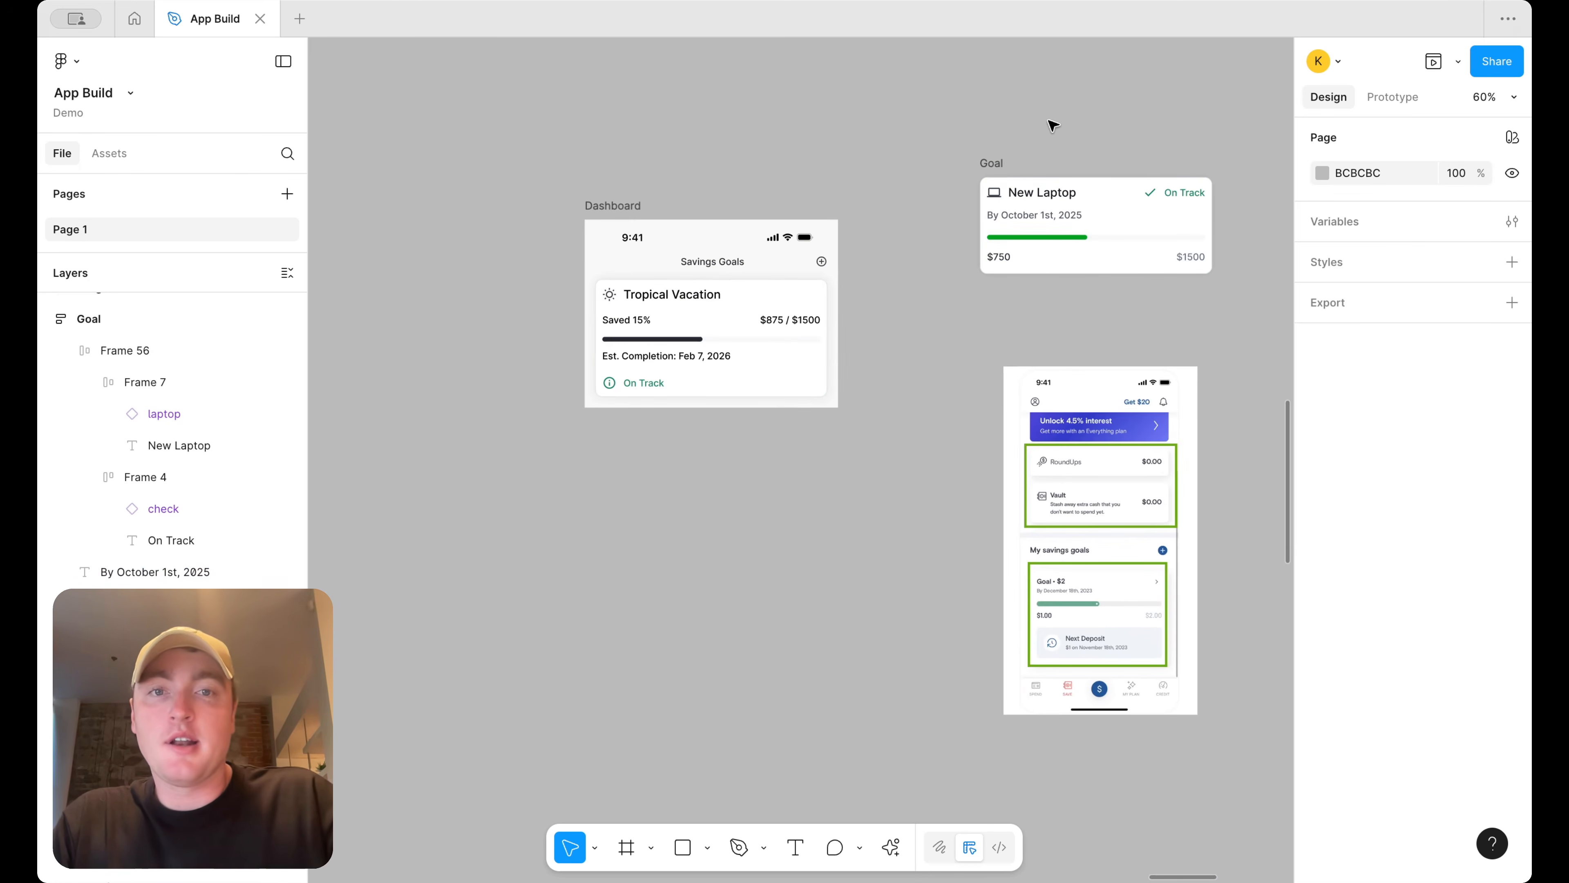
Convert the Goal card frame into a component
left_click(999, 163)
right_click(1001, 162)
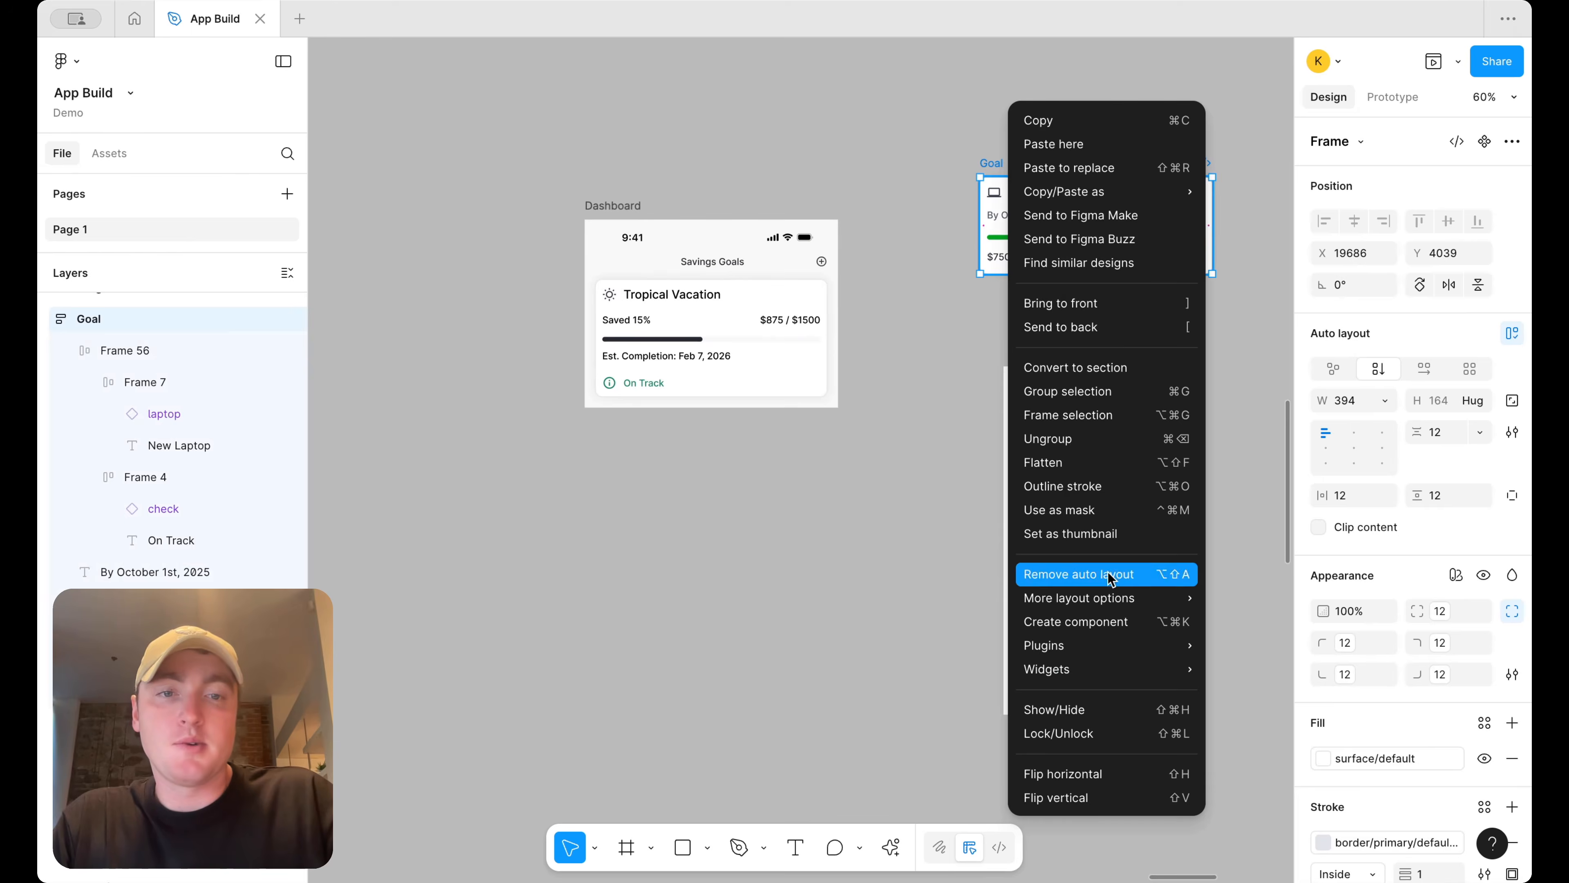
left_click(1104, 623)
Place a copy of the Goal component in the Dashboard screen and delete the old Tropical Vacation card
left_click_drag(1097, 228, 732, 351)
left_click(732, 428)
key("Delete")
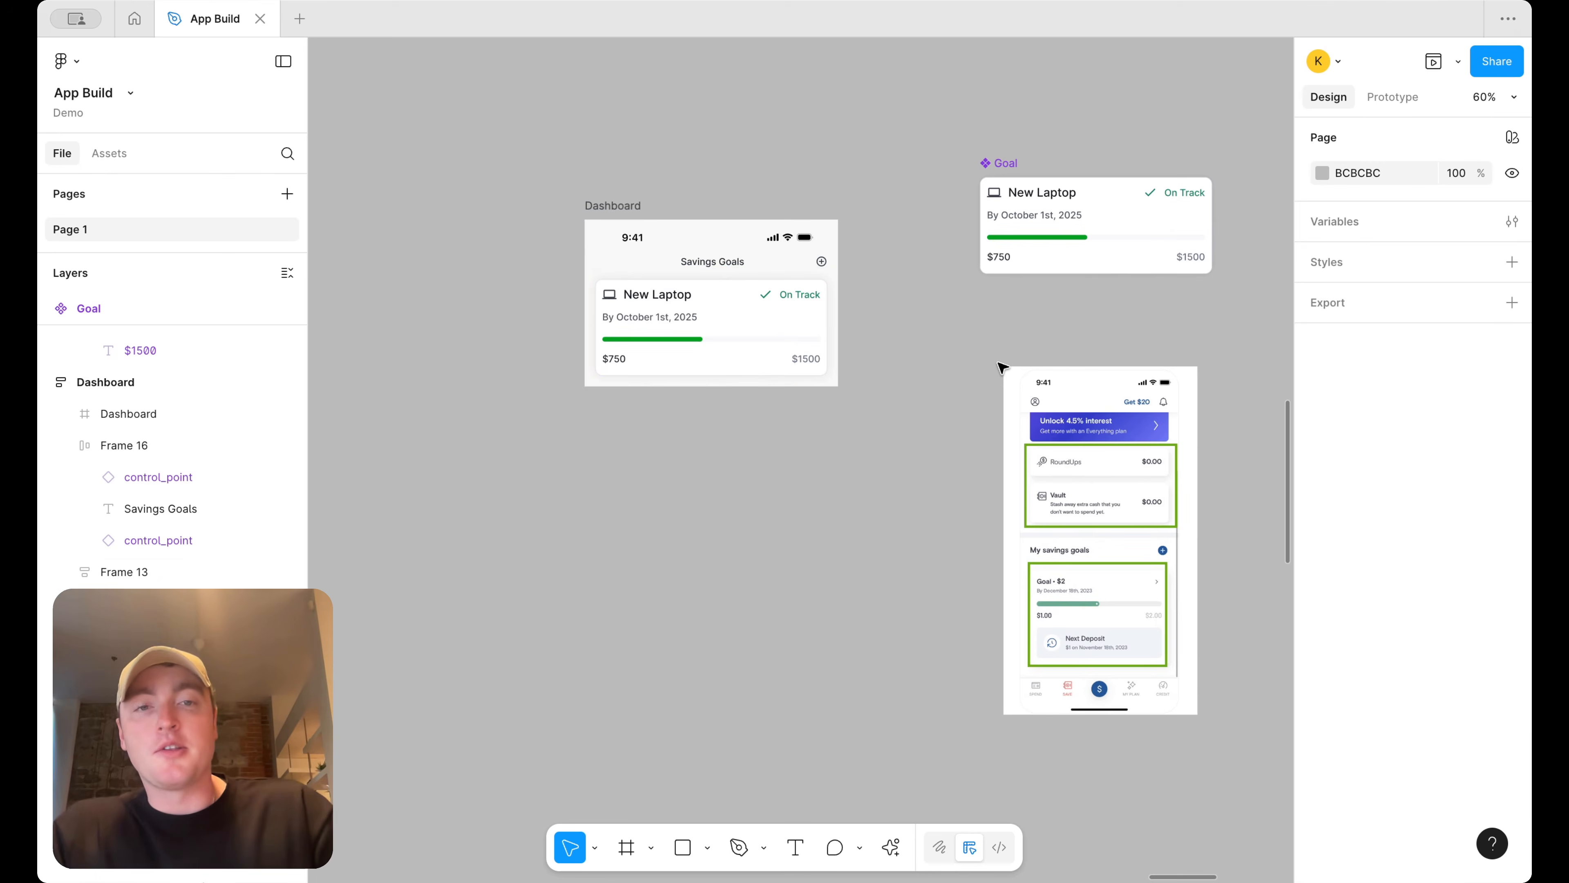
Rename the Dashboard screen frame to Savings Goals
scroll(999, 364, "right", 6)
scroll(999, 364, "down", 2)
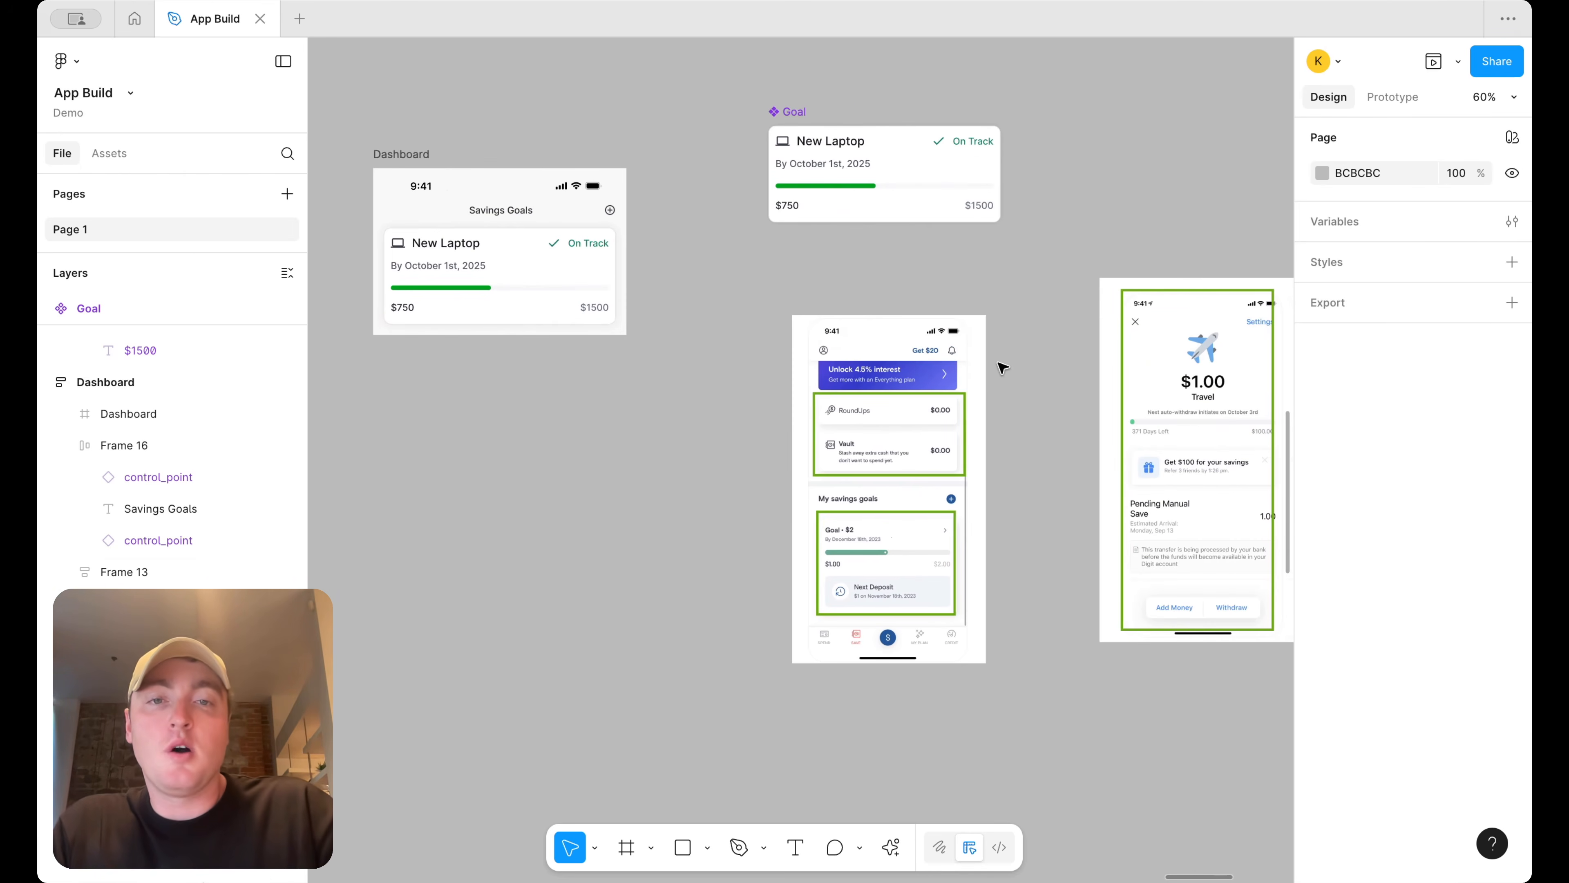
scroll(1040, 502, "right", 8)
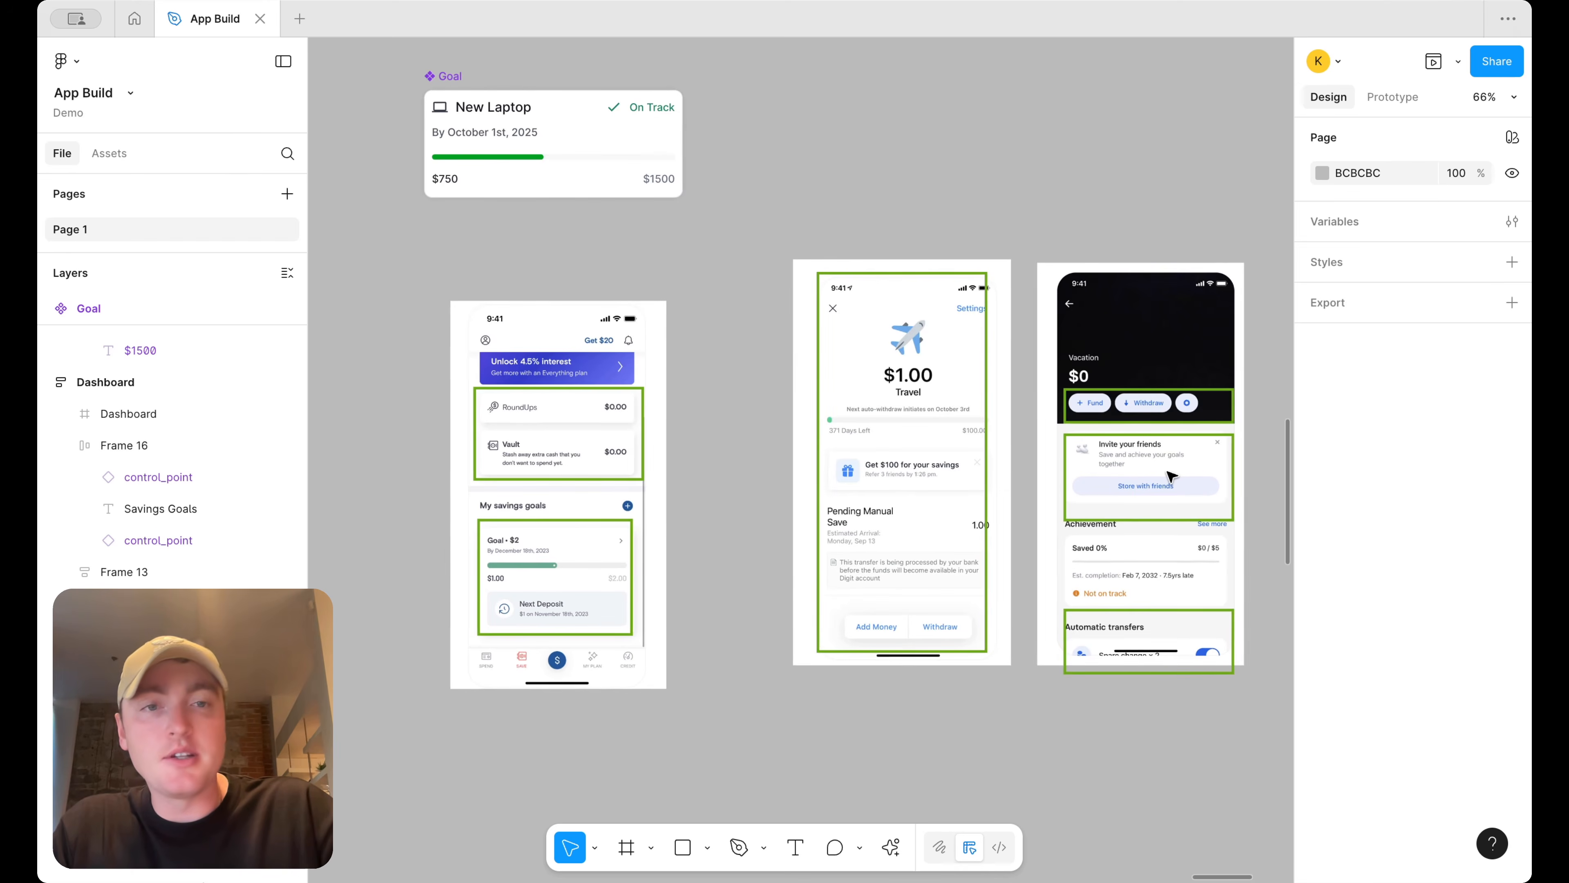
scroll(938, 495, "left", 10)
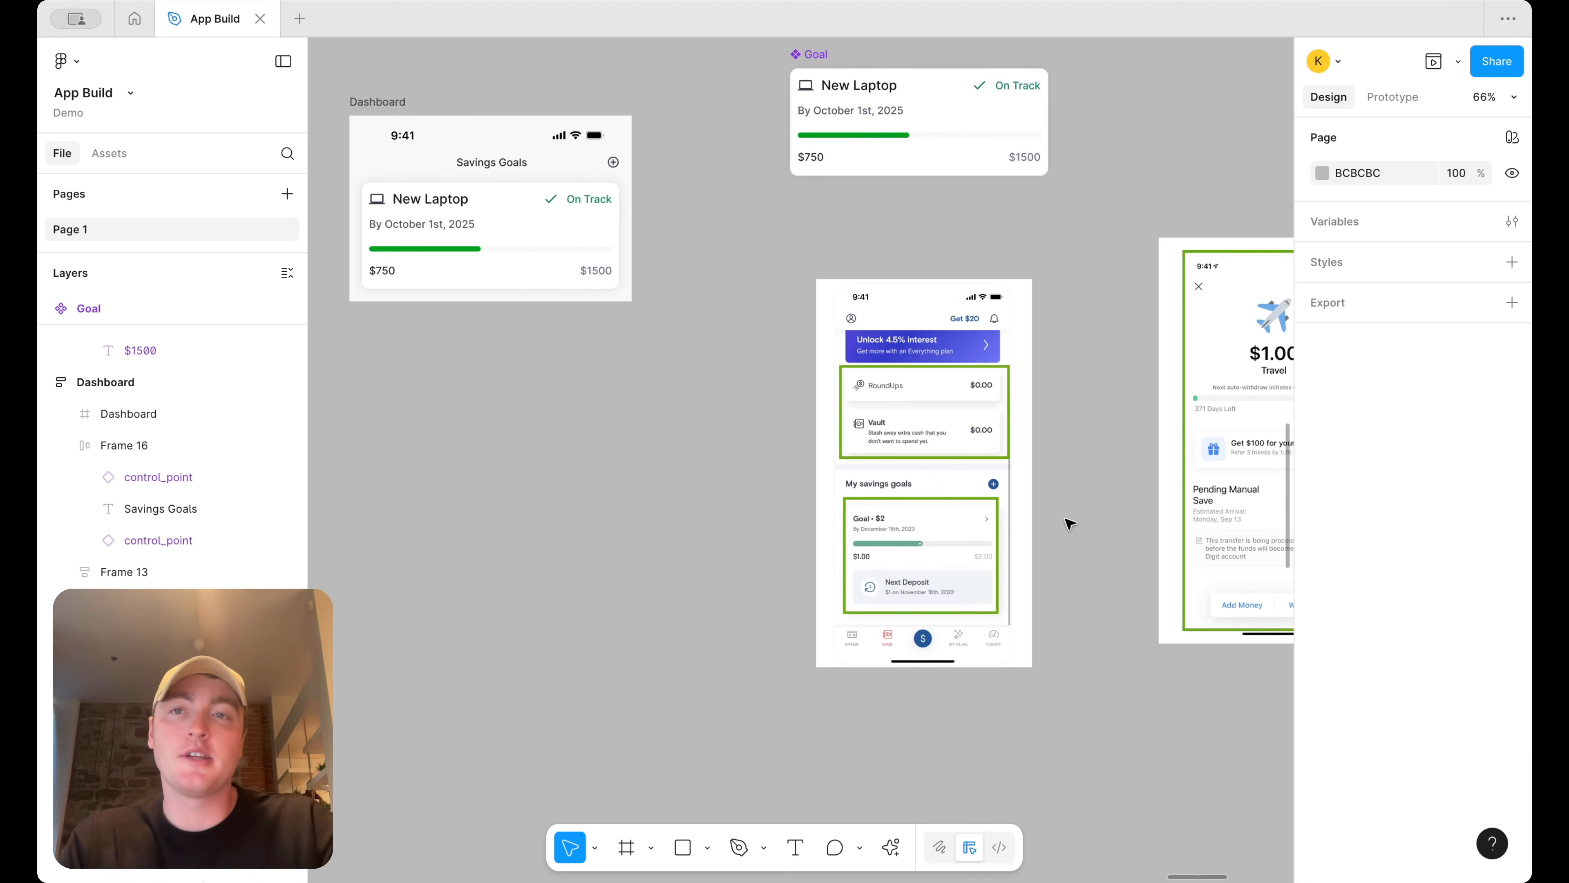
double_click(389, 99)
type("Savings Goals")
key("Return")
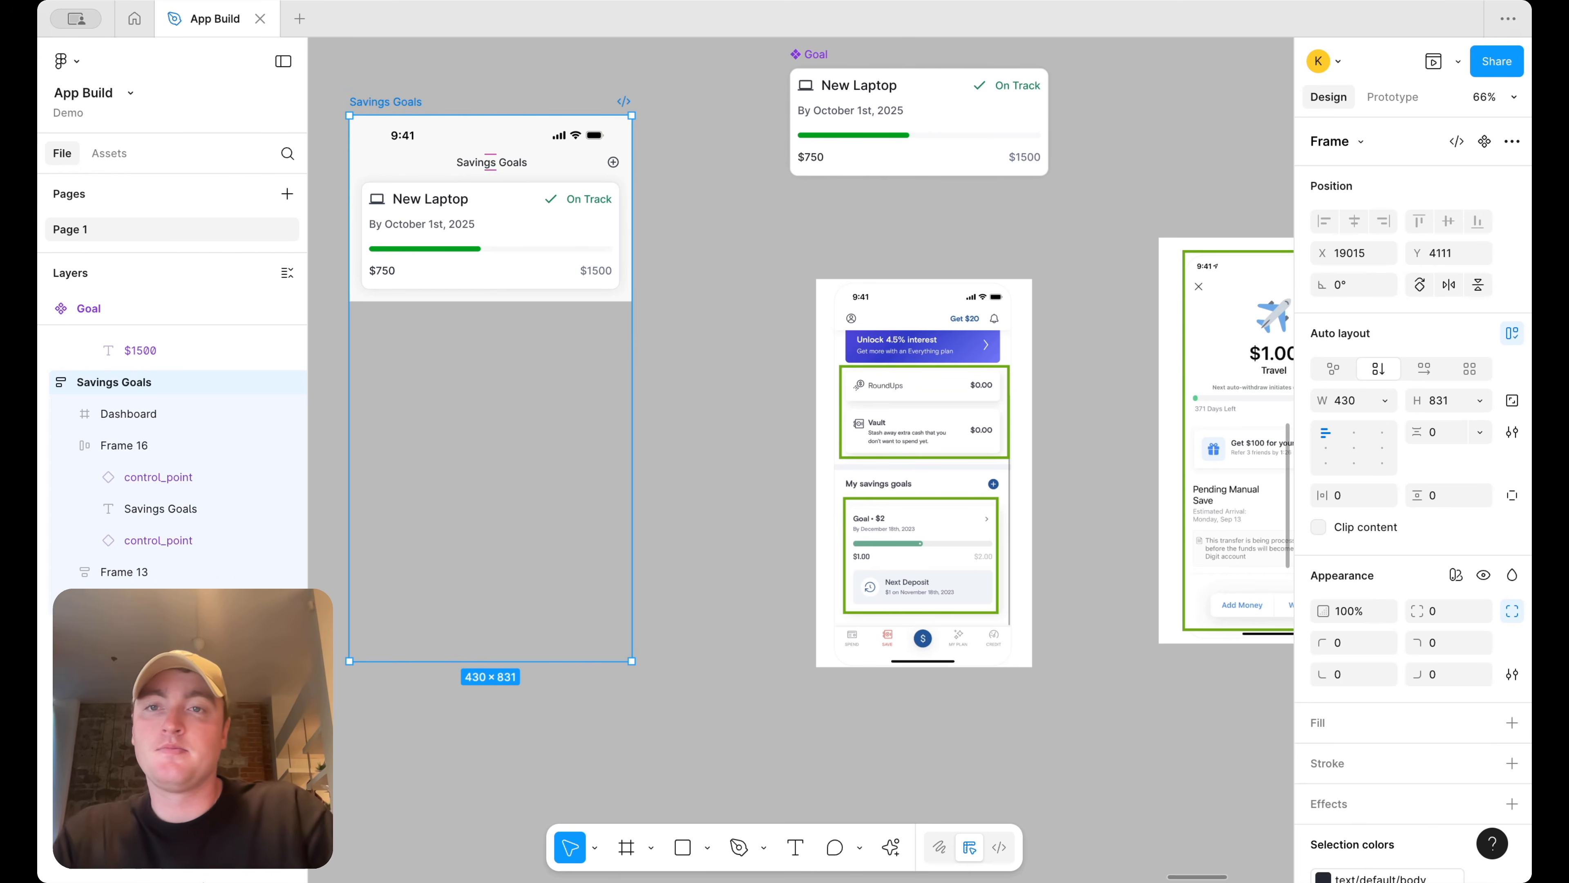
left_click(678, 141)
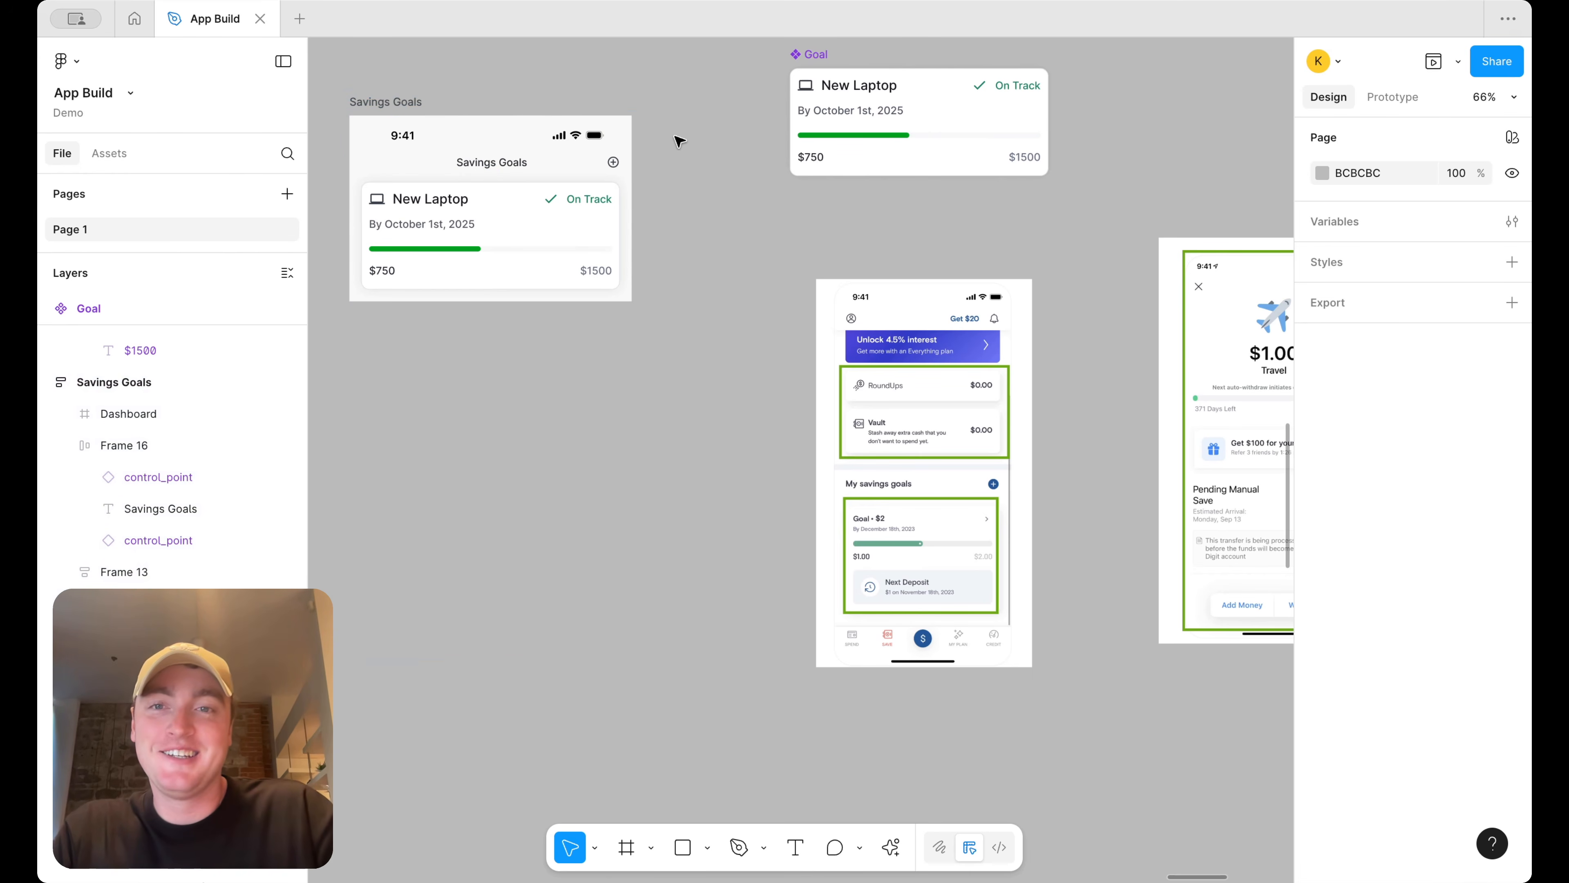
Copy the Add Category button from the Budget screen into the Savings Goals screen below the goal card
scroll(676, 247, "down", 5)
scroll(554, 467, "up", 3)
left_click(469, 539)
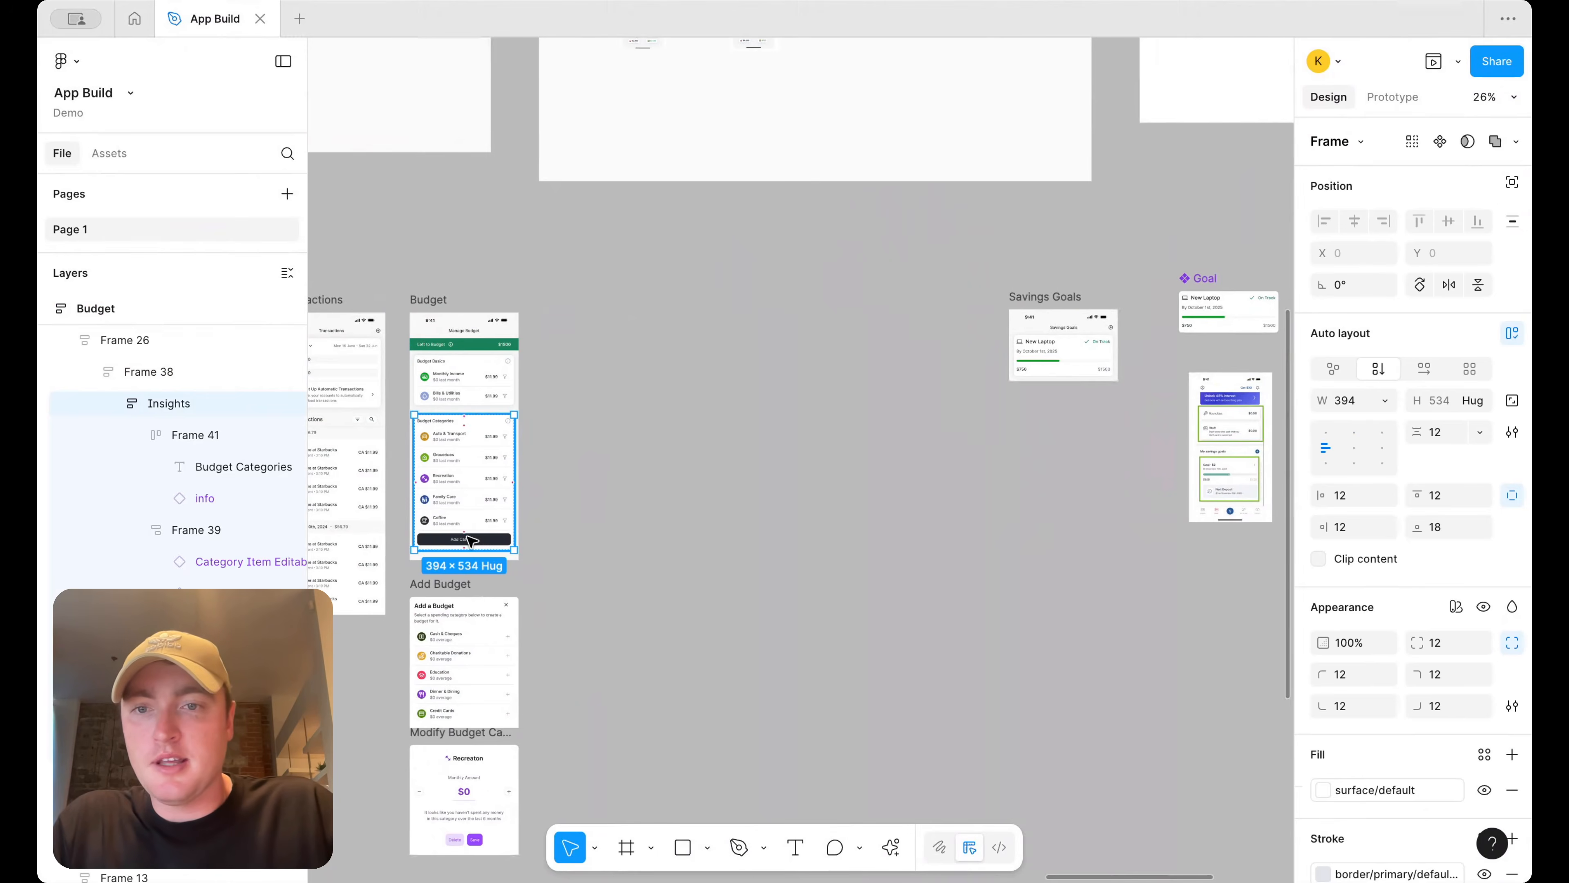
double_click(471, 541)
left_click_drag(473, 541, 986, 543)
scroll(986, 543, "right", 5)
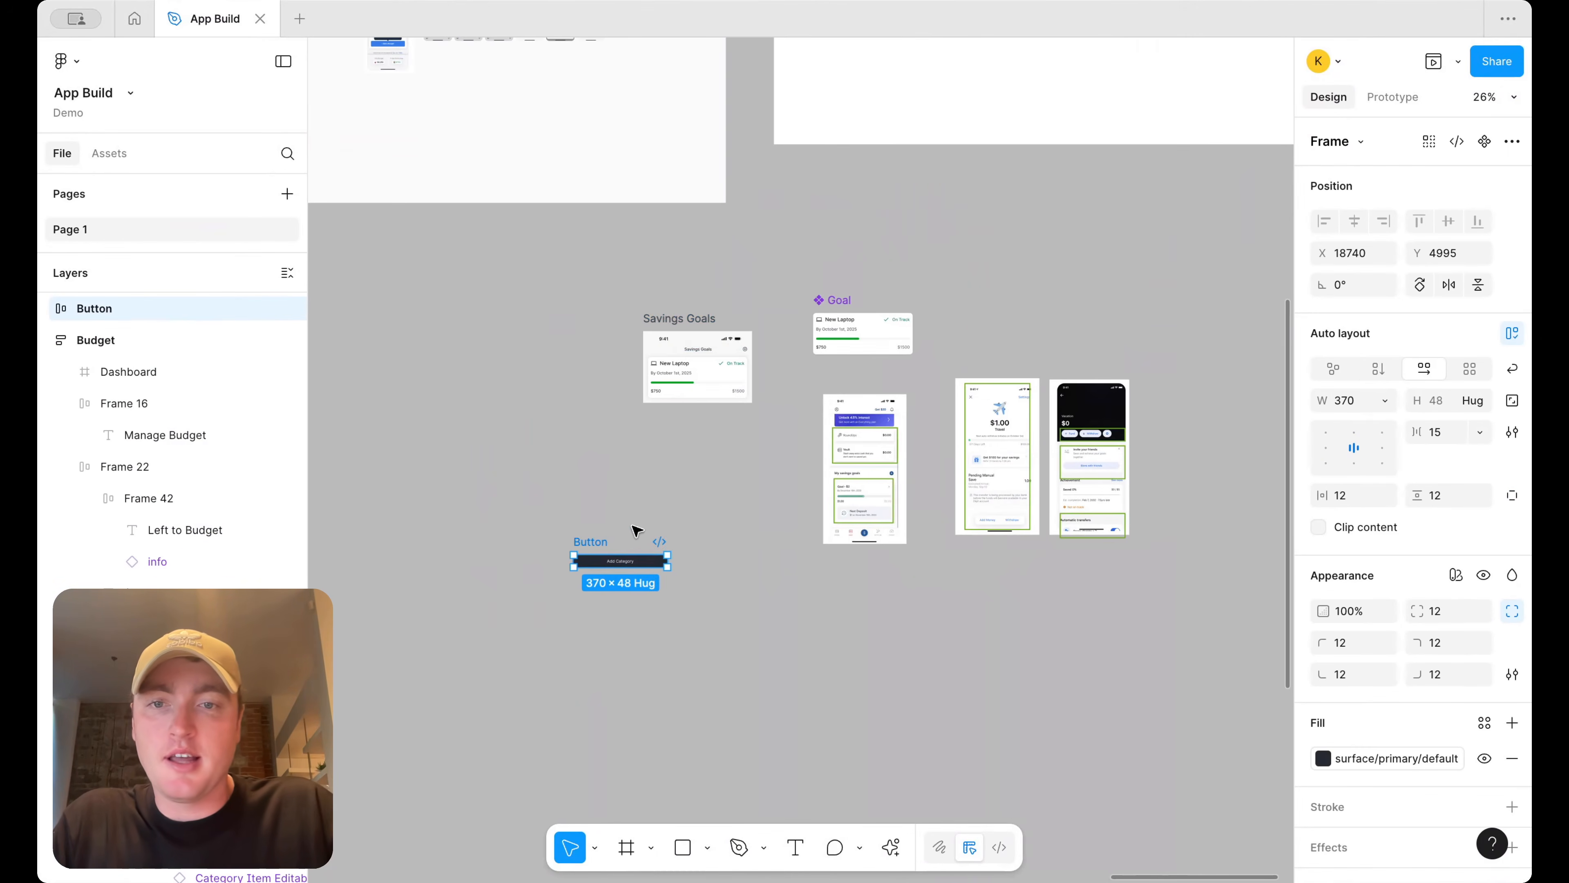
left_click_drag(597, 542, 677, 387)
Set the copied button's width to fill its container
scroll(678, 387, "up", 5)
left_click(1385, 401)
left_click(1378, 437)
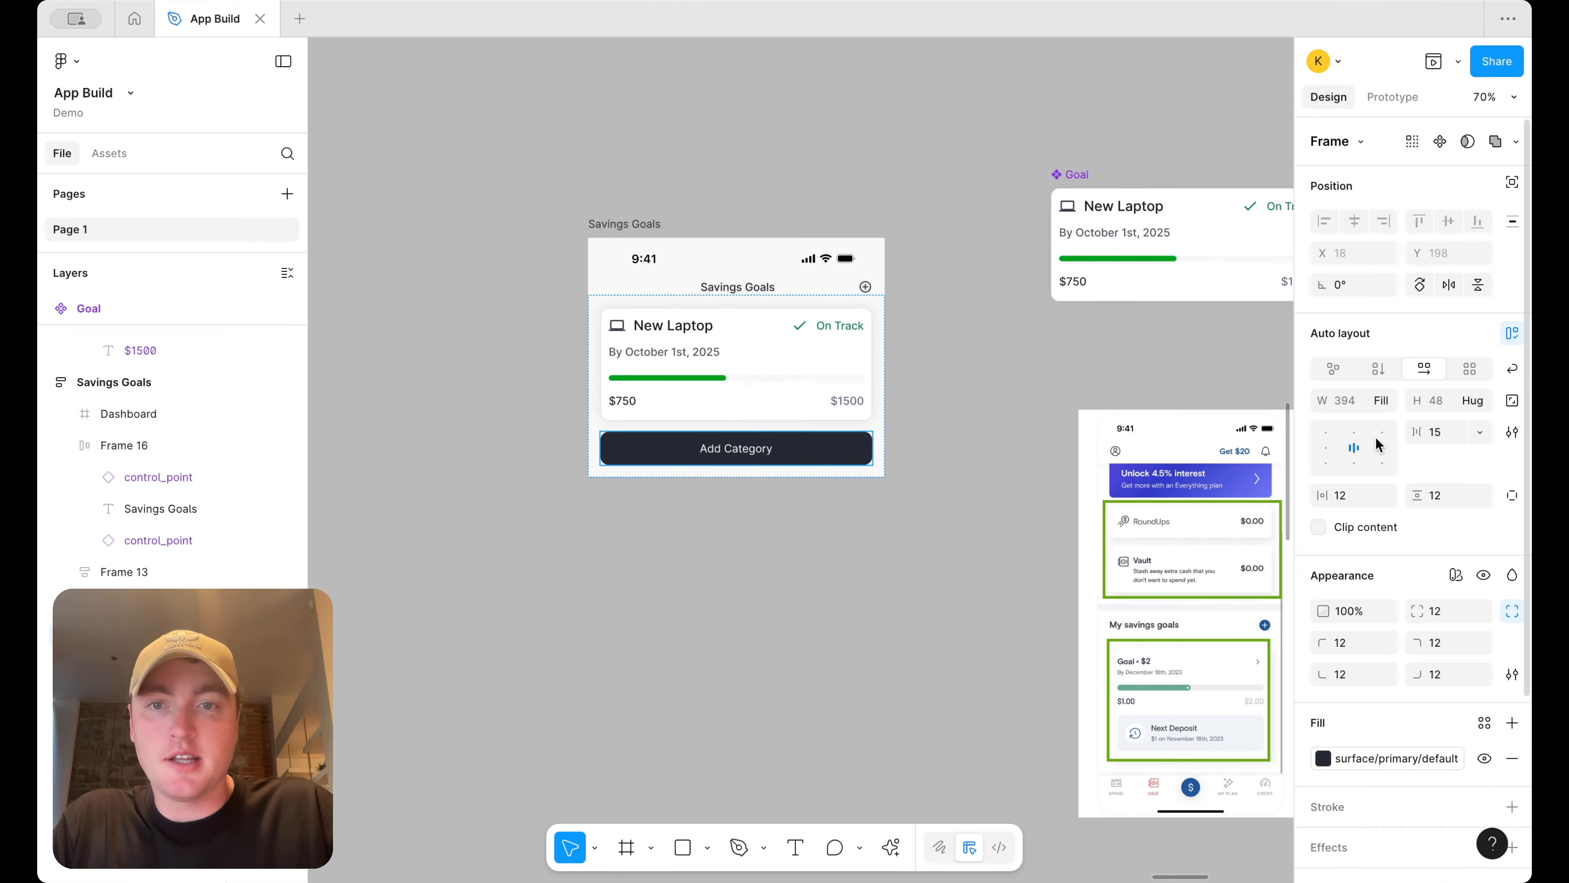
Change the button label to Add Goal
double_click(755, 451)
type("Add Goal")
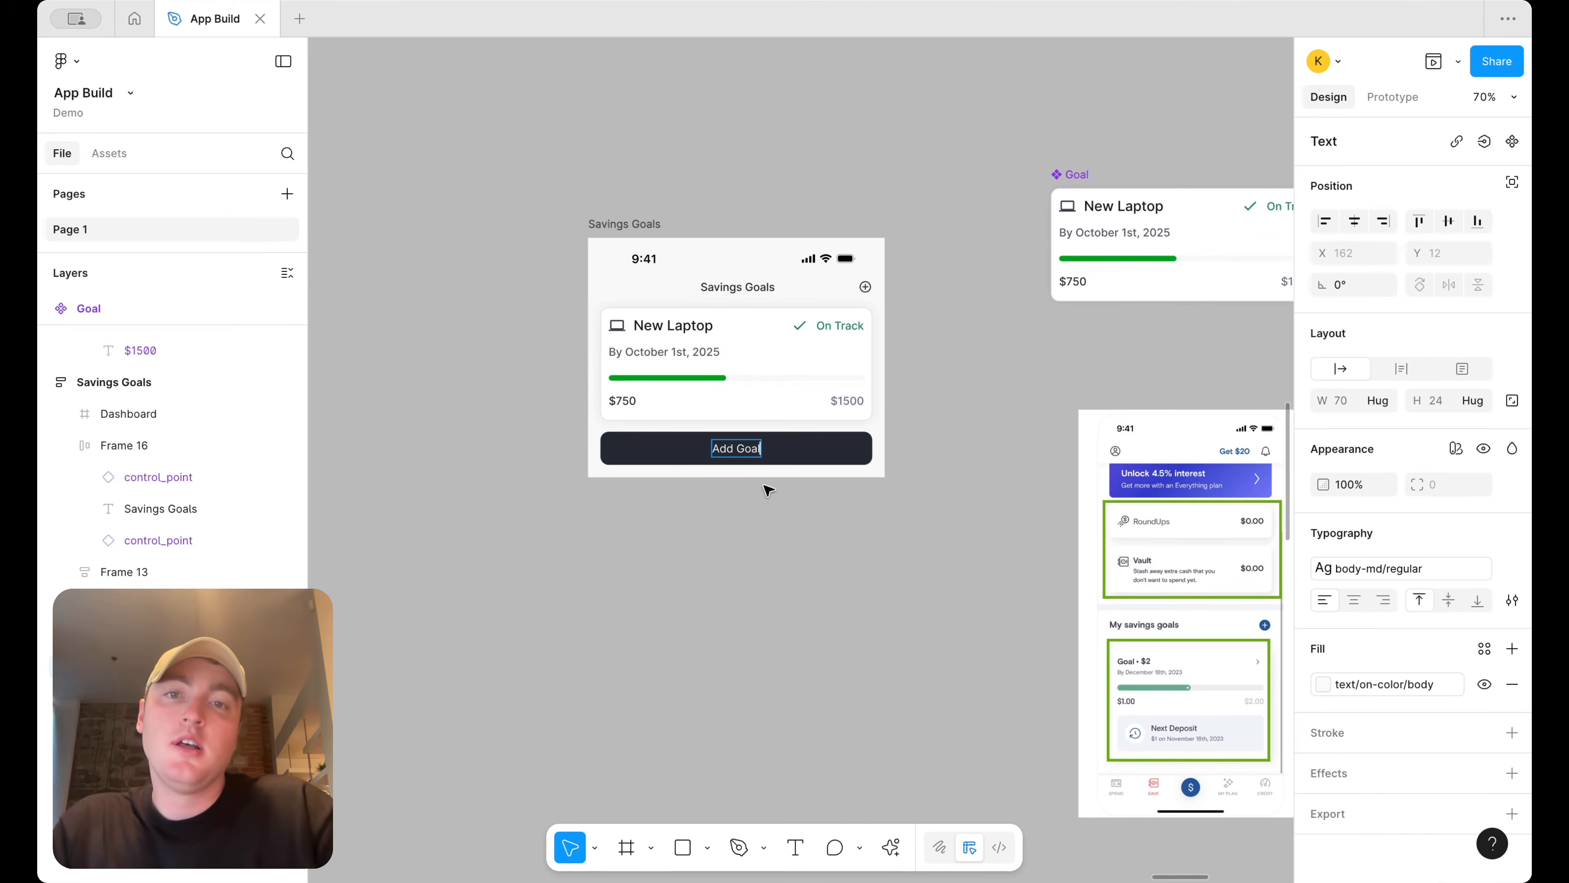
left_click(894, 603)
Copy the Set Up Automatic Transactions banner from the Transactions screen into Savings Goals, above the goal card
scroll(935, 393, "down", 5)
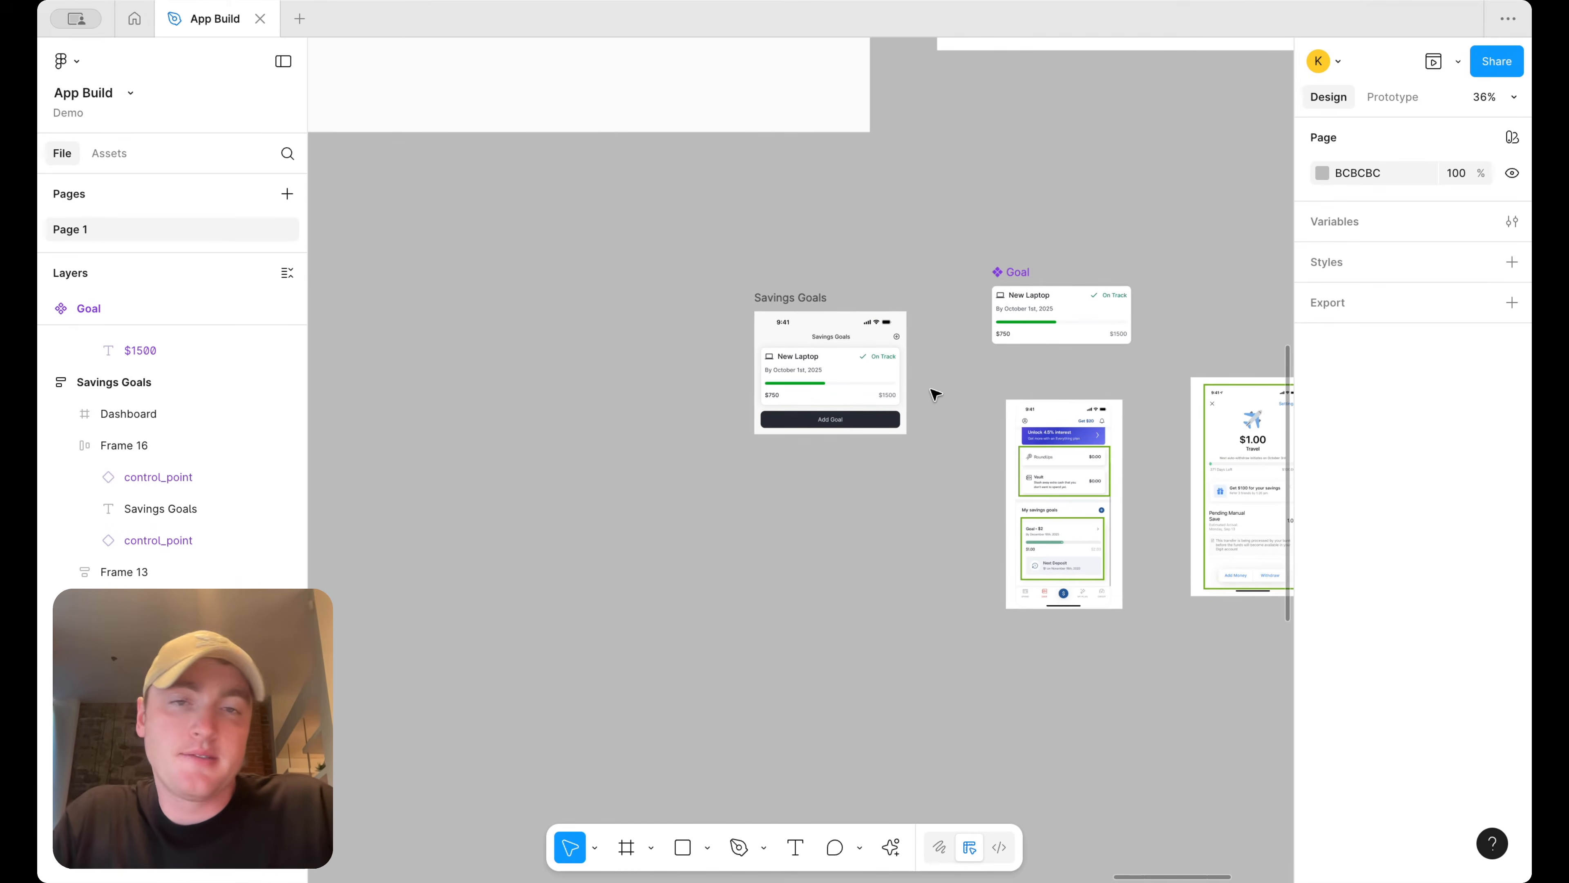
scroll(896, 344, "up", 3)
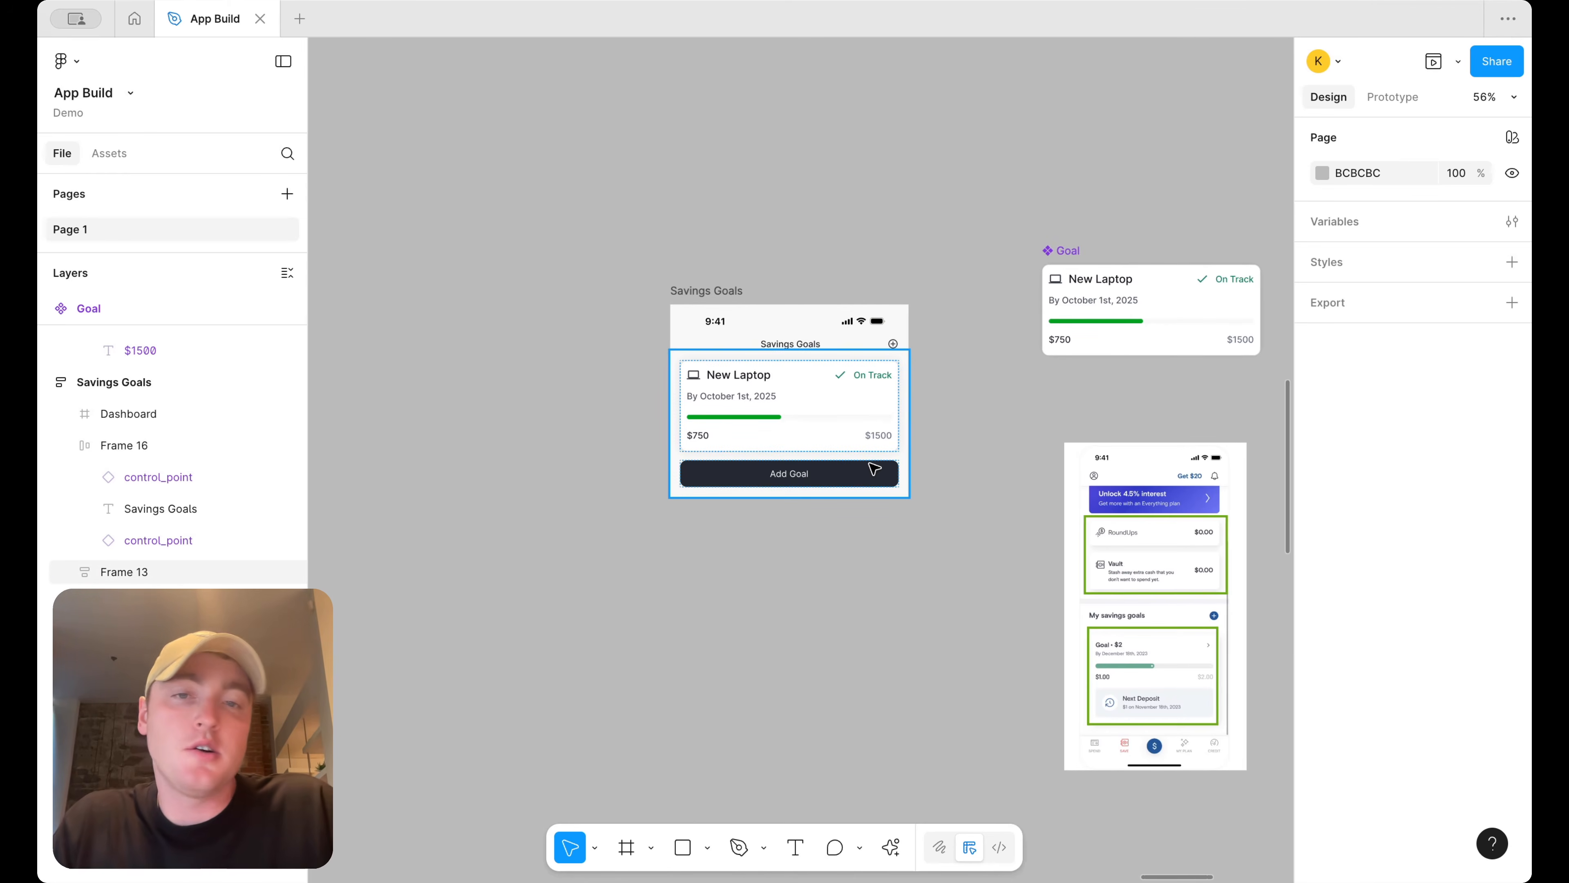
scroll(874, 468, "down", 5)
scroll(873, 468, "left", 10)
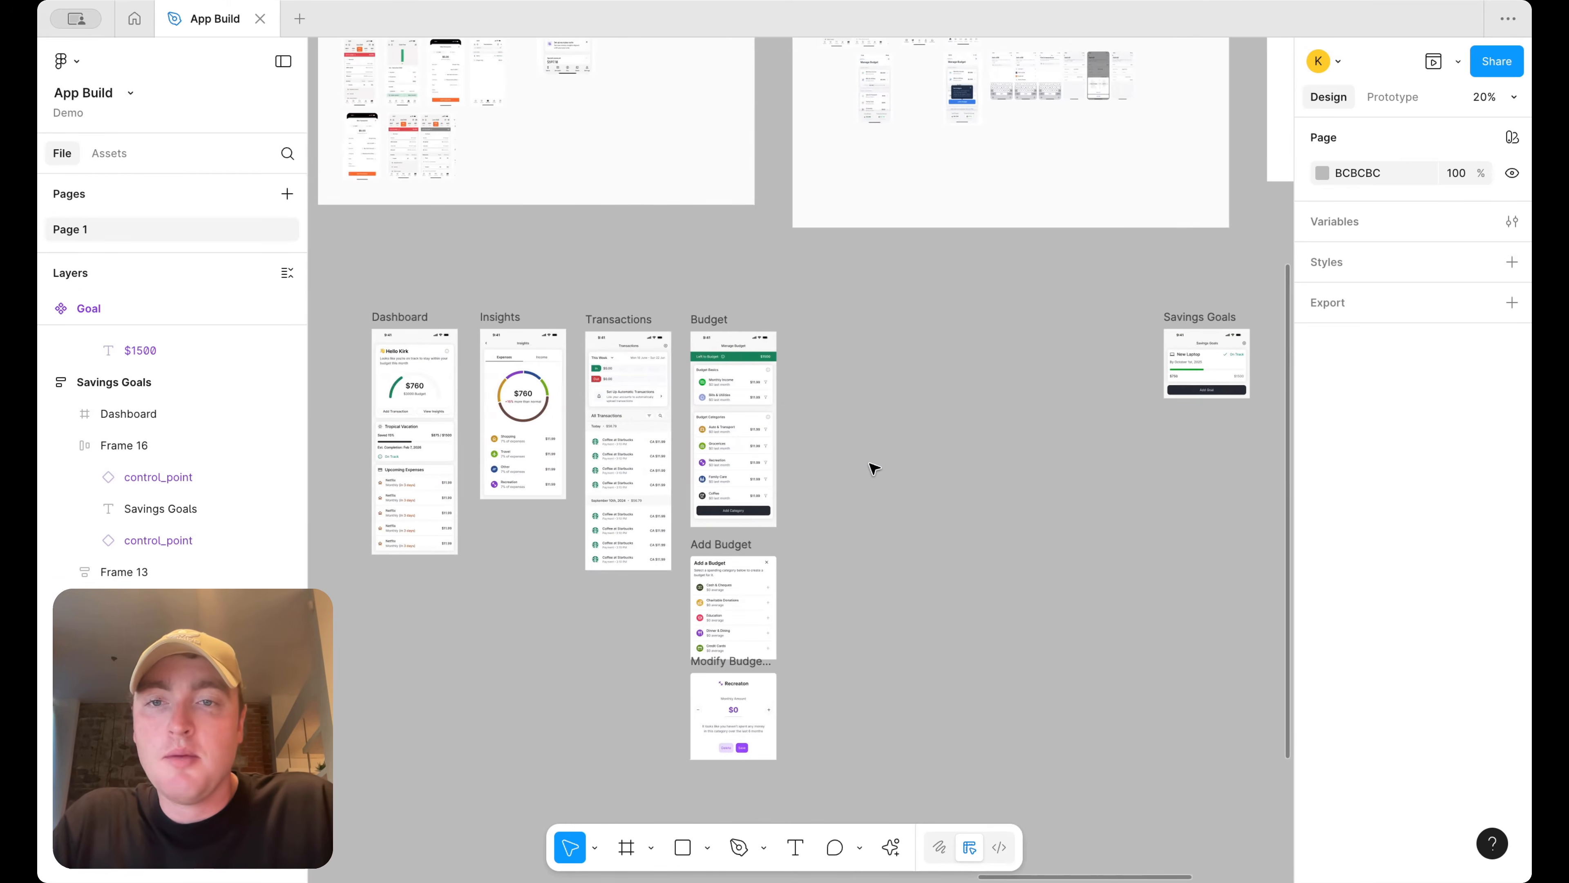
scroll(664, 396, "up", 2)
left_click(622, 391)
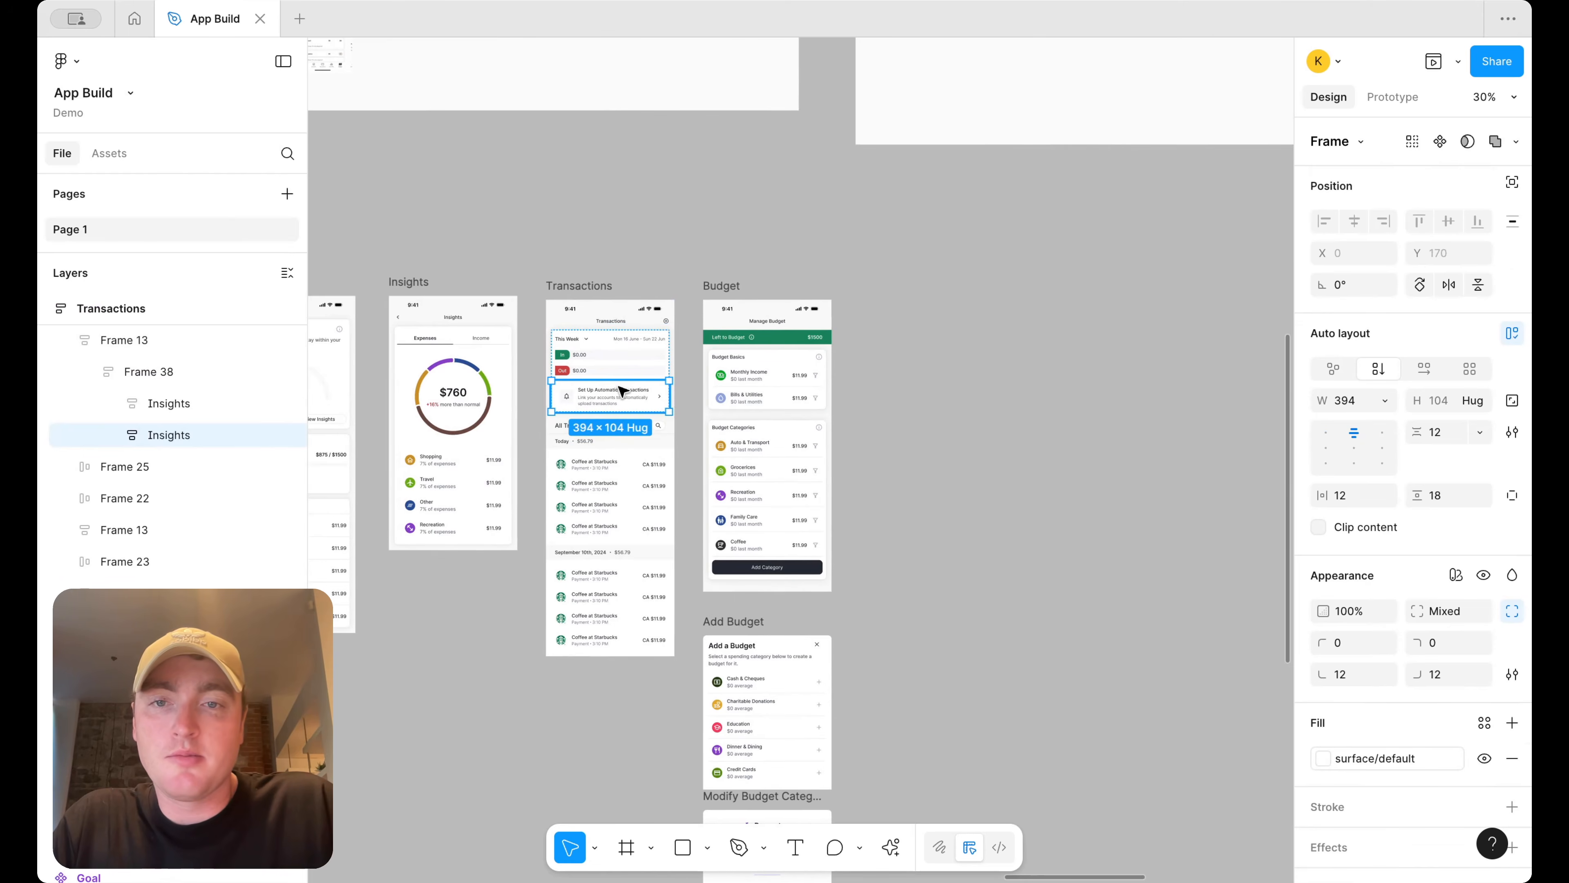
left_click_drag(618, 394, 1149, 400)
scroll(866, 396, "right", 10)
left_click_drag(558, 384, 931, 338)
scroll(931, 338, "up", 5)
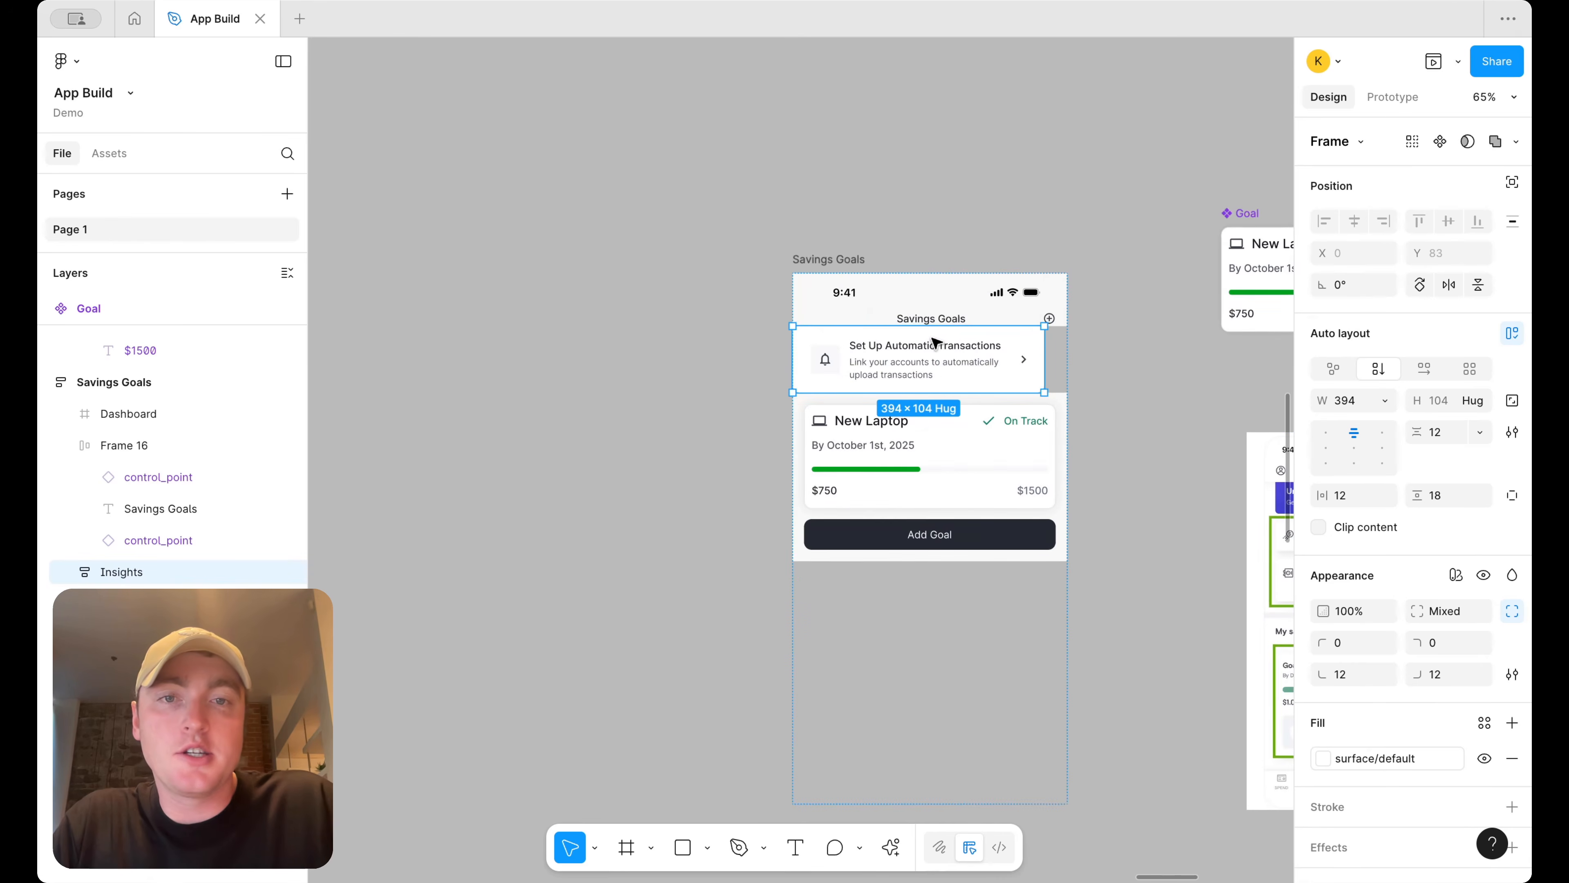
key("super+x")
left_click(962, 353)
key("super+v")
key("Up")
key("Up")
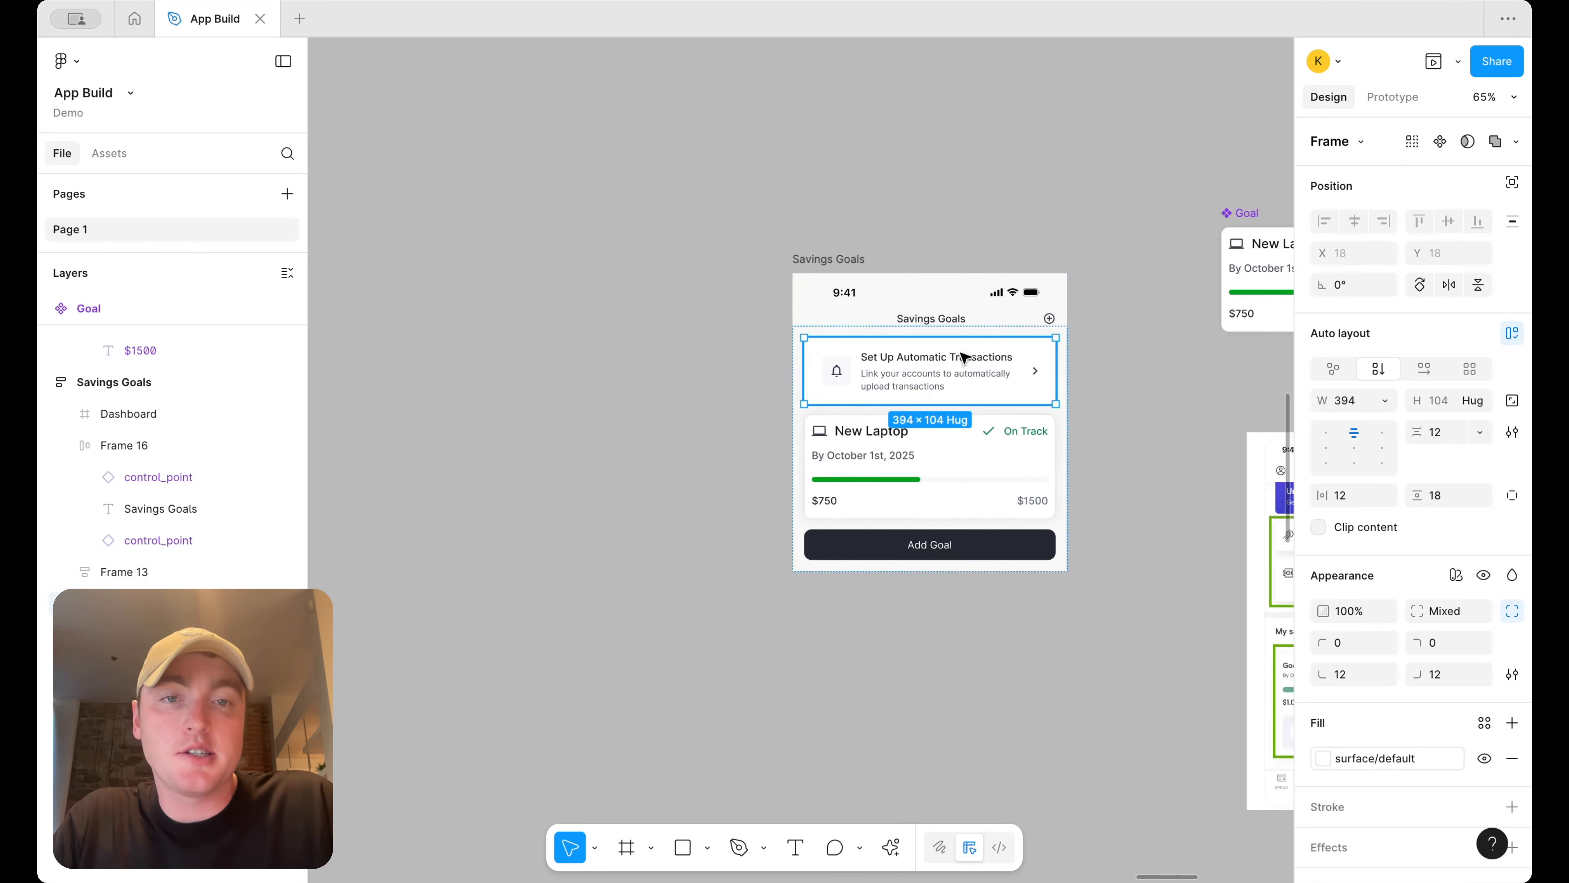
Rewrite the banner subtitle as "Link your accounts to contribute to your savings goals"
left_click(1132, 277)
scroll(1131, 274, "down", 1)
scroll(1131, 273, "right", 1)
left_click(964, 357)
left_click(964, 357)
scroll(1455, 687, "down", 5)
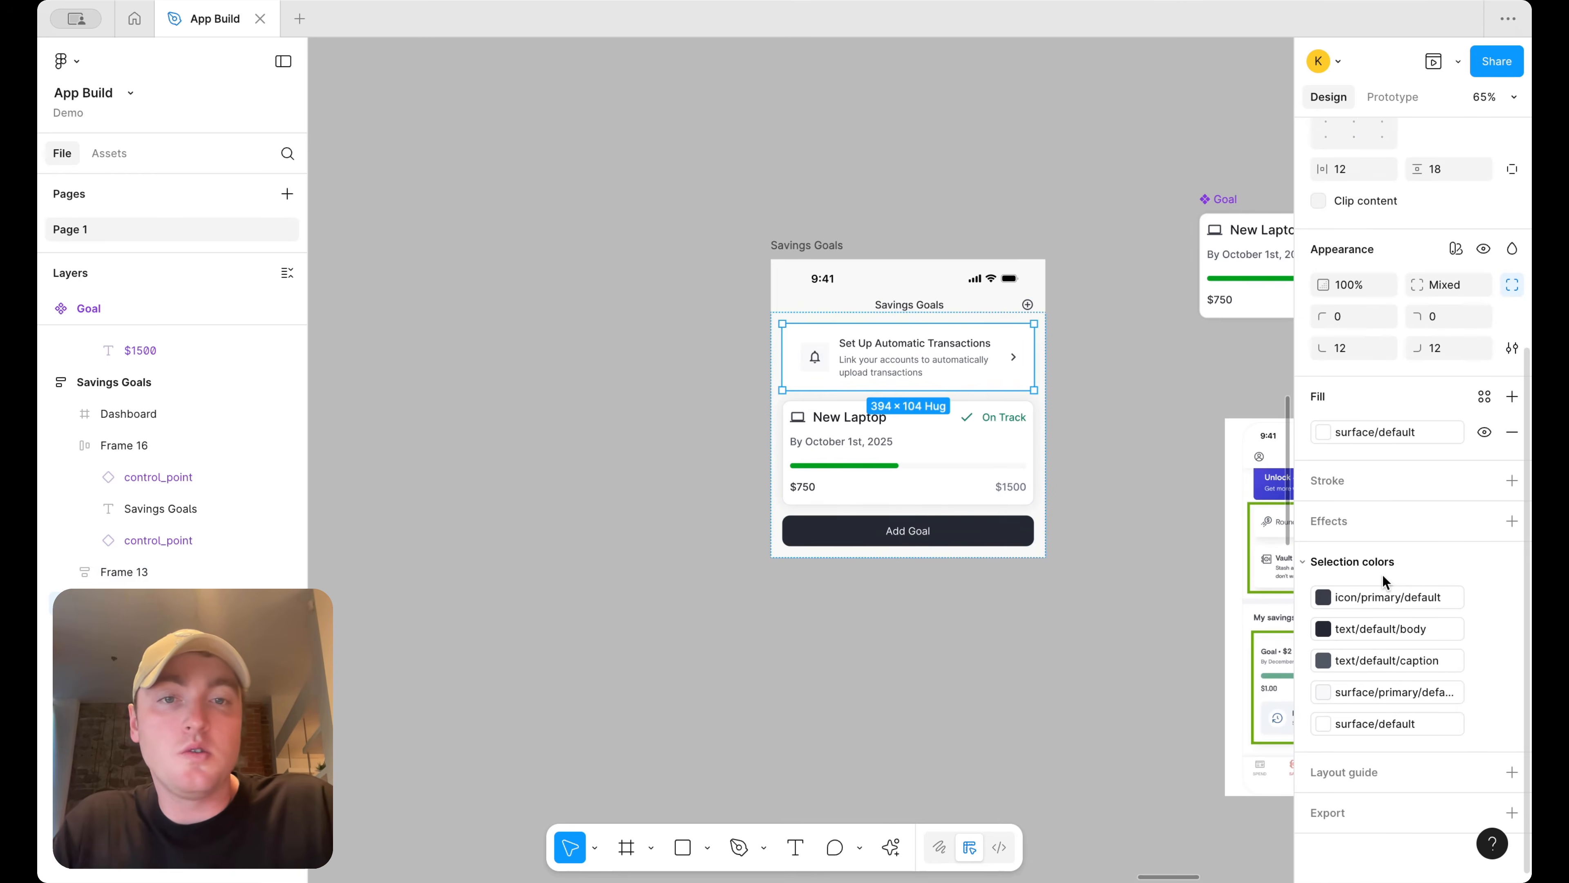
double_click(935, 365)
scroll(934, 365, "up", 3)
left_click(948, 358)
double_click(988, 361)
type("cont")
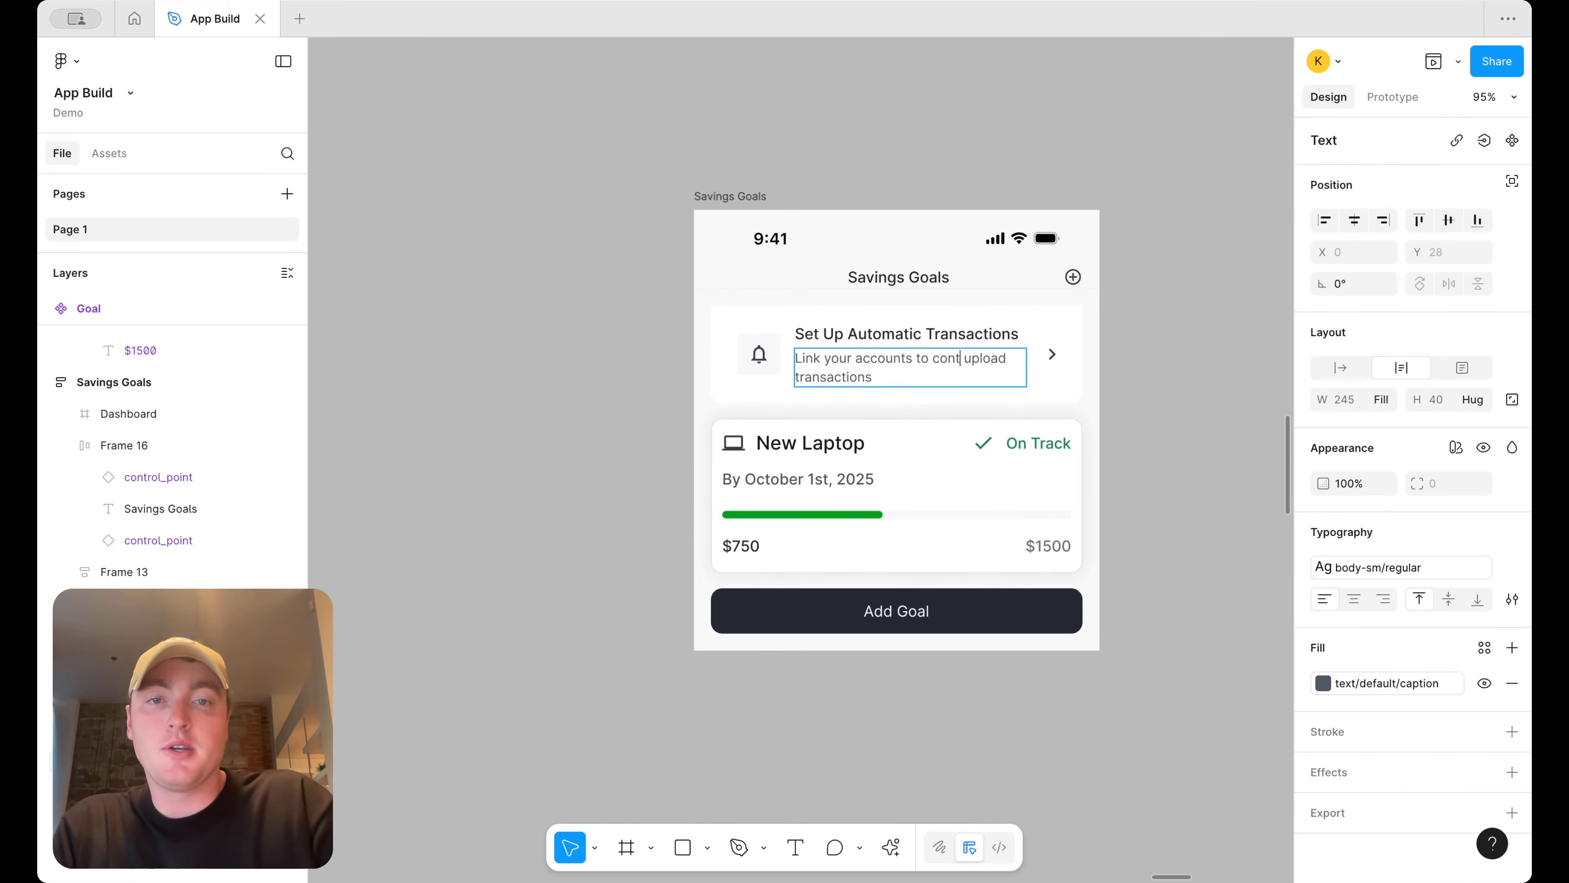
type("ribute to your")
key("alt+BackSpace")
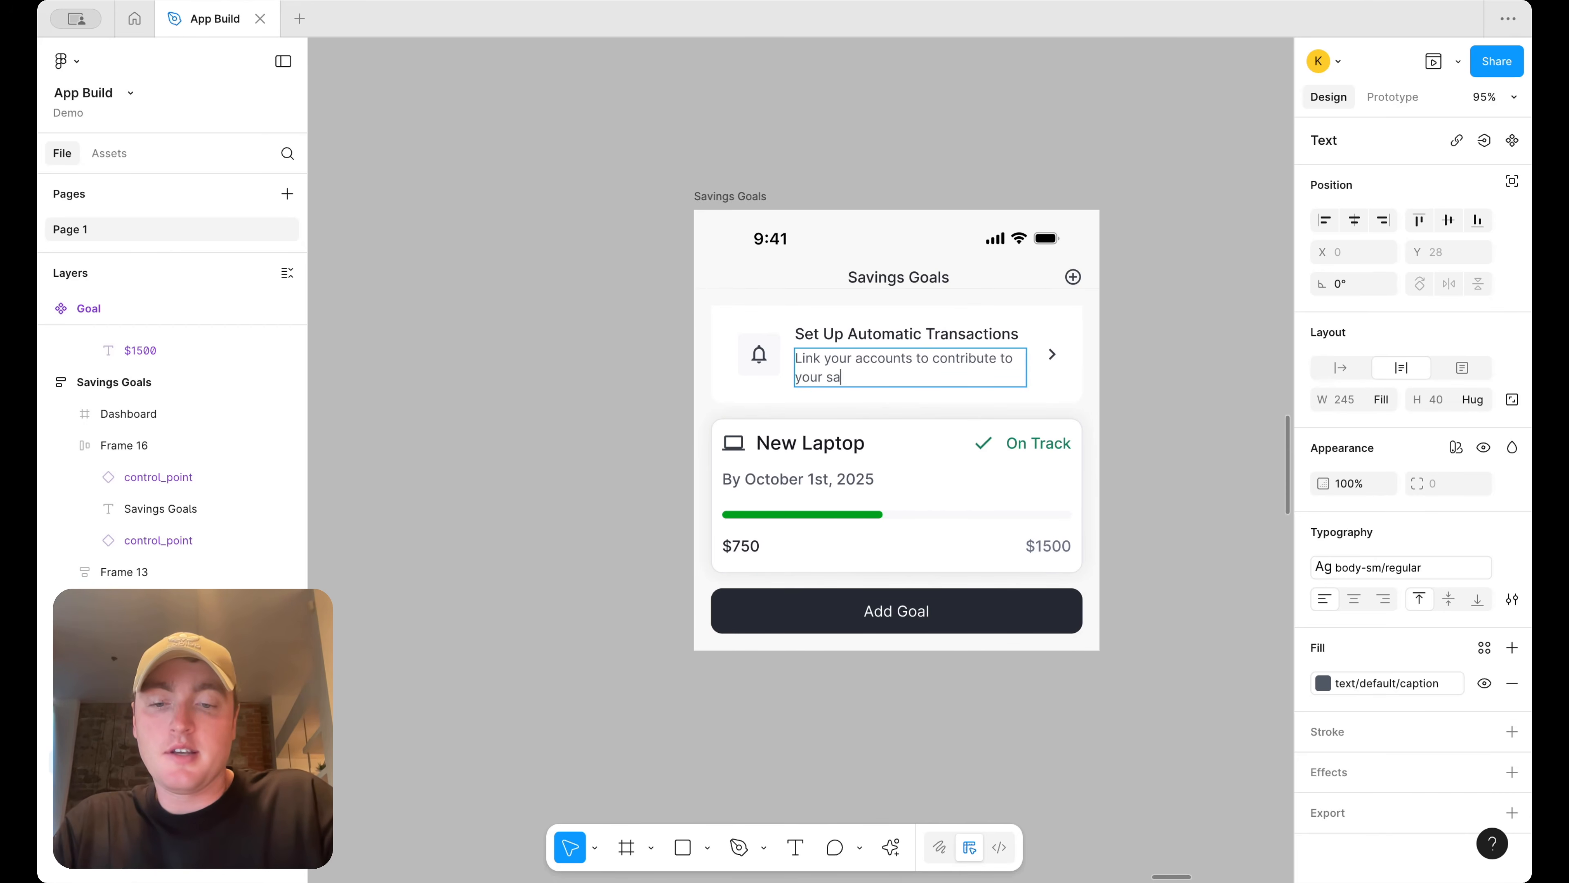
type("savings goals")
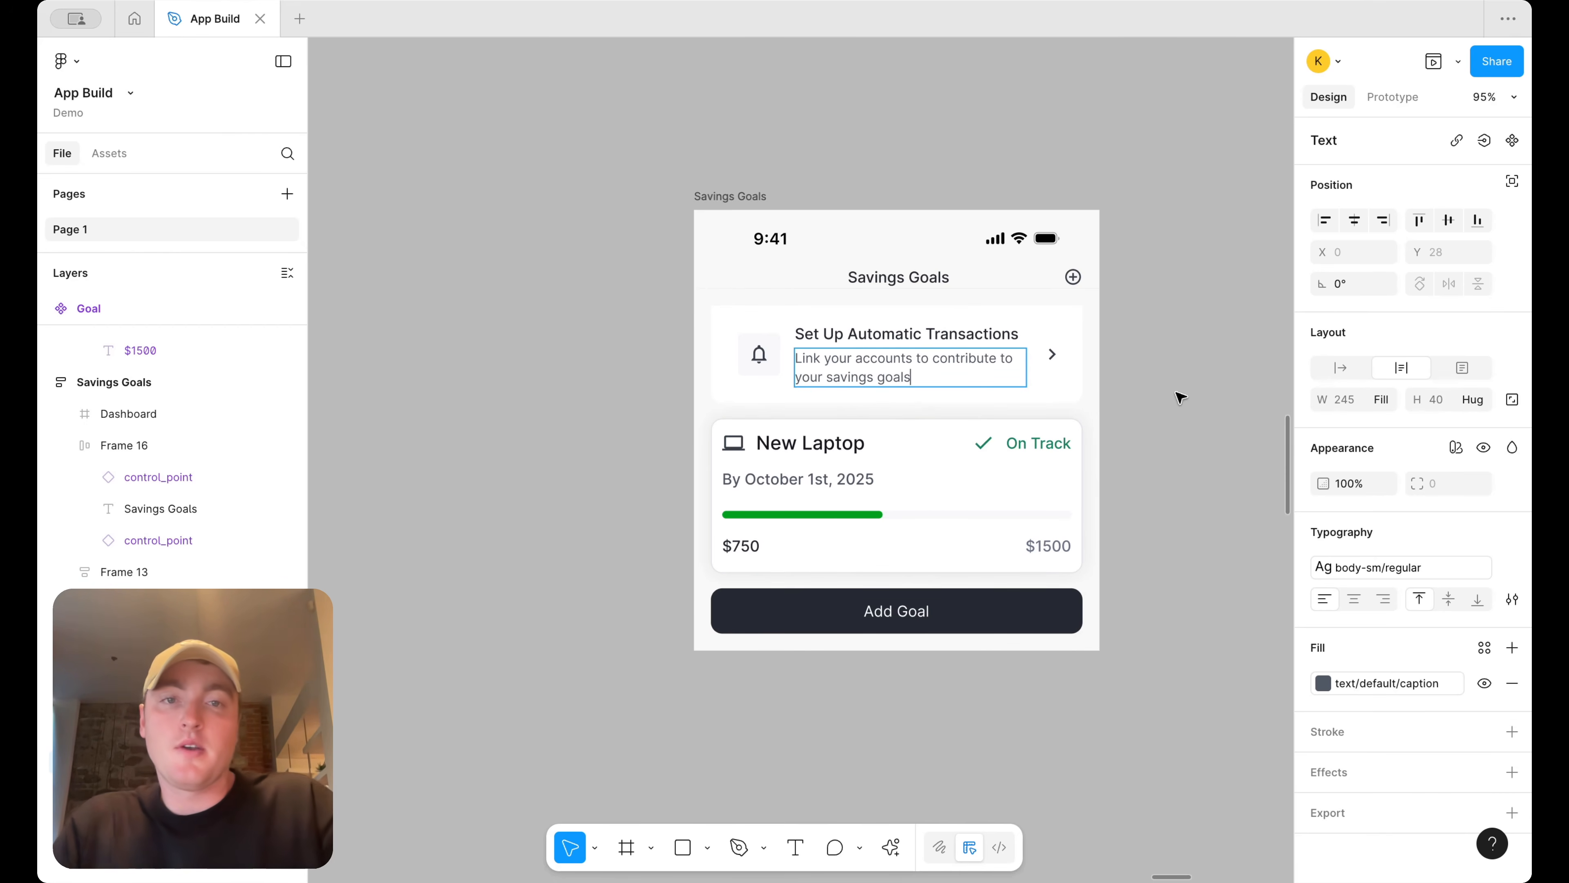
left_click(1163, 385)
Apply the xl effect style to the banner frame
double_click(1075, 365)
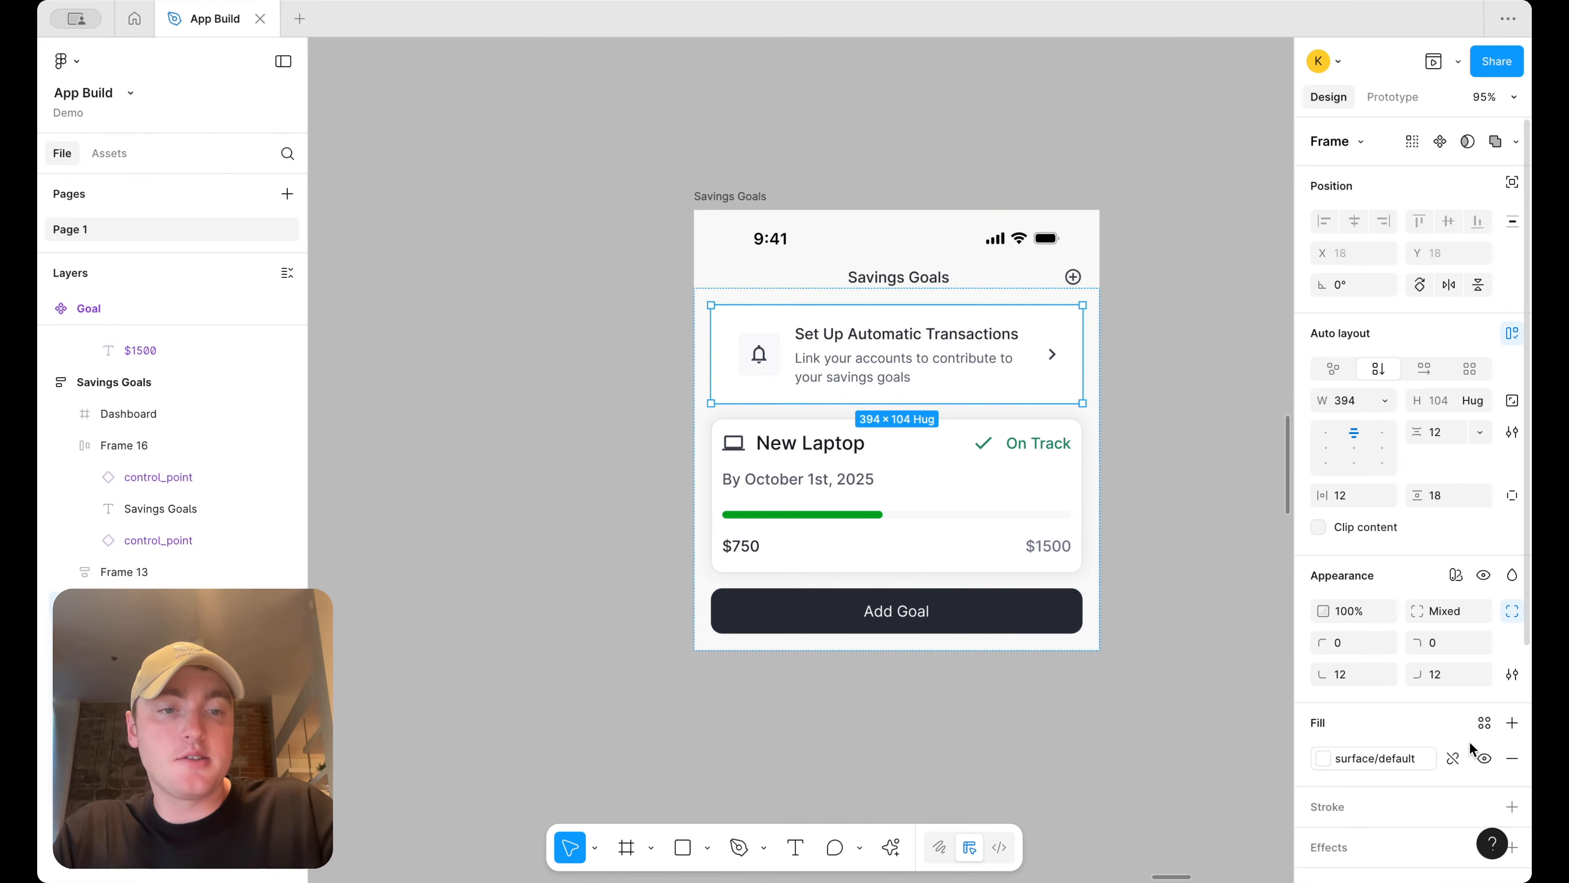
scroll(1470, 742, "down", 5)
left_click(1485, 531)
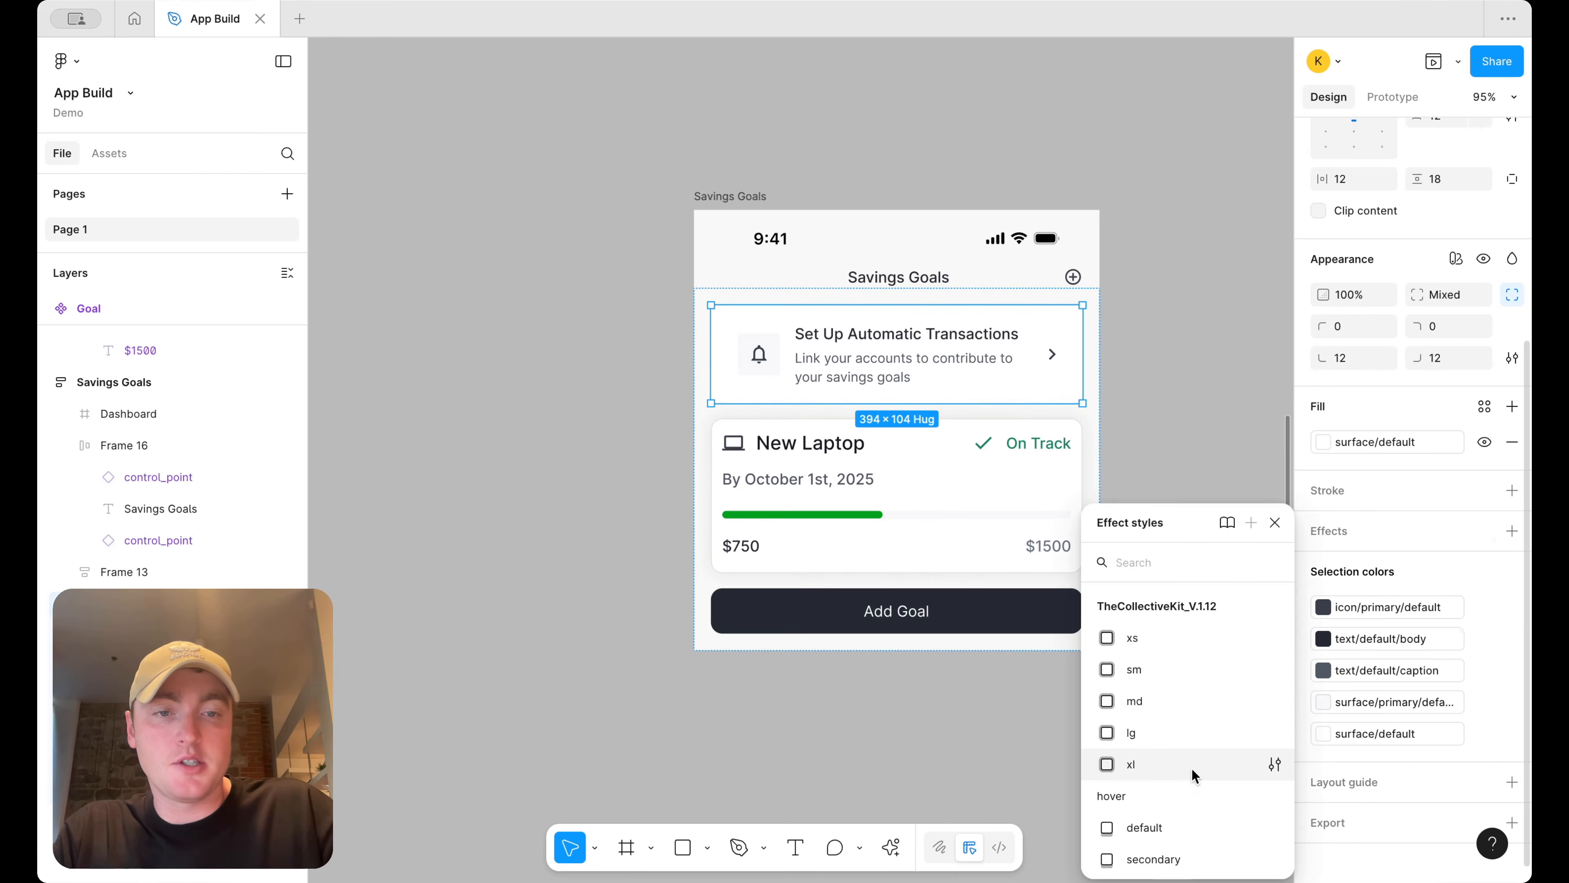
left_click(1174, 397)
left_click(1174, 397)
scroll(1173, 397, "down", 3)
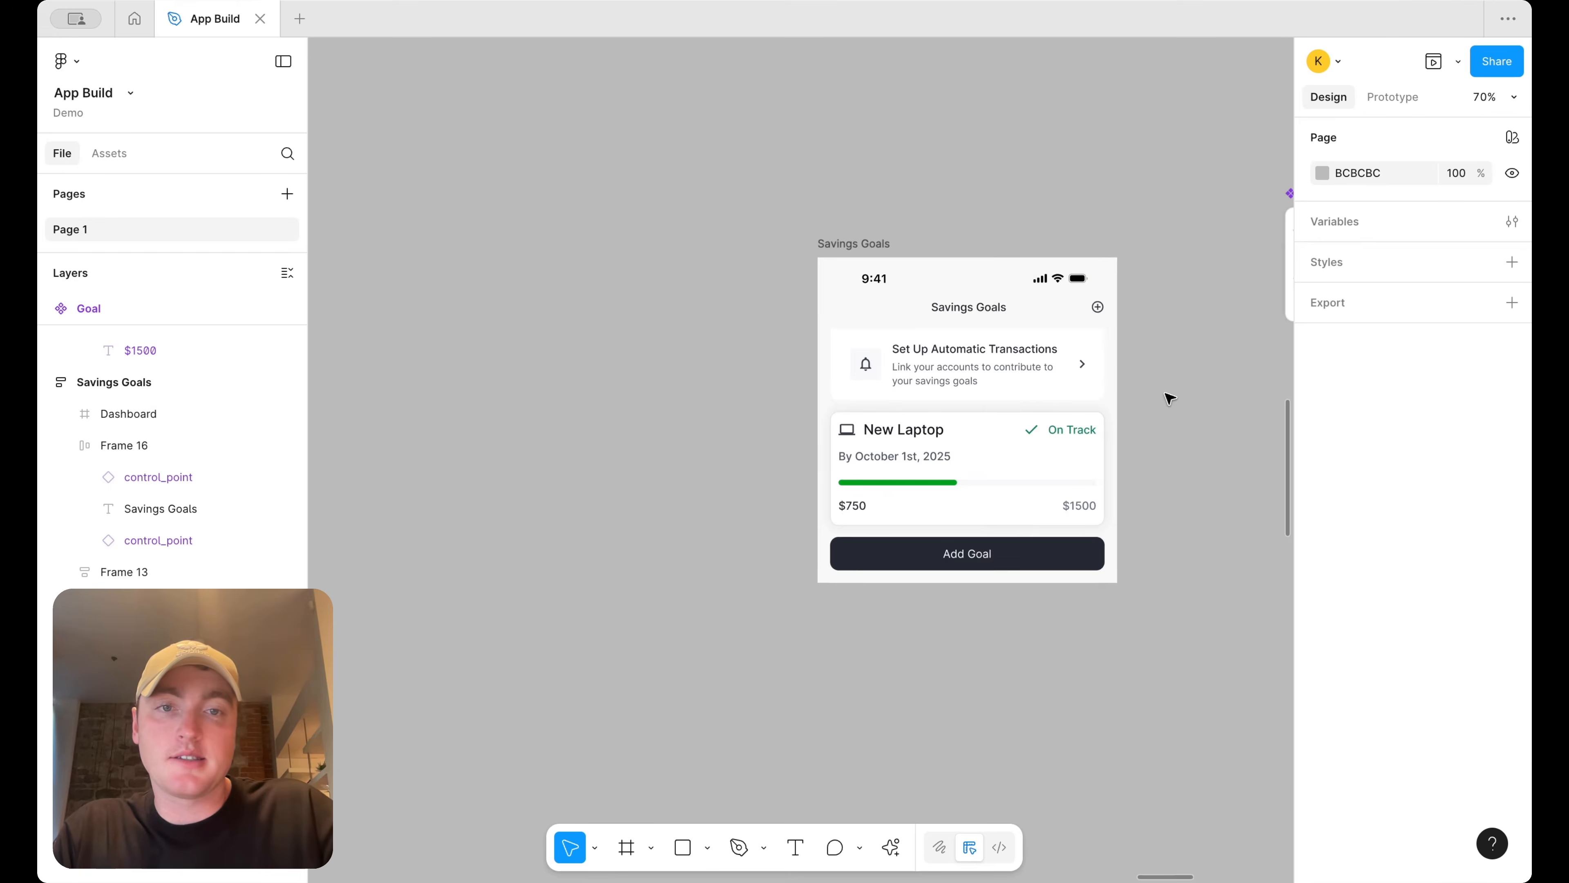
left_click(1050, 370)
left_click(1051, 370)
scroll(1390, 650, "down", 4)
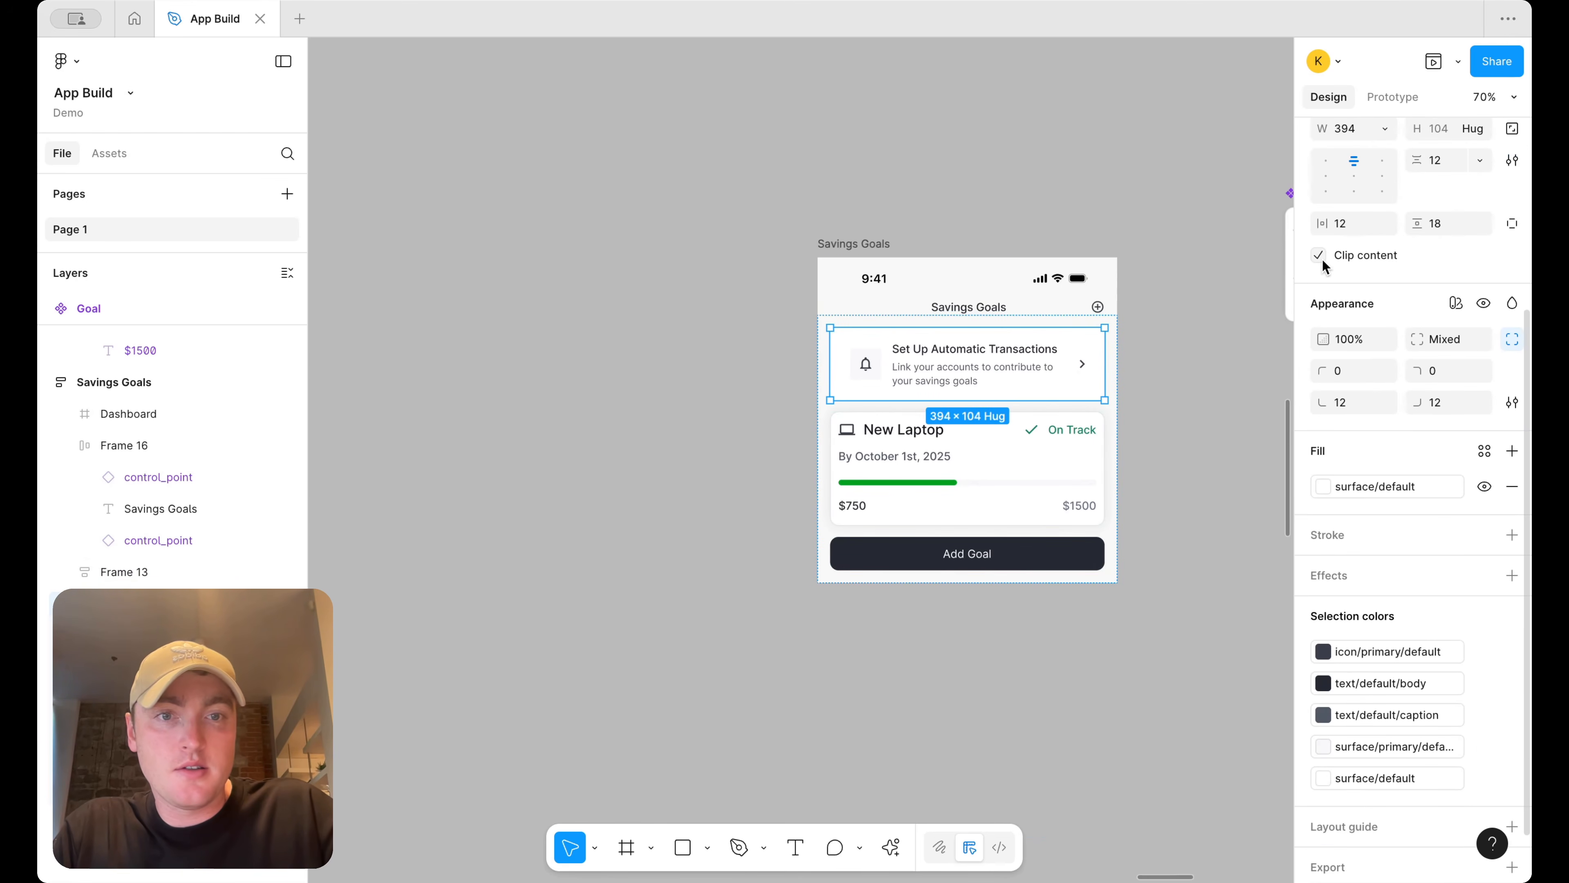
scroll(1365, 629, "down", 1)
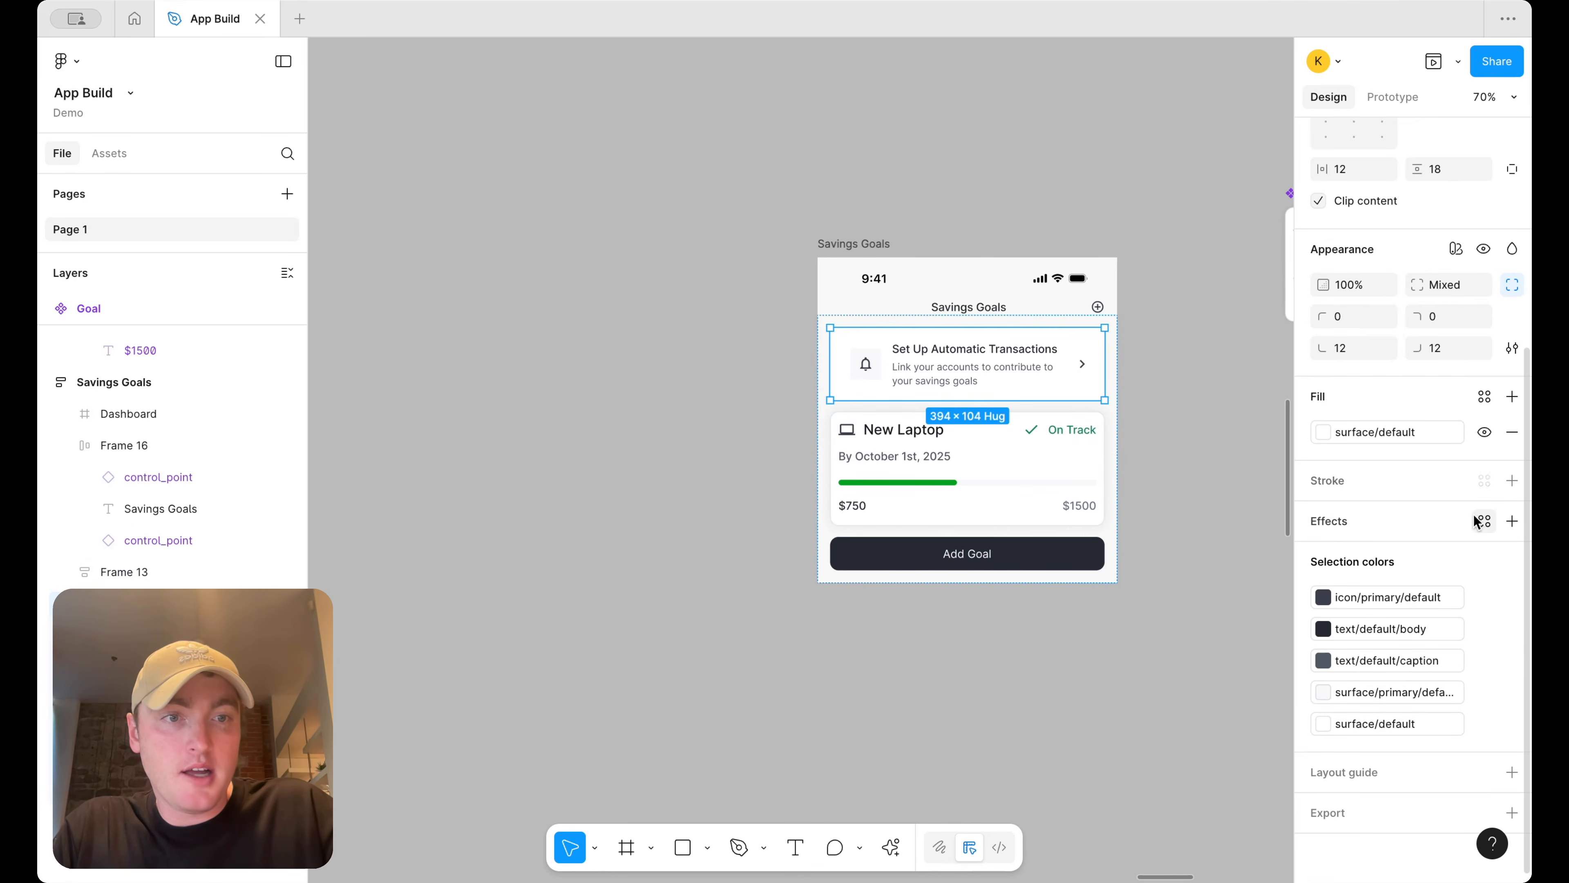
left_click(1485, 521)
left_click(1173, 761)
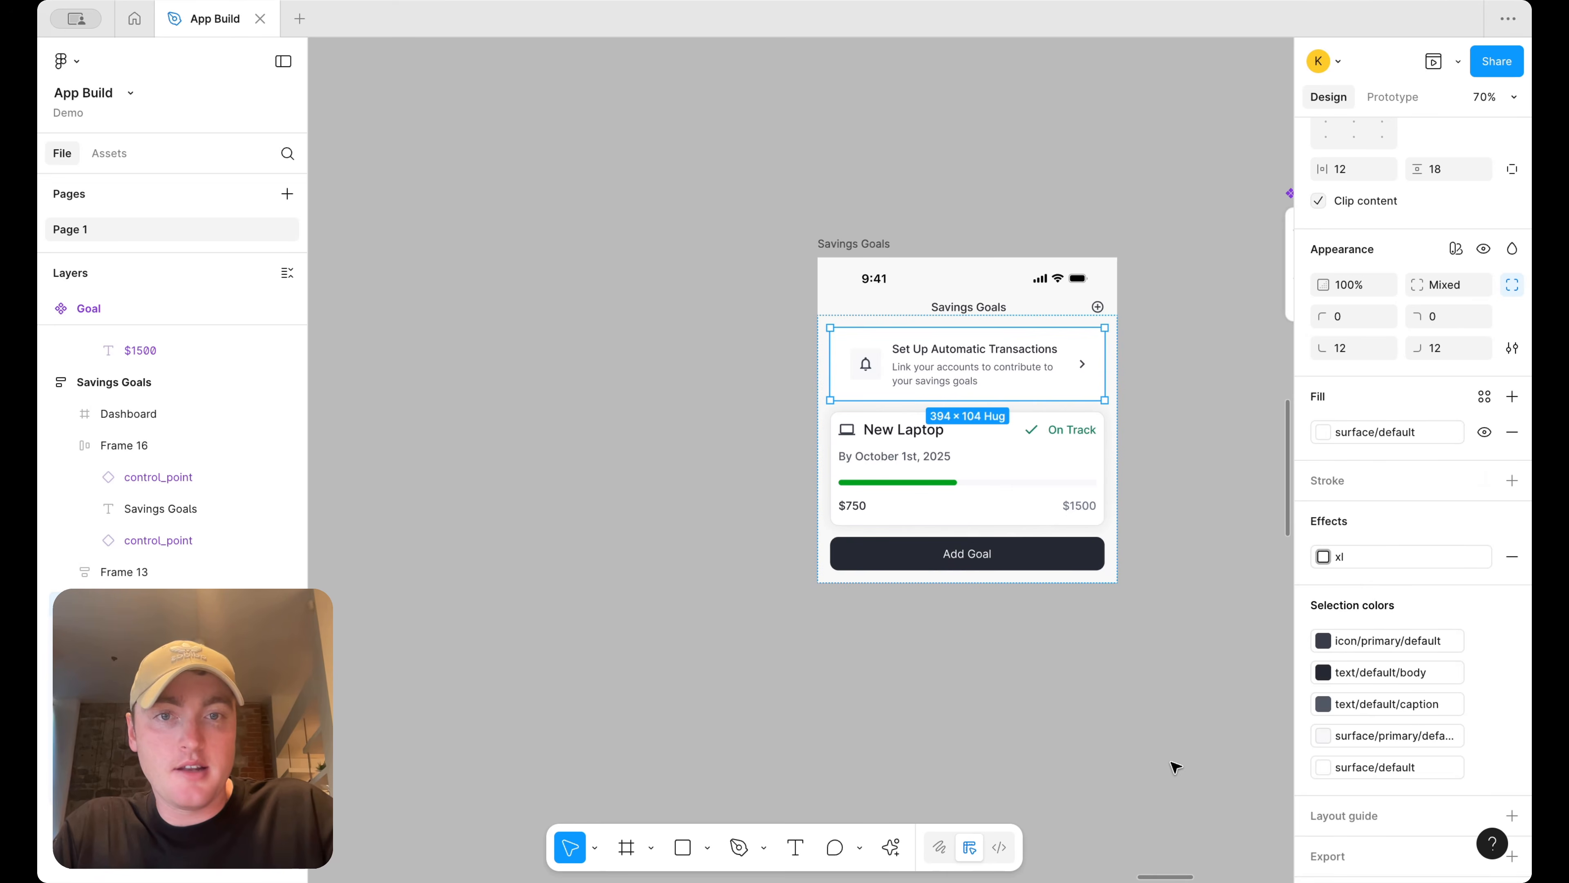
left_click(1177, 739)
Turn off Clip content on the banner frame
scroll(1251, 328, "up", 3)
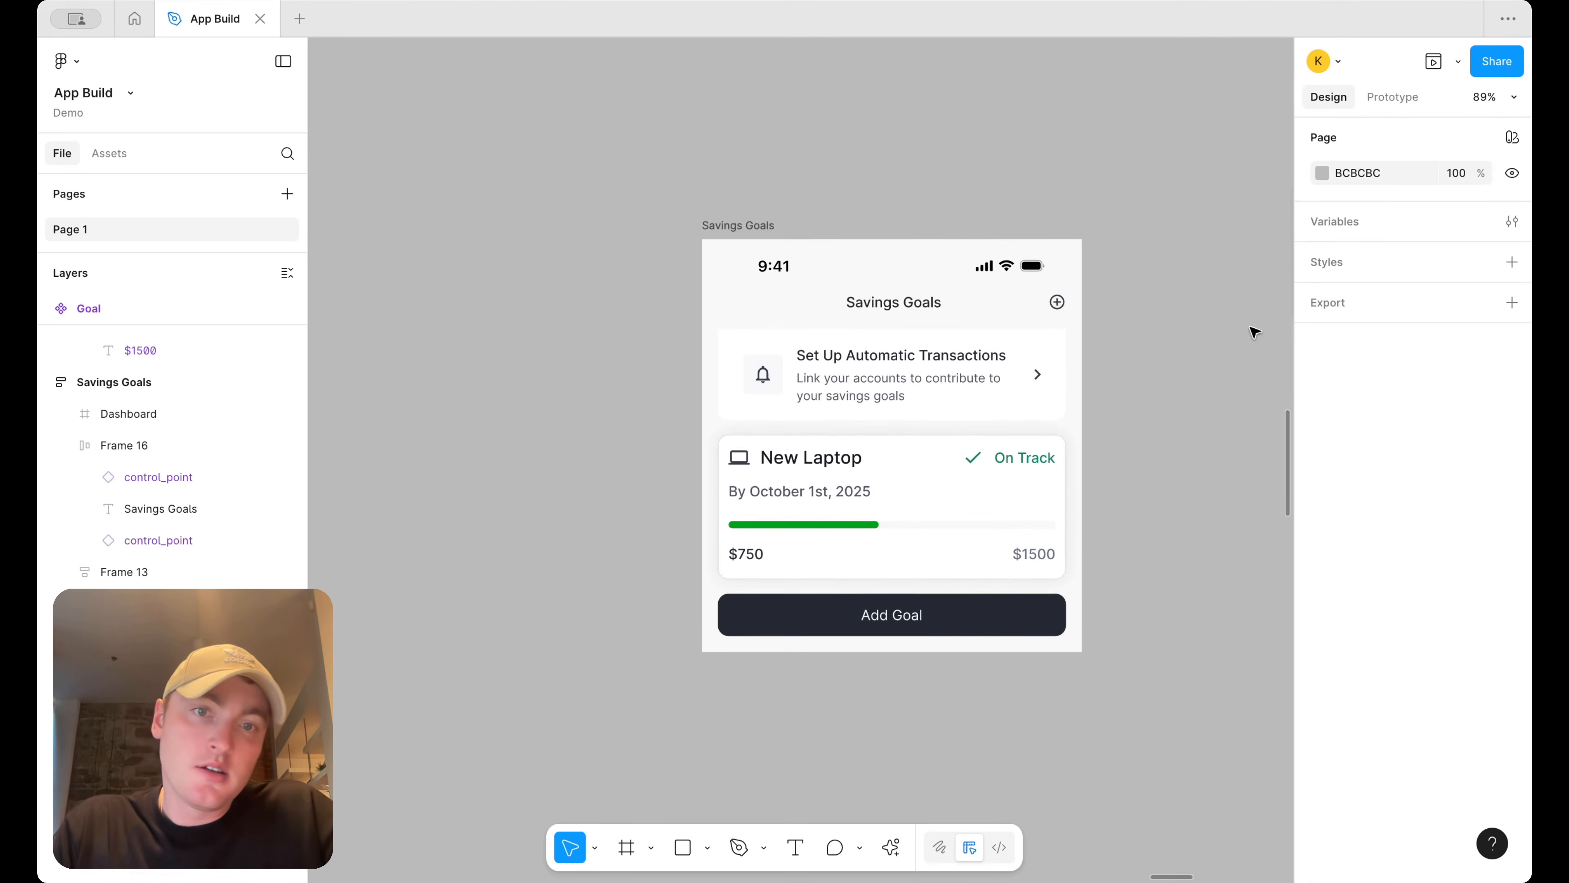
left_click(1044, 371)
scroll(1322, 658, "down", 5)
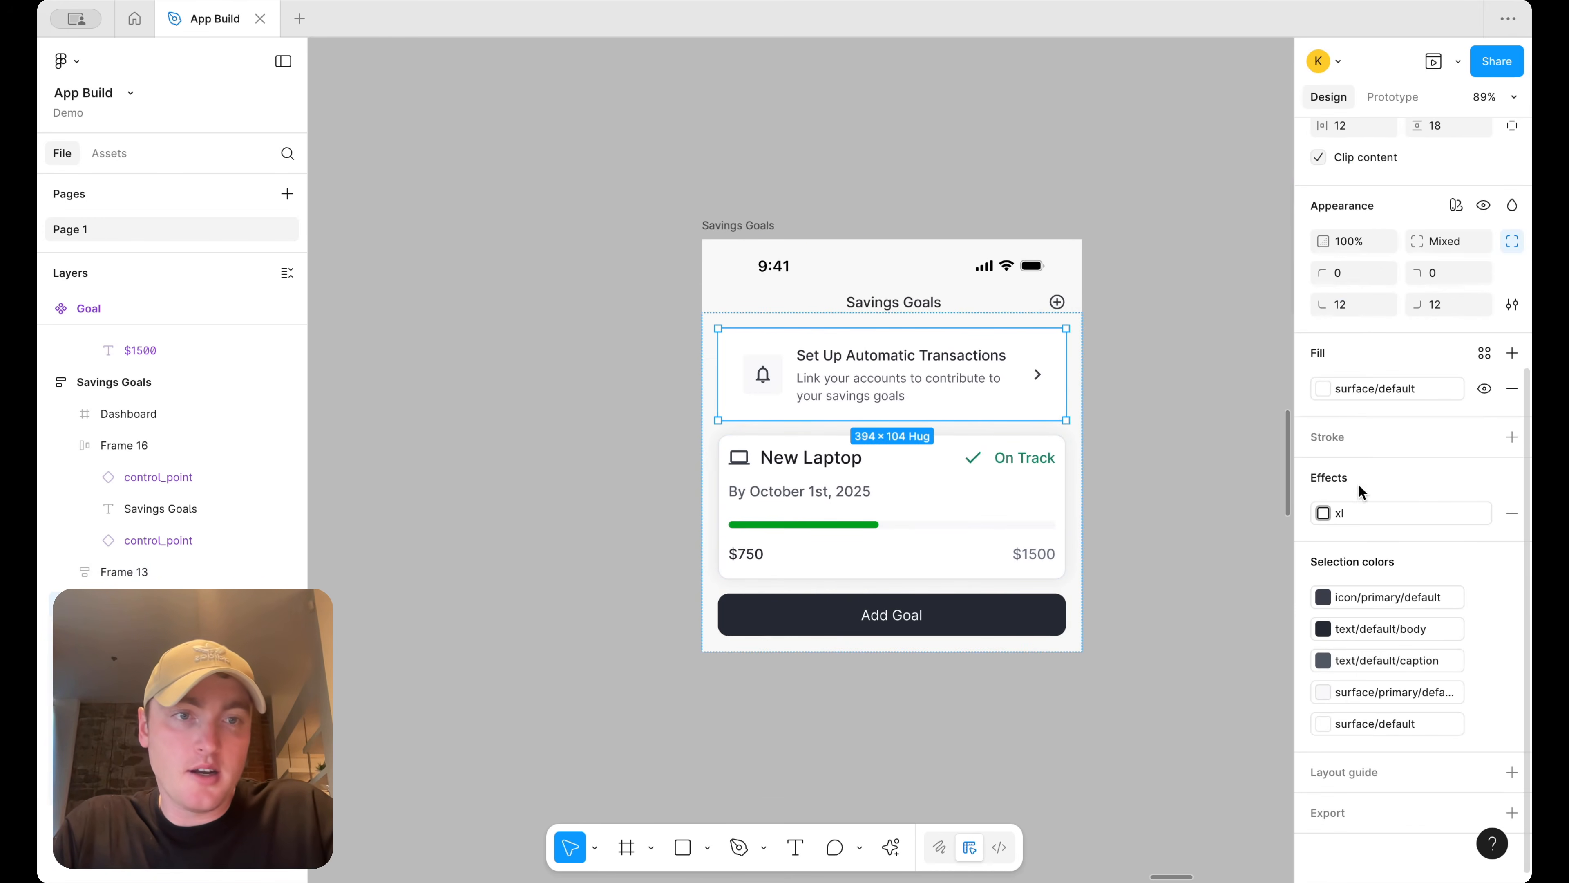
scroll(1377, 328, "up", 2)
left_click(1318, 205)
left_click(1114, 329)
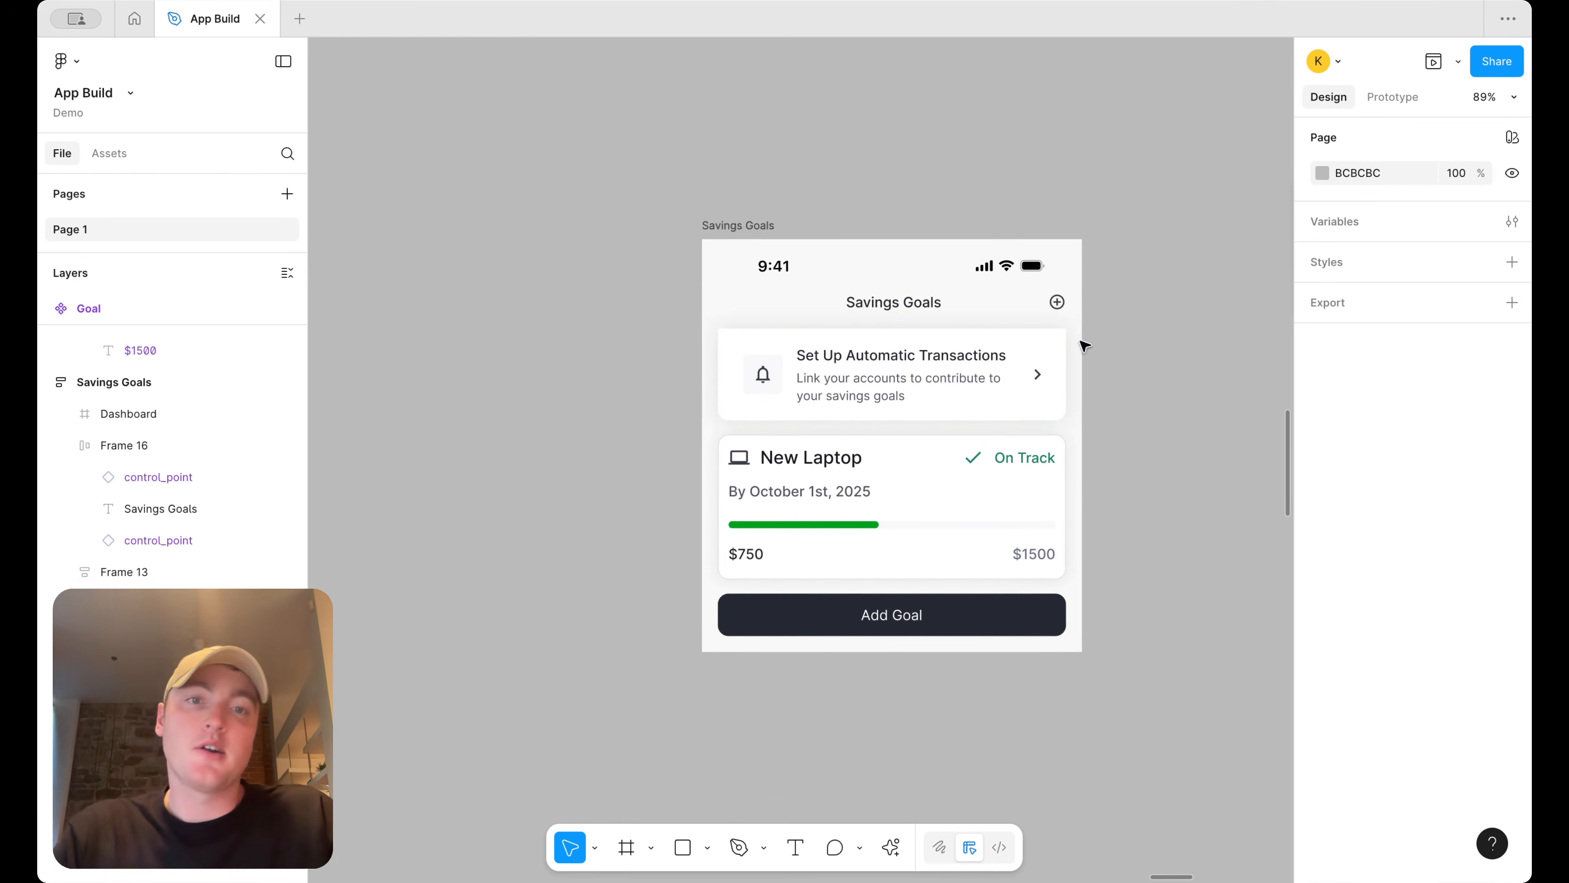
Set the banner's top corner radii to 12
scroll(1131, 350, "down", 4)
scroll(1121, 358, "up", 4)
left_click(1011, 369)
left_click(1340, 646)
type("12")
key("Return")
type("12")
key("Return")
left_click(1209, 439)
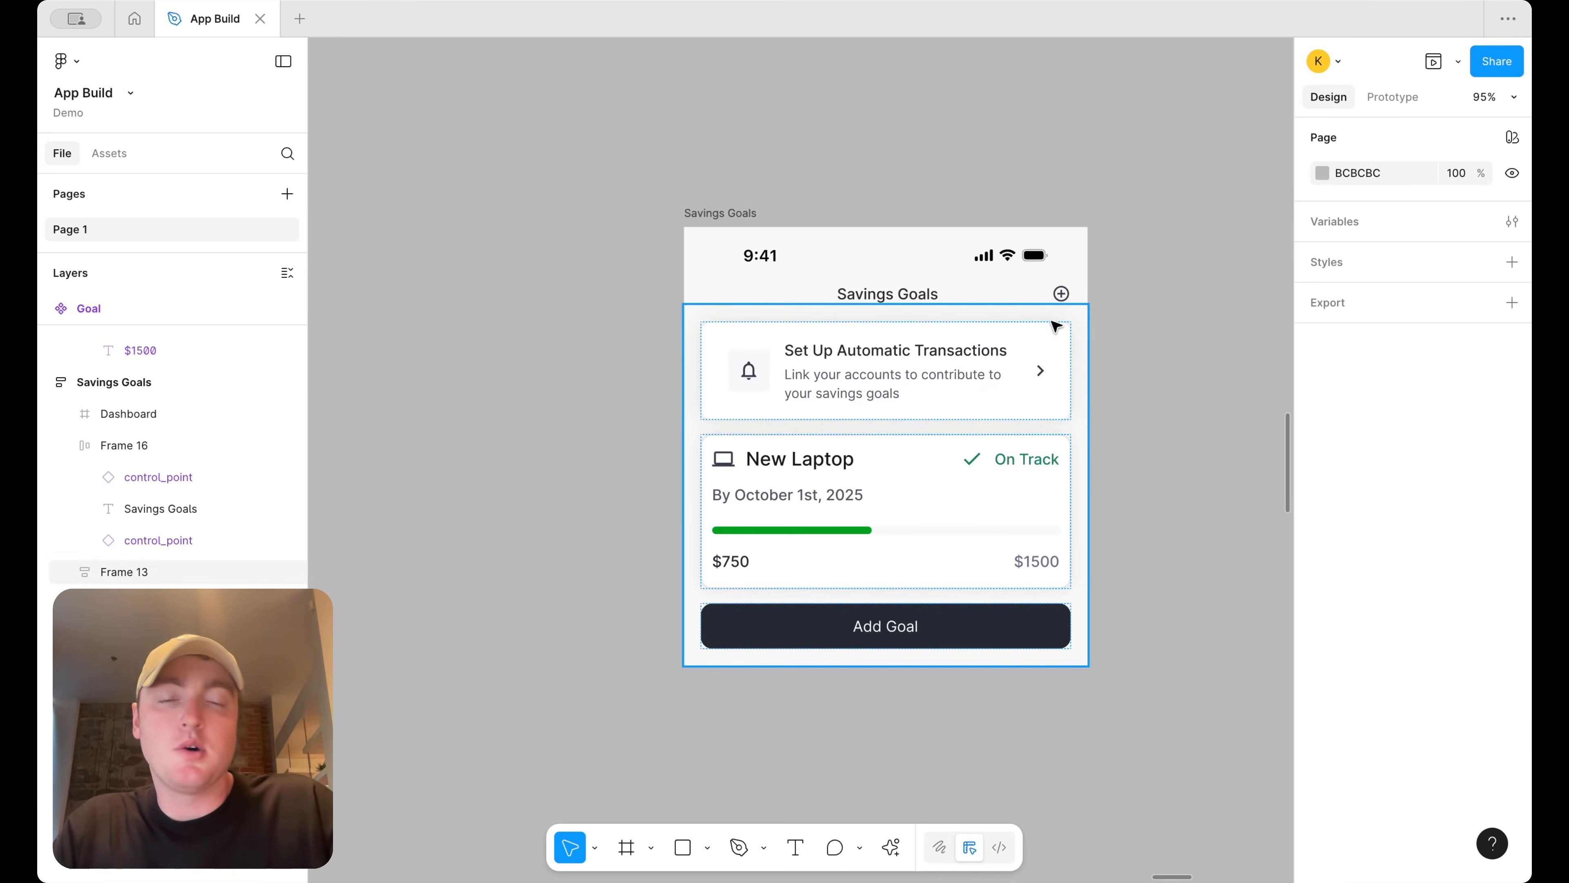
Examine the reference savings app screens beside the Savings Goals frame and the banner
scroll(1100, 332, "down", 3)
scroll(1095, 328, "down", 4)
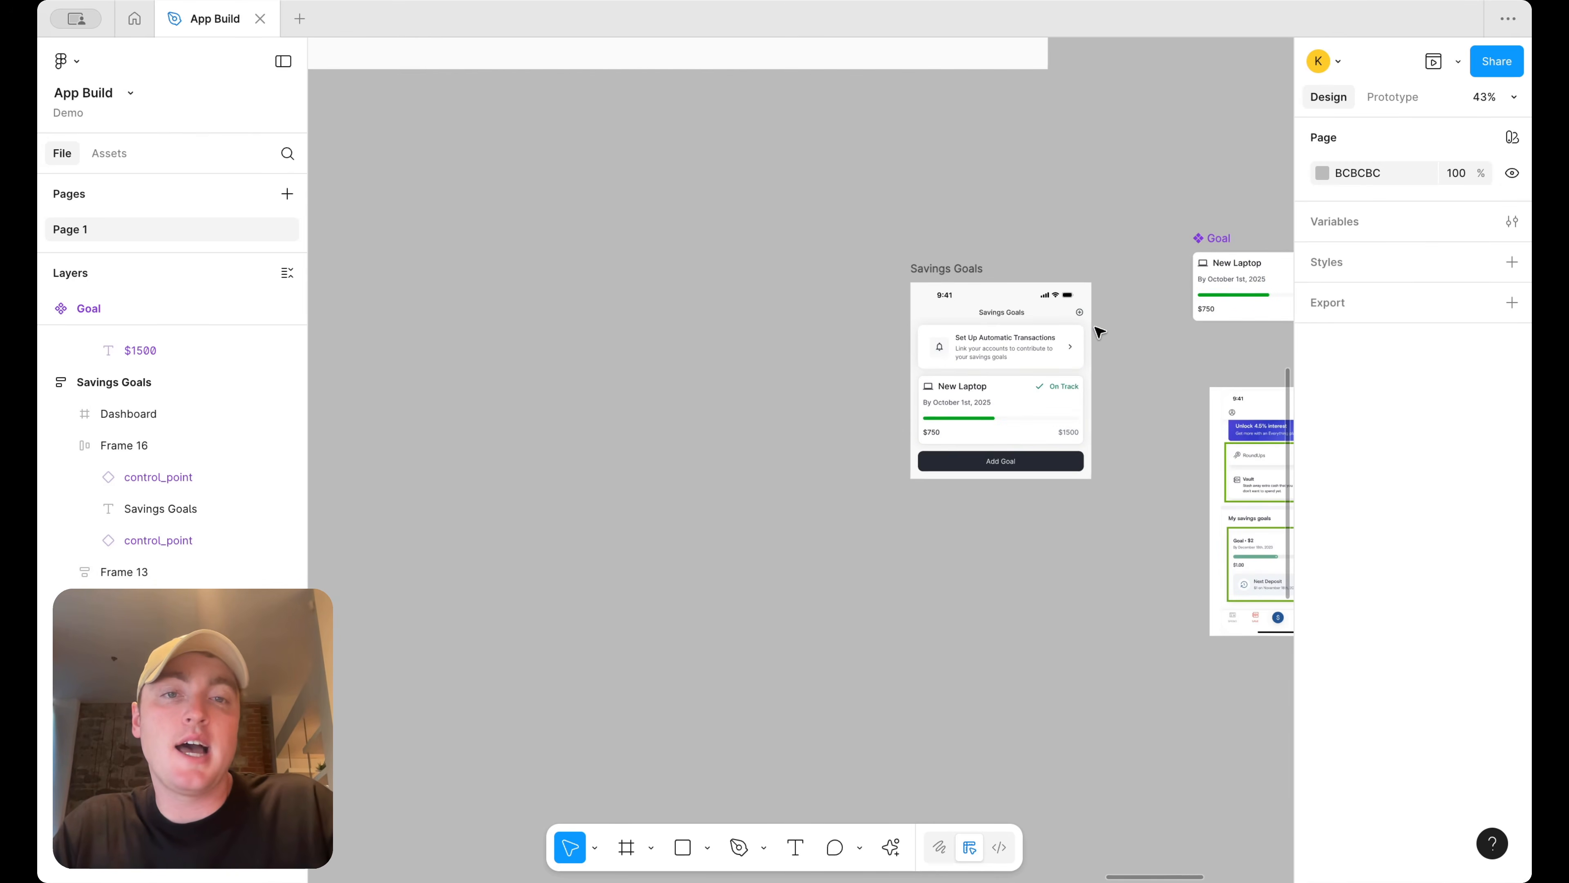
scroll(1094, 328, "right", 2)
scroll(1000, 326, "up", 3)
scroll(977, 324, "right", 2)
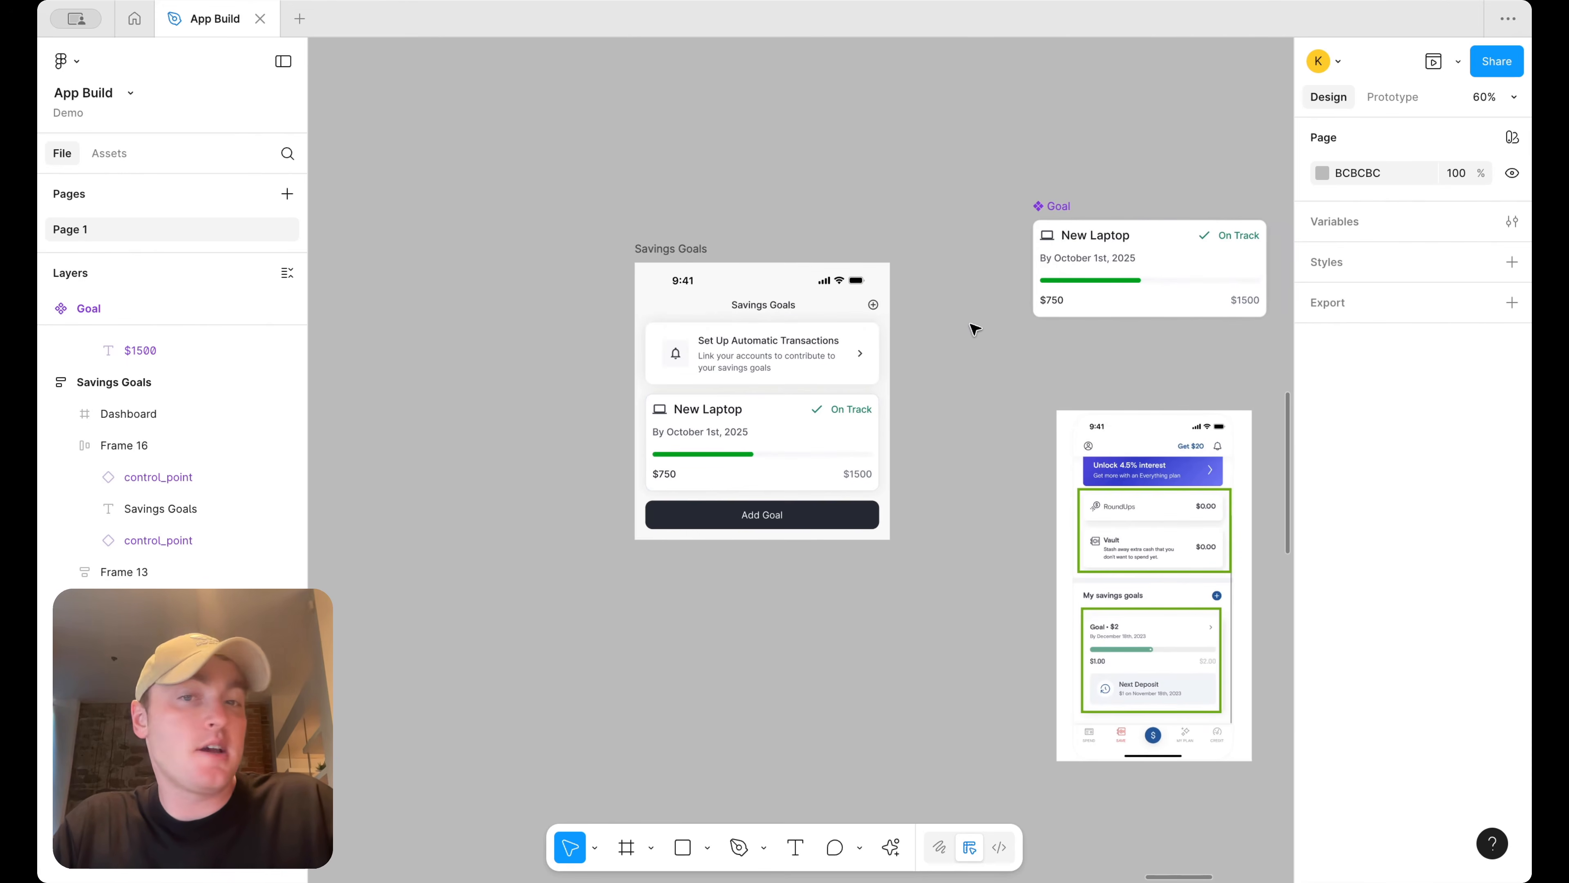
left_click(869, 340)
left_click(859, 355)
scroll(778, 465, "up", 2)
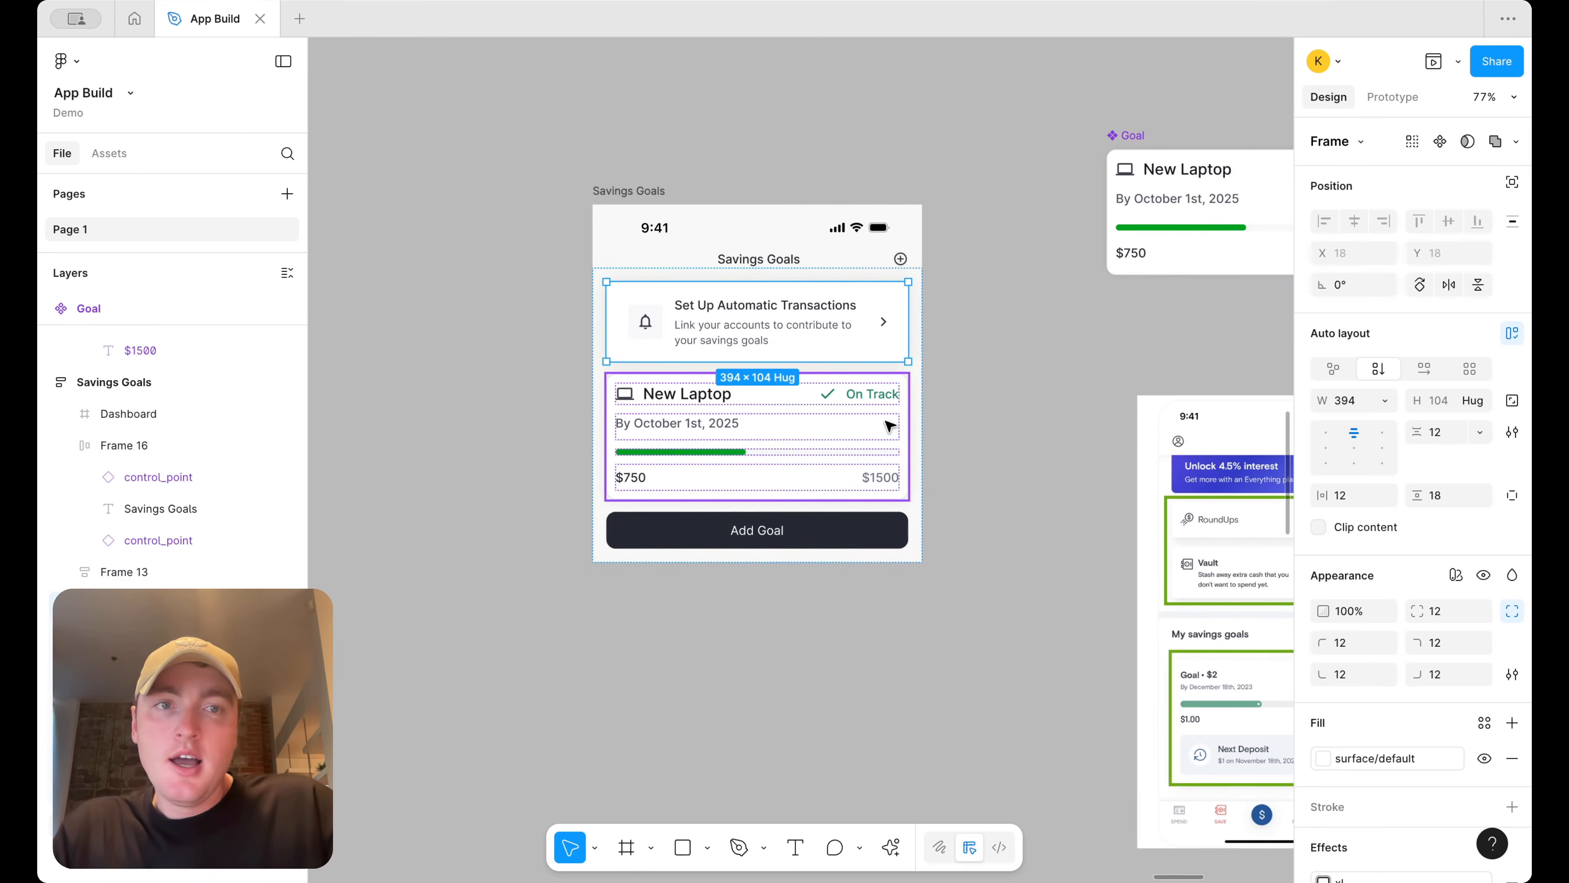
scroll(778, 465, "down", 3)
scroll(936, 428, "right", 2)
scroll(983, 414, "up", 4)
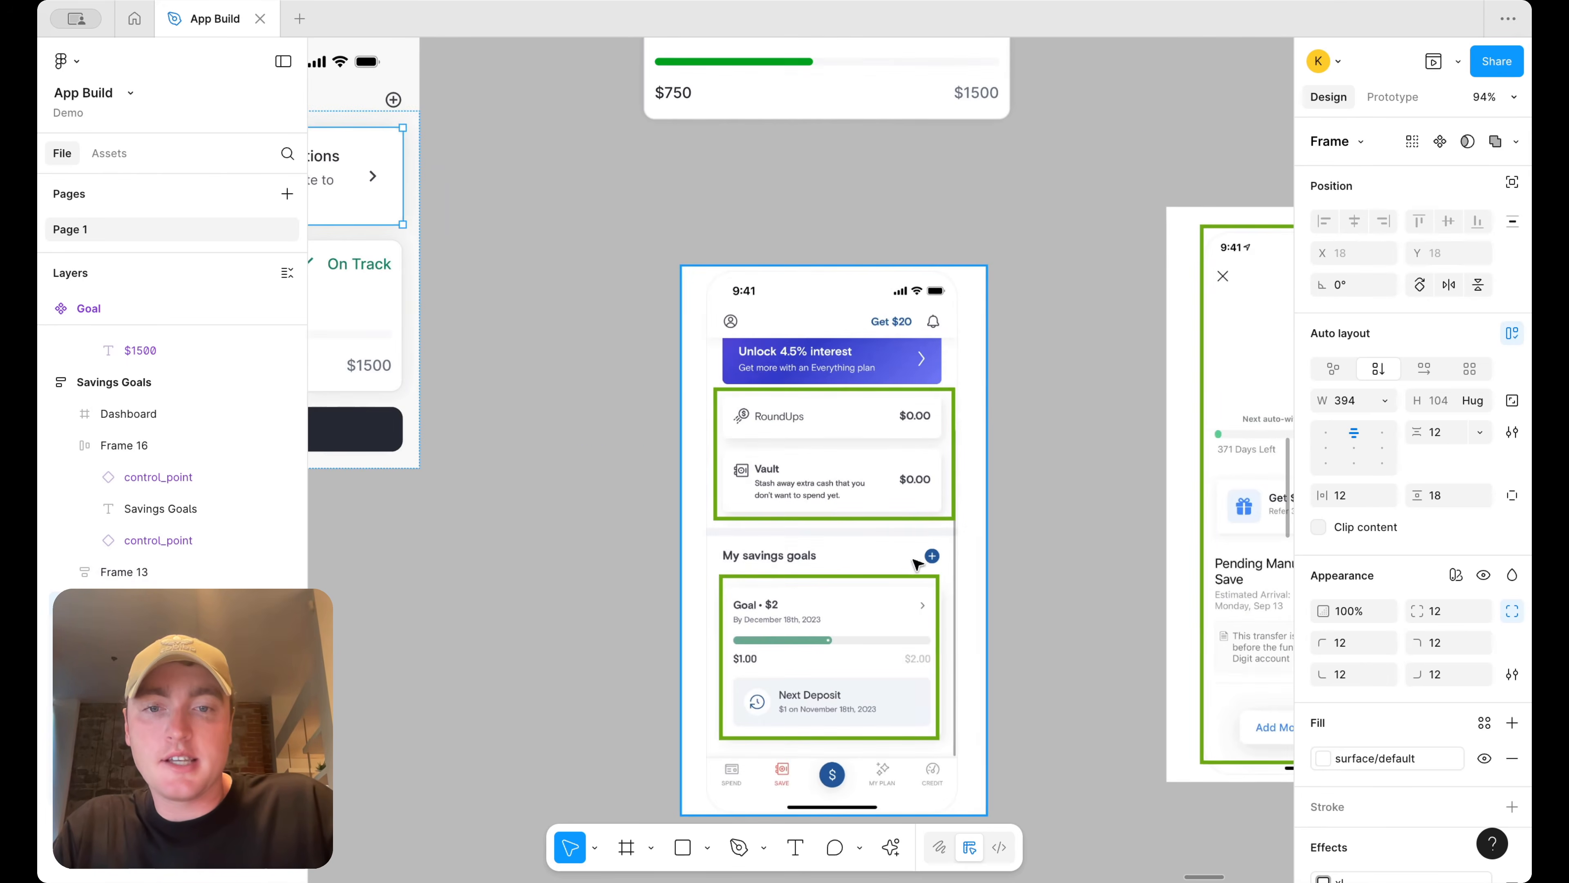
scroll(861, 609, "down", 2)
scroll(834, 498, "down", 5)
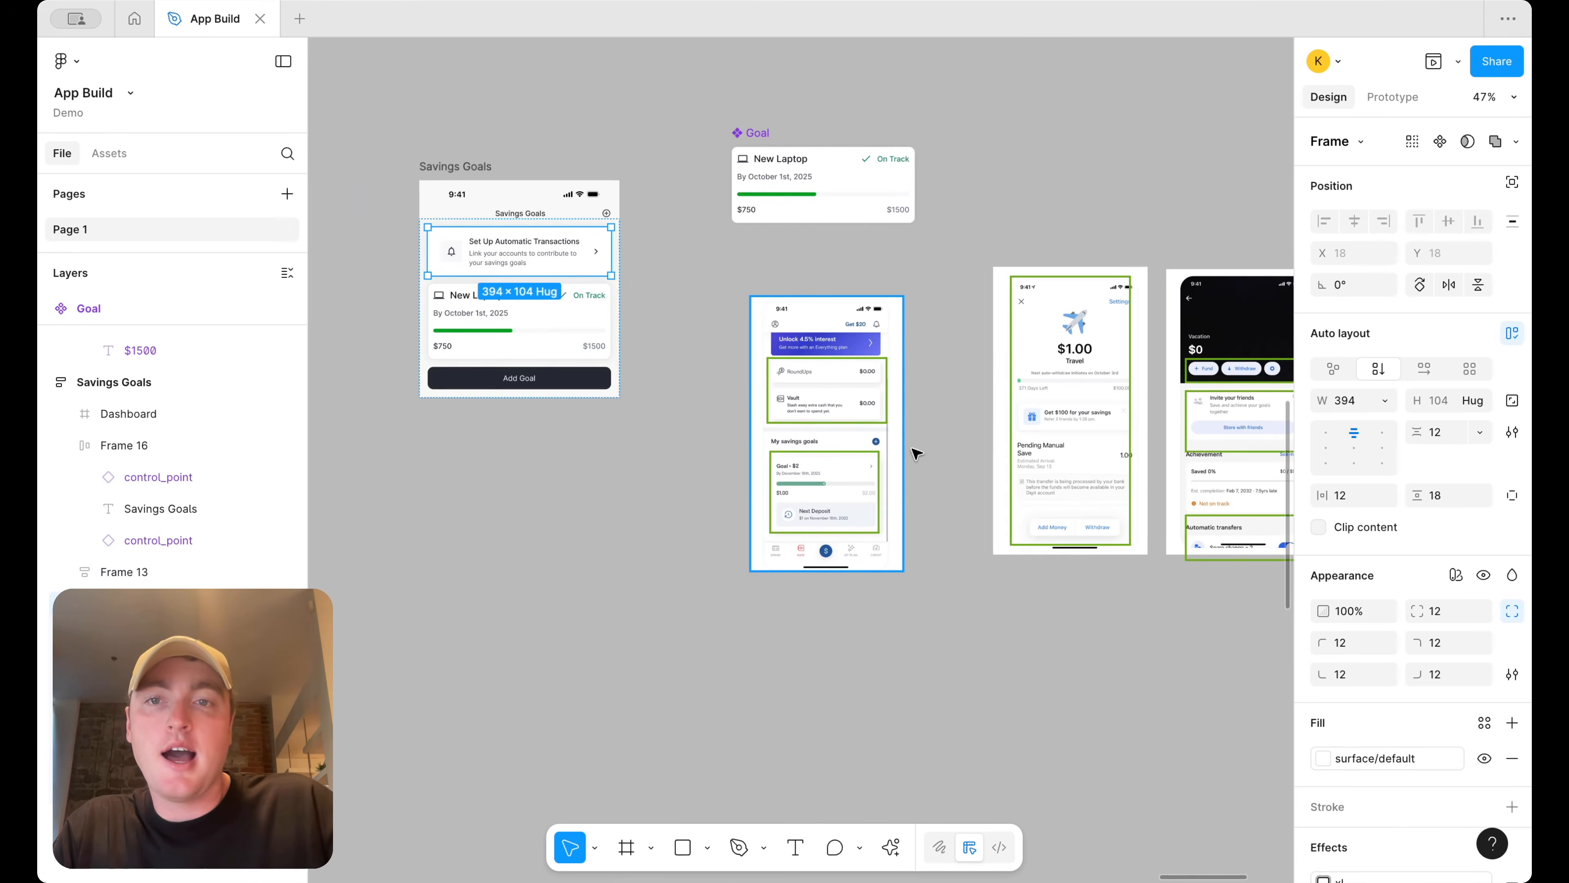
Add a second variant to the Goal component and select its card frame
left_click(1137, 581)
left_click_drag(1137, 581, 790, 359)
left_click_drag(1010, 367, 1011, 498)
left_click(841, 292)
right_click(841, 291)
mouse_move(916, 618)
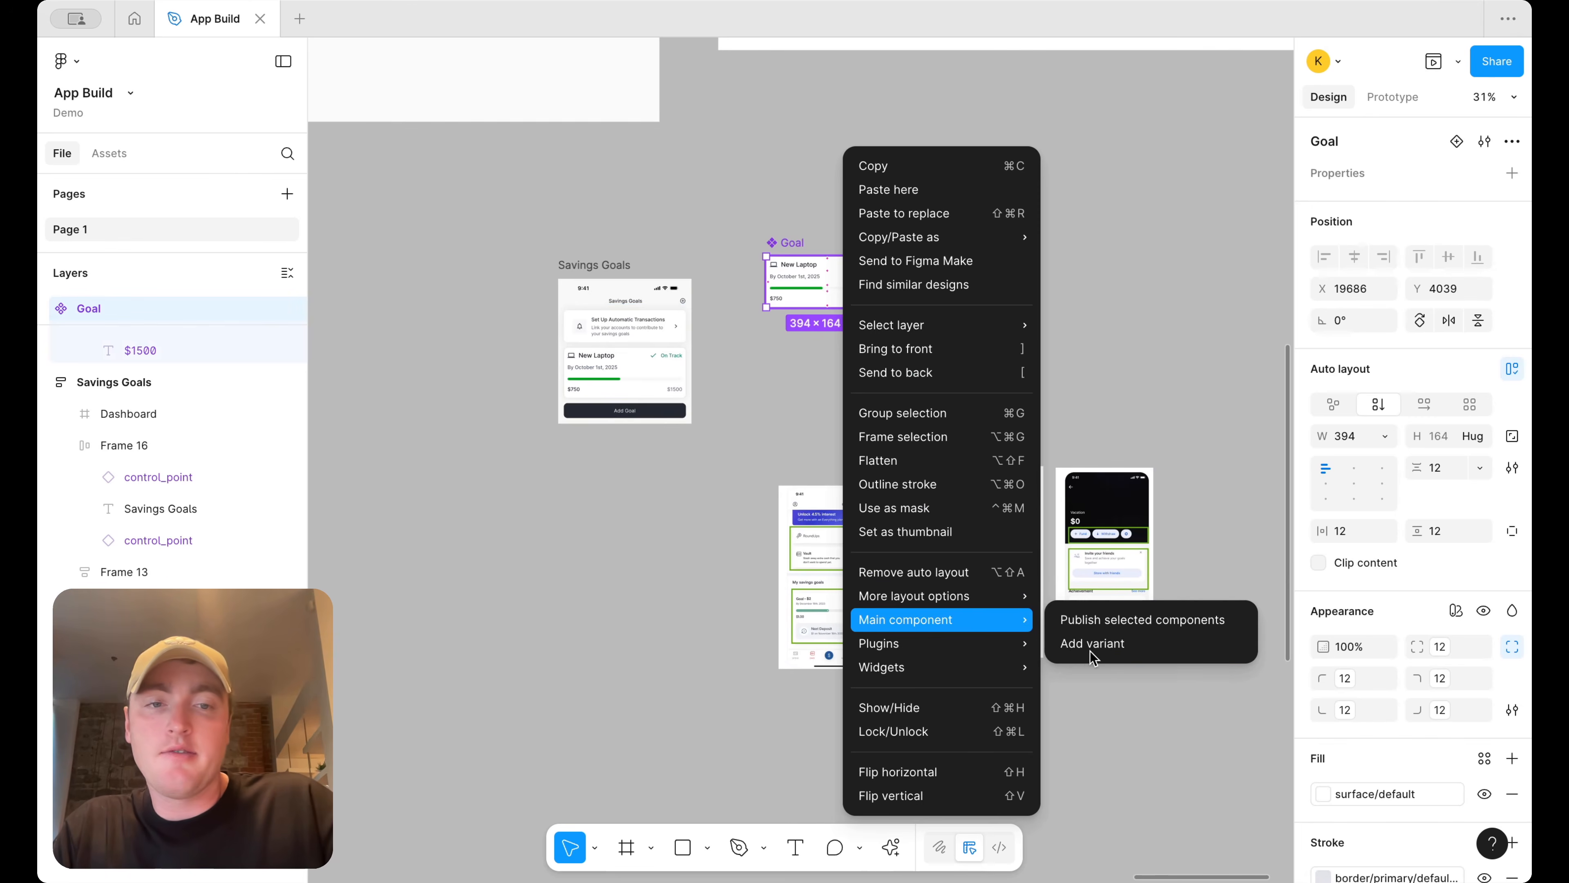
left_click(1097, 646)
left_click(951, 376)
left_click(817, 325)
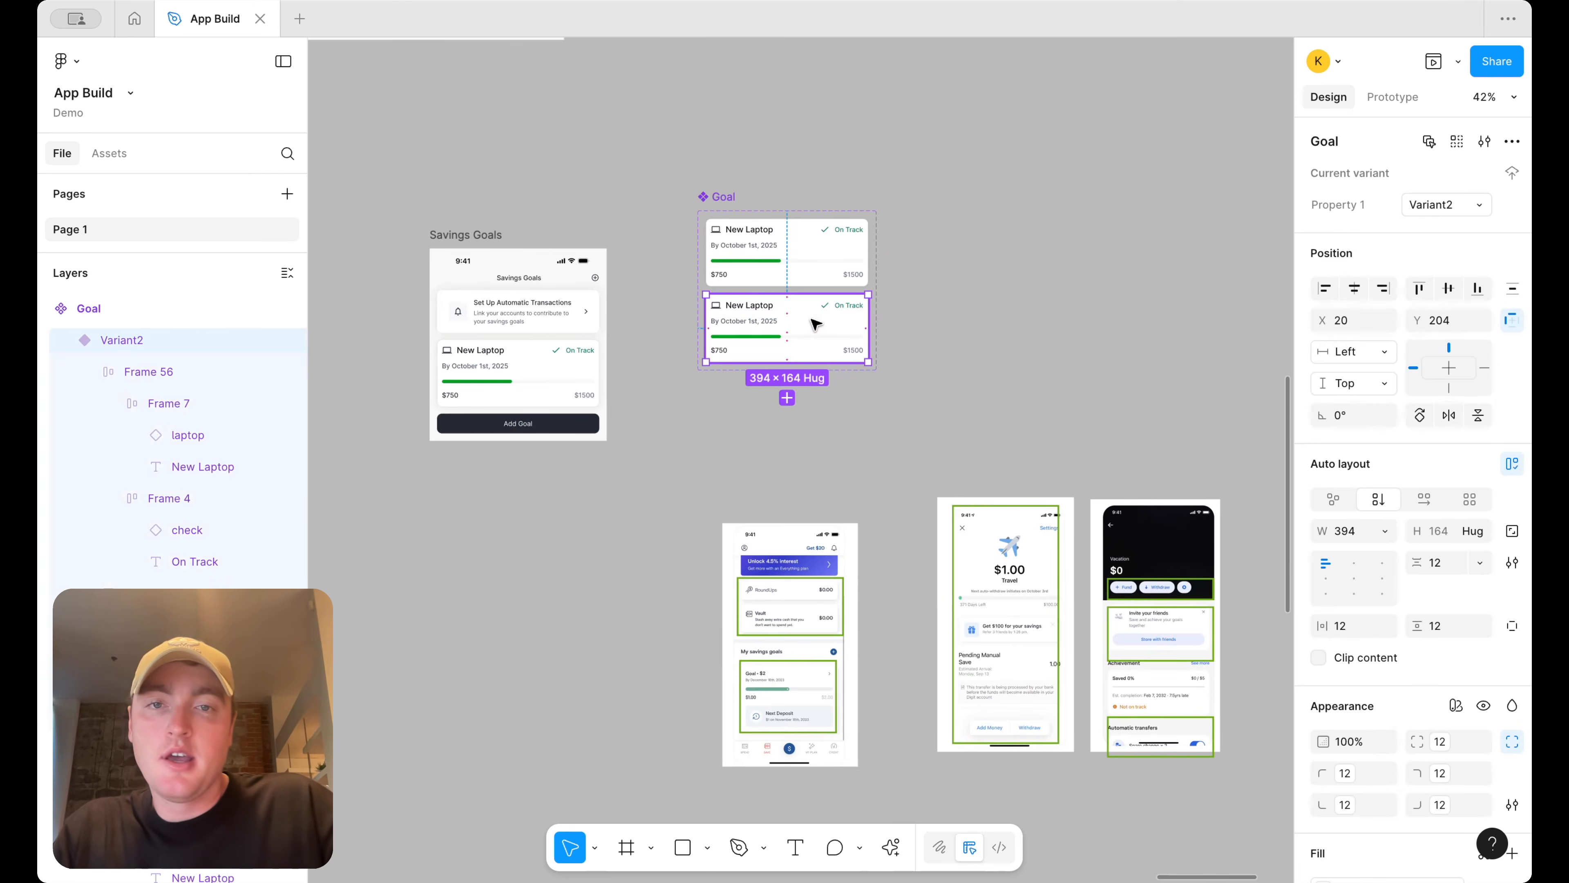
Paste the automatic-transactions banner into the new variant's card and set its width to fill
key("super+v")
scroll(825, 358, "up", 3)
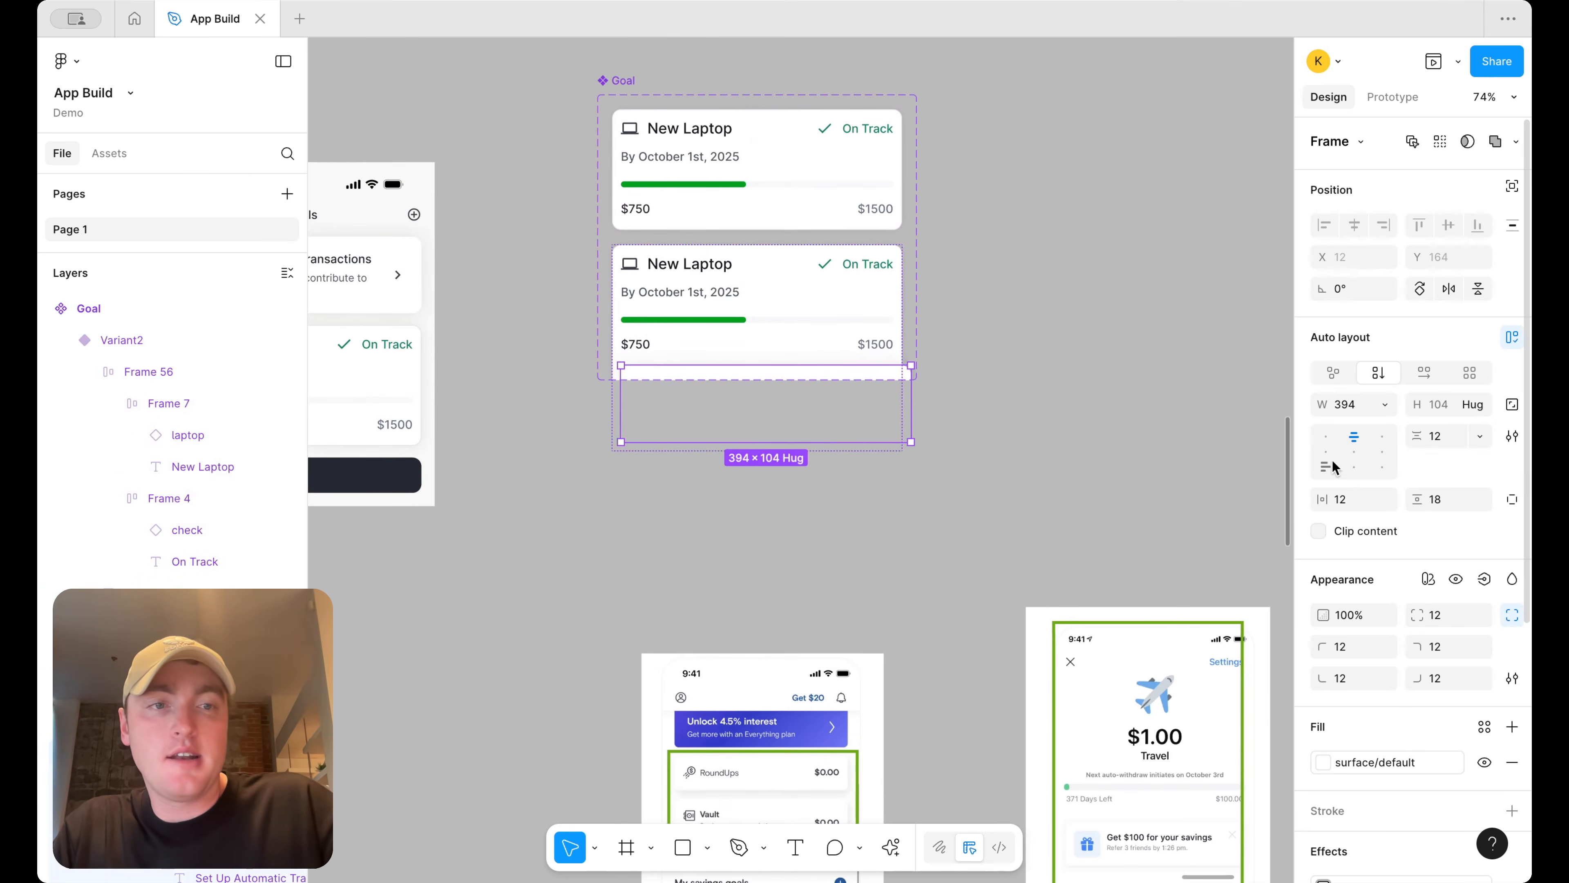
left_click(1384, 404)
left_click(1381, 451)
left_click(765, 379)
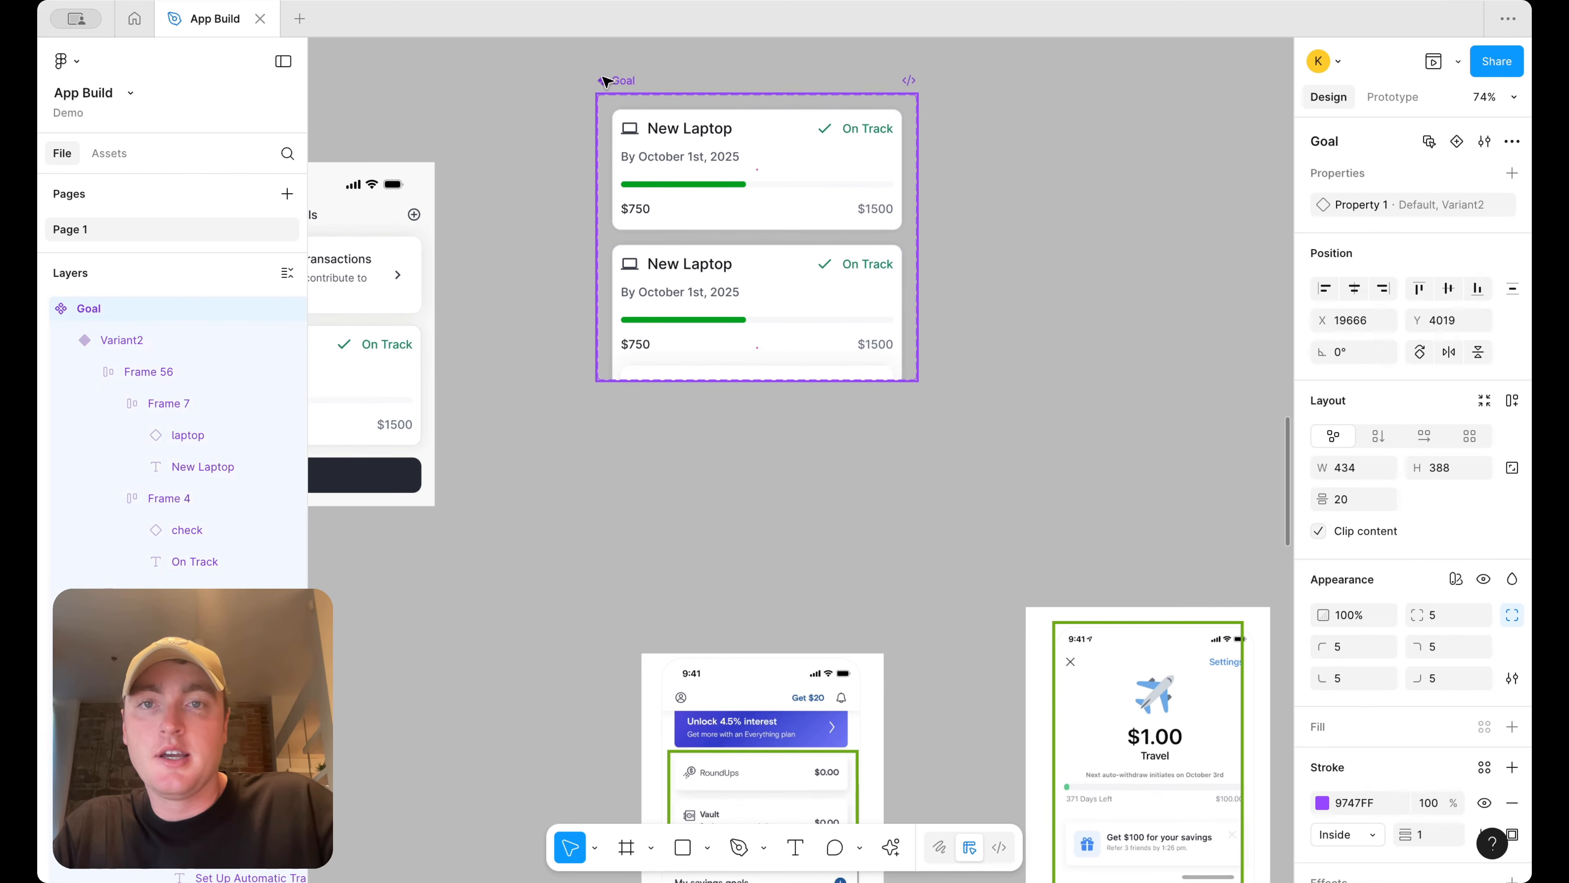
left_click_drag(765, 380, 770, 495)
left_click(789, 380, "super")
left_click(855, 370)
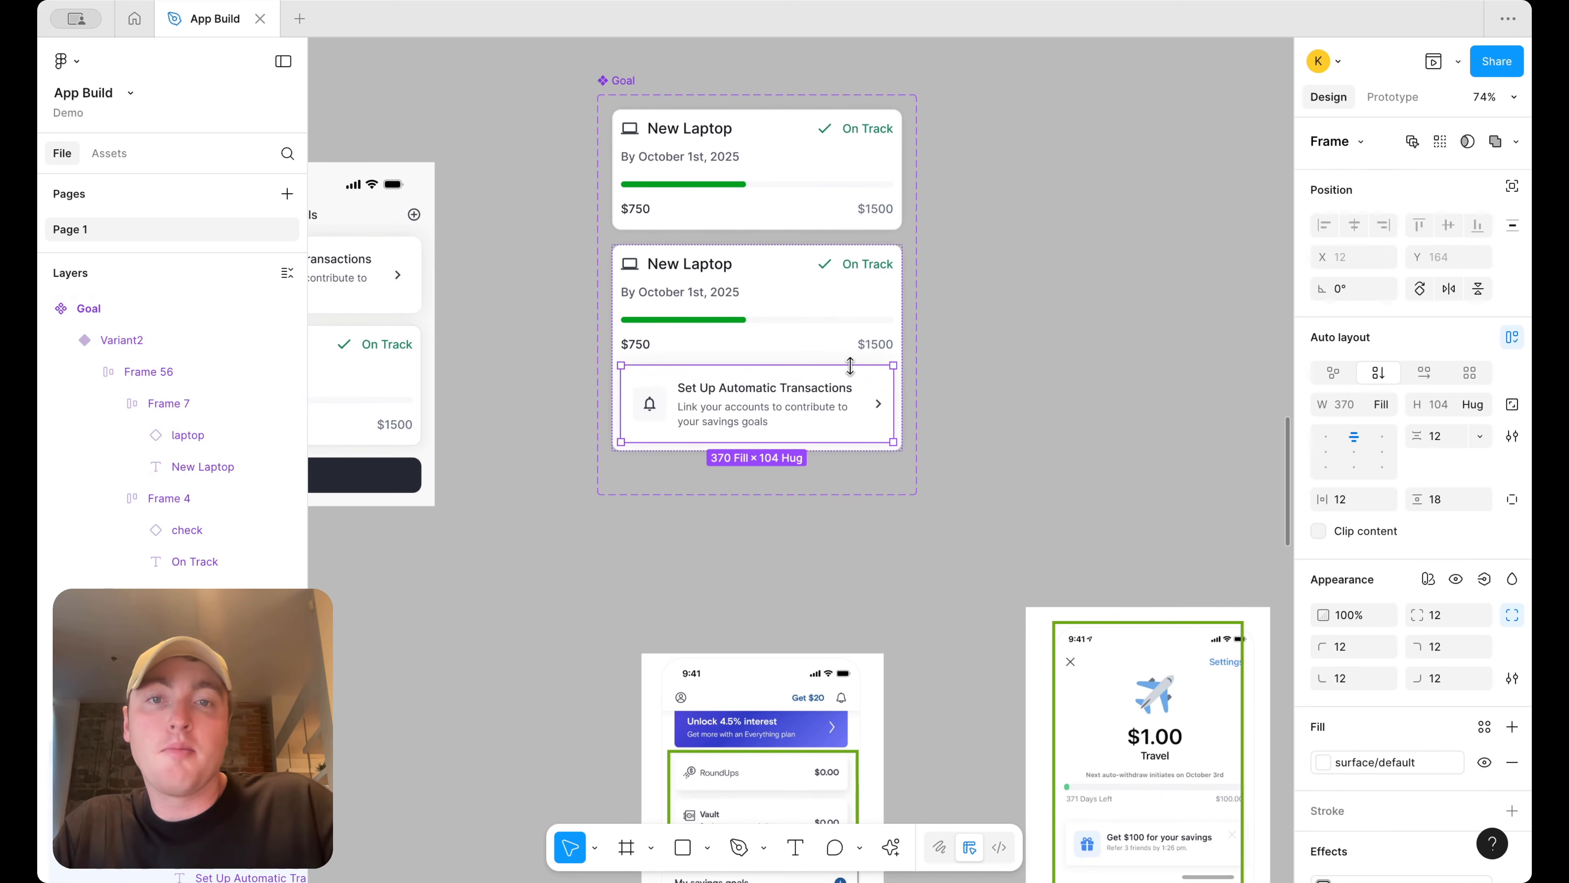
Remove the pasted banner's drop shadow effect and give it a border/primary/default-subtle stroke
scroll(1458, 640, "down", 3)
scroll(1470, 621, "down", 2)
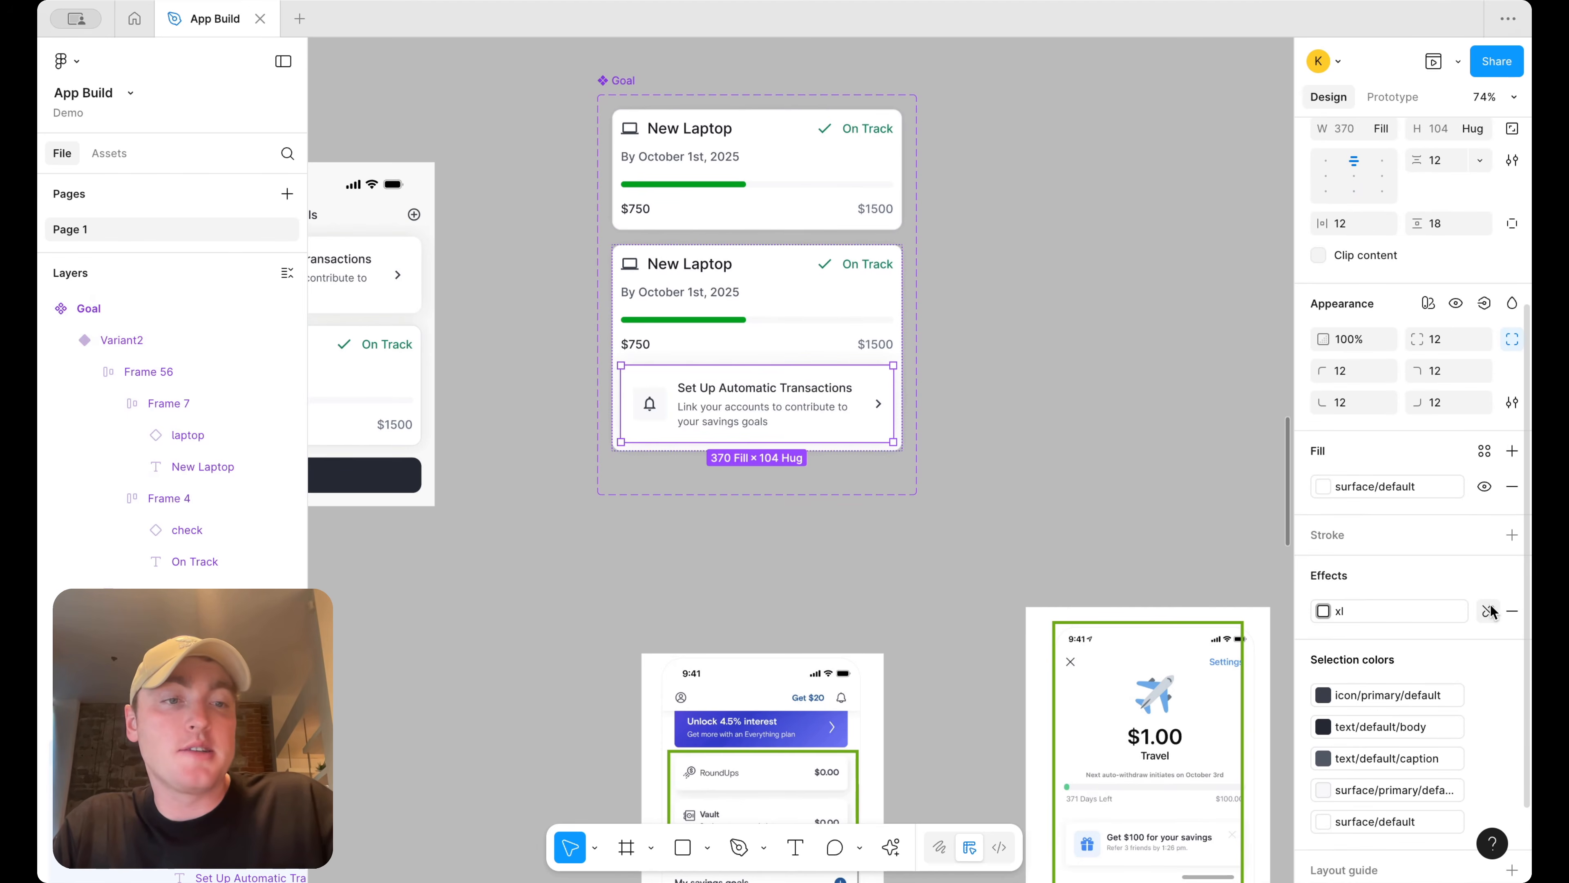
left_click(1494, 604)
left_click(1512, 536)
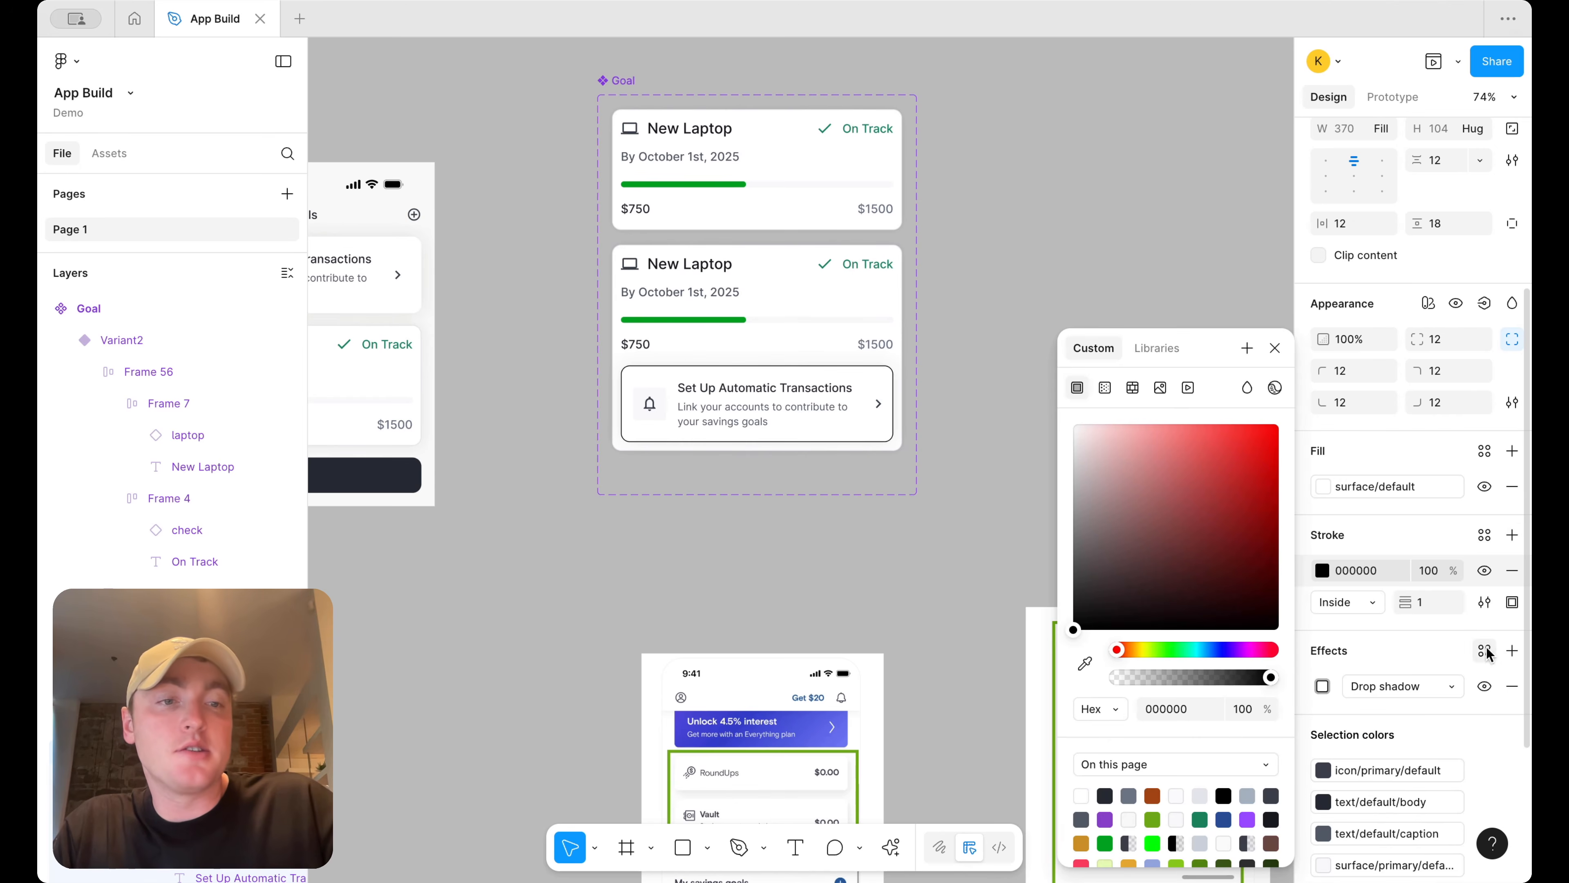
left_click(1512, 687)
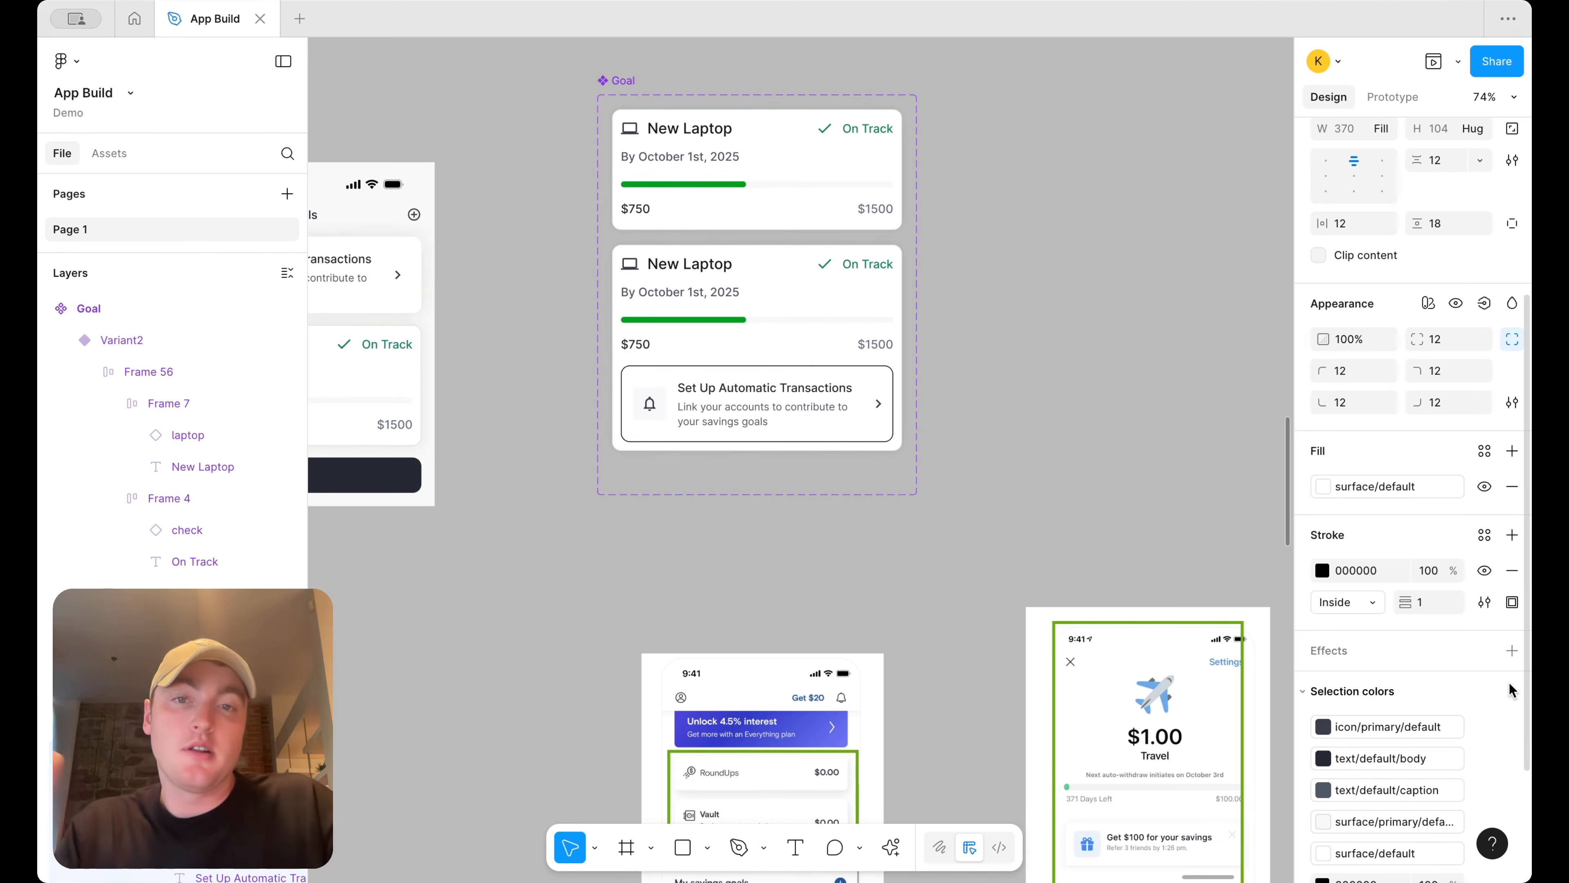
left_click(1484, 534)
type("bor")
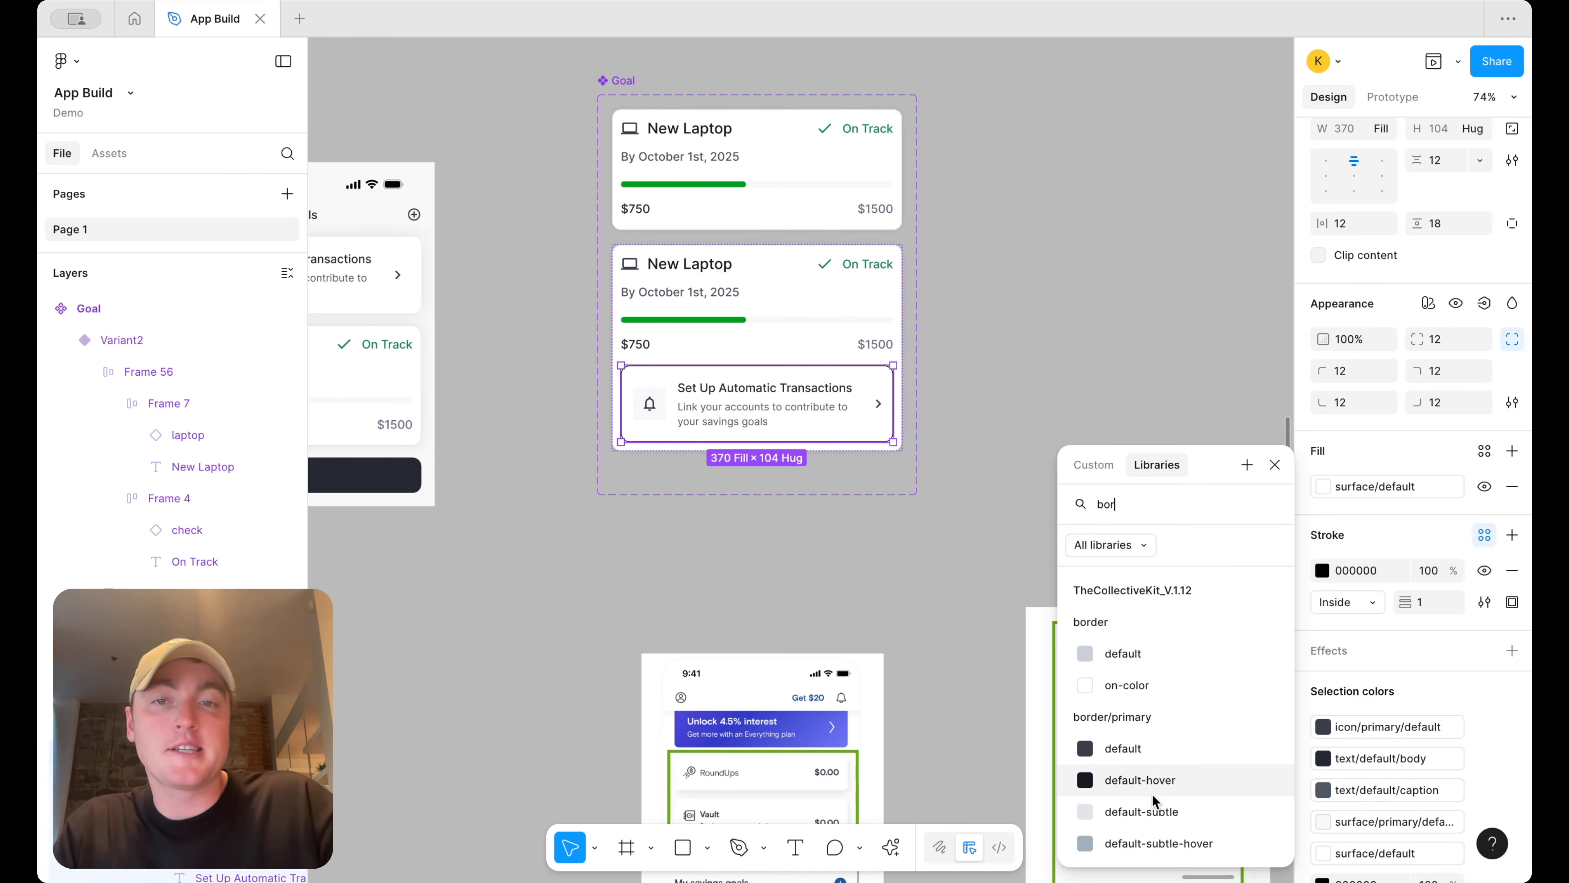
left_click(1153, 794)
Delete the chevron arrow from the pasted banner
left_click(1040, 332)
scroll(1040, 333, "left", 1)
double_click(873, 371)
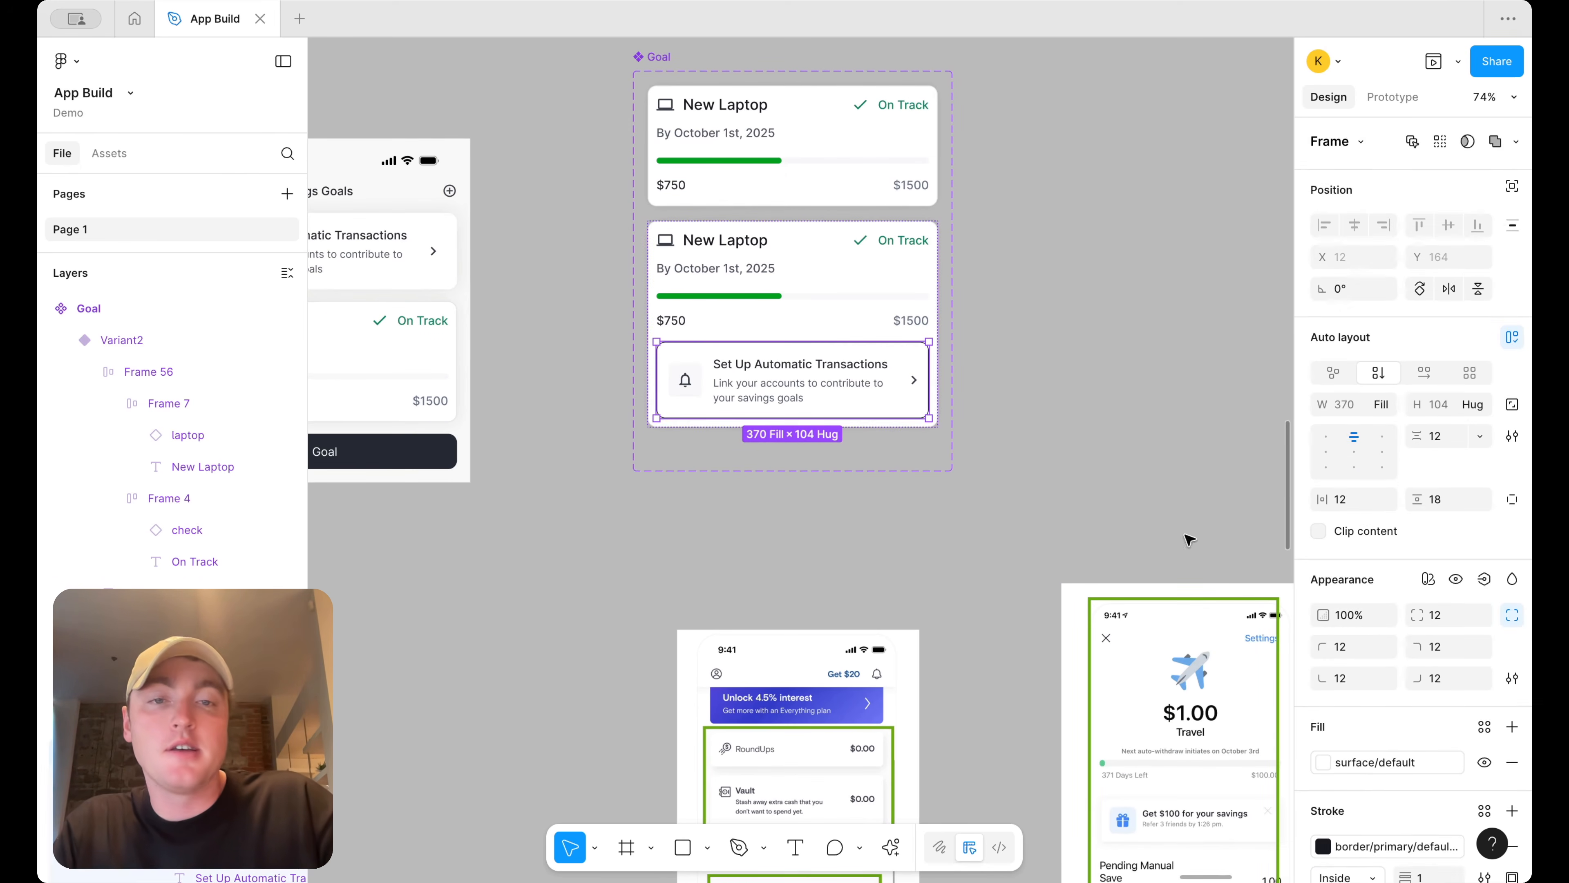
scroll(1388, 734, "down", 1)
left_click(1363, 787)
left_click(1200, 776)
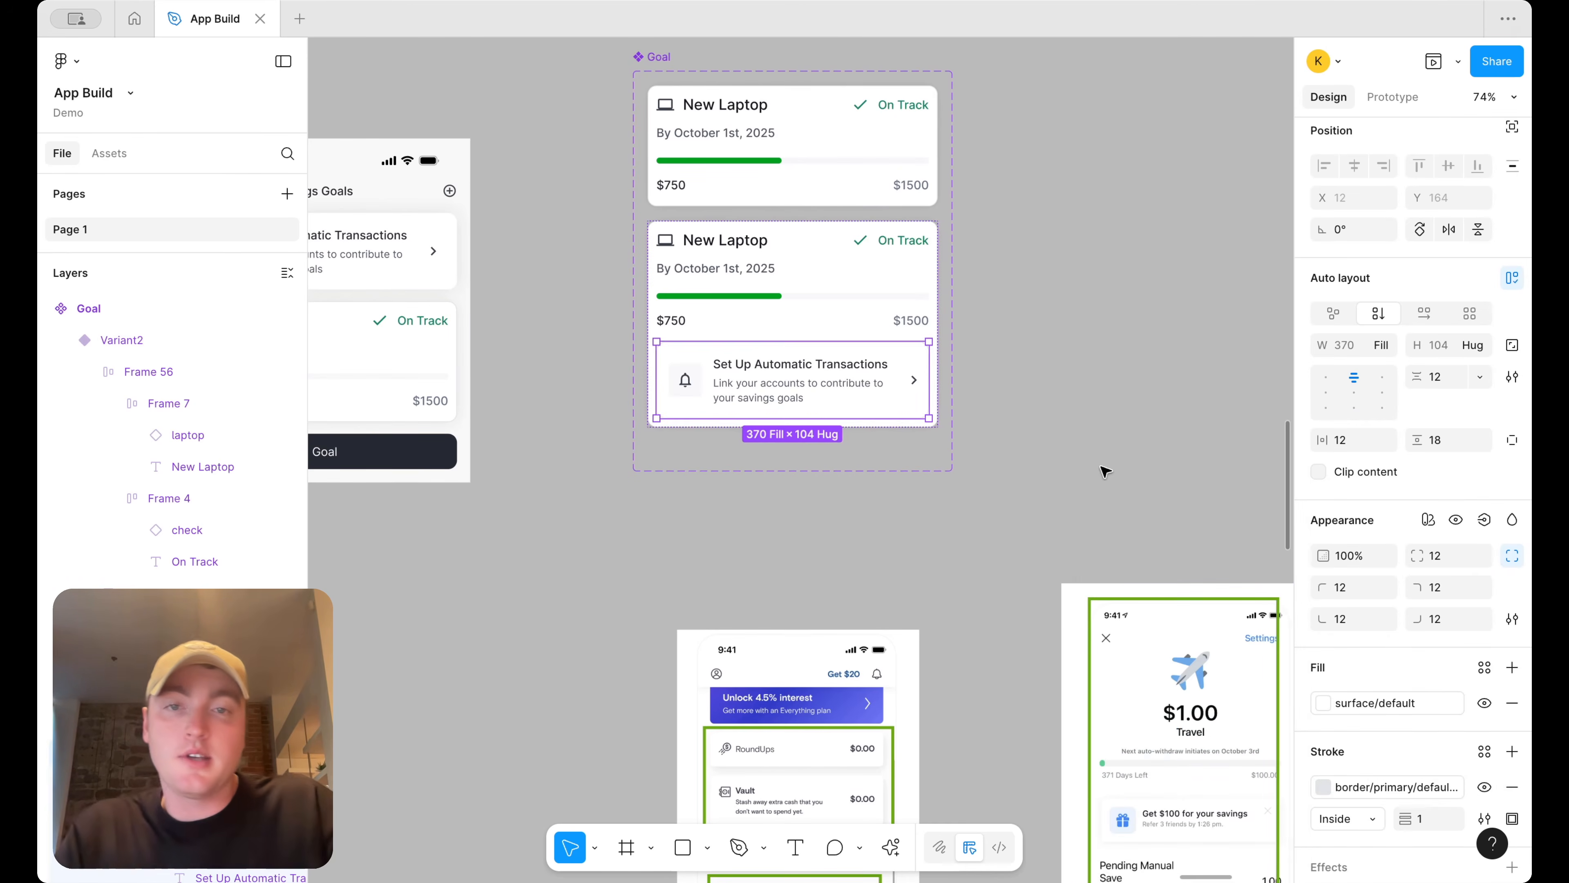
left_click(1106, 471)
scroll(1105, 471, "left", 1)
double_click(994, 364)
double_click(992, 363)
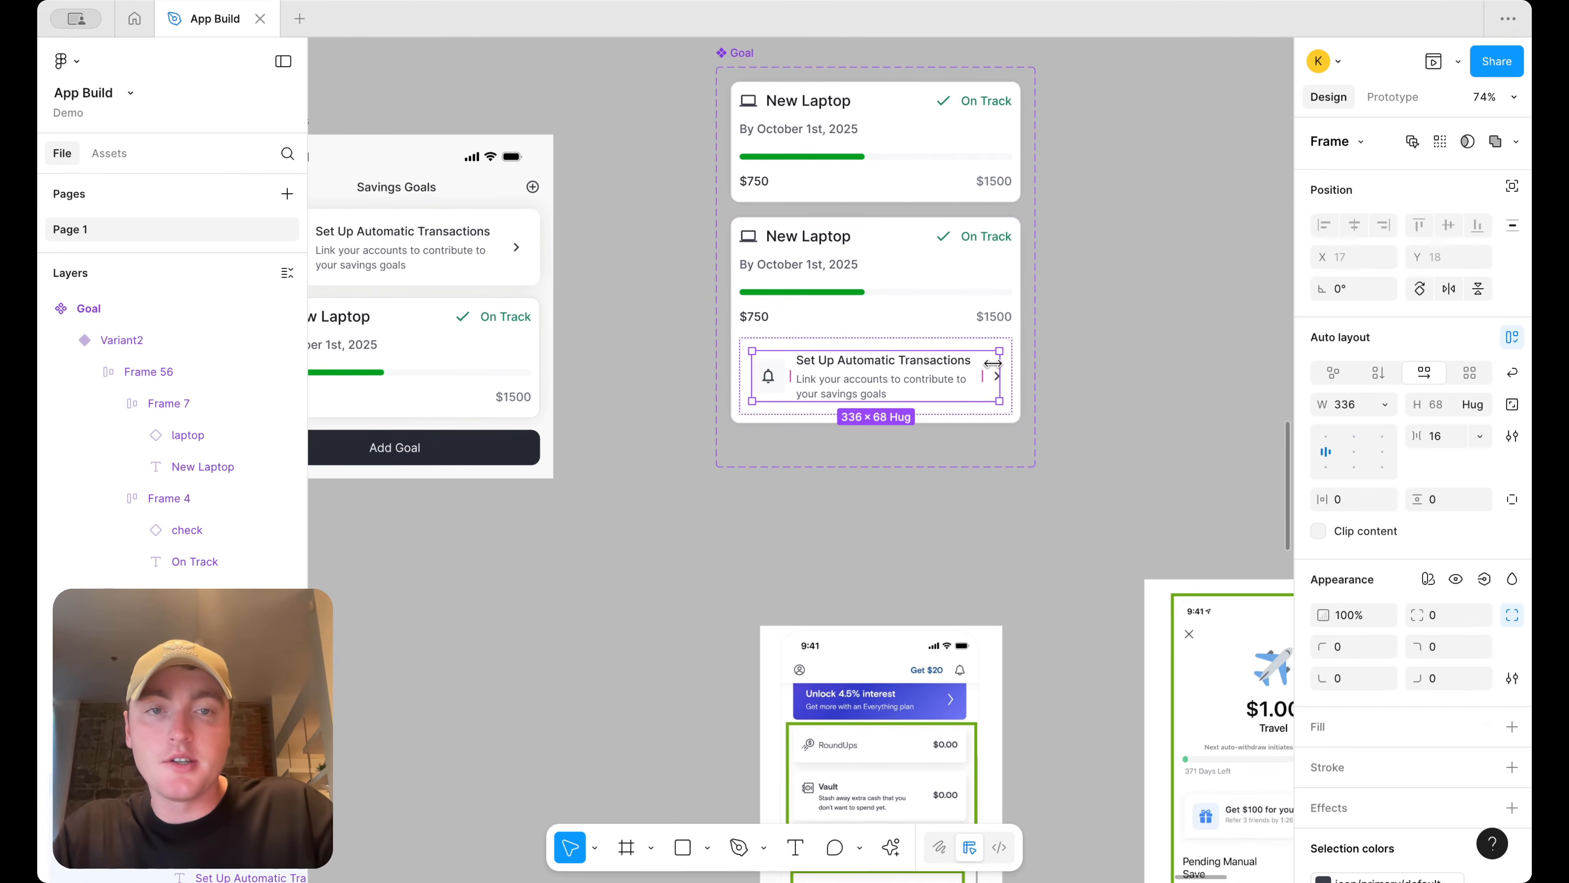
scroll(988, 371, "up", 5)
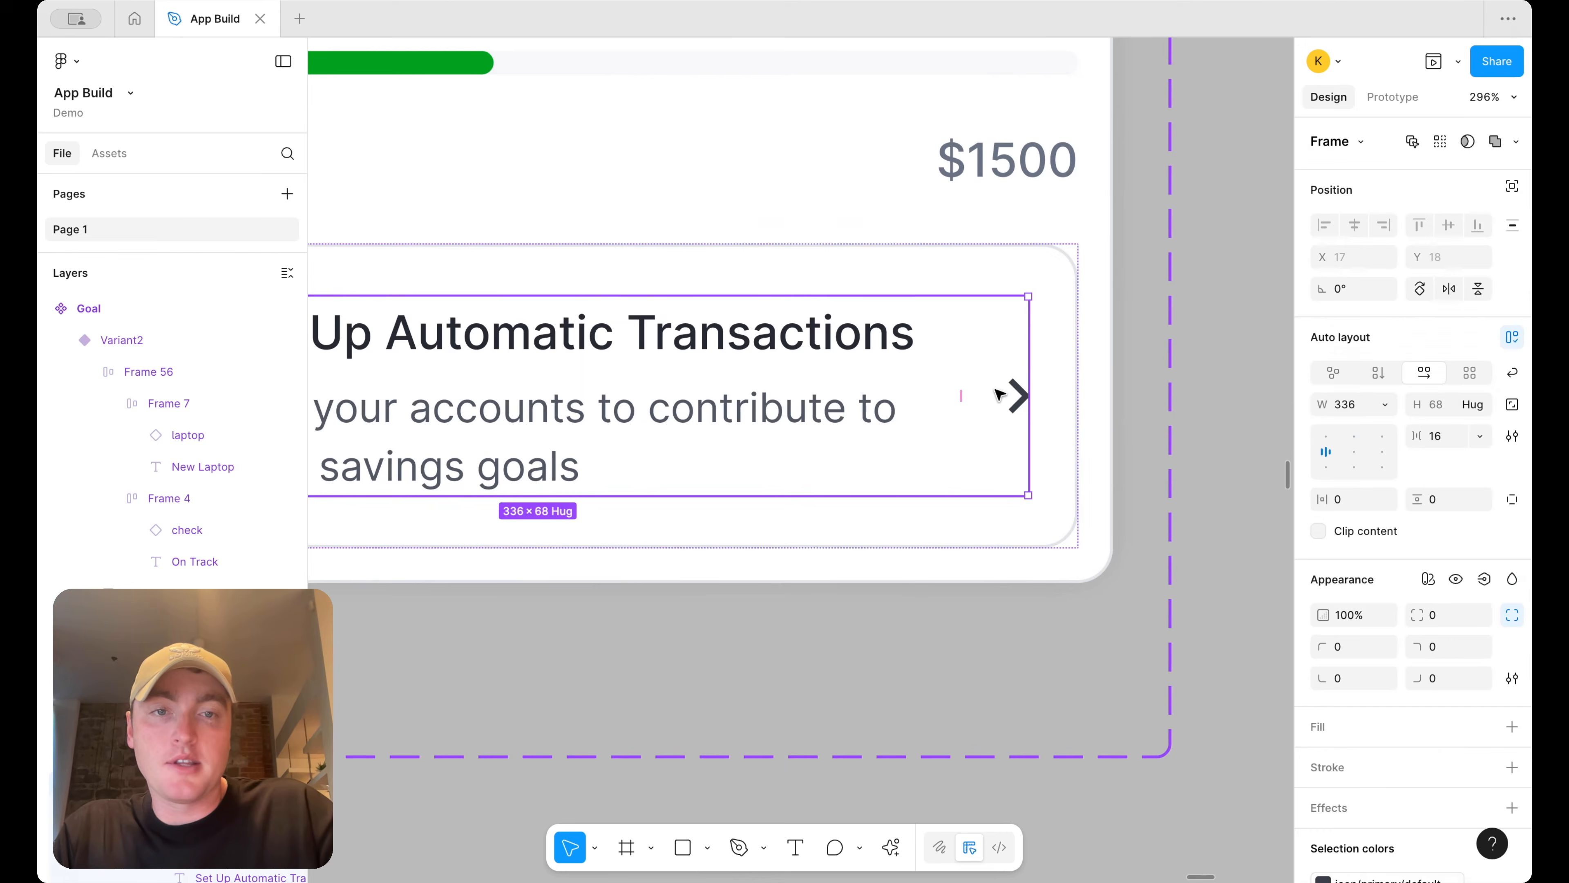
left_click(1000, 393)
scroll(1000, 393, "down", 5)
left_click(993, 393)
double_click(994, 393)
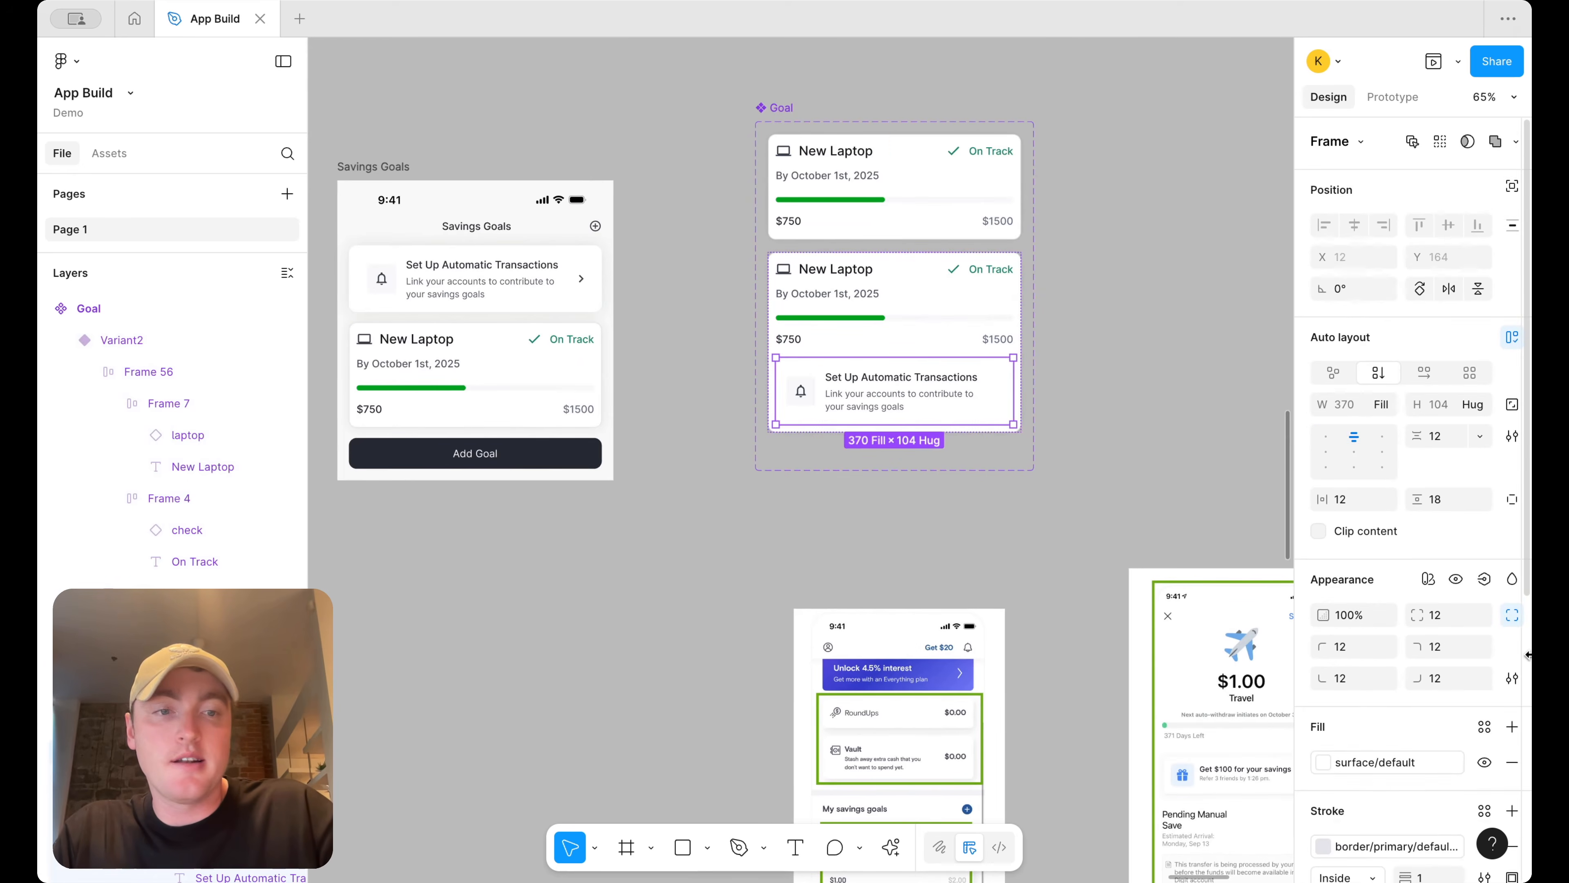
Change the pasted banner's fill to a light grey surface colour
left_click(1324, 756)
scroll(1172, 782, "down", 3)
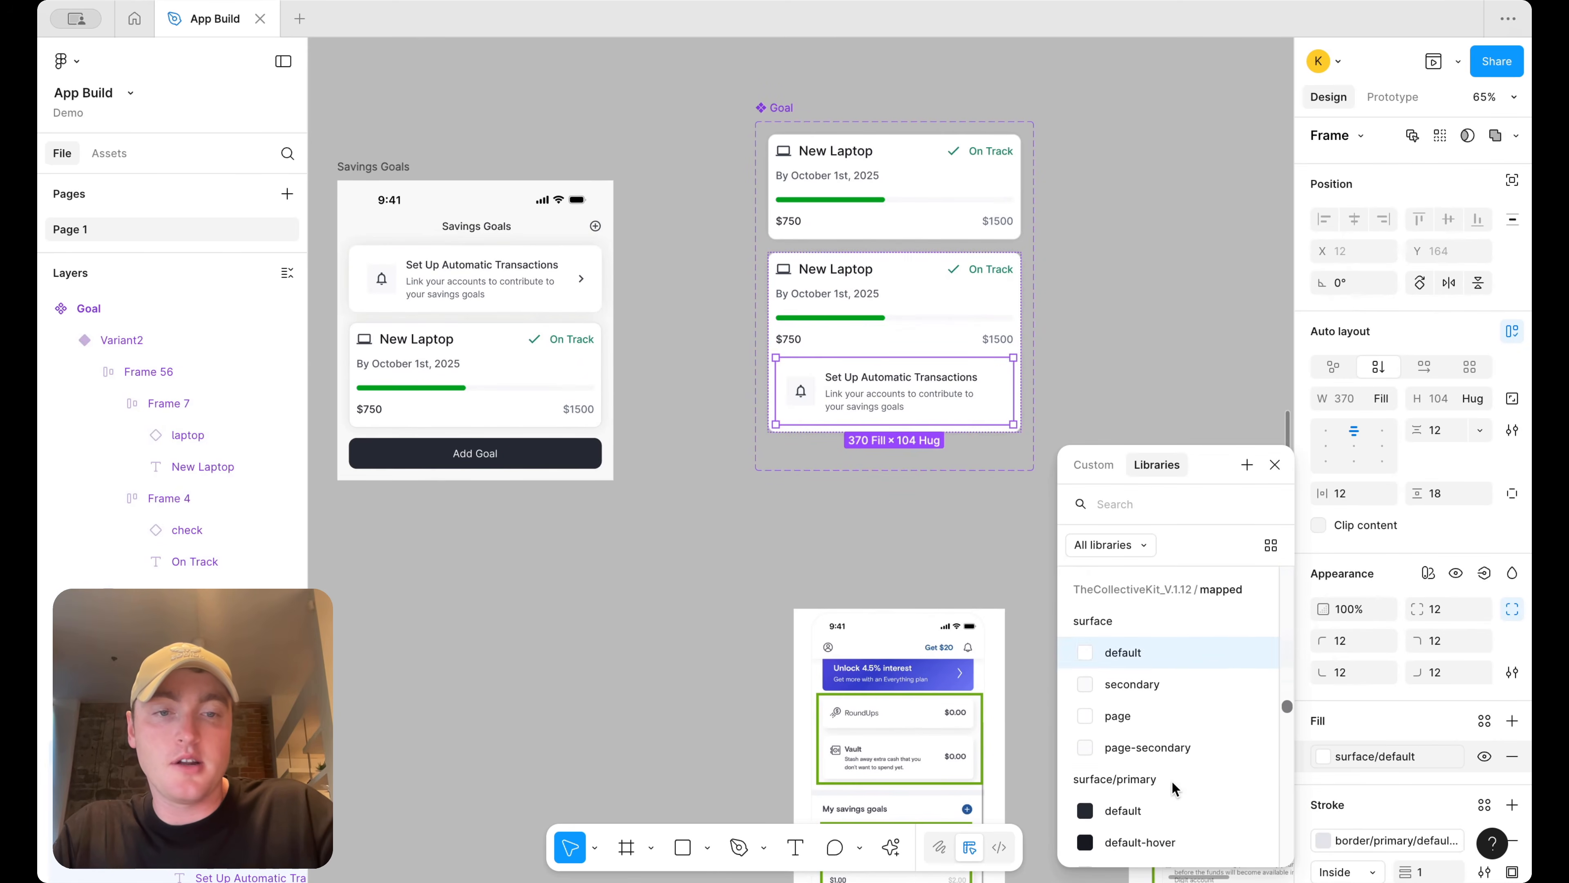
left_click(1177, 734)
left_click(1164, 414)
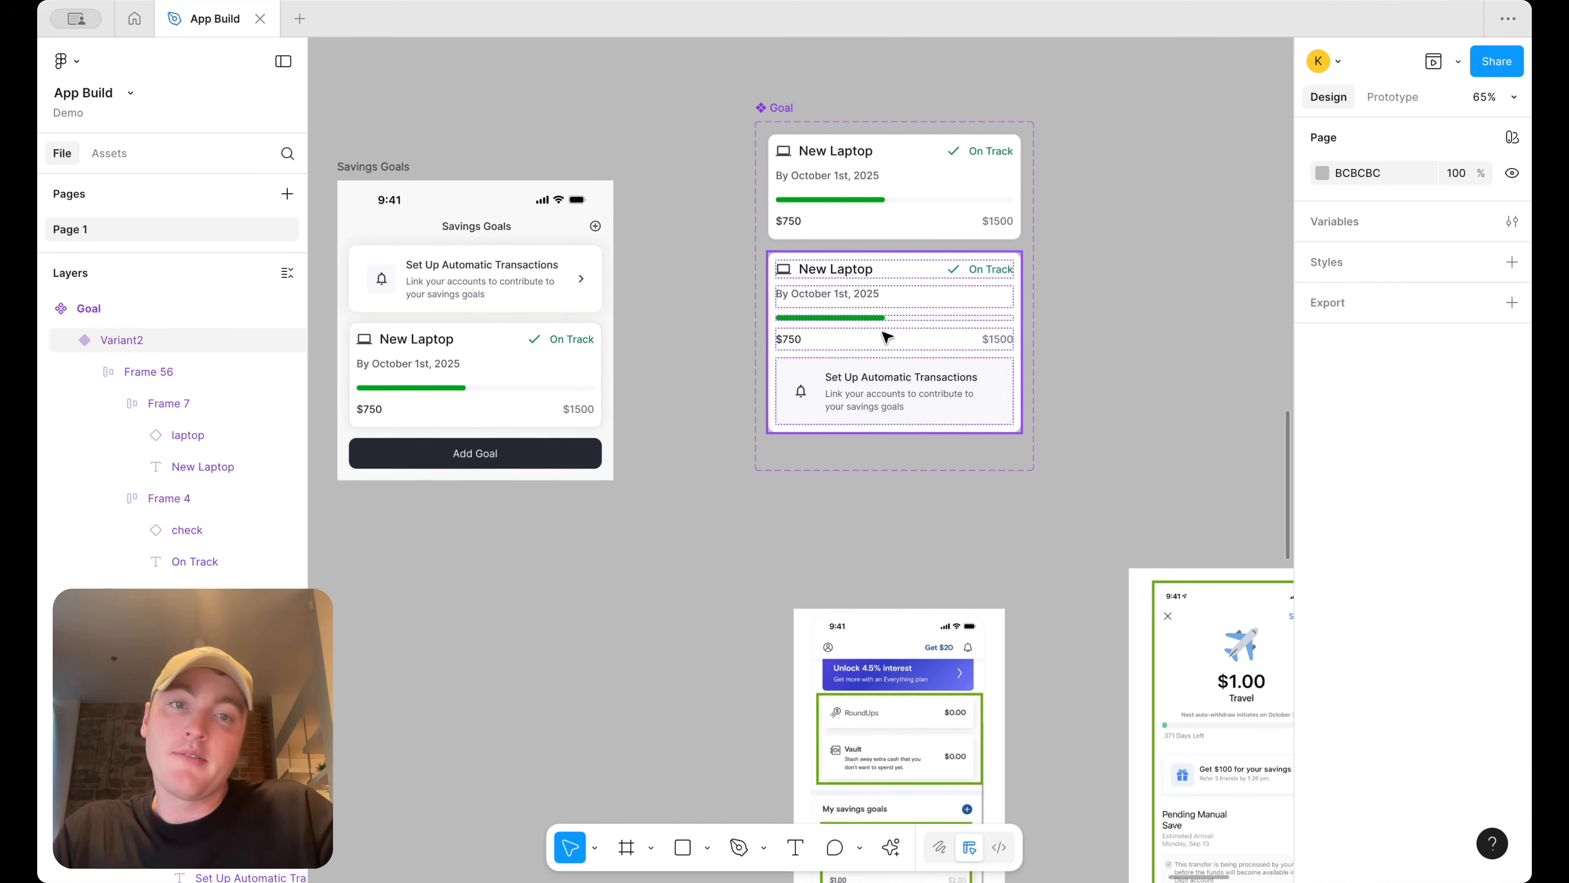
Set the banner's icon container fill to surface/default
left_click(801, 391)
double_click(801, 391)
scroll(801, 391, "up", 5)
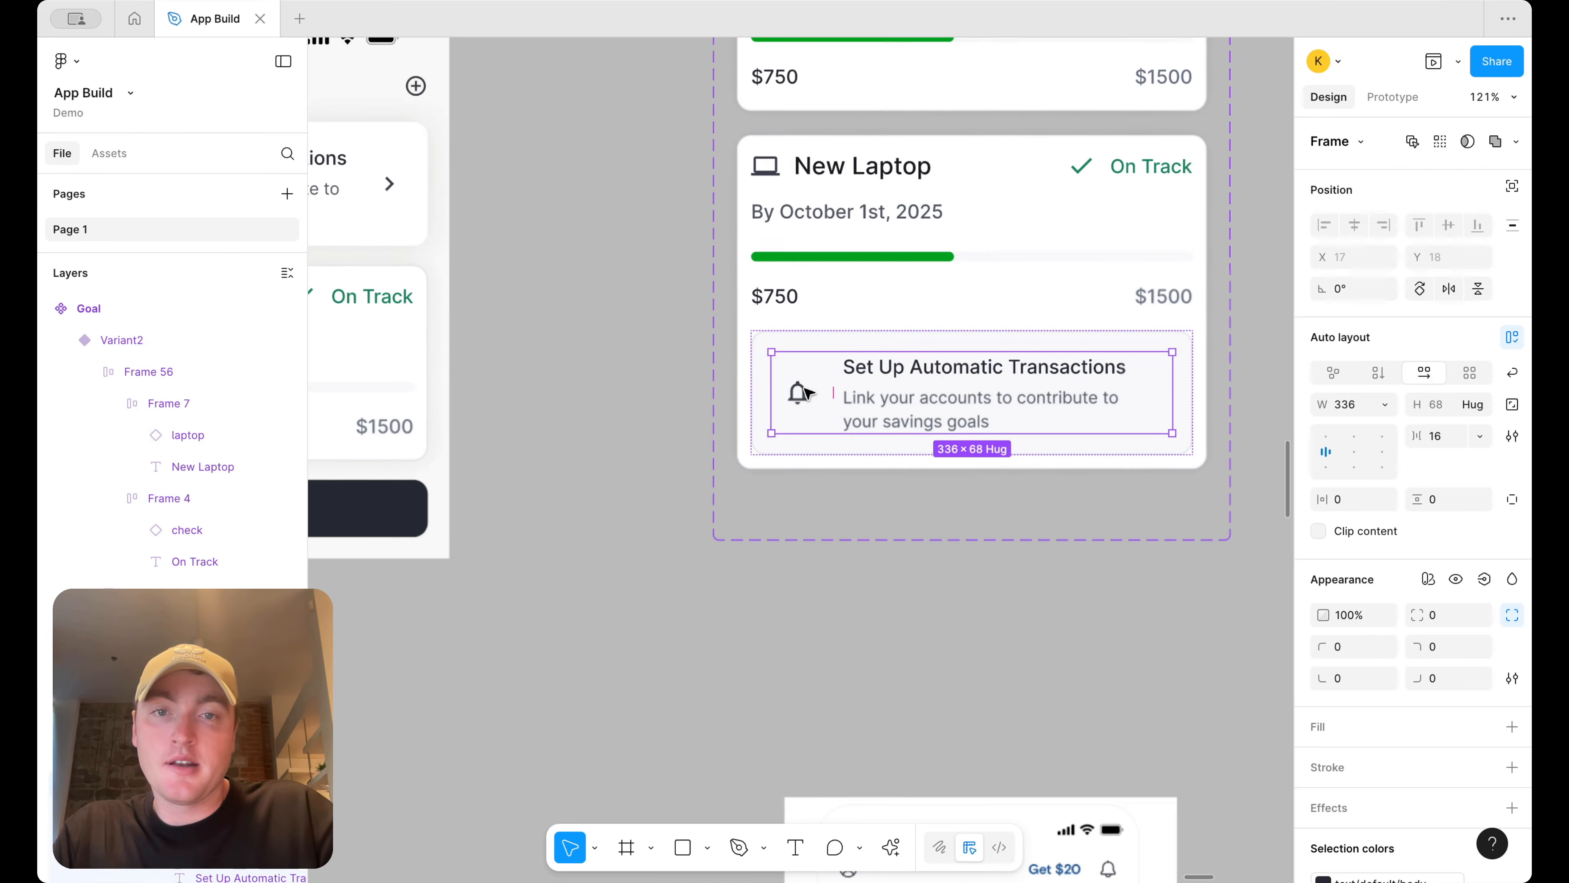
double_click(801, 391)
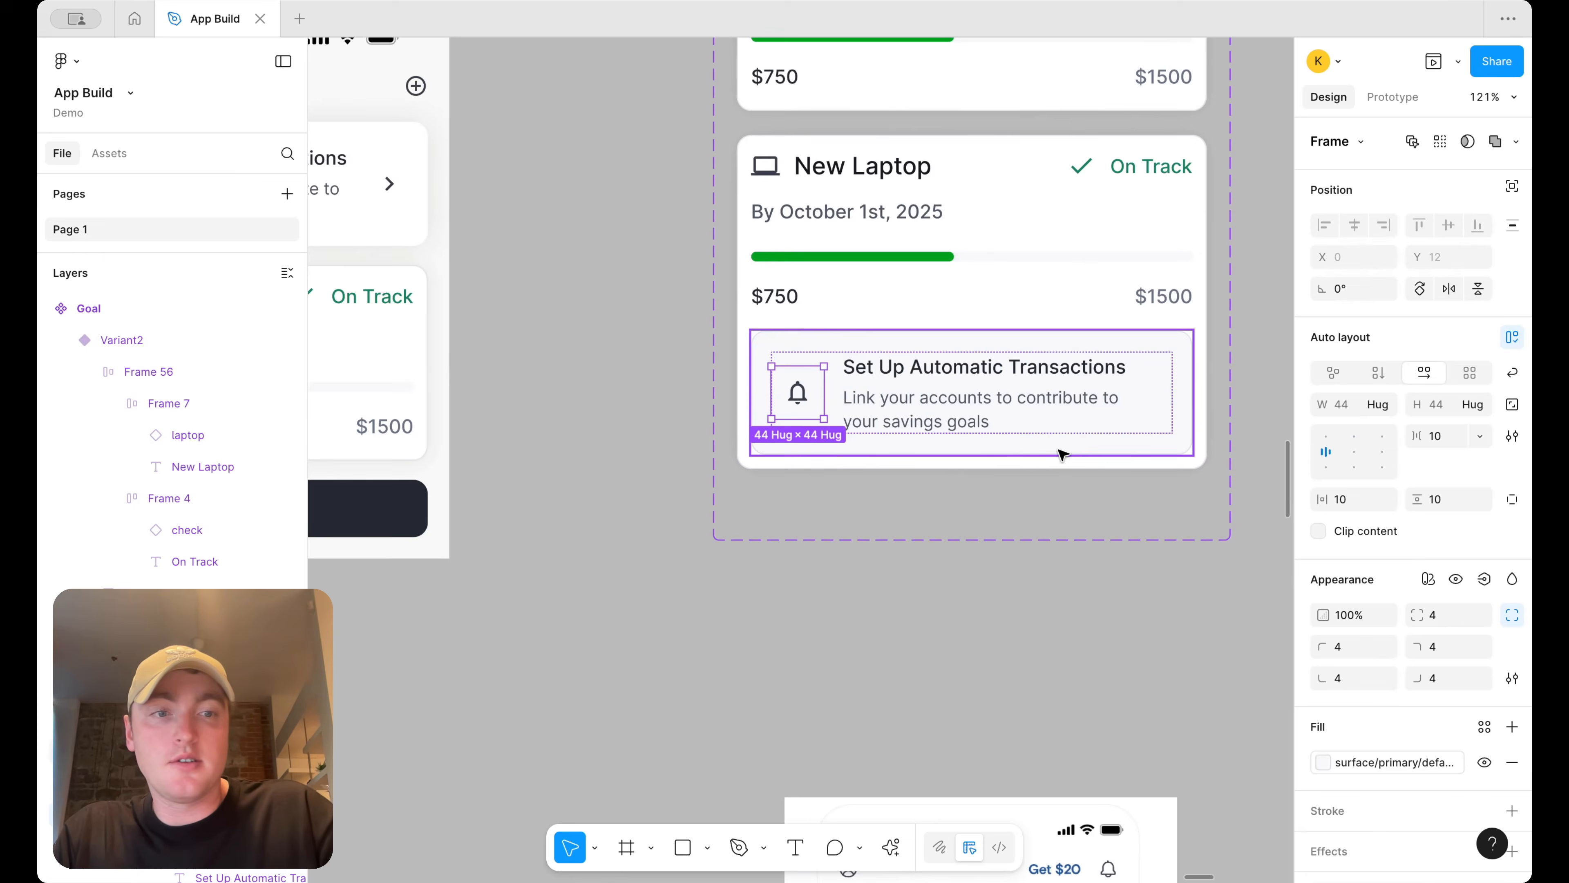
left_click(1382, 760)
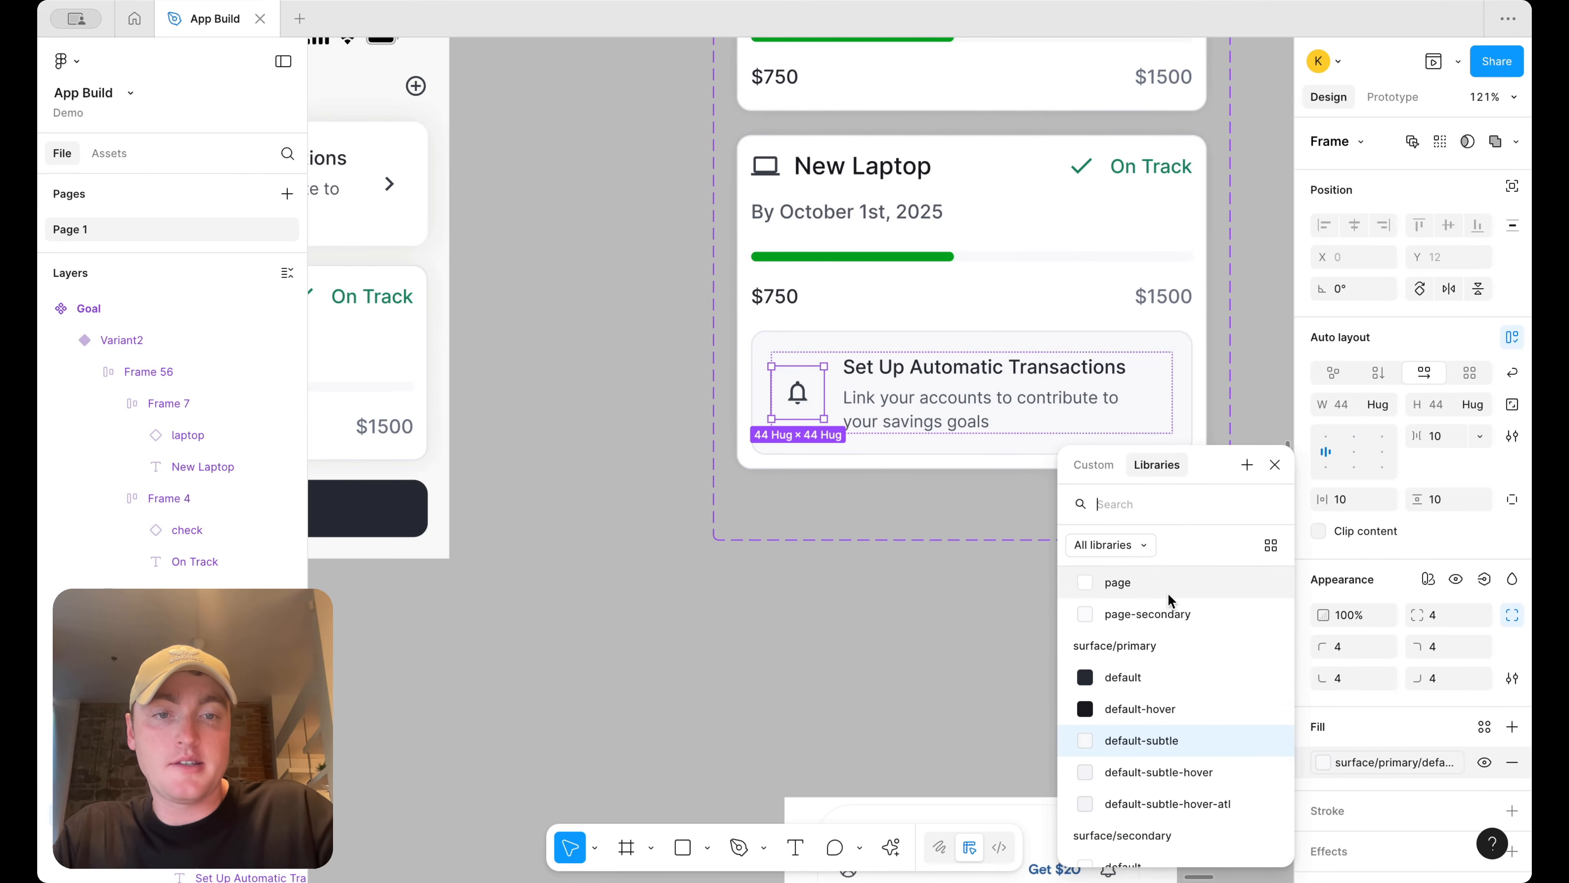
scroll(1161, 729, "up", 2)
scroll(1161, 732, "up", 1)
left_click(1159, 630)
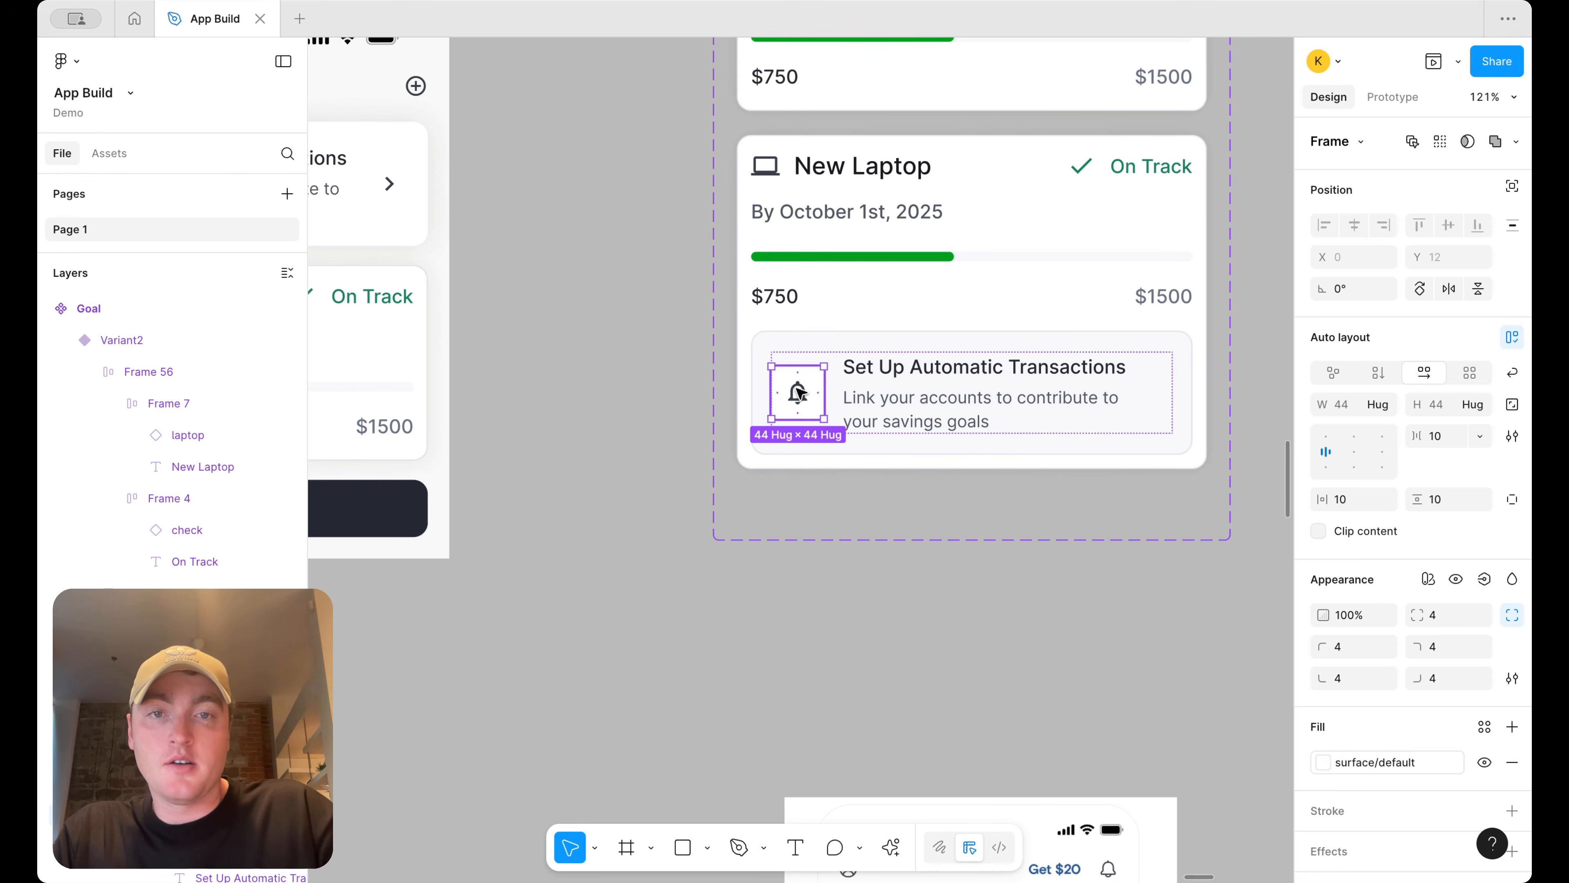
Swap the bell icon for the savings piggy-bank icon
double_click(799, 394)
left_click(1396, 141)
type("piggy")
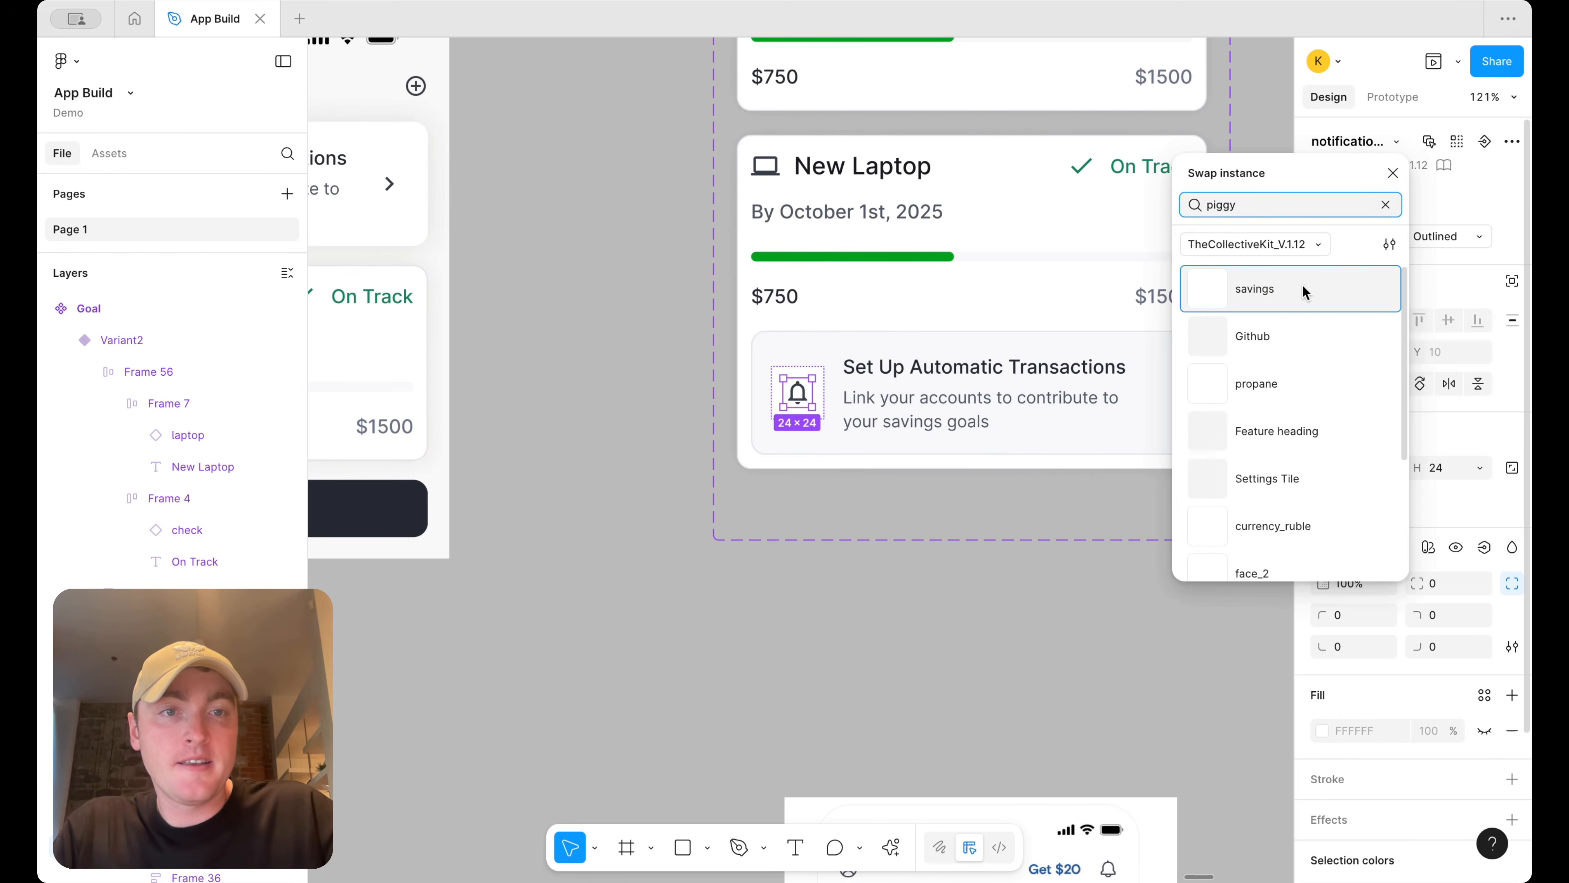
left_click(1301, 284)
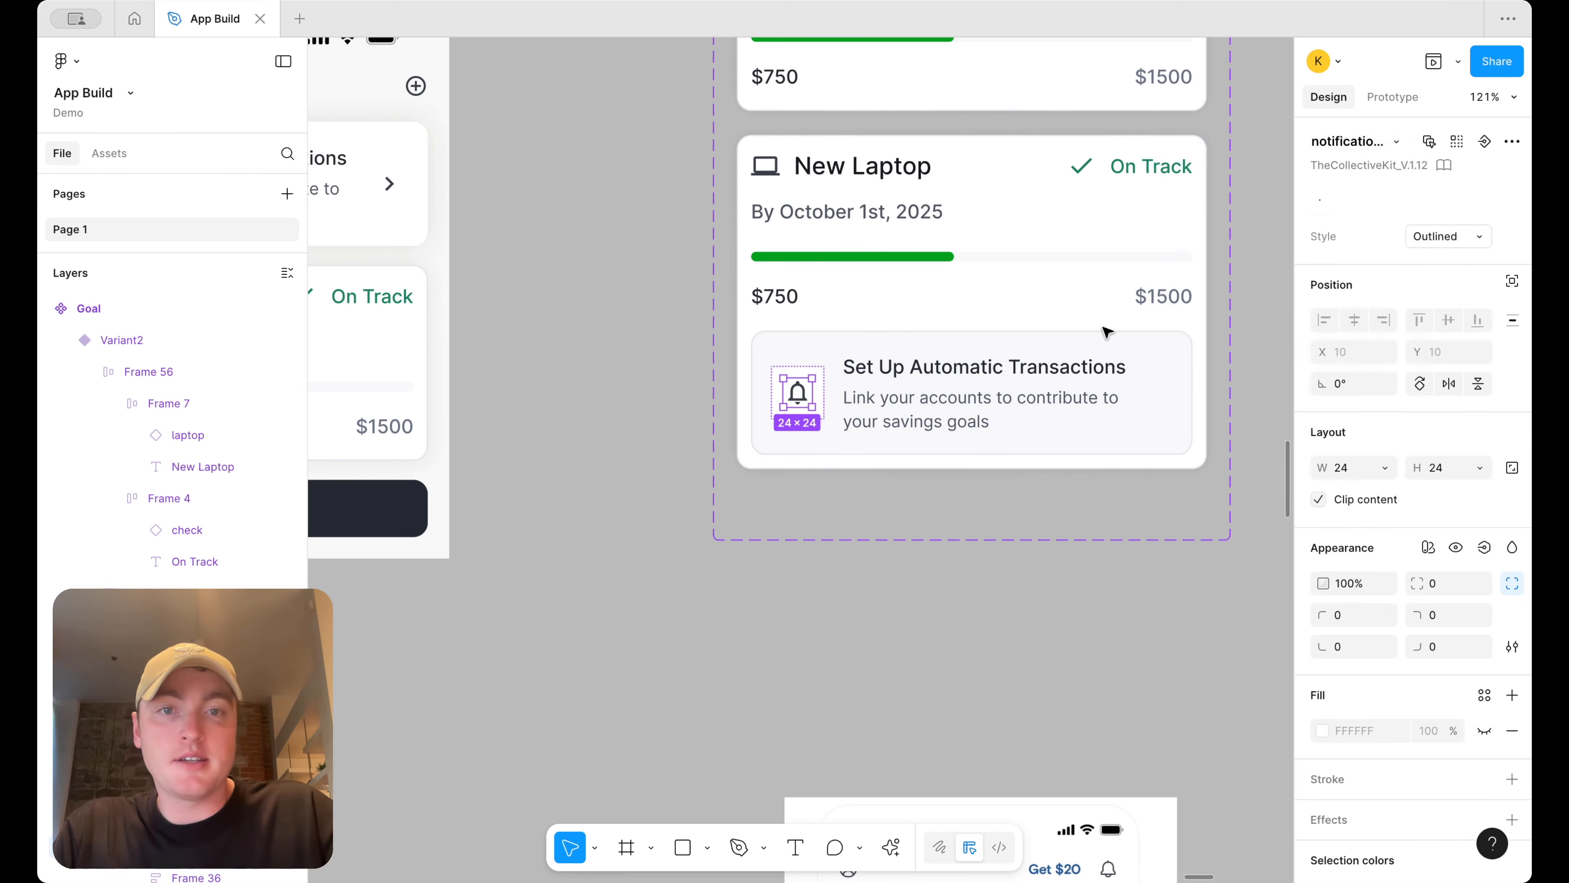
Retitle the banner as "Next Deposit Sept 15", correcting the misspelling
double_click(980, 367)
scroll(980, 366, "down", 3)
scroll(982, 369, "down", 8)
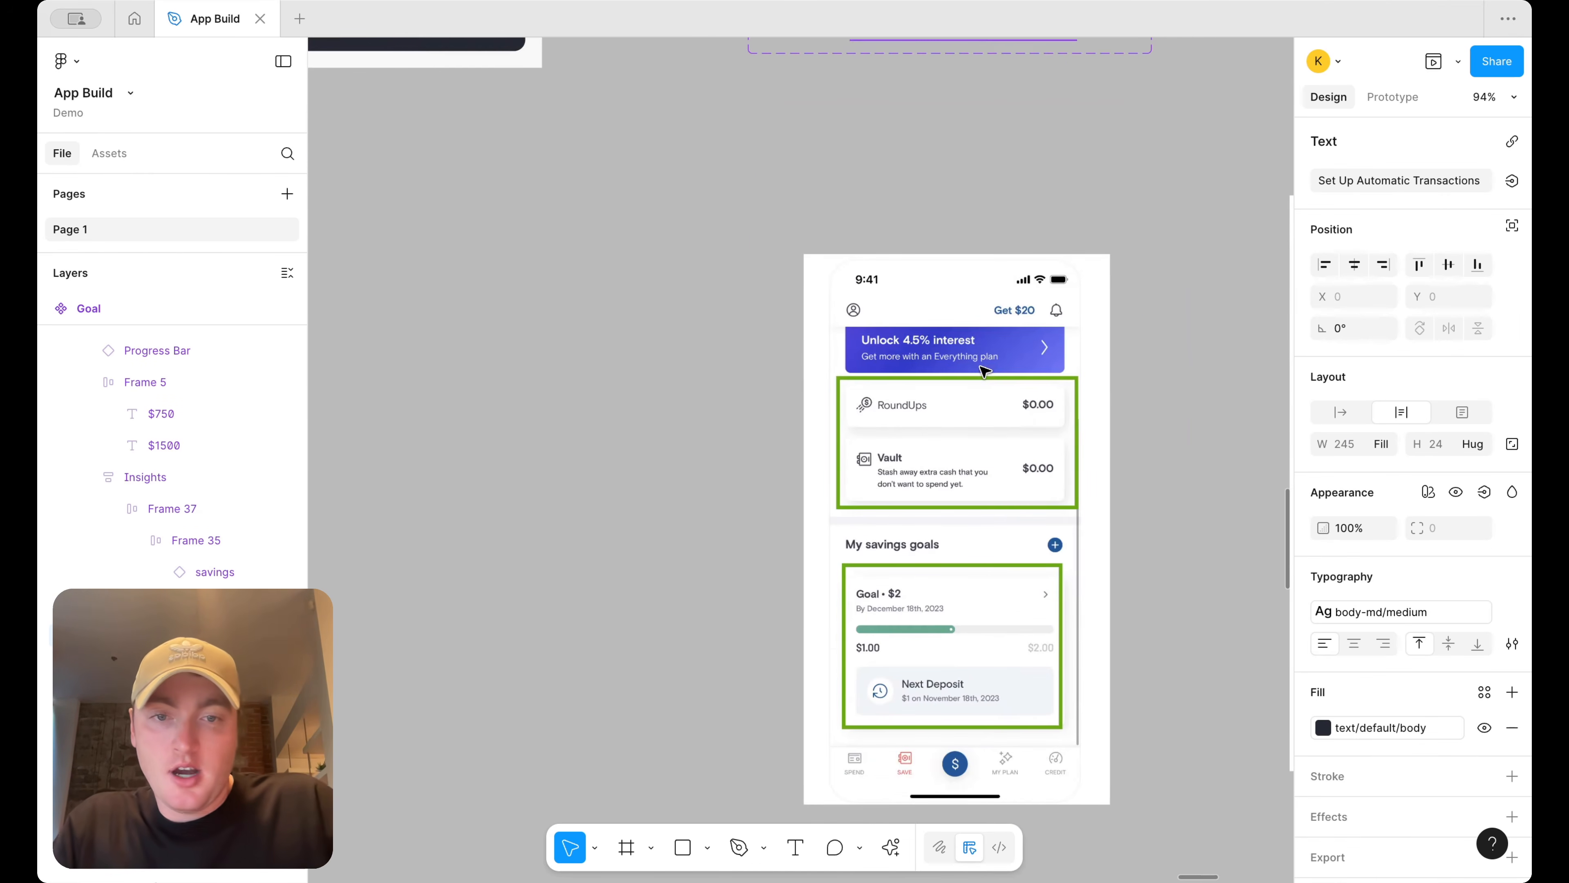
scroll(1067, 502, "up", 10)
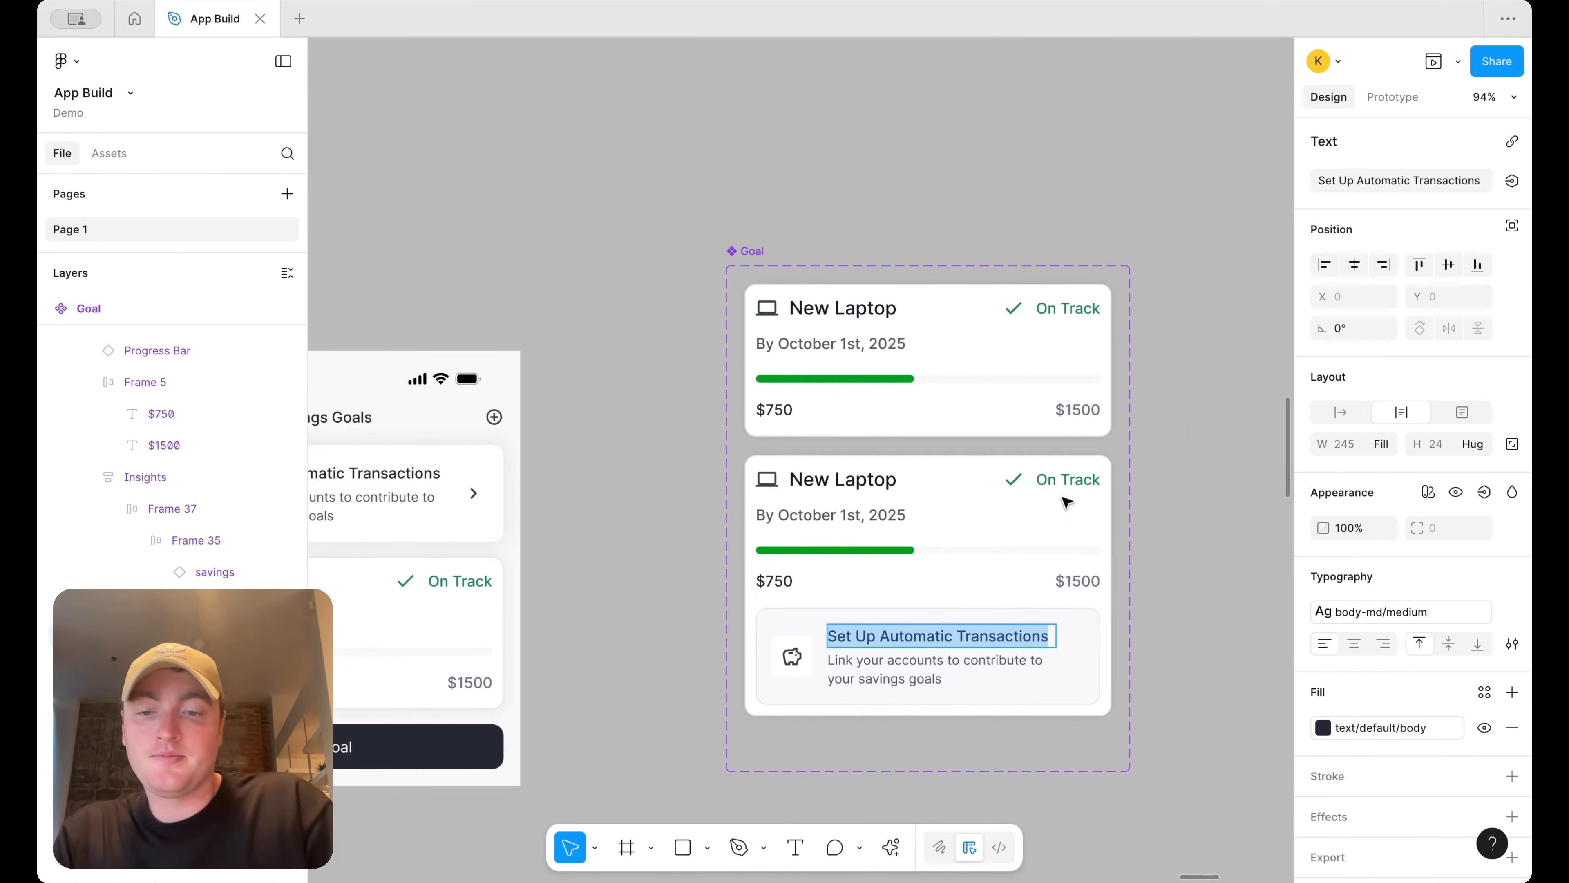
type("Next Desposit S")
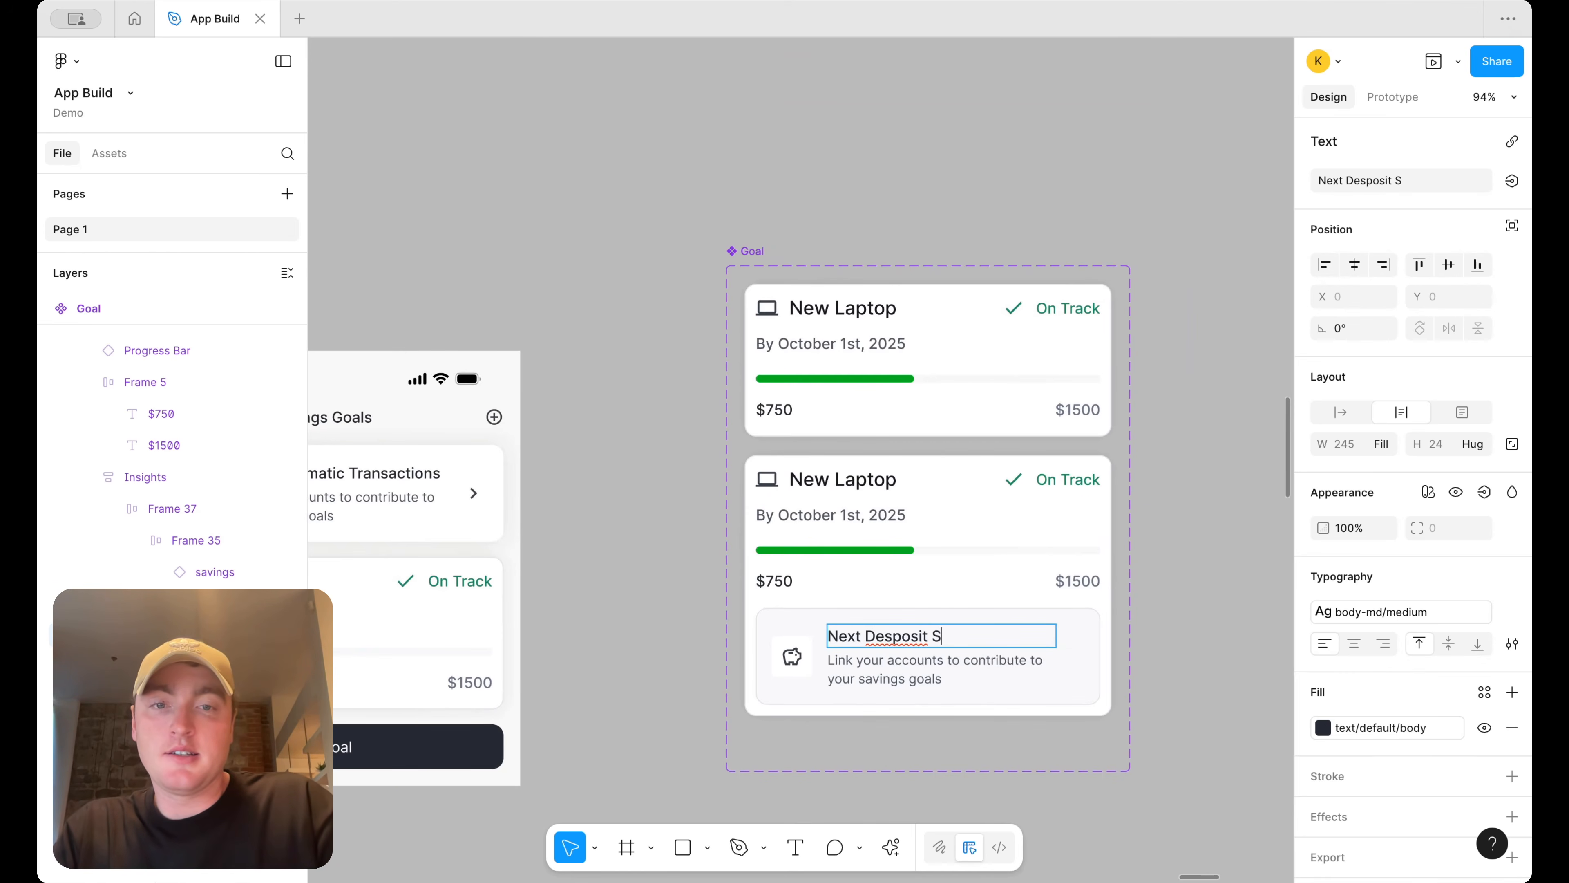
type("ept 15")
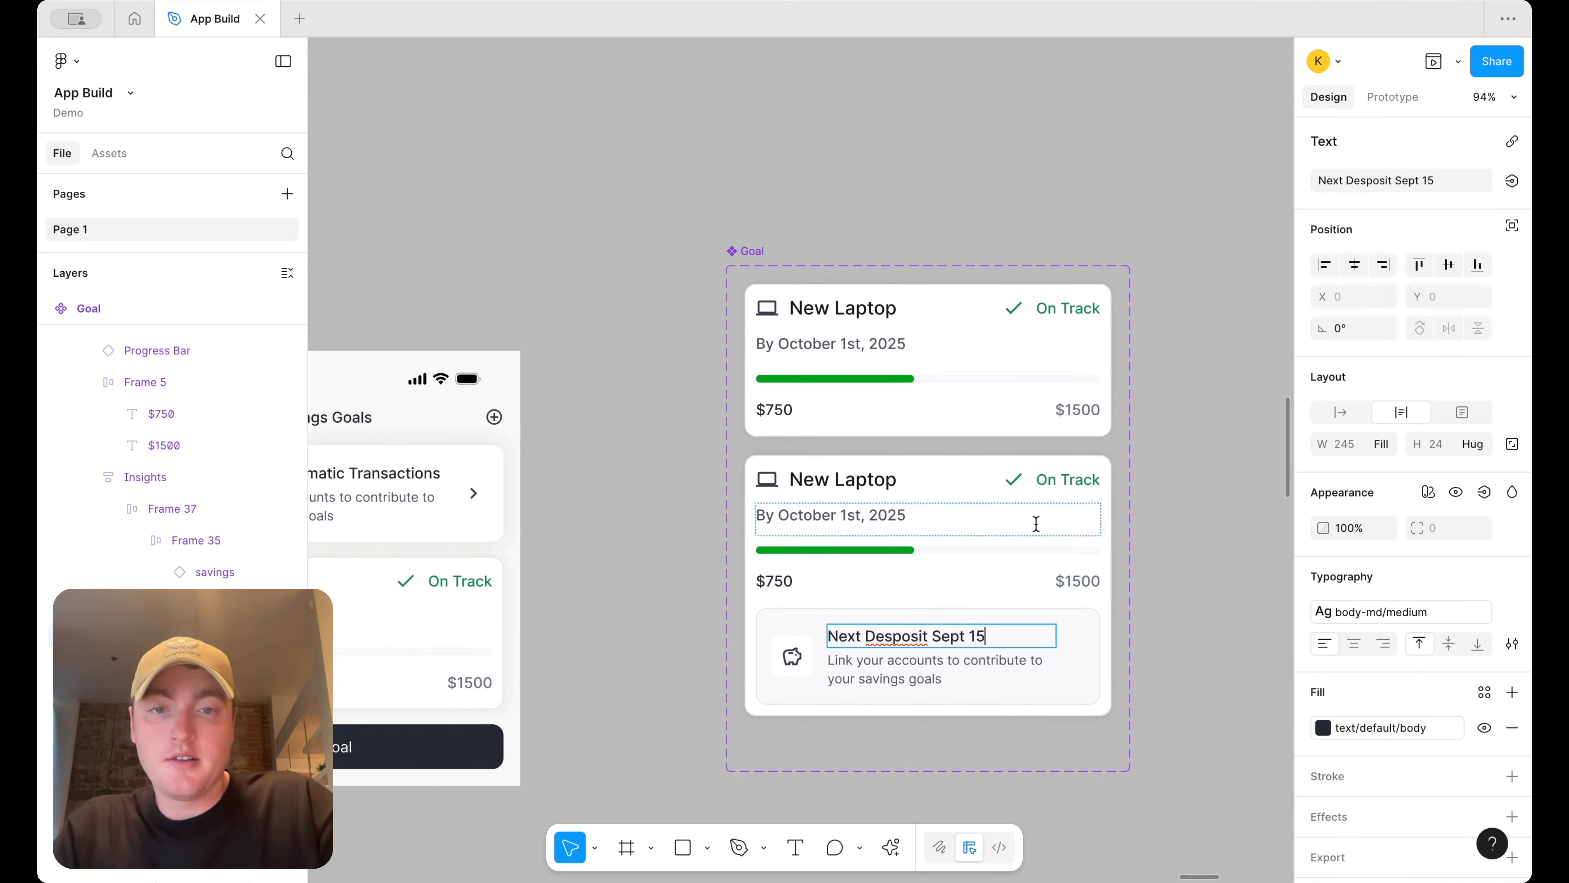
right_click(910, 636)
left_click(963, 548)
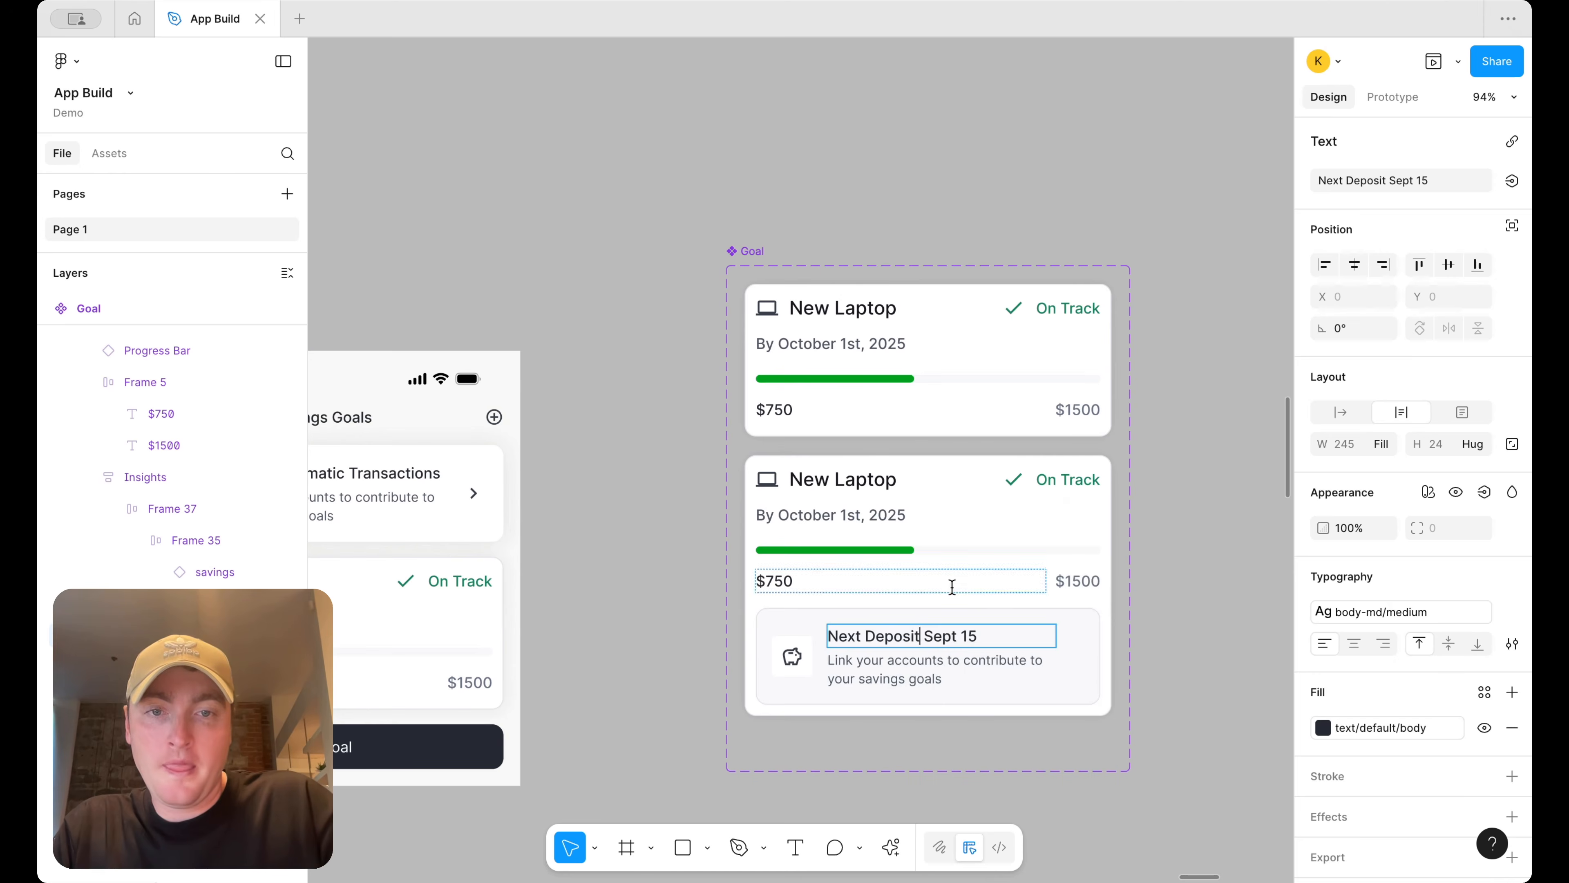
Replace the banner description with "$28 will be deposited to this goal from account" plus the masked account number and "automatically."
triple_click(887, 664)
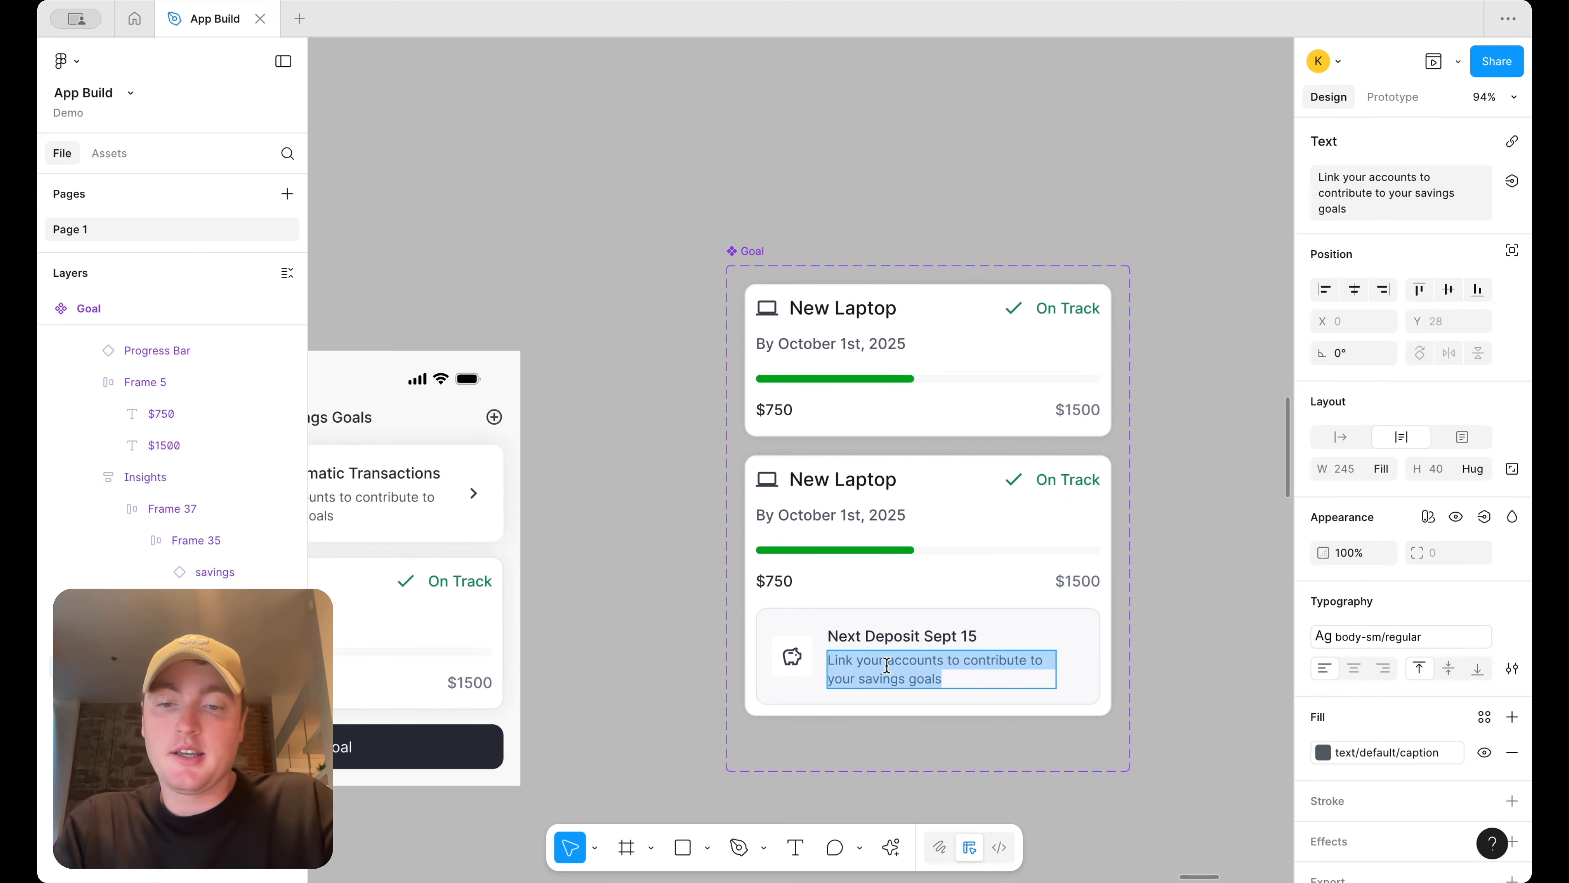
type("$28 will be deposi")
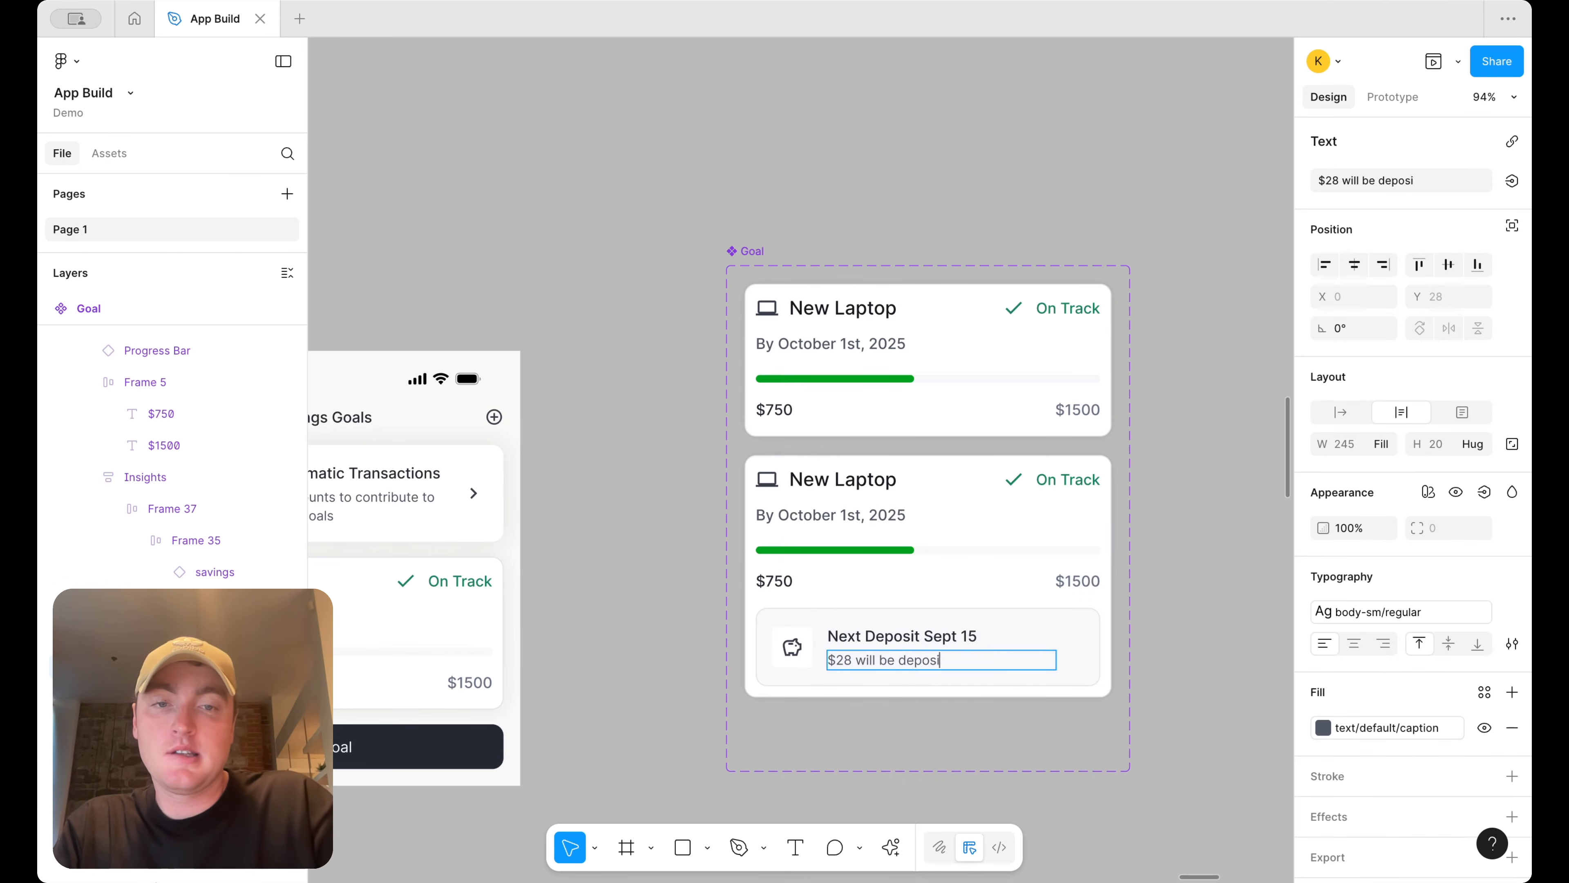
type("ted to this goal from accoiunt")
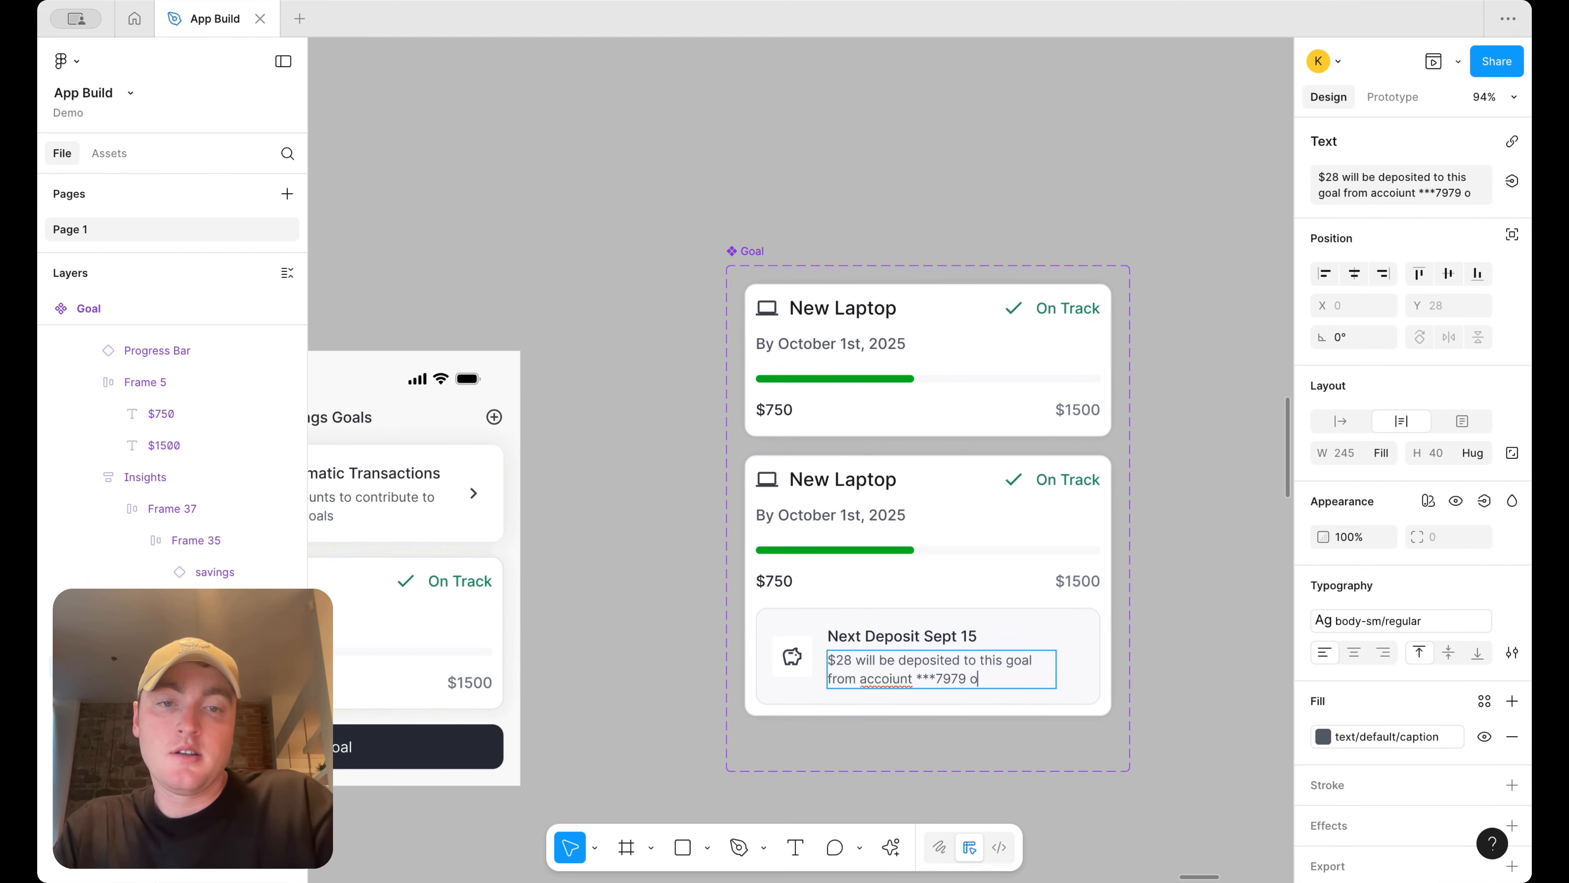
type(" ***7979 automatically.")
right_click(894, 678)
left_click(957, 592)
left_click(1190, 660)
Duplicate the goal card instance in the Savings Goals screen and switch the copy to Variant2
scroll(1188, 655, "down", 3)
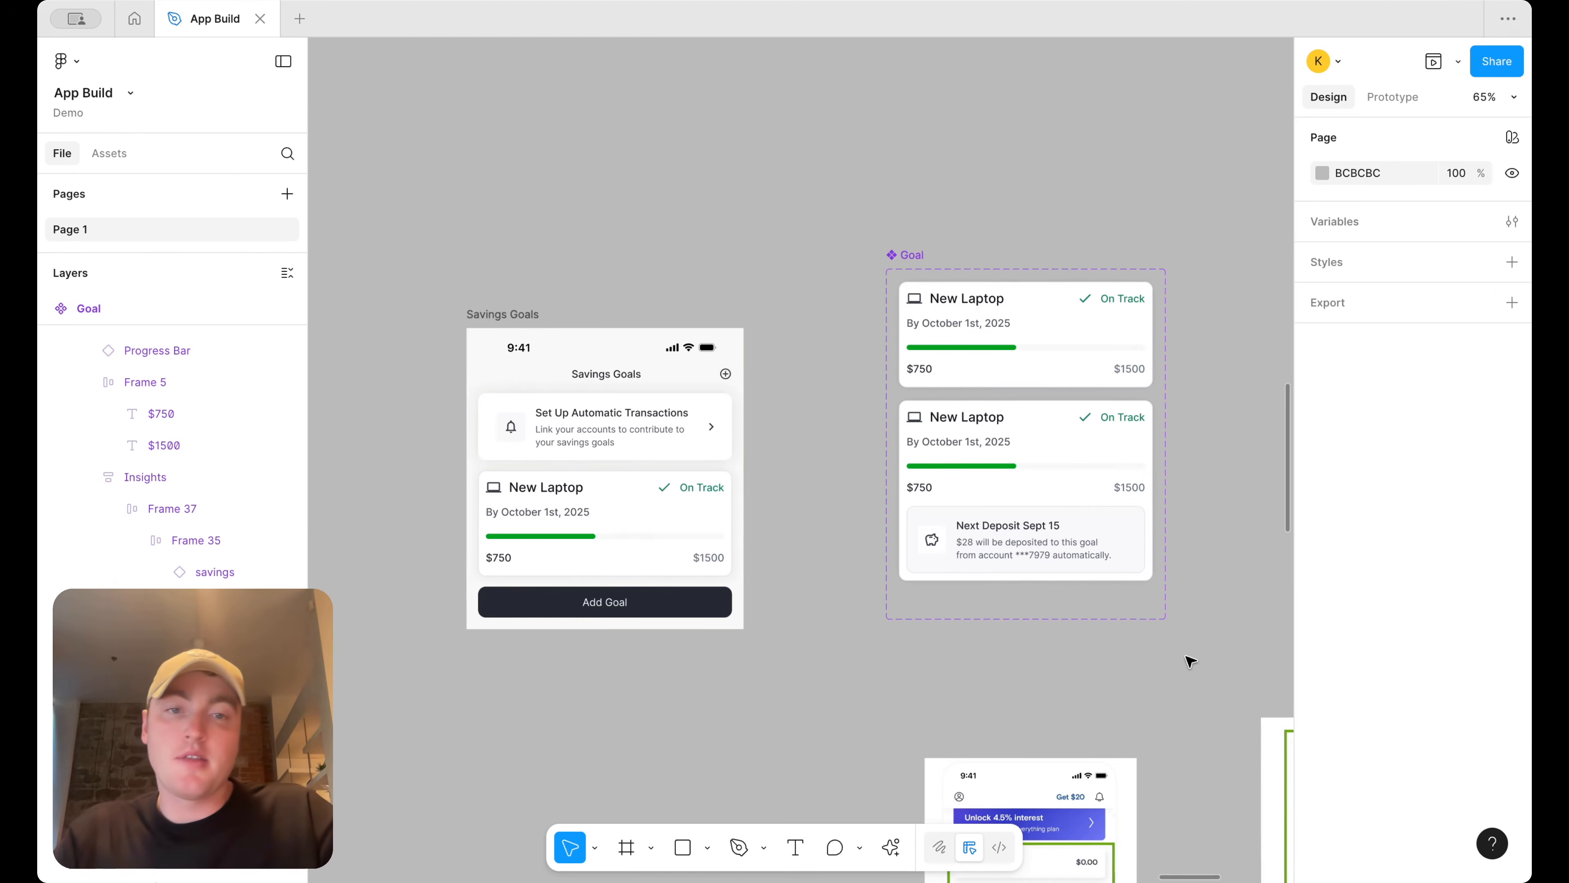
double_click(642, 508)
key("super+d")
left_click(1449, 197)
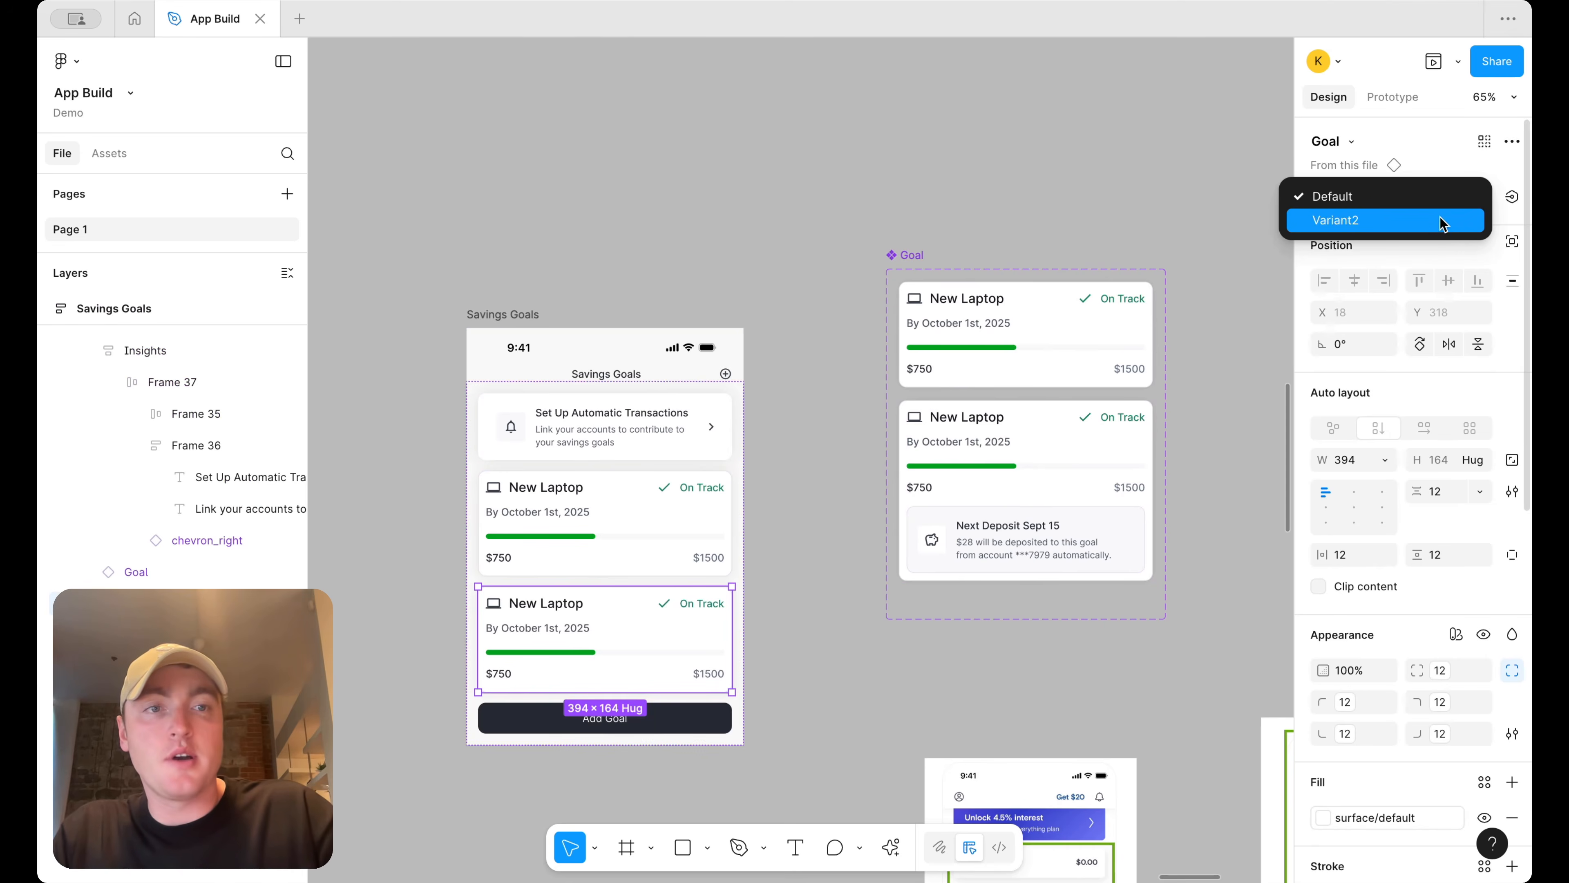
left_click(1444, 220)
Rename the goal component's variant property to "Type" on the default variant
left_click(1092, 362)
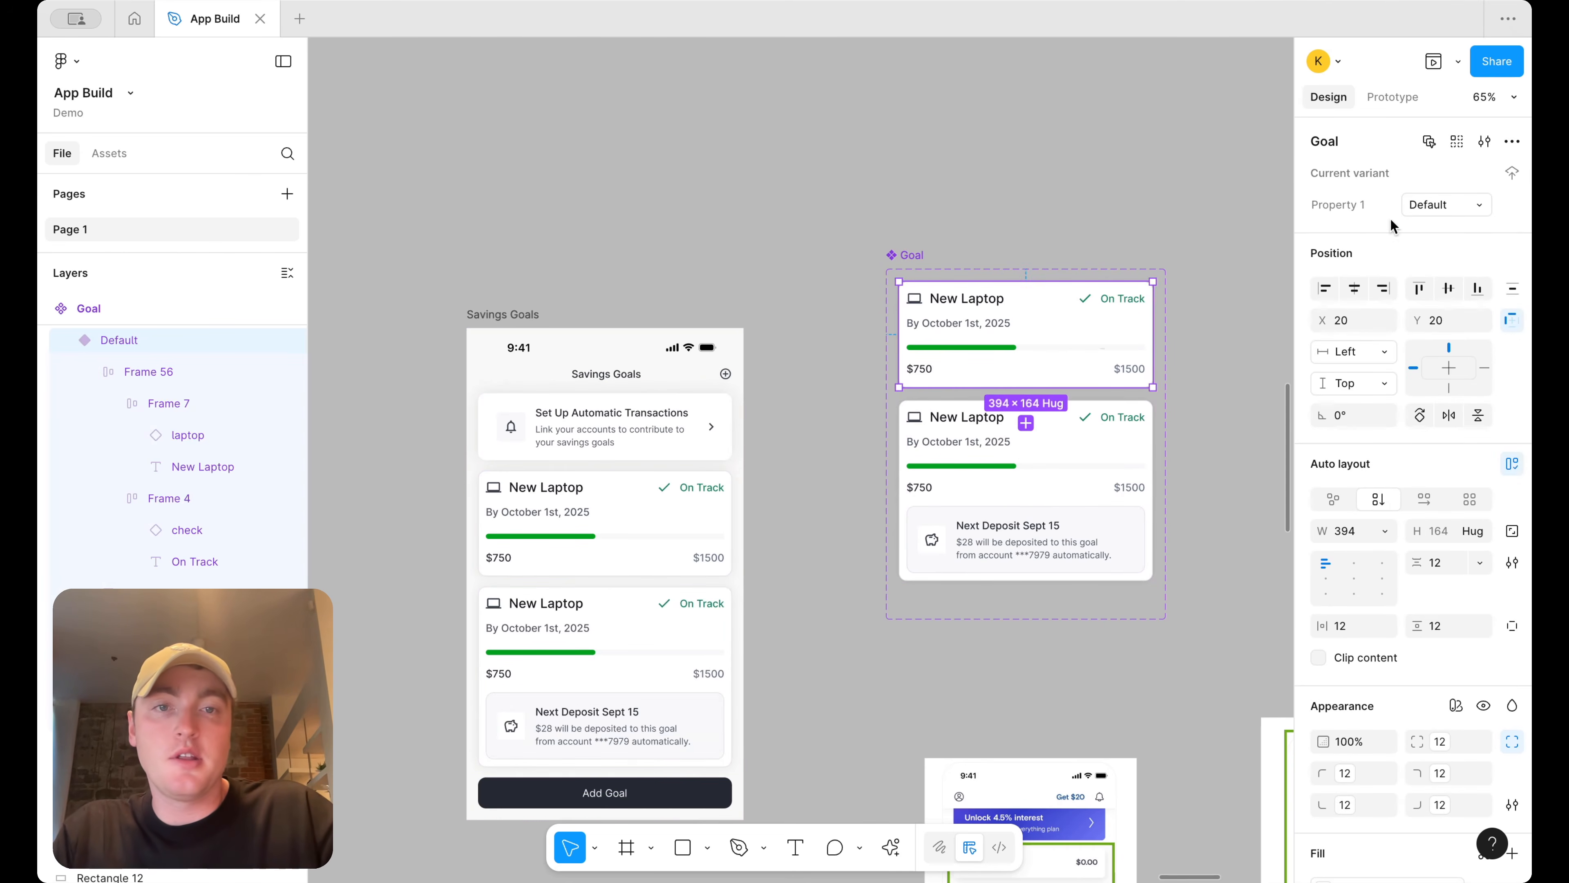
left_click(1346, 211)
type("Type")
left_click(1437, 209)
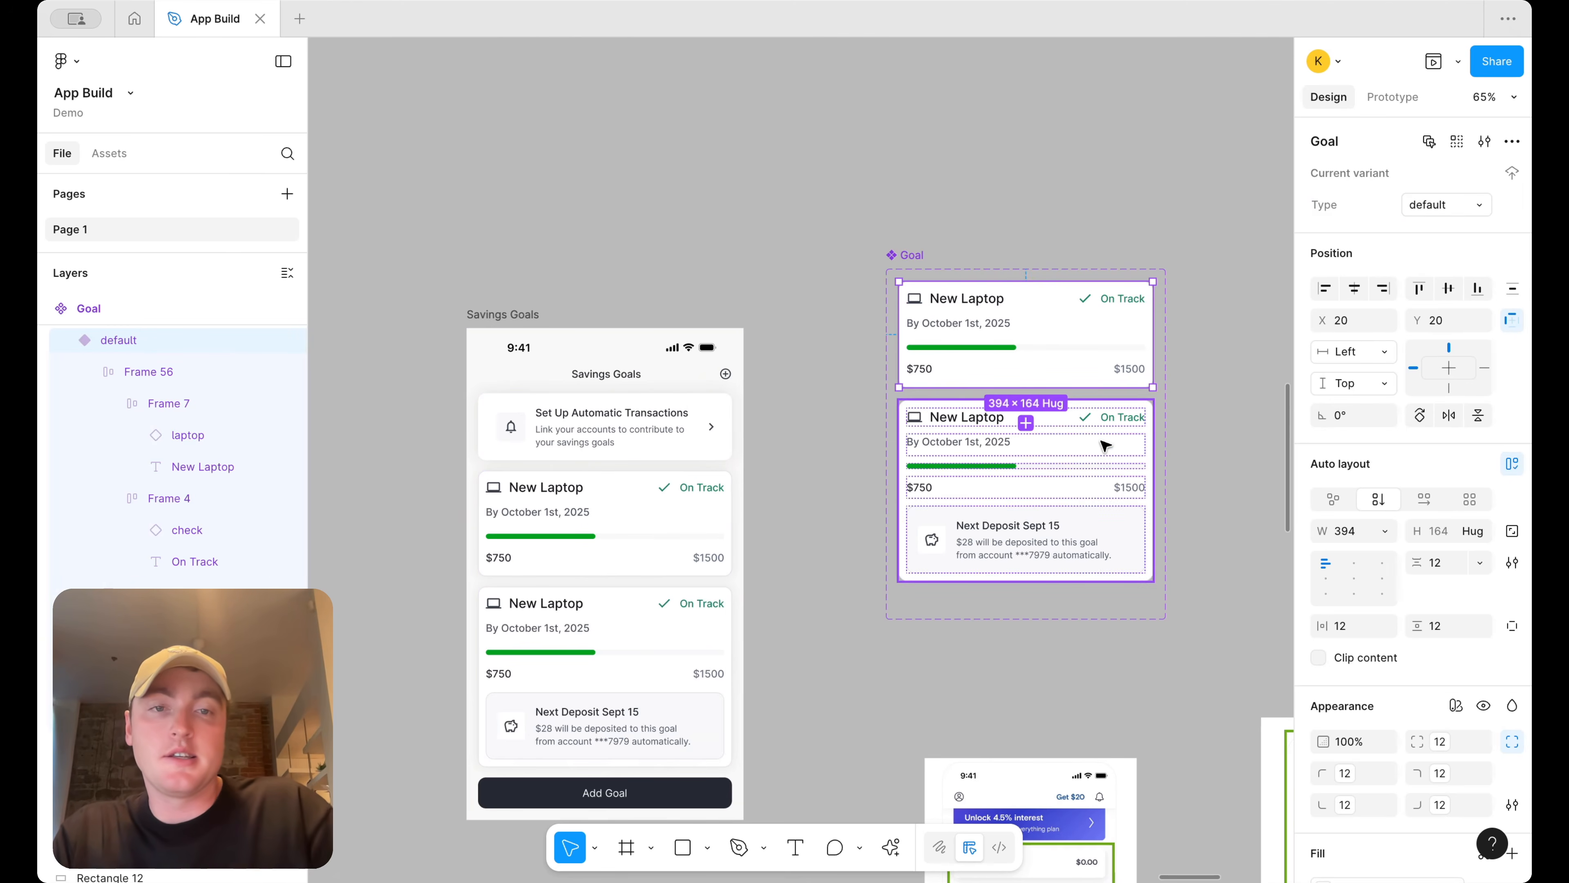
Set the second variant's Type value to "desposit"
left_click(1099, 445)
left_click(1439, 209)
type("despo")
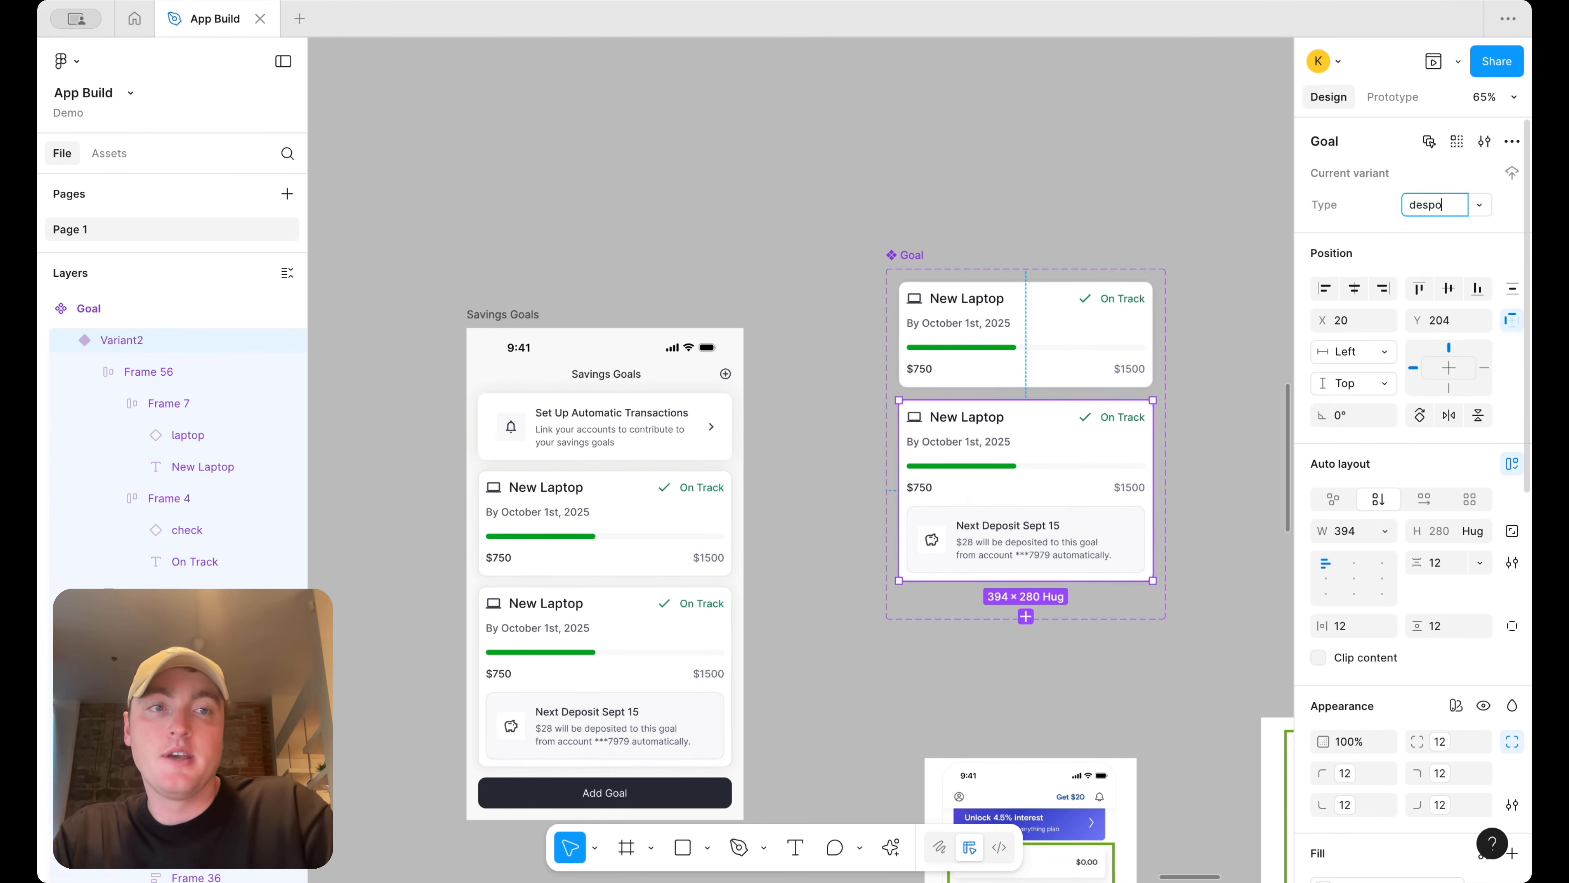
type("sit")
key("Return")
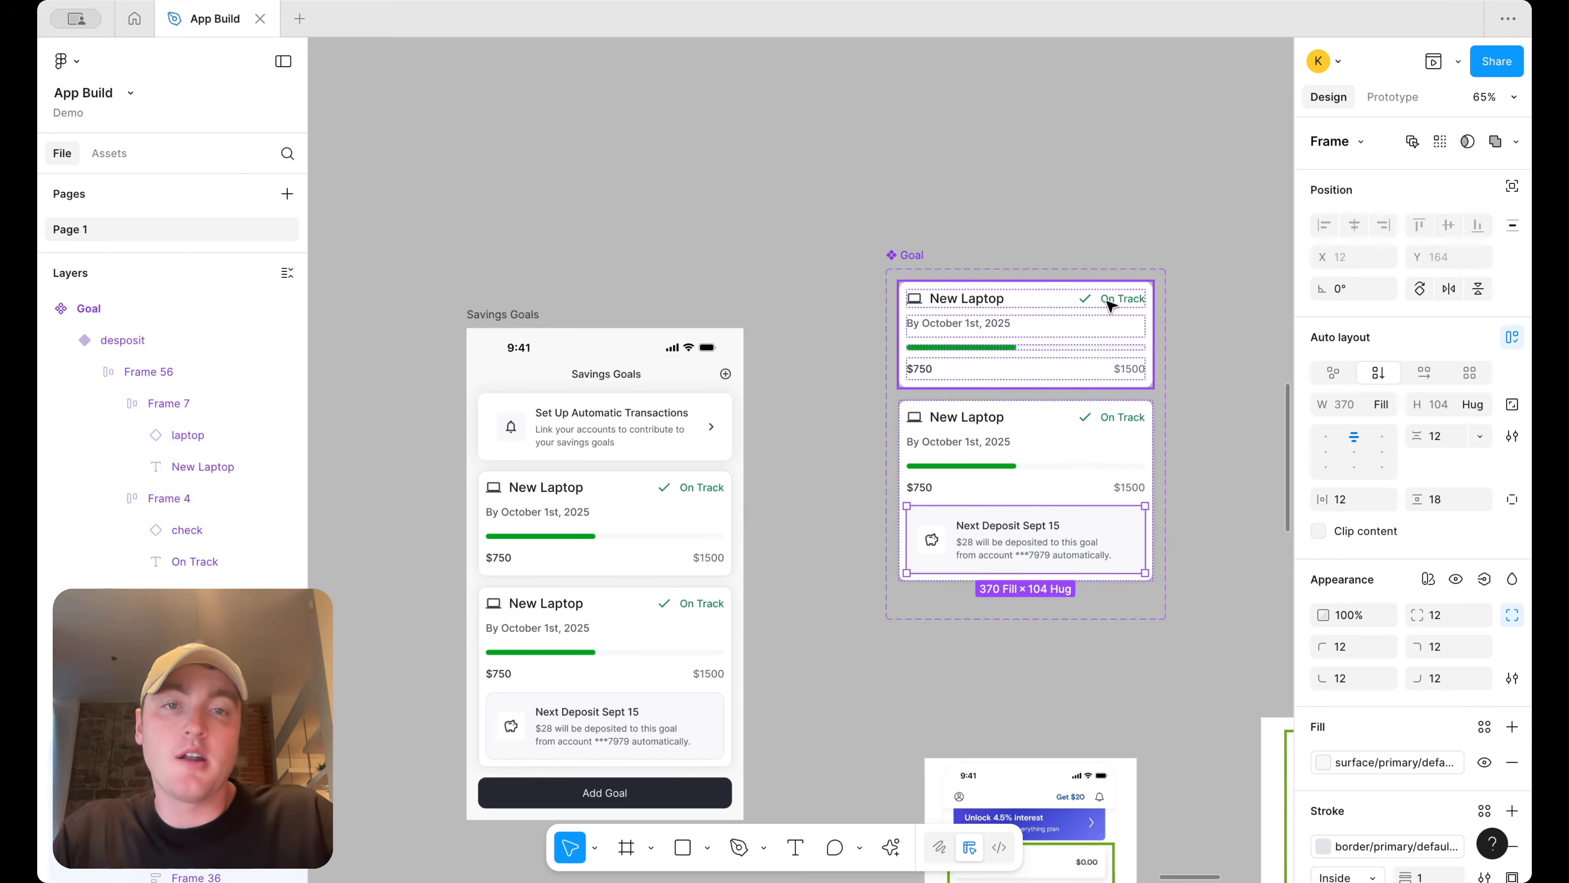
left_click(1110, 305)
left_click(1110, 305)
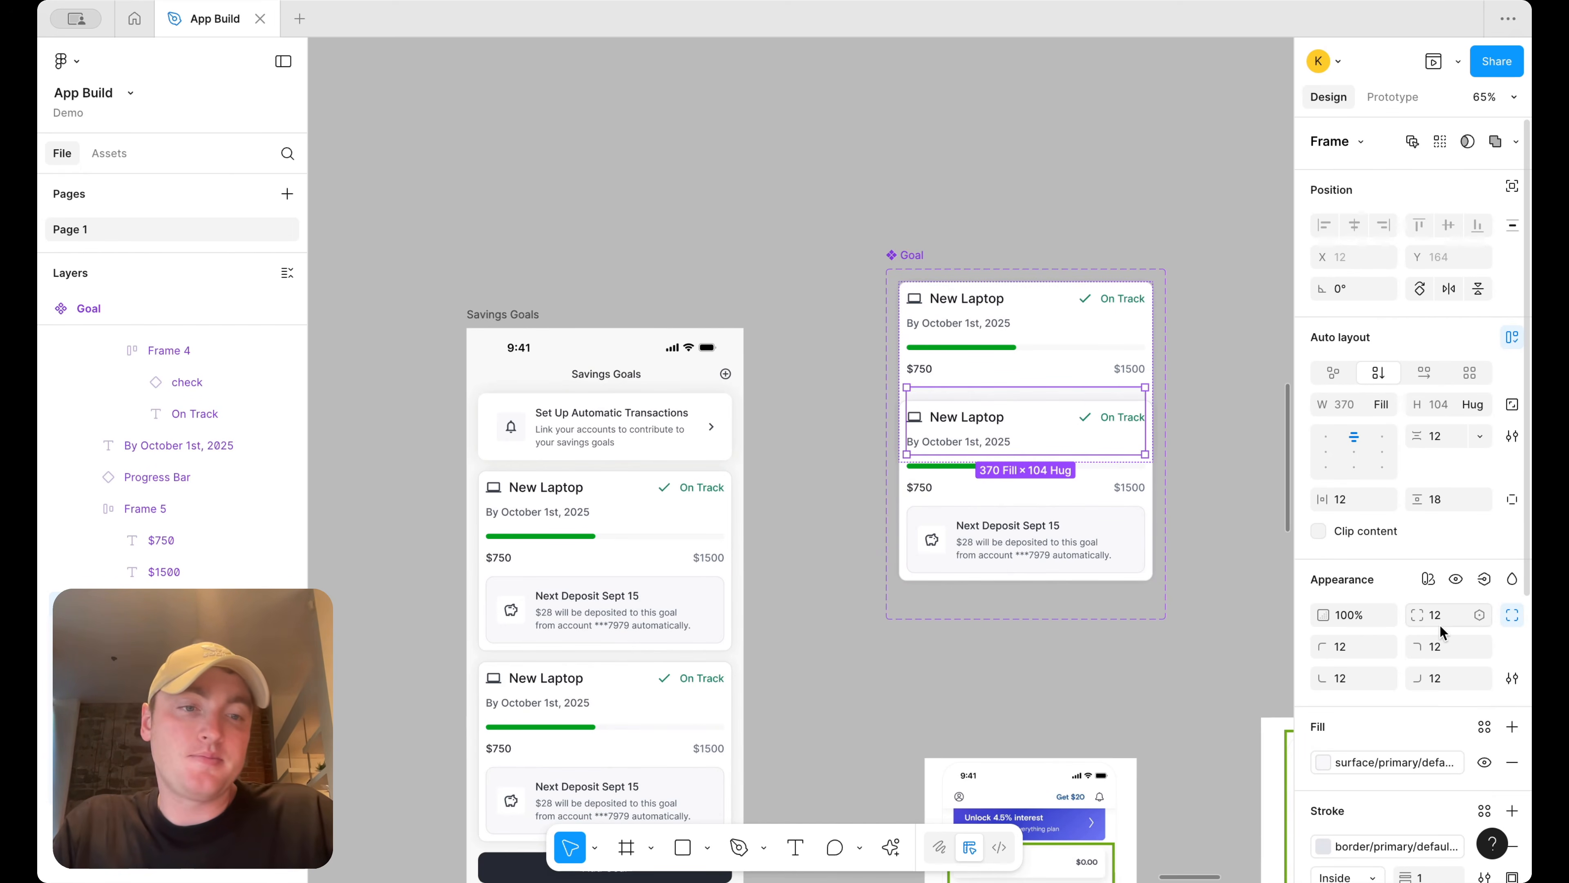
scroll(1440, 626, "down", 4)
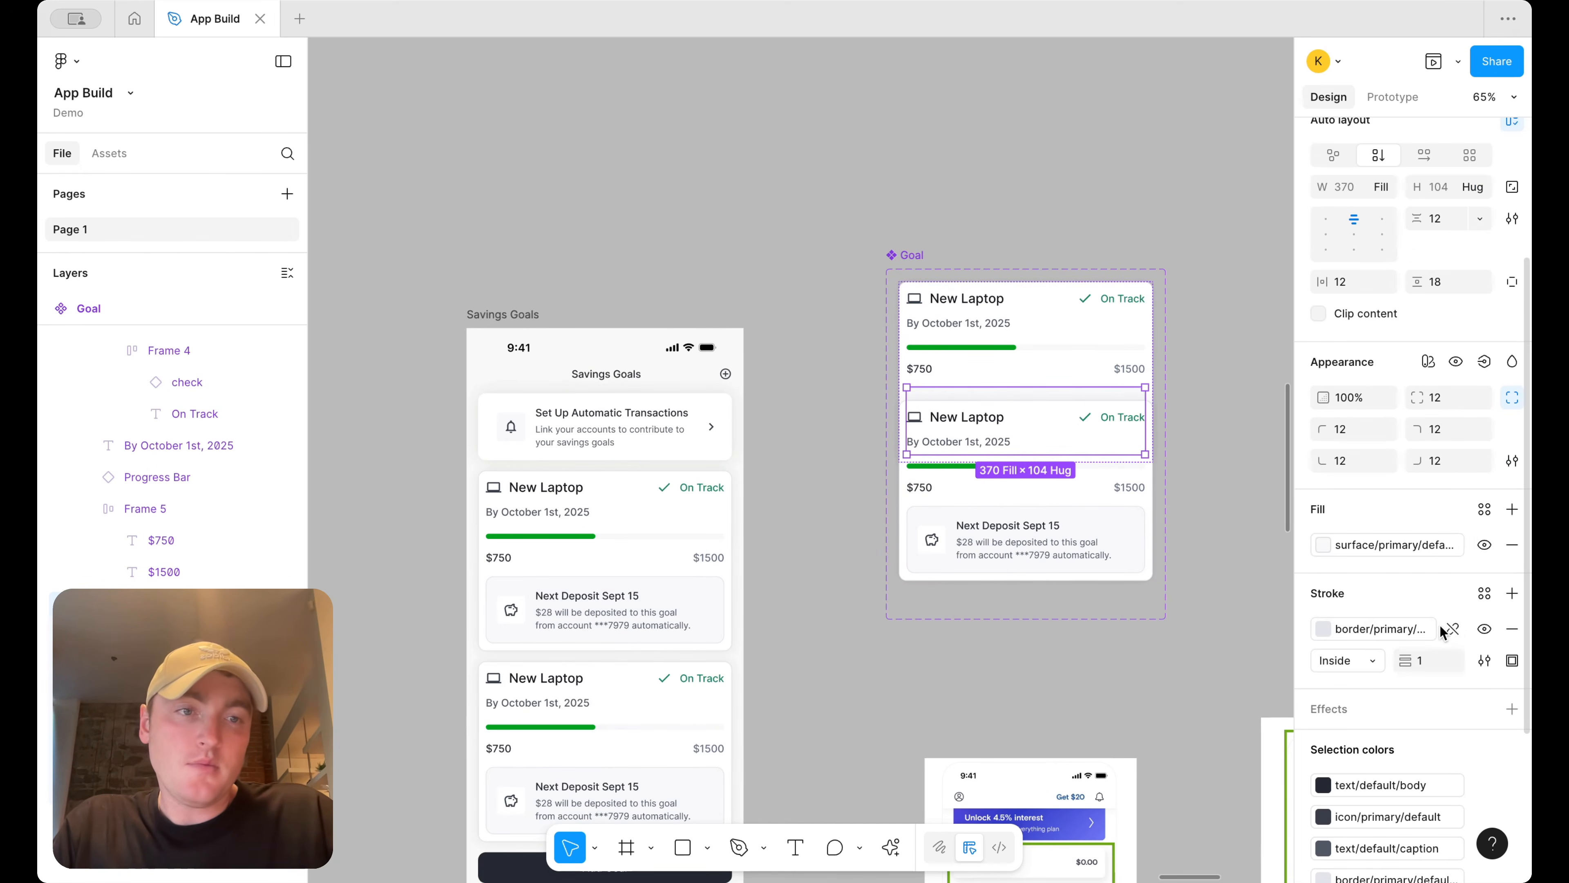
left_click(1214, 401)
Retitle the second goal card in the Savings Goals screen as "Dream Vacation"
scroll(1230, 375, "down", 2)
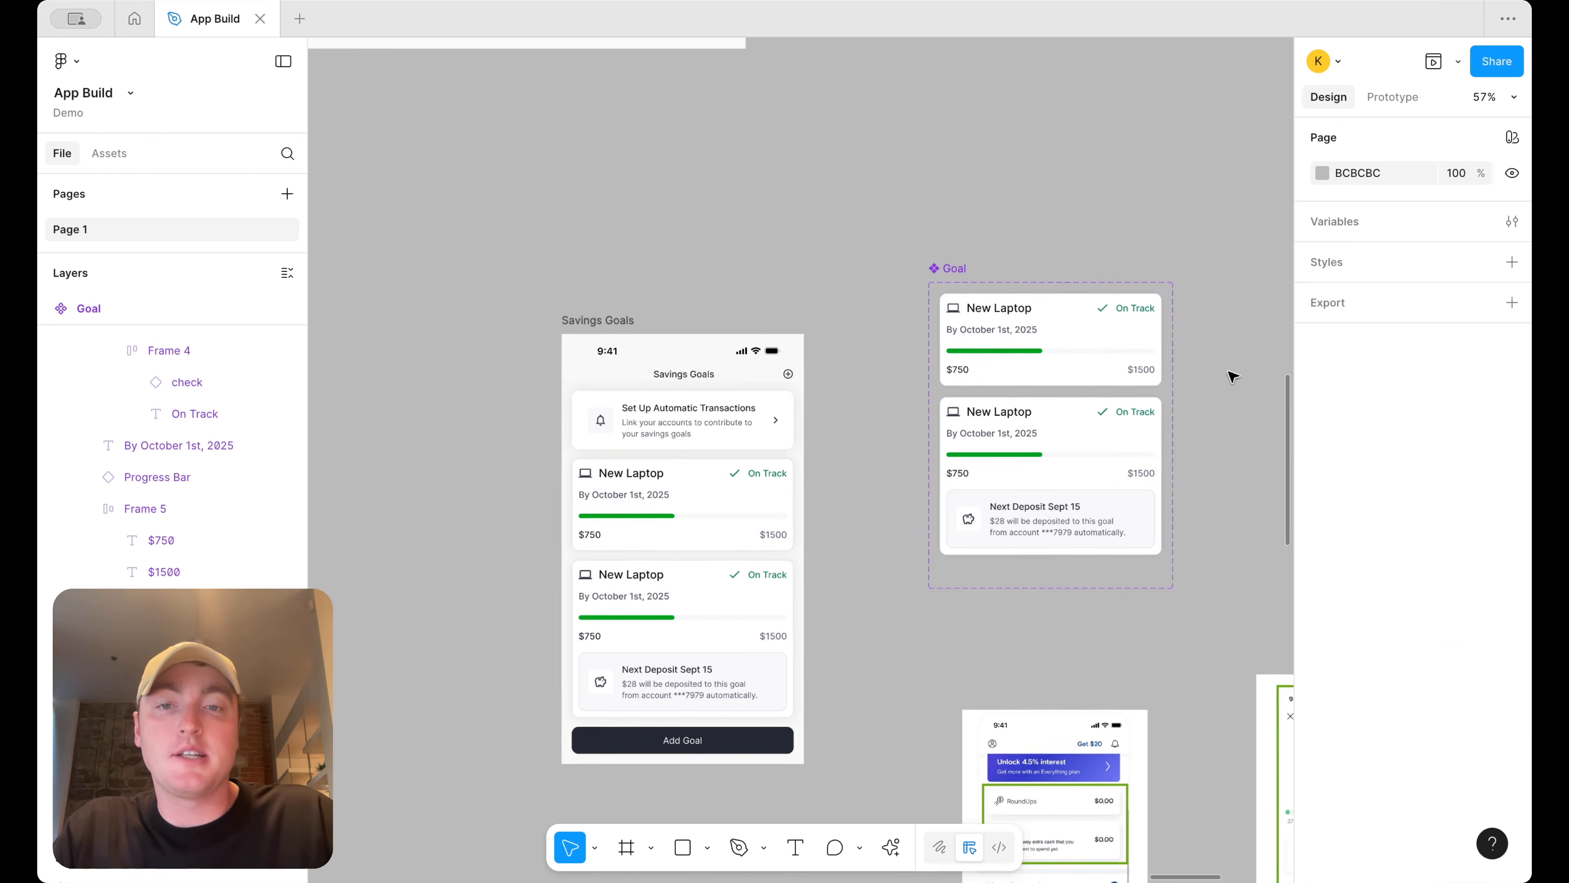
scroll(1230, 375, "down", 4)
scroll(1125, 365, "up", 1)
scroll(1122, 363, "up", 4)
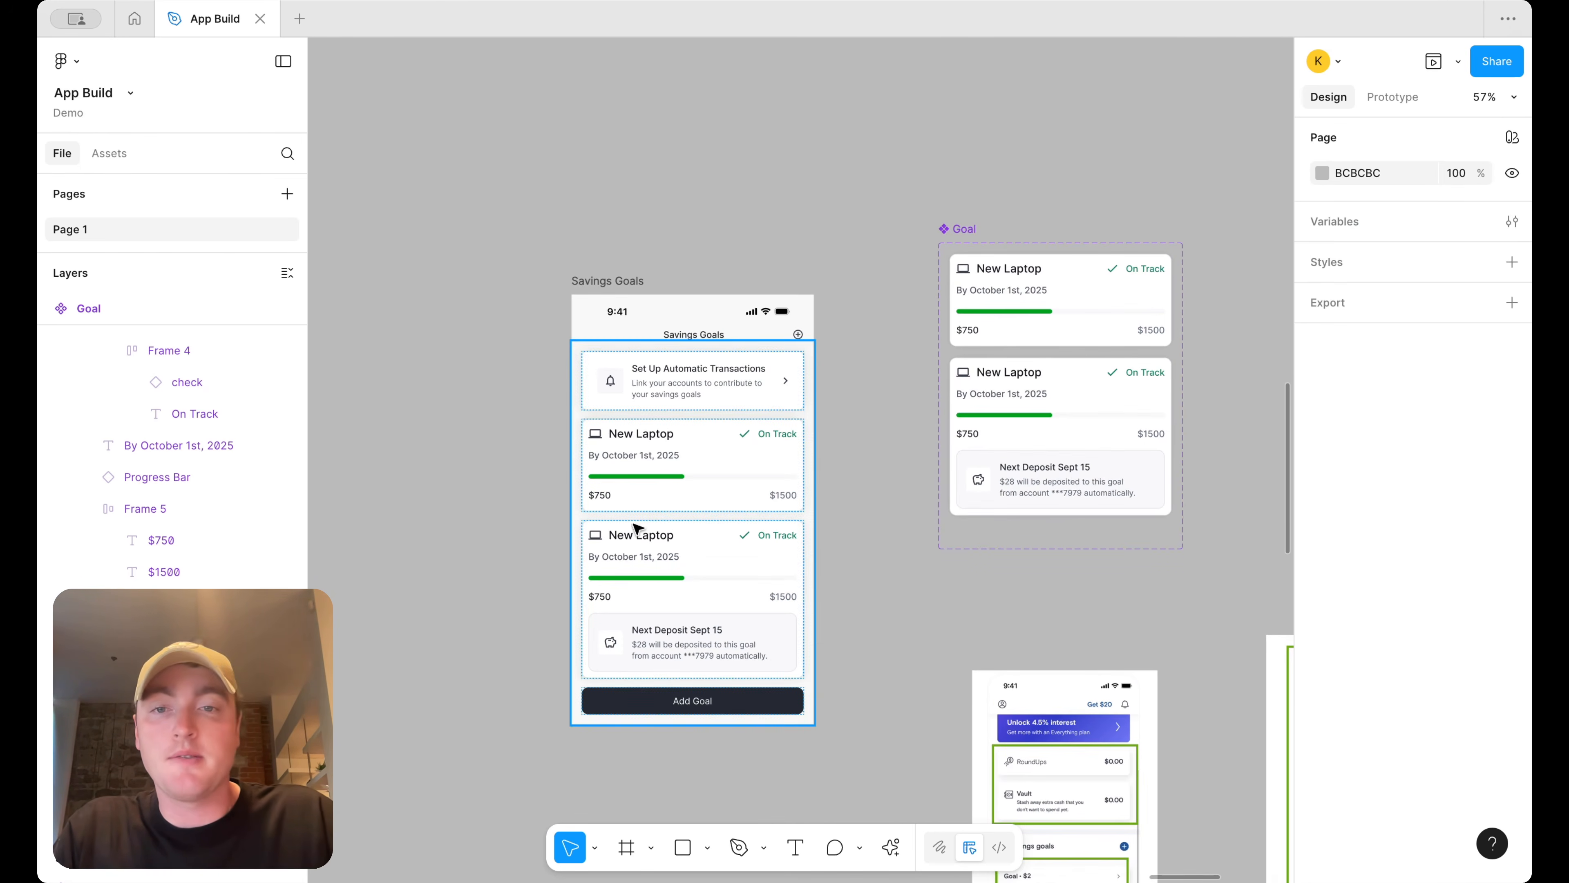
scroll(638, 532, "up", 5)
double_click(637, 537)
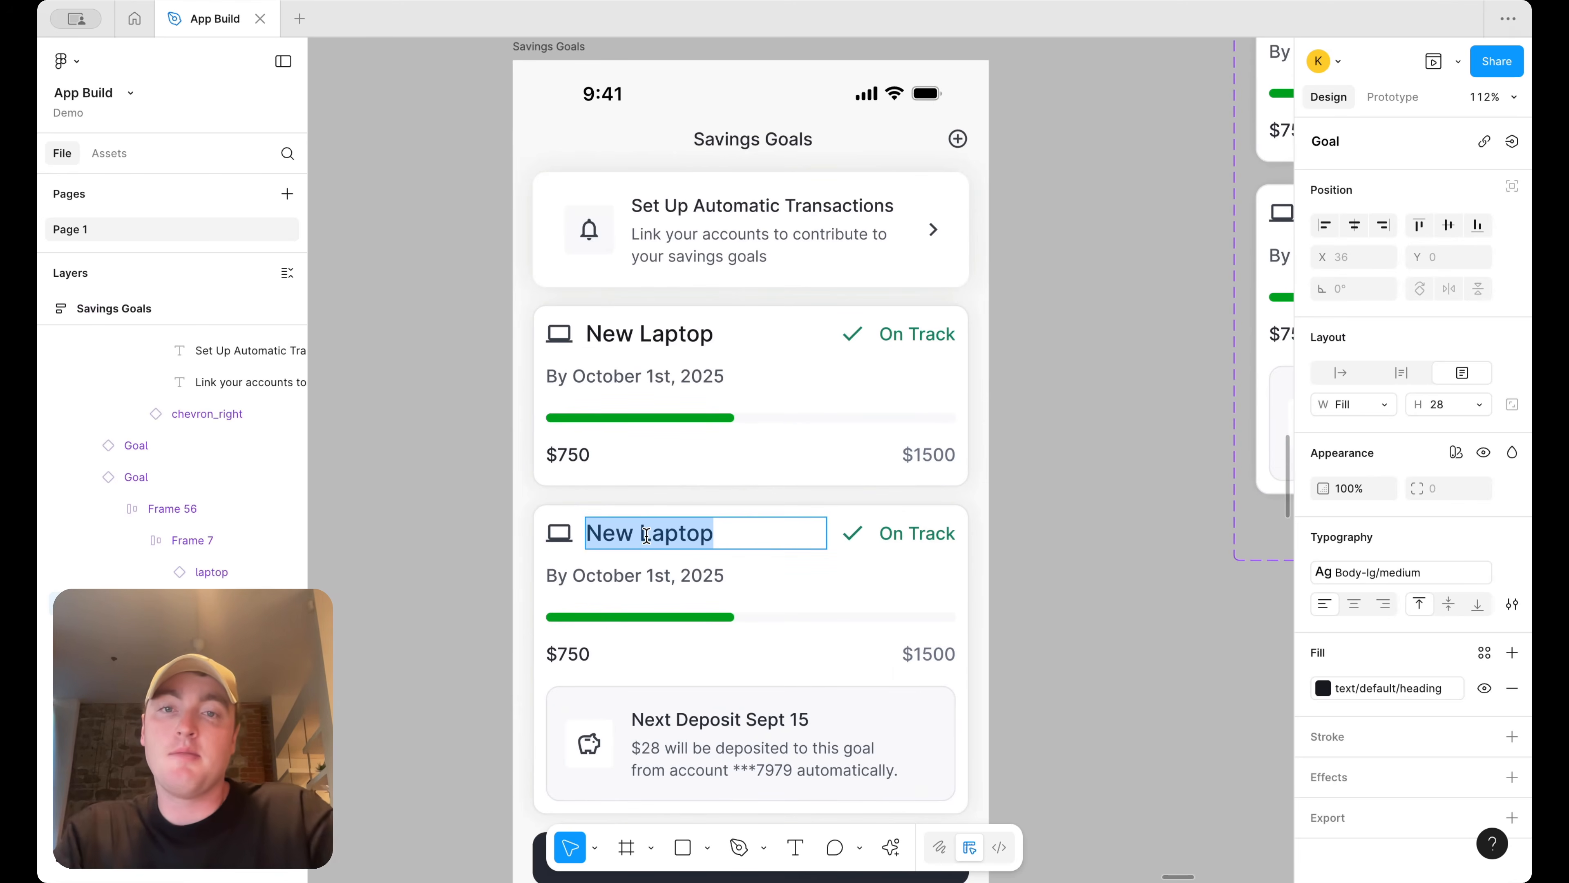
type("Dream Vacation")
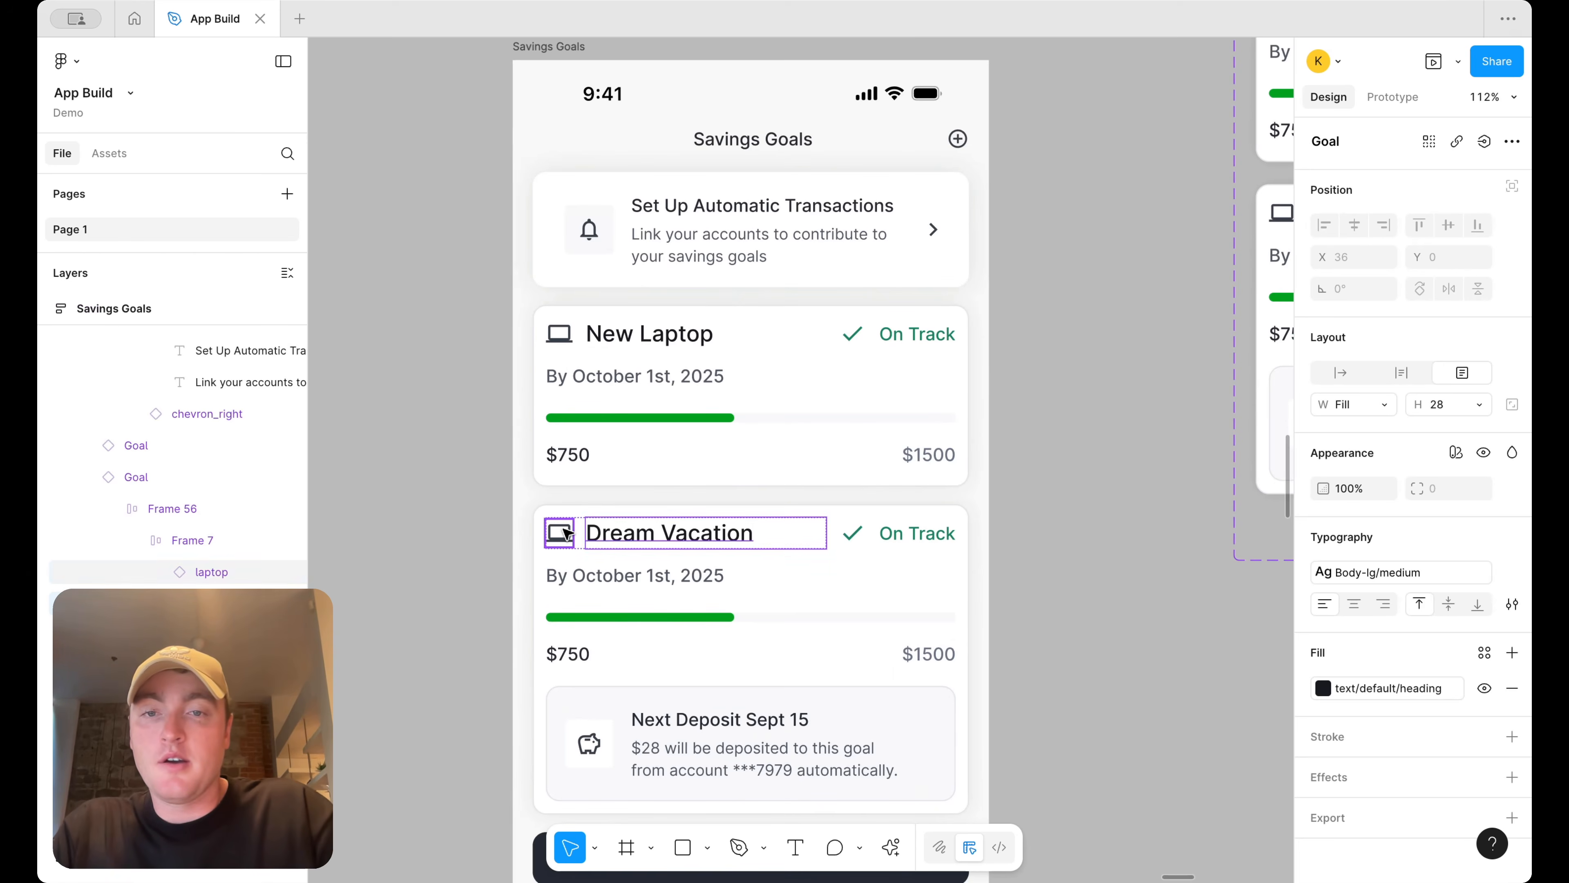
Swap that card's laptop icon for the airplanemode_active icon
left_click(562, 532)
left_click(1361, 147)
type("plane")
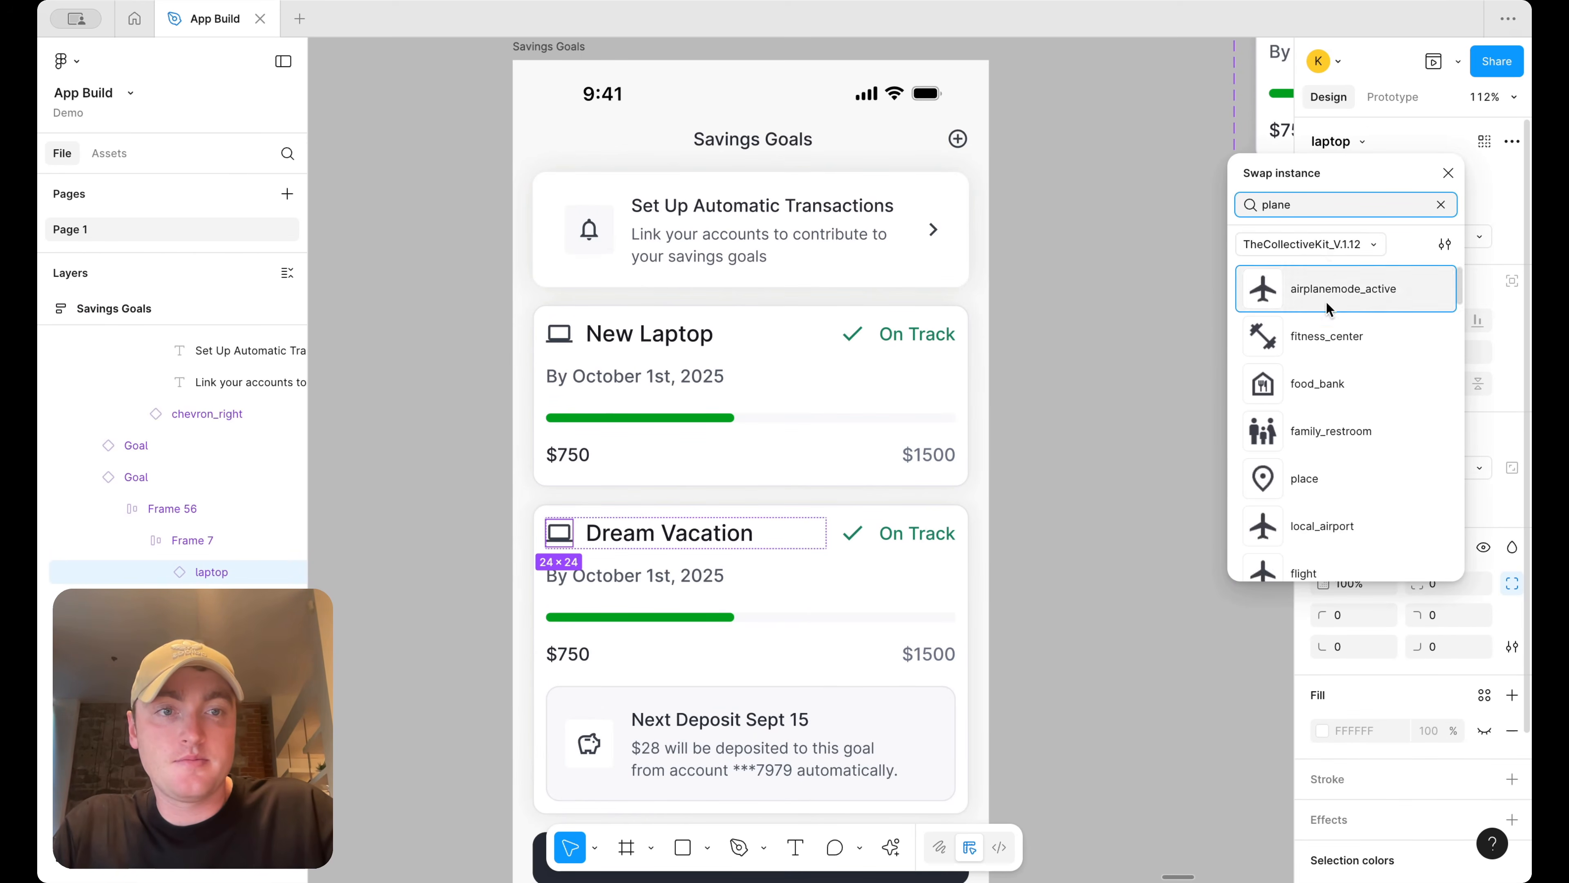
left_click(1327, 302)
Change the Dream Vacation card's date to "By April 15th, 2026"
scroll(864, 526, "down", 1)
scroll(864, 526, "down", 2)
double_click(699, 478)
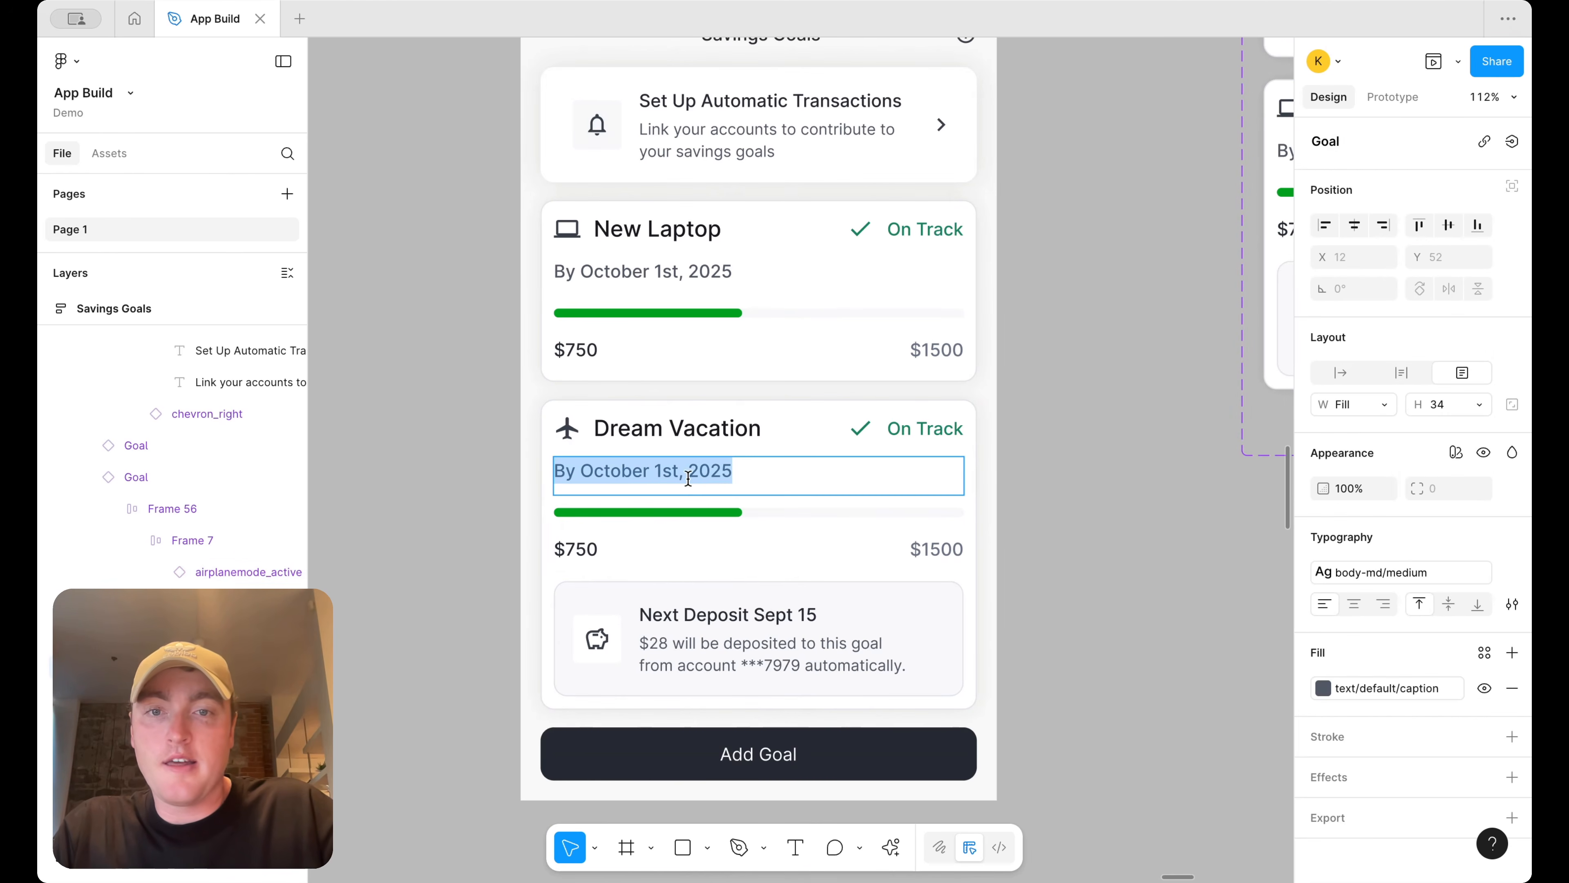
double_click(627, 470)
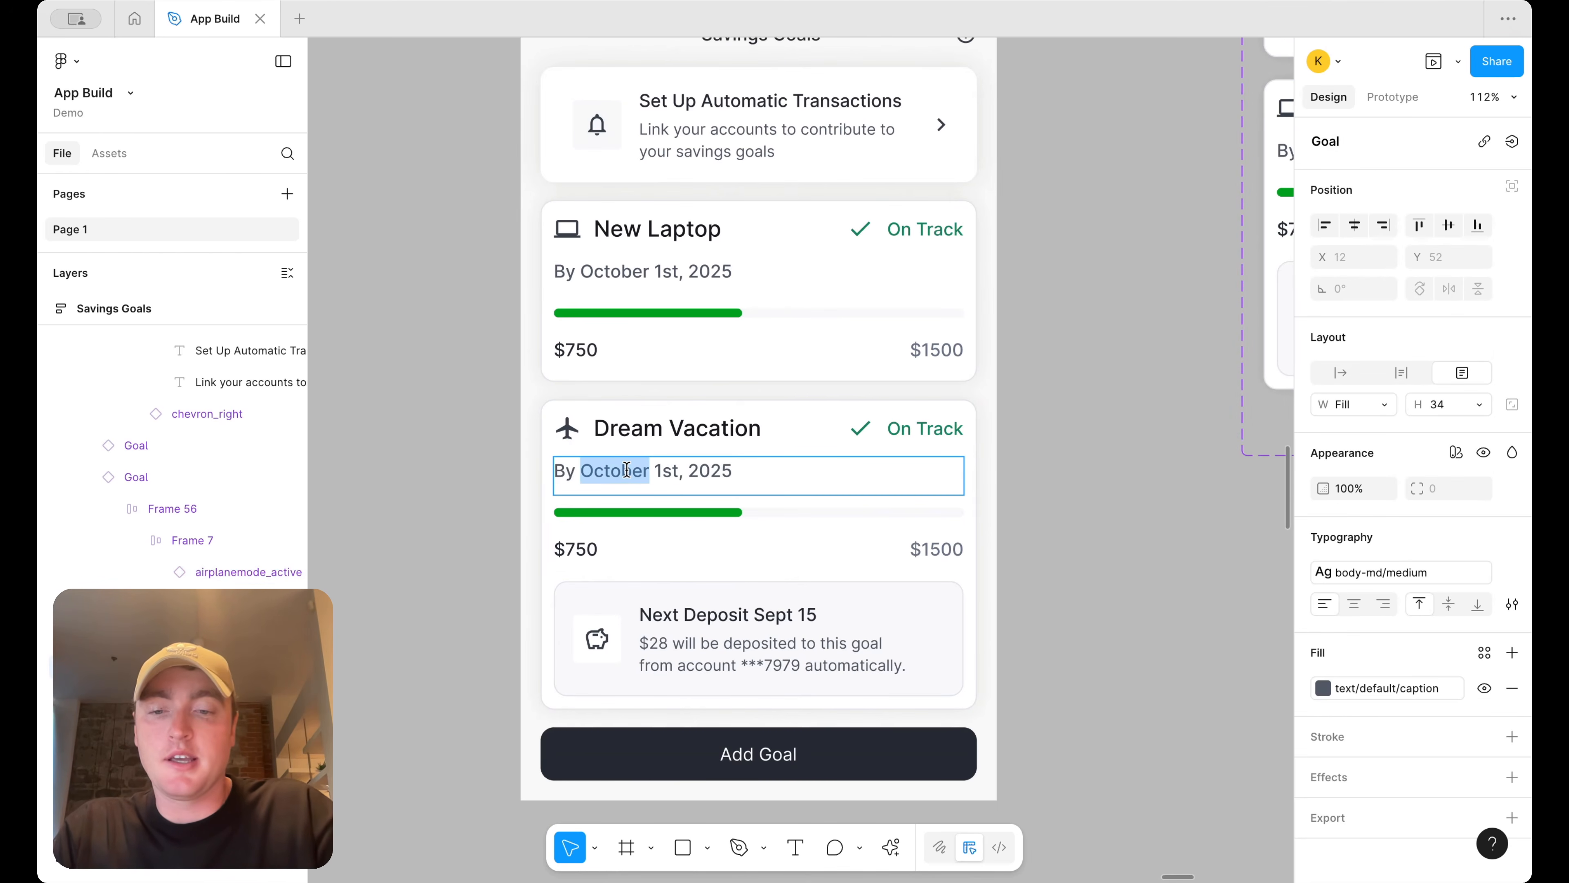
type("April ")
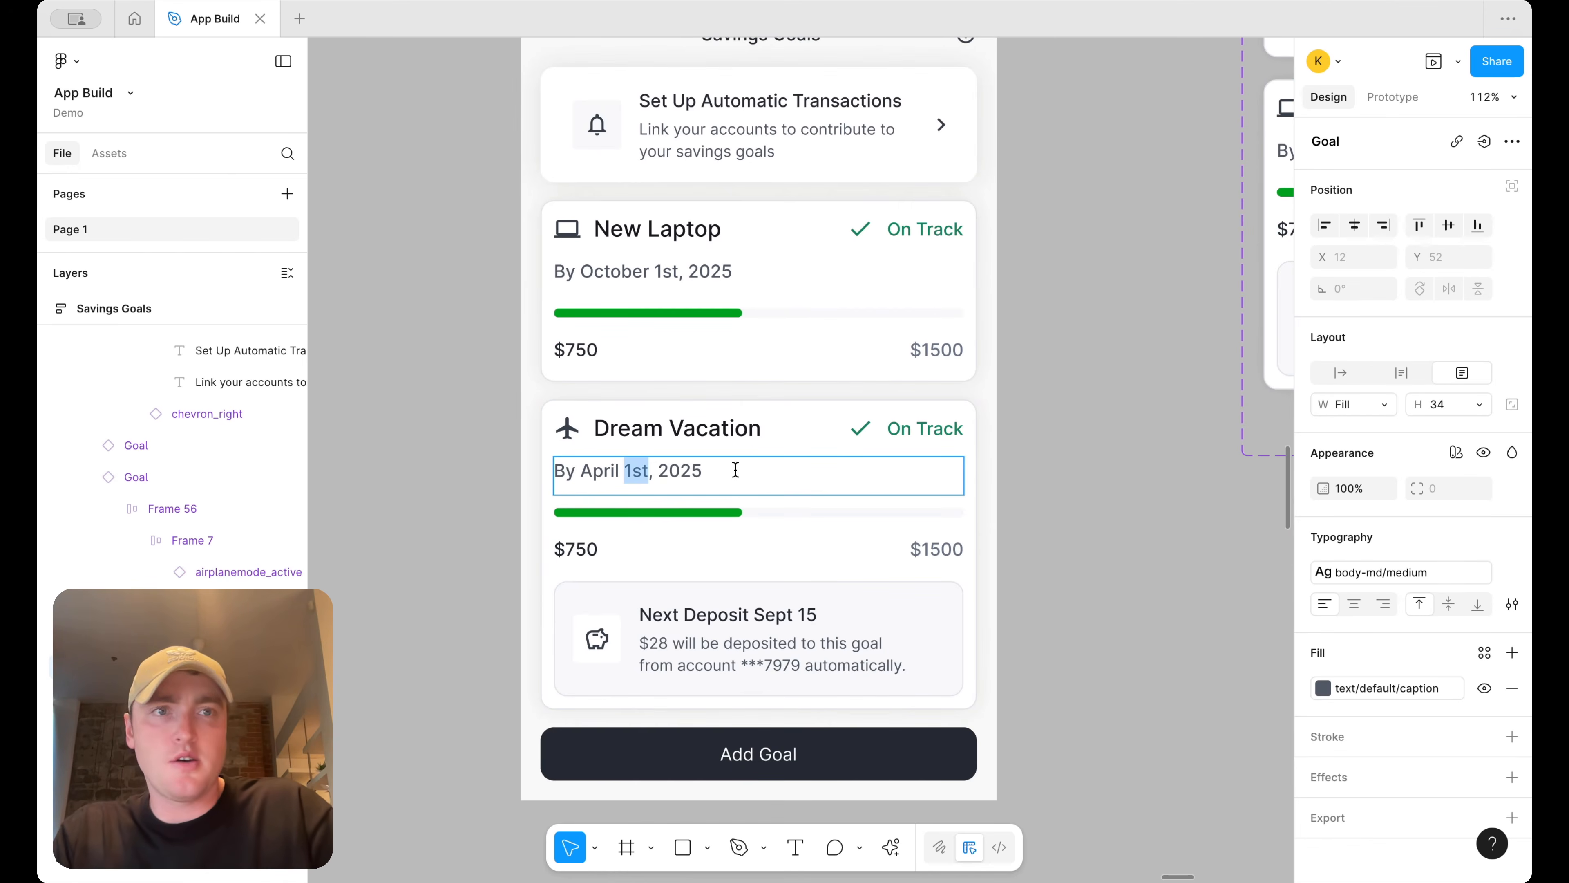
type("15th")
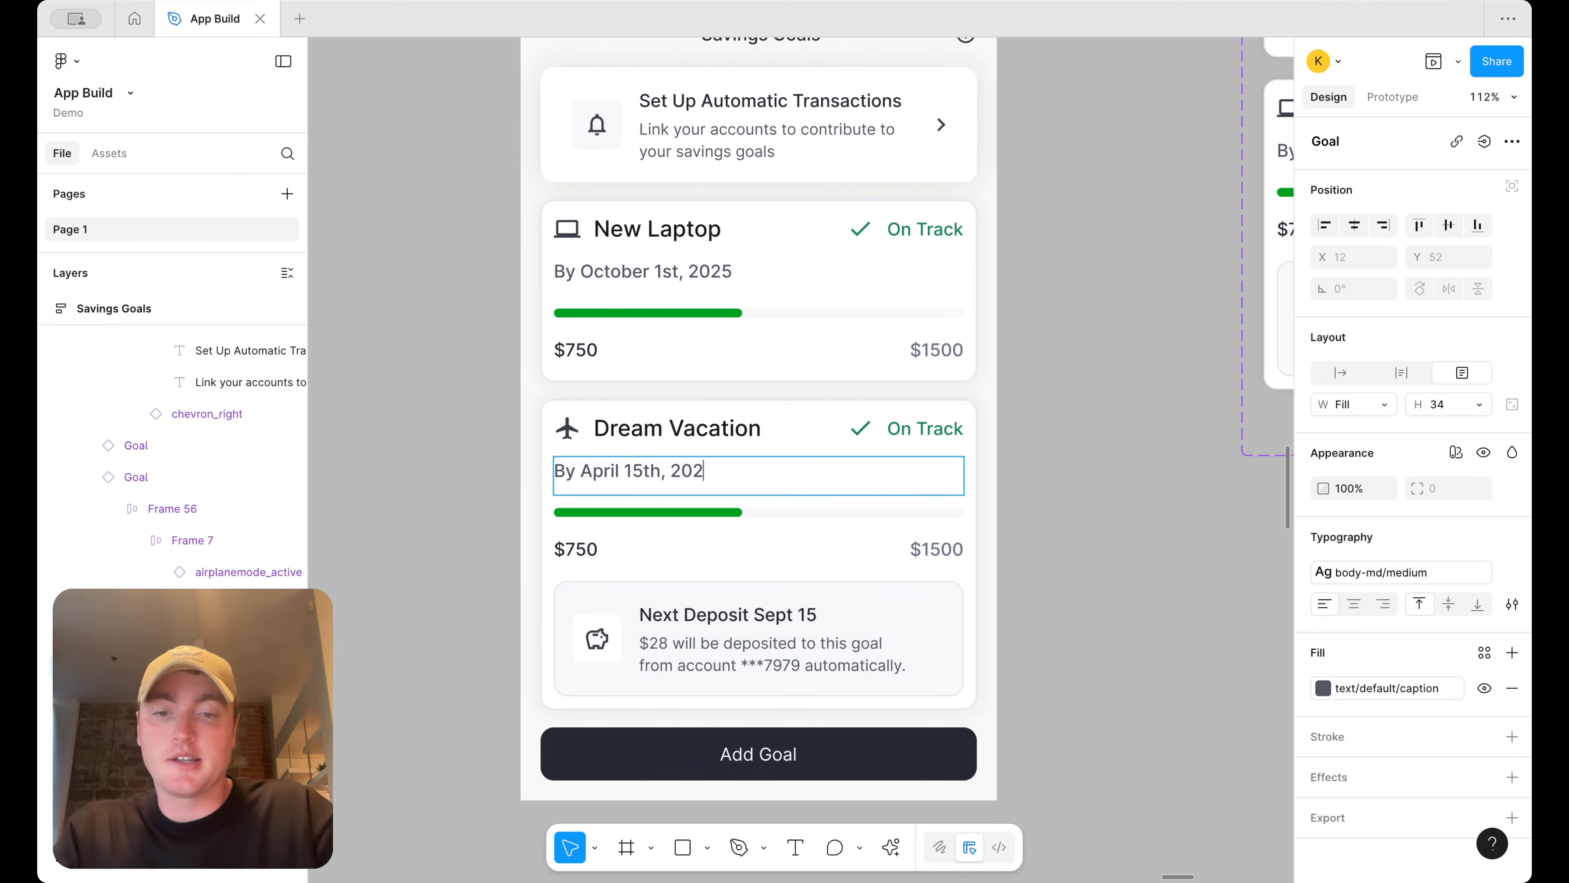
Set the Dream Vacation card's target amount to $300
left_click(935, 552)
key("BackSpace")
key("BackSpace")
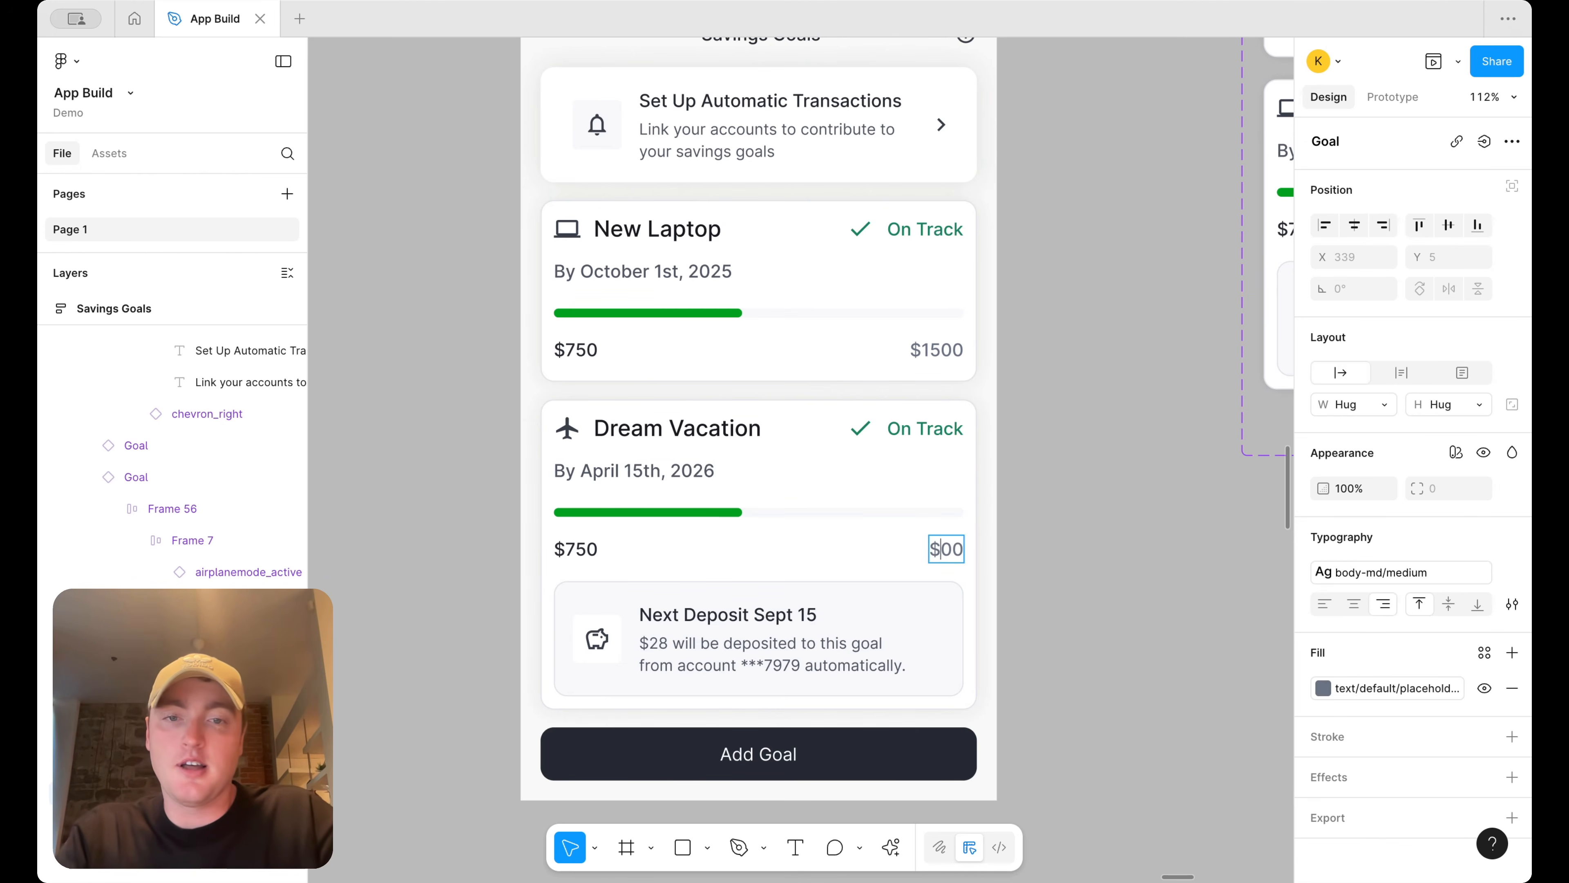
type("3")
left_click(604, 544)
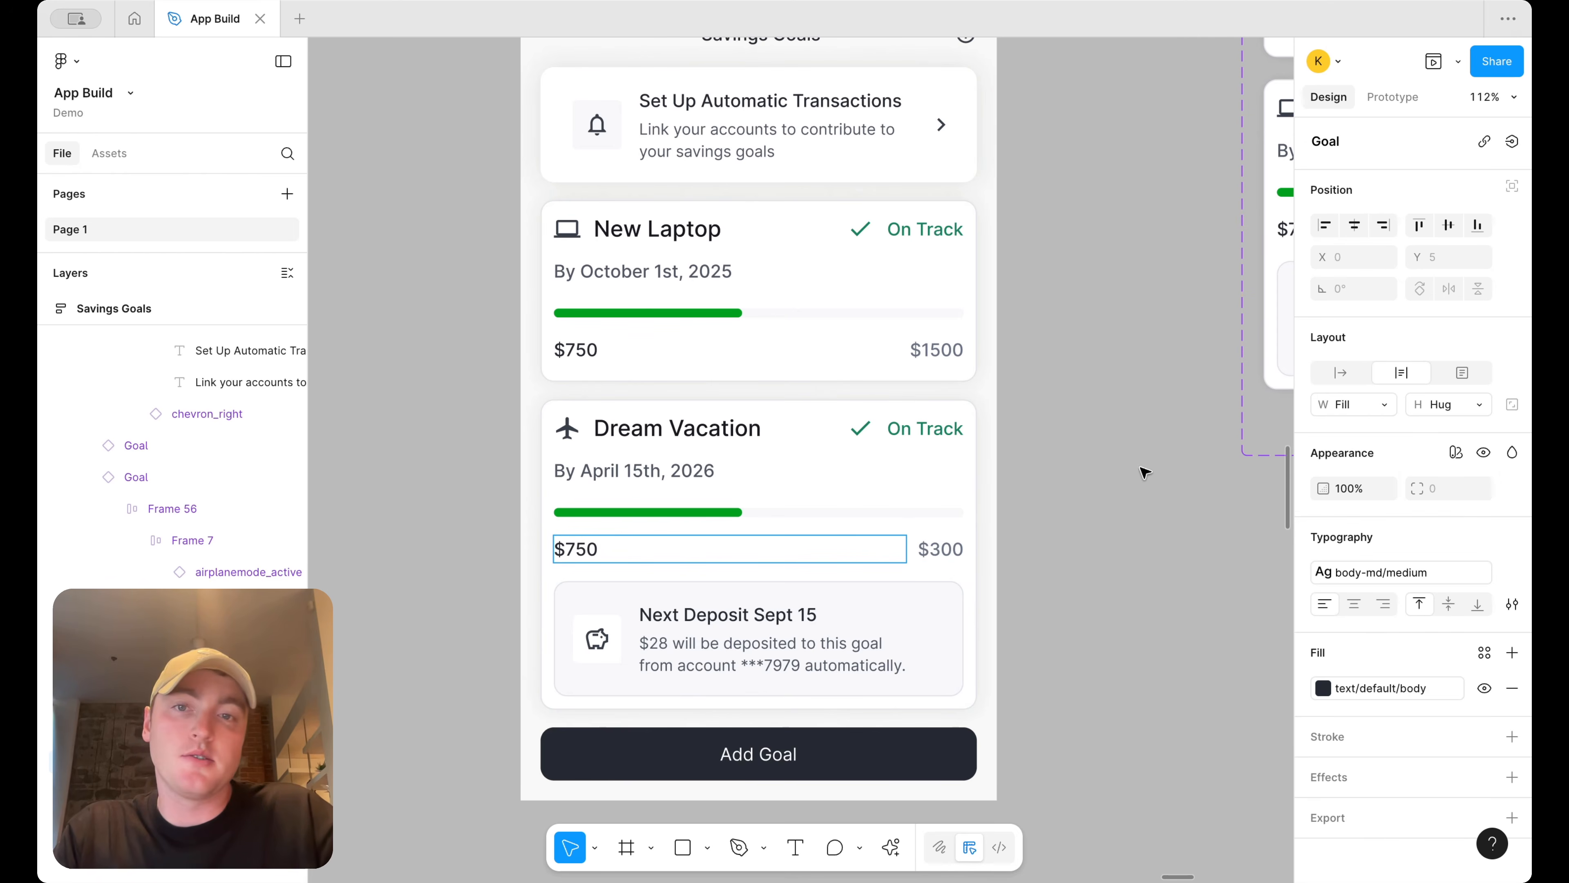
left_click(1116, 474)
Increase the height of the Savings Goals screen frame
scroll(1112, 472, "down", 6)
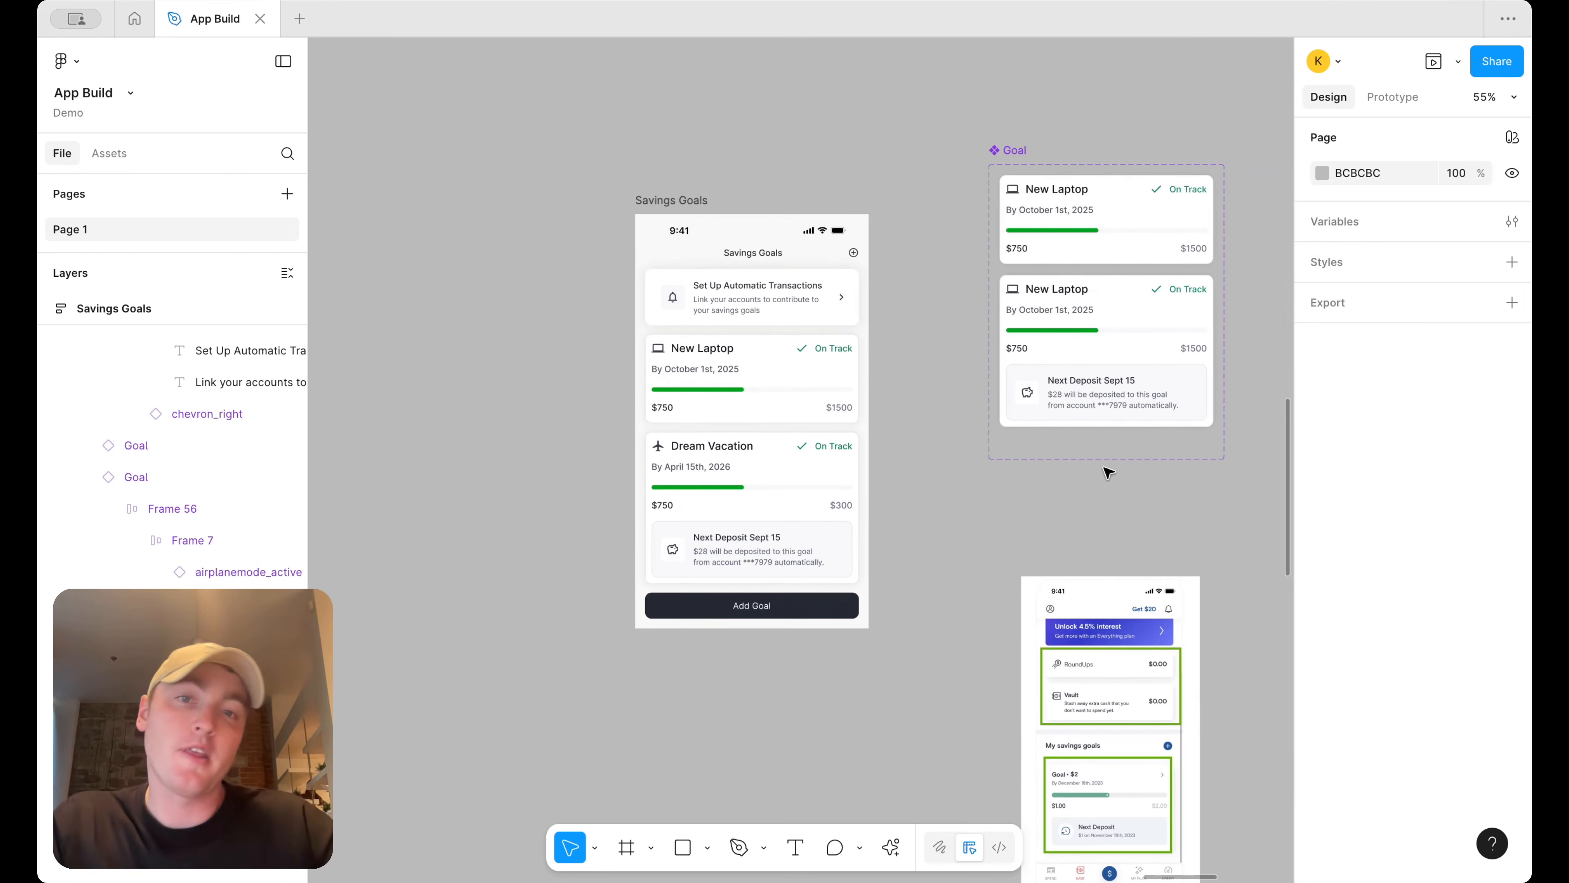
left_click(647, 196)
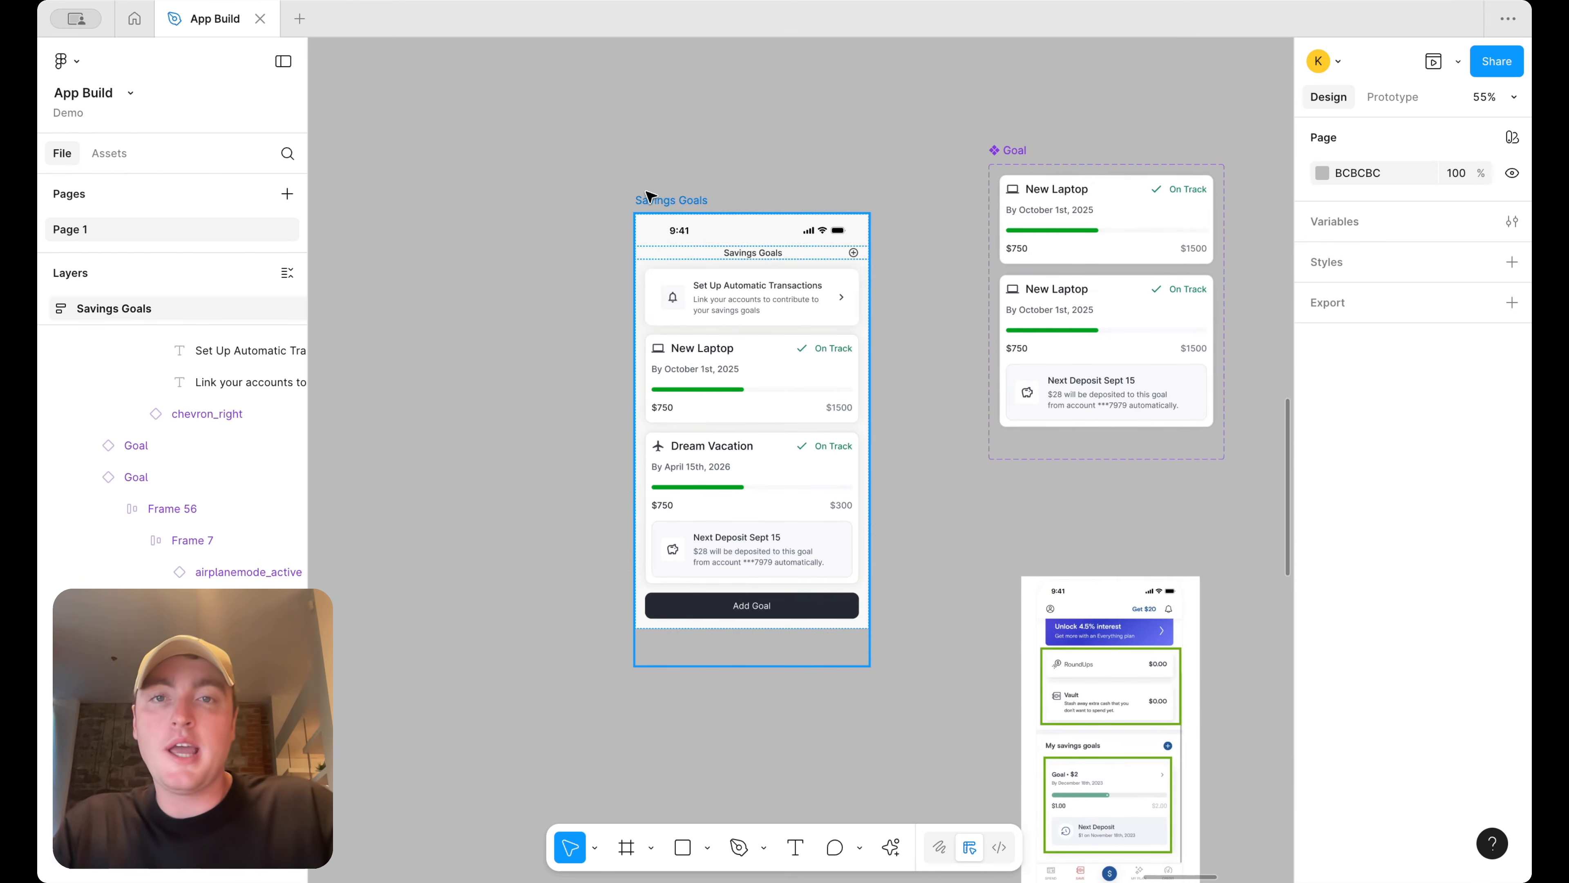
left_click(647, 196)
scroll(927, 599, "down", 6)
scroll(925, 599, "left", 2)
left_click(706, 485)
scroll(723, 674, "left", 4)
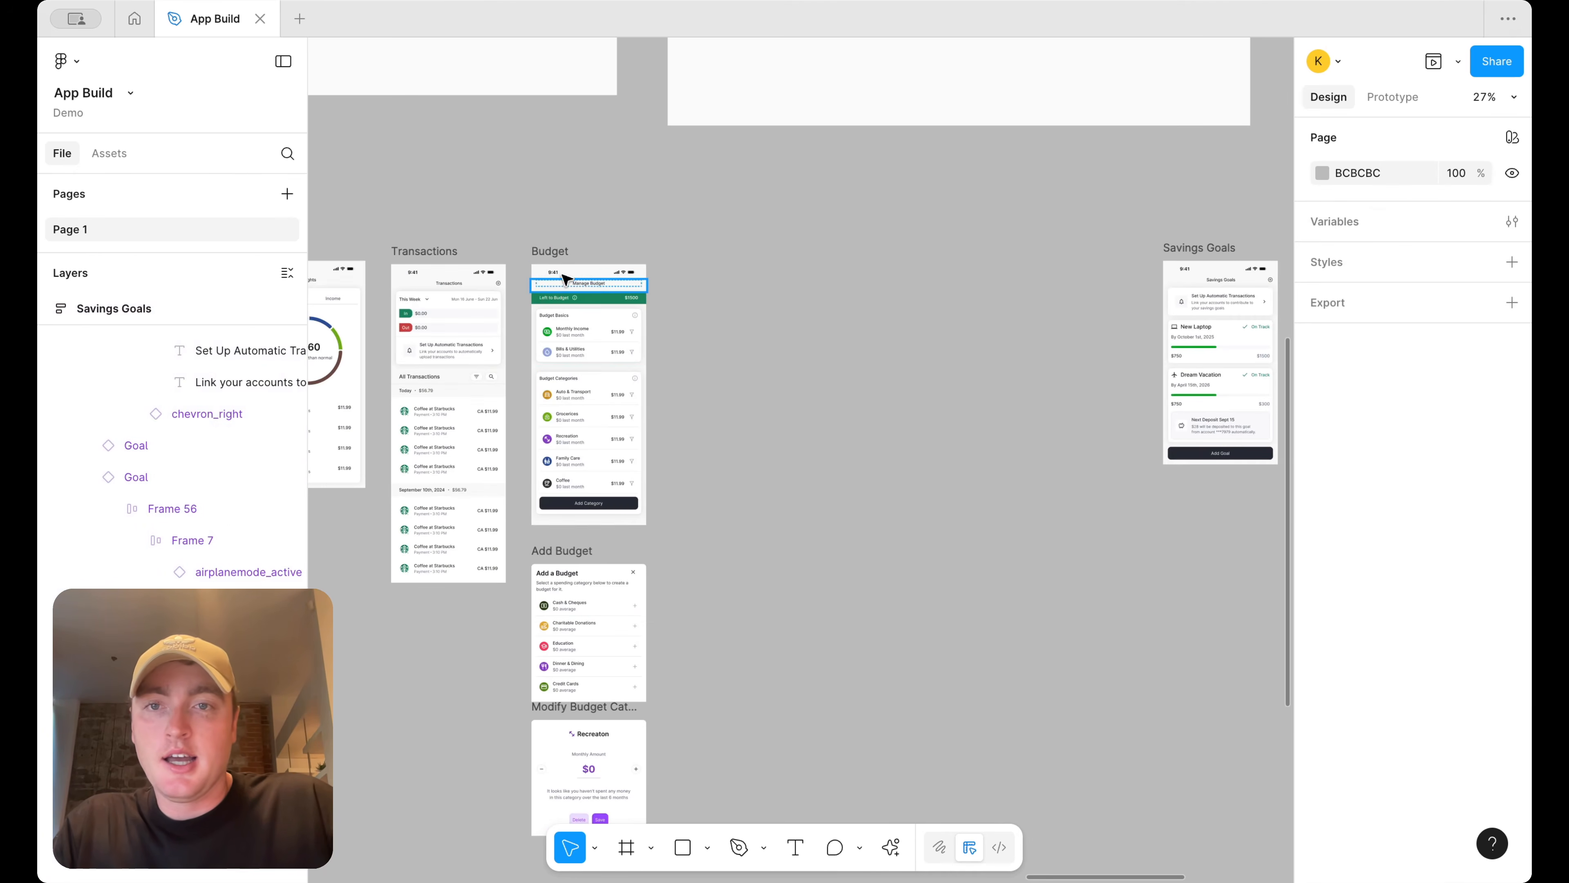
scroll(690, 354, "right", 5)
left_click(976, 275)
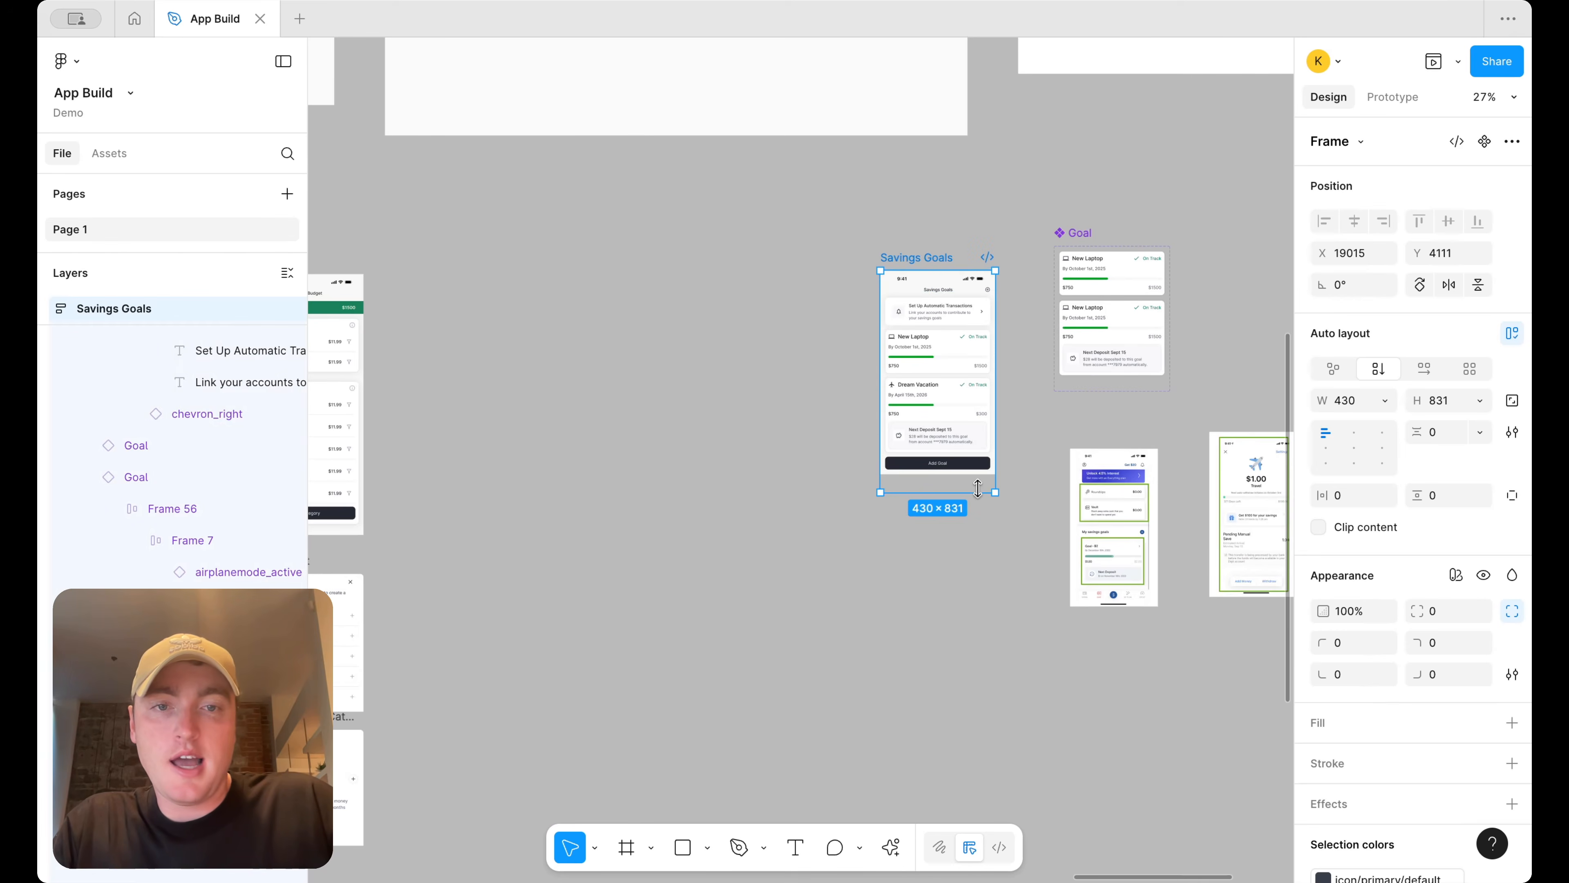
left_click_drag(978, 488, 978, 573)
Set the screen's Contents frame height to Fill container
left_click(964, 371)
left_click(1481, 401)
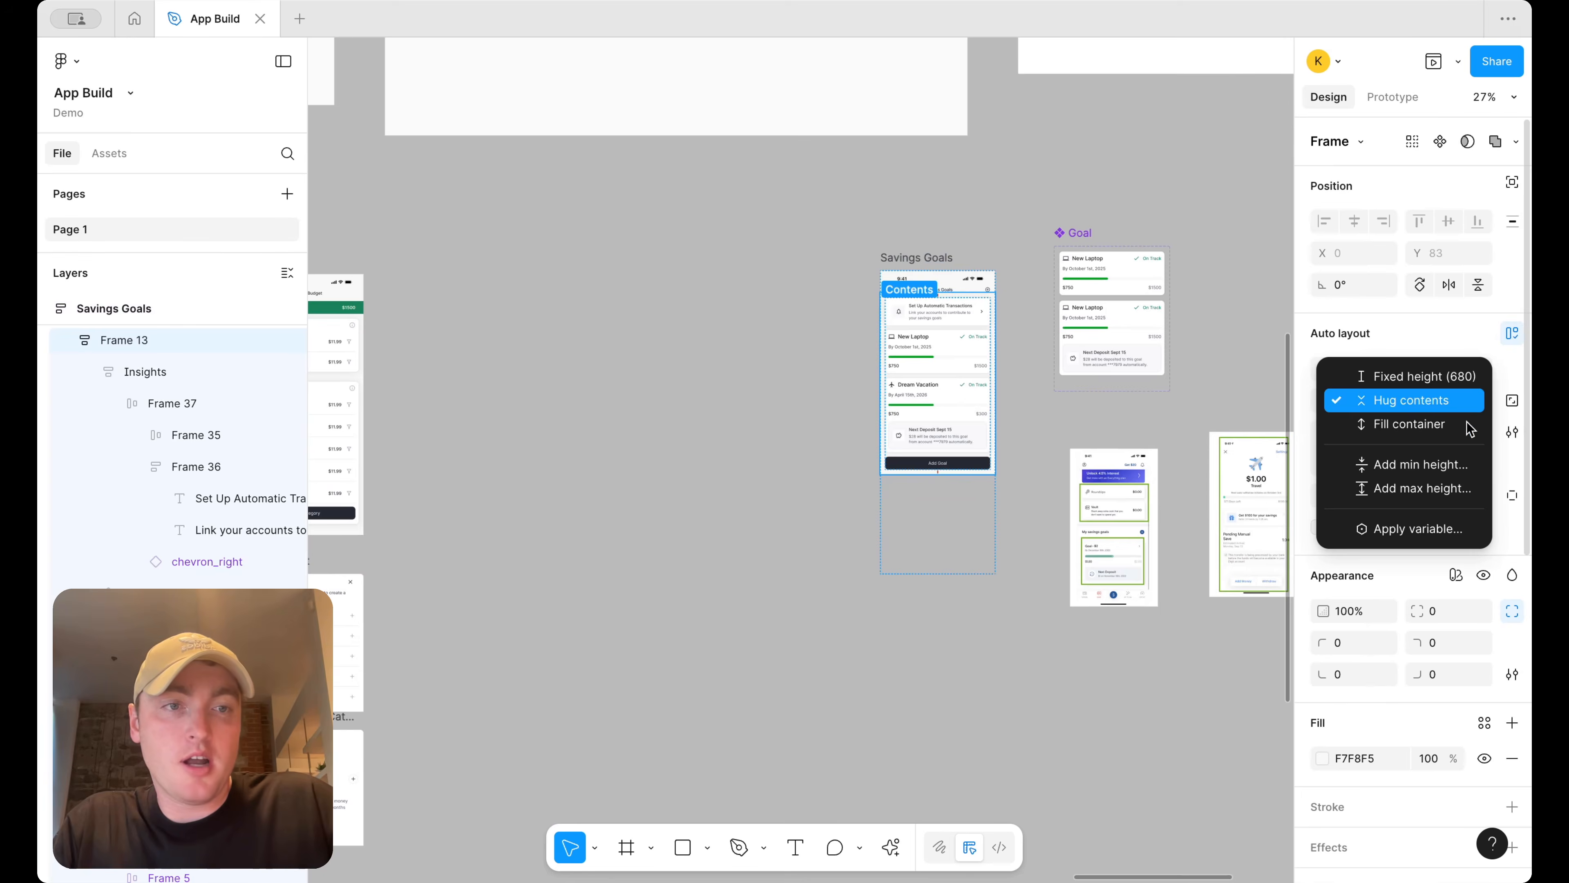
left_click(1409, 423)
Duplicate the Dream Vacation goal card
scroll(1001, 396, "up", 4)
left_click(968, 357)
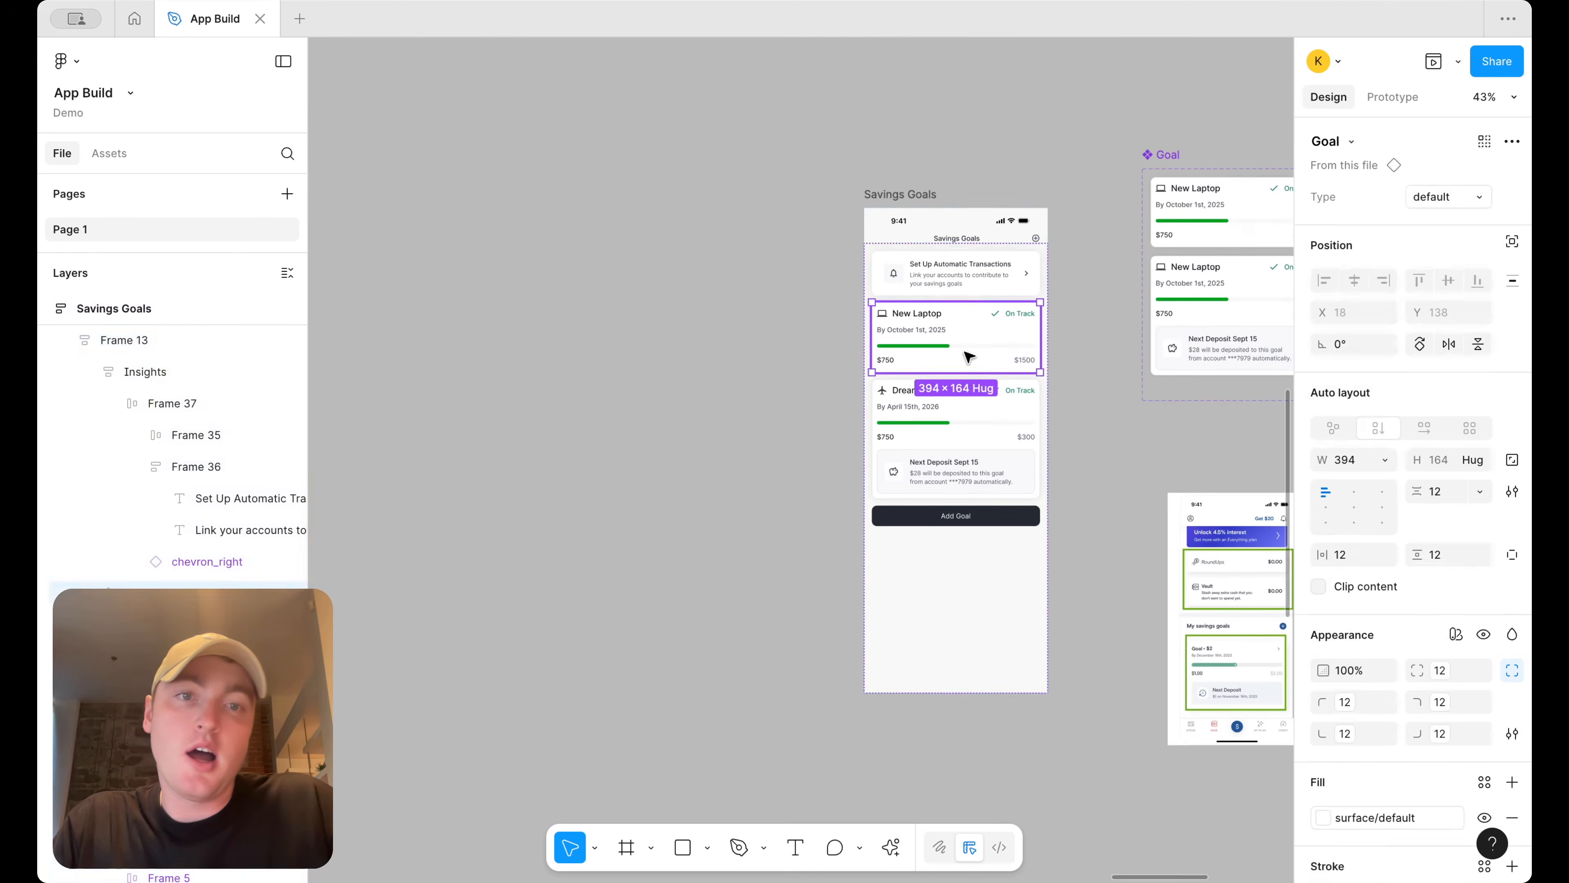
left_click(1005, 440)
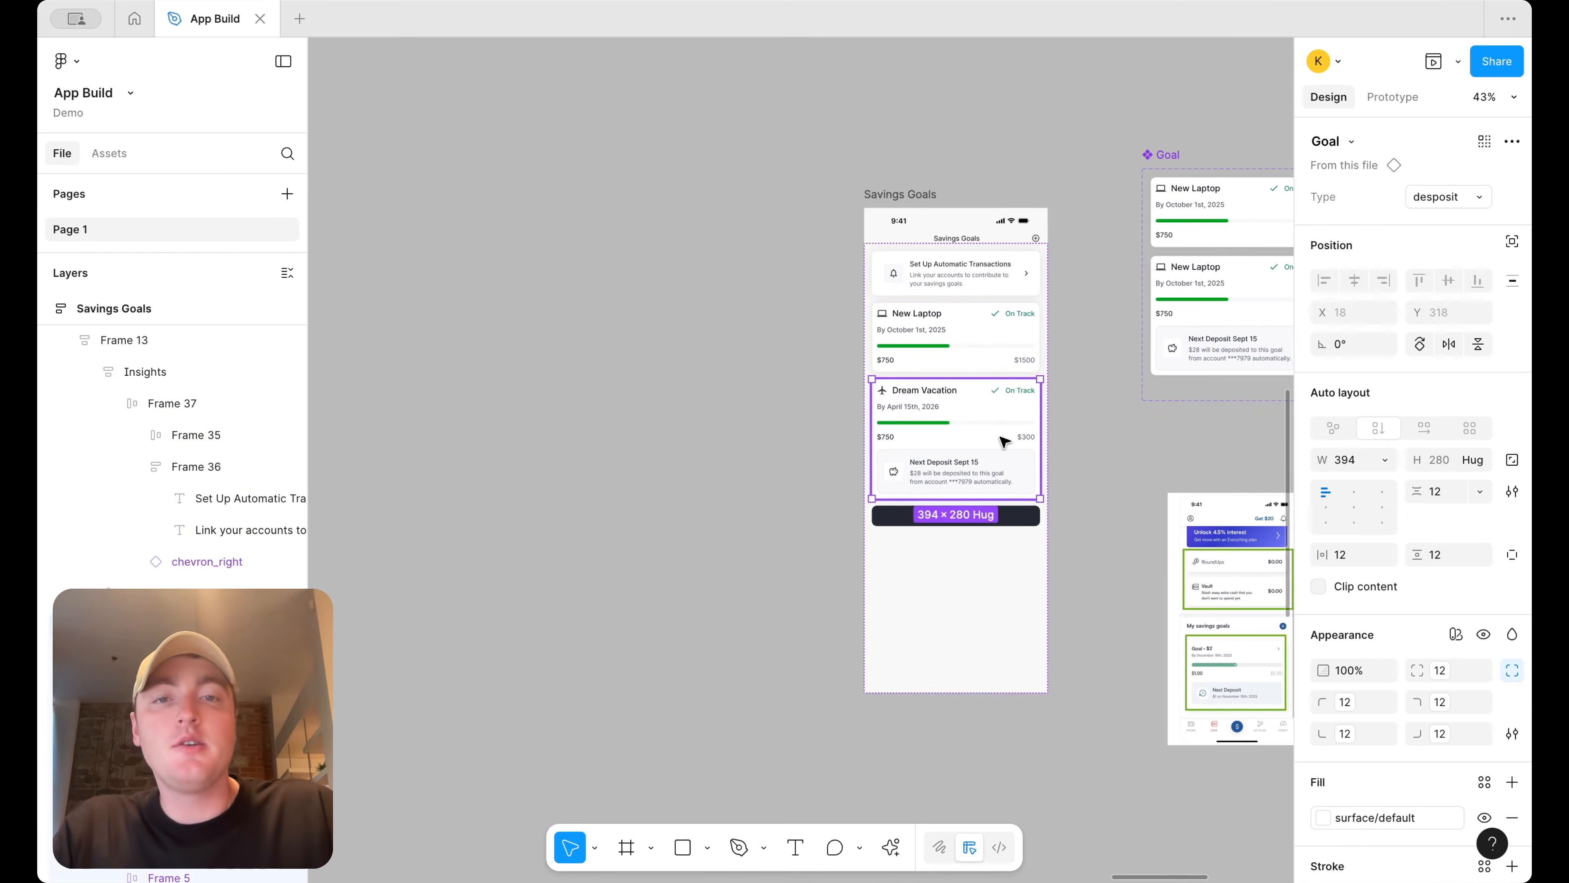
key("ctrl+d")
left_click(1053, 562)
Delete the Add Goal button and shorten the contents frame to end below the cards
left_click(992, 641)
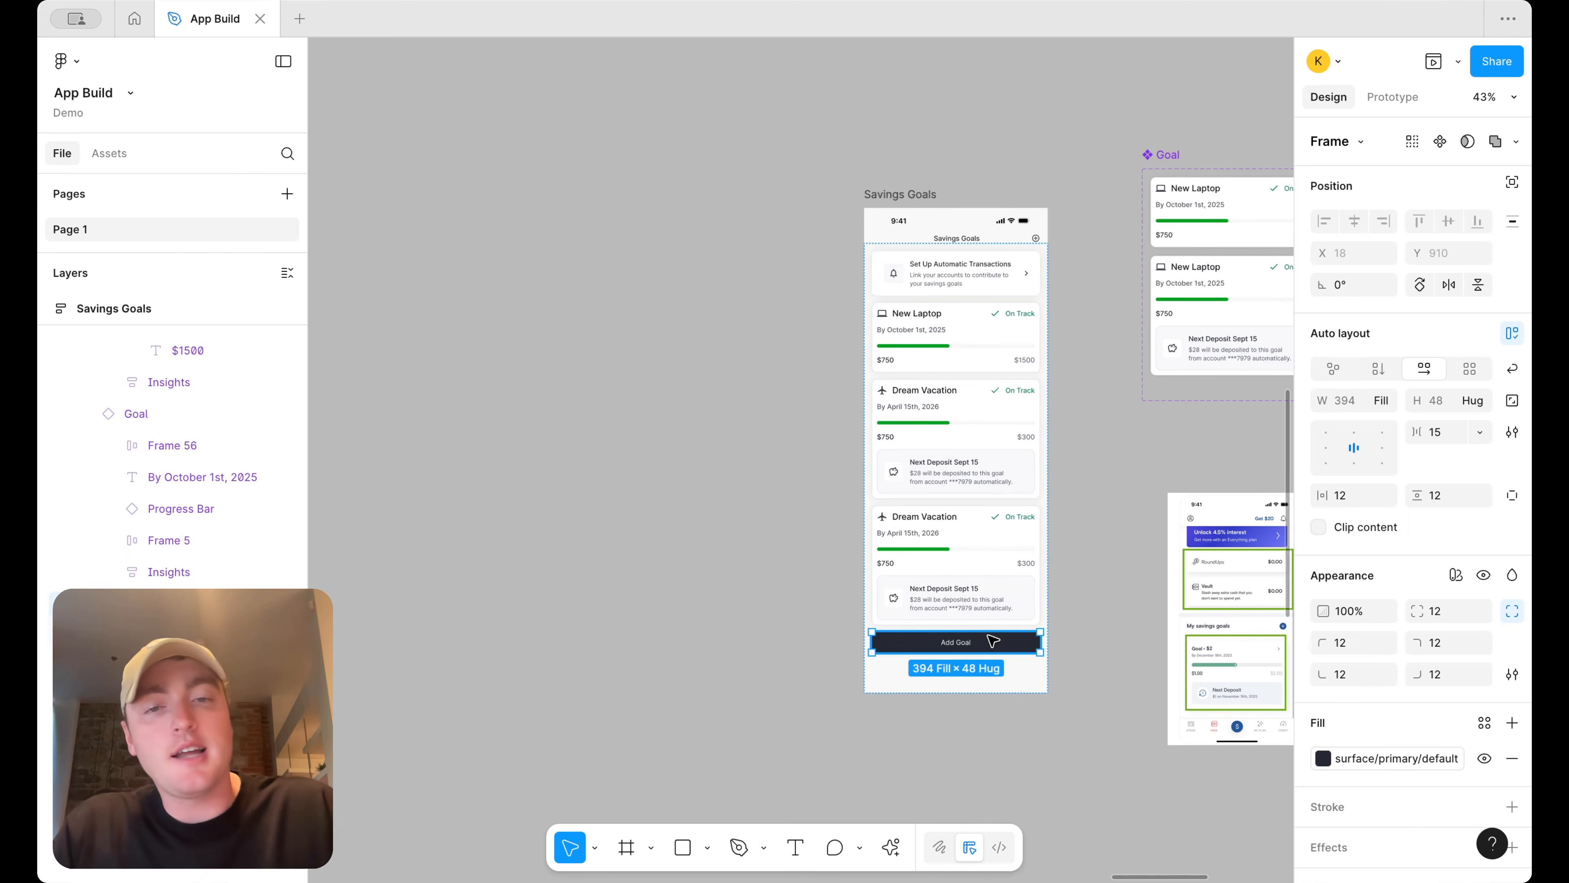
key("Delete")
left_click(947, 379)
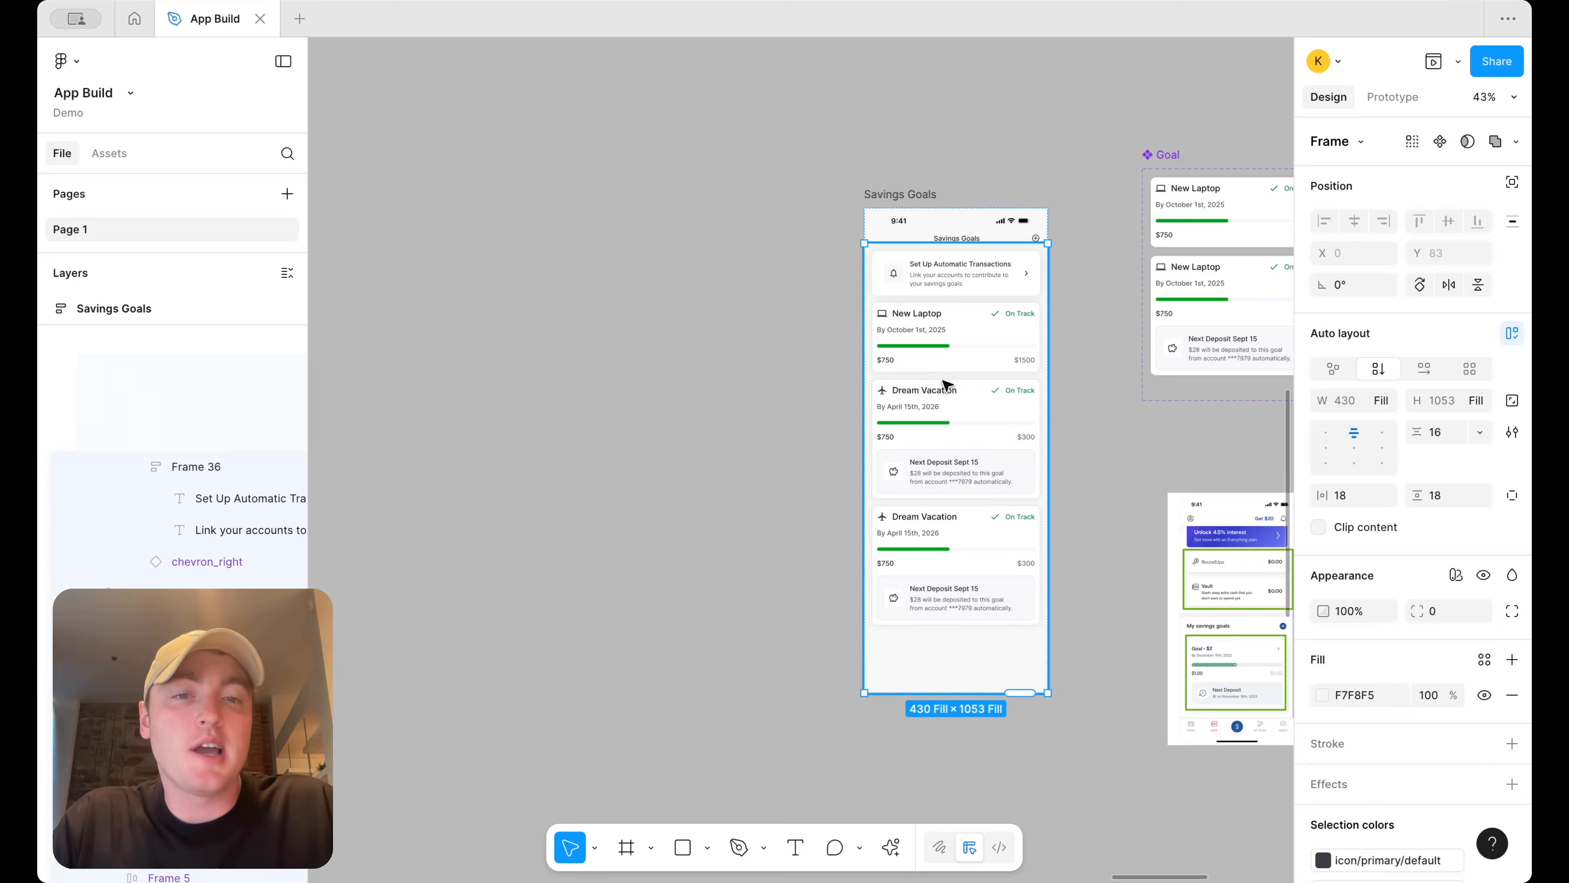
left_click_drag(924, 691, 924, 649)
left_click(1095, 391)
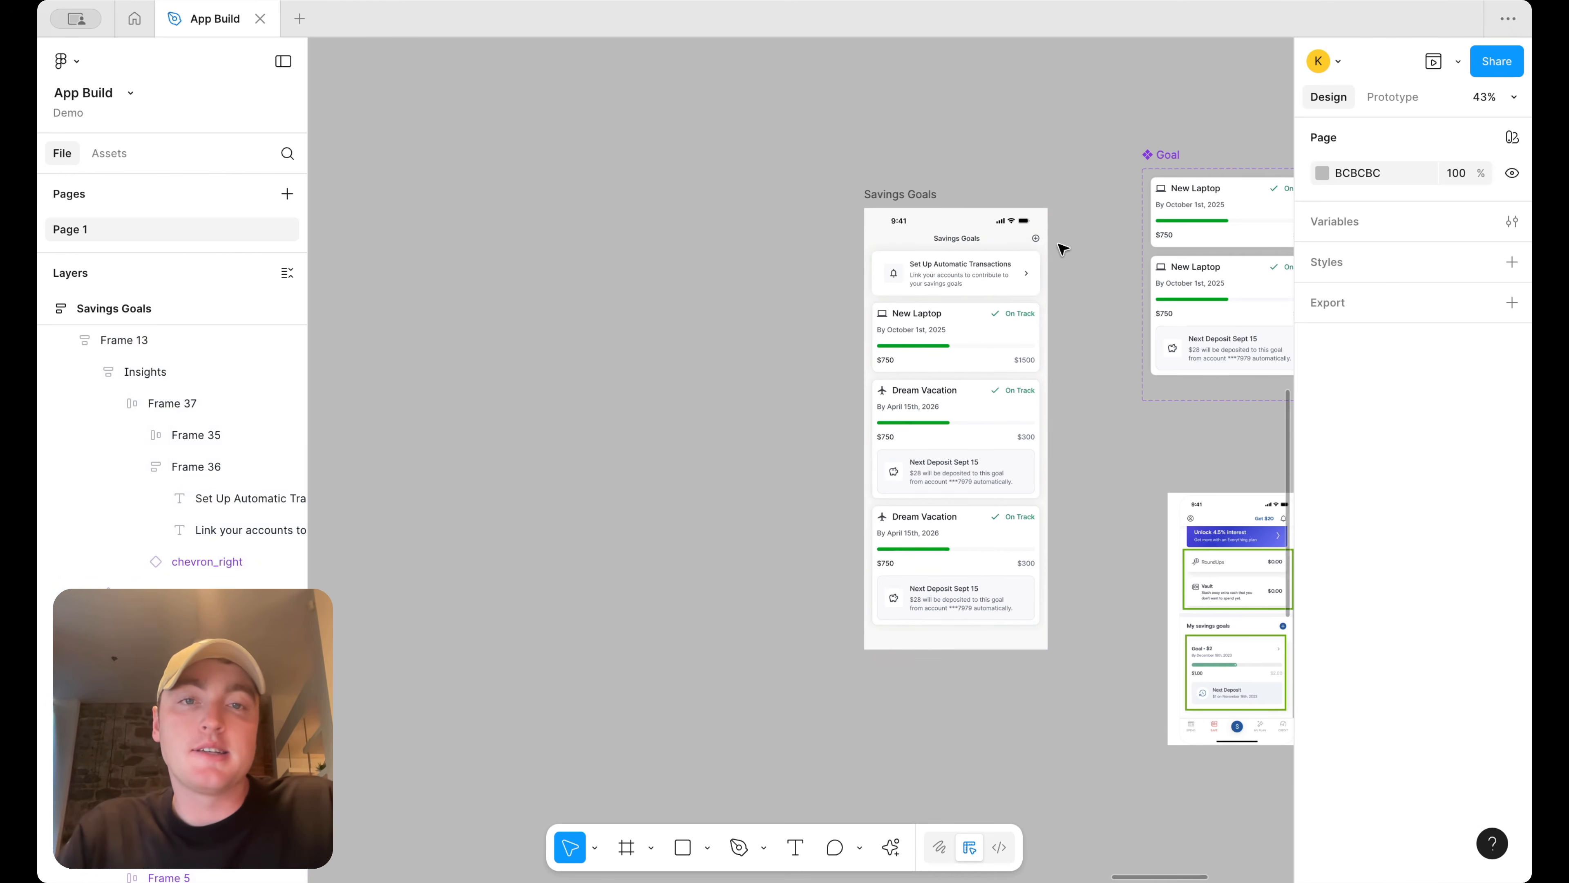
Rename the duplicated third goal card's title to Education Fund
scroll(1061, 249, "up", 5)
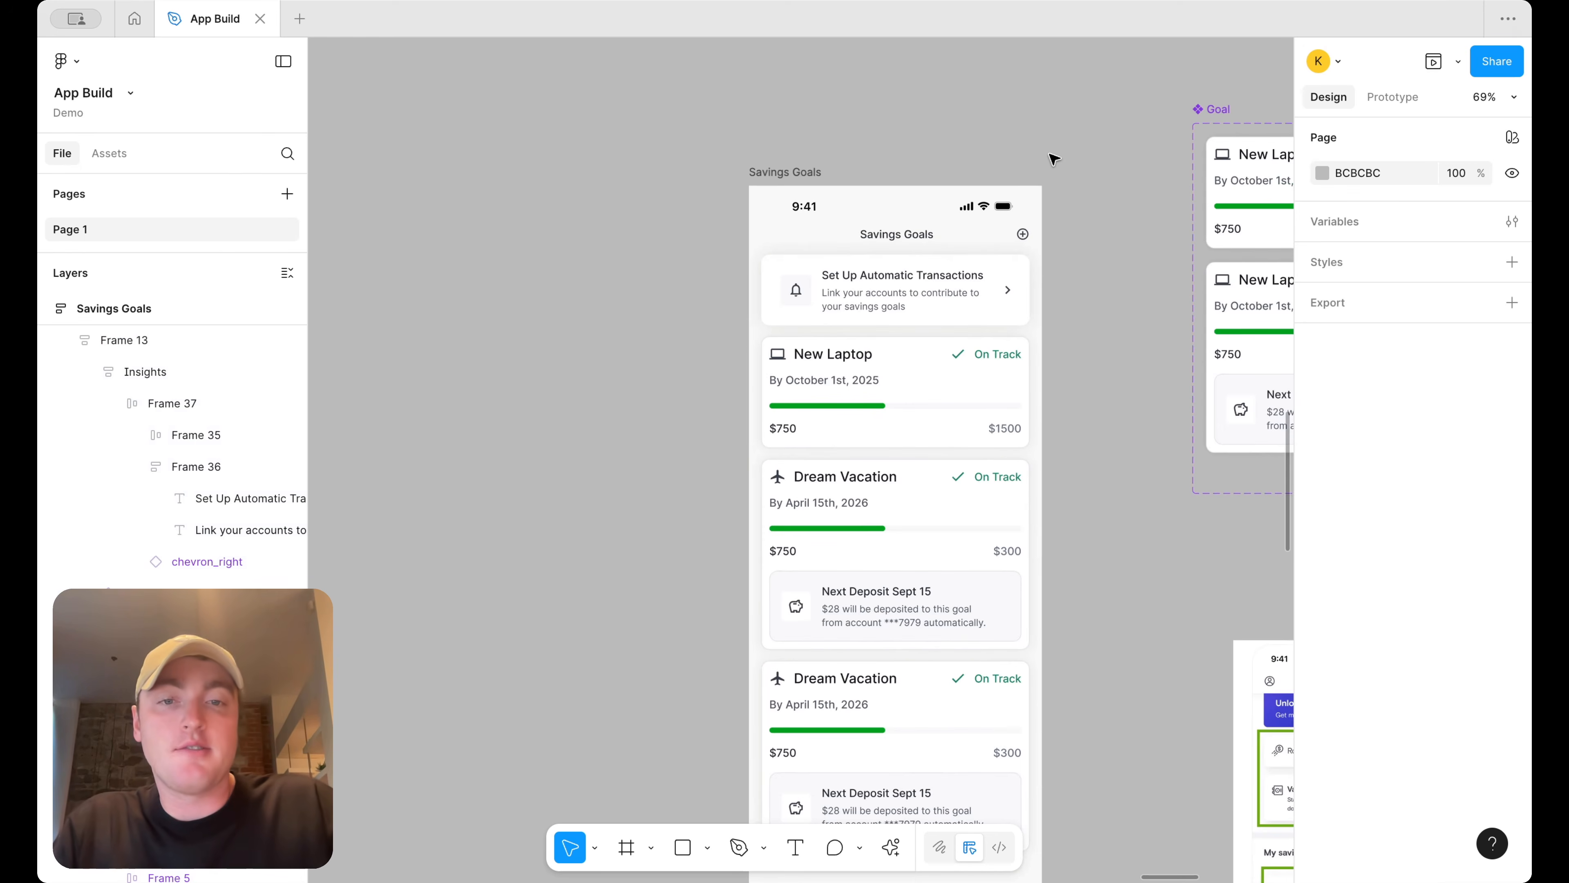
scroll(1044, 155, "down", 3)
left_click(909, 606)
left_click(905, 595)
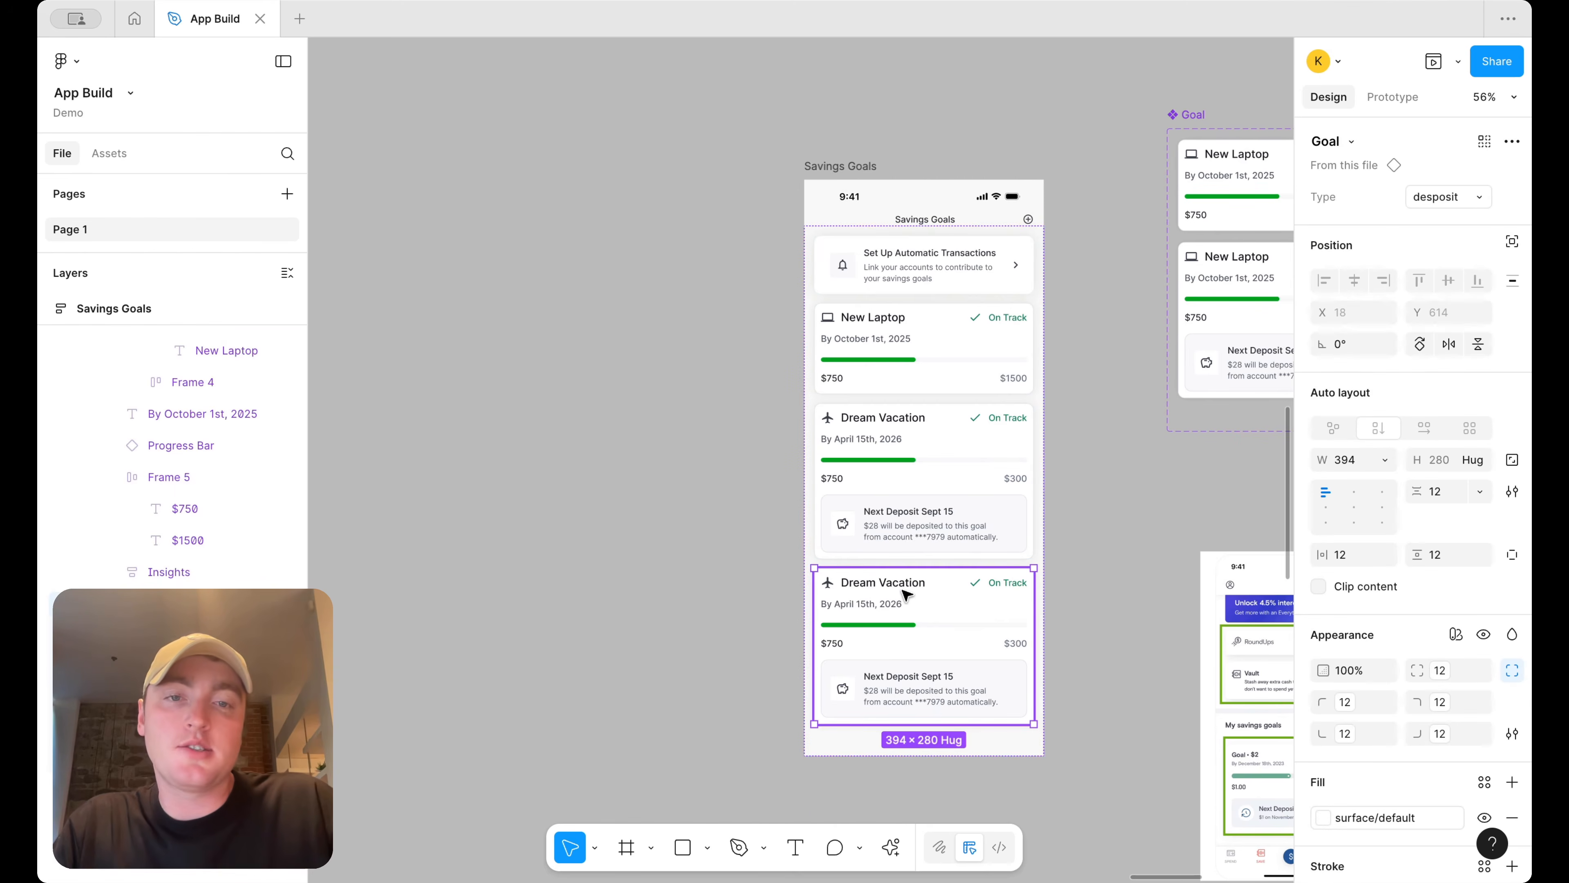
double_click(892, 584)
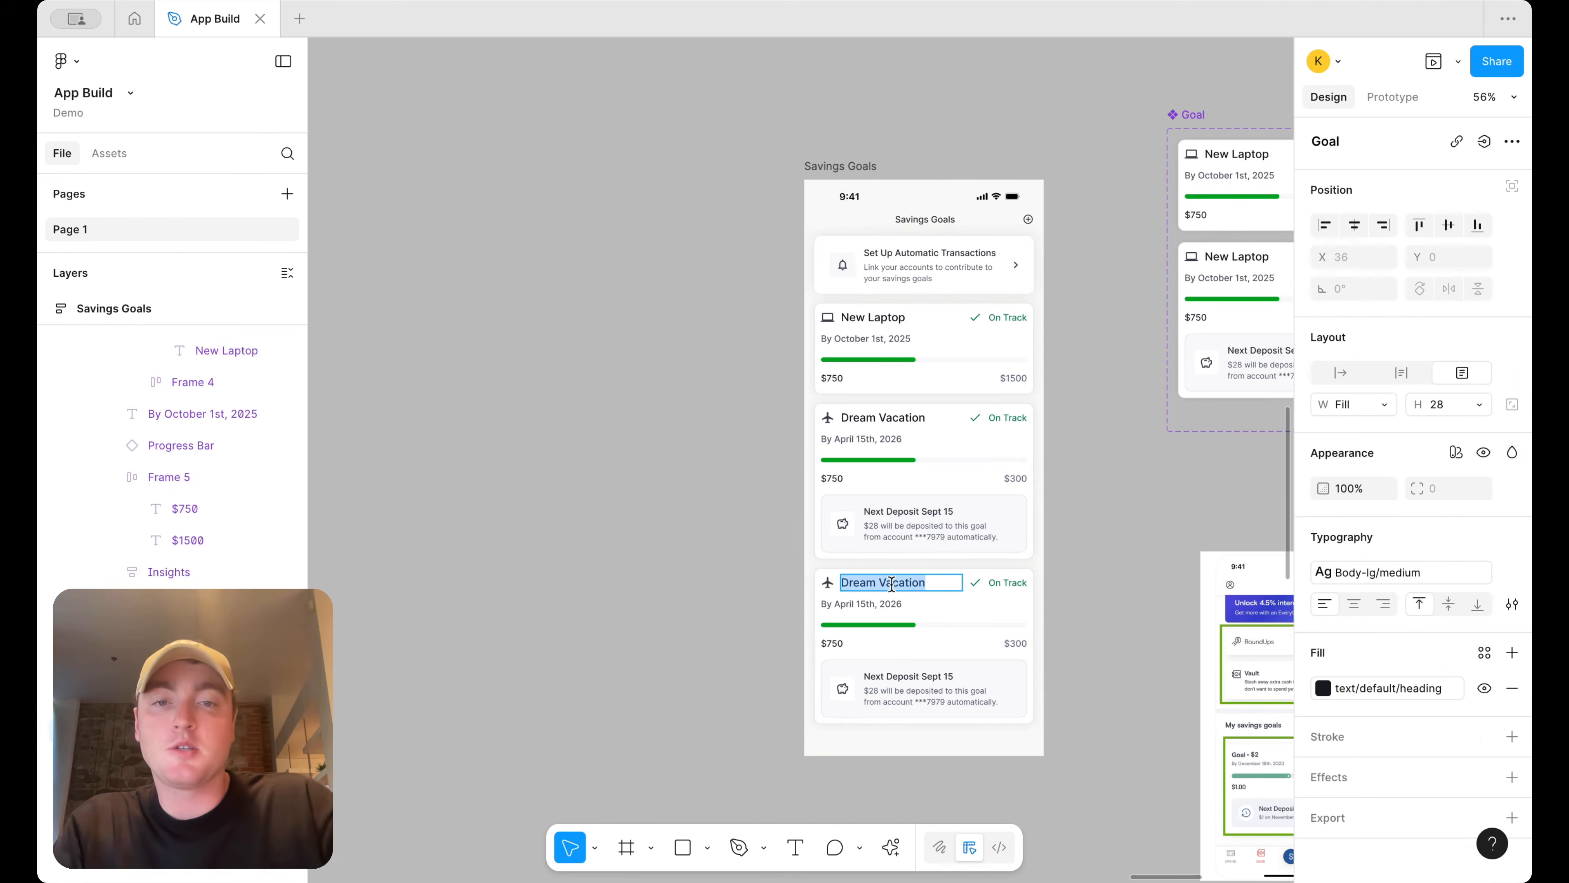
type("Educatio")
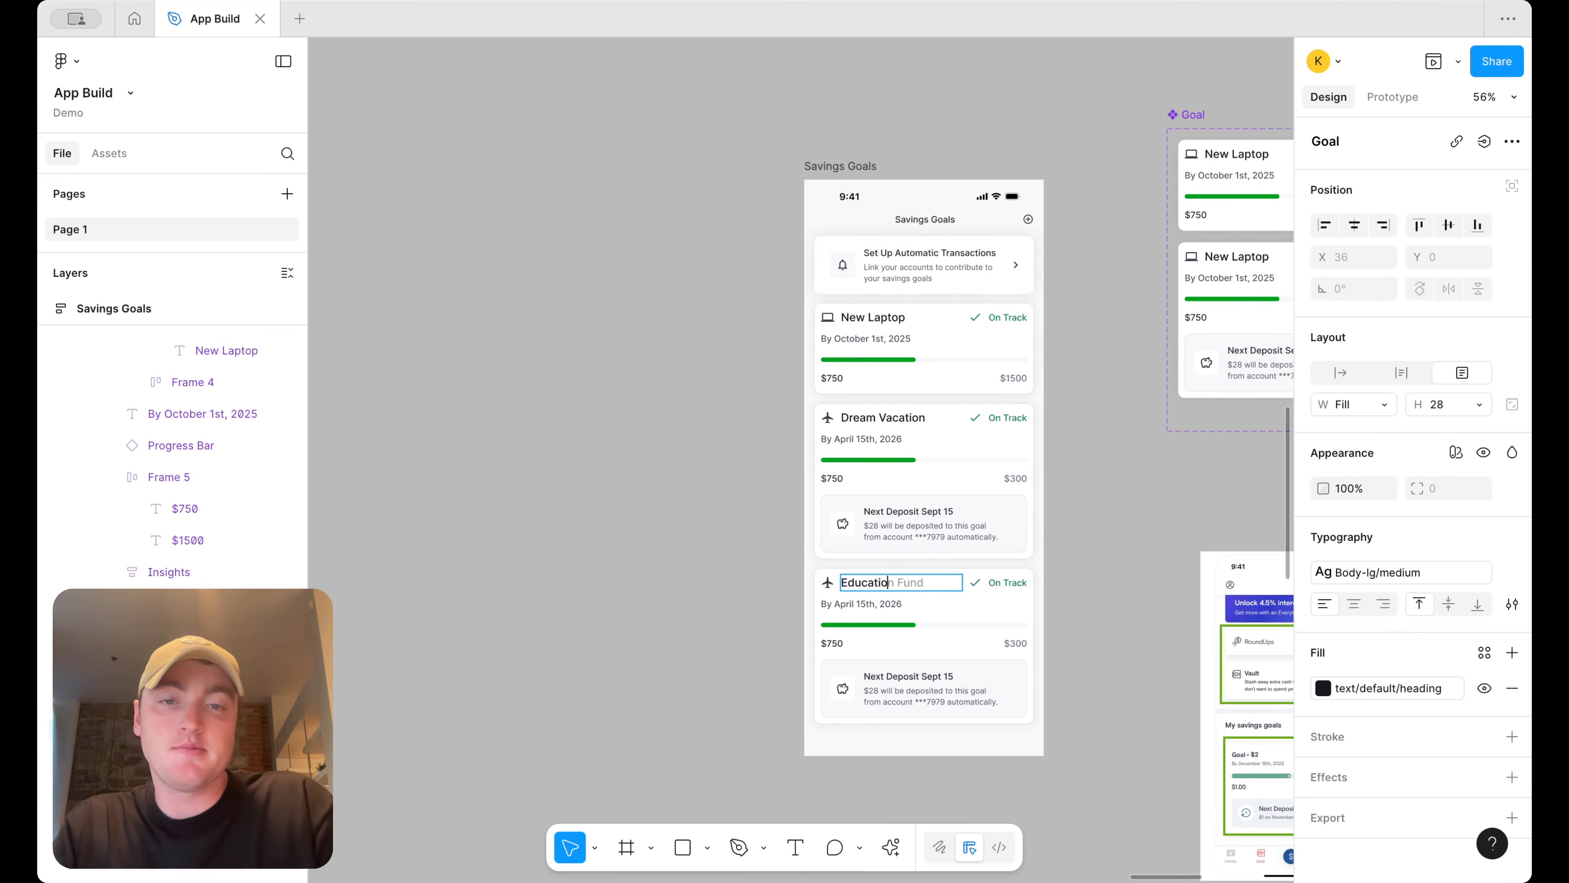
scroll(948, 625, "up", 3)
type("ation Fund")
key("Escape")
Swap the Education Fund card's airplane icon for the school icon
left_click(767, 568)
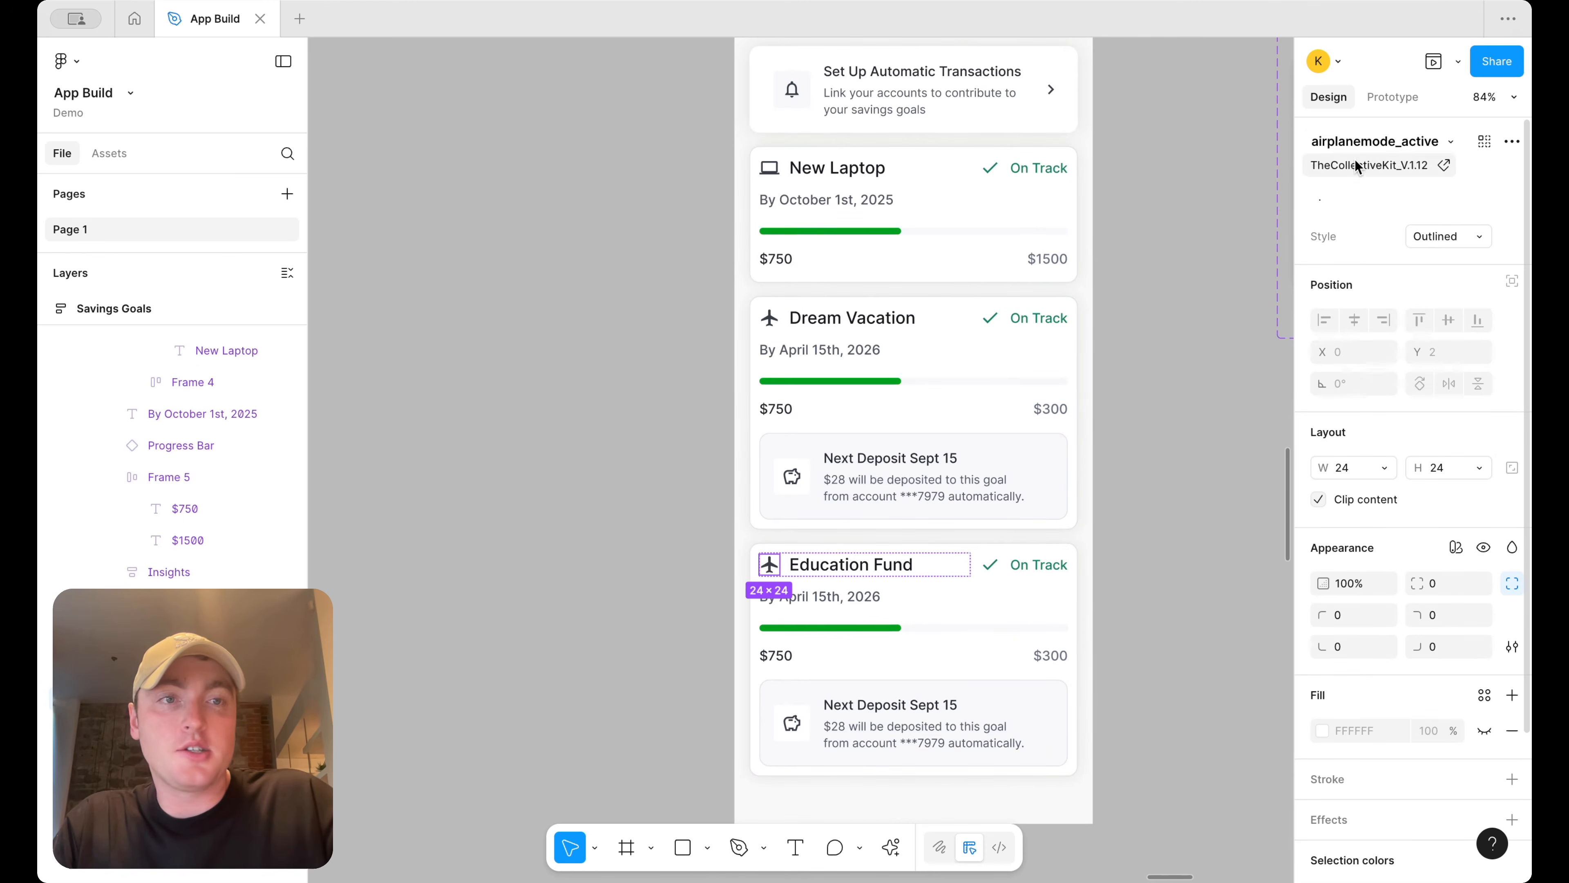
left_click(1441, 144)
type("grad")
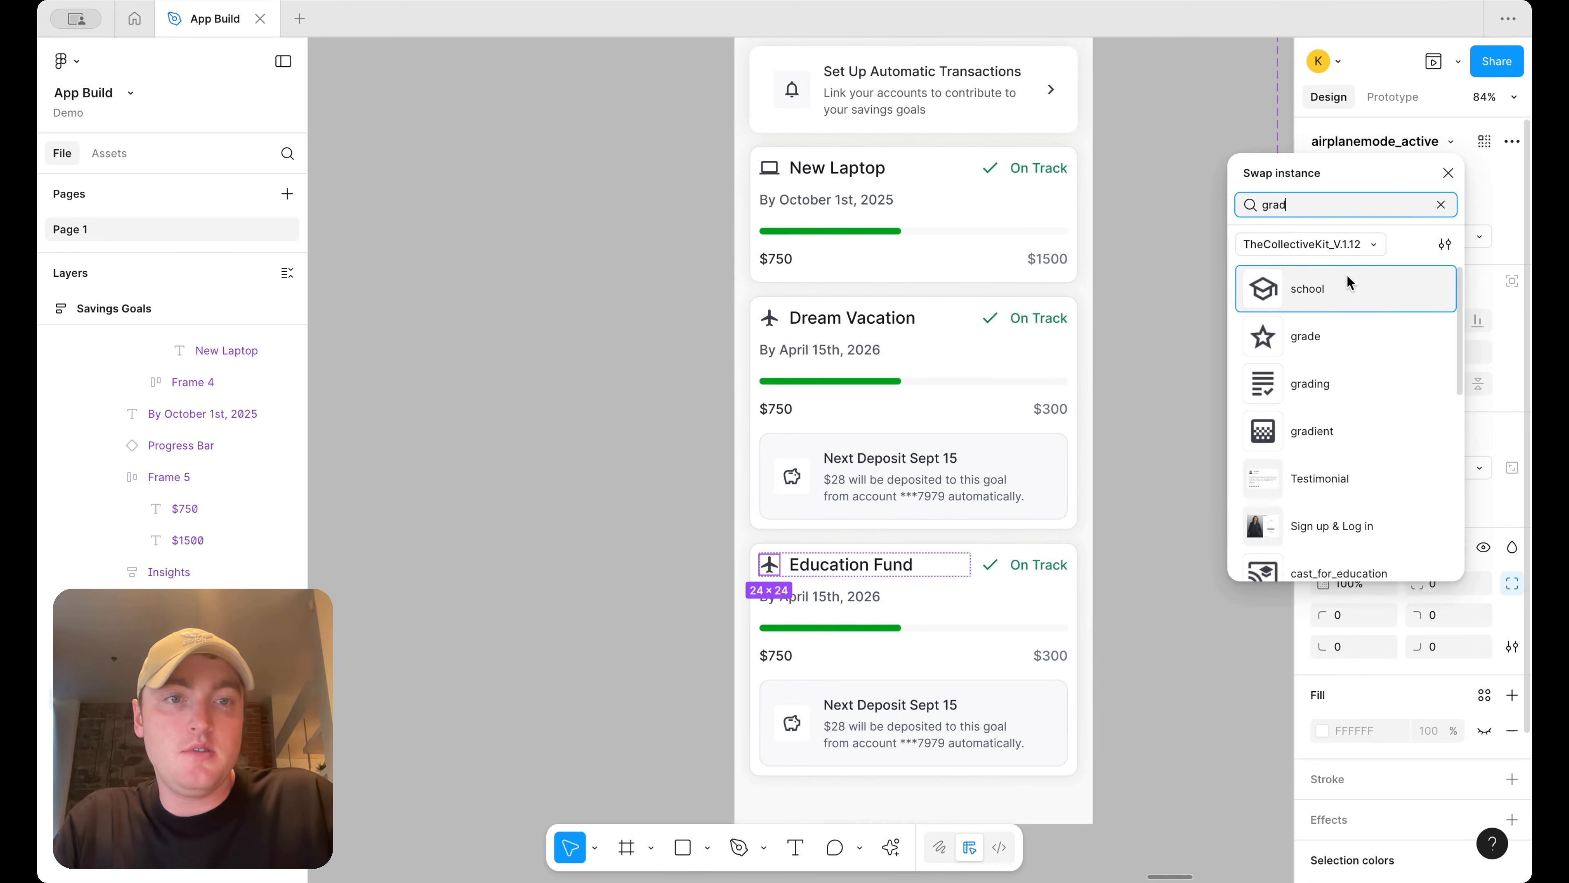
left_click(1346, 282)
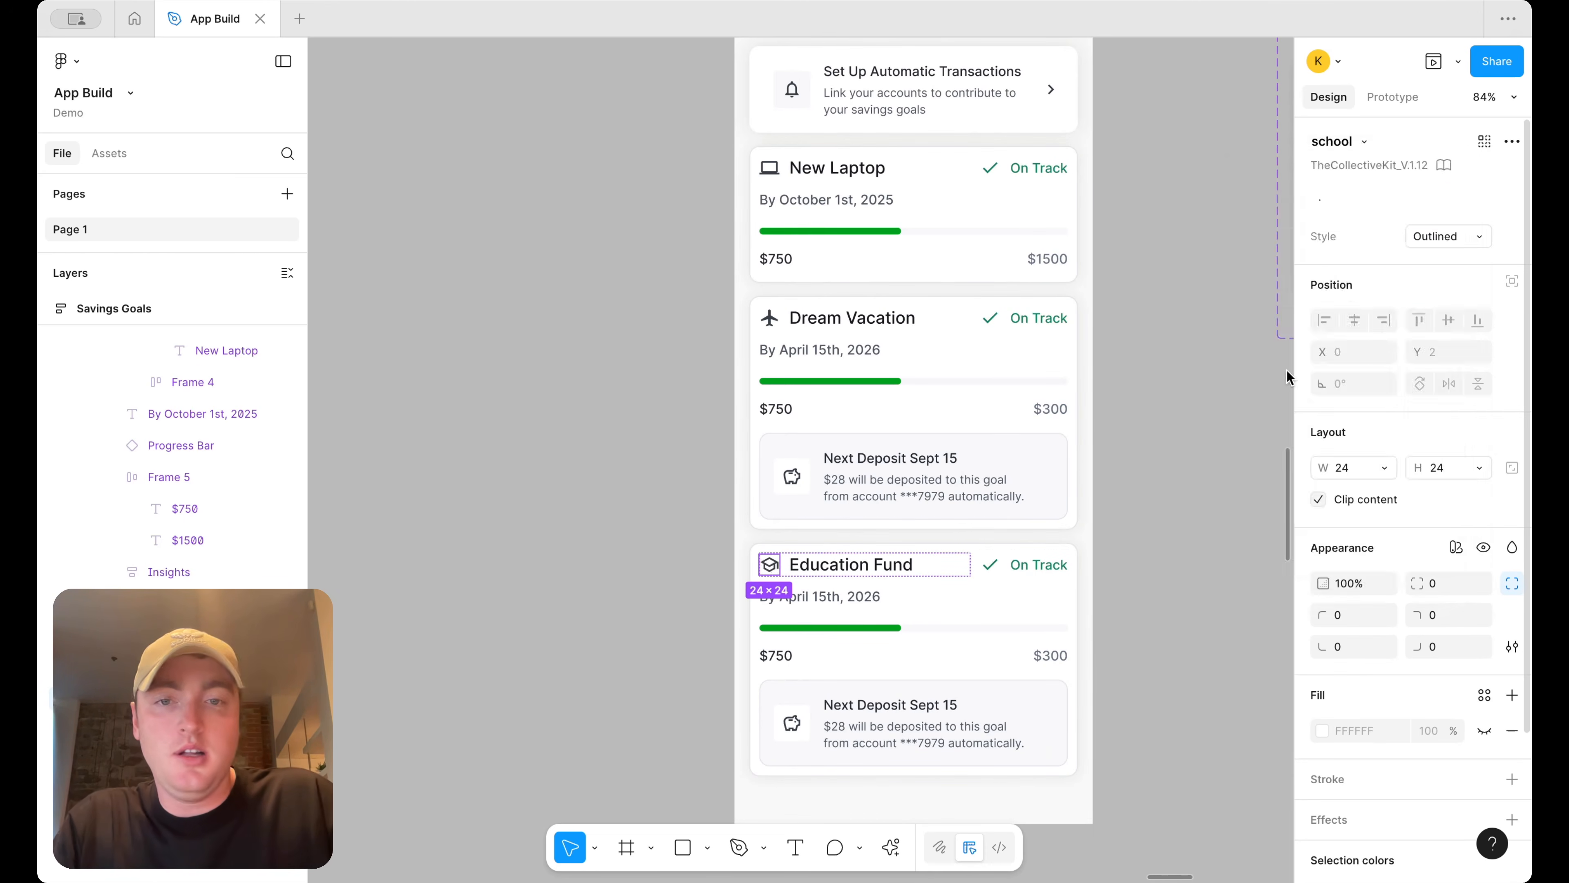
Change the Education Fund card's date to By Sept 1st, 2026
double_click(849, 603)
left_click(815, 596)
key("BackSpace")
key("BackSpace")
key("BackSpace")
key("BackSpace")
key("BackSpace")
type("Sept")
key("BackSpace")
type("st")
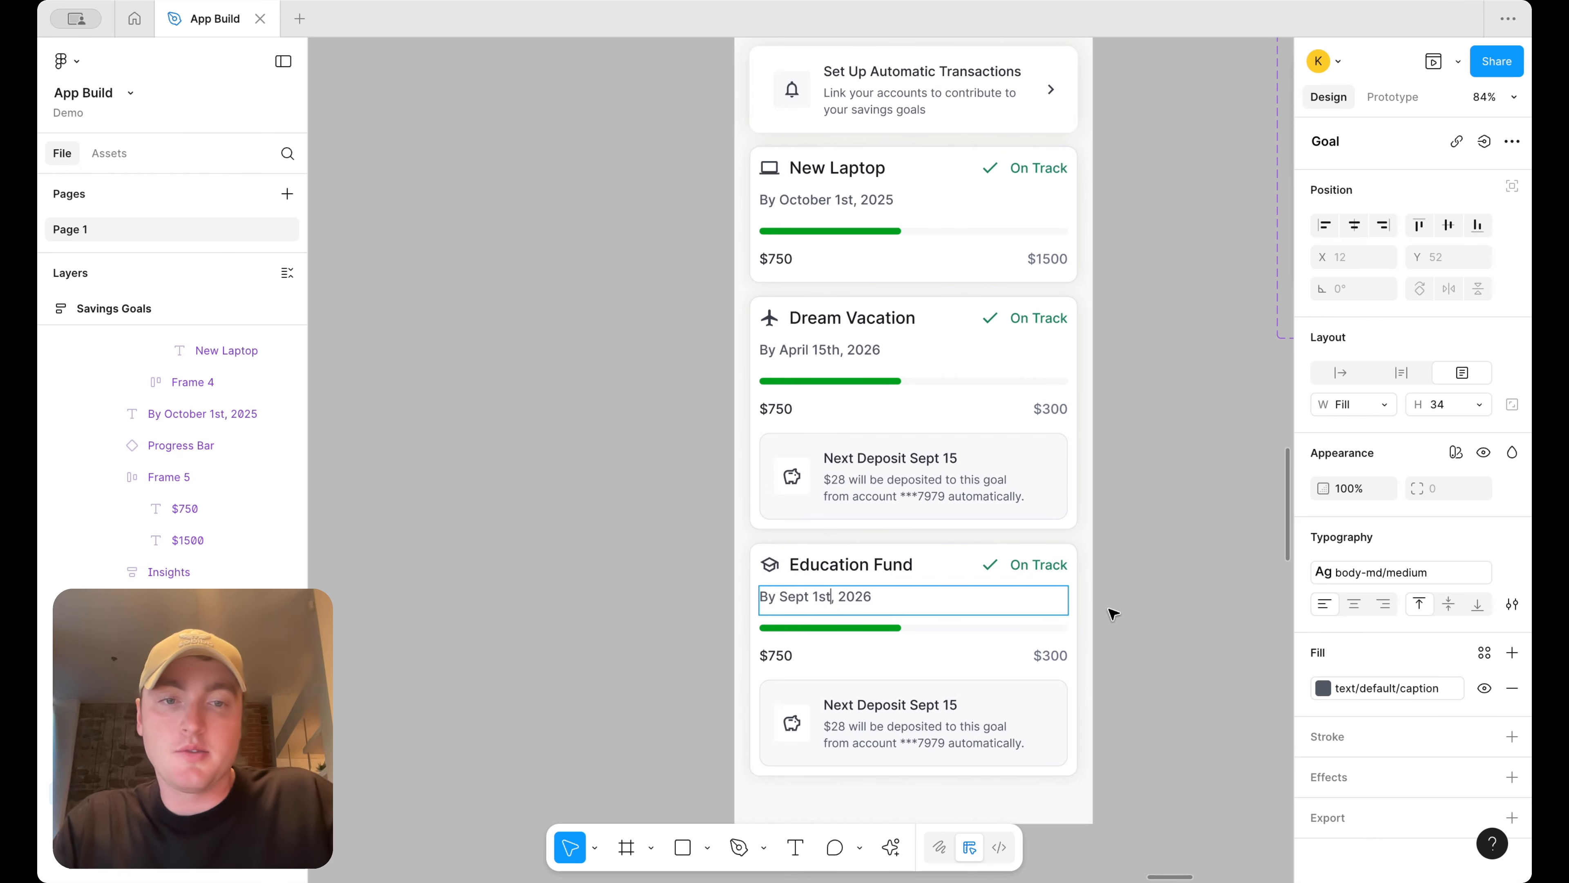
Set the Dream Vacation card's target amount to $3000
left_click(1057, 654)
double_click(1058, 409)
type("0")
Set the Education Fund card's target amount to $20,000
double_click(1053, 654)
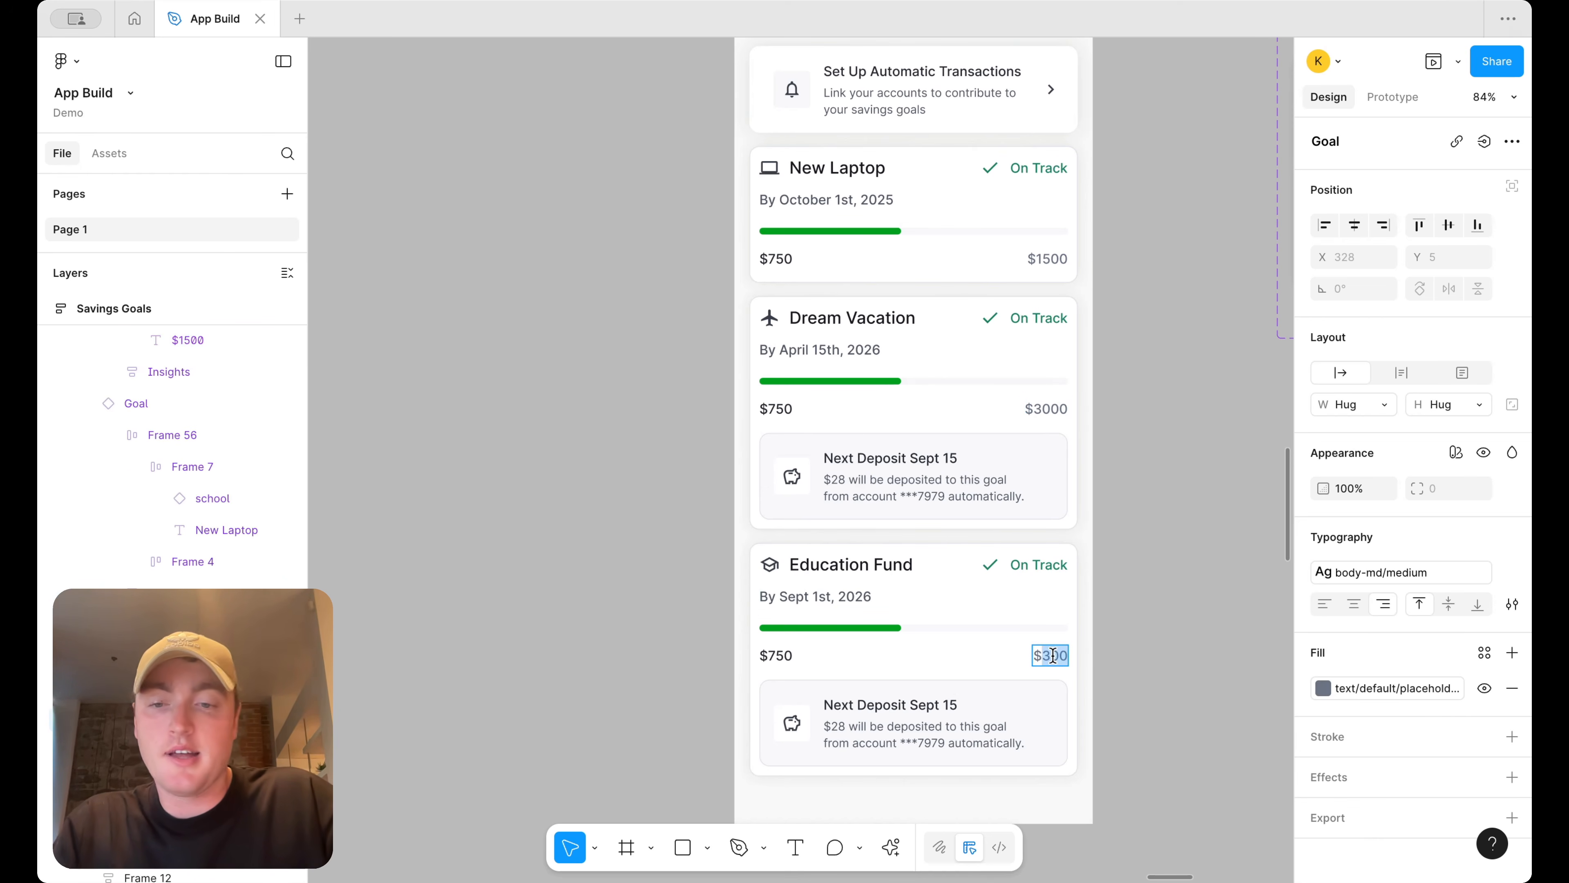
type("$20,000")
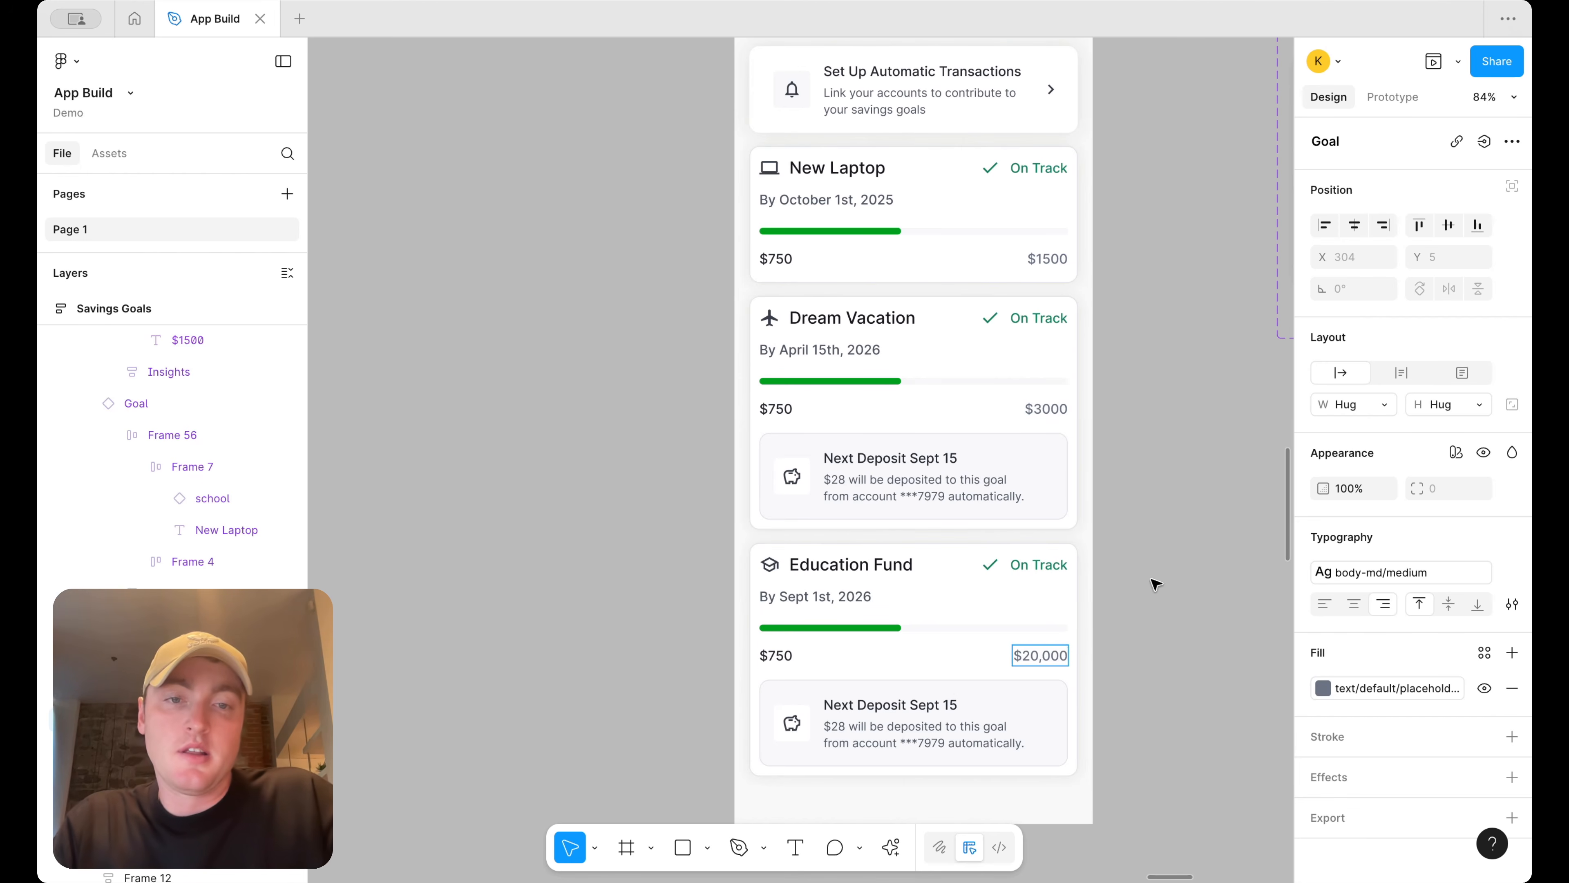
left_click(1158, 581)
Shorten the Savings Goals screen frame to about 1034 high so it ends below the cards
scroll(1166, 526, "down", 5)
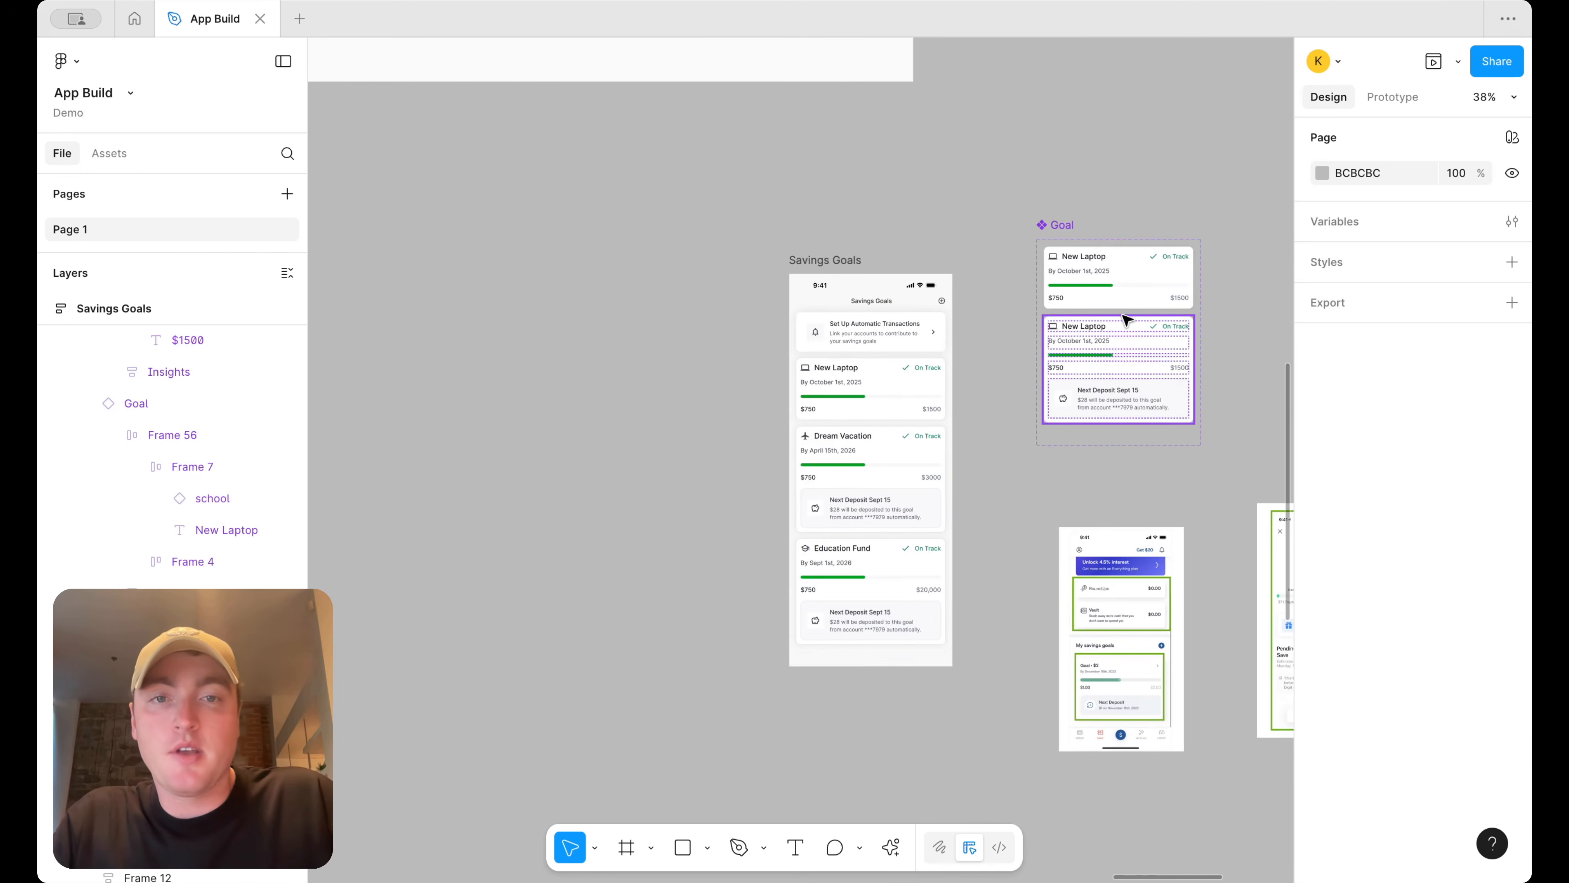
scroll(1126, 318, "down", 3)
left_click_drag(945, 281, 525, 283)
scroll(593, 317, "left", 1)
scroll(704, 382, "up", 3)
scroll(712, 384, "left", 6)
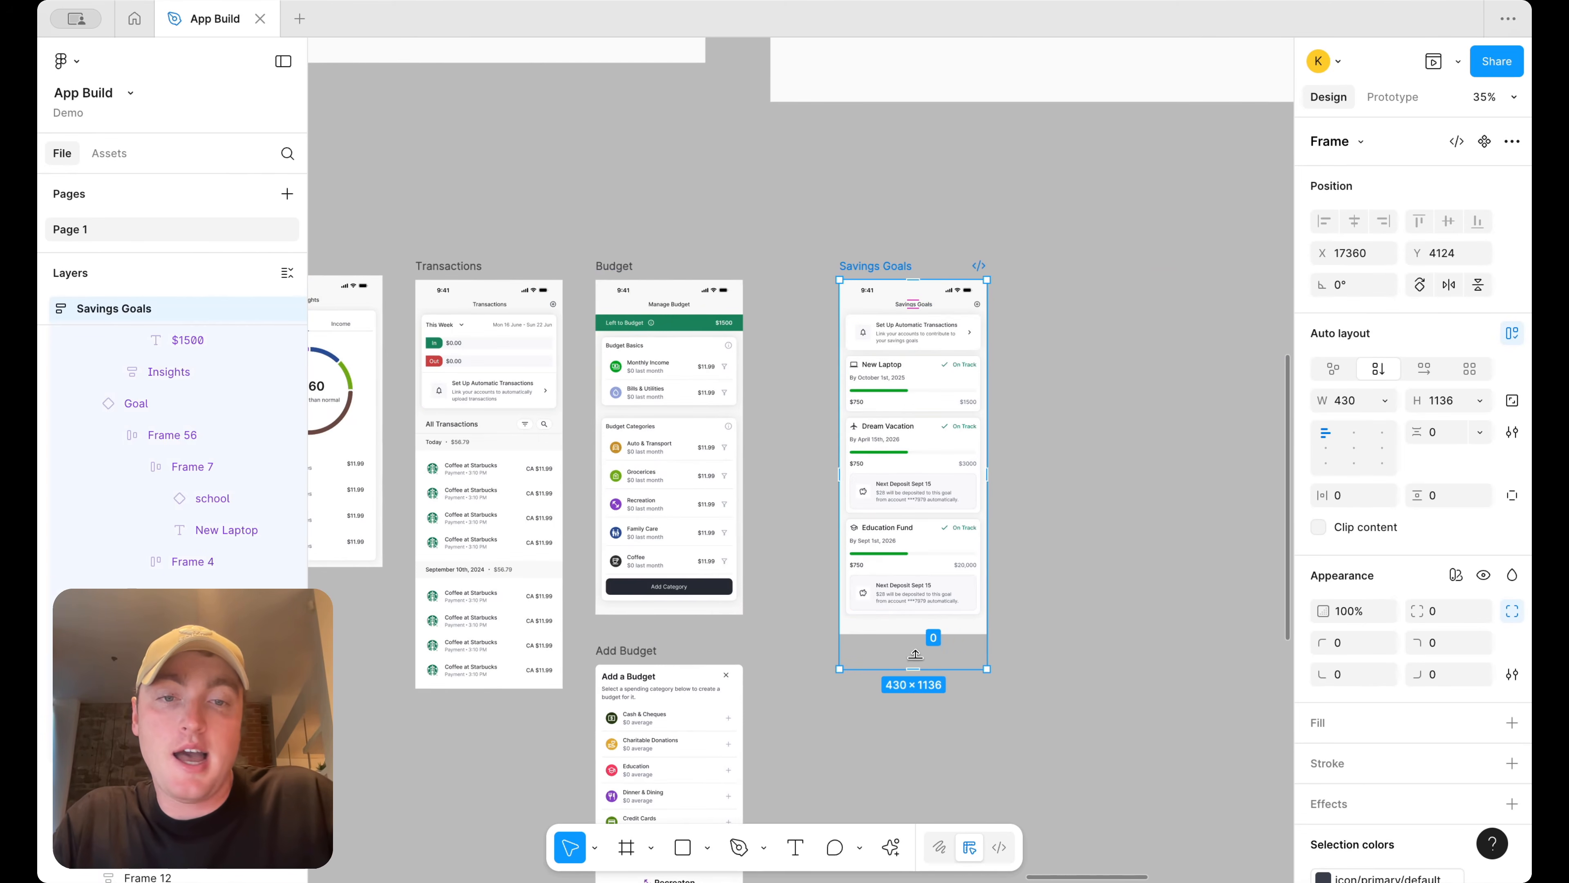
left_click_drag(915, 654, 916, 635)
left_click(1102, 419)
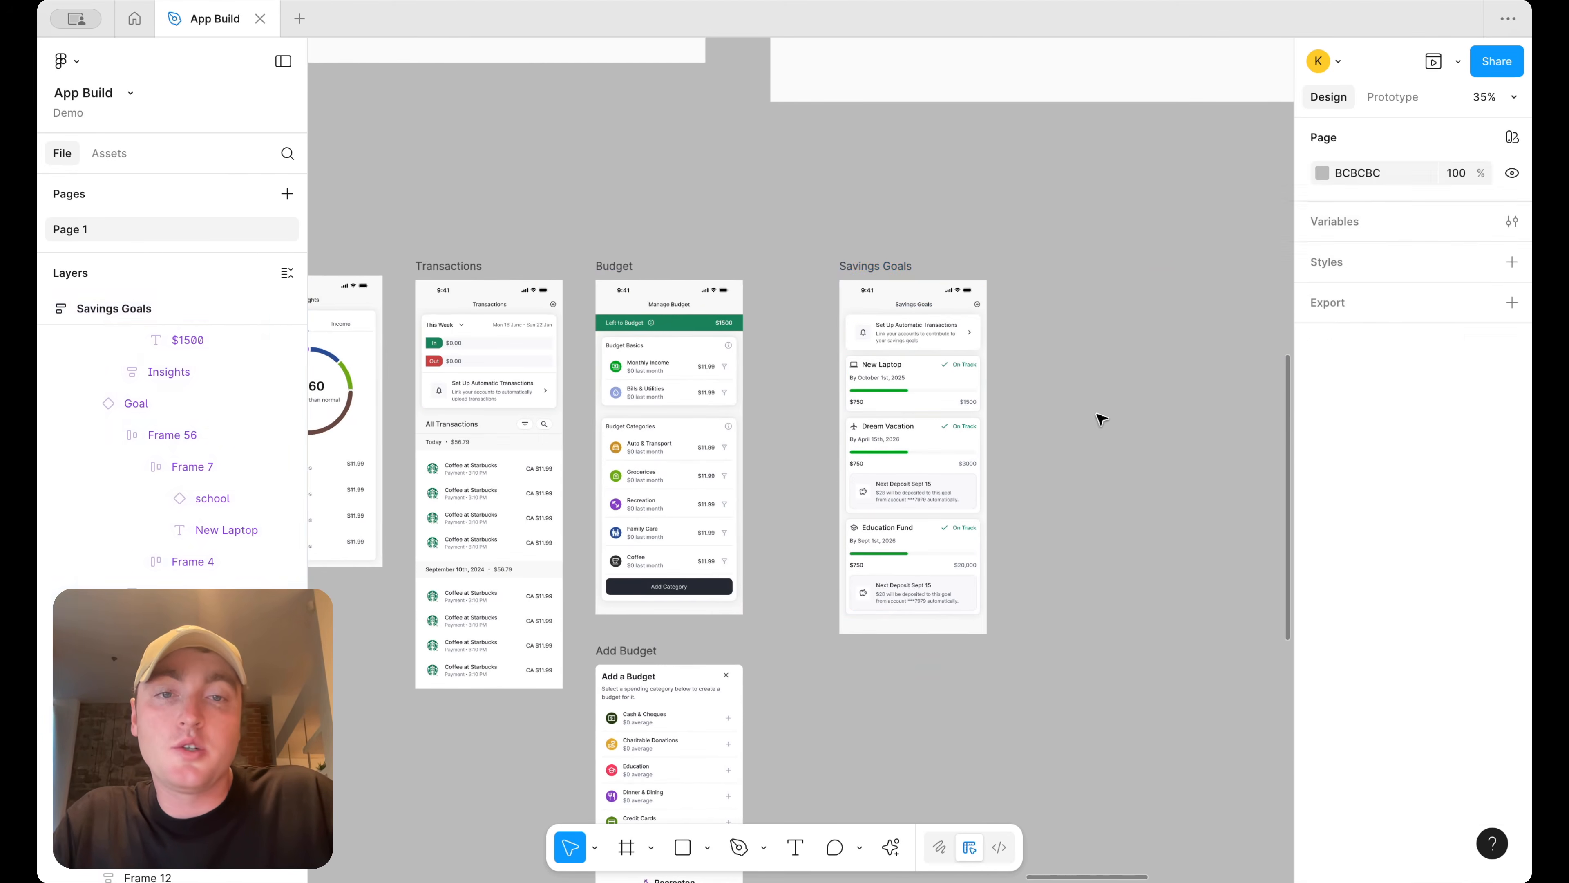
Compare the Savings Goals screen with the reference app screenshots beside it
scroll(1102, 419, "right", 15)
scroll(1002, 438, "down", 5)
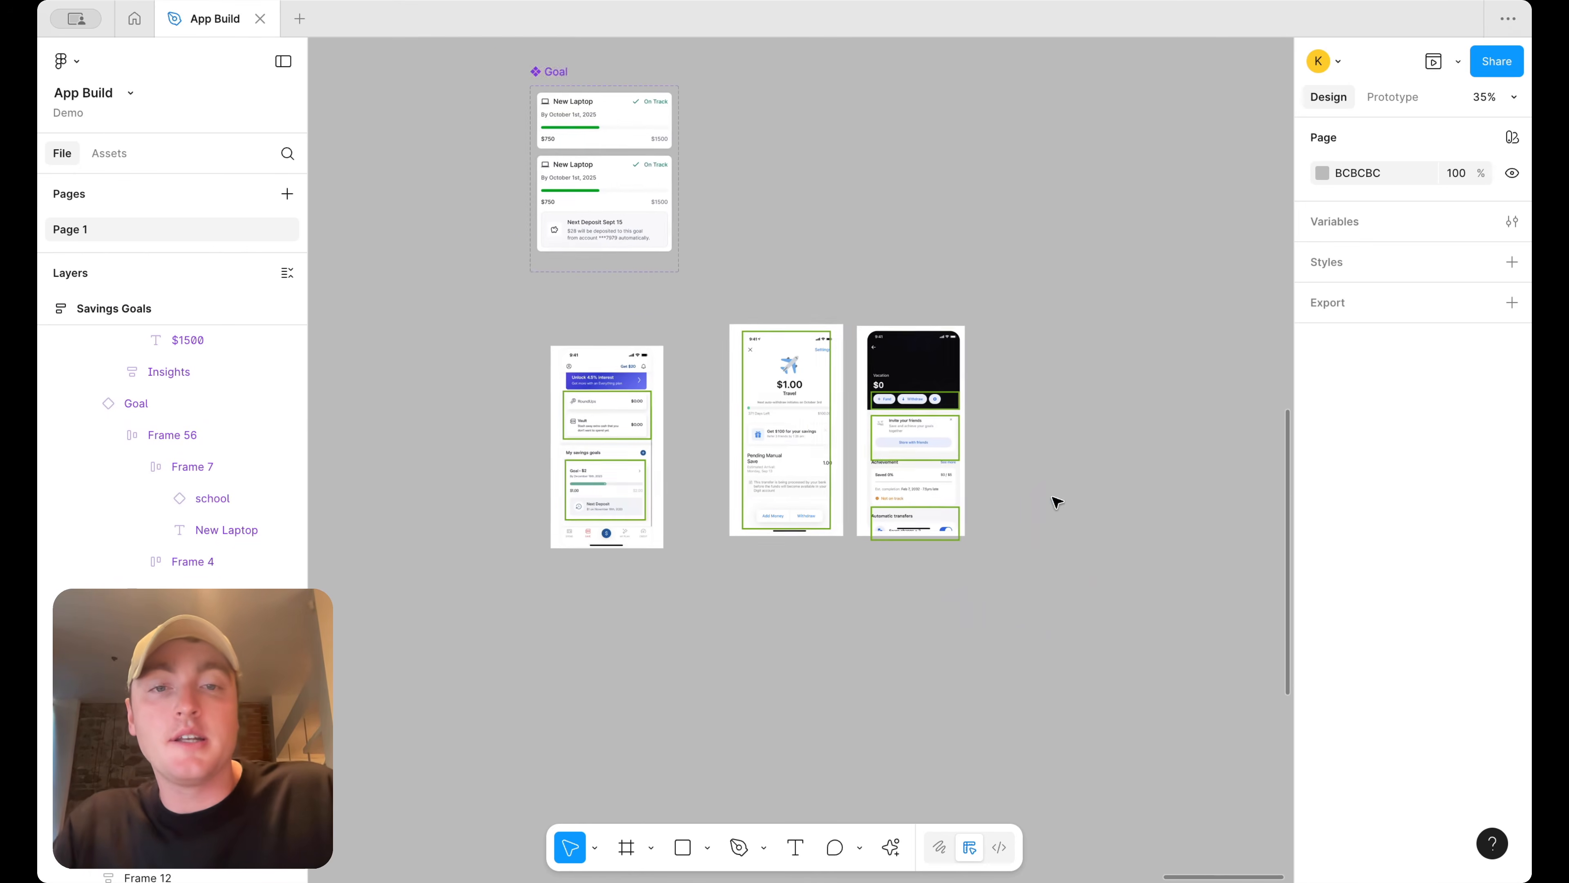
scroll(1056, 502, "up", 5)
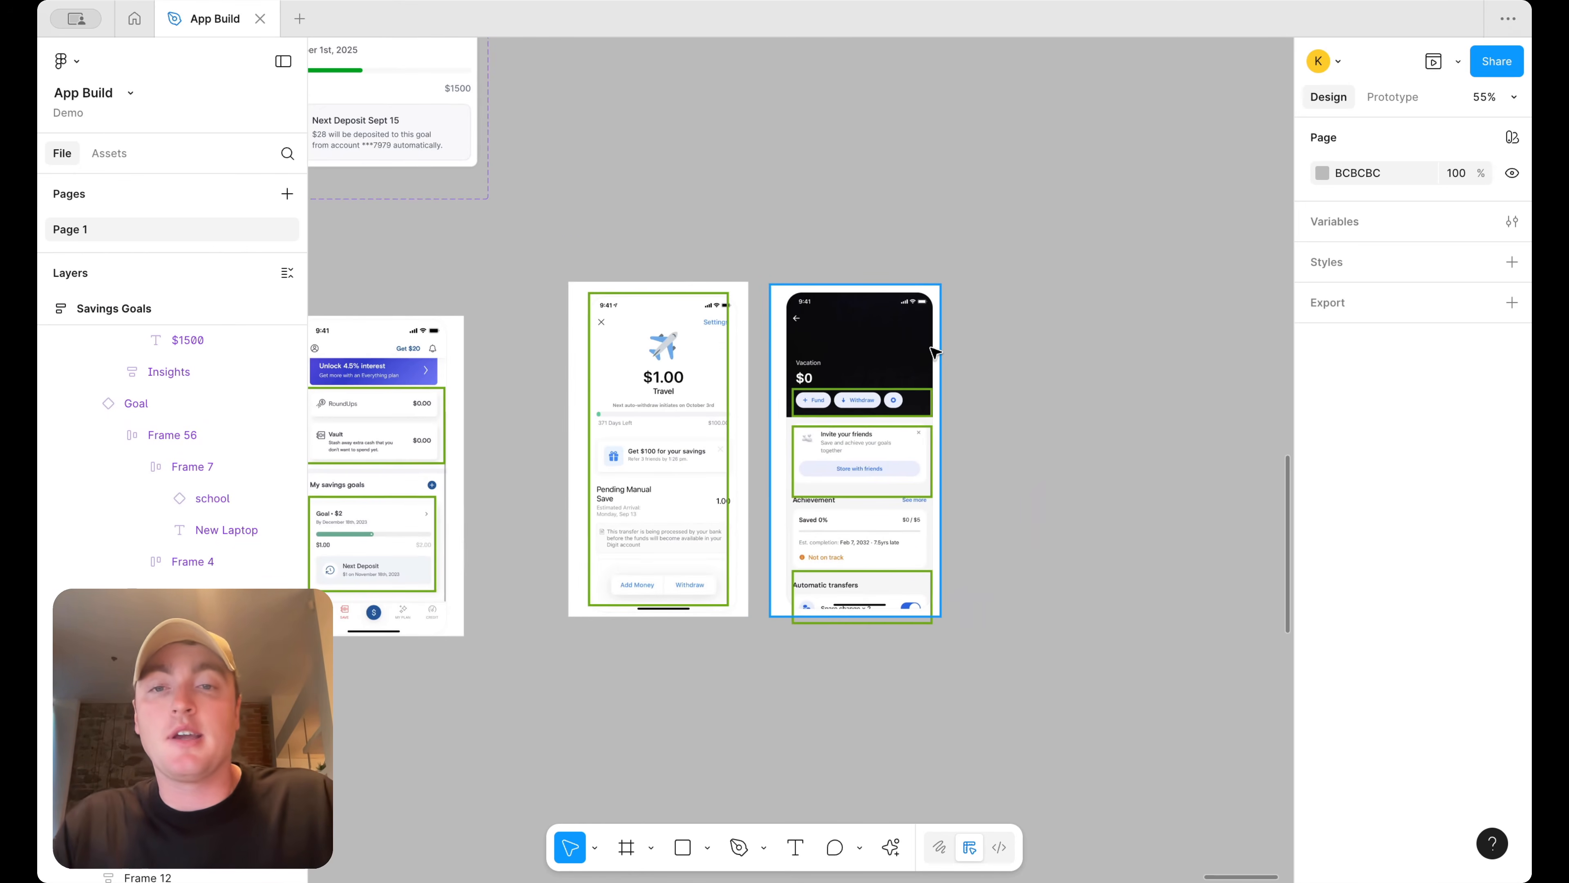
scroll(935, 352, "down", 5)
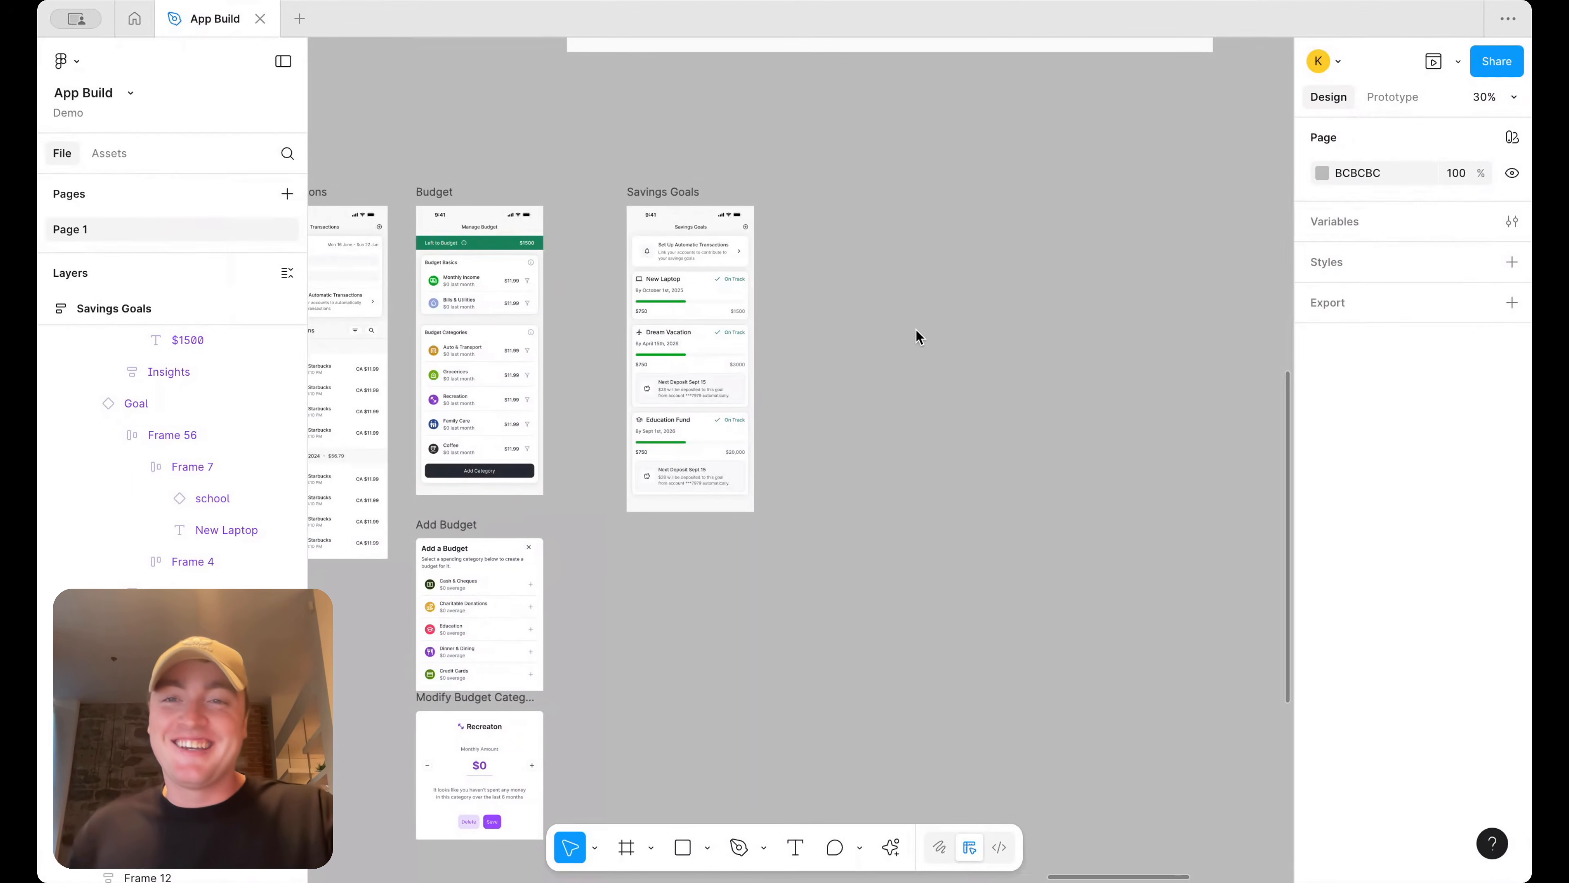
scroll(919, 337, "left", 5)
scroll(972, 334, "right", 10)
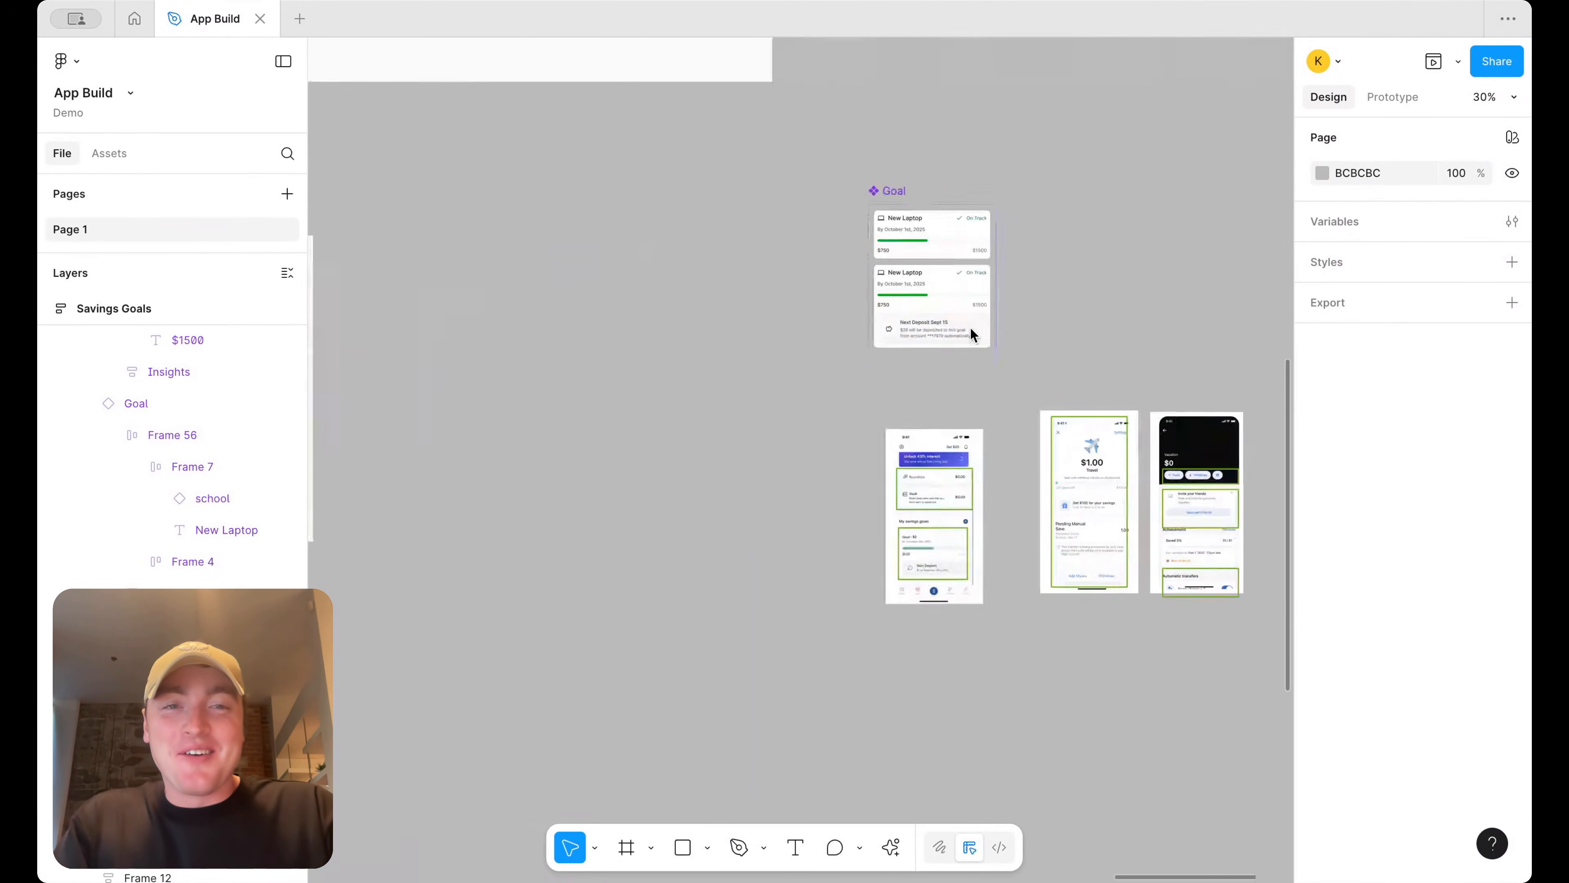
left_click_drag(1211, 653, 441, 230)
scroll(720, 340, "left", 7)
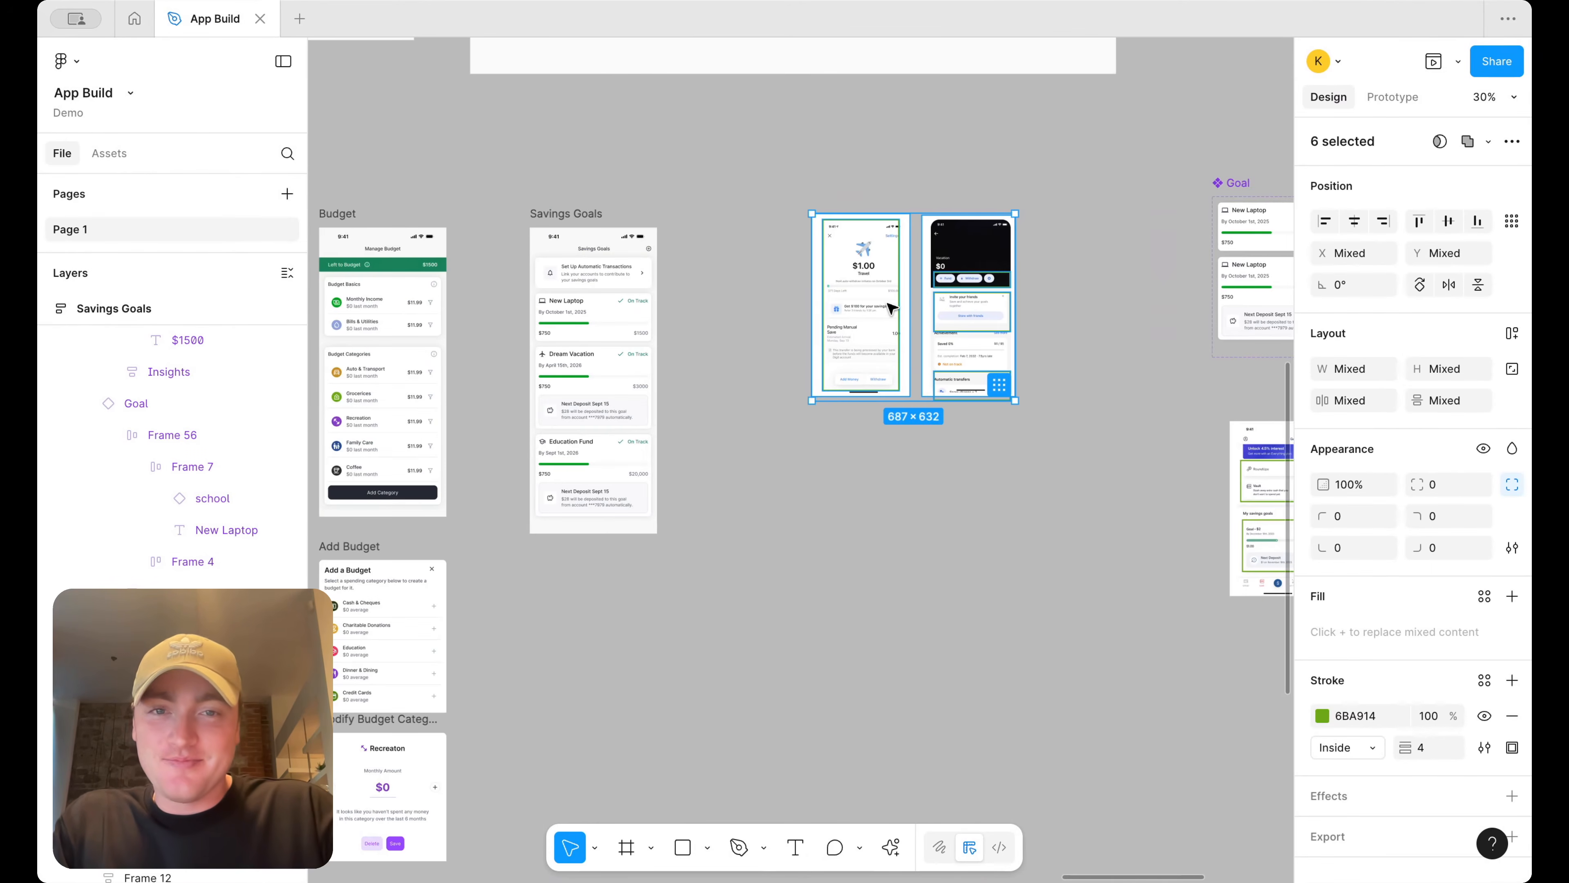
scroll(874, 311, "up", 5)
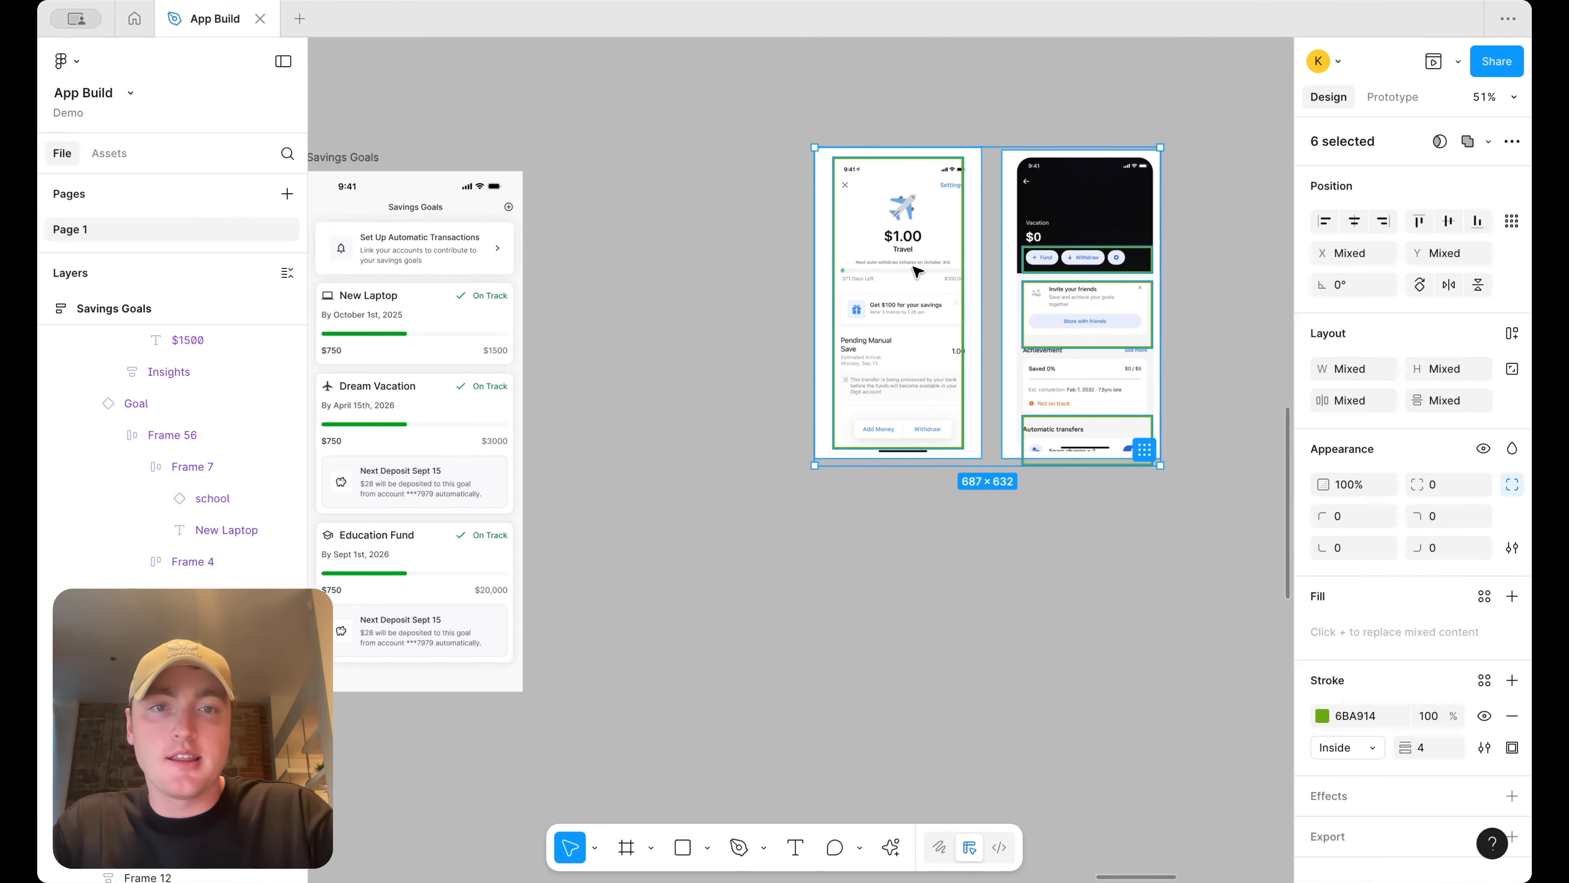
scroll(916, 271, "down", 2)
scroll(1006, 336, "up", 5)
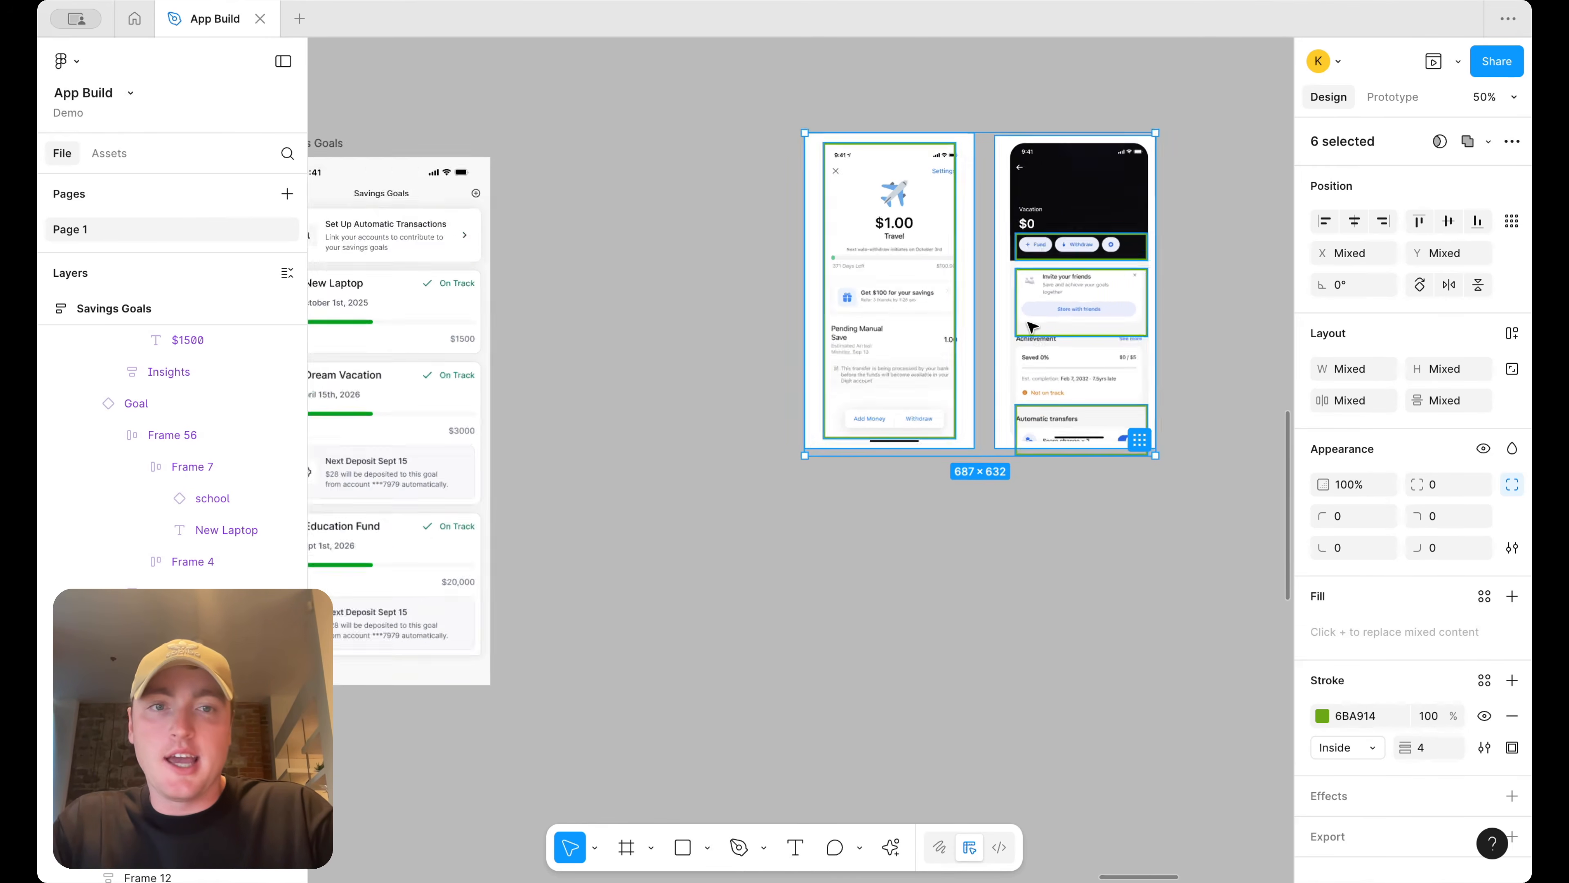
scroll(1117, 402, "down", 3)
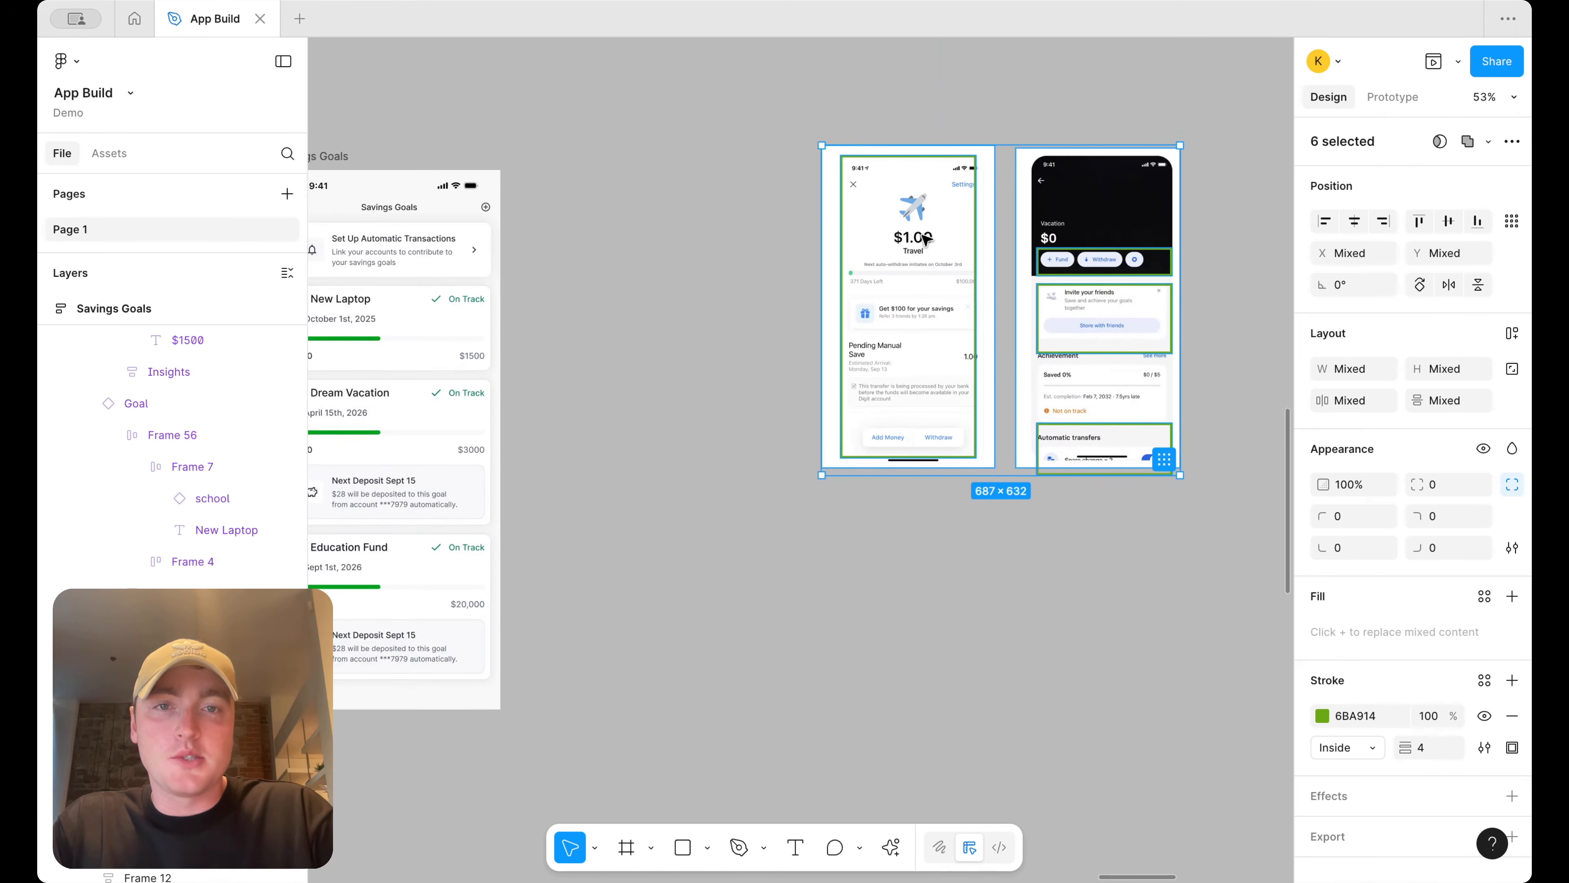
scroll(676, 340, "left", 5)
scroll(690, 347, "right", 4)
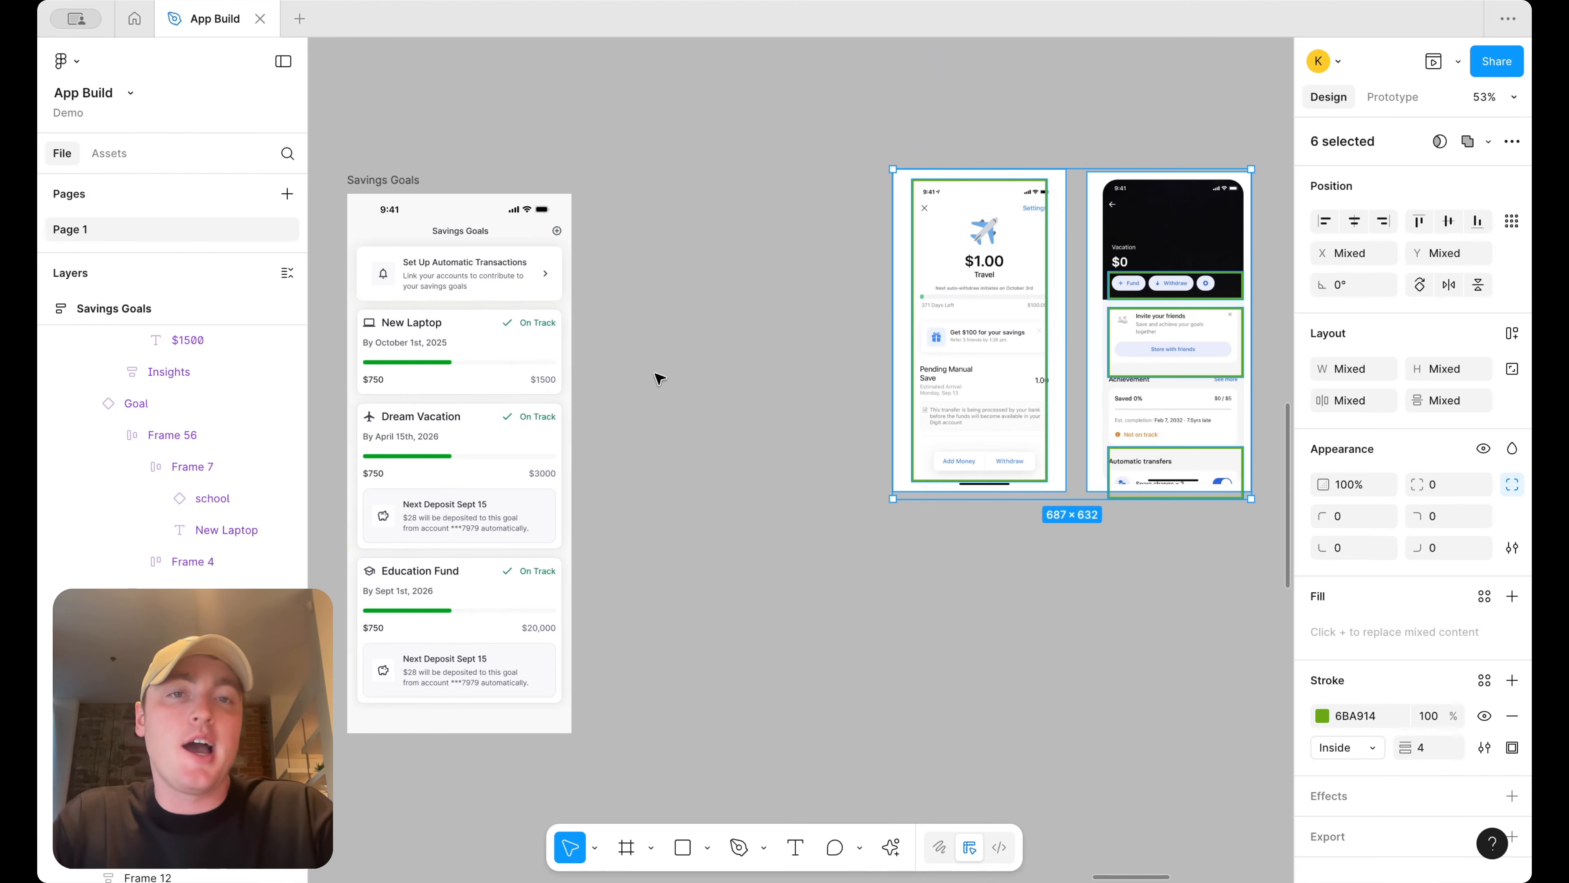
scroll(746, 245, "down", 2)
Duplicate the Savings Goals screen and rename the copy Savings Index
left_click(404, 187)
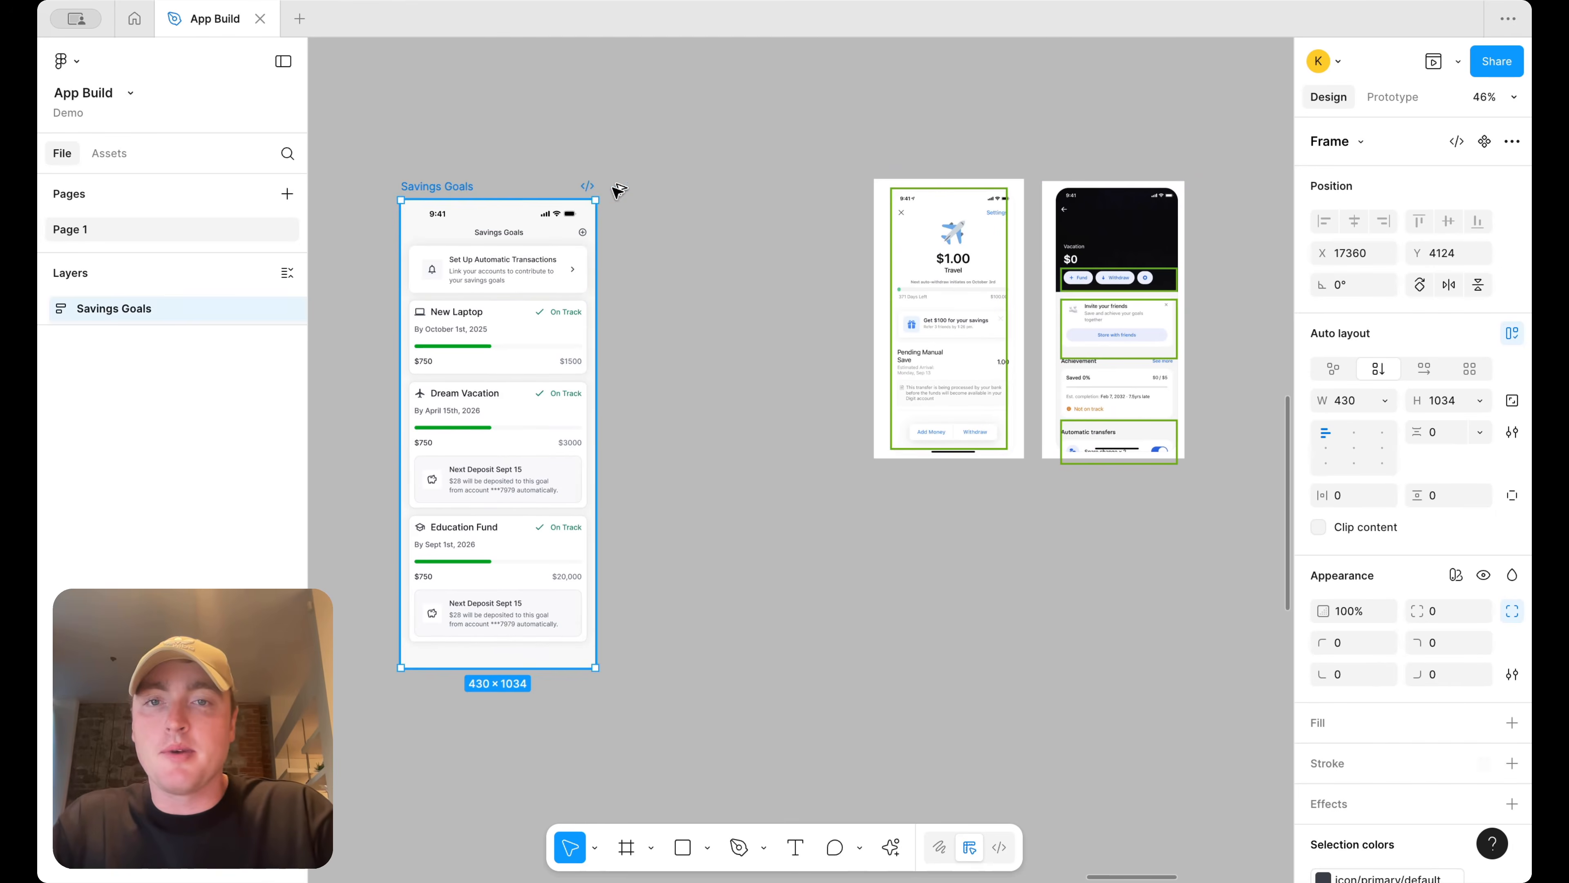
key("super+d")
double_click(673, 186)
type("Savings Ind")
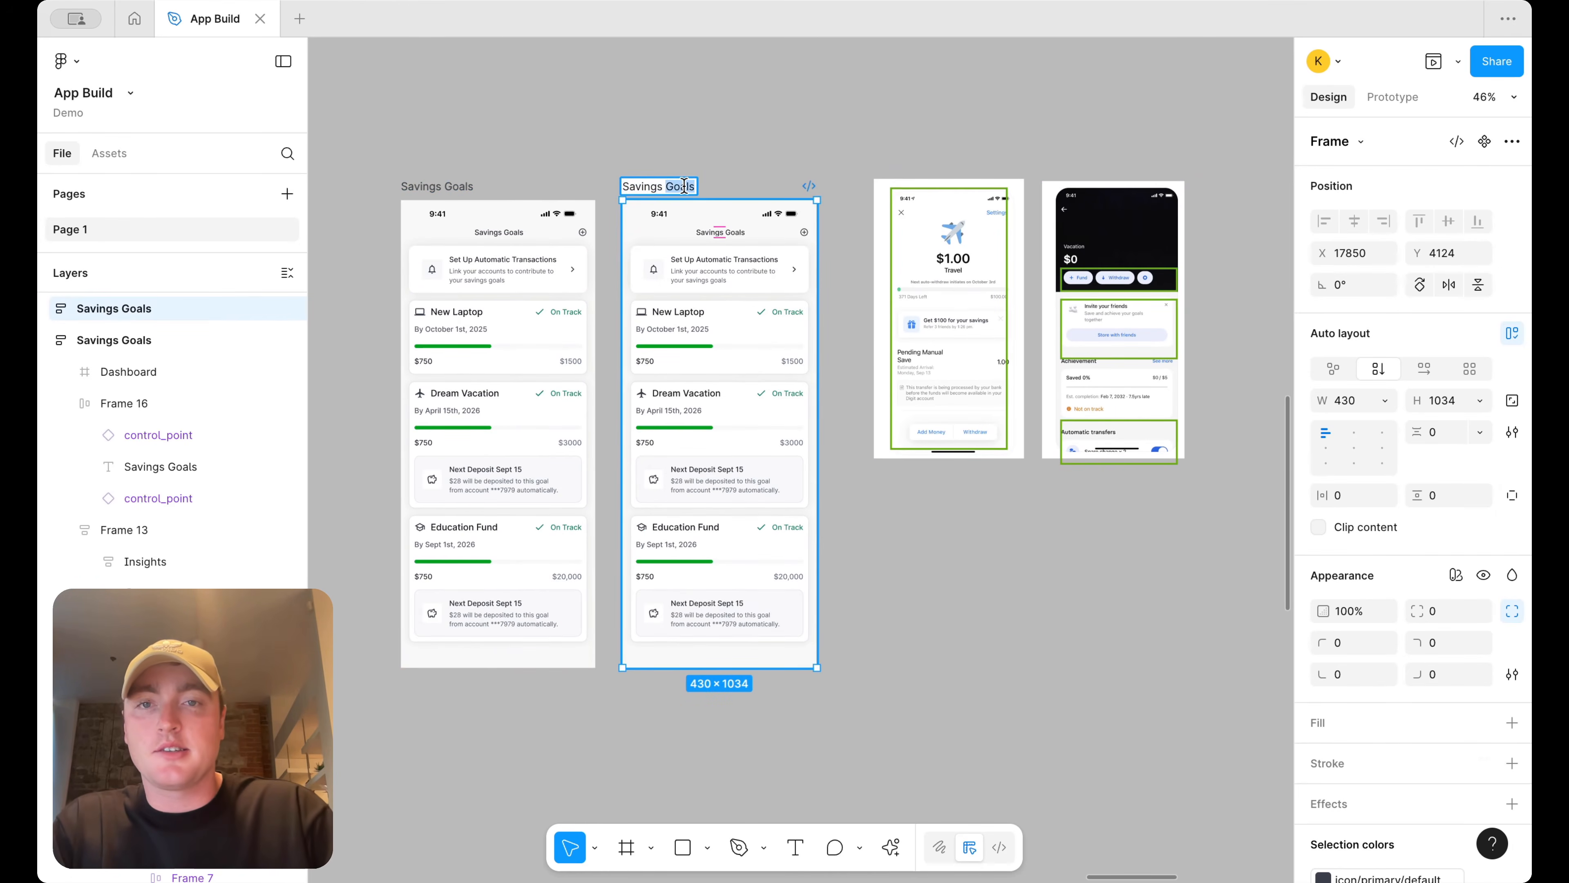
type("ex")
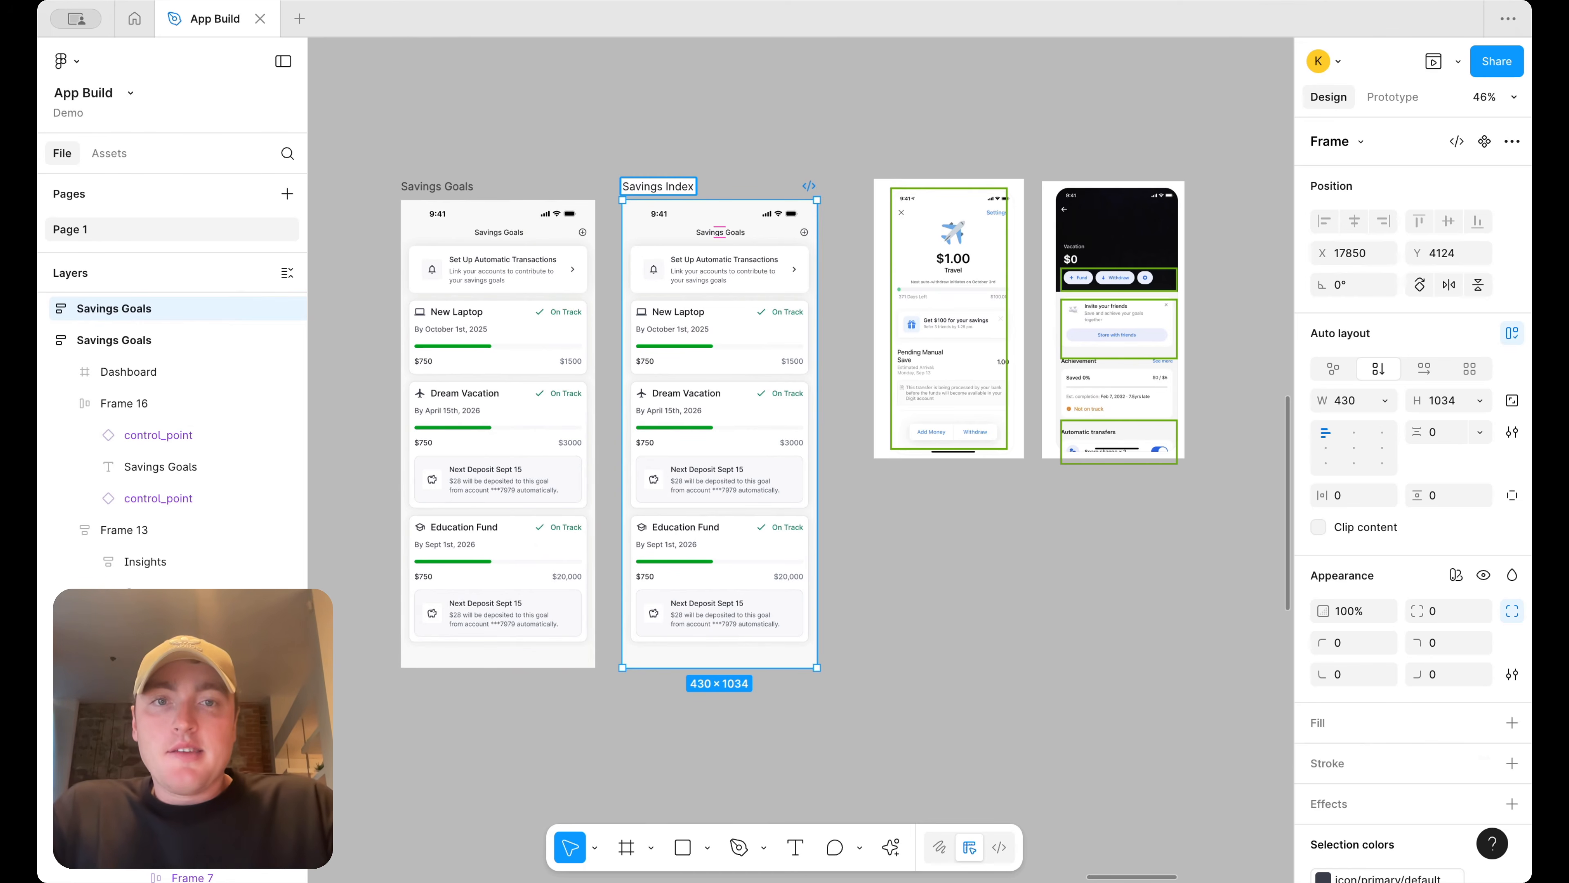
key("Return")
left_click(833, 160)
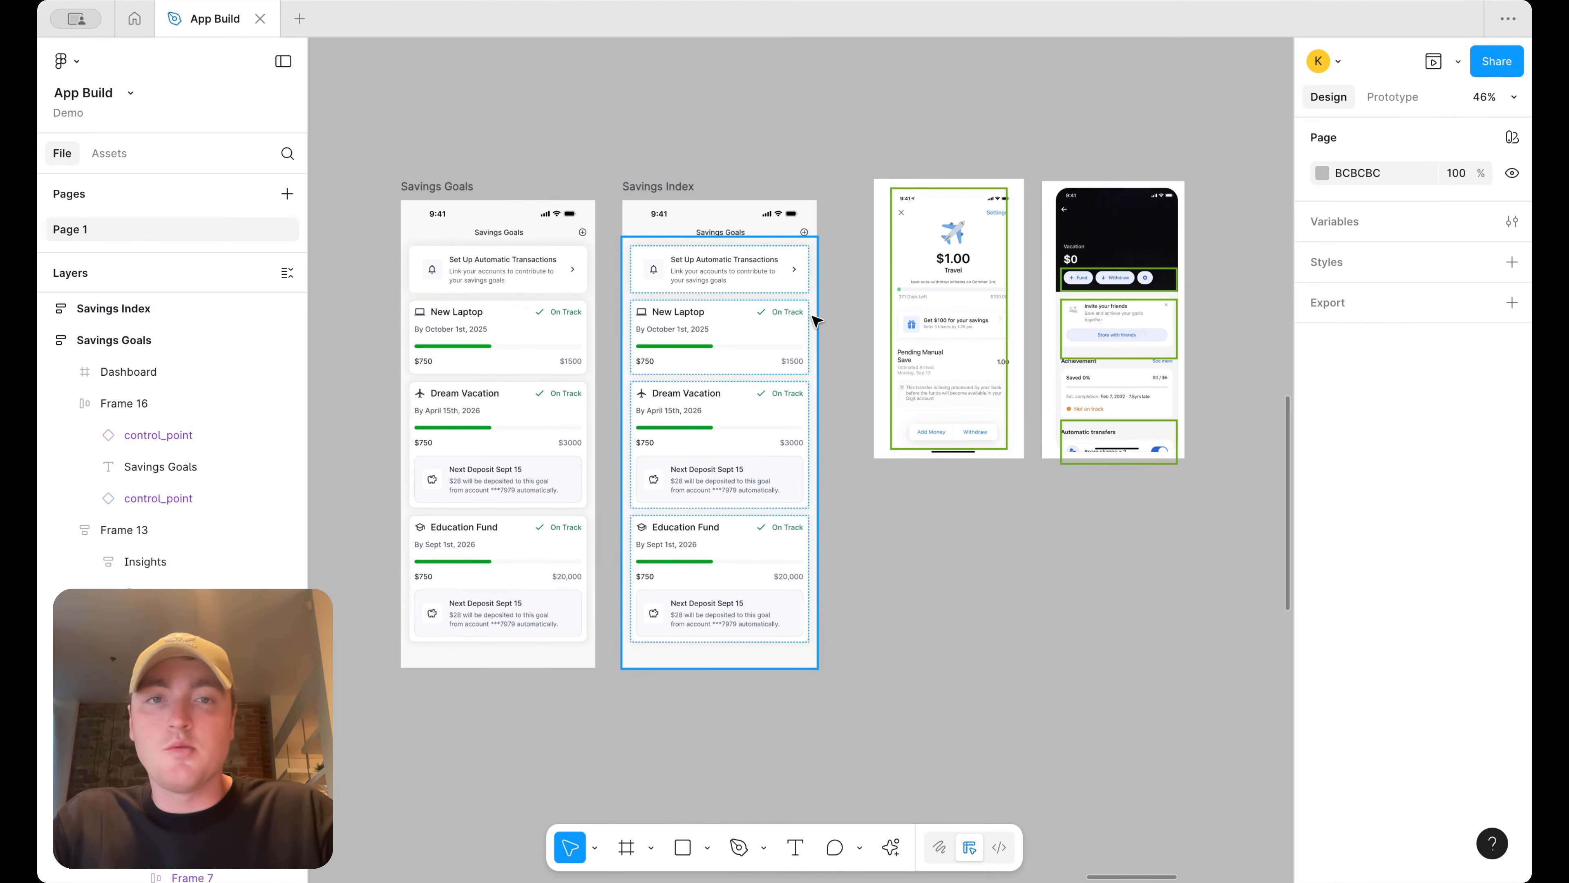
Move the automatic-transactions banner out of the contents frame to the top level of Savings Index, above the cards
scroll(817, 320, "down", 5)
scroll(584, 326, "up", 6)
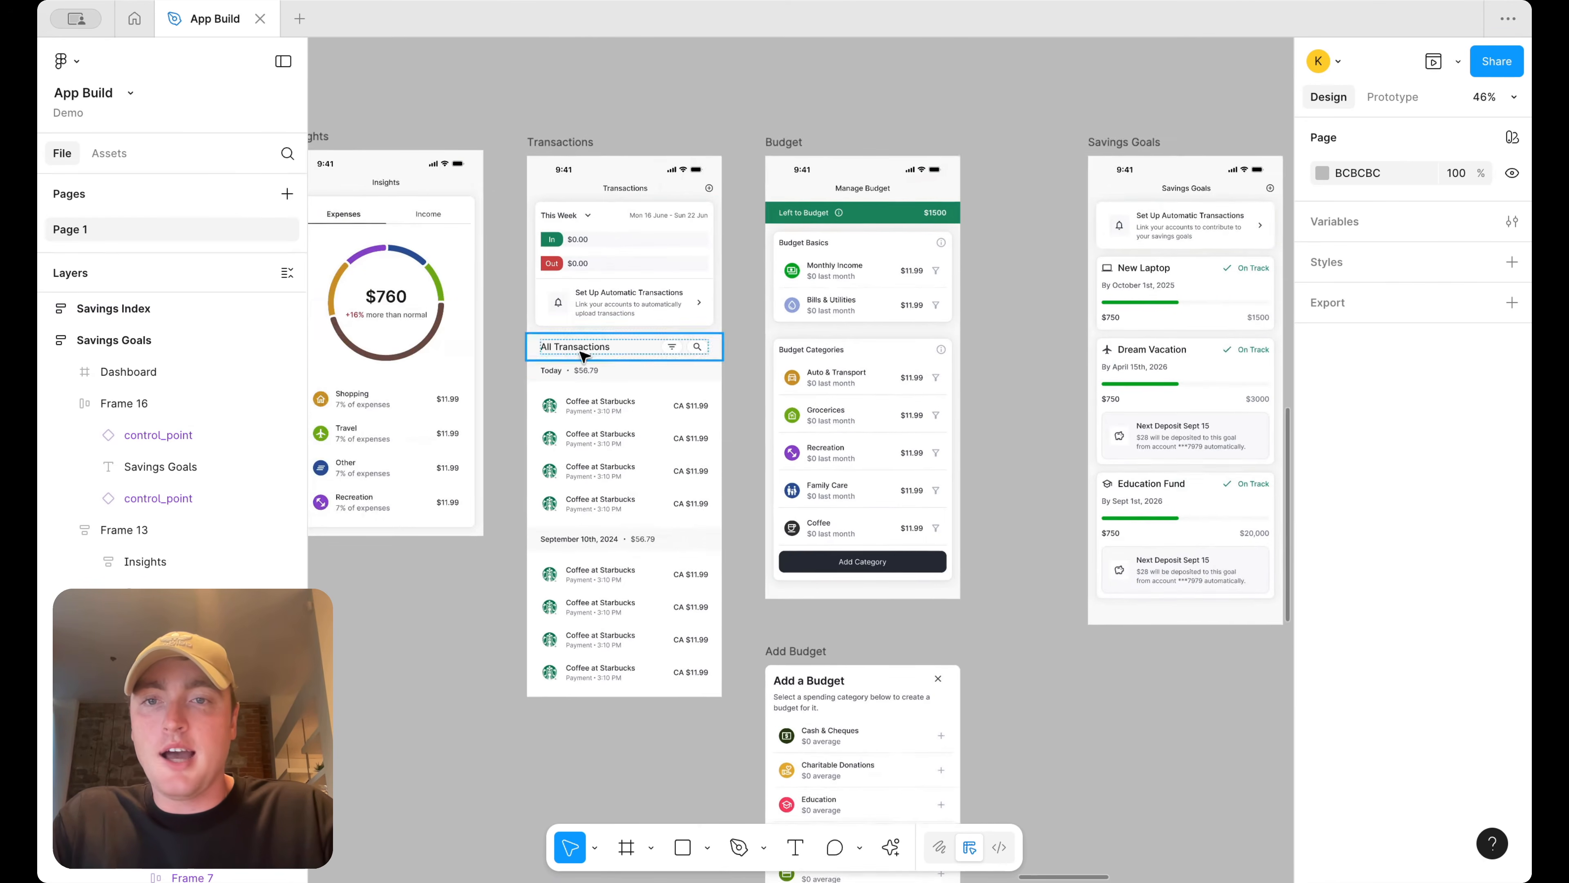
scroll(690, 469, "down", 5)
scroll(828, 315, "up", 5)
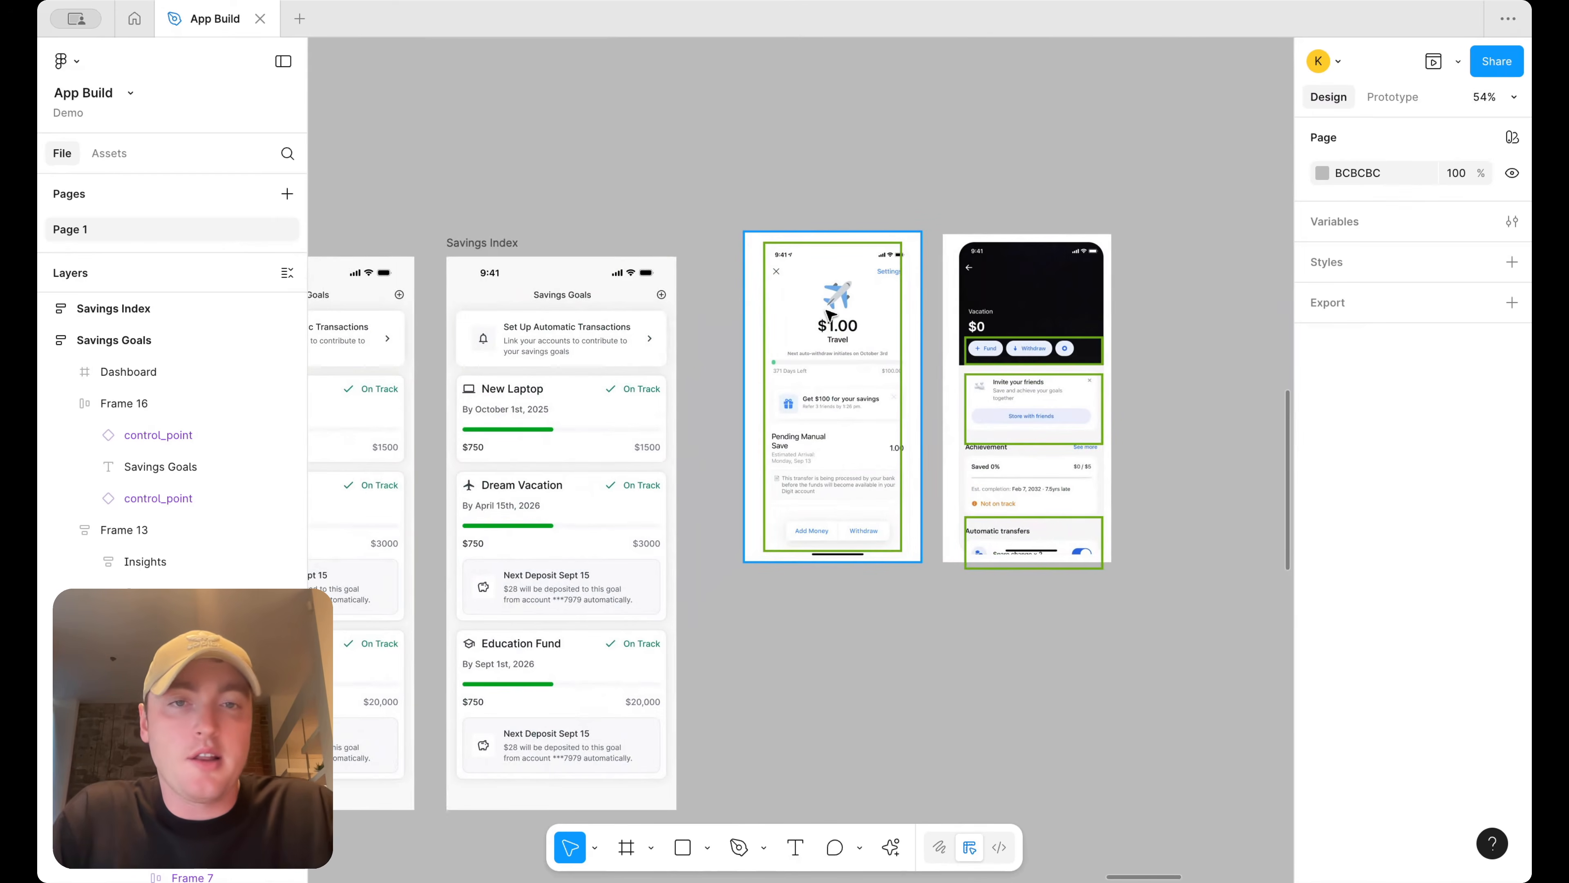
scroll(809, 330, "left", 1)
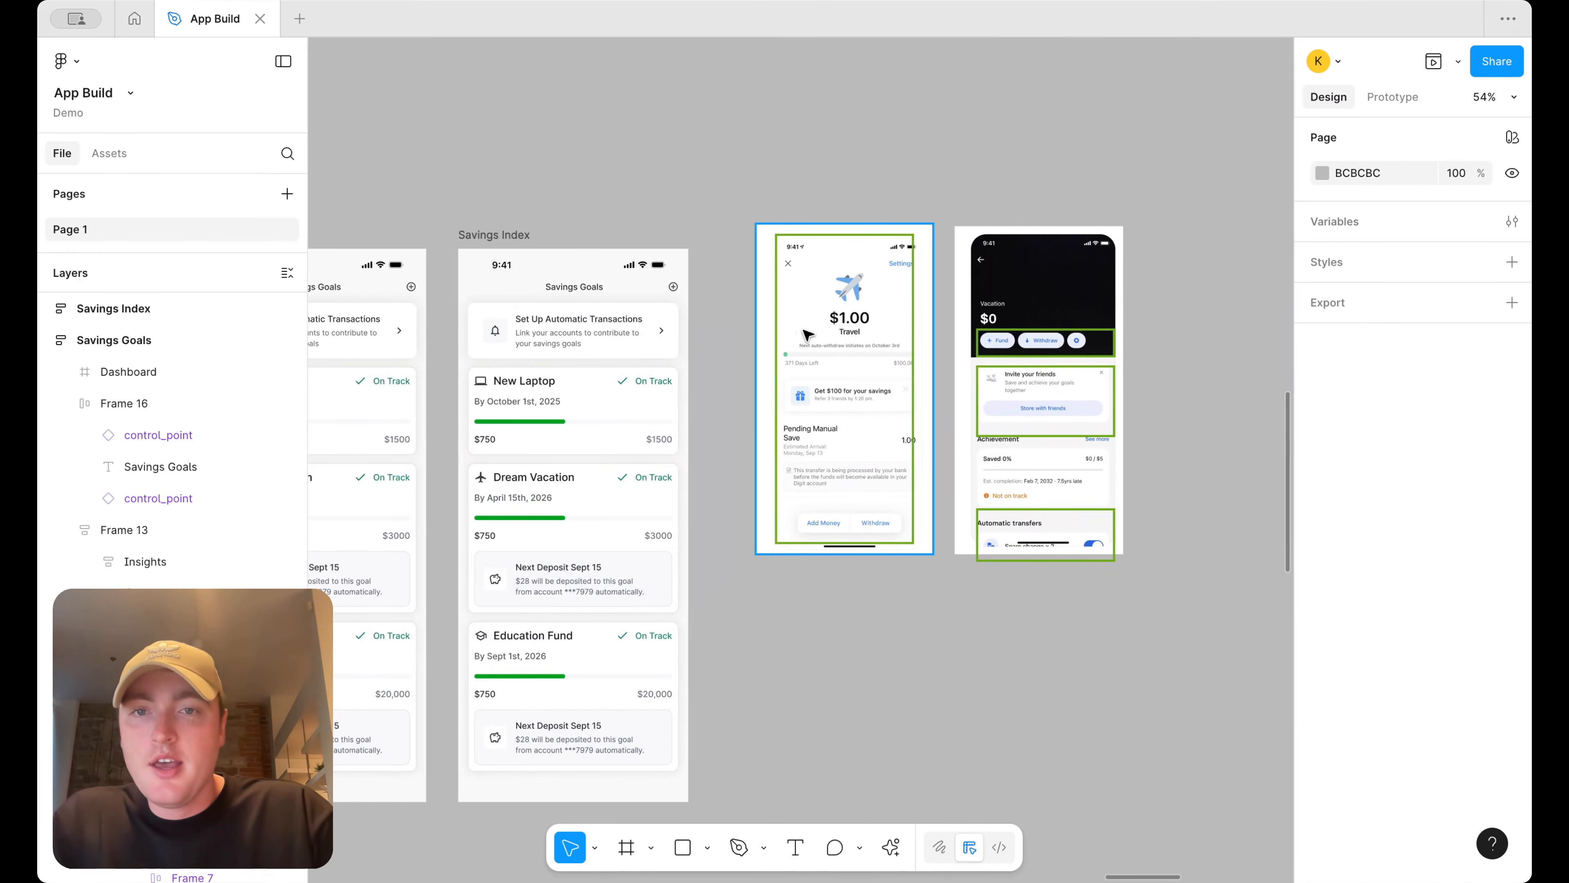
scroll(785, 335, "down", 3)
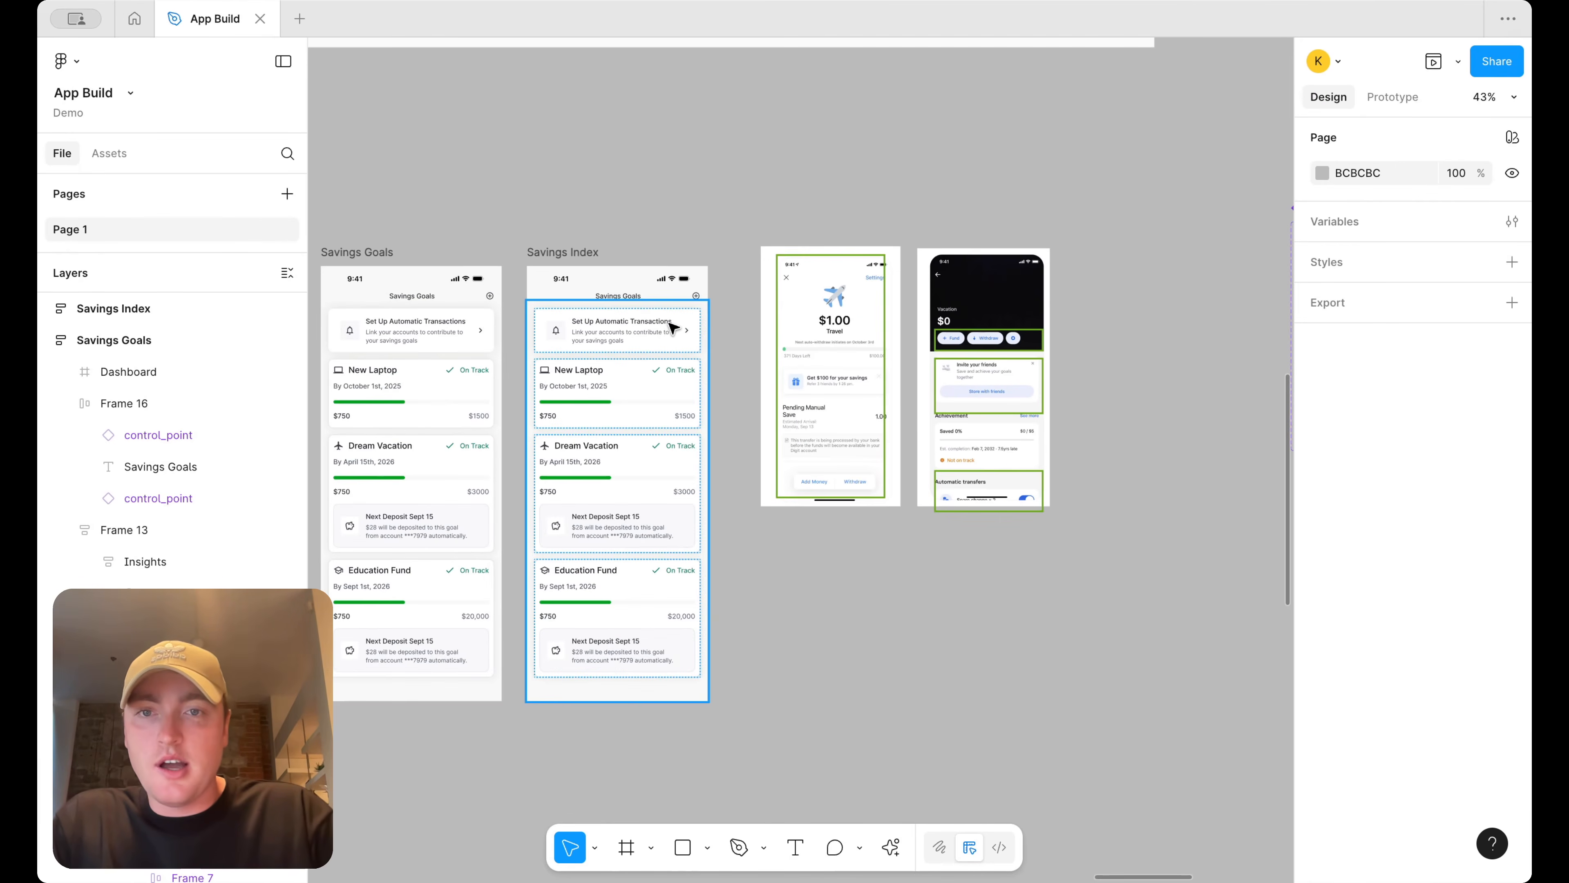
left_click(672, 327)
scroll(673, 328, "up", 2)
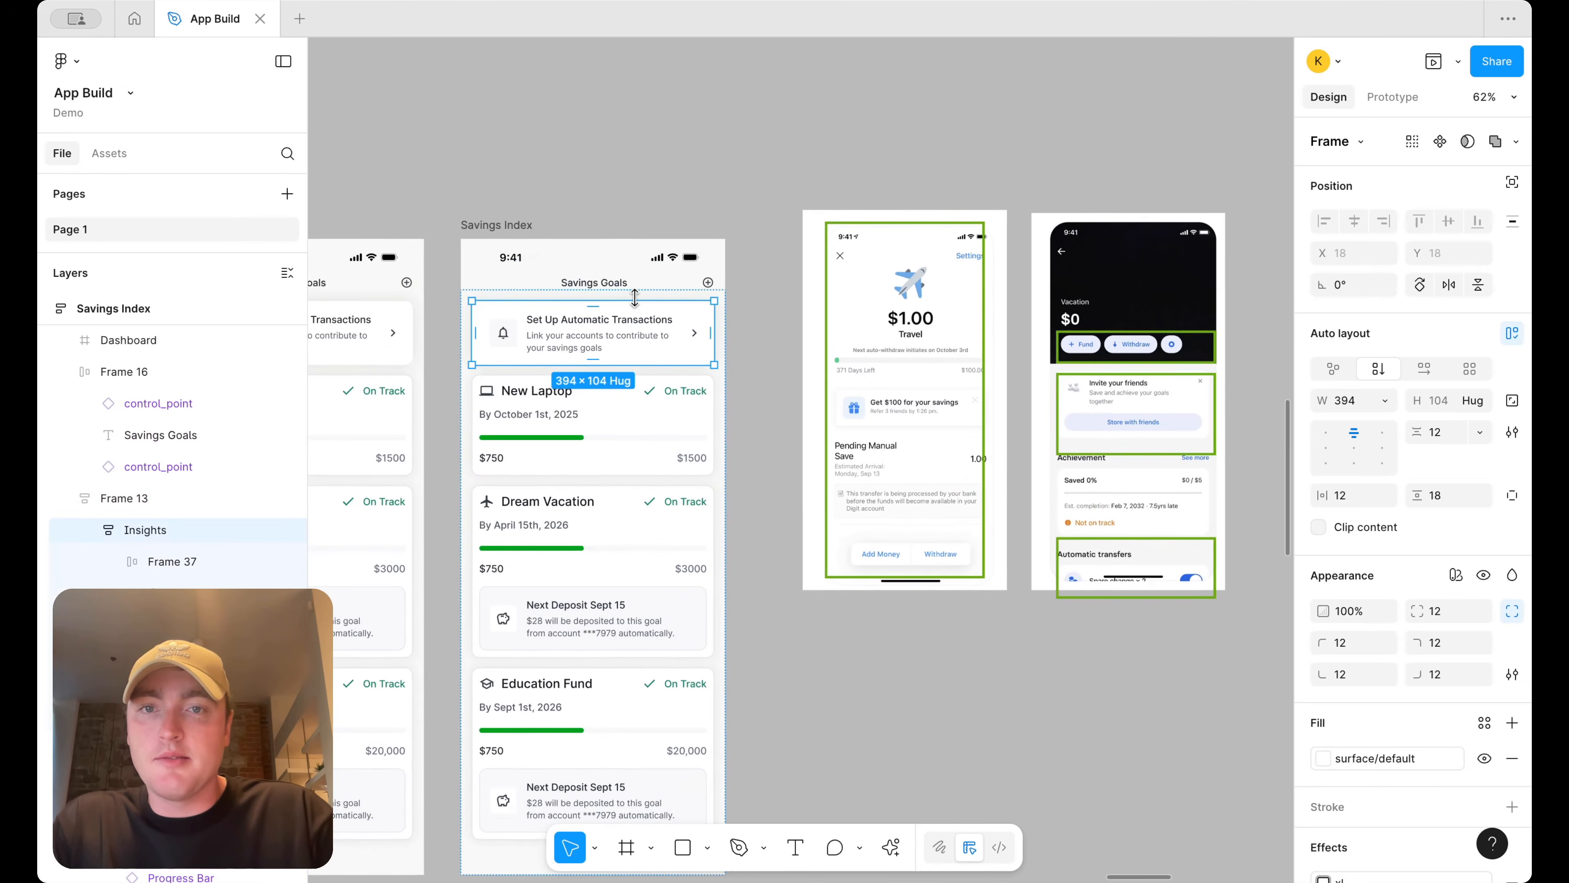
key("super+x")
left_click(475, 222)
scroll(476, 220, "down", 3)
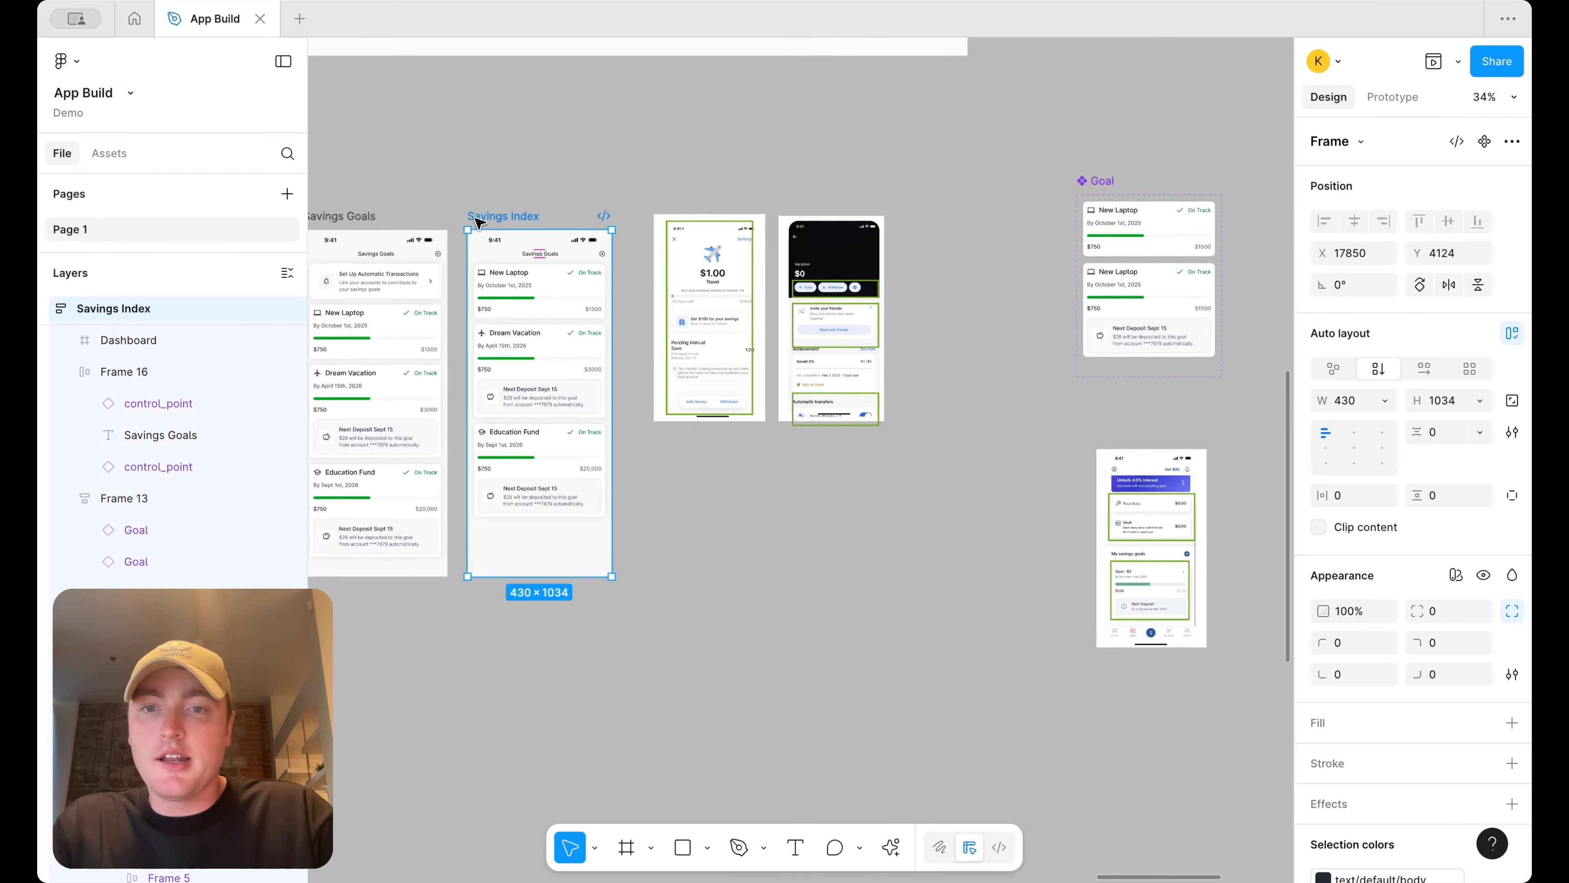
key("super+v")
key("Up")
scroll(575, 260, "up", 5)
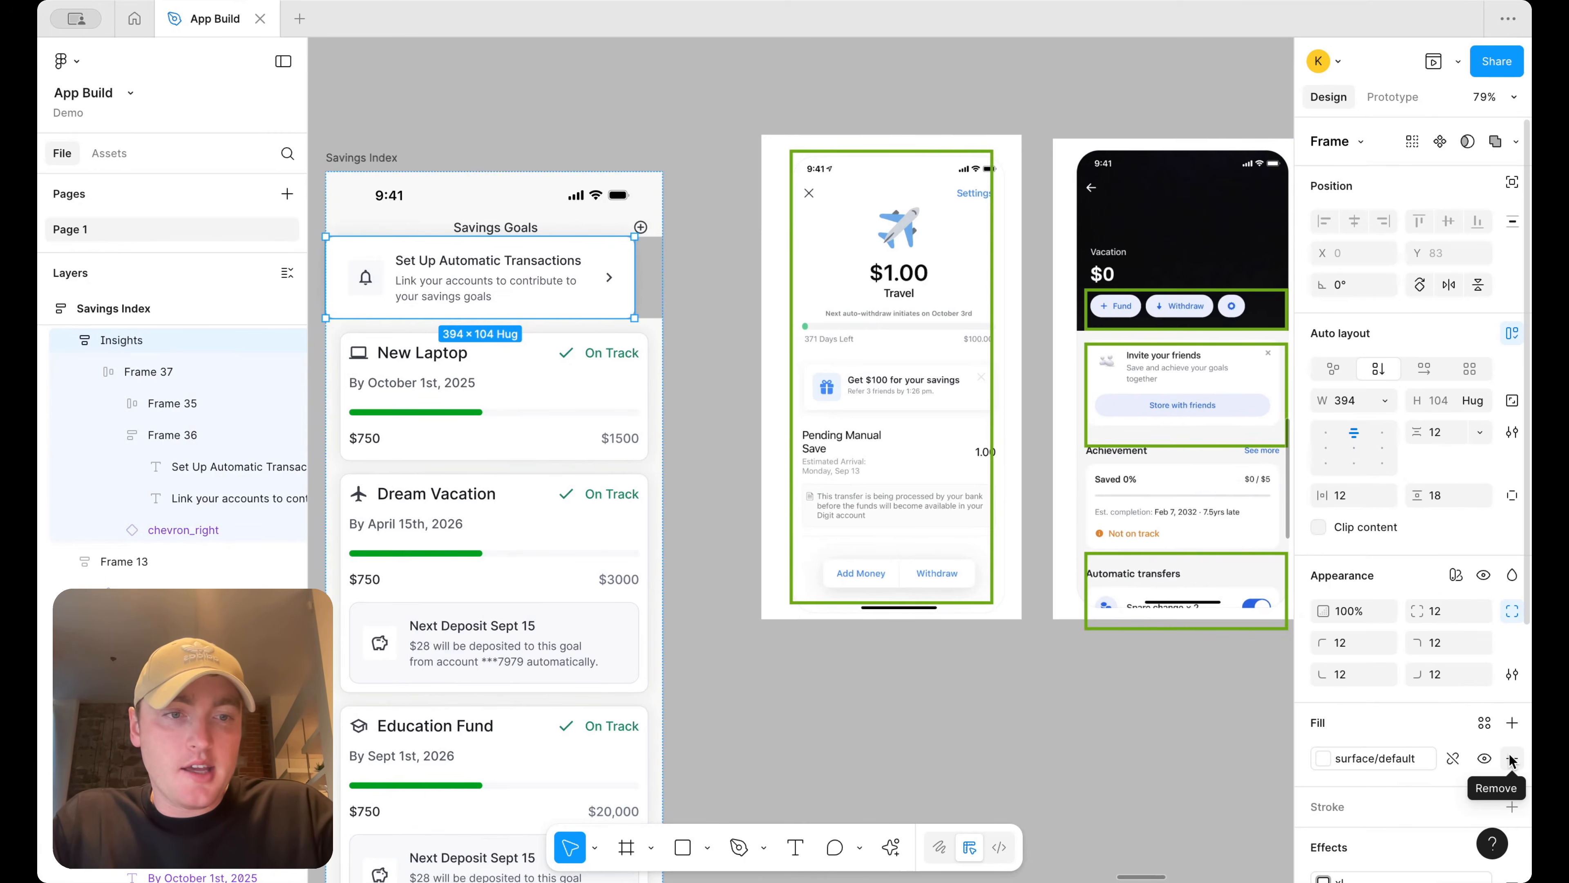
Set the banner's corner radius to 0
scroll(1510, 758, "down", 3)
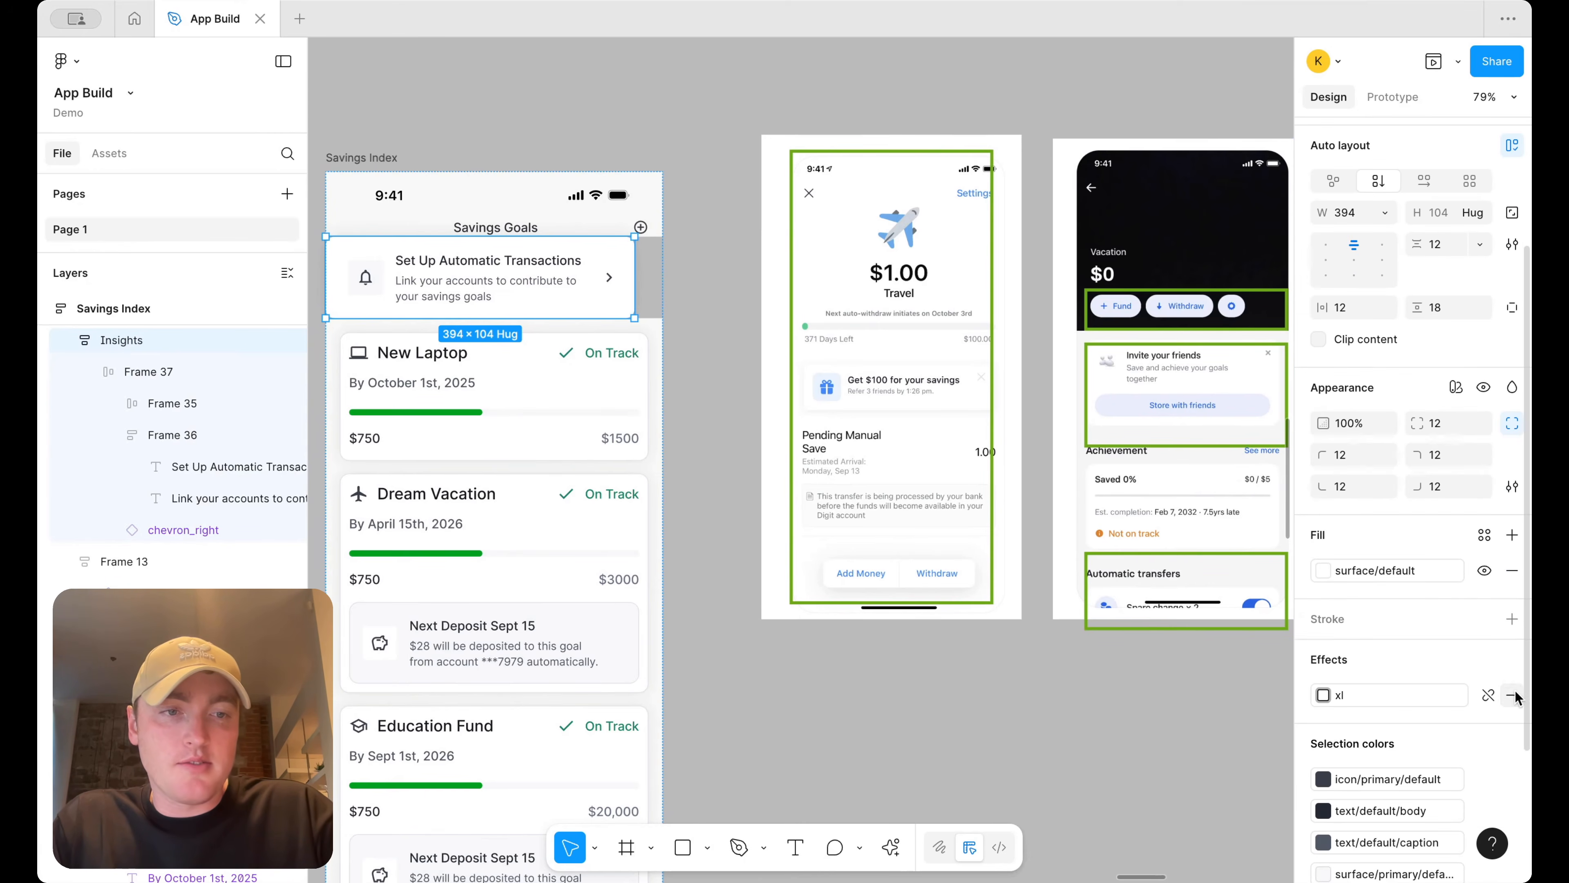
left_click(1435, 423)
type("0")
key("Return")
double_click(522, 279)
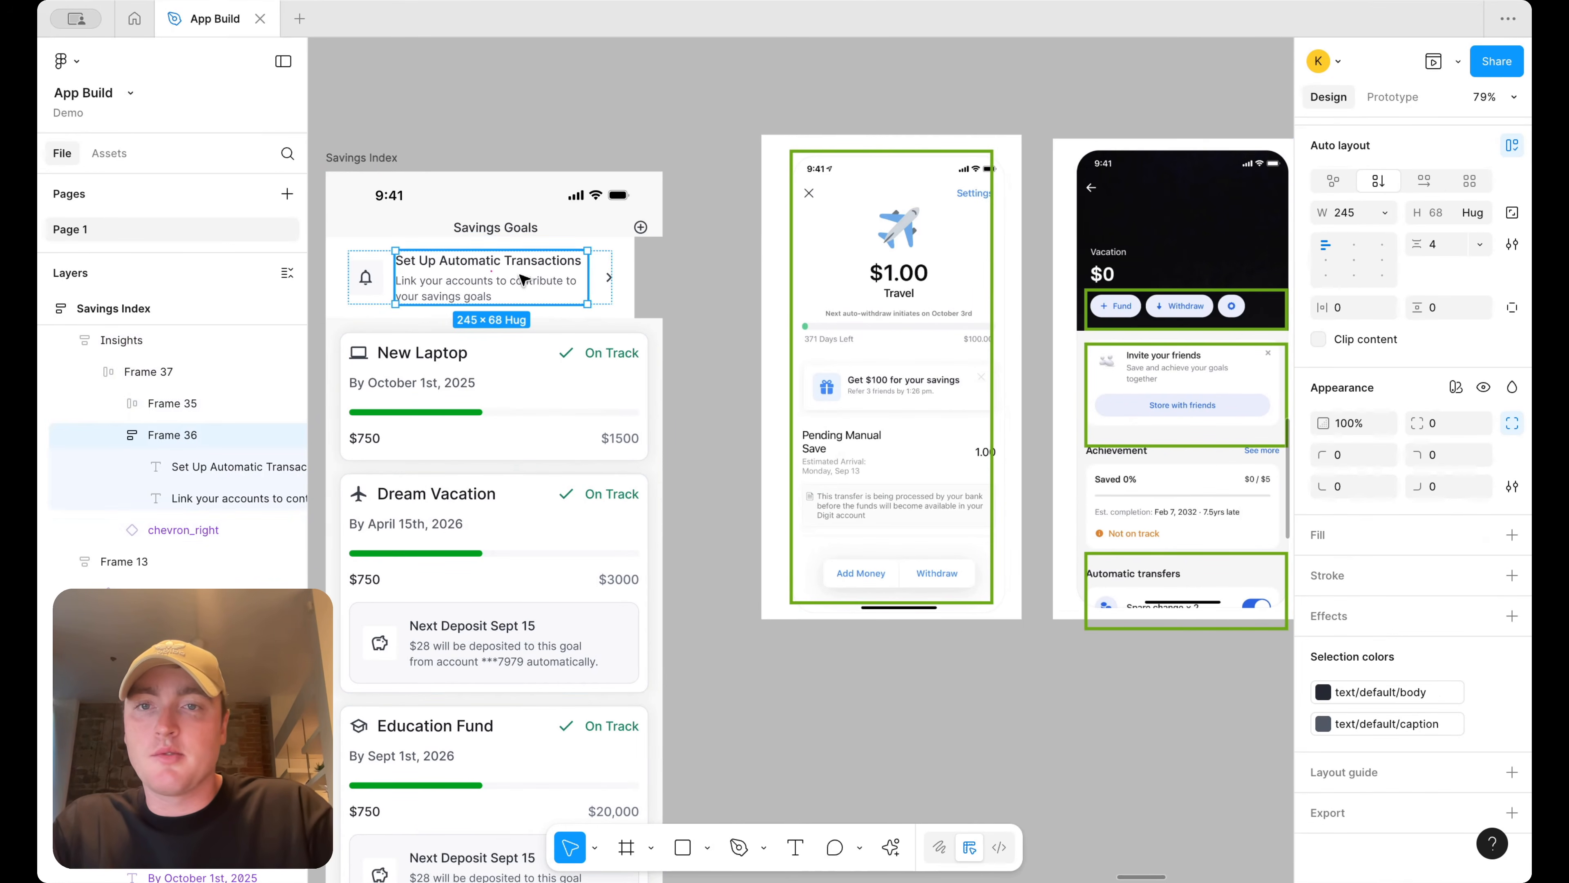
Delete the banner's text block, chevron and bell icon in Savings Index
left_click(610, 276, "shift")
key("Delete")
left_click(368, 272)
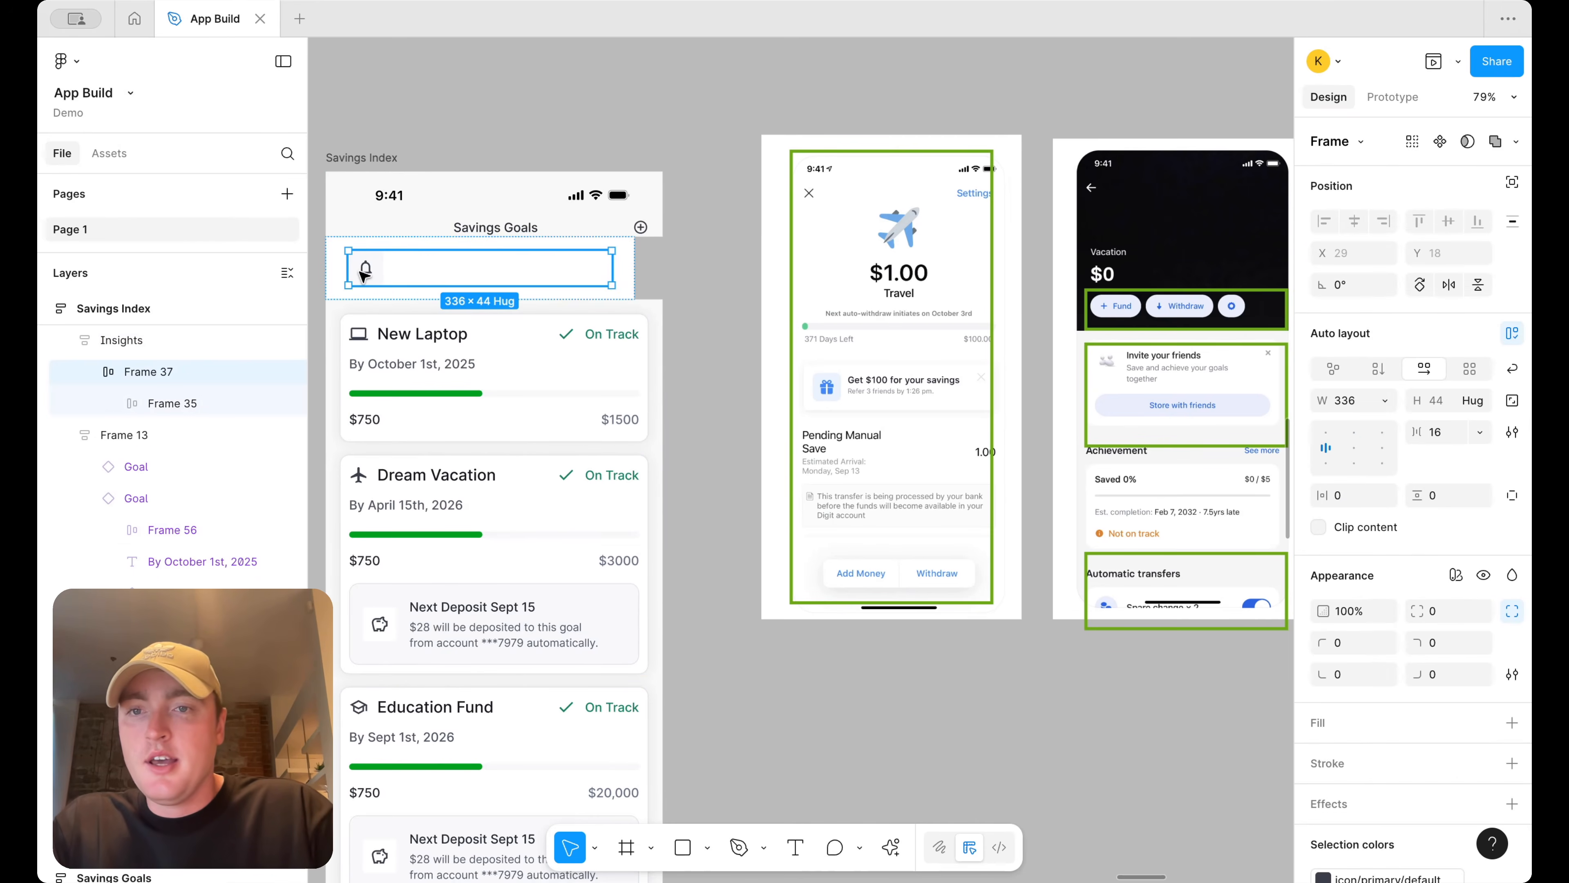
key("Delete")
Adjust the auto-layout alignment of the emptied banner frame
left_click(564, 256)
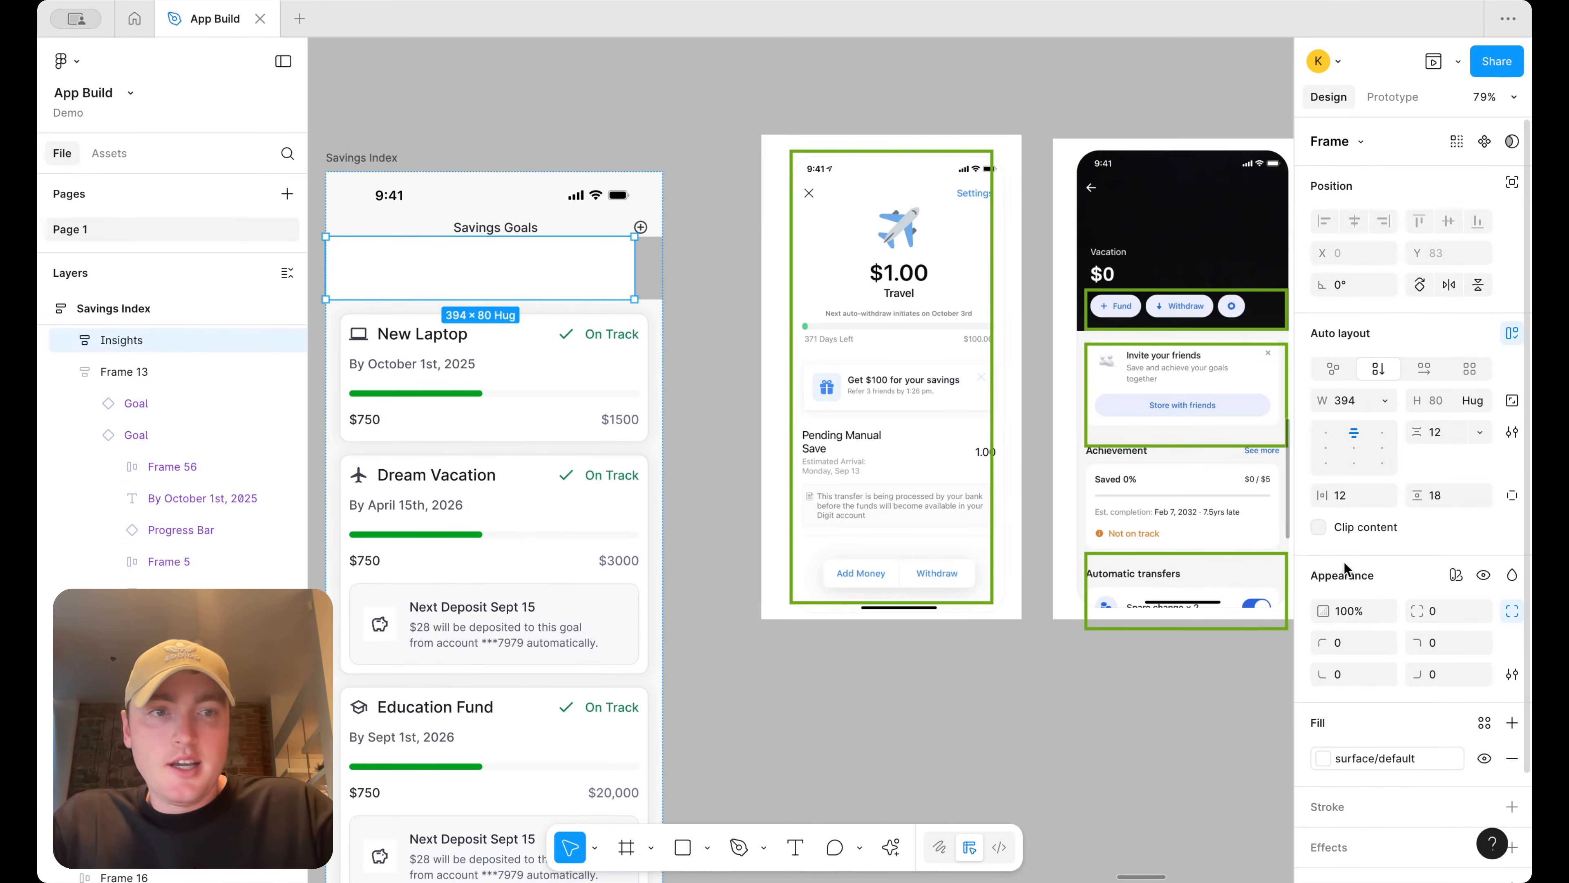
left_click(1381, 400)
left_click(1403, 436)
left_click(683, 263)
Set the header row's fill to the surface/default colour style
scroll(683, 262, "left", 1)
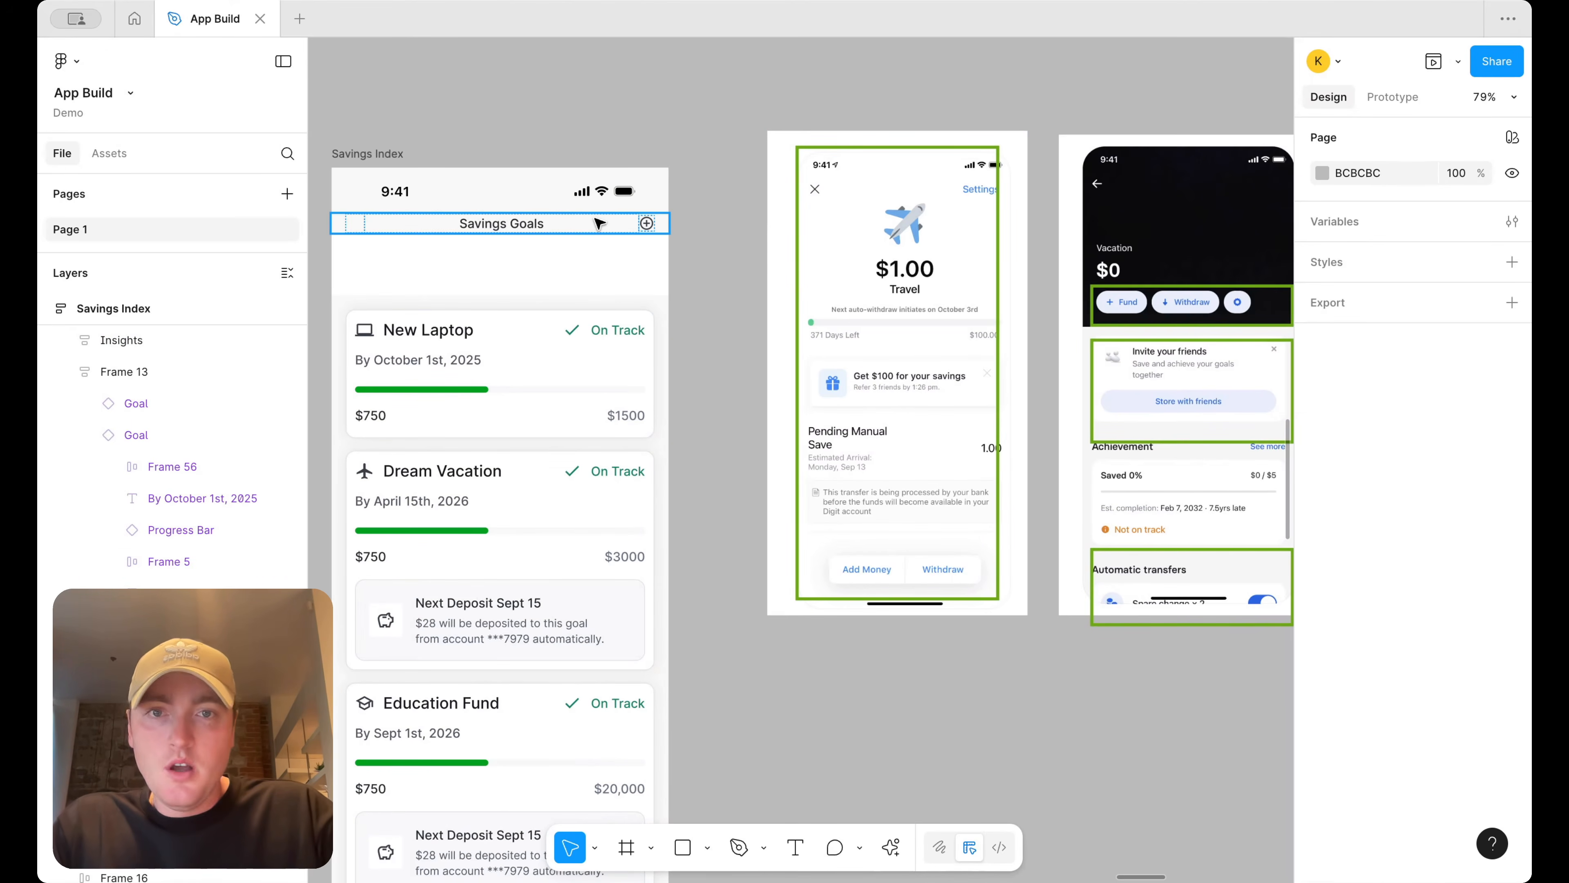
scroll(598, 224, "left", 3)
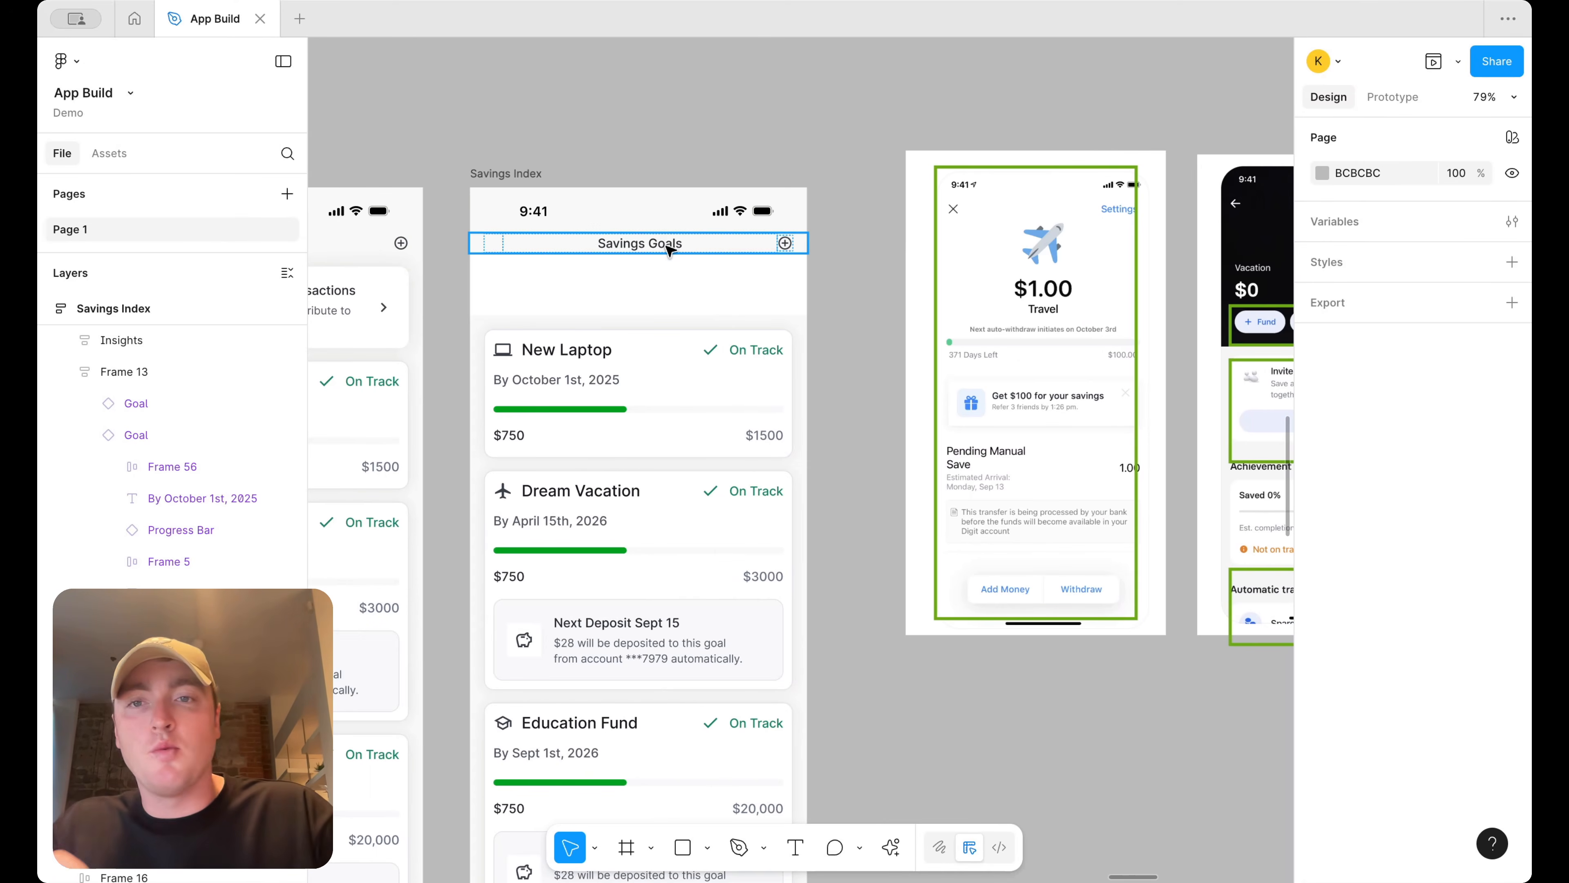
left_click(669, 251)
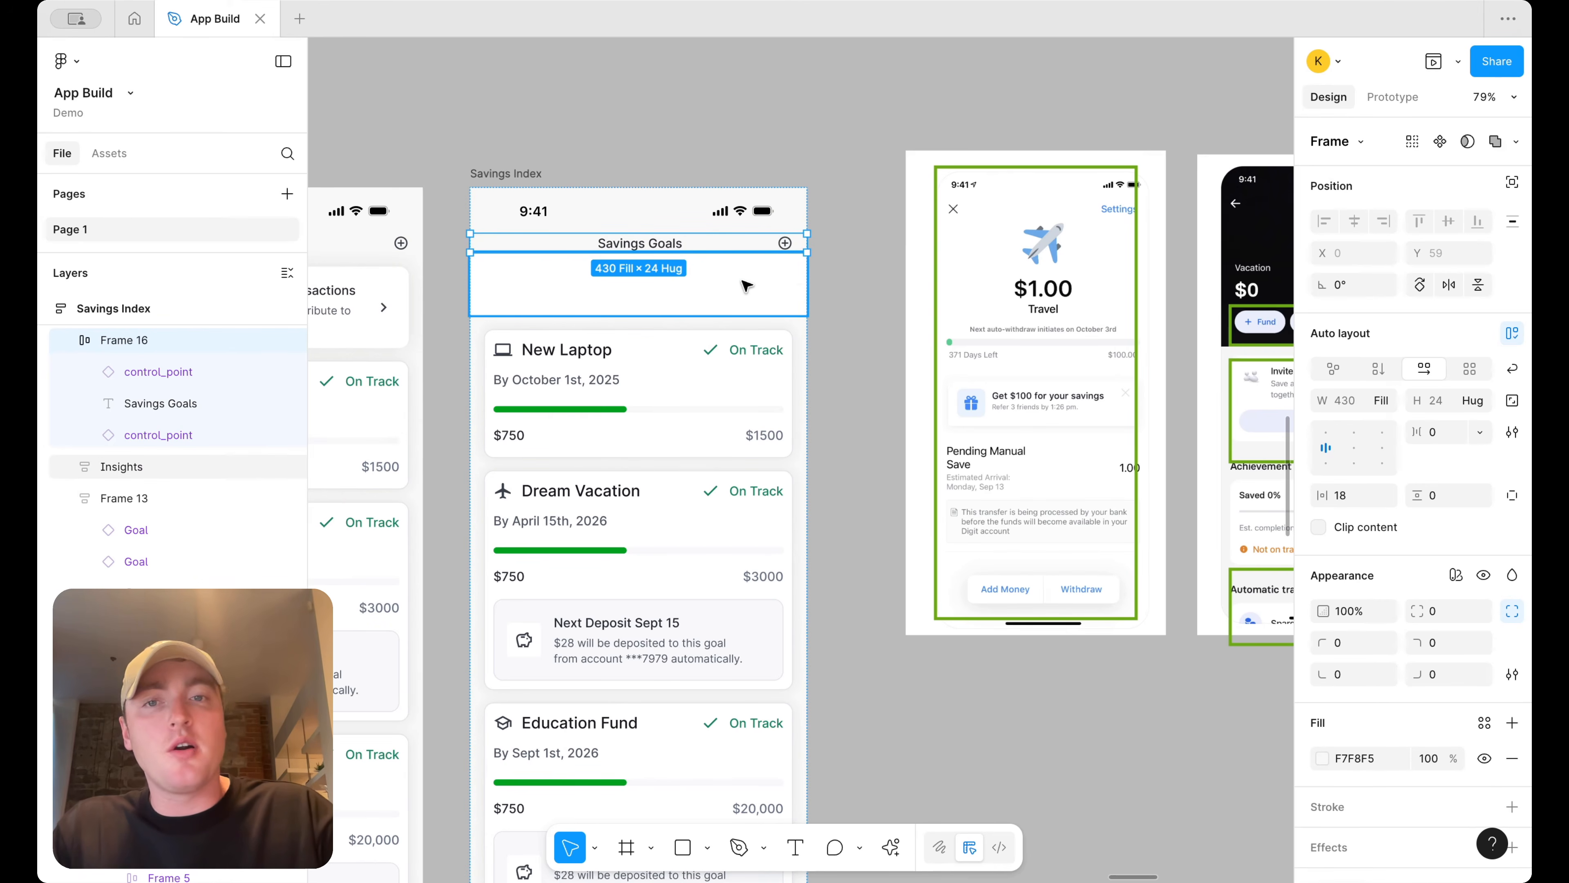
left_click(1485, 722)
type("sur")
left_click(1106, 653)
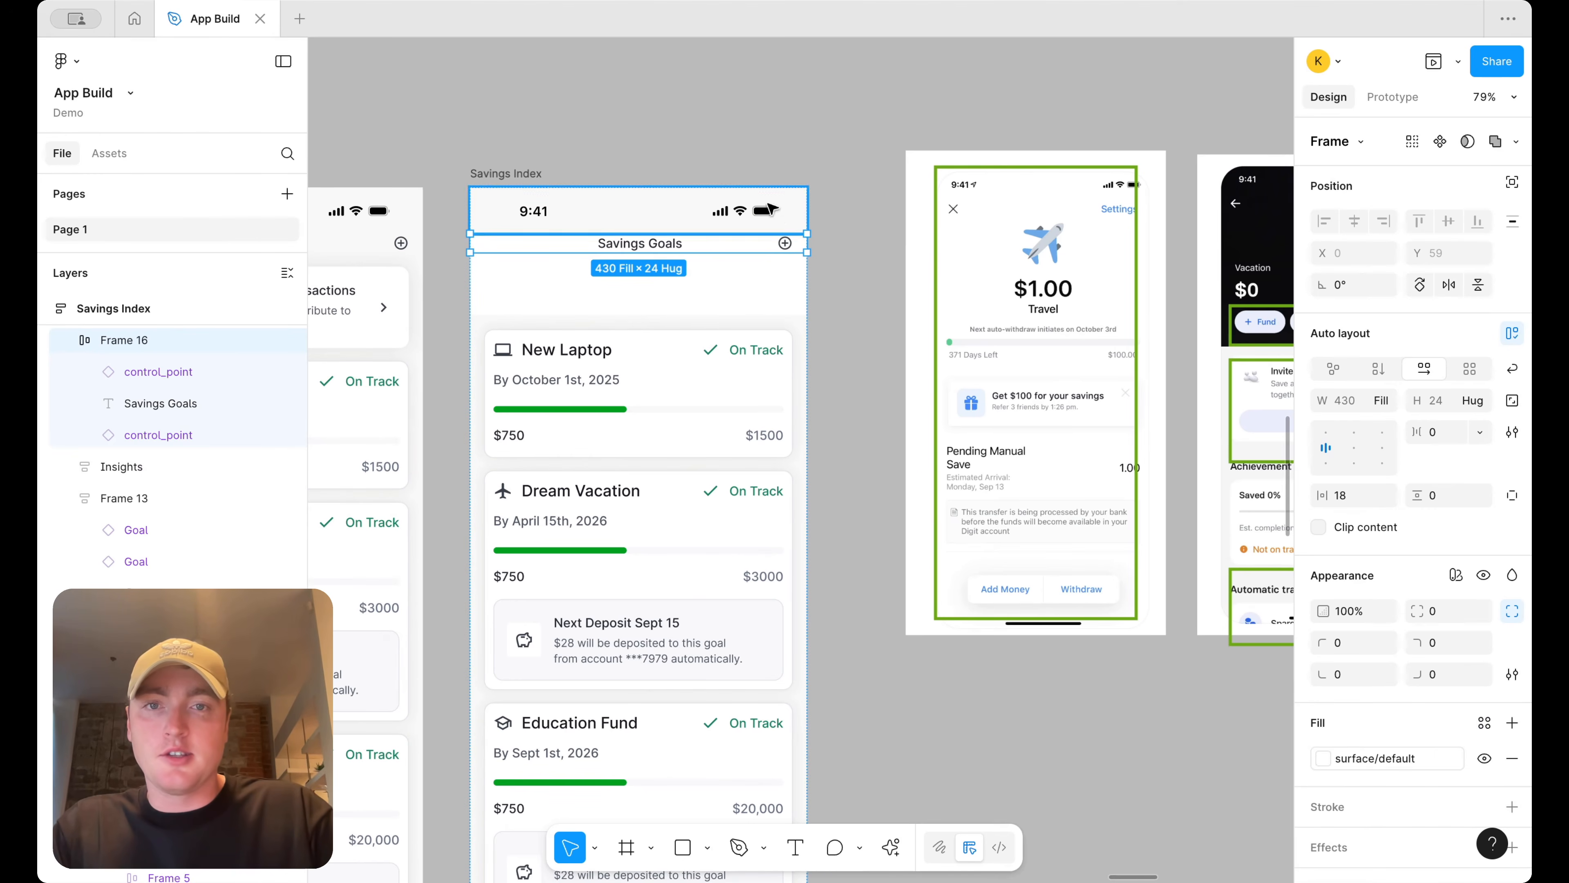
Move the plus icon from the right end of the header row to its left side
left_click_drag(783, 246, 498, 244)
scroll(496, 245, "up", 4)
left_click(488, 249)
key("Right")
key("Right")
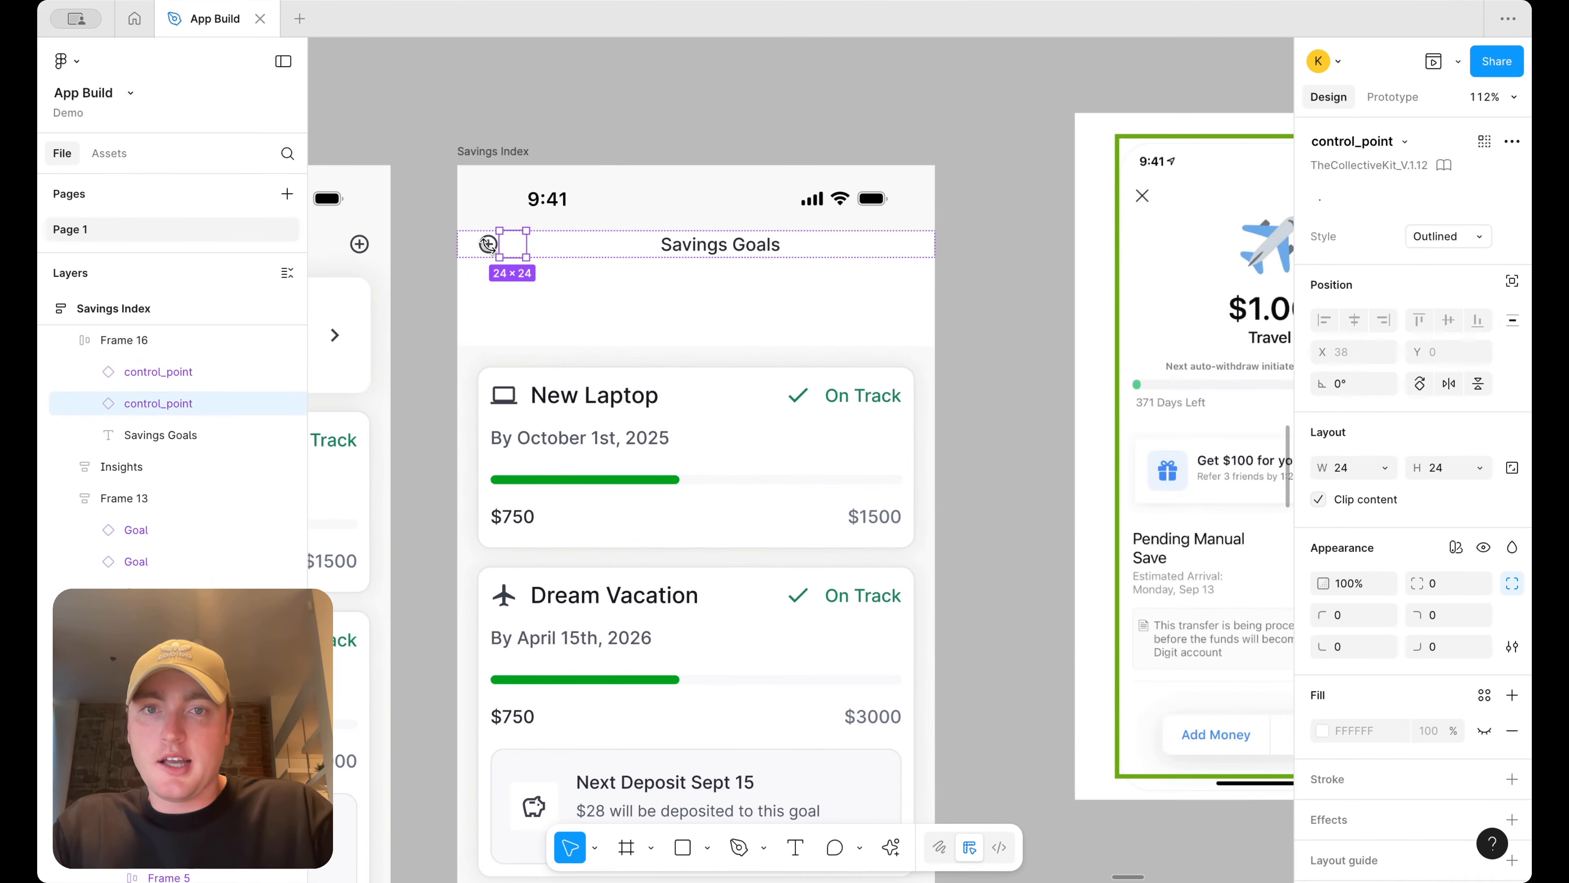
Swap the left header icon instance to chevron_left and set its style to Round
left_click(488, 244)
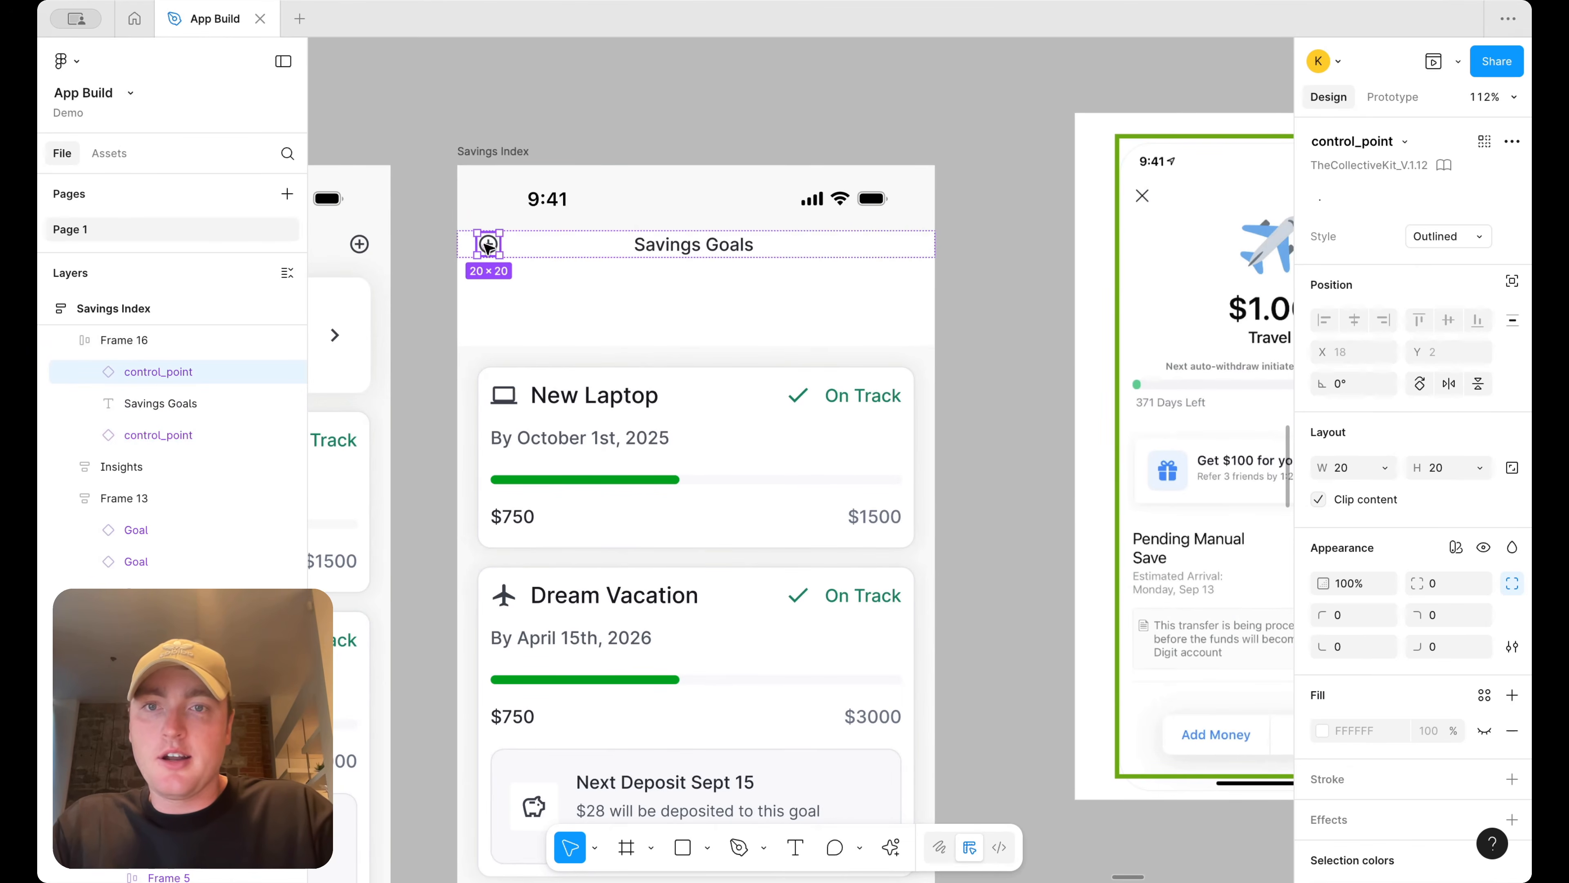
left_click(1404, 142)
type("chevron")
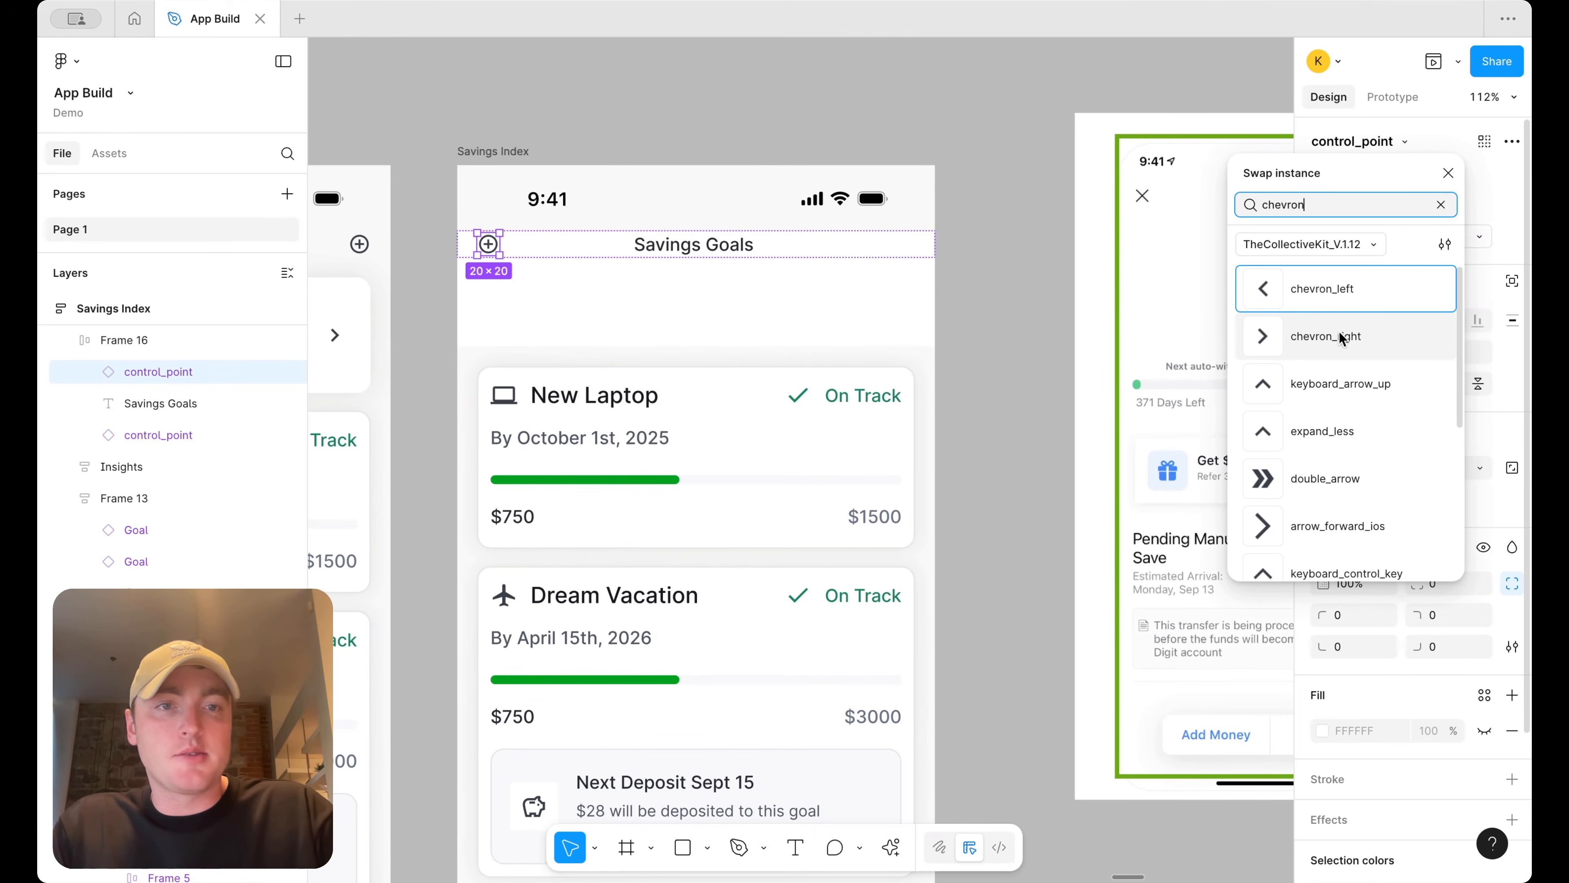
left_click(1347, 292)
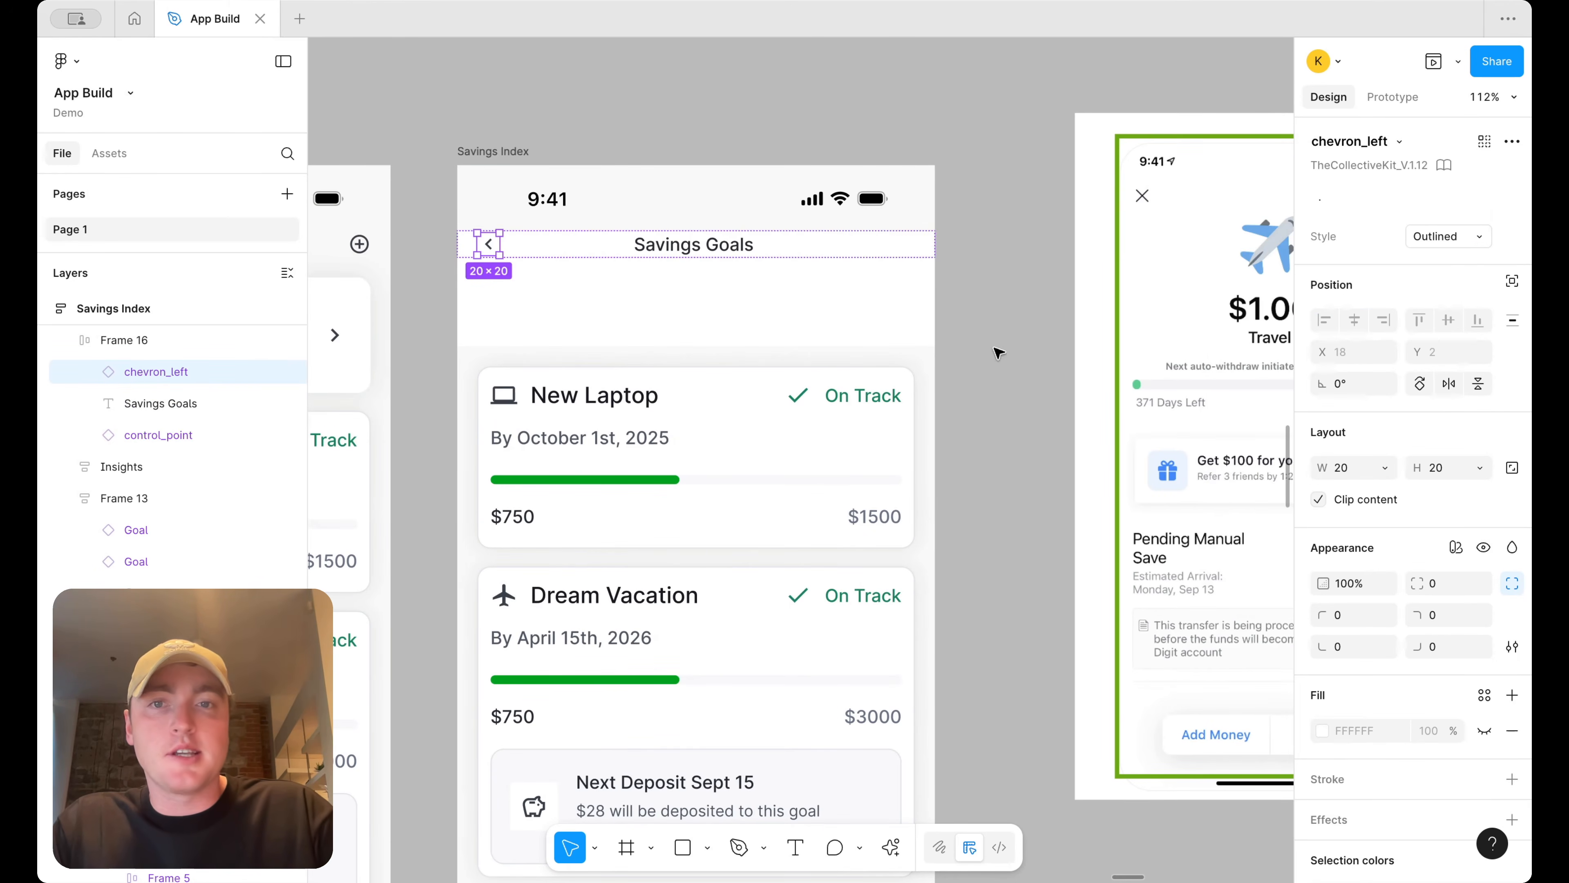
left_click(1449, 236)
left_click(1450, 260)
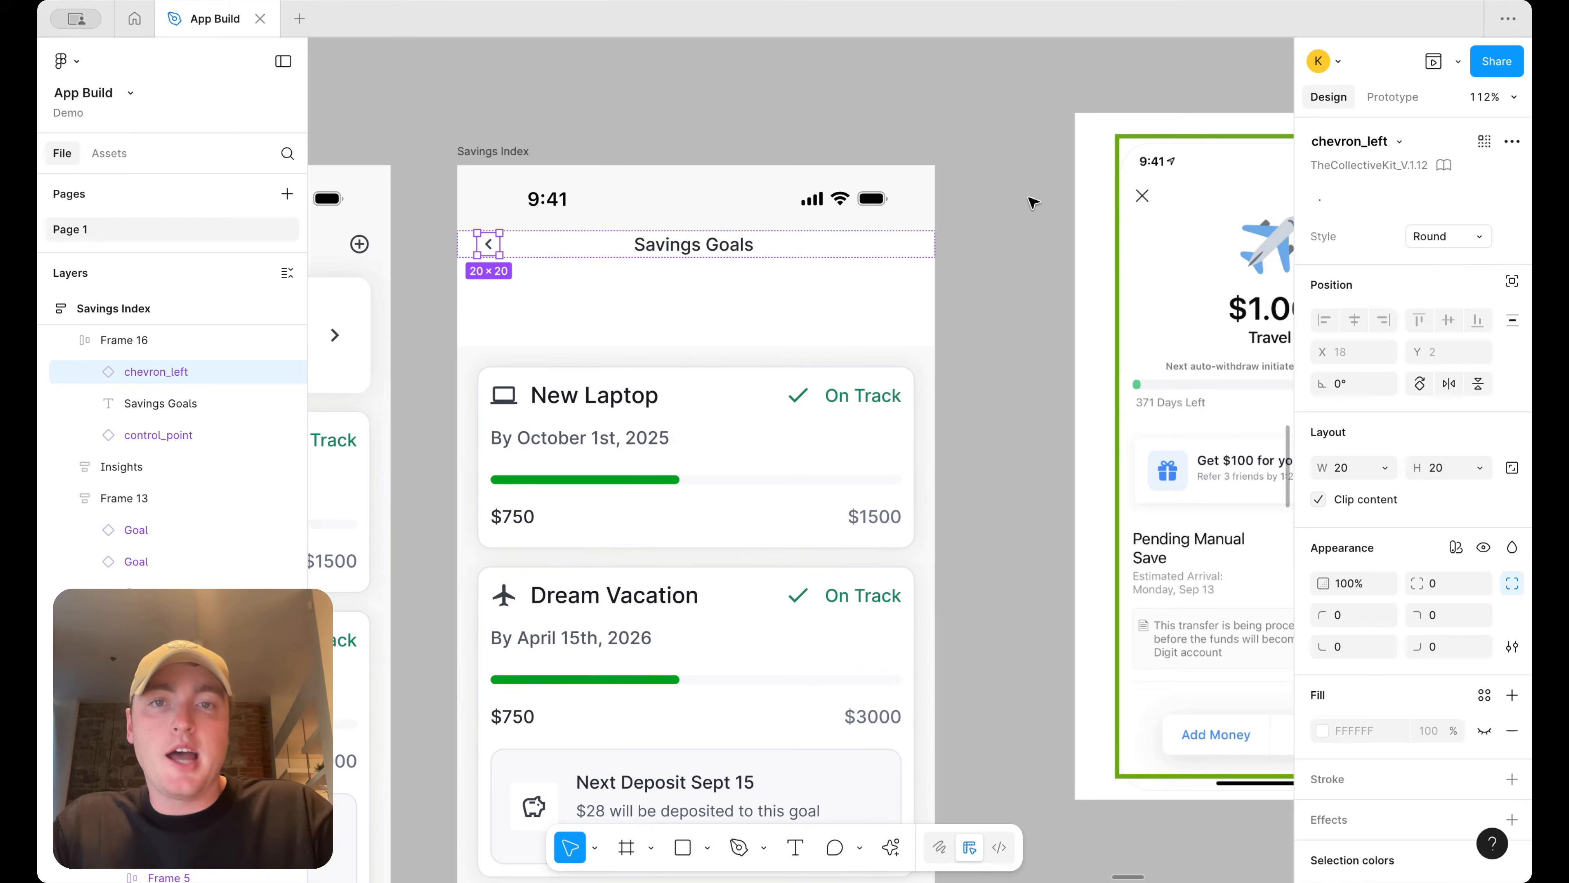
Set the status bar frame's fill to the surface/default colour style
scroll(1033, 202, "down", 5)
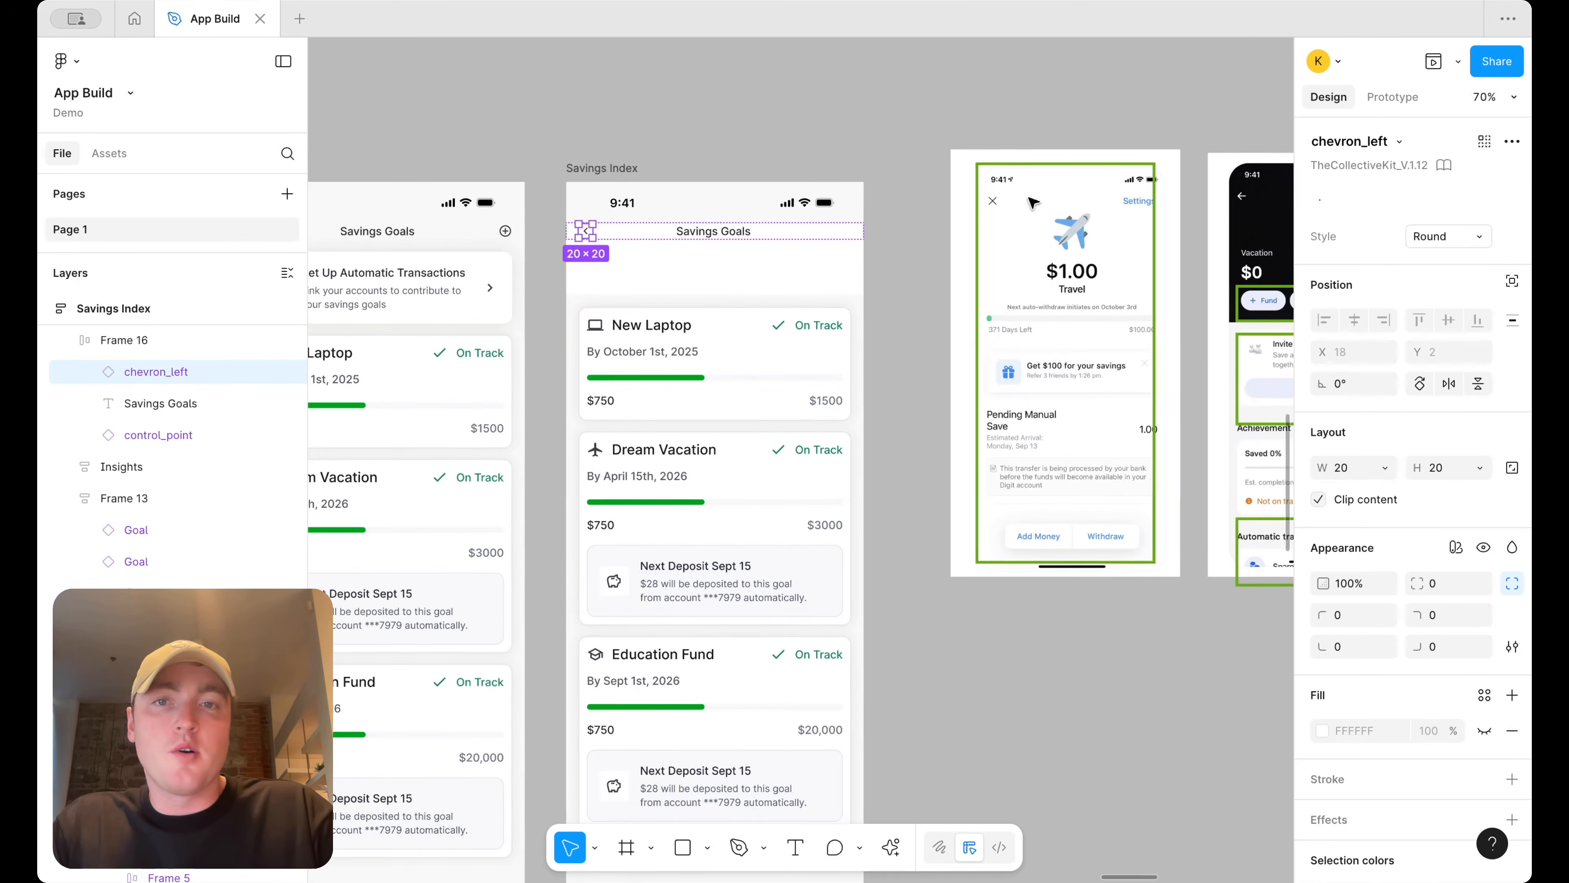
double_click(739, 233)
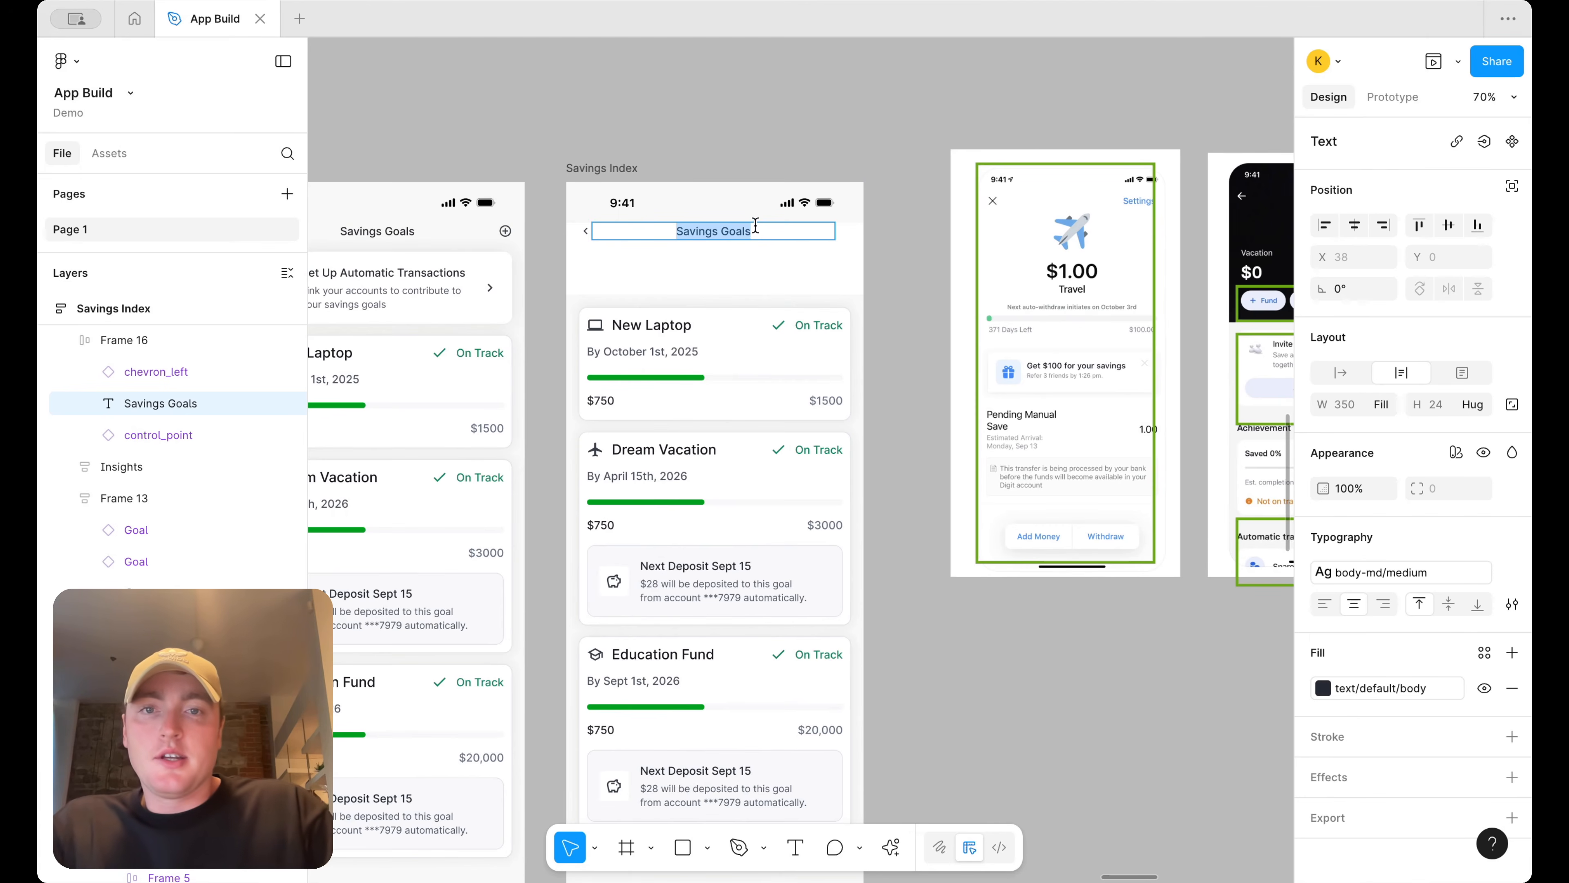
left_click(891, 173)
left_click(790, 196)
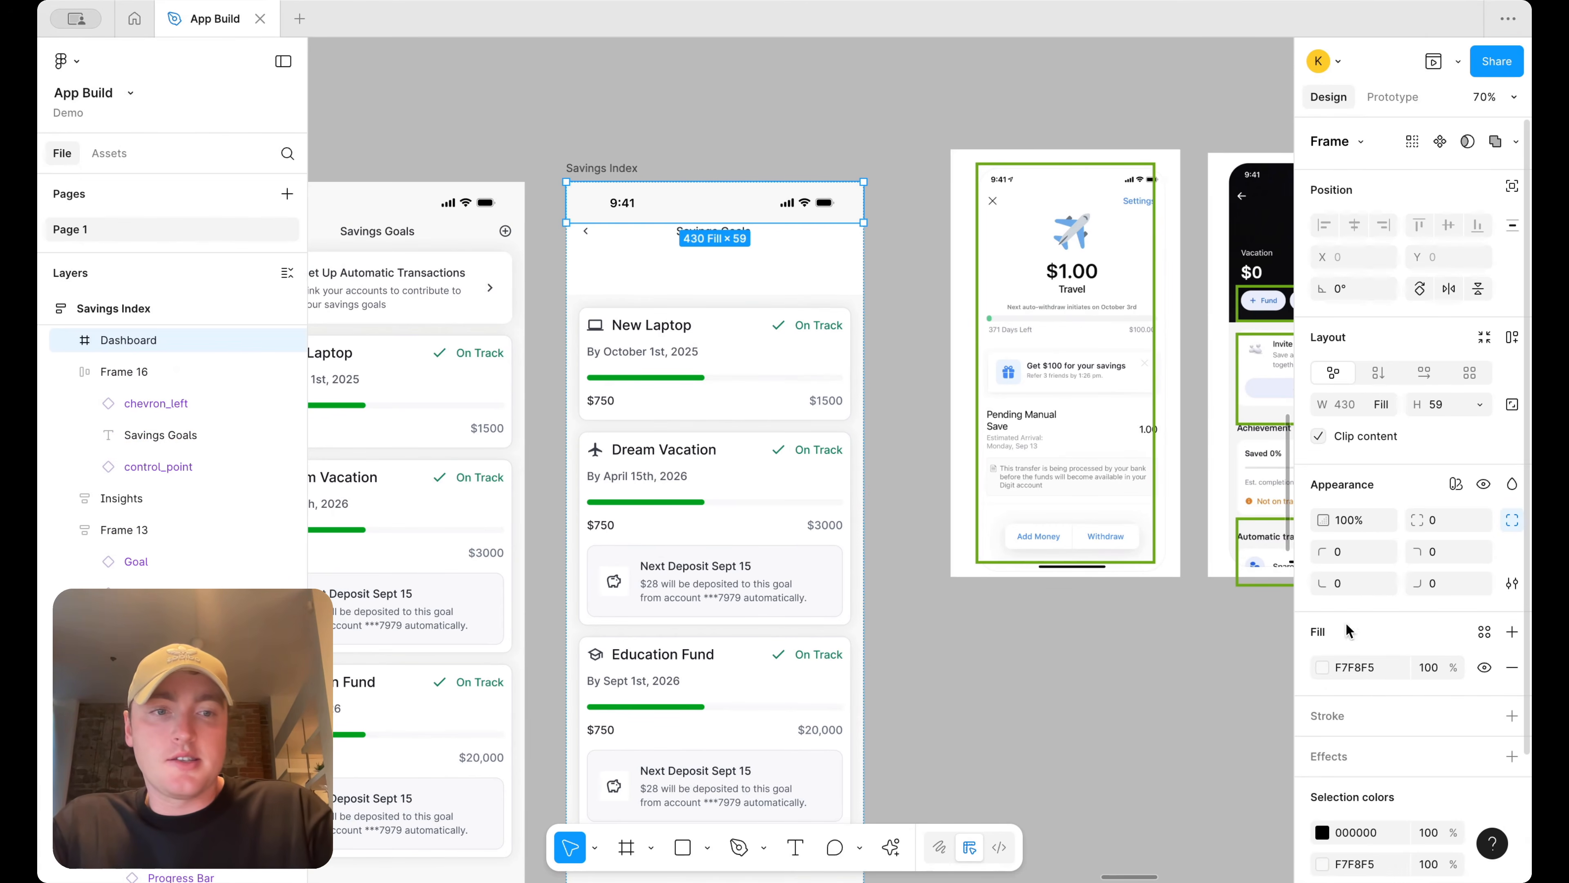
left_click(1485, 631)
type("surf")
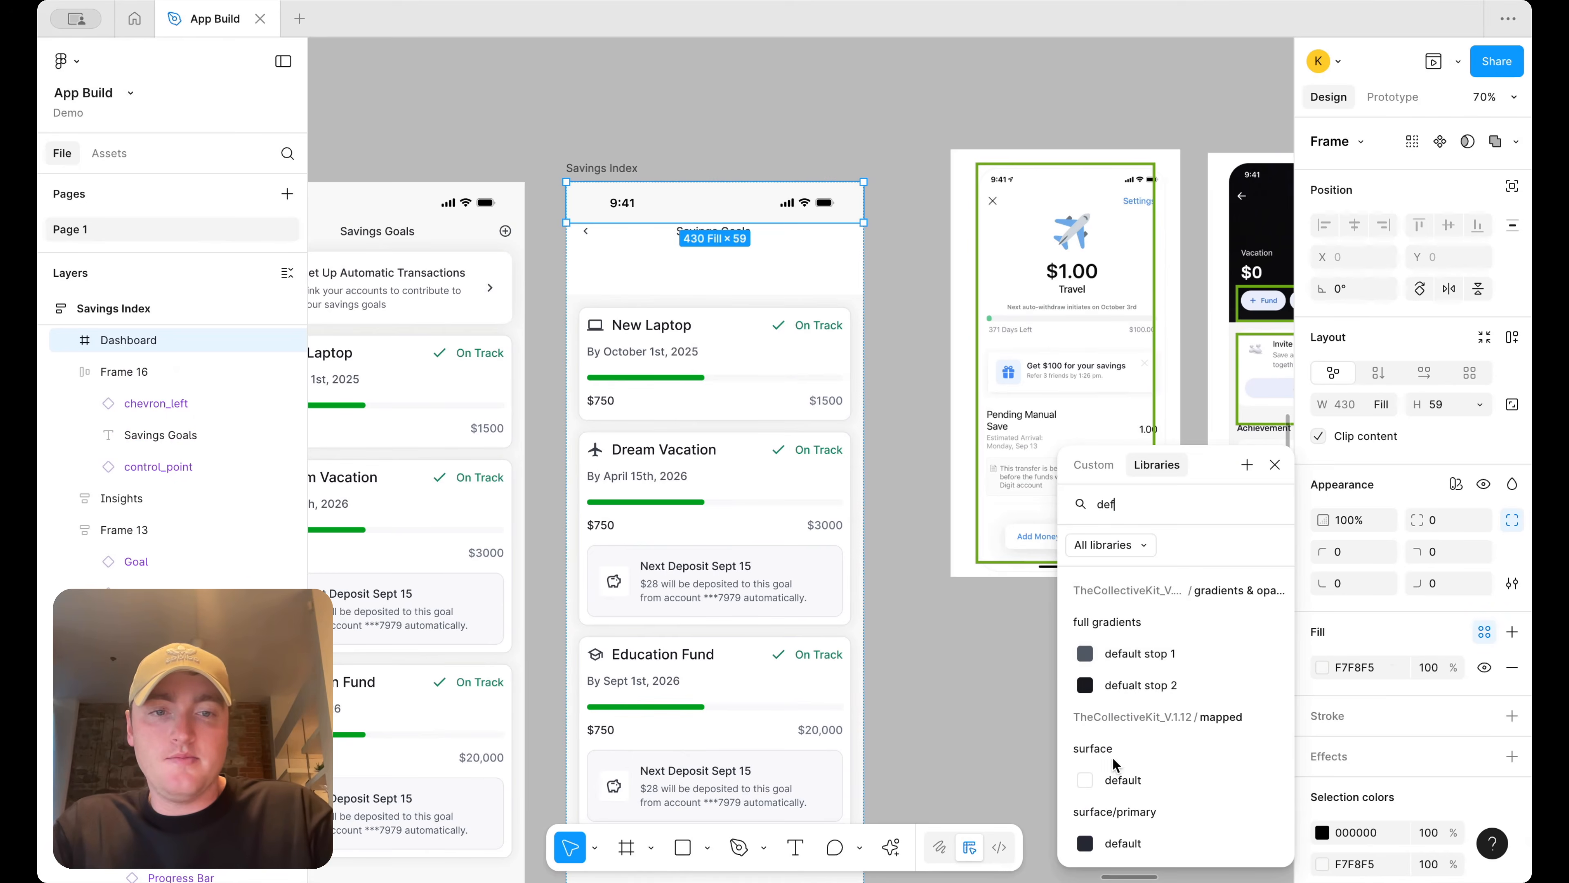
left_click(1112, 783)
left_click(920, 282)
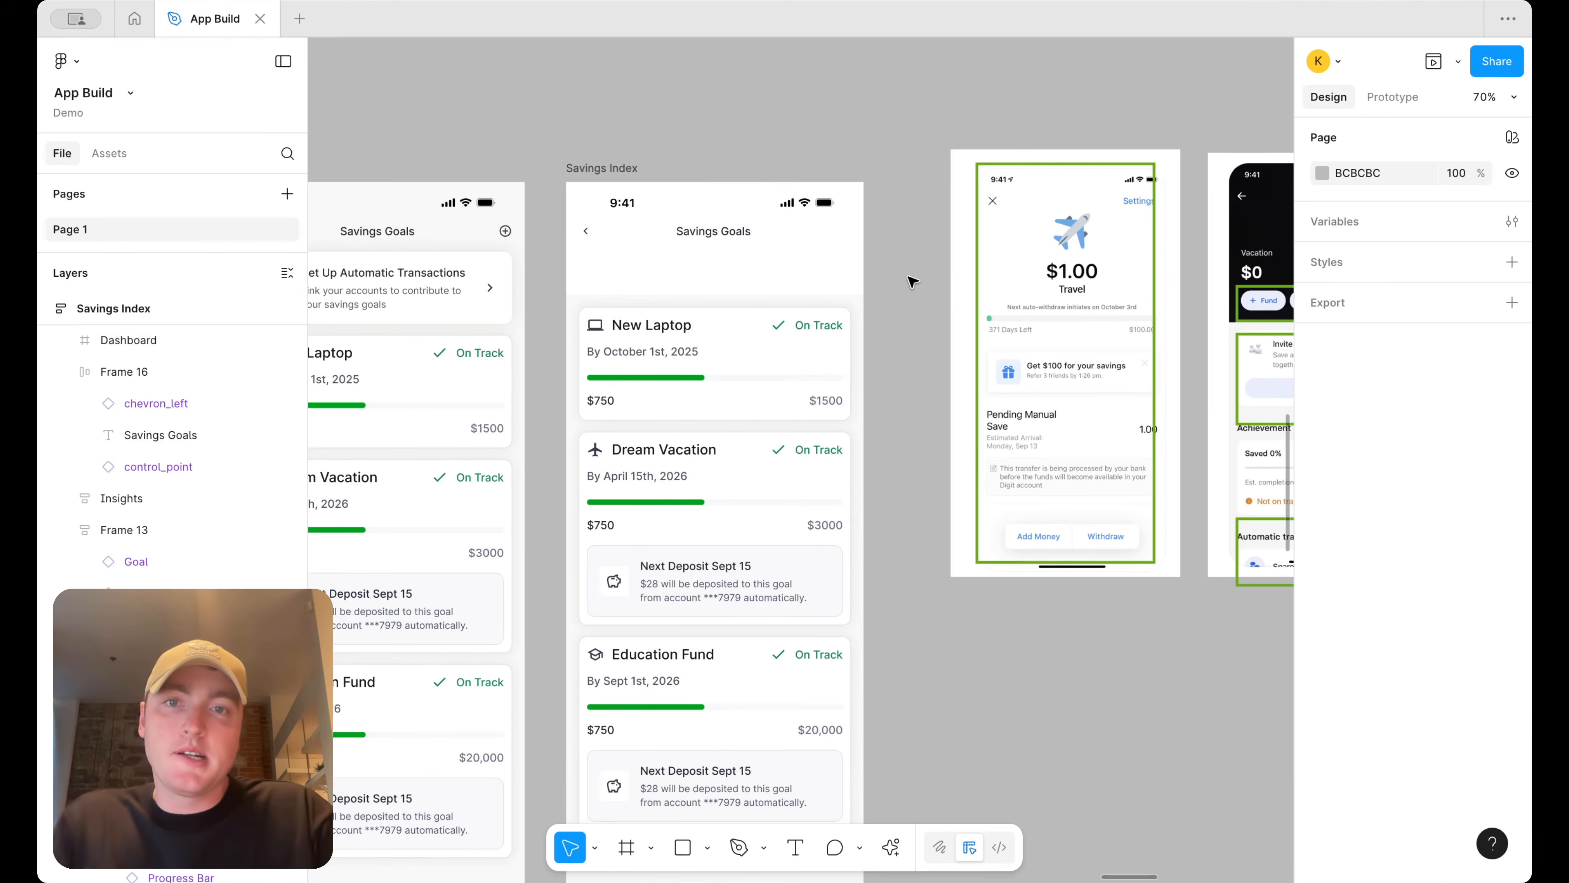
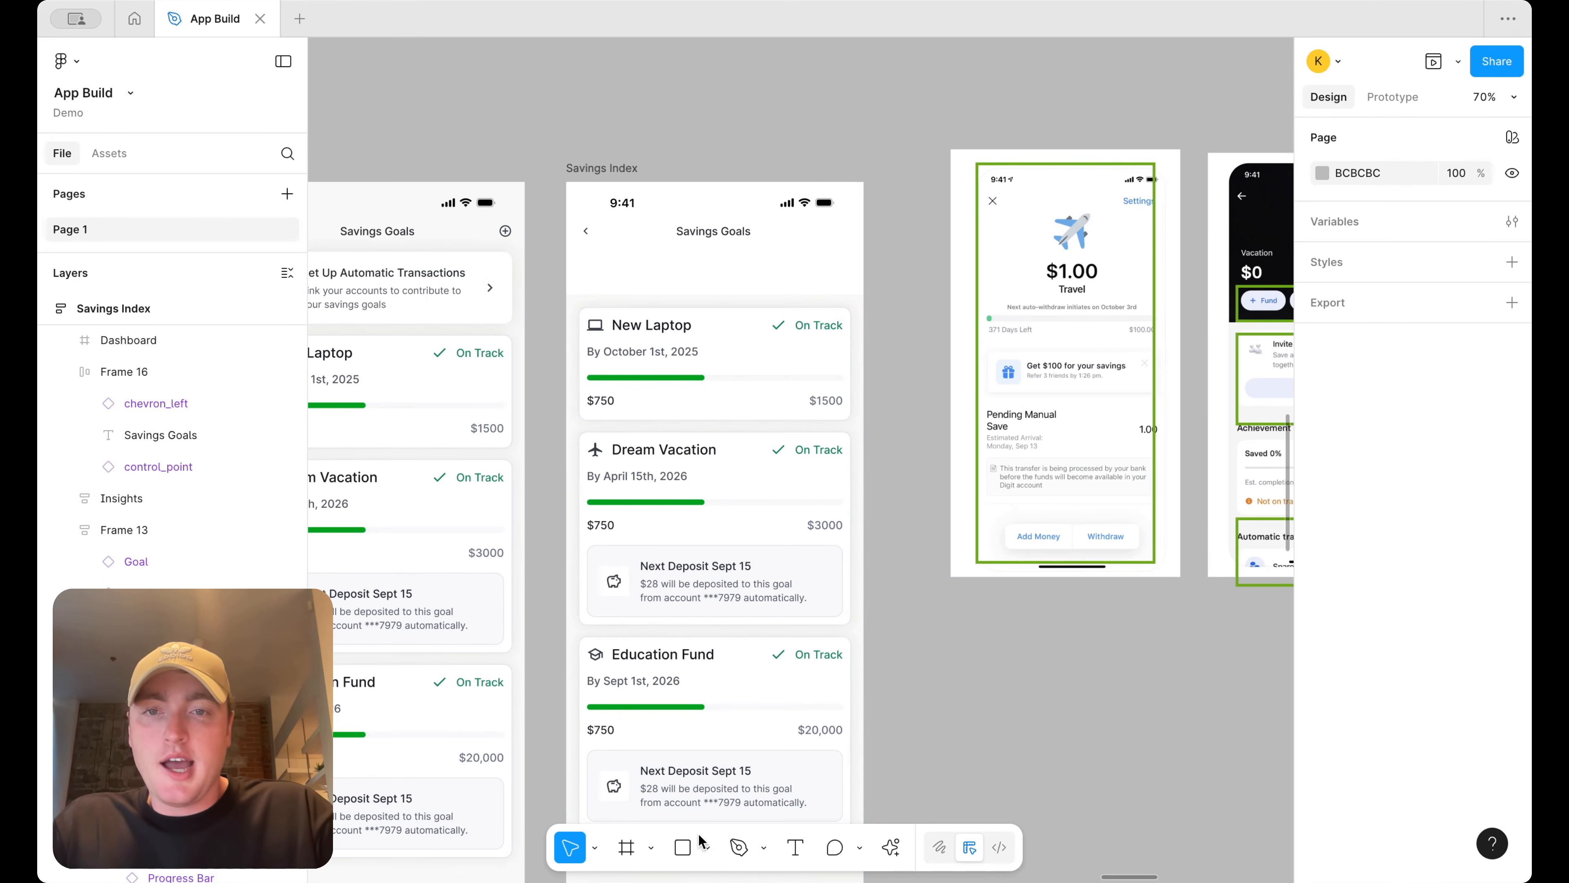
Move the airplane icon from the Dream Vacation card into the empty header area above the goal cards
left_click(595, 456)
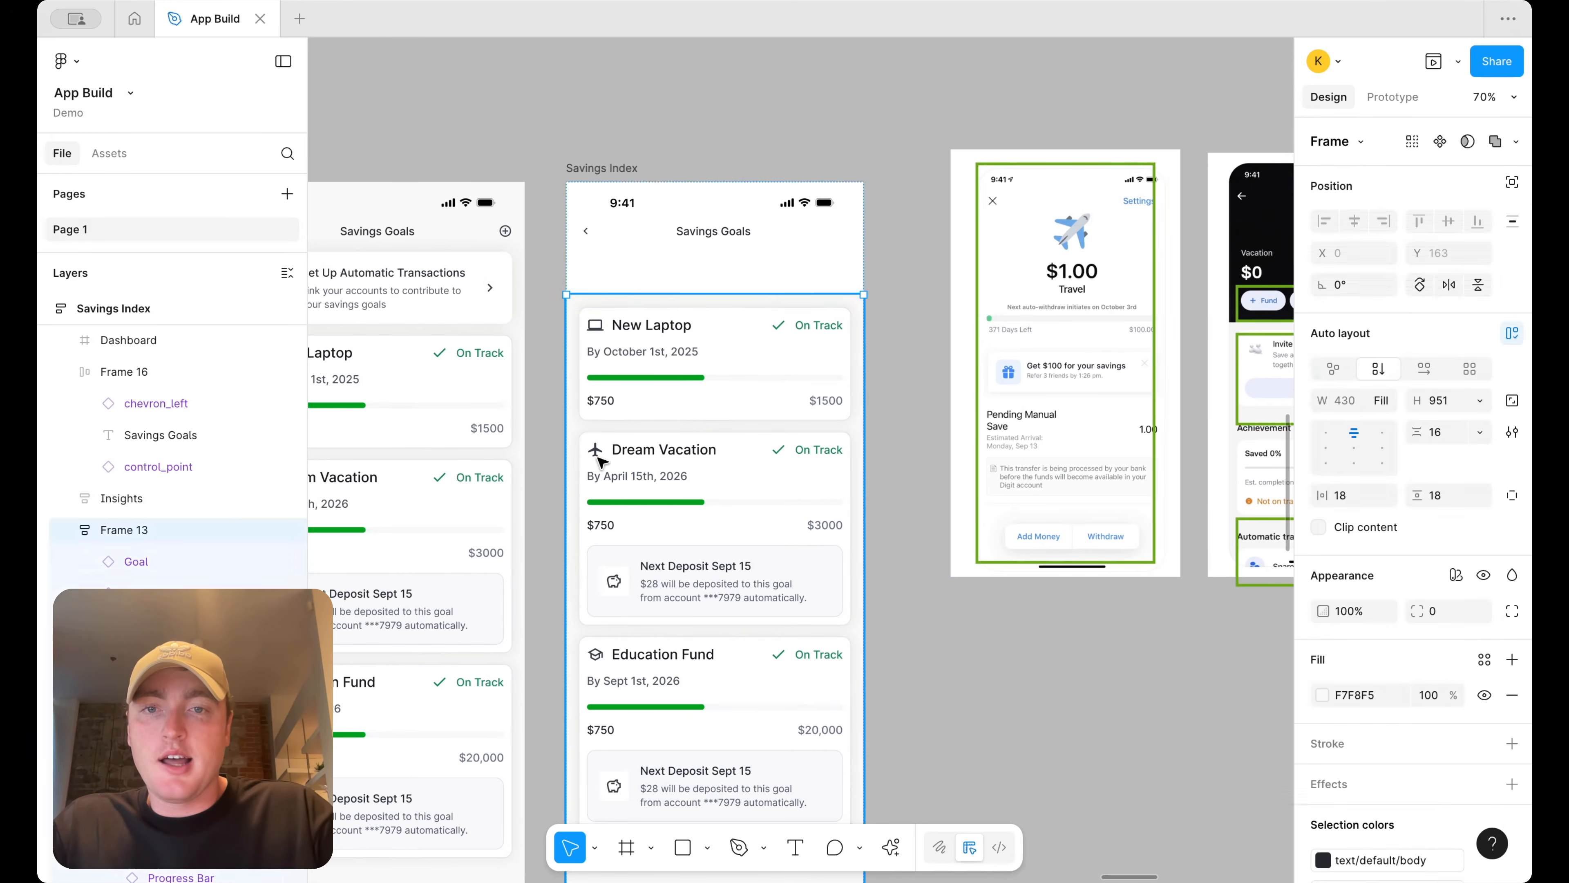
double_click(595, 456)
double_click(595, 456)
left_click_drag(640, 264, 642, 258)
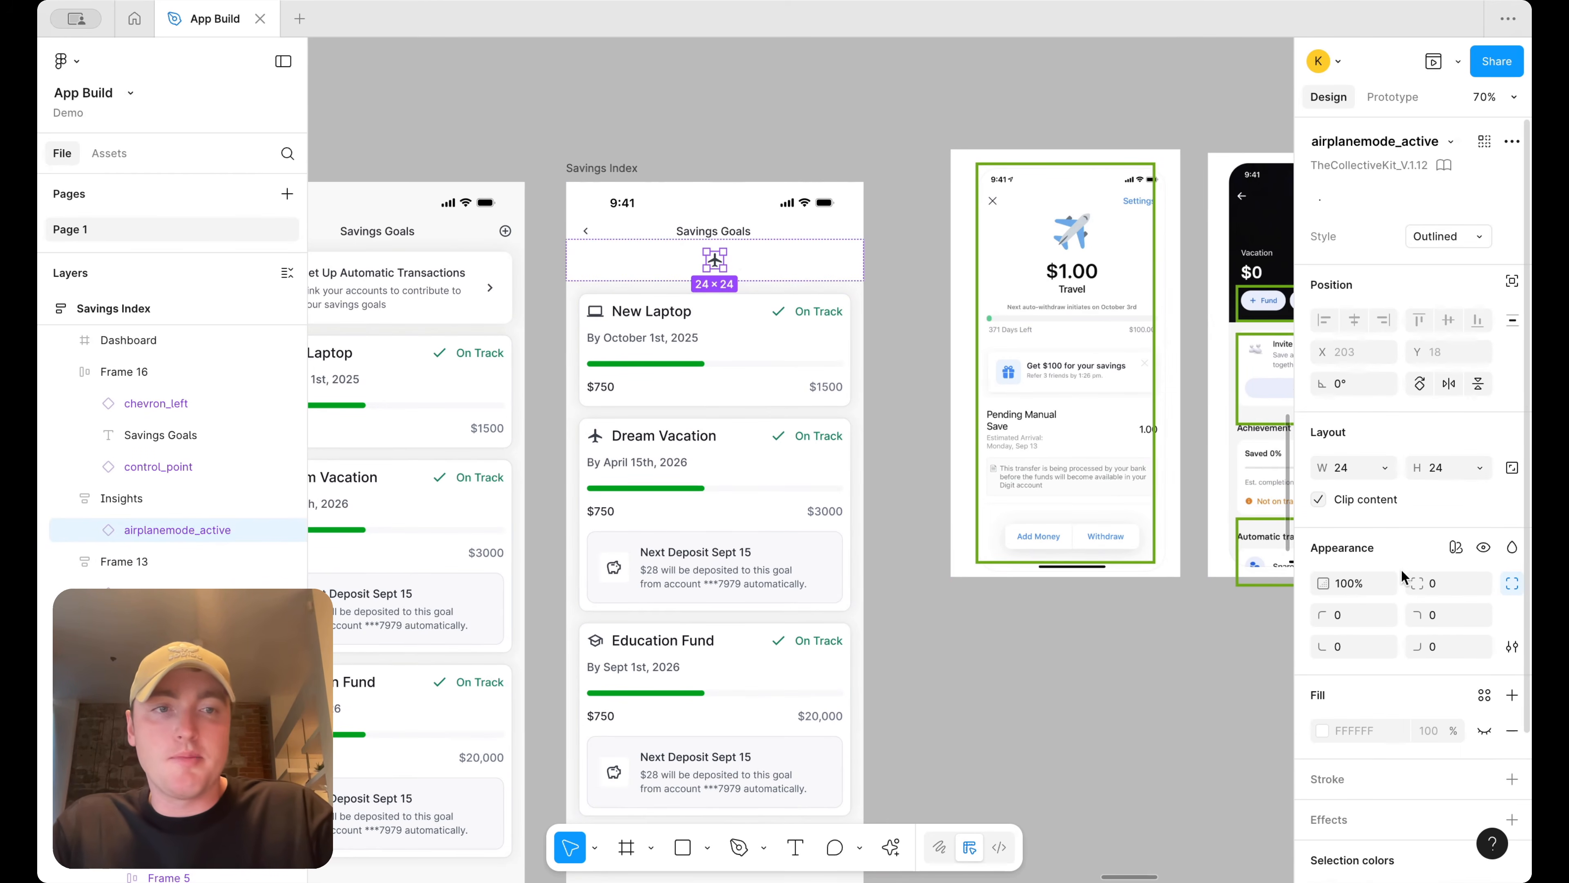
Resize the airplane icon to 84 × 84
left_click(1346, 468)
type("84")
key("Return")
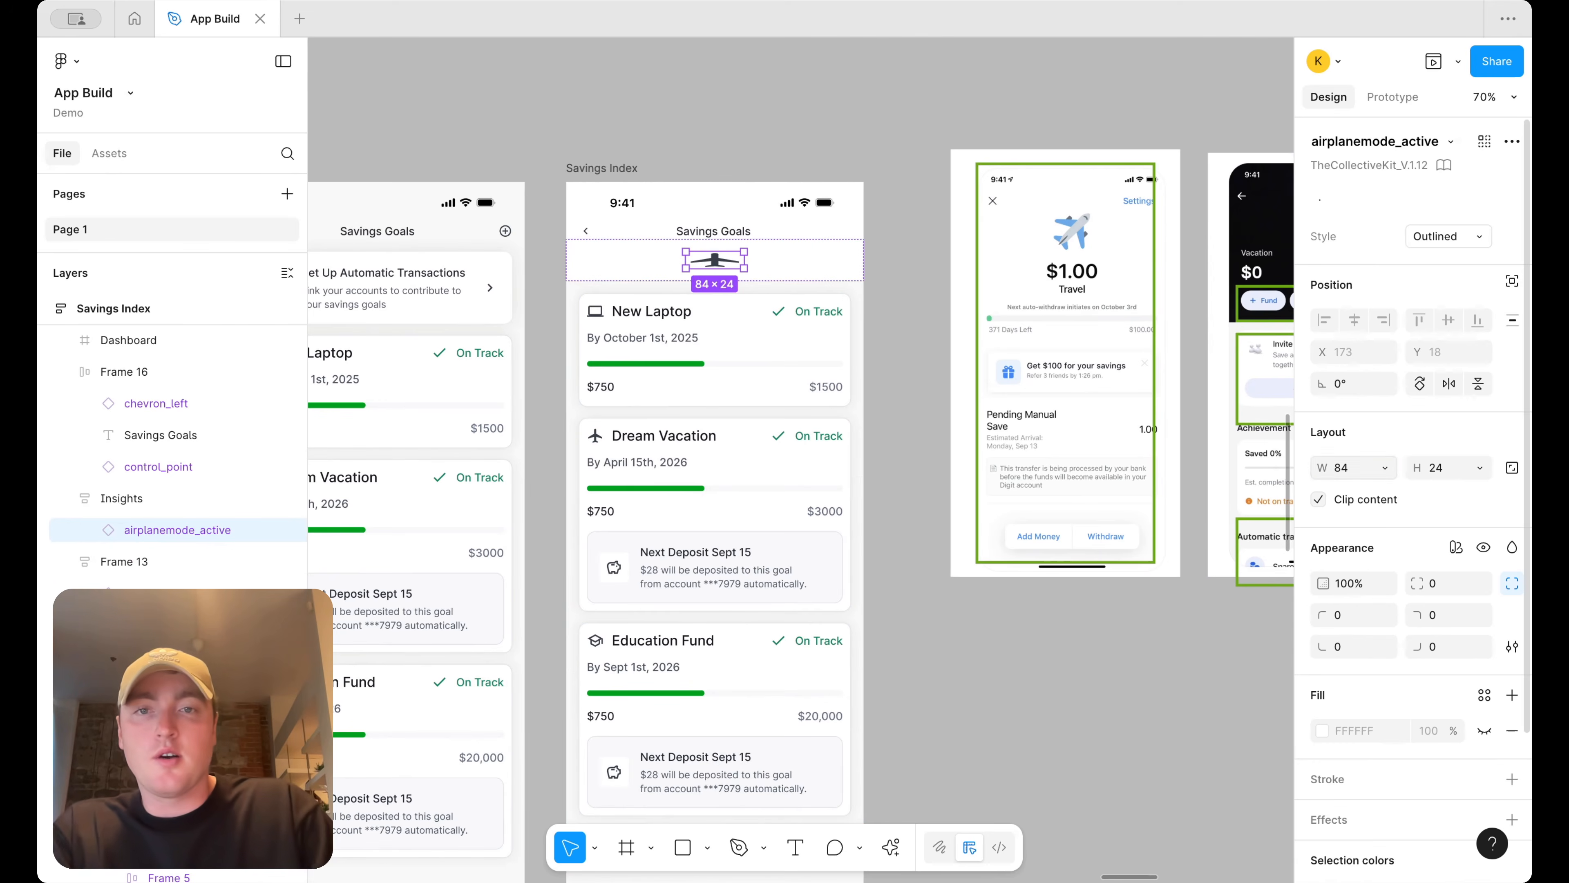
left_click(1440, 468)
type("84")
key("Return")
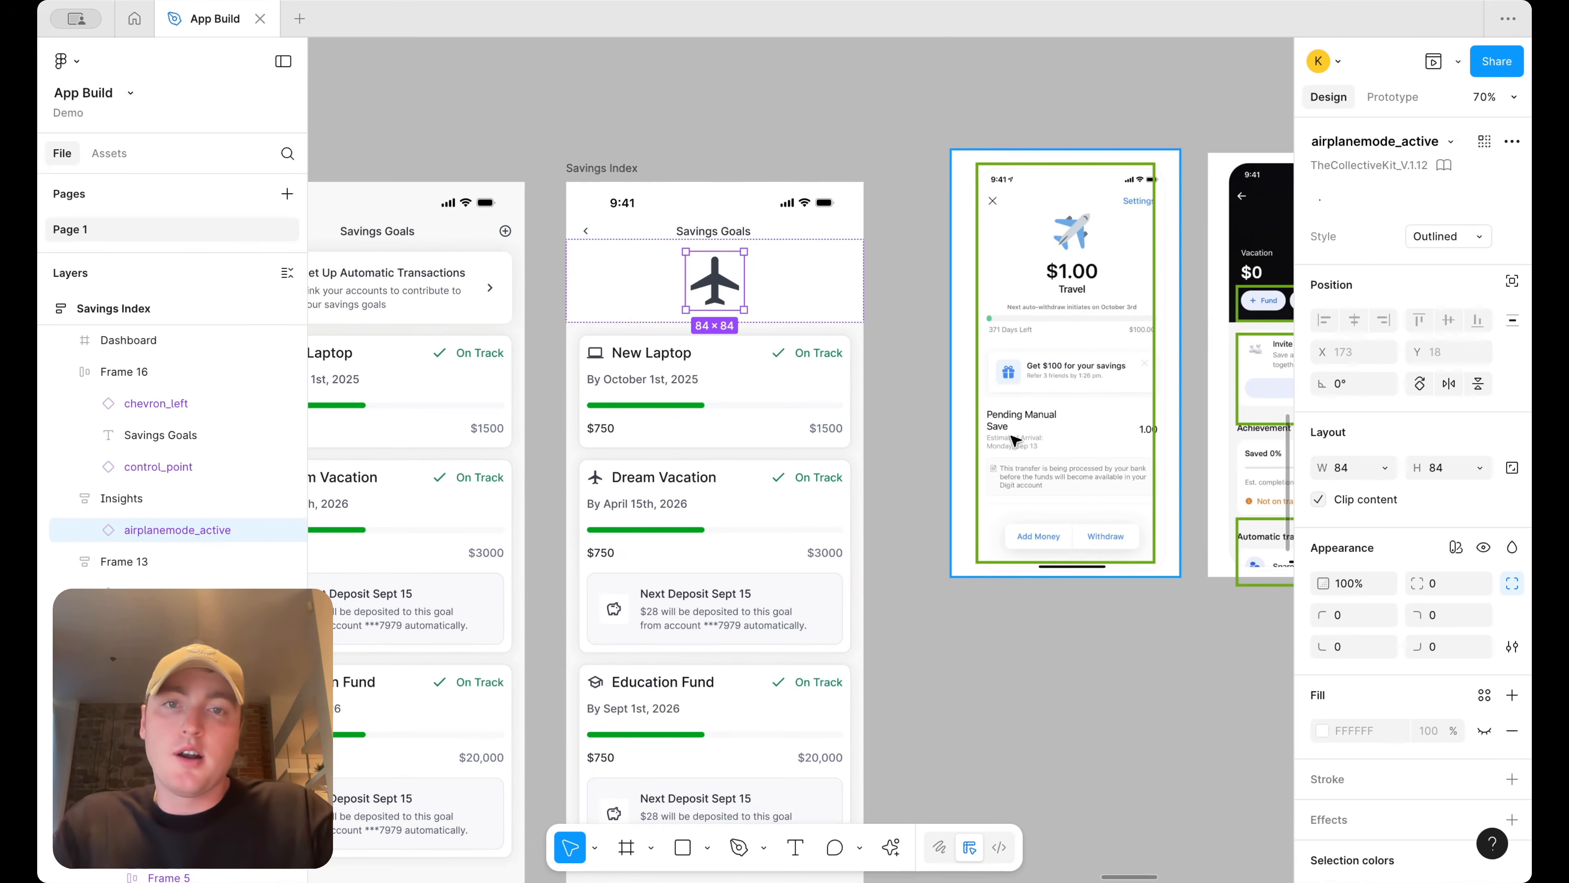
Move the New Laptop title into the header beneath the airplane icon
left_click(662, 354)
left_click_drag(660, 352, 667, 288)
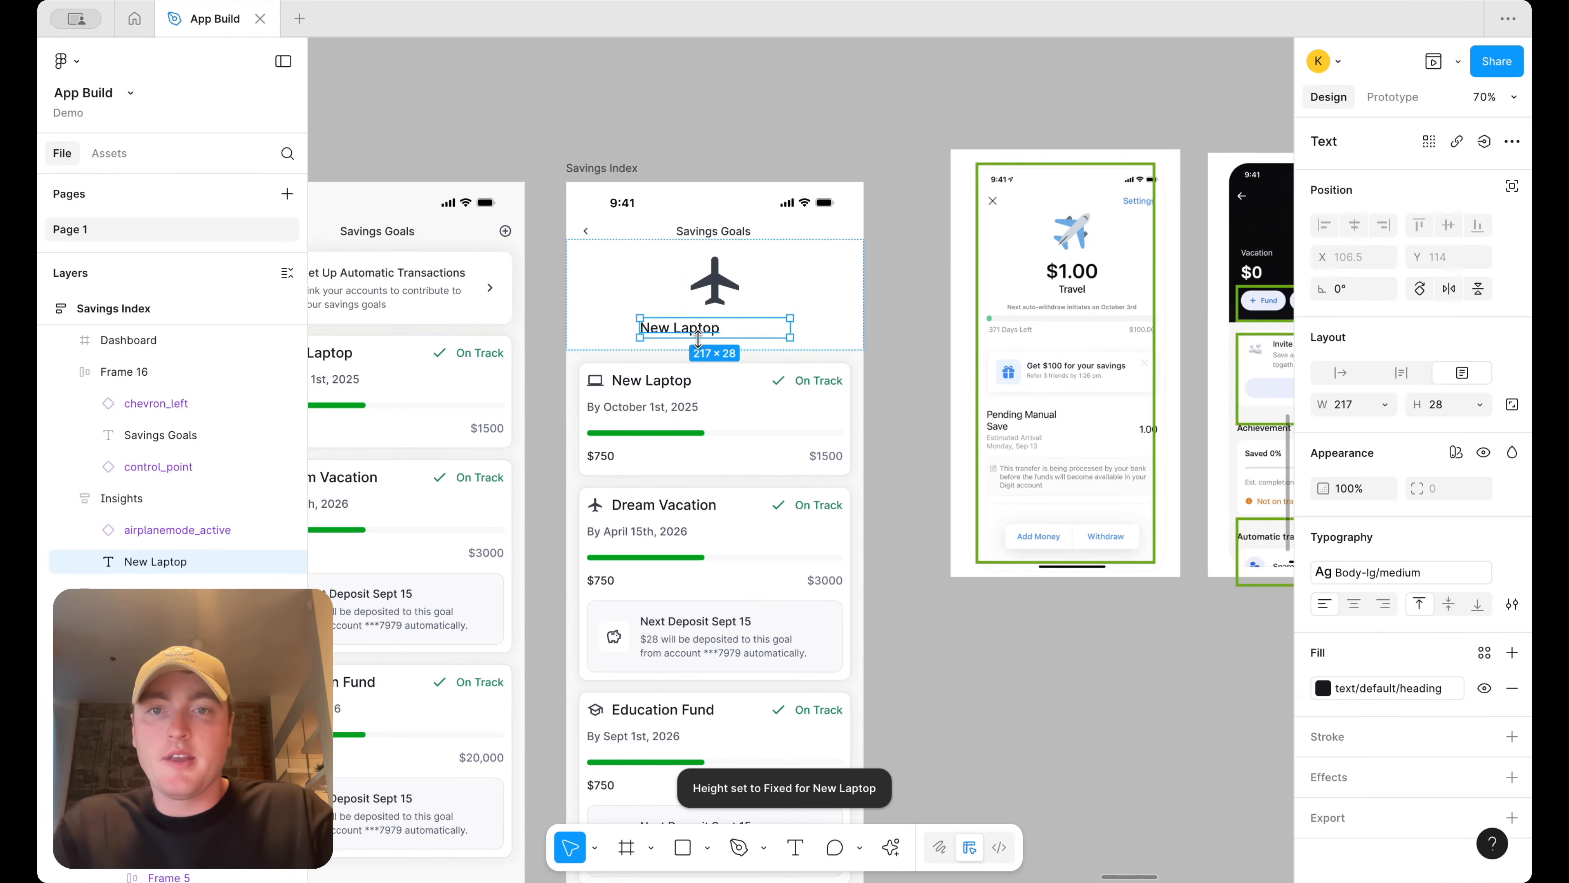
scroll(698, 339, "left", 5)
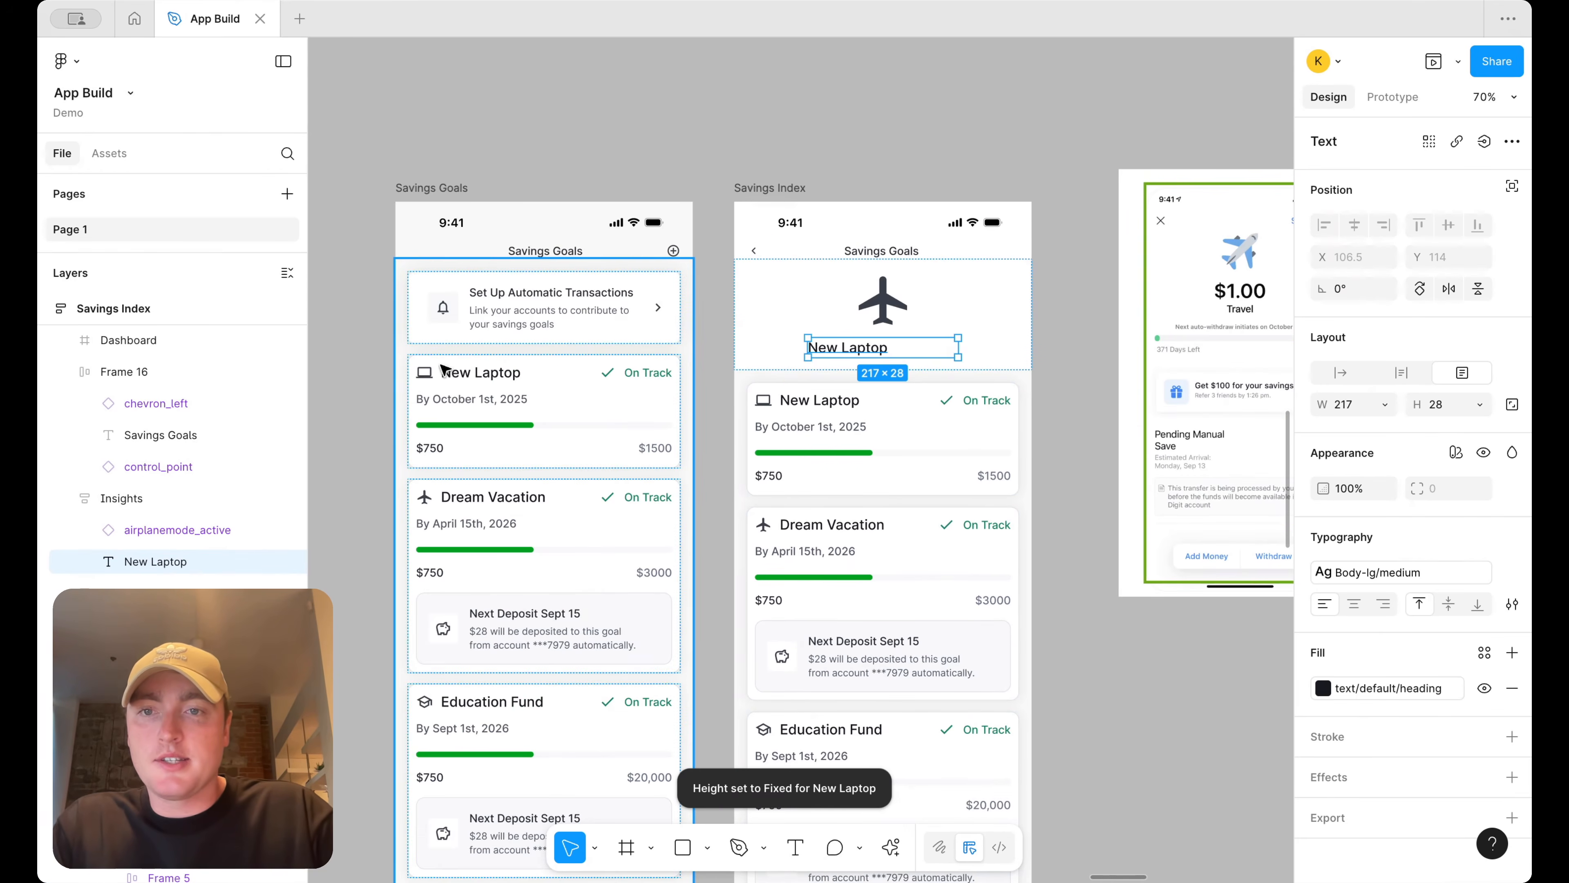
left_click(433, 374)
double_click(433, 374)
left_click_drag(433, 374, 916, 340)
left_click(887, 301)
key("Delete")
left_click(884, 279)
left_click(884, 280)
left_click(1350, 471)
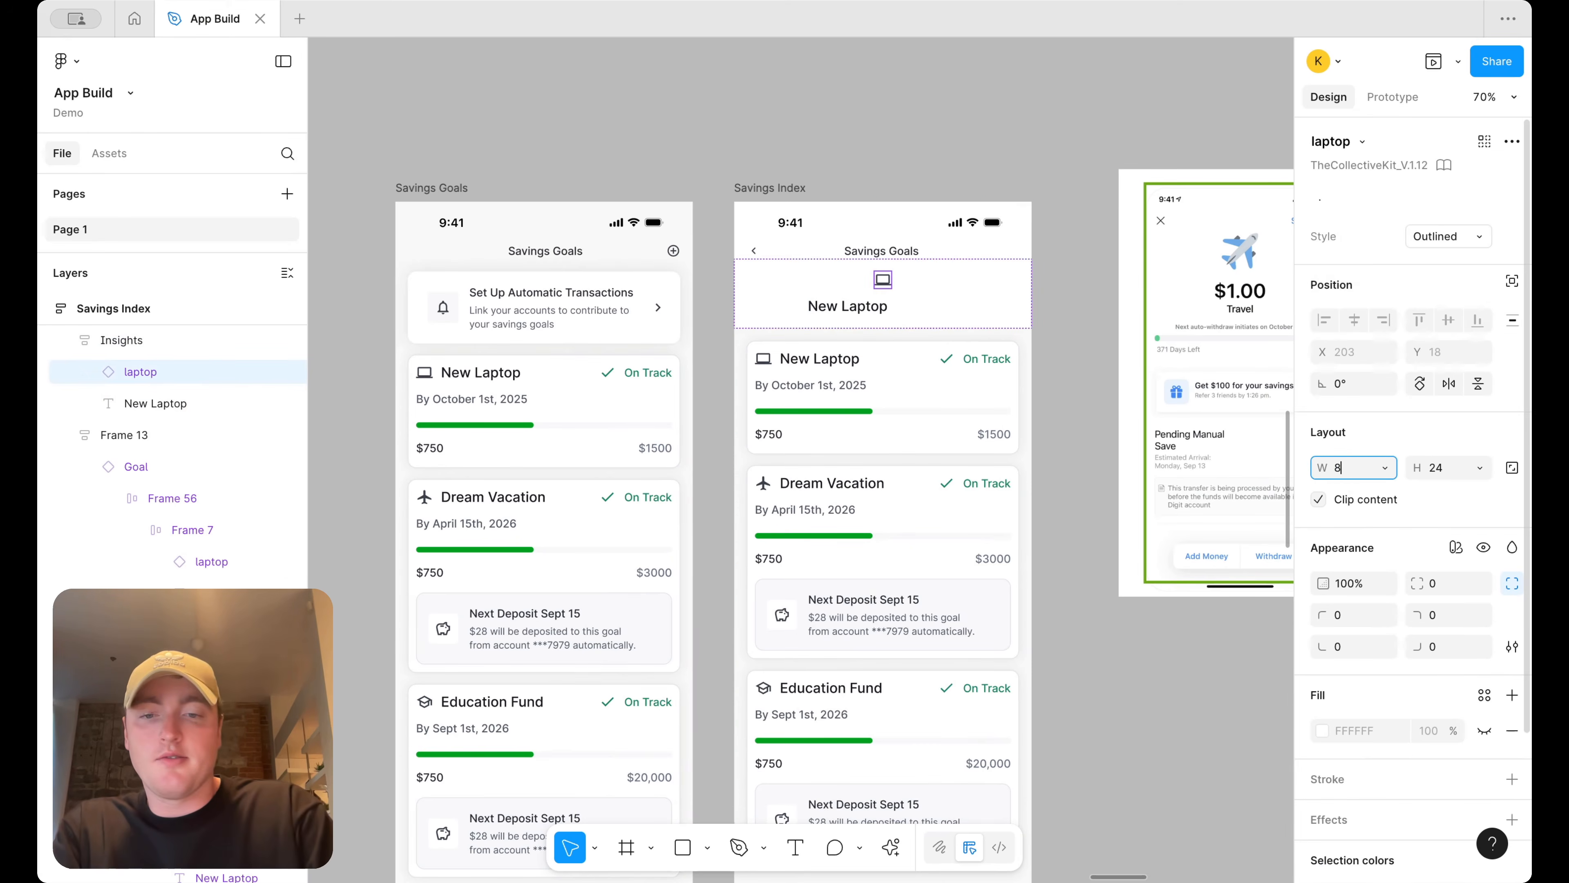
key("Return")
key("Escape")
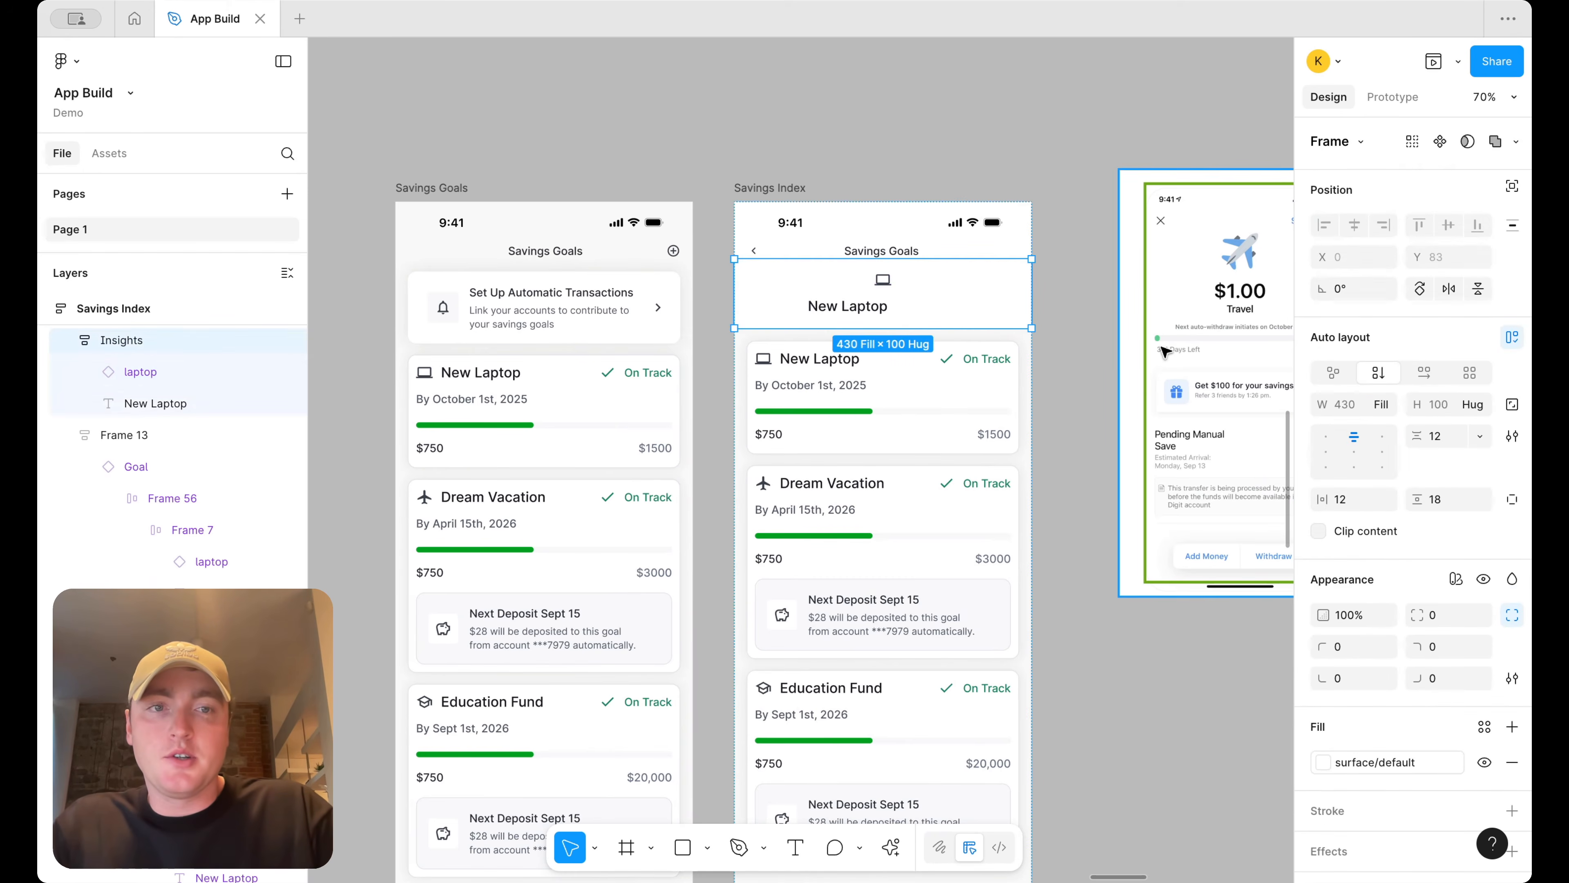
key("super+z")
key("super+z")
key("super+z")
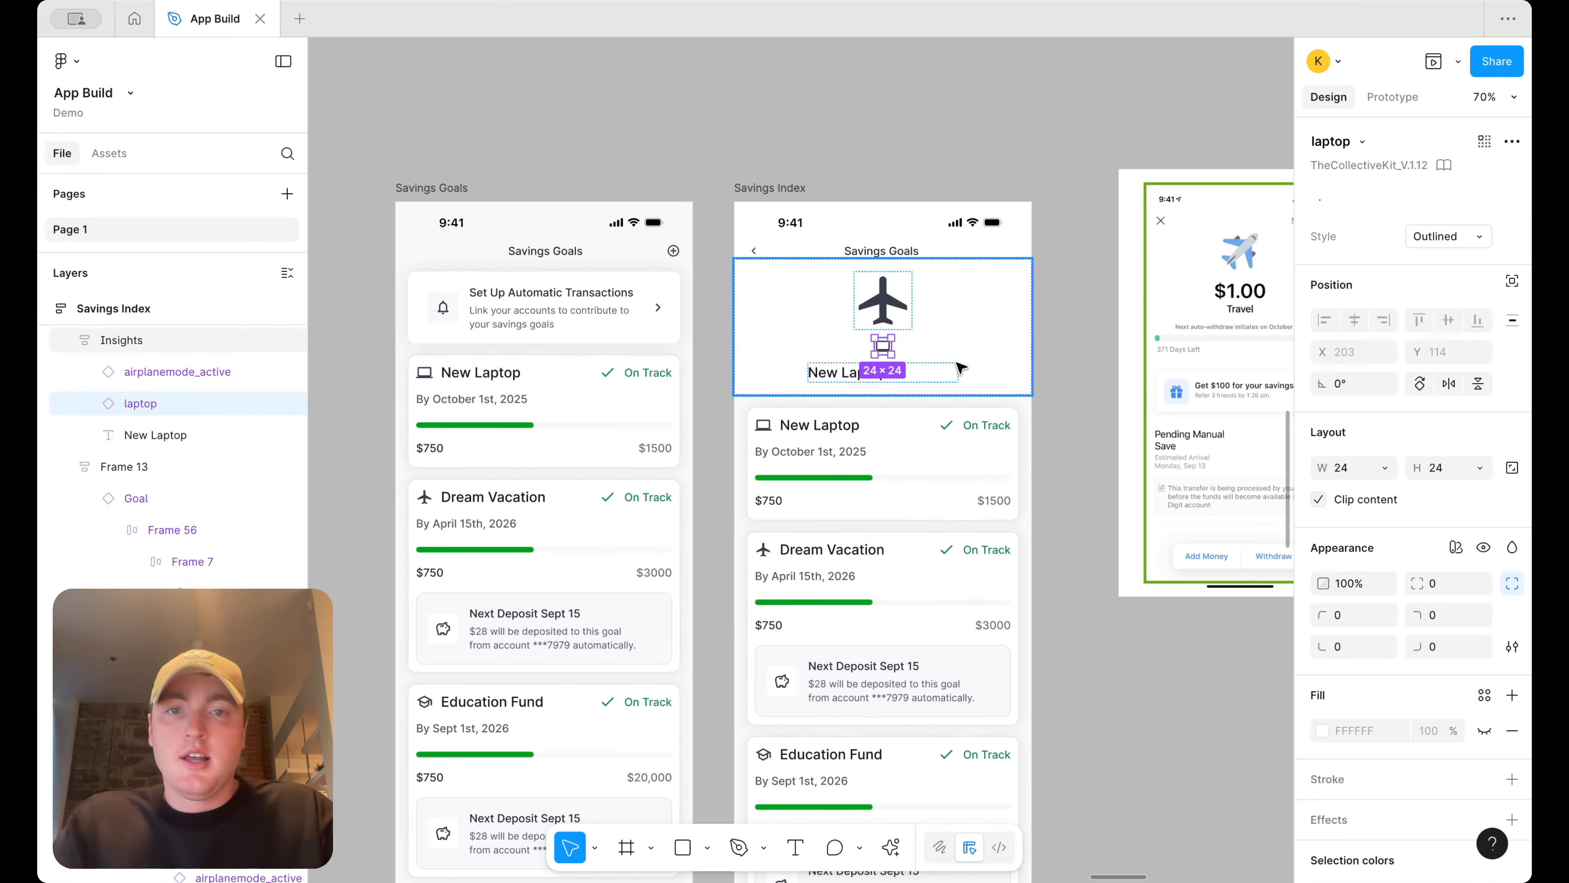
key("Delete")
Rename the header title to Travel and center-align its text
double_click(863, 351)
type("Travel")
key("super+a")
left_click(1355, 602)
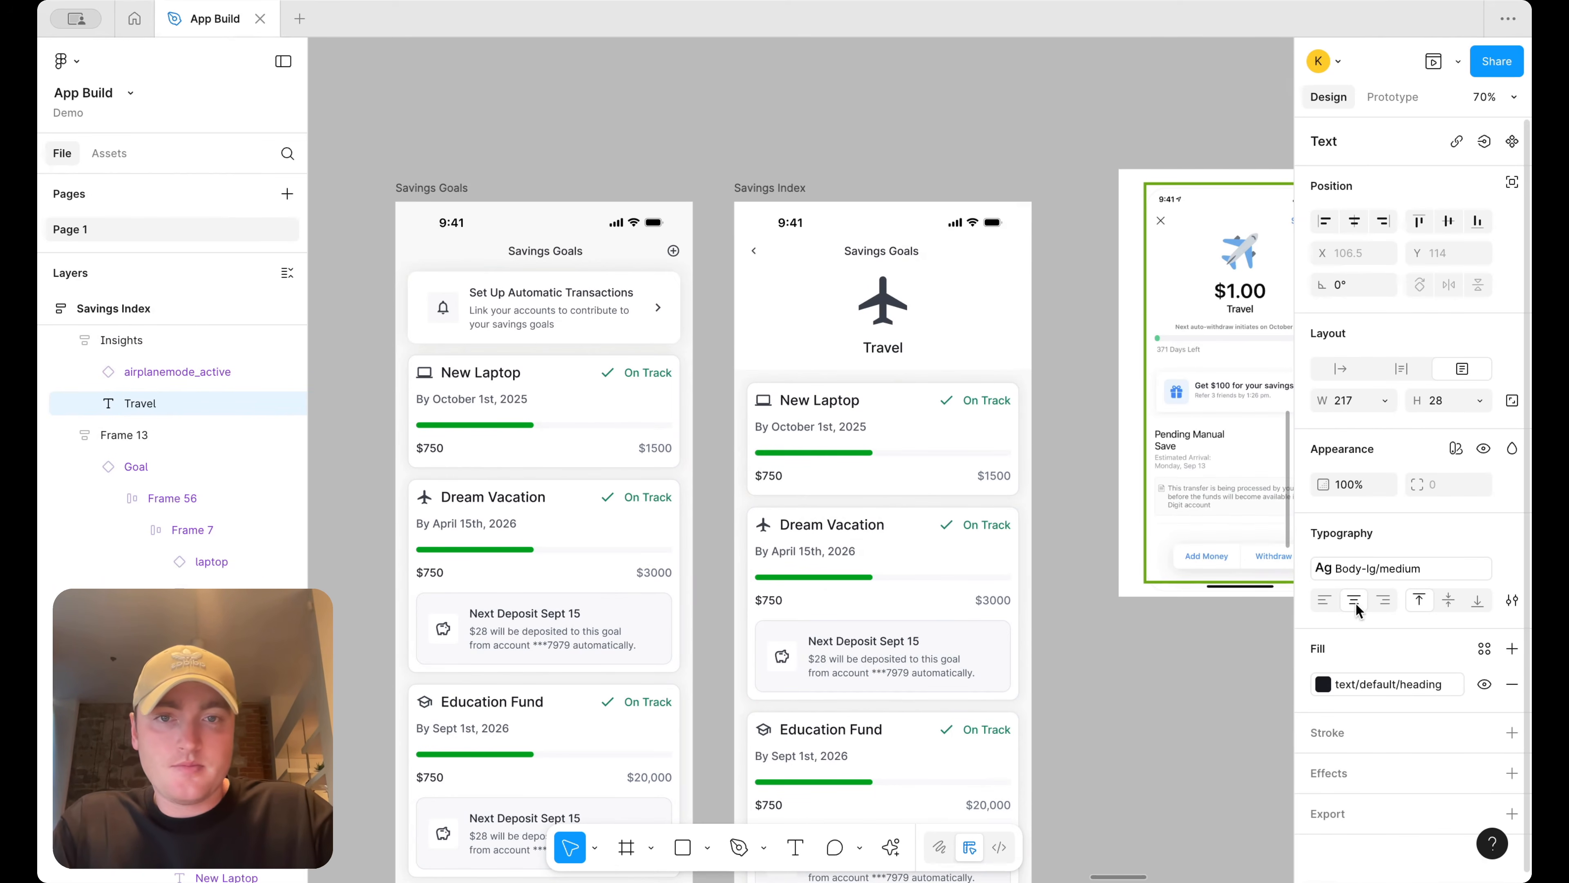
Set the header frame's top padding to 48 using individual padding
left_click(1013, 279)
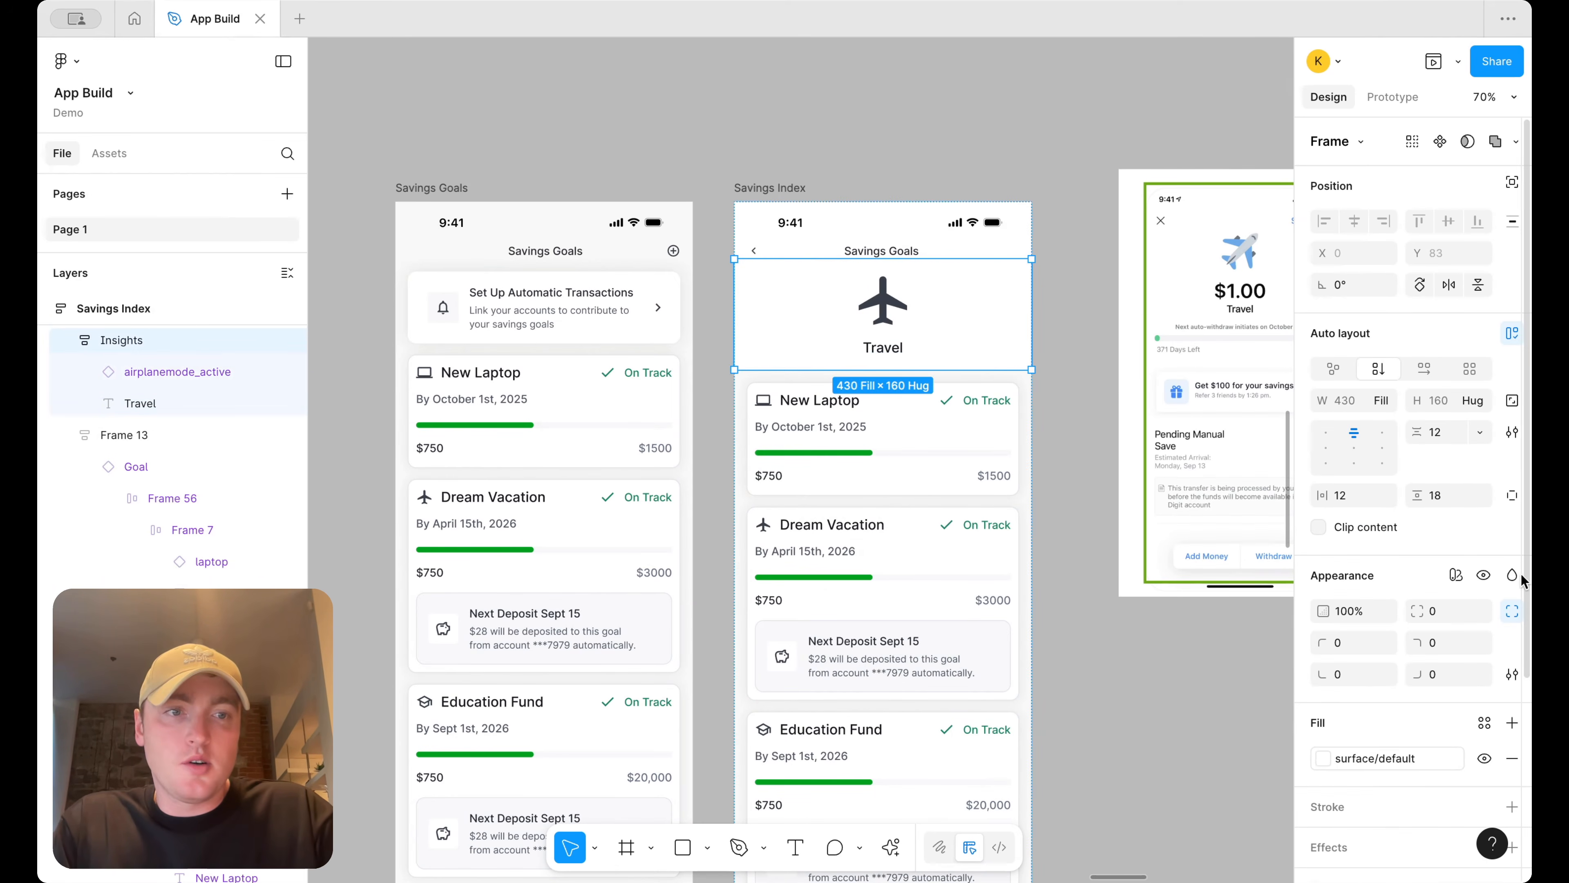
left_click(1510, 498)
left_click(1461, 499)
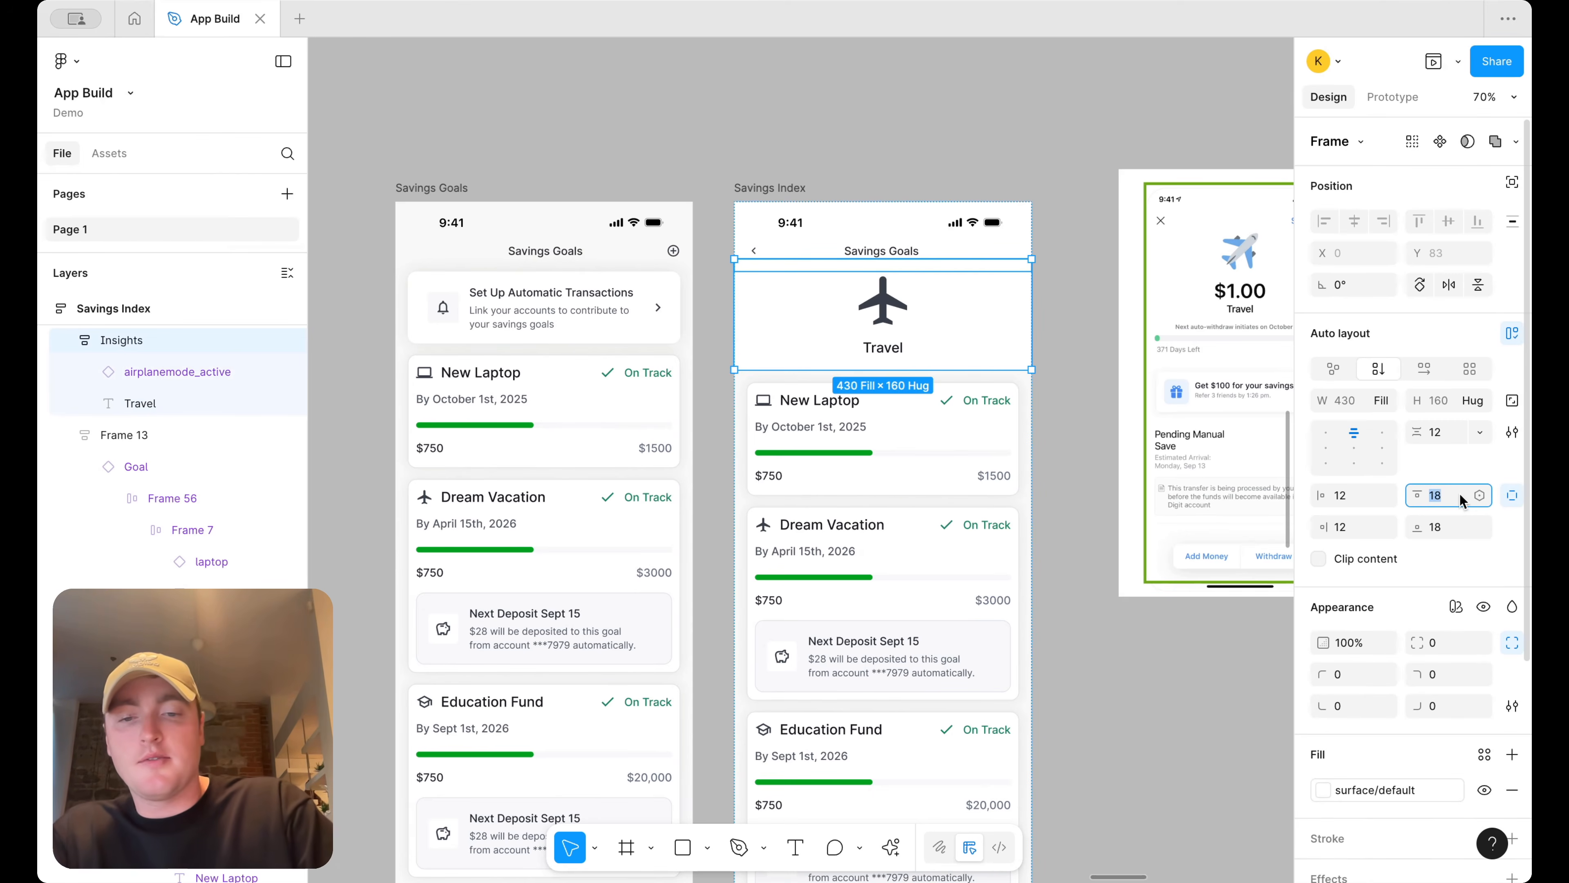
type("48")
key("Return")
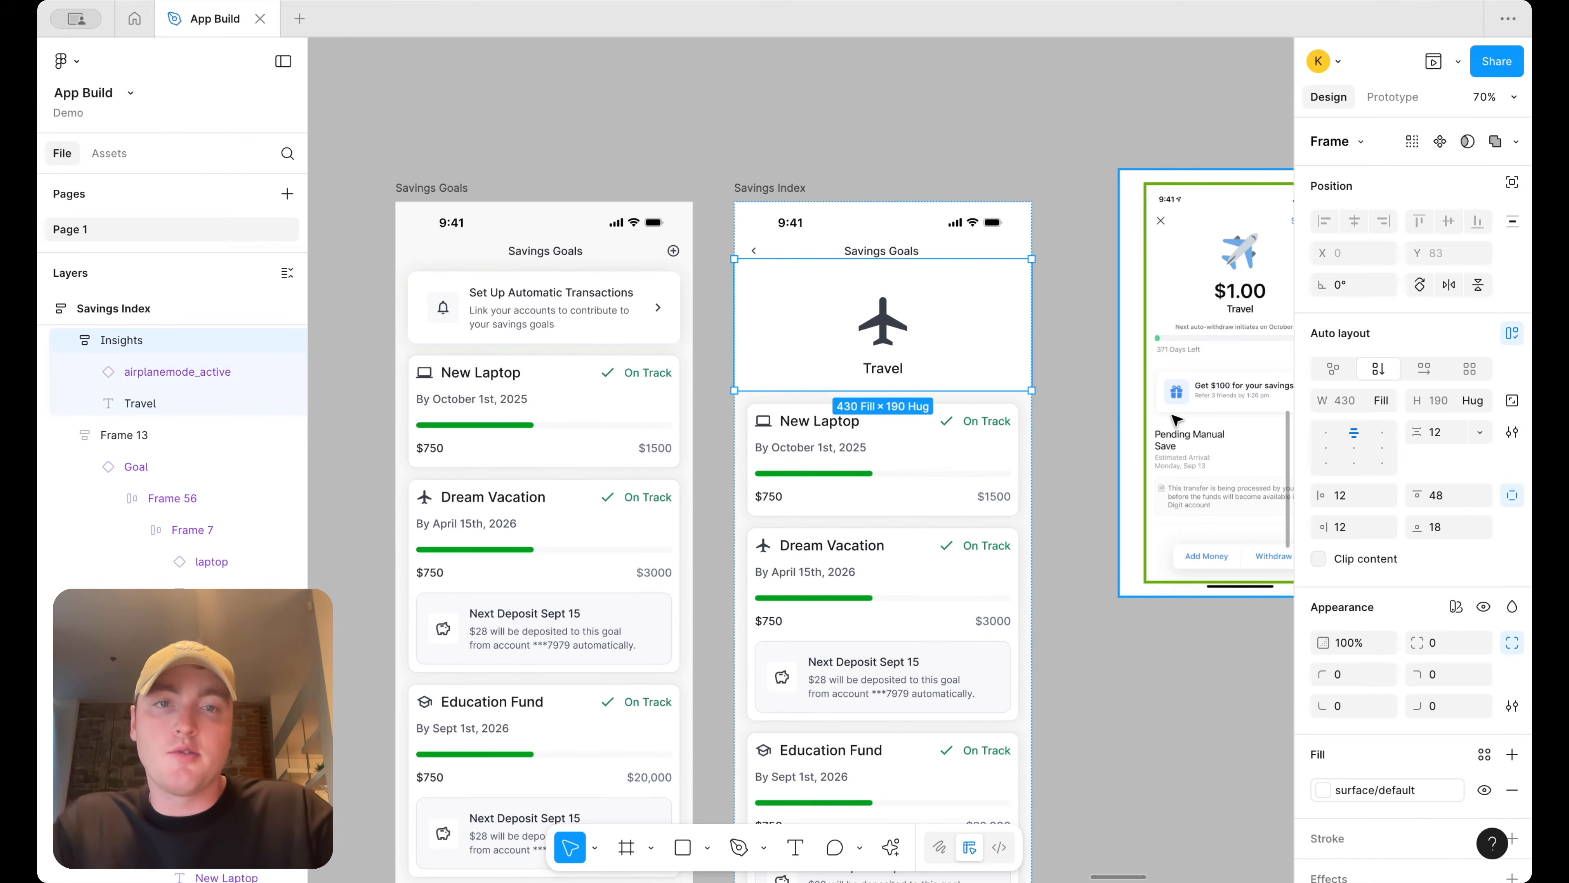
Bring a progress bar from the New Laptop card into the header below the Travel title
scroll(1076, 429, "right", 4)
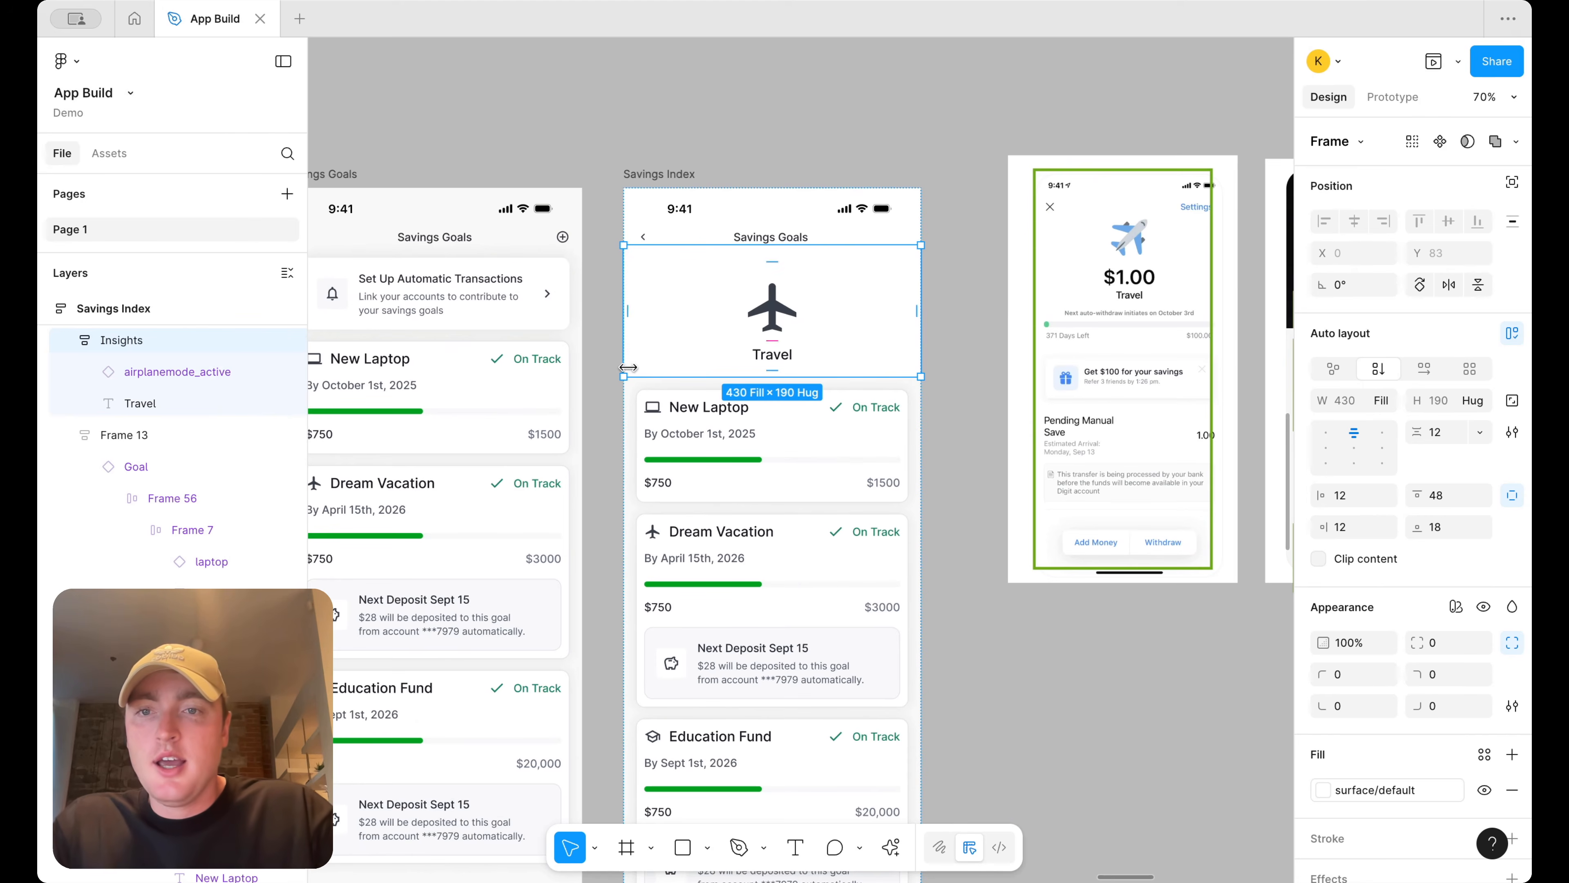
double_click(409, 414)
double_click(409, 414)
left_click(453, 422)
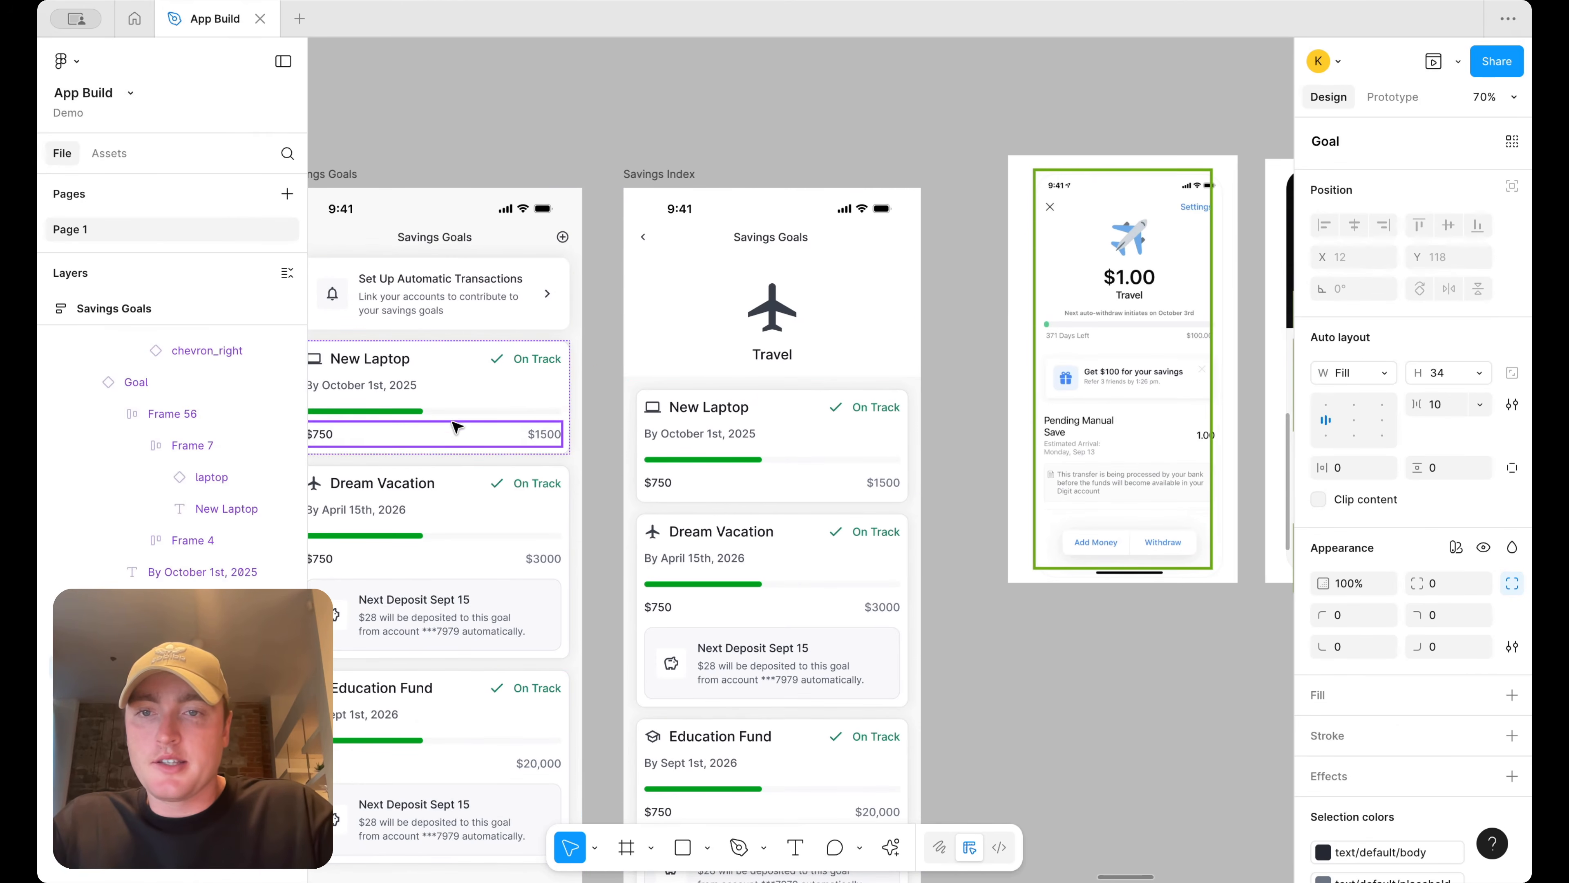
left_click_drag(451, 411, 825, 371)
left_click(967, 384)
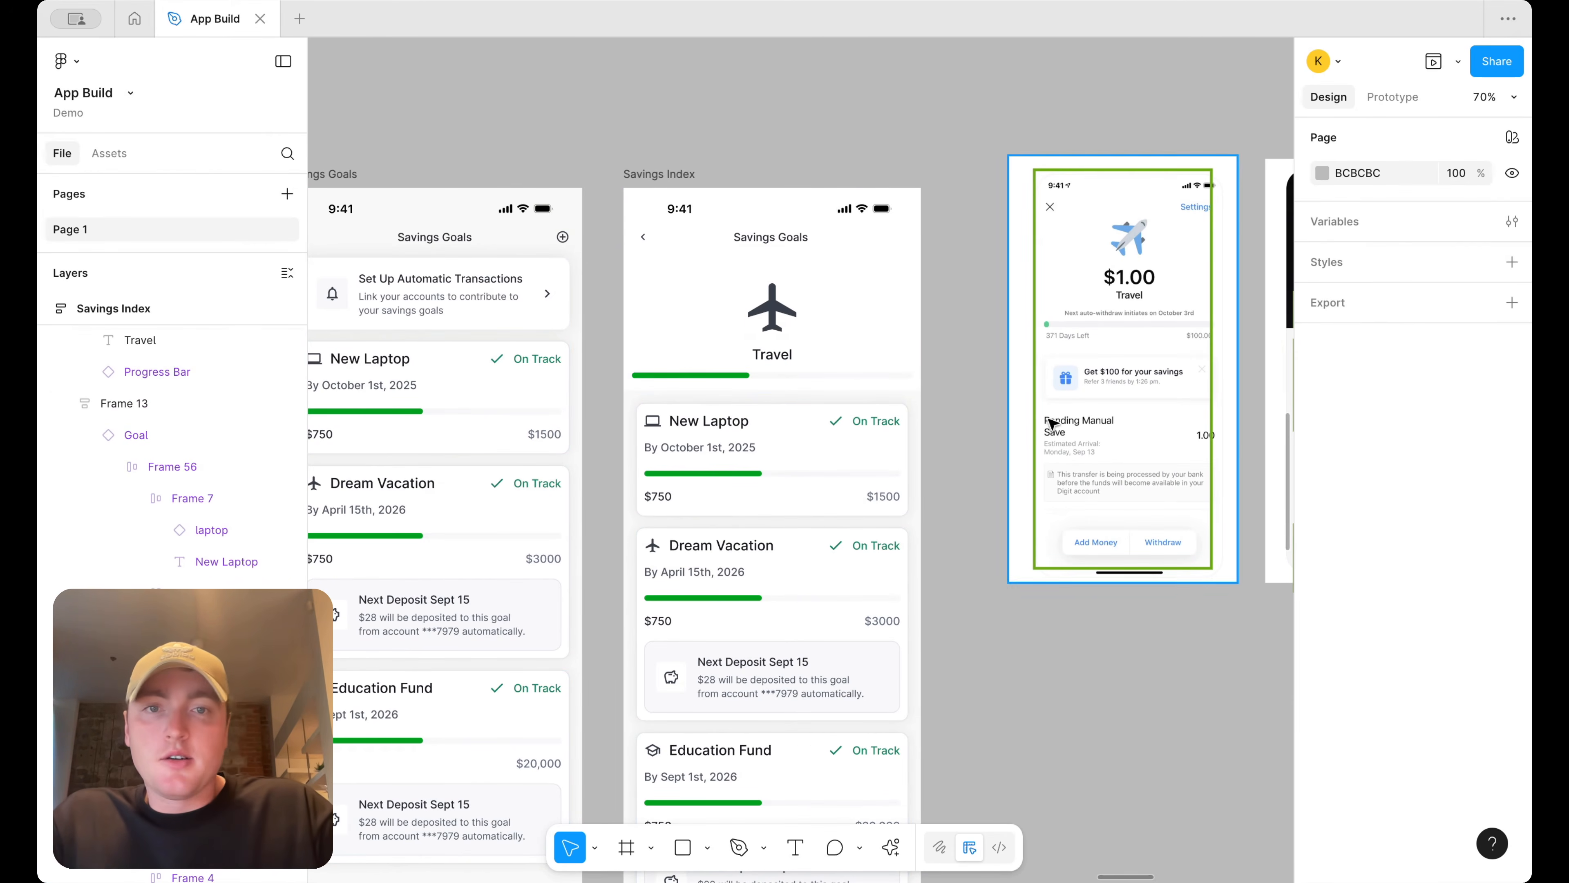
Delete the list of goal cards beneath the header
left_click(827, 456)
scroll(816, 445, "down", 4)
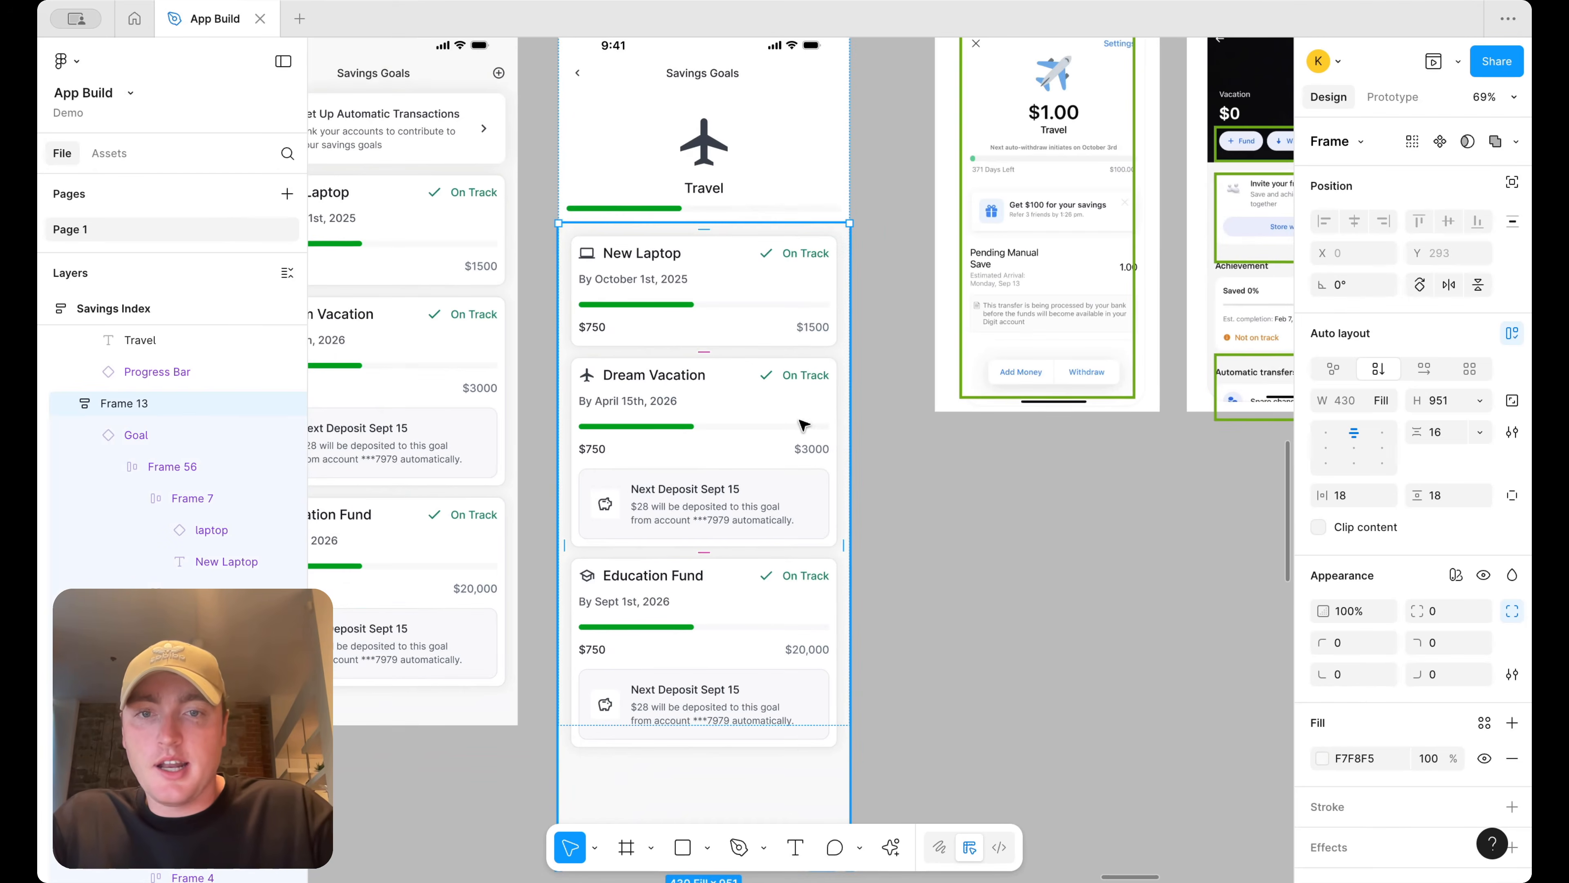
left_click(777, 438)
left_click(749, 609, "shift")
left_click(775, 334, "shift")
key("Delete")
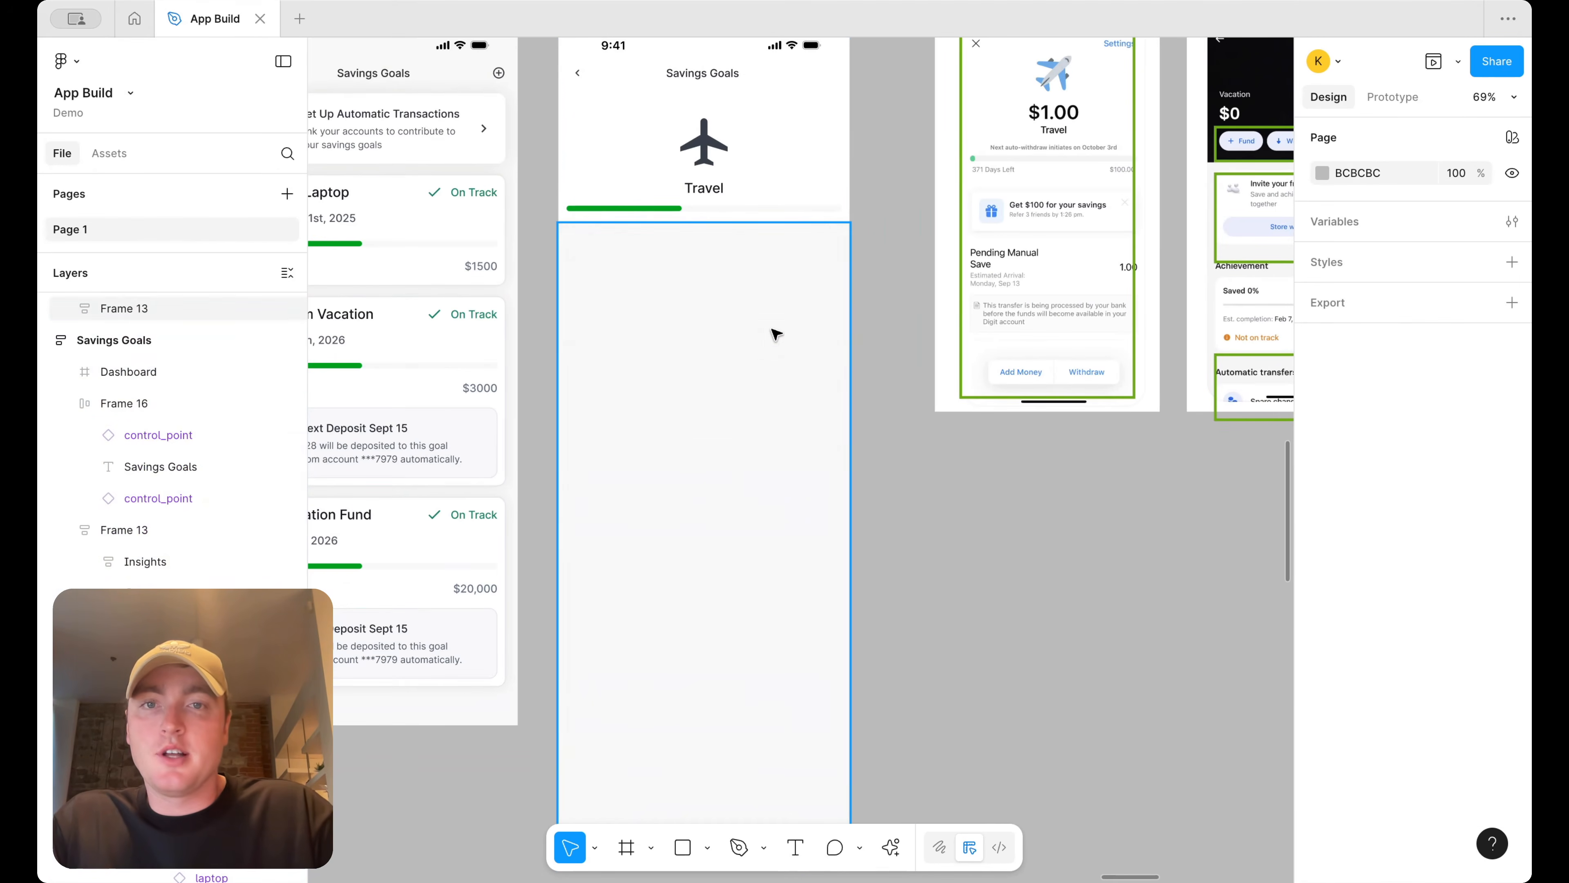
Set the header frame's bottom padding to 48
scroll(776, 334, "up", 3)
left_click(791, 362)
left_click(1448, 529)
key("BackSpace")
key("BackSpace")
type("48")
key("Return")
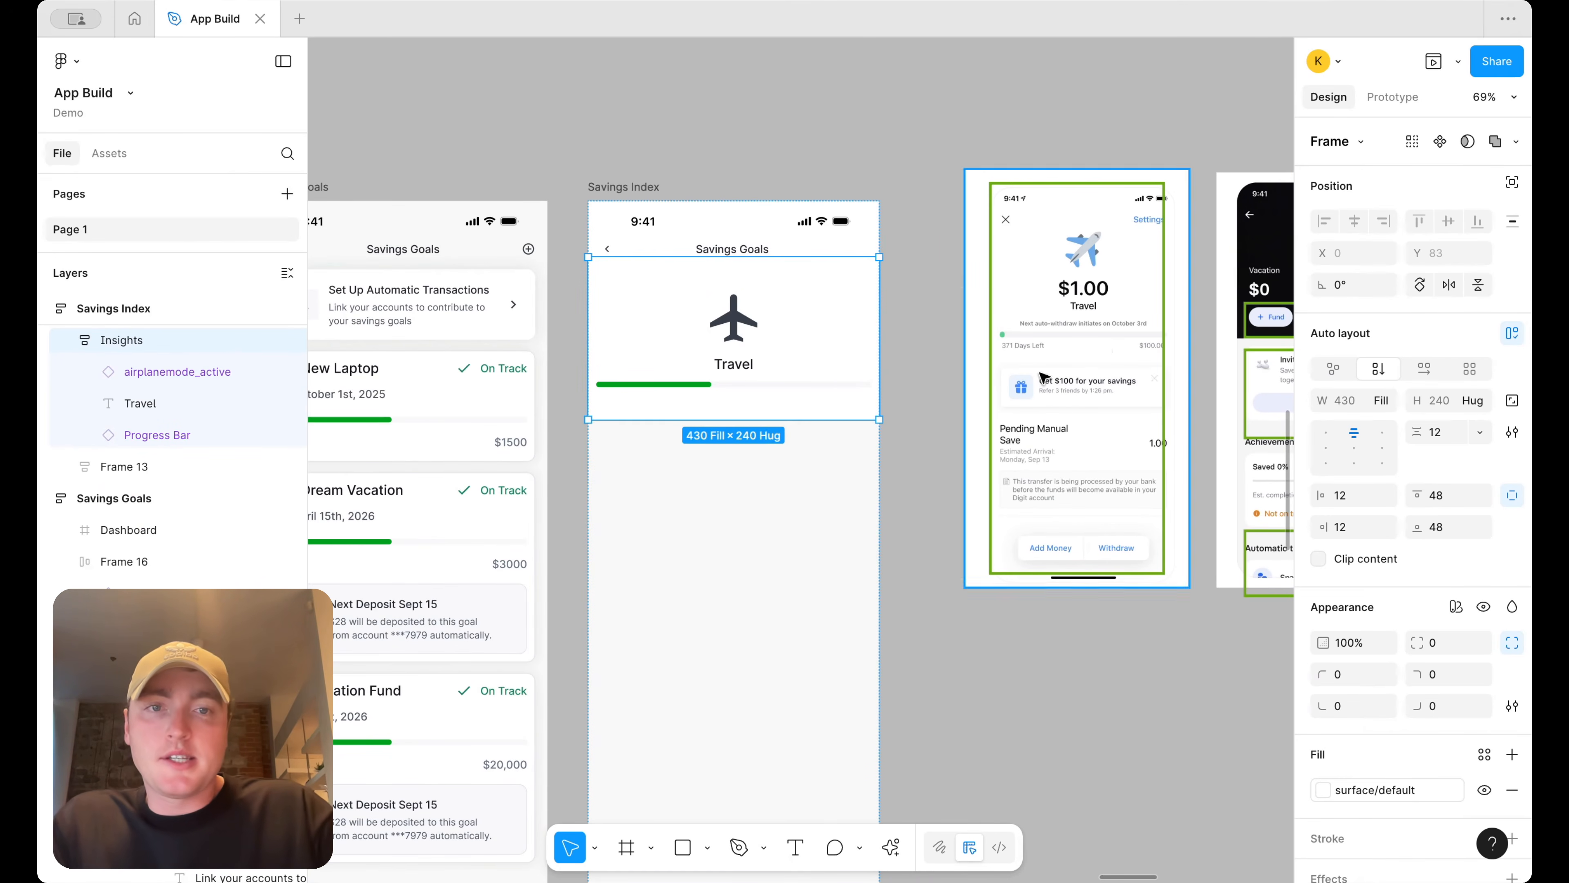
Paste the $750 / $1500 amounts row into the header under the progress bar
scroll(1026, 372, "left", 4)
scroll(1024, 372, "left", 2)
double_click(473, 451)
double_click(473, 451)
left_click(933, 404)
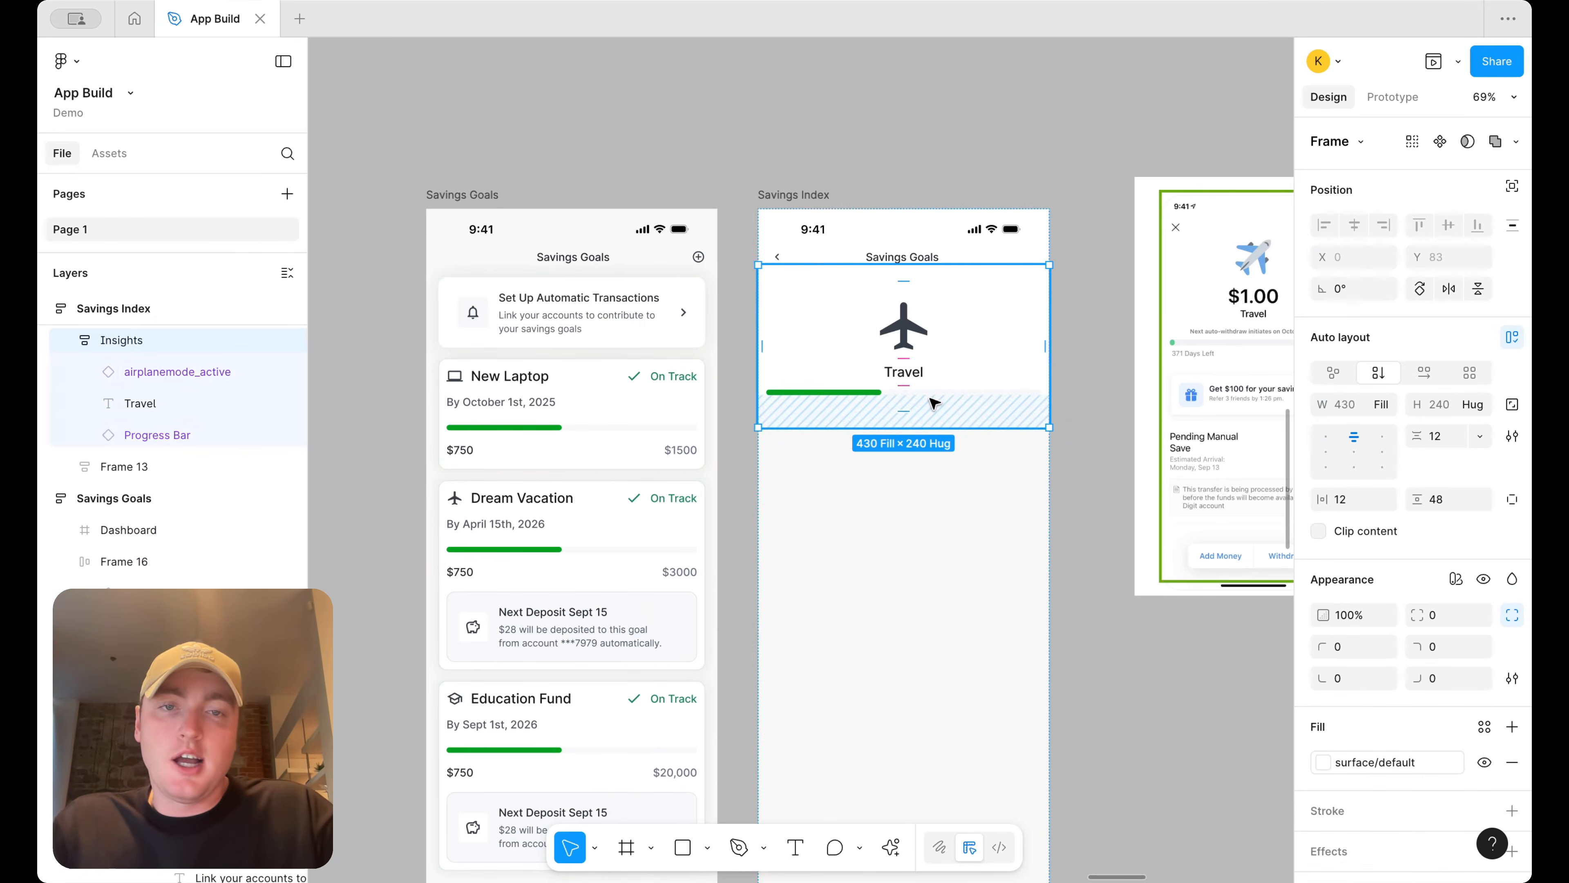
key("super+v")
Wrap the progress bar and amounts row together in a vertical auto layout frame
scroll(961, 393, "up", 3)
scroll(961, 393, "right", 5)
scroll(962, 393, "down", 2)
left_click(843, 334, "shift")
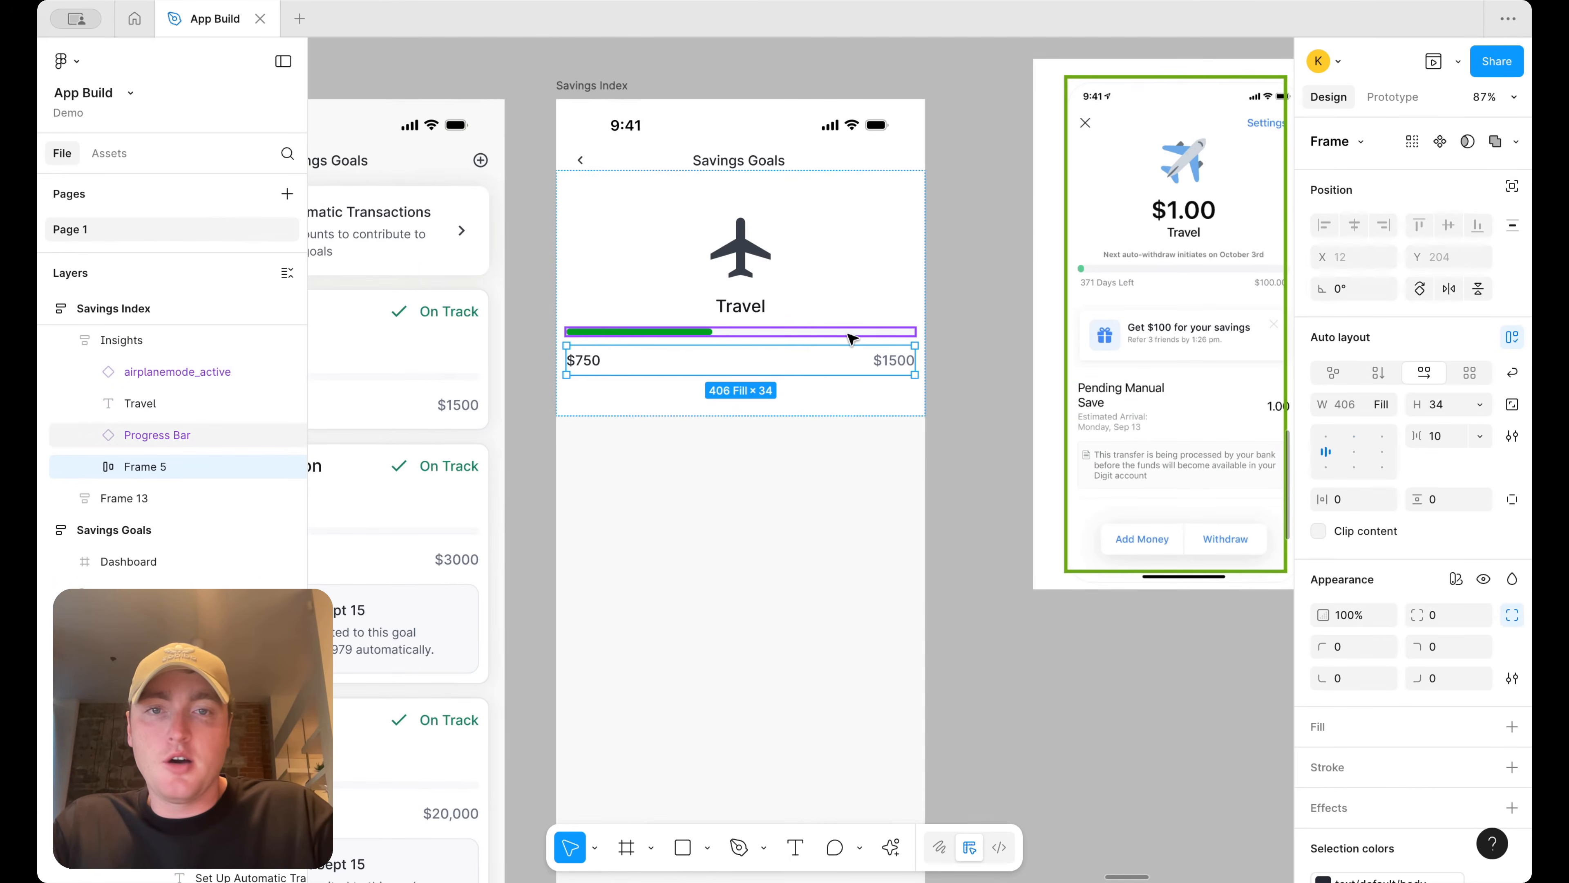
key("shift+a")
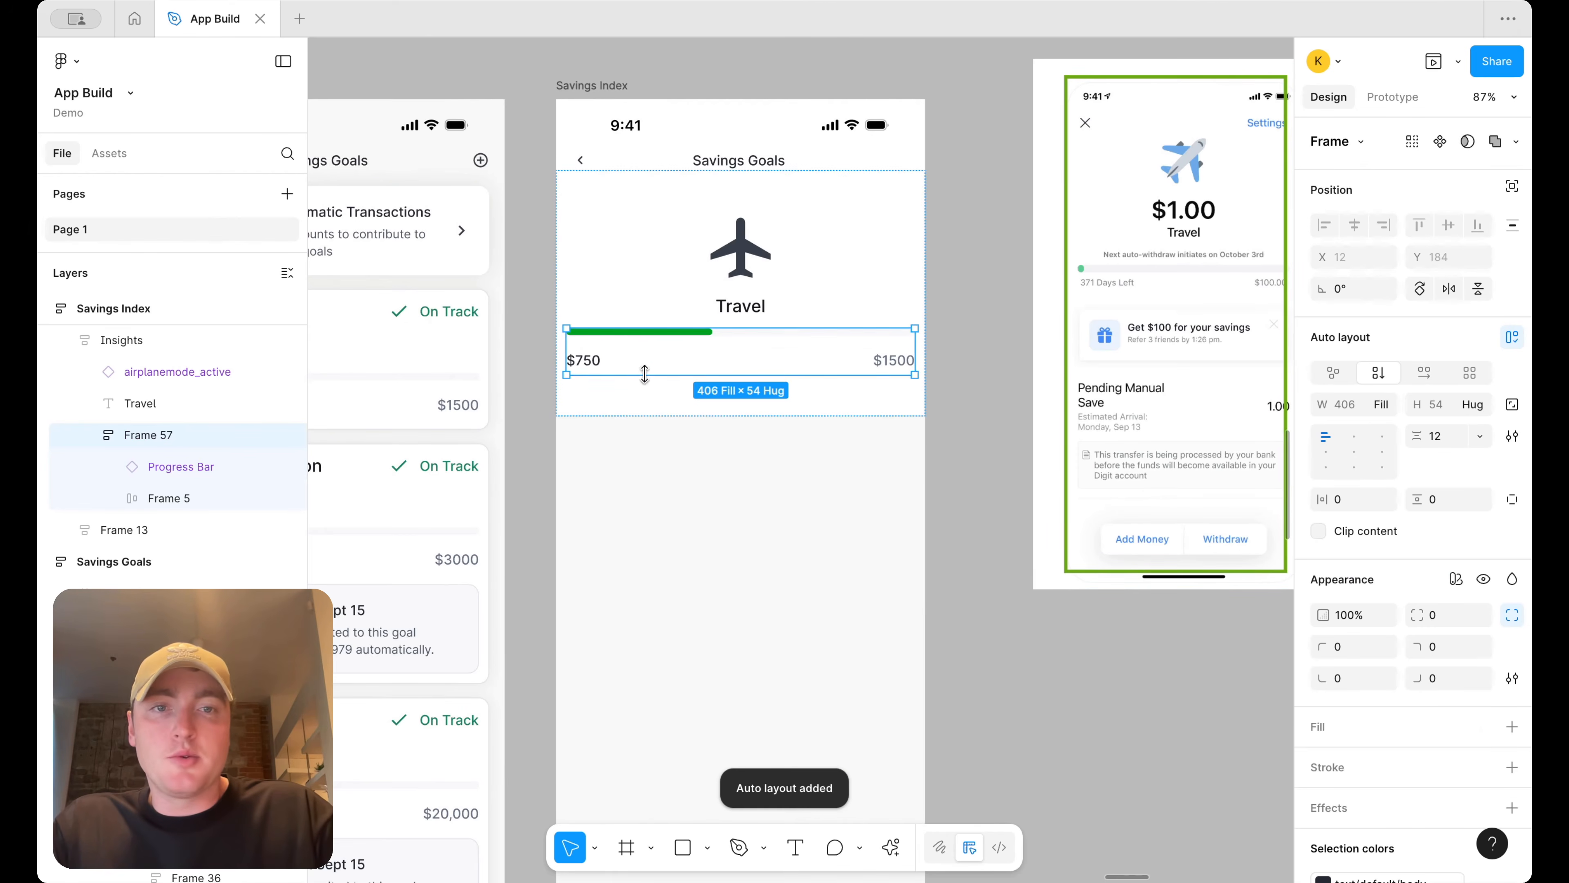
Change the $750 label in the header to 84 Days Reman
double_click(594, 361, "super")
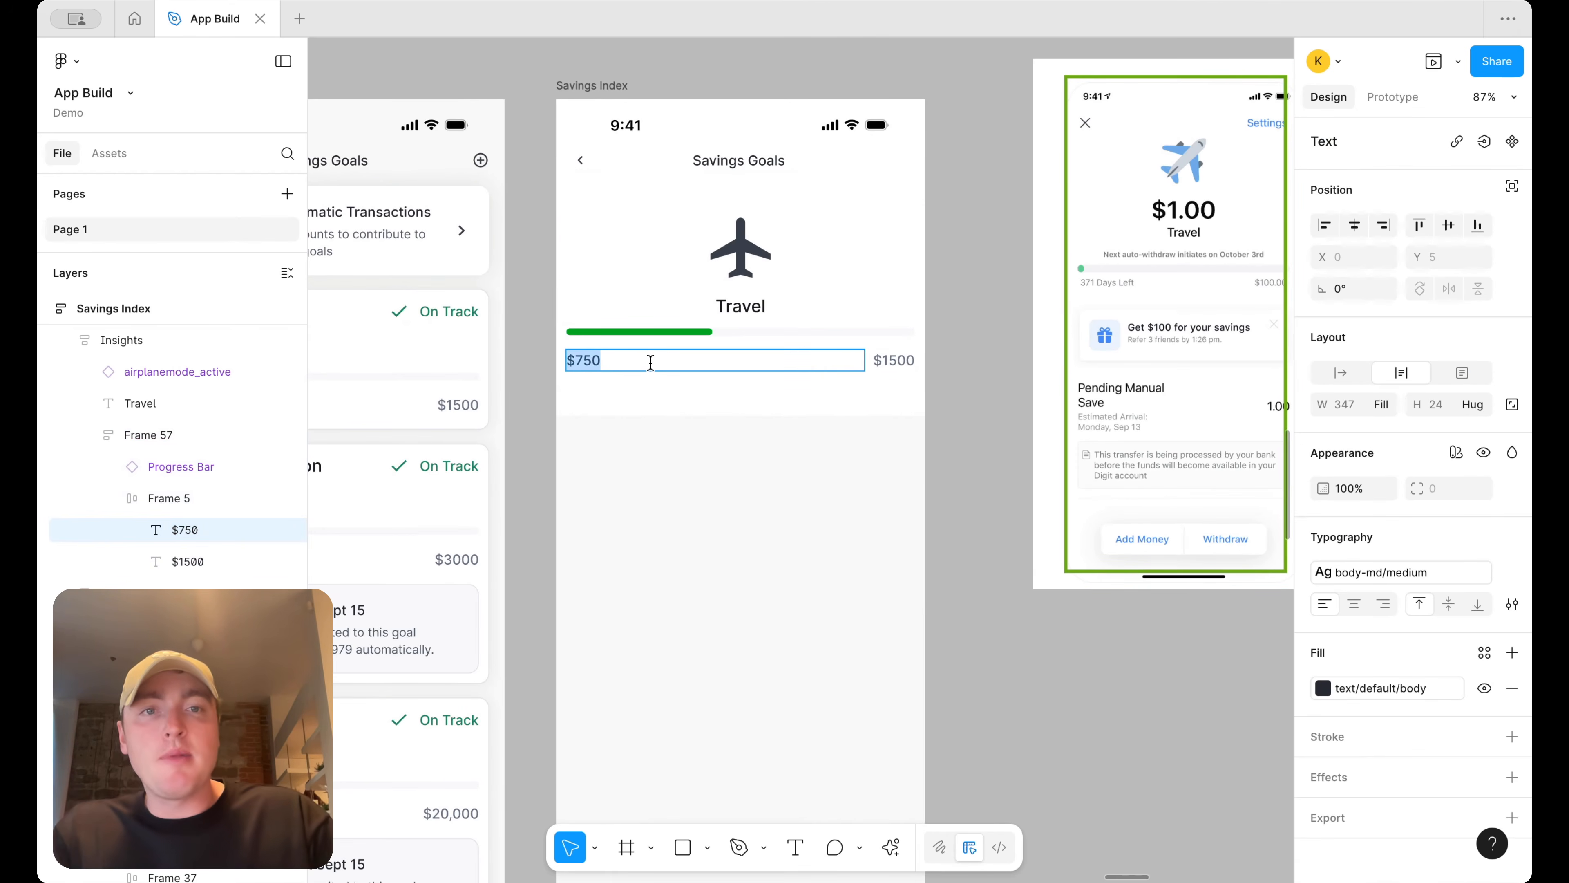
scroll(651, 362, "up", 1)
scroll(651, 363, "right", 1)
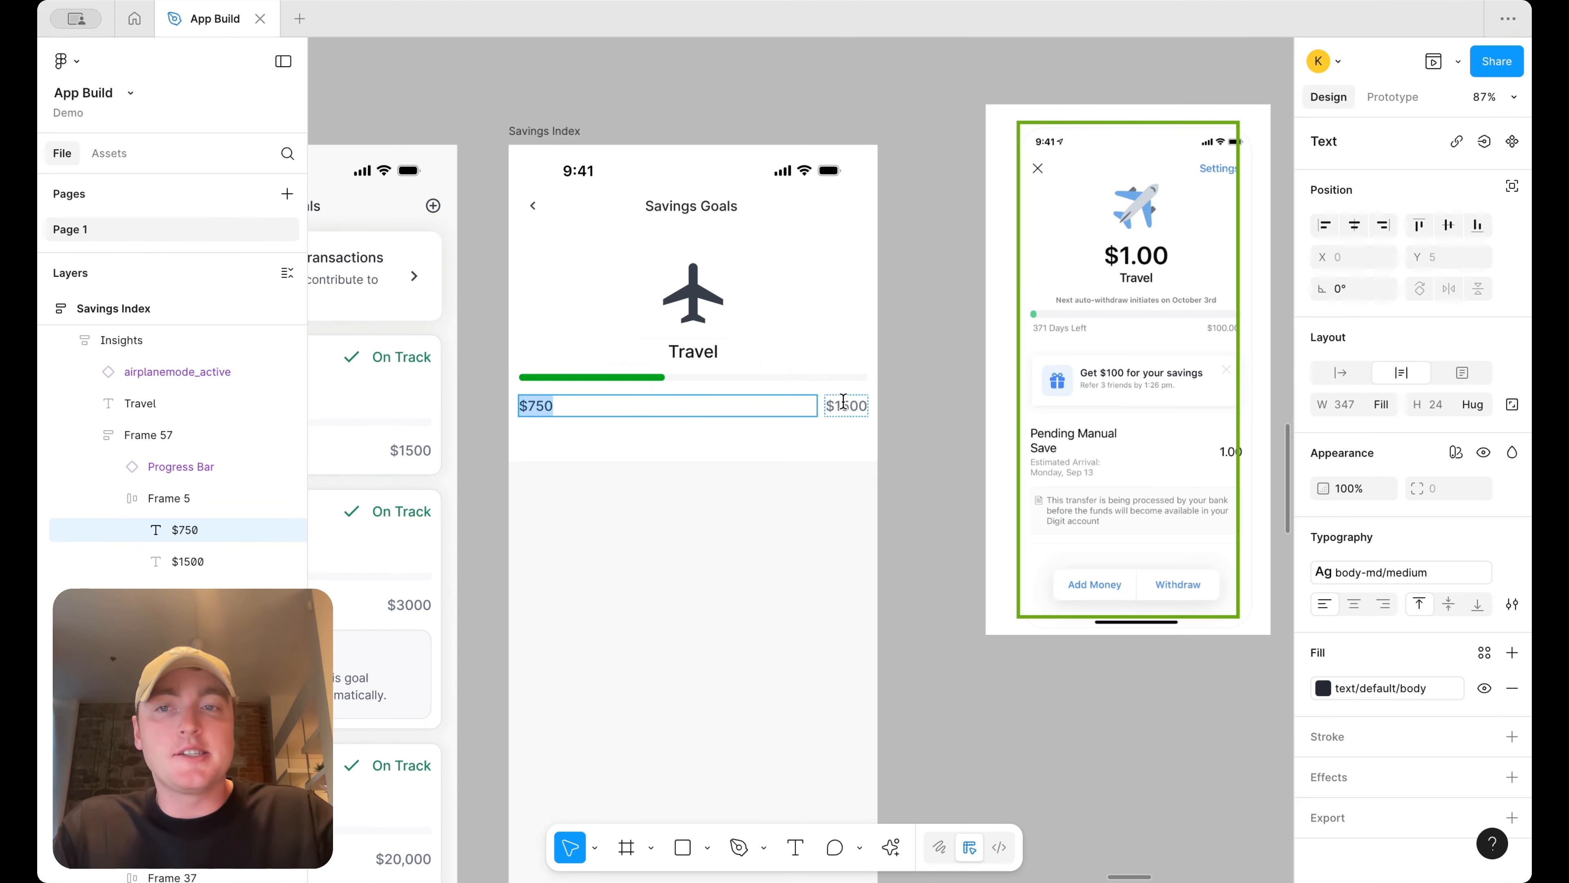
scroll(844, 401, "left", 5)
scroll(844, 402, "up", 1)
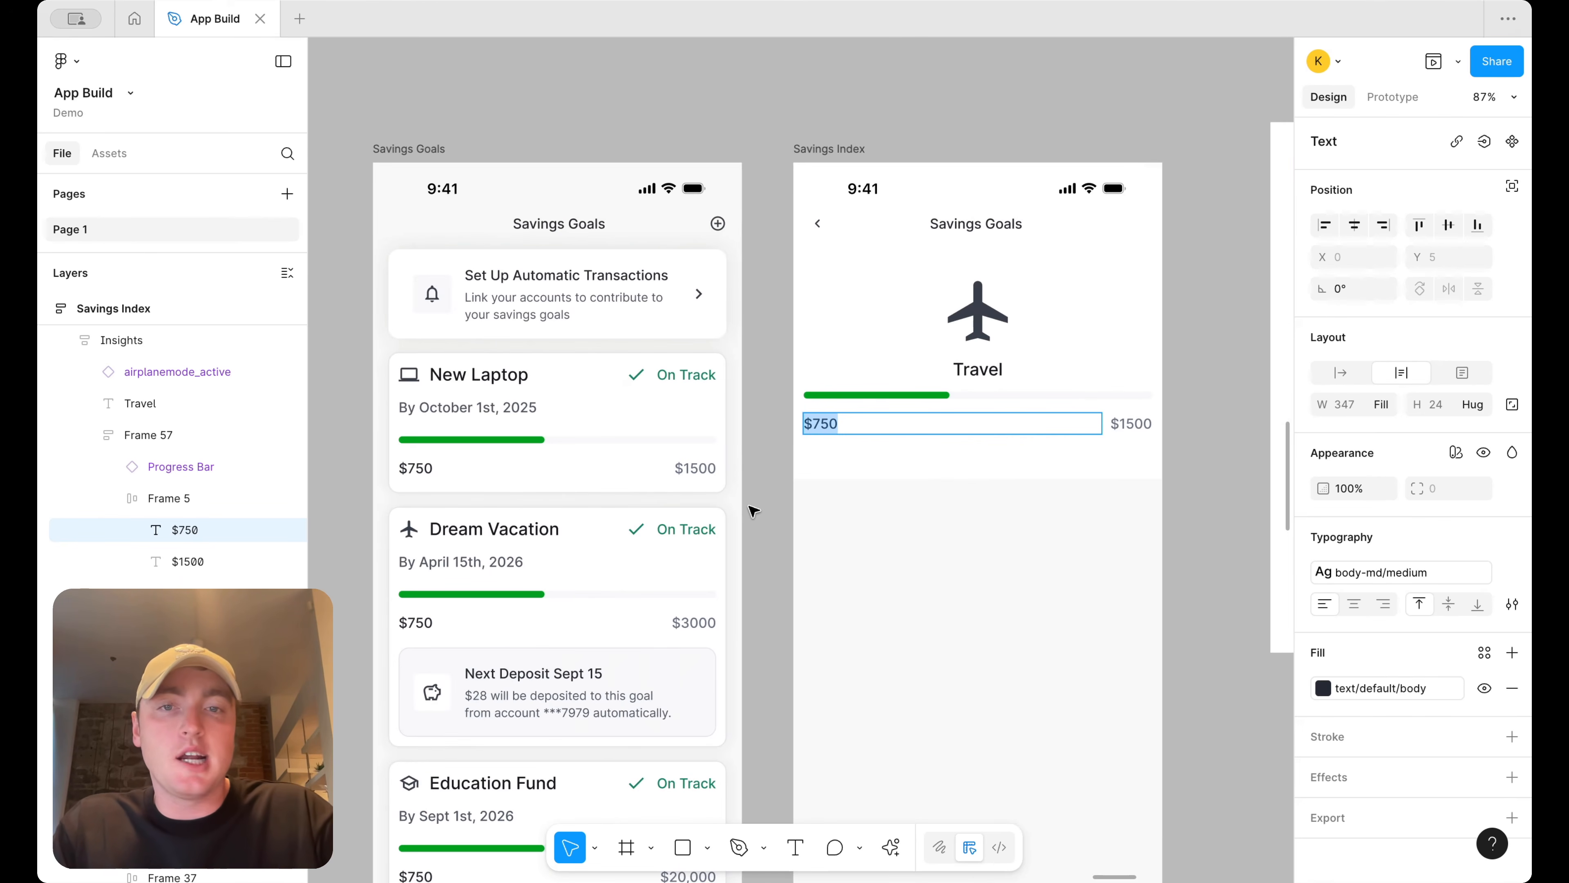
scroll(752, 510, "right", 5)
scroll(753, 510, "up", 1)
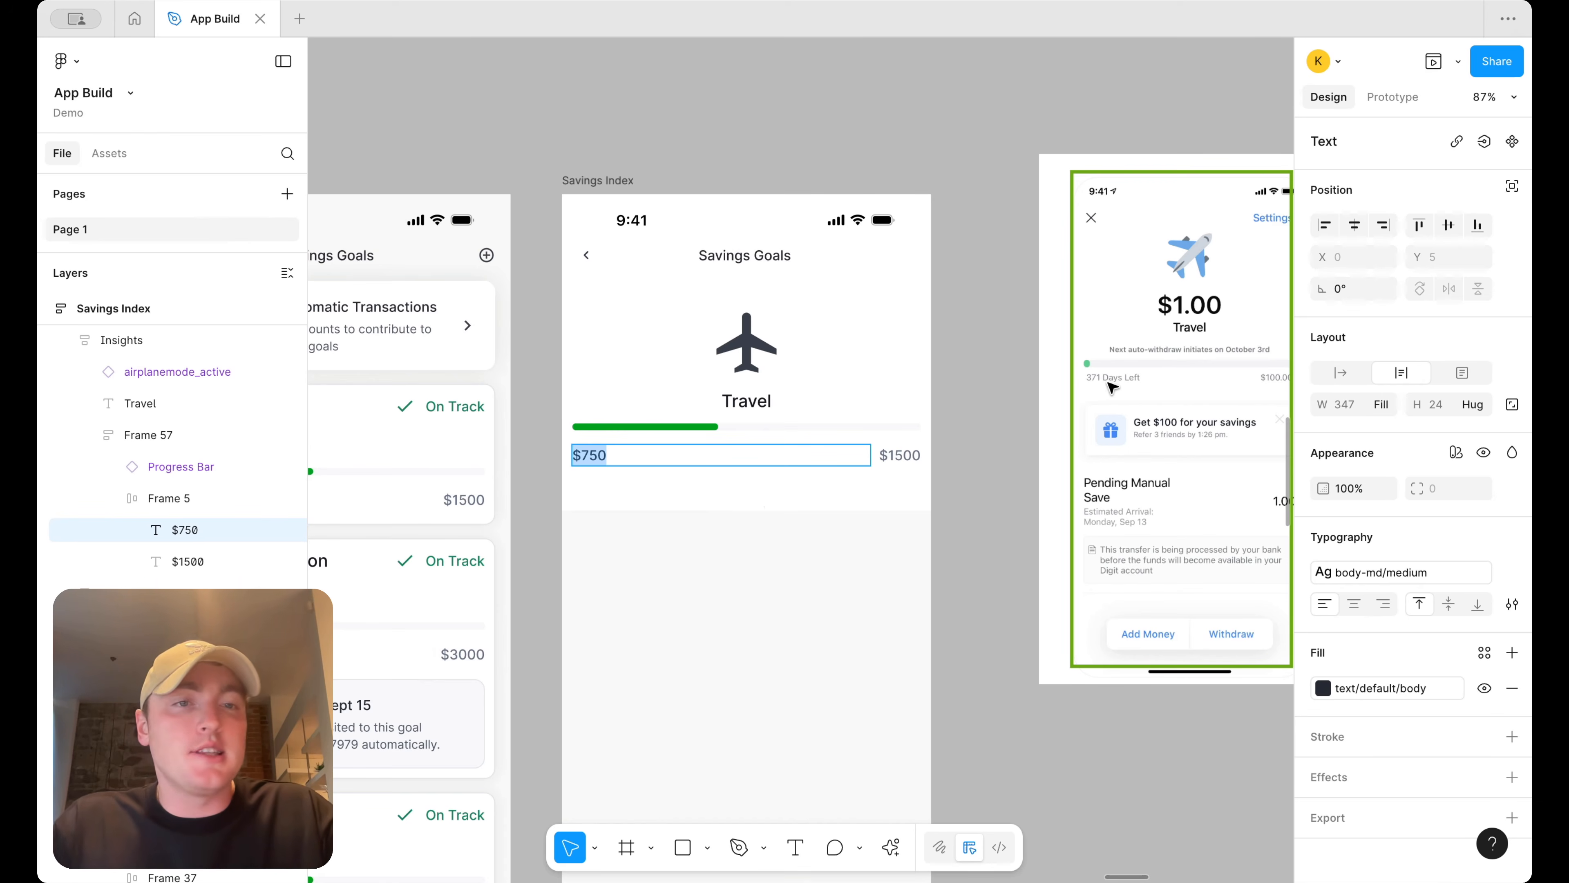
left_click(600, 452)
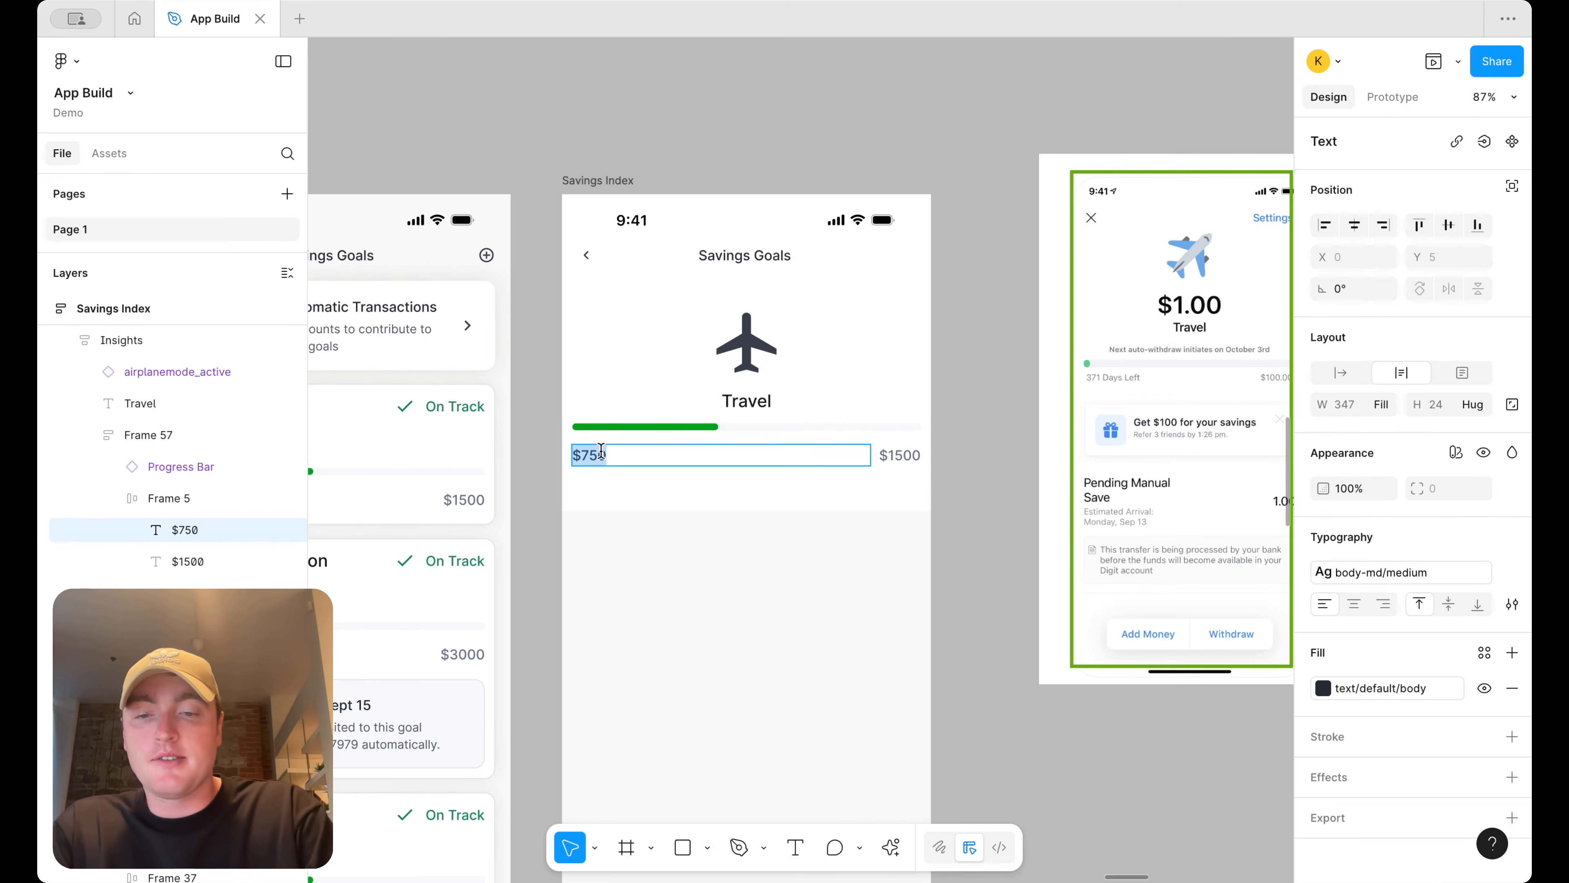
type("84 Days Reman")
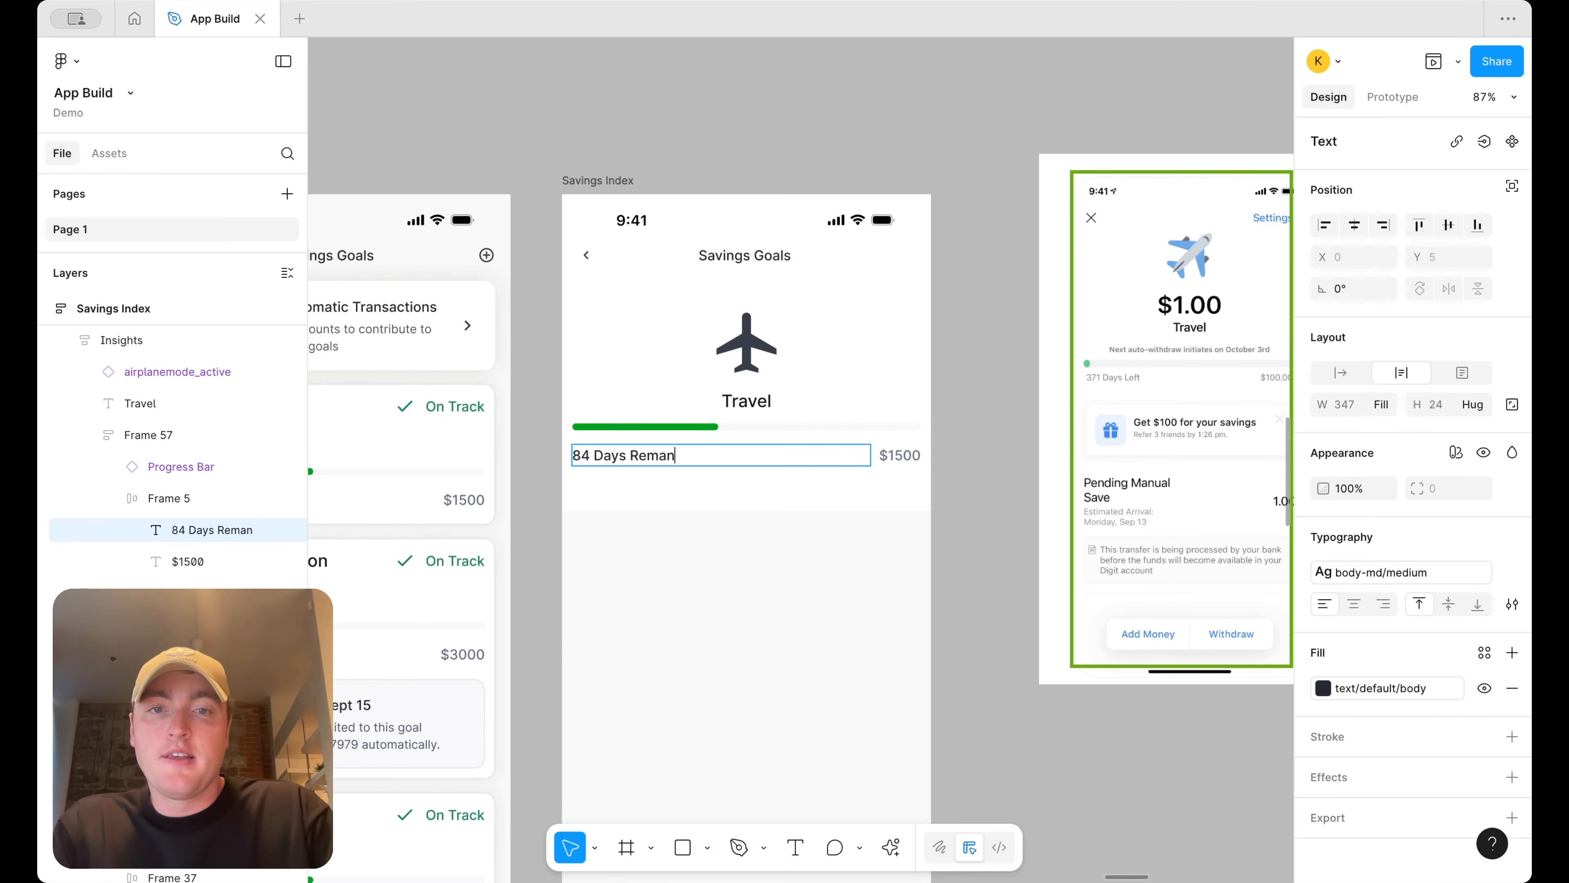
Edit the $1500 label to read $750 / $1500
double_click(899, 456)
left_click(881, 453)
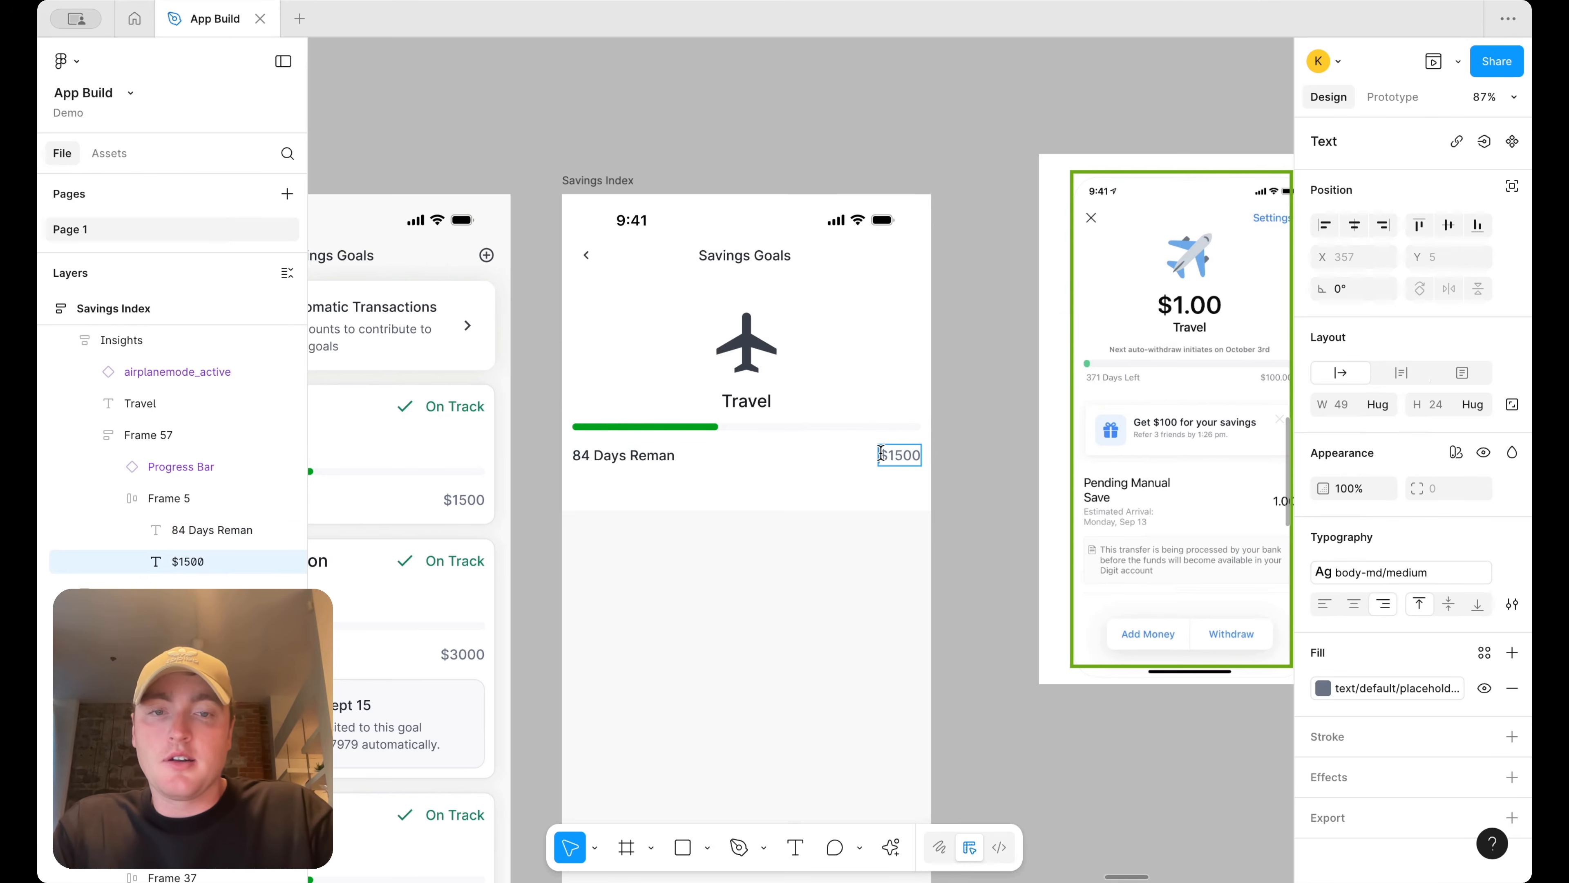
type("76")
type("0")
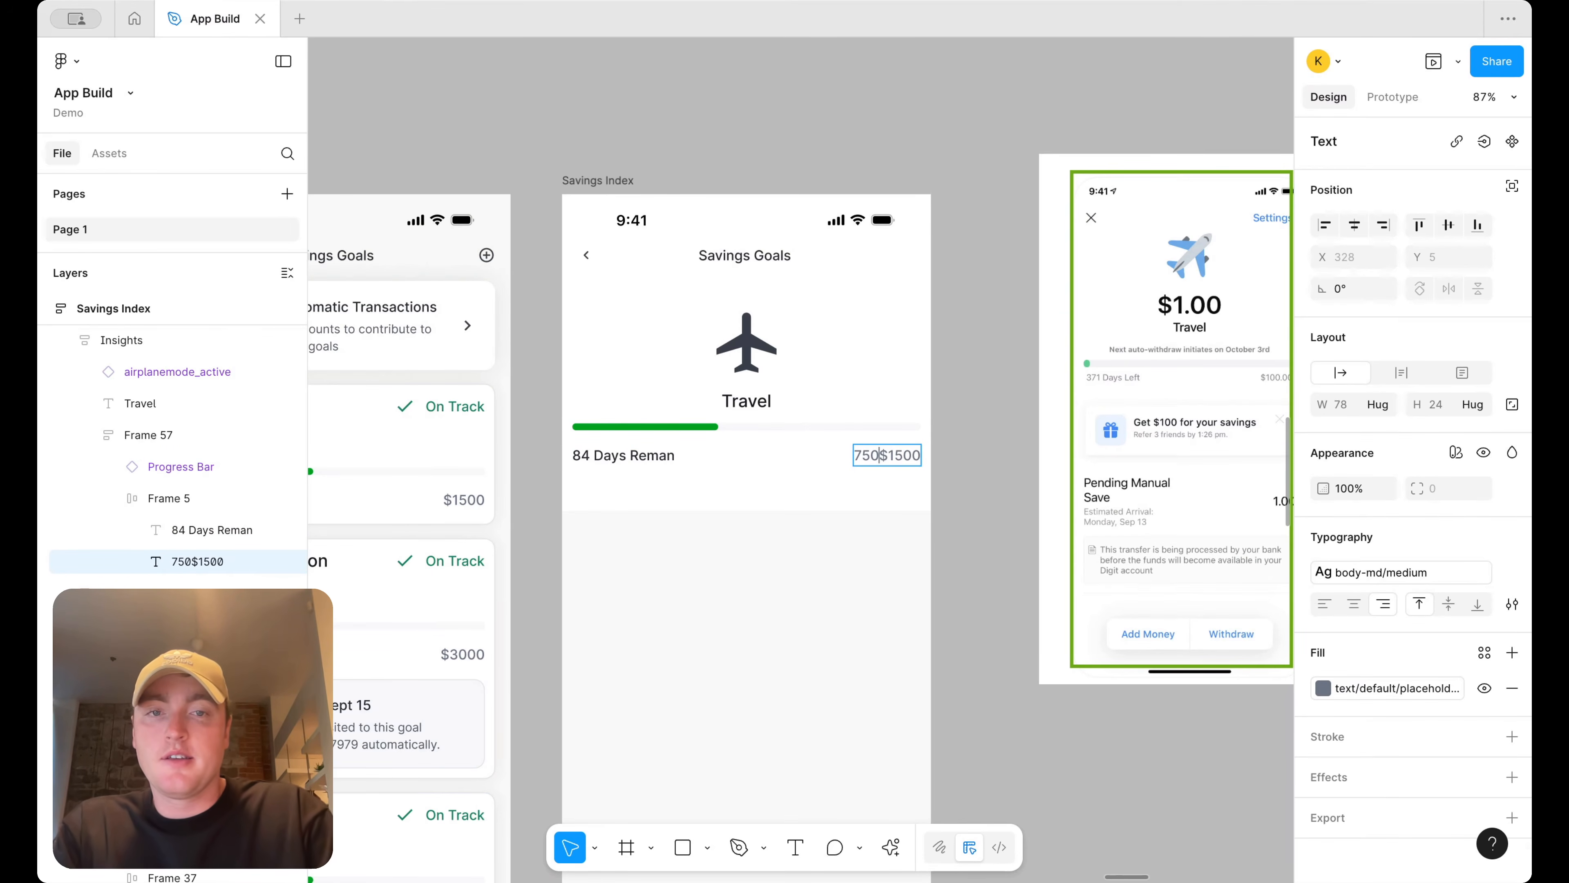
left_click(852, 454)
type("$750 ")
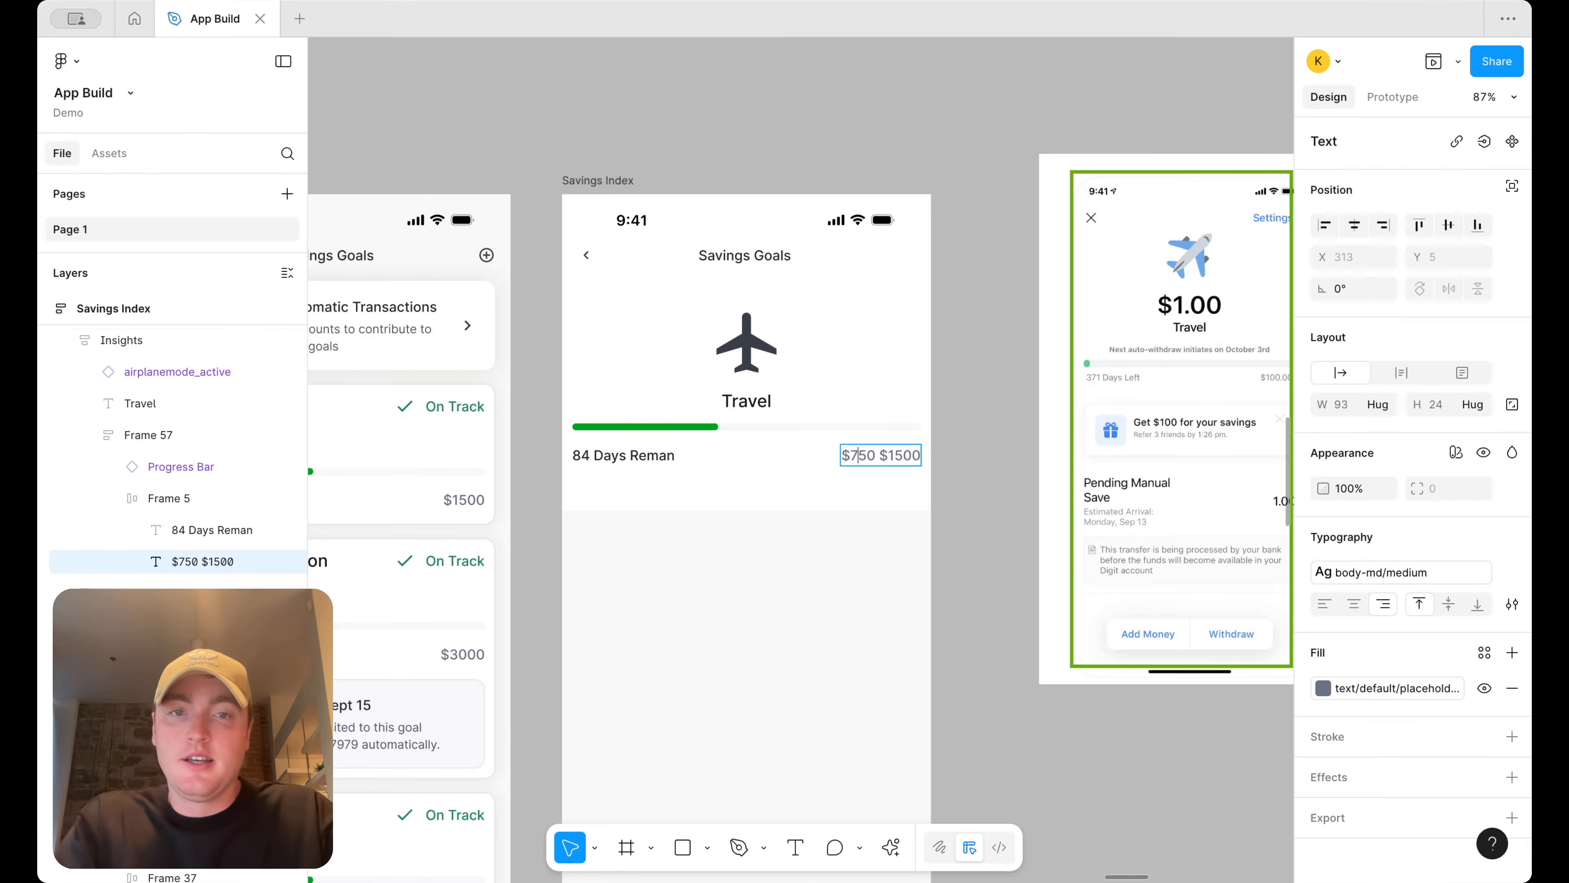
type("/")
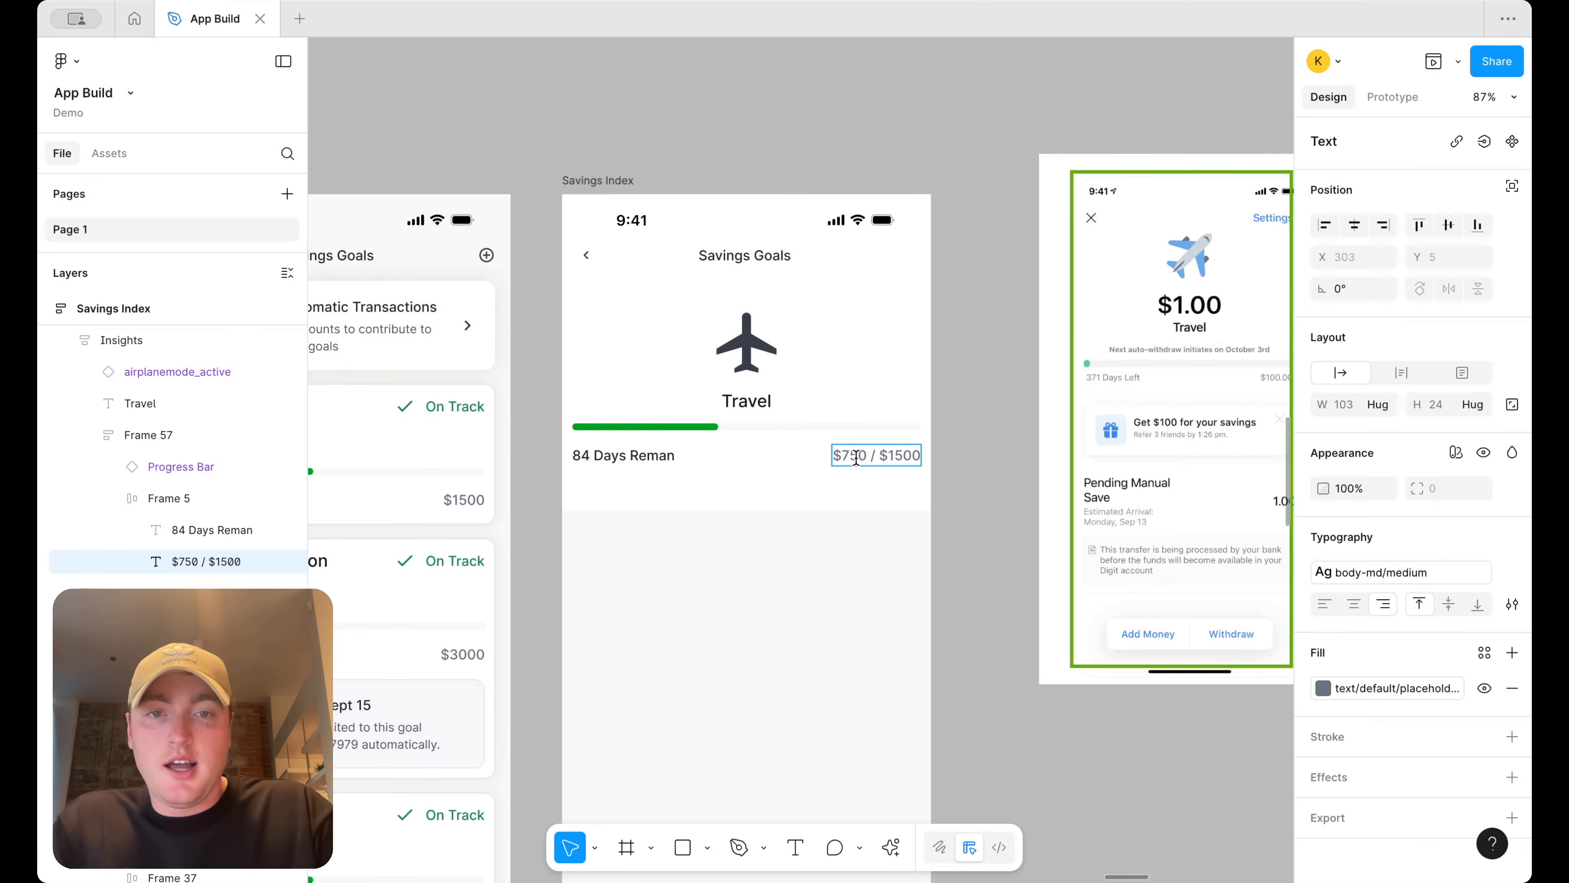
Color the $750 part of the amount label with the text/default/body color
left_click_drag(873, 455, 832, 455)
left_click(1323, 688)
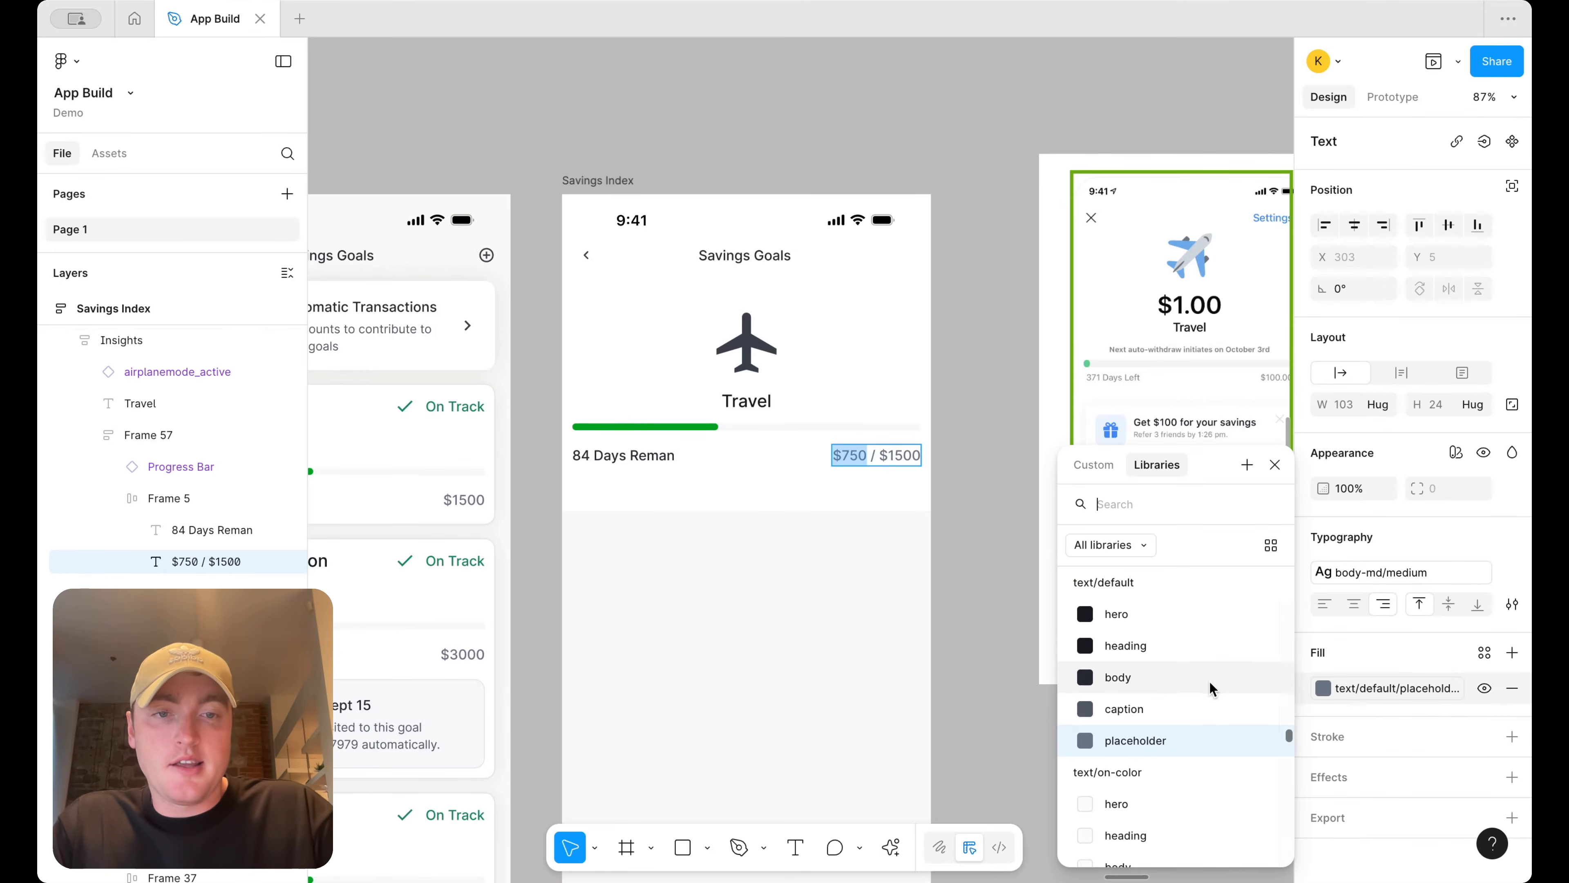
left_click(1204, 683)
left_click(994, 556)
Correct the days label to read 84 Days Remain
double_click(813, 440)
left_click(986, 385)
left_click(650, 472)
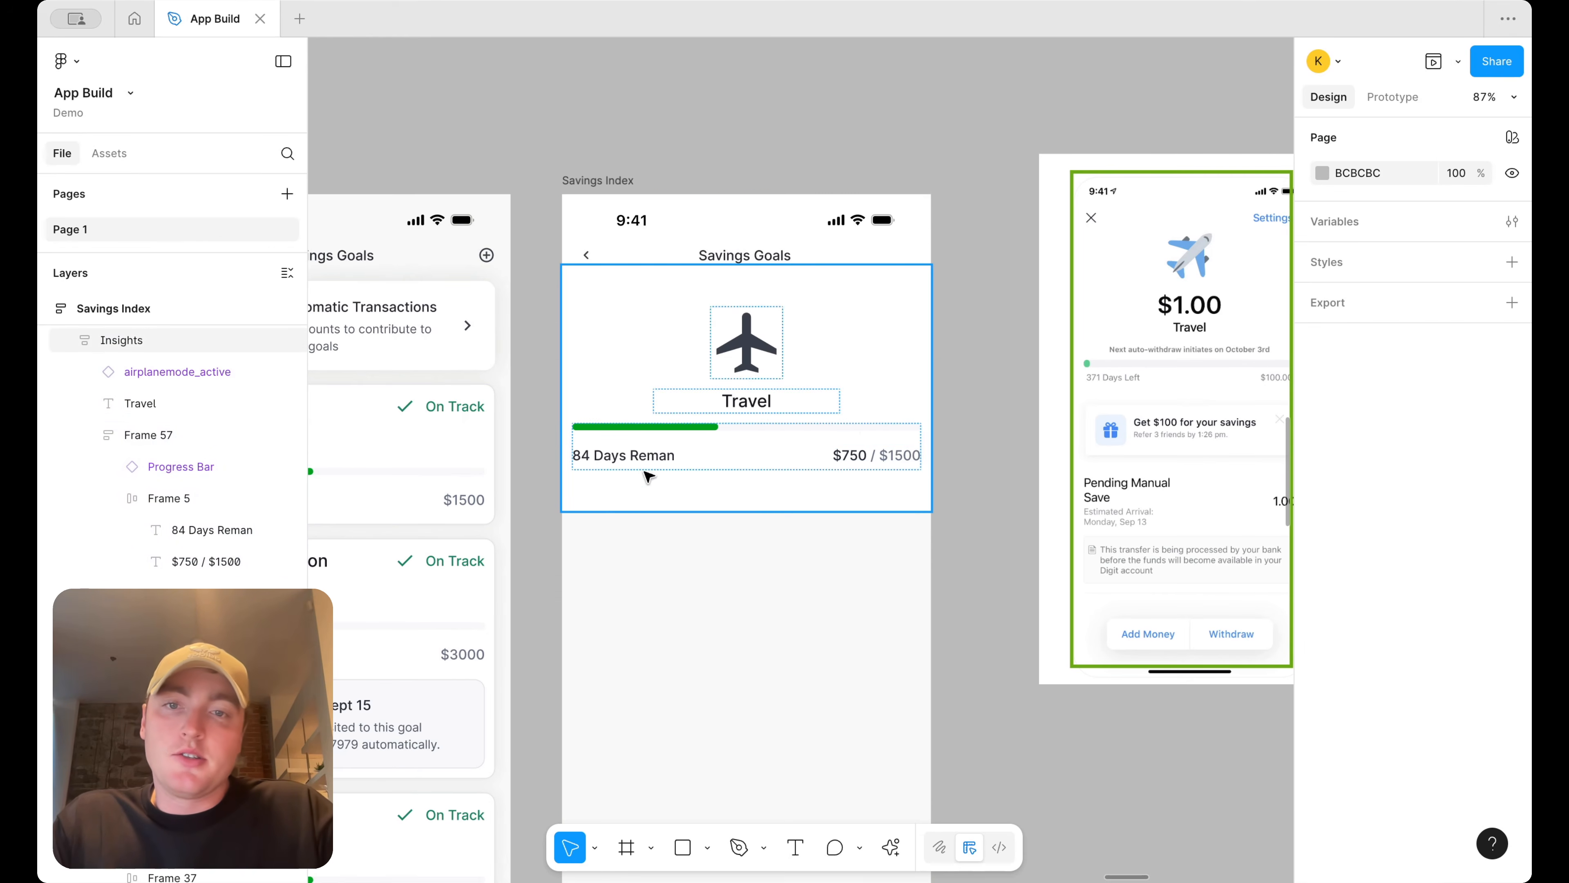
double_click(662, 457)
double_click(655, 456)
type("Remaining")
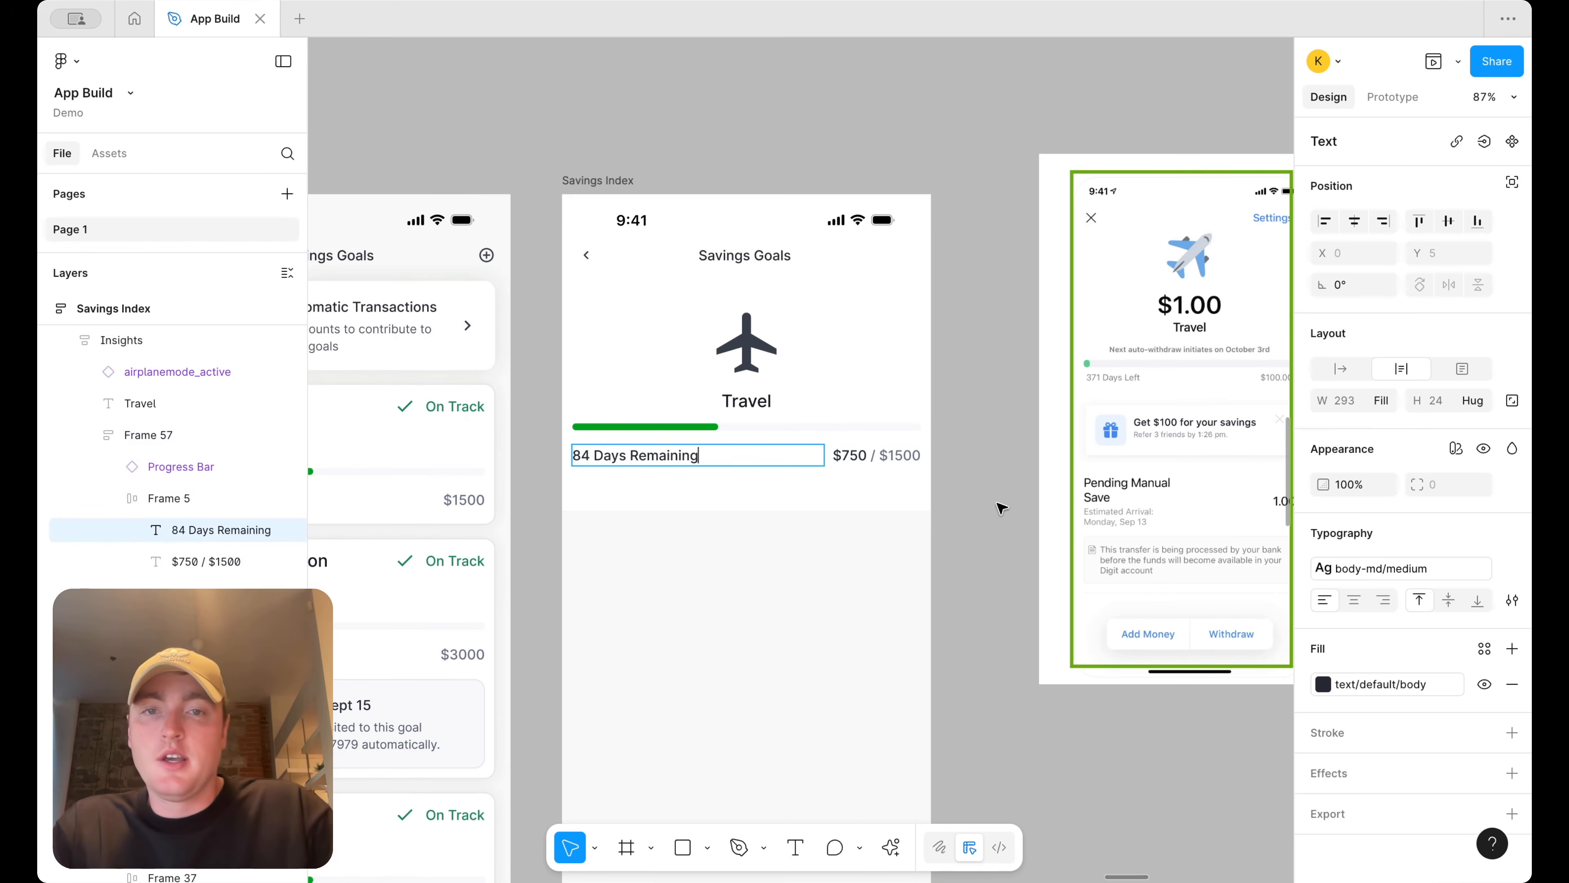
Set the horizontal padding of the progress bar and labels frame to 18
left_click(1003, 496)
left_click(1003, 497)
double_click(807, 426)
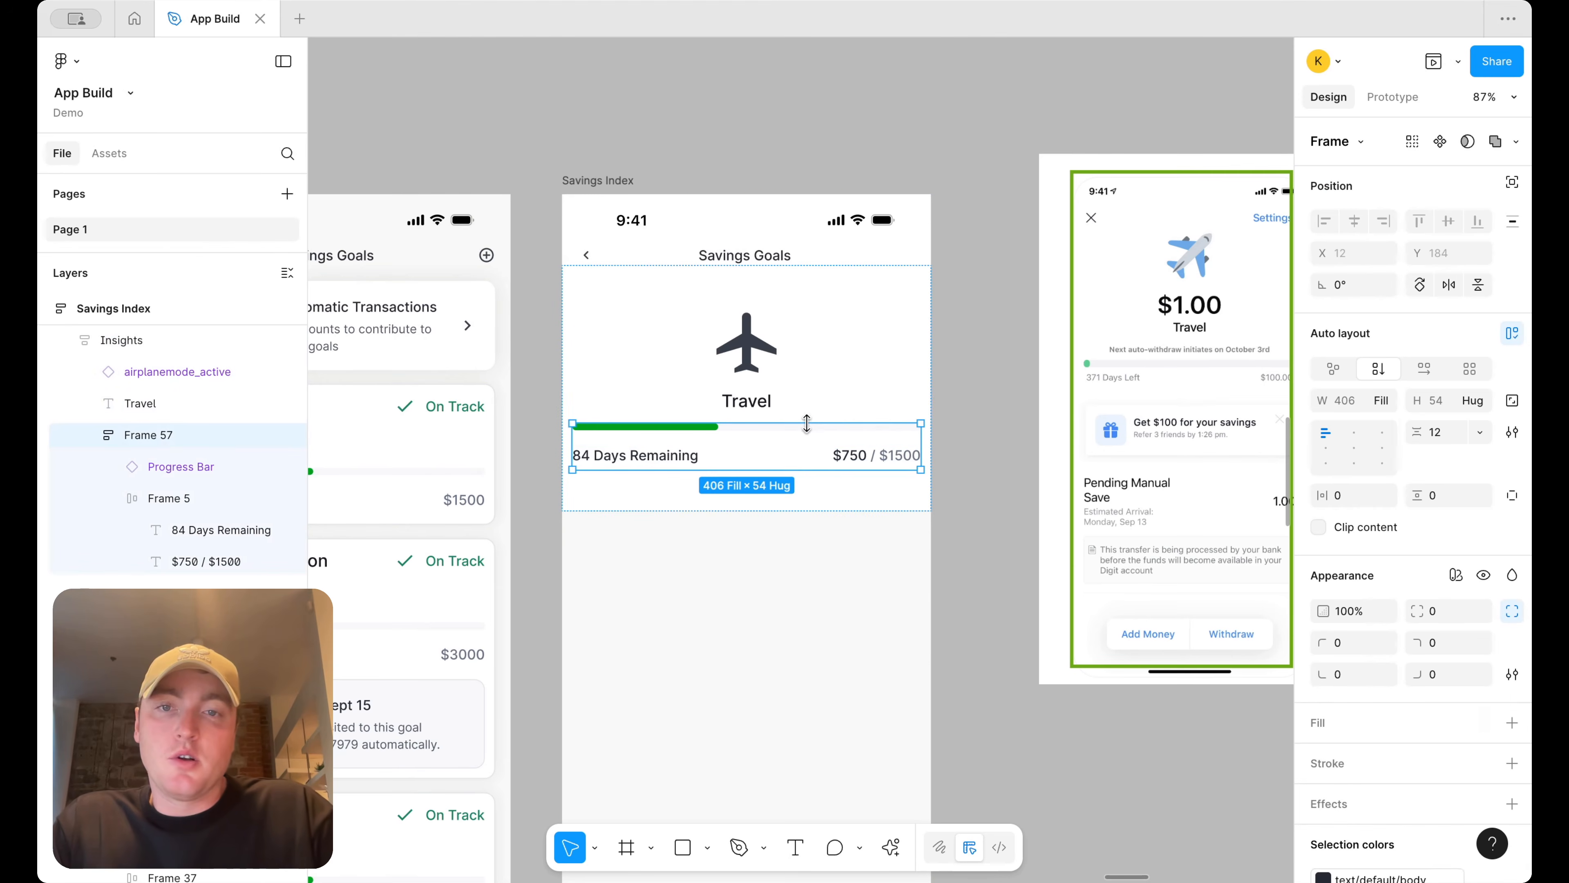
left_click(1349, 497)
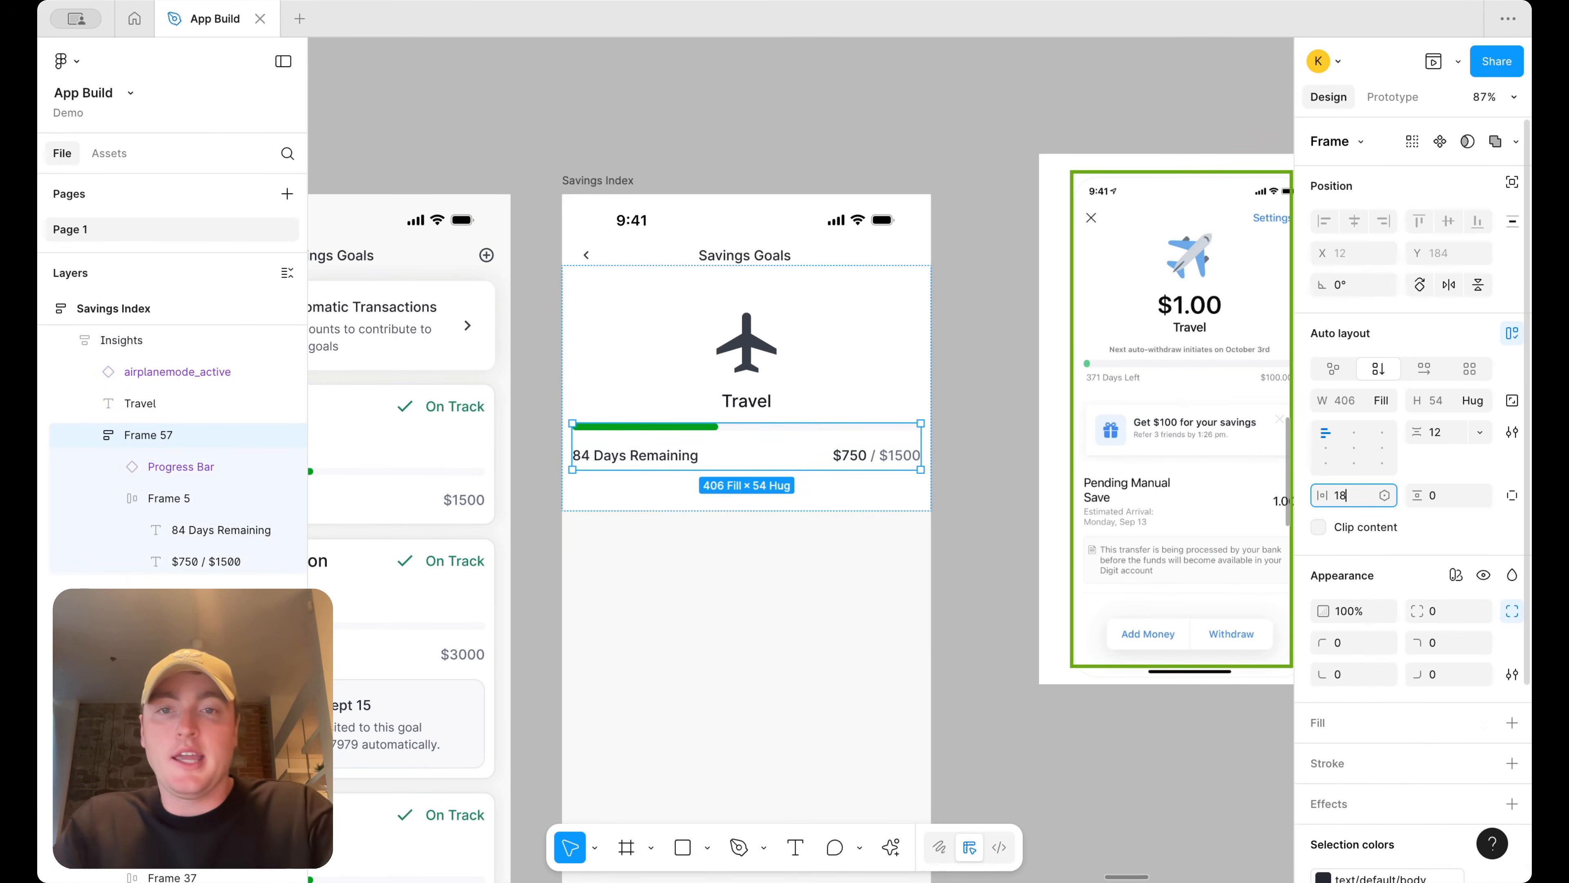
key("Return")
left_click(991, 461)
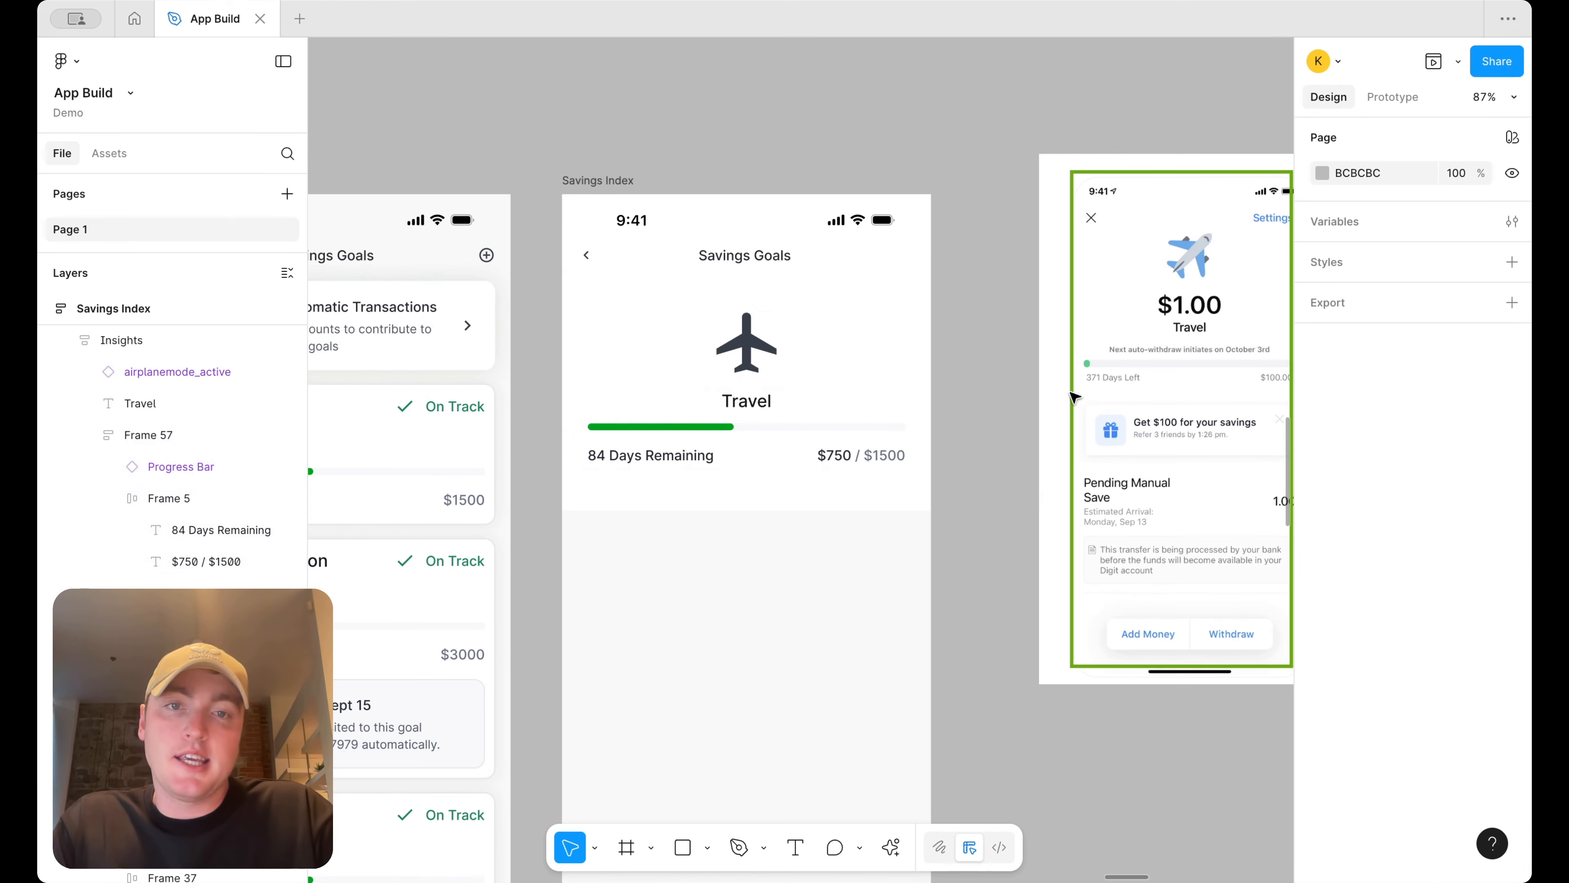
Recolor the airplane icon with the green icon success color variable from the library
scroll(959, 329, "right", 4)
scroll(960, 329, "down", 2)
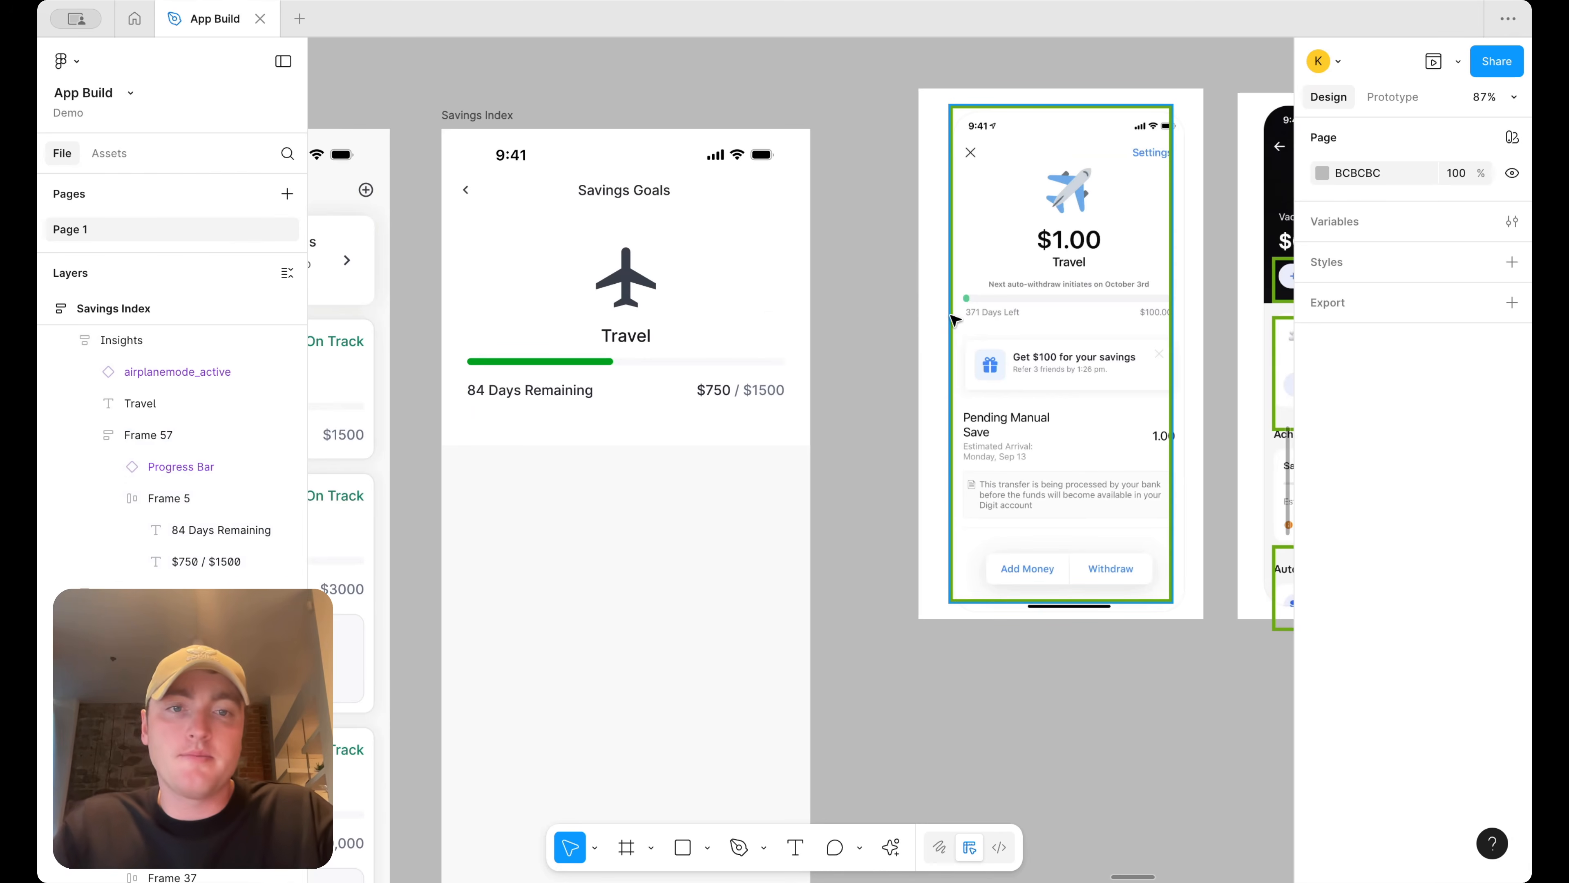
scroll(955, 318, "down", 3)
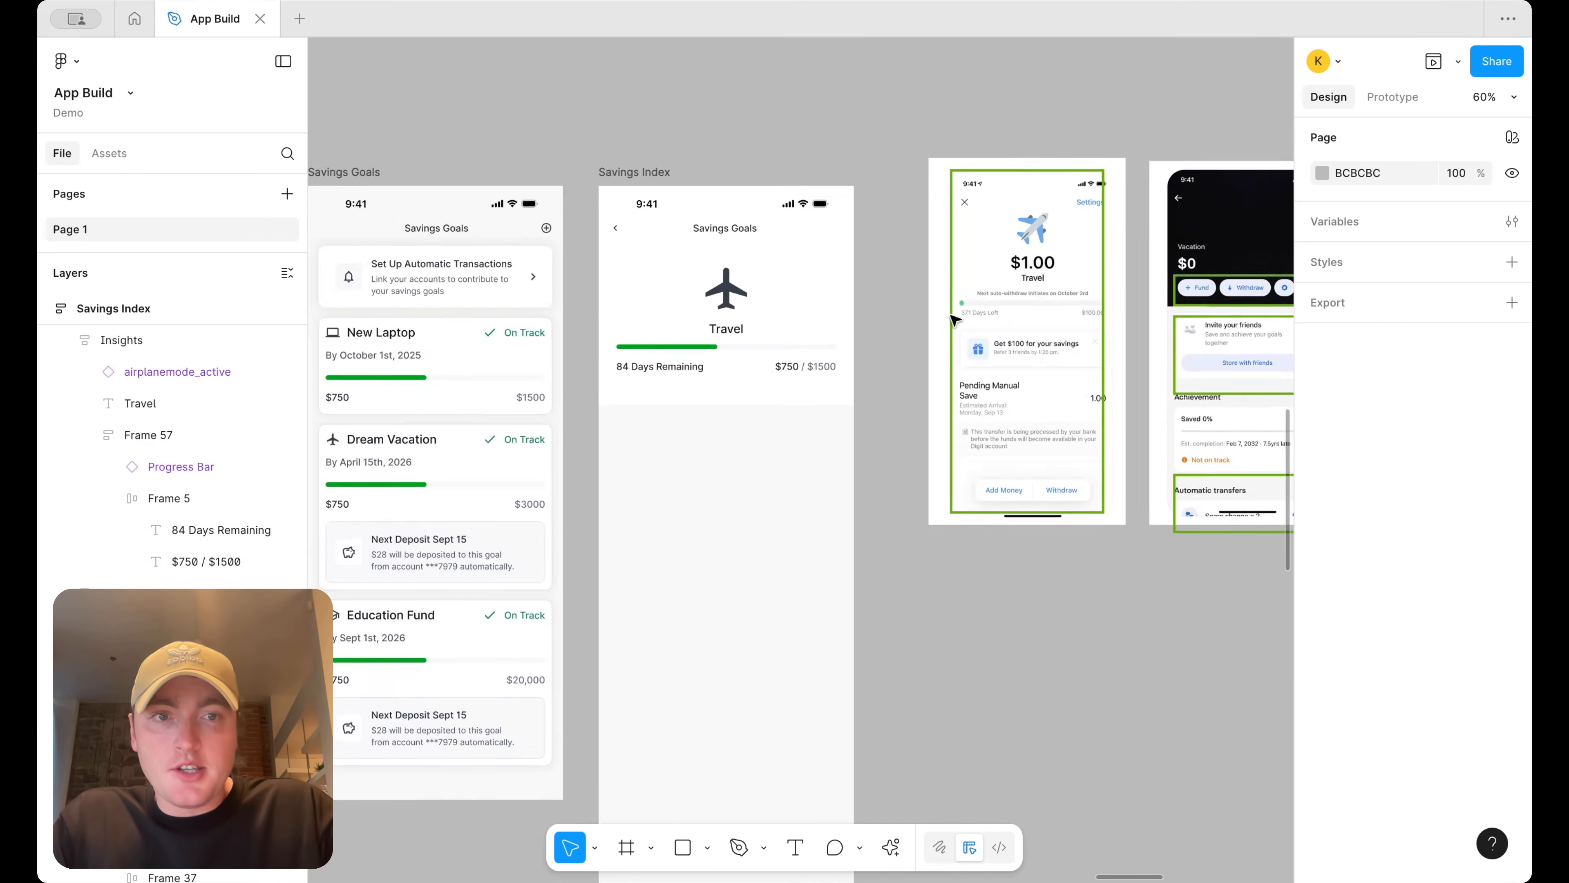
scroll(1016, 337, "right", 3)
scroll(1132, 385, "up", 1)
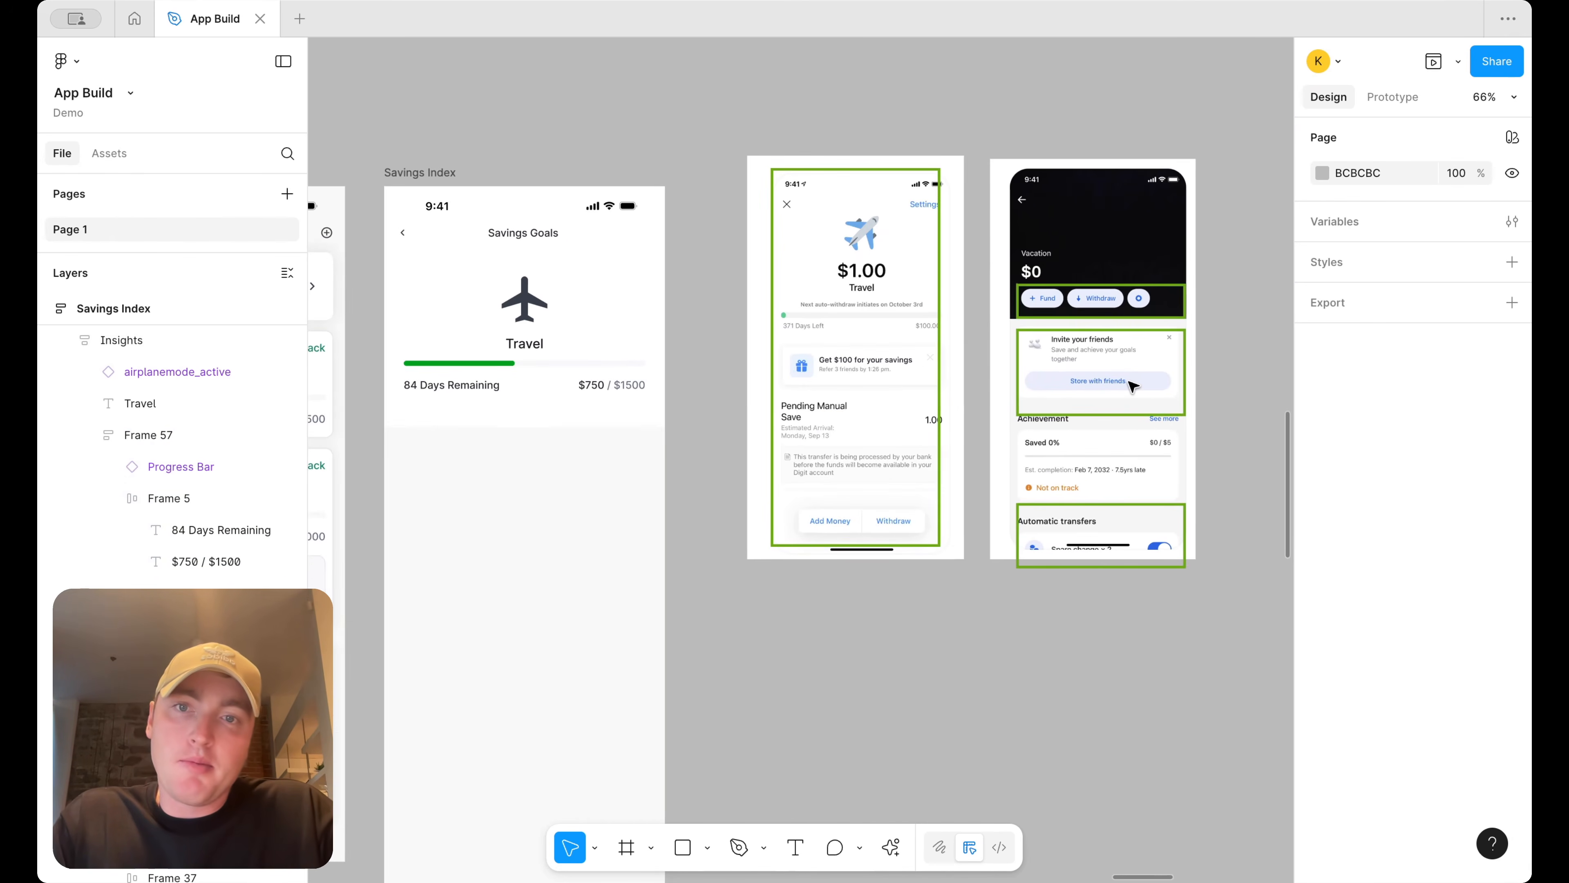
left_click(519, 304)
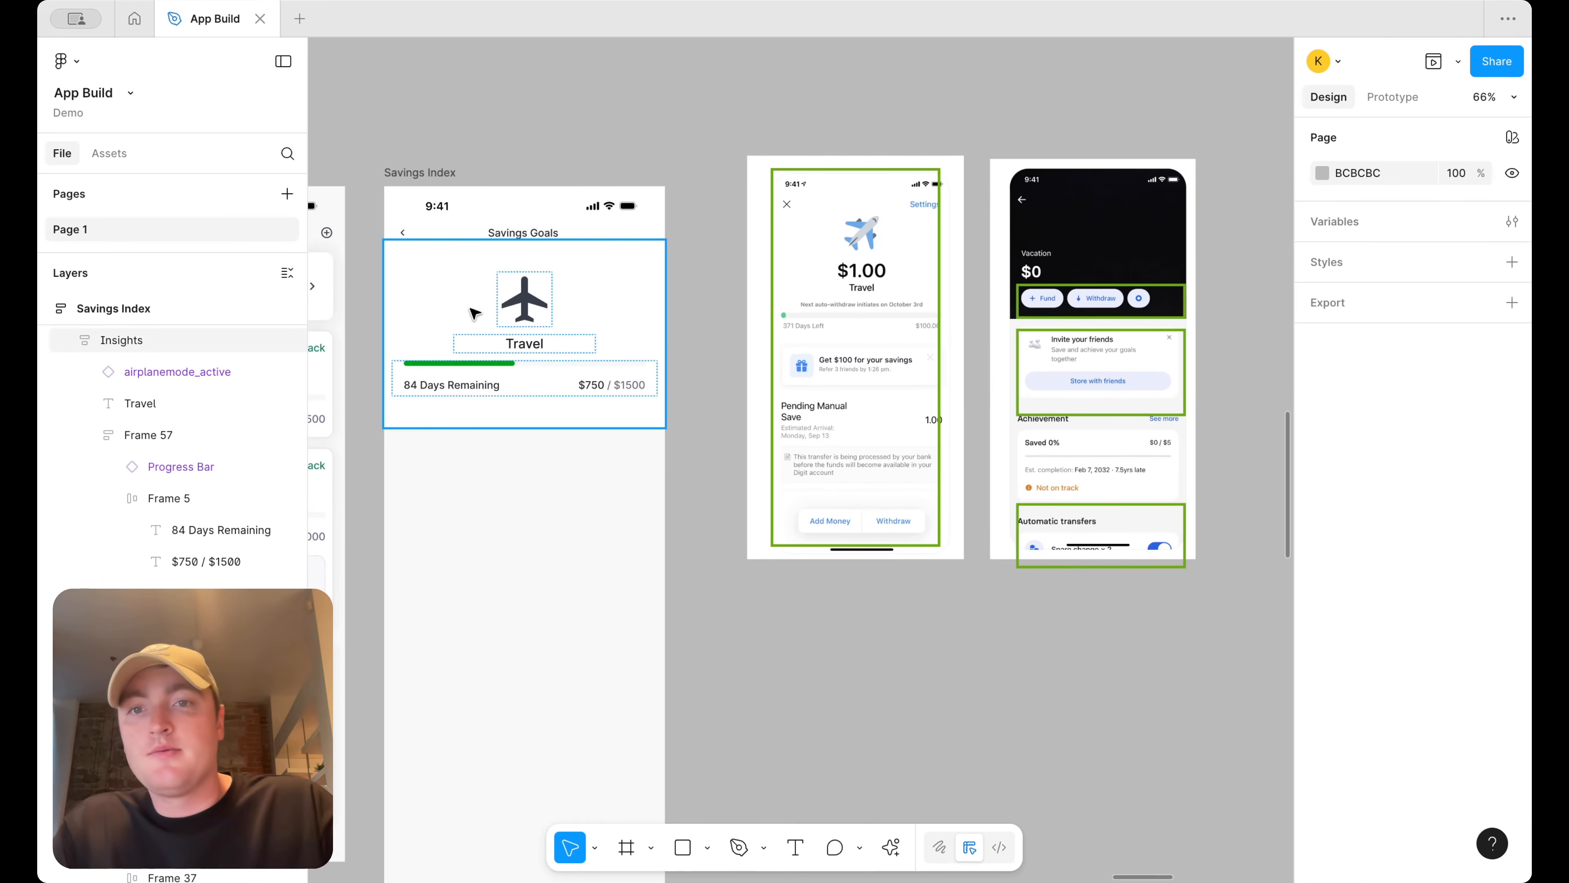
left_click(533, 301)
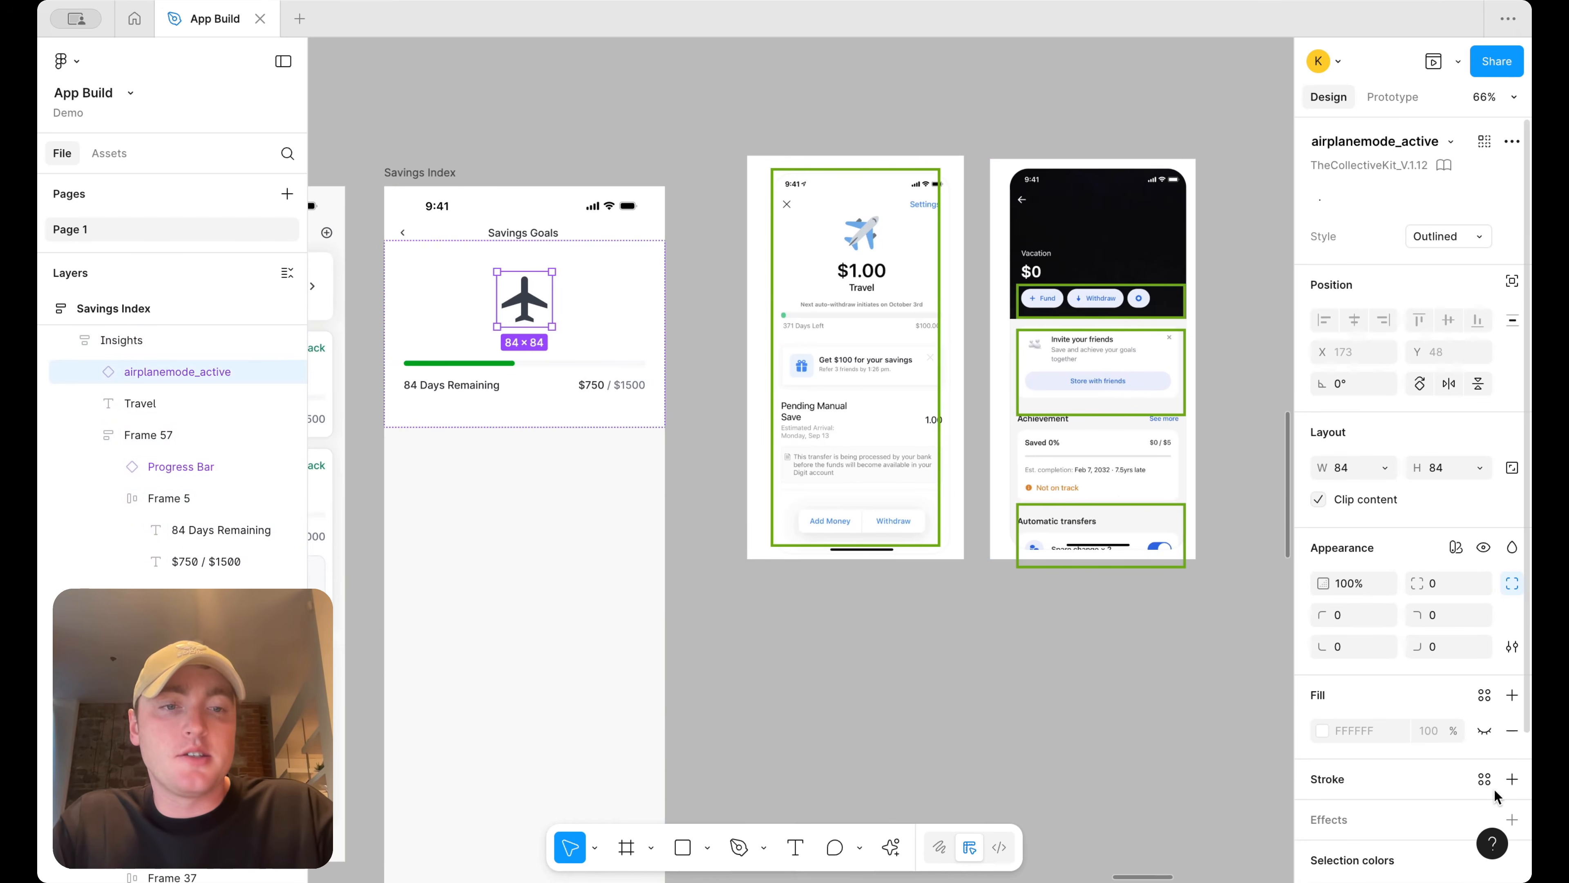
scroll(1415, 711, "down", 3)
left_click(1403, 729)
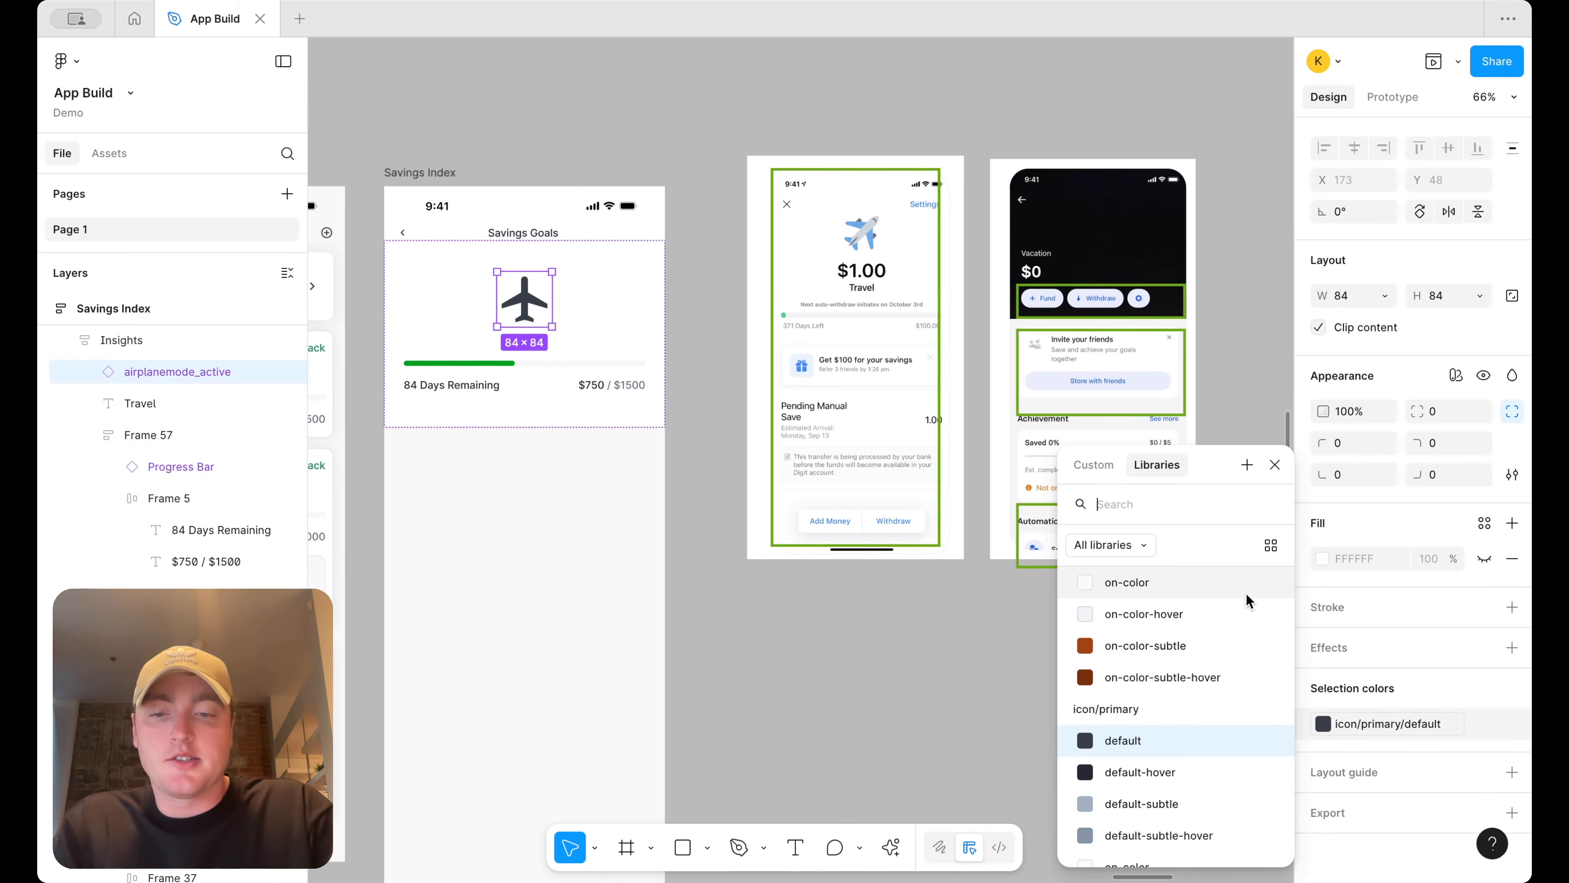
type("surf")
key("BackSpace")
key("BackSpace")
key("BackSpace")
key("BackSpace")
type("icon/succ")
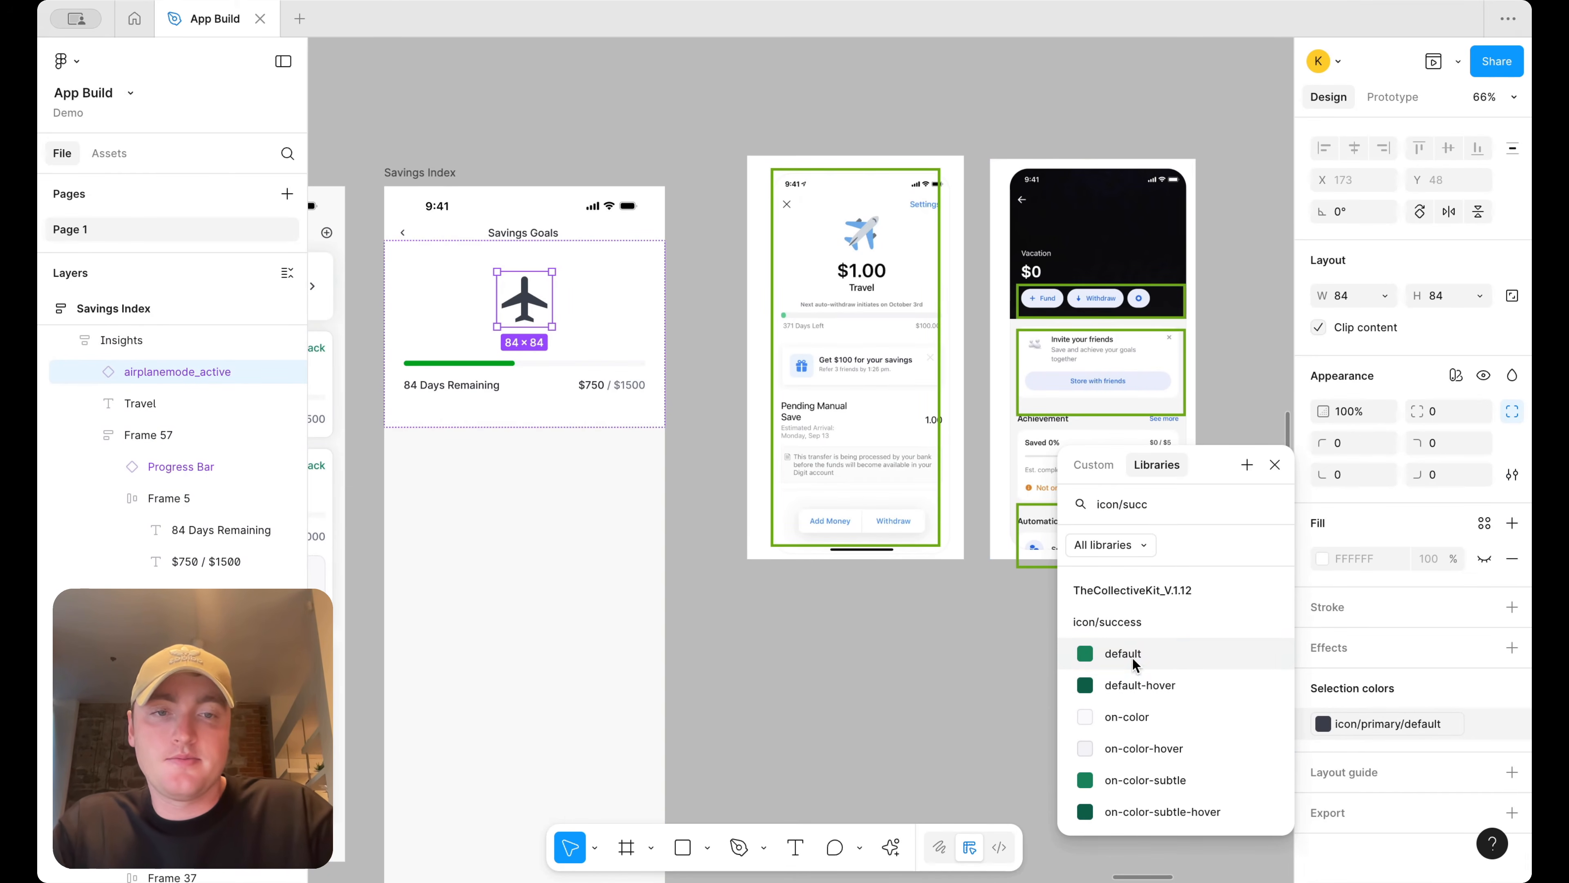
left_click(1134, 664)
left_click(817, 709)
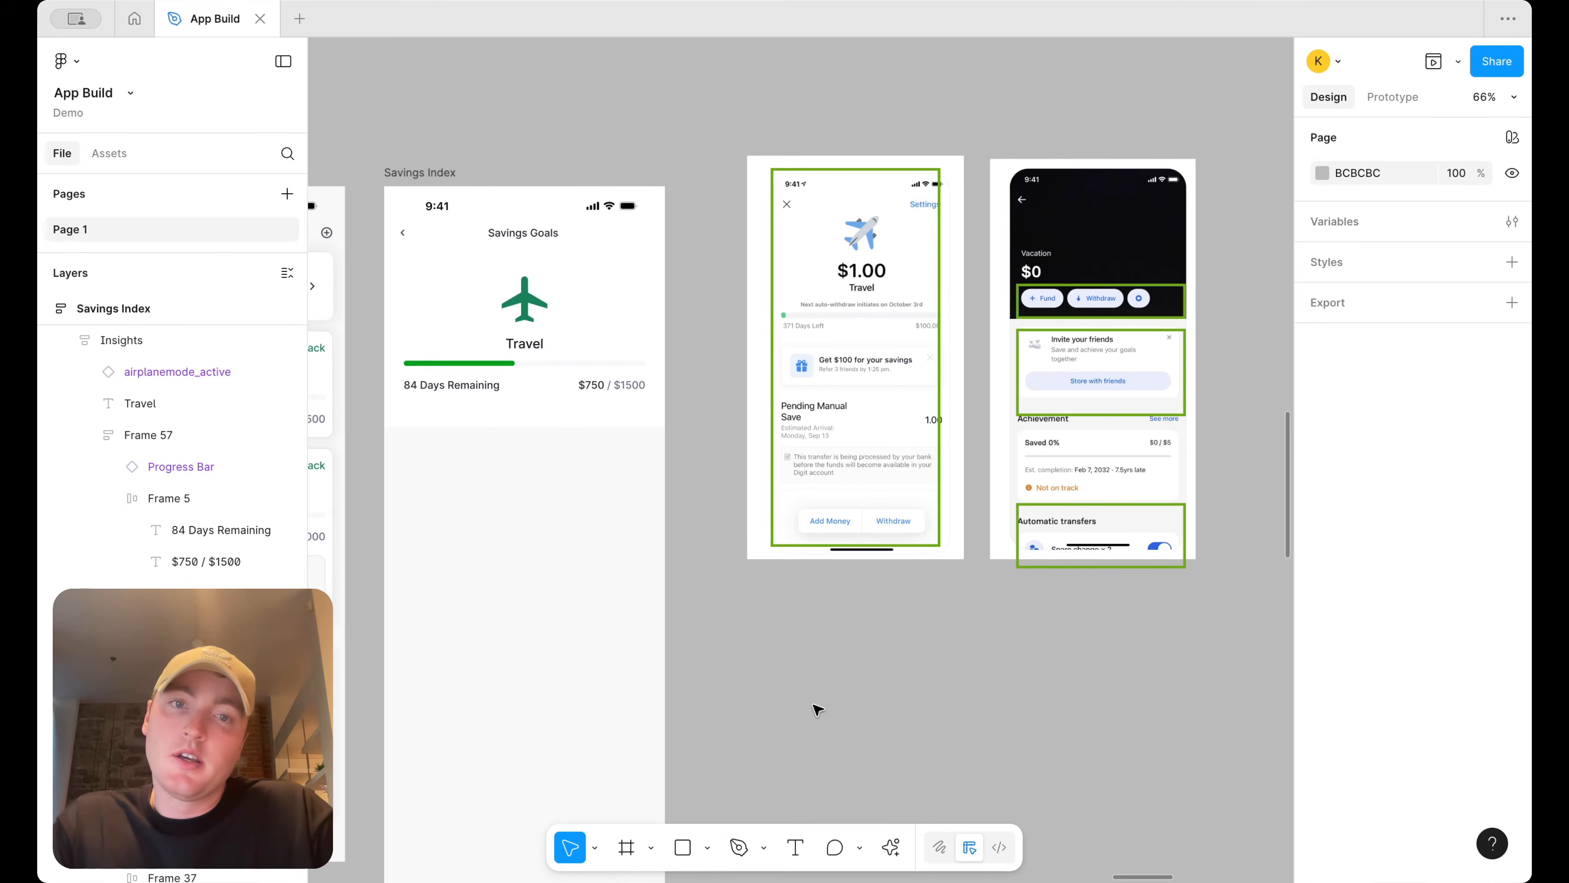
Copy the back chevron icon into the right end of the header and delete the control point placeholder
scroll(818, 709, "left", 5)
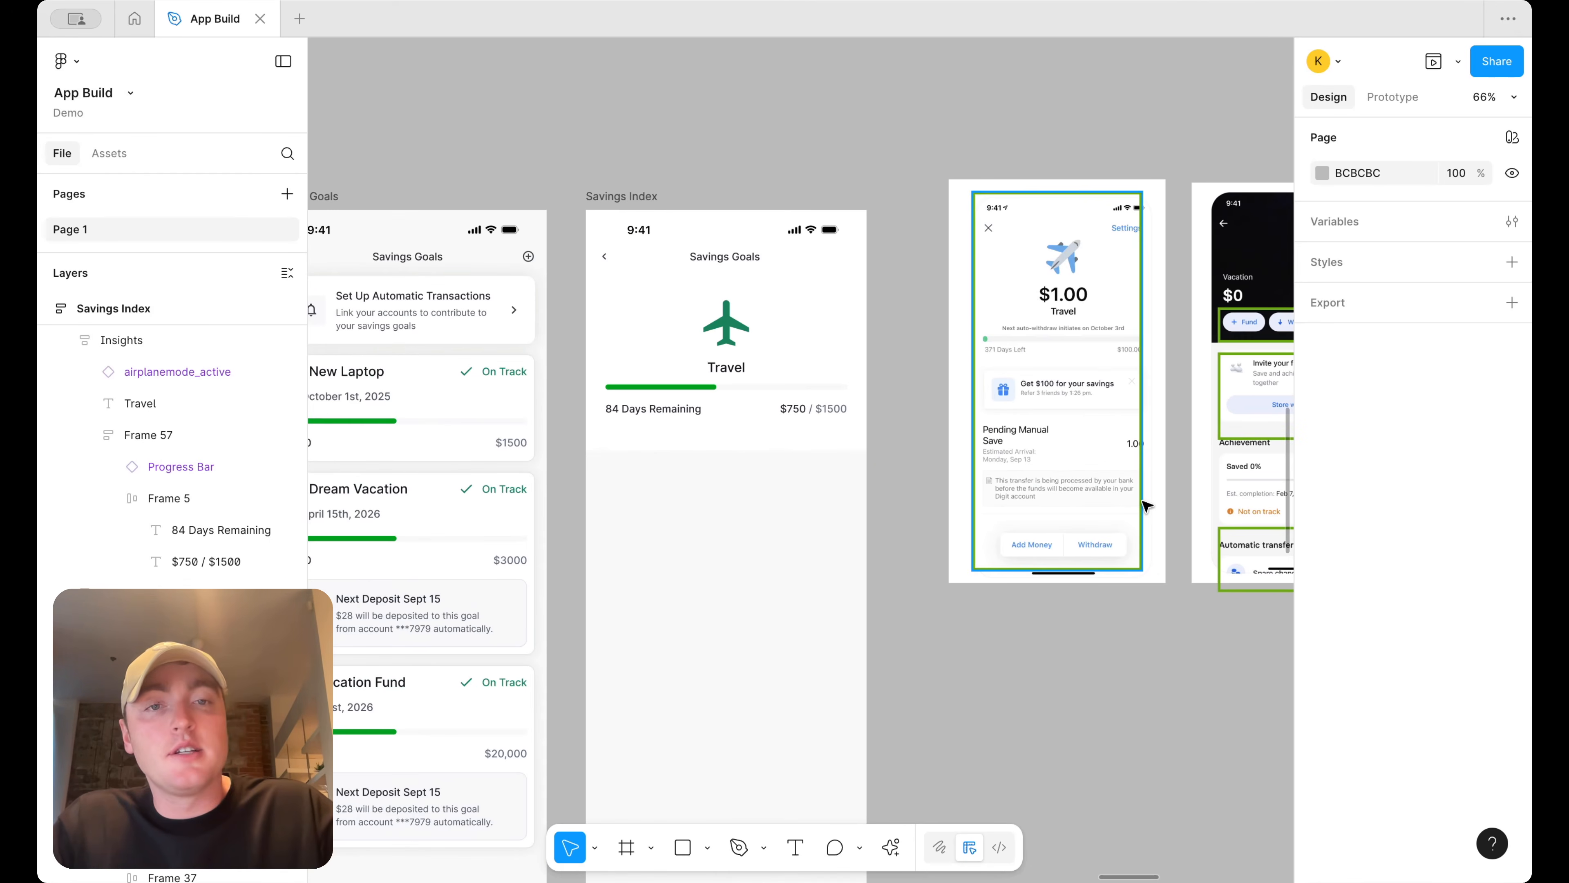
scroll(841, 287, "up", 2)
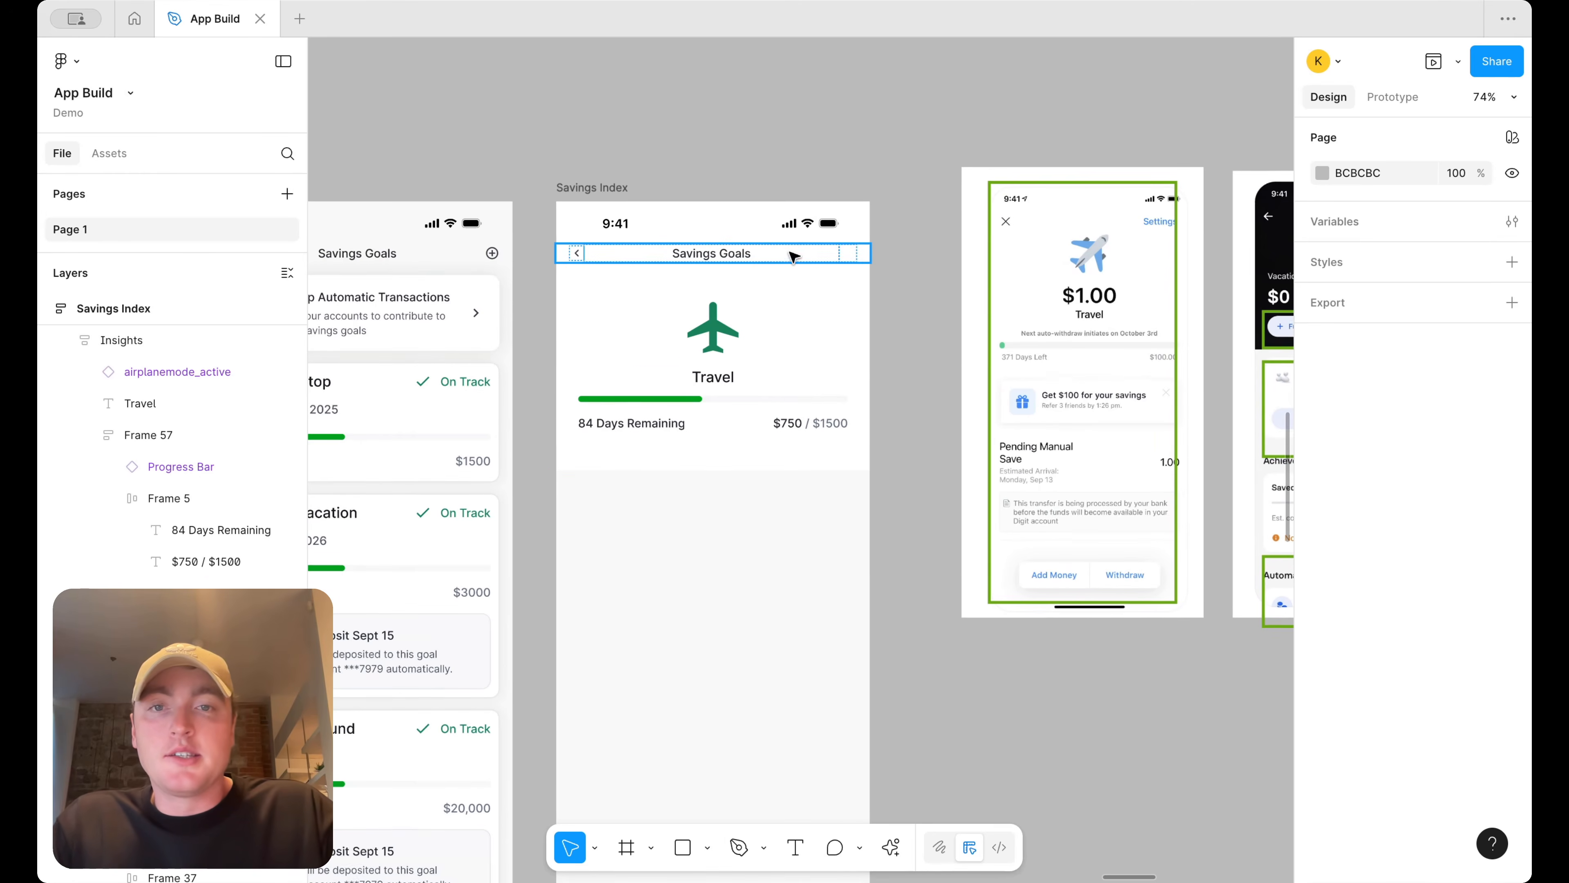
scroll(975, 301, "right", 5)
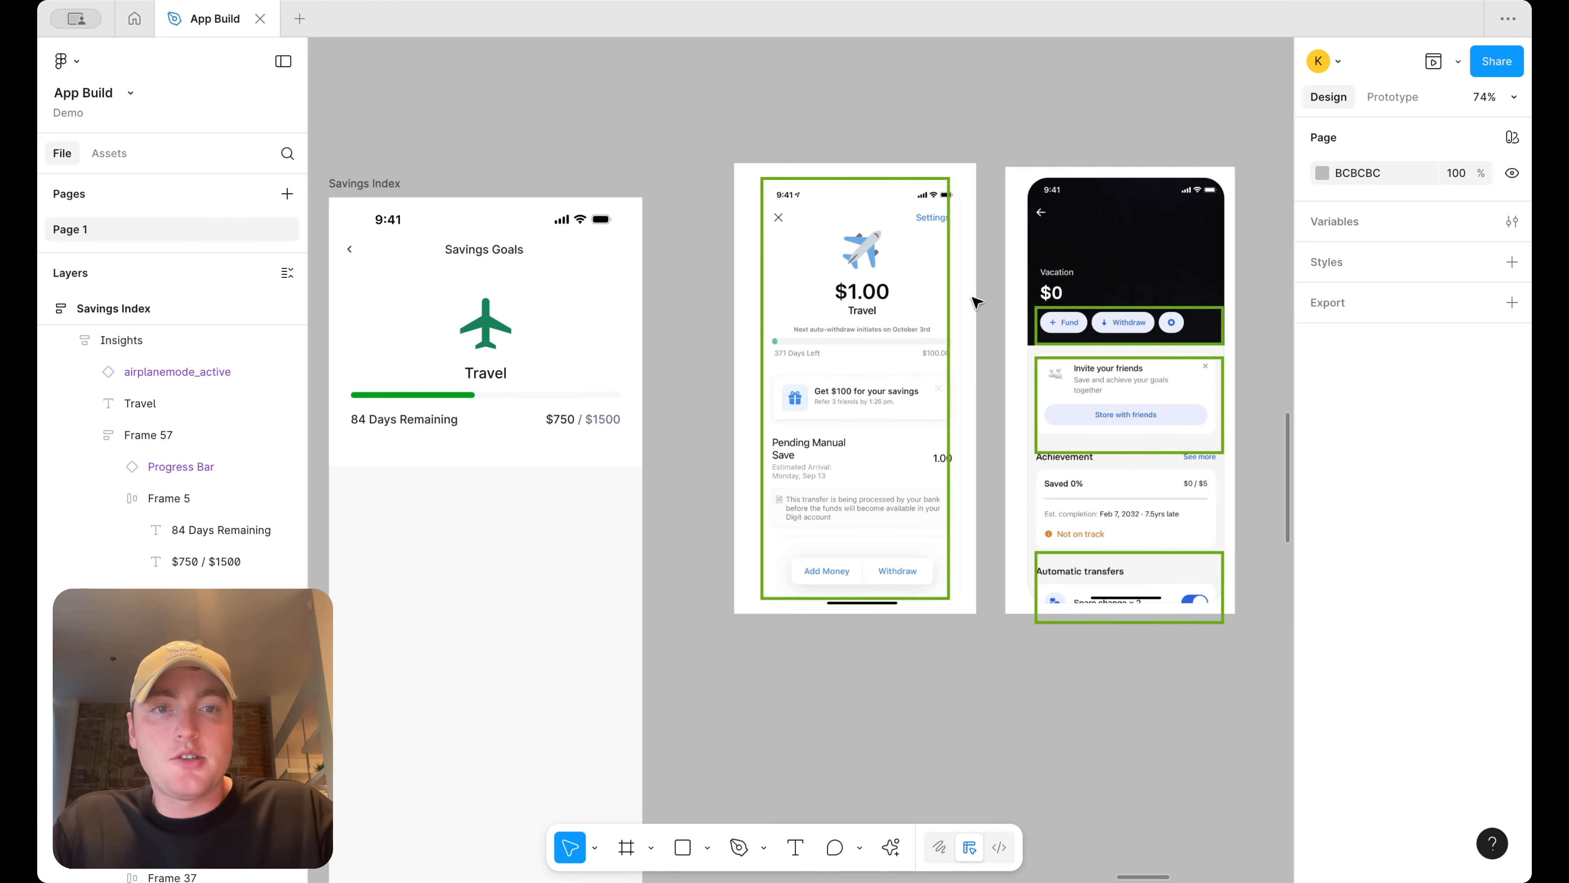
scroll(975, 302, "left", 3)
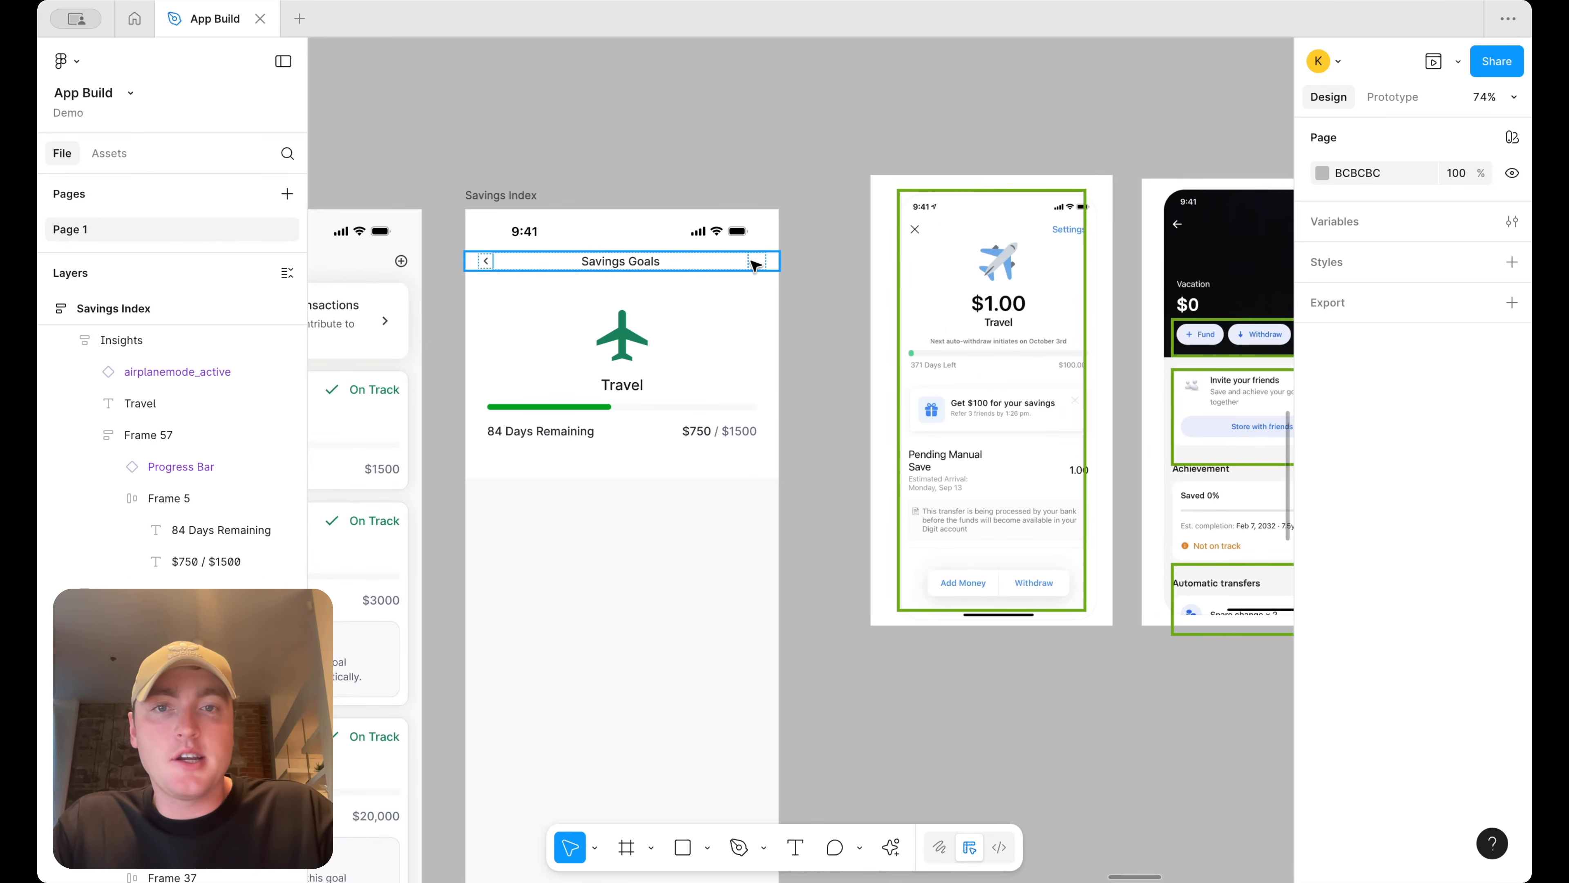
left_click(769, 277)
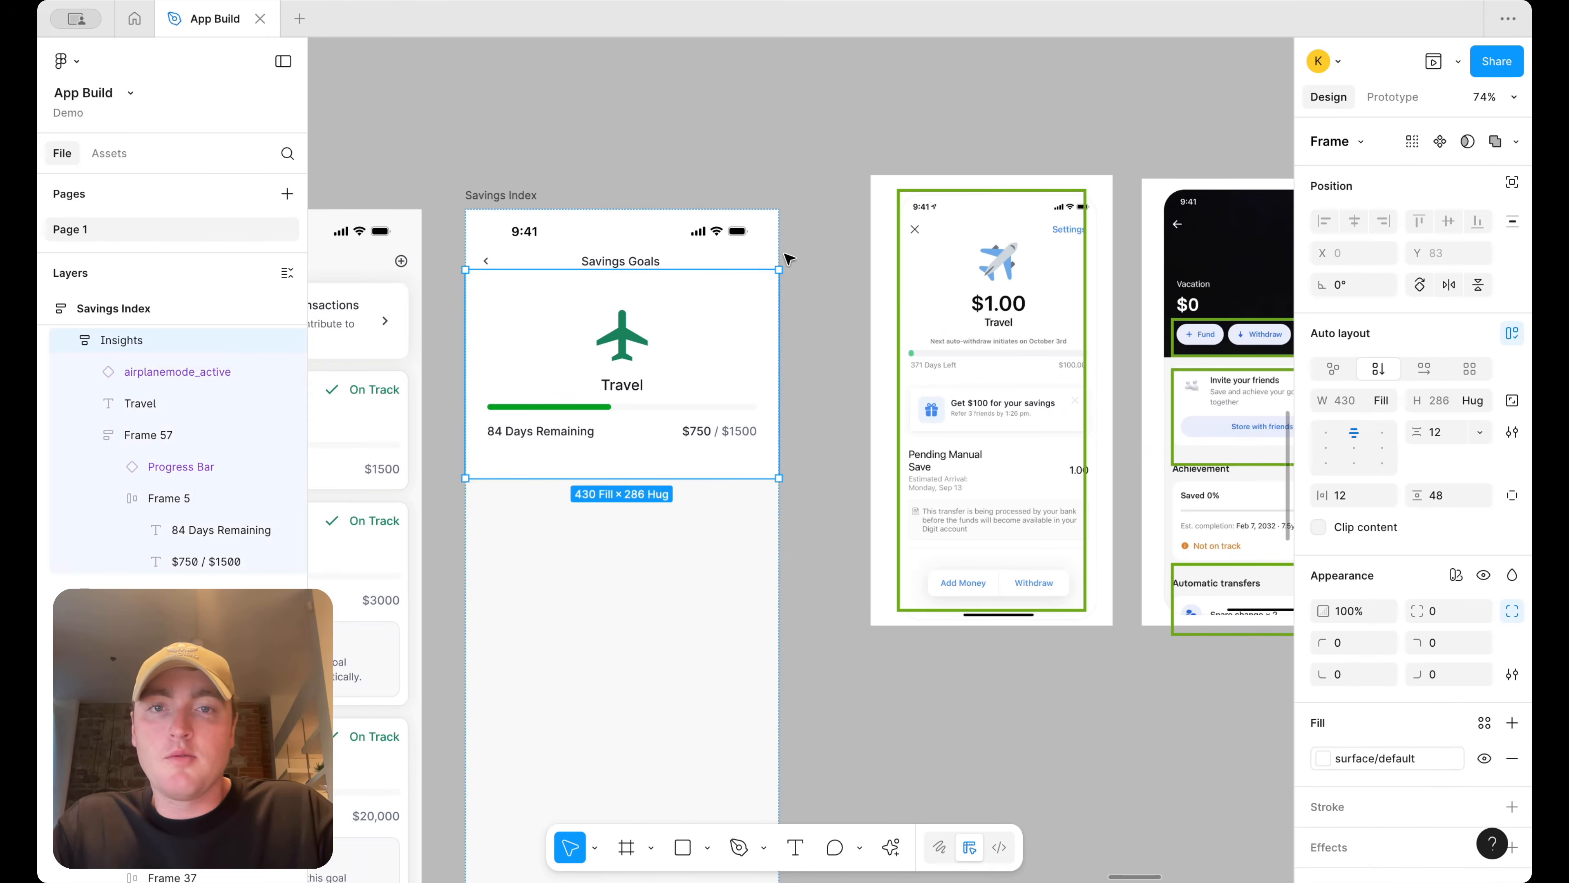
double_click(488, 262)
key("super+c")
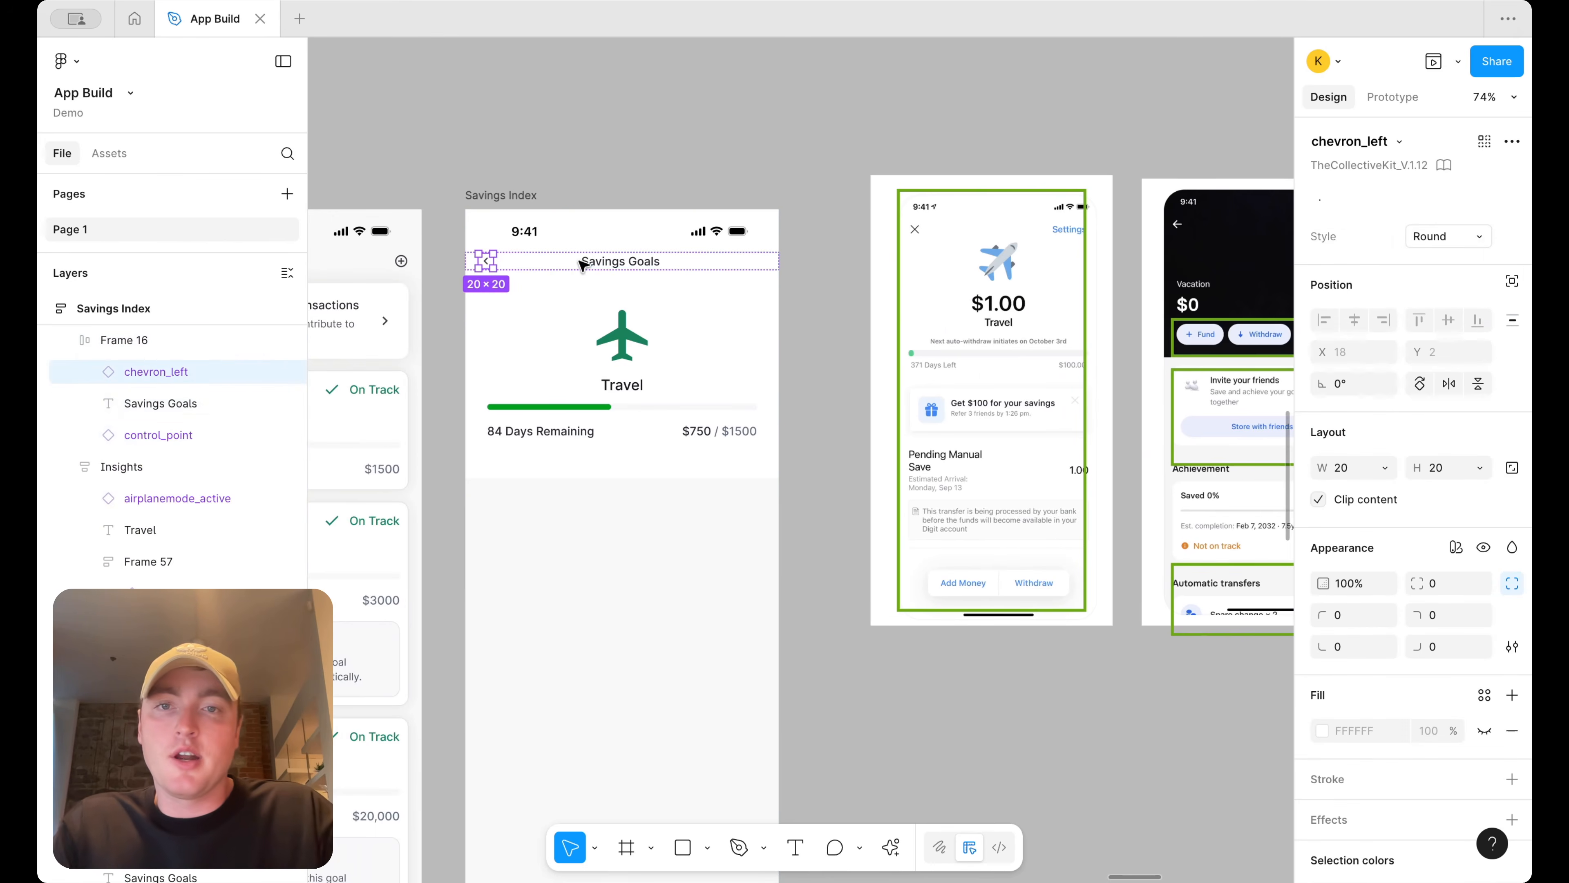
key("super+v")
scroll(809, 271, "up", 5)
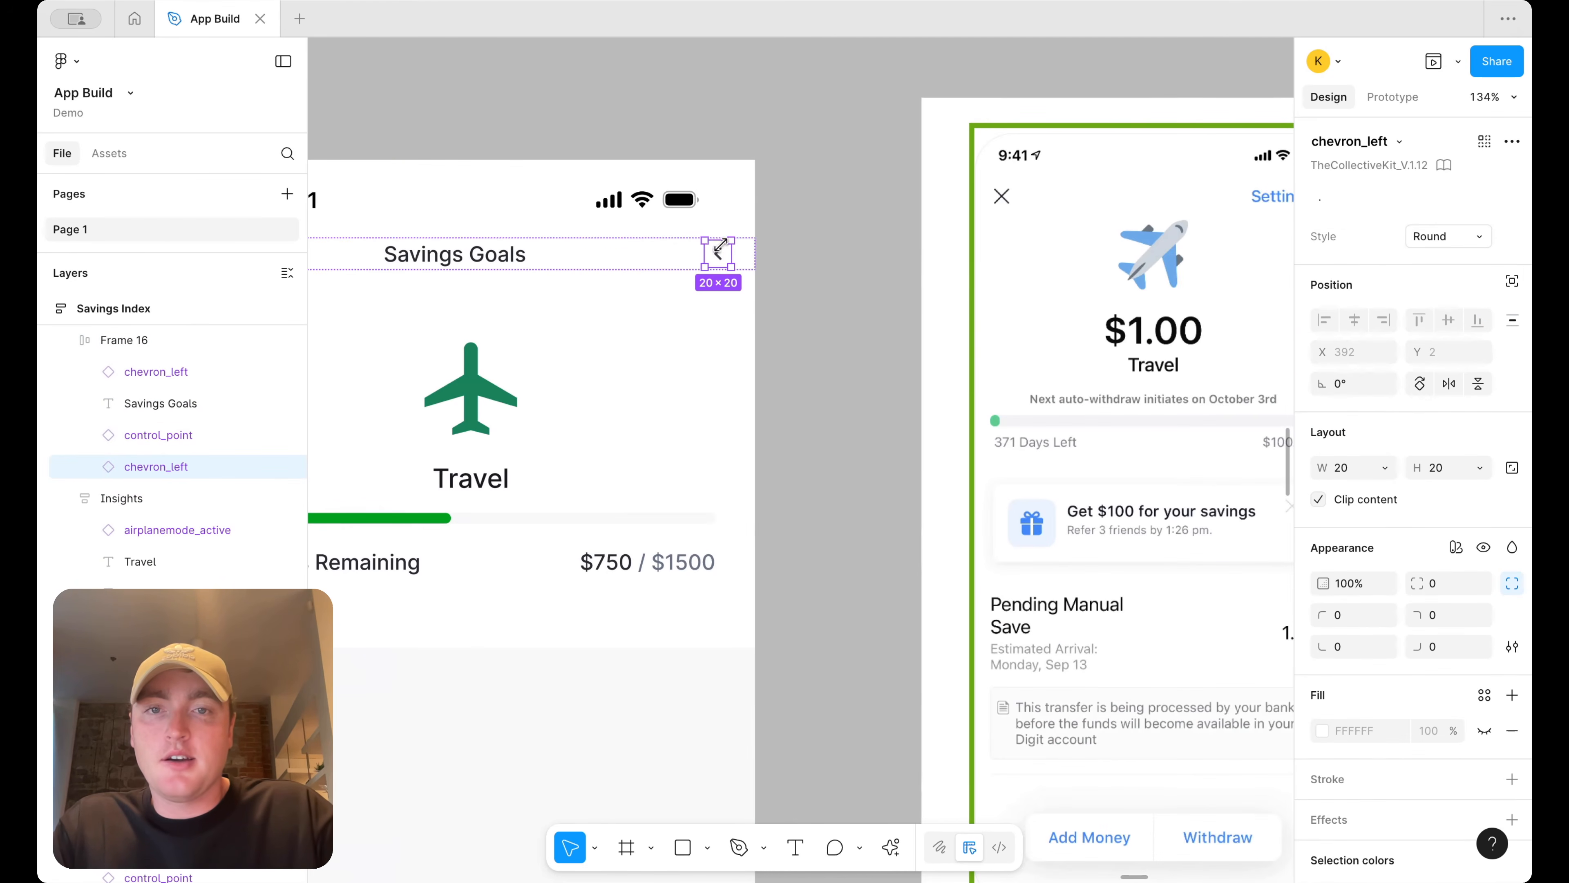
left_click(691, 256)
key("Delete")
Swap the duplicated chevron instance for the settings gear icon
left_click(718, 253)
left_click(718, 253)
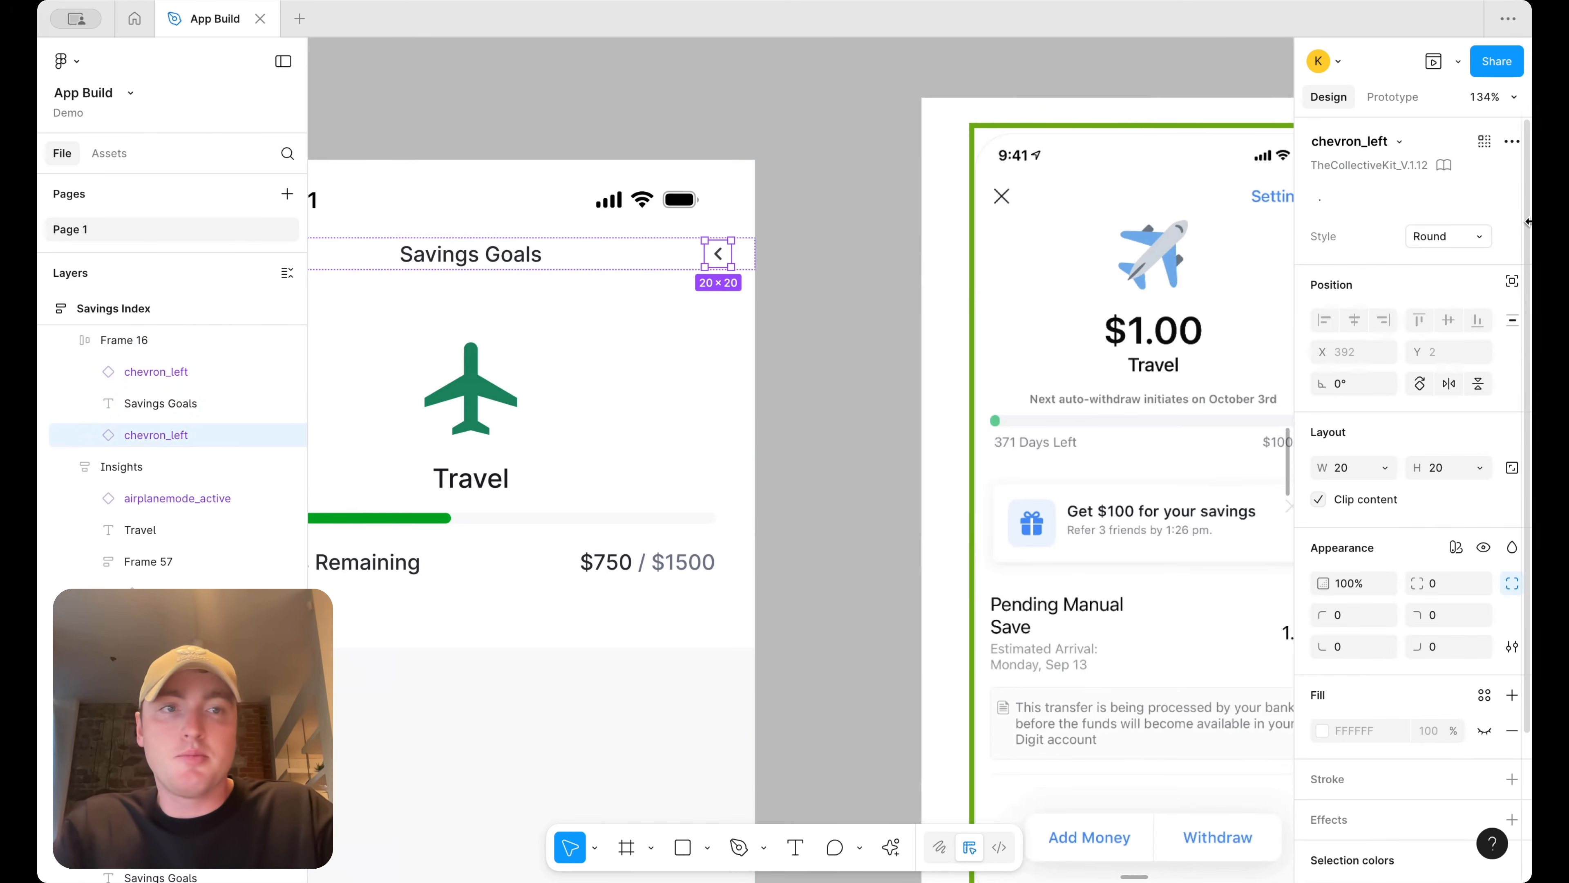
left_click(1398, 142)
type("gear")
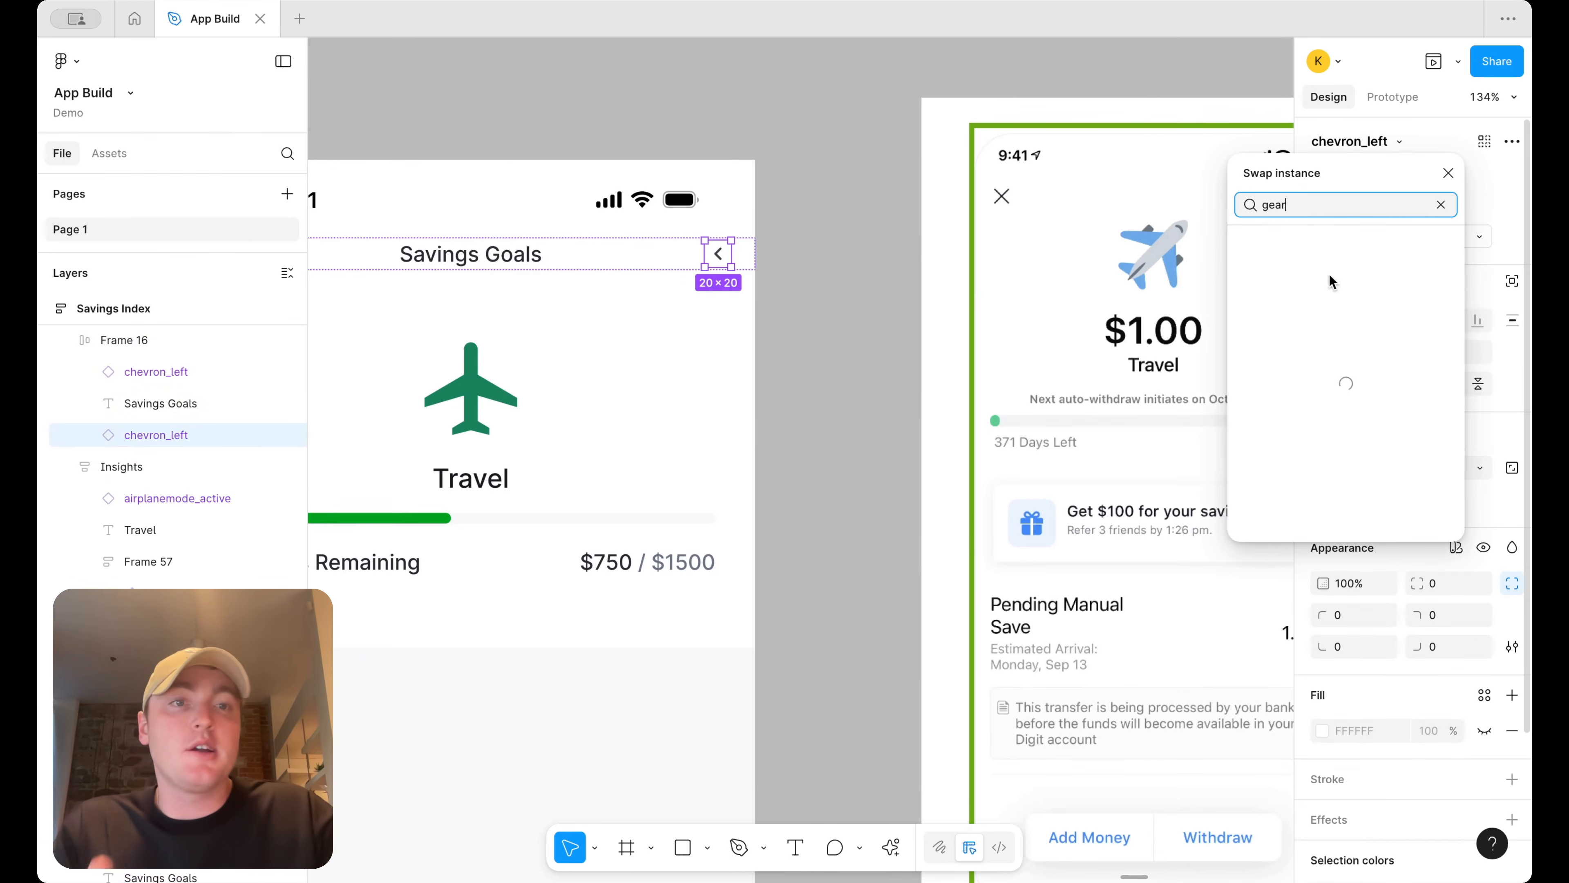
left_click(1329, 289)
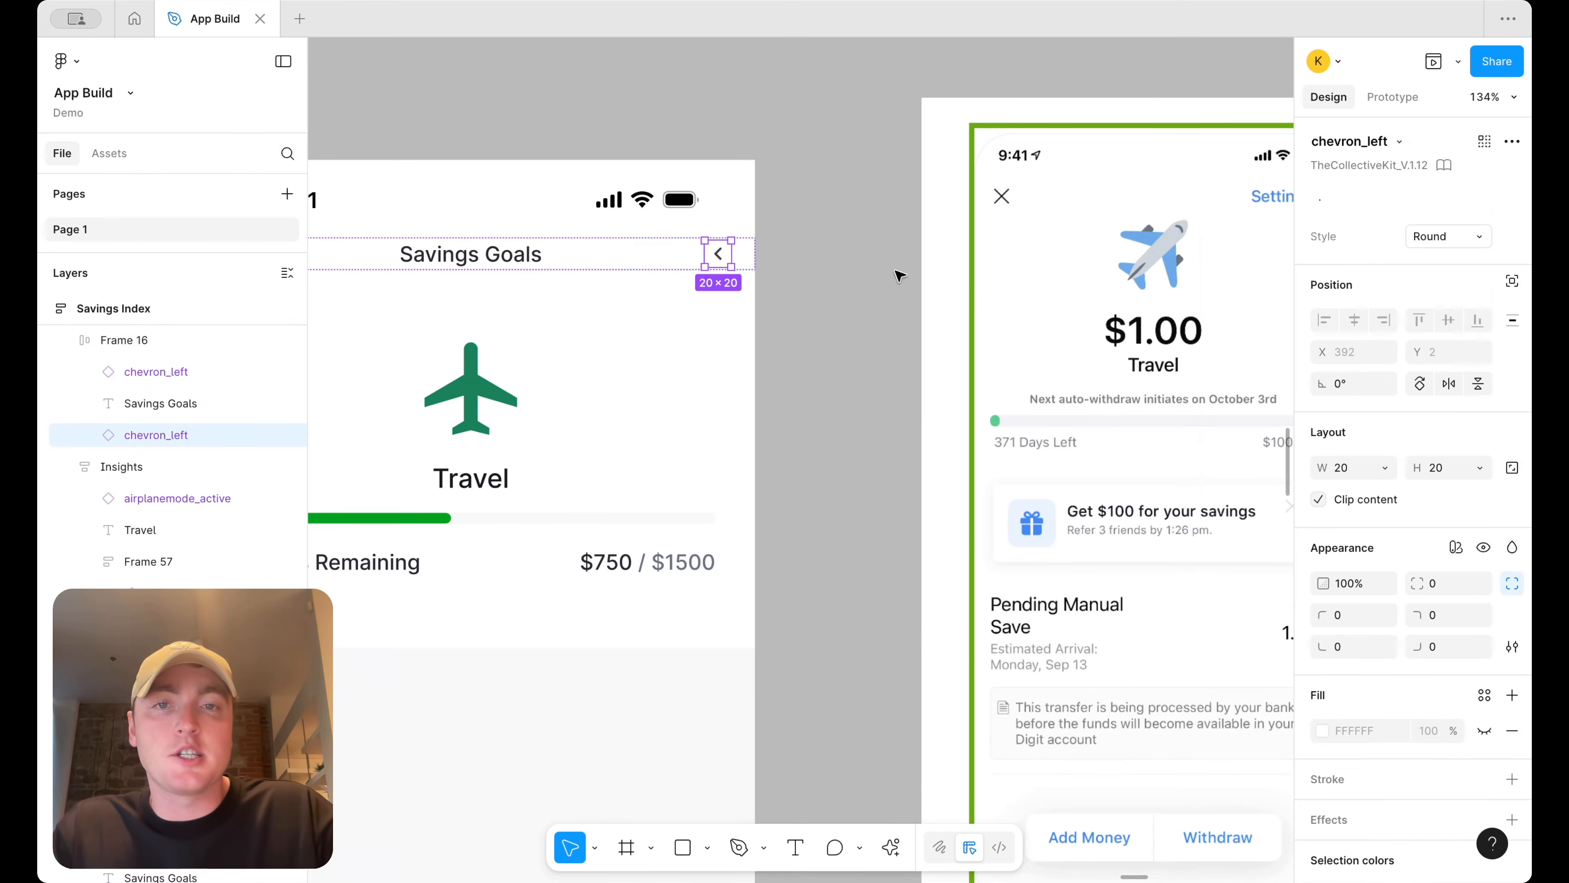
scroll(969, 340, "down", 5)
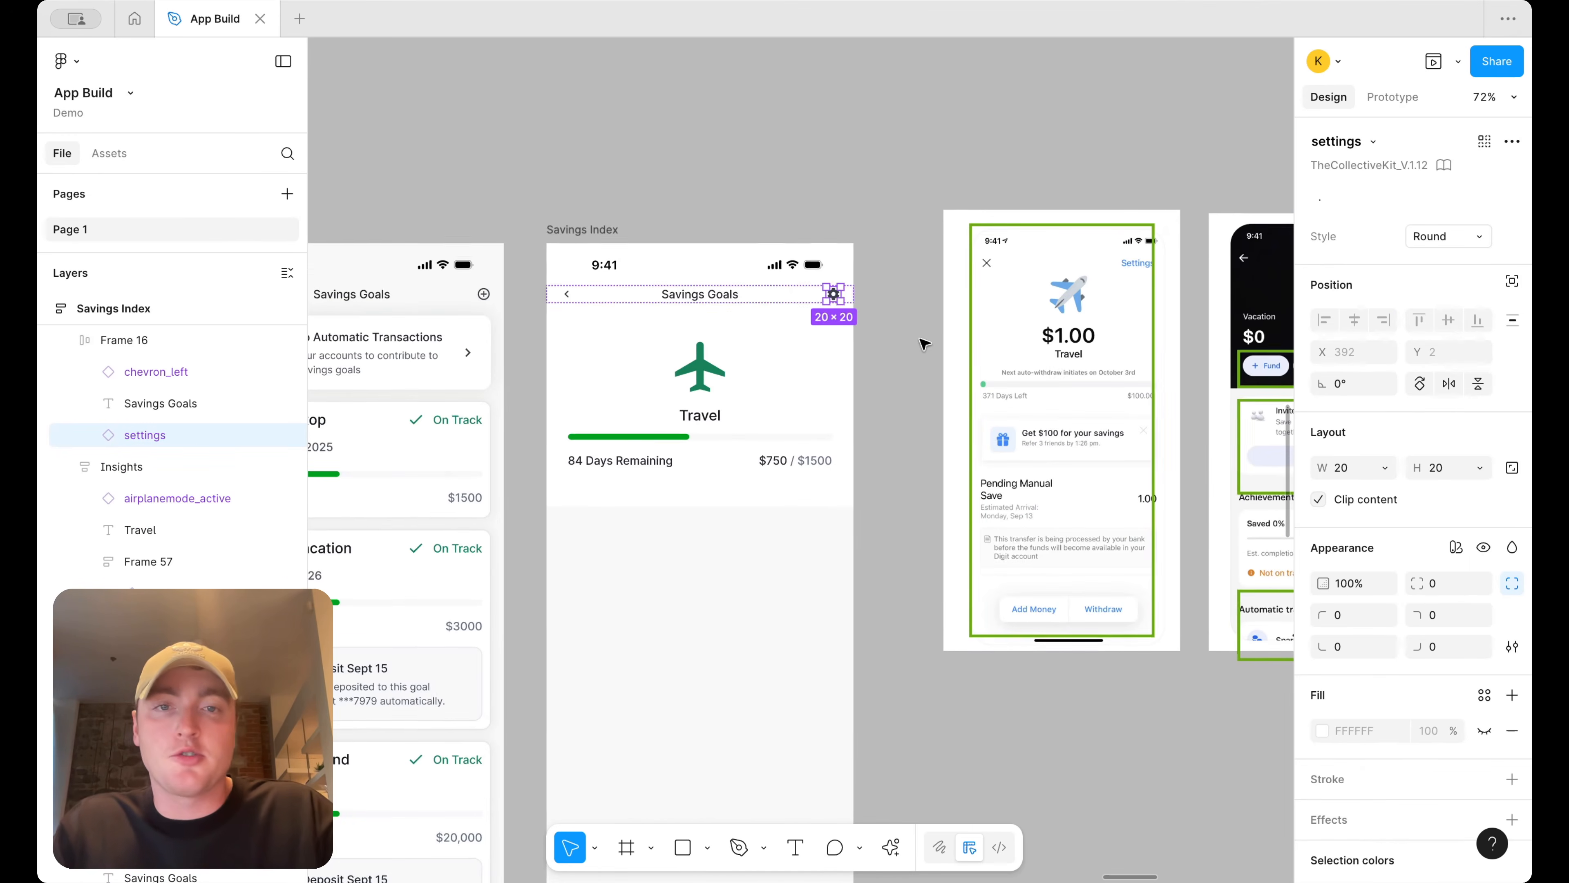
left_click(924, 343)
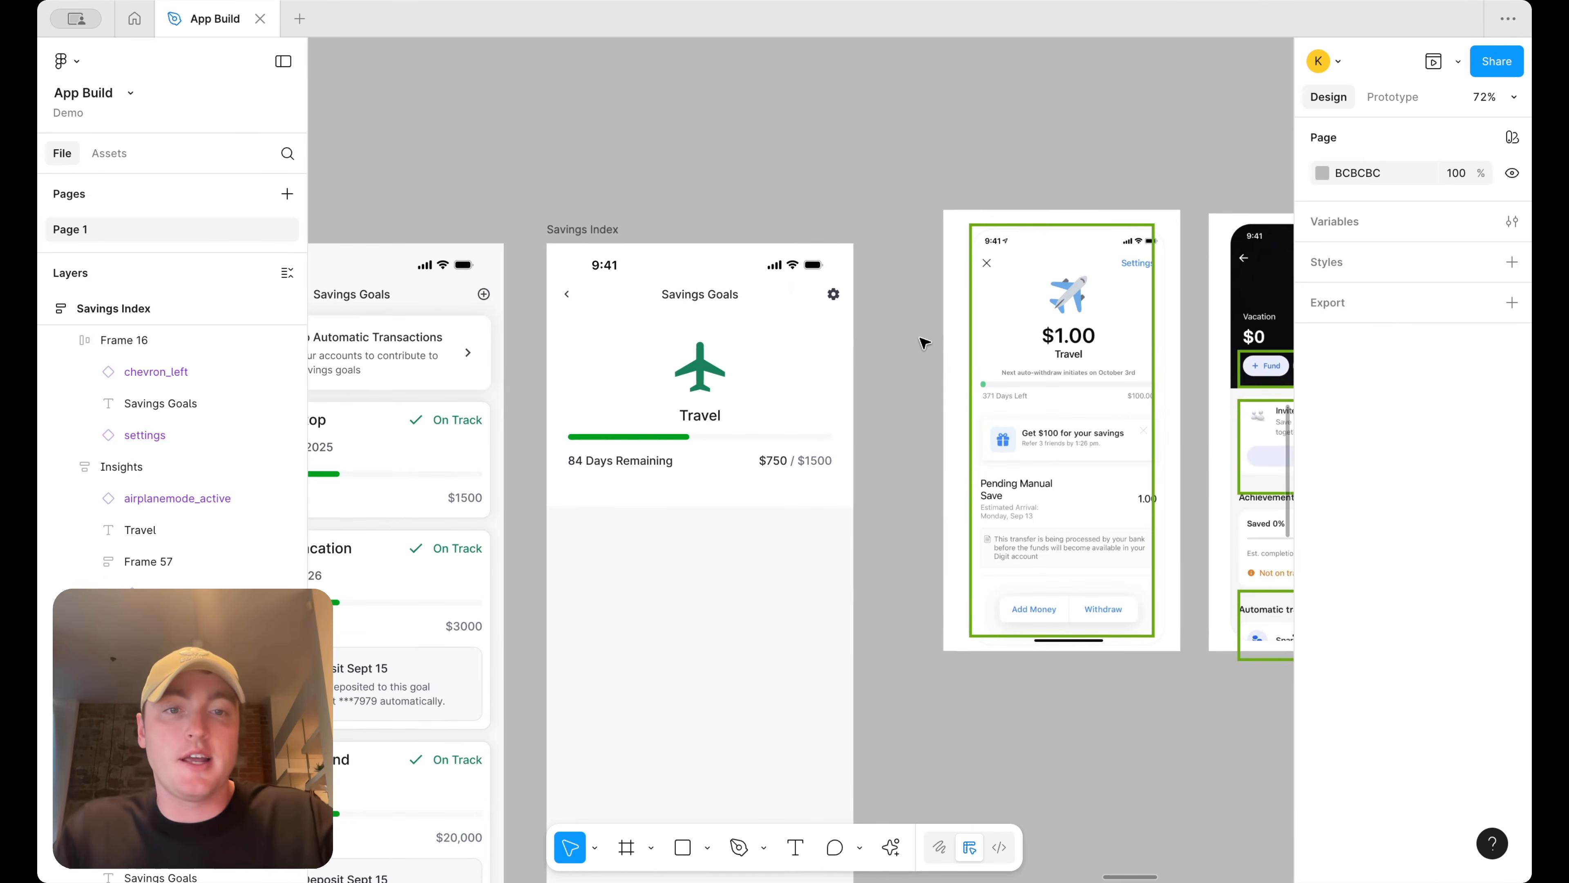
Paste the Dashboard's Add Transaction and View Insights button row under the progress labels on the travel screen
scroll(925, 343, "right", 5)
scroll(925, 342, "right", 1)
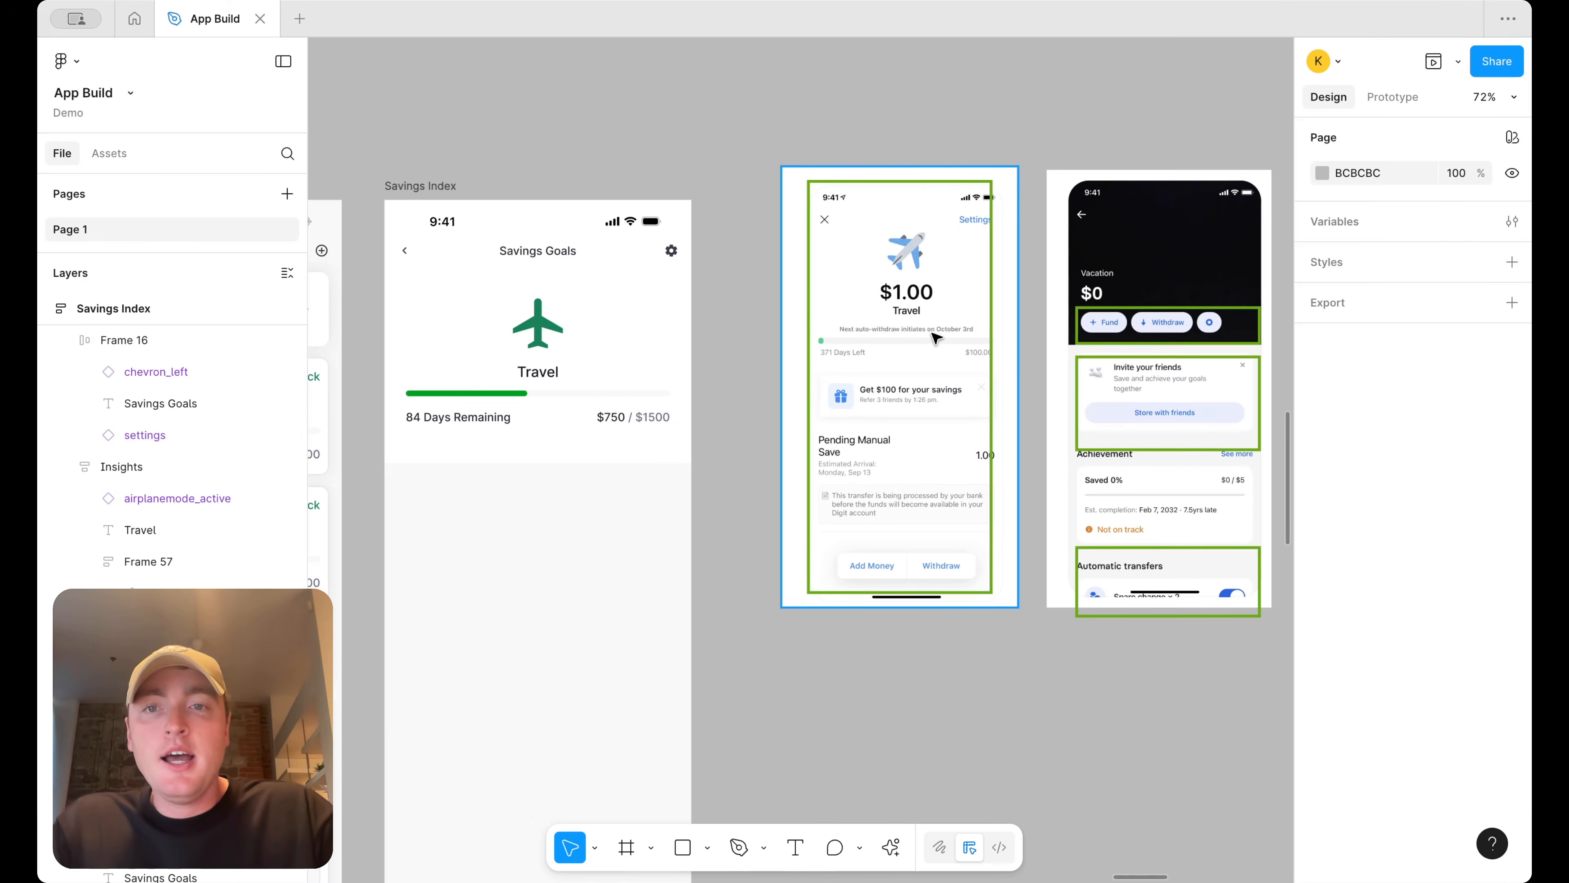
scroll(933, 334, "right", 4)
scroll(1042, 362, "up", 1)
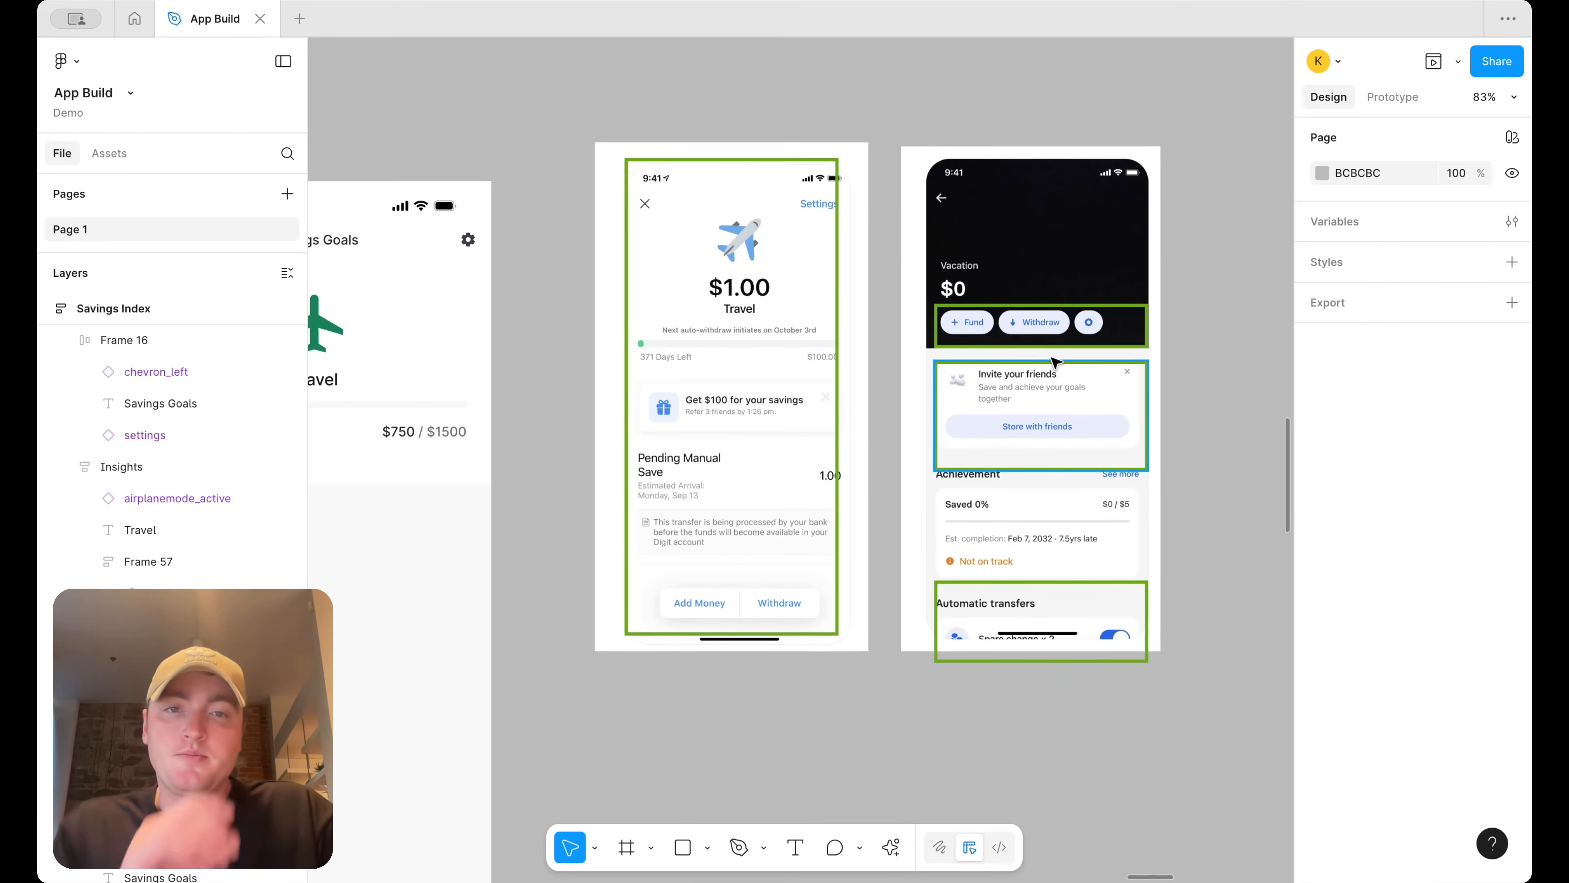
scroll(1053, 359, "left", 2)
scroll(1056, 362, "left", 2)
scroll(1062, 362, "down", 1)
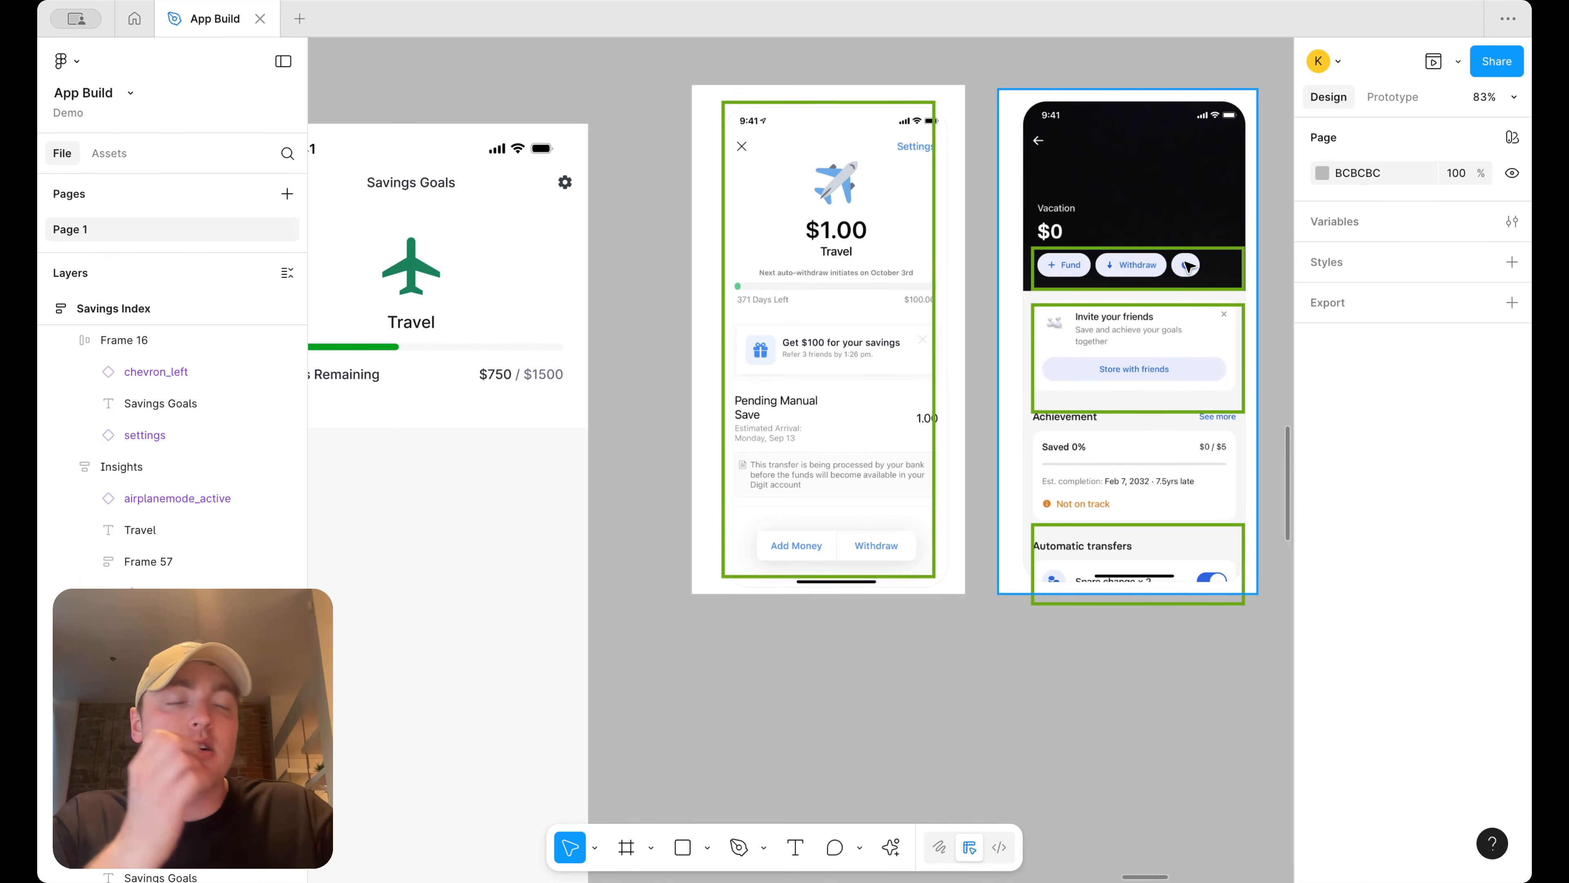
scroll(1188, 266, "down", 5)
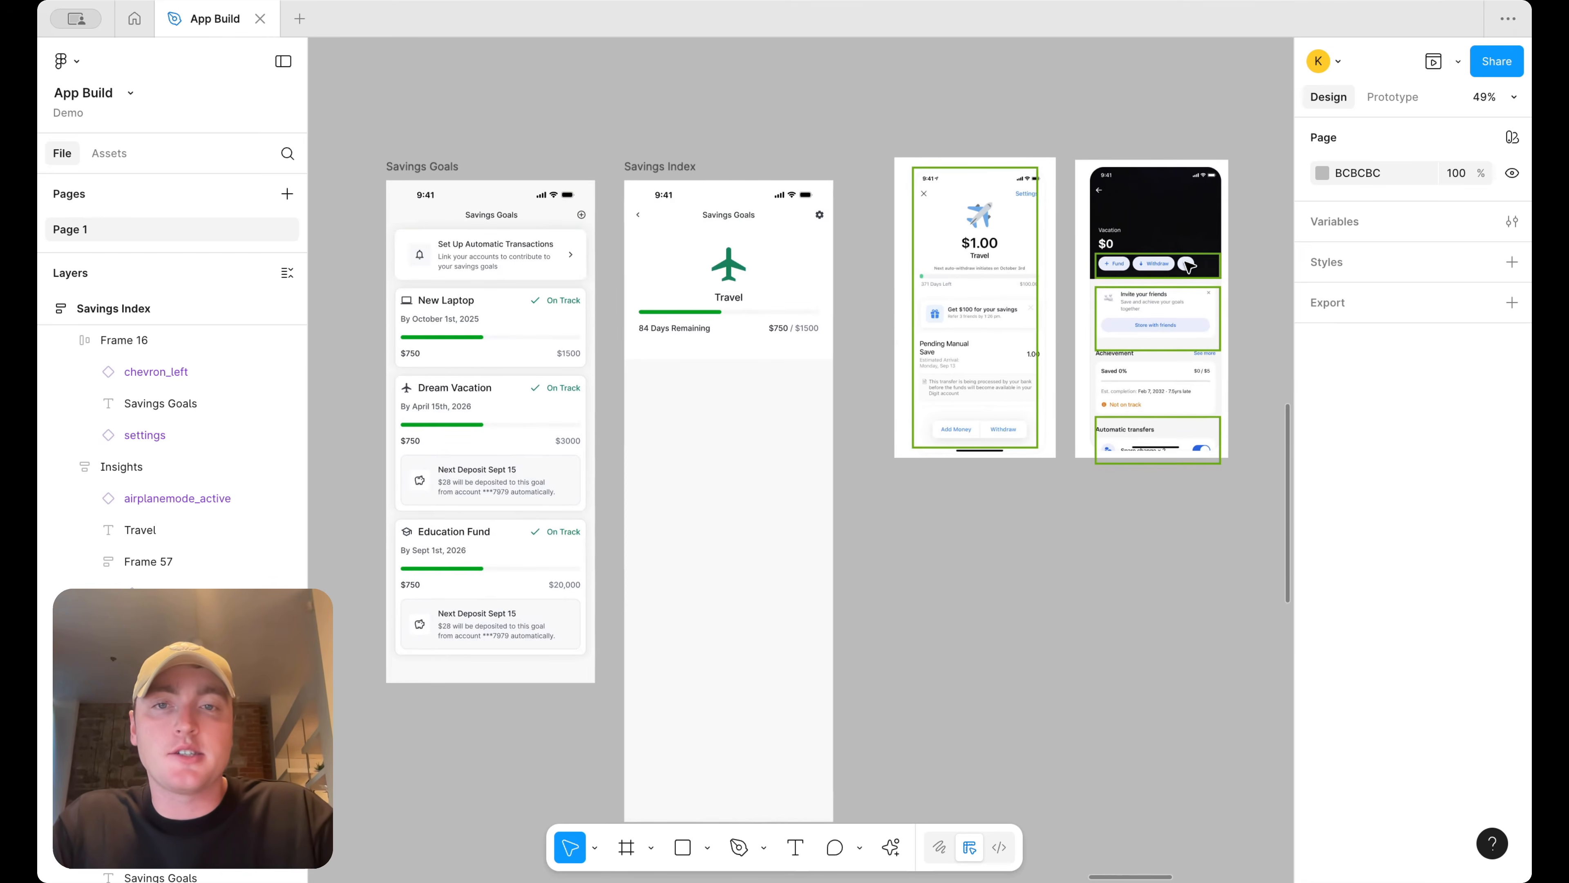
scroll(1188, 266, "down", 3)
scroll(730, 479, "left", 10)
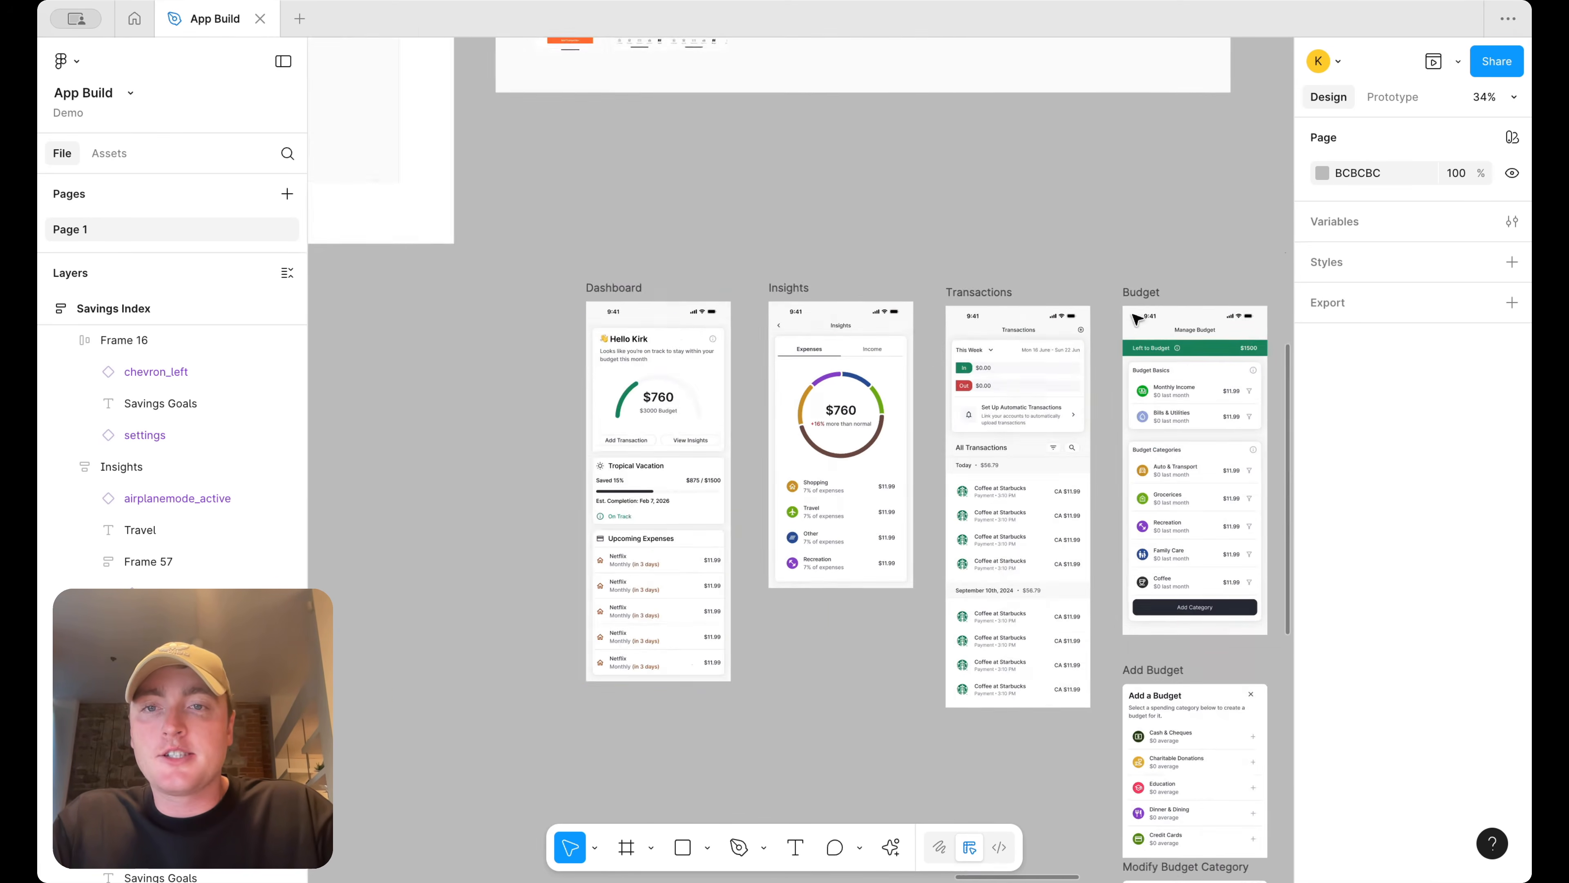
left_click(704, 439)
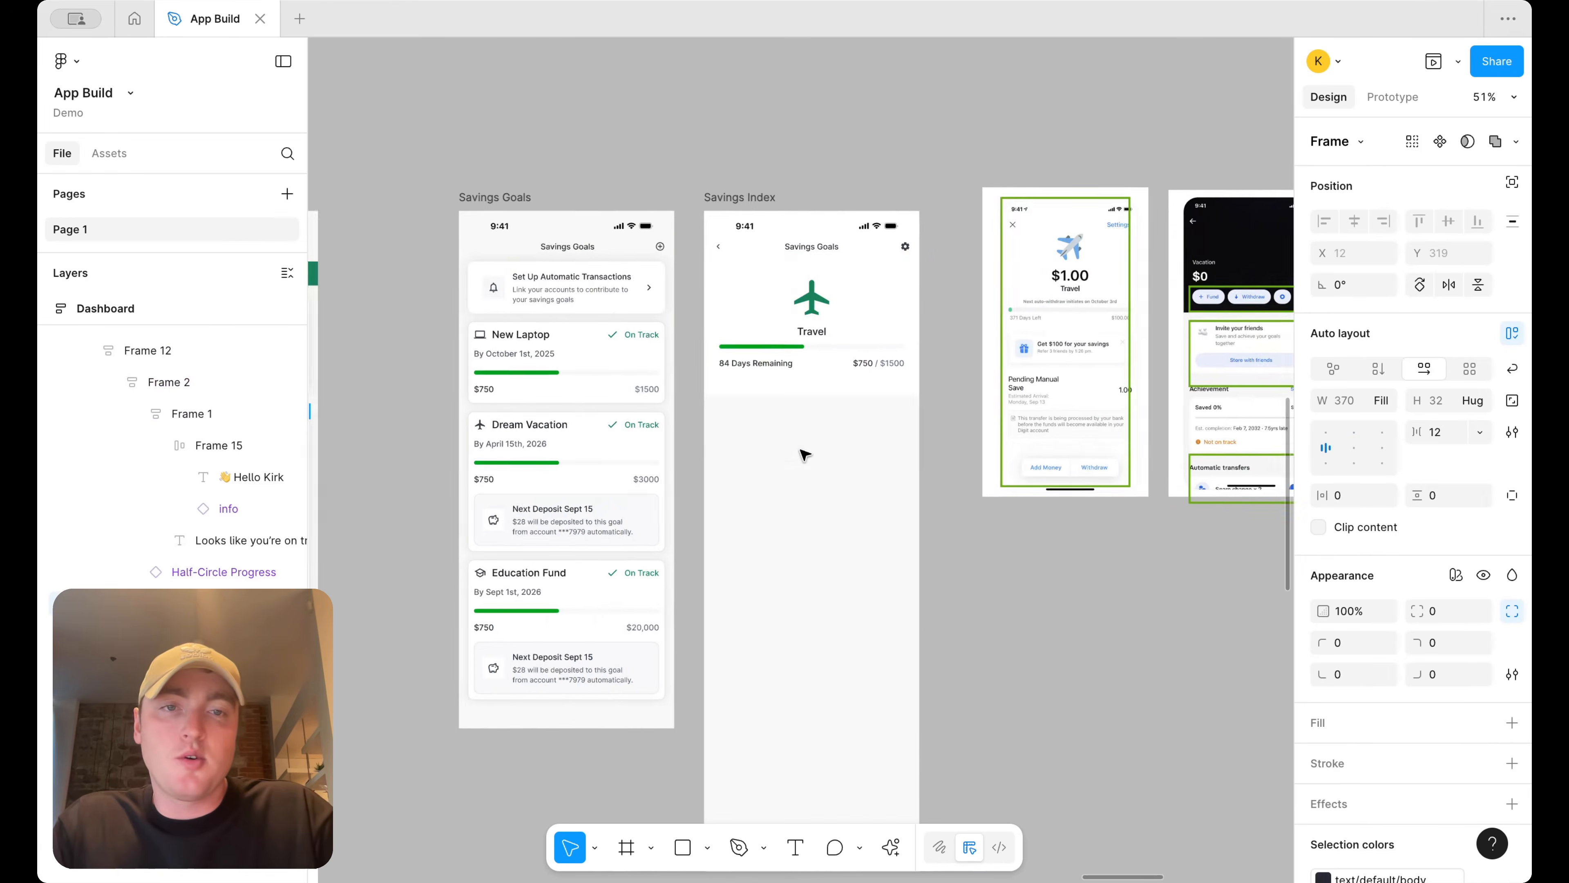
left_click(803, 454)
key("ctrl+v")
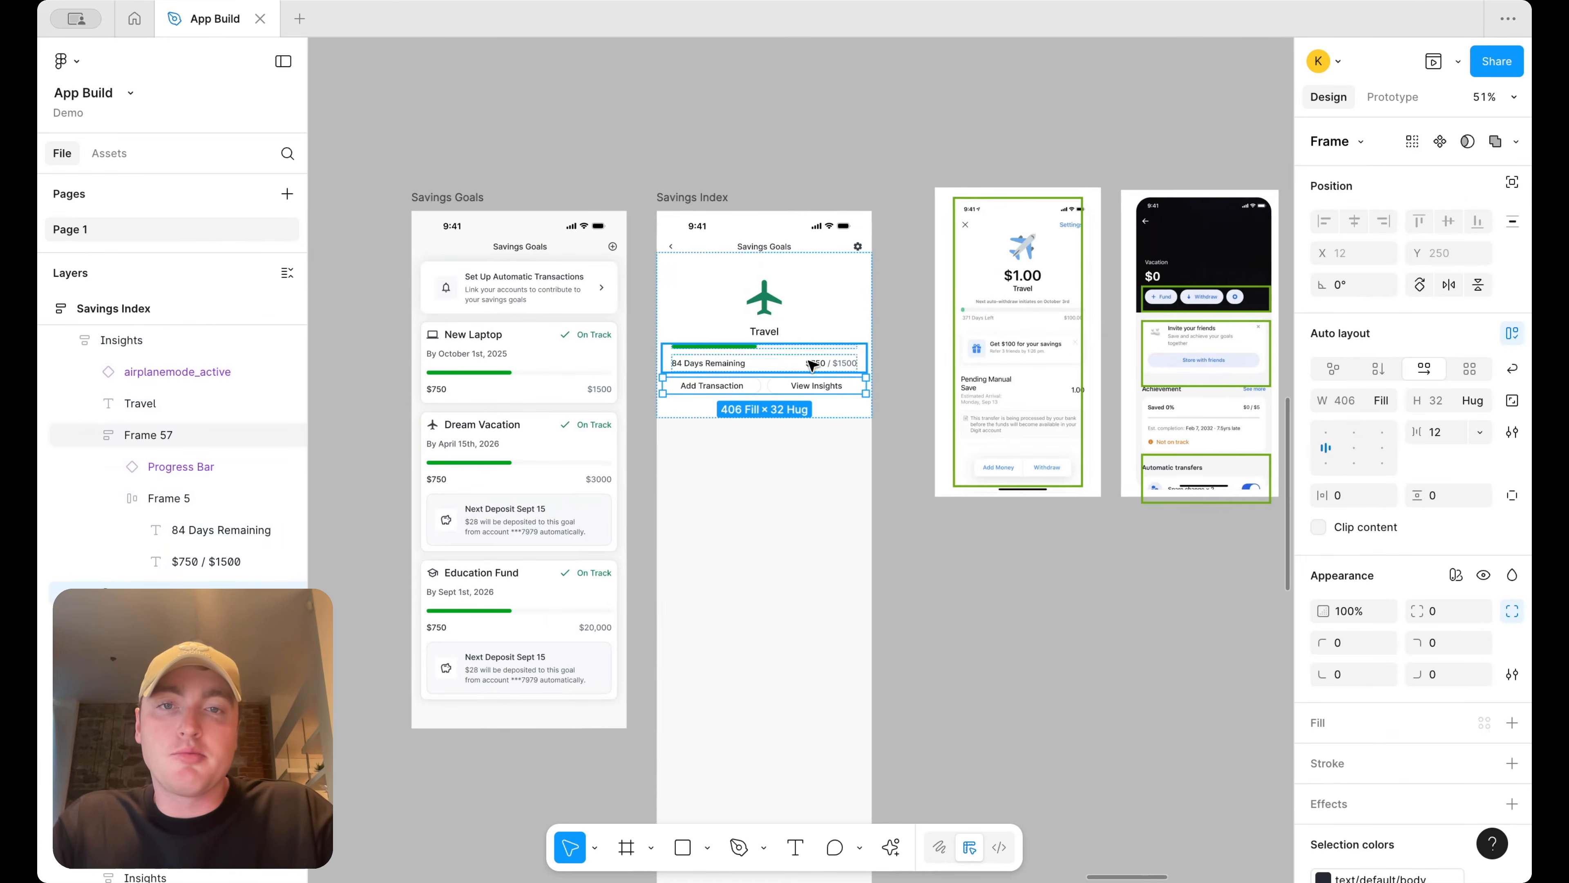
Move the button row out of the header card so it sits below it
scroll(885, 396, "up", 5)
left_click(815, 442)
scroll(803, 439, "up", 3)
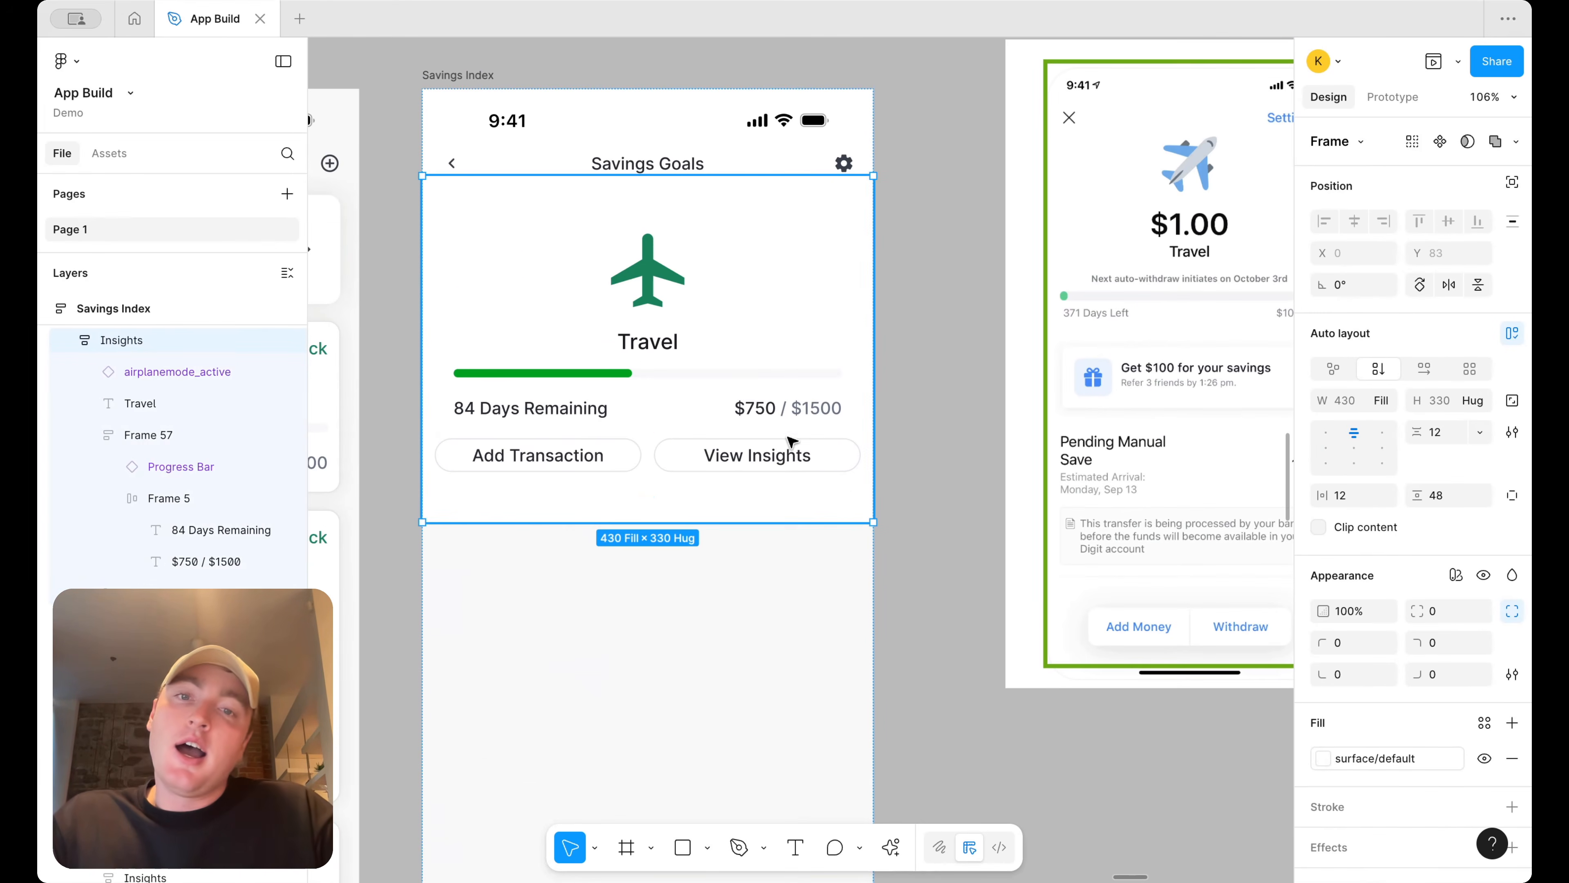
left_click(726, 448)
left_click_drag(735, 450, 749, 553)
left_click(927, 474)
scroll(927, 474, "down", 5)
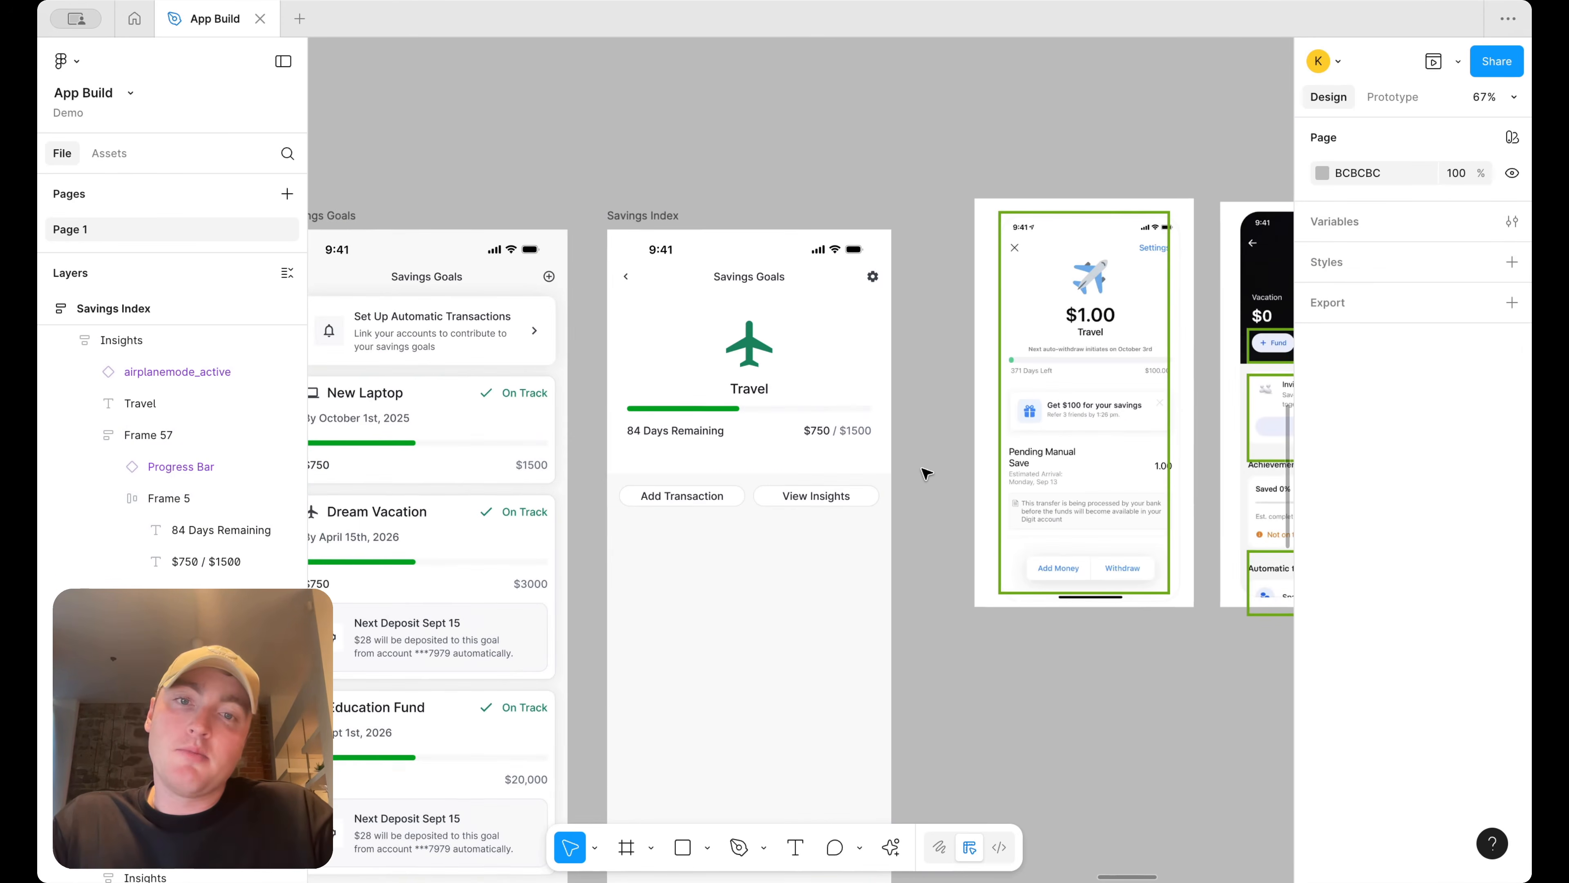
scroll(927, 474, "up", 3)
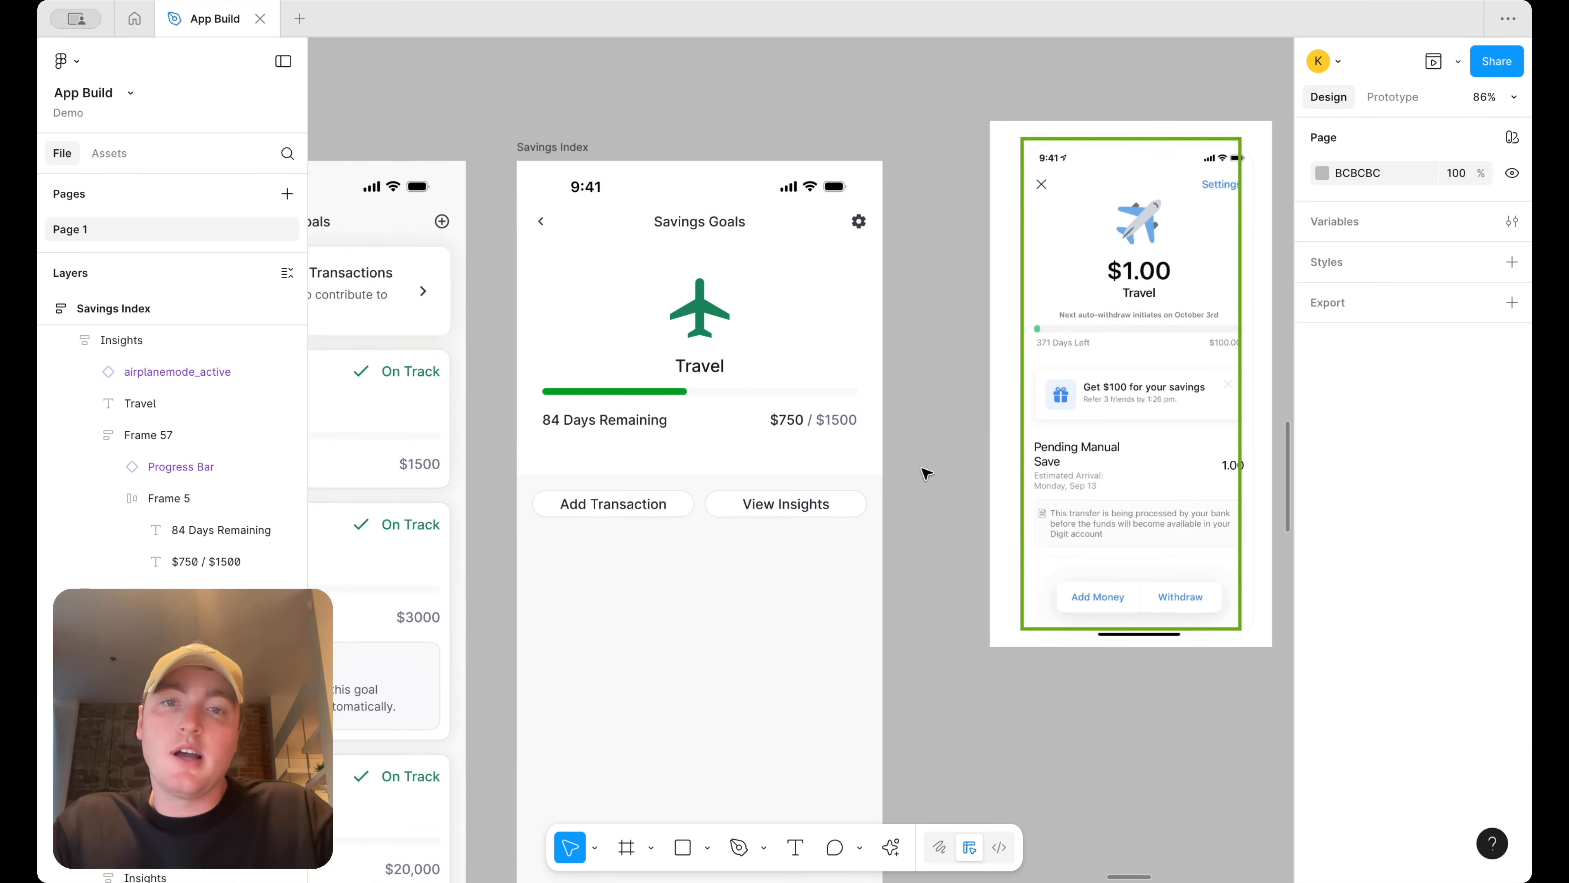
scroll(927, 474, "right", 2)
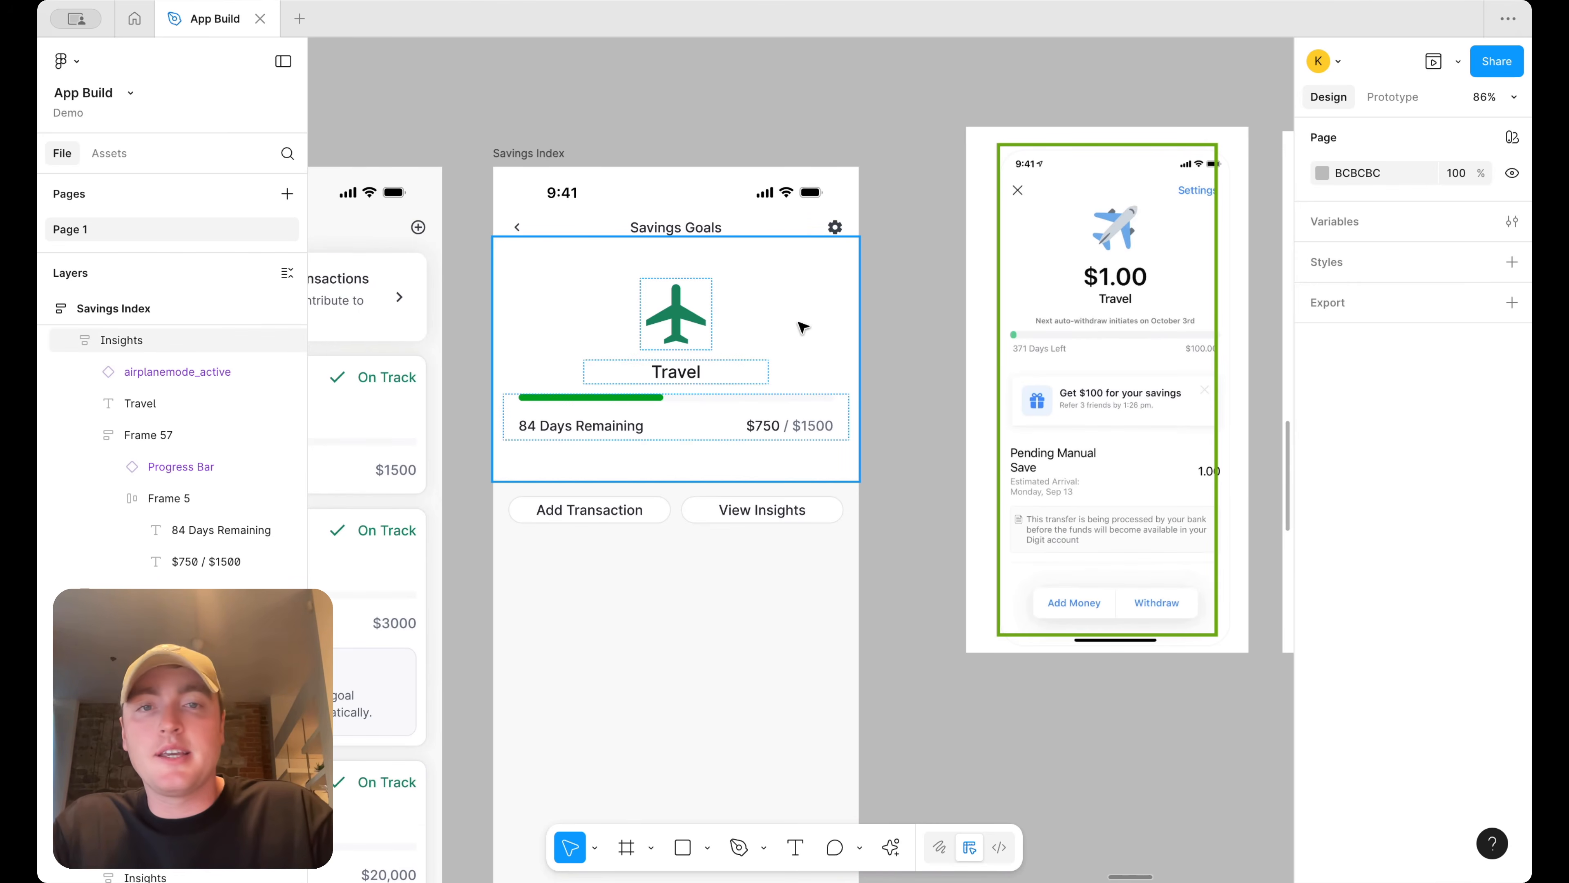
scroll(947, 350, "right", 2)
scroll(947, 349, "down", 1)
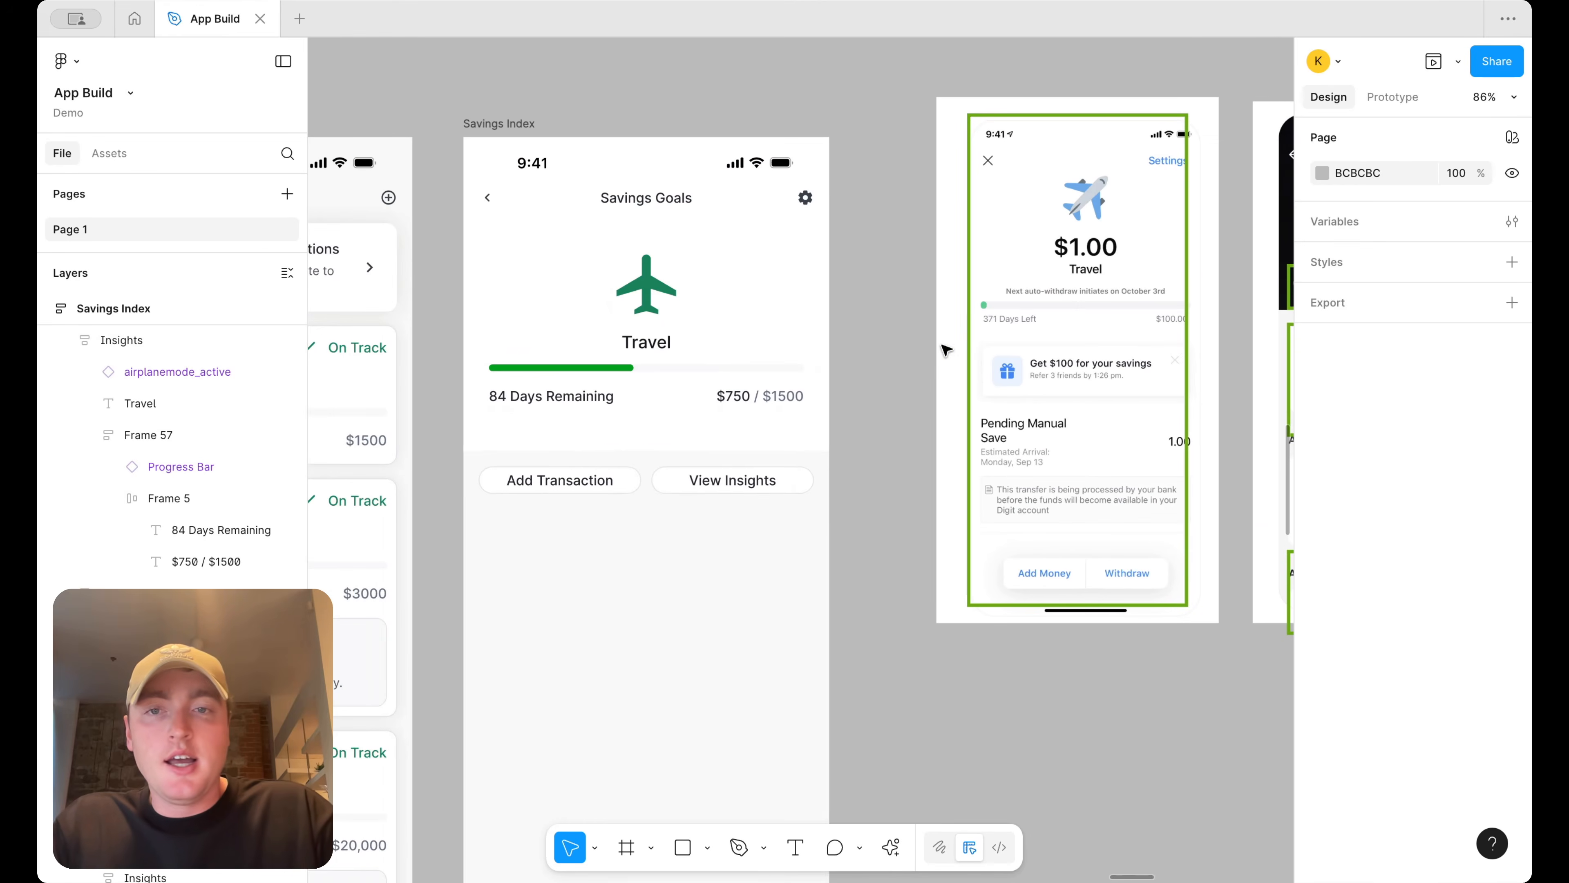
Undo the recent button row changes and move the Add Transaction and View Insights row back below the header card
left_click(698, 465)
key("ctrl+z")
key("ctrl+z")
key("ctrl+z")
left_click(857, 396)
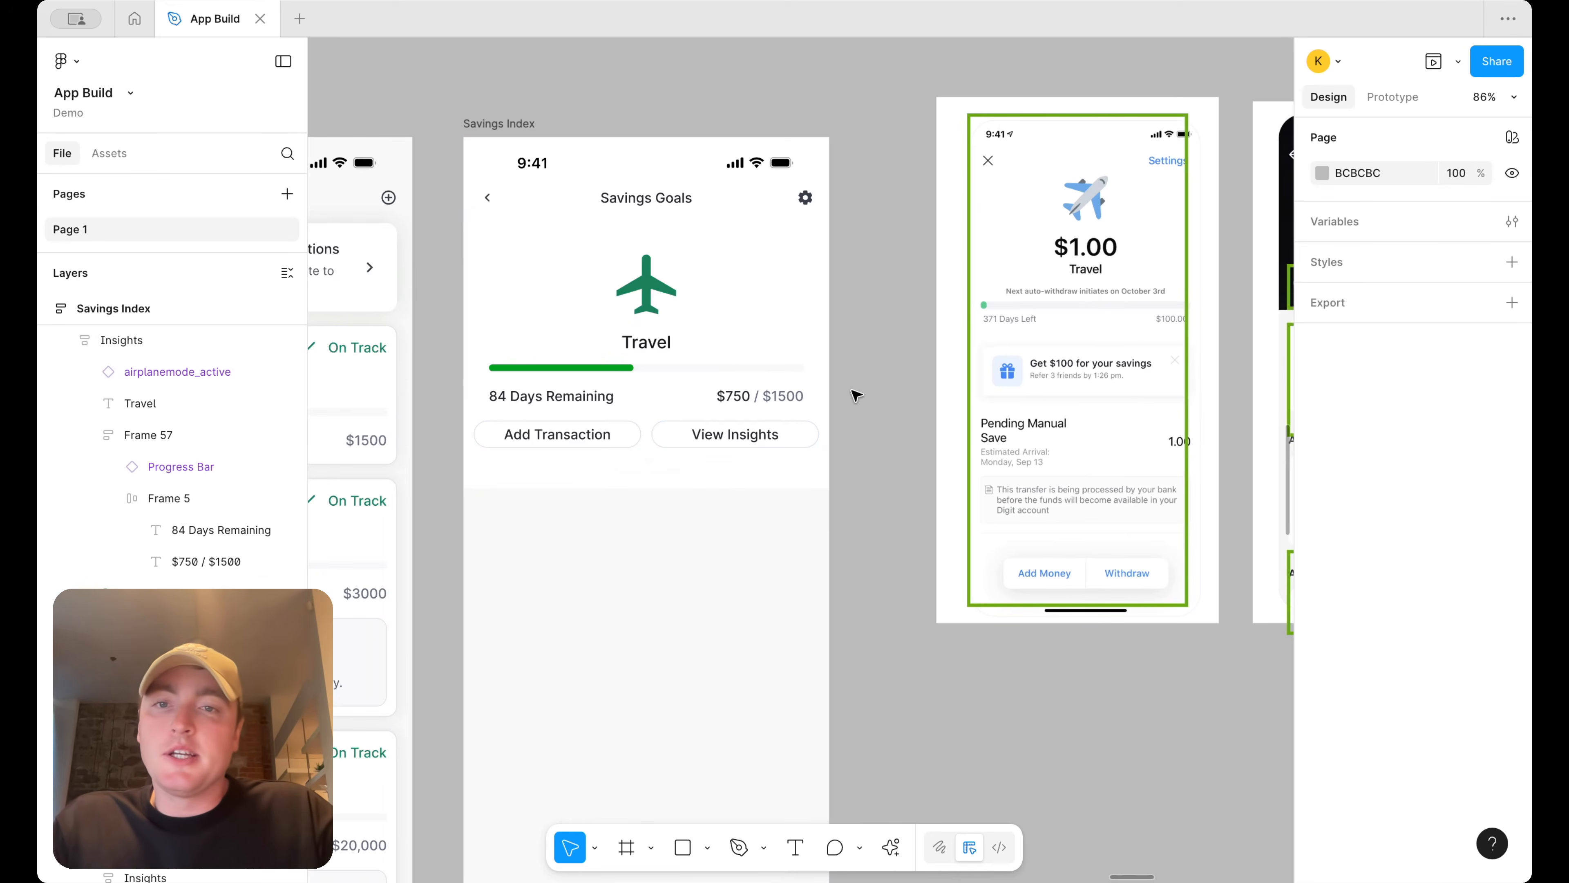
double_click(730, 434)
left_click_drag(709, 440, 705, 528)
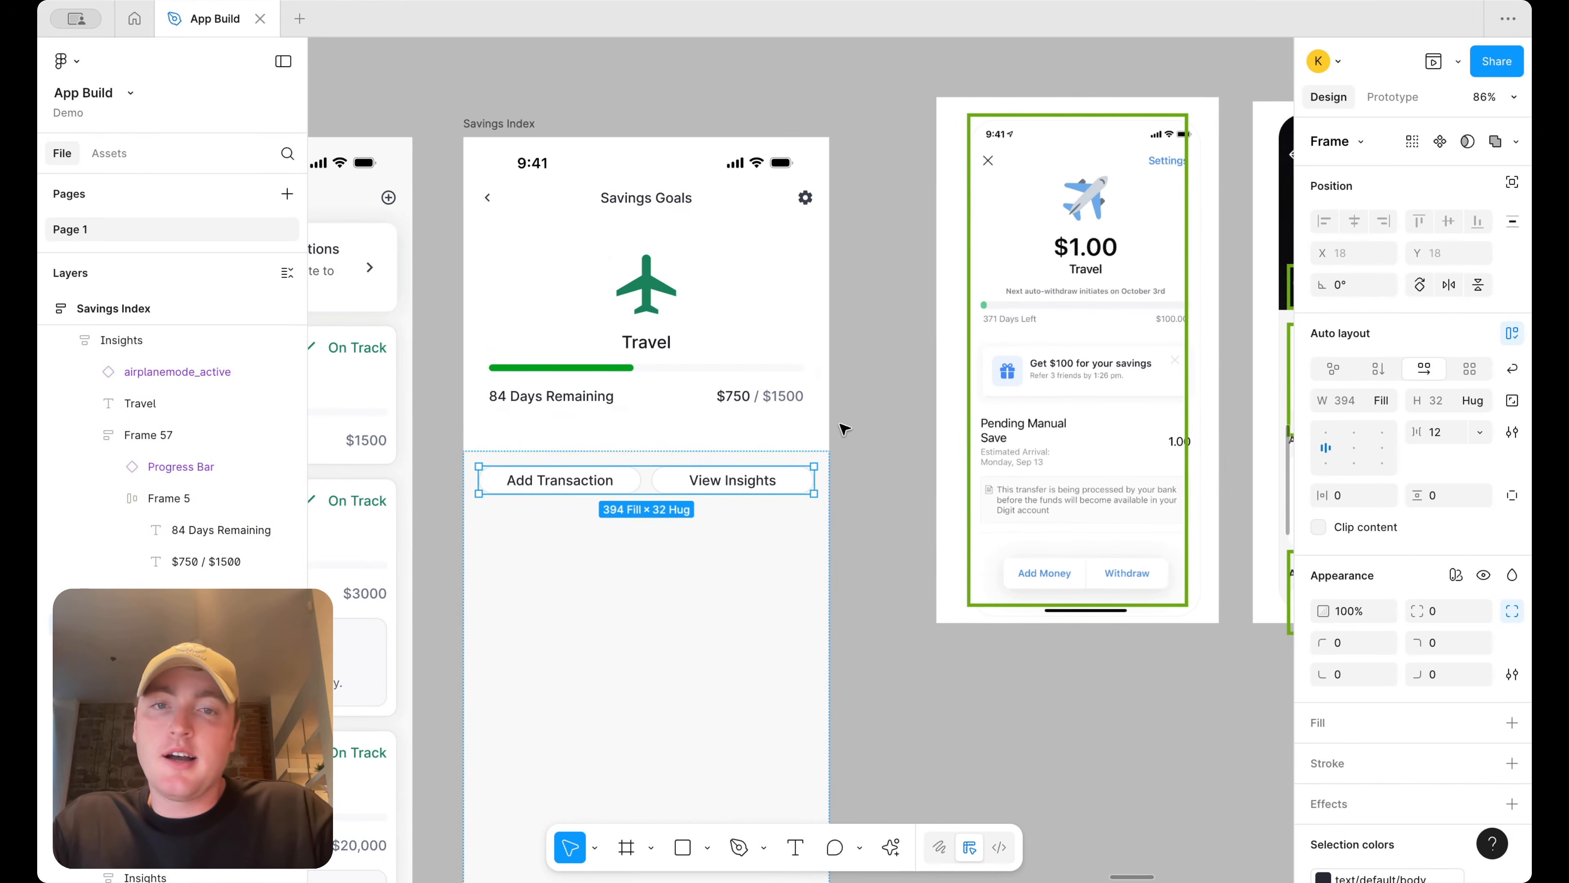
left_click(860, 364)
scroll(862, 364, "right", 1)
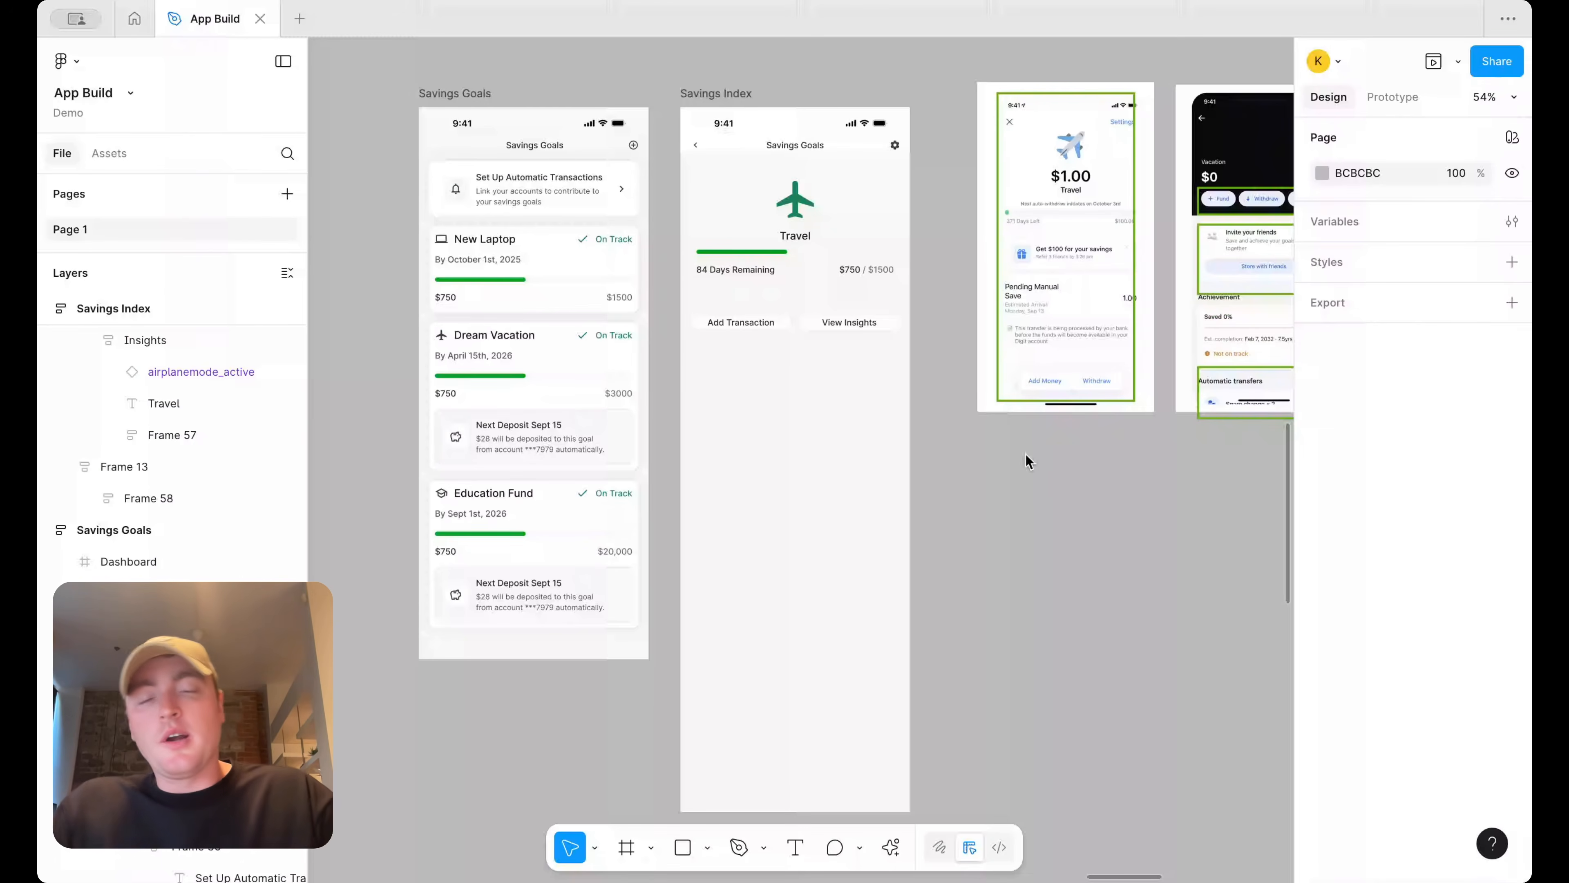
Set the travel screen's header fill to F6F7F4 by sampling the Savings Goals screen background with the eyedropper
left_click(803, 143)
scroll(799, 140, "up", 3)
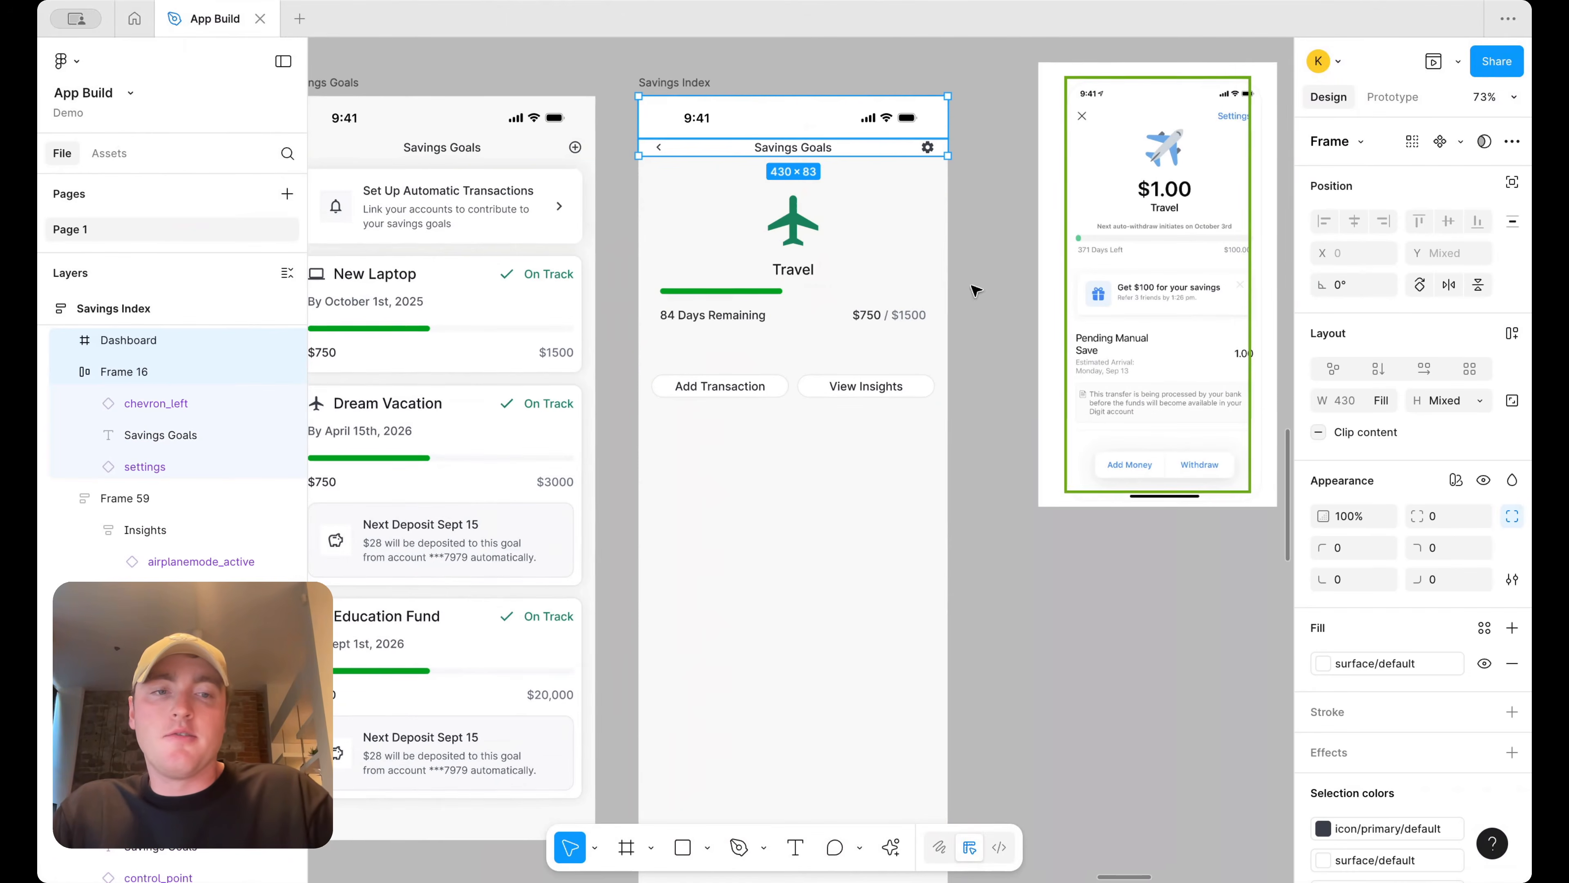
left_click(1452, 664)
left_click(1322, 665)
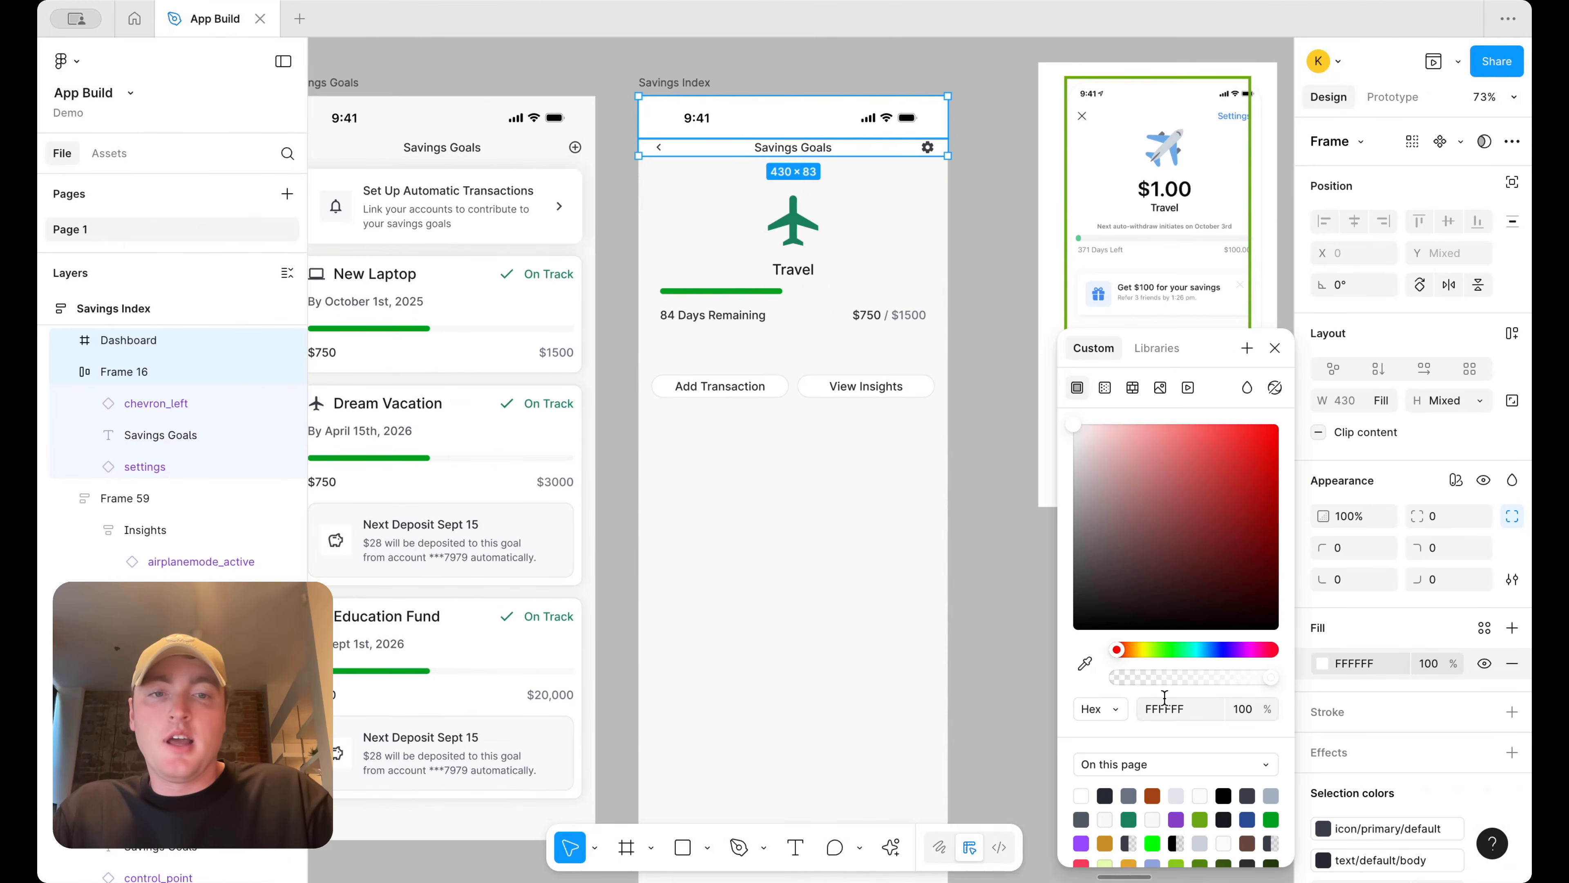
left_click(1085, 664)
left_click(598, 247)
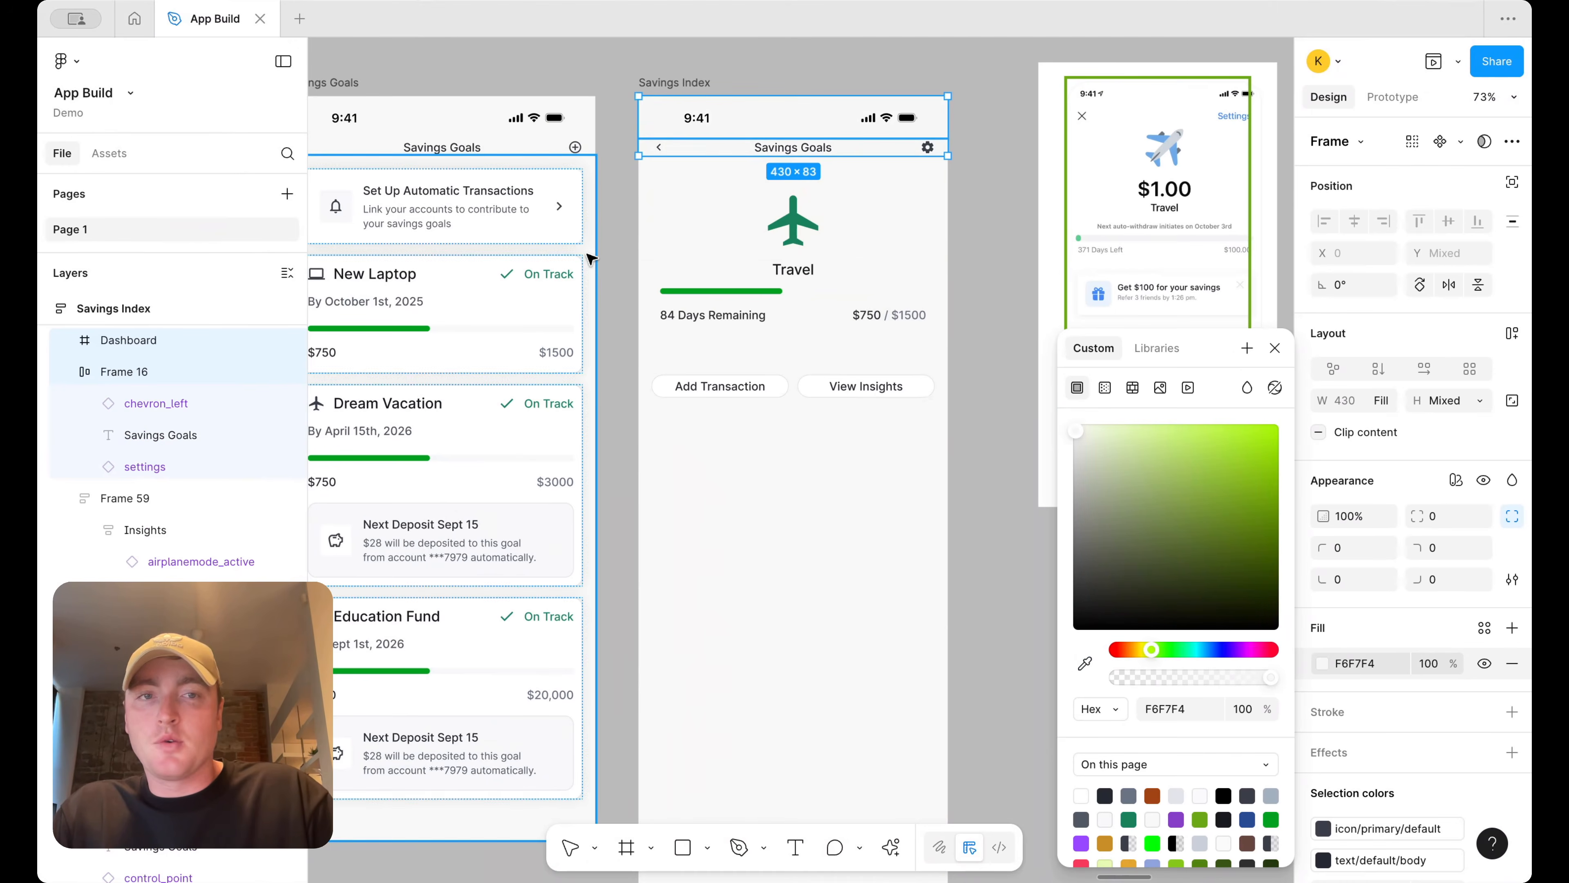
left_click(992, 204)
Copy the Set Up Automatic Transactions card onto the travel screen and delete its inner contents
scroll(991, 203, "down", 5)
scroll(964, 229, "right", 3)
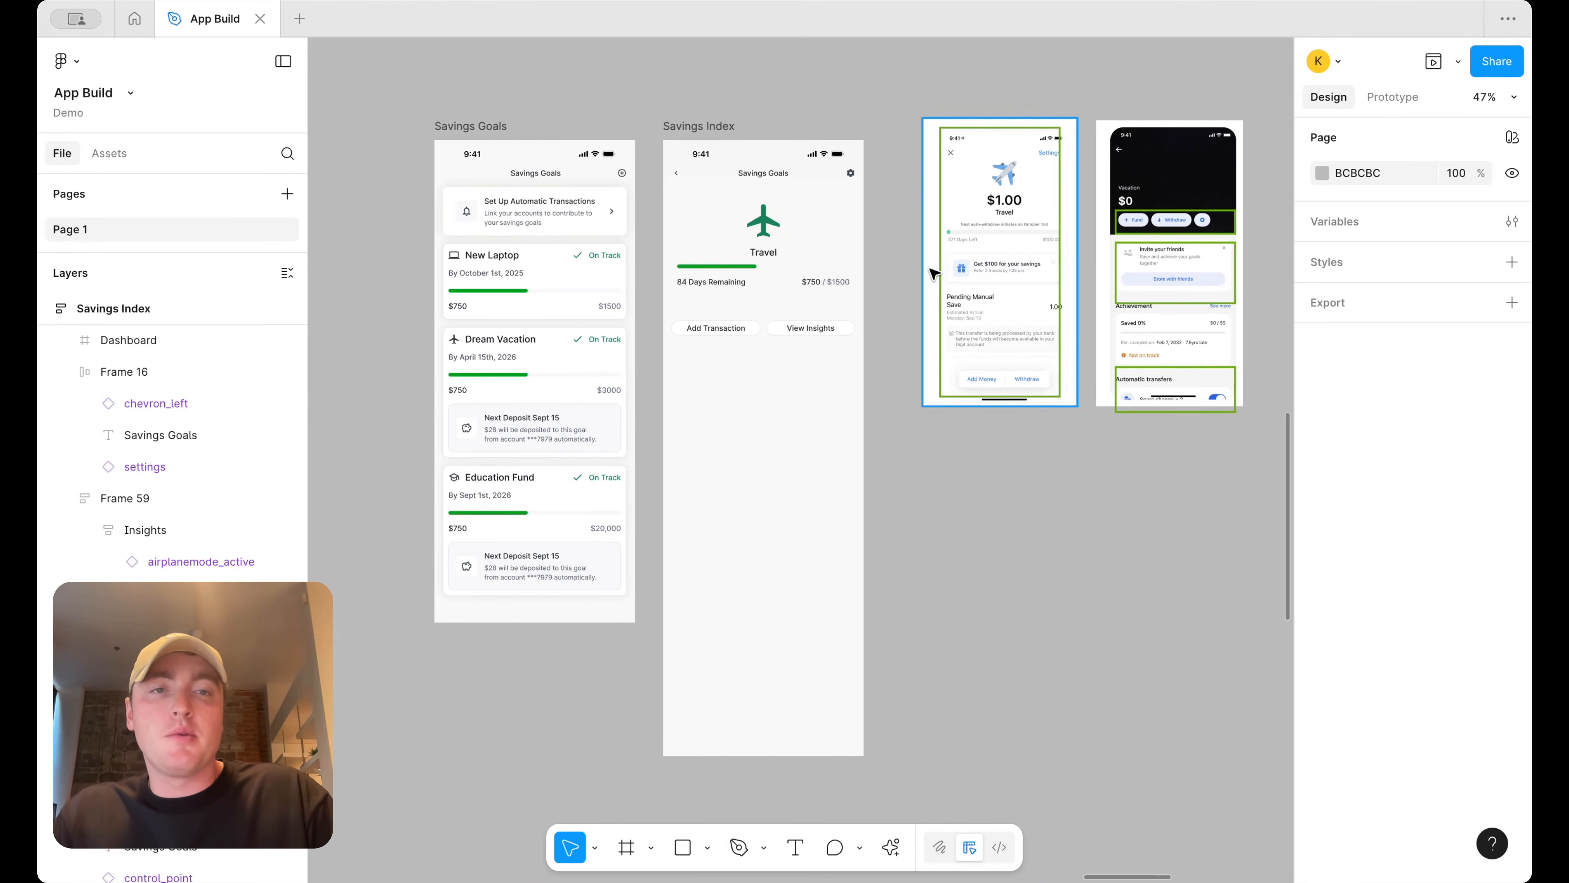
scroll(806, 246, "up", 2)
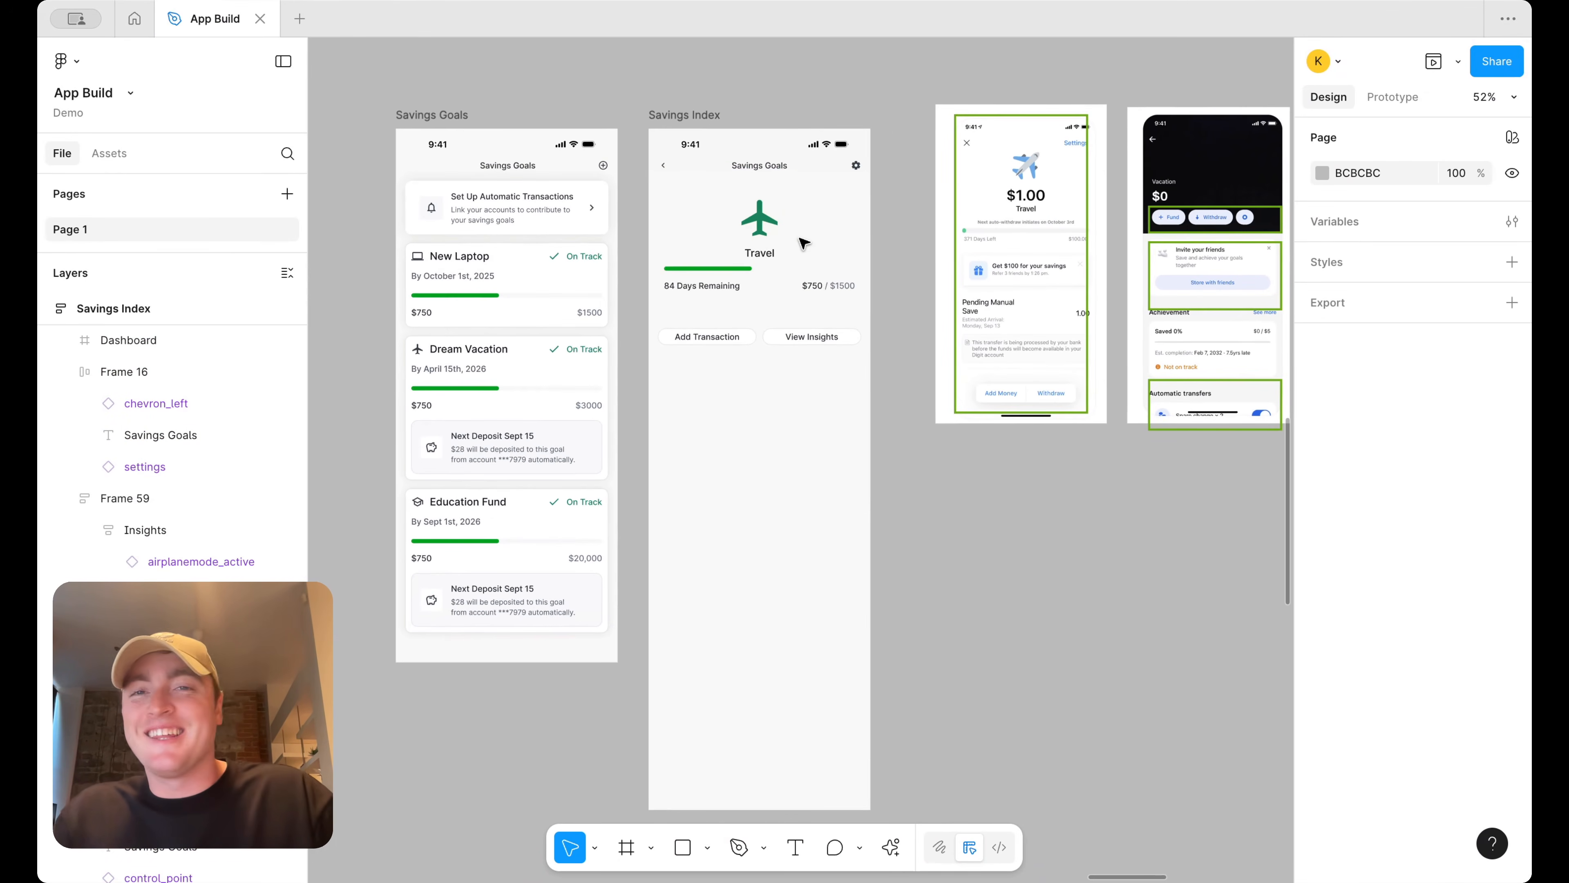
left_click(488, 210)
left_click_drag(488, 210, 813, 214)
scroll(803, 235, "up", 3)
scroll(755, 215, "left", 3)
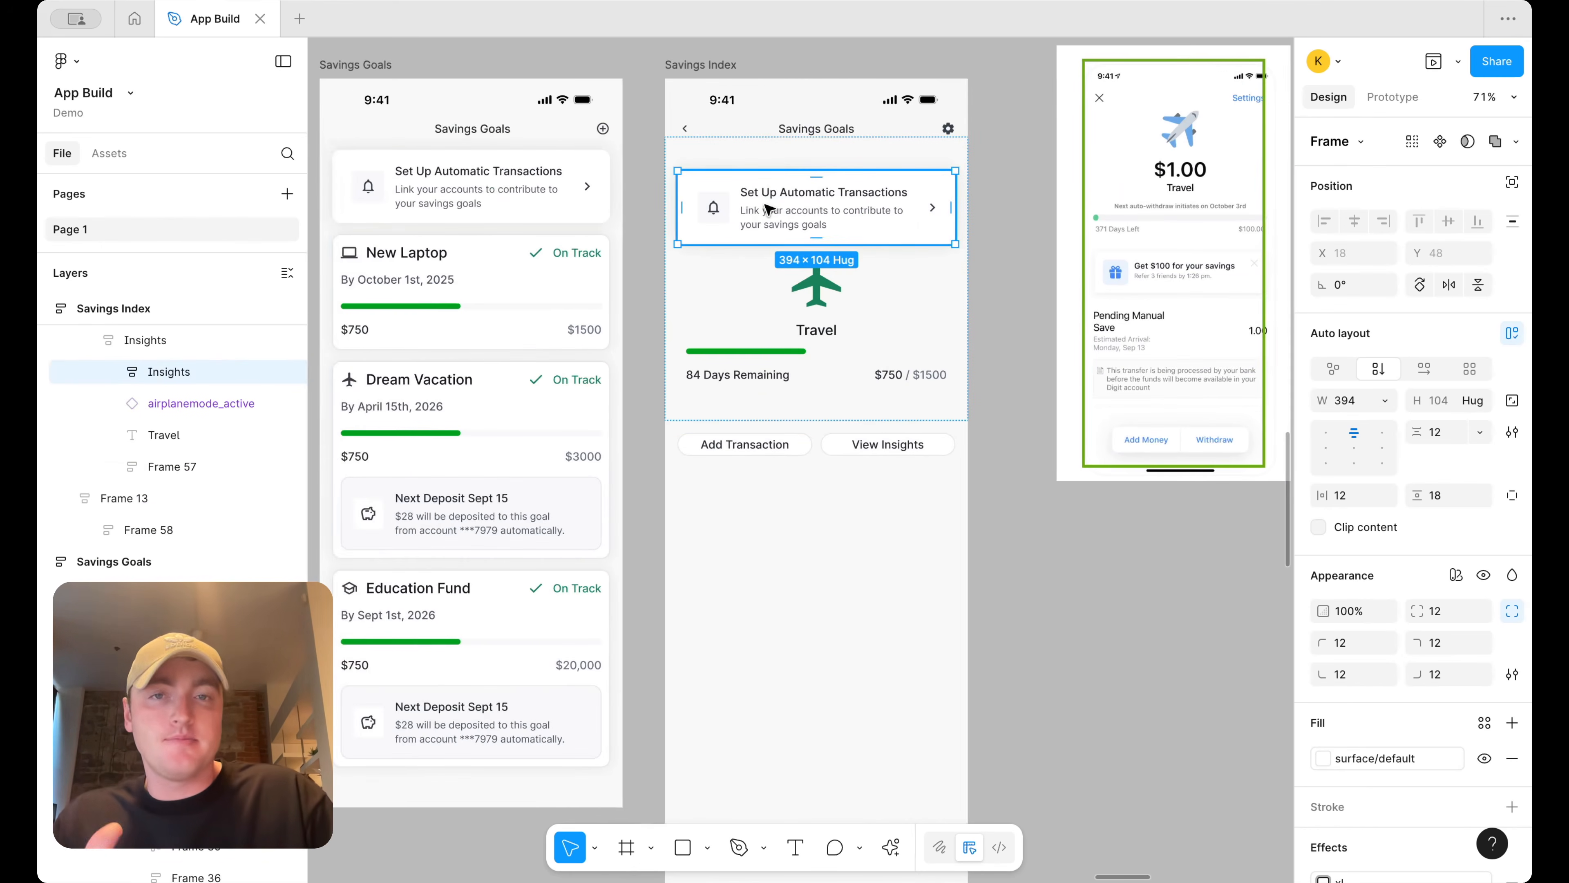
right_click(748, 226)
left_click(741, 211)
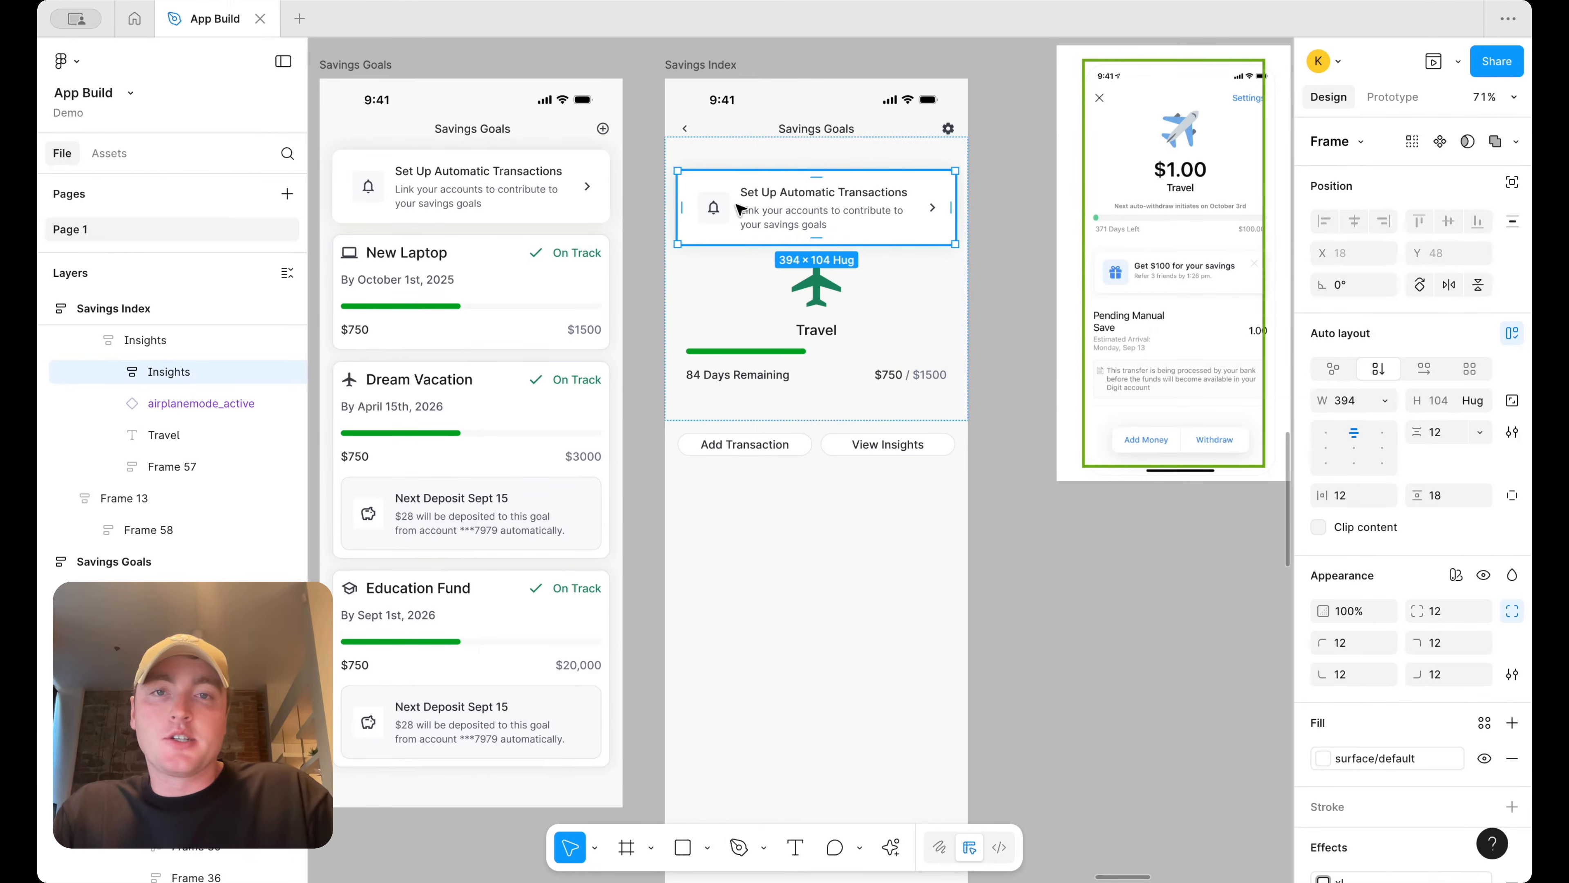
double_click(774, 209)
key("BackSpace")
Wrap the plane icon, Travel title and progress content in an auto layout frame inside the copied card
double_click(815, 301)
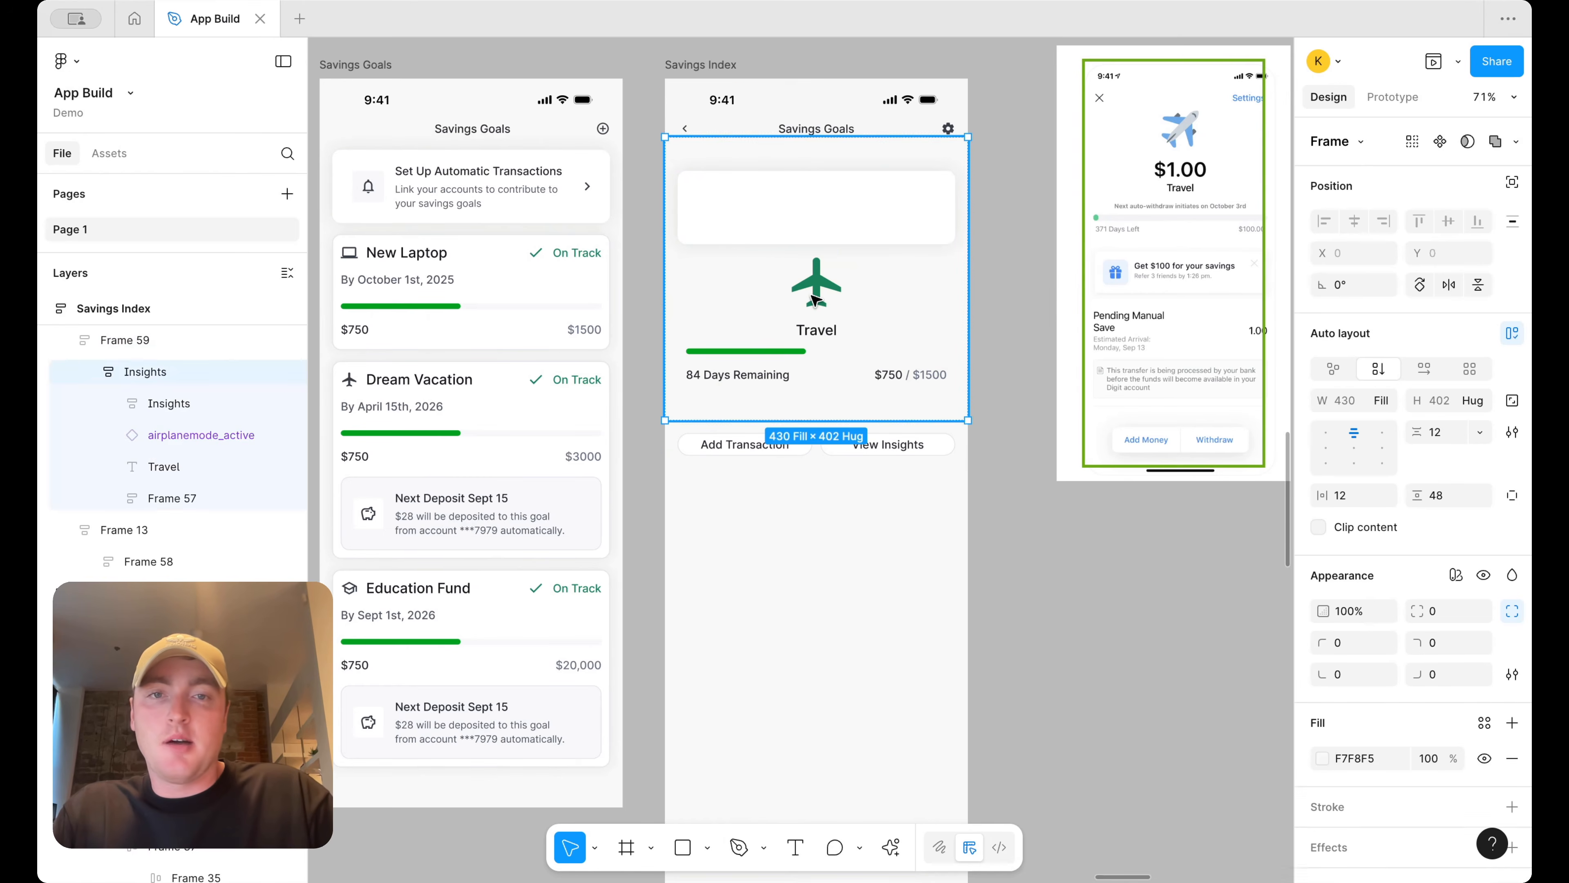
left_click(781, 371, "shift")
left_click_drag(782, 371, 828, 328)
left_click(827, 324)
left_click(860, 371, "shift")
left_click(838, 284, "shift")
key("shift+a")
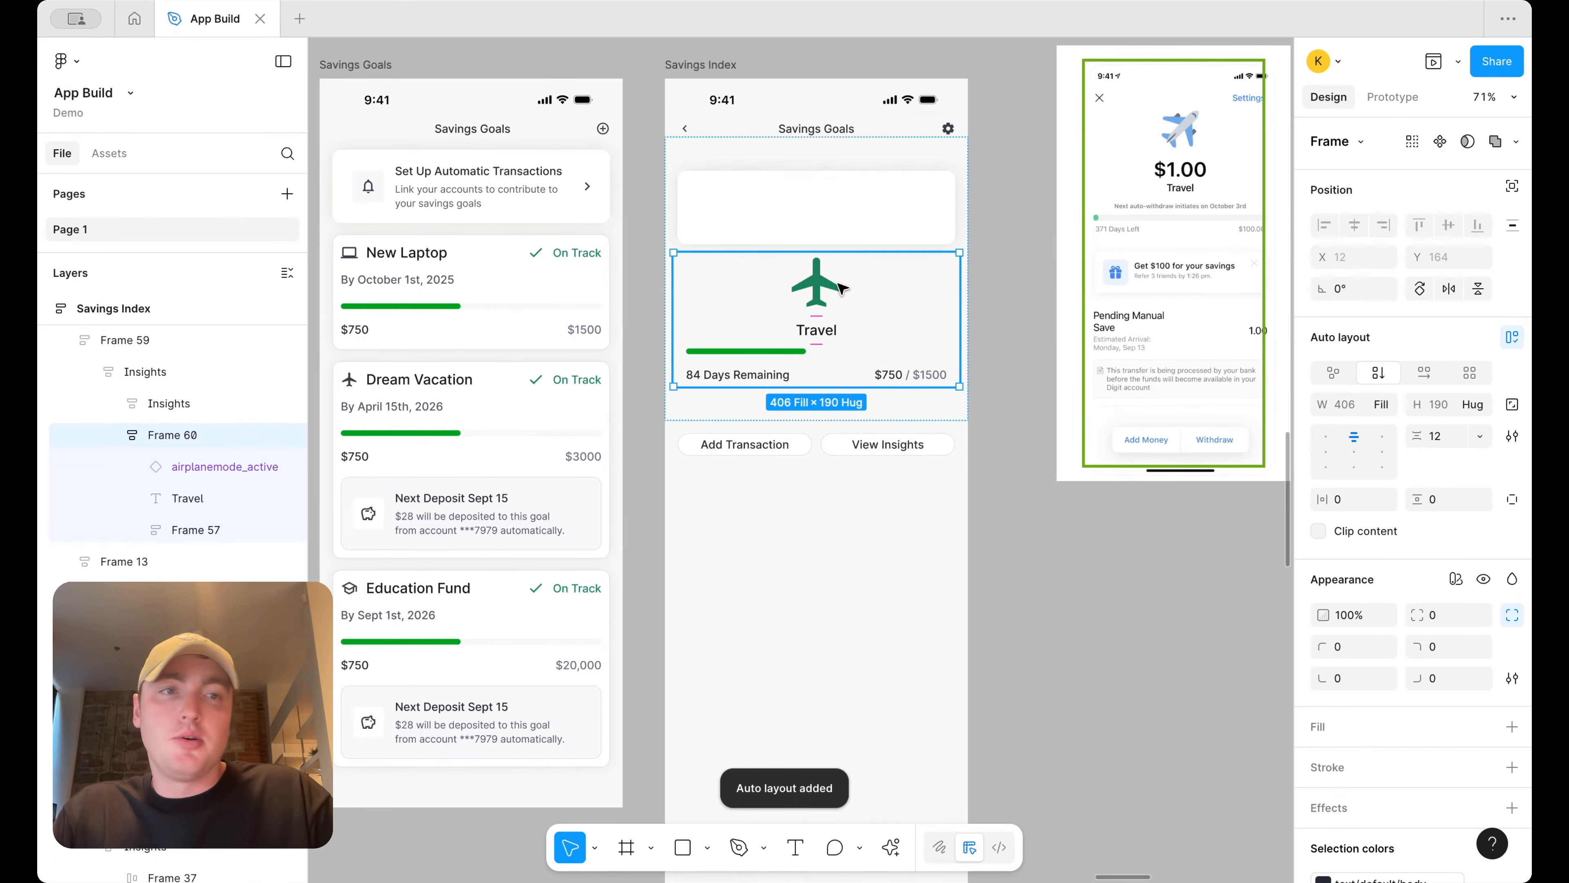
key("Delete")
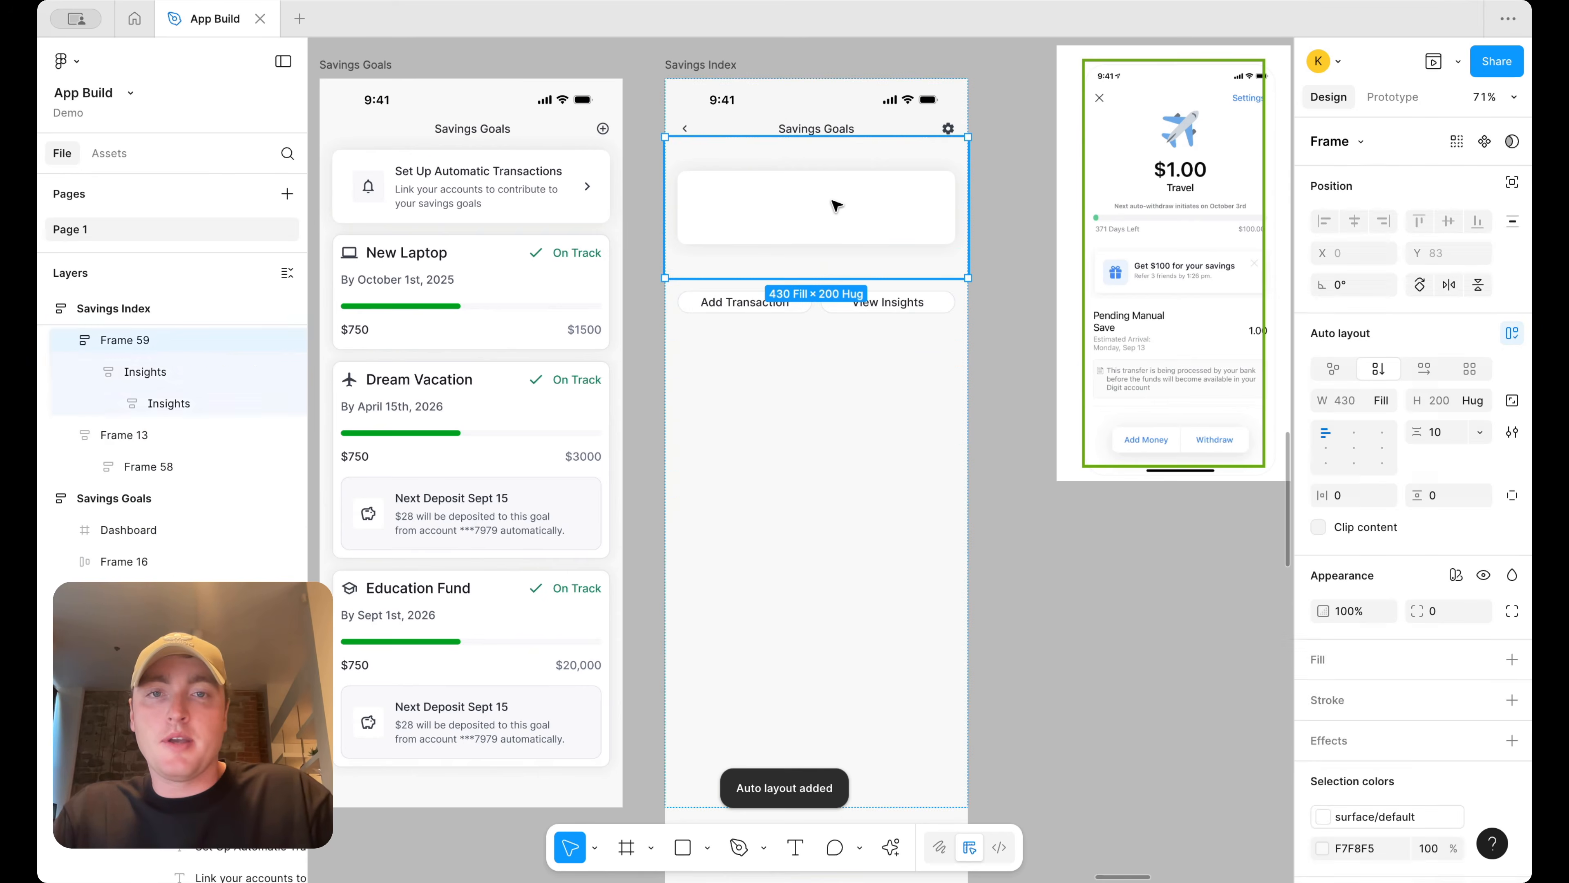
left_click(836, 205)
key("ctrl+z")
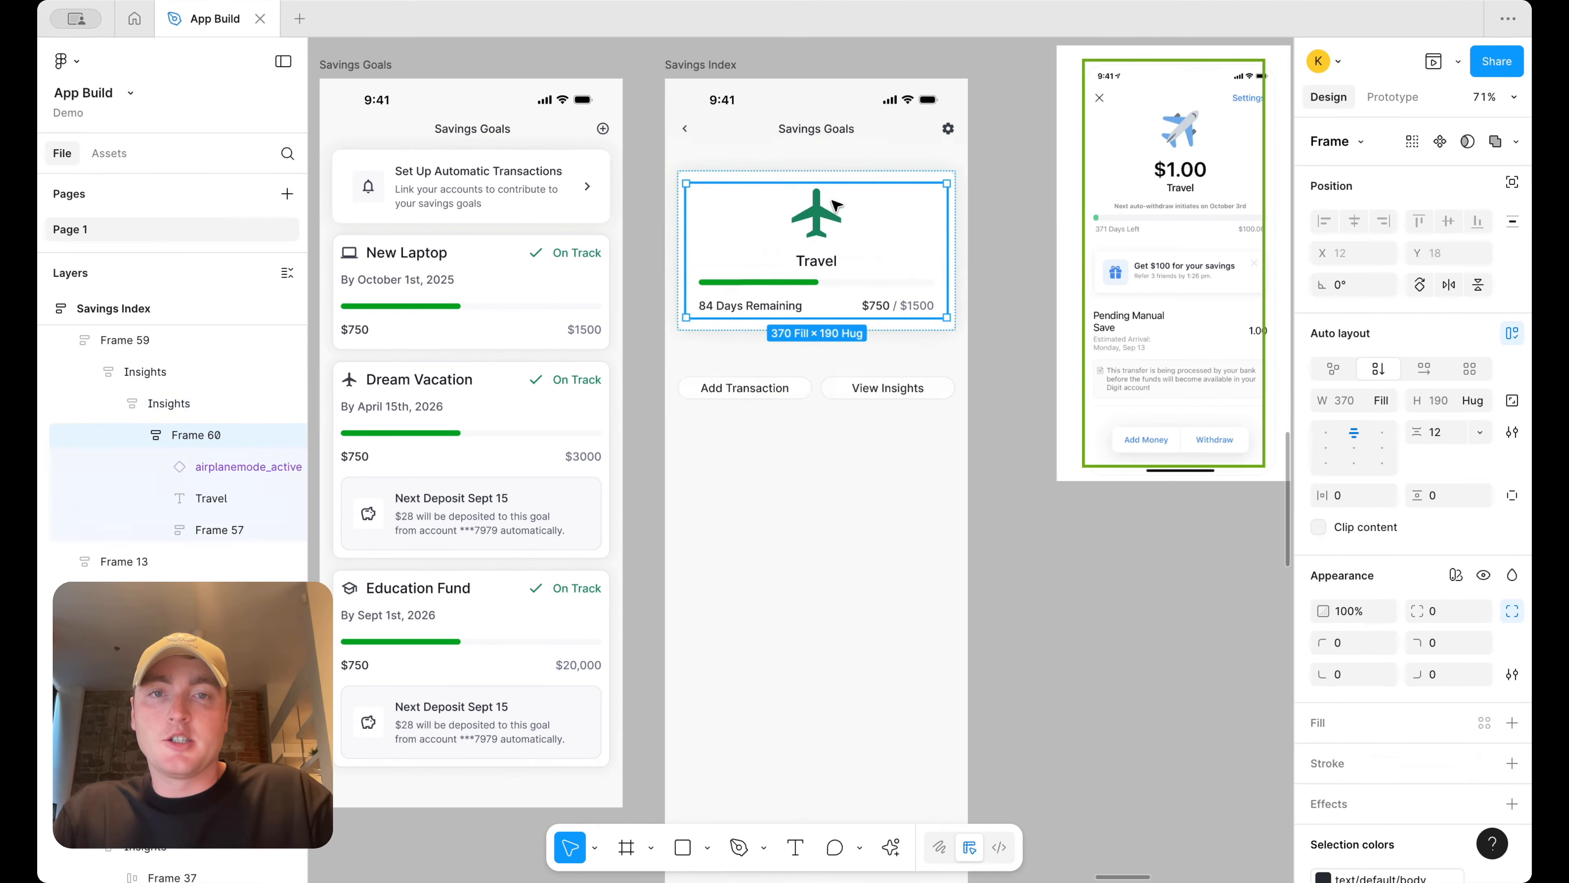
Move the Add Transaction and View Insights button row into the travel card beneath the progress labels
left_click(897, 176)
left_click(935, 158)
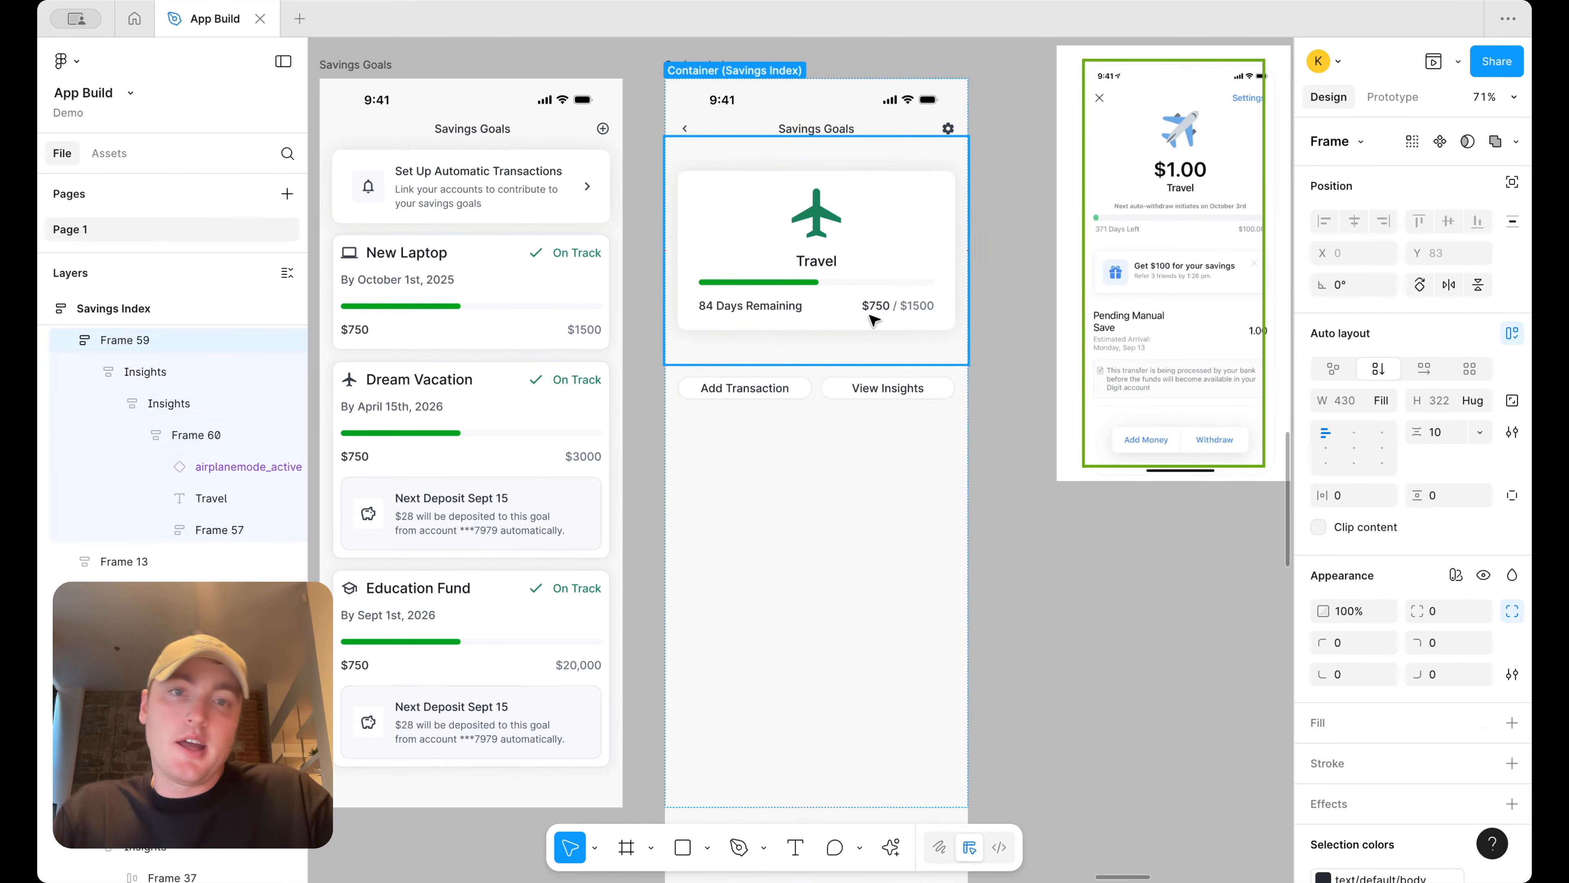
left_click(1052, 347)
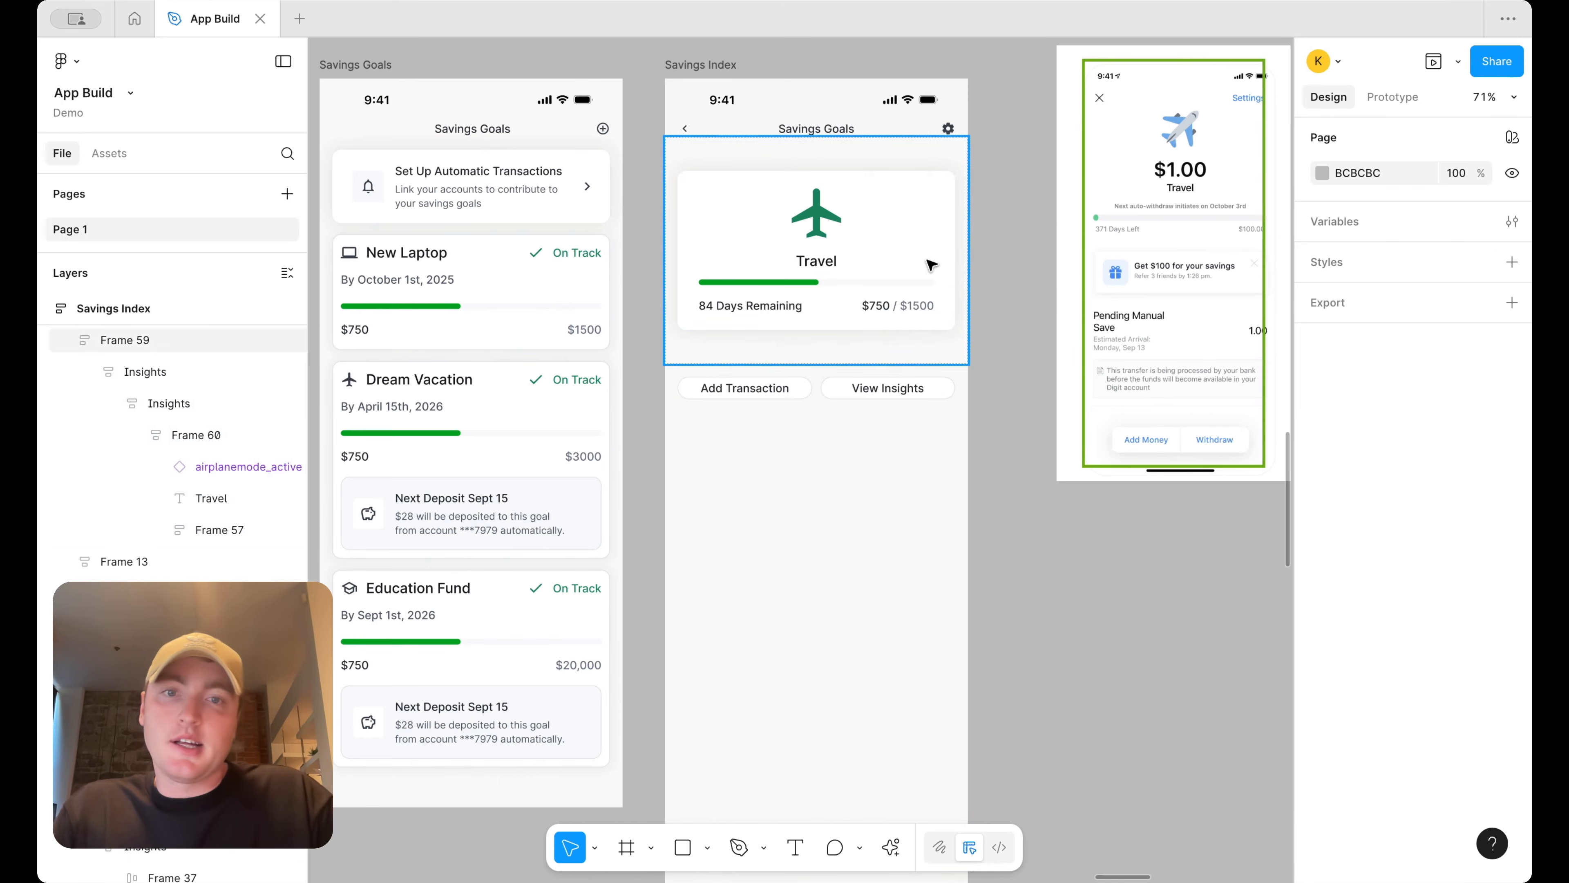
left_click(841, 386)
double_click(834, 389)
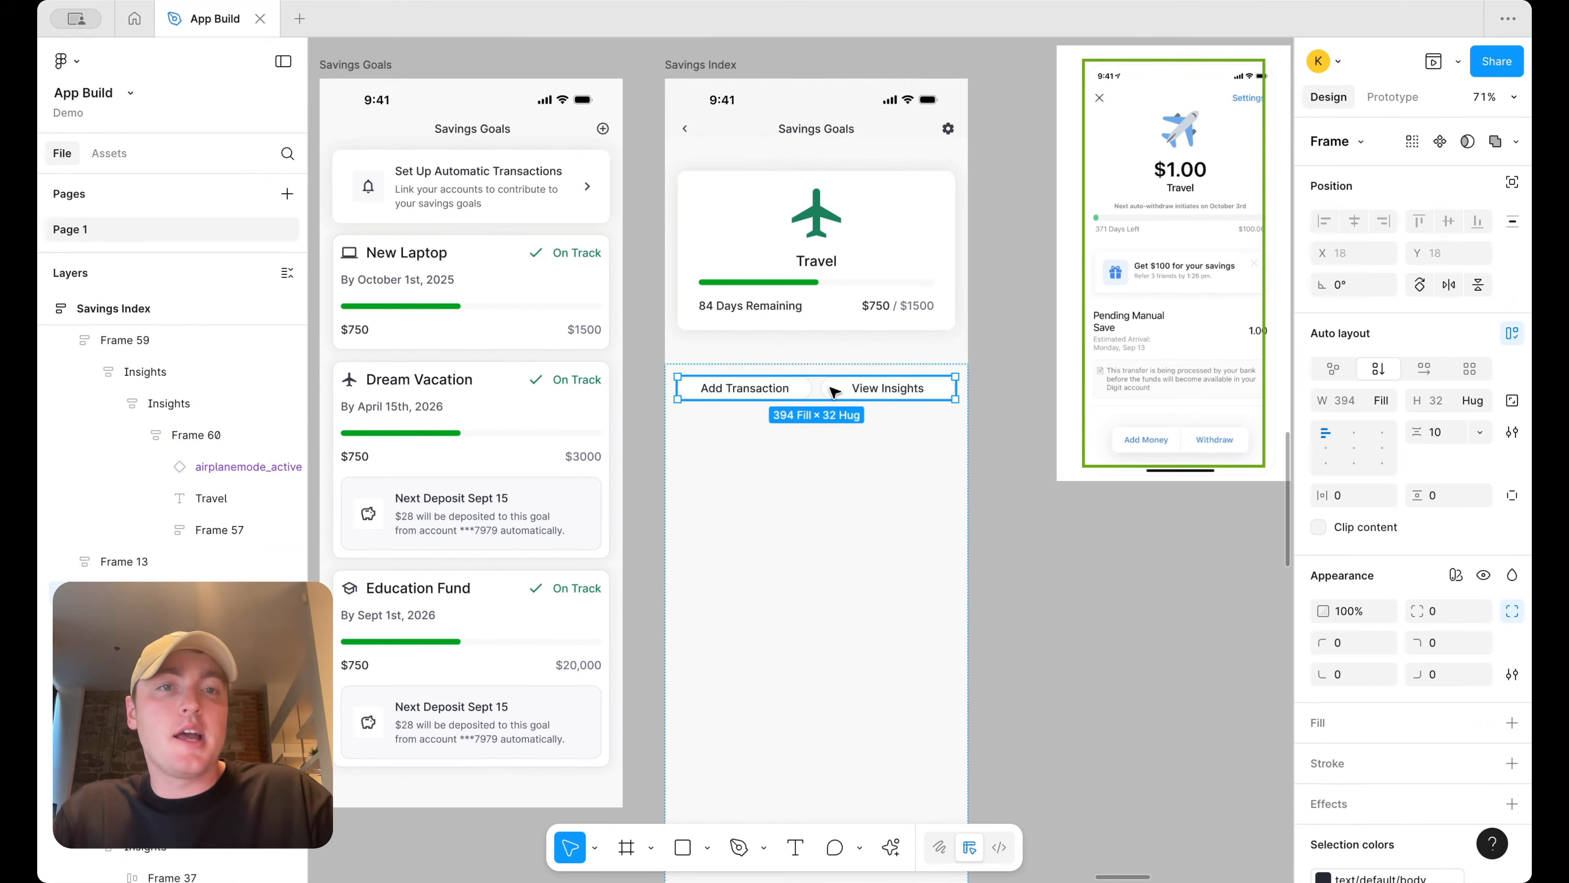
scroll(833, 393, "right", 5)
left_click_drag(825, 391, 689, 334)
scroll(687, 329, "down", 5)
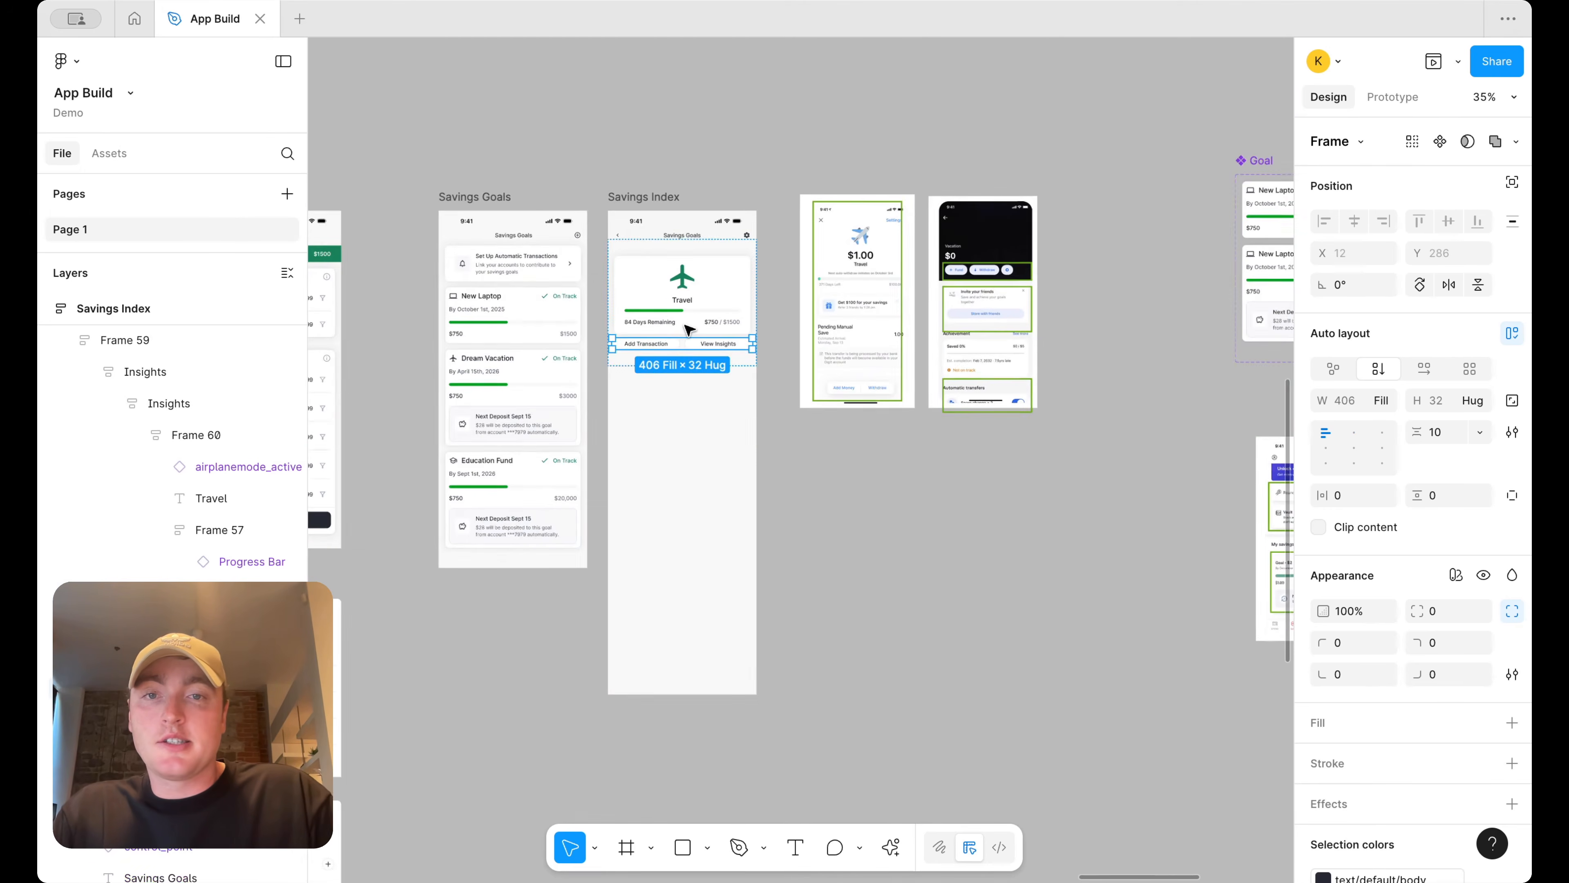
key("Escape")
scroll(688, 330, "left", 10)
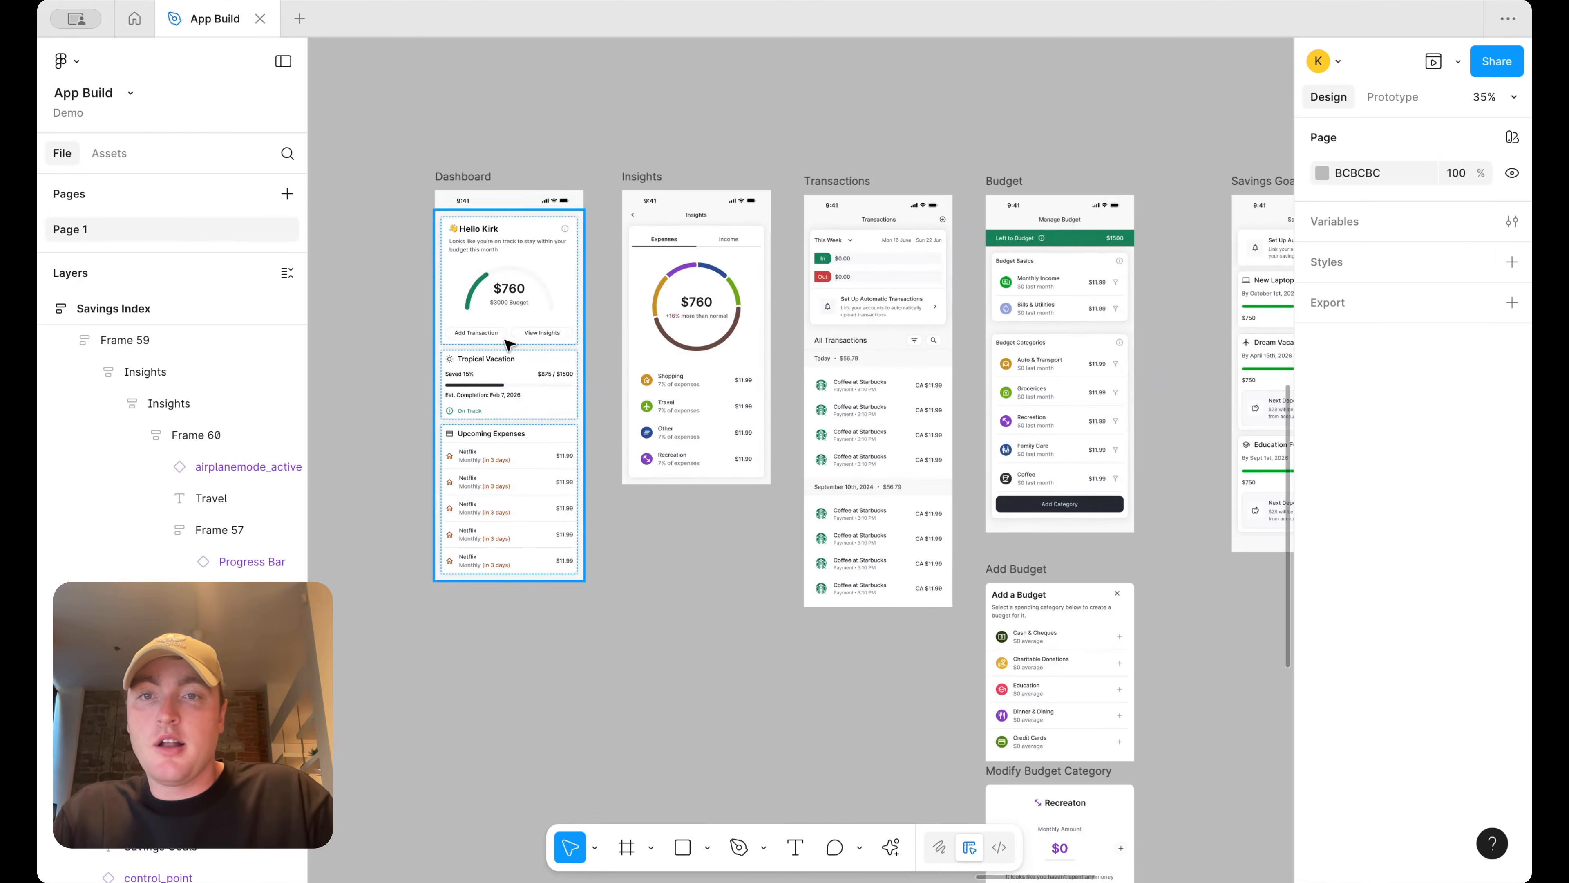
scroll(508, 344, "right", 5)
scroll(1020, 259, "up", 5)
left_click(1019, 246)
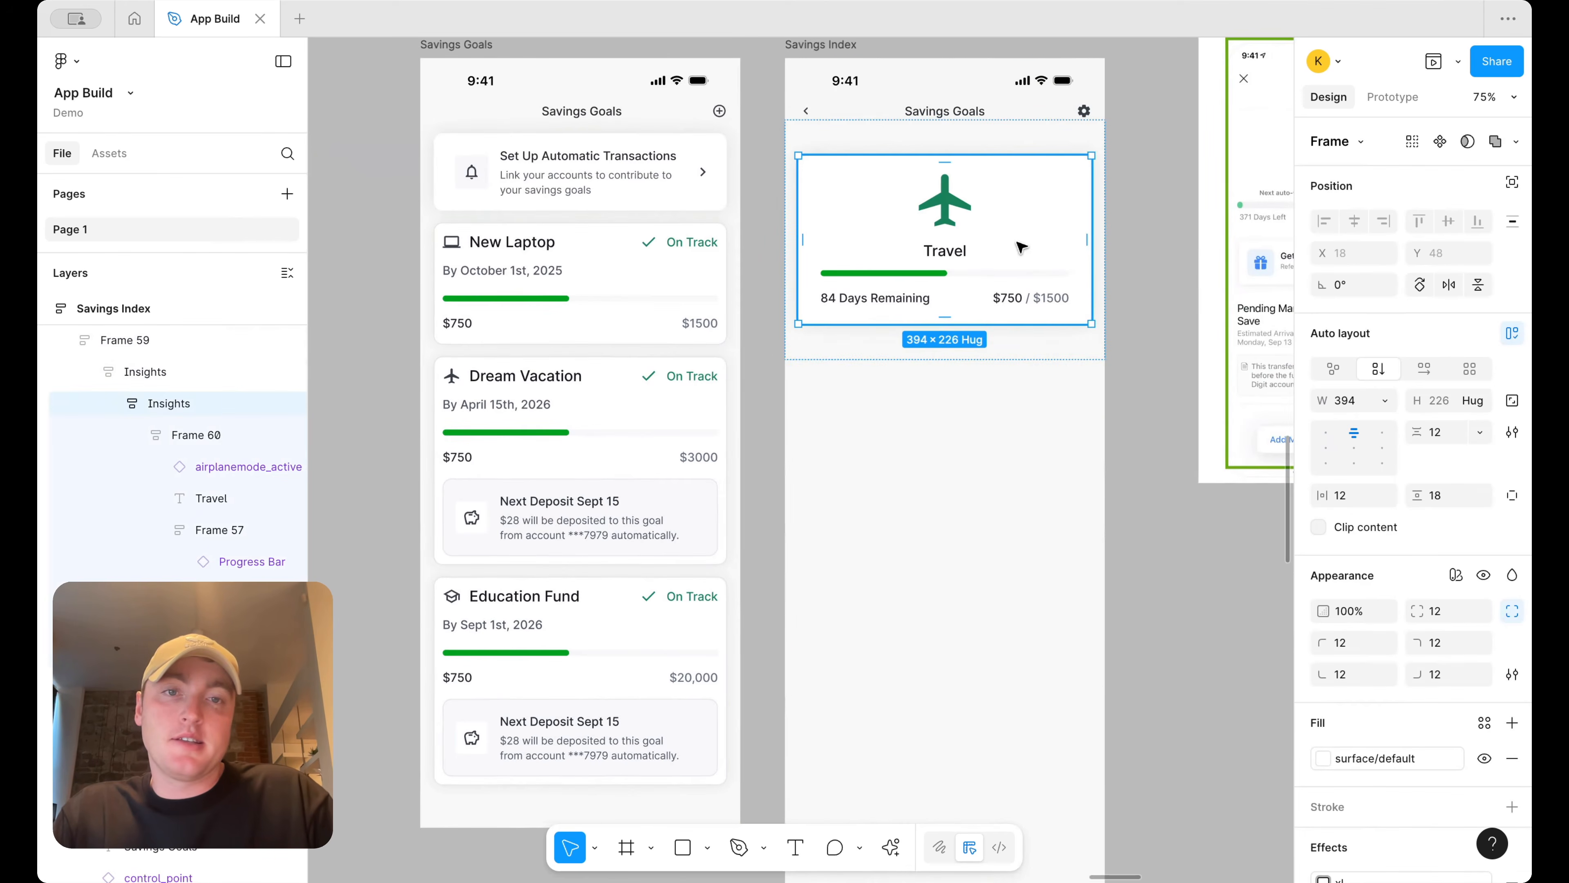
key("ctrl+v")
left_click(1100, 263)
scroll(1026, 306, "right", 5)
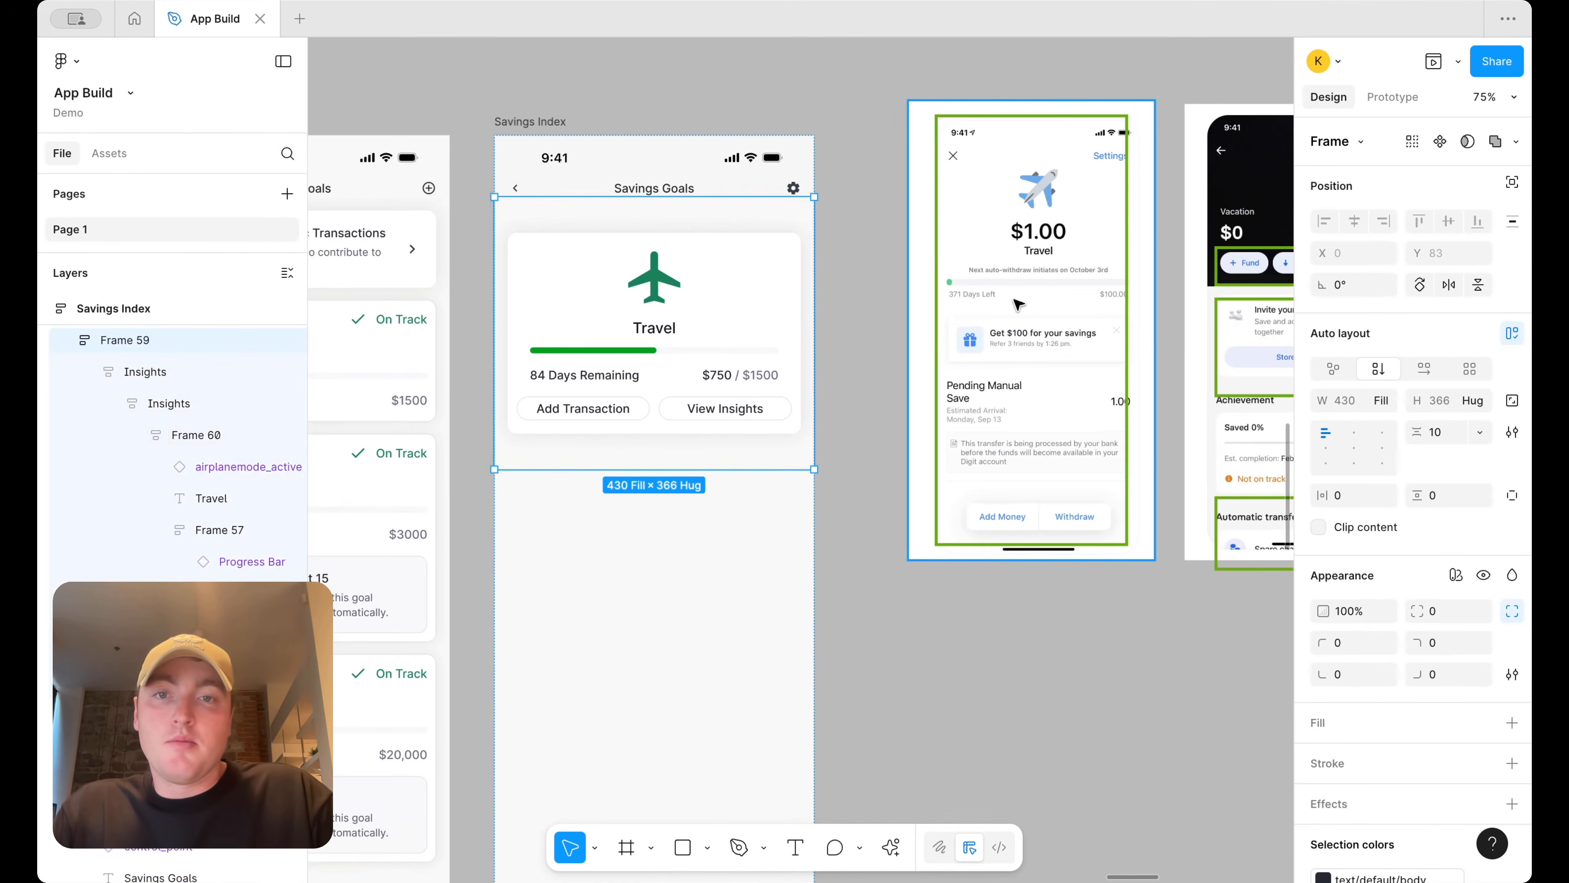
Rename the View Insights button to Fund Goal
double_click(674, 376)
double_click(627, 411)
double_click(626, 409)
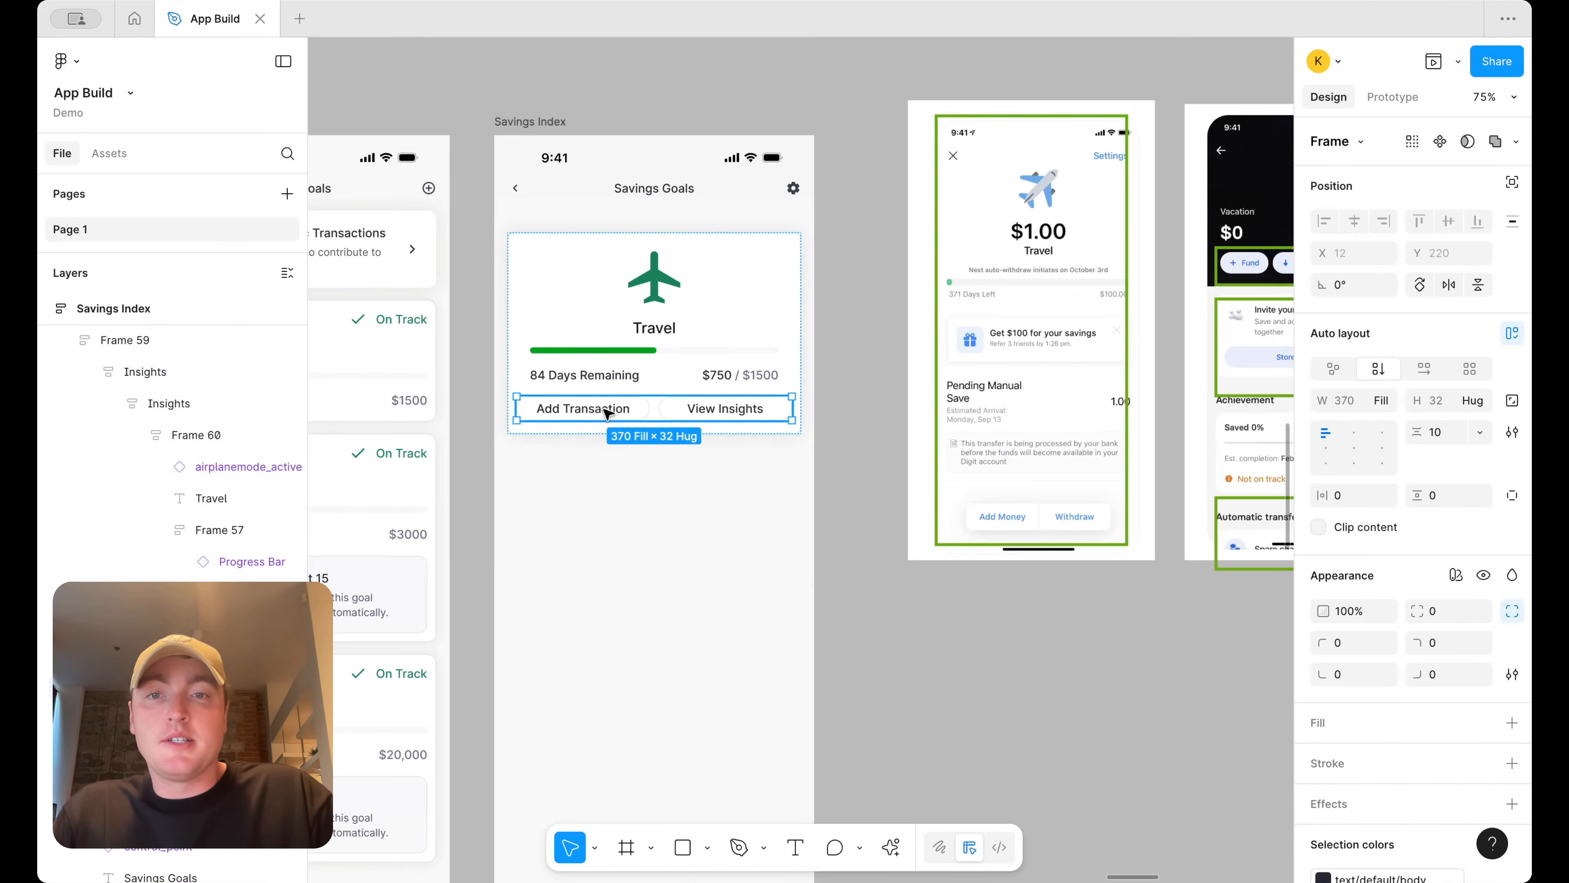
double_click(607, 411)
left_click(736, 408)
double_click(742, 406)
type("Fund Goal")
scroll(741, 405, "right", 5)
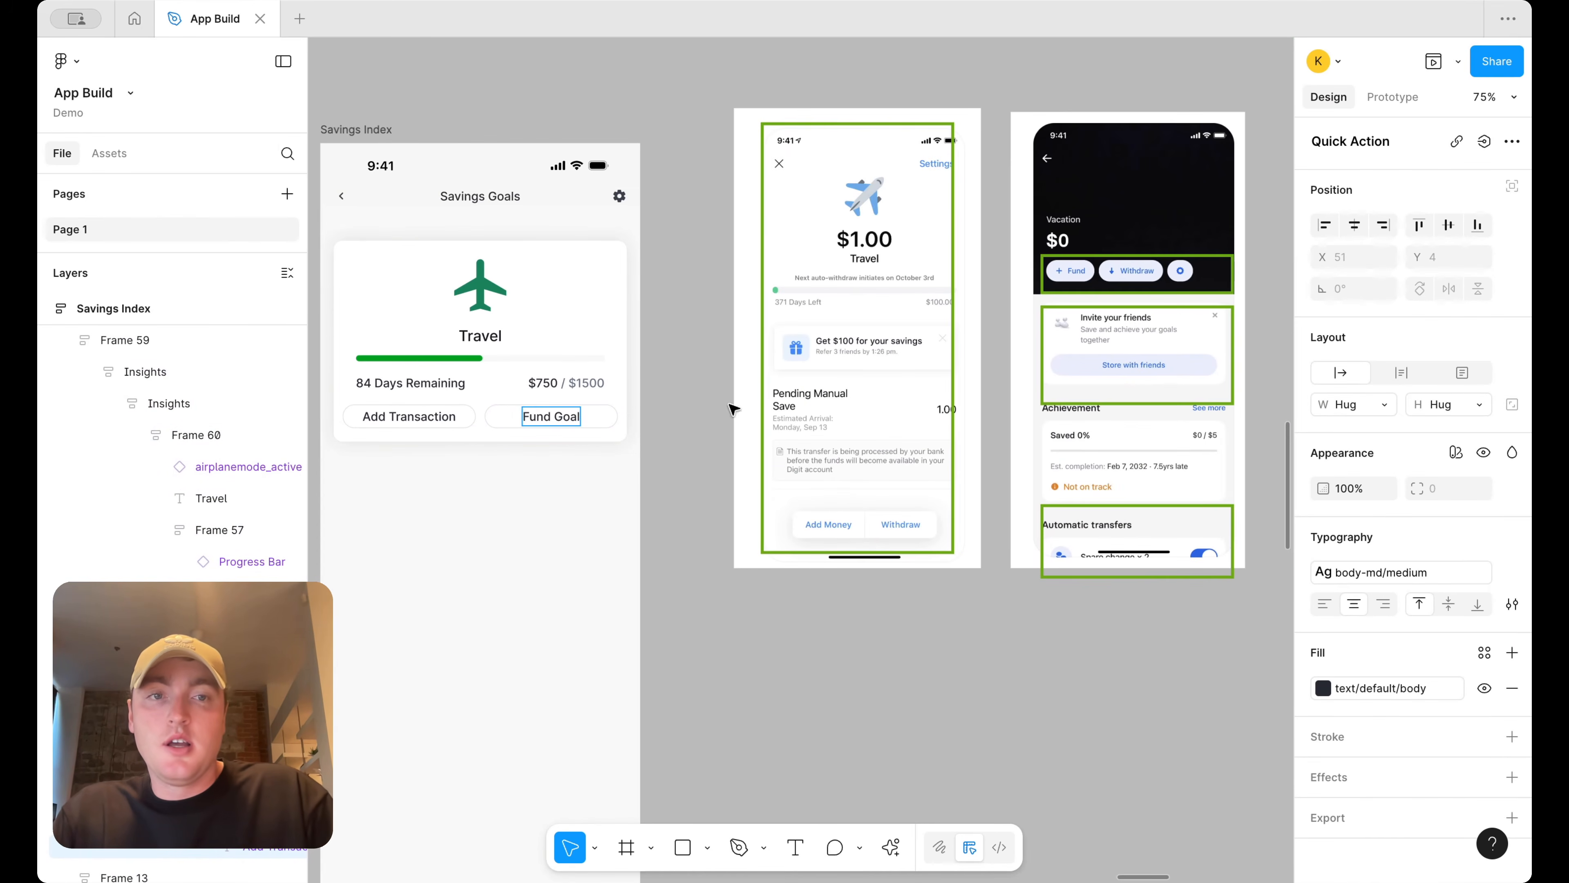
Rename the Add Transaction button to Withdraw Funds
double_click(432, 416)
type("Withdr")
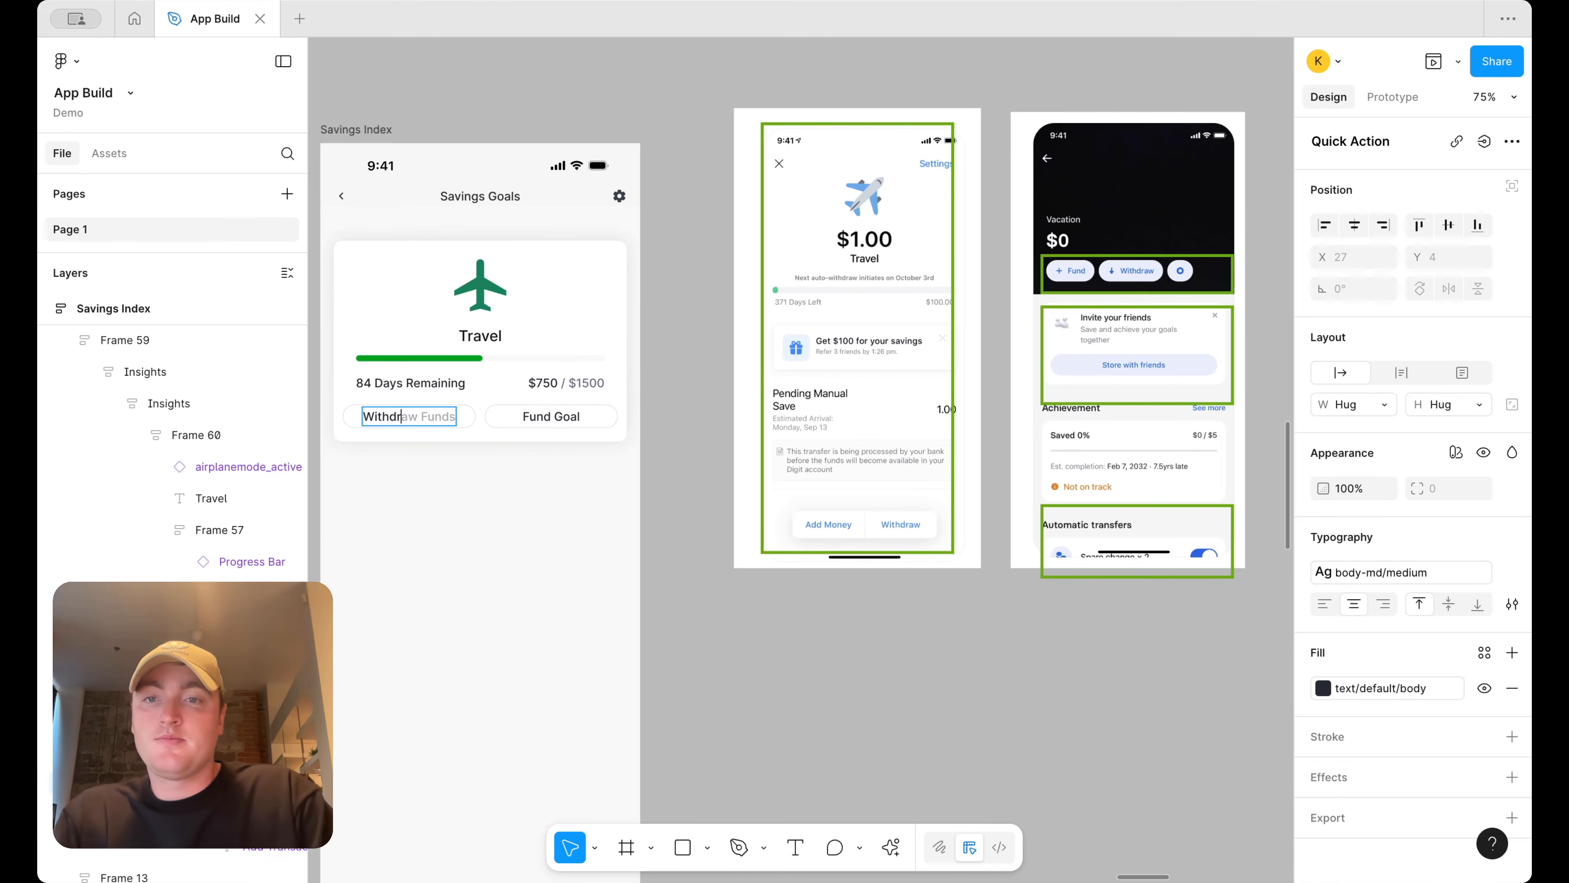
type("aw Funds")
key("Escape")
scroll(629, 514, "left", 4)
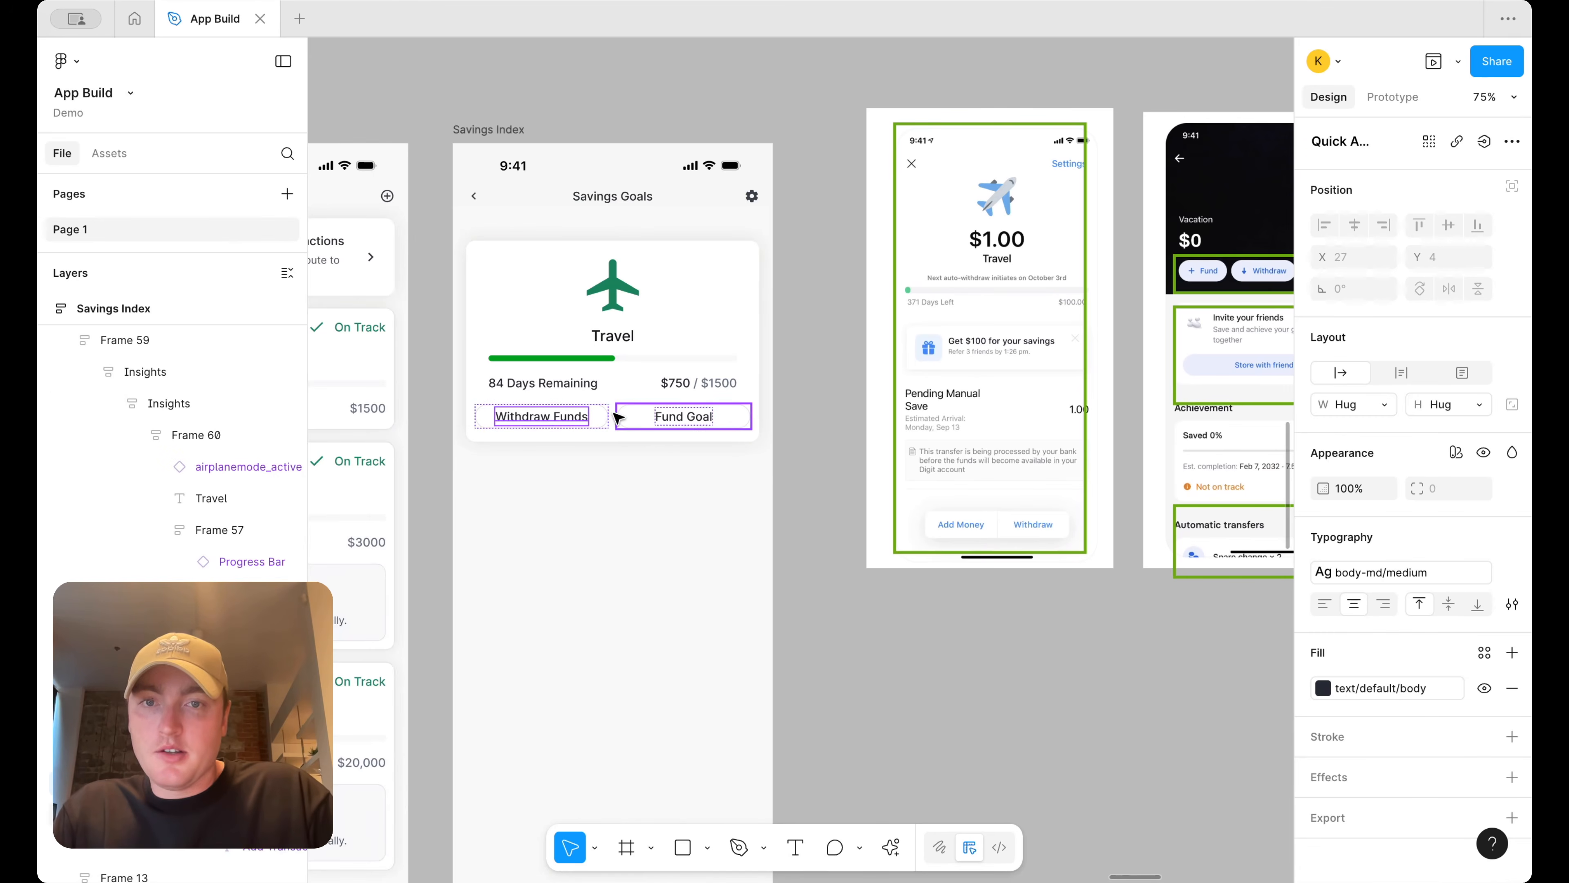
Set the travel card's item spacing to 24 and select the Fund Goal button to inspect its properties
left_click(621, 405)
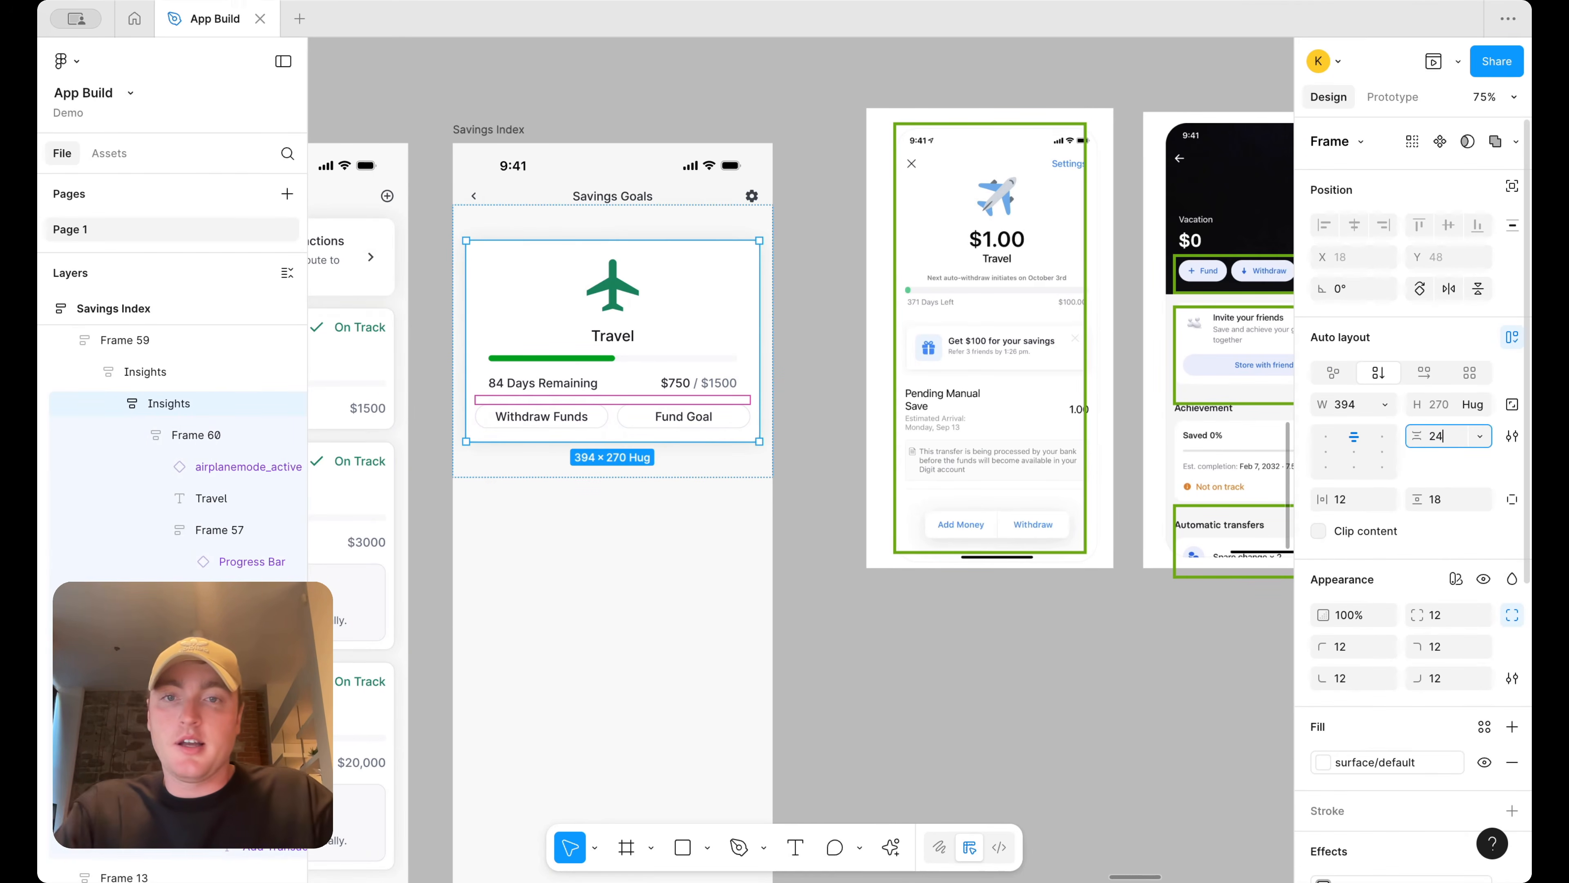
left_click(697, 424)
left_click(697, 424)
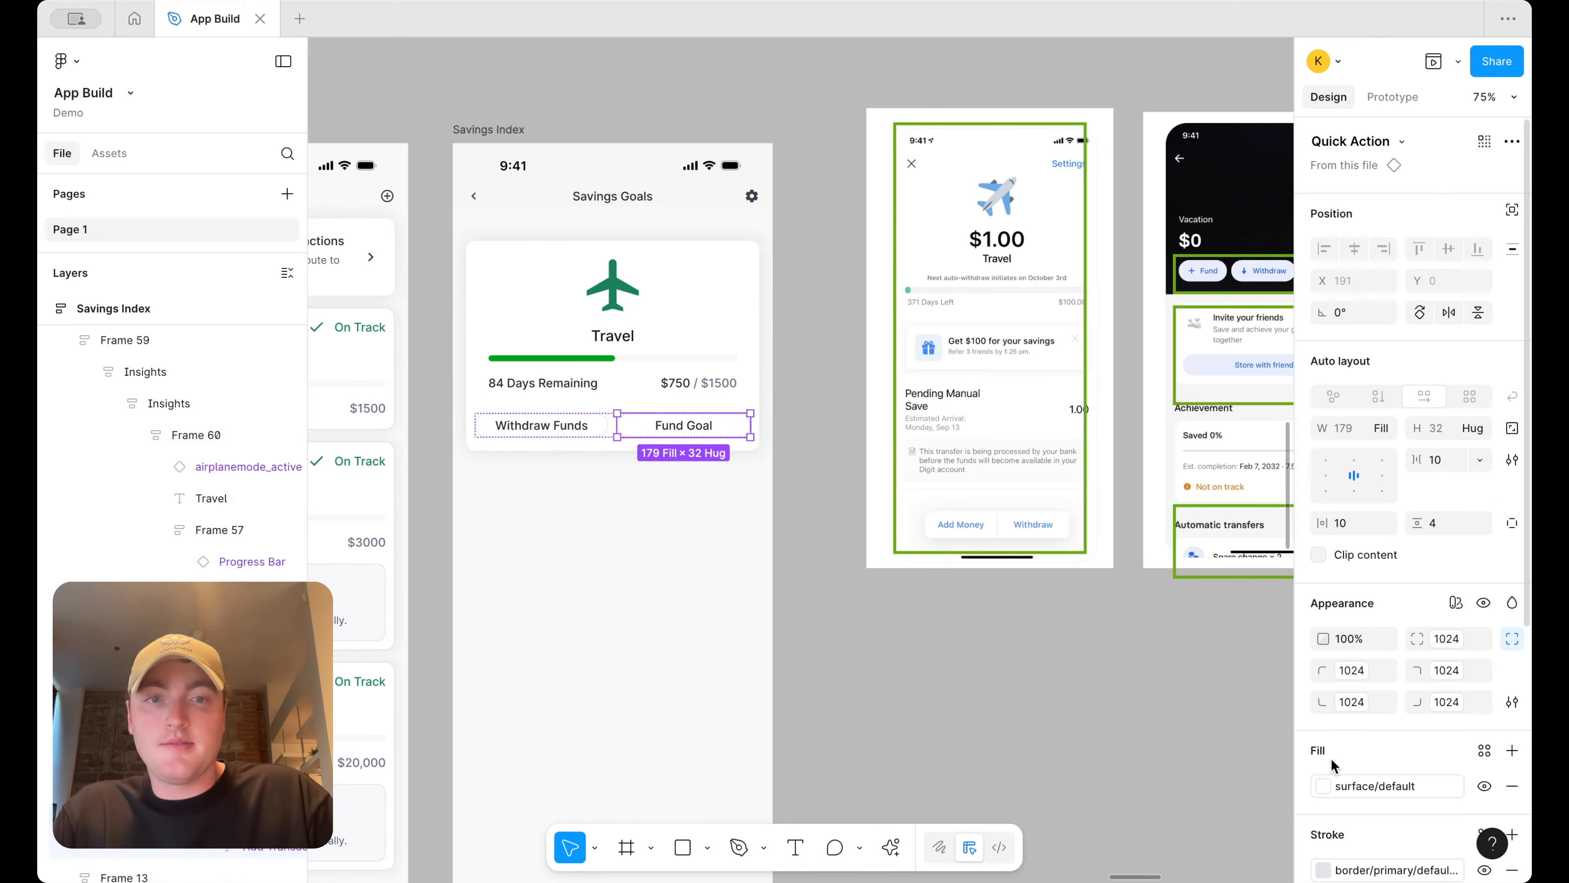
scroll(754, 375, "up", 3)
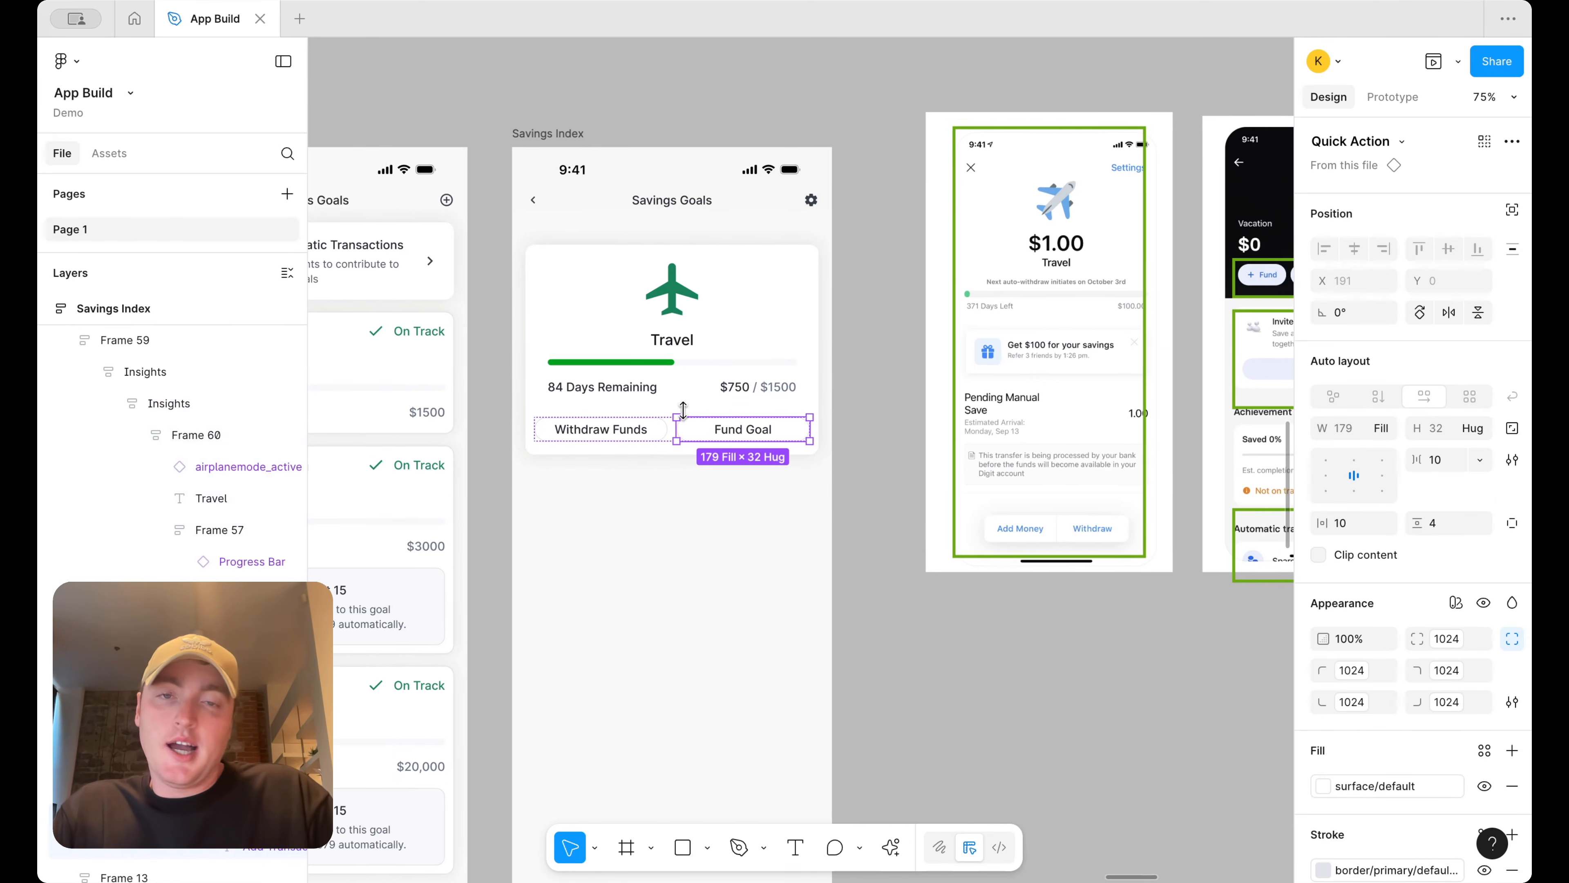
scroll(750, 414, "up", 2)
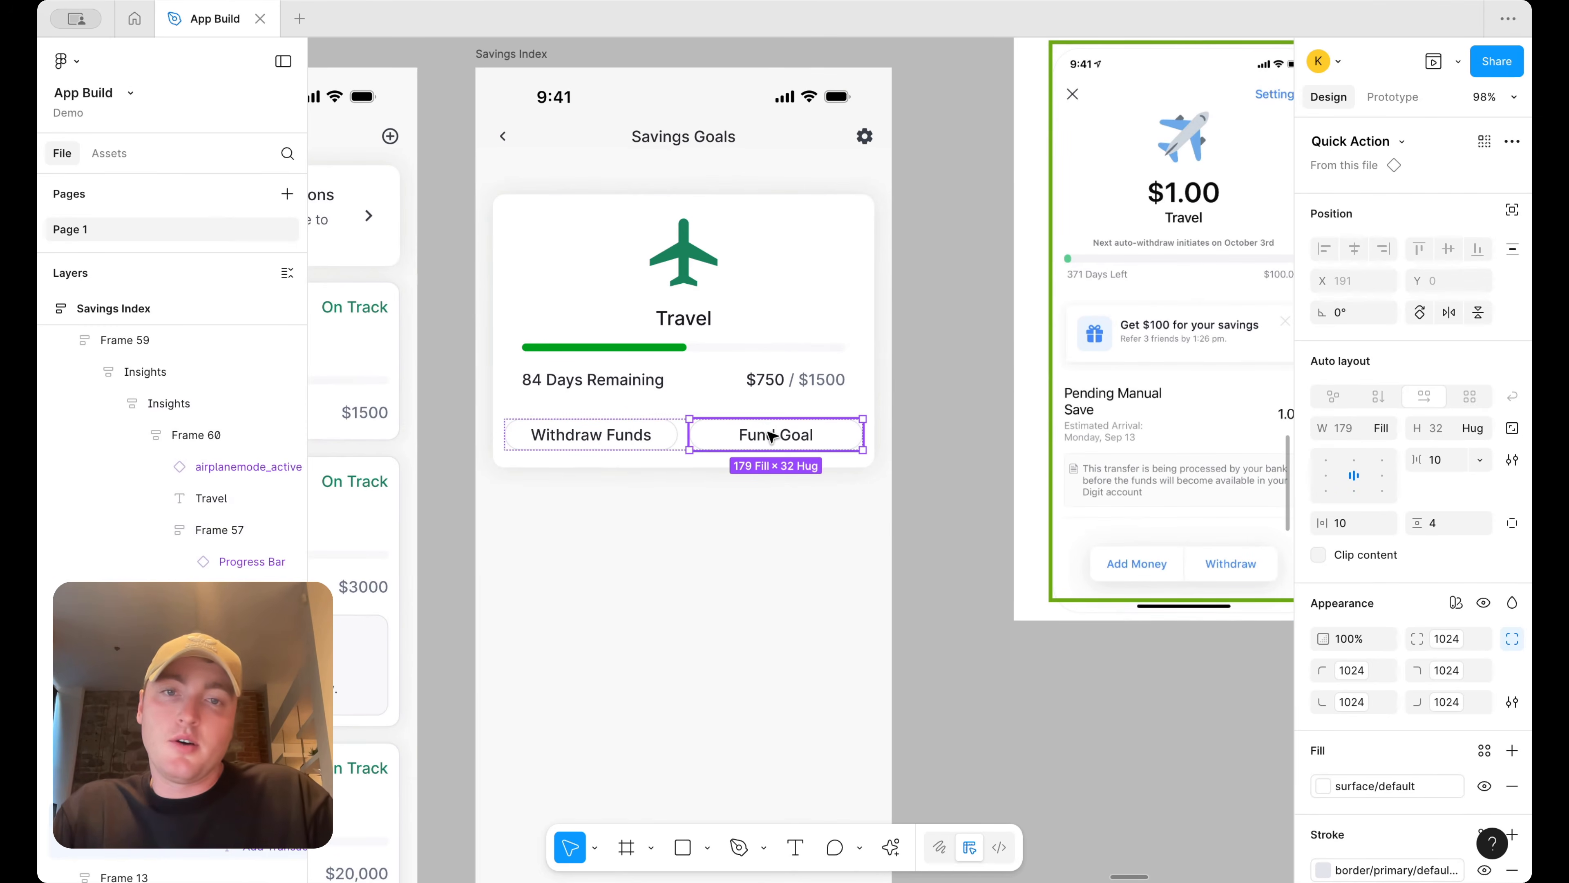
left_click(996, 455)
scroll(996, 454, "down", 3)
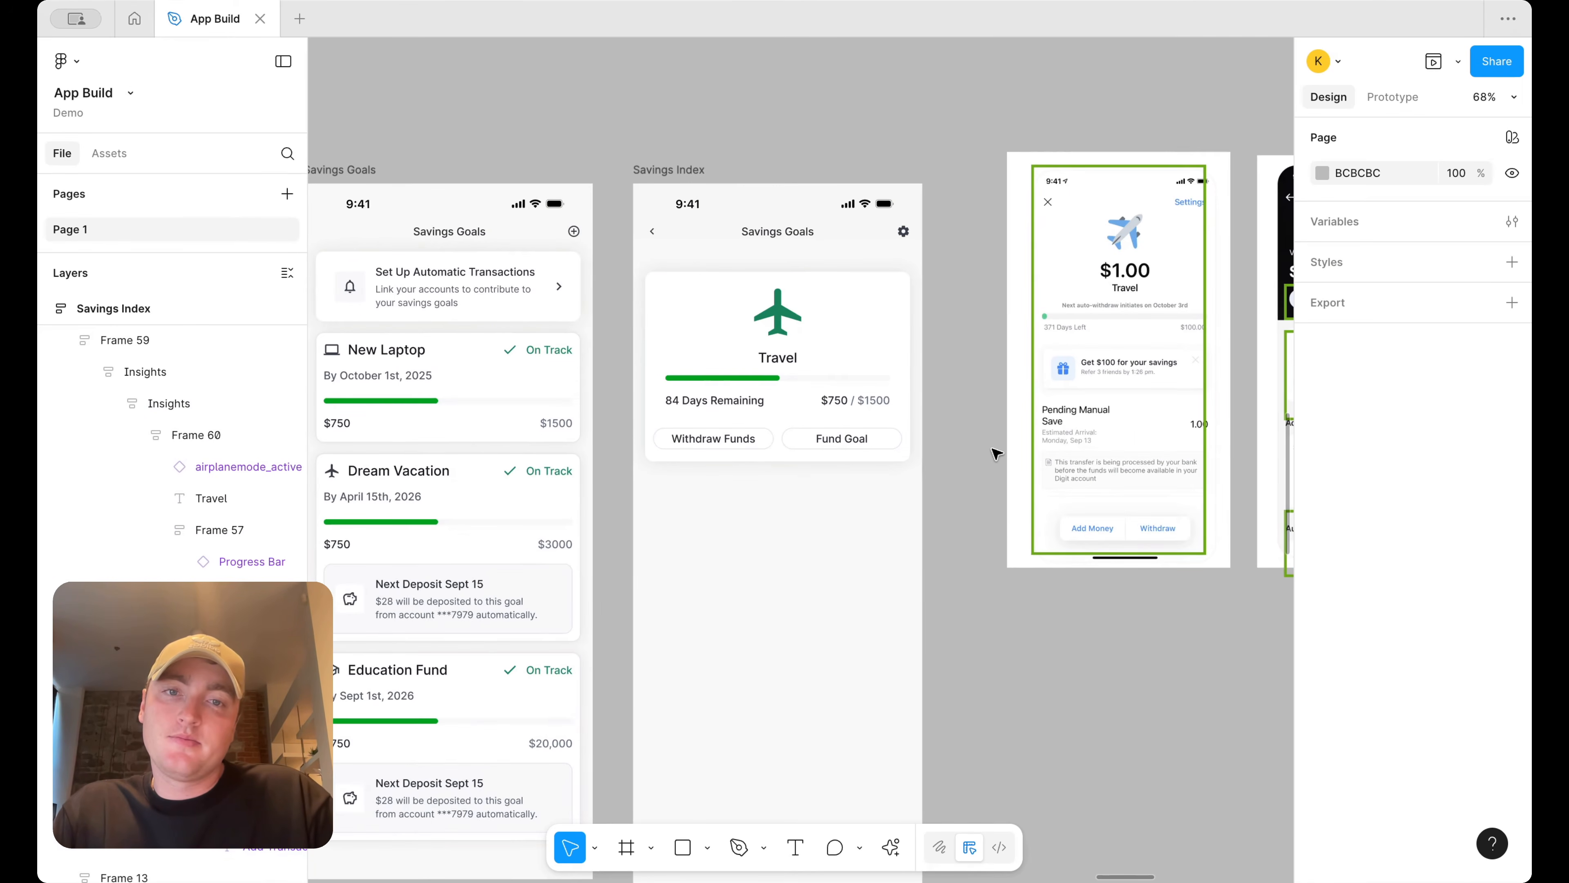
scroll(996, 454, "down", 1)
scroll(996, 455, "right", 1)
scroll(959, 449, "right", 4)
scroll(959, 449, "down", 1)
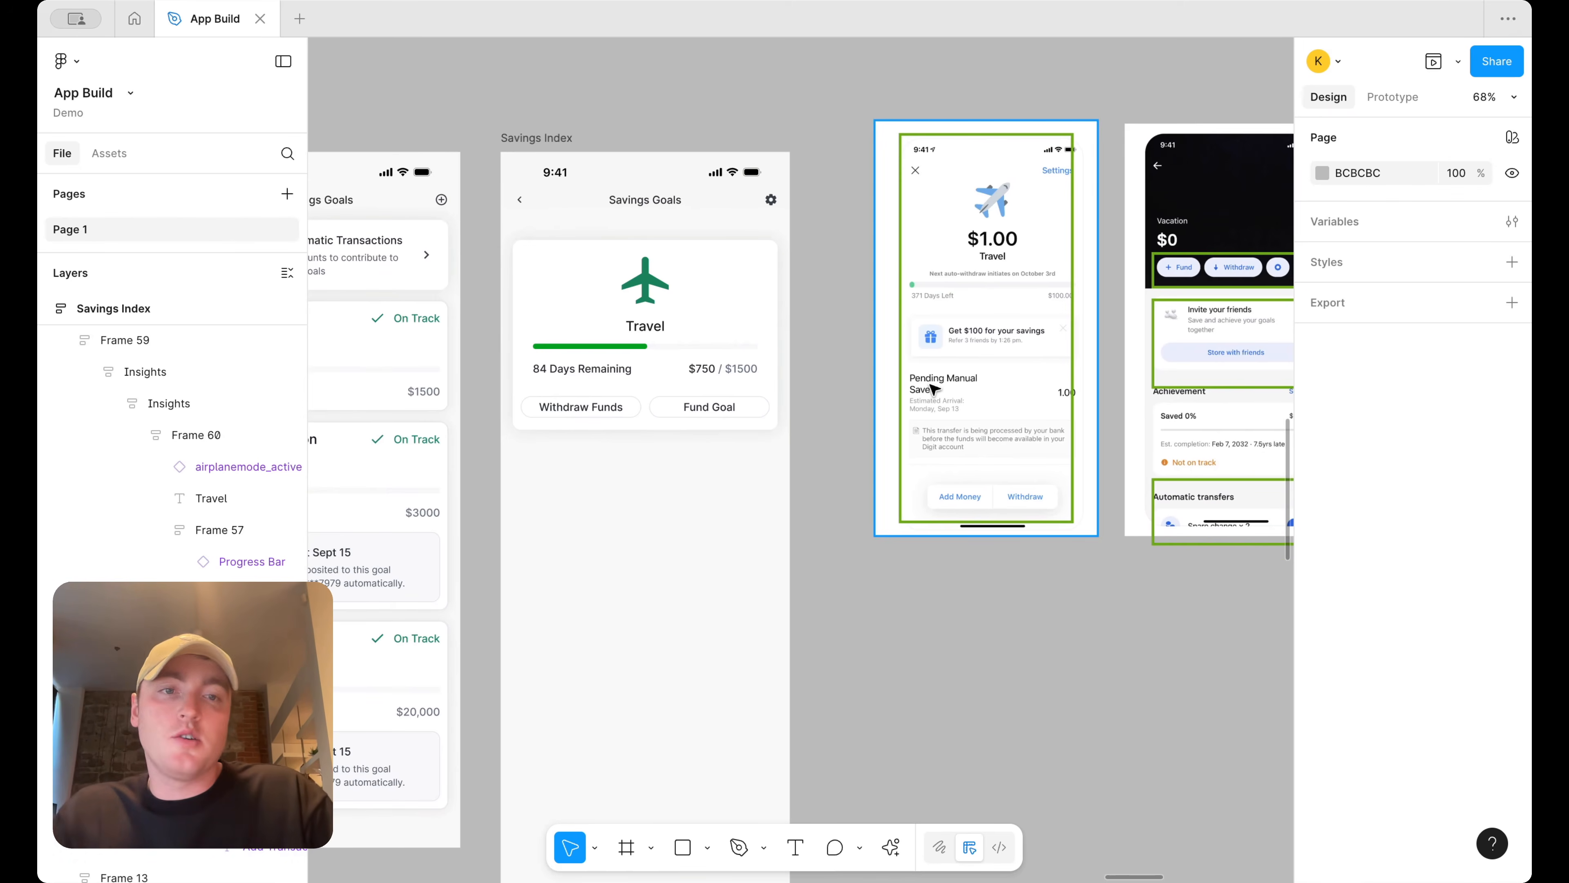
scroll(933, 389, "right", 2)
scroll(933, 388, "up", 1)
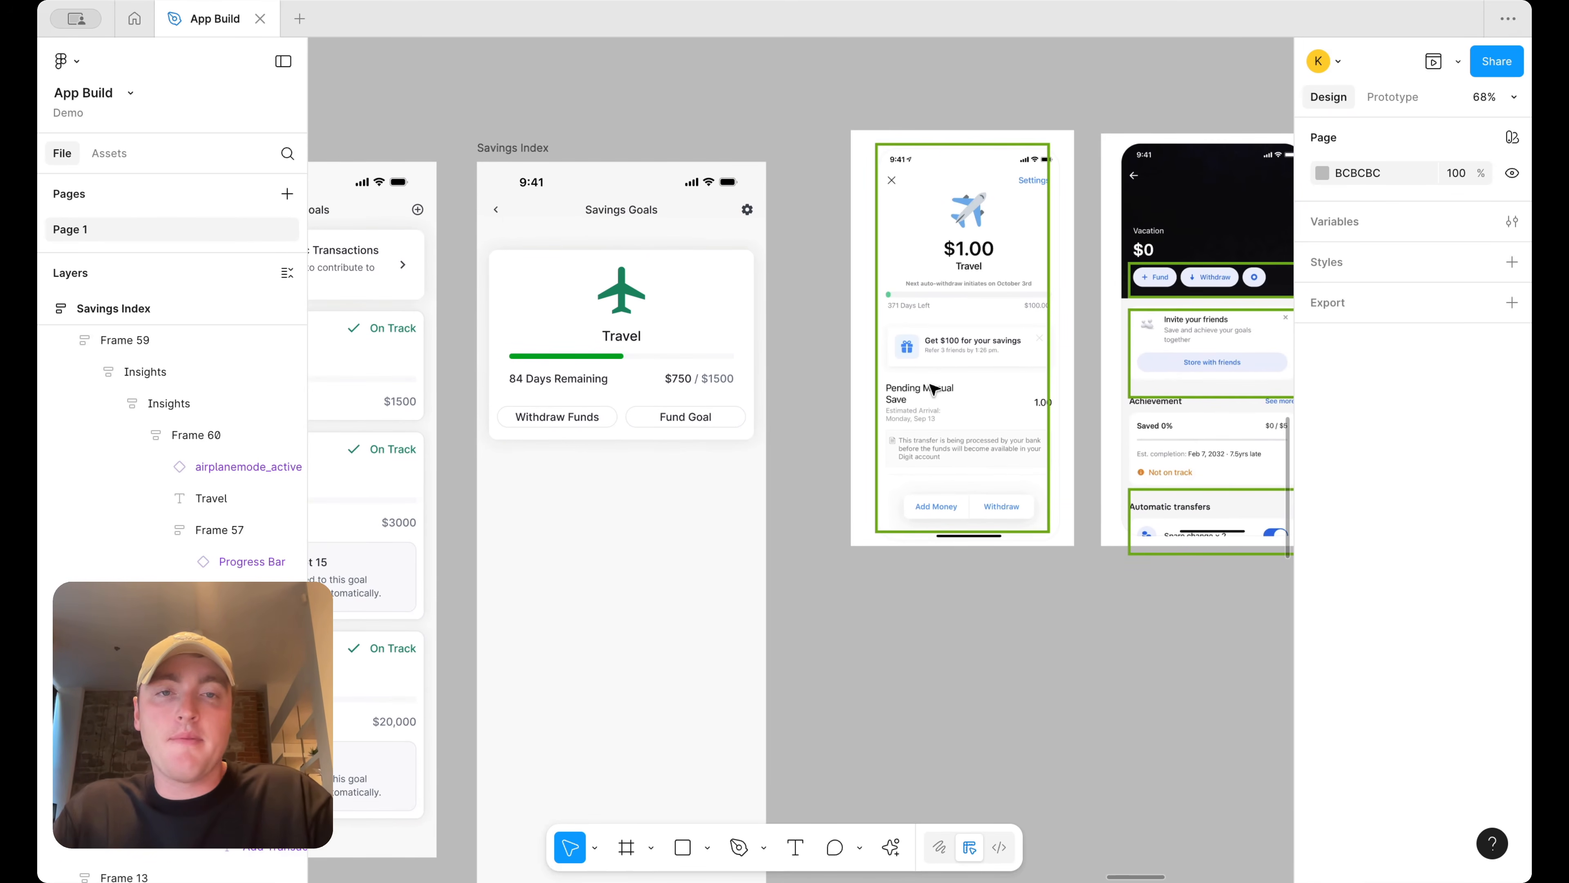
scroll(977, 440, "right", 1)
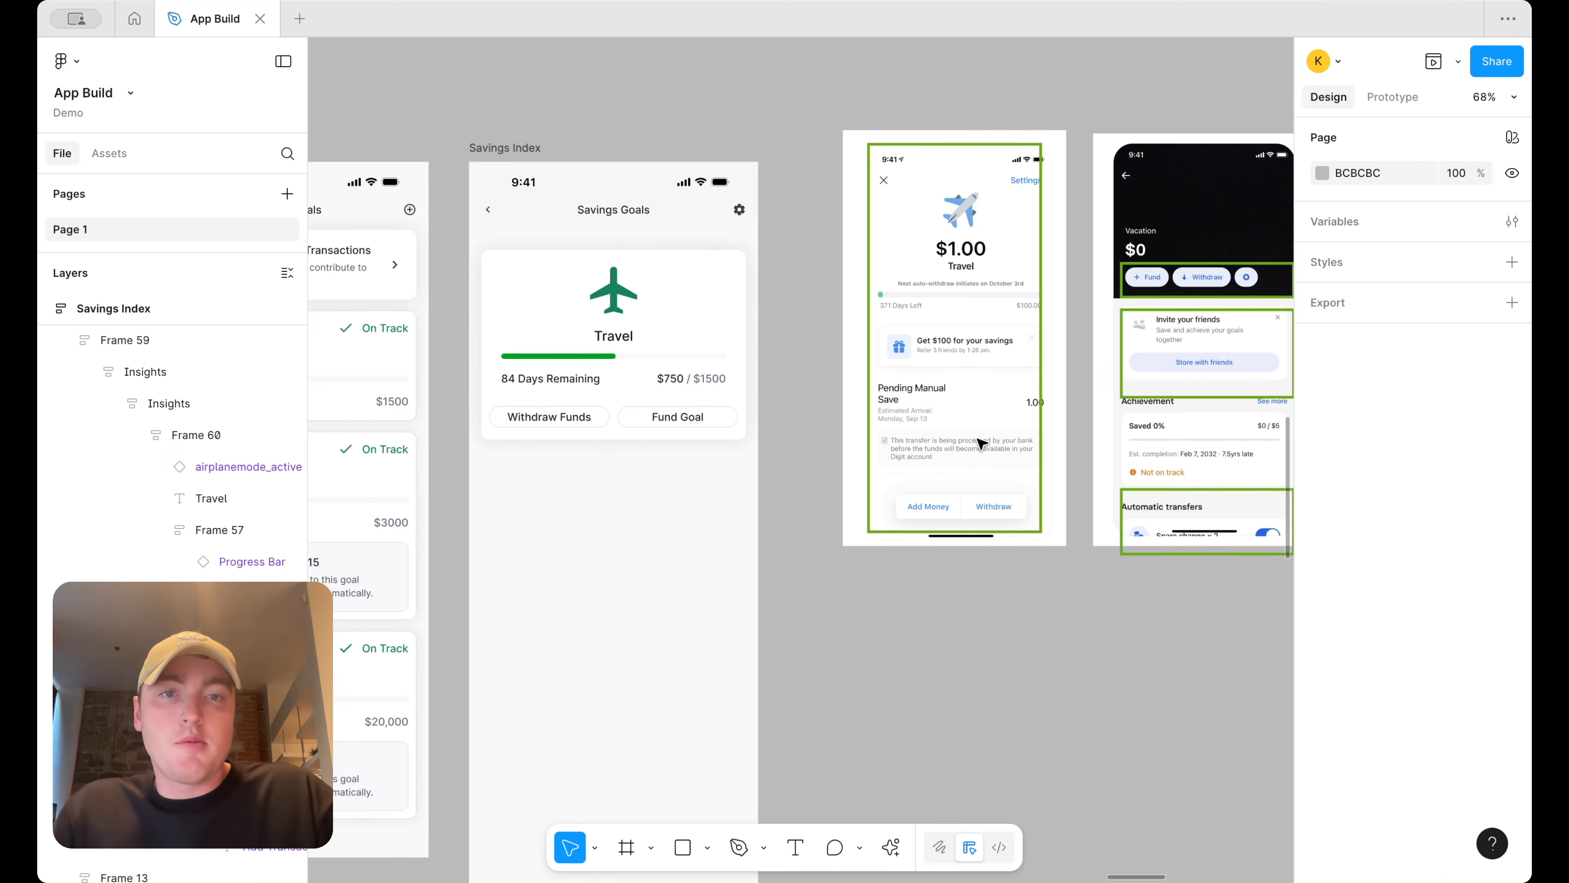
scroll(982, 443, "right", 2)
scroll(981, 443, "up", 1)
scroll(1009, 361, "right", 4)
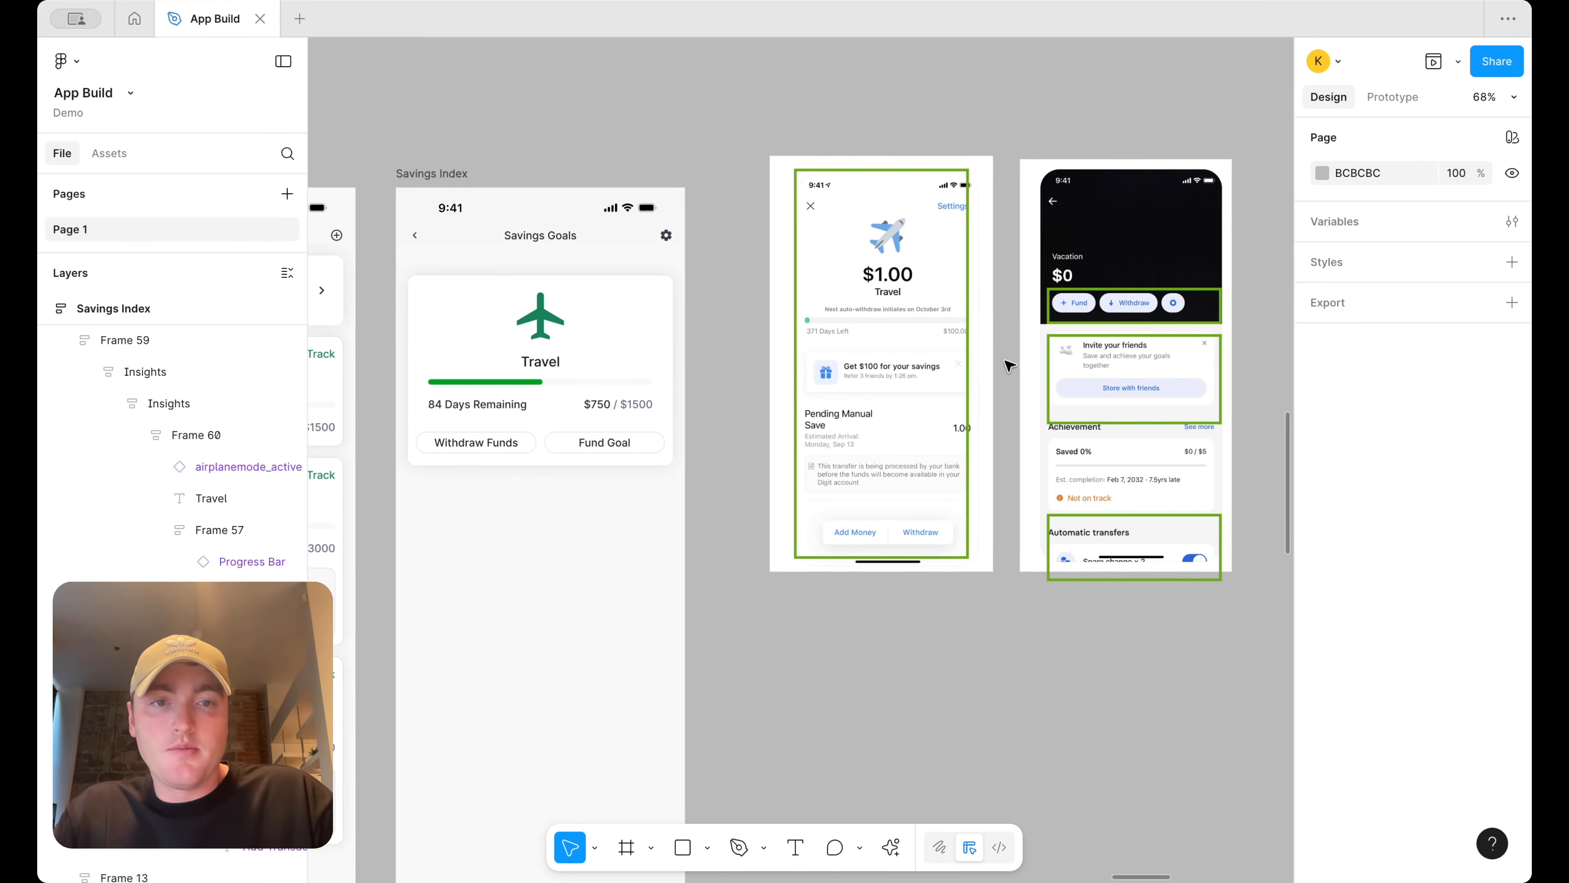
scroll(1177, 578, "up", 3)
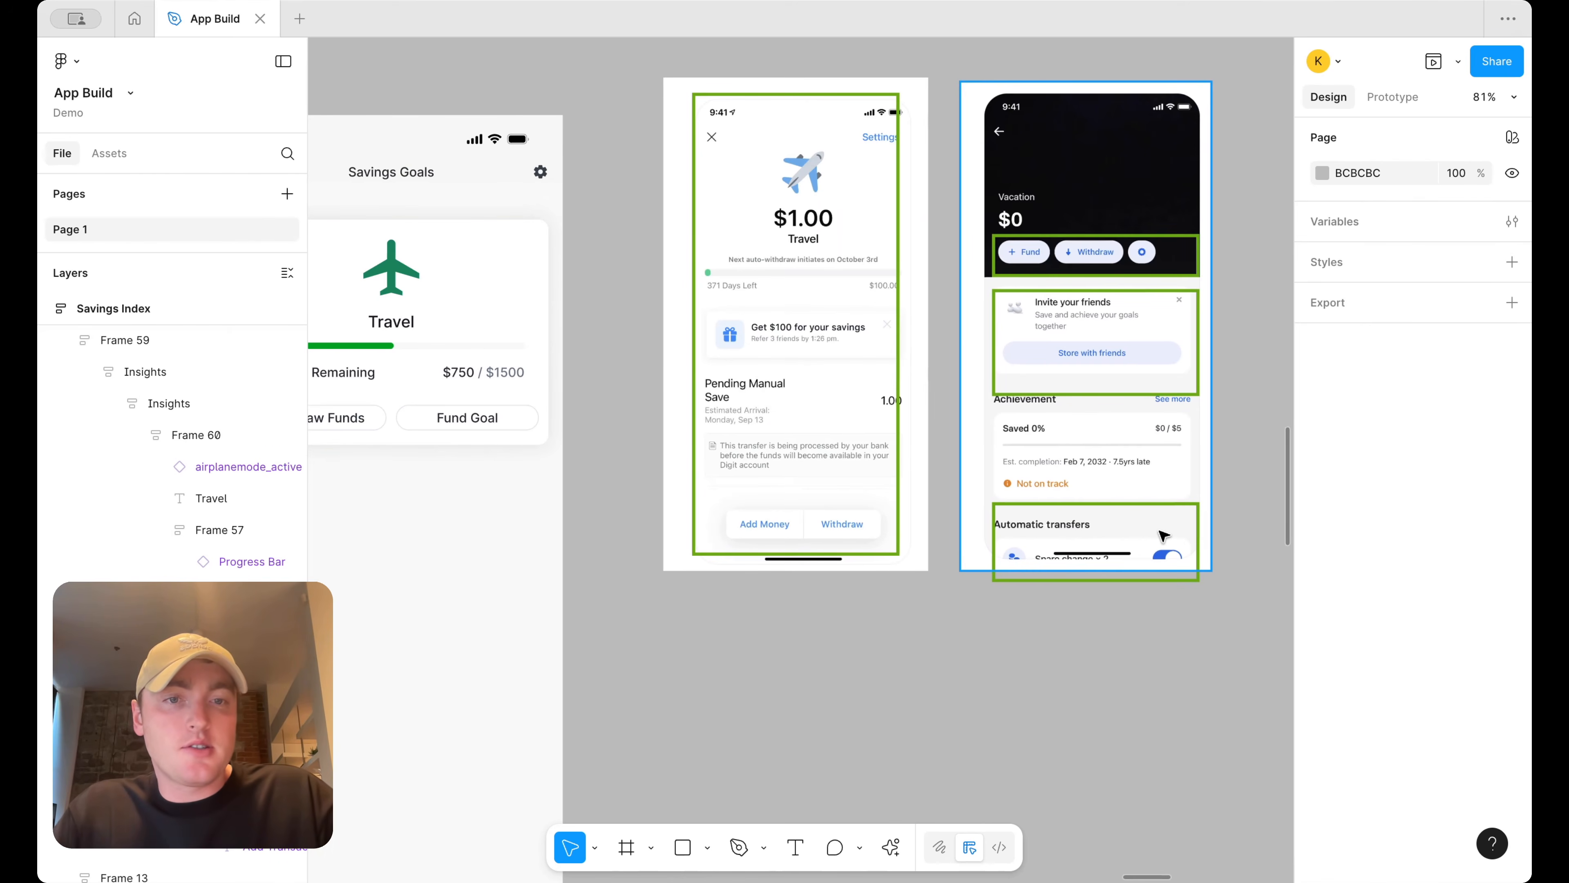
Copy the Set Up Automatic Transactions card into the Savings Index screen below the travel card
scroll(1164, 536, "down", 5)
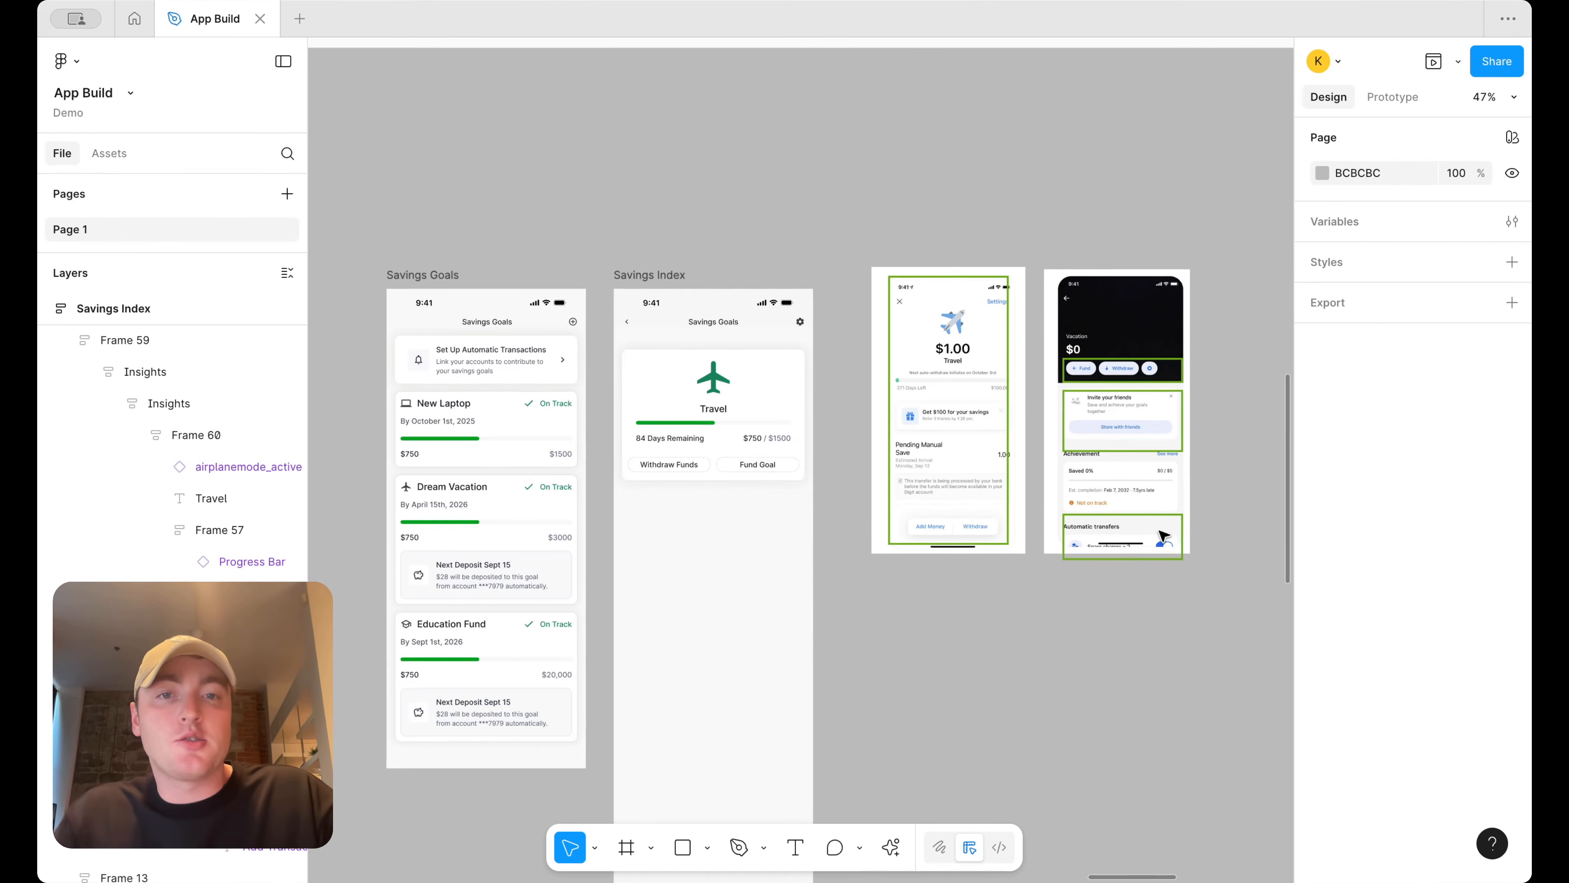
left_click(485, 369)
left_click_drag(485, 369, 733, 414)
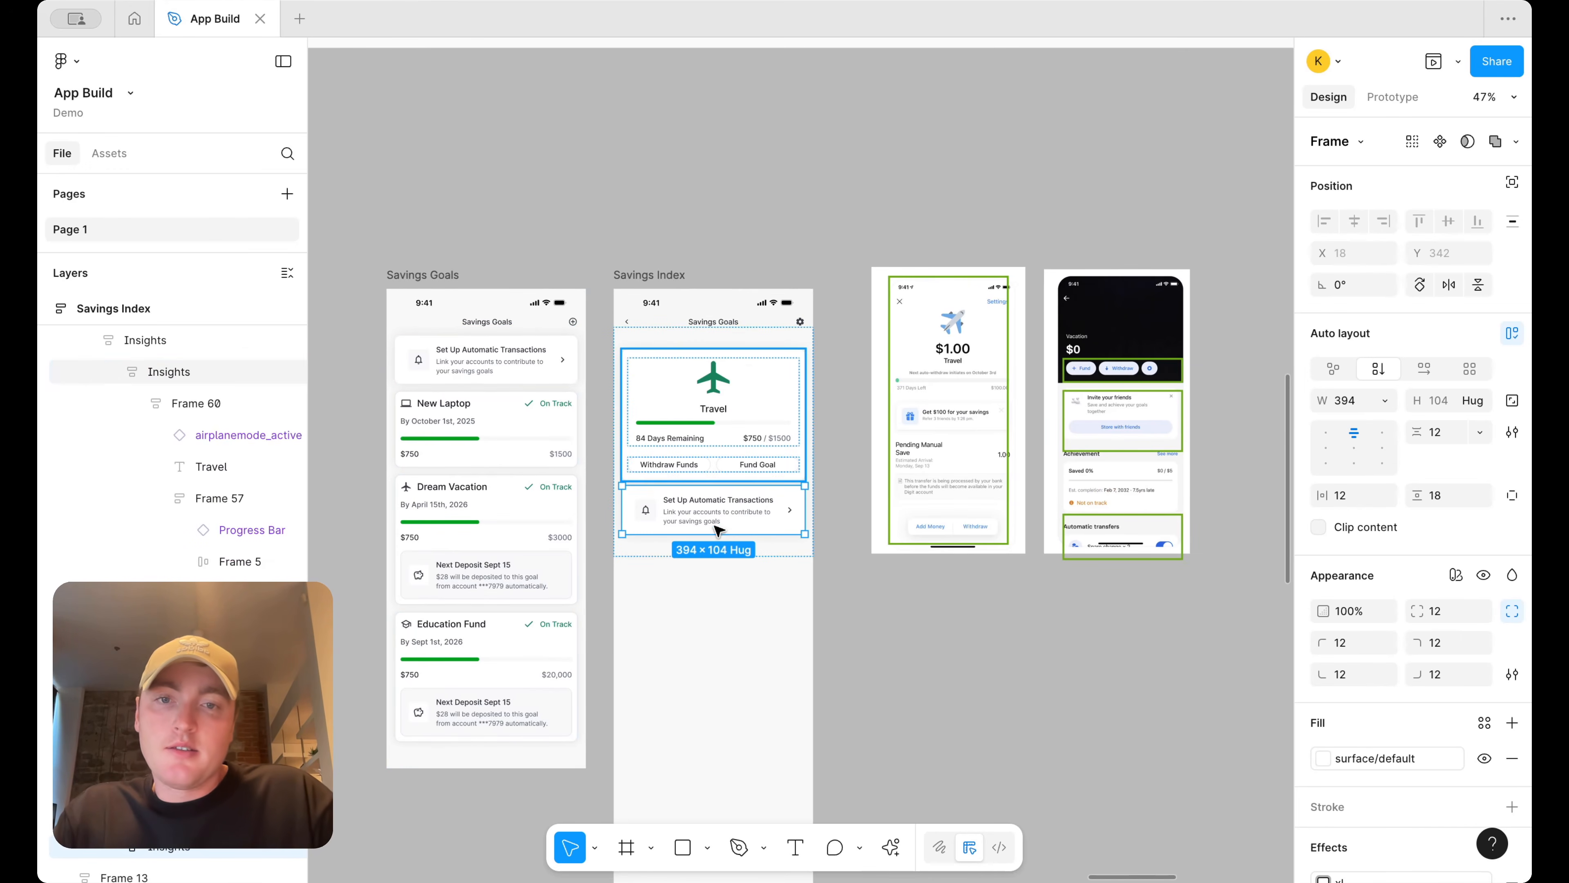
Examine the reference savings screens beside the Savings Index design
scroll(734, 414, "up", 5)
scroll(1050, 531, "right", 5)
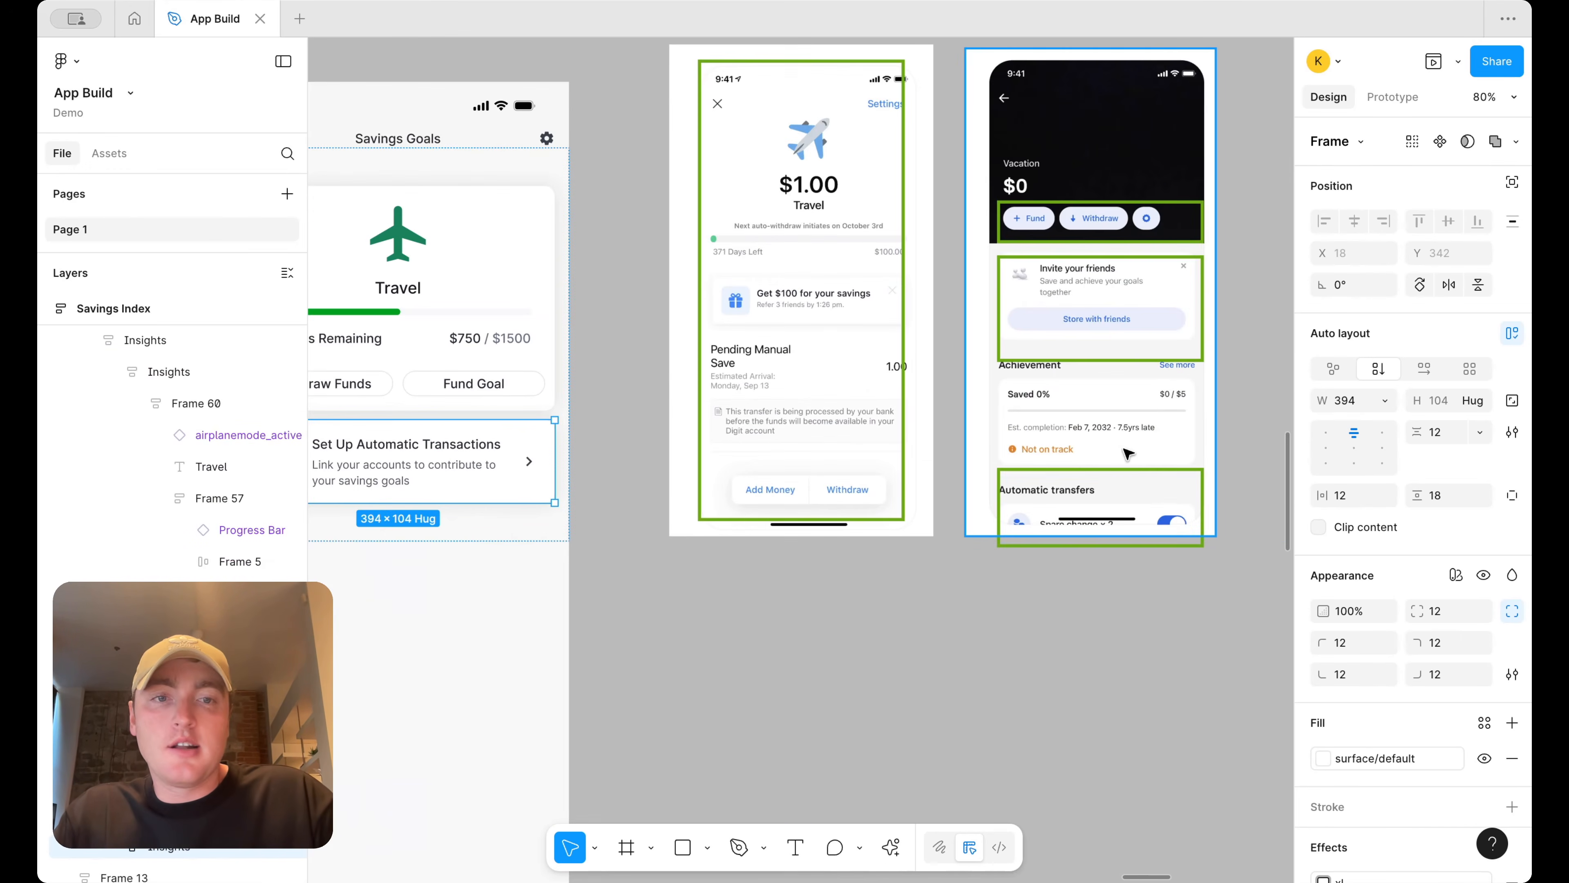
scroll(1161, 504, "up", 3)
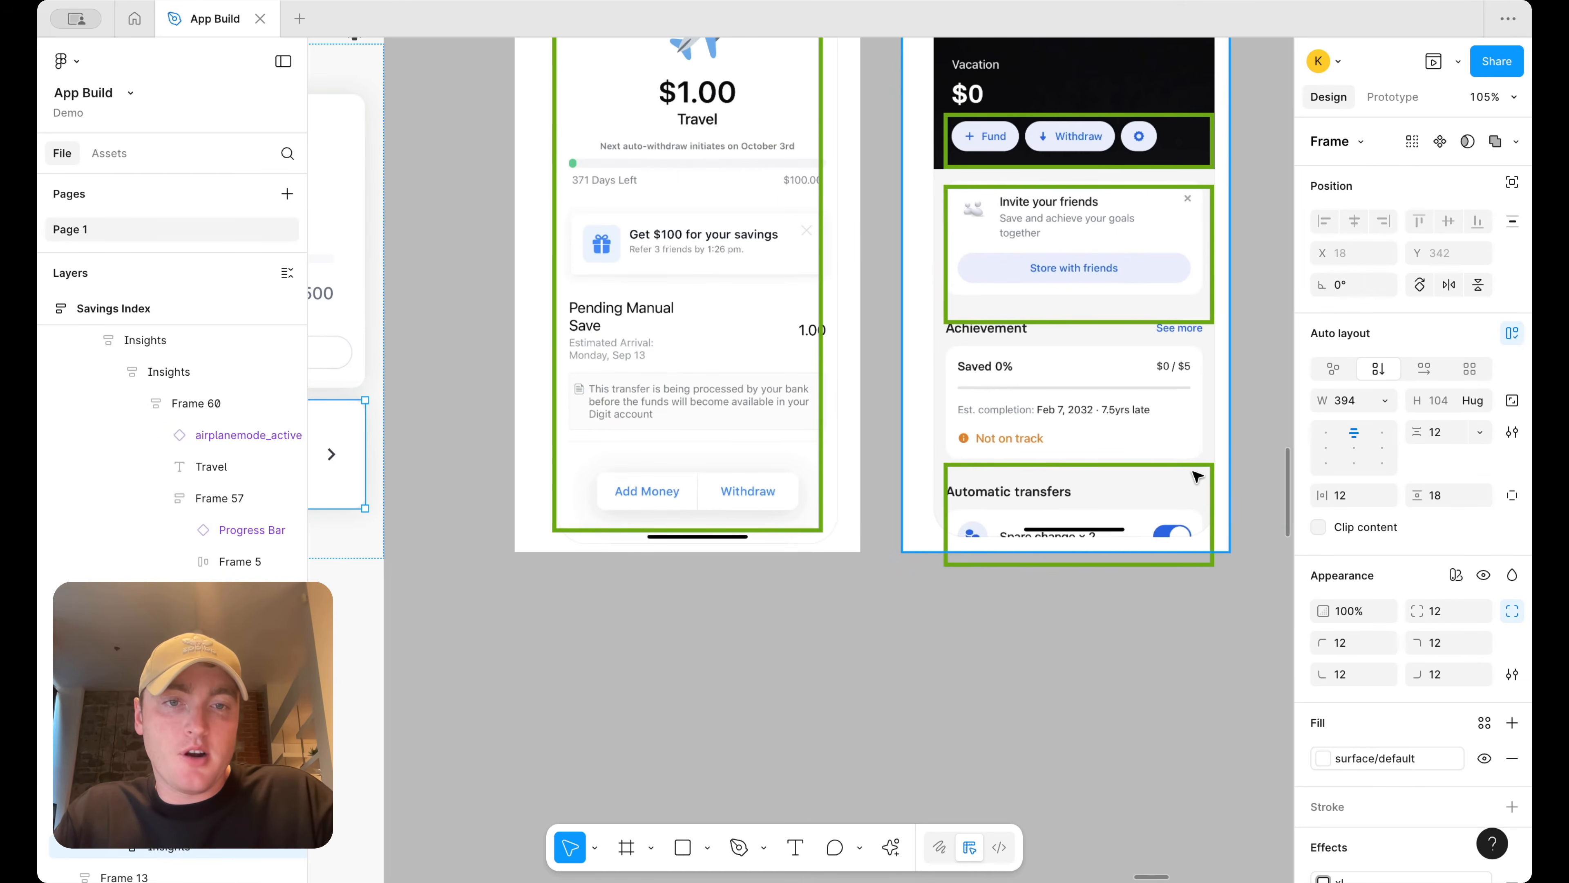
scroll(1140, 449, "down", 5)
scroll(1198, 502, "up", 4)
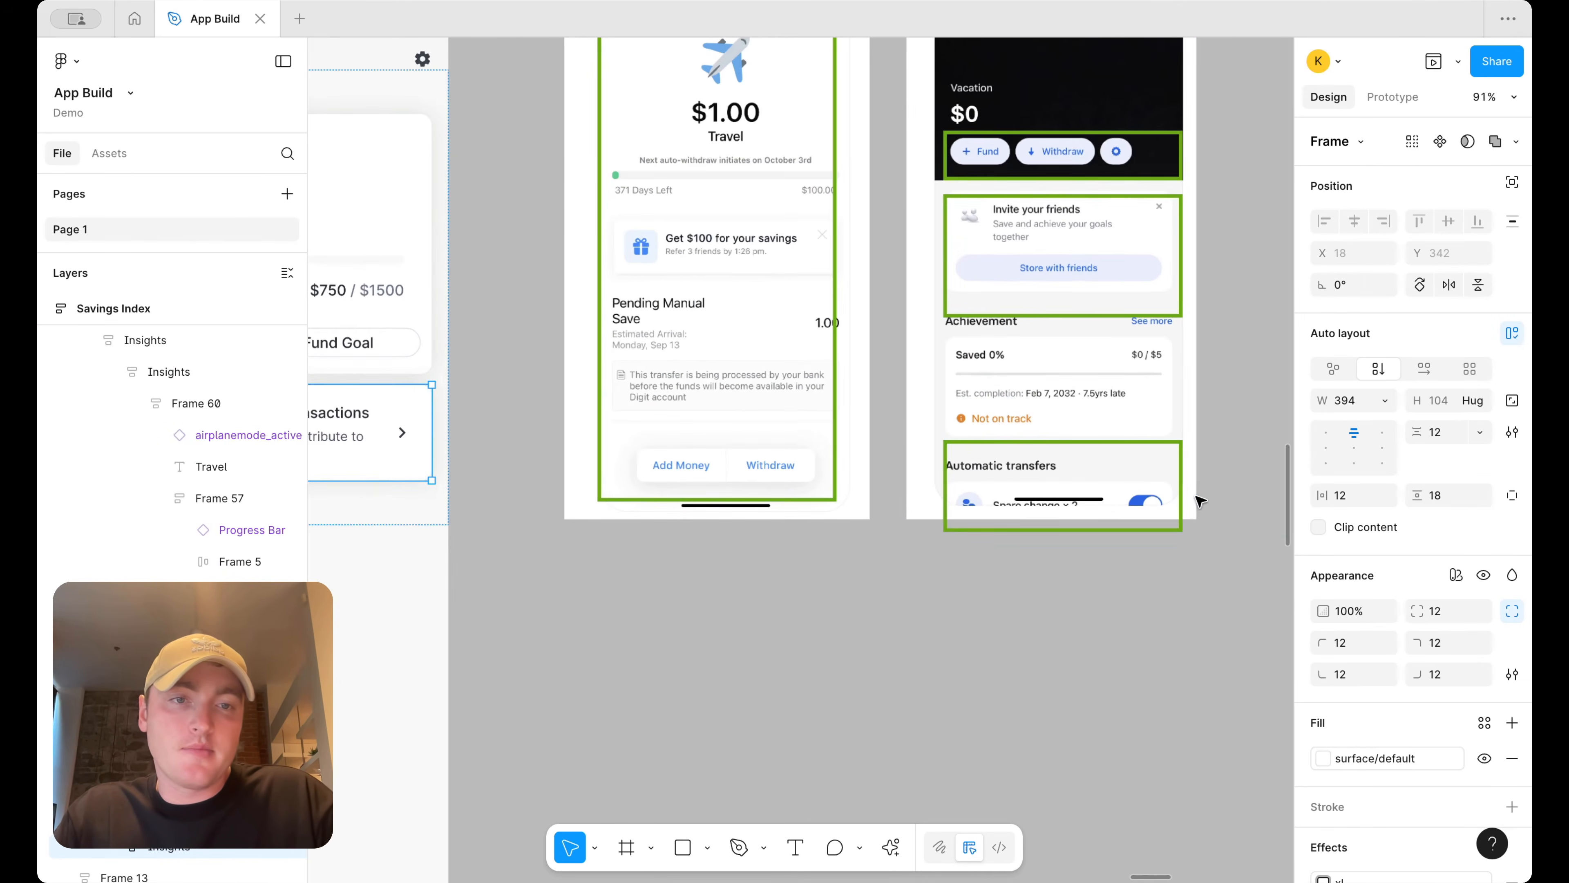
scroll(1239, 525, "left", 2)
scroll(1242, 525, "down", 3)
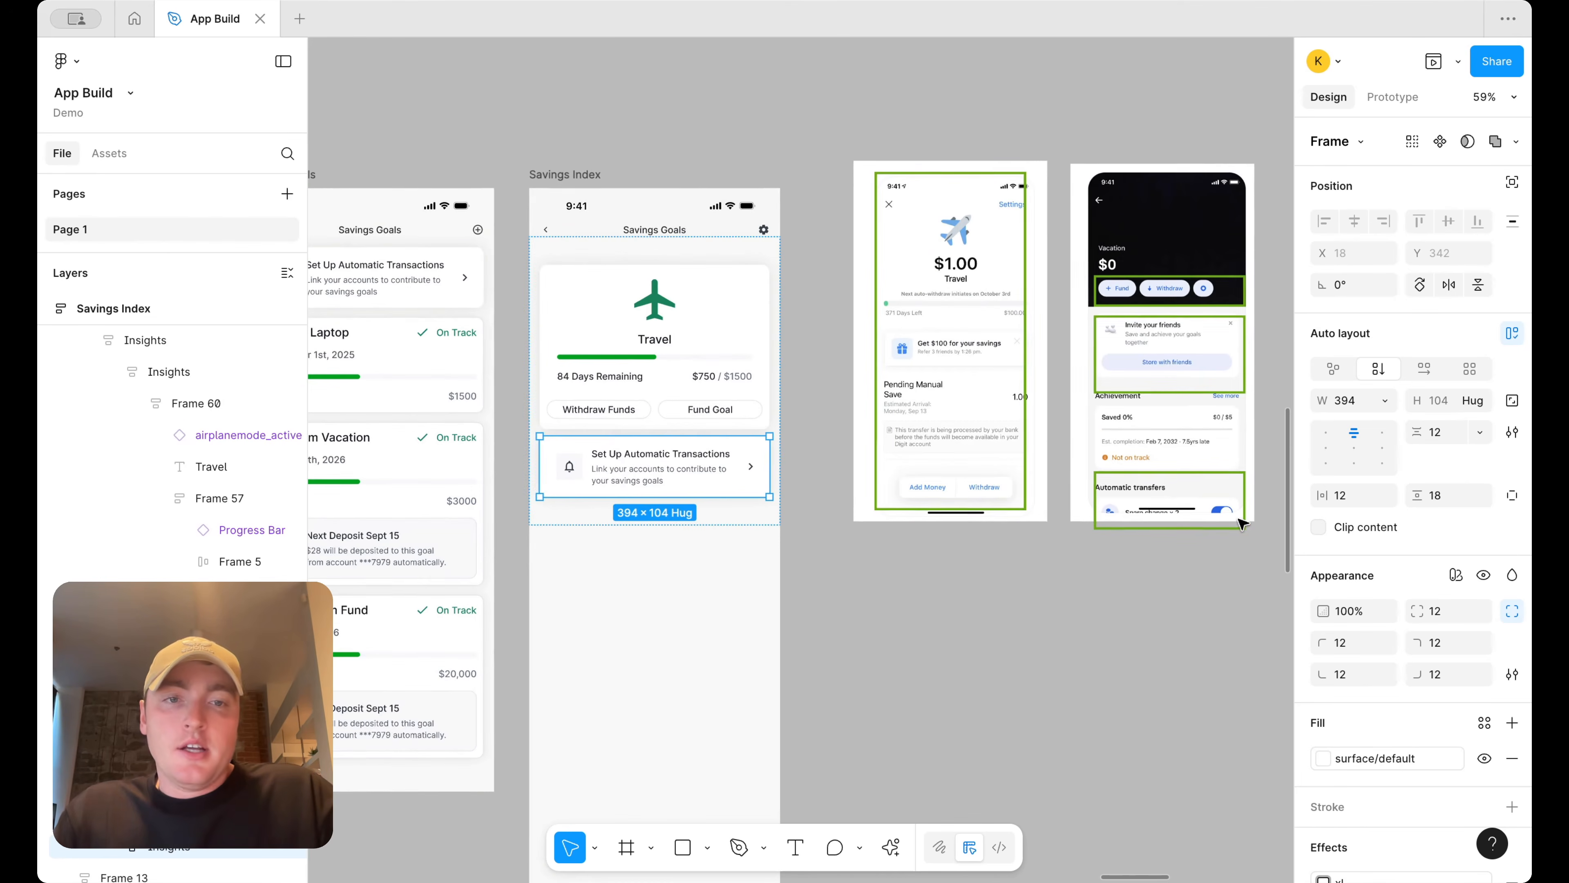
left_click(1081, 620)
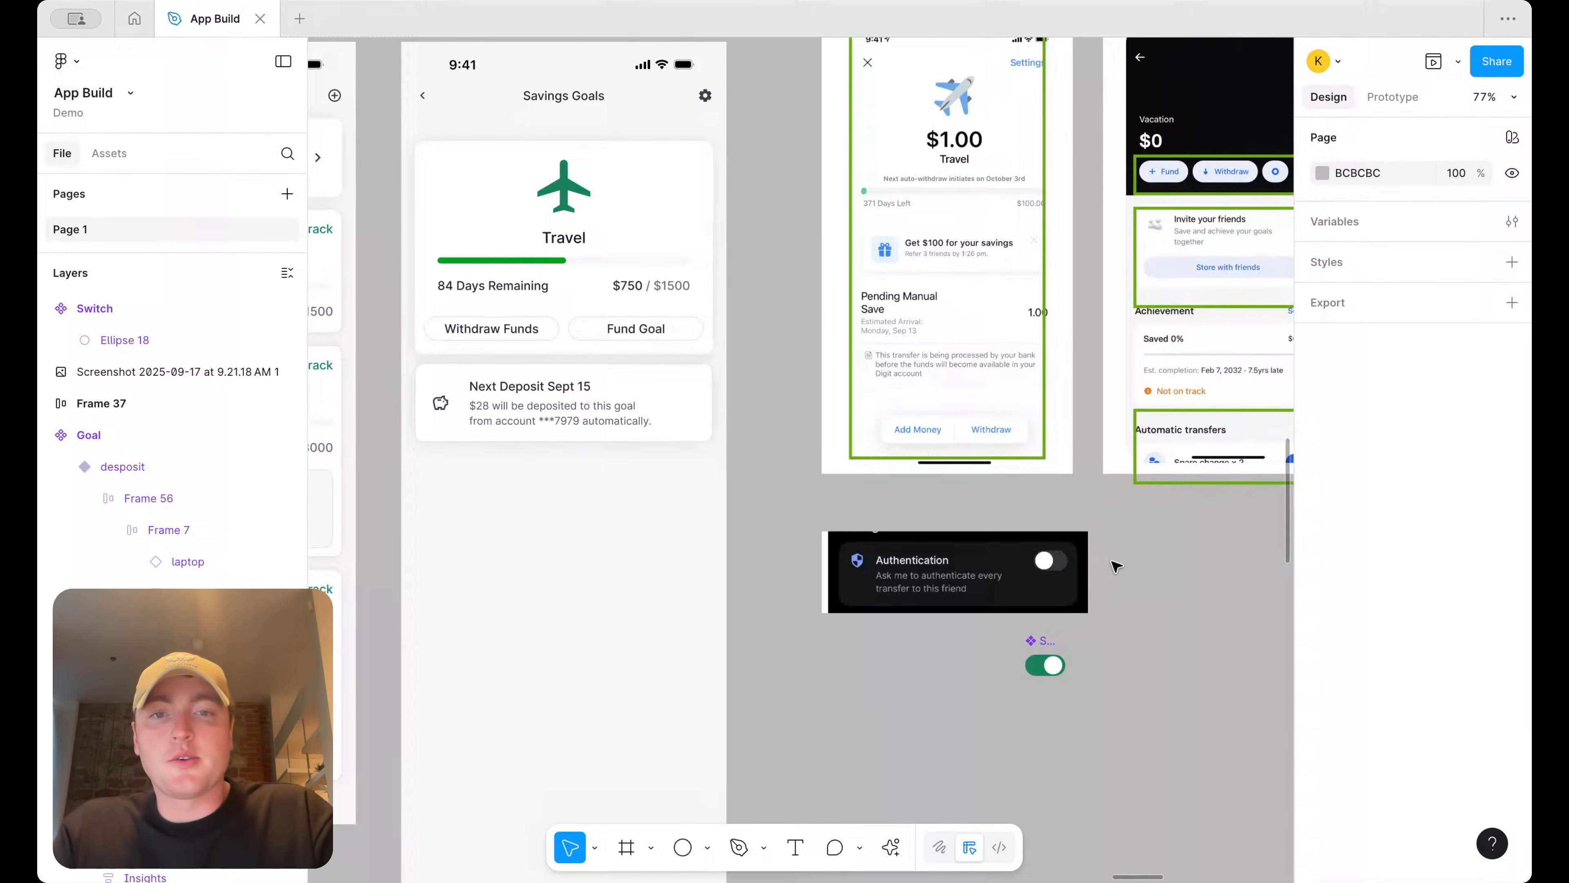
Inspect the Next Deposit card beneath the travel card in the Savings Index screen
scroll(1114, 561, "up", 3)
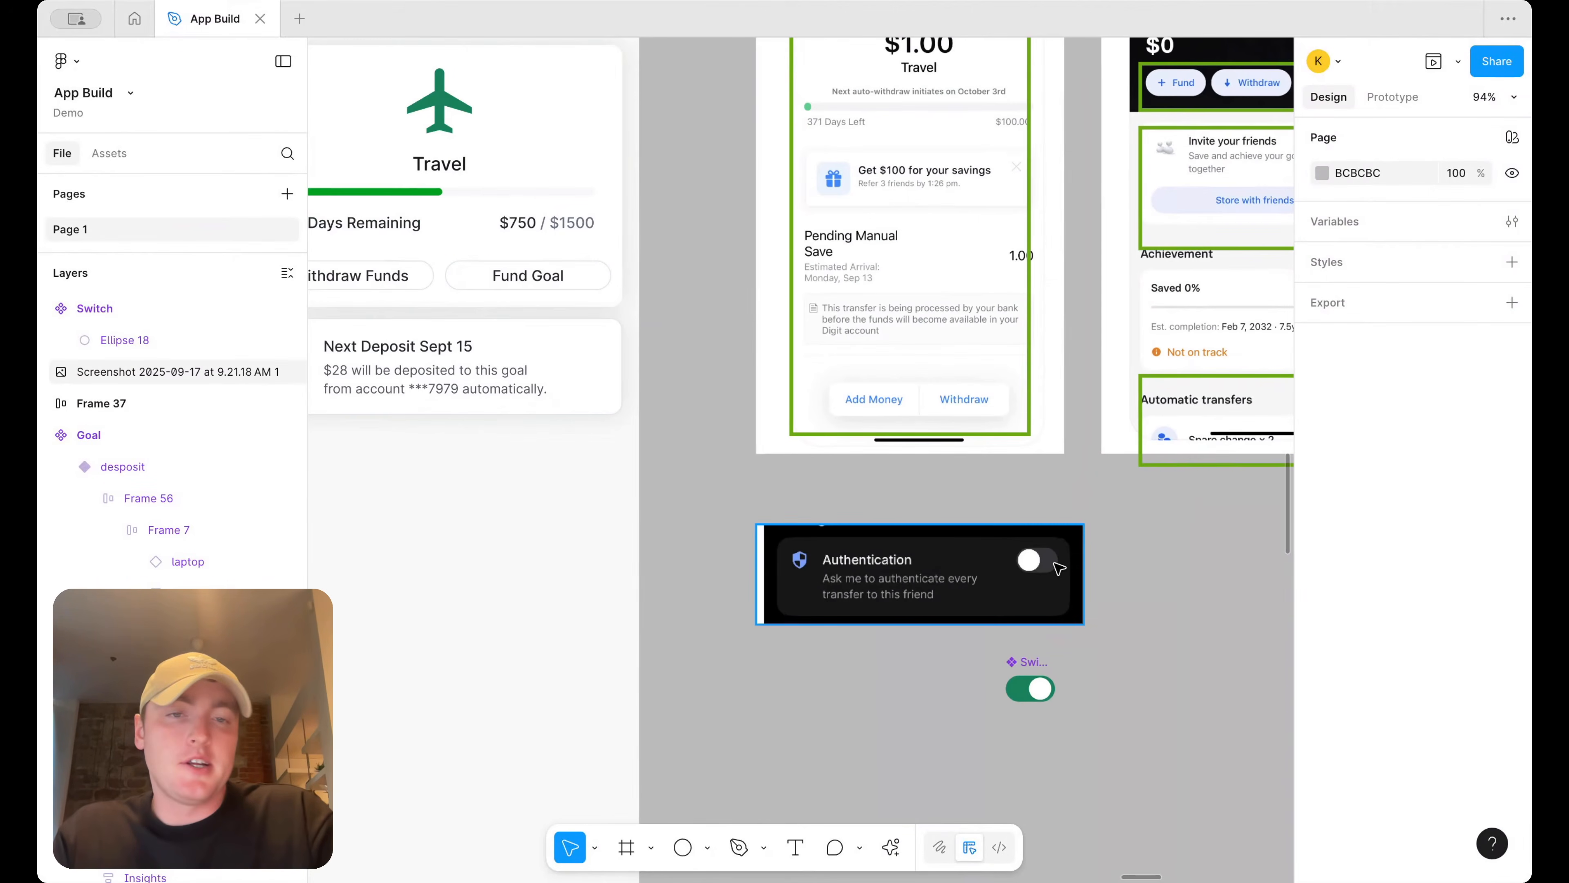
scroll(1063, 567, "right", 5)
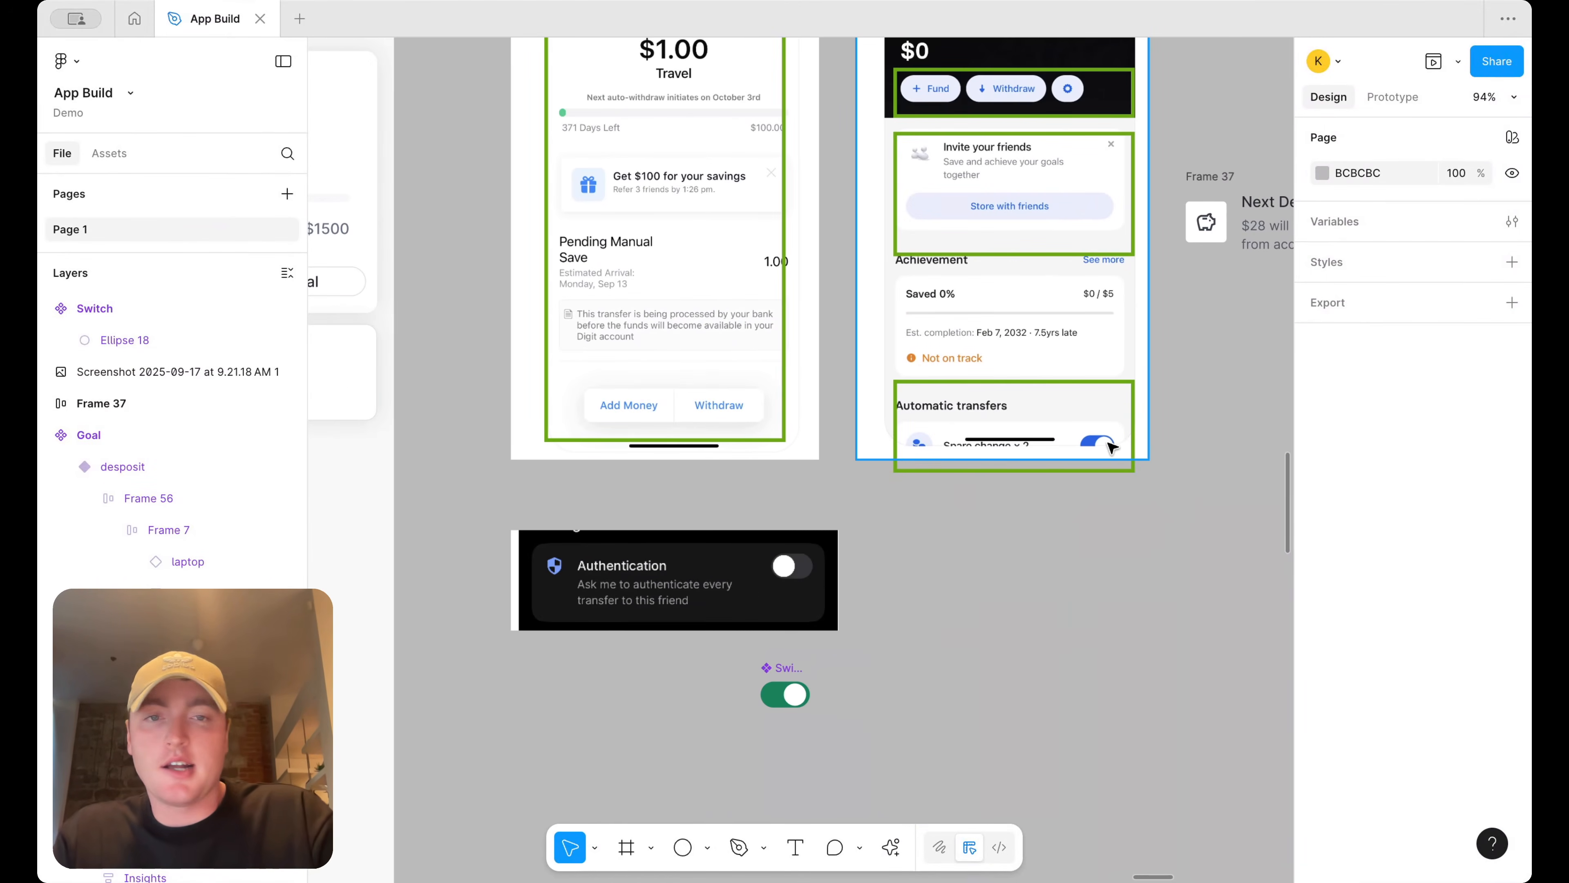
scroll(1058, 540, "left", 5)
left_click(1138, 584)
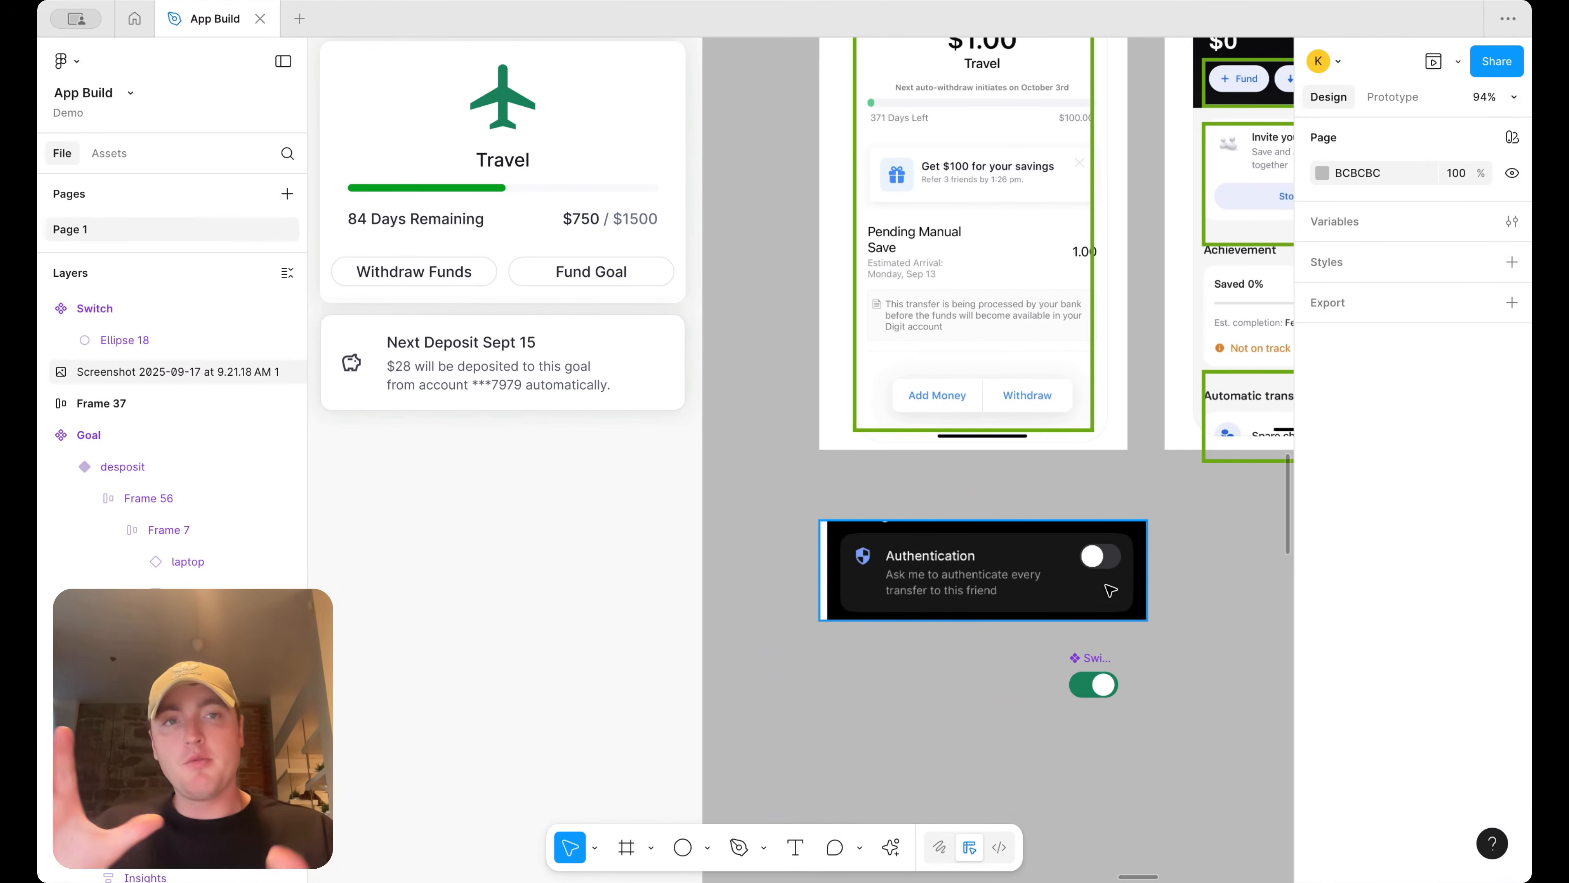
scroll(1110, 591, "up", 2)
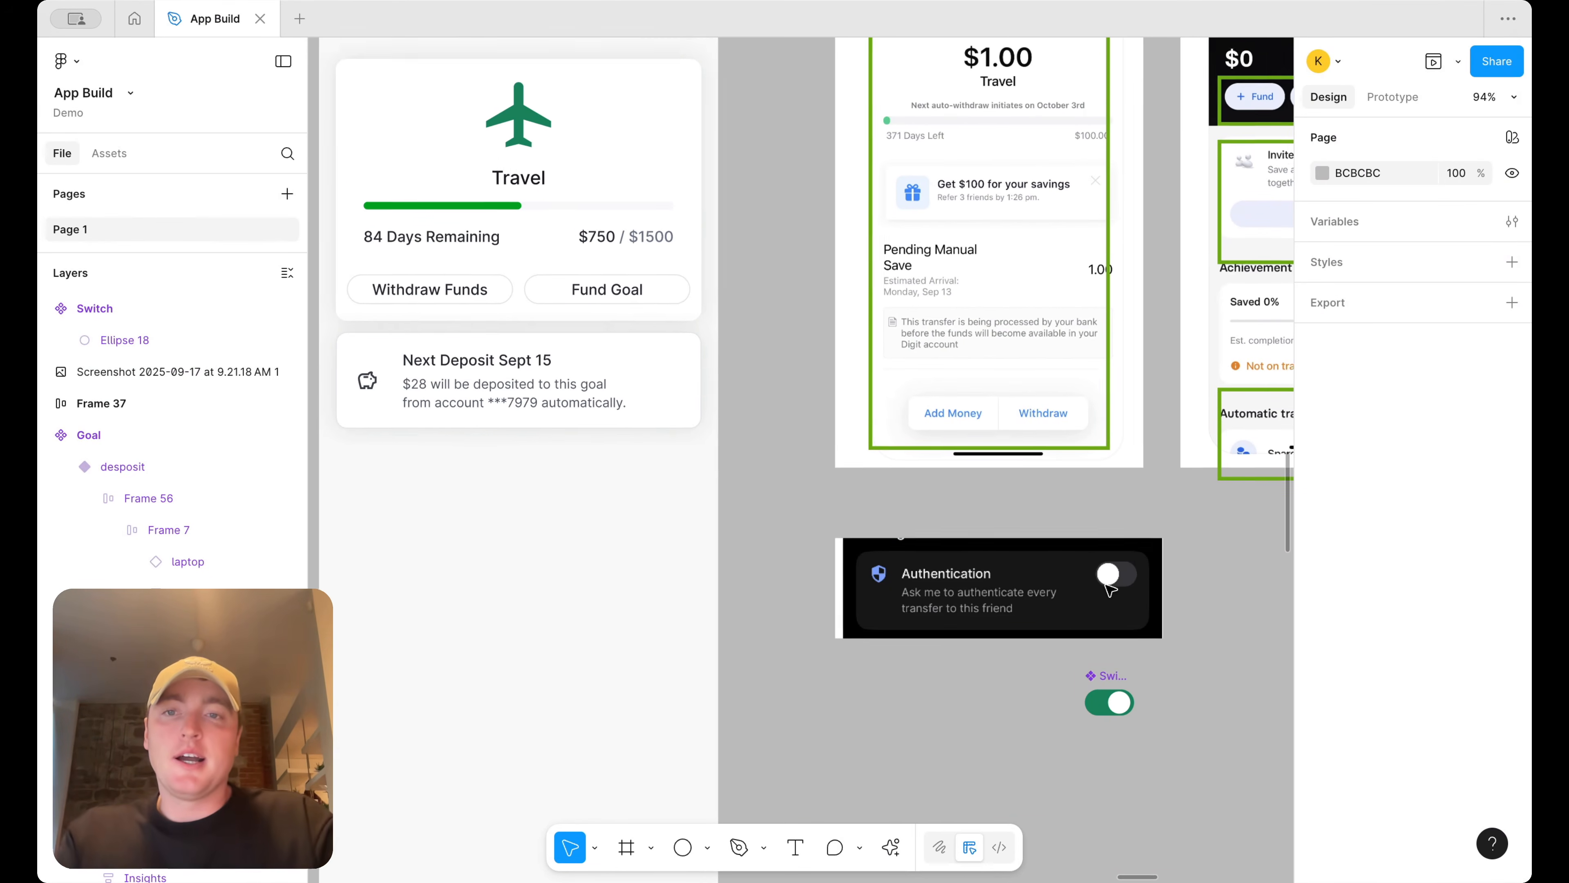
left_click(552, 381)
double_click(551, 382)
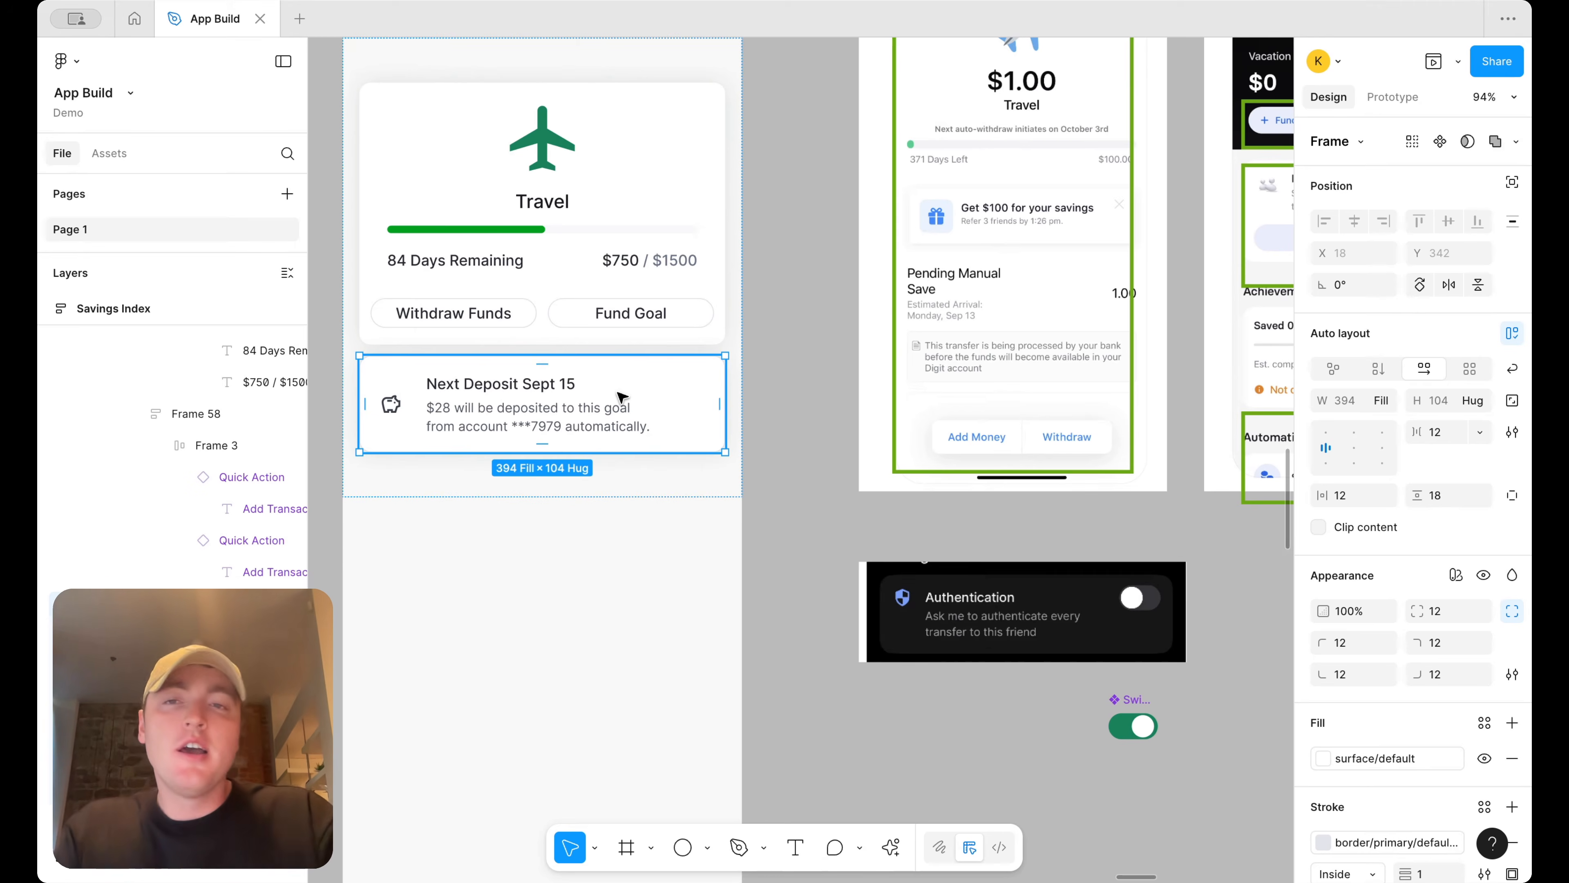
scroll(621, 396, "up", 3)
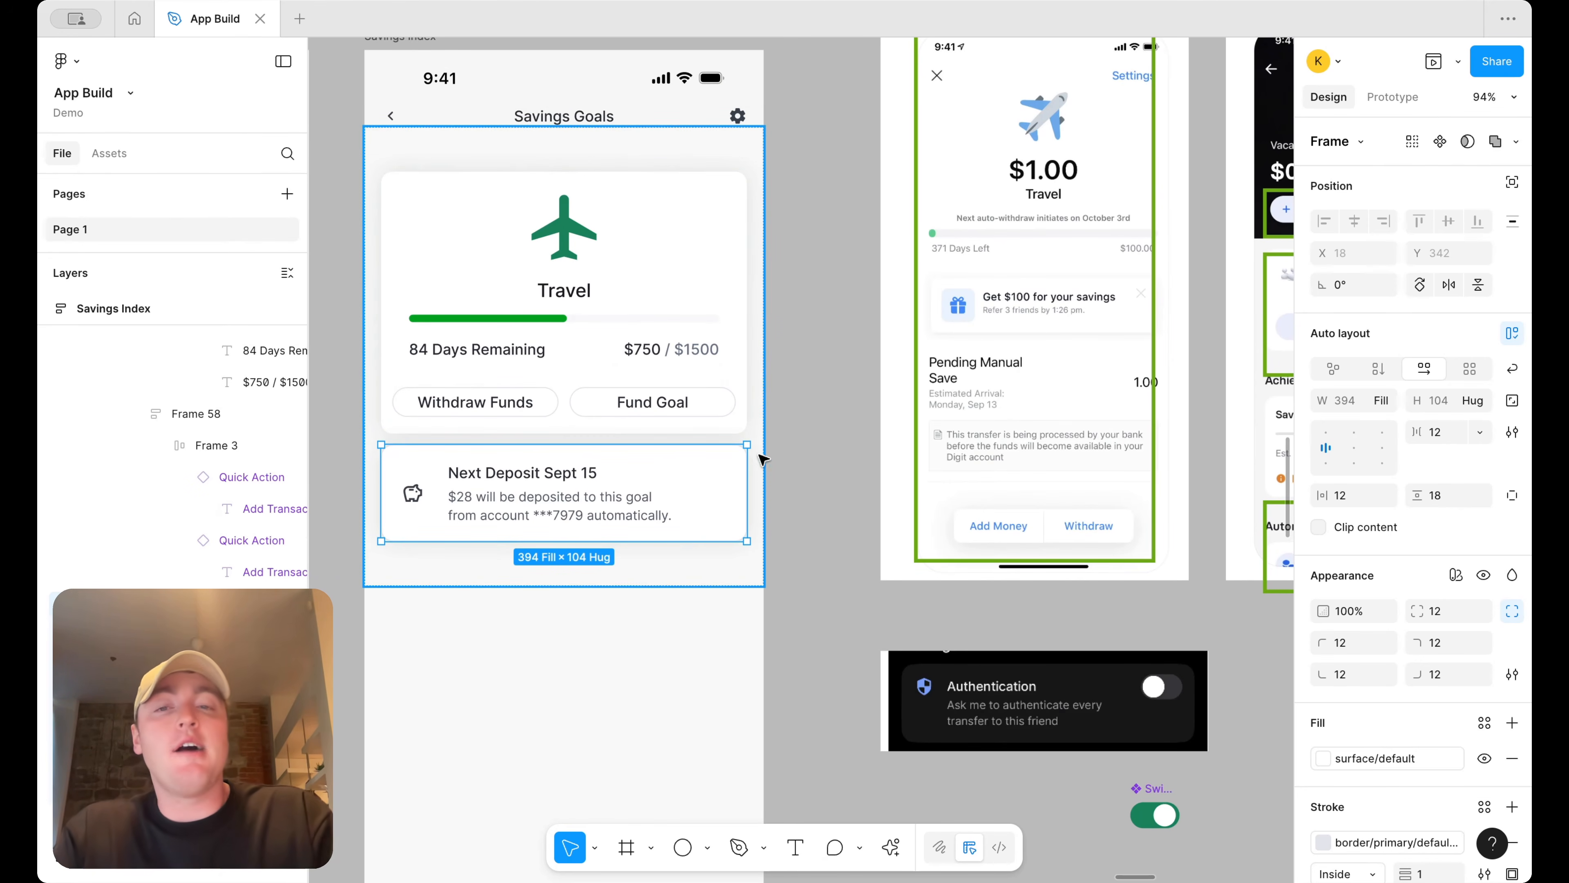
left_click(797, 488)
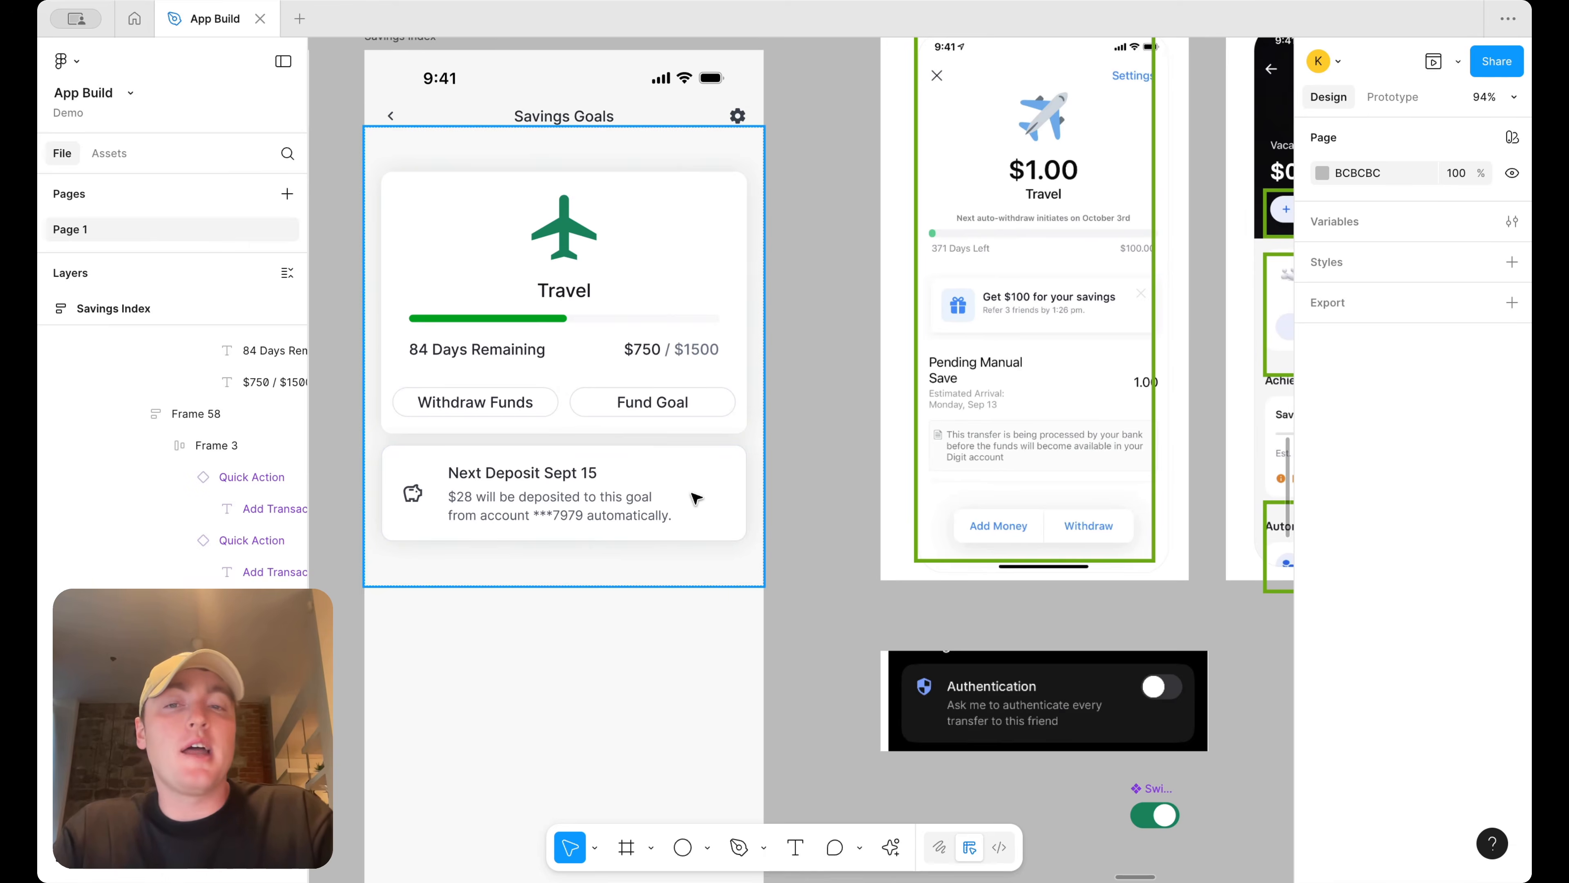
left_click(697, 498)
left_click(697, 498)
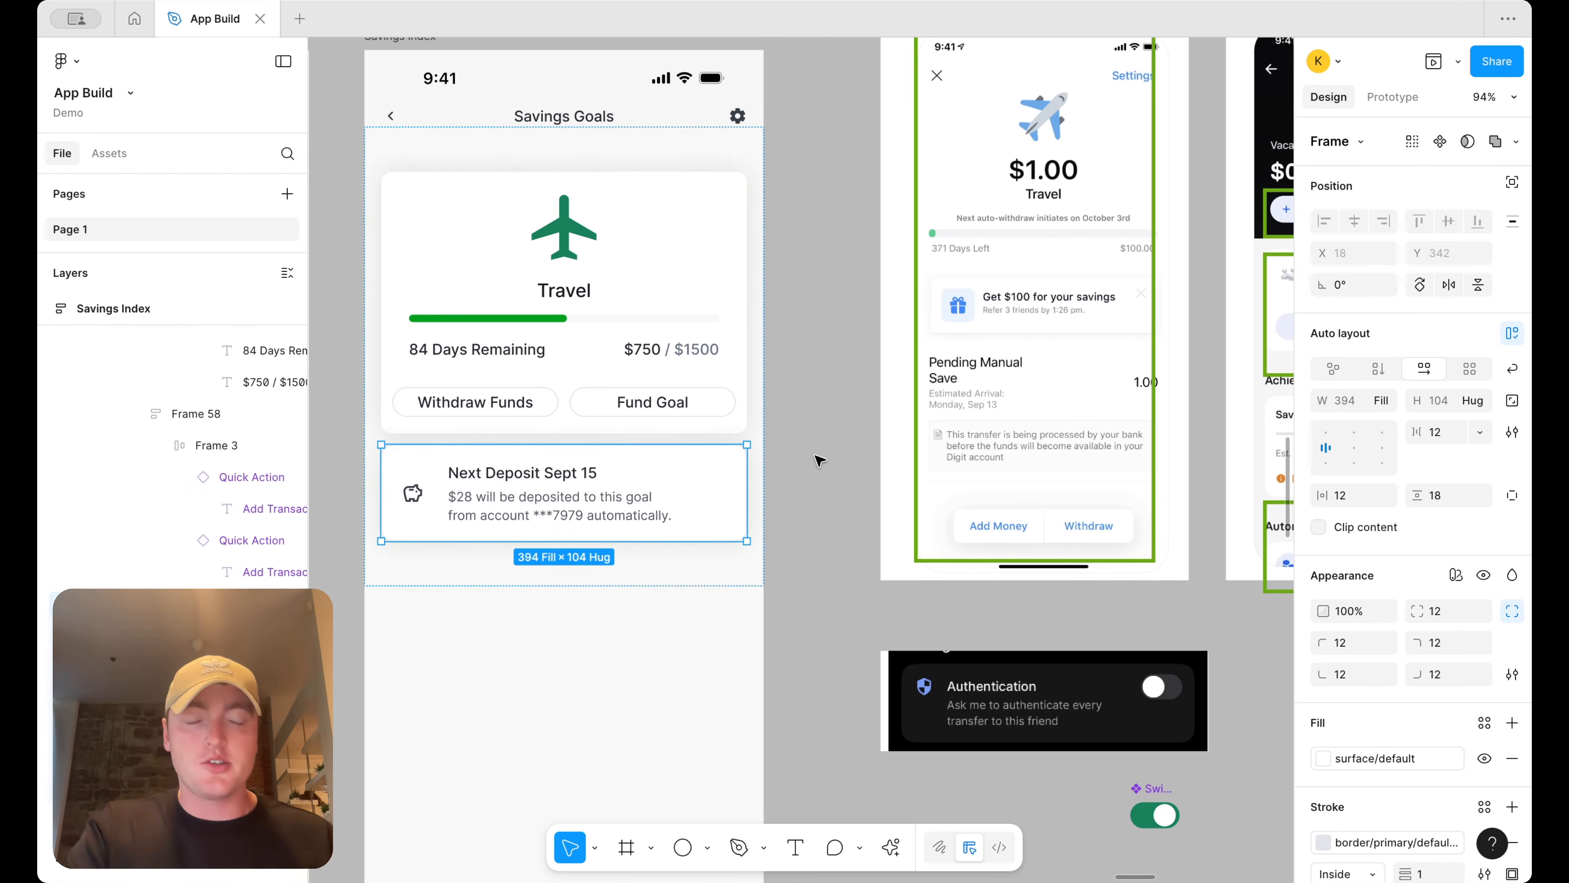
Bring the Add Category button from the Budget screen onto the canvas beside the reference screens
scroll(820, 460, "right", 3)
scroll(820, 460, "down", 2)
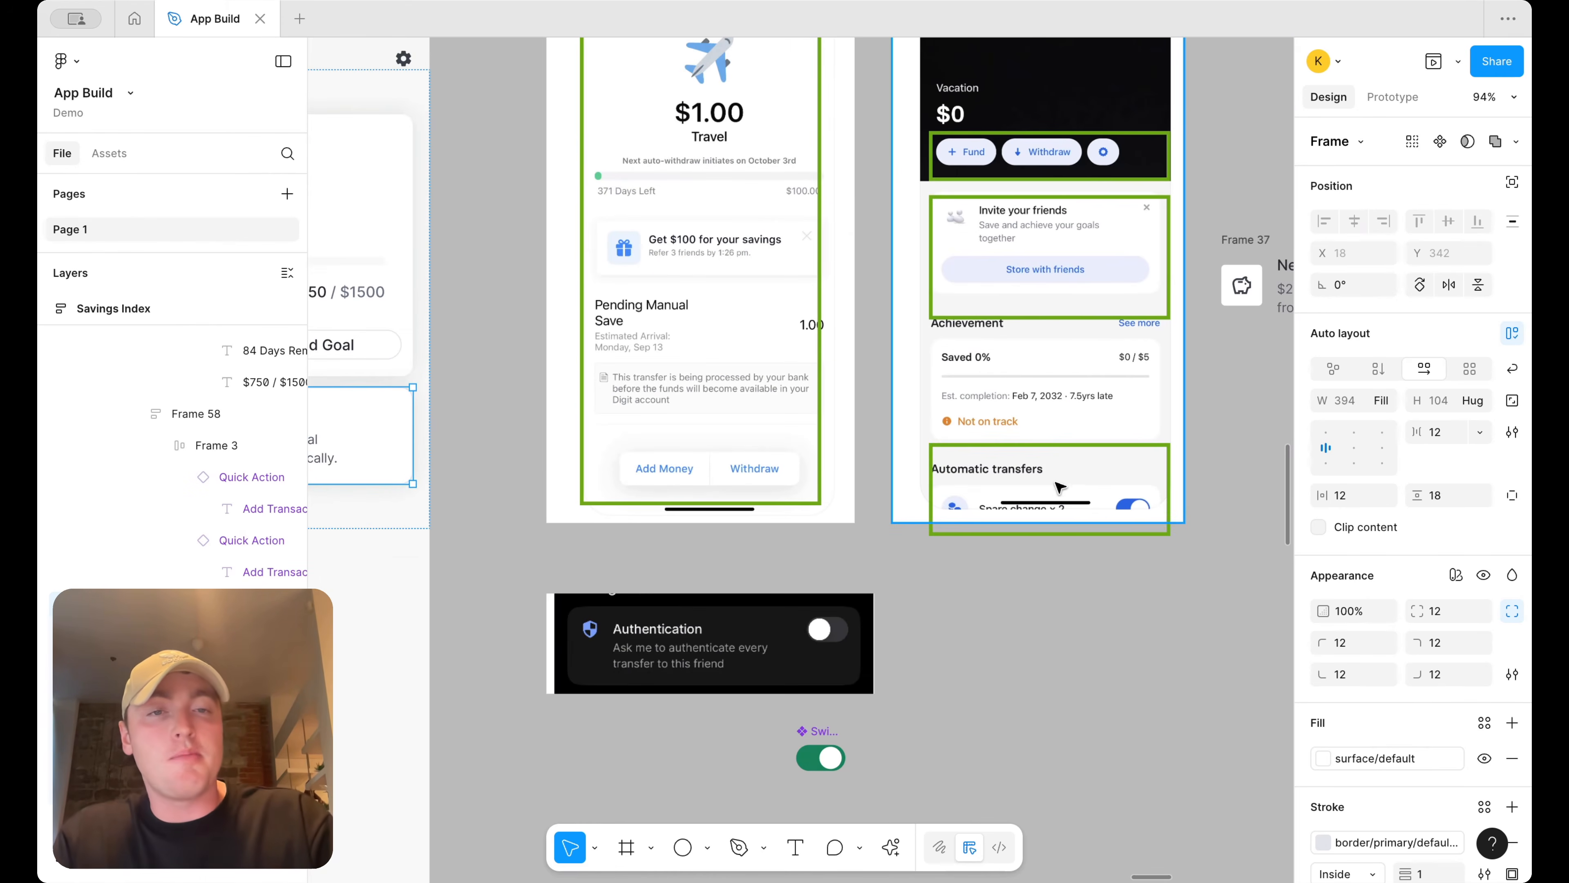
scroll(1115, 526, "left", 5)
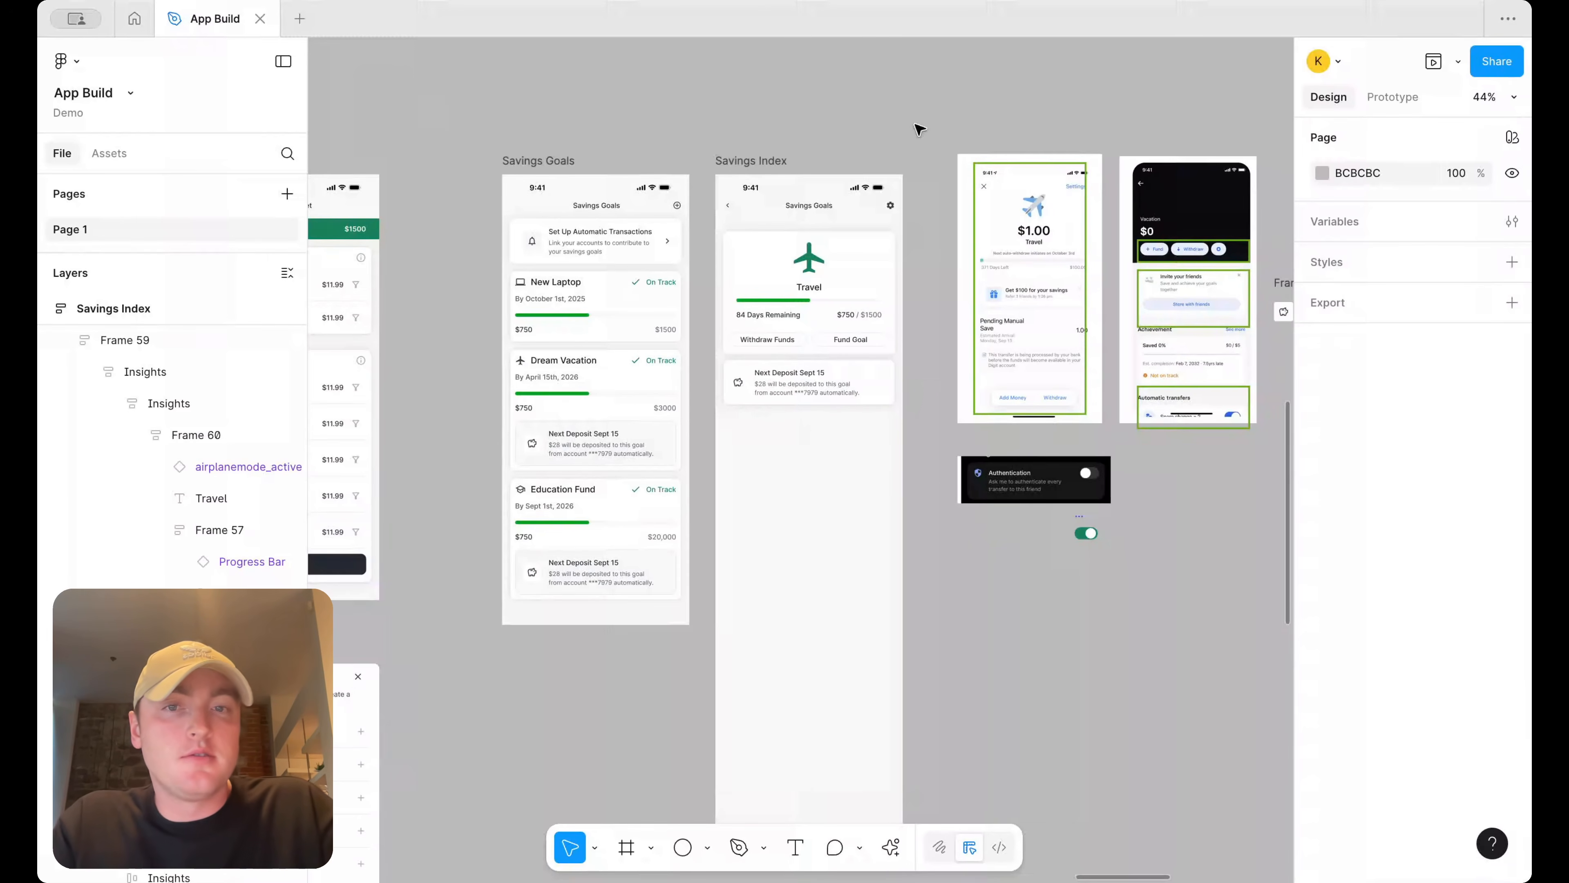
scroll(927, 130, "left", 5)
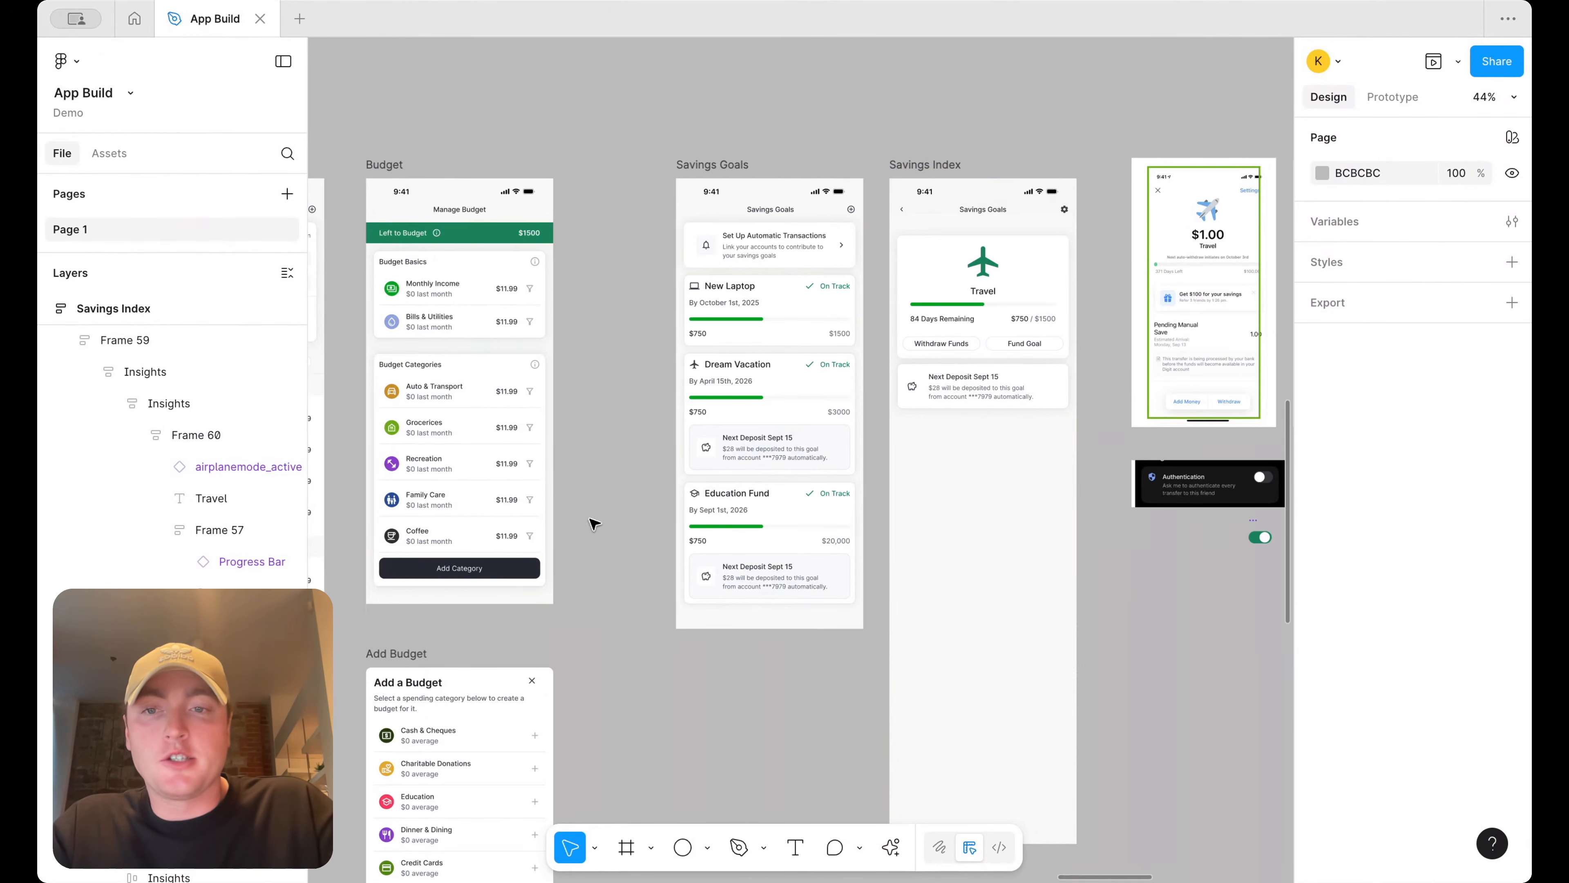
left_click(505, 568)
double_click(505, 568)
left_click_drag(488, 568, 1267, 569)
scroll(1131, 550, "right", 5)
left_click_drag(901, 564, 979, 526)
Delete the Authentication row and its switch from the canvas, and reposition the Add Category button
left_click_drag(867, 583, 714, 476)
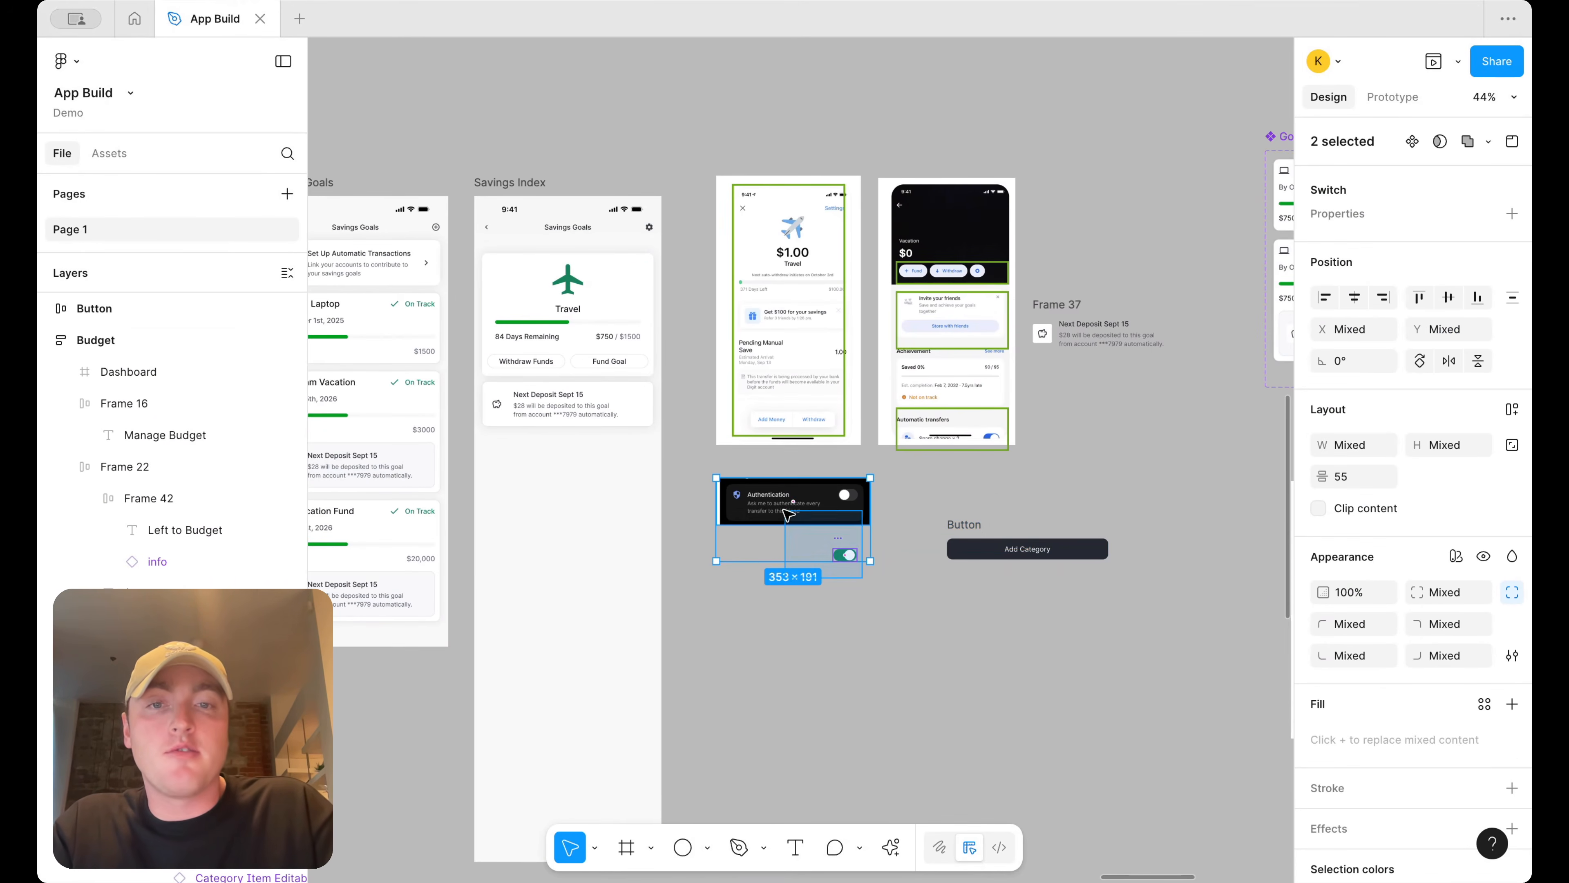
key("Delete")
left_click_drag(975, 529, 907, 500)
Copy the Next Deposit card out of the Savings Index screen onto the canvas above the Add Category button
left_click(625, 405)
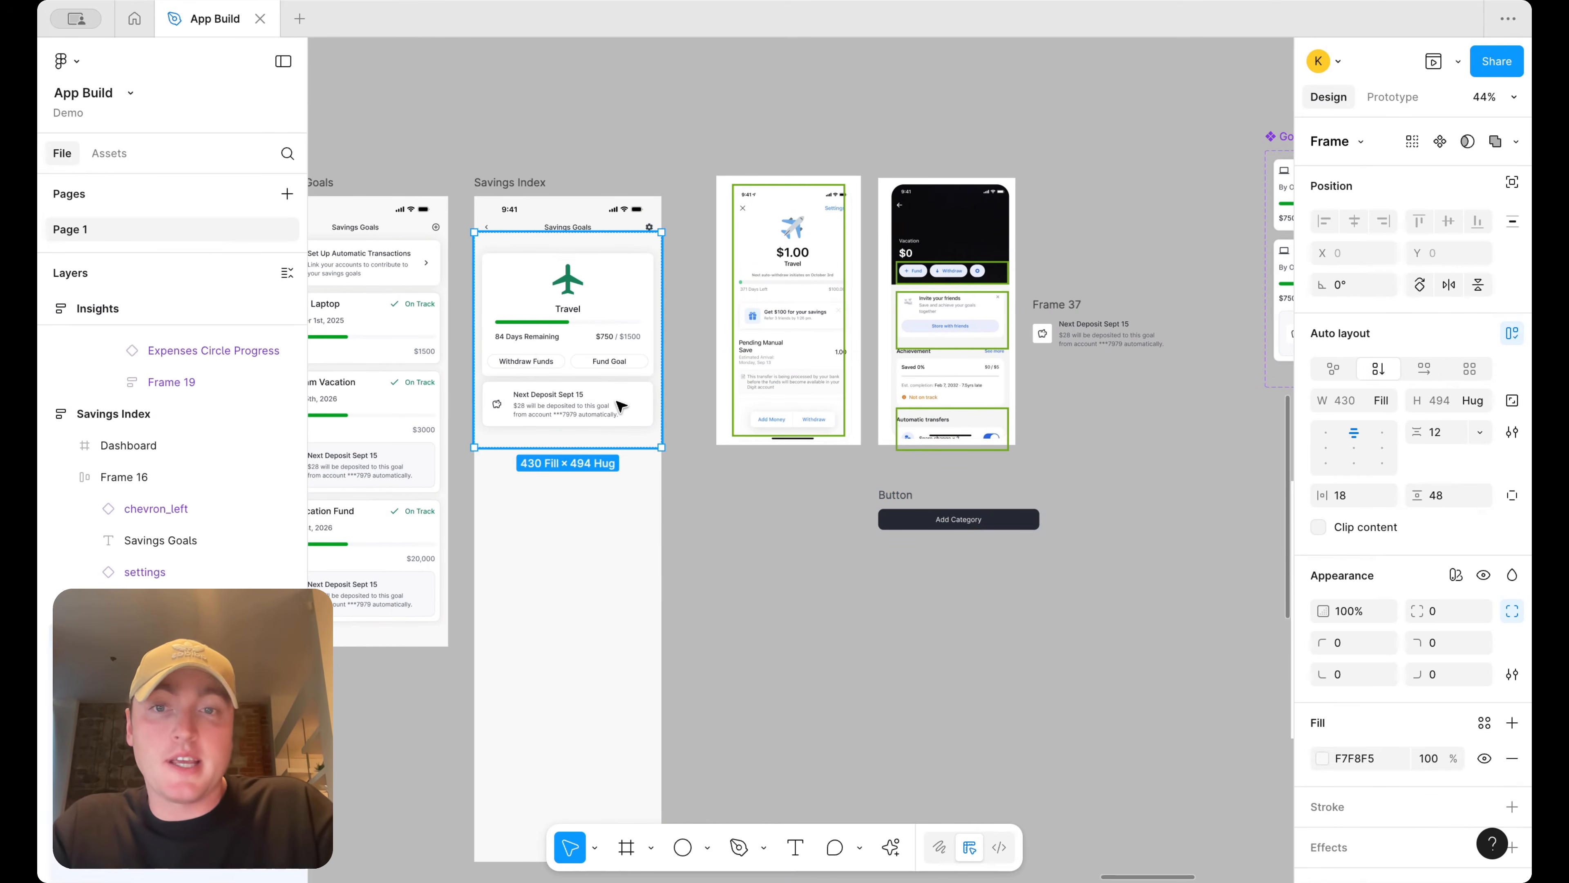
left_click(615, 393)
left_click_drag(606, 397, 998, 487)
scroll(998, 487, "up", 5)
left_click_drag(739, 539, 796, 606)
scroll(793, 603, "up", 3)
scroll(793, 604, "right", 3)
scroll(789, 601, "down", 3)
scroll(732, 414, "down", 1)
scroll(734, 415, "up", 3)
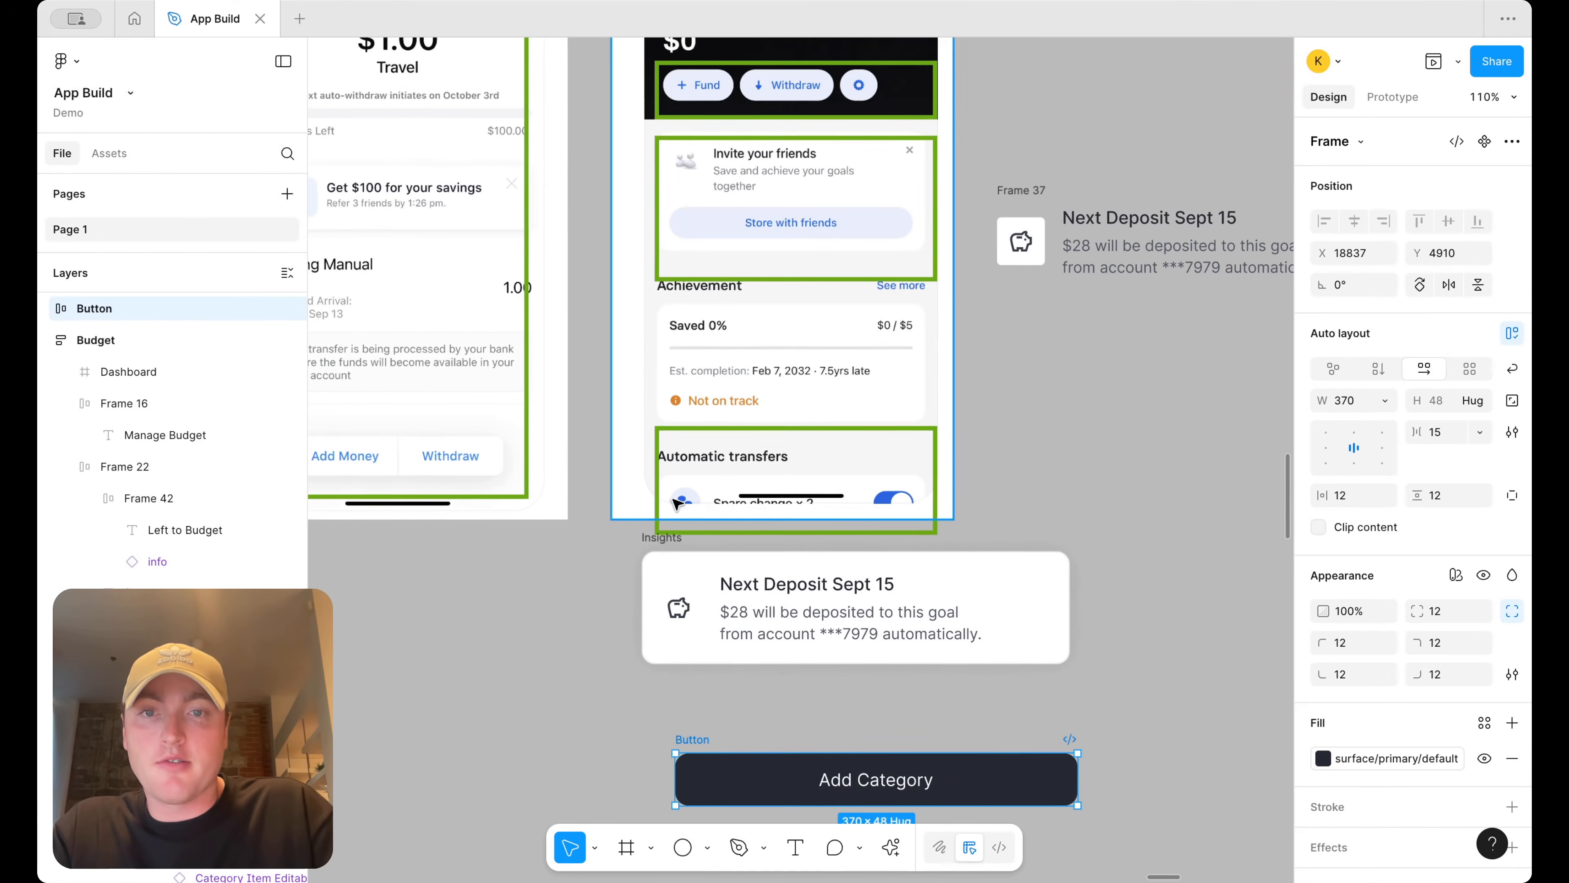
left_click_drag(798, 589, 798, 618)
Retitle the copied card's heading to "Invite your partner or freinds"
double_click(797, 616)
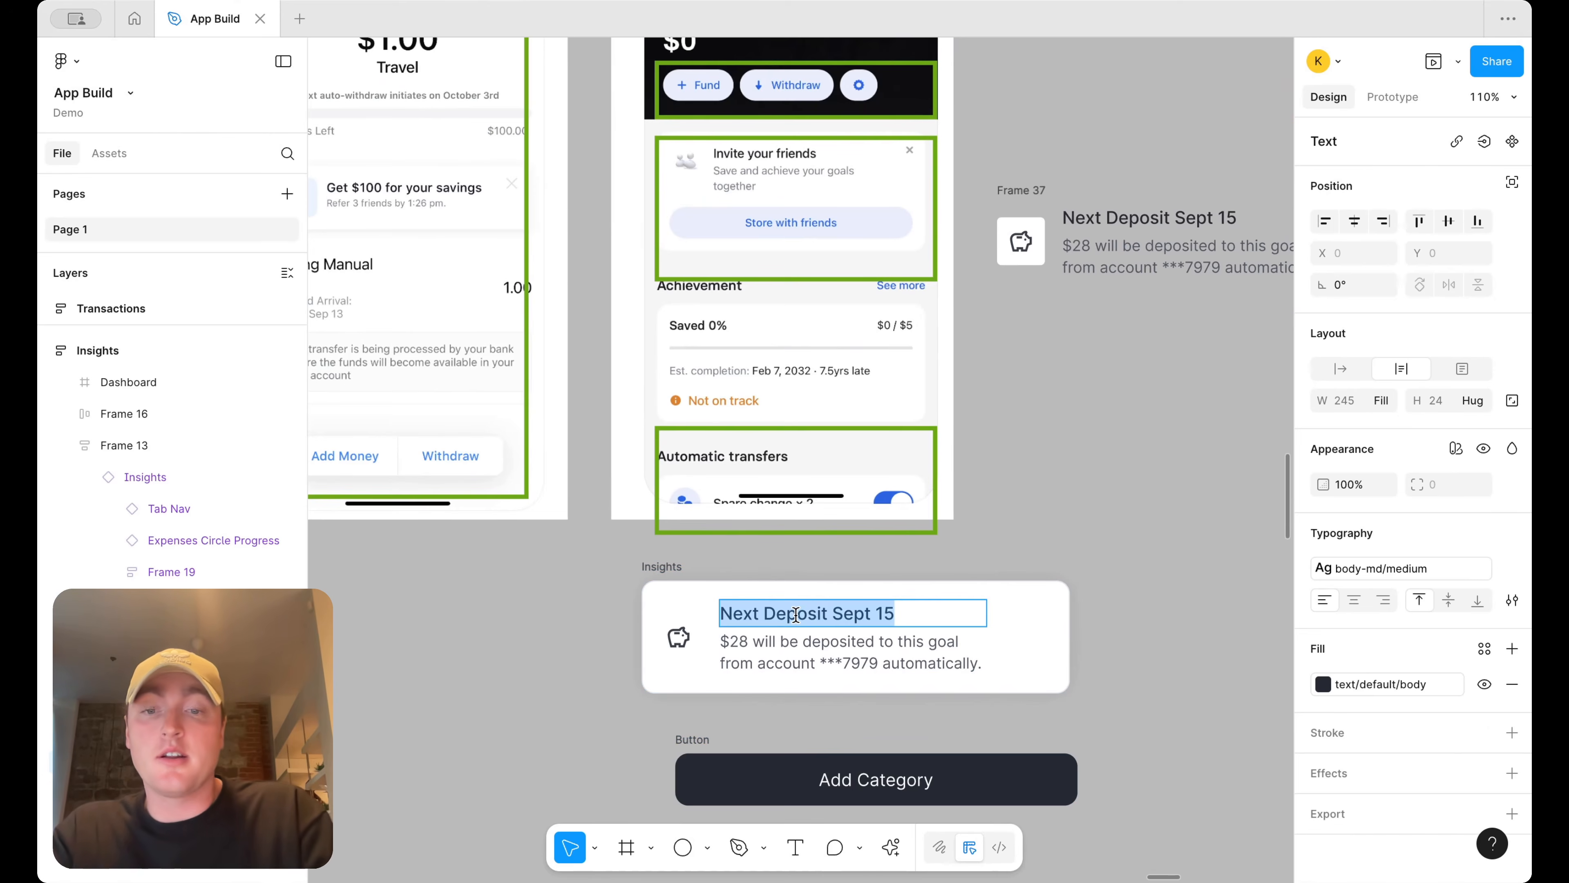
key("BackSpace")
type("Invite your partne")
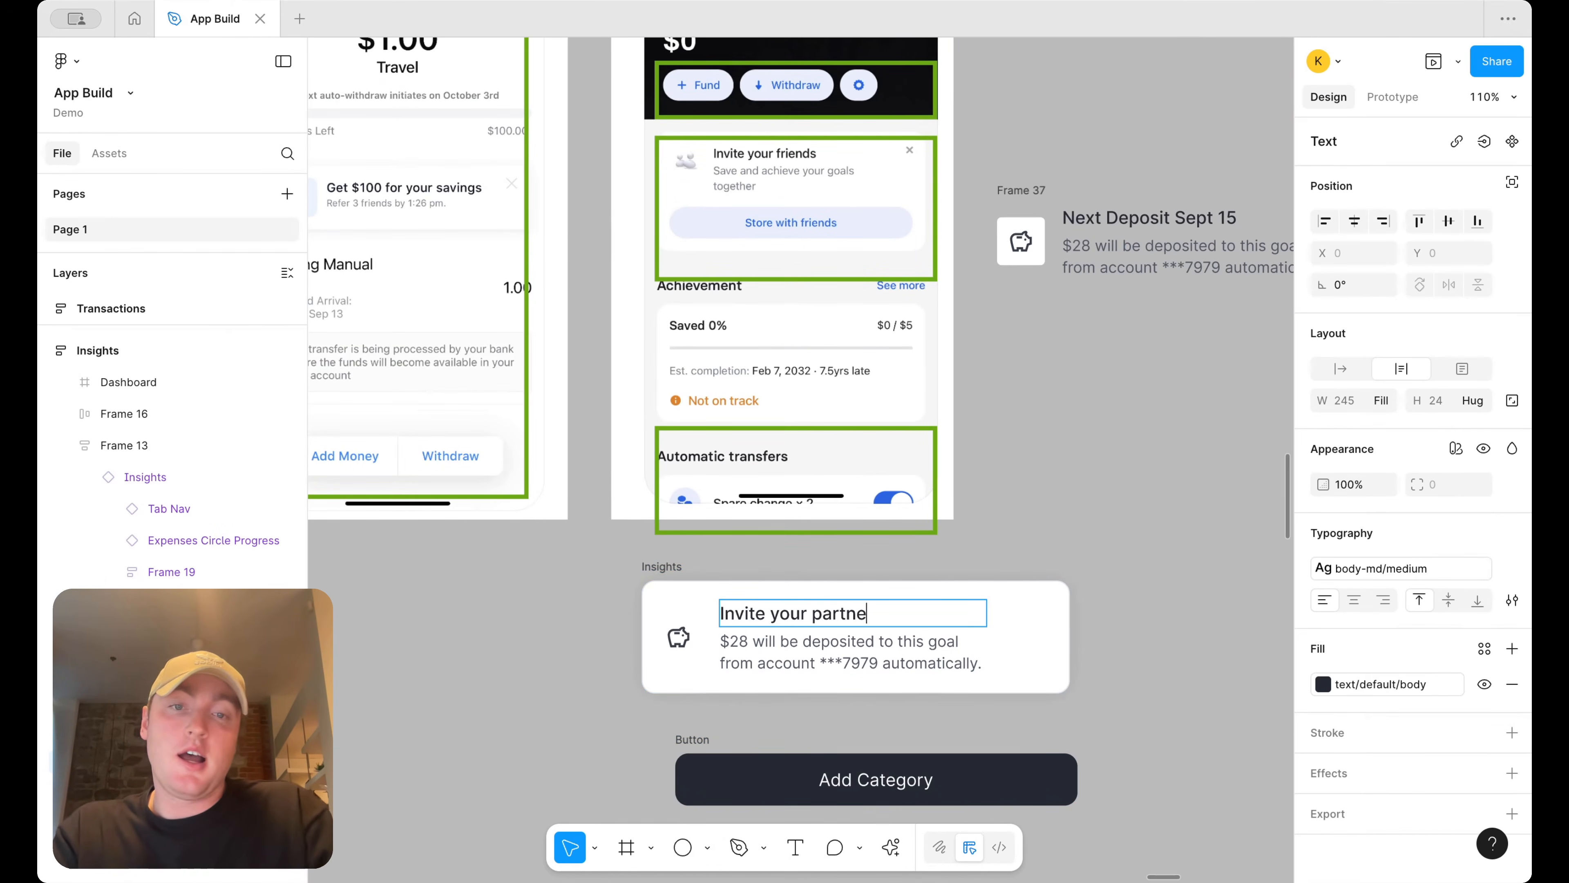
type("r or freinds")
Set the card's description text to "Keep track of progress, together."
key("Escape")
key("Tab")
key("Return")
type("Save this goal")
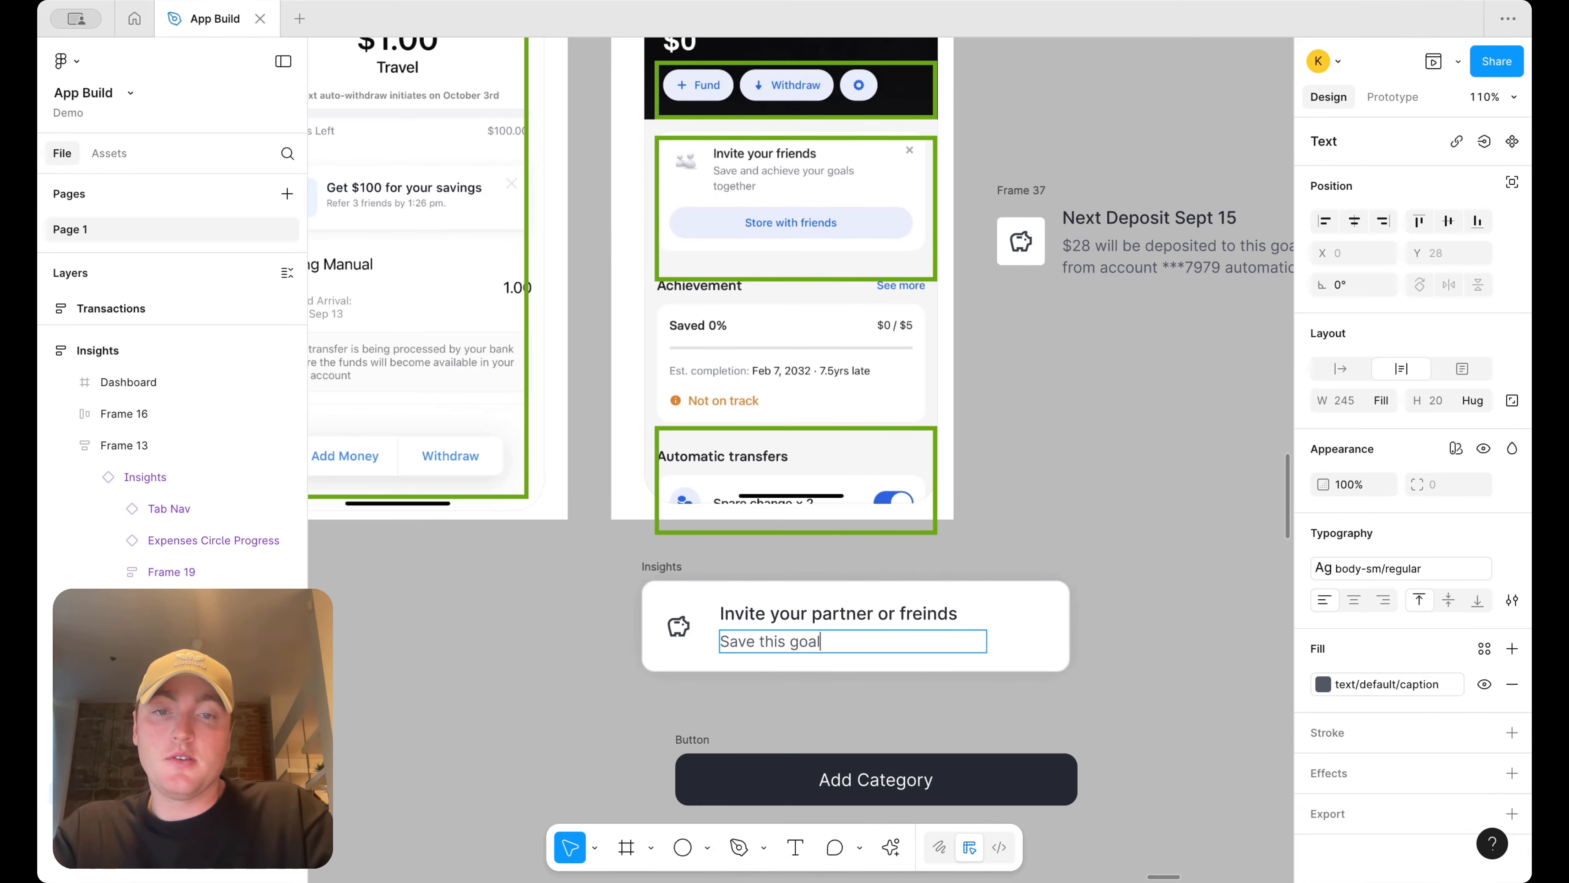
key("ctrl+a")
type("K")
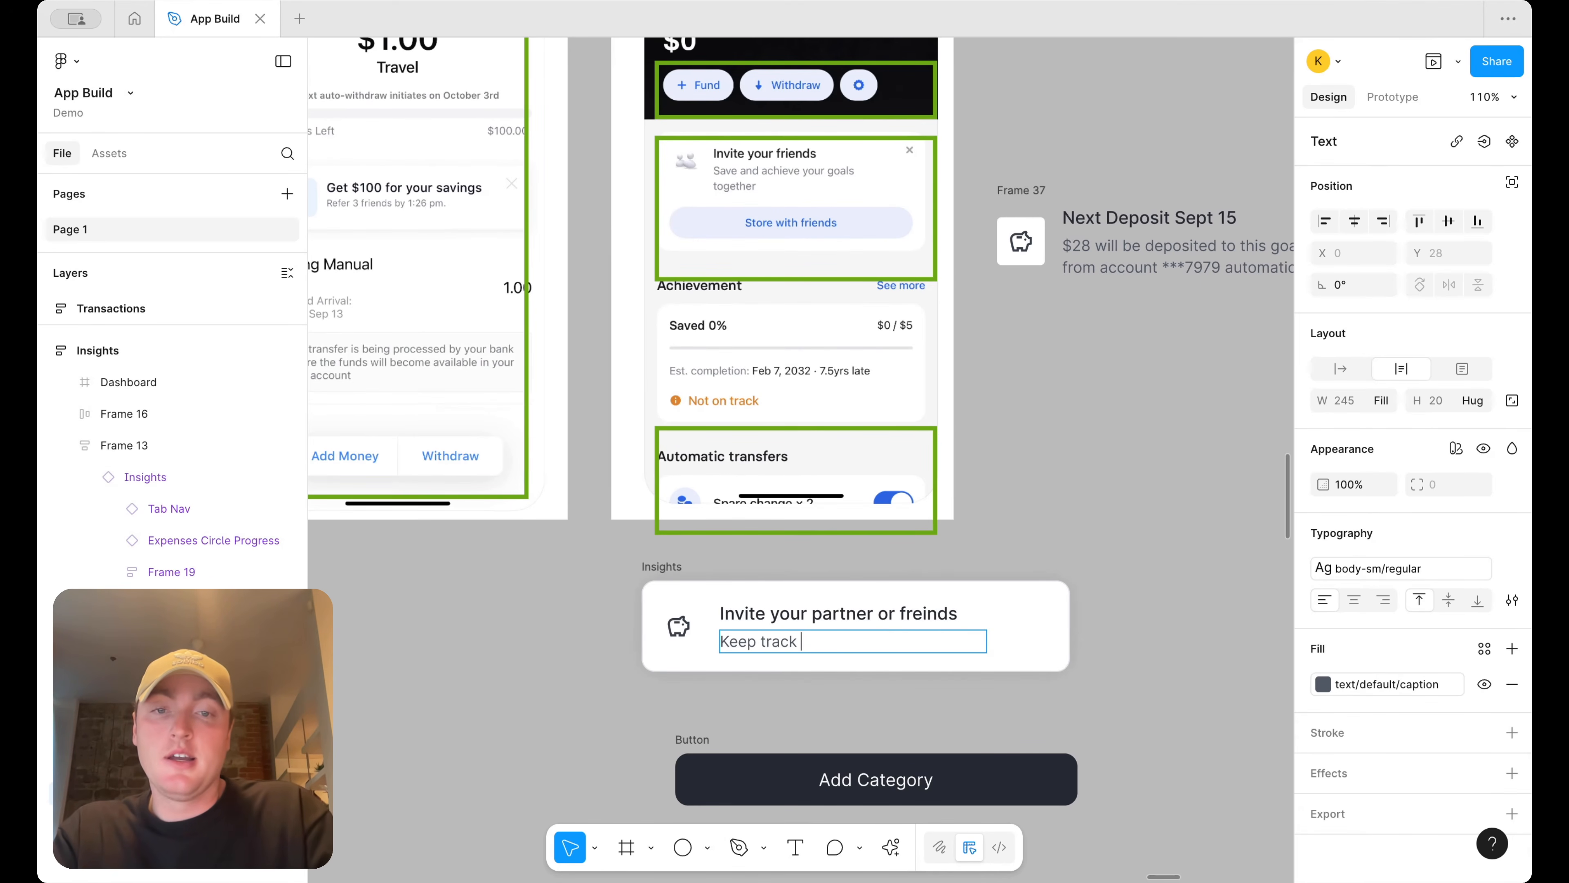
type("eep track of progress, togh")
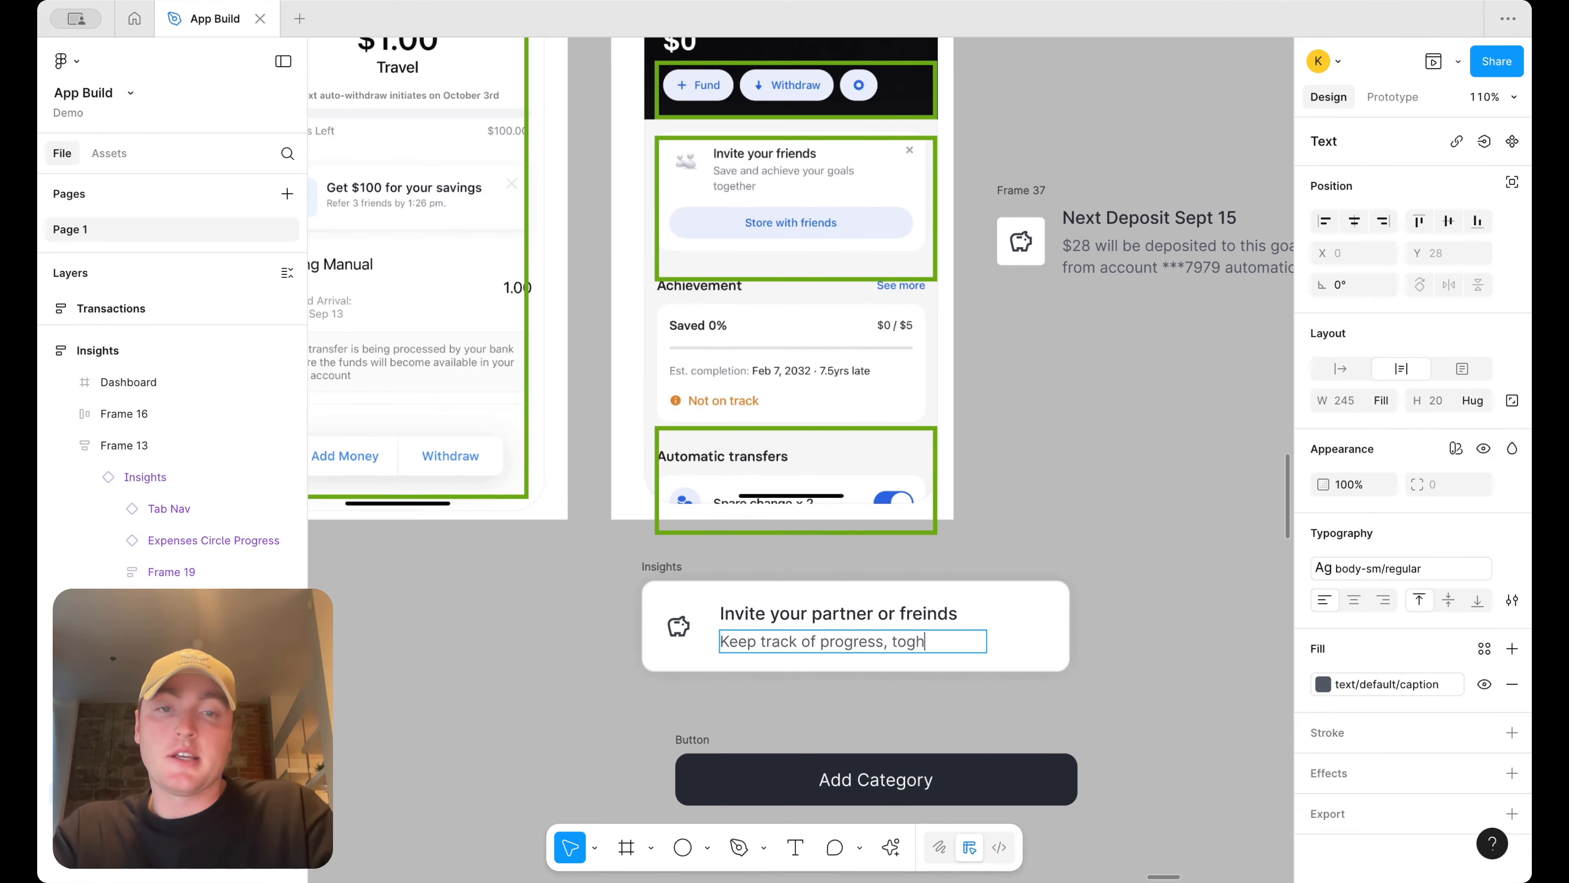
key("BackSpace")
type("ether.")
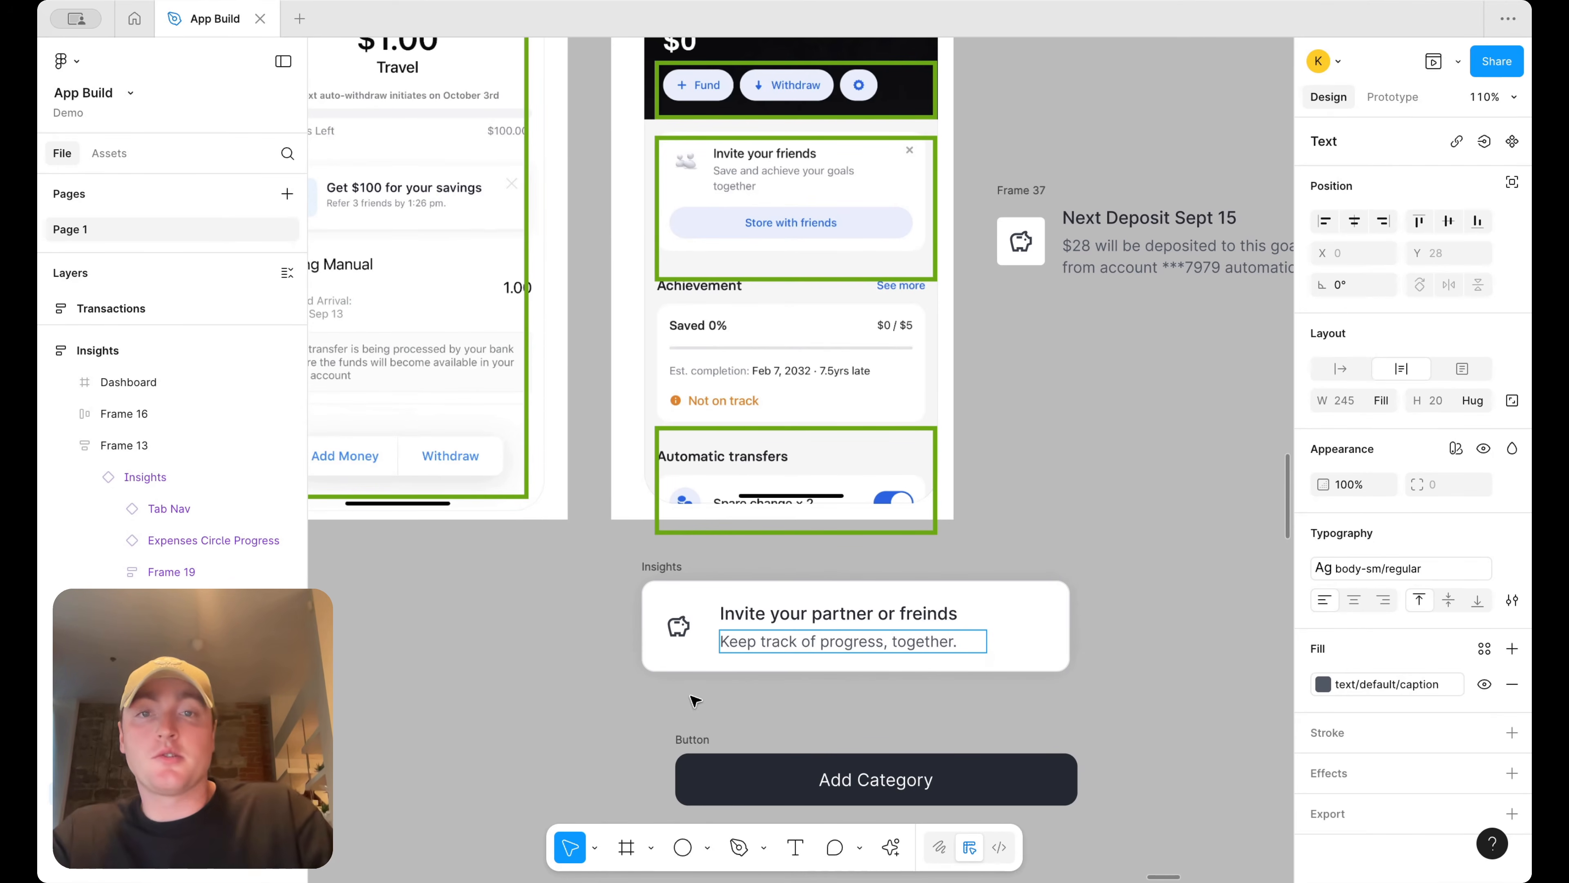
Place the Add Category button inside the invite card with a vertical layout, positioned below the text
key("Escape")
double_click(688, 631)
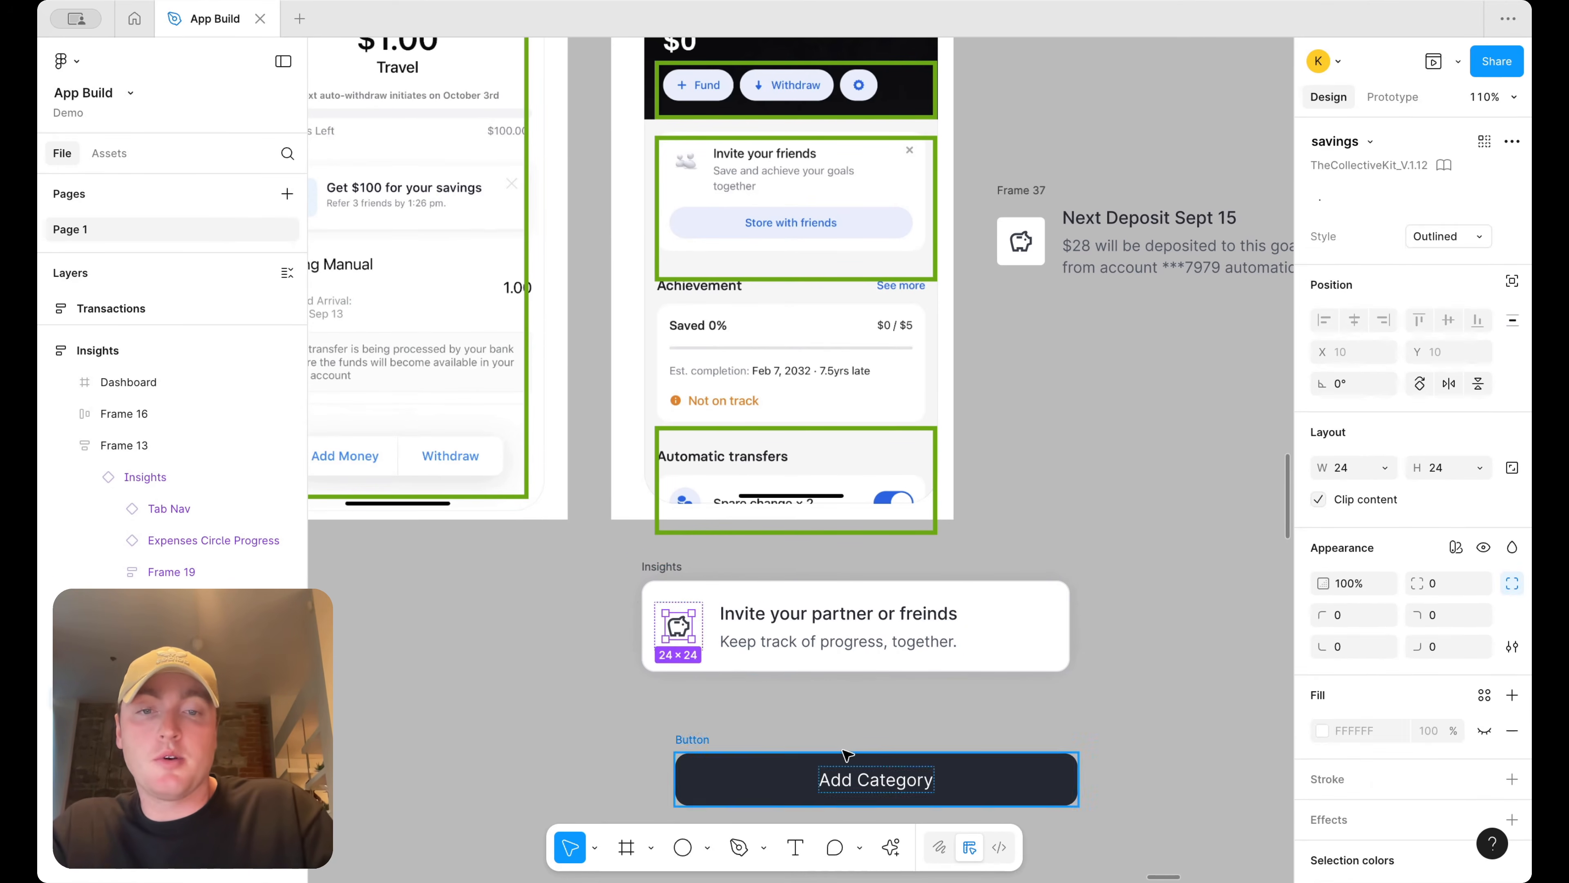
left_click(850, 778)
left_click(689, 739)
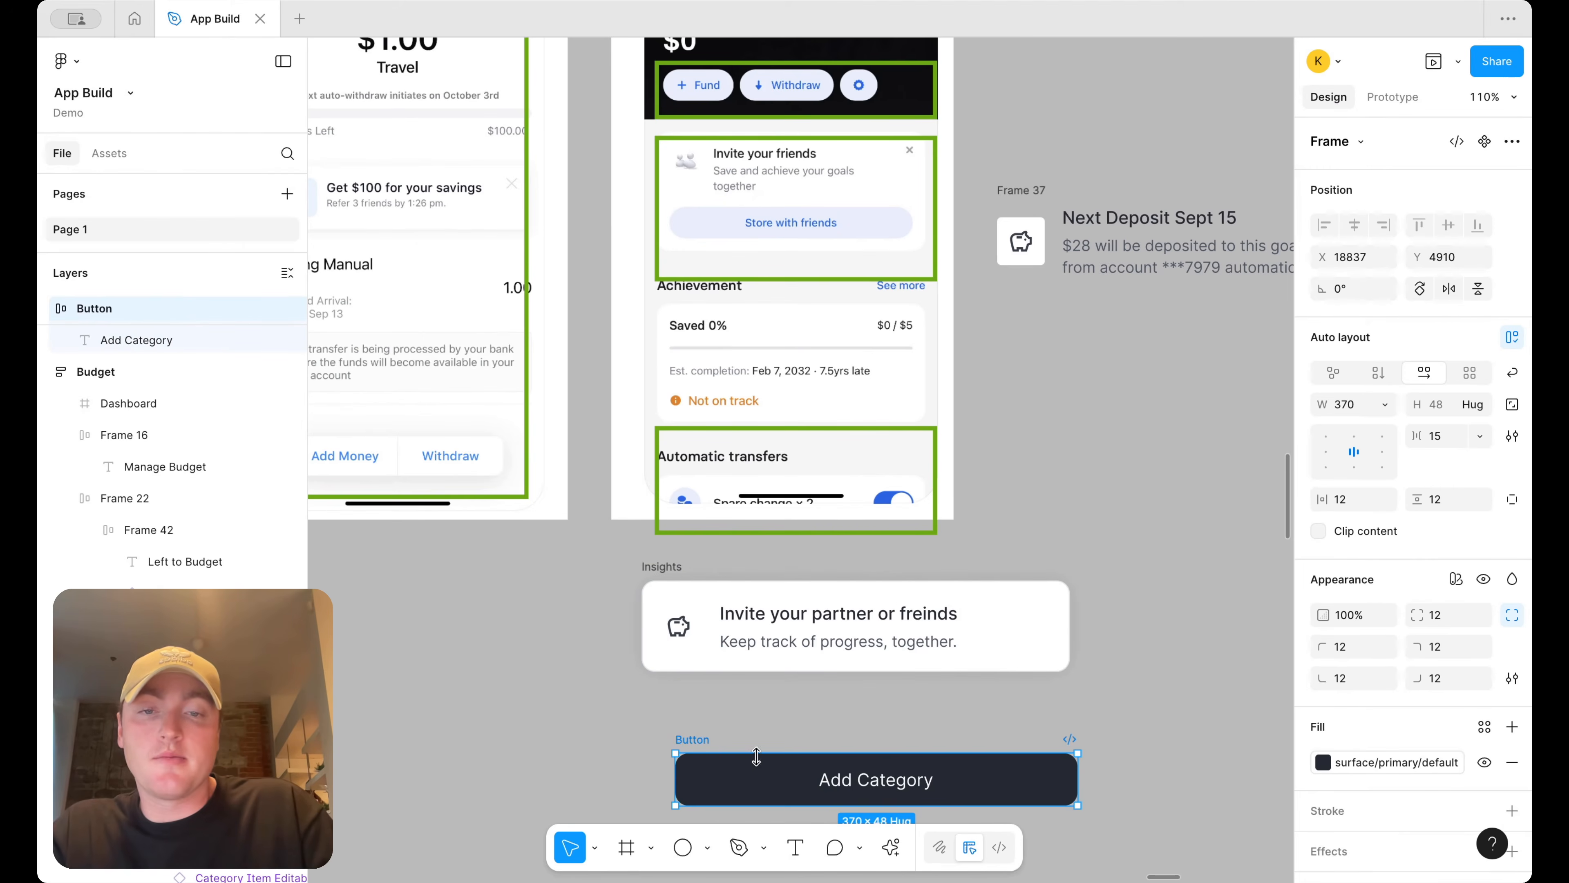
left_click_drag(701, 739, 693, 660)
left_click(823, 667)
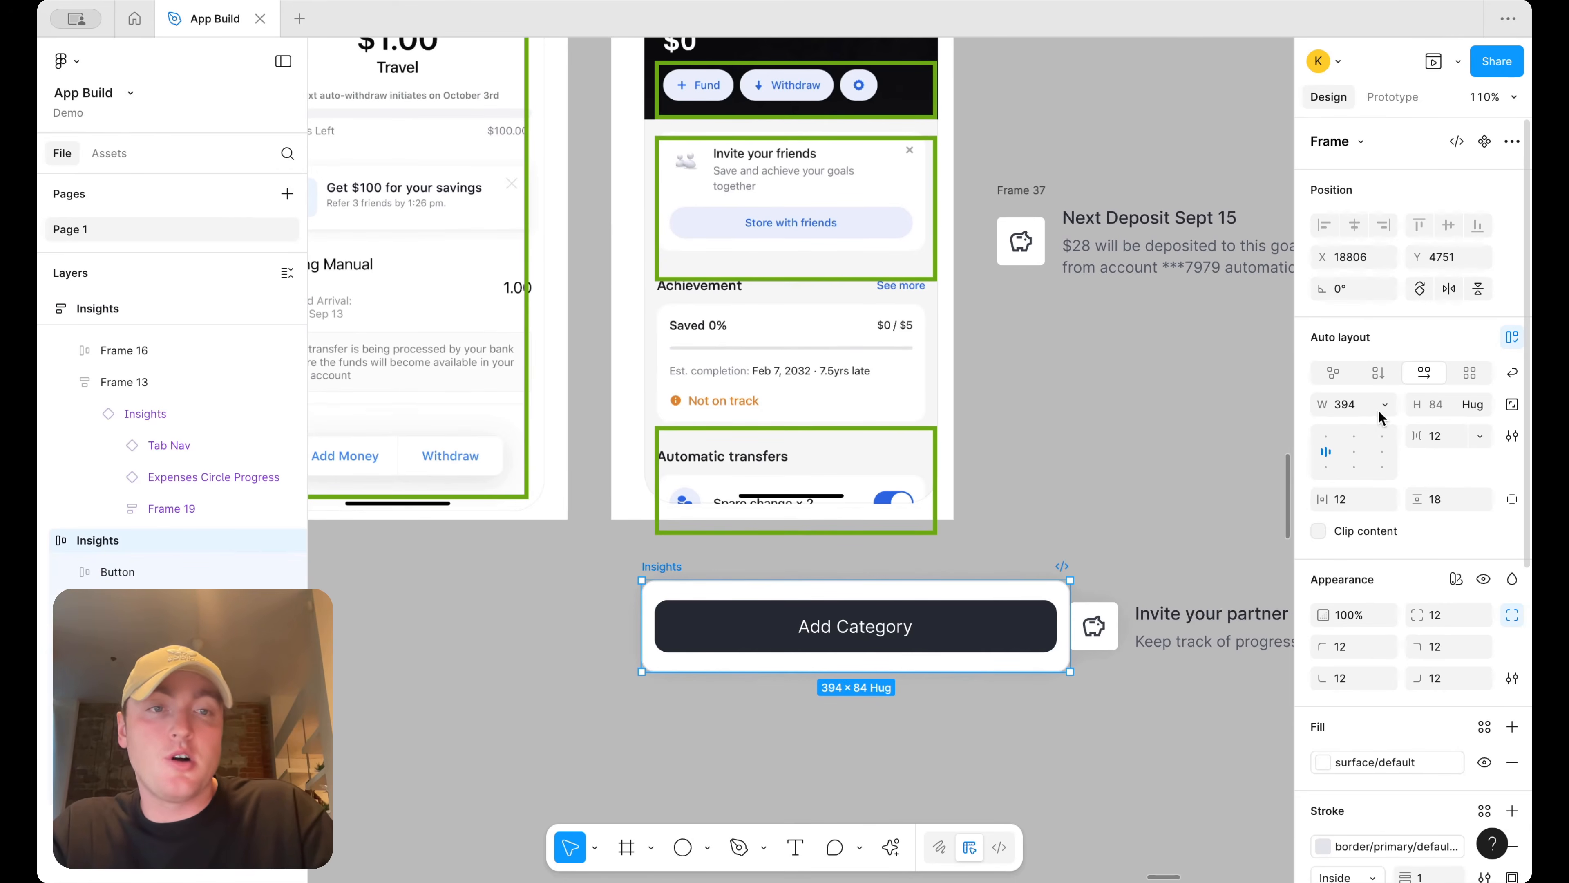
left_click(1379, 372)
left_click(936, 697)
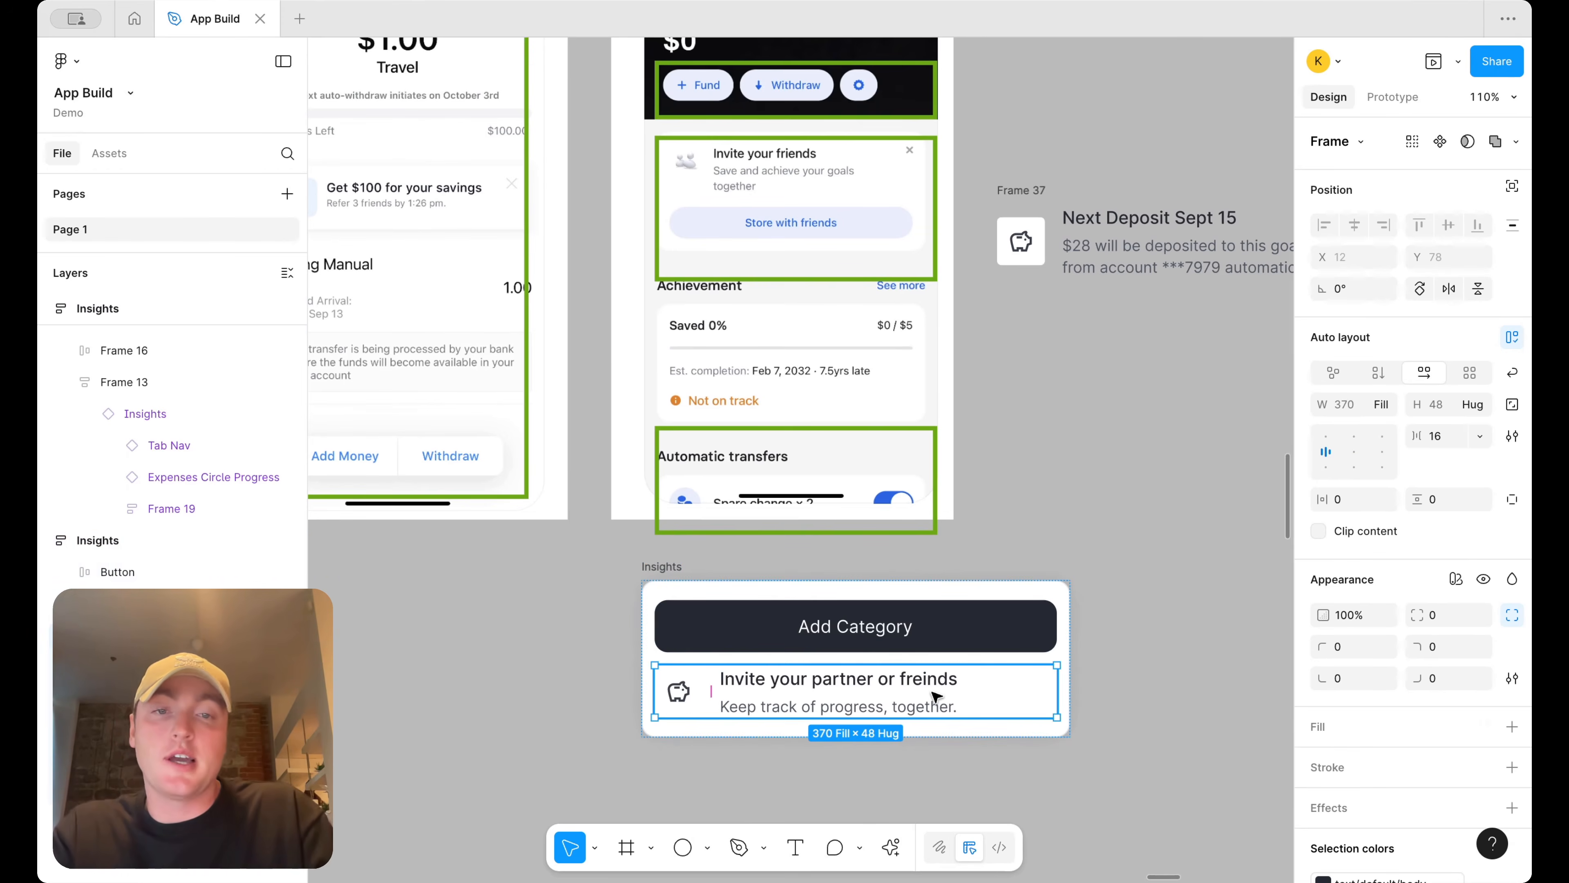
key("Up")
Rename the button inside the invite card to Share Goal
left_click(890, 690)
double_click(888, 691)
type("Savbe")
type("Sha")
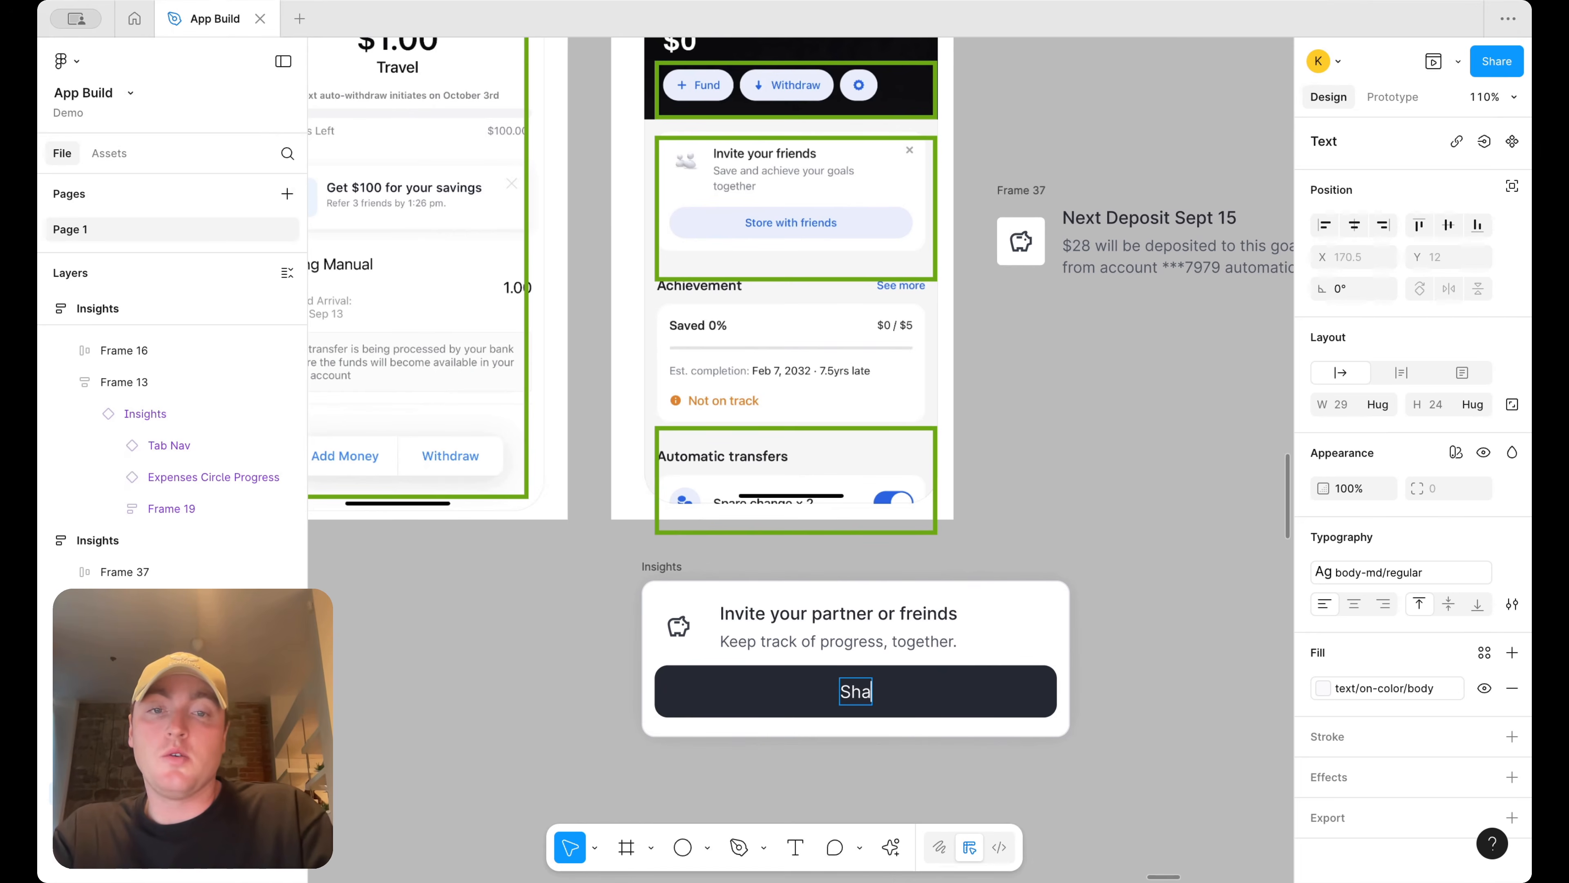
type("re Goal")
key("Escape")
Set the Share Goal button's height to 40
left_click(1084, 602)
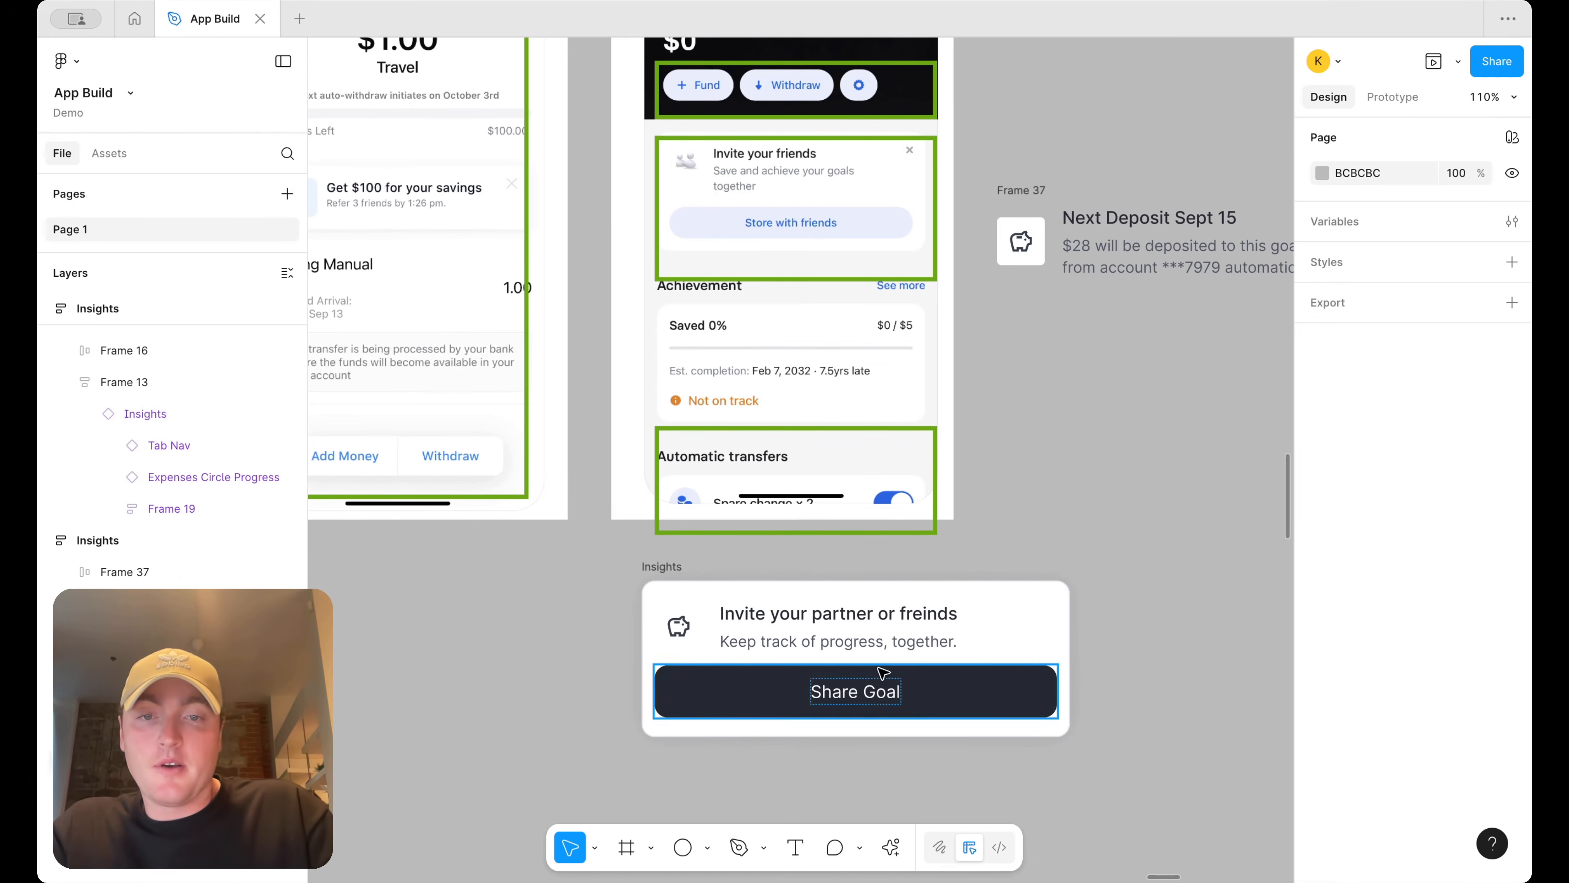
left_click(930, 689)
left_click(1447, 403)
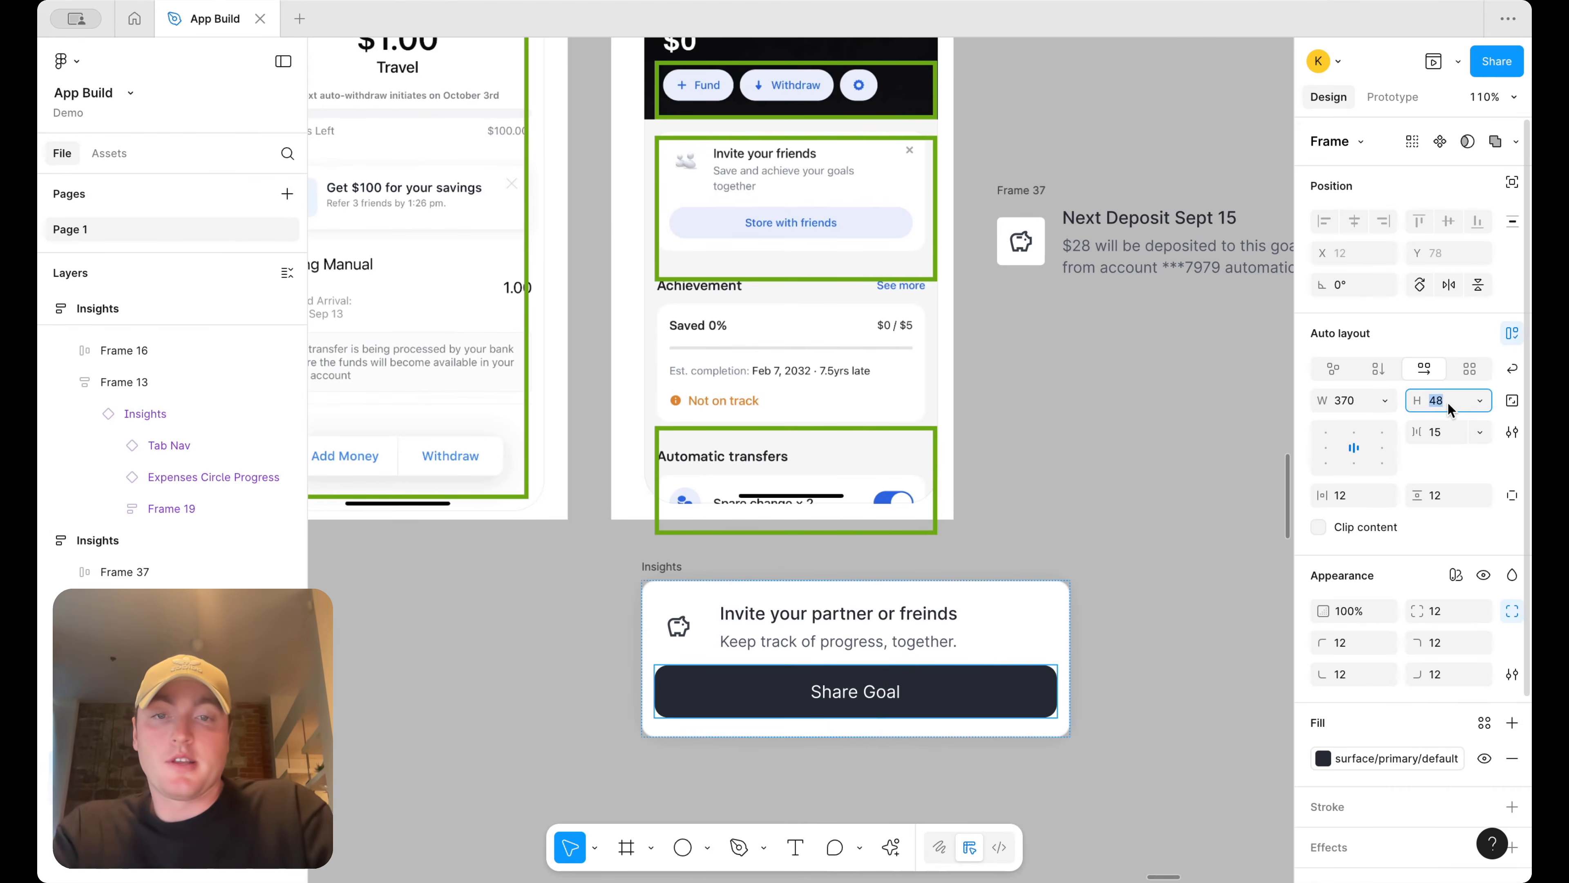
type("40")
key("Return")
left_click(1019, 563)
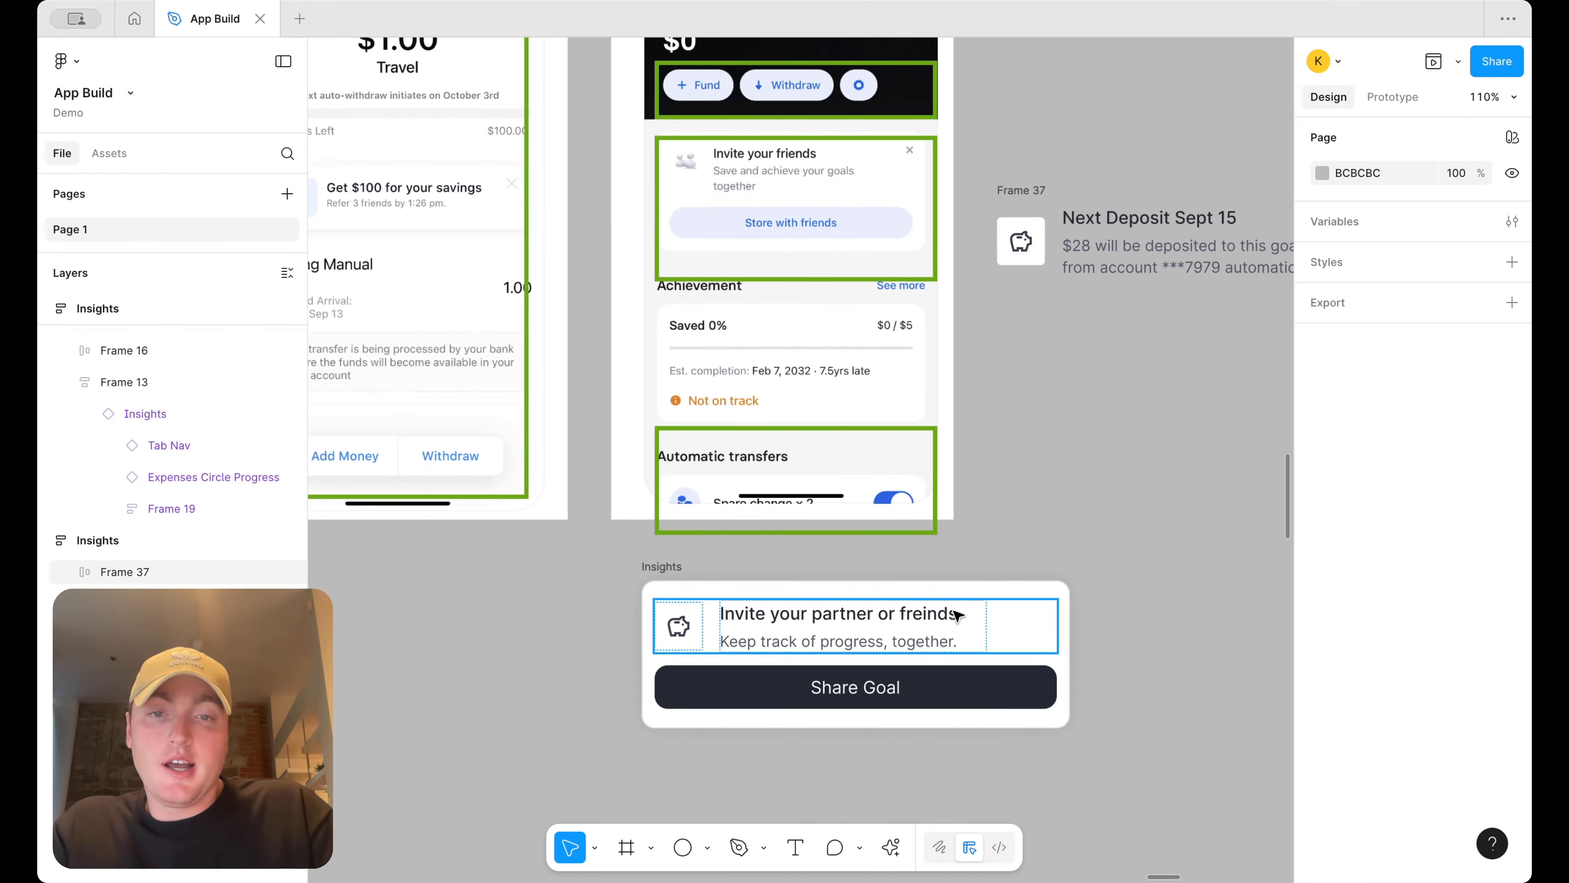
Set the invite card's item spacing to 18
left_click(979, 660)
left_click(1438, 433)
type("18")
key("Return")
Swap the invite card's piggy-bank icon instance for the share icon
left_click(678, 636)
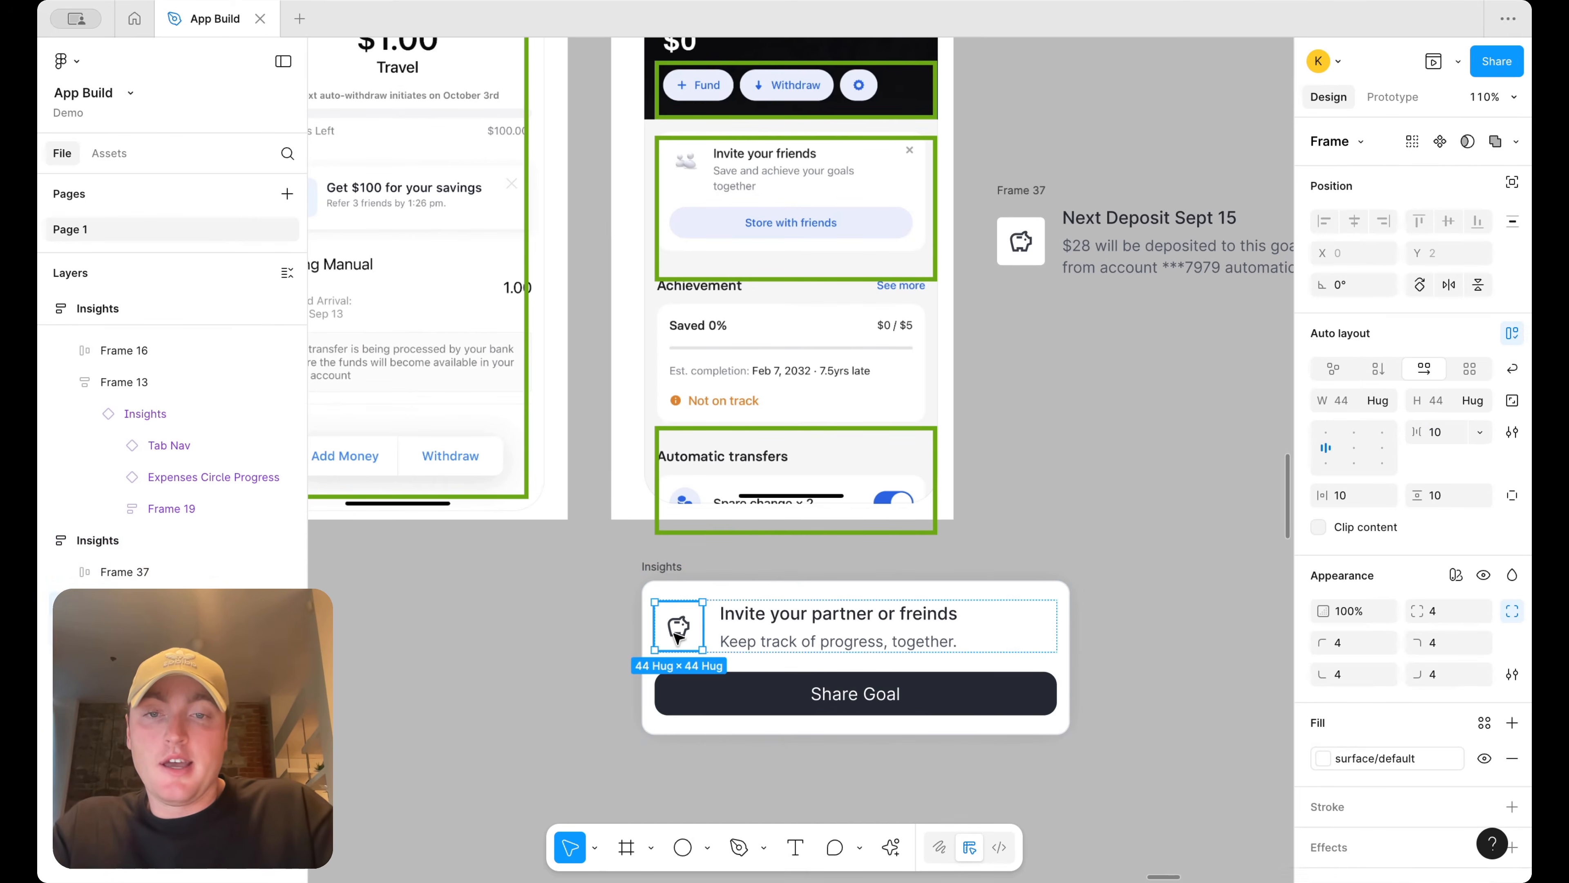
left_click(1363, 142)
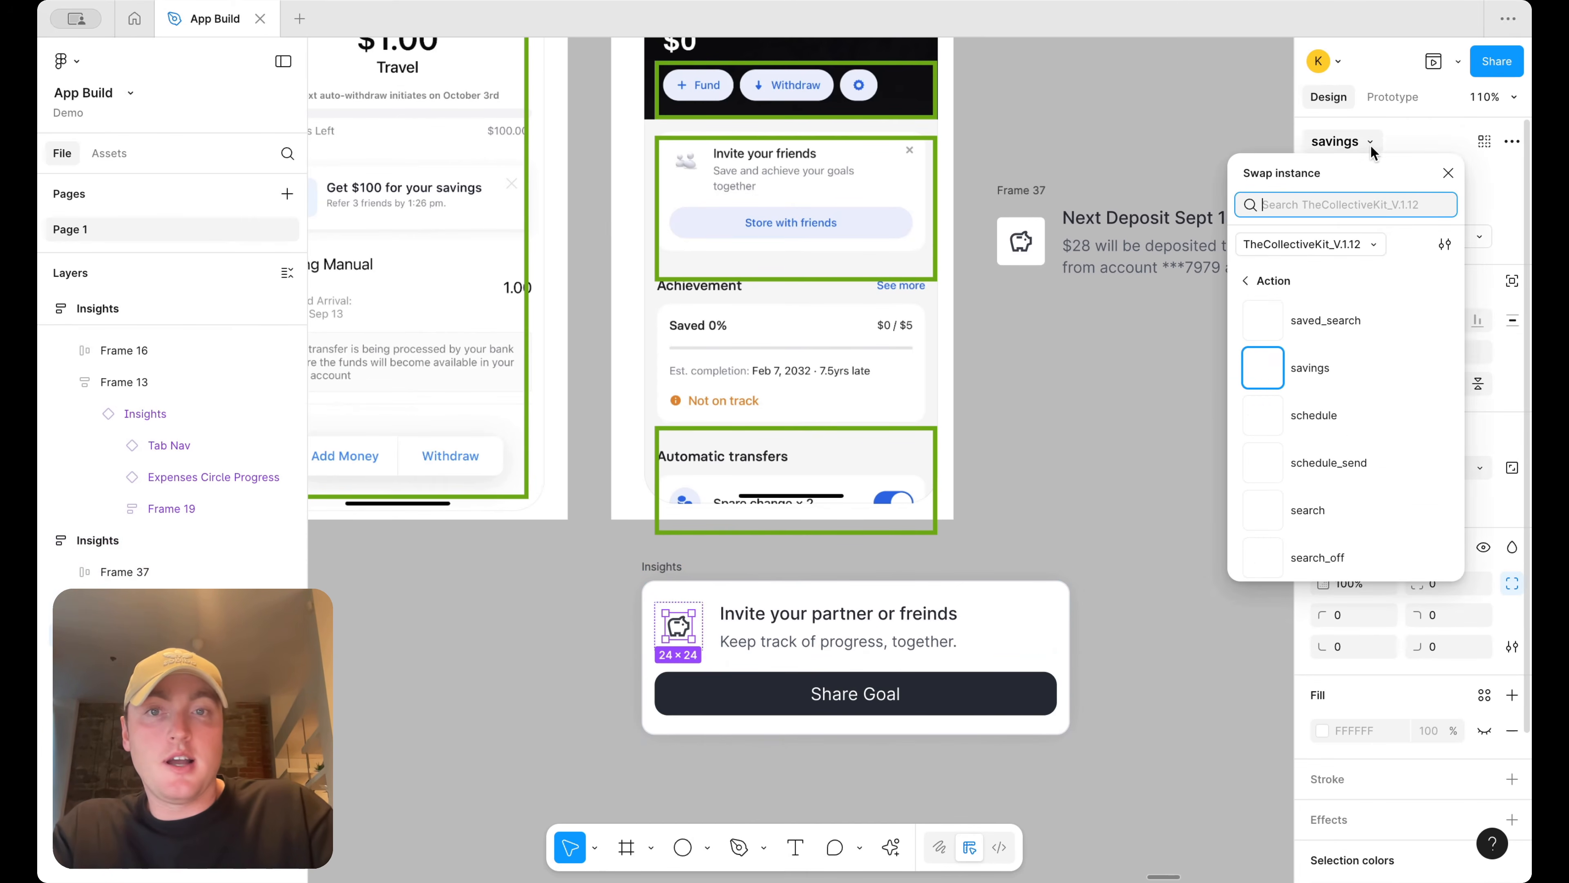
type("share")
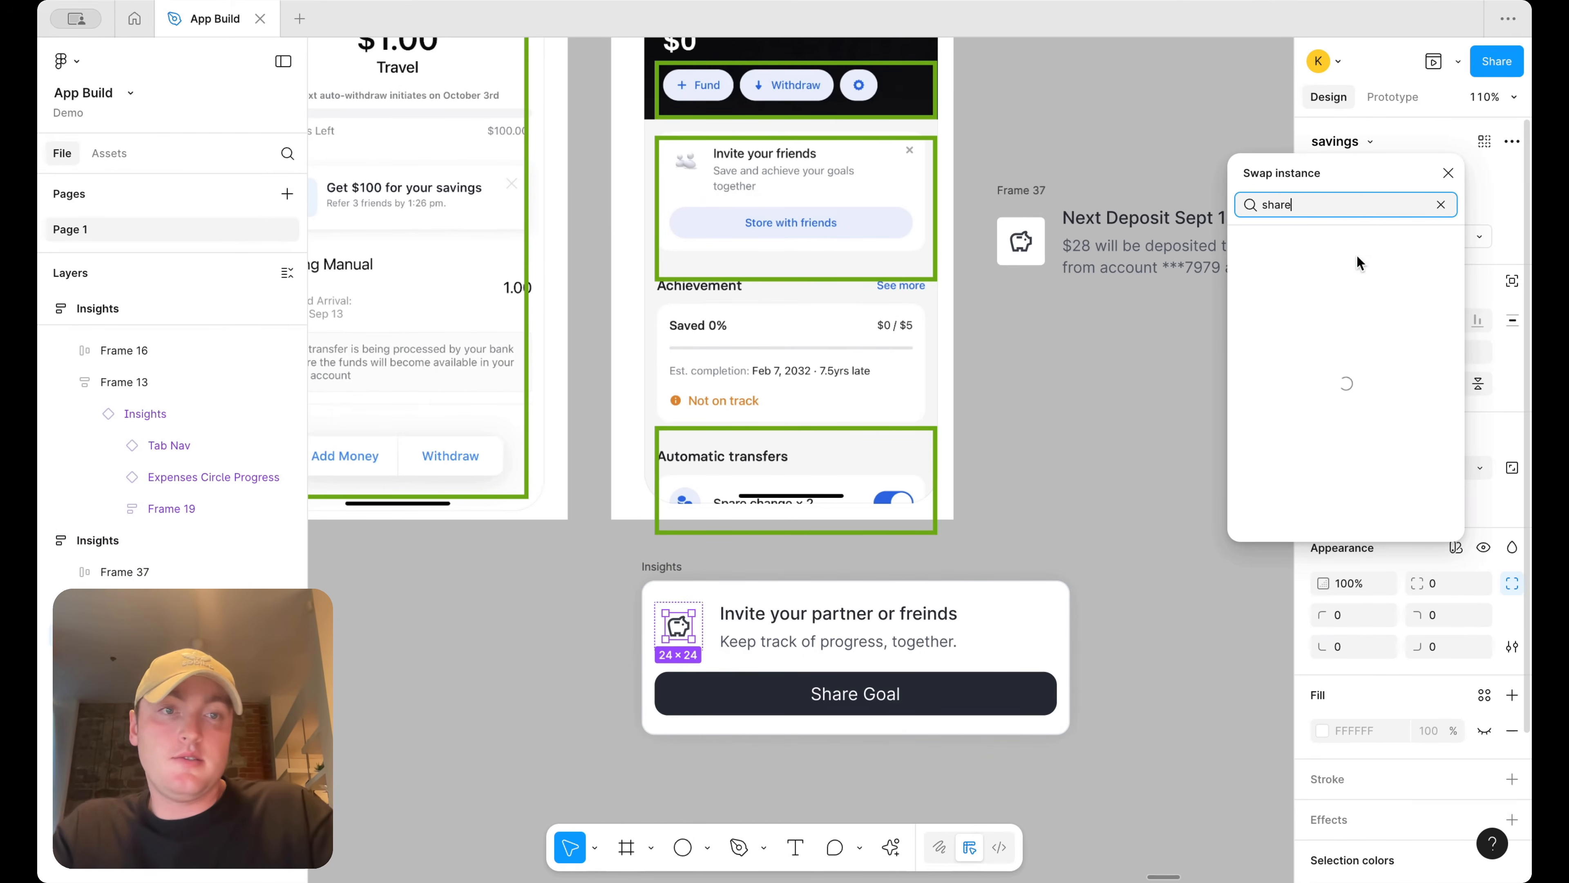
left_click(1357, 287)
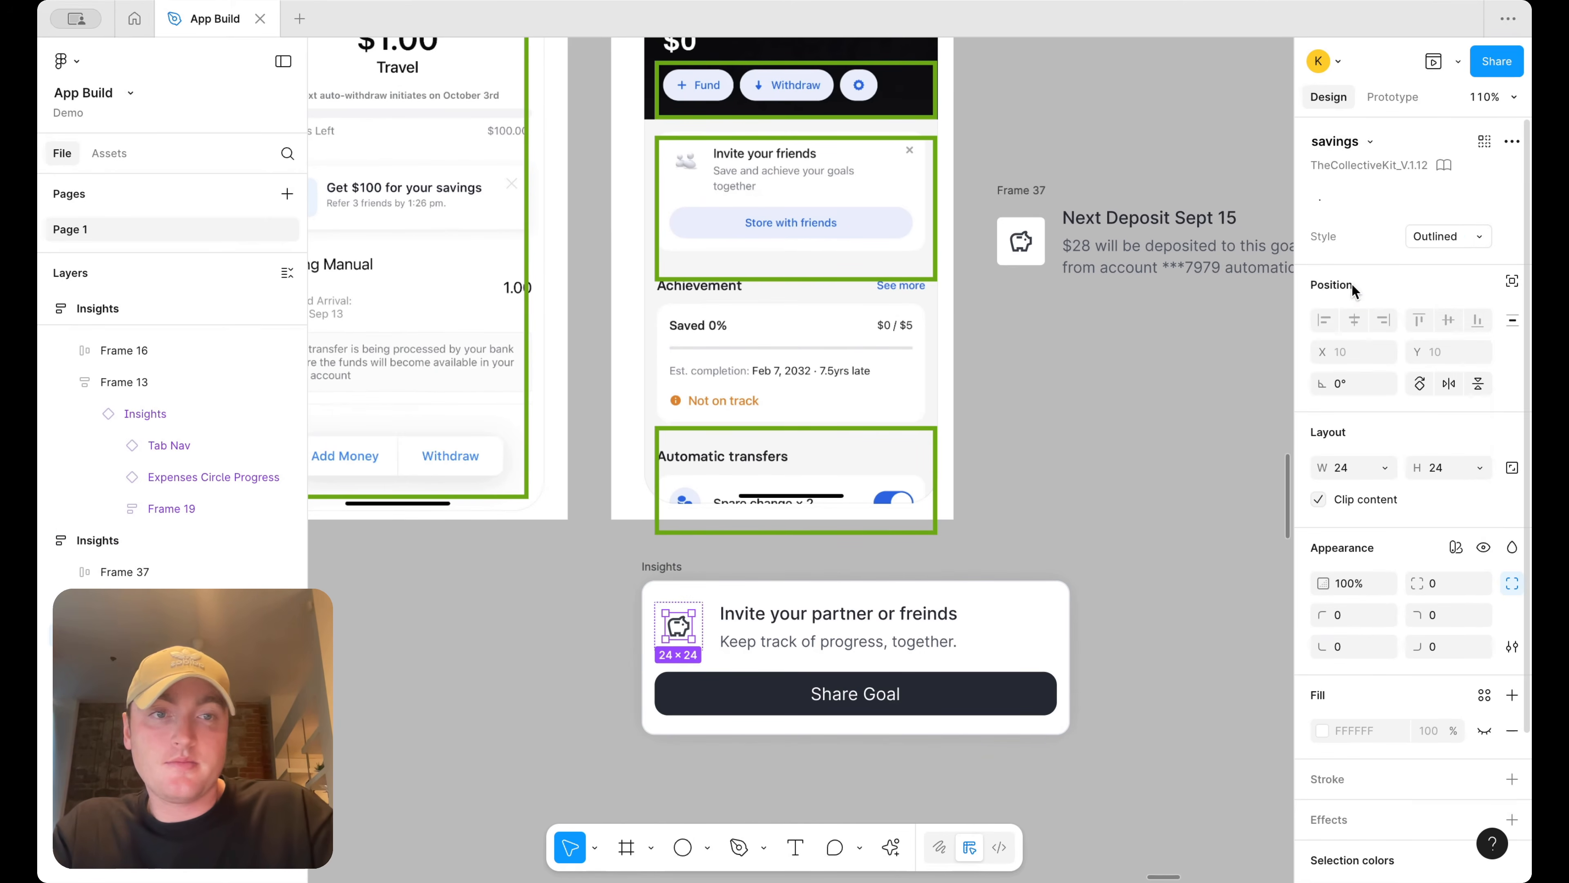
Move the invite card into the Savings Index screen below the Next Deposit card
left_click(1153, 443)
scroll(1147, 448, "down", 5)
left_click_drag(969, 516, 666, 447)
left_click(841, 536)
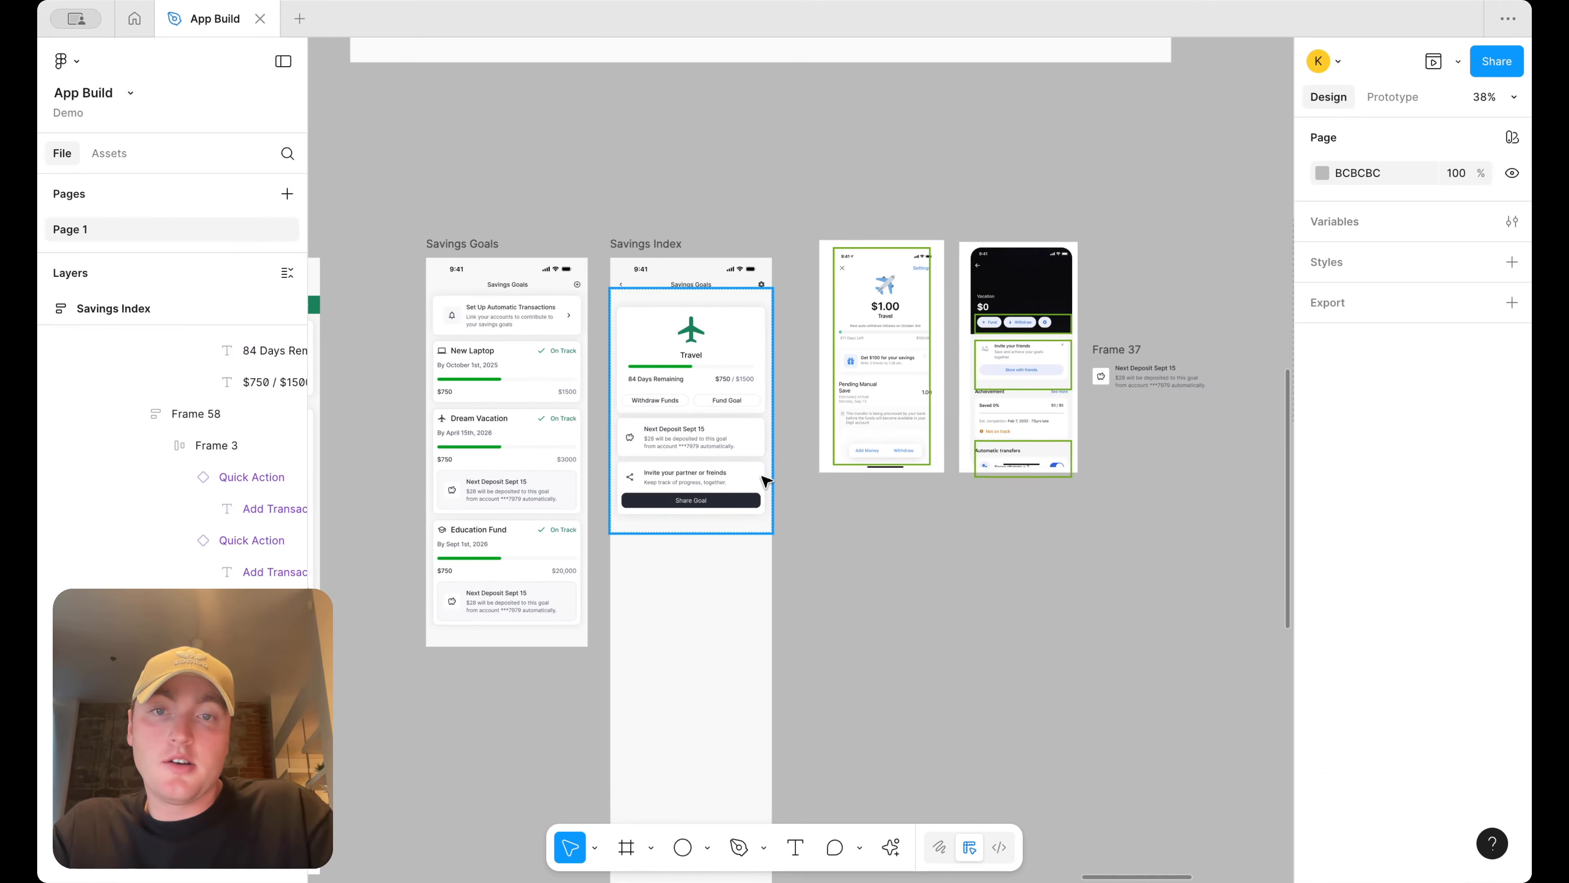
Copy the All Transactions section from the Transactions screen into the Savings Index screen below the invite card
scroll(766, 482, "up", 5)
scroll(767, 482, "down", 4)
scroll(785, 479, "left", 3)
scroll(788, 477, "down", 2)
scroll(799, 473, "right", 2)
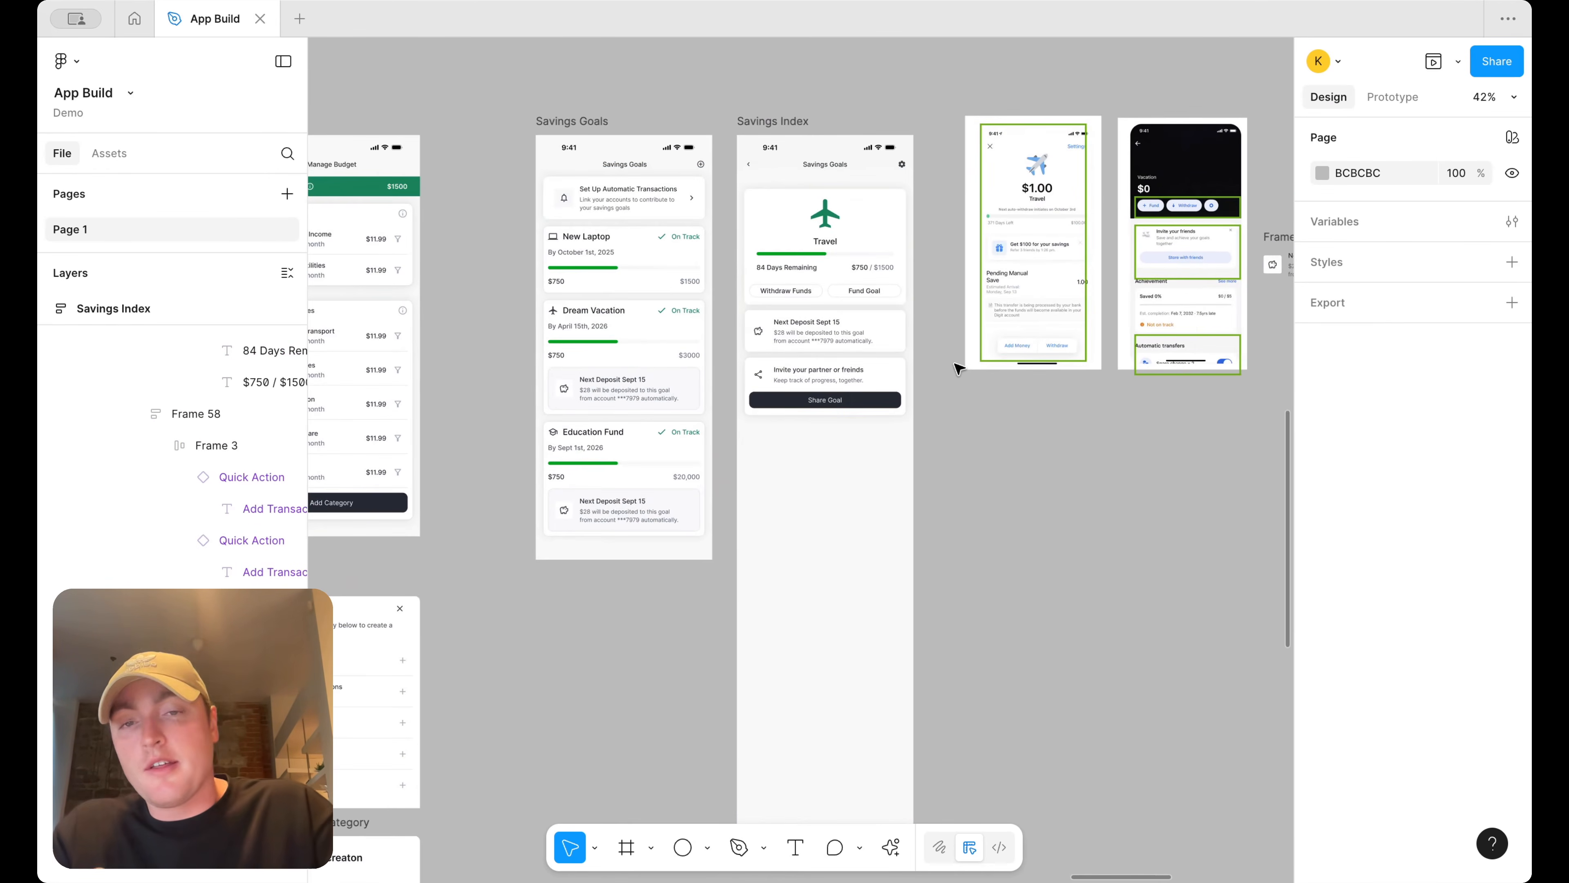
scroll(957, 369, "left", 3)
scroll(956, 369, "down", 1)
scroll(956, 369, "down", 4)
scroll(955, 365, "left", 2)
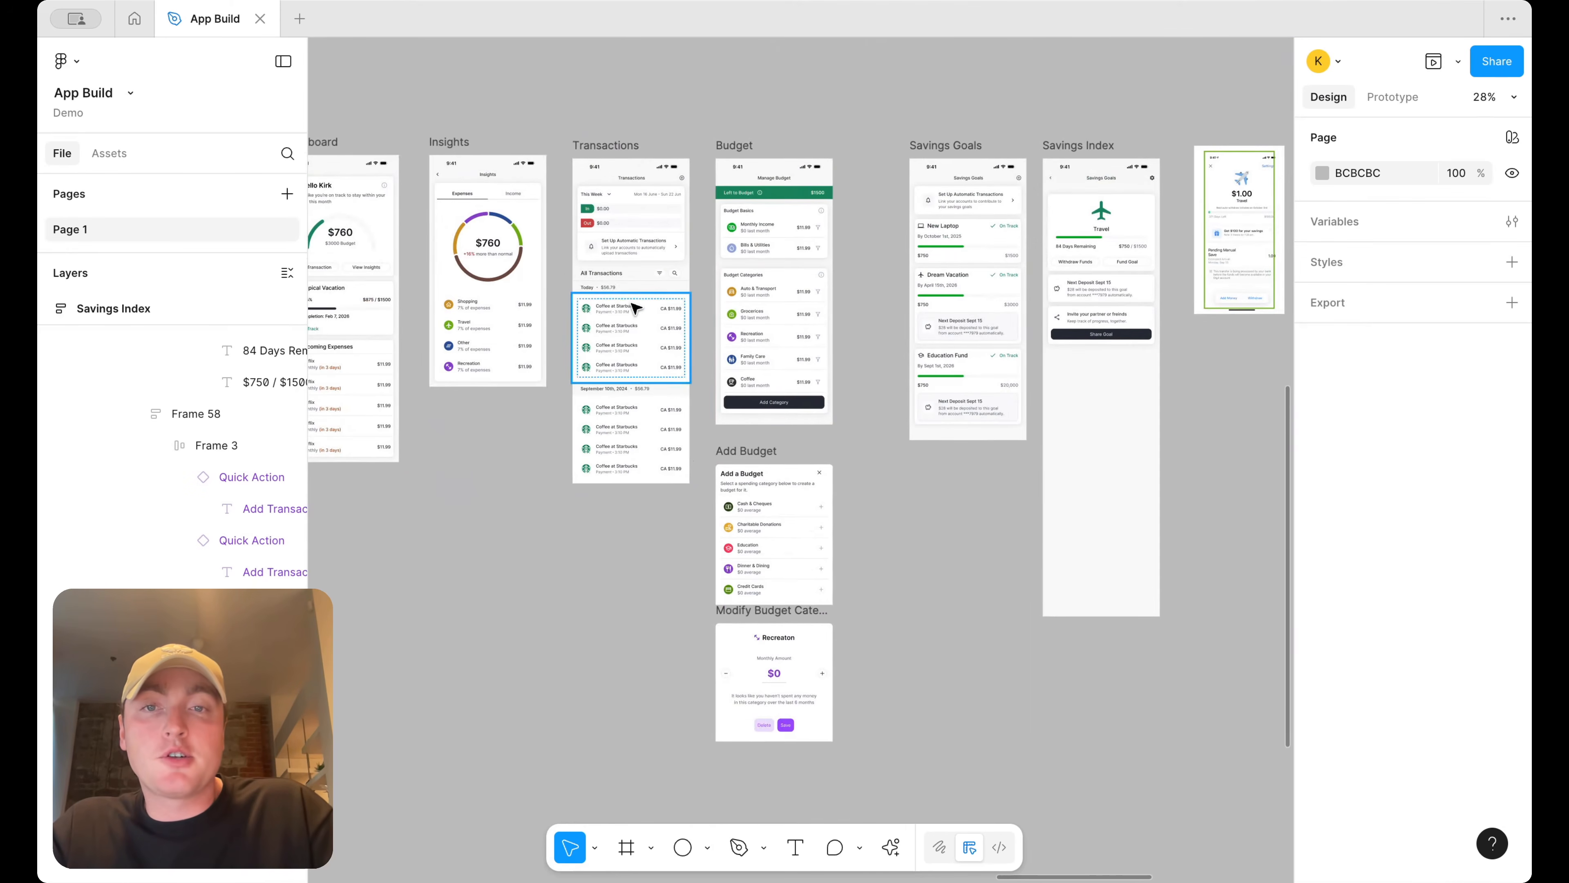
left_click(638, 277)
scroll(639, 278, "up", 2)
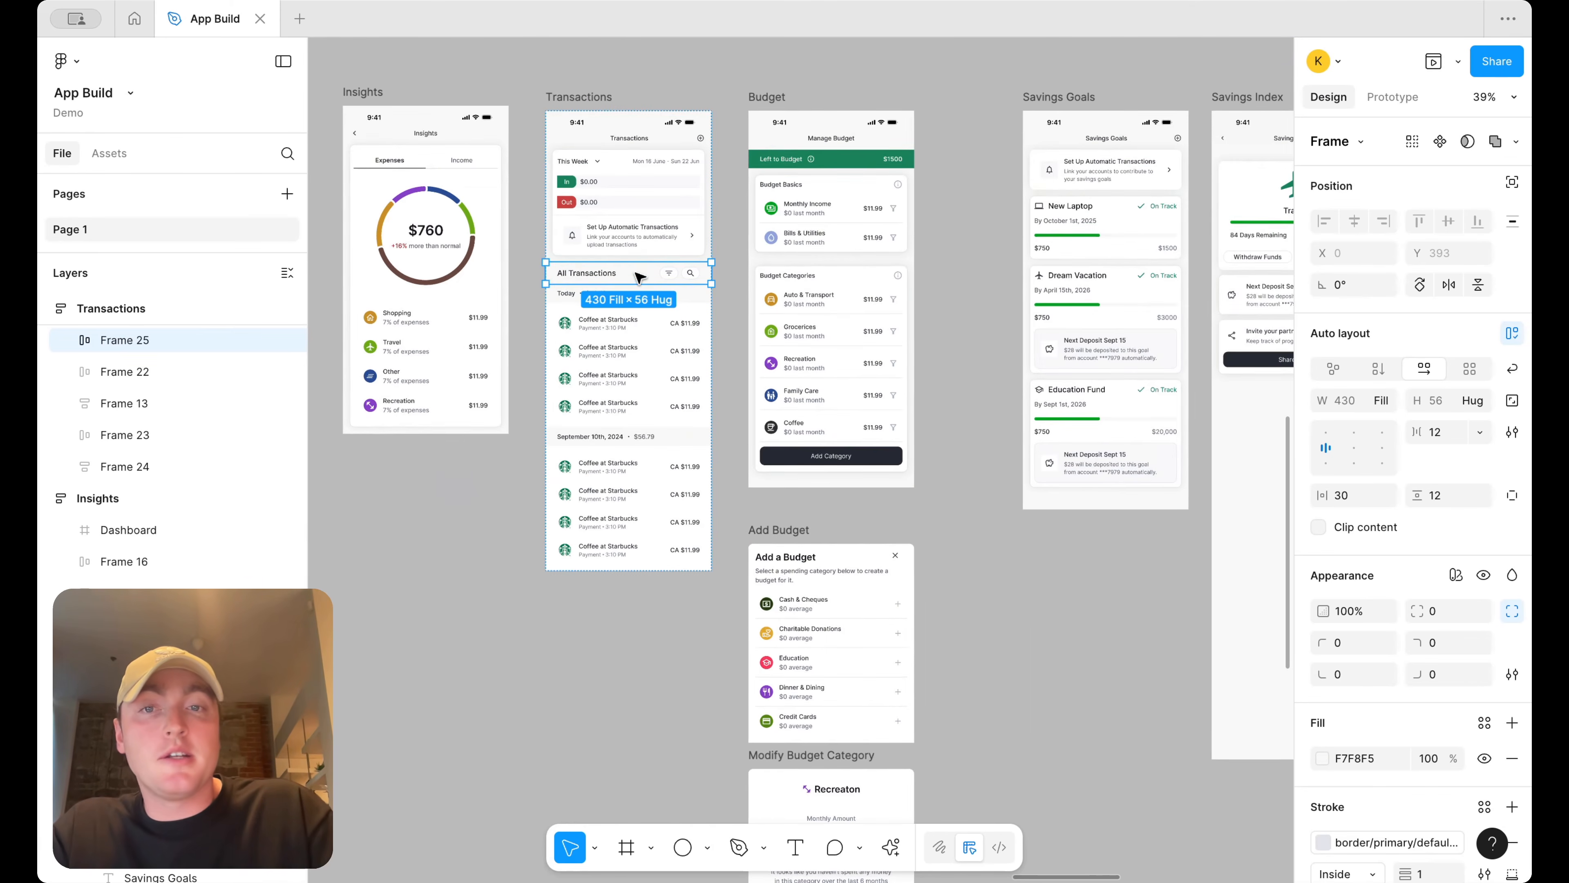
left_click(661, 296, "shift")
left_click(651, 352, "shift")
left_click_drag(635, 350, 623, 718)
left_click_drag(584, 658, 1140, 457)
Wrap the copied transactions section in a vertical auto layout frame and reposition it
key("shift+a")
scroll(1202, 456, "down", 3)
left_click_drag(1136, 453, 1001, 442)
scroll(1001, 442, "up", 3)
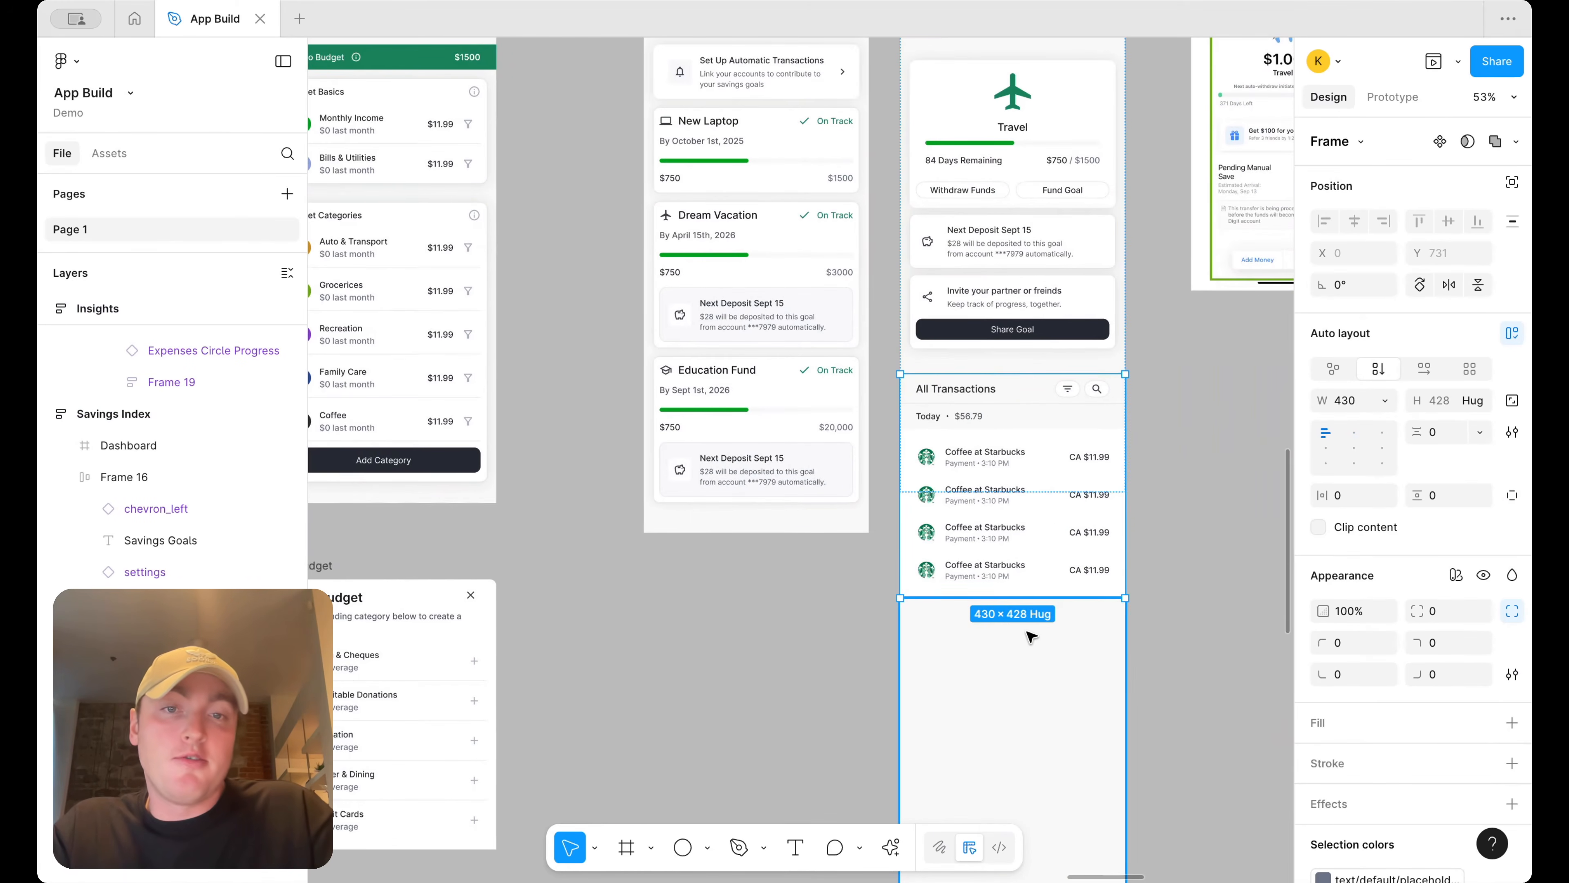
left_click(1027, 685)
scroll(1138, 361, "up", 3)
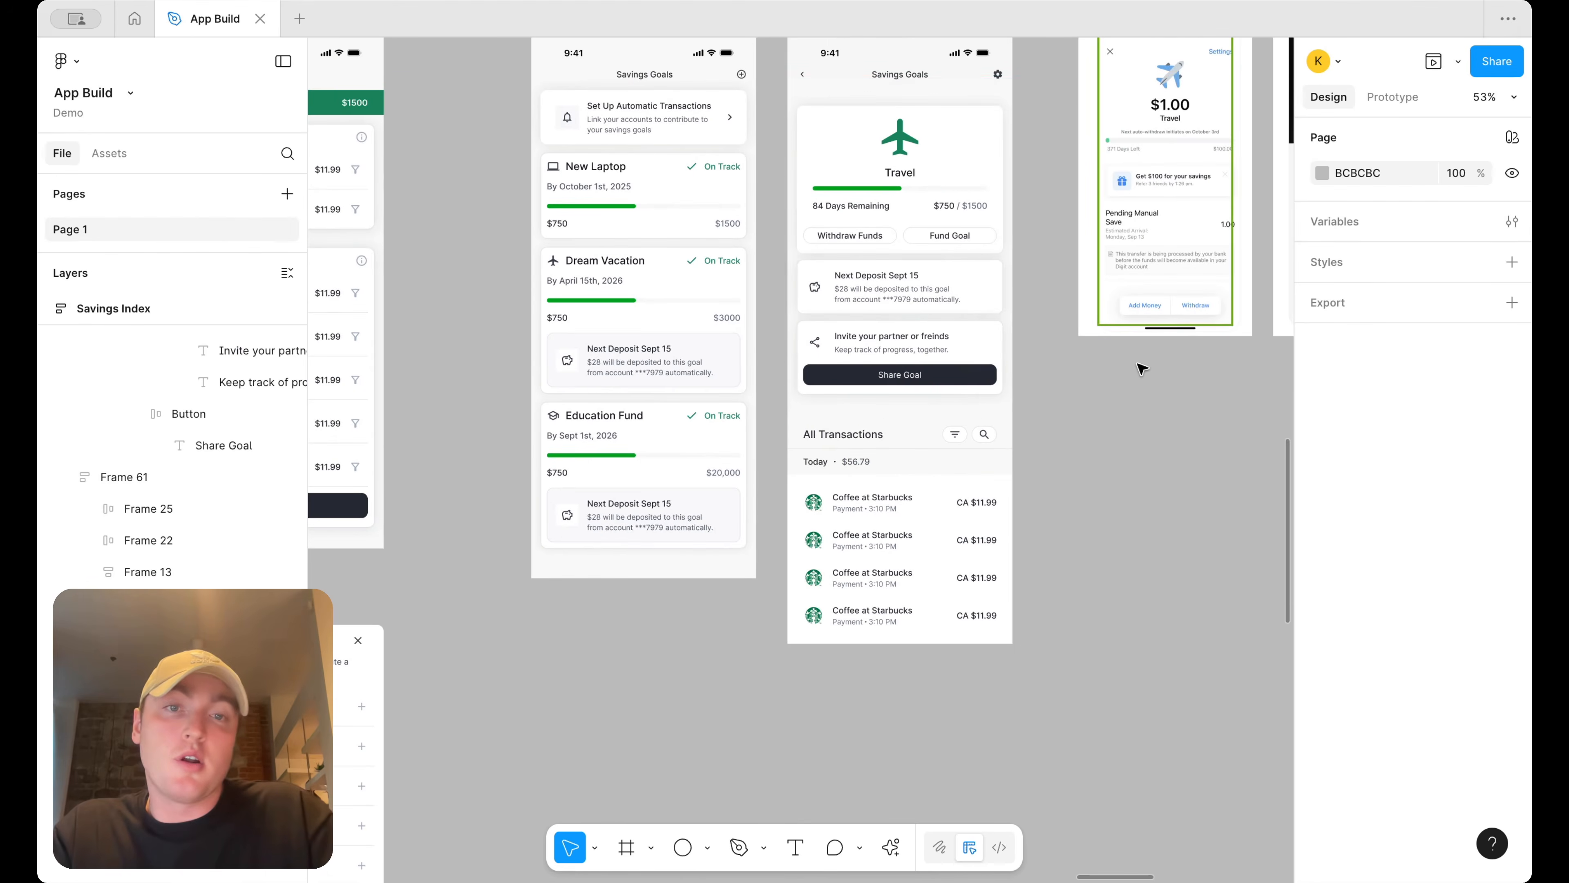
scroll(1087, 462, "up", 5)
scroll(1086, 462, "right", 3)
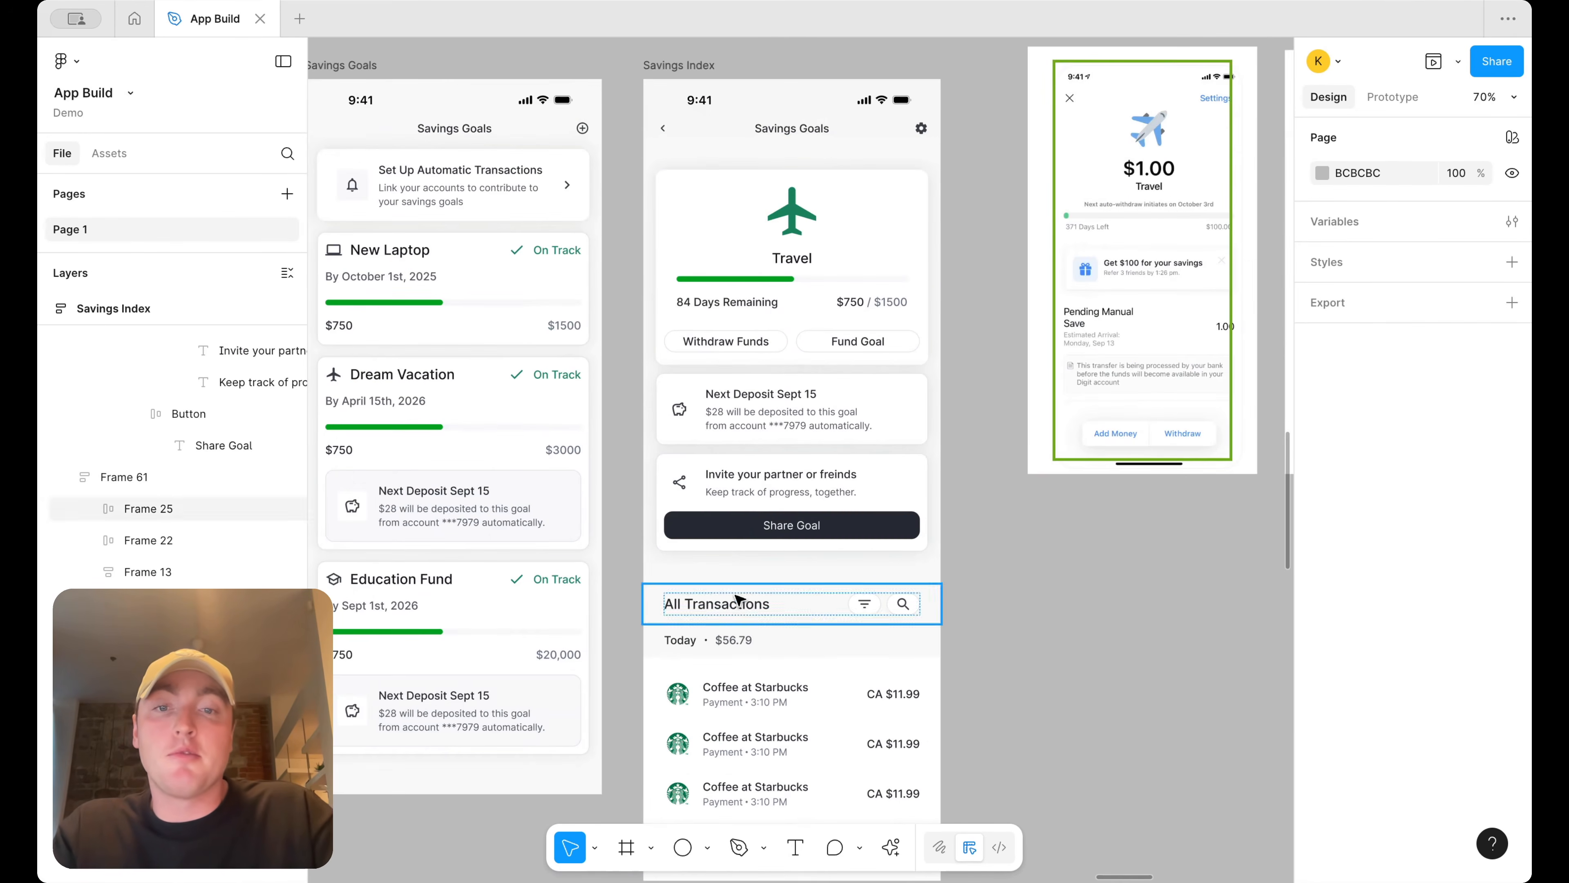
left_click(736, 604)
double_click(735, 604)
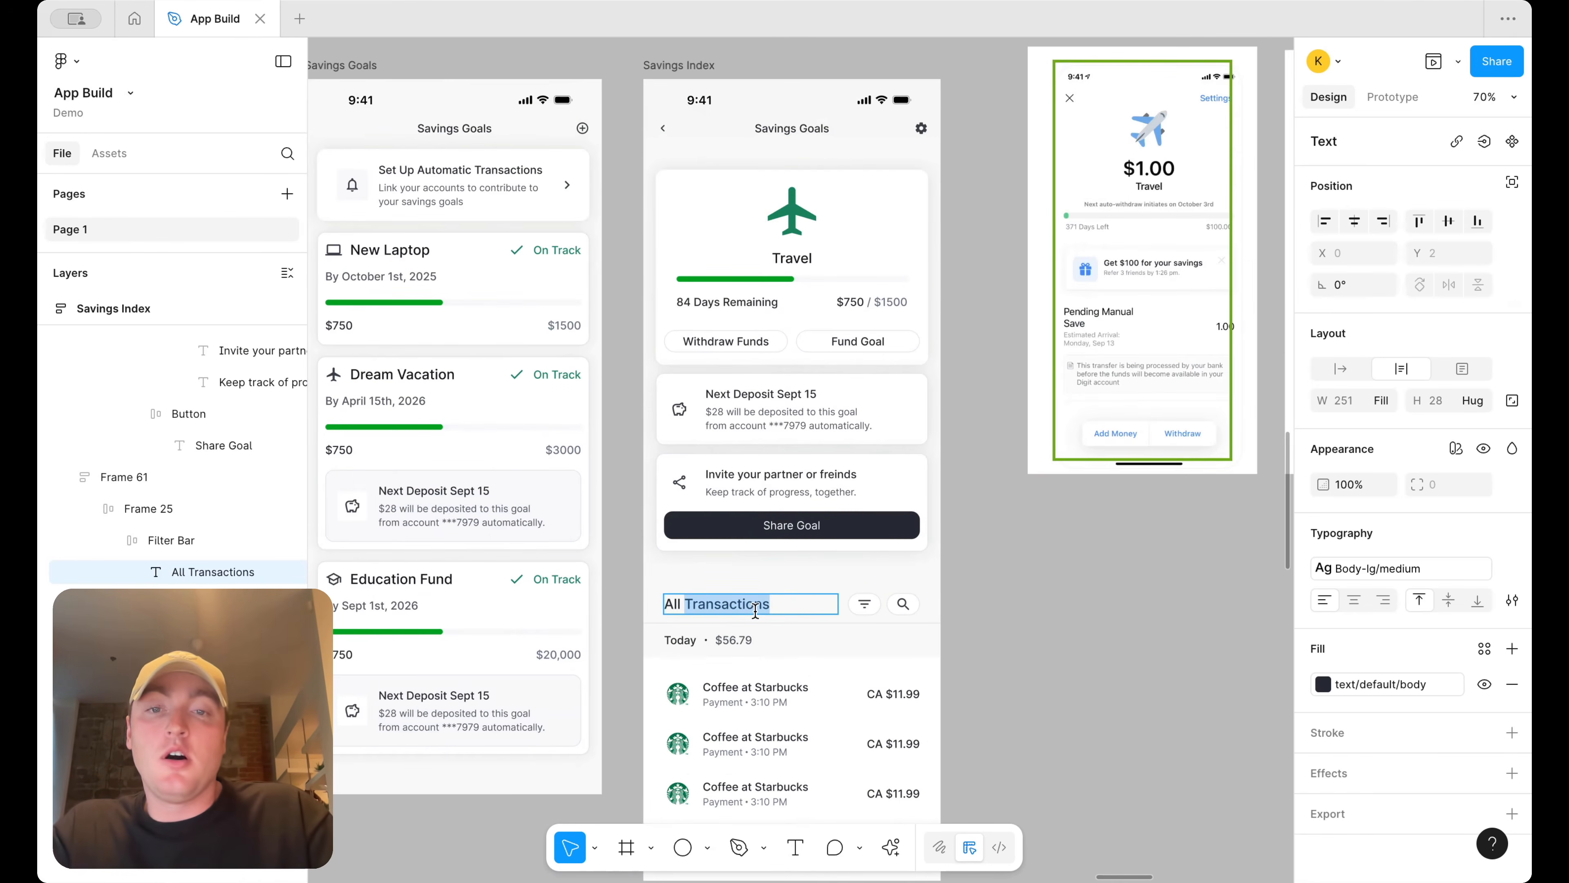
scroll(1076, 647, "down", 3)
scroll(1077, 648, "left", 2)
Delete the first transaction item's logo, then undo the deletion
left_click(766, 516)
left_click(766, 516)
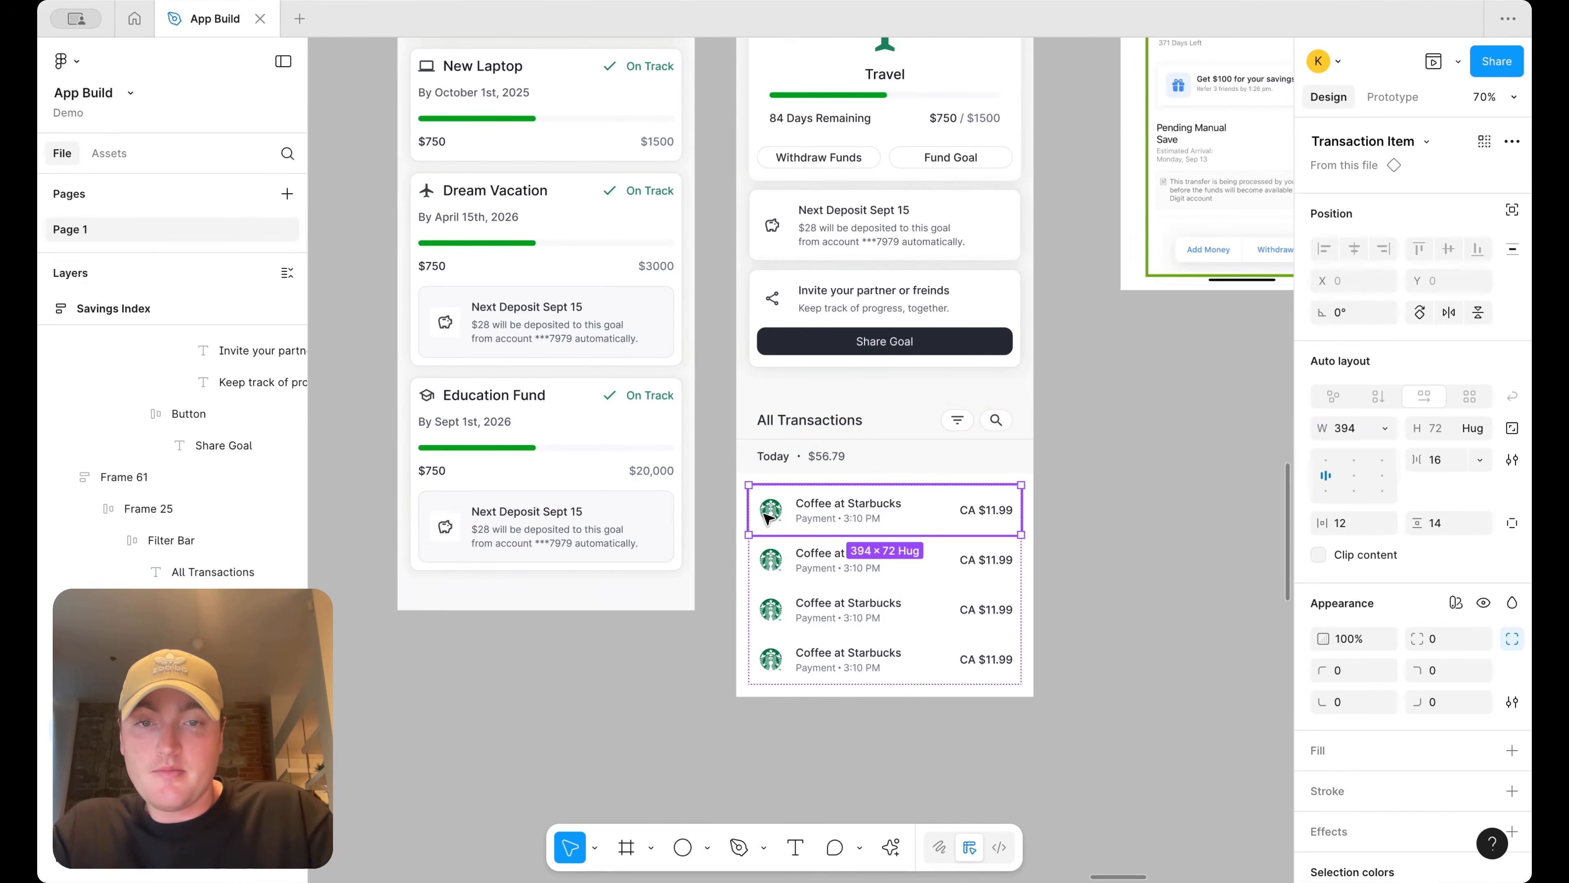
double_click(765, 516)
key("Delete")
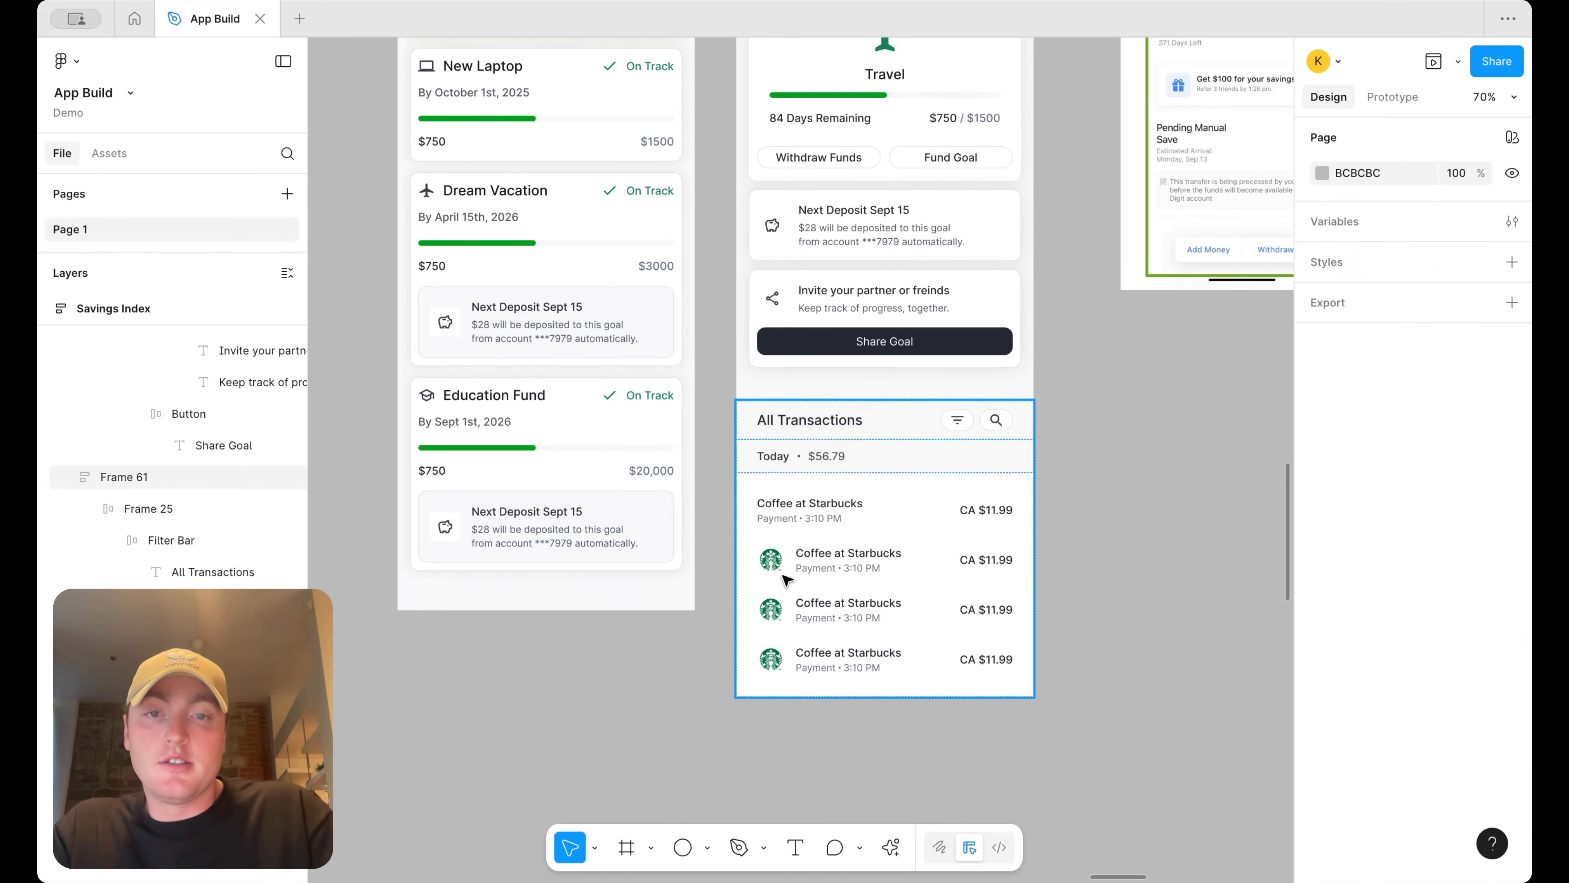
key("ctrl+z")
Duplicate a transaction item out of the list onto the empty canvas beside the screens
left_click(1075, 540)
scroll(1075, 540, "right", 2)
double_click(786, 531)
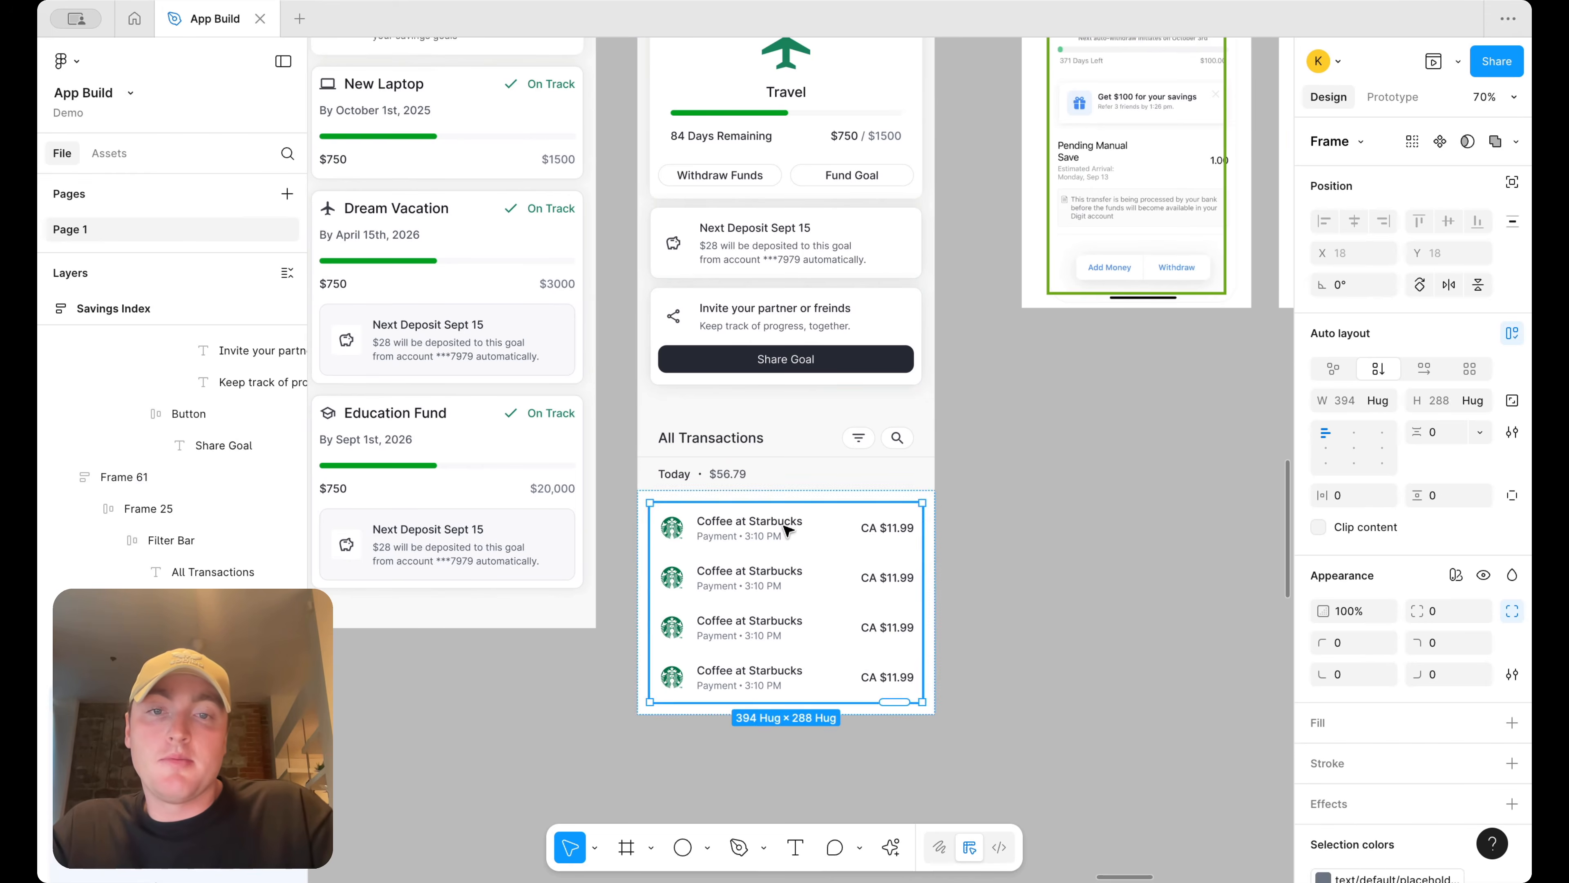
left_click(787, 530)
left_click_drag(785, 530, 1150, 533)
scroll(1143, 533, "down", 5)
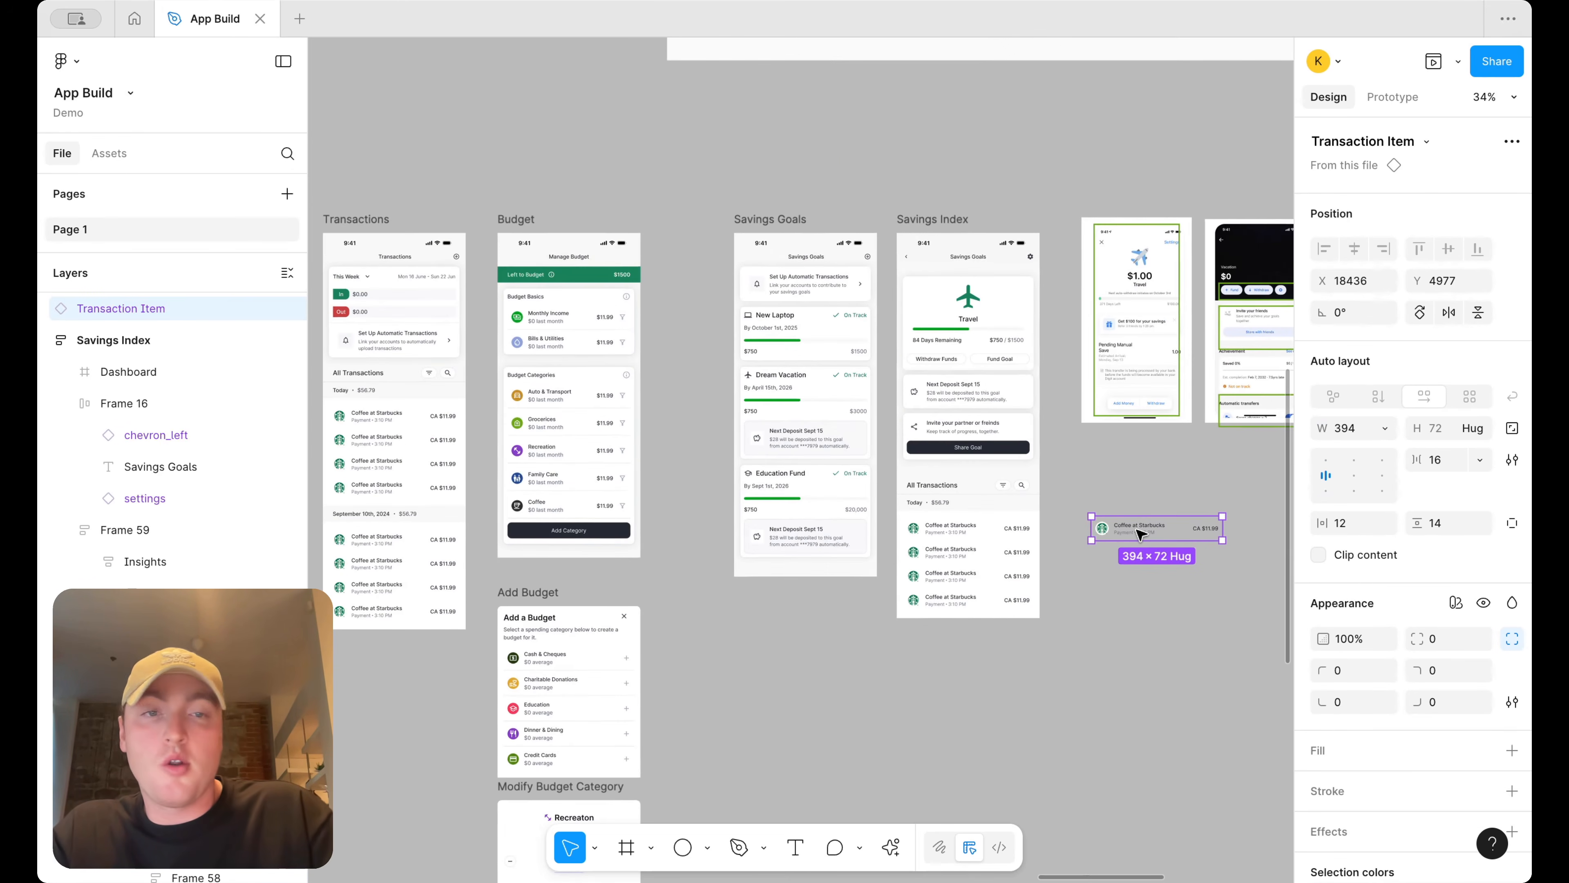
scroll(1140, 533, "up", 3)
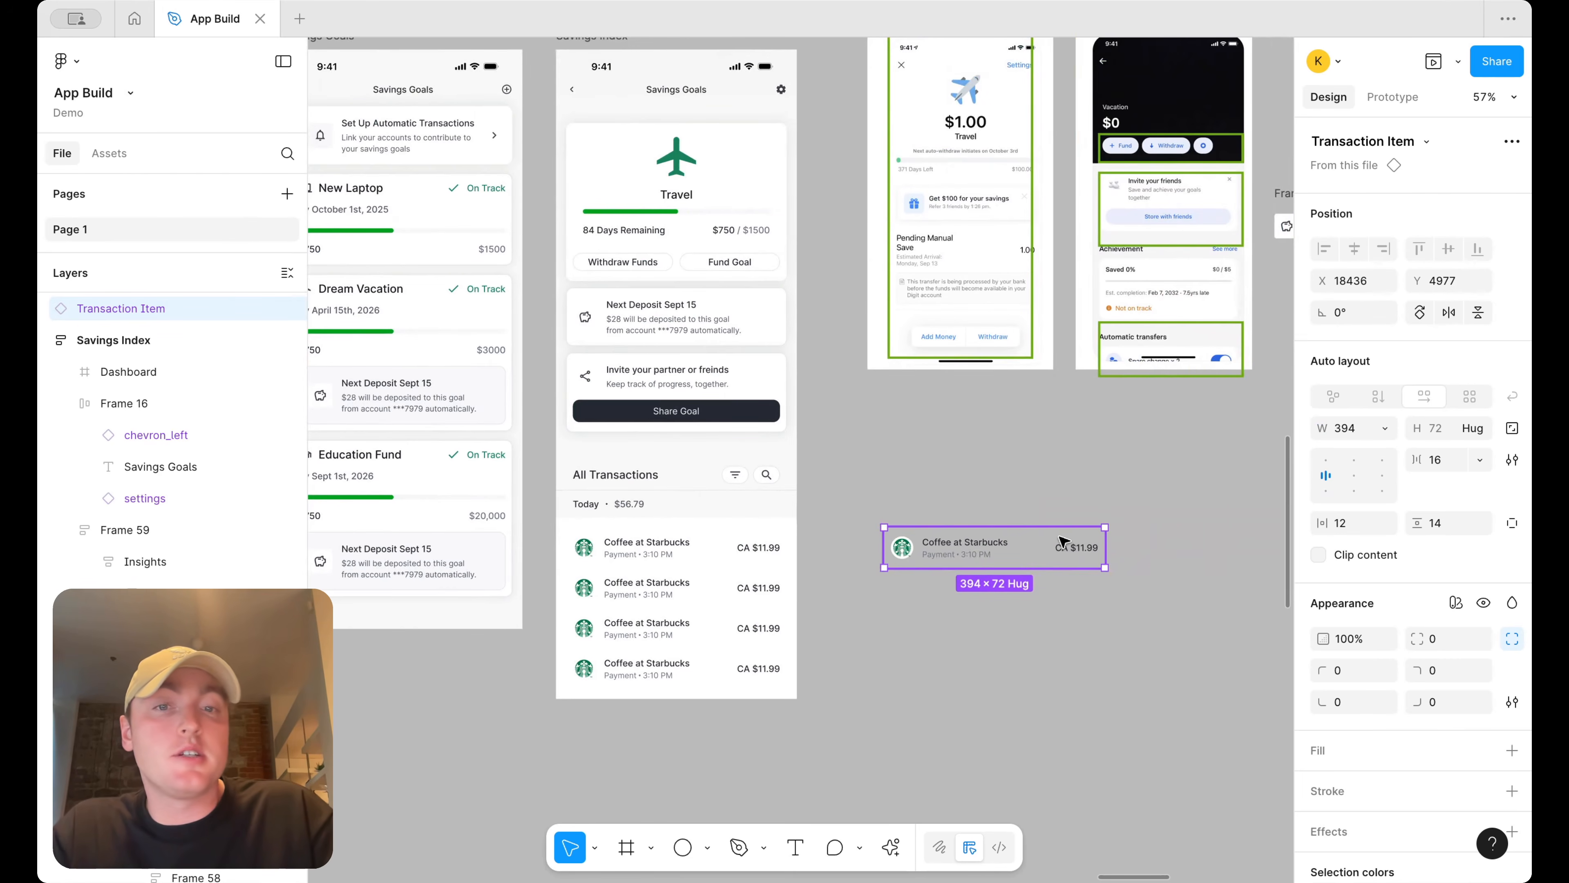
Add a white FFFFFF fill to the copied transaction item and detach it from its component
left_click(1511, 750)
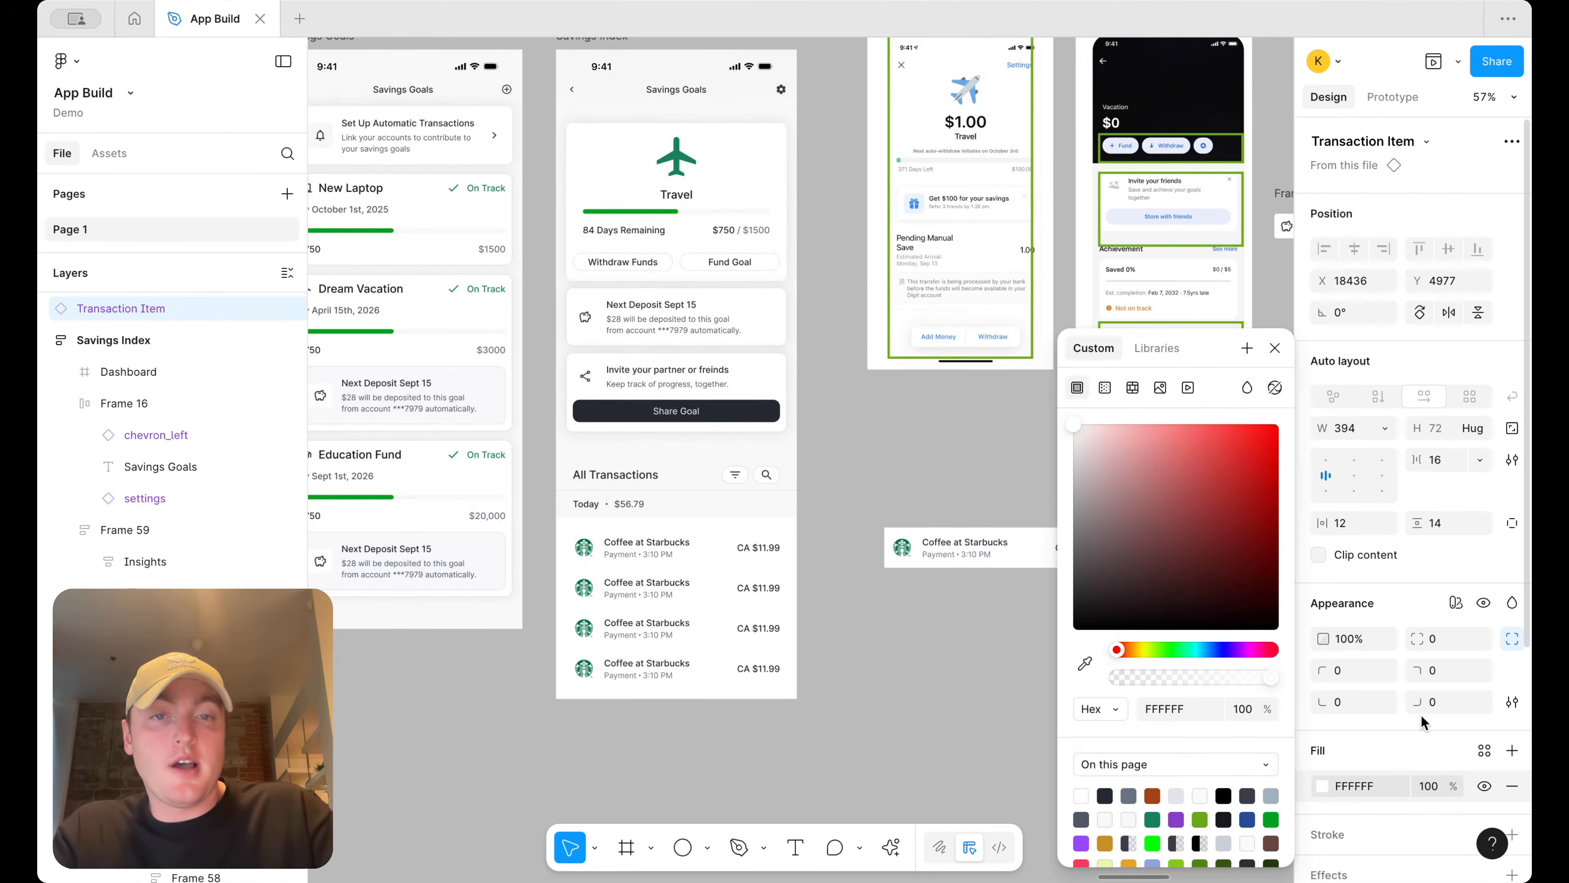
right_click(999, 548)
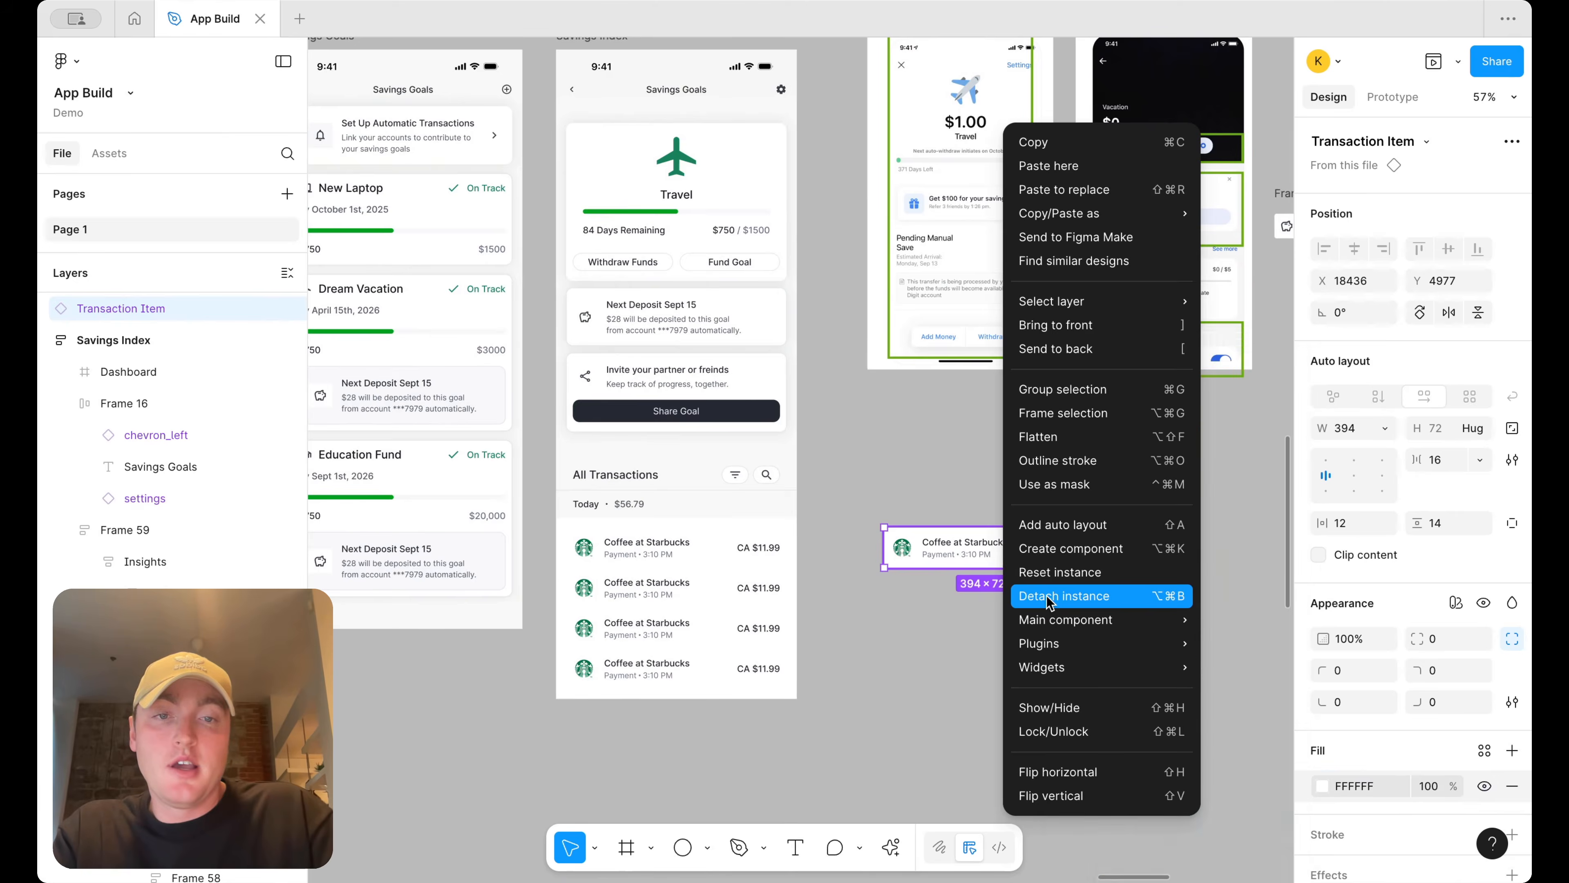
left_click(1049, 599)
Rename the detached item frame to Goal Contribution Item
double_click(909, 513)
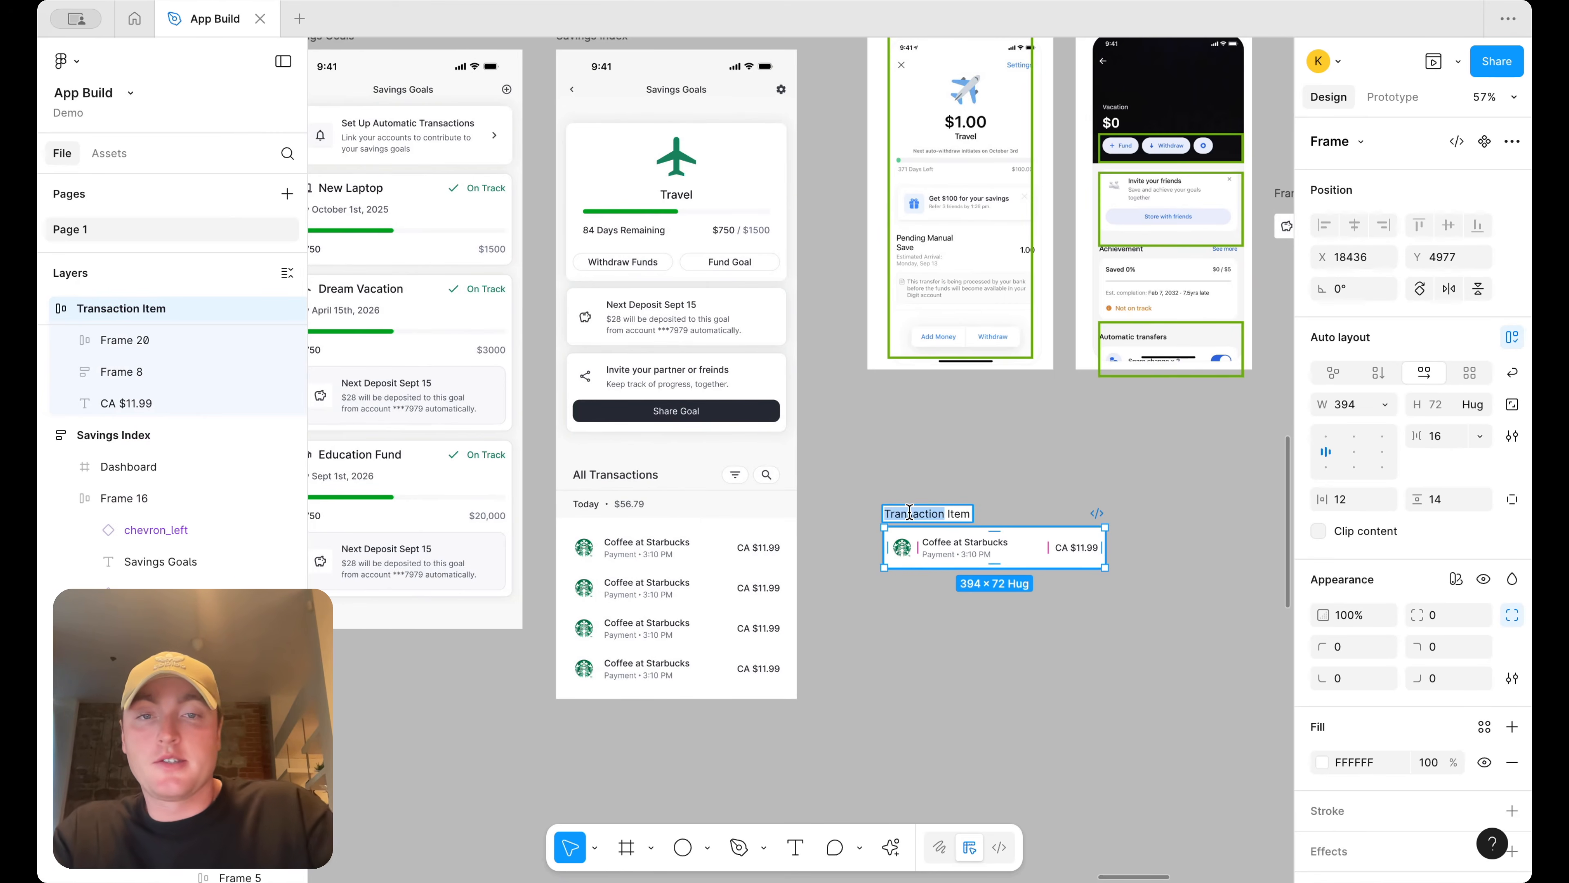
type("Goal Contr")
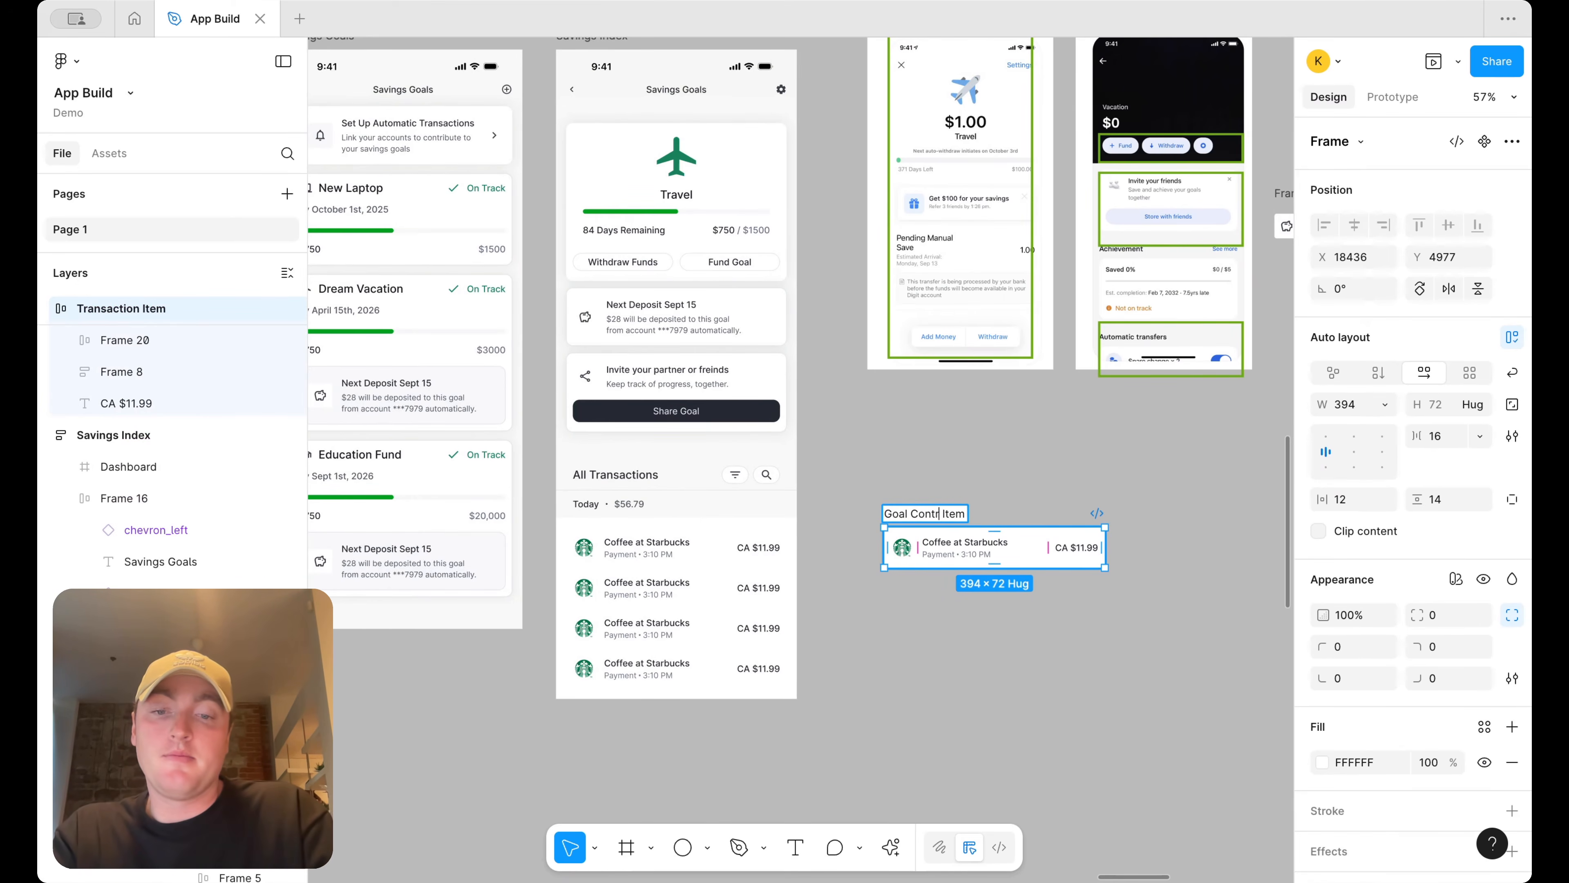
key("Return")
scroll(926, 533, "up", 5)
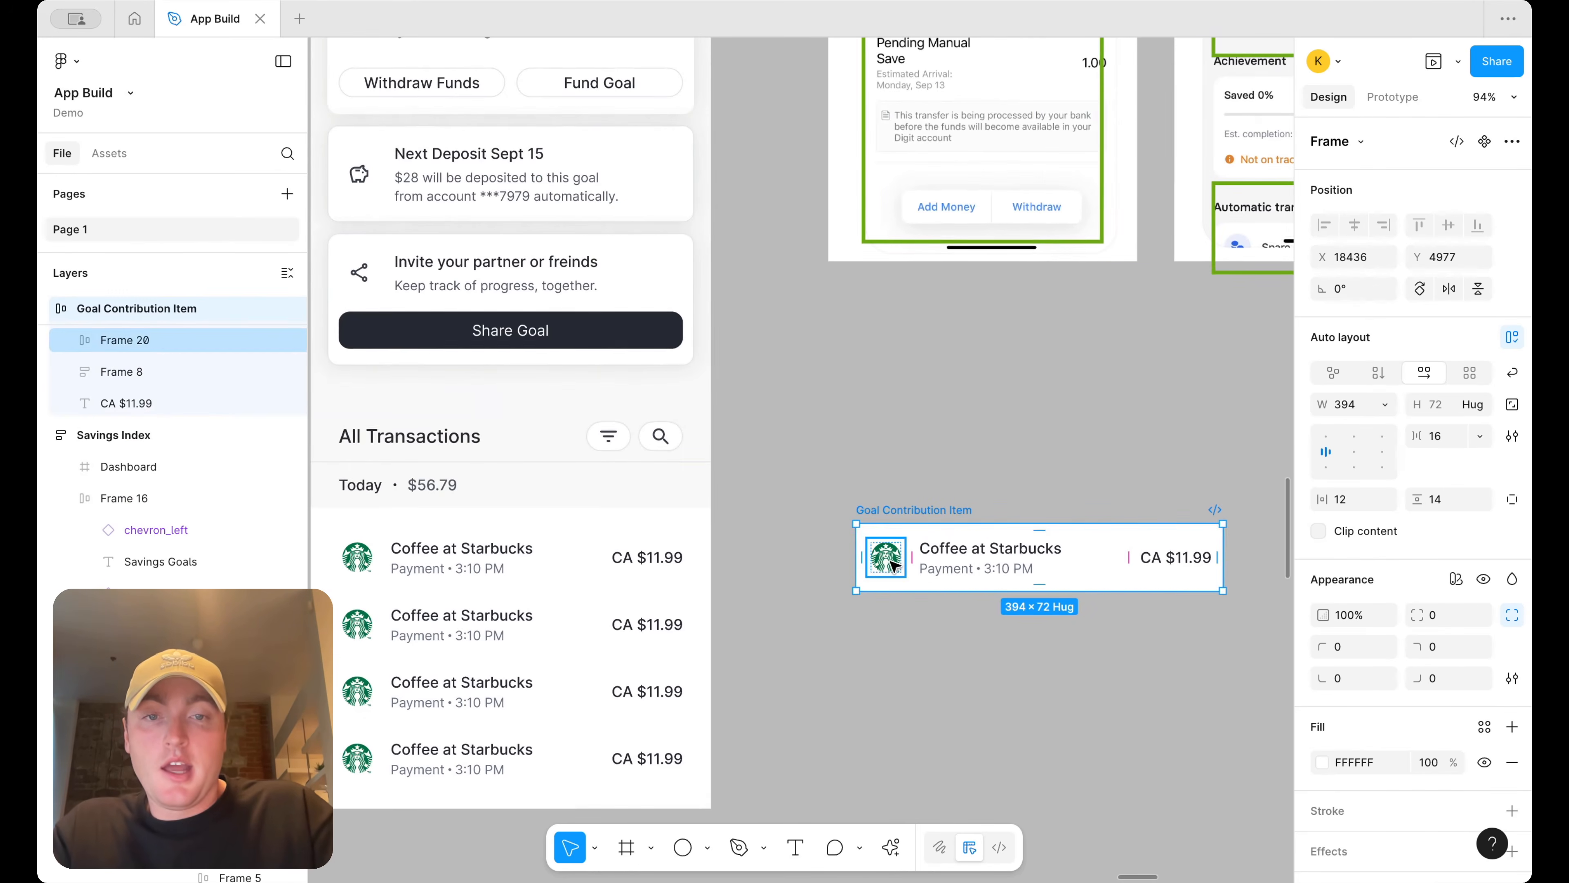
Place the arrow_upward and arrow_downward icons from the assets library onto the canvas
left_click(890, 562)
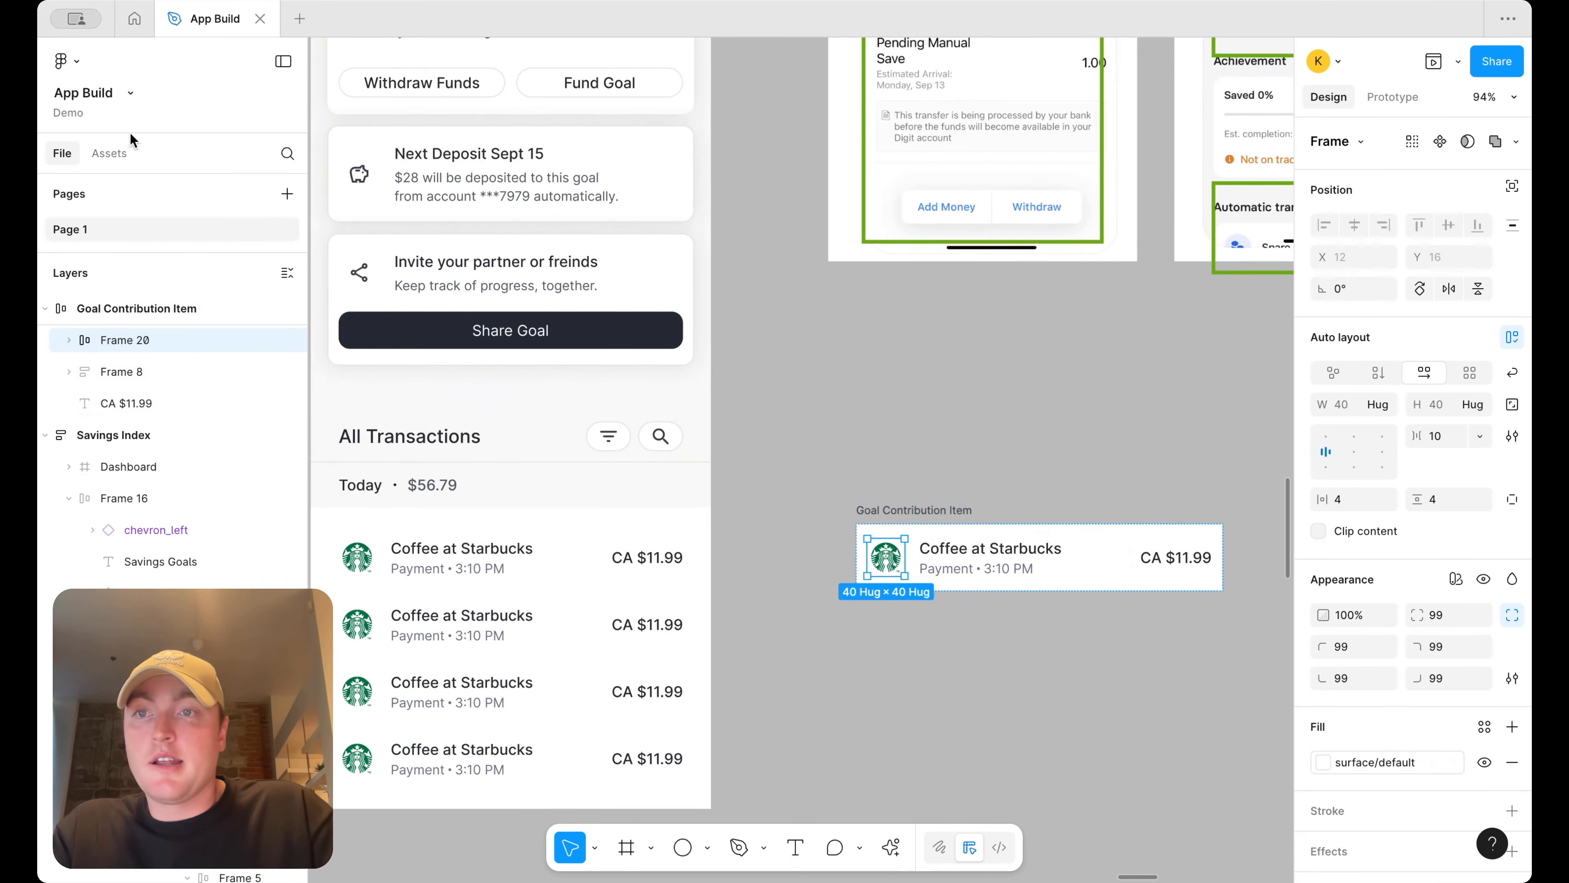
left_click(110, 154)
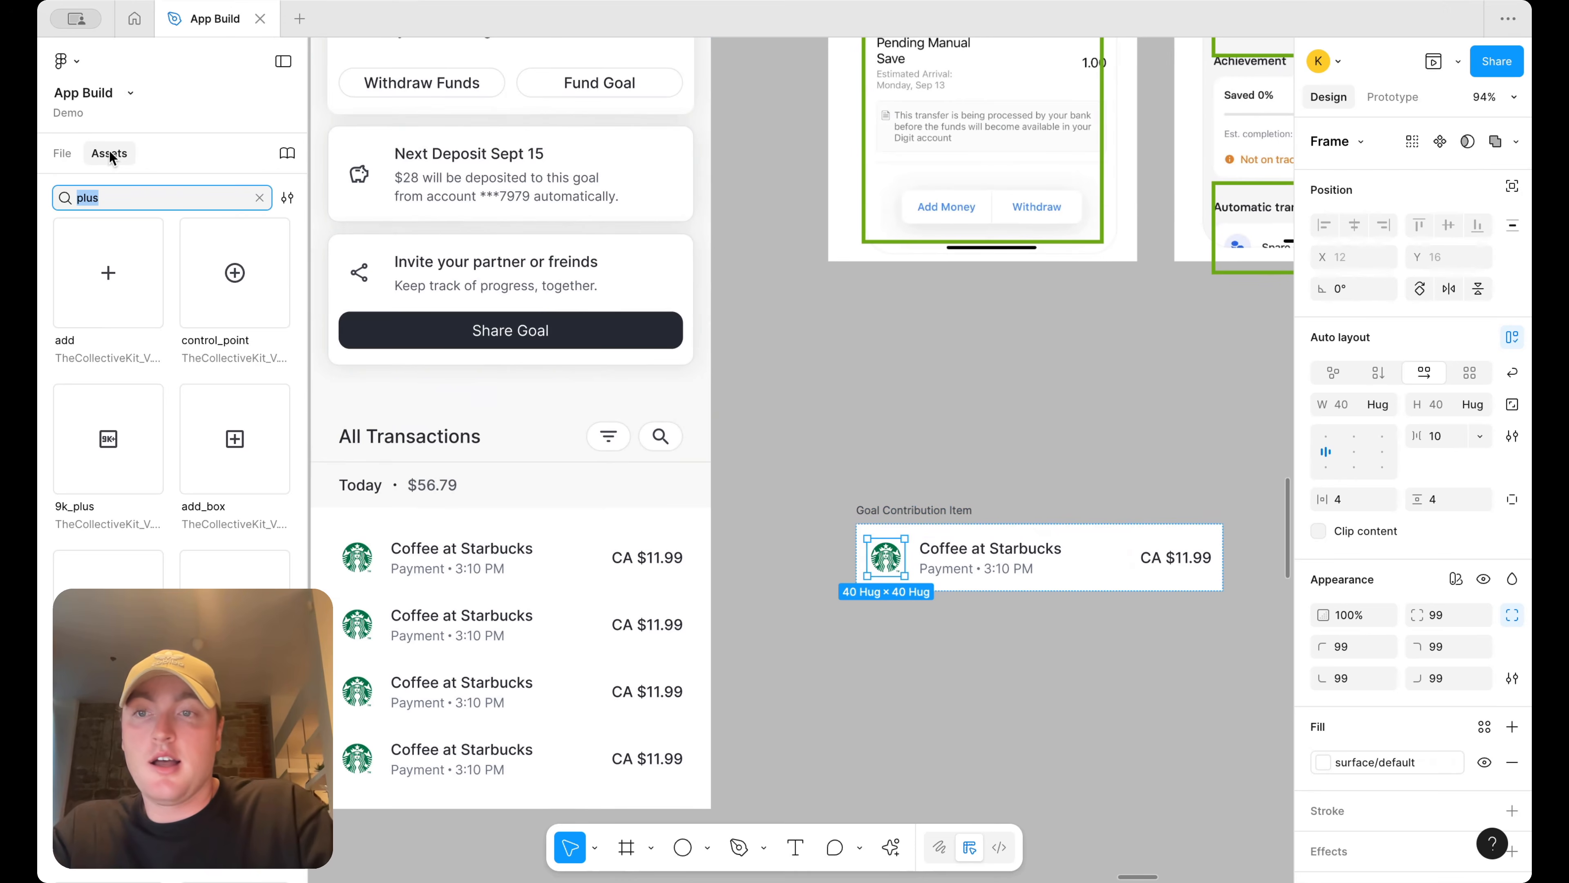
type("up")
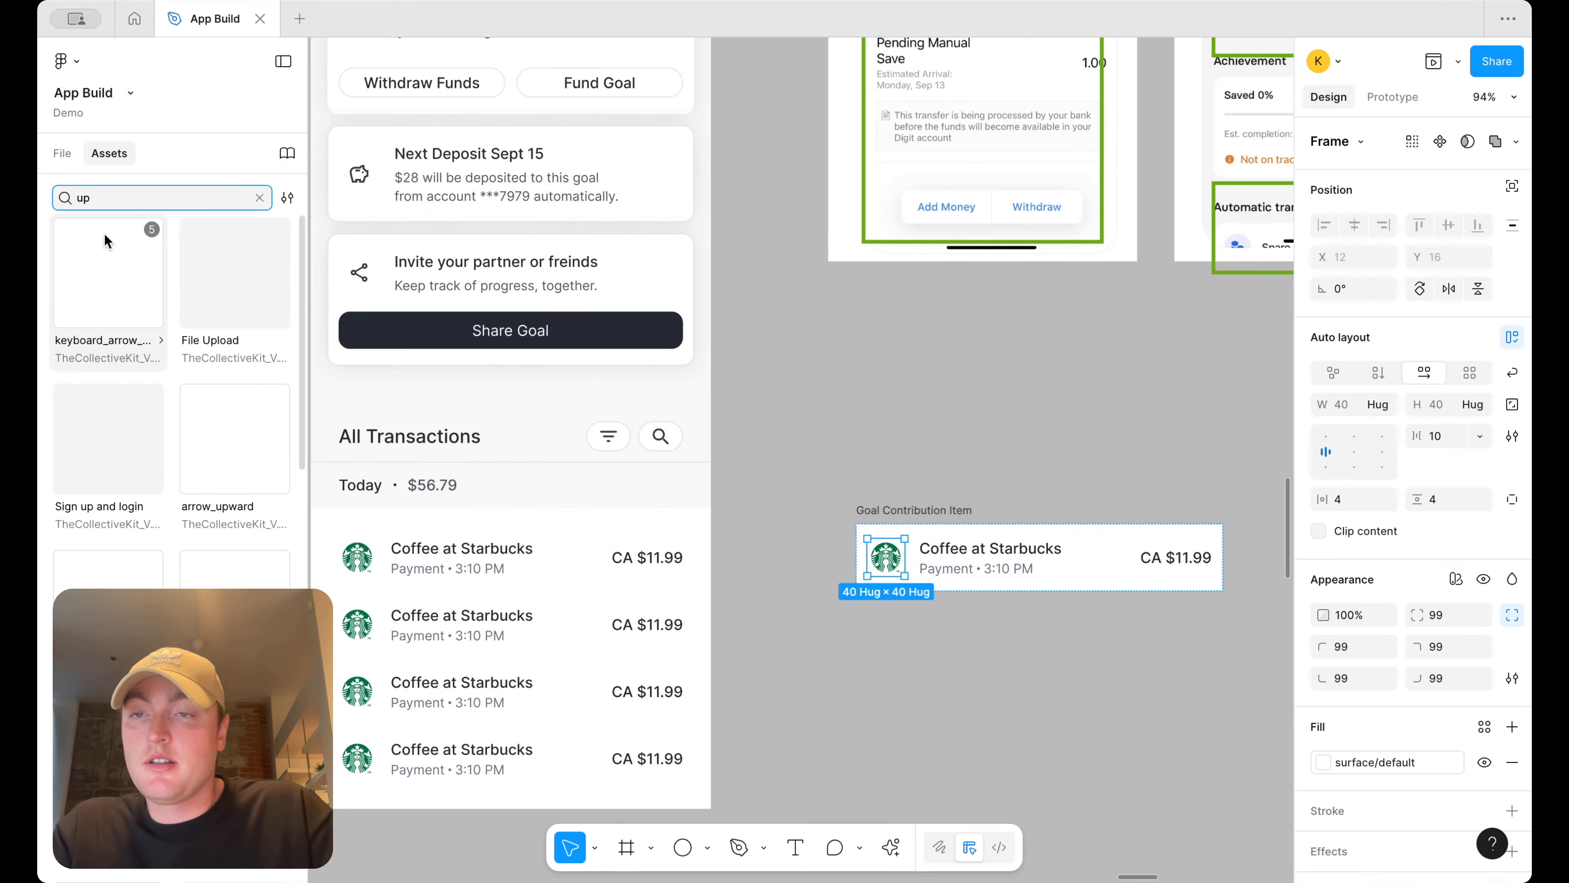
left_click(839, 444)
left_click_drag(1005, 435, 1007, 433)
double_click(100, 193)
type("down")
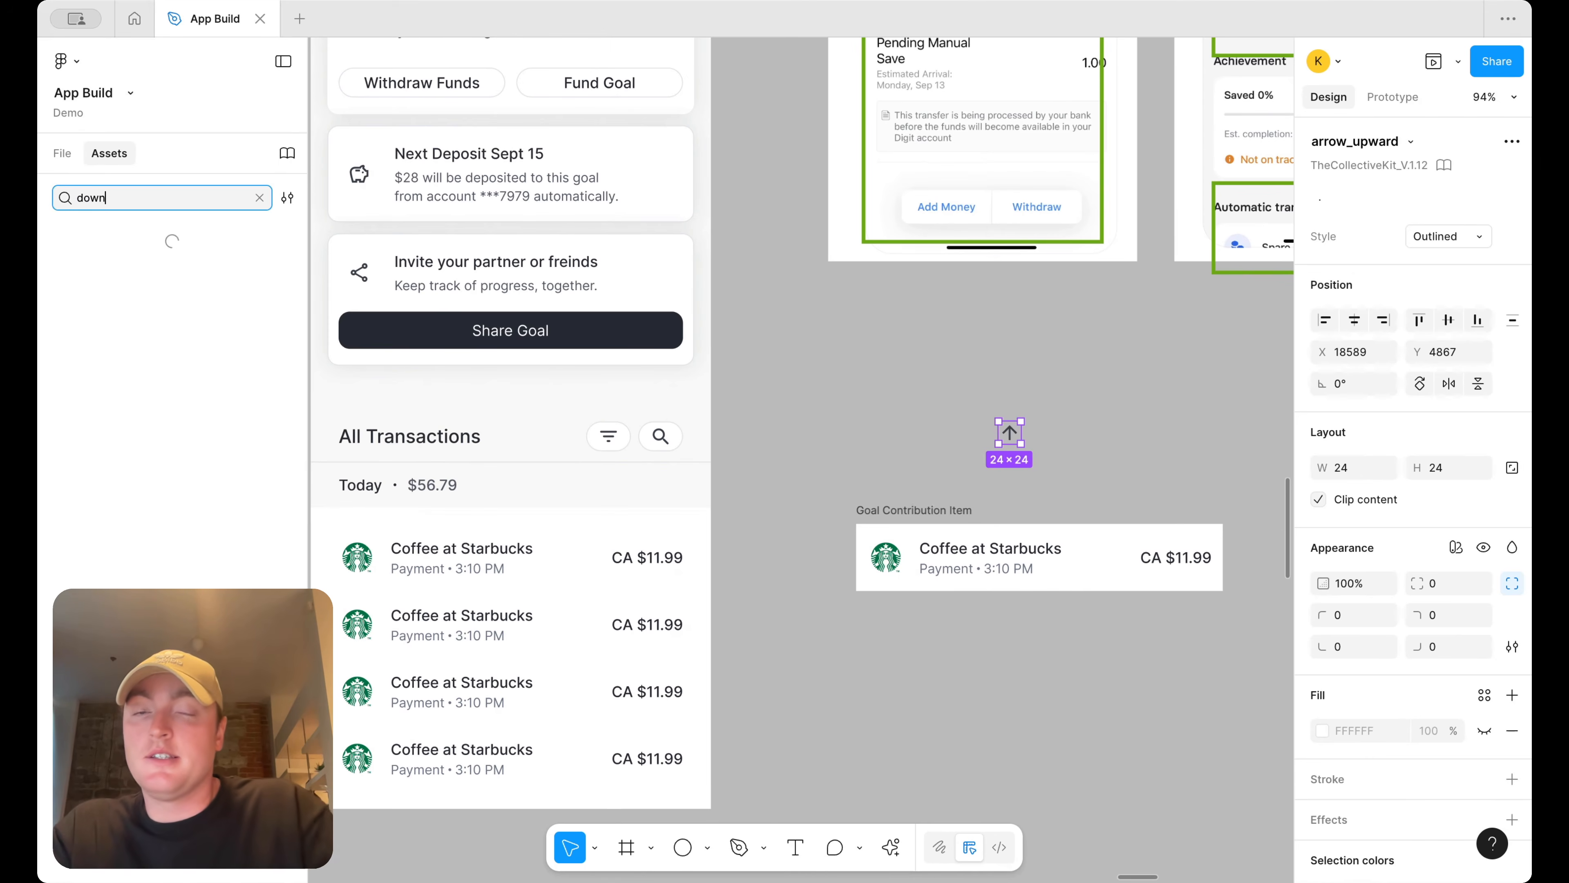
left_click_drag(108, 272, 1156, 437)
left_click(1156, 437)
Replace the item's Starbucks logo with the upward arrow icon
left_click_drag(1010, 432, 927, 553)
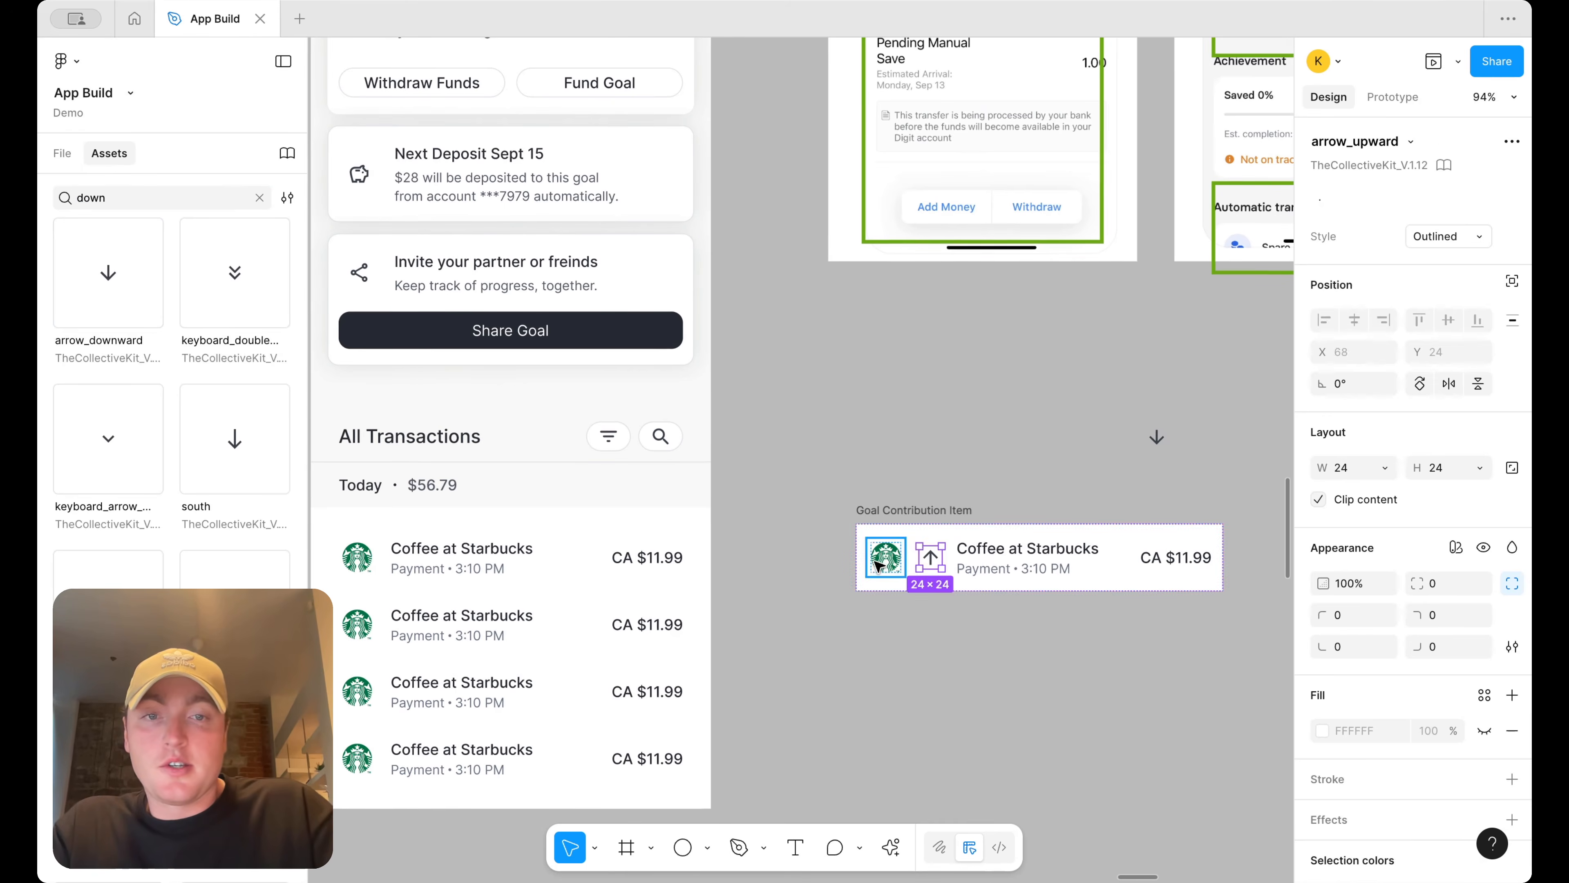
left_click(877, 565)
key("Delete")
Set the item's title text to Goal Contribution
scroll(877, 561, "down", 3)
scroll(876, 561, "right", 2)
left_click(877, 411)
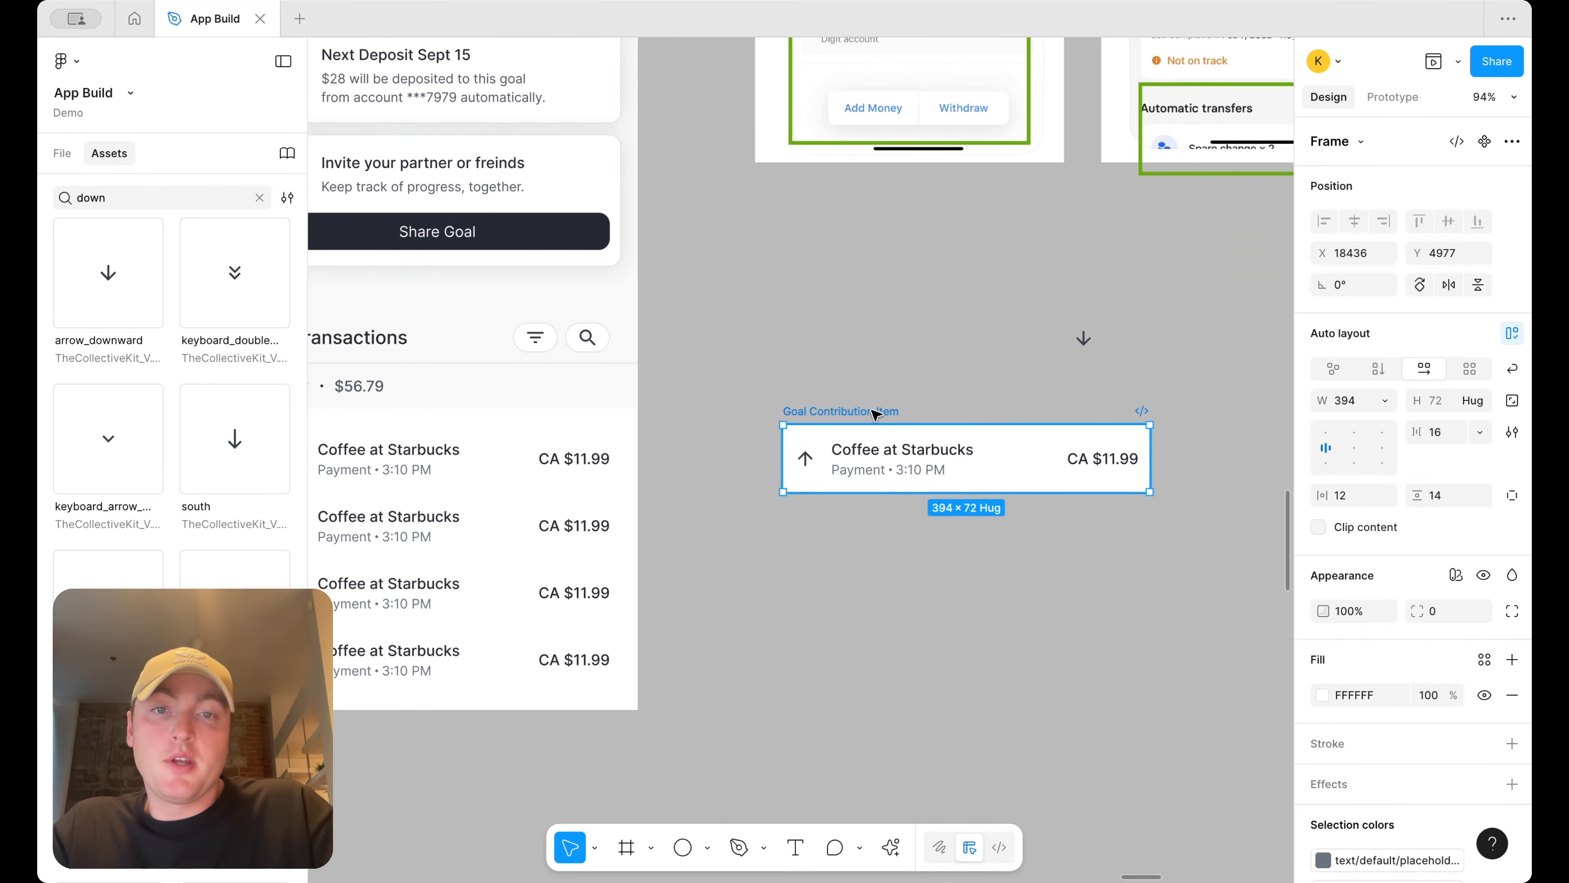
left_click(913, 456)
double_click(913, 456)
type("Contr")
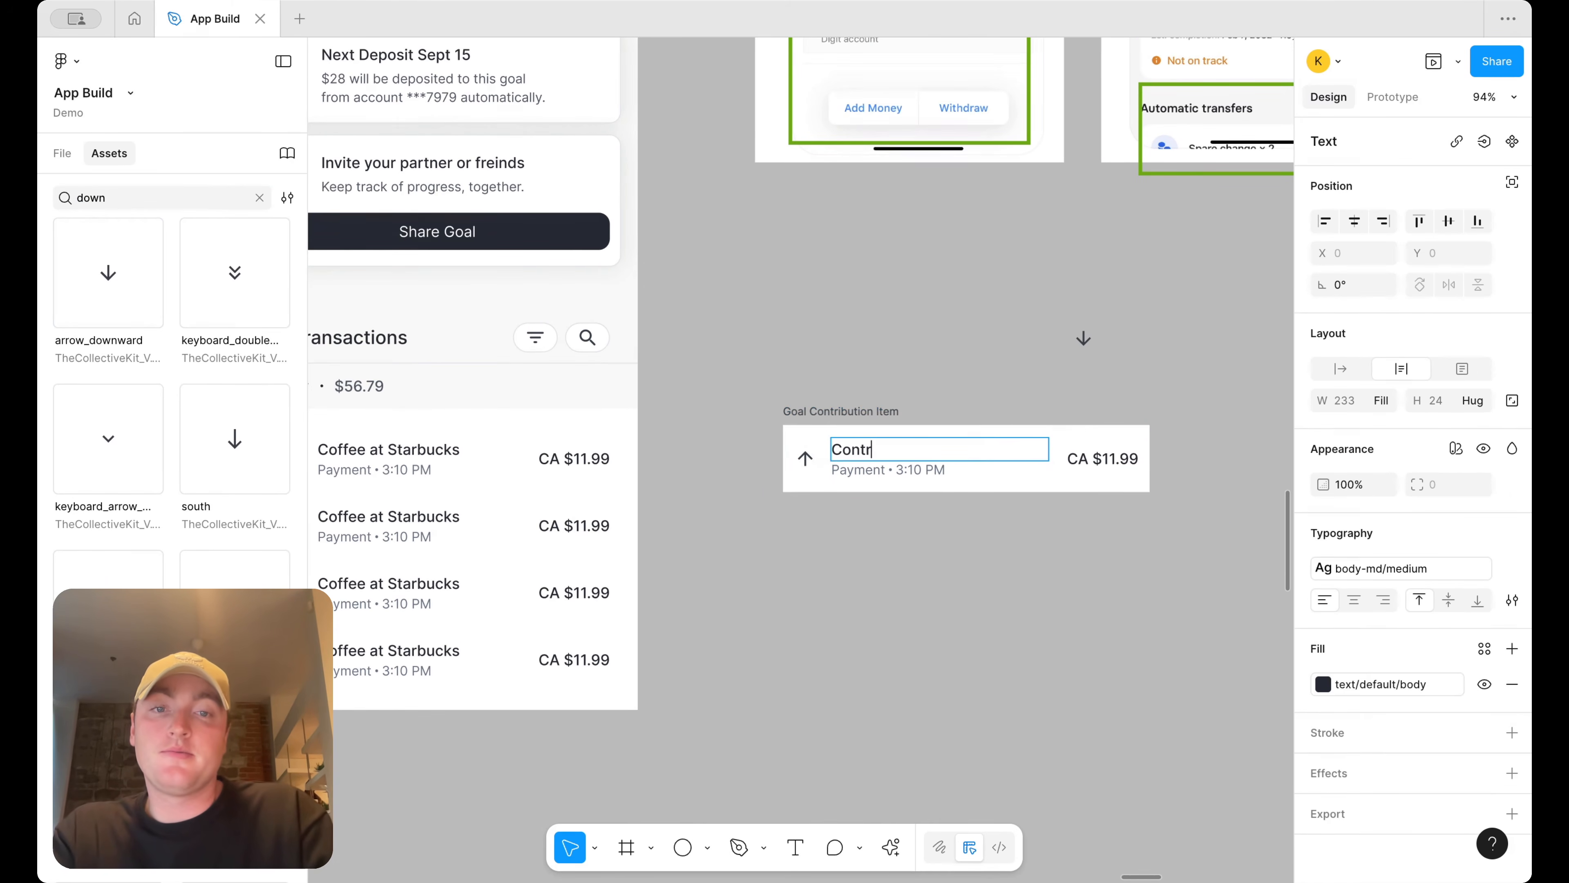
type("ibution")
key("super+a")
type("G")
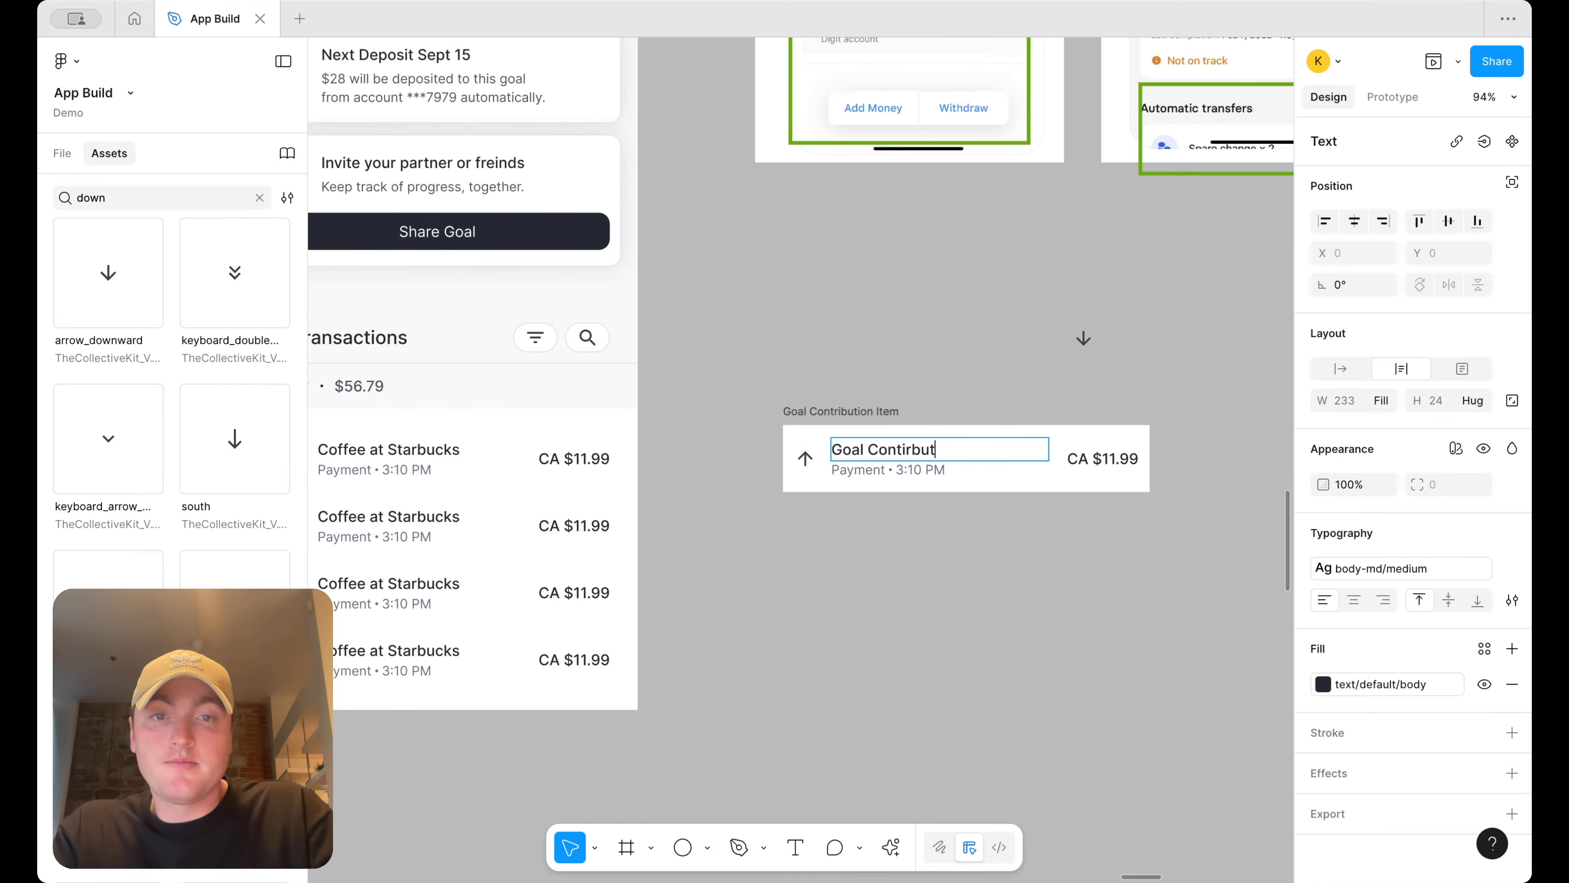
Set the item's subtitle date to Sept 15, 2025
double_click(859, 470)
type("Sept 15, 2025")
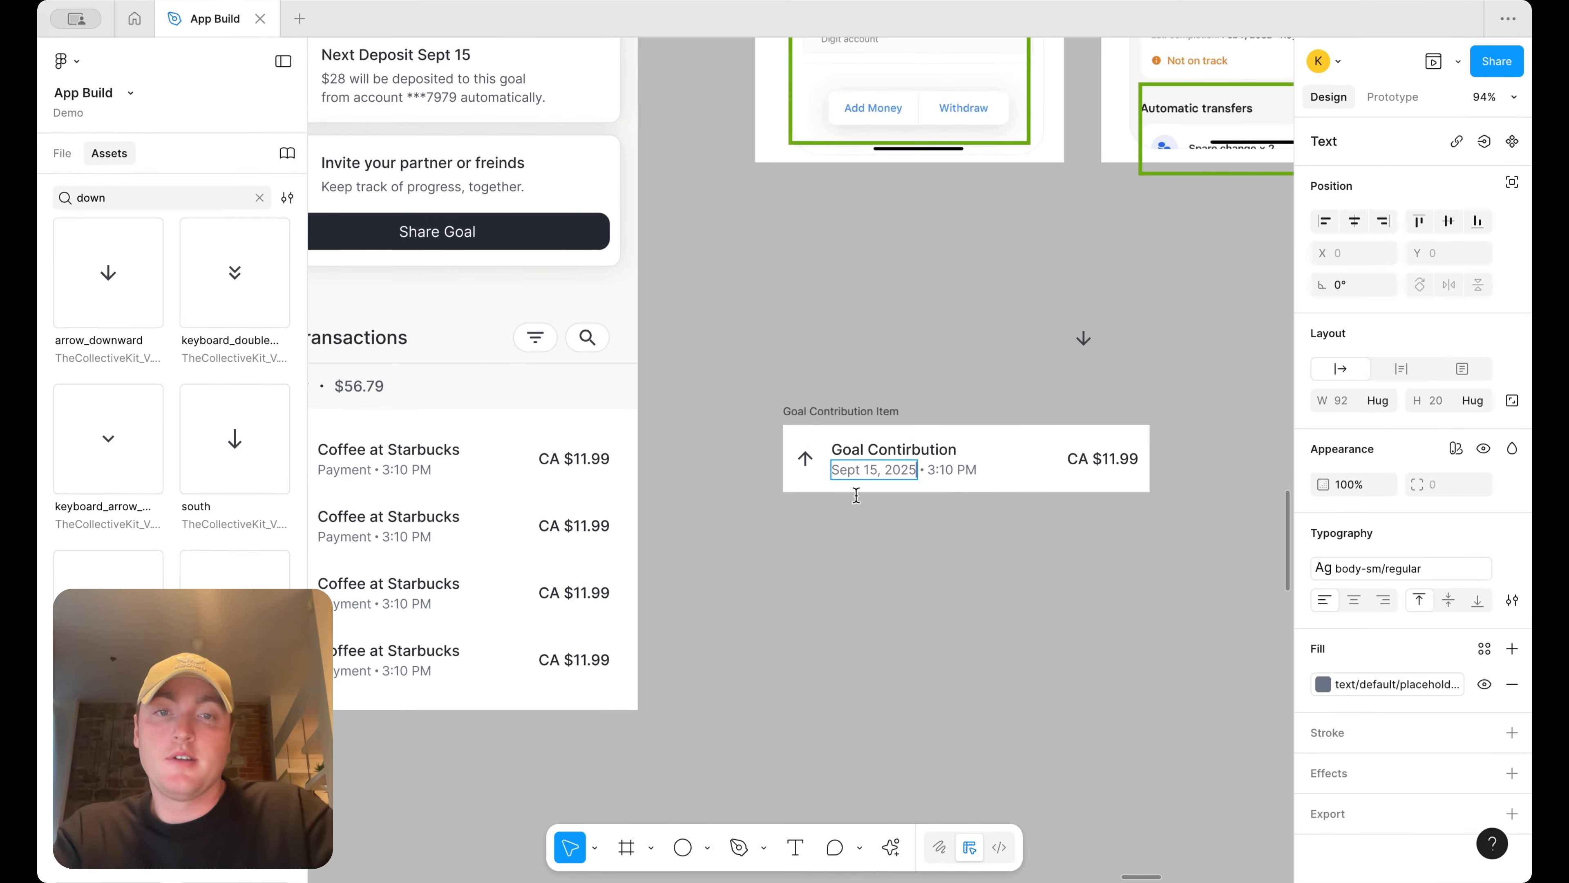
left_click(957, 554)
Turn the Goal Contribution Item frame into a component
left_click(855, 412)
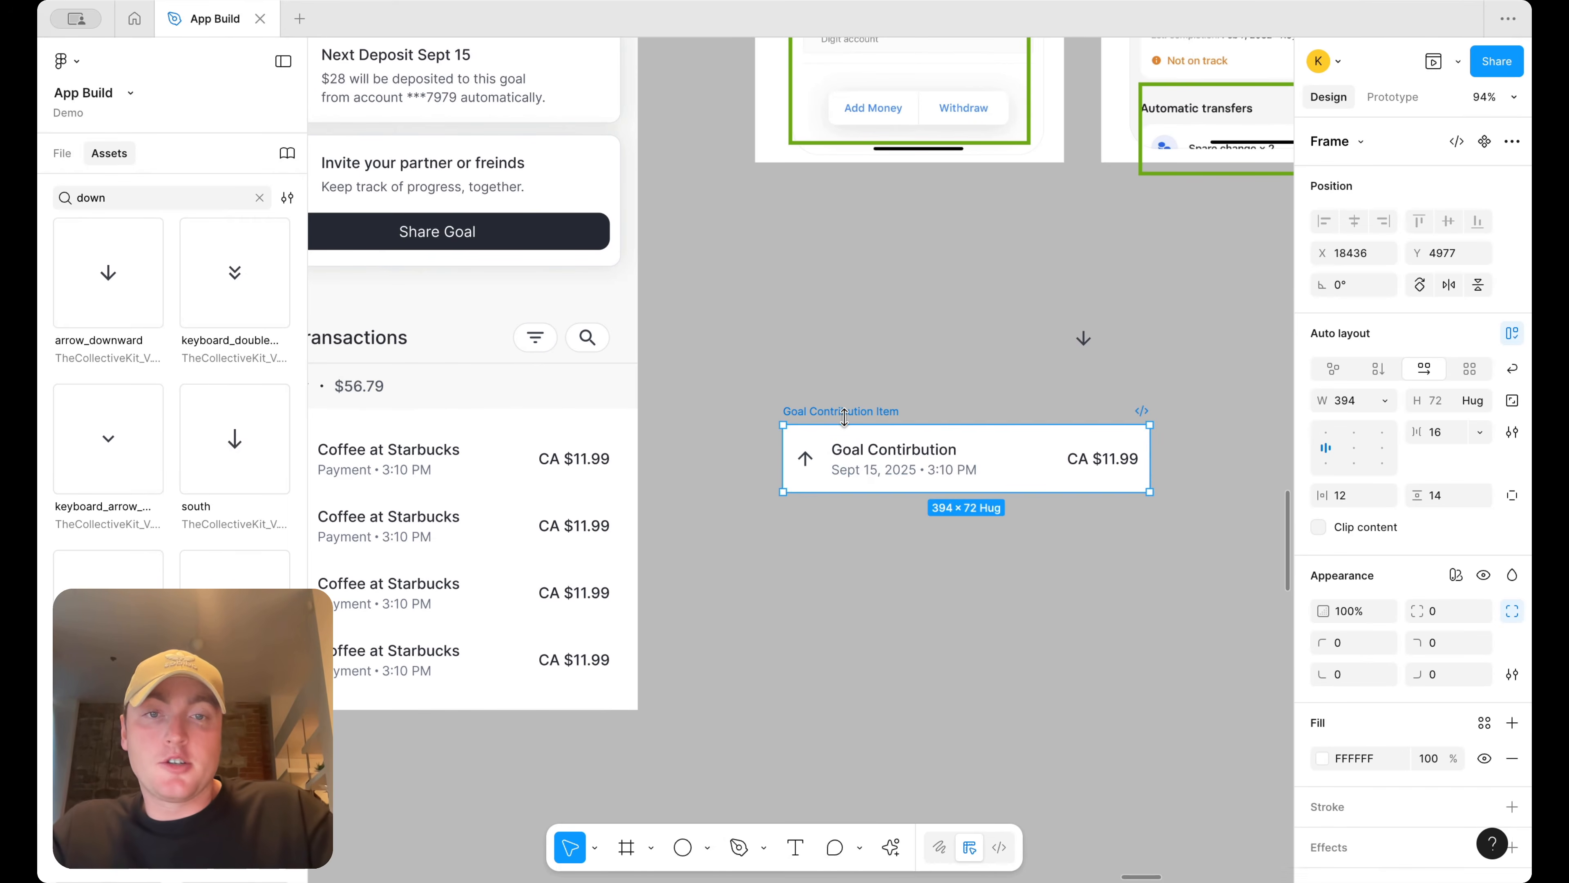
right_click(853, 414)
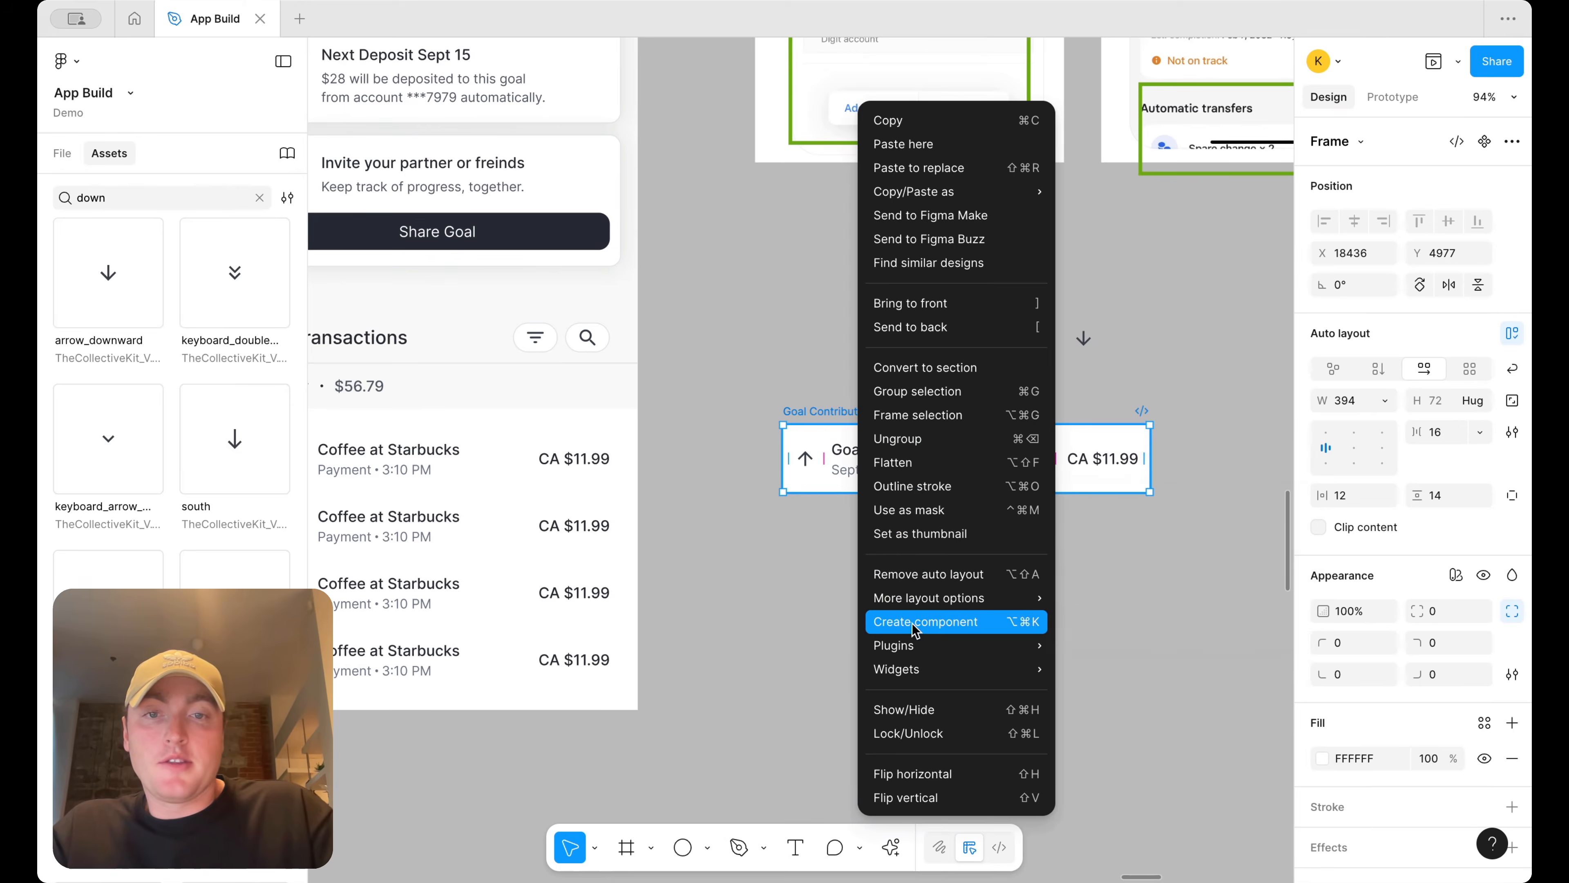
left_click(927, 625)
Add a second variant to the Goal Contribution Item component
right_click(916, 460)
mouse_move(1050, 619)
left_click(1161, 645)
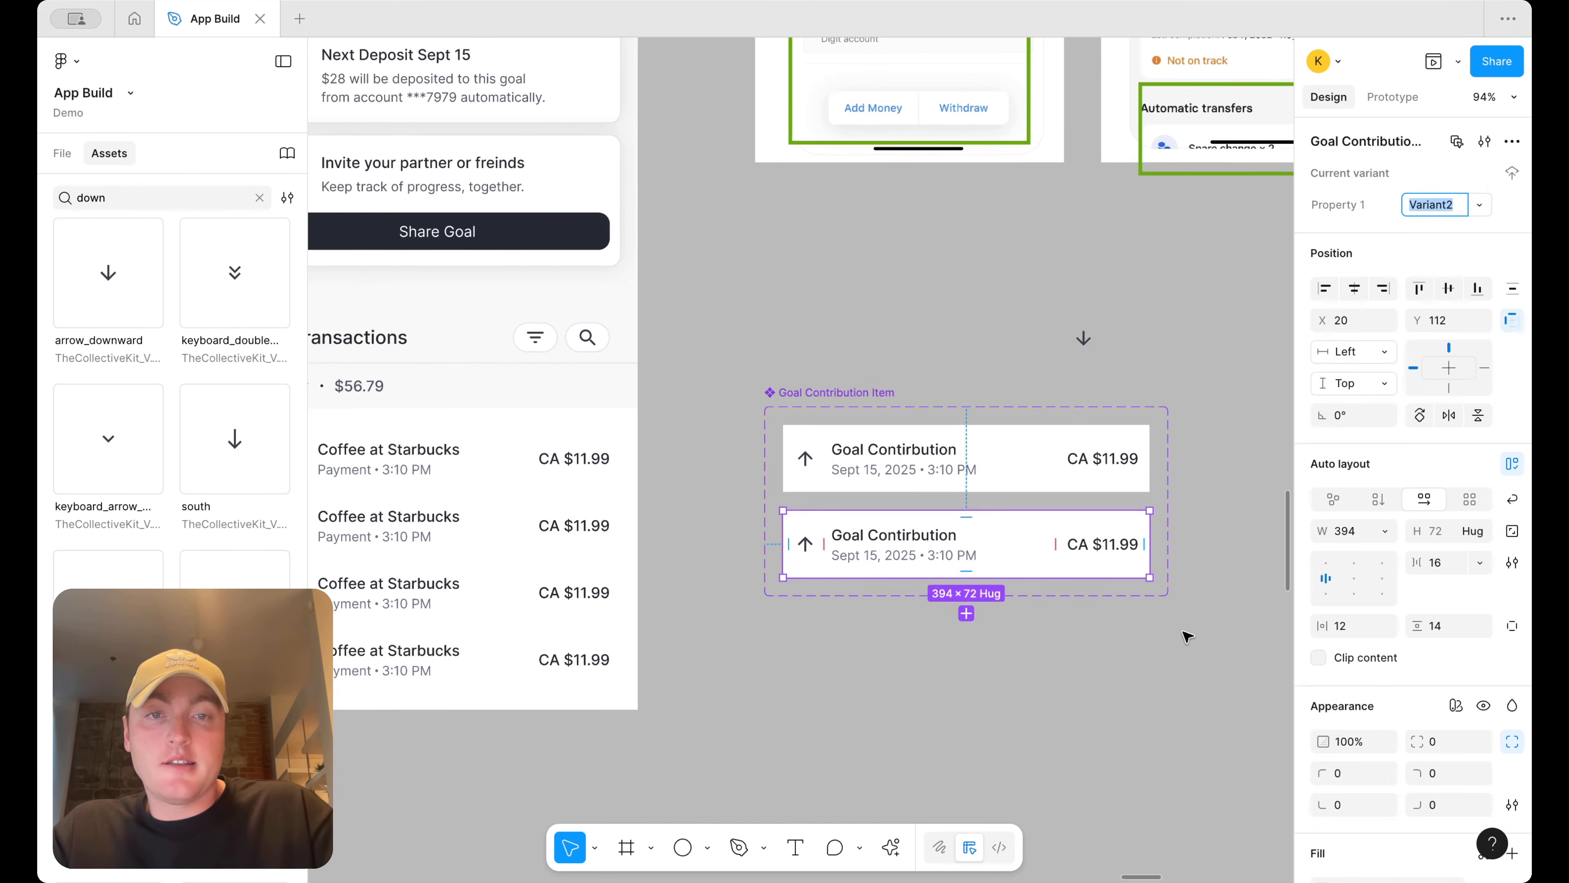
Replace the second variant's up arrow icon with the downward arrow icon
left_click(1122, 385)
left_click_drag(1083, 342, 809, 544)
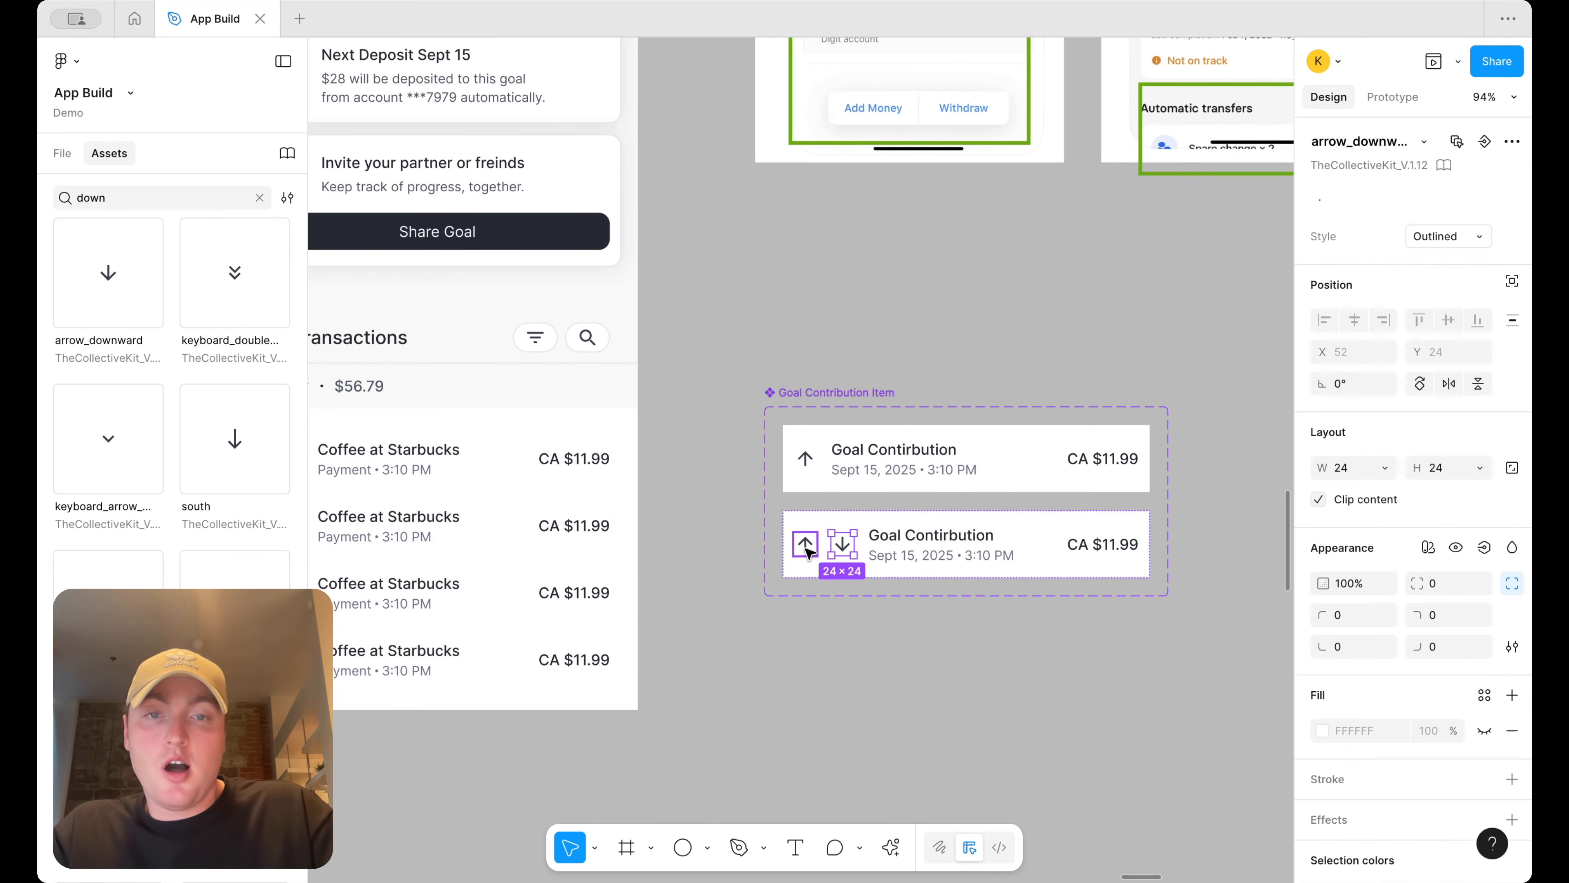
Rename the second variant's title to Goal Withdrawal
double_click(903, 533)
double_click(903, 531)
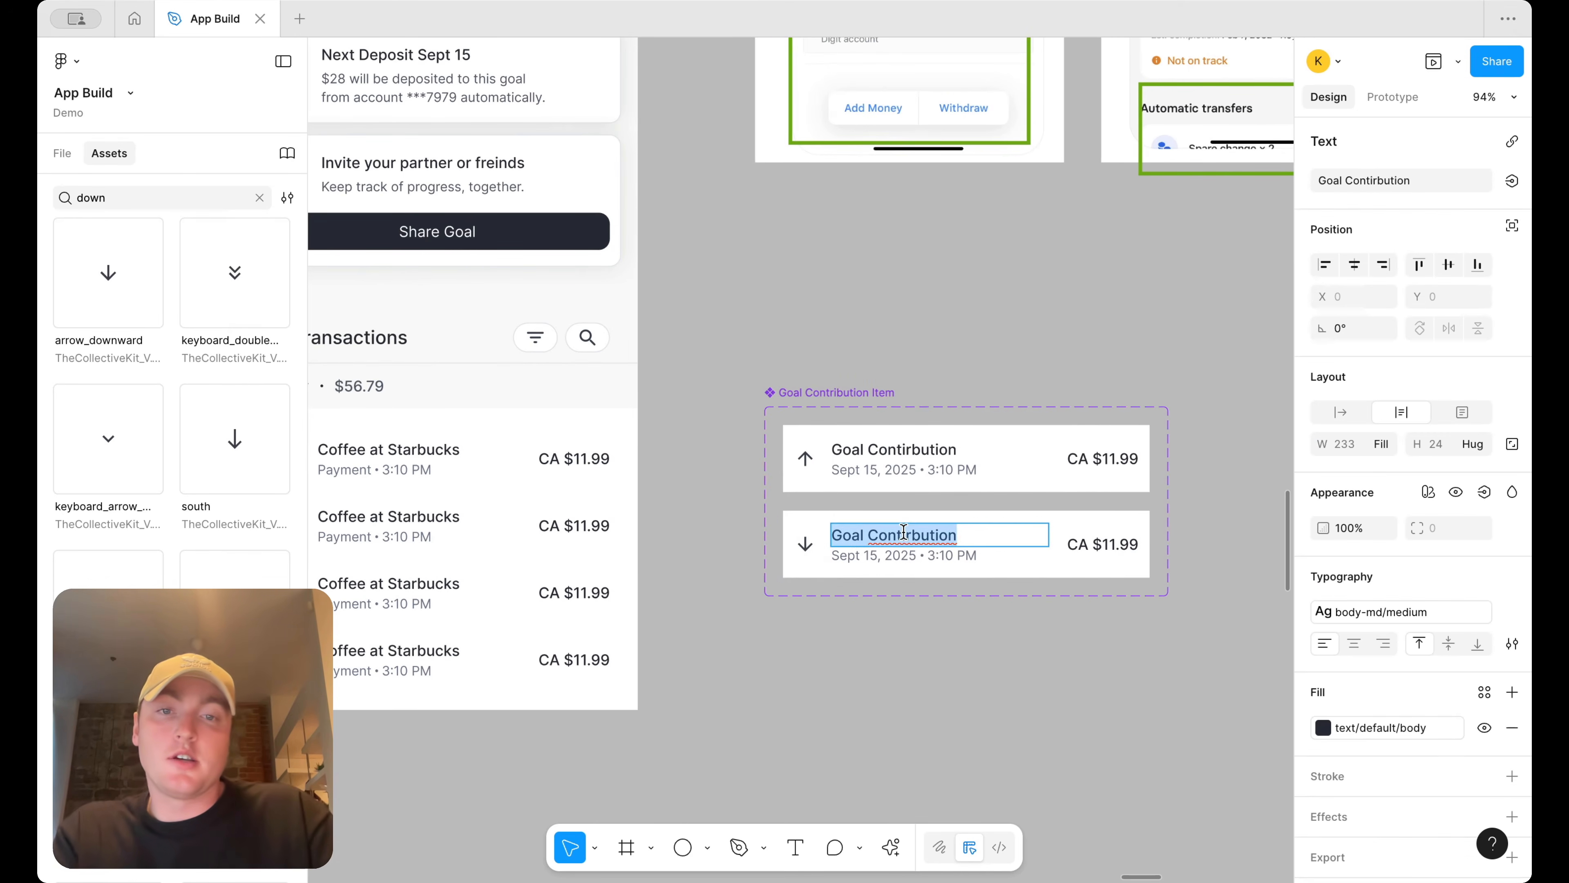
type("Wi")
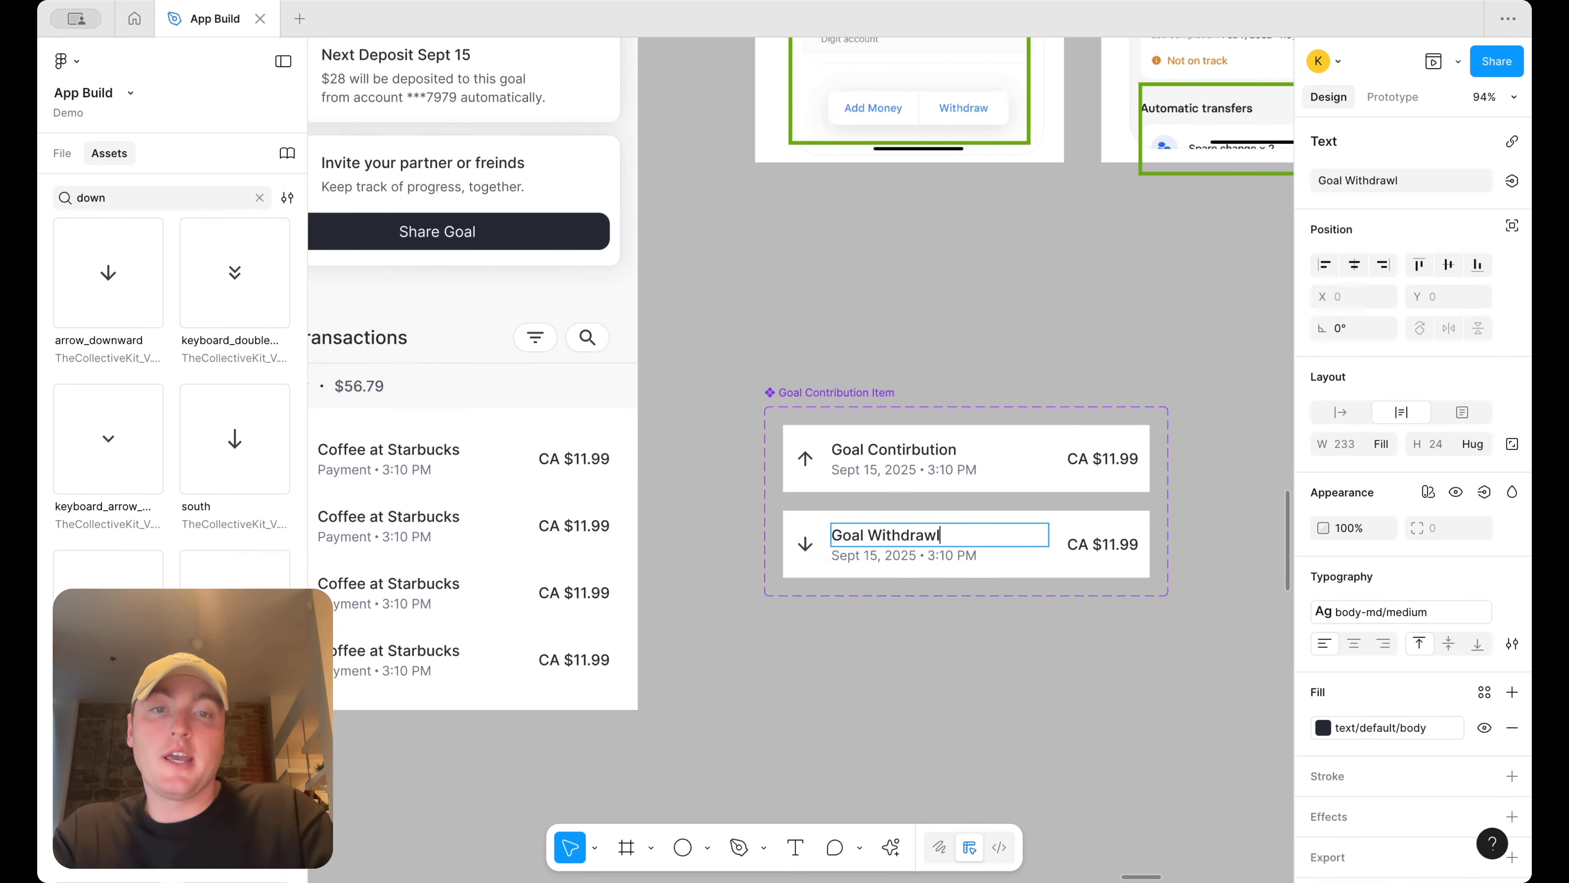
type("thdrawl")
right_click(921, 533)
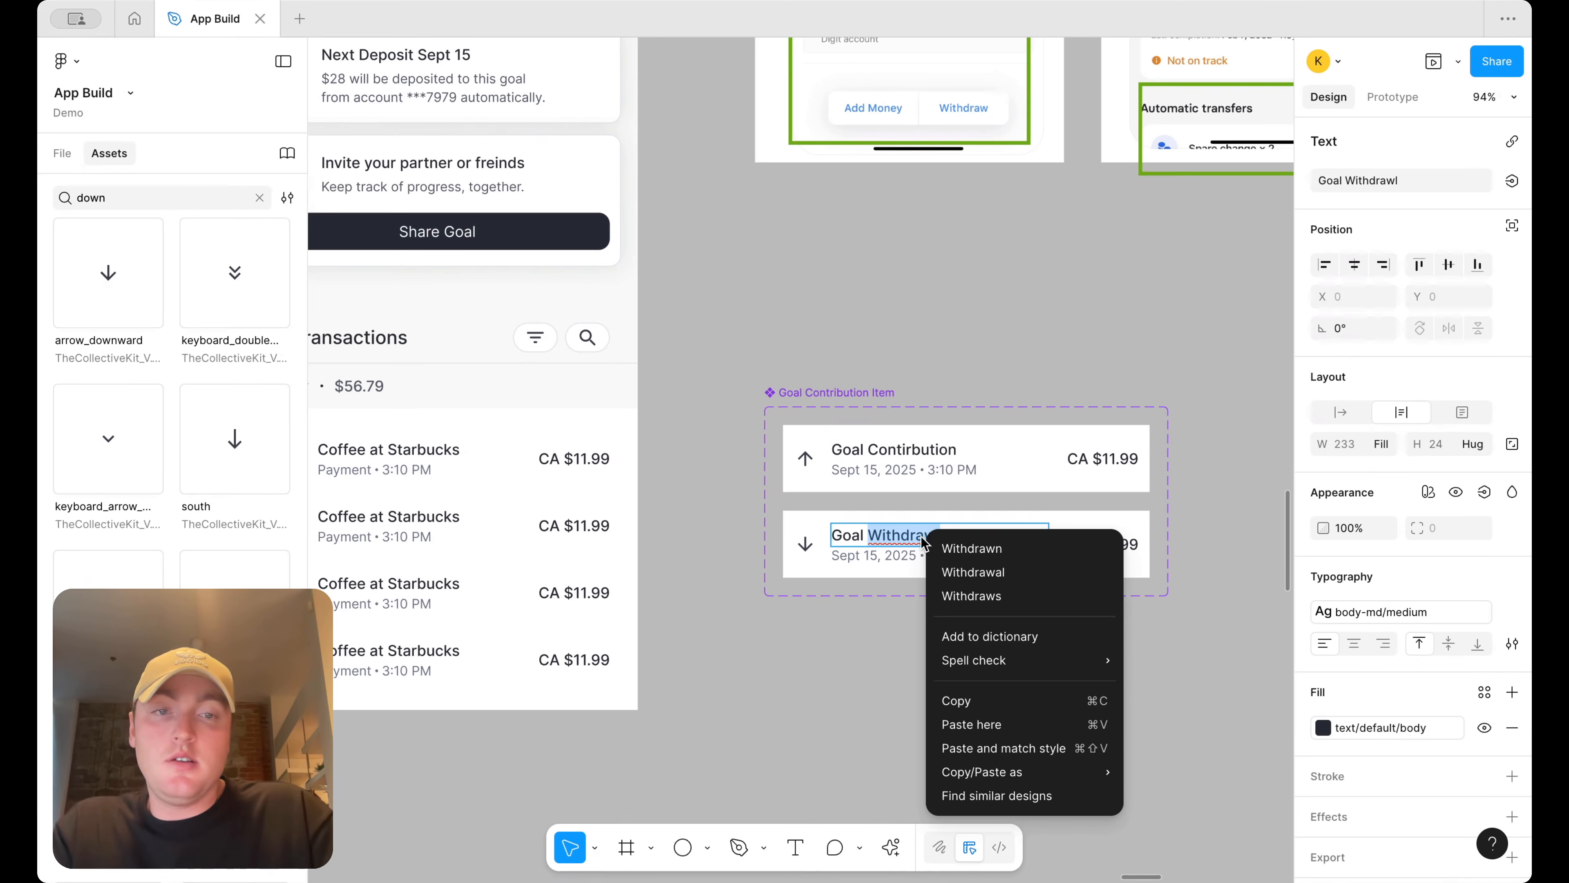
left_click(1013, 572)
left_click(991, 651)
scroll(991, 650, "down", 5)
left_click_drag(976, 549, 712, 532)
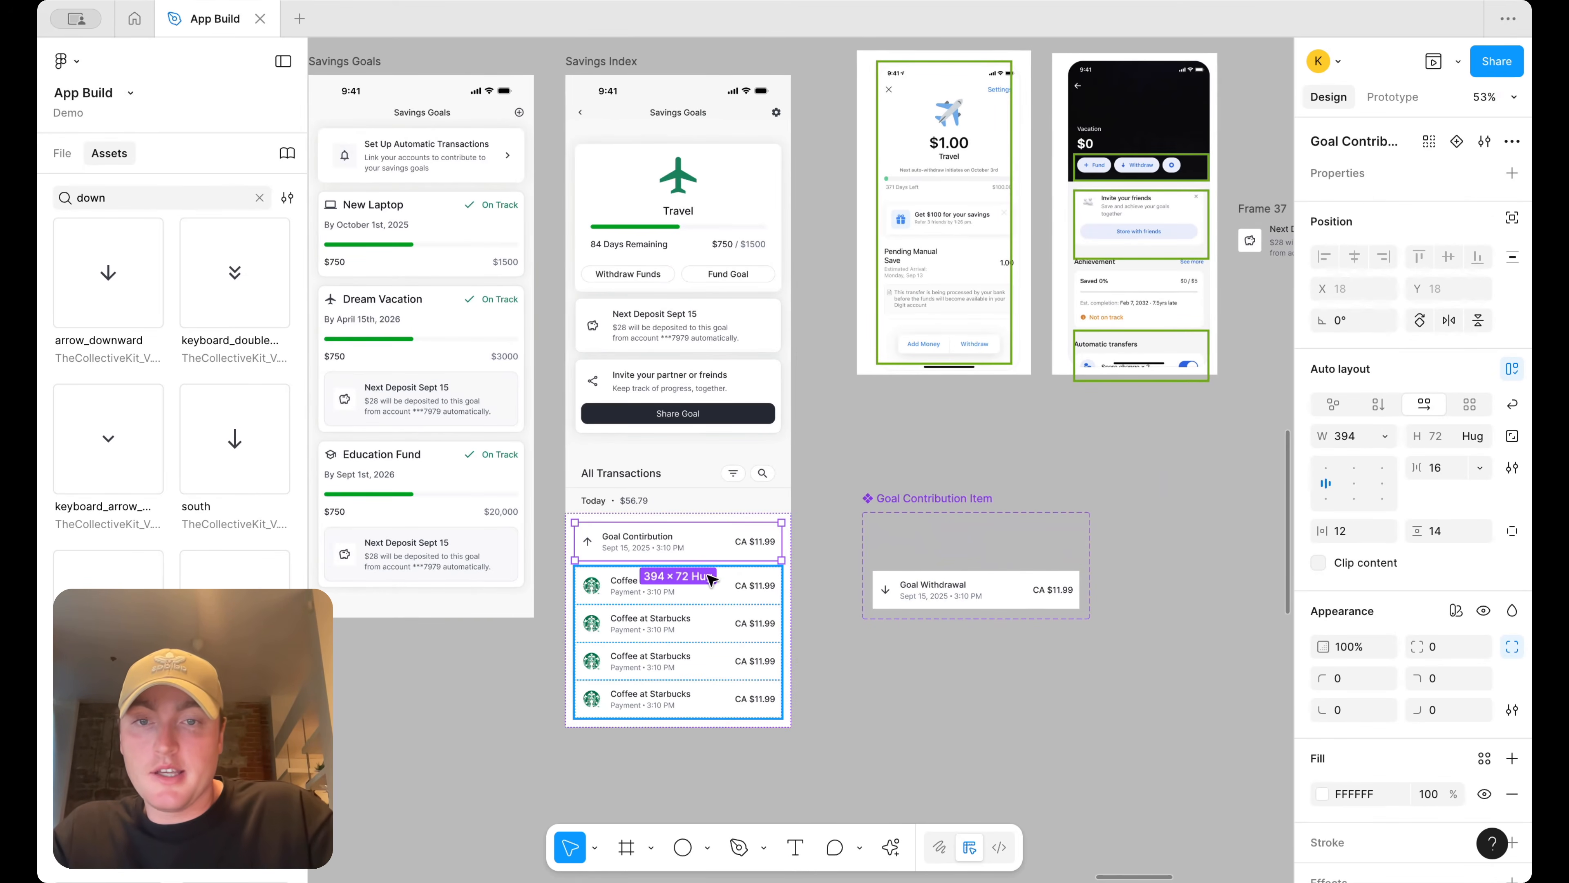
key("super+d")
left_click(842, 622)
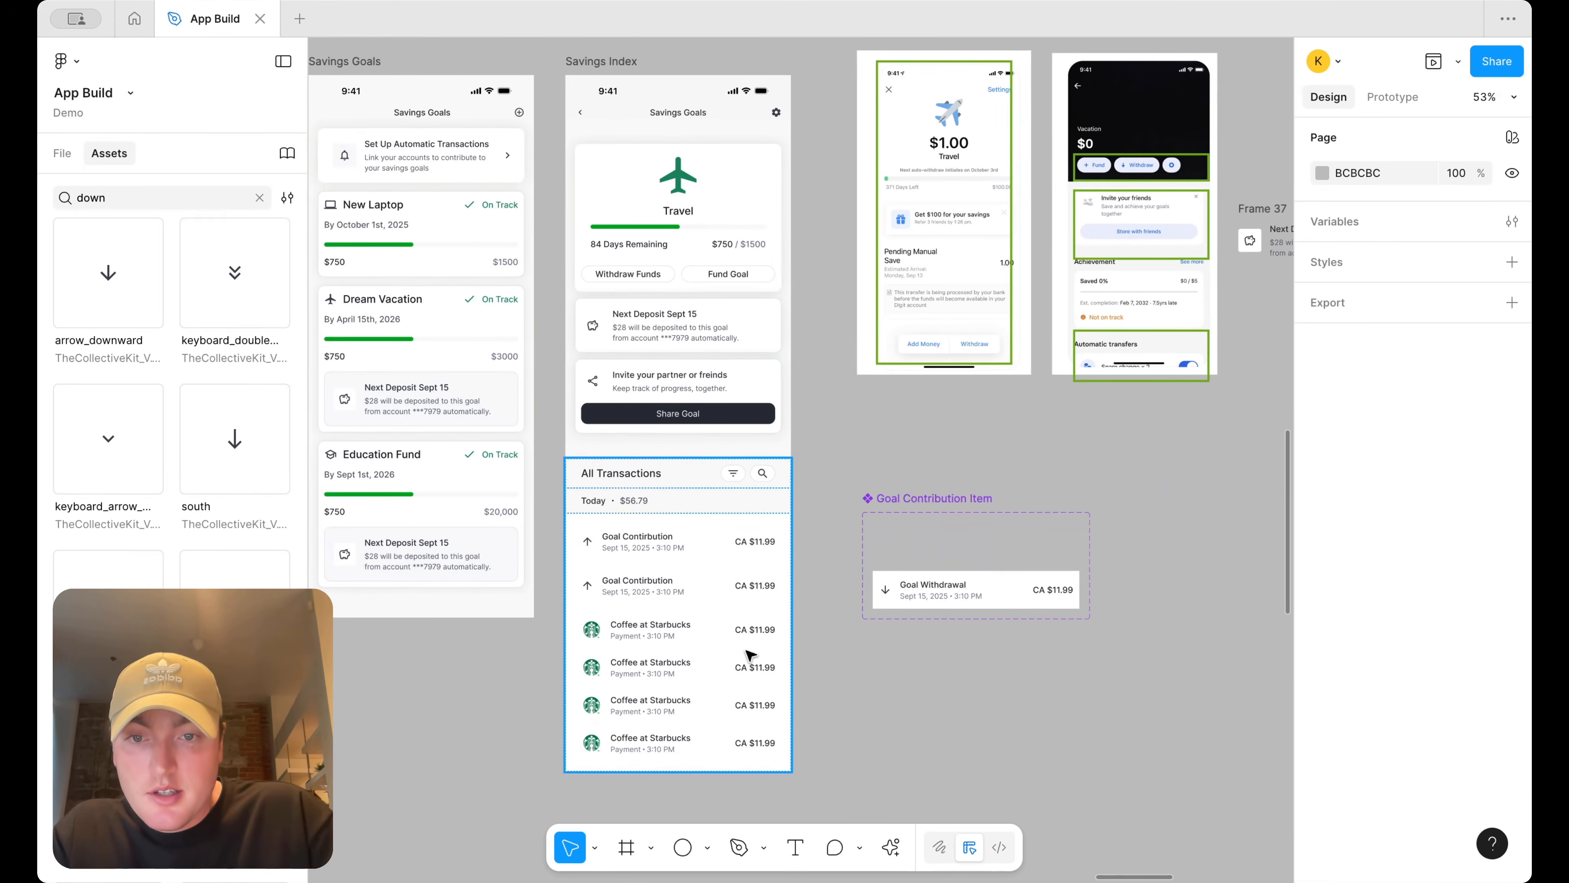
scroll(748, 649, "up", 3)
left_click(721, 546)
left_click(721, 547)
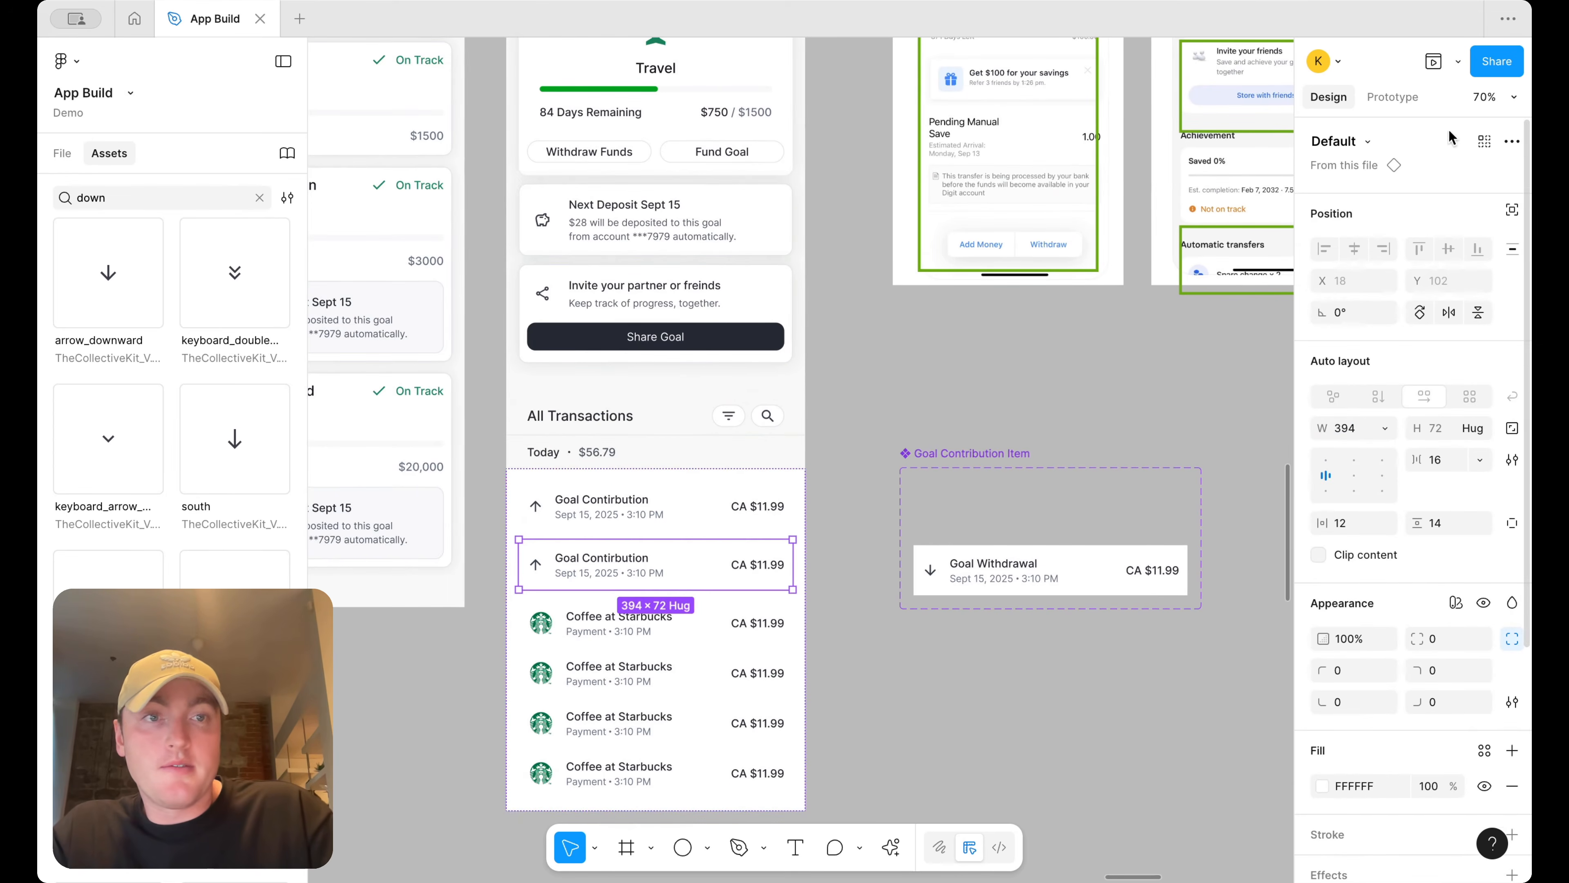
key("super+z")
key("super+z")
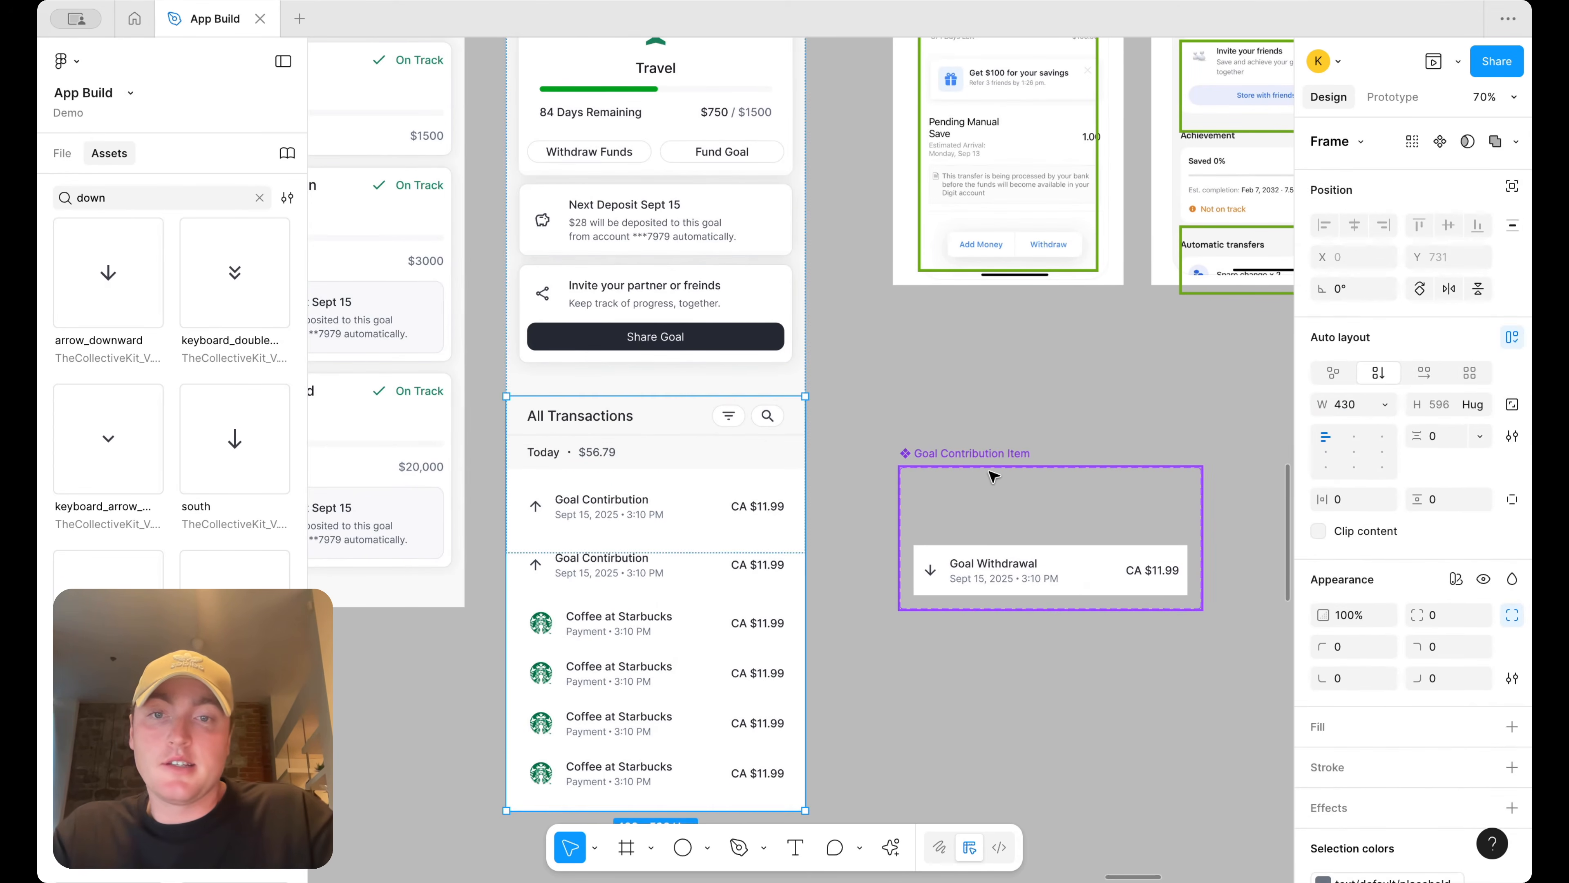
key("super+shift+z")
key("super+shift+z")
key("super+z")
key("super+z")
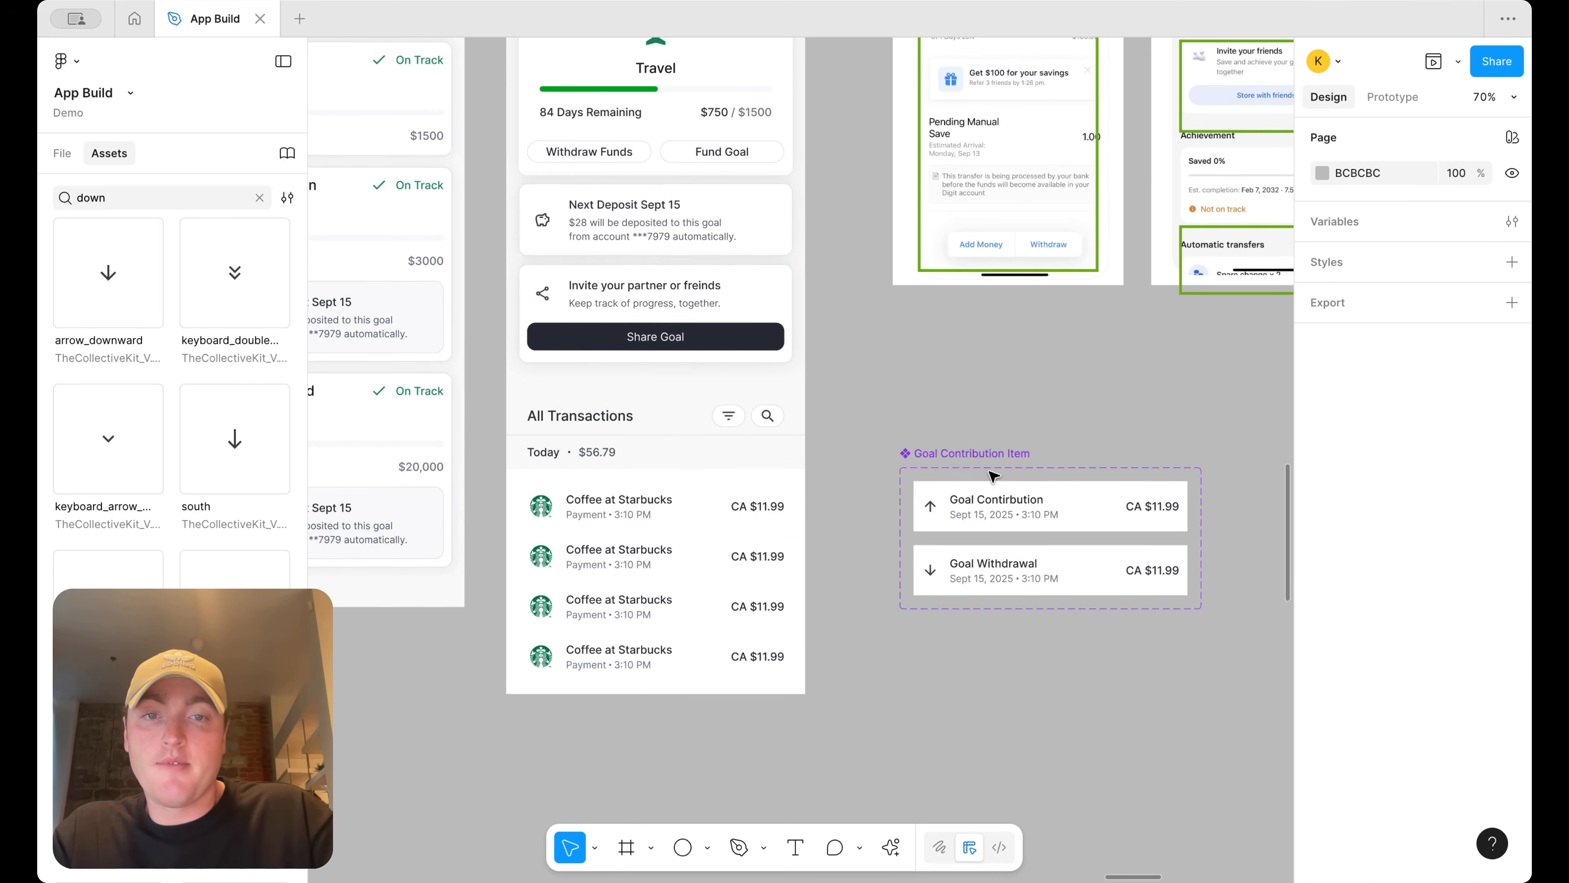
Place Goal Contribution Item instances atop the transactions list: a contribution, a Variant2 withdrawal, then another contribution
left_click_drag(1008, 495, 615, 502)
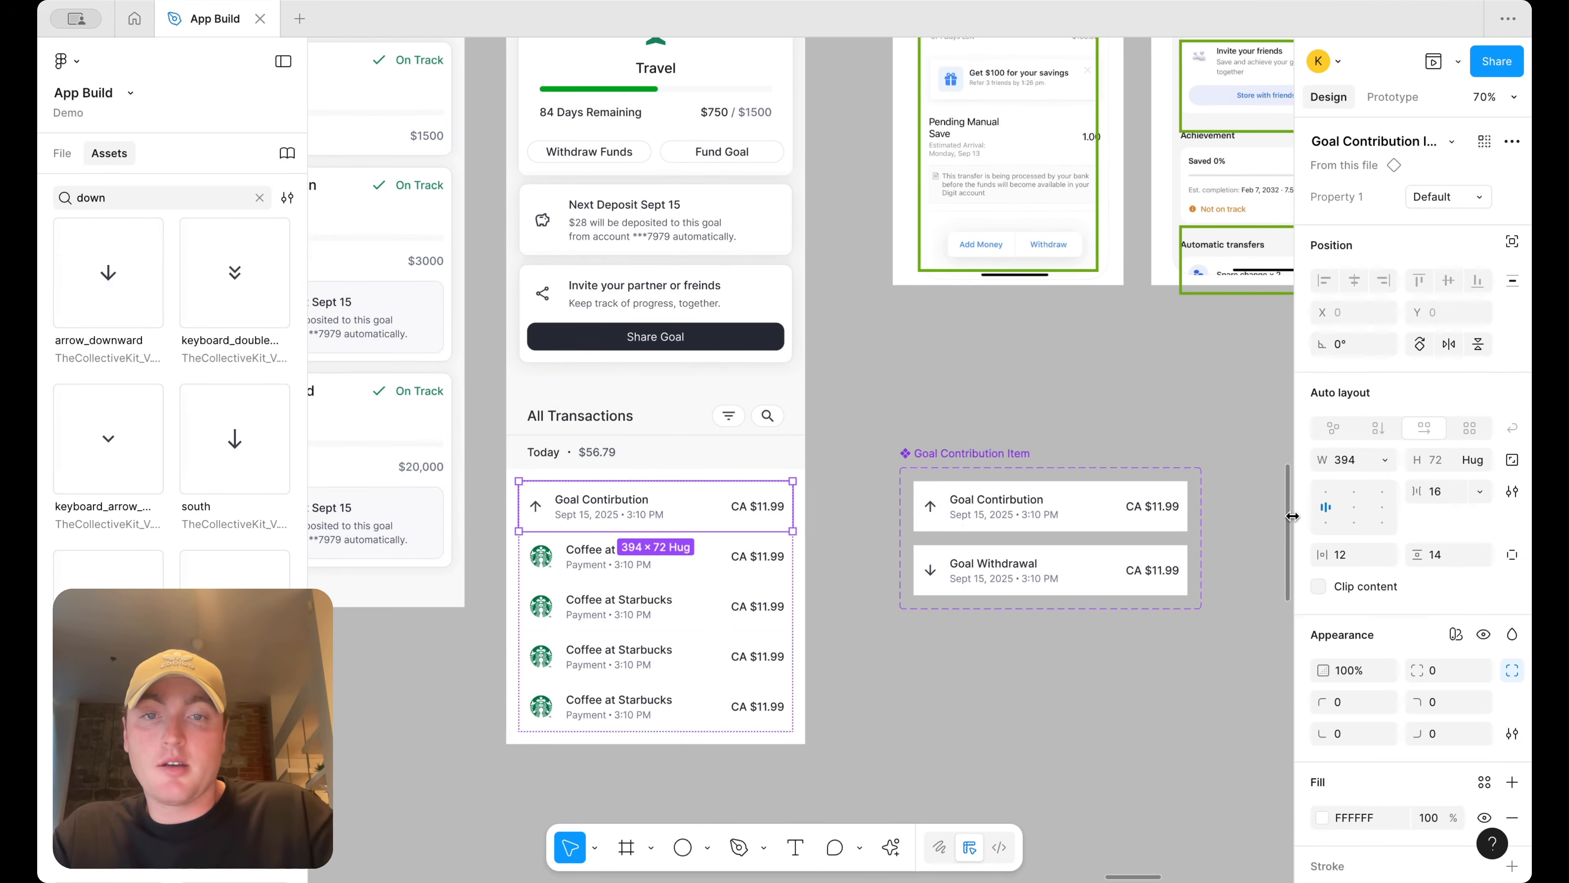
key("super+d")
left_click(1449, 196)
left_click(1443, 217)
left_click(642, 517)
key("super+d")
key("Down")
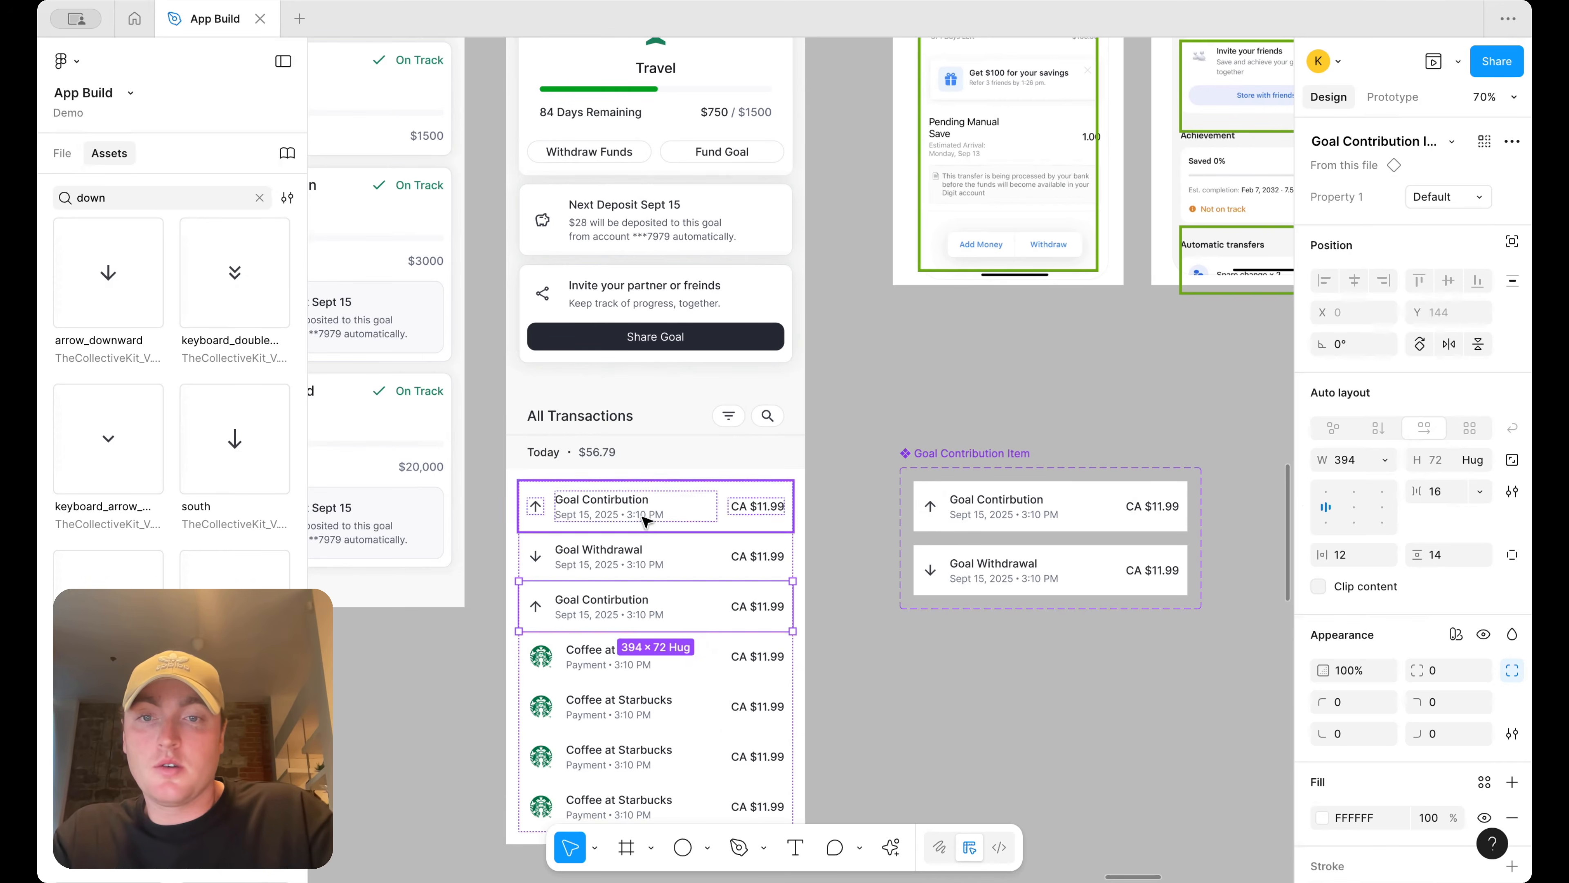
Delete the four Coffee at Starbucks rows from the transactions list
left_click(602, 676)
left_click(596, 710, "shift")
left_click(573, 769, "shift")
left_click(547, 808, "shift")
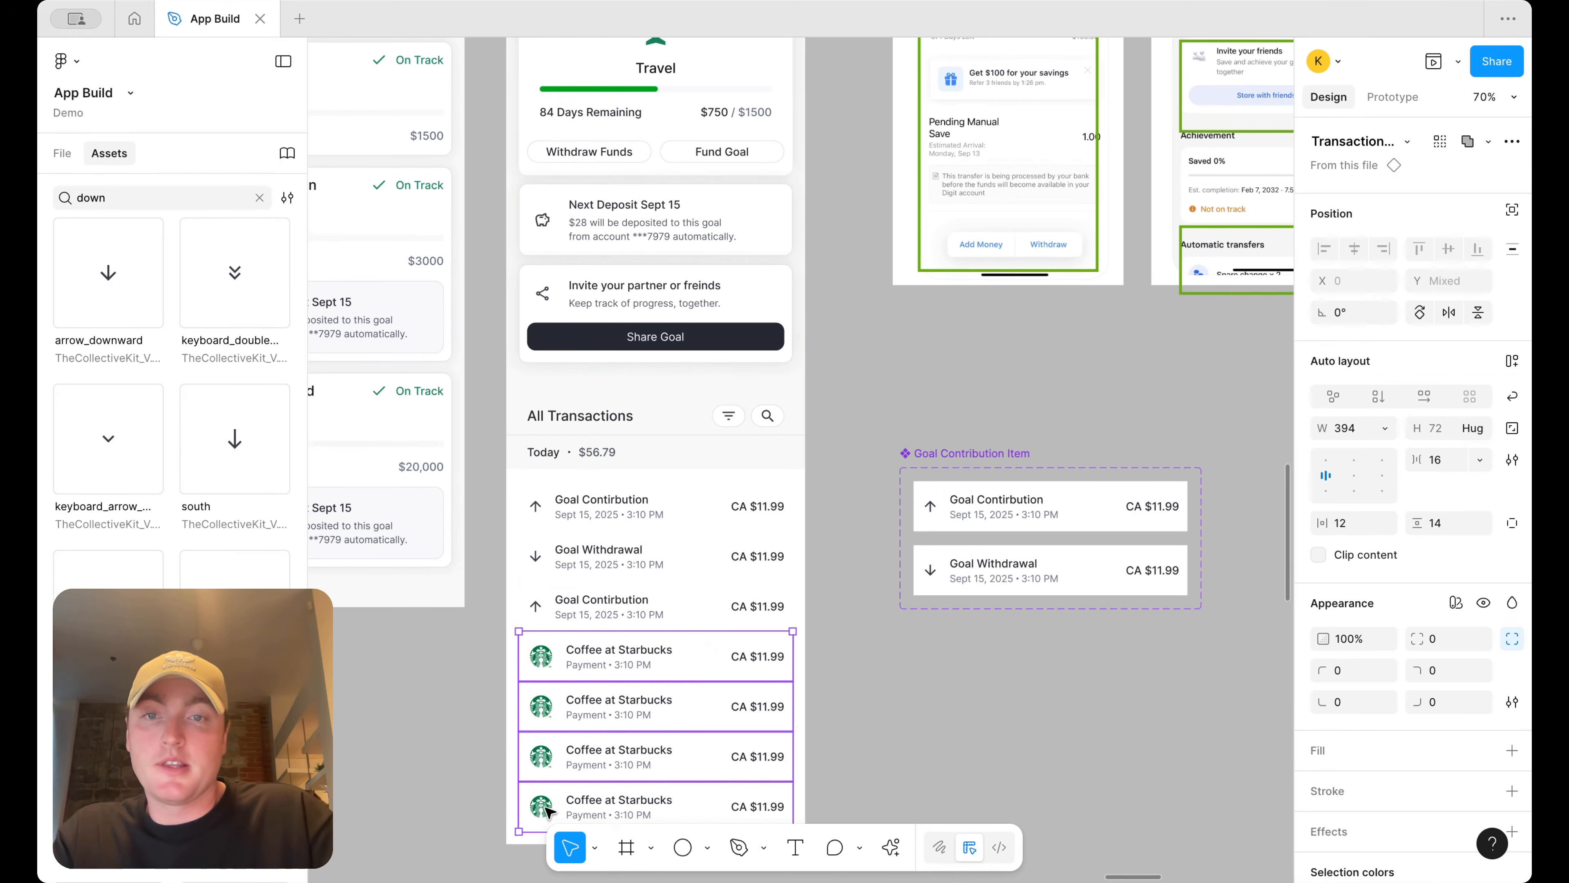
key("Delete")
Rename the Today section header to This Week
left_click(545, 455)
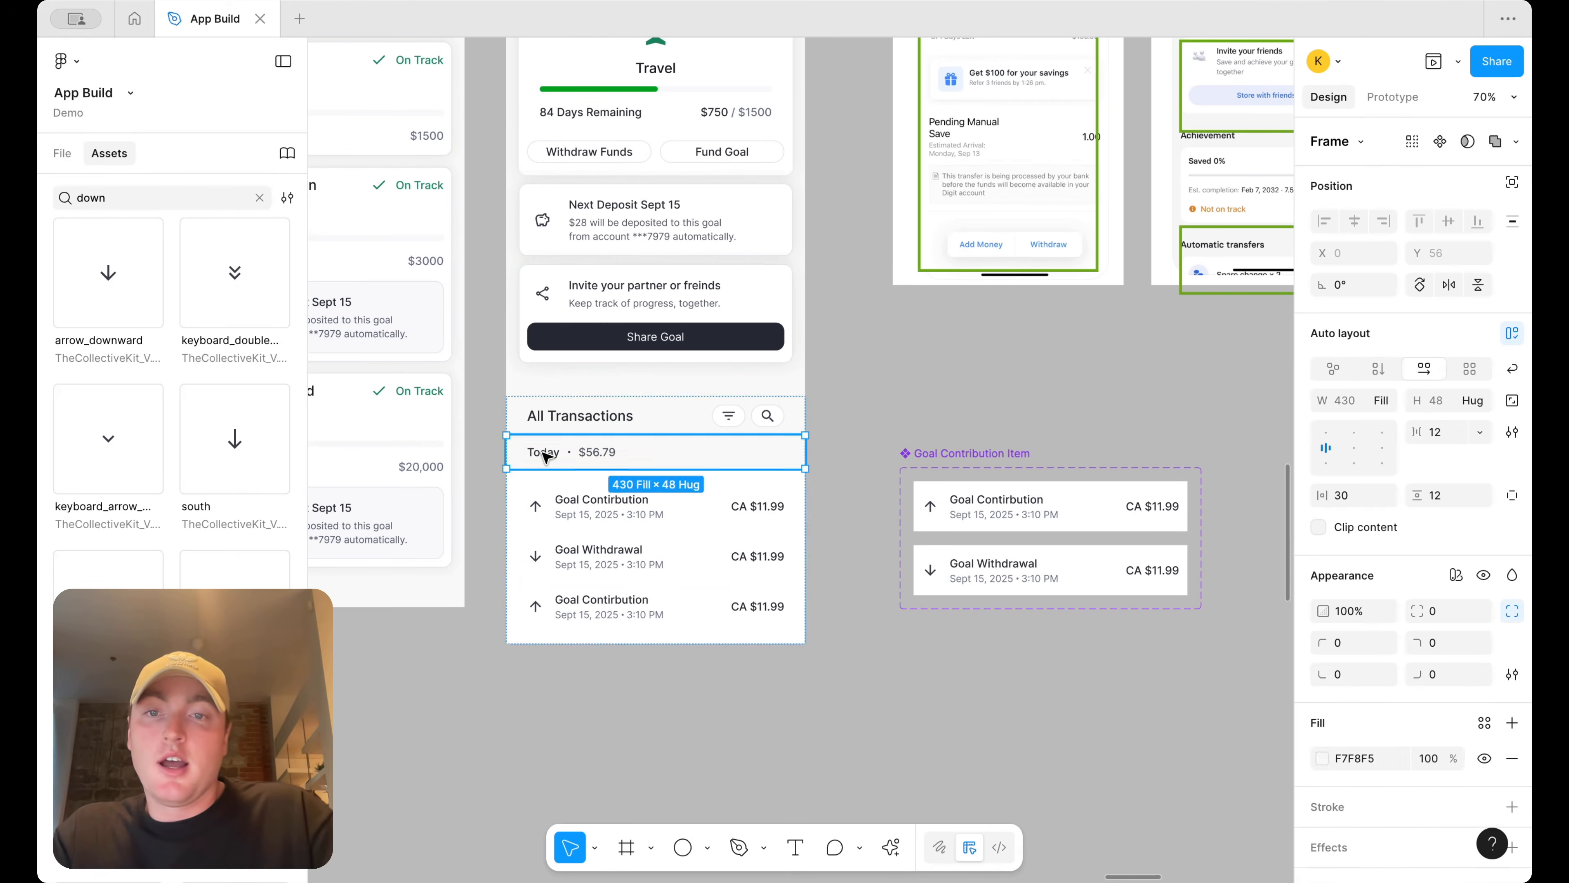
left_click(544, 454)
double_click(545, 454)
type("This Week")
key("Escape")
Duplicate the This Week header and its transactions below, renaming the copy's header to Last Week
left_click(869, 375)
left_click(739, 455)
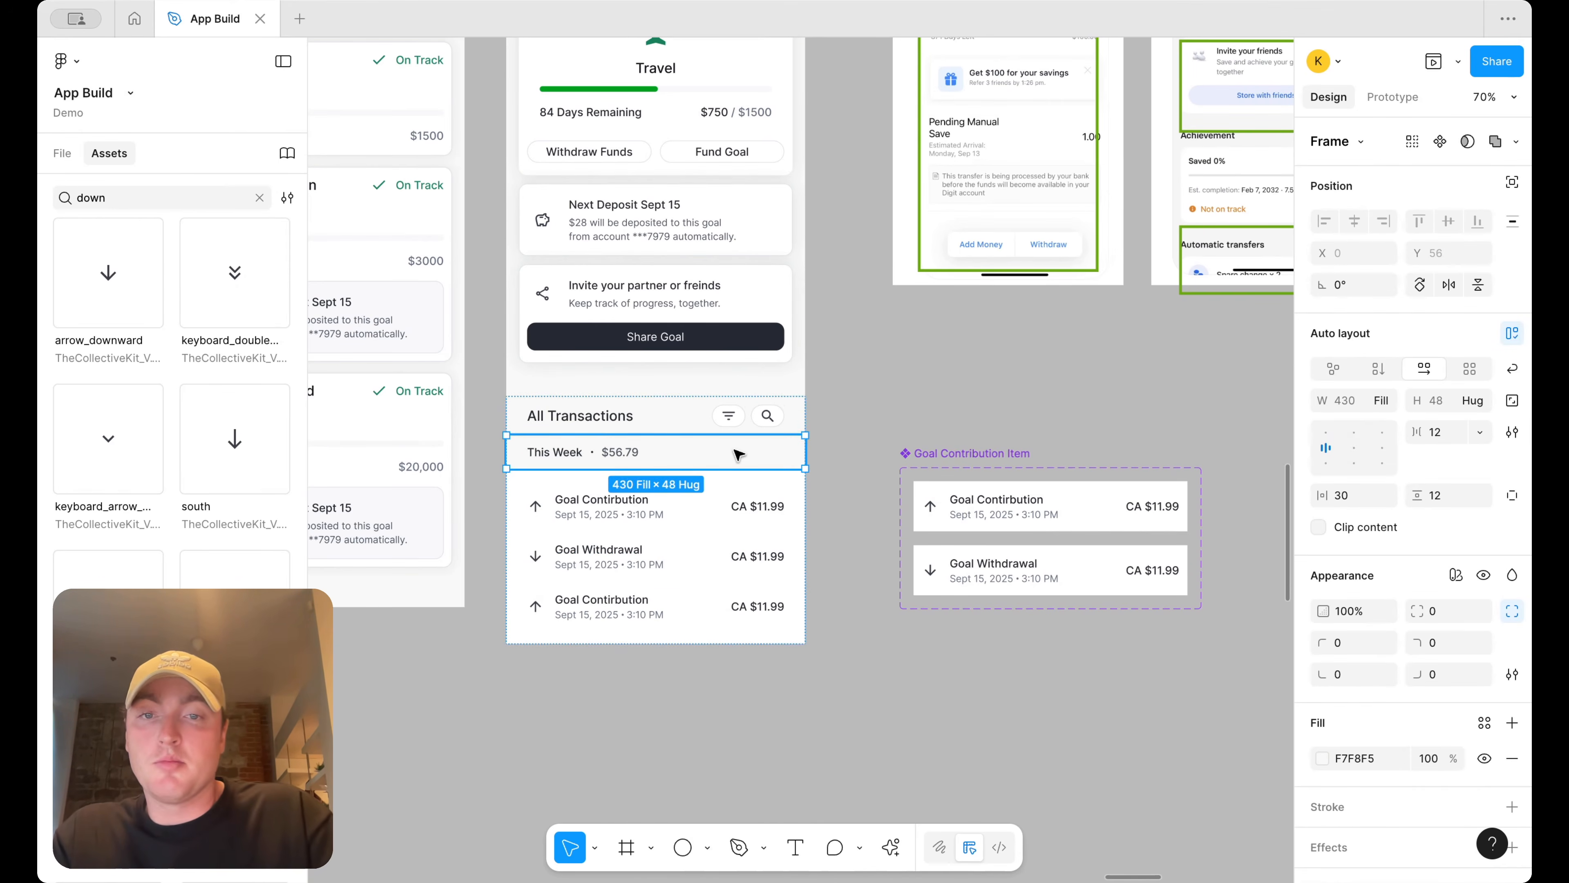
key("Down")
left_click(632, 519)
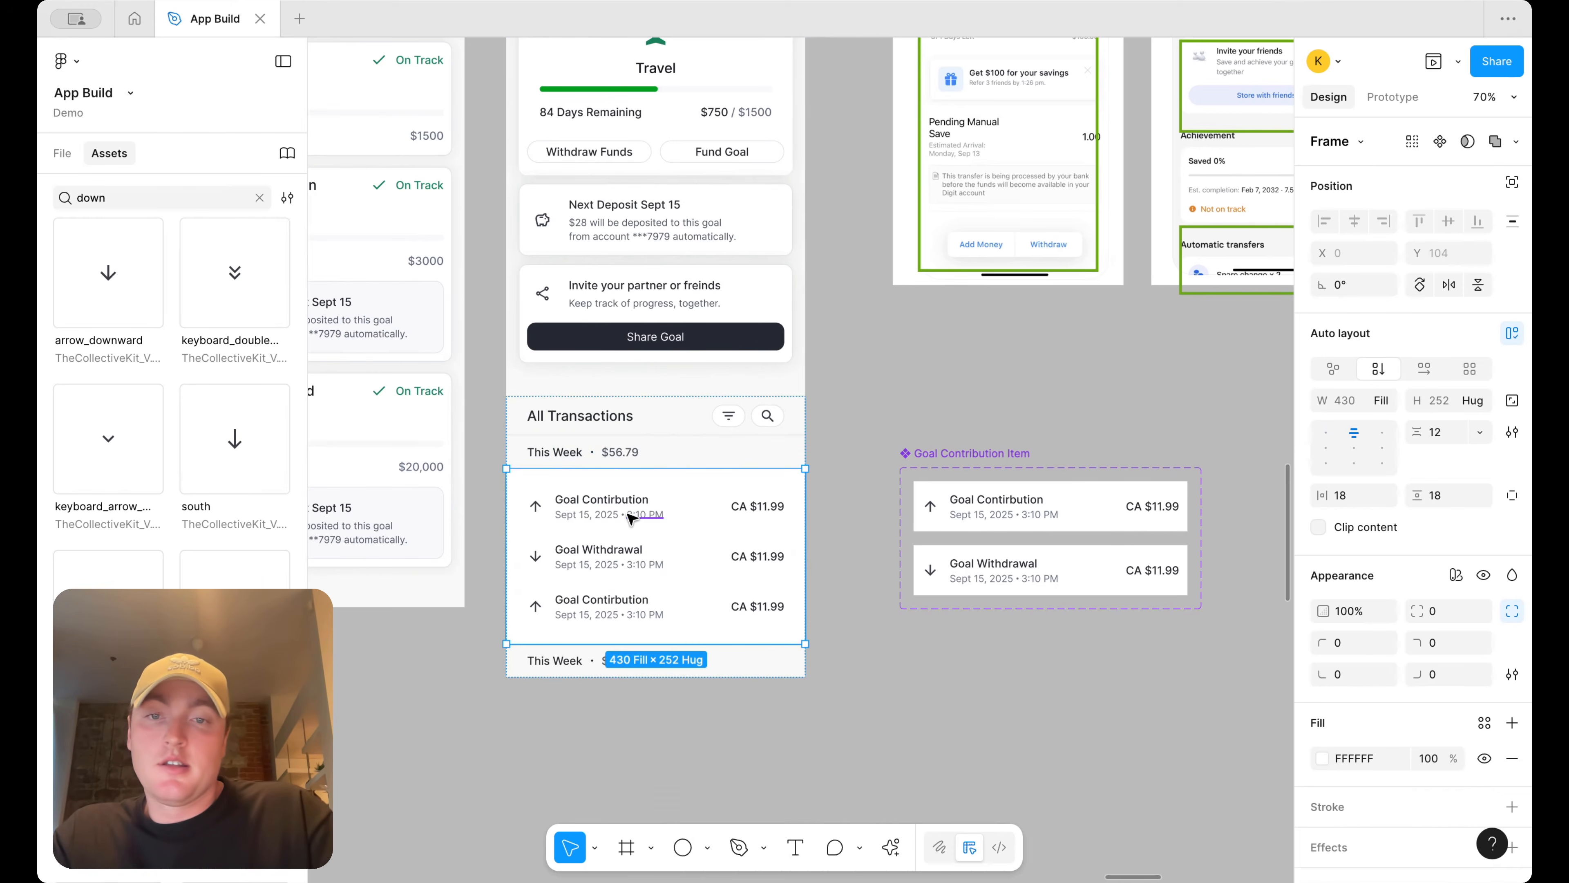
key("super+d")
key("Down")
double_click(560, 658)
type("Last W")
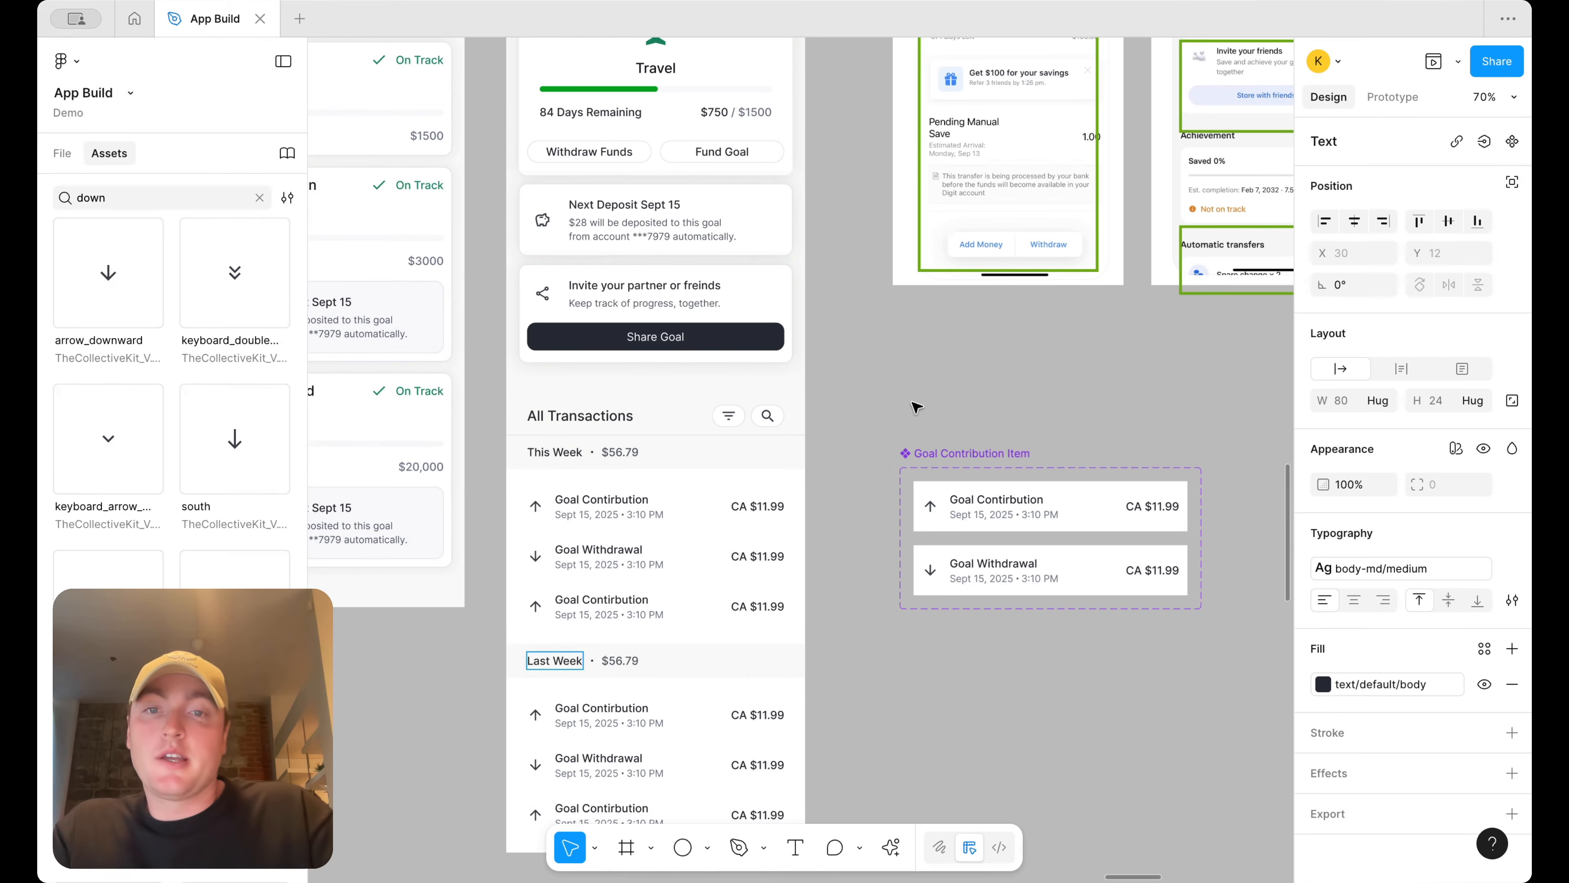
left_click(916, 407)
Delete the stray Frame 37 next to the app screens
scroll(890, 387, "down", 3)
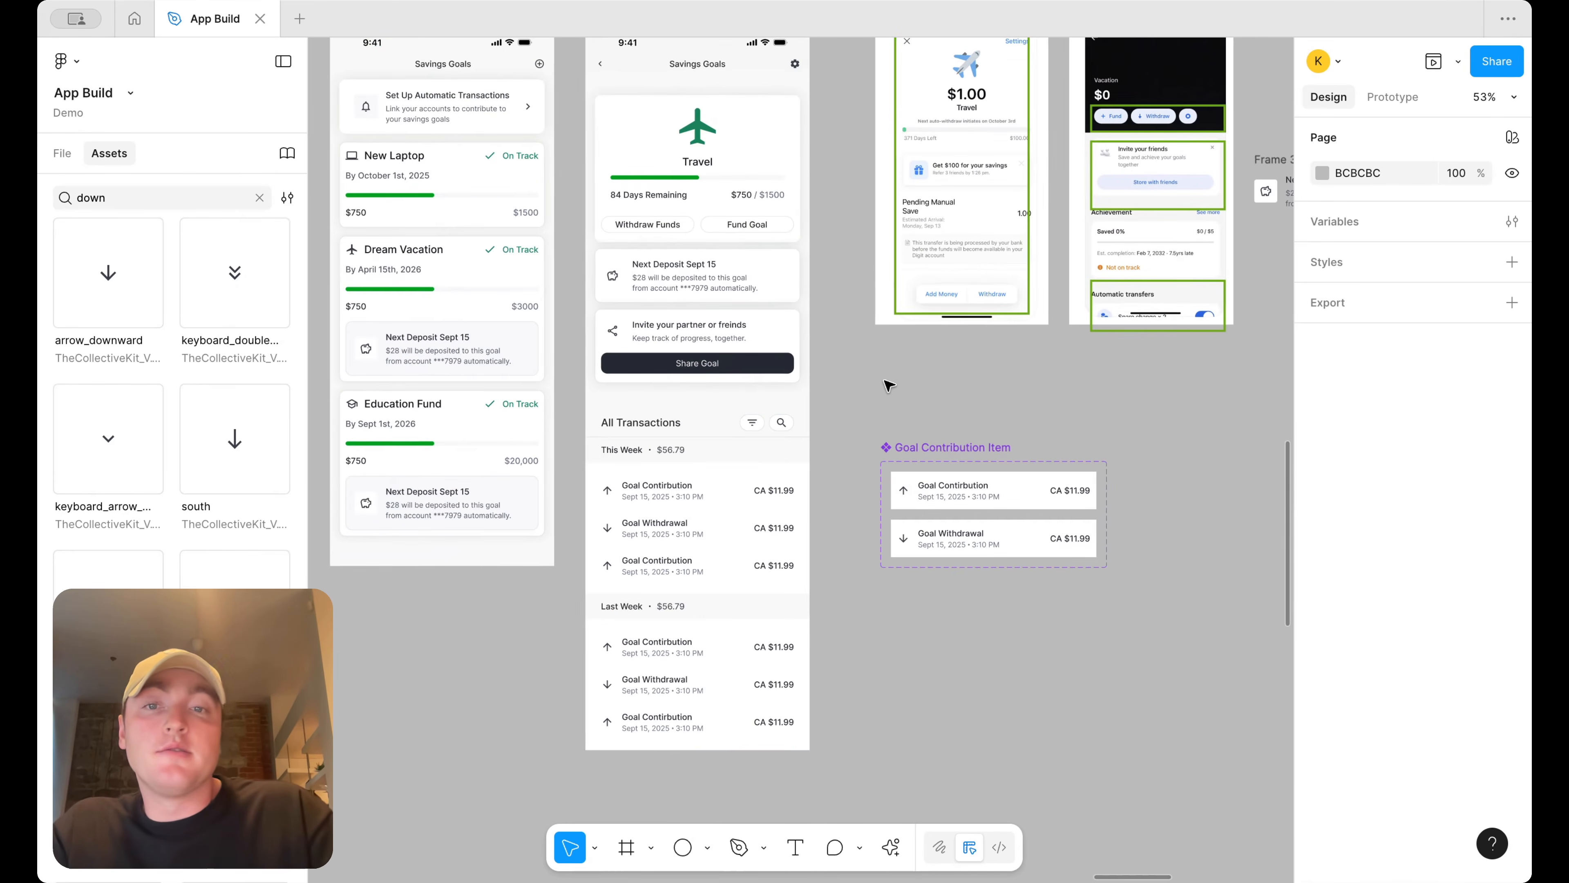
scroll(796, 353, "up", 3)
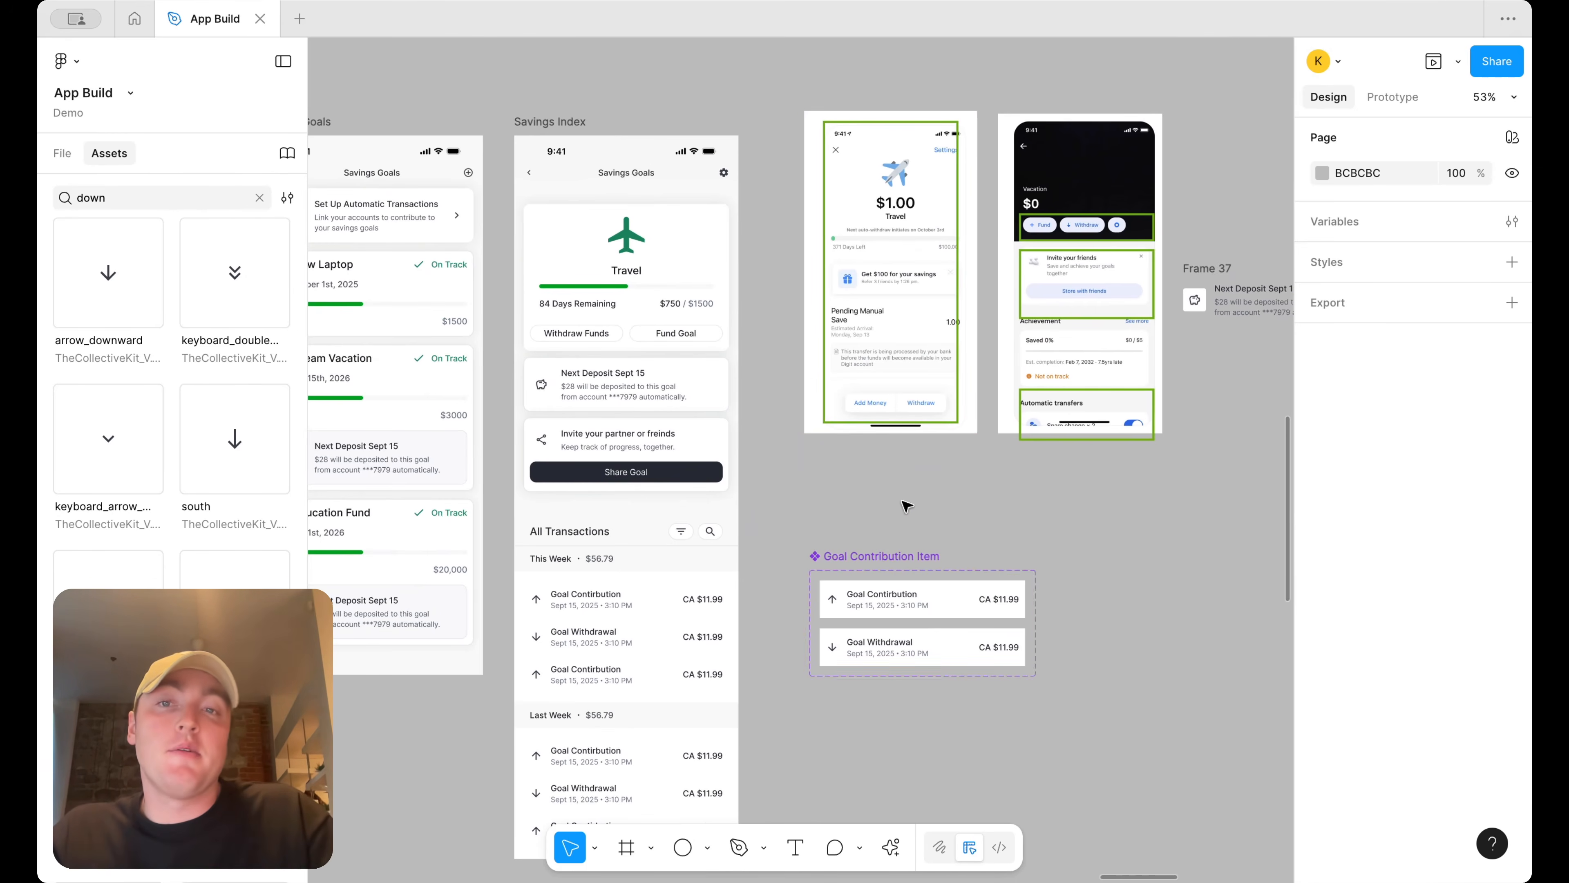
scroll(914, 504, "down", 3)
left_click_drag(890, 531, 972, 530)
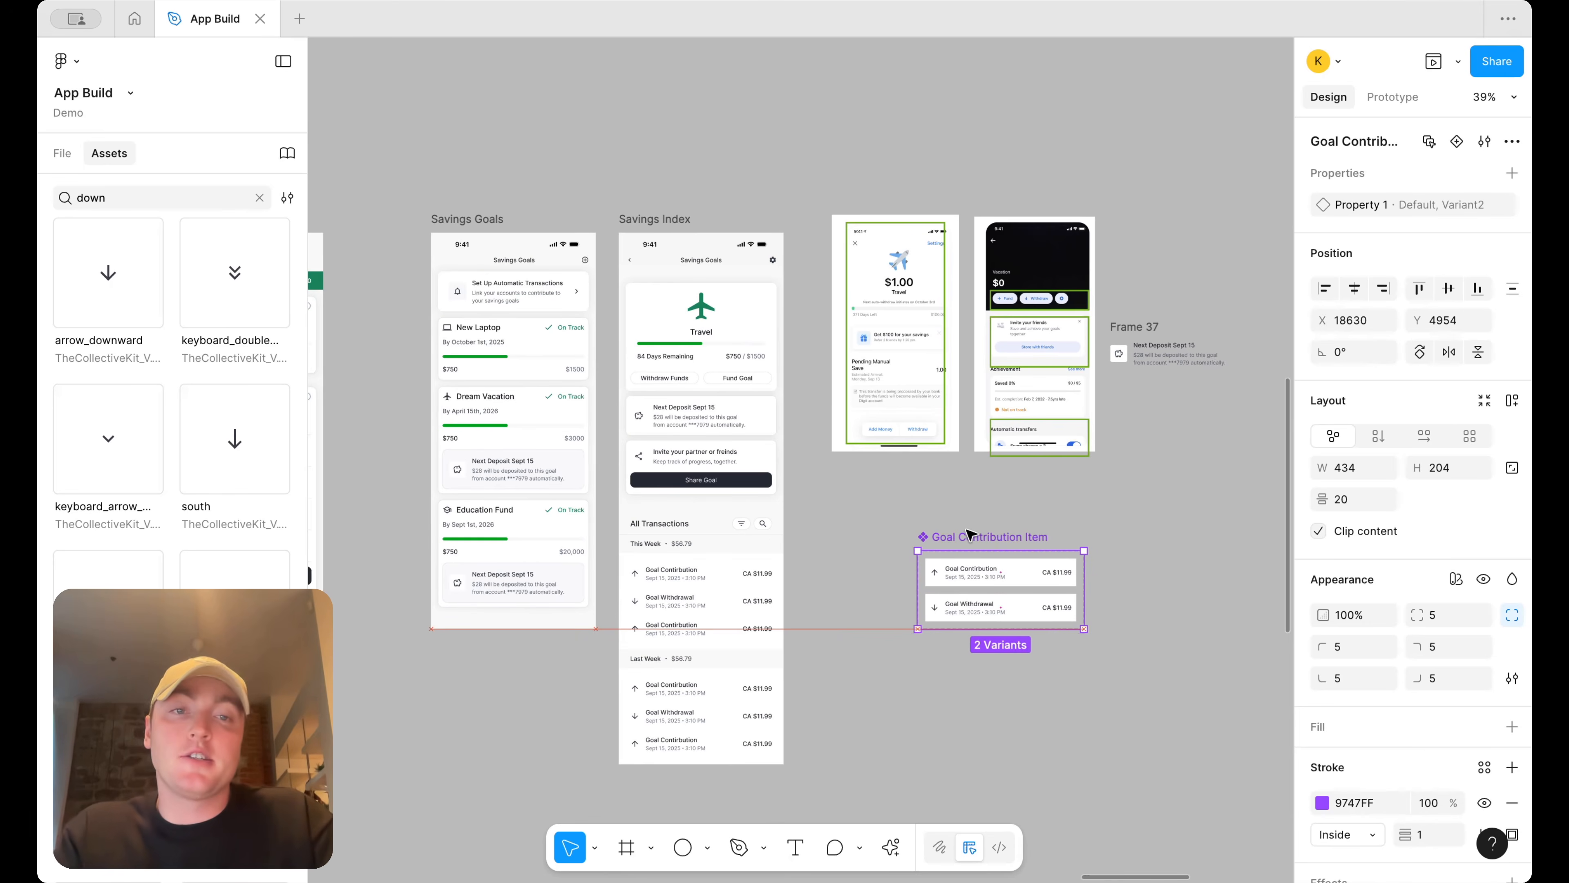
left_click(1160, 326)
key("Delete")
Move the reference screenshots into the Goals/Savings section
left_click_drag(1139, 457, 875, 254)
scroll(972, 279, "up", 1)
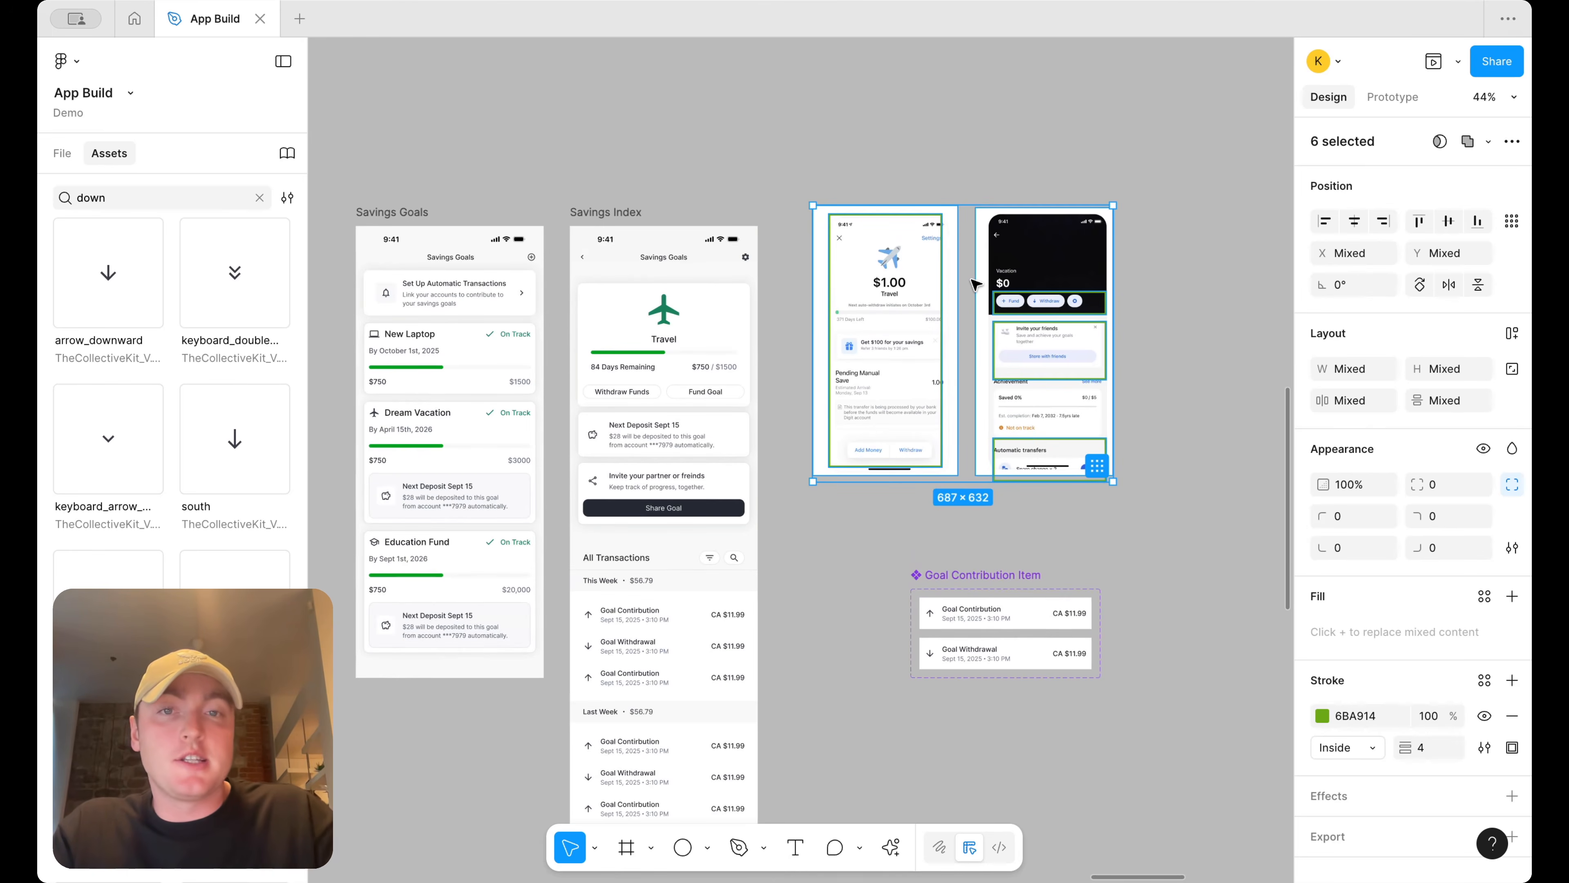
scroll(971, 280, "down", 8)
scroll(972, 280, "up", 3)
scroll(972, 280, "right", 2)
left_click_drag(885, 432, 1038, 218)
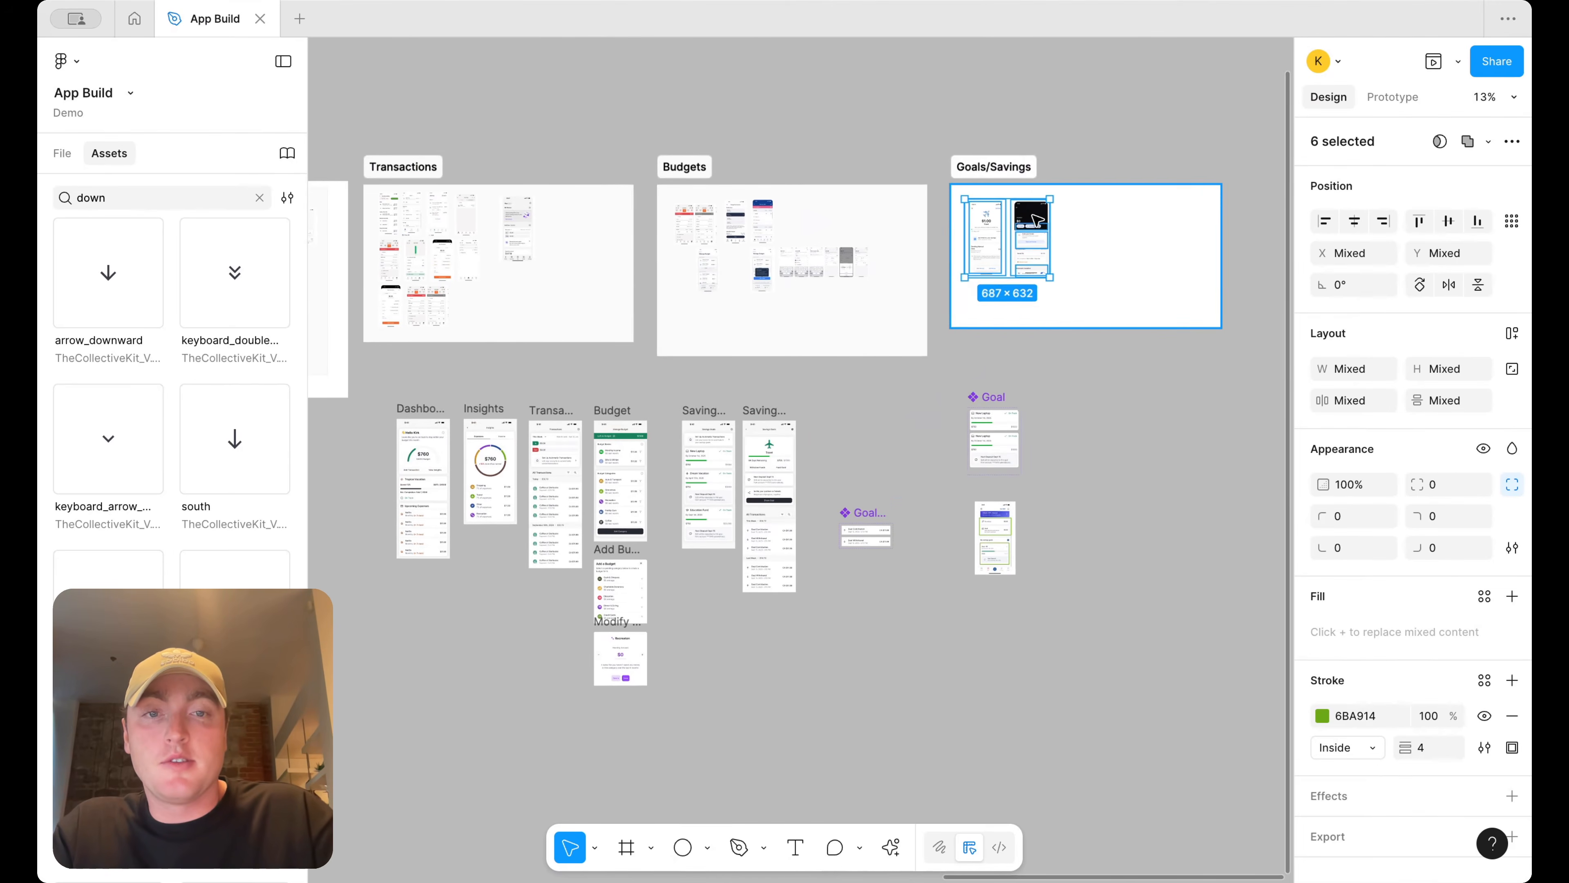
left_click(998, 535)
left_click_drag(1001, 536, 1092, 233)
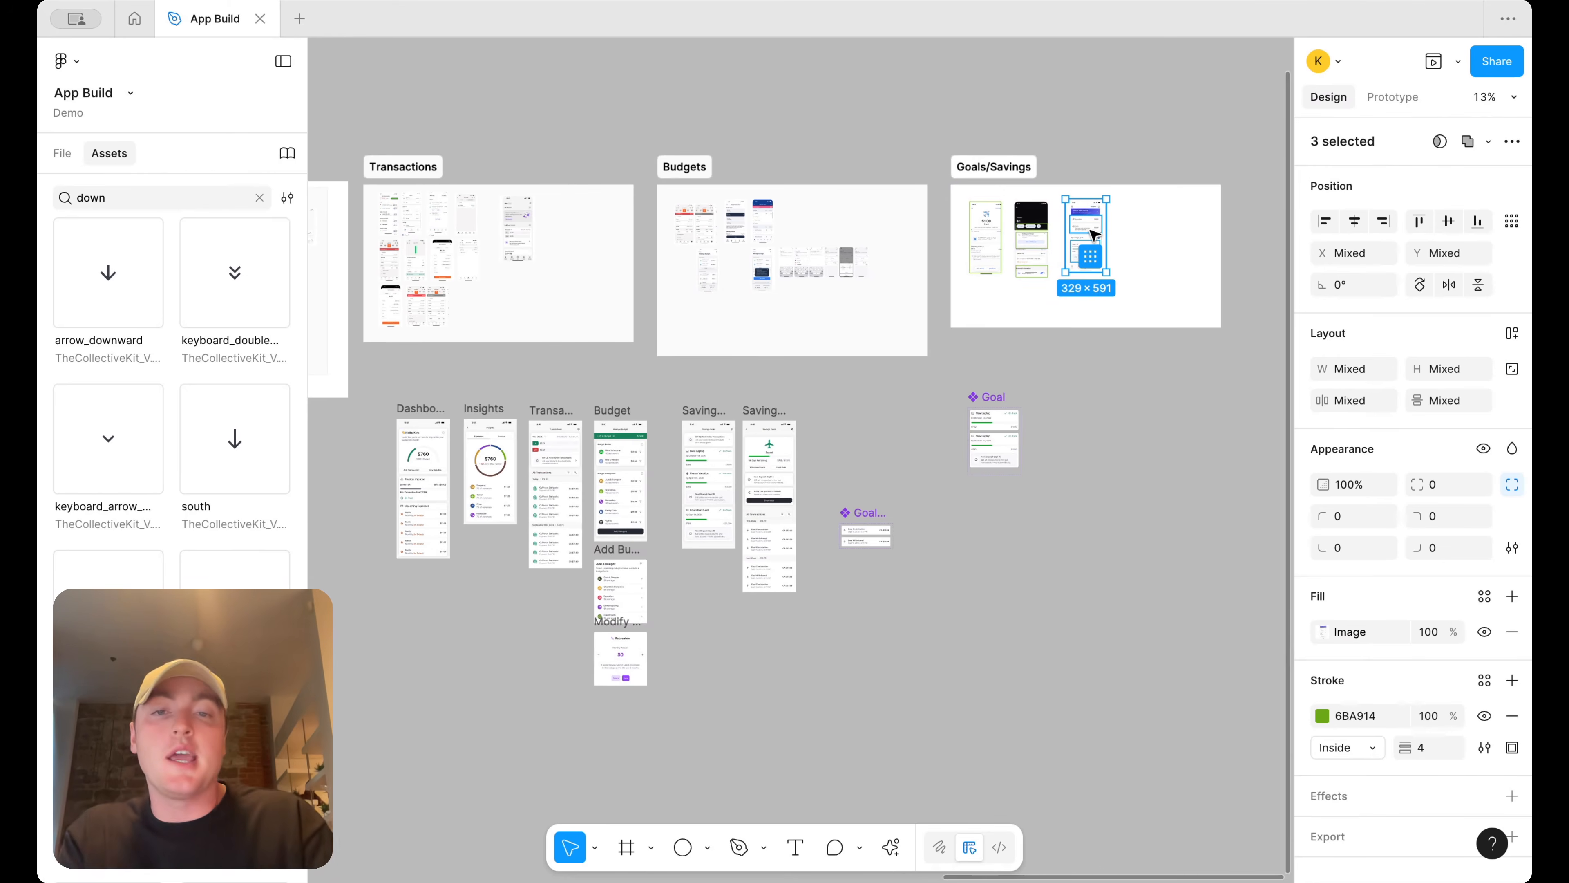
Reposition the Goal Contribution Item component set on the canvas
scroll(831, 508, "up", 4)
left_click_drag(880, 522, 1203, 363)
scroll(778, 361, "left", 5)
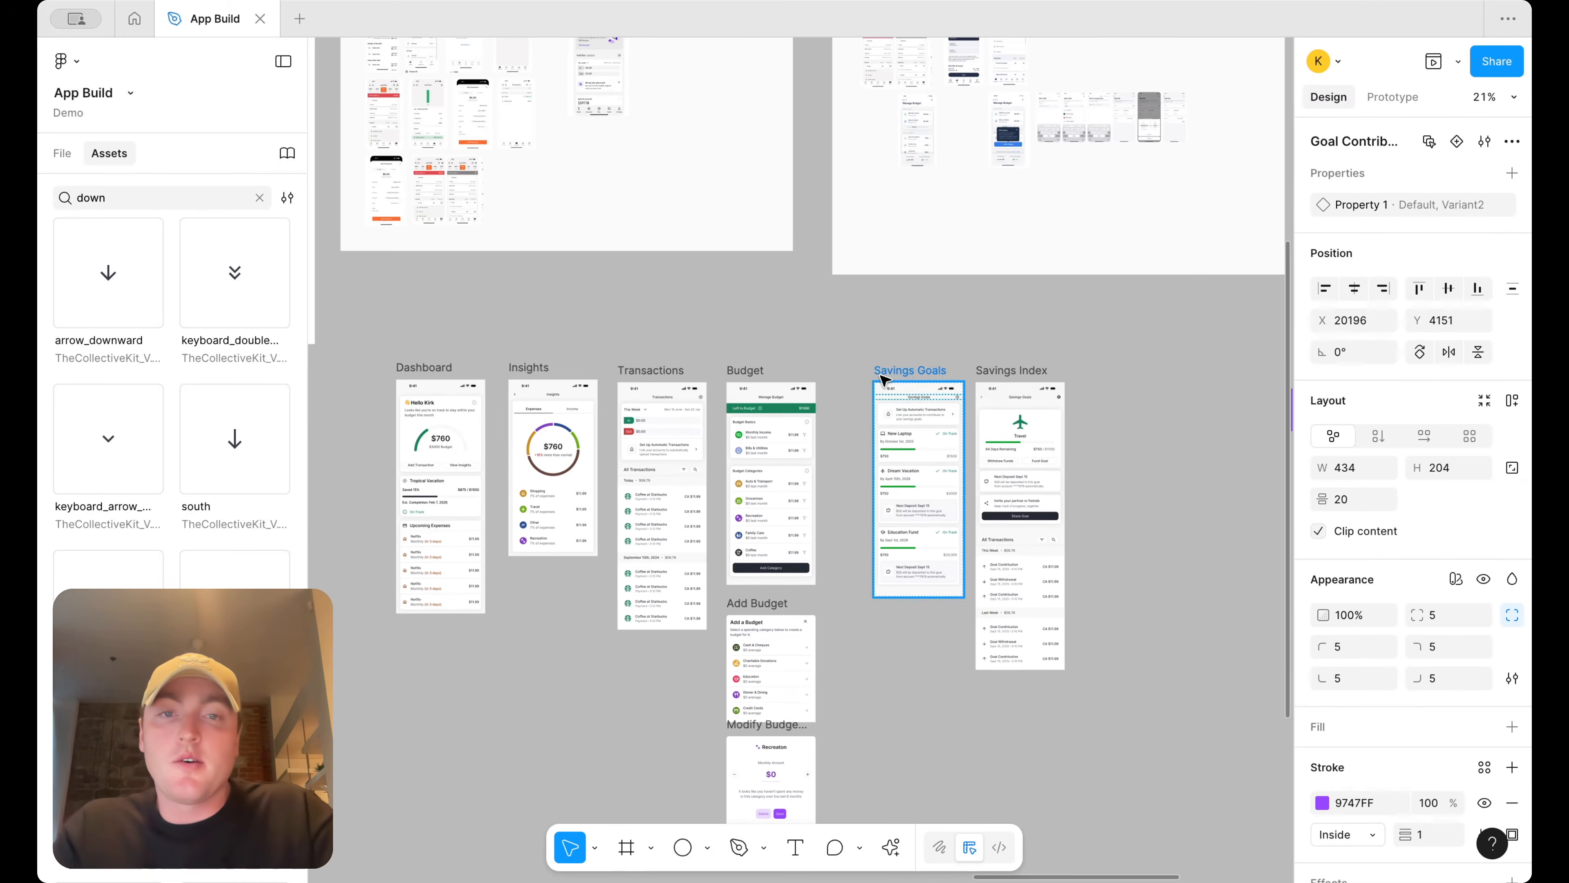
scroll(1036, 390, "up", 2)
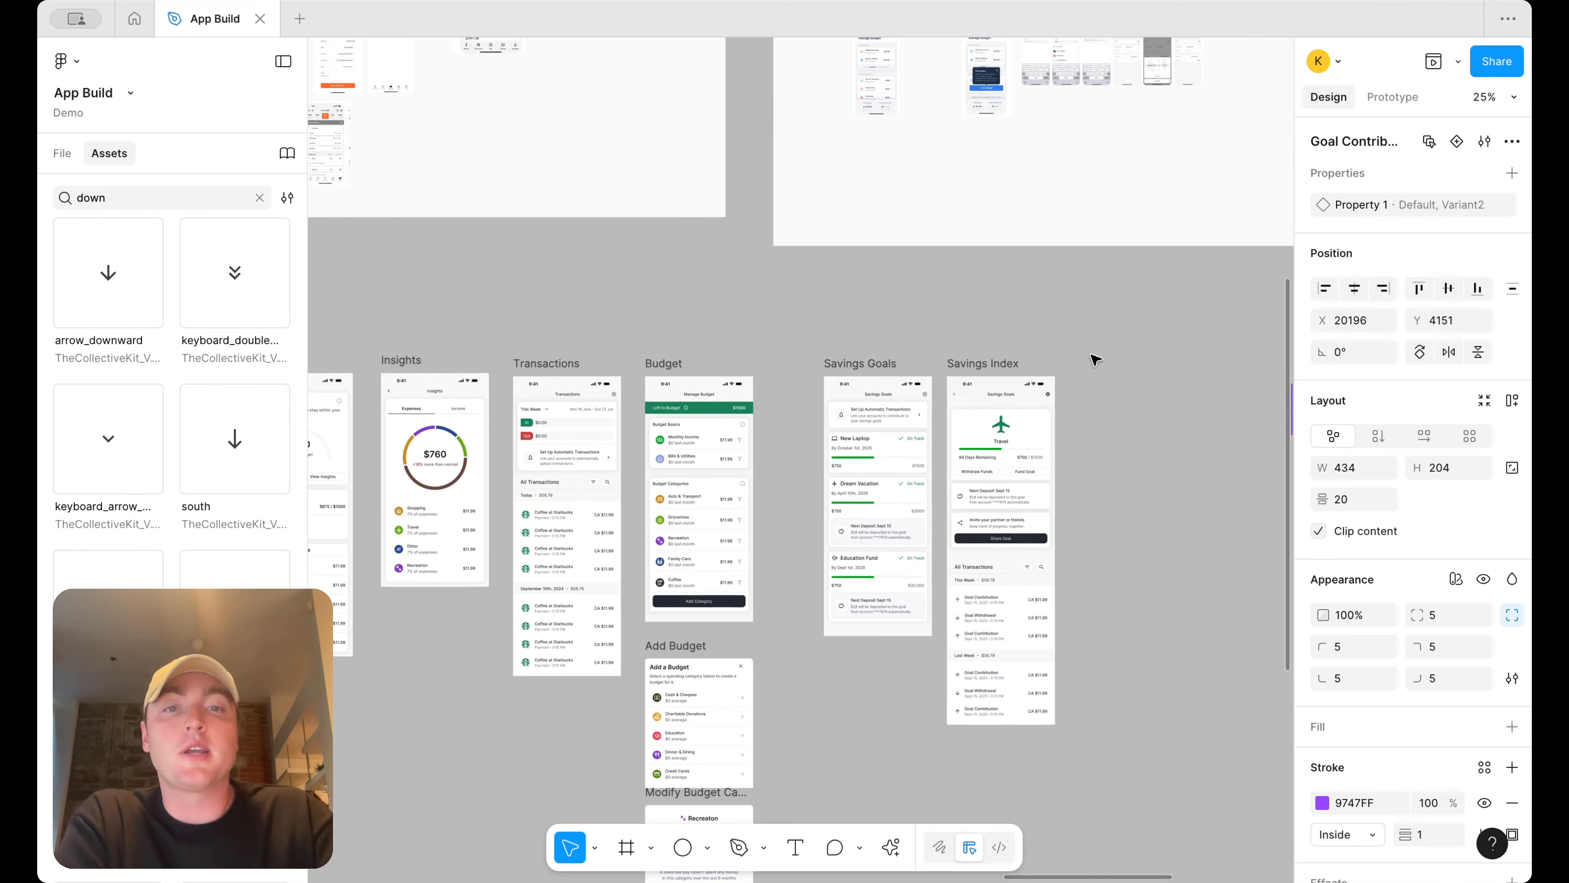
scroll(1094, 360, "down", 2)
scroll(1095, 360, "left", 2)
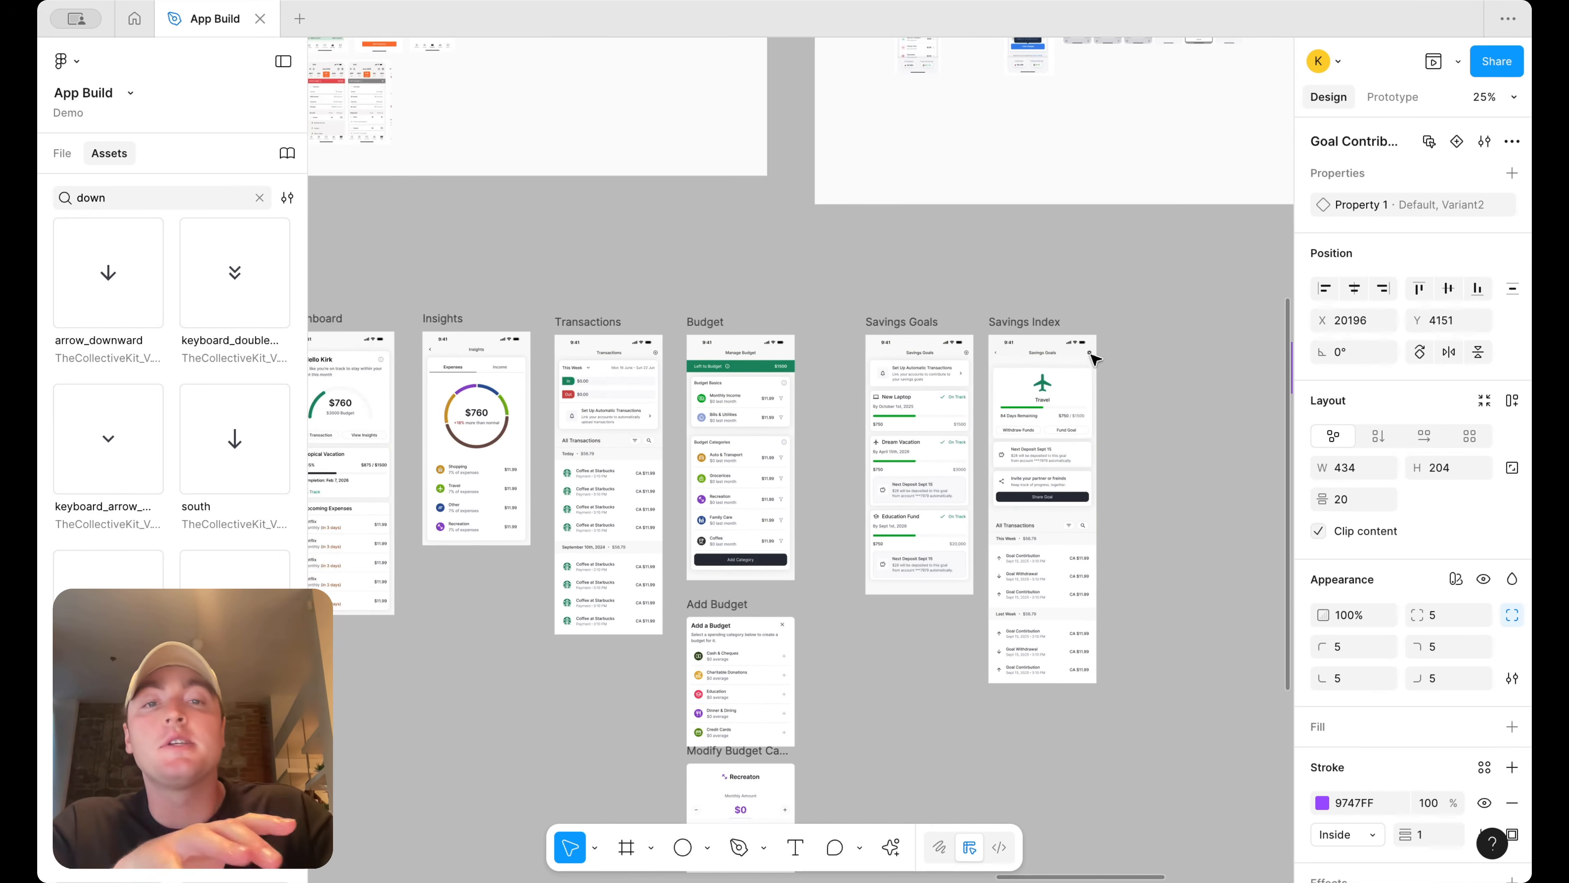
scroll(1132, 334, "down", 1)
scroll(1131, 334, "left", 1)
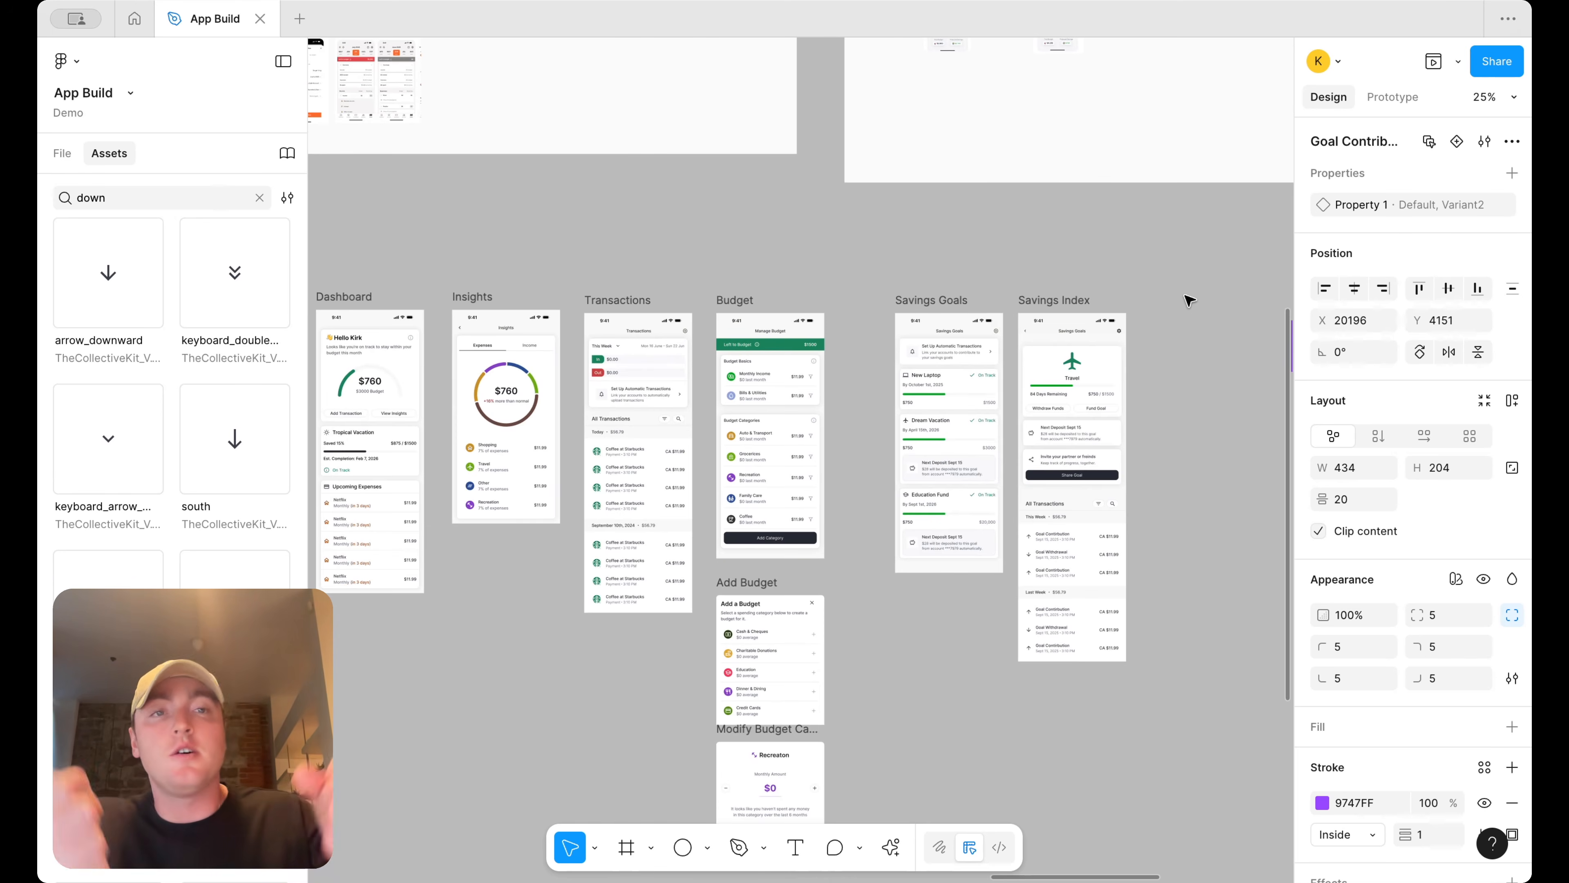
Paste a reference screenshot beside the Savings Index screen
key("ctrl+v")
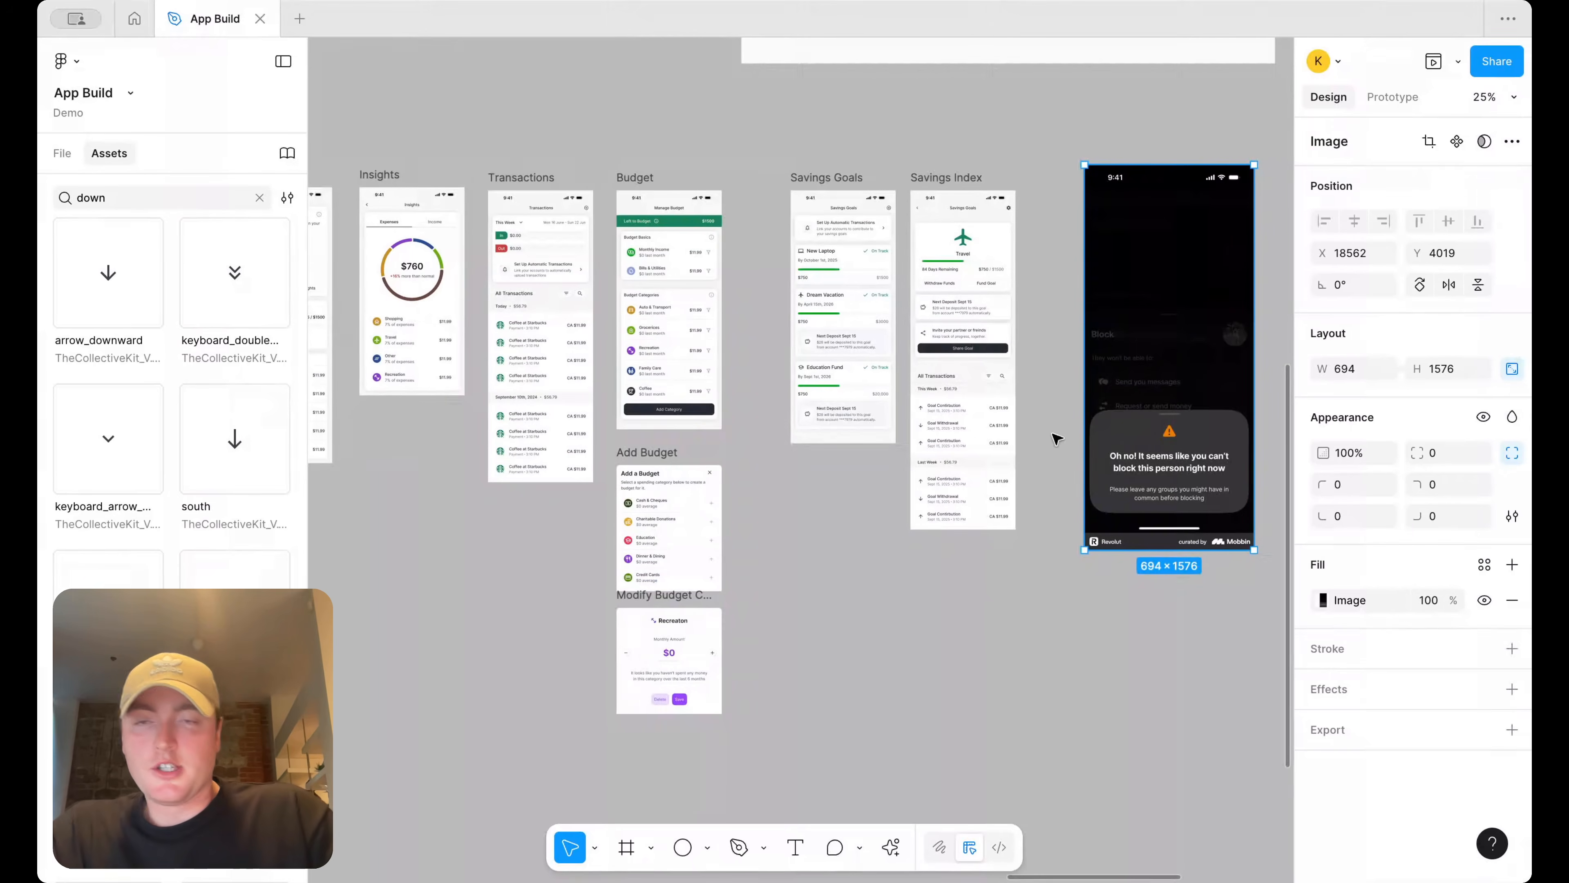
scroll(668, 325, "up", 2)
left_click(668, 325)
scroll(816, 212, "up", 1)
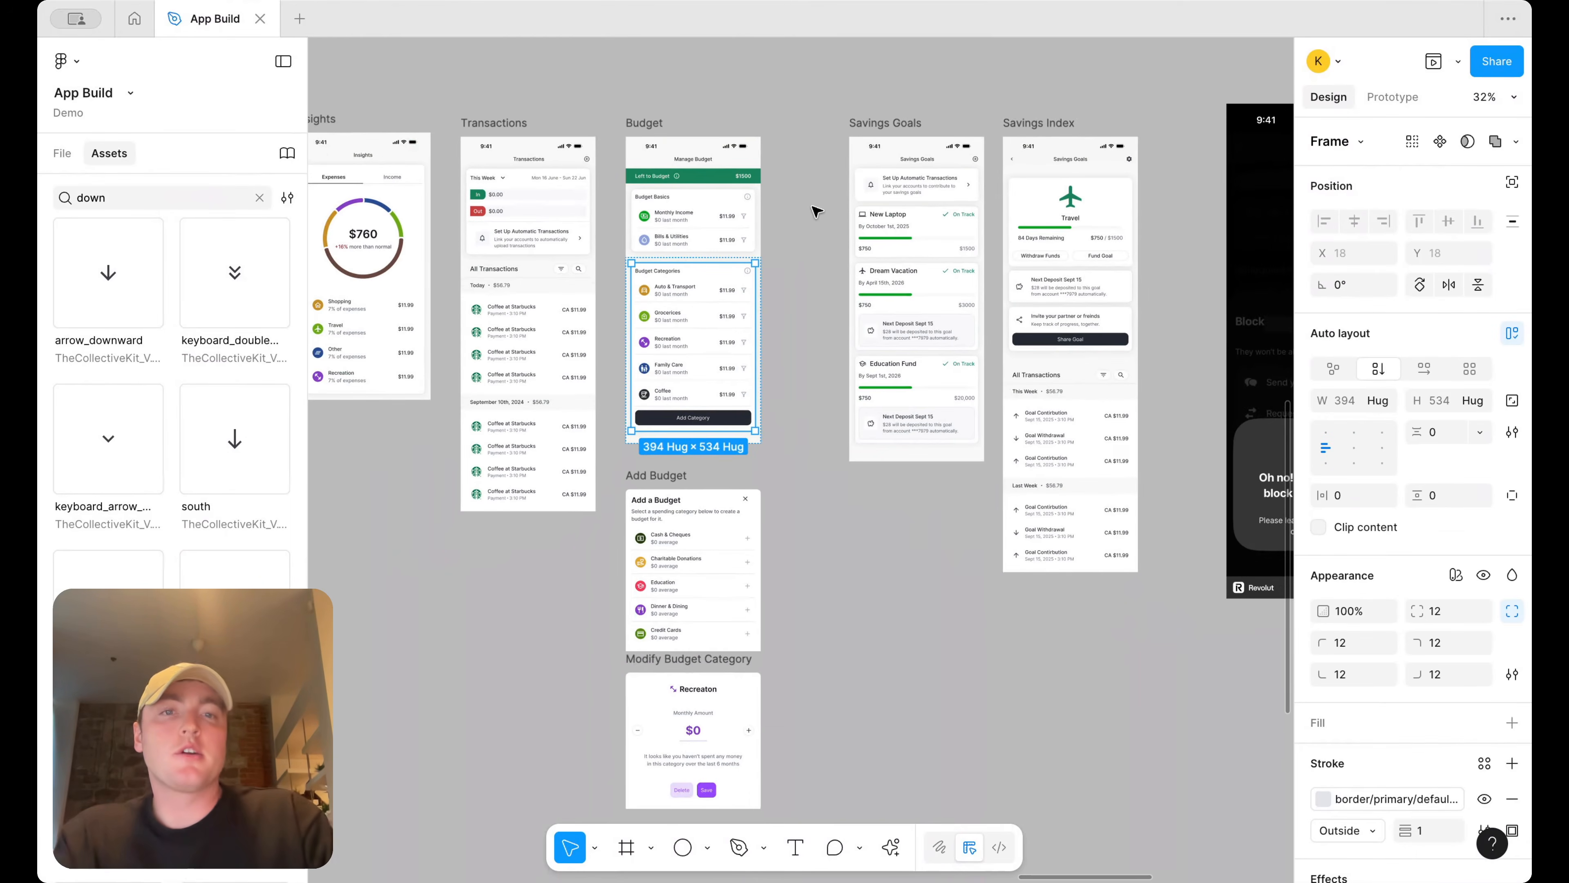
left_click(815, 212)
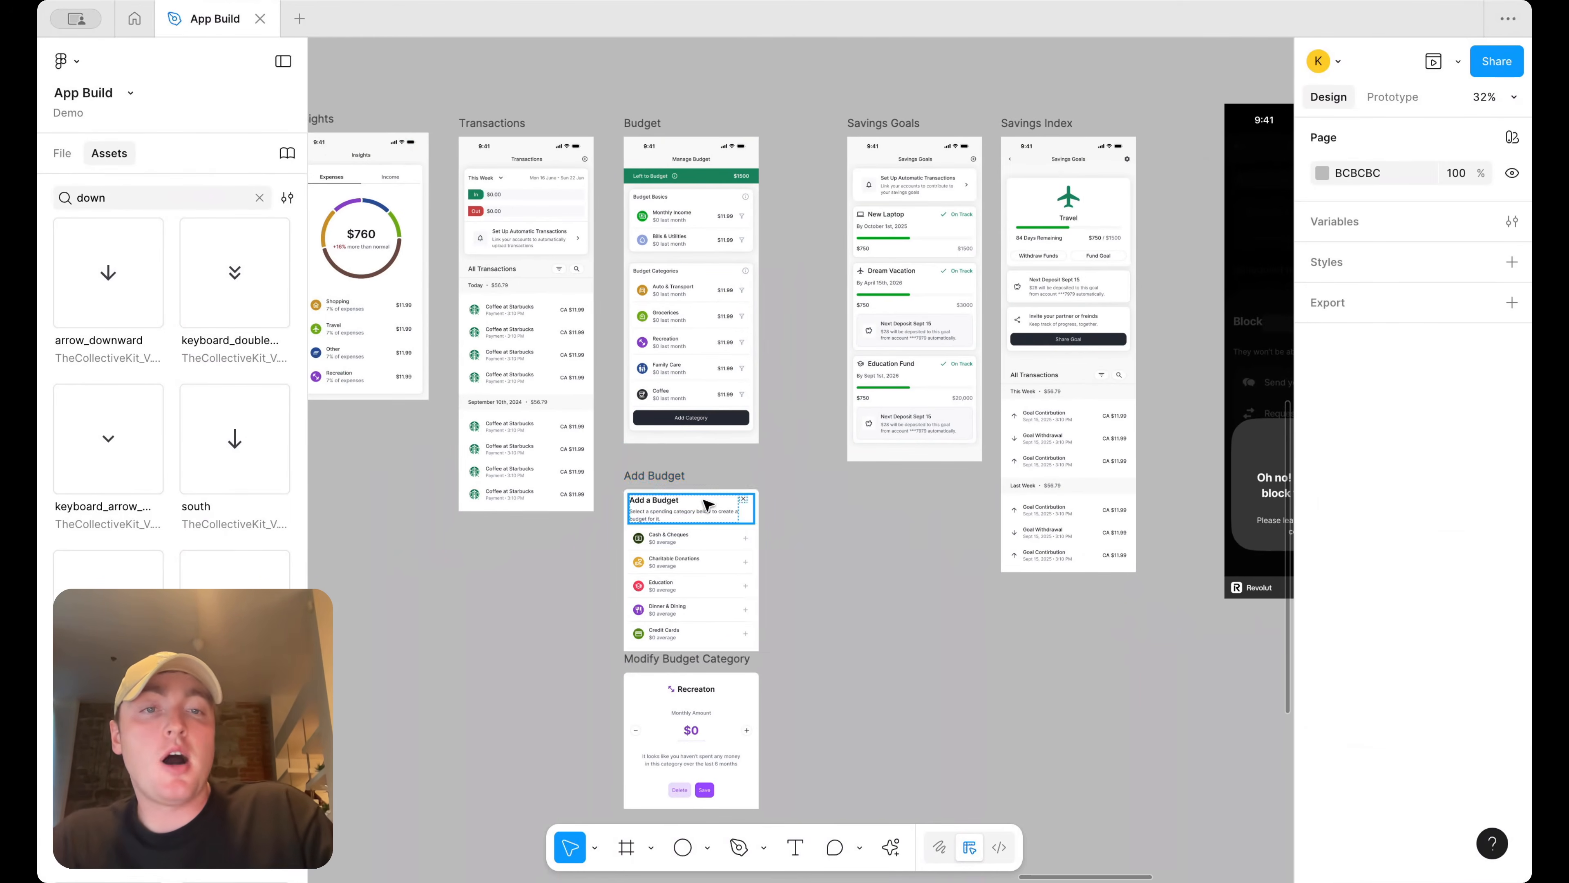
Round the Add Budget frame's bottom corners to a radius of 12
scroll(944, 408, "down", 3)
scroll(944, 408, "right", 5)
scroll(946, 409, "right", 5)
scroll(989, 427, "up", 2)
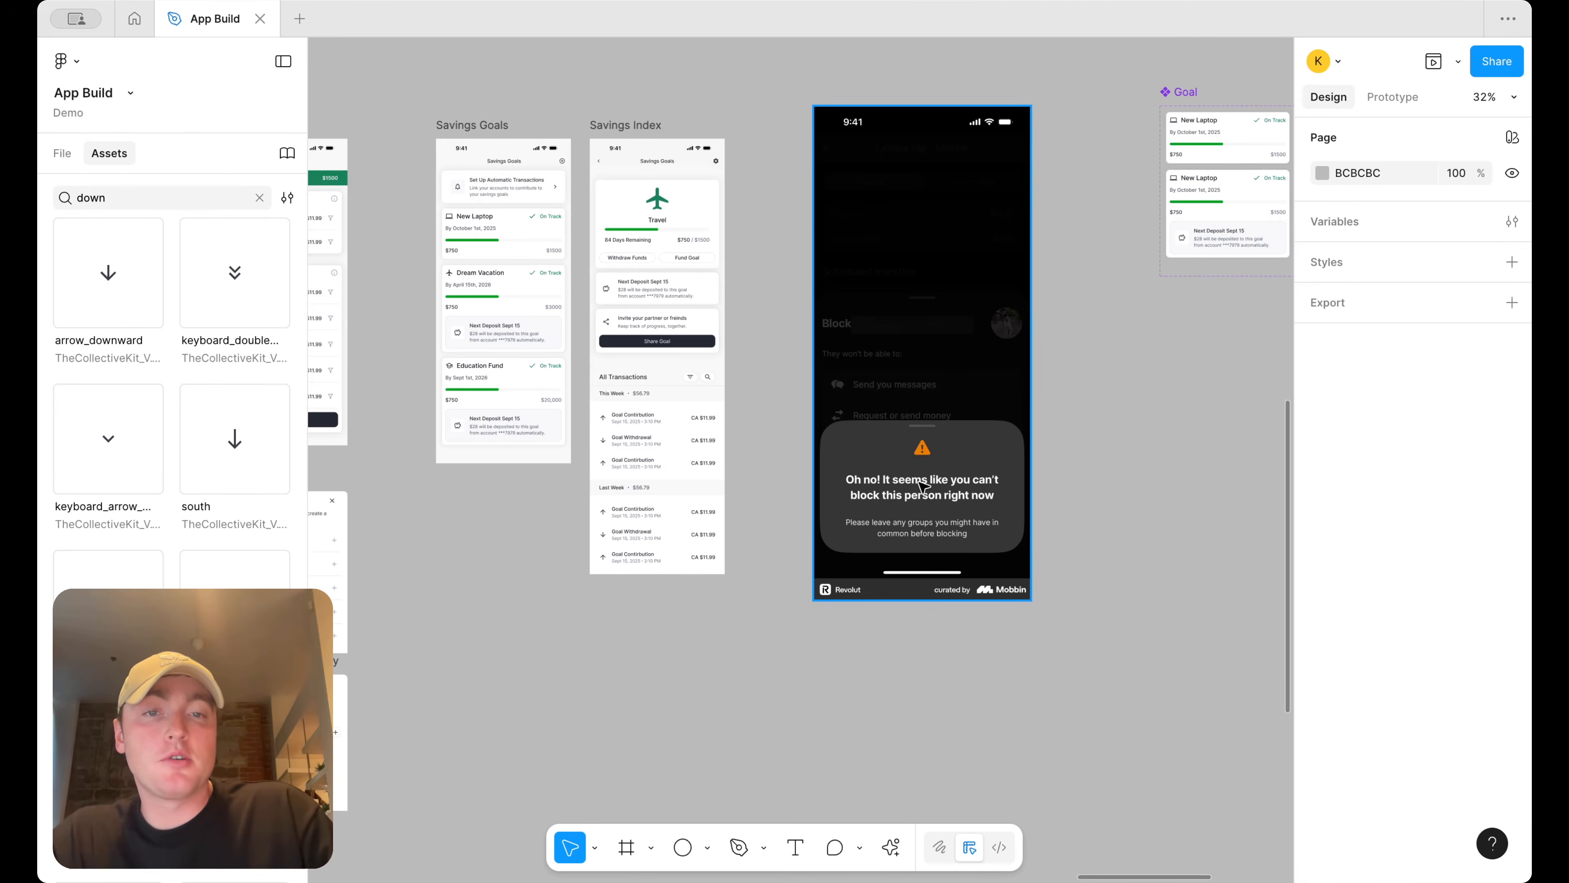
scroll(922, 486, "left", 8)
scroll(803, 470, "down", 1)
left_click(666, 445)
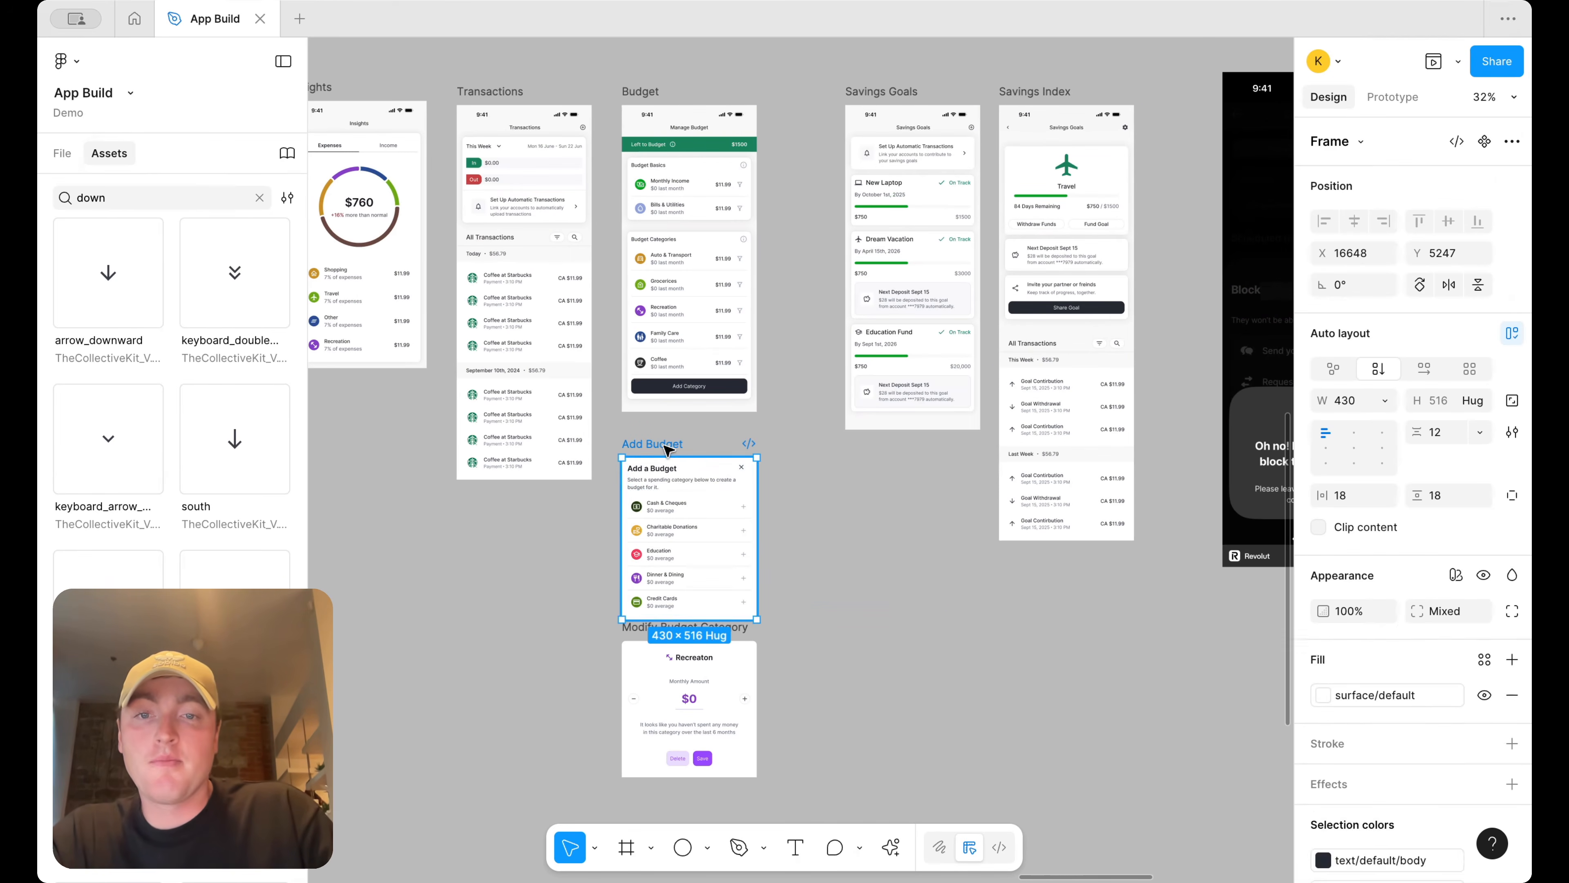
left_click(1512, 610)
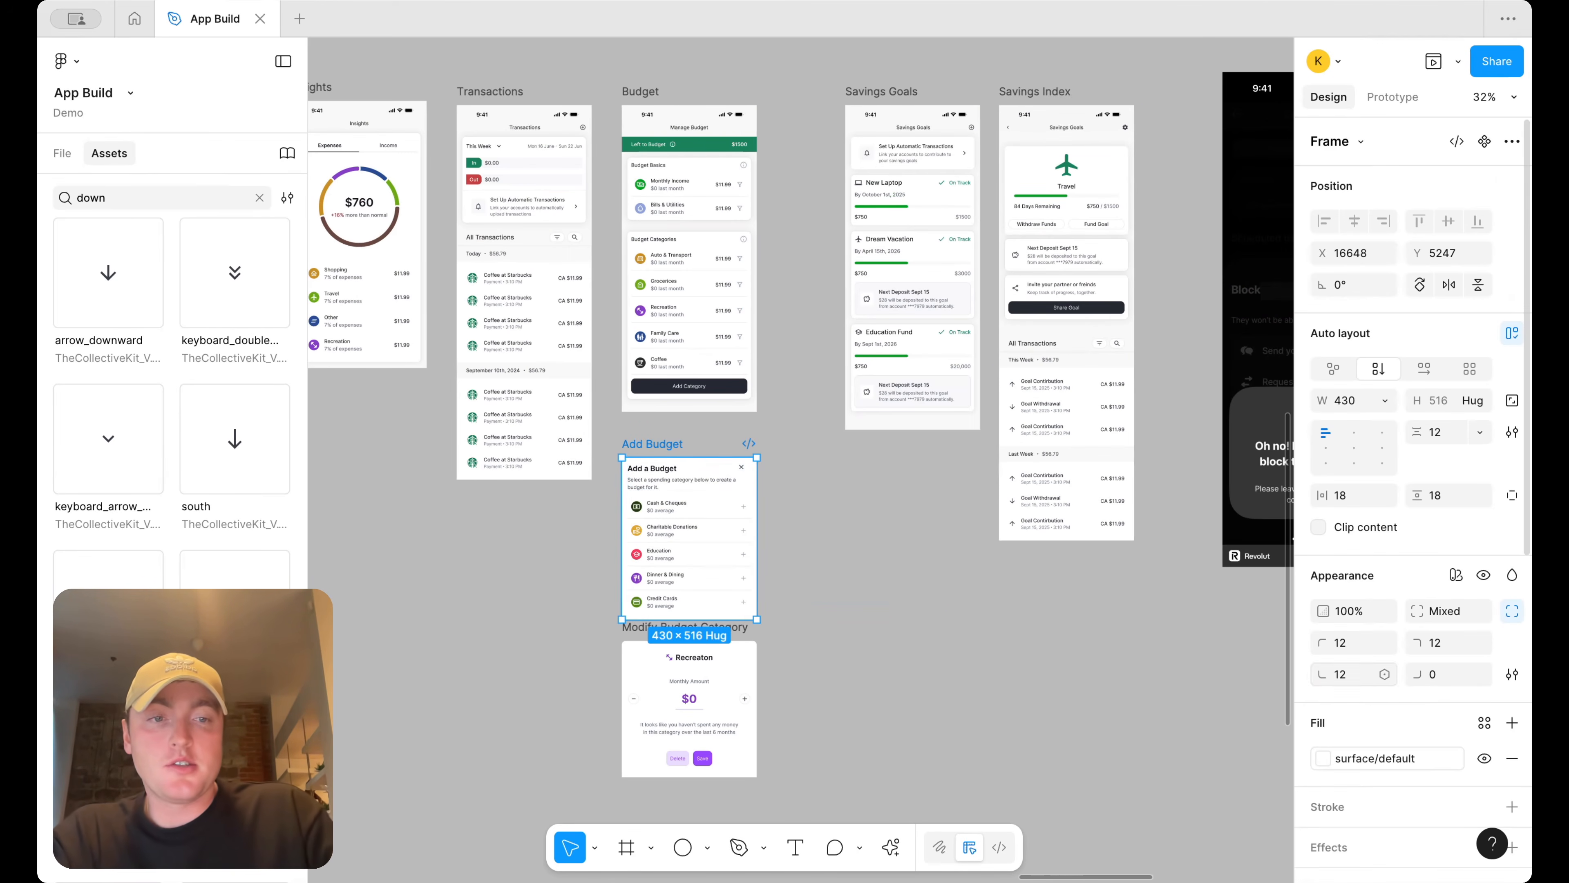
type("12")
key("Return")
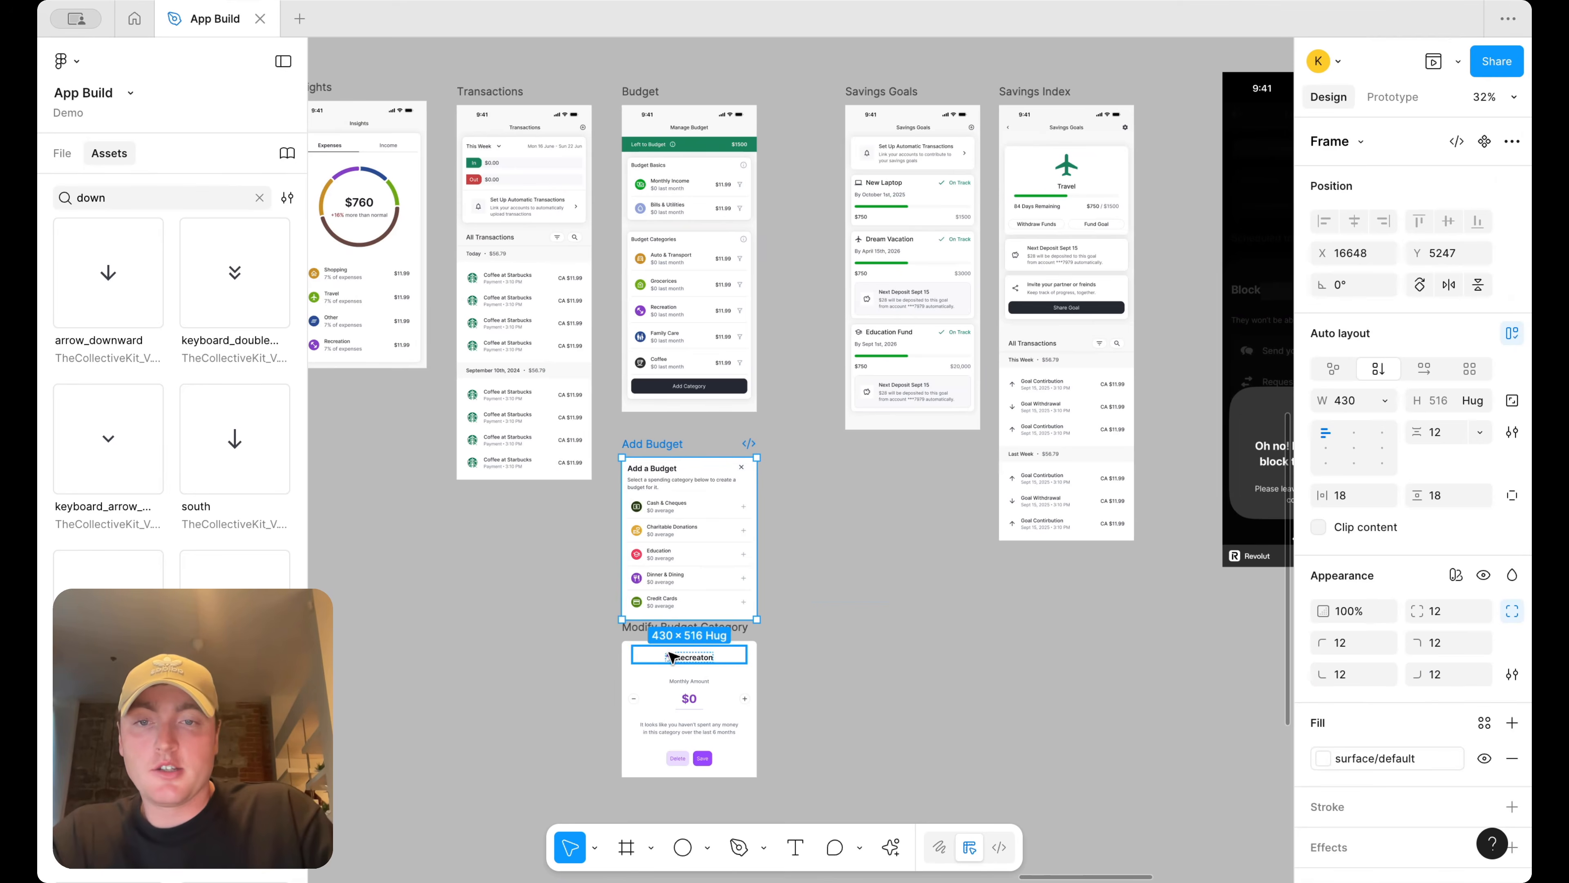
Round the Modify Budget Category frame's bottom corners to a radius of 12
scroll(655, 633, "up", 3)
left_click(653, 634)
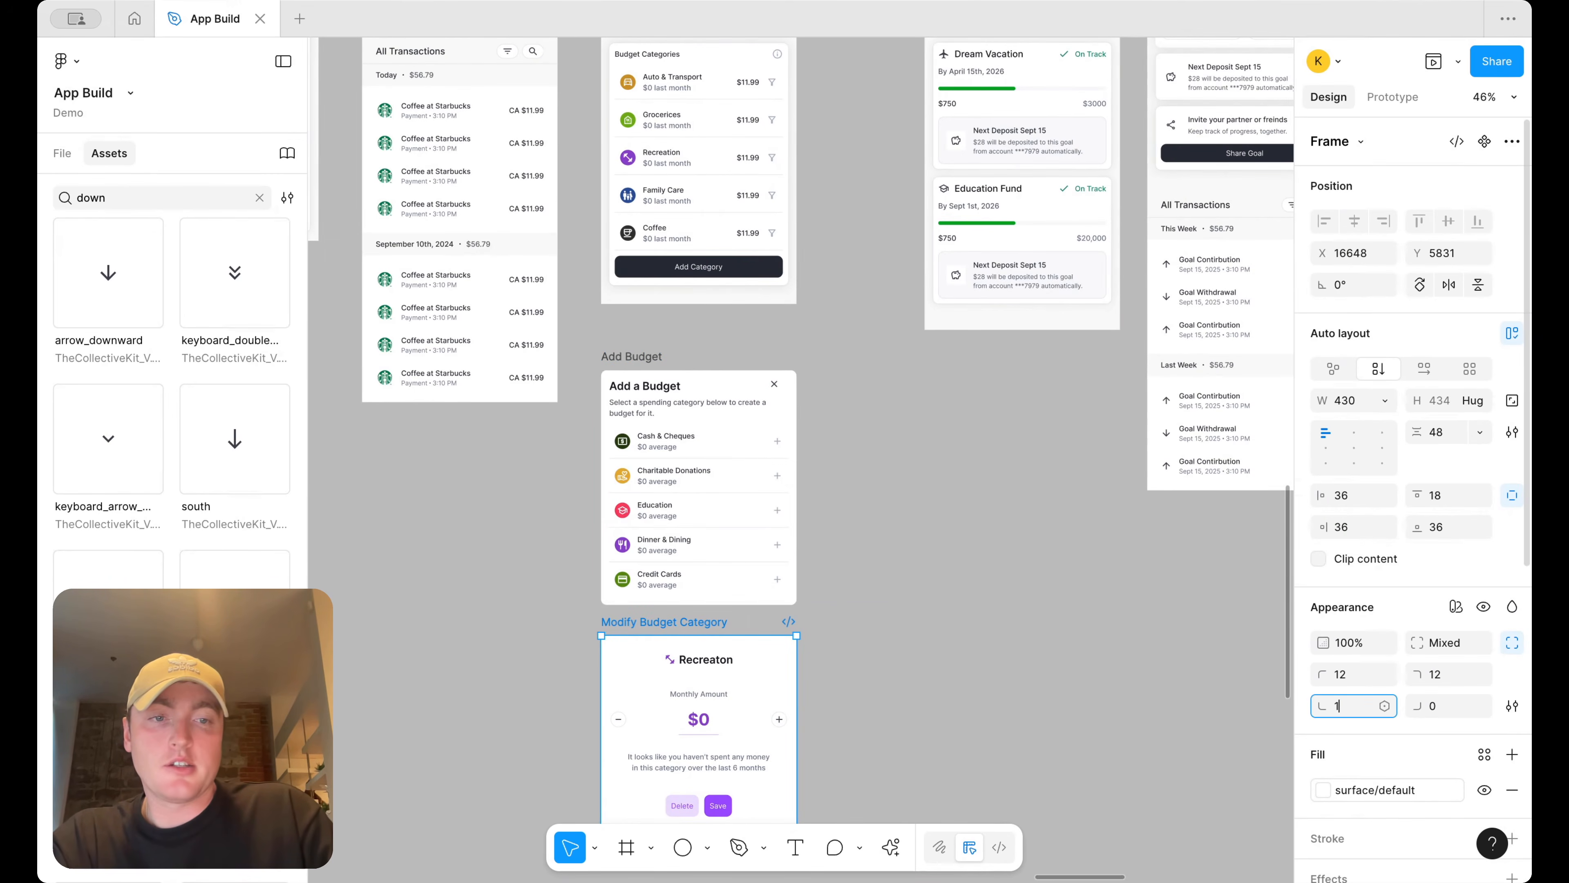
type("12")
key("Return")
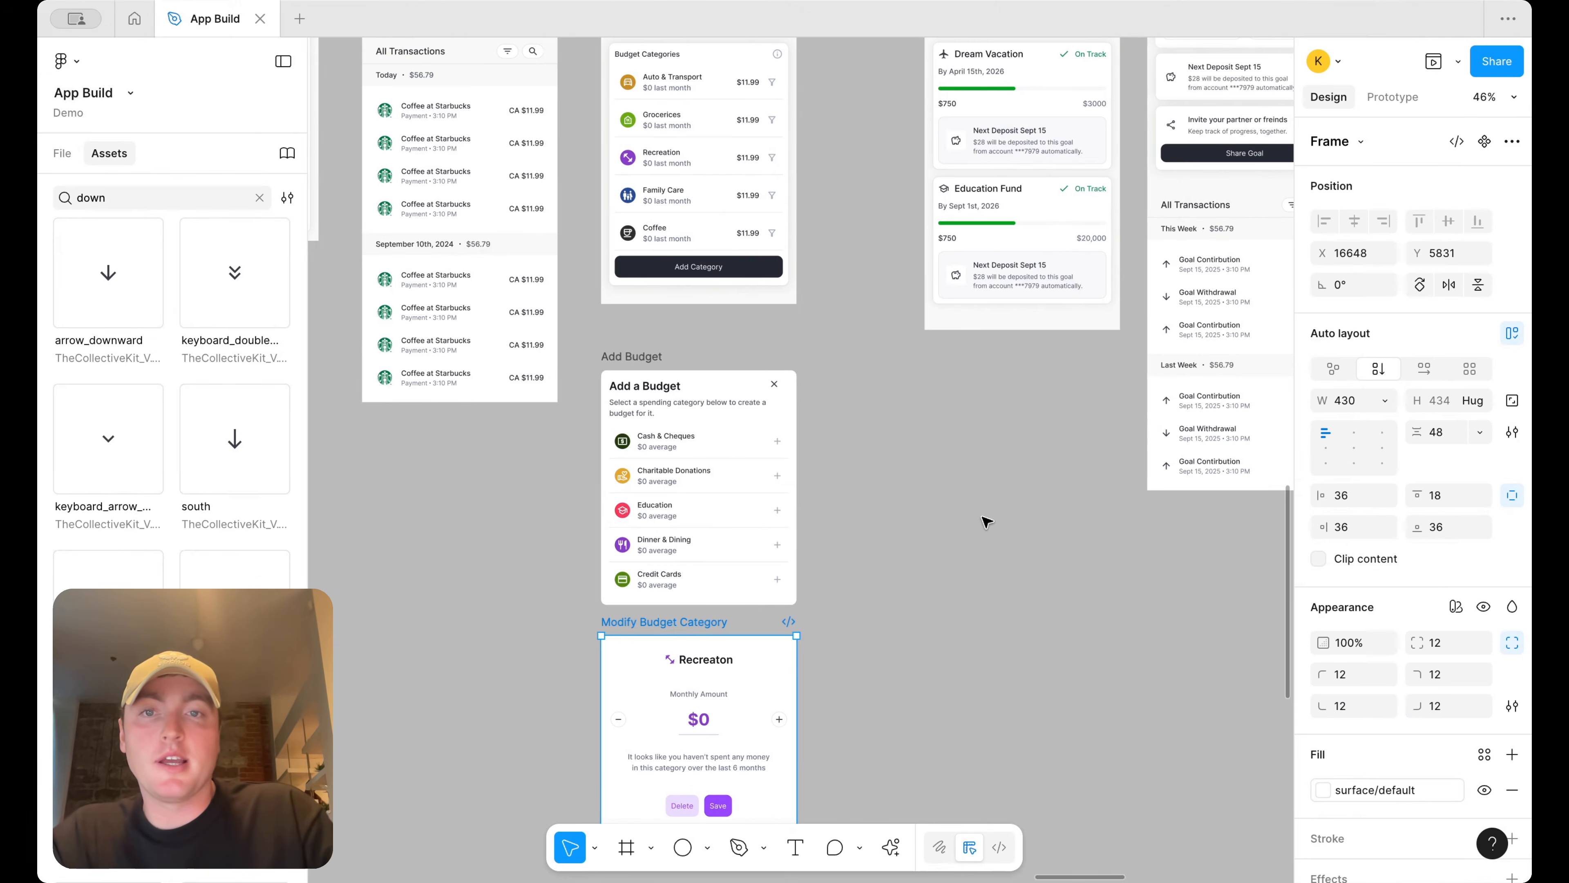
Wrap the Add Budget frame in a new auto layout frame
double_click(678, 77)
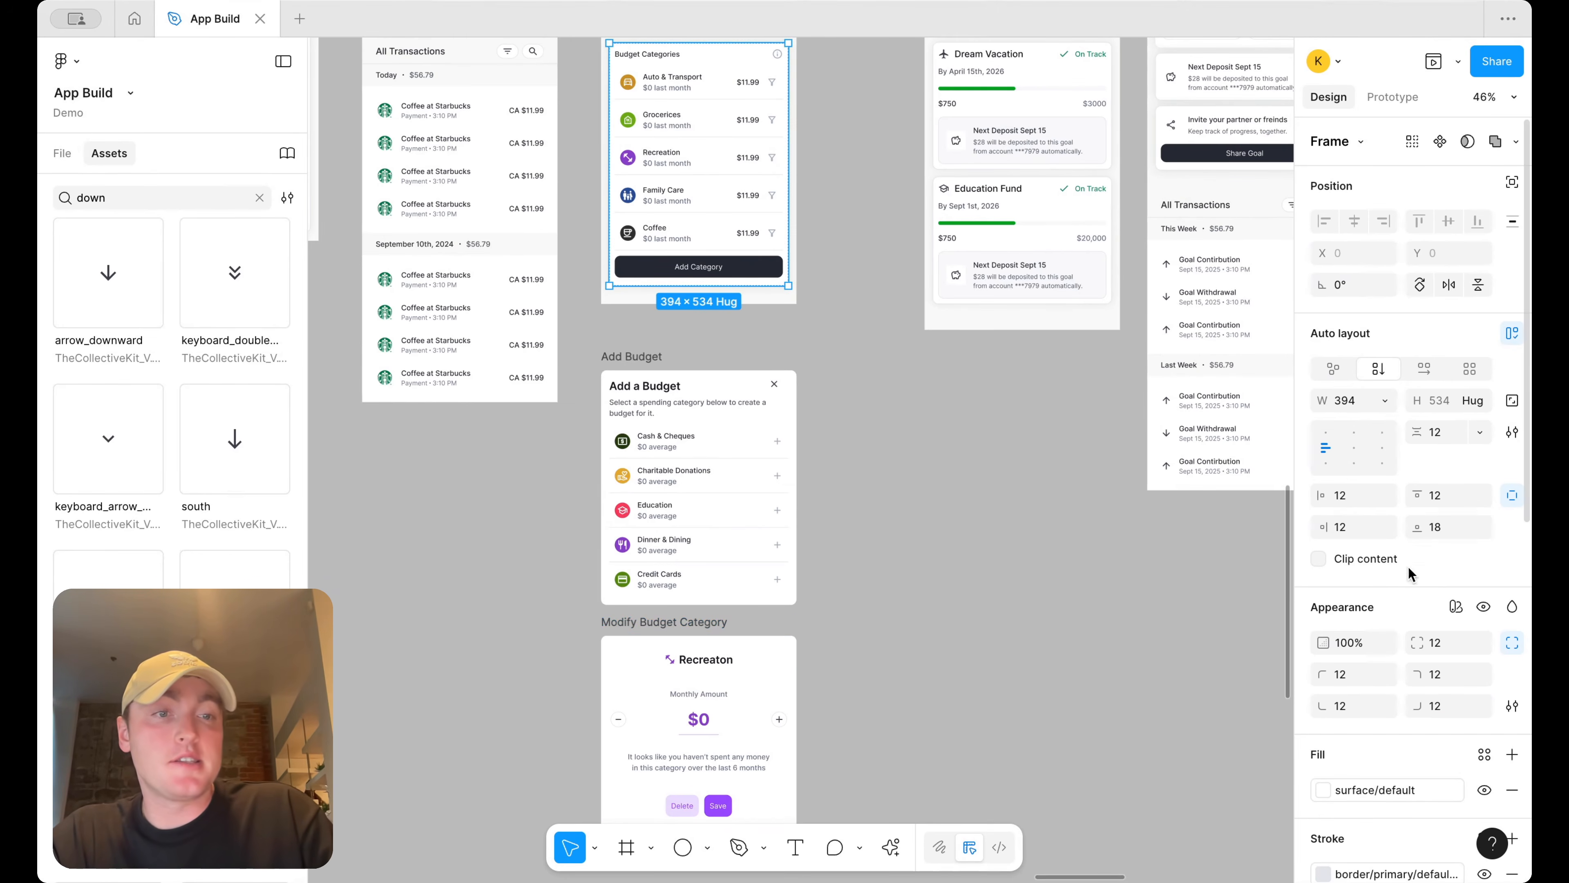
left_click(960, 499)
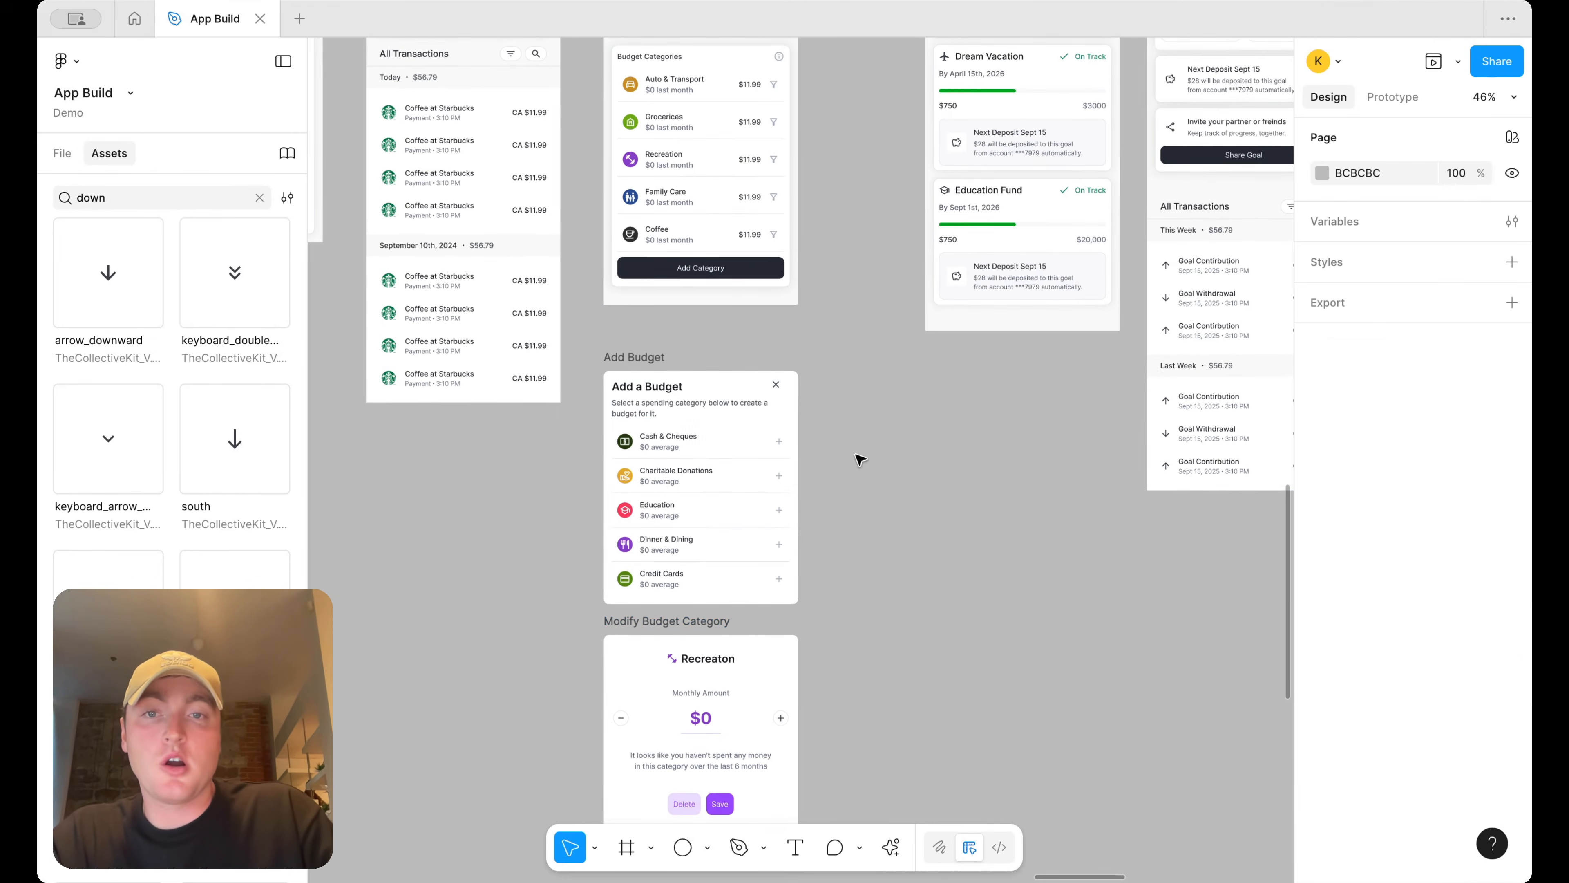
left_click(644, 356)
scroll(802, 364, "down", 5)
scroll(822, 367, "up", 2)
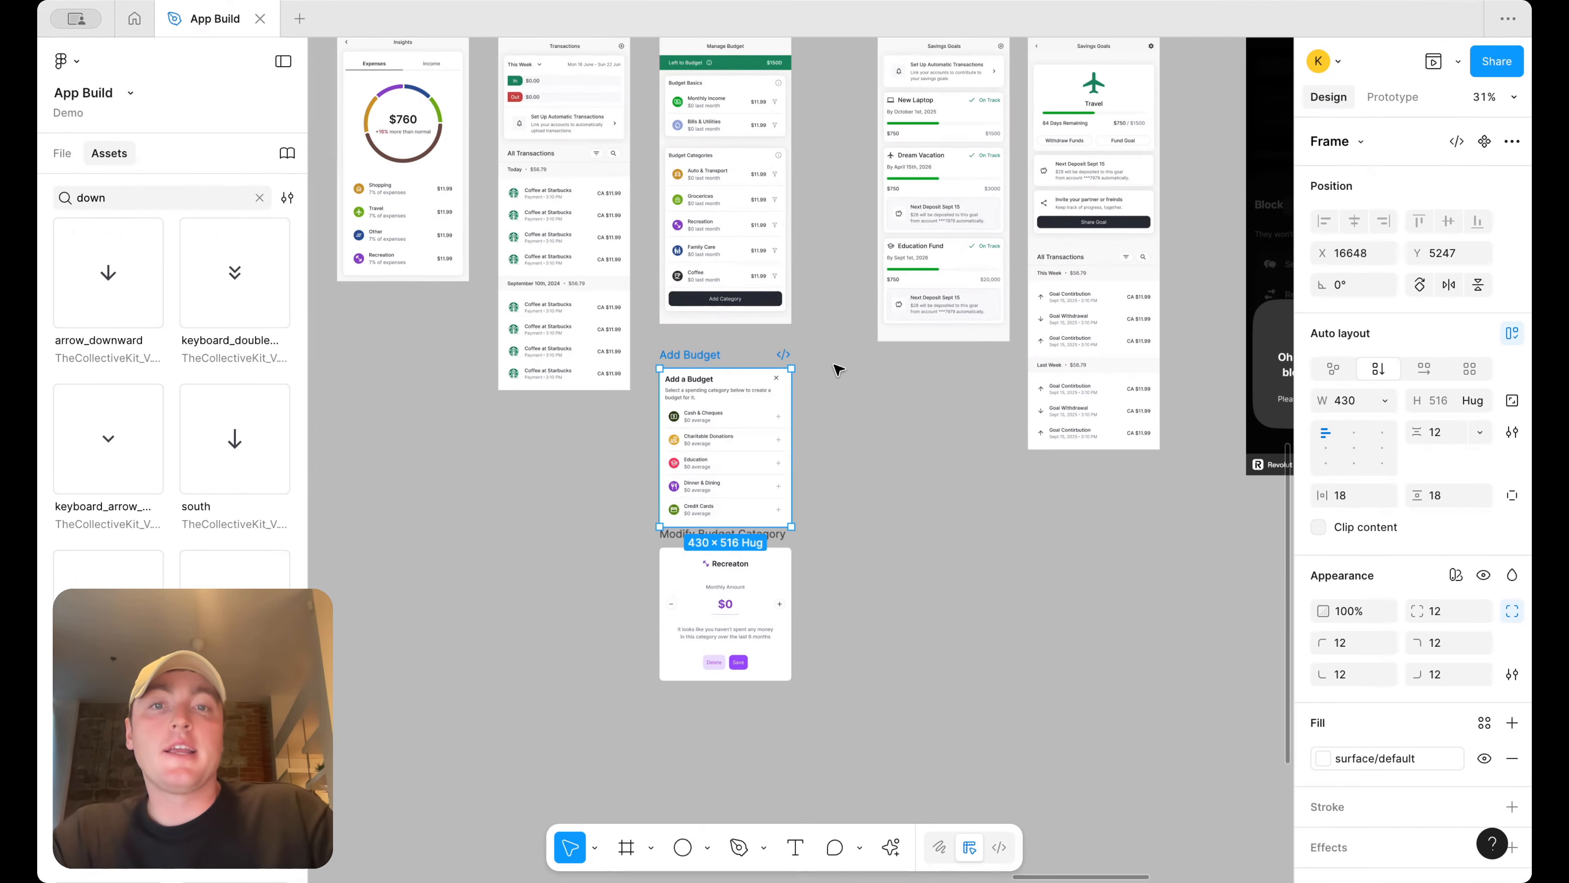
scroll(718, 402, "up", 2)
scroll(718, 407, "down", 1)
left_click(688, 573)
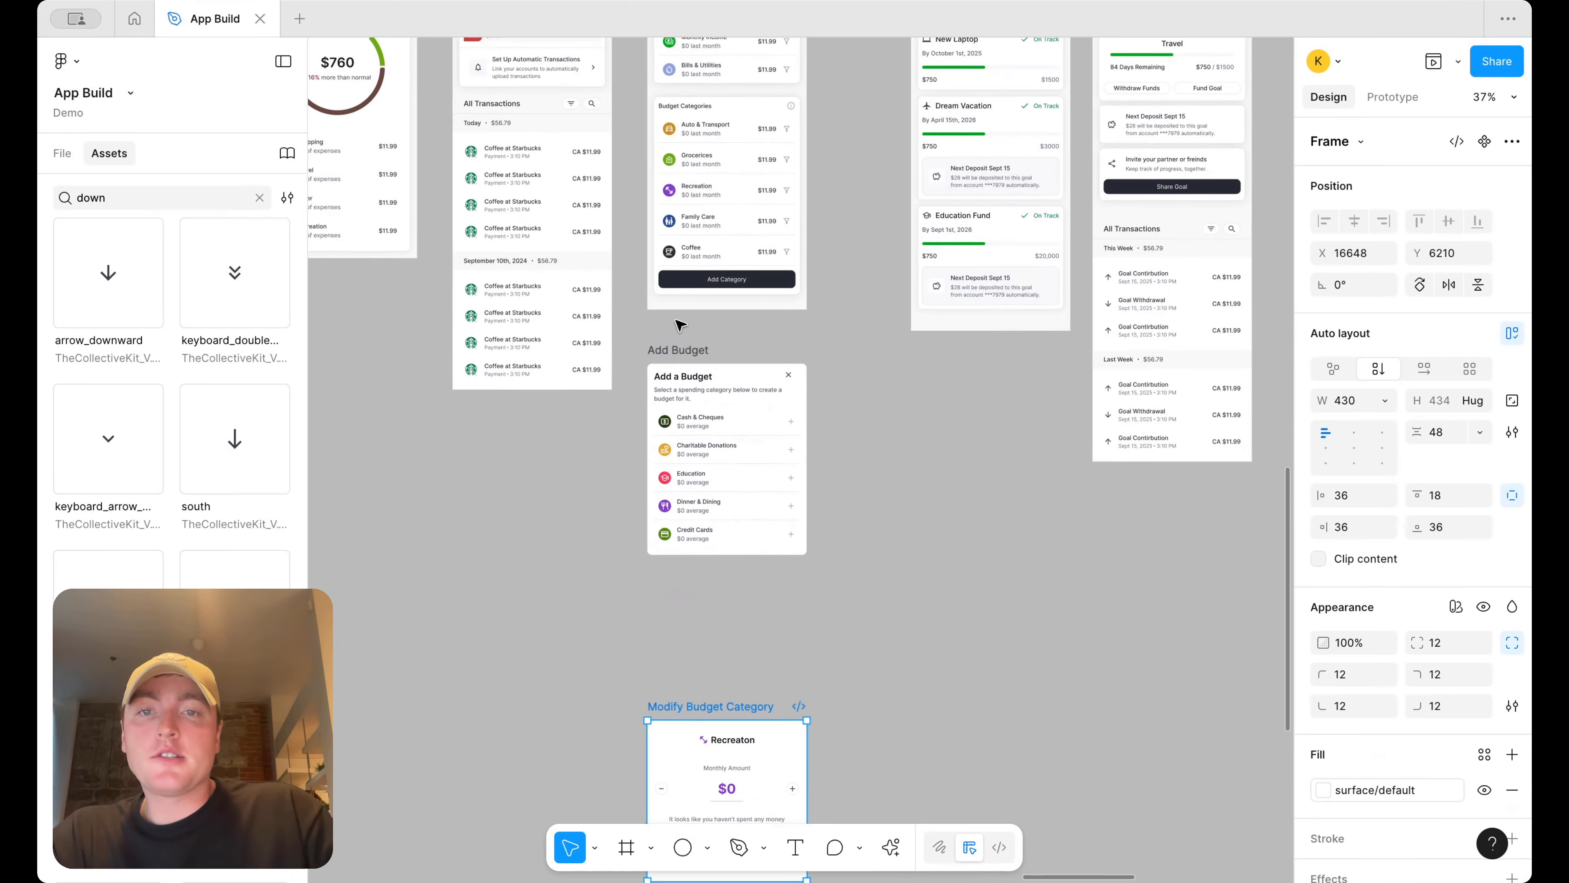
left_click(667, 350)
scroll(668, 353, "up", 4)
left_click(678, 370)
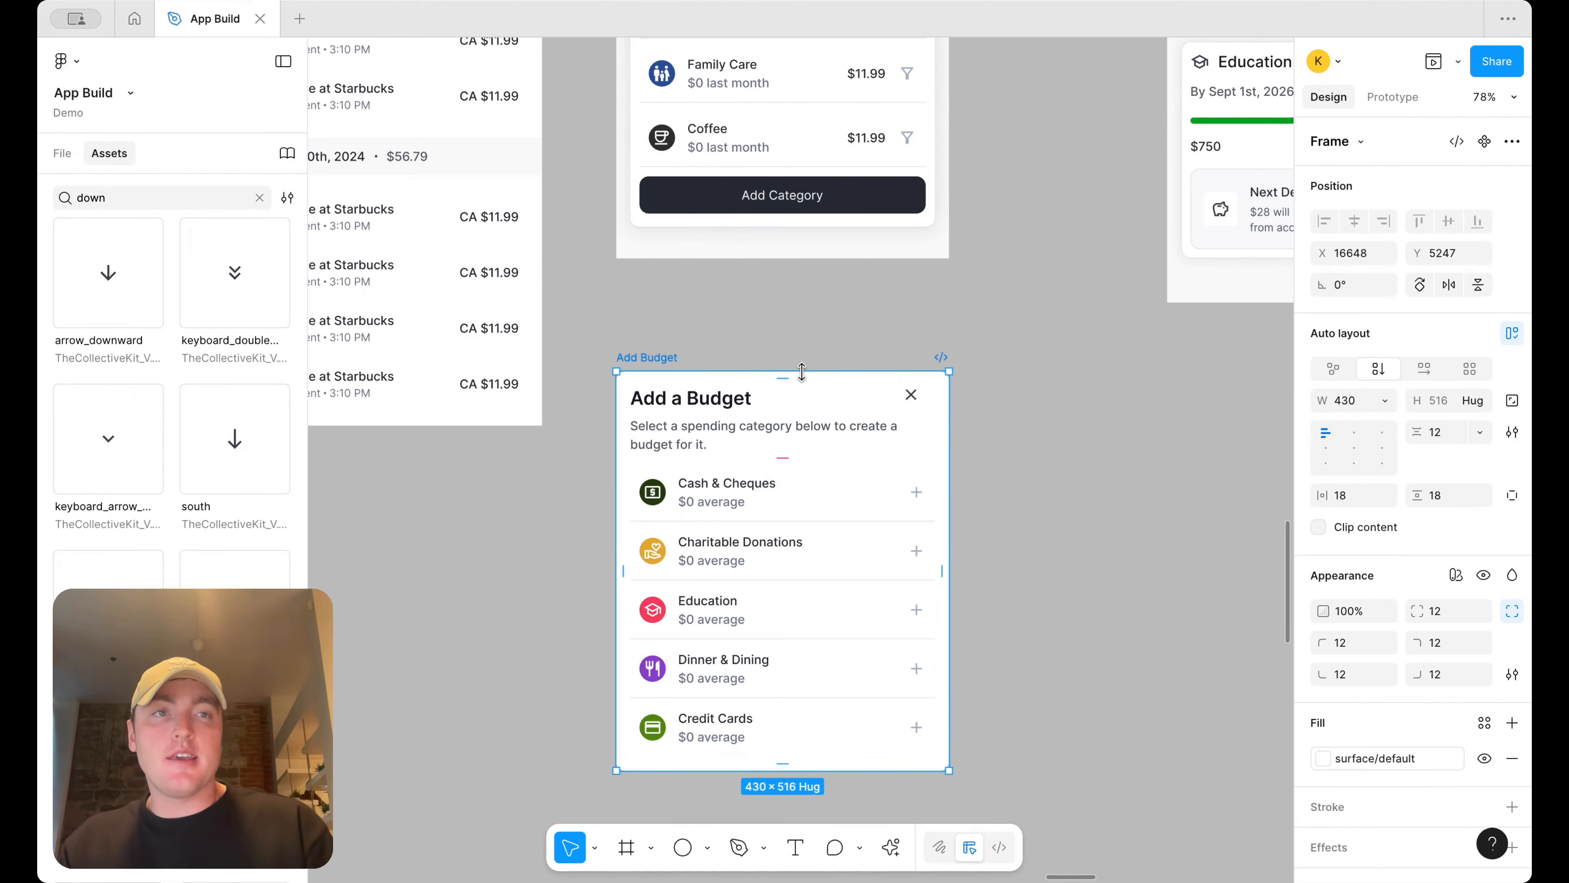
key("shift+a")
Set the new wrapper frame's padding to 24 horizontally and 64 vertically
scroll(1009, 375, "down", 5)
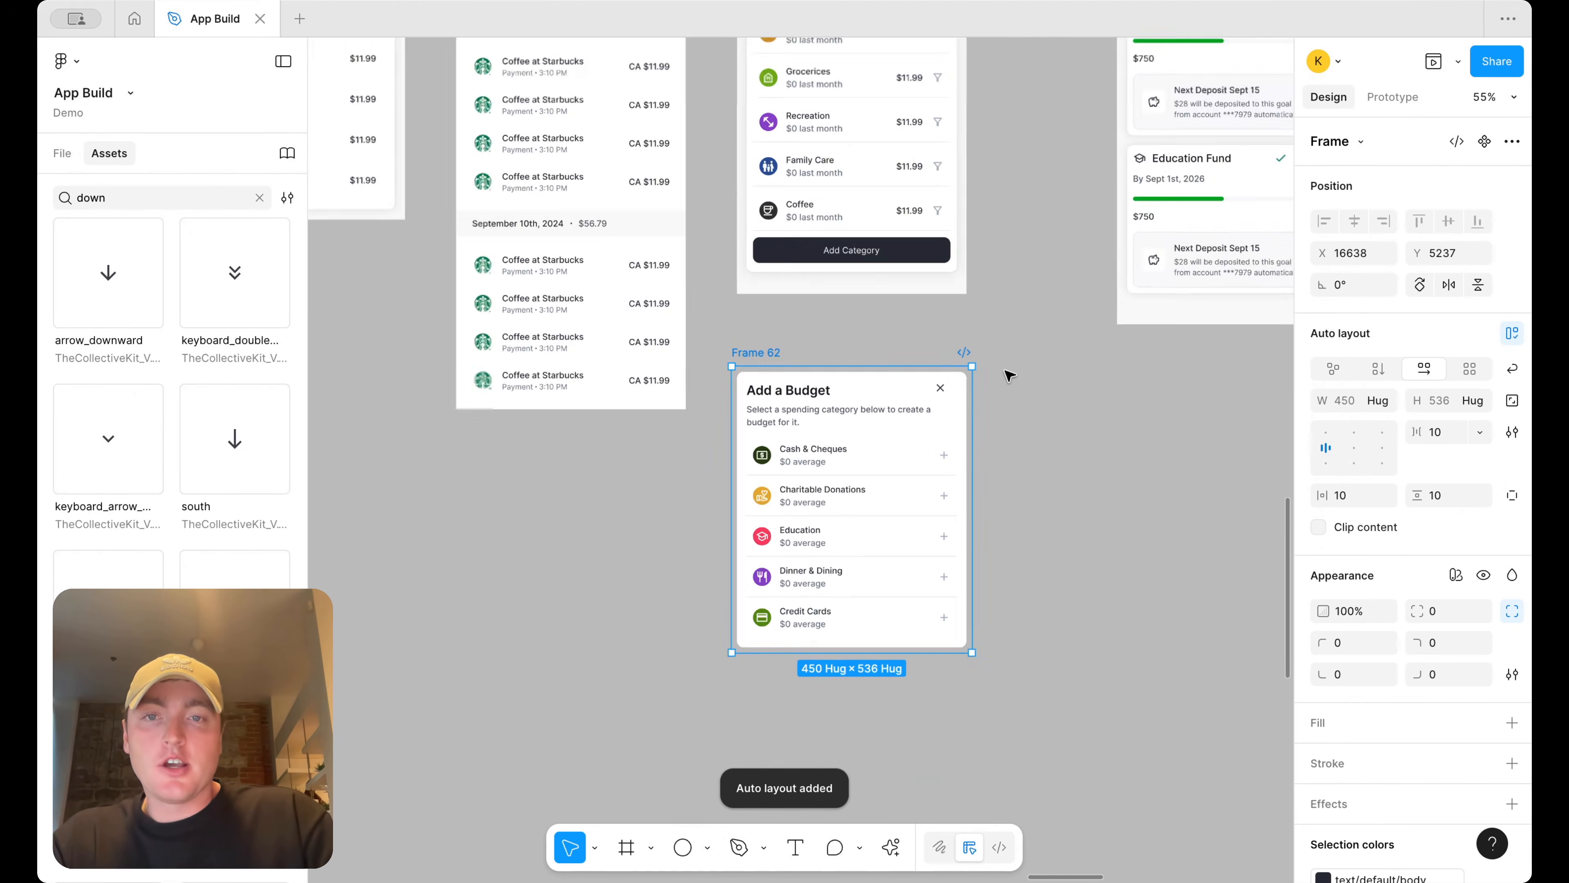
scroll(1009, 375, "right", 10)
scroll(1194, 343, "up", 3)
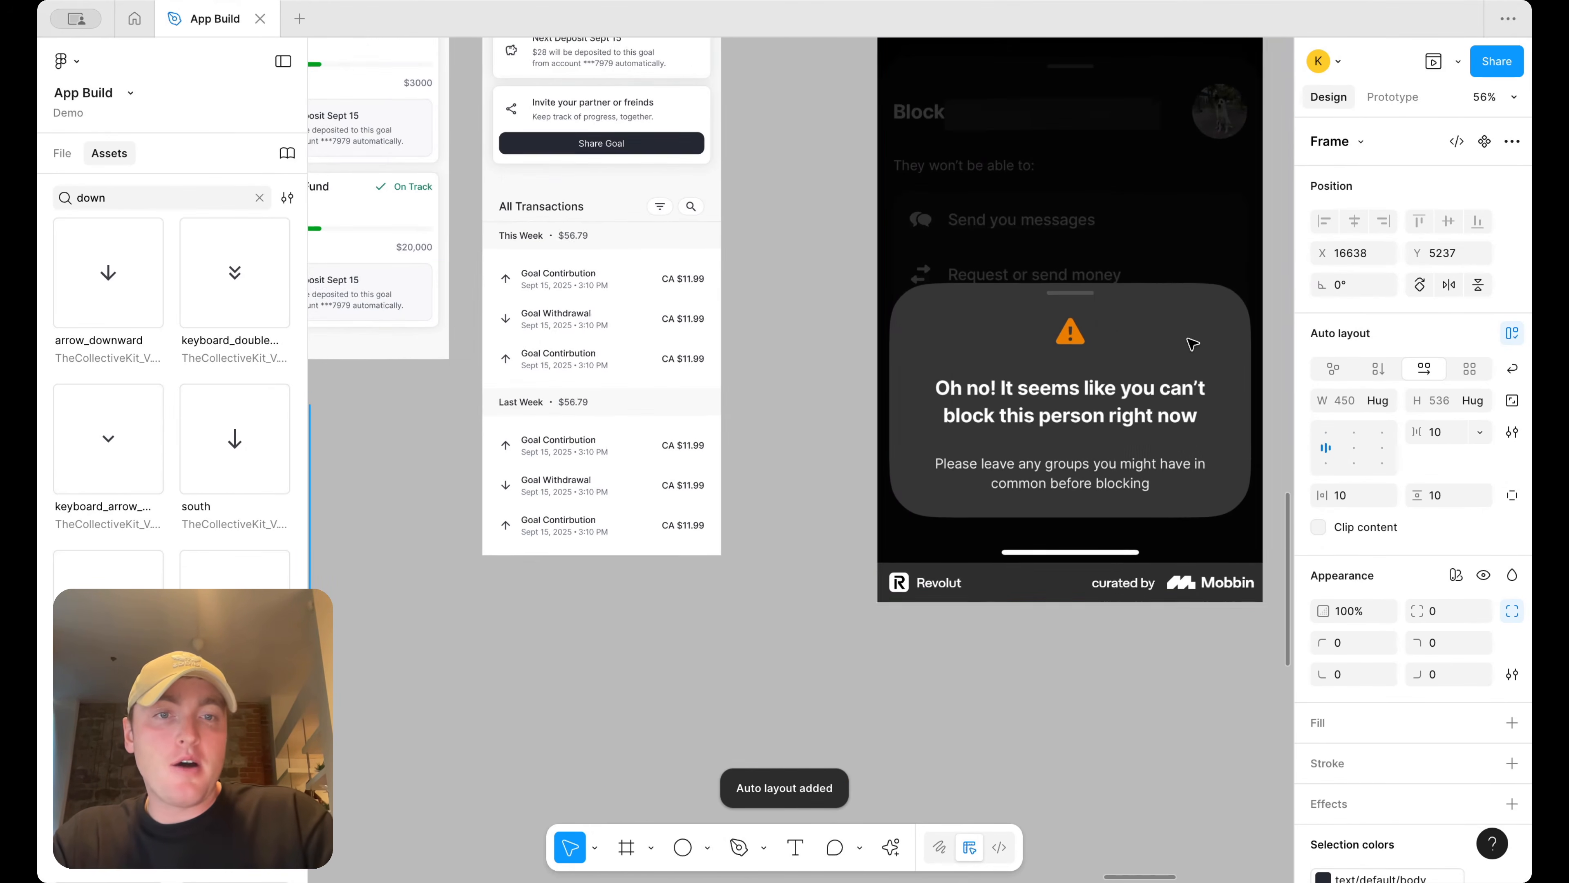
scroll(1096, 387, "down", 4)
scroll(1096, 387, "left", 8)
scroll(886, 508, "up", 2)
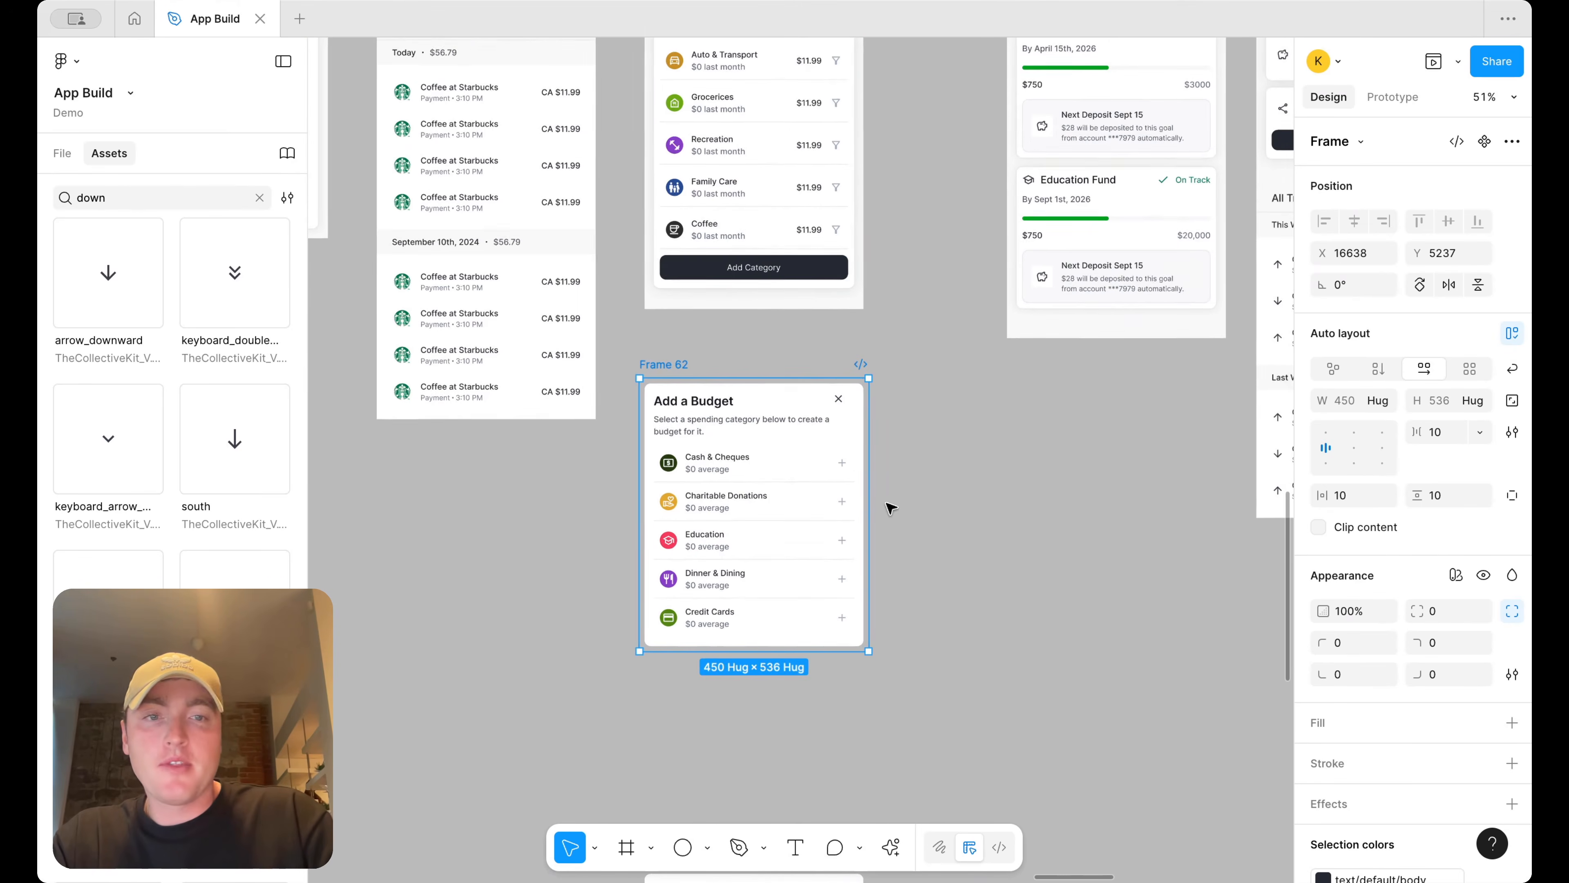
type("24")
key("Return")
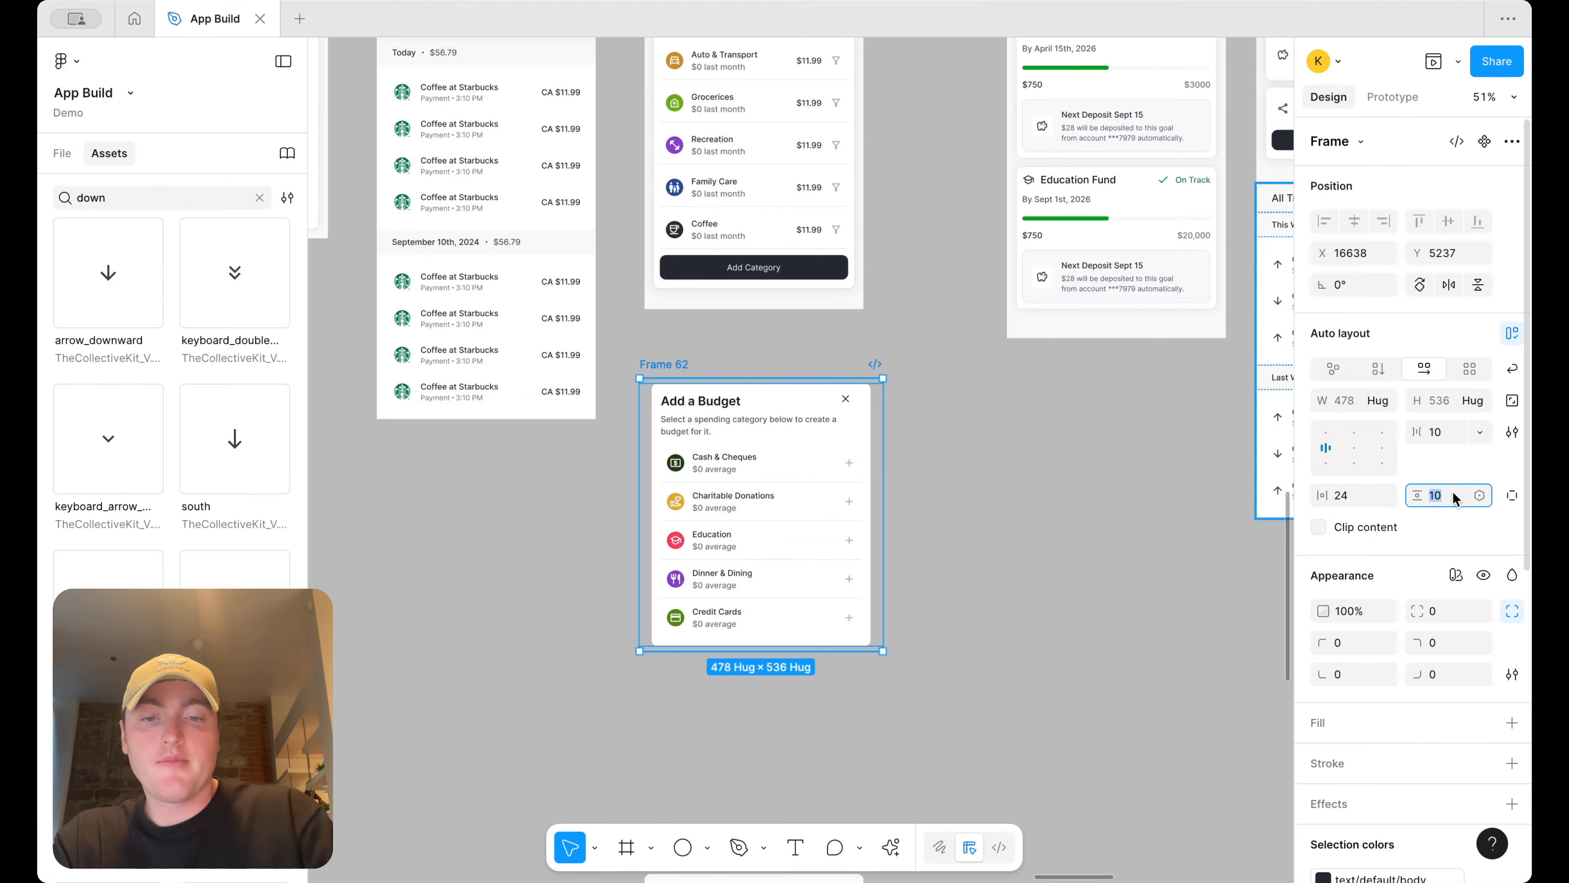
type("64")
key("Return")
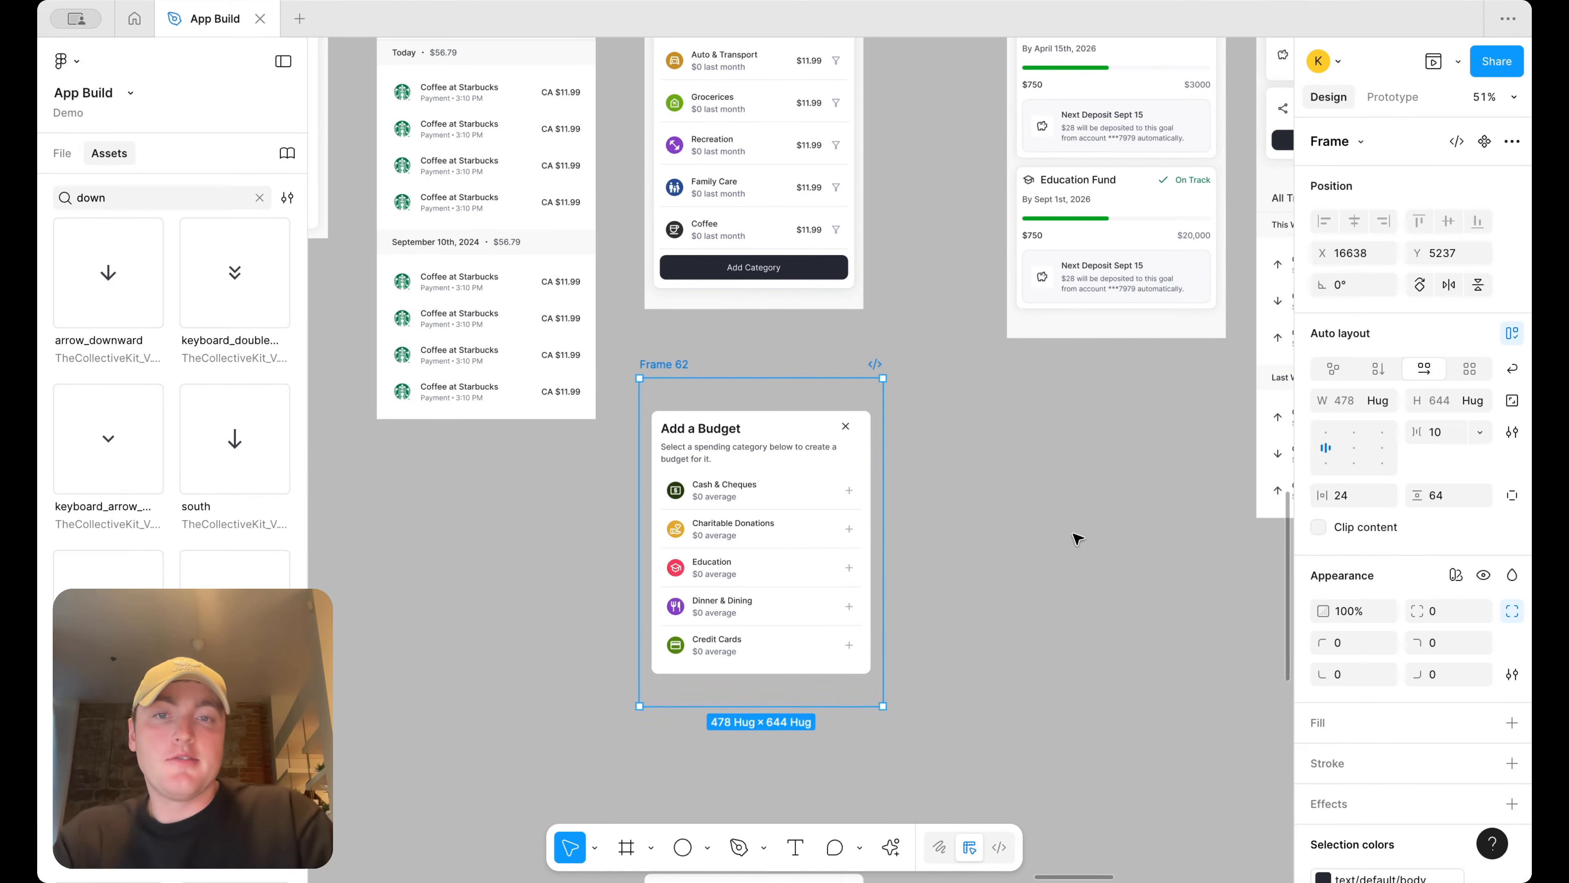
Link the Add Category button to open Frame 62 as an overlay that closes when clicking outside, with a background
scroll(1156, 508, "right", 10)
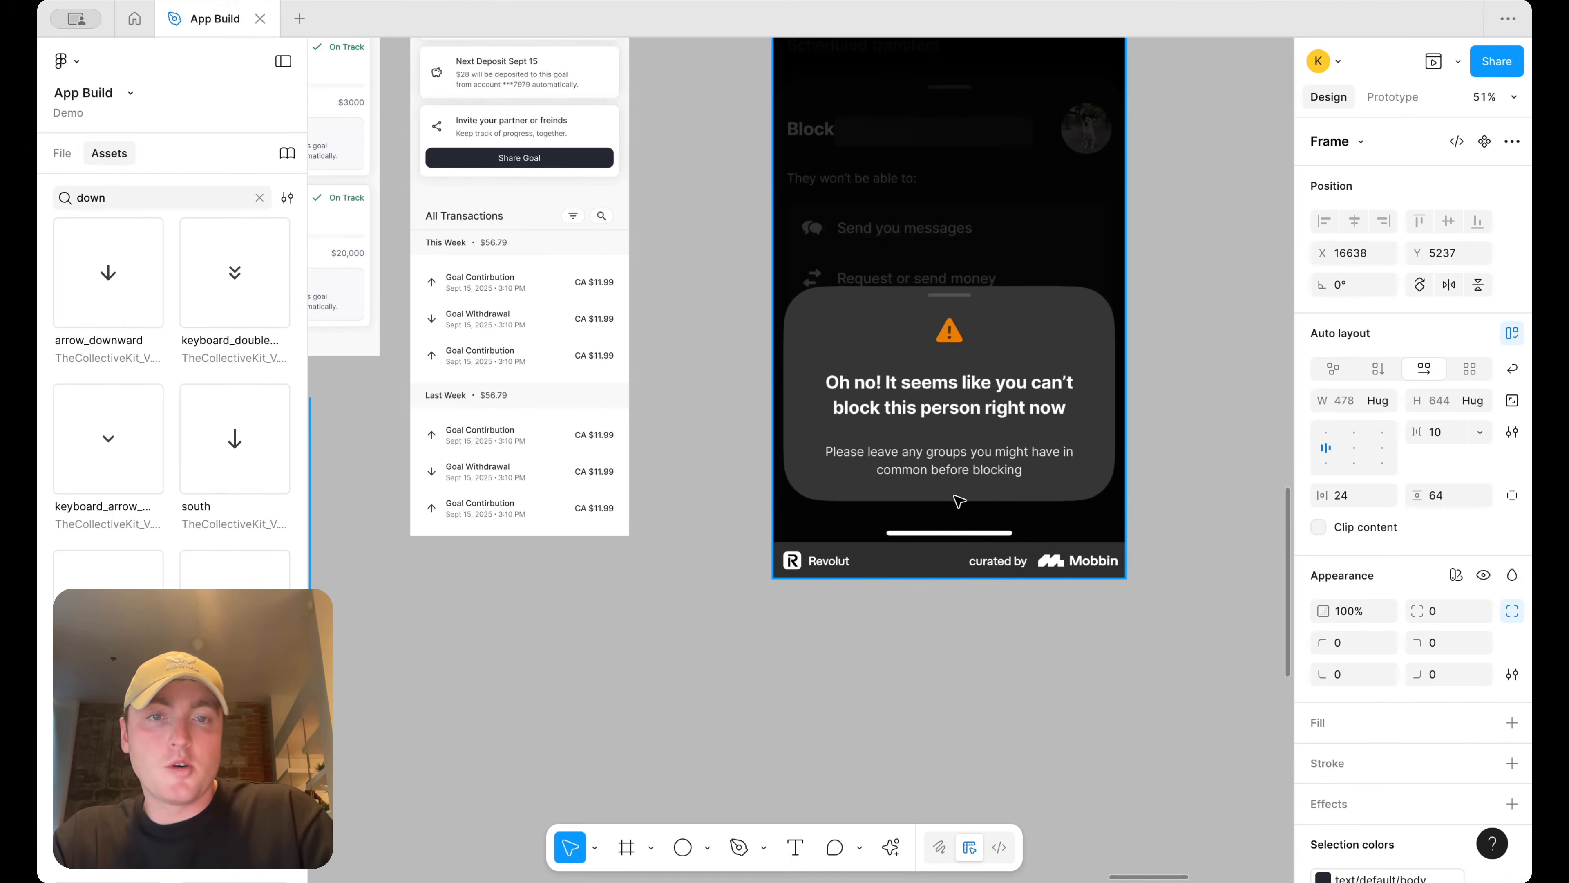
scroll(1013, 530, "left", 8)
scroll(936, 529, "down", 3)
scroll(931, 529, "left", 1)
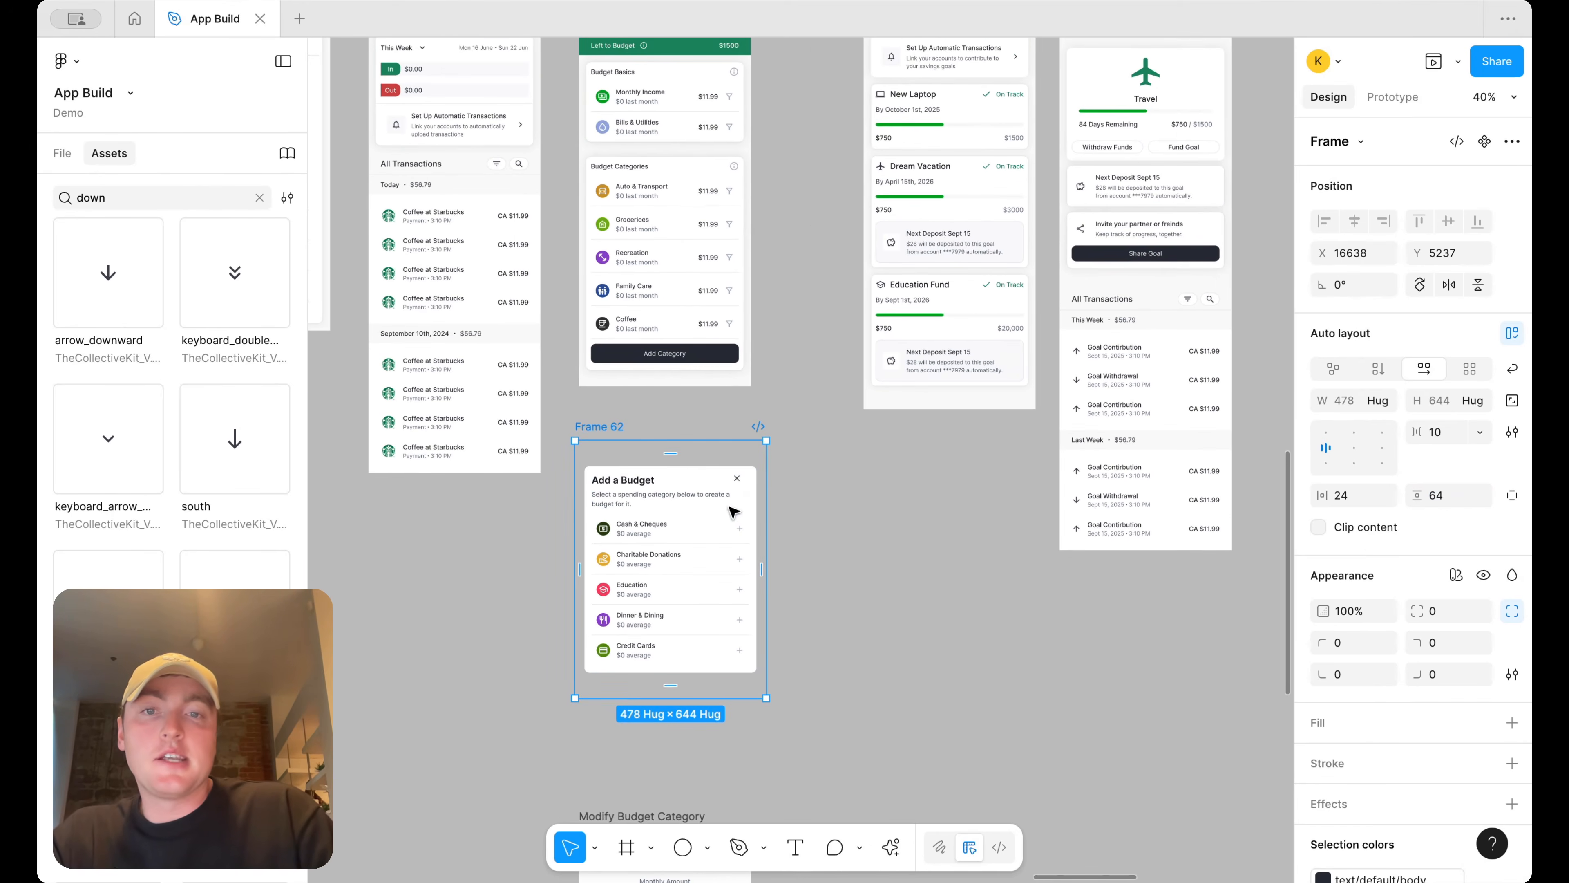
scroll(732, 512, "up", 5)
scroll(732, 512, "left", 2)
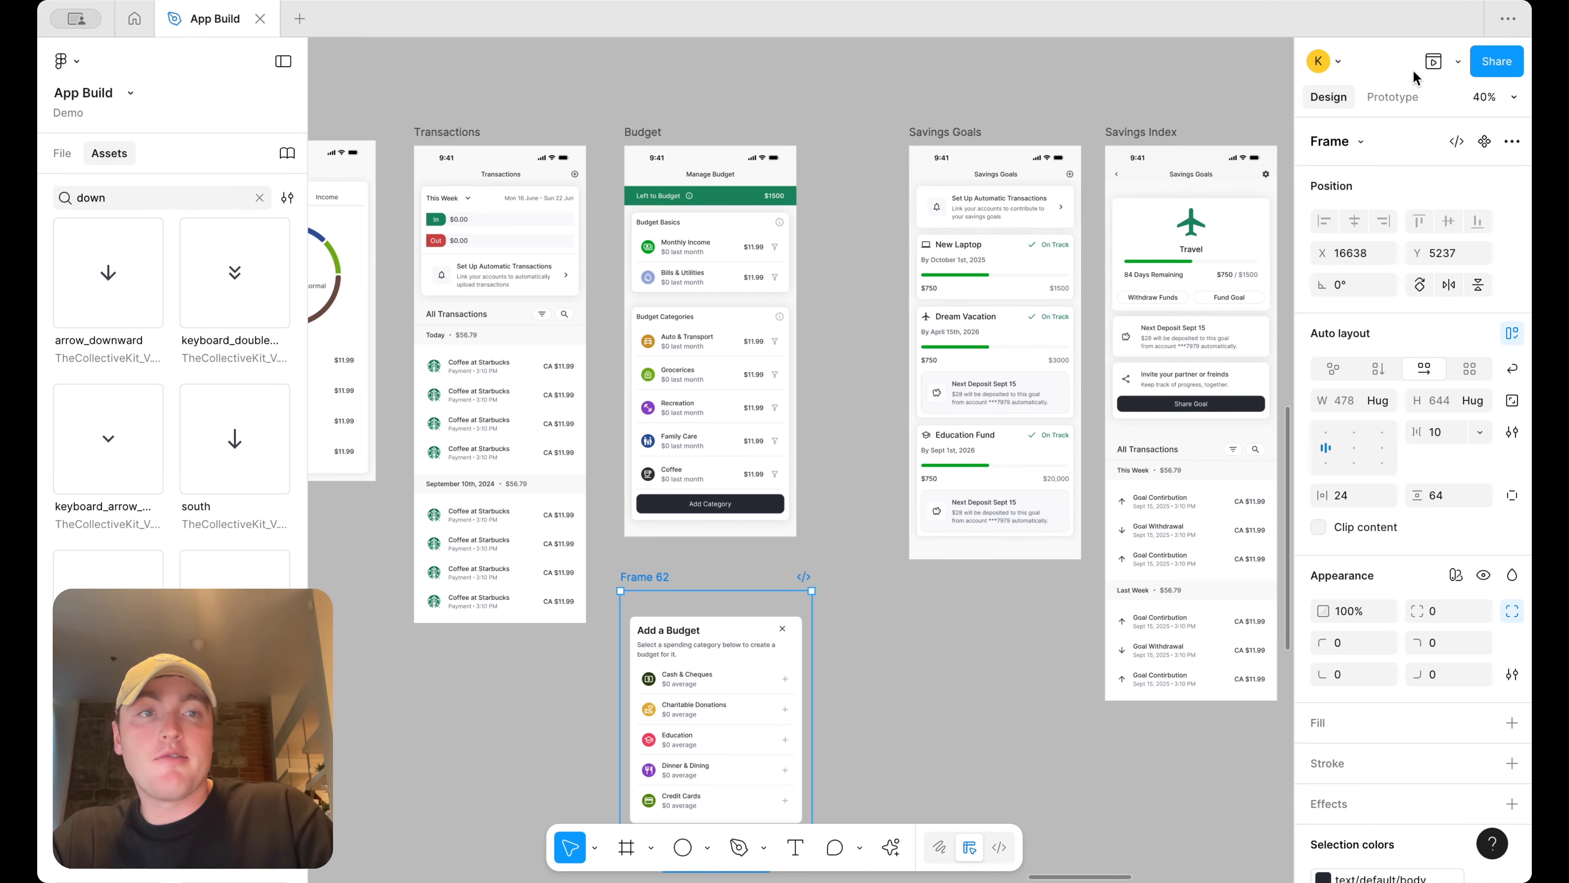
left_click(1392, 97)
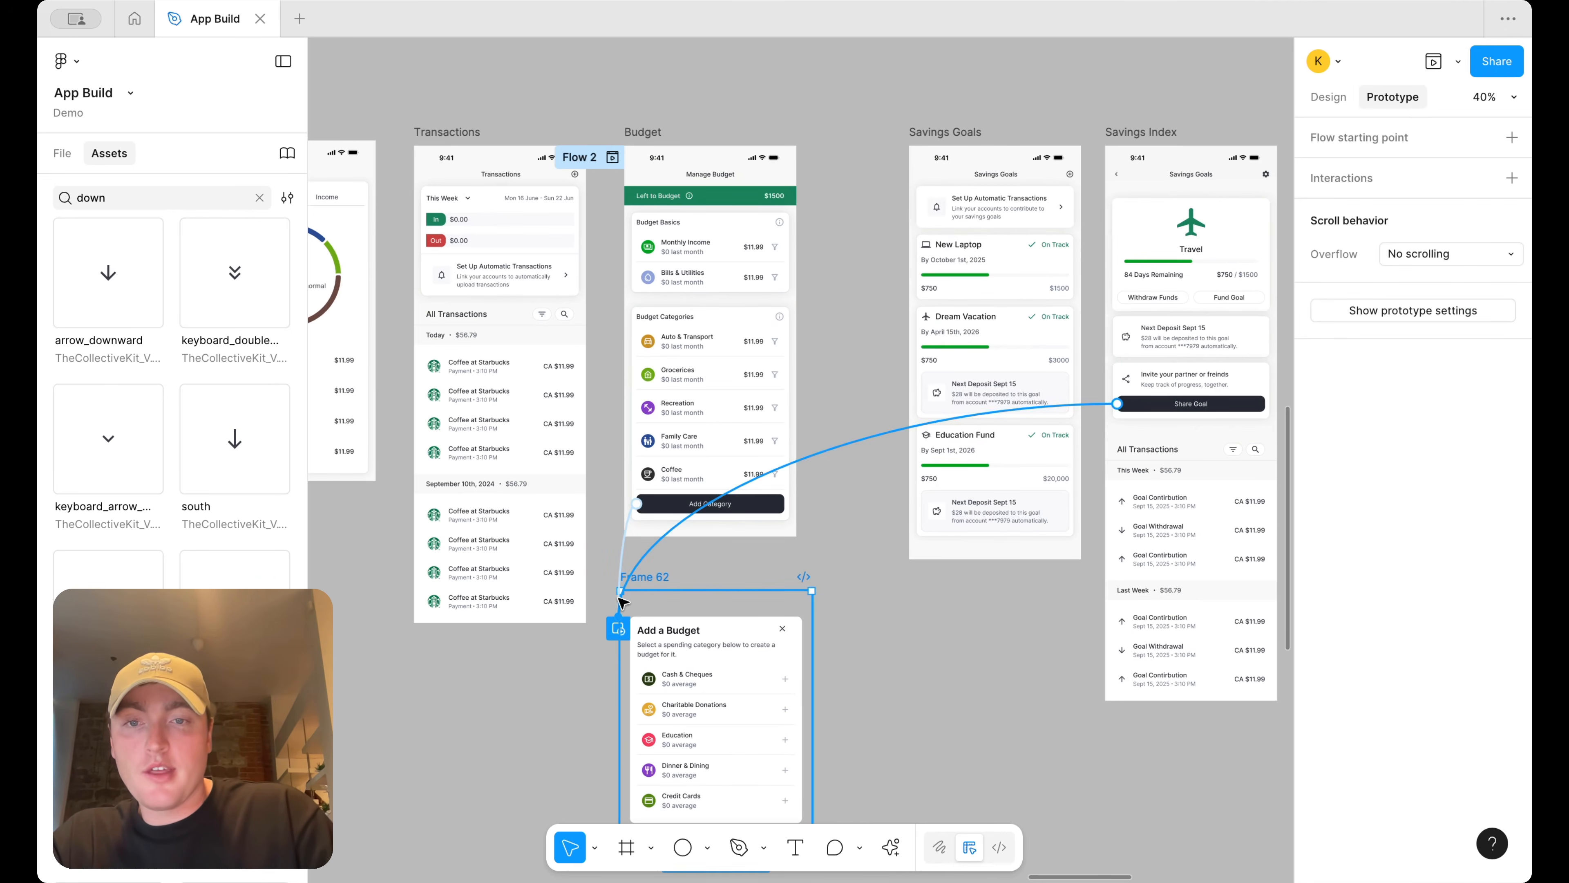
left_click_drag(624, 572, 659, 587)
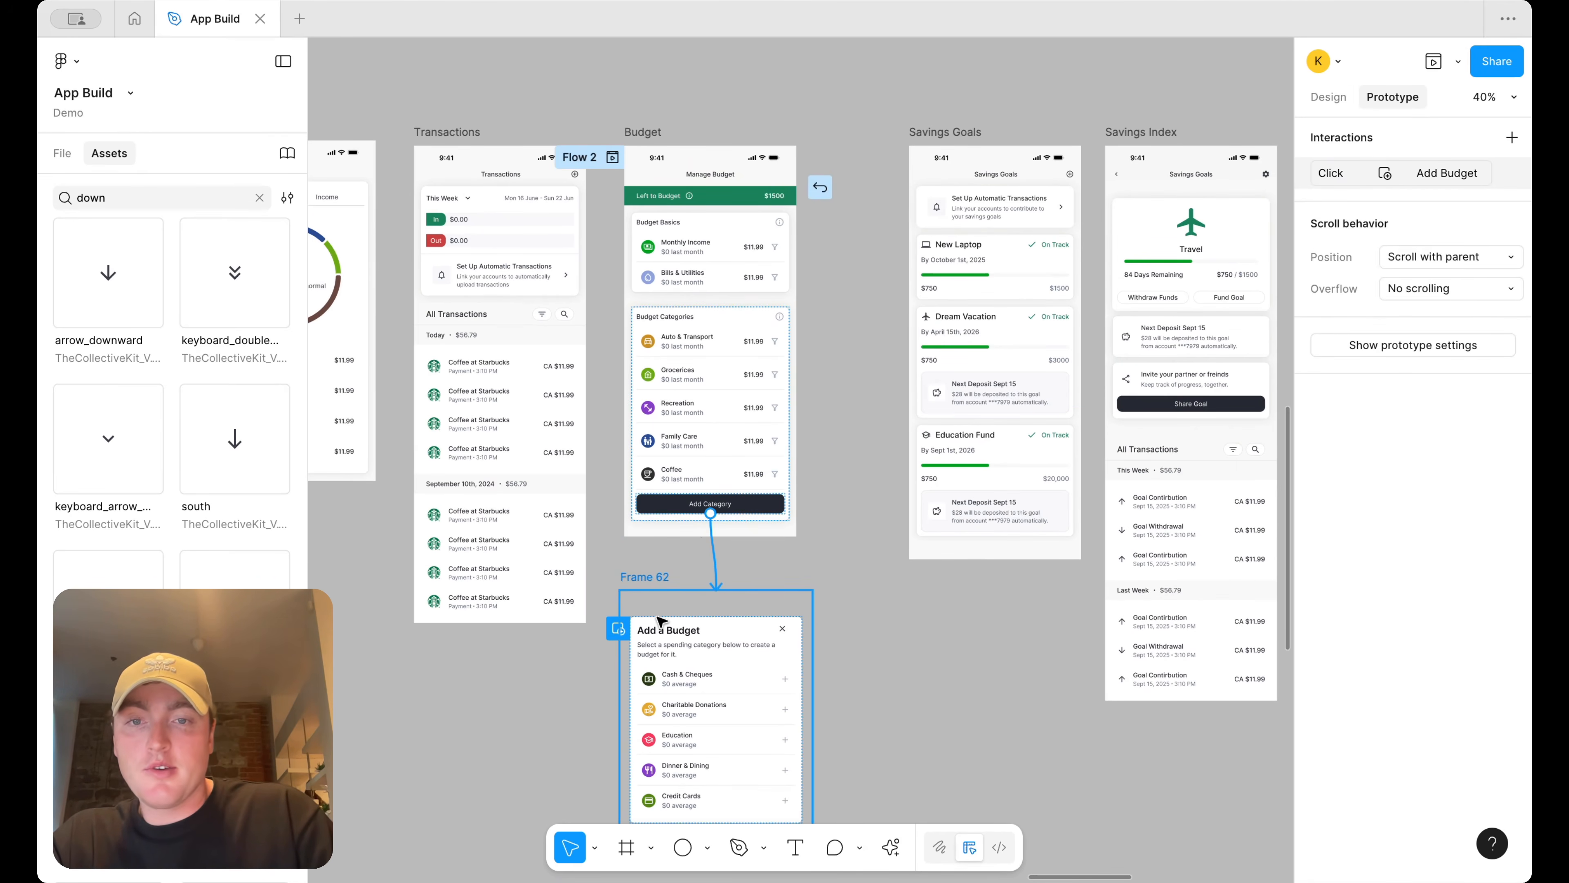
scroll(704, 640, "down", 1)
left_click_drag(657, 609, 962, 315)
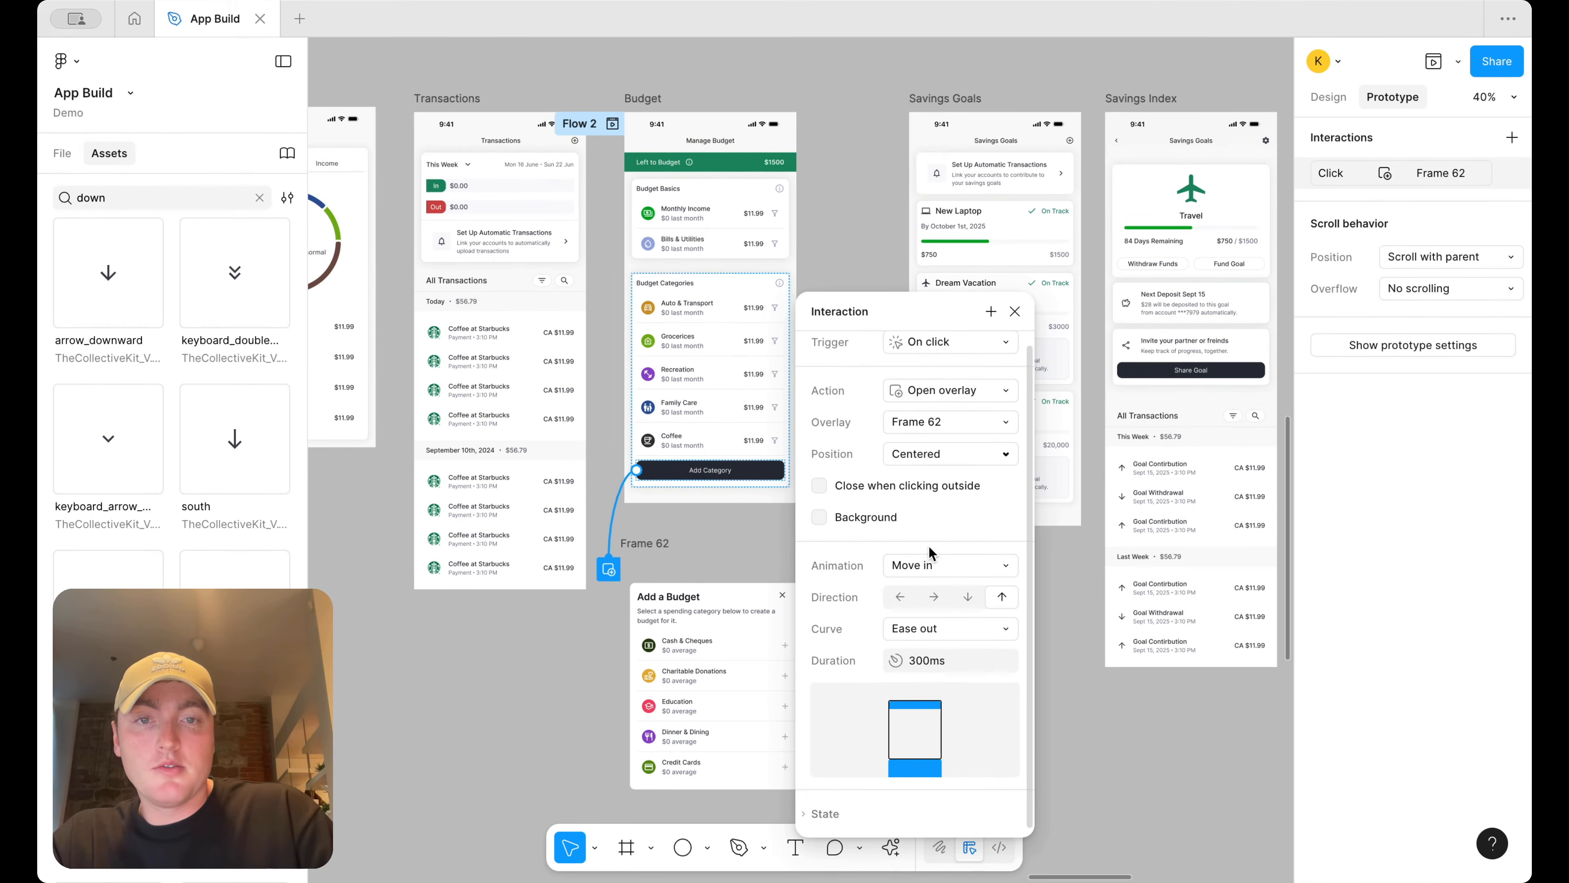
left_click(831, 524)
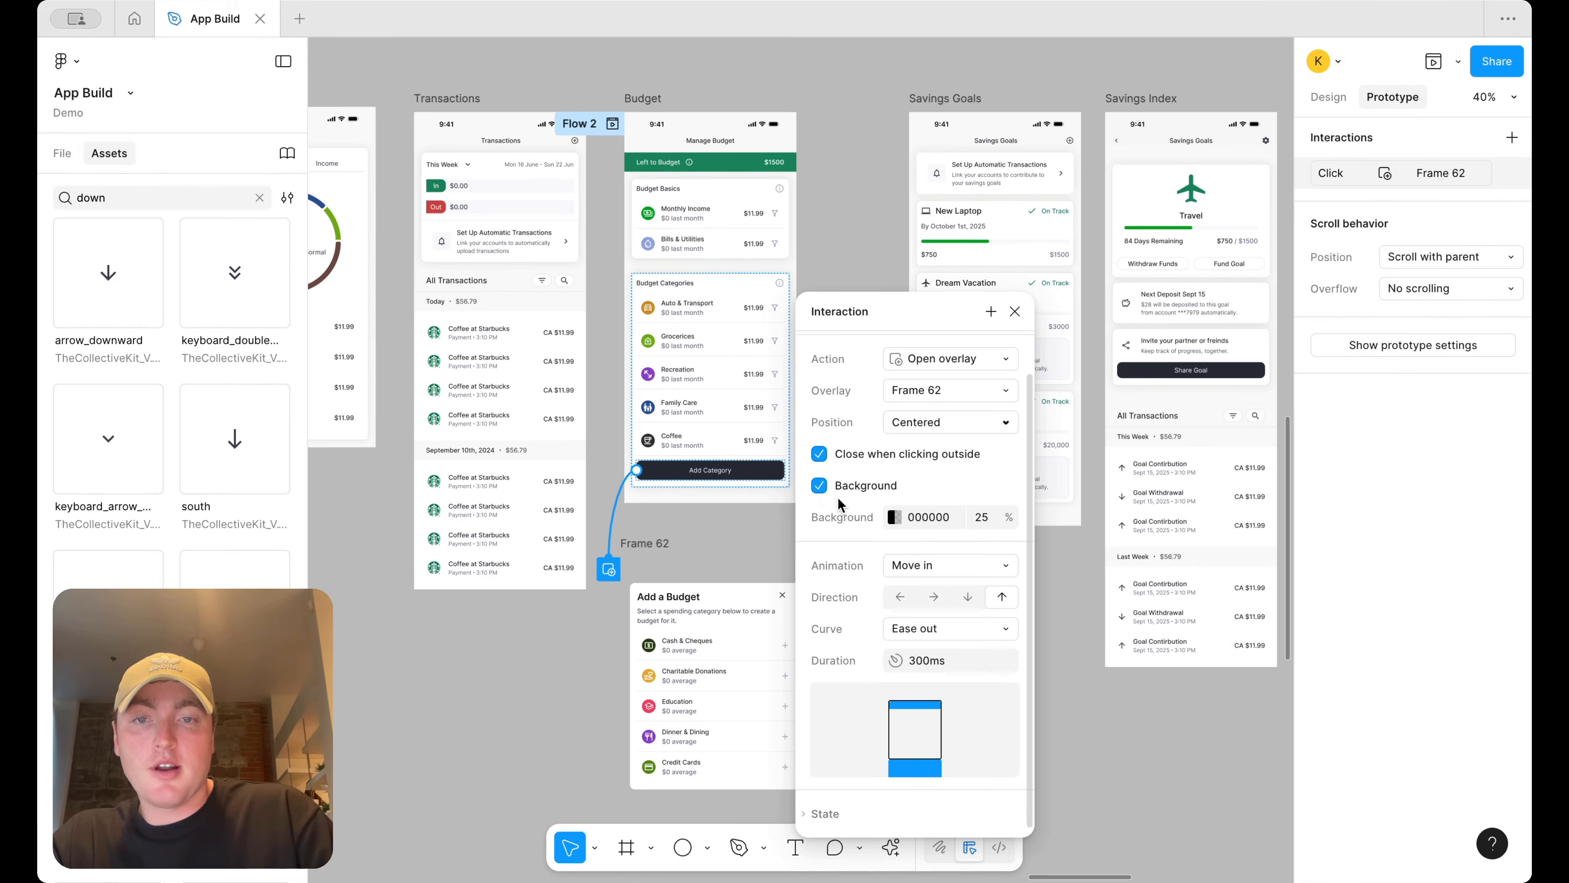
left_click(837, 235)
Preview the Budget flow and test the Add Category overlay
left_click(639, 111)
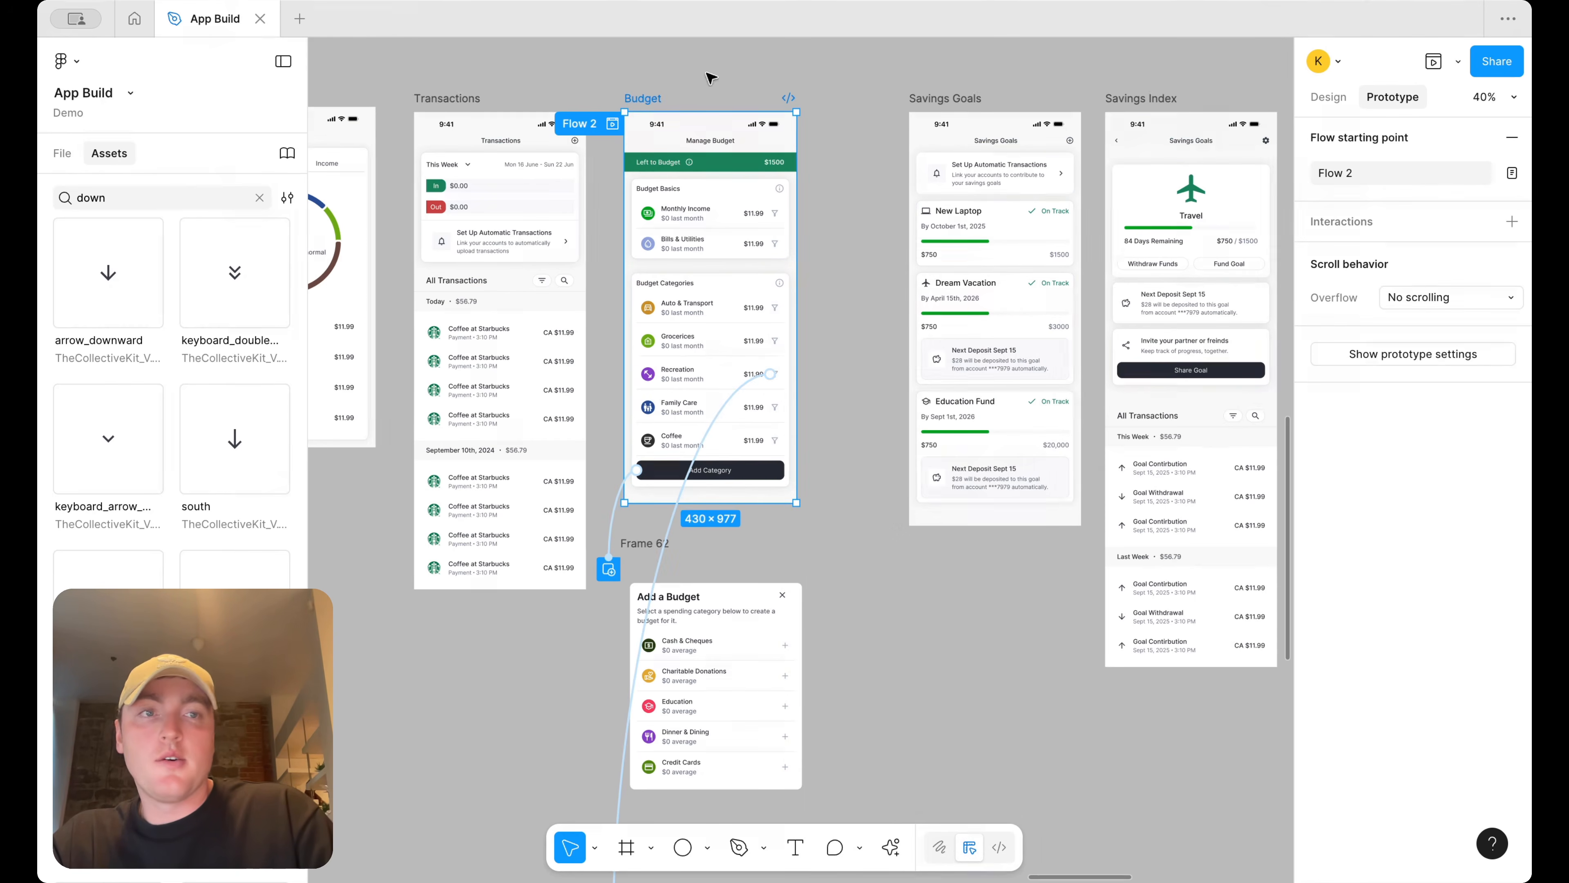
left_click(1458, 61)
left_click(1420, 124)
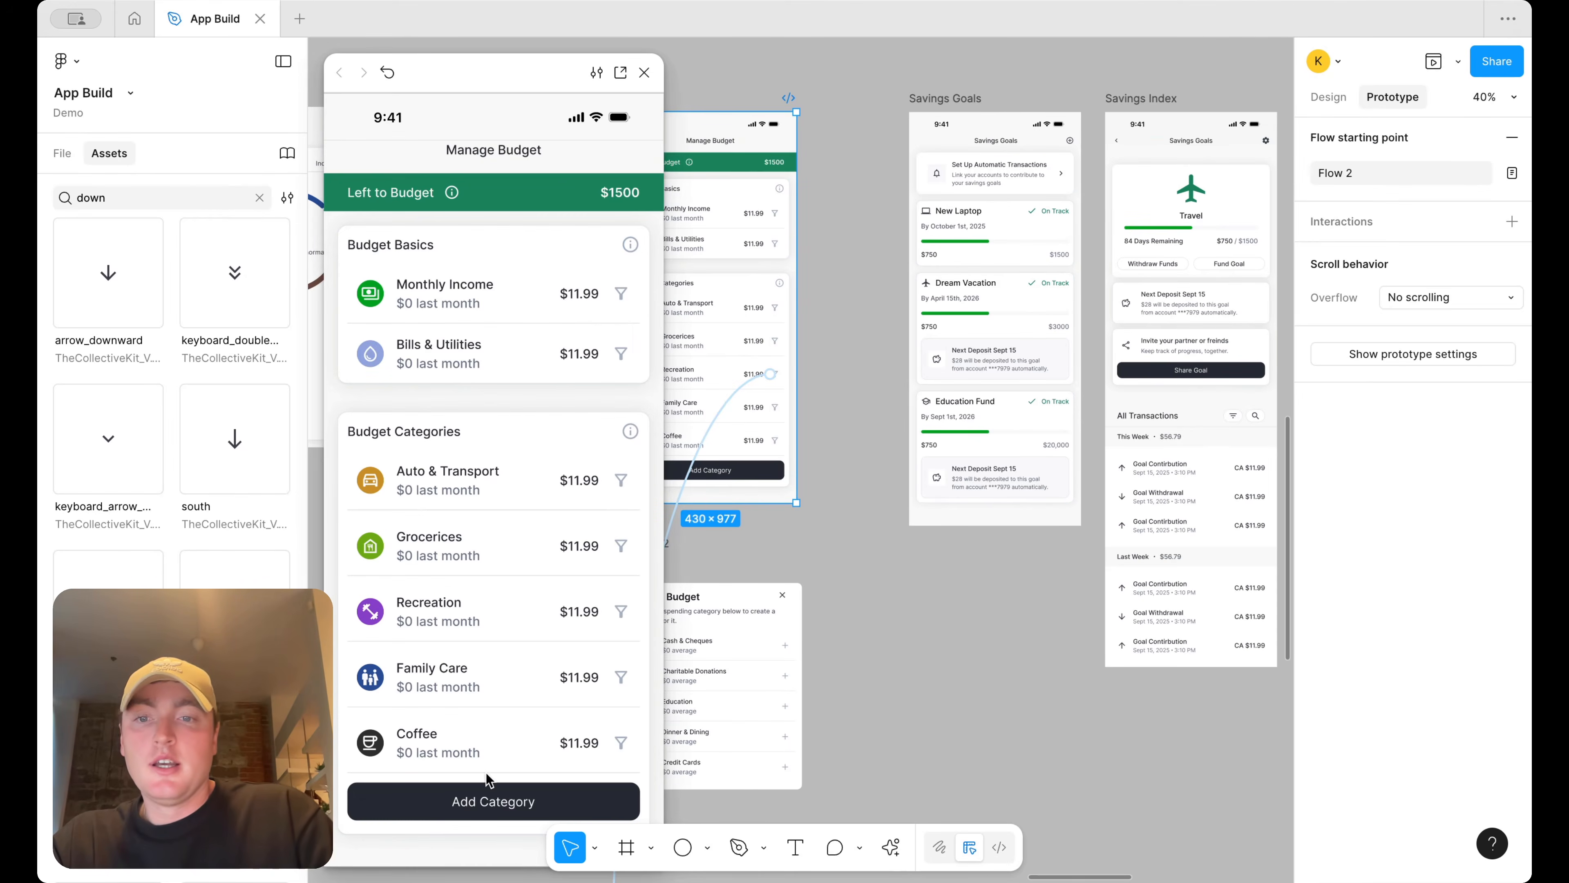
left_click(437, 802)
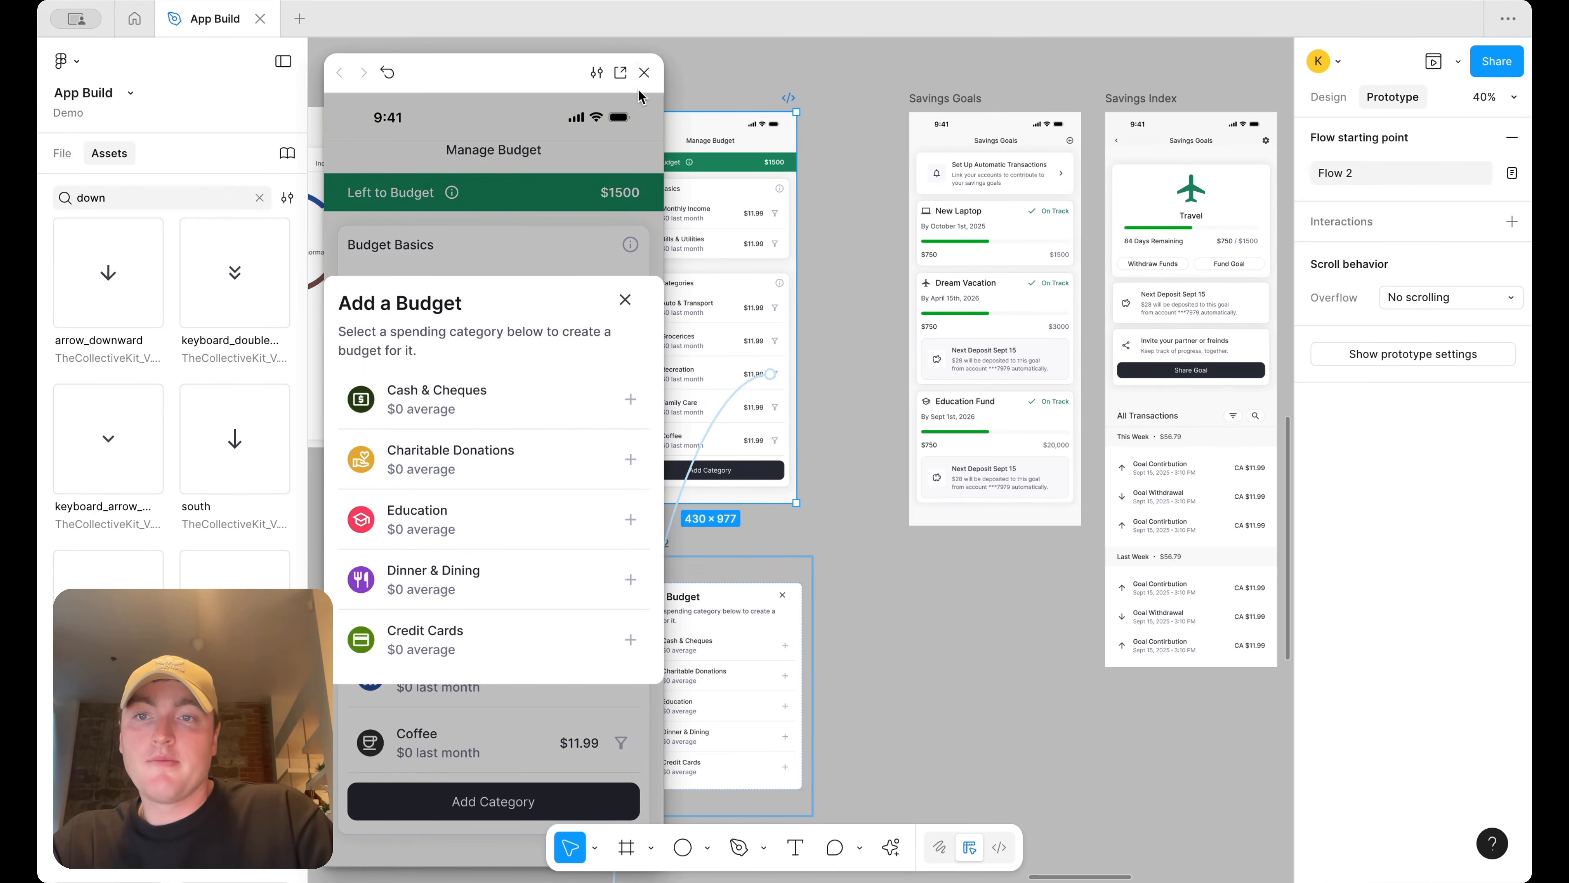
left_click(644, 73)
Set the Add Category overlay's position to Bottom center
scroll(841, 560, "down", 1)
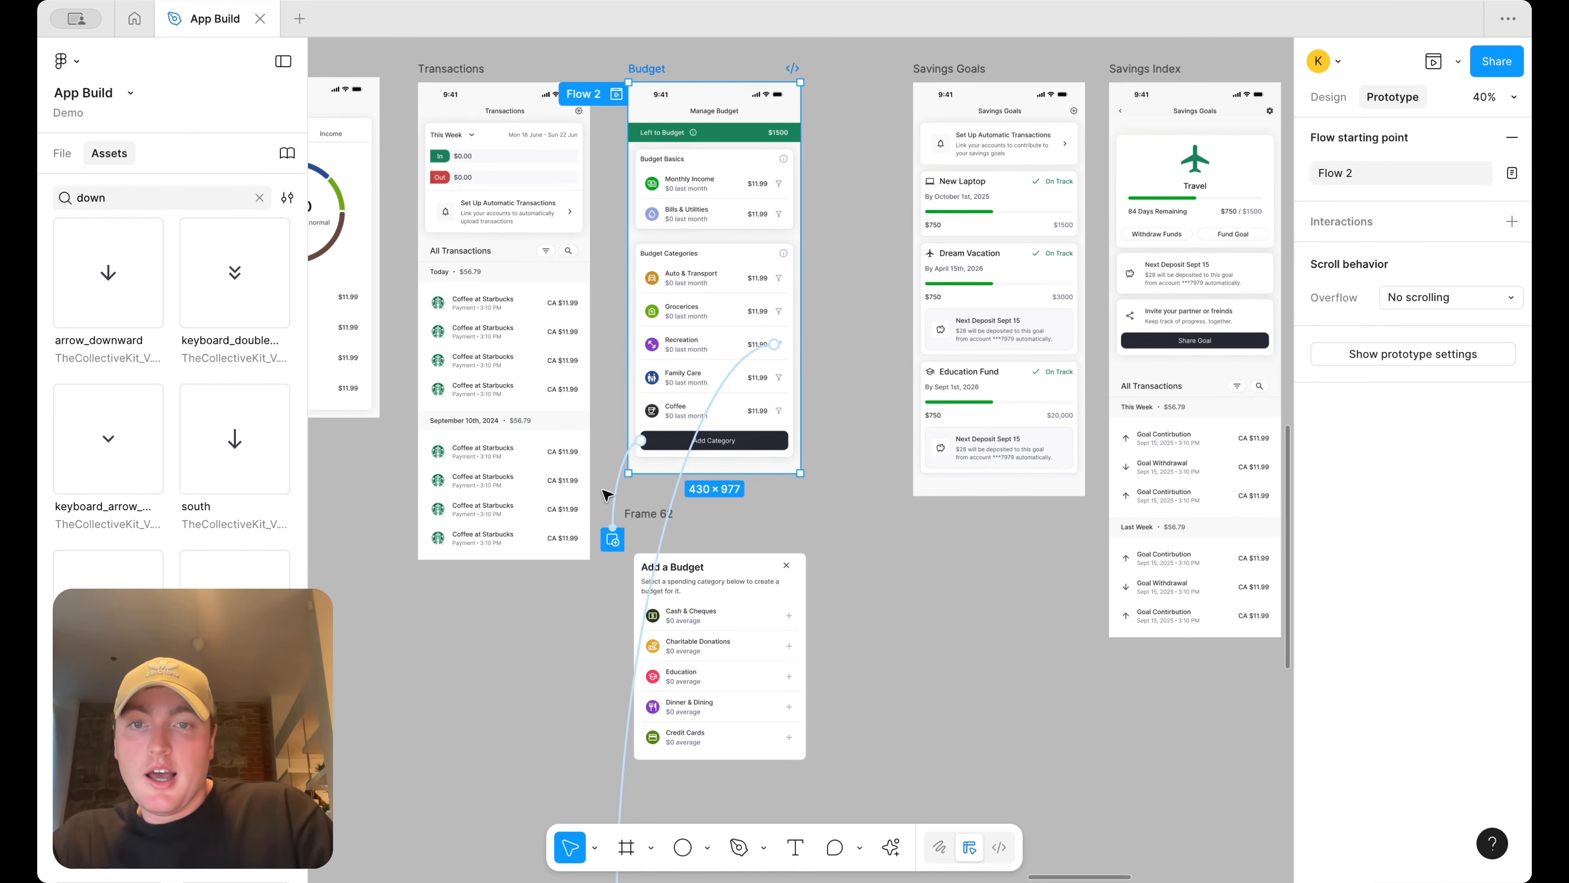
left_click(640, 512)
scroll(728, 582, "up", 3)
scroll(974, 434, "down", 5)
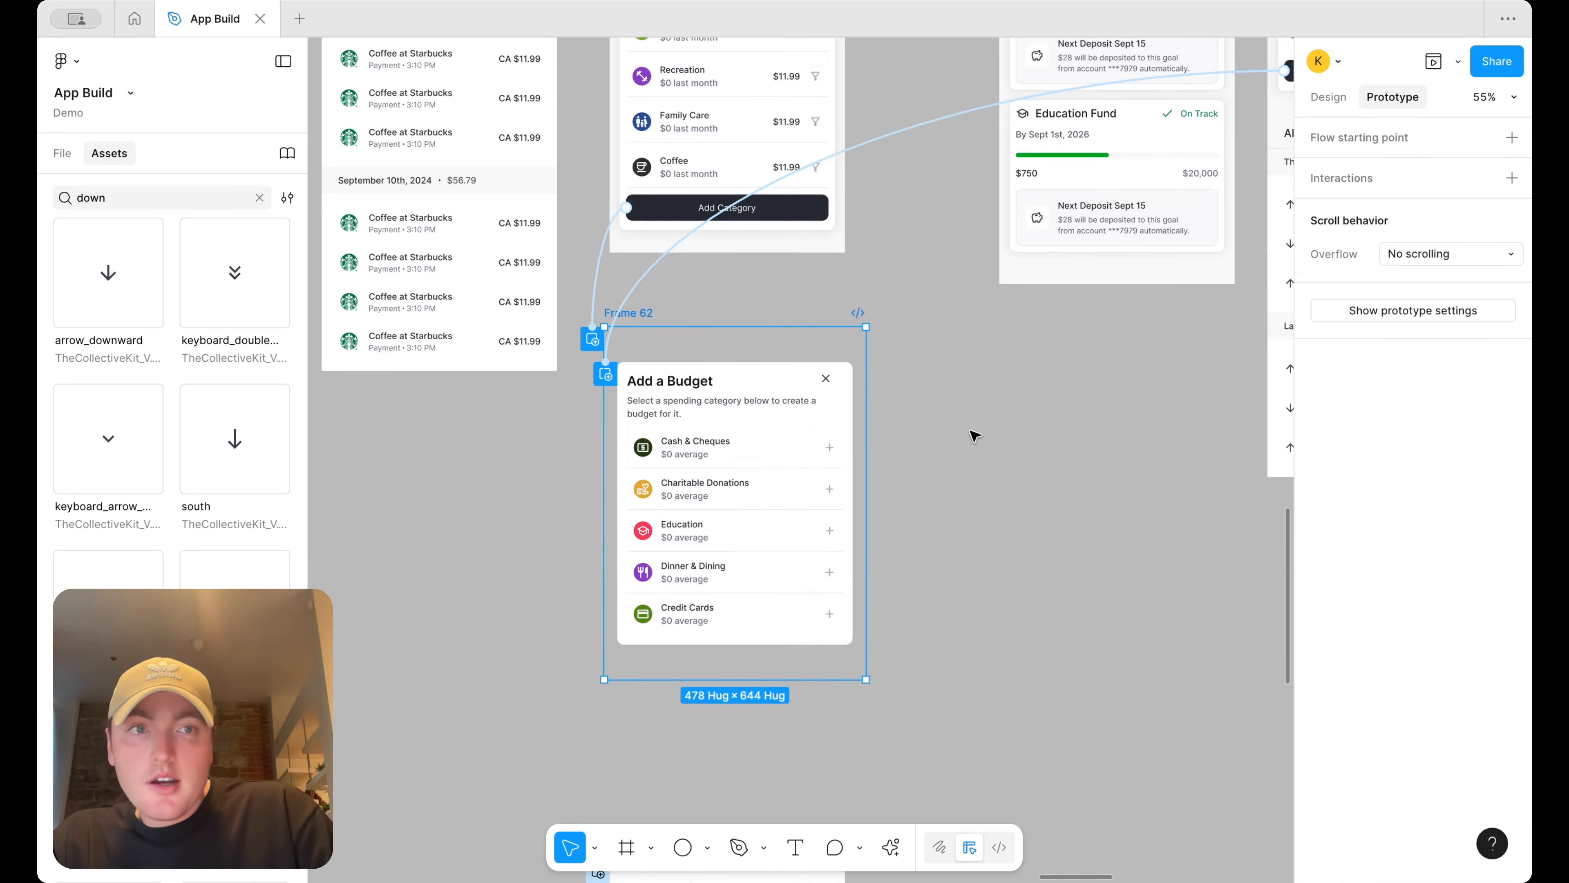
left_click(595, 285)
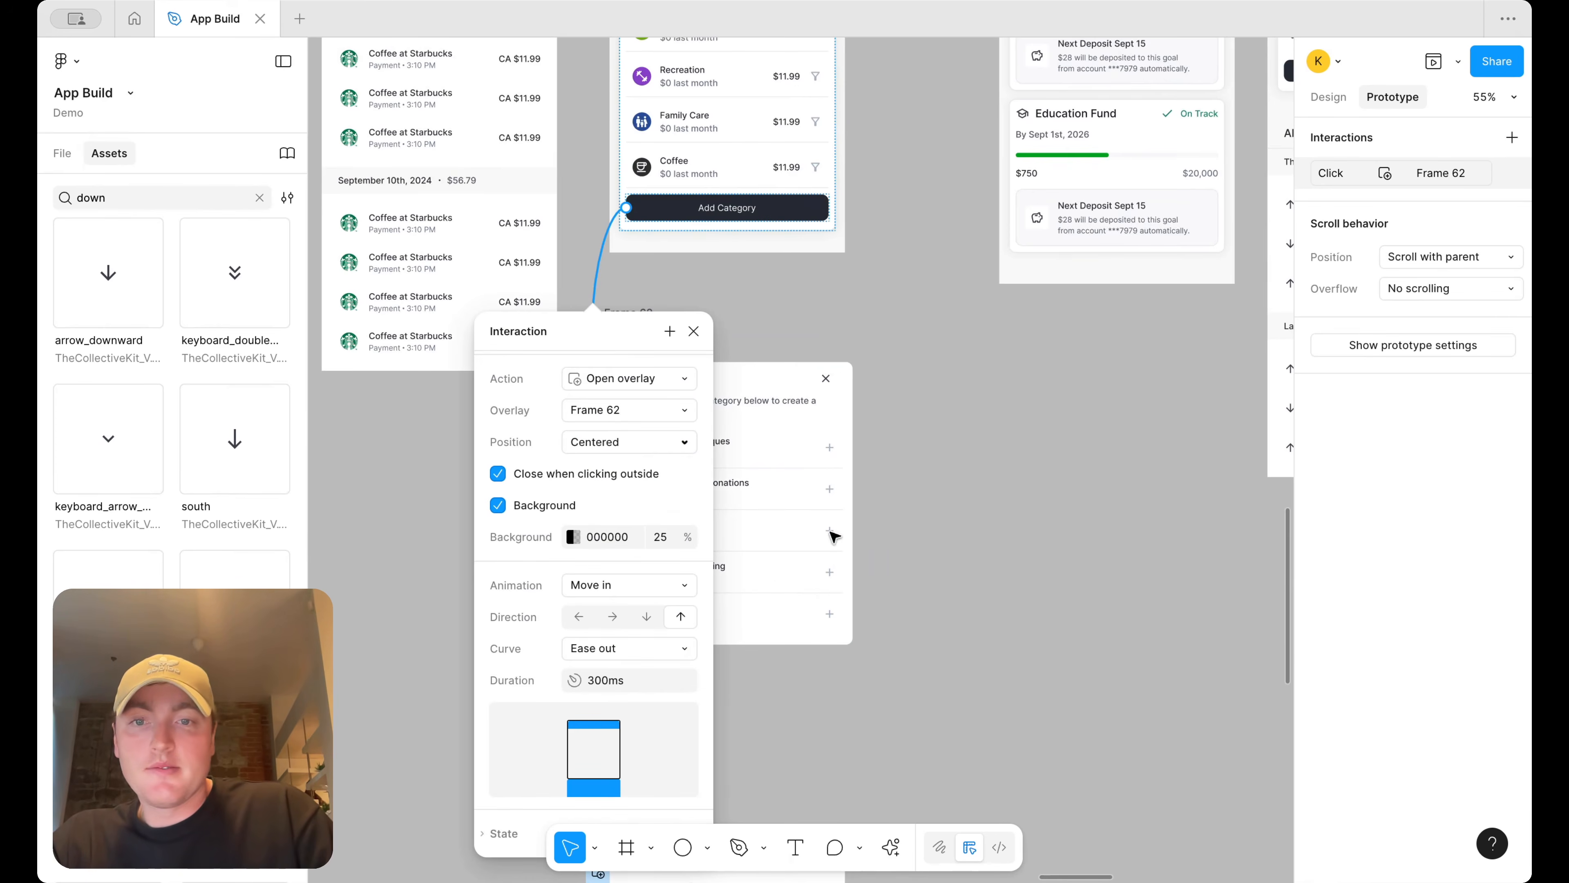
left_click(652, 452)
left_click(655, 553)
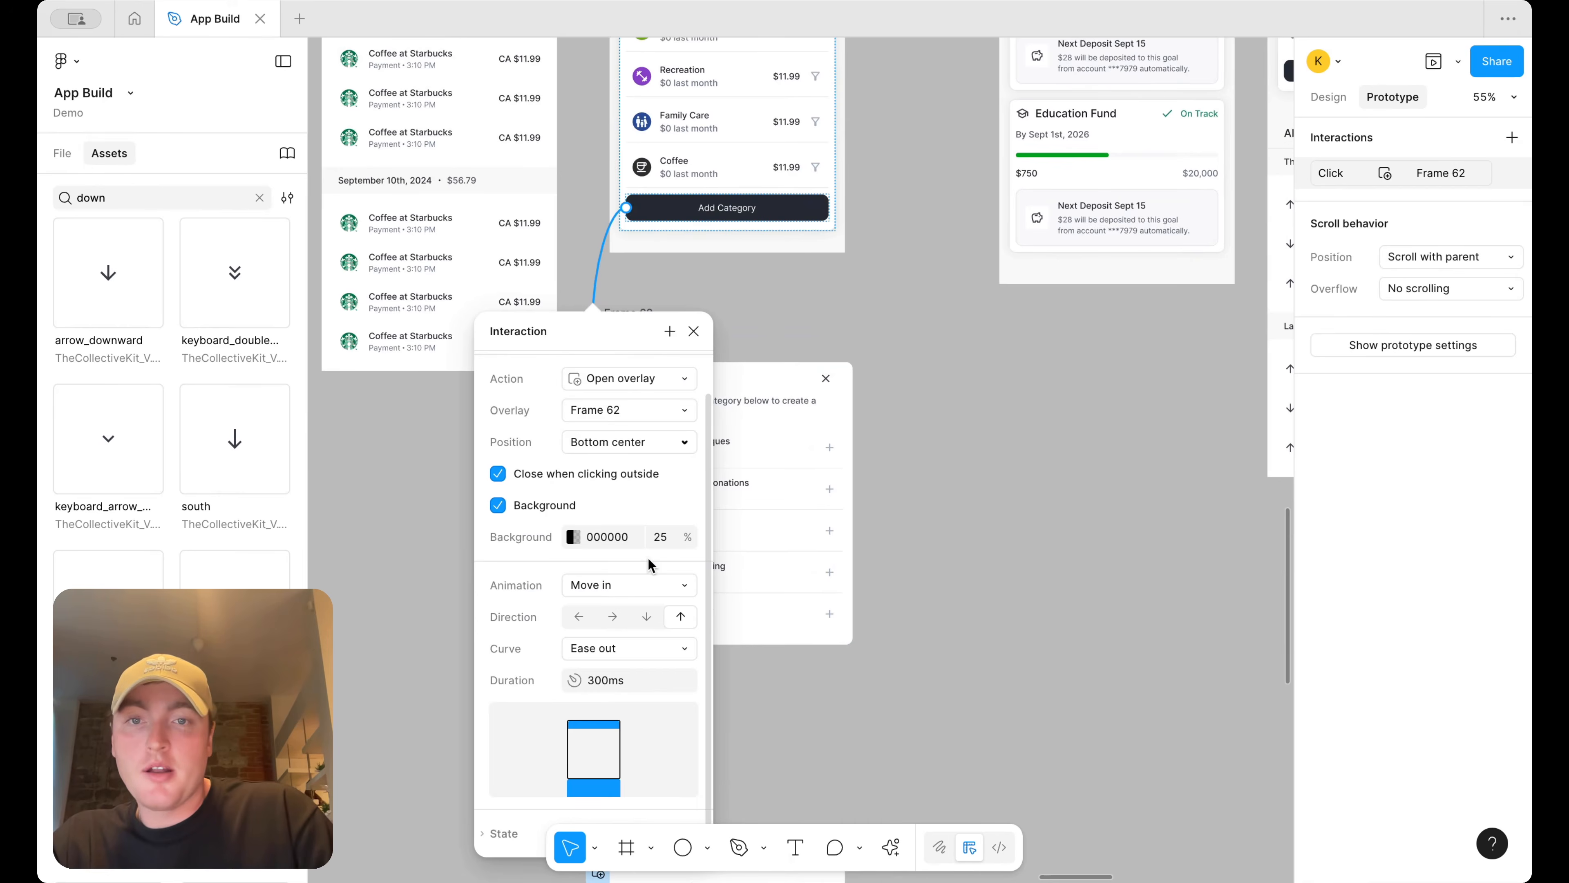
left_click(695, 330)
Preview the Budget flow again and open the Add Budget overlay
left_click(655, 350)
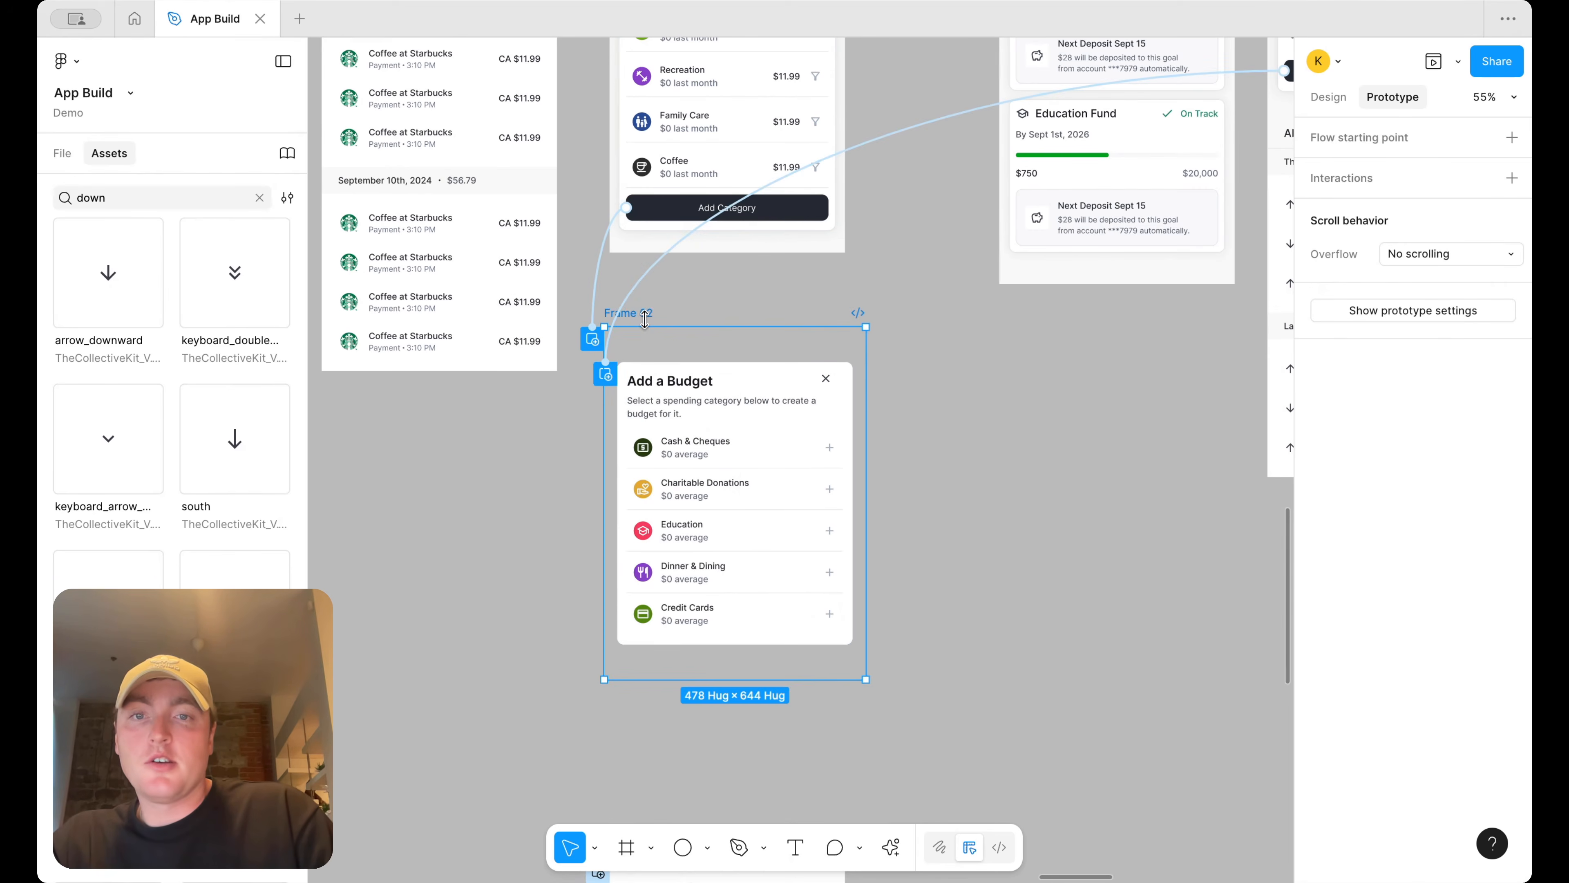
scroll(859, 407, "up", 2)
scroll(803, 411, "up", 4)
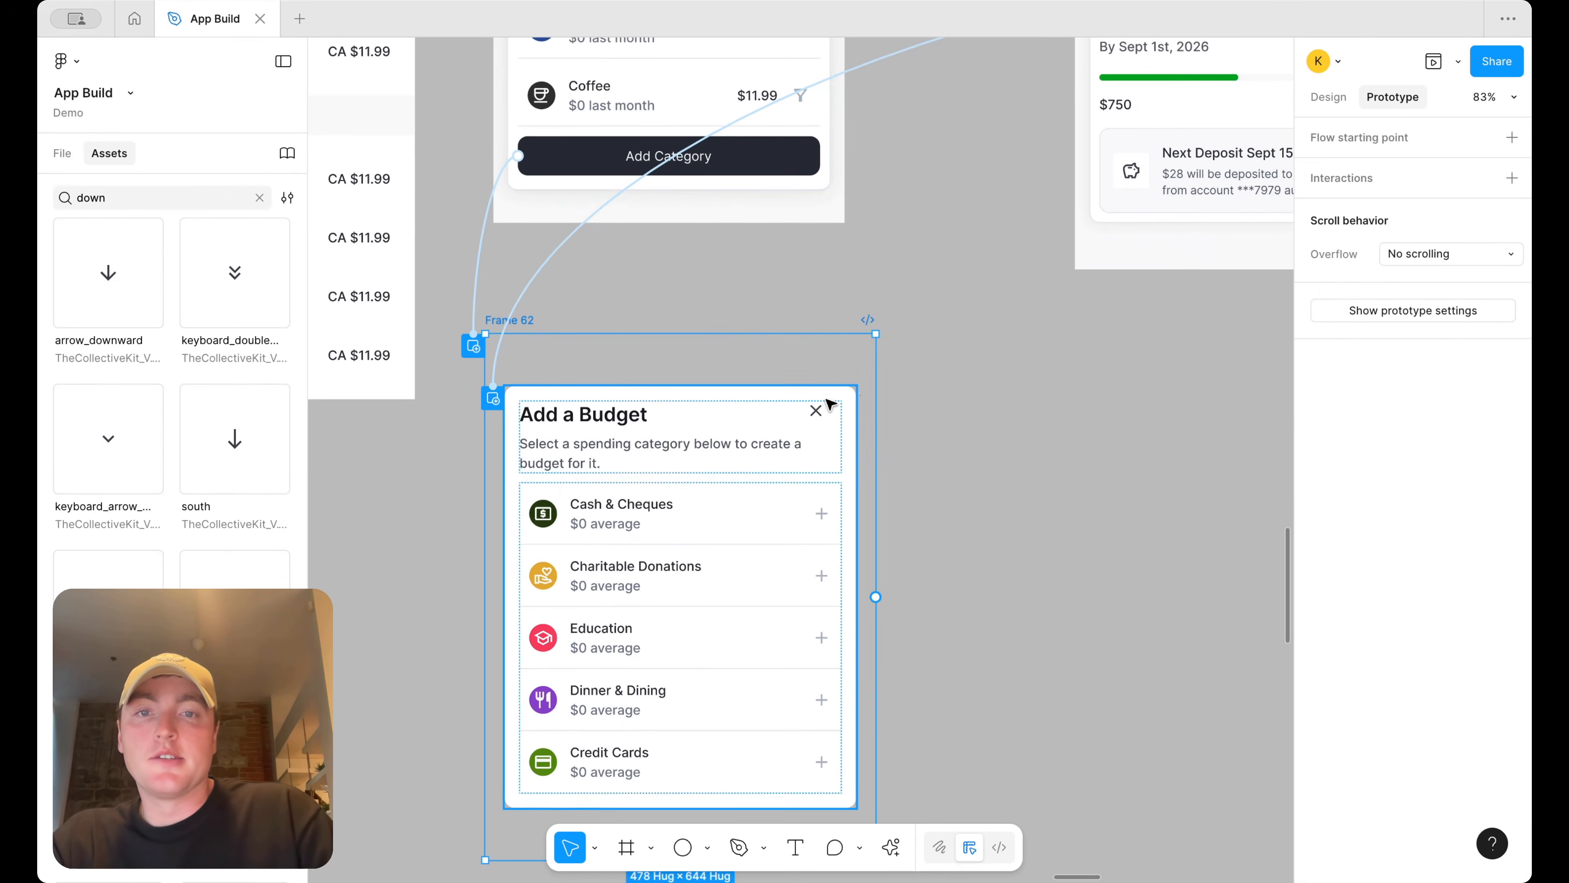
left_click_drag(508, 470, 516, 424)
scroll(515, 423, "down", 5)
left_click(586, 74)
left_click(1456, 73)
left_click(1378, 122)
left_click(409, 795)
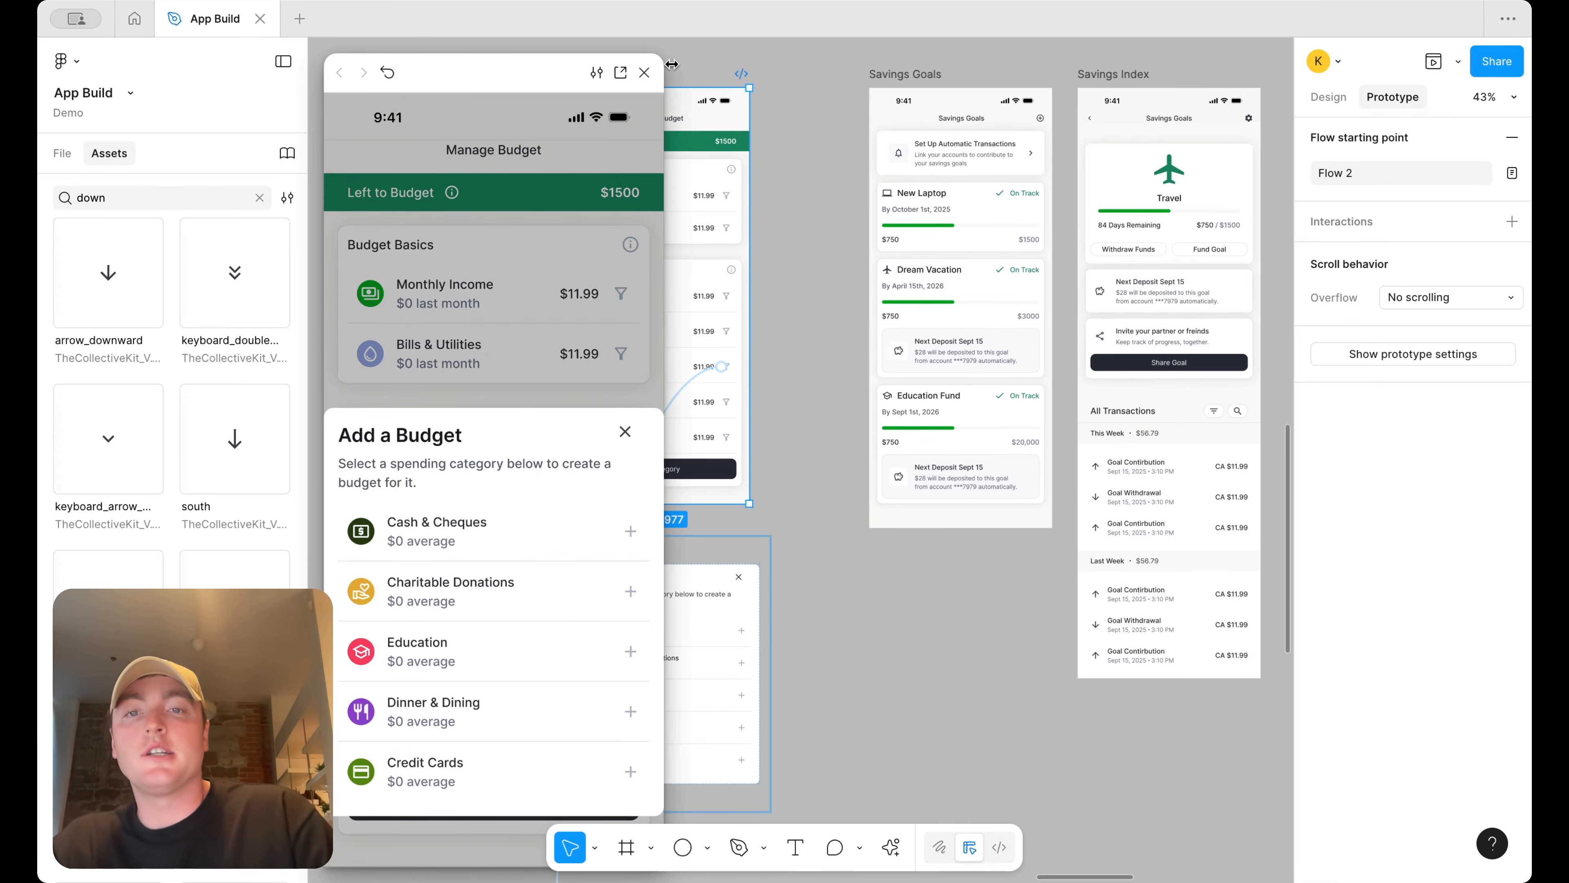
left_click(646, 73)
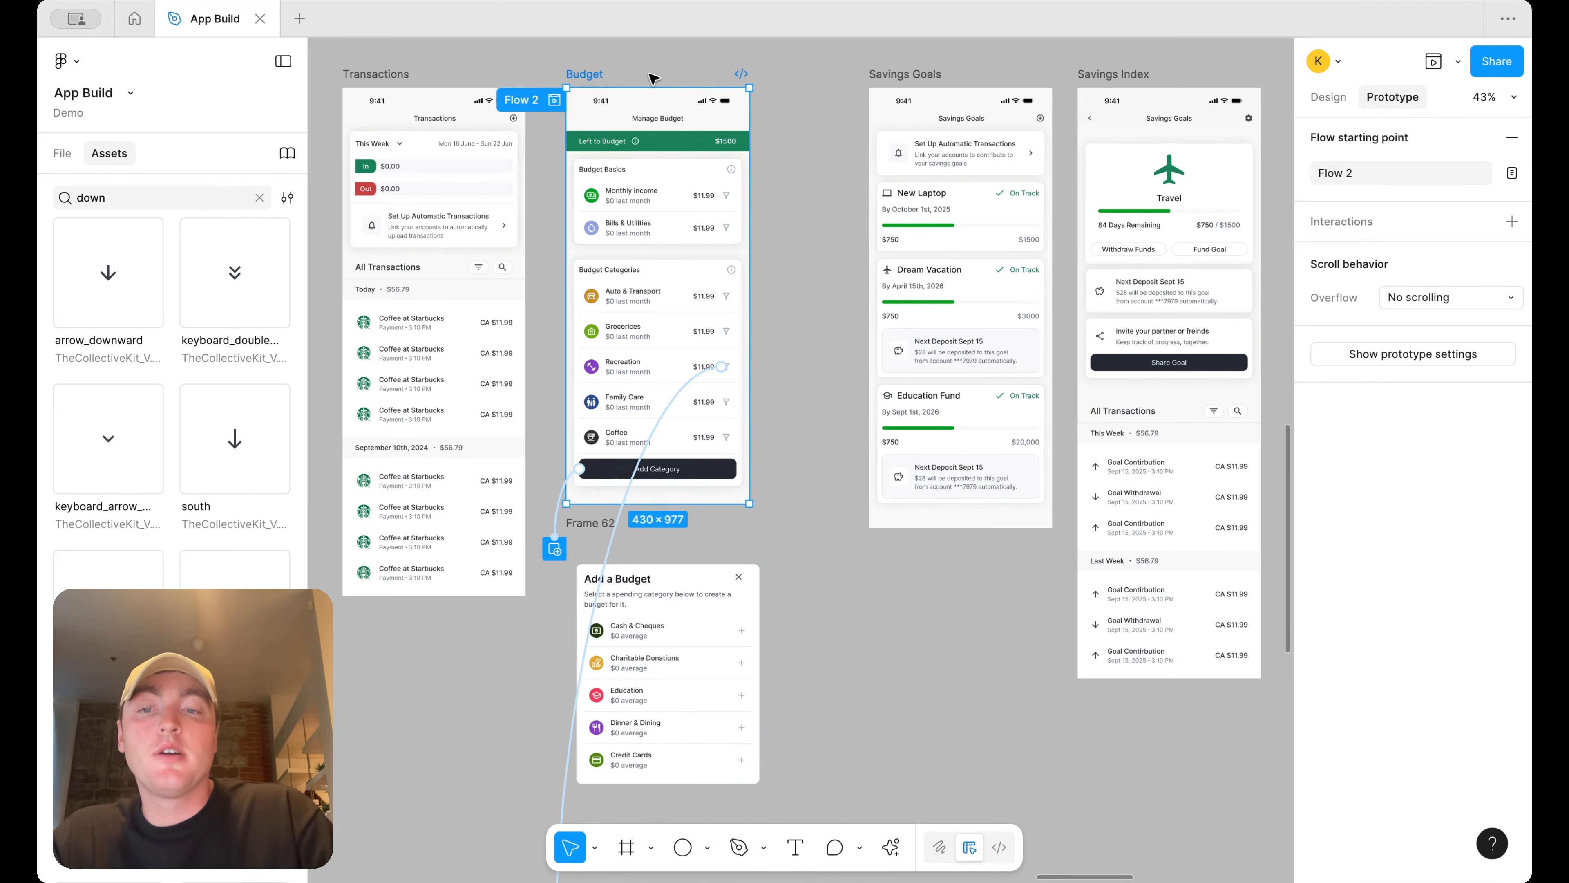
Set the inner Add Budget frame's width to Fill inside the wrapper frame
scroll(735, 426, "down", 3)
left_click(579, 385)
scroll(784, 464, "up", 3)
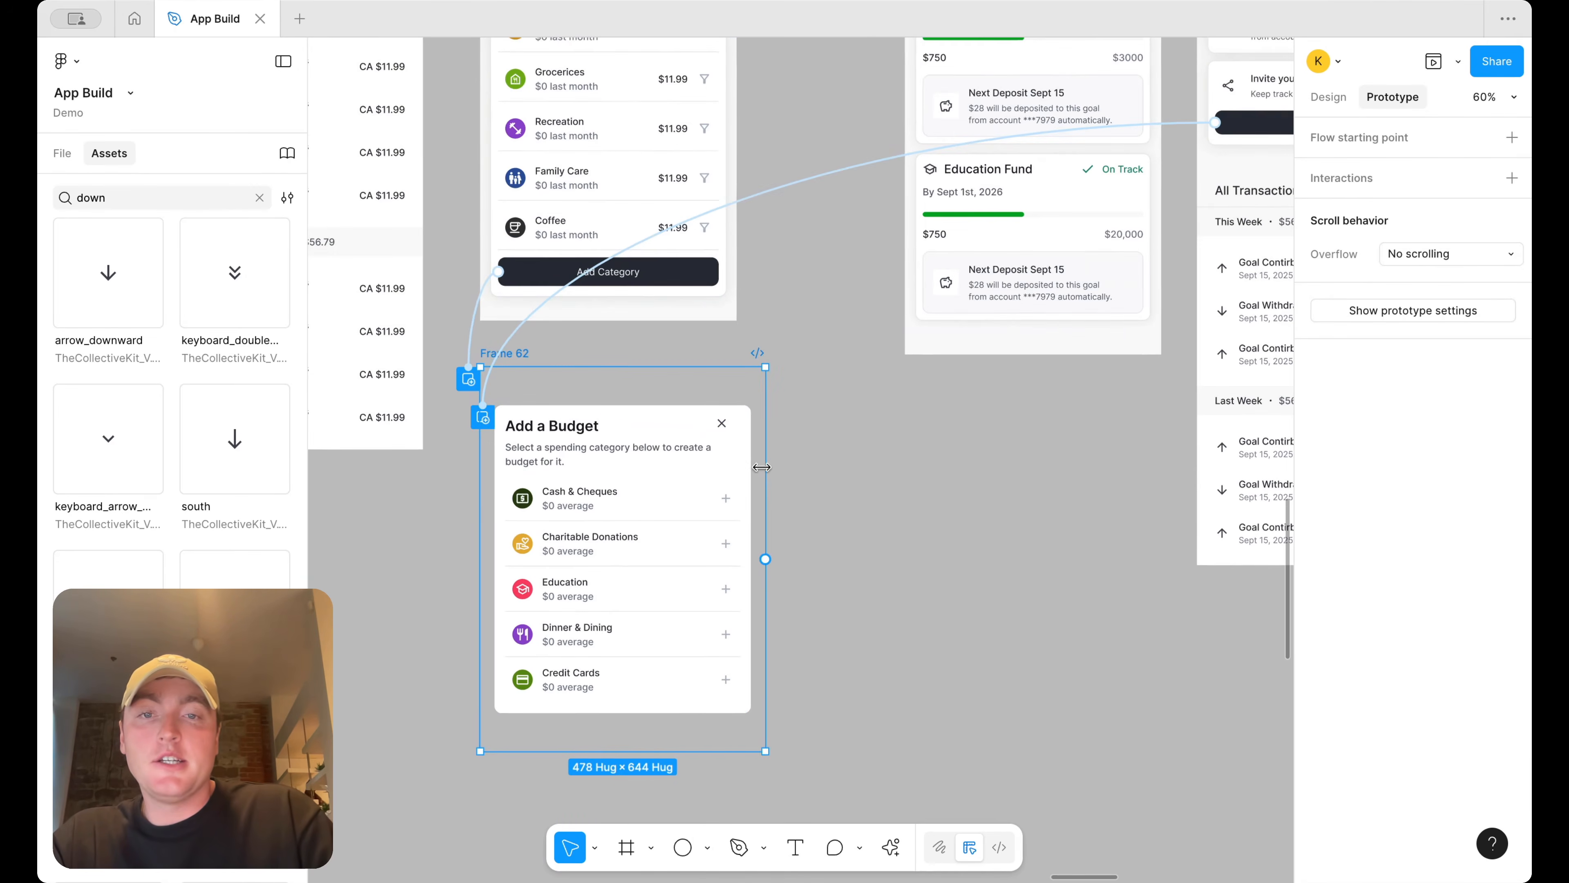
left_click(675, 471)
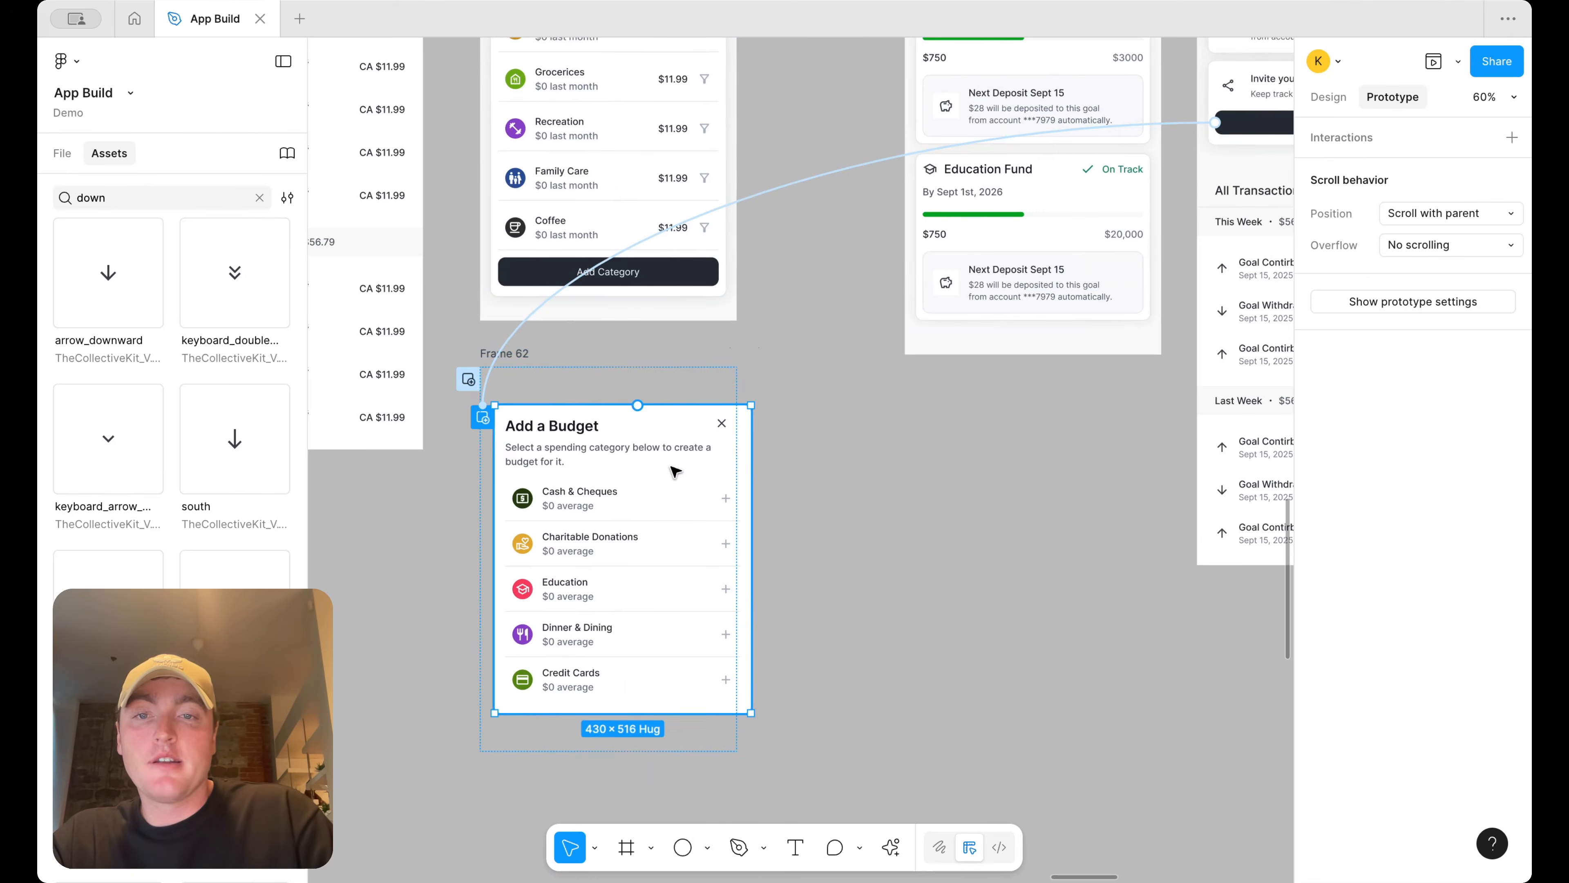
left_click(1329, 97)
left_click(1390, 401)
left_click(1392, 447)
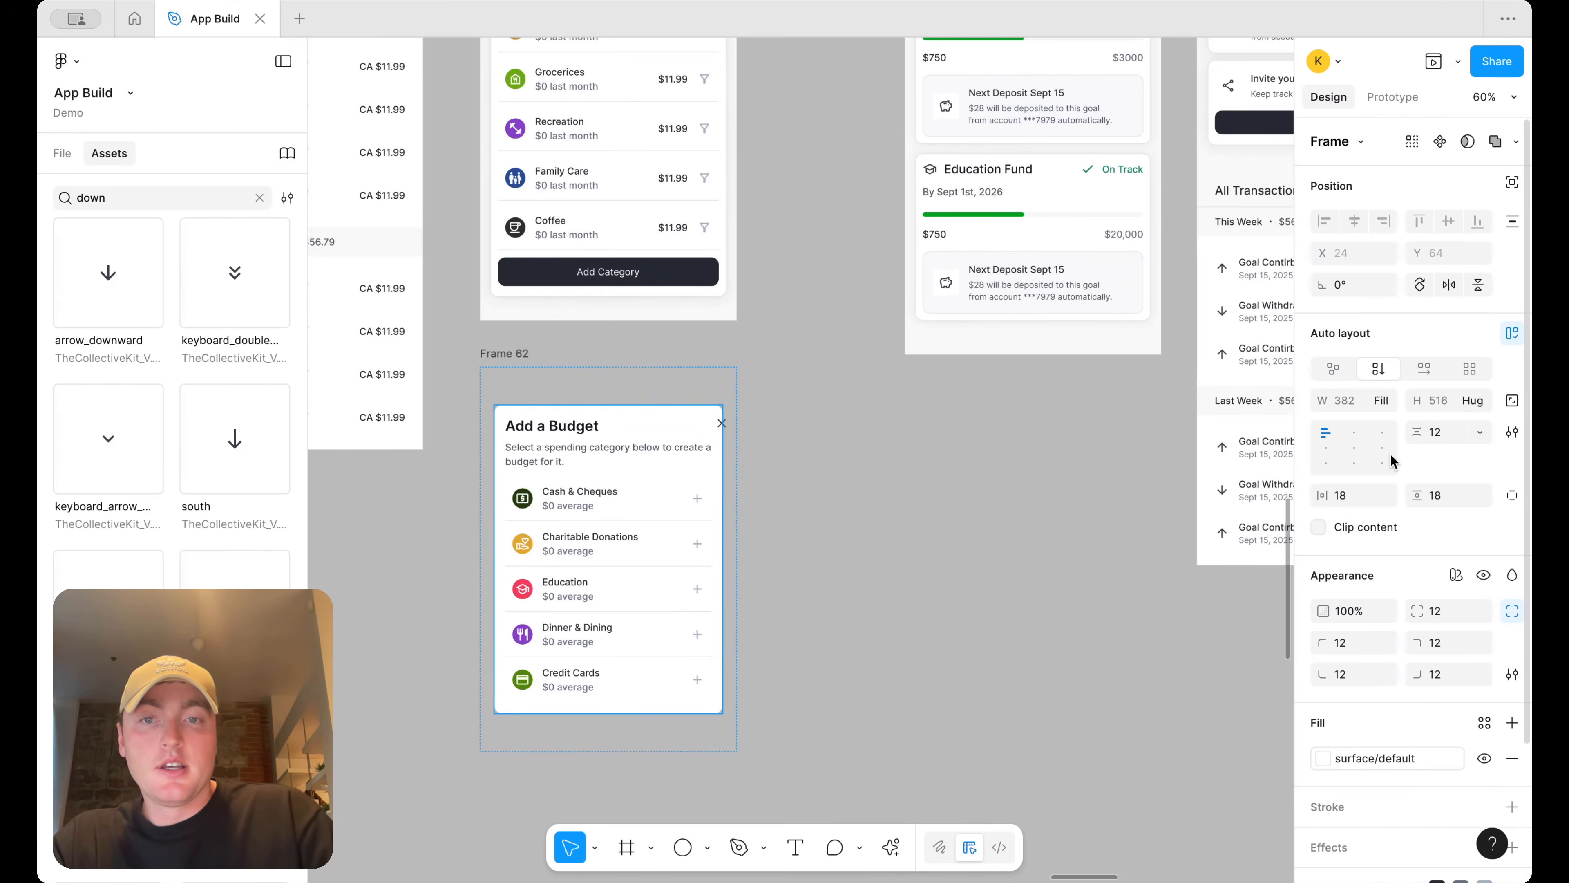
Inspect the Add Budget header's nested frames, close icon and width setting in the layers list
left_click(587, 440)
double_click(589, 440)
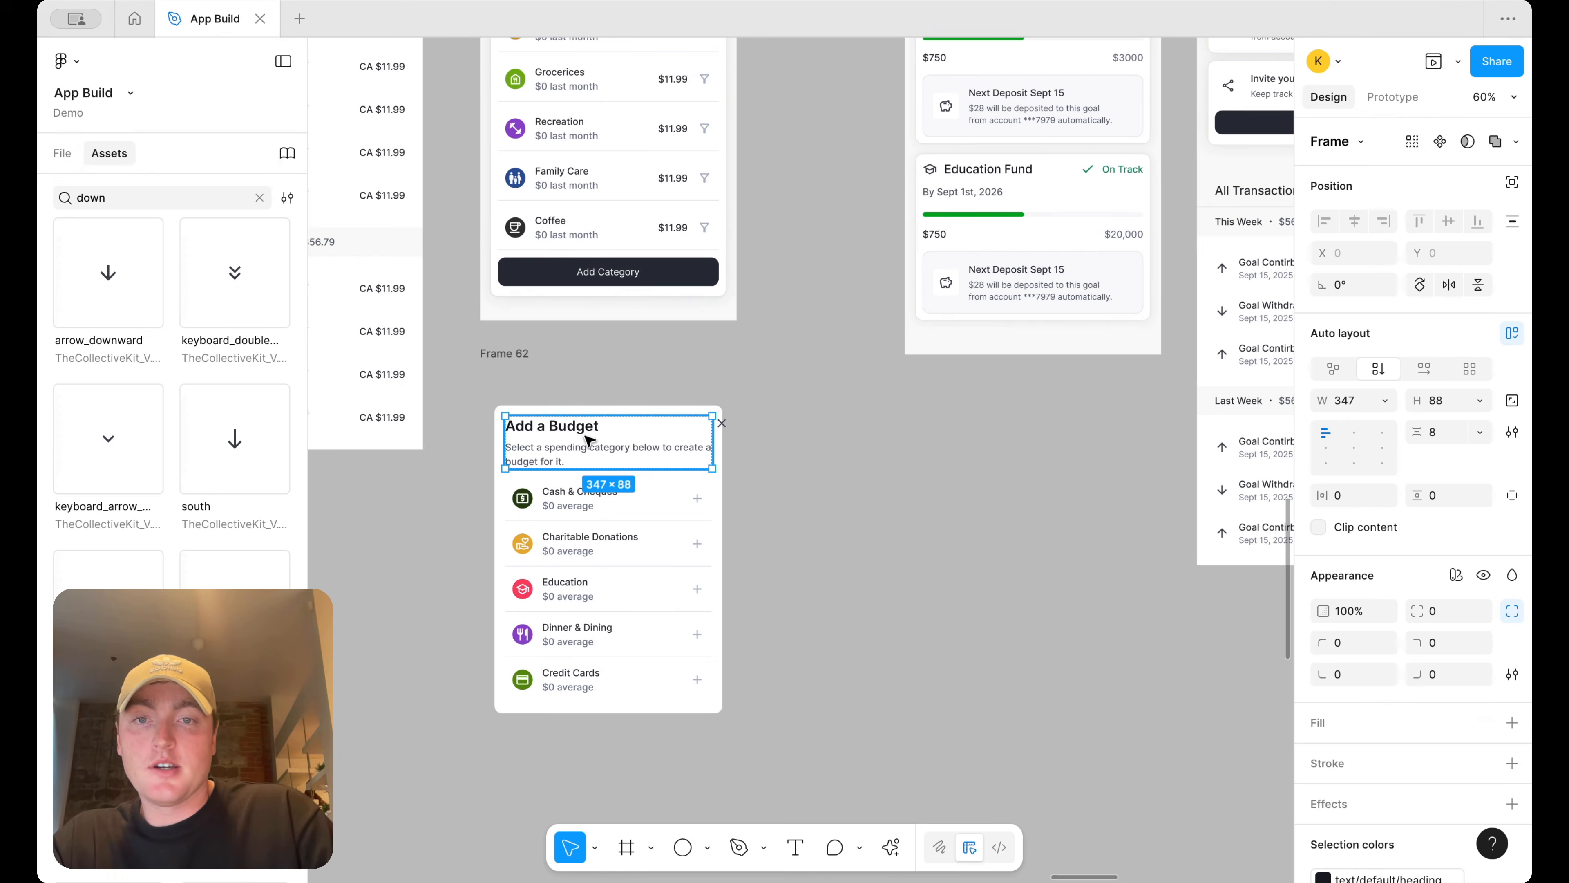
double_click(586, 428)
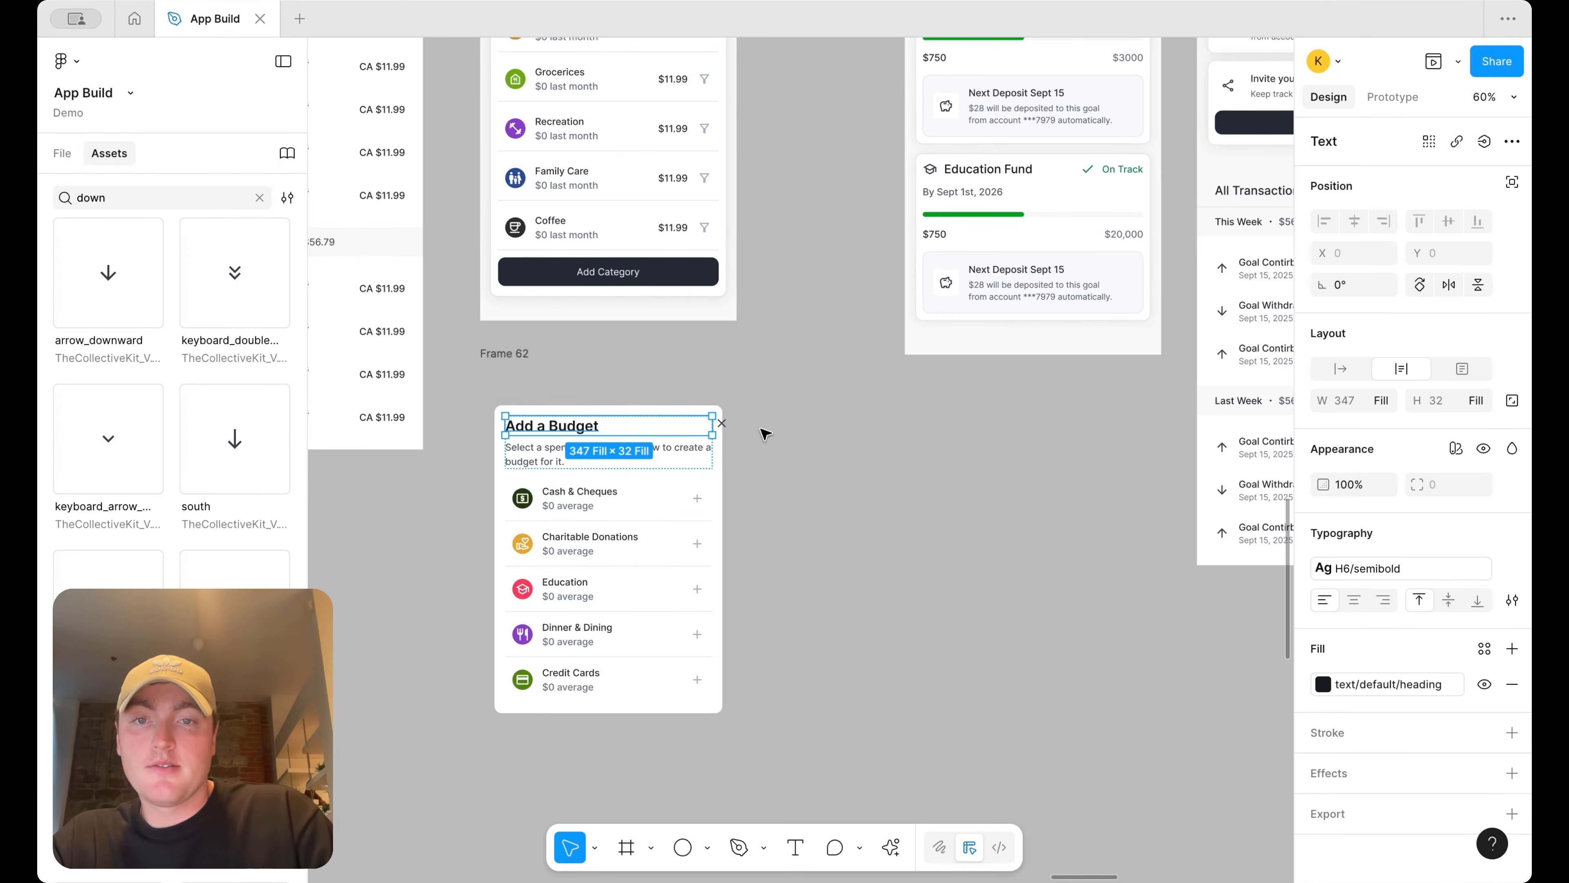
scroll(730, 424, "up", 5)
scroll(731, 424, "down", 4)
left_click(722, 424)
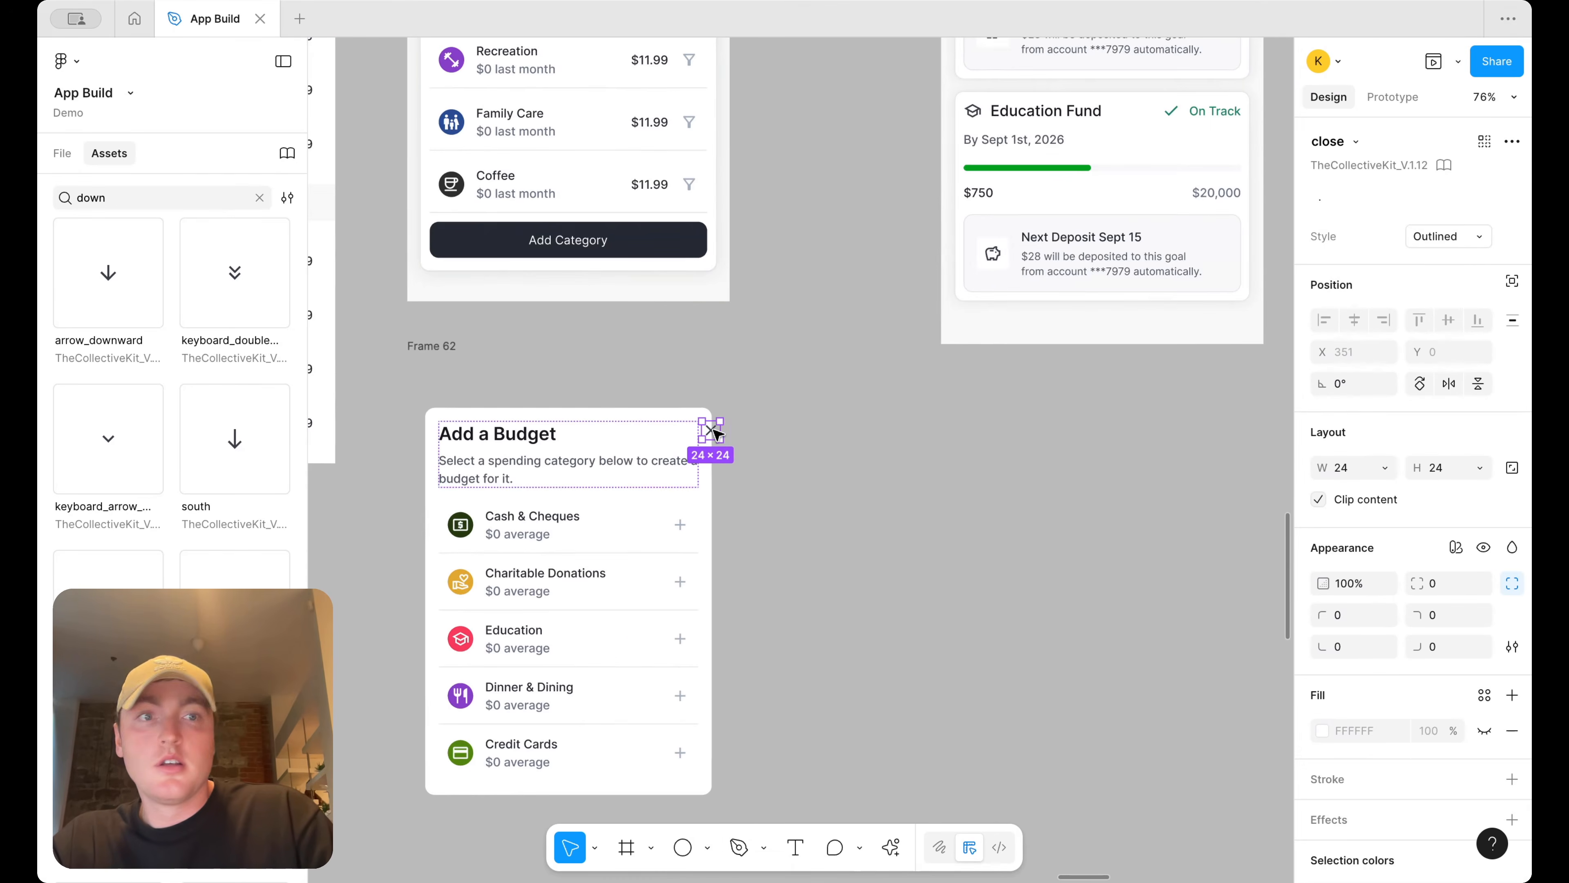
left_click(62, 153)
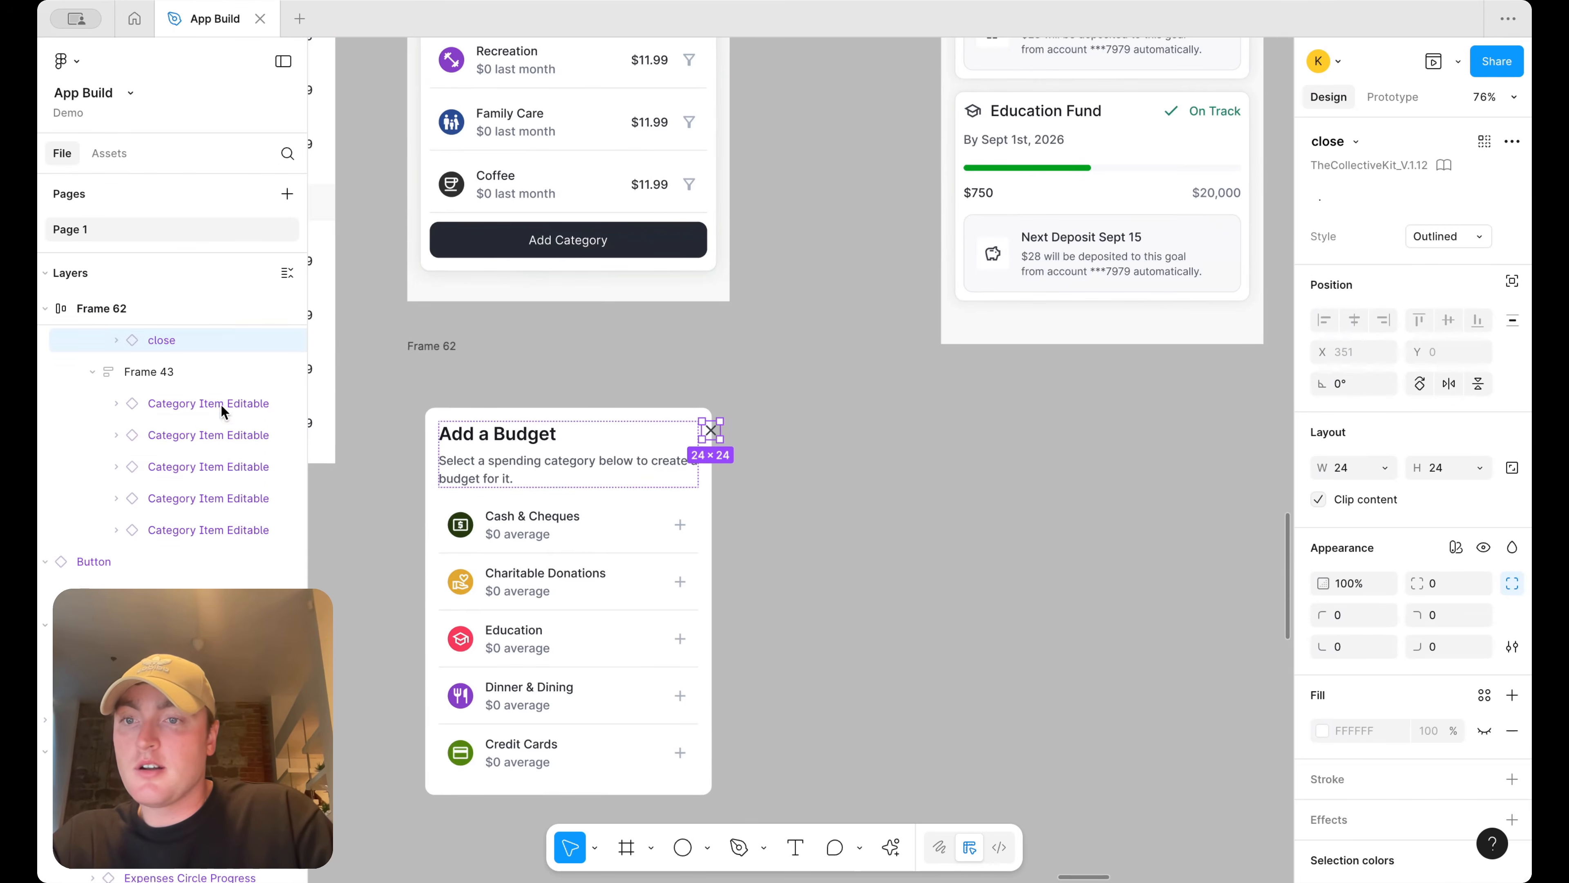
scroll(219, 445, "up", 3)
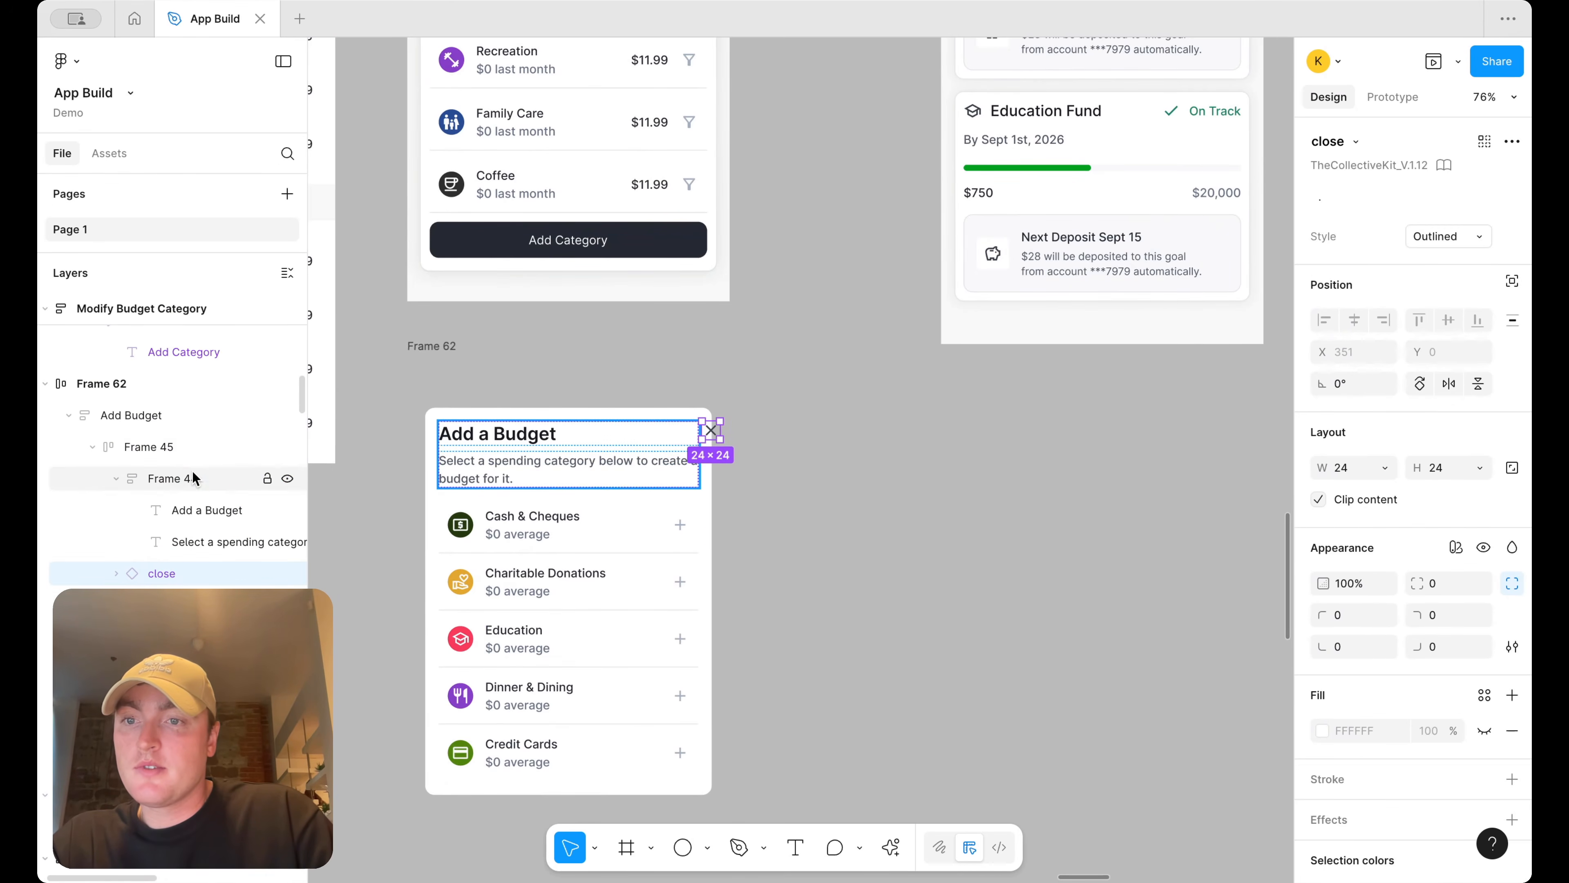
left_click(204, 442)
left_click(1384, 405)
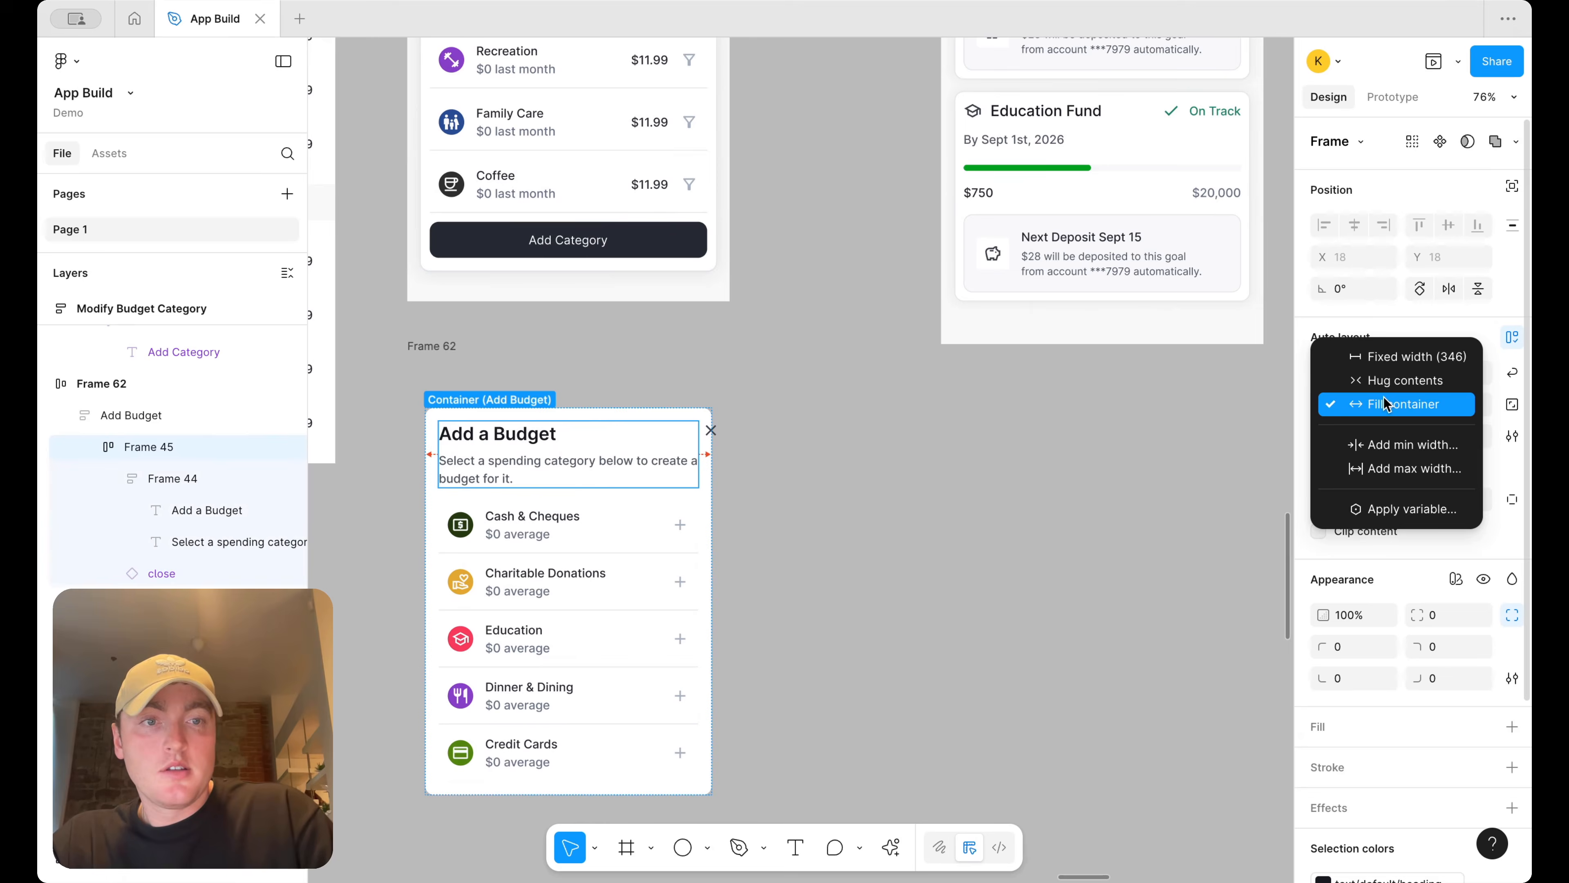
left_click(1384, 403)
Move the close icon into the frame holding the Add a Budget title and subtitle
left_click(715, 431)
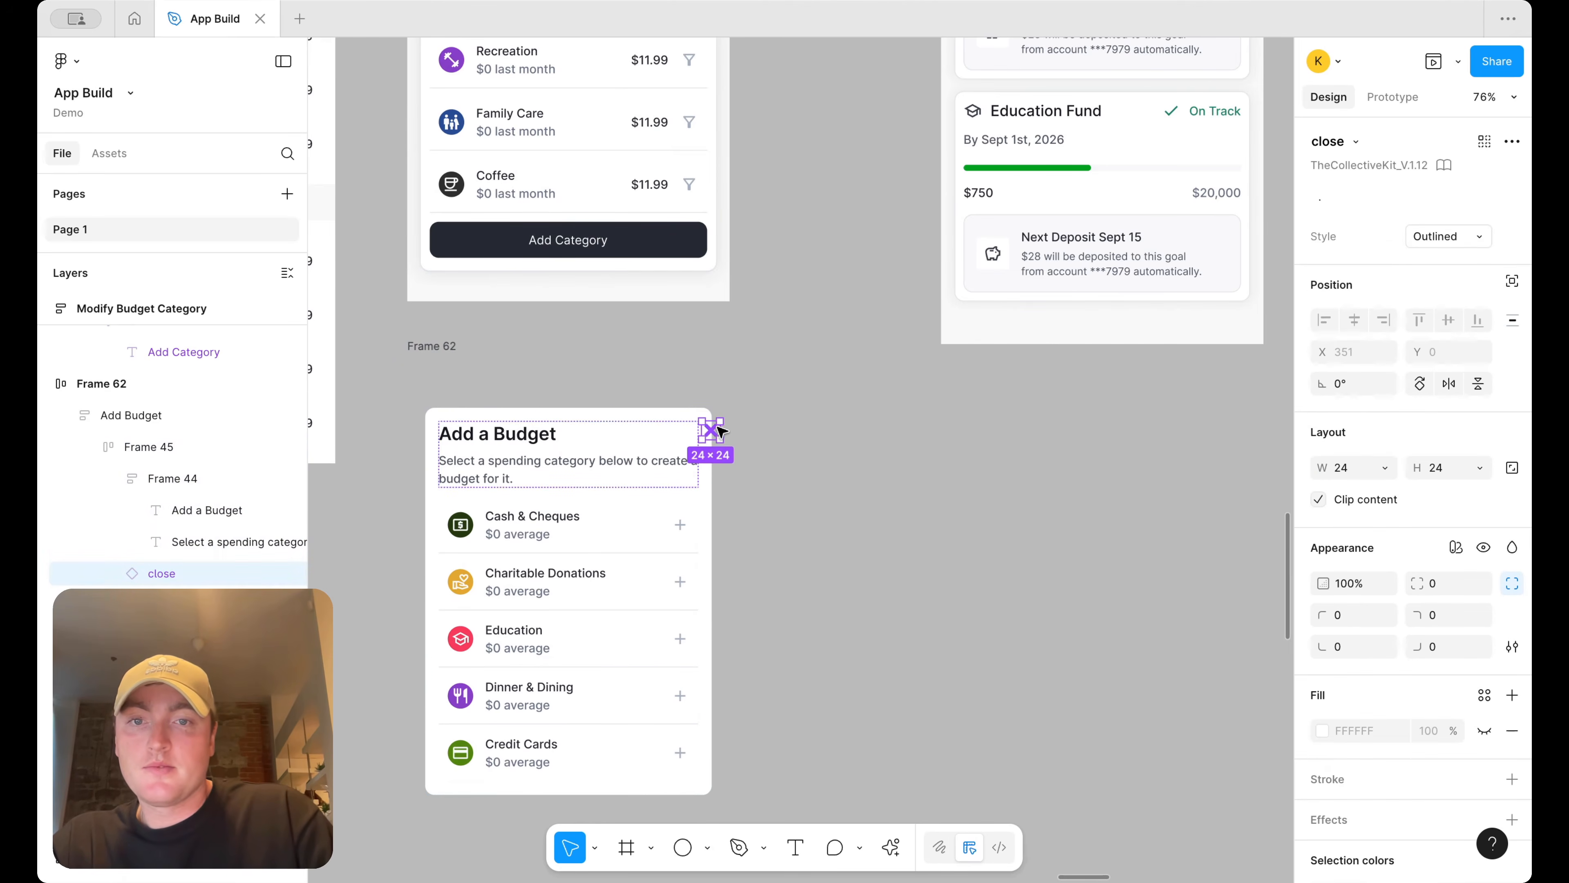
left_click(606, 442)
double_click(605, 441)
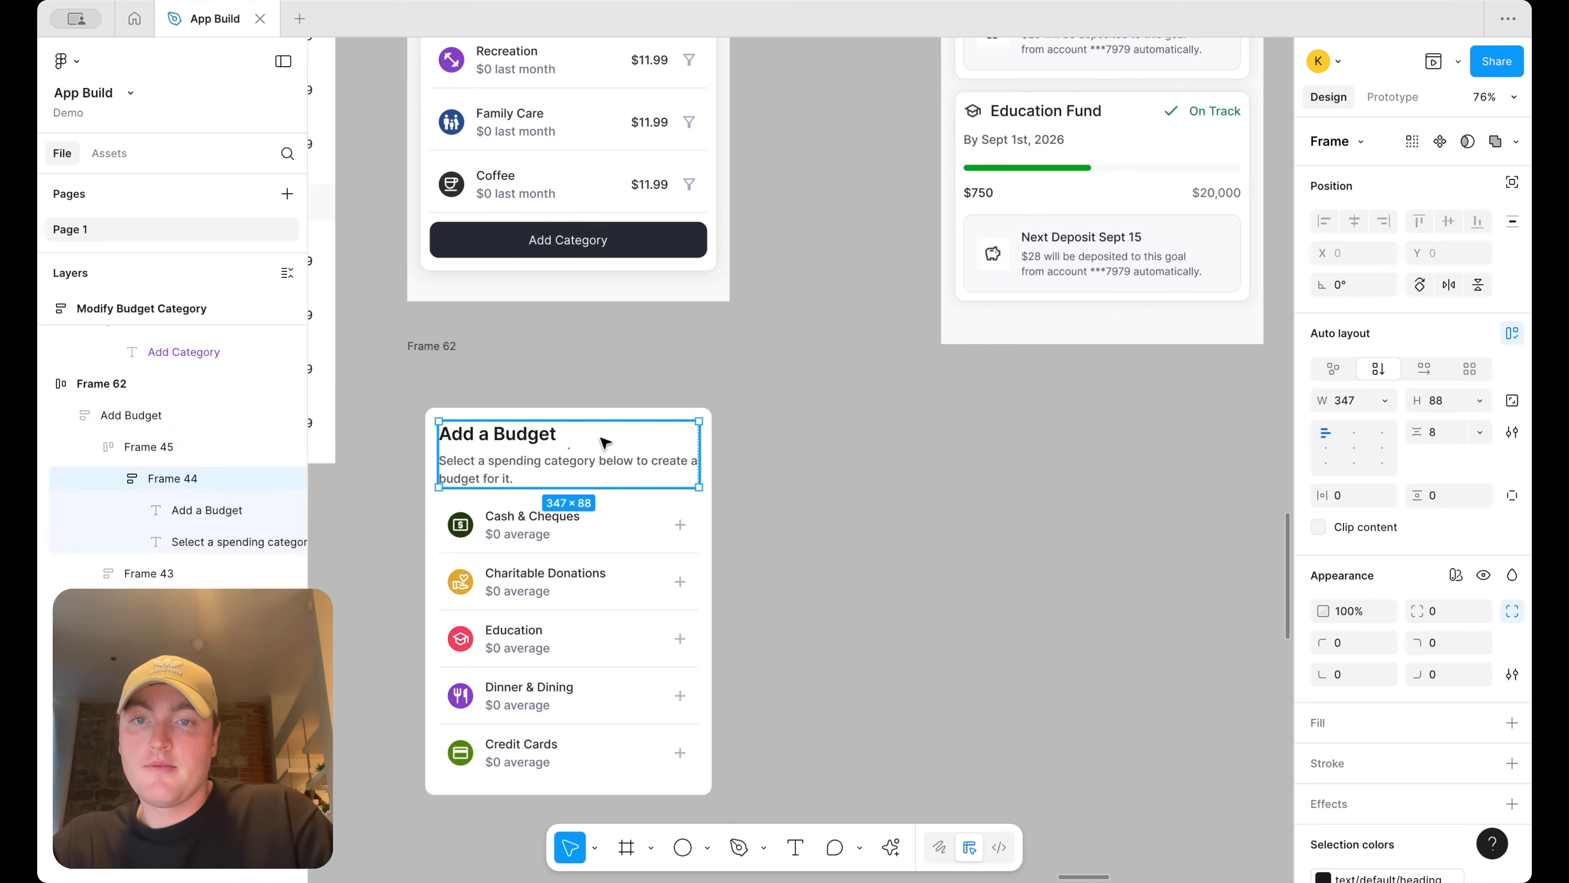
key("super+v")
left_click(639, 473)
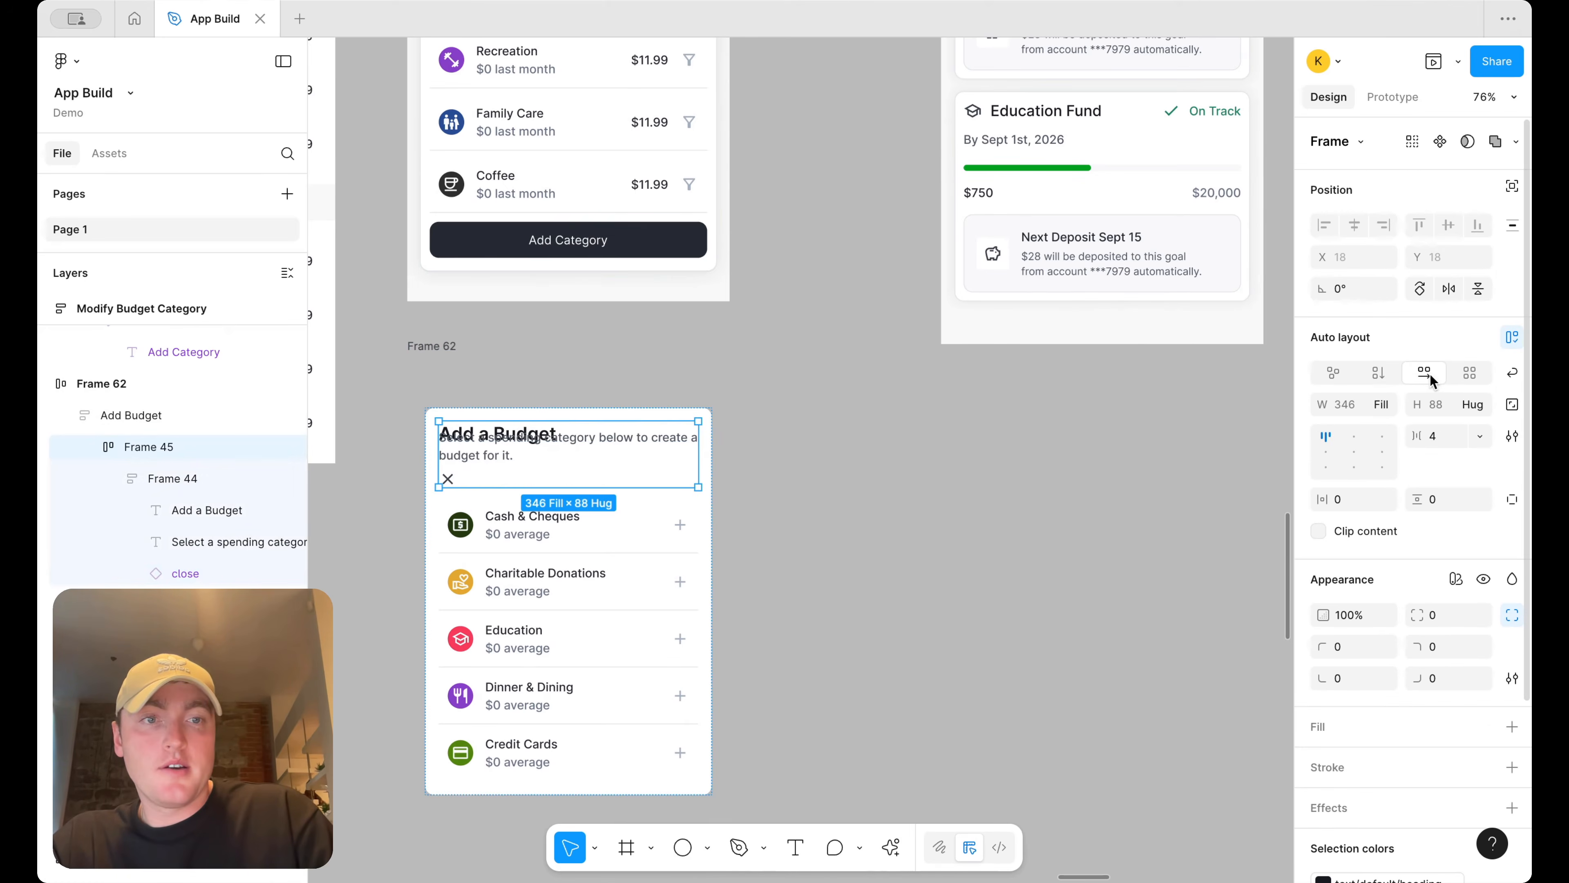
Wrap the title and subtitle text into a new auto layout frame
double_click(607, 437)
double_click(630, 440)
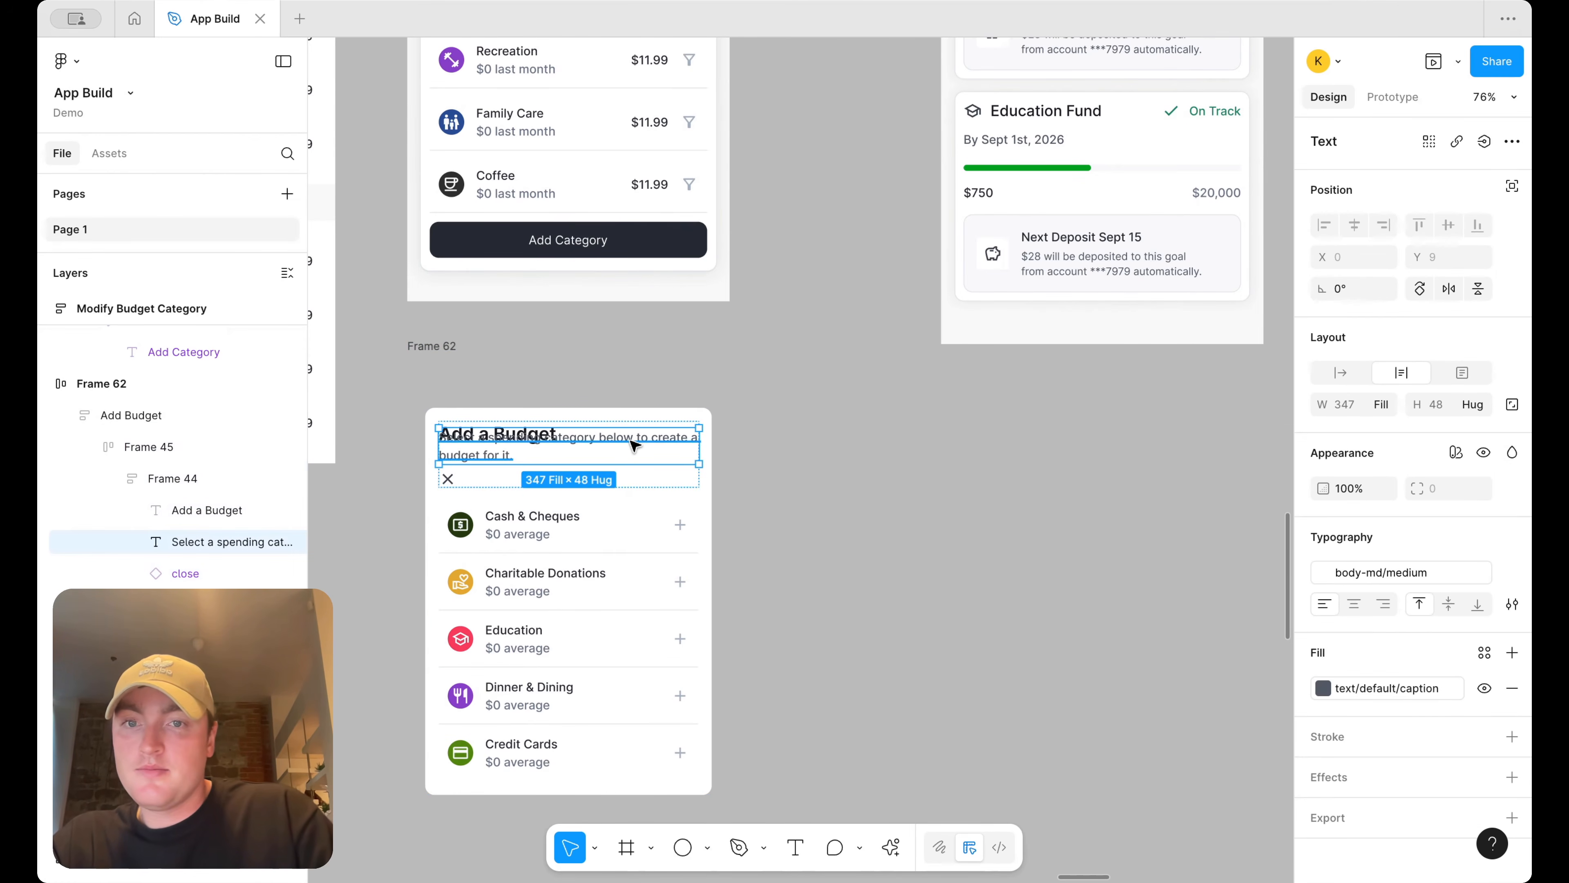
left_click(1384, 405)
left_click(554, 479)
scroll(538, 427, "up", 3)
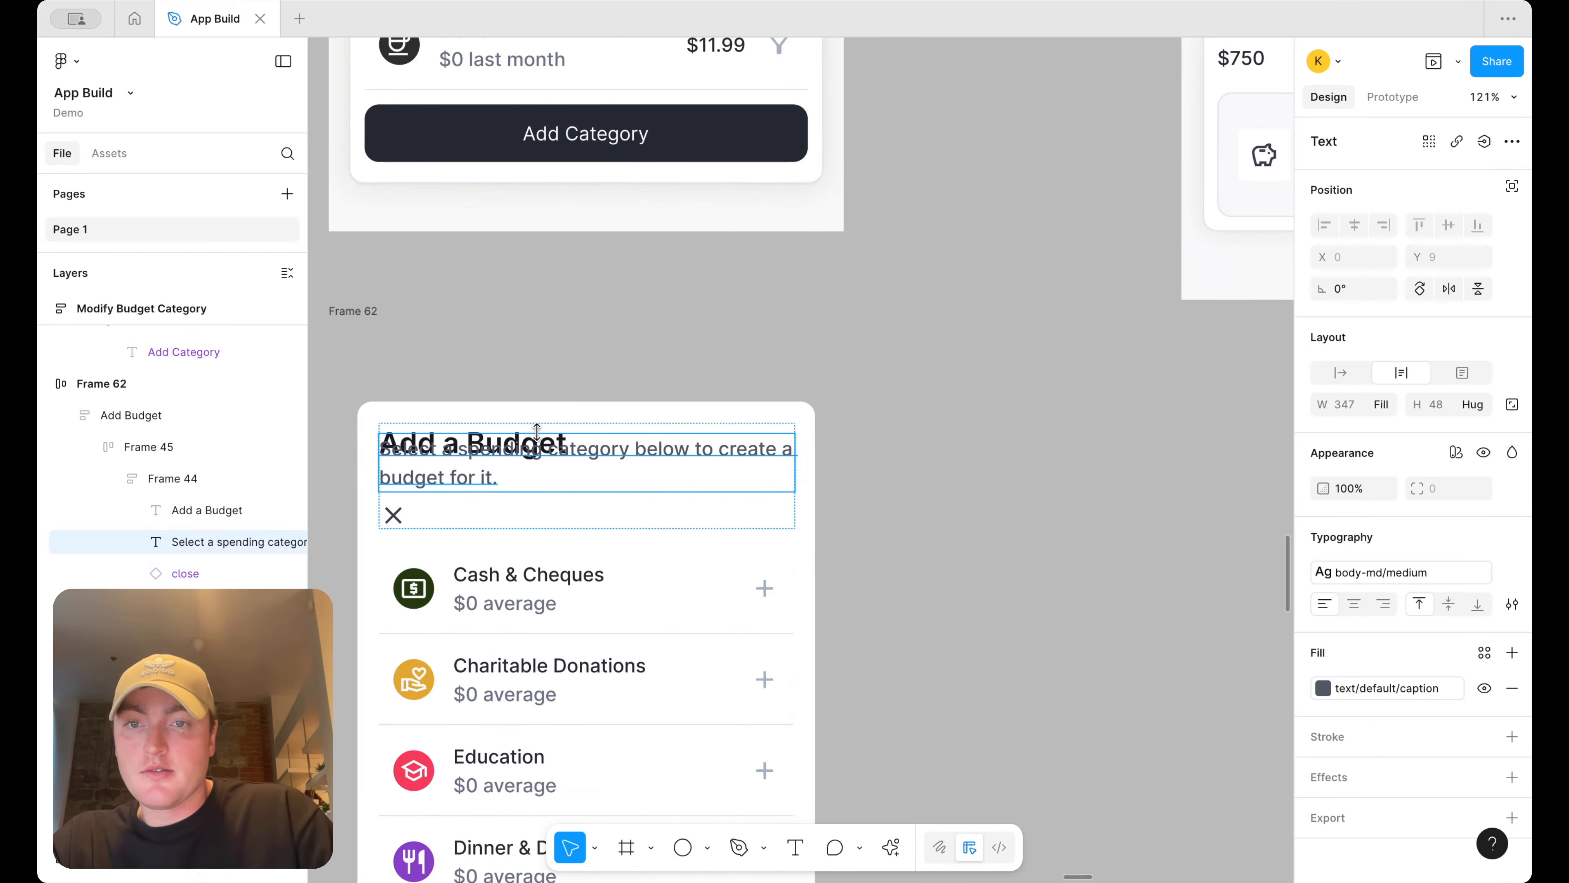
left_click(199, 509, "shift")
key("shift+a")
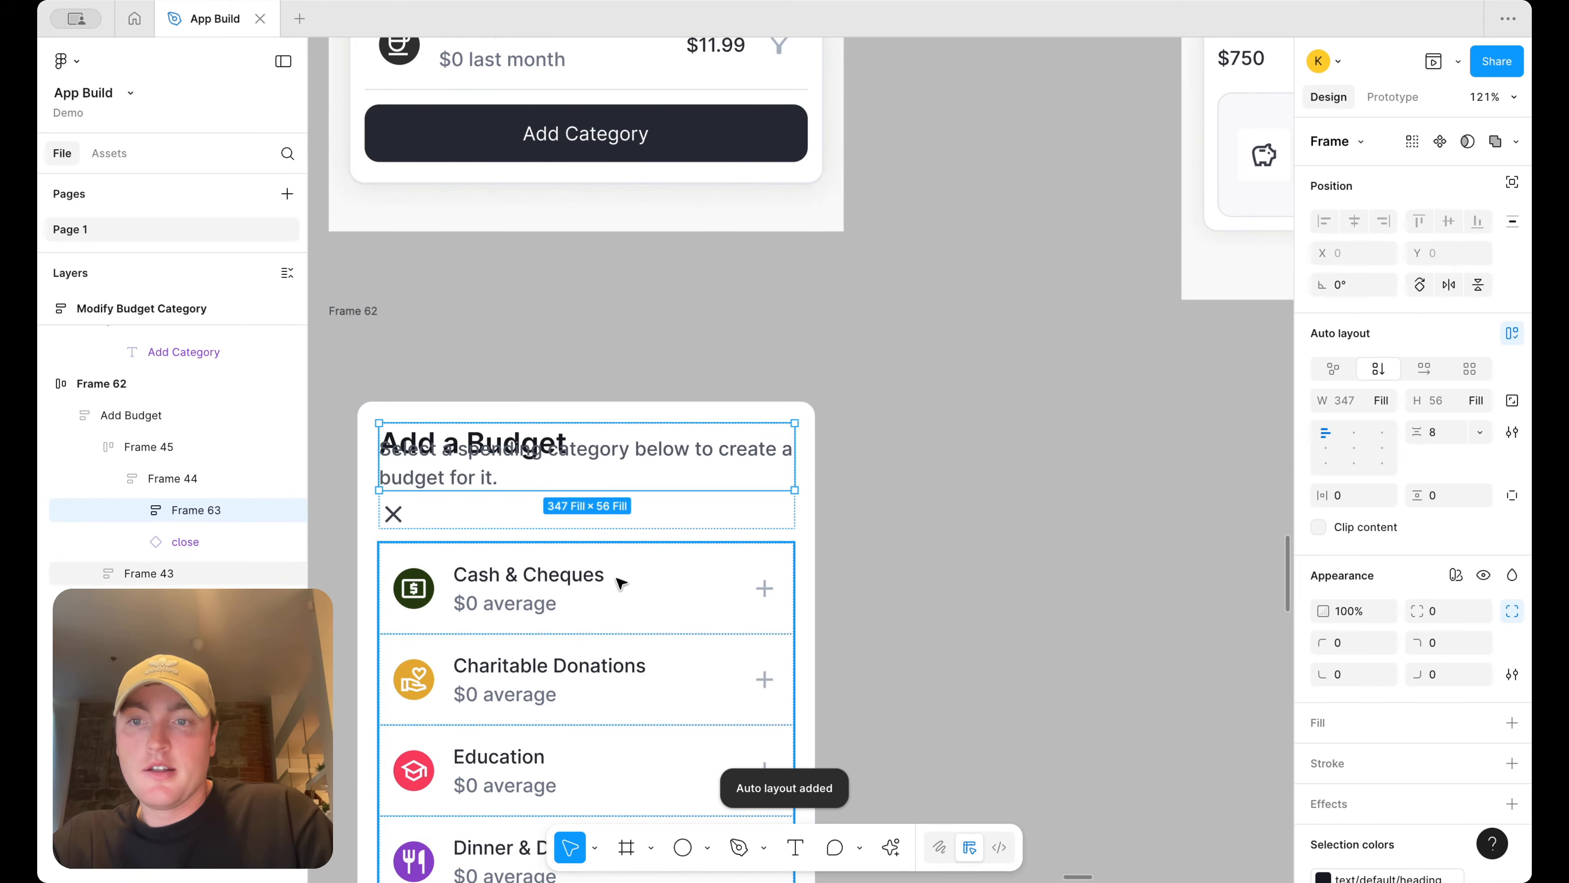
Switch the header frame to horizontal auto layout so the close icon sits beside the title text
left_click(725, 518)
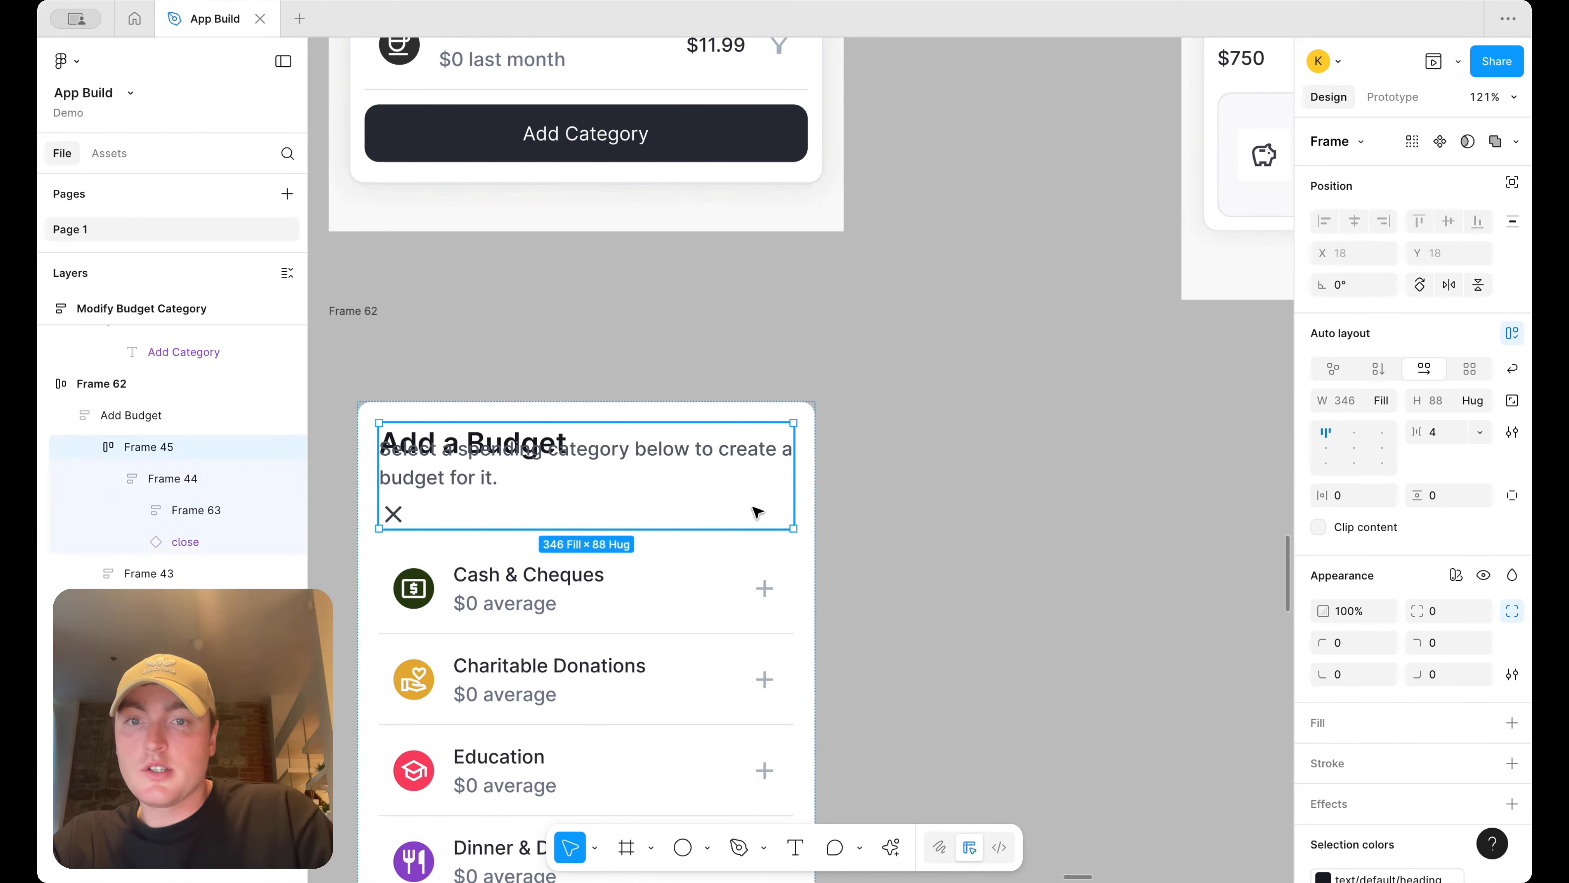
left_click(685, 471)
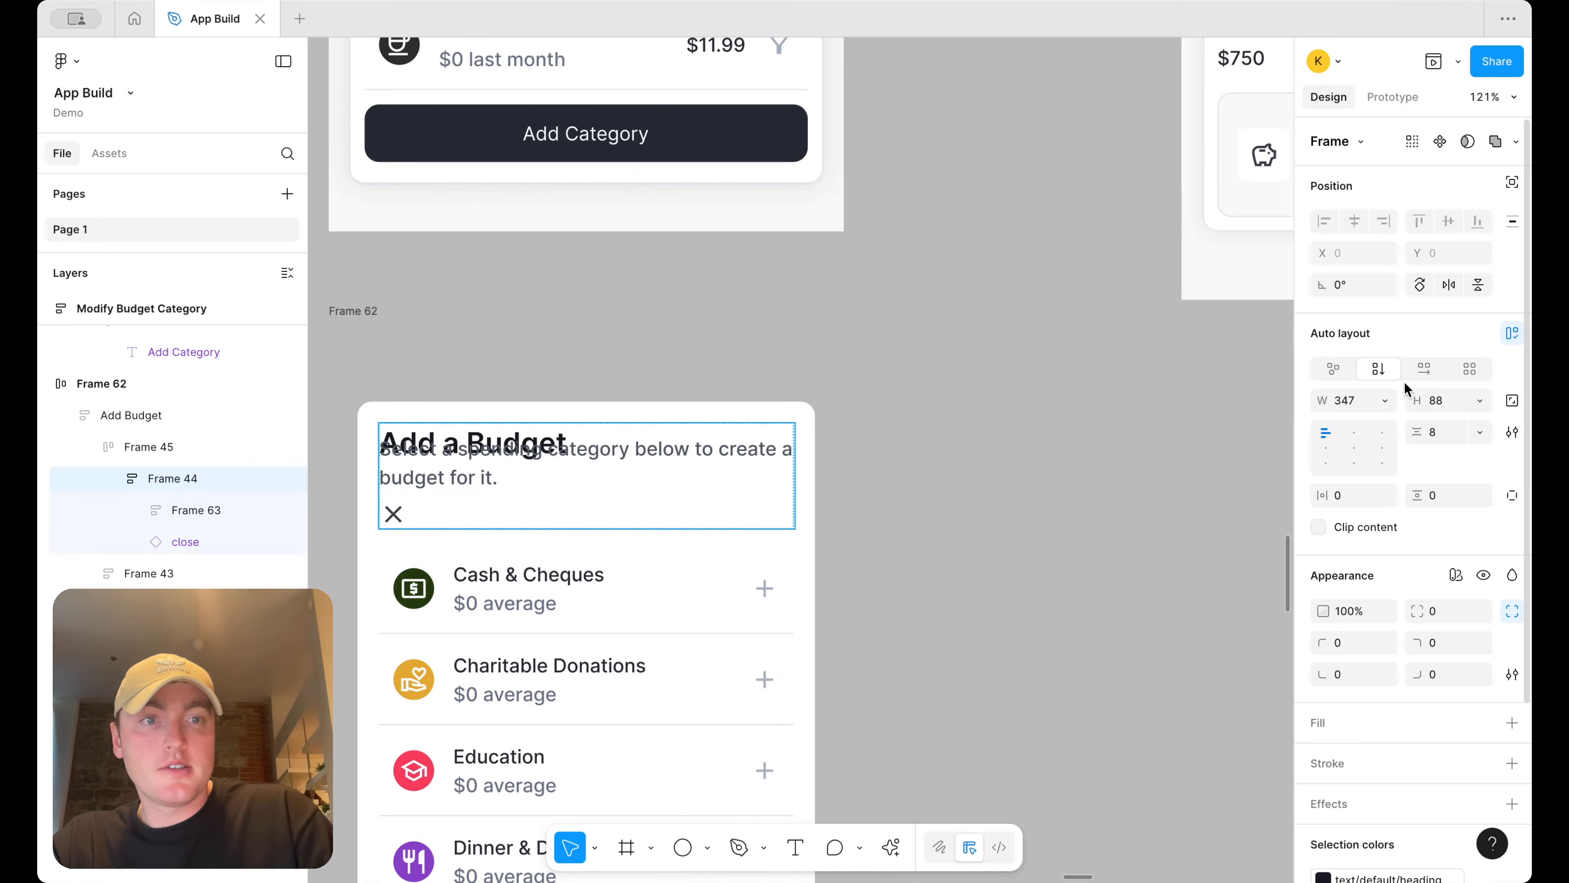
left_click(1424, 368)
left_click(978, 421)
scroll(978, 421, "down", 5)
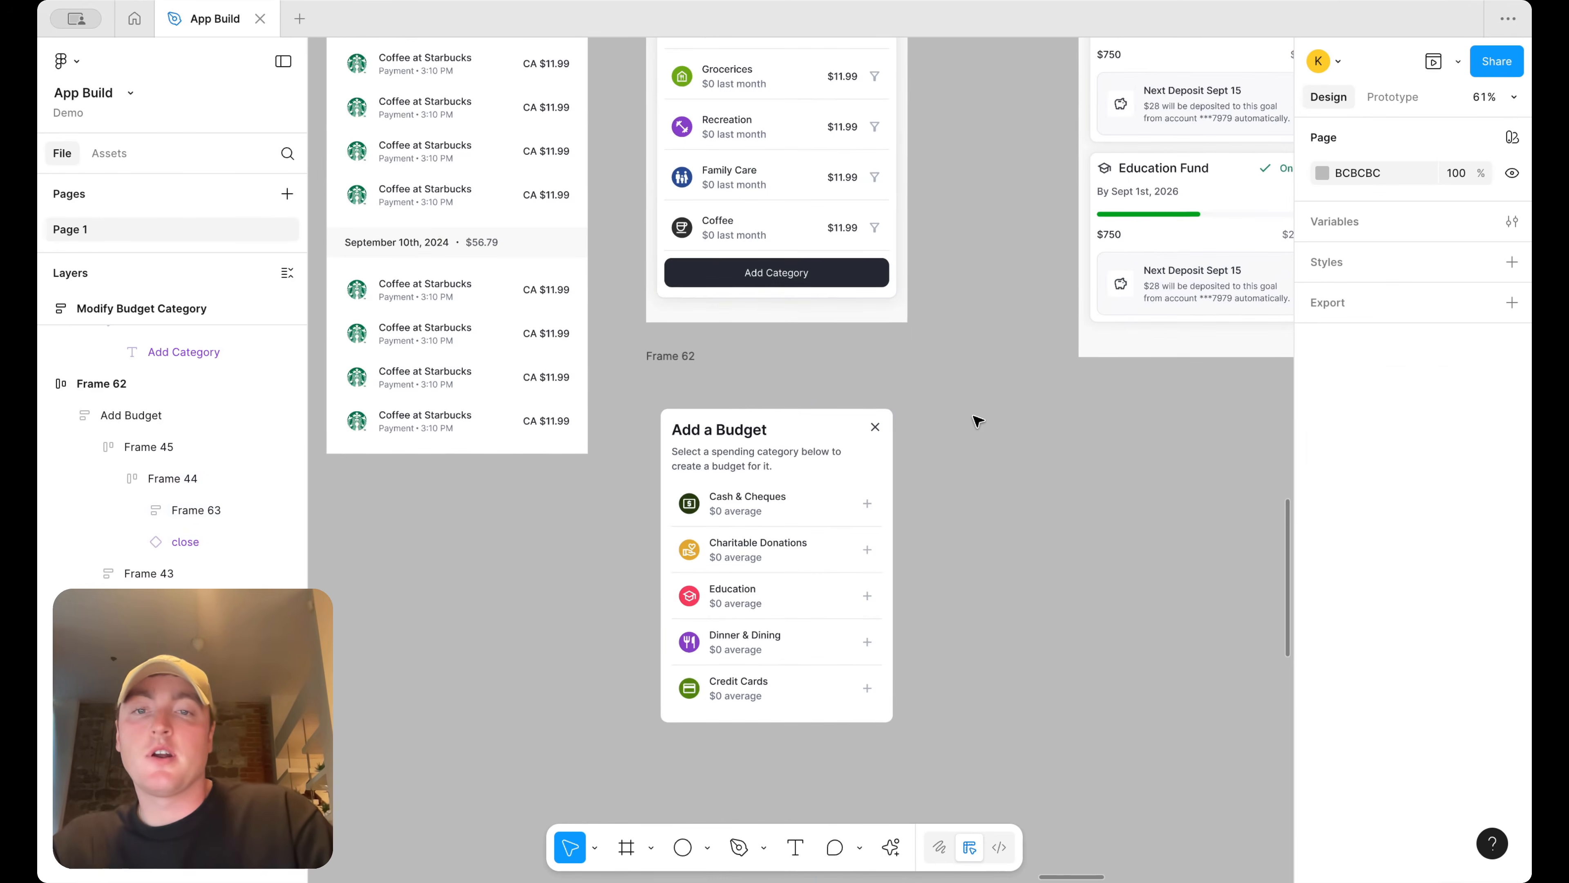
Preview the Budget screen and open the Add Budget overlay to check the header
left_click(677, 345)
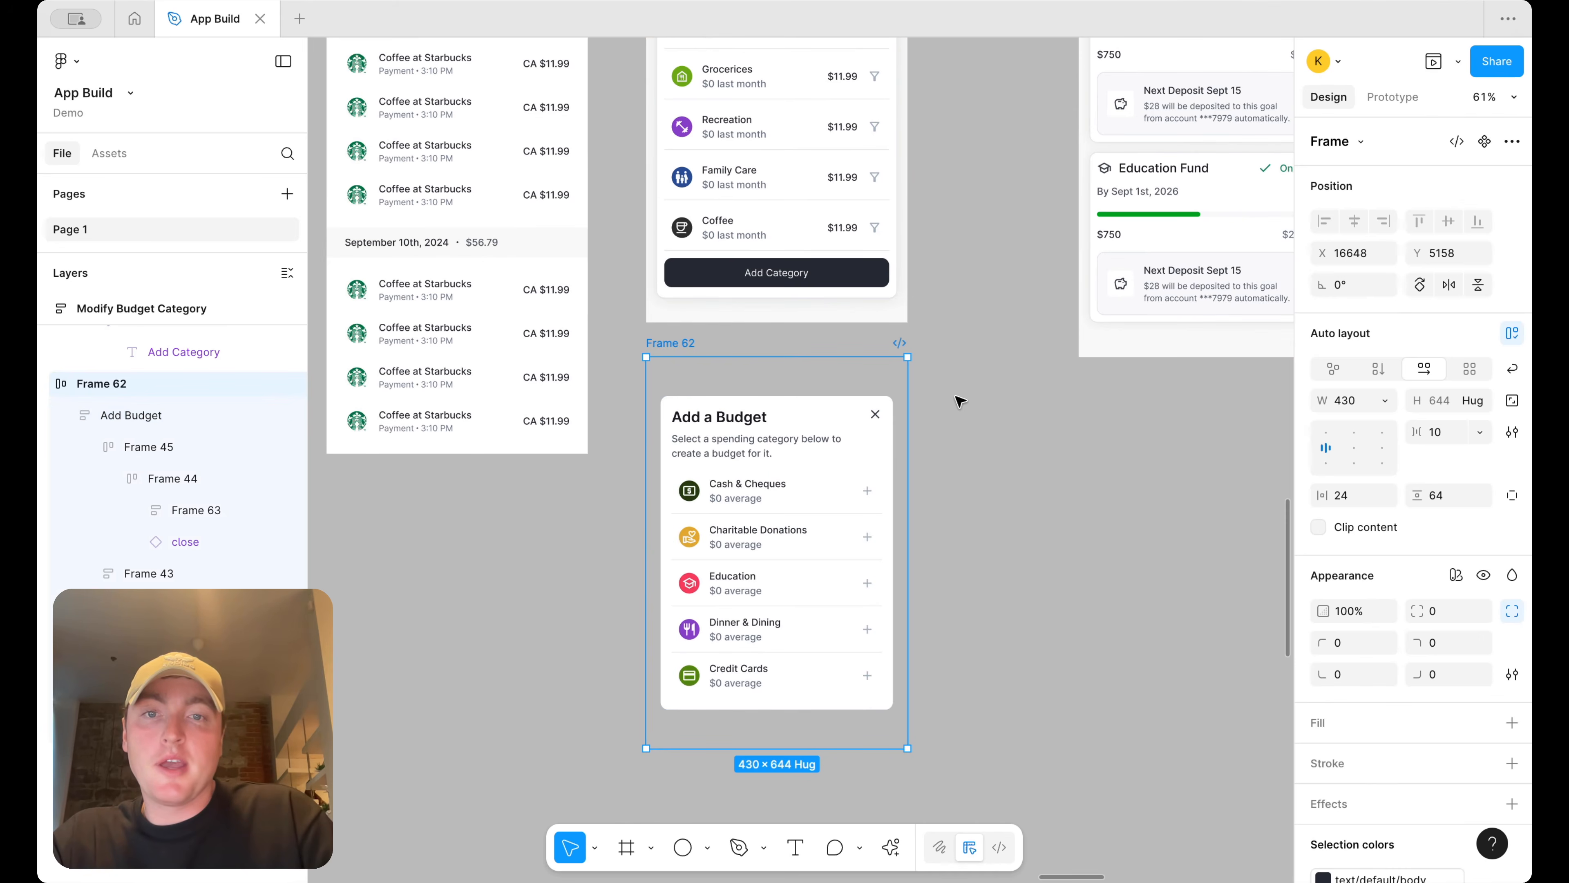
scroll(960, 400, "up", 10)
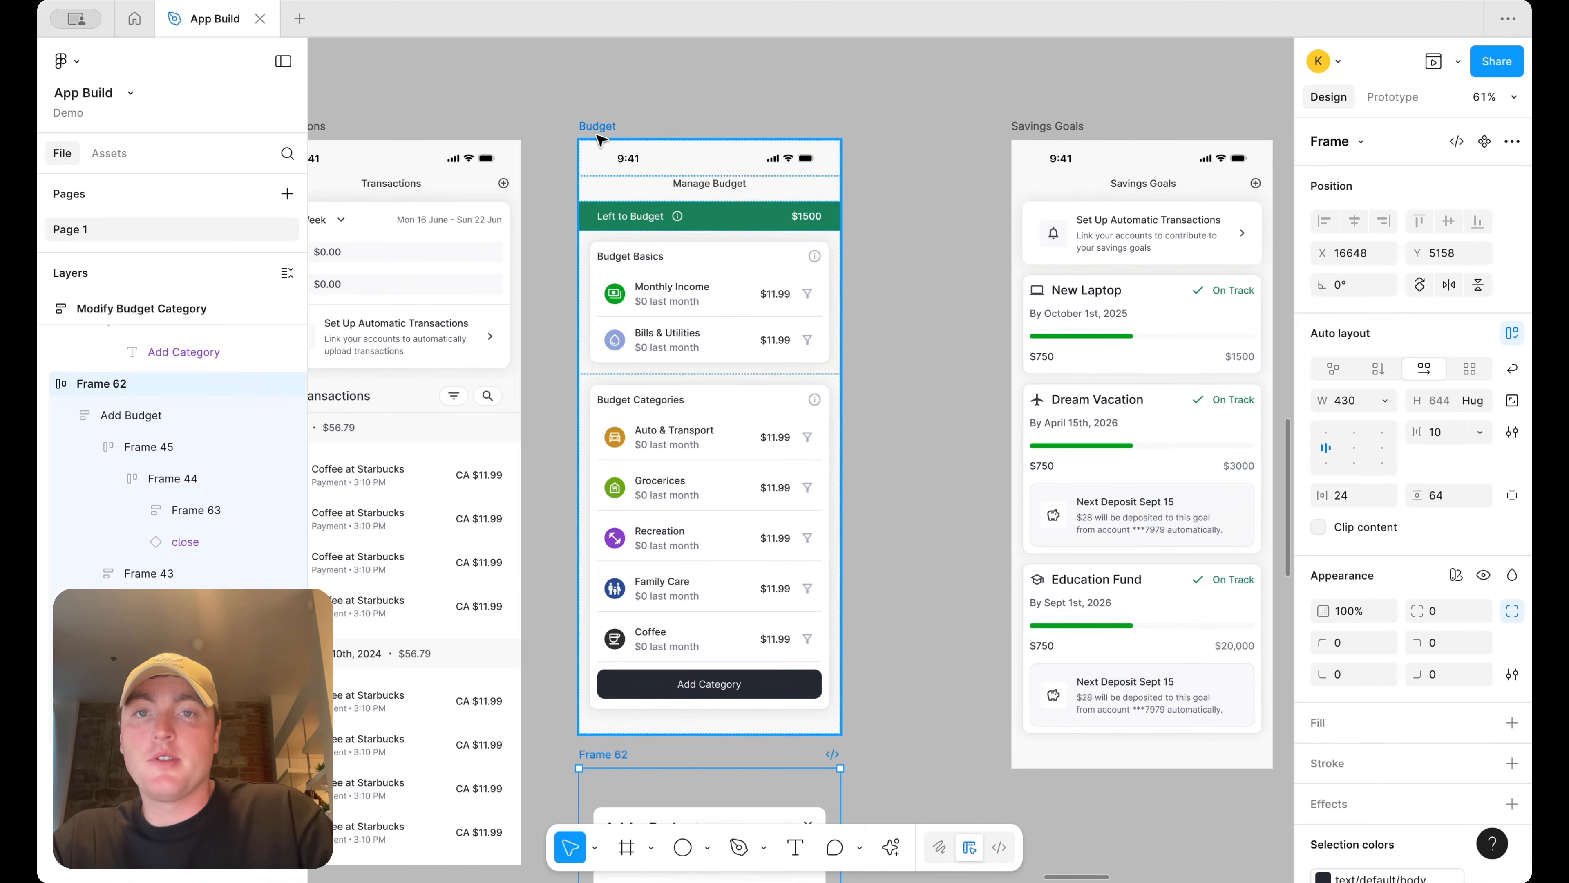
left_click(598, 129)
left_click(1458, 62)
left_click(1431, 118)
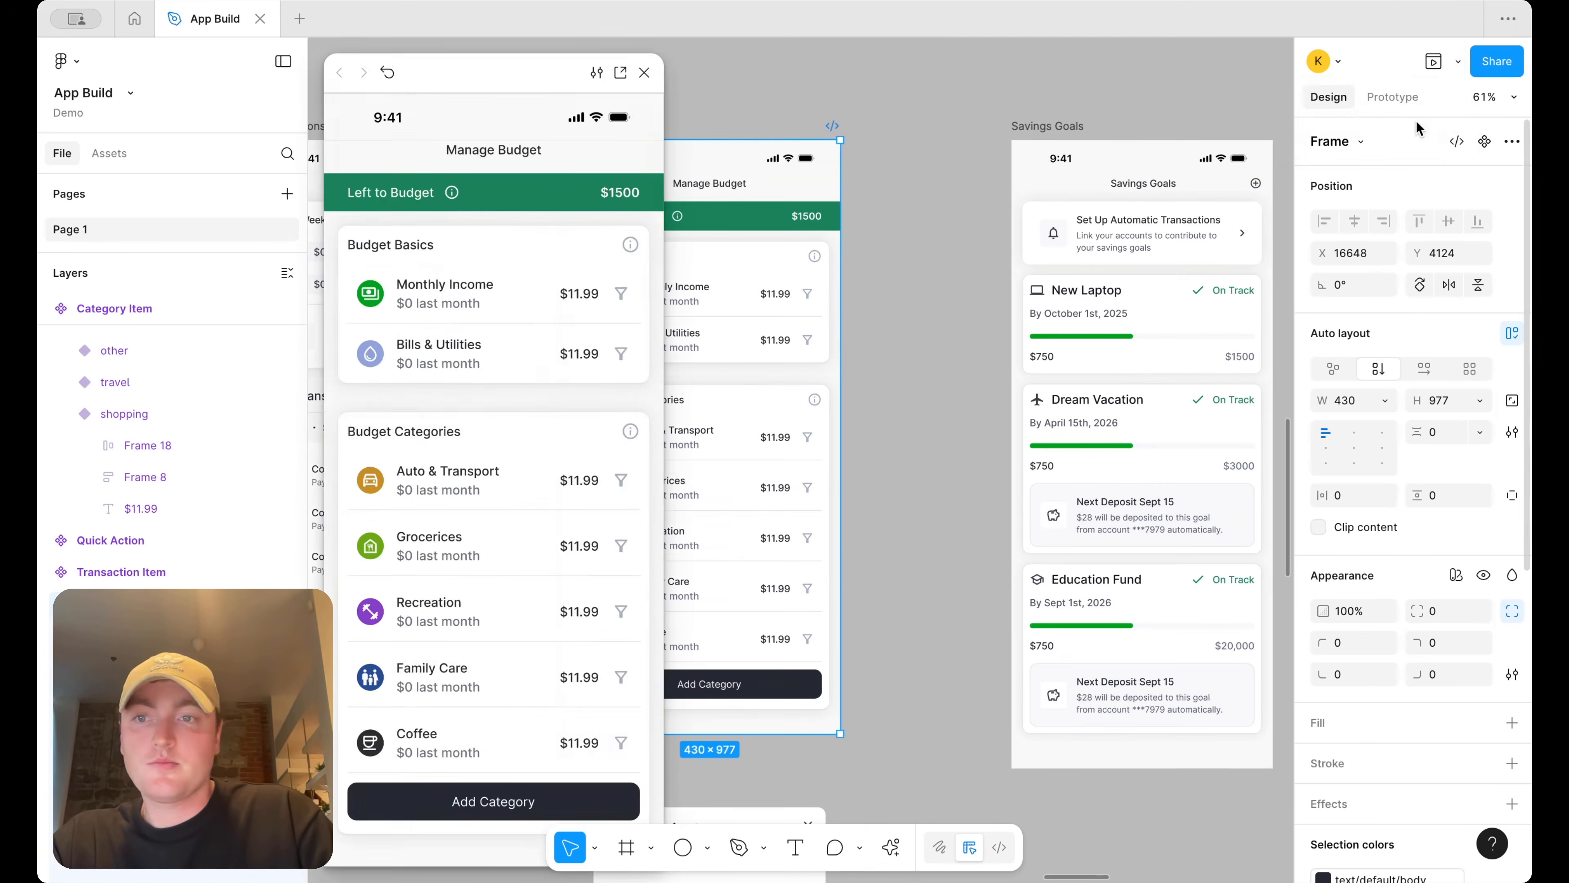
left_click(413, 801)
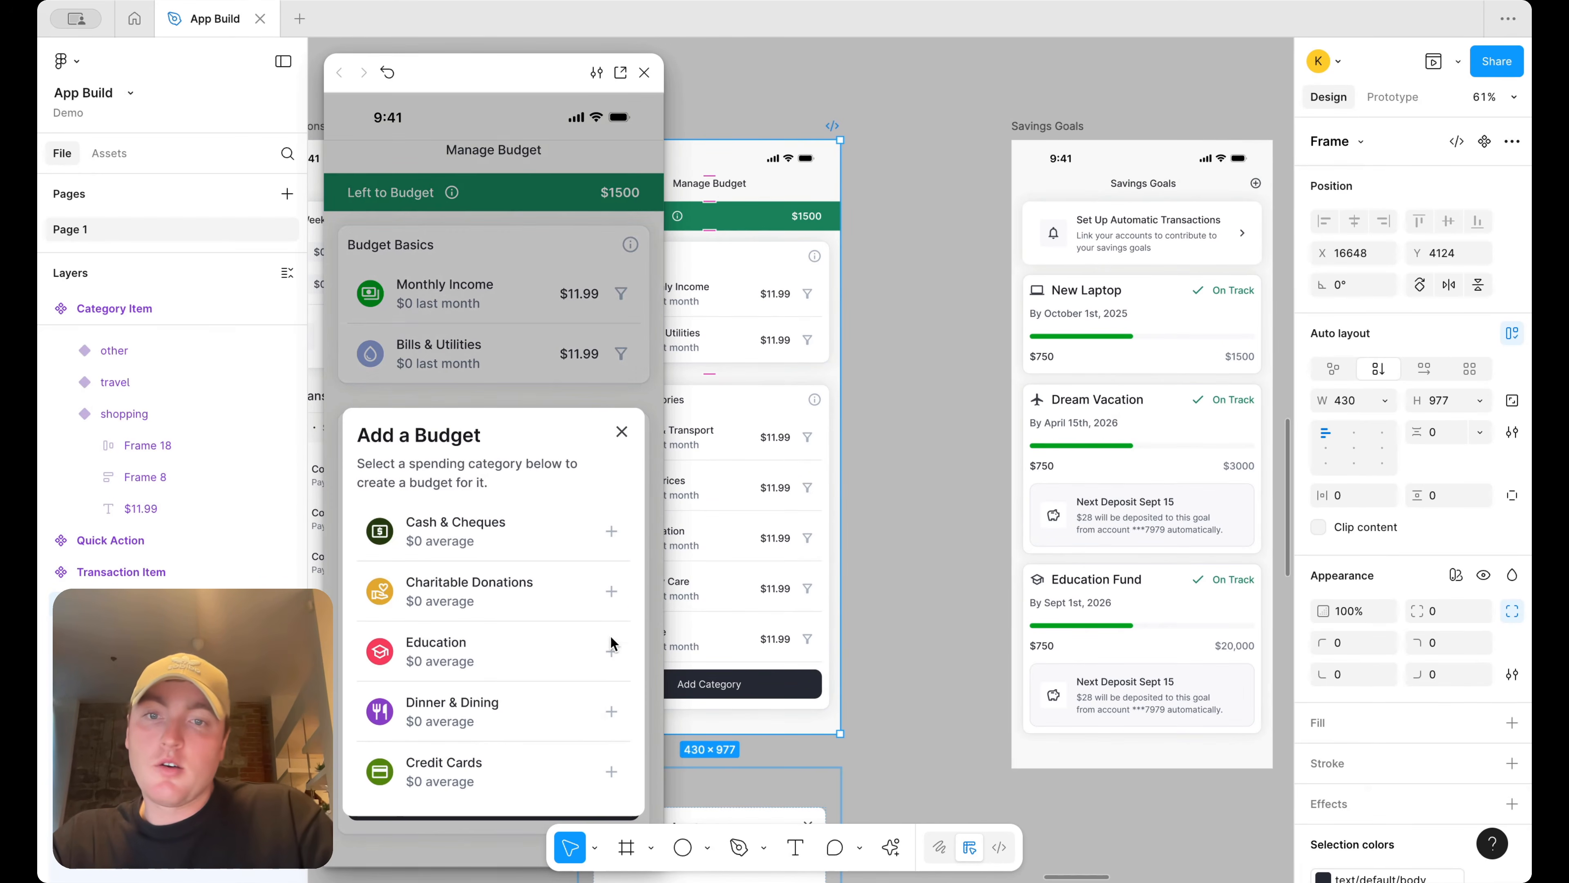
left_click(647, 82)
Show rulers and drag a vertical guide to the Budget screen's left edge
scroll(816, 417, "down", 8)
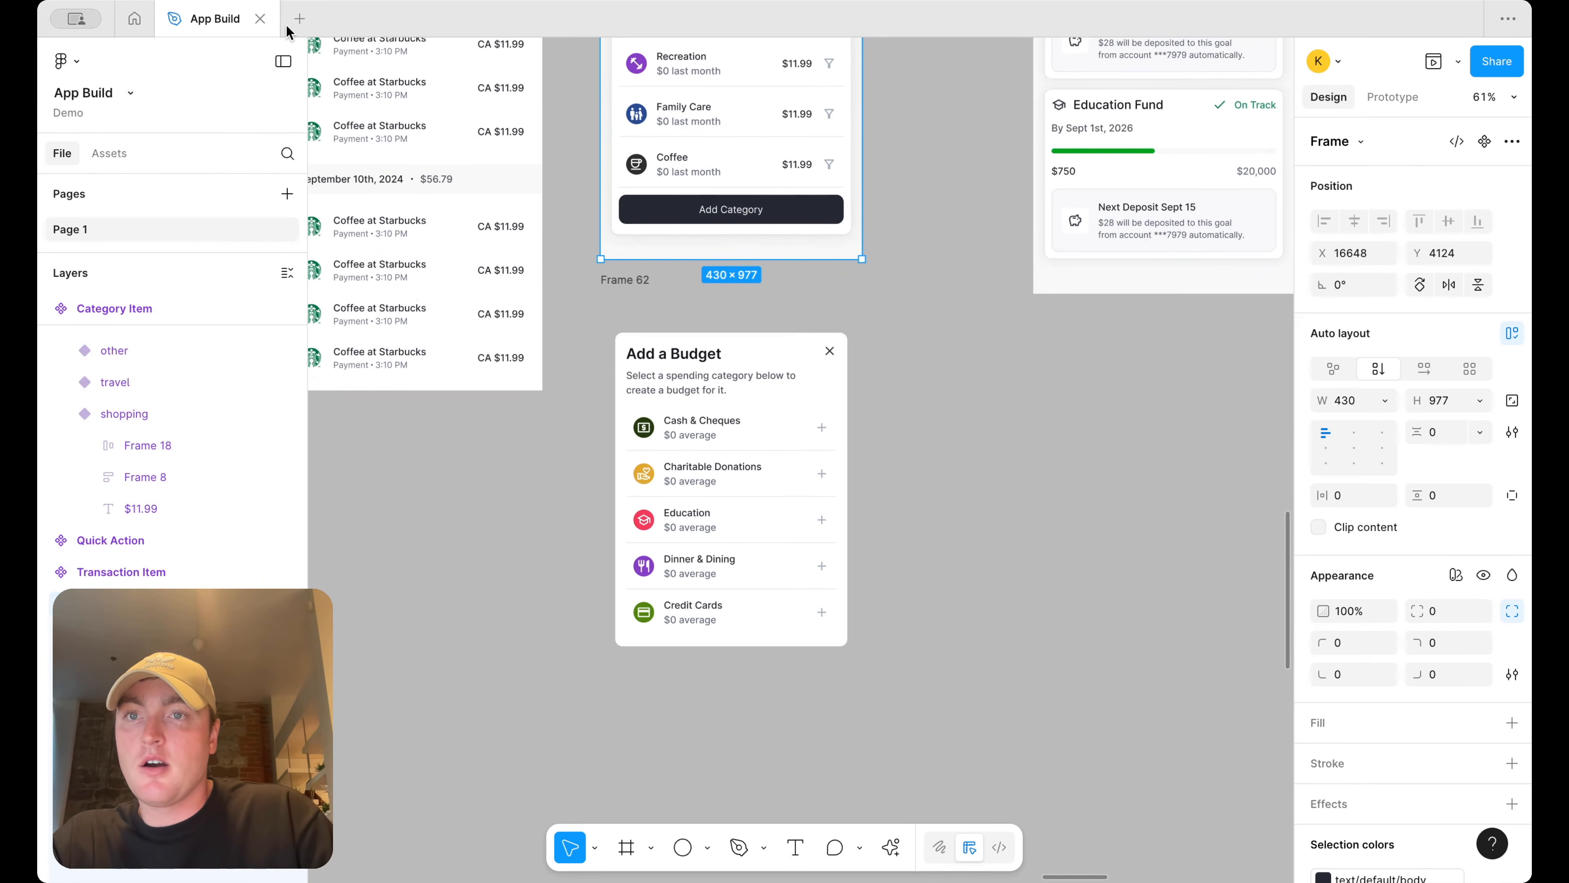
key("shift+r")
left_click_drag(318, 214, 606, 208)
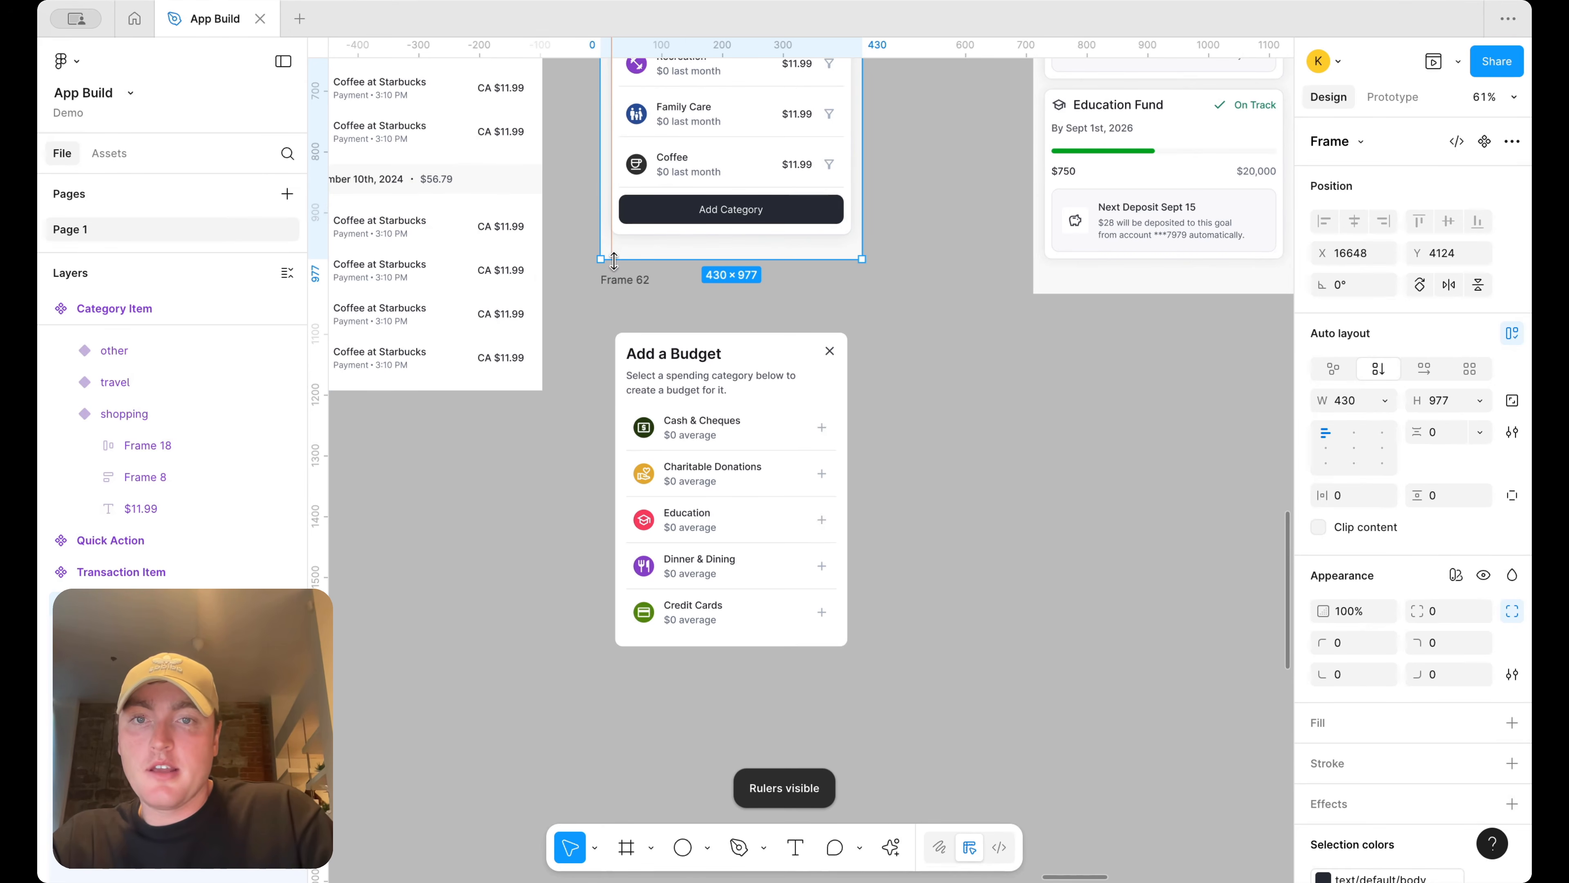
mouse_move(613, 275)
left_mouse_down()
mouse_move(618, 293)
mouse_move(612, 282)
left_mouse_up()
left_click_drag(320, 353, 852, 254)
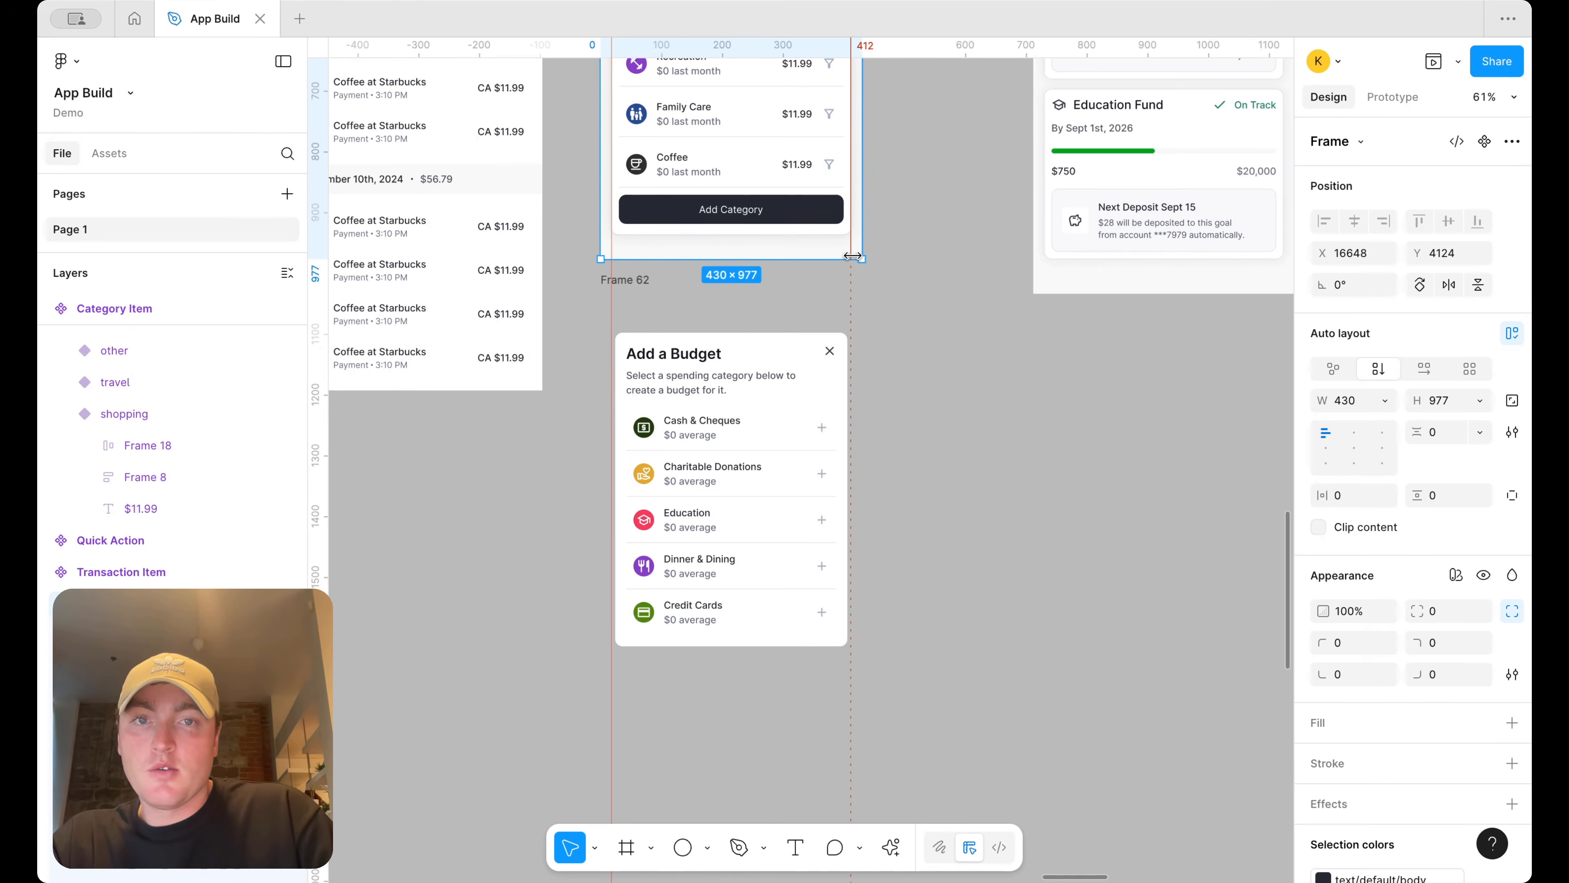
Set the Add Budget wrapper frame's horizontal padding to 18
left_click(706, 335)
scroll(702, 333, "up", 5)
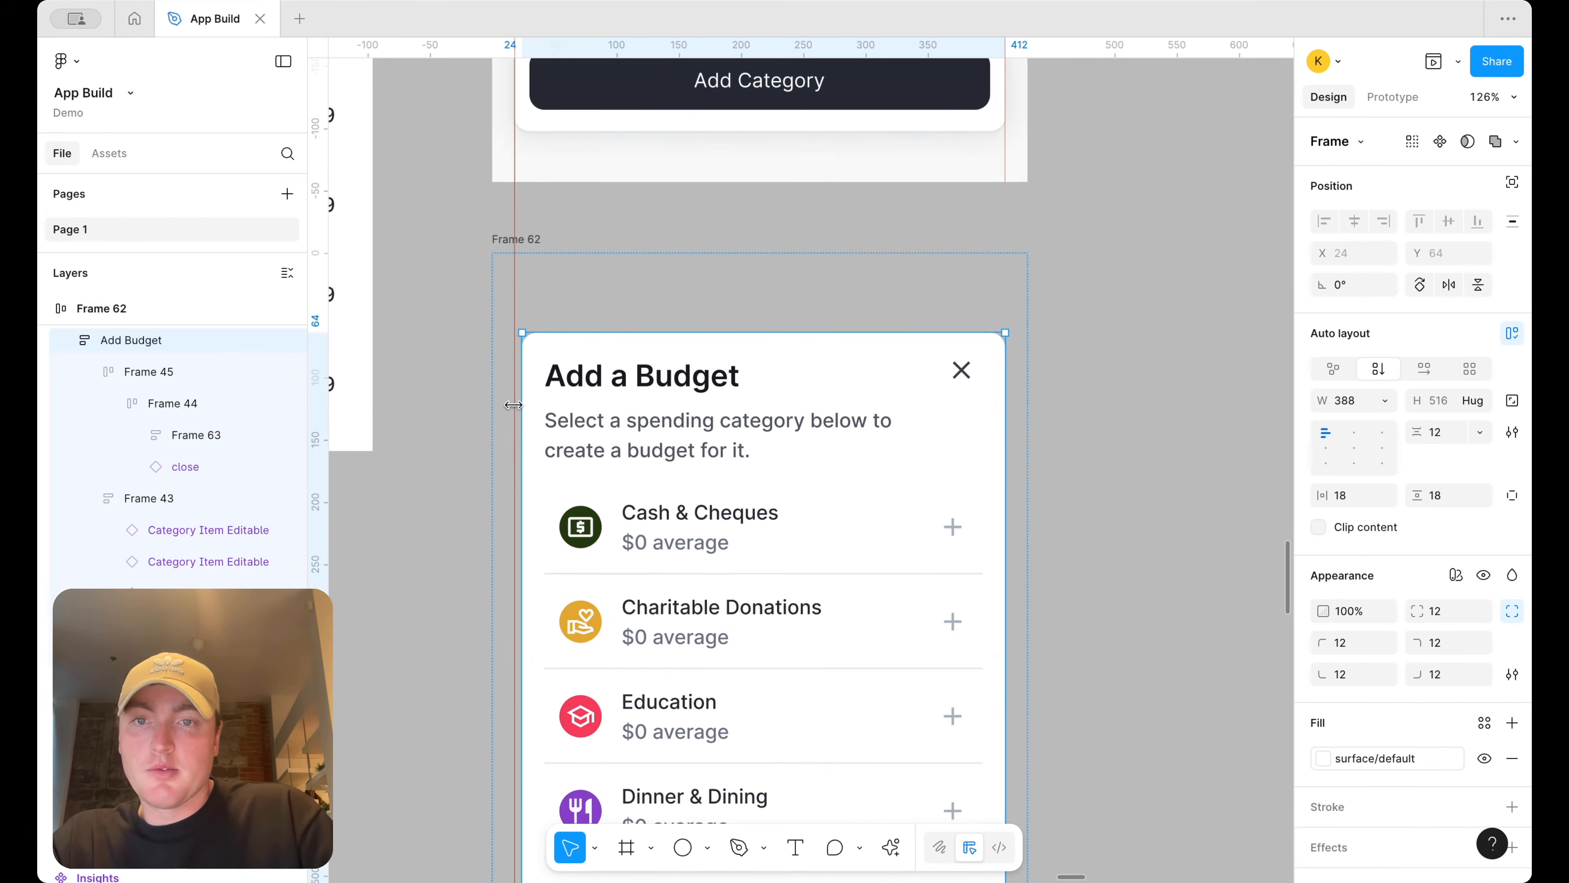
left_click(648, 287)
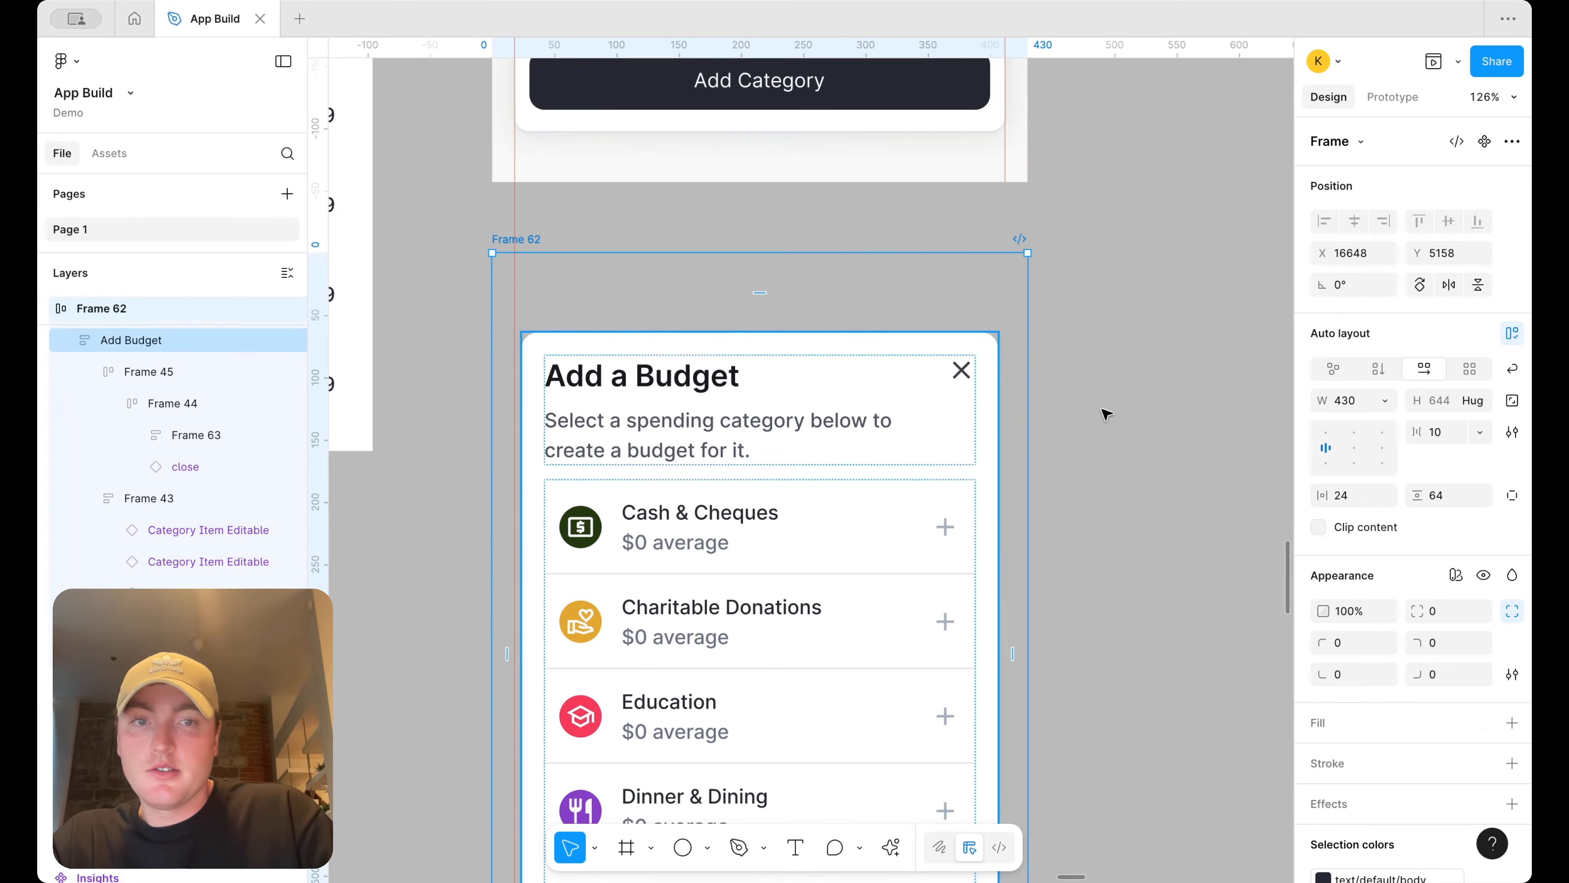
type("22")
key("Return")
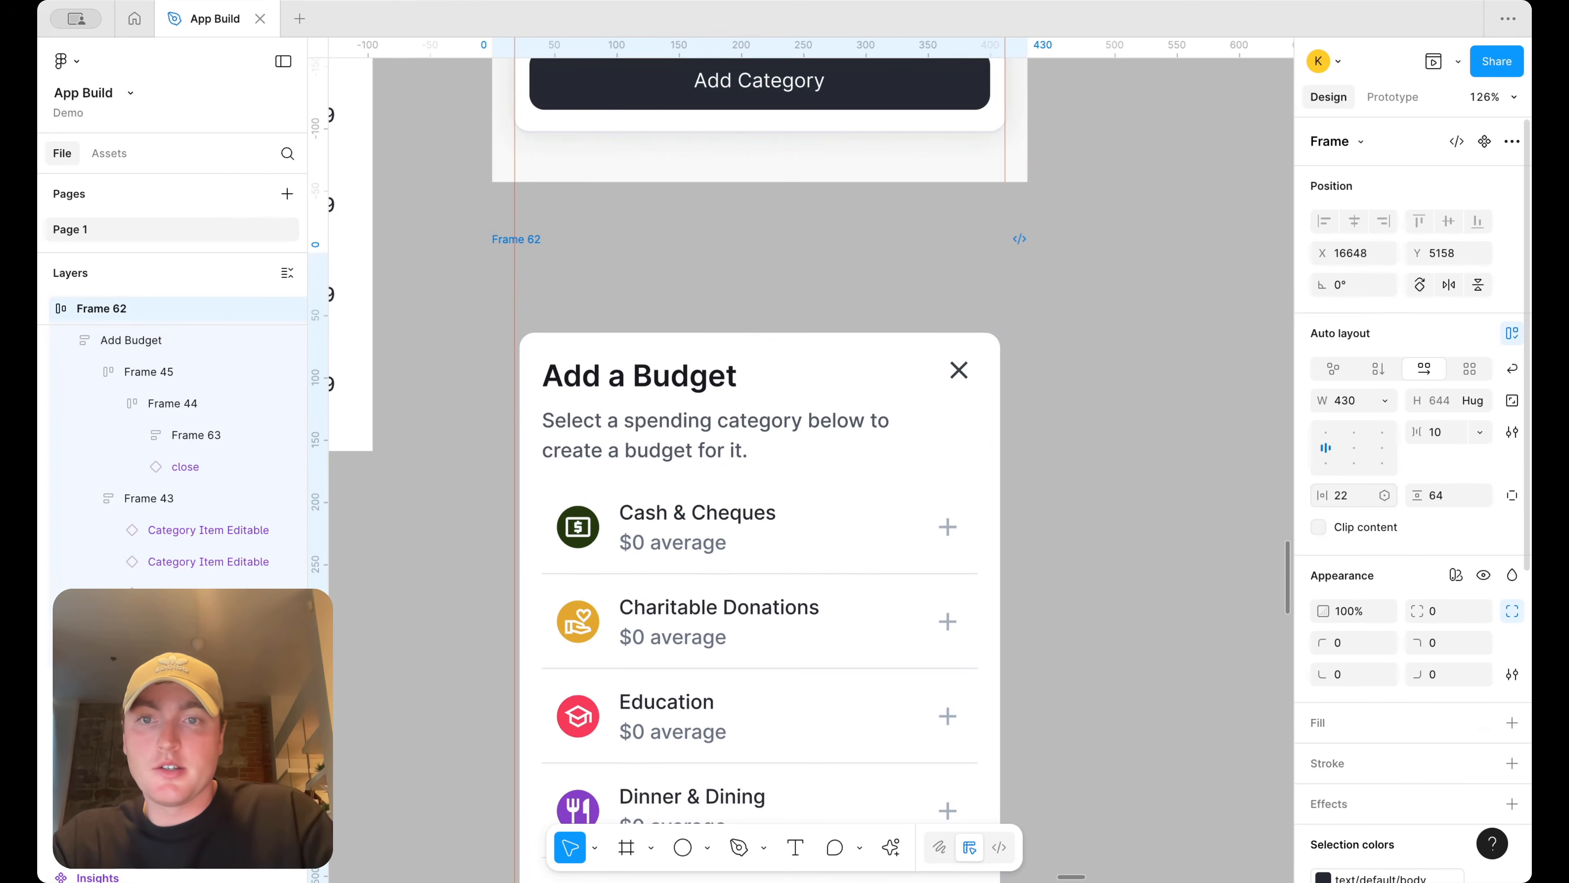
left_click(1341, 495)
type("20")
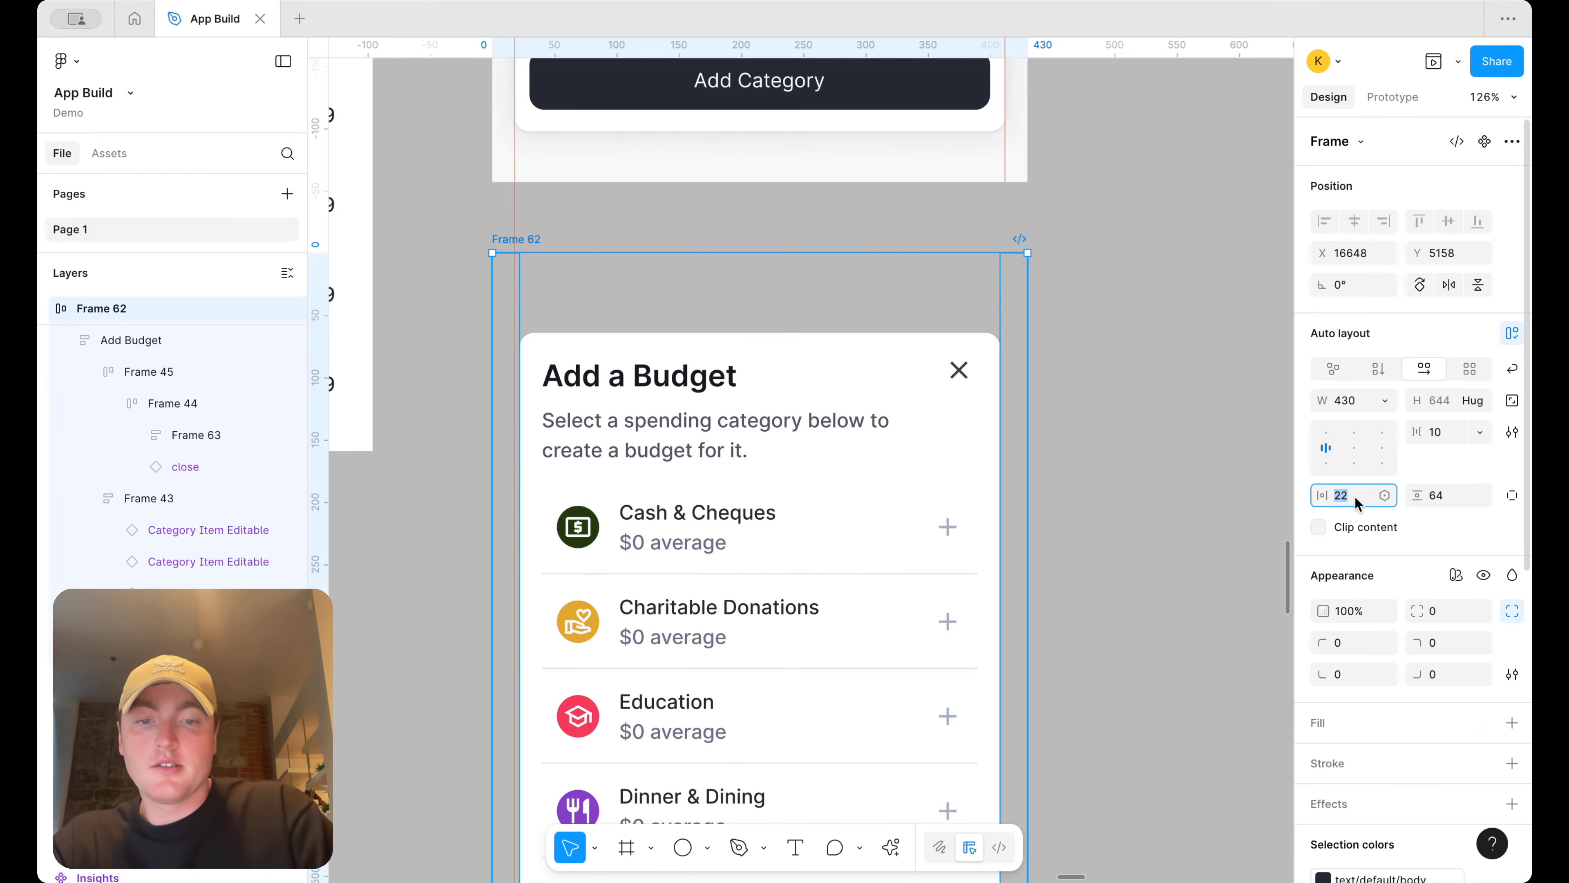
key("Return")
left_click(1359, 497)
type("18")
key("Return")
Set the wrapper frame's vertical padding to 48
scroll(1083, 390, "down", 5)
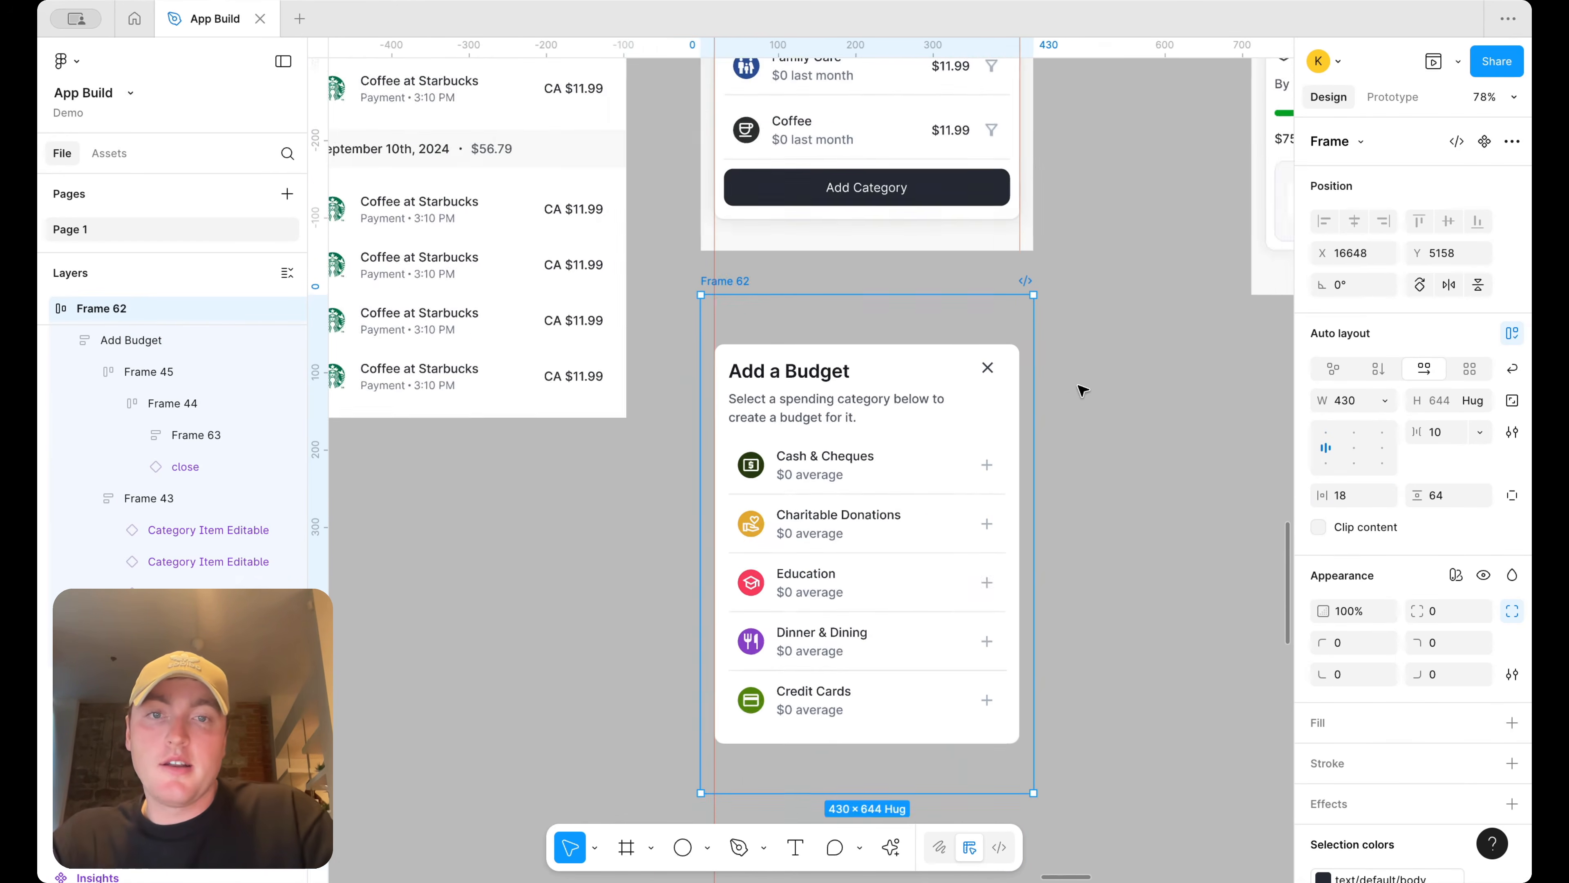
scroll(1079, 385, "right", 3)
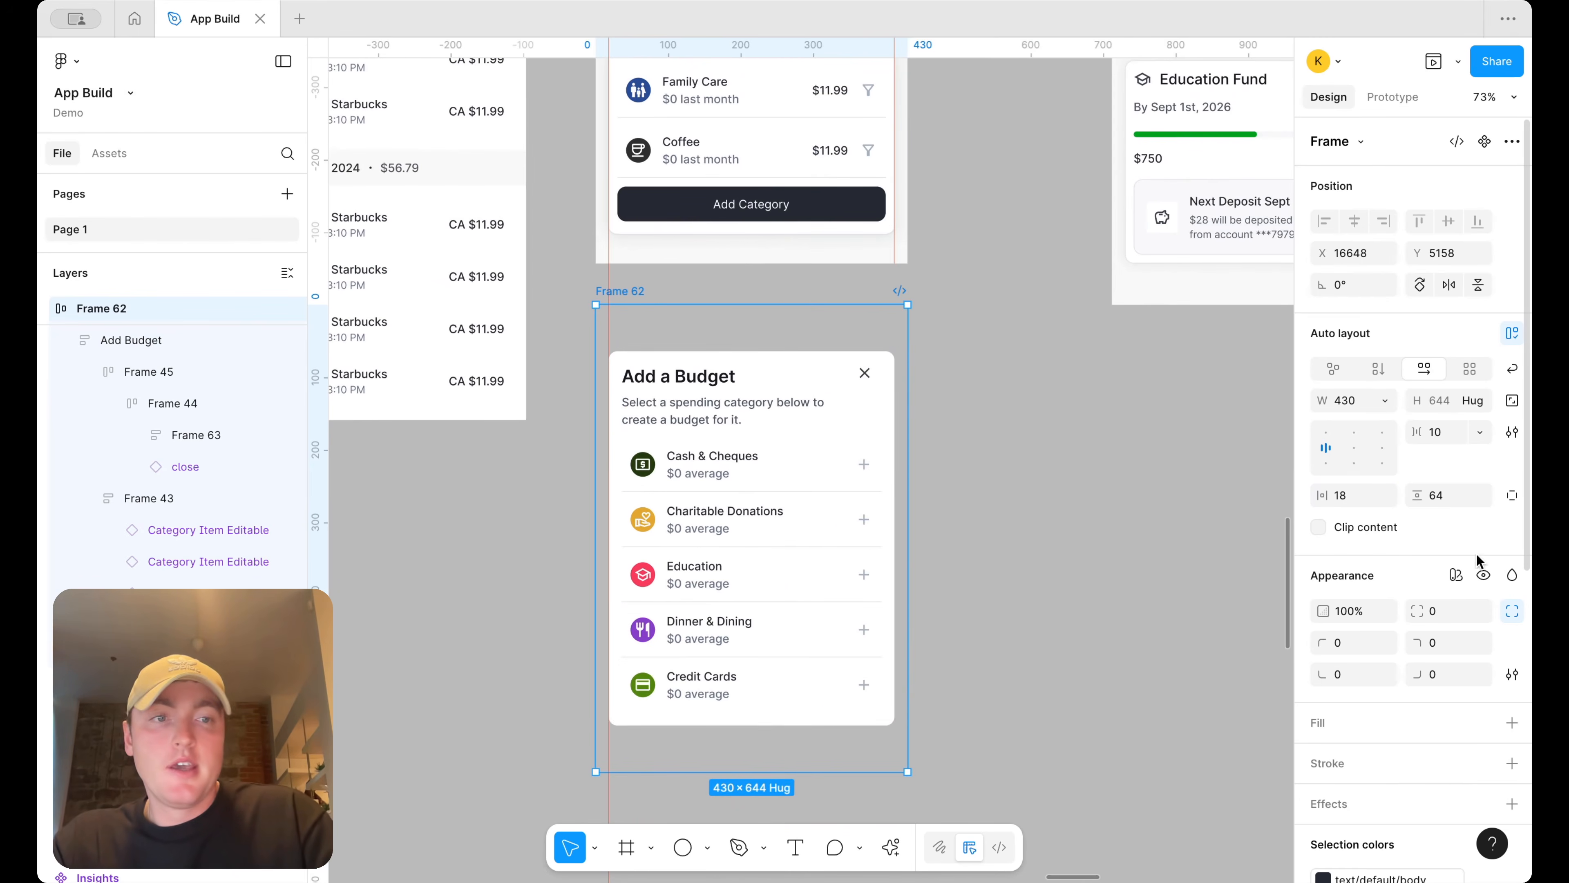
type("48")
key("Return")
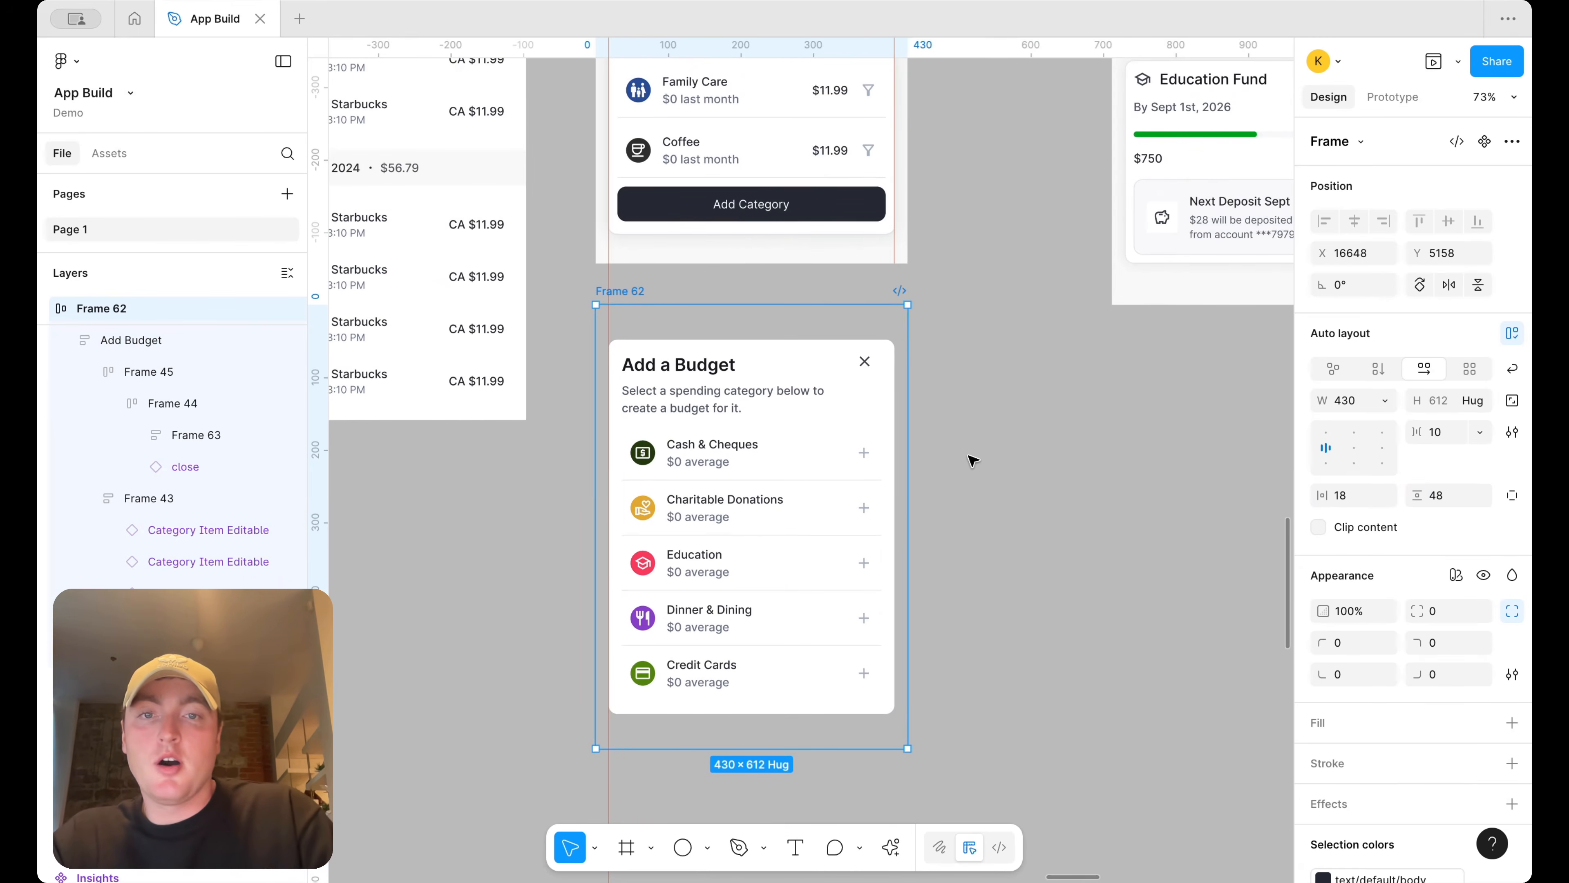
Preview the Budget flow again and open the Add Budget overlay
scroll(970, 455, "down", 3)
scroll(675, 101, "up", 5)
left_click(703, 180)
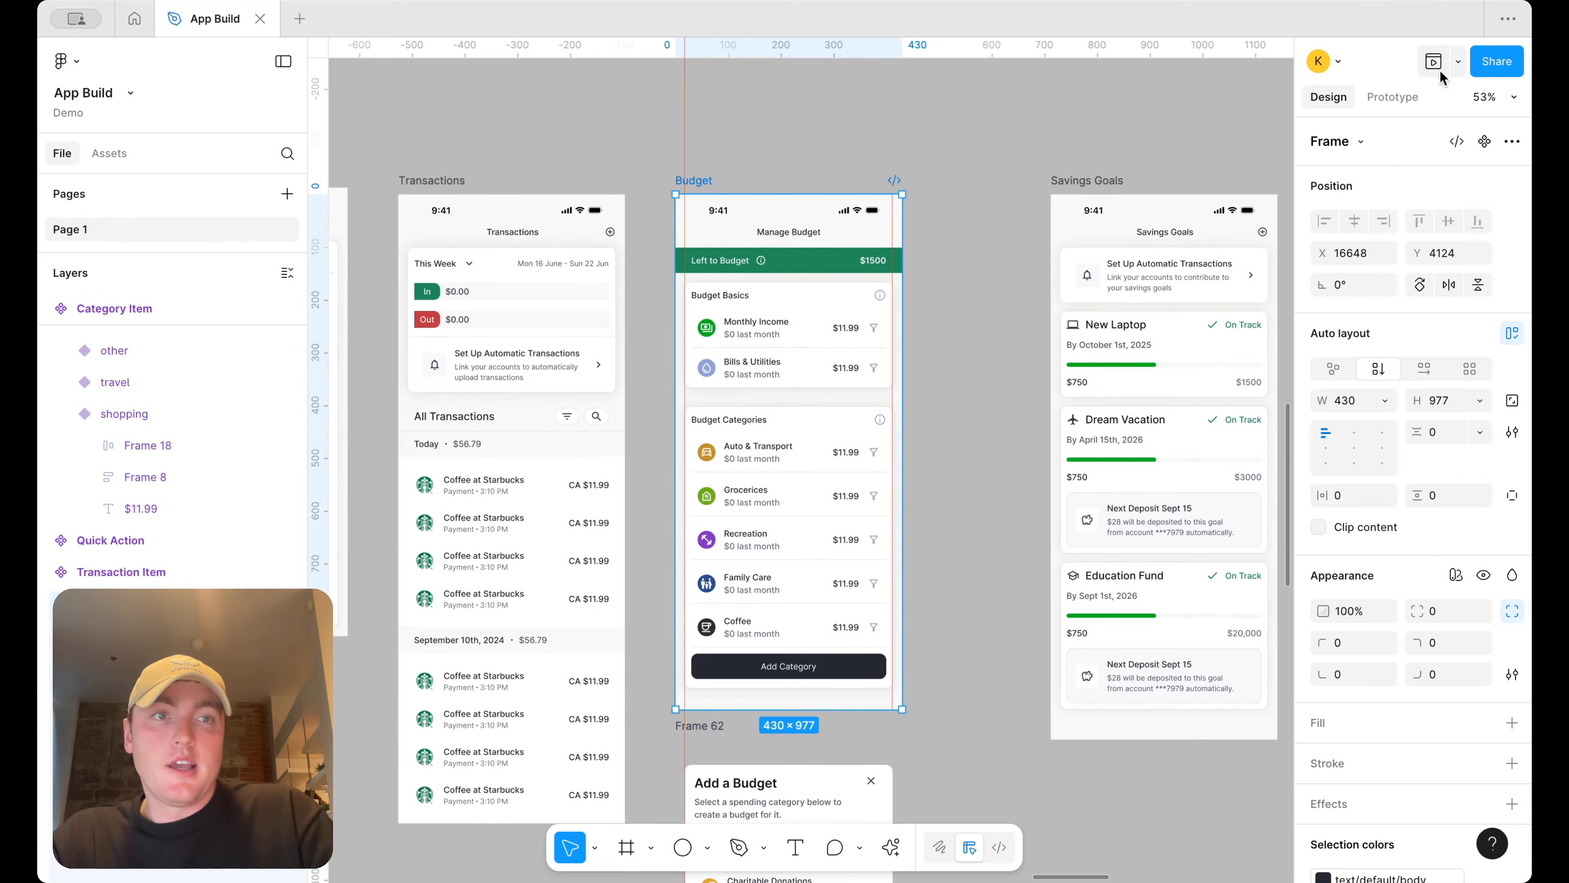
left_click(1458, 61)
left_click(1411, 127)
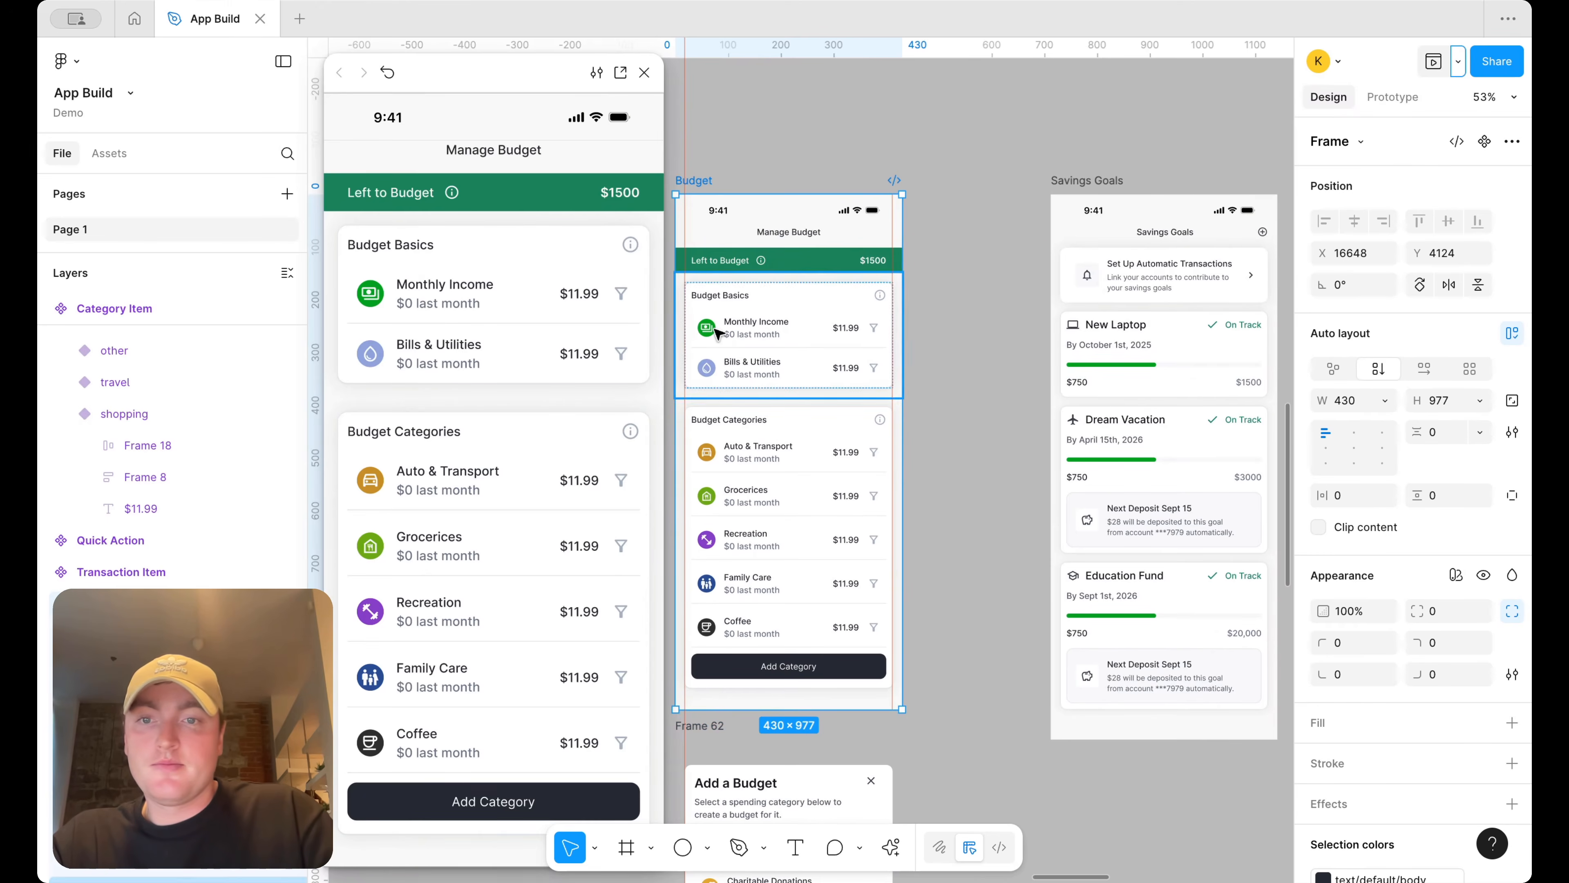
left_click(445, 797)
left_click(644, 72)
Set the wrapper frame's vertical padding to 24
scroll(878, 475, "down", 2)
scroll(878, 475, "down", 2)
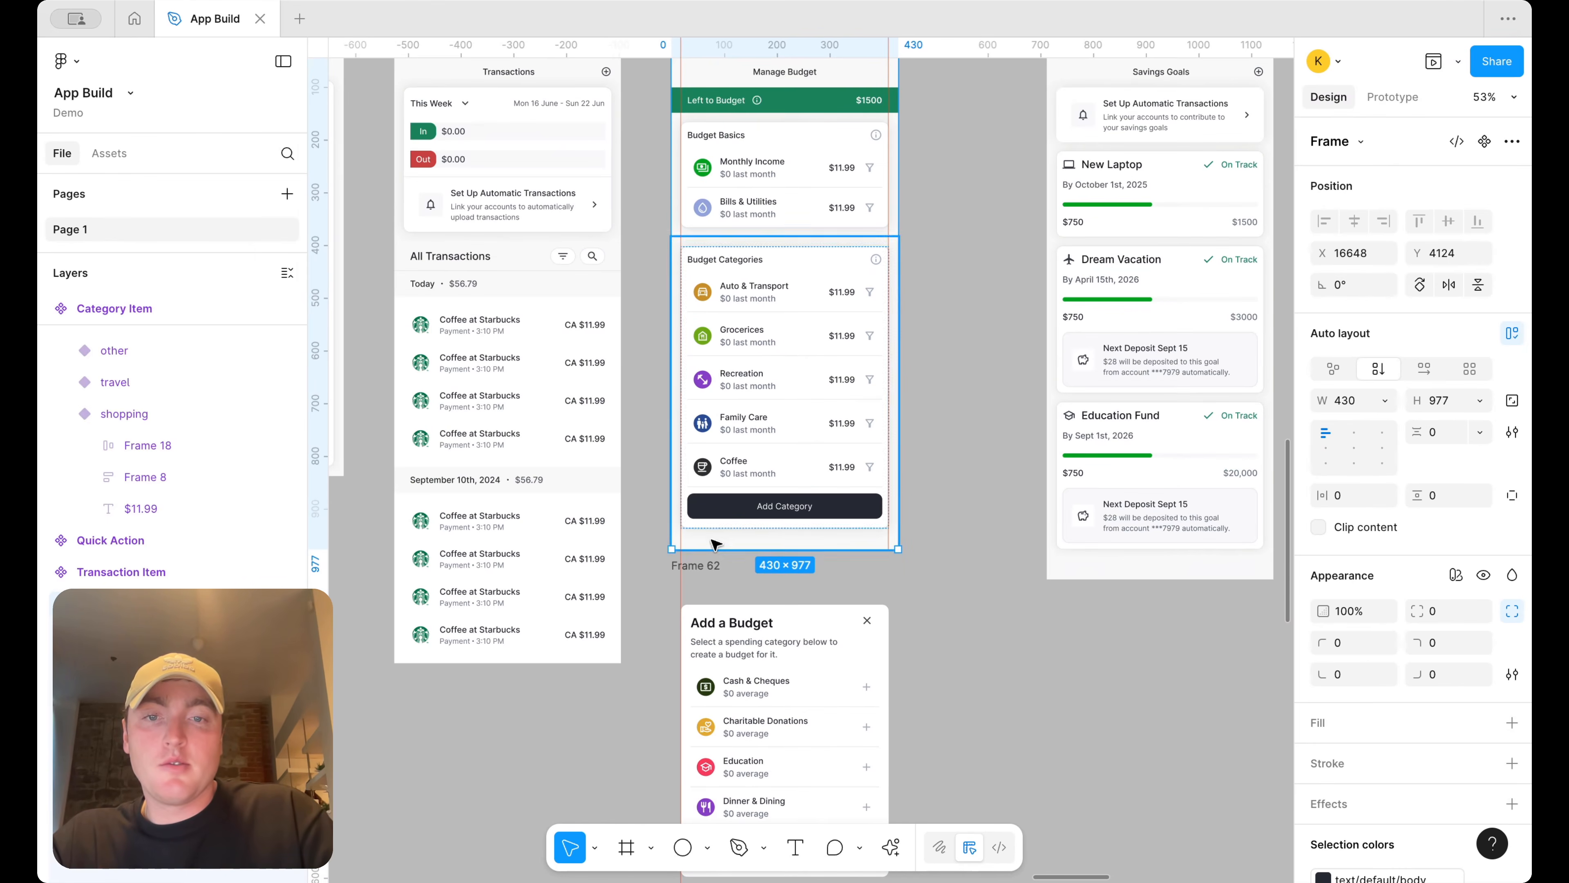
left_click(695, 565)
type("2")
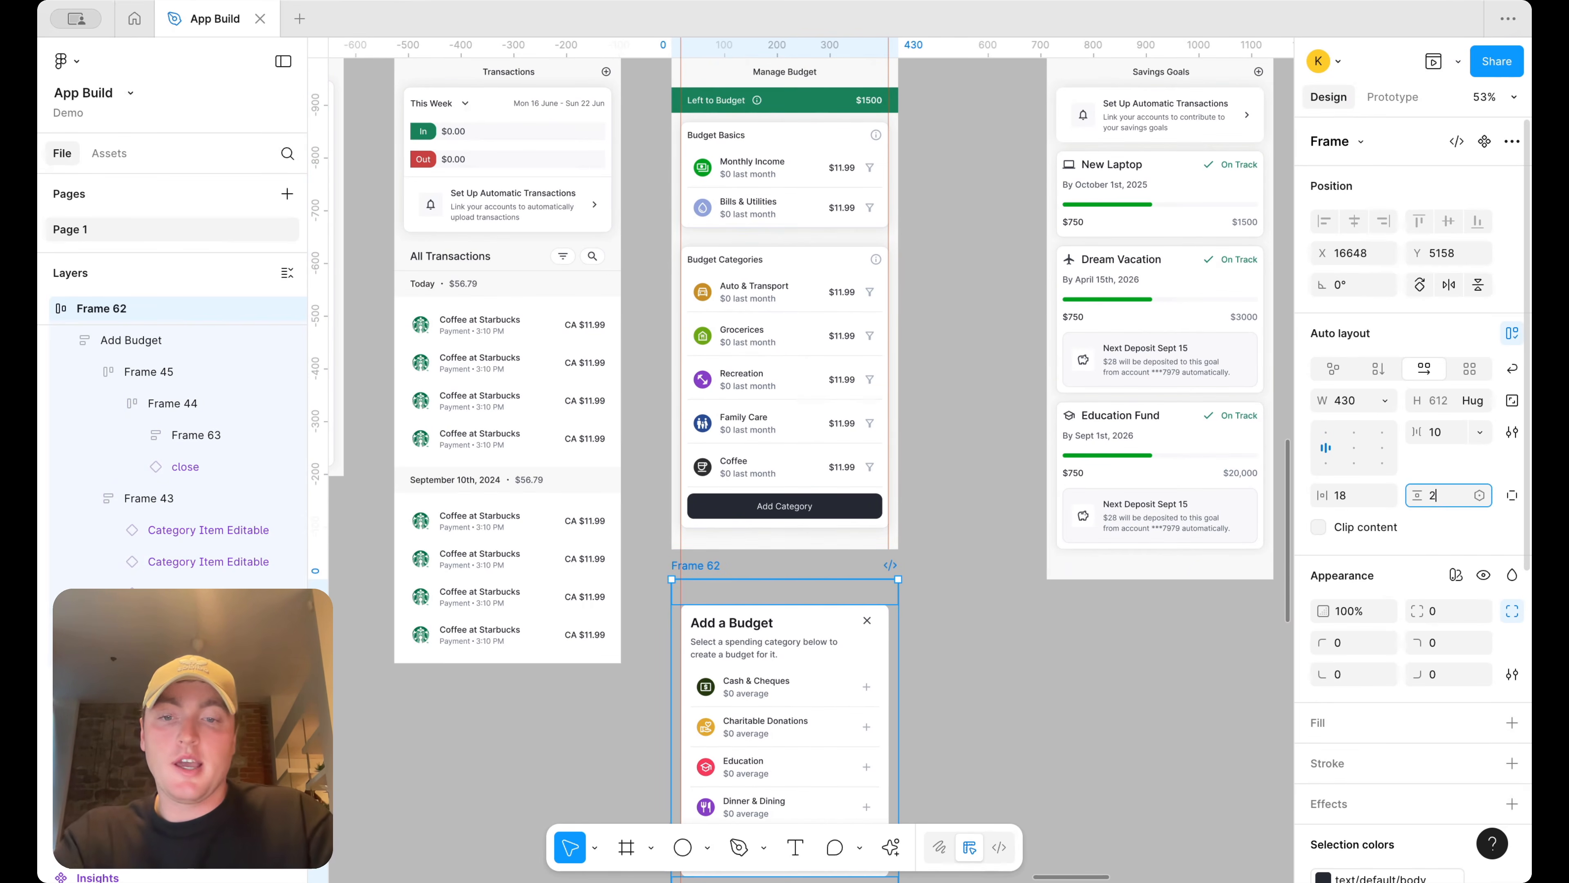
type("4")
key("Return")
Preview the Budget screen once more and open the Add Budget overlay
scroll(865, 285, "up", 5)
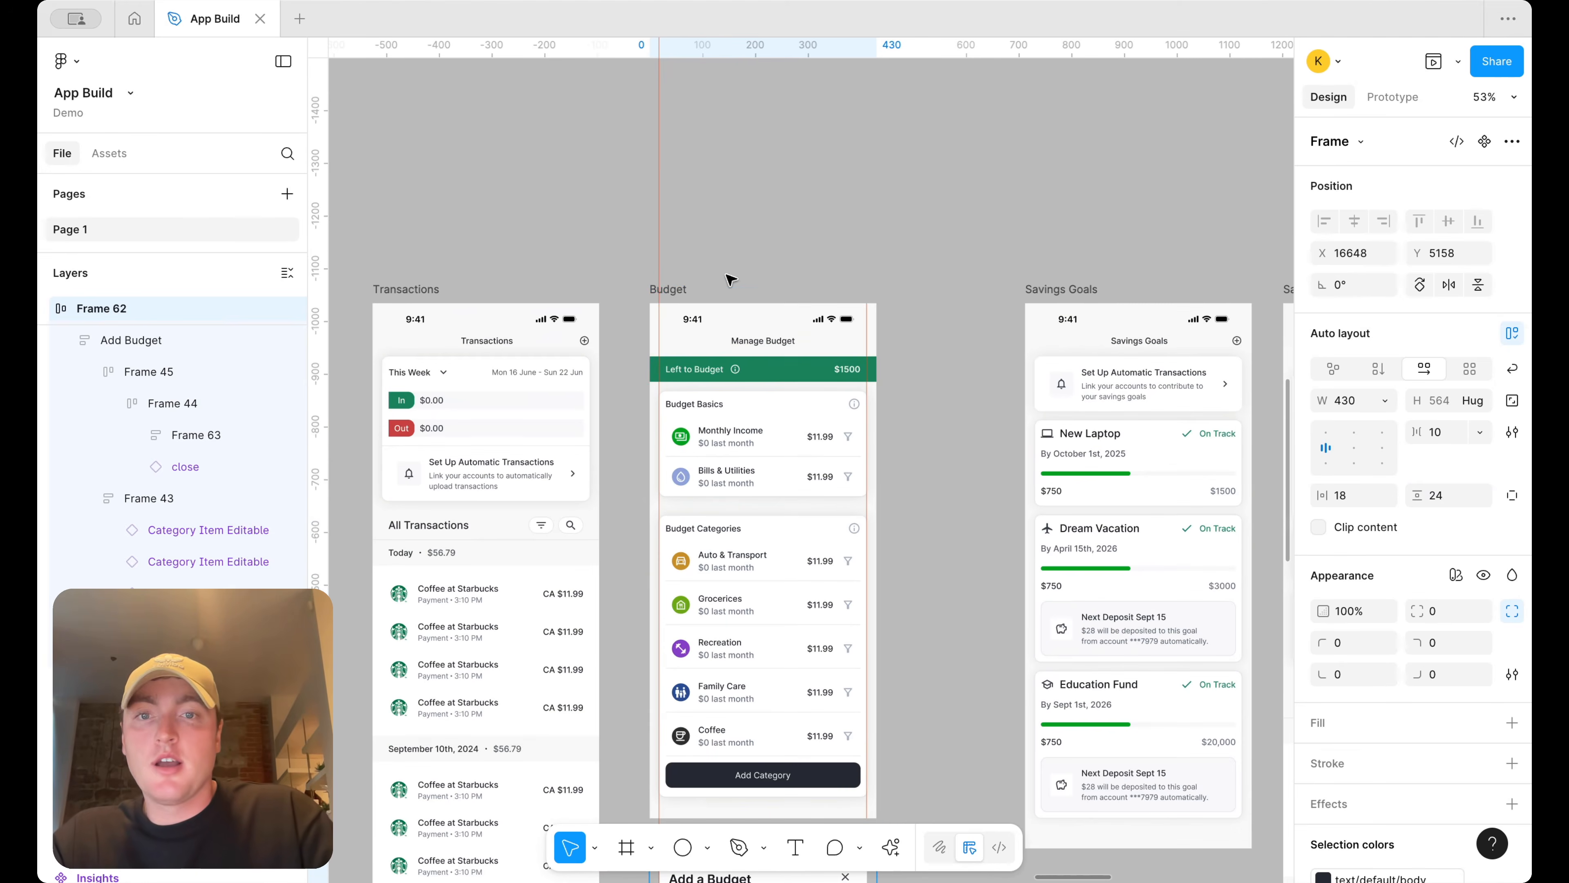
left_click(692, 291)
left_click(1458, 61)
left_click(1348, 122)
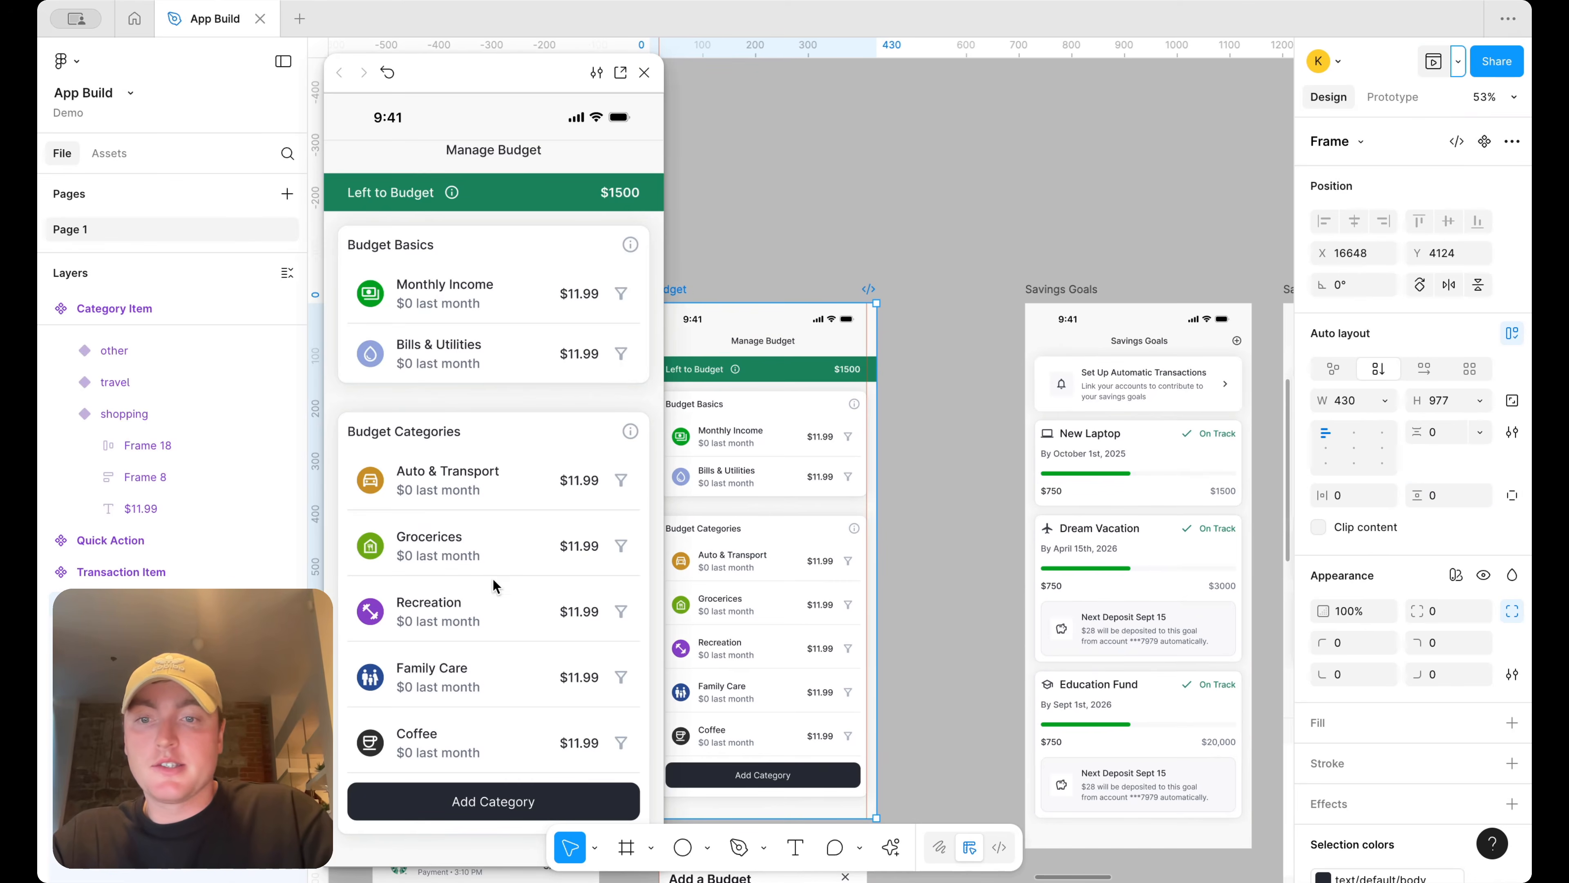
left_click(423, 790)
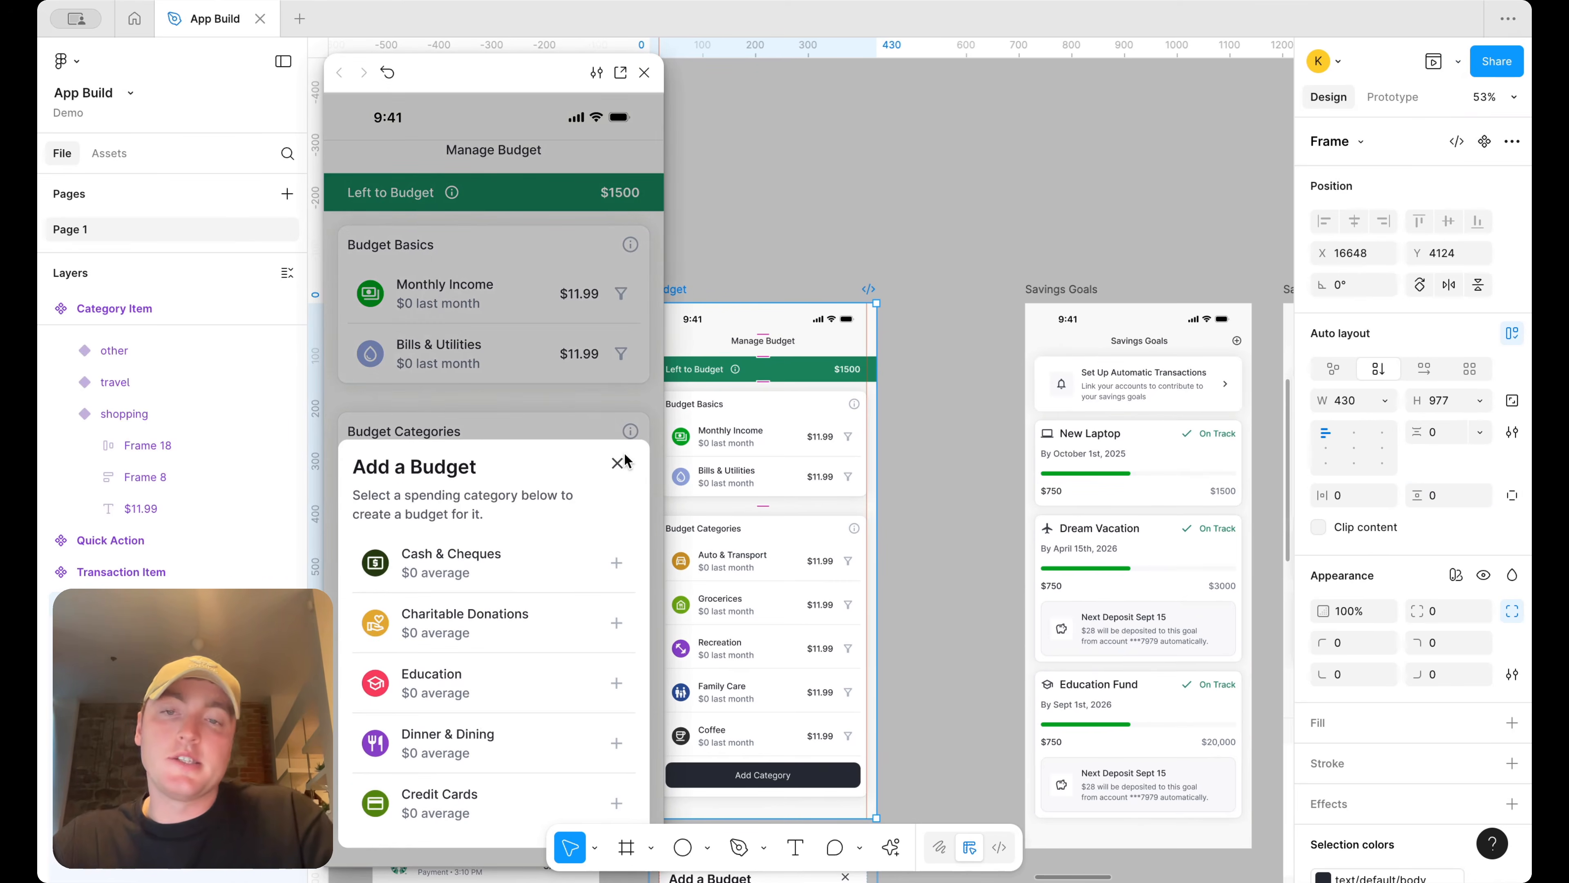
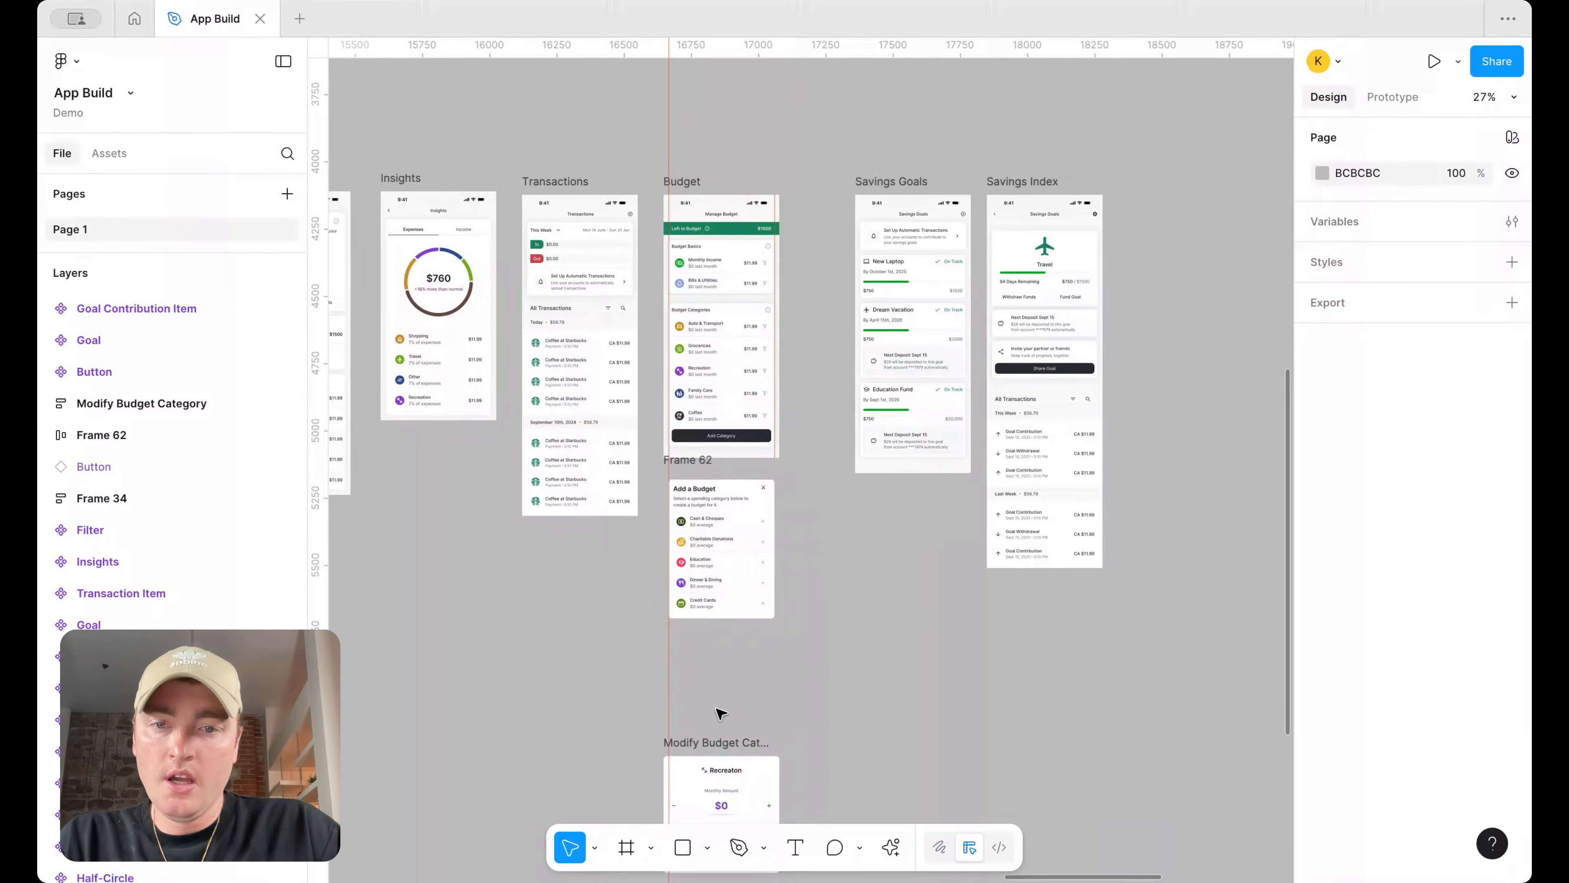
Rename the wrapper frame around the Add a Budget sheet to Add Budget
left_click_drag(702, 747, 829, 506)
scroll(830, 506, "up", 5)
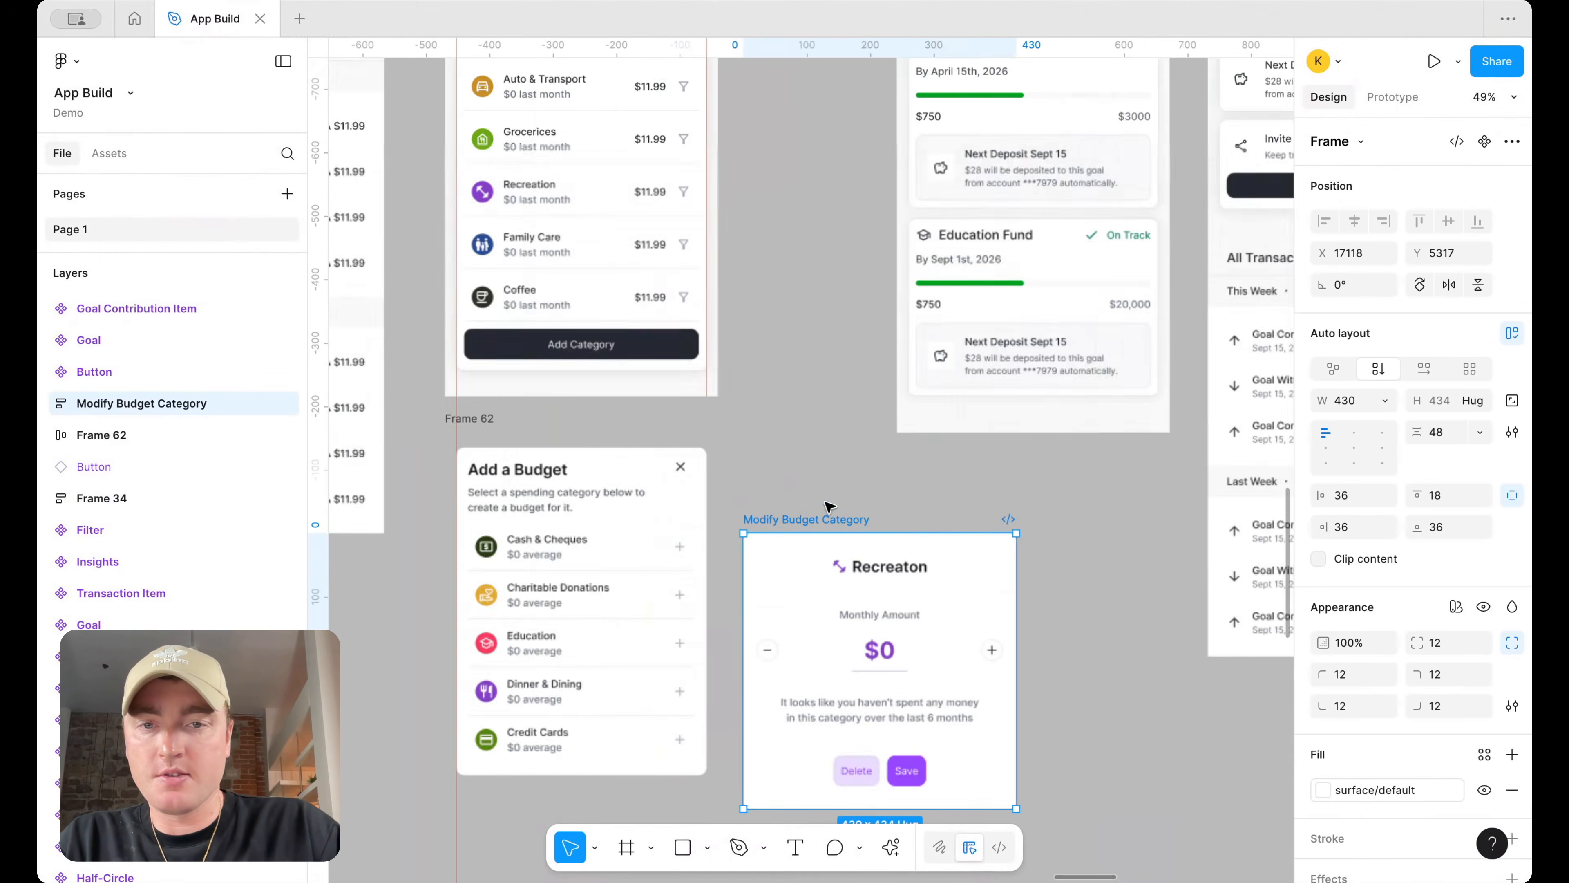
left_click(488, 407)
double_click(488, 407)
type("Add Budget")
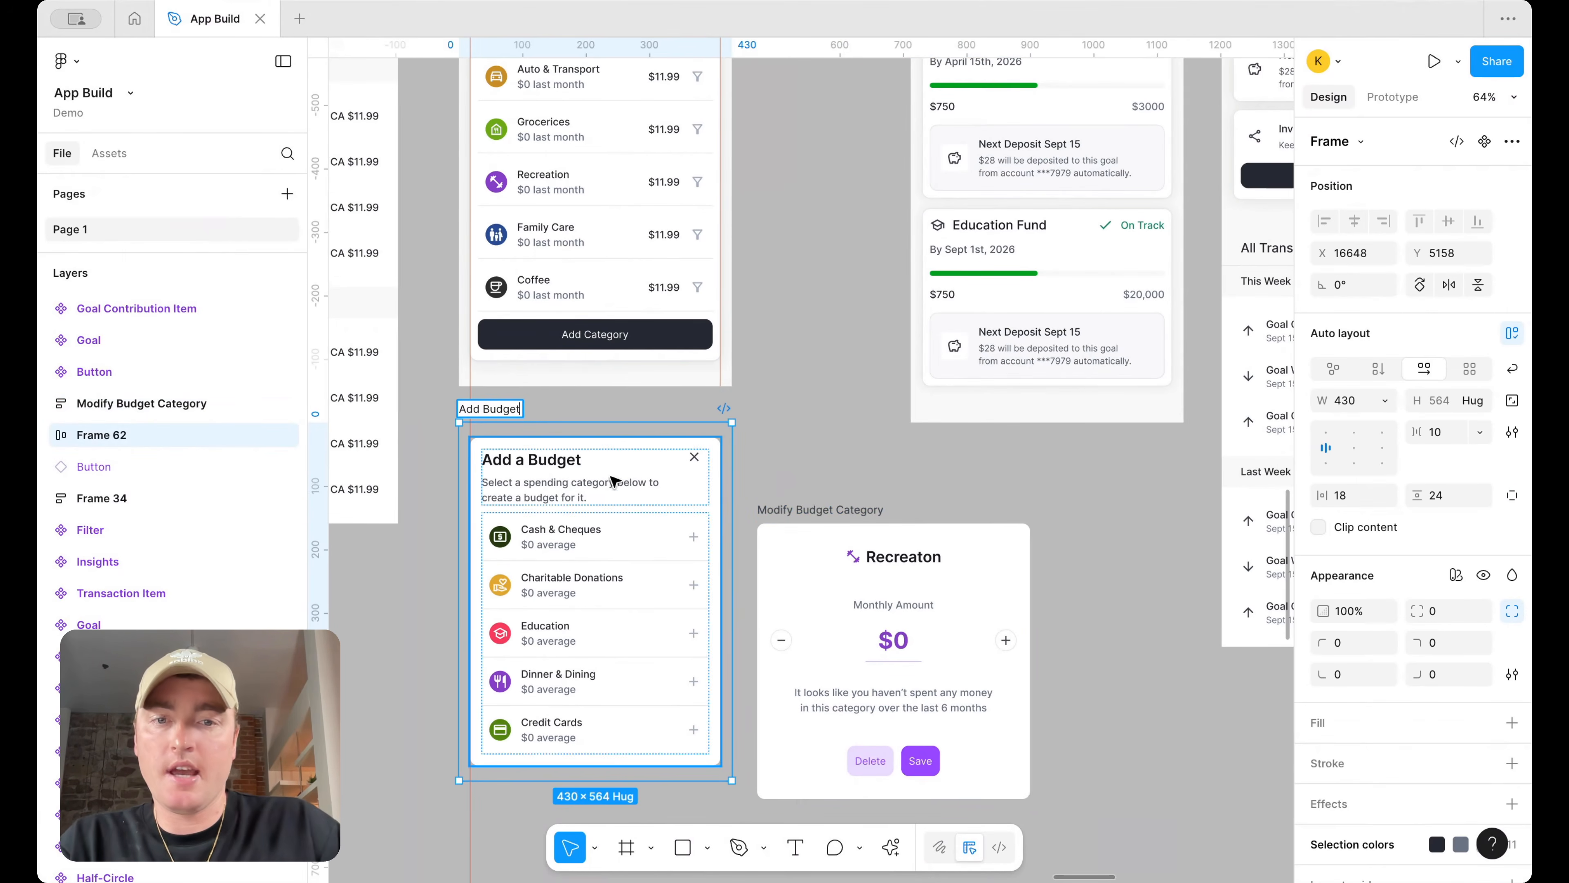
Wrap the Modify Budget Category card in an auto-layout frame with horizontal padding 18 and vertical padding 24
left_click(850, 521)
key("shift+a")
left_click(1352, 497)
type("18")
key("Return")
type("24")
key("Return")
scroll(1044, 467, "down", 3)
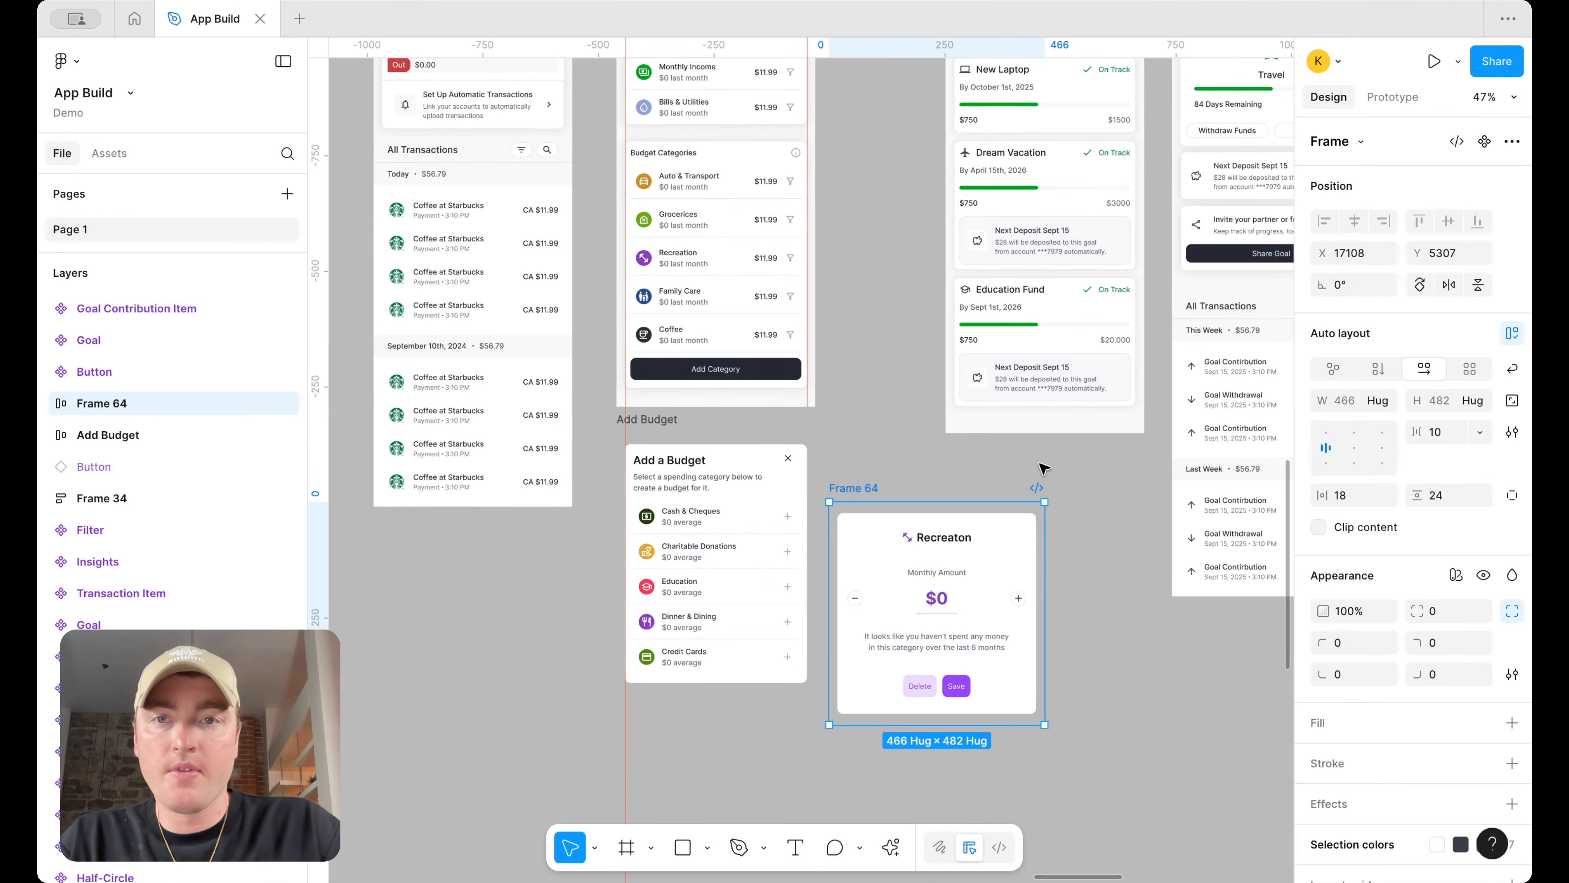
Prototype a budget category row to open Frame 64 as an overlay at bottom center with a background
left_click(1392, 99)
scroll(896, 487, "up", 5)
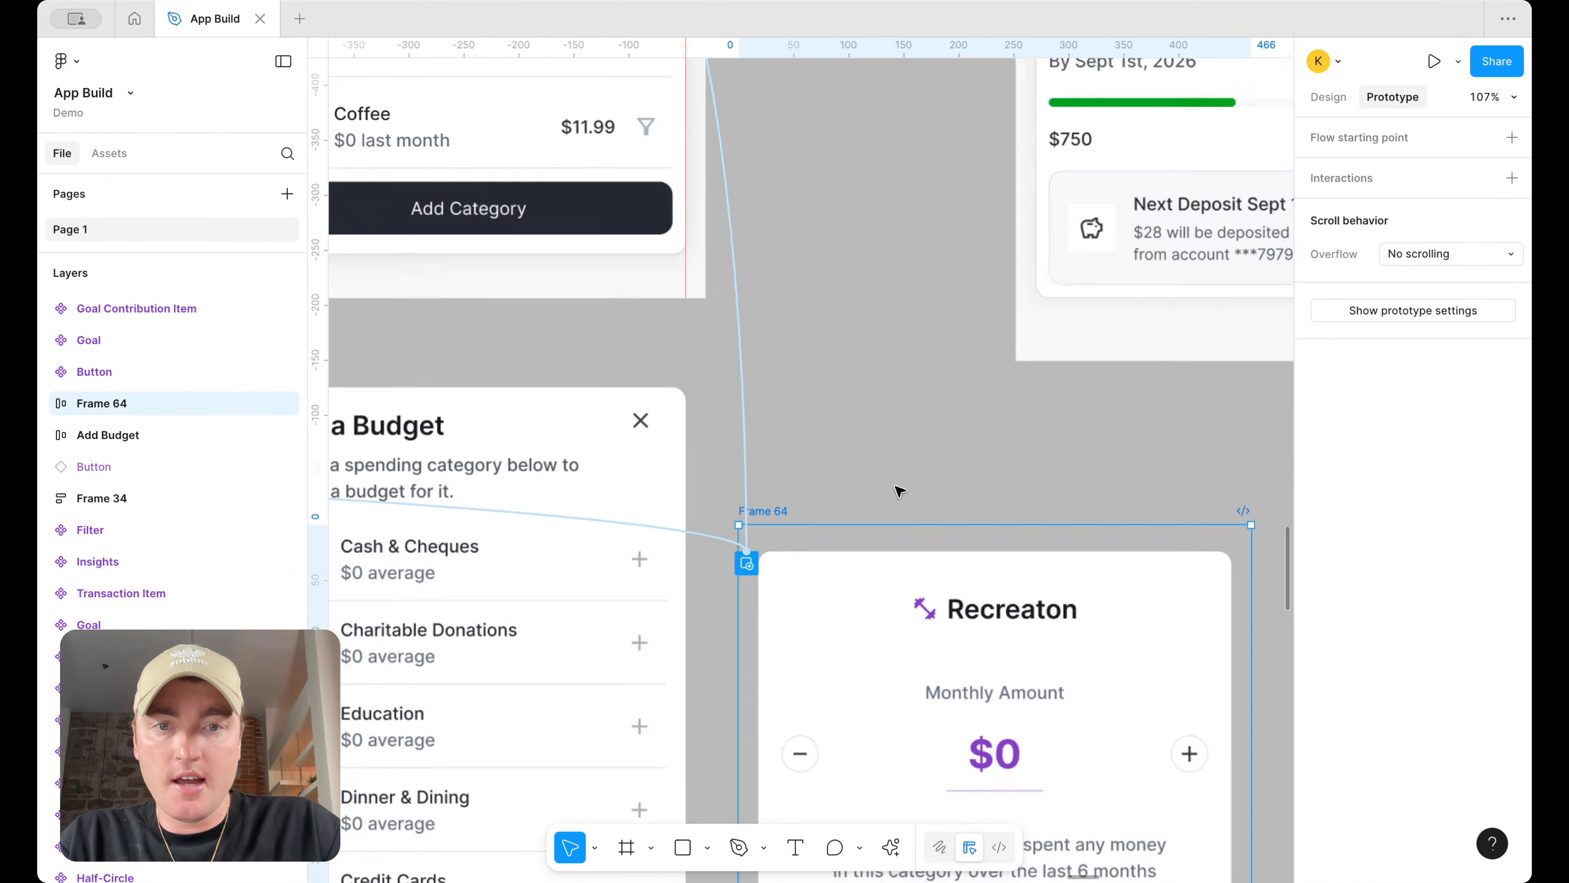
left_click_drag(731, 507, 978, 213)
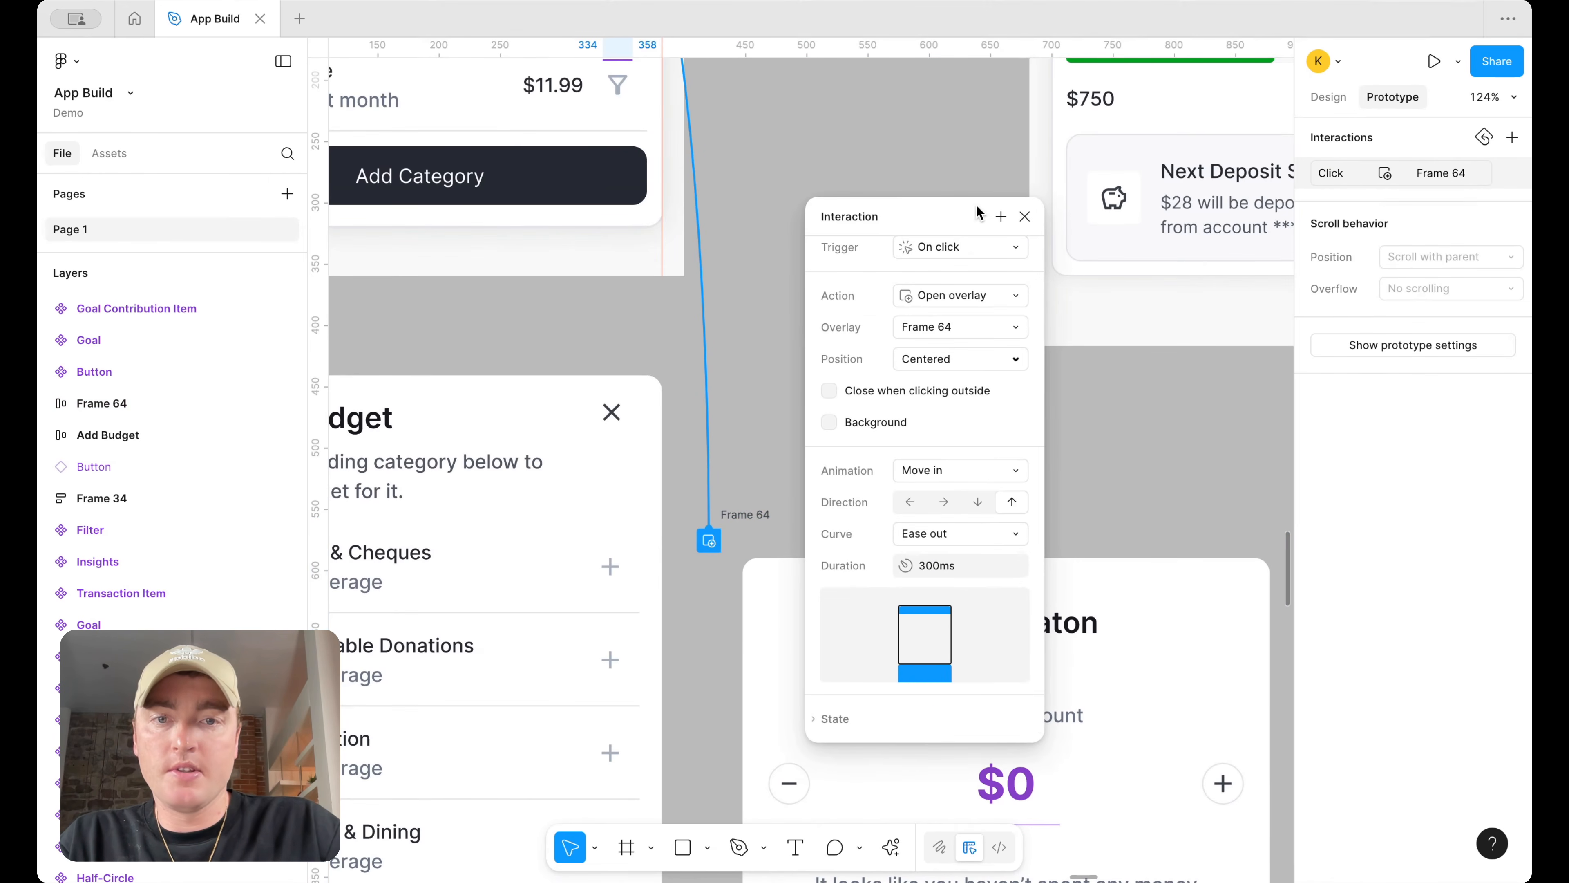
left_click(830, 422)
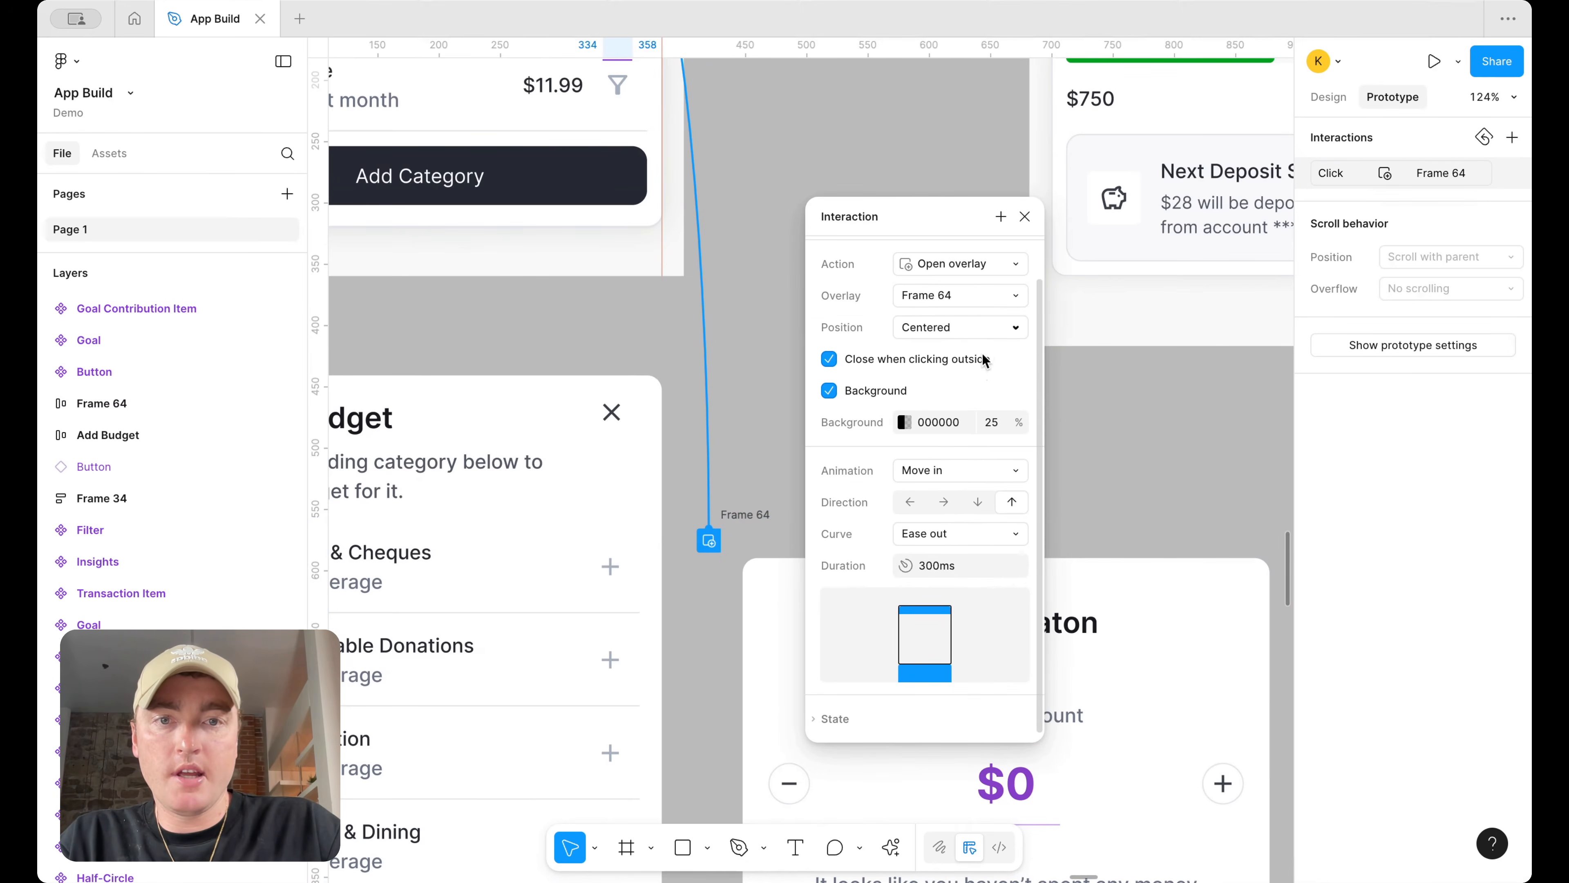
left_click(998, 328)
left_click(995, 445)
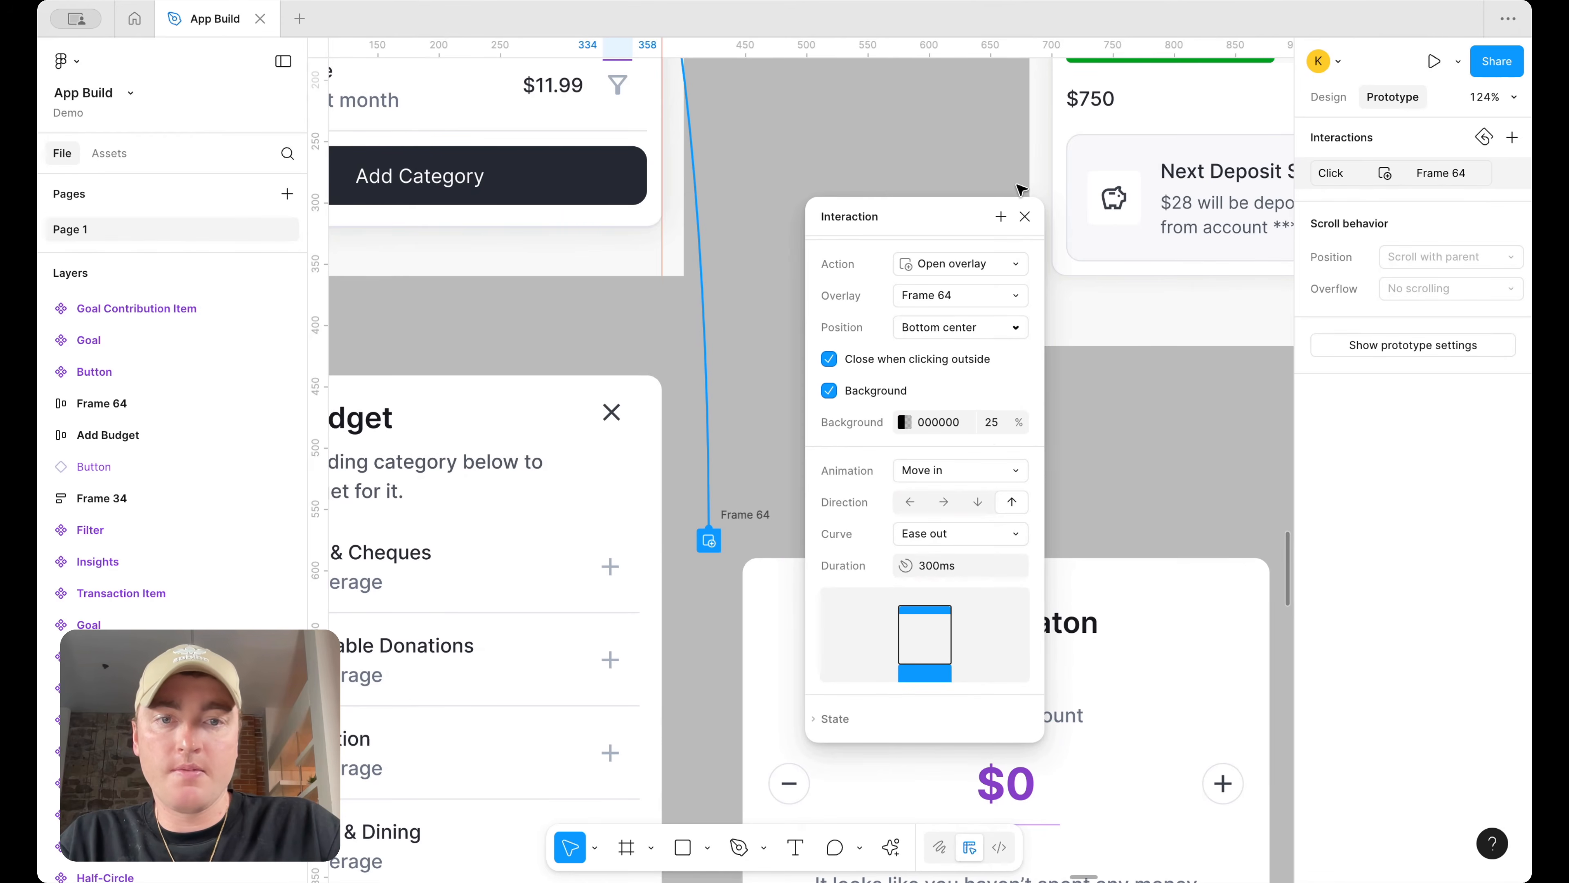
left_click(1024, 216)
left_click(844, 256)
scroll(844, 256, "down", 5)
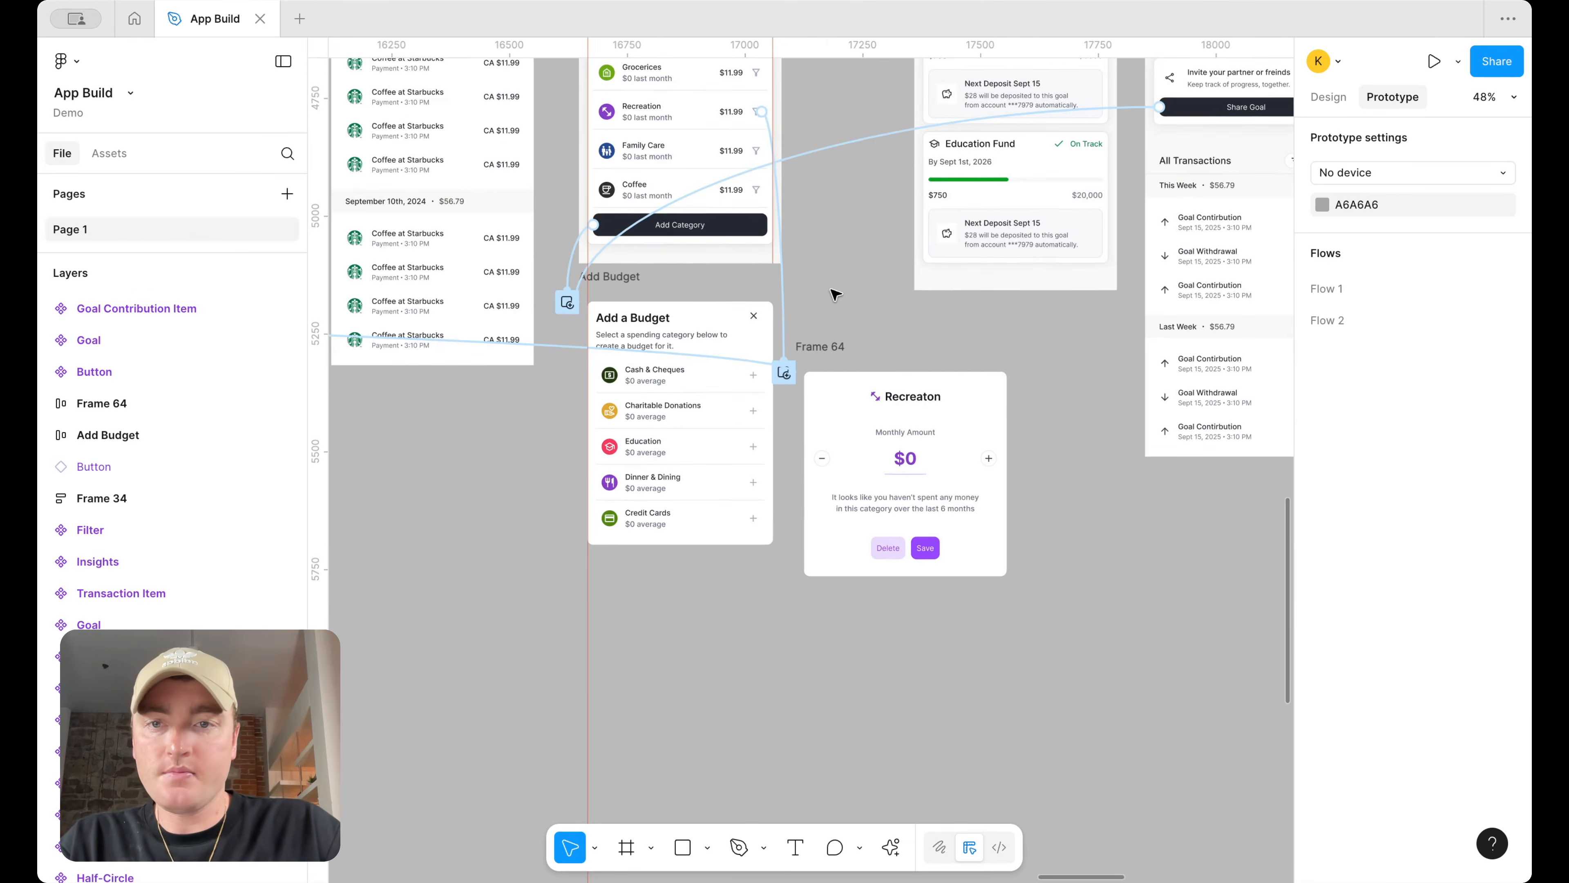
Delete the icon beside the Recreaton heading in Frame 64
scroll(835, 308, "down", 3)
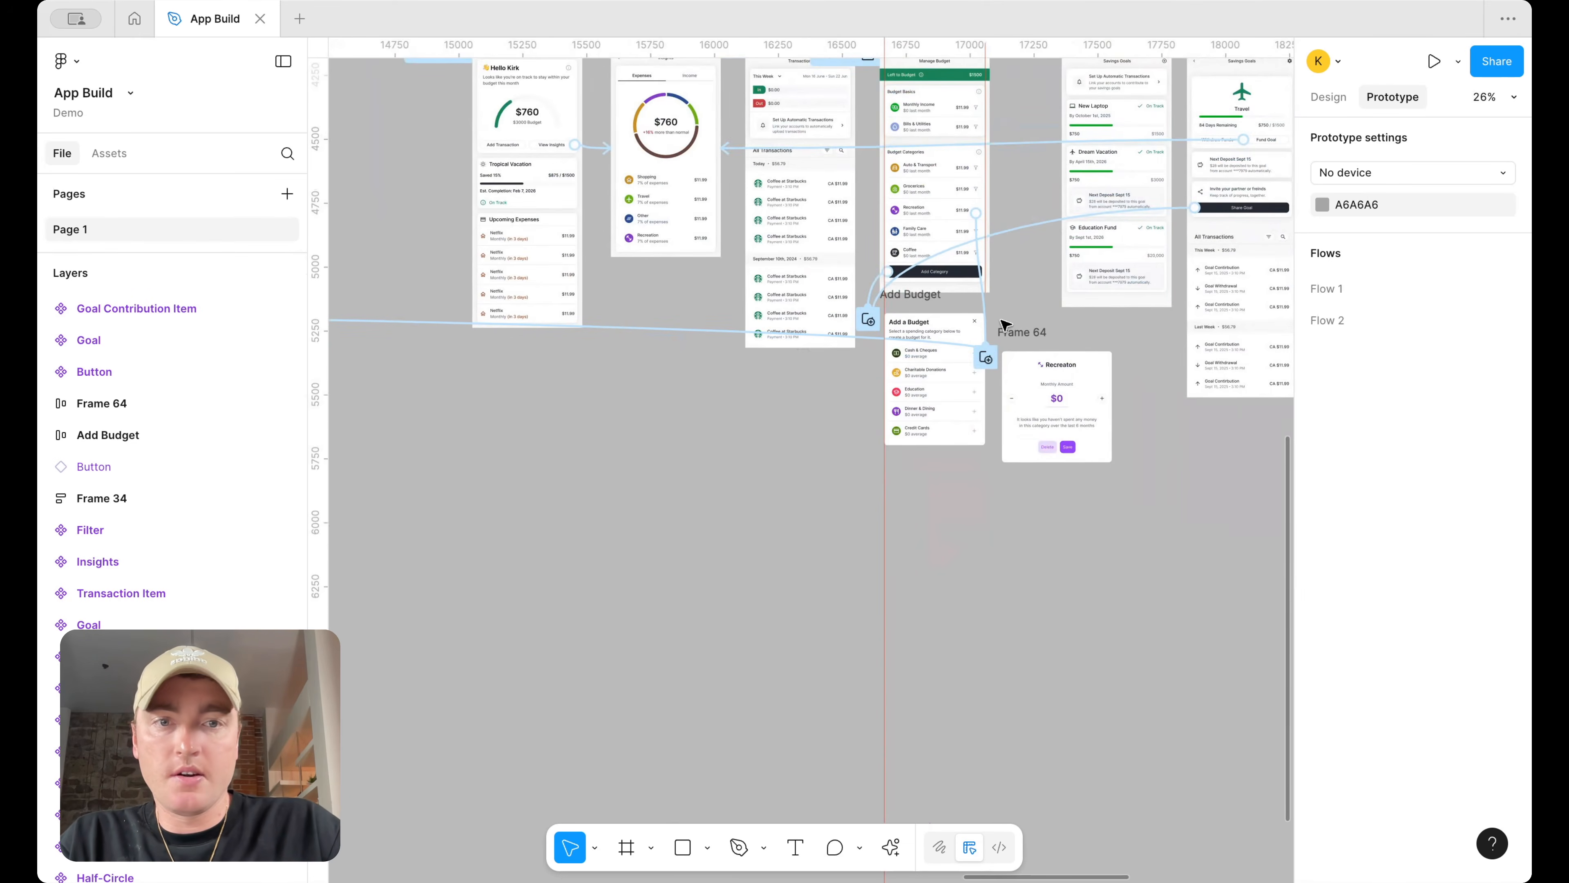
scroll(964, 328, "up", 2)
scroll(998, 335, "up", 1)
scroll(999, 335, "right", 1)
left_click(1328, 98)
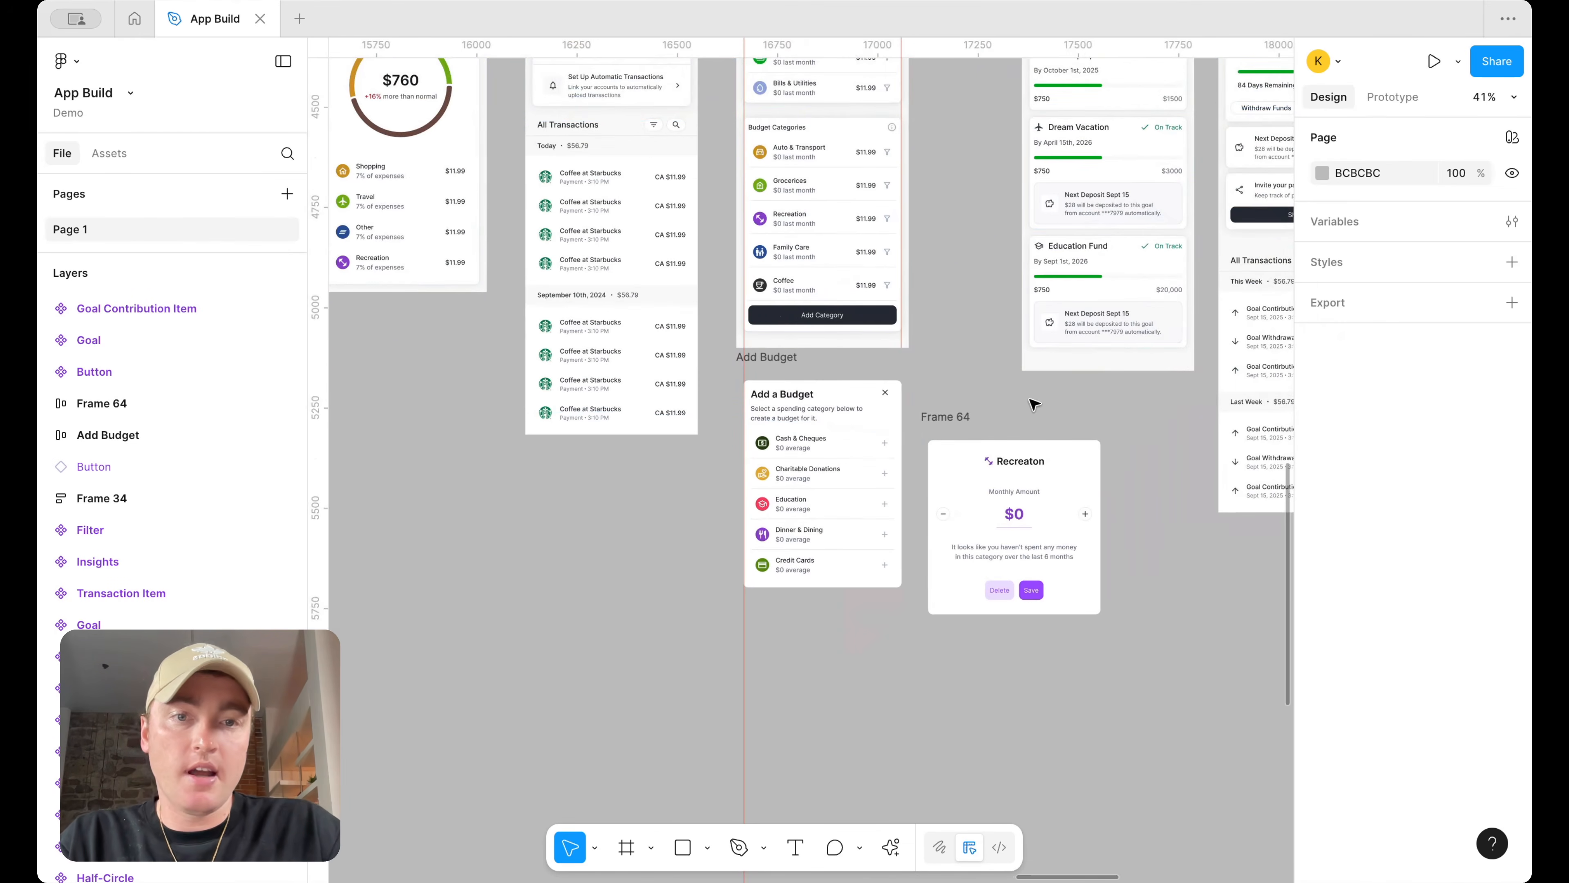
left_click(943, 423)
scroll(1026, 504, "up", 2)
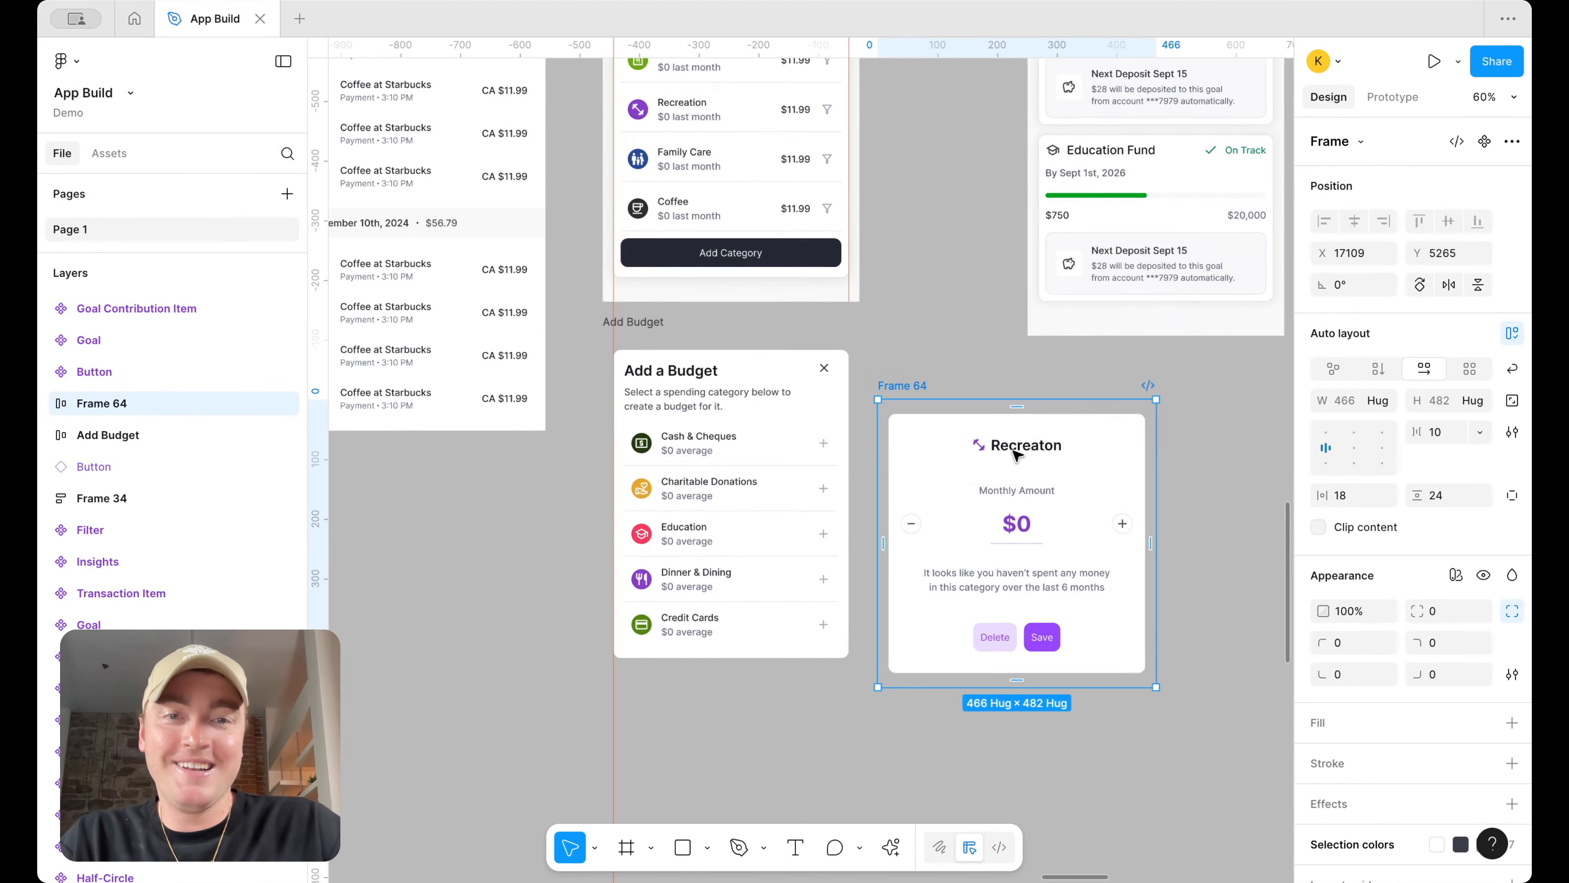
double_click(1001, 447)
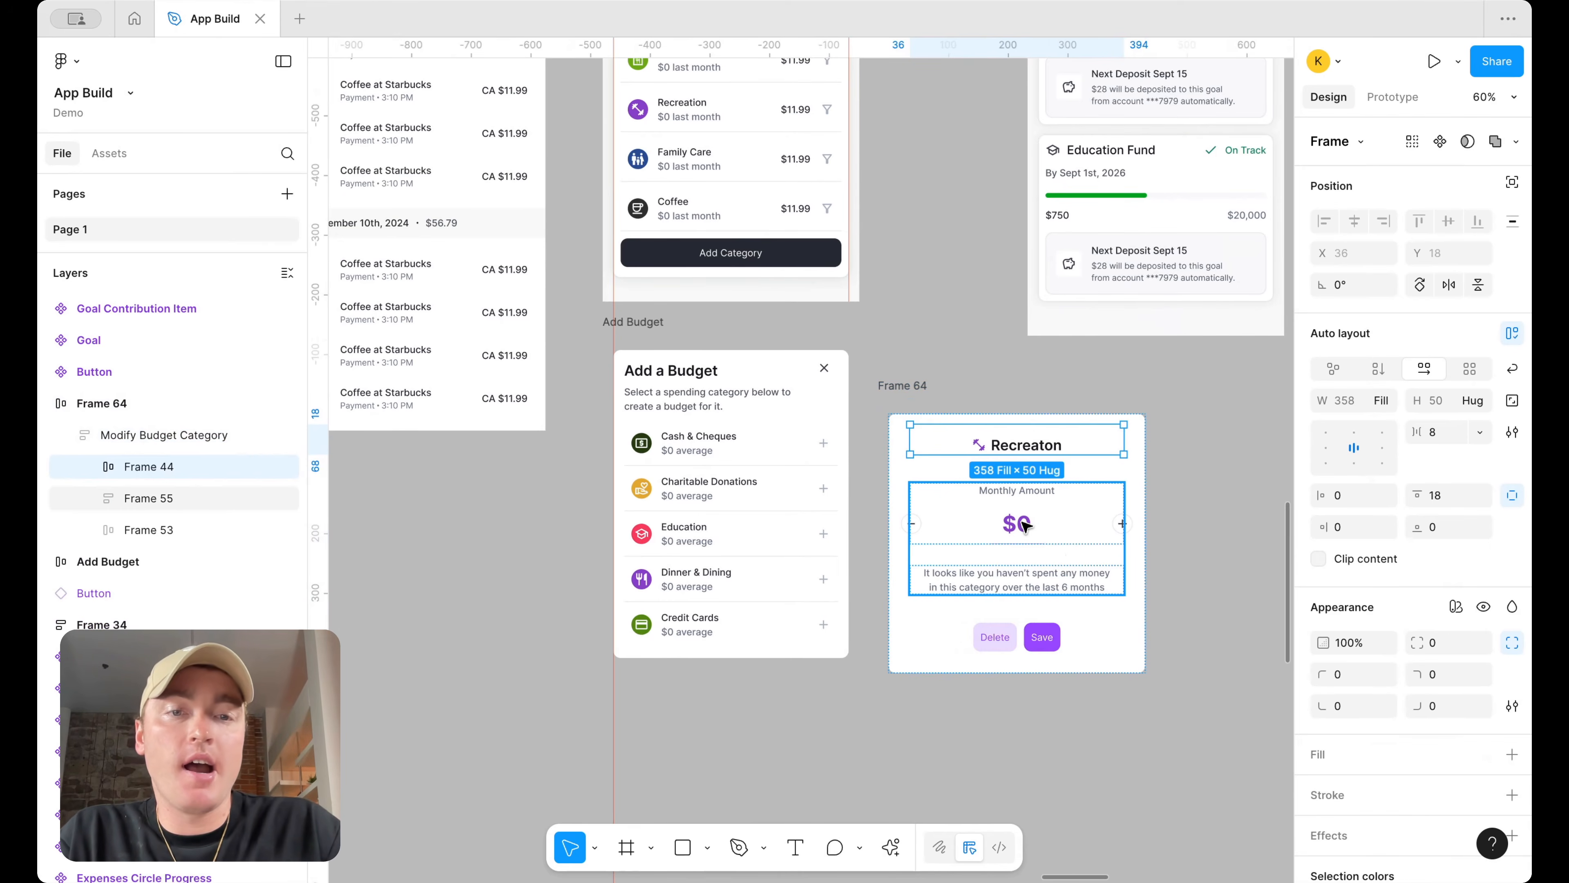
double_click(981, 445)
double_click(981, 446)
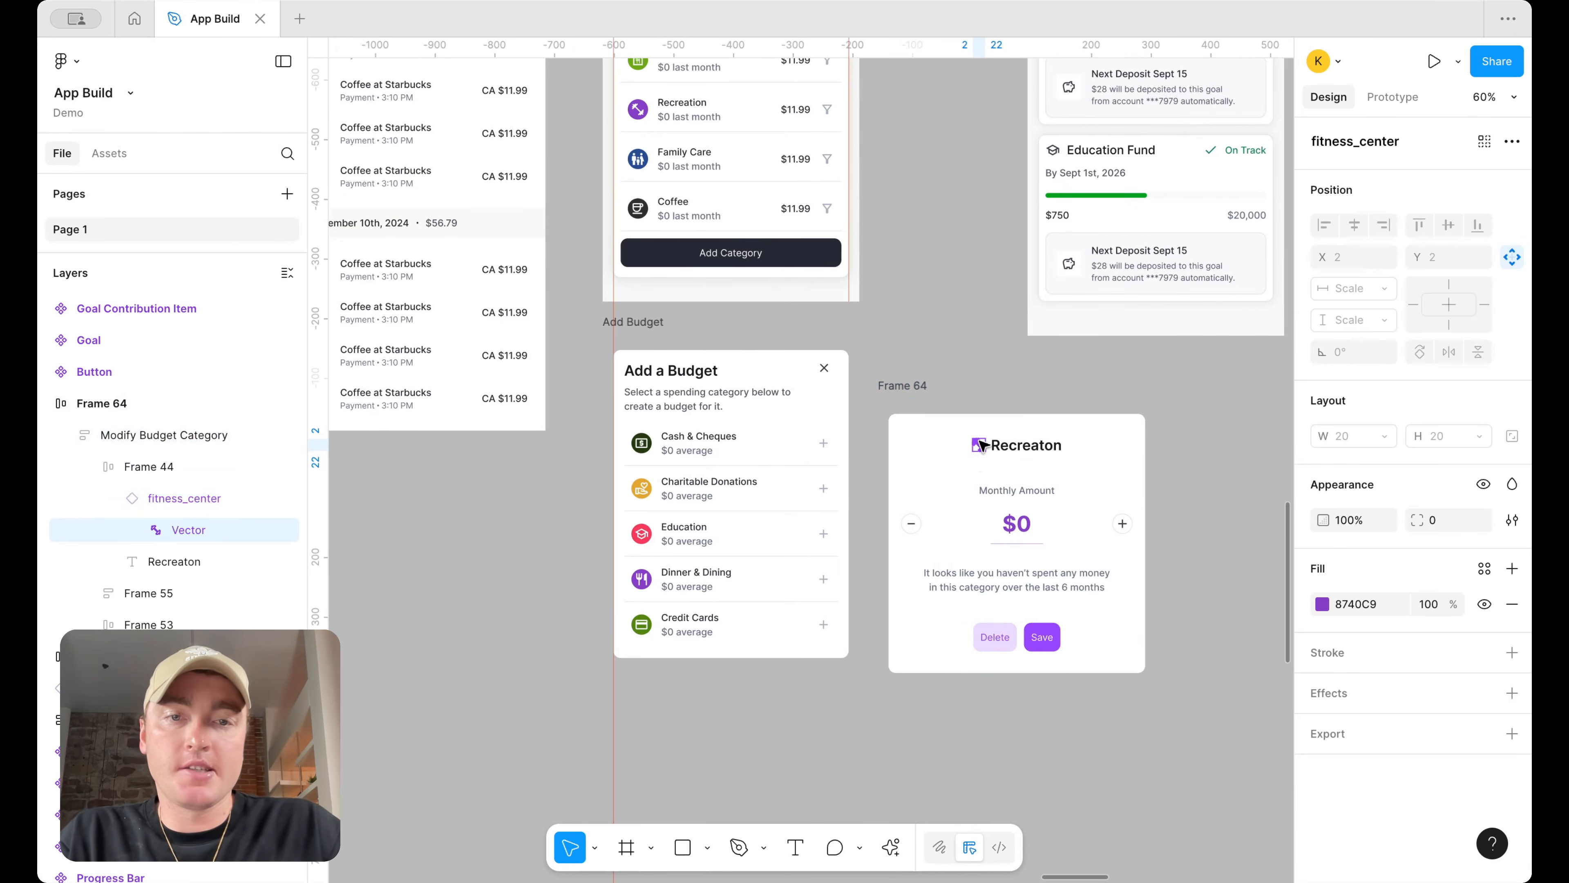
left_click(981, 464)
double_click(979, 445)
key("Delete")
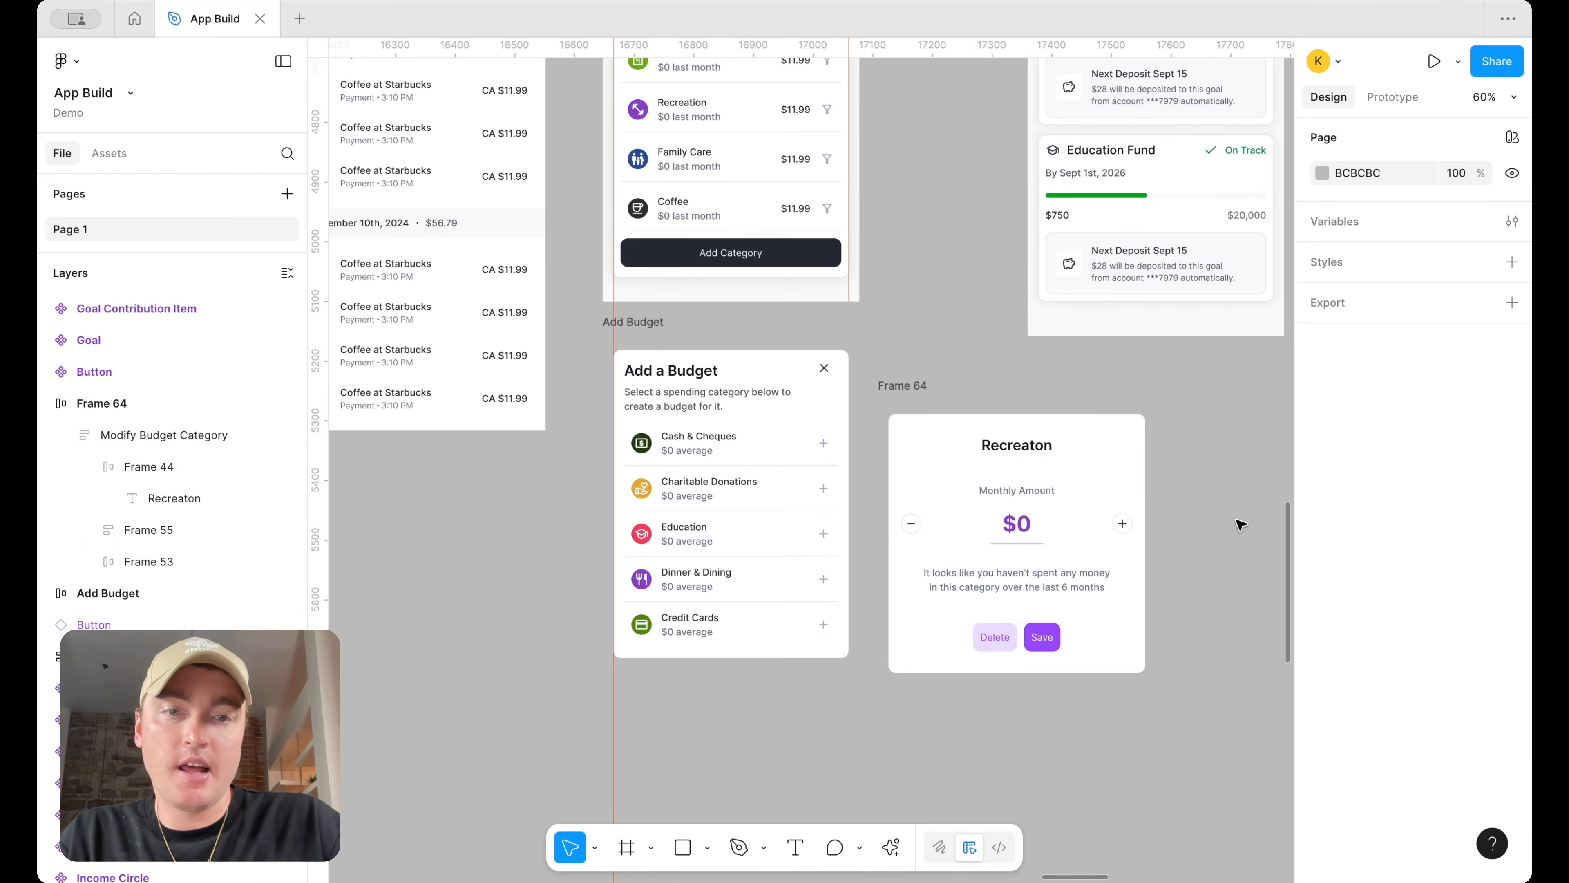
scroll(1241, 524, "down", 2)
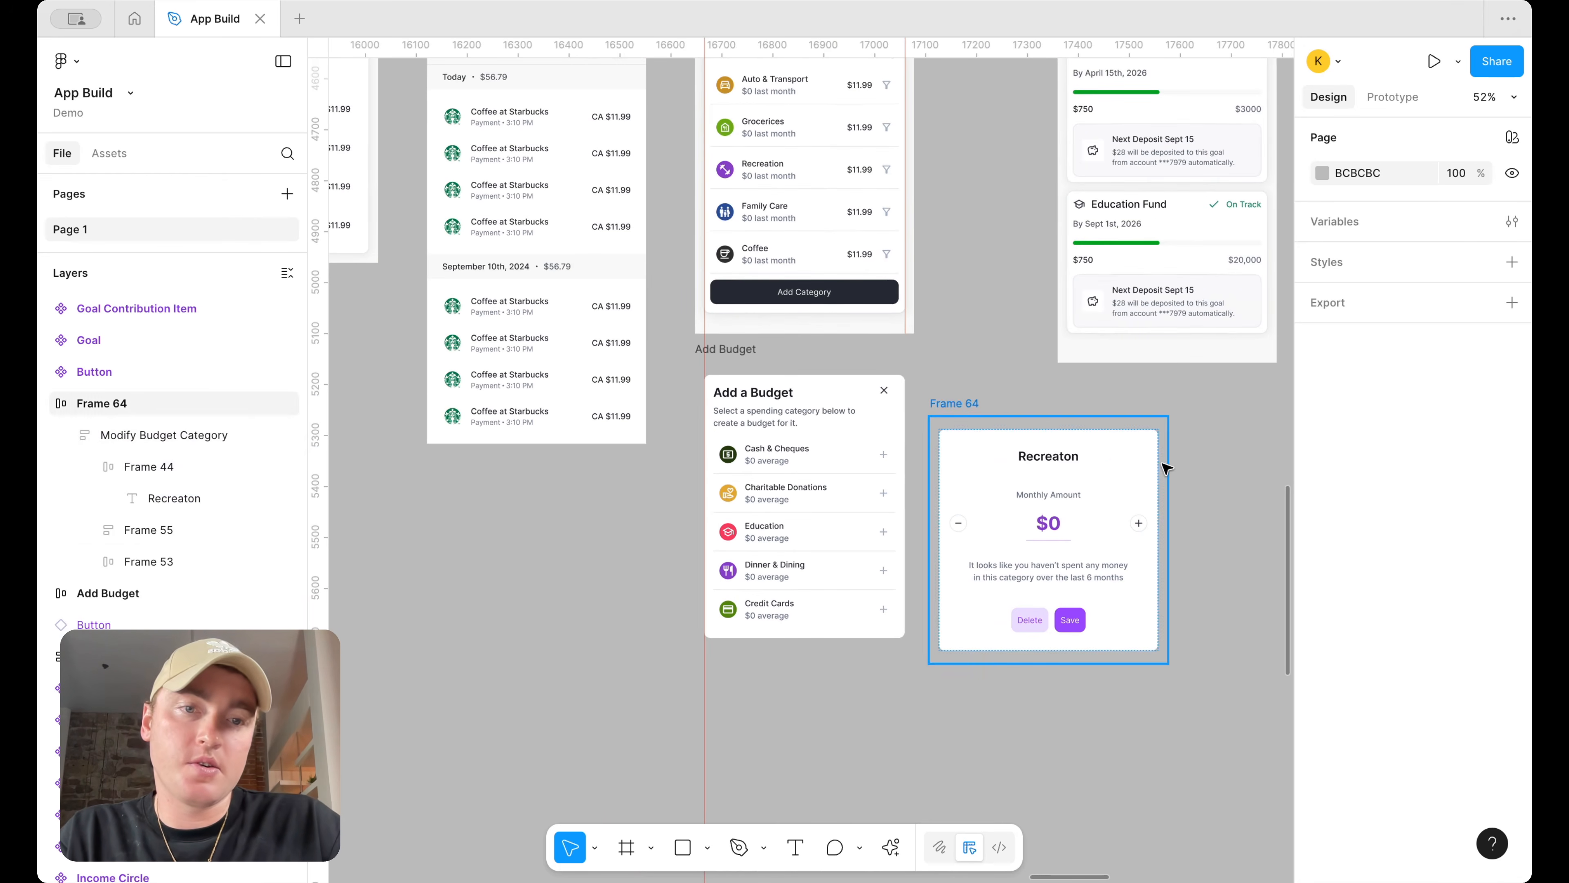
scroll(1147, 468, "down", 3)
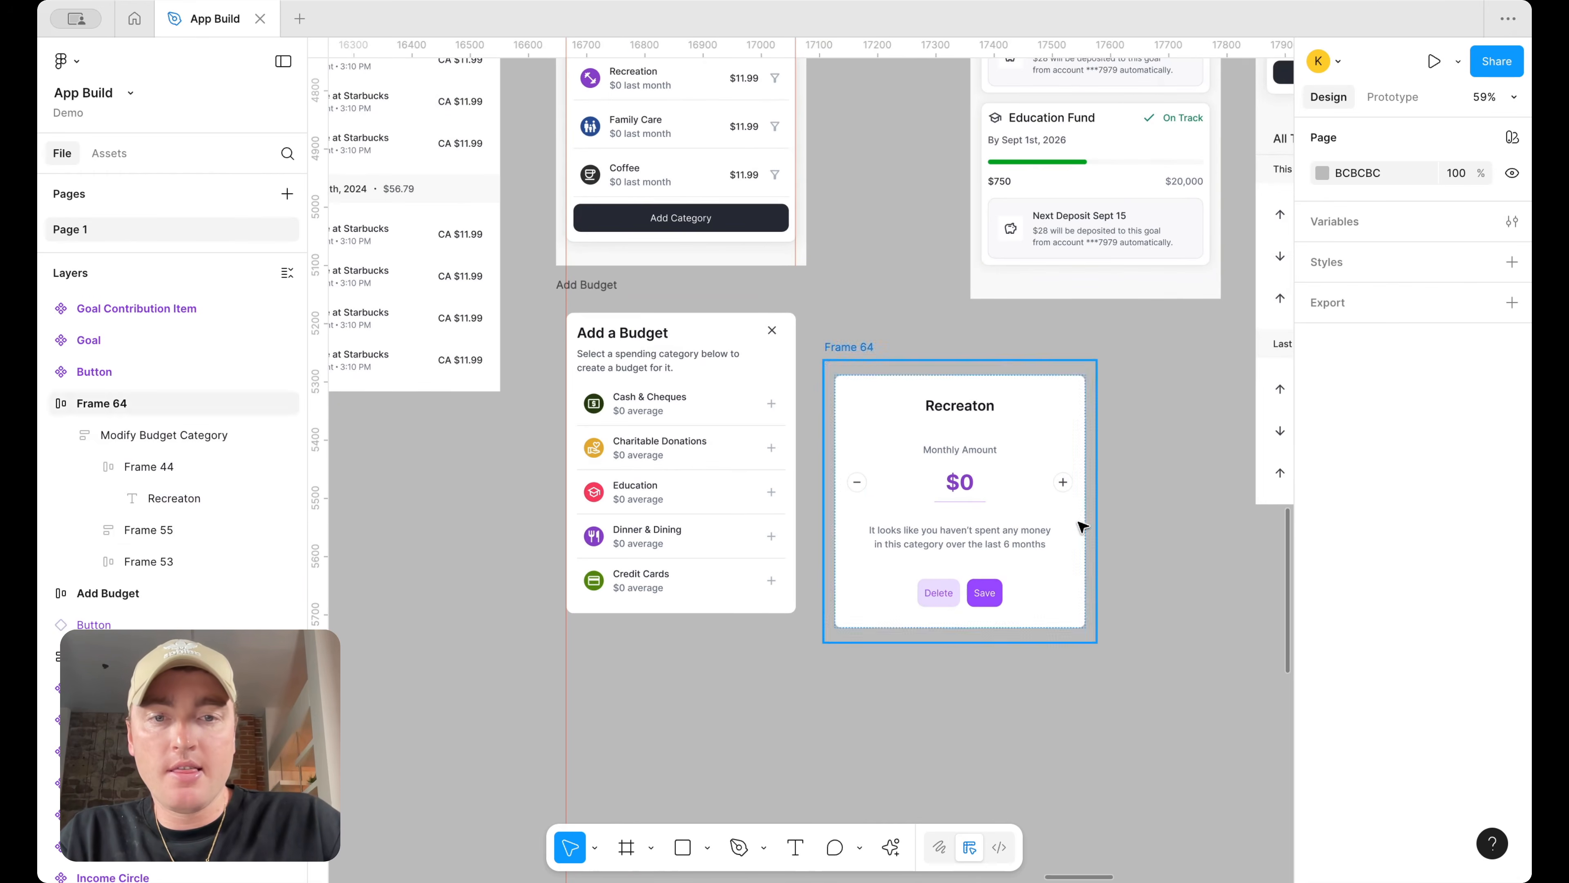
scroll(1055, 549, "right", 1)
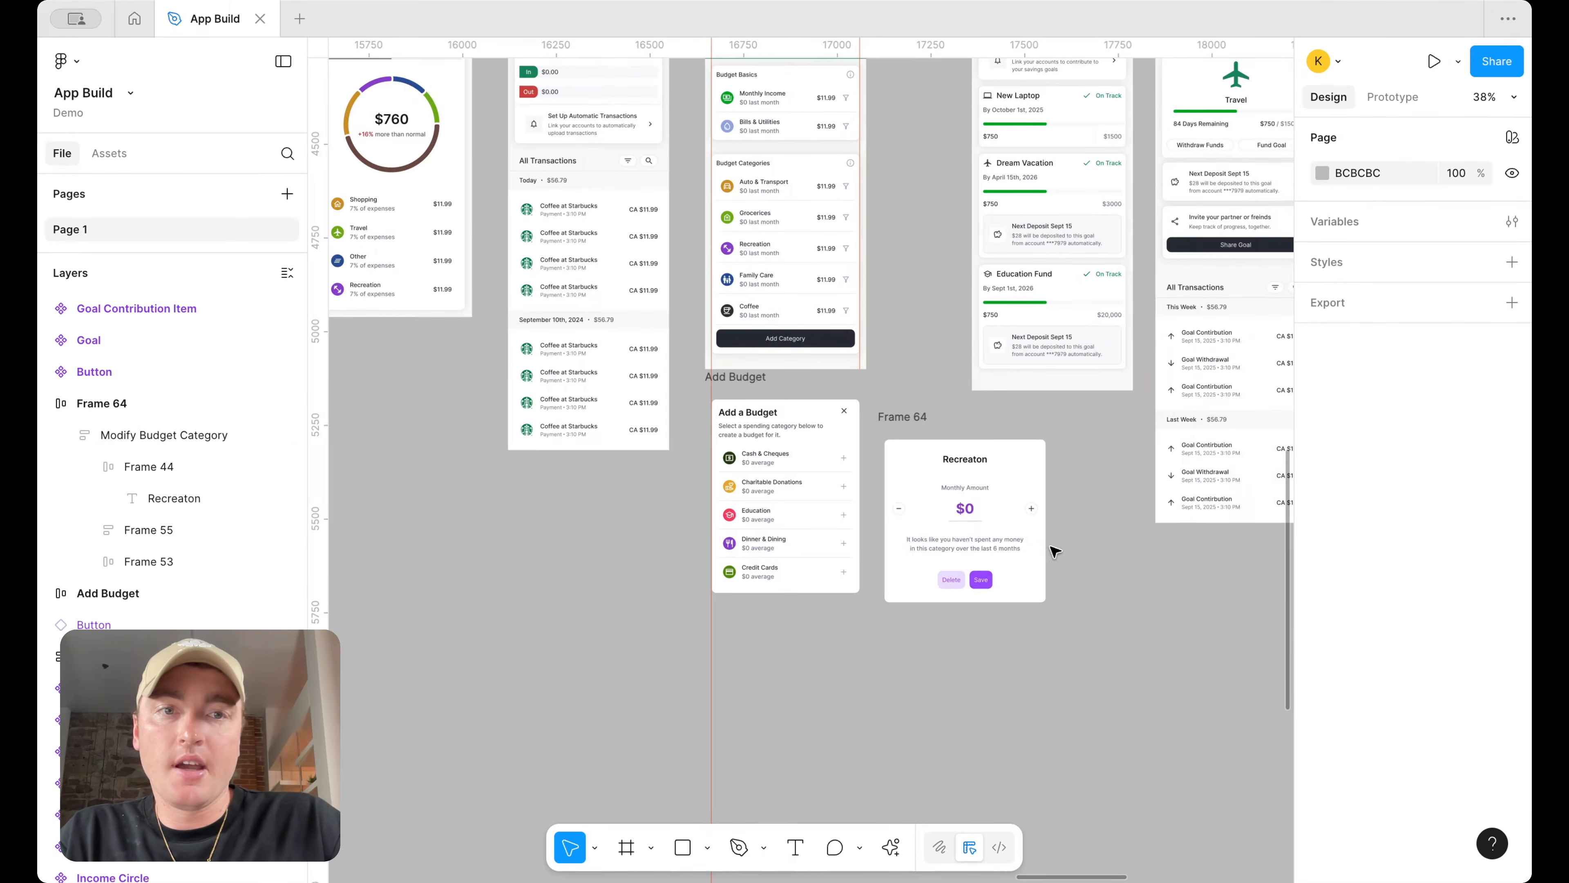
left_click(818, 346)
double_click(819, 344)
left_click_drag(819, 344, 964, 544)
scroll(1085, 656, "up", 4)
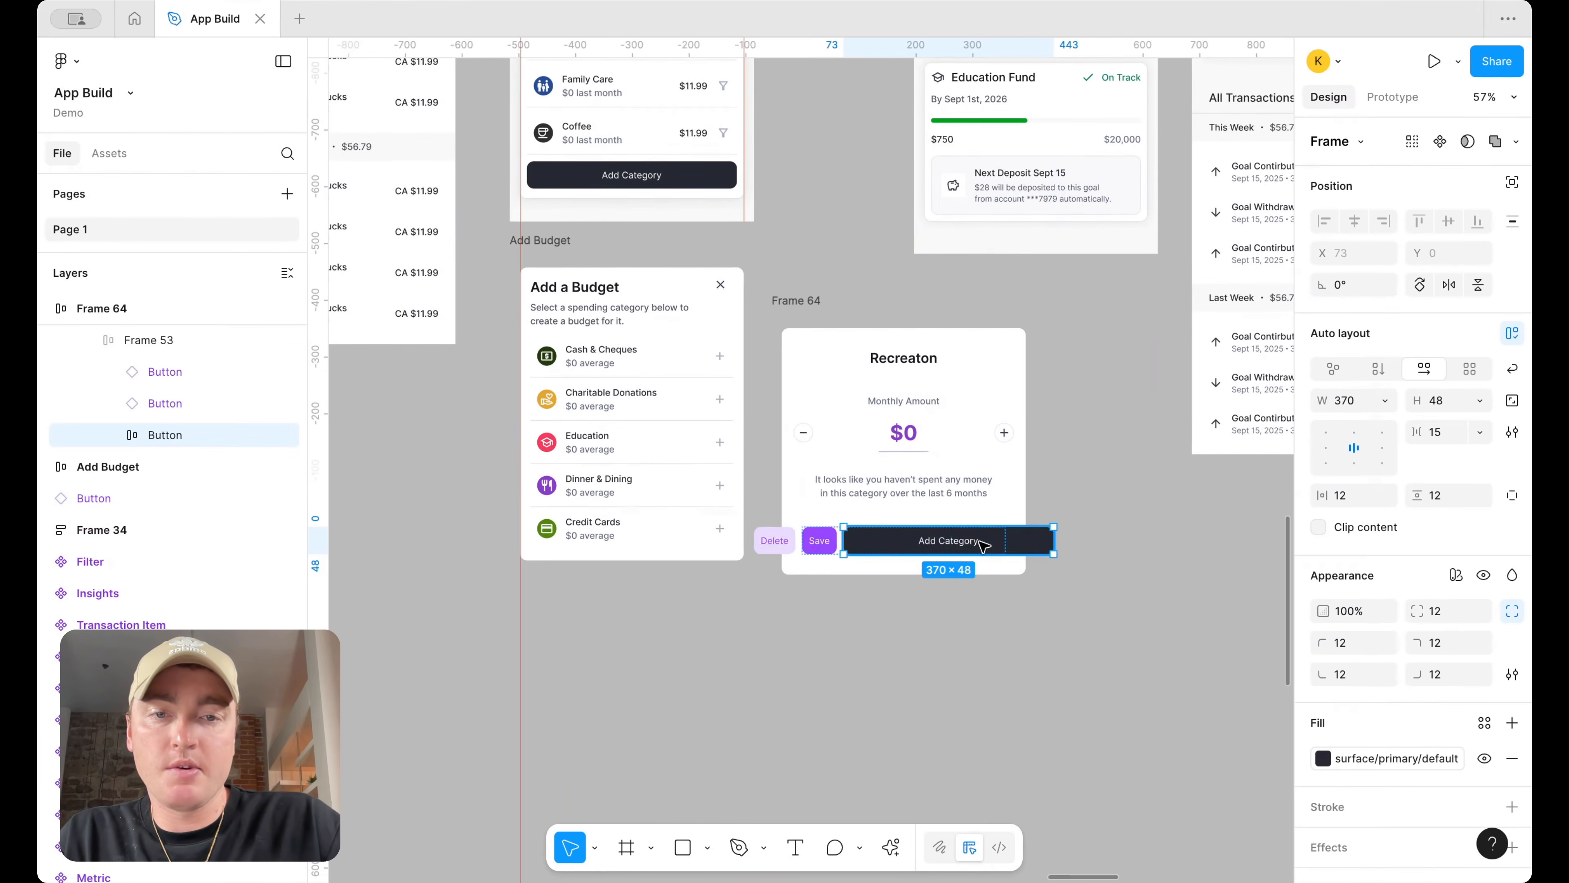
scroll(972, 535, "up", 4)
key("Delete")
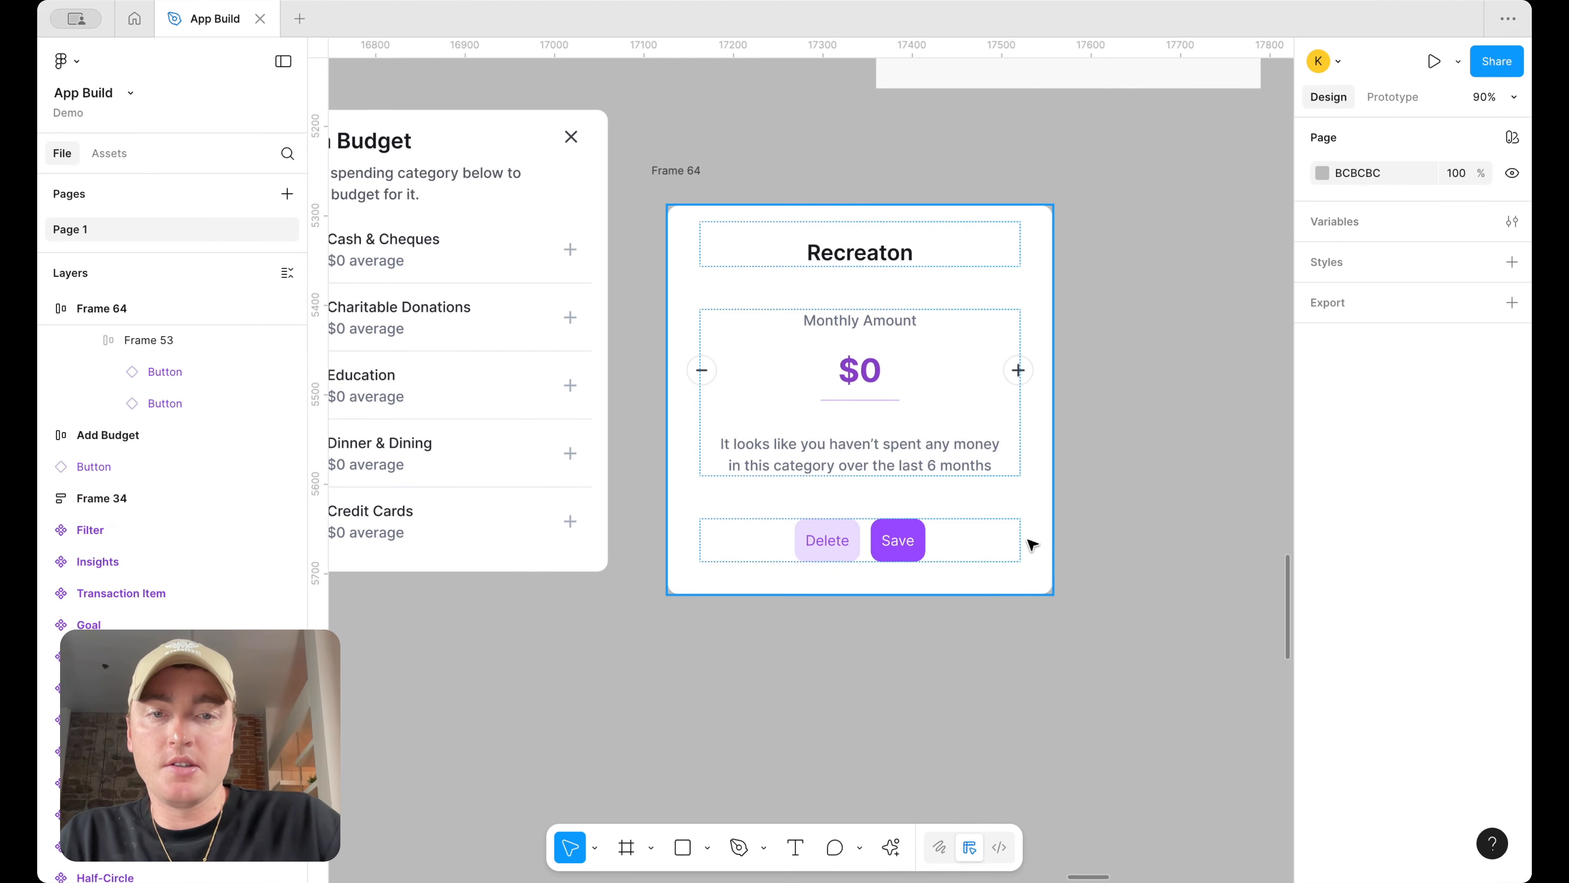
Open the Save button's main component and set its default variant fill to surface/primary/default
left_click(899, 547)
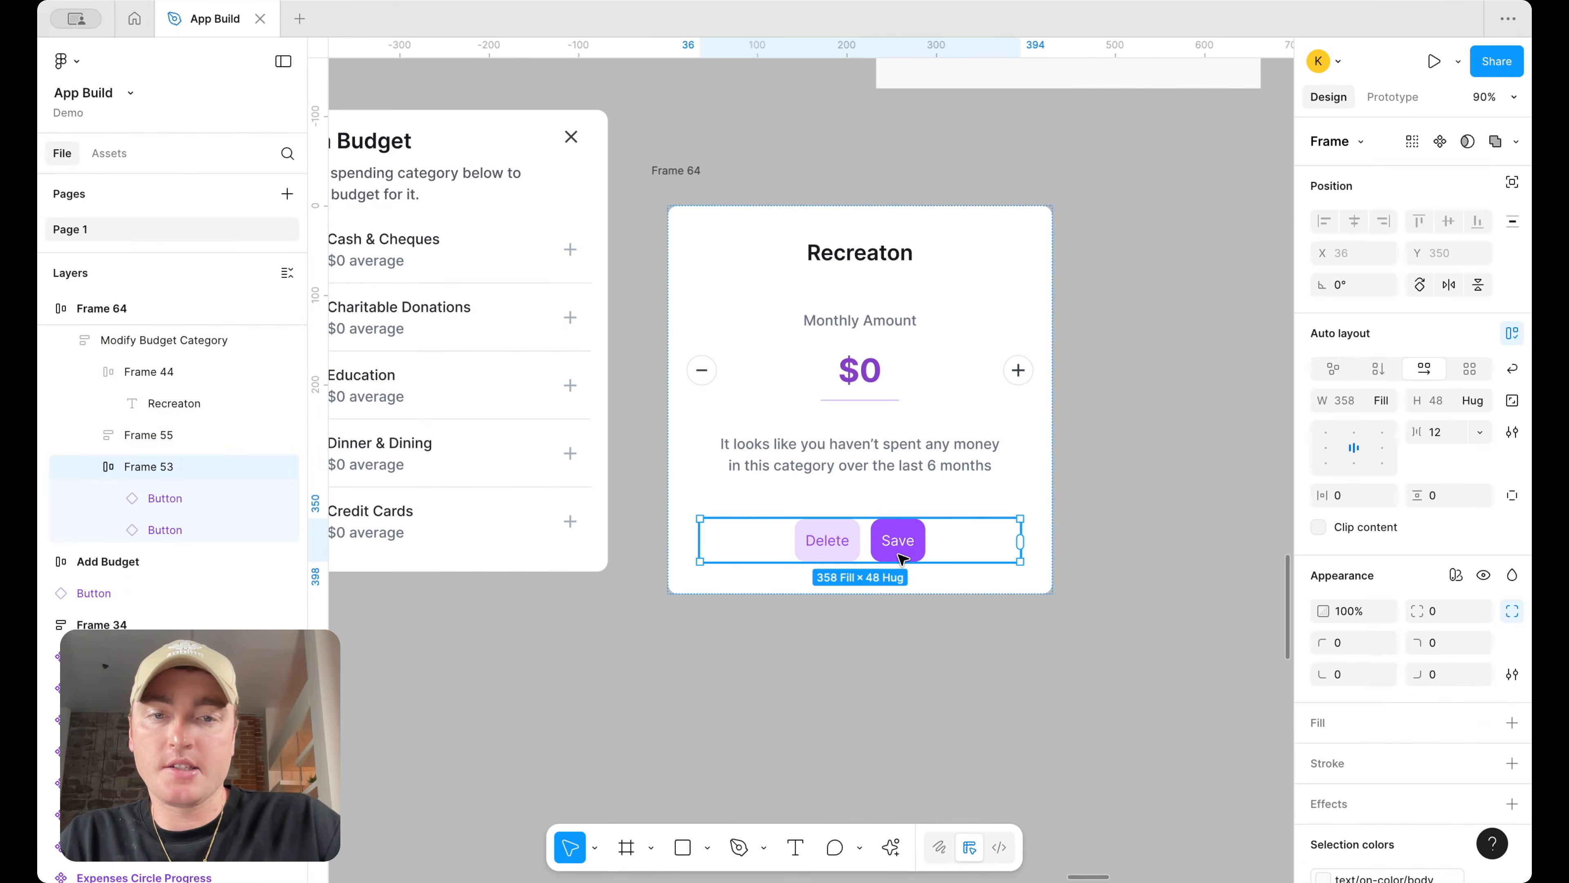
left_click(899, 547)
right_click(901, 547)
mouse_move(990, 623)
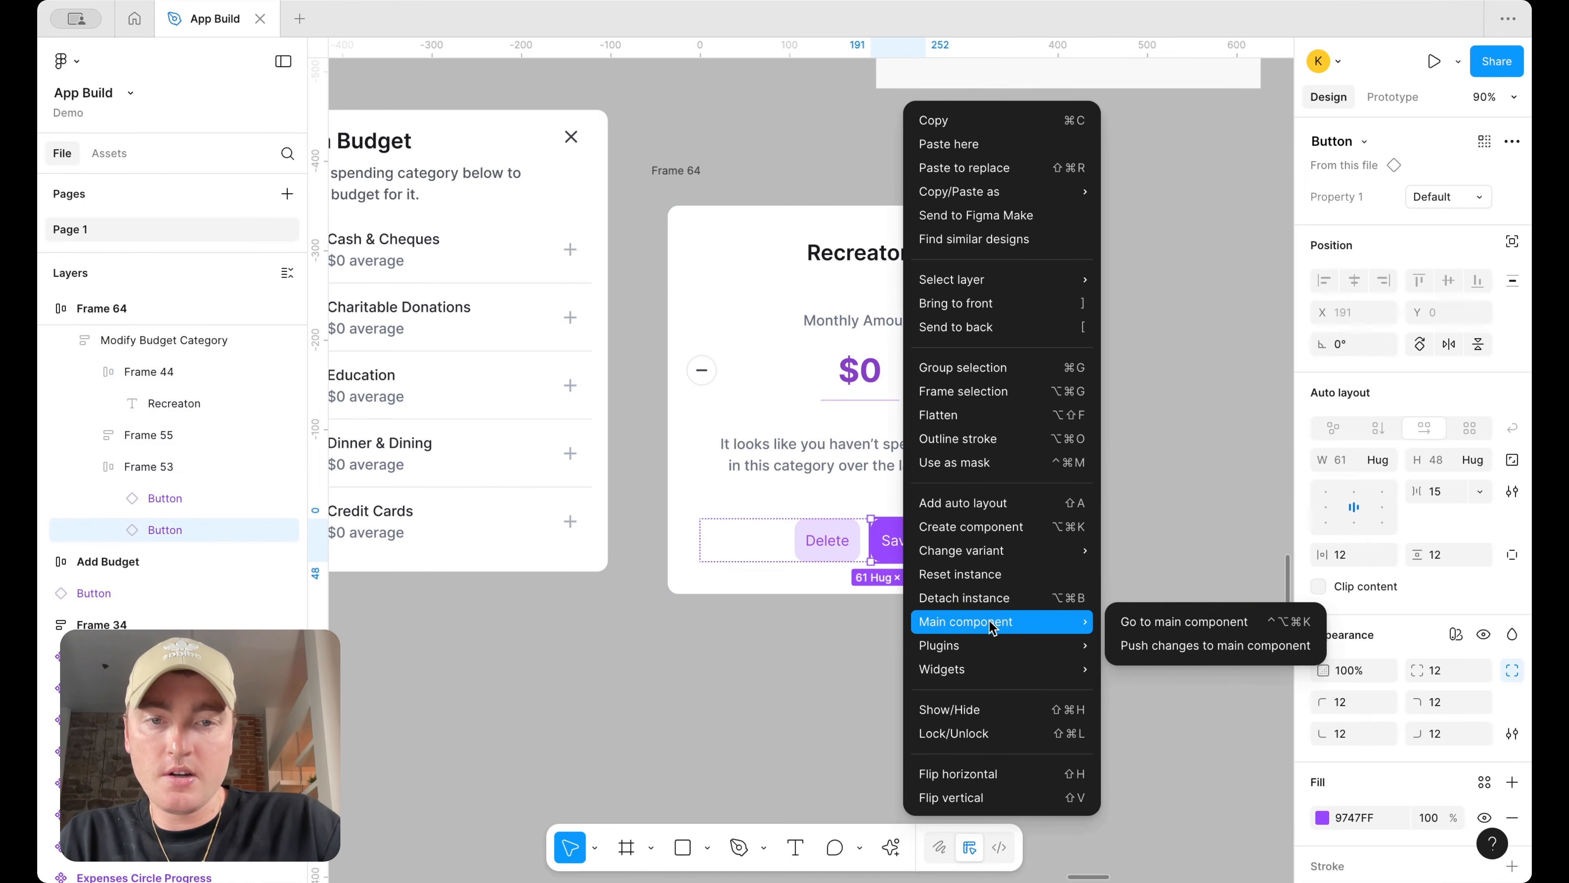
left_click(1199, 623)
scroll(1453, 711, "down", 3)
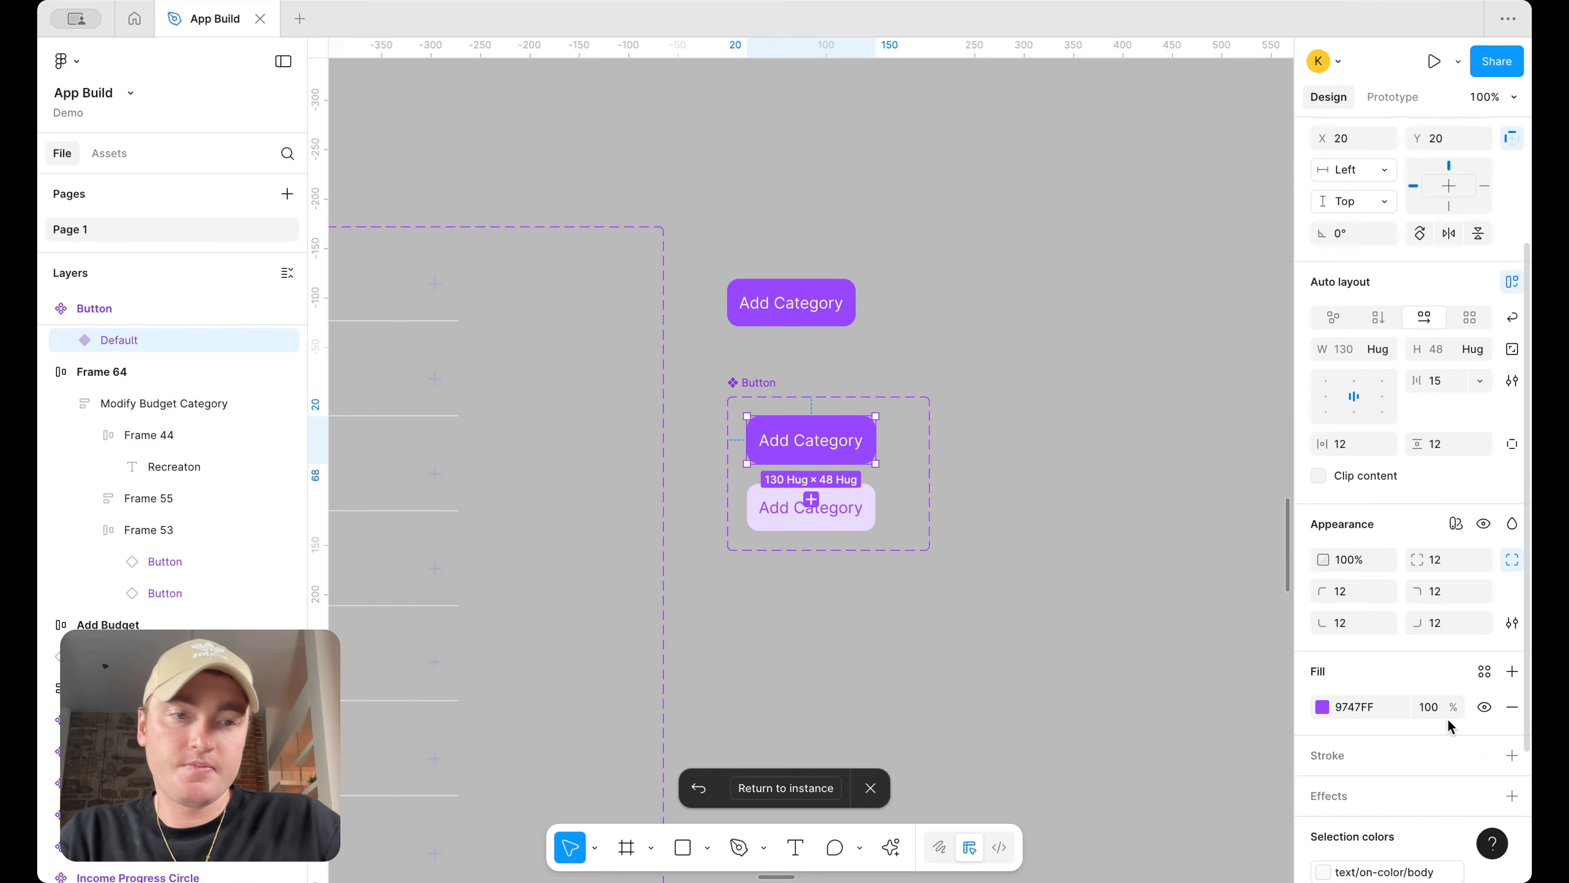
left_click(1486, 672)
type("surf")
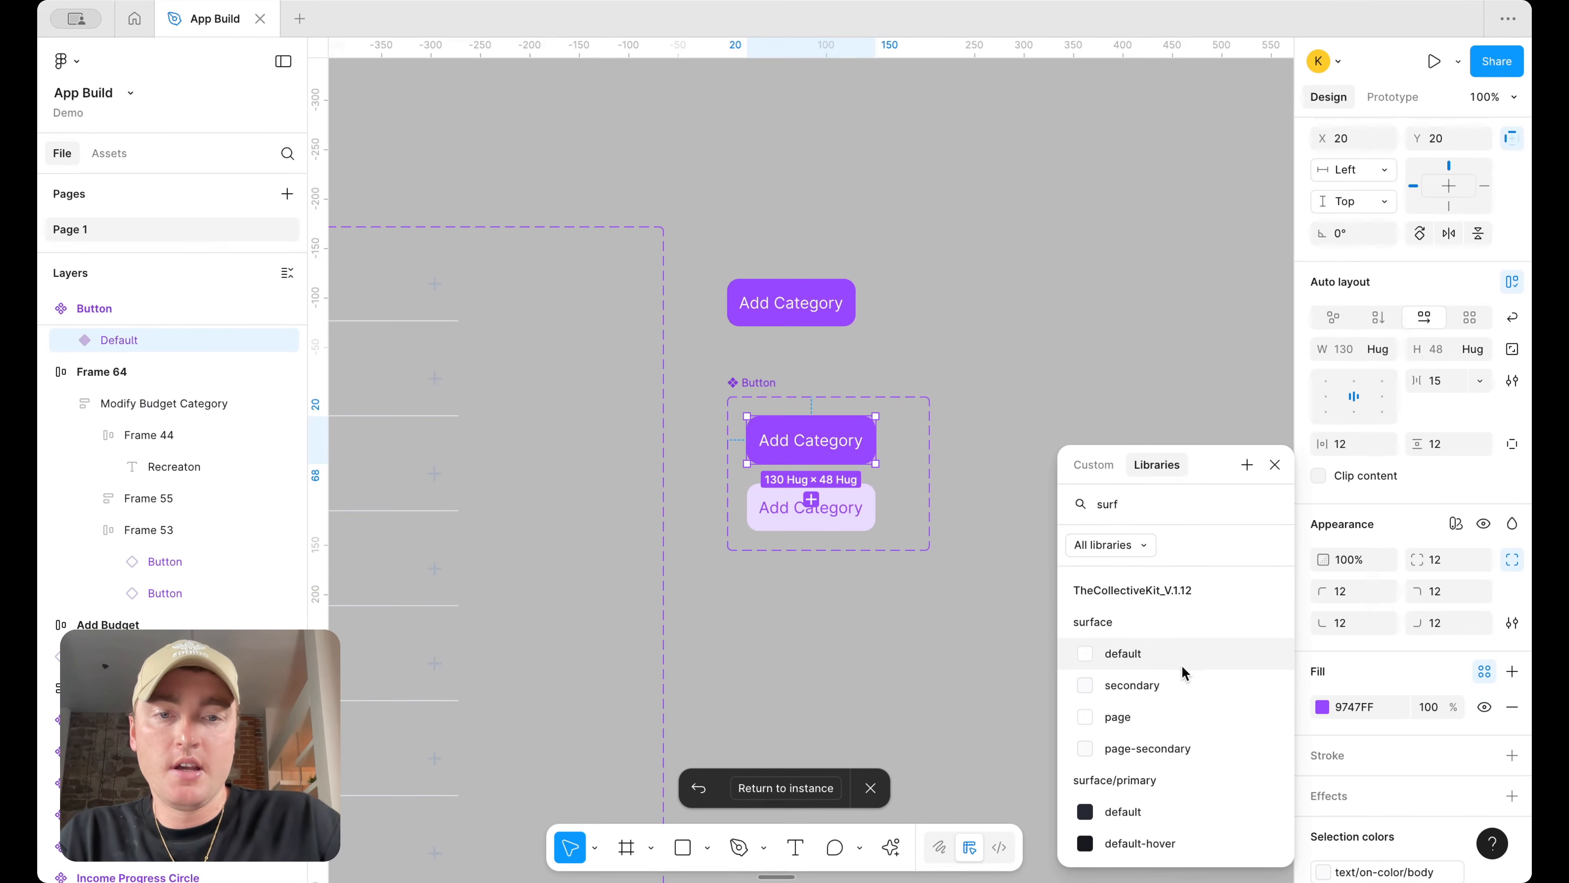
key("Escape")
scroll(1384, 766, "down", 3)
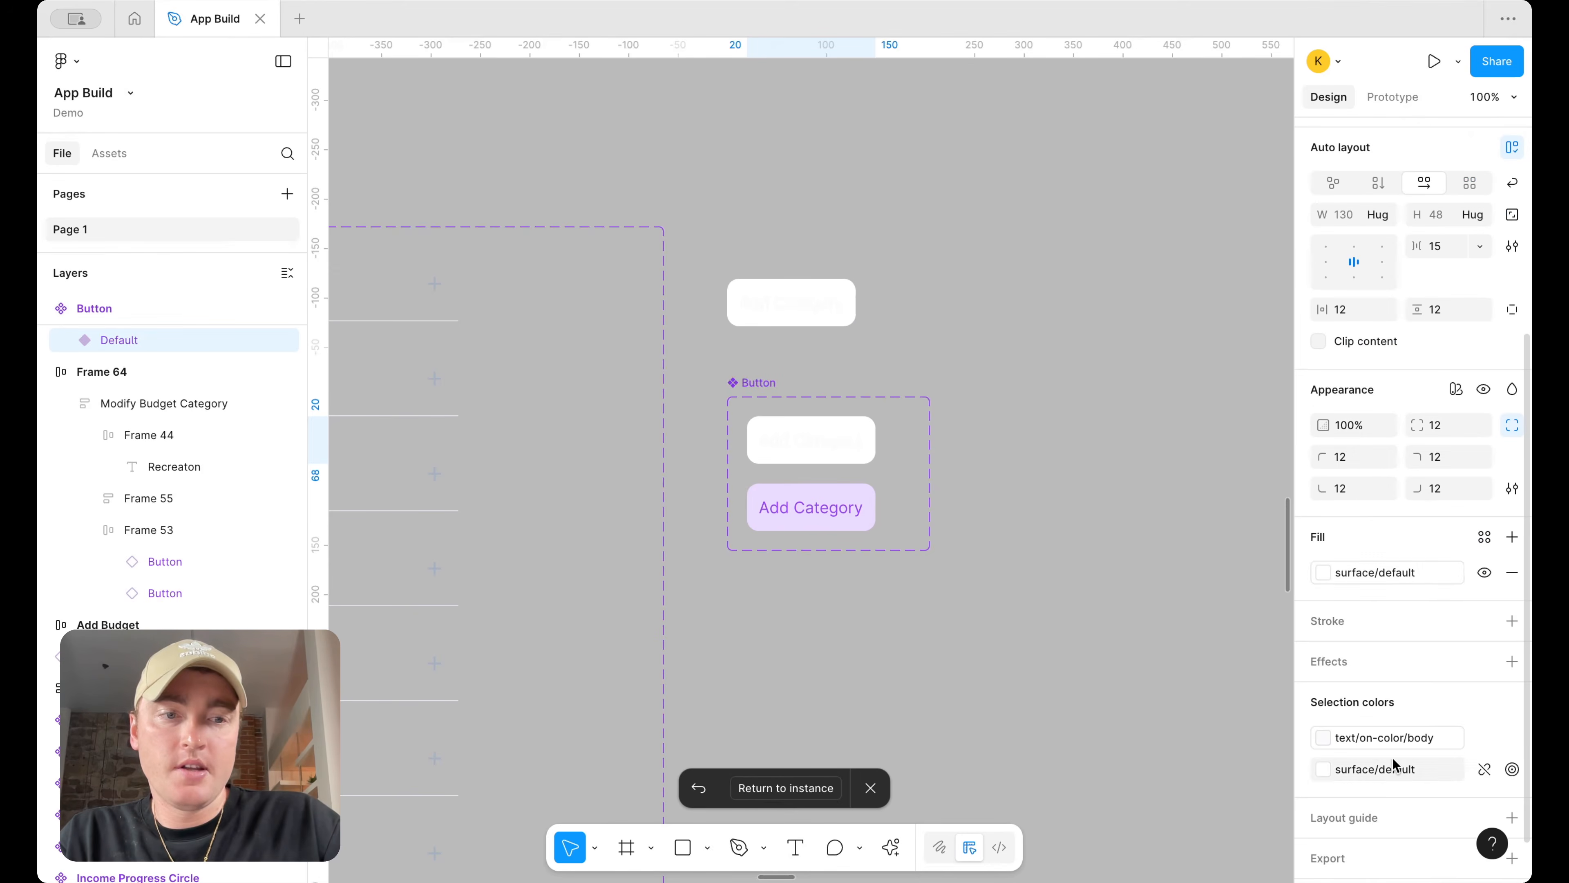
left_click(1394, 572)
scroll(1143, 731, "down", 4)
left_click(1164, 647)
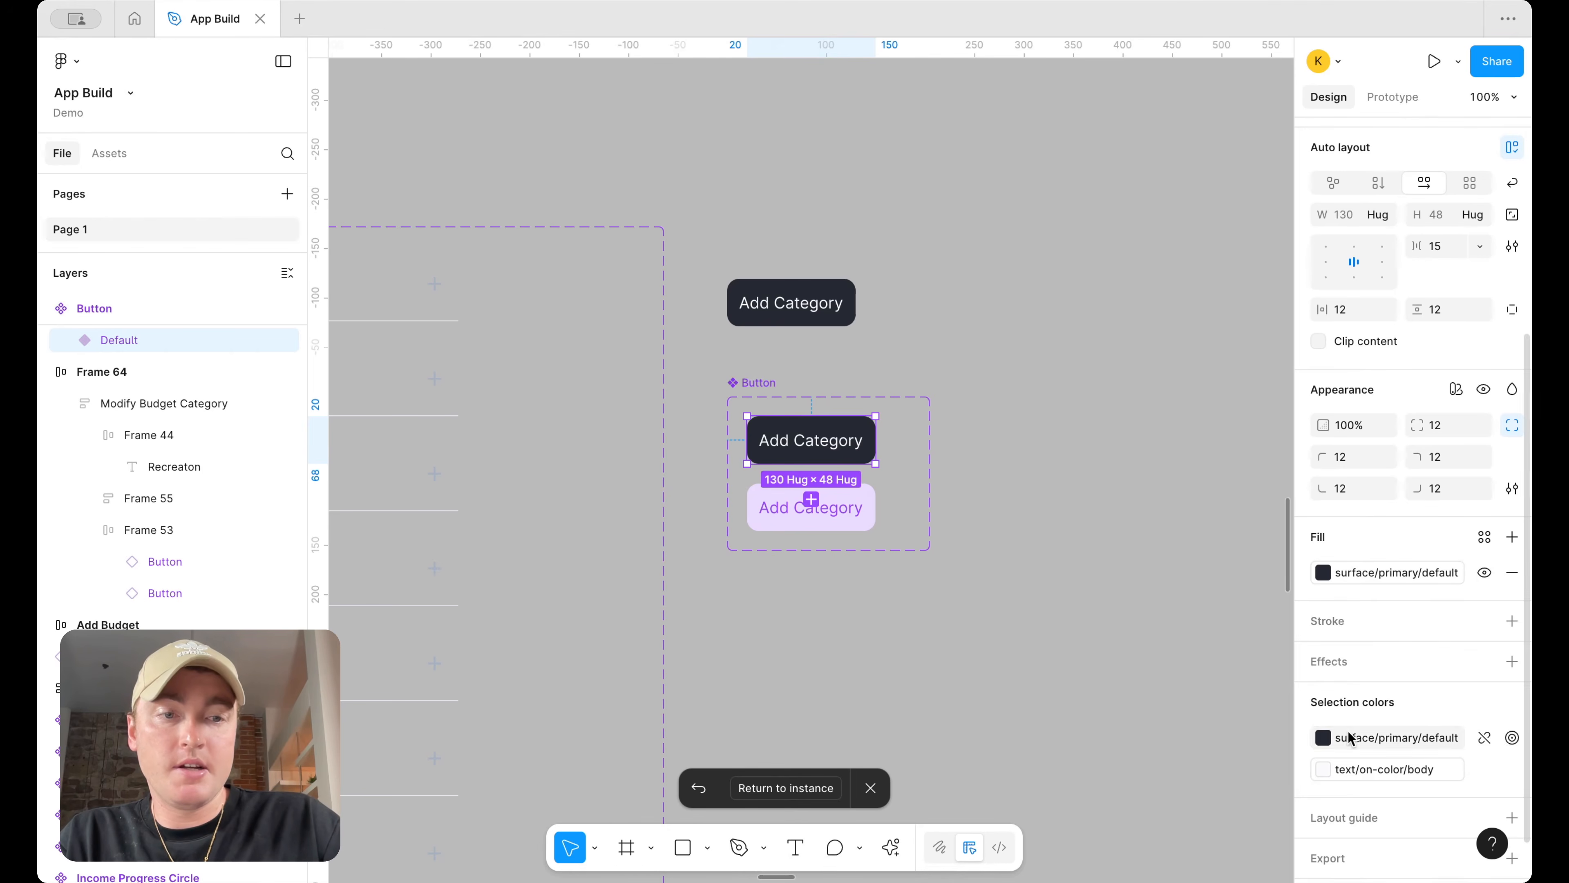
Set the button component's second variant fill to a white surface/primary color style
left_click(859, 520)
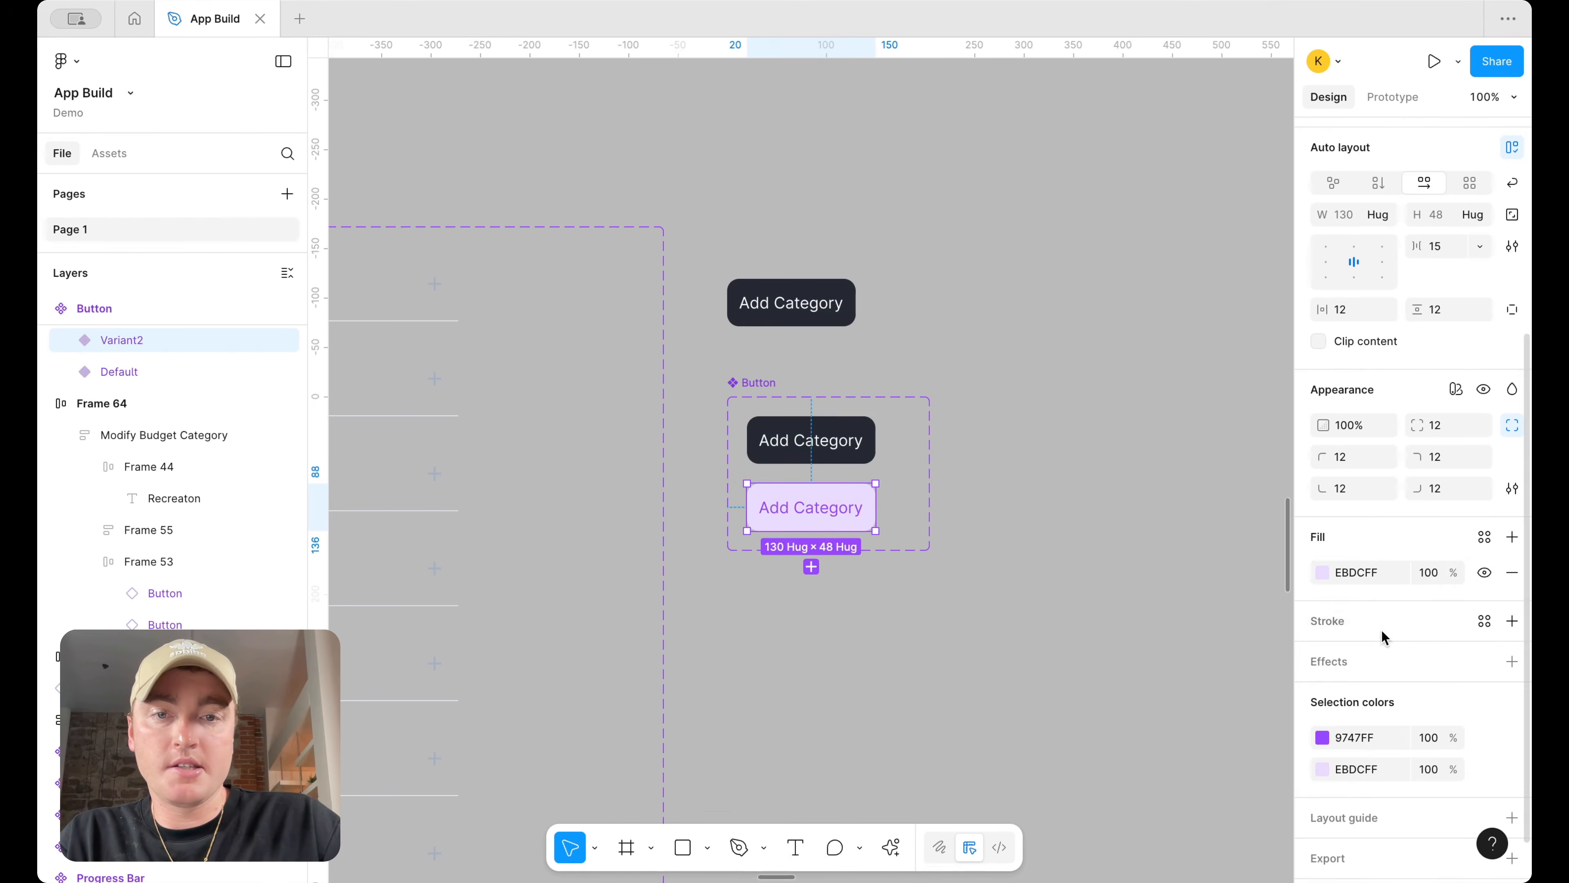
left_click(1484, 537)
type("sur")
scroll(1187, 728, "down", 3)
left_click(1190, 711)
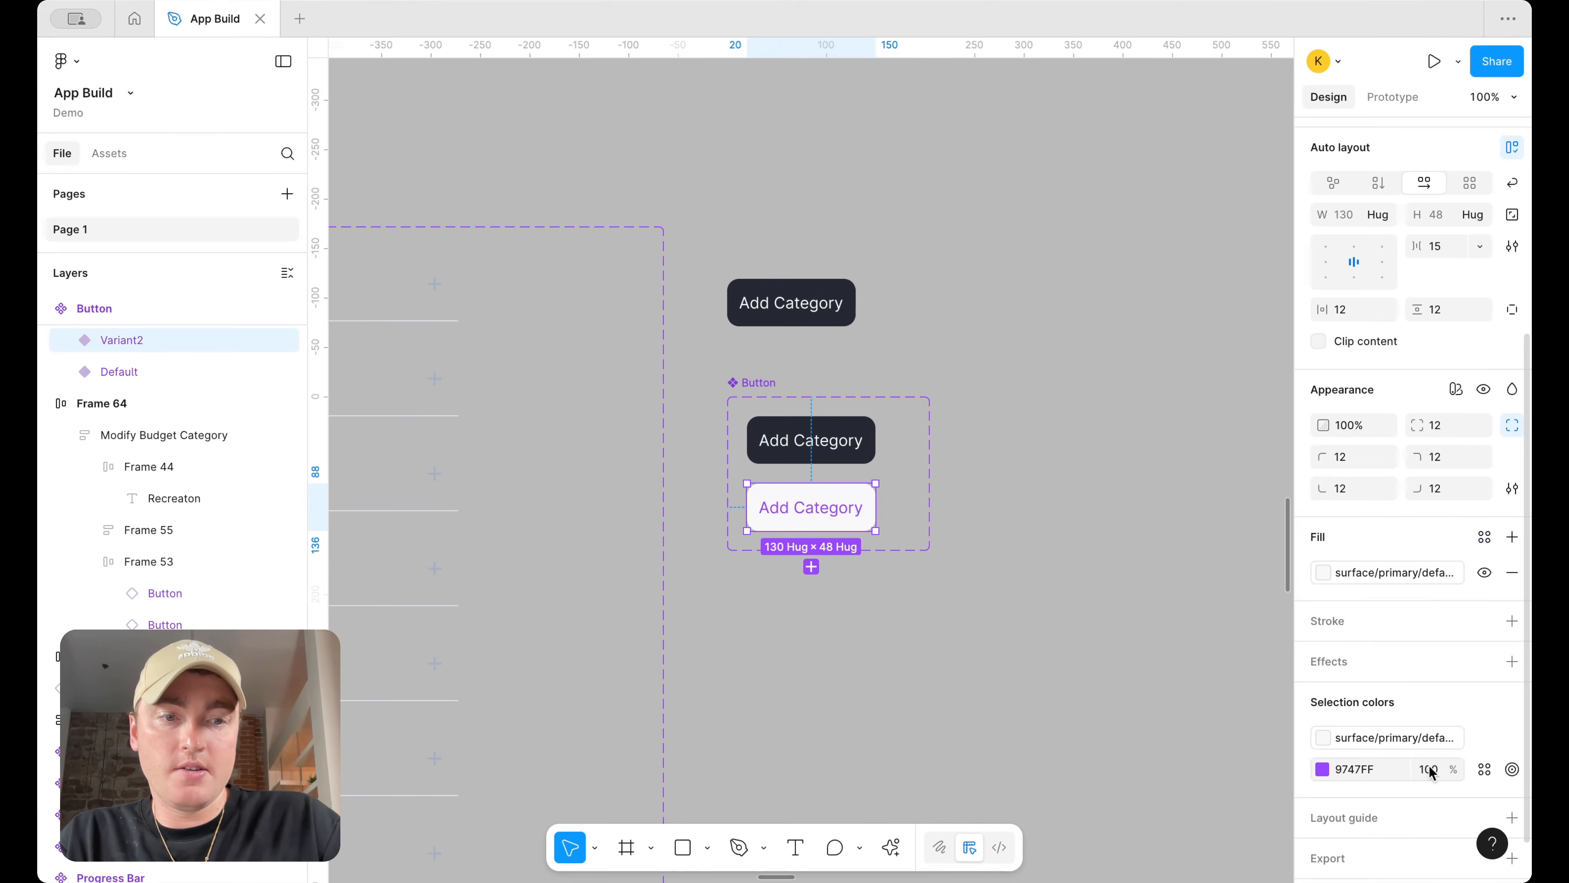
Set the second variant's text color to text/primary/on-color-subtle
left_click(1484, 769)
type("text")
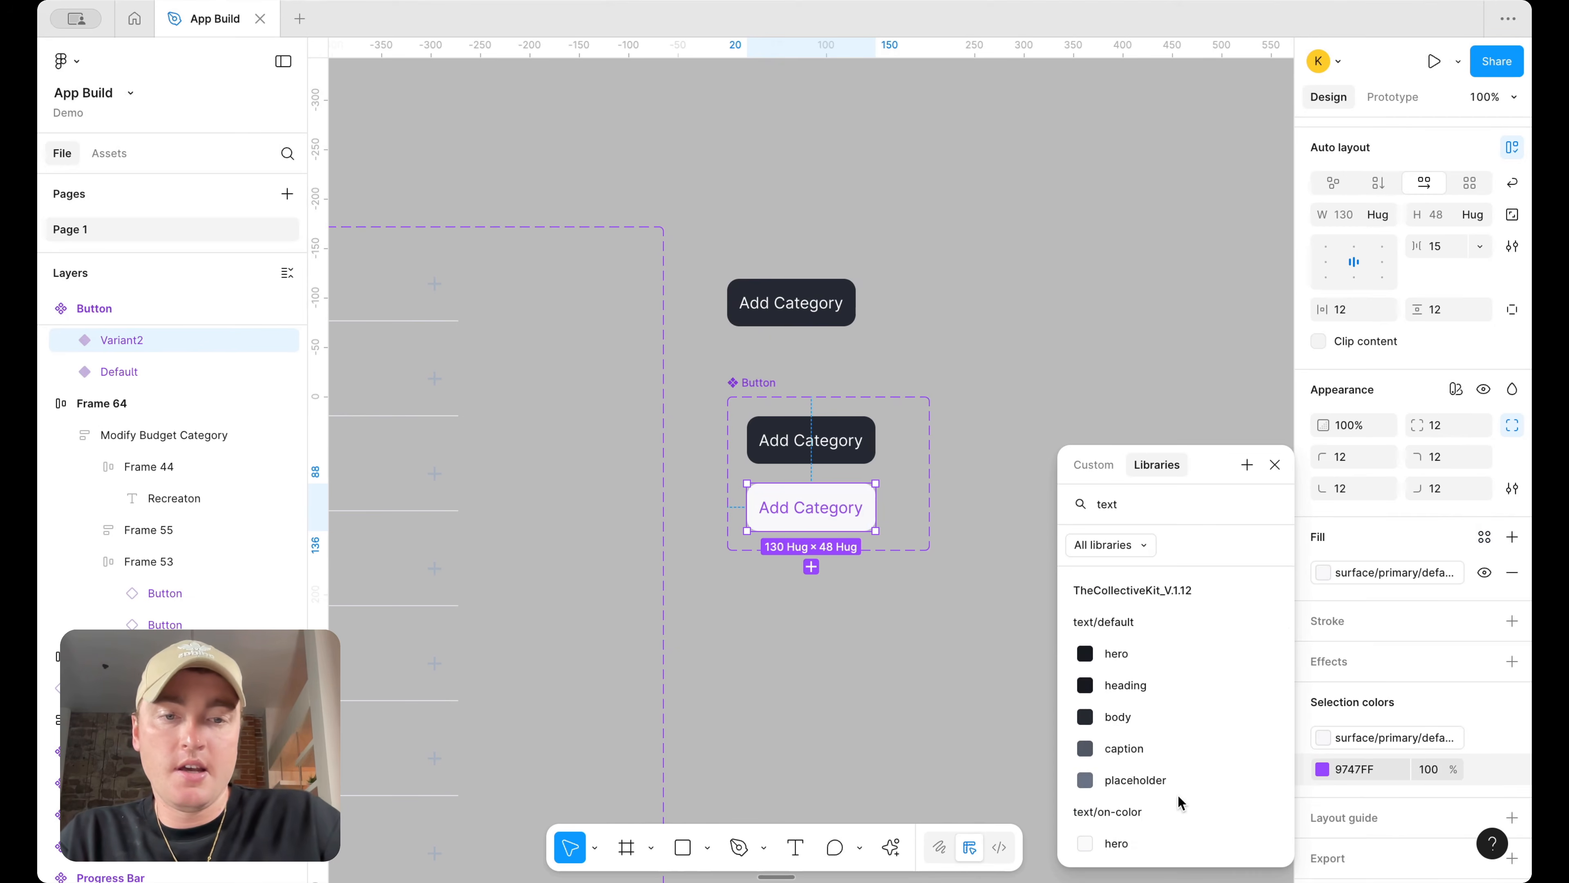
scroll(1178, 795, "down", 2)
scroll(1178, 764, "down", 3)
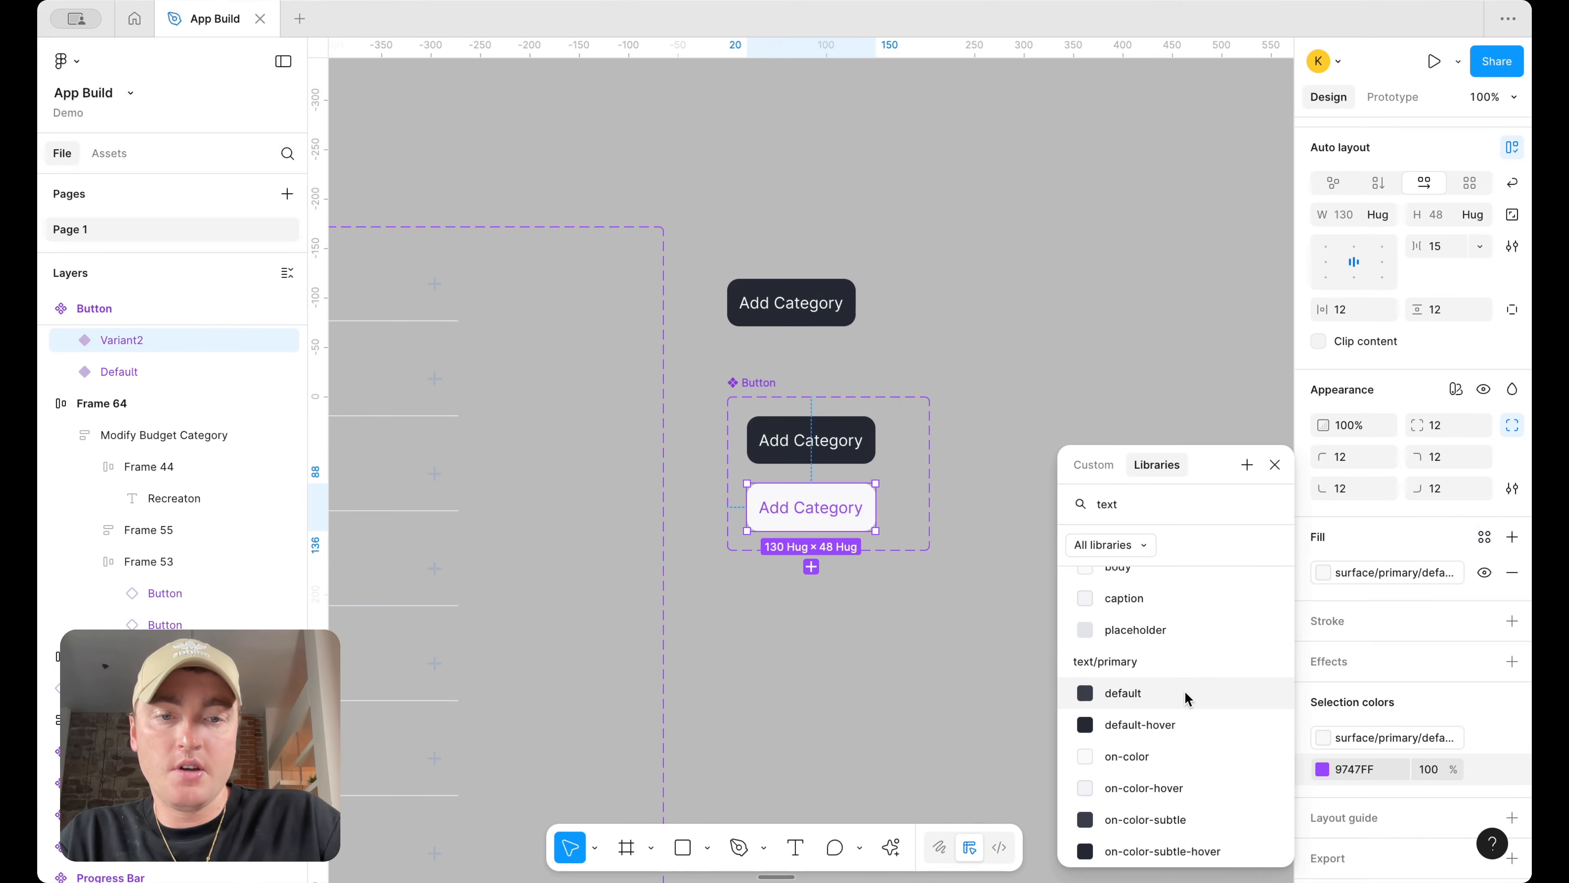
left_click(1166, 818)
Review Frame 64's restyled Delete and Save buttons on the canvas
left_click(950, 305)
scroll(992, 295, "down", 10)
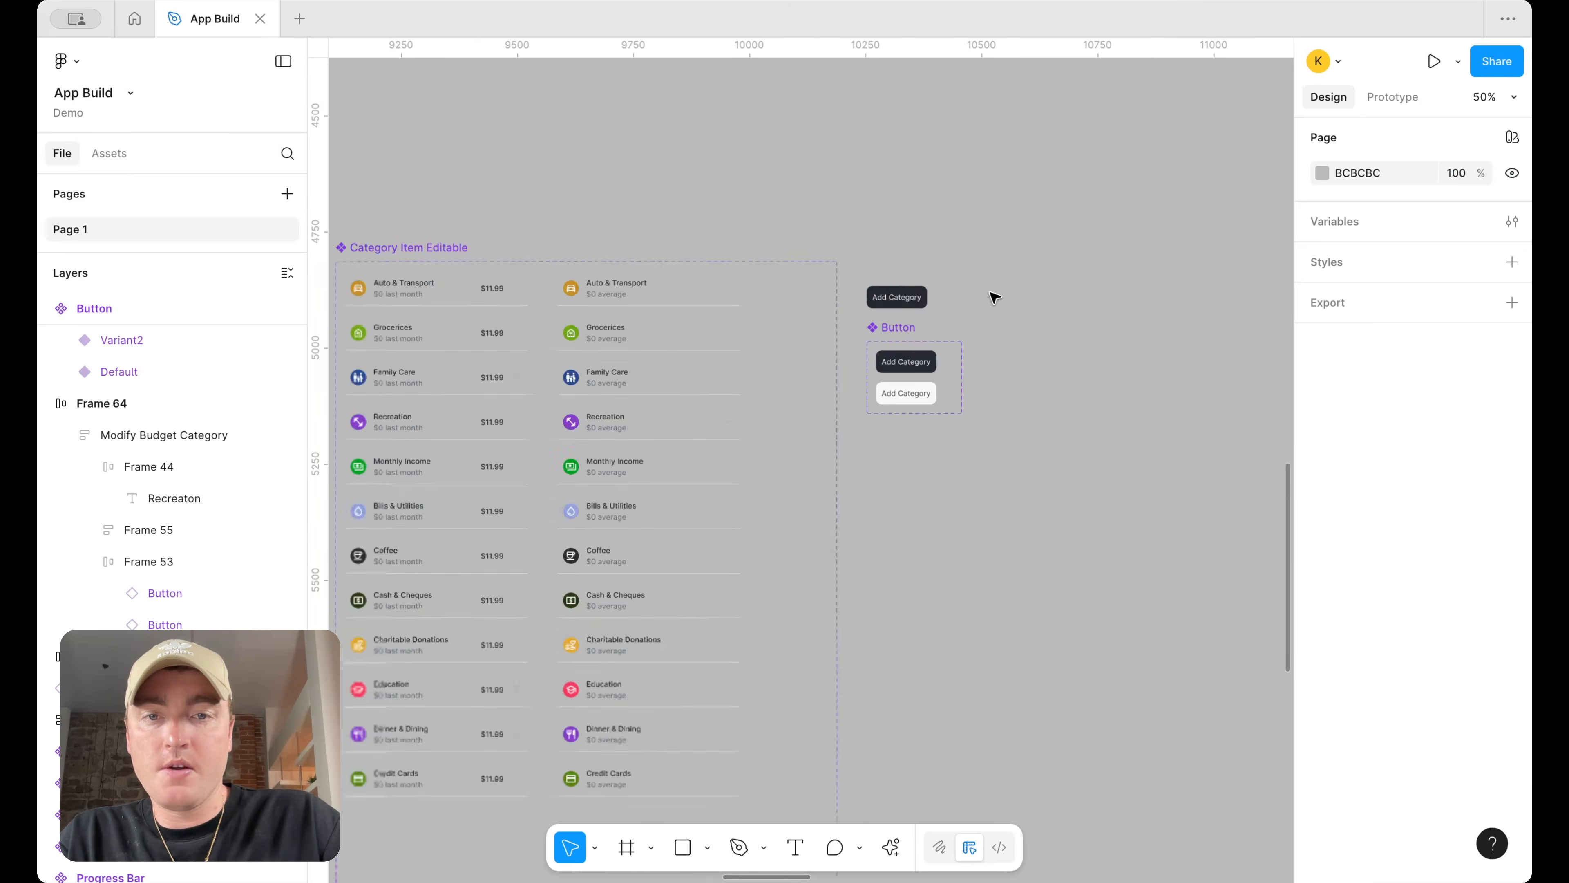
scroll(995, 298, "up", 5)
scroll(995, 298, "right", 12)
scroll(1004, 318, "down", 3)
scroll(1124, 495, "up", 5)
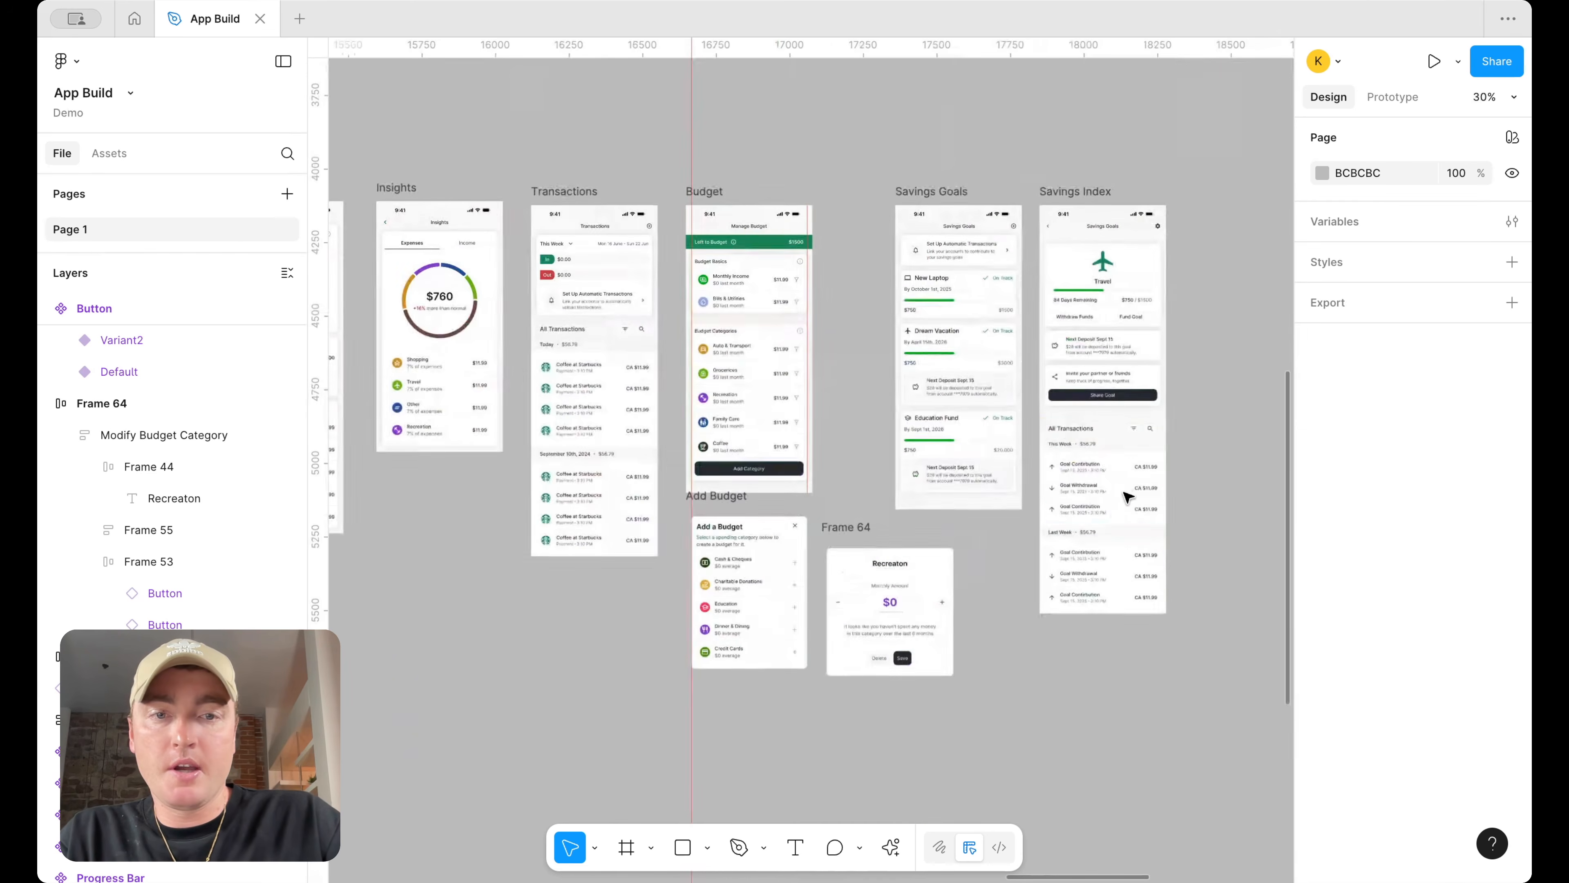
scroll(940, 591, "up", 5)
scroll(938, 556, "down", 5)
scroll(812, 298, "up", 2)
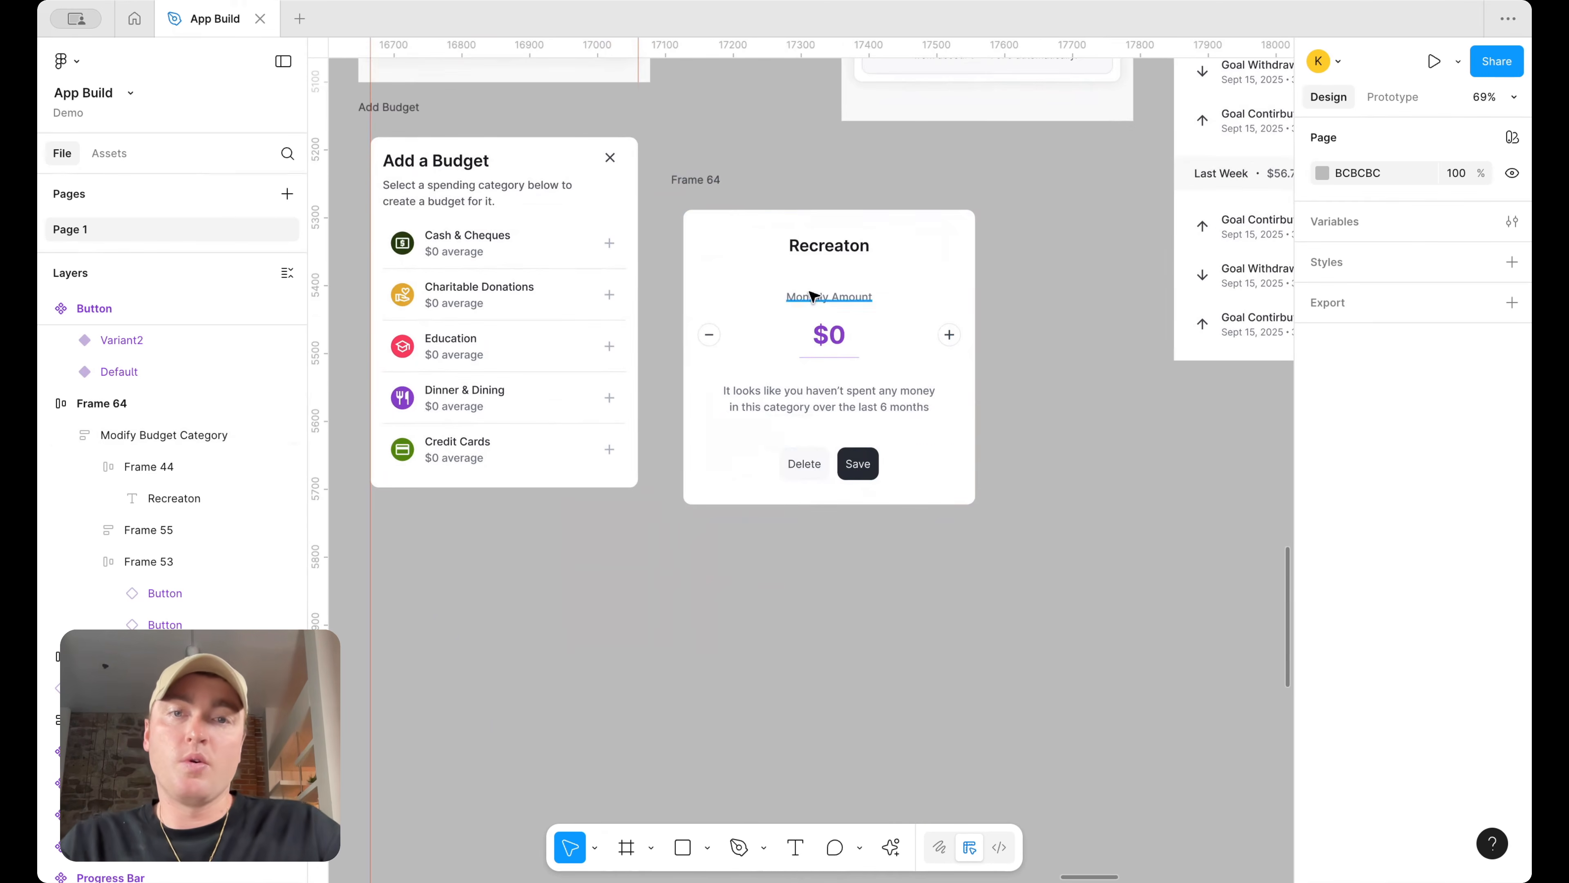
Set the $0 amount text in Frame 64 to a heading text color style
left_click(830, 334)
left_click(1484, 648)
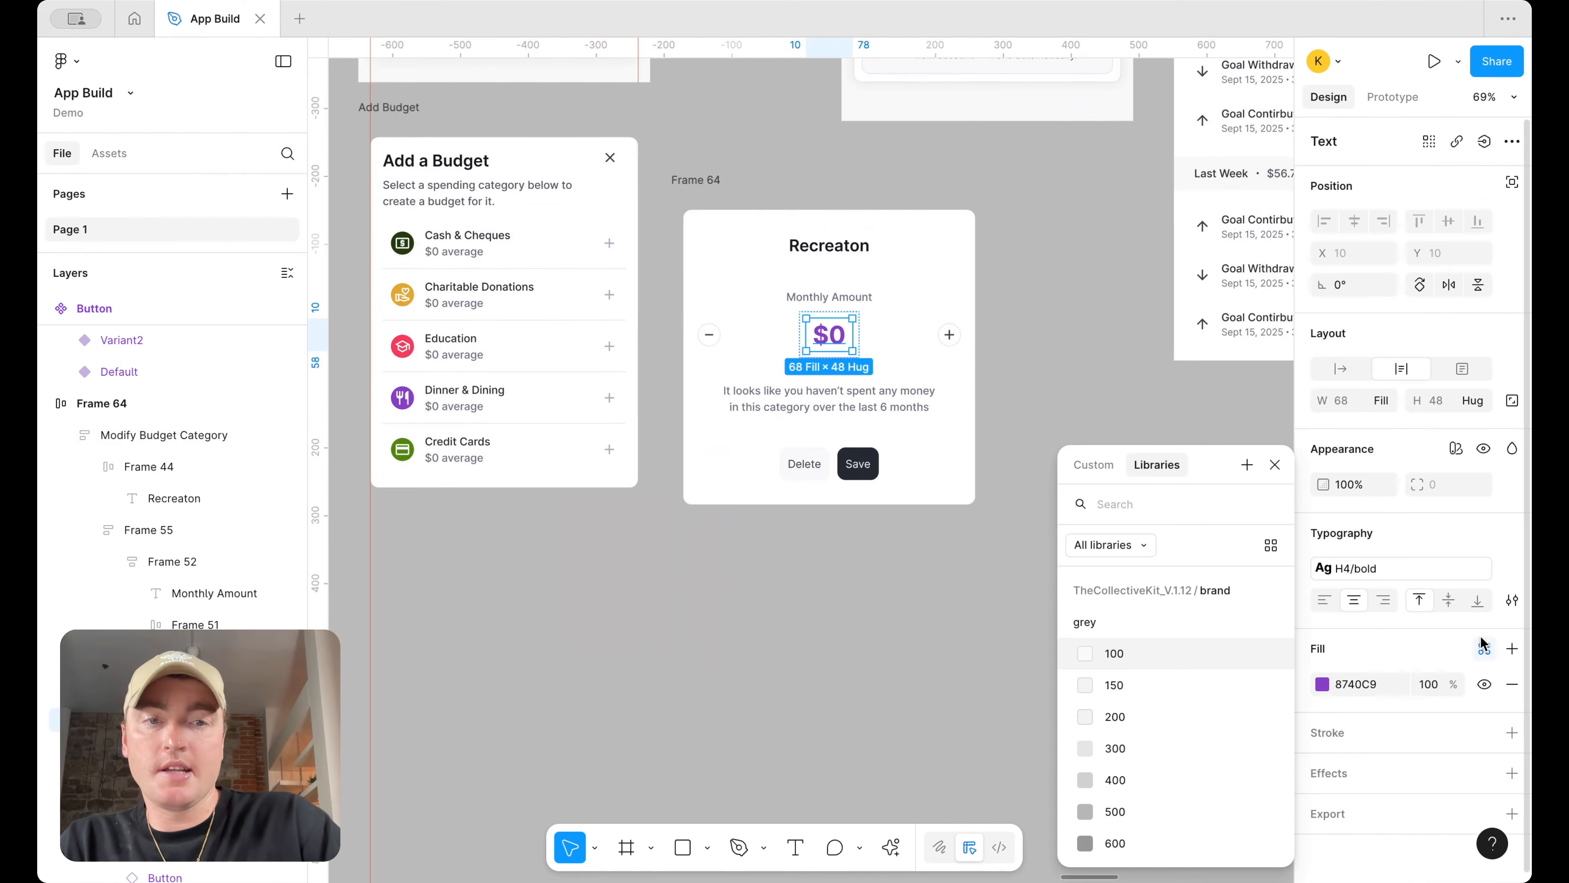
type("head")
left_click(1247, 646)
left_click(1128, 393)
scroll(1126, 391, "down", 3)
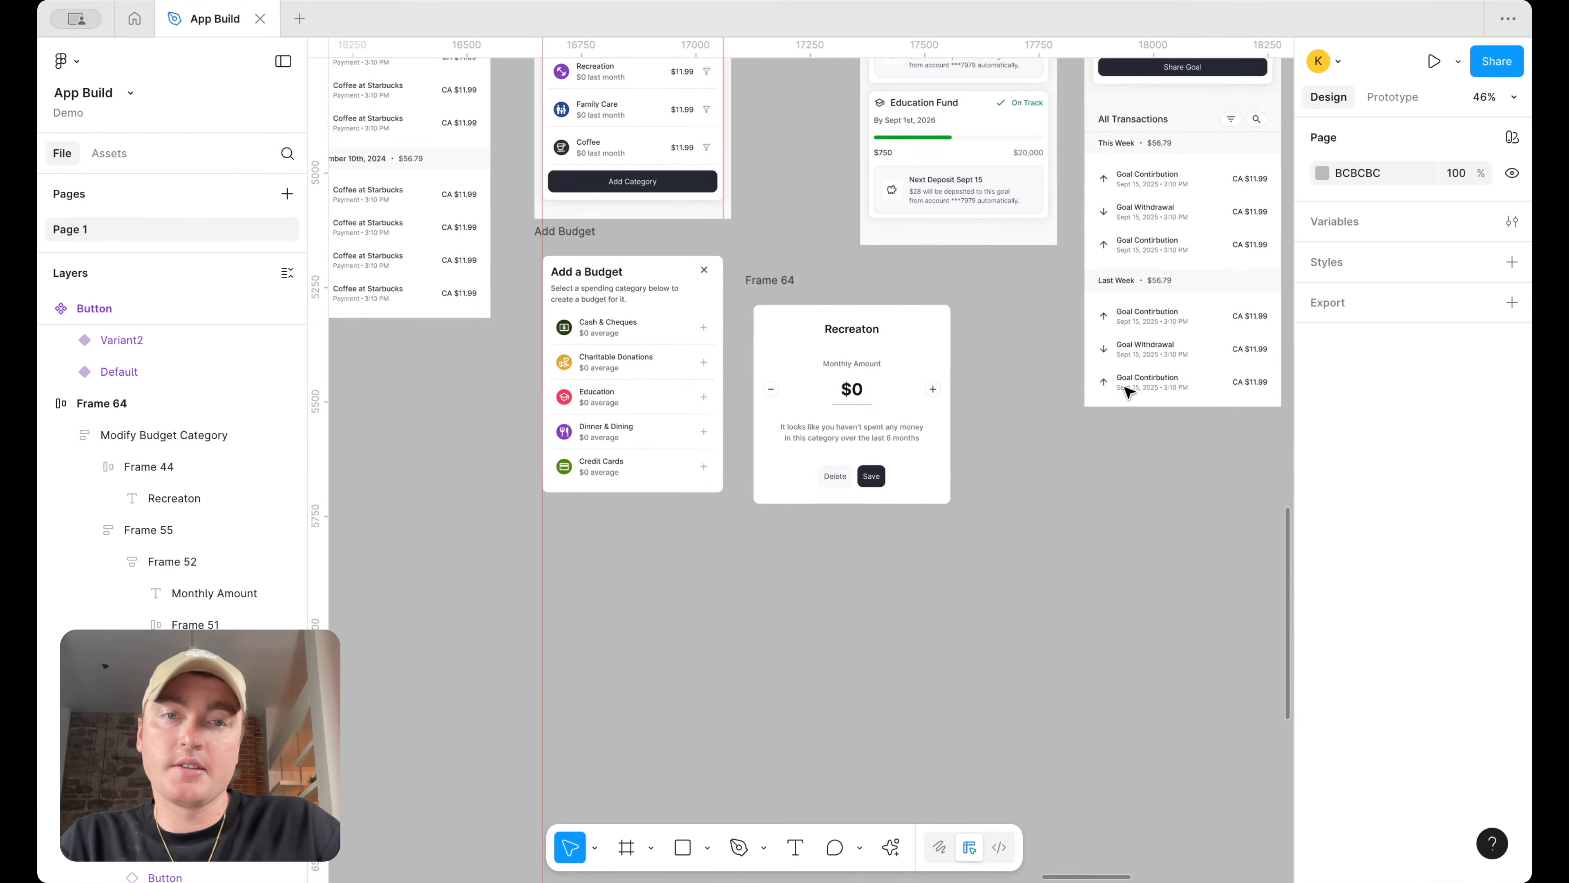
scroll(1112, 402, "up", 3)
scroll(948, 411, "up", 3)
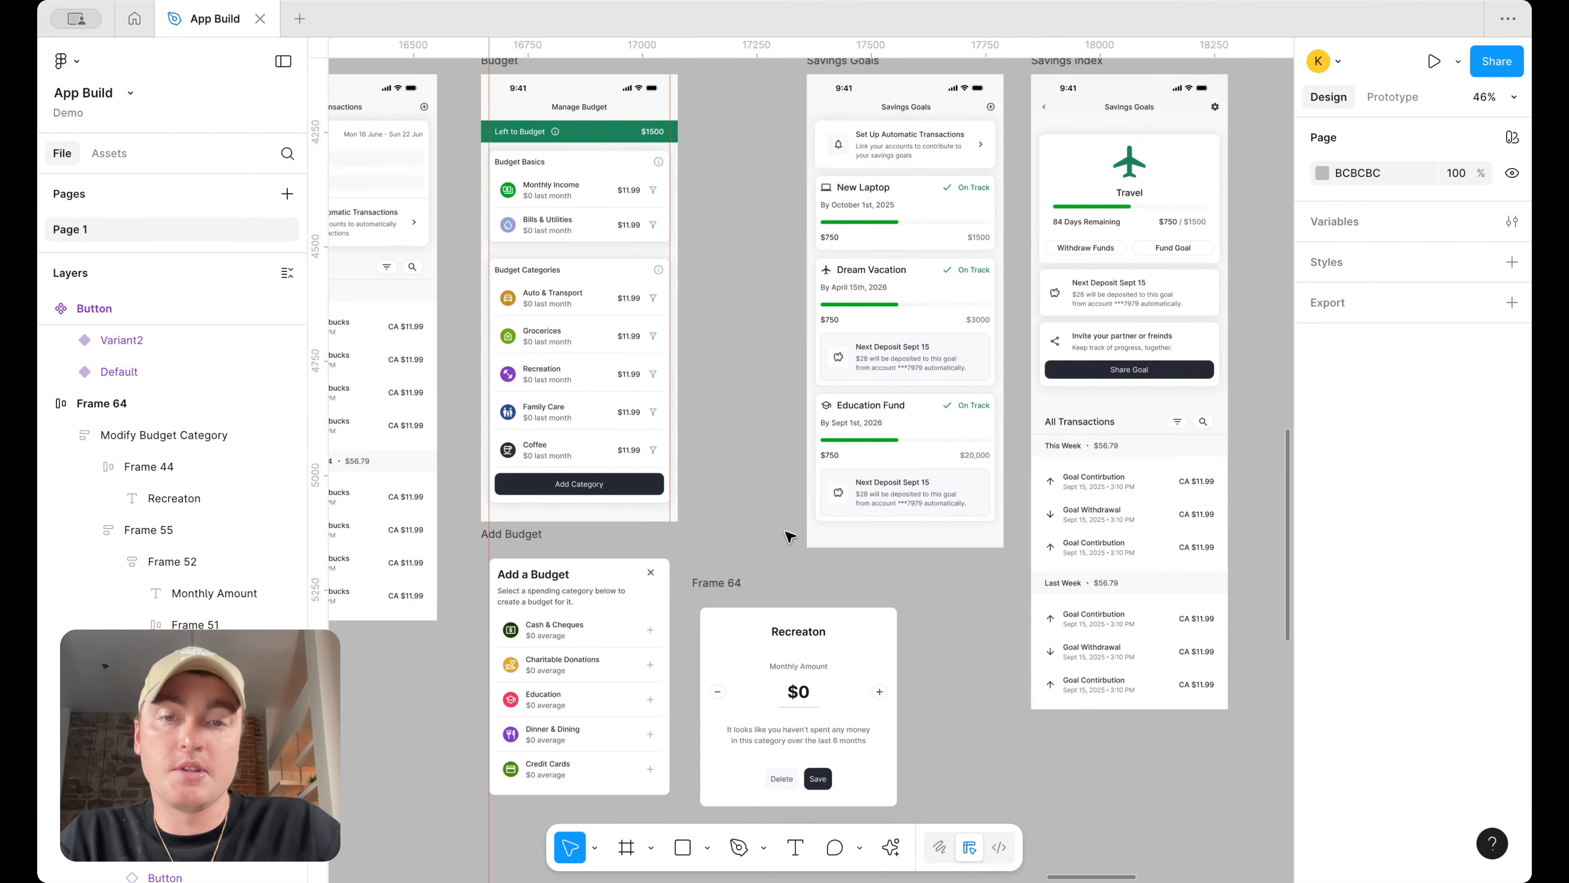
Rename Frame 64 as "Adjust Budget"
double_click(729, 581)
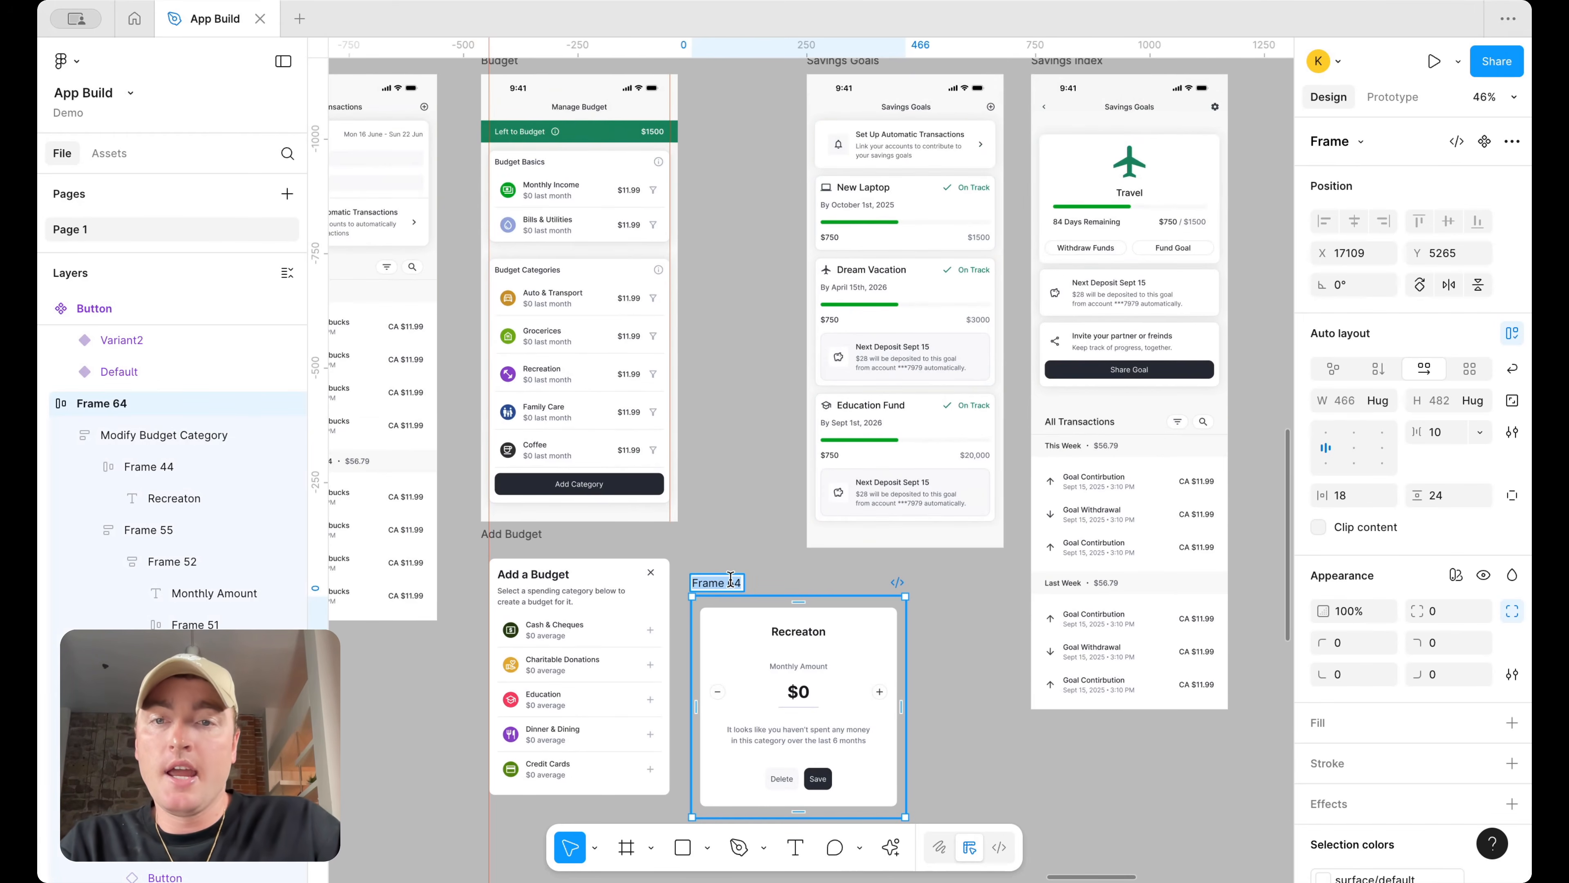
type("Adjust Budget")
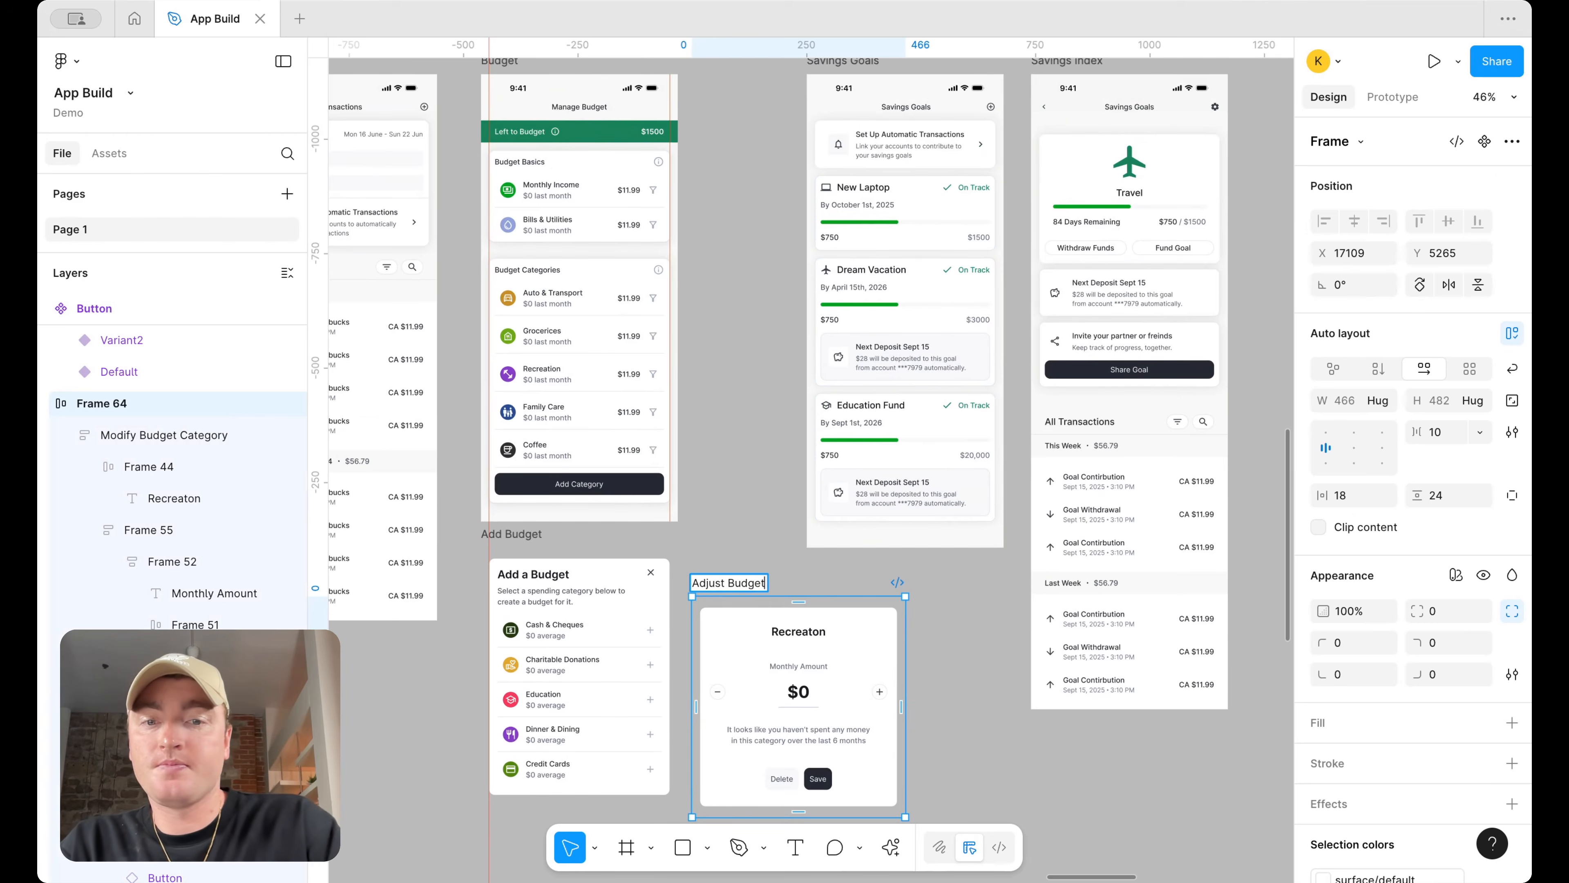
key("Return")
scroll(934, 571, "down", 5)
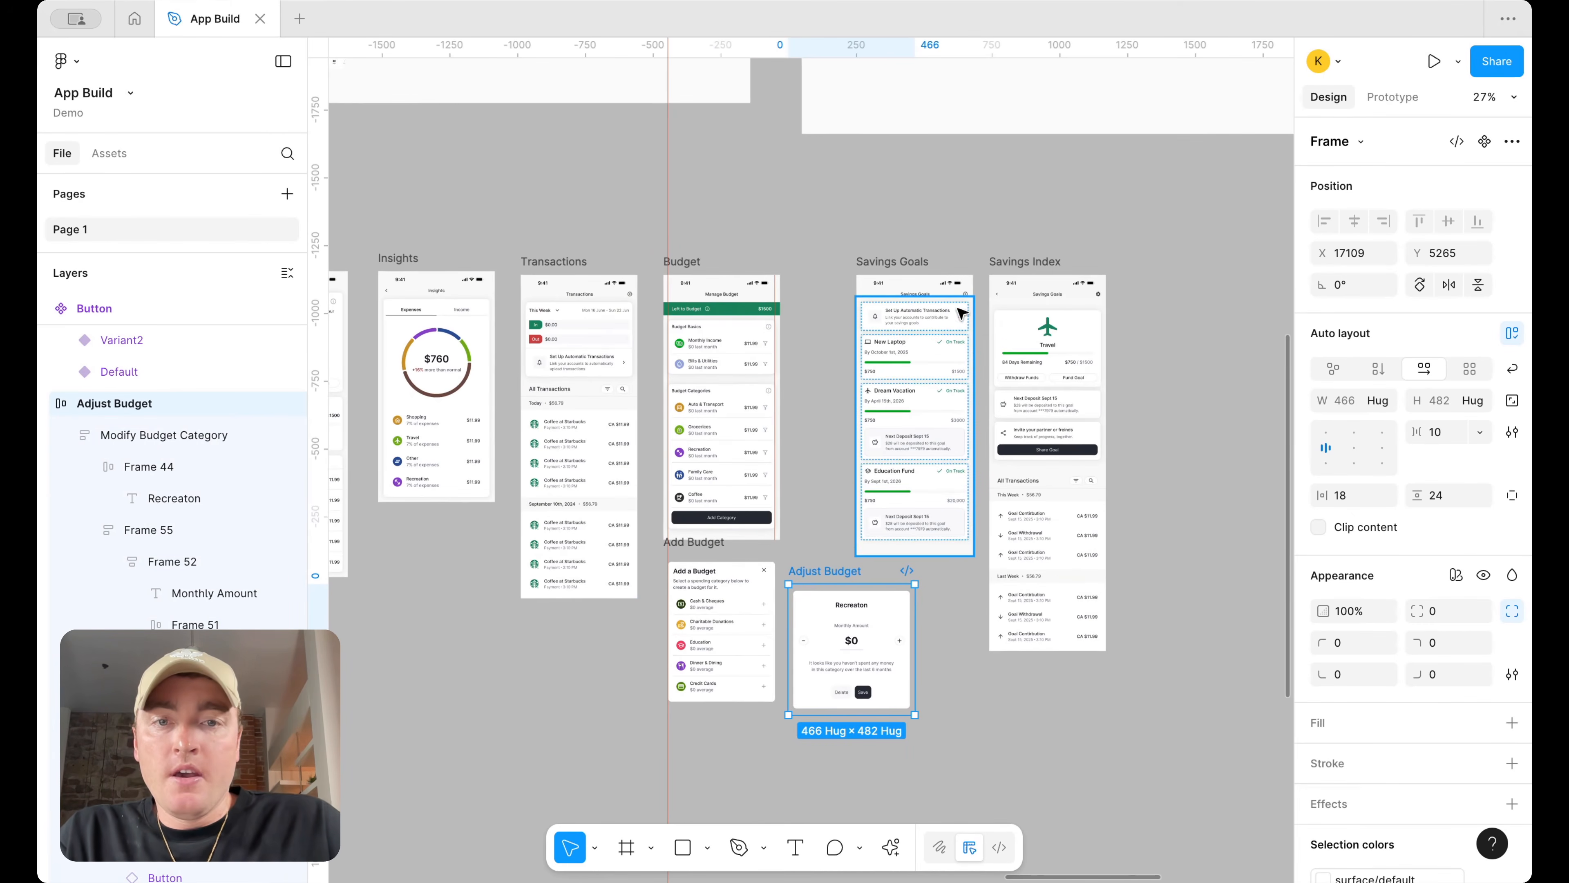
scroll(939, 337, "down", 5)
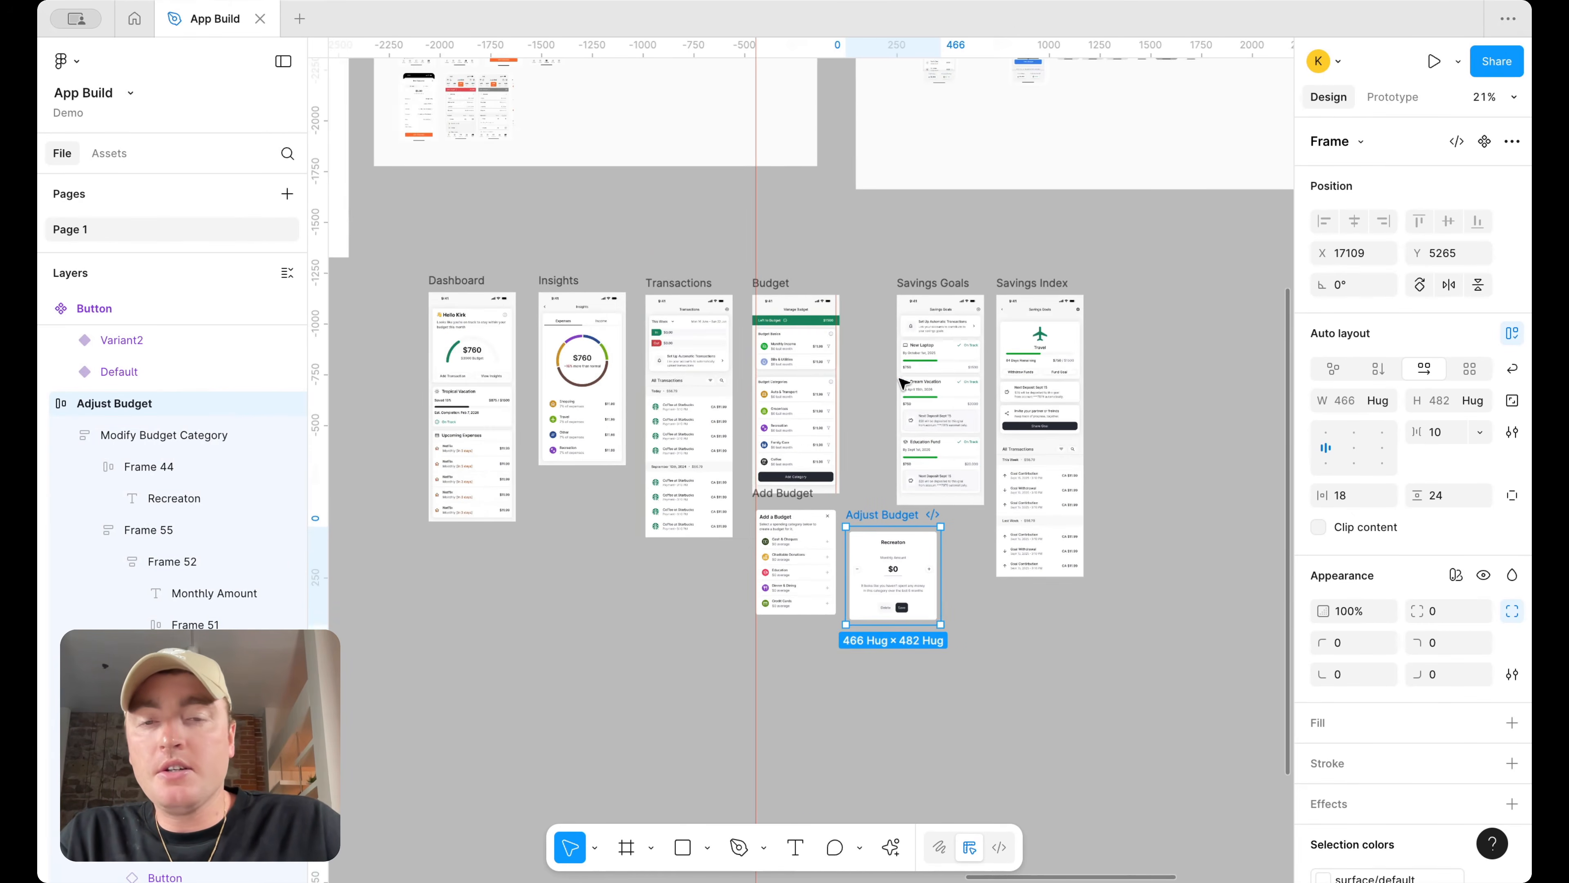
scroll(903, 384, "down", 2)
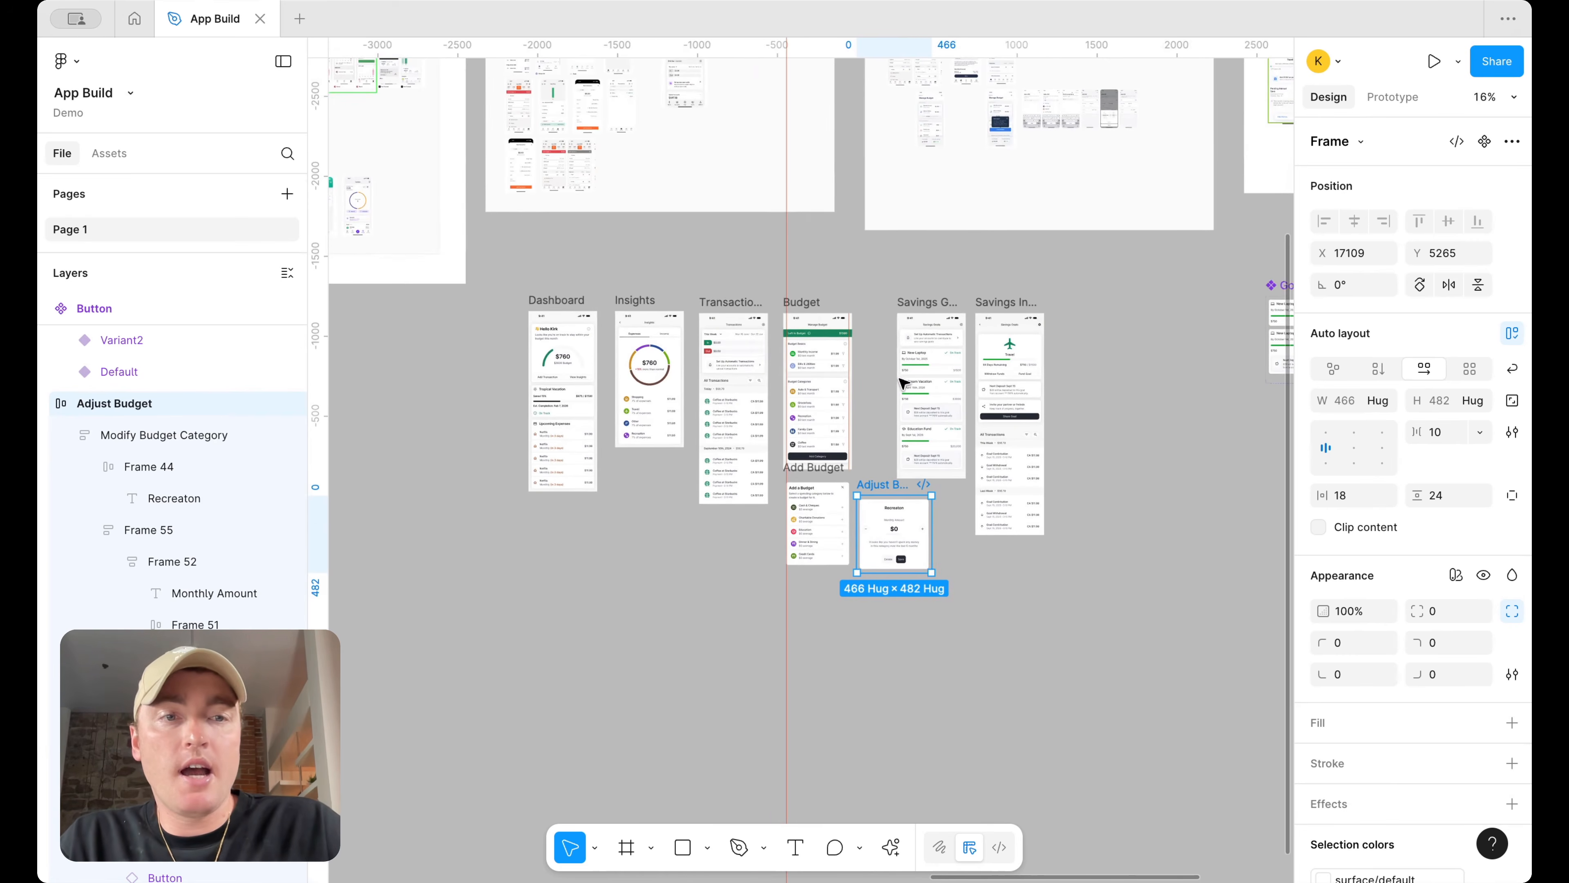
scroll(902, 384, "down", 2)
scroll(902, 384, "left", 10)
scroll(714, 481, "left", 3)
scroll(714, 481, "down", 2)
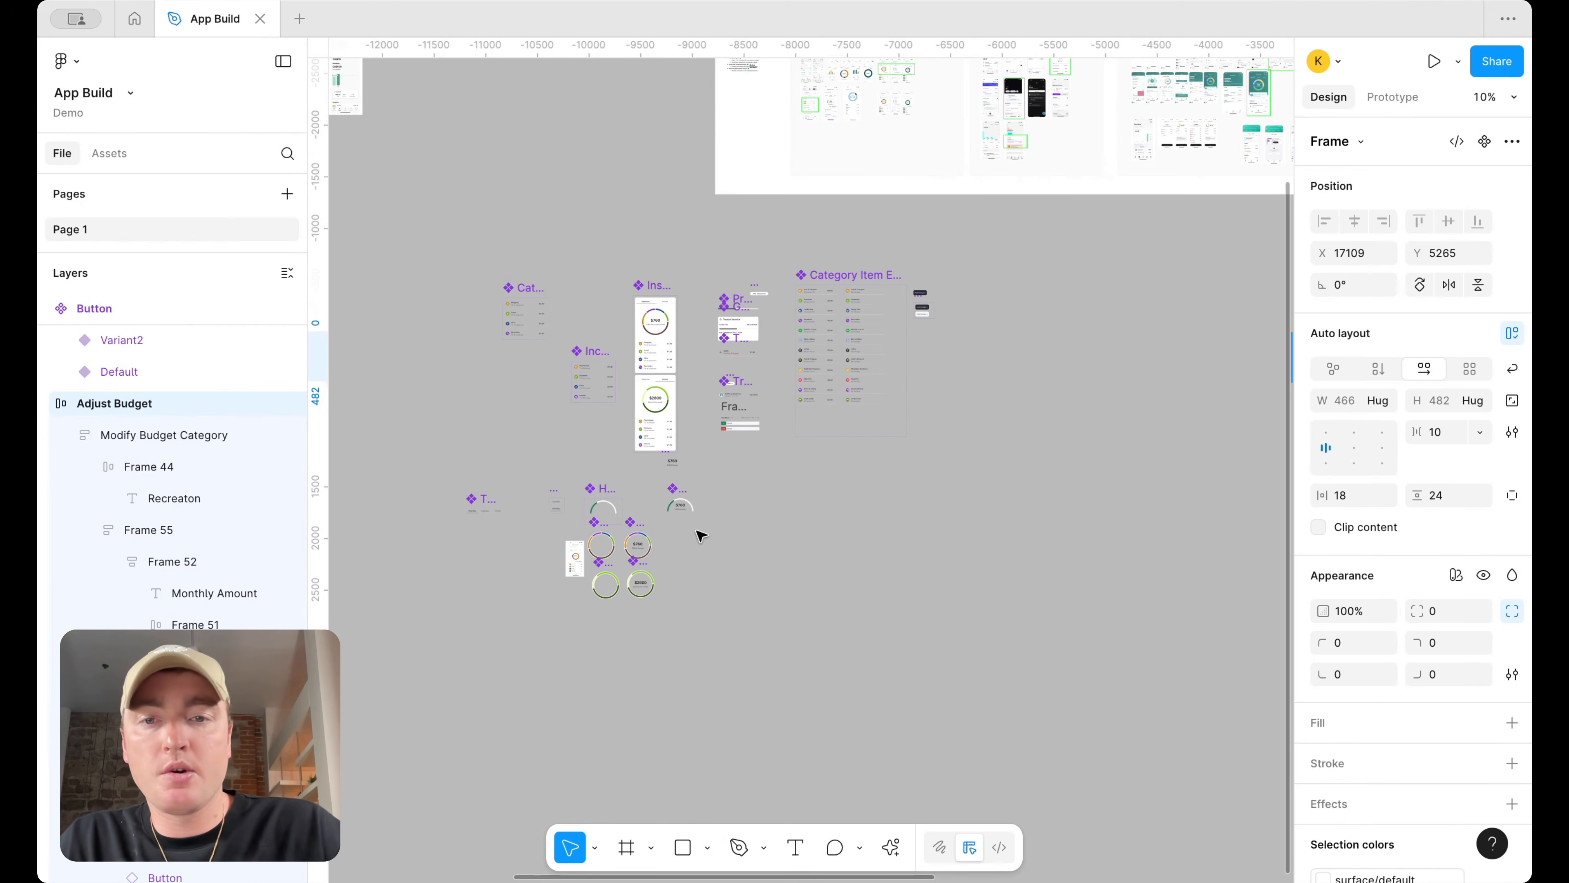
scroll(958, 388, "right", 15)
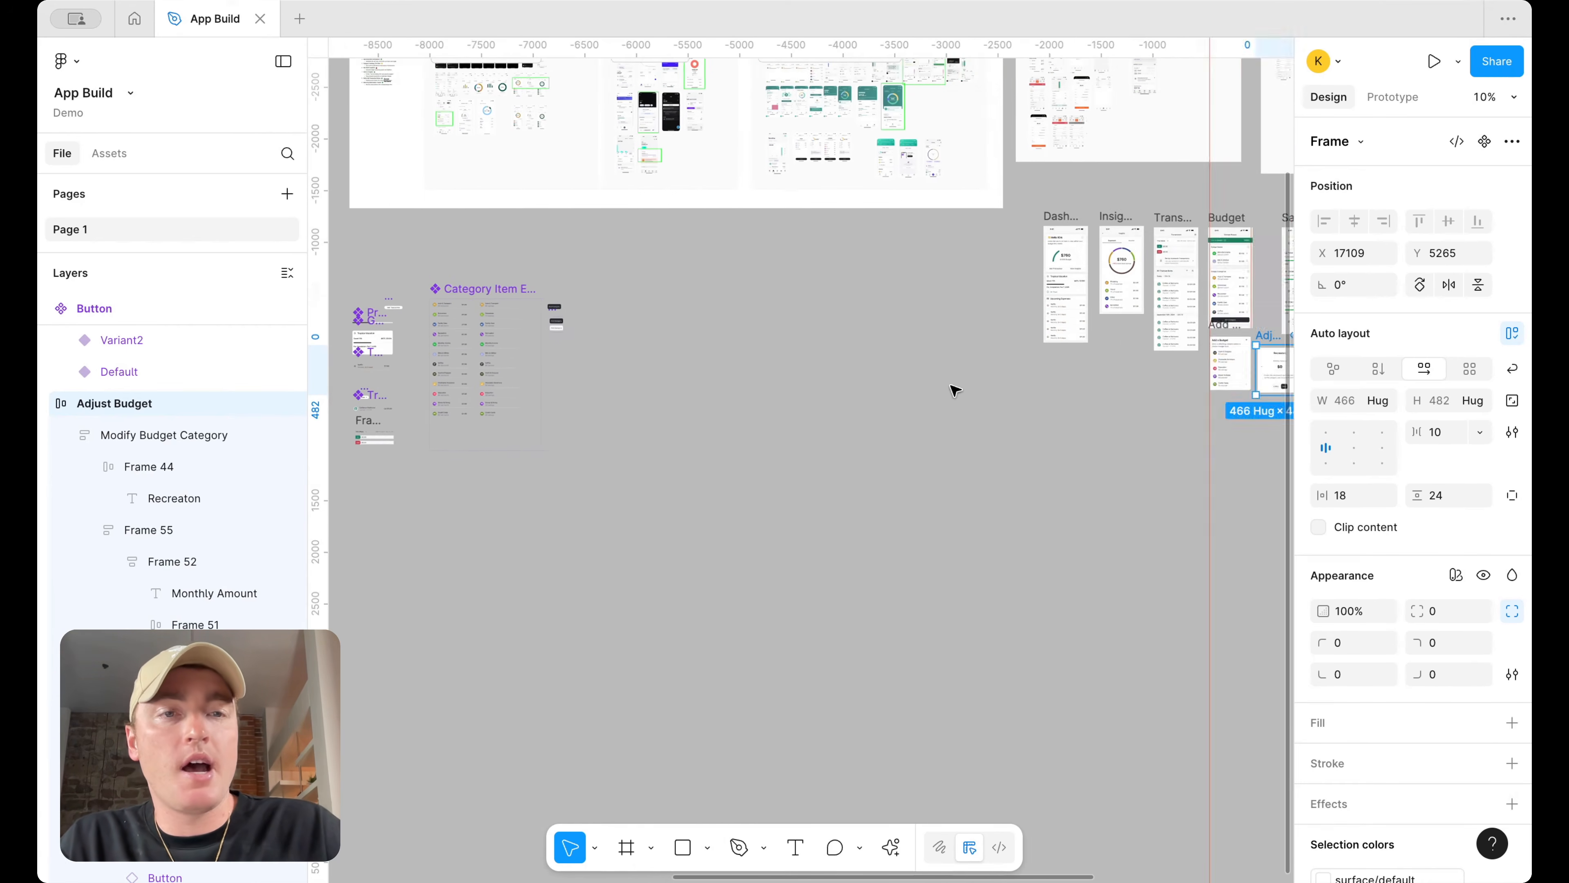
scroll(1079, 375, "up", 3)
scroll(1080, 382, "up", 5)
scroll(1050, 395, "left", 5)
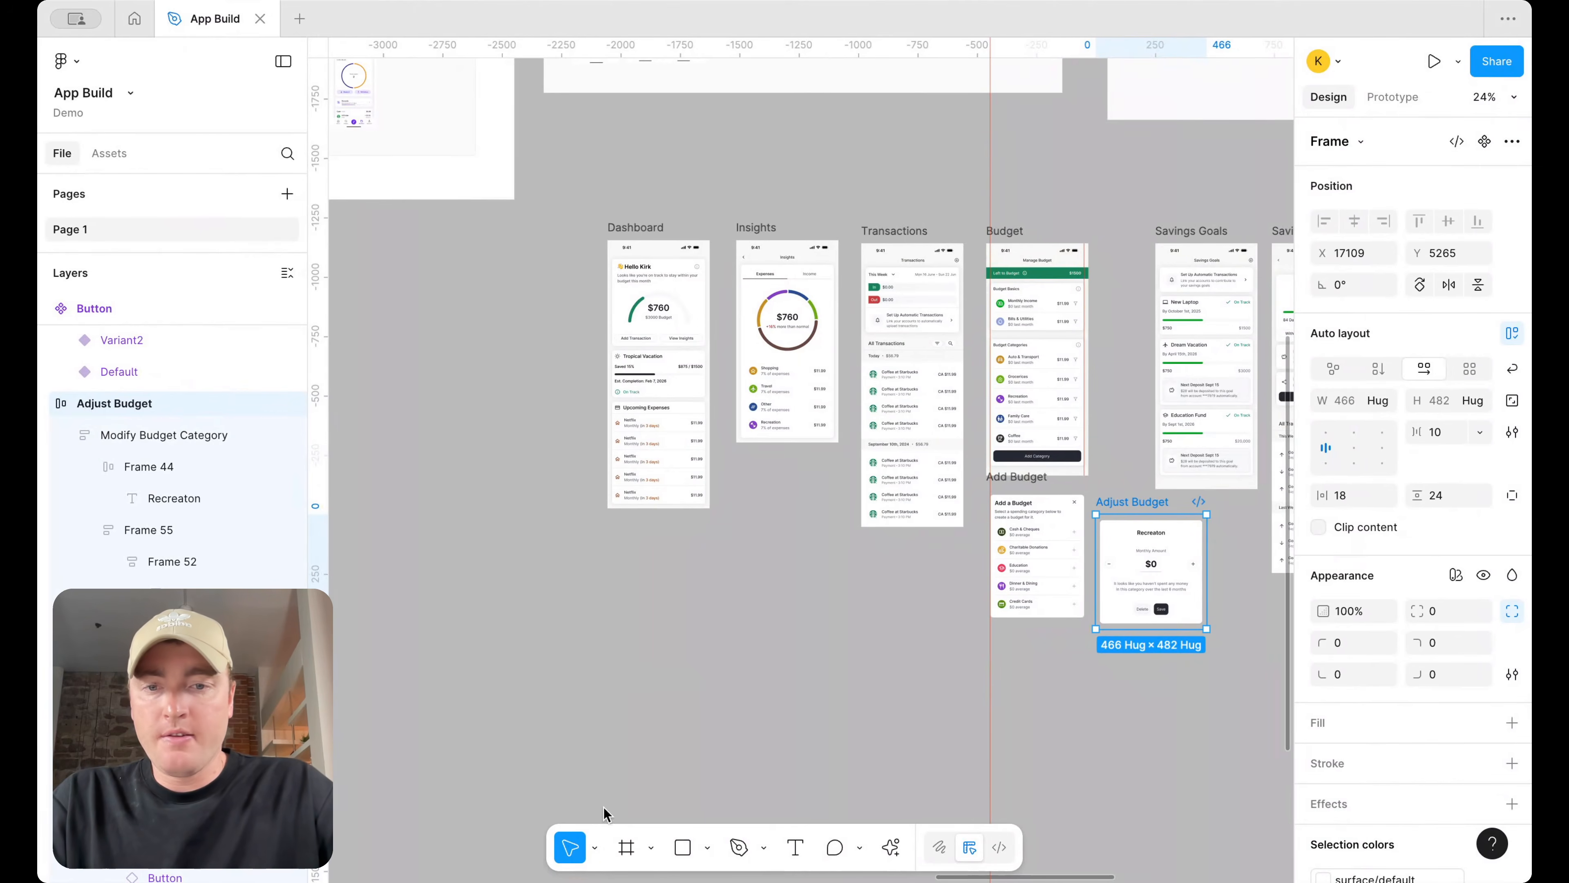
left_click(625, 848)
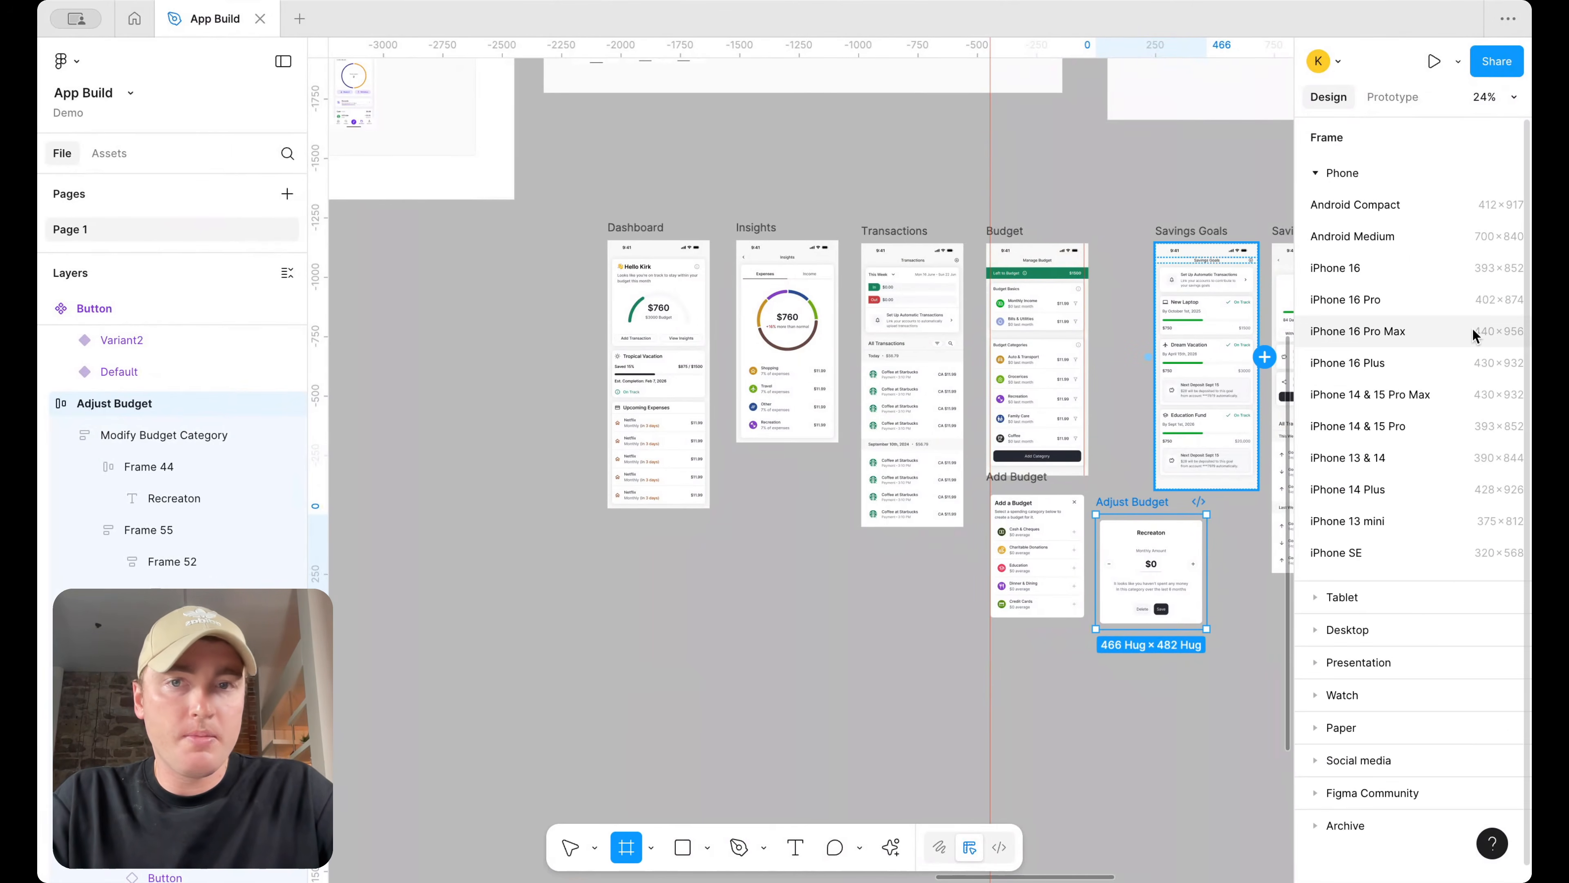
left_click(570, 844)
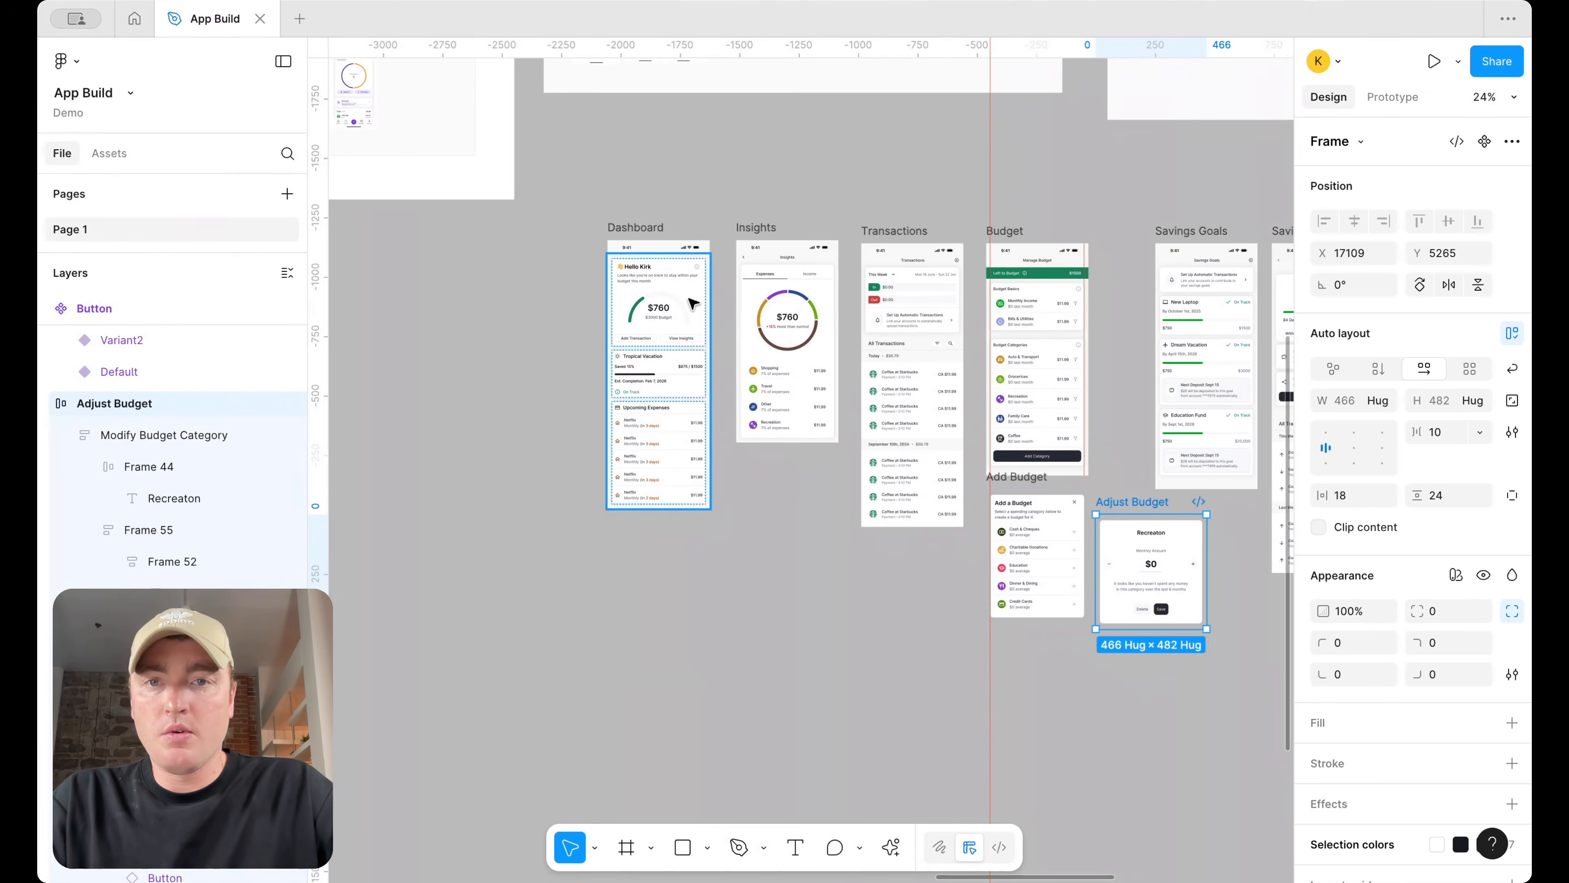
Resize the Dashboard frame's height to 956
left_click(651, 225)
scroll(651, 225, "right", 5)
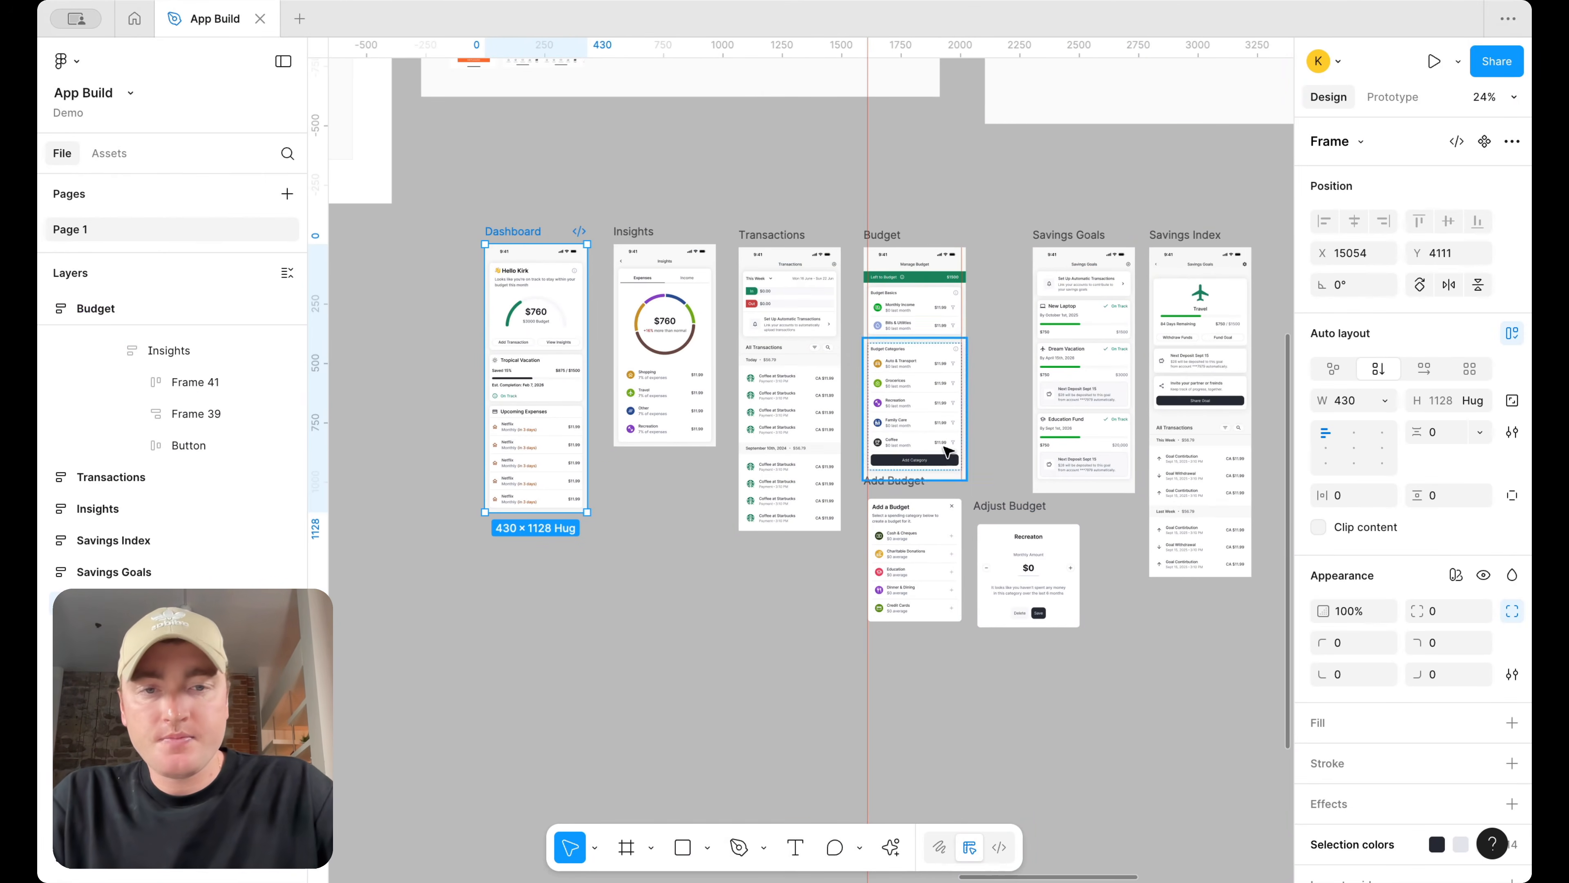
scroll(1126, 410, "right", 3)
scroll(1124, 411, "down", 3)
scroll(1122, 420, "up", 4)
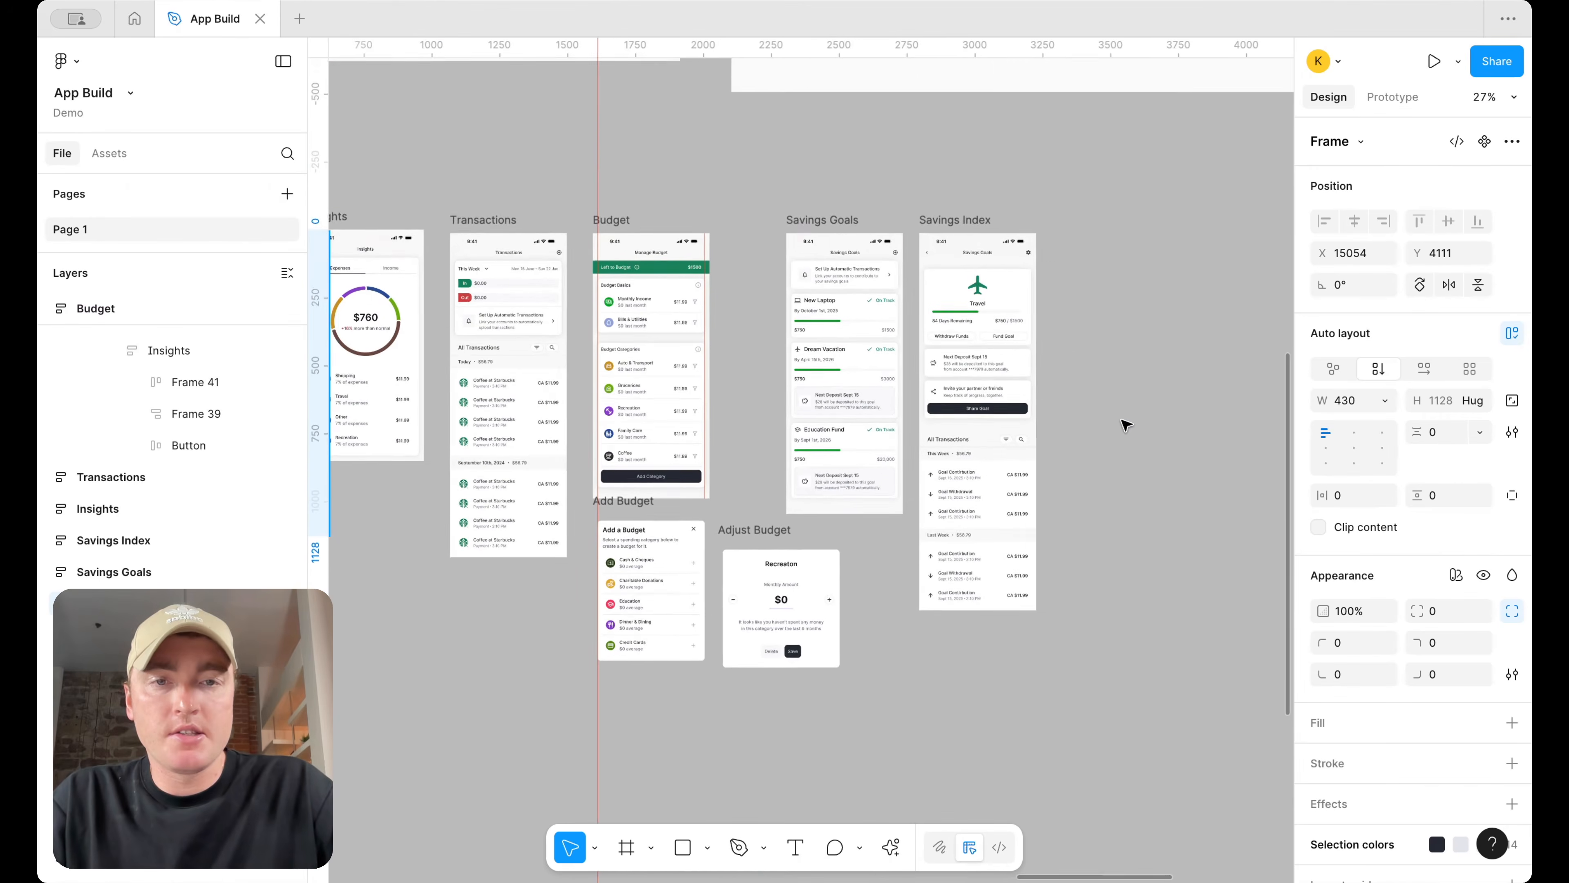
scroll(1122, 421, "down", 2)
scroll(1121, 420, "left", 2)
scroll(1122, 420, "down", 3)
left_click(578, 213, "shift")
left_click(689, 210, "shift")
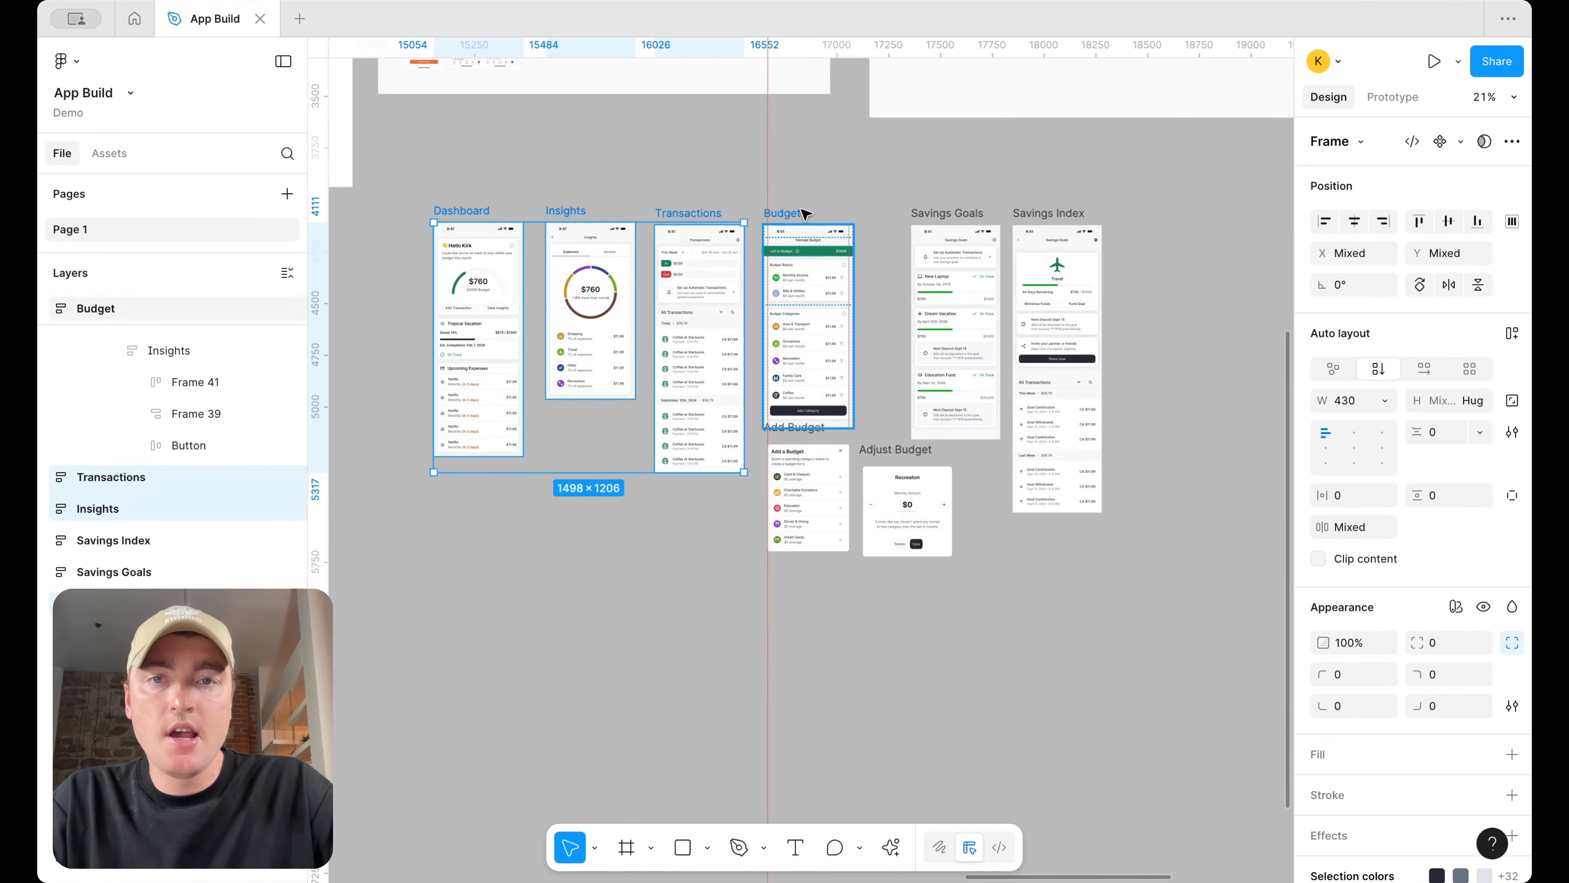
left_click(493, 209)
scroll(613, 634, "up", 4)
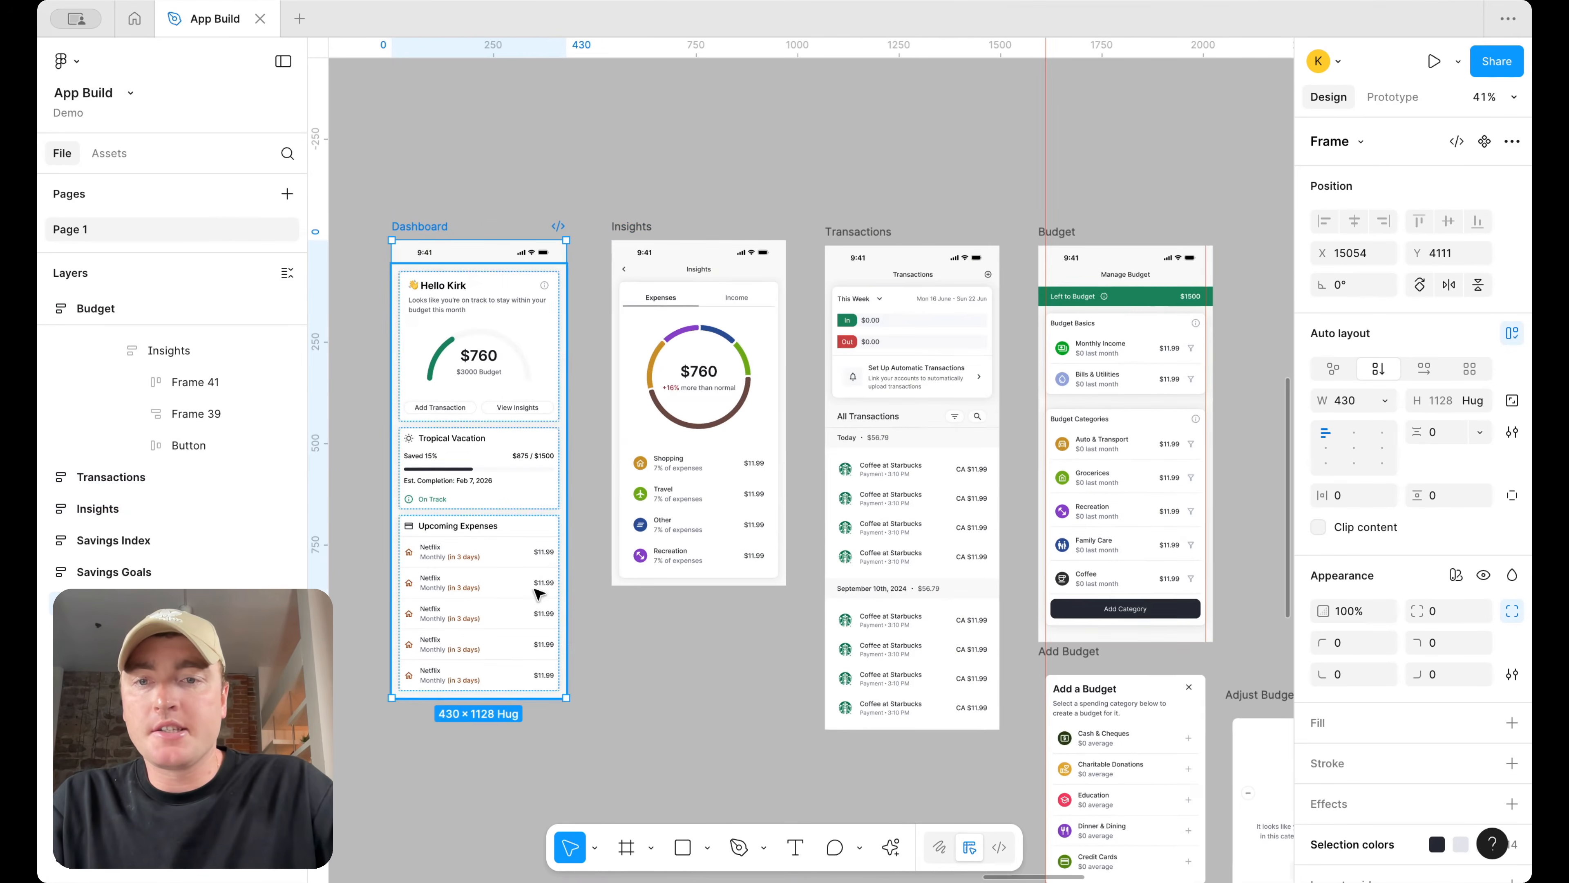
left_click_drag(613, 626, 619, 572)
type("956")
key("Return")
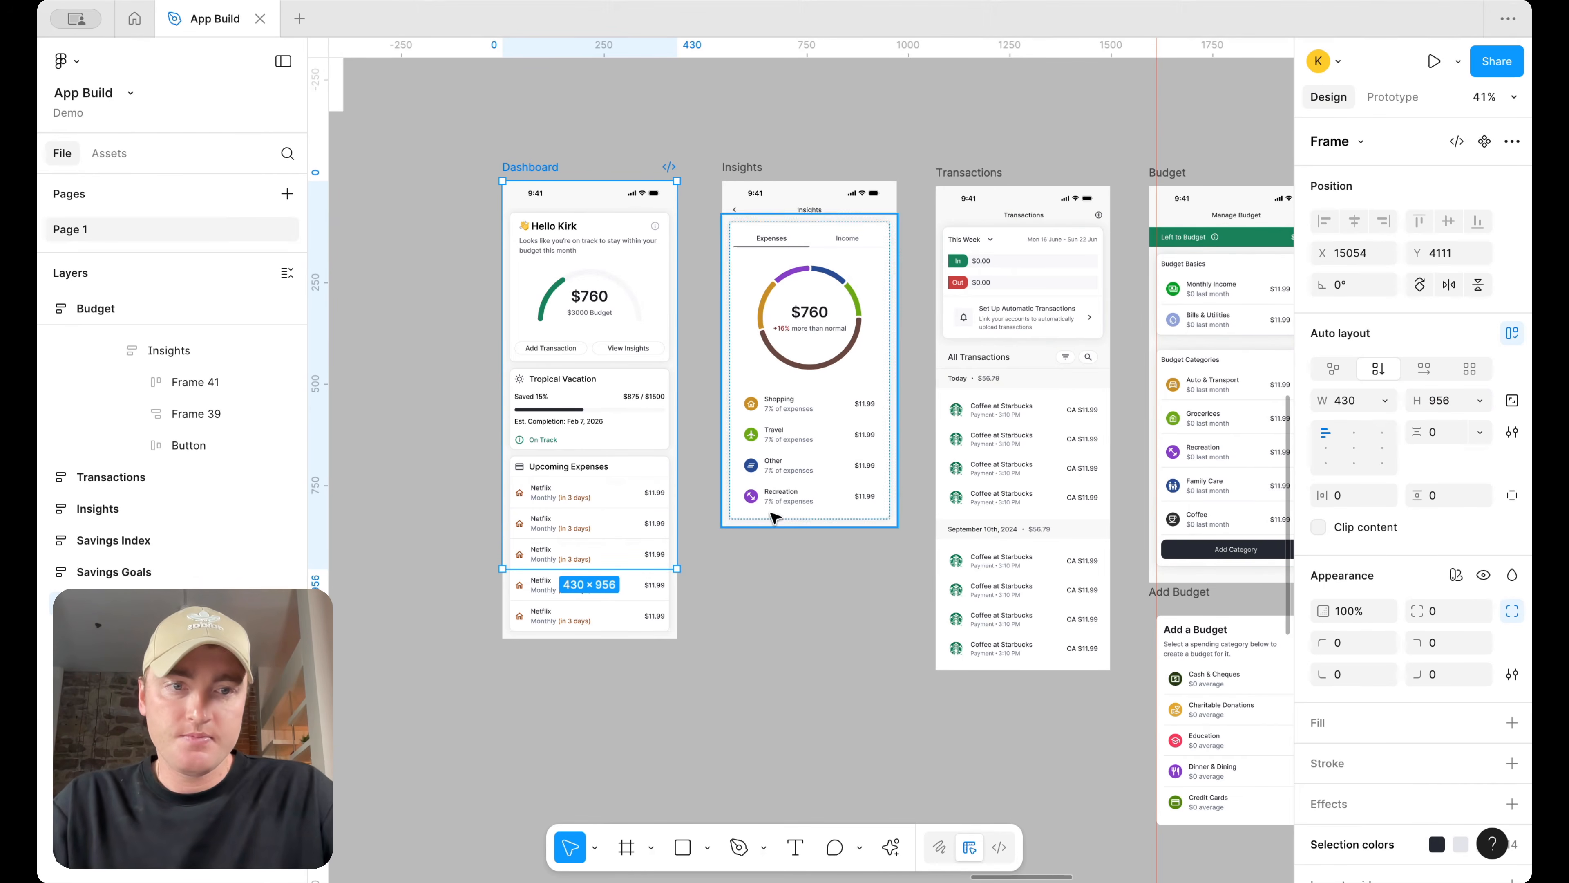
Try toggling the Dashboard frame's clip content and stretching its height, undoing each change
left_click(1320, 528)
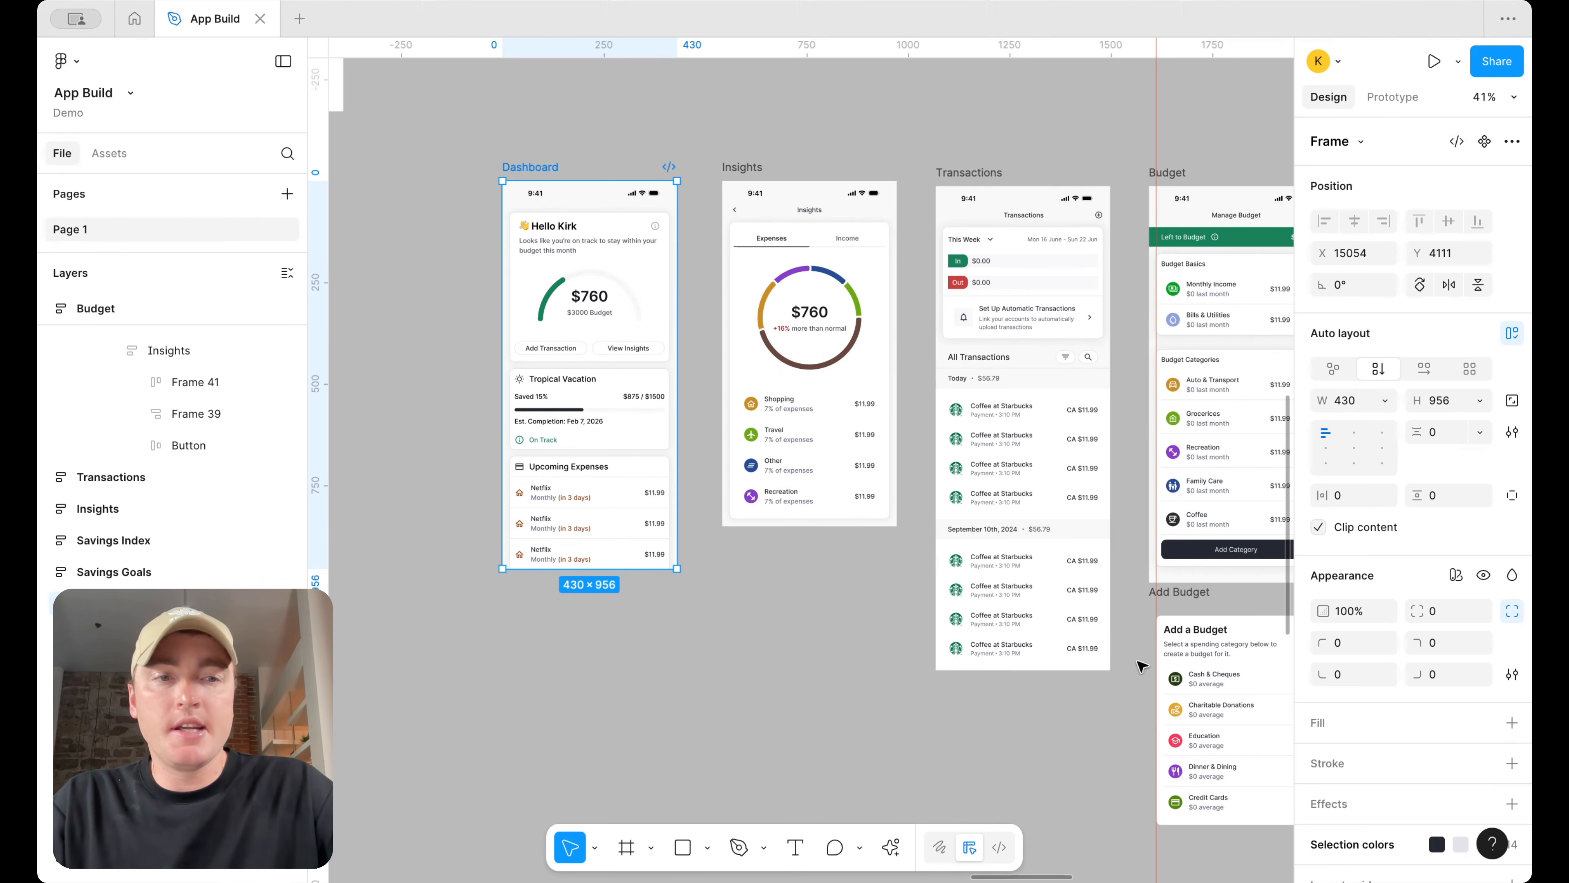
left_click(1319, 529)
scroll(602, 575, "down", 1)
left_click_drag(601, 569, 609, 881)
scroll(762, 673, "down", 5)
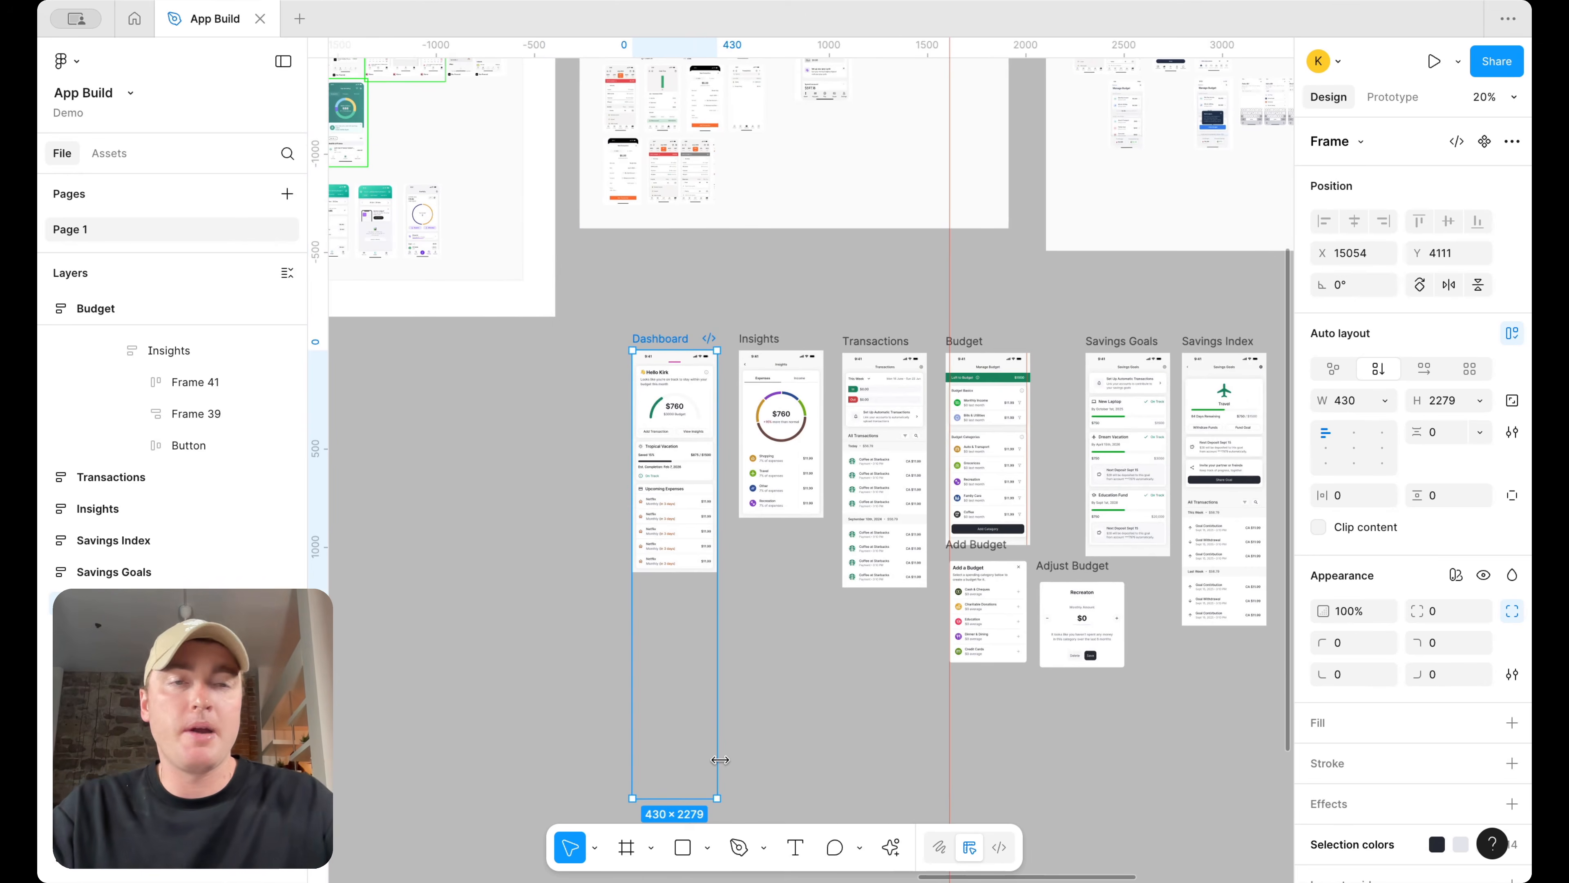
key("super+z")
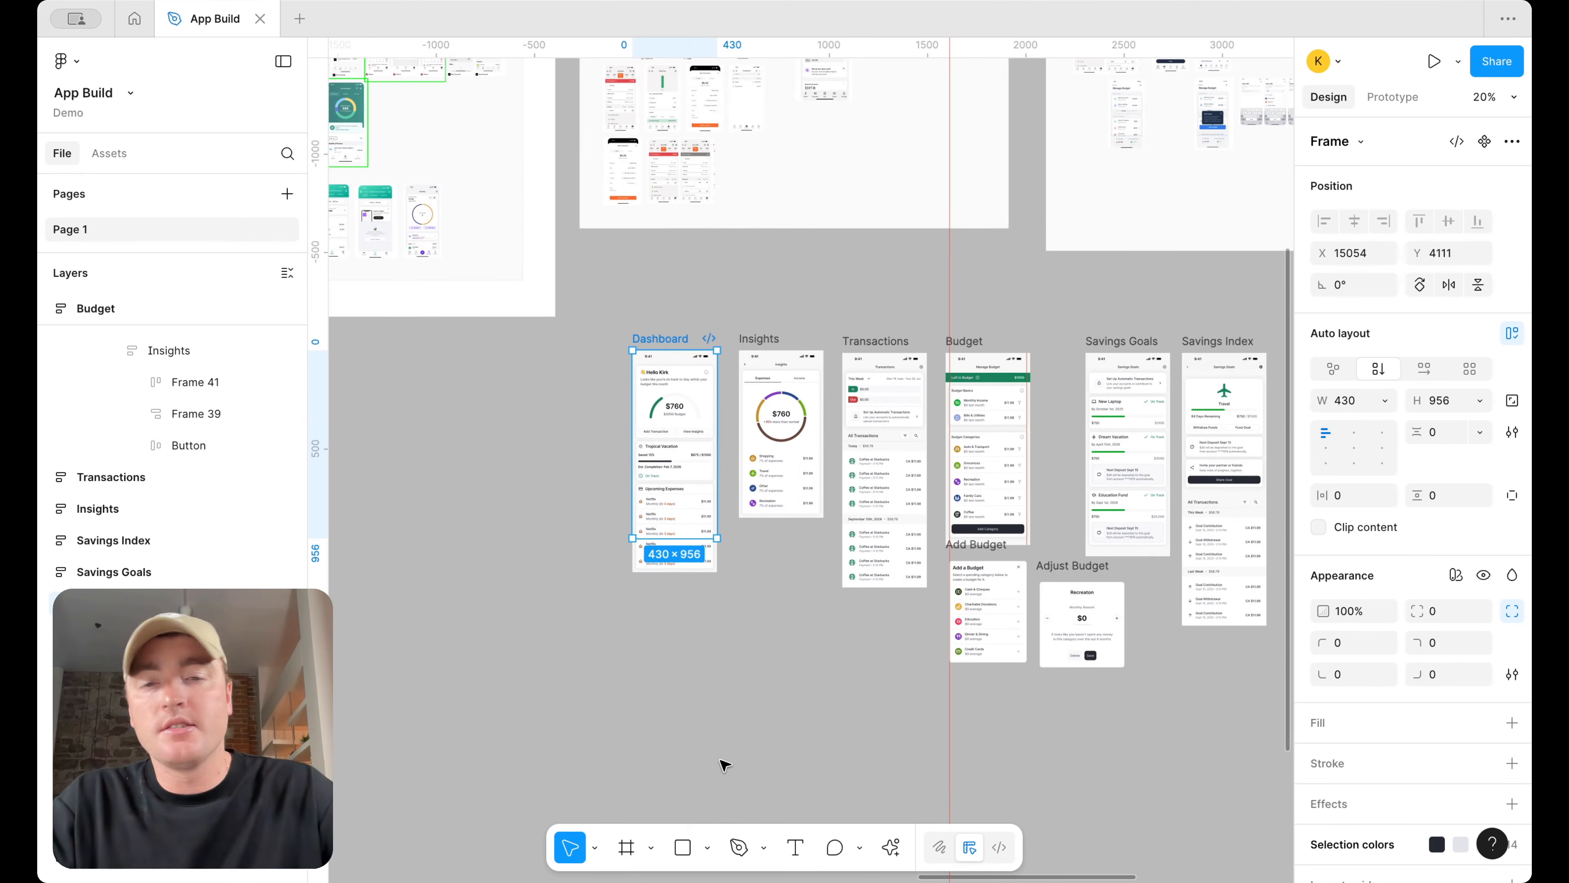
scroll(624, 526, "up", 3)
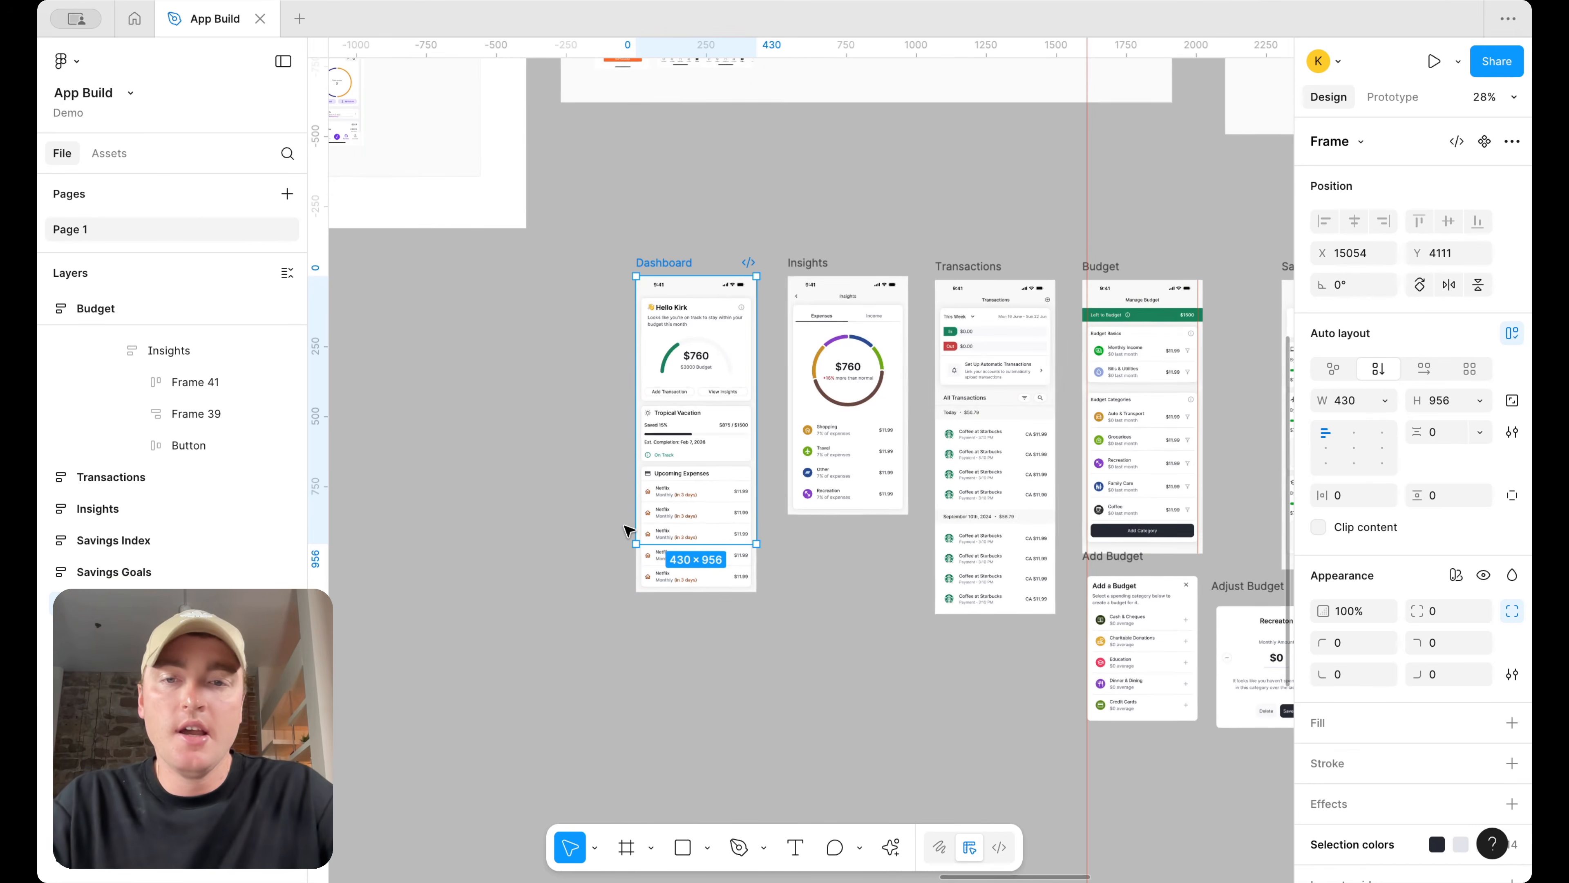
key("super+z")
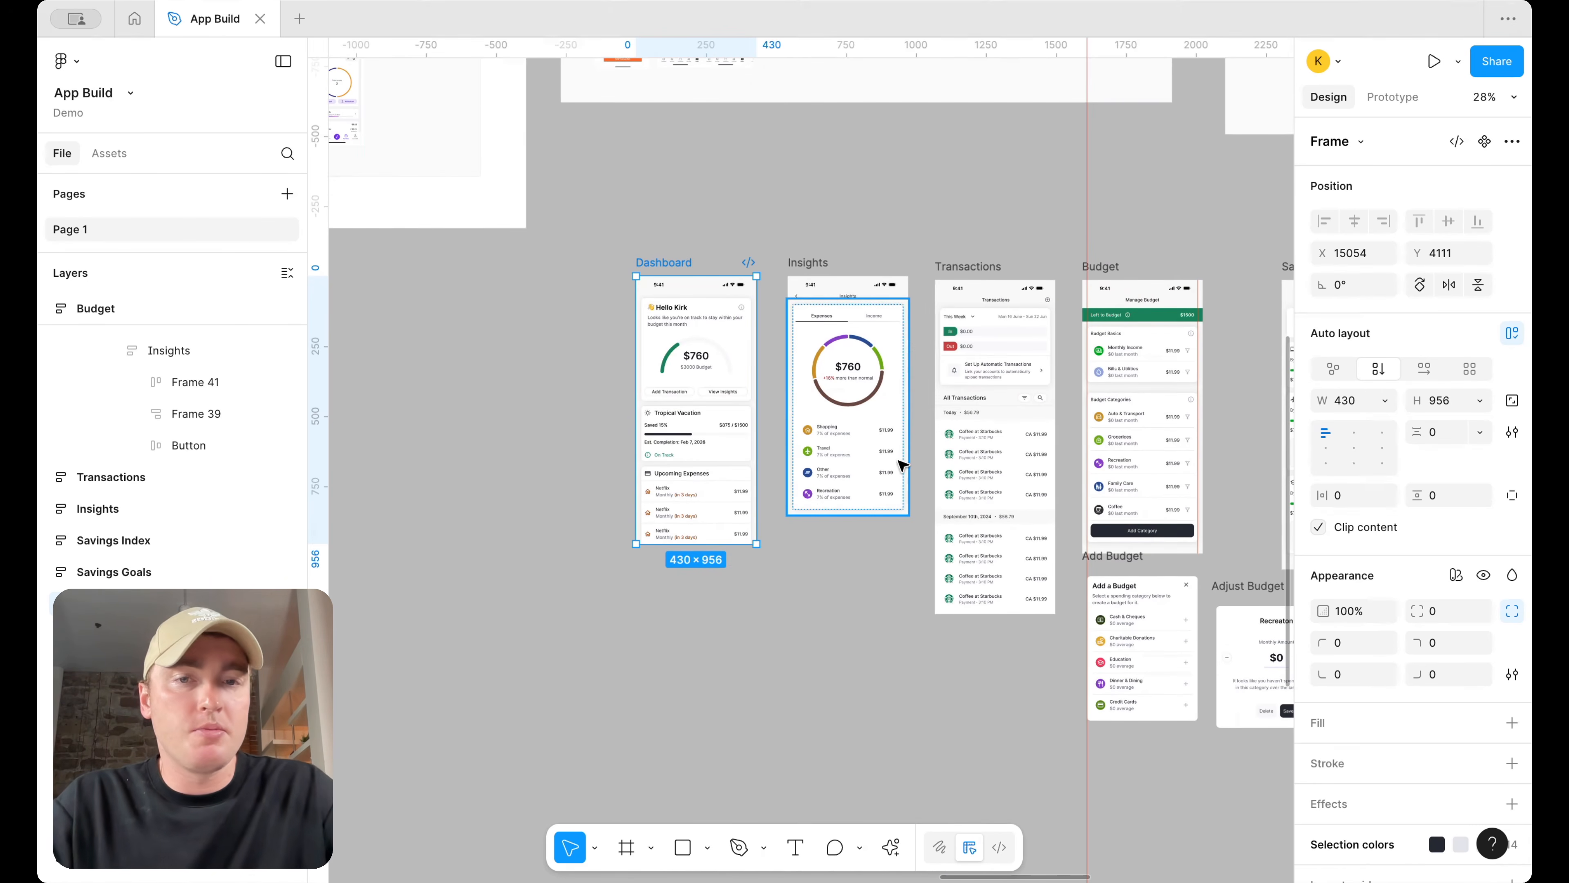
key("super+z")
Compare the screen frames by selecting Insights, Transactions, Budget, Savings Goals and Savings Index in turn
scroll(869, 441, "down", 3)
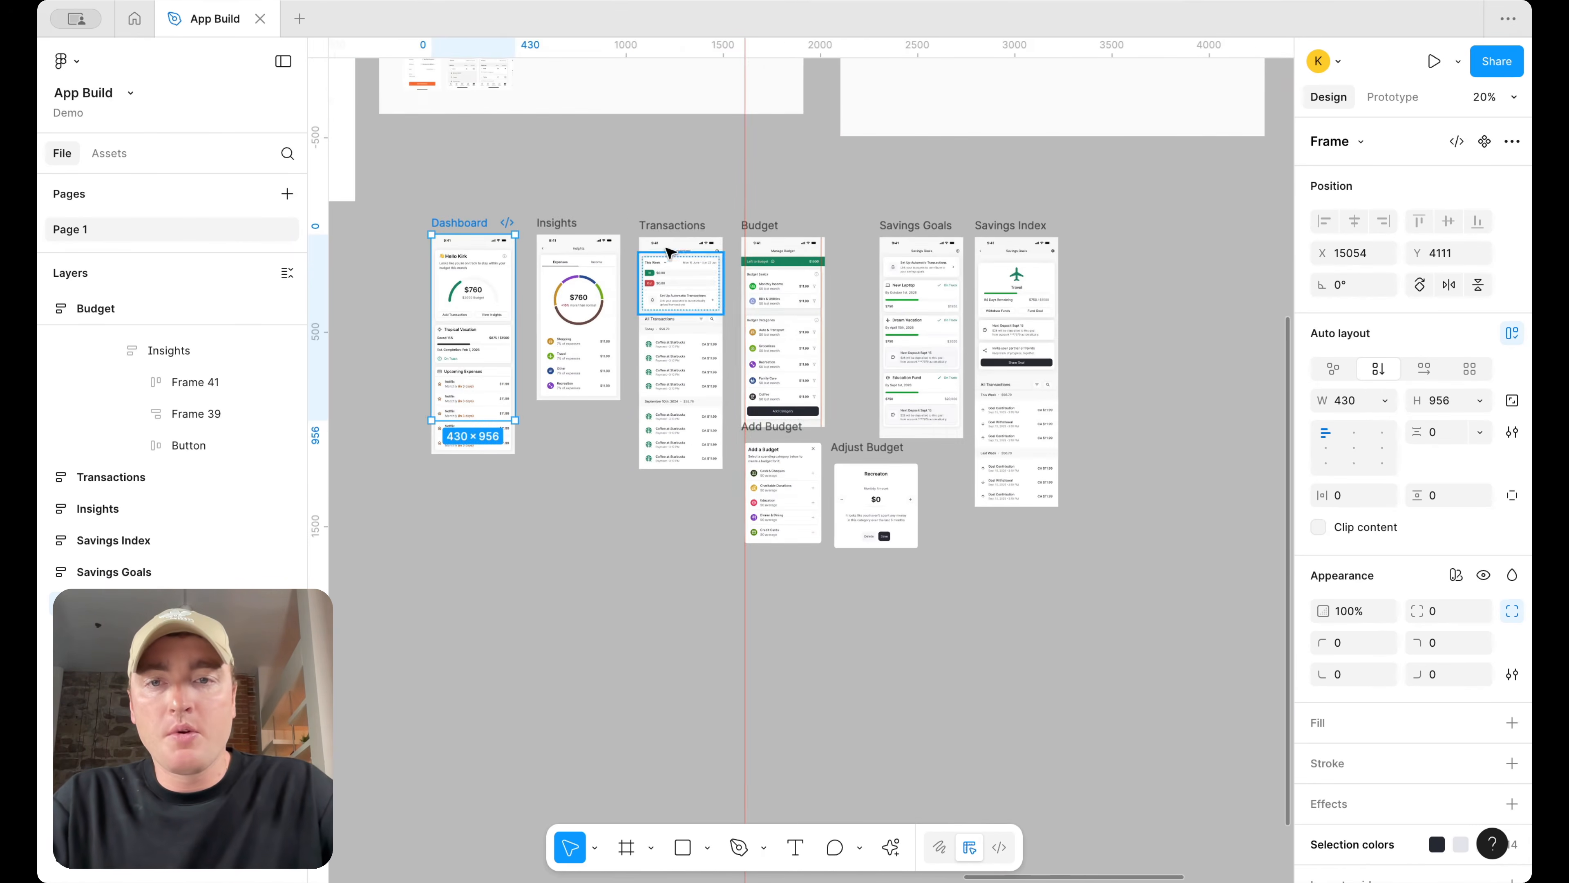
left_click(571, 222, "shift")
left_click(651, 224, "shift")
left_click(797, 224, "shift")
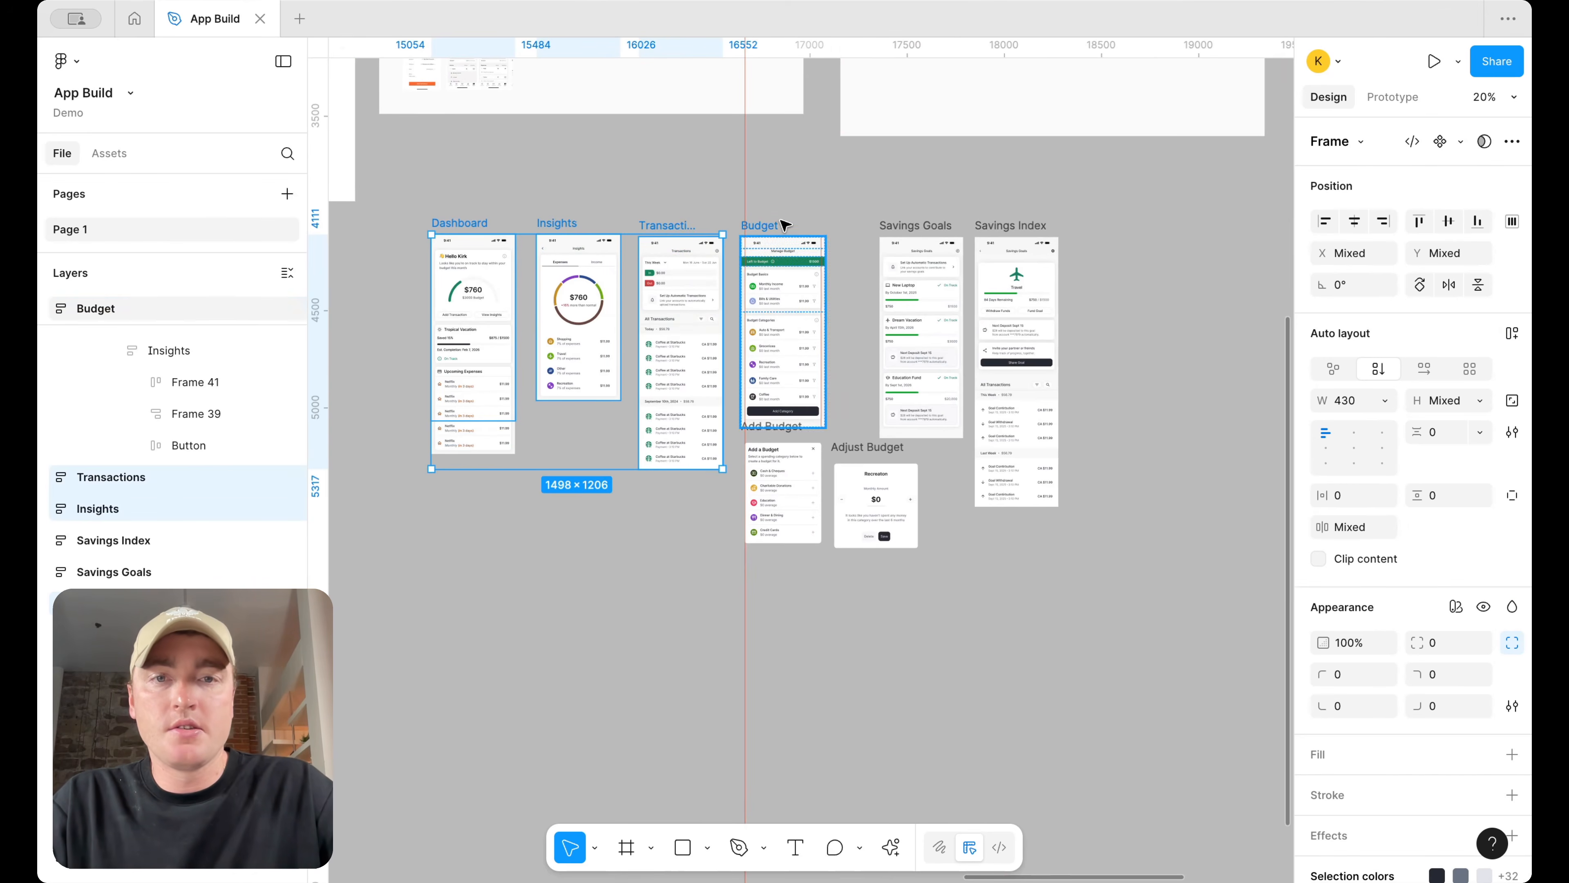
left_click(904, 226, "shift")
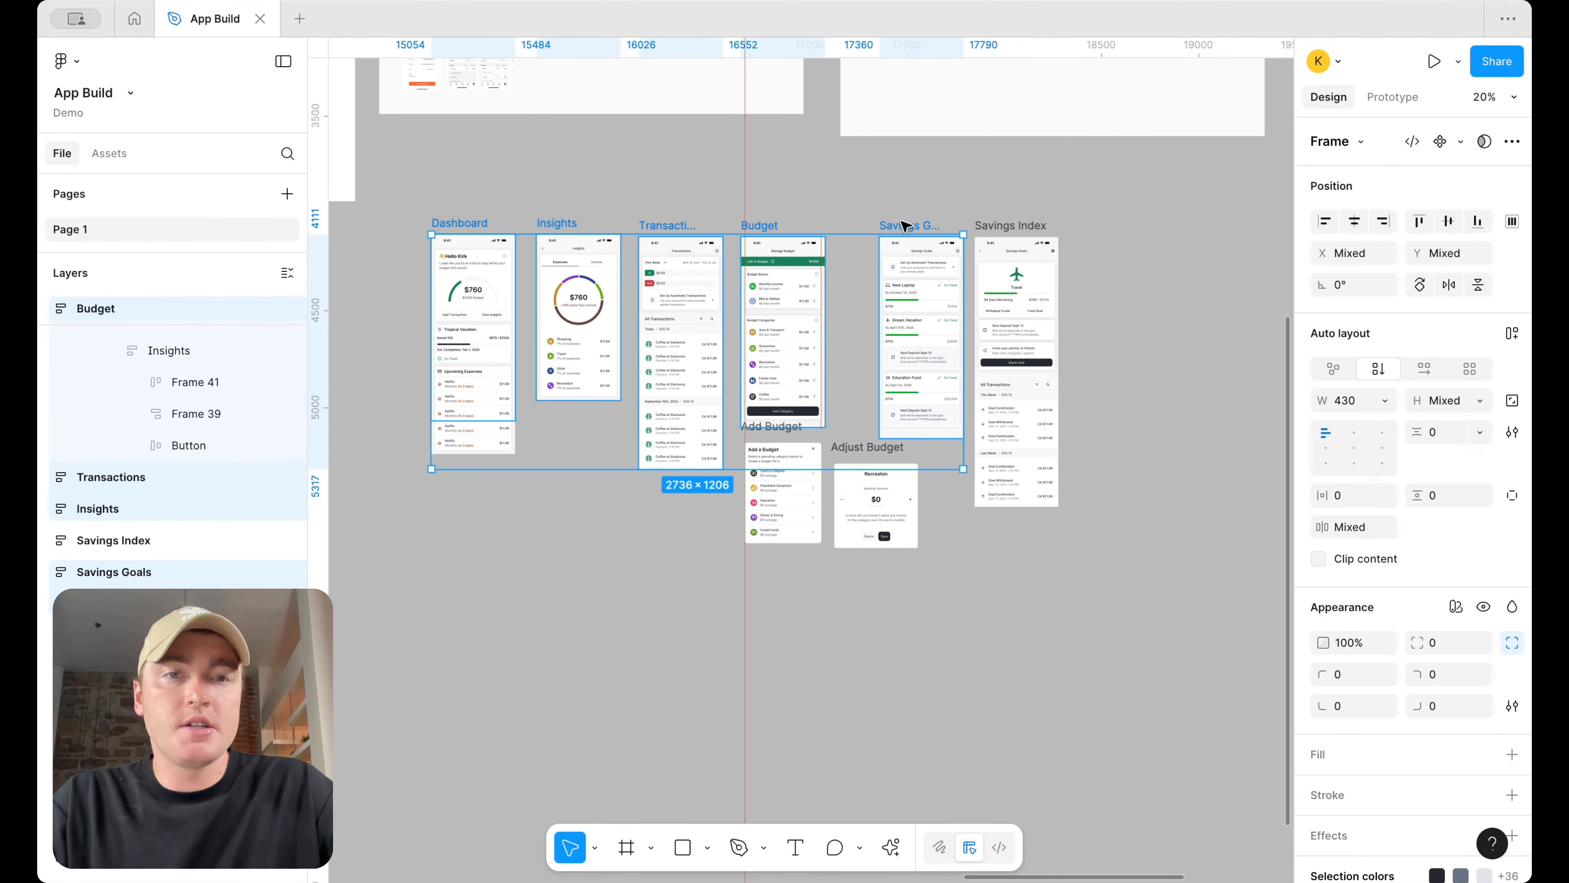
left_click(1013, 224)
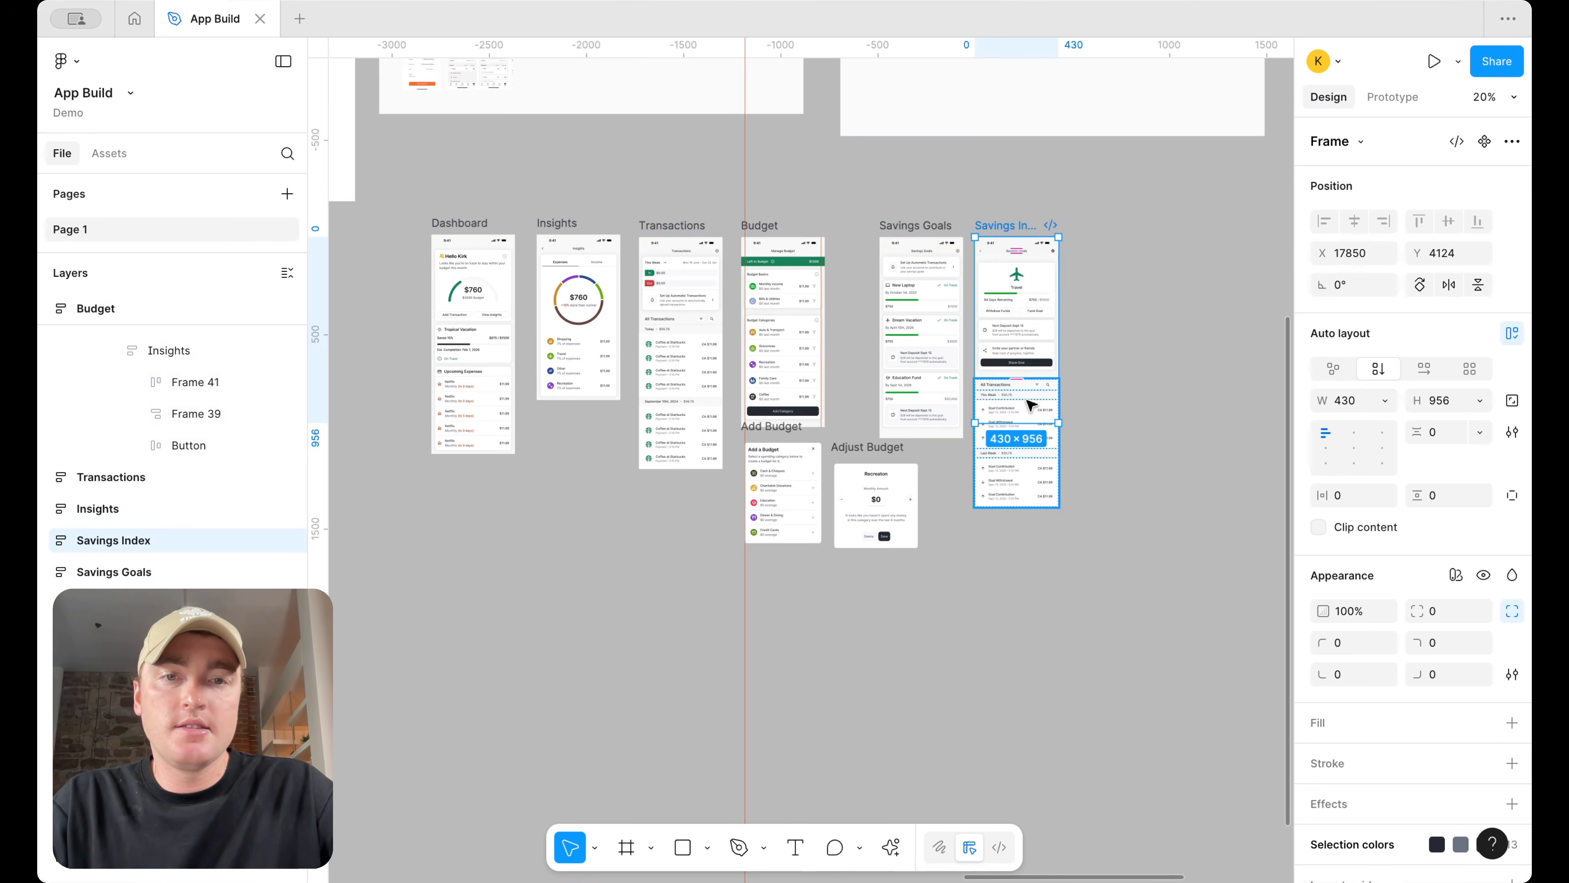
left_click(919, 224)
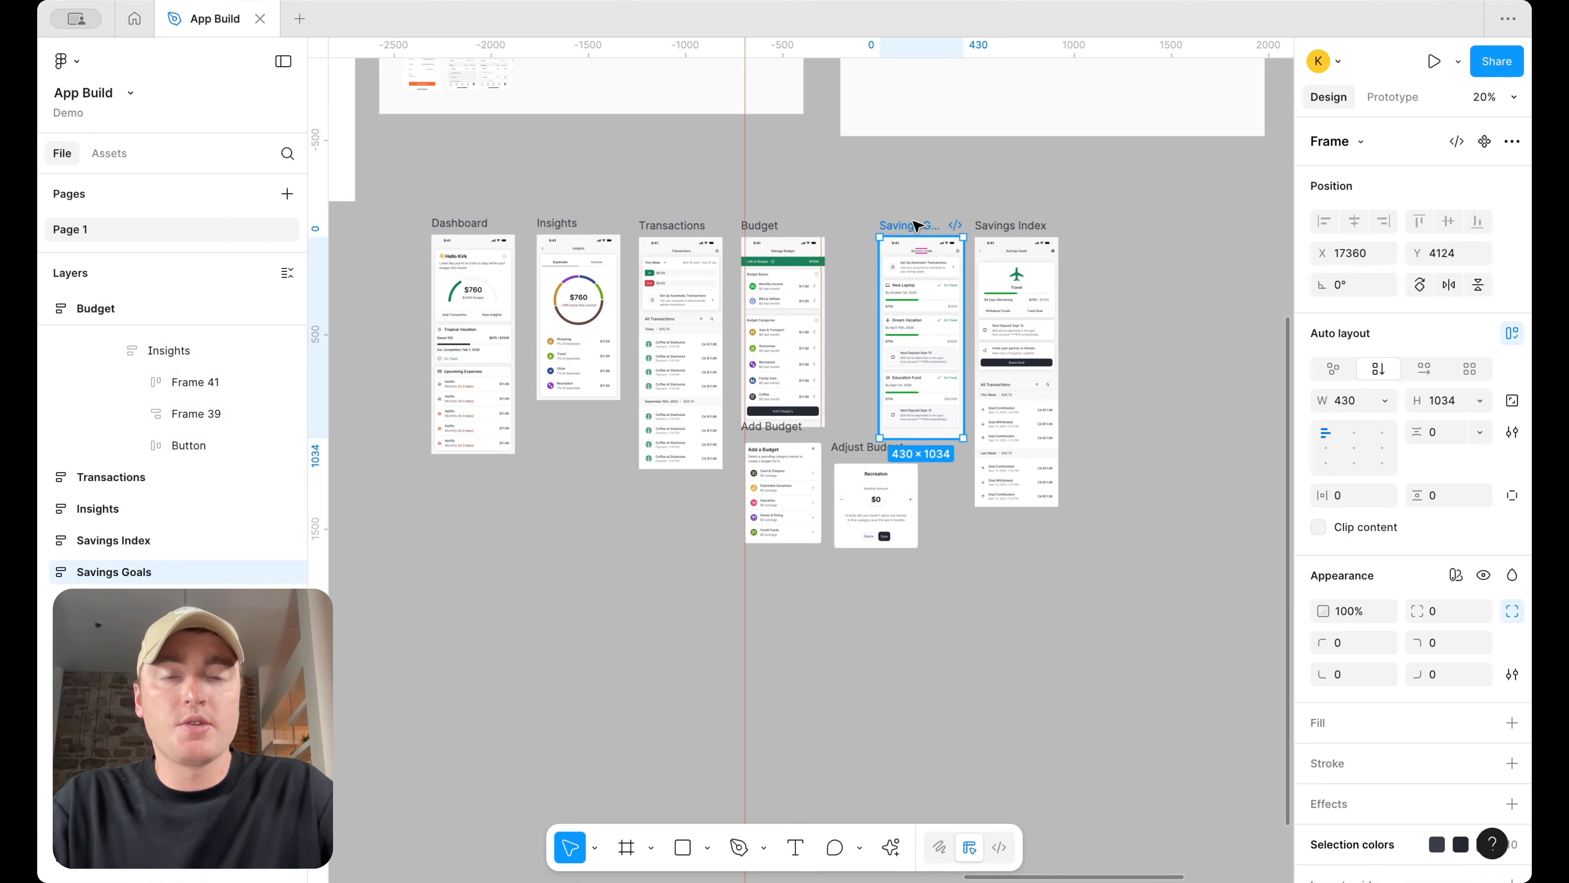
scroll(1078, 221, "up", 2)
left_click(1078, 221)
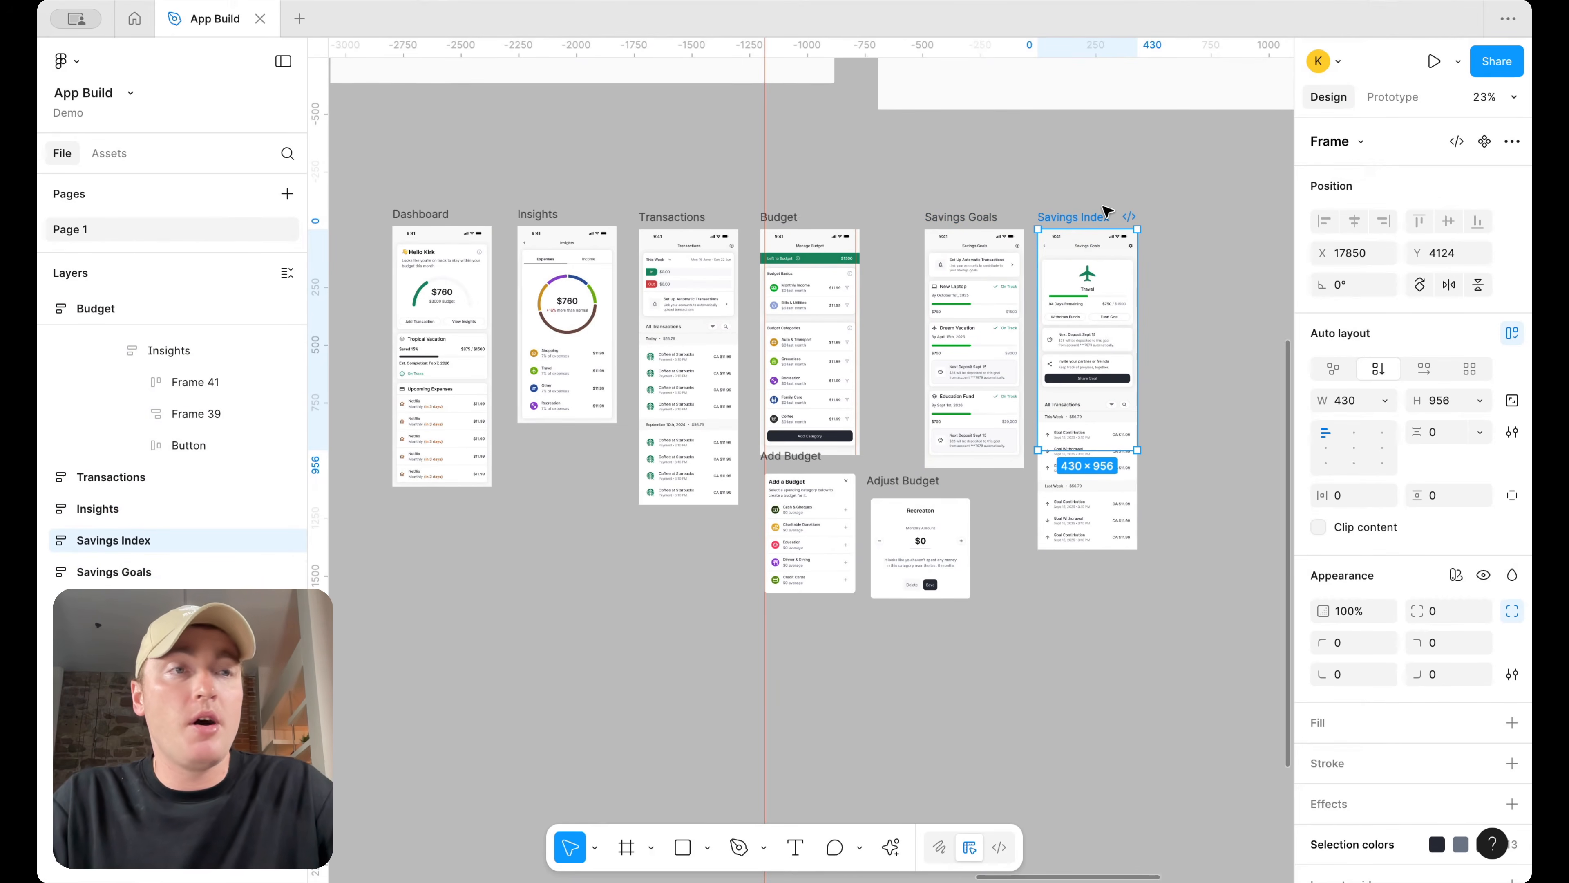
Turn the Savings Goals, Budget, Transactions and Dashboard frames into multiple separate components
left_click(946, 213)
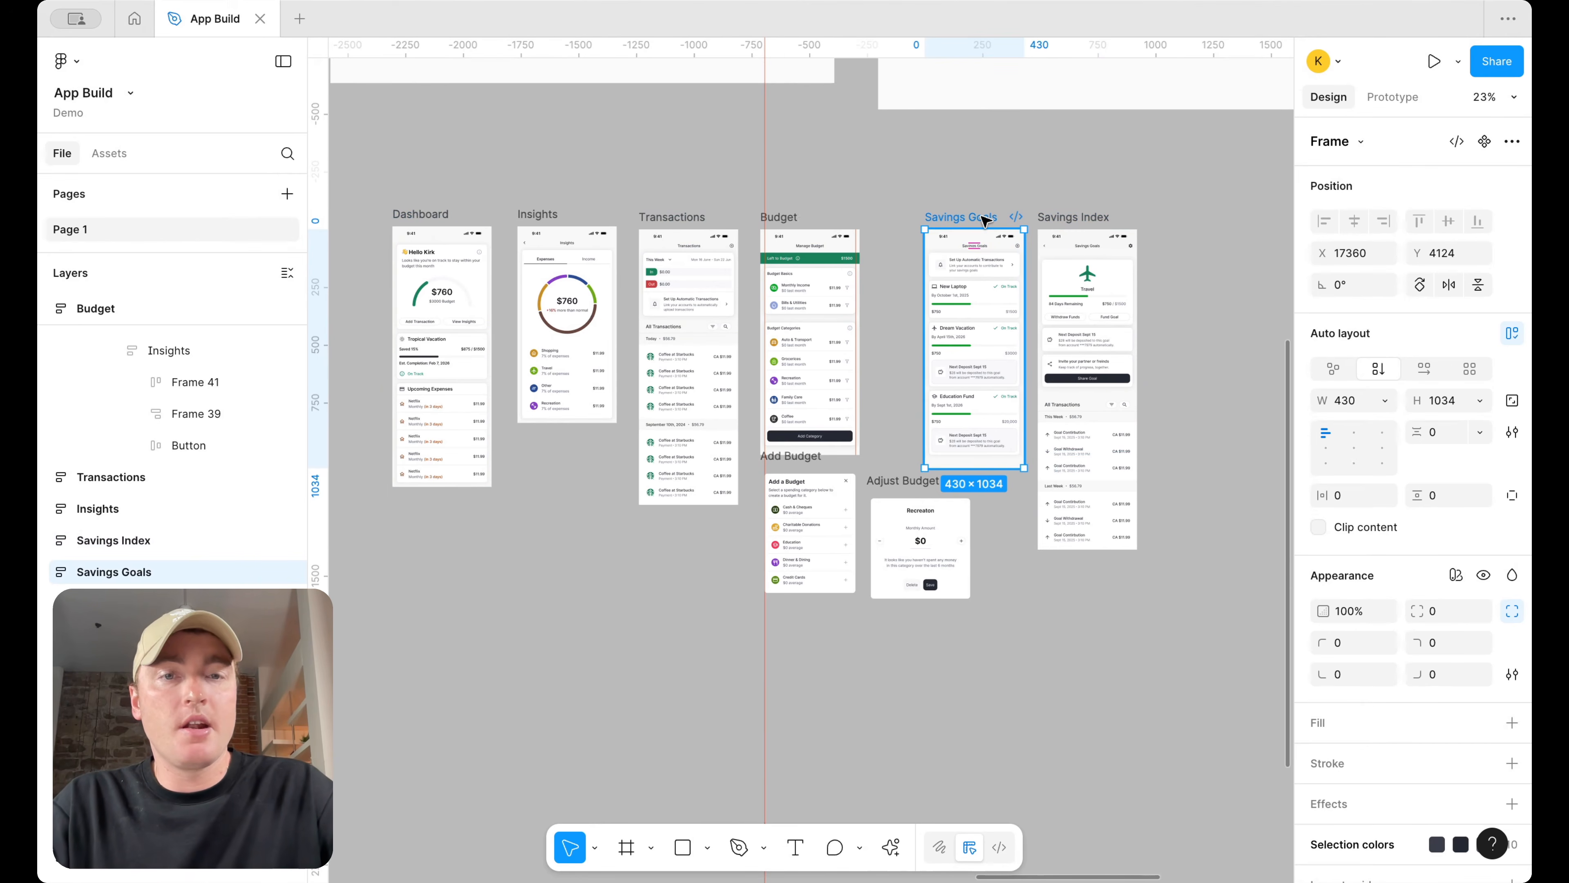
left_click(791, 216, "shift")
left_click(677, 216, "shift")
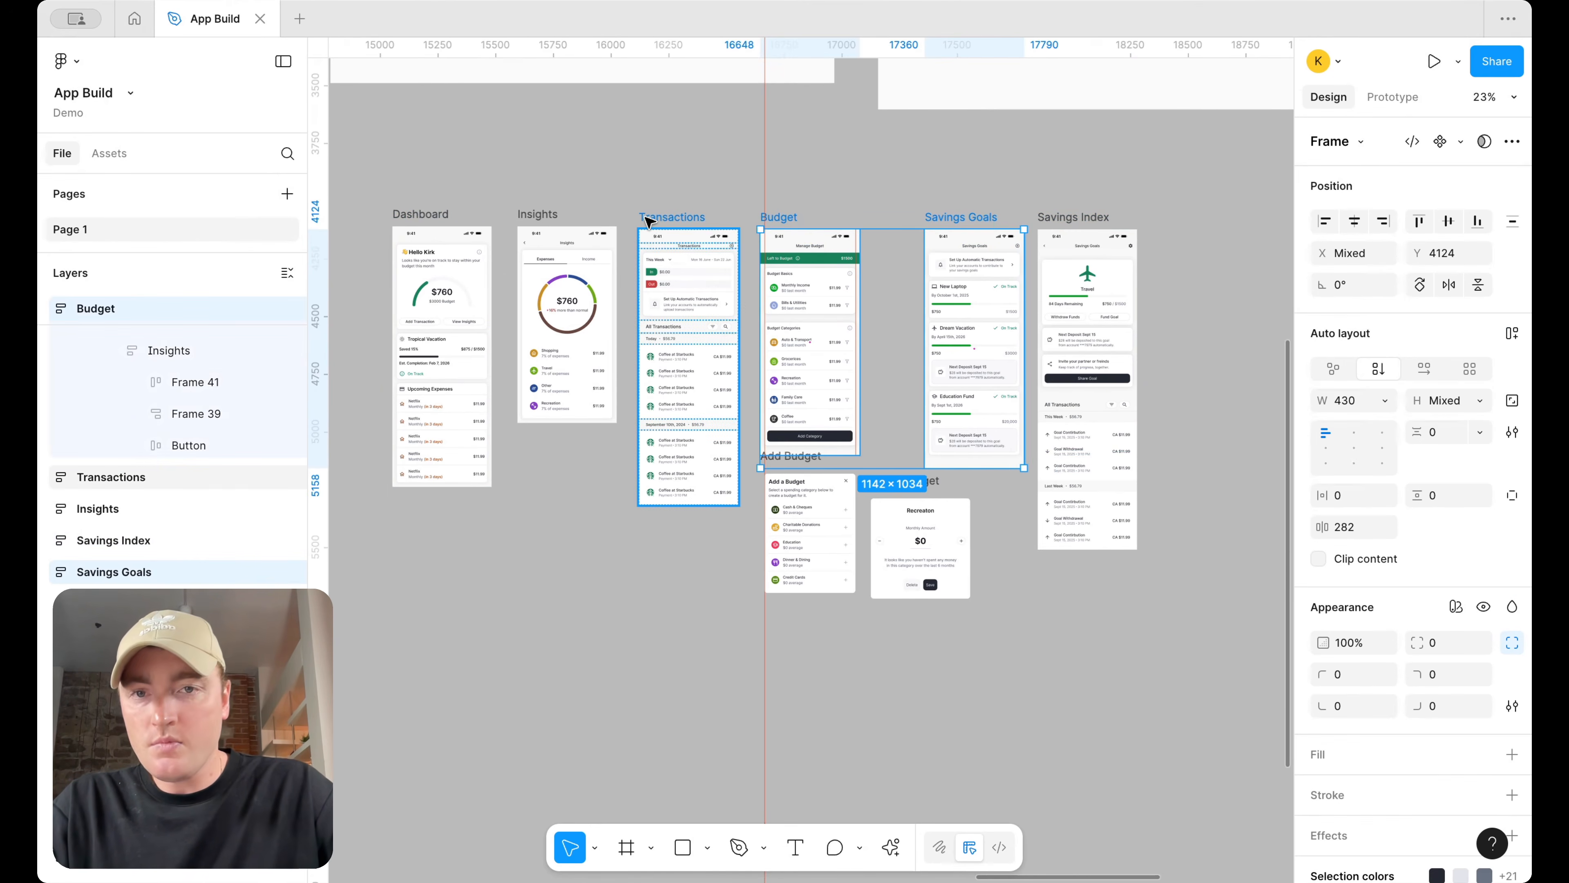
left_click(437, 213, "shift")
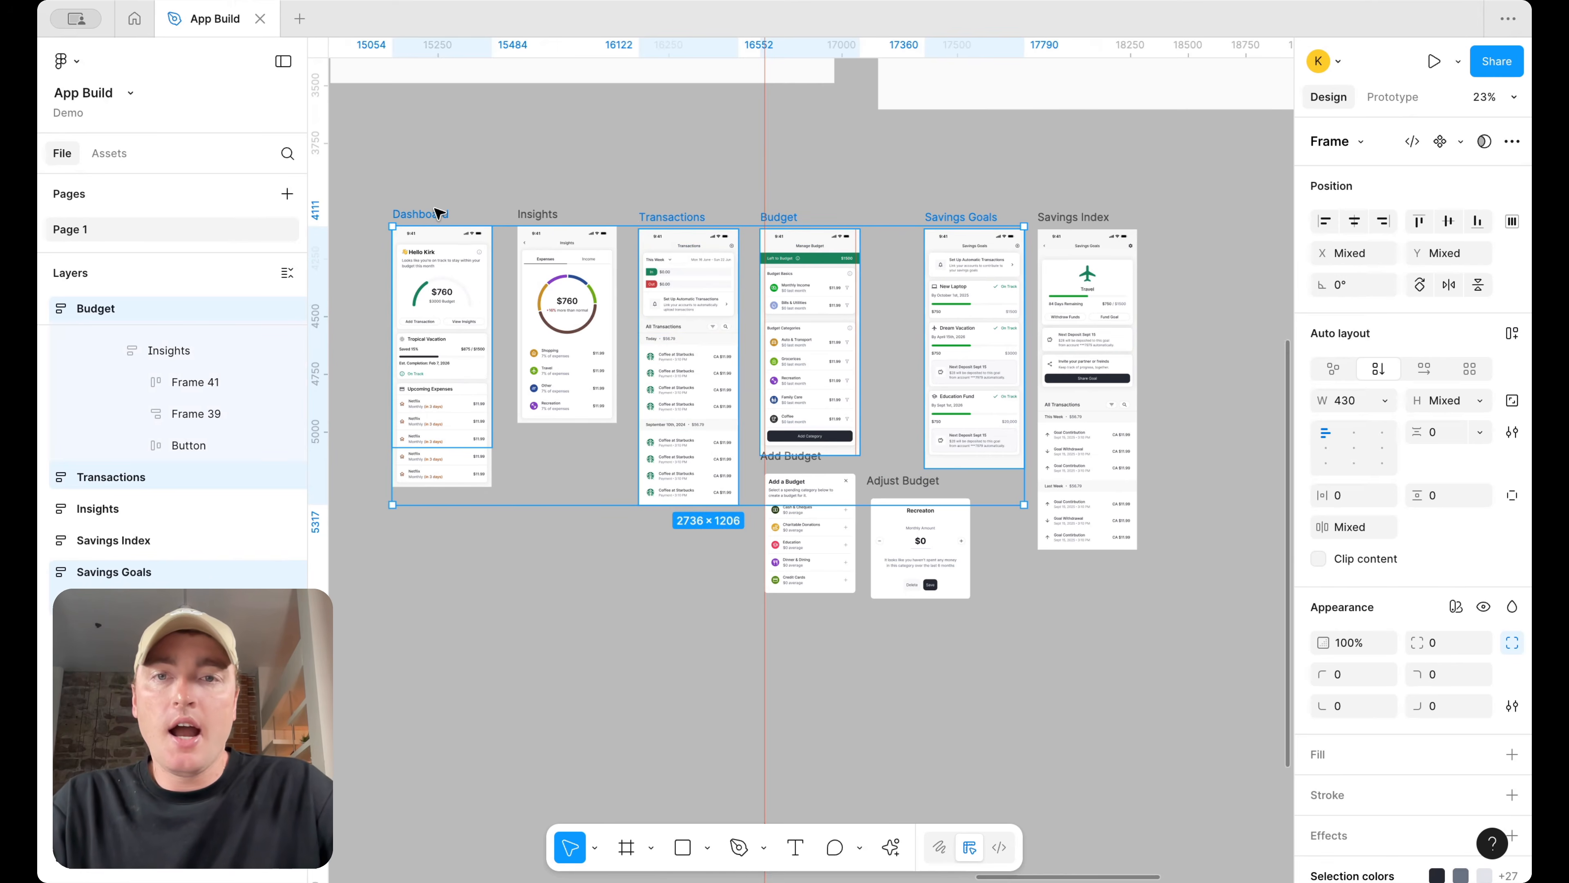
right_click(437, 214)
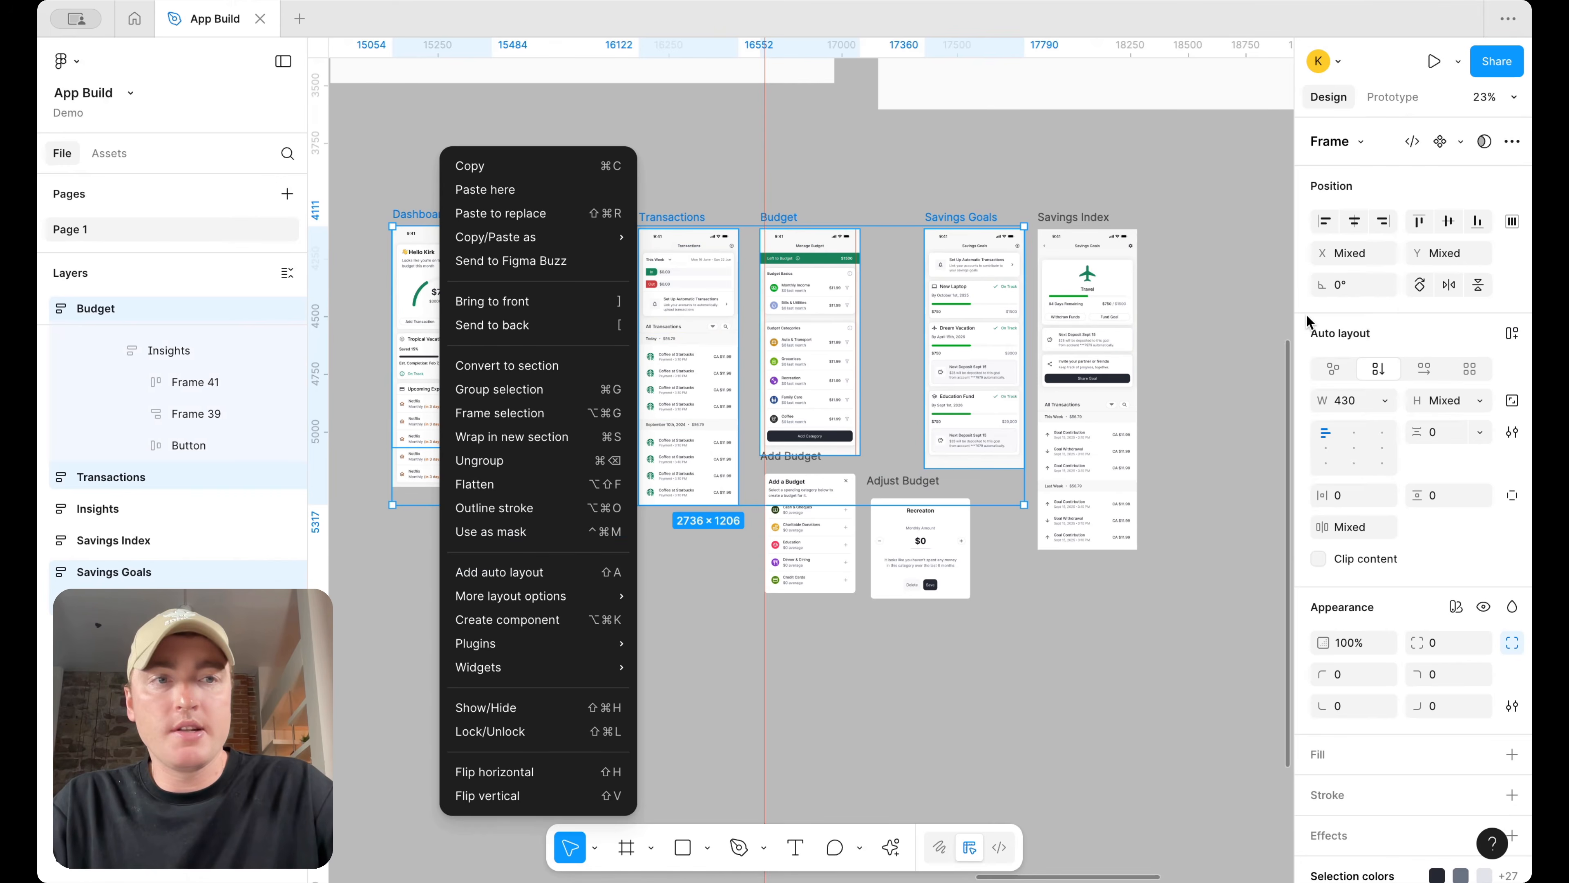
left_click(1457, 142)
left_click(1460, 143)
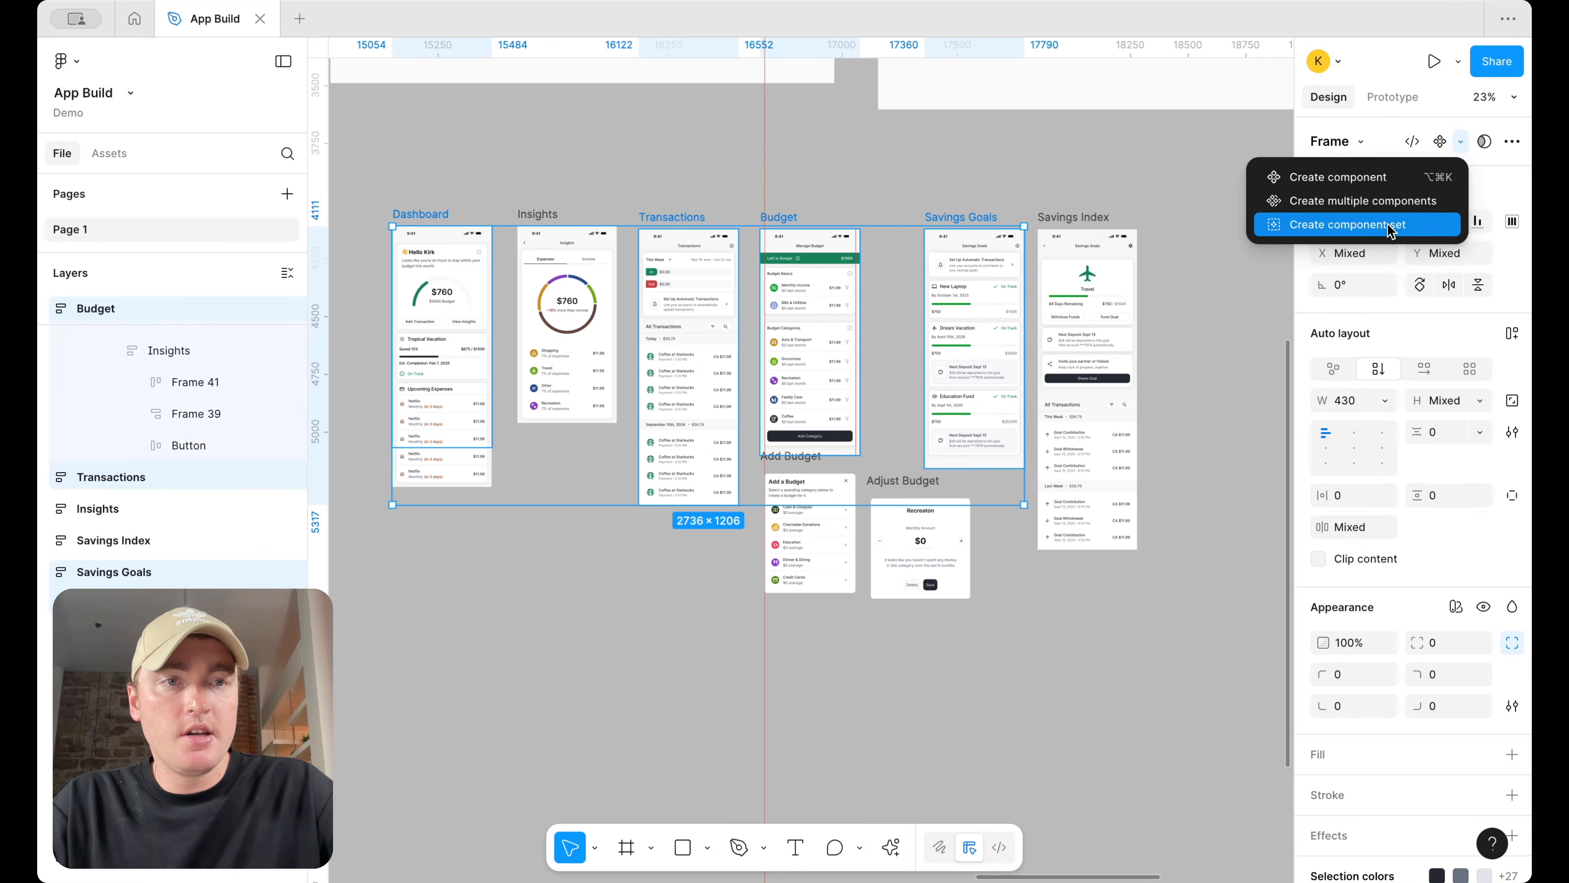
left_click(1384, 201)
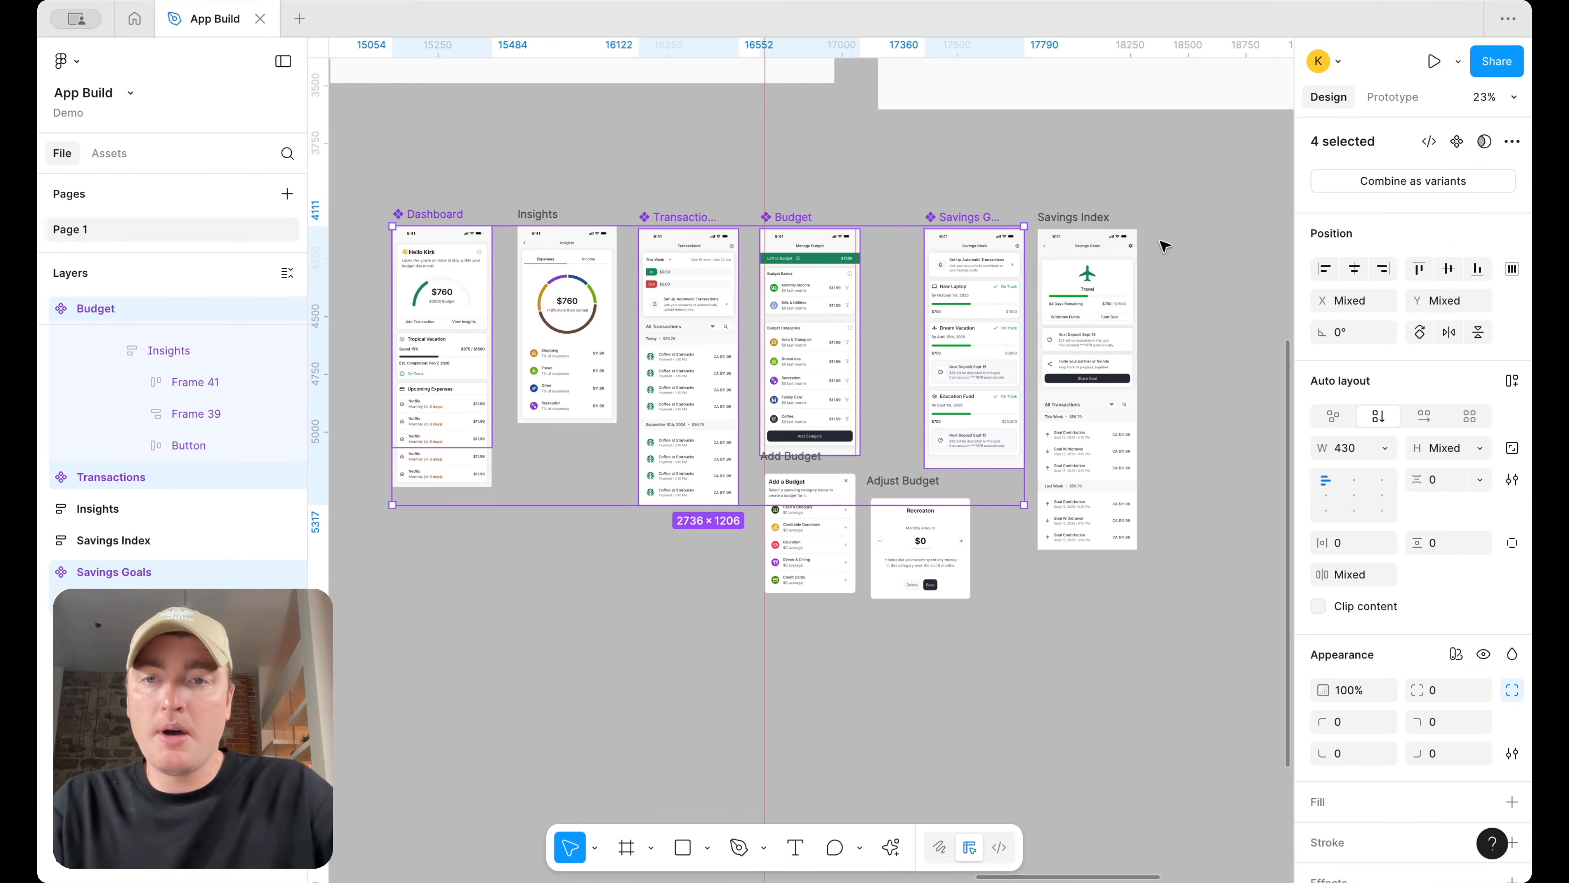
Rearrange the Dashboard, Transactions, Budget and Savings Goals components side by side, moving Insights aside
left_click(1203, 239)
scroll(1204, 239, "down", 3)
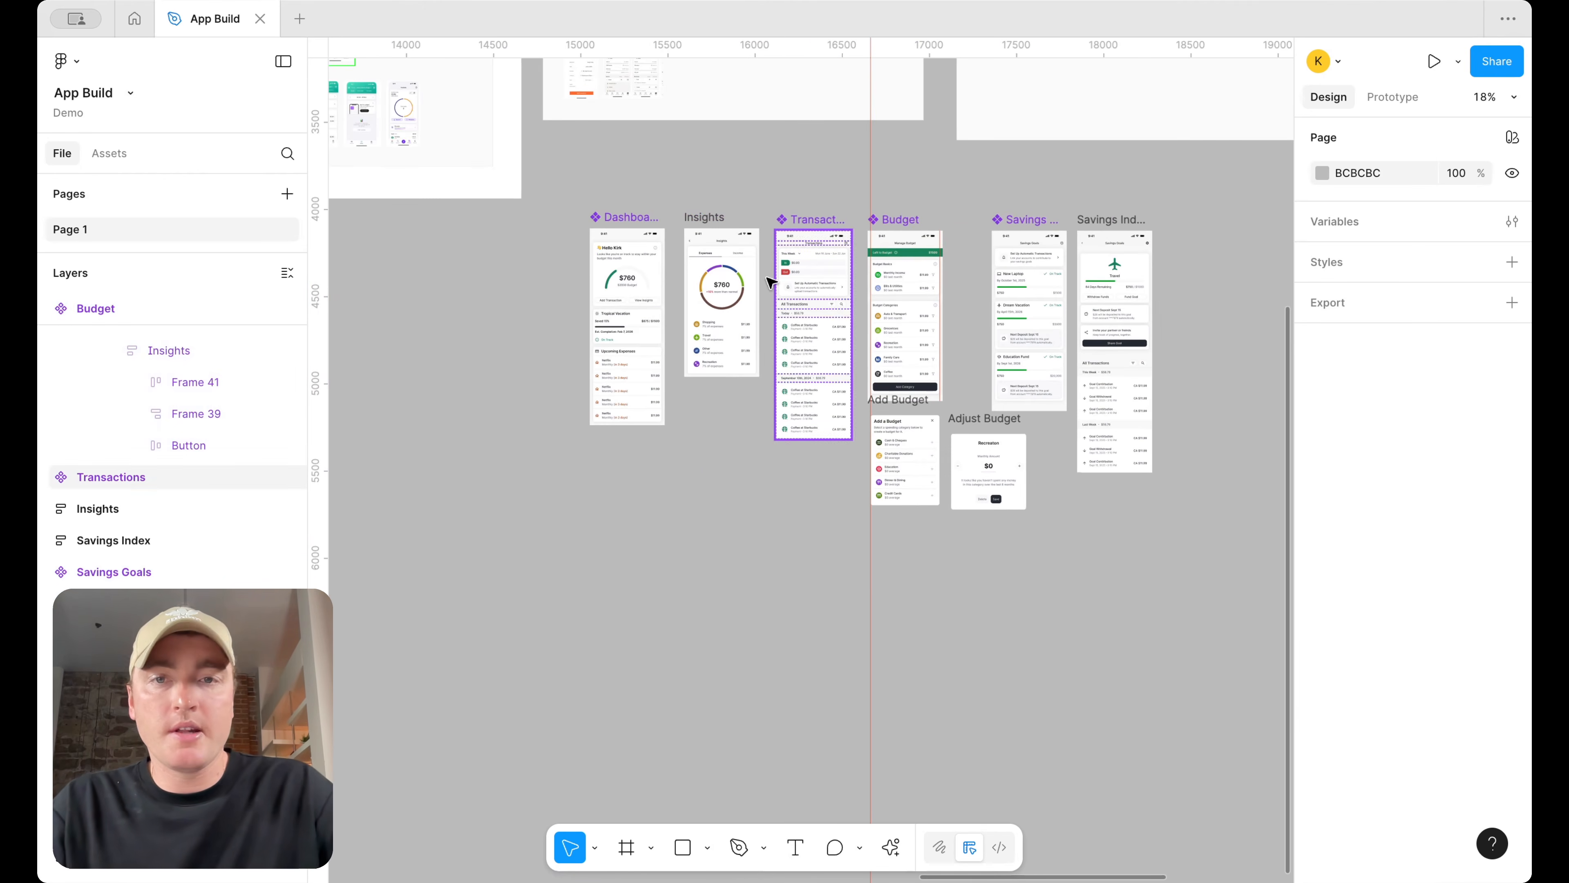
left_click_drag(640, 223, 397, 245)
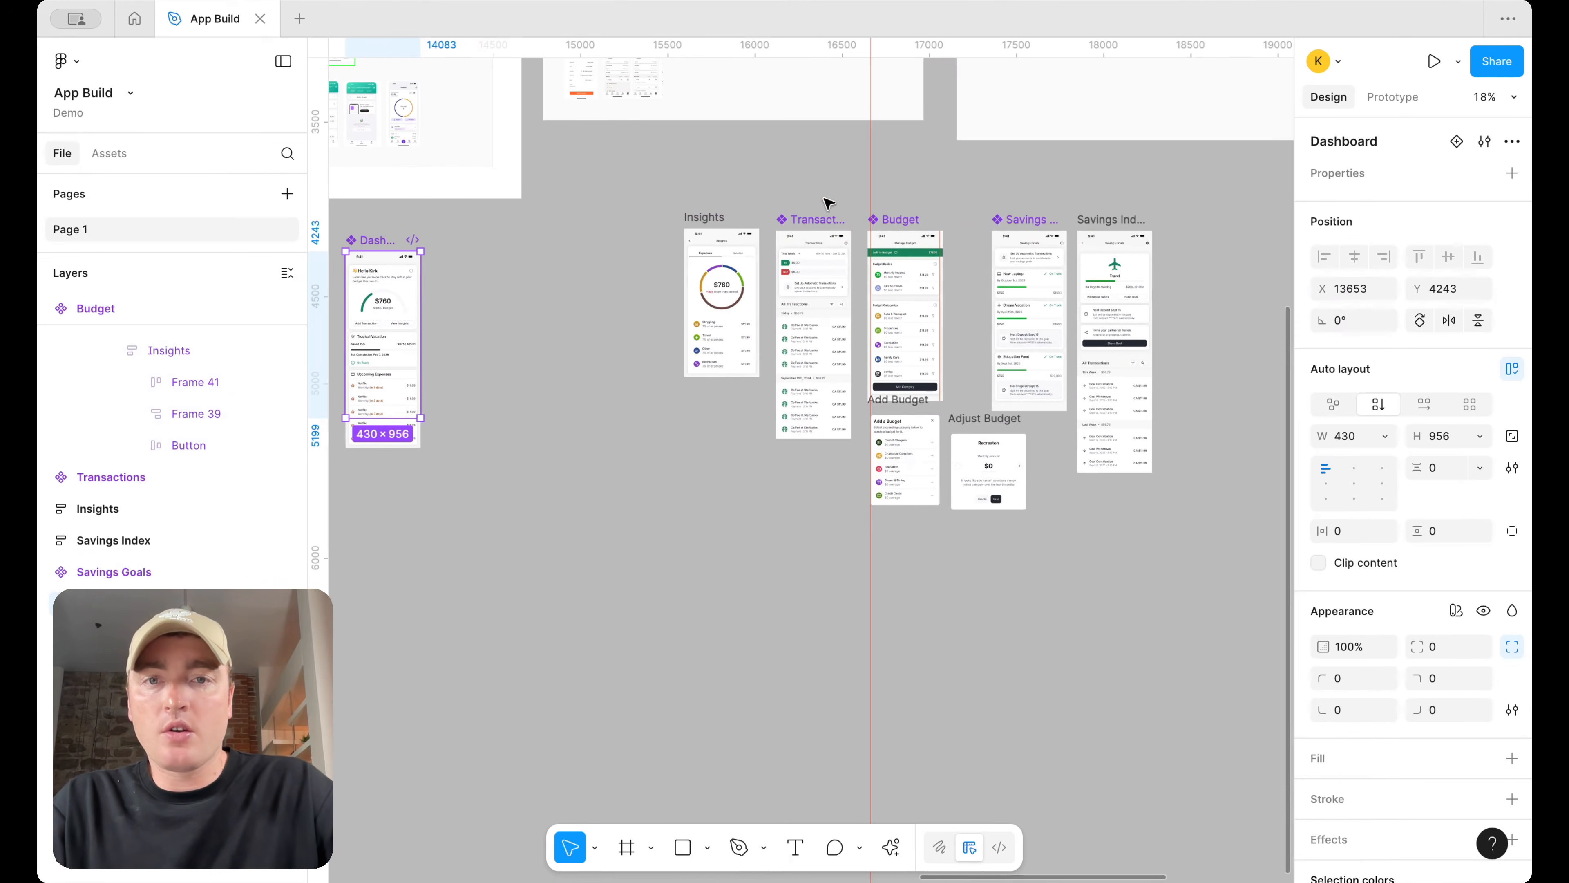
left_click_drag(815, 220, 471, 241)
left_click_drag(913, 218, 596, 268)
left_click_drag(711, 217, 857, 217)
left_click_drag(1013, 219, 656, 241)
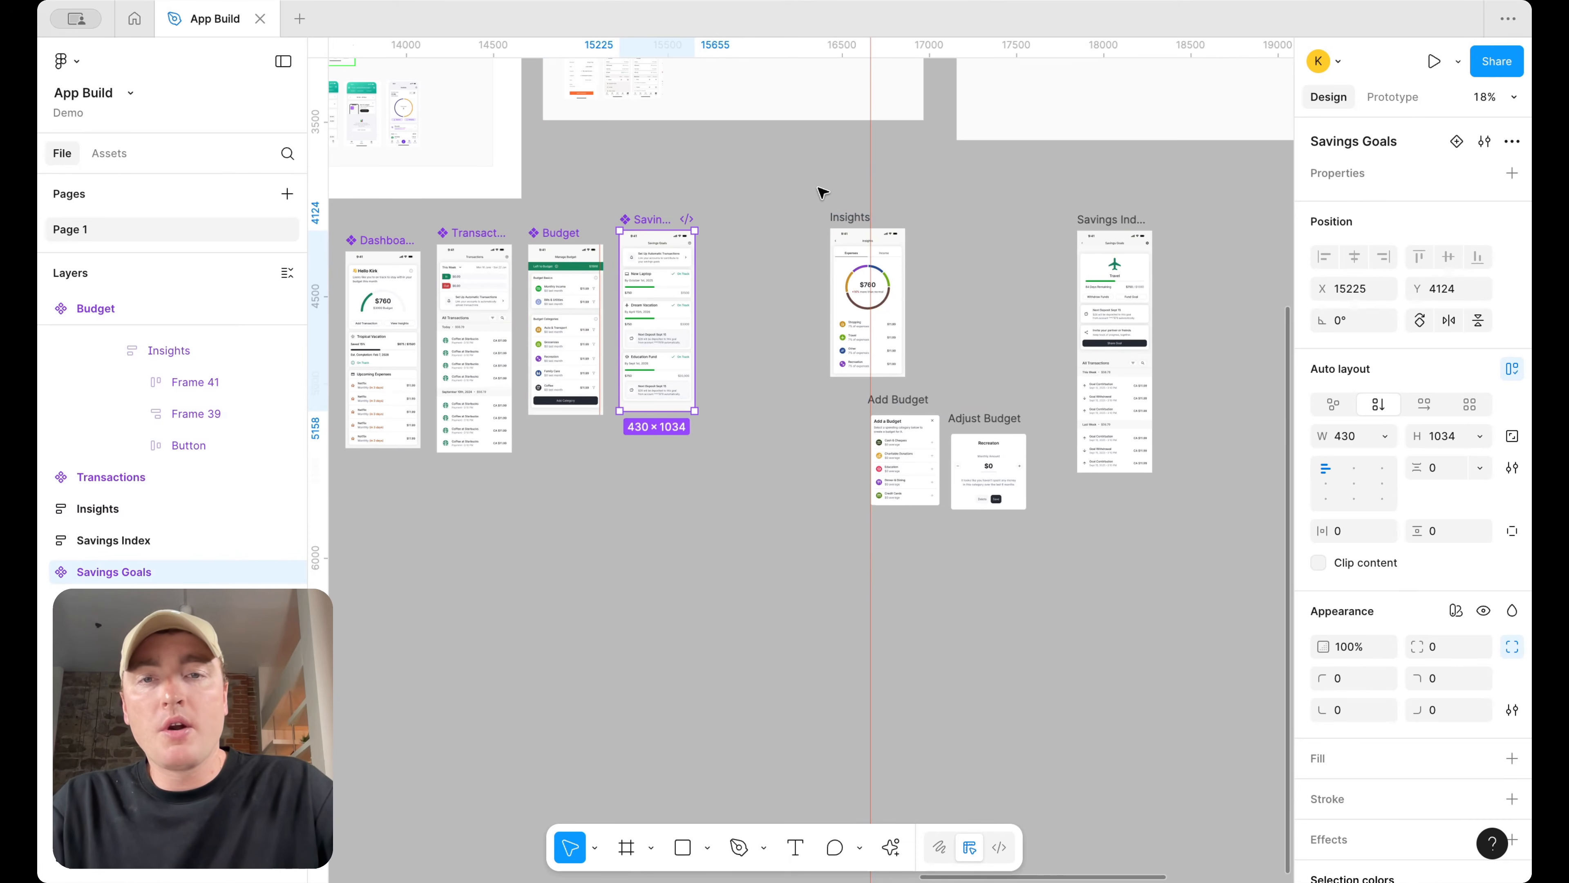
Try turning the Insights and Savings Index frames into a single component, undoing it
scroll(840, 192, "left", 2)
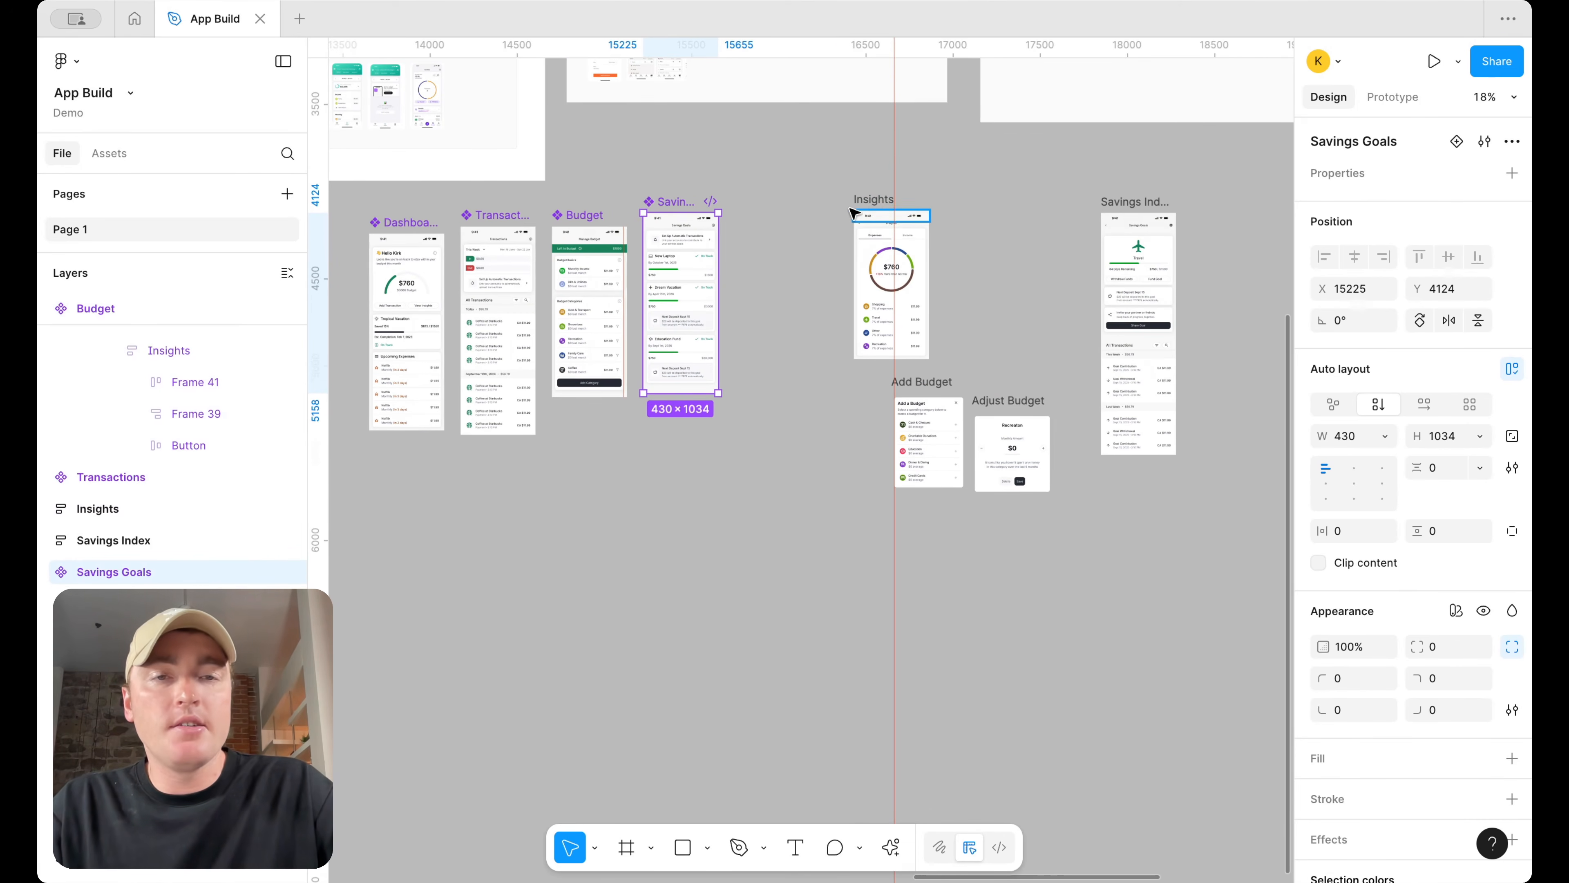
scroll(645, 211, "up", 3)
left_click_drag(691, 202, 692, 223)
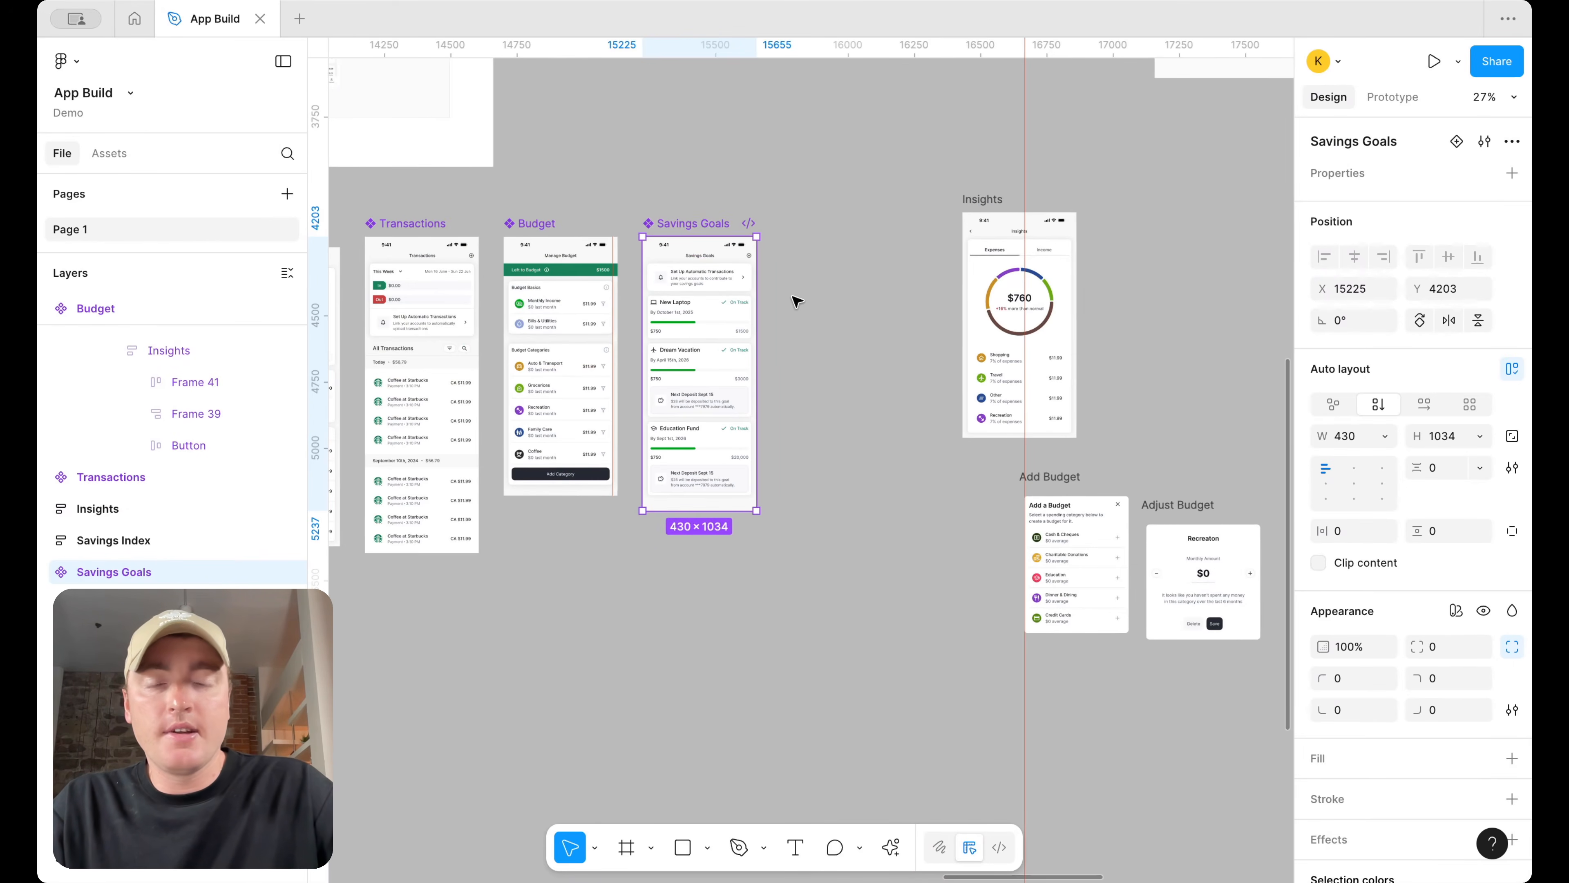
scroll(797, 301, "down", 3)
left_click_drag(739, 230, 900, 232)
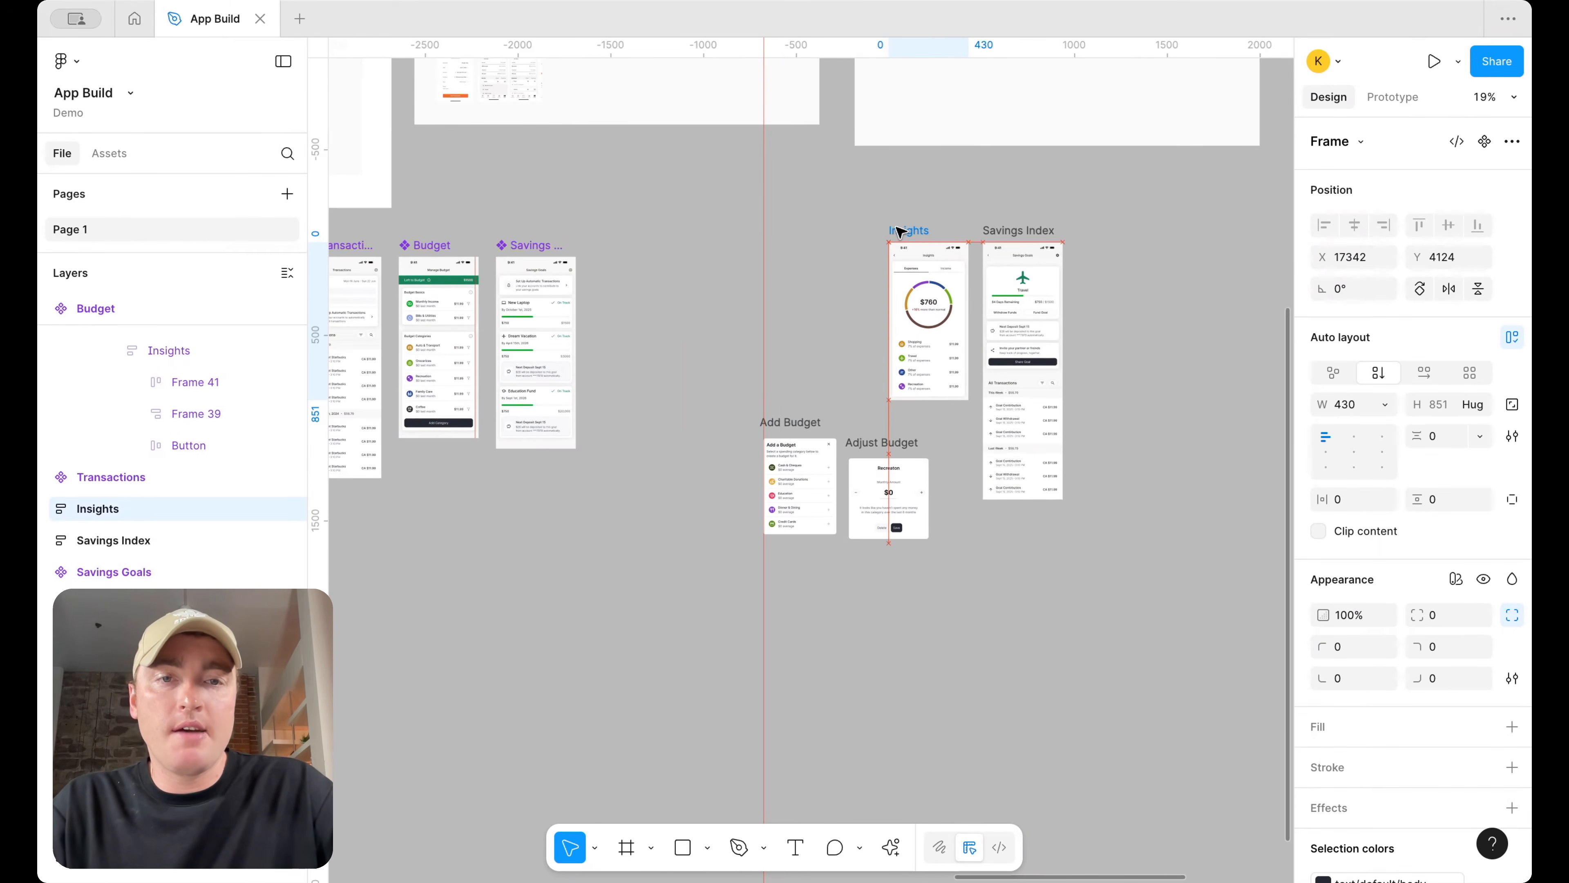
left_click(1000, 234, "shift")
right_click(1016, 235)
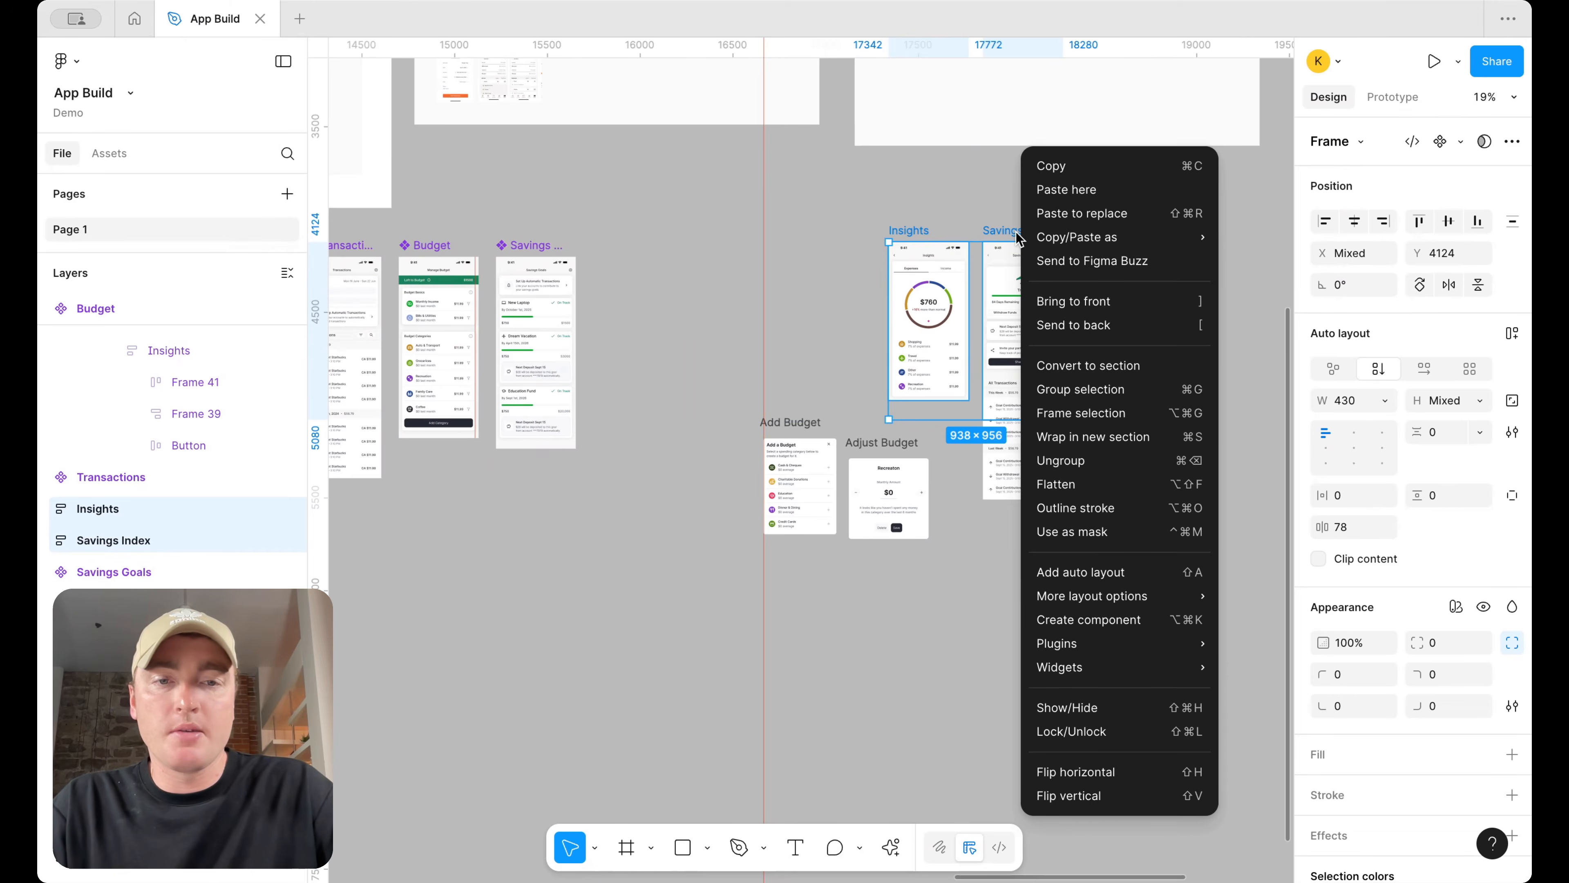
left_click(1449, 135)
left_click(1445, 142)
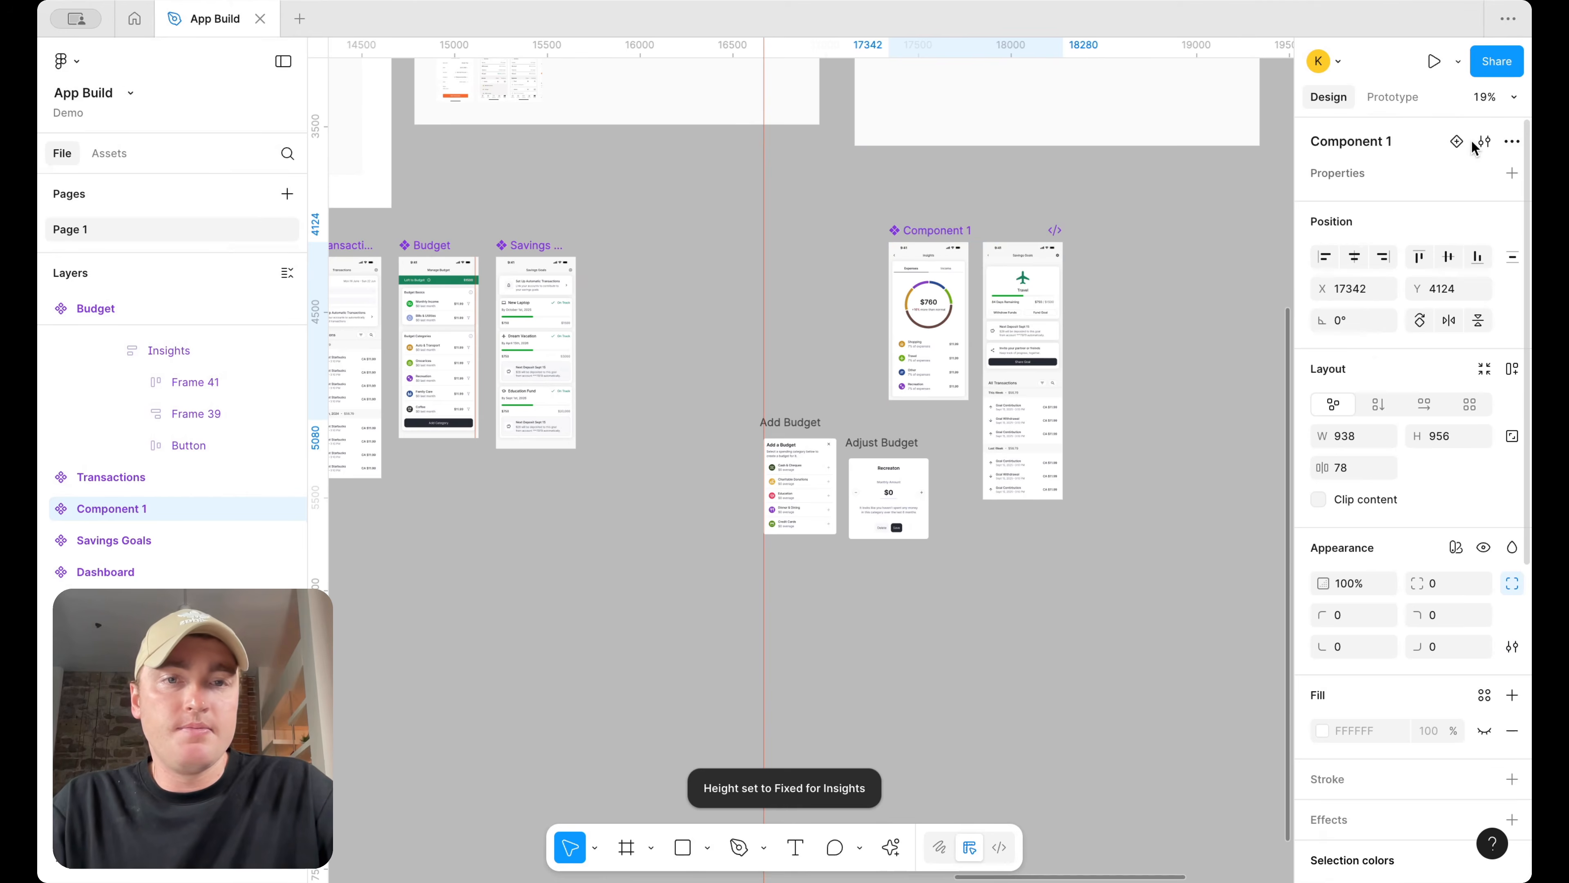
key("super+z")
Try combining the Insights and Savings Index frames into a component set, undoing it
left_click(1488, 142)
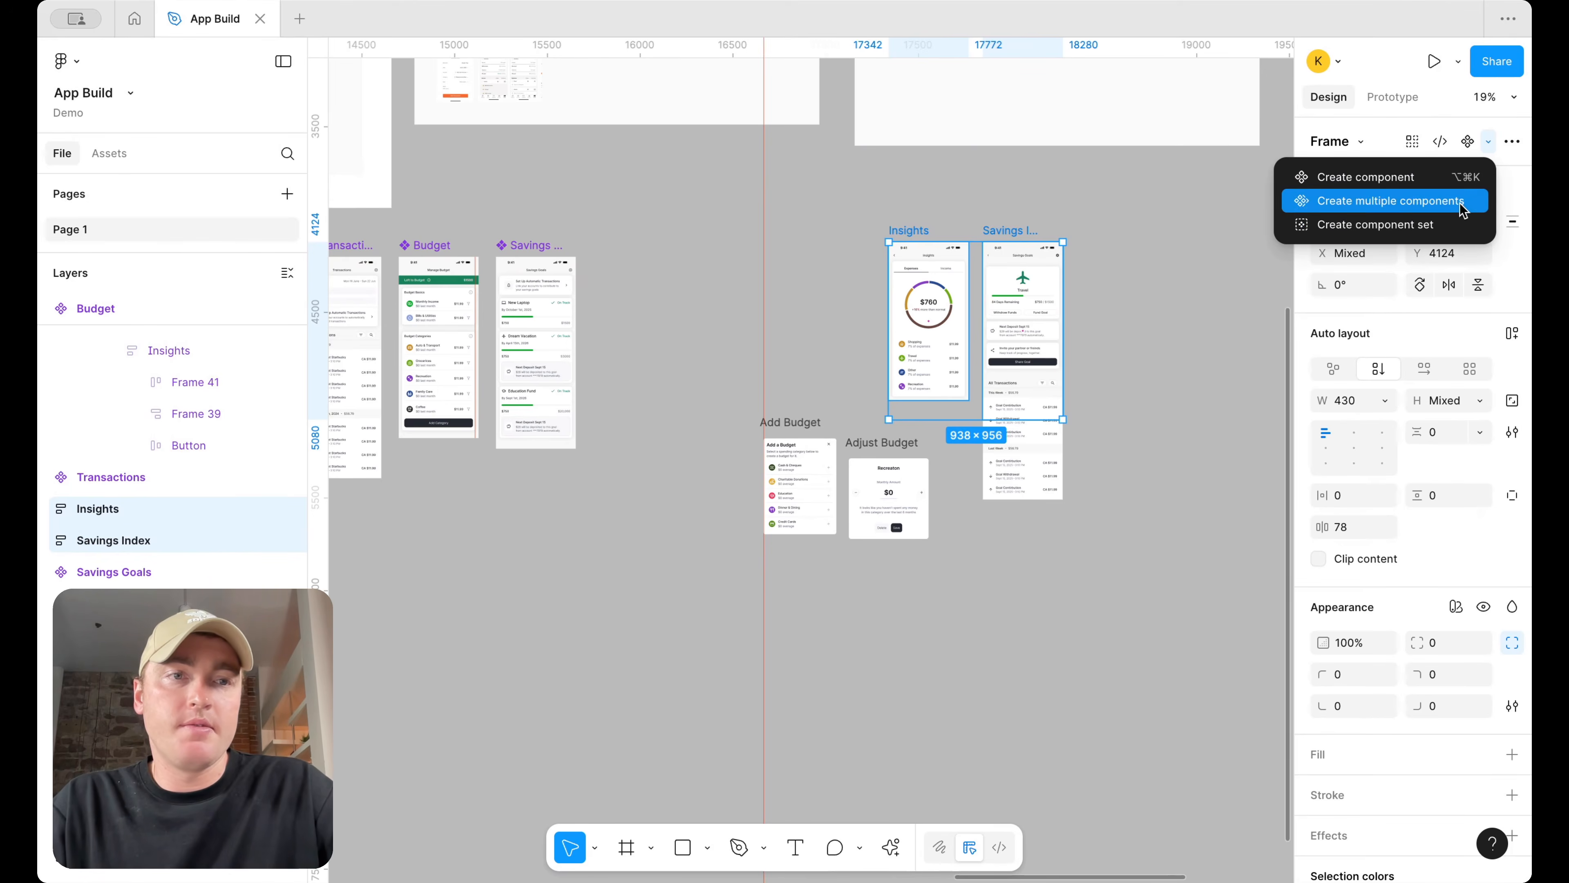
left_click(1336, 222)
key("super+z")
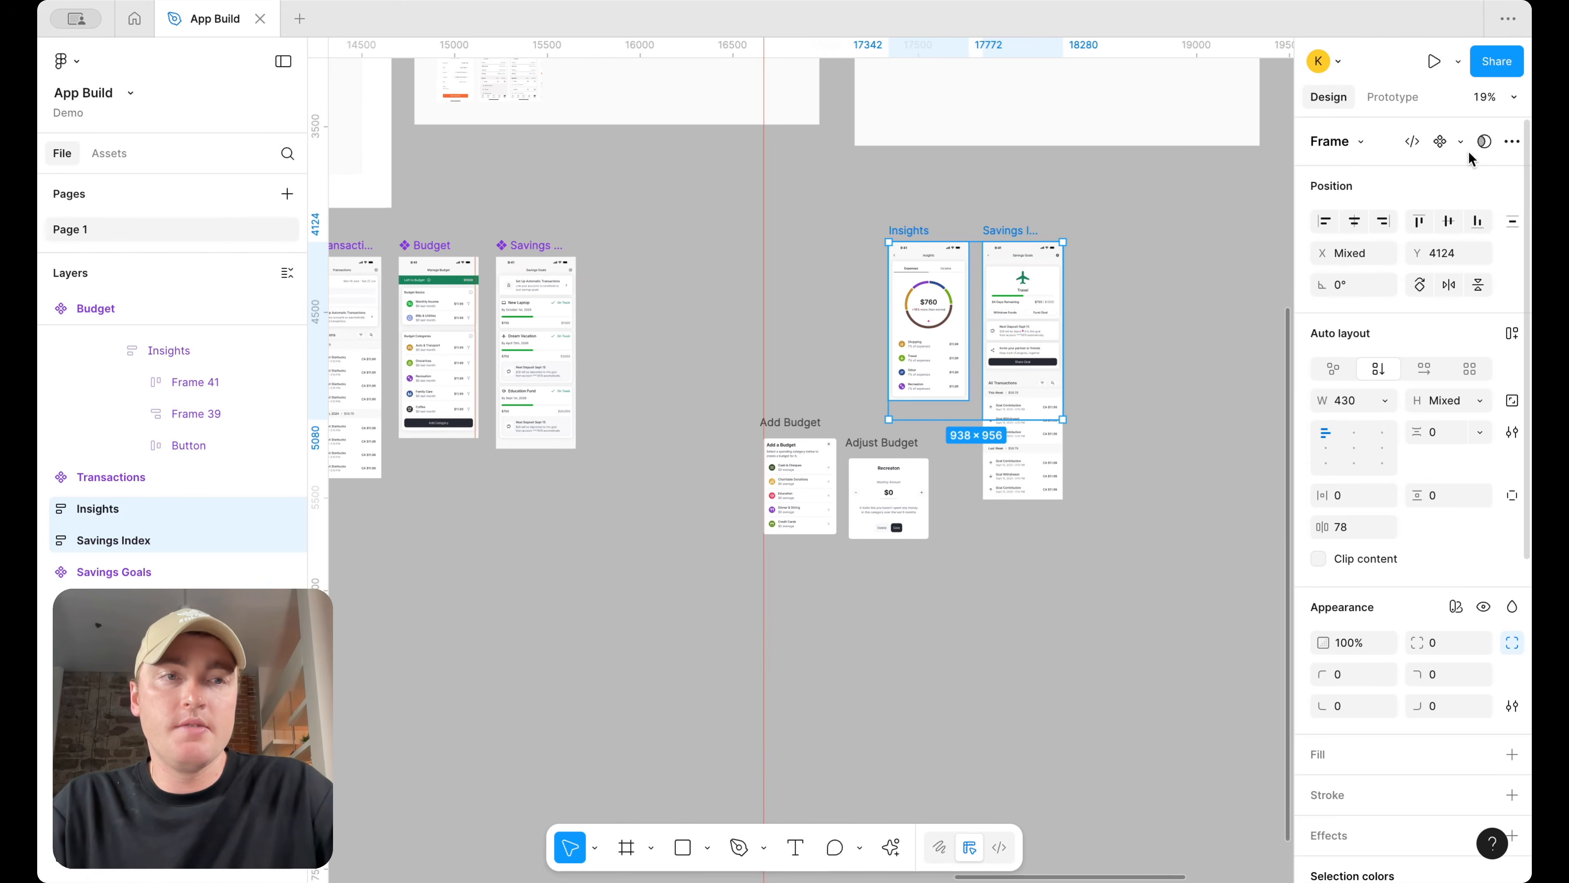
Turn the Insights and Savings Index frames into separate components and move them beside Savings Goals
left_click(1486, 143)
left_click(1434, 201)
left_click_drag(1026, 278, 730, 278)
left_click(961, 432)
left_click(905, 483)
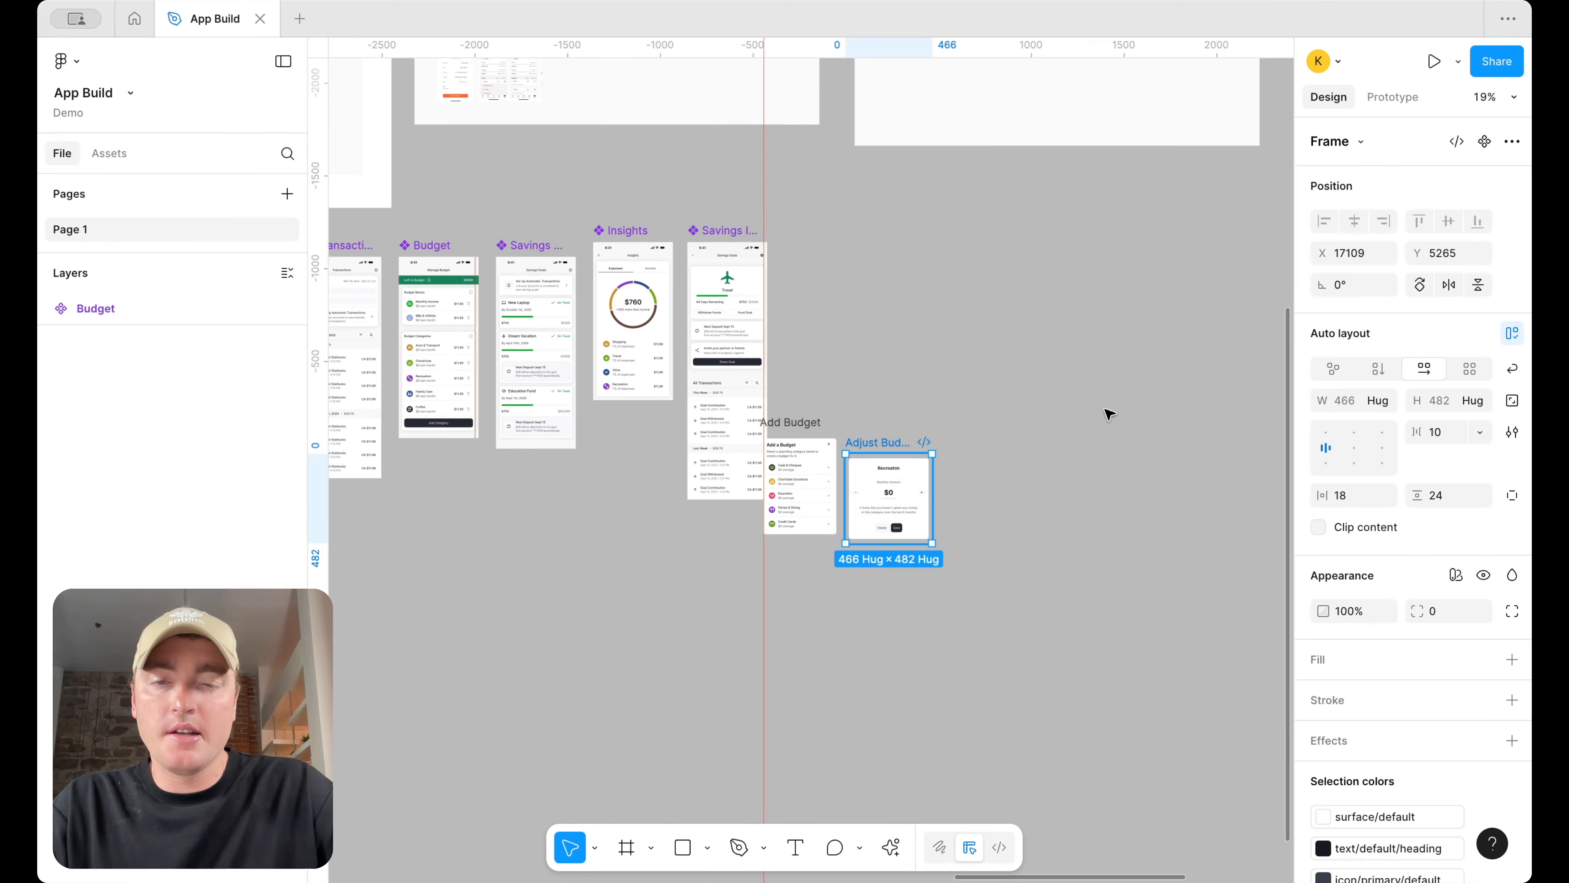
Duplicate all six screen components into a new row and set the copies' height to 965
left_click_drag(1110, 415, 1120, 397)
left_click_drag(805, 425, 984, 382)
scroll(966, 239, "left", 6)
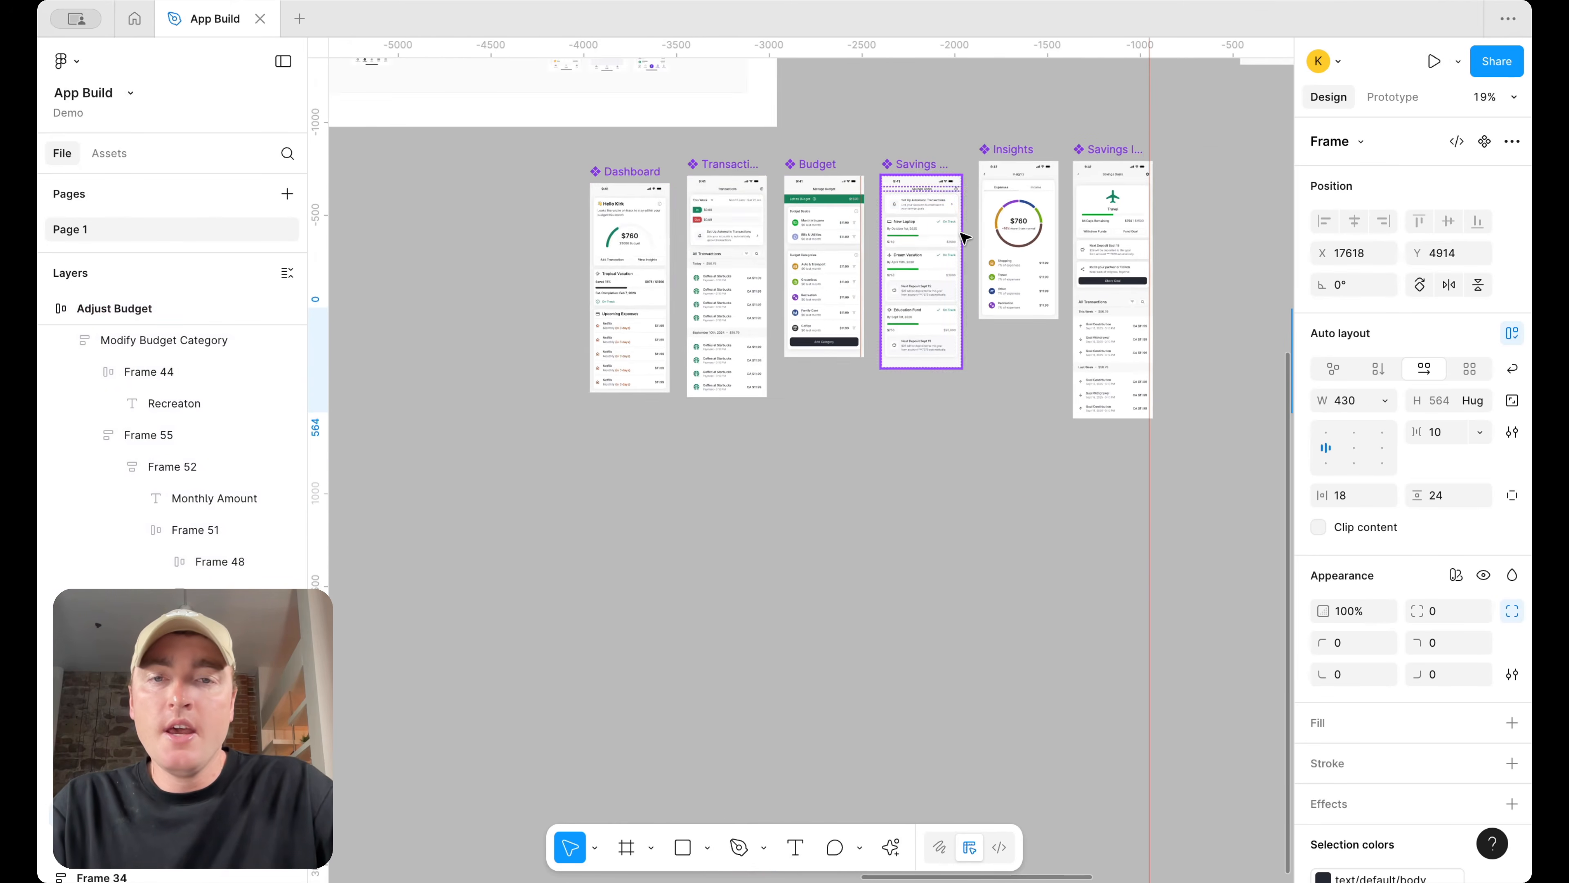
scroll(966, 240, "up", 3)
left_click(897, 184)
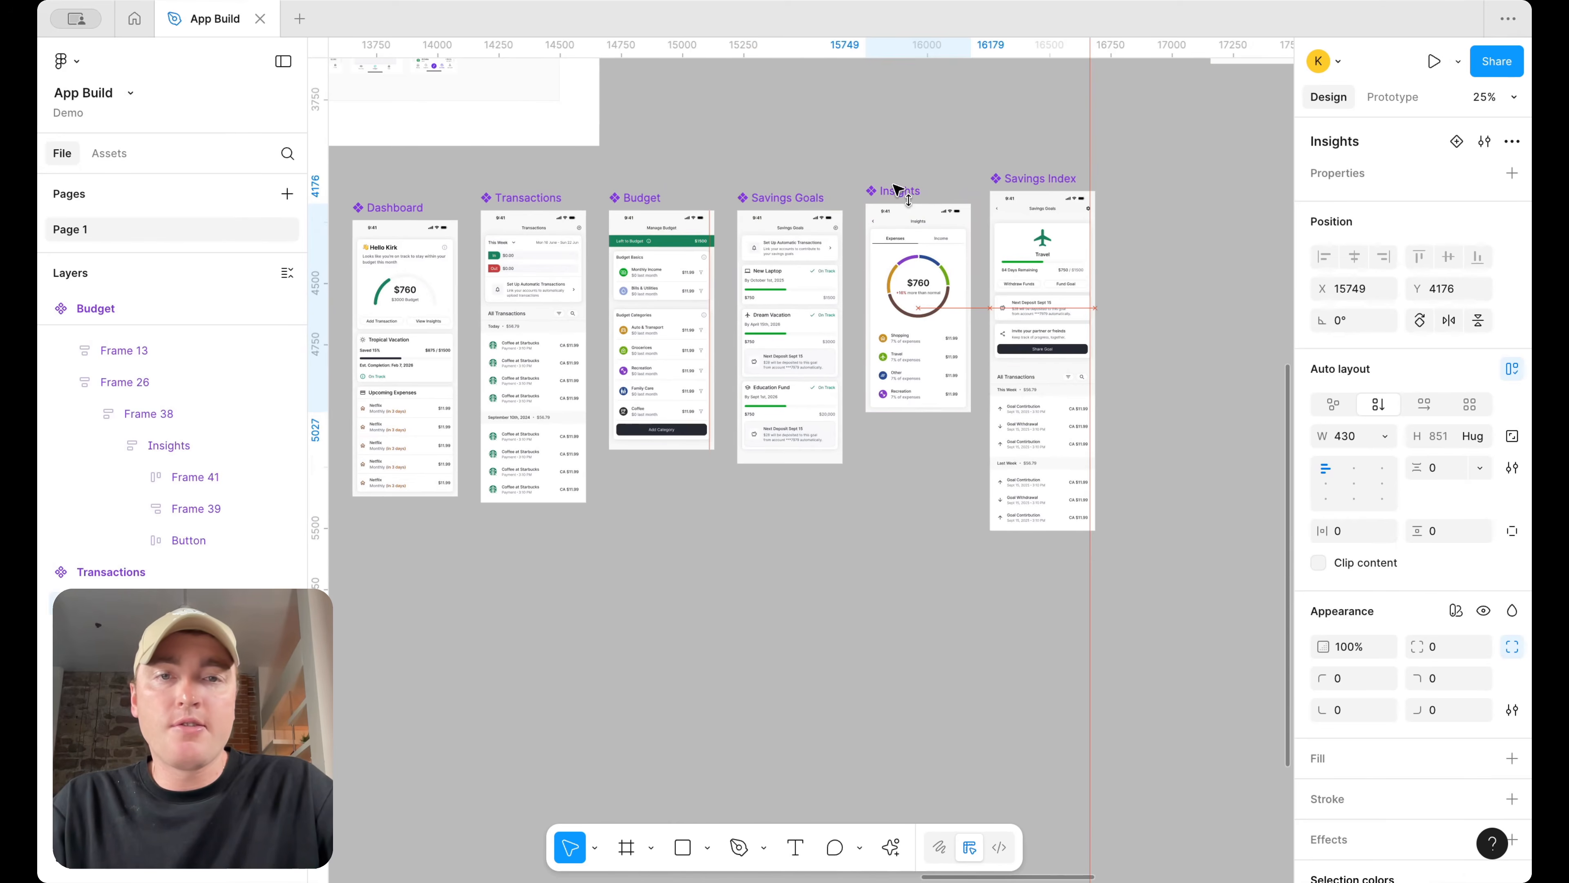
left_click(1021, 176)
scroll(1021, 176, "down", 3)
left_click(623, 196)
left_click(704, 189, "shift")
left_click(772, 250, "shift")
left_click(877, 251, "shift")
left_click(962, 240, "shift")
left_click(1037, 247, "shift")
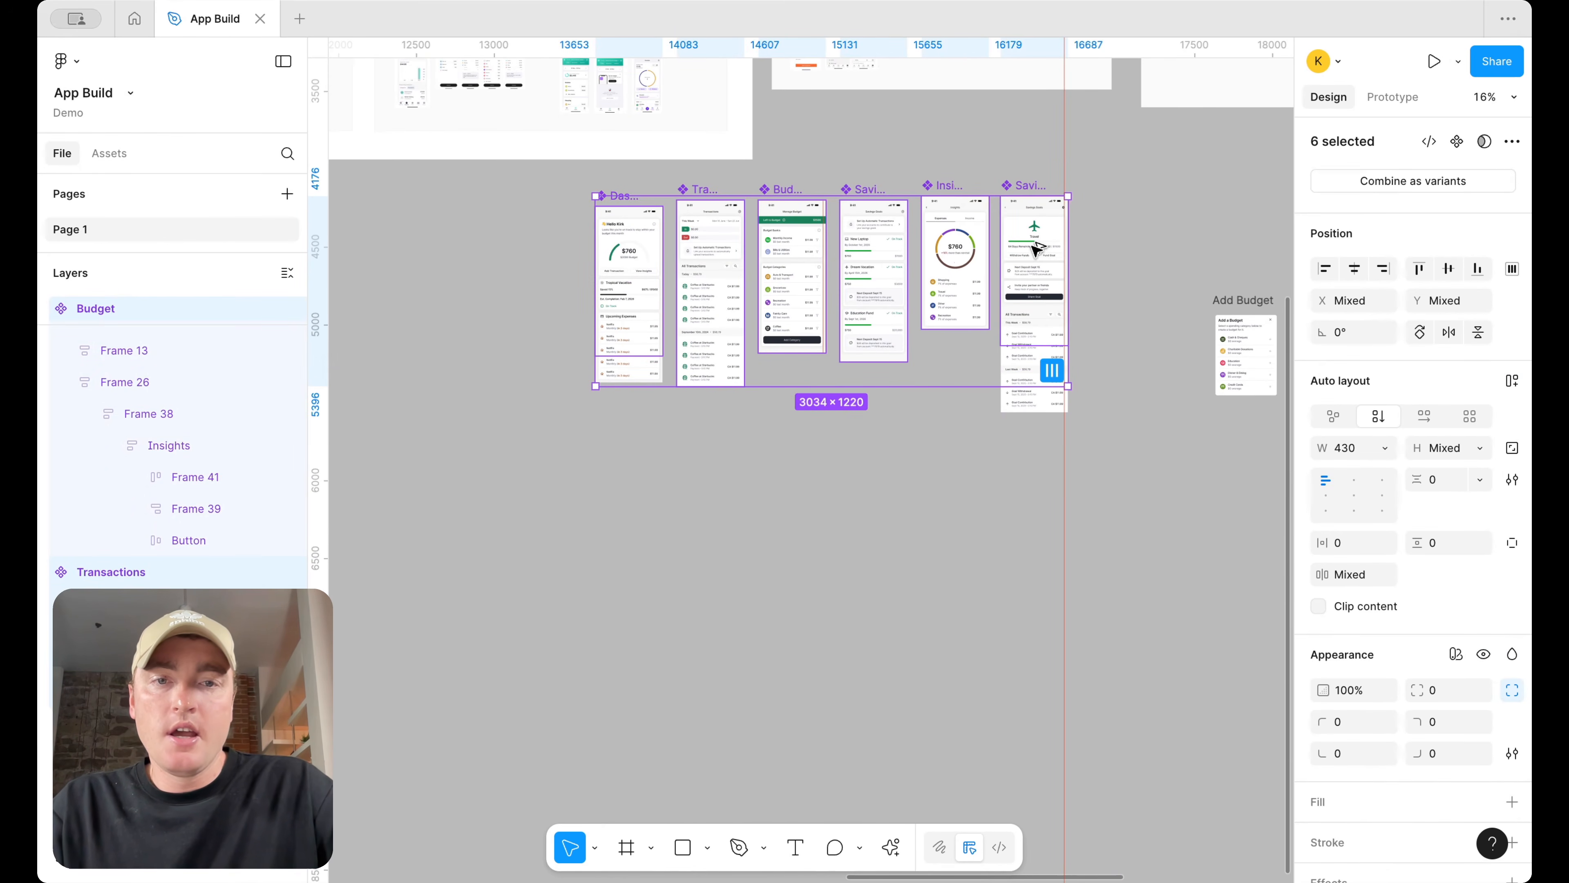
key("ctrl+d")
left_click(1449, 405)
type("965")
key("Return")
Set the height of the Insights copy's inner container to Fill container
scroll(976, 575, "up", 4)
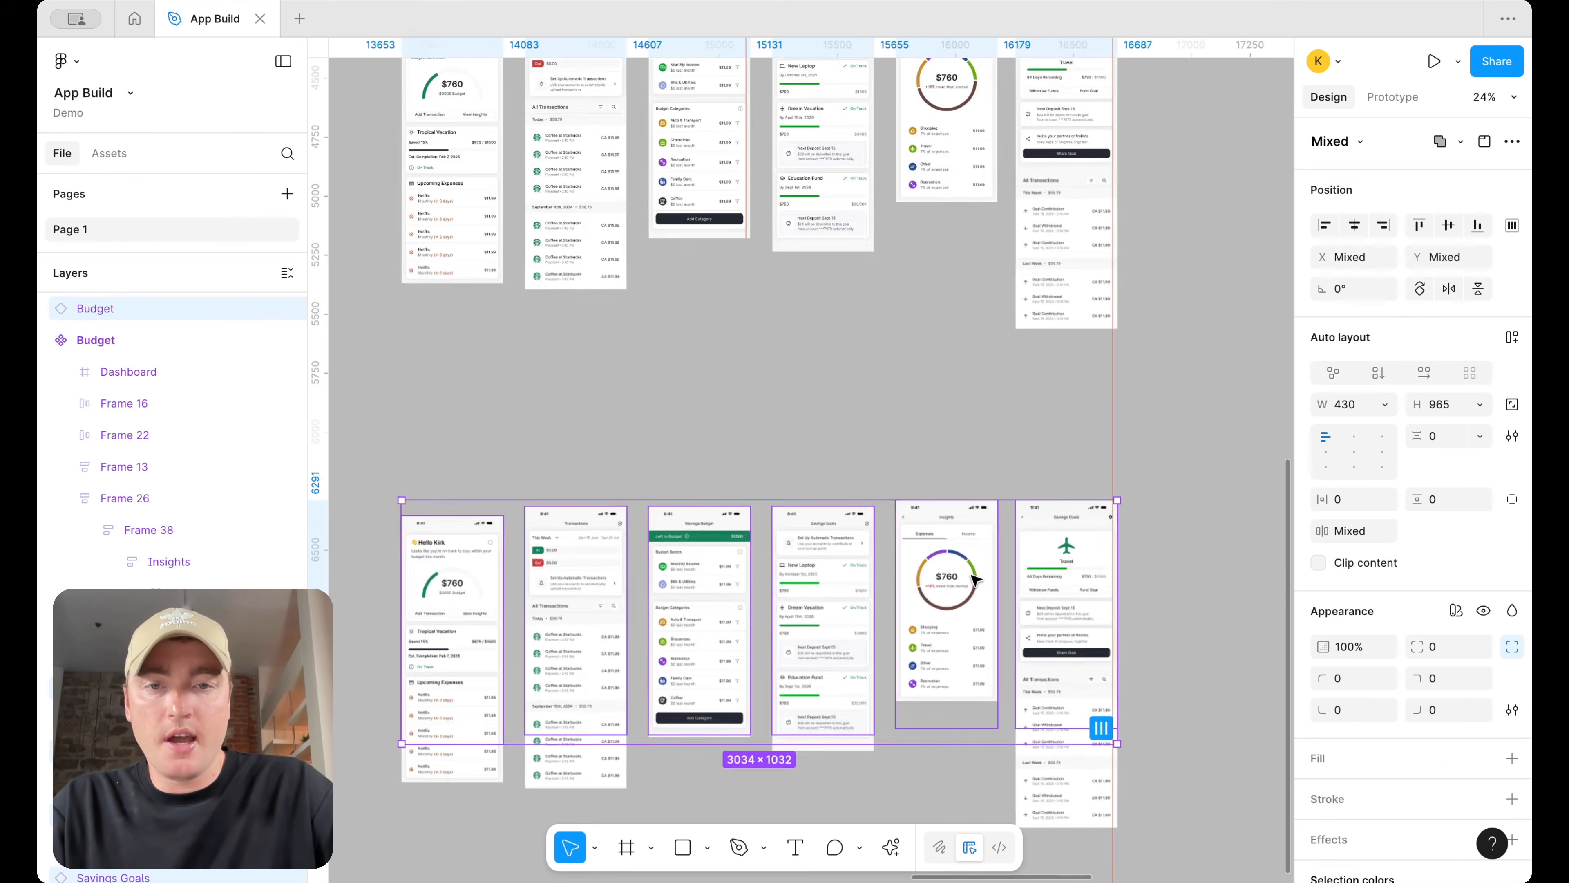
scroll(975, 577, "down", 3)
scroll(975, 578, "left", 2)
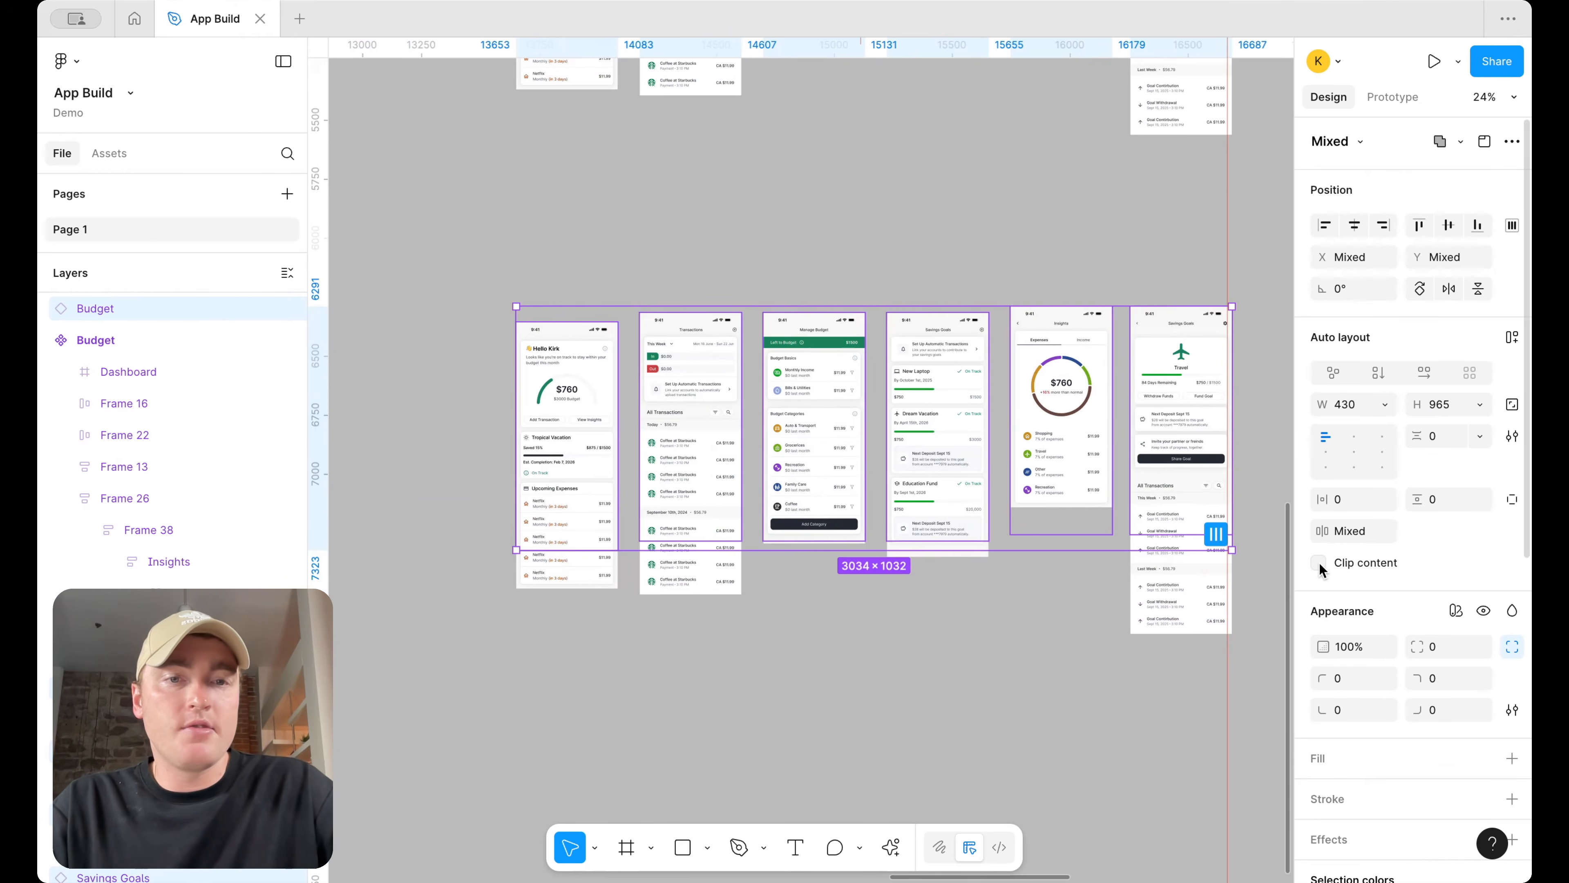
left_click(1088, 704)
left_click(1044, 386)
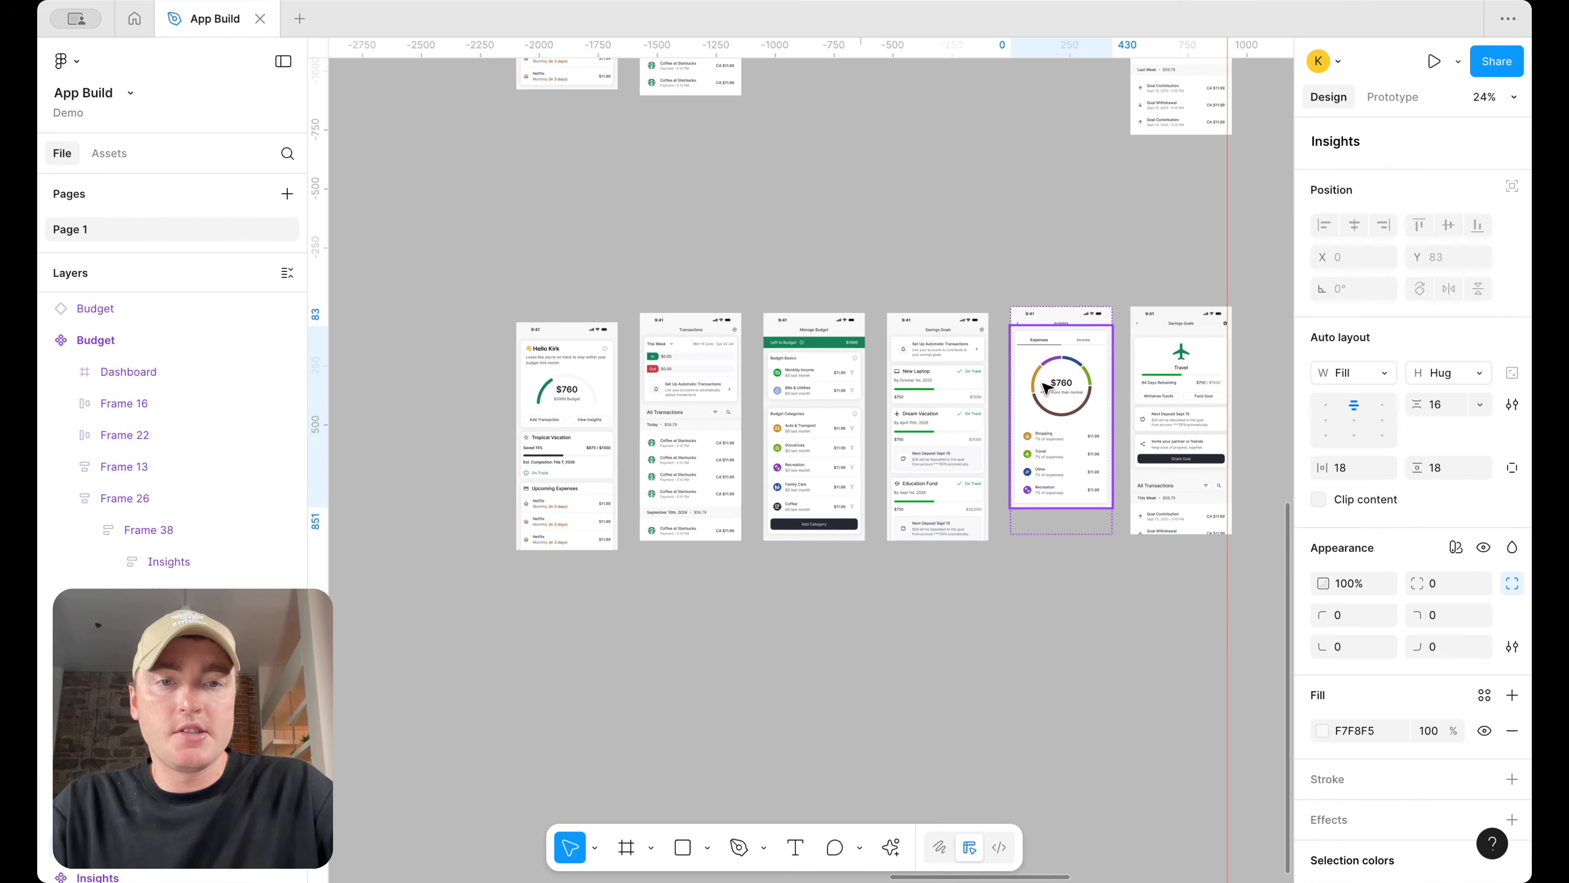
left_click(1480, 372)
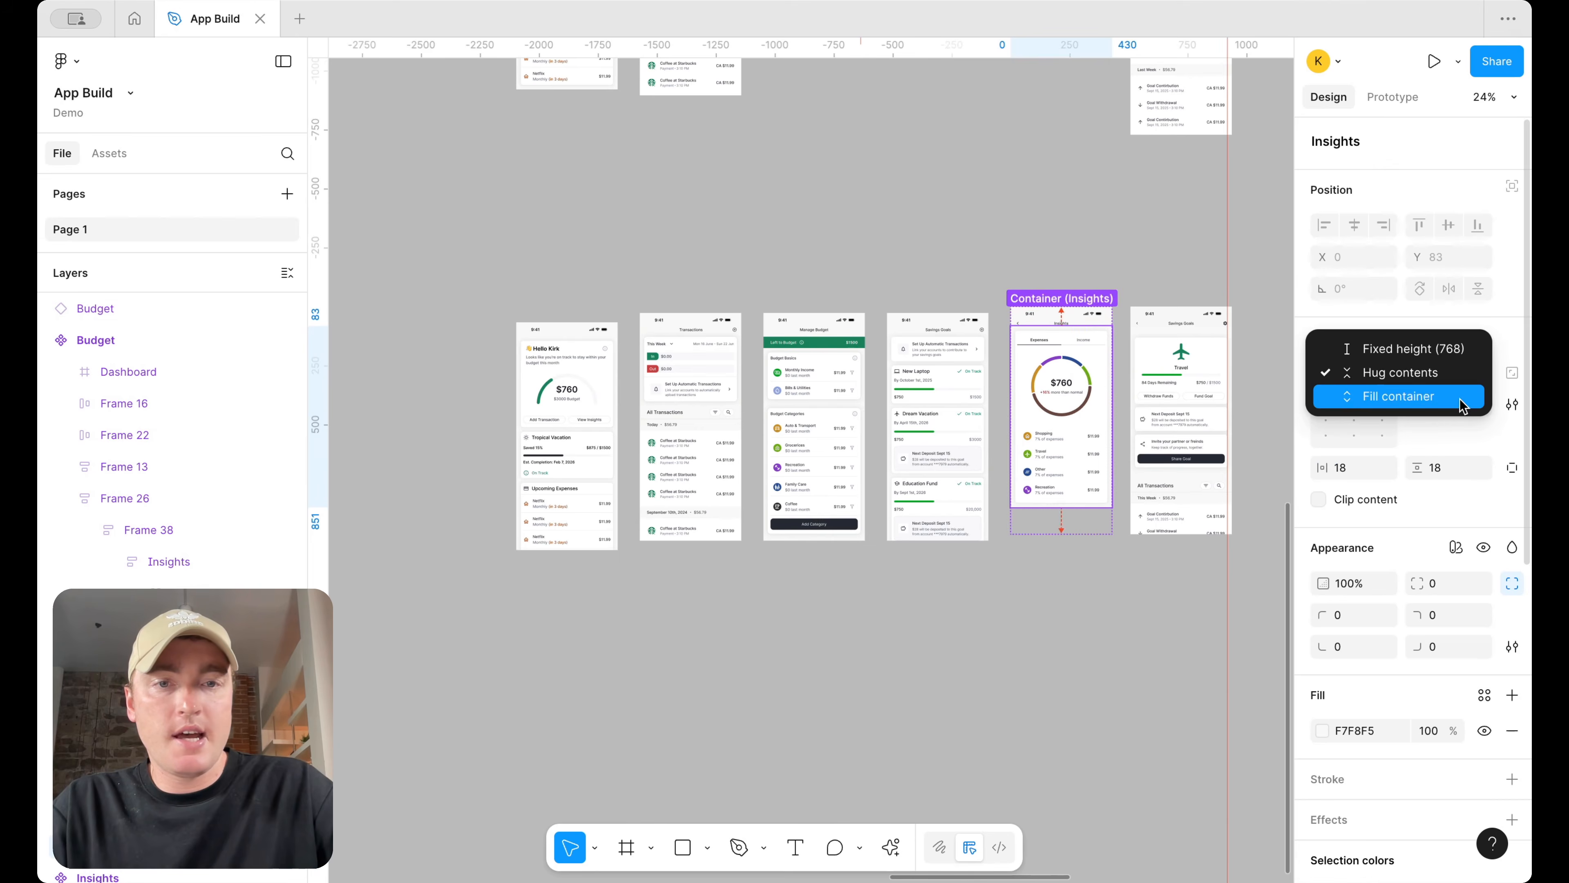
left_click(1062, 666)
left_click(1062, 666)
left_click_drag(587, 406, 591, 396)
left_click(712, 596)
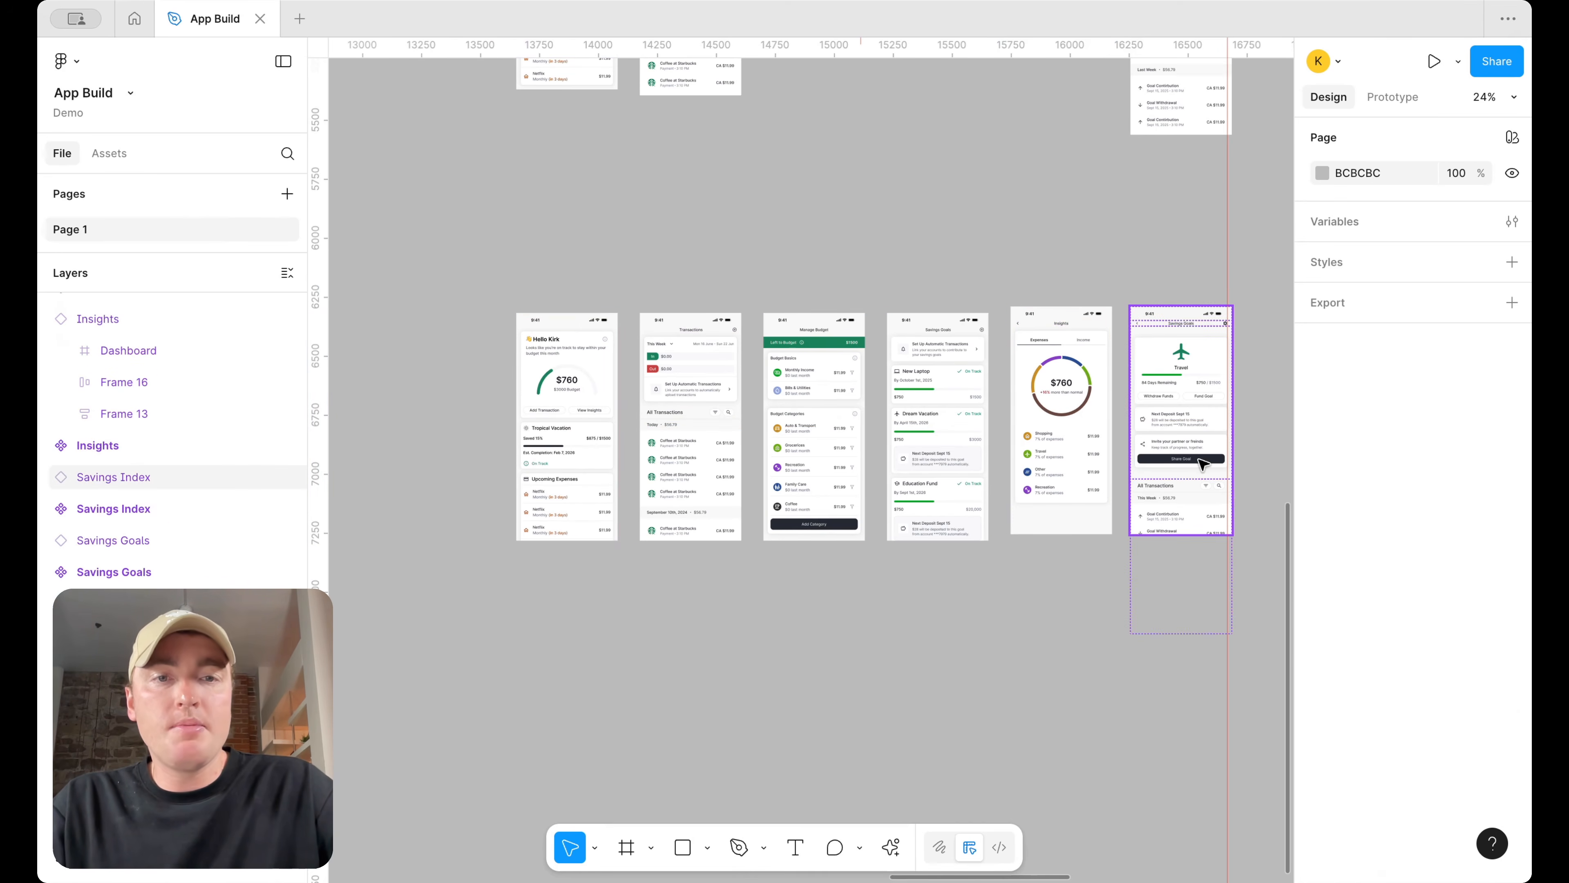
left_click(686, 854)
scroll(558, 517, "up", 5)
left_click_drag(479, 530, 673, 561)
scroll(778, 519, "down", 3)
scroll(771, 582, "down", 4)
left_click(770, 595)
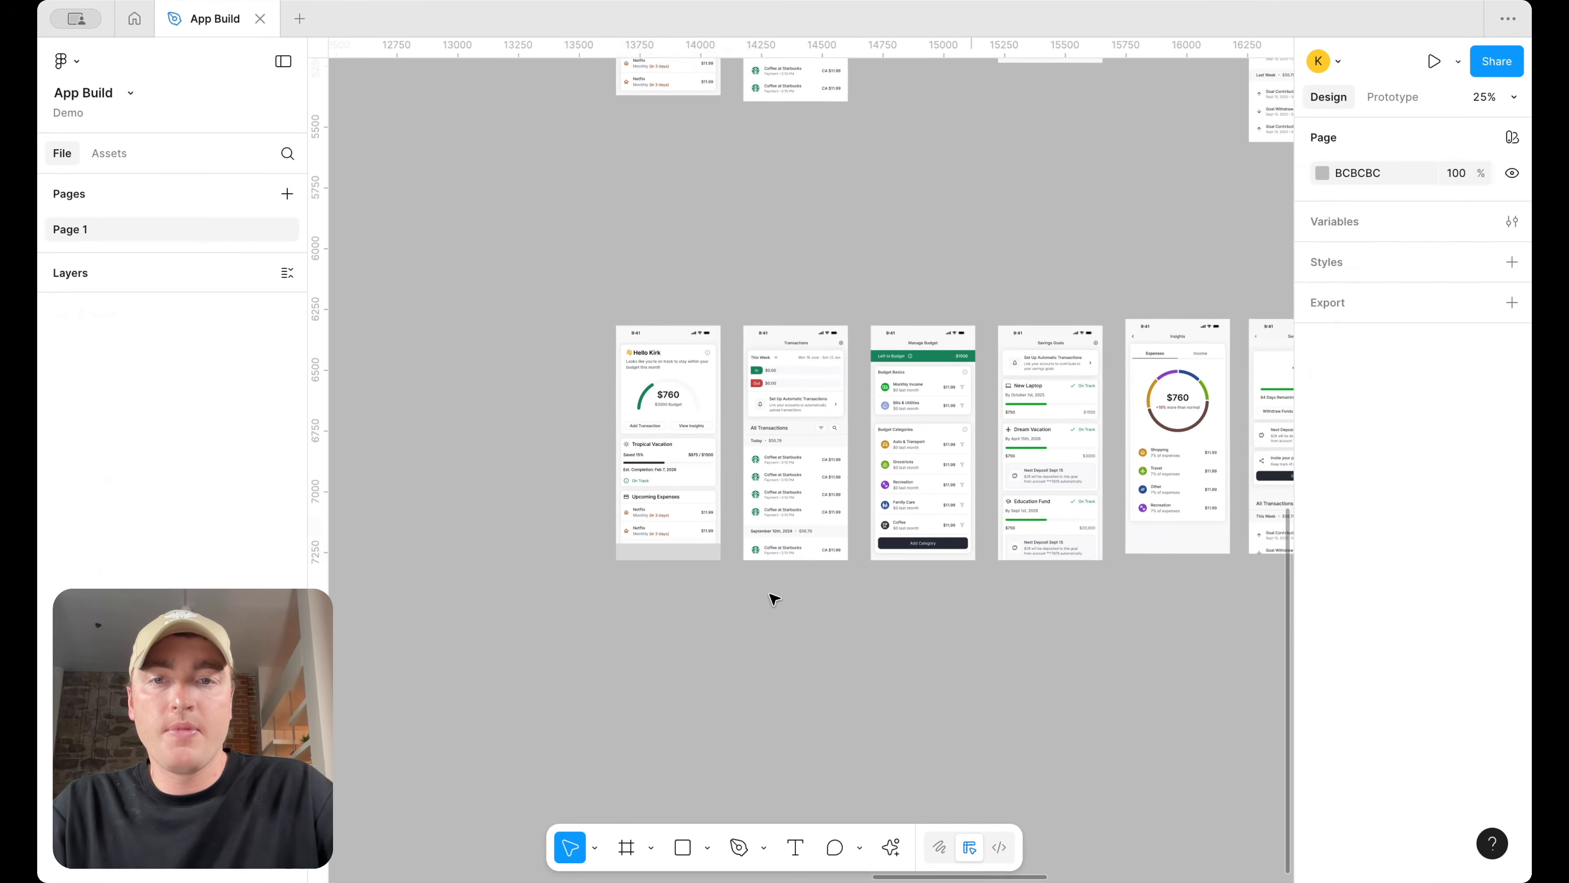
Try stretching the Dashboard copy's height, undoing the change
scroll(529, 524, "right", 3)
scroll(530, 524, "up", 2)
left_click(529, 525)
scroll(530, 524, "down", 3)
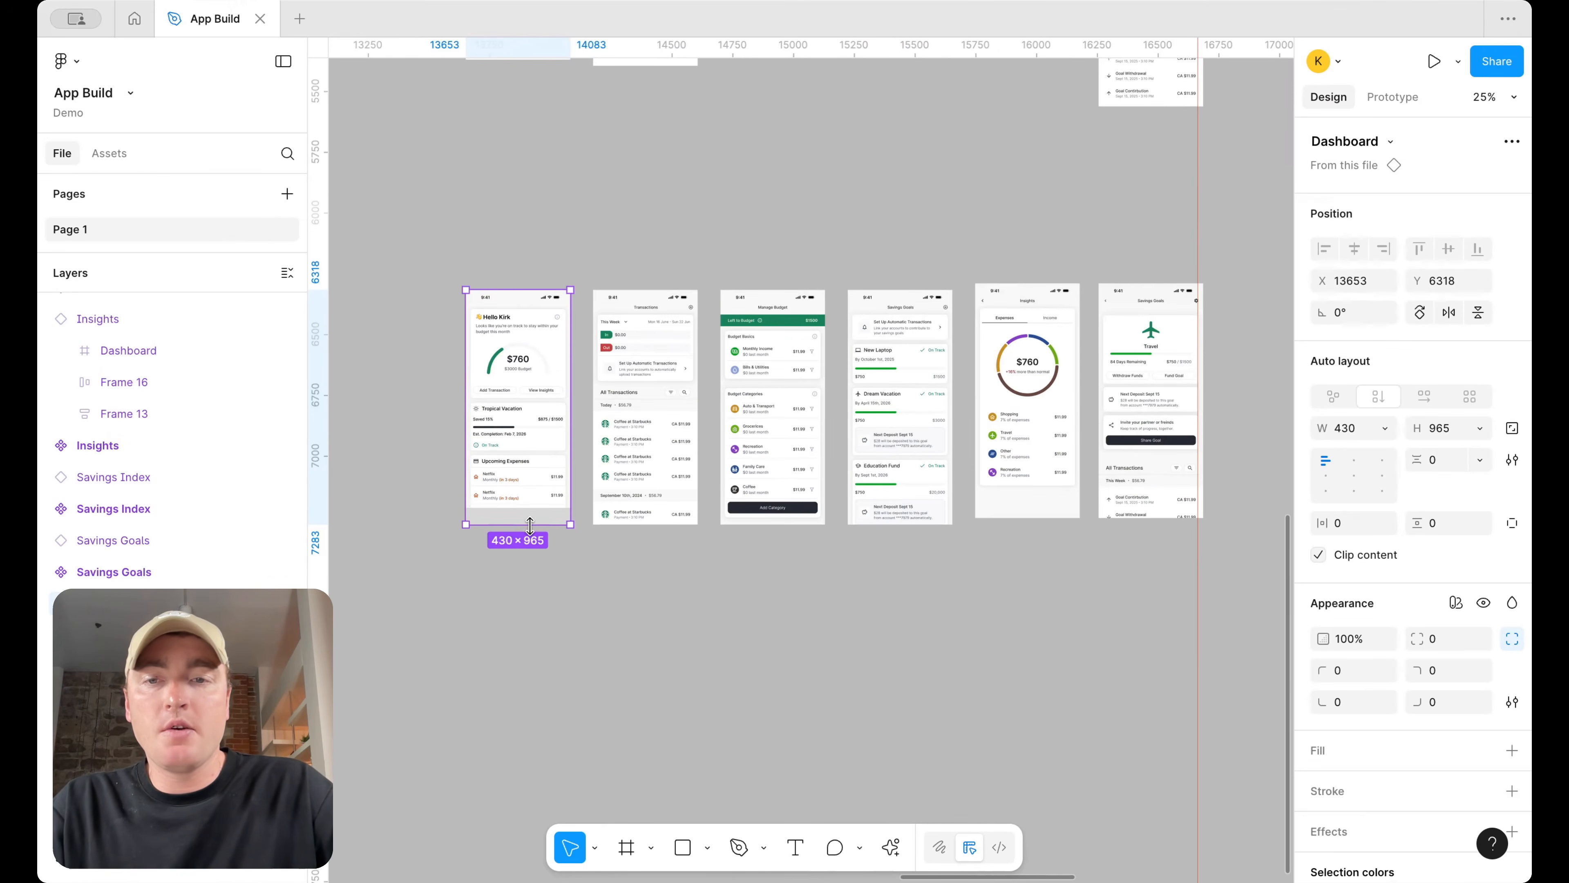
left_click_drag(532, 520, 523, 600)
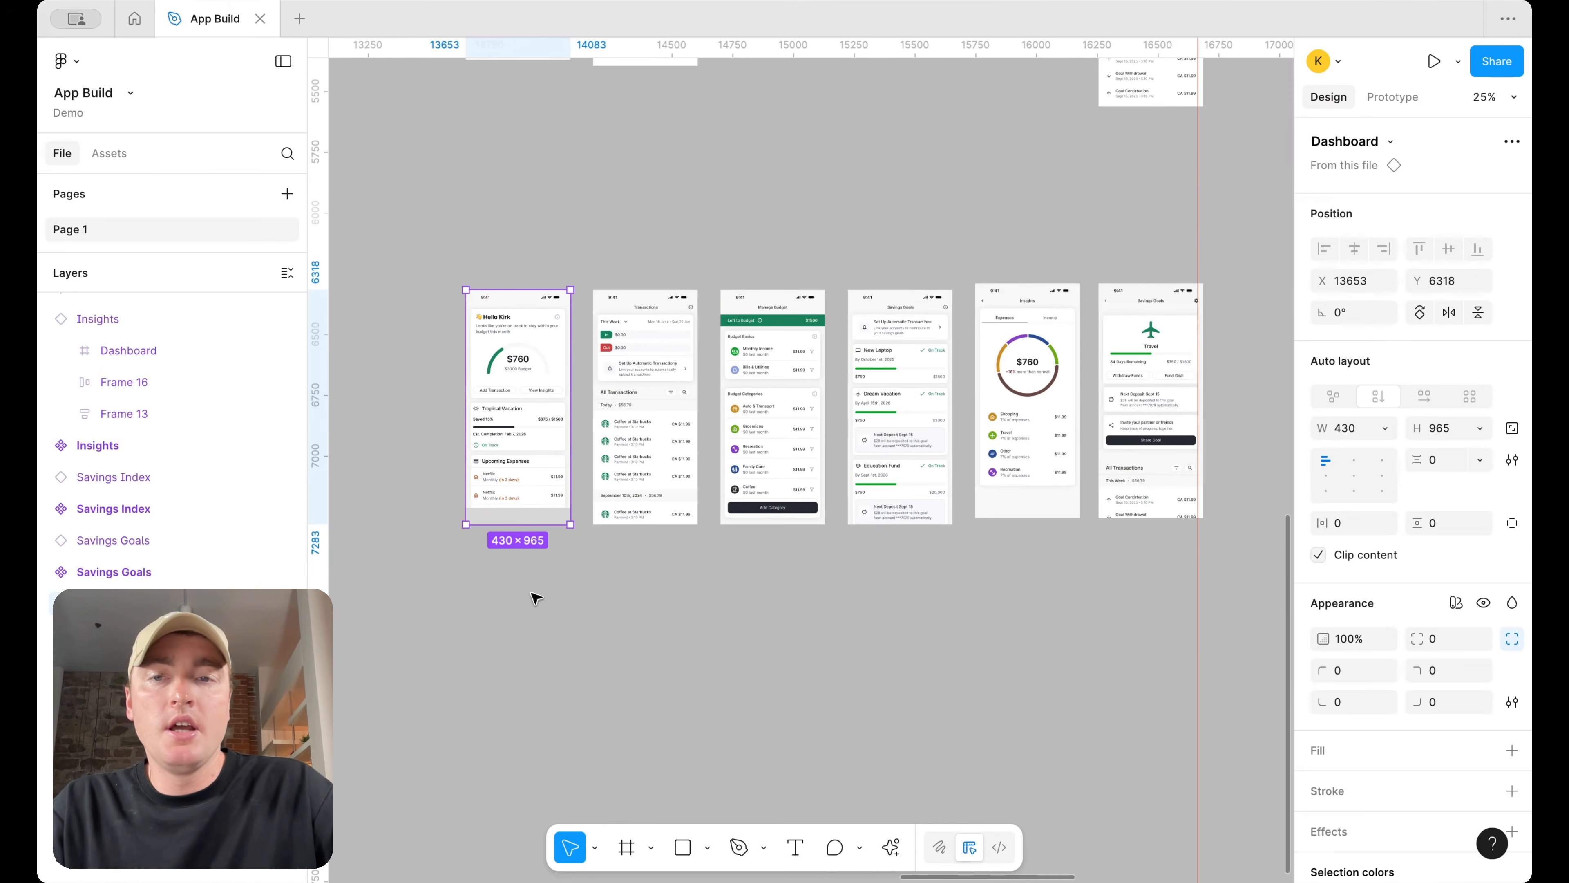
key("ctrl+z")
Try deleting a layer at the bottom of the Dashboard copy
scroll(535, 597, "up", 5)
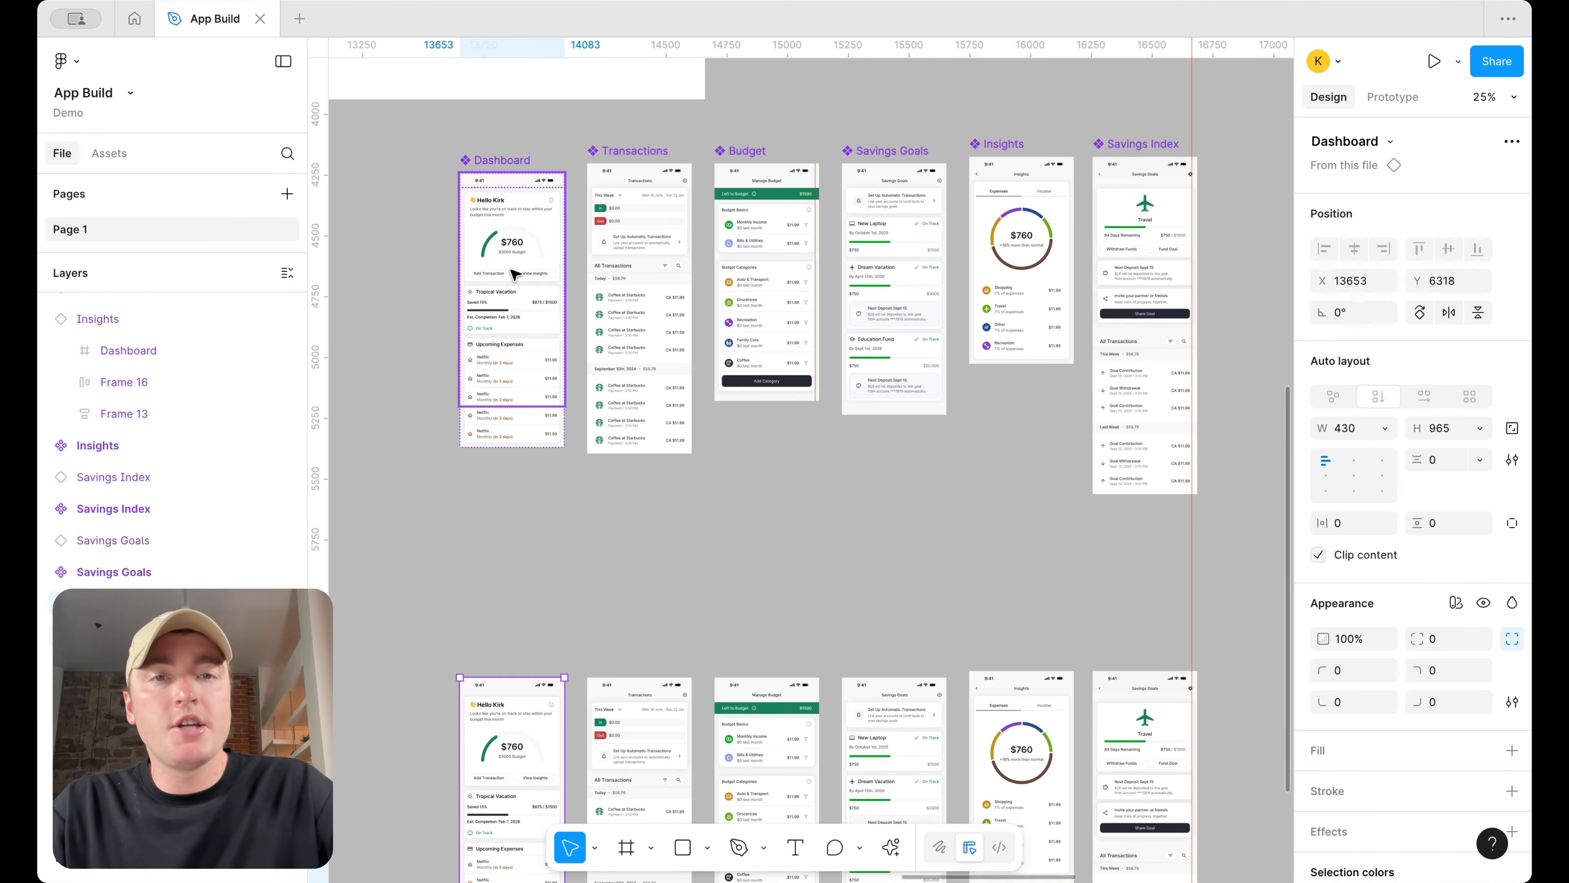
scroll(603, 421, "left", 1)
scroll(603, 420, "down", 5)
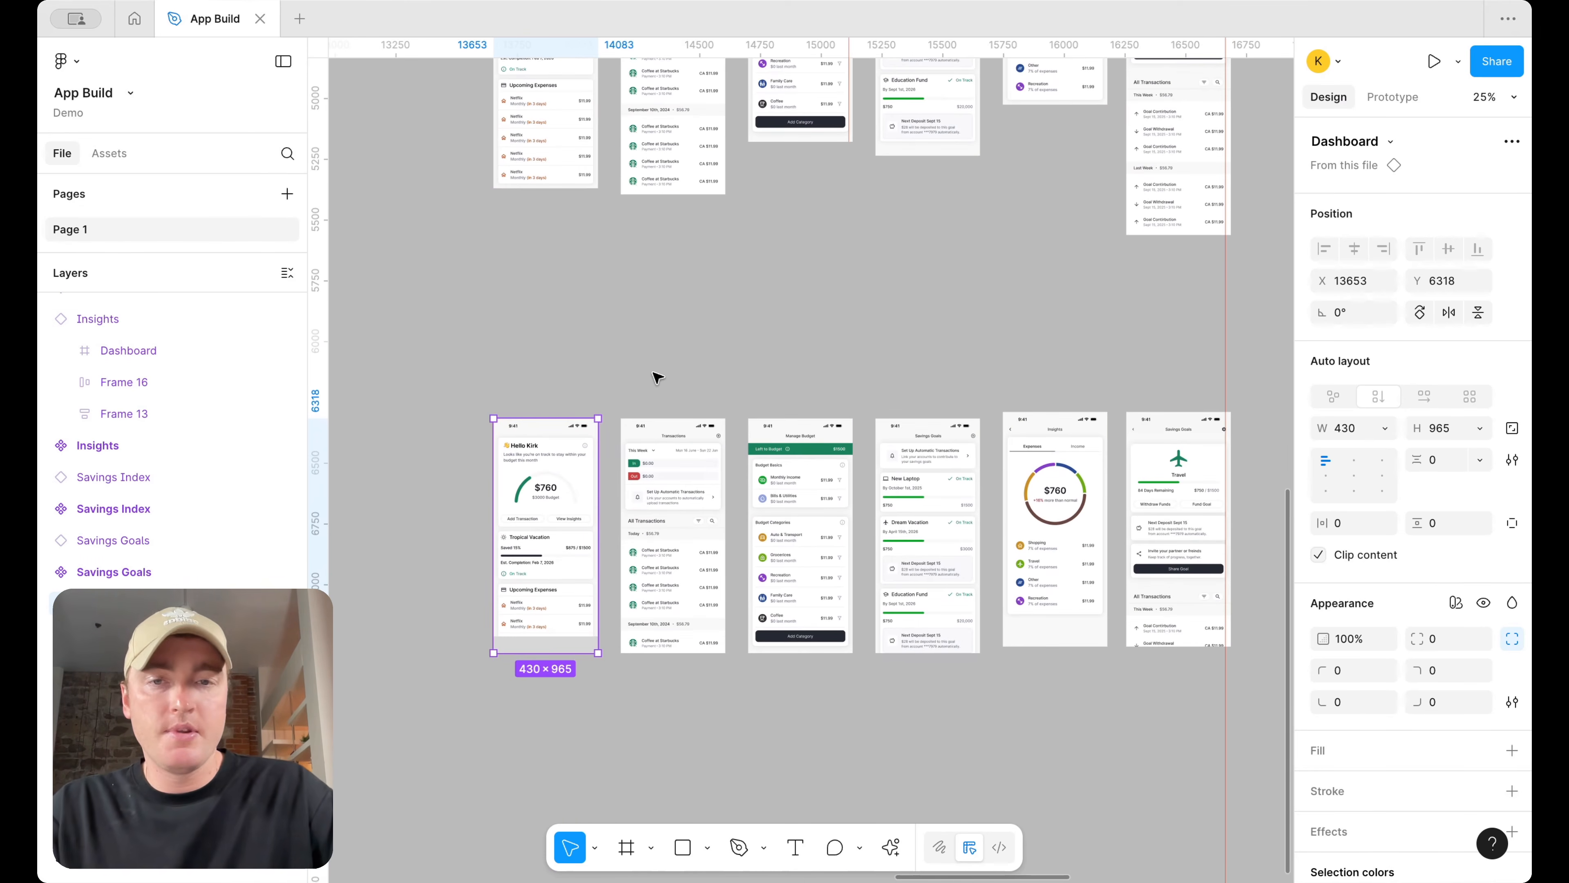
left_click(657, 377)
left_click(537, 646)
key("Delete")
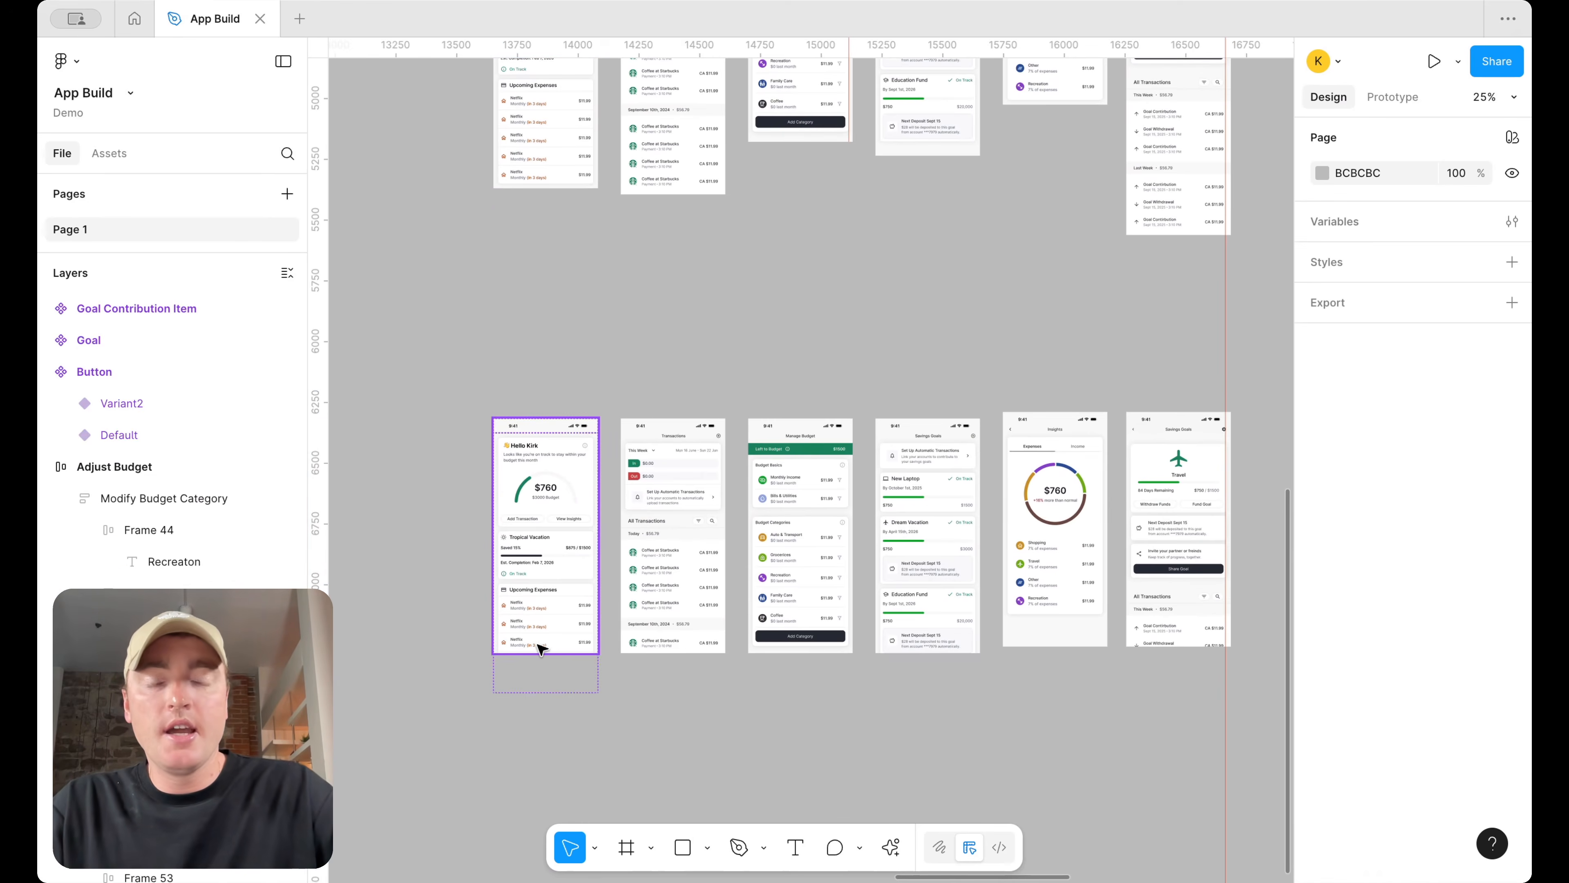
Wrap each of the six copied screens in its own frame using Frame selection
left_click(539, 572)
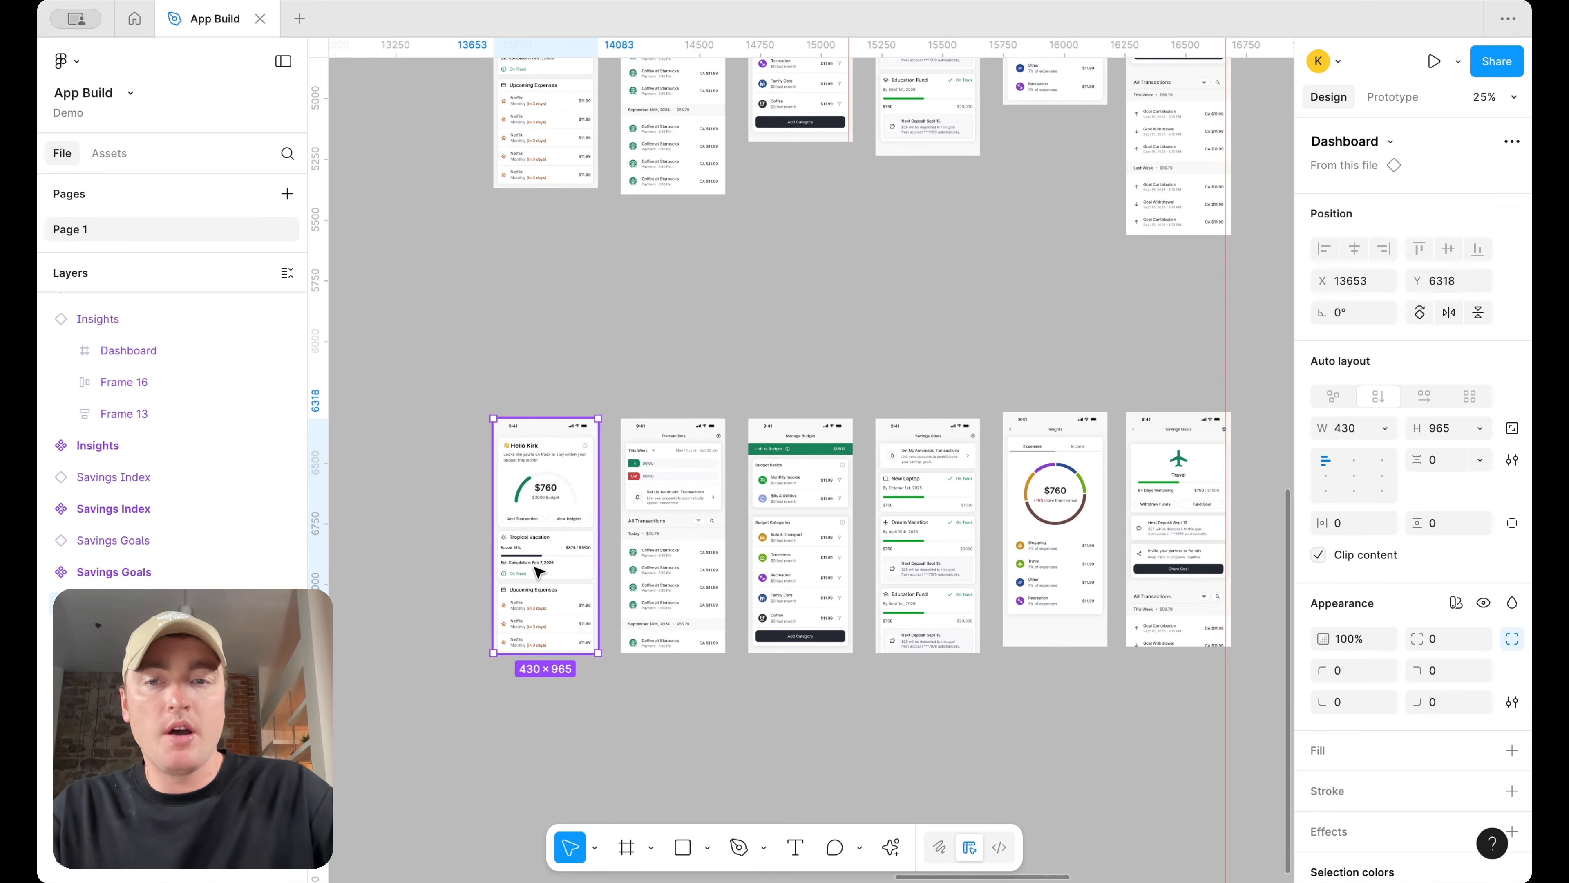
right_click(538, 572)
left_click(602, 410)
left_click(664, 471)
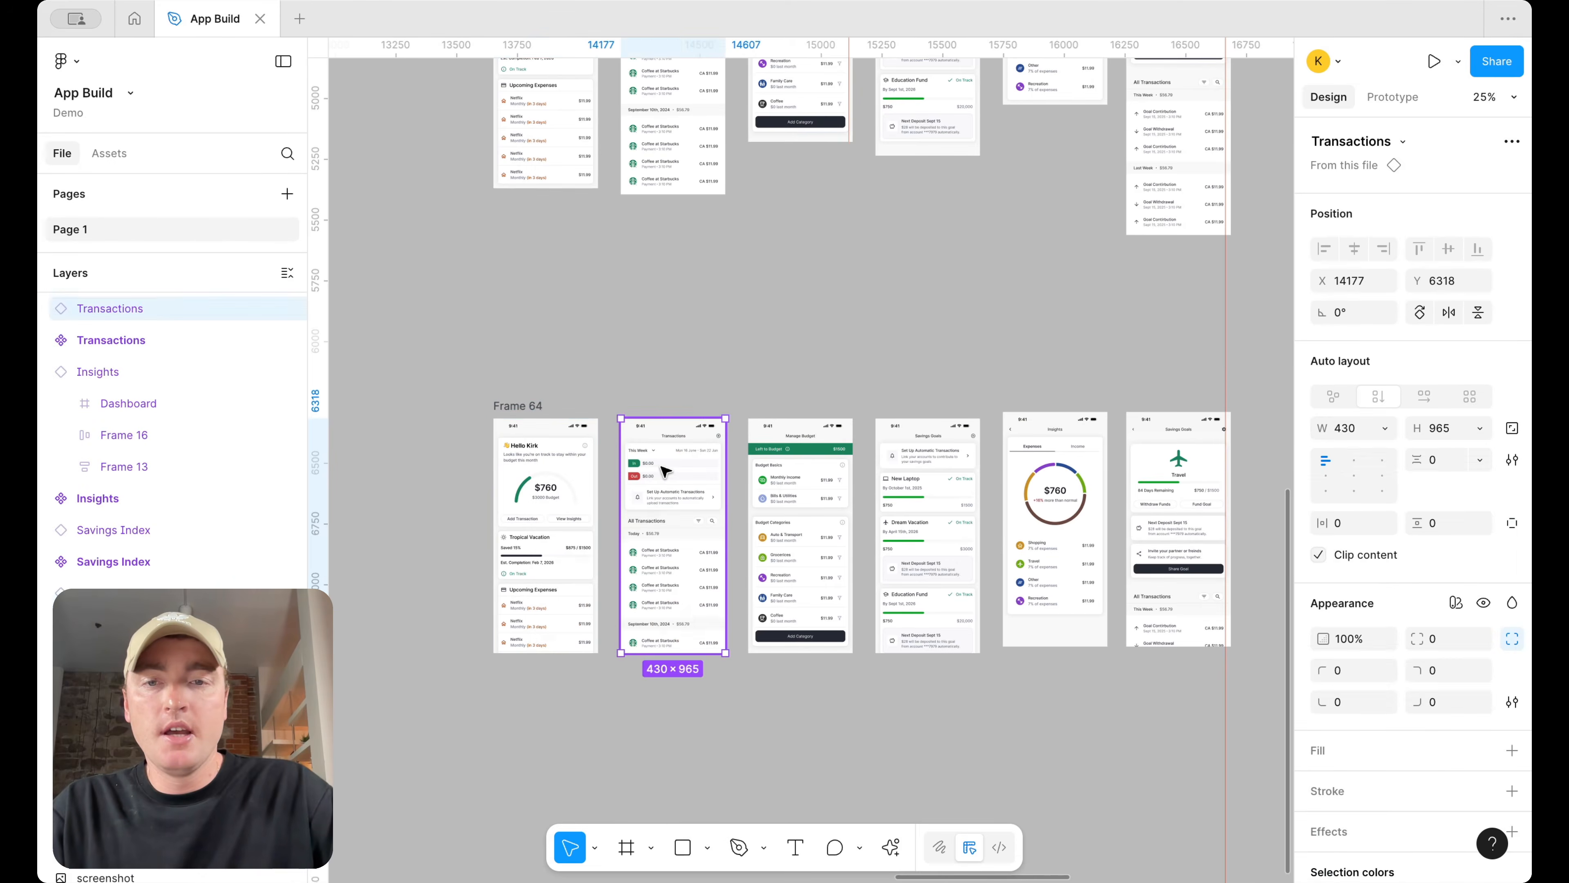
right_click(664, 471)
left_click(719, 413)
left_click(822, 457)
right_click(822, 458)
left_click(878, 413)
left_click(938, 507)
right_click(935, 502)
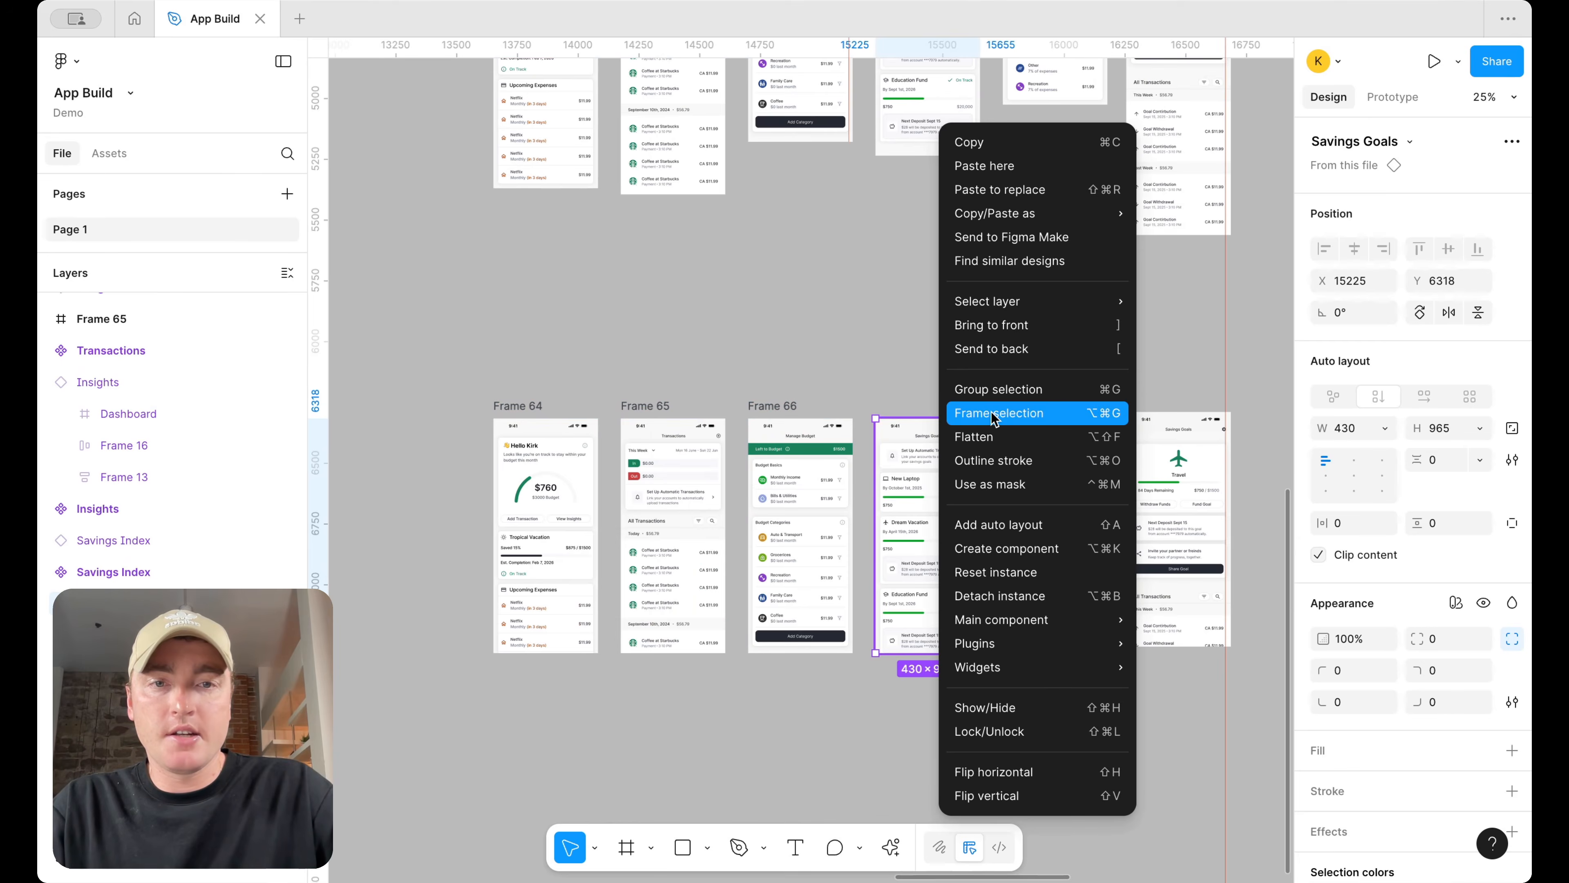
left_click(997, 415)
left_click(1088, 468)
right_click(1088, 467)
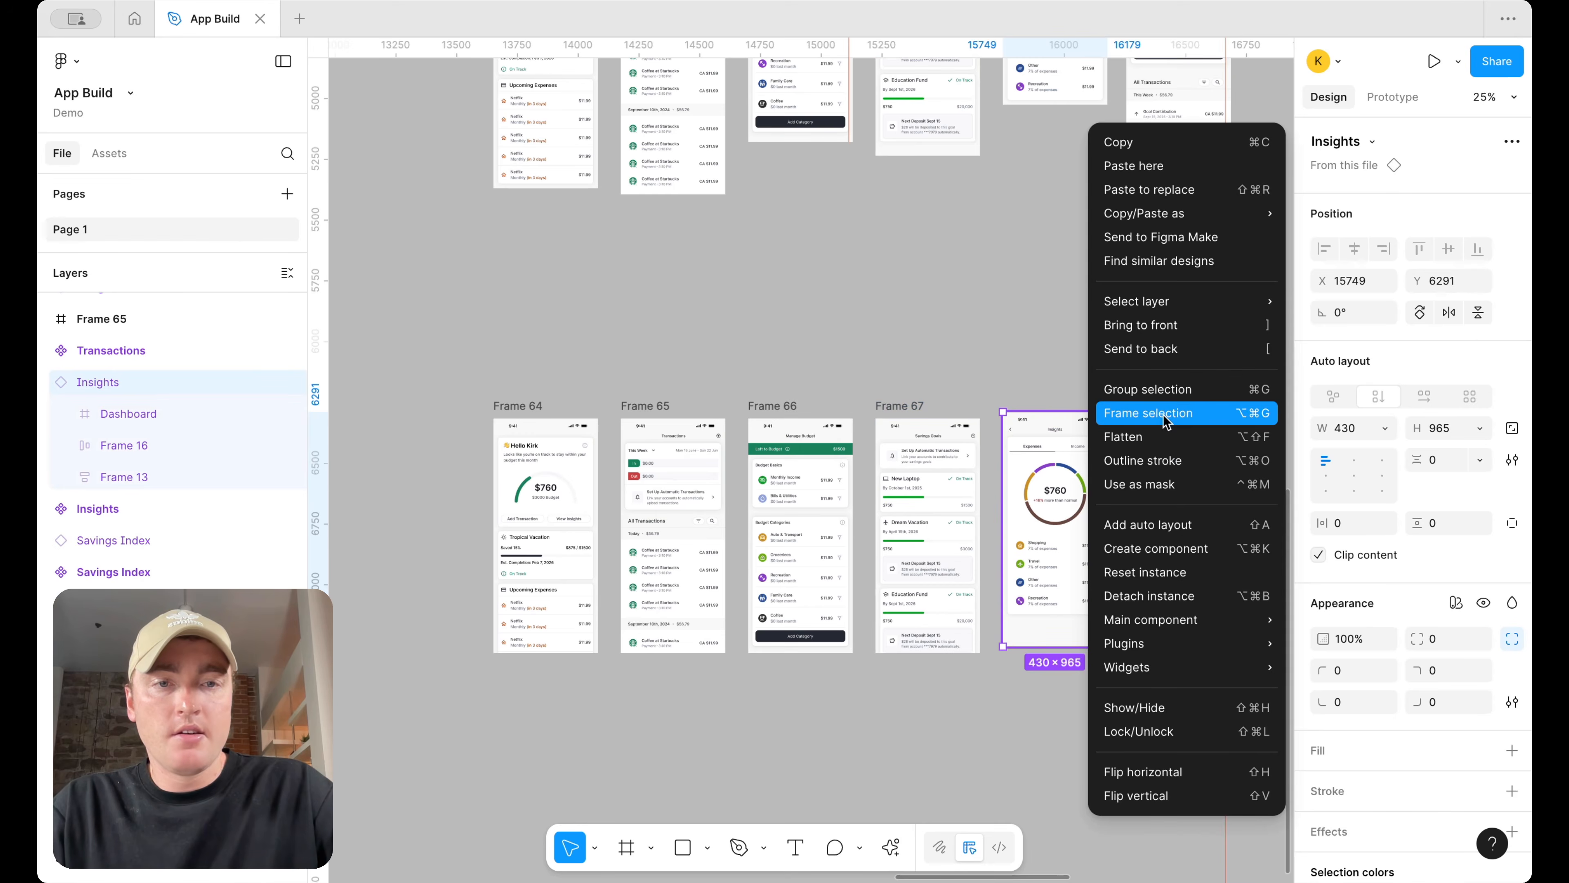
left_click(1131, 413)
left_click(1189, 488)
right_click(1189, 492)
left_click(1254, 412)
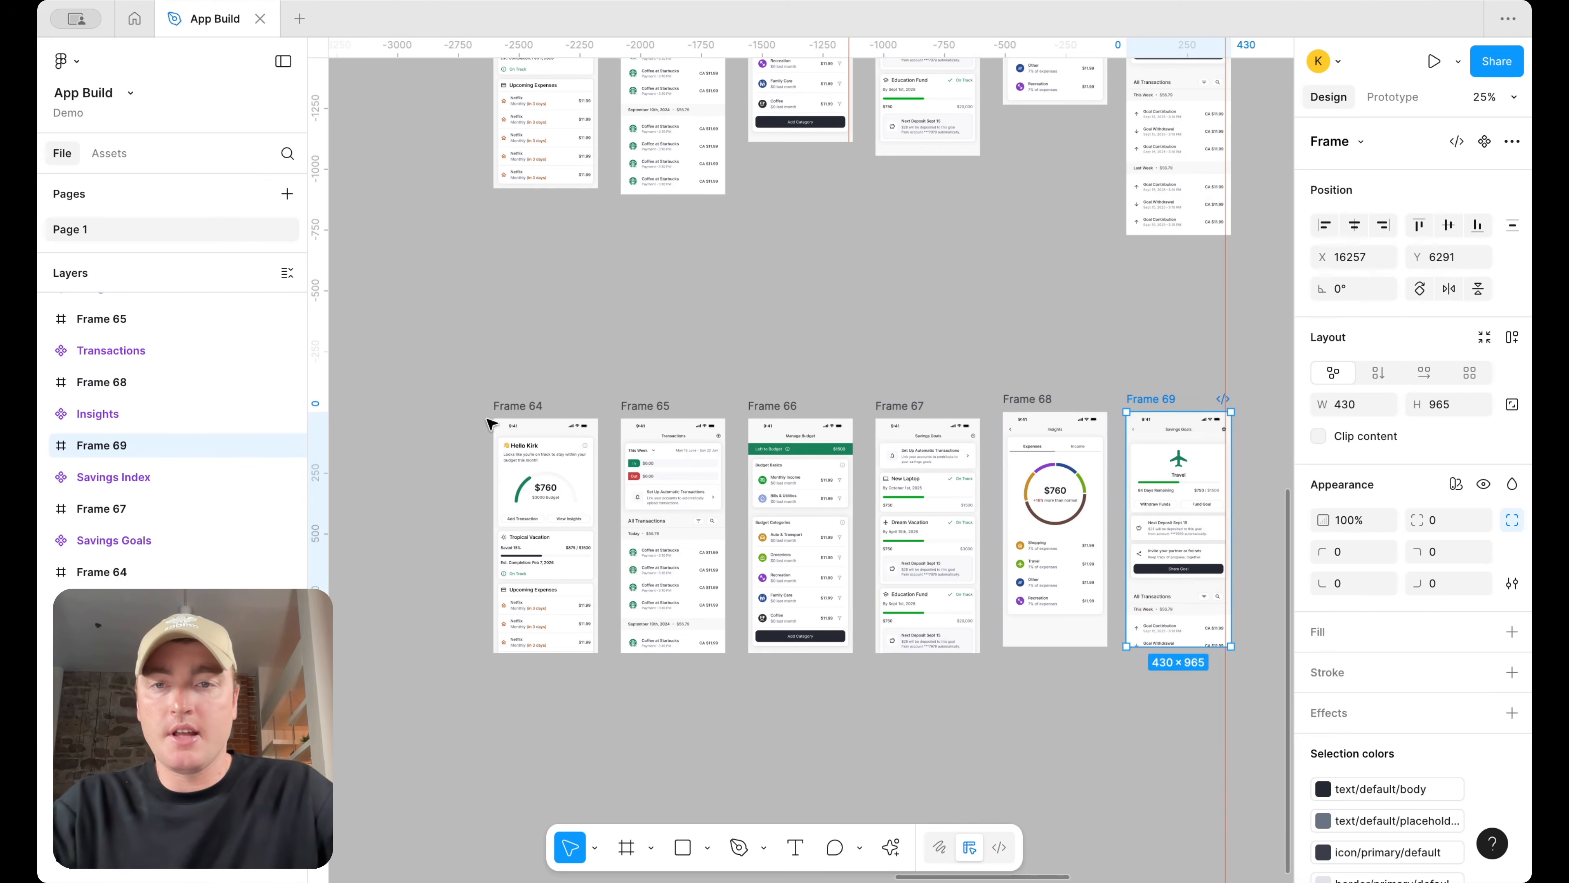
Rename the first four wrapper frames Dashboard, Transactoons, Budget and Goals
left_click(518, 408)
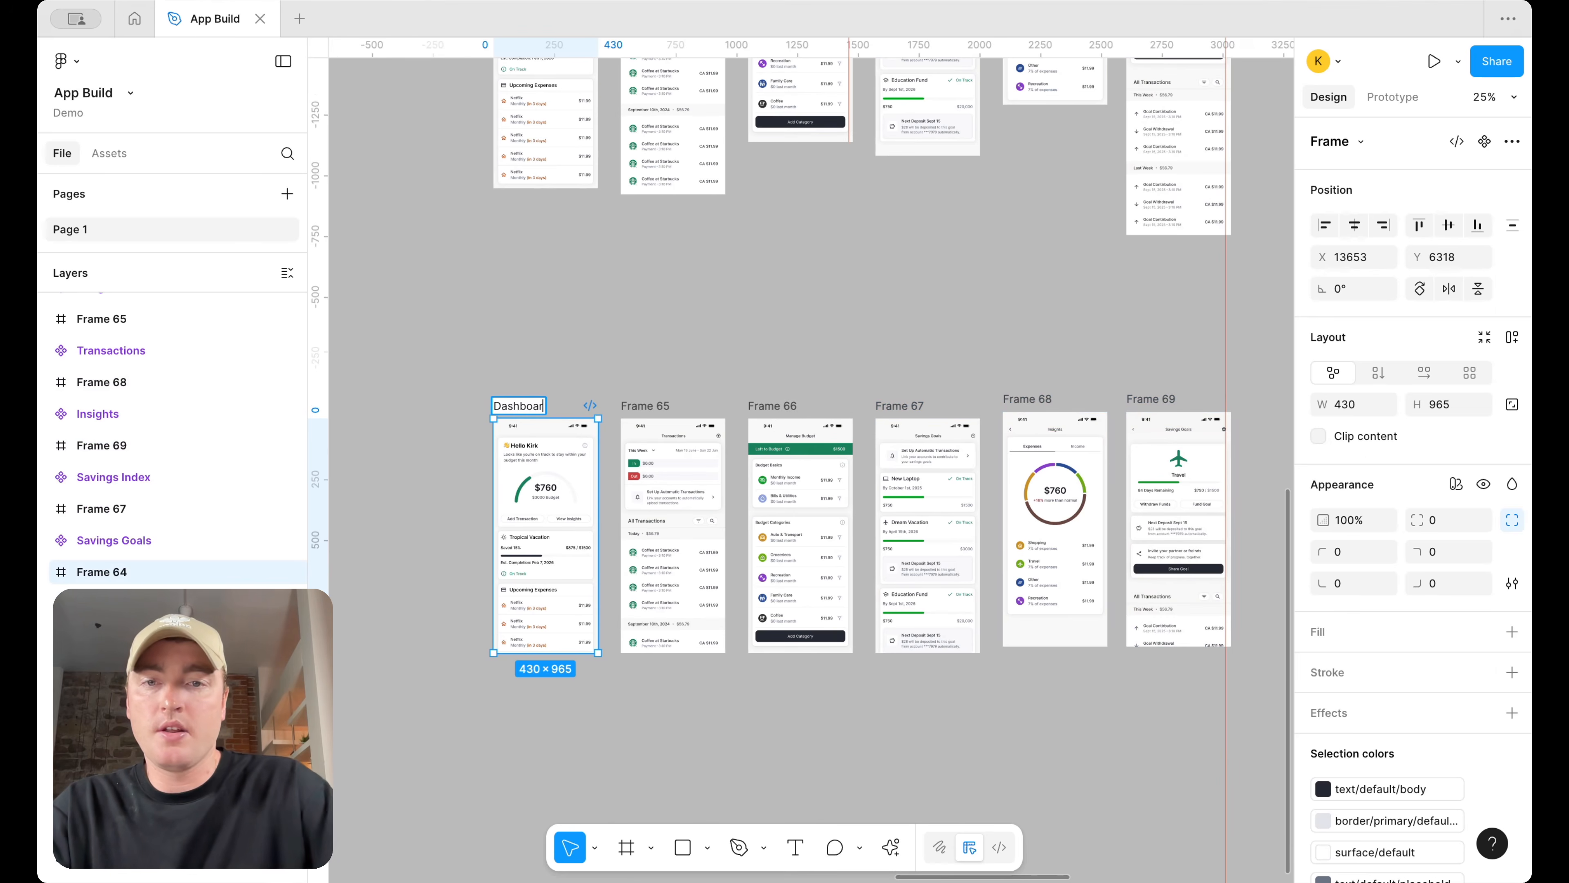
double_click(644, 405)
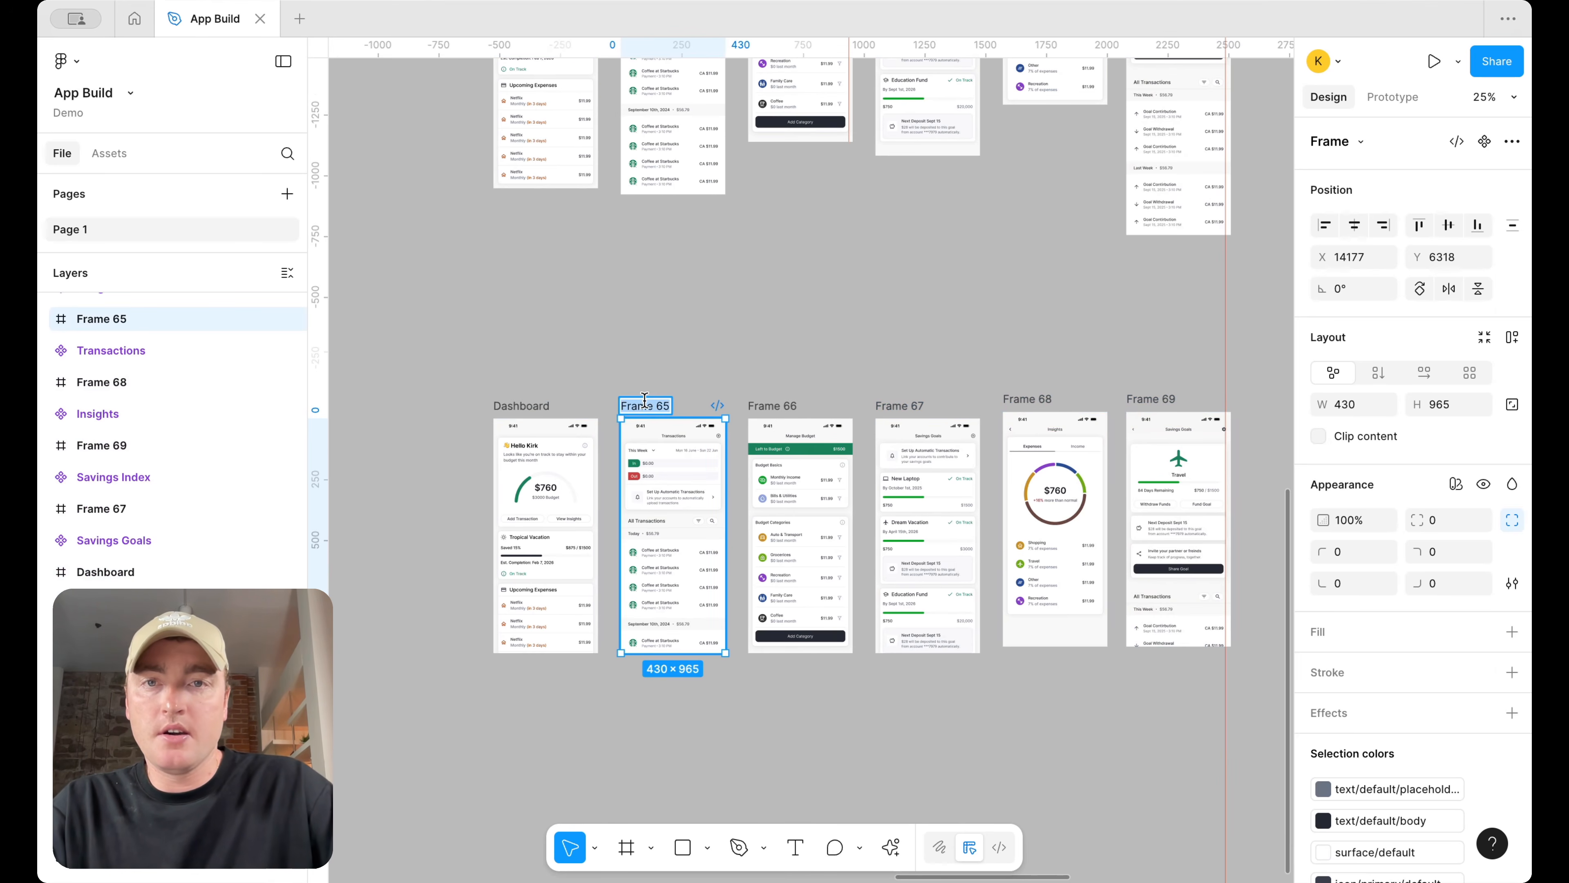
type("Transactoons")
key("Return")
double_click(770, 405)
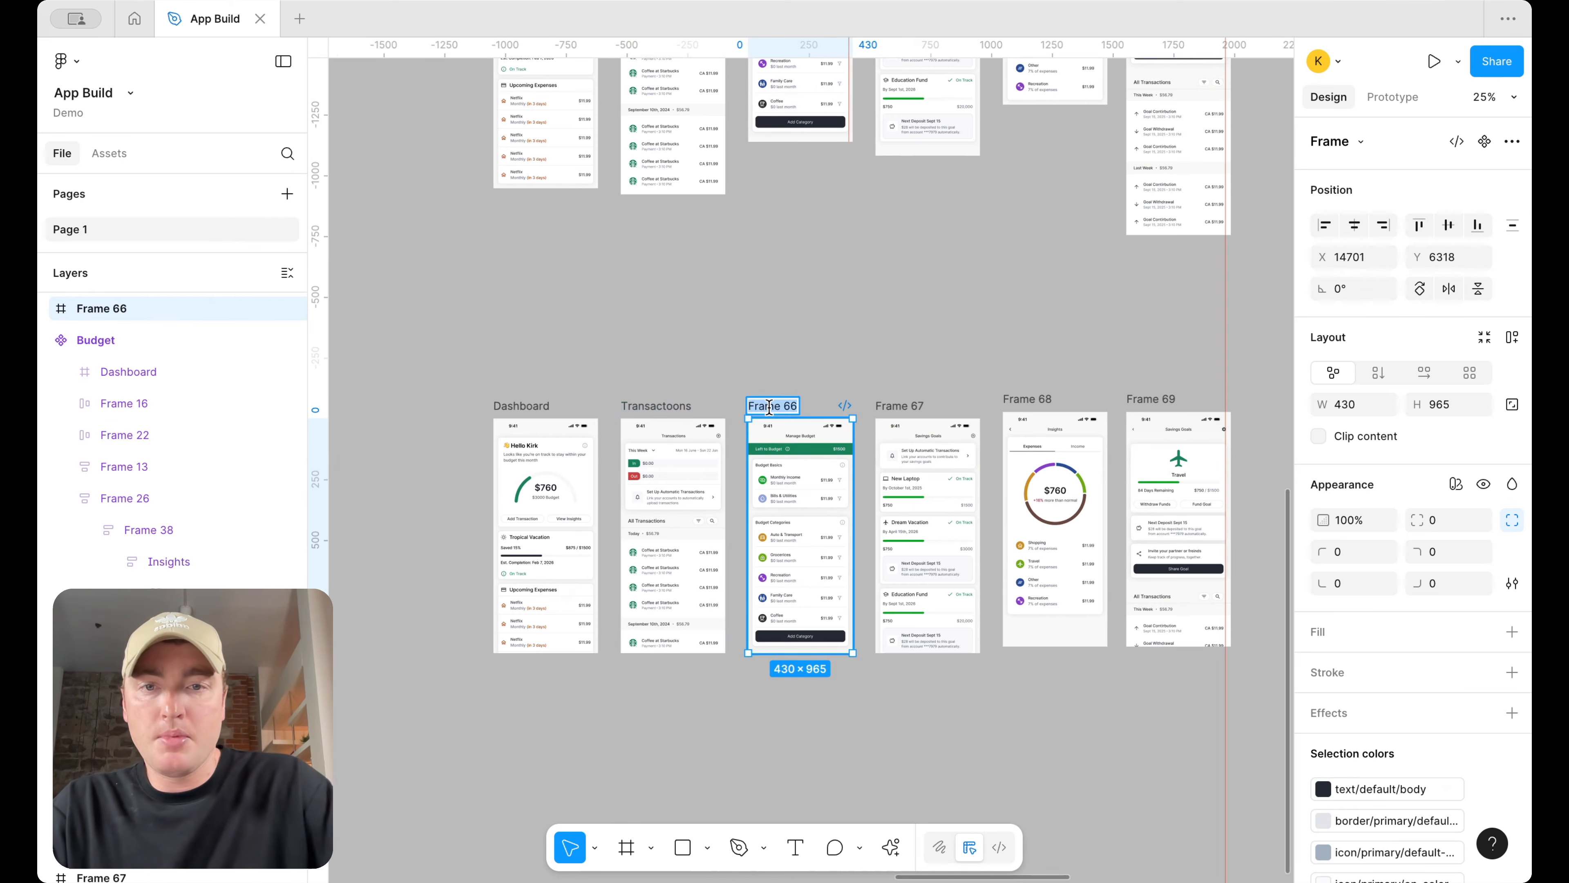
double_click(903, 405)
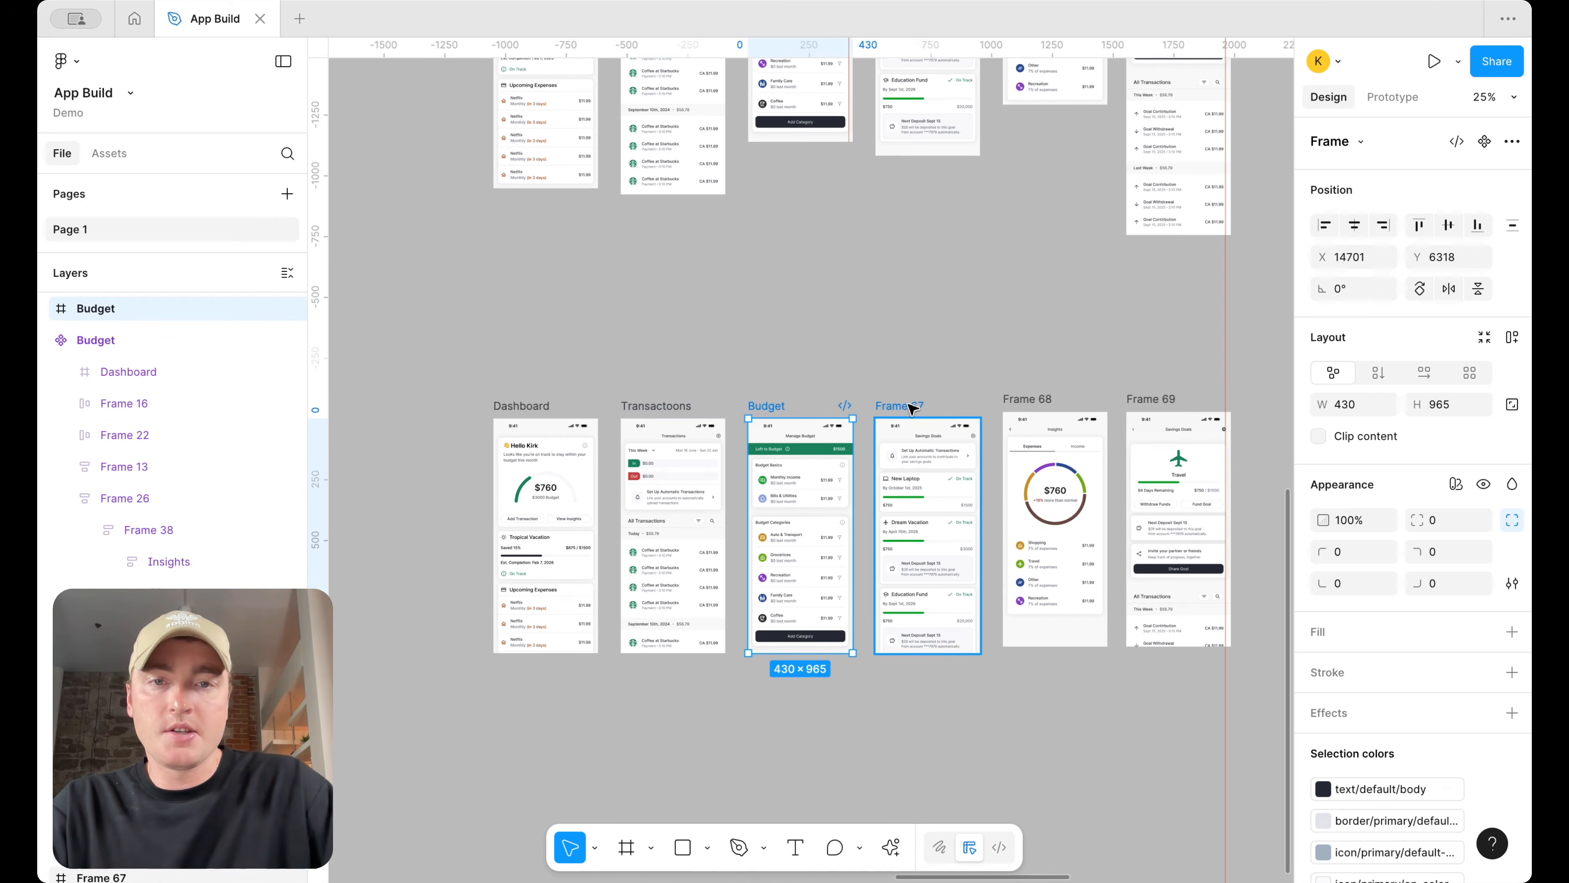
Rename the last two wrapper frames Insights and Goals Index
double_click(1031, 398)
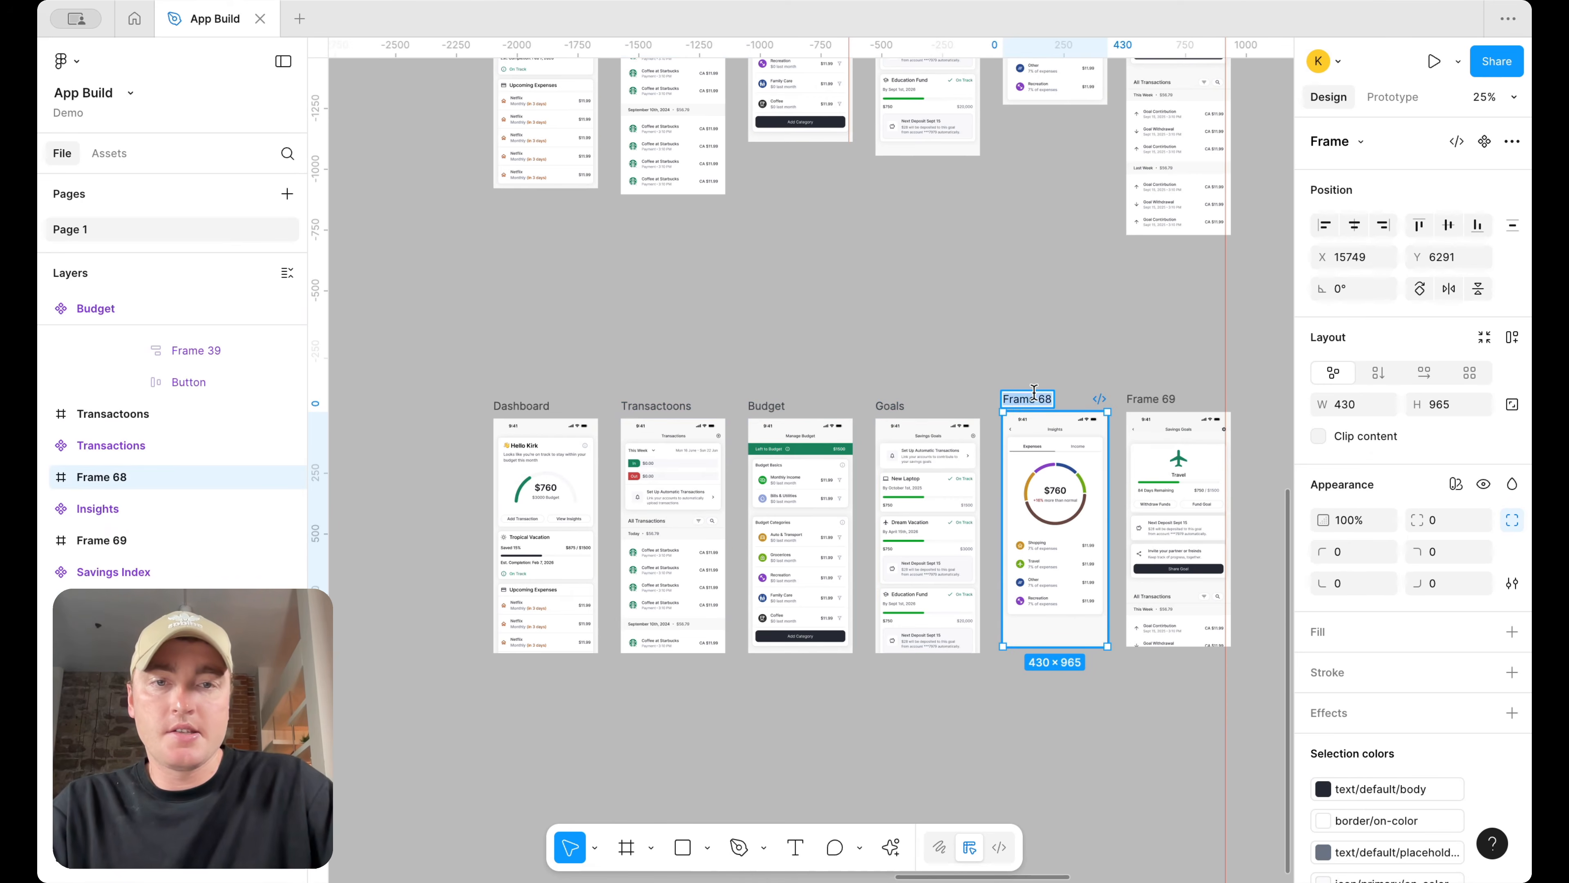
type("Insights")
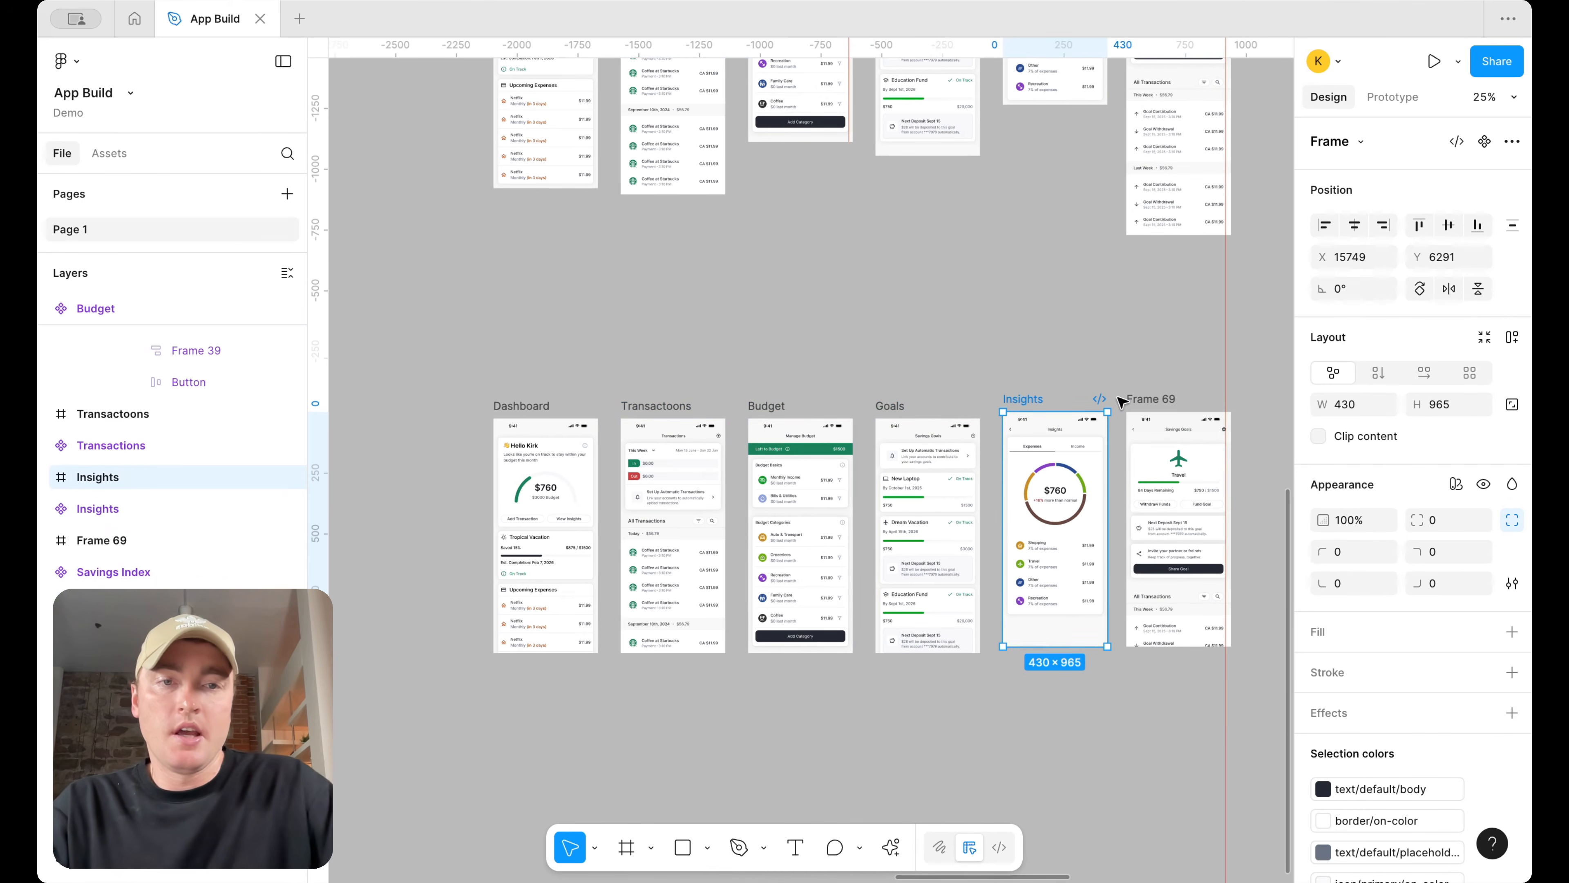
left_click(1156, 400)
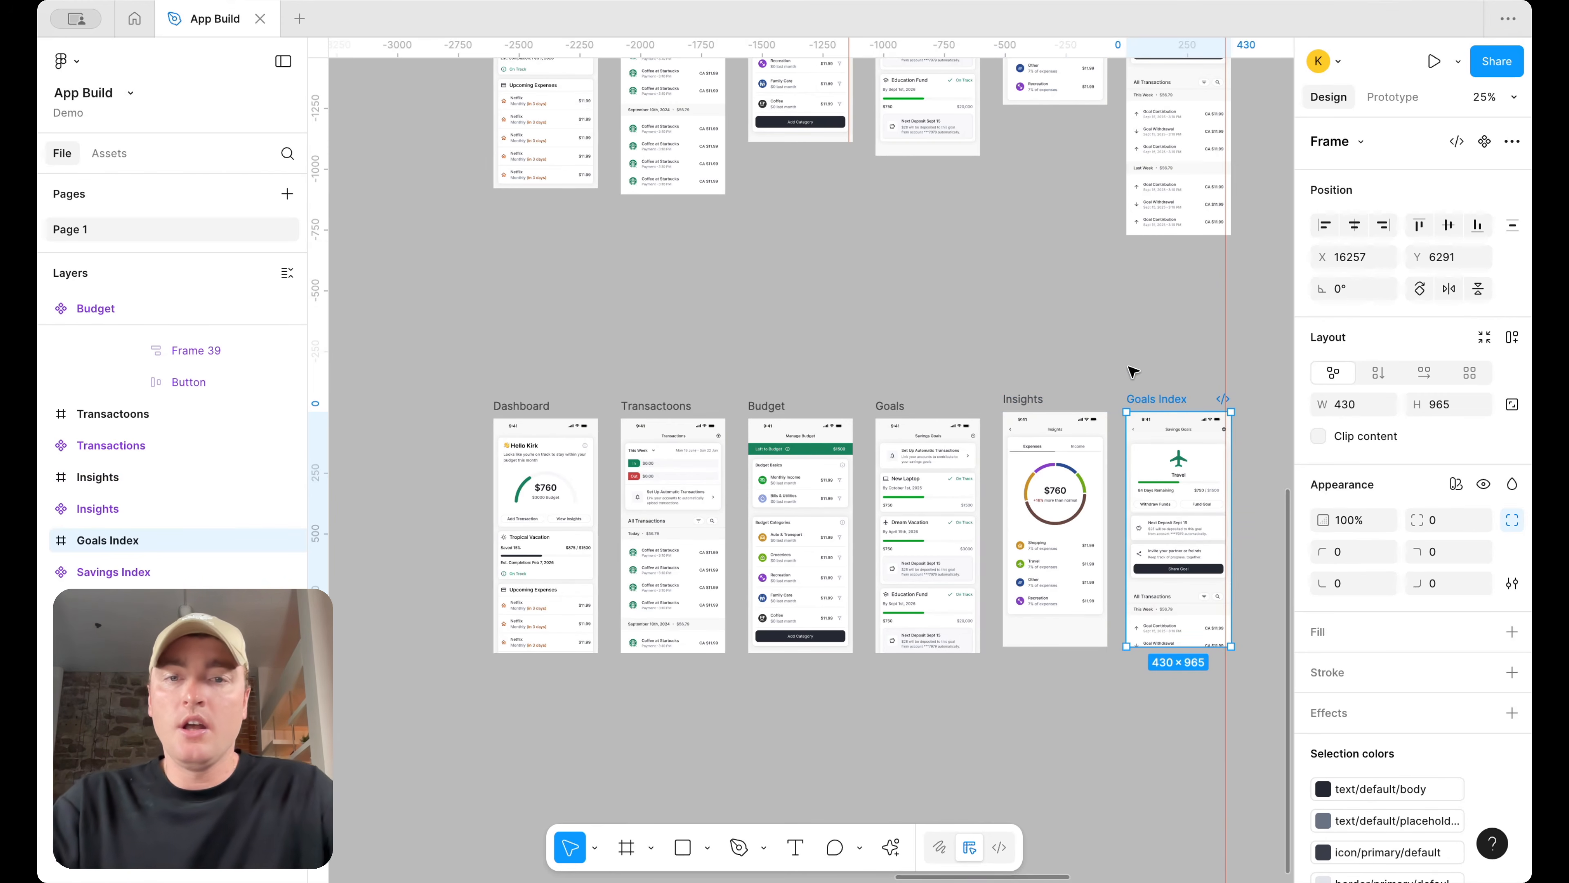
Correct the second wrapper frame's name to Transactions
left_click(643, 406)
left_click(672, 405)
left_click(905, 324)
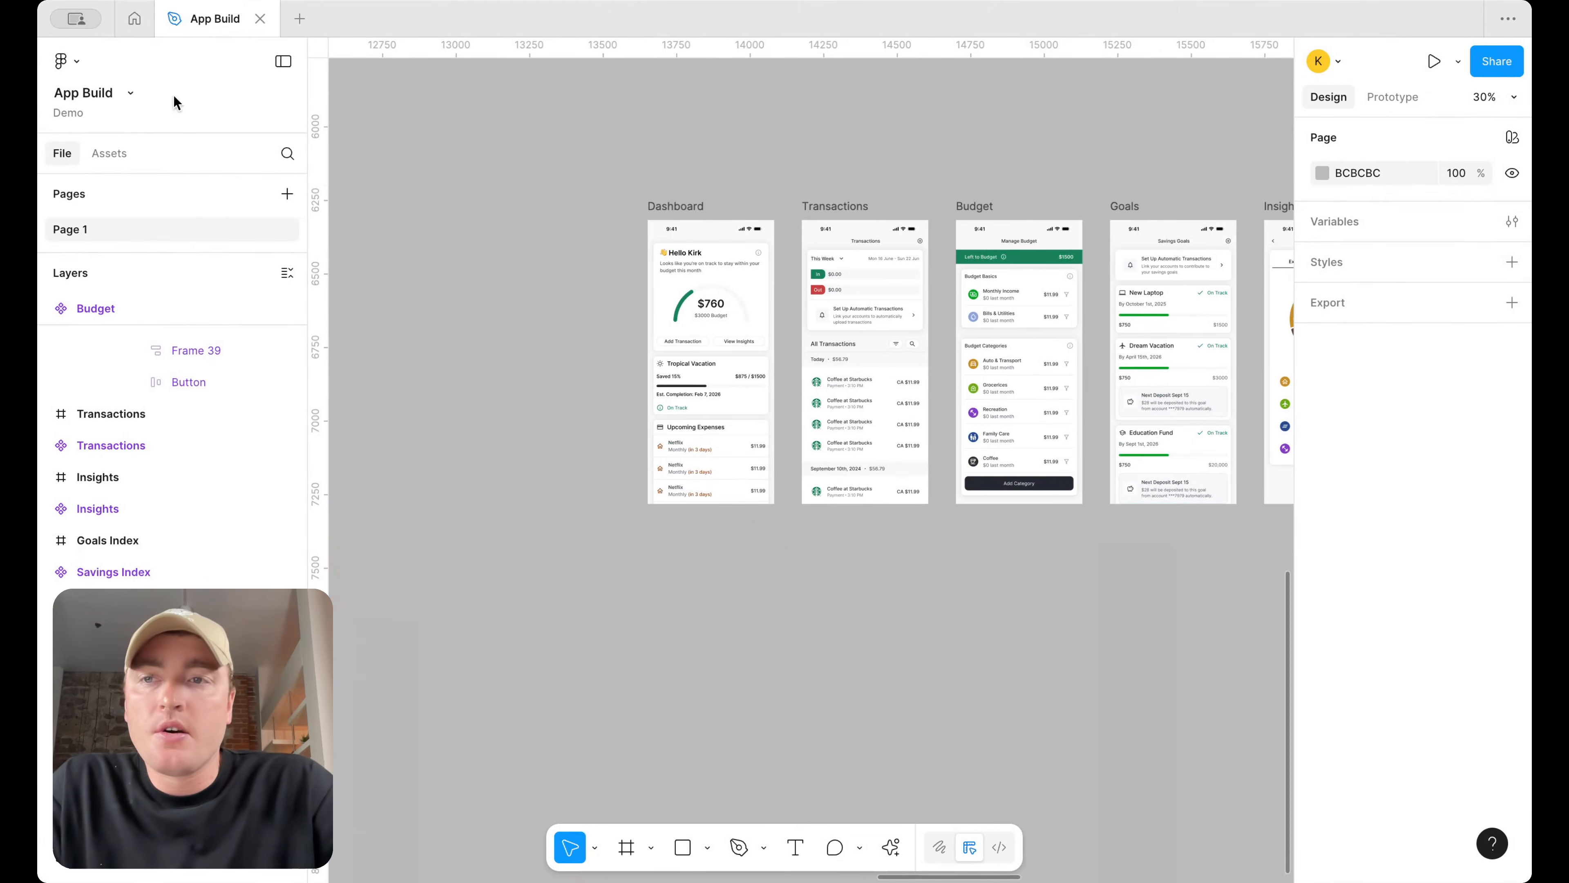
Search the assets for "home", place the home icon on the canvas below the screens, and set its style to Round
left_click(111, 152)
type("home")
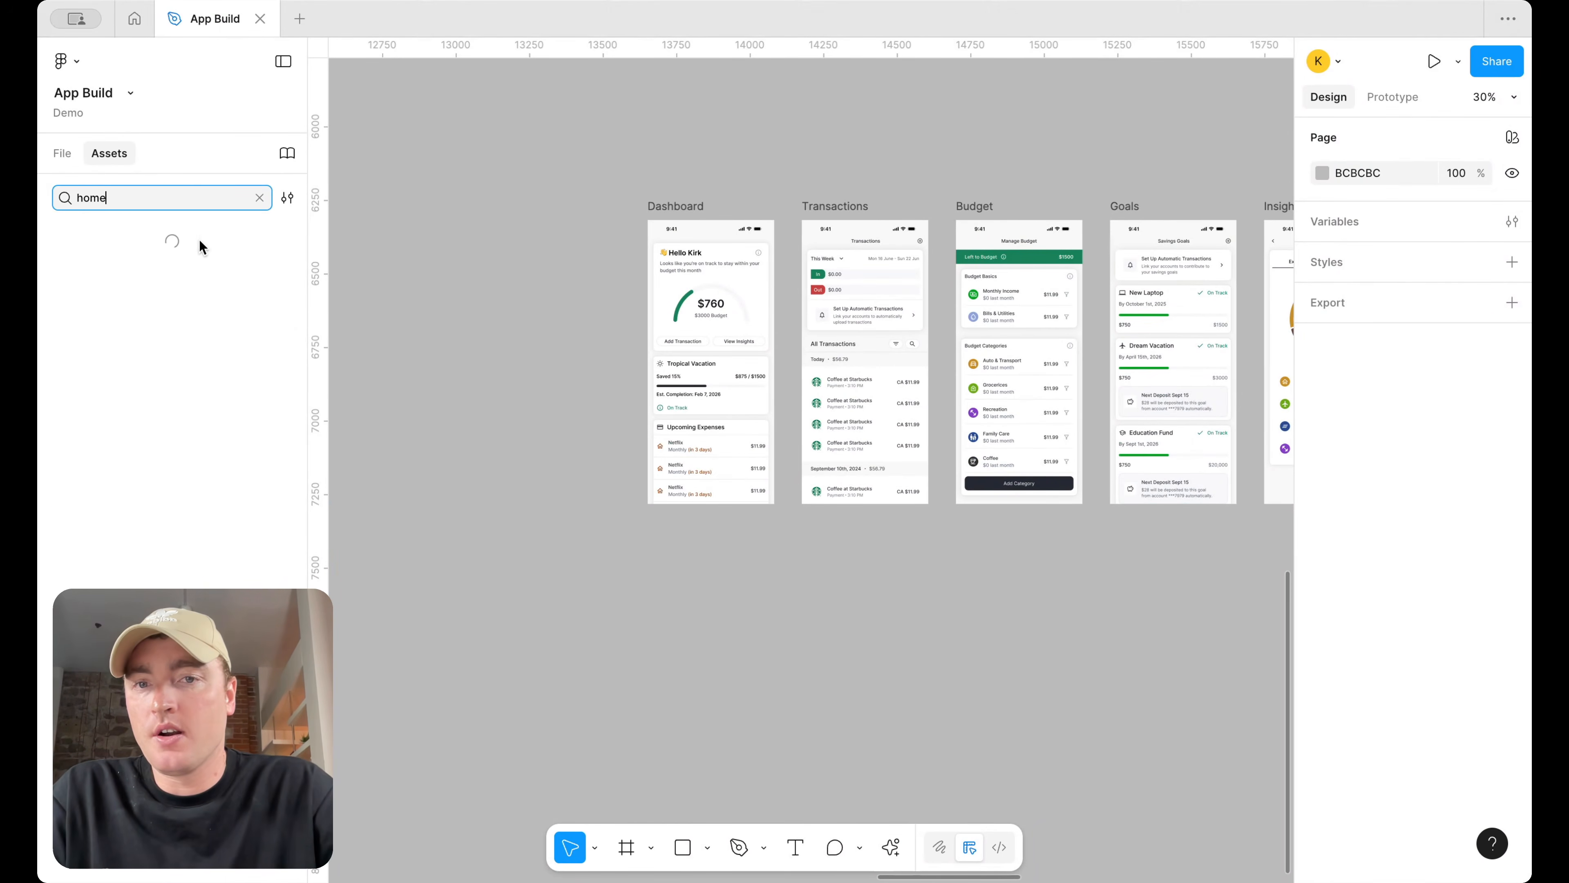
scroll(578, 336, "up", 5)
scroll(578, 336, "up", 2)
left_click_drag(333, 500, 548, 644)
left_click(1449, 257)
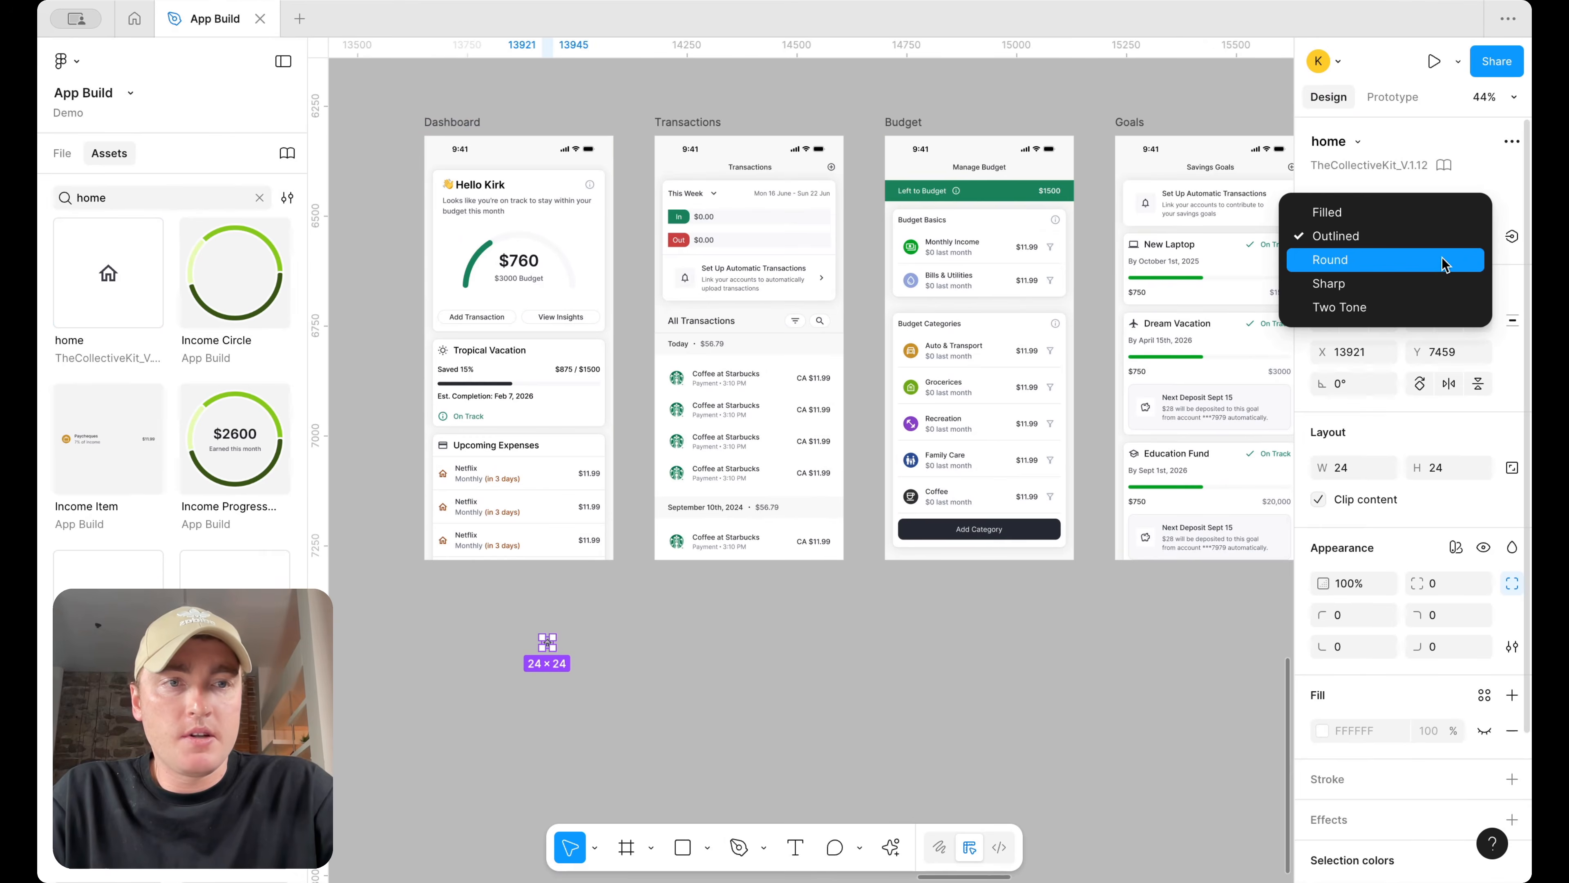
left_click(1433, 259)
Move the home icon left so it sits below the Dashboard screen
left_click(707, 690)
scroll(747, 657, "left", 3)
scroll(747, 657, "up", 2)
left_click_drag(728, 620, 644, 620)
scroll(645, 620, "up", 3)
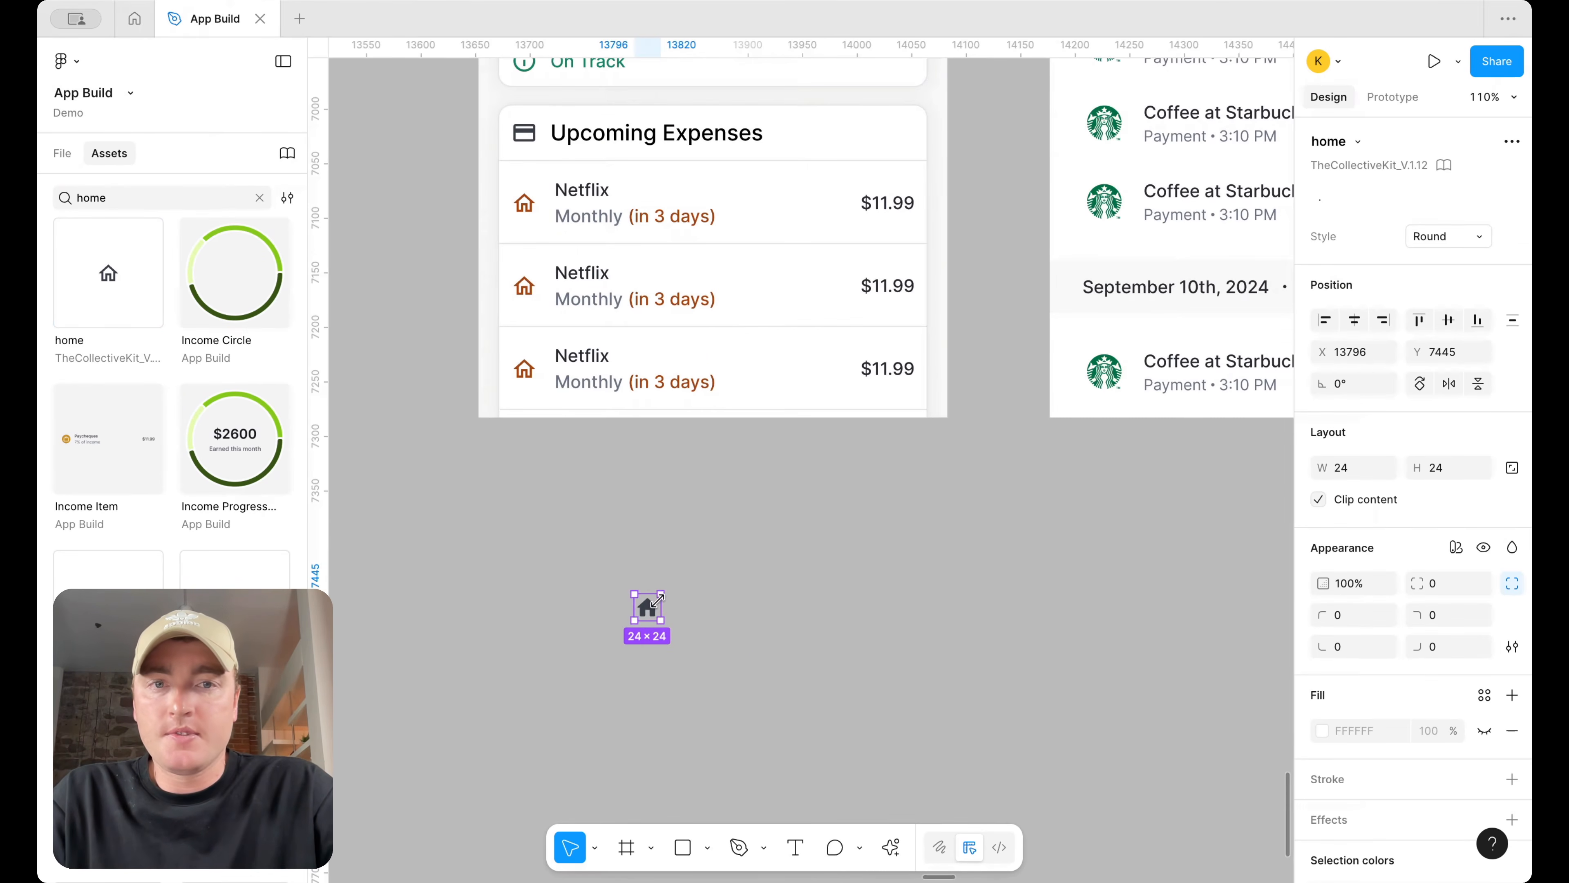
scroll(658, 601, "down", 2)
scroll(658, 601, "up", 4)
scroll(673, 637, "down", 2)
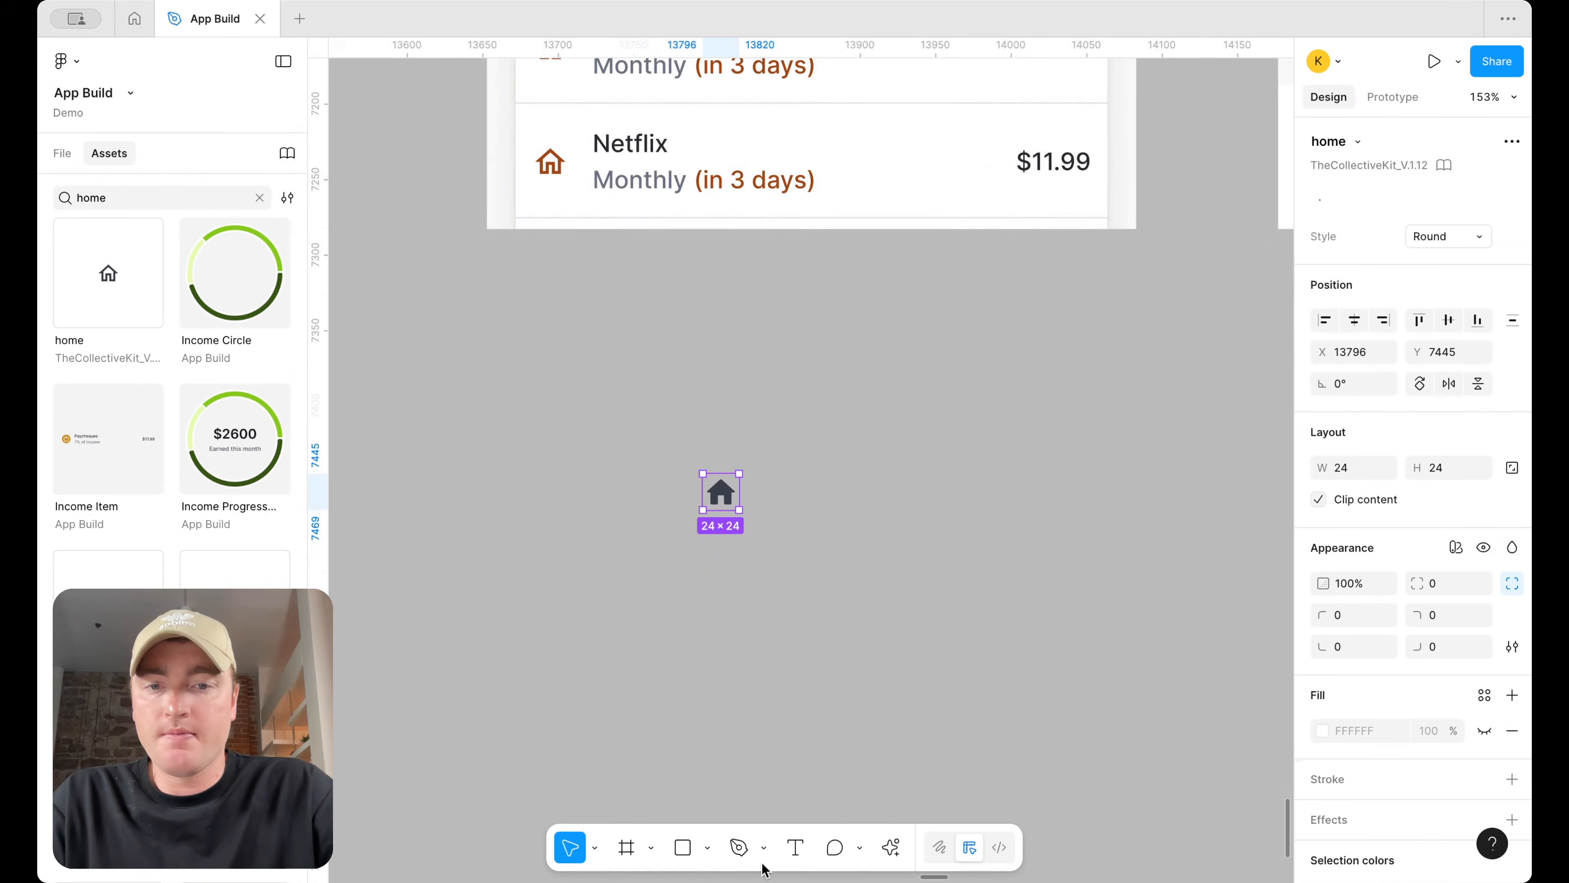
Add a "Home" text label under the icon and apply the Body-lg/regular text style
left_click_drag(689, 534, 757, 552)
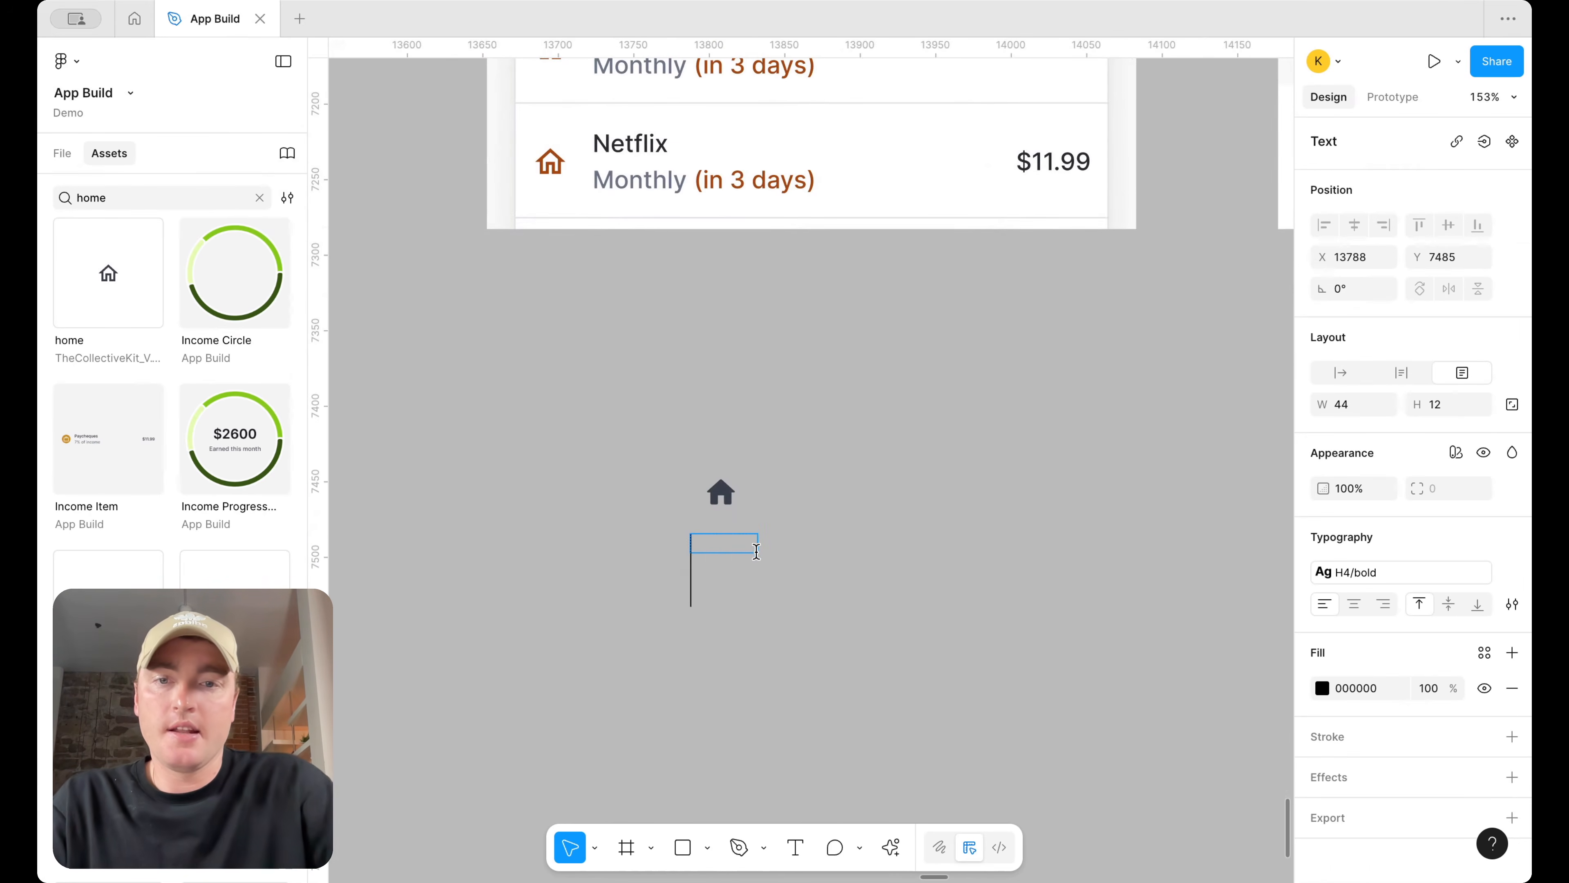
type("Home")
left_click_drag(757, 543, 774, 577)
left_click(1483, 573)
scroll(1192, 760, "down", 3)
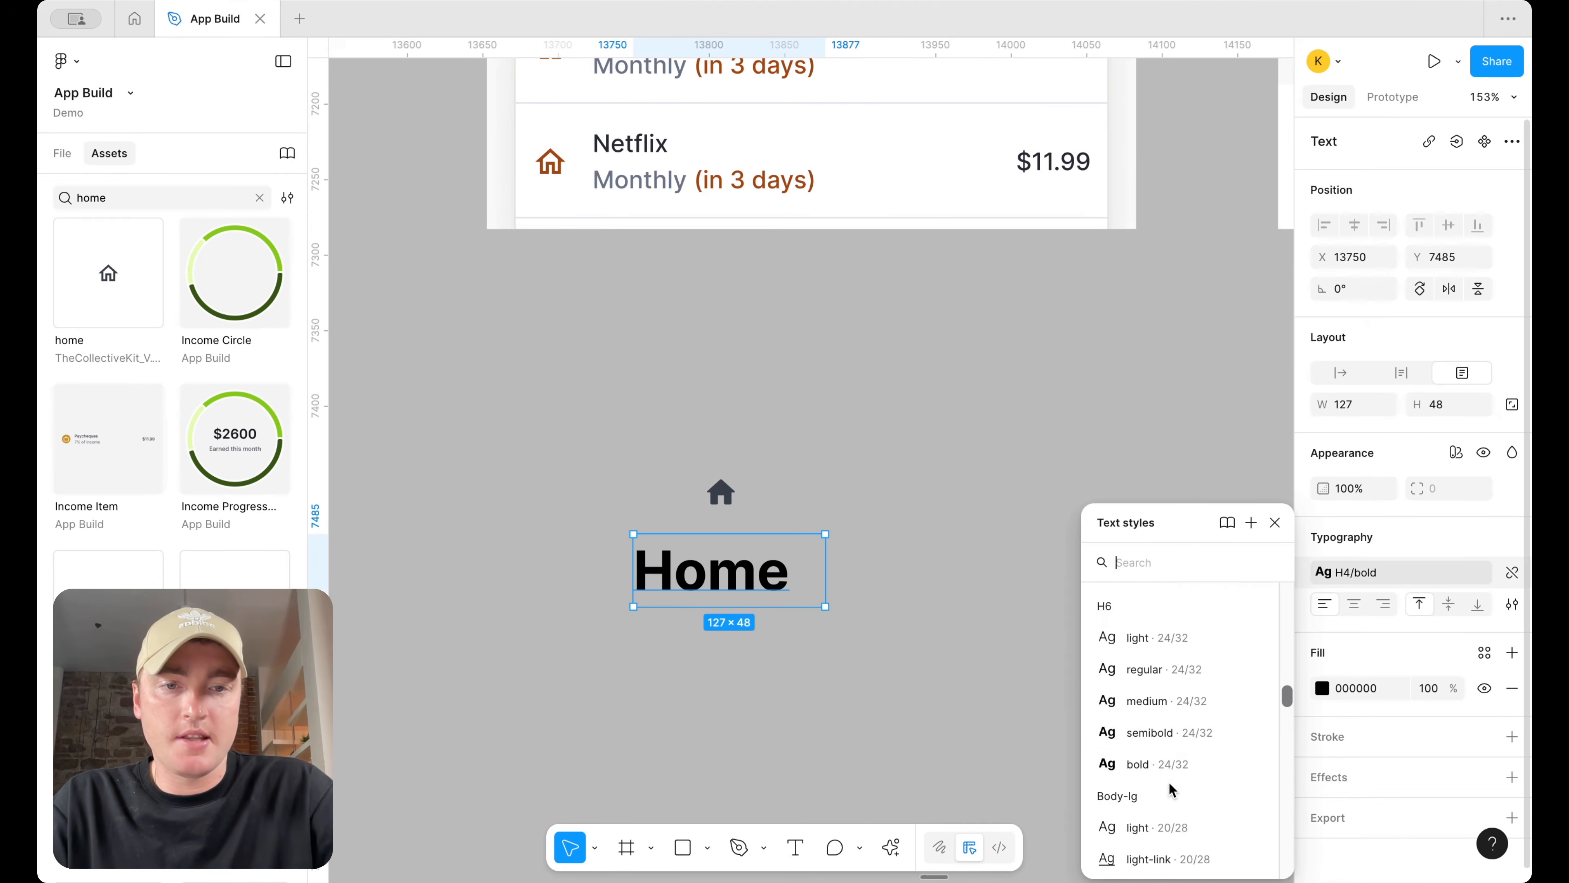
scroll(1181, 798, "down", 1)
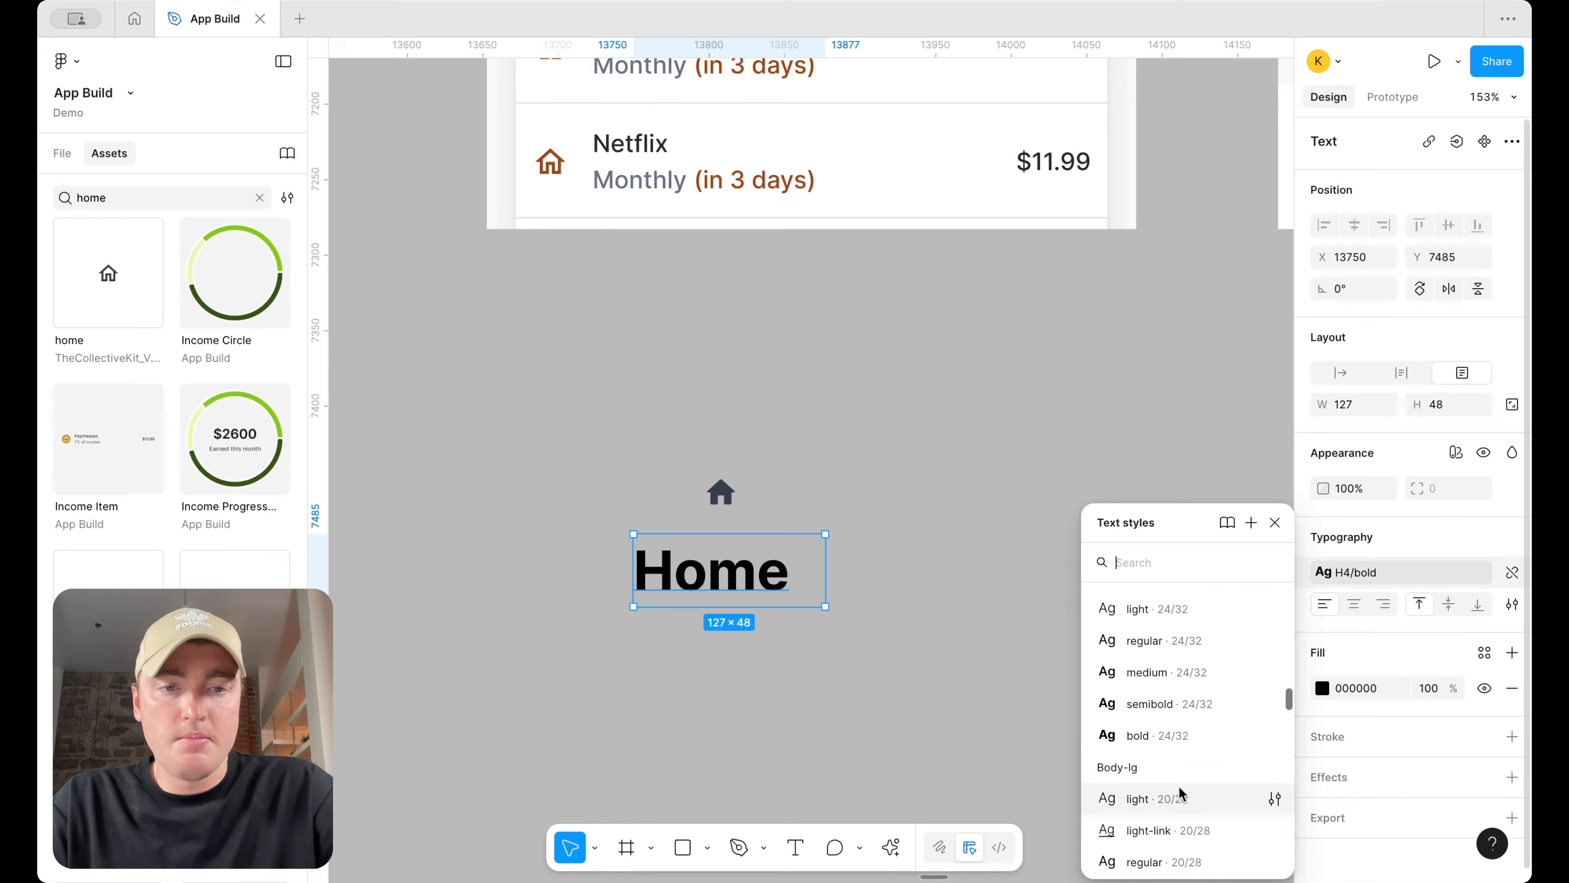
left_click(1168, 860)
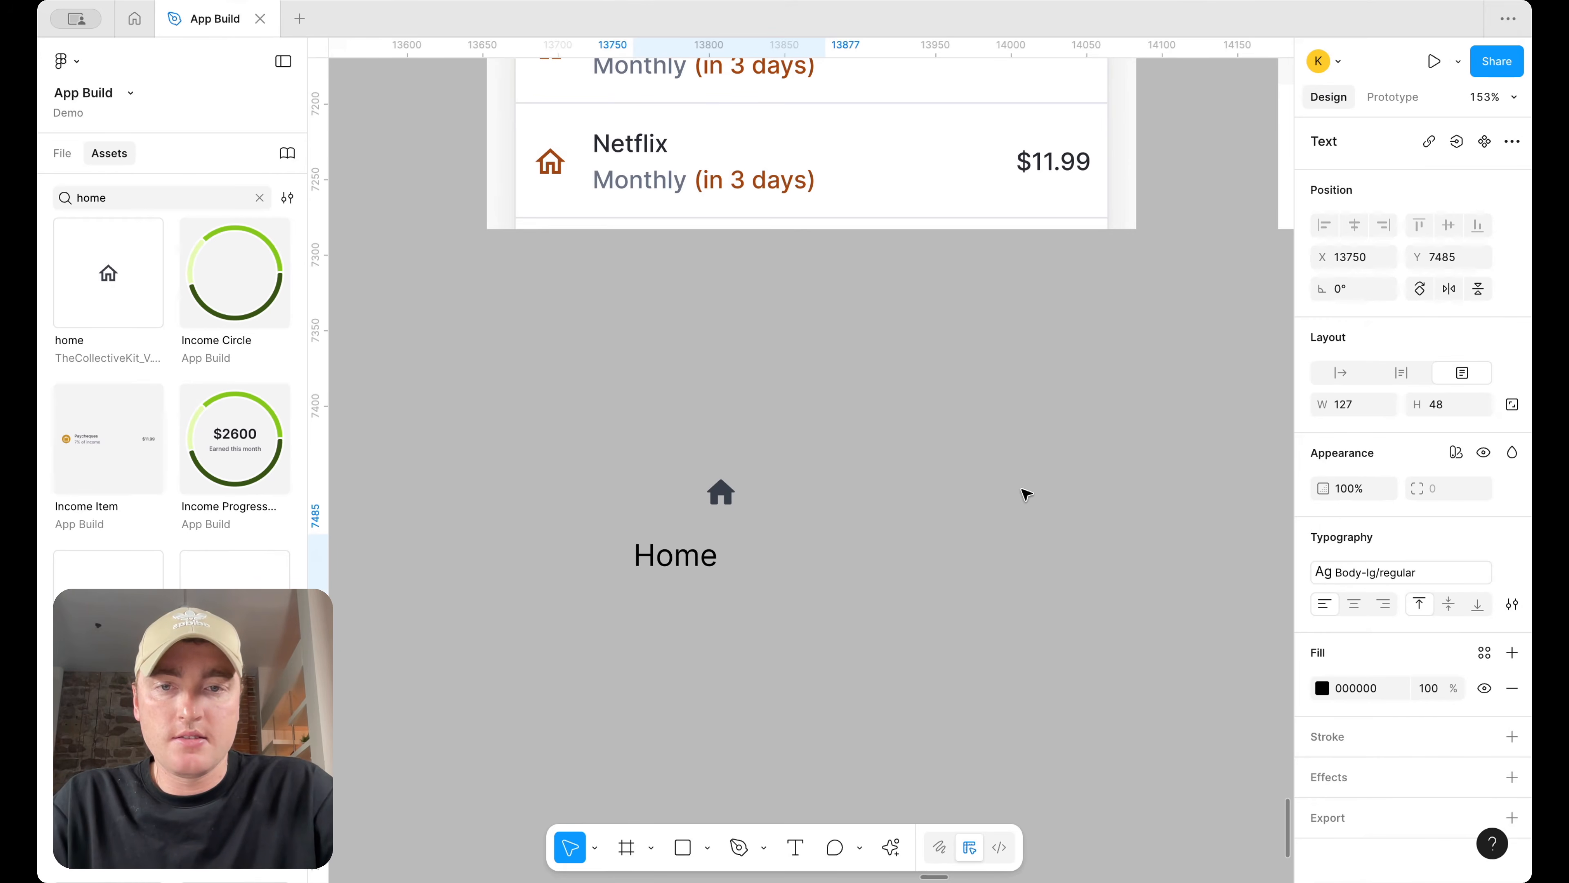
Center-align the Home label and set its fill to the text/default/body colour
left_click(1354, 604)
left_click(1483, 654)
type("bod")
left_click(1118, 717)
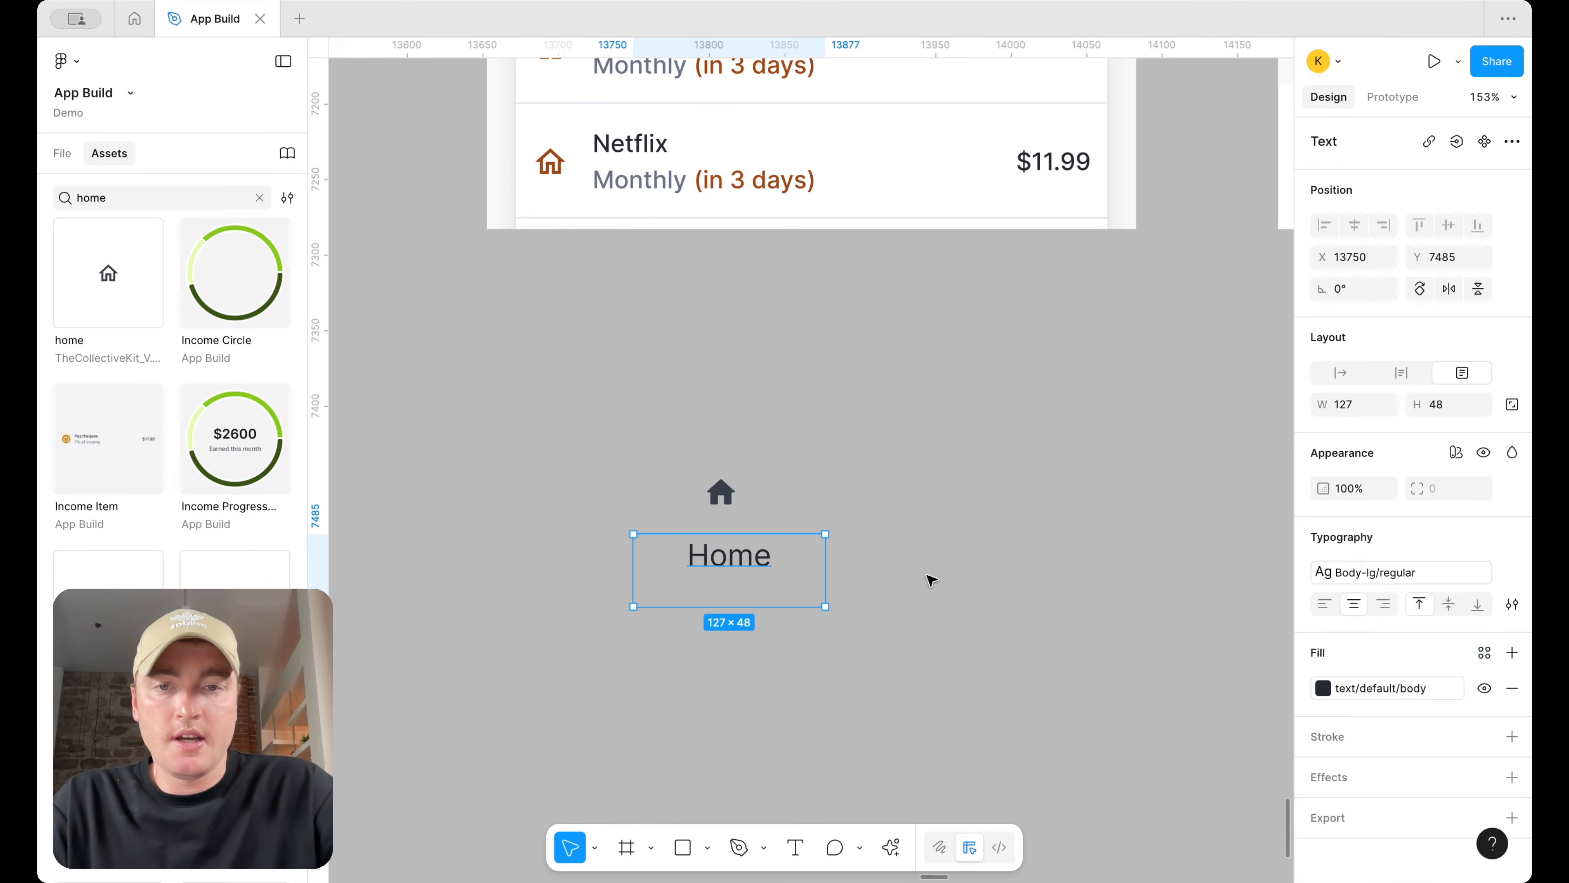
Resize the home icon to 36 × 36
left_click(736, 488)
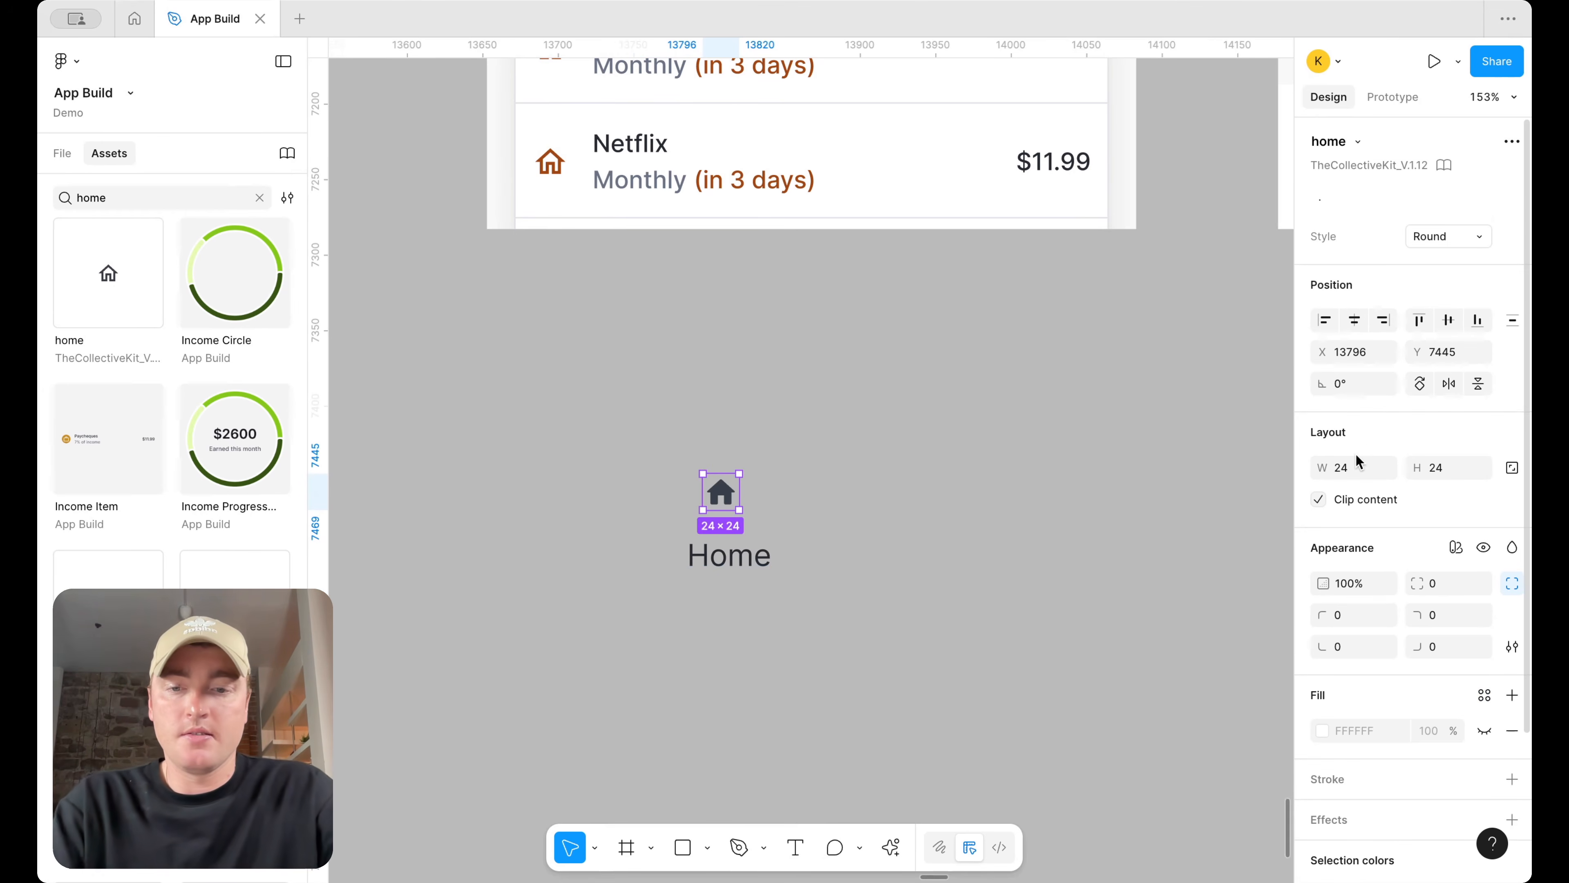
key("3")
key("6")
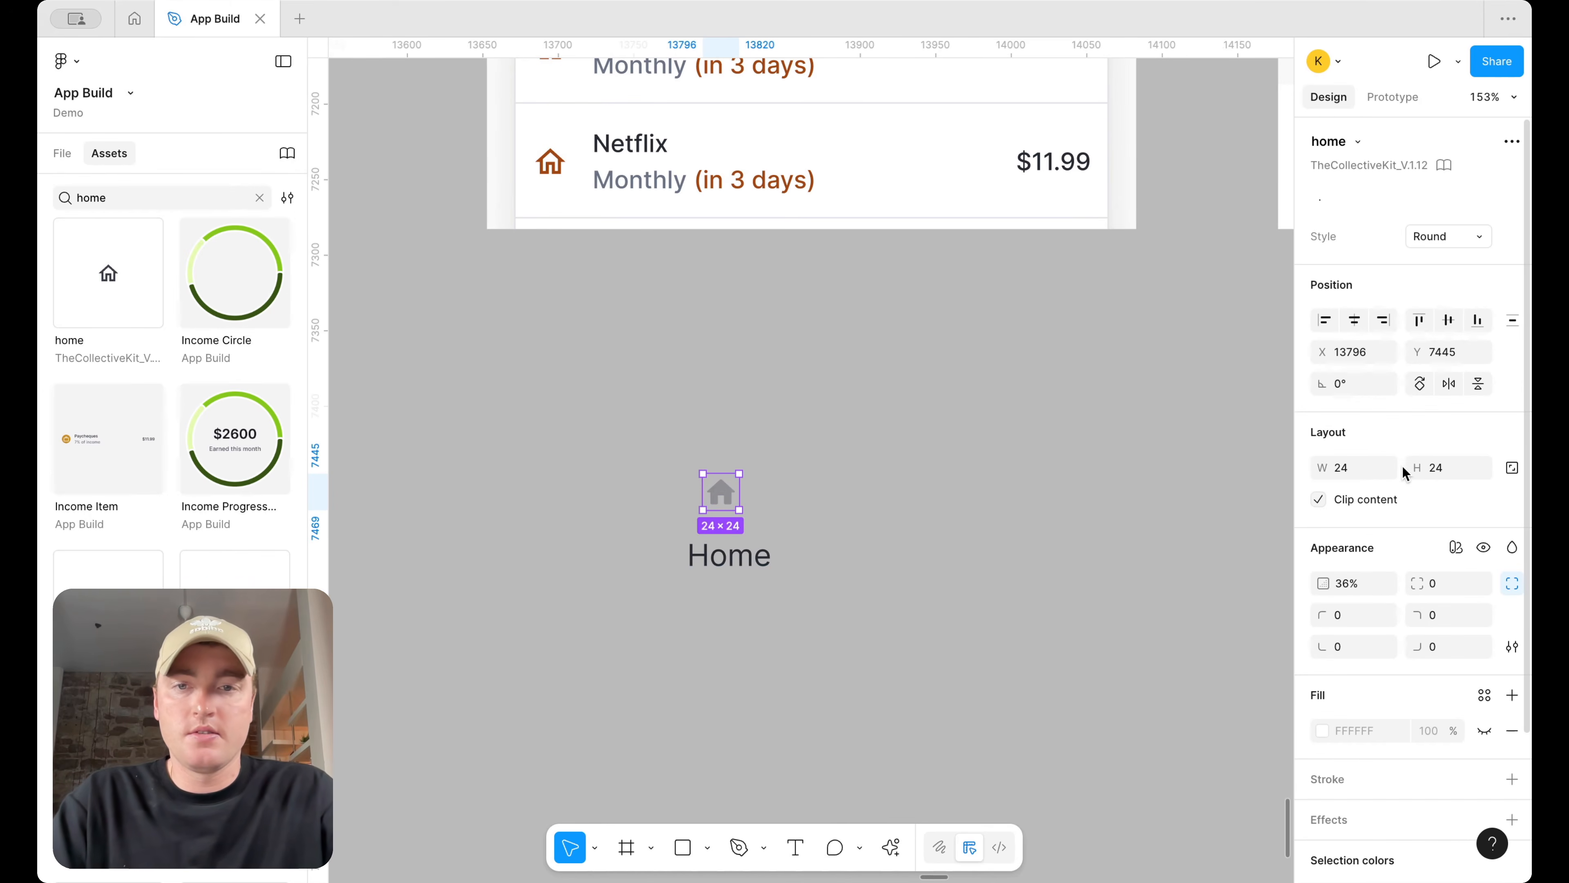
key("0")
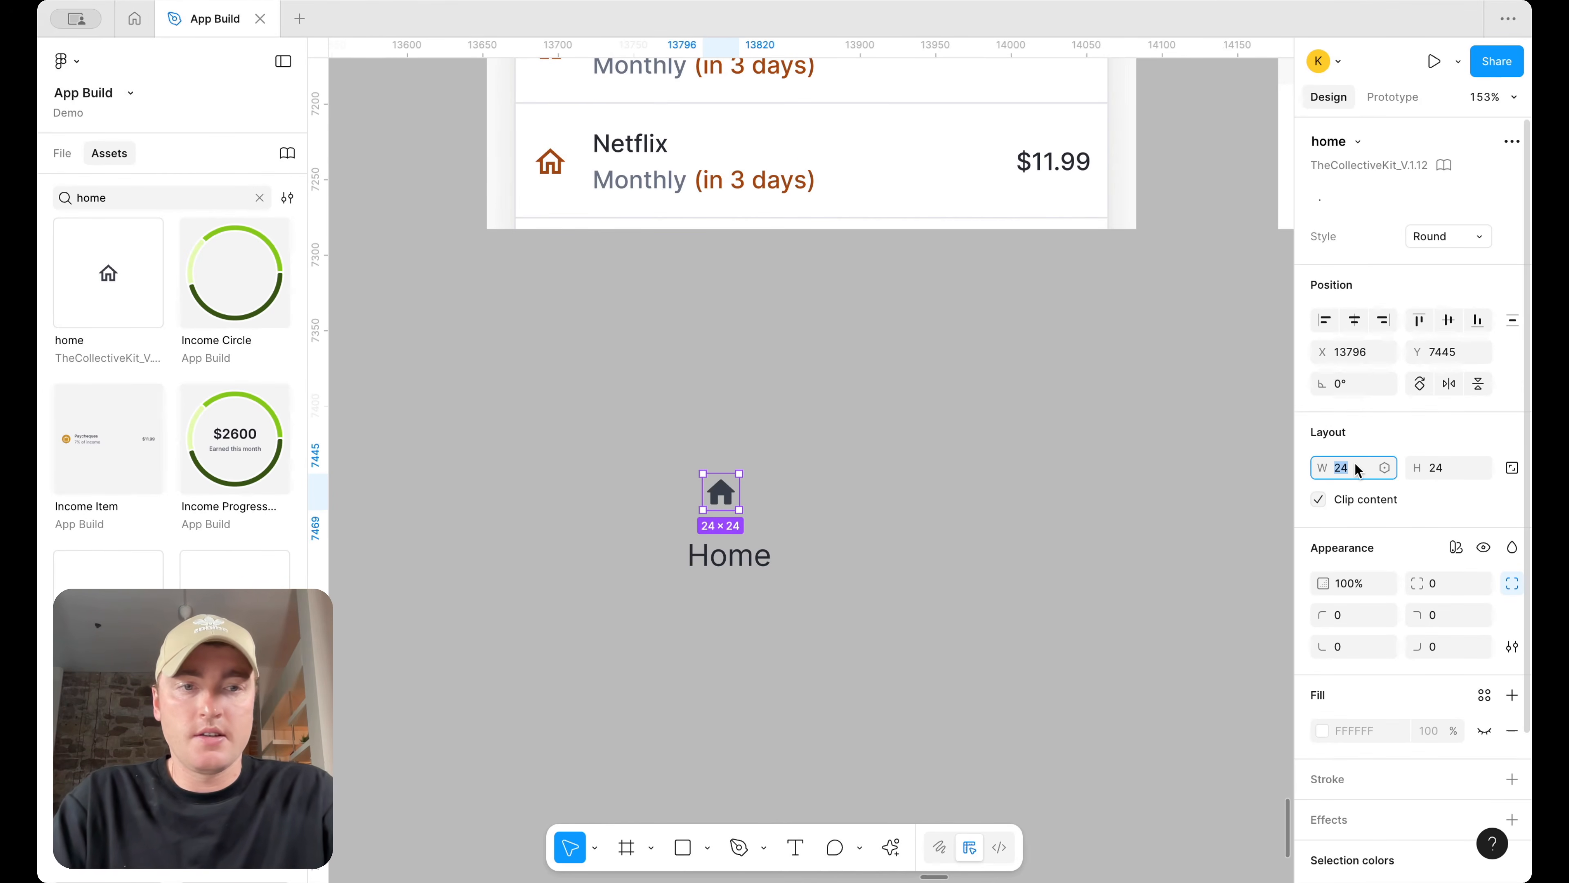
type("36")
key("Return")
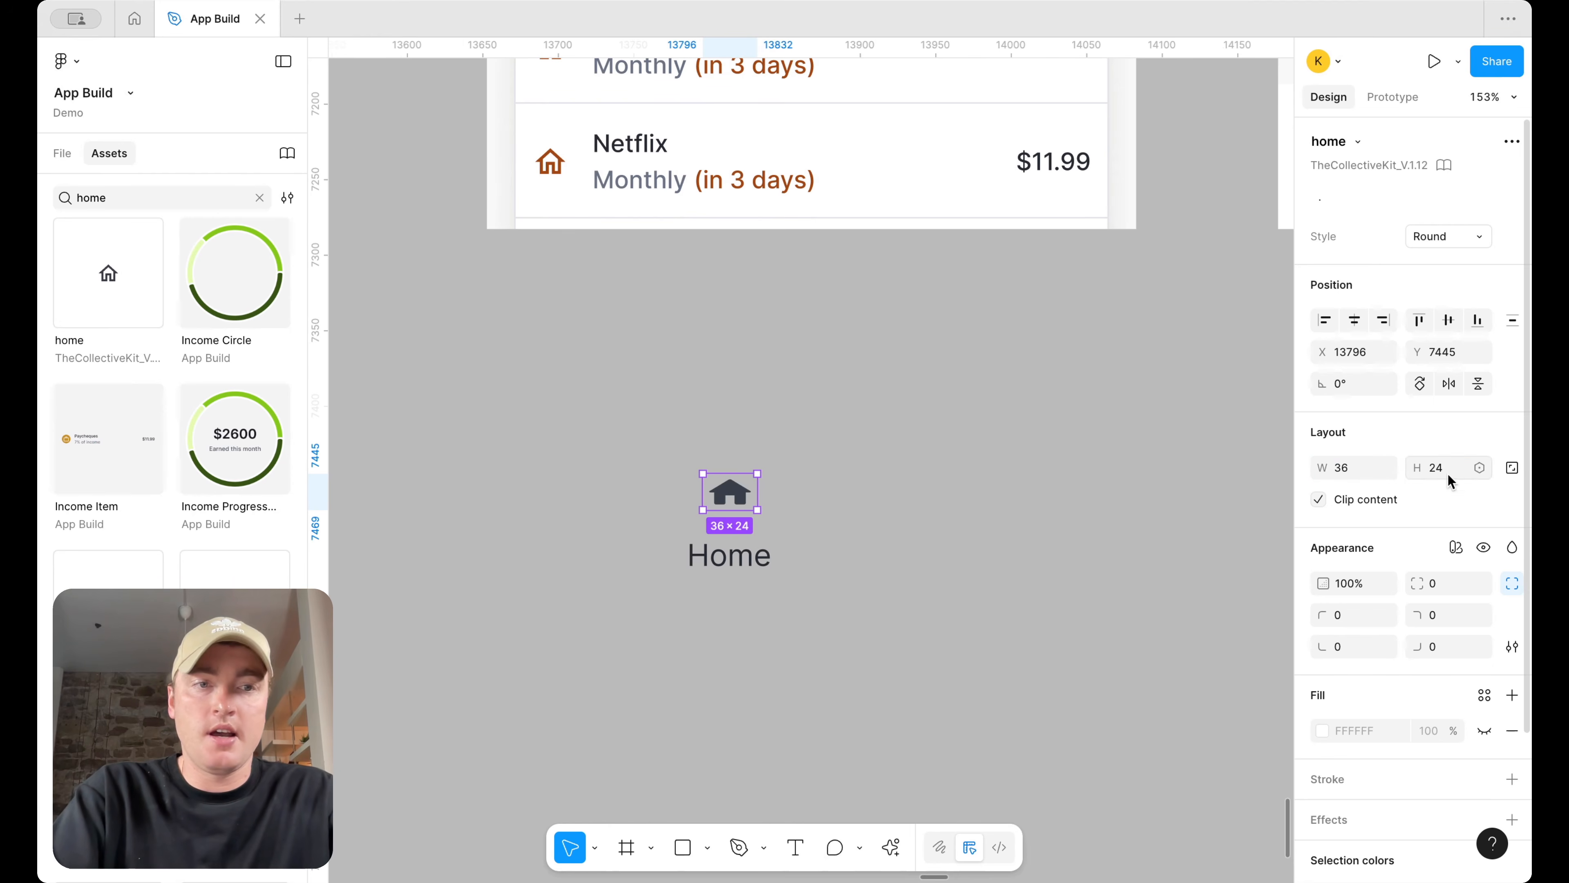
type("36")
key("Return")
Select the icon and the Home label and wrap them in a vertical auto layout frame
scroll(809, 473, "left", 1)
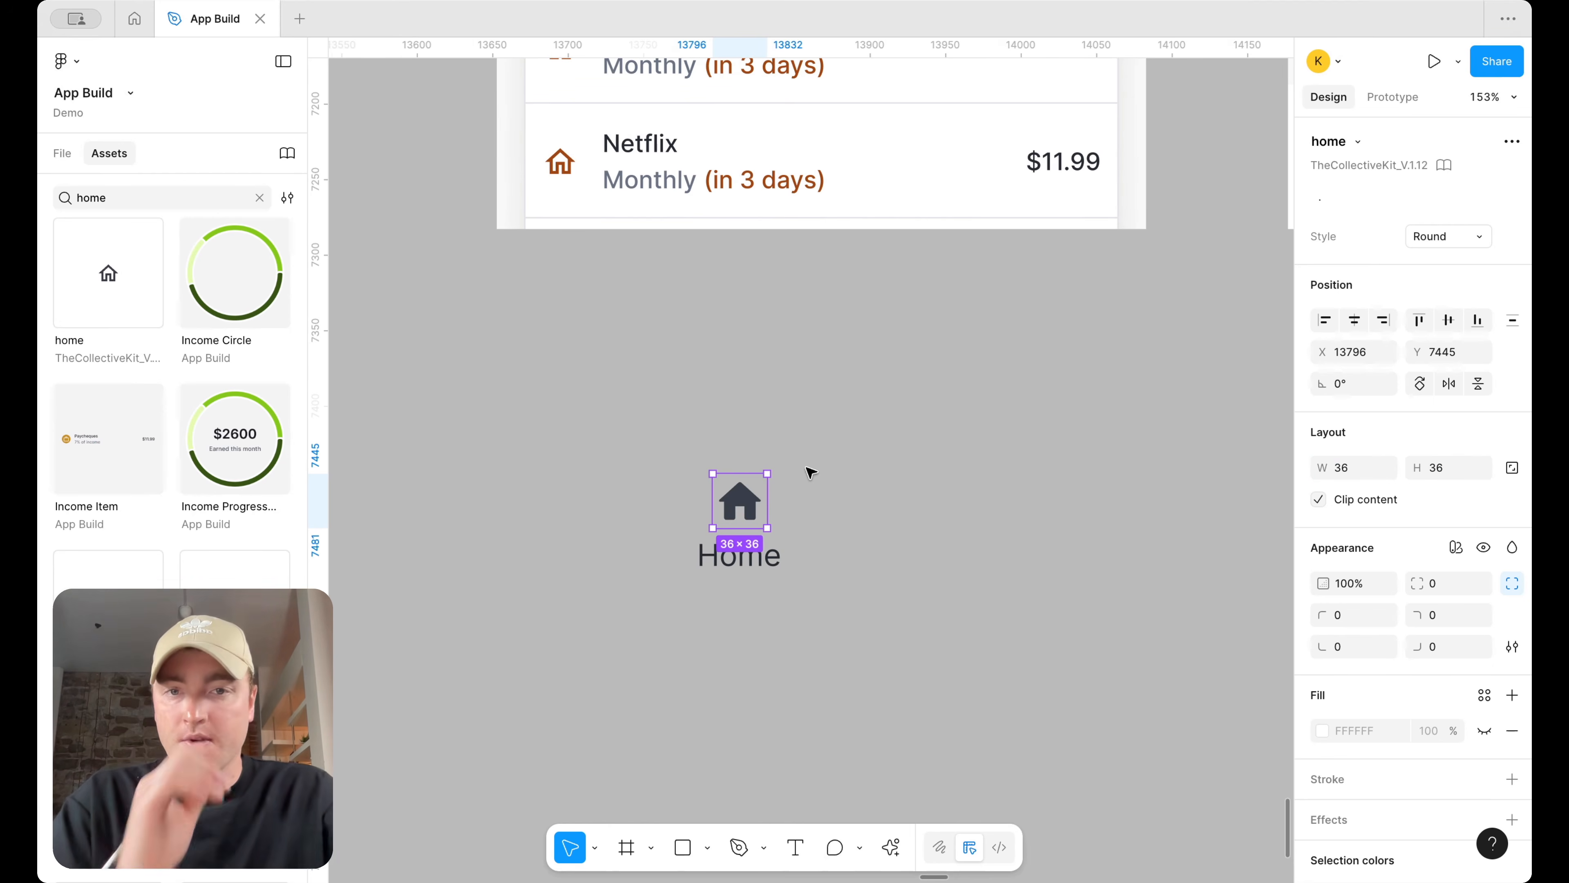
left_click_drag(754, 500, 759, 494)
left_click(755, 545)
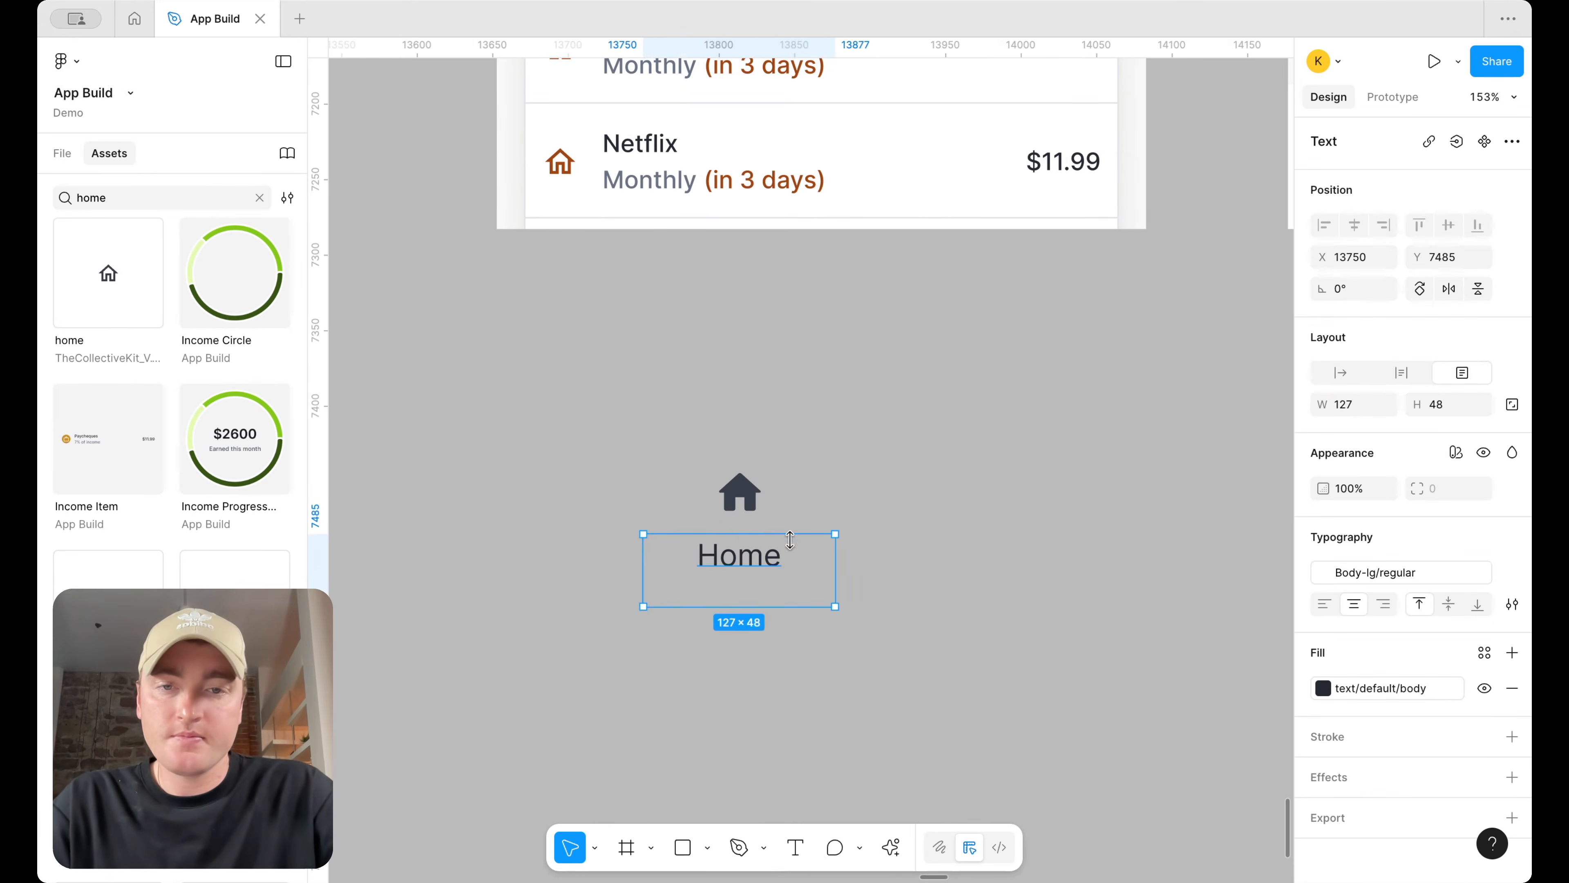
left_click(739, 491, "shift")
key("shift+a")
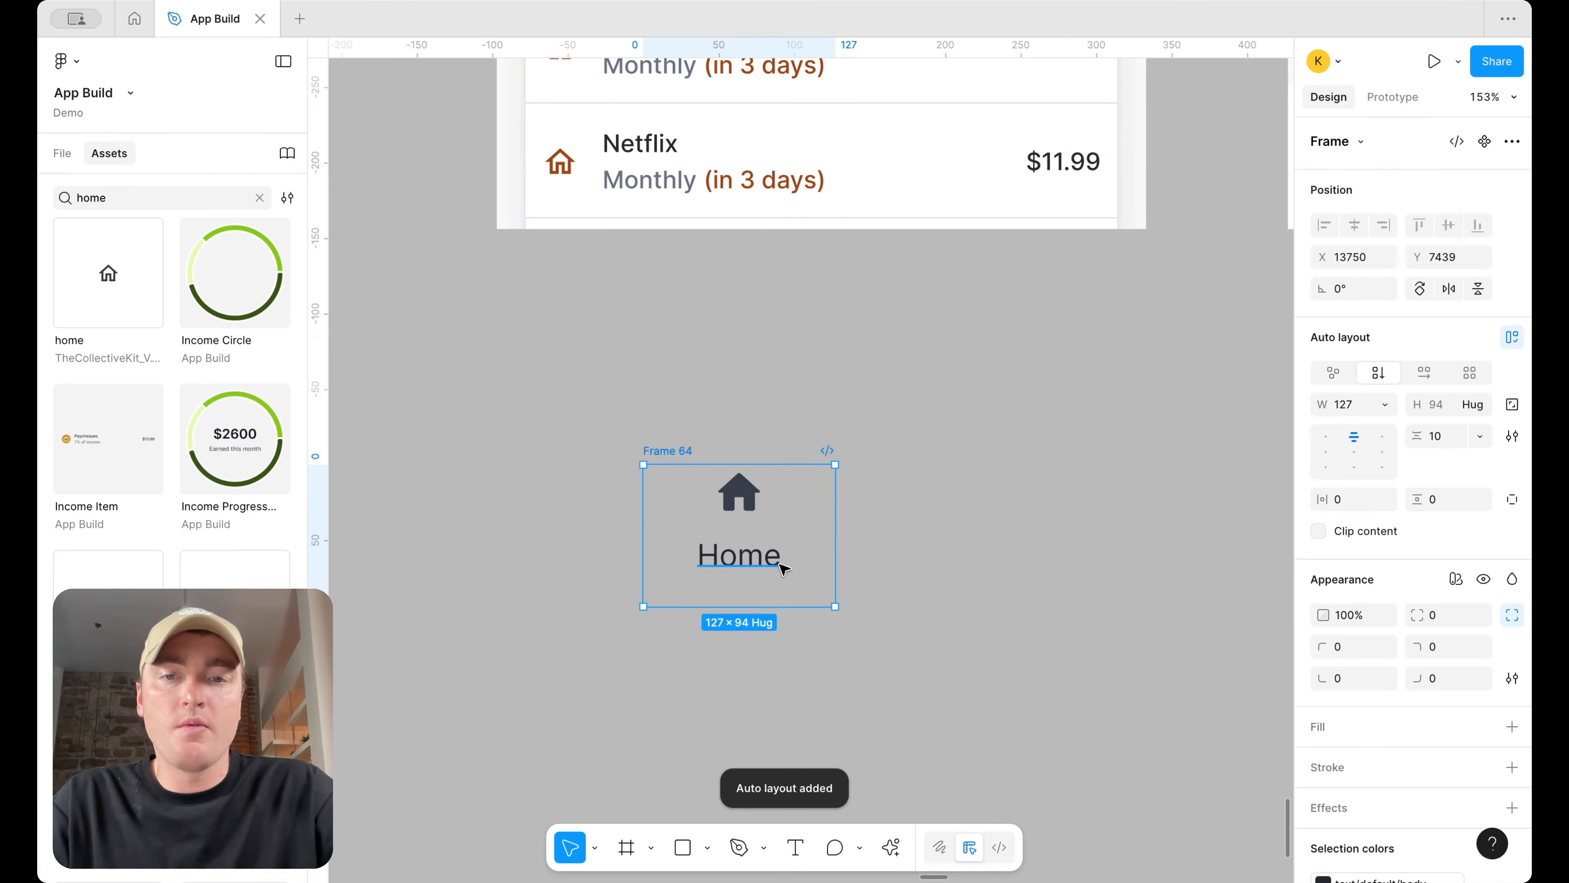
Set the Home label and its auto layout frame to hug their contents
left_click(784, 566)
left_click(1384, 405)
left_click(1384, 380)
left_click(828, 515)
left_click(1384, 405)
left_click(1380, 427)
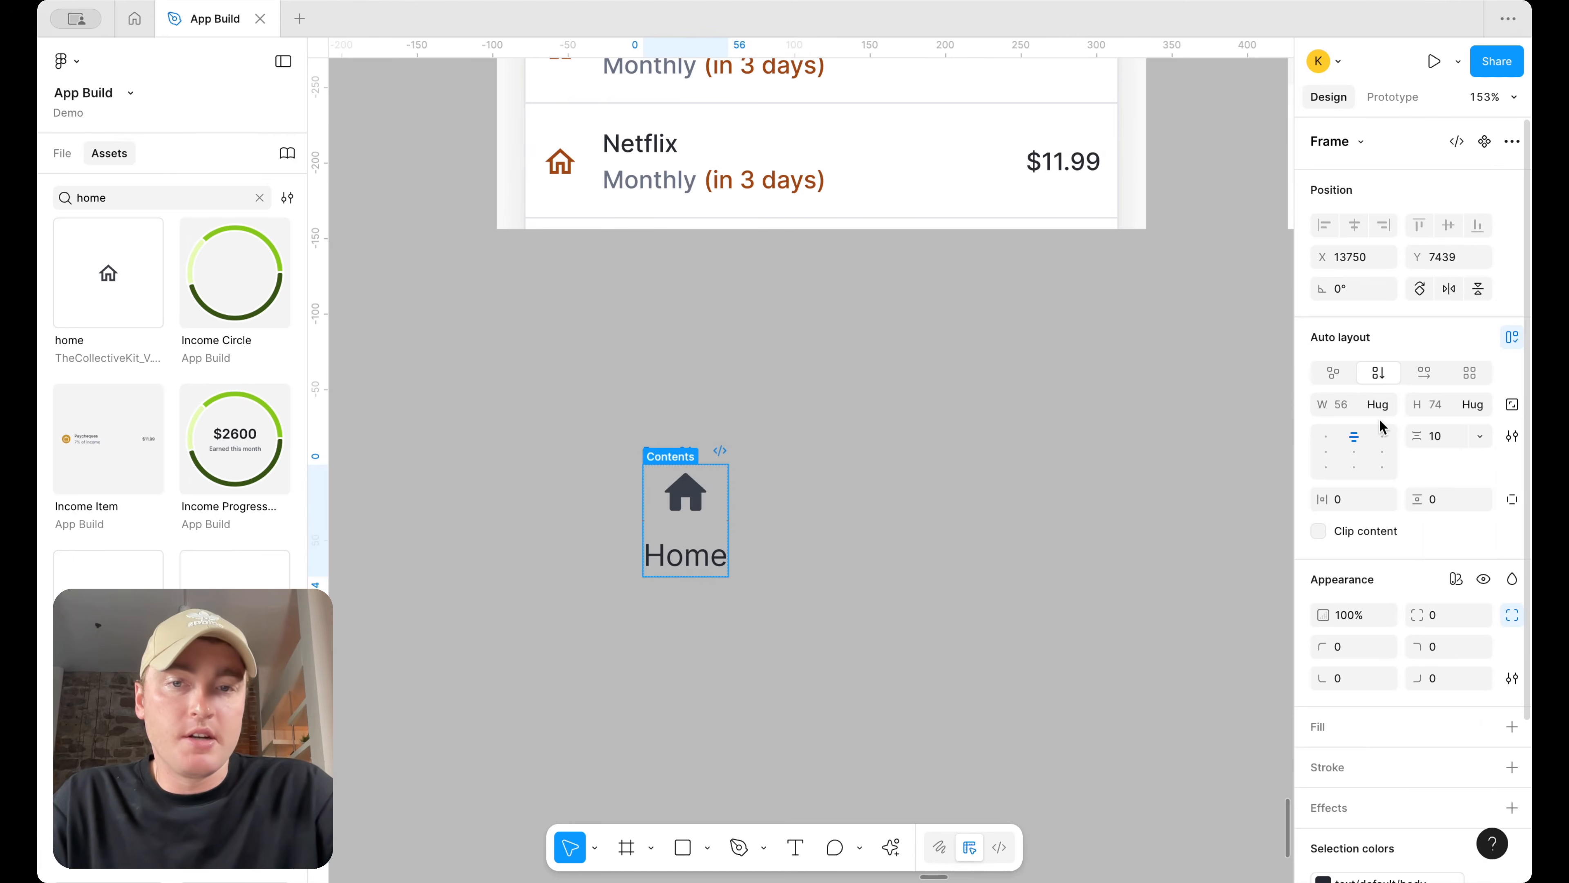
left_click(884, 425)
scroll(799, 470, "down", 3)
left_click(710, 448)
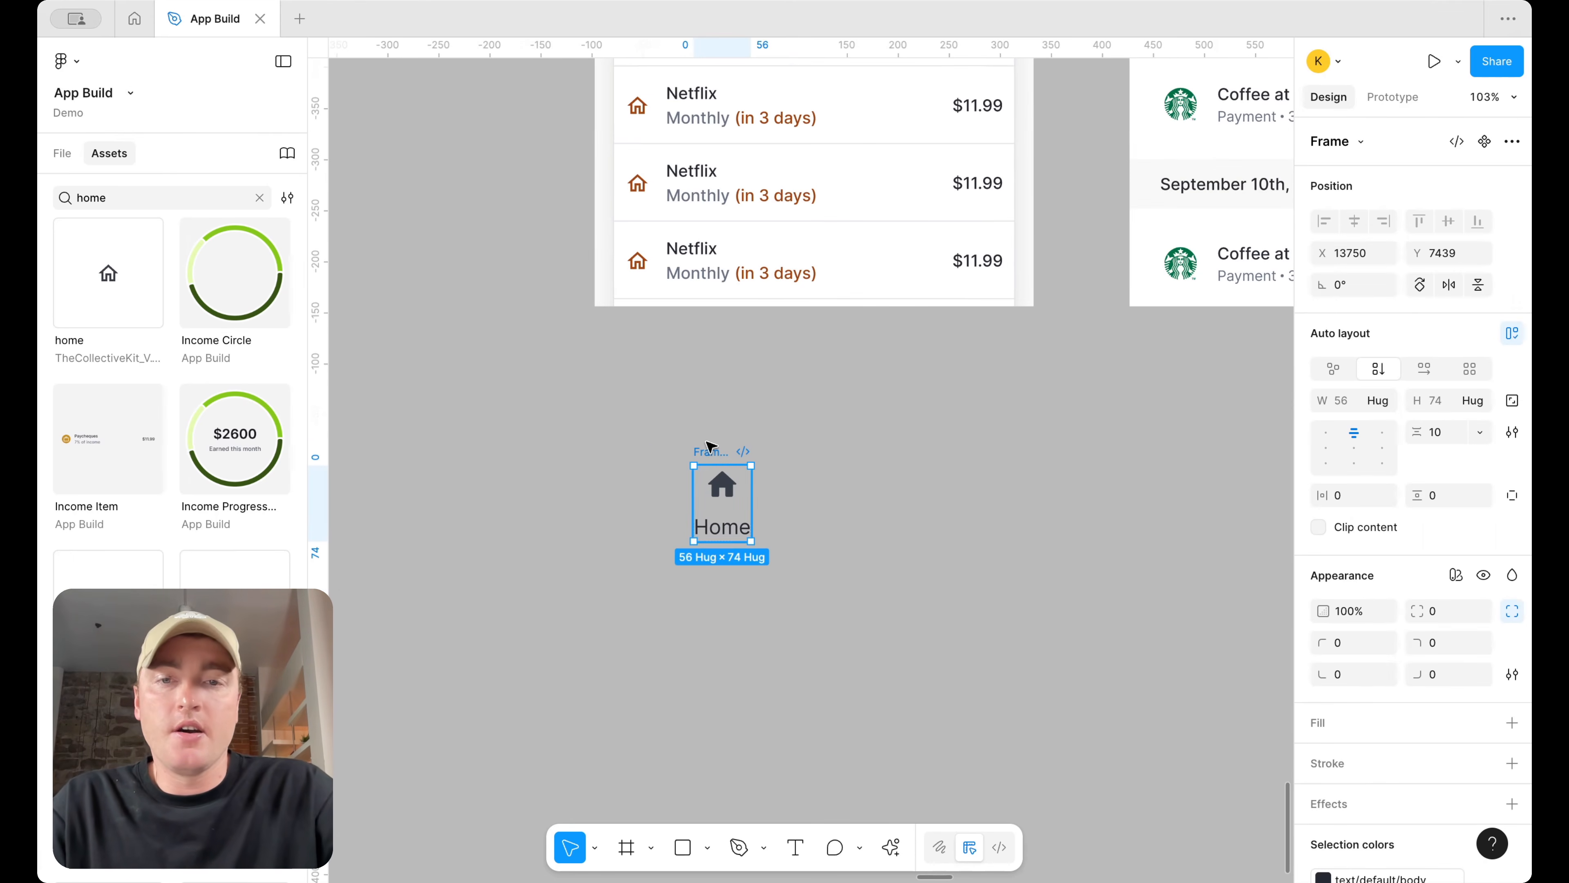
Set the tab frame's horizontal padding to 18 and vertical padding to 12
left_click(1349, 497)
type("18")
key("Return")
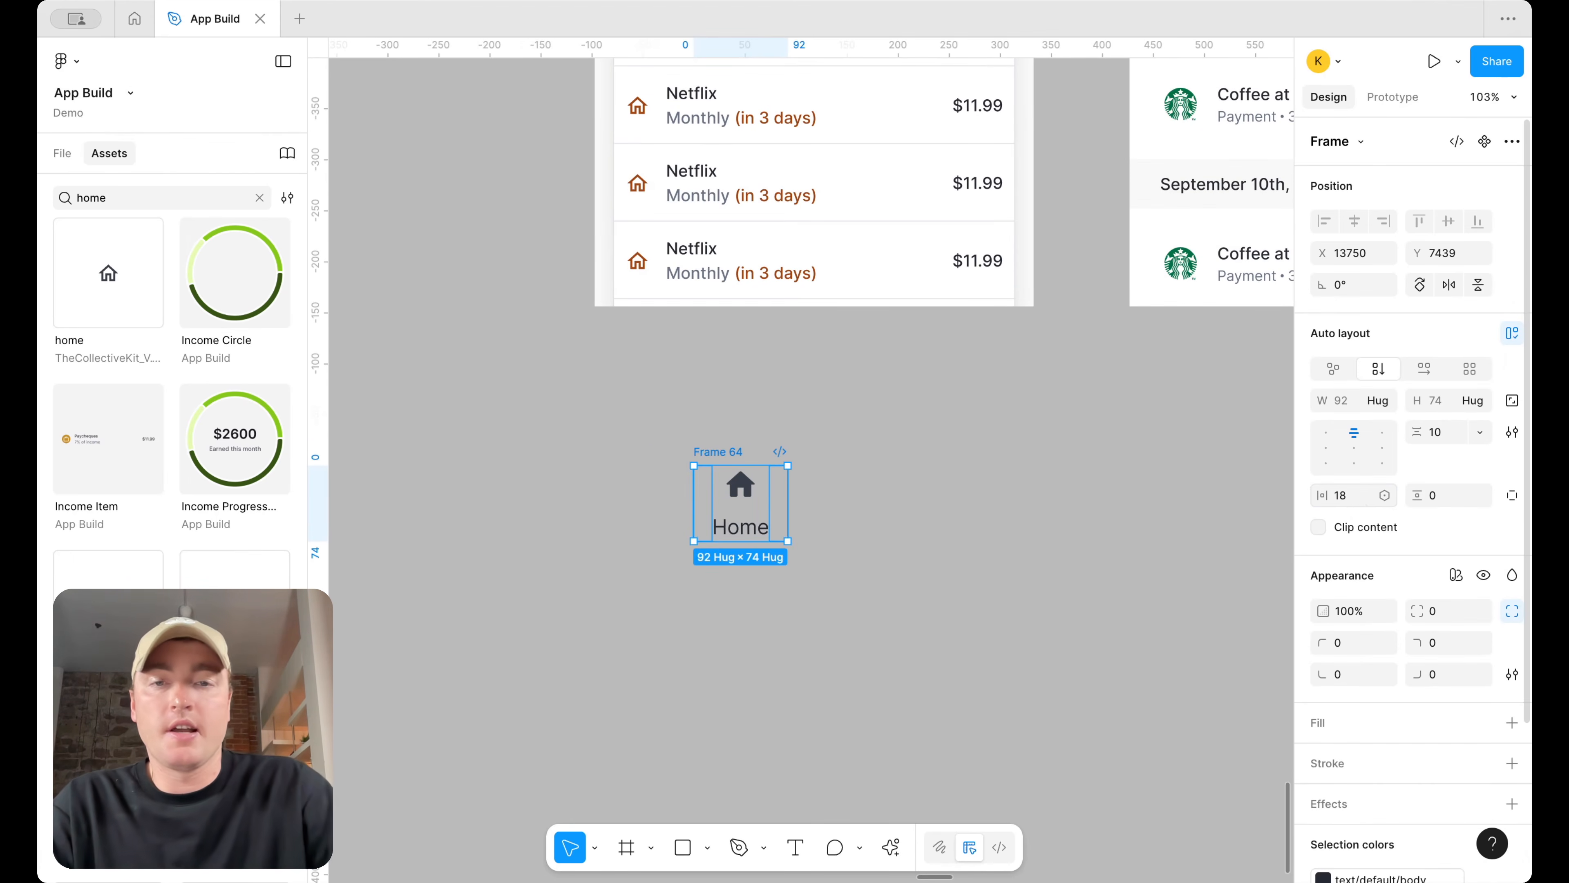
type("12")
key("Return")
Paste a copy of the Home tab into the Dashboard wrapper frame
scroll(969, 490, "down", 3)
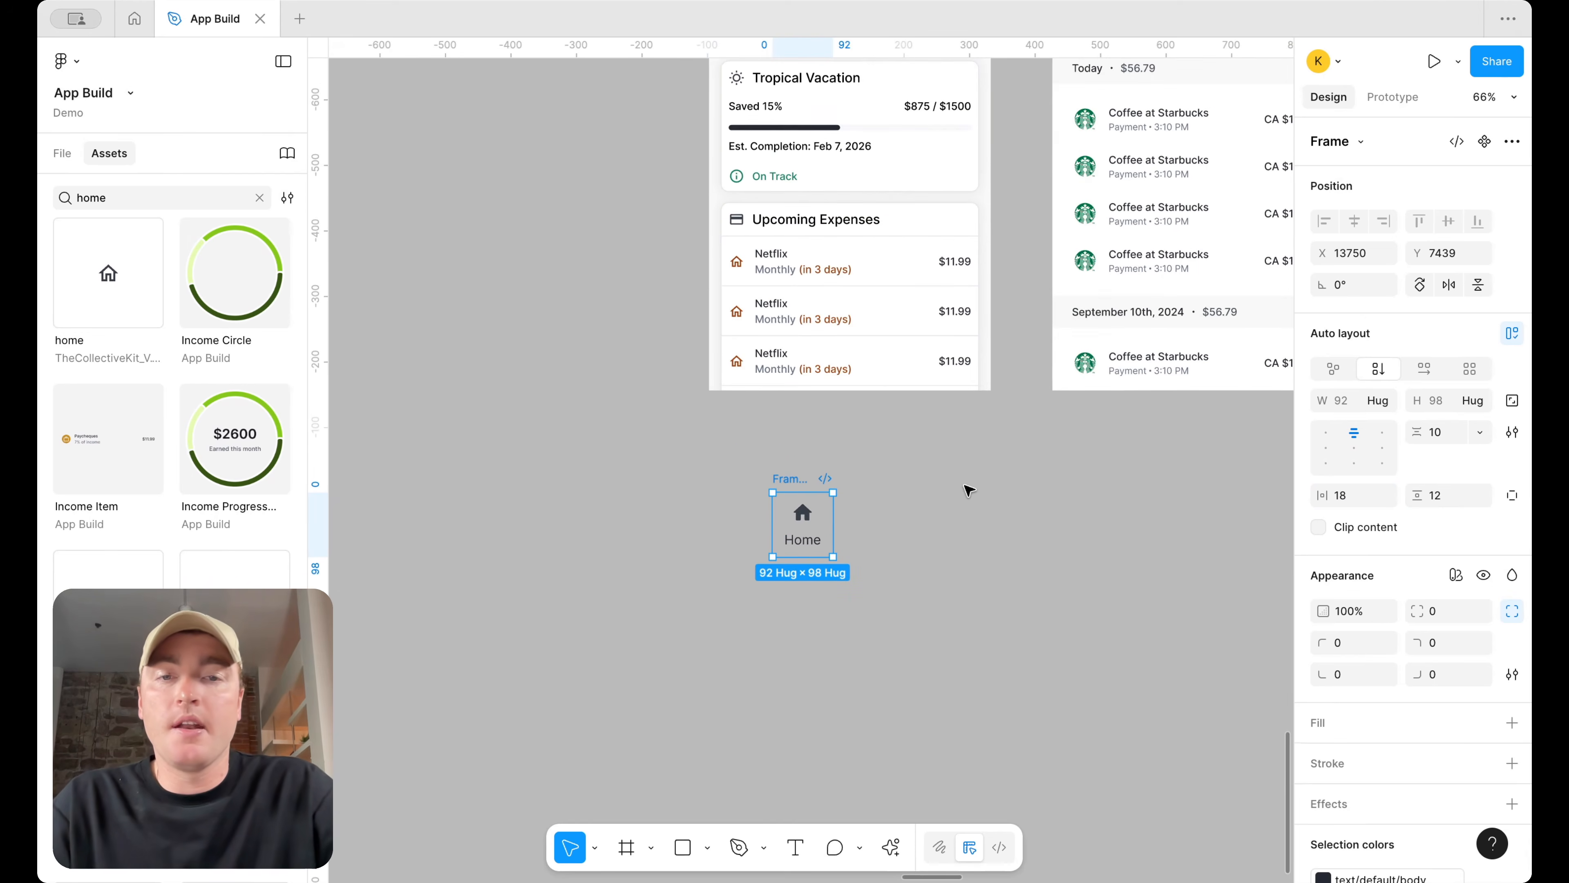
scroll(969, 490, "up", 5)
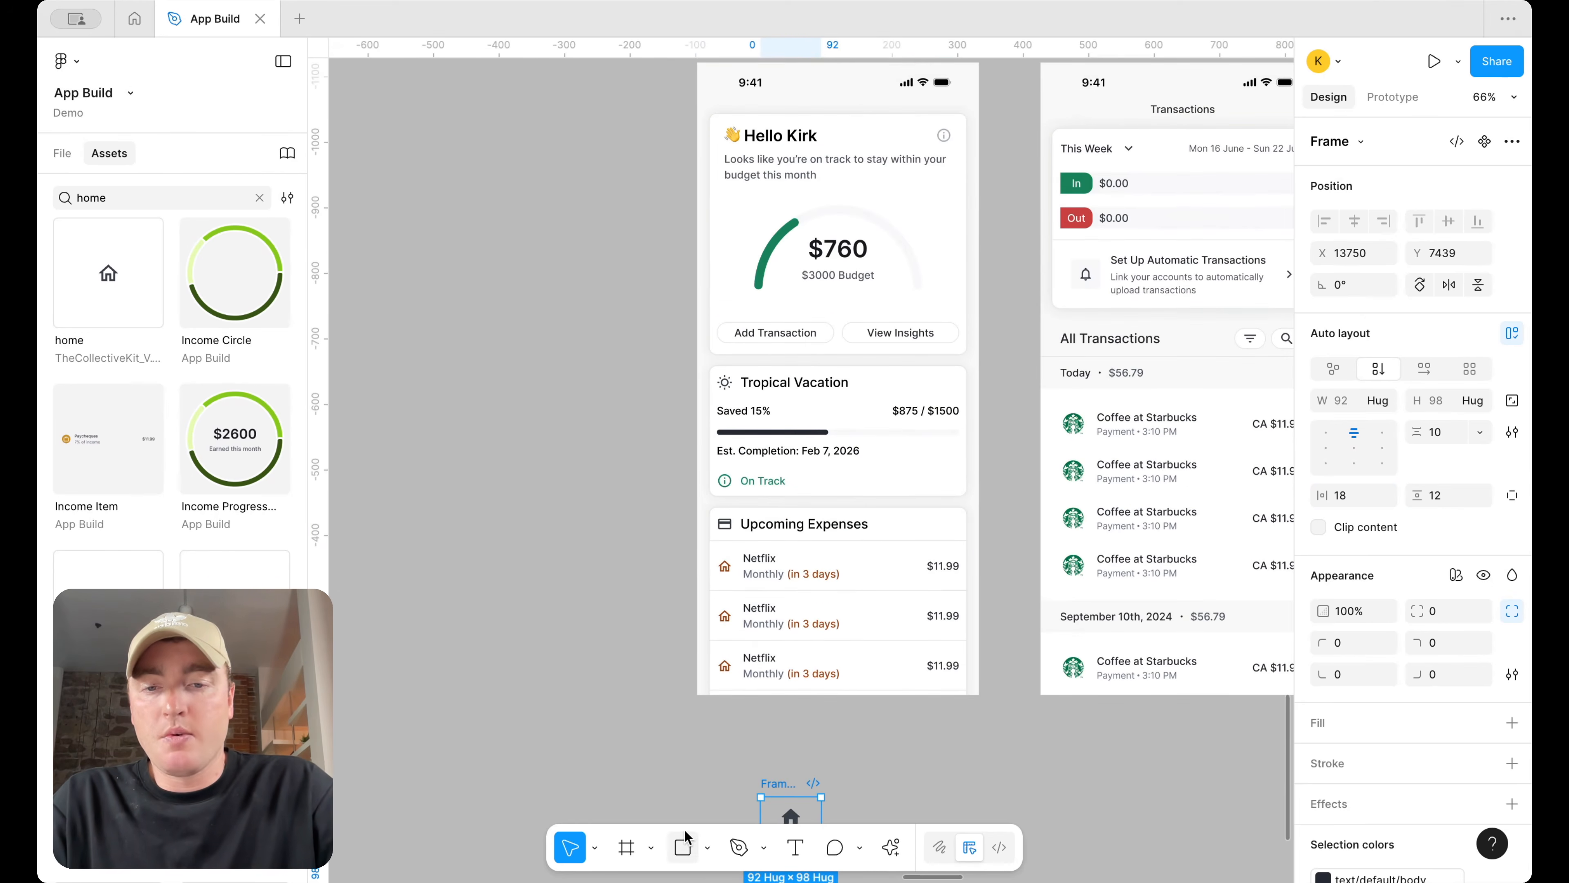
left_click_drag(699, 640, 979, 695)
left_click(788, 781)
scroll(799, 773, "down", 3)
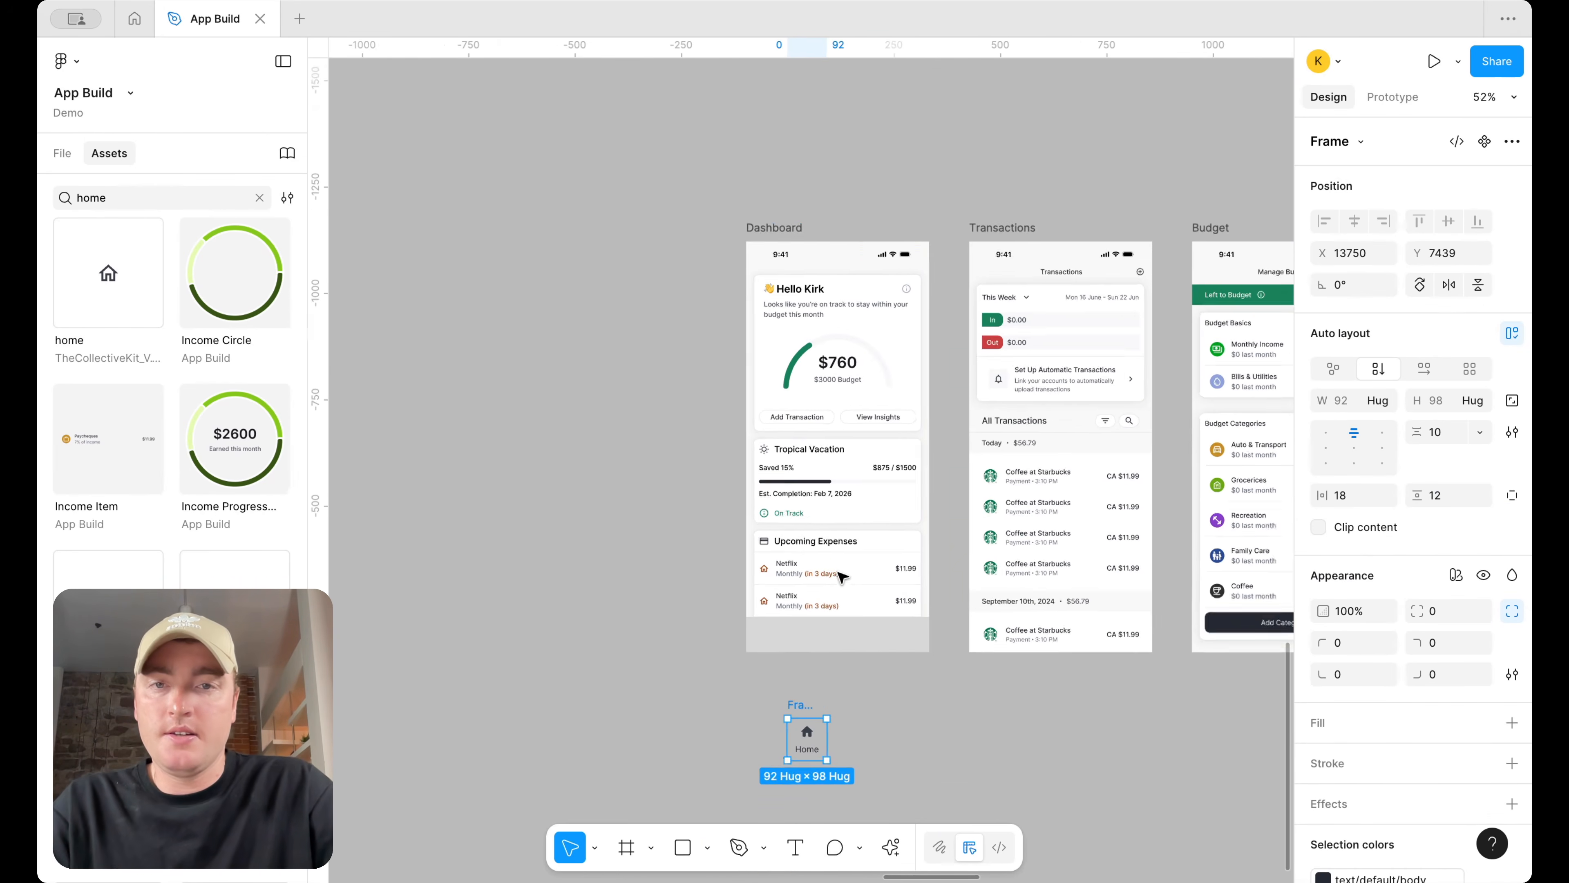
left_click(778, 248)
key("super+v")
Nudge the pasted Home tab down and left to the Dashboard screen's bottom-left corner
scroll(837, 627, "up", 3)
key("shift+Down")
key("shift+Down")
key("shift+Down")
key("shift+Down")
key("shift+Down")
key("shift+Down")
key("shift+Down")
key("shift+Down")
key("shift+Down")
key("shift+Down")
key("shift+Down")
key("shift+Down")
key("shift+Down")
key("shift+Down")
key("shift+Down")
key("shift+Down")
key("shift+Down")
key("shift+Down")
key("shift+Down")
key("shift+Down")
key("shift+Down")
key("shift+Down")
key("shift+Down")
key("shift+Down")
key("shift+Down")
key("shift+Down")
key("shift+Down")
key("shift+Down")
key("shift+Down")
key("shift+Down")
key("shift+Down")
key("shift+Down")
key("shift+Down")
key("shift+Down")
key("shift+Down")
key("shift+Down")
key("shift+Down")
key("shift+Down")
key("shift+Down")
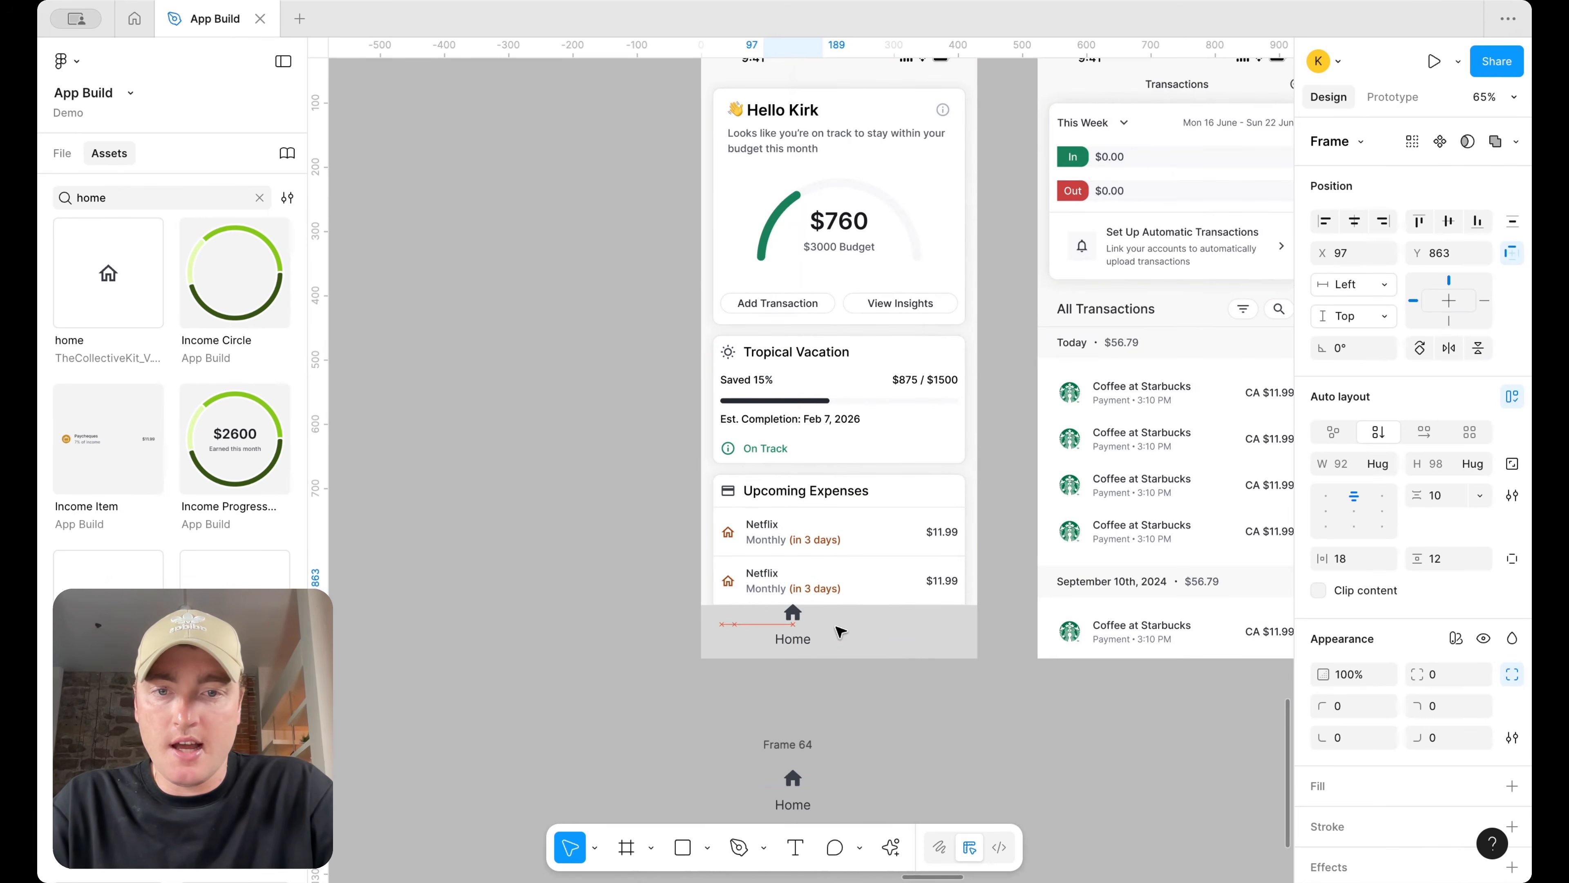
key("shift+Left")
key("shift+Left")
key("shift+Left")
key("shift+Left")
key("shift+Left")
key("shift+Left")
key("shift+Left")
key("shift+Left")
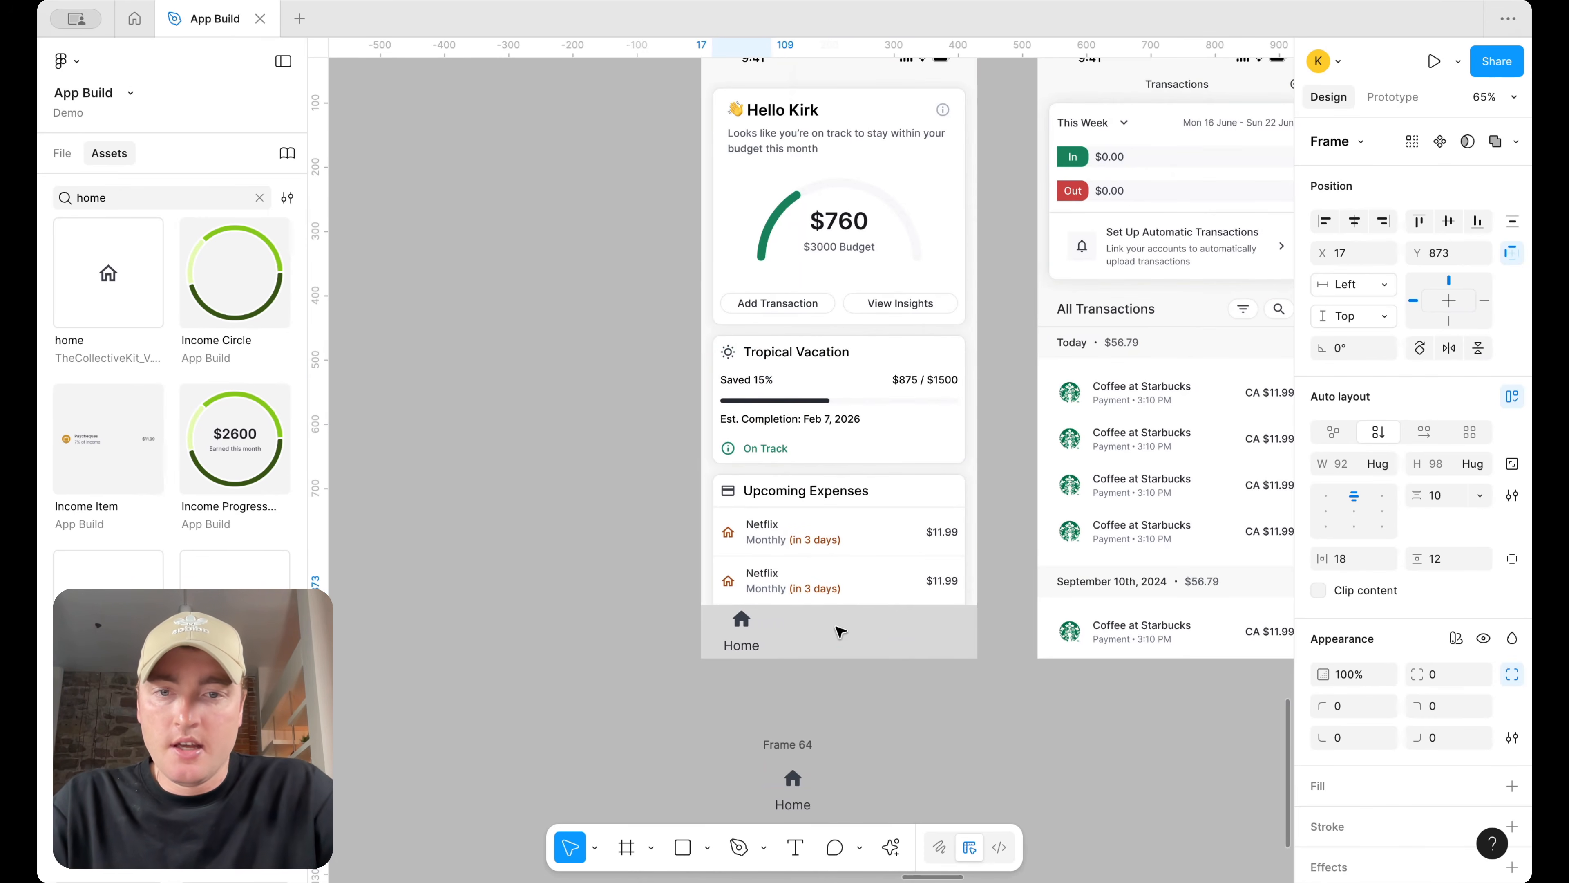
Set the pasted tab's item spacing to 4 and its vertical padding to 4
scroll(840, 633, "down", 2)
left_click(841, 666)
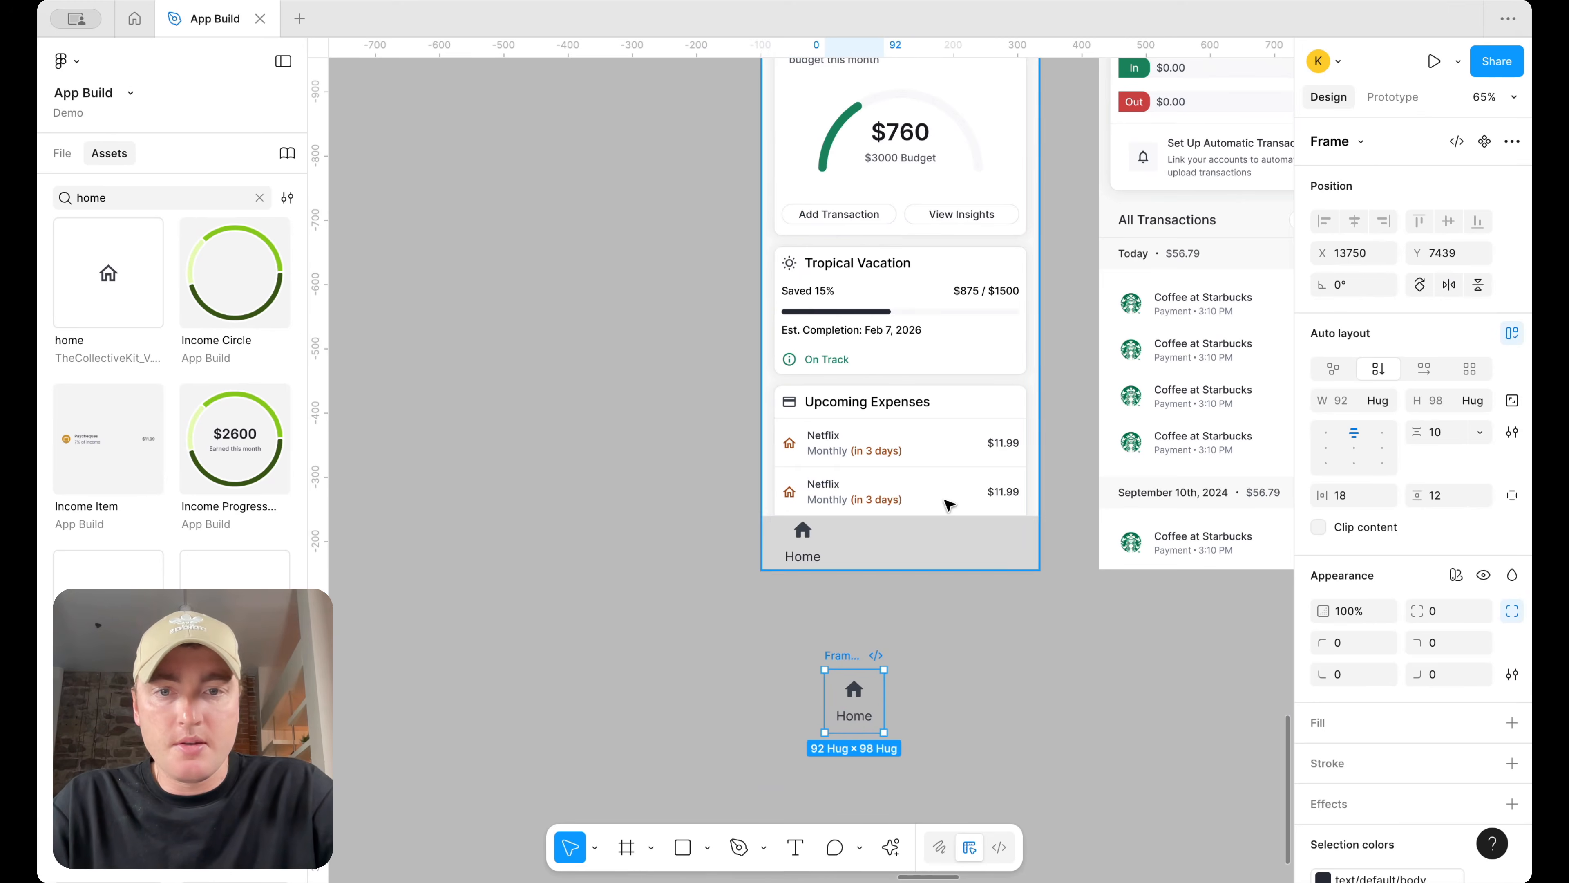
left_click(802, 543)
left_click(1443, 495)
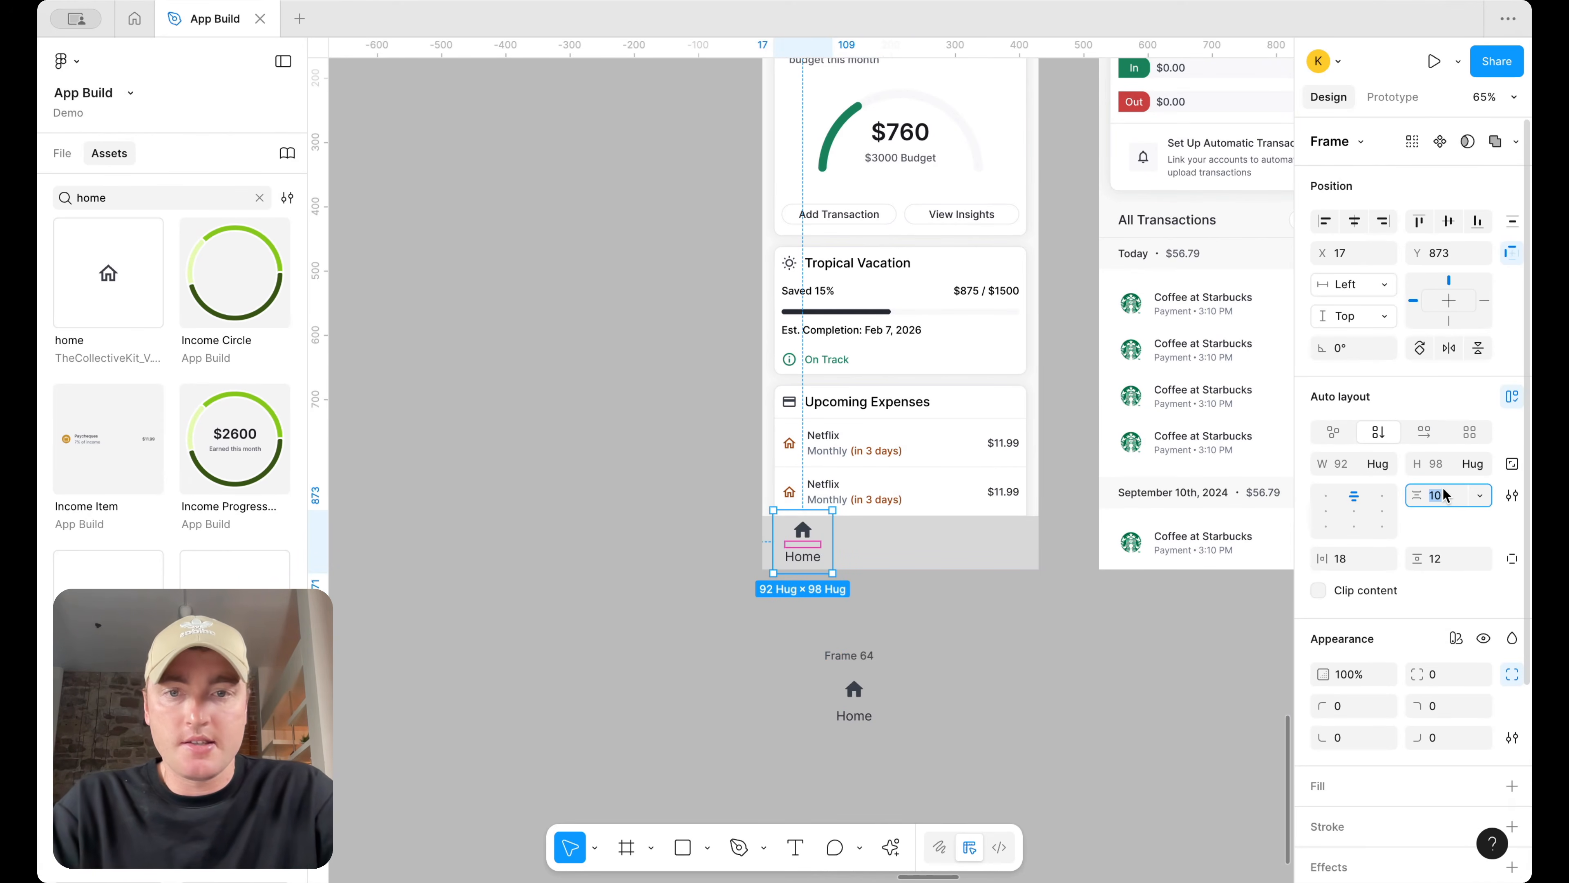
type("4")
key("Return")
scroll(753, 562, "up", 3)
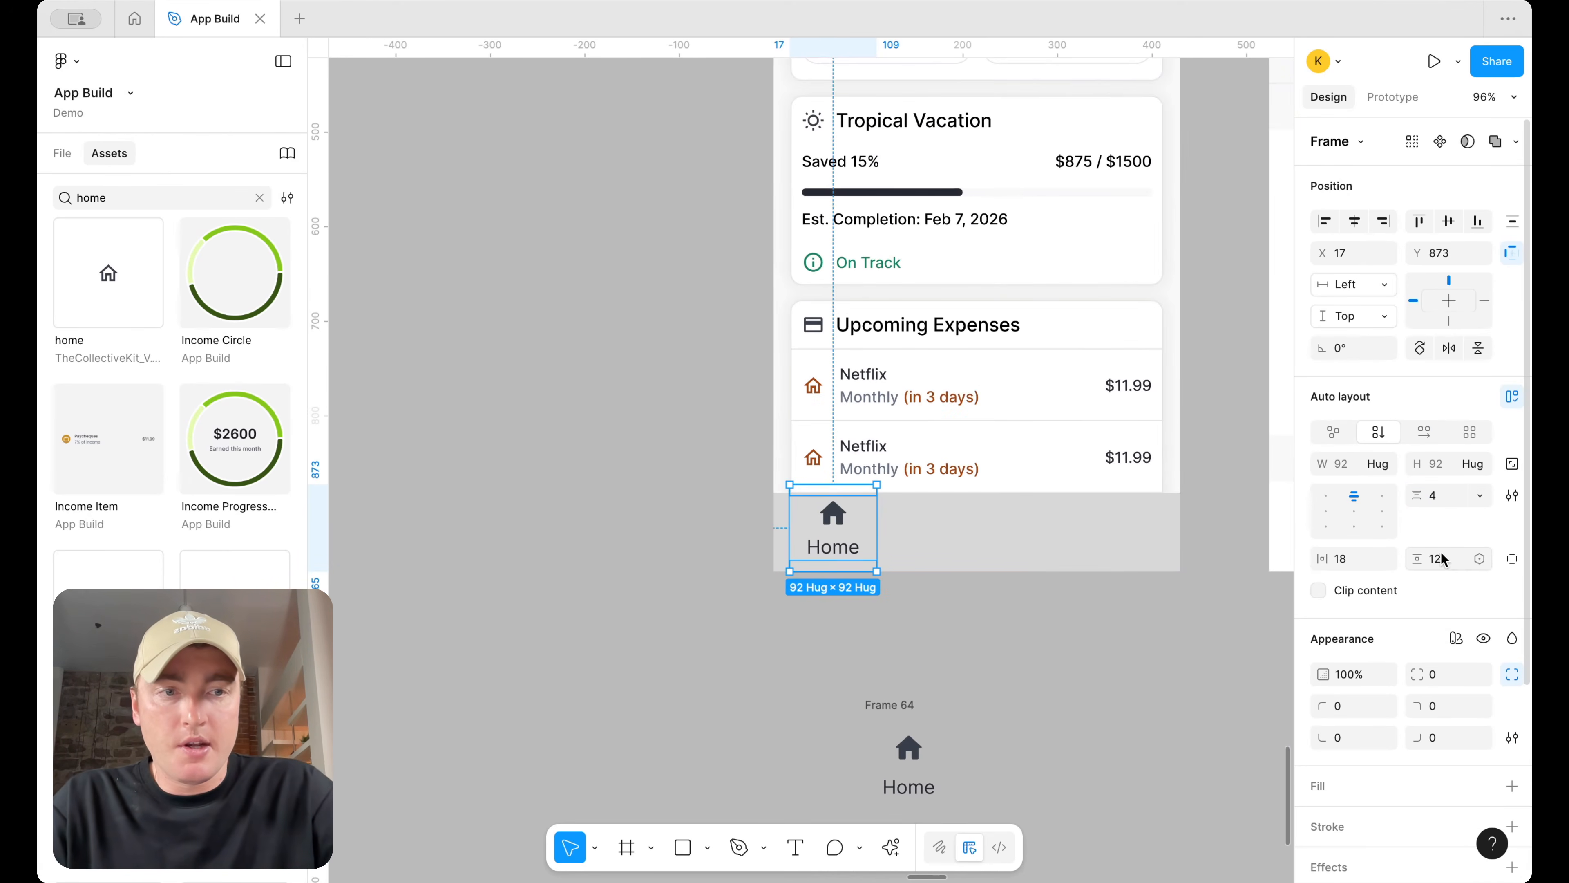
type("4")
key("Return")
Nudge the tab down slightly and change the Home label's text style to body-md/regular
scroll(981, 550, "up", 3)
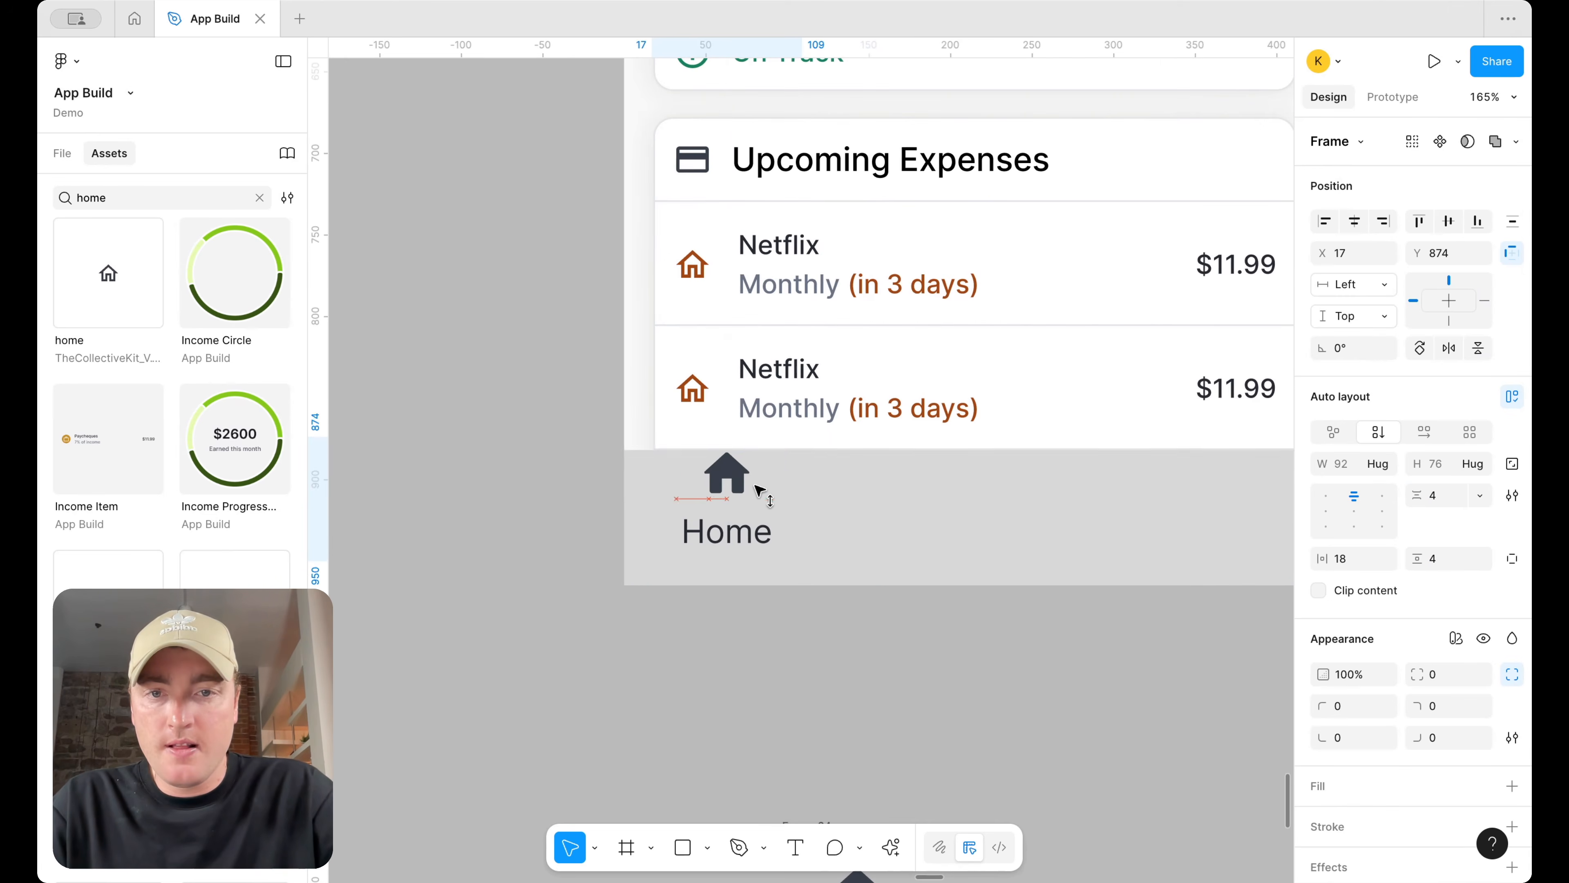
left_click_drag(756, 500, 758, 504)
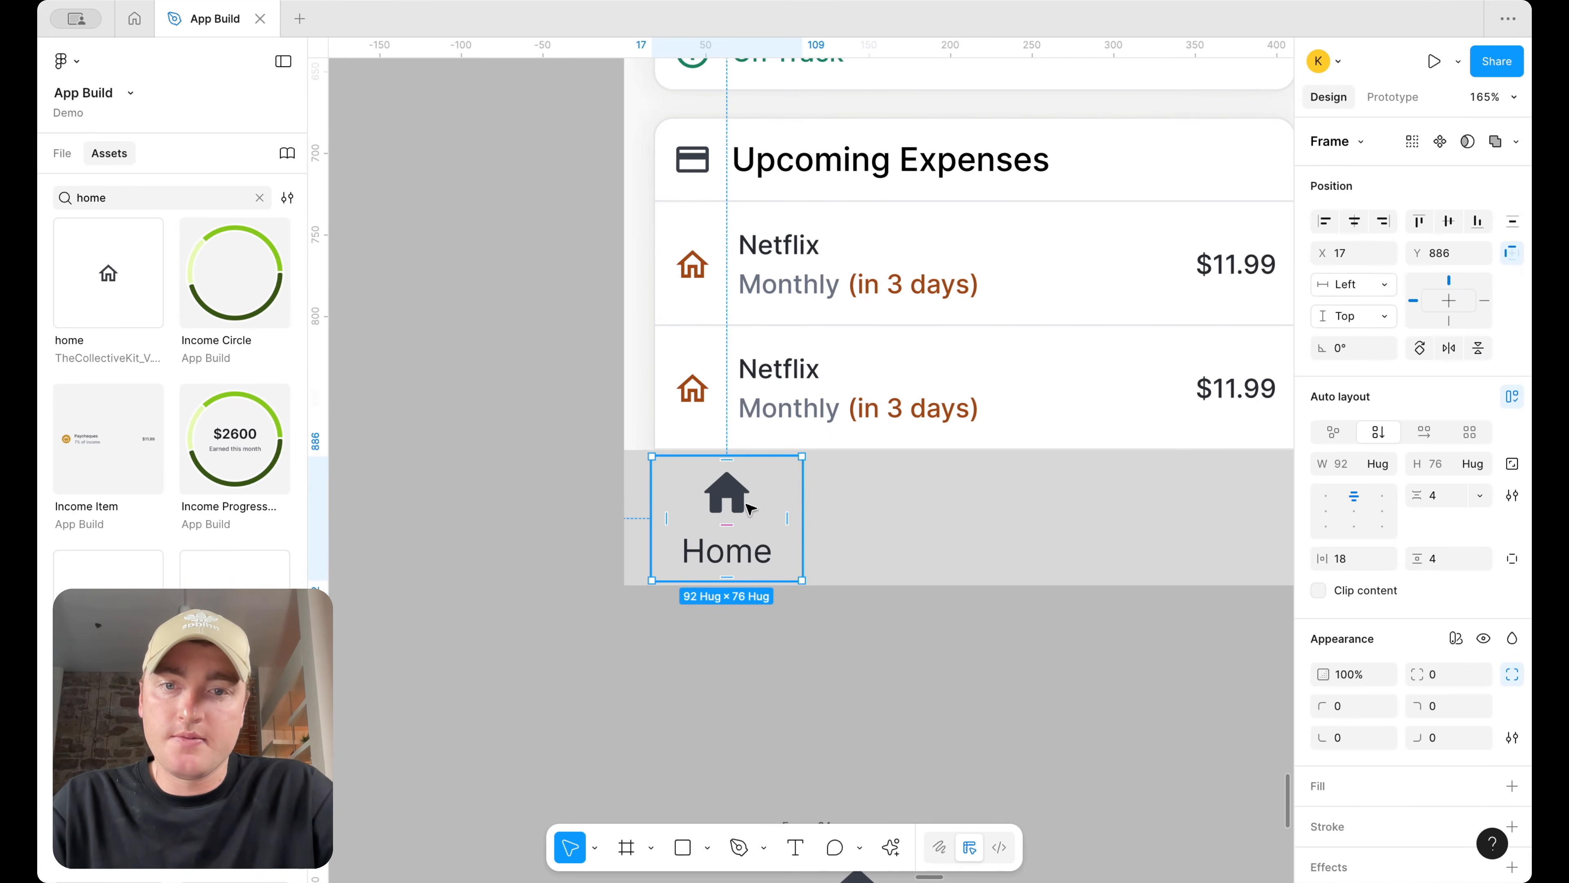
double_click(761, 553)
left_click(1397, 568)
scroll(1198, 760, "down", 3)
scroll(1193, 779, "down", 1)
left_click(1191, 786)
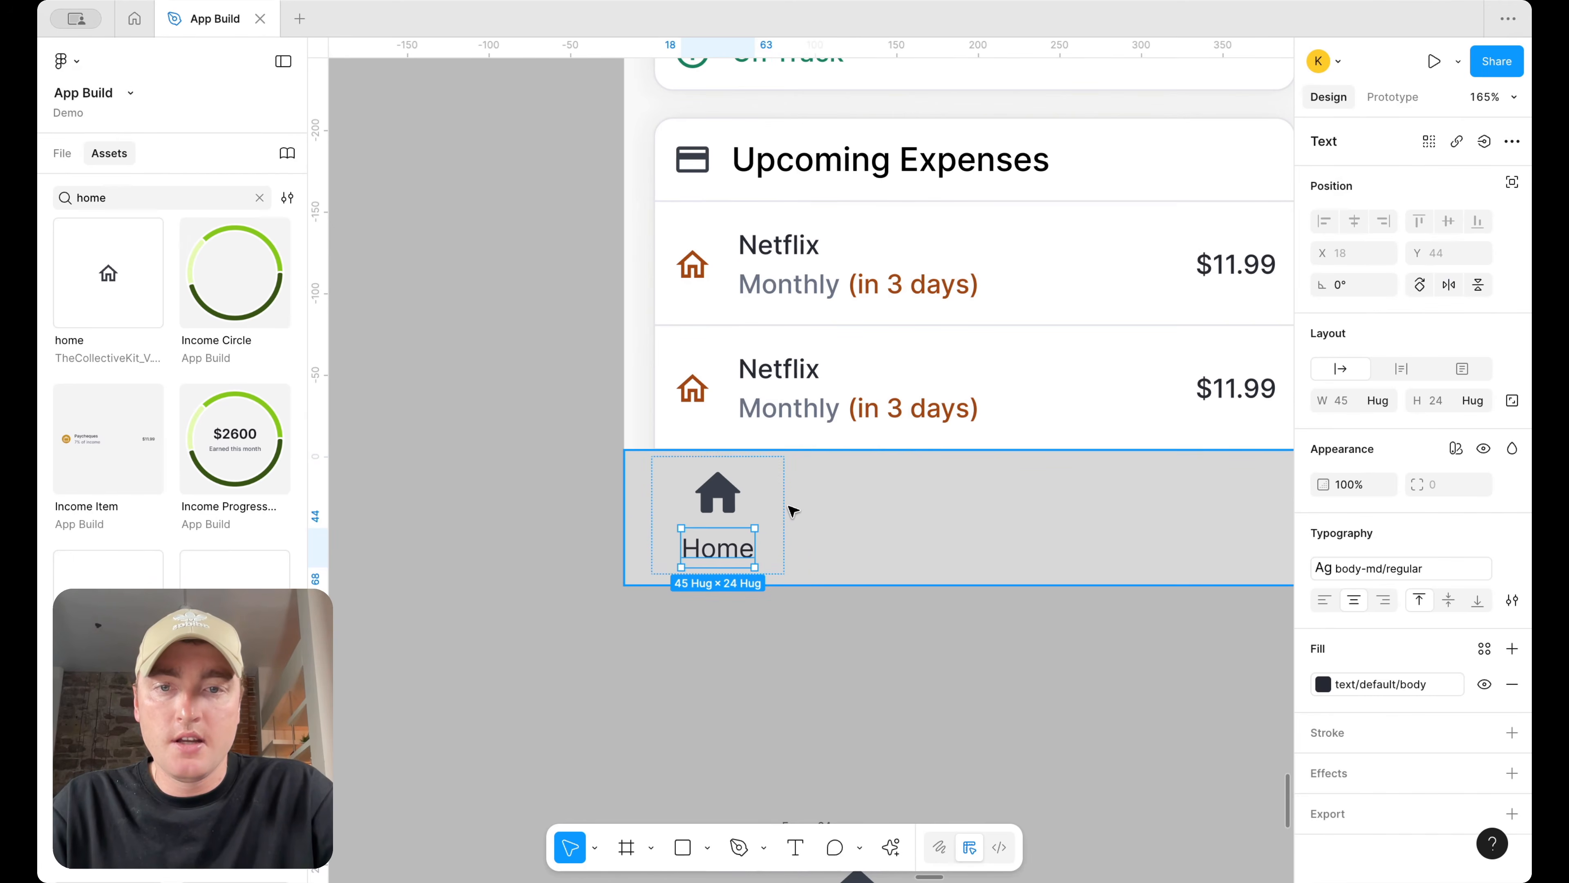
Shift the tab slightly right and resize its home icon to 30 × 30
left_click_drag(763, 497, 782, 501)
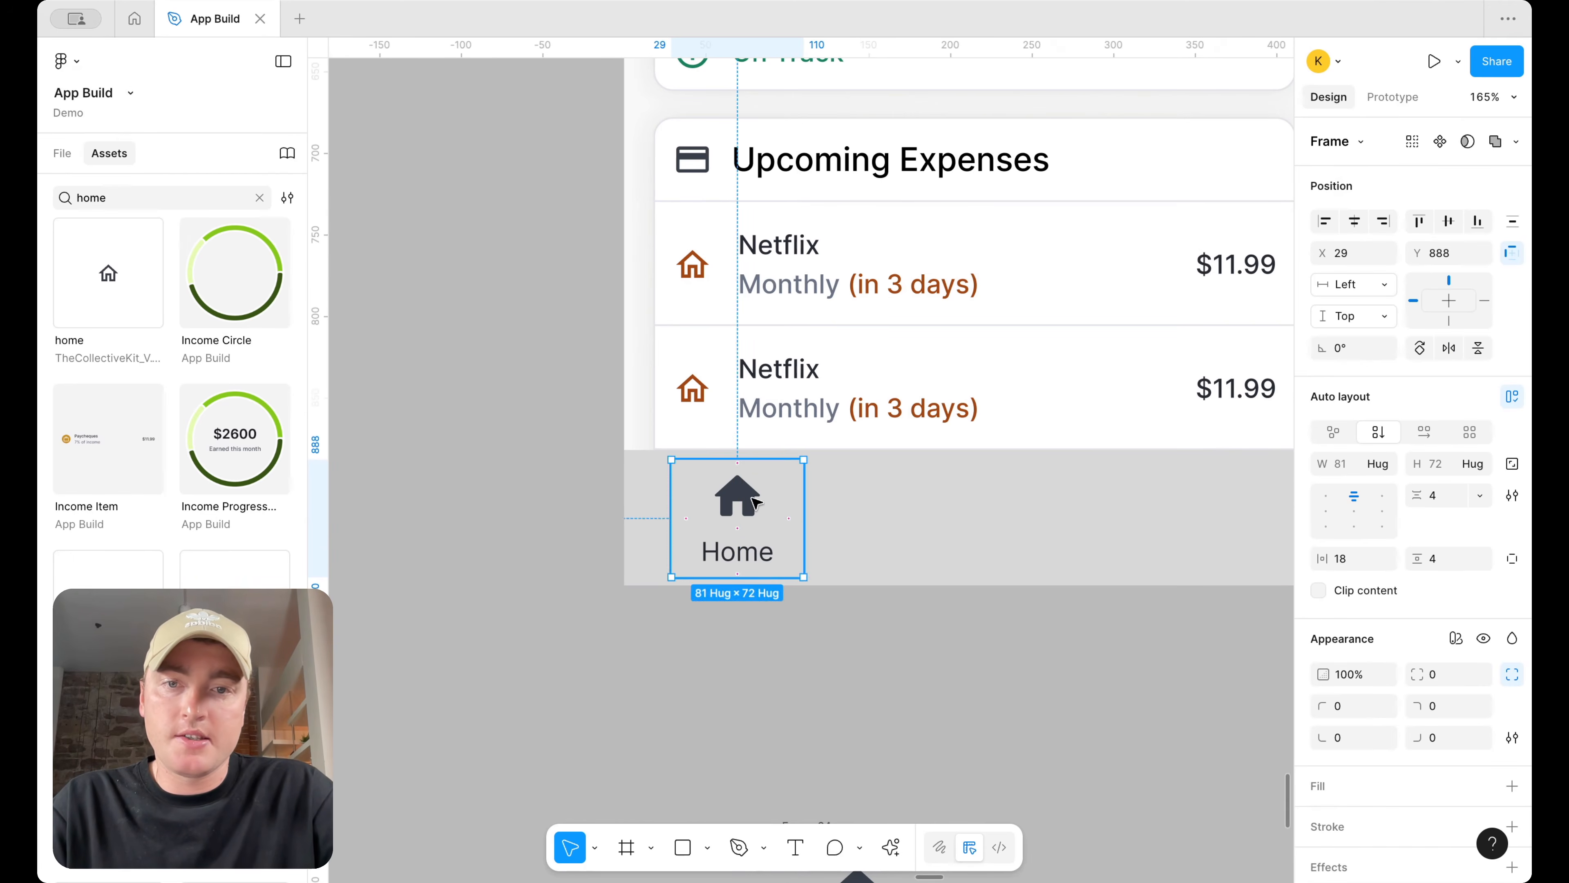
double_click(752, 498)
left_click(1351, 468)
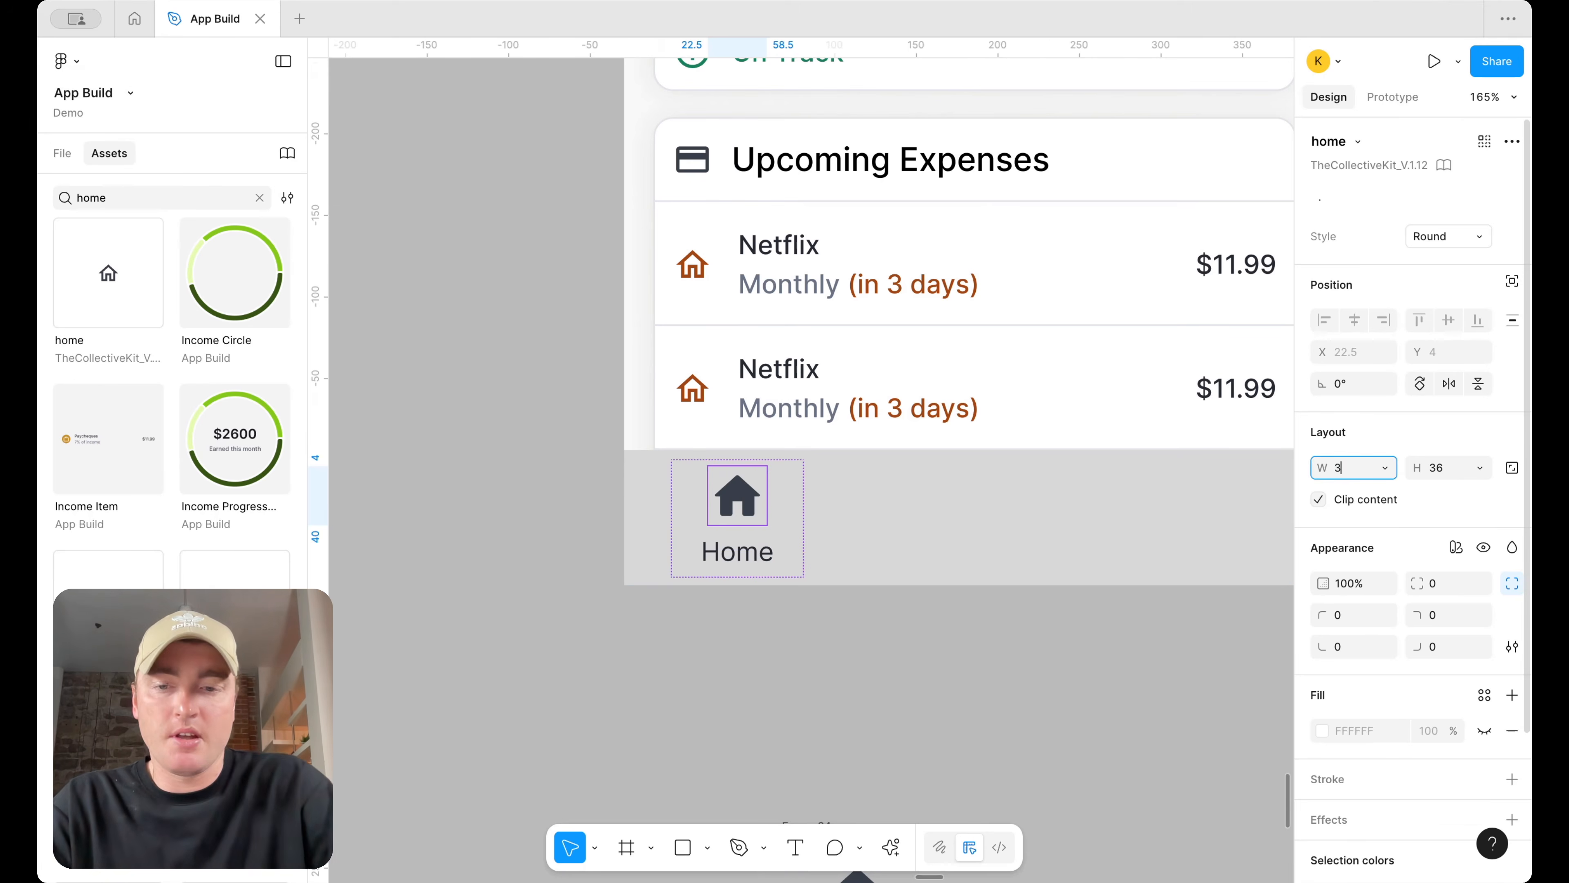
type("30")
key("Return")
left_click(1456, 475)
key("Return")
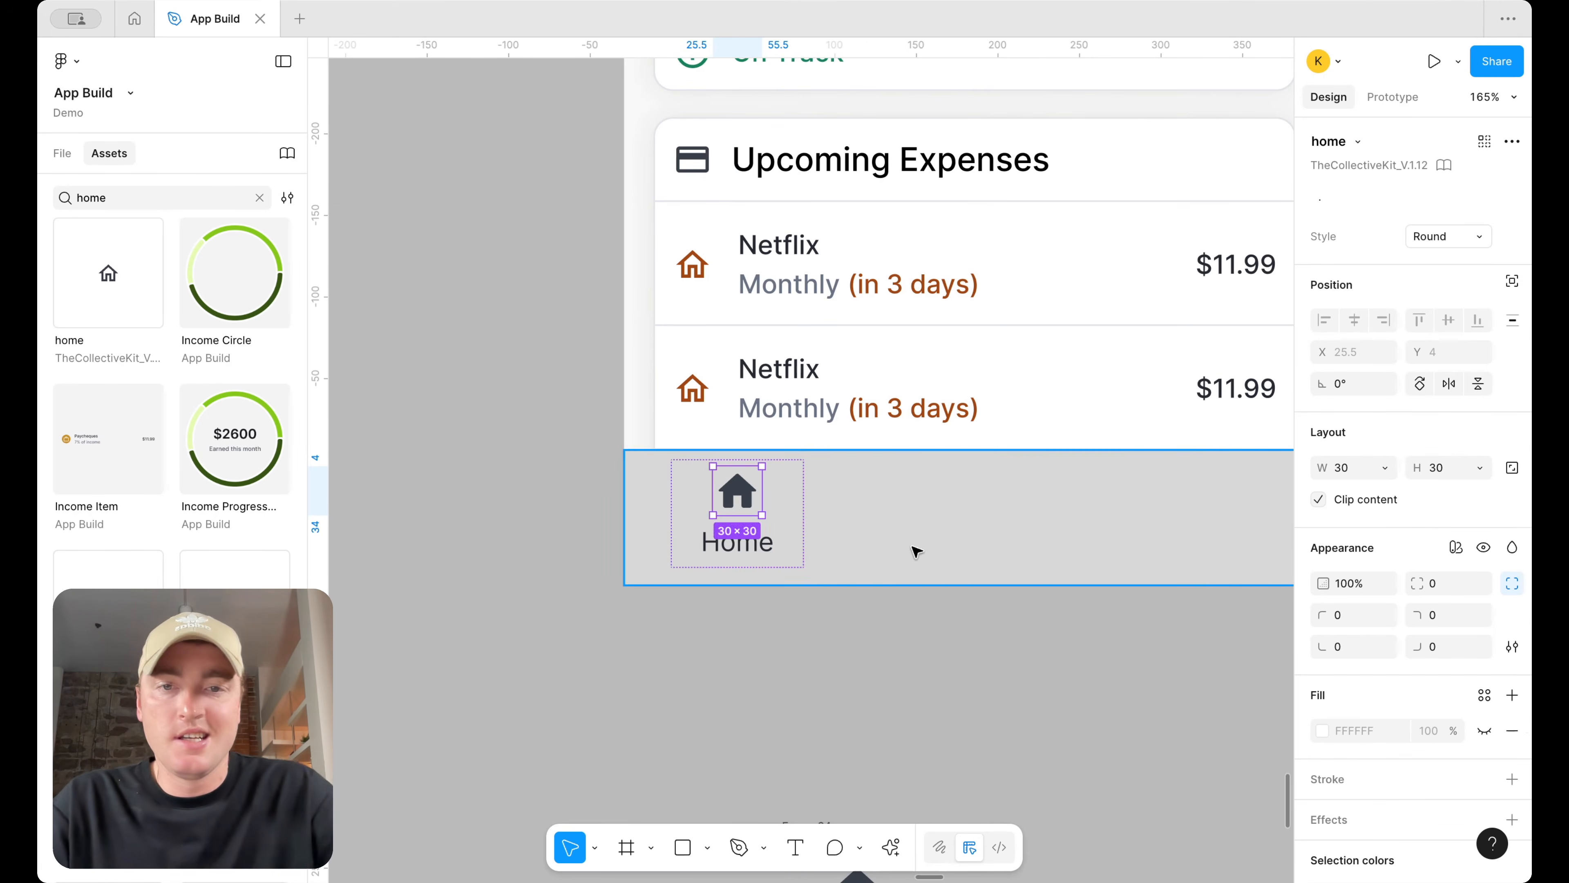
Nudge the Home tab down to sit at the bottom edge of the Dashboard screen
left_click(913, 546)
left_click(755, 519)
key("Up")
left_click_drag(762, 494, 762, 502)
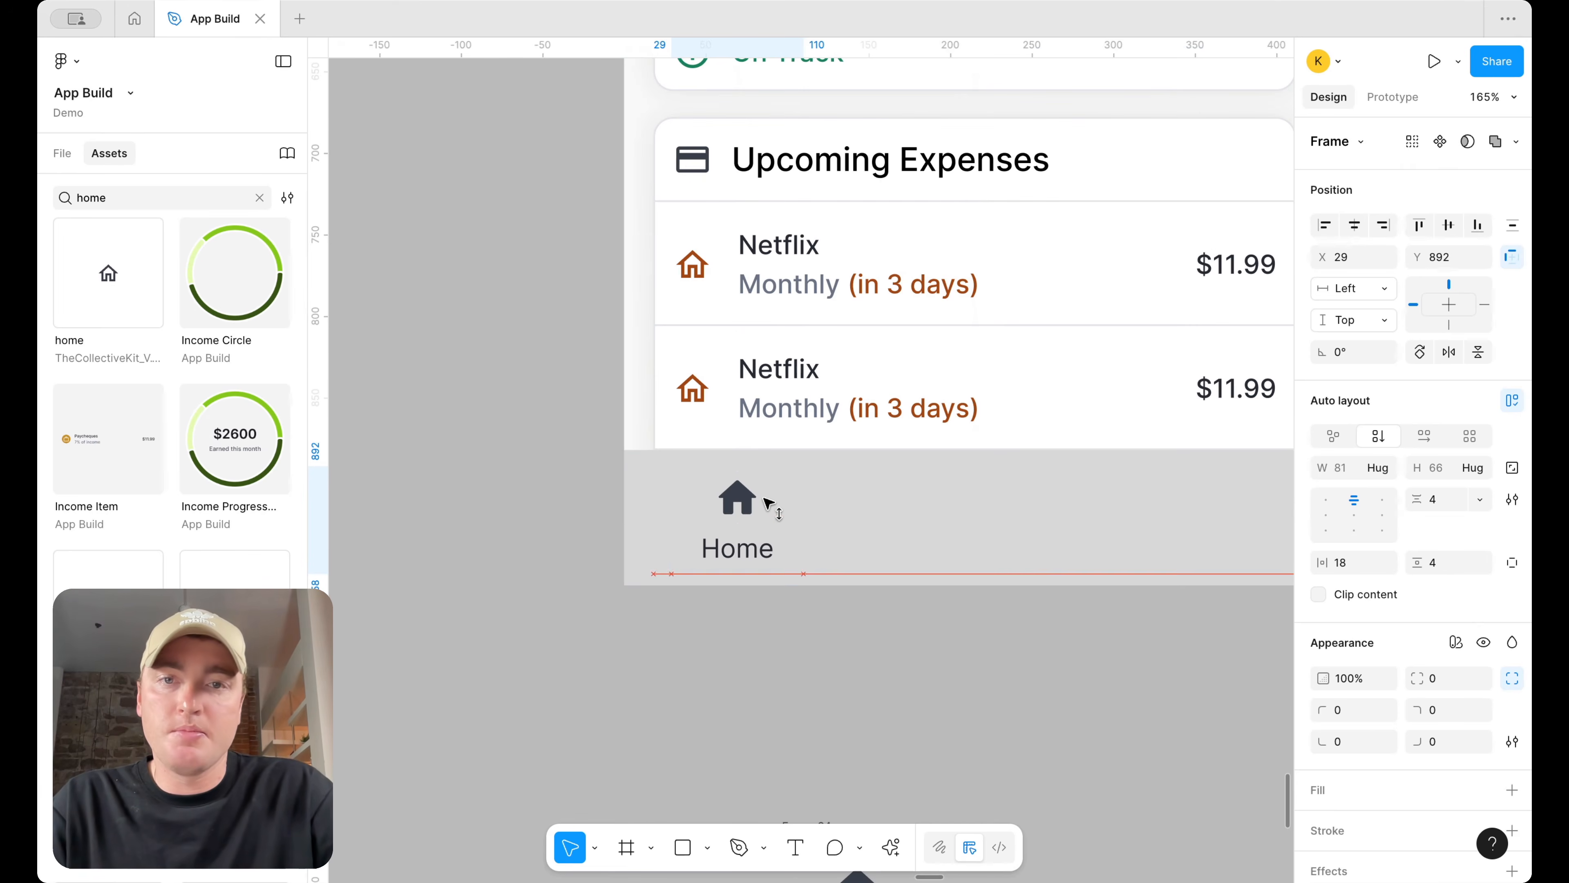
scroll(764, 501, "down", 10)
scroll(785, 499, "up", 3)
scroll(785, 513, "up", 4)
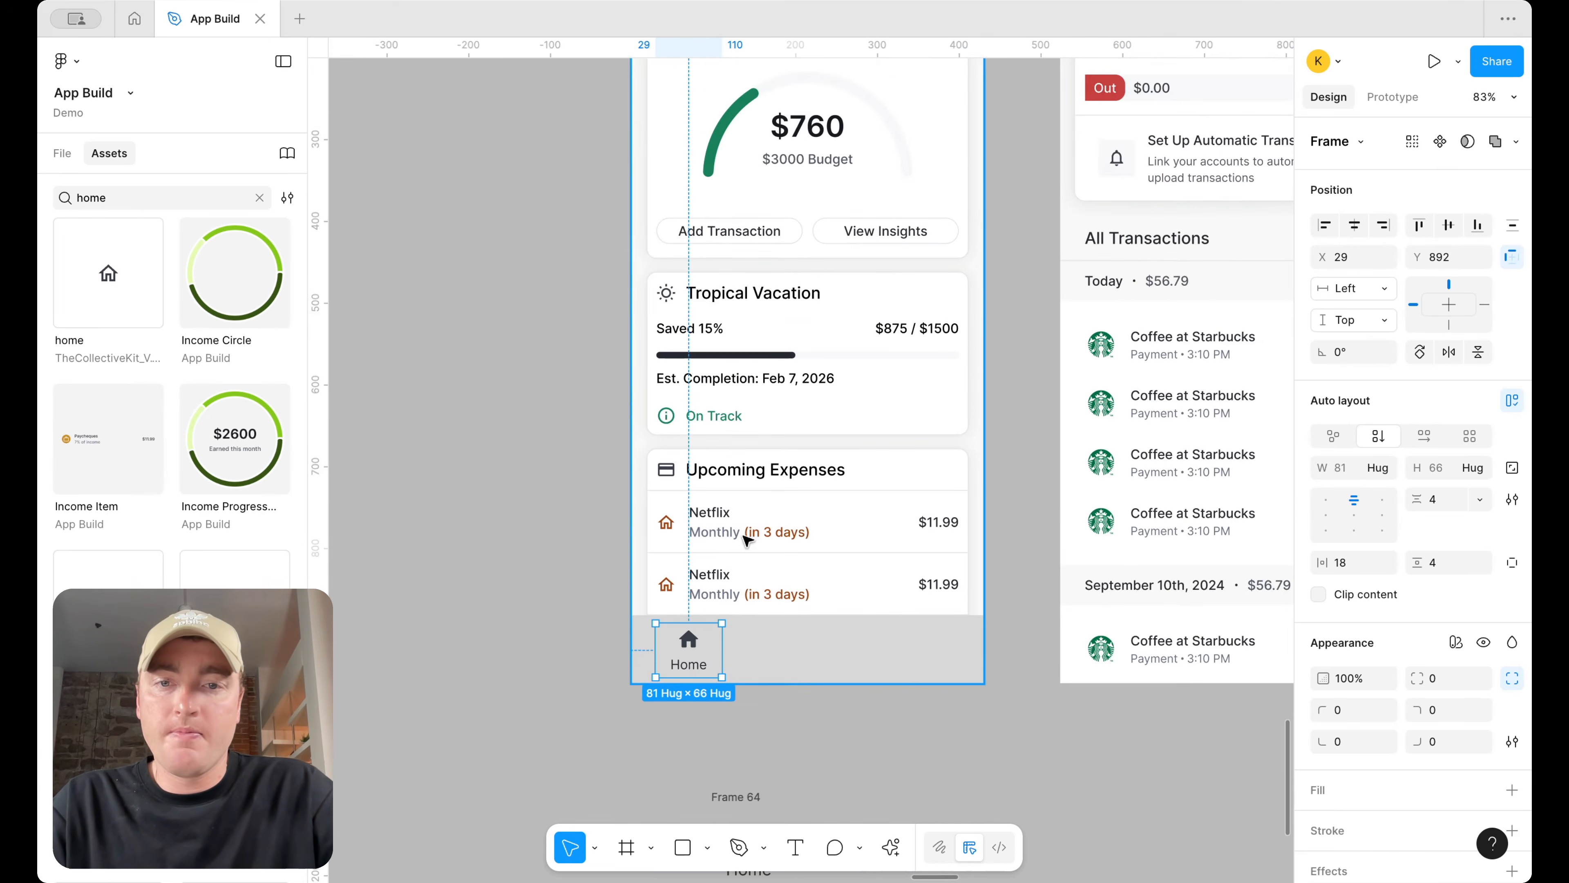
Duplicate the Home tab and place the copy beside the original in the Dashboard's bottom bar
scroll(746, 533, "right", 4)
scroll(746, 533, "down", 3)
scroll(603, 548, "down", 4)
scroll(605, 542, "left", 1)
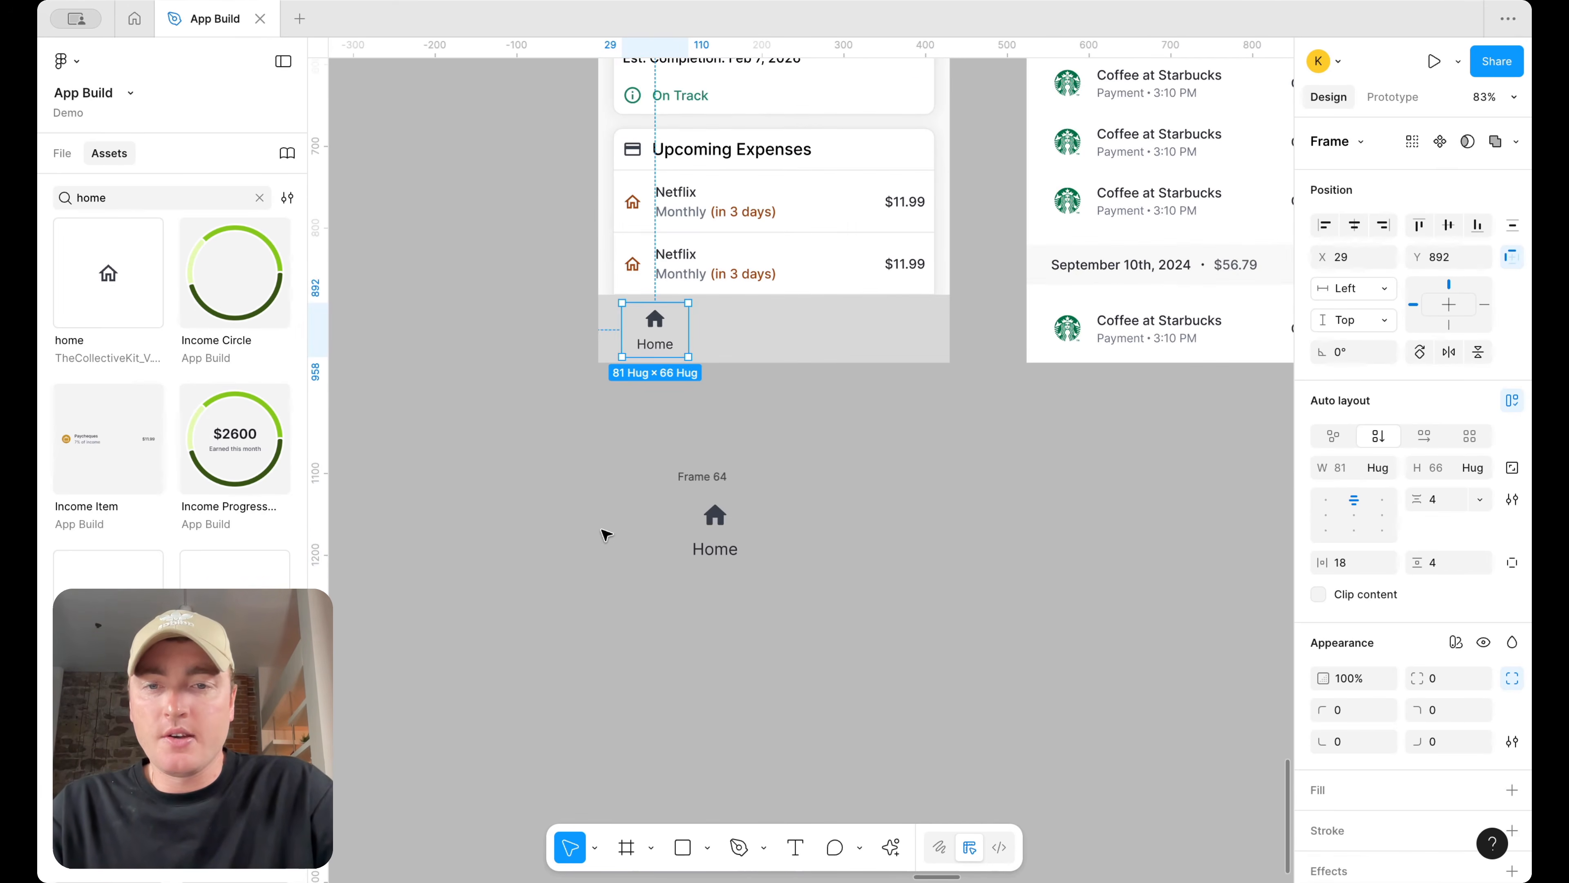
scroll(673, 339, "up", 3)
left_click_drag(673, 338, 796, 334)
Set the duplicate tab's Home label text style to body-md/semibold
left_click(797, 350)
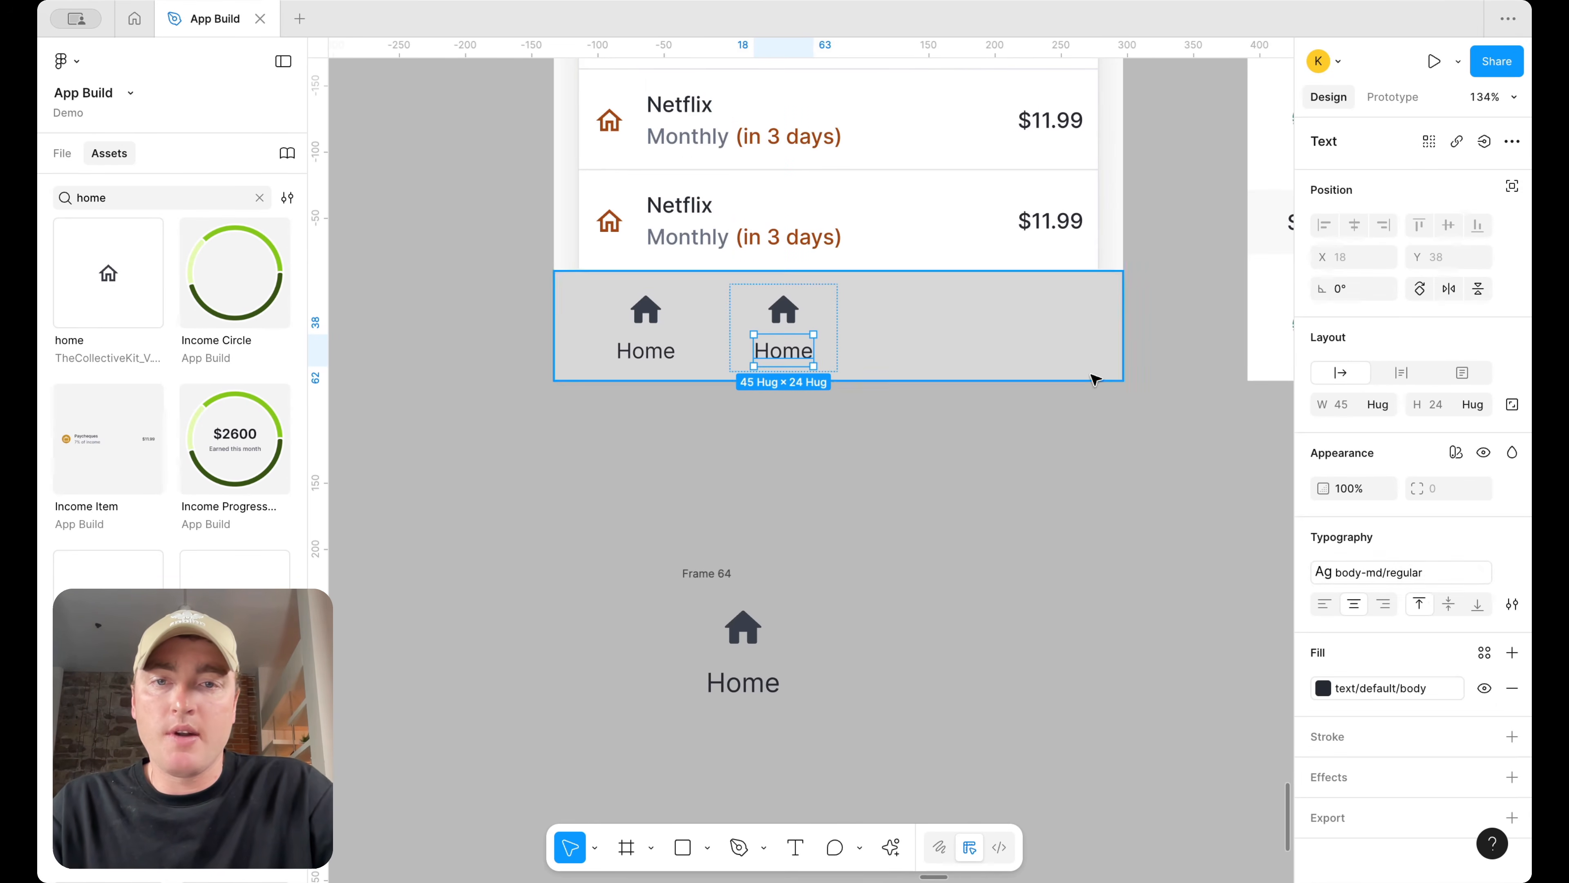
left_click(1426, 579)
left_click(1207, 841)
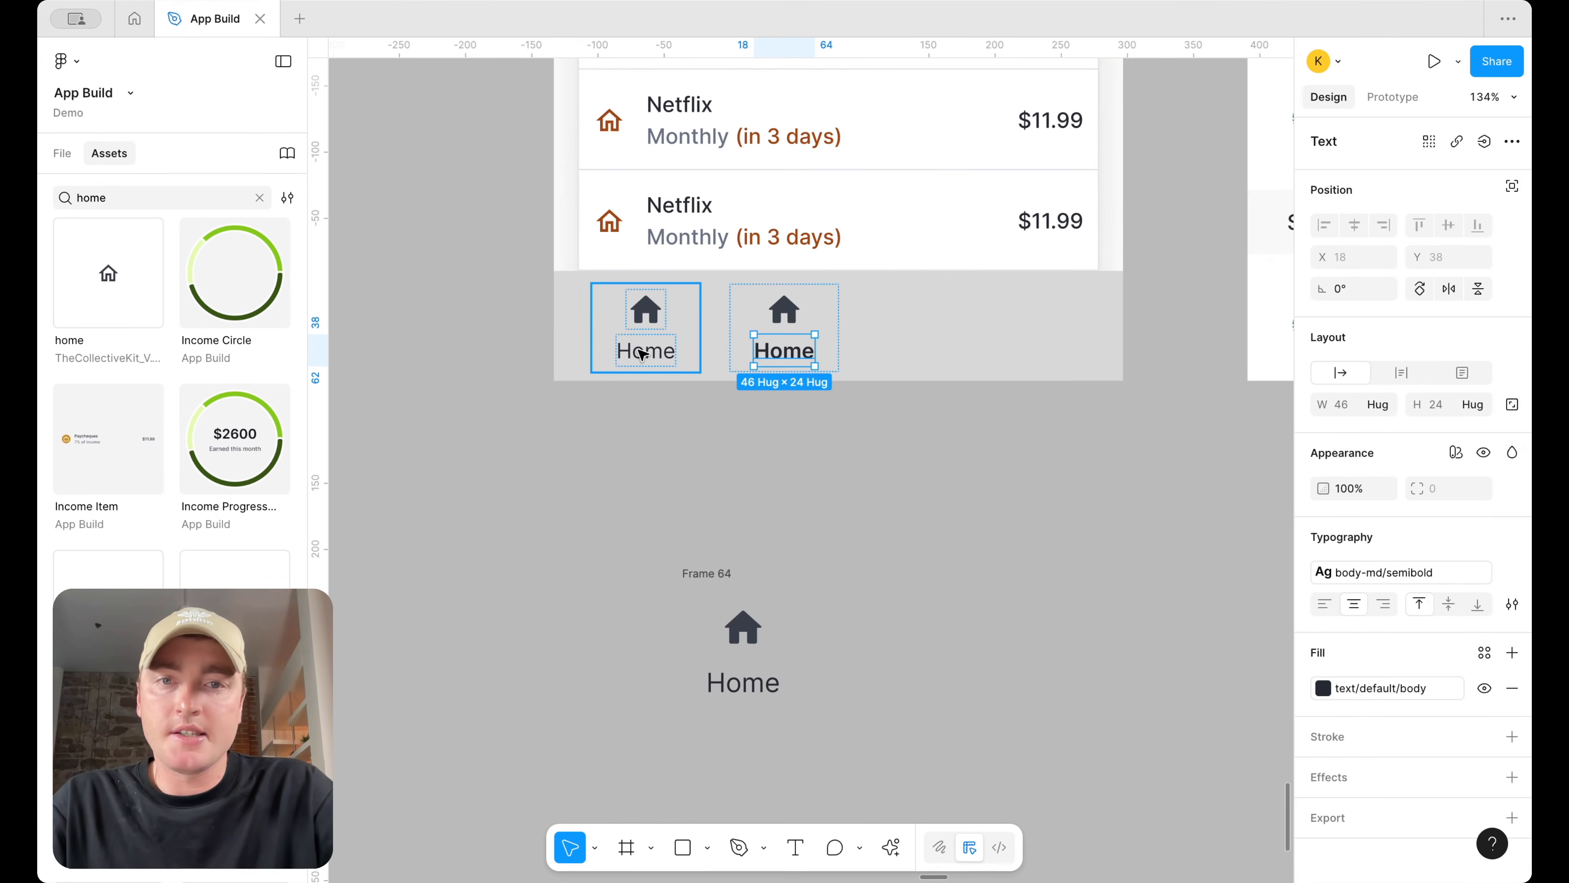
Switch the left tab's home icon style to Outlined
left_click(645, 310)
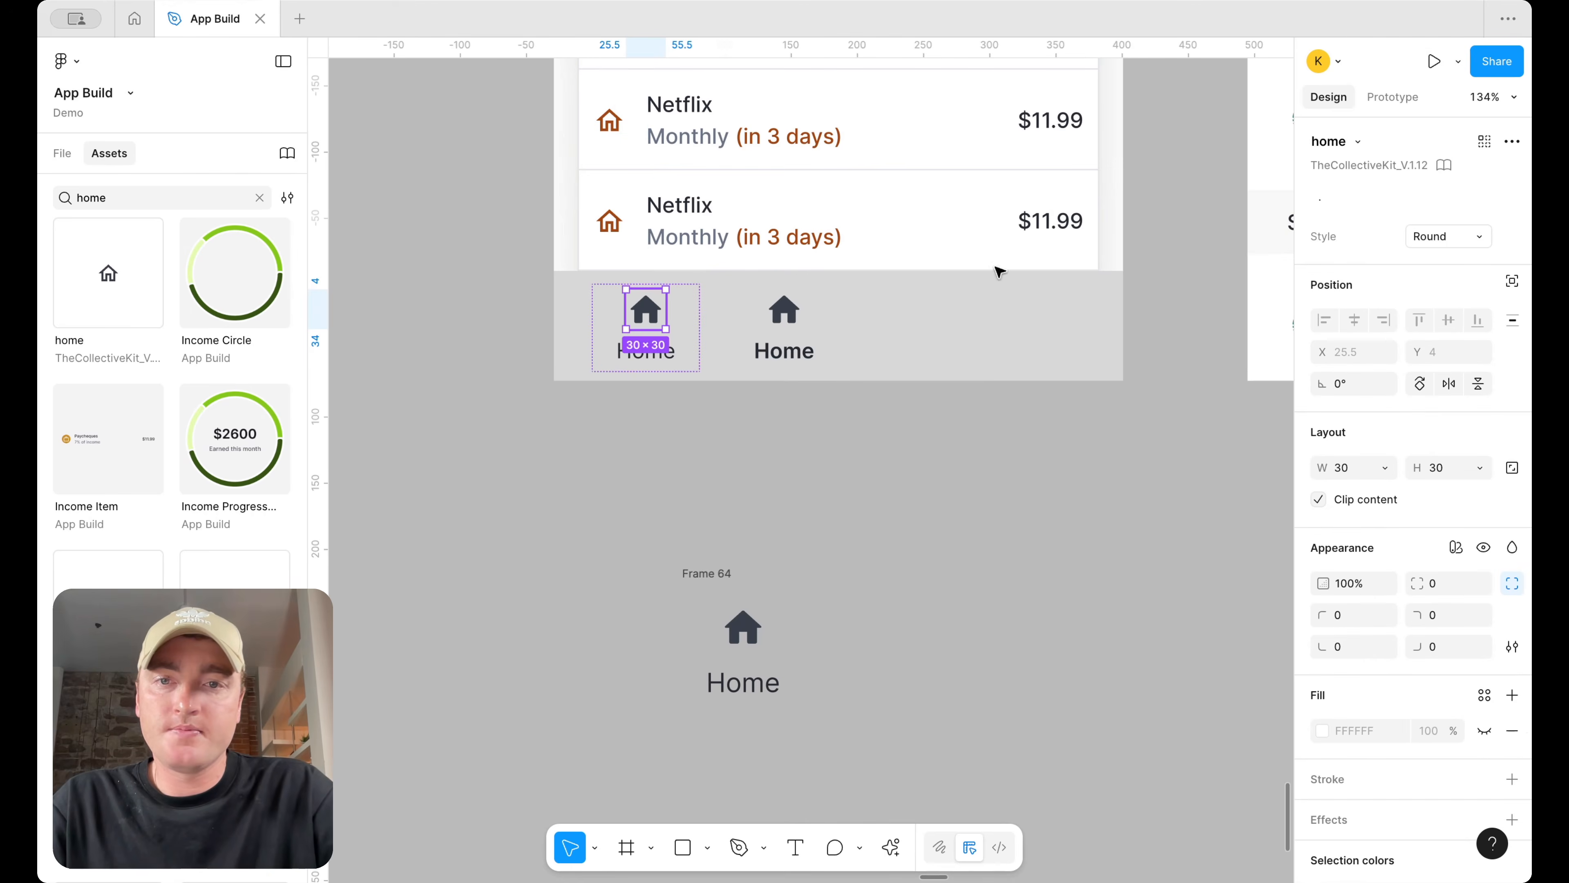
left_click(1446, 238)
left_click(1442, 212)
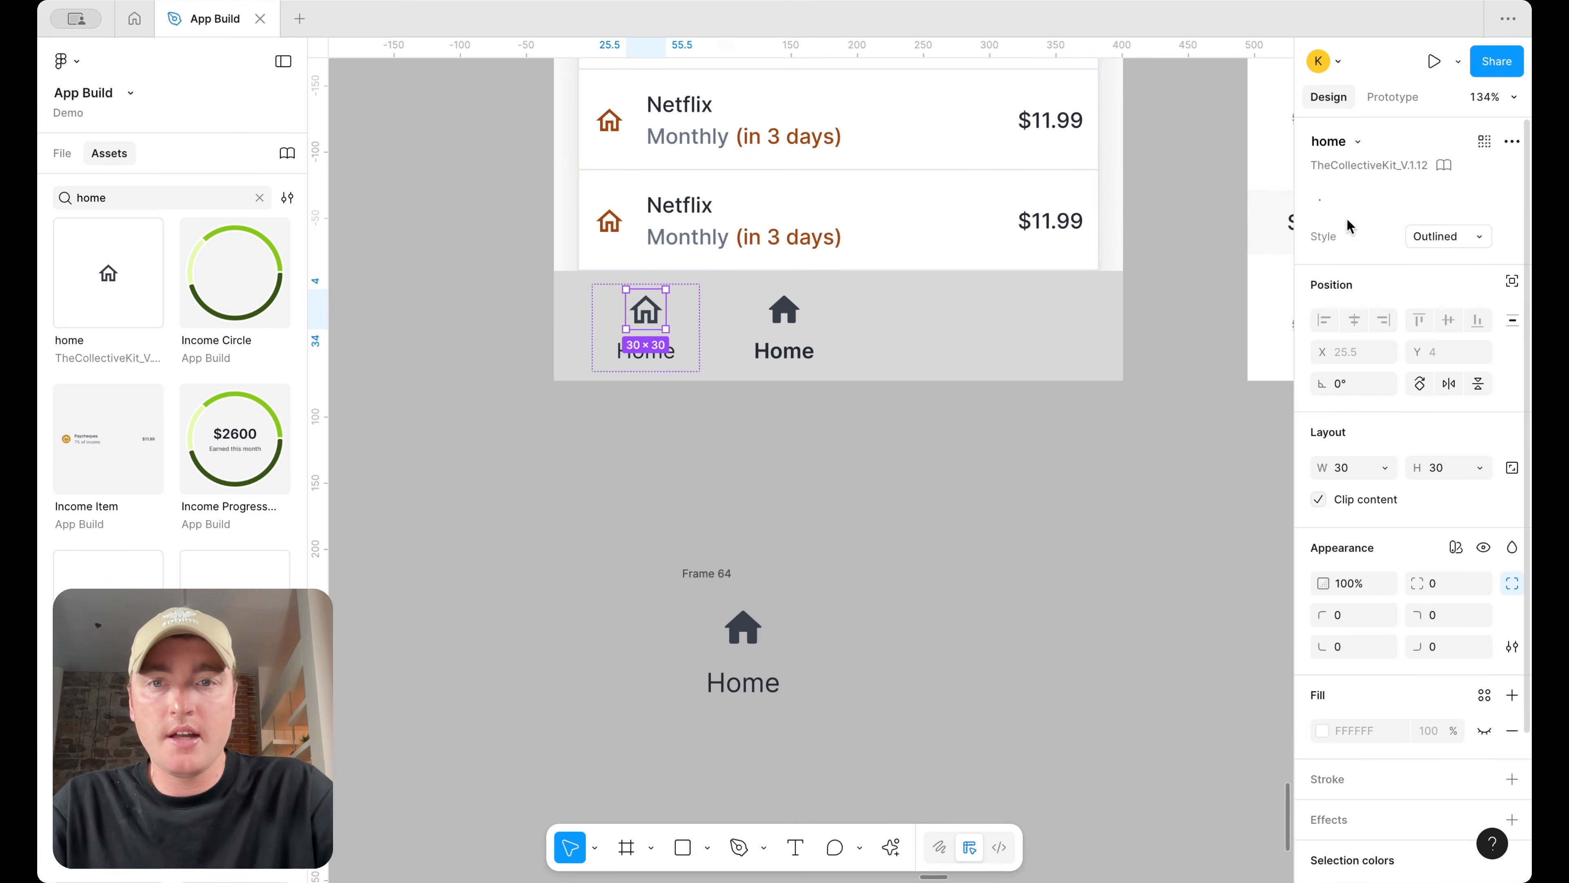
left_click(1427, 236)
left_click(1434, 213)
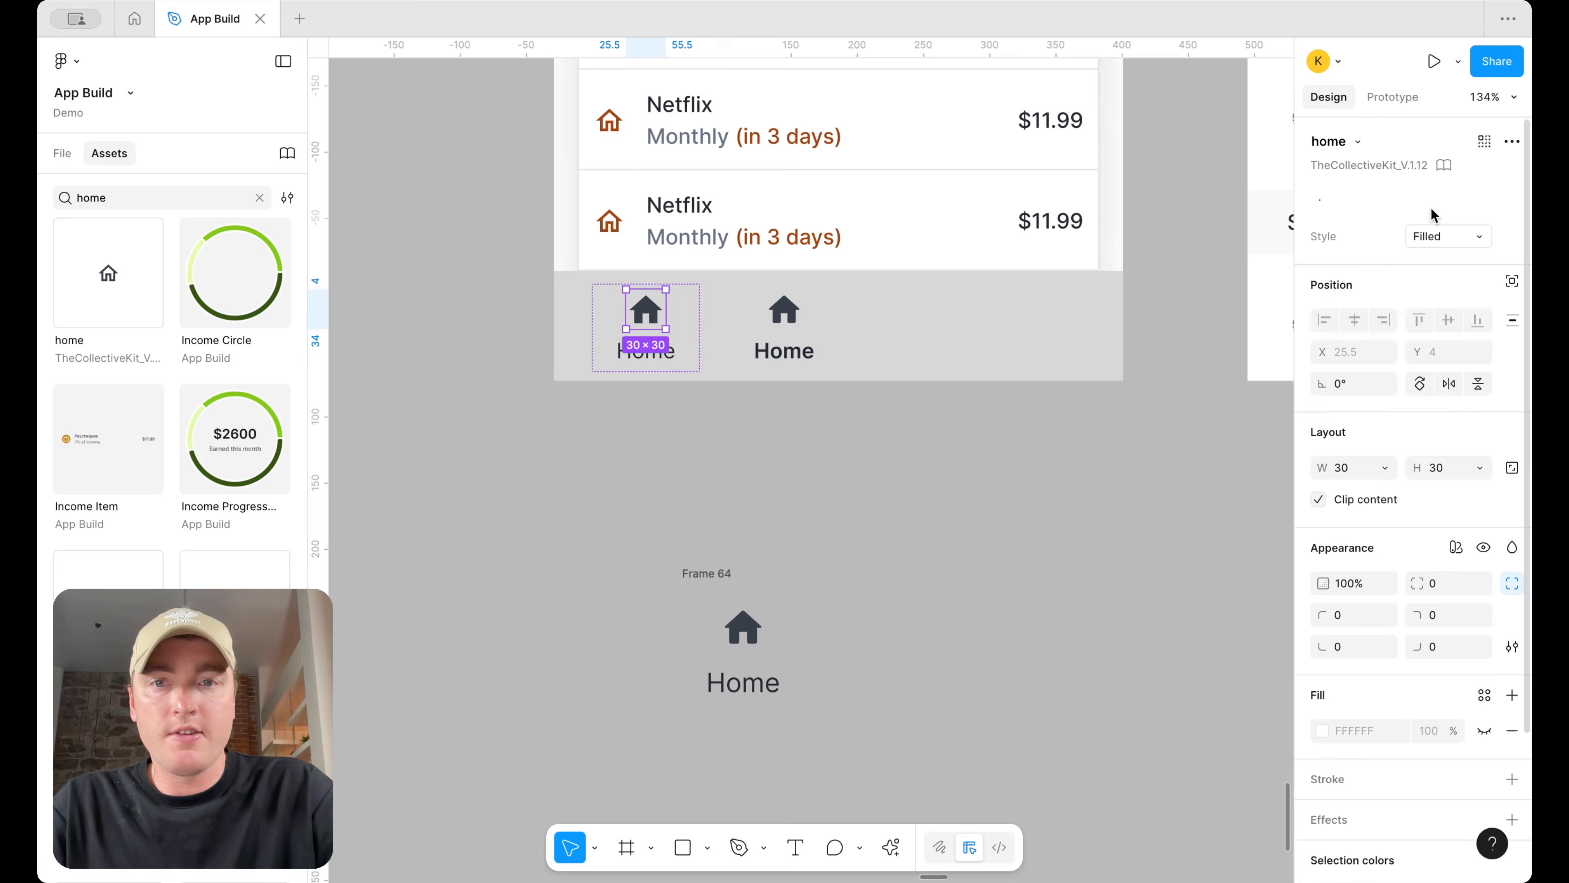
left_click(1457, 247)
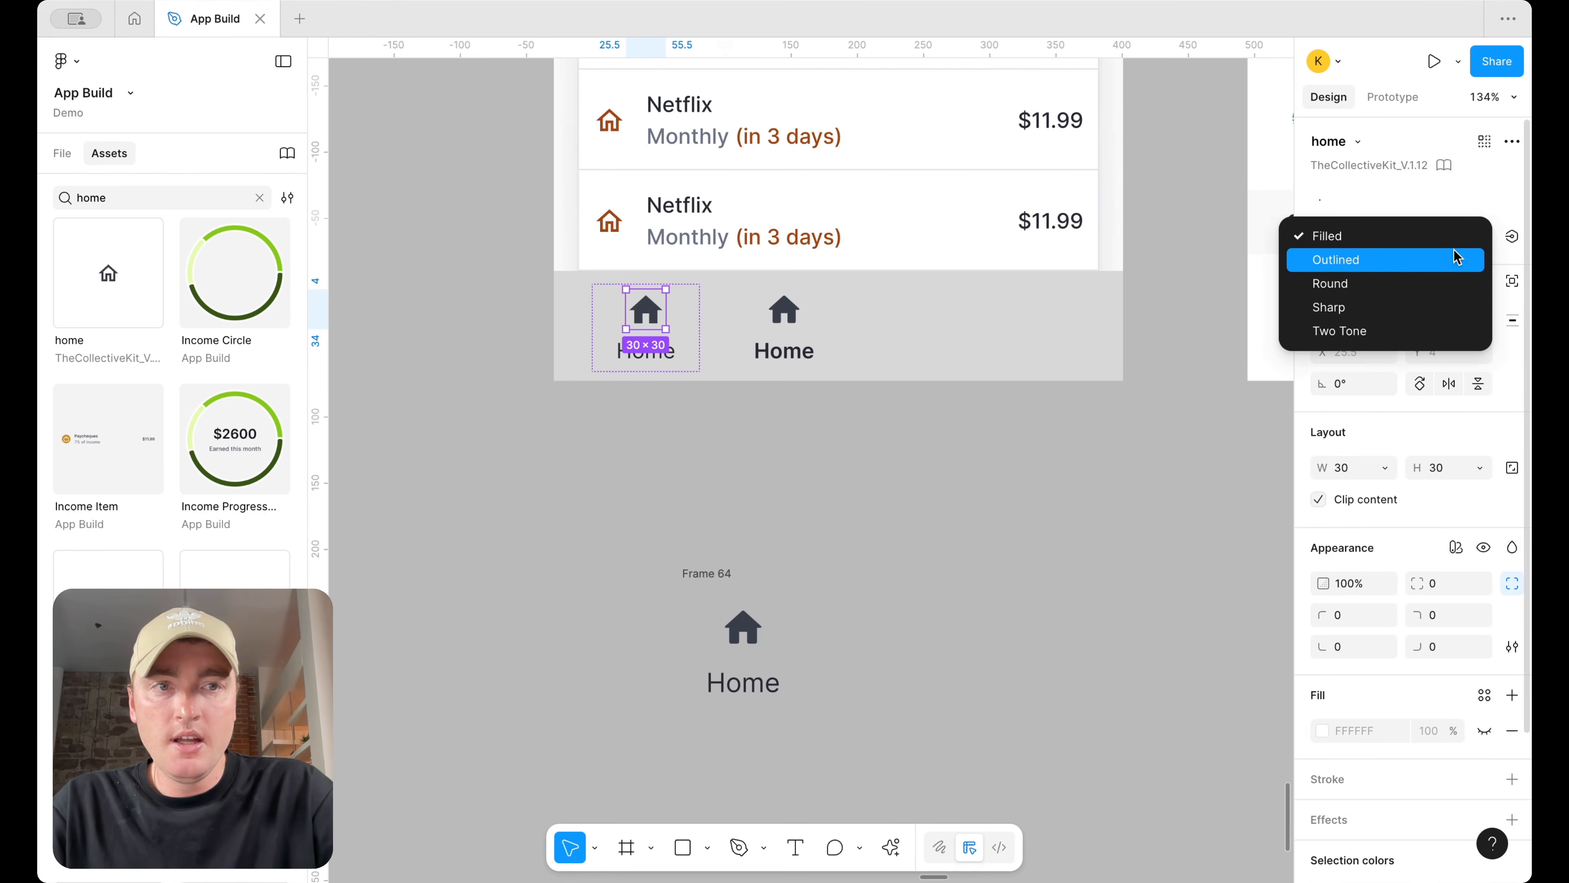
left_click(1456, 257)
left_click(1455, 245)
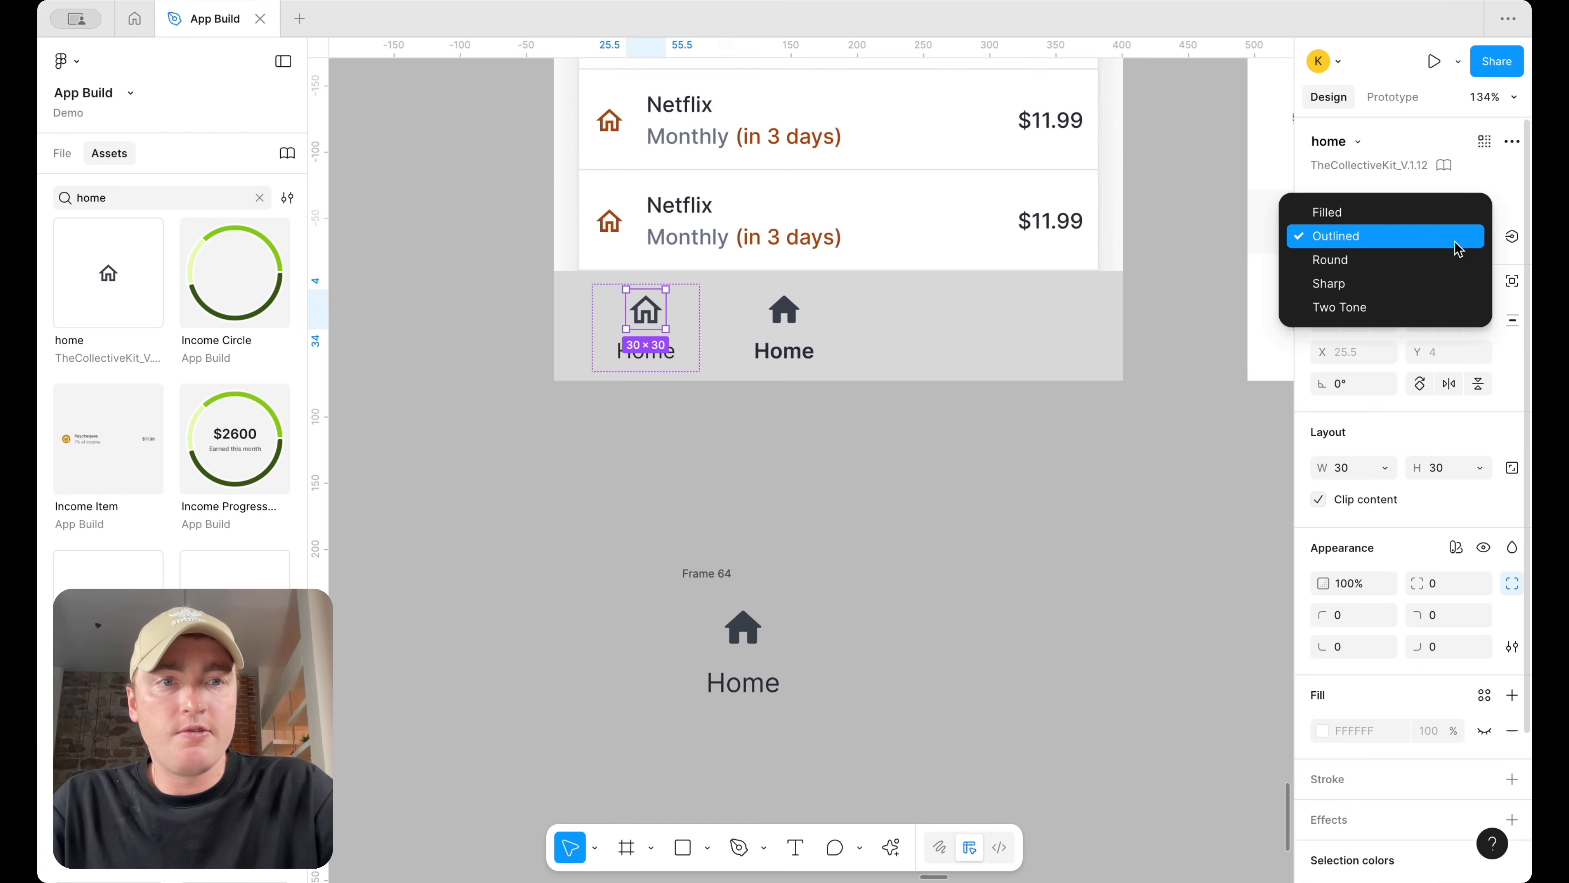
left_click(729, 592)
Zoom out to review the two Home tabs in the Dashboard's bottom bar
left_click(775, 538)
scroll(784, 532, "down", 3)
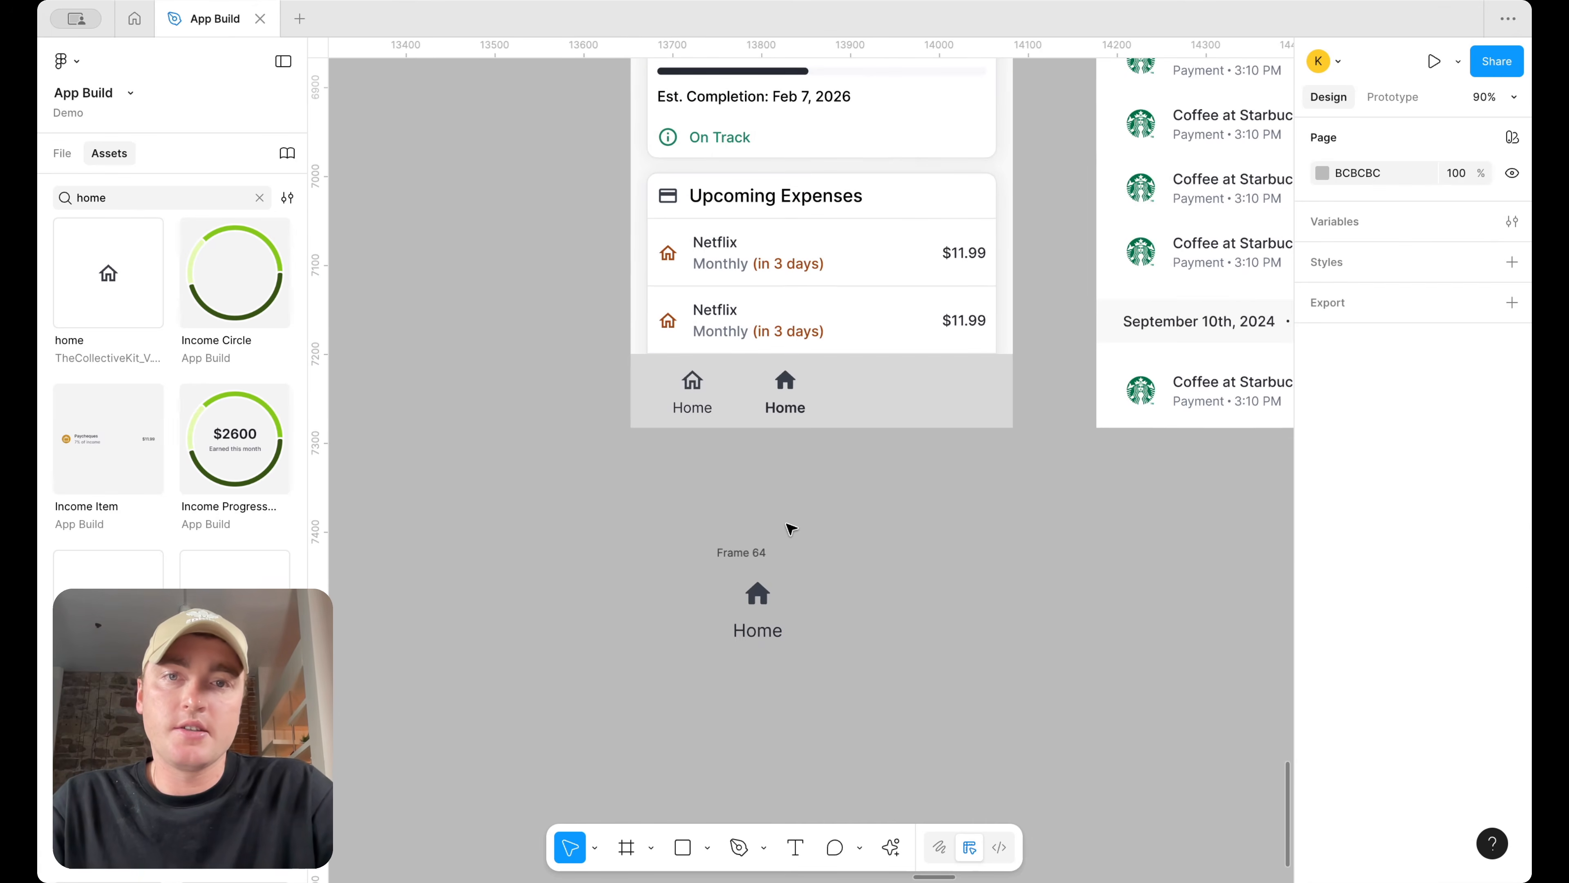
scroll(793, 585, "up", 2)
scroll(794, 585, "down", 2)
scroll(756, 508, "up", 2)
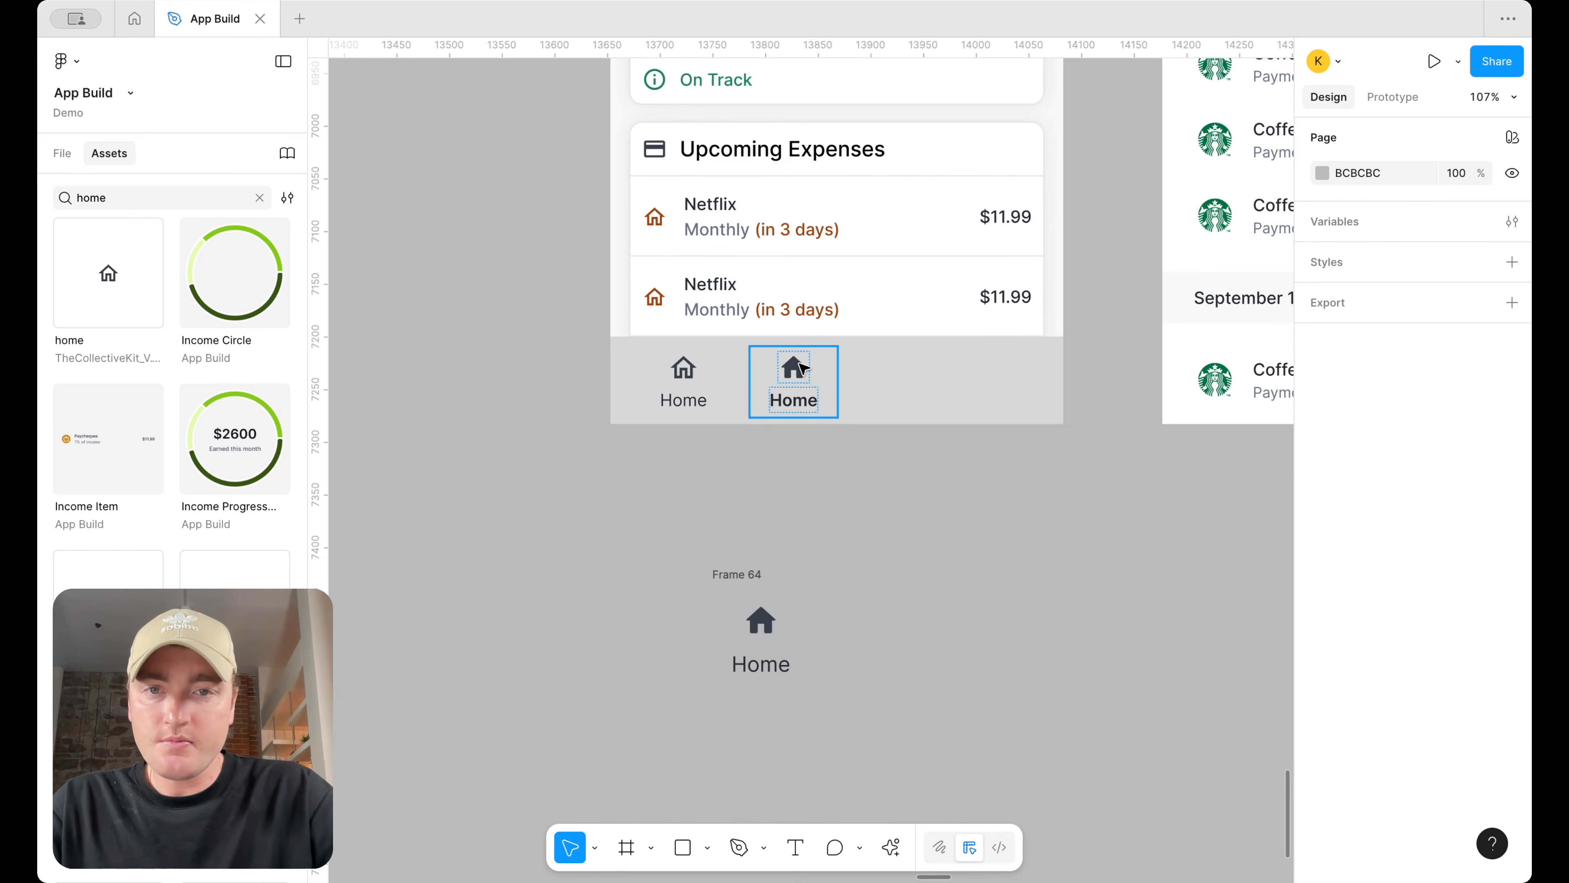
scroll(800, 369, "down", 10)
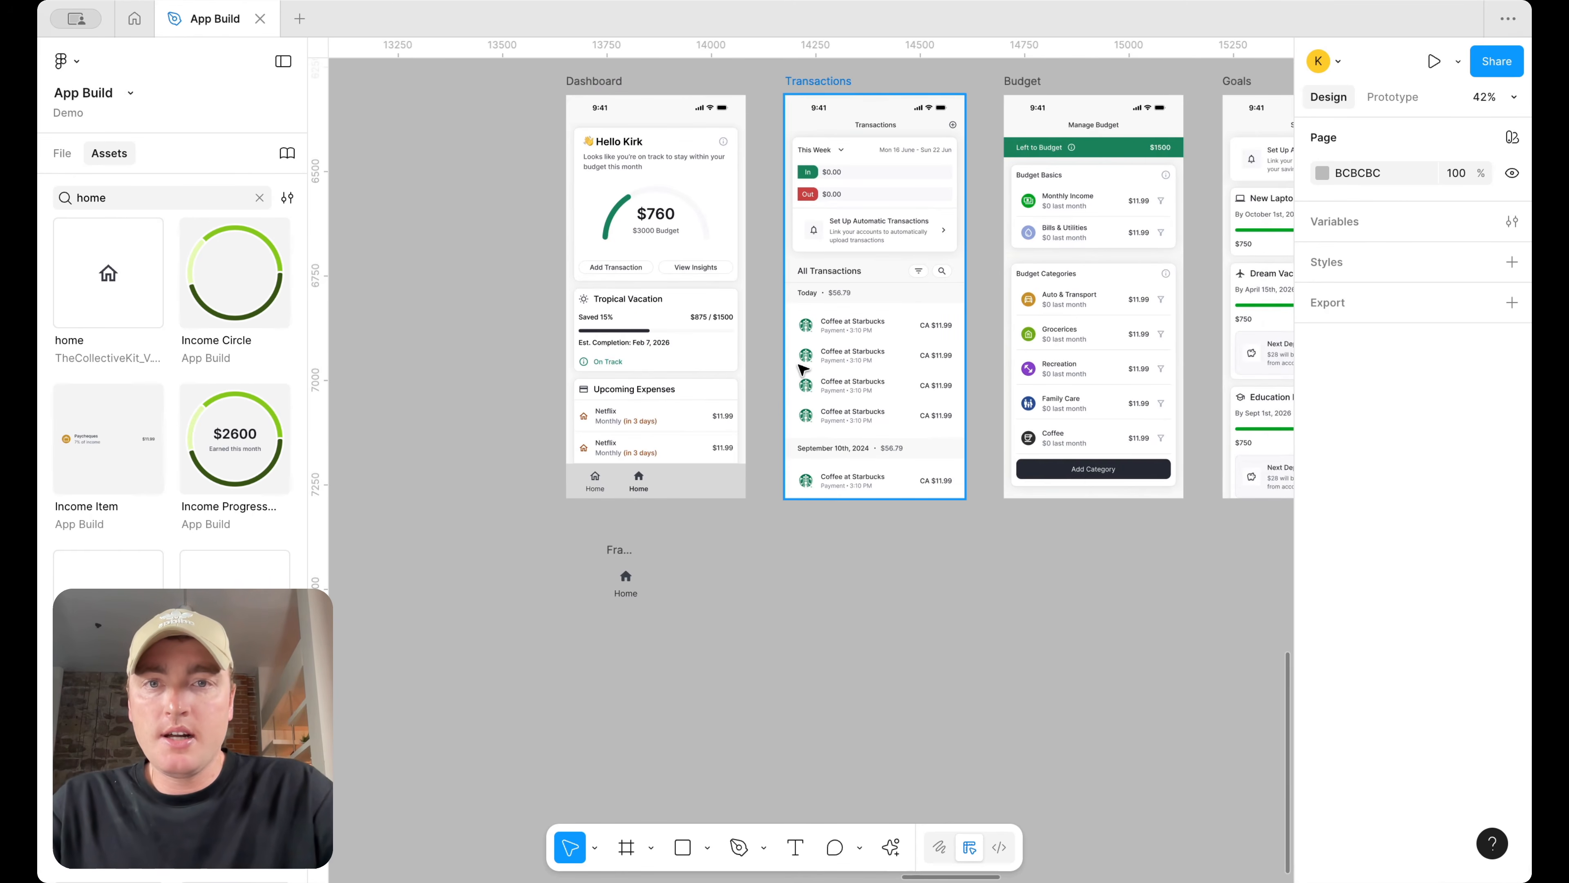
scroll(521, 476, "up", 3)
scroll(618, 525, "up", 3)
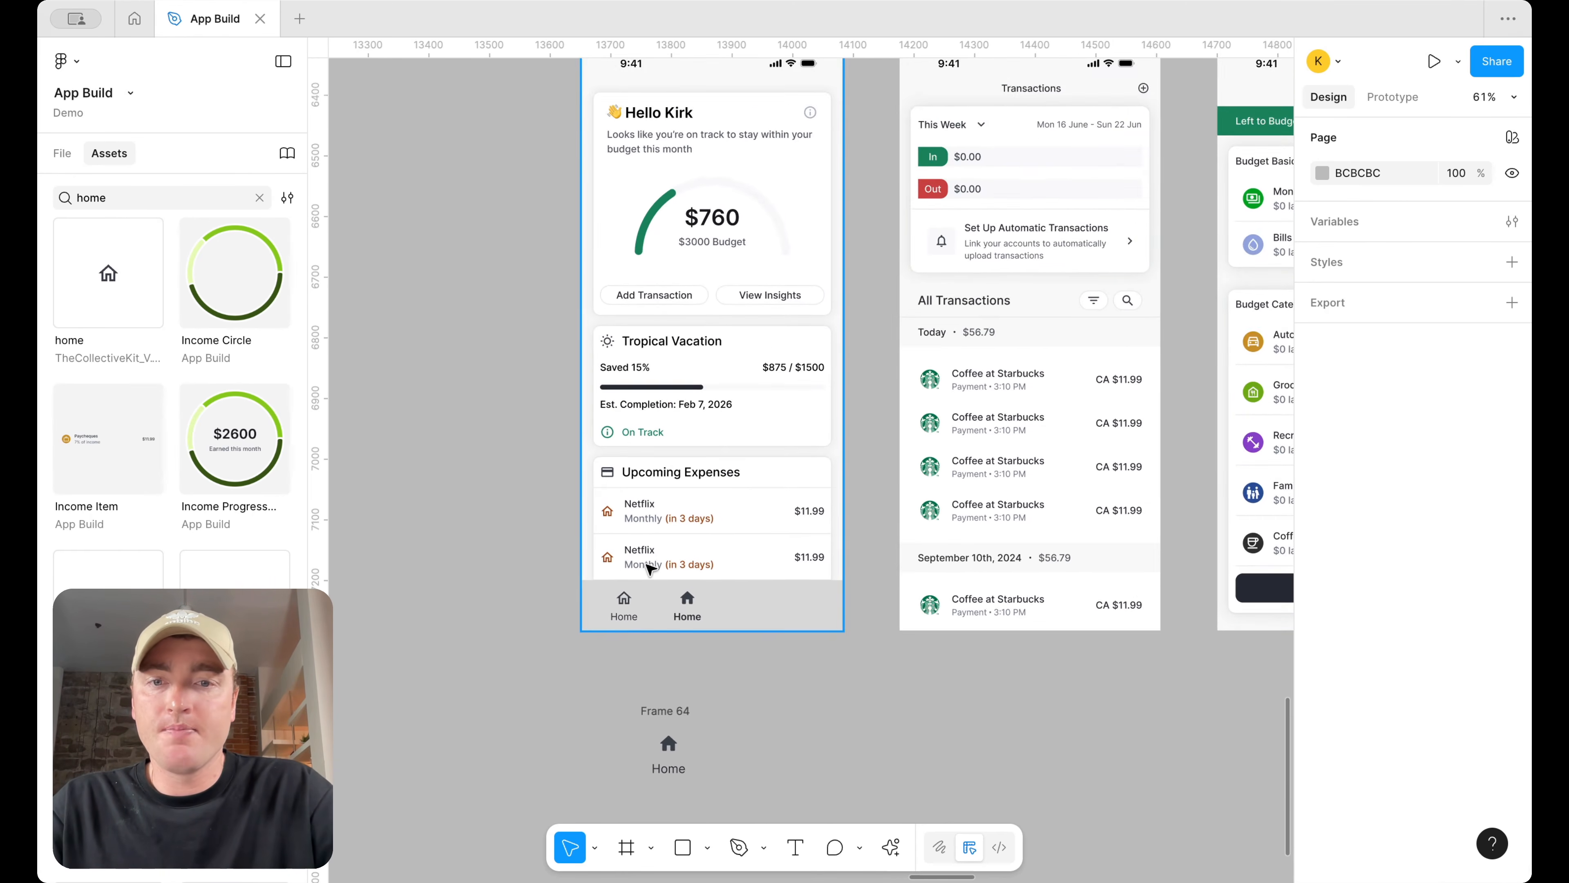
scroll(648, 560, "up", 1)
Move the left Home tab out of the bar to below the Dashboard
left_click(642, 616)
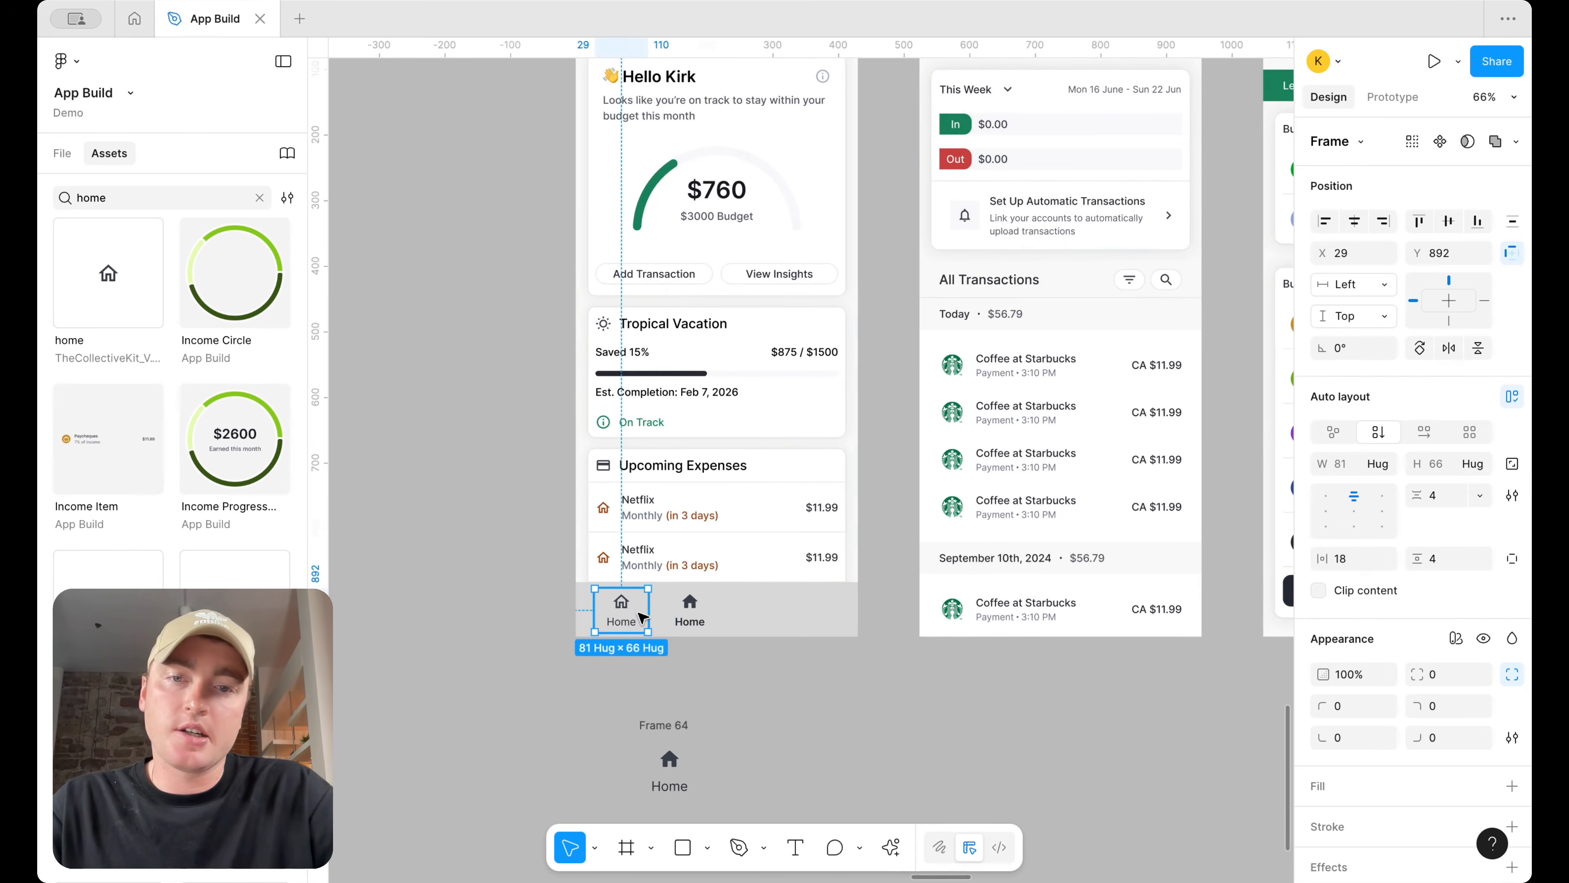
scroll(641, 616, "up", 2)
left_click_drag(635, 613, 636, 782)
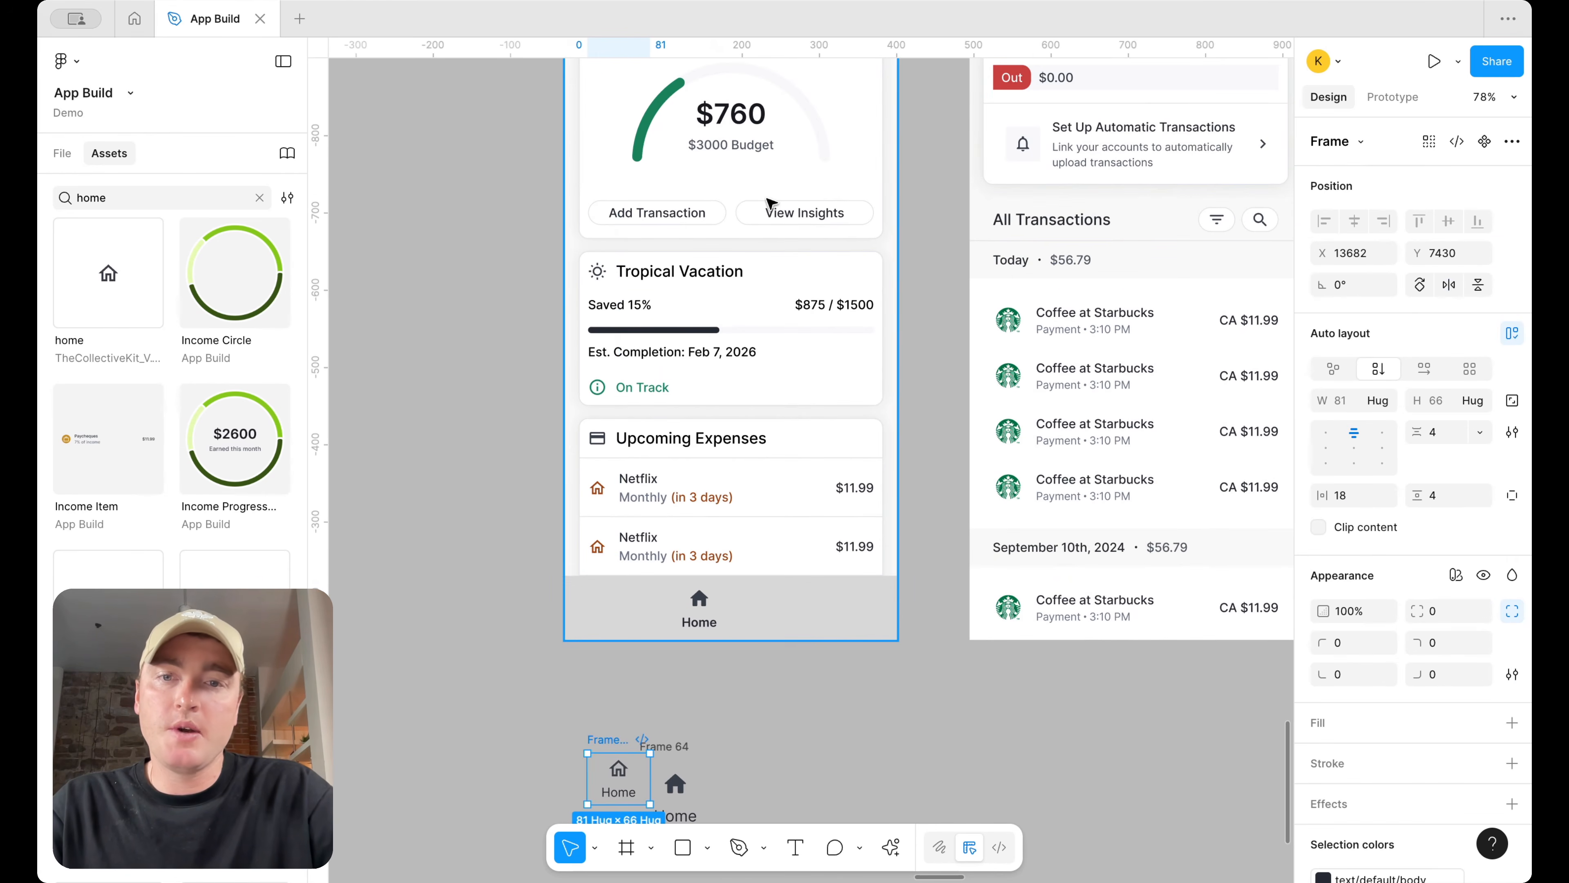
Move the semibold Home tab below the Dashboard and delete the other tab together with Frame 64
scroll(767, 201, "down", 4)
scroll(880, 386, "right", 4)
scroll(1033, 284, "left", 3)
scroll(1033, 285, "down", 2)
scroll(702, 468, "up", 3)
scroll(702, 467, "left", 3)
scroll(702, 468, "up", 1)
left_click_drag(834, 367, 945, 474)
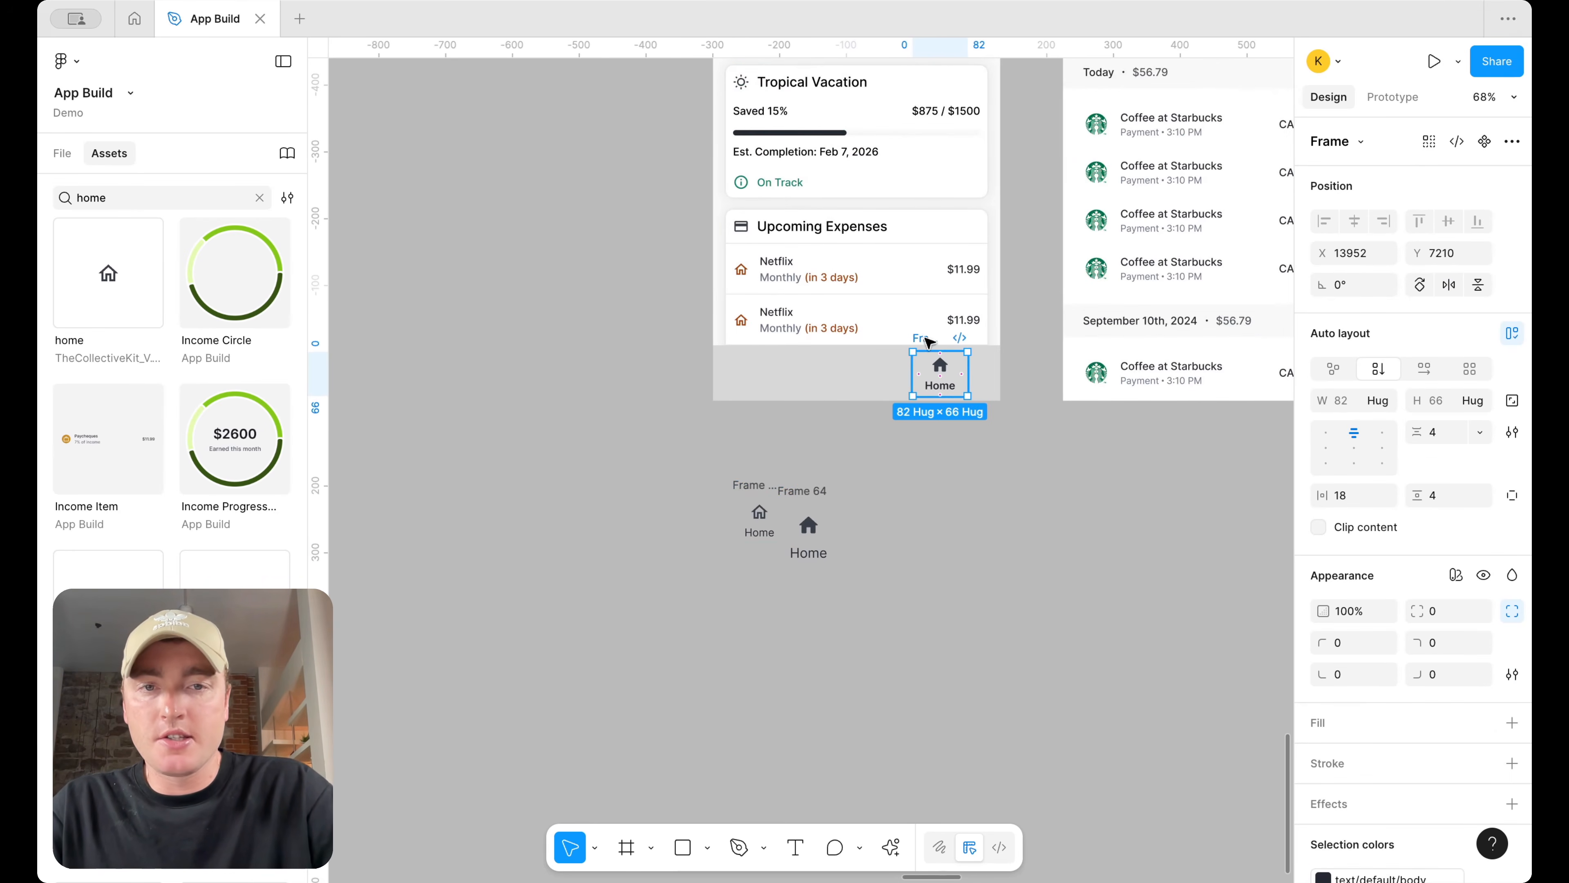
left_click_drag(926, 338, 912, 463)
left_click_drag(676, 605, 810, 460)
key("Delete")
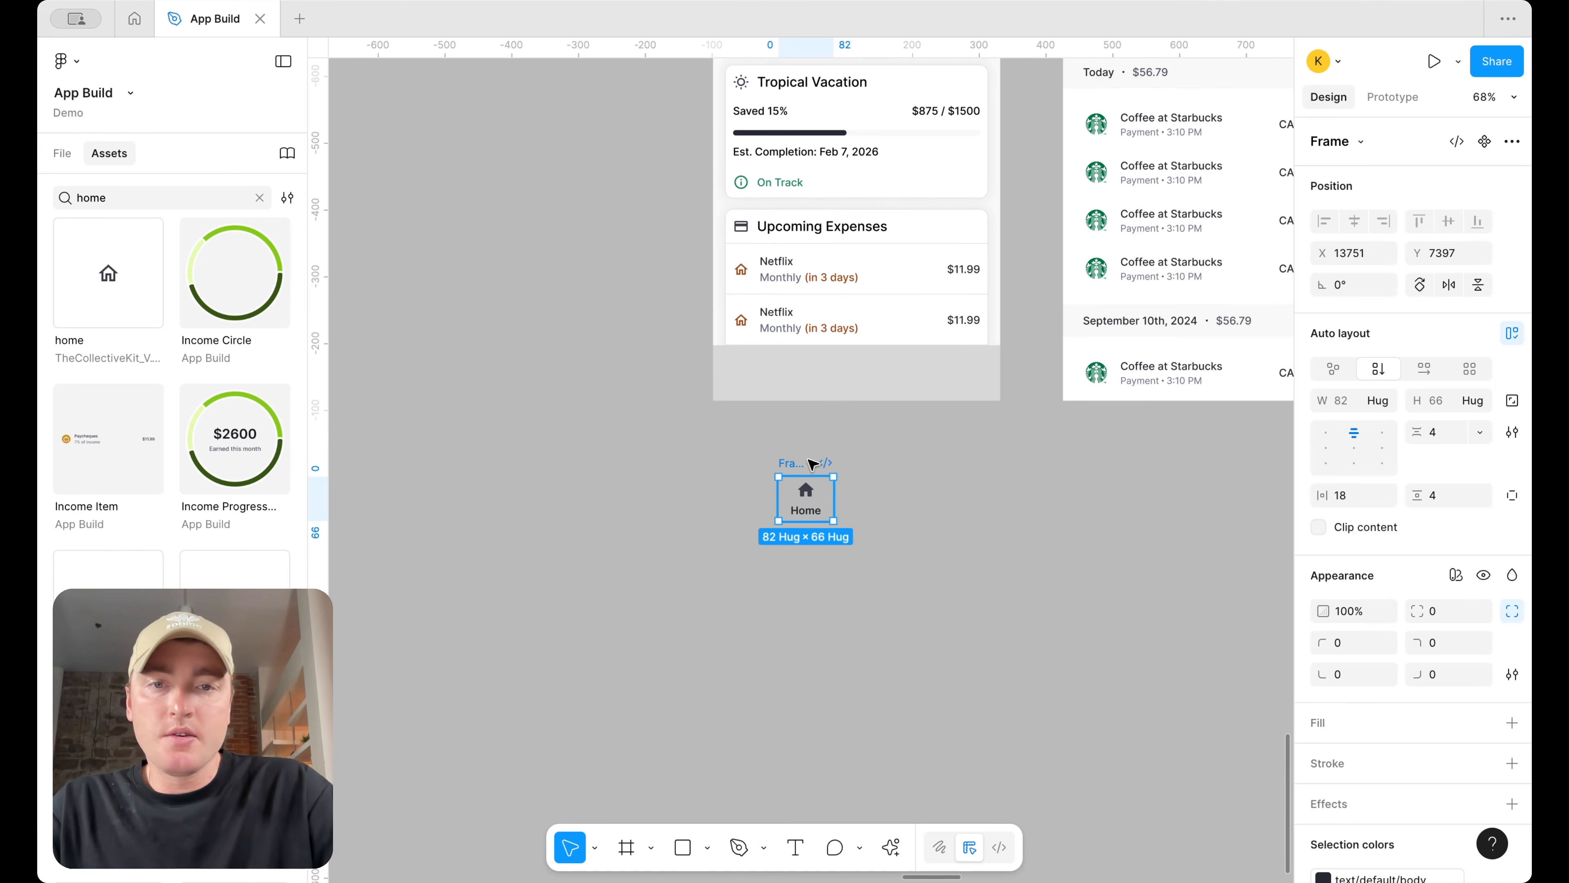
Rename the remaining tab frame Home and convert it into a component
double_click(795, 463)
type("Home")
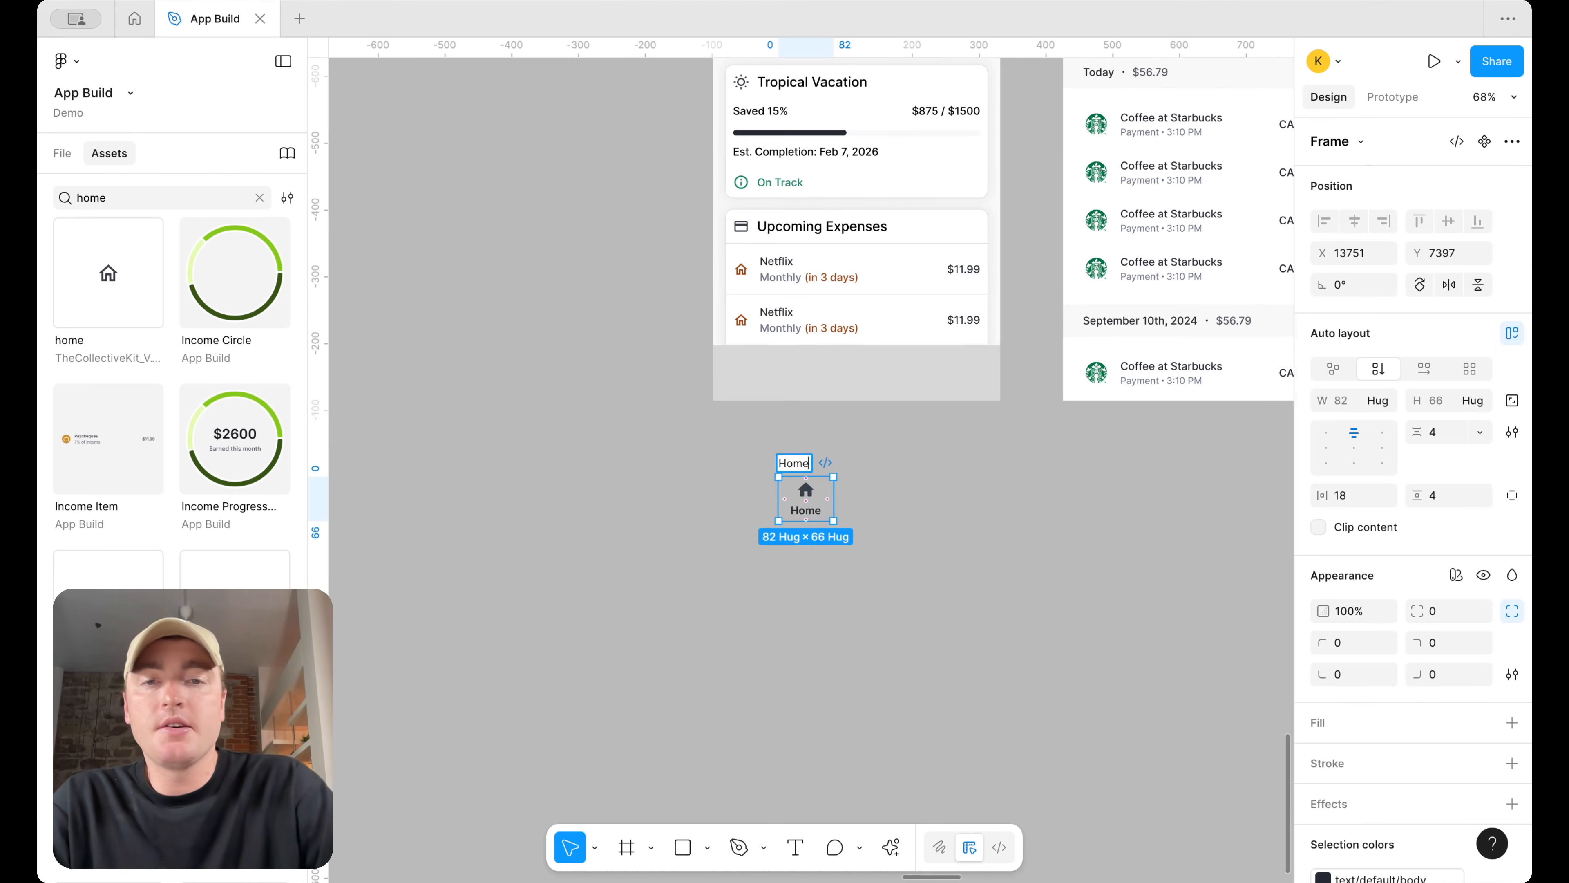
scroll(809, 465, "up", 3)
right_click(793, 470)
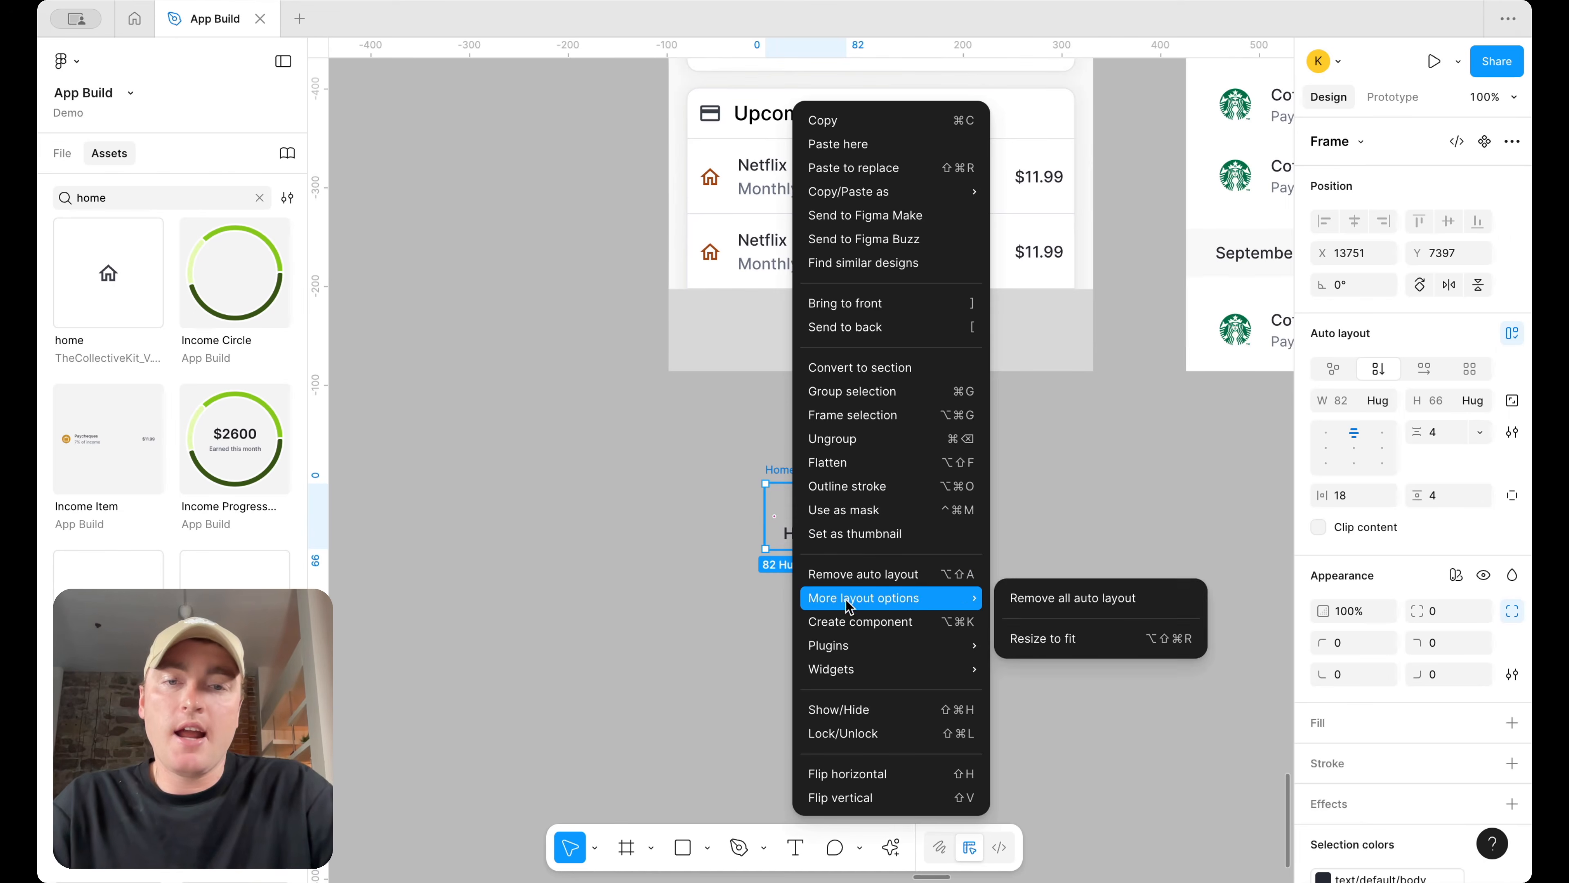
left_click(852, 610)
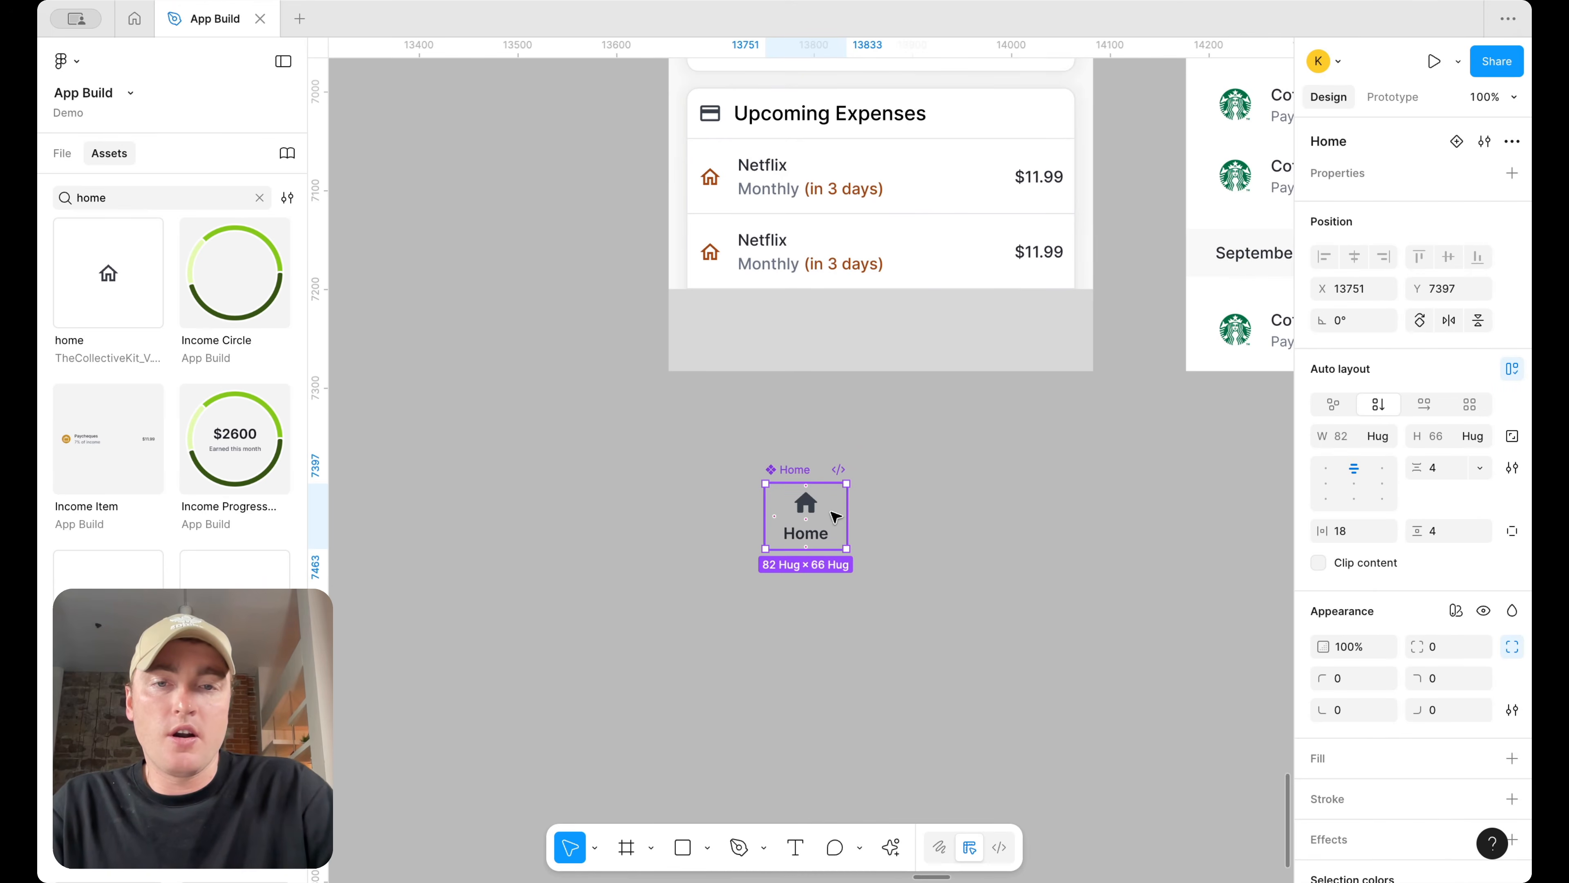
Add a variant to the Home main component
right_click(838, 509)
mouse_move(1001, 619)
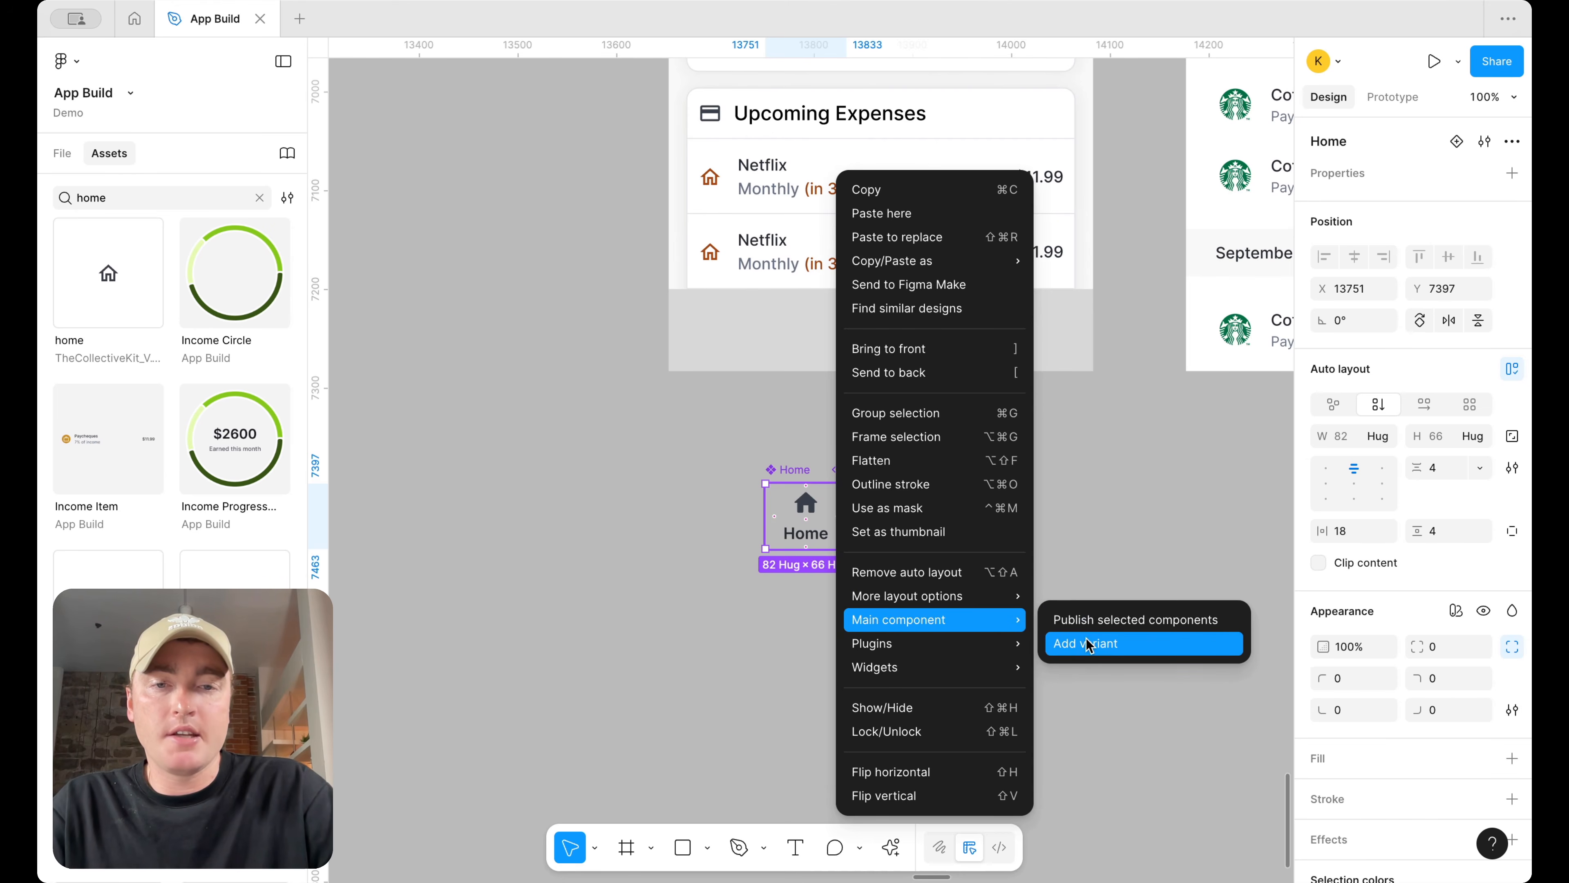
left_click(1088, 642)
left_click(1085, 572)
Set the new variant's home icon colour to icon/success/default
left_click(820, 582)
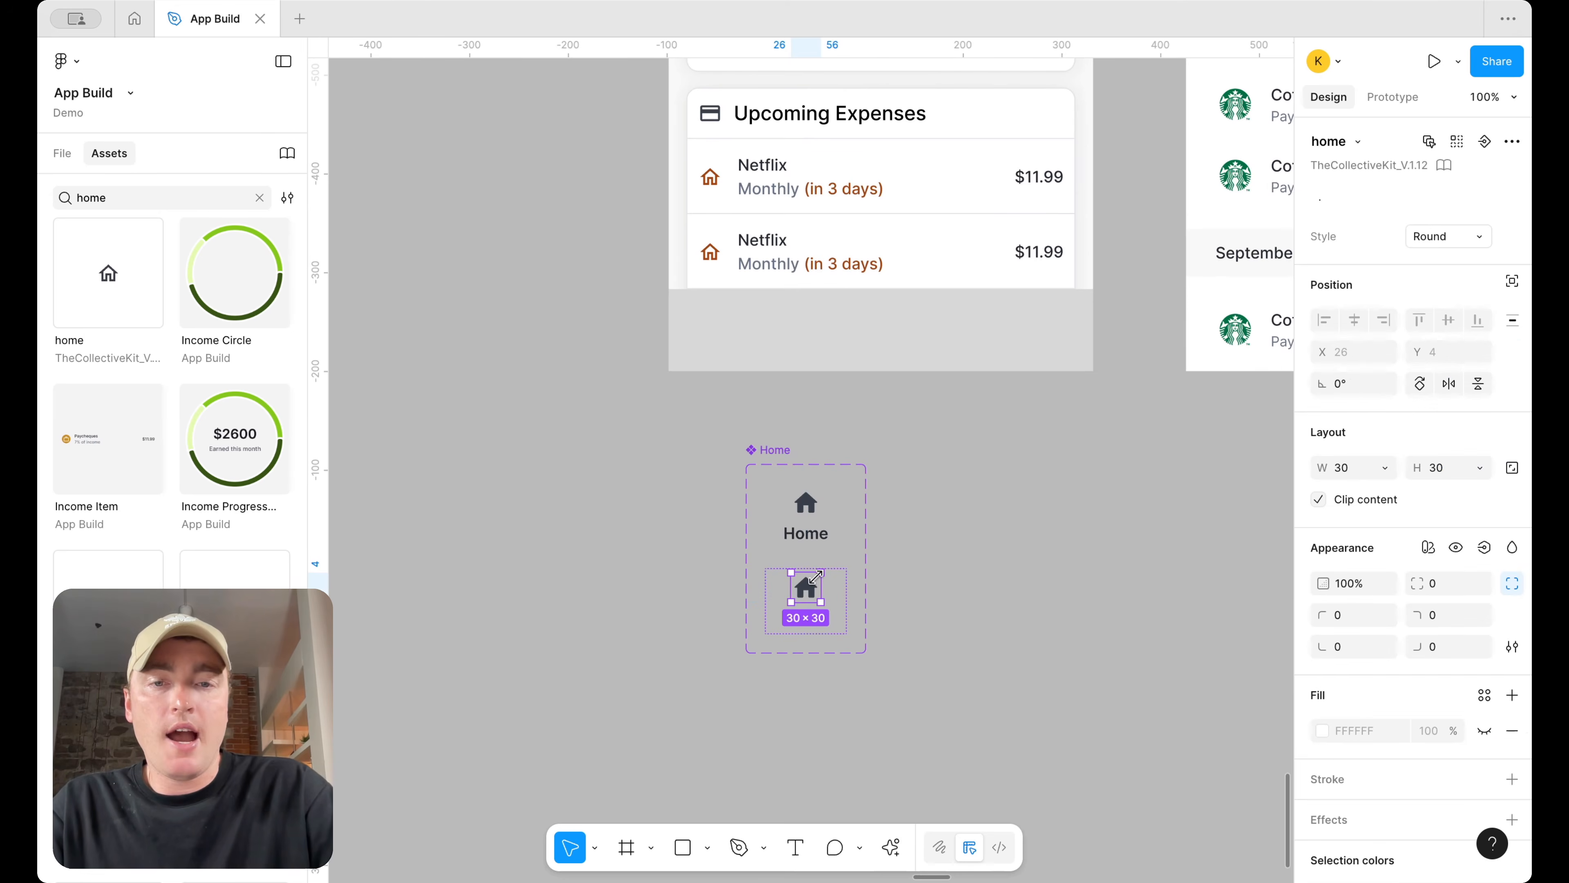
left_click(1359, 724)
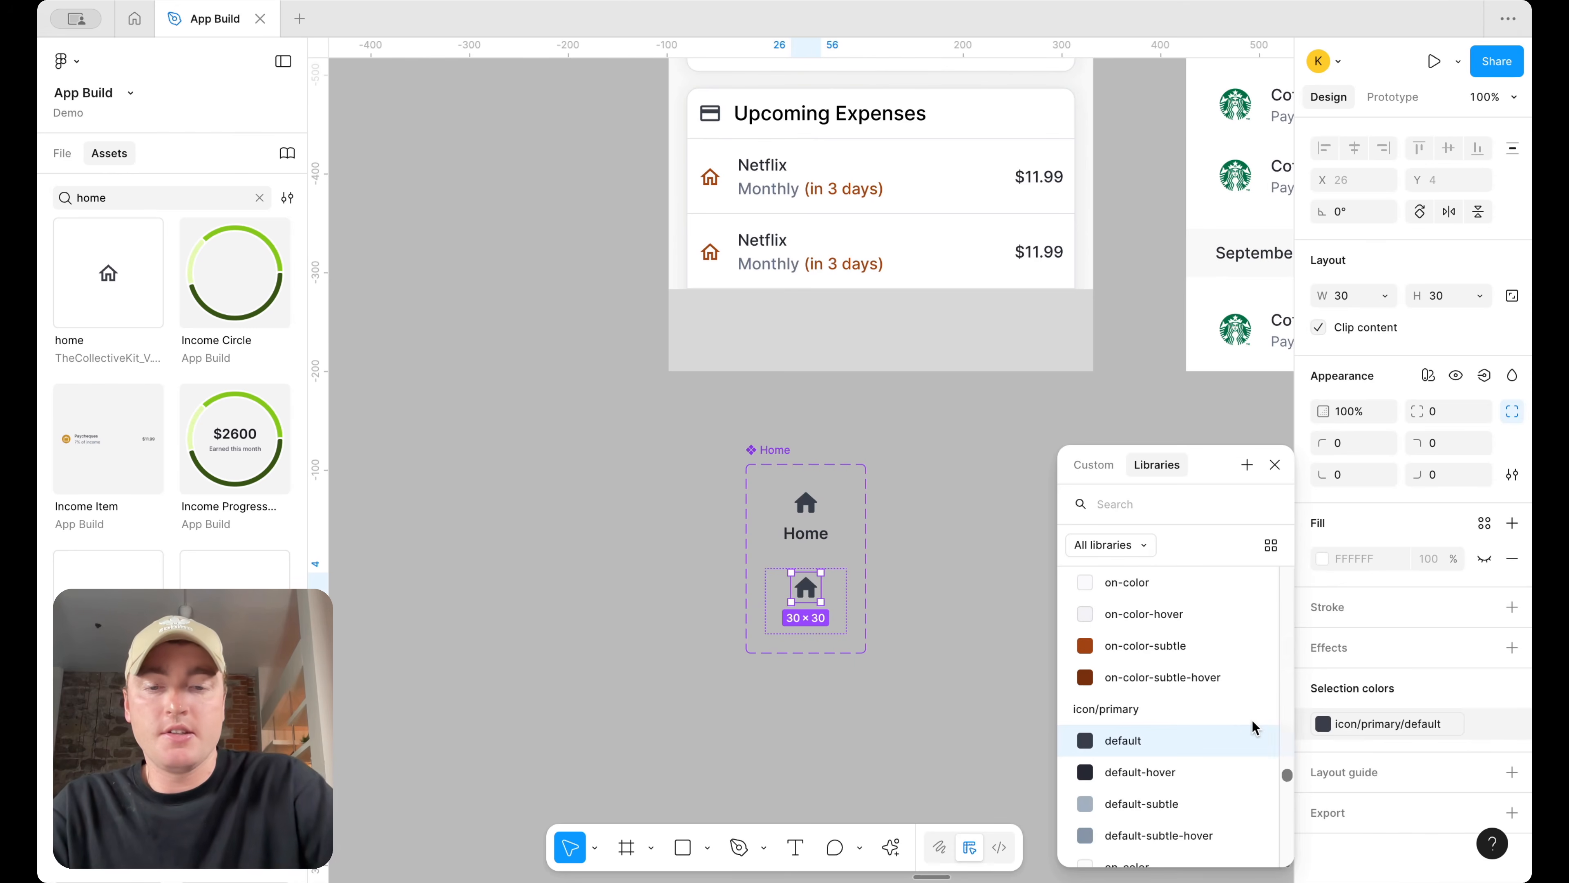
type("ico")
scroll(1167, 754, "down", 10)
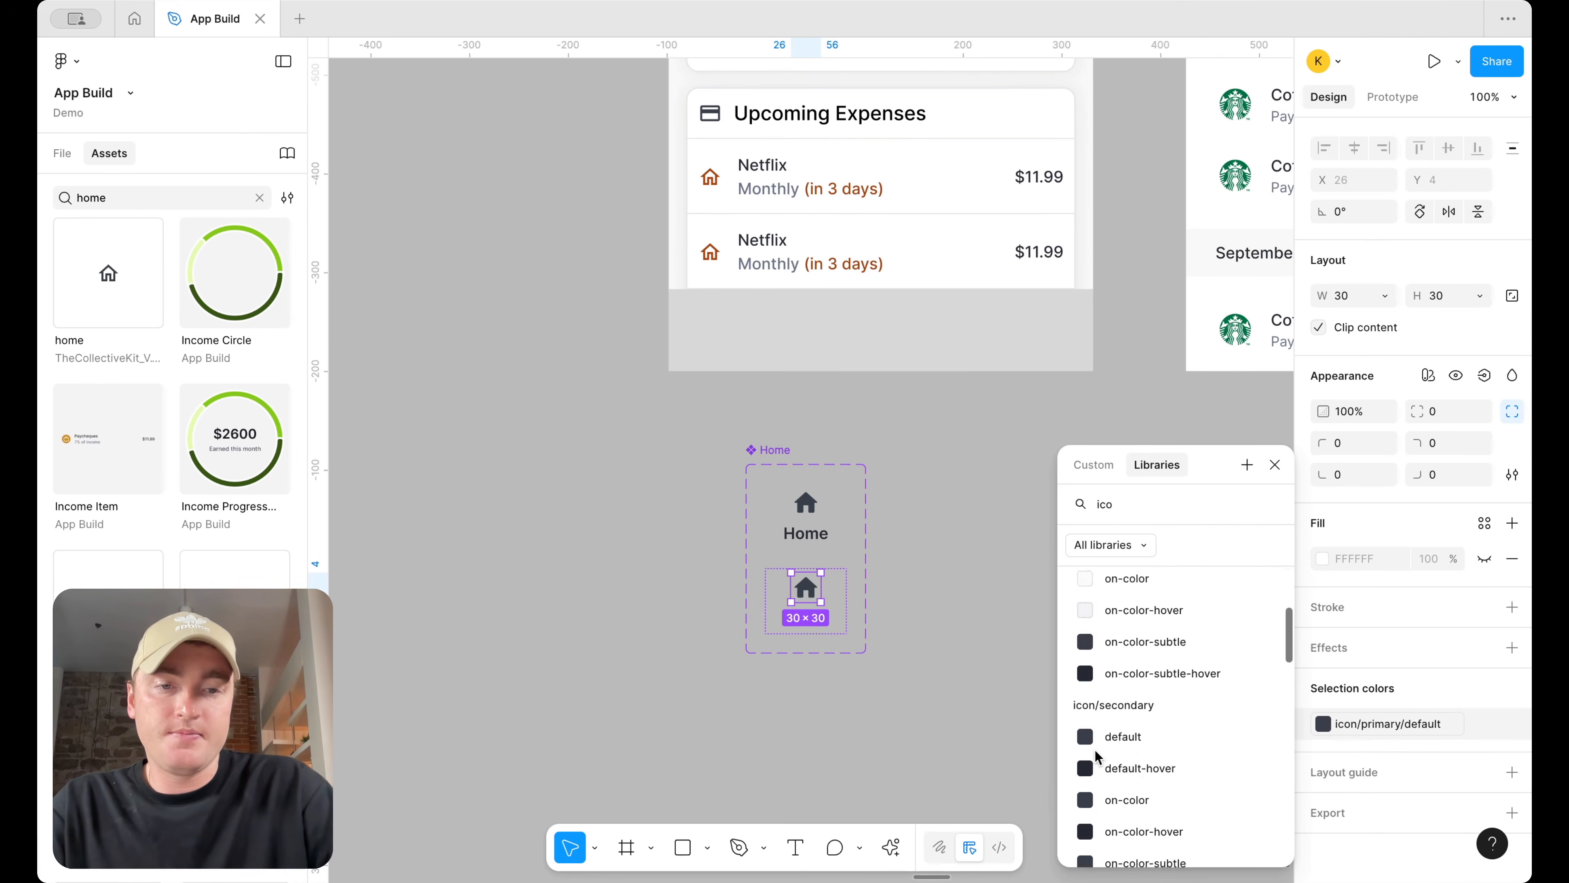
left_click(1142, 711)
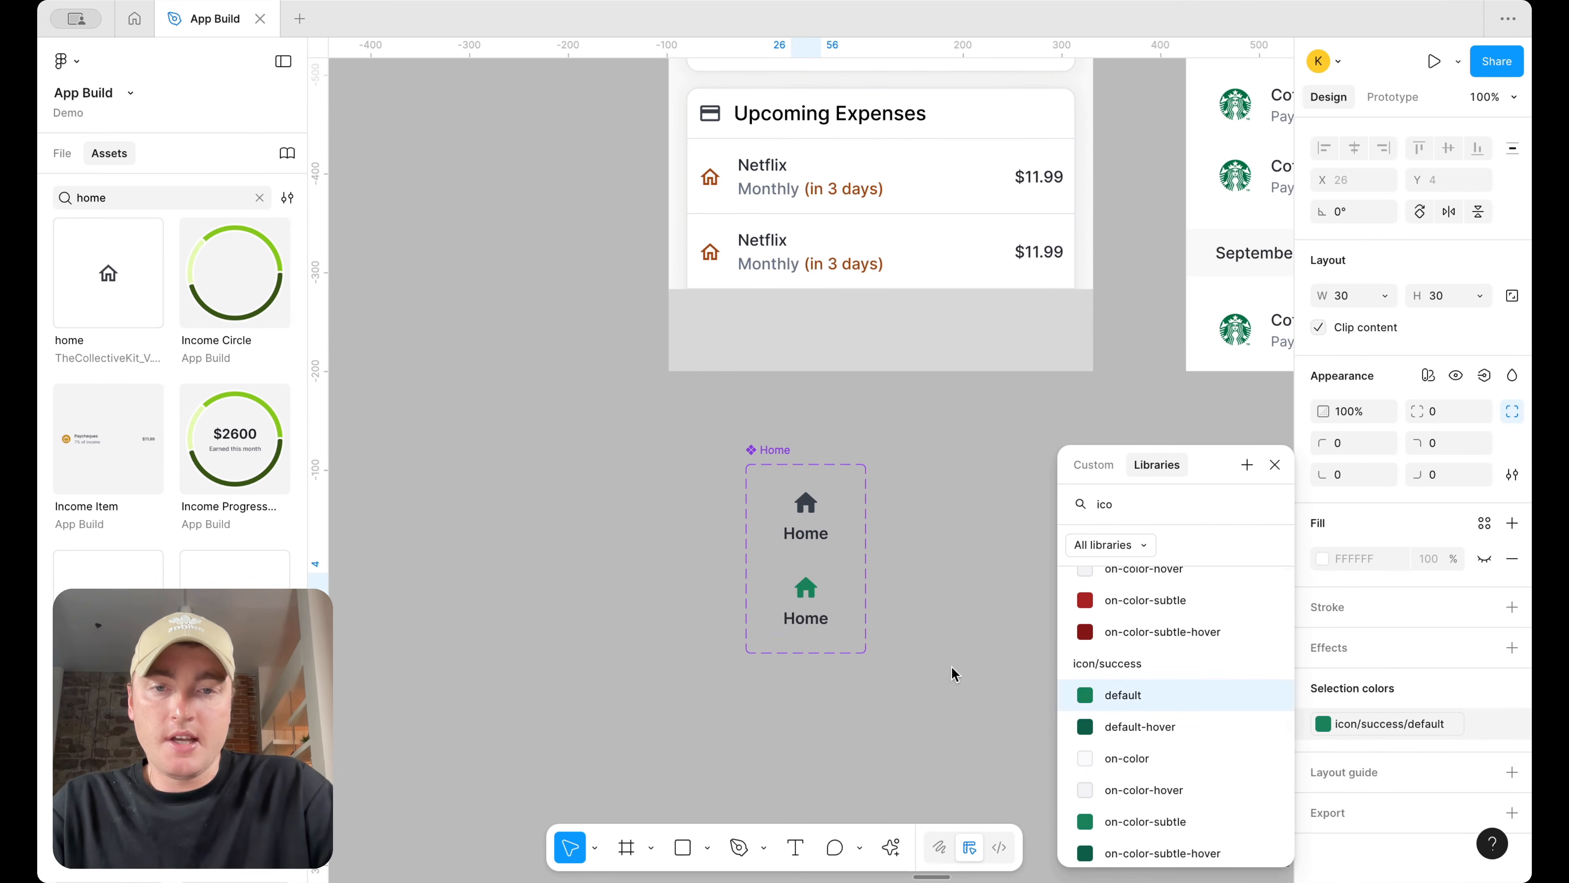
left_click(953, 673)
Set the new variant's Home label fill to text/success/default
left_click(828, 618)
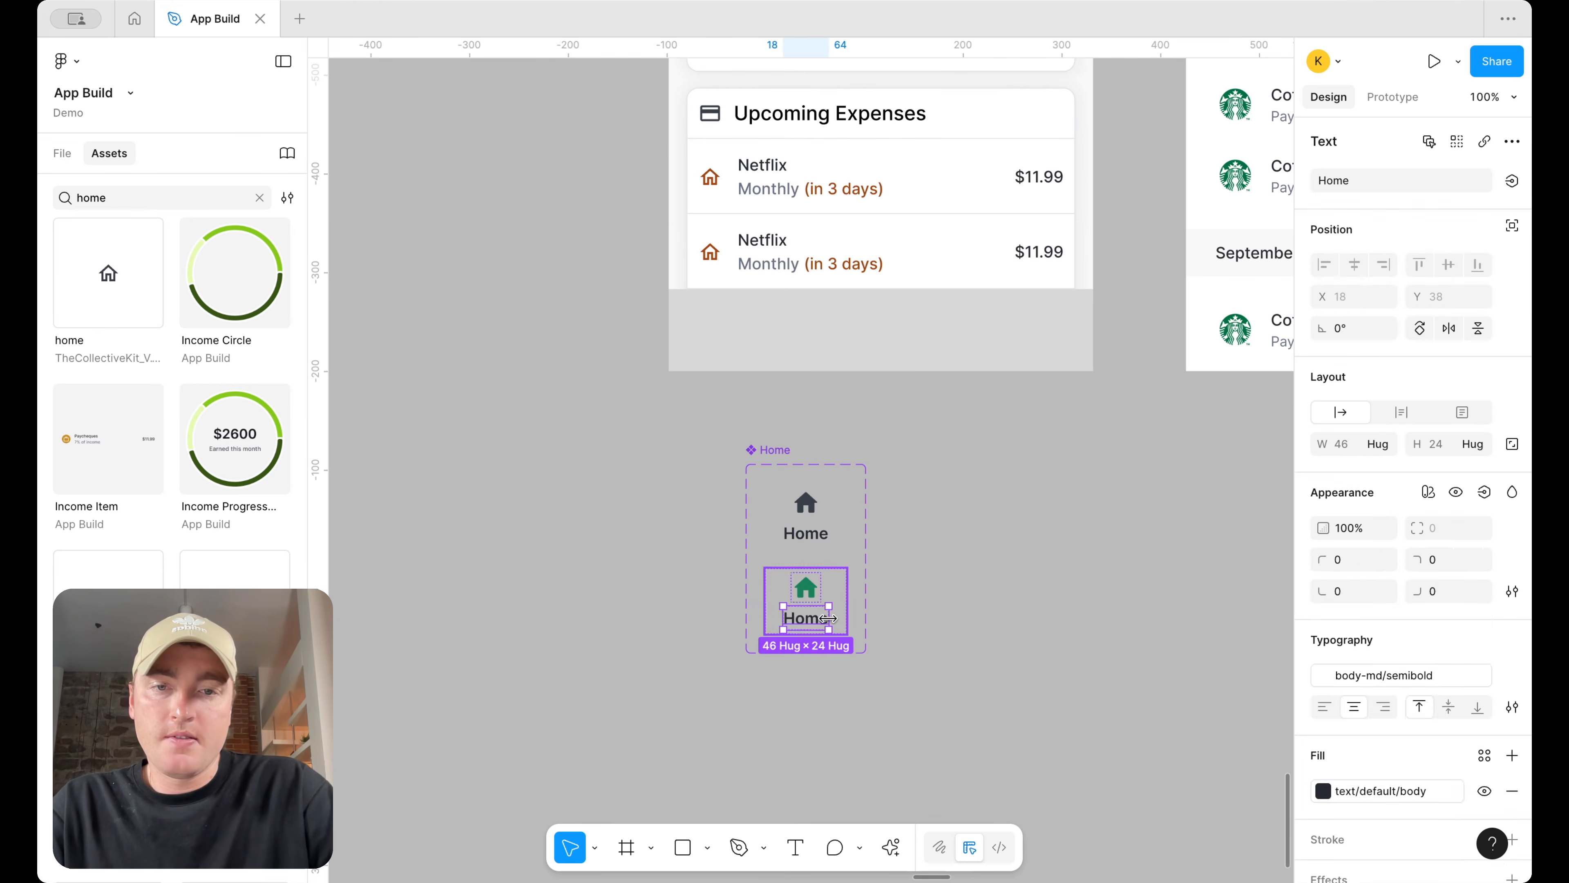
double_click(813, 541)
double_click(819, 625)
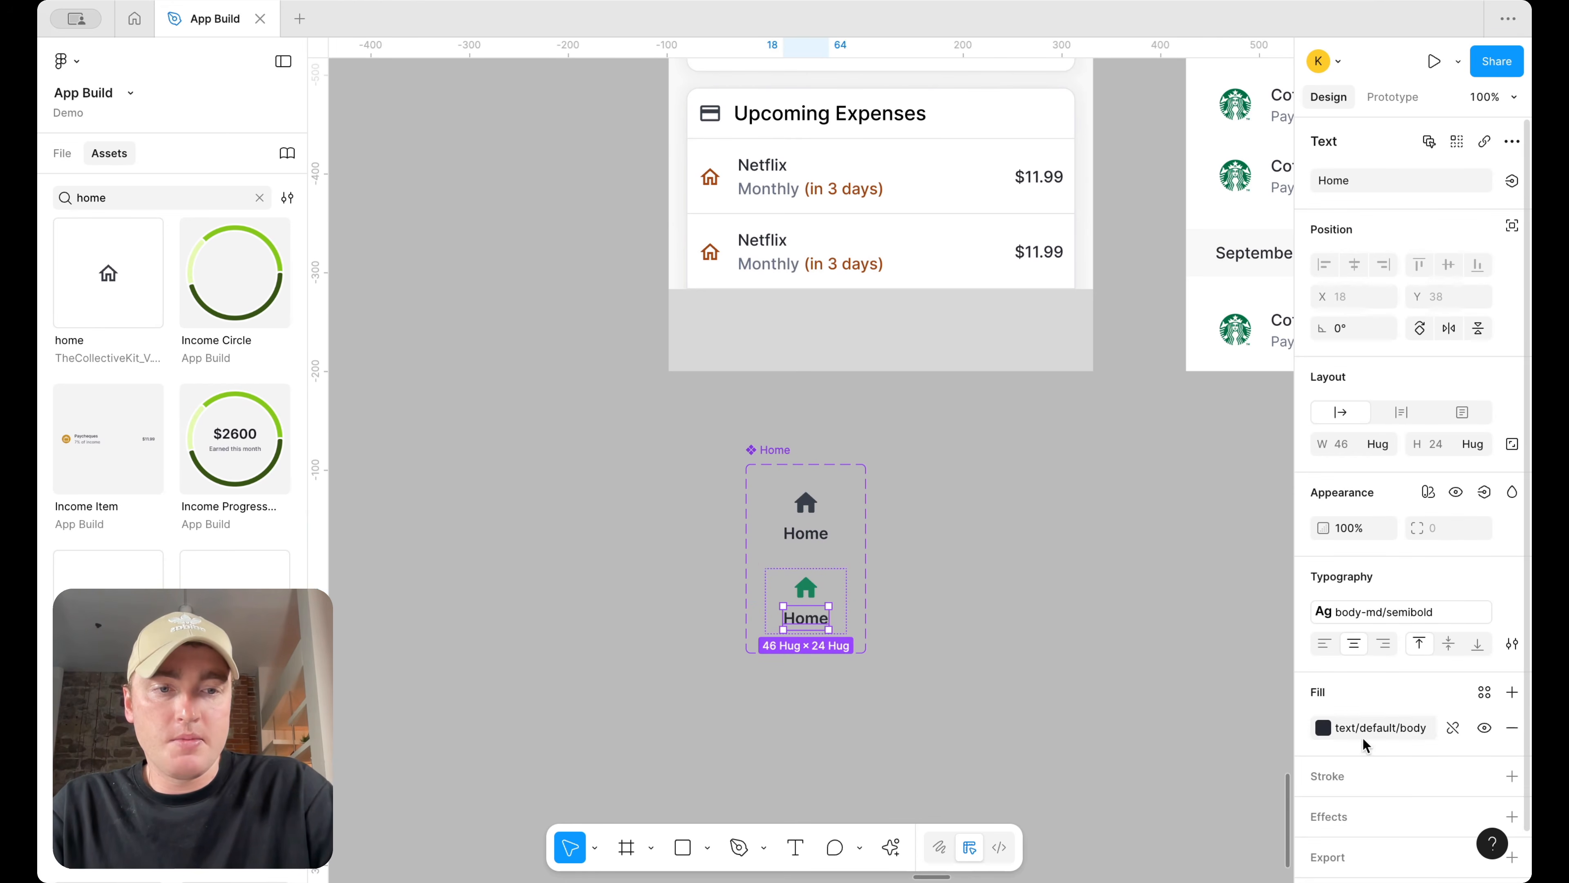
left_click(1364, 735)
scroll(1211, 731, "down", 8)
scroll(1211, 731, "down", 5)
left_click(1155, 739)
left_click(966, 581)
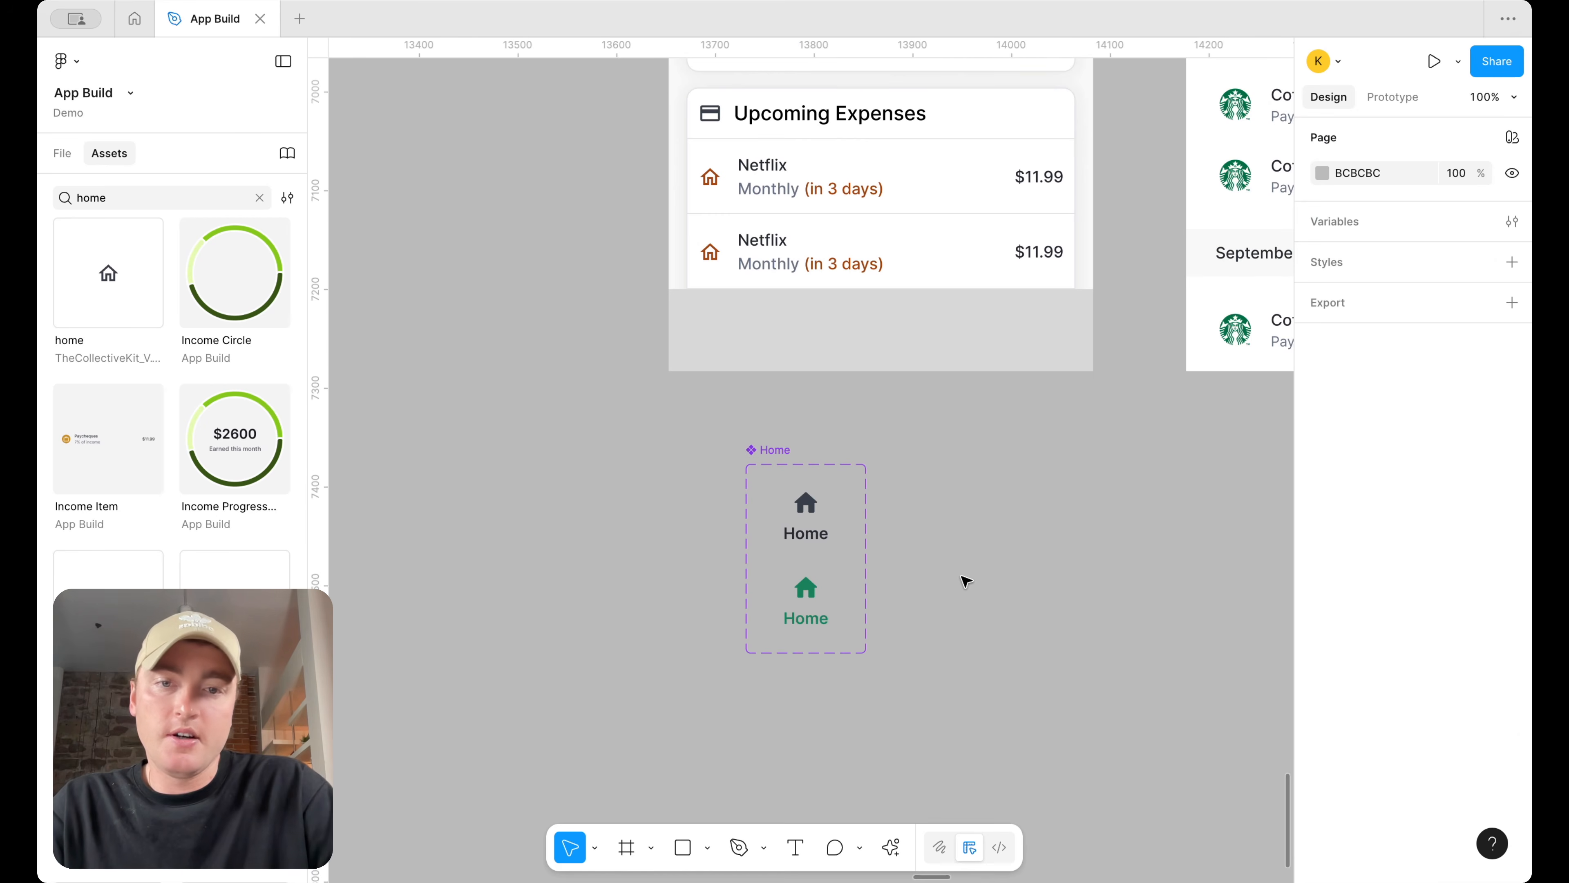
Rename the component set's variant property from Property 1 to Type
scroll(966, 581, "up", 1)
left_click(753, 489)
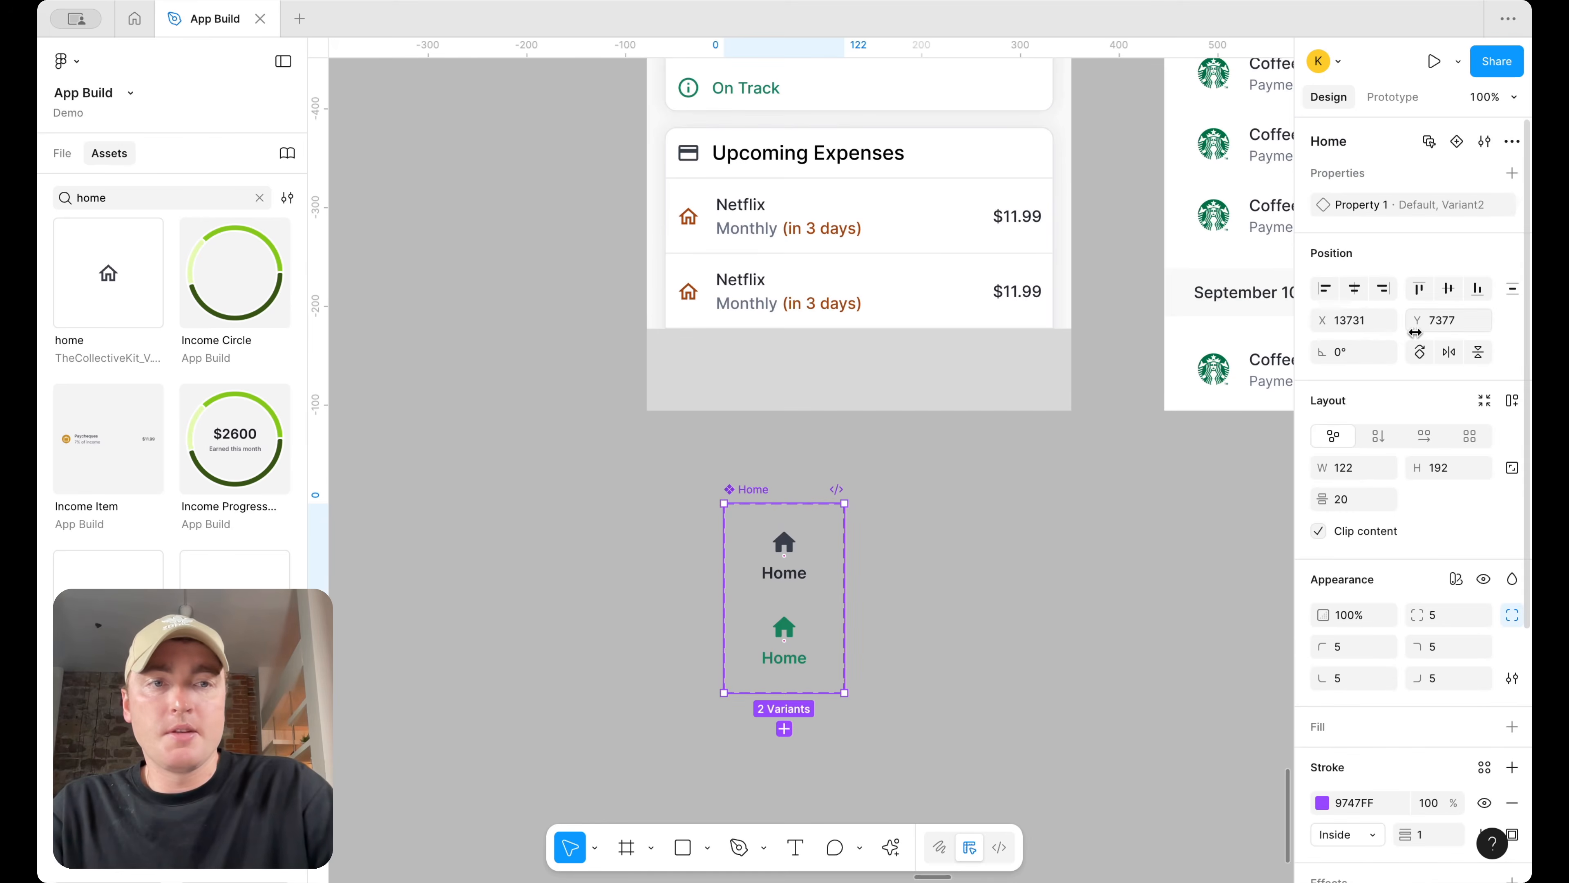
double_click(1362, 206)
type("Type")
key("Return")
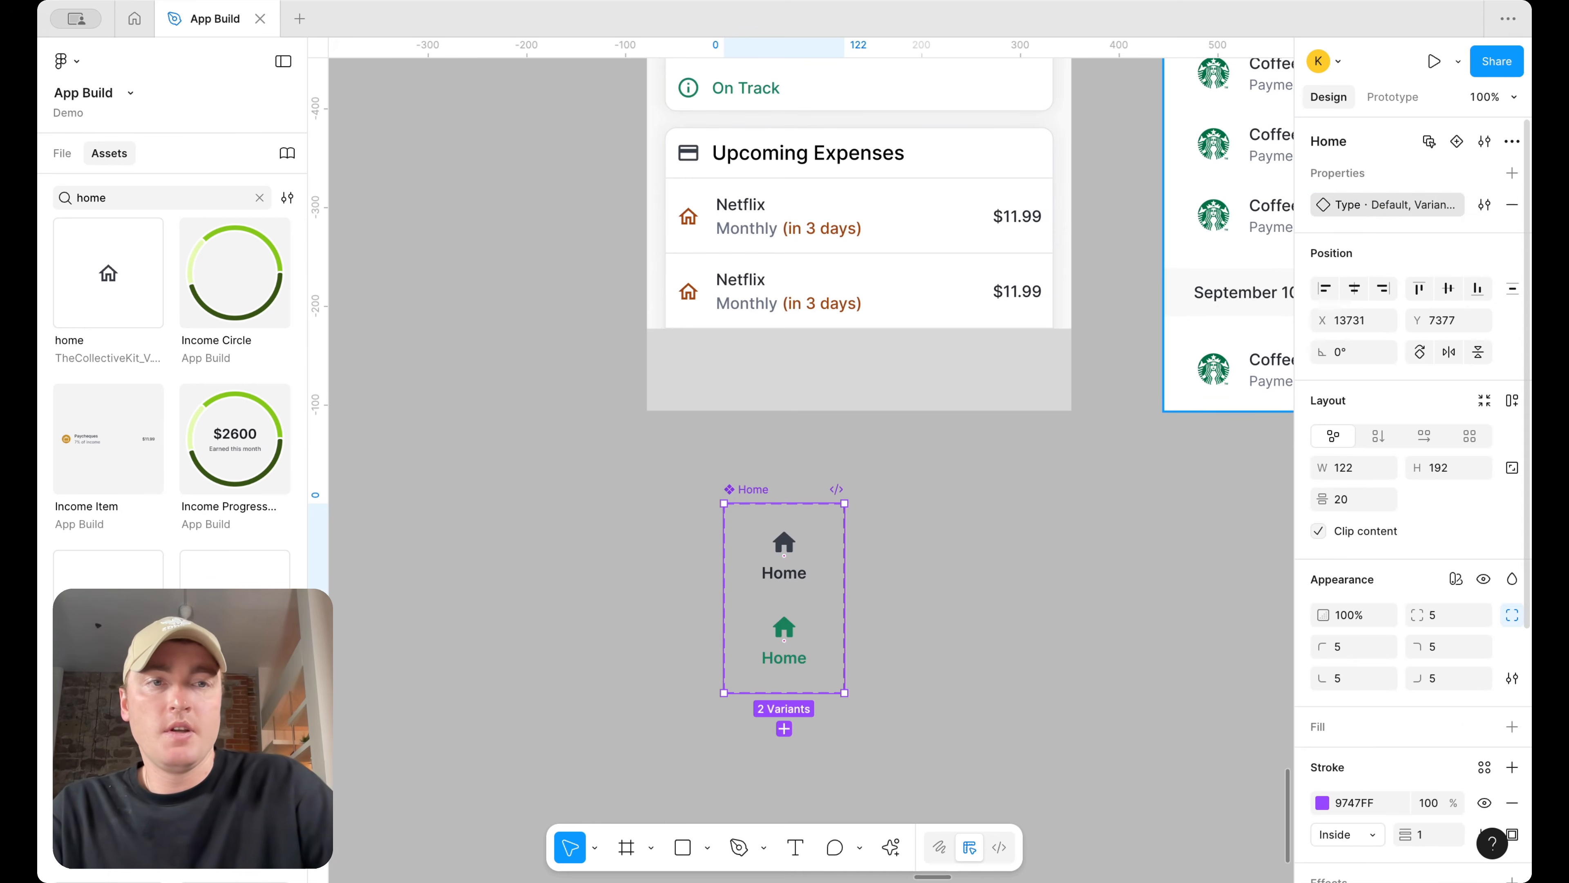
Set the first variant's Type value to unselected and the second variant's to selected
double_click(1398, 204)
left_click(794, 554)
left_click(1458, 205)
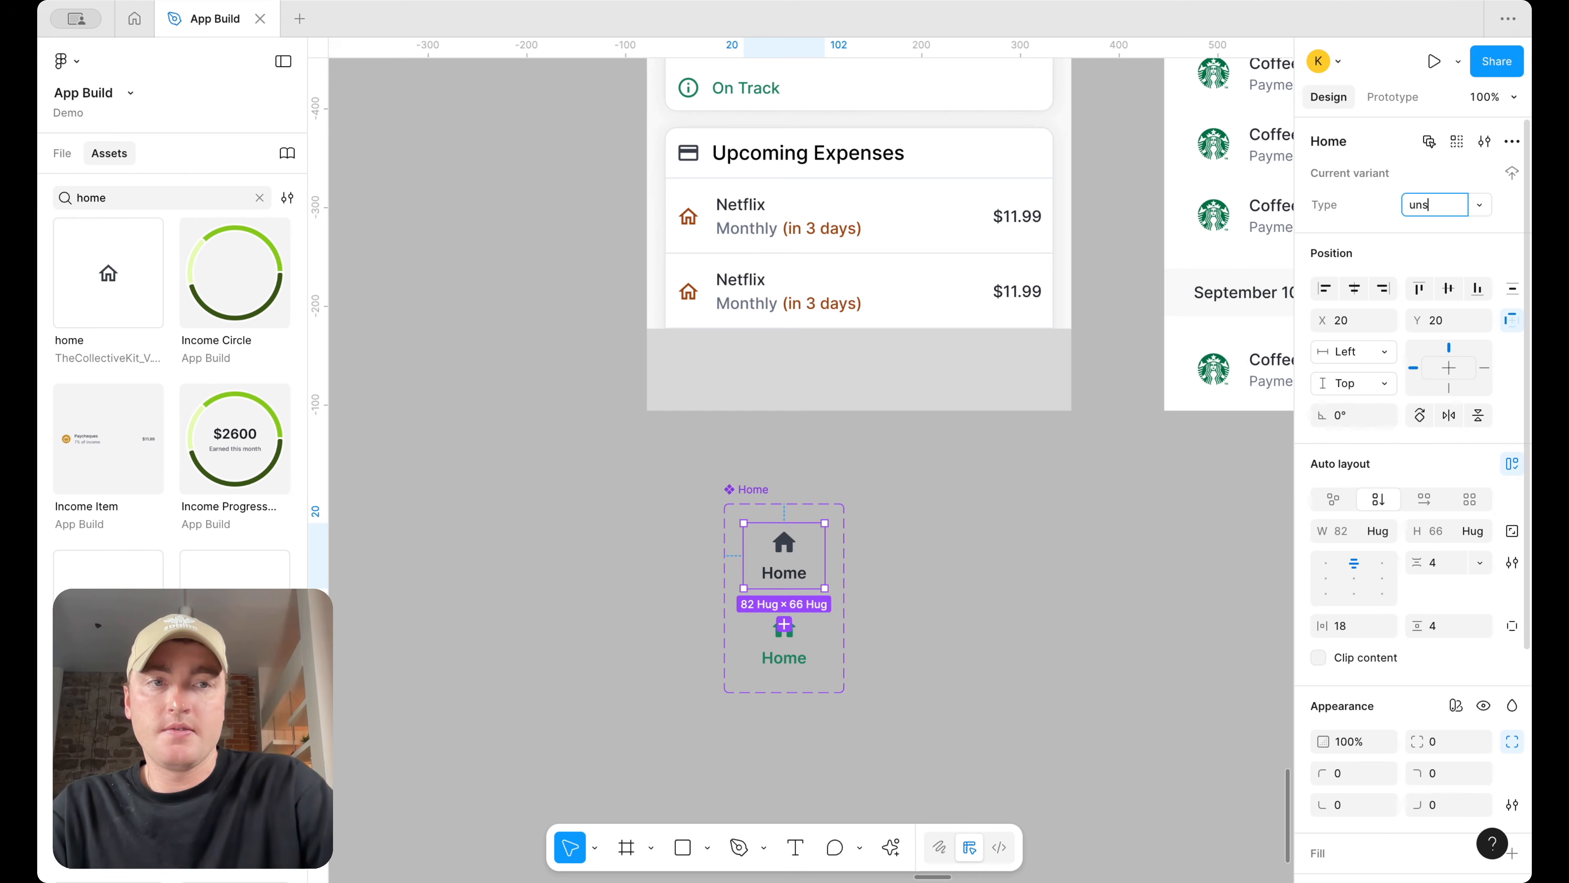
key("Return")
left_click(815, 668)
type("selected")
key("Return")
Duplicate the Home component set and place the copy to its right
left_click(887, 408)
scroll(887, 410, "down", 2)
scroll(887, 410, "right", 2)
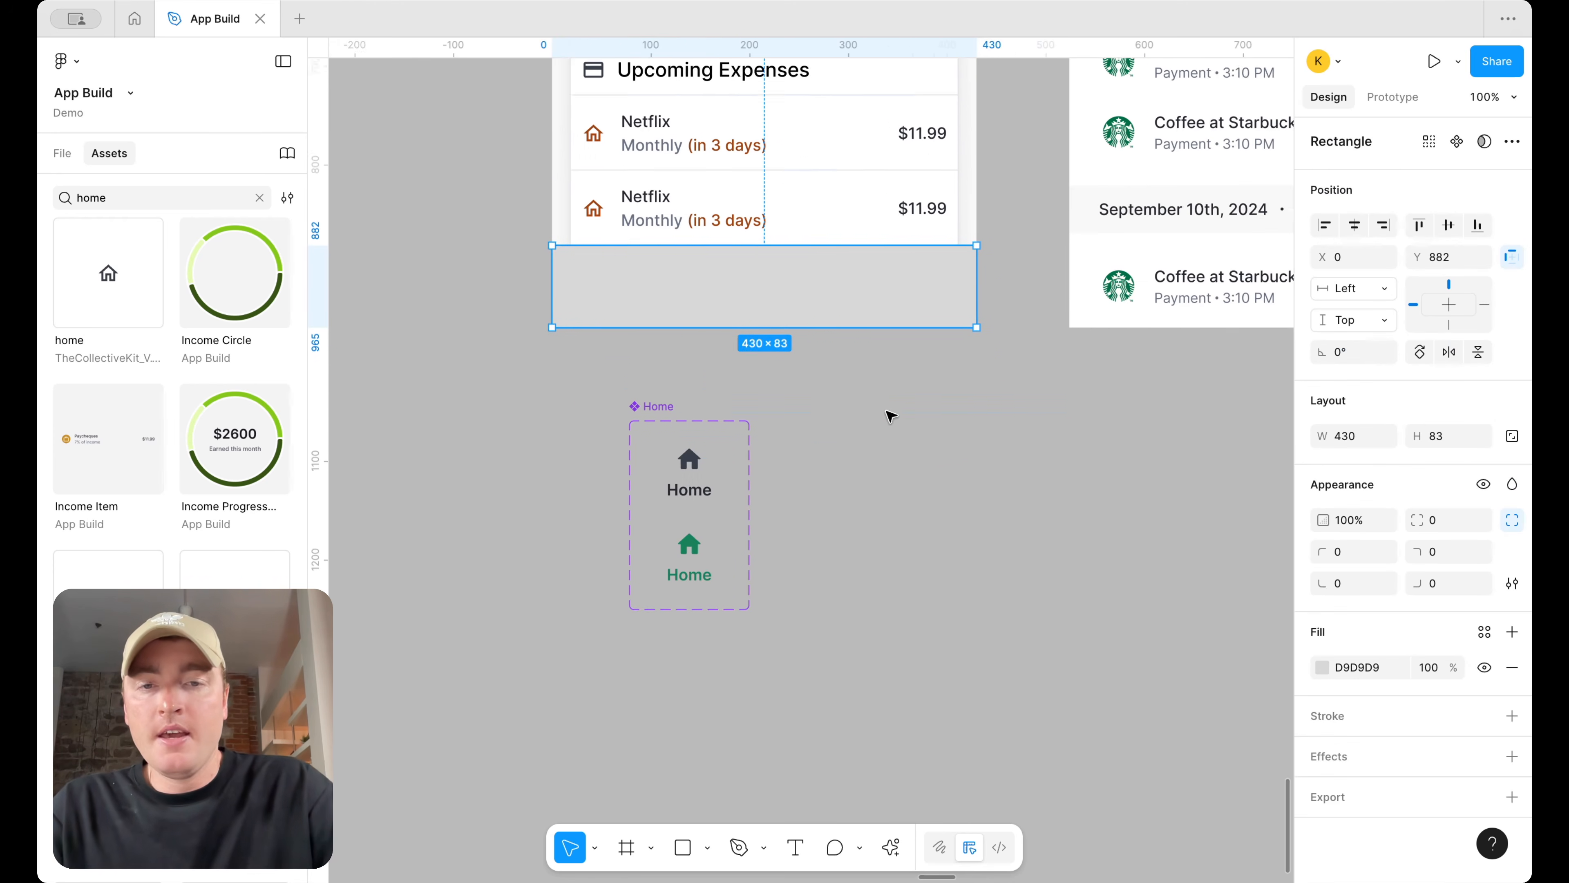
left_click_drag(619, 375, 827, 364)
Change the duplicate's unselected variant label to Transactions
scroll(827, 365, "down", 5)
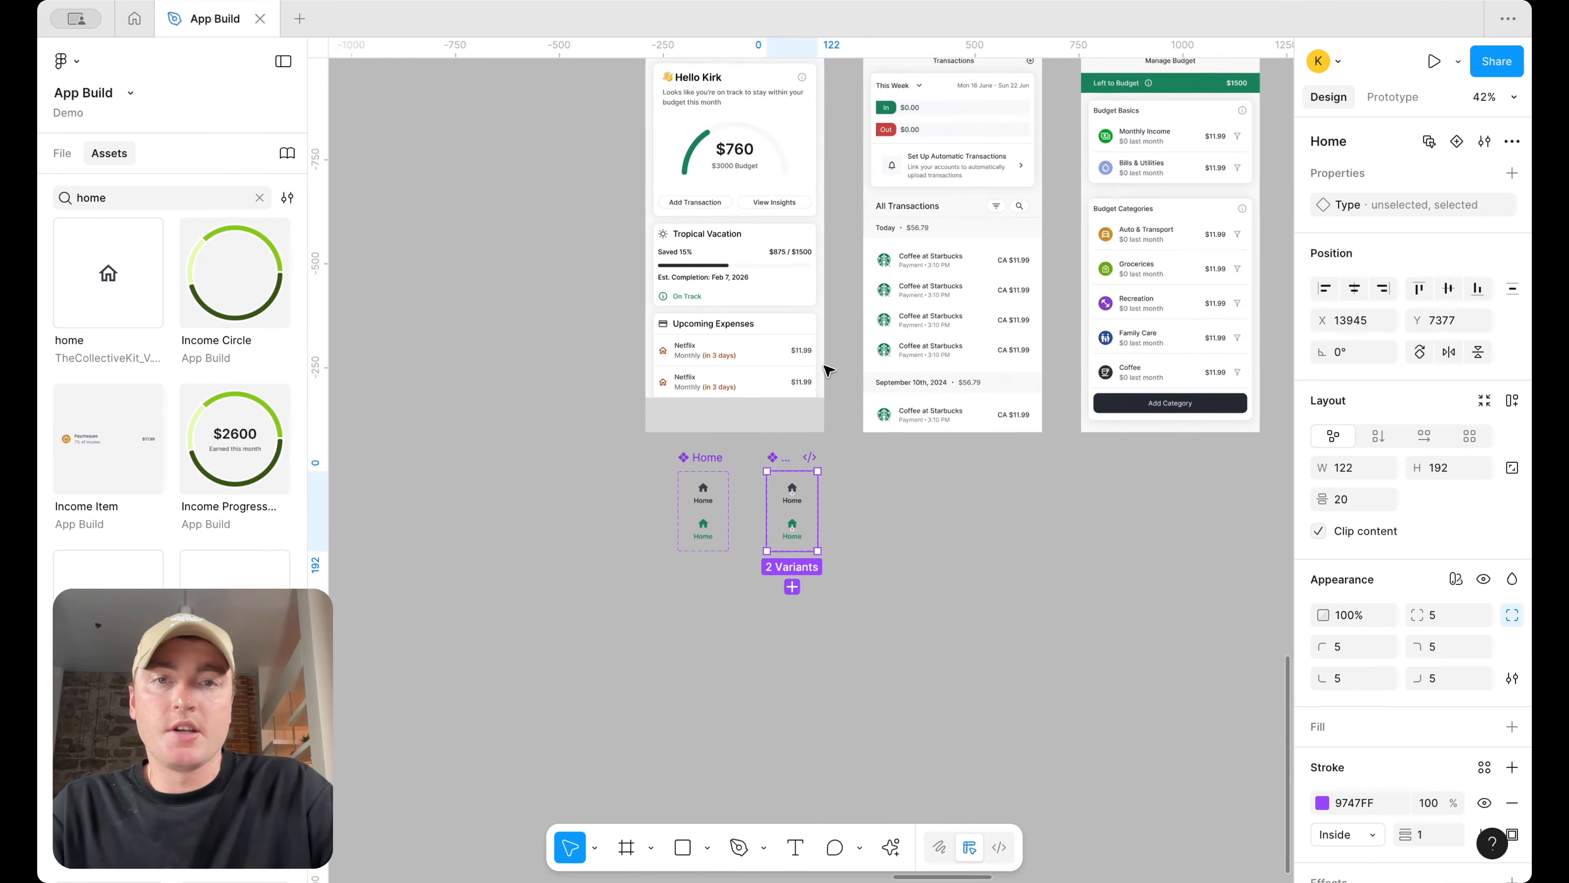
scroll(844, 596, "up", 5)
double_click(950, 353)
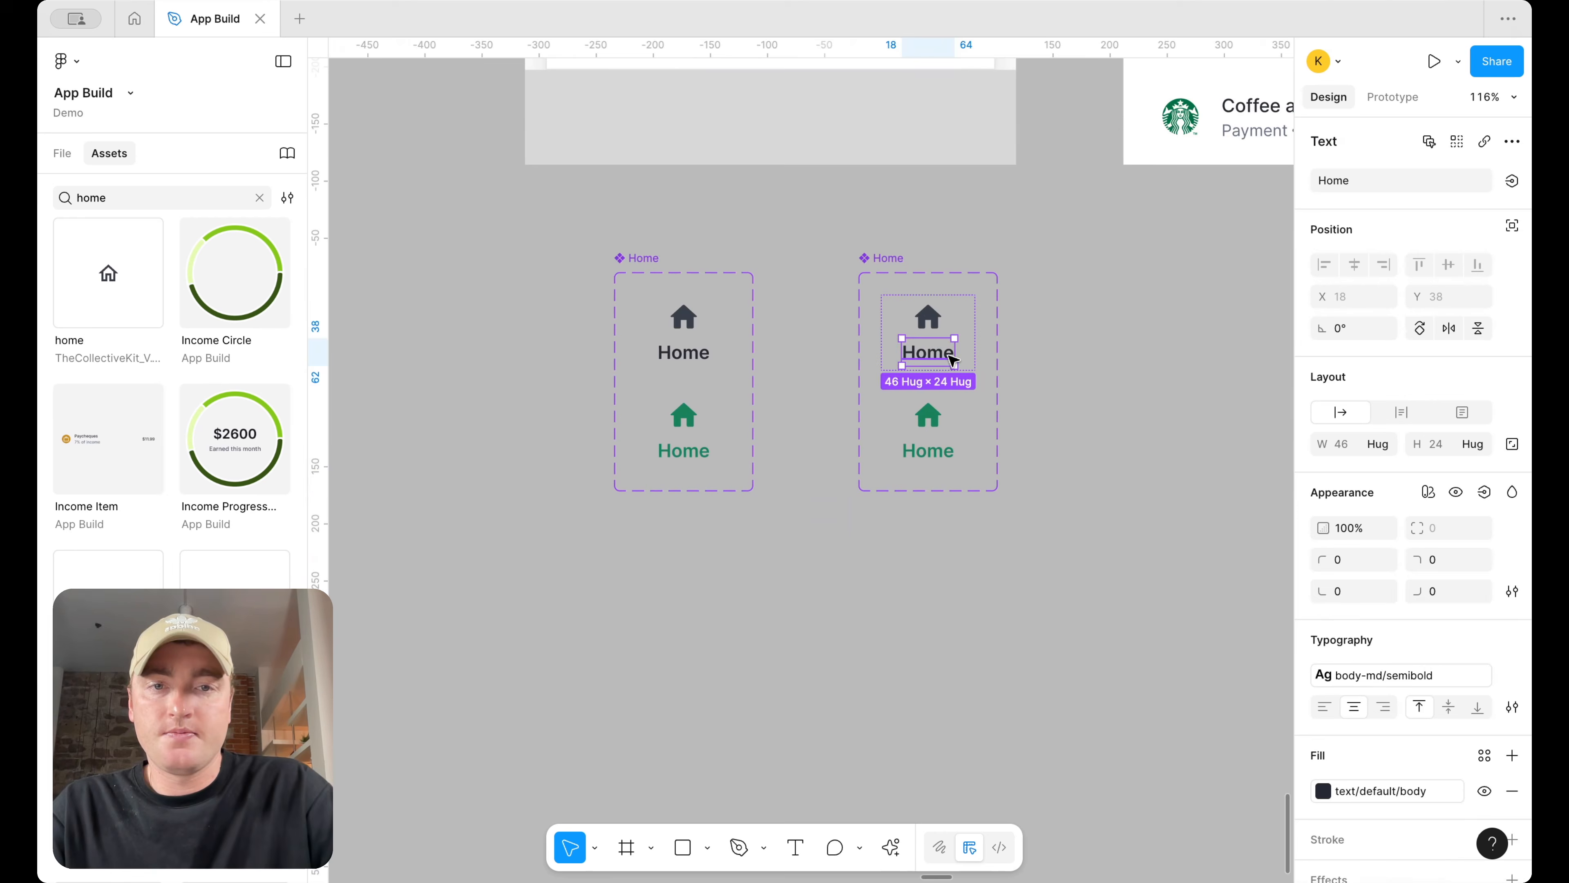
double_click(950, 355)
type("Transactions")
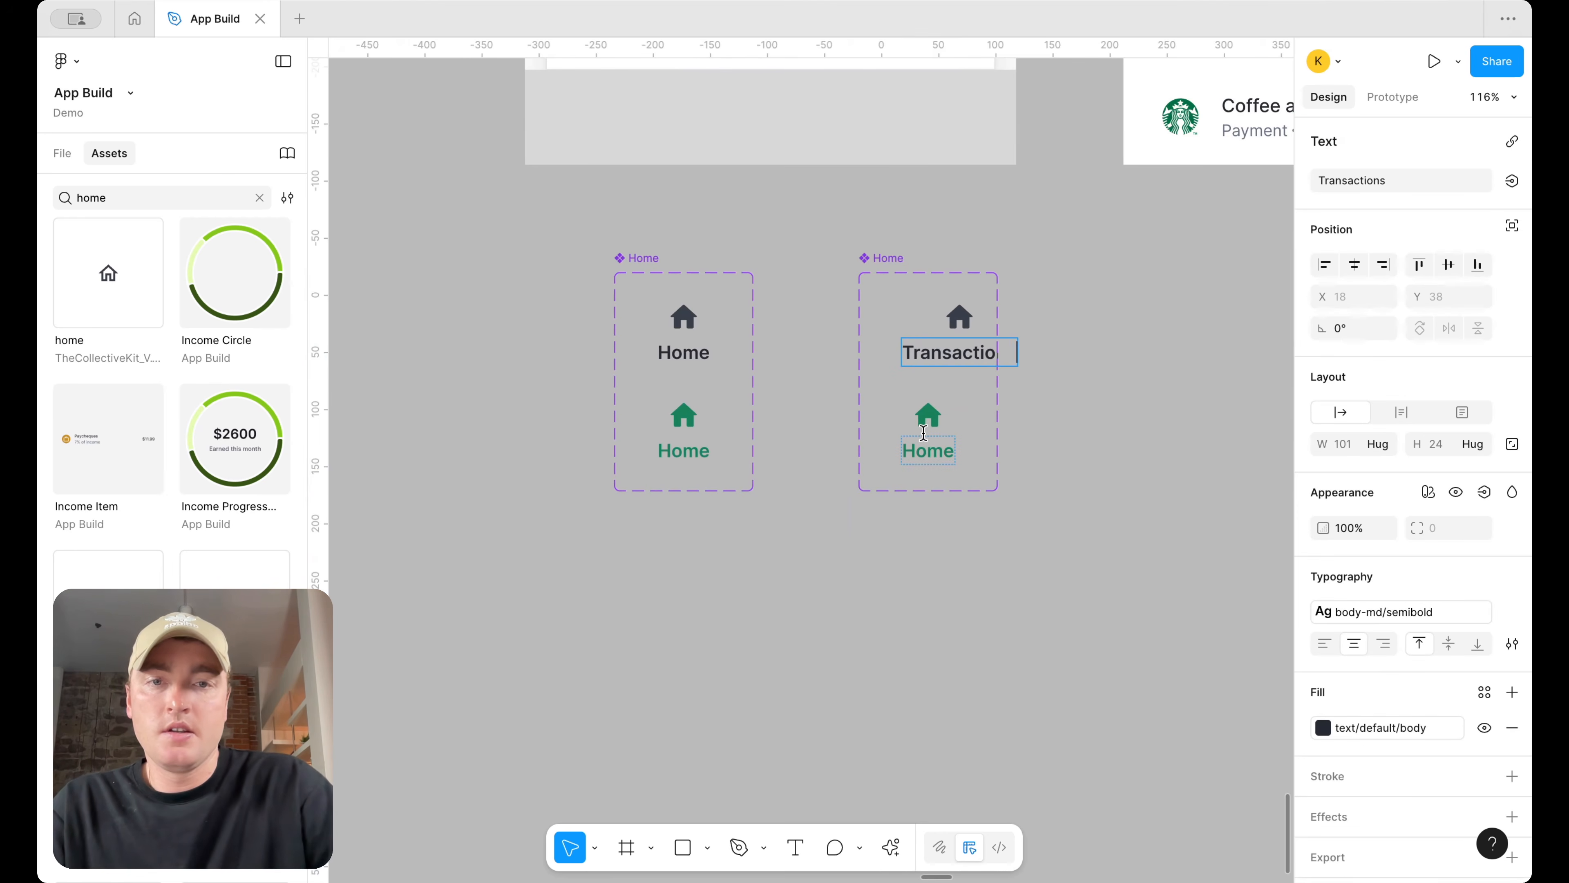
Change the duplicate's selected variant label to Transactions
double_click(923, 440)
double_click(924, 440)
type("Transactions")
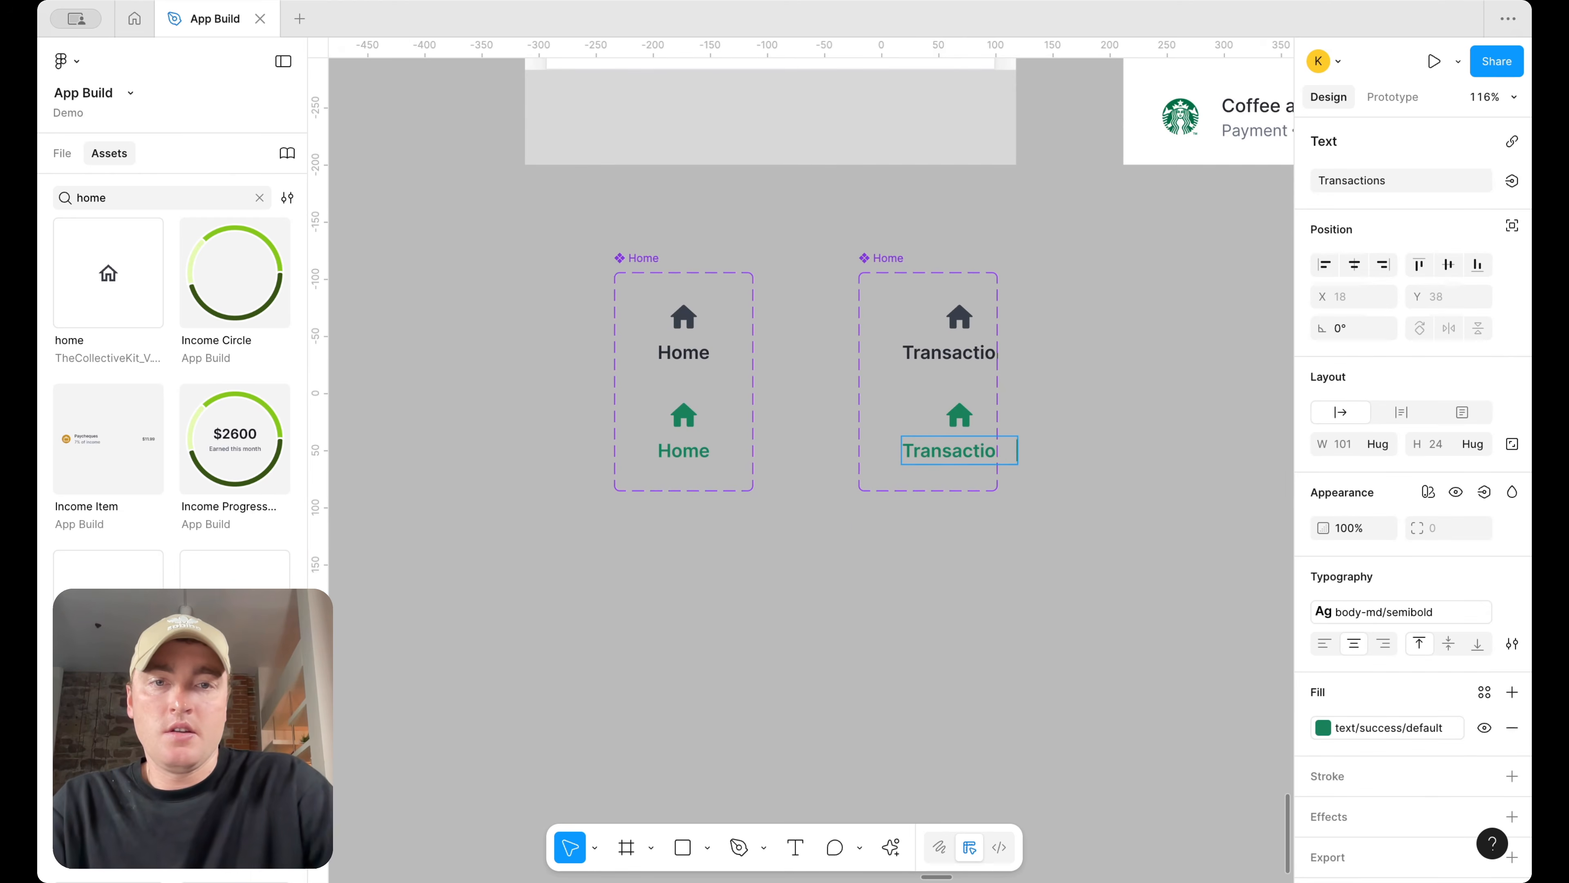
key("Escape")
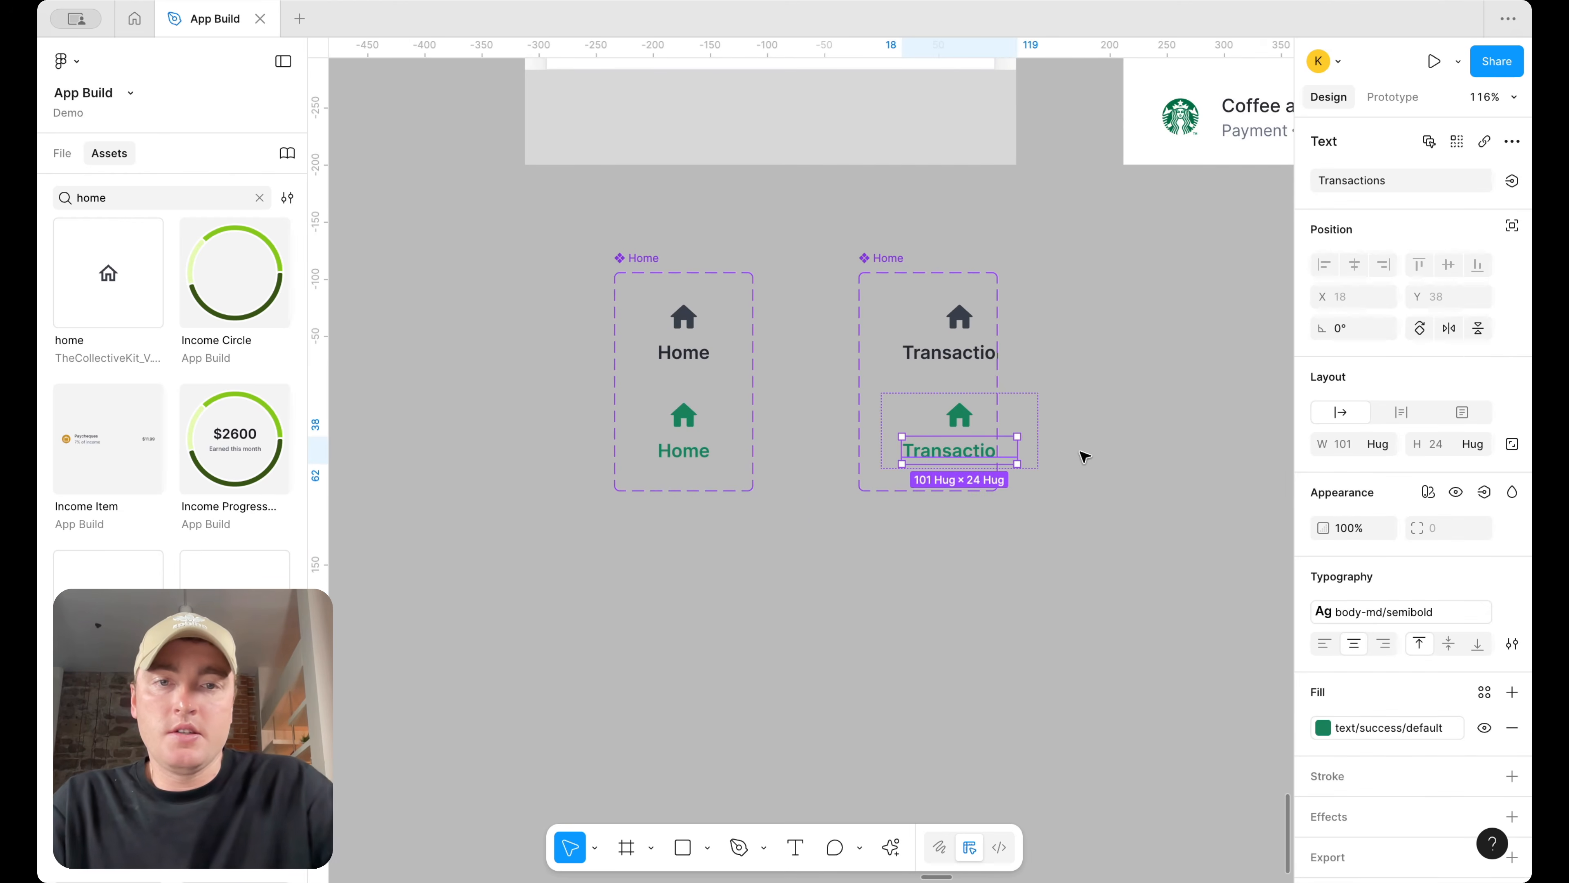
Swap the icon in both Transactions variants for the payments icon, searching for money
double_click(966, 314)
left_click(1458, 144)
left_click(1359, 142)
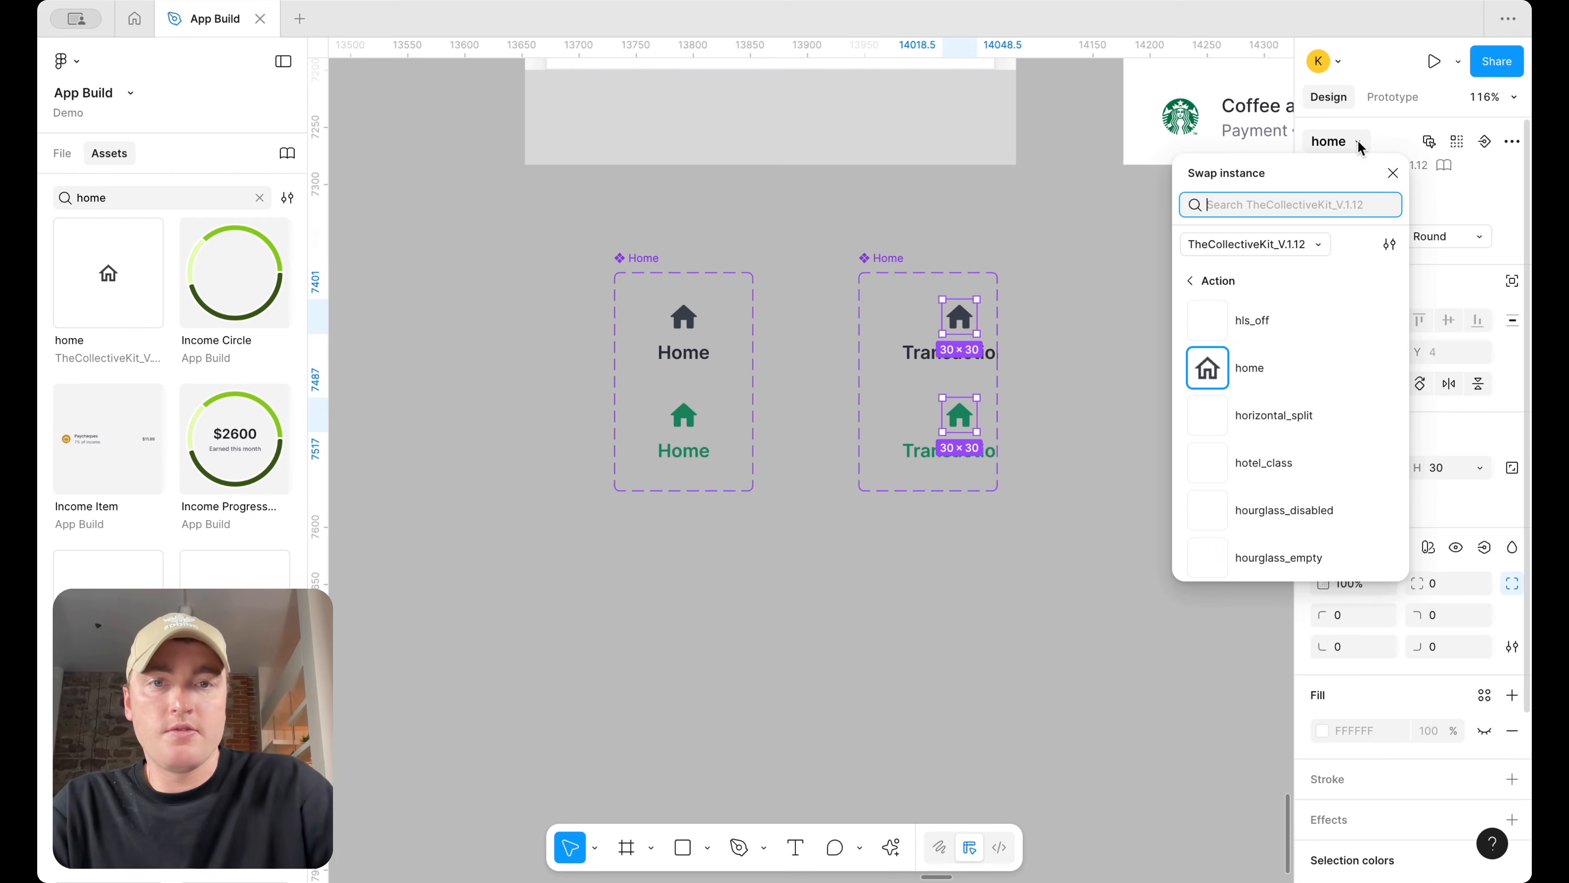
type("money")
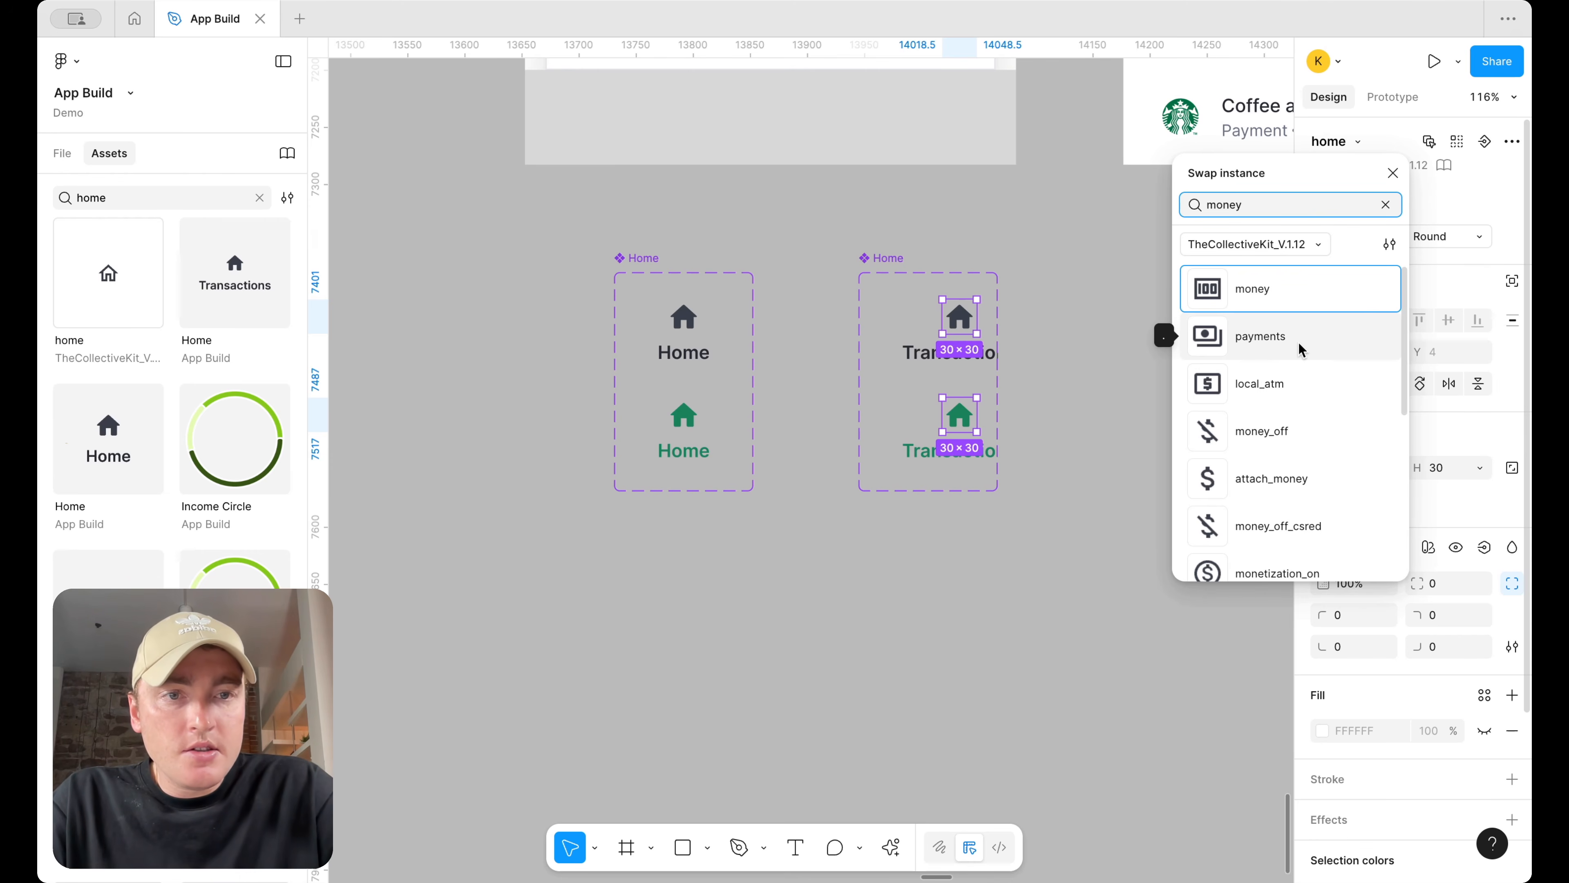
scroll(1298, 343, "down", 3)
scroll(1298, 345, "up", 3)
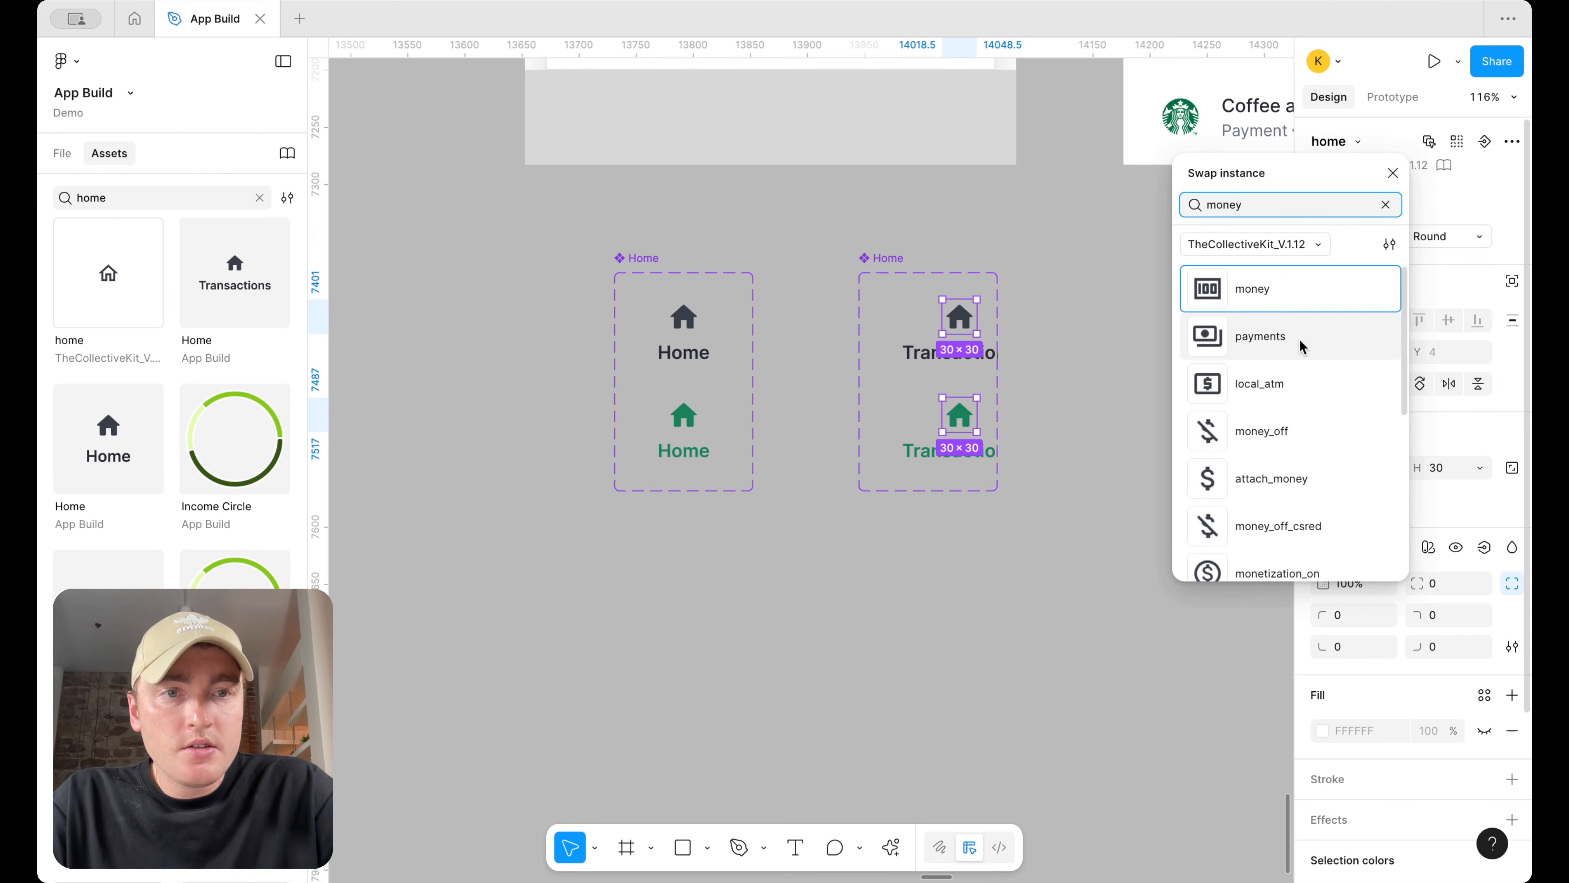
left_click(1299, 340)
Widen the duplicated component set to about 191 px and rename it Transactions
left_click(881, 258)
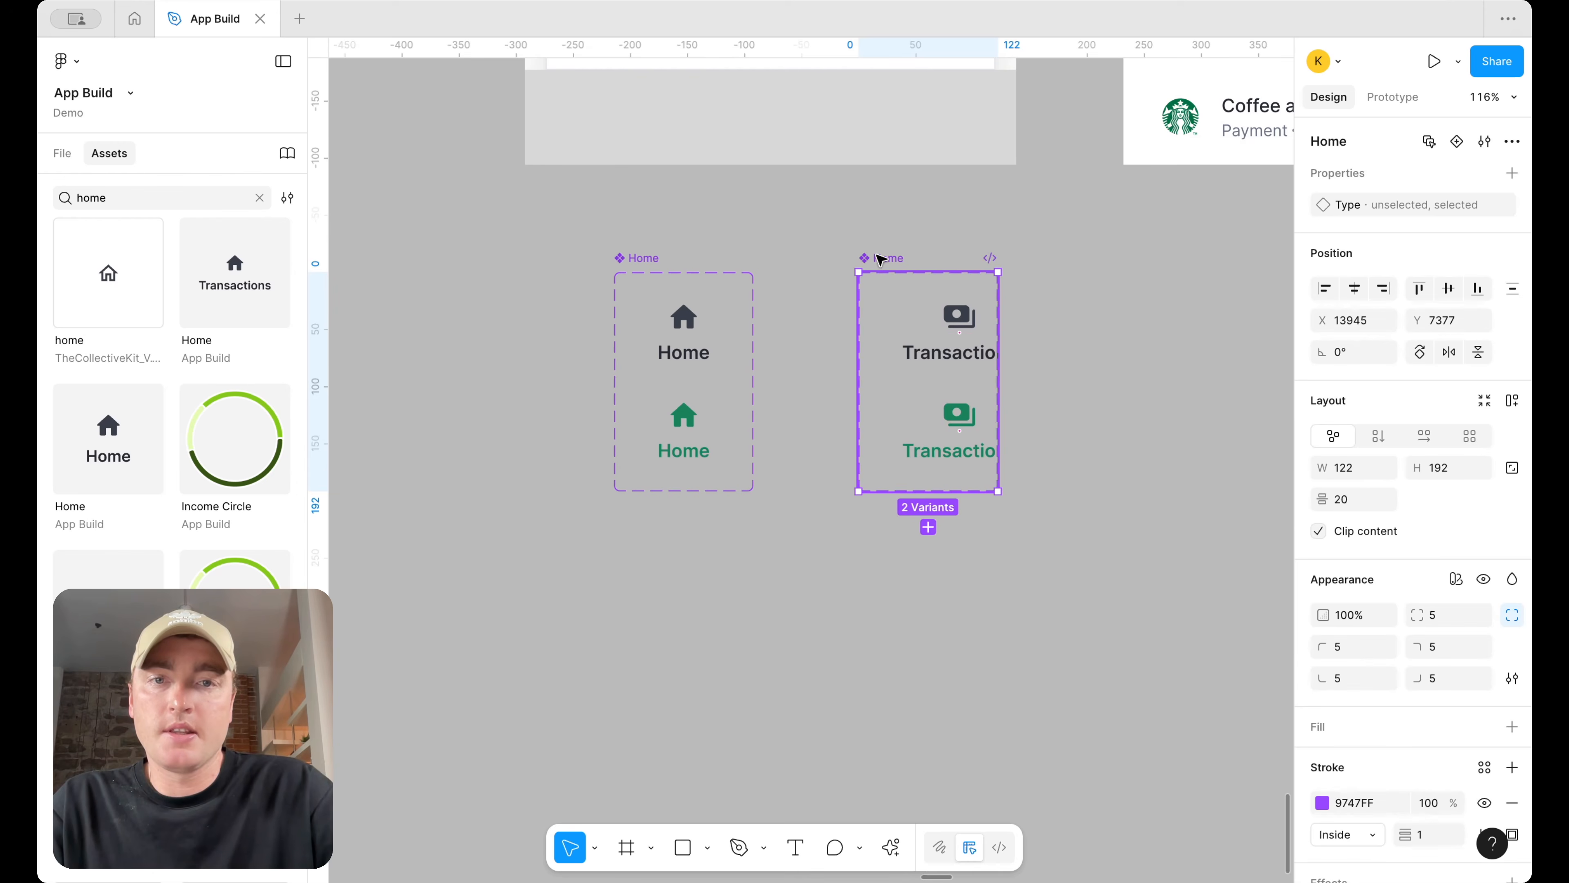
left_click_drag(998, 308, 1077, 306)
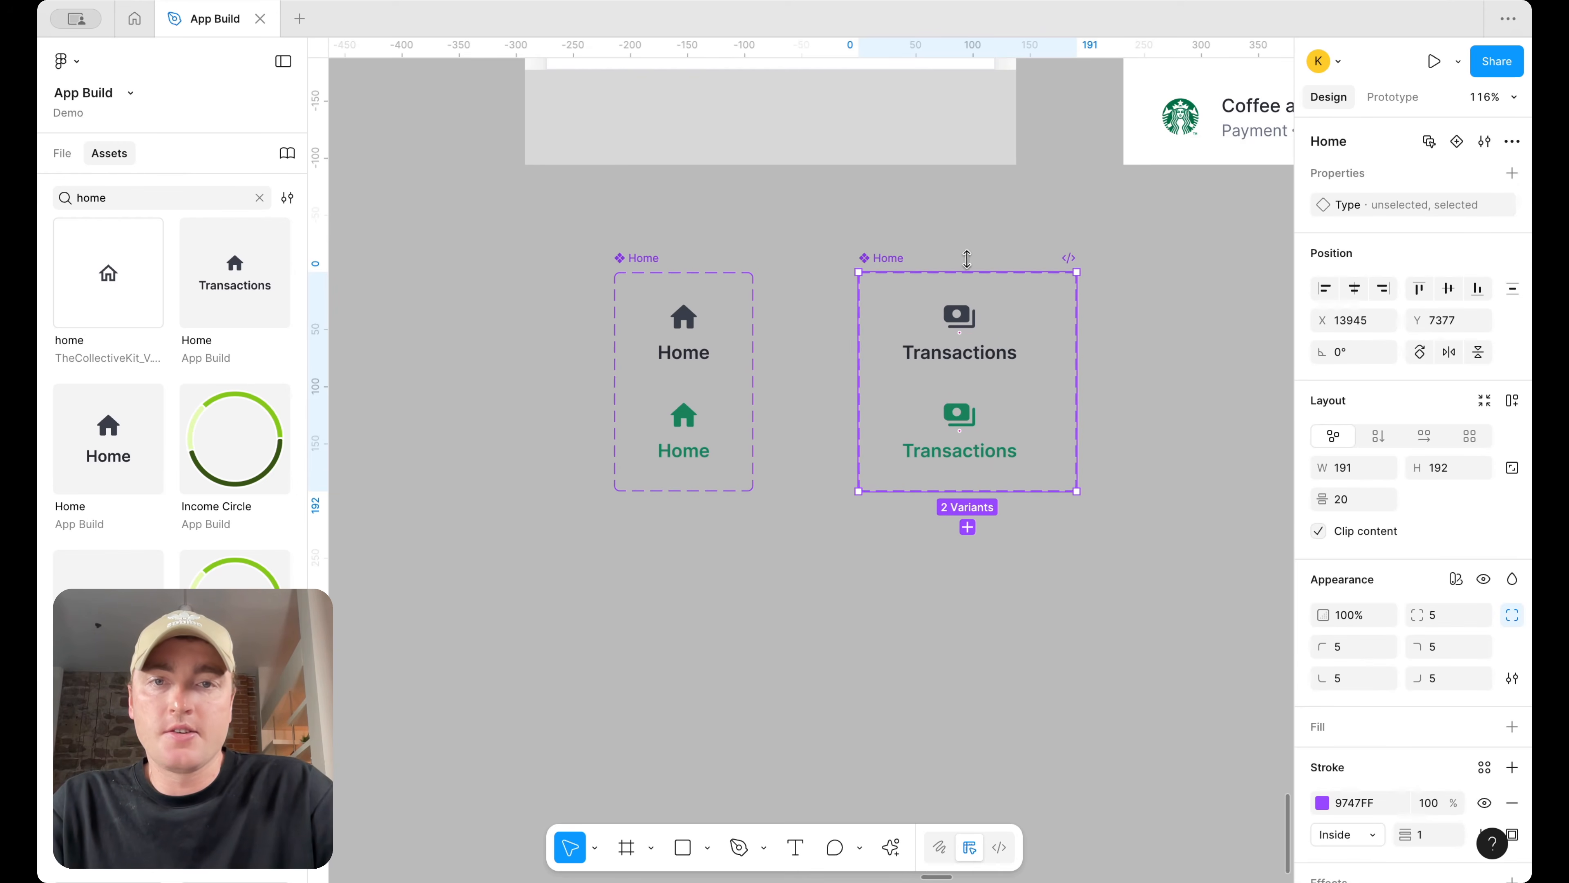
double_click(886, 259)
type("Transactions")
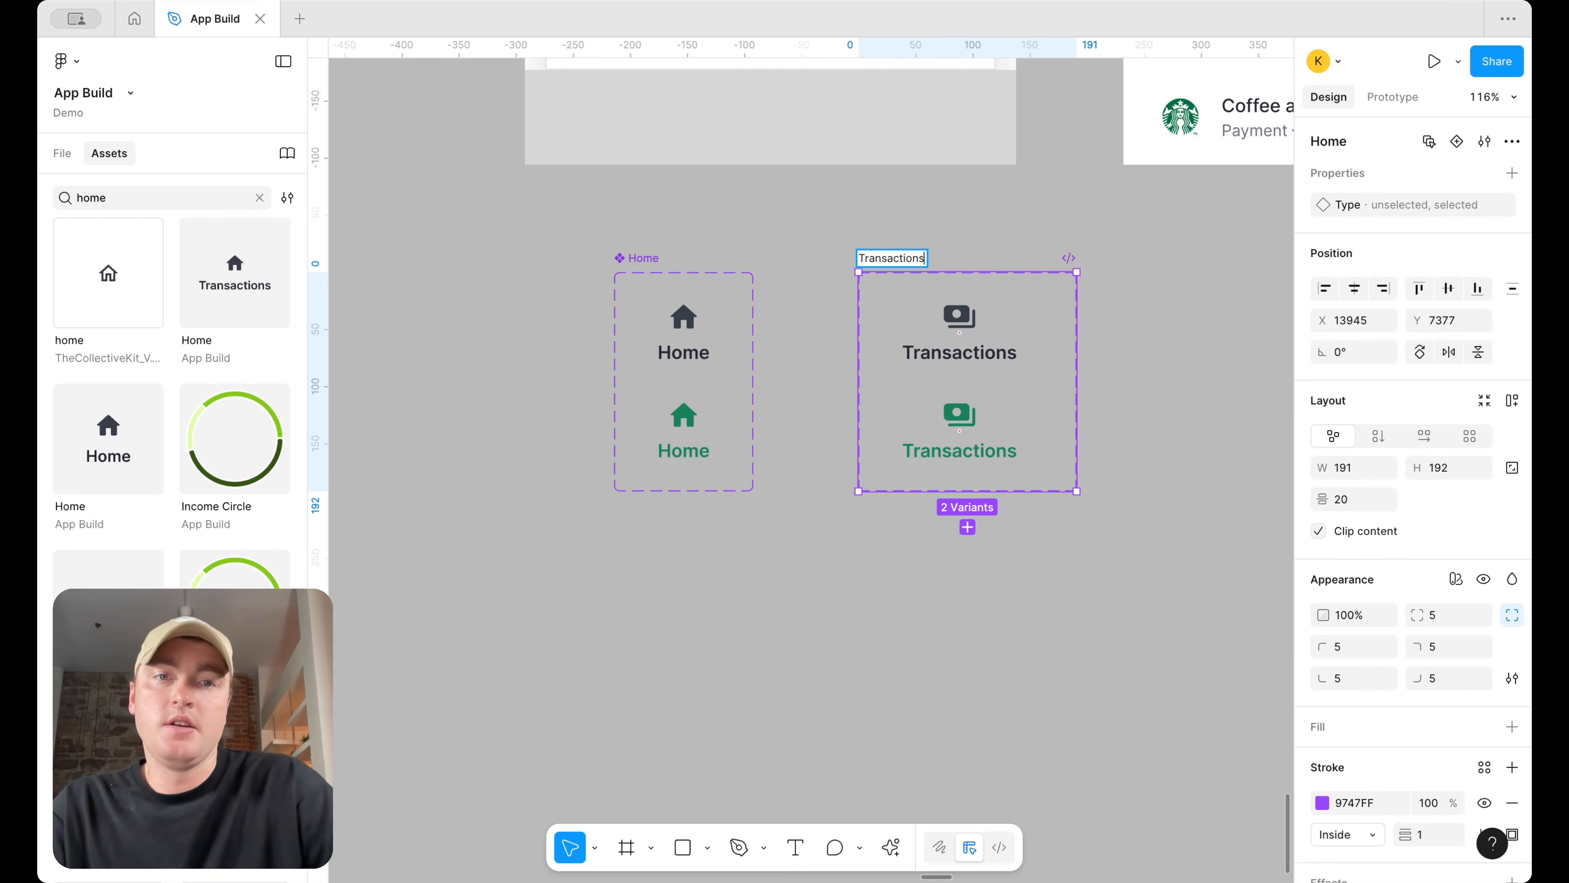
key("Return")
Duplicate the Transactions component set to its right and rename the copy Budget
scroll(886, 260, "down", 5)
scroll(887, 261, "right", 8)
scroll(888, 262, "up", 8)
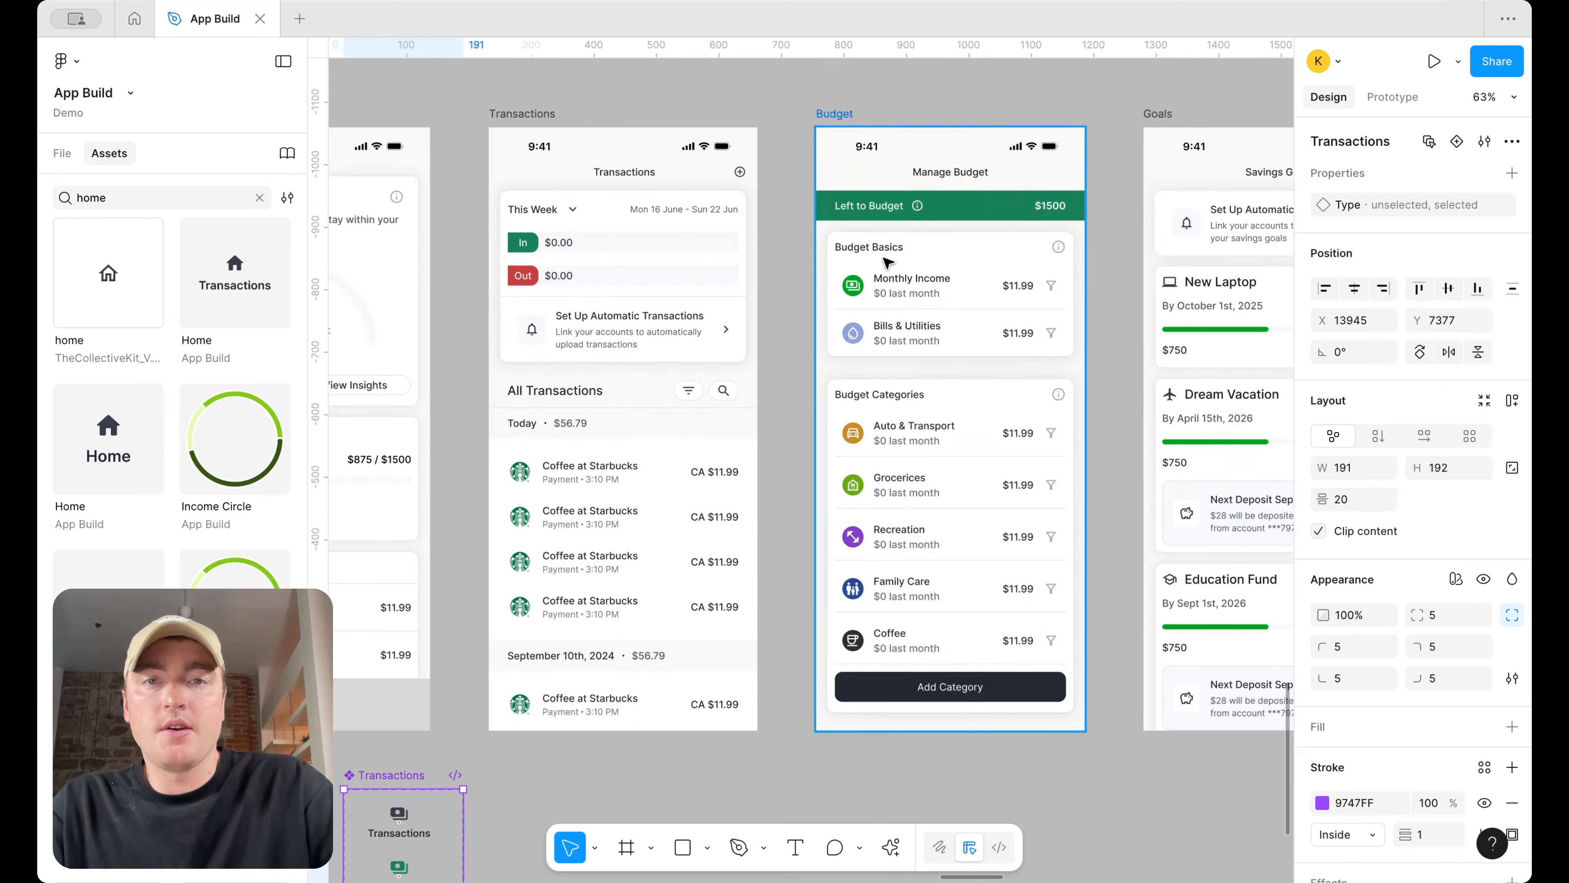
scroll(888, 262, "down", 7)
scroll(803, 346, "left", 4)
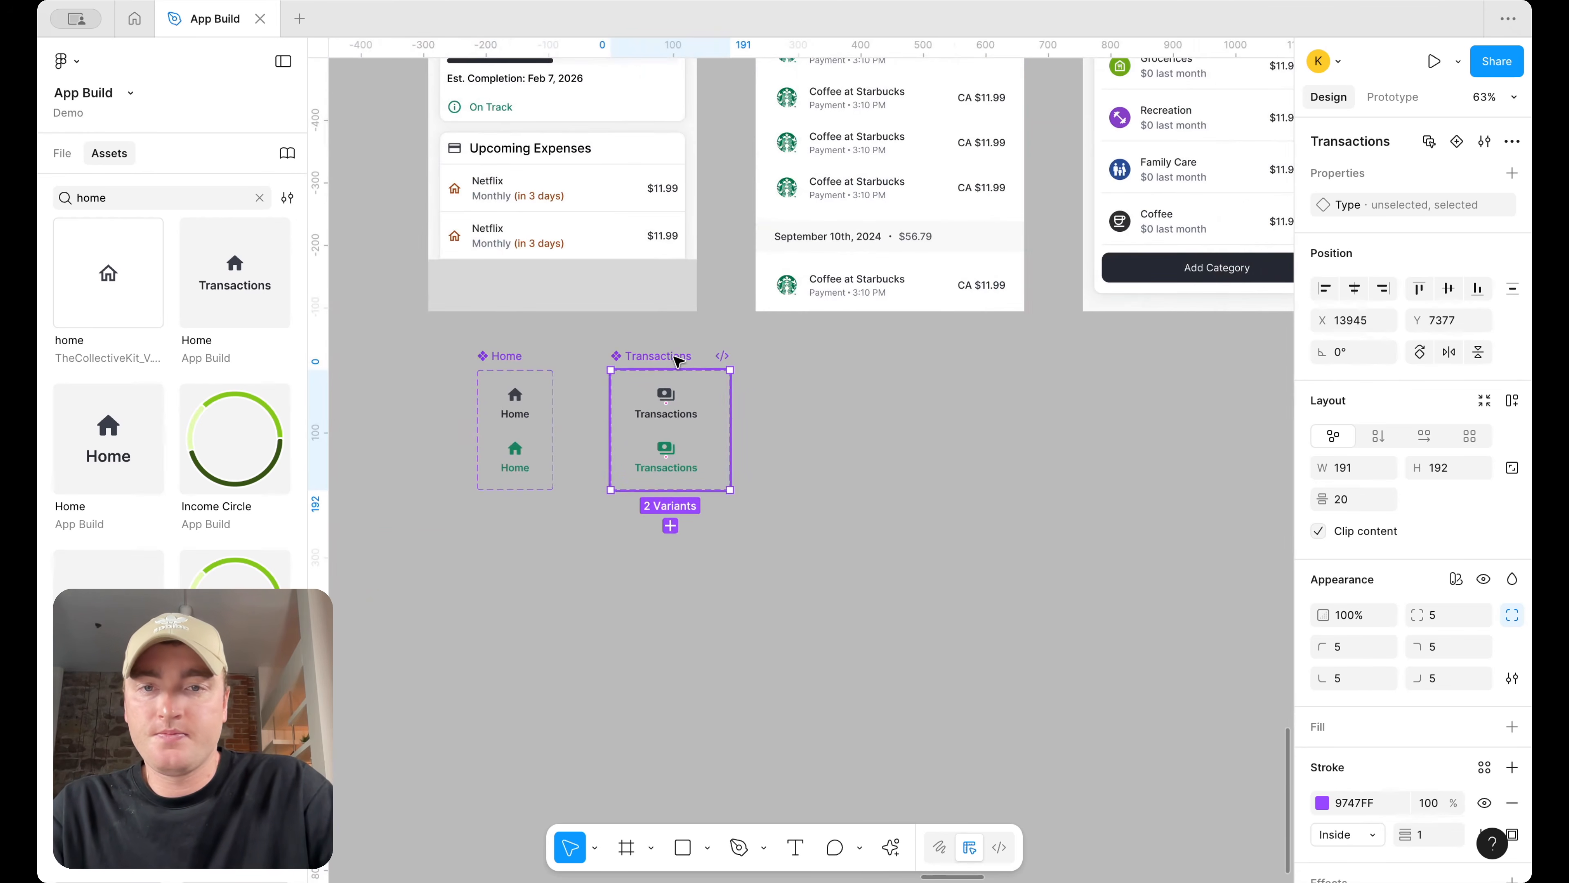
left_click_drag(678, 360, 817, 361)
double_click(812, 357)
type("Budget")
key("Return")
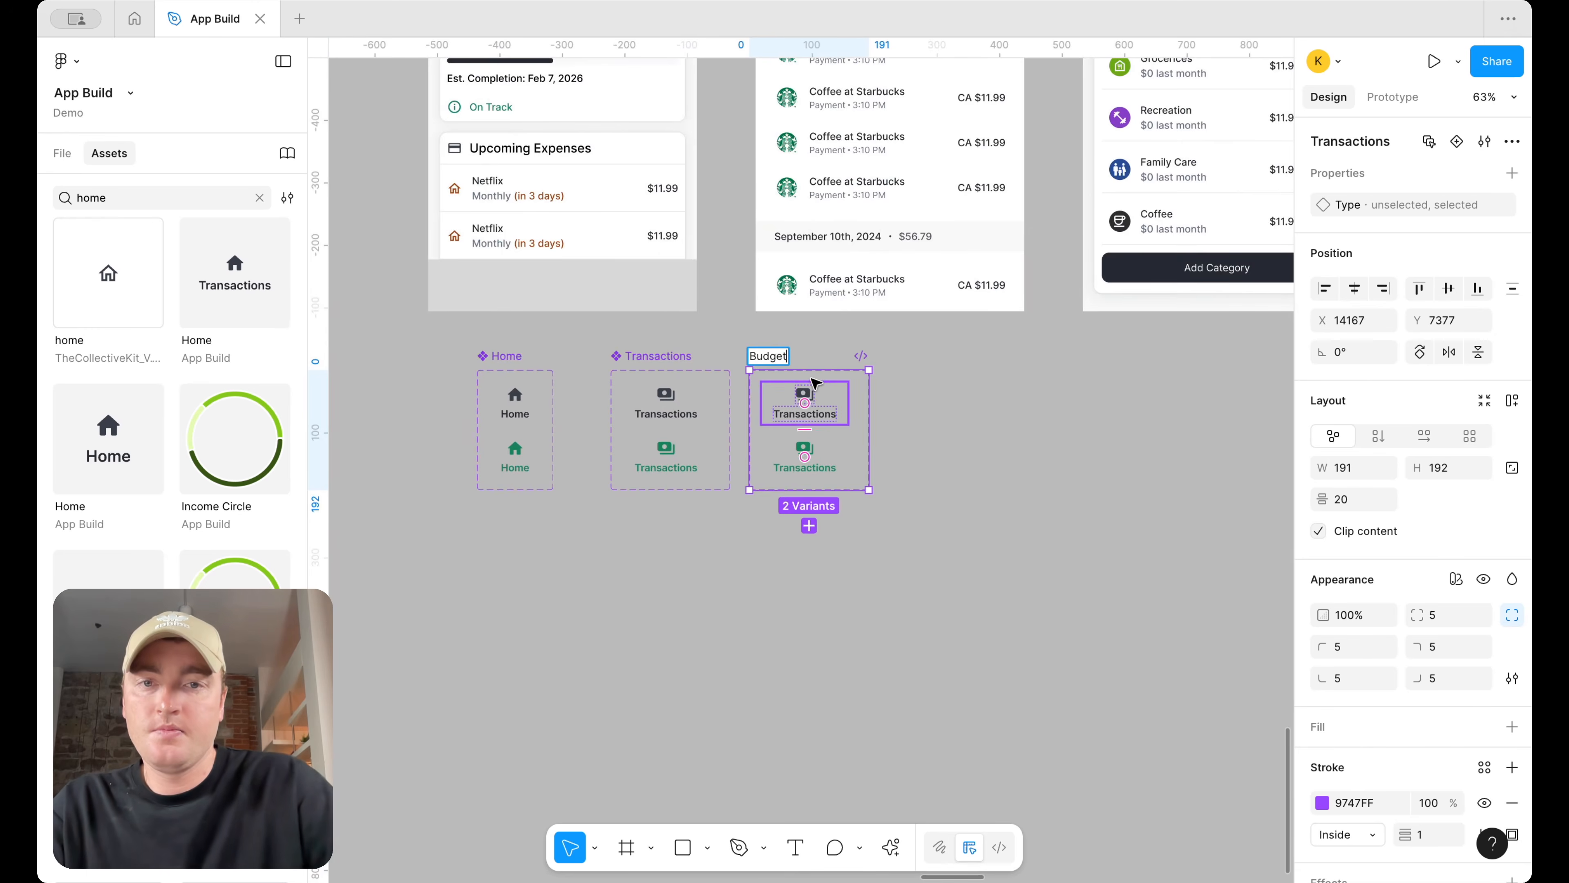
Change the labels of both Budget variants to Budget
scroll(810, 377, "up", 5)
double_click(806, 412)
type("Budget")
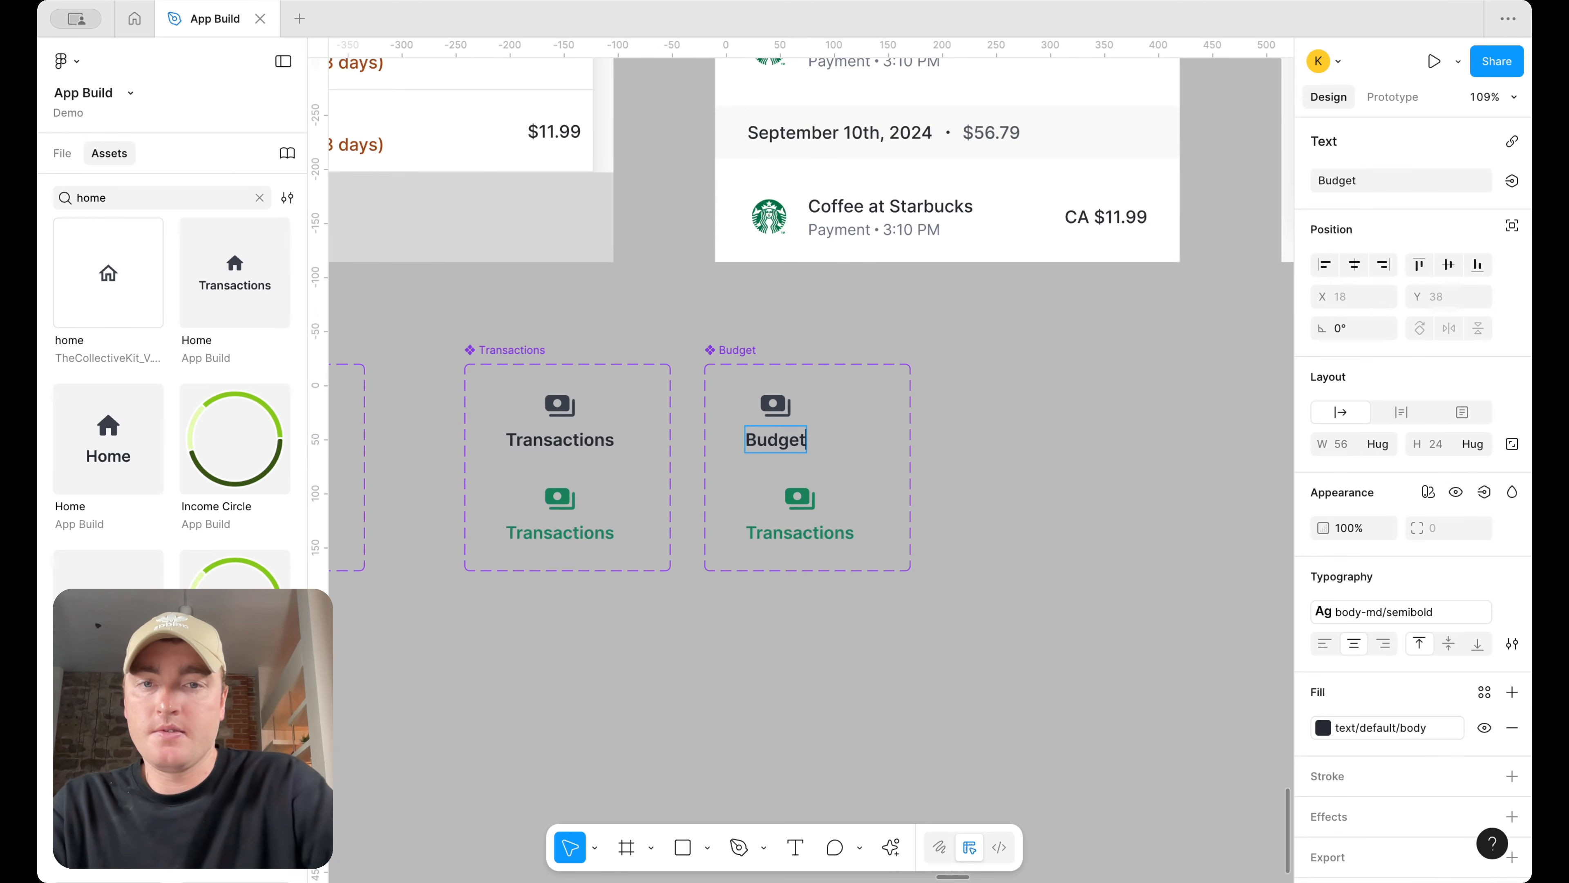
double_click(834, 533)
type("Budget")
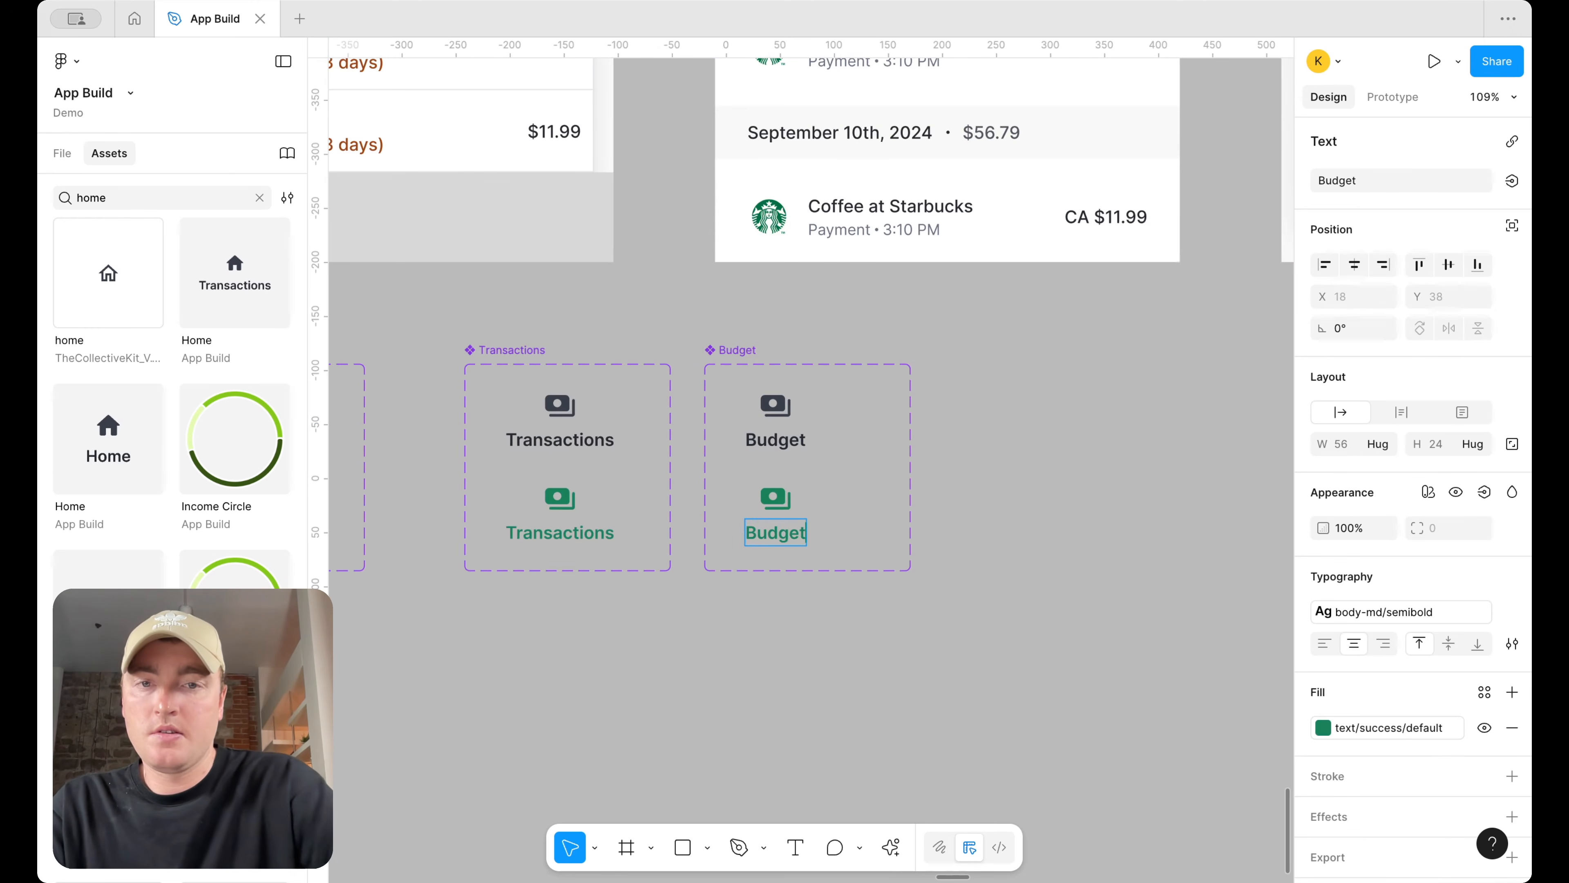
Swap the icons in both Budget variants for the piggy-bank savings icon, searching for piggy
left_click(797, 421)
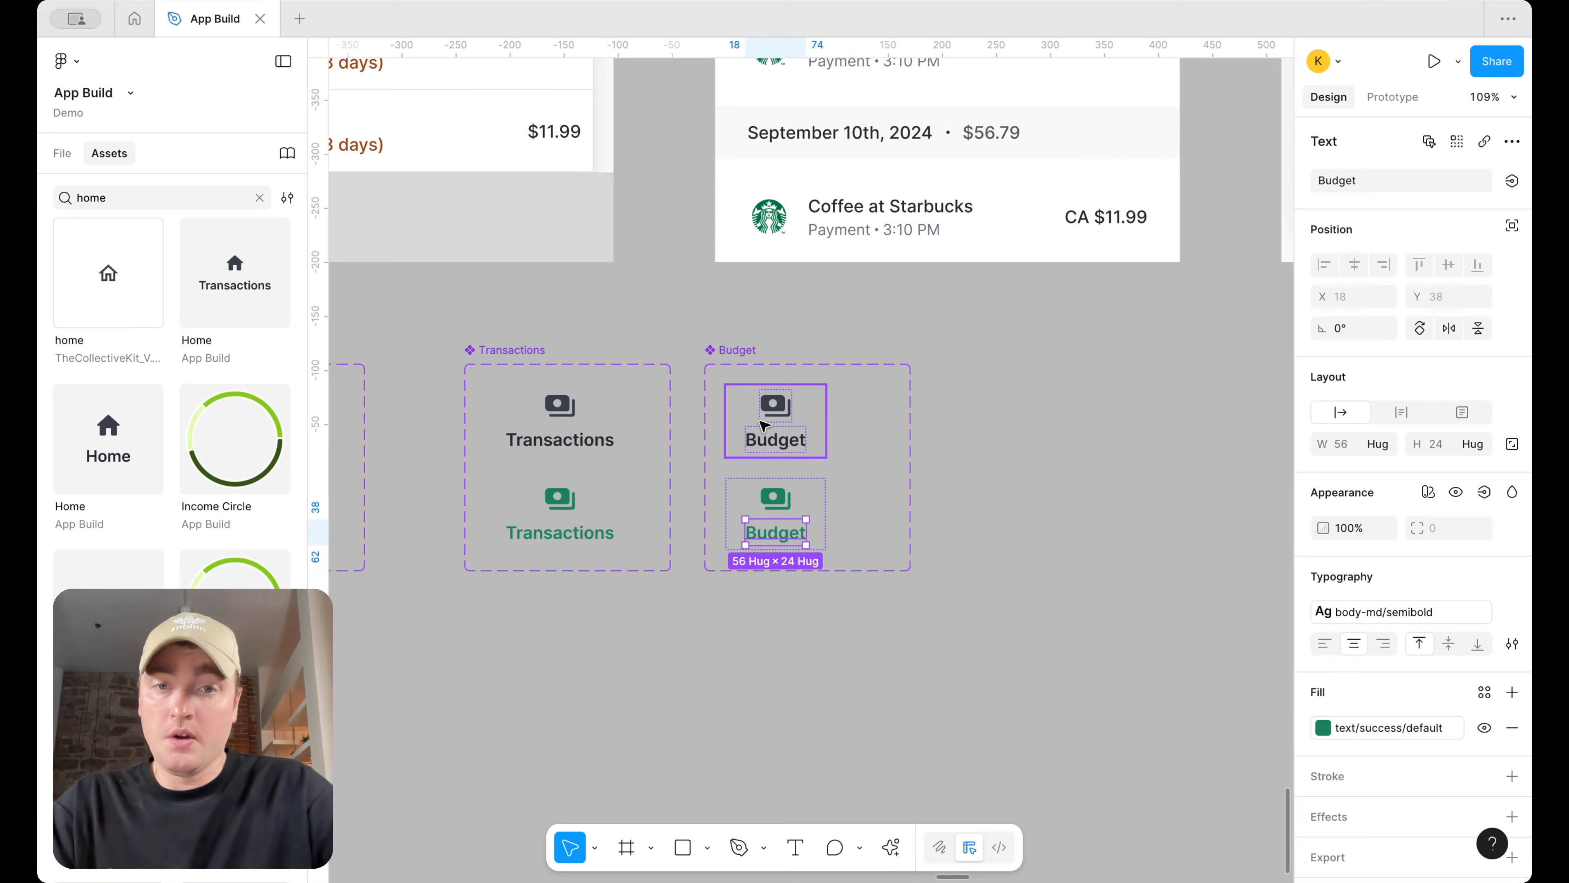
left_click(780, 402)
left_click(1431, 143)
left_click(1385, 142)
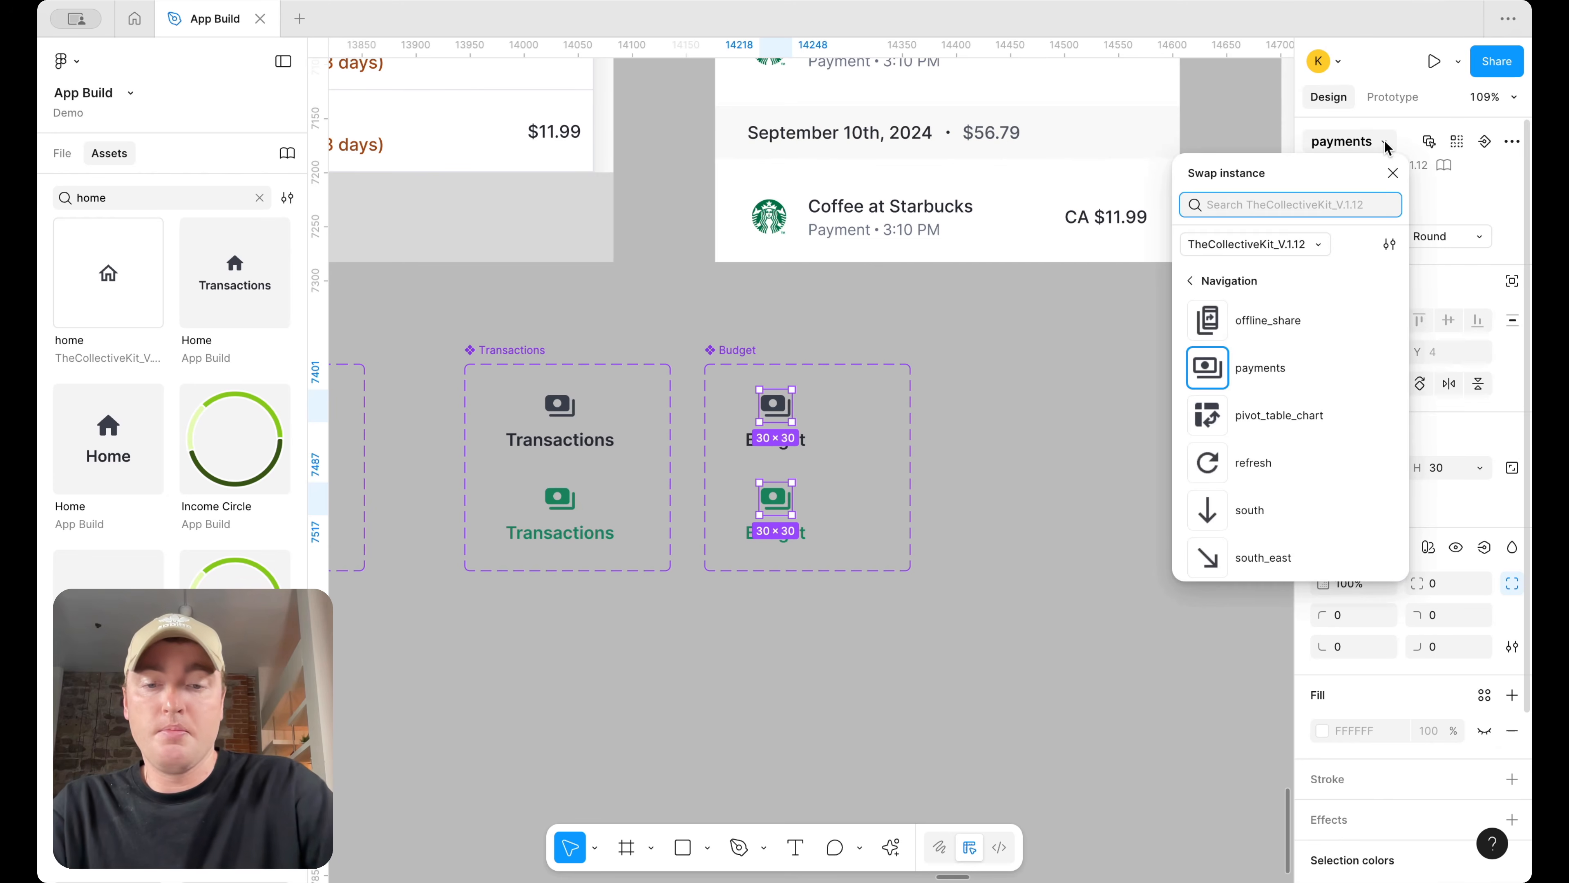
type("piggy")
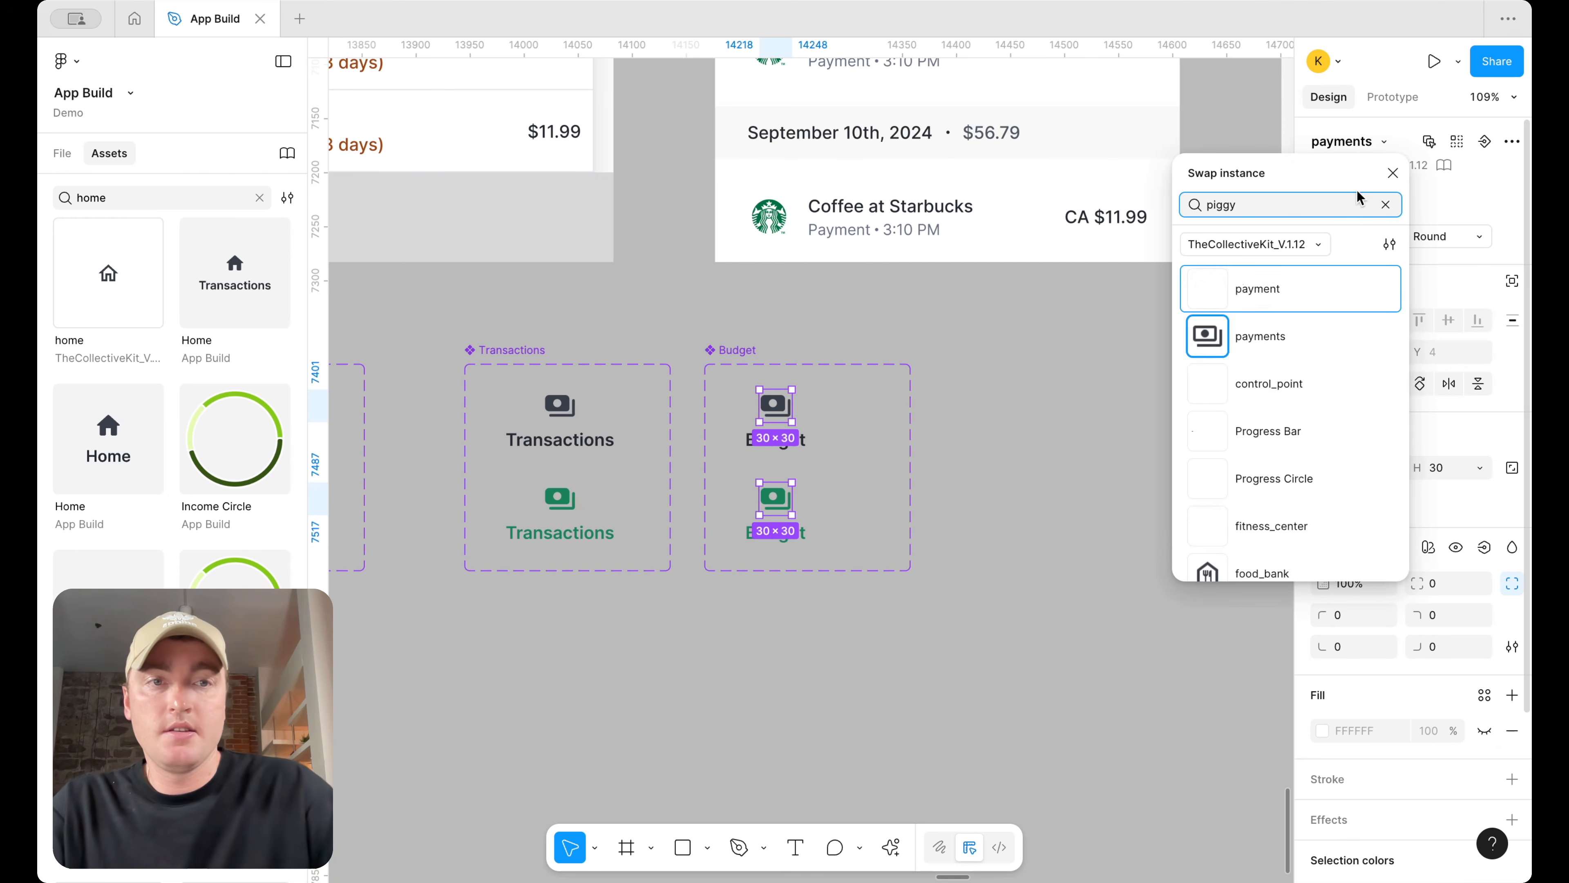
left_click(1318, 298)
left_click(1075, 364)
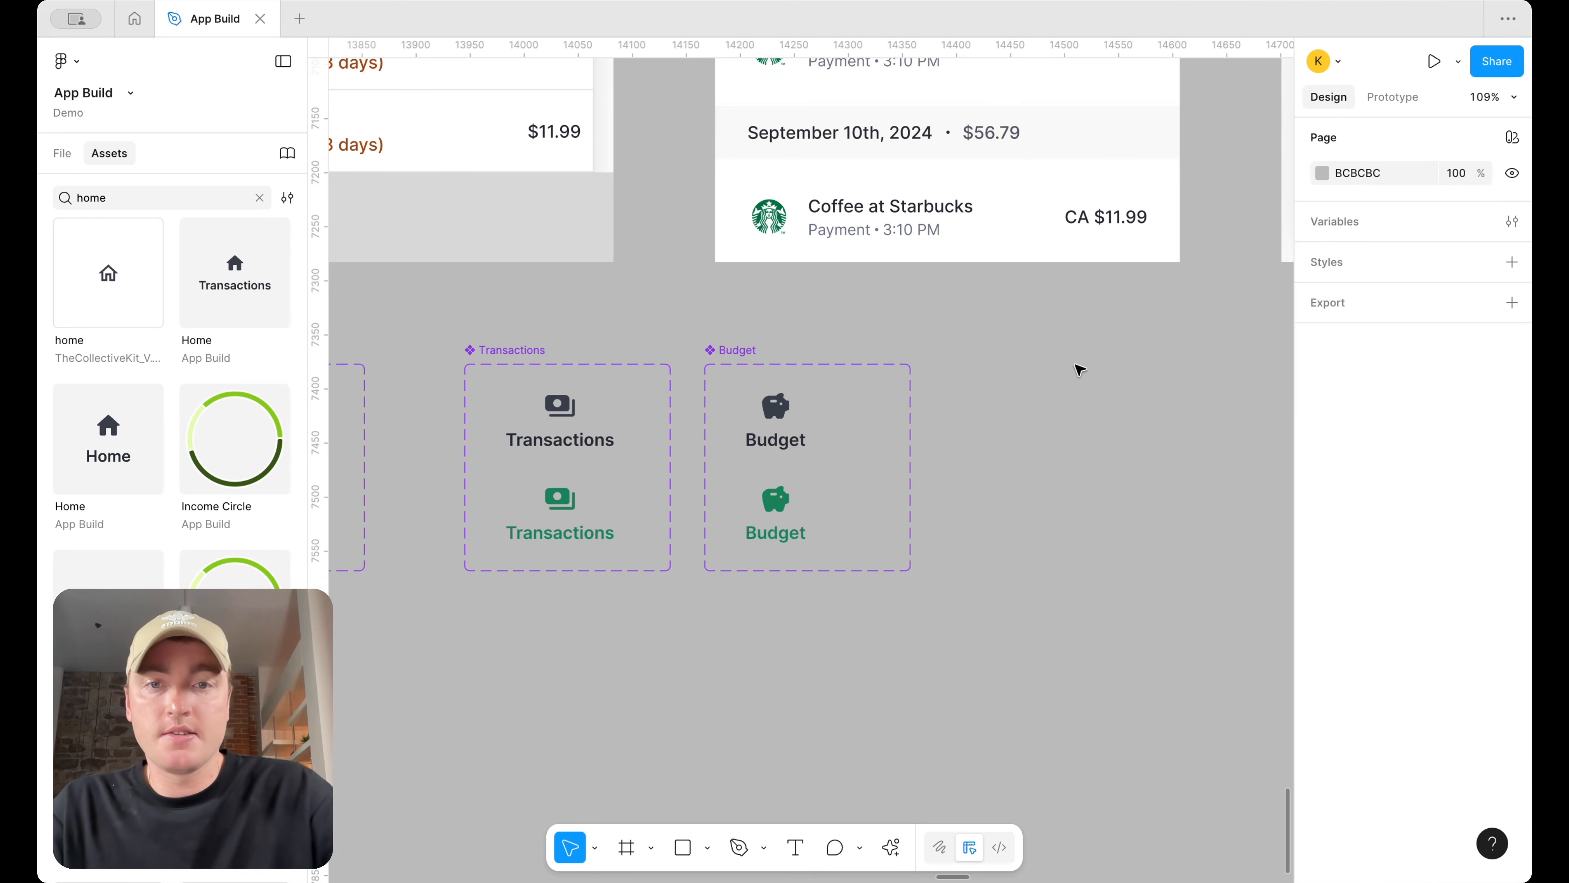
Duplicate the Budget component set to its right and rename the copy Goals
scroll(1079, 365, "down", 5)
scroll(1078, 369, "up", 3)
scroll(1078, 369, "right", 5)
scroll(1075, 365, "left", 10)
scroll(720, 548, "down", 3)
left_click_drag(639, 508, 770, 508)
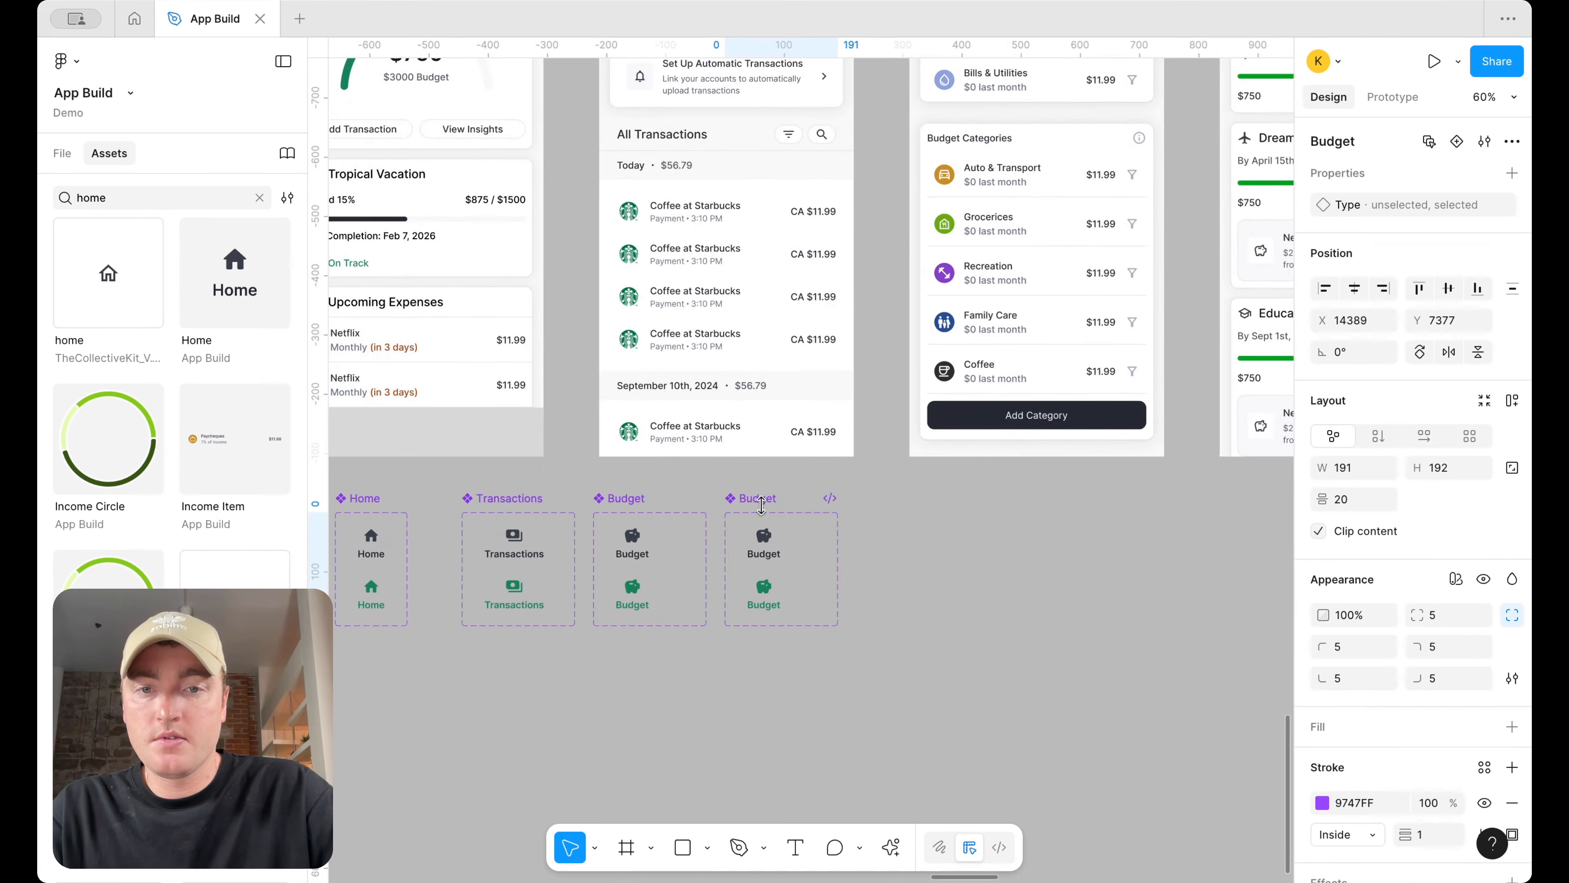
double_click(735, 497)
type("Goals")
key("Return")
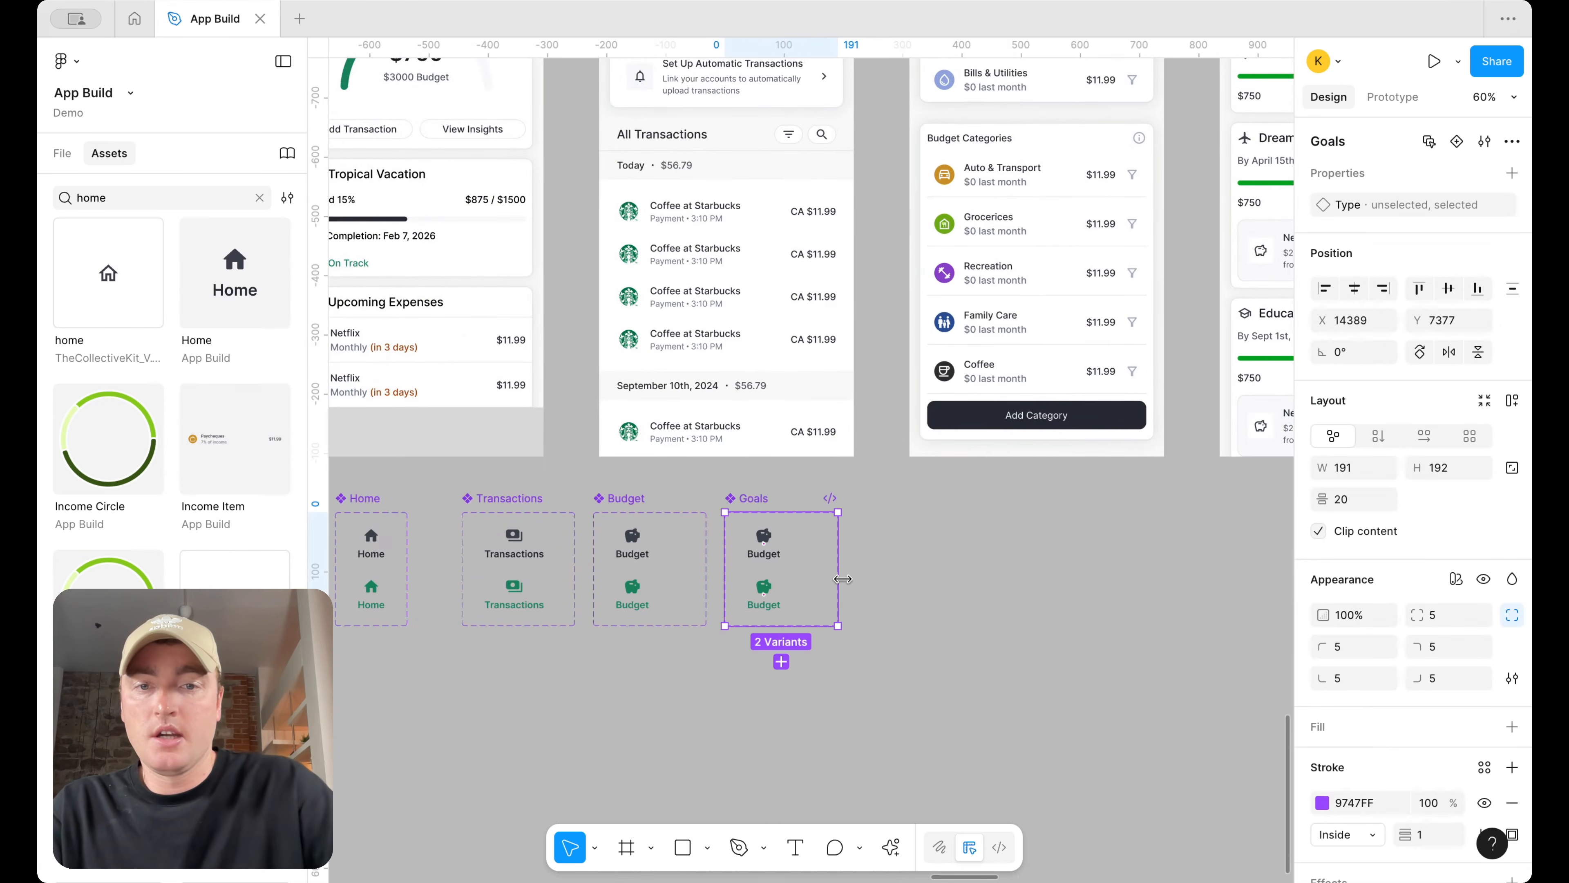
Swap the icons in both Goals variants for the radar icon, searching for target
left_click(767, 552)
scroll(788, 439, "up", 5)
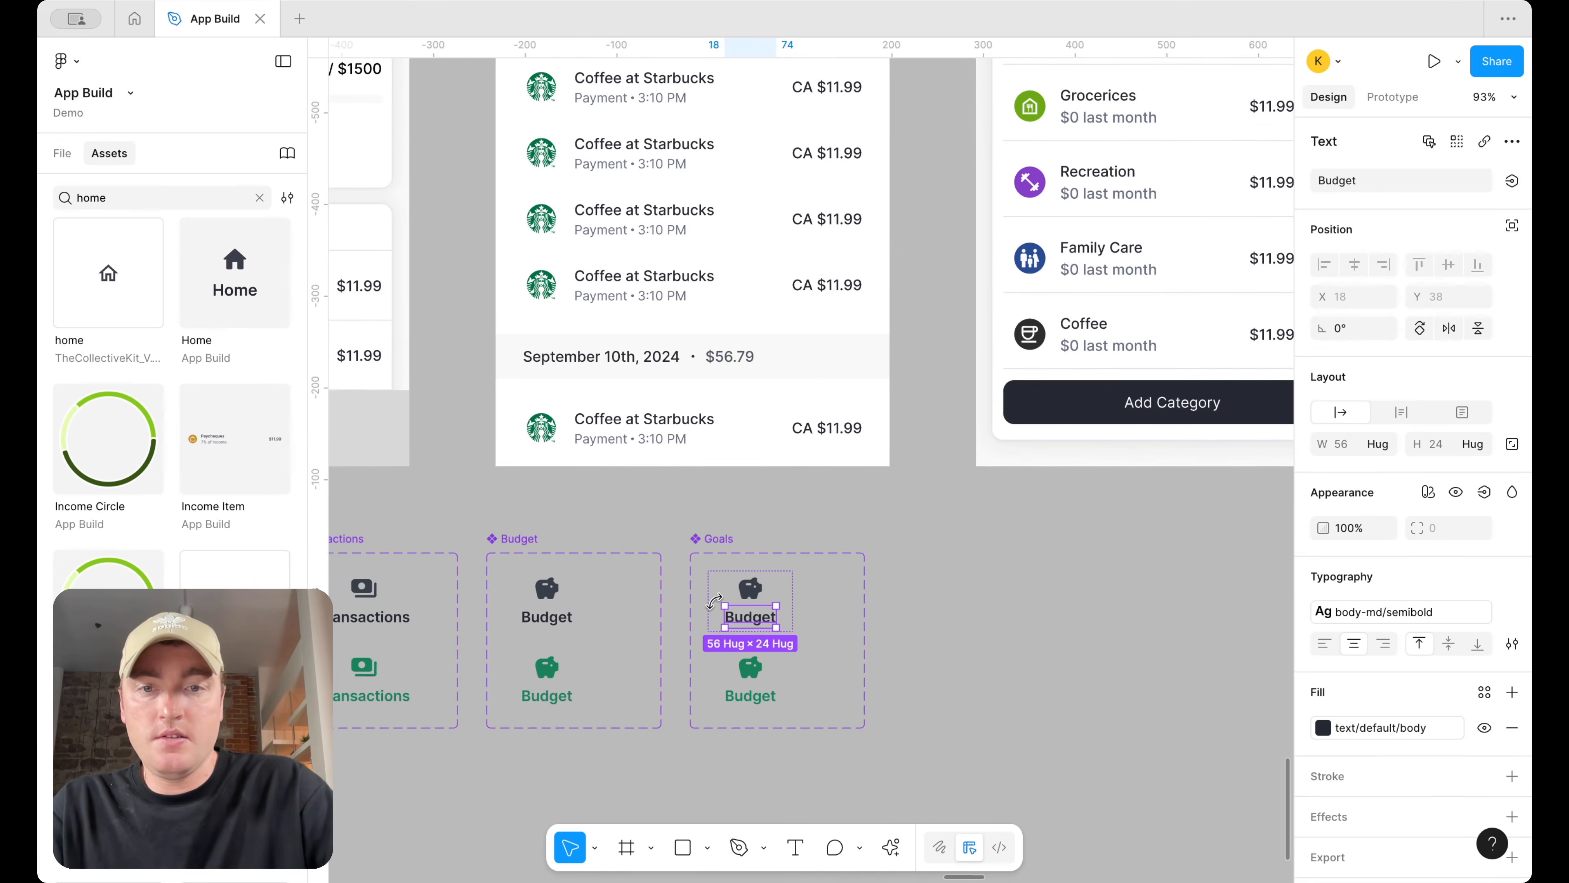
left_click(754, 580)
left_click(1458, 141)
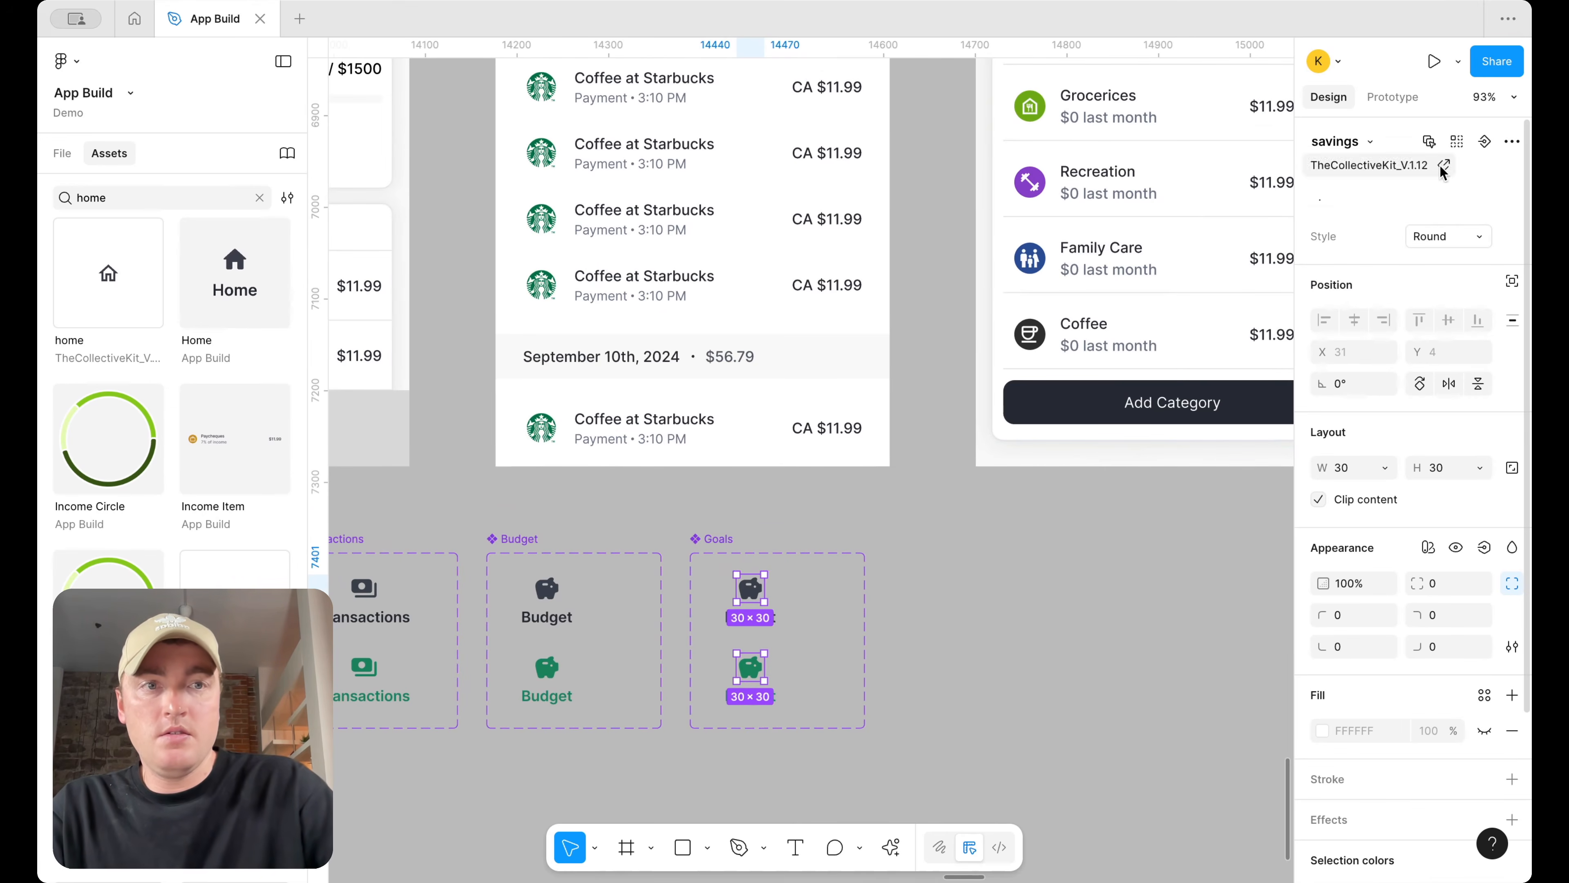
left_click(1370, 143)
type("target")
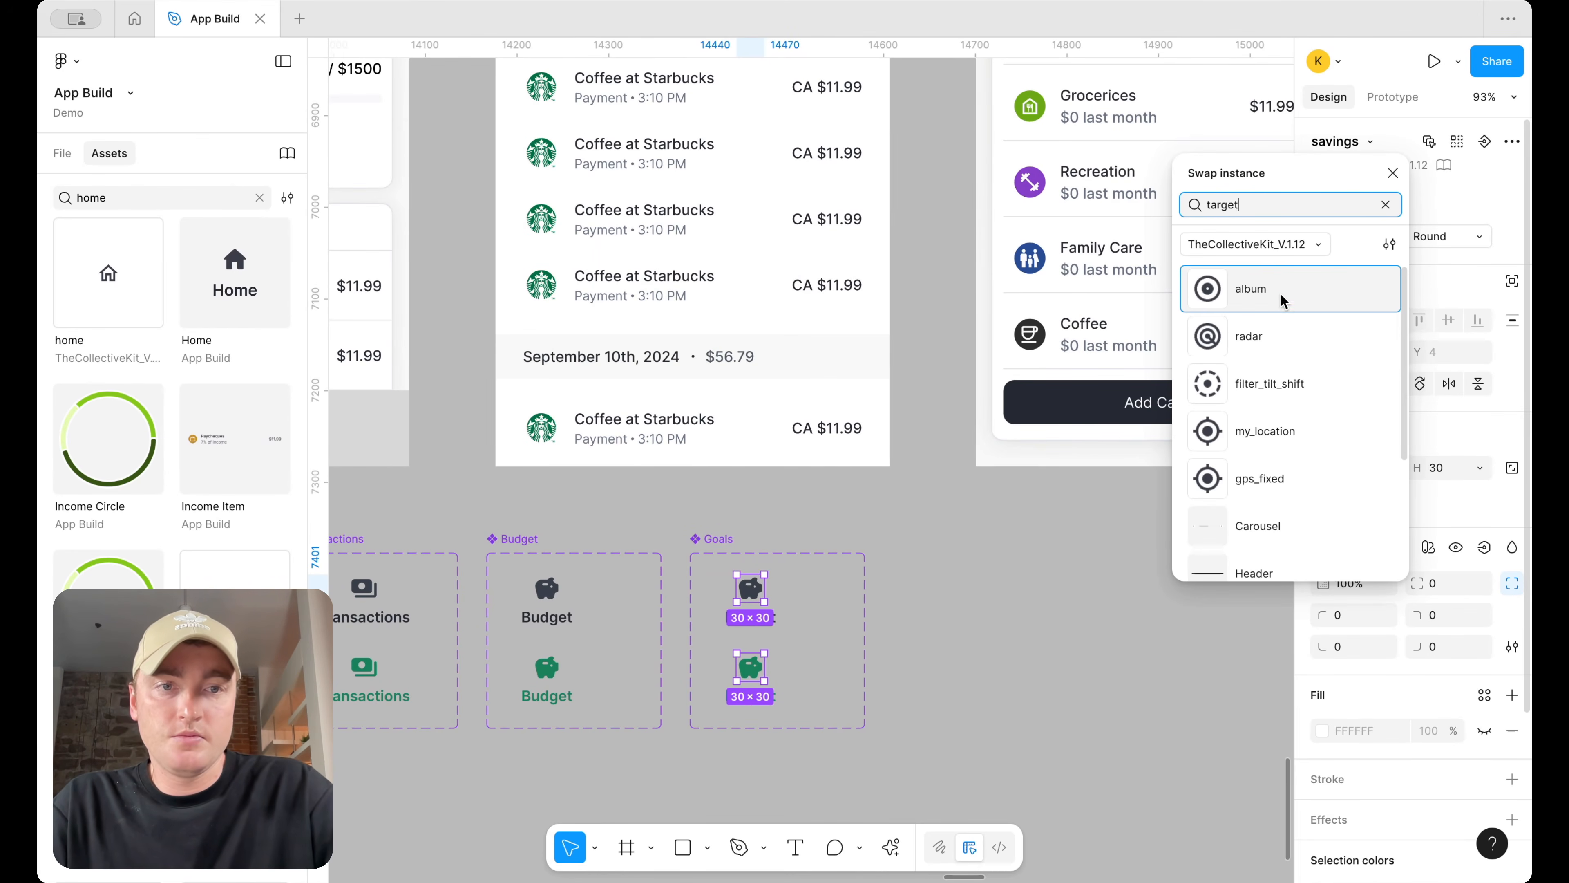
scroll(1265, 438, "down", 1)
scroll(1273, 408, "up", 1)
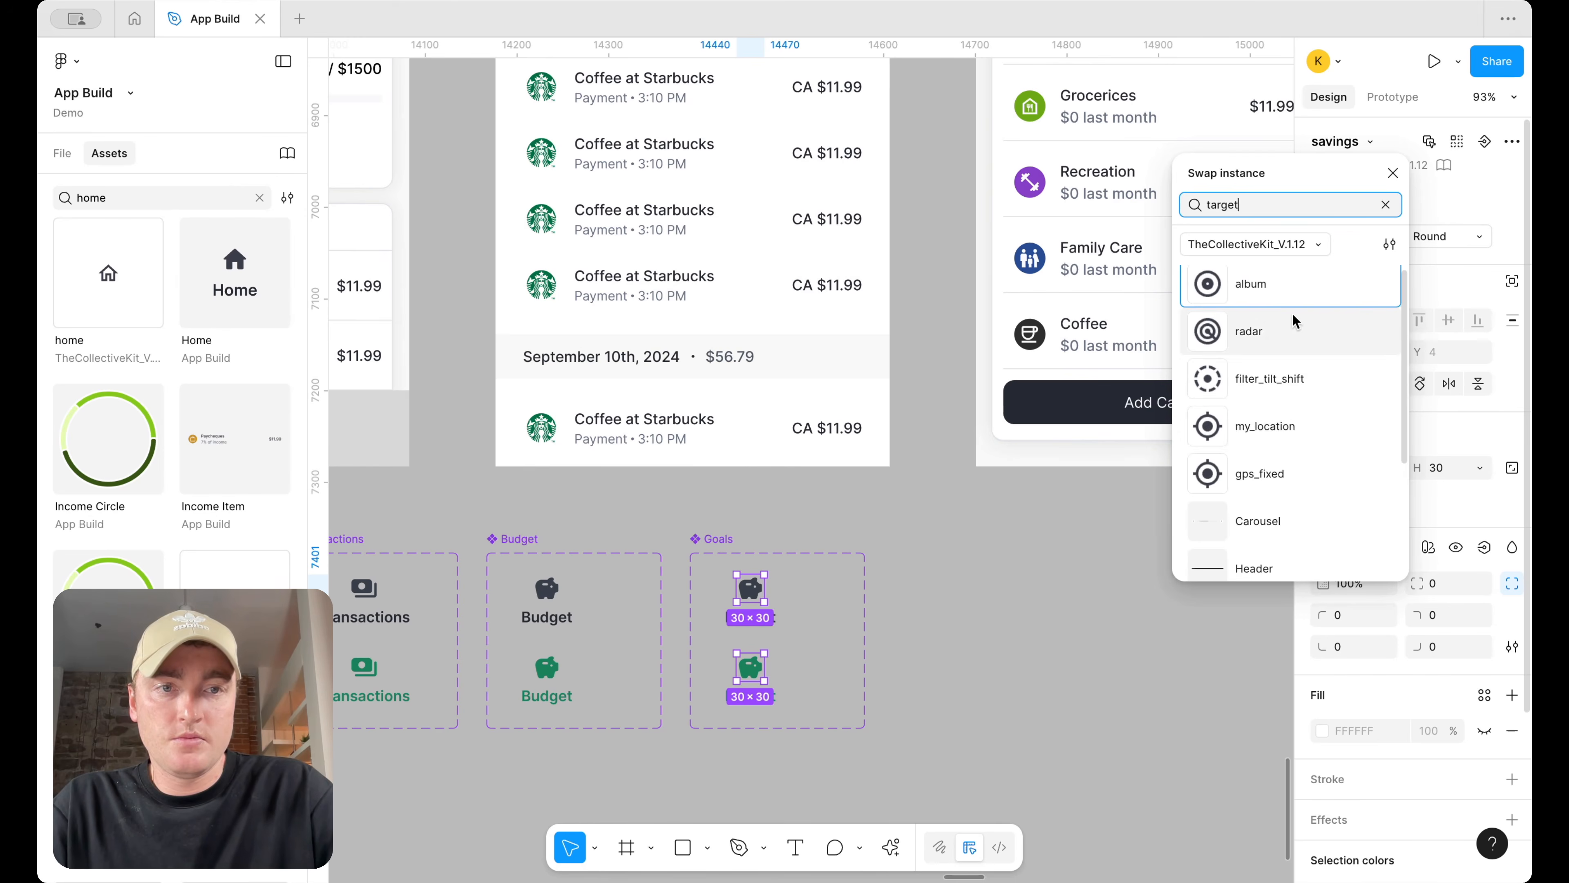
left_click(1292, 321)
left_click(904, 560)
Place instances of the selected Home tab and the unselected Transactions, Budget and Goals tabs in a row below the sets
scroll(906, 557, "down", 5)
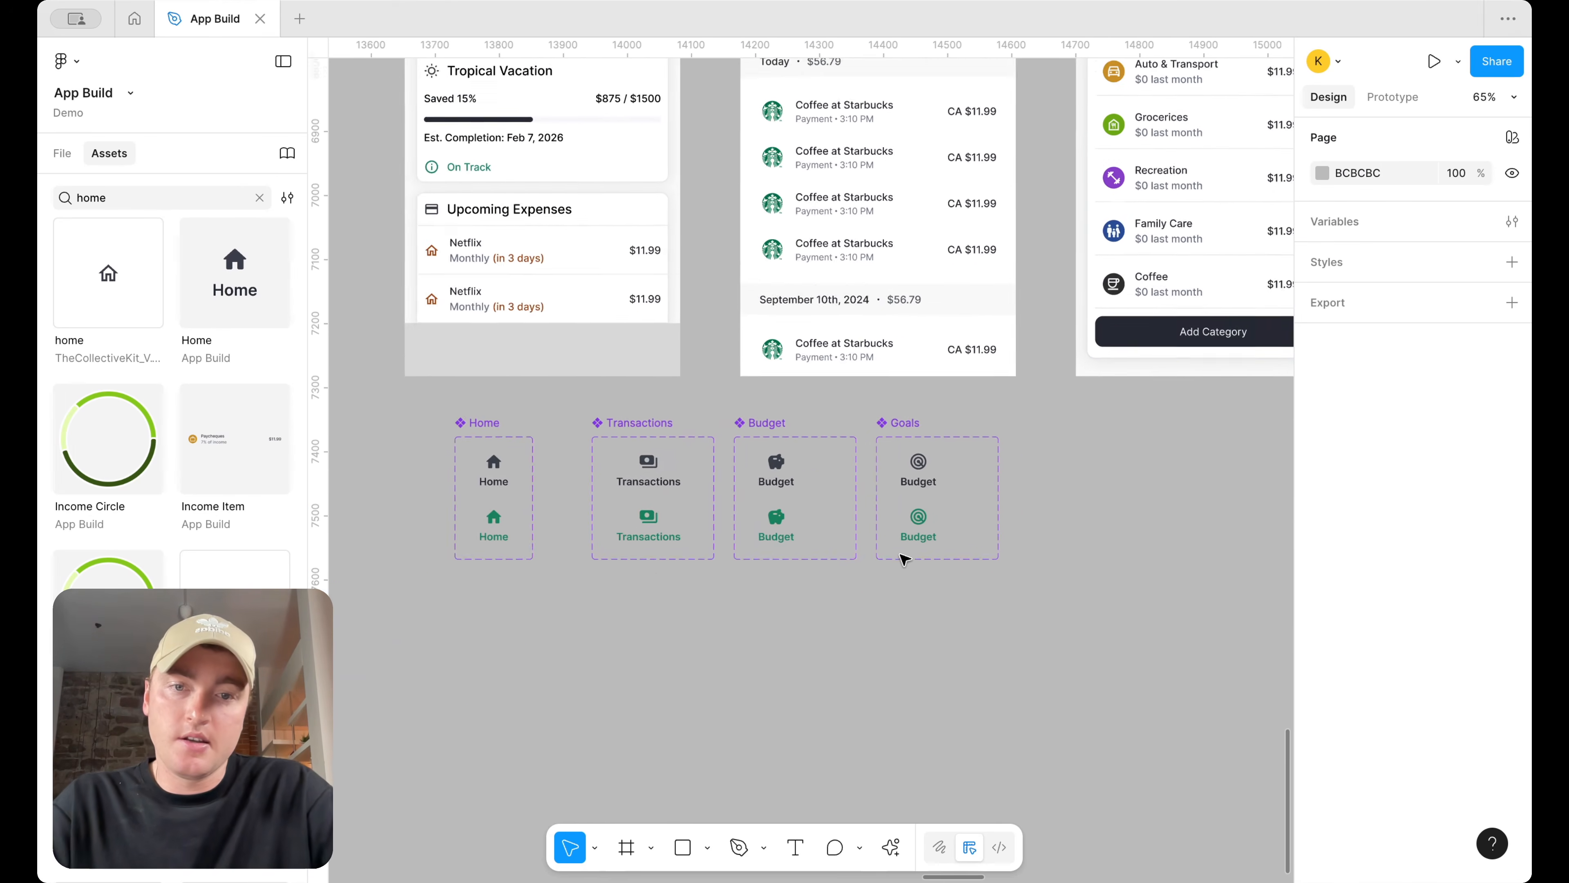
scroll(883, 552, "left", 4)
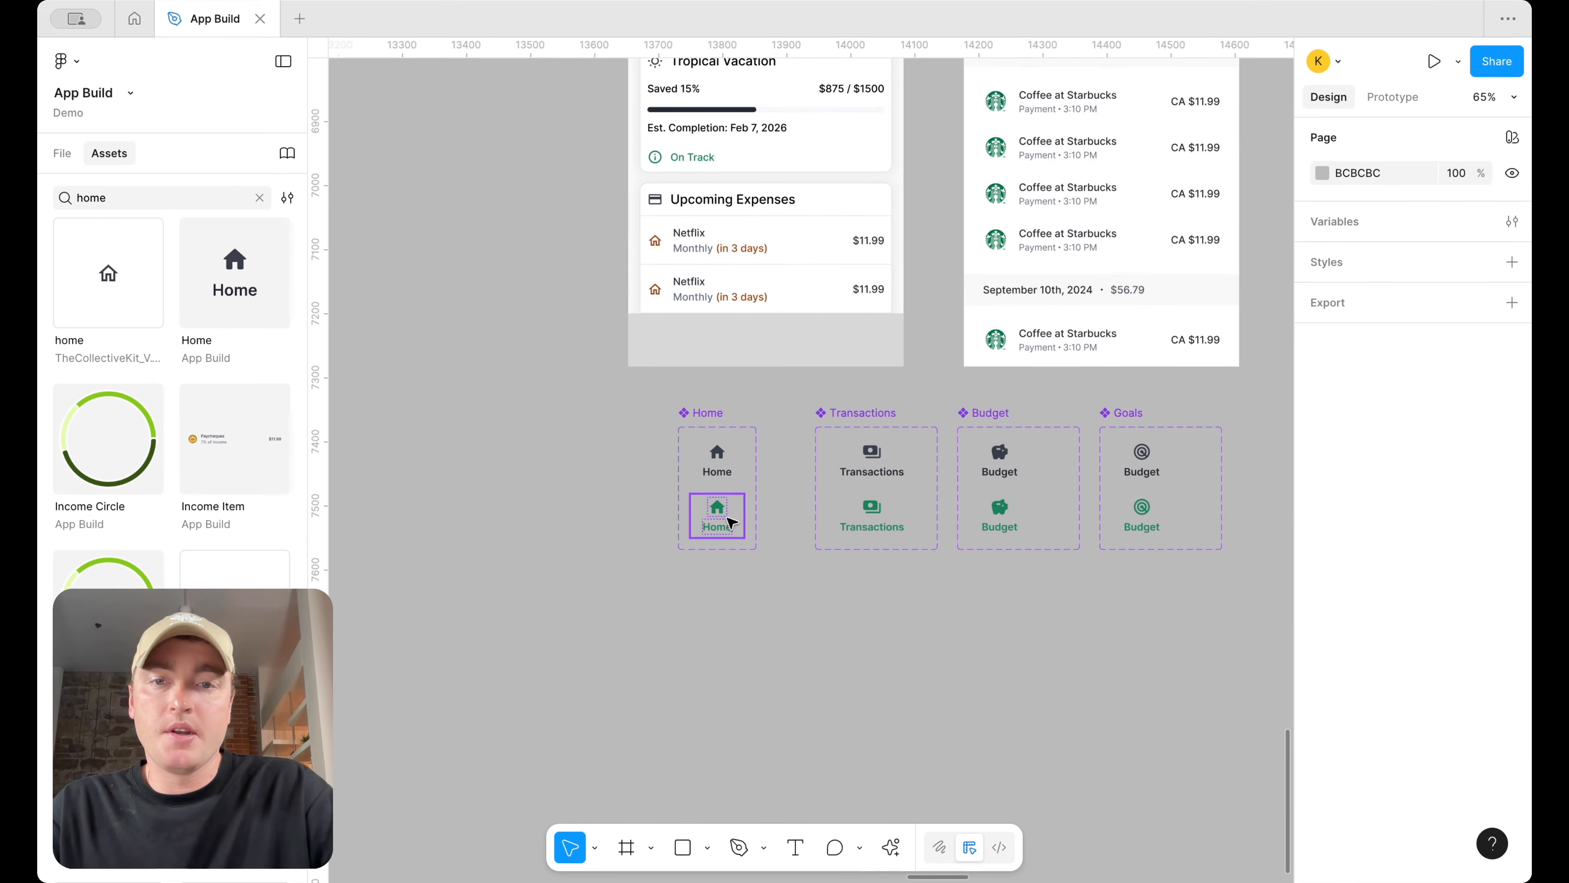
left_click_drag(730, 522, 731, 683)
left_click_drag(888, 465, 888, 680)
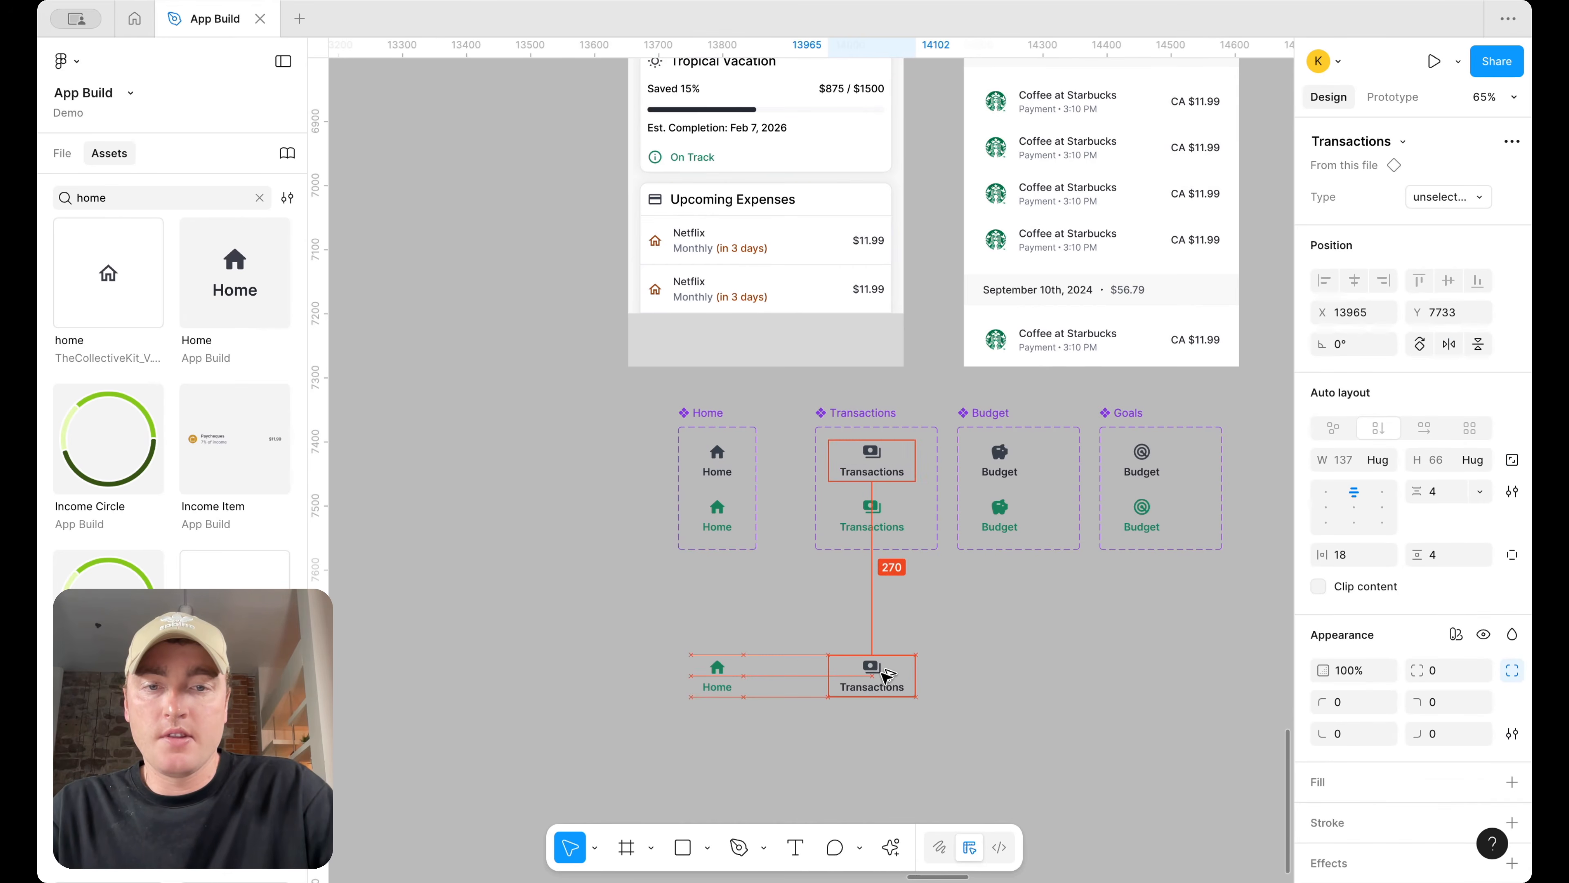
left_click_drag(1021, 463, 1021, 666)
left_click_drag(1142, 461, 1142, 668)
Wrap the four tab instances in a horizontal auto layout frame
left_click_drag(1167, 739, 687, 628)
key("shift+a")
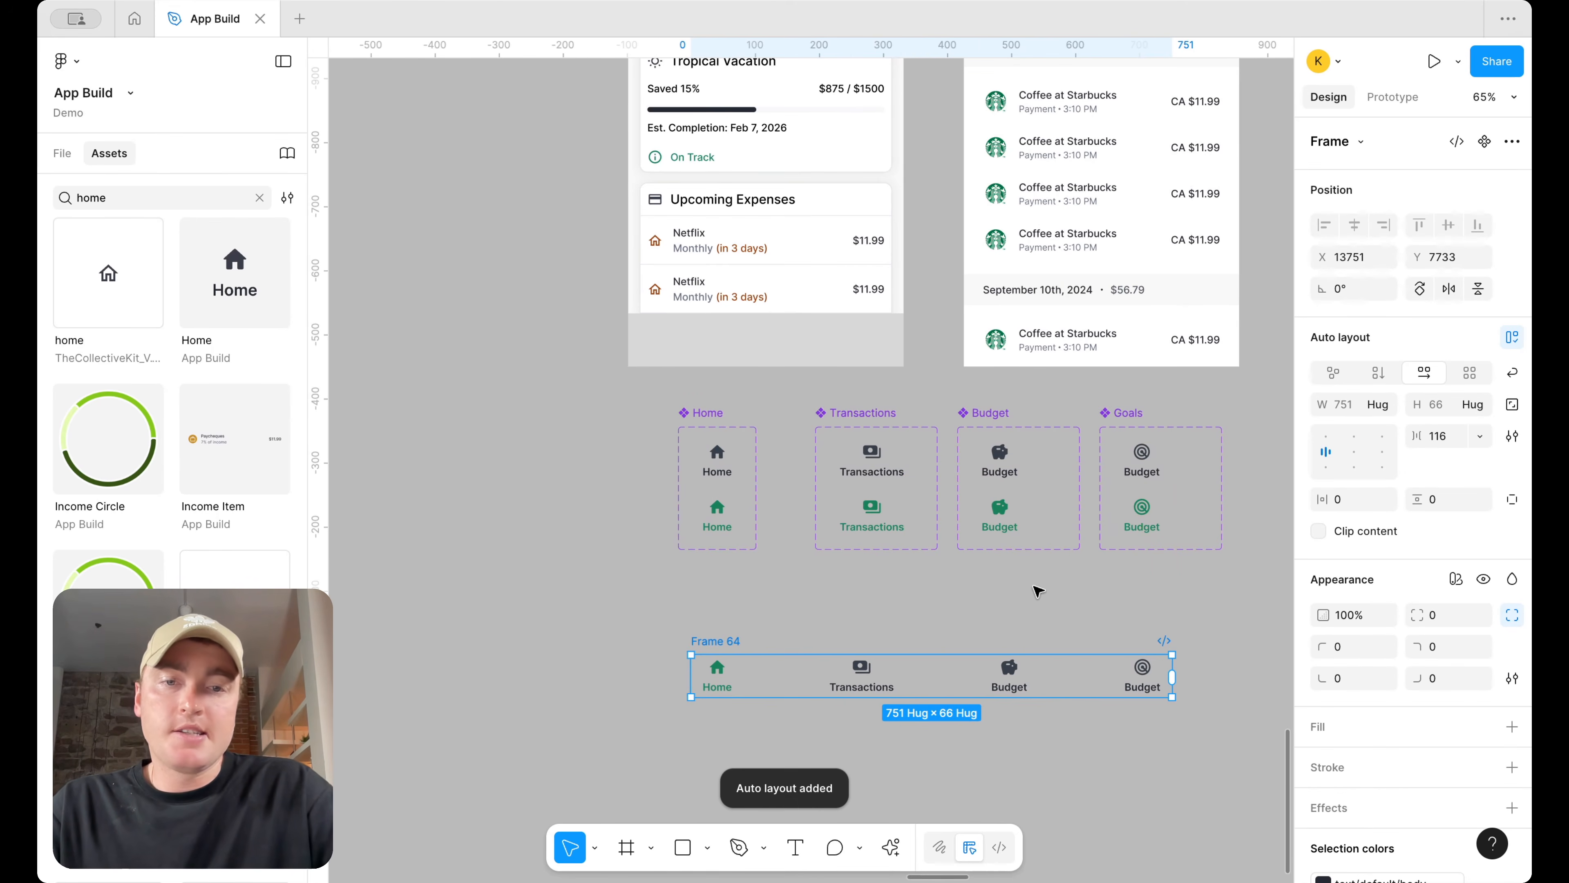
key("Return")
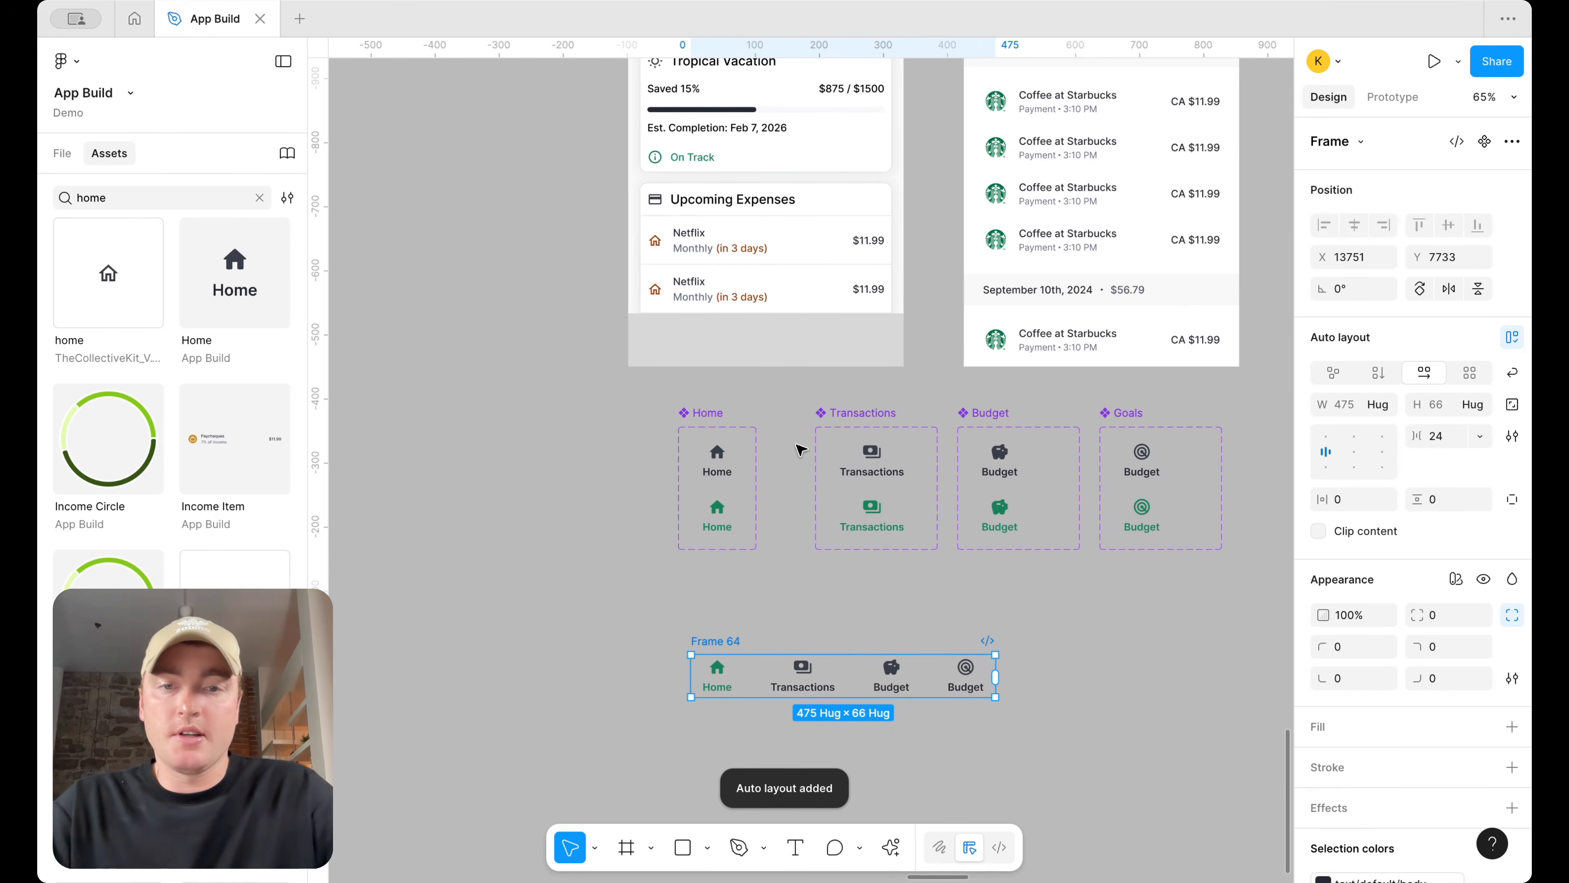
Select all four component sets and move them aside, below-left of the screens
left_click(704, 398)
left_click(707, 412)
left_click(888, 410, "shift")
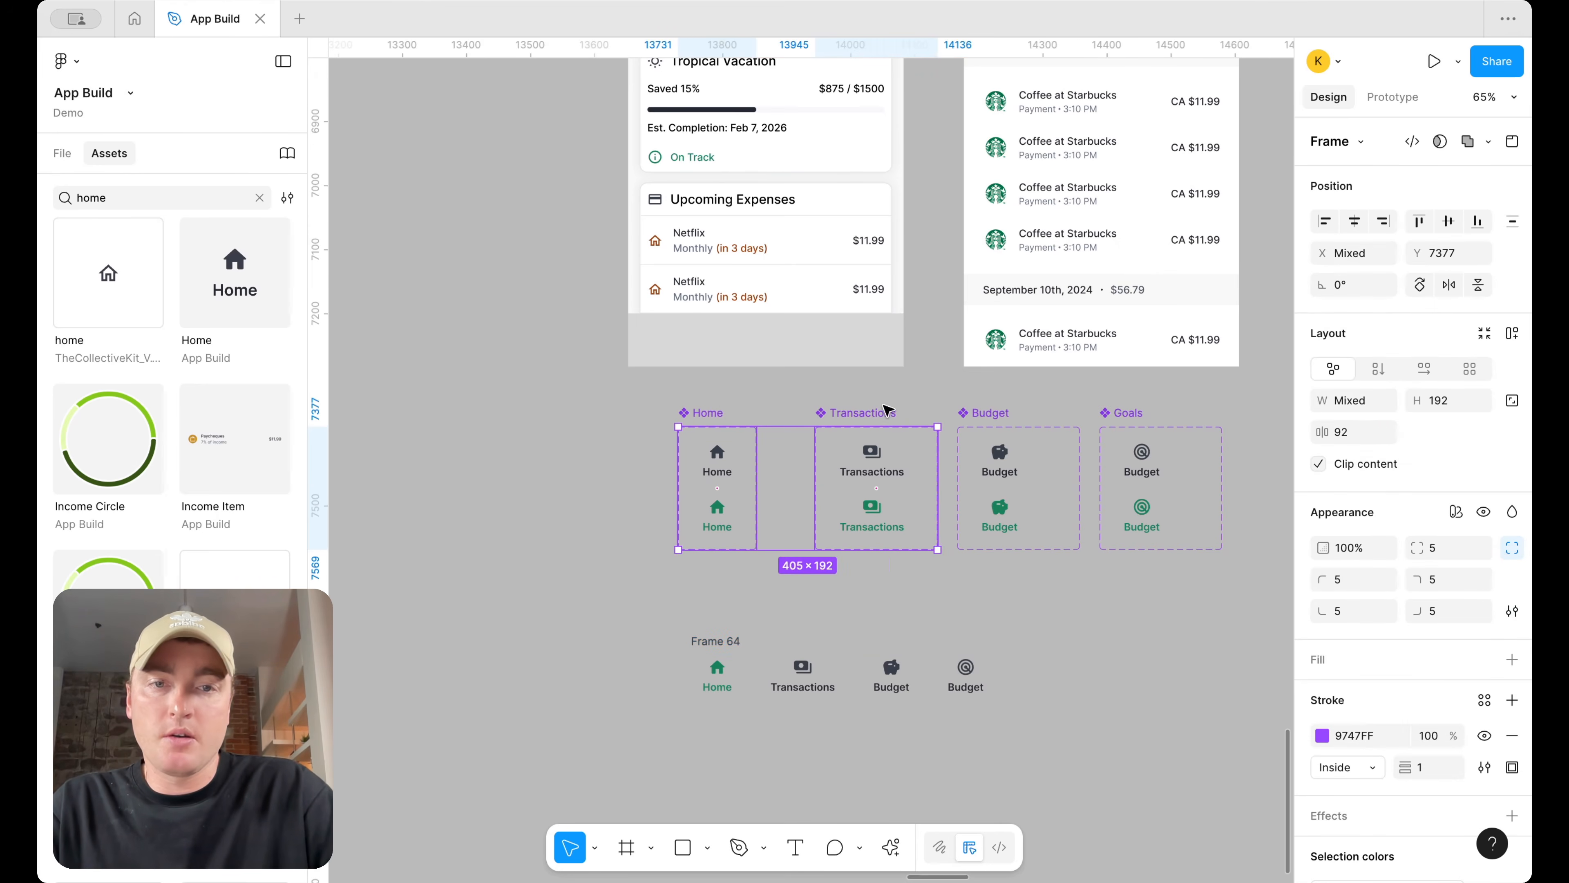
left_click(1007, 413, "shift")
left_click(1128, 413, "shift")
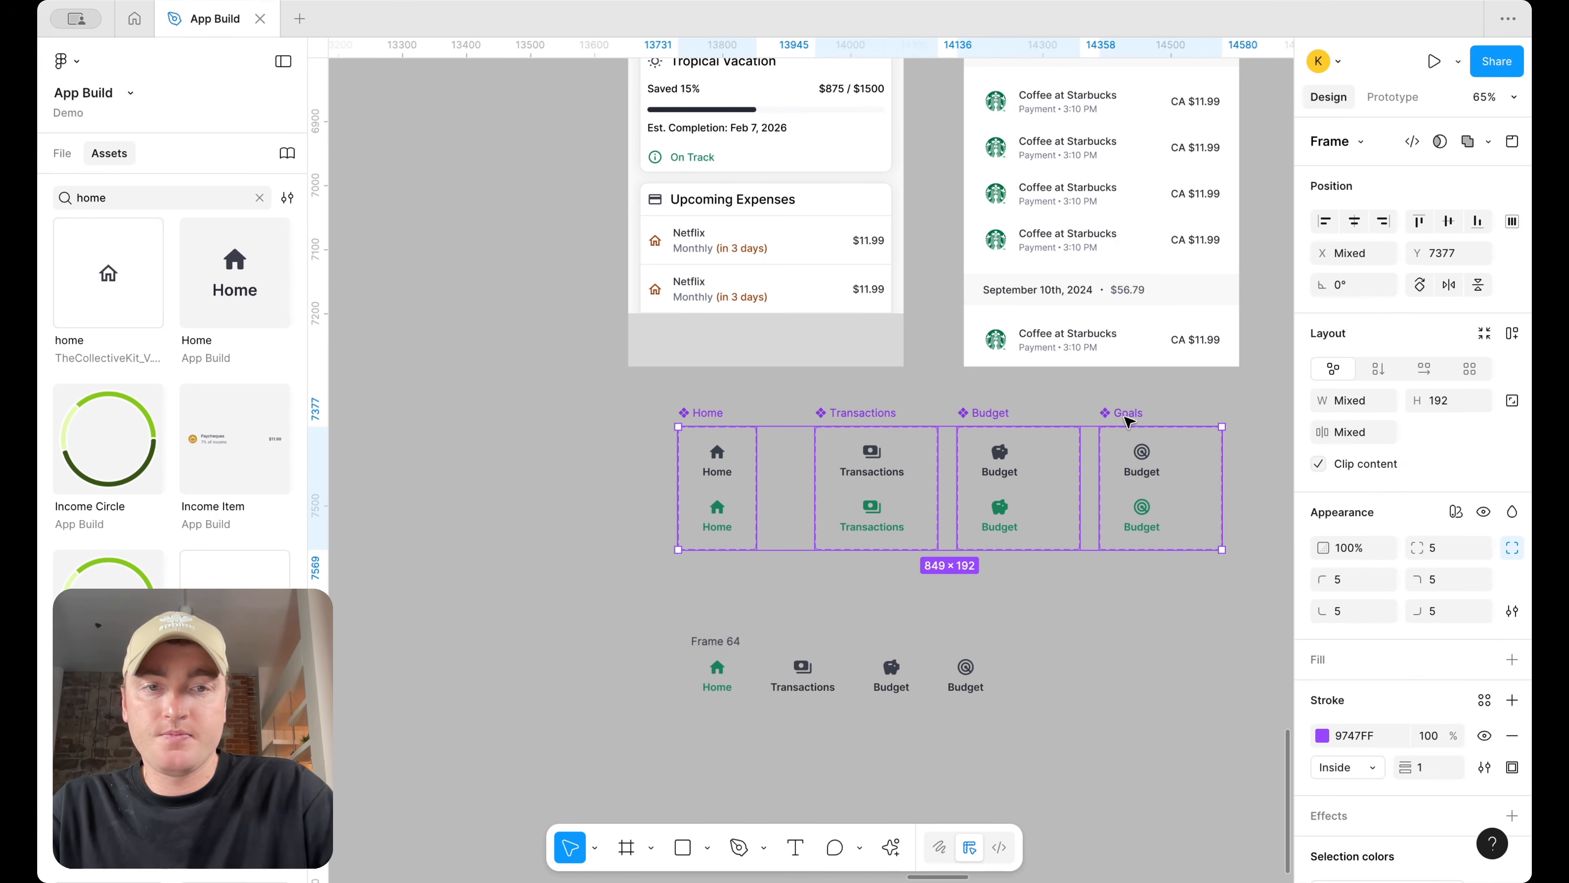
left_click_drag(1129, 413, 466, 500)
Move the tab bar frame to the bottom of the Dashboard screen and set its item gap to 4
left_click_drag(731, 646, 740, 336)
scroll(715, 329, "up", 5)
left_click(1440, 495)
type("12")
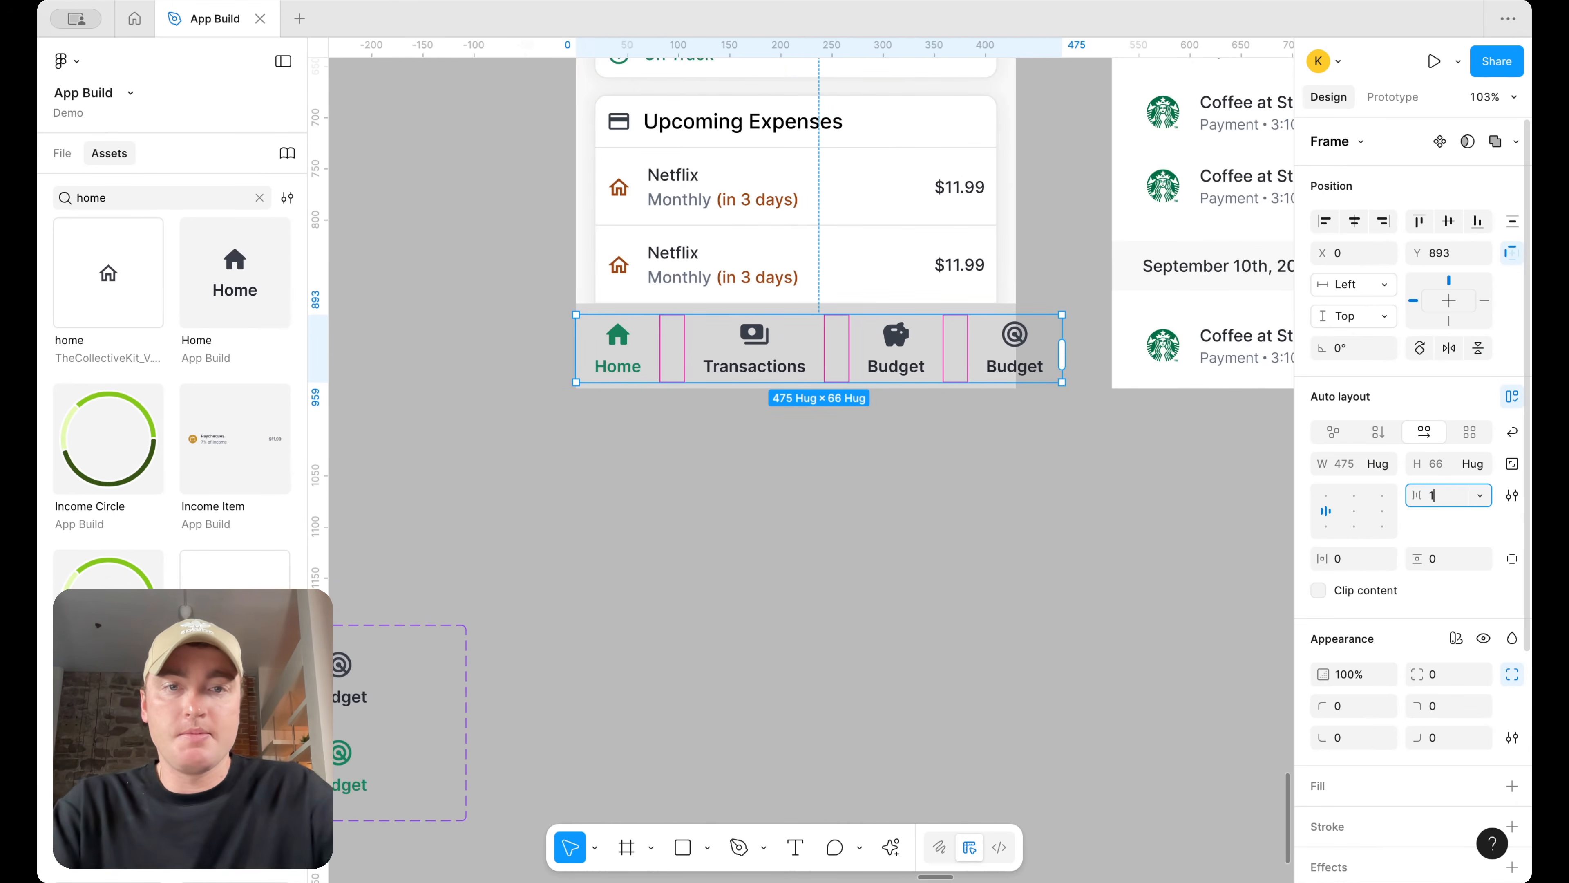
key("Return")
type("4")
key("Return")
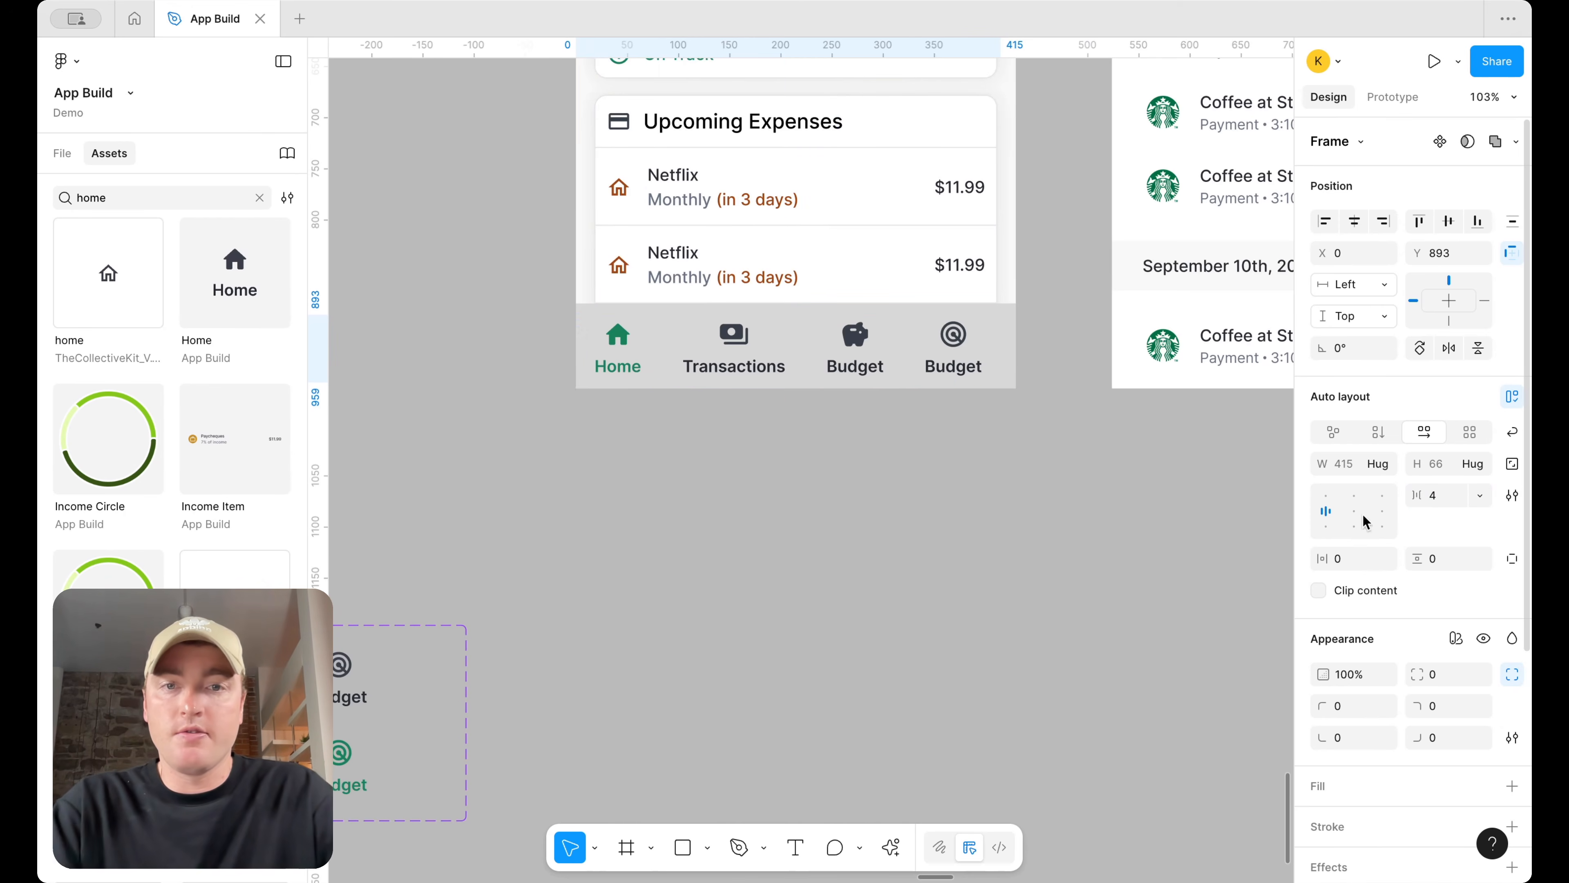
left_click_drag(870, 357, 877, 349)
scroll(878, 352, "down", 5)
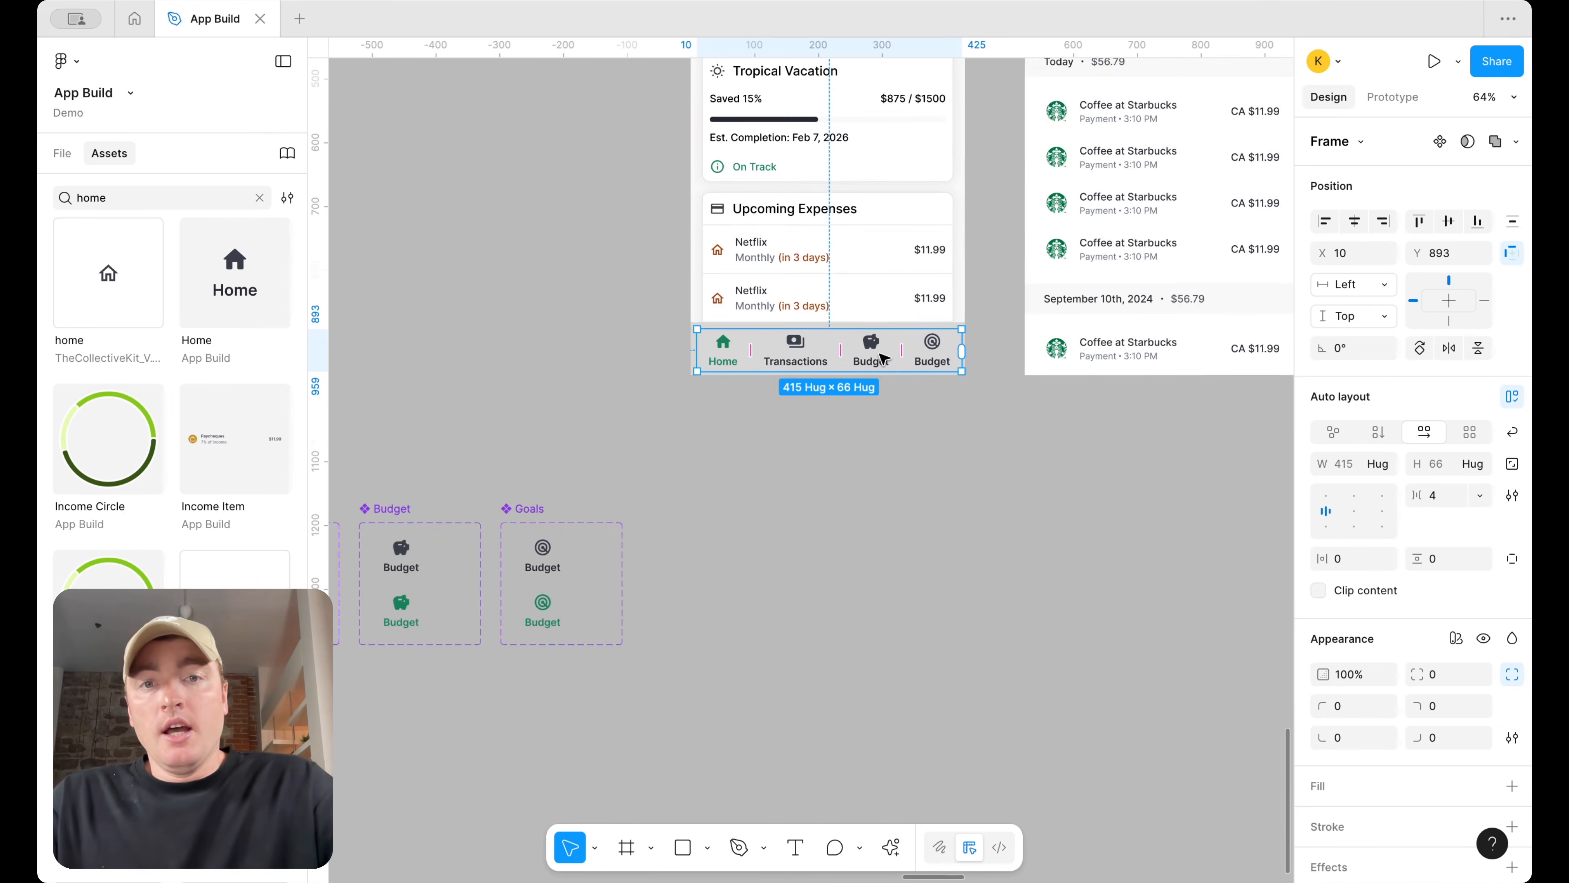
scroll(879, 355, "up", 4)
left_click(915, 664)
scroll(878, 688, "down", 4)
scroll(878, 686, "down", 3)
scroll(827, 655, "up", 4)
Apply the body-sm/medium text style to the labels of all eight tab variants across the four component sets
left_click(441, 475, "super")
left_click(426, 405, "shift+super")
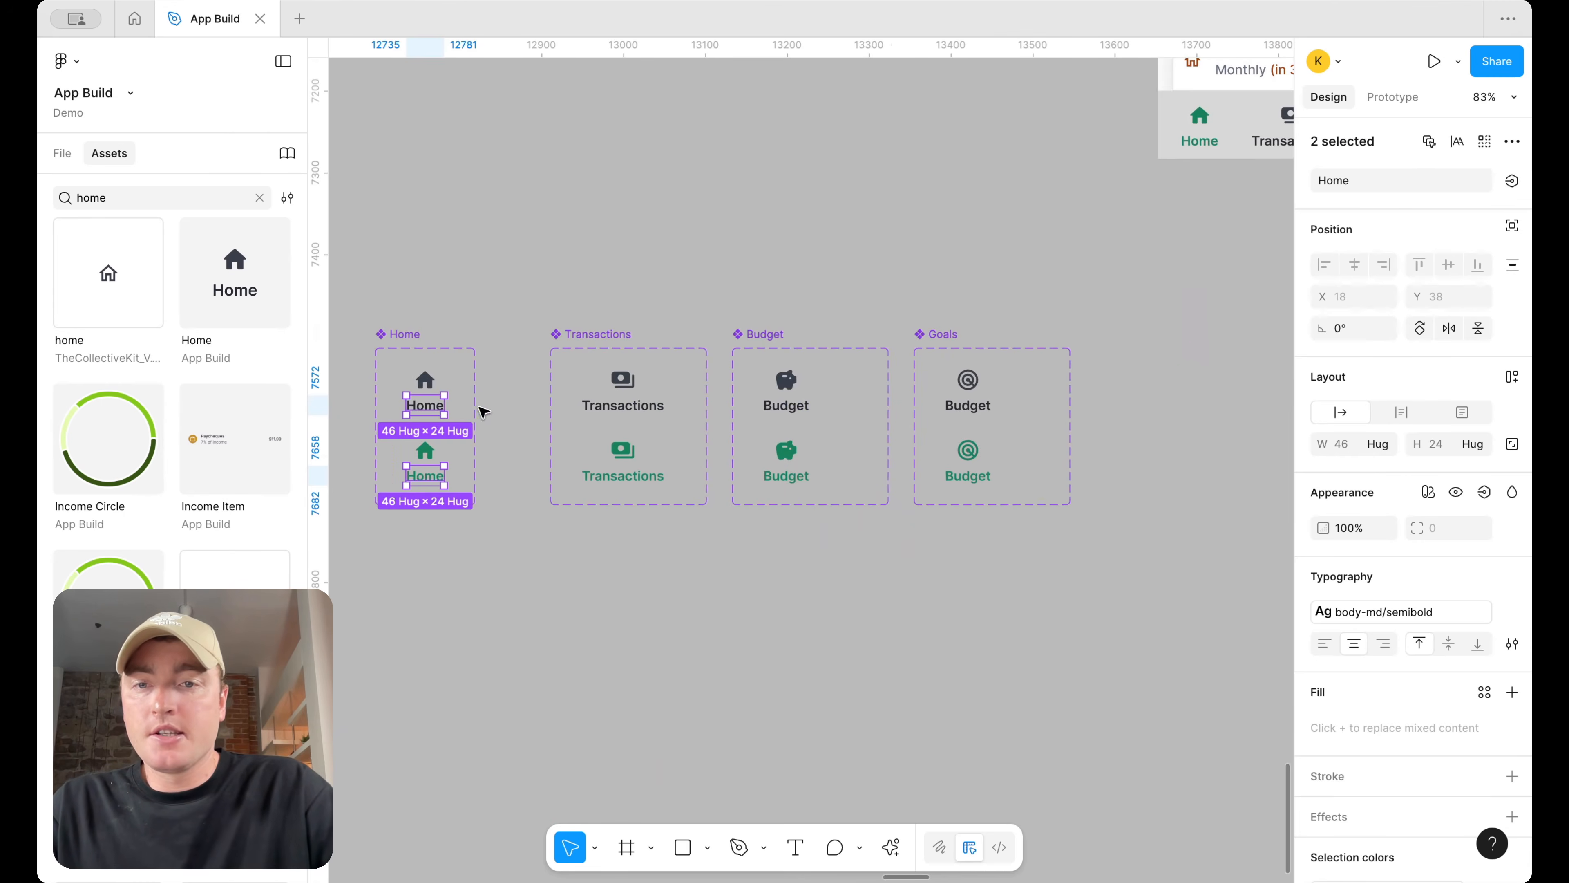
left_click(623, 406, "shift+super")
left_click(658, 477, "shift+super")
left_click(797, 475, "shift+super")
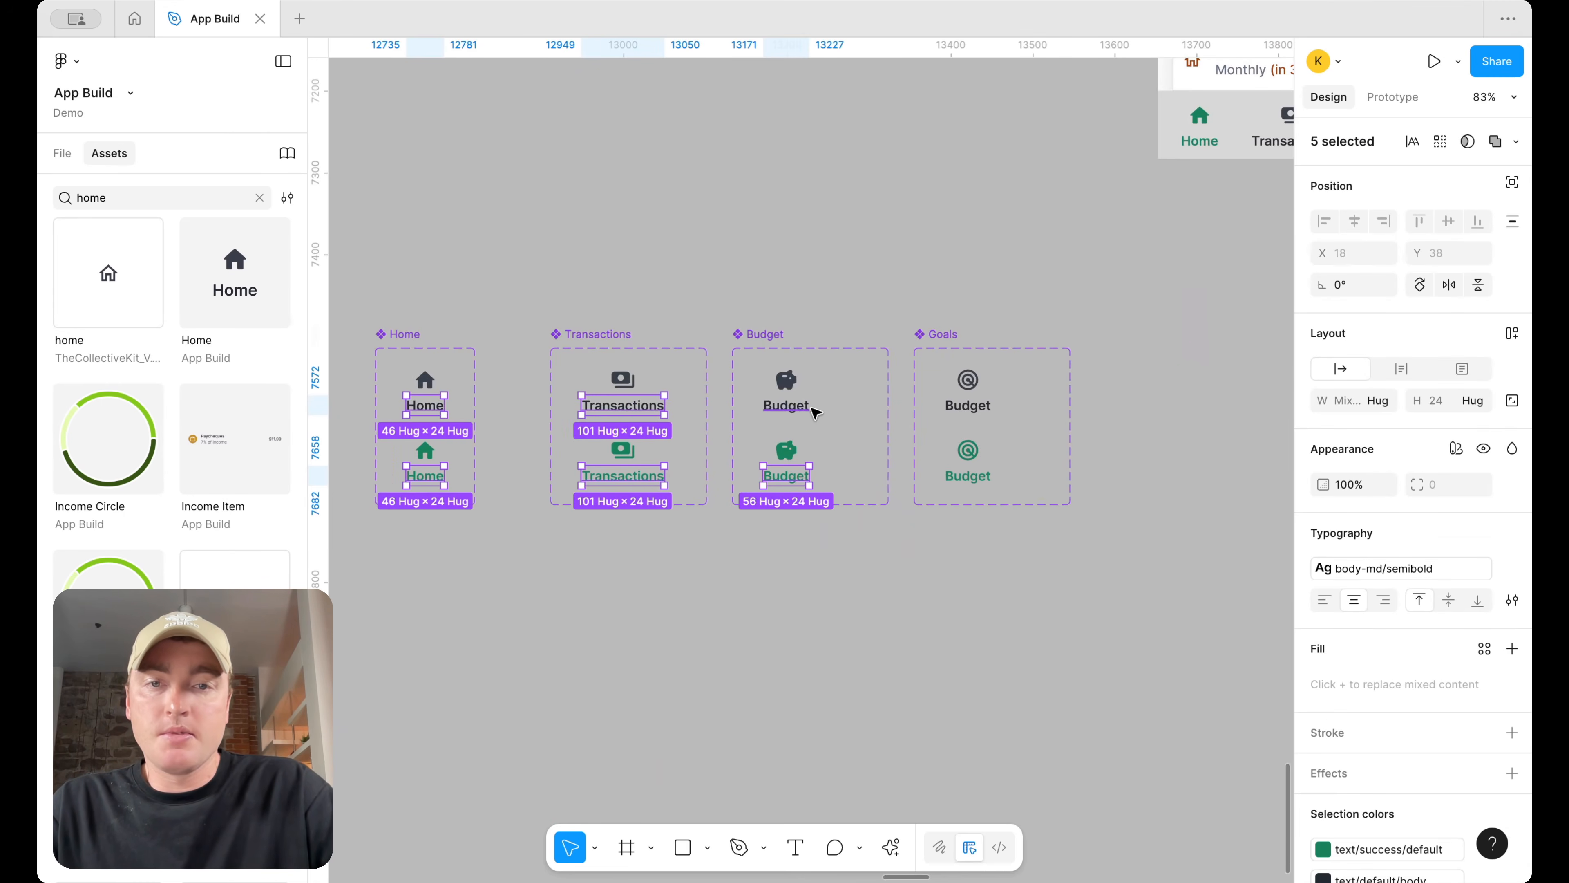
left_click(972, 418, "shift+super")
left_click(968, 476, "shift+super")
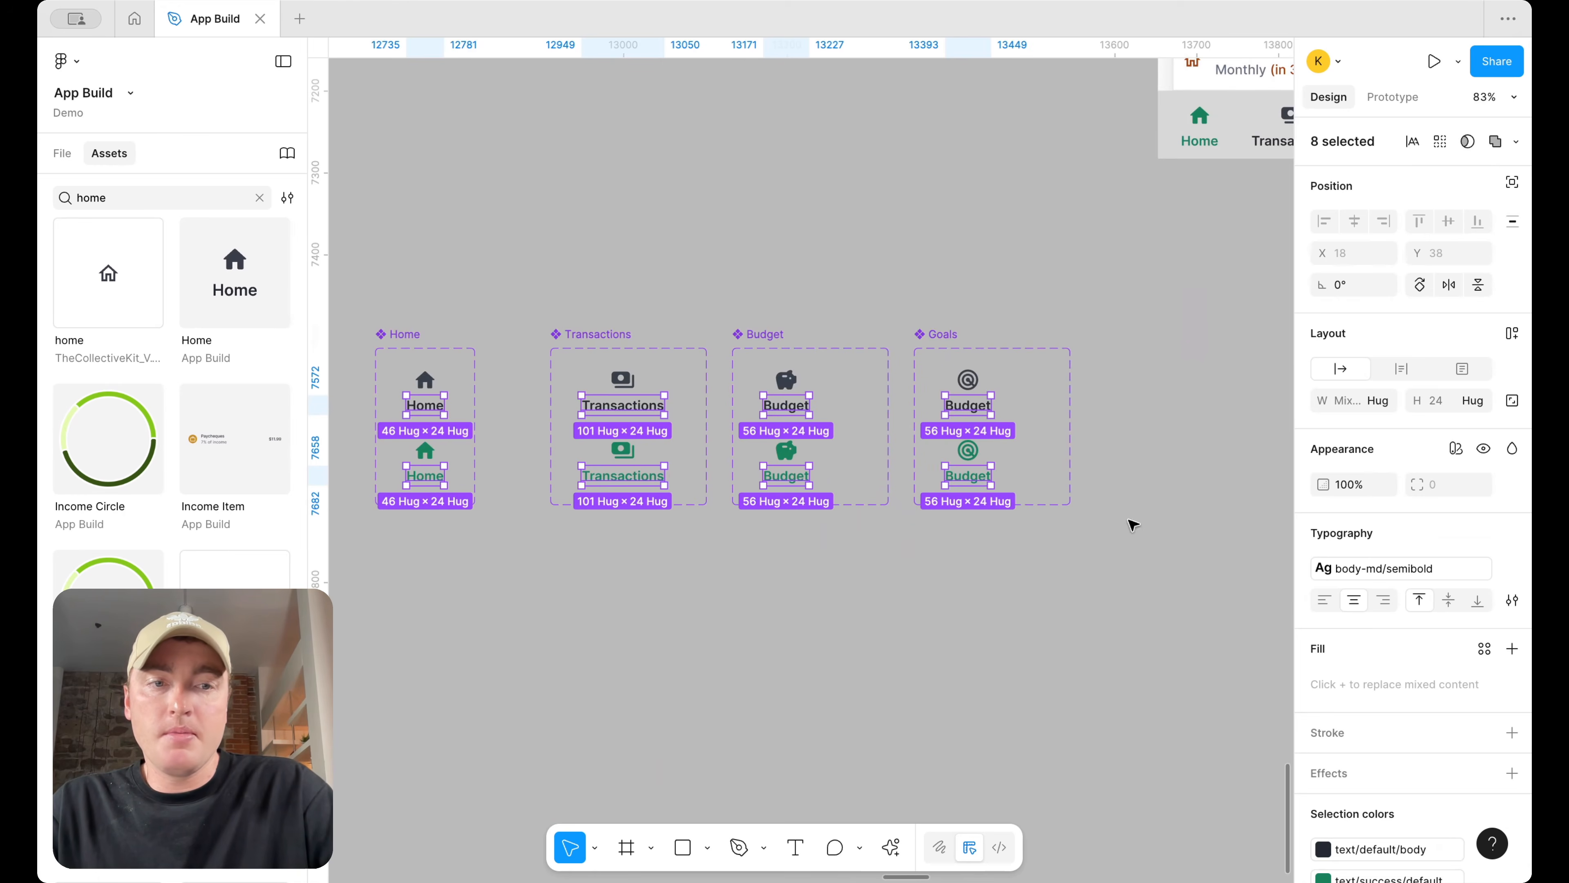
left_click(1401, 568)
scroll(1211, 800, "down", 2)
scroll(1210, 801, "down", 3)
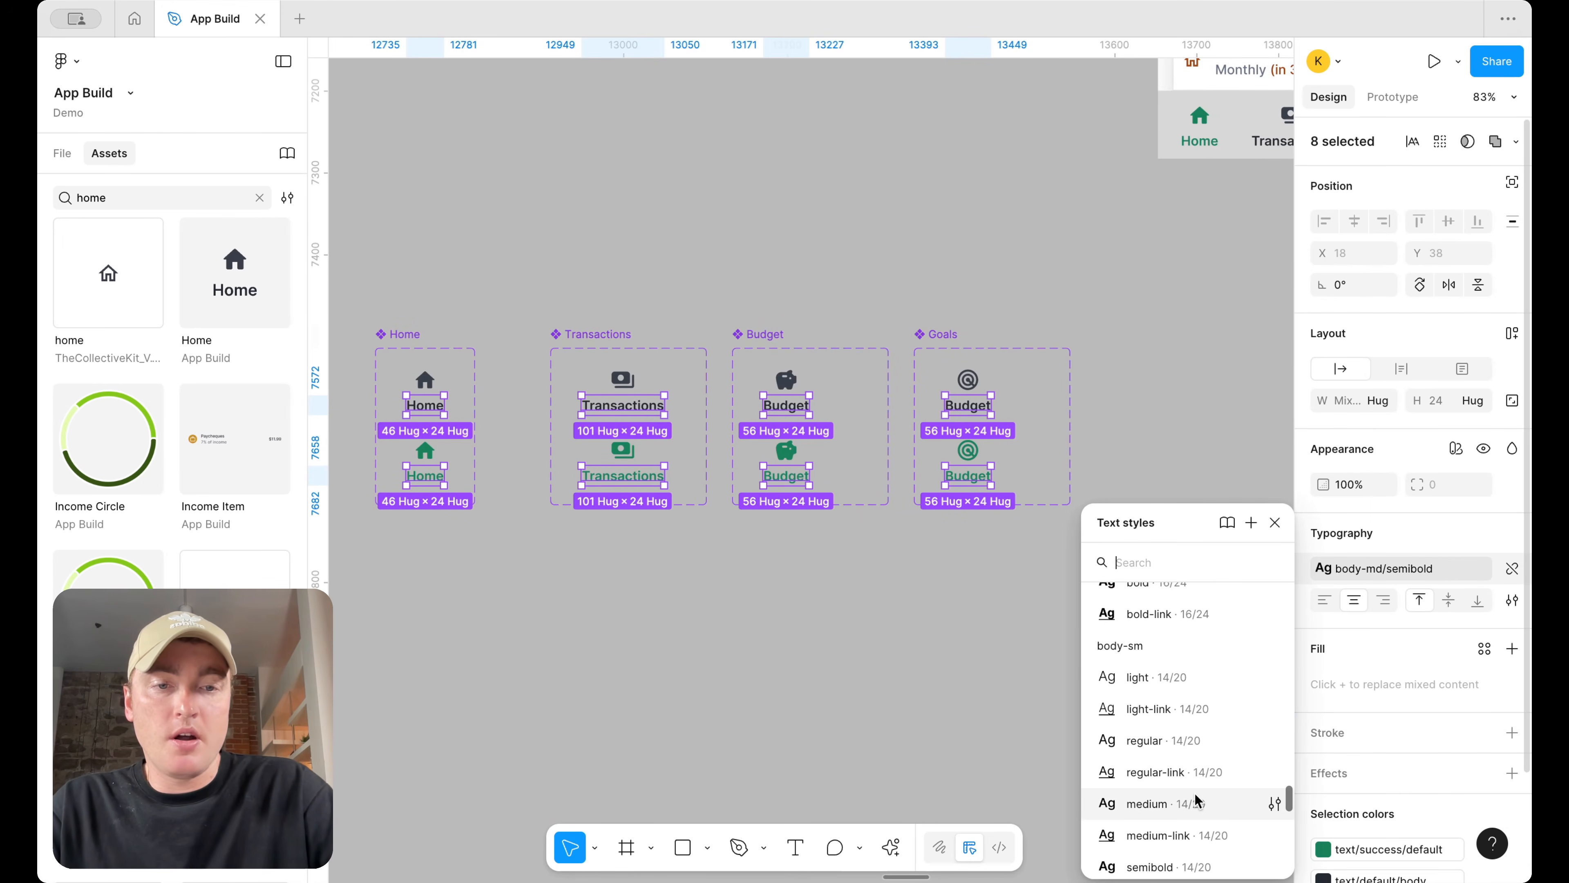
key("Escape")
Move the tab bar frame out of the Dashboard screen onto the canvas just below it
scroll(1087, 529, "right", 7)
scroll(1088, 530, "up", 3)
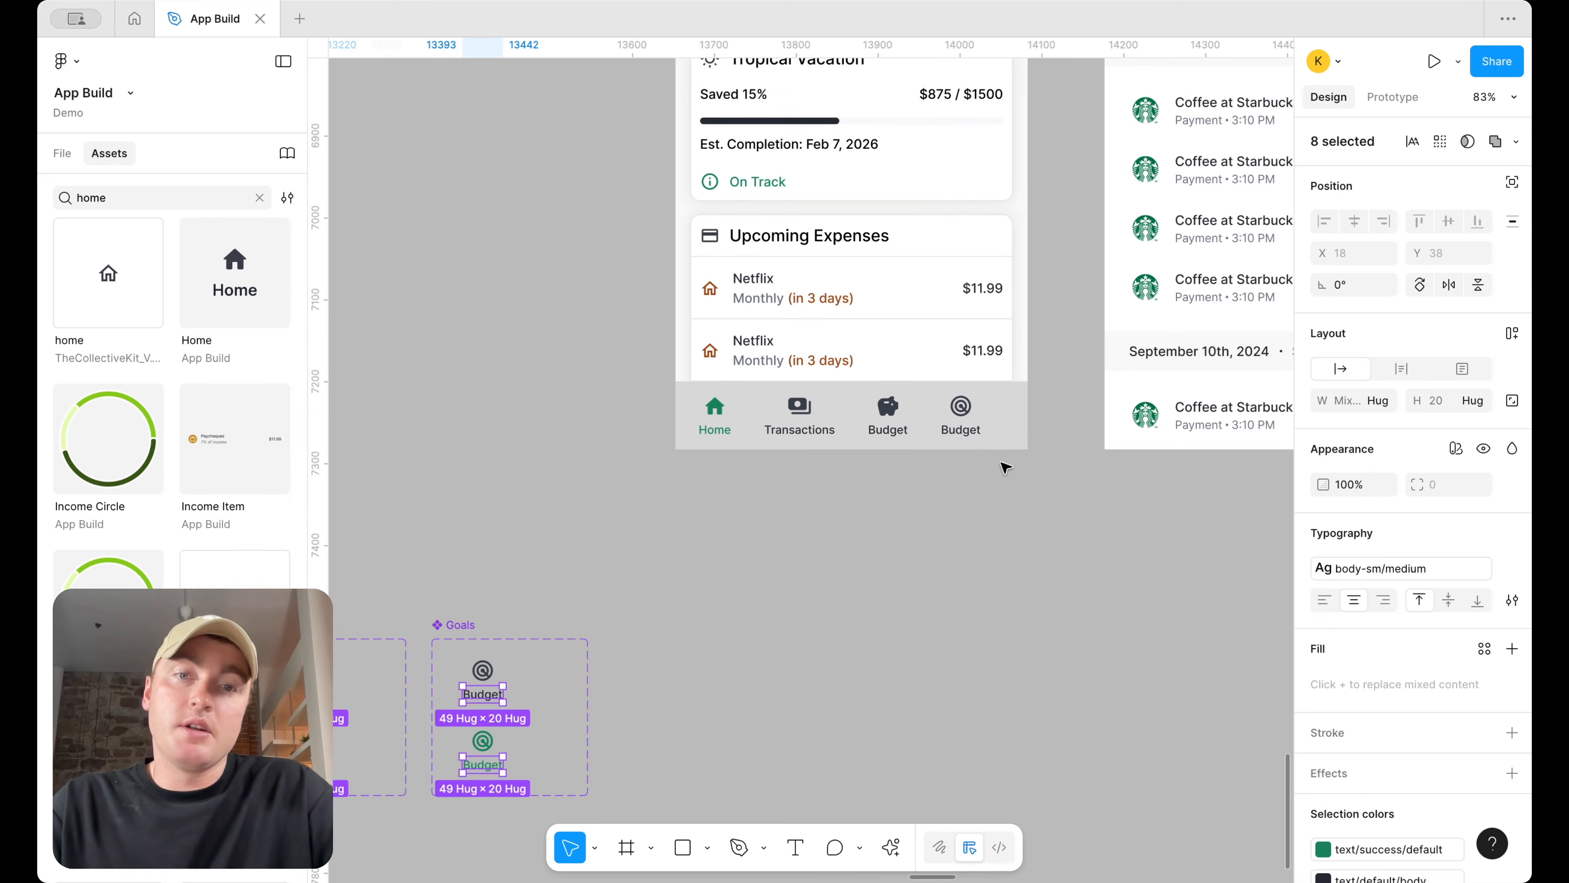
left_click(962, 414)
left_click_drag(961, 426, 961, 518)
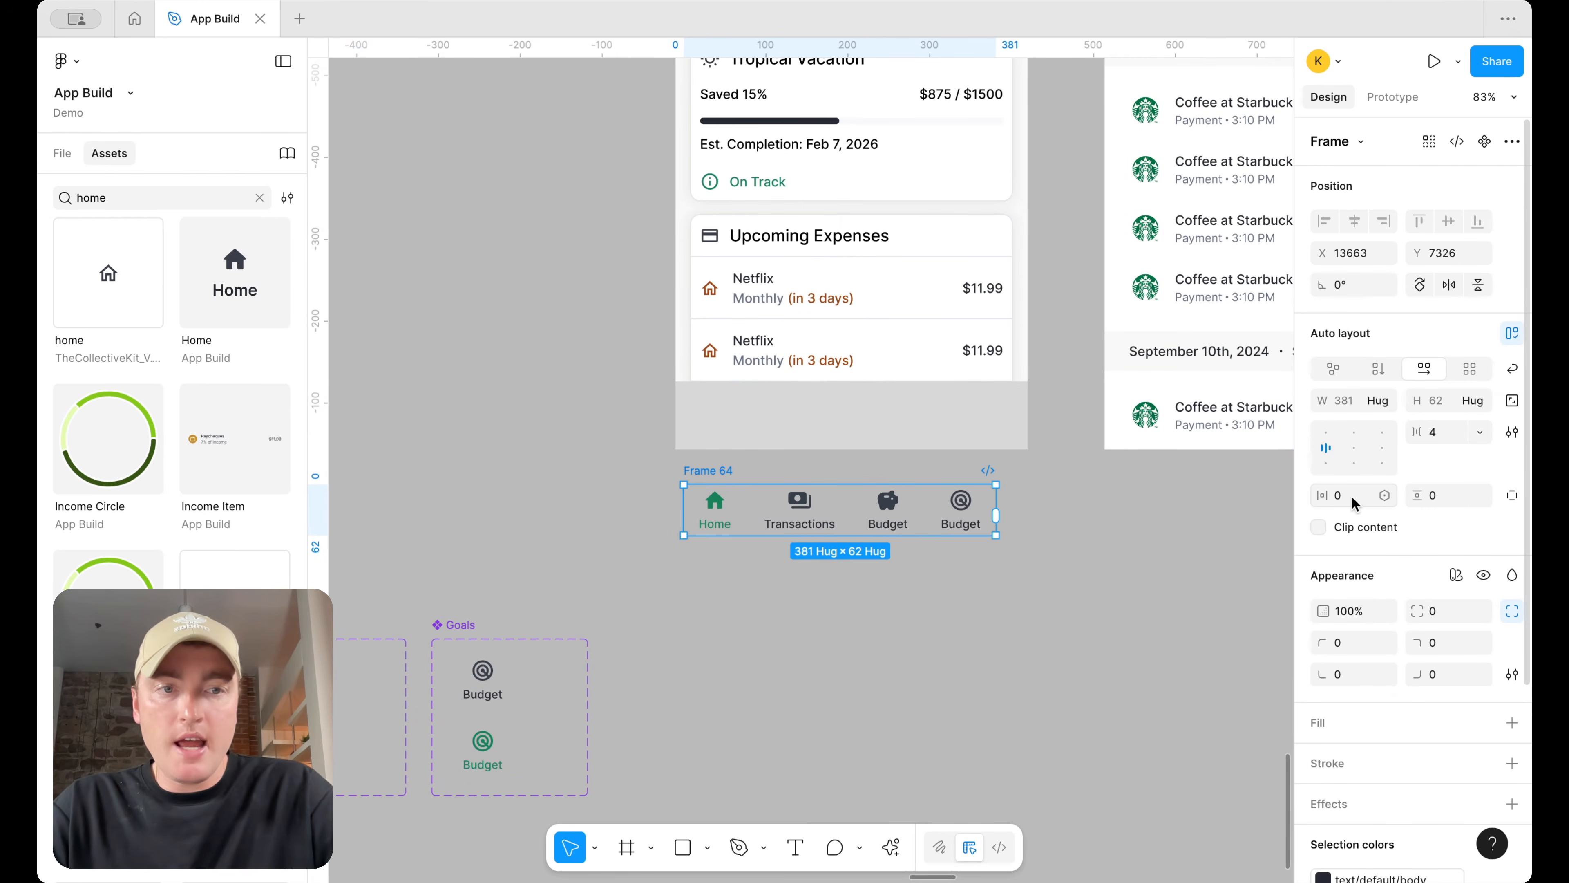
Set the tab bar's horizontal padding to 24 and vertical padding to 8
type("4")
key("Return")
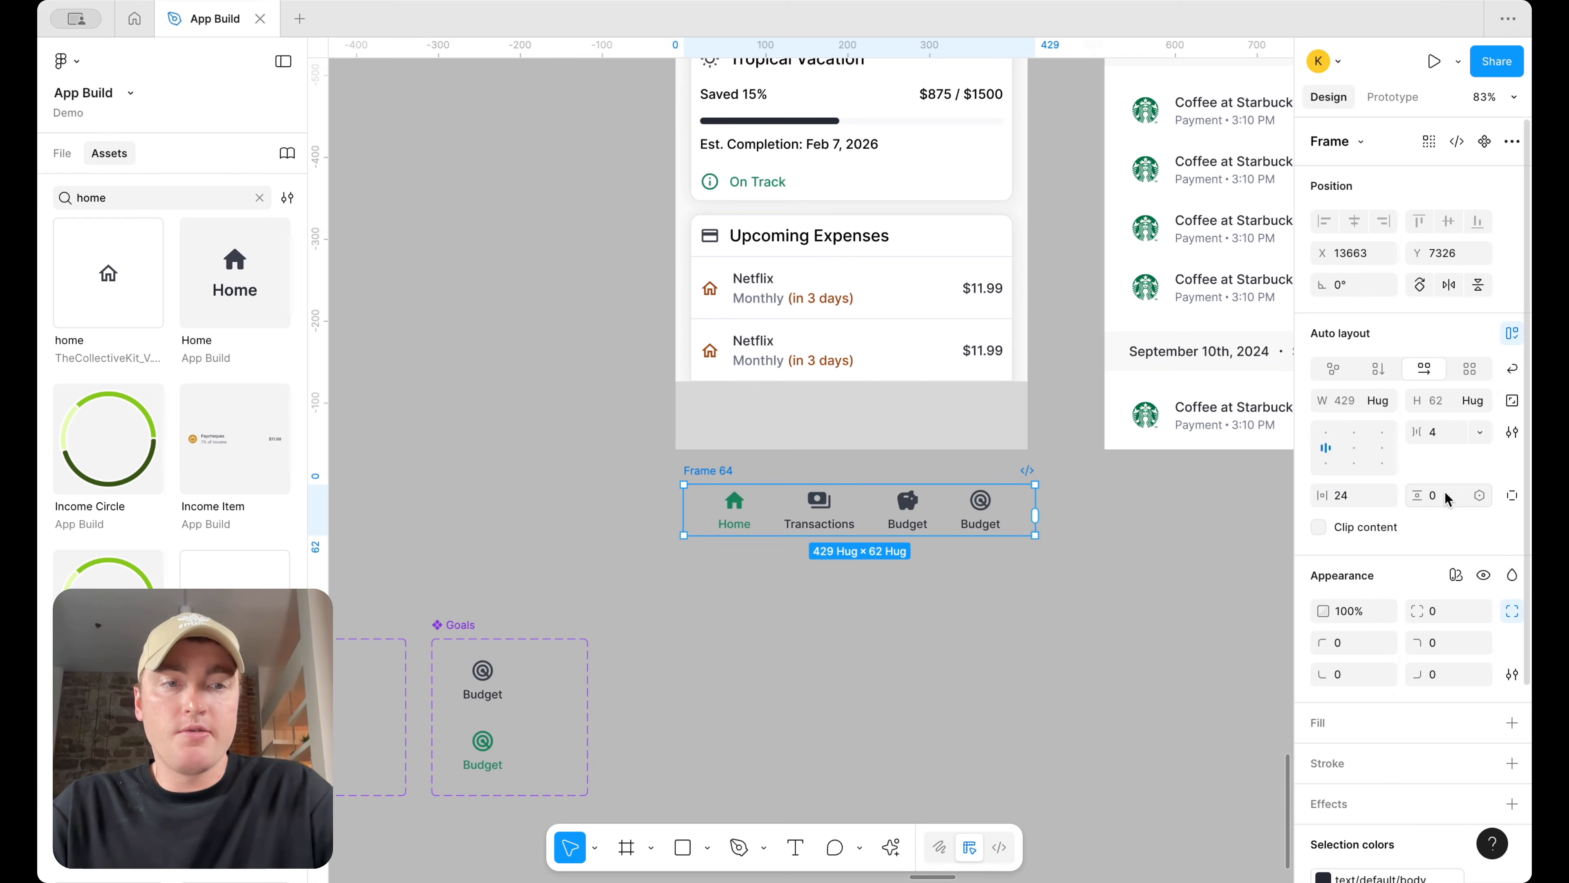
type("4")
key("Return")
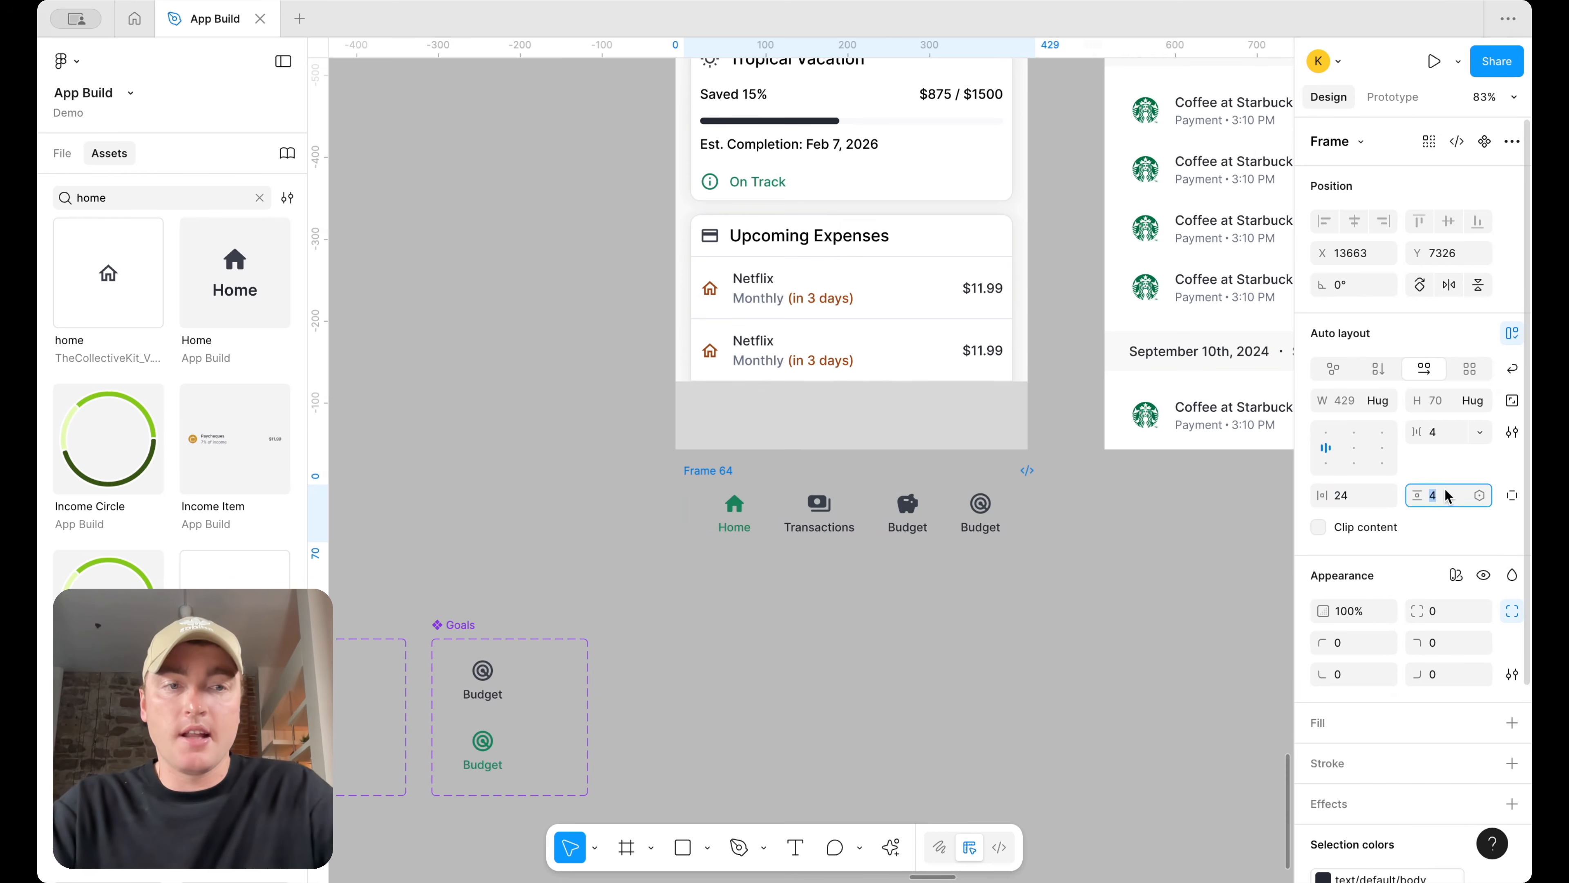
Add a white FFFFFF fill to the tab bar frame
scroll(1388, 643, "down", 3)
left_click(1511, 613)
left_click(1322, 648)
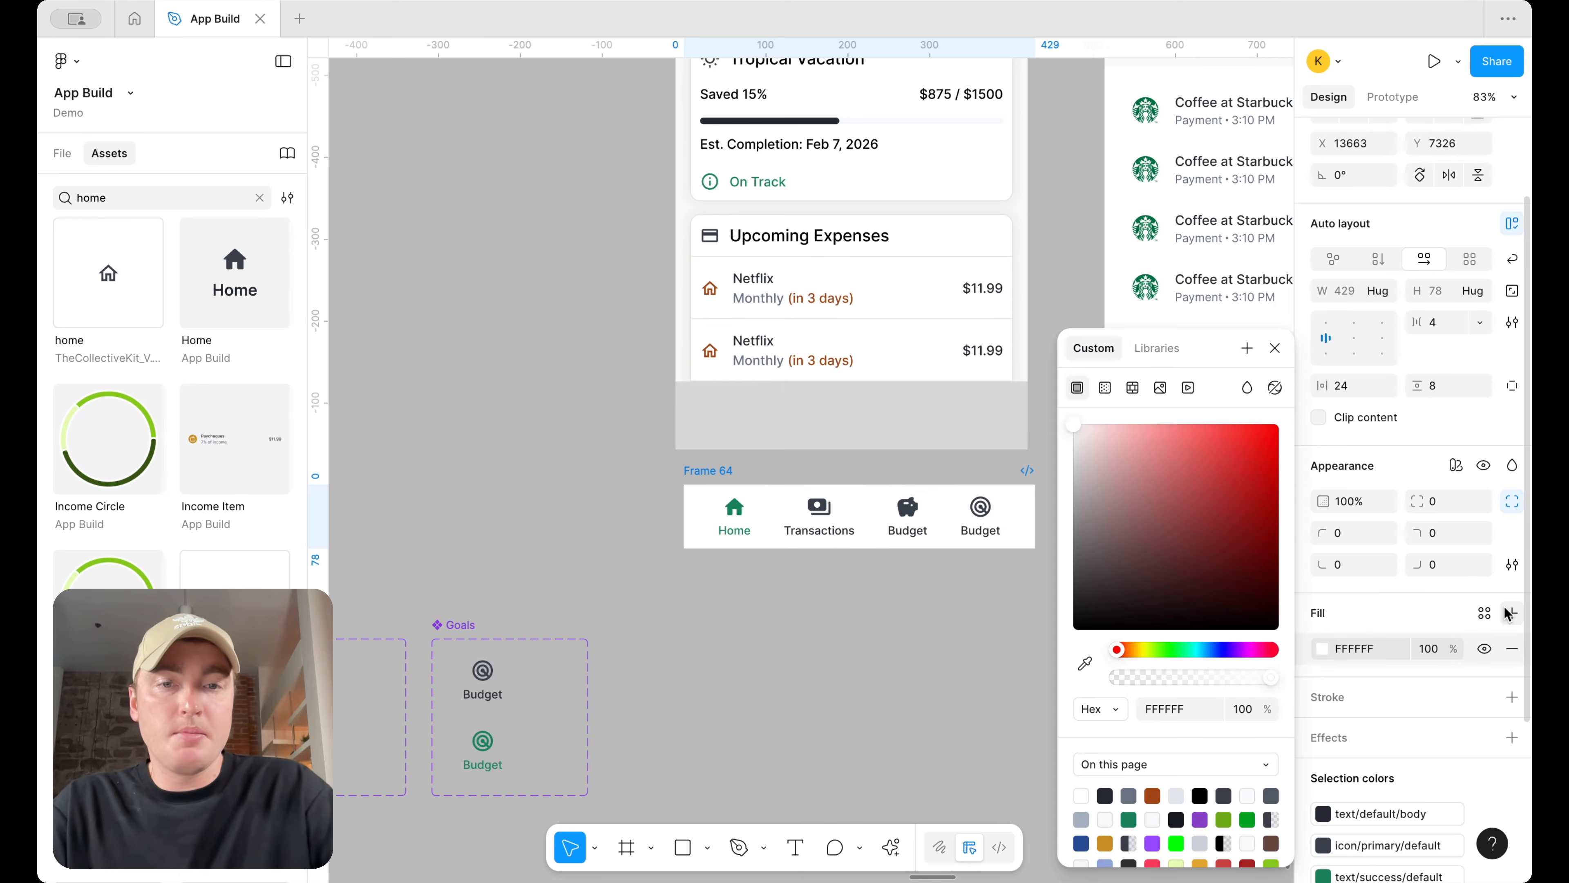
left_click(1276, 348)
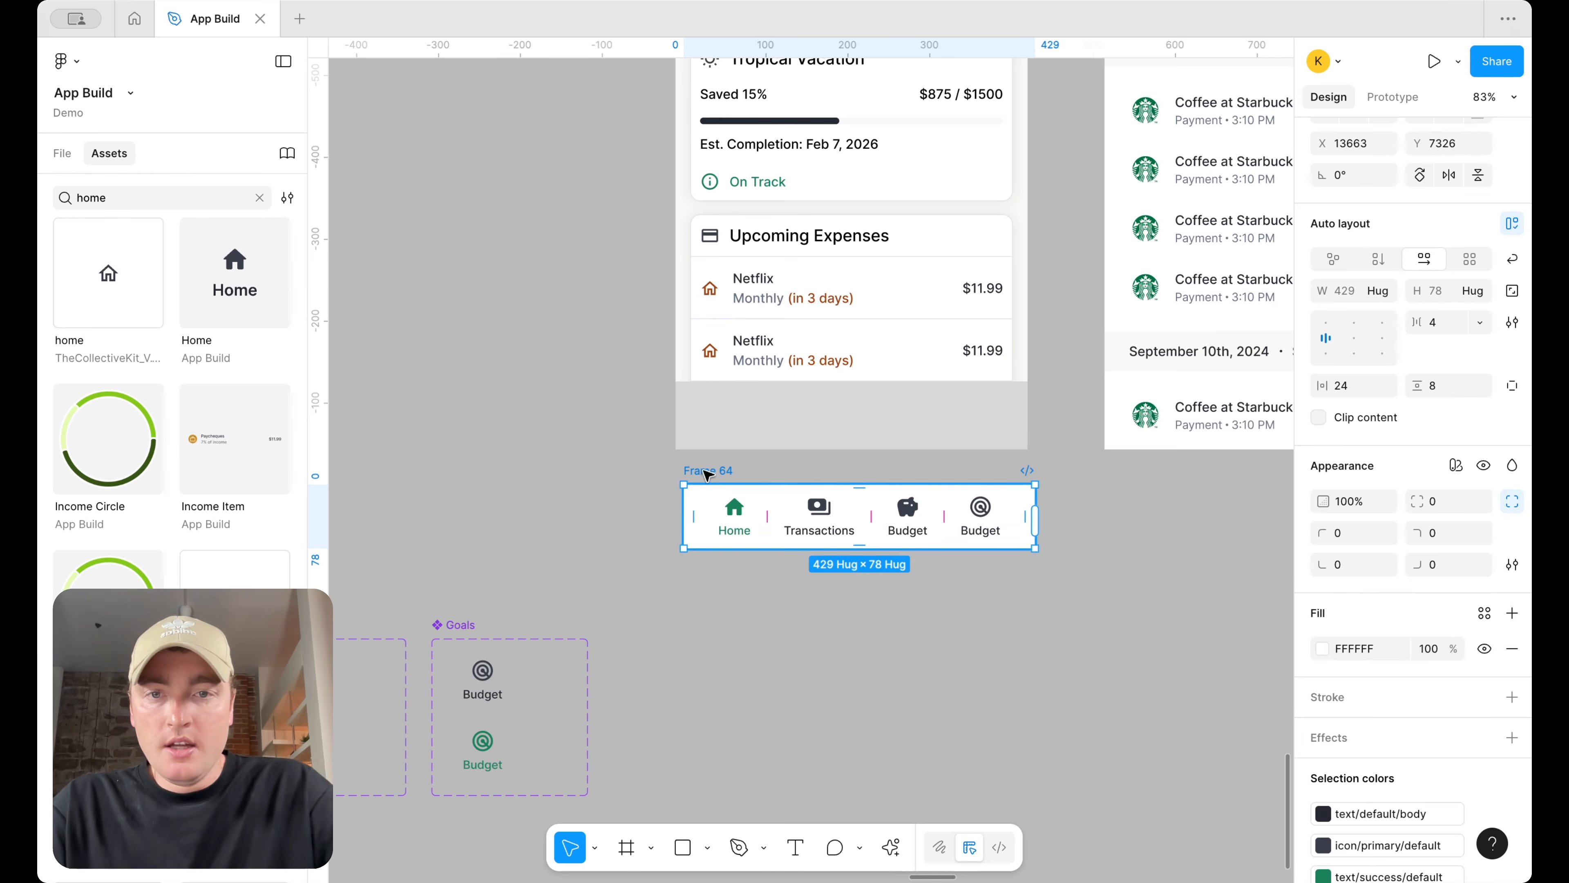
Rename the tab bar frame Nav bar and convert it into a component
left_click_drag(708, 490, 744, 599)
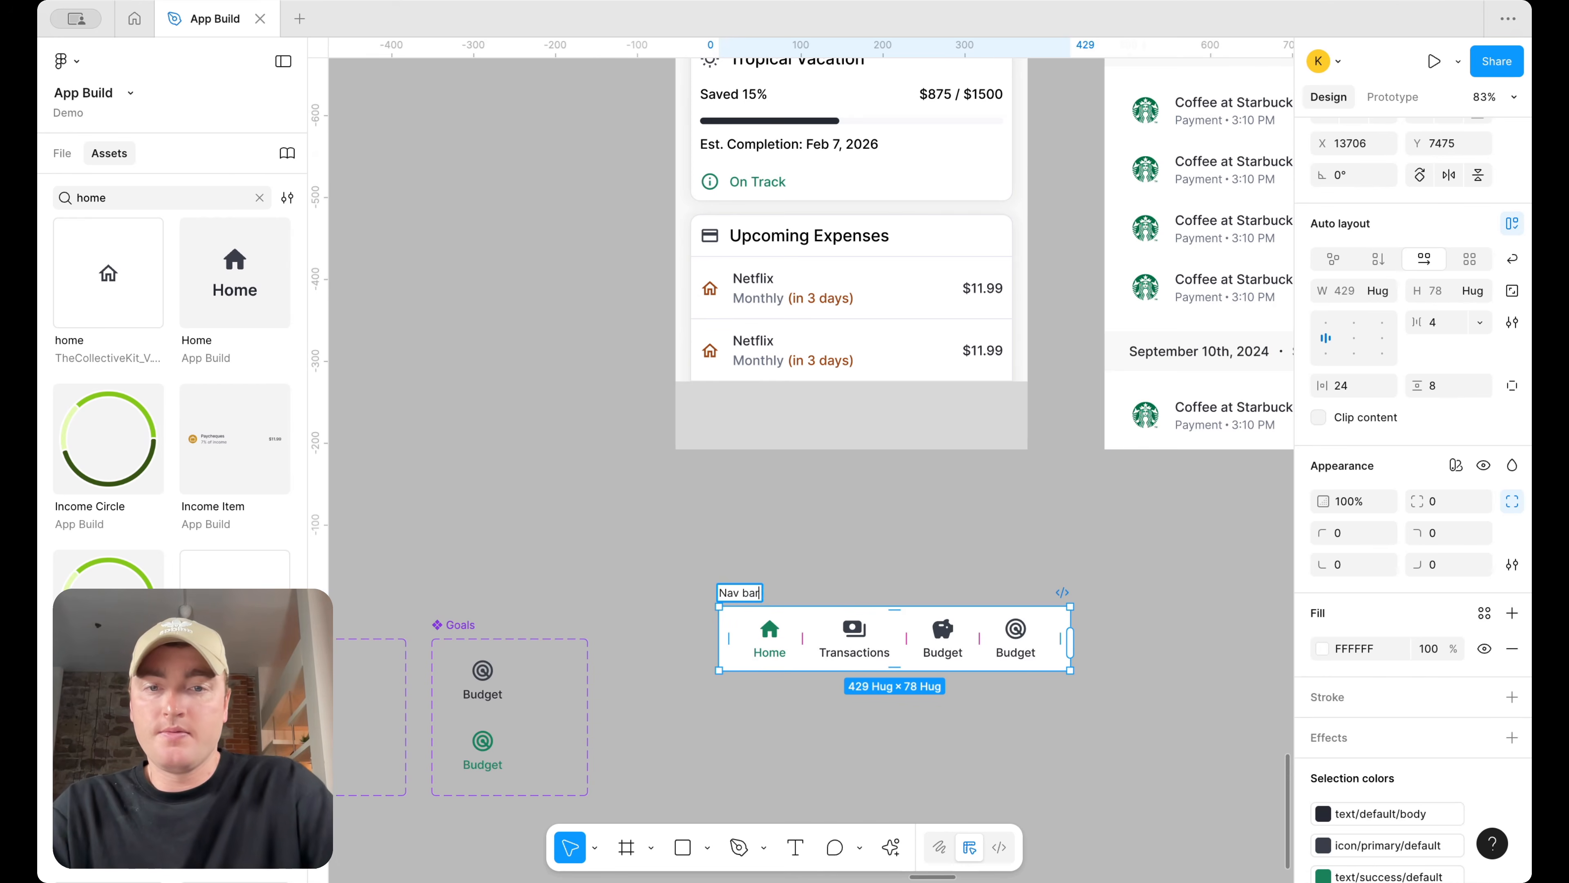
right_click(741, 593)
left_click(815, 622)
Place a copy of the Nav bar at the bottom of the Dashboard screen
left_click_drag(855, 630, 803, 440)
left_click(995, 498)
left_click(827, 441)
scroll(759, 449, "up", 3)
Set the Nav bar component's item spacing to Auto and its horizontal padding to 12
left_click(760, 695)
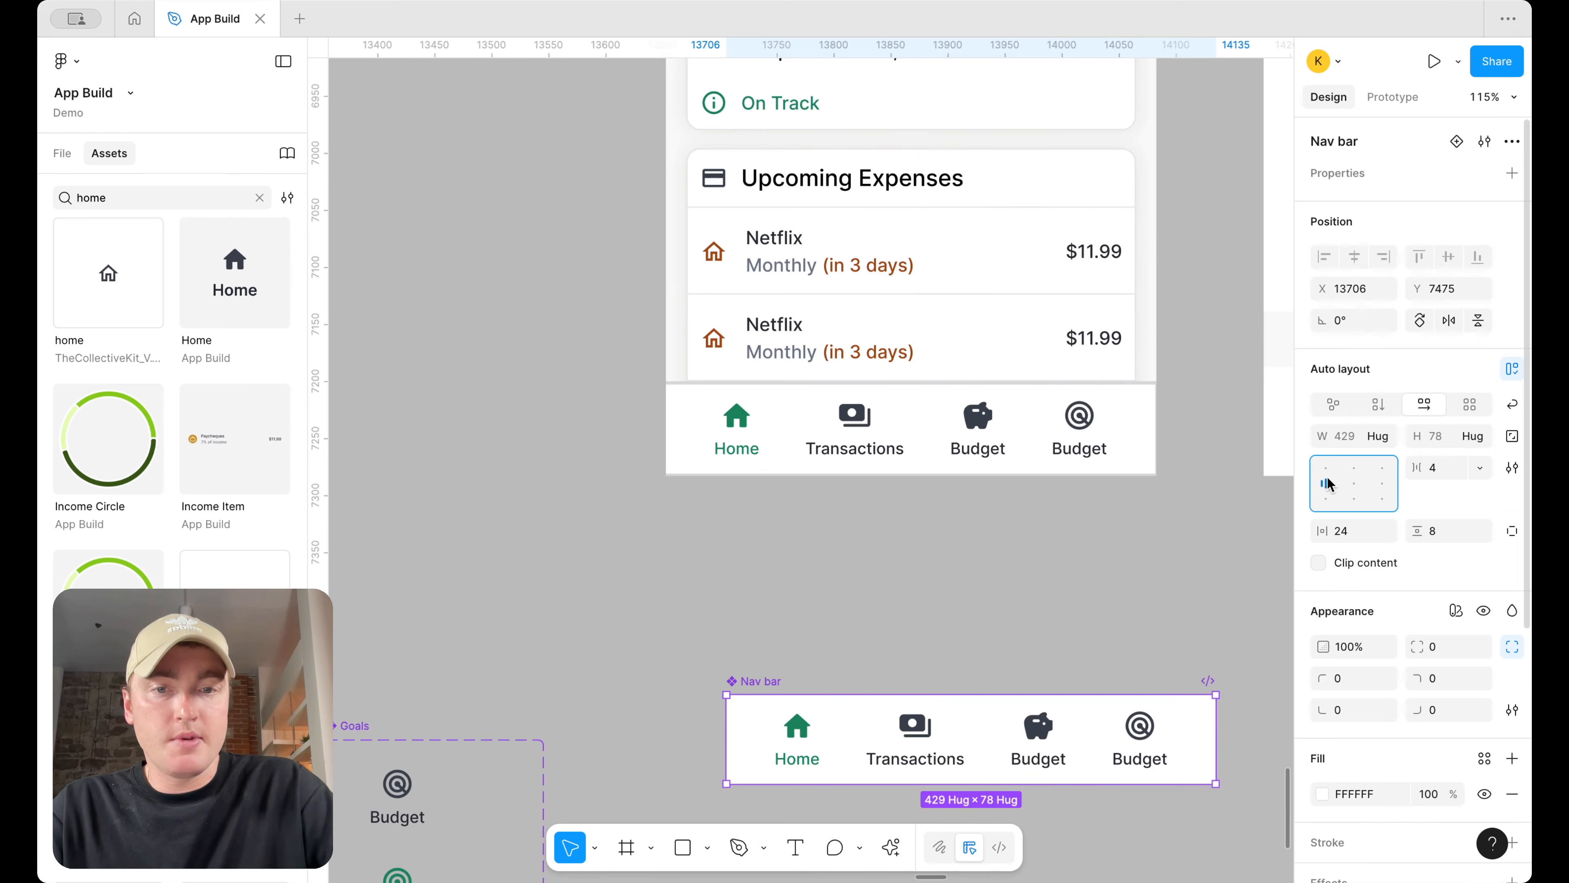
left_click(1360, 531)
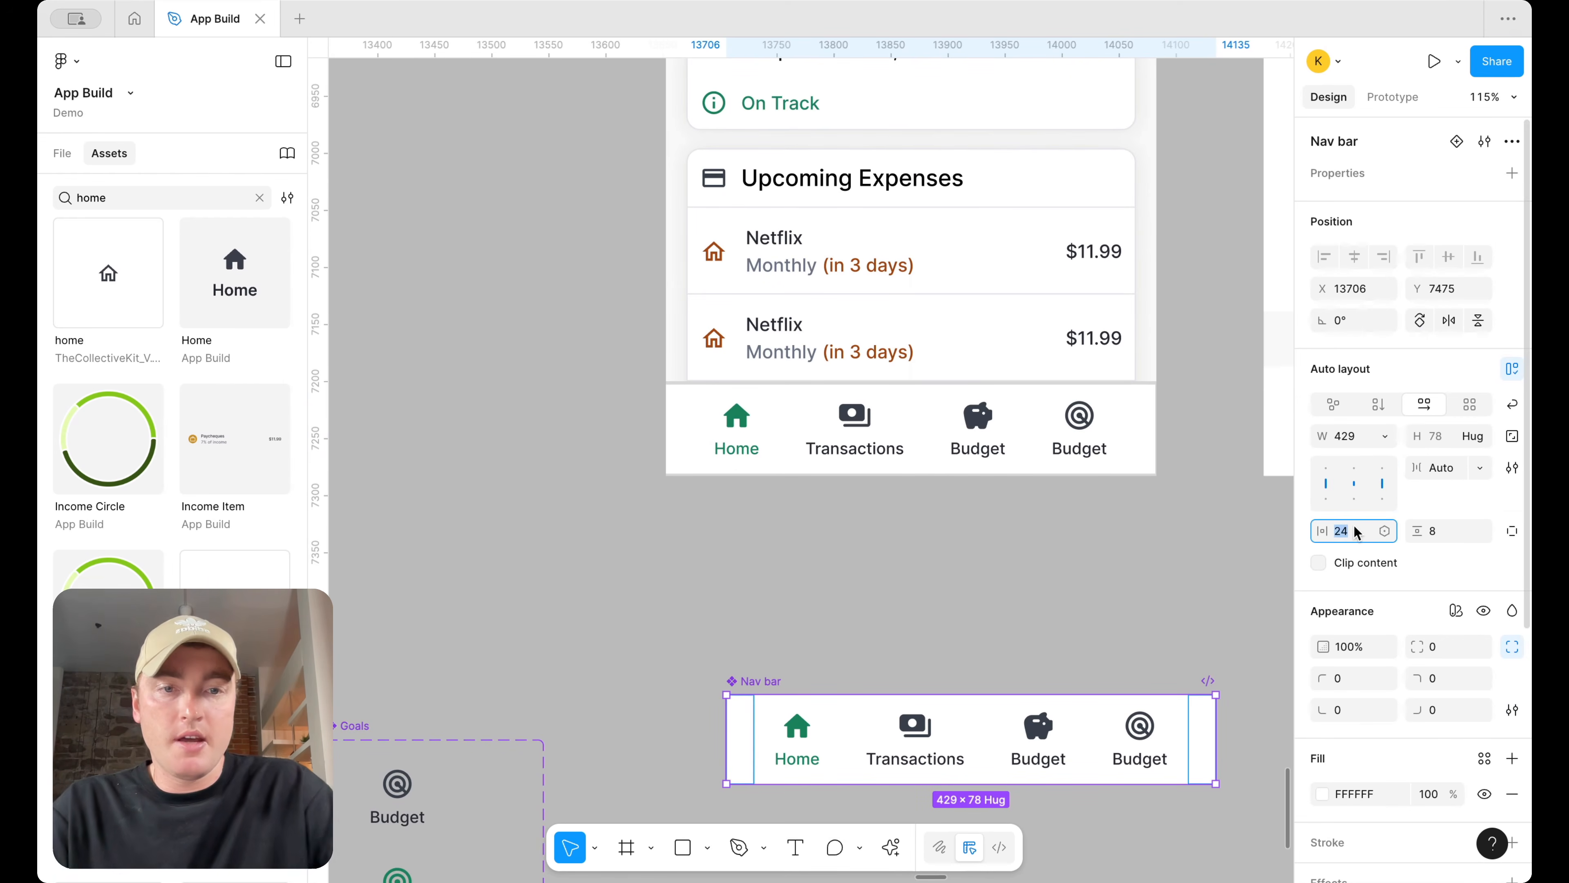
type("12")
left_click(1128, 553)
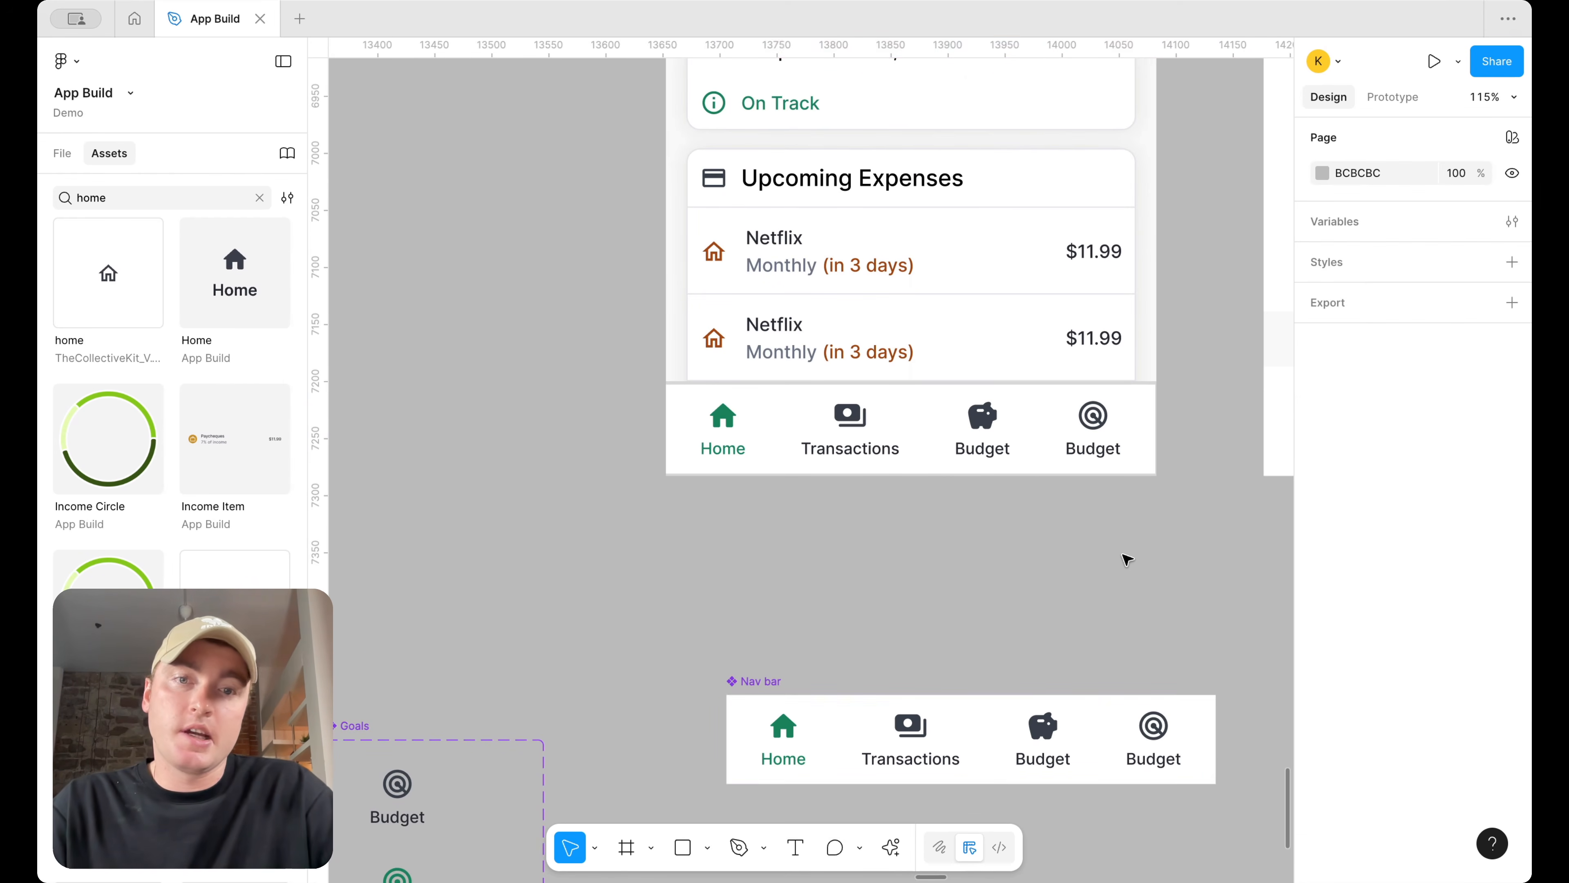
Apply the xl effect style to the Nav bar component
scroll(1127, 555, "down", 5)
scroll(1129, 556, "right", 3)
scroll(1130, 557, "up", 2)
scroll(1128, 554, "down", 1)
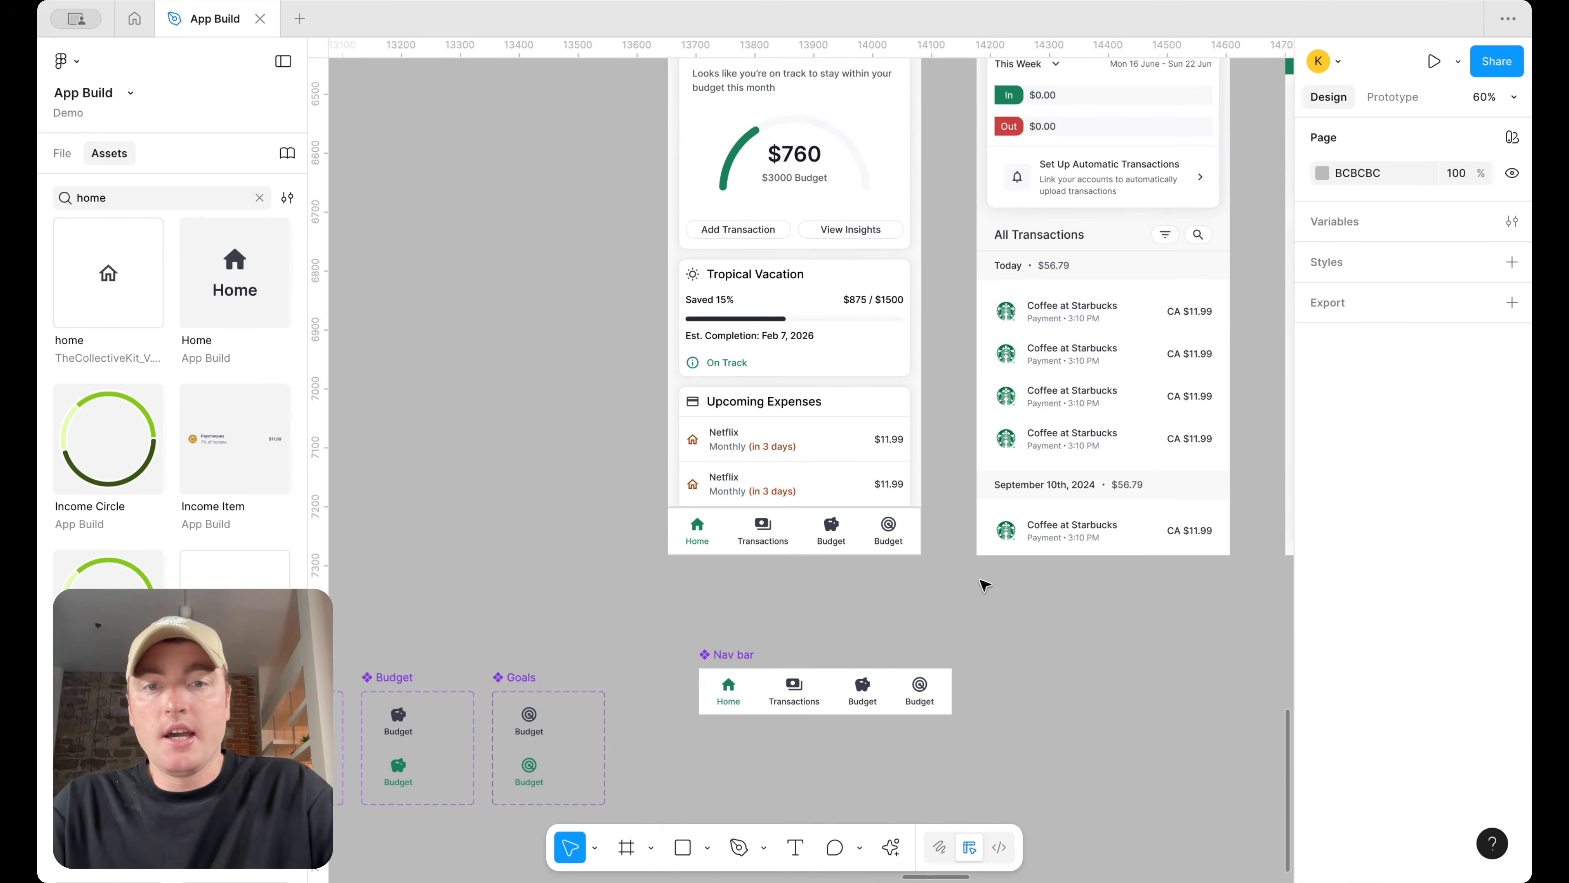
scroll(985, 584, "up", 3)
scroll(865, 705, "down", 1)
left_click(847, 716)
scroll(1498, 744, "down", 3)
scroll(1498, 743, "down", 4)
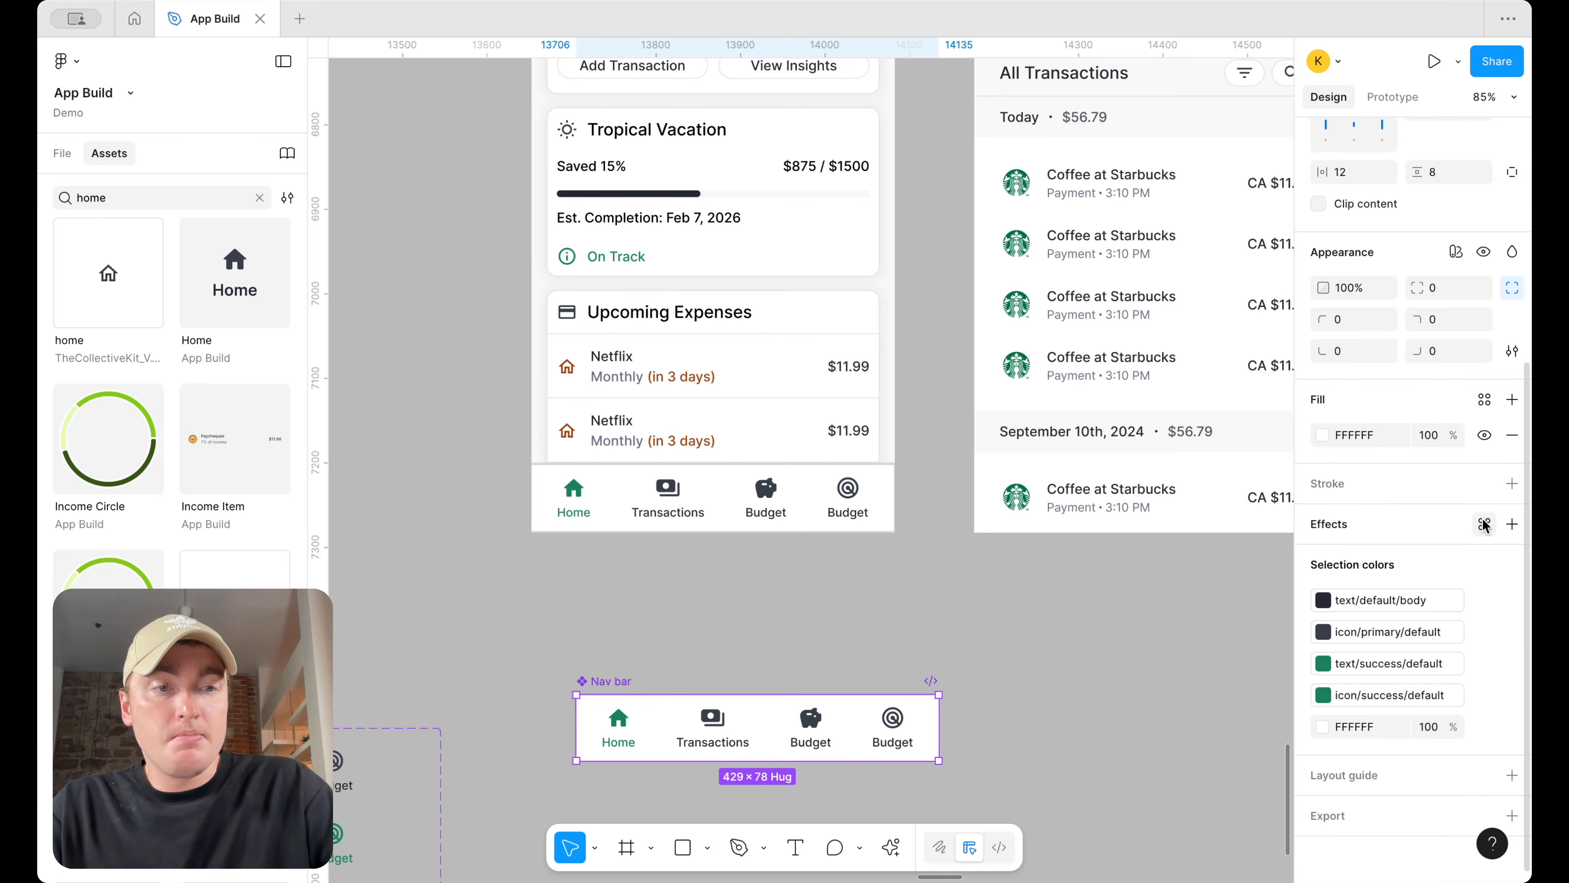
left_click(1484, 524)
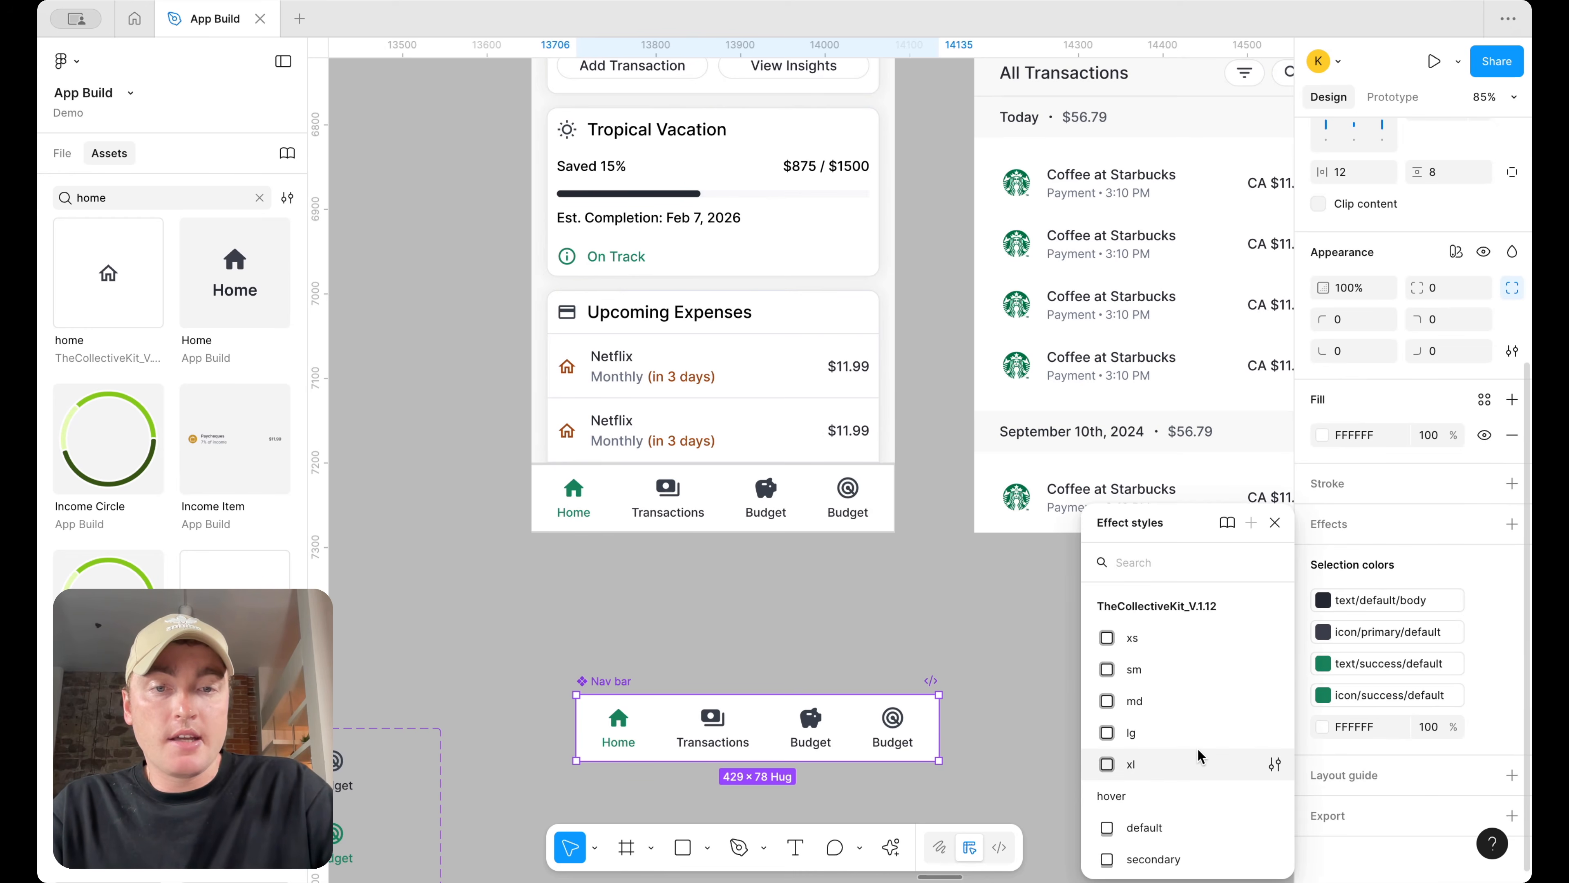
key("Escape")
left_click(1106, 726)
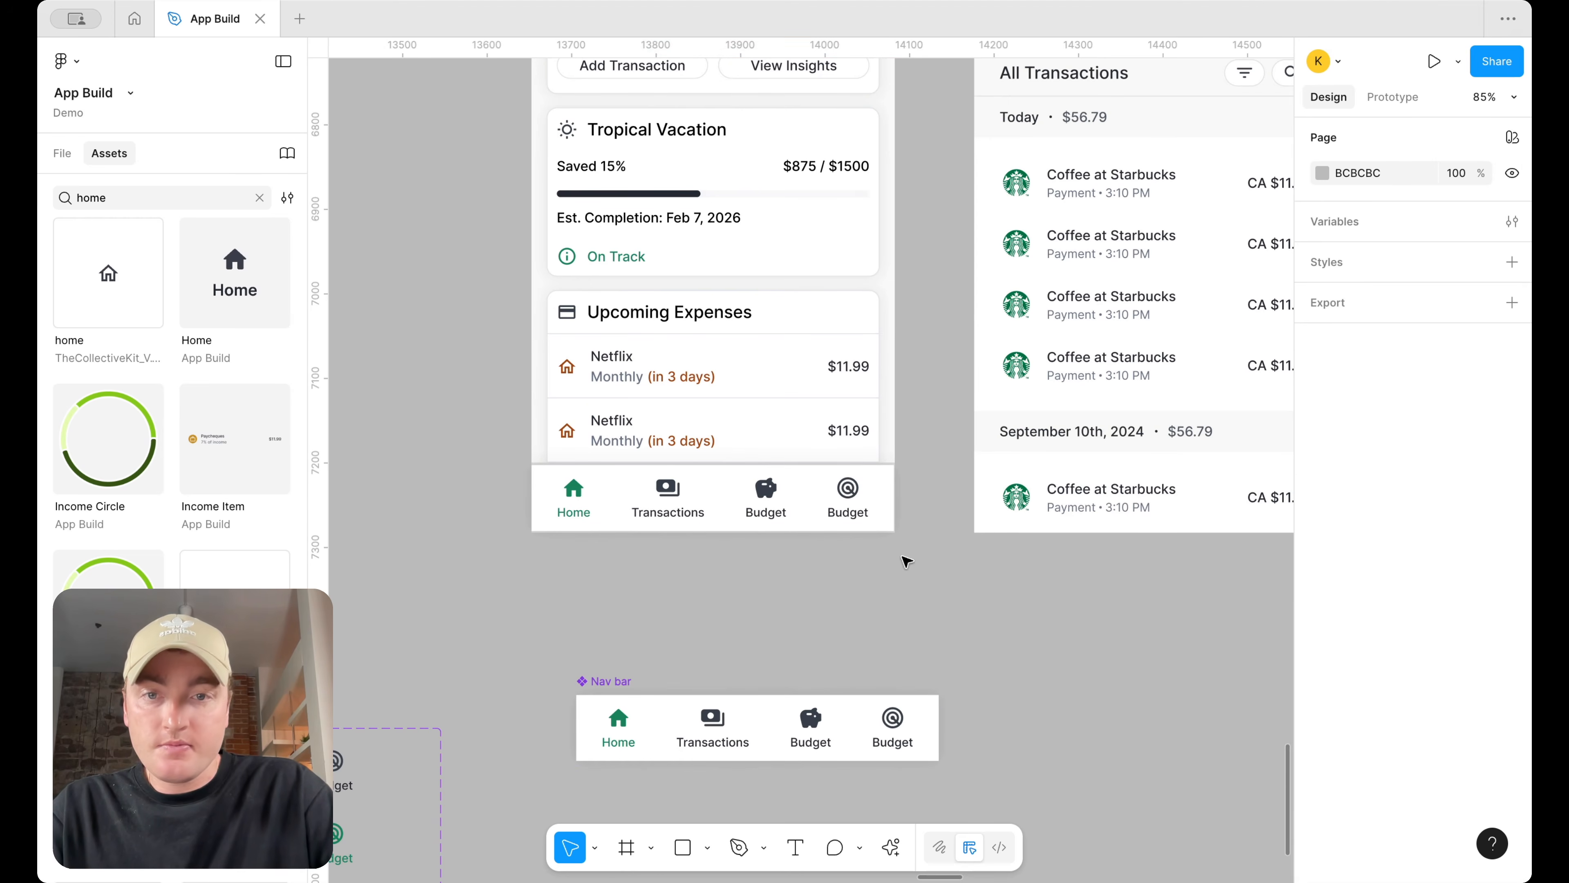
Set the Nav bar component's fill to the surface/default colour style
scroll(999, 634, "up", 5)
scroll(963, 614, "left", 2)
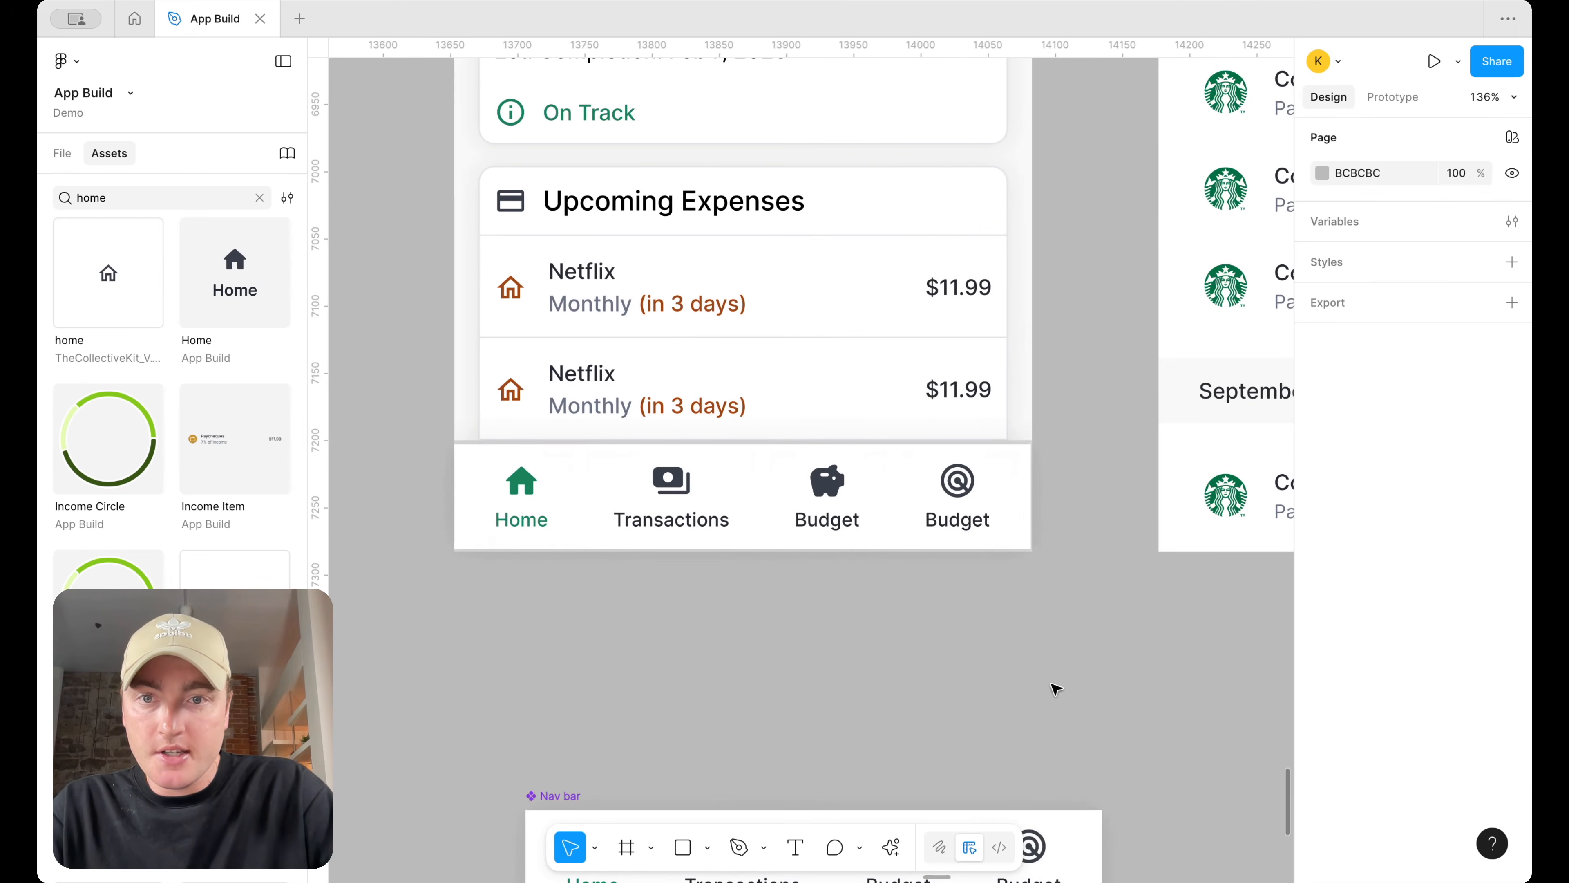
scroll(1018, 611, "down", 3)
left_click(1014, 690)
scroll(1481, 635, "down", 2)
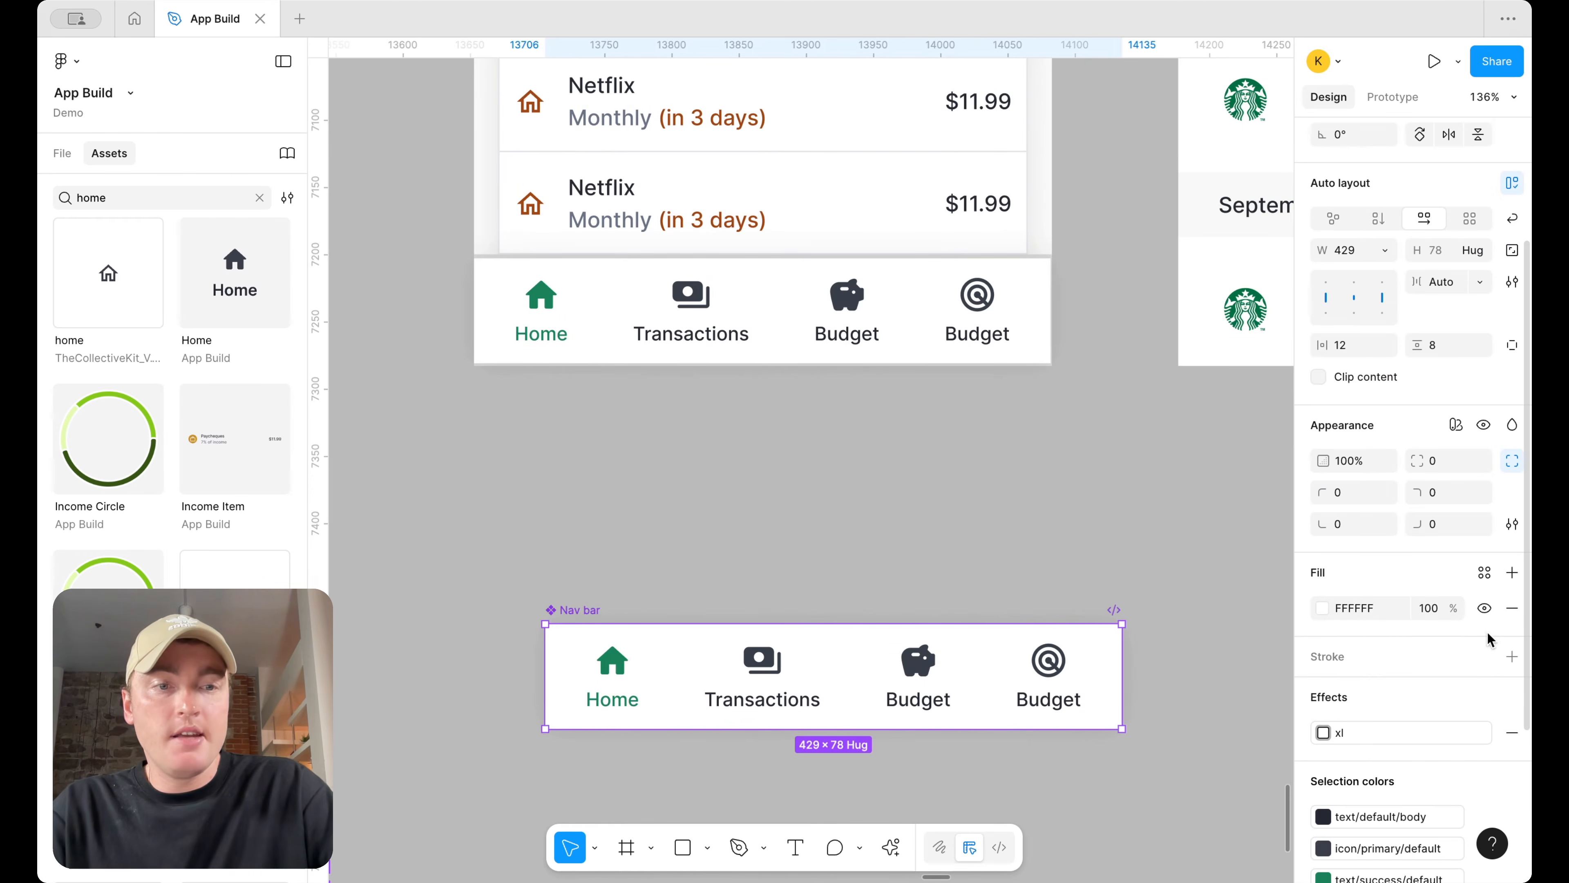
left_click(1485, 574)
type("sur")
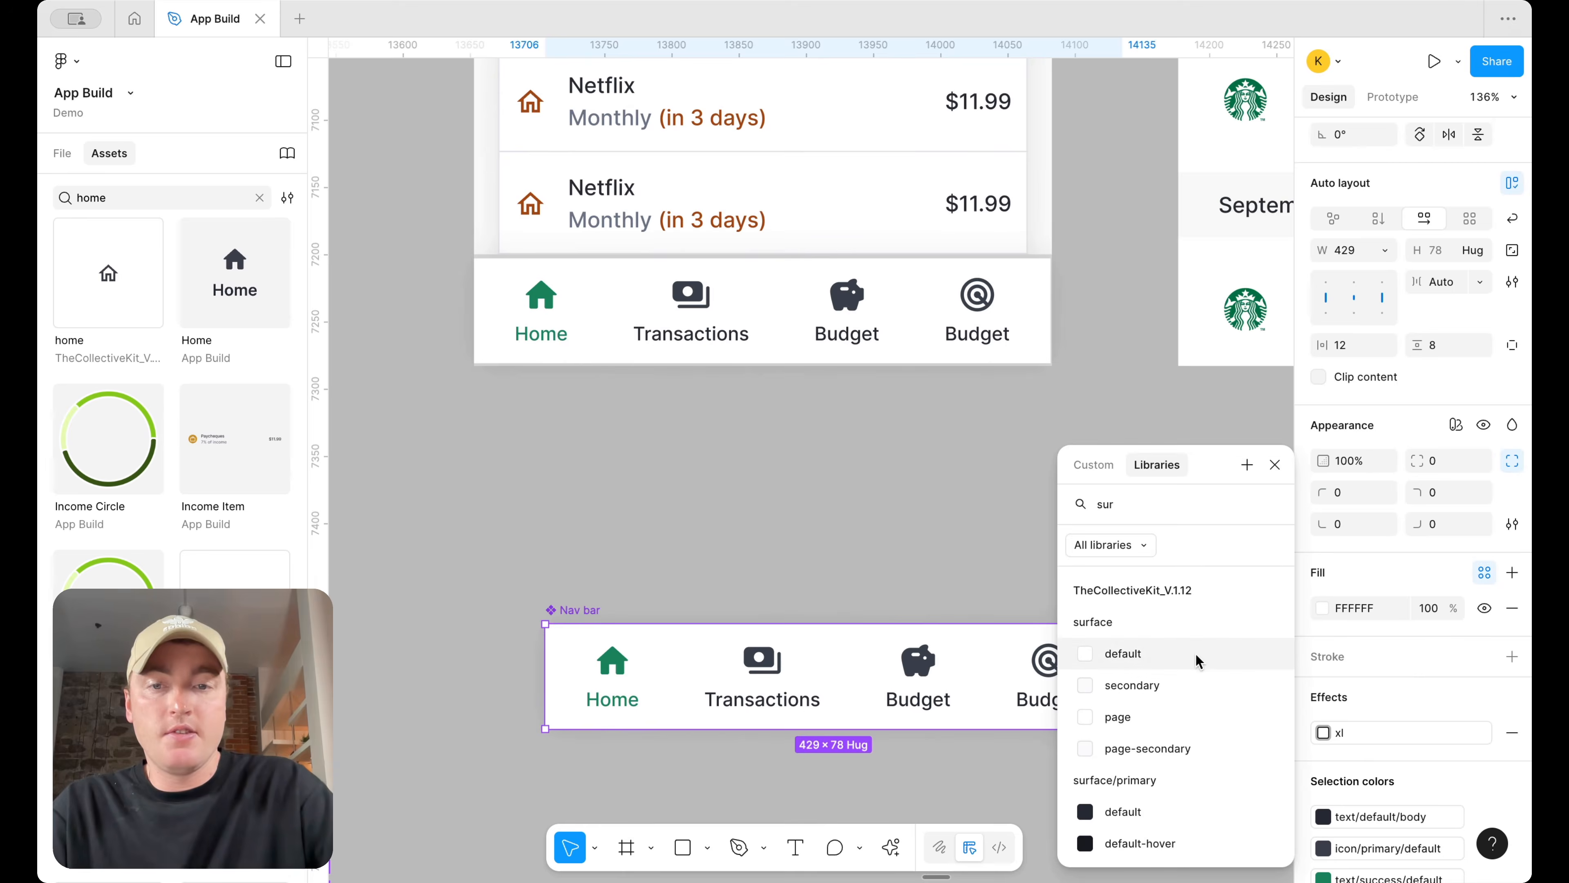
left_click(1194, 652)
Add a top-only stroke to the Nav bar component using the border/default colour style
left_click(1512, 656)
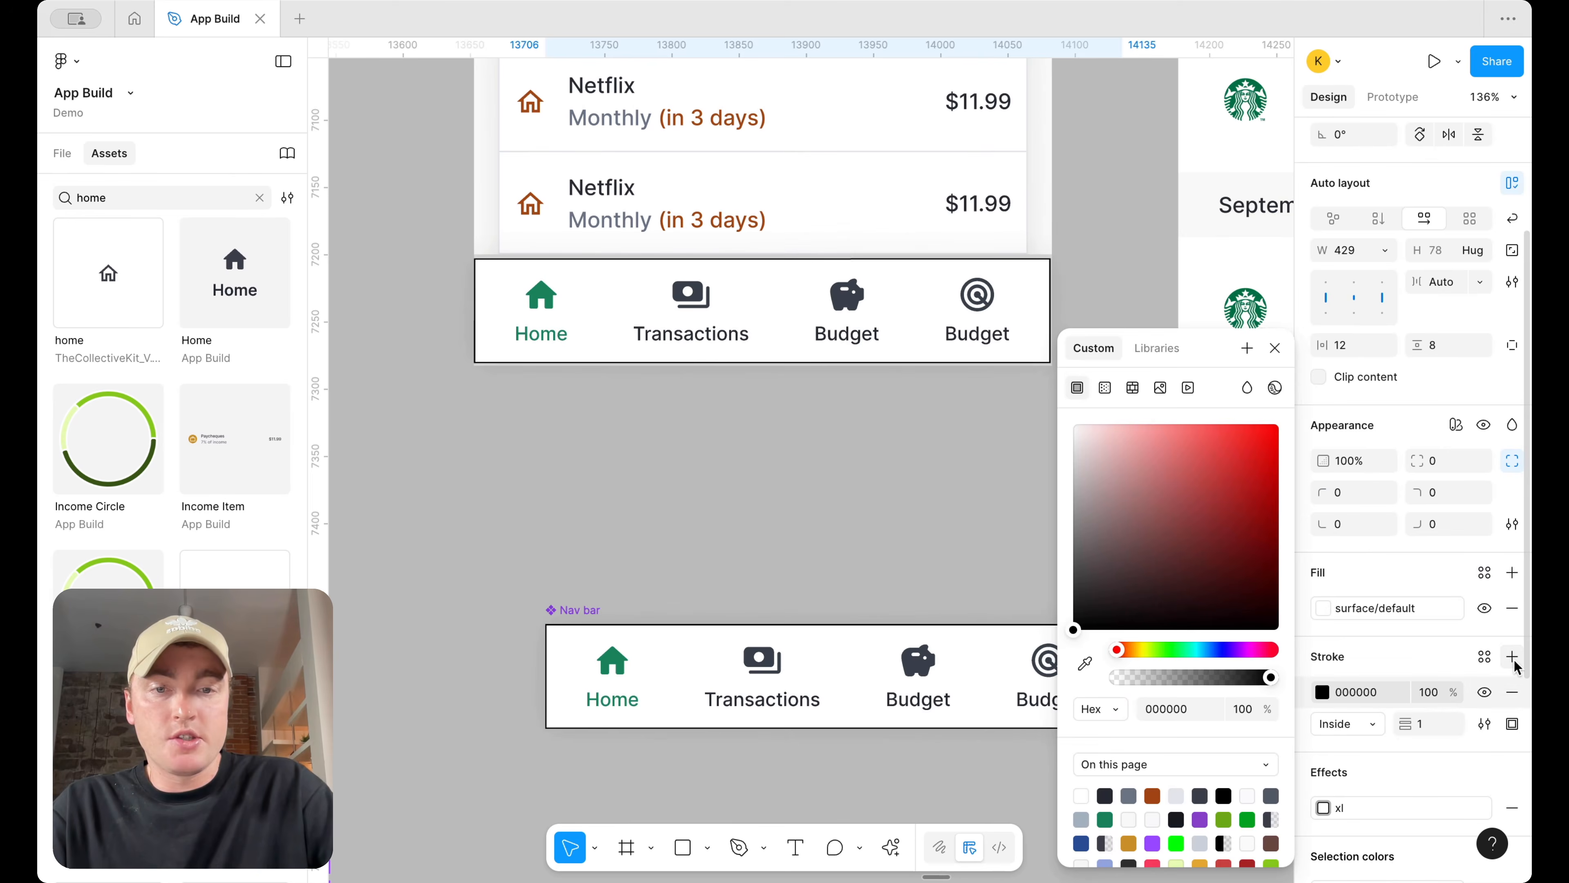
left_click(1512, 724)
left_click(1483, 584)
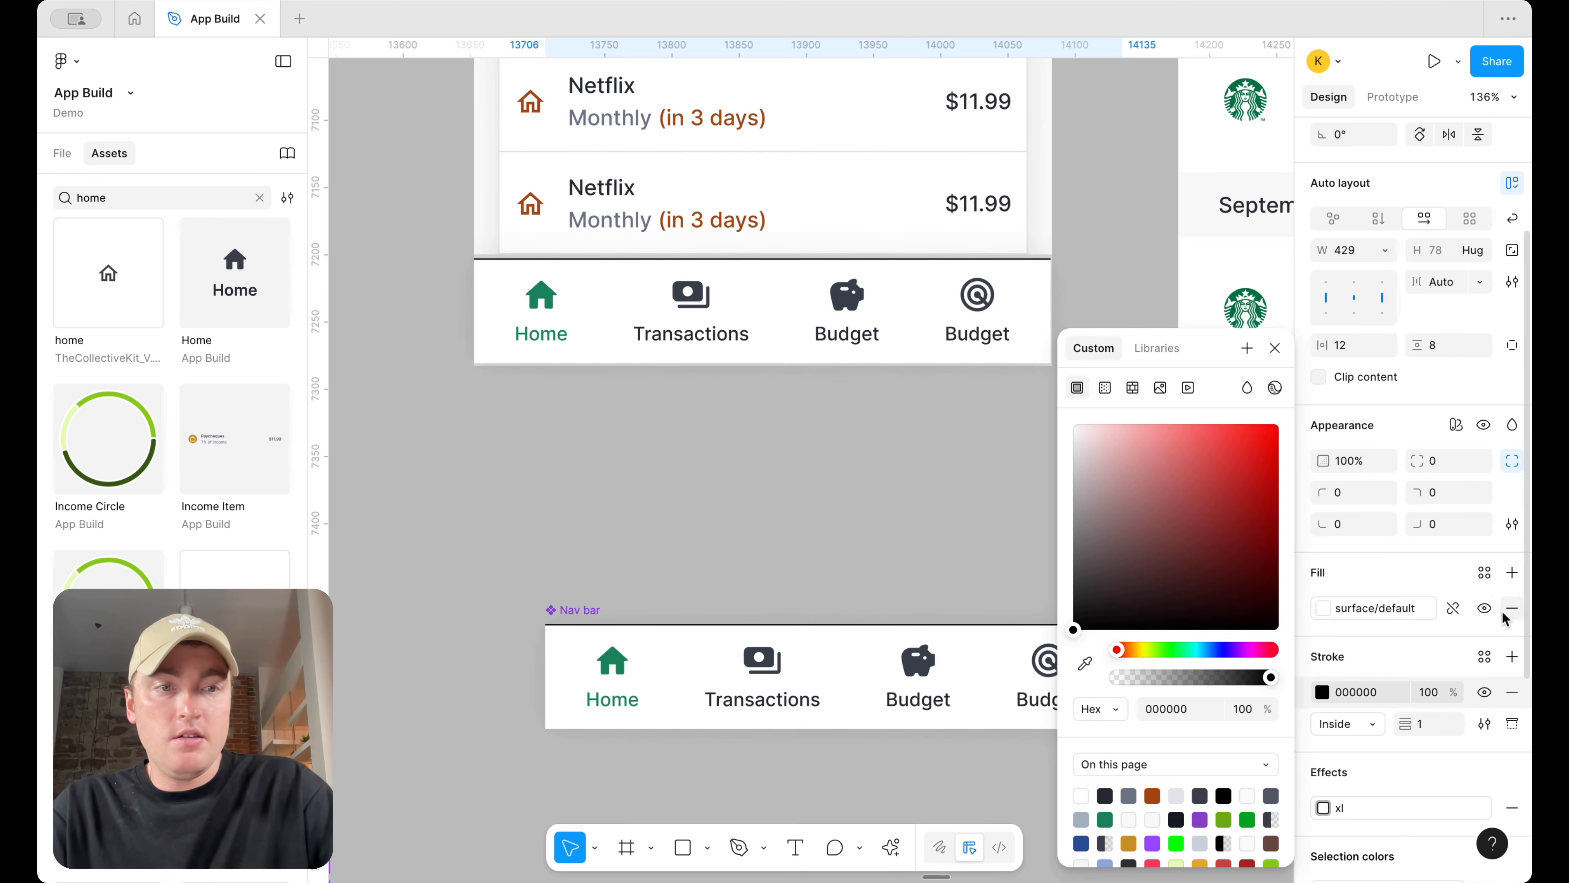
left_click(1485, 656)
type("bor")
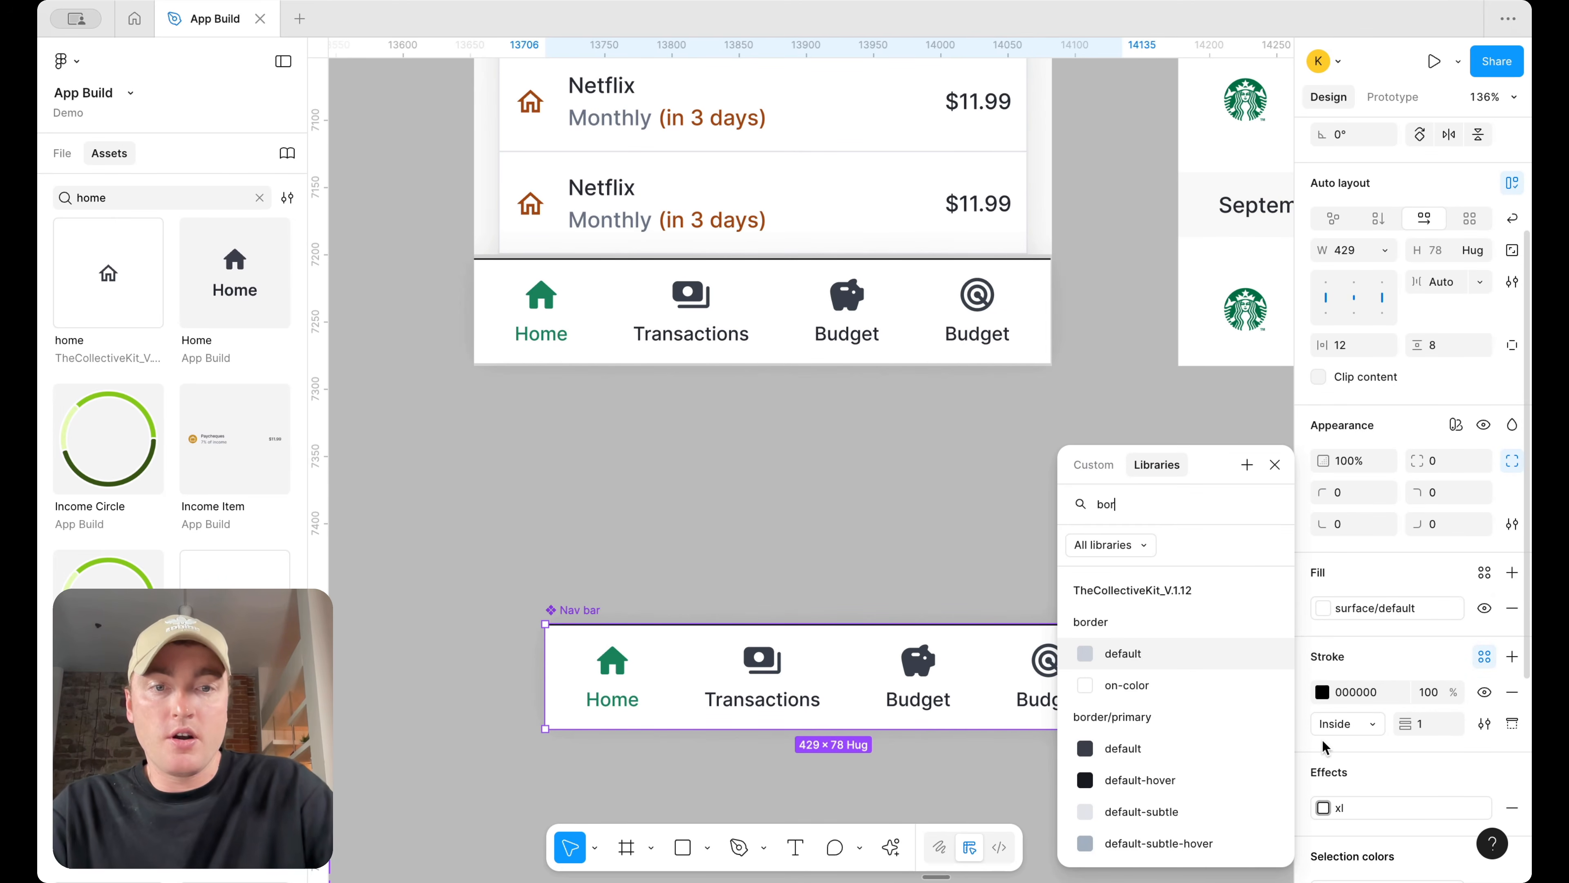
left_click(1226, 654)
left_click(983, 460)
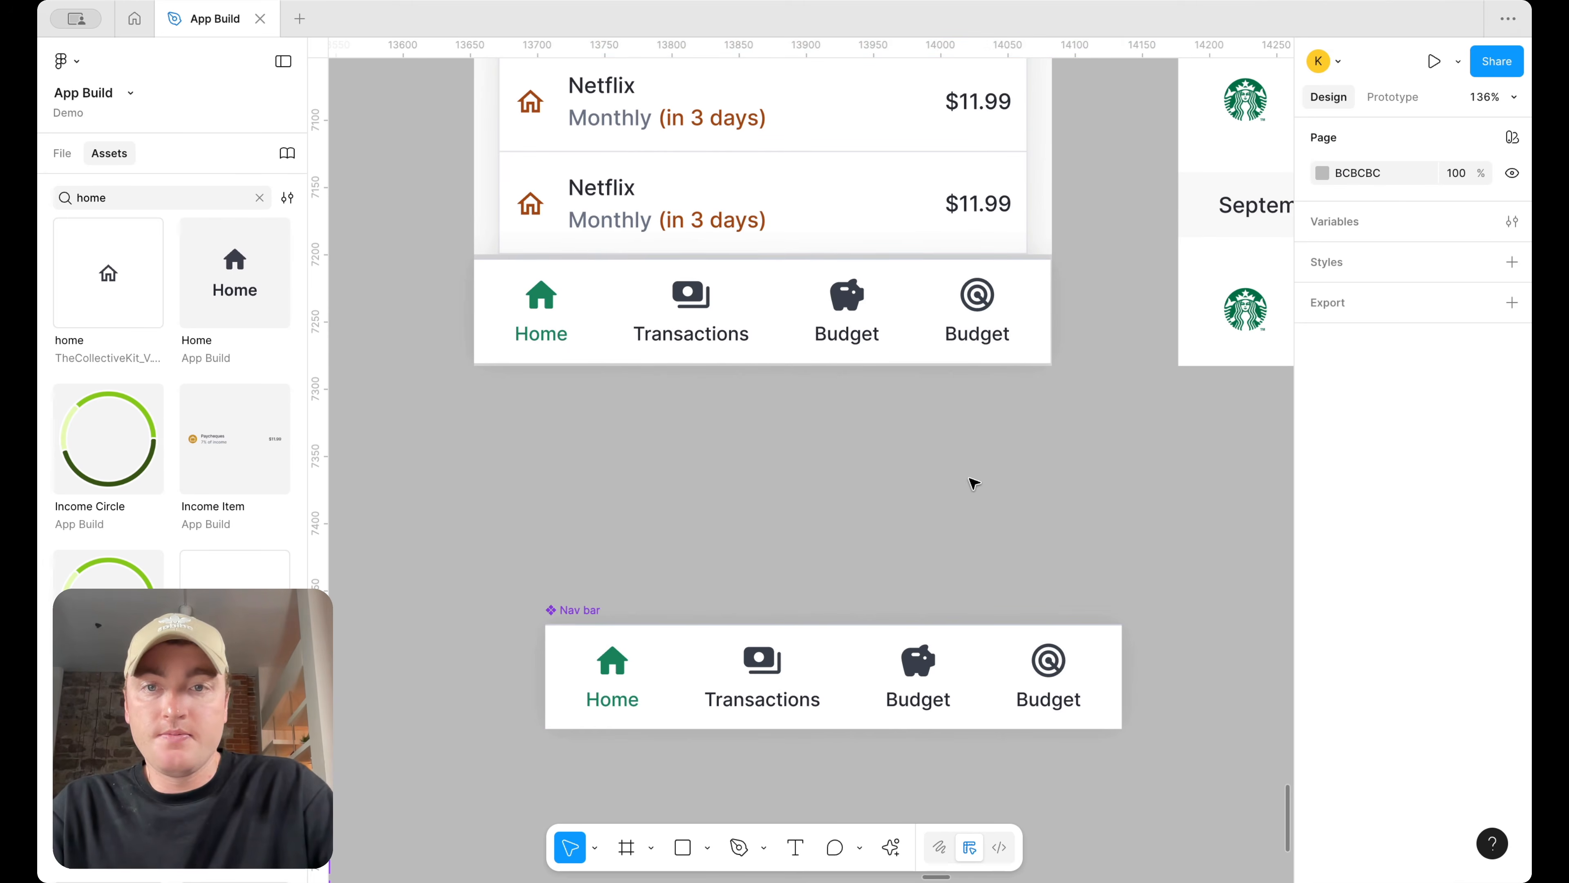
Replace the tab bar in the Dashboard screen with an instance of the Nav bar component
scroll(1004, 408, "down", 5)
left_click_drag(984, 359, 976, 461)
left_click(957, 334)
key("Delete")
left_click_drag(873, 481, 879, 366)
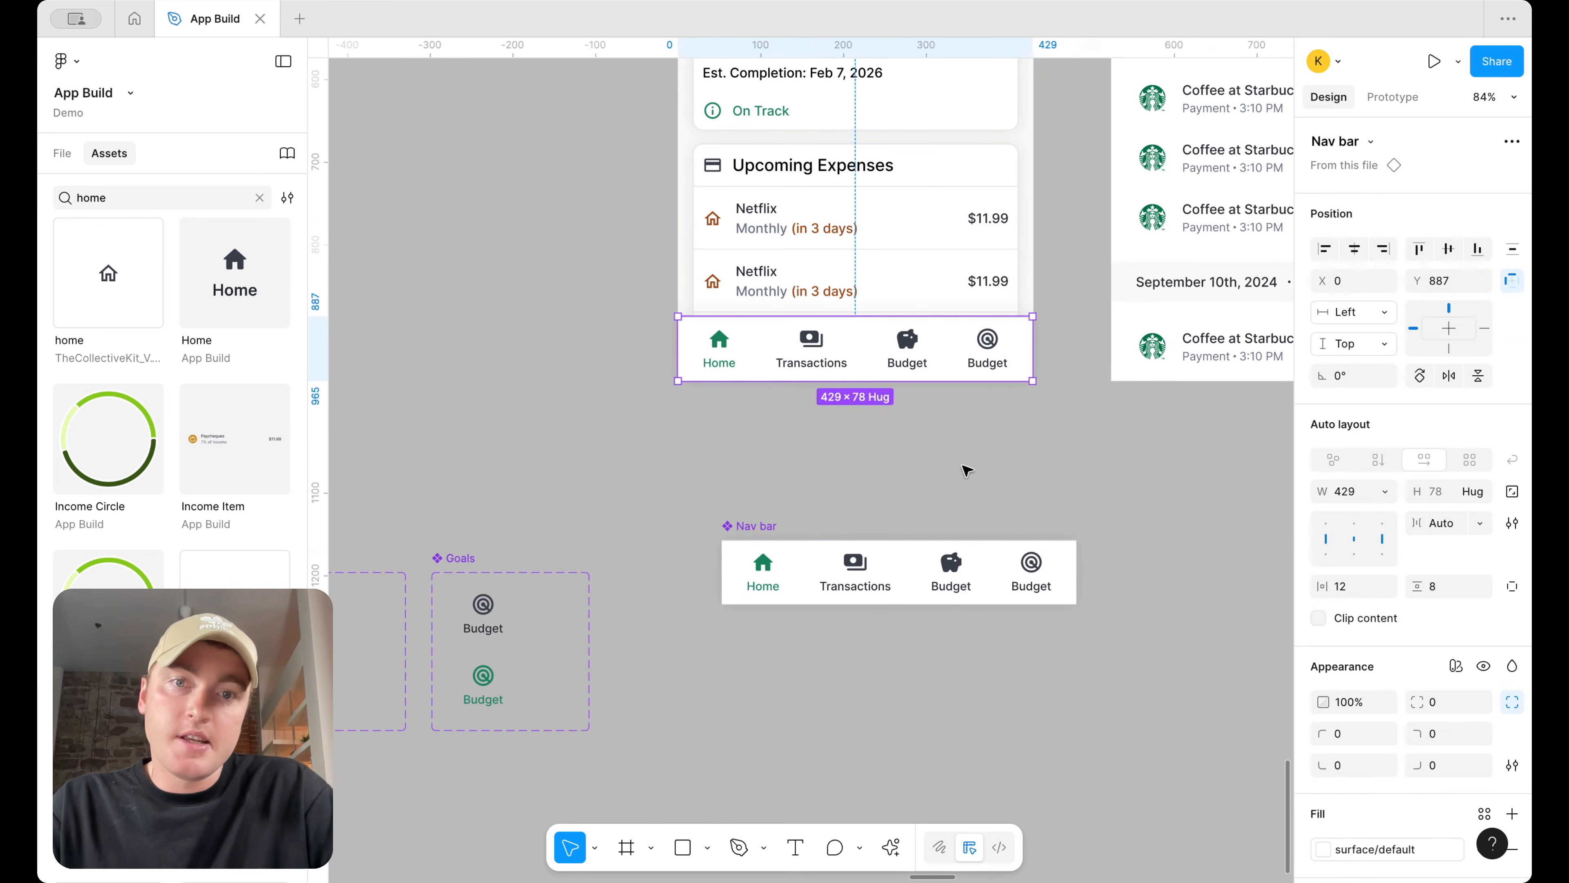
left_click(973, 467)
Add three more variants to the Nav bar component, giving four stacked versions
scroll(1038, 479, "up", 4)
scroll(1070, 482, "down", 5)
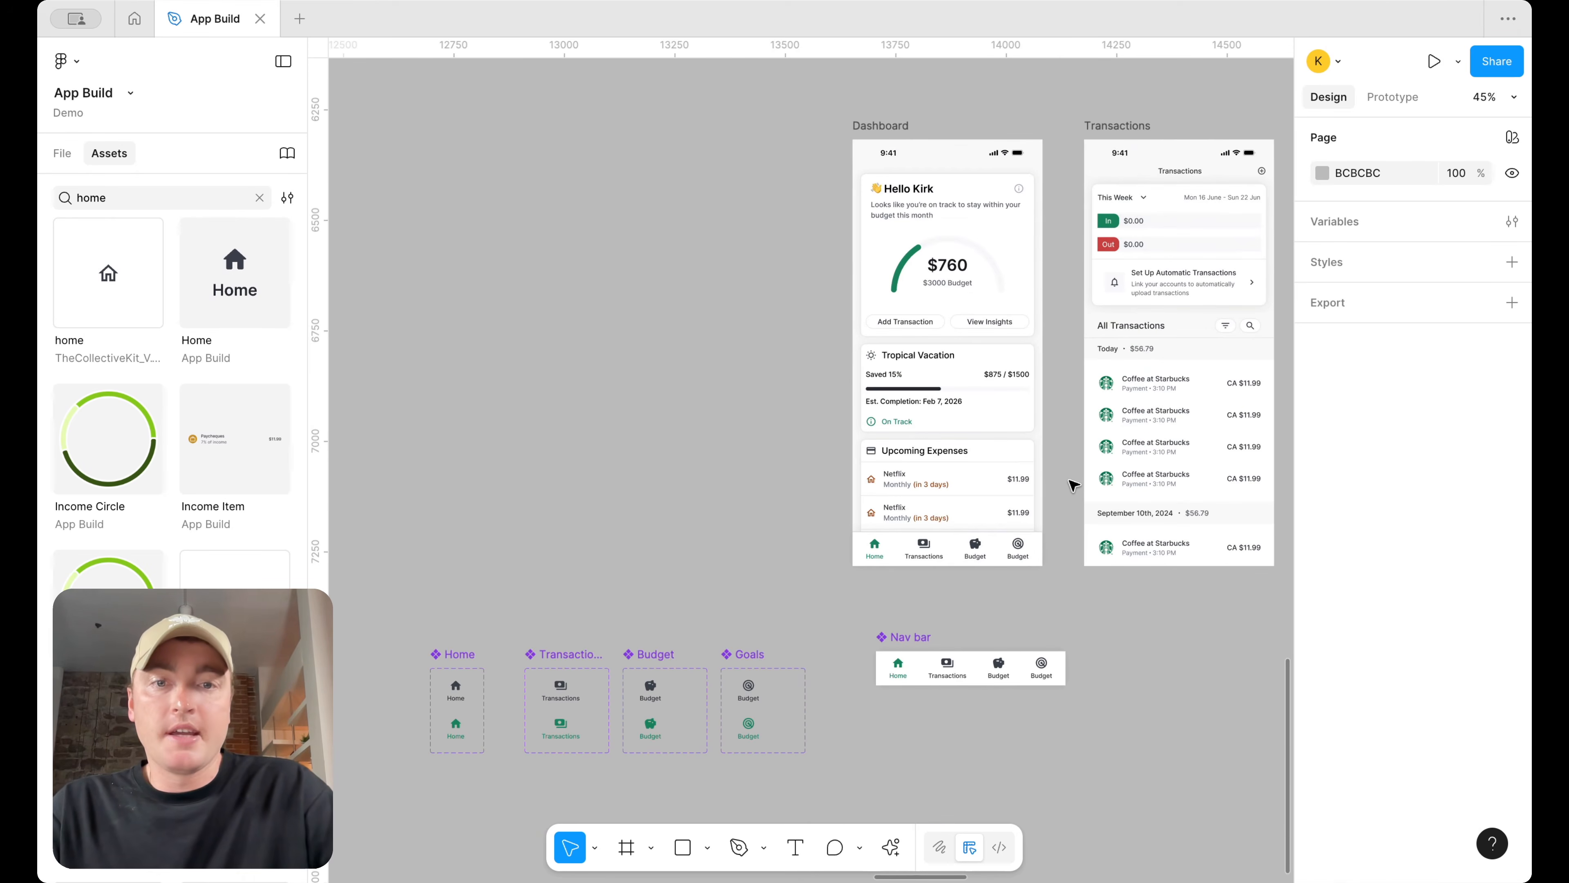
scroll(1001, 606, "up", 1)
scroll(988, 599, "down", 3)
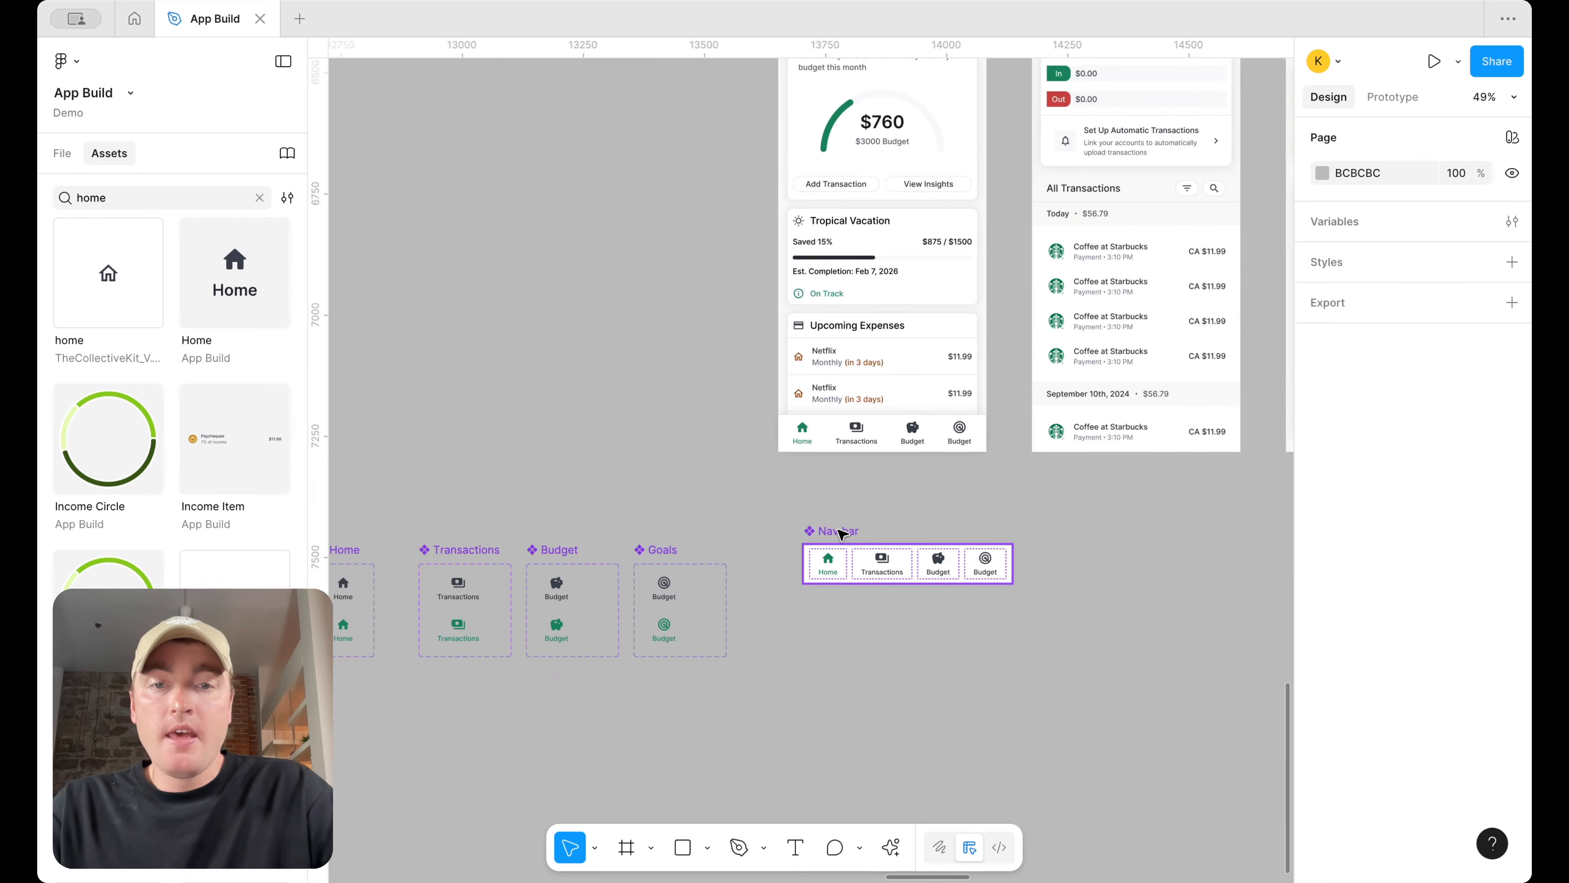
right_click(841, 533)
mouse_move(921, 620)
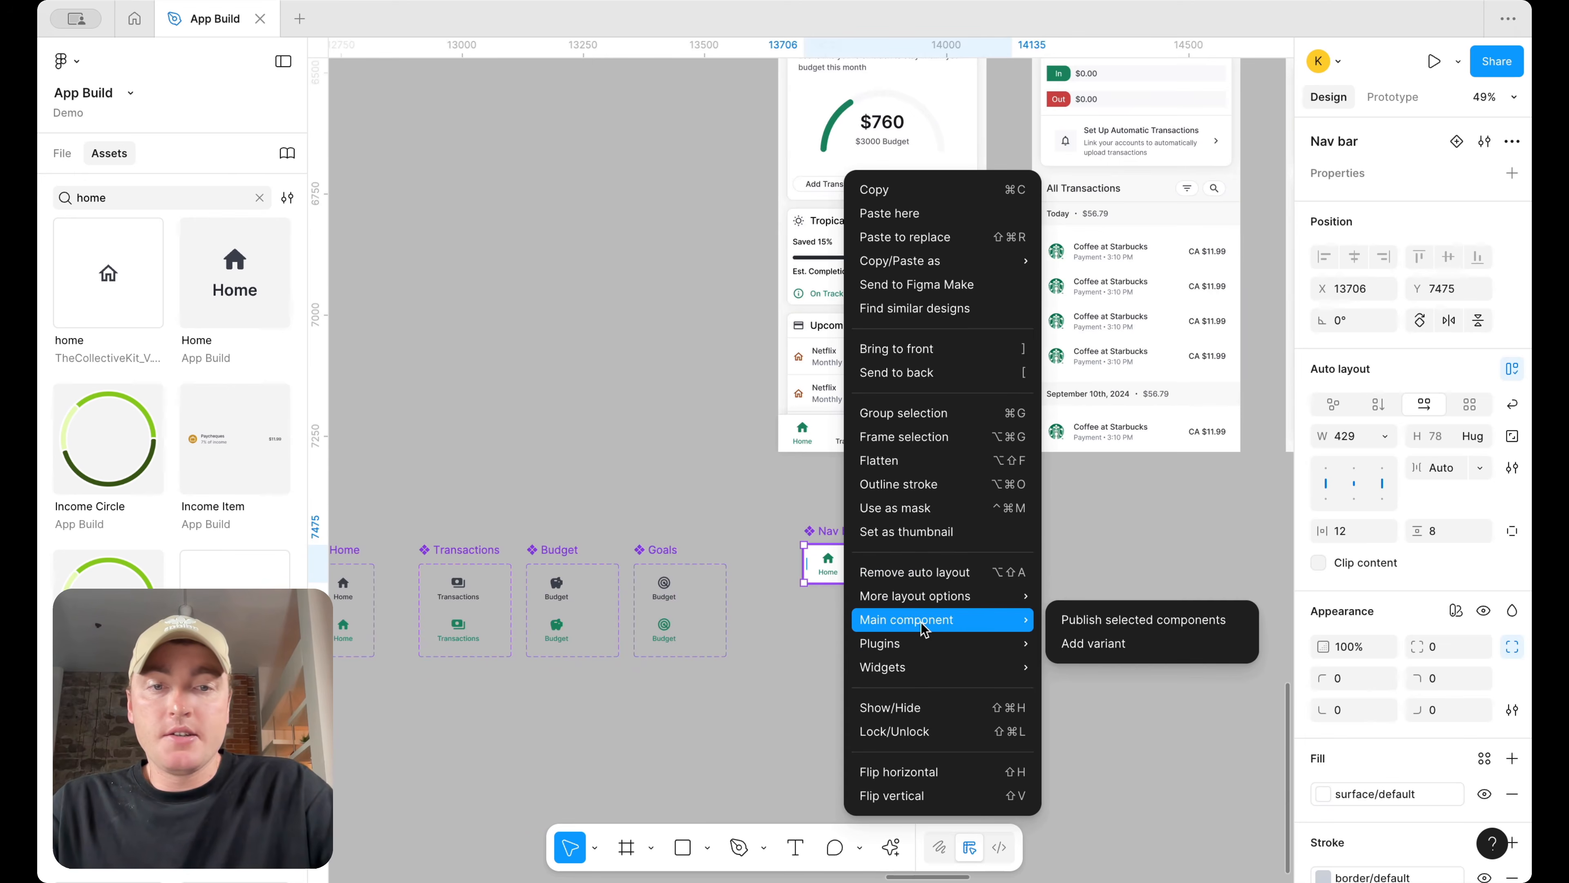
left_click(1110, 638)
left_click(991, 617)
left_click(908, 666)
left_click(1082, 698)
left_click(936, 660)
left_click(908, 713)
left_click(1050, 661)
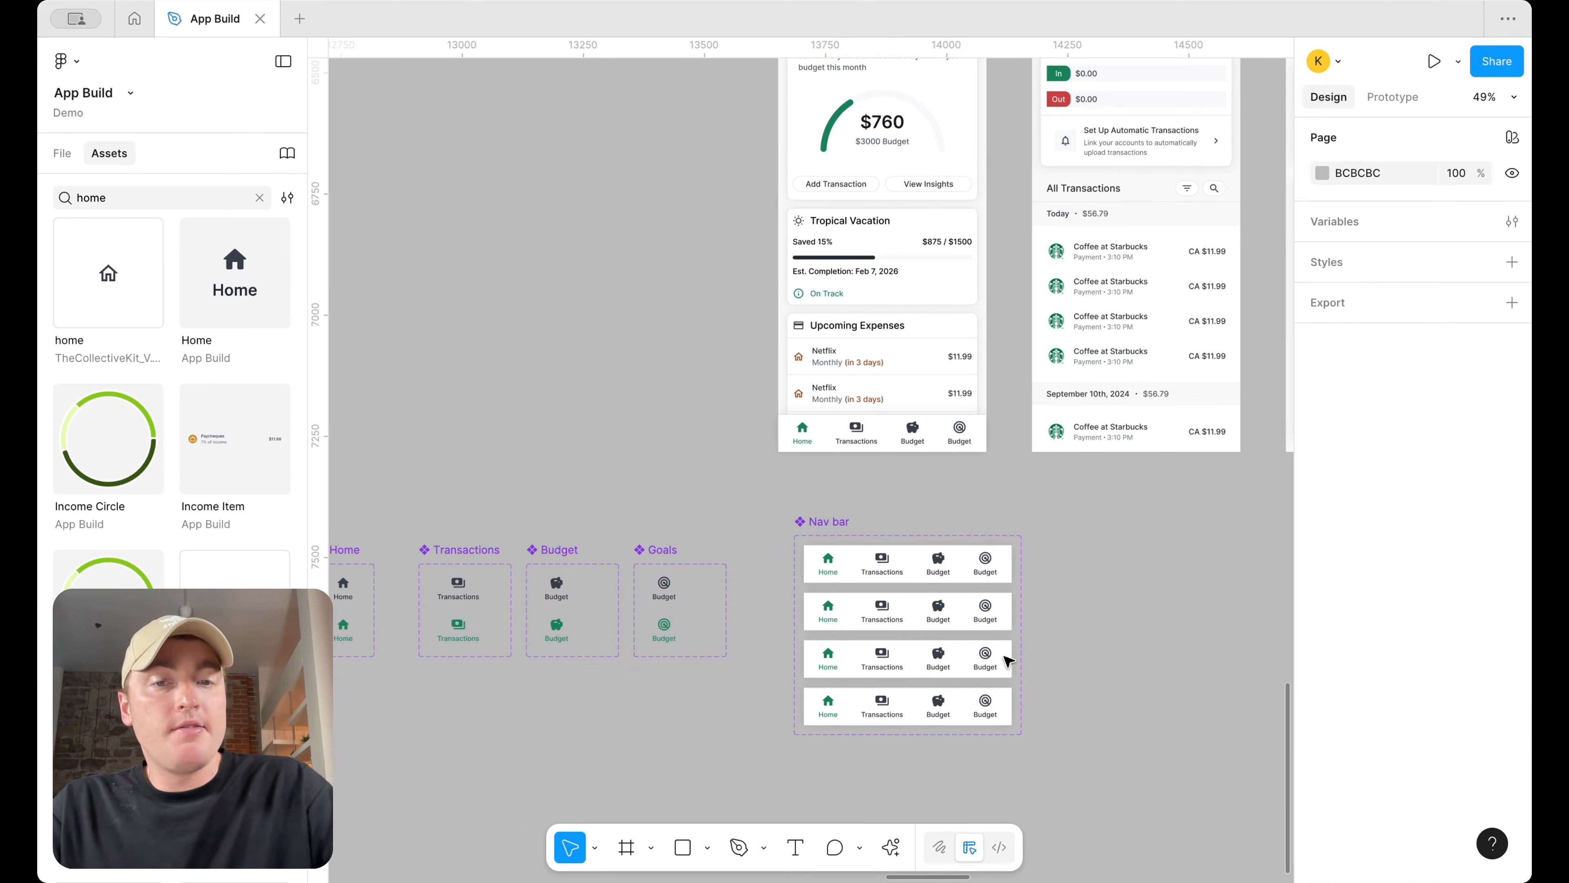
In the second Nav bar variant, set the Transactions tab to selected and the Home tab to unselected
double_click(890, 612)
left_click(1454, 196)
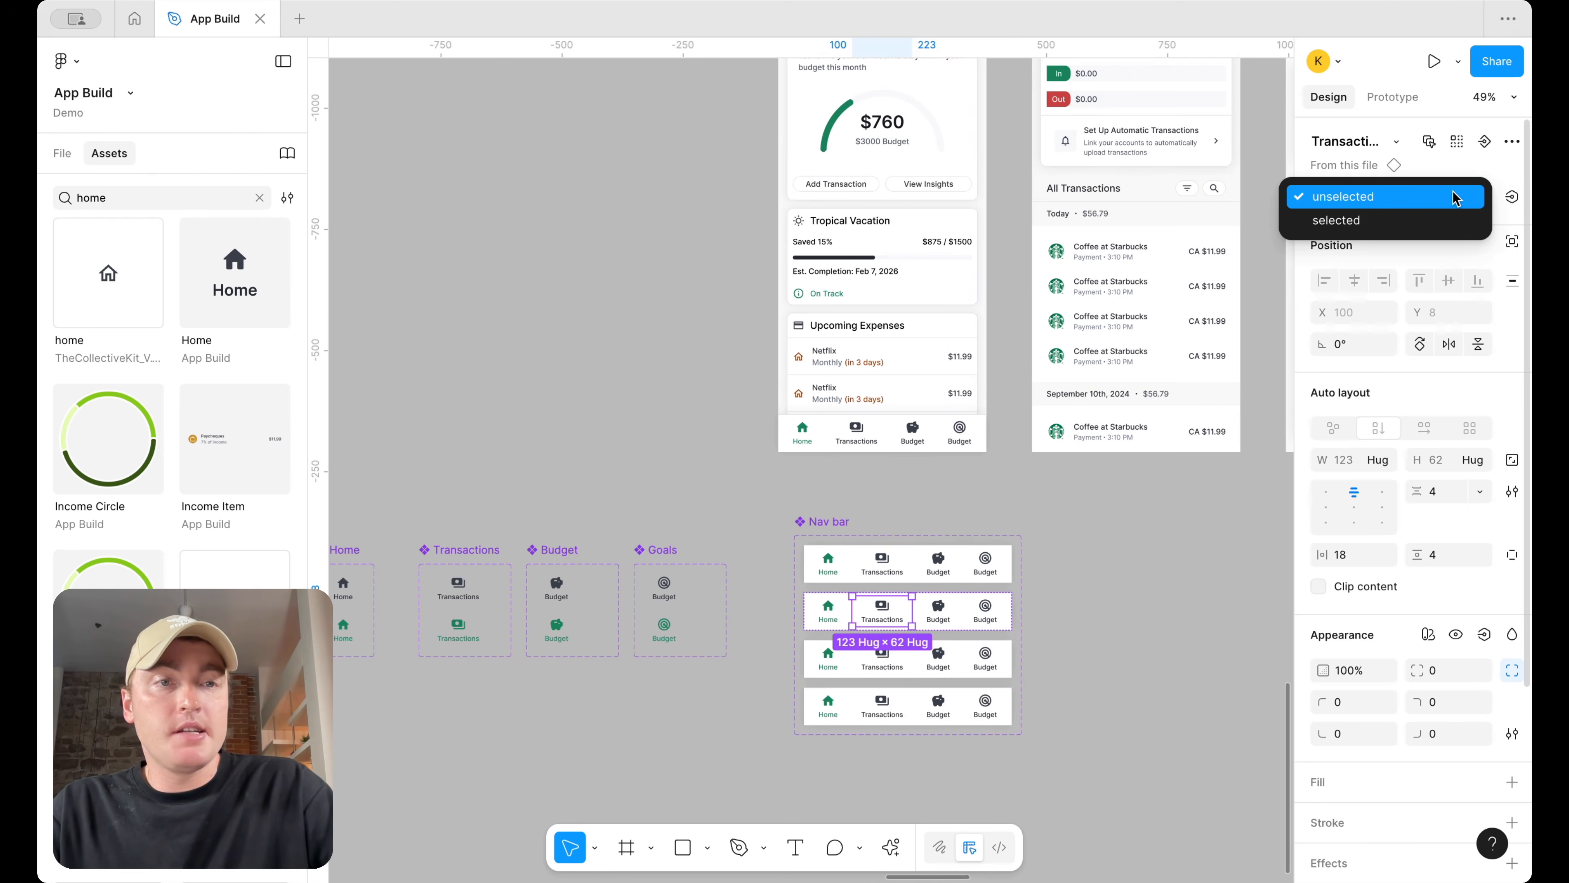
left_click(1448, 220)
key("shift+Tab")
left_click(1451, 197)
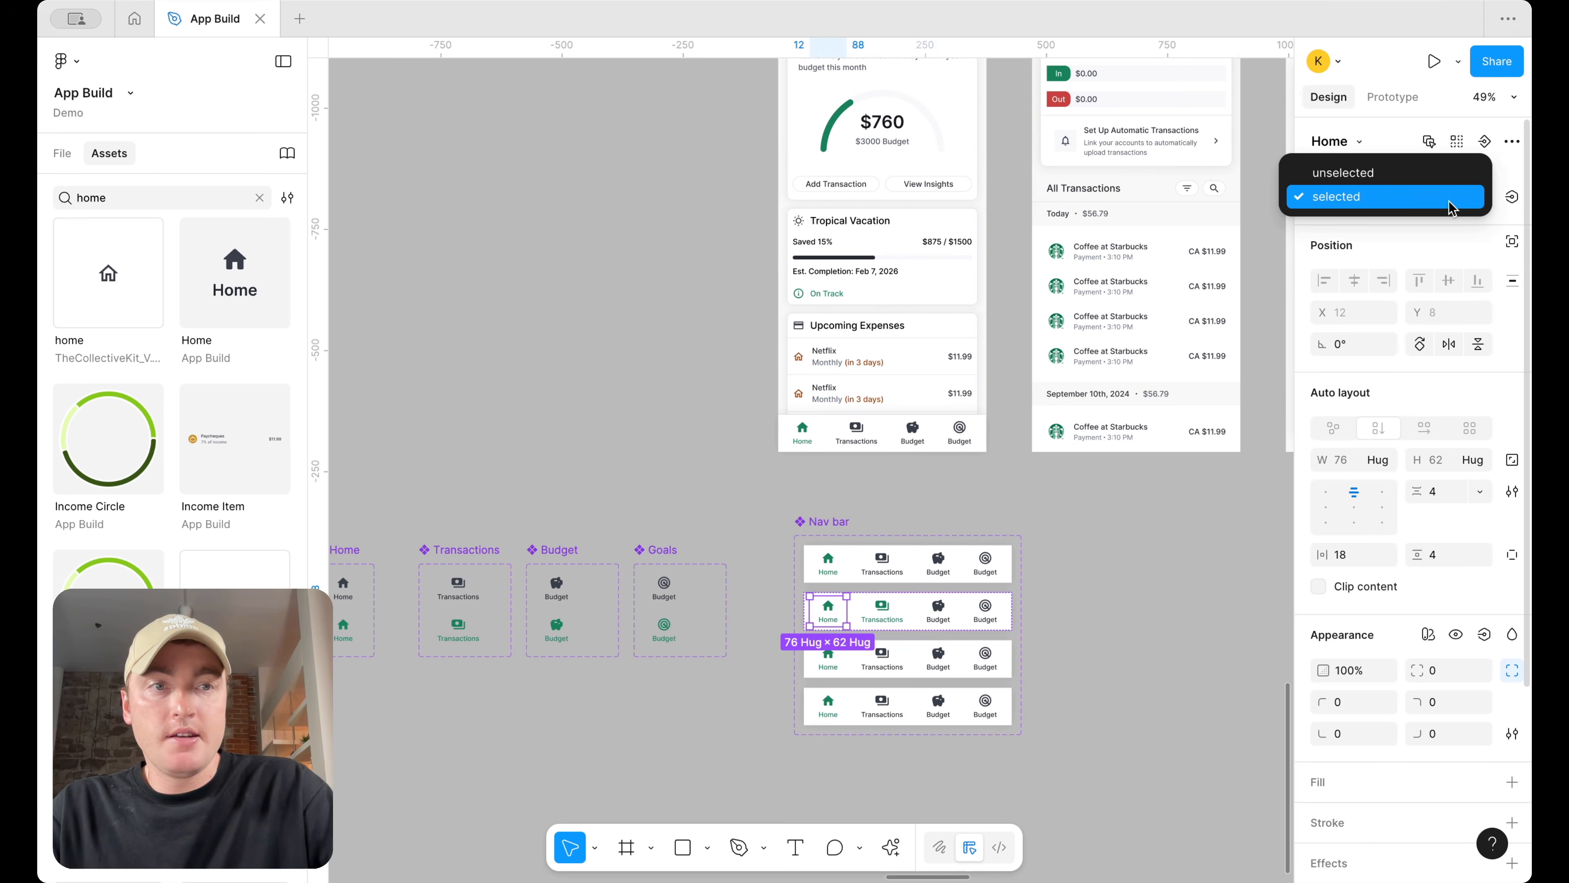
left_click(1450, 172)
In the third Nav bar variant, set the Budget tab to selected and the Home tab to unselected
double_click(938, 660)
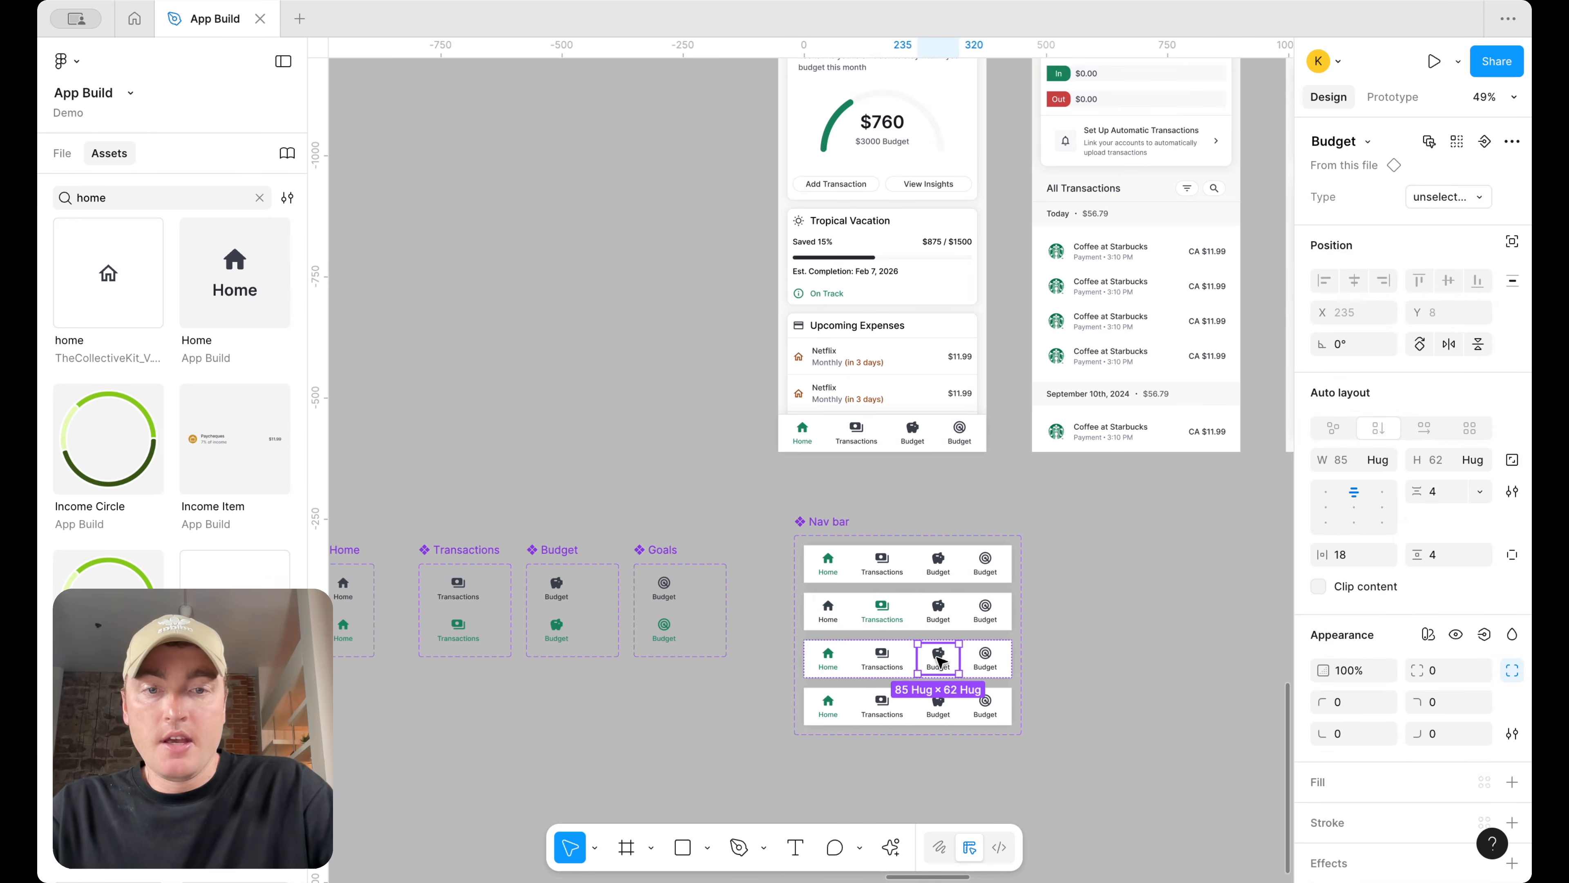
left_click(1449, 196)
left_click(1443, 218)
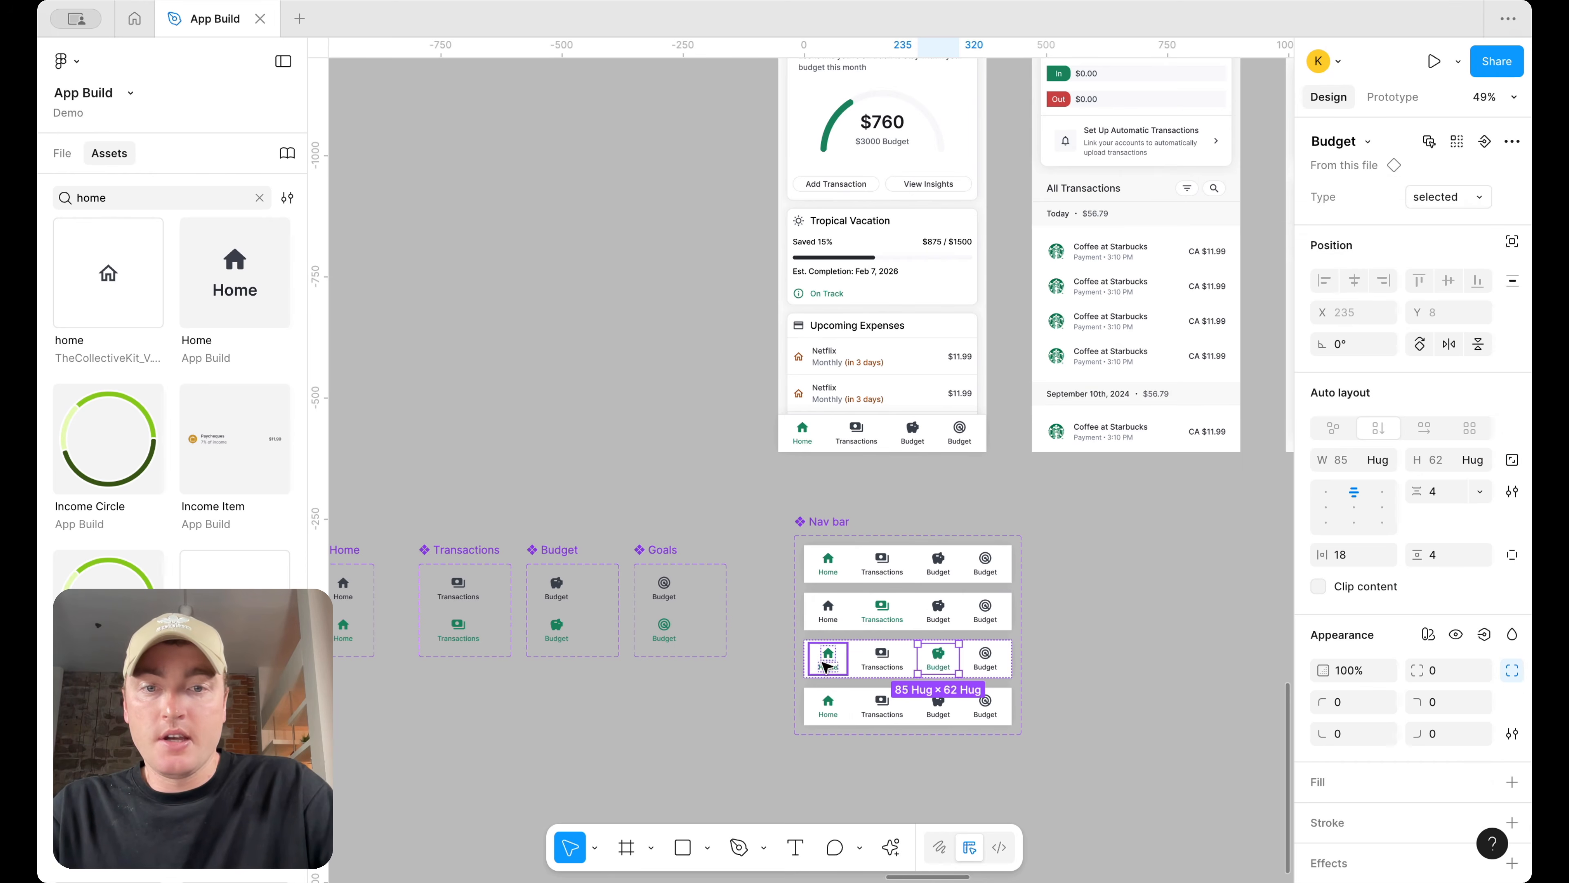
left_click(828, 654)
left_click(1438, 196)
left_click(1433, 165)
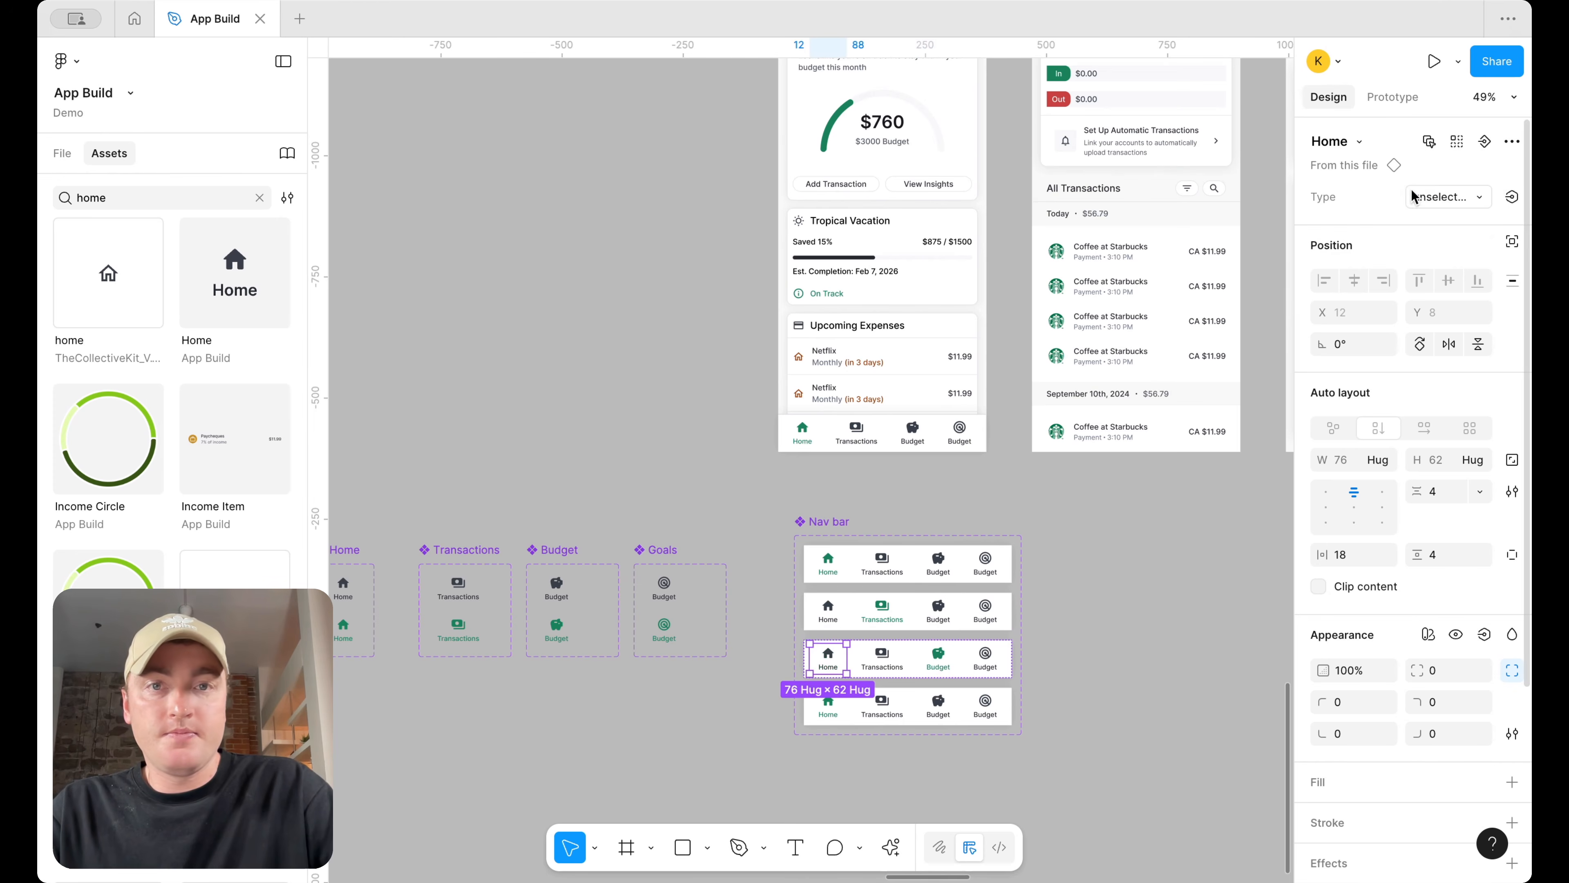
In the fourth Nav bar variant, set the Goals tab to selected and the Home tab to unselected
double_click(985, 705)
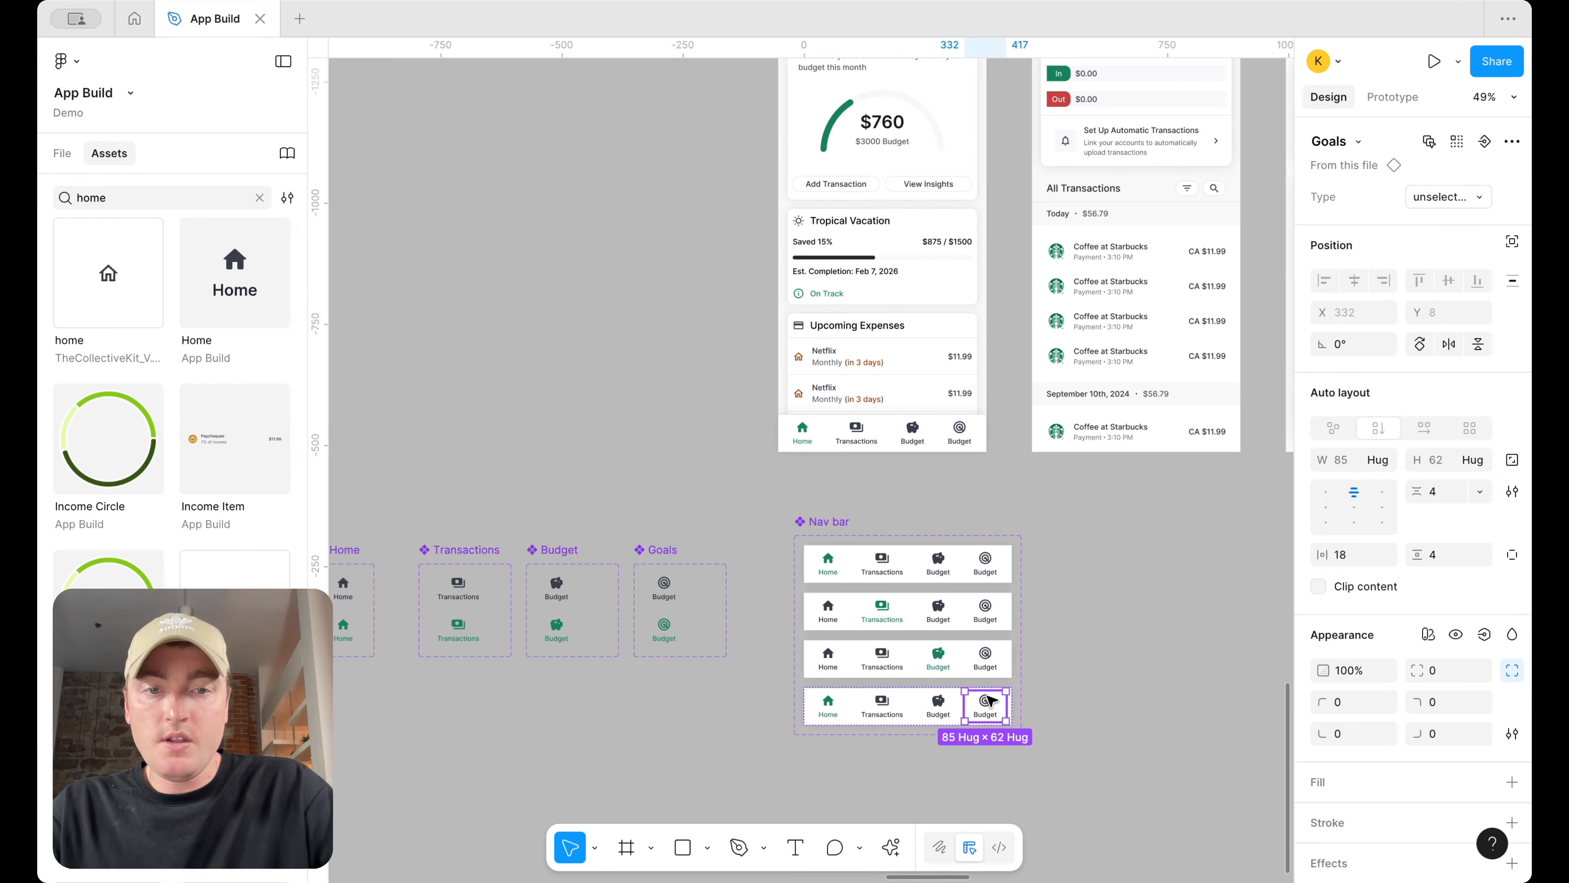
left_click(1441, 199)
left_click(1432, 219)
key("Tab")
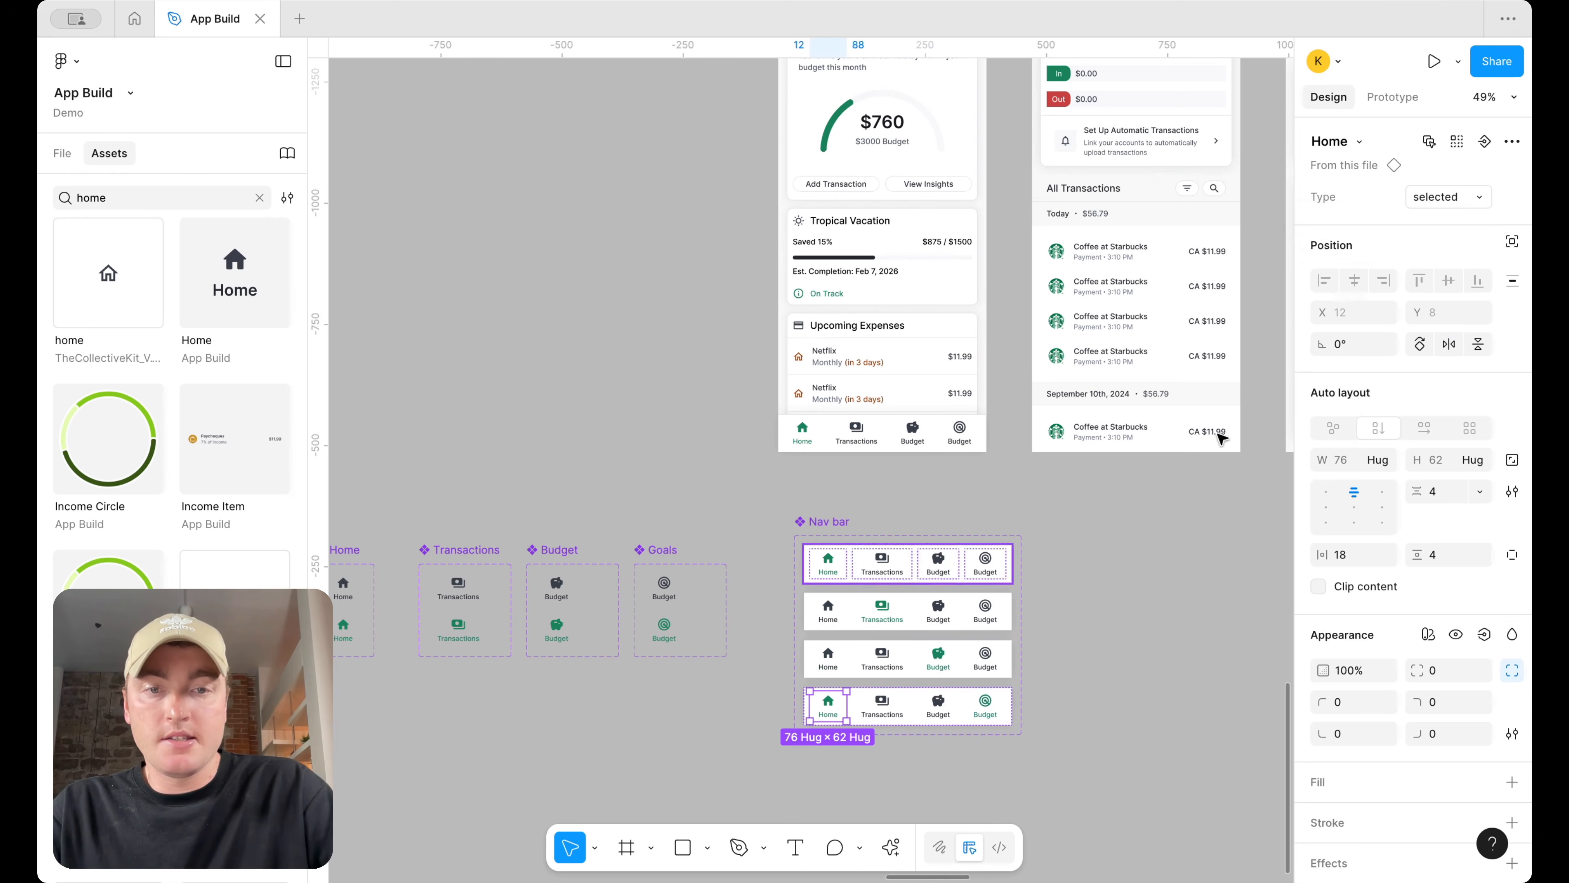
left_click(1462, 196)
left_click(1458, 168)
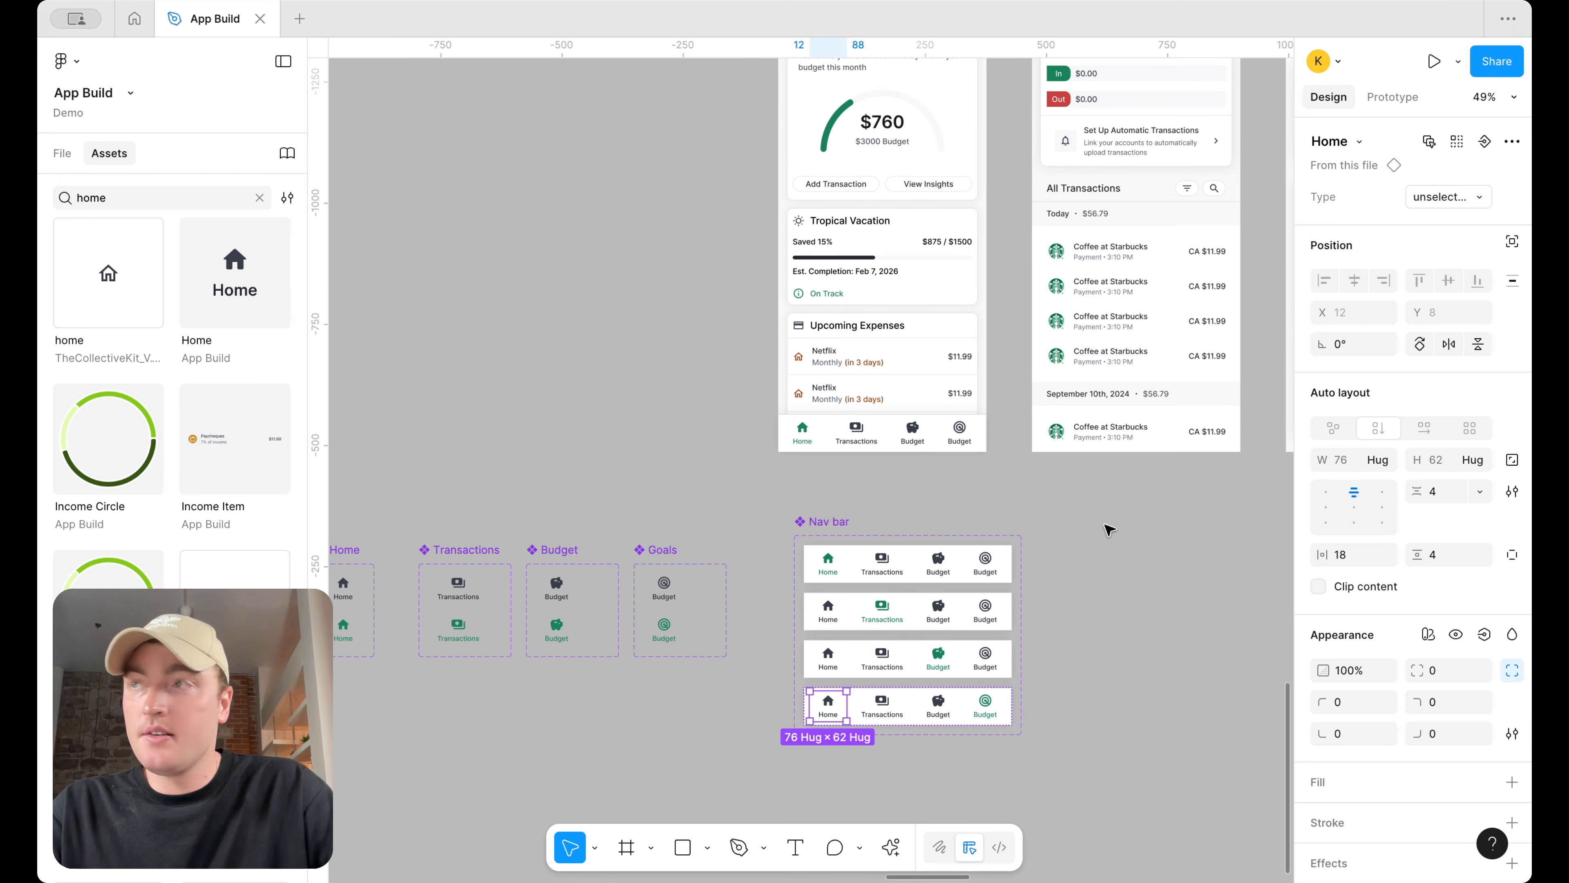
Select every Home tab across the Nav bar variants and link them to navigate to the Dashboard screen
left_click(1134, 533)
scroll(1097, 542, "right", 4)
scroll(1096, 543, "up", 2)
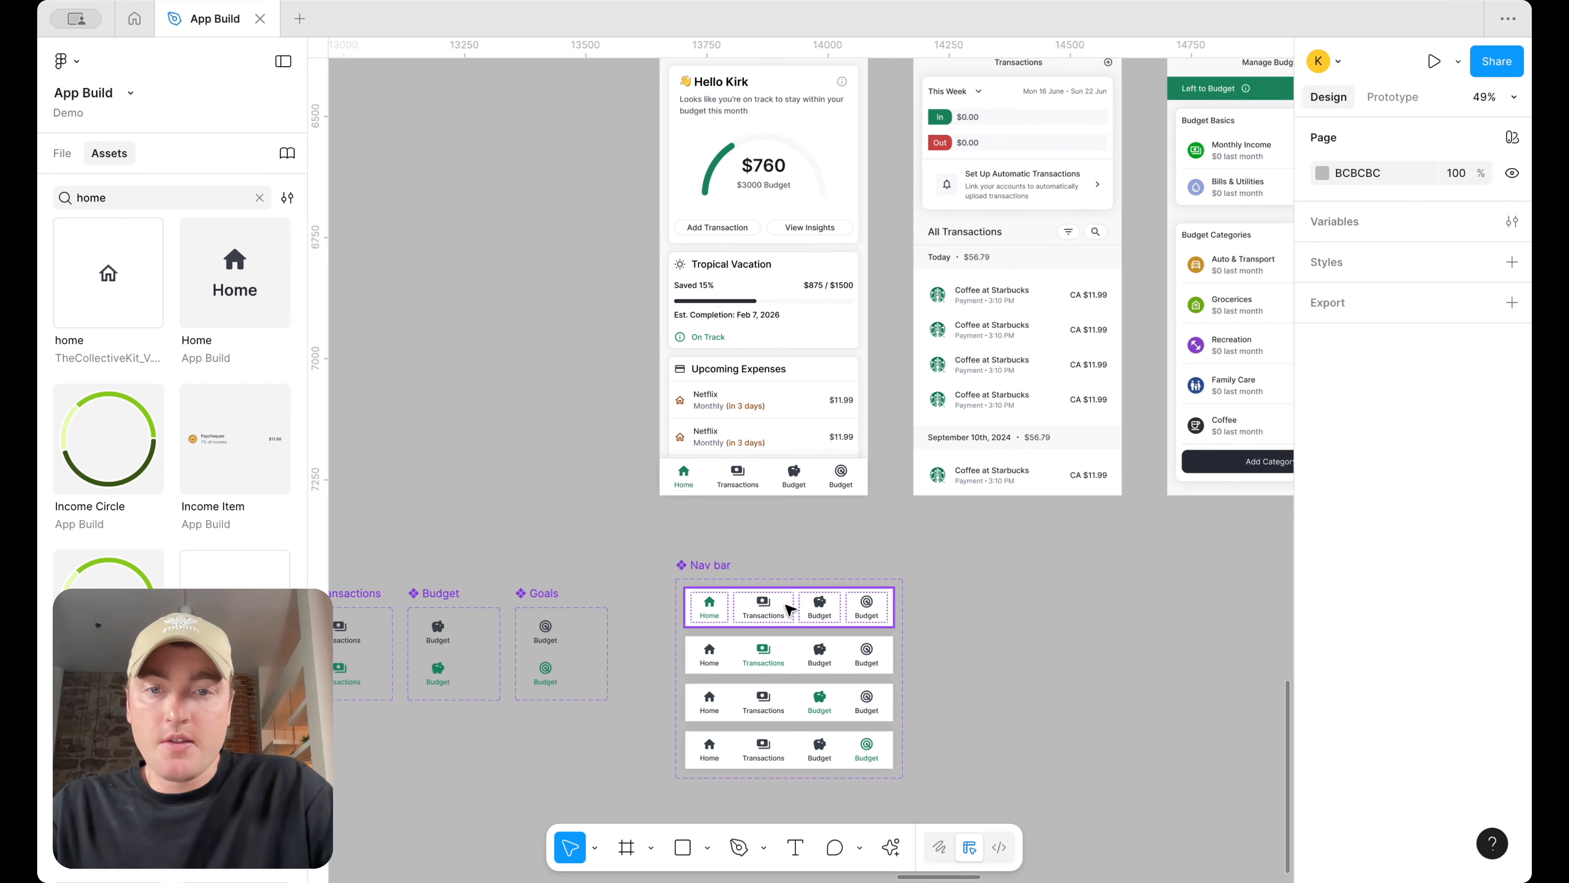
double_click(724, 601)
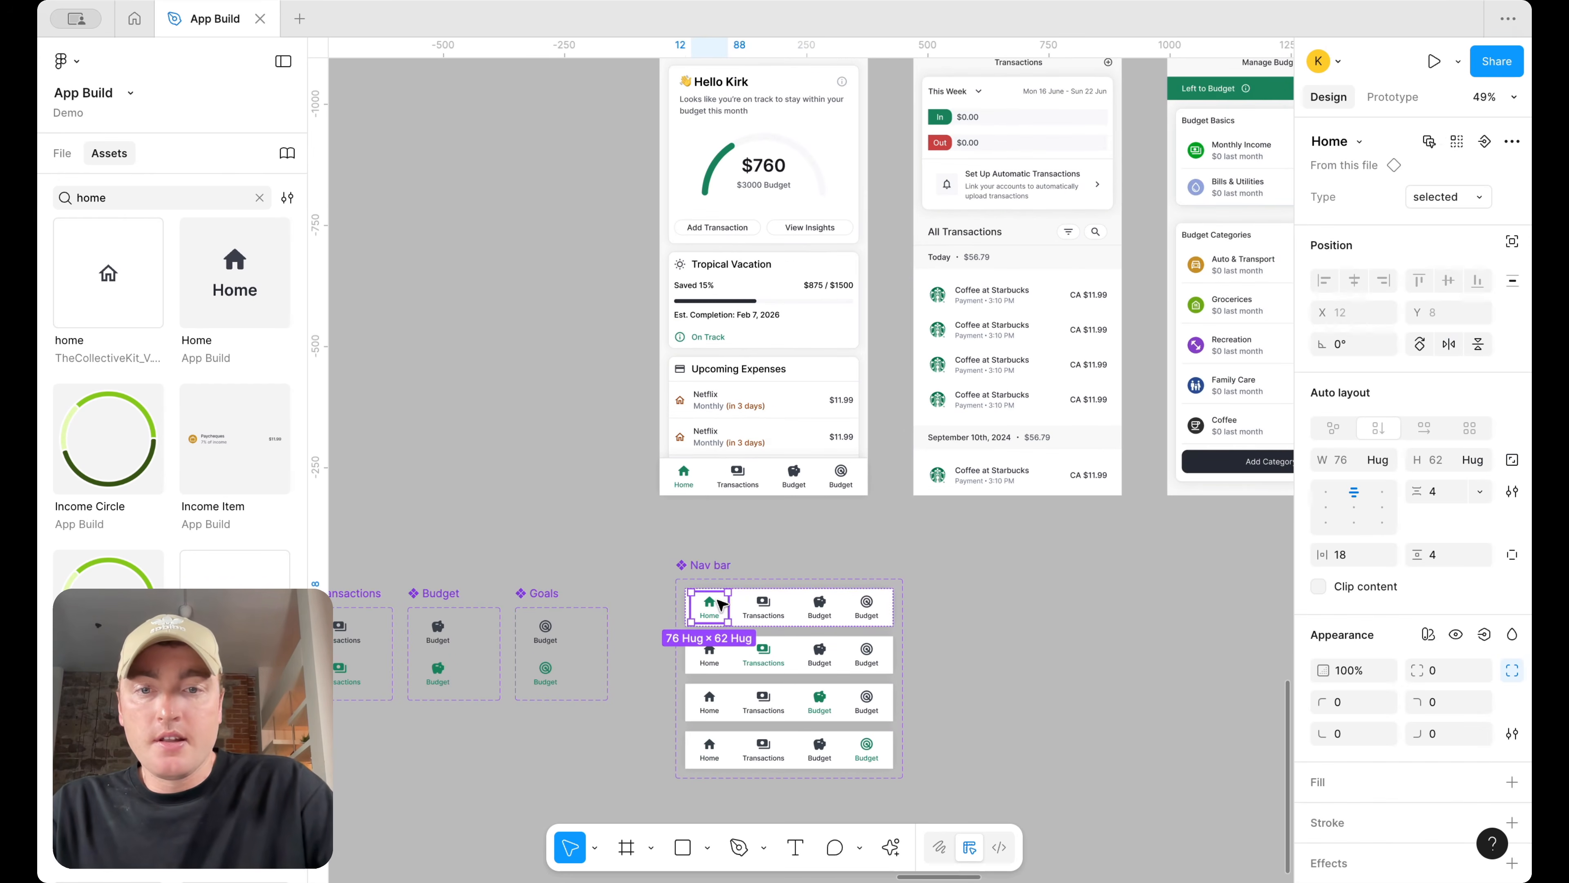
left_click(1456, 142)
left_click(1398, 99)
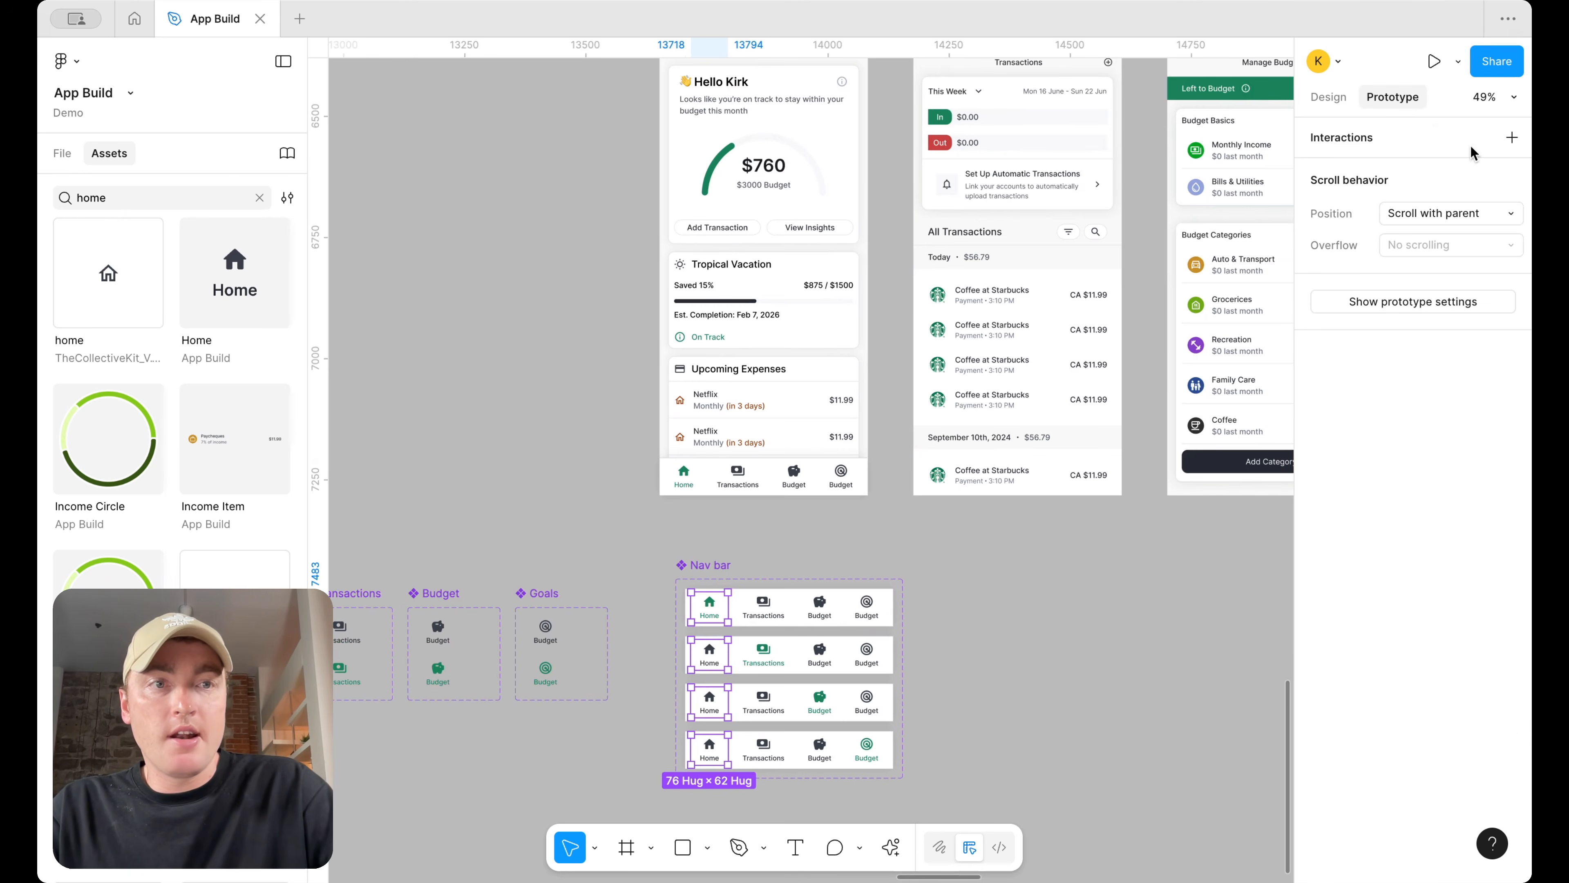
scroll(734, 611, "up", 2)
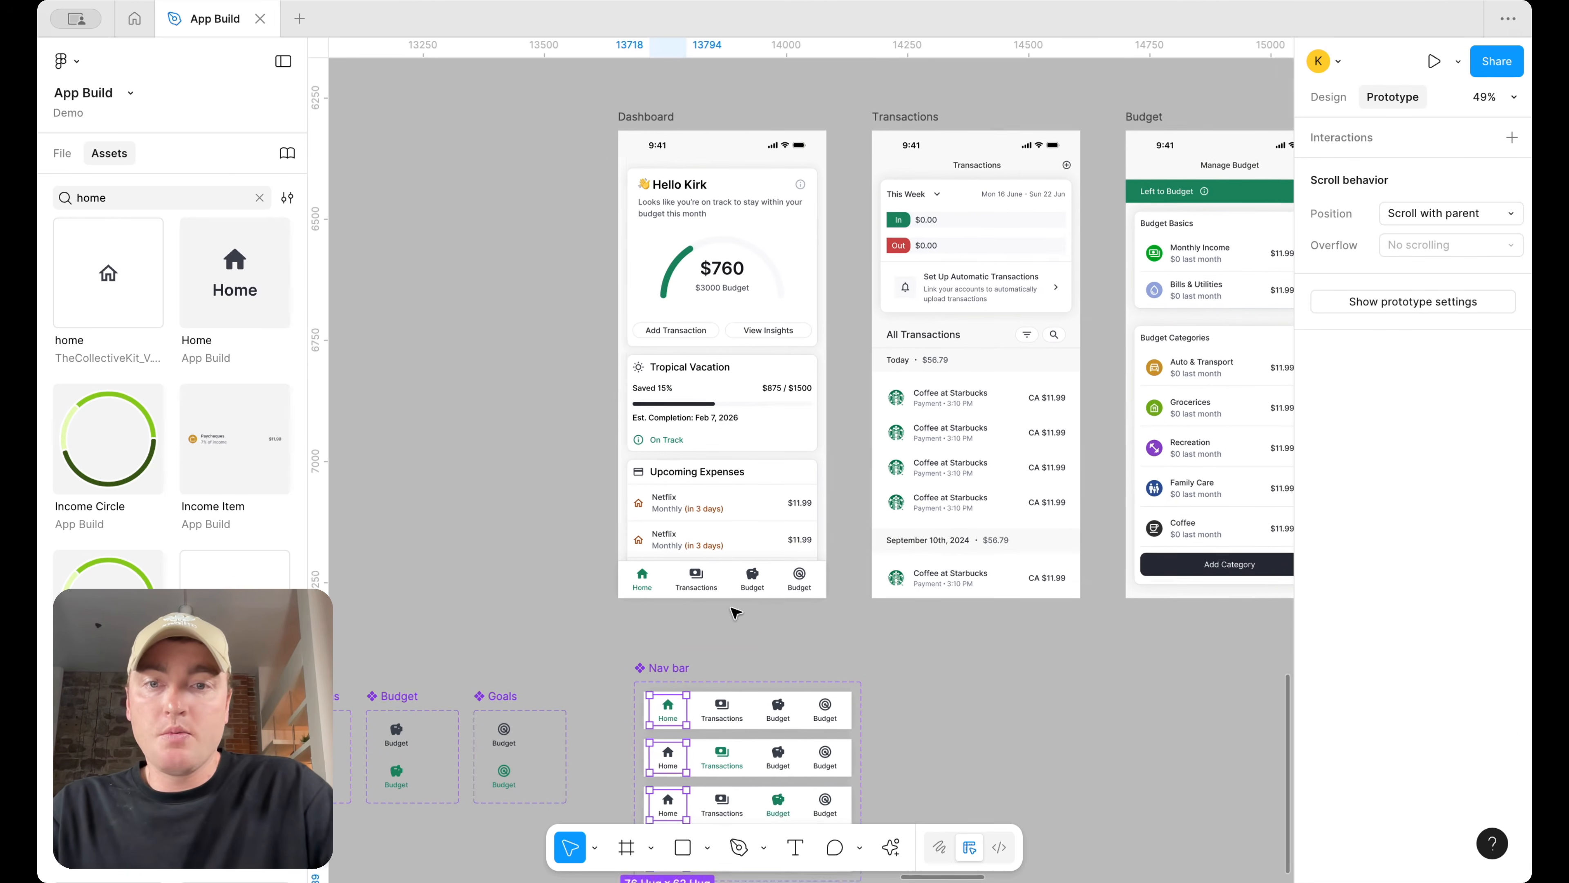
left_click_drag(690, 727, 725, 582)
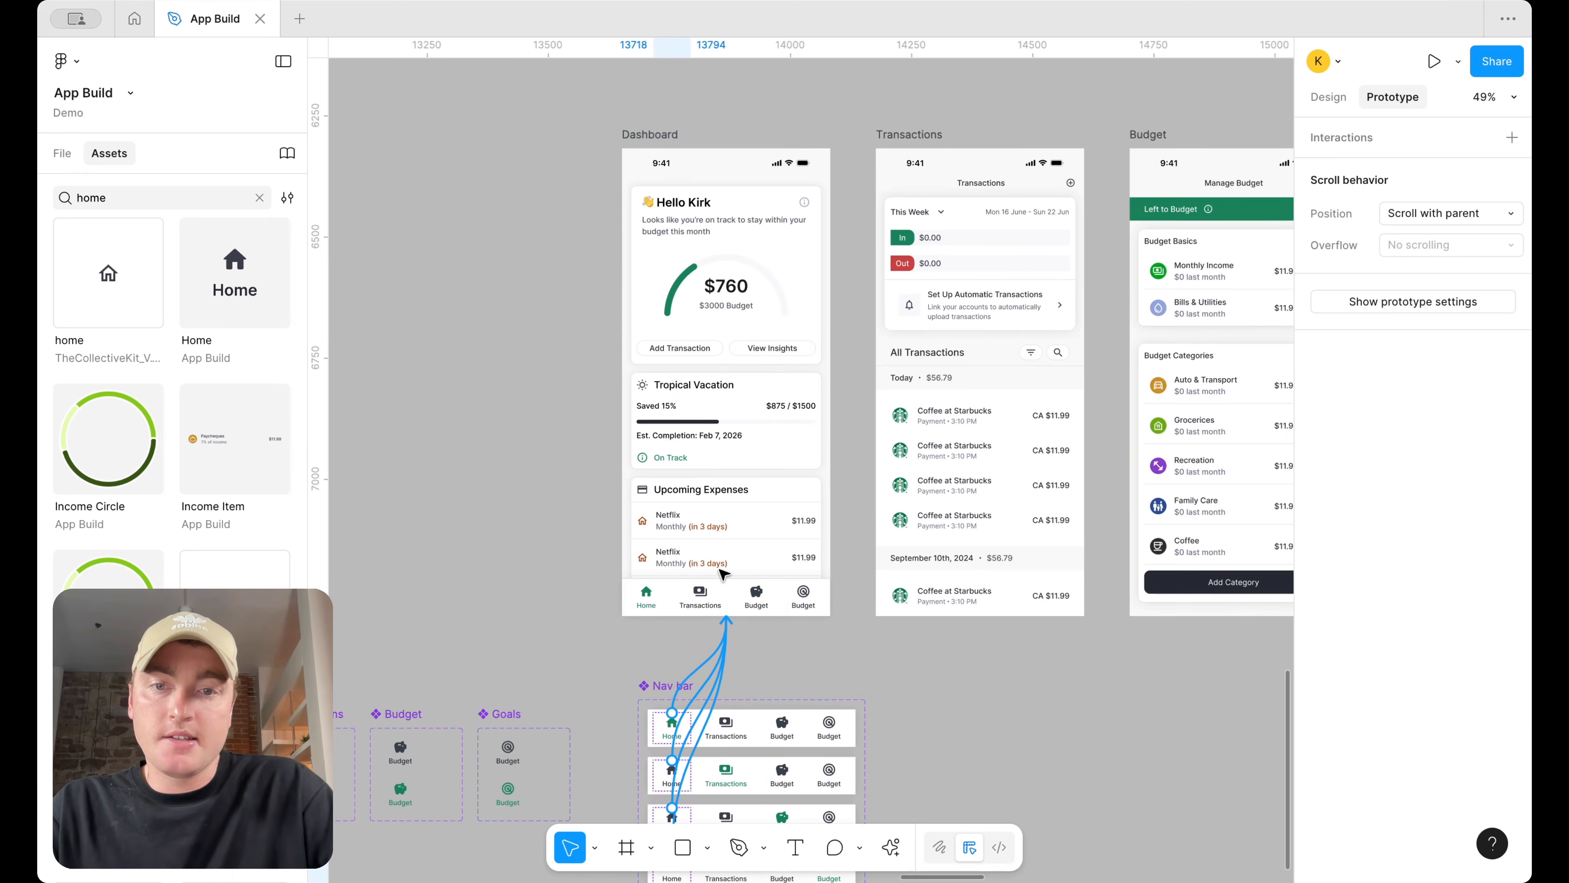
left_click(805, 332)
Select all Transactions tabs in the Nav bar variants and link them to navigate to the Transactions screen
left_click(704, 395)
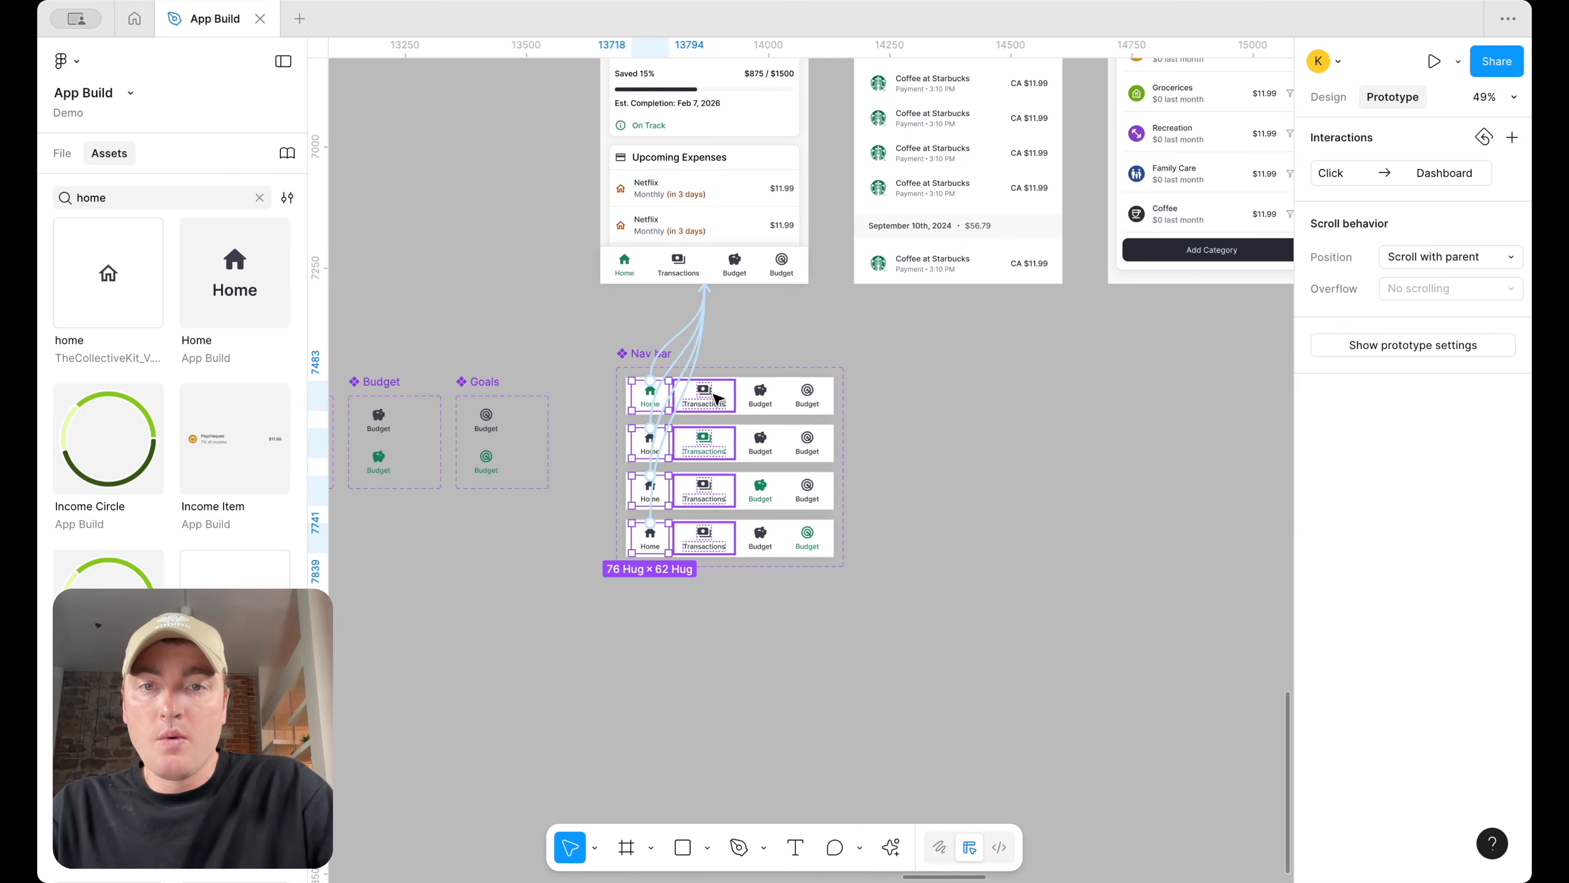
left_click_drag(911, 288, 931, 289)
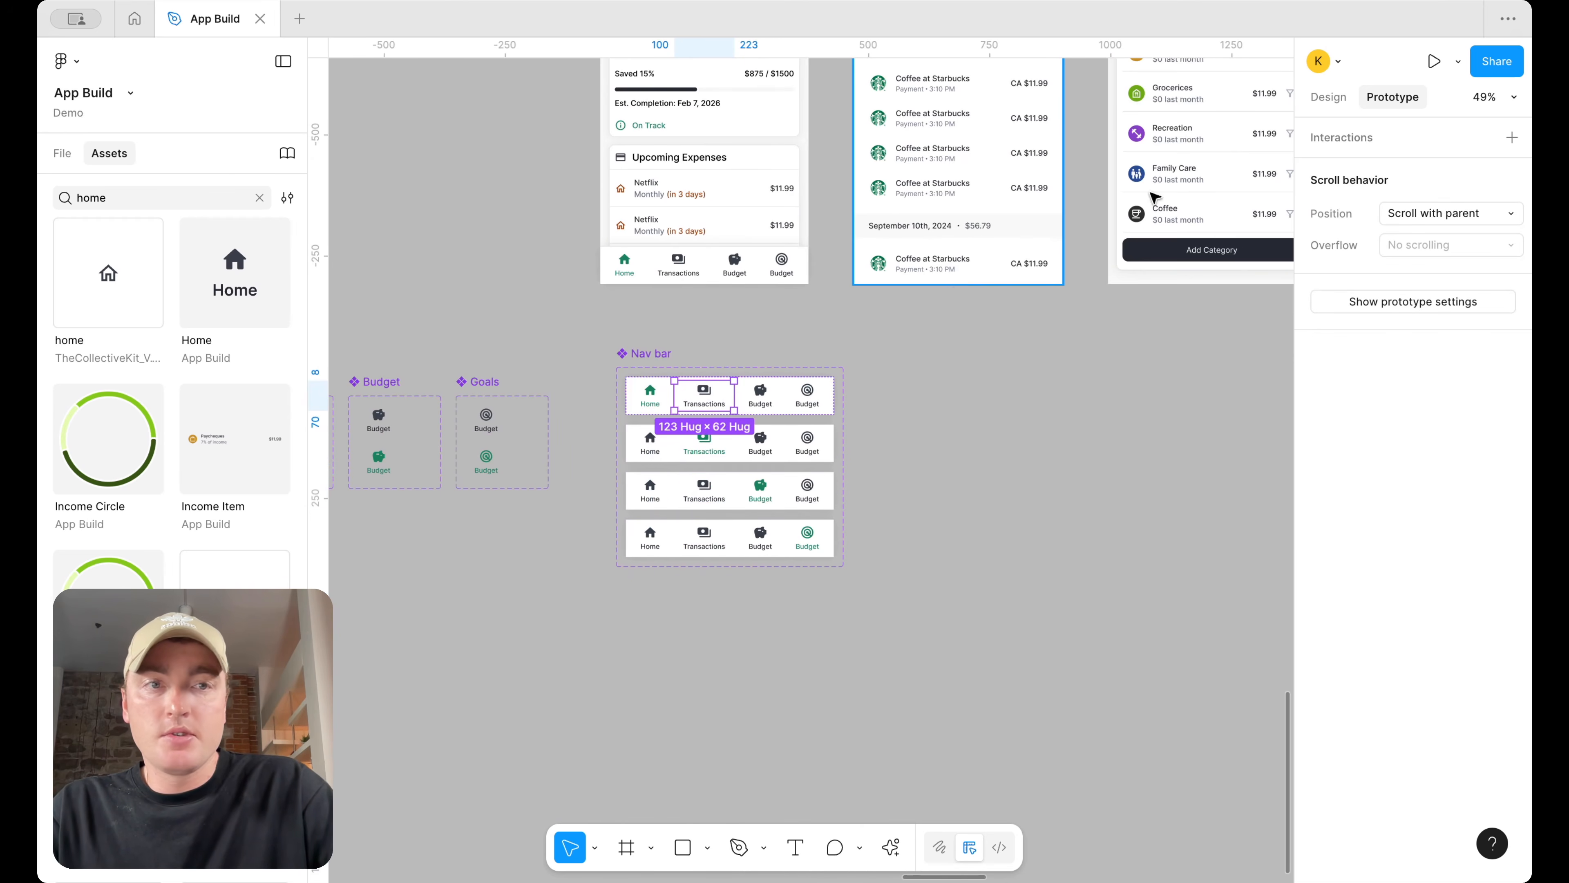
left_click(1318, 98)
left_click(1451, 143)
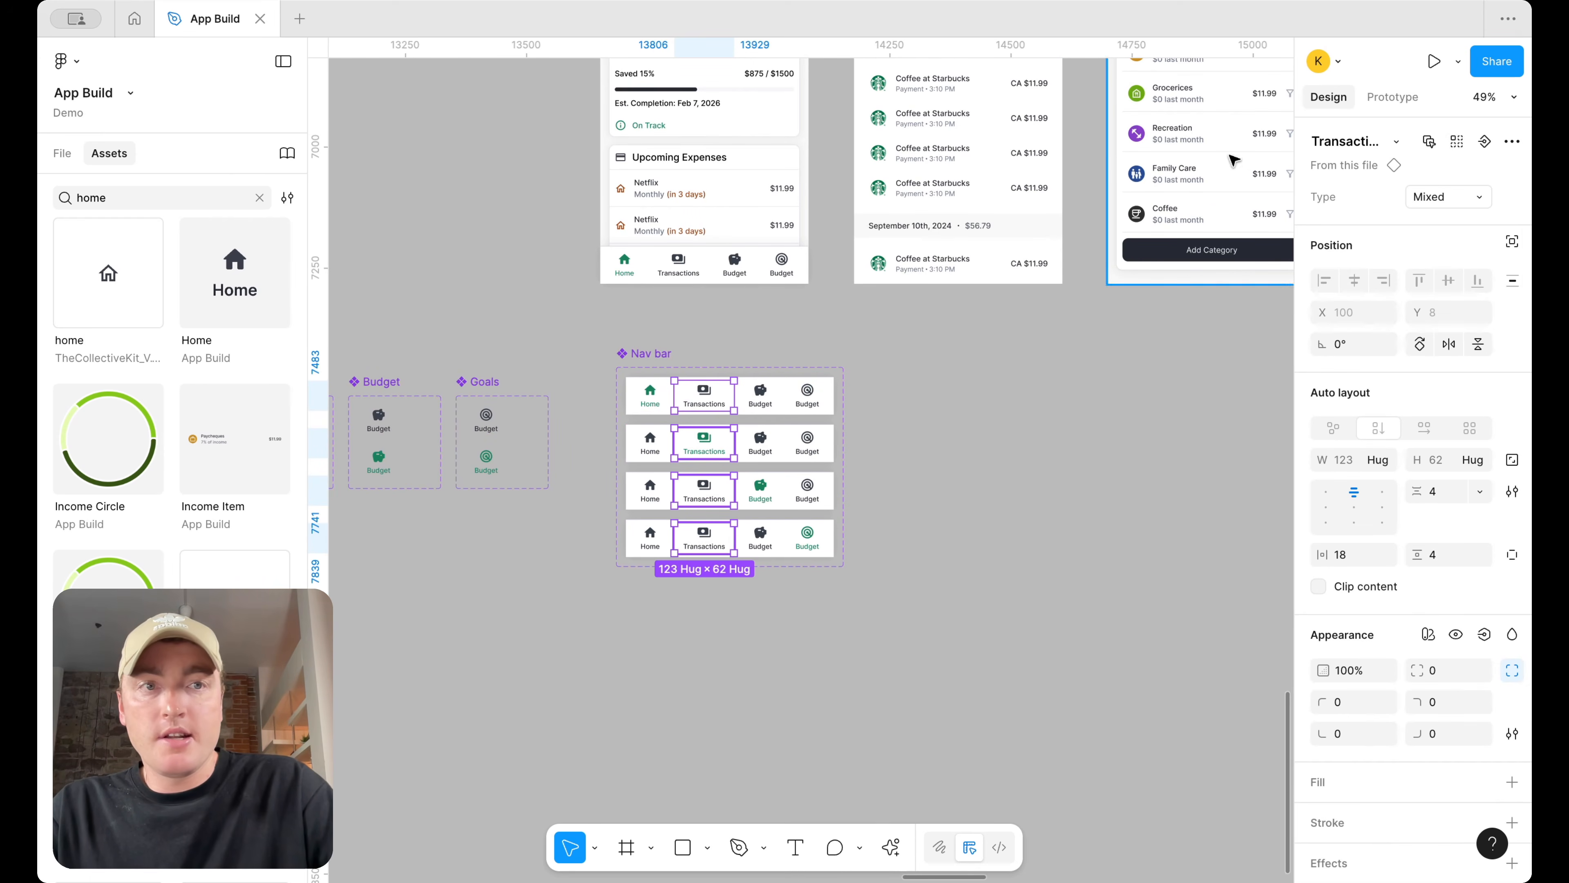
left_click(1370, 105)
scroll(664, 521, "up", 3)
scroll(664, 521, "left", 2)
left_click_drag(609, 544, 878, 371)
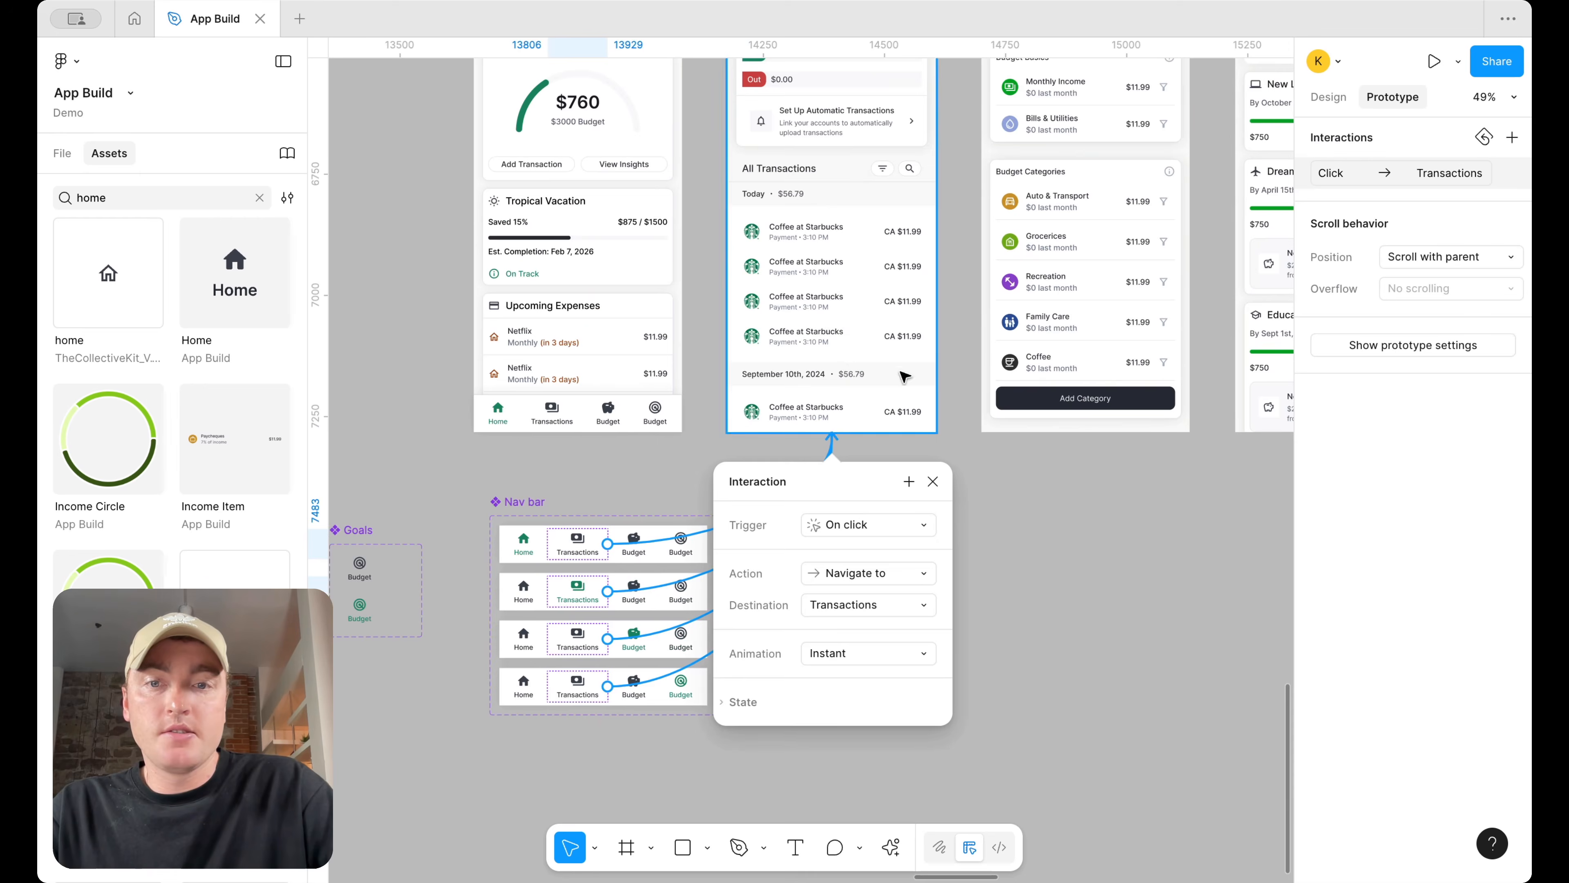
Select all Budget tabs in the Nav bar variants and link them to navigate to the Budget screen
left_click(627, 540)
left_click(1328, 96)
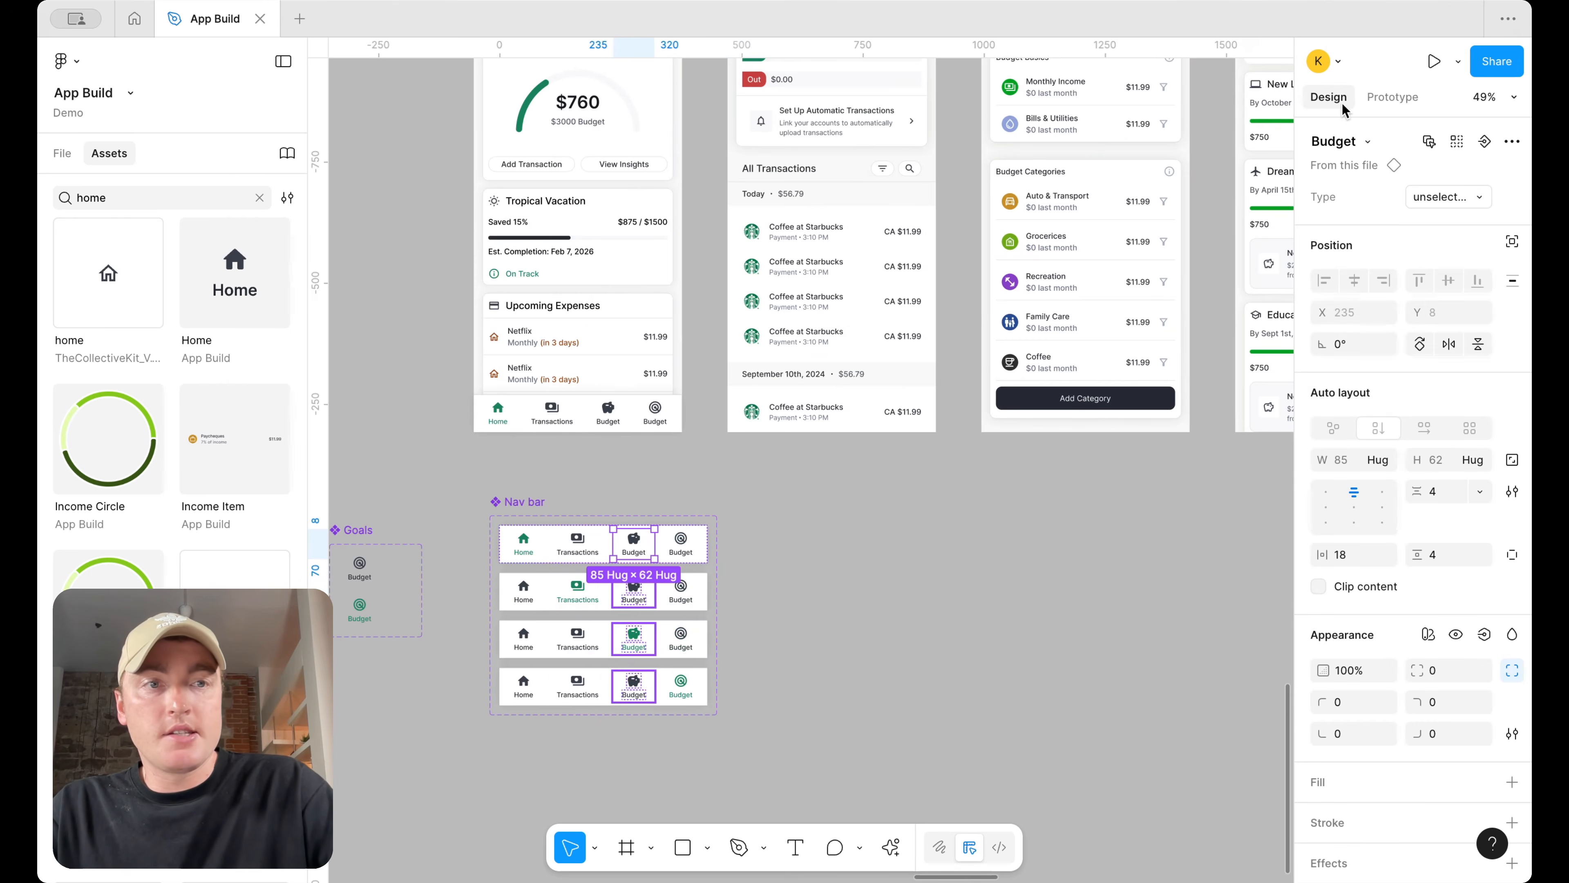
left_click(1456, 141)
left_click(1398, 102)
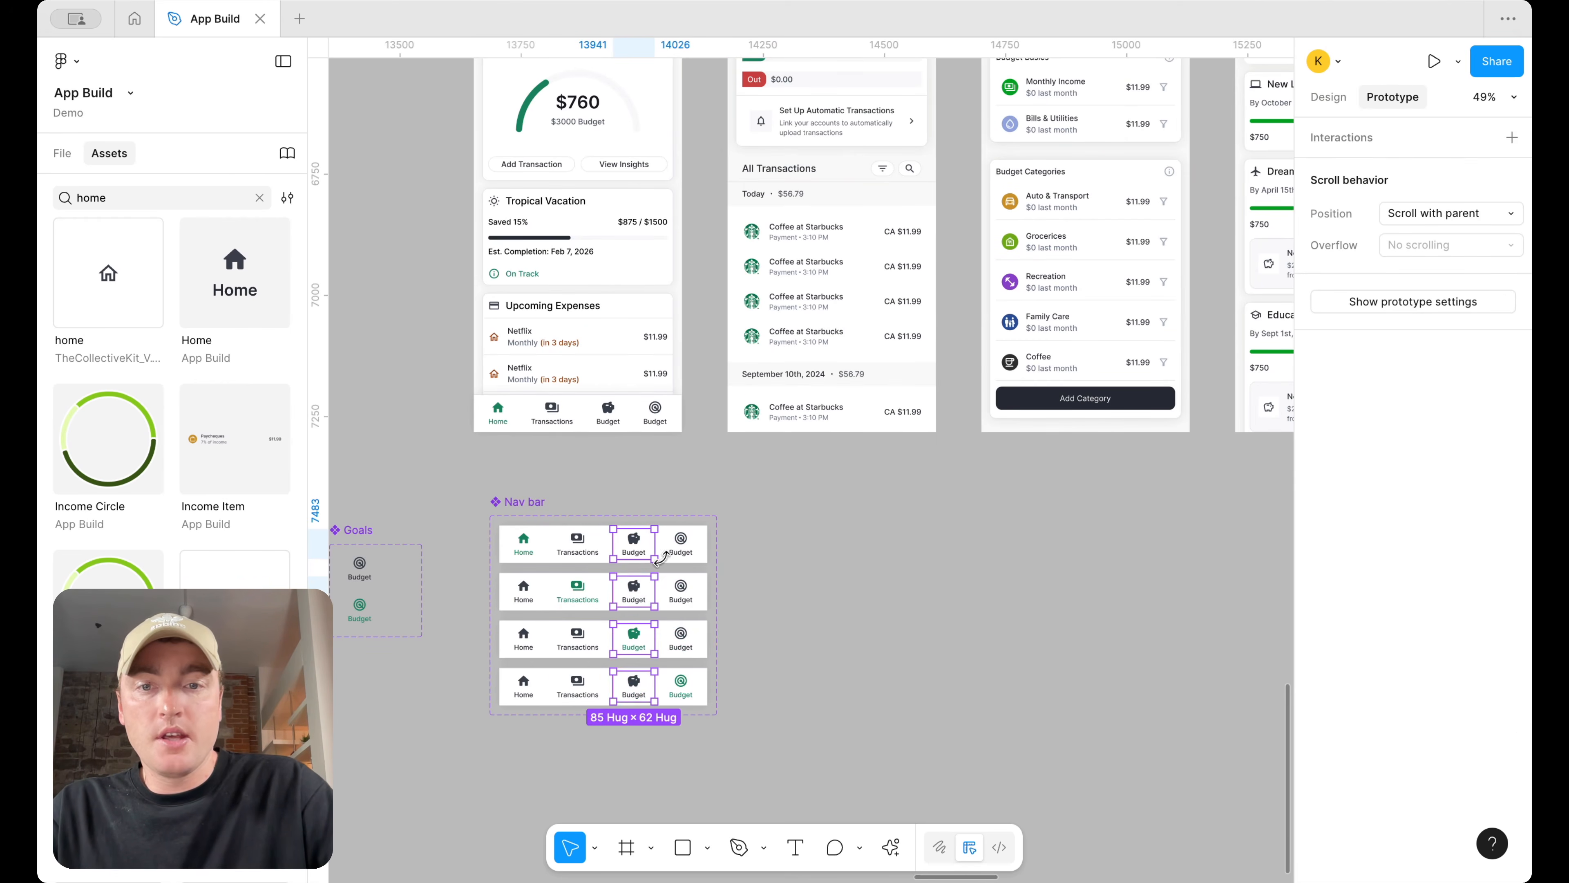
left_click_drag(656, 544, 1057, 420)
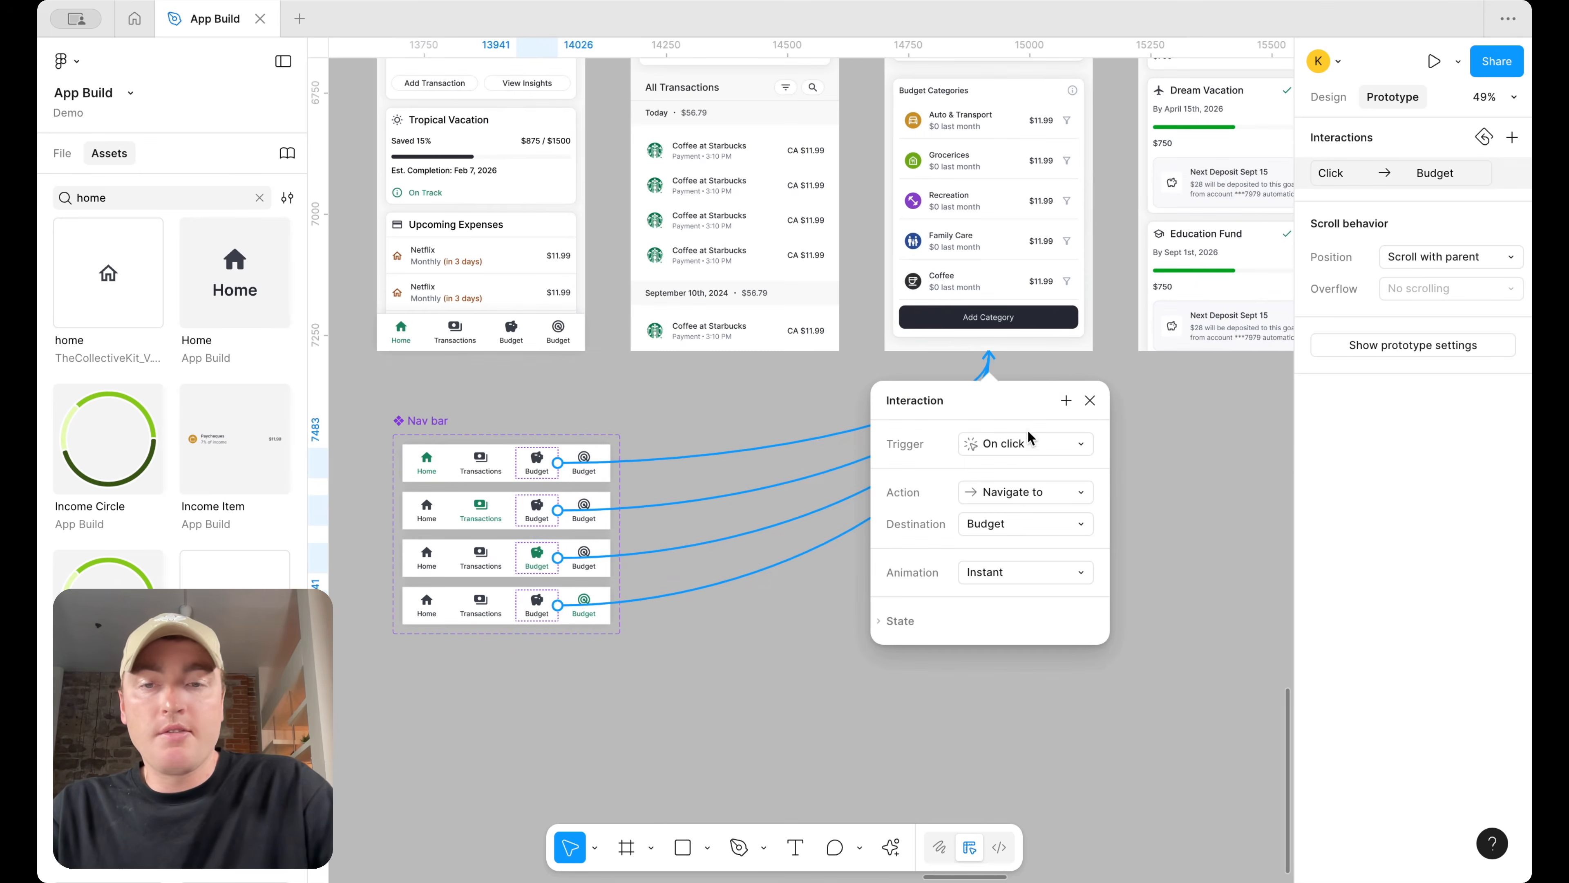
Change both text labels in the Goals tab component to Goals
left_click(593, 455)
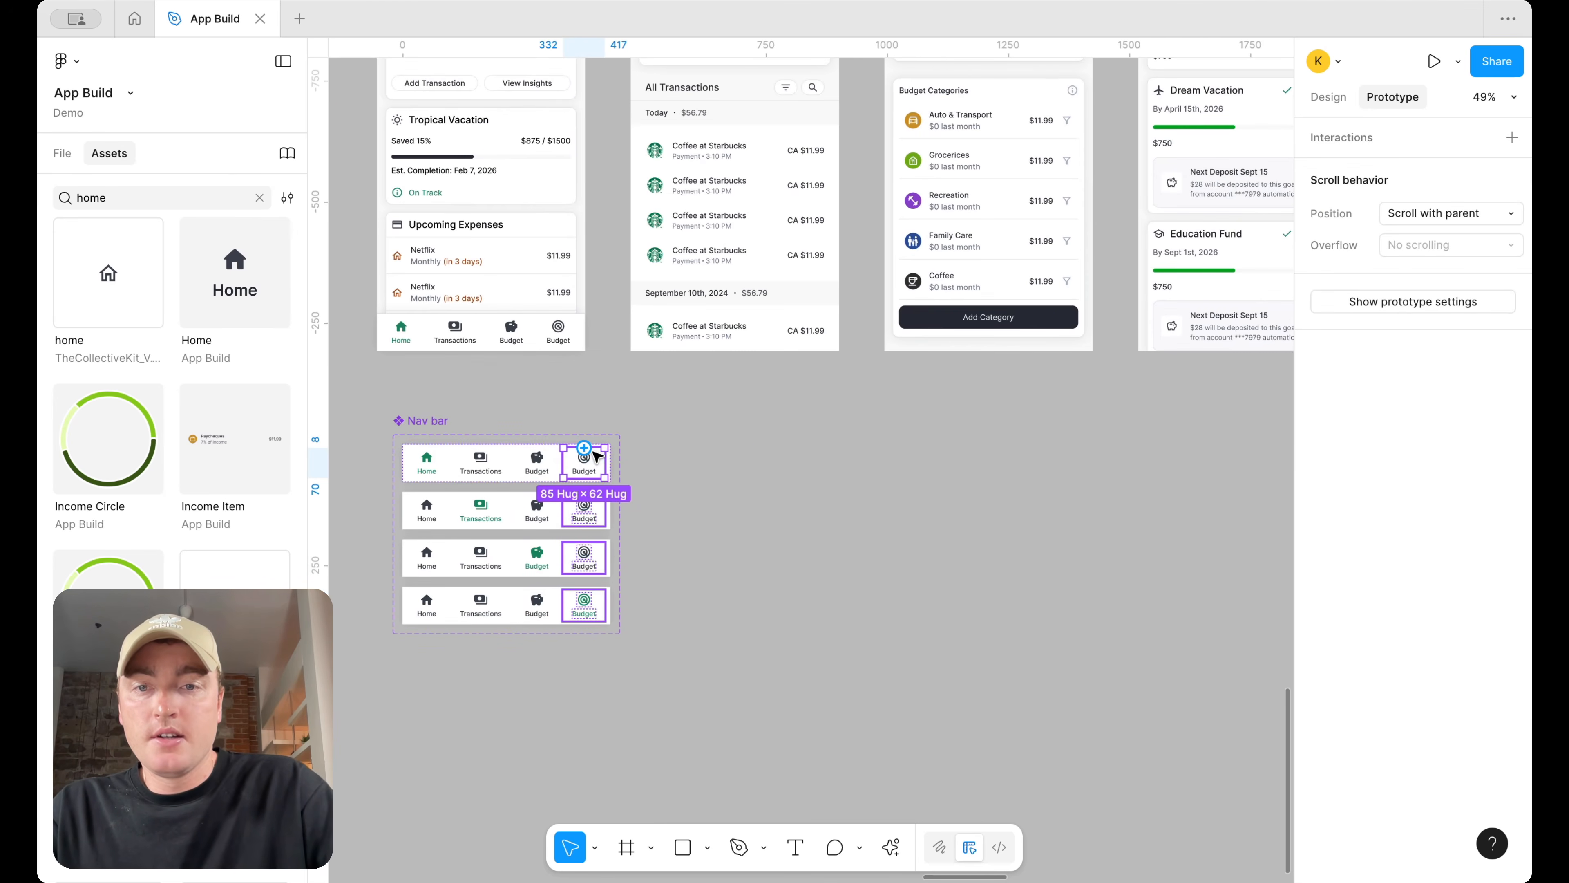
left_click(1328, 99)
scroll(629, 489, "down", 5)
scroll(629, 488, "left", 5)
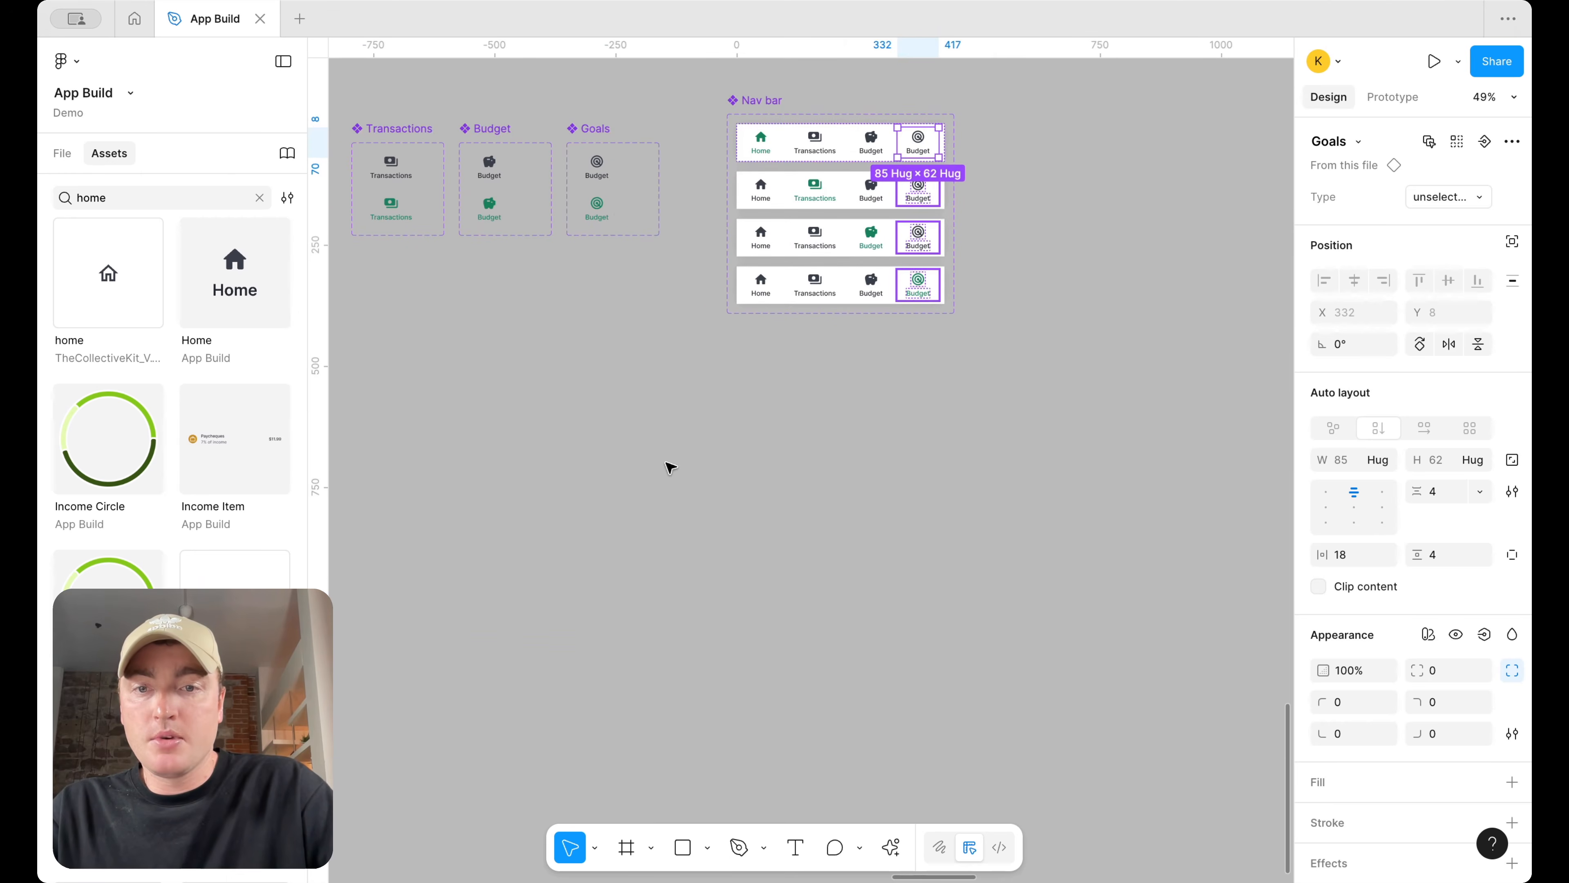
scroll(620, 159, "up", 5)
double_click(597, 176)
type("G")
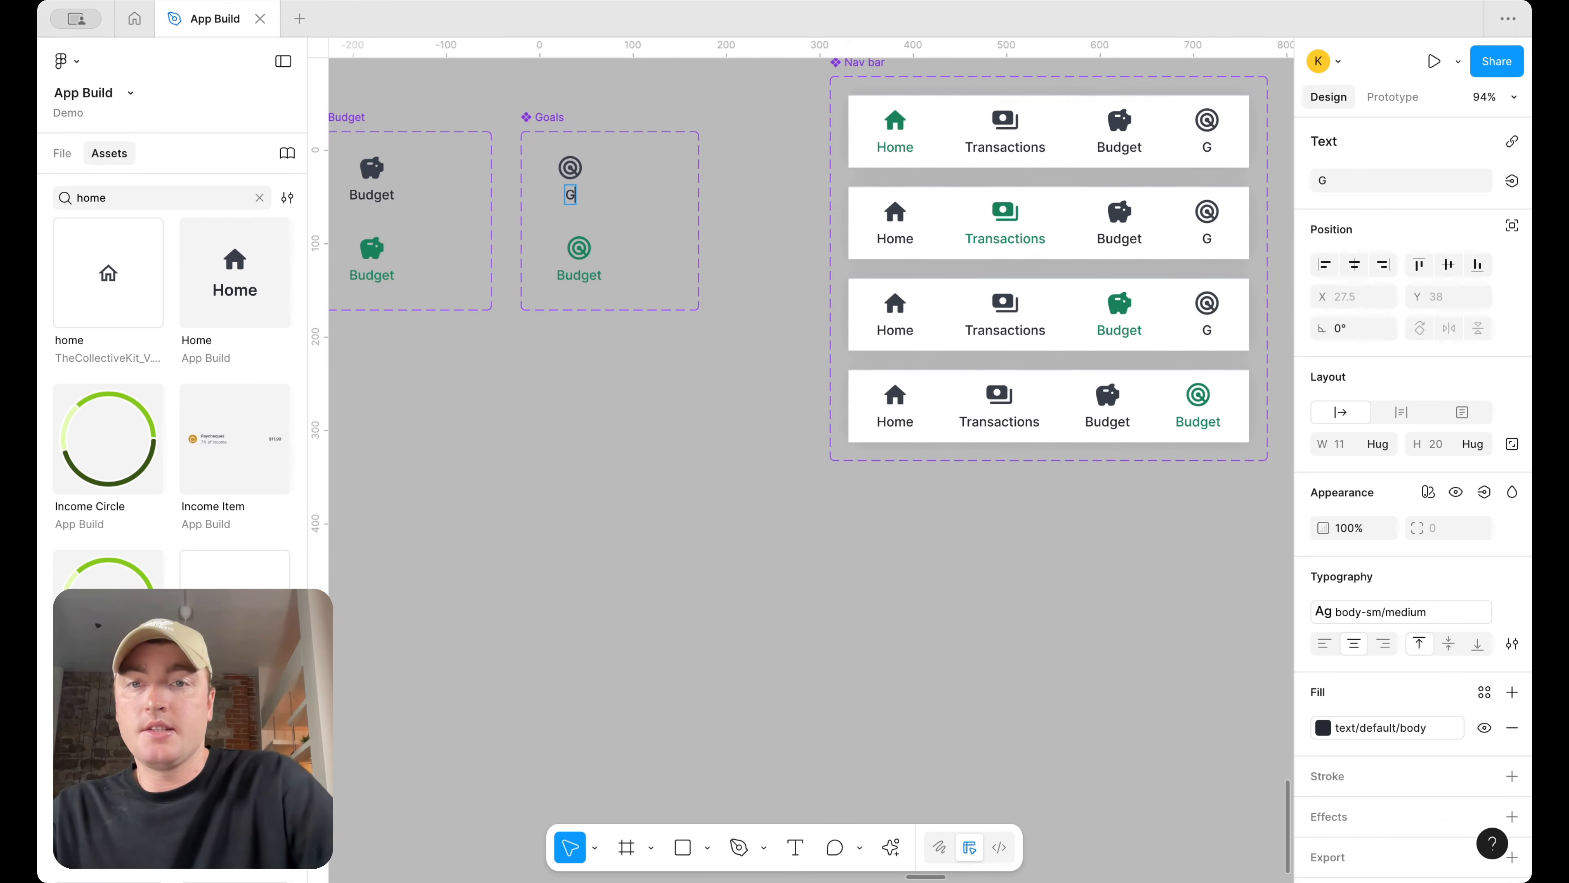
type("oals")
left_click(576, 279)
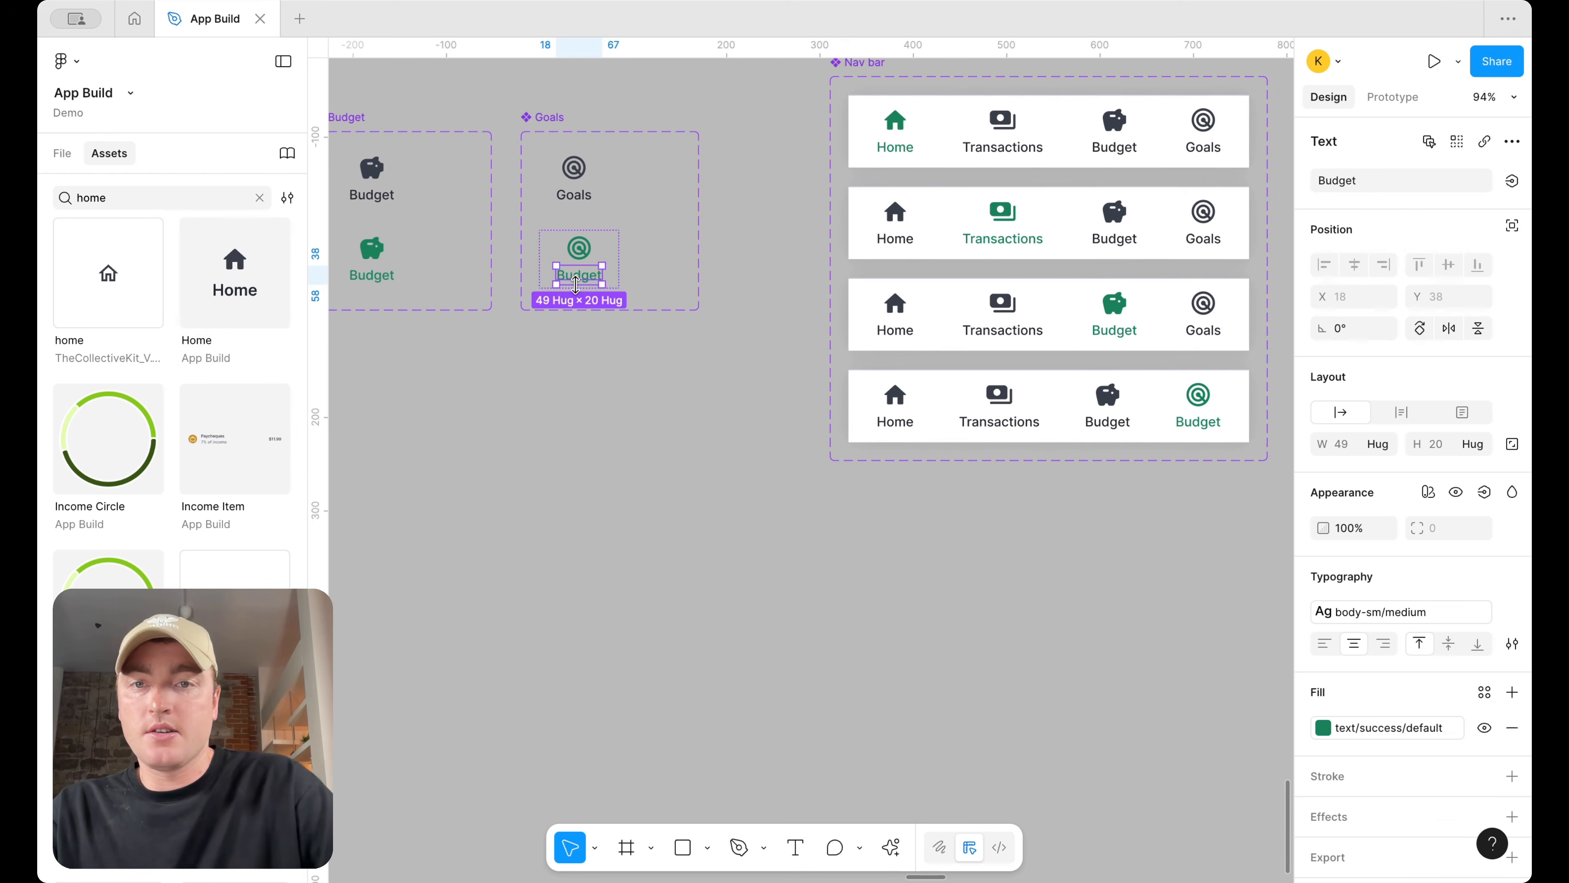
double_click(585, 276)
type("G")
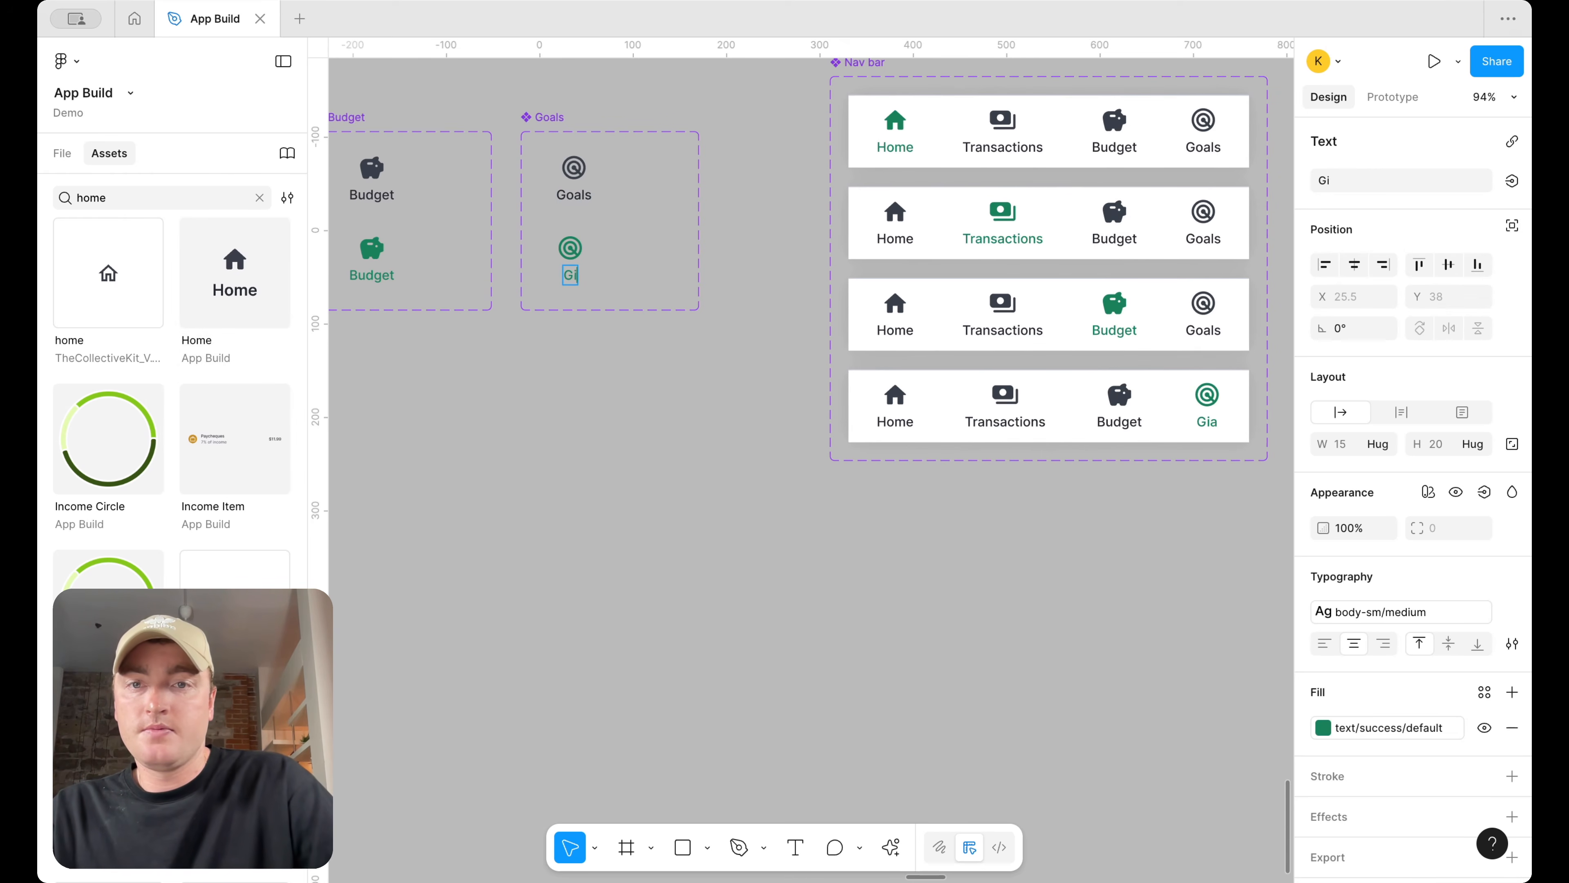
type("oals")
Select all Goals tabs in the Nav bar variants and link them to navigate to the Goals screen
scroll(785, 449, "down", 5)
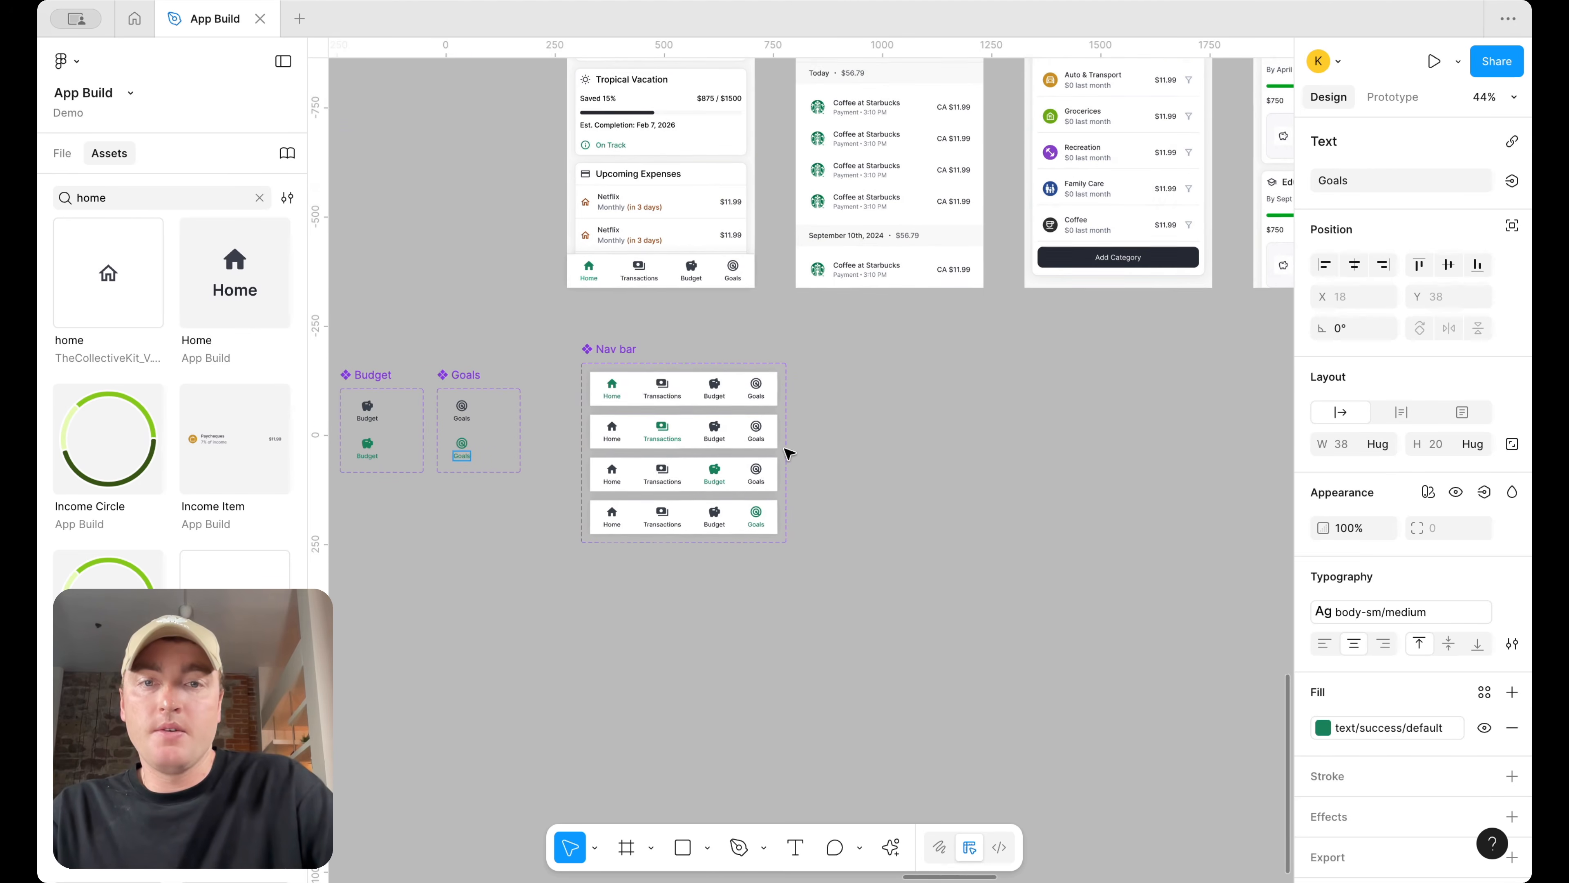
left_click(761, 399)
double_click(760, 400)
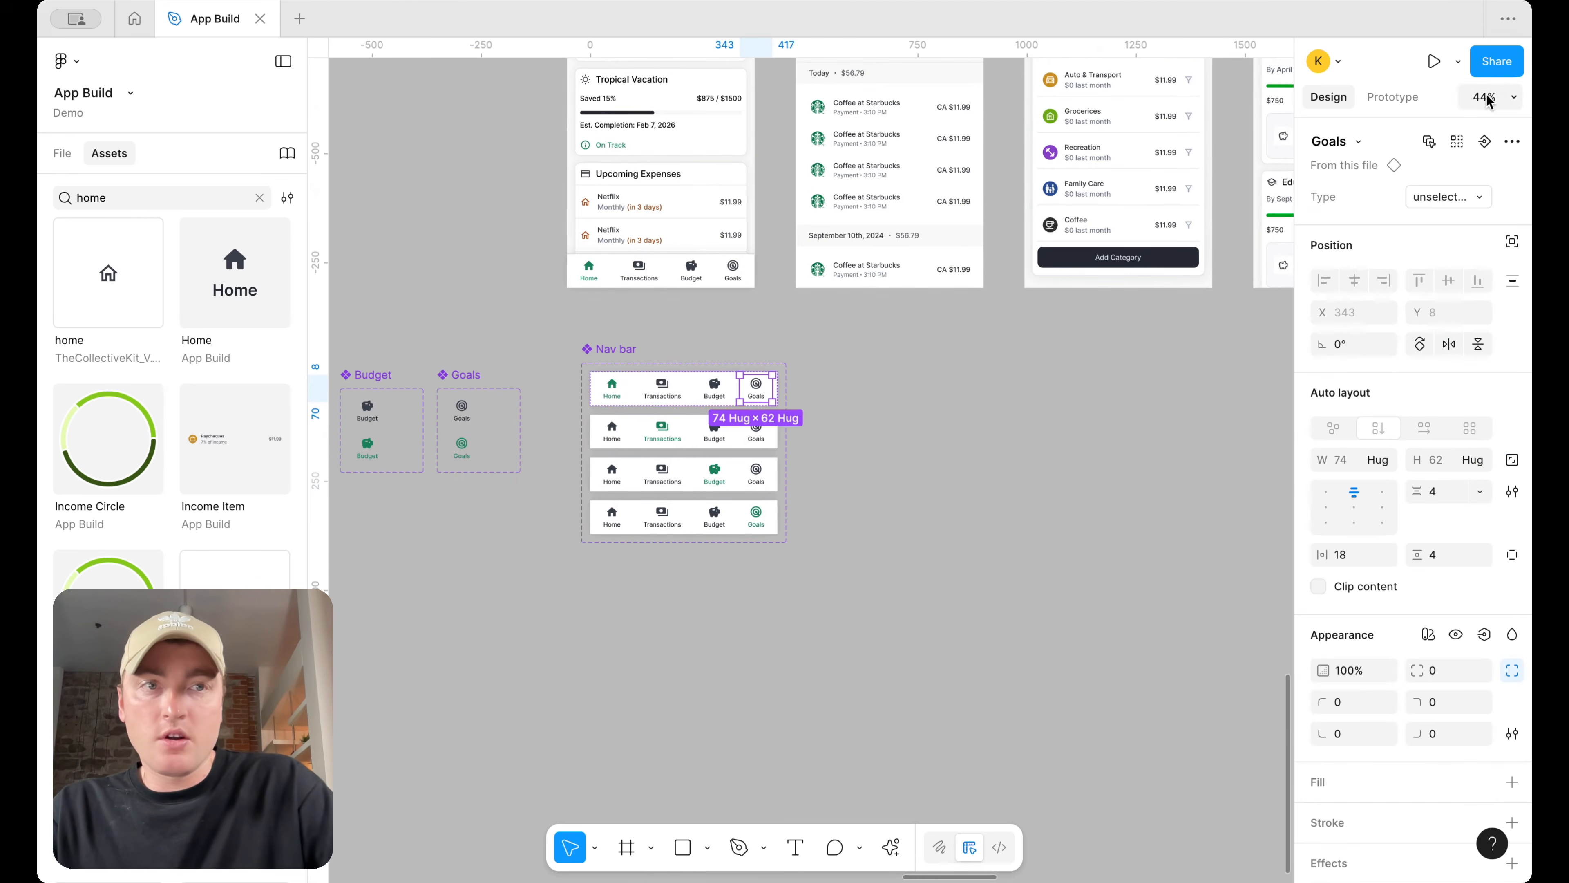
left_click(1458, 142)
left_click(1400, 98)
scroll(1028, 313, "up", 7)
scroll(1029, 312, "right", 3)
scroll(630, 557, "down", 2)
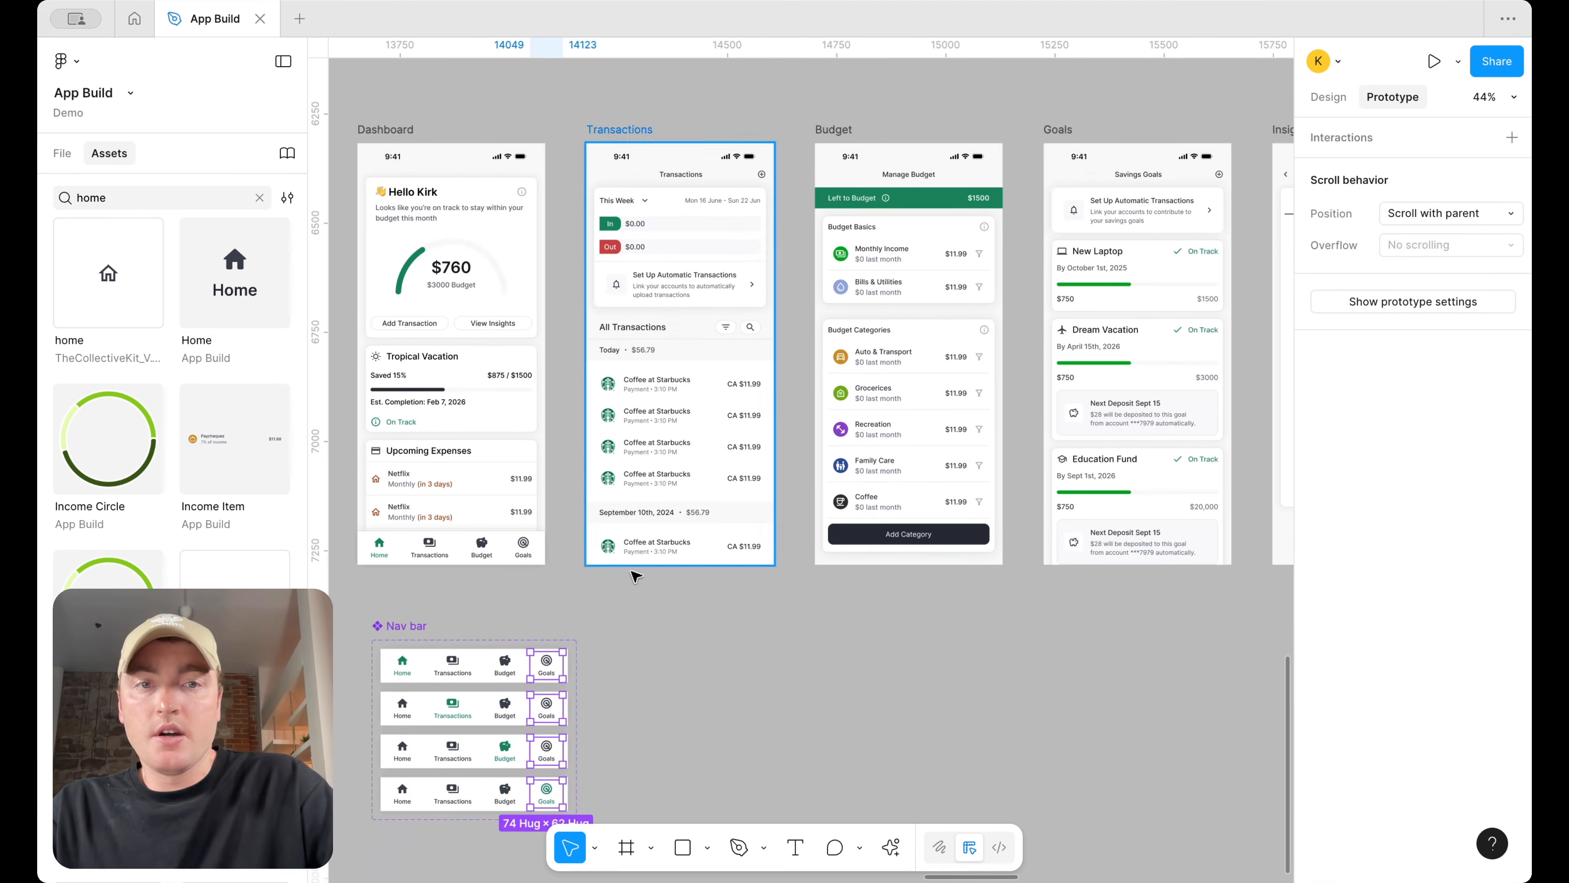
left_click_drag(563, 665, 1106, 519)
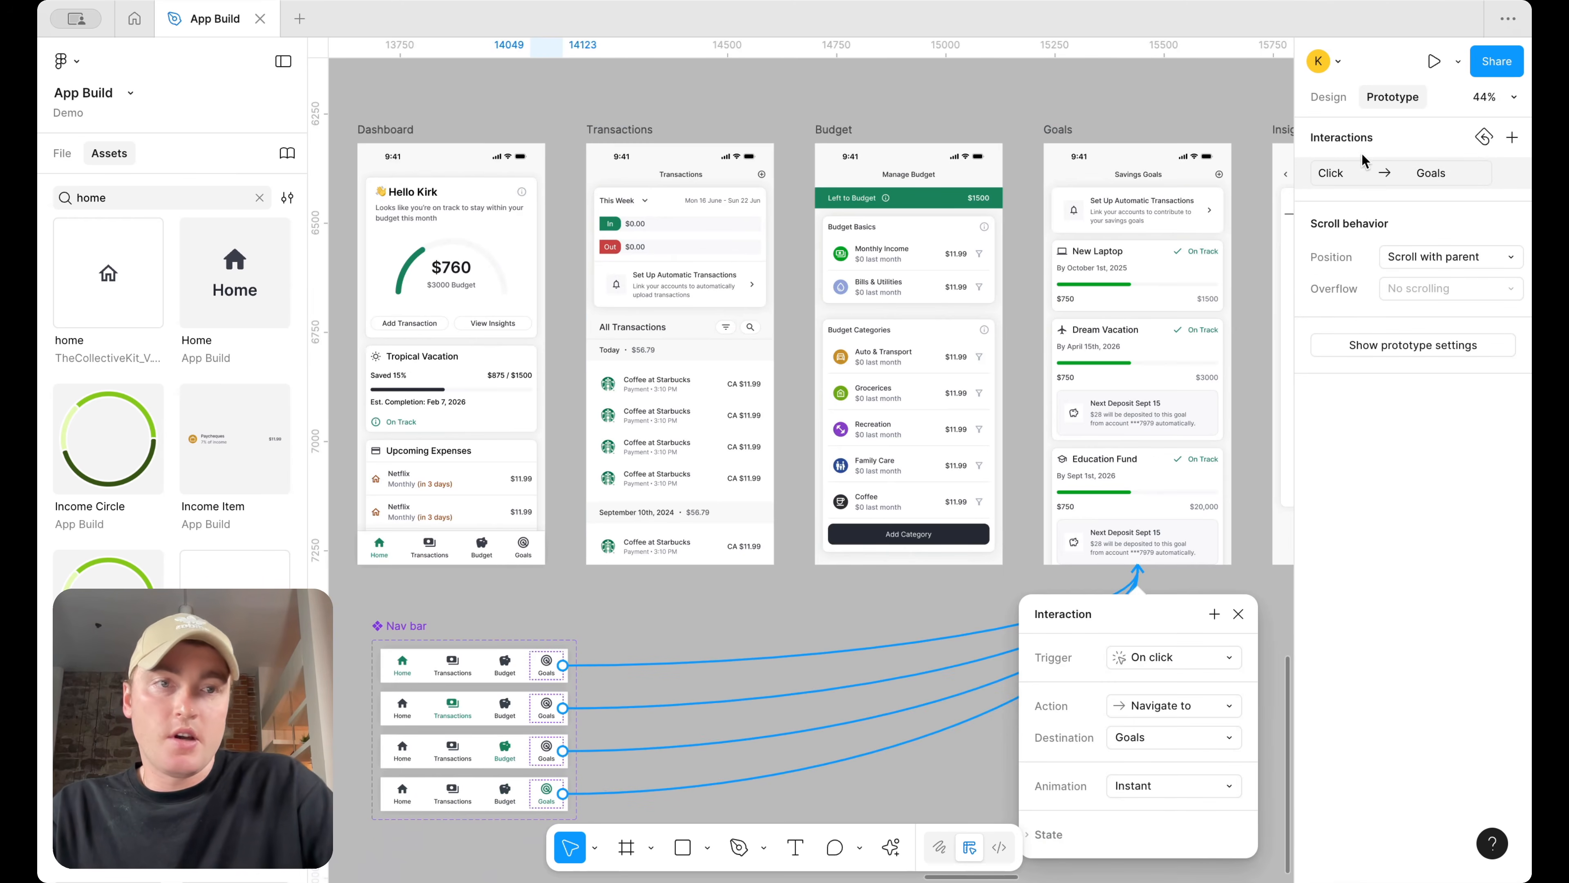
Set the Dashboard's Nav bar scroll position to Fixed (stay in place)
left_click(1329, 100)
scroll(973, 403, "left", 4)
scroll(973, 403, "down", 1)
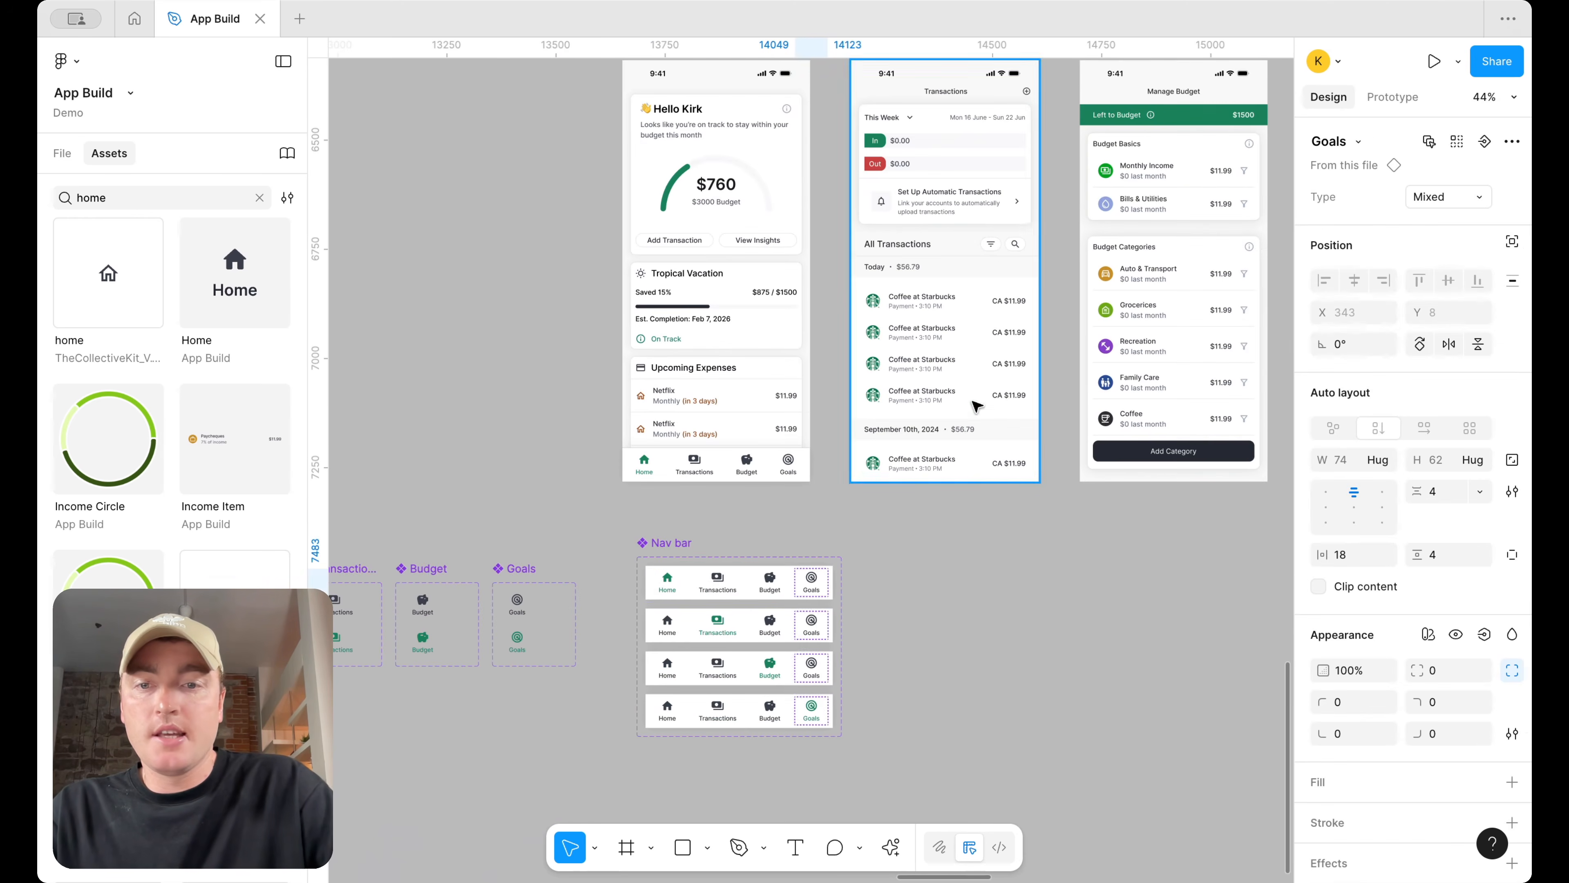
left_click(750, 534)
left_click(735, 481)
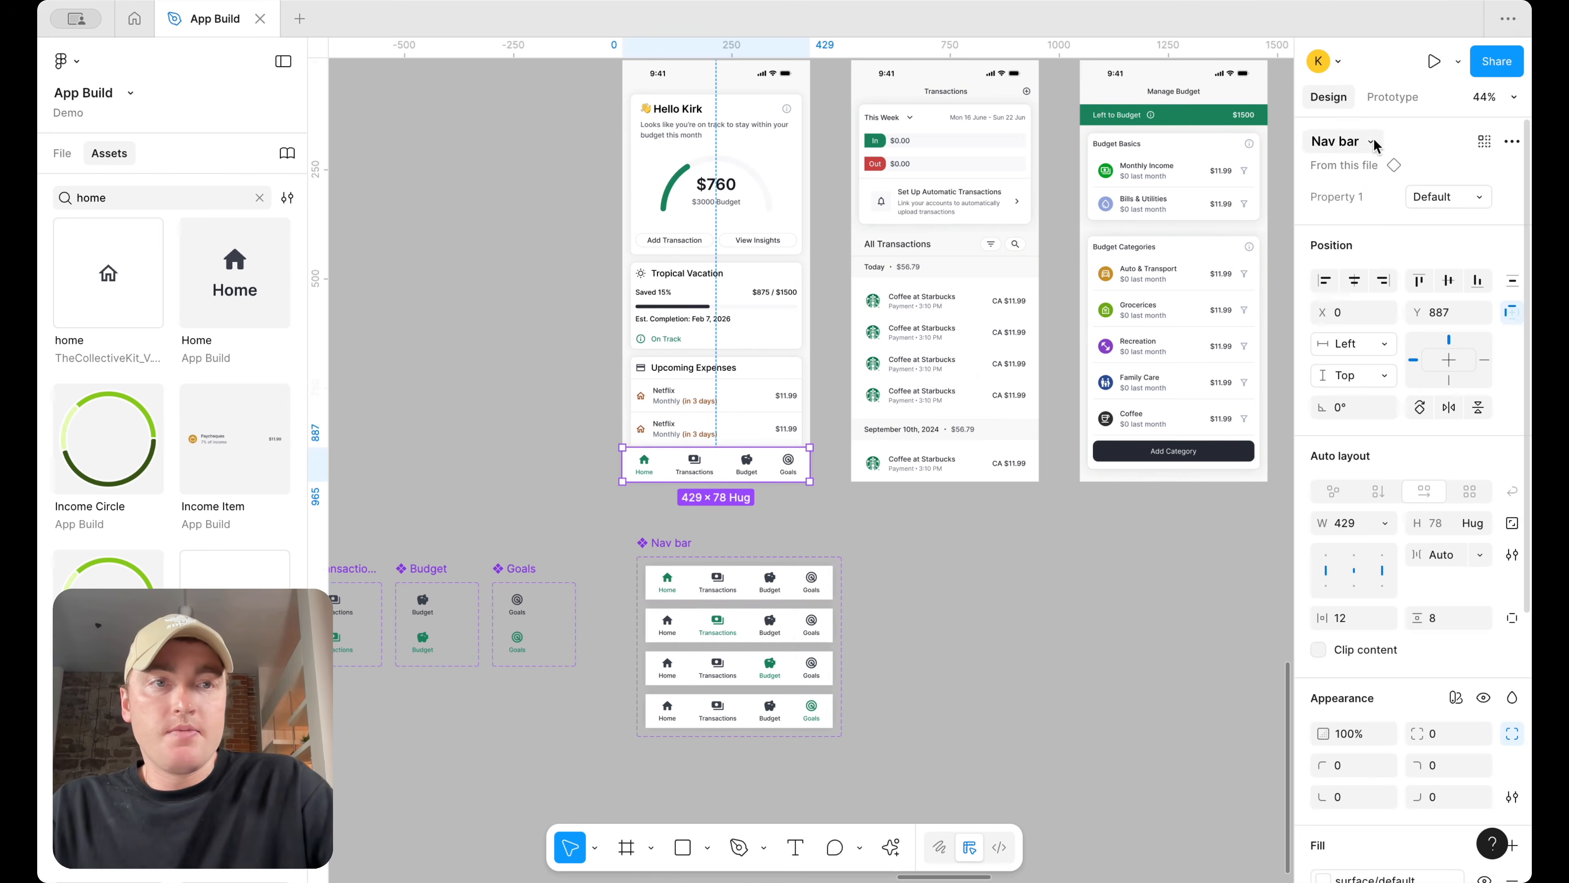
left_click(1393, 97)
left_click(1461, 212)
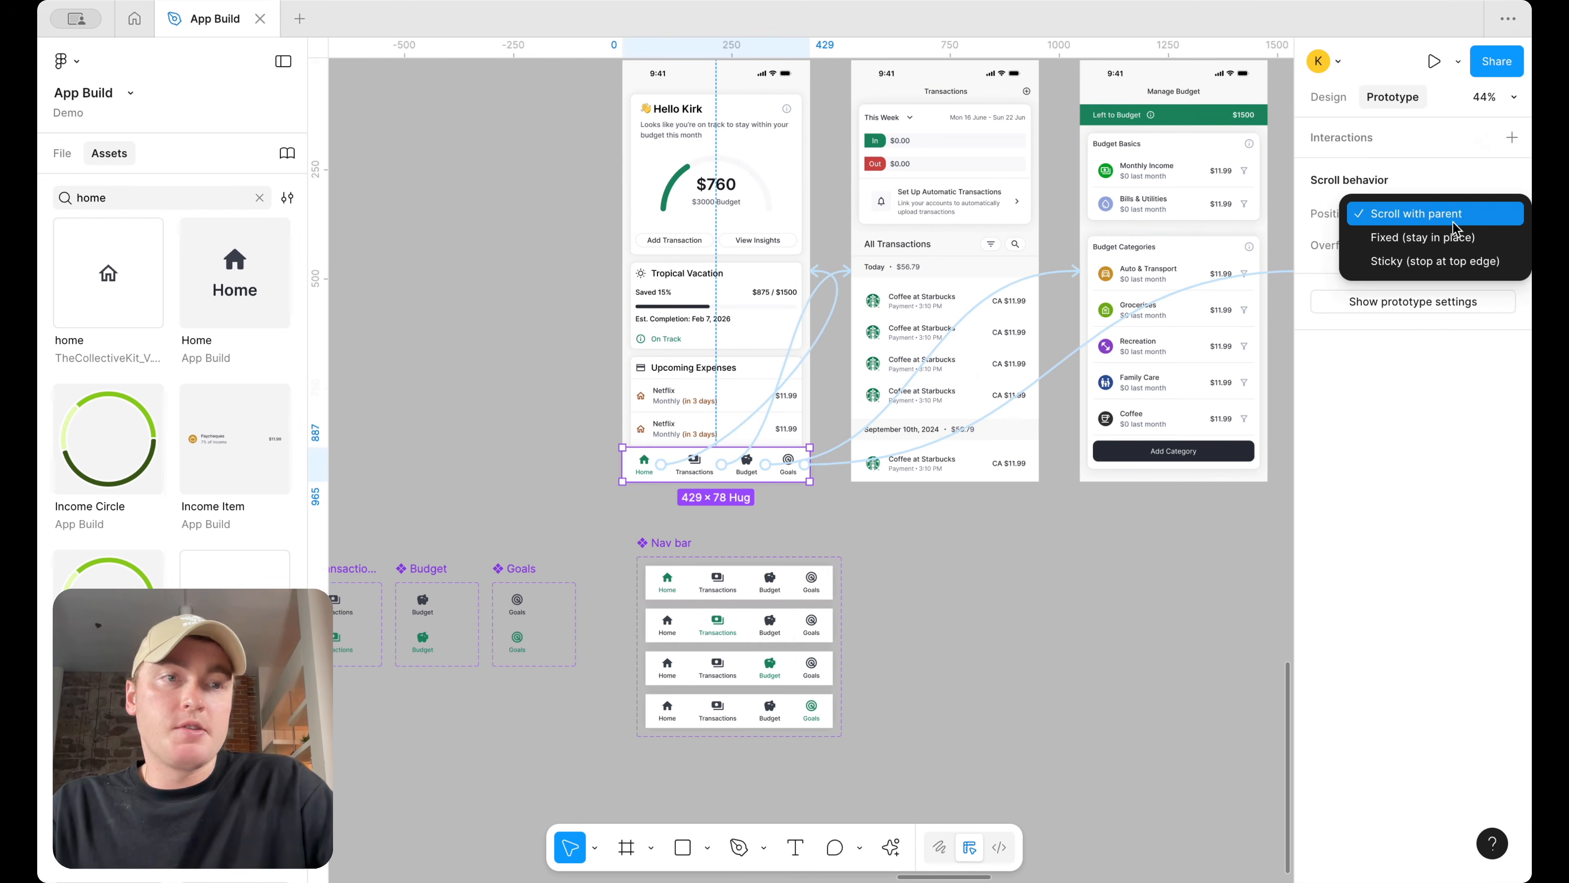
left_click(1482, 238)
Copy the Dashboard's Nav bar into the Transactions screen and switch it to Variant2
left_click(1029, 536)
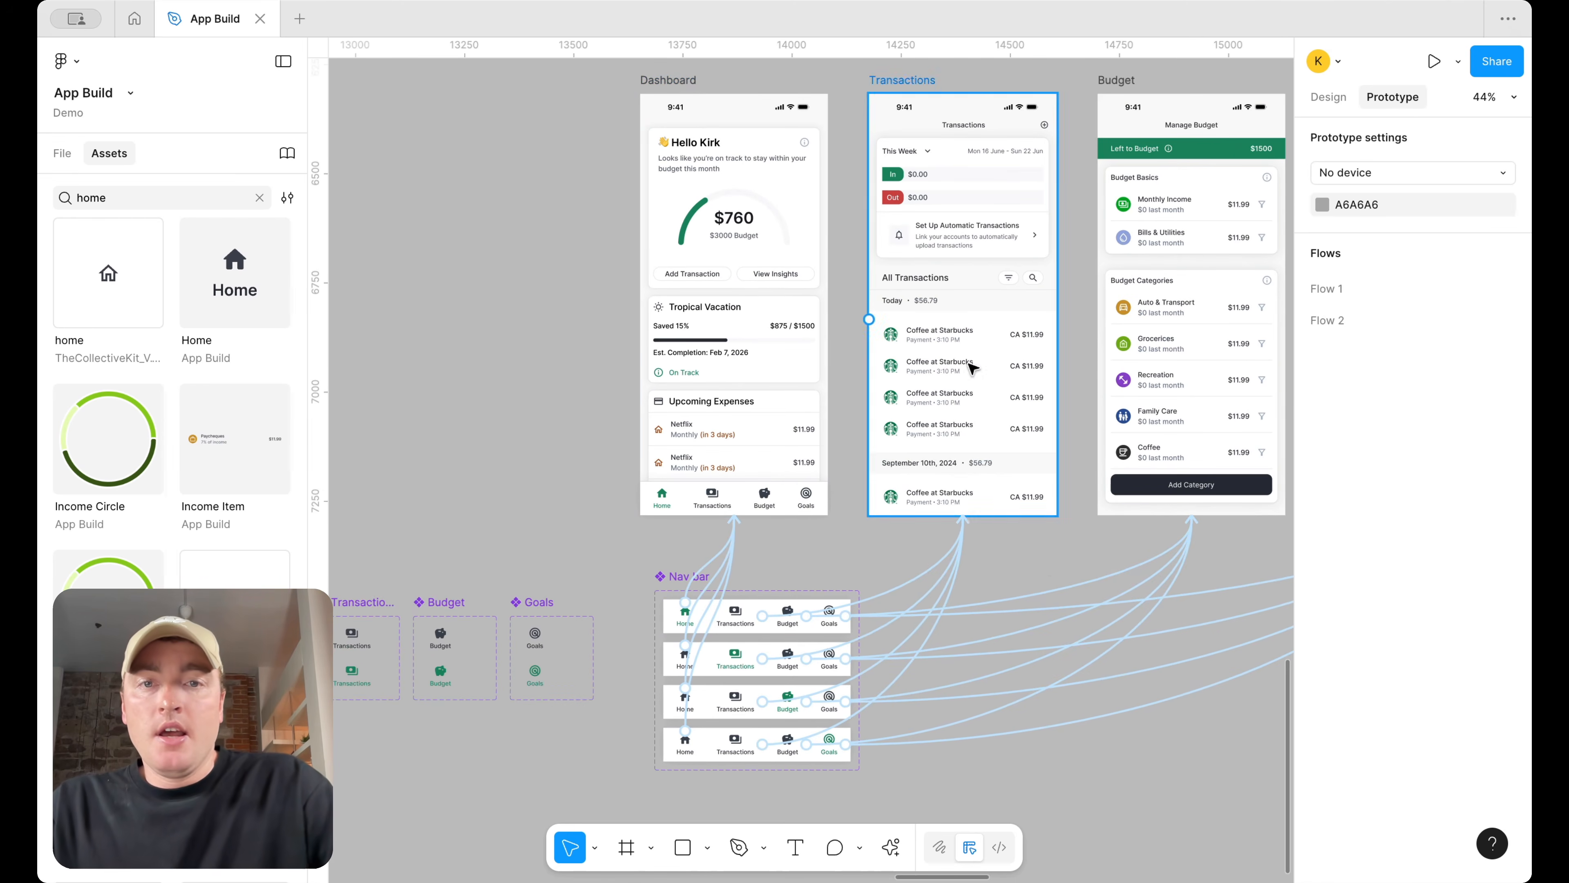
left_click(1328, 99)
left_click(789, 609)
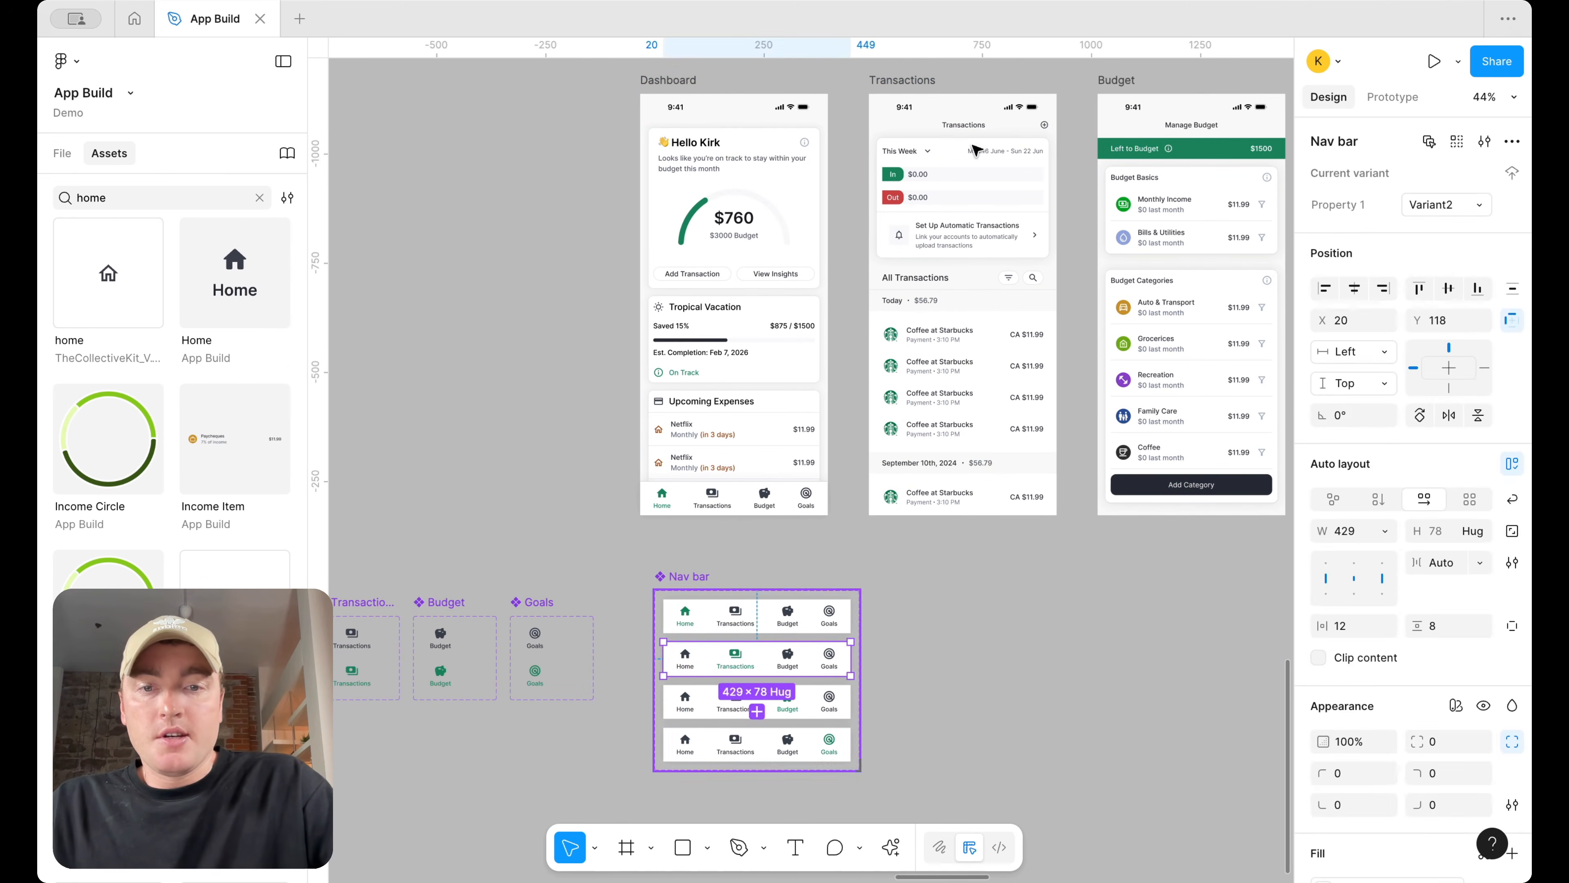
left_click(927, 84)
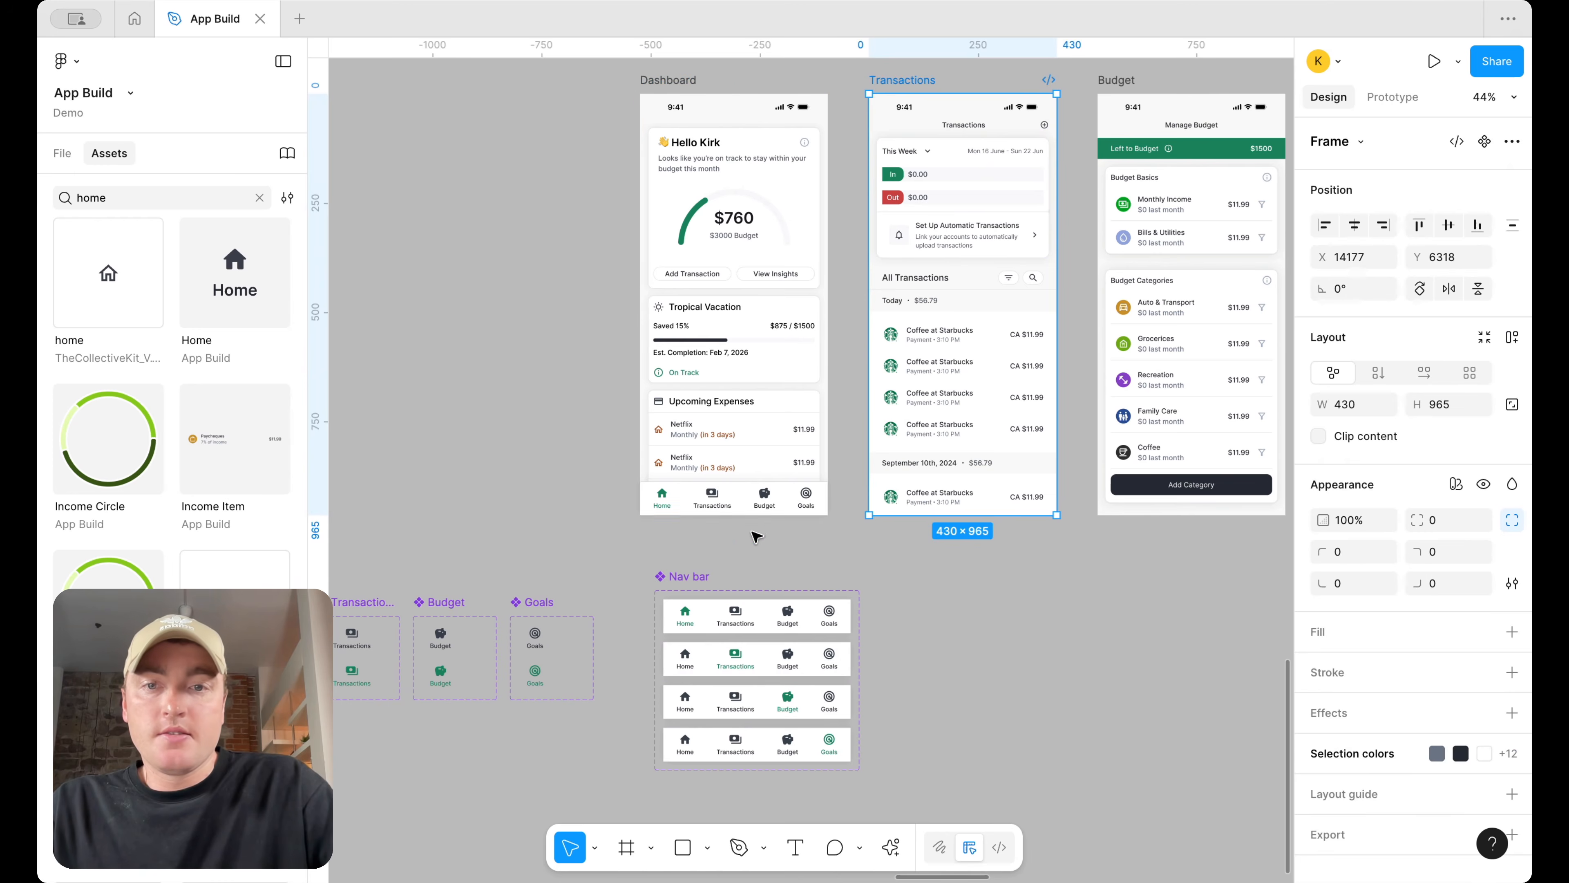
left_click(755, 500)
key("super+c")
left_click(914, 81)
key("super+v")
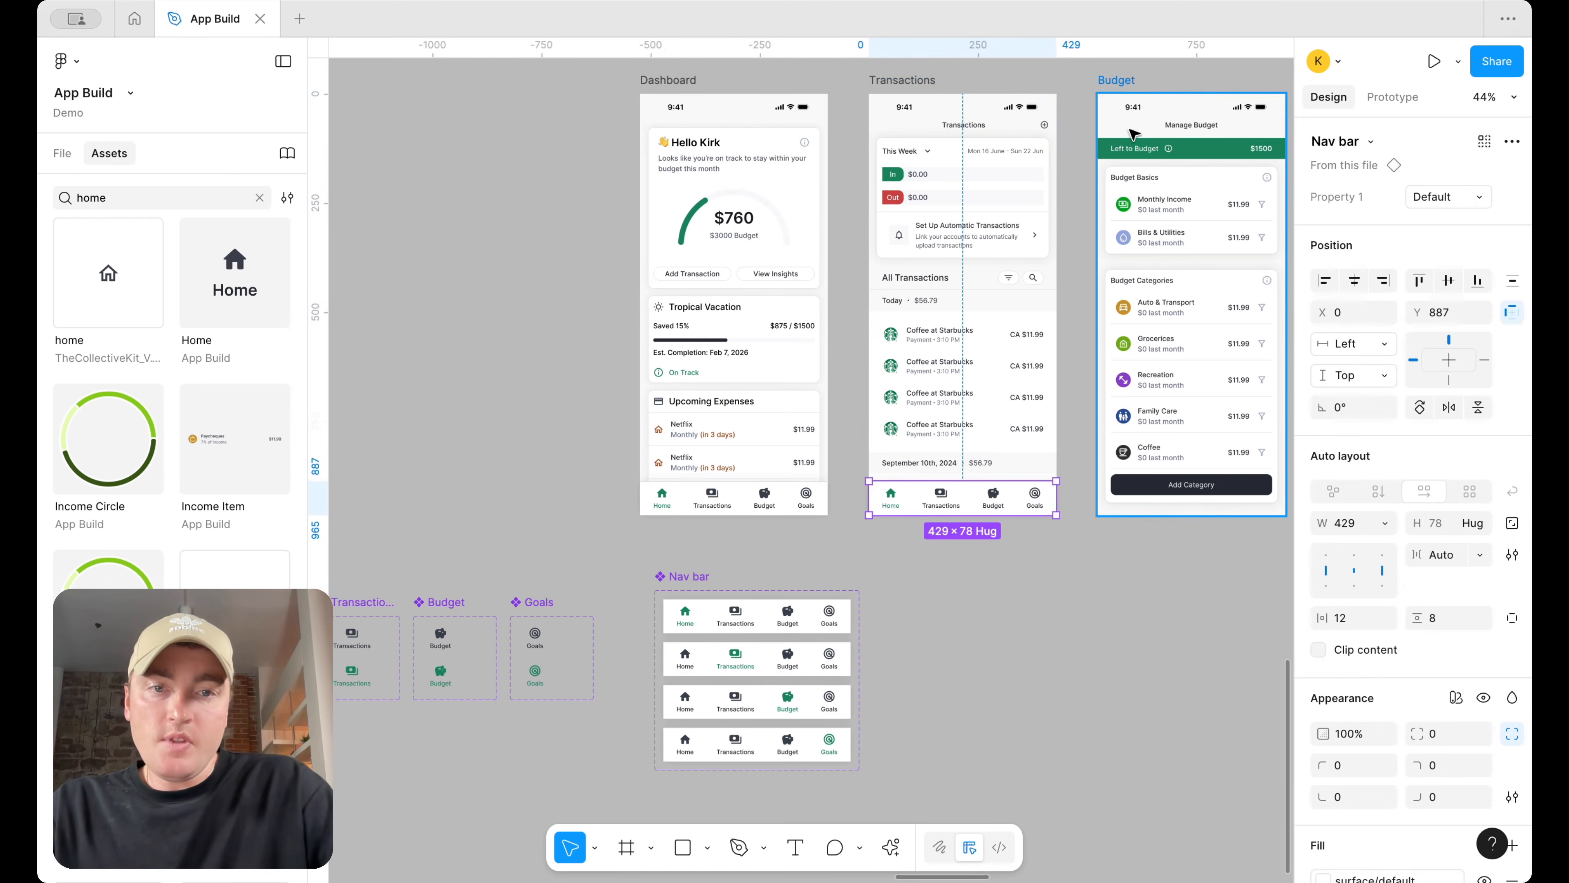
left_click(1449, 197)
left_click(1449, 219)
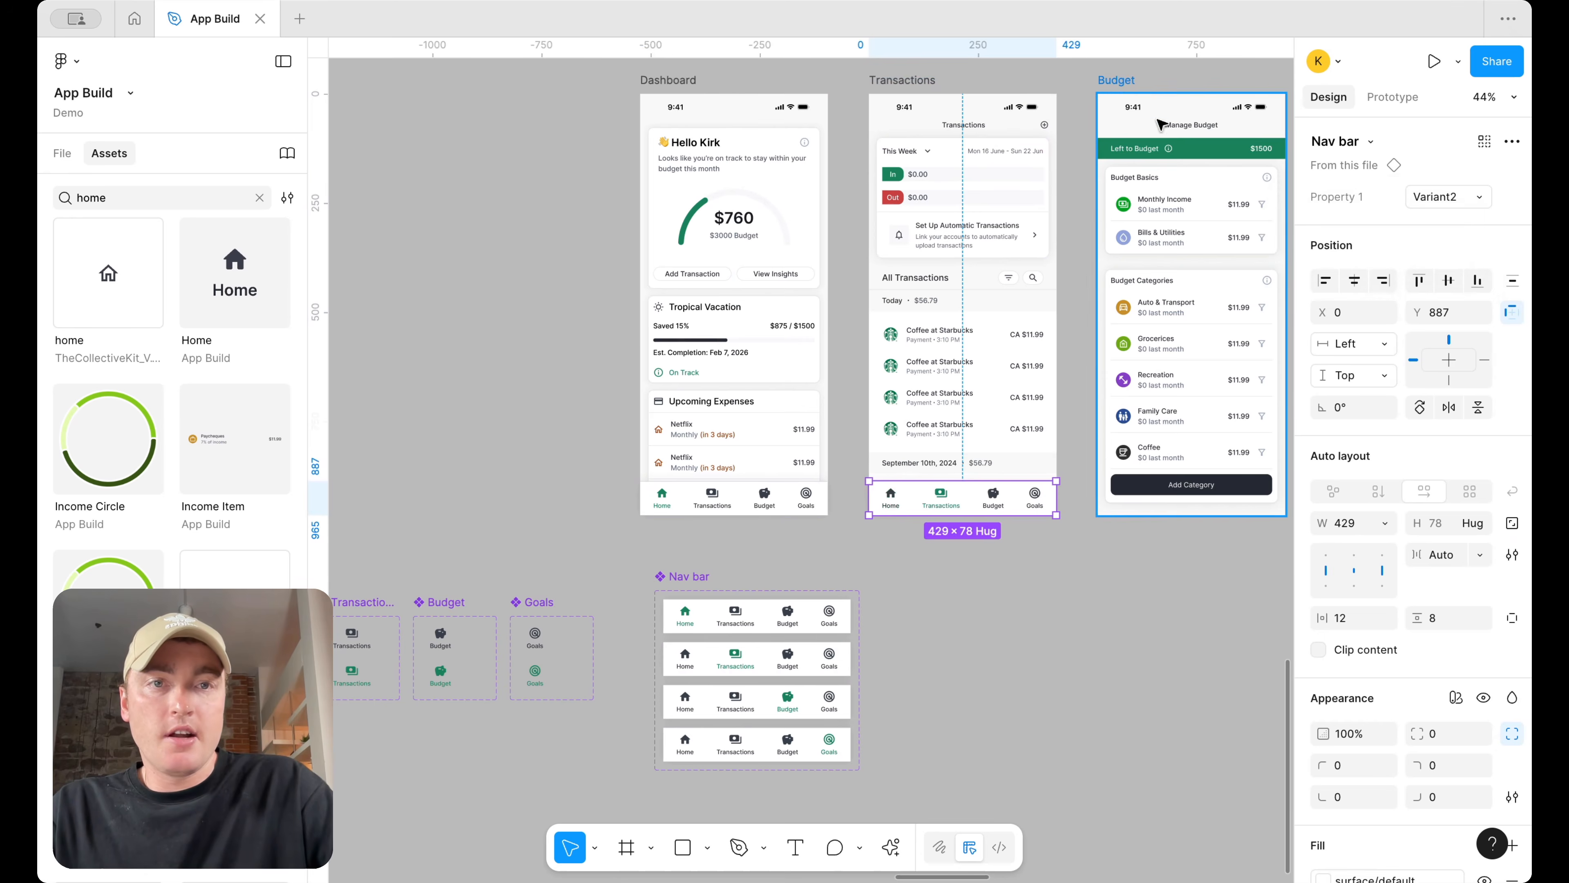
Paste the Nav bar into the Budget screen and switch it to the variant with Budget selected
left_click(1123, 81)
key("super+v")
left_click(1448, 197)
left_click(1424, 265)
Paste the Nav bar into the Goals screen and switch it to Variant4
scroll(1028, 315, "right", 5)
left_click(870, 98)
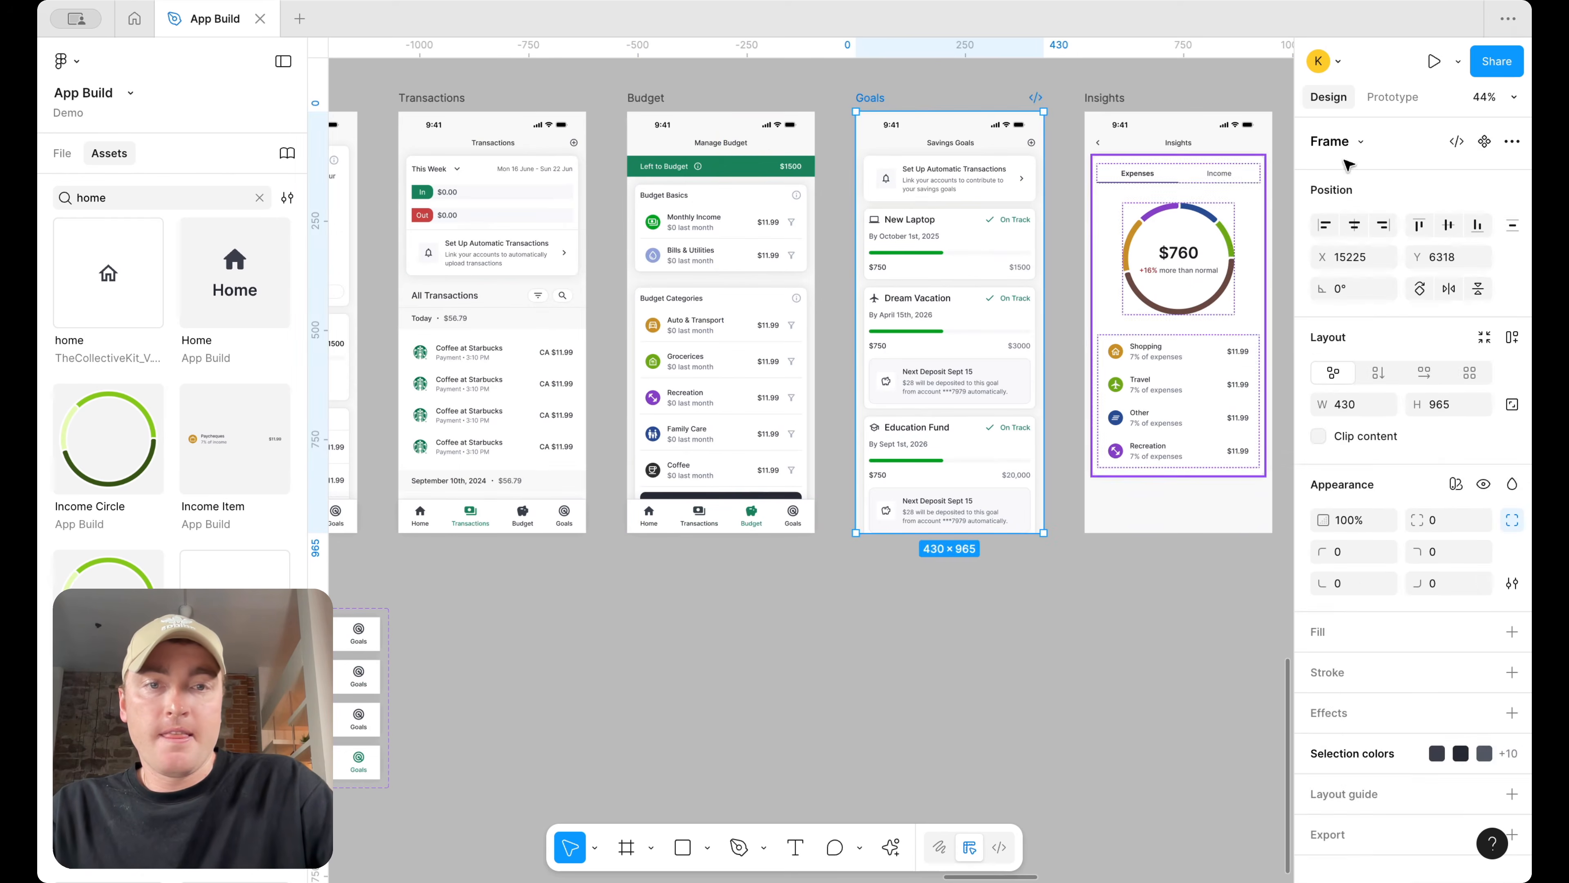
key("super+v")
left_click(1429, 197)
left_click(1421, 263)
scroll(1089, 489, "left", 8)
scroll(1088, 488, "down", 3)
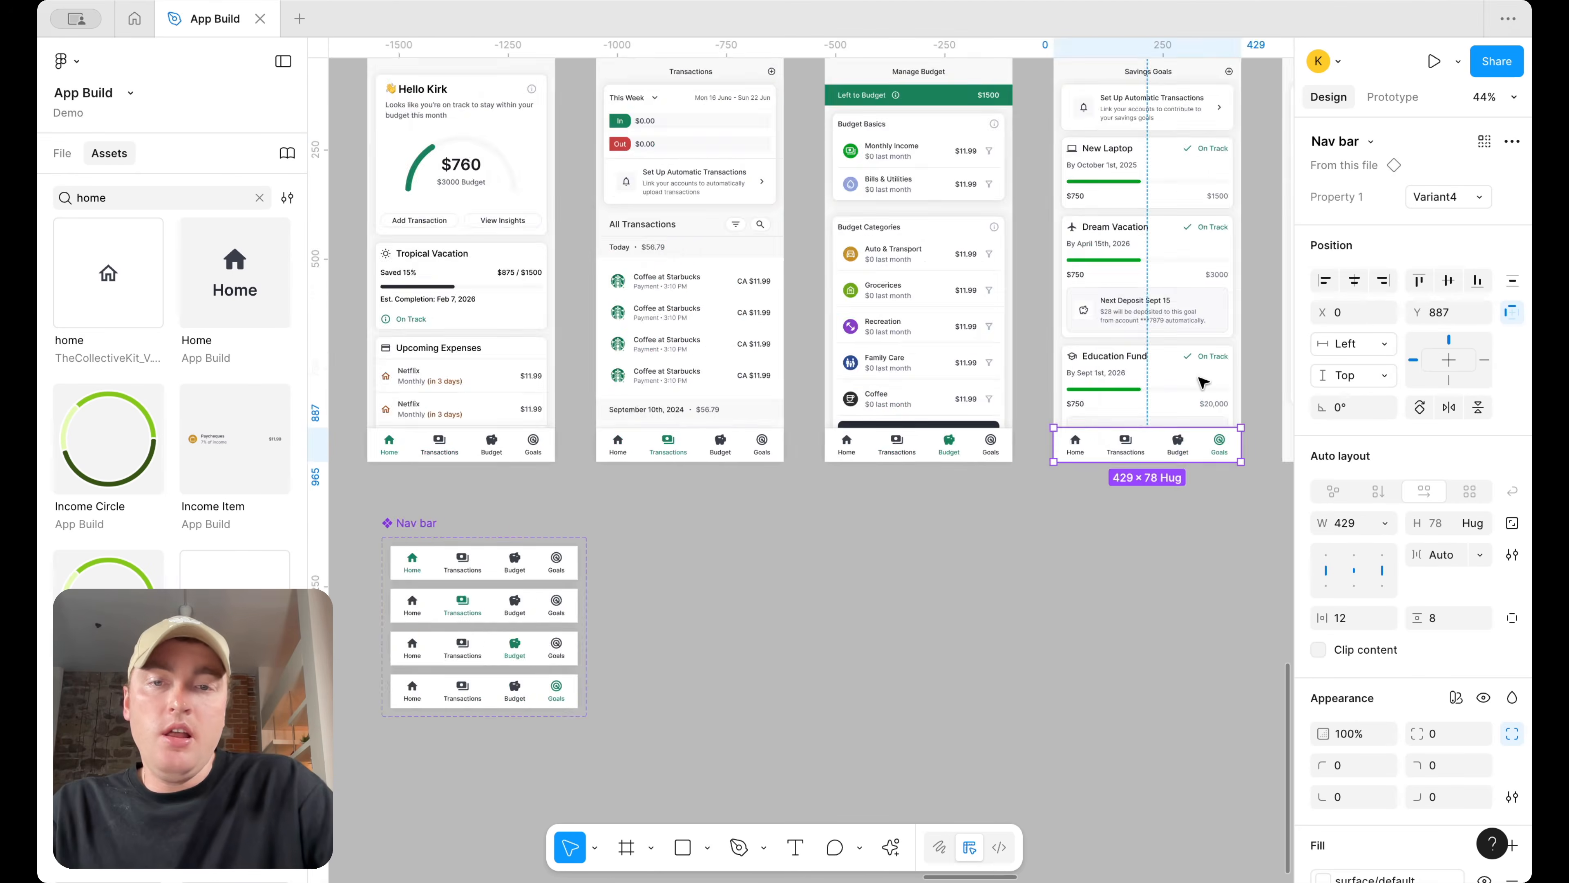
scroll(1089, 489, "up", 3)
scroll(1089, 489, "right", 2)
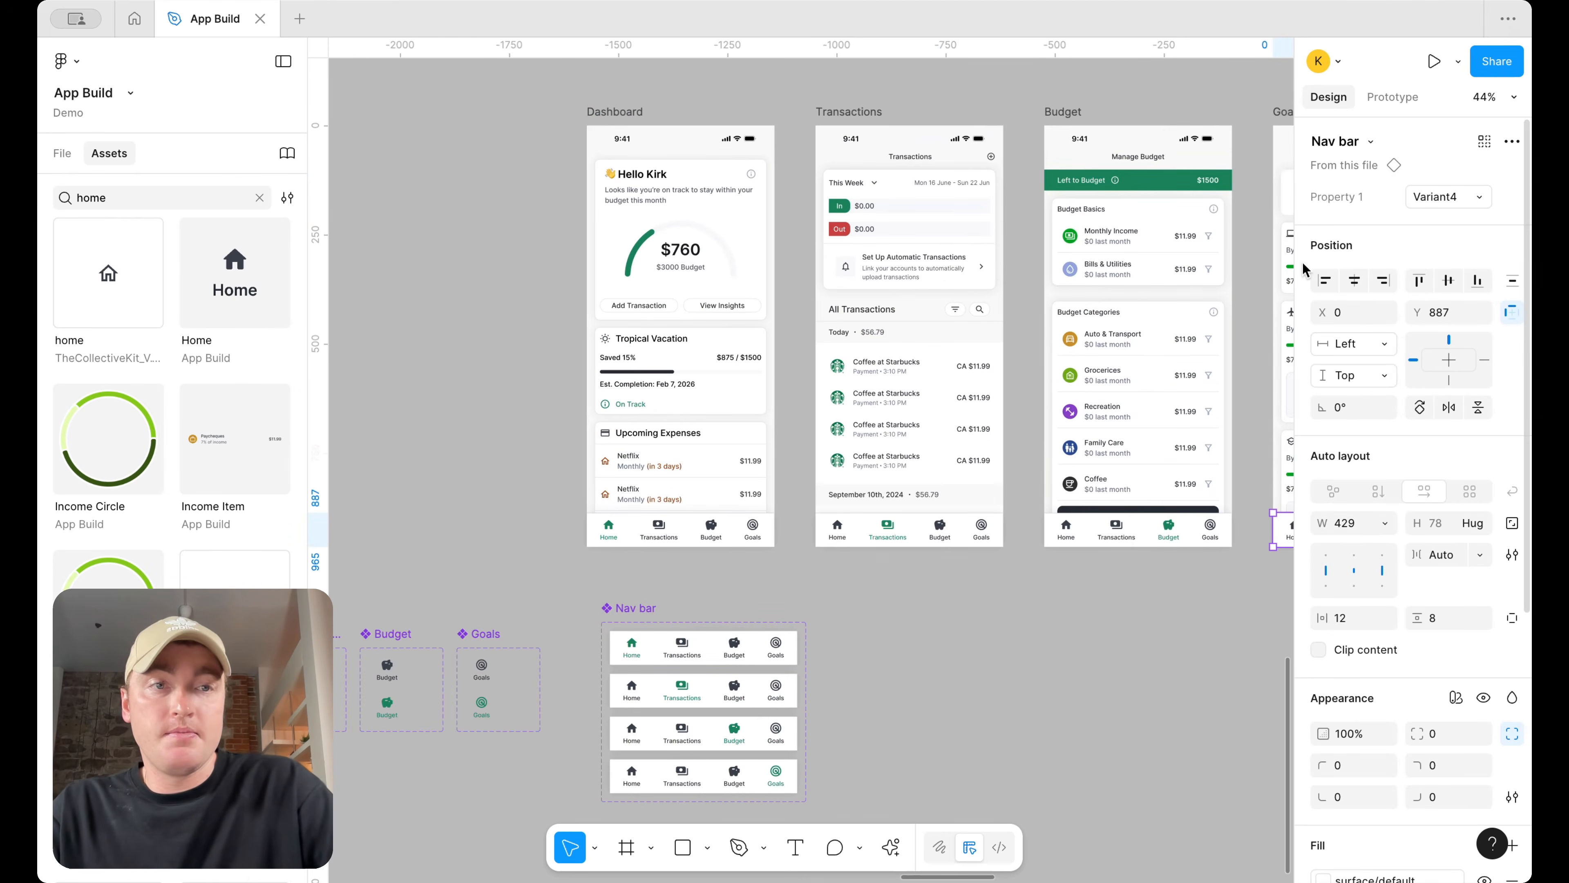
Rename the Nav bar component set's variant property to Type
left_click(800, 693)
left_click(625, 619)
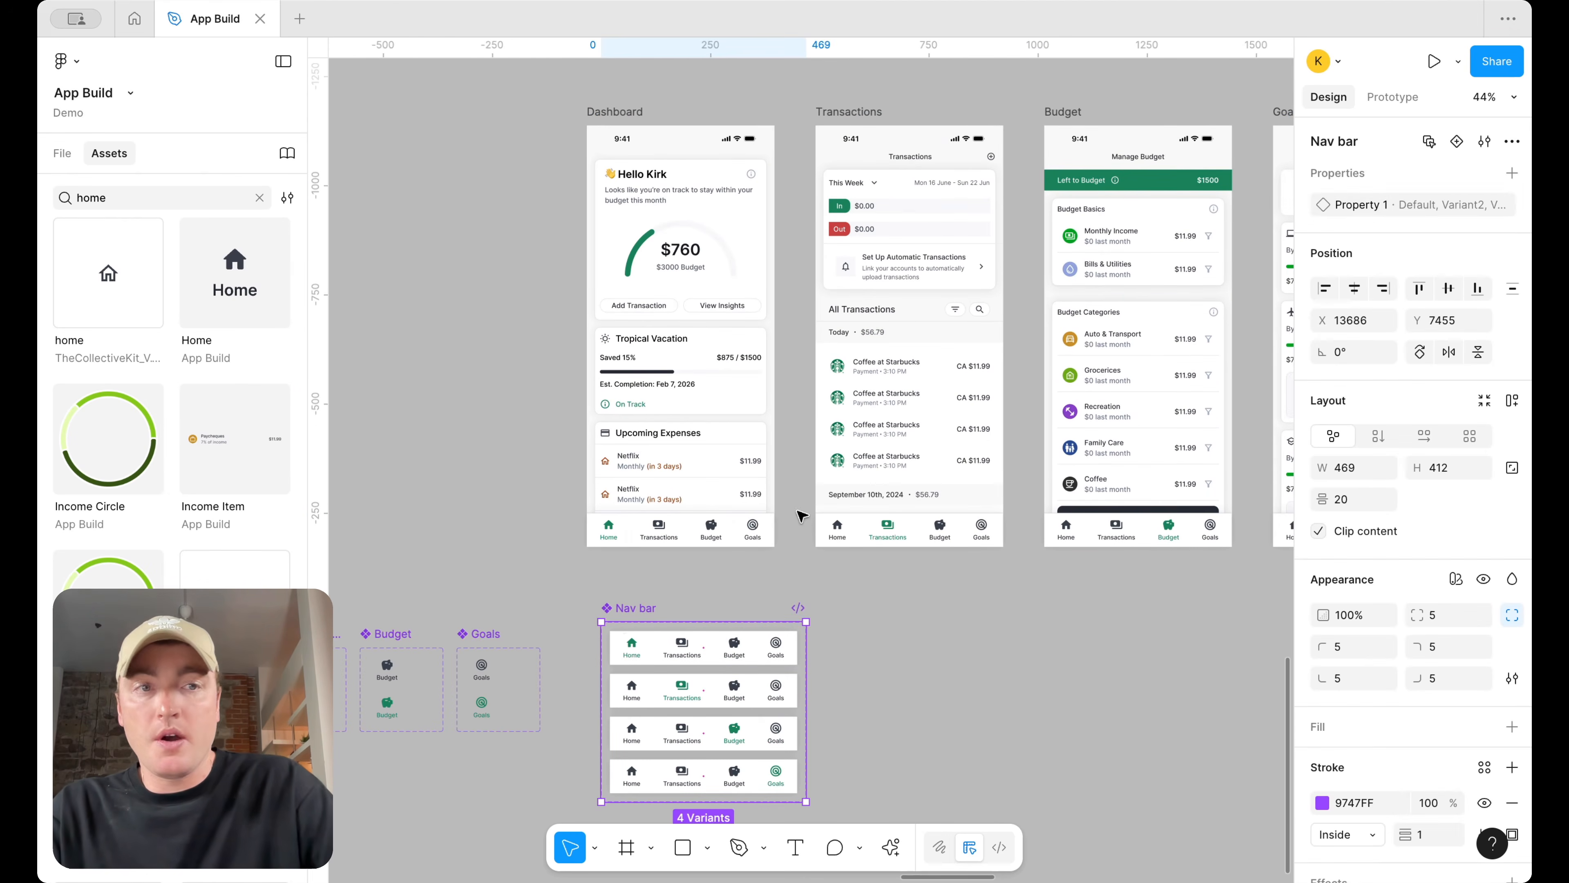
double_click(1354, 209)
type("Type")
key("Return")
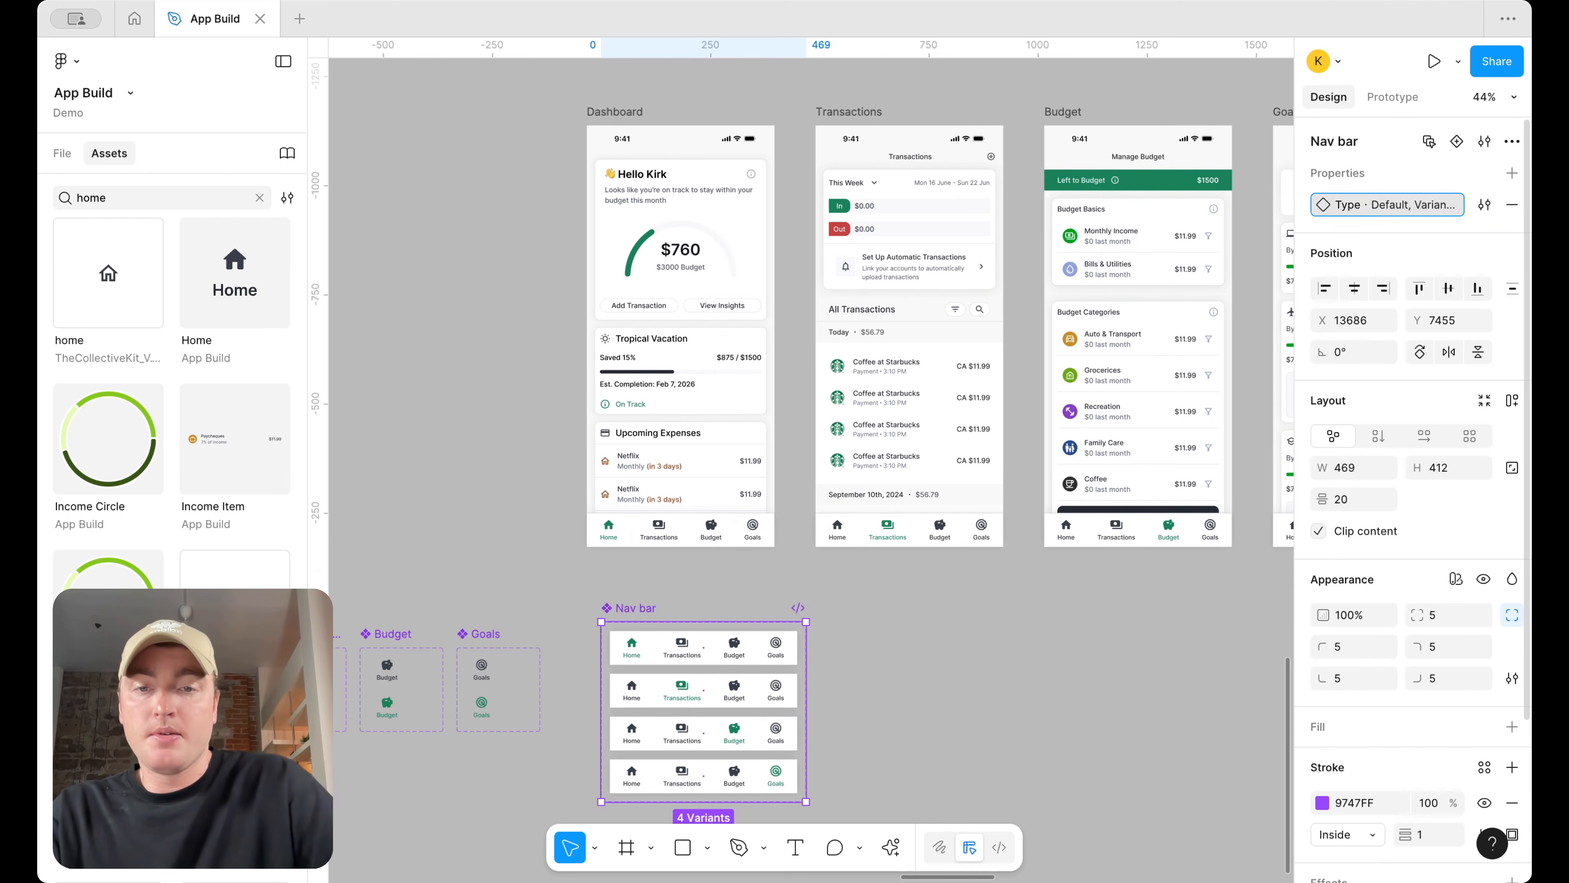
Rename the four Nav bar variants to home, transactions, budget and goals
left_click(713, 643)
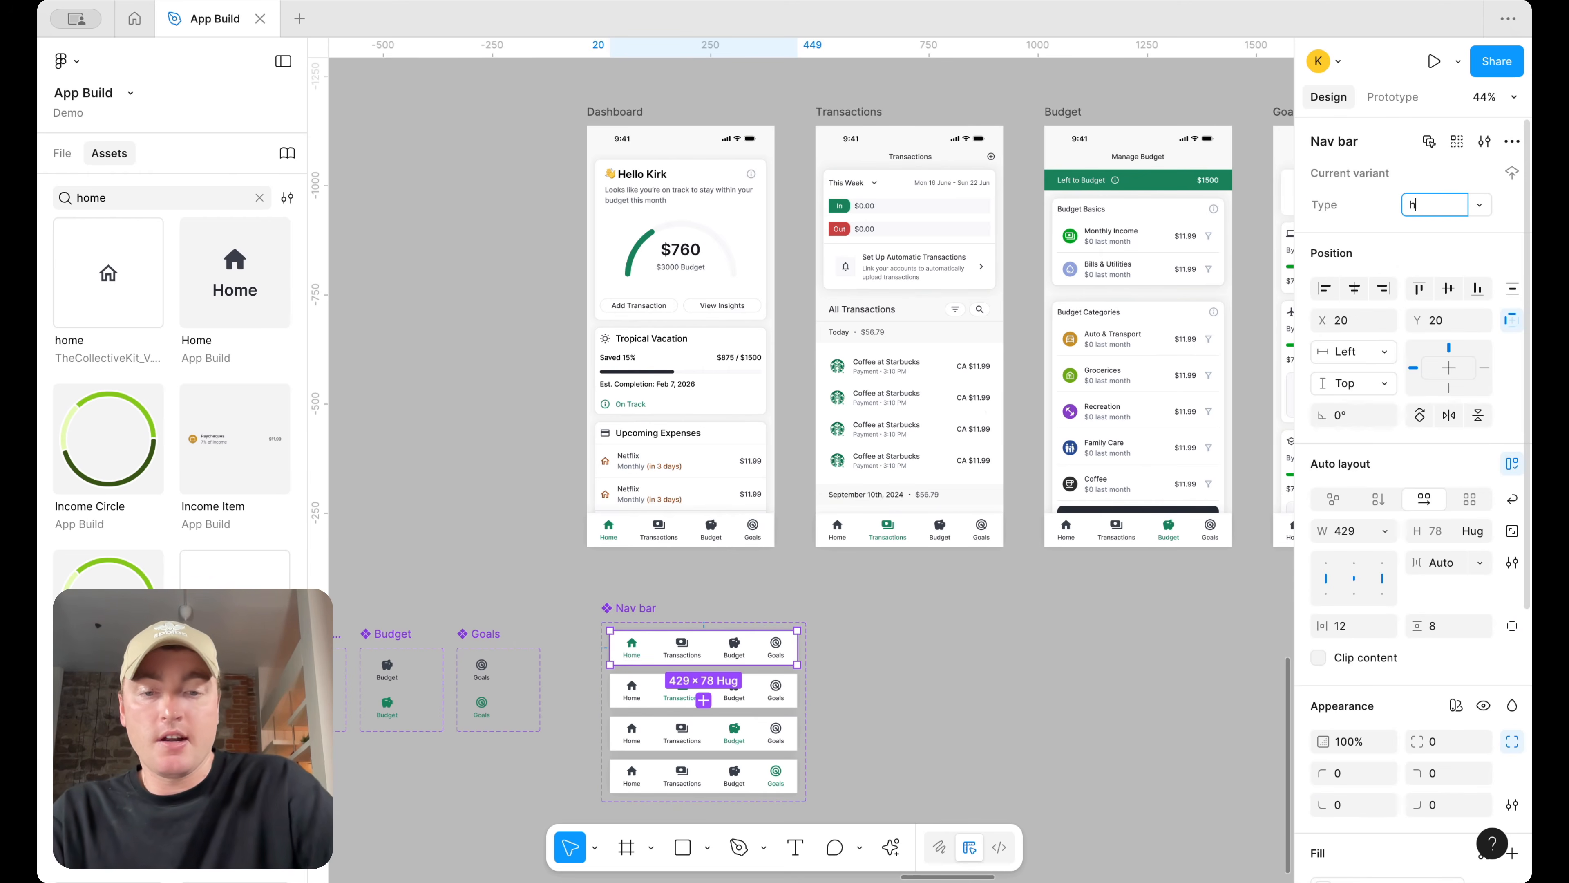
key("Return")
left_click(948, 705)
left_click(761, 687)
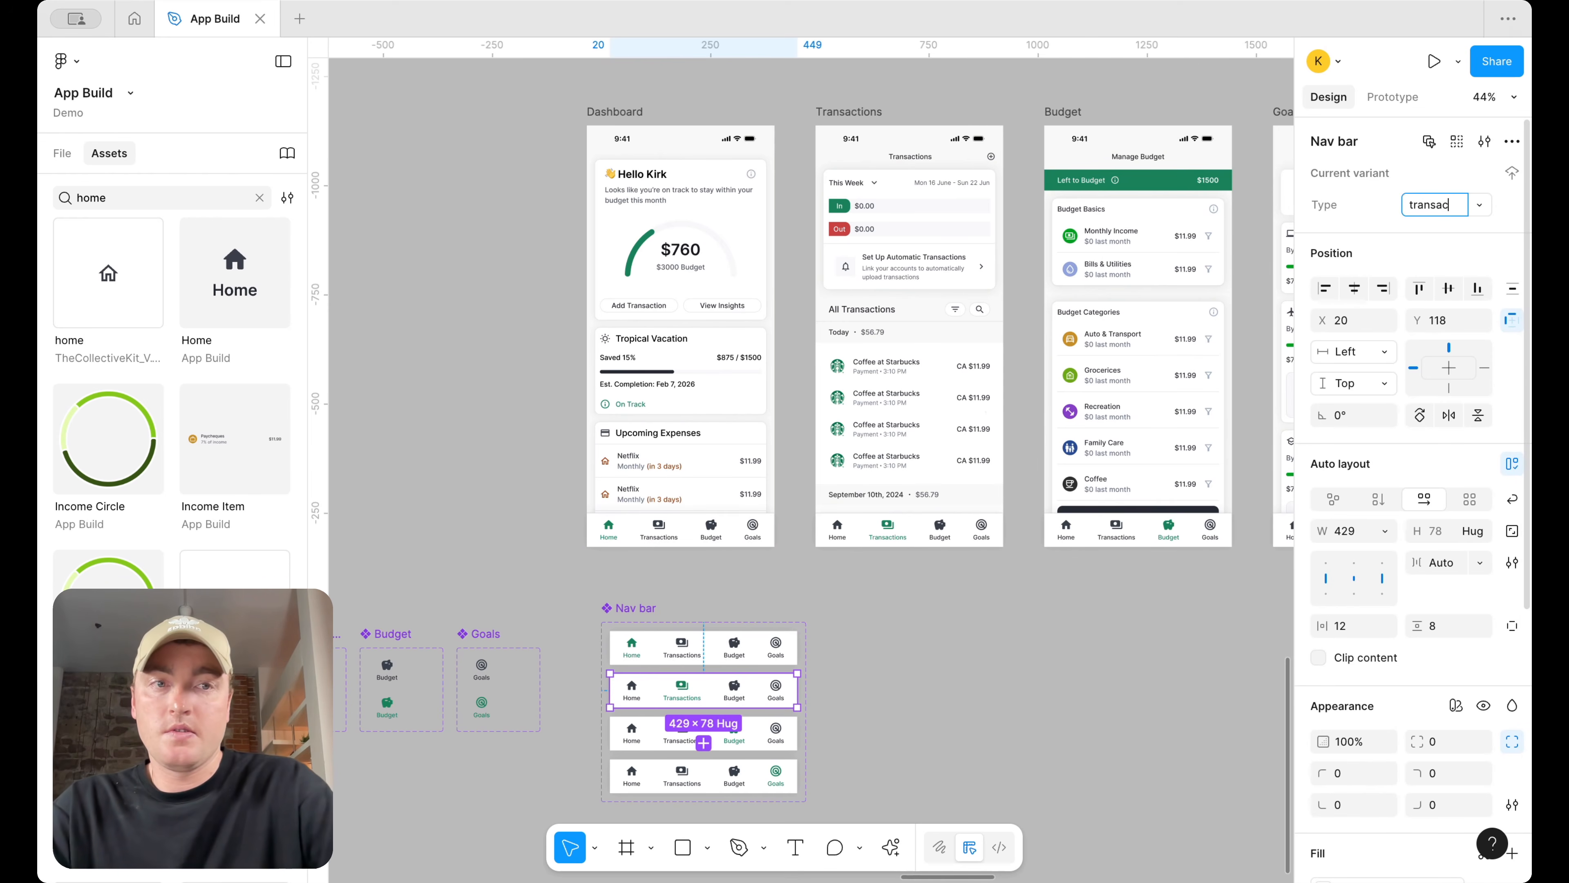
key("Return")
left_click(869, 705)
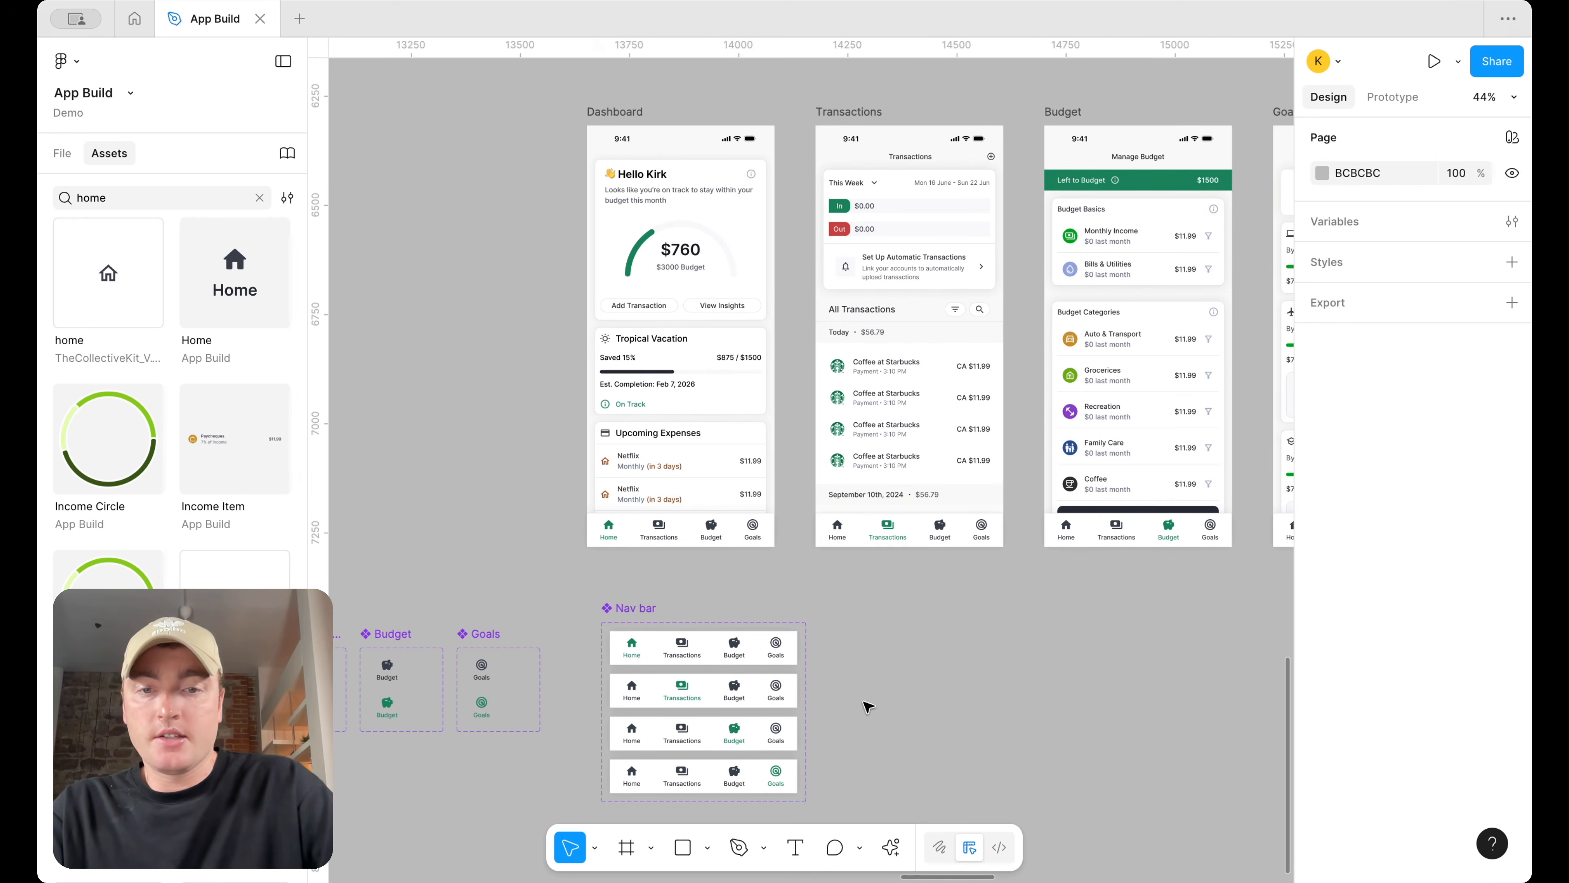
left_click(718, 742)
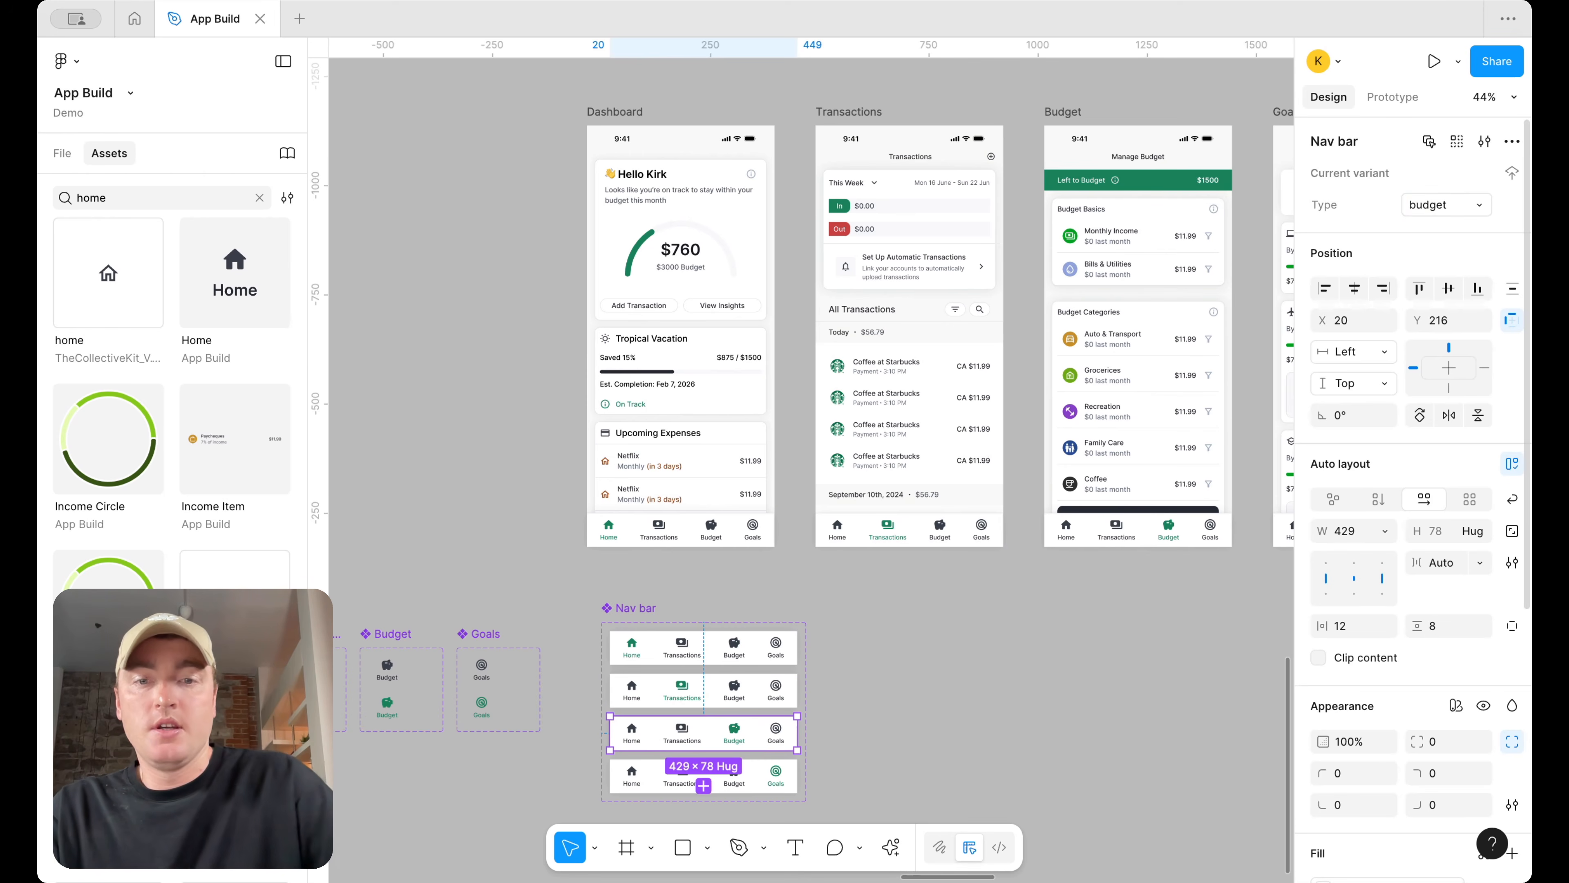
left_click(790, 784)
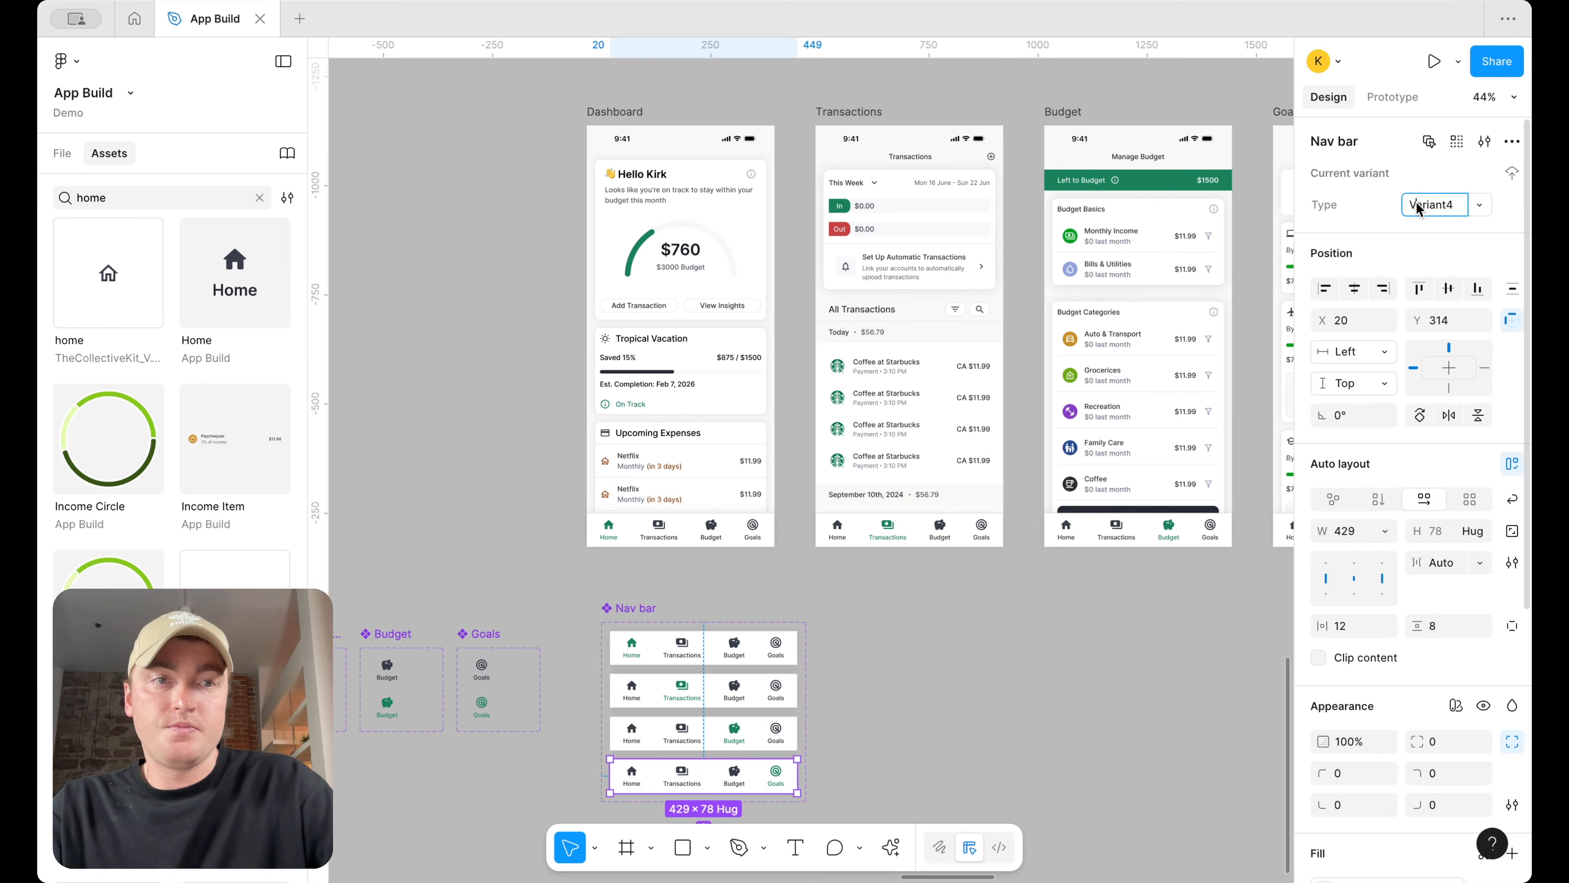
Add an on-click Back interaction to the back chevron on the Insights screen
left_click(76, 158)
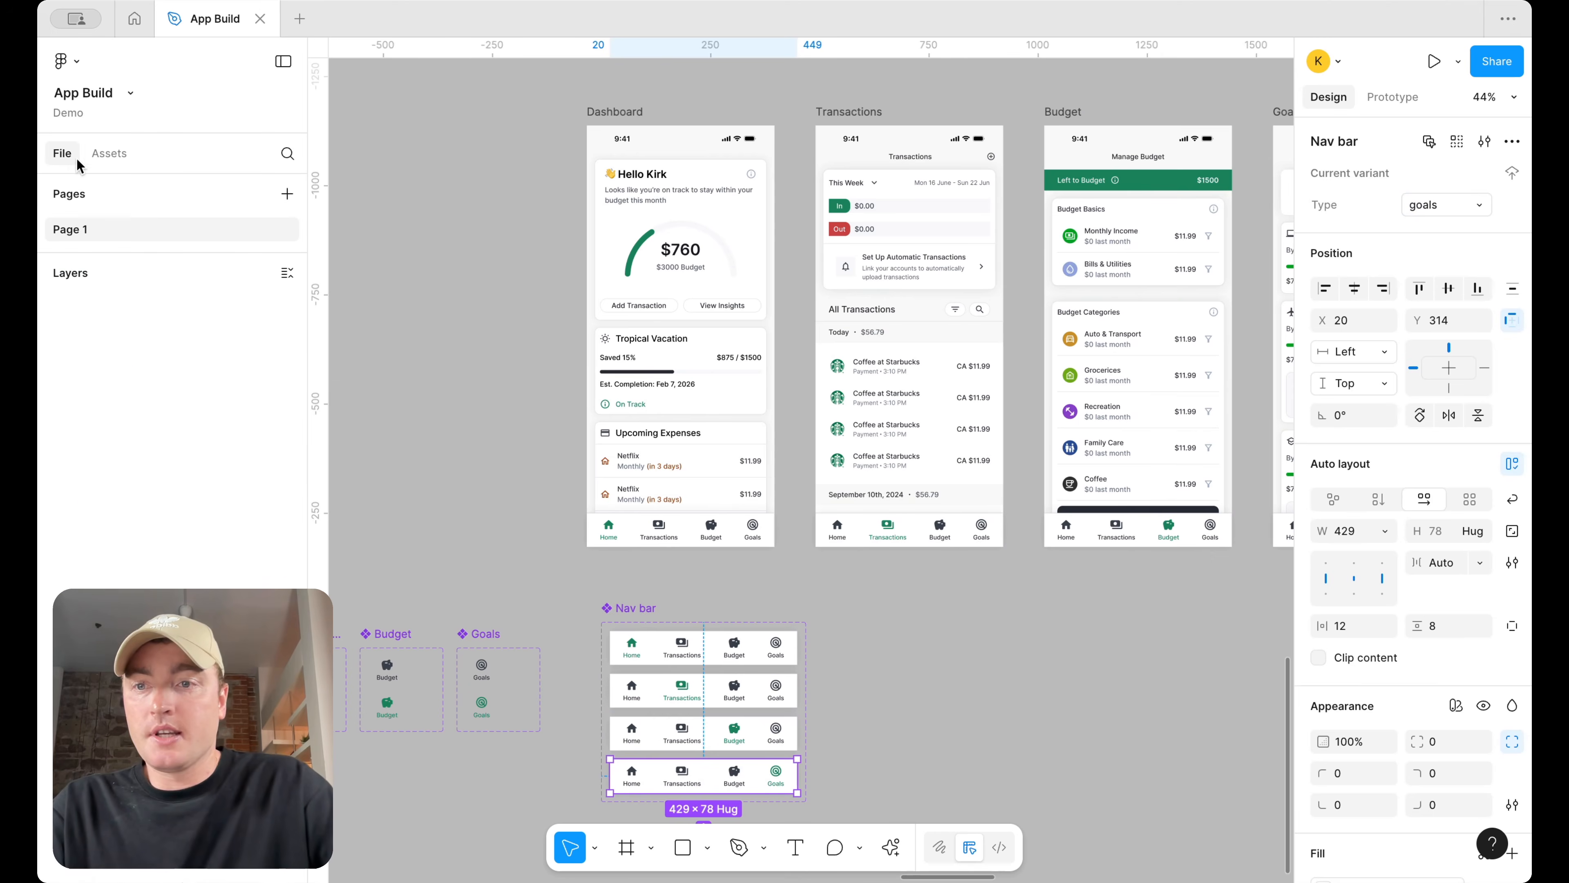
left_click(1042, 600)
scroll(1042, 600, "down", 5)
scroll(1050, 603, "right", 5)
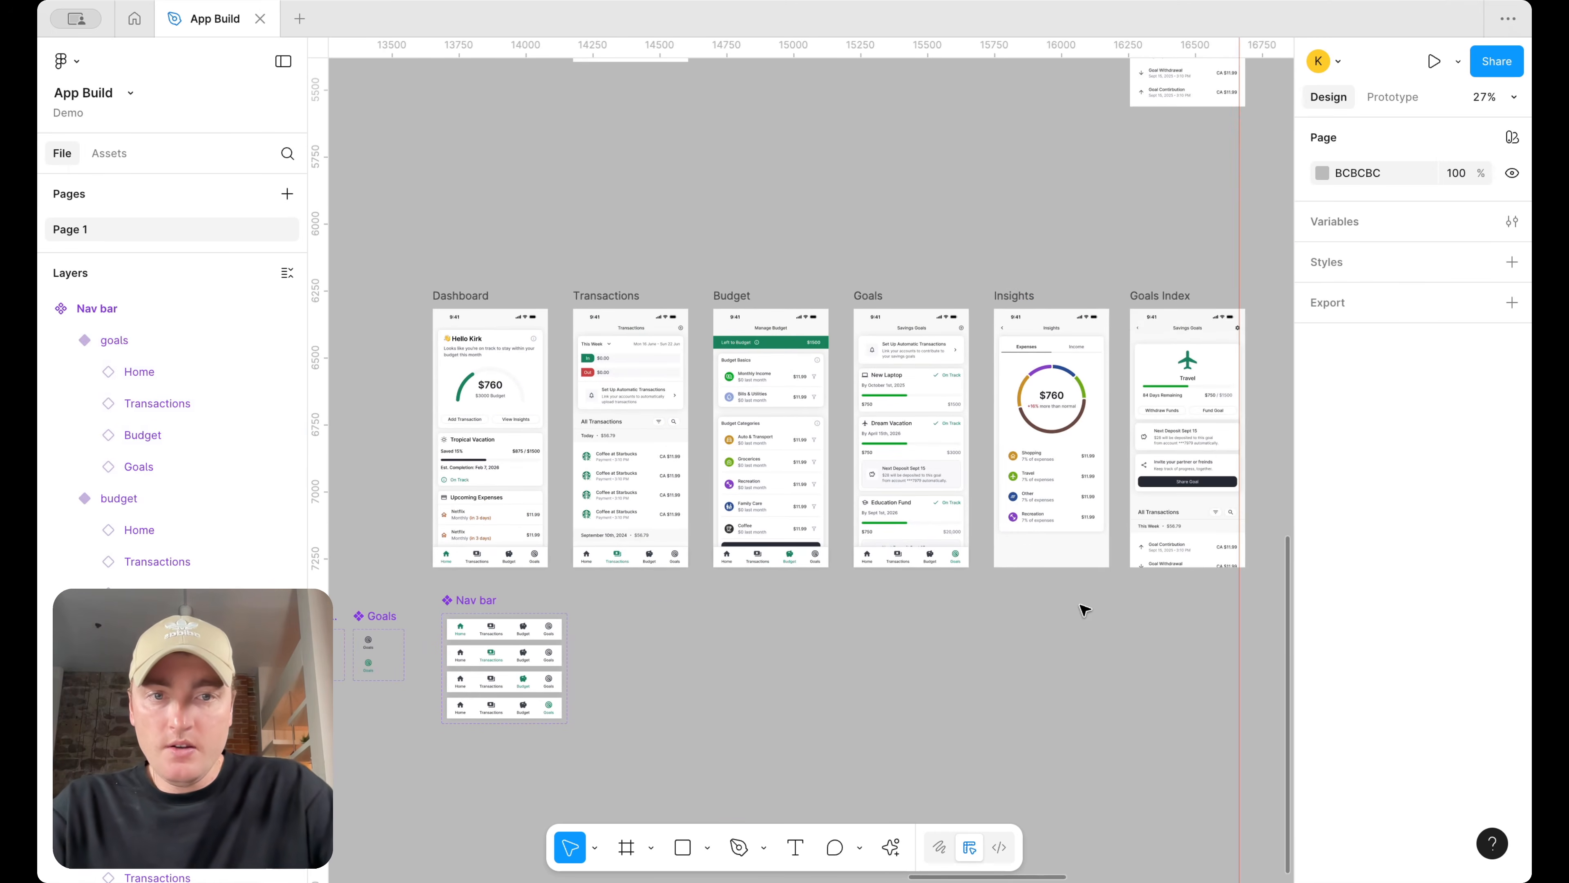
scroll(987, 285, "up", 3)
double_click(1011, 344)
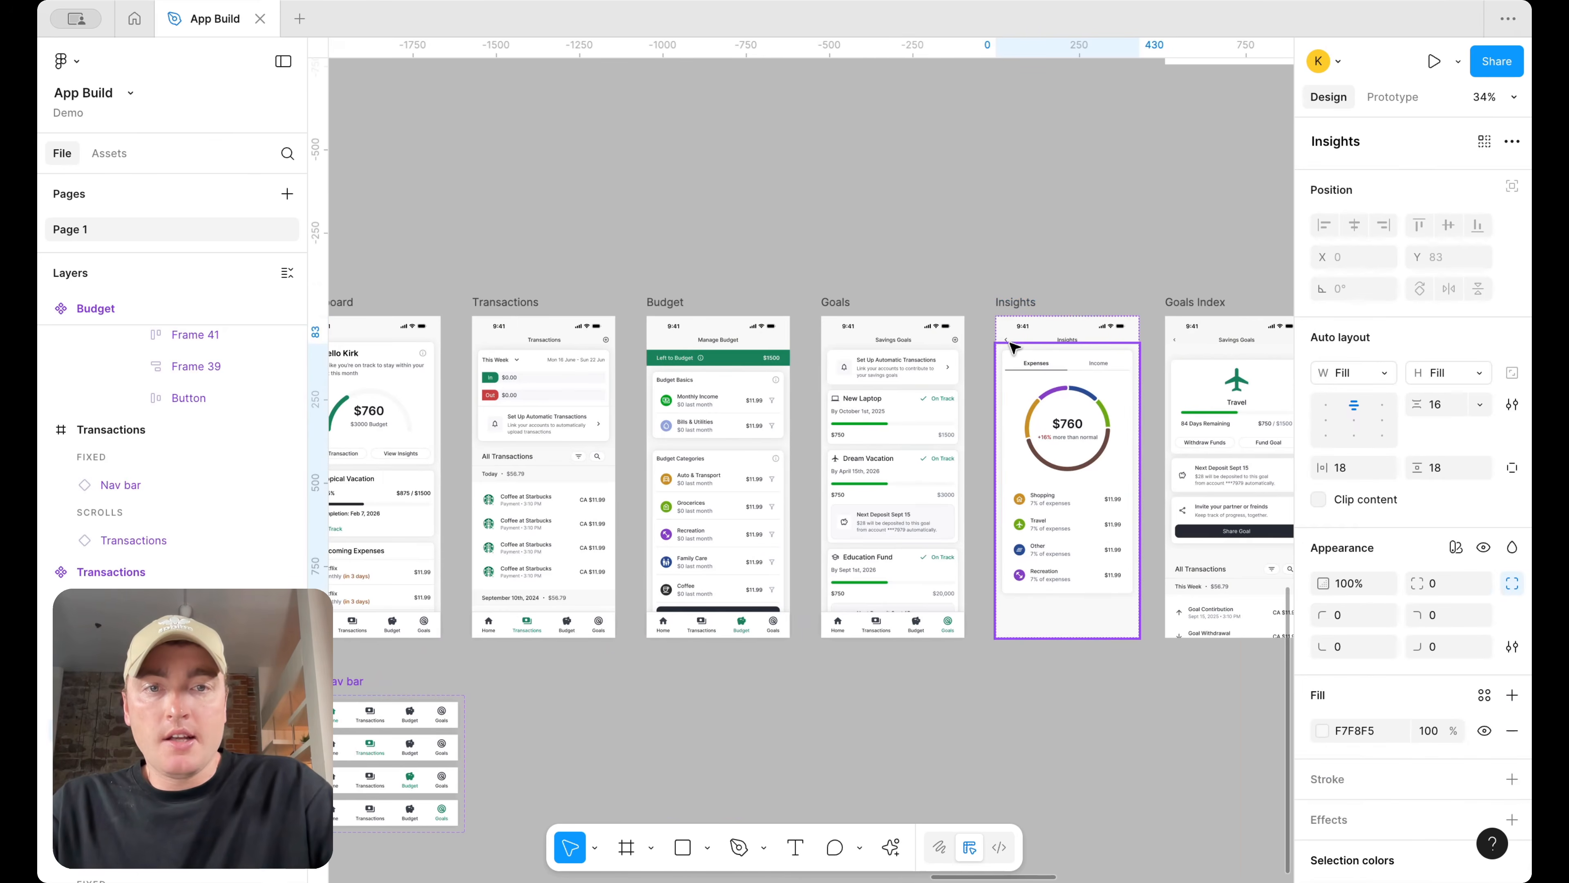
scroll(1010, 344, "up", 5)
scroll(1013, 348, "up", 3)
left_click(996, 332)
left_click(1393, 97)
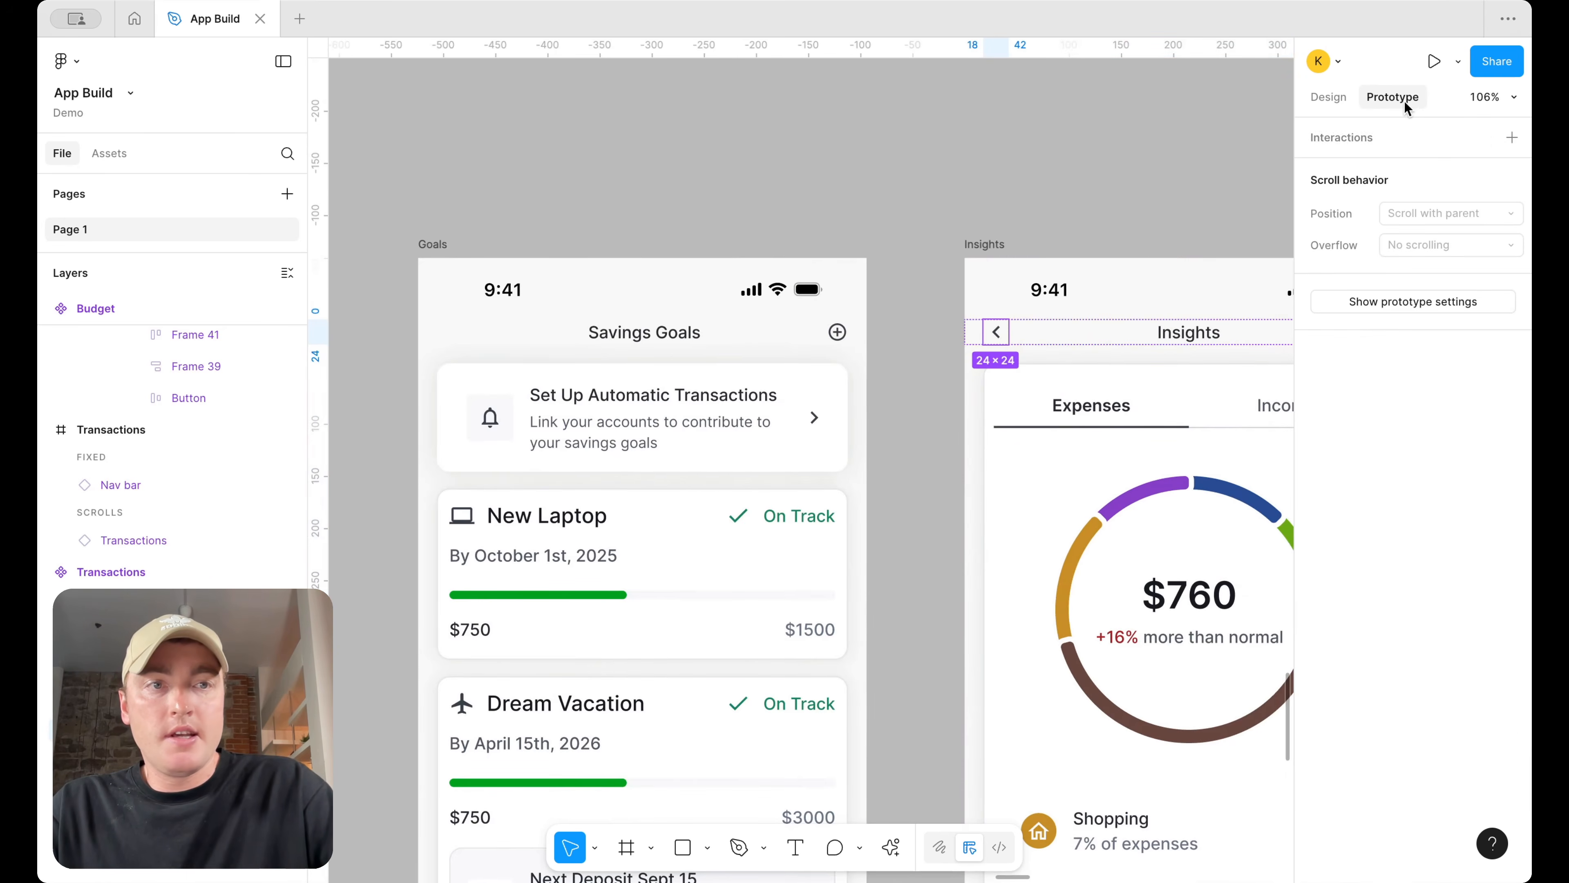
left_click(1512, 139)
left_click(1183, 260)
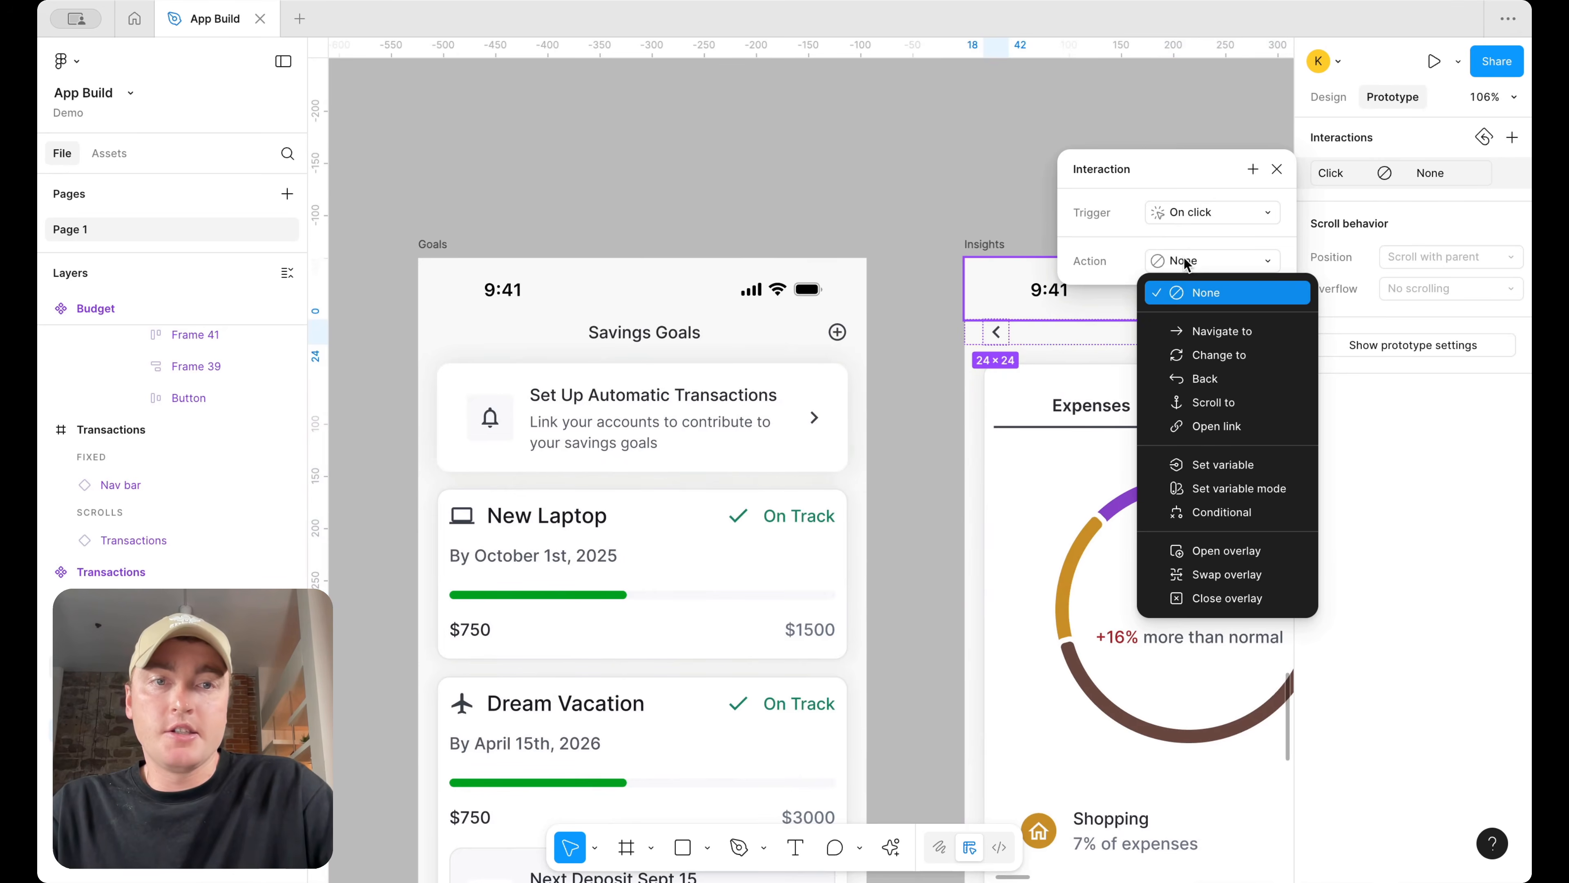
left_click(1196, 379)
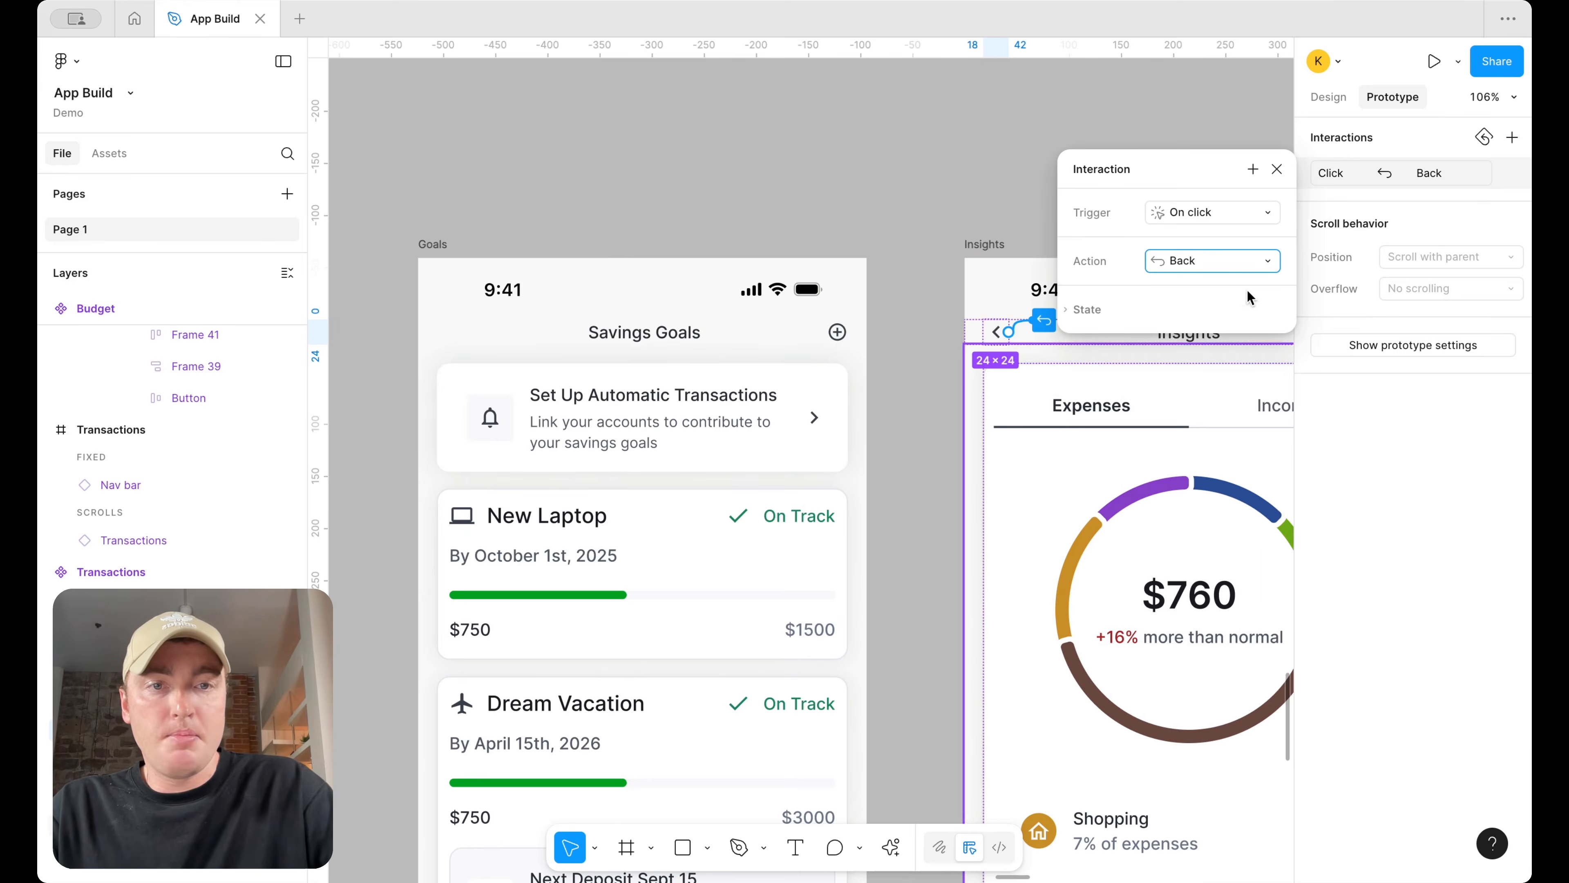
left_click(1277, 169)
Add an on-click Back interaction to the back chevron on the Goals Index screen
scroll(1114, 174, "right", 10)
left_click(861, 333)
left_click(862, 333)
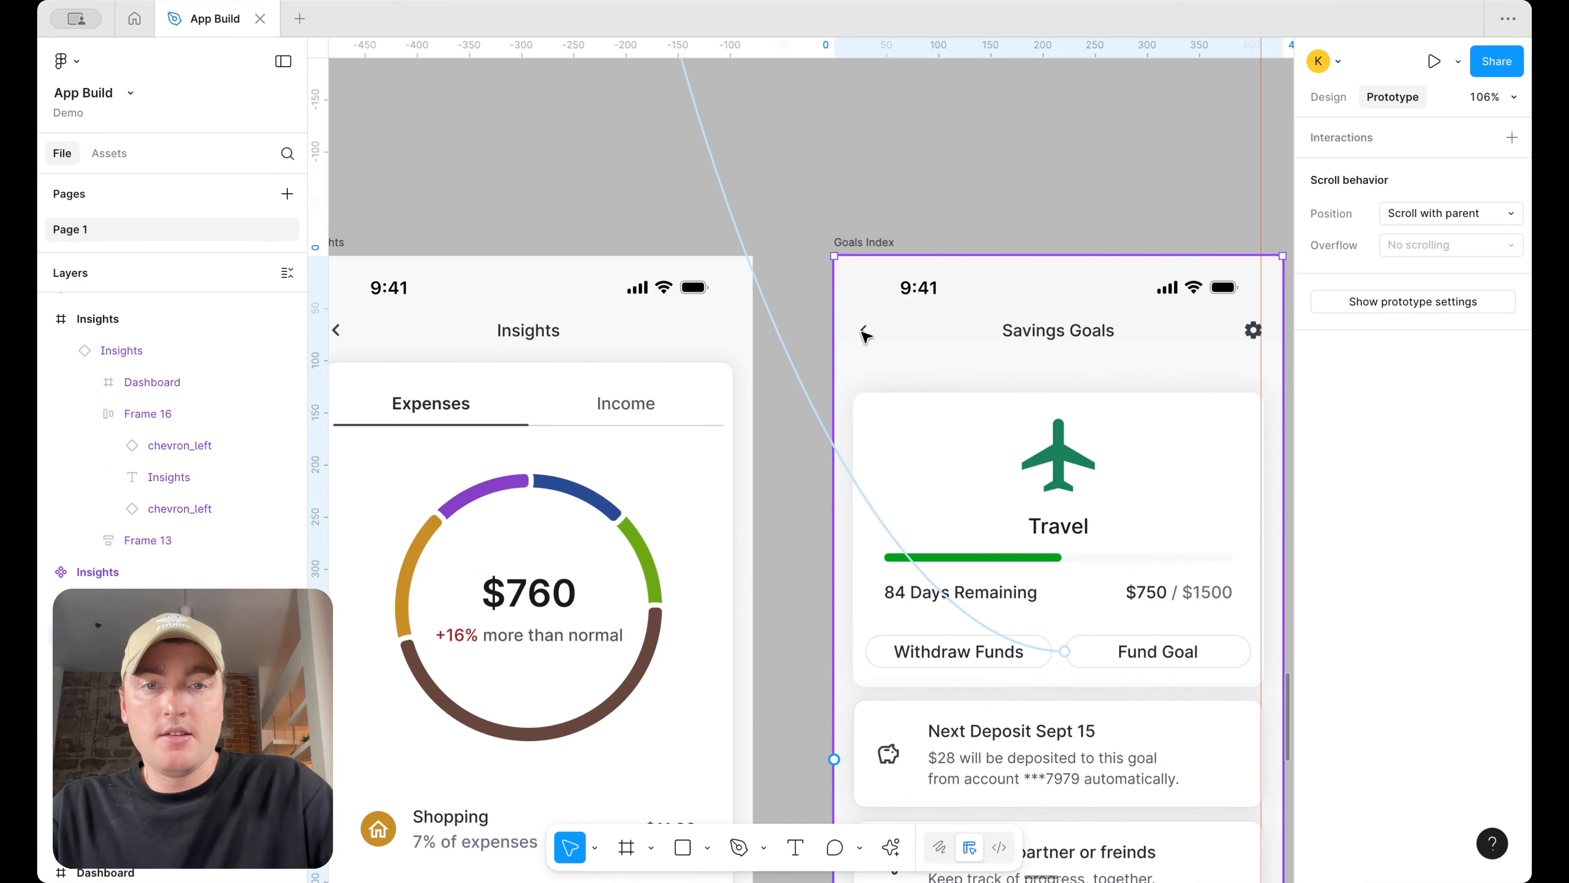
left_click(1513, 137)
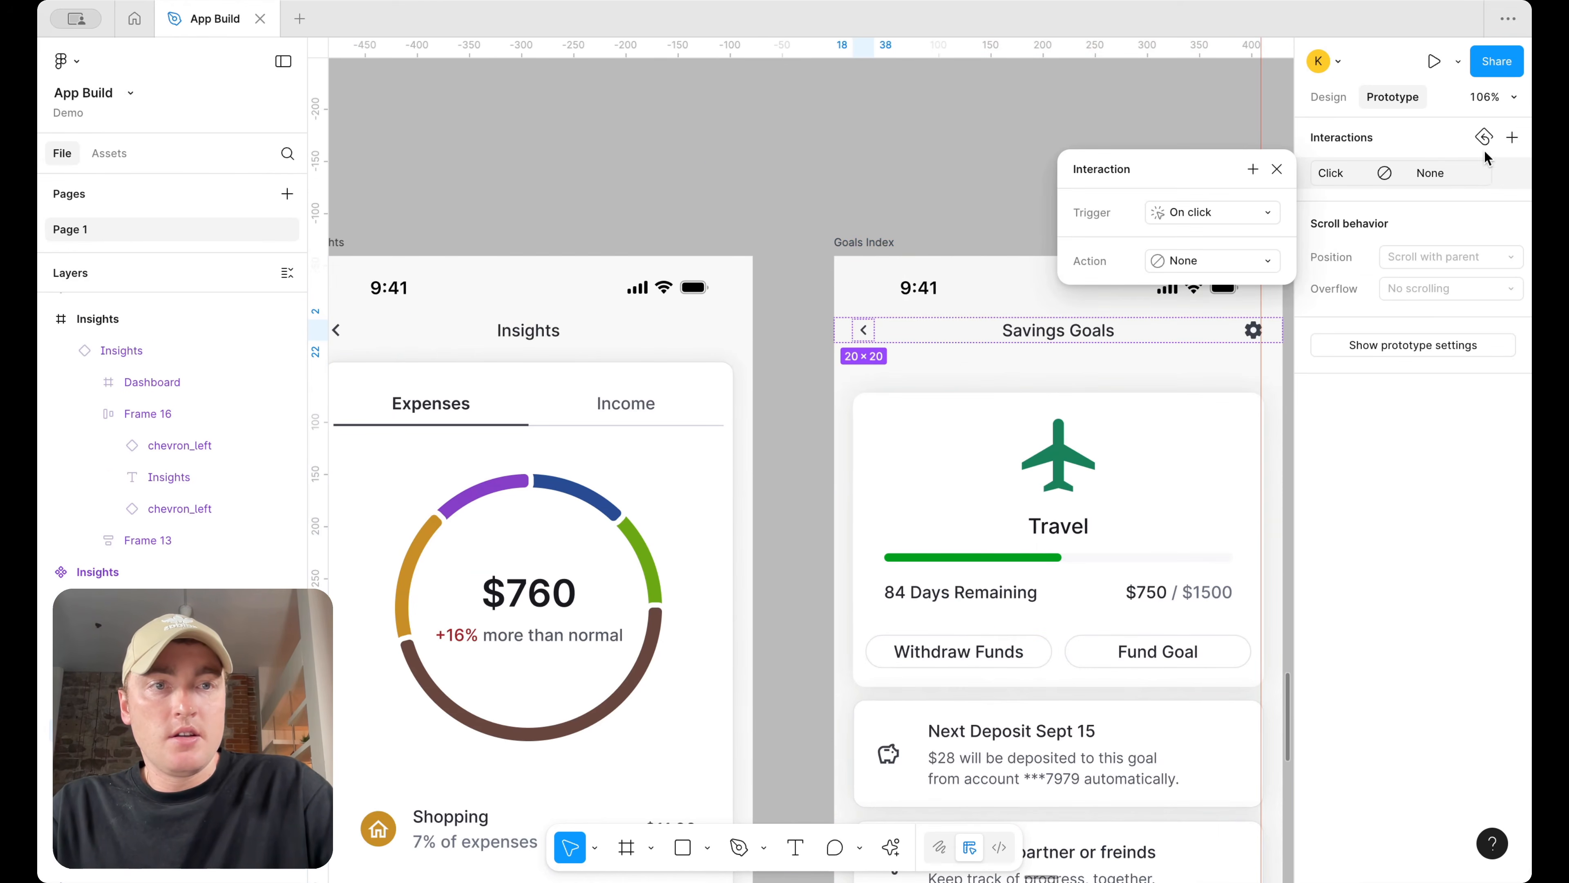
left_click(1214, 258)
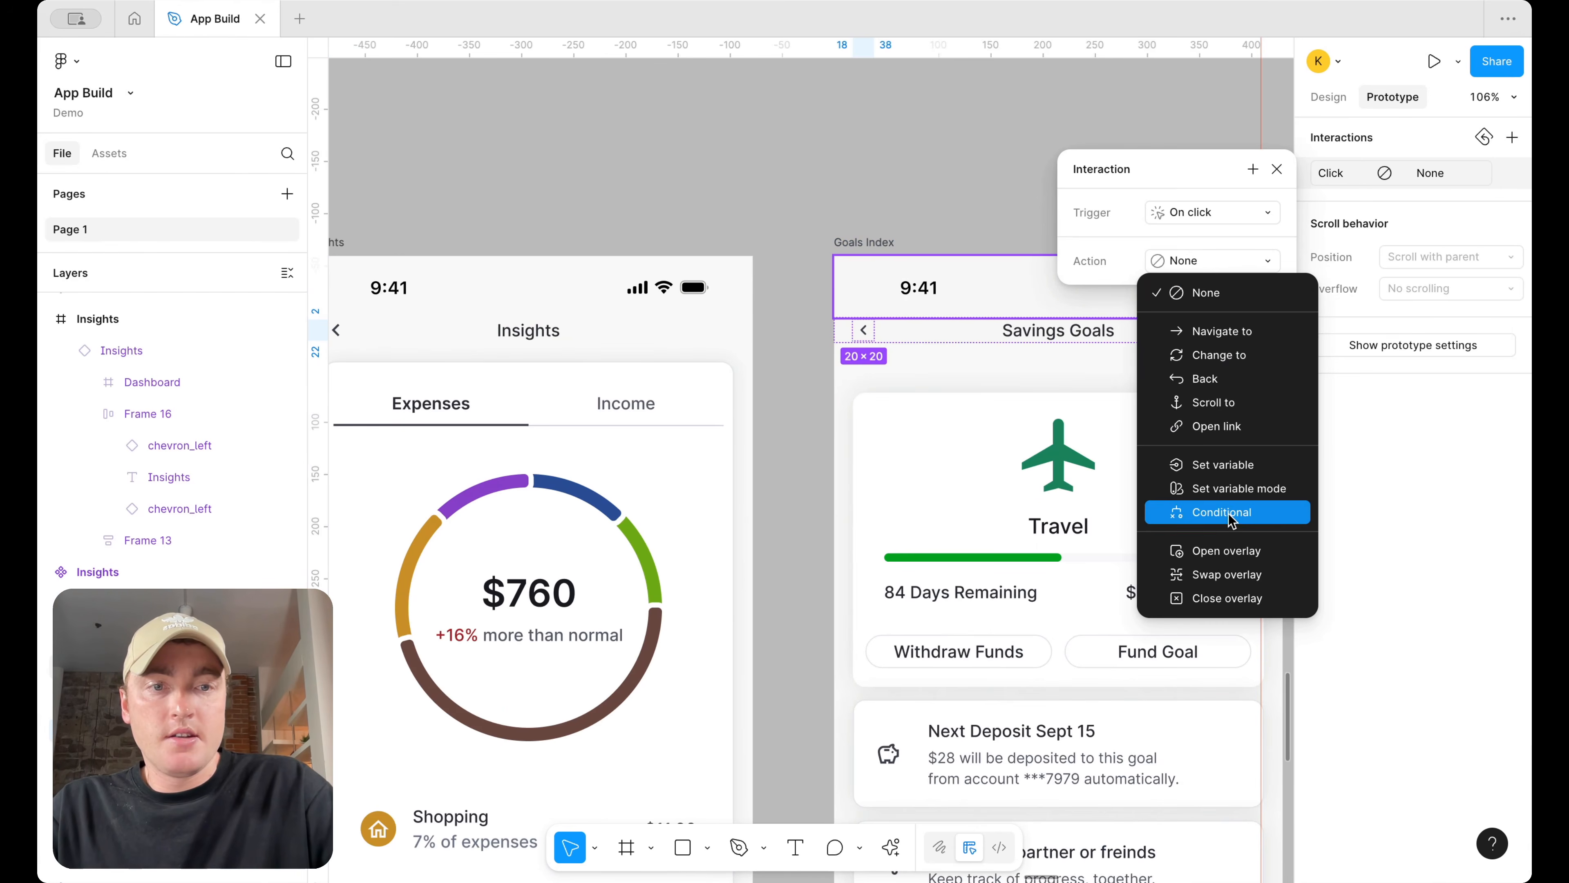
left_click(1232, 354)
left_click(1328, 96)
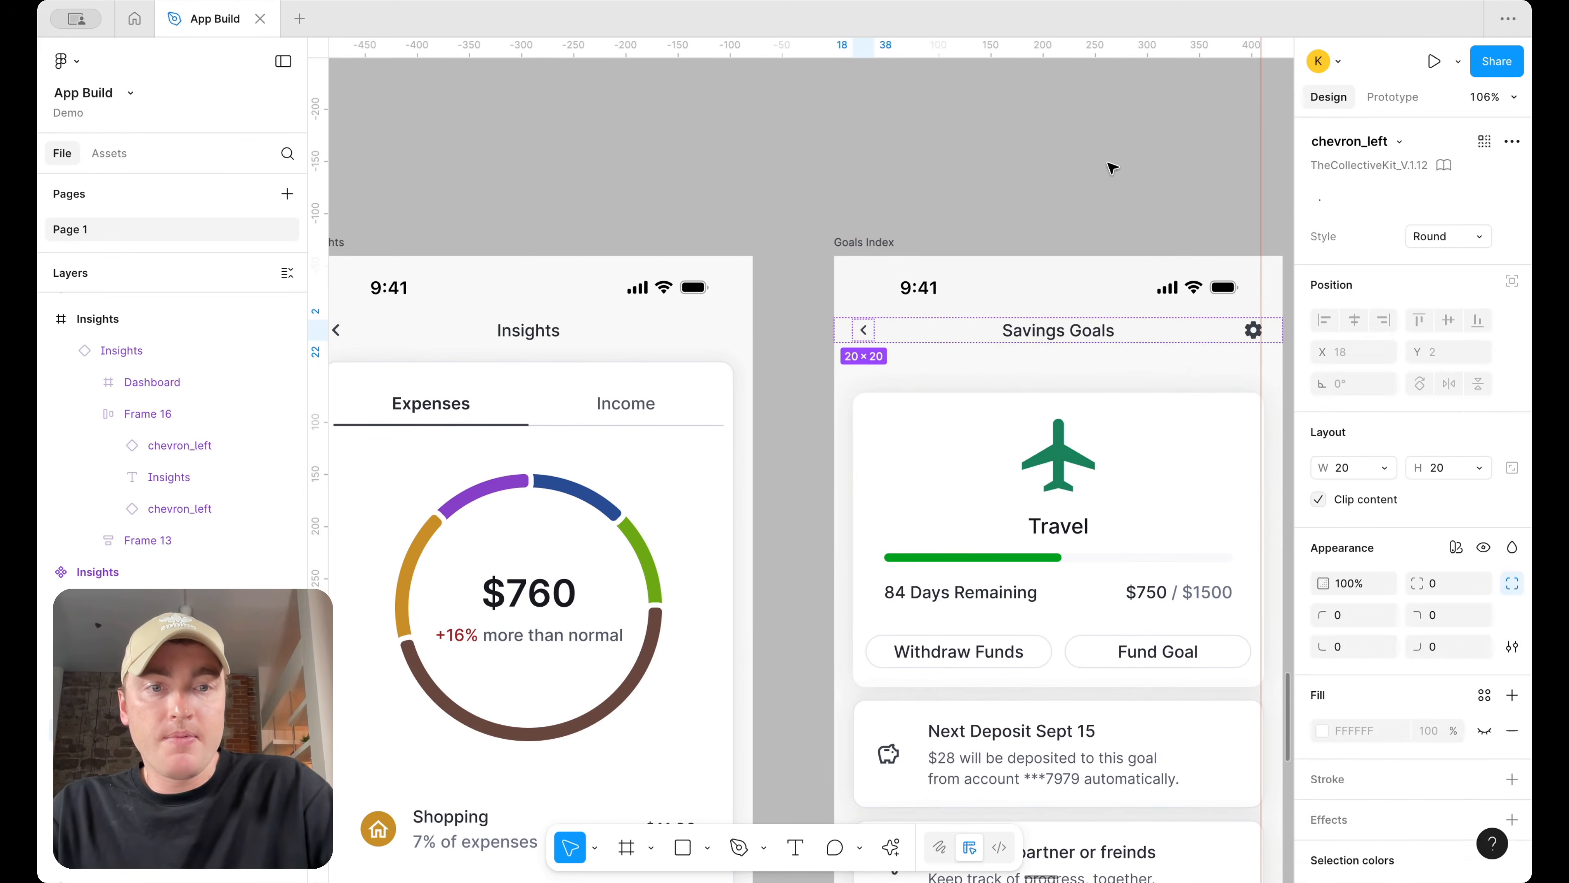
left_click(1110, 165)
left_click(1393, 97)
left_click(1150, 626)
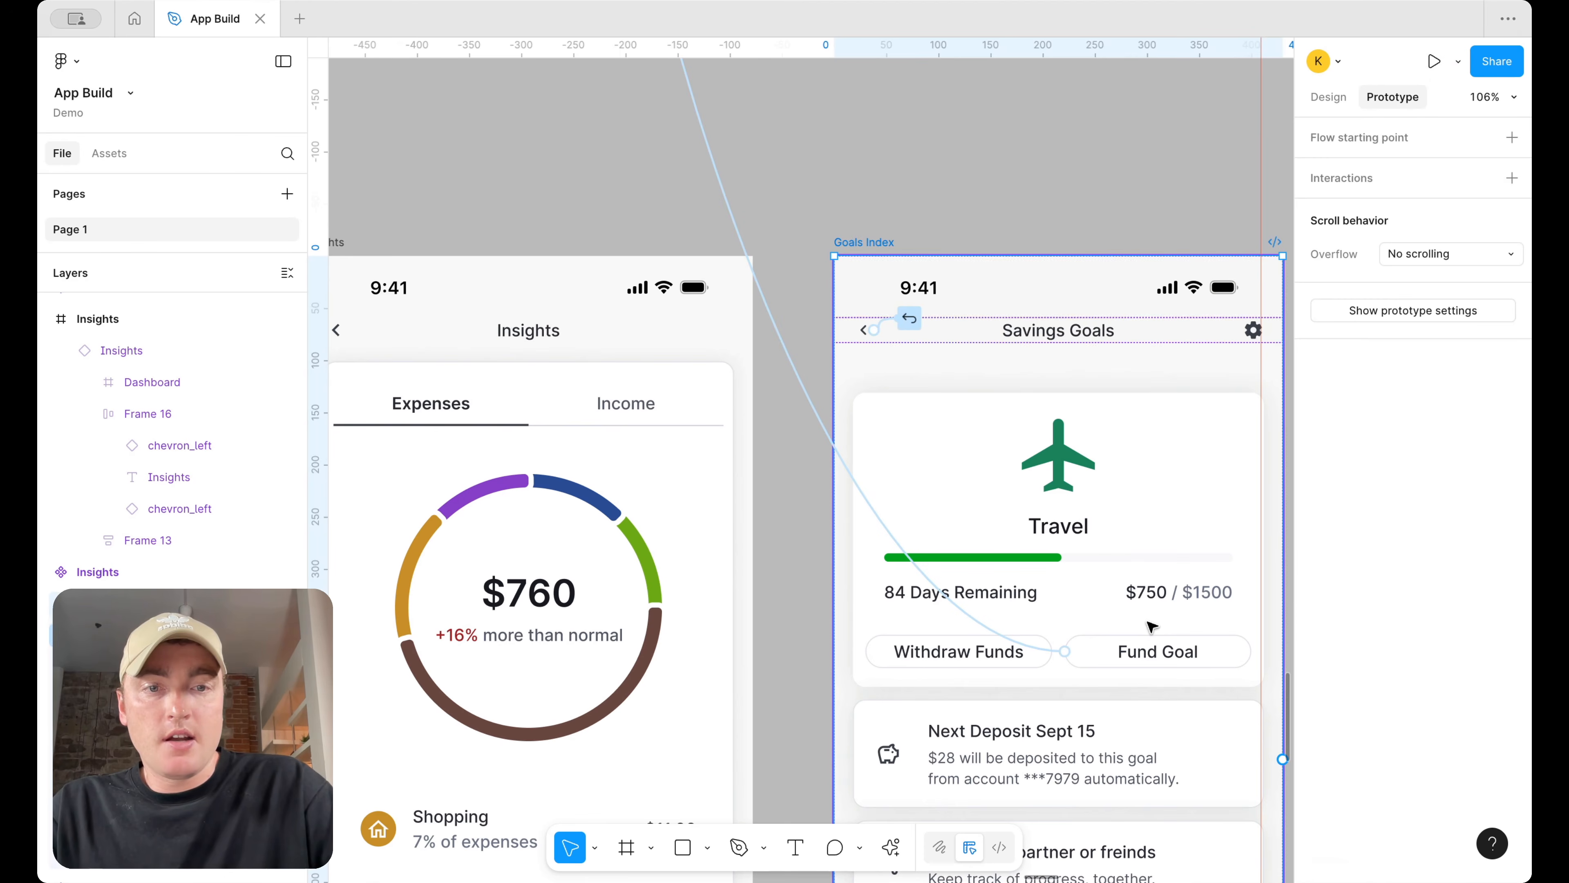
Select the Transactions screen and open a prototype preview of it
left_click(1038, 652)
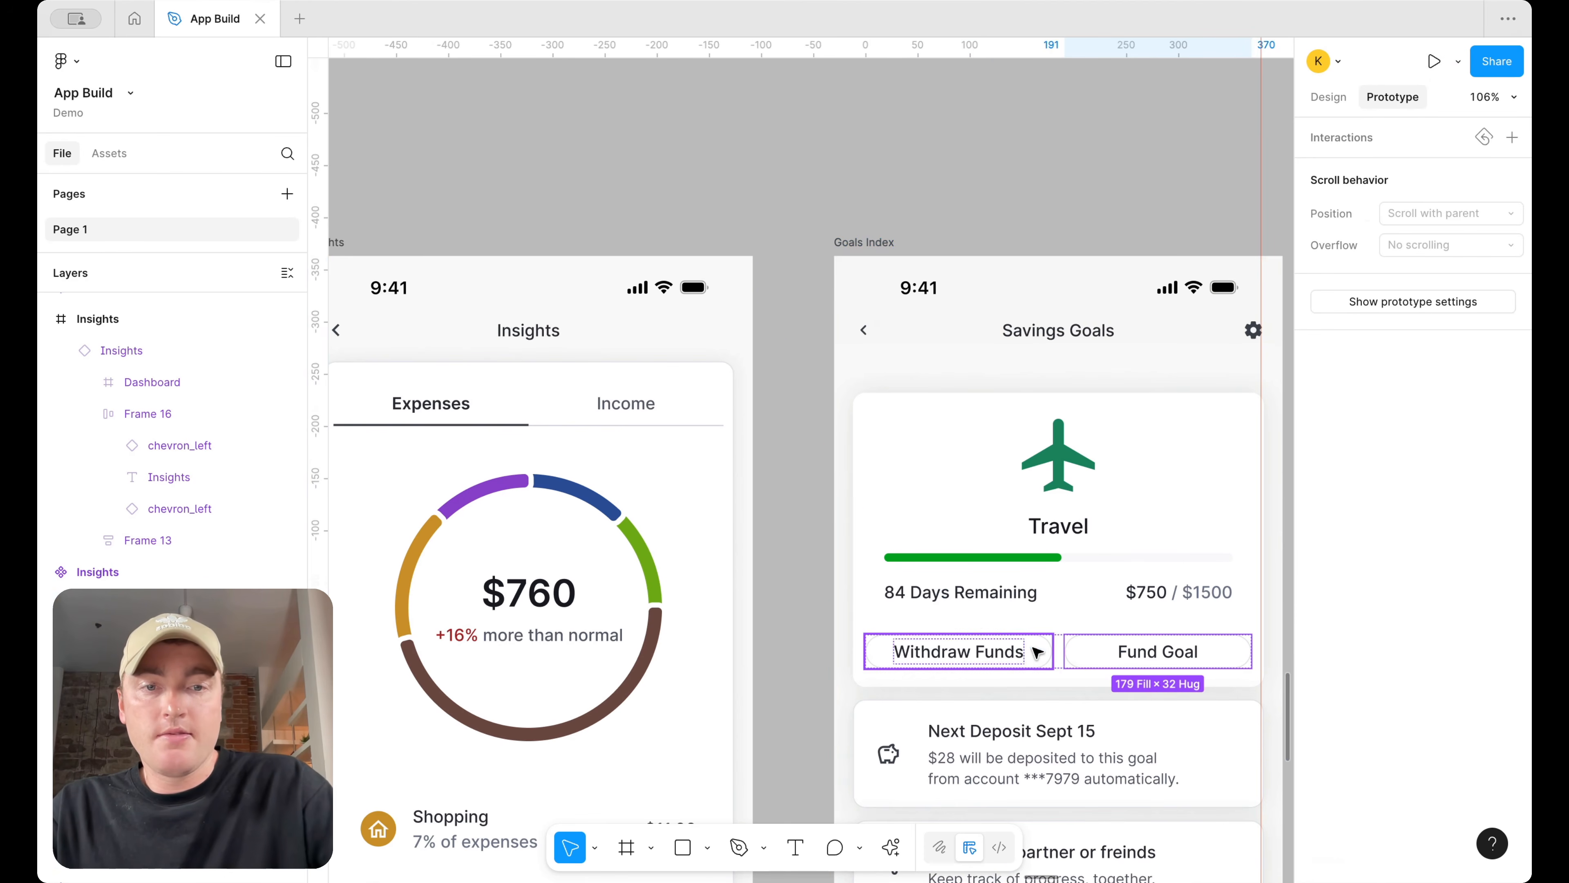
left_click(1328, 99)
left_click(1006, 150)
scroll(1006, 151, "down", 5)
scroll(1019, 152, "left", 3)
scroll(1020, 152, "down", 1)
scroll(1025, 152, "left", 4)
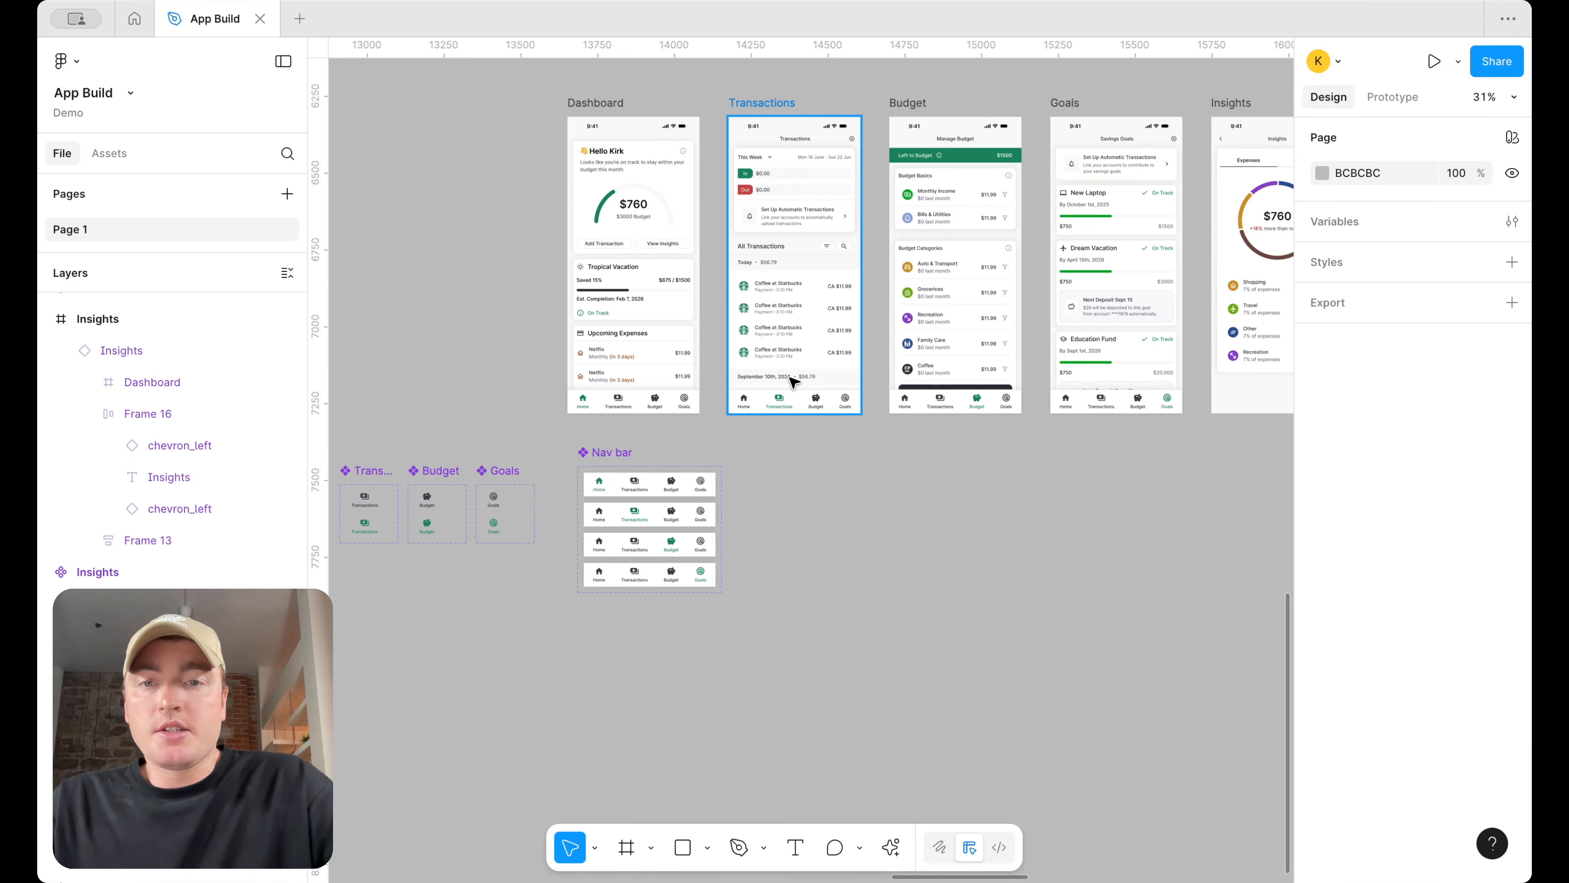
scroll(793, 382, "left", 3)
scroll(895, 463, "right", 5)
scroll(896, 463, "up", 2)
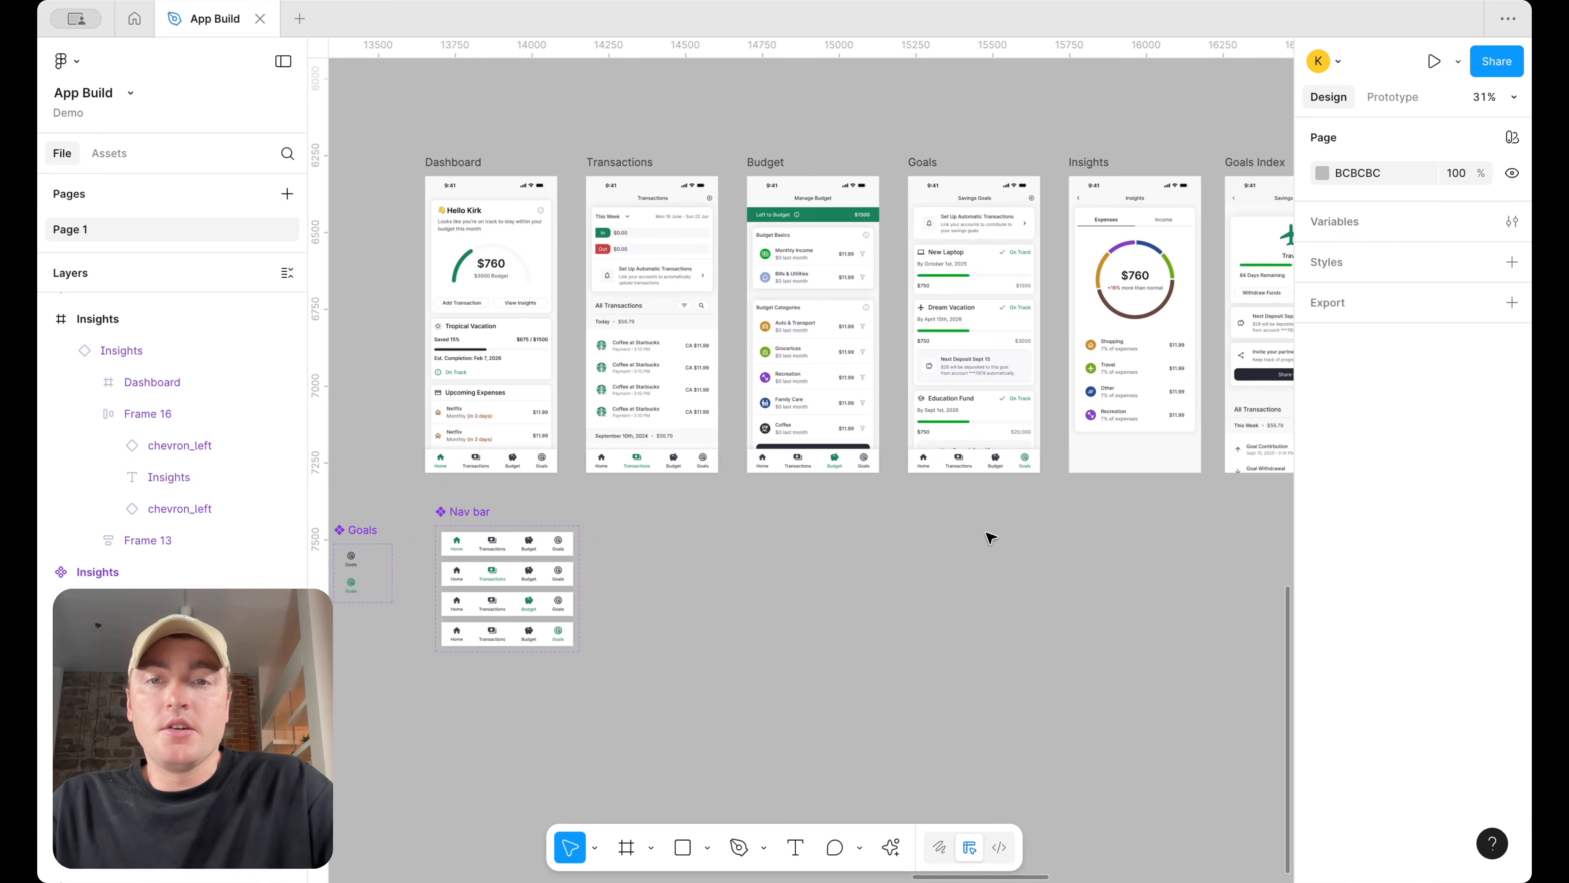
left_click(612, 161)
left_click(1458, 61)
left_click(1414, 124)
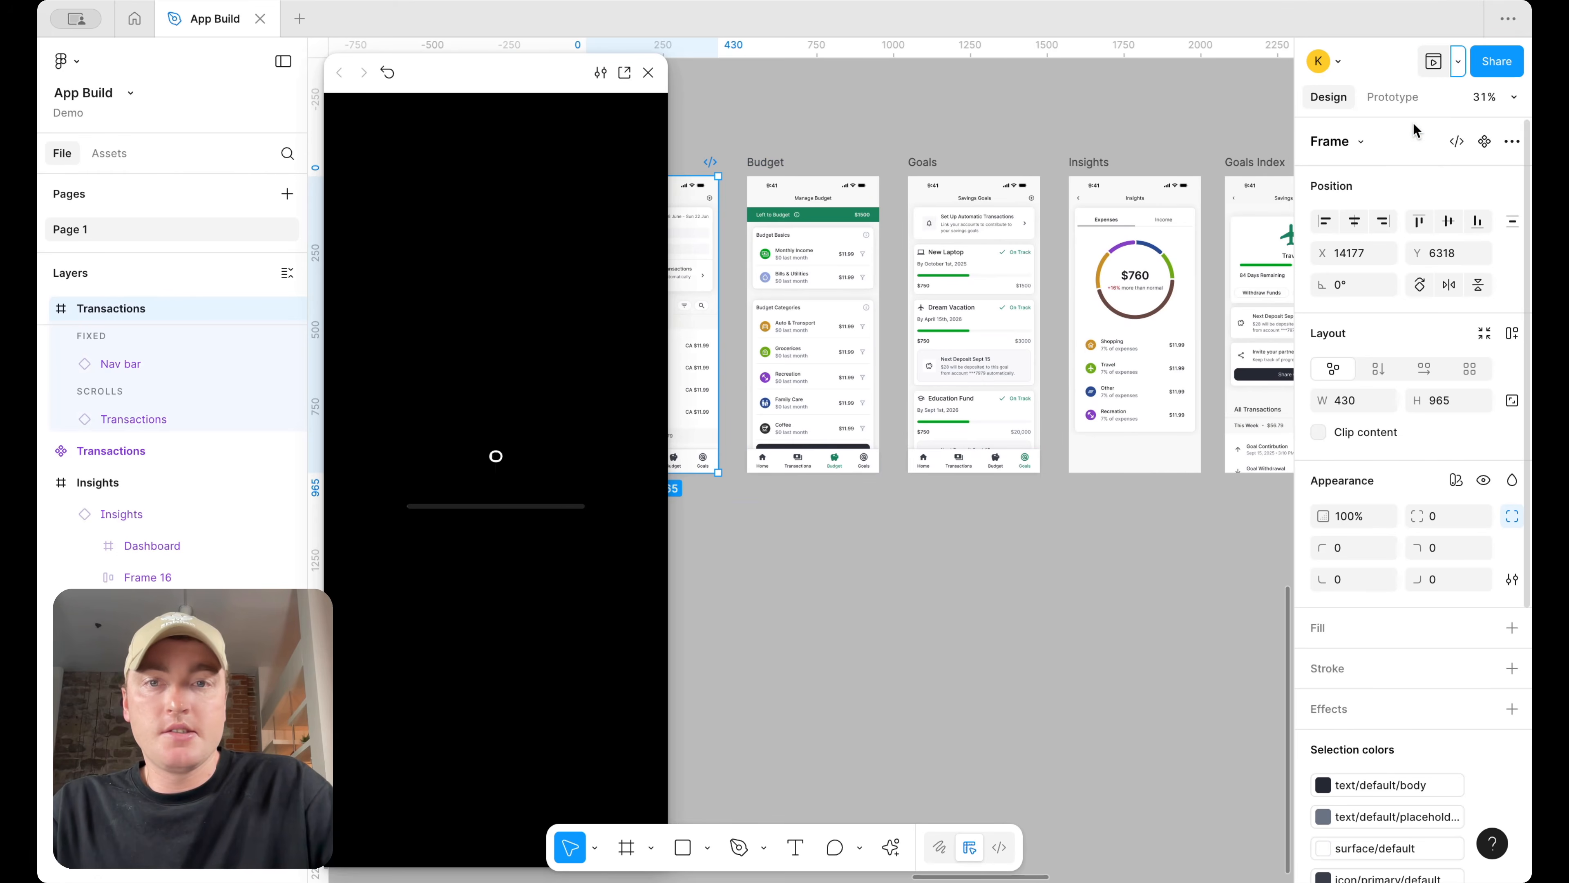
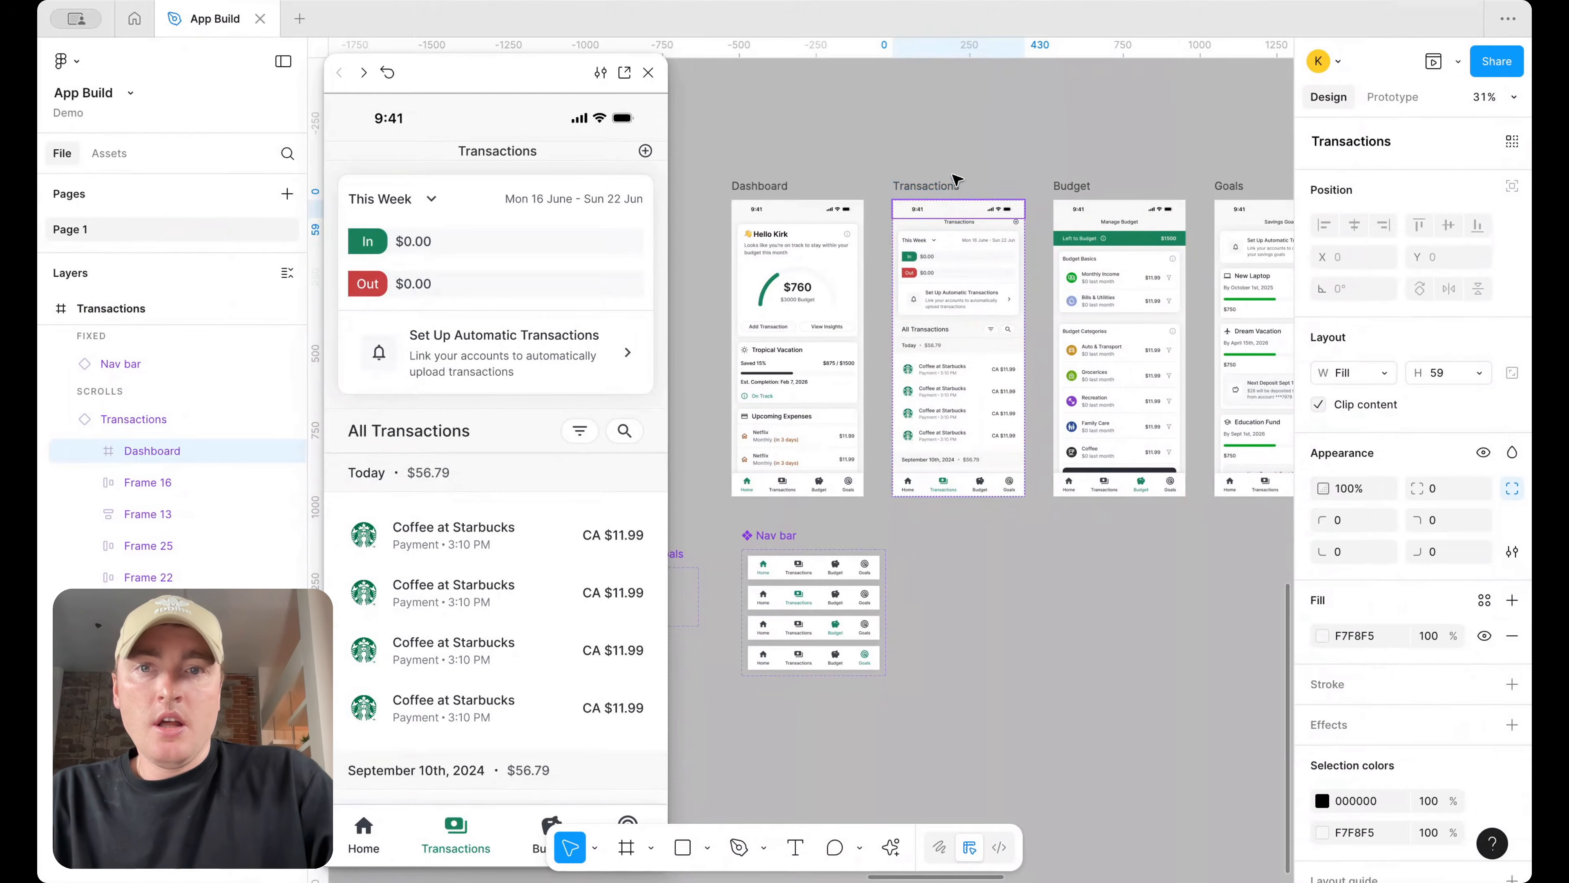
Select the Transactions screen and set its prototype overflow scrolling to Vertical
left_click(954, 174)
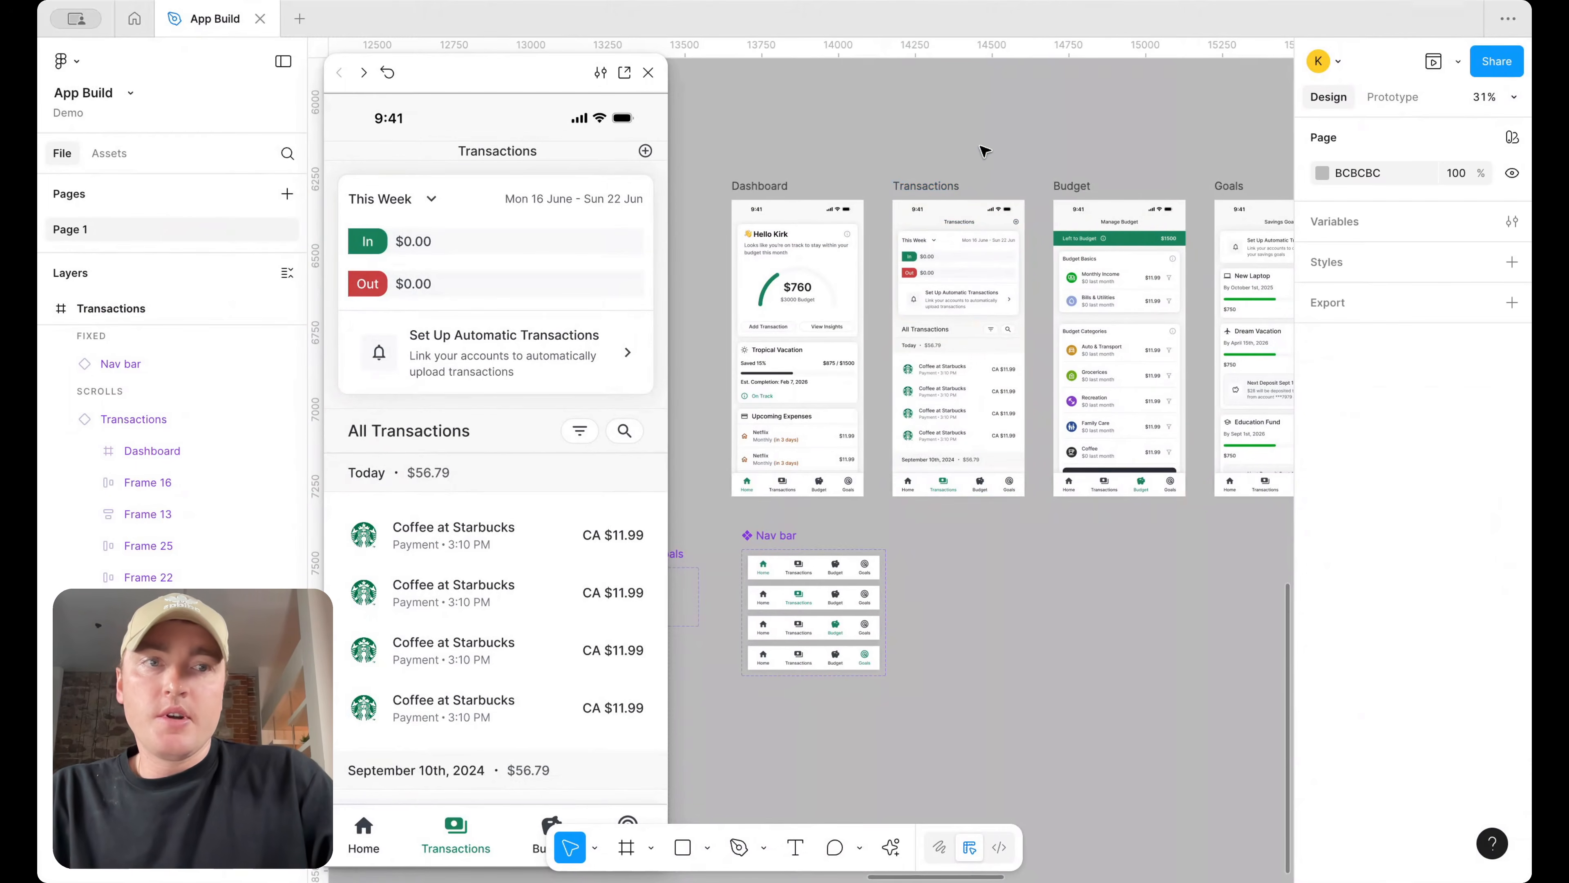
left_click(957, 213)
left_click(1393, 99)
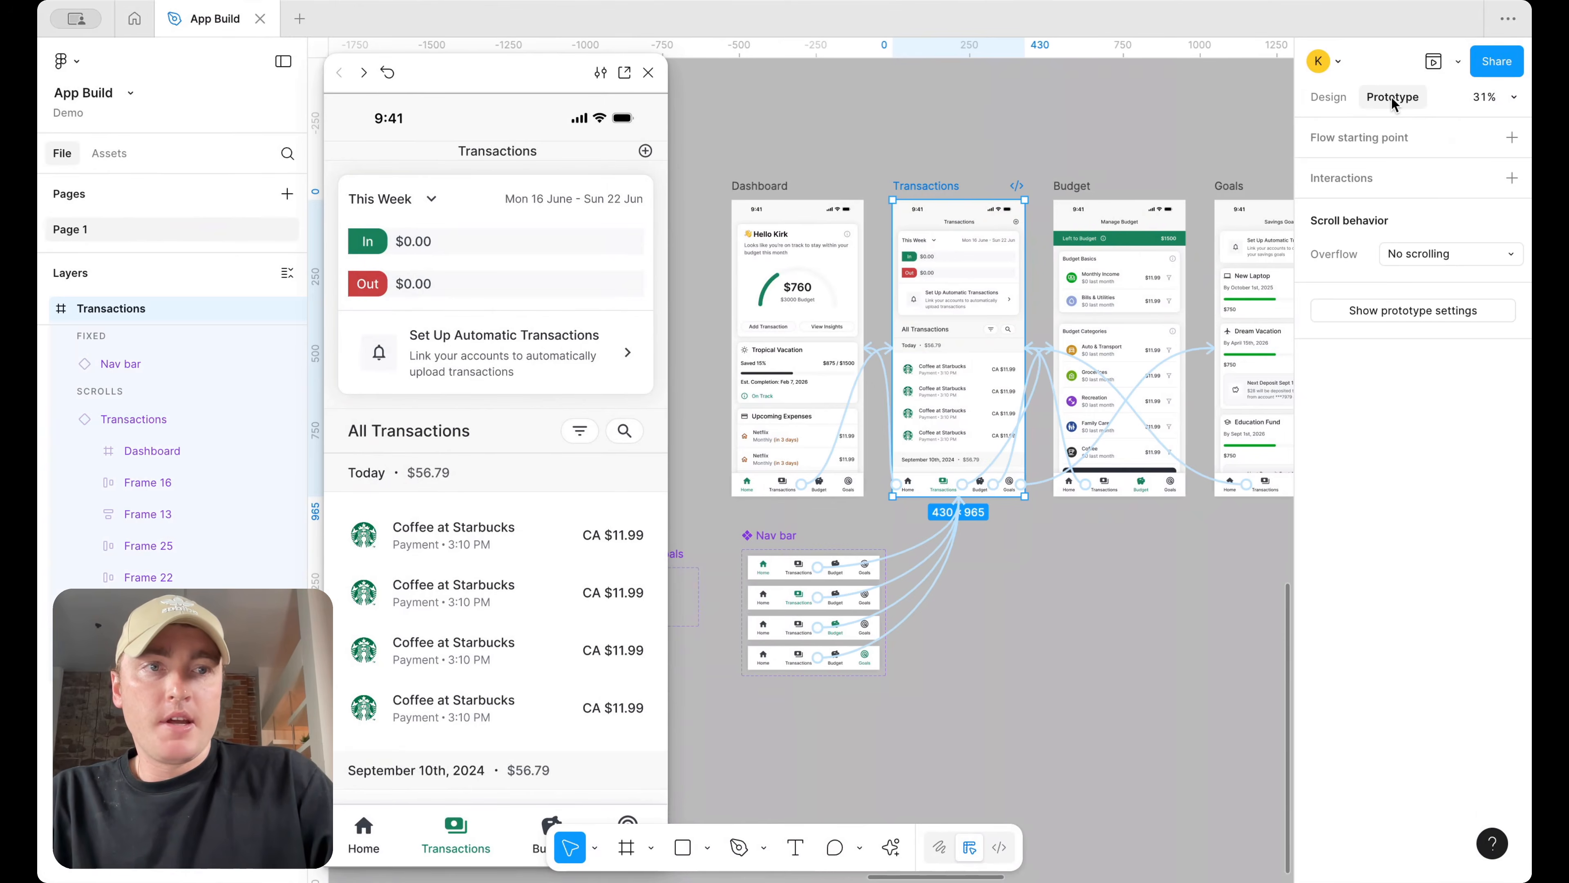
left_click(1412, 265)
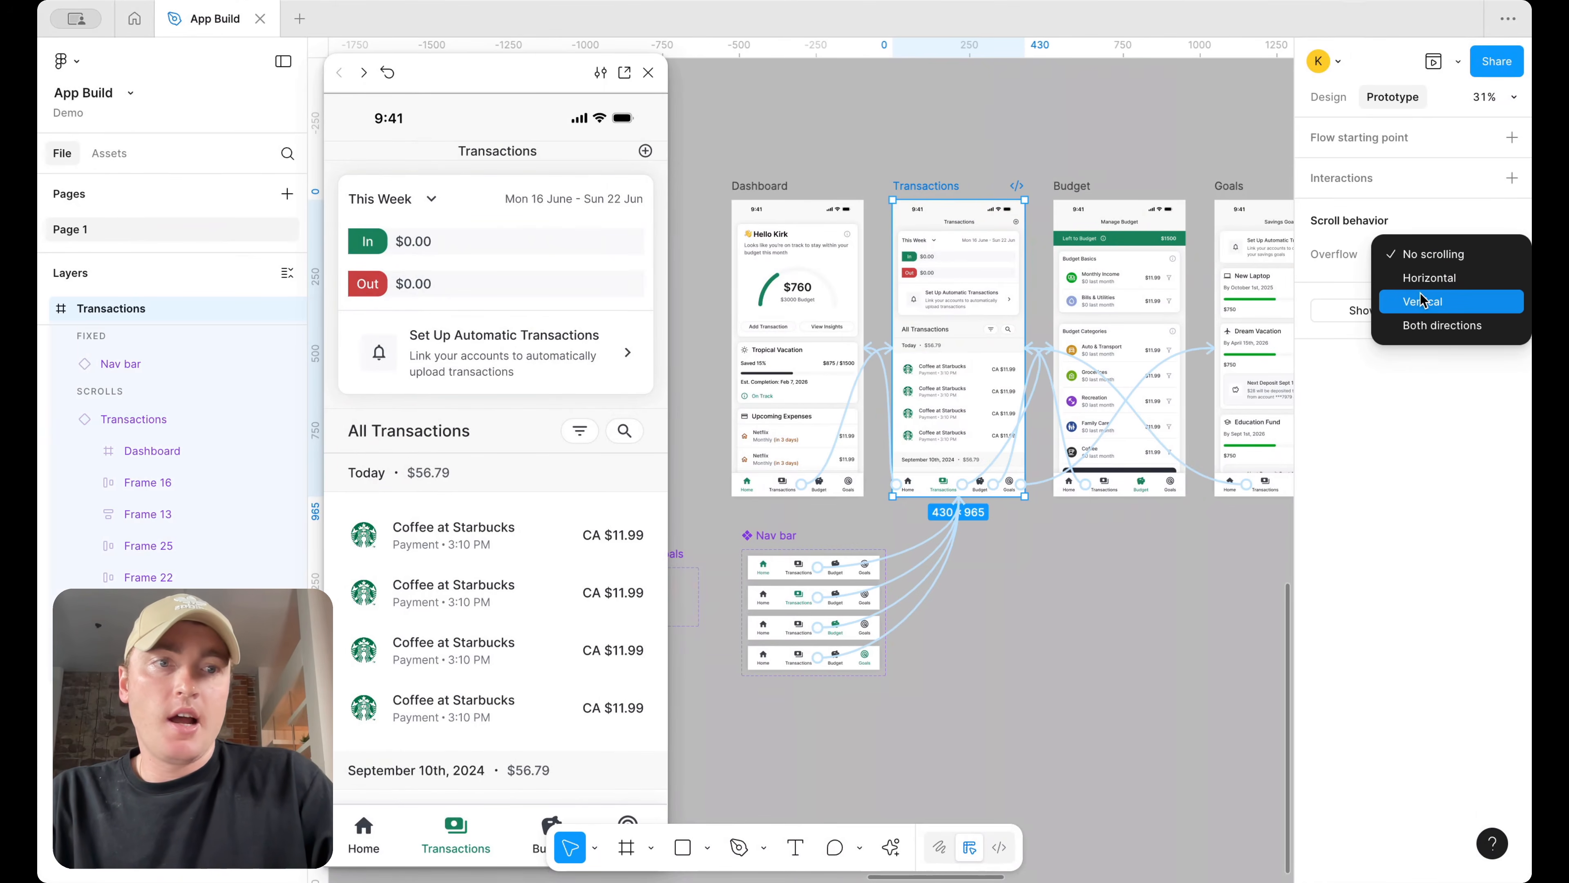
left_click(1445, 302)
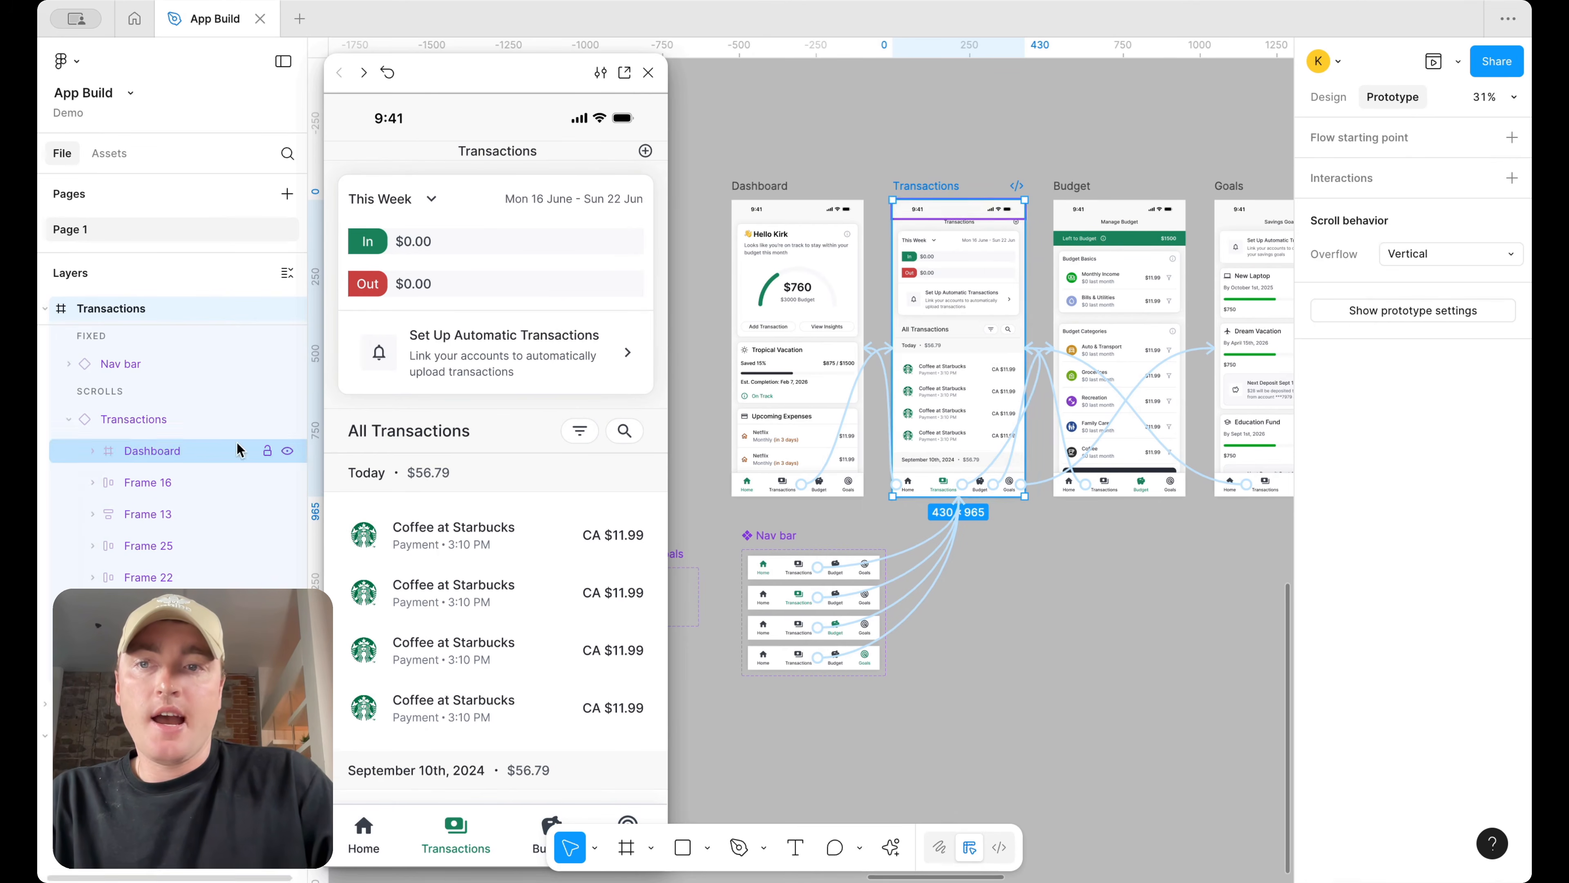
Inspect the scroll behaviour settings of the Transactions screen's nested layers
left_click(989, 280)
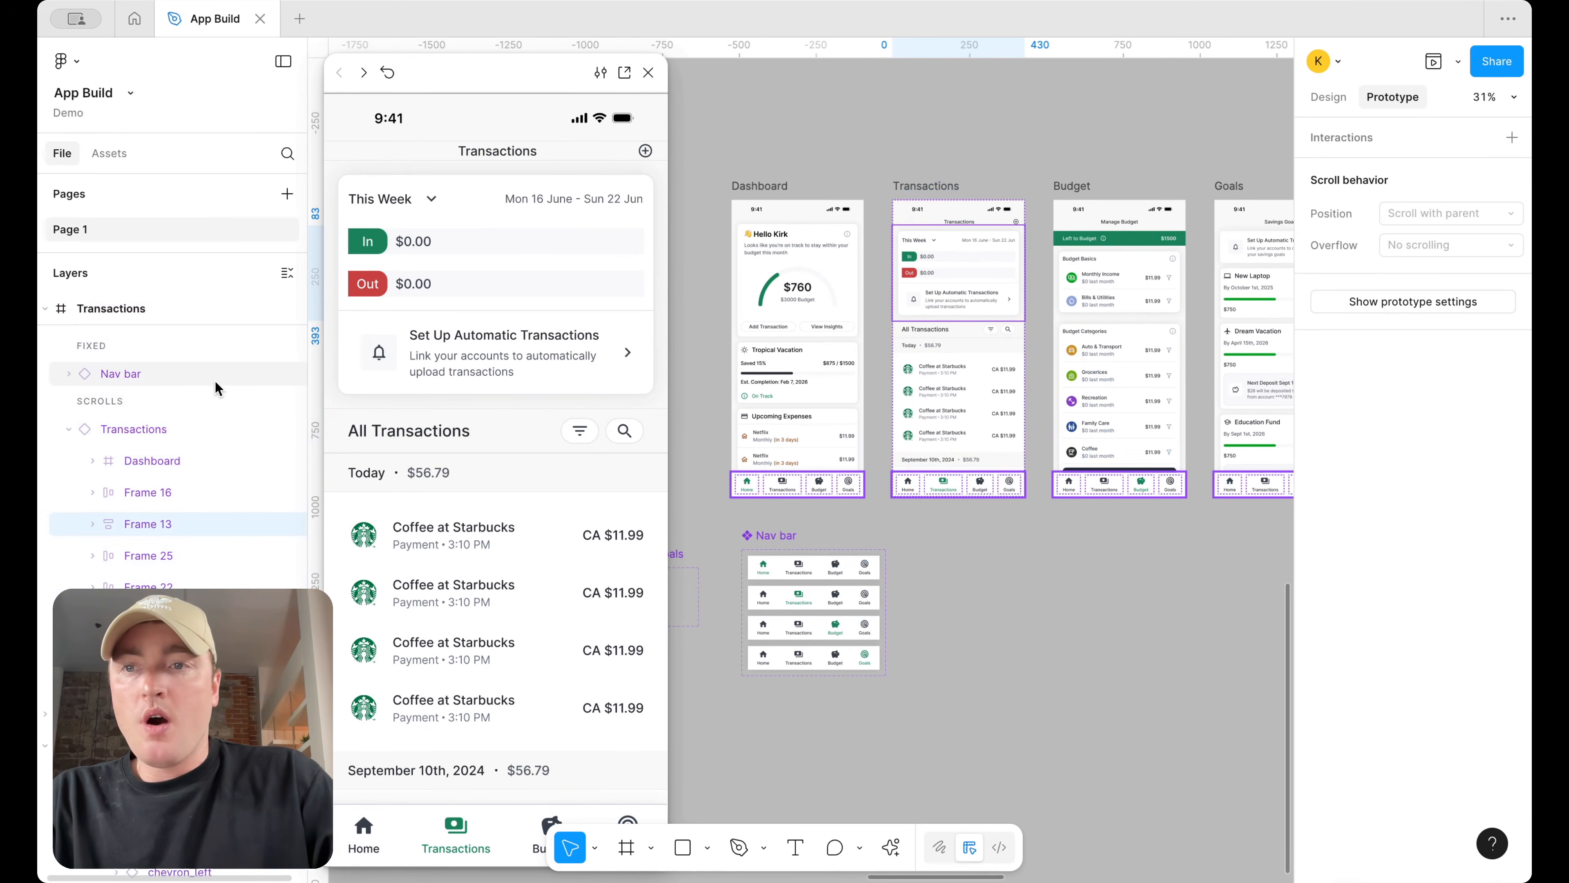
left_click(199, 458)
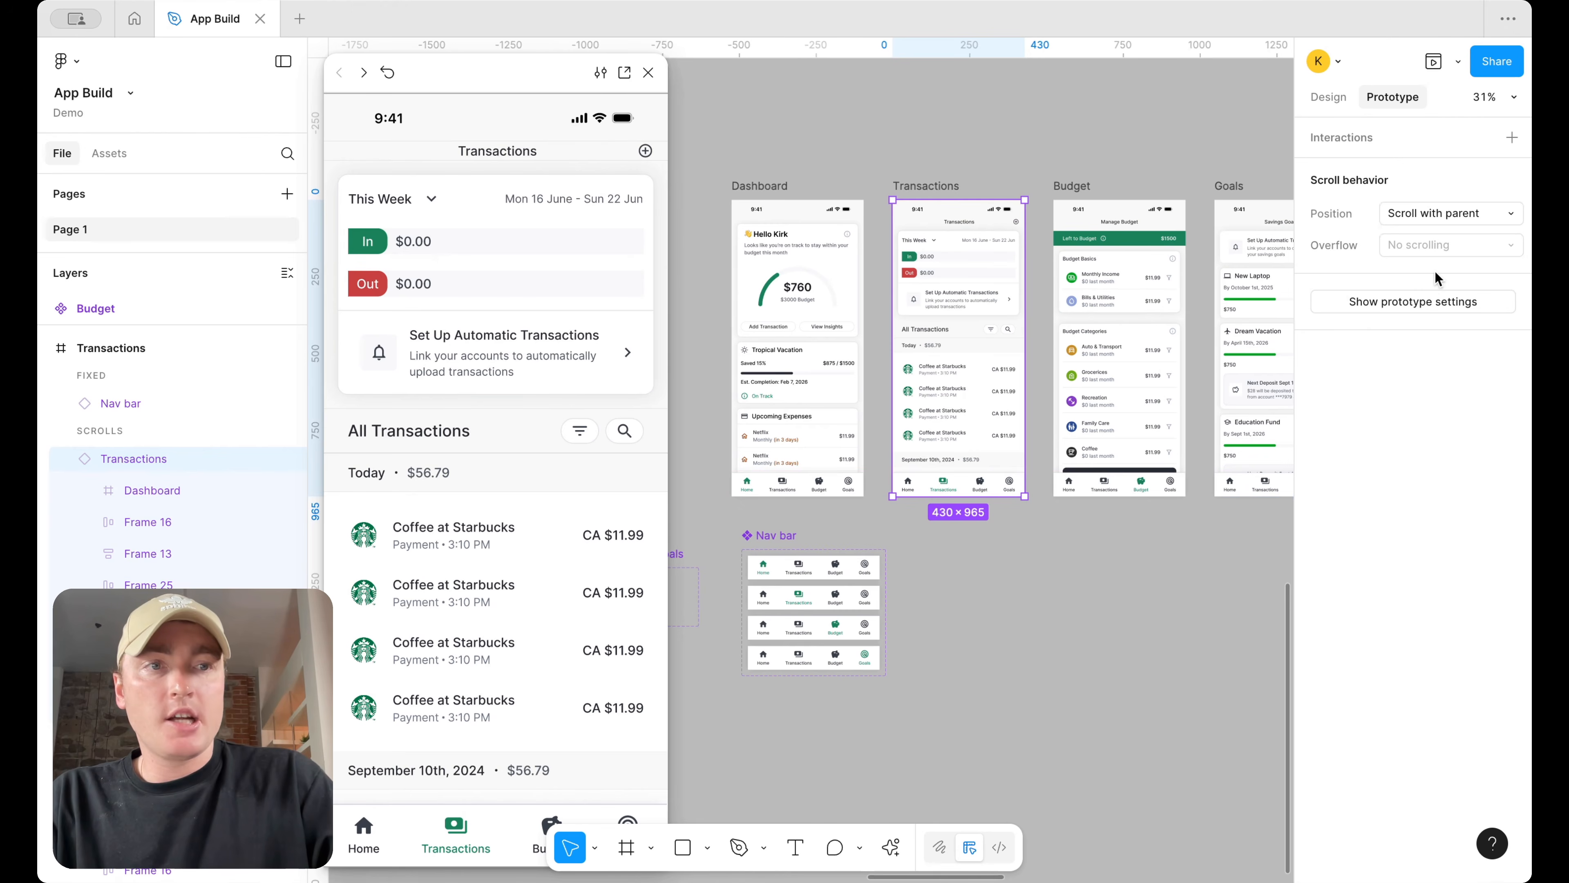
scroll(1195, 250, "down", 2)
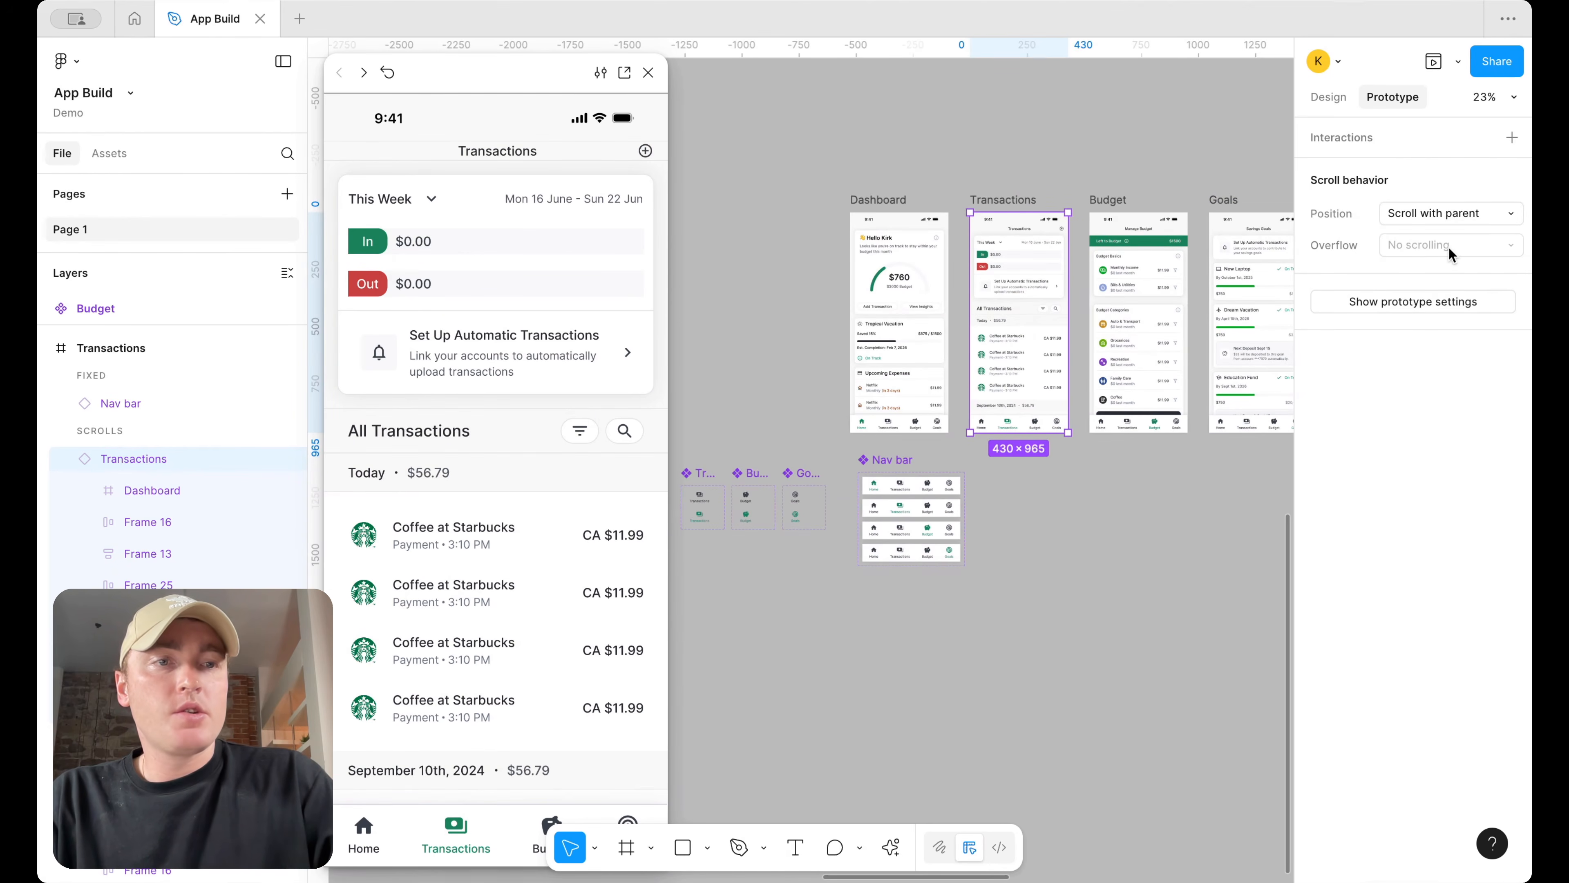
scroll(1114, 298, "up", 6)
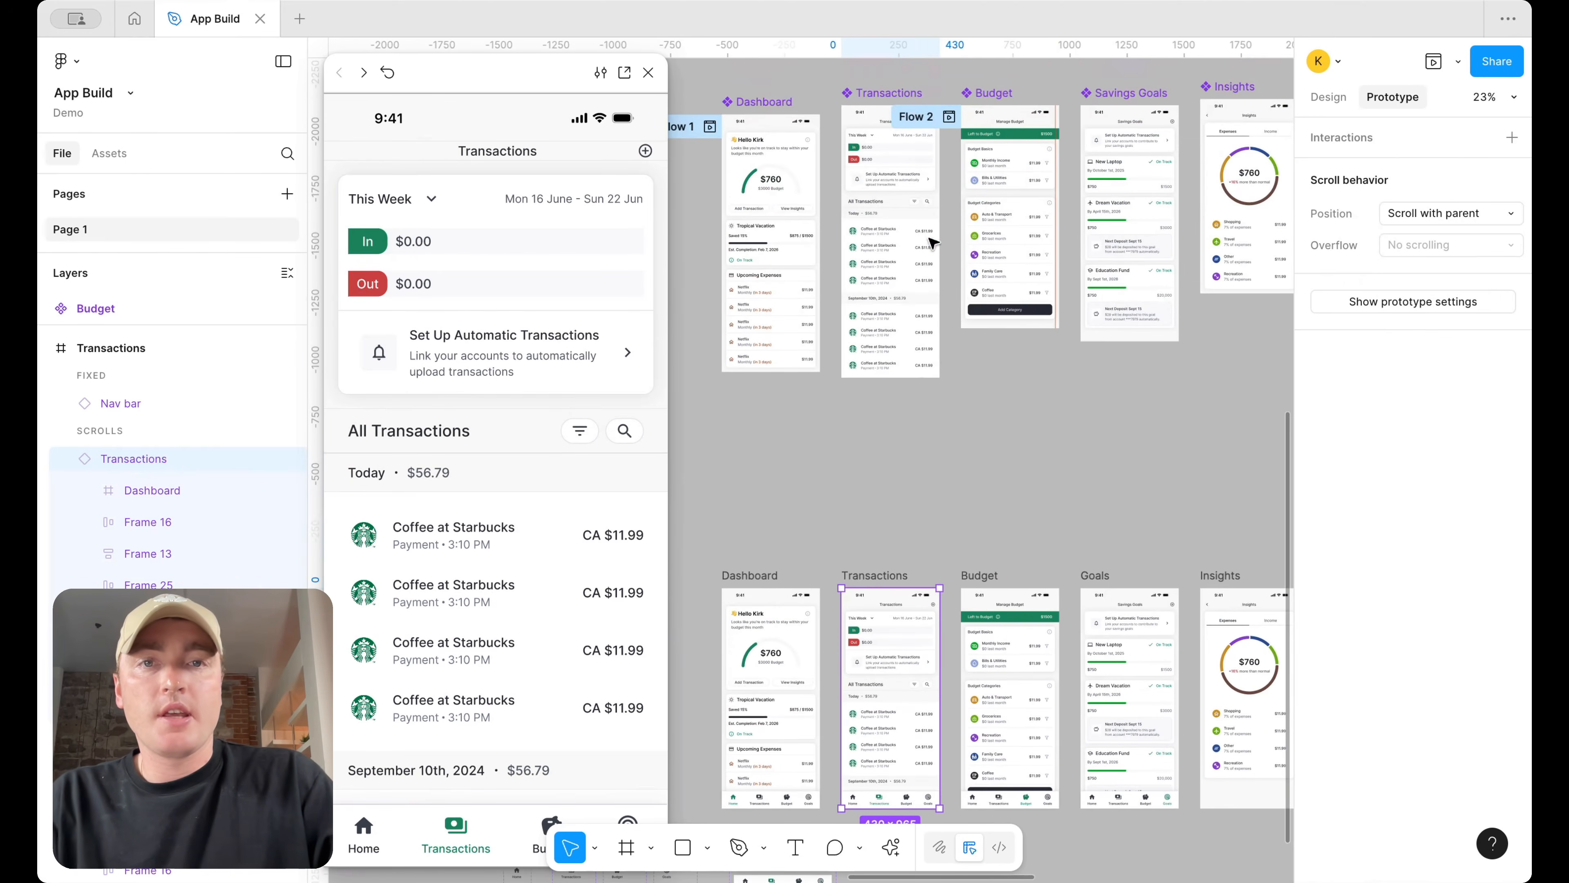
Set the Transactions component's height to 956 and its overflow scrolling to Vertical
left_click(873, 122)
left_click(1328, 97)
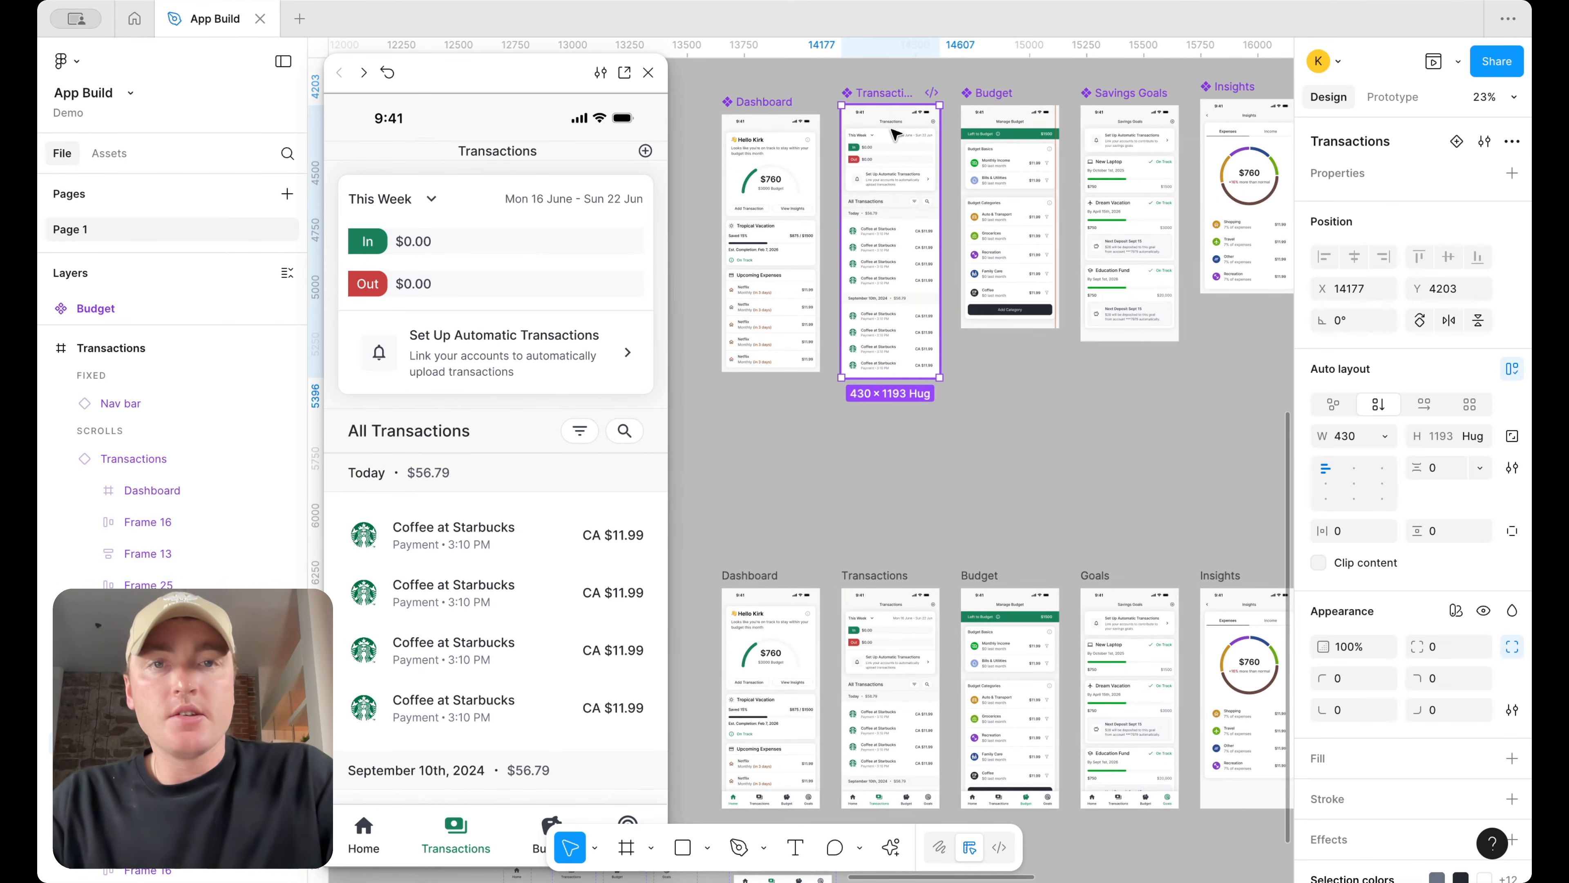
left_click_drag(889, 133, 891, 143)
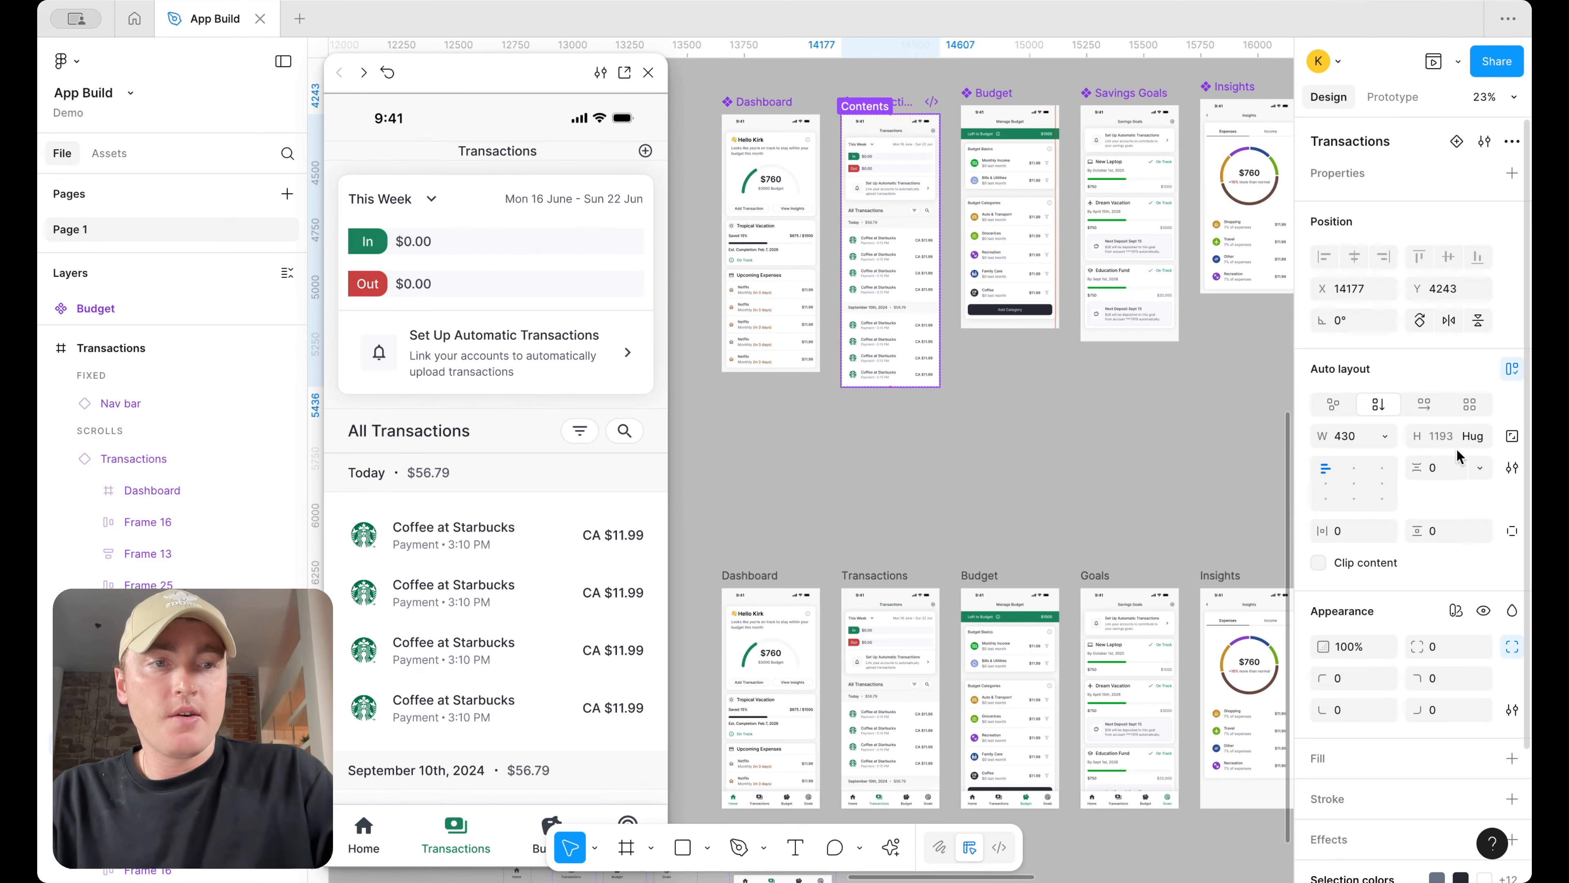
left_click(1446, 437)
type("956")
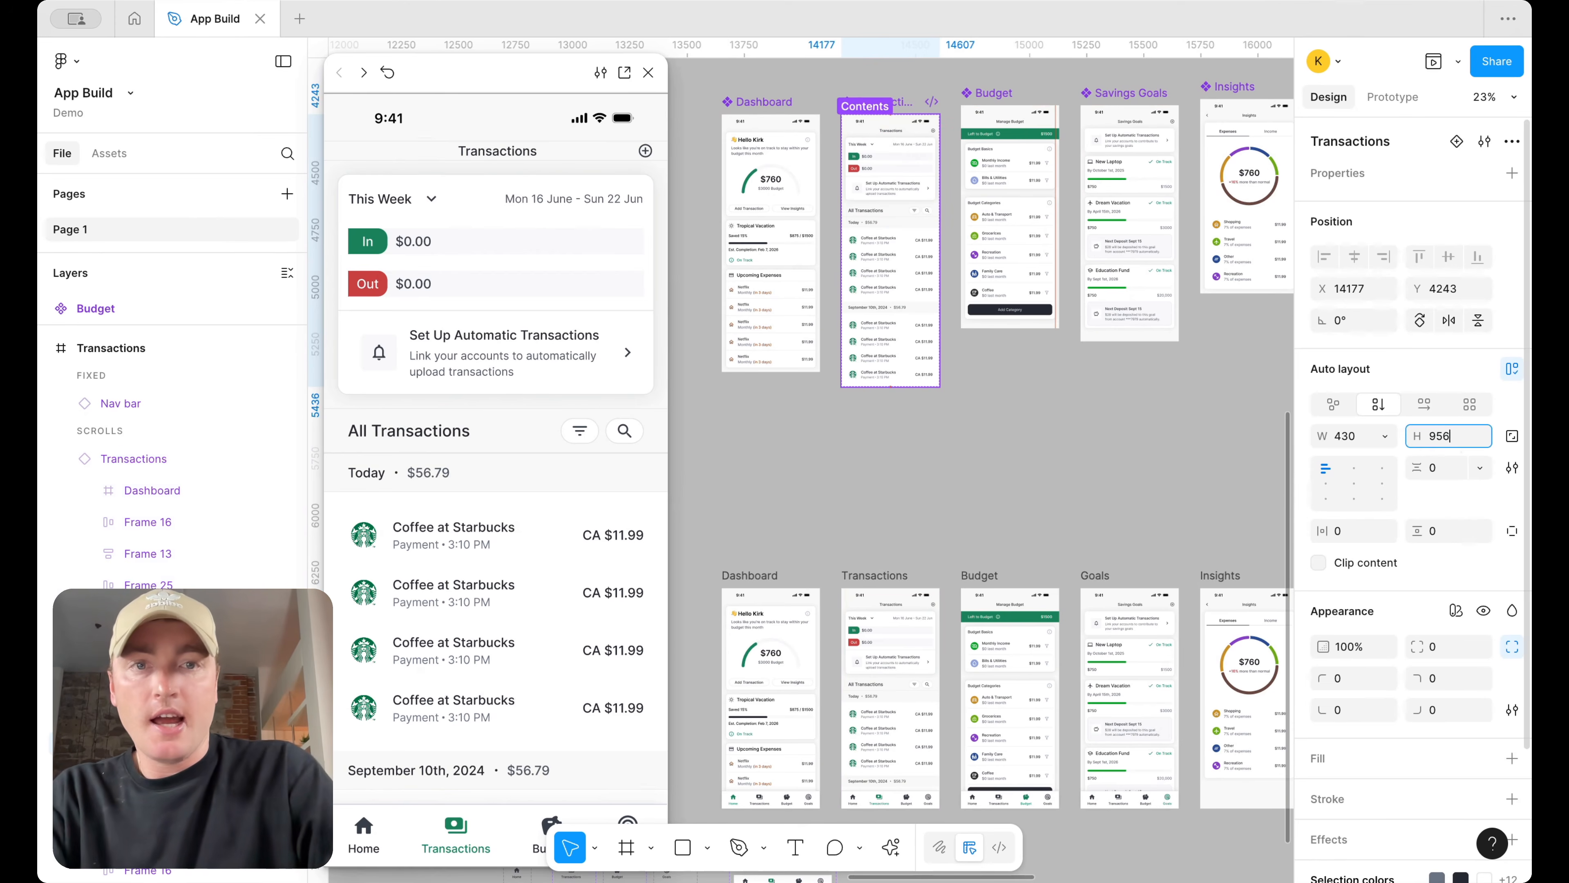
key("Return")
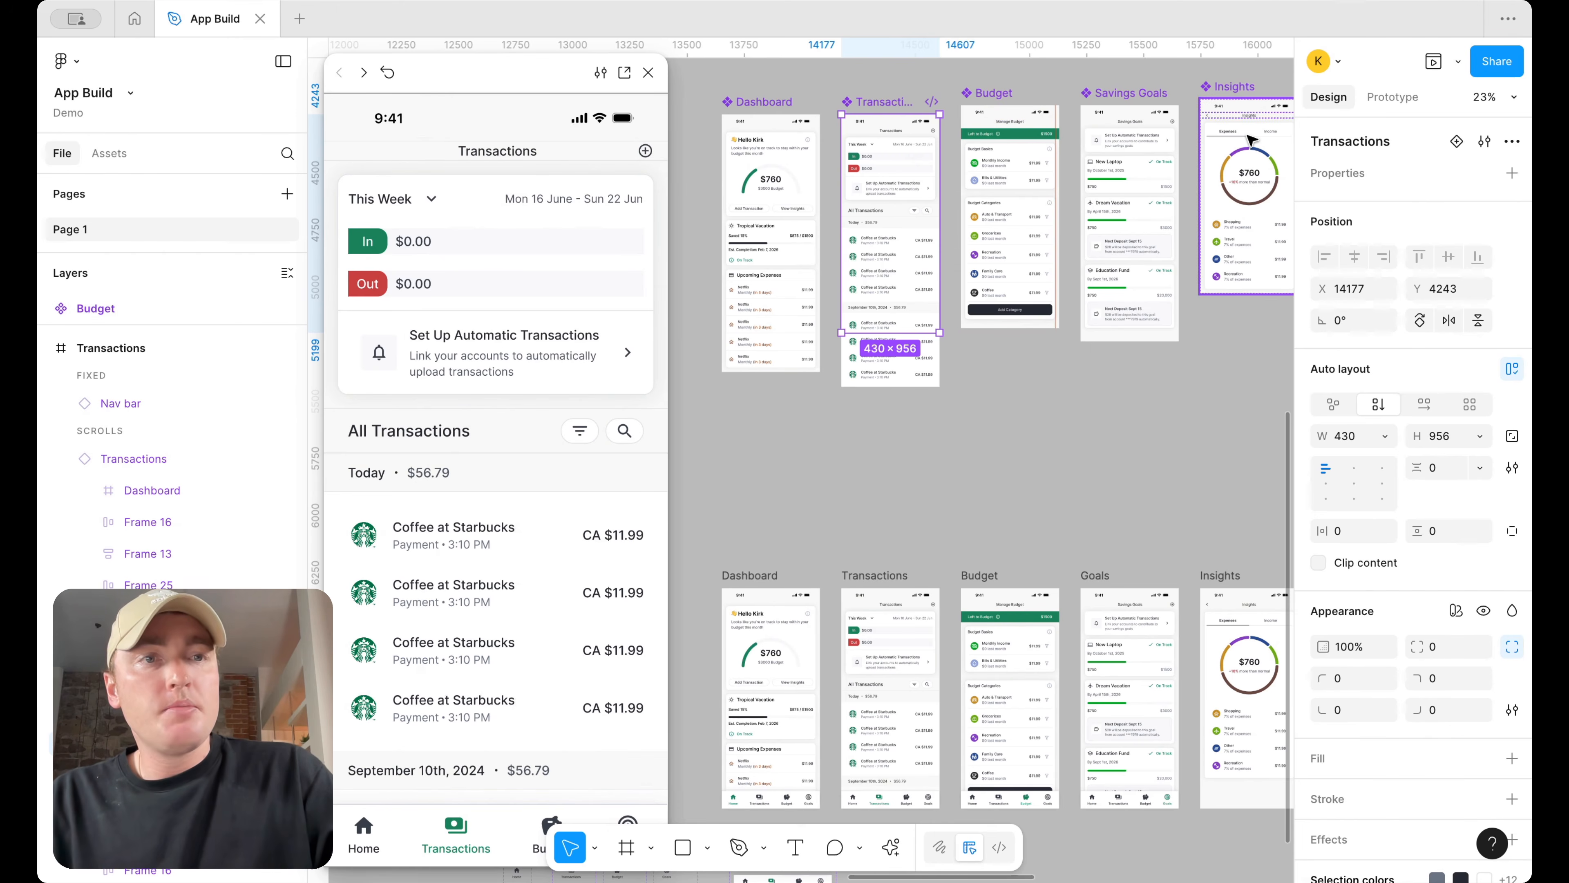
left_click(1397, 99)
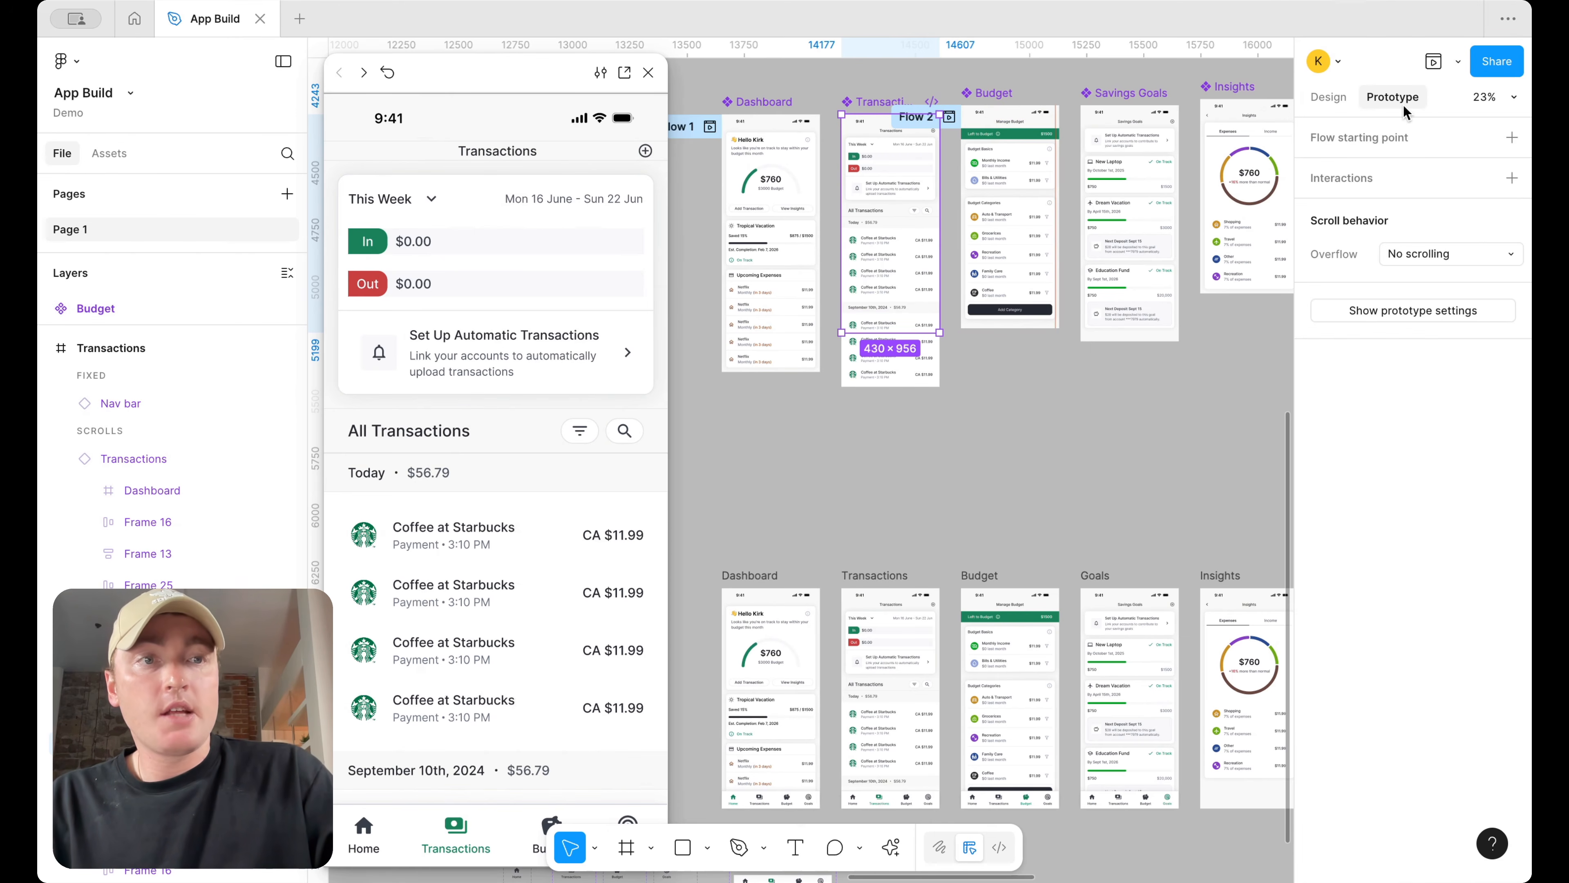
left_click(1422, 252)
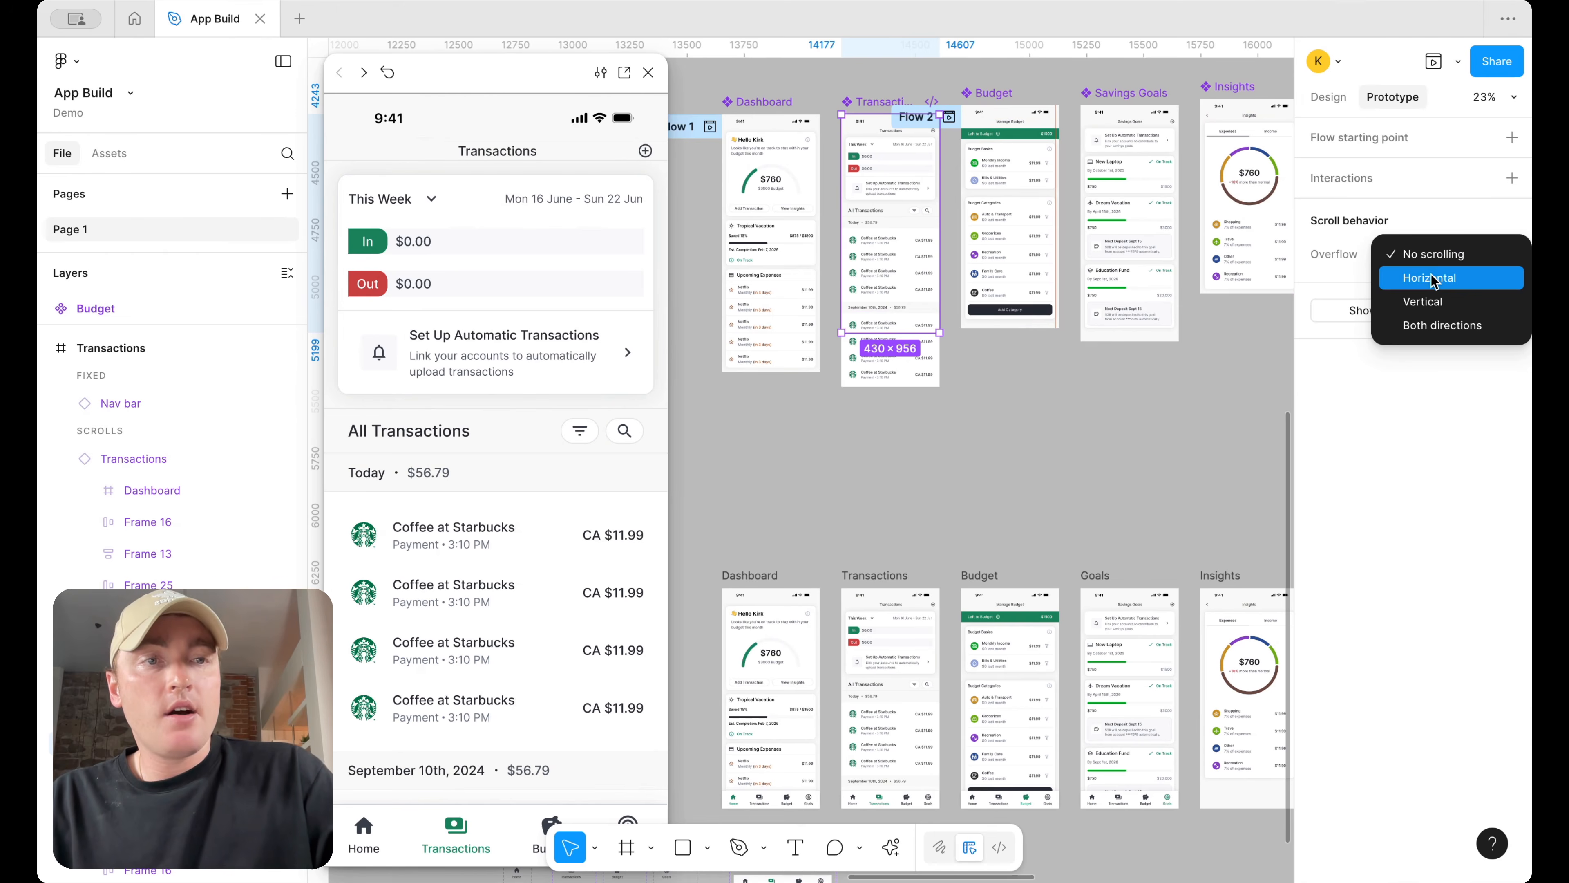
left_click(1448, 300)
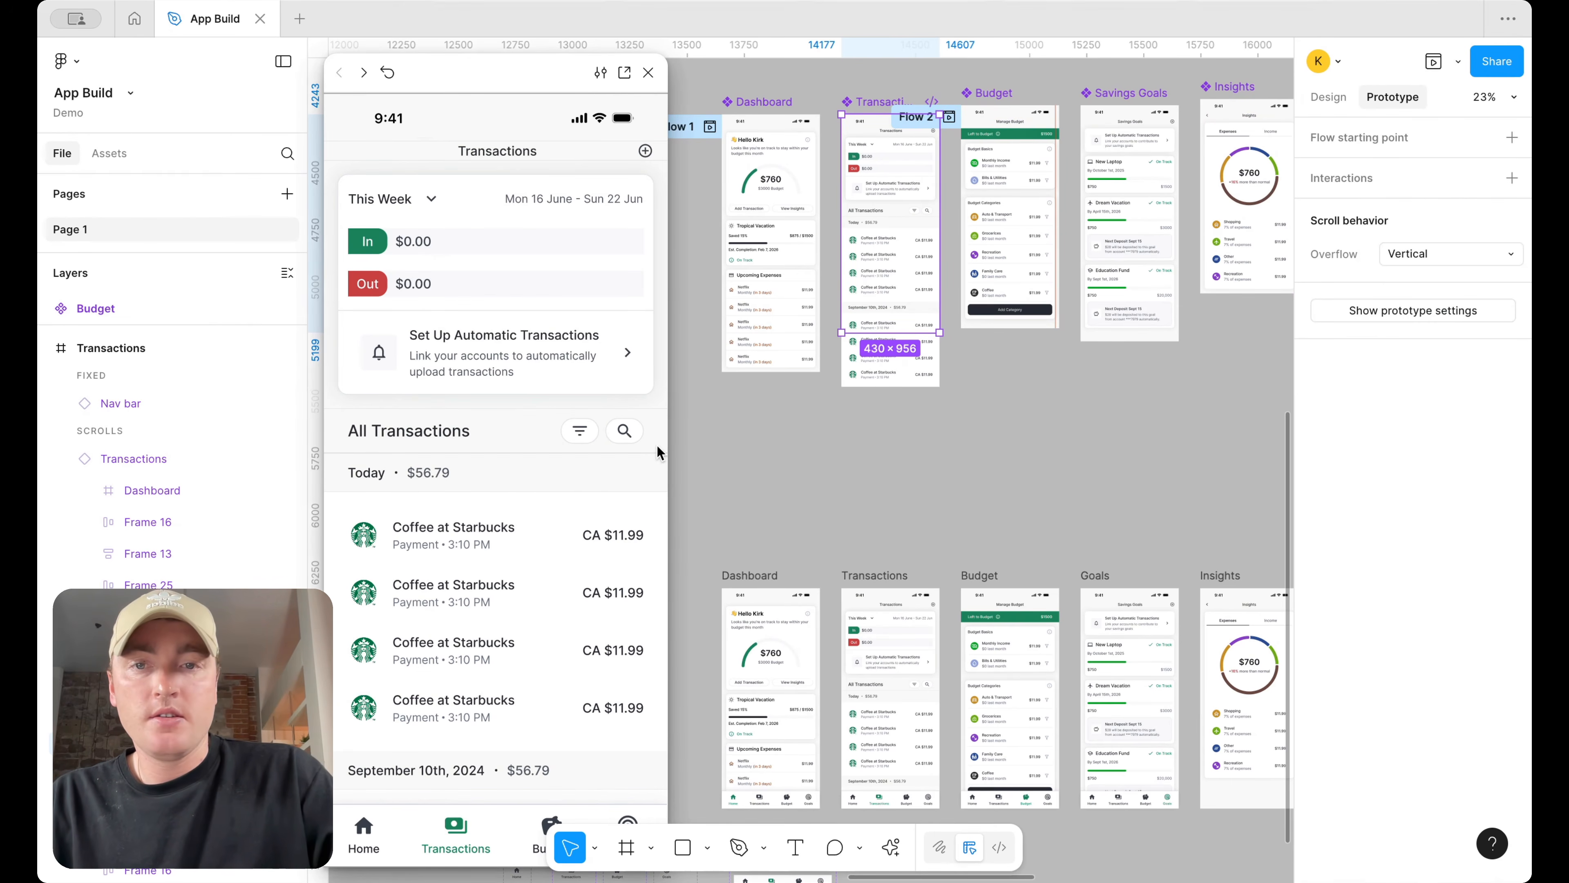
scroll(641, 484, "down", 3)
scroll(641, 483, "up", 3)
scroll(641, 484, "down", 2)
scroll(641, 484, "up", 2)
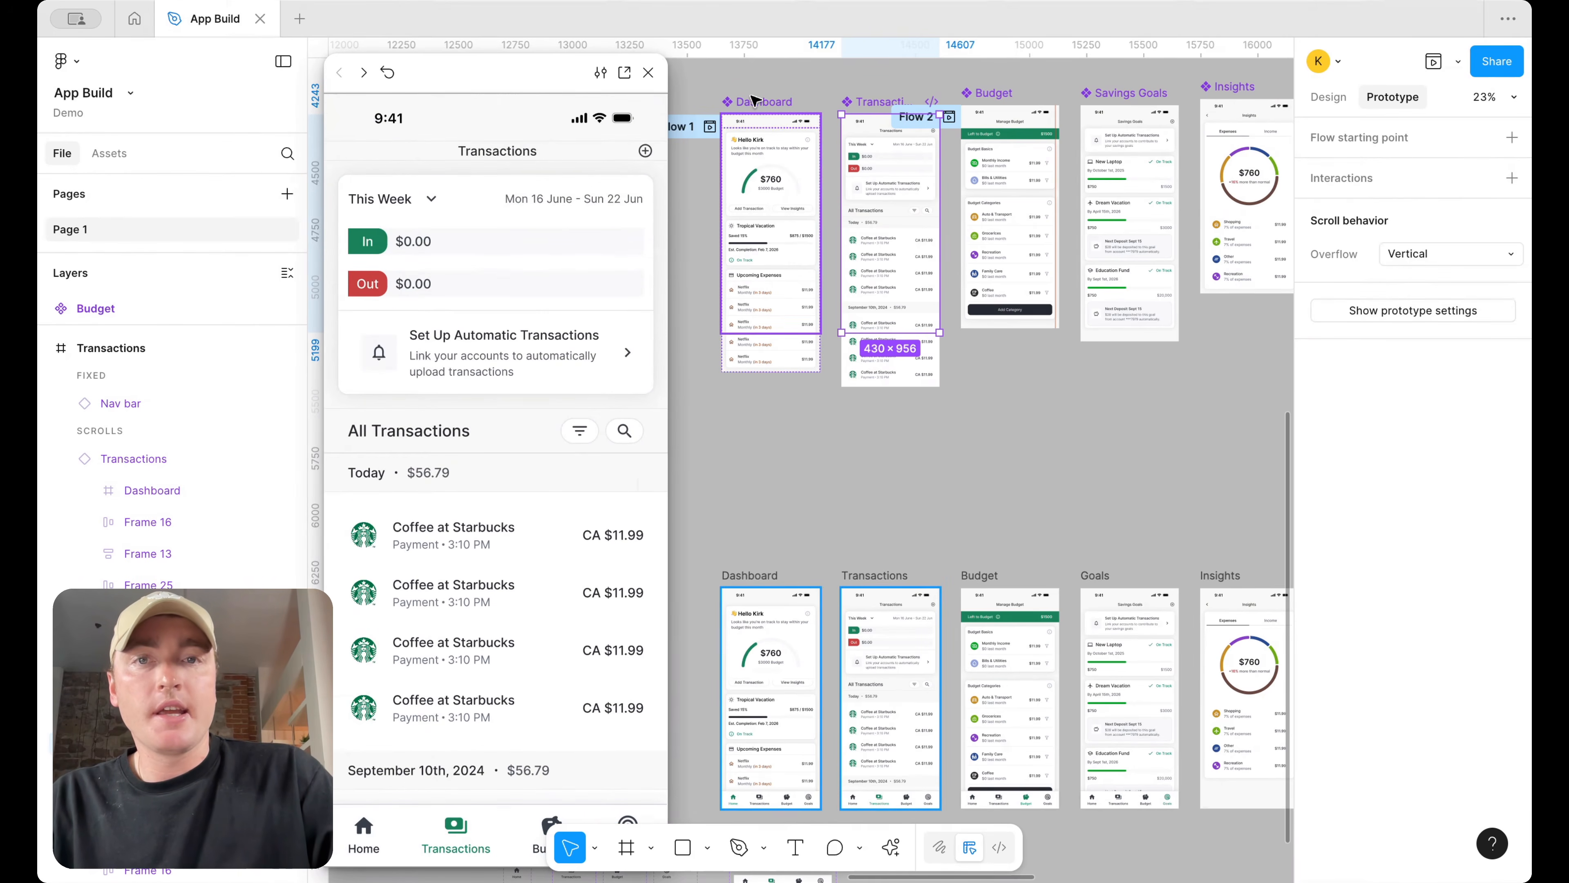
Set the Dashboard component's overflow scrolling to Vertical
left_click(755, 100)
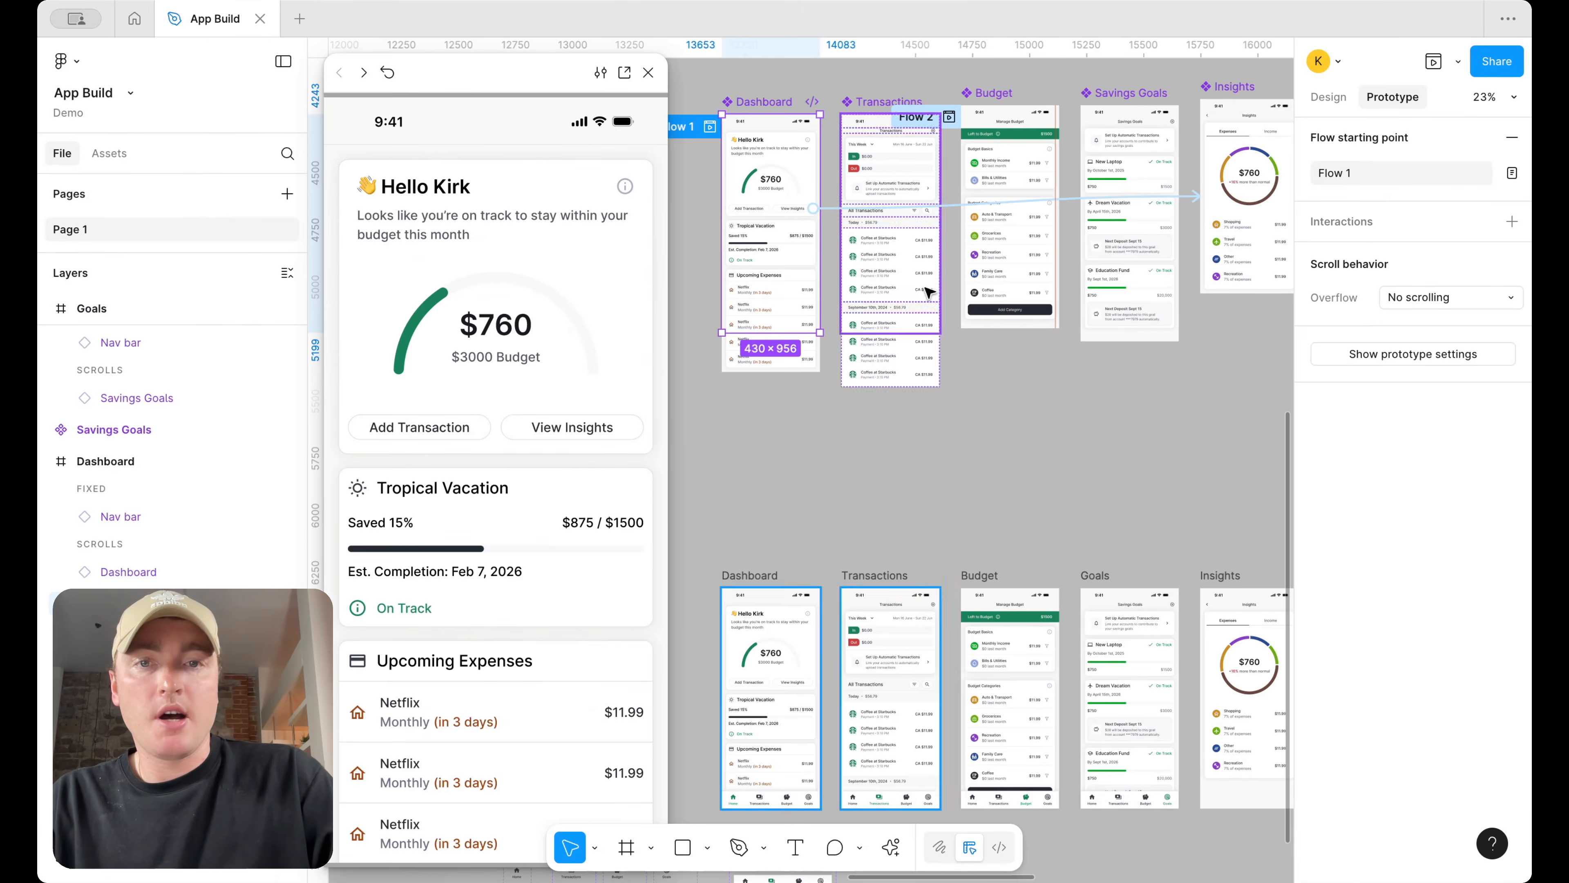
left_click(1435, 299)
left_click(1433, 350)
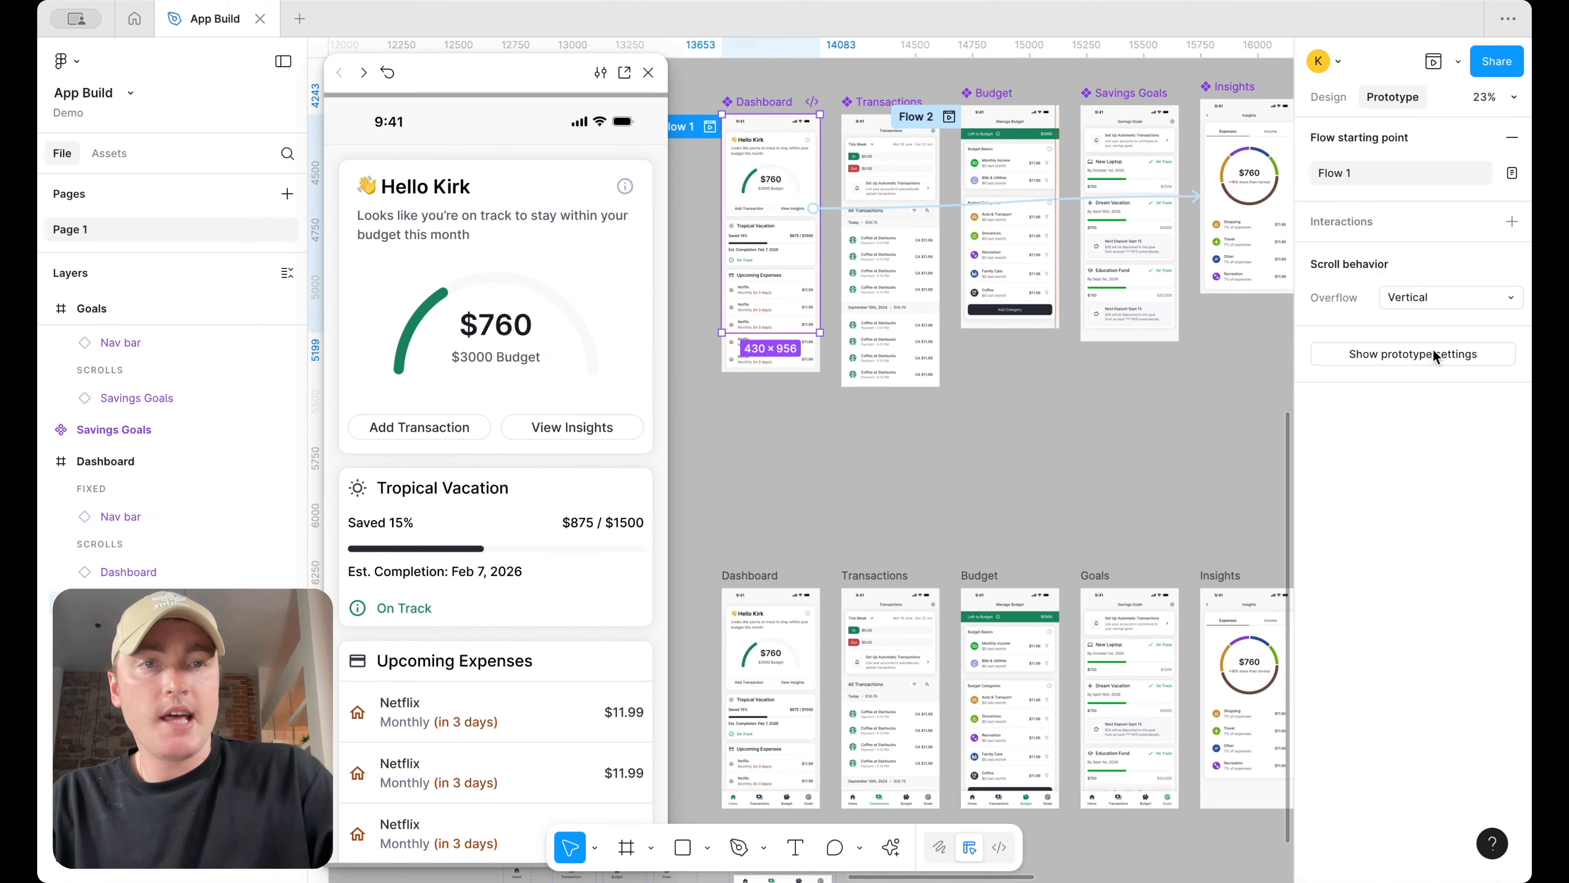
Set the Savings Goals component's height to 956 and its overflow scrolling to Vertical
left_click(1140, 98)
left_click(1330, 98)
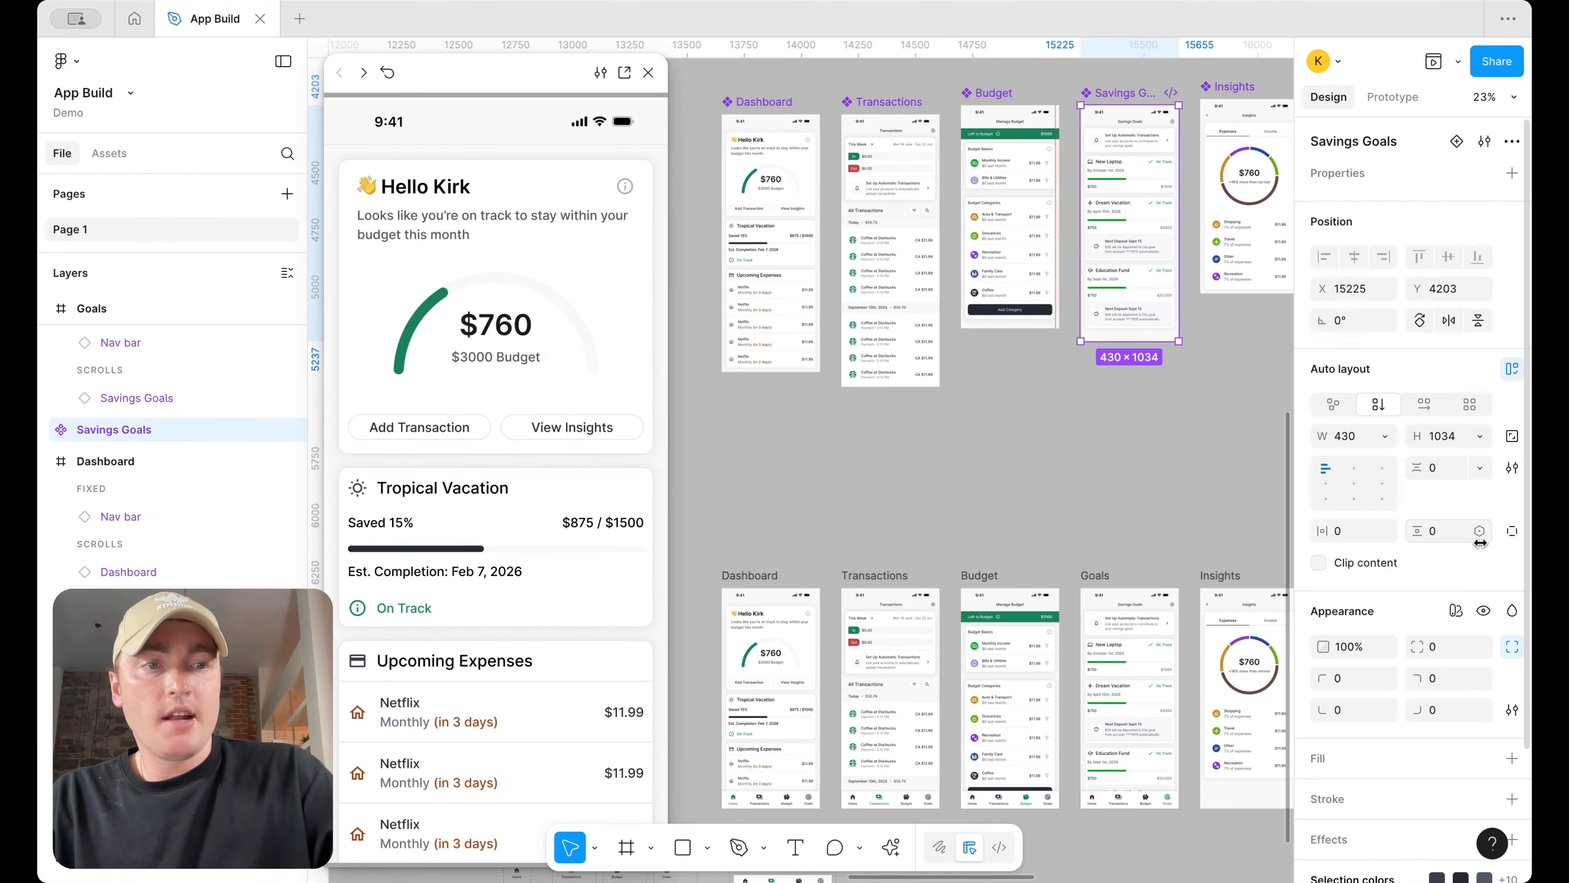
left_click(1446, 436)
type("95")
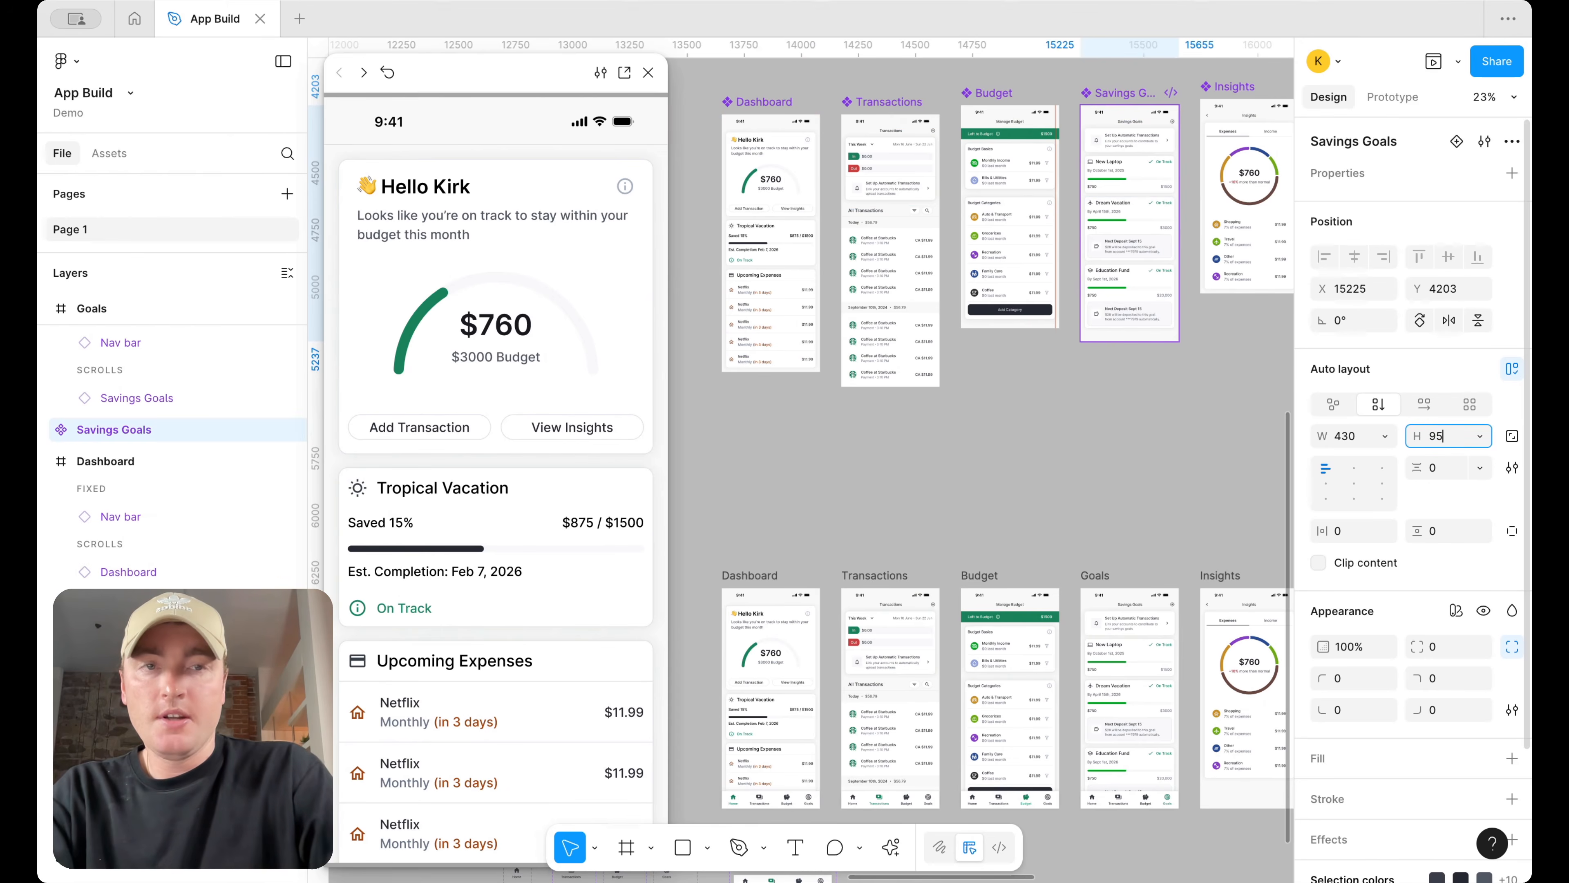
type("6")
key("Return")
left_click(1393, 97)
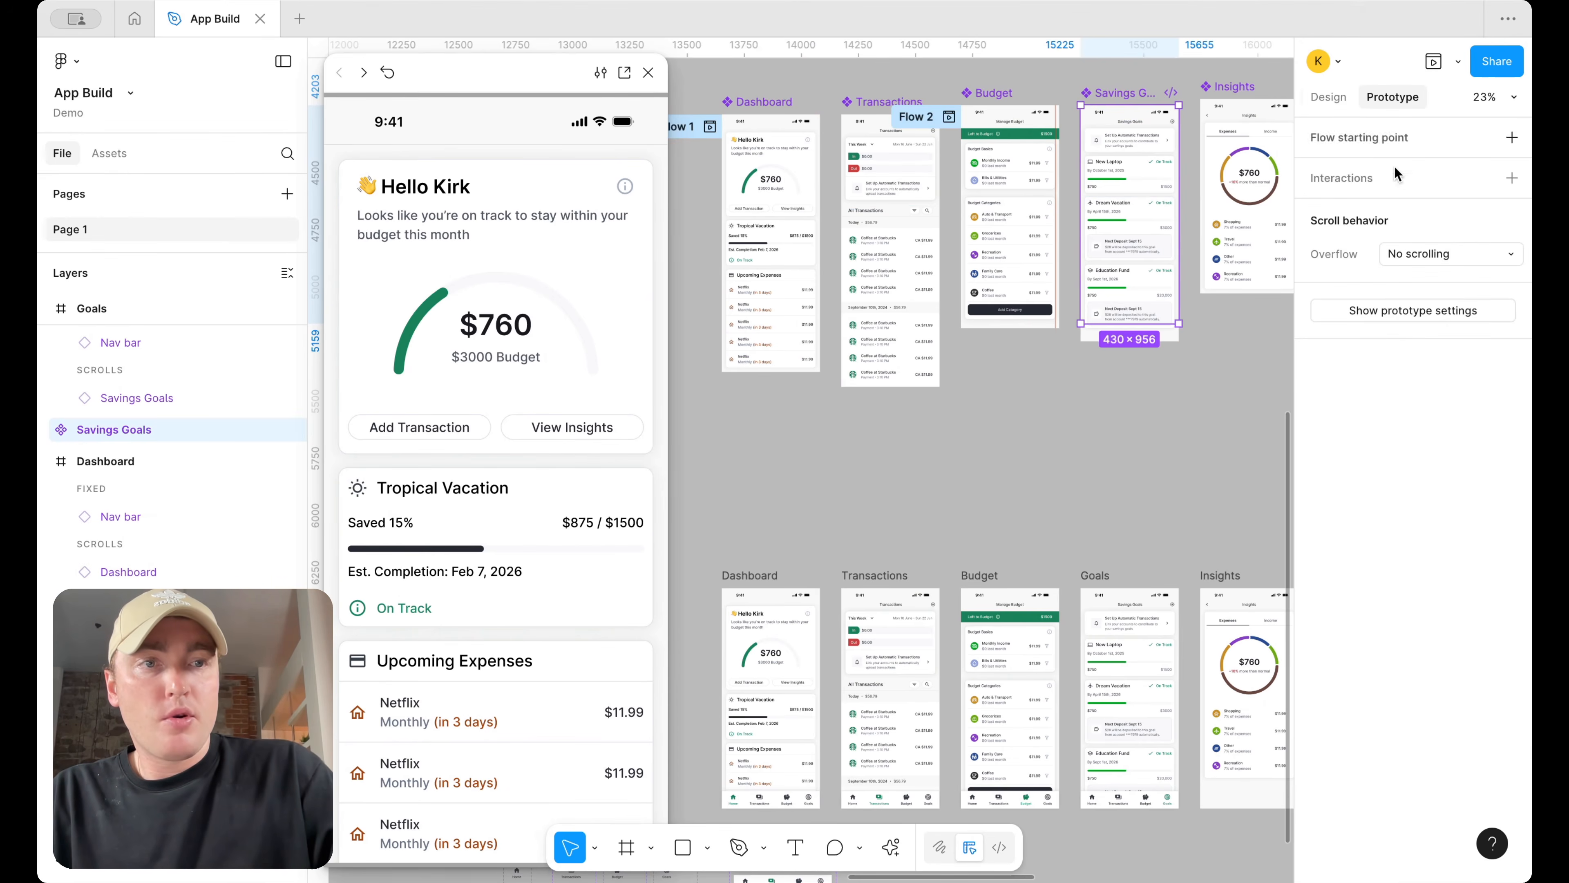
left_click(1415, 266)
left_click(1421, 313)
Set the Budget component's height to 956 and its overflow scrolling to Vertical
left_click(1023, 100)
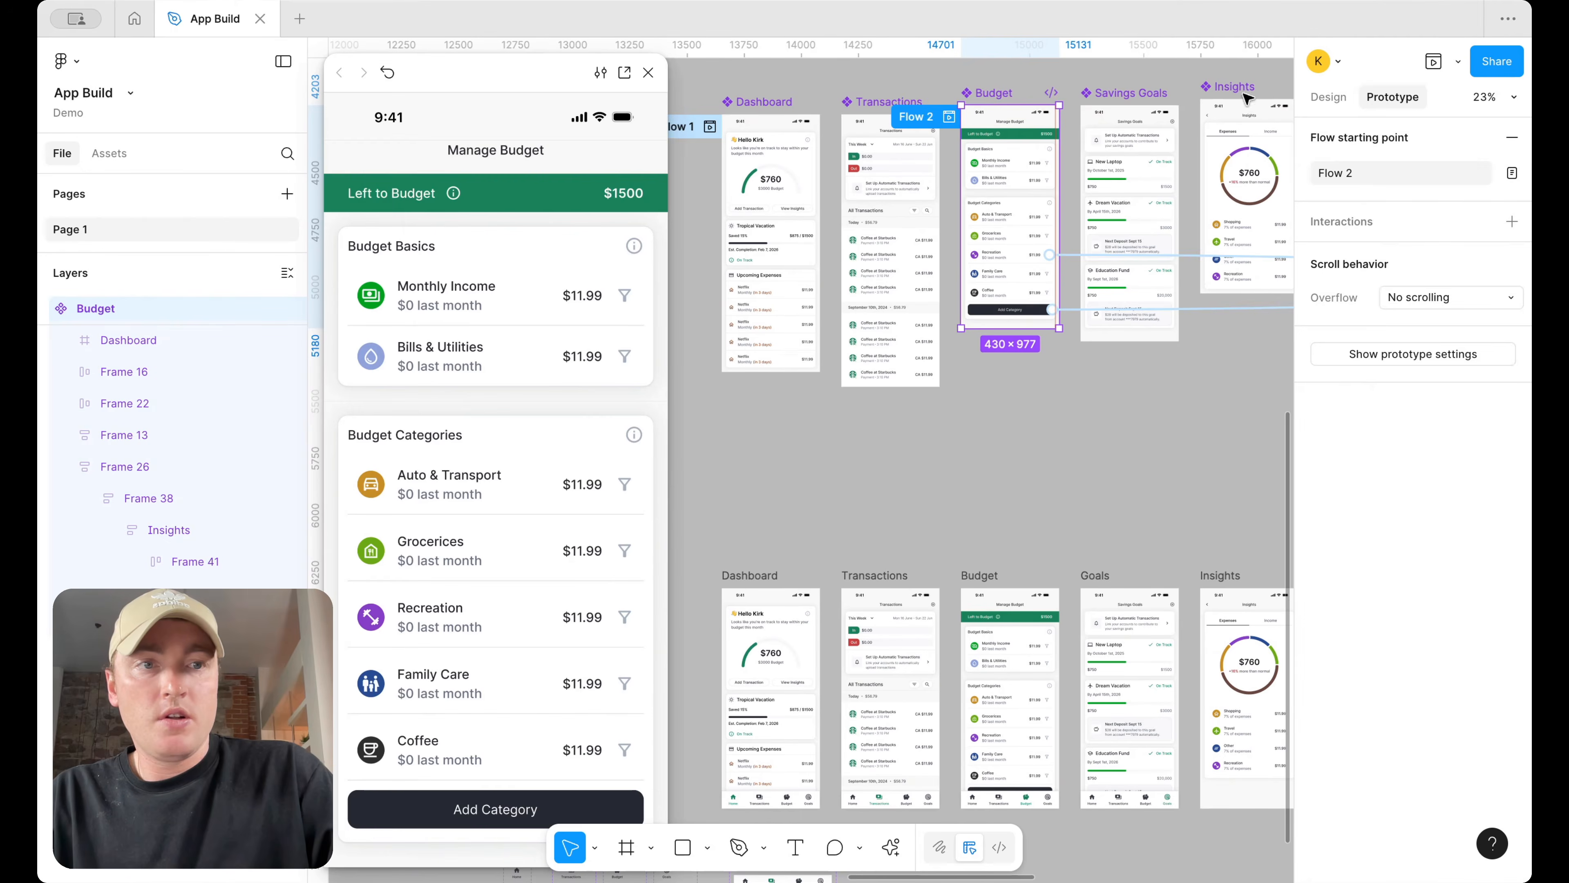
left_click(1331, 99)
left_click(1440, 435)
type("956")
key("Return")
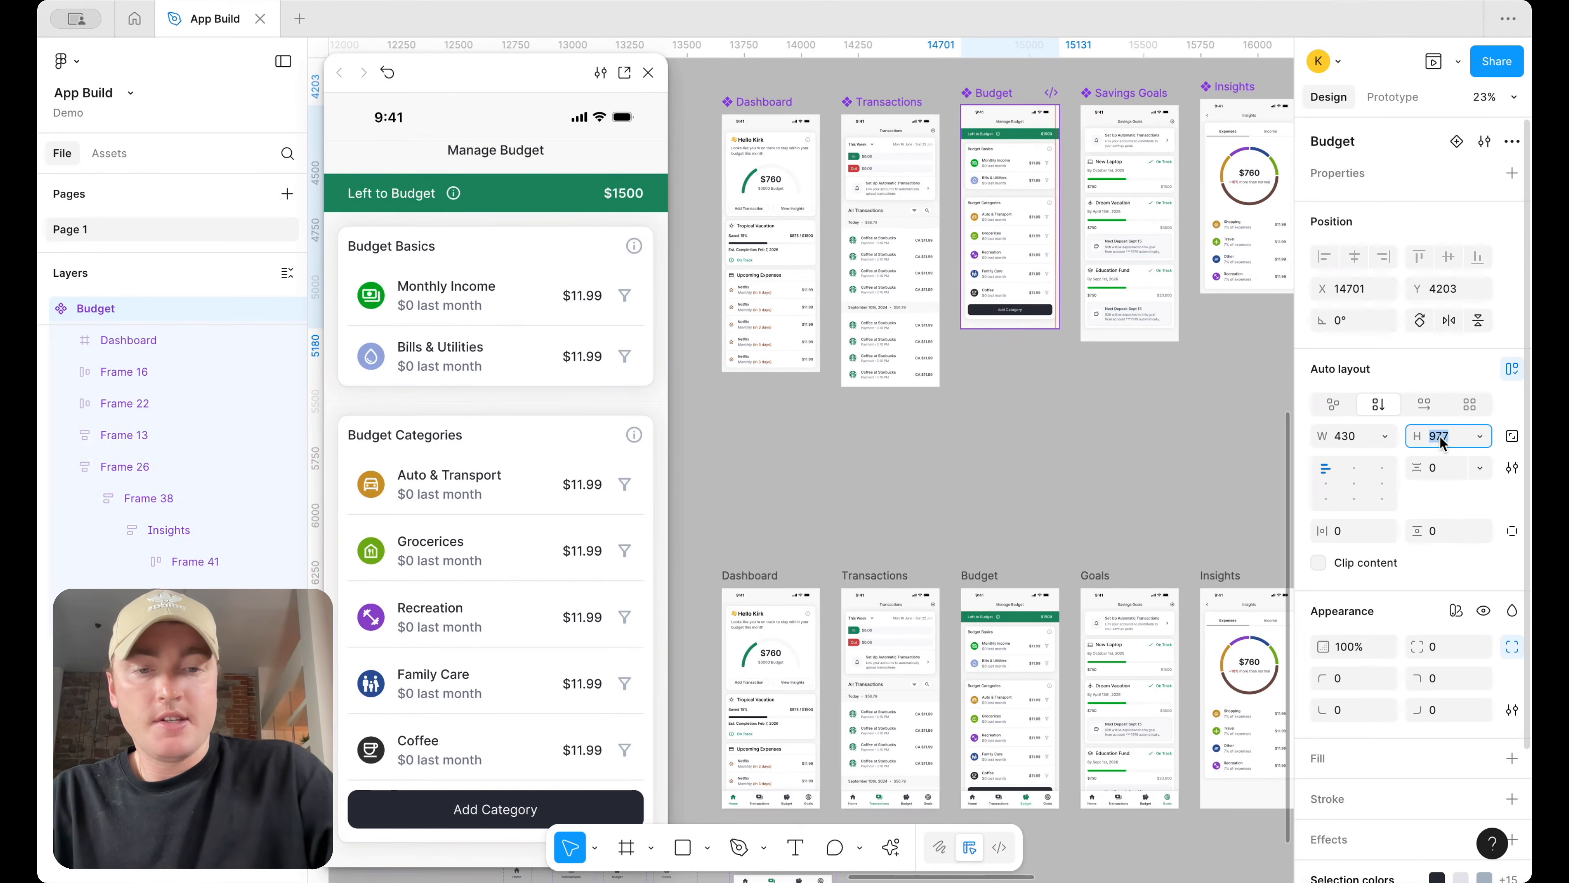
left_click(1403, 96)
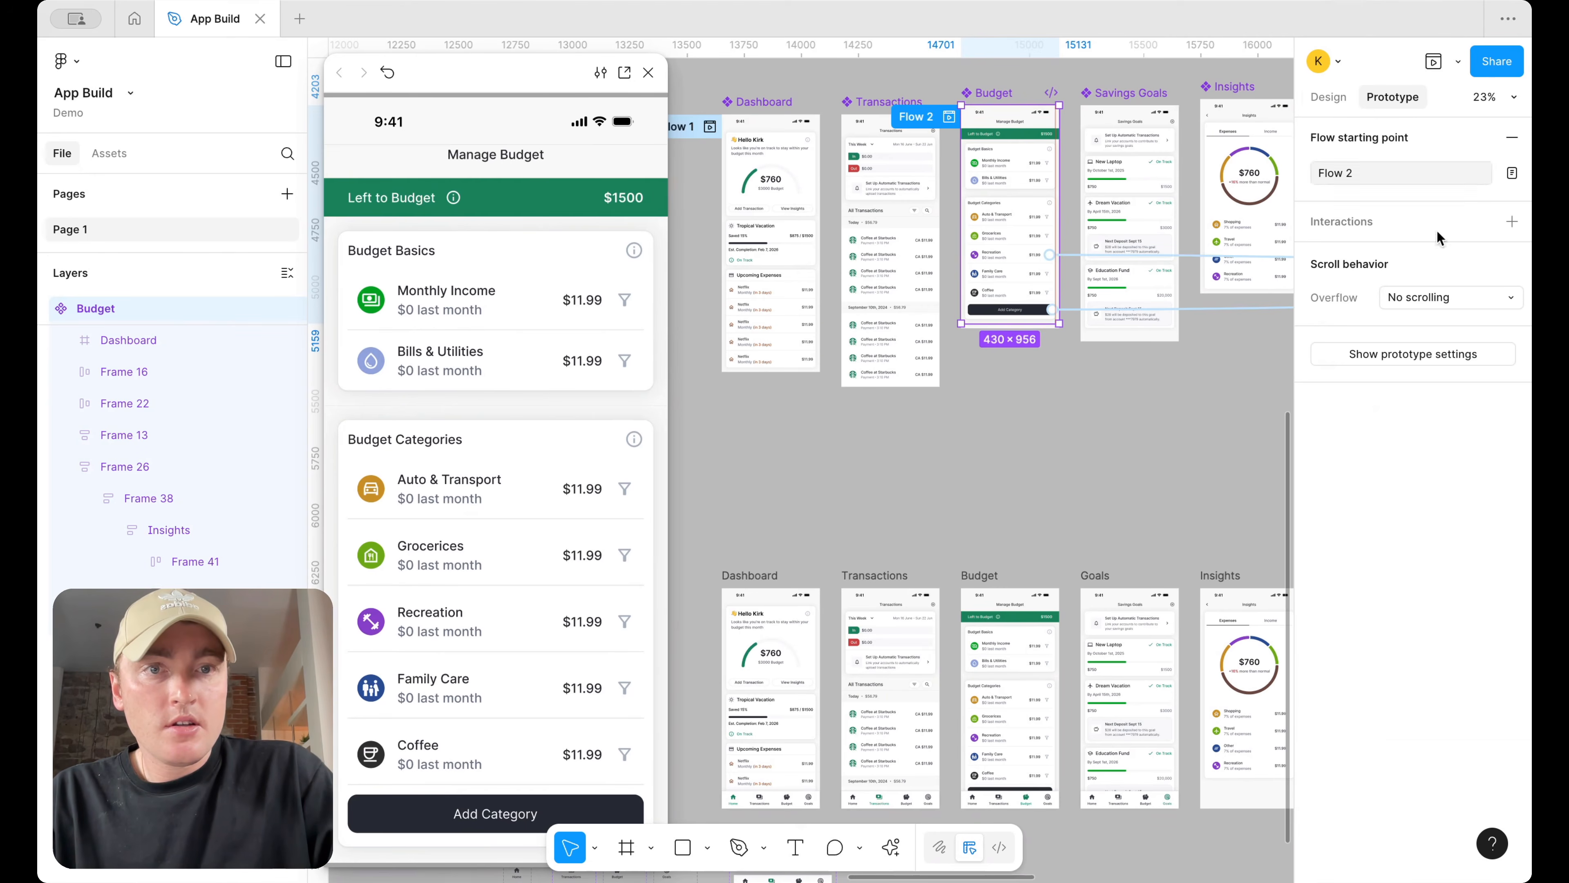
left_click(1460, 306)
left_click(1440, 344)
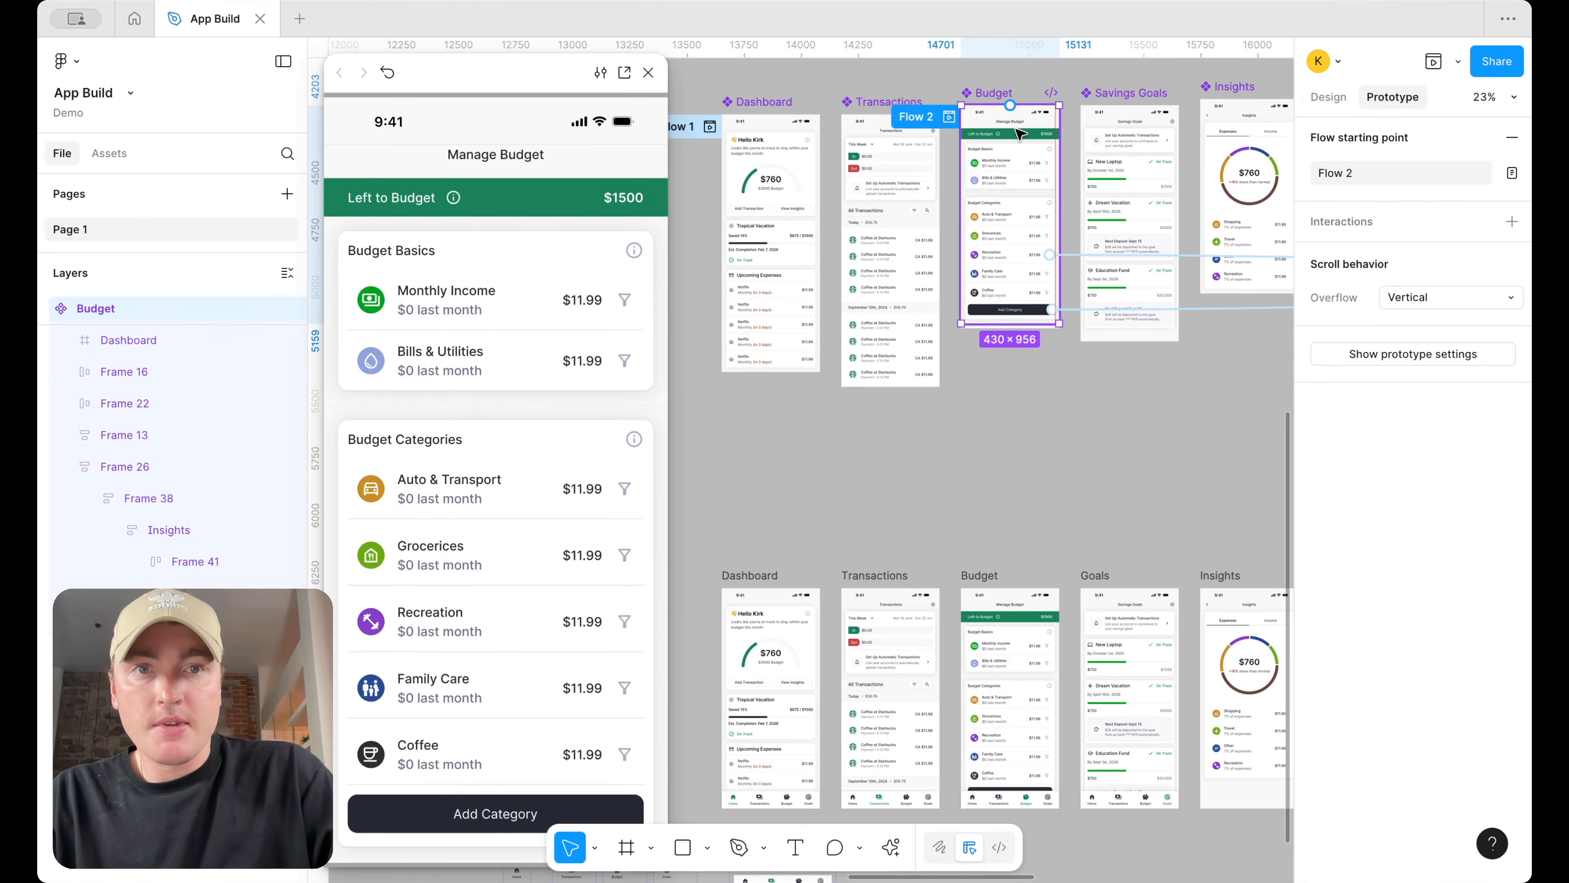
Review the Savings Goals component's size in the design properties
scroll(1028, 150, "up", 5)
scroll(1046, 314, "down", 3)
scroll(1035, 224, "up", 5)
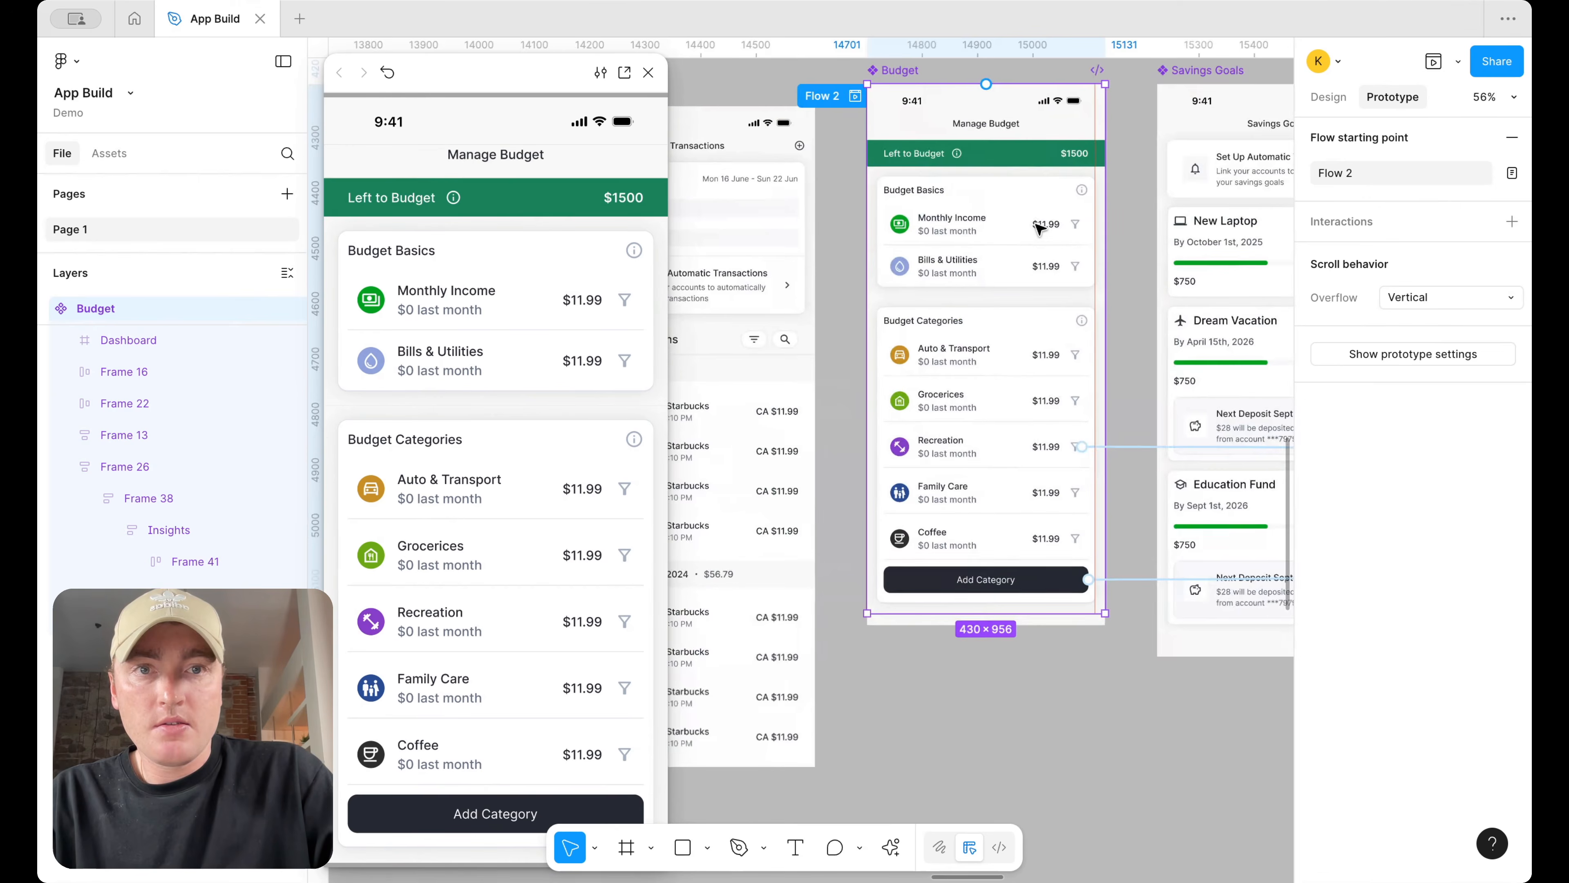
scroll(1040, 229, "down", 2)
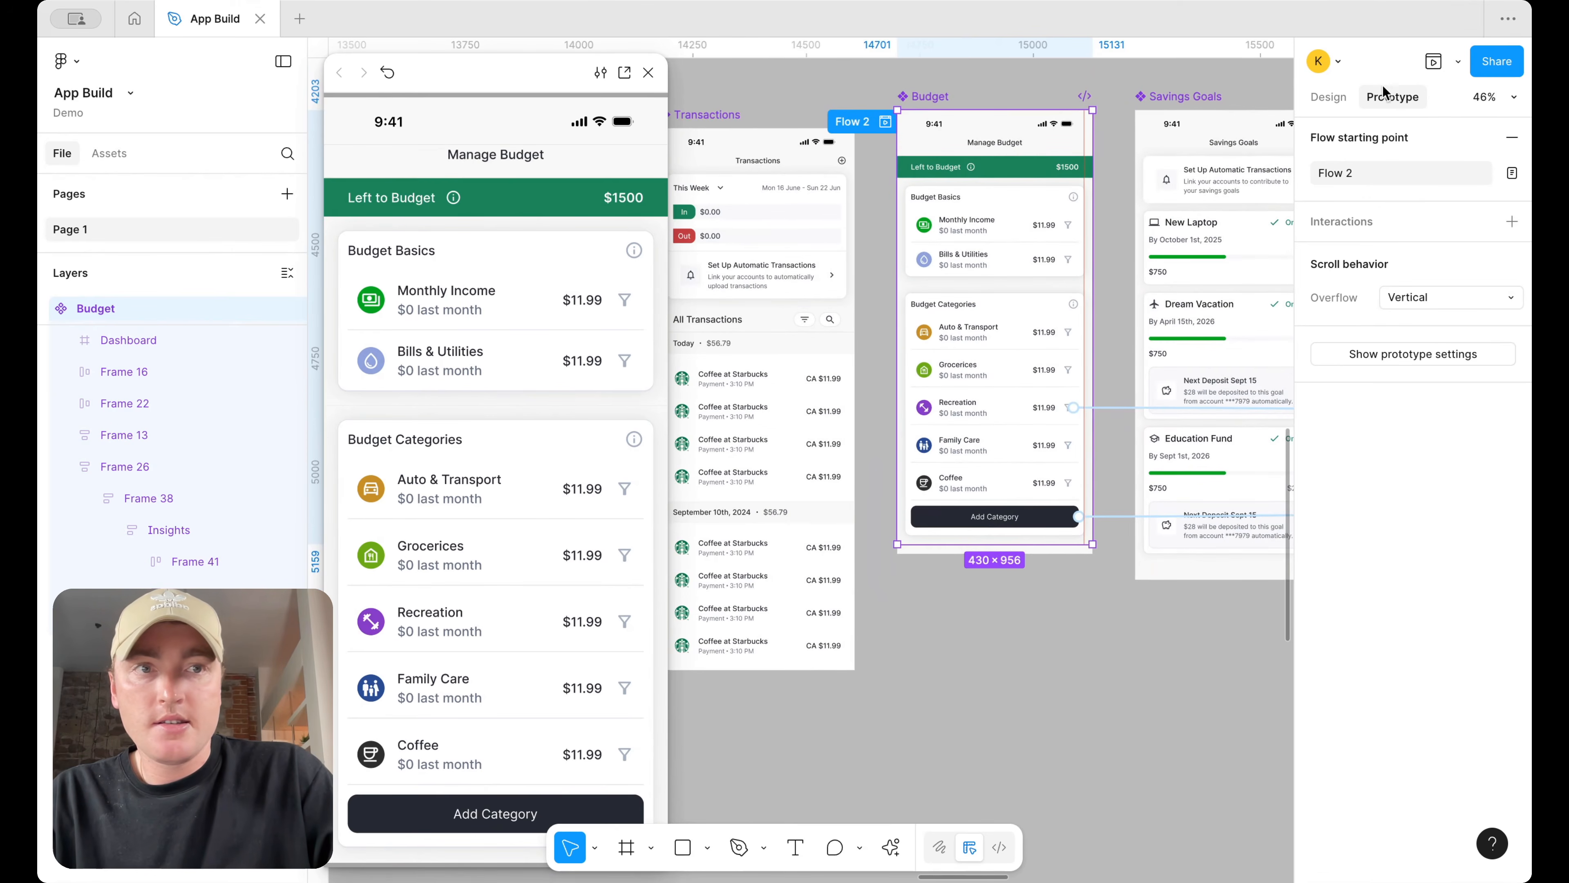
scroll(1183, 229, "down", 5)
left_click(1200, 234)
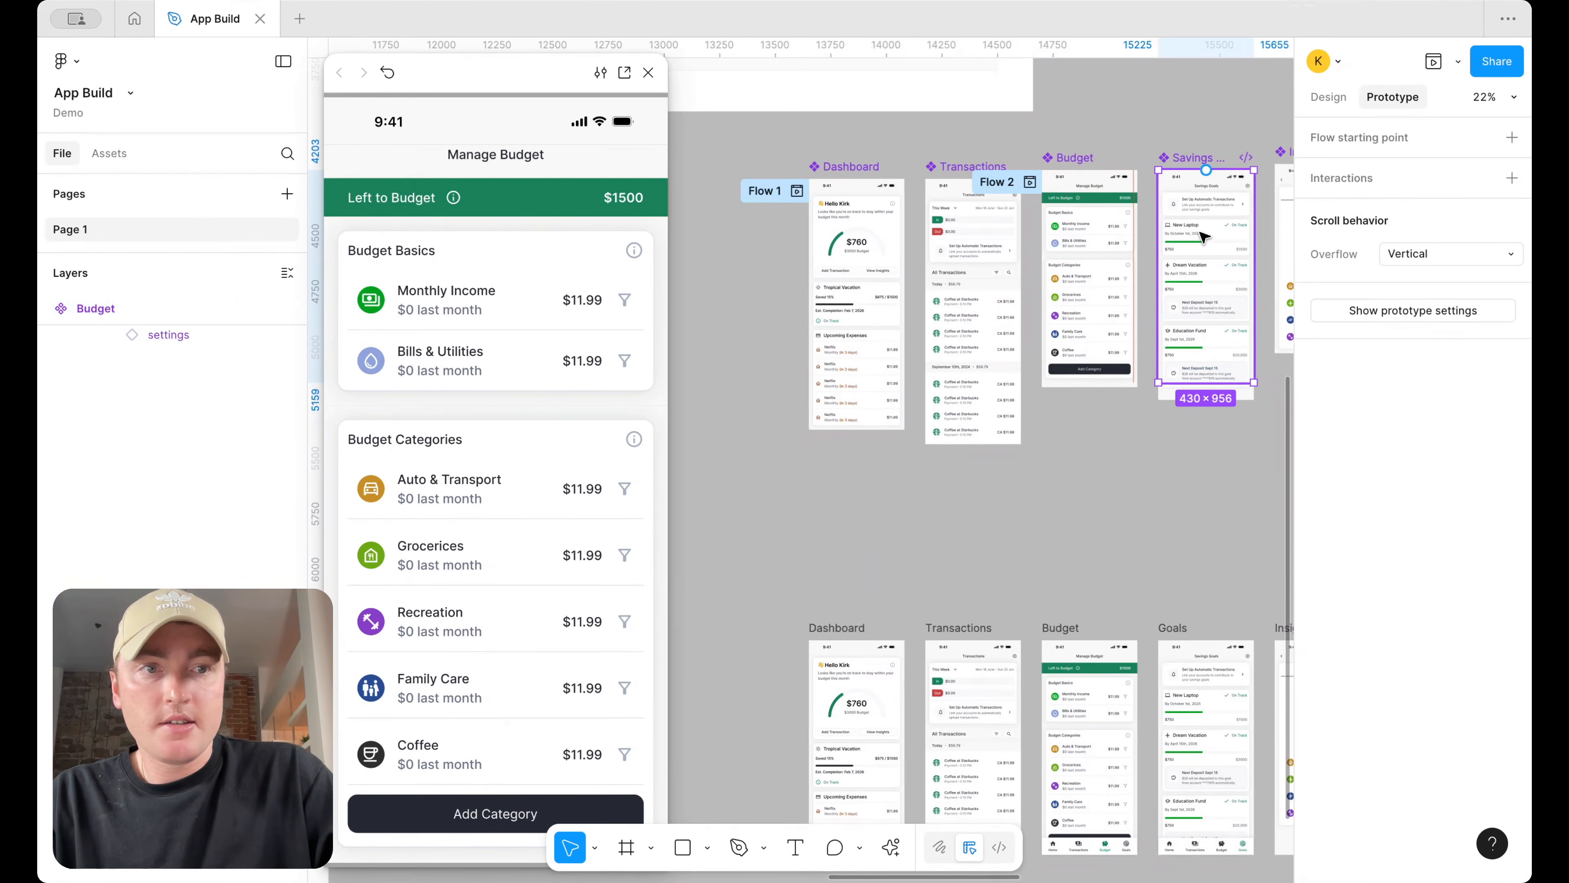
left_click(1337, 105)
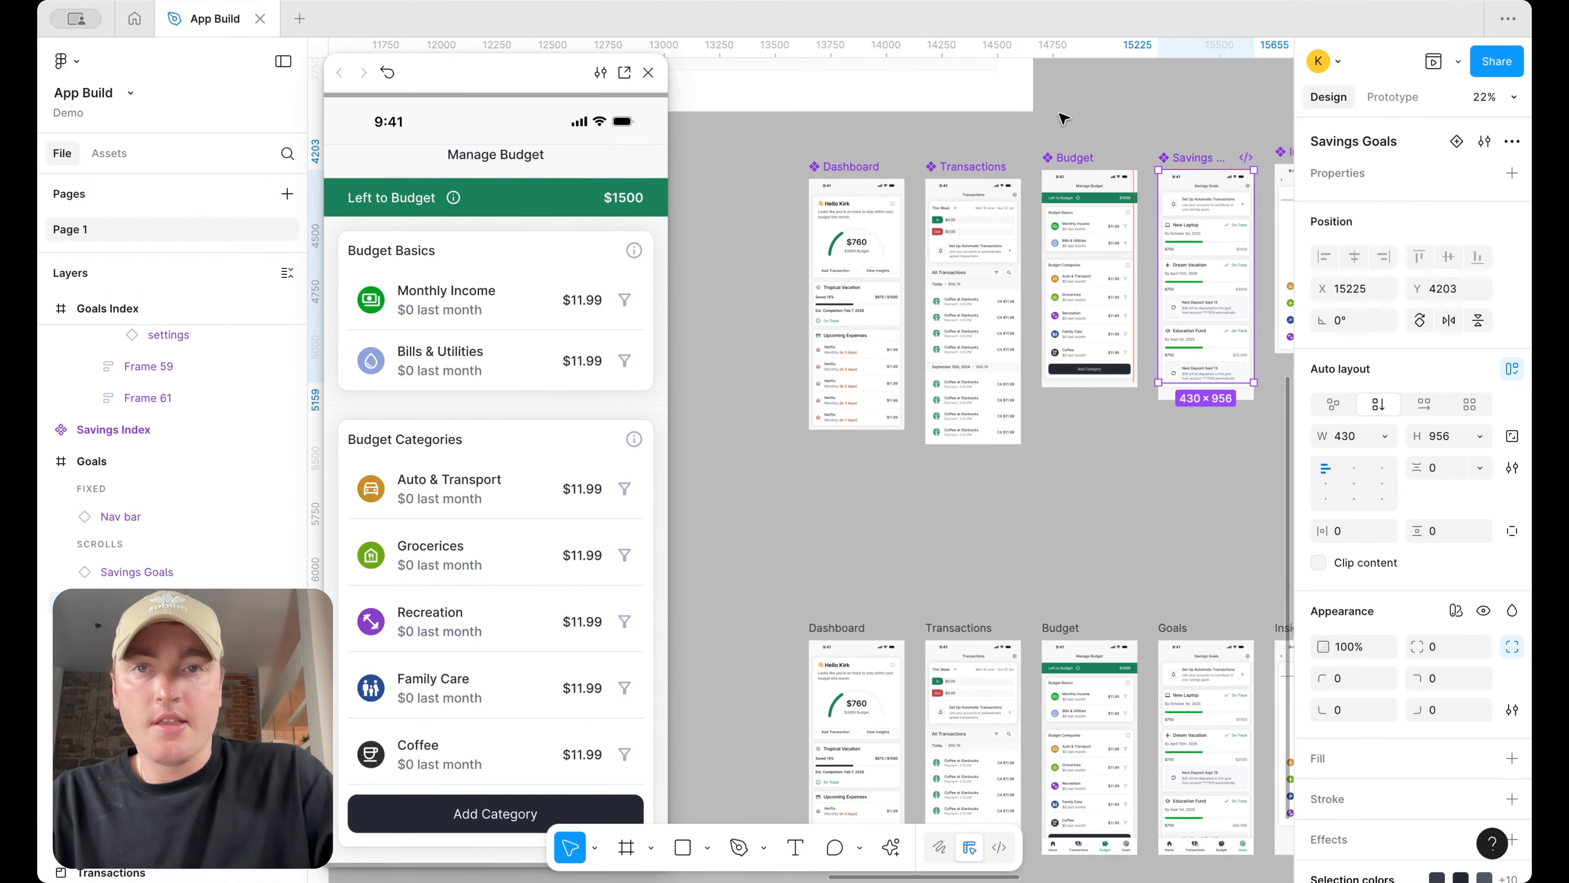
Select the Budget screen and scroll through it in the prototype preview to test scrolling
scroll(990, 386, "down", 5)
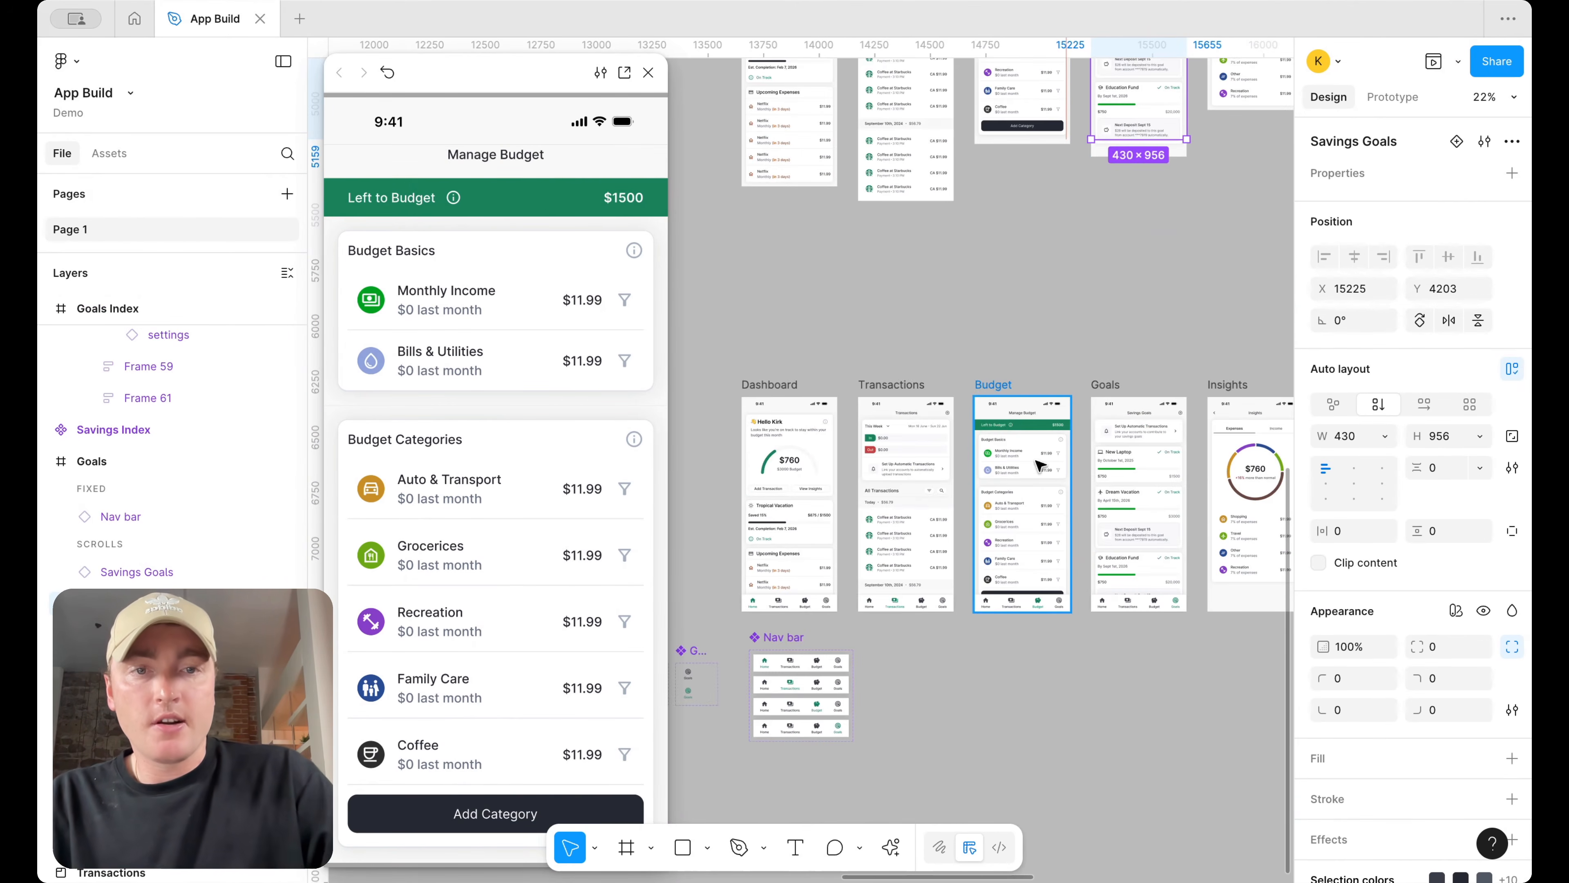
left_click(990, 386)
scroll(1046, 254, "up", 4)
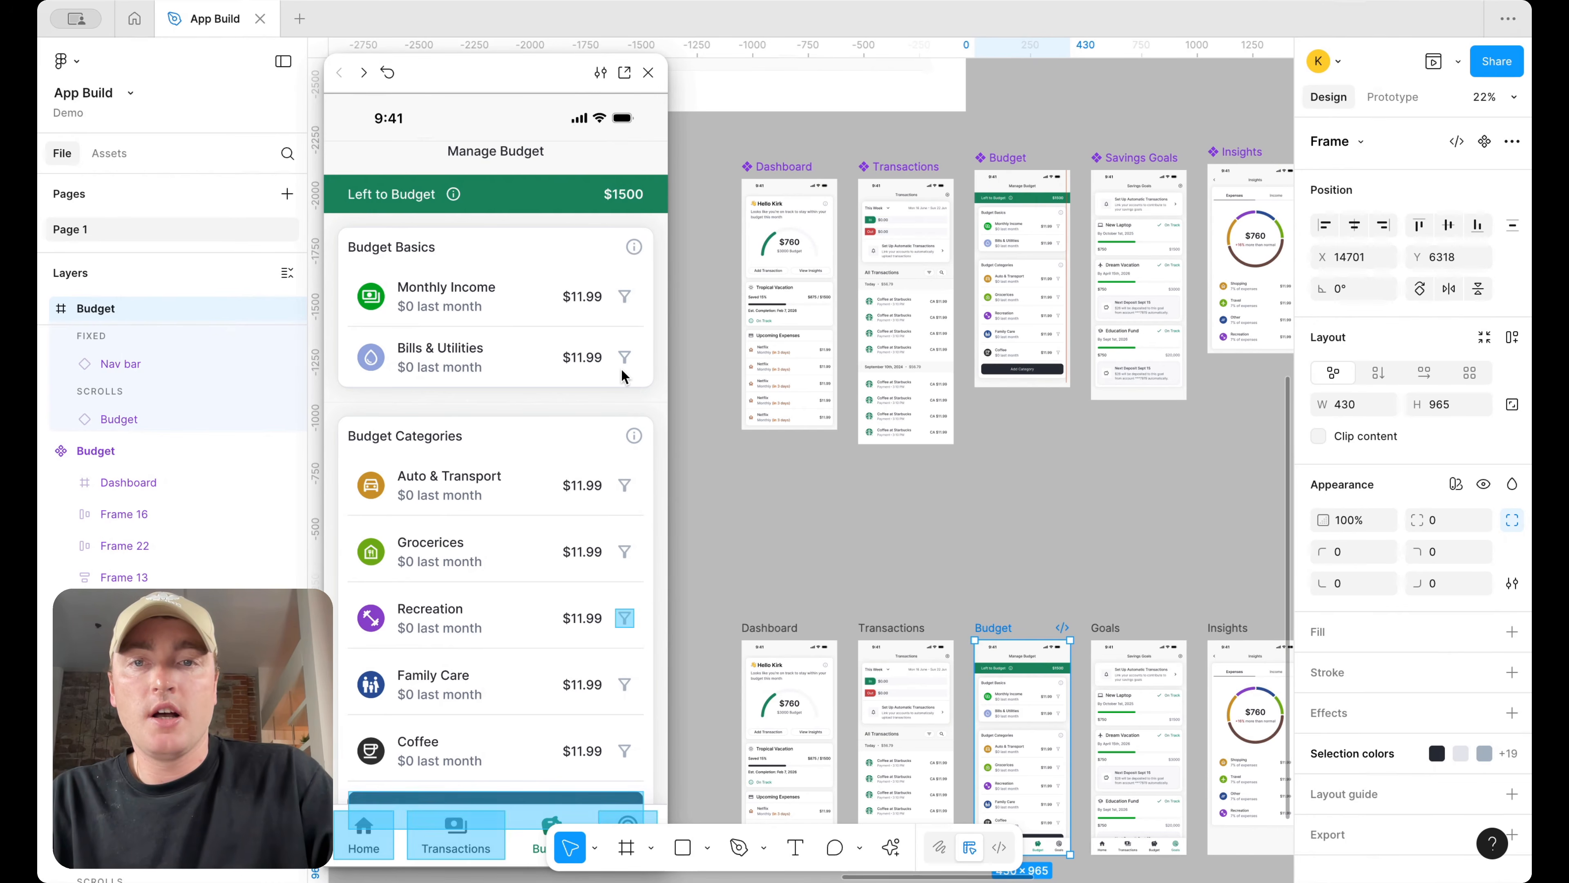
scroll(623, 374, "down", 1)
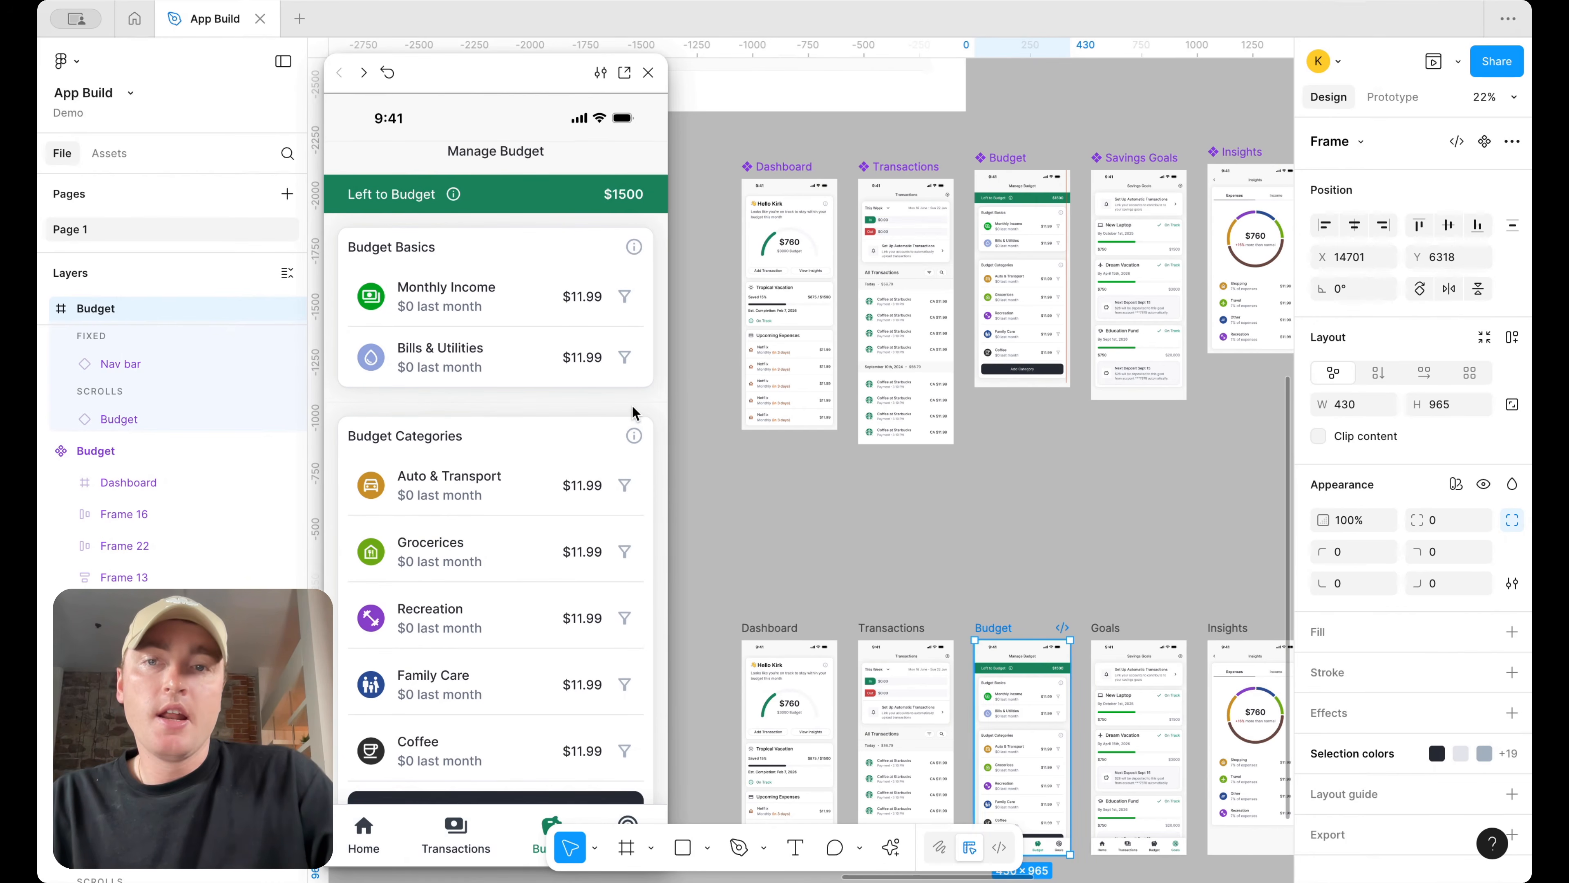
scroll(629, 495, "up", 1)
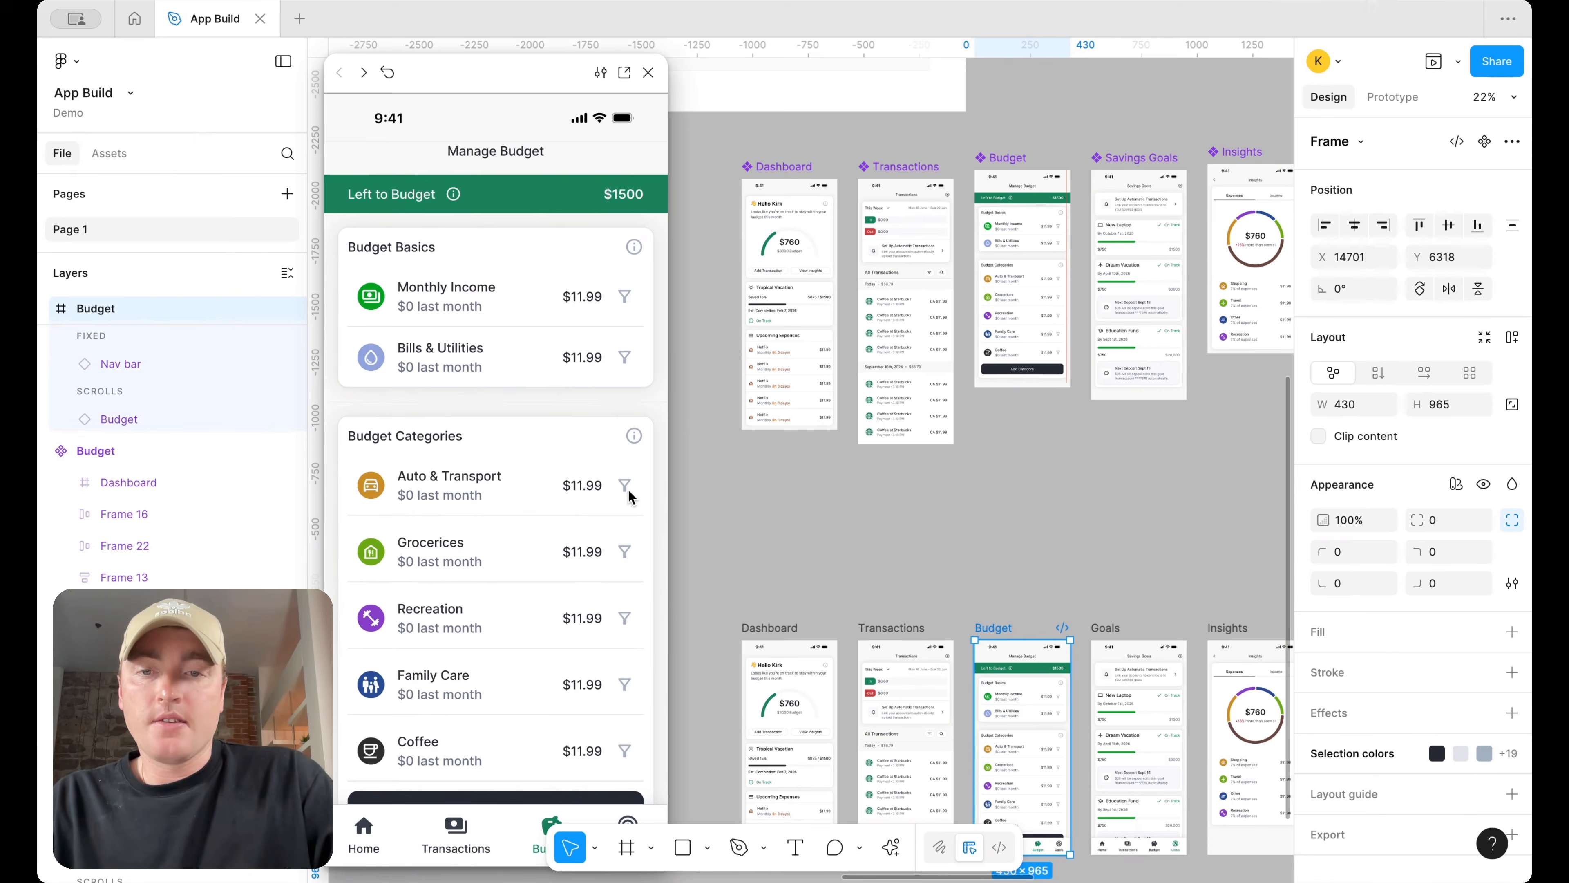
scroll(629, 496, "down", 1)
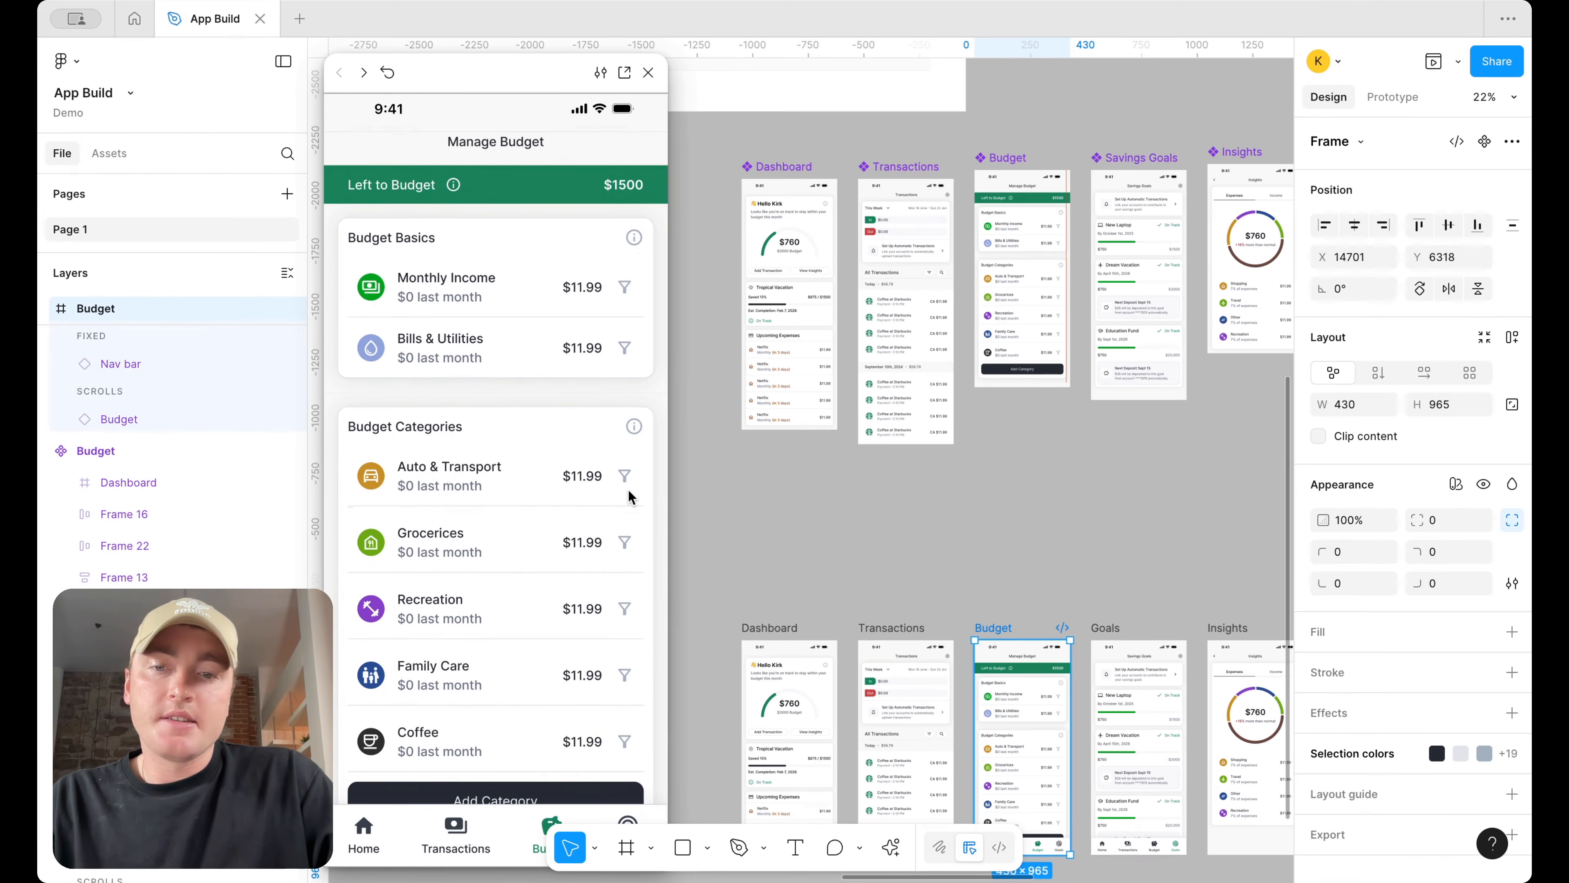
scroll(629, 496, "up", 1)
scroll(629, 496, "down", 1)
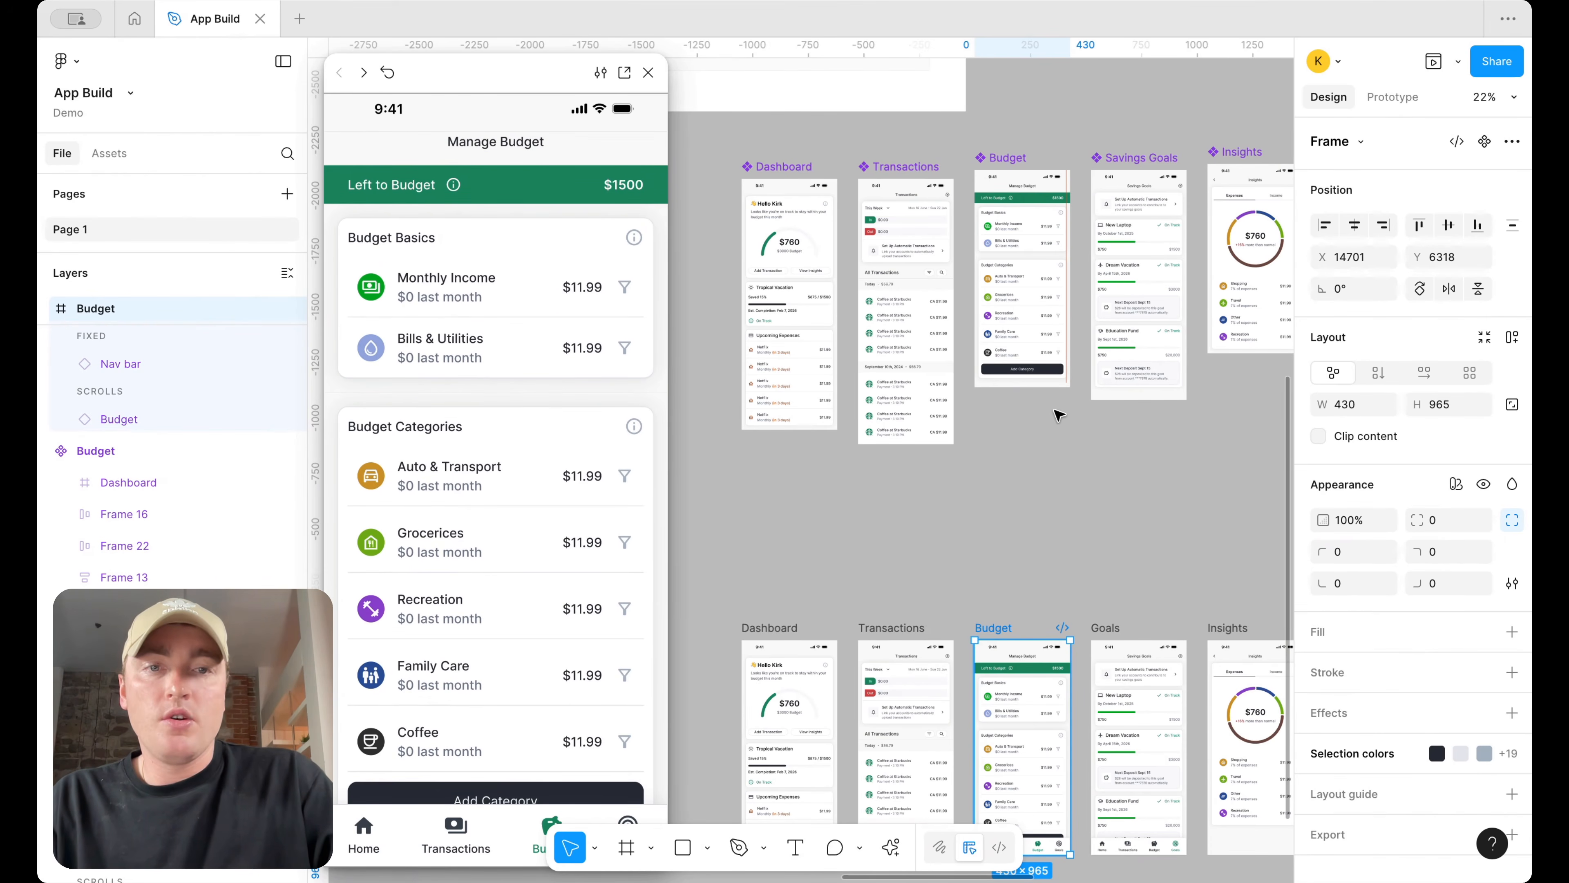
Extend the Budget screen's inner content frame downward to a height of about 699
scroll(1058, 383, "up", 3)
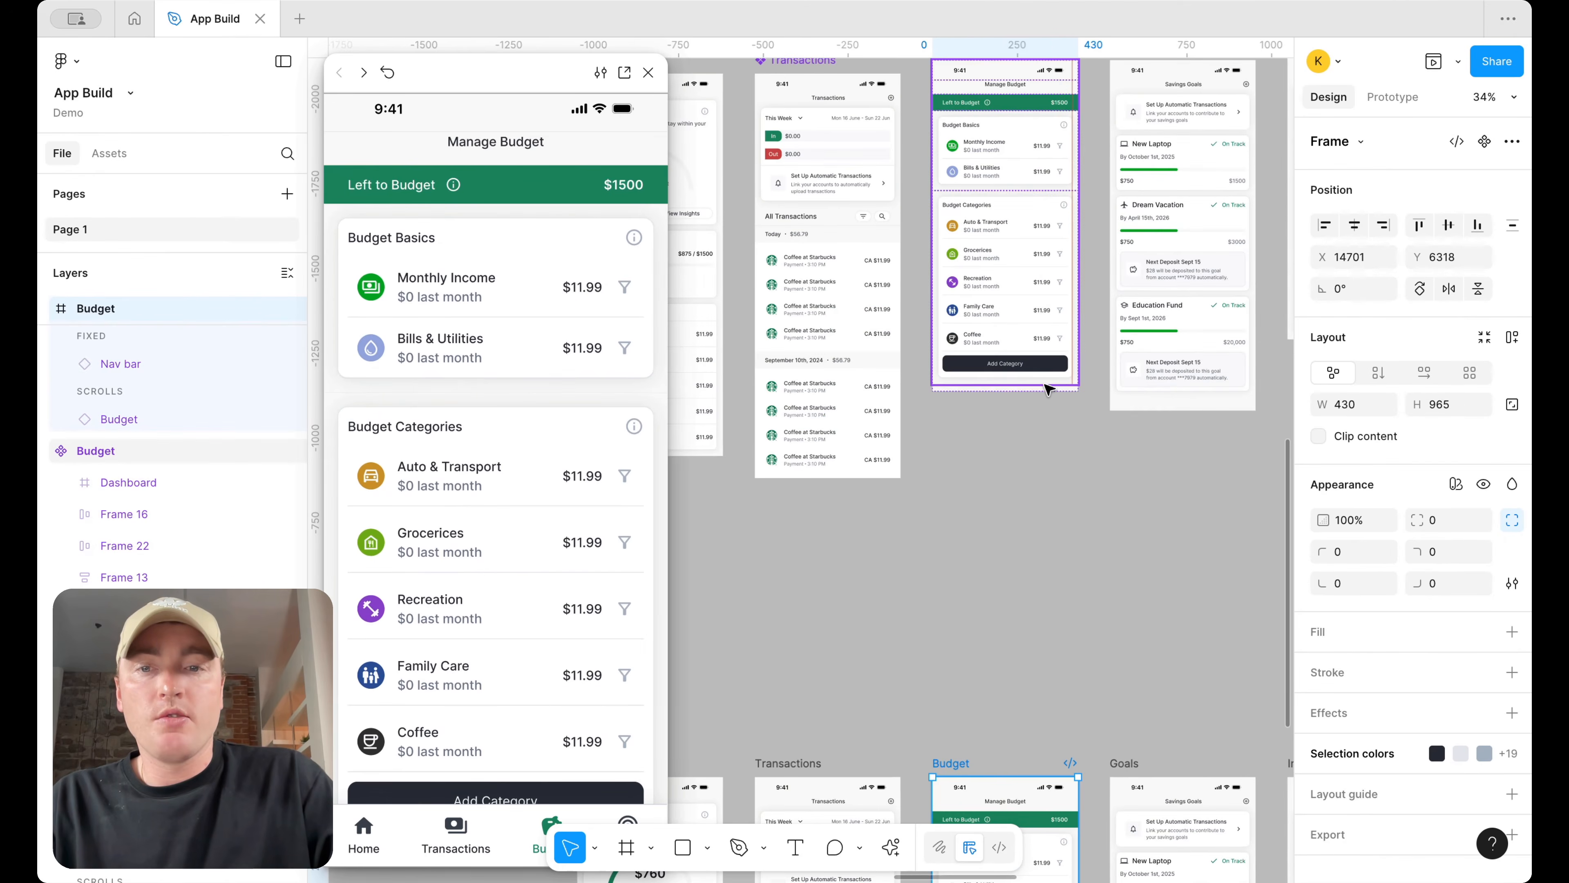
scroll(1044, 387, "up", 2)
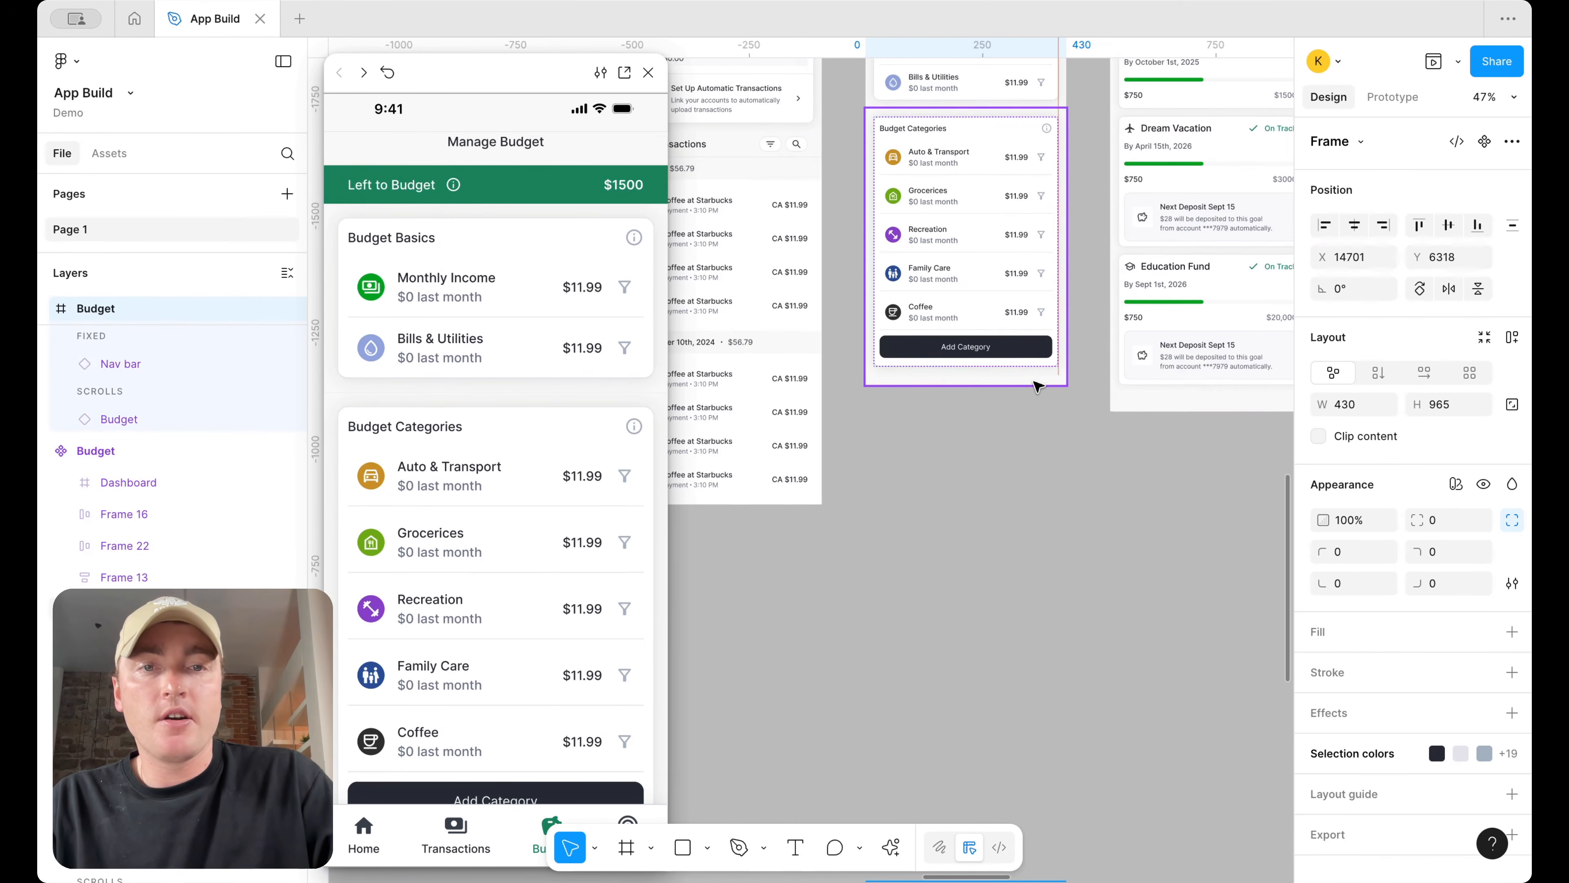
left_click(1038, 386)
left_click_drag(1019, 386, 1019, 435)
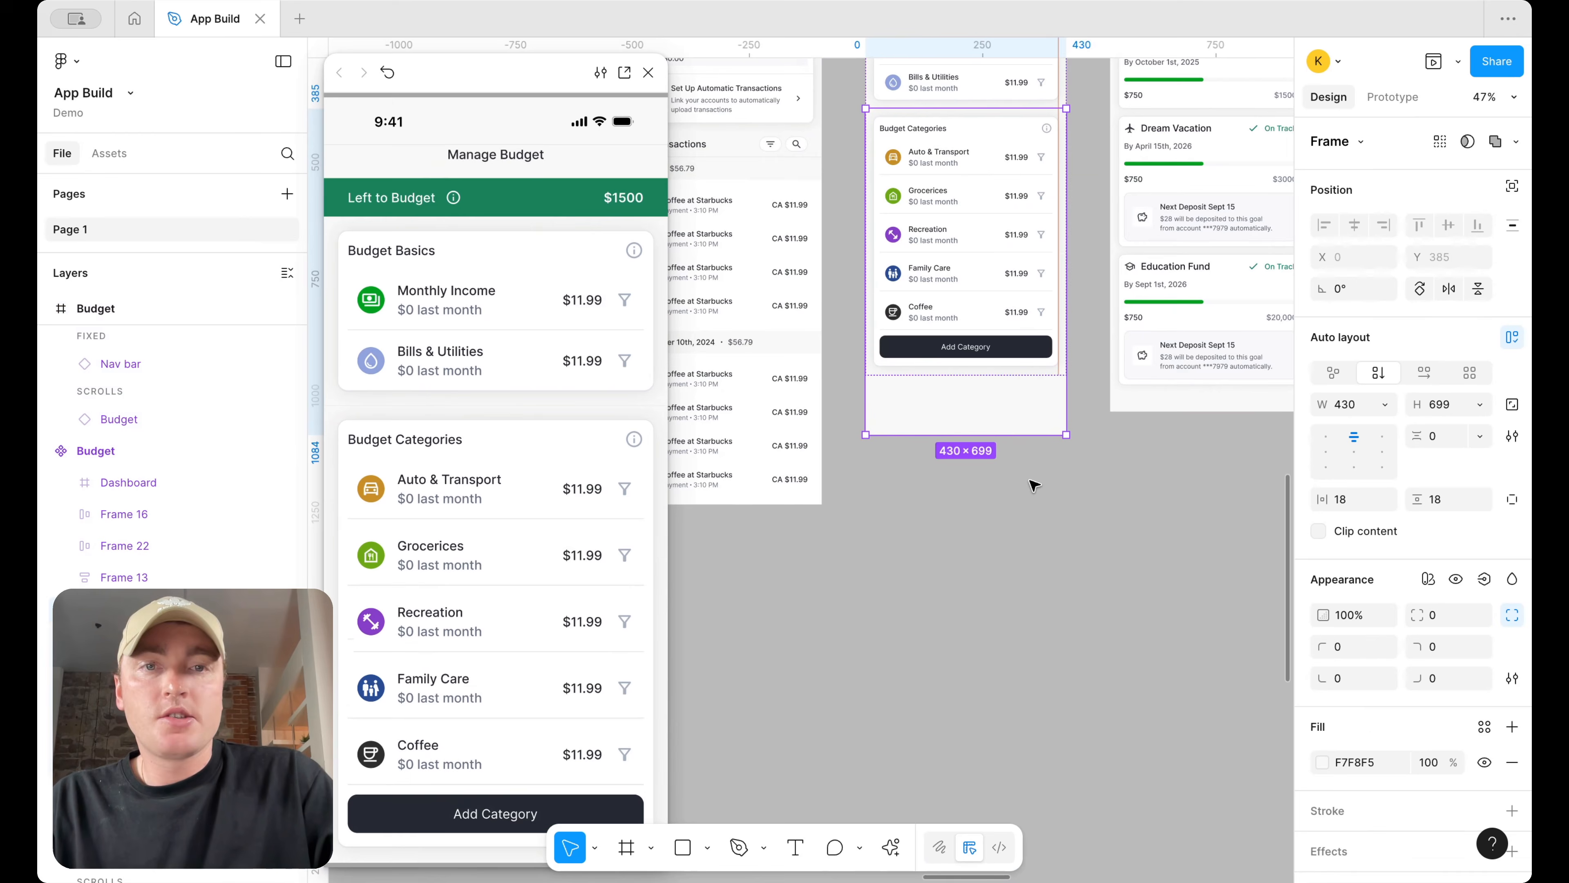
left_click(1038, 495)
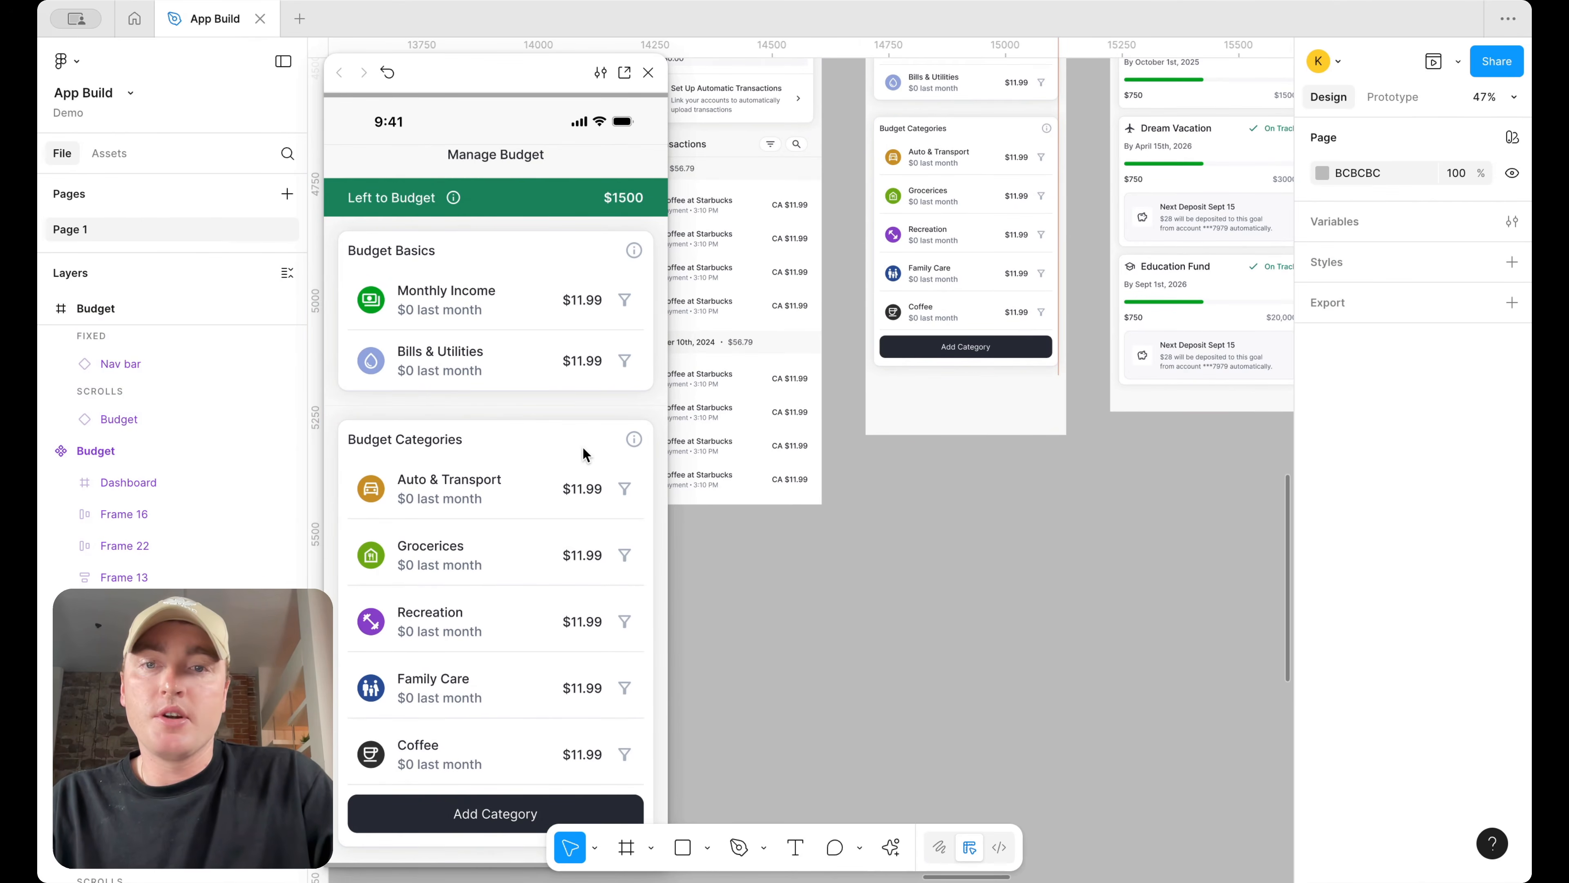
Re-test the Budget screen's vertical scrolling in the prototype preview
scroll(847, 559, "up", 5)
left_click(883, 377)
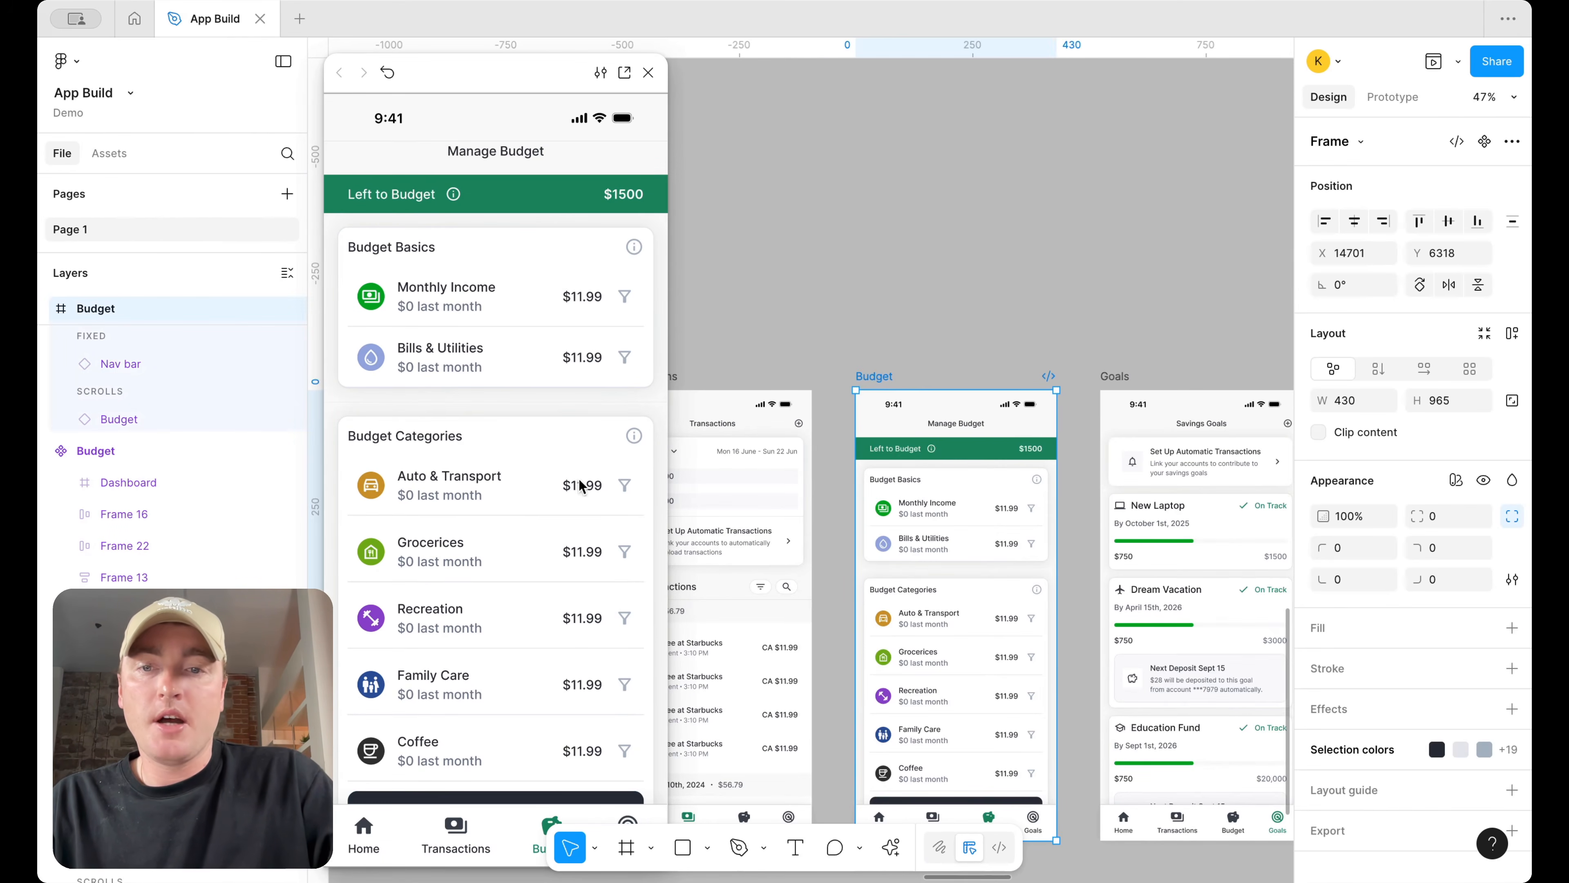
scroll(543, 377, "down", 3)
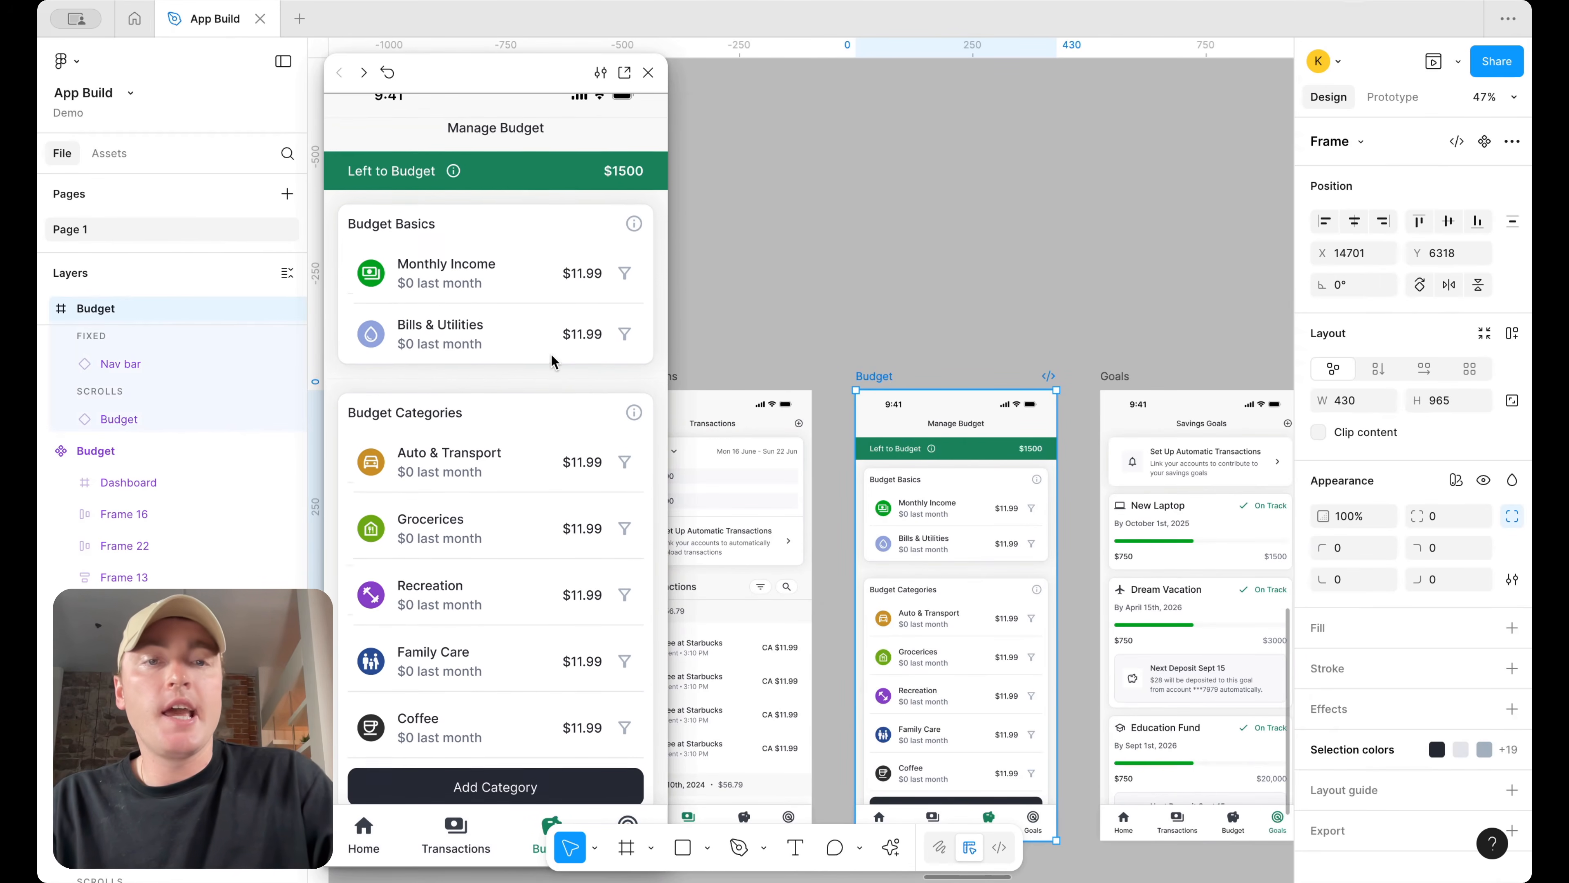
scroll(551, 354, "down", 2)
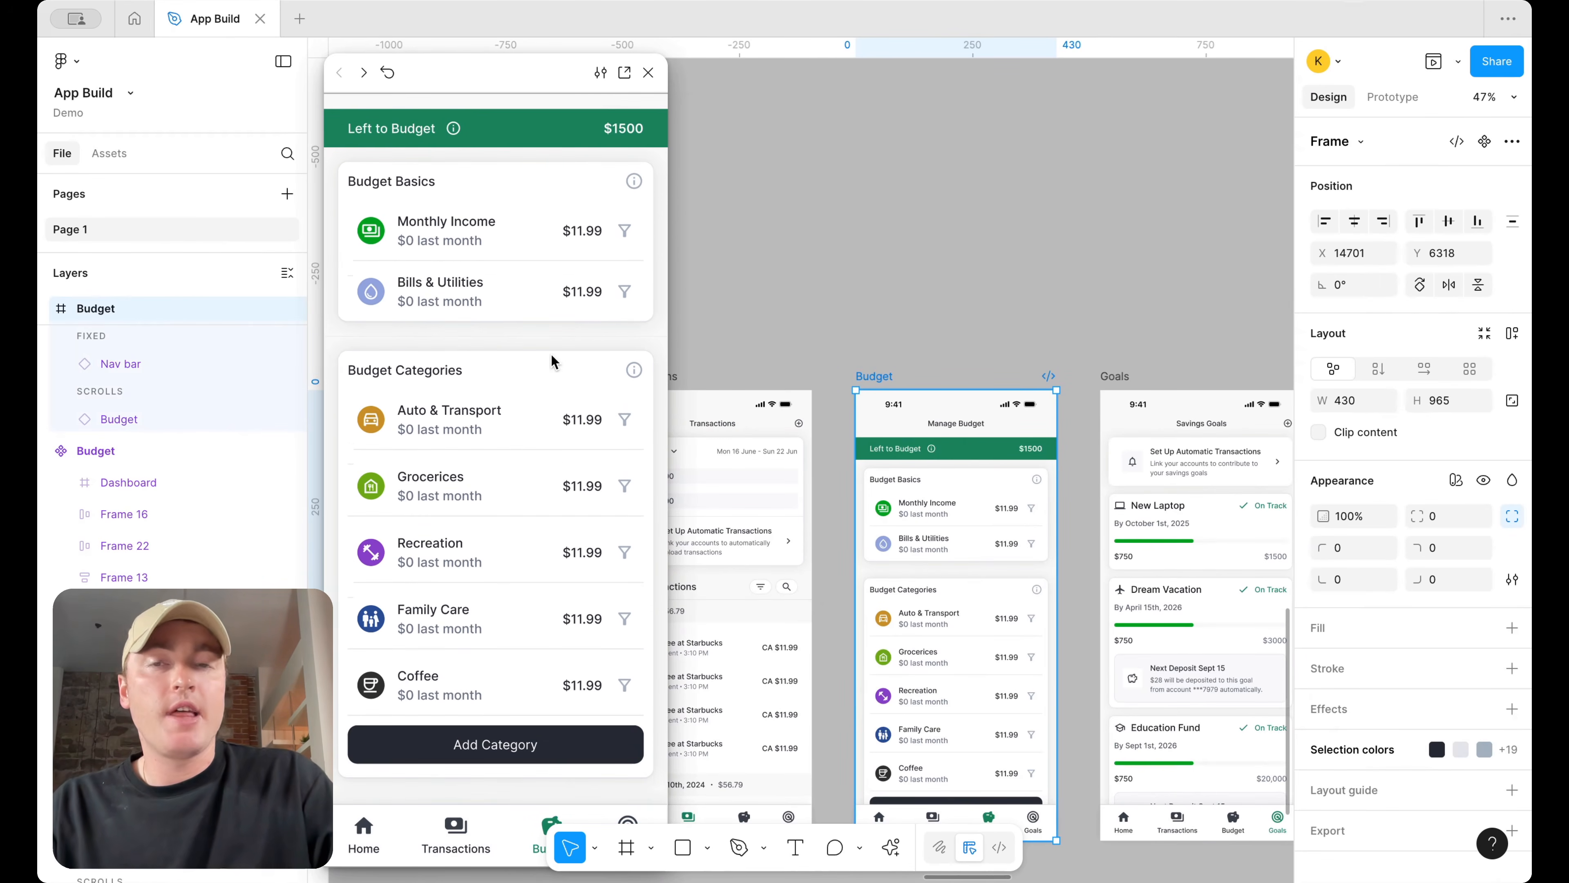
scroll(615, 314, "down", 1)
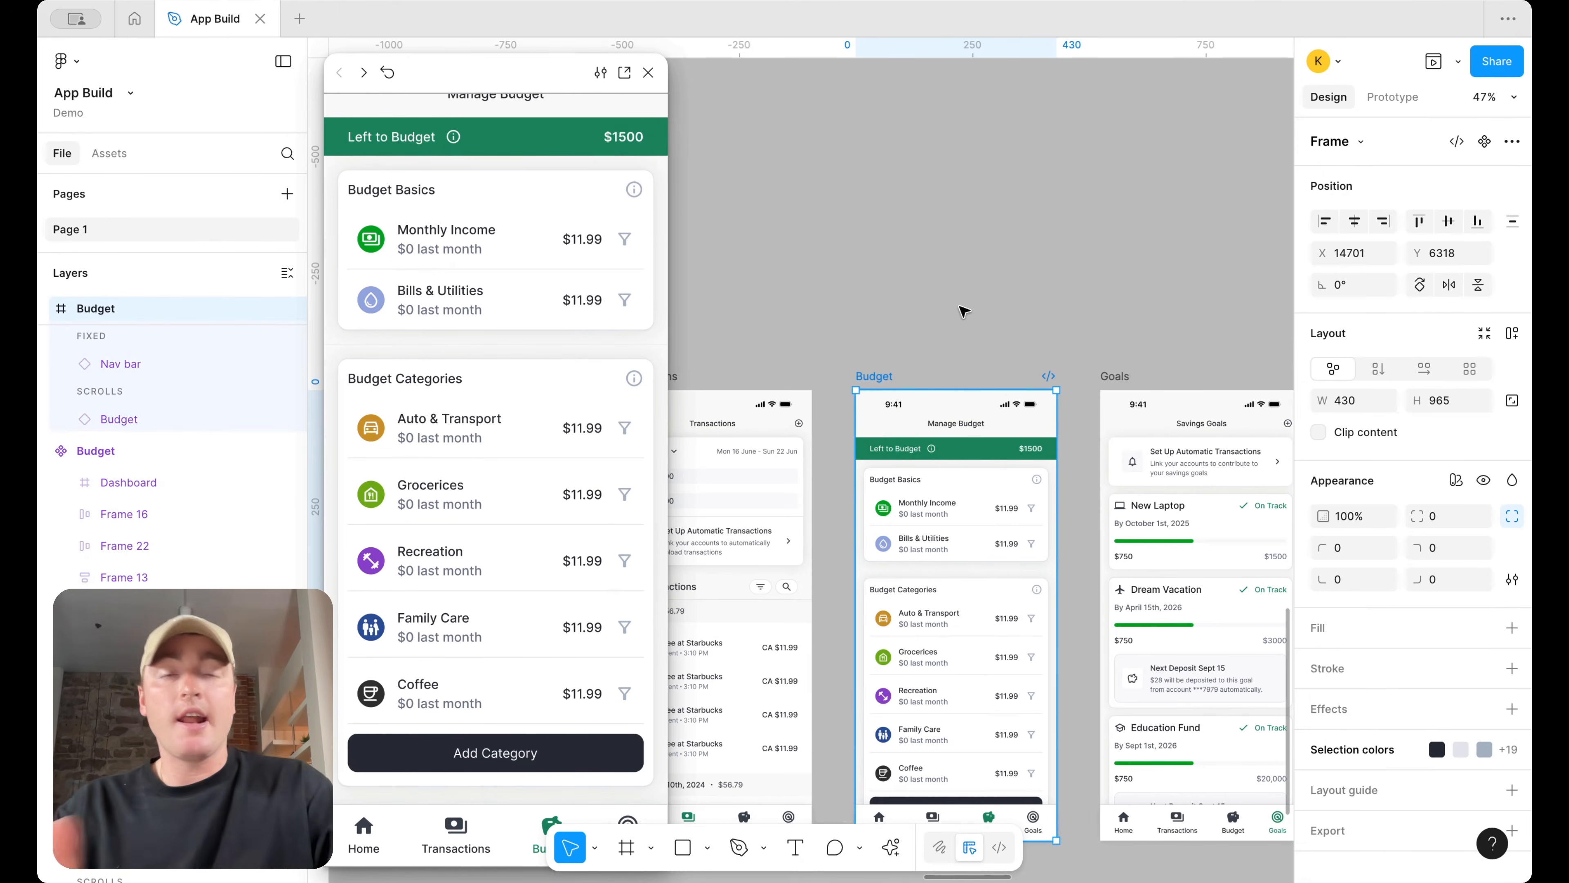
scroll(963, 311, "down", 5)
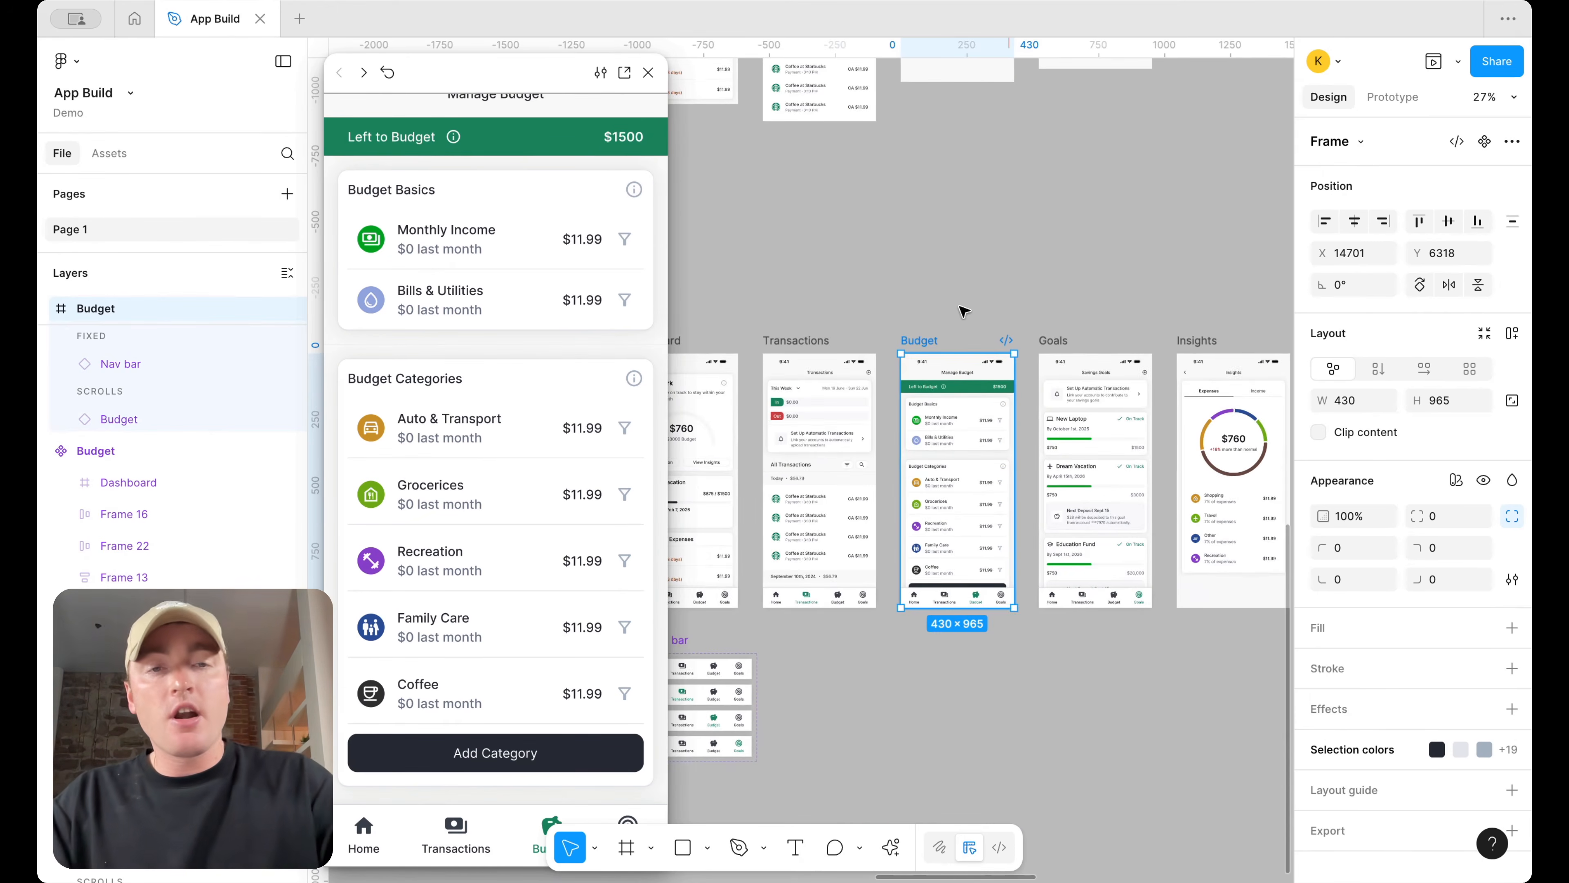
Delete the three note boxes sitting above the Home section
scroll(963, 311, "down", 3)
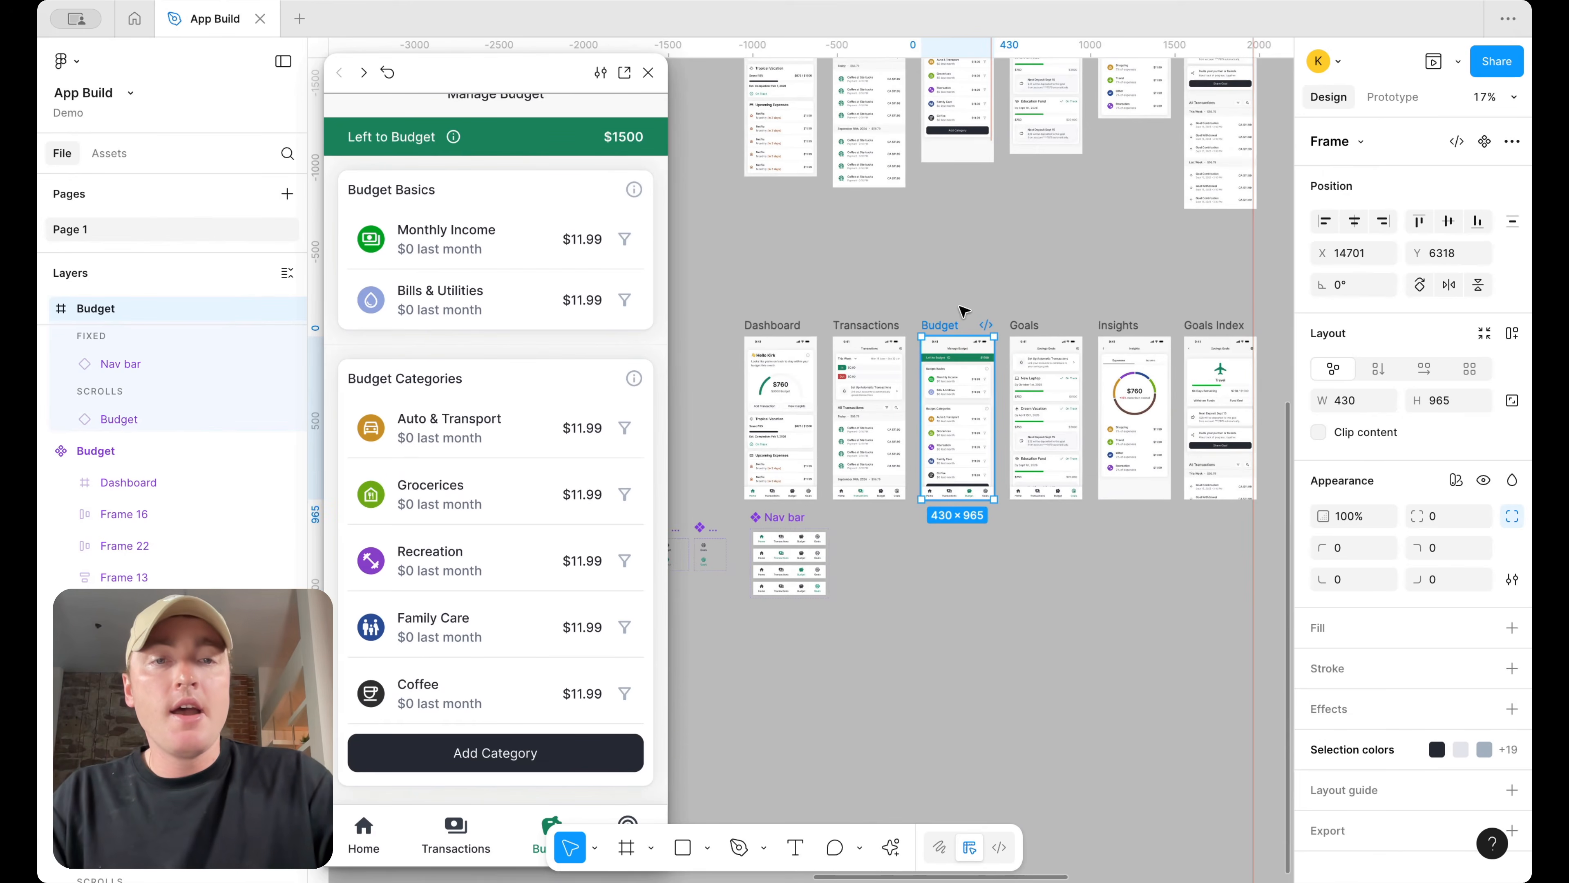
scroll(963, 311, "up", 2)
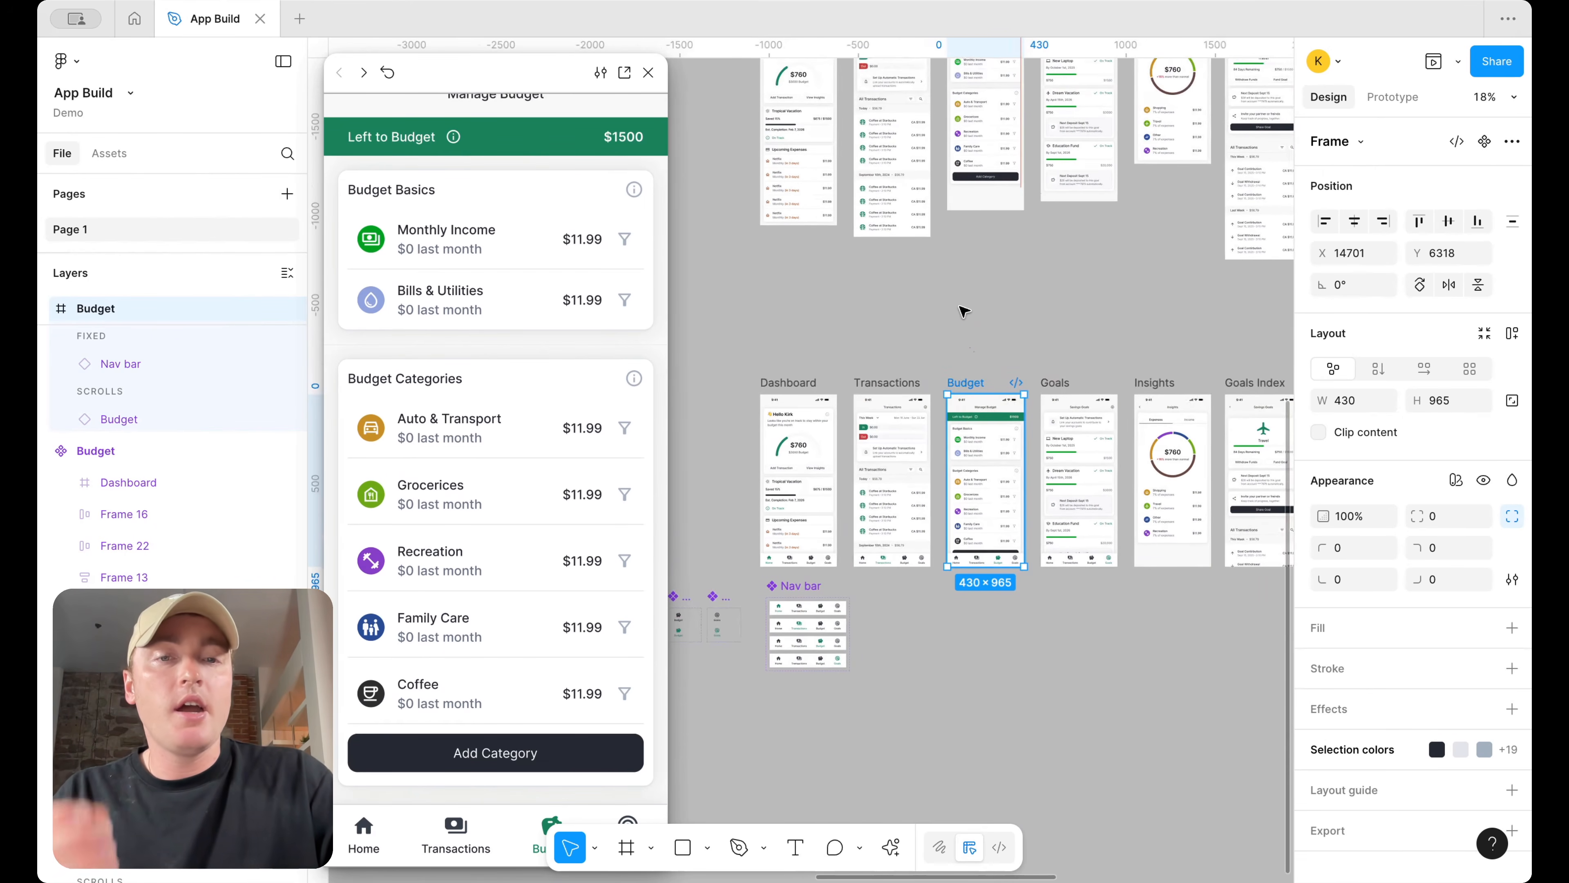
scroll(964, 311, "down", 2)
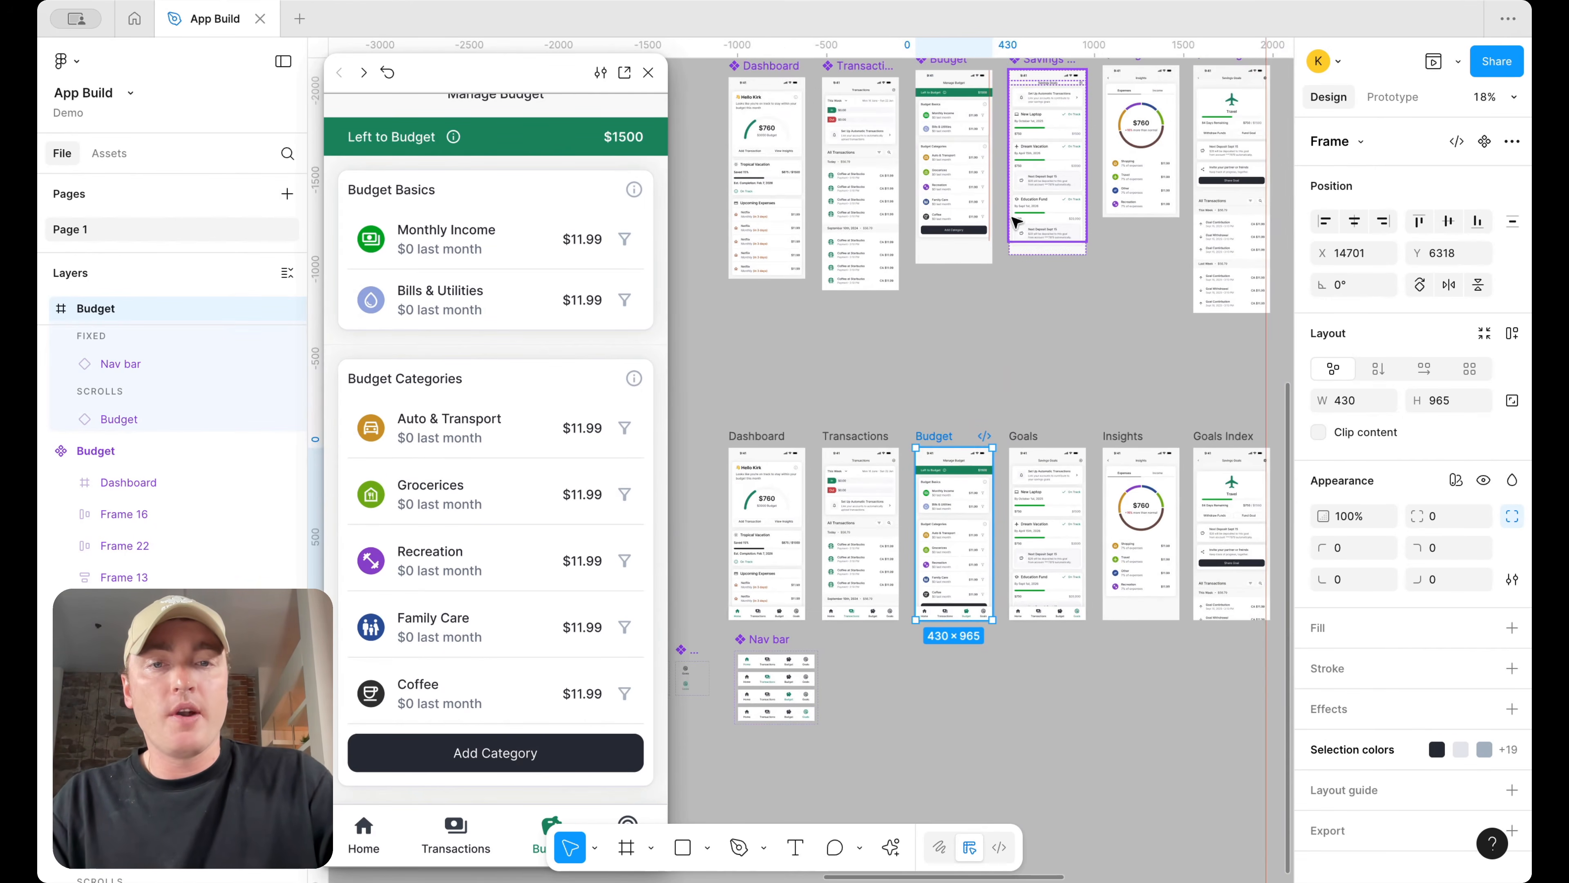
scroll(1016, 220, "down", 3)
scroll(1017, 221, "left", 2)
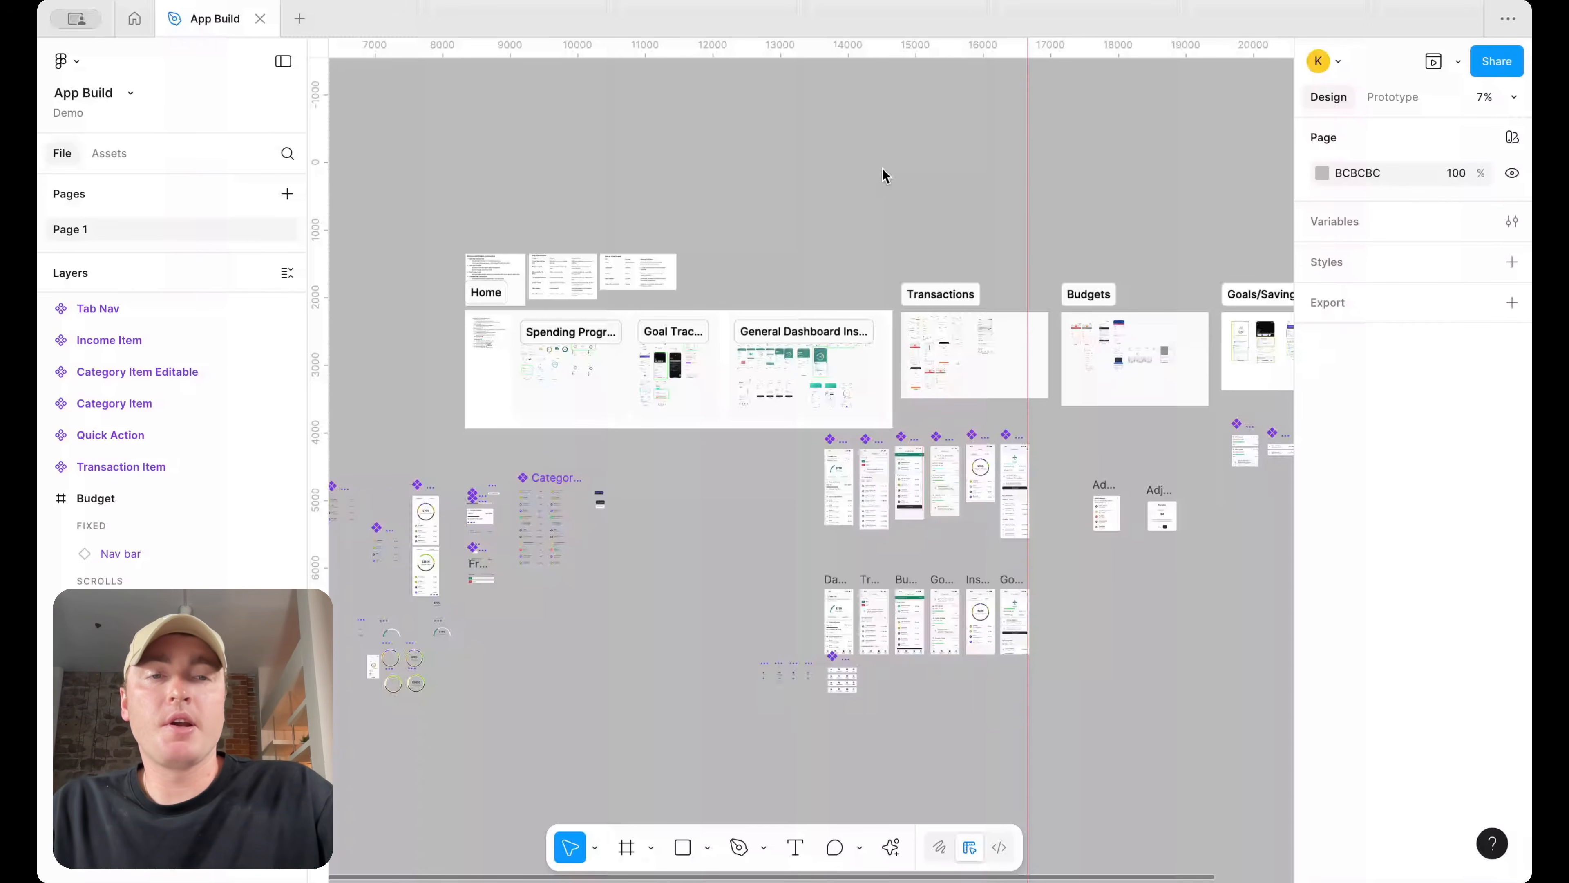
scroll(882, 168, "down", 2)
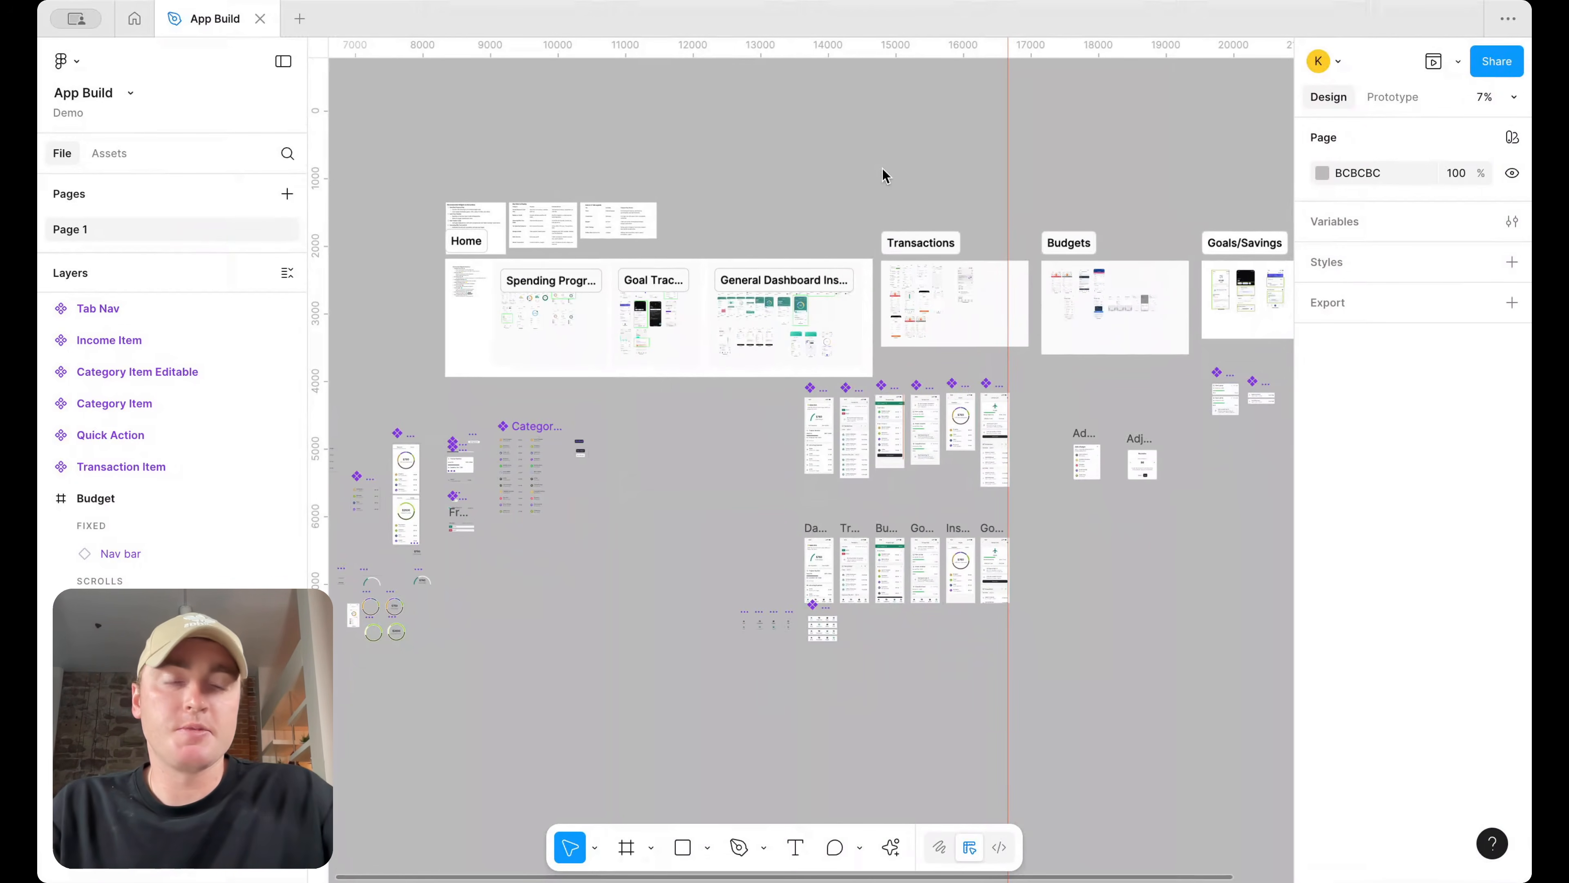
left_click_drag(761, 219, 482, 229)
key("Delete")
Select the scattered component frames and shift them slightly up and left as a group
scroll(1175, 458, "right", 3)
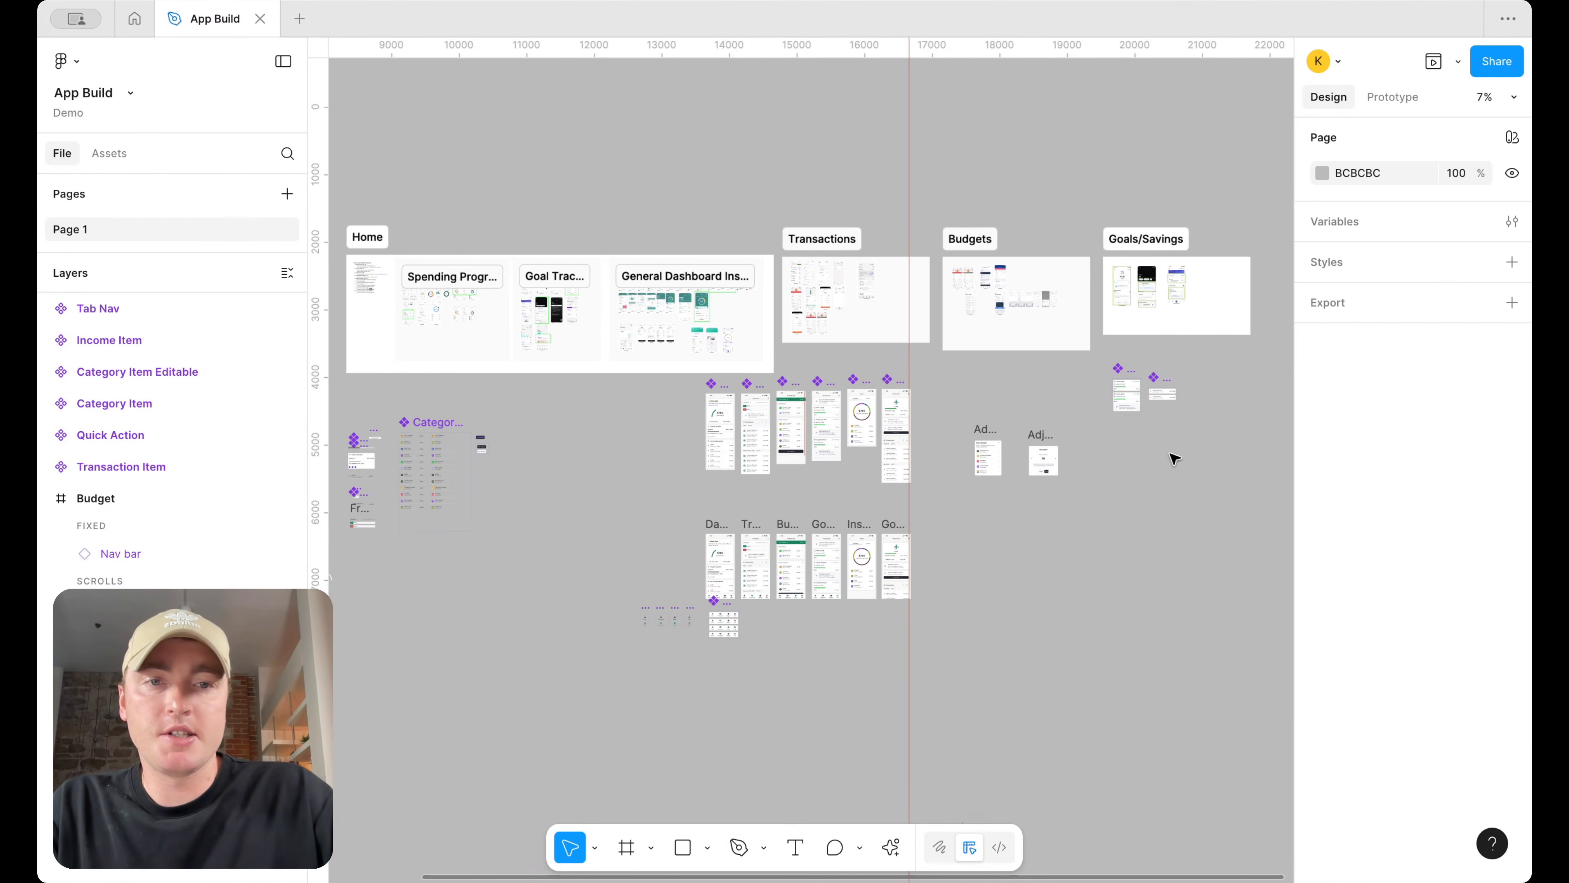
left_click_drag(1173, 420, 431, 546)
scroll(542, 540, "left", 5)
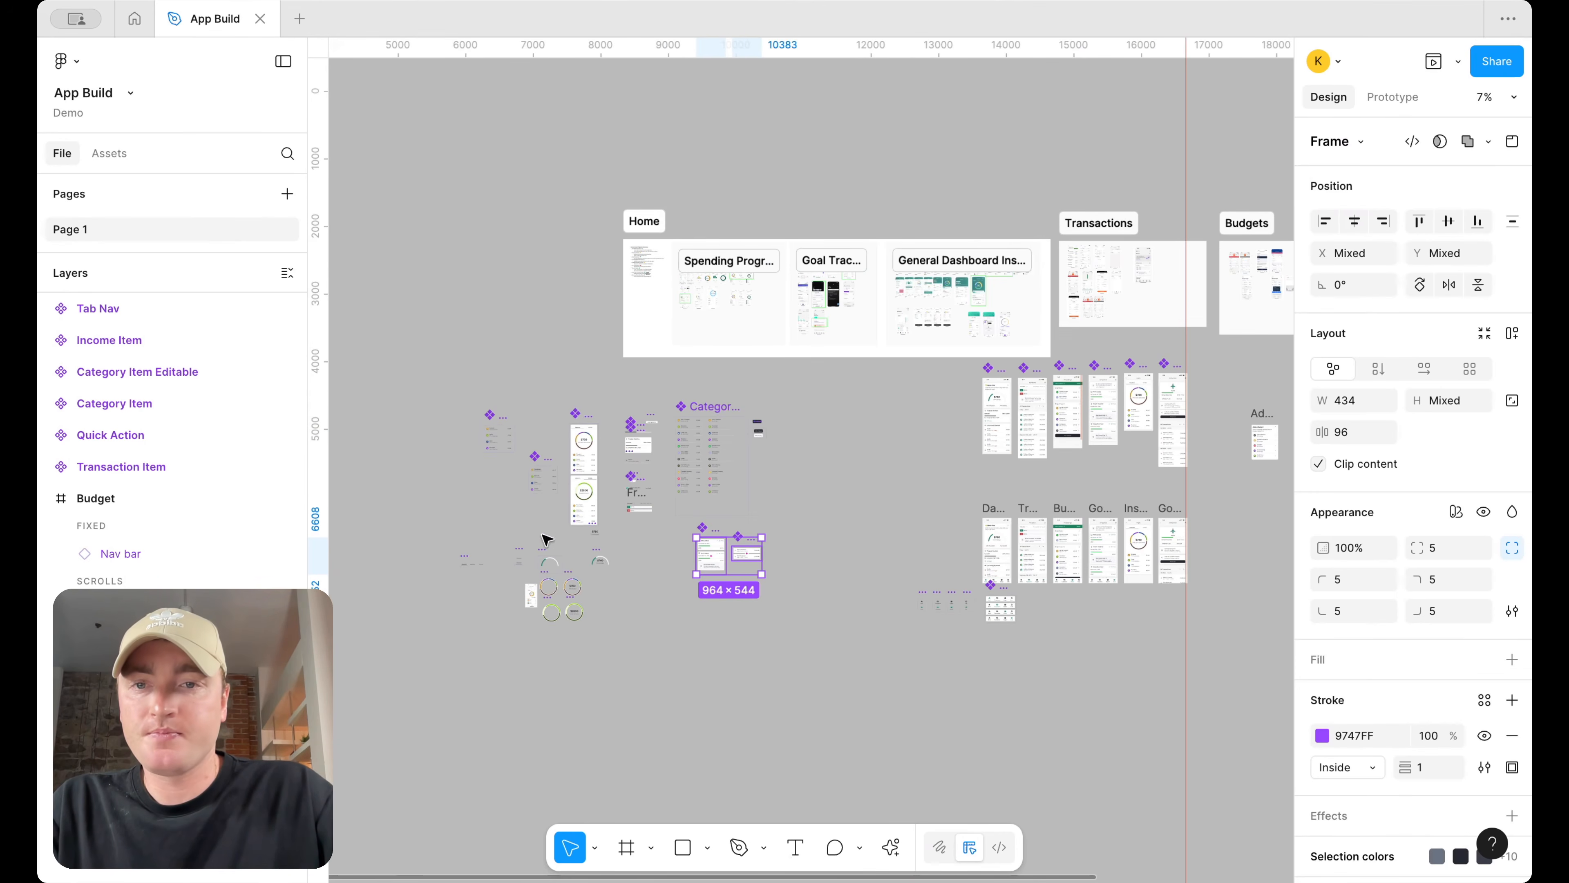
left_click_drag(398, 701, 790, 379)
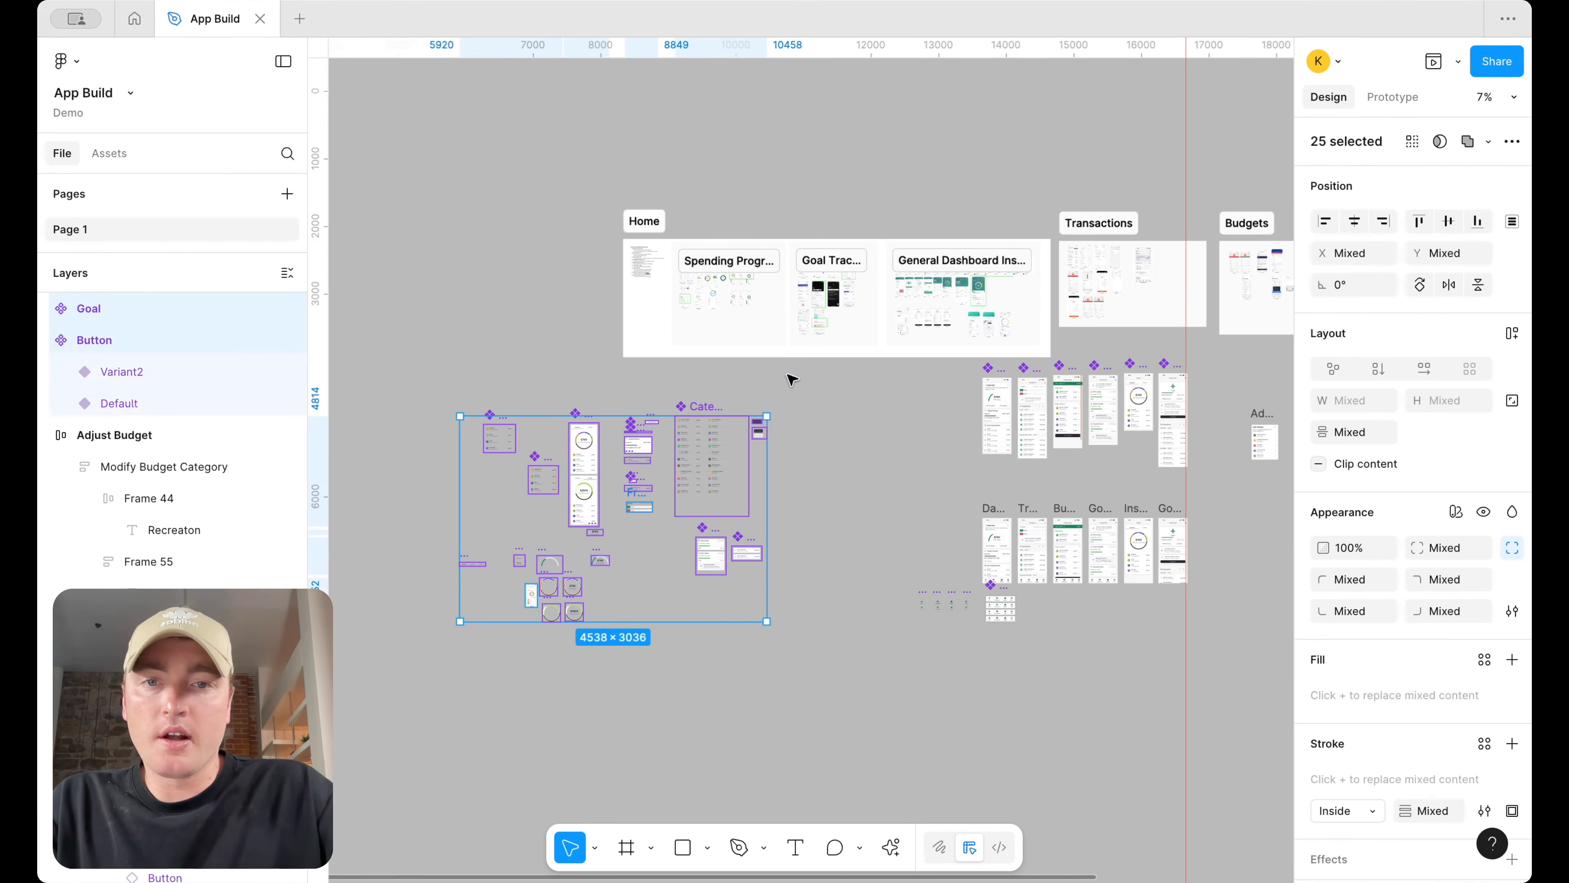
left_click_drag(715, 451, 659, 427)
scroll(688, 427, "up", 1)
scroll(688, 427, "up", 1)
scroll(659, 426, "right", 2)
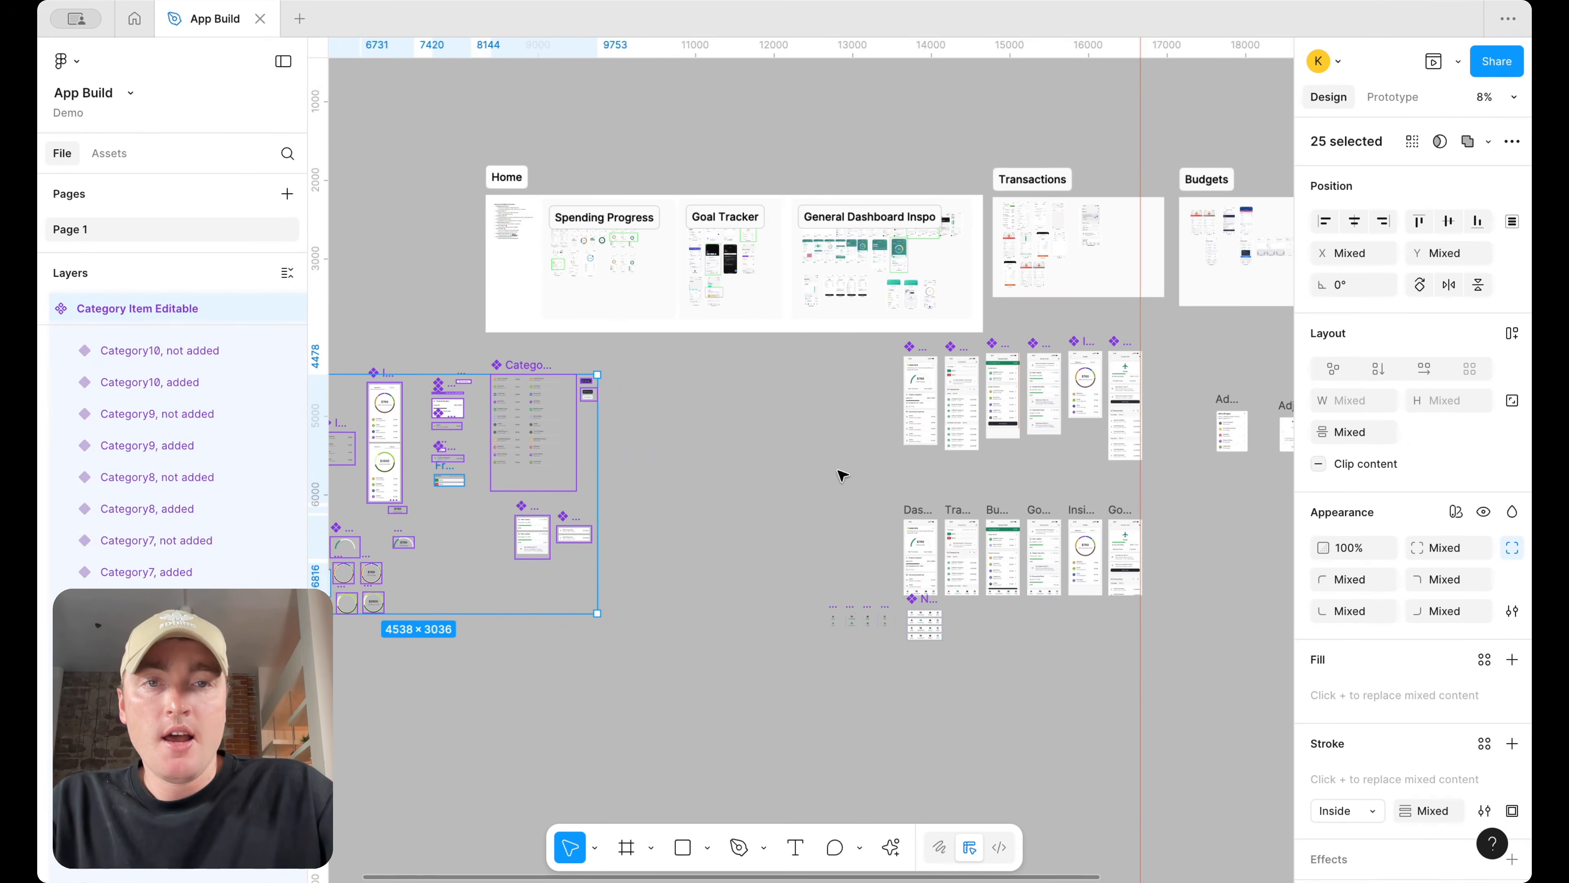
Delete the screenshot group at the start of the Home section
left_click(517, 213)
left_click(517, 213)
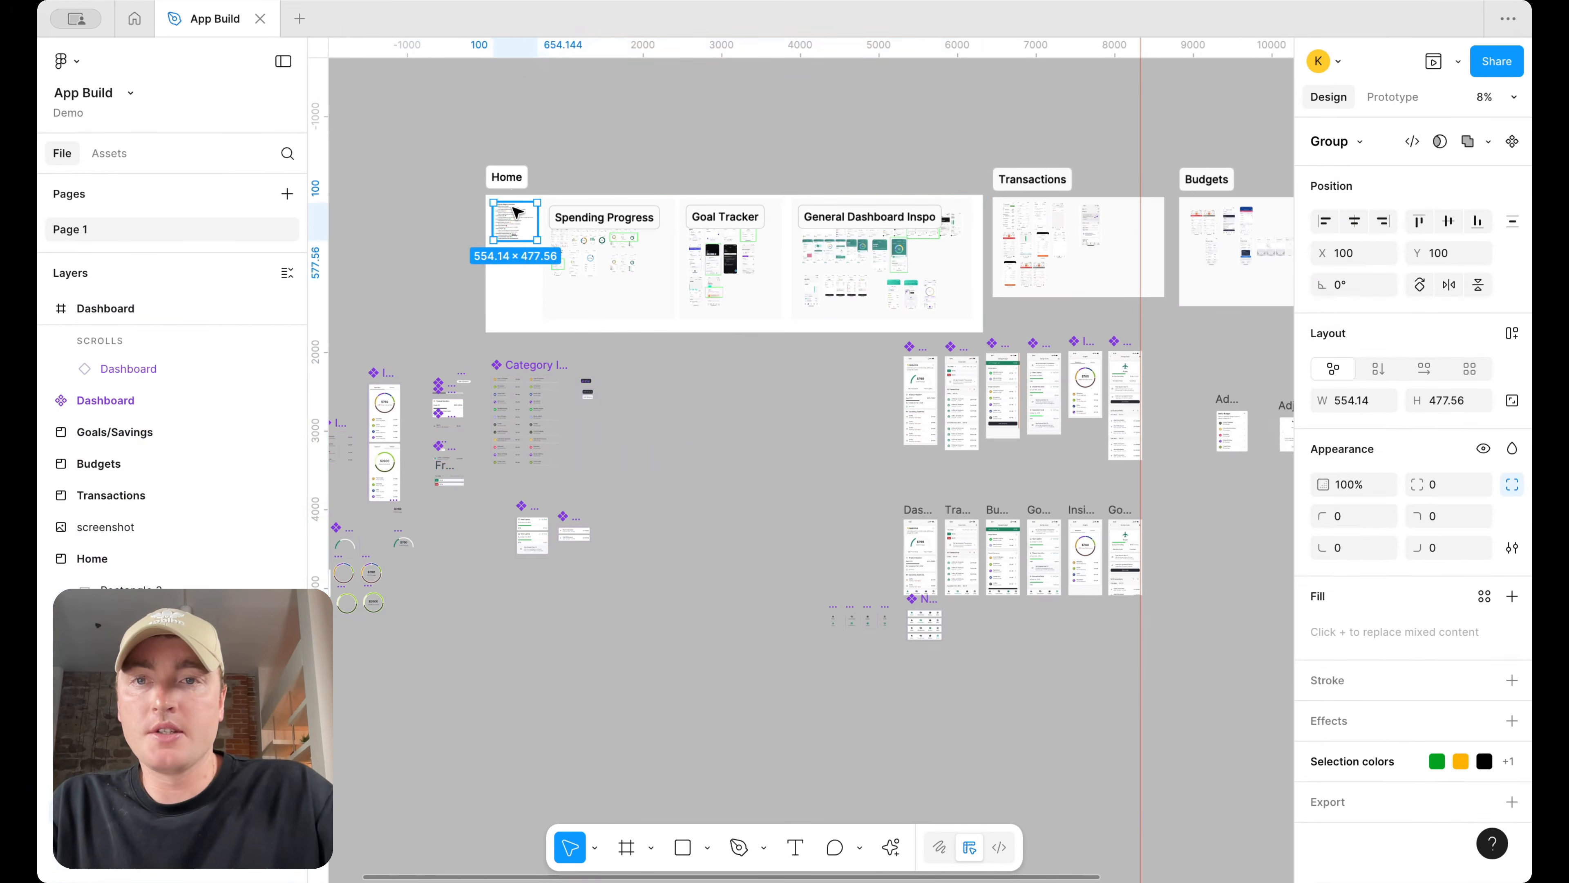
key("Delete")
Trim the Home section's left edge inward
left_click(498, 216)
left_click_drag(490, 224, 534, 224)
scroll(959, 154, "up", 2)
scroll(939, 167, "right", 3)
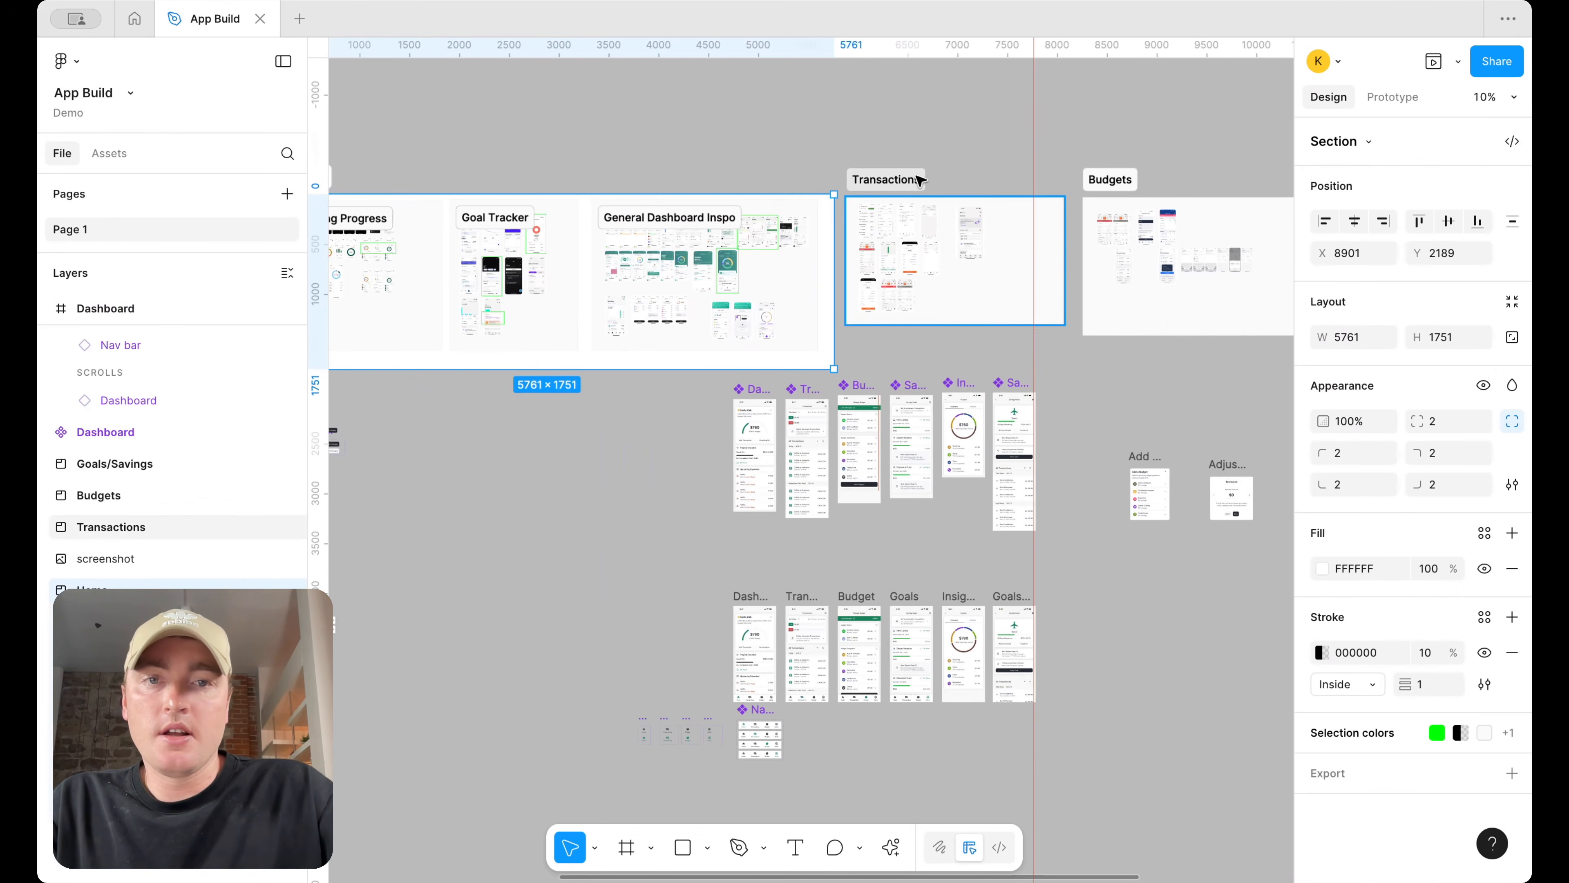
Select the Home, Transactions, Budgets and Goals/Savings sections and move them up together
left_click(919, 179, "shift")
left_click(1131, 179, "shift")
scroll(1143, 174, "down", 3)
left_click(1143, 195, "shift")
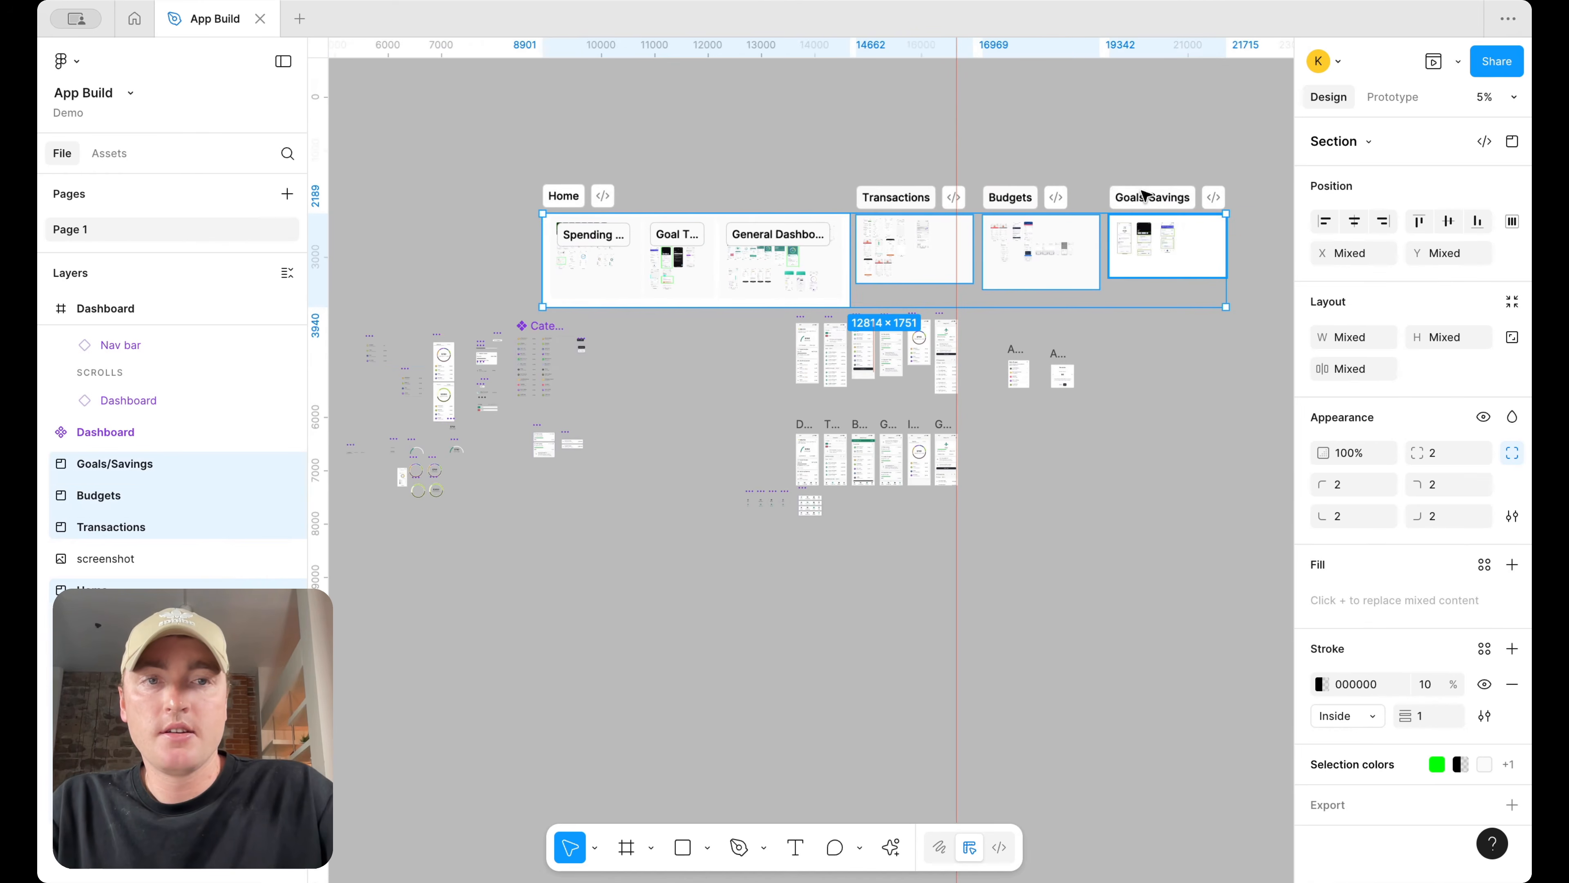
left_click_drag(1153, 198, 988, 125)
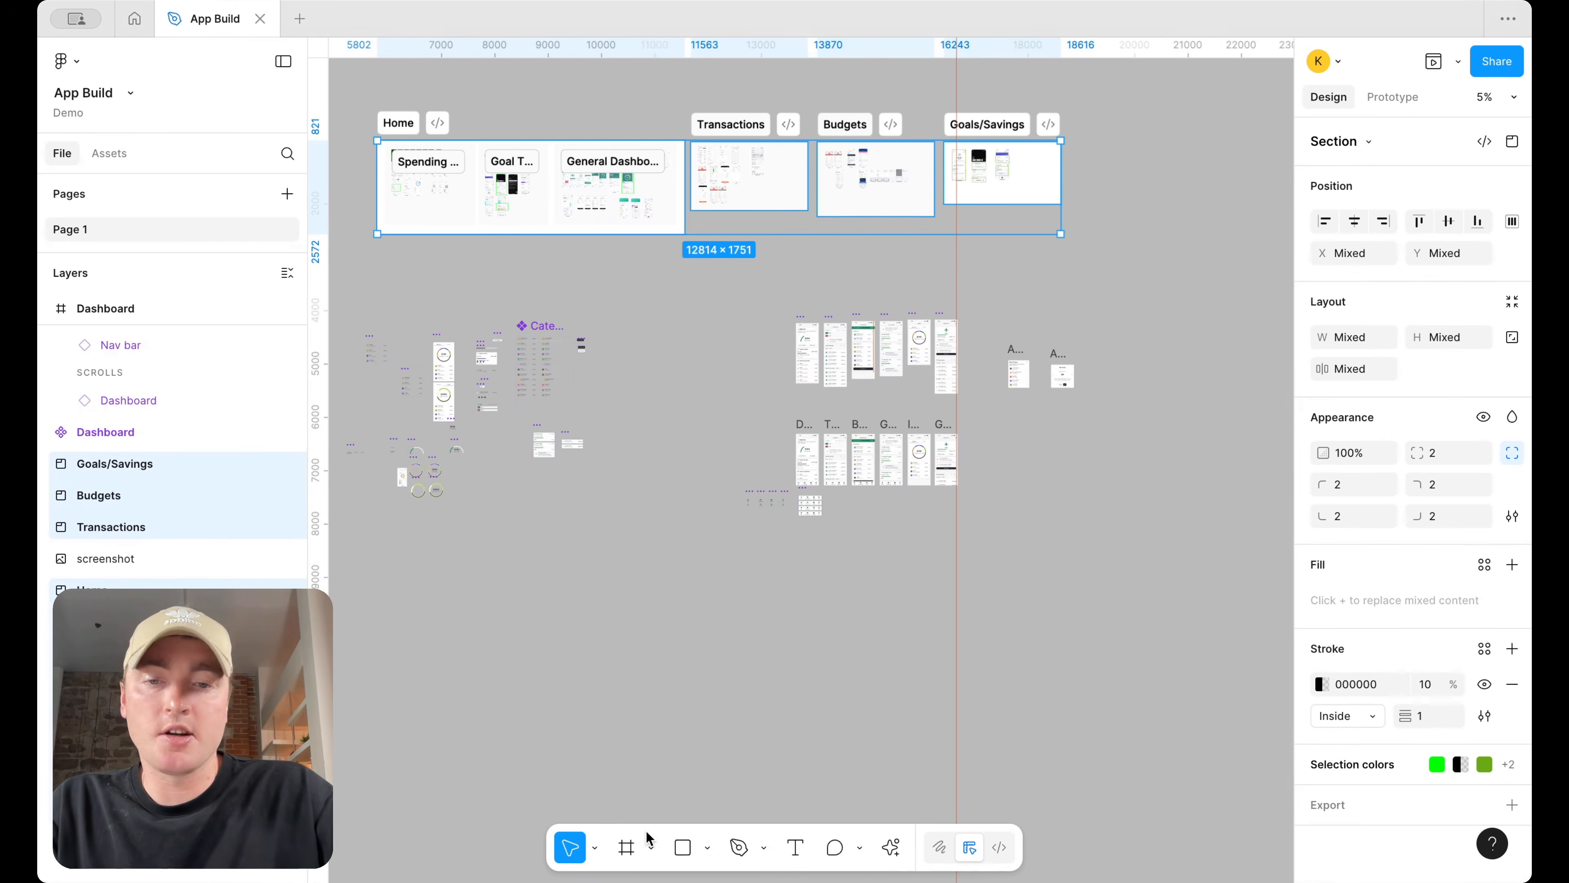
Draw a new section around the four inspiration sections and name it Research
left_click(651, 846)
left_click(698, 781)
left_click_drag(357, 105, 1091, 250)
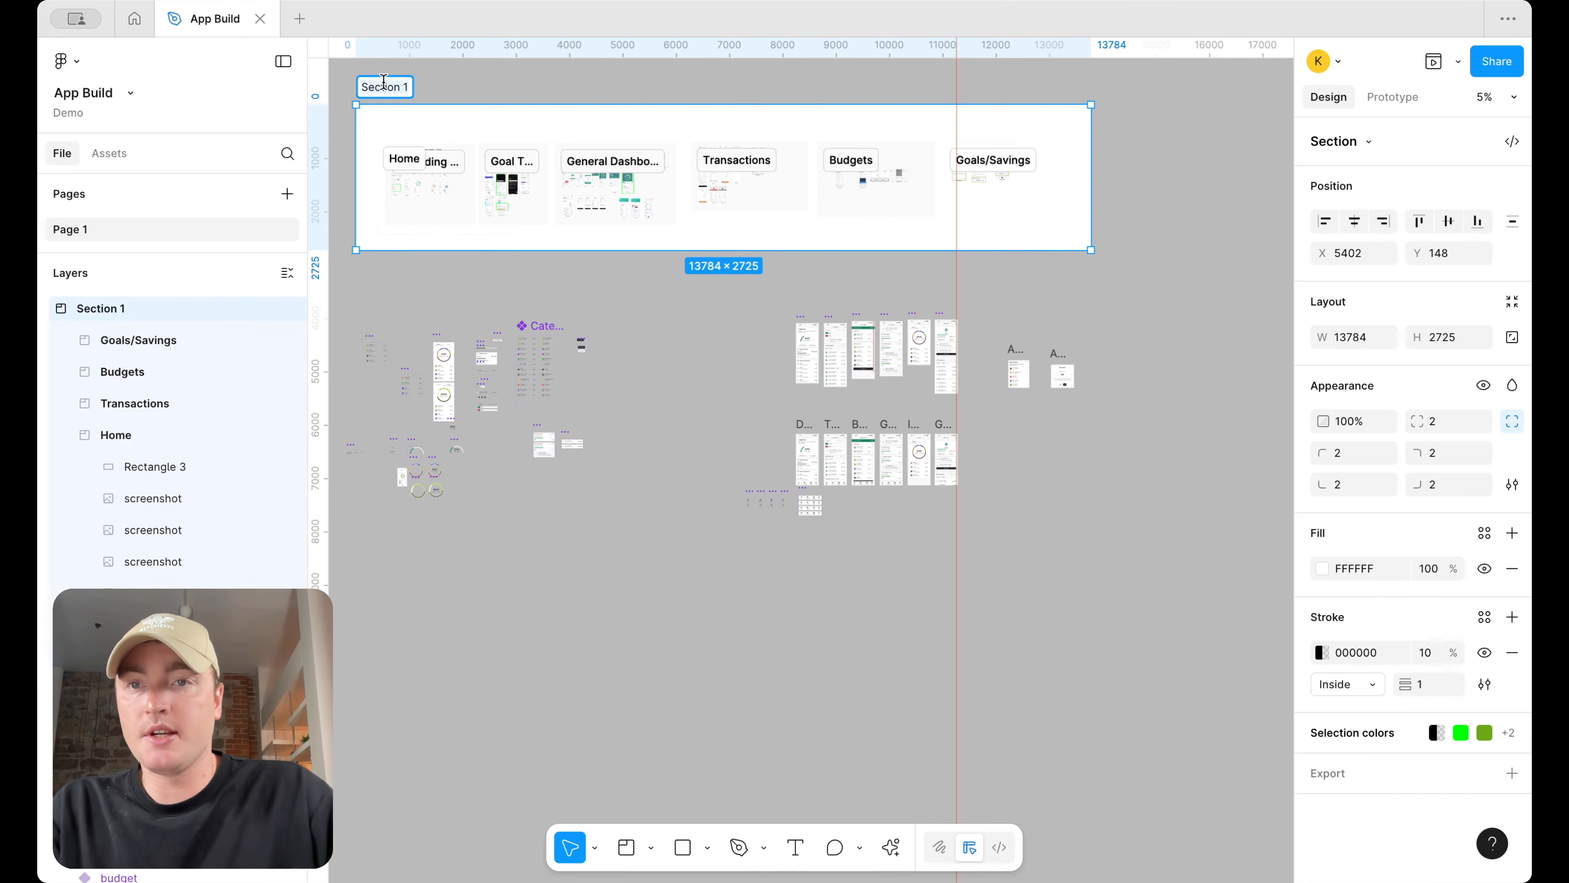
double_click(383, 86)
type("Research")
key("Return")
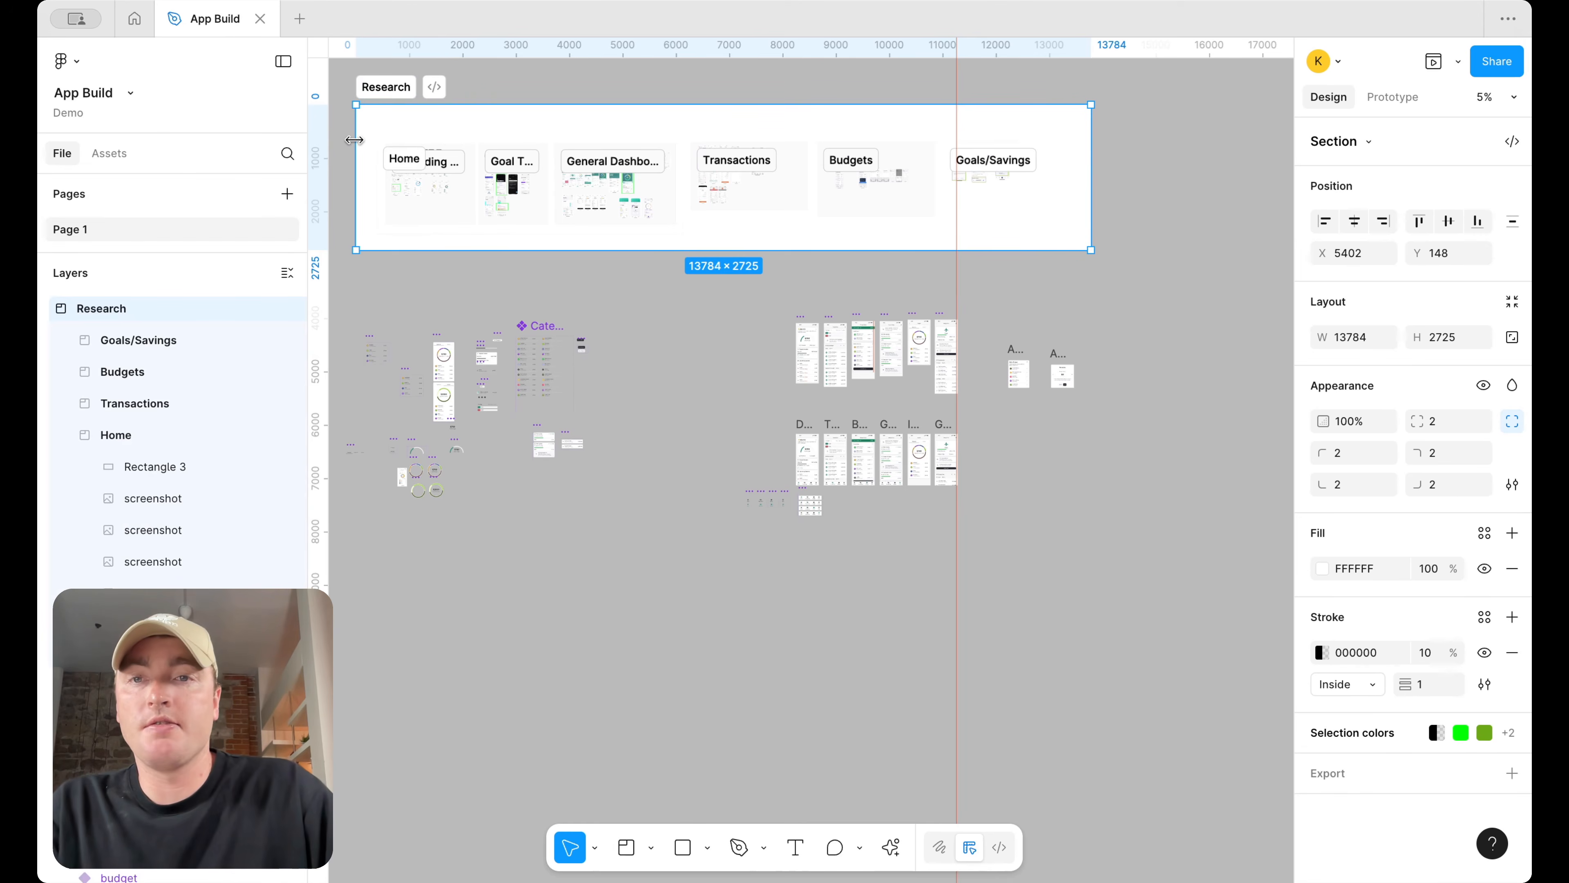
Tighten the Research section's edges around its contents
scroll(359, 140, "up", 3)
left_click_drag(354, 140, 382, 140)
left_click_drag(587, 82, 585, 124)
scroll(719, 292, "right", 5)
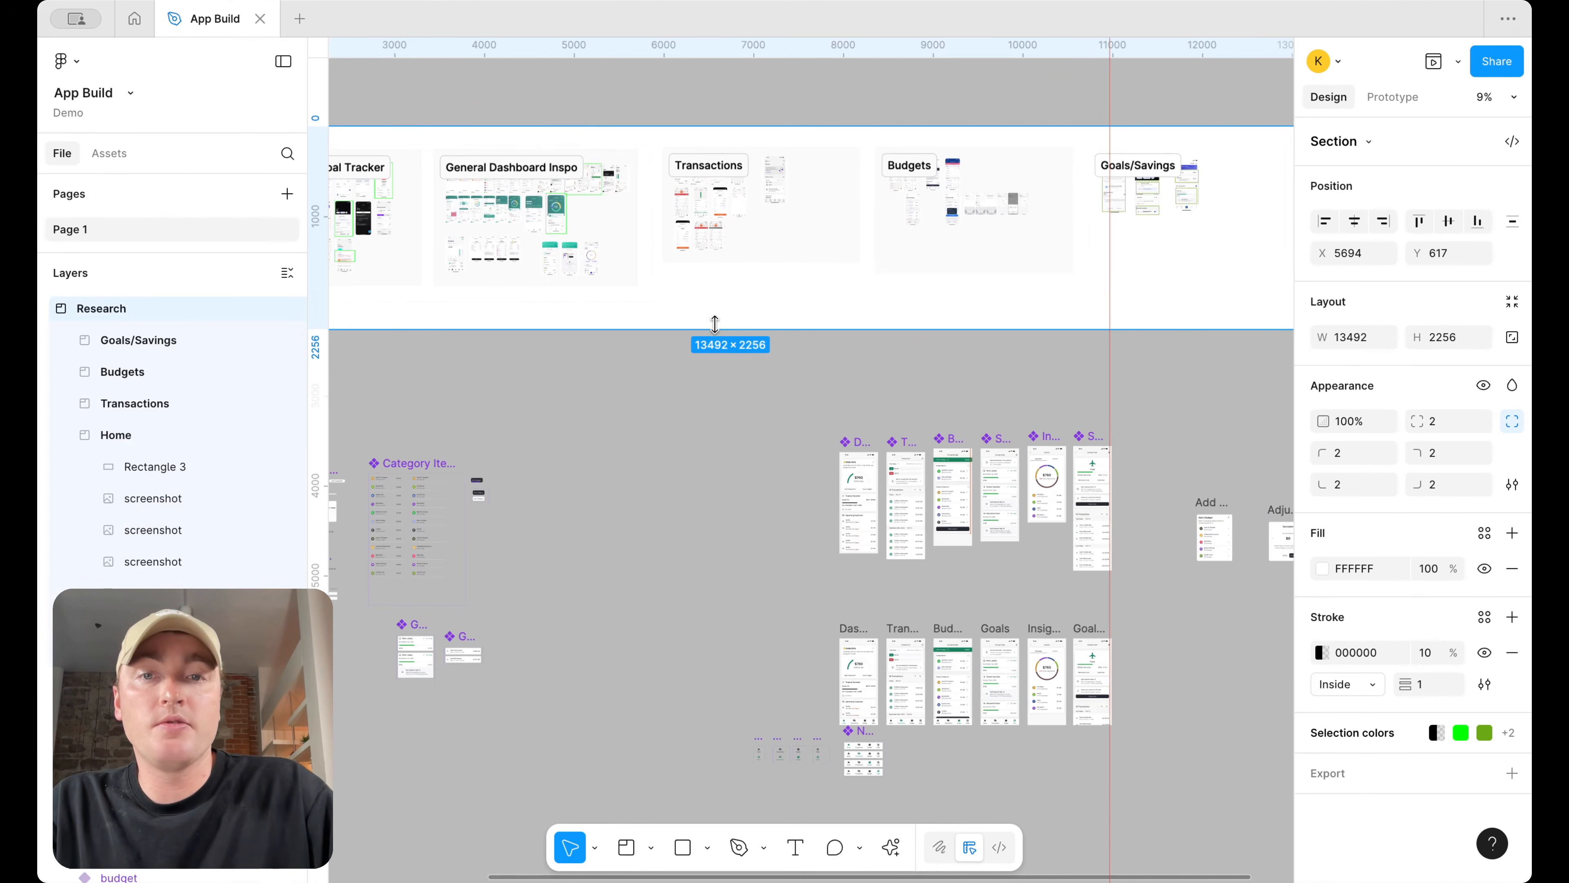
left_click_drag(715, 323, 716, 301)
scroll(717, 302, "right", 5)
mouse_move(1003, 179)
left_mouse_down()
mouse_move(925, 178)
mouse_move(979, 178)
left_mouse_up()
Set the Goals/Savings section's fill to FAFAFA
left_click(929, 189)
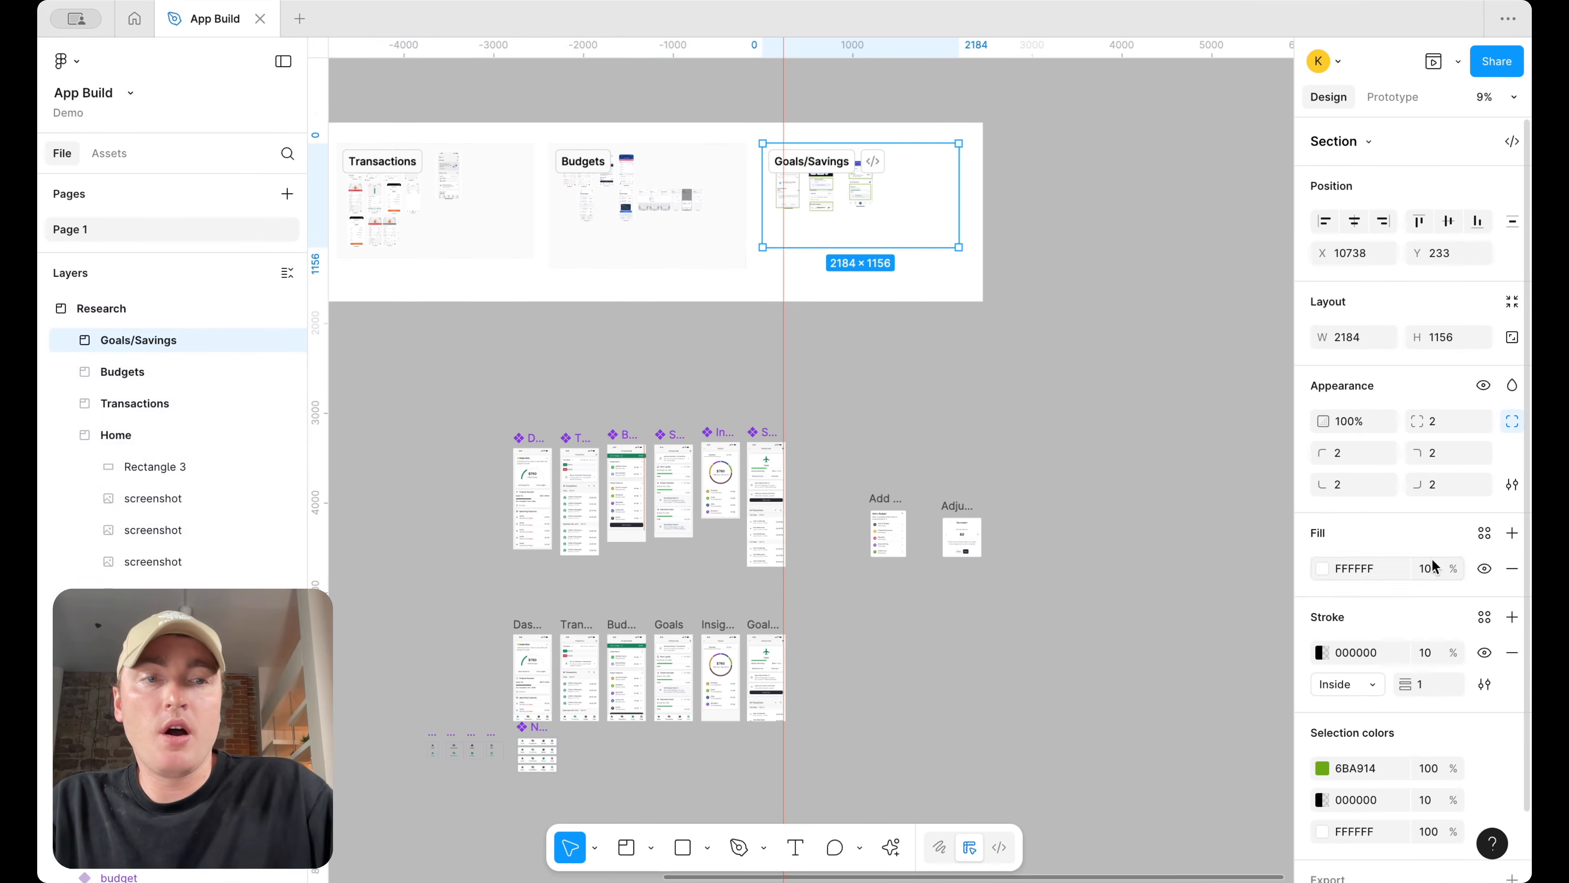
left_click(1374, 574)
type("FAFAFA")
key("Return")
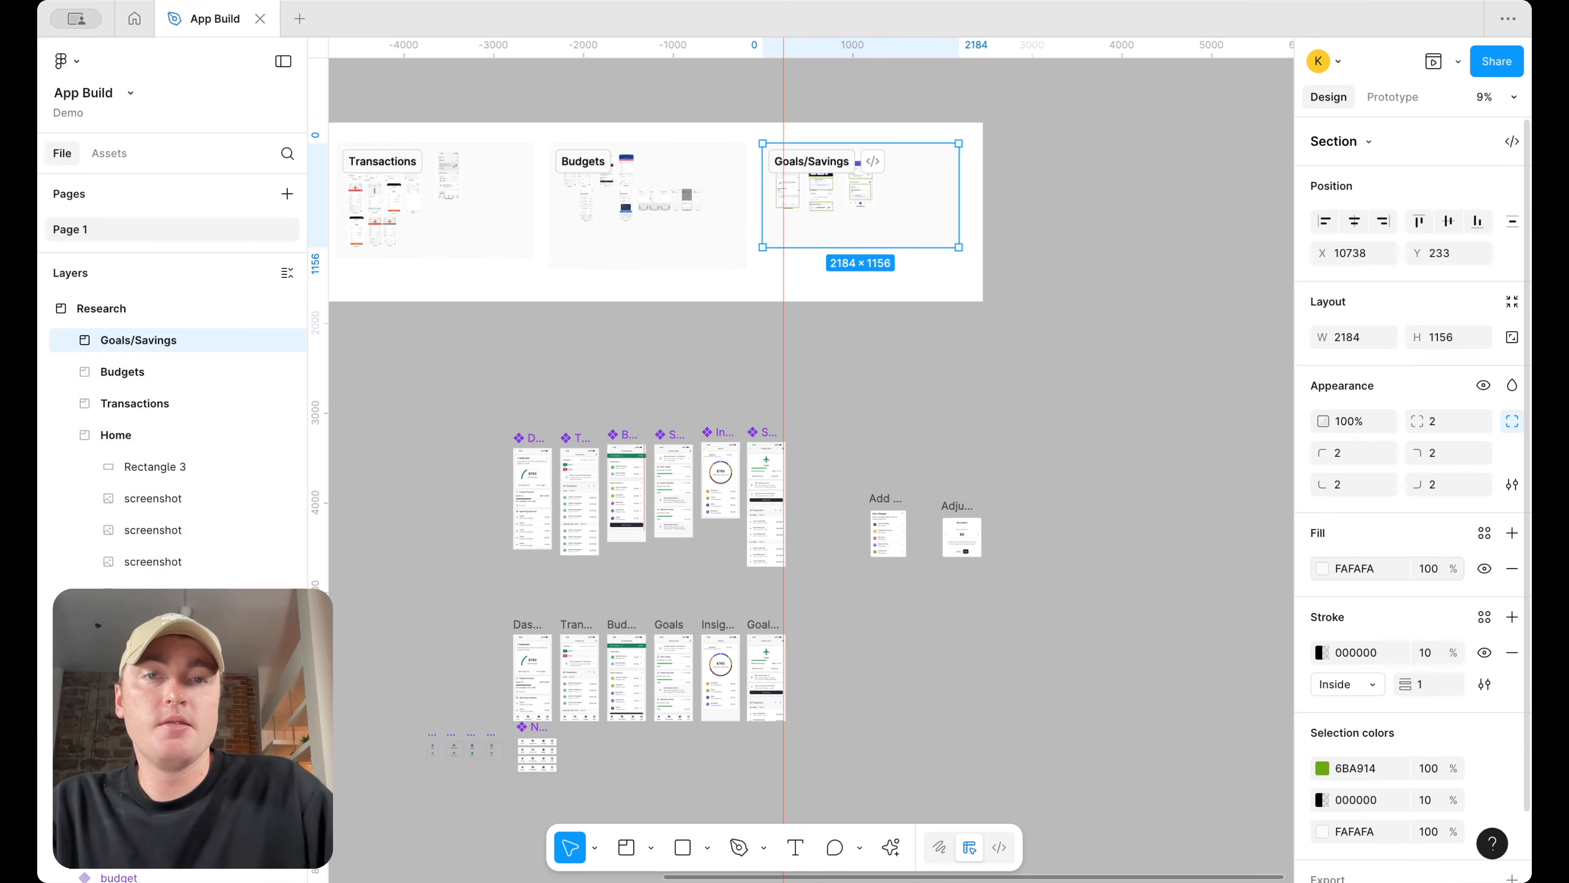
Adjust the right edges of the Goals/Savings and Research sections
scroll(1041, 431, "left", 10)
scroll(1041, 431, "up", 2)
left_click_drag(933, 271, 922, 271)
left_click_drag(1119, 270, 1104, 269)
scroll(1143, 266, "right", 5)
left_click_drag(1164, 271, 1146, 271)
scroll(1146, 271, "down", 3)
scroll(1143, 269, "left", 2)
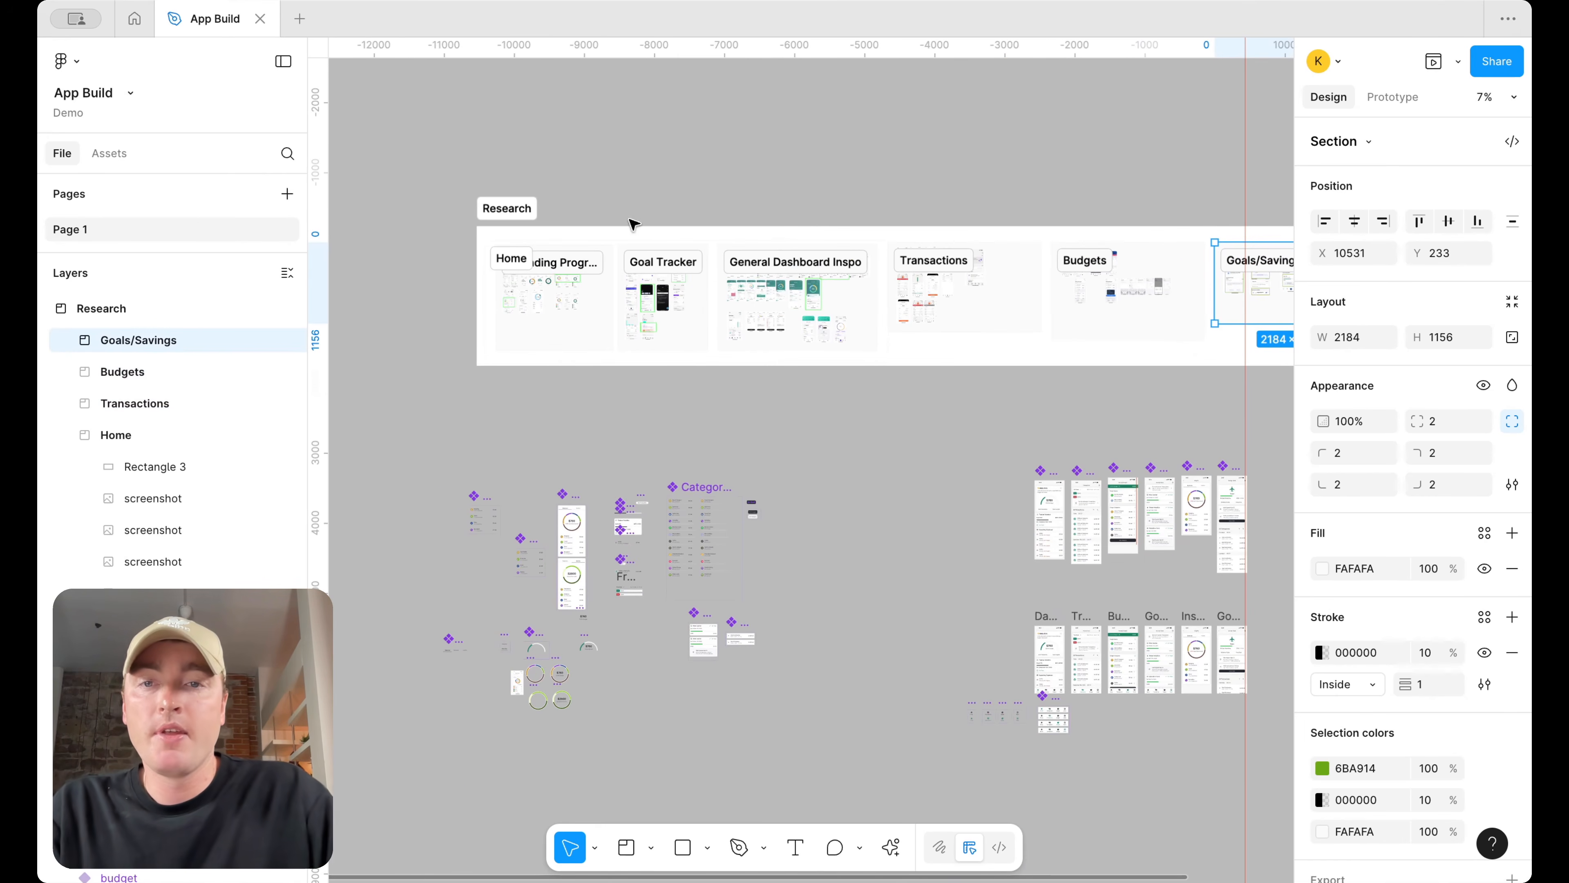
Draw a section around the loose component frames, undoing an accidental extra click
scroll(711, 371, "down", 3)
scroll(707, 428, "left", 2)
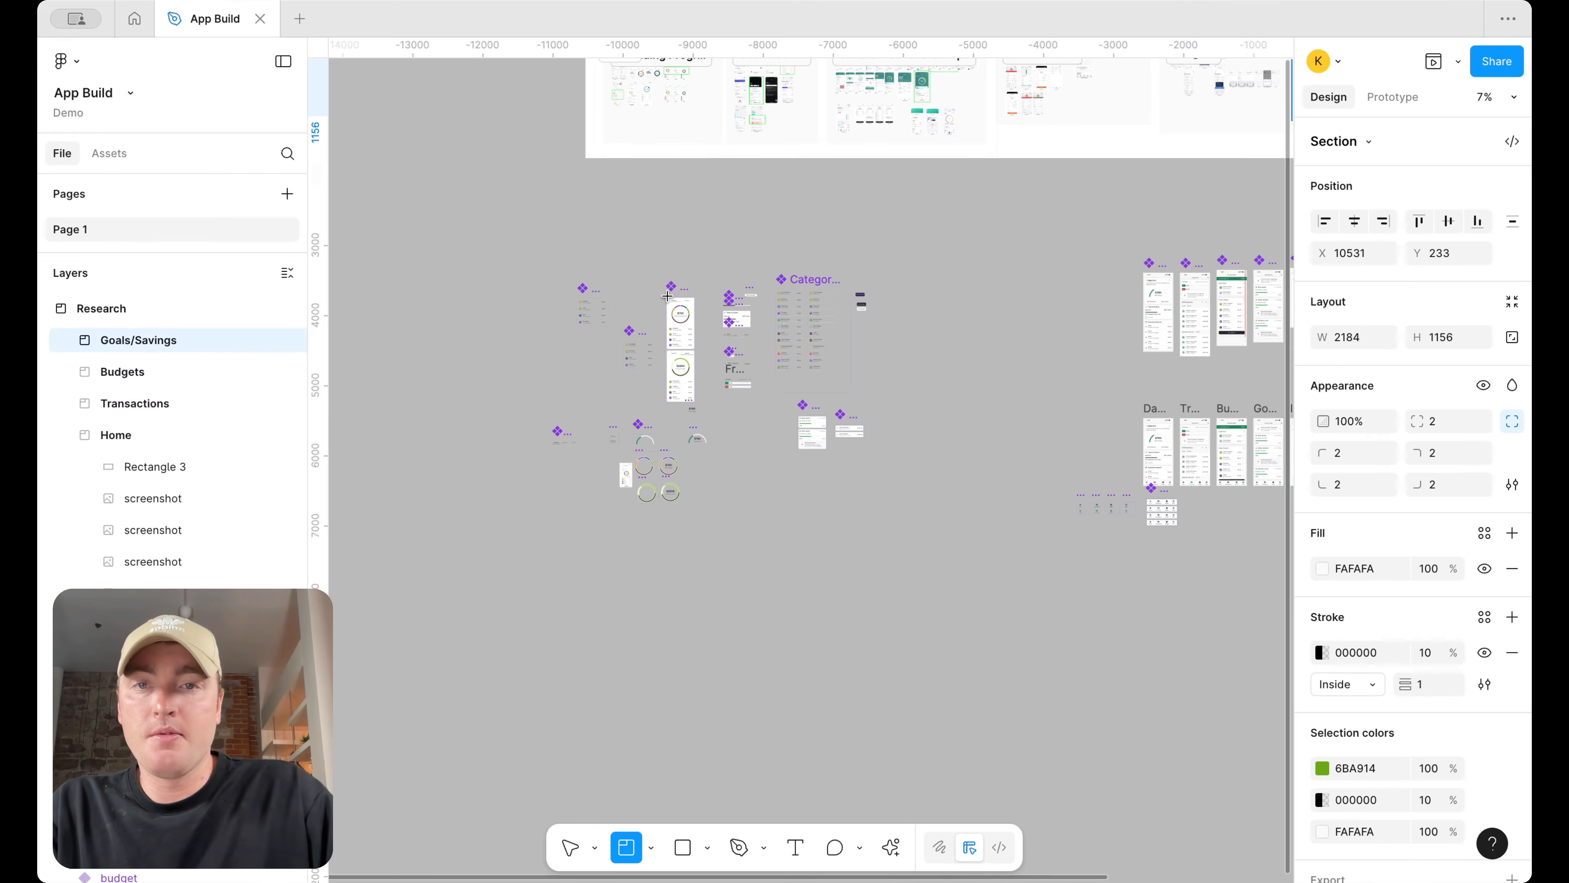
left_click_drag(586, 184, 962, 515)
left_click(475, 458)
key("ctrl+z")
key("ctrl+z")
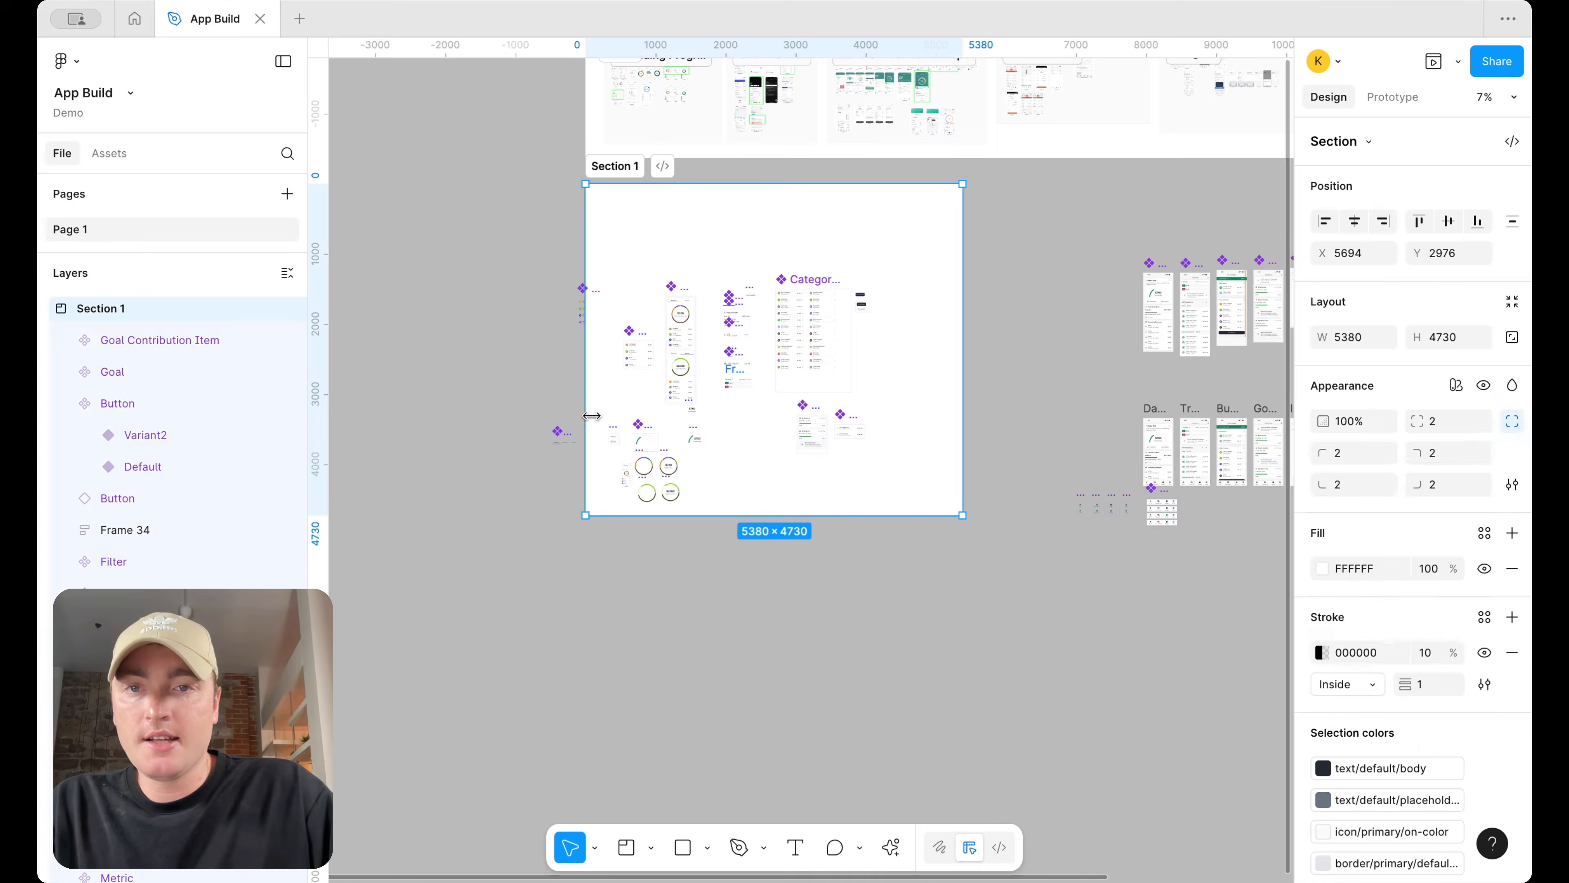
Enlarge the new section and move the Nav bar component into it
mouse_move(522, 541)
left_mouse_down()
mouse_move(904, 273)
mouse_move(949, 217)
left_mouse_up()
left_click_drag(1206, 559, 1069, 493)
left_click_drag(1172, 523, 858, 518)
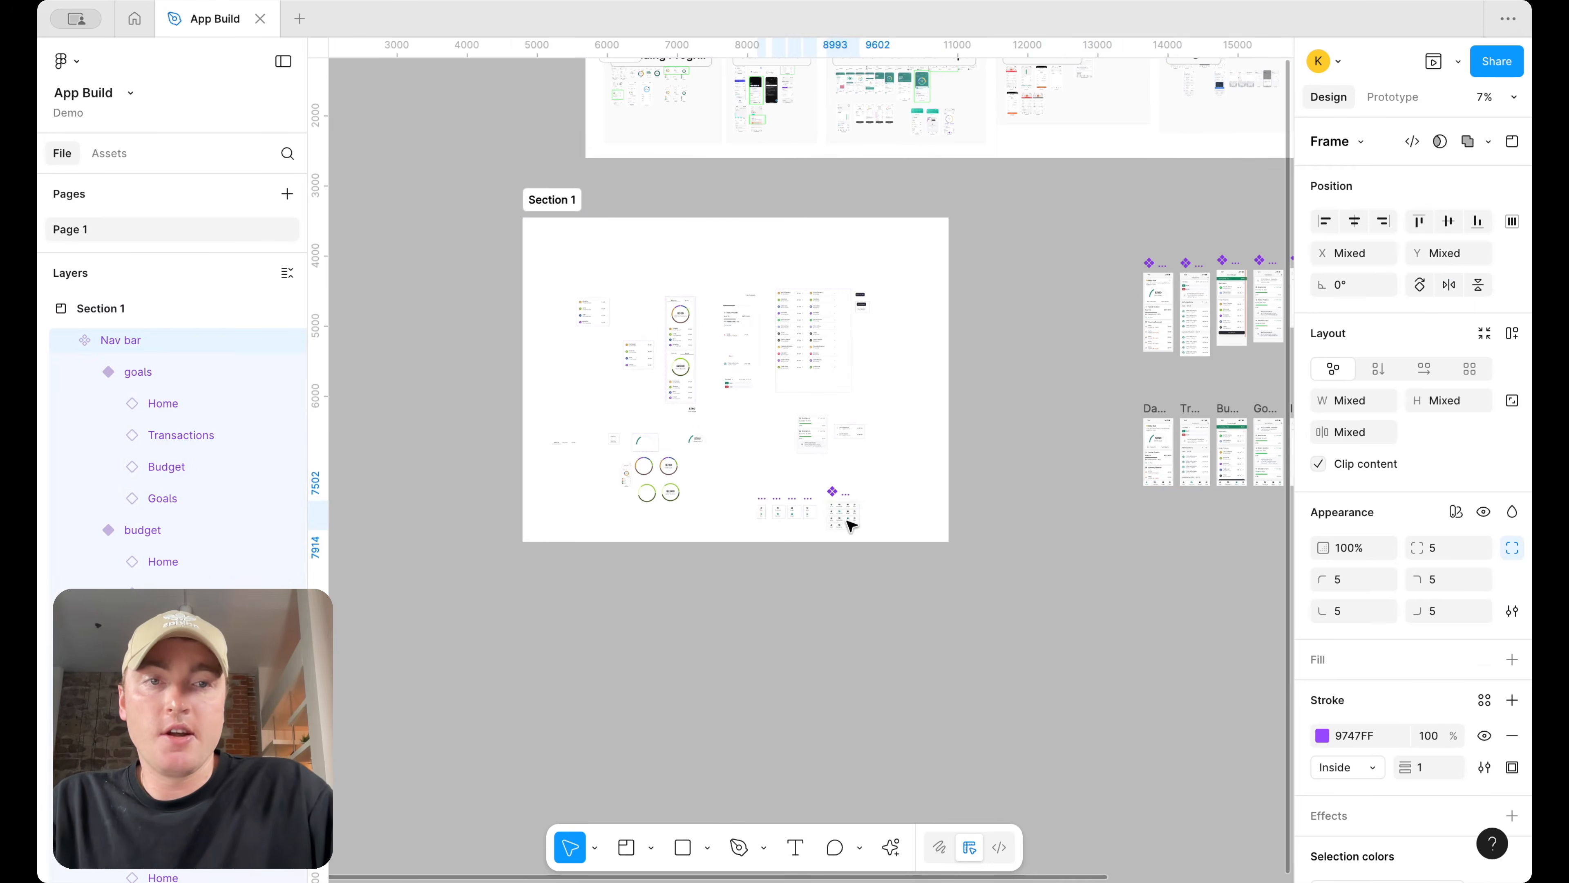
Rename the new section to Components and reposition it below the Research section
scroll(846, 523, "right", 5)
scroll(1056, 404, "left", 2)
left_click_drag(773, 451, 1043, 290)
scroll(1080, 311, "left", 3)
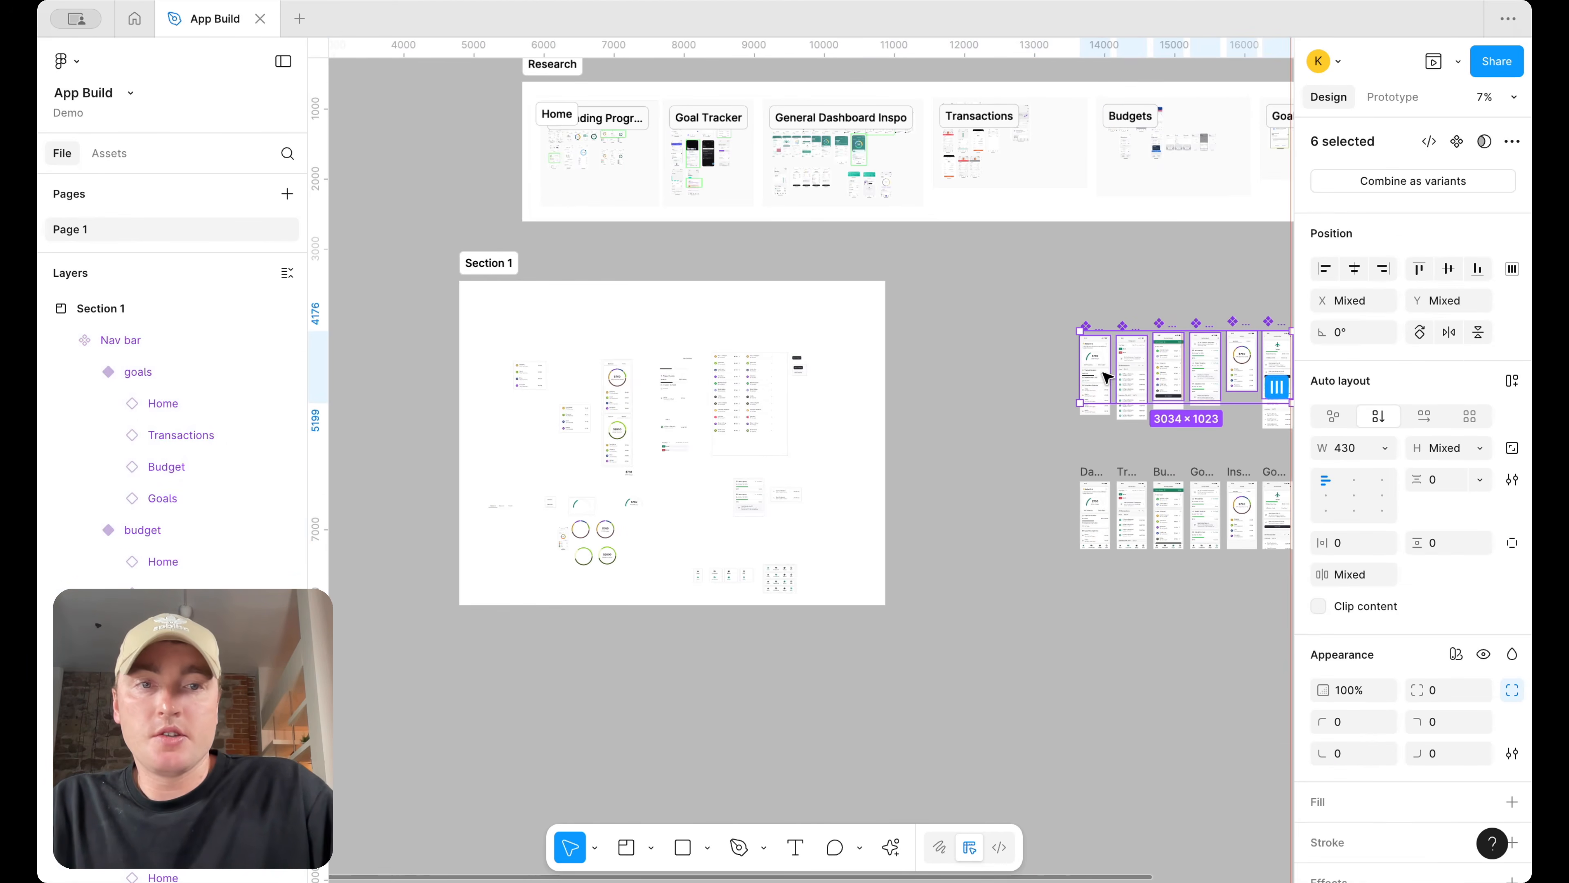
double_click(488, 263)
type("Compone")
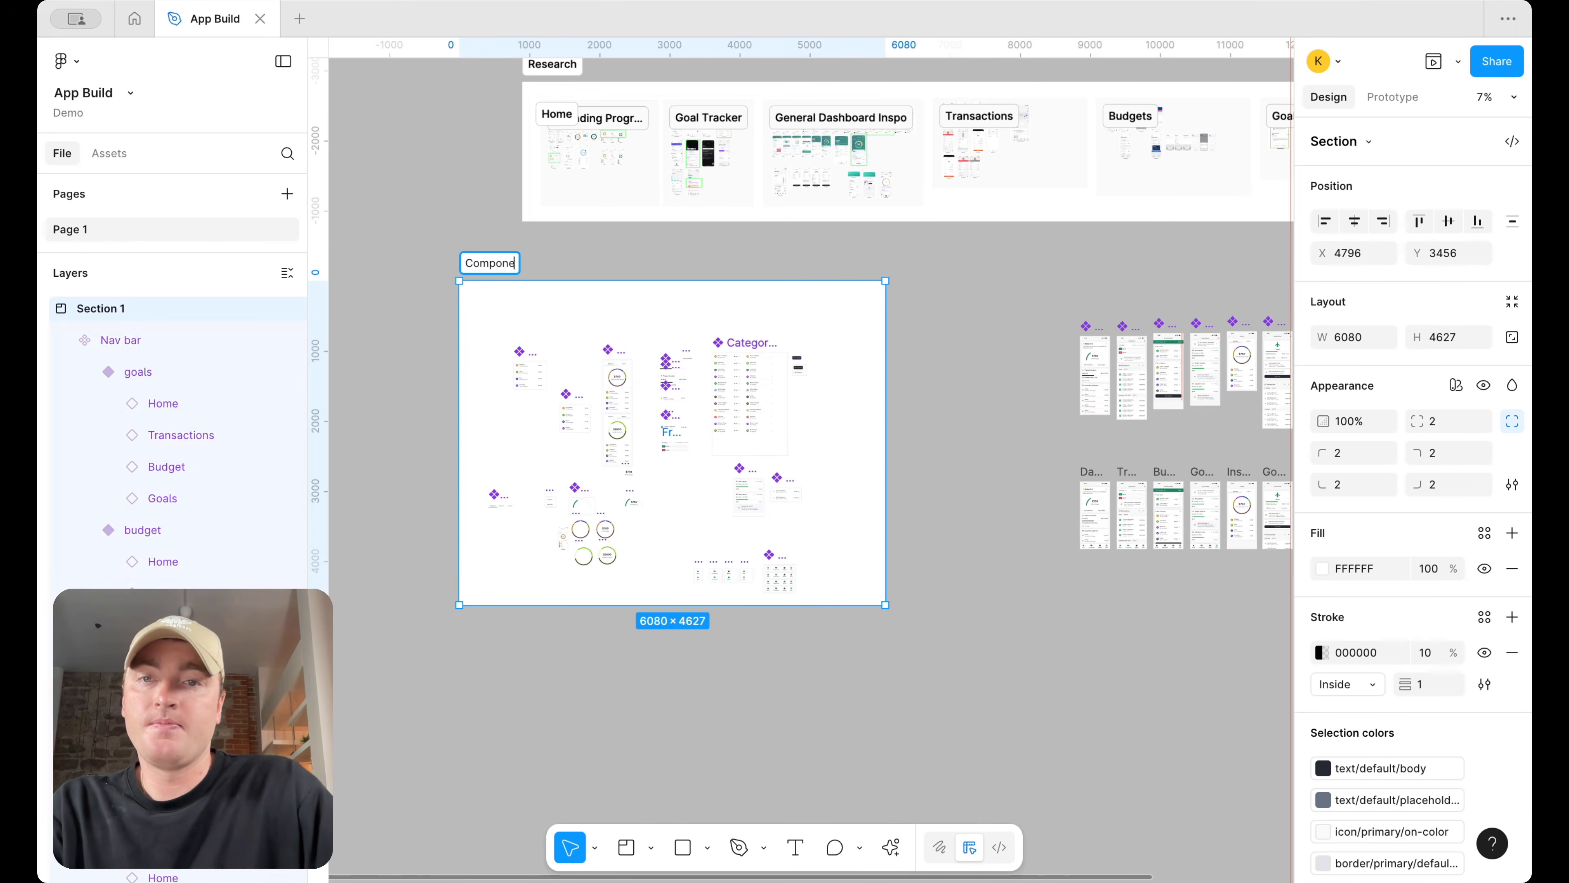
type("nts")
key("Return")
left_click_drag(585, 305, 653, 279)
Draw a new section around the row of page-level component frames beside the Components section
scroll(642, 280, "right", 3)
scroll(642, 279, "right", 1)
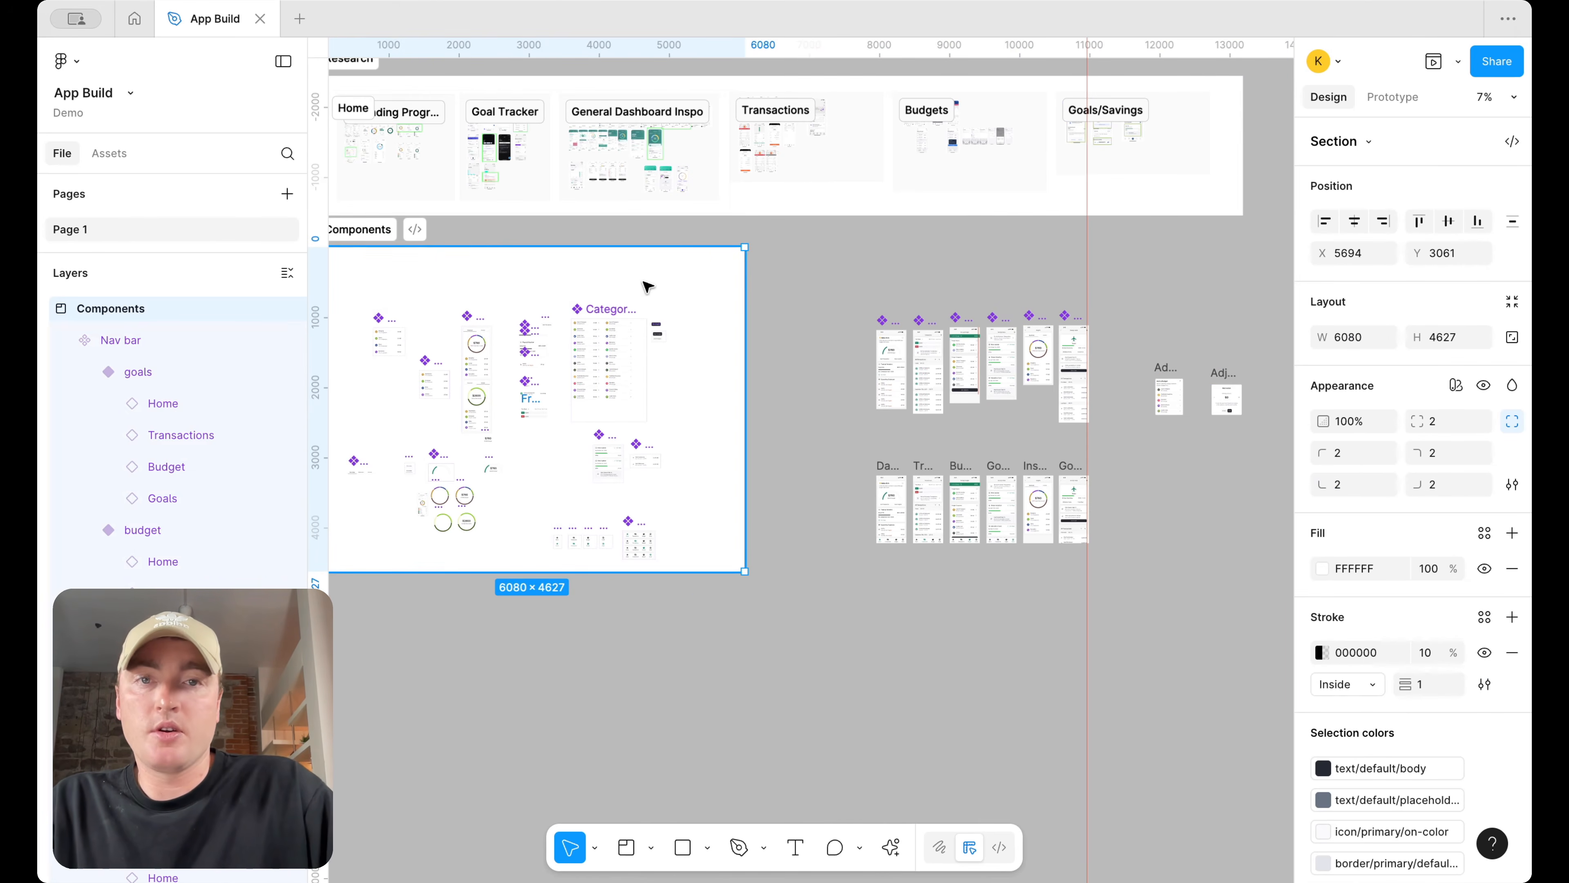
left_click_drag(765, 252, 854, 325)
left_click_drag(932, 357, 834, 311)
Rename the new section to Page Level Components
double_click(794, 242)
key("ctrl+z")
double_click(786, 229)
type("Page Level Components")
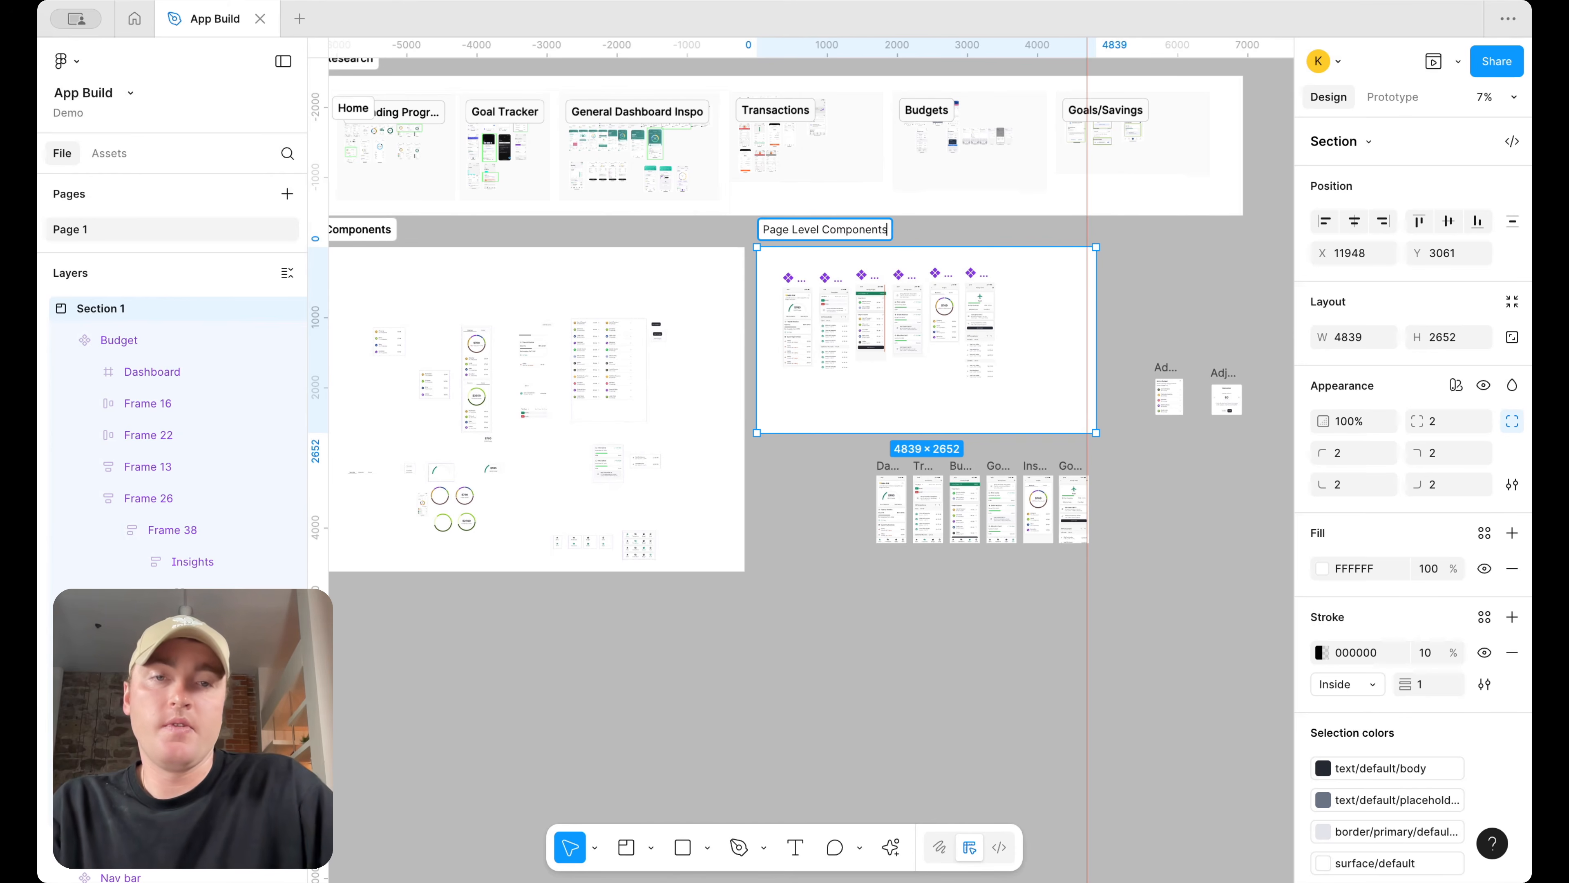
key("Return")
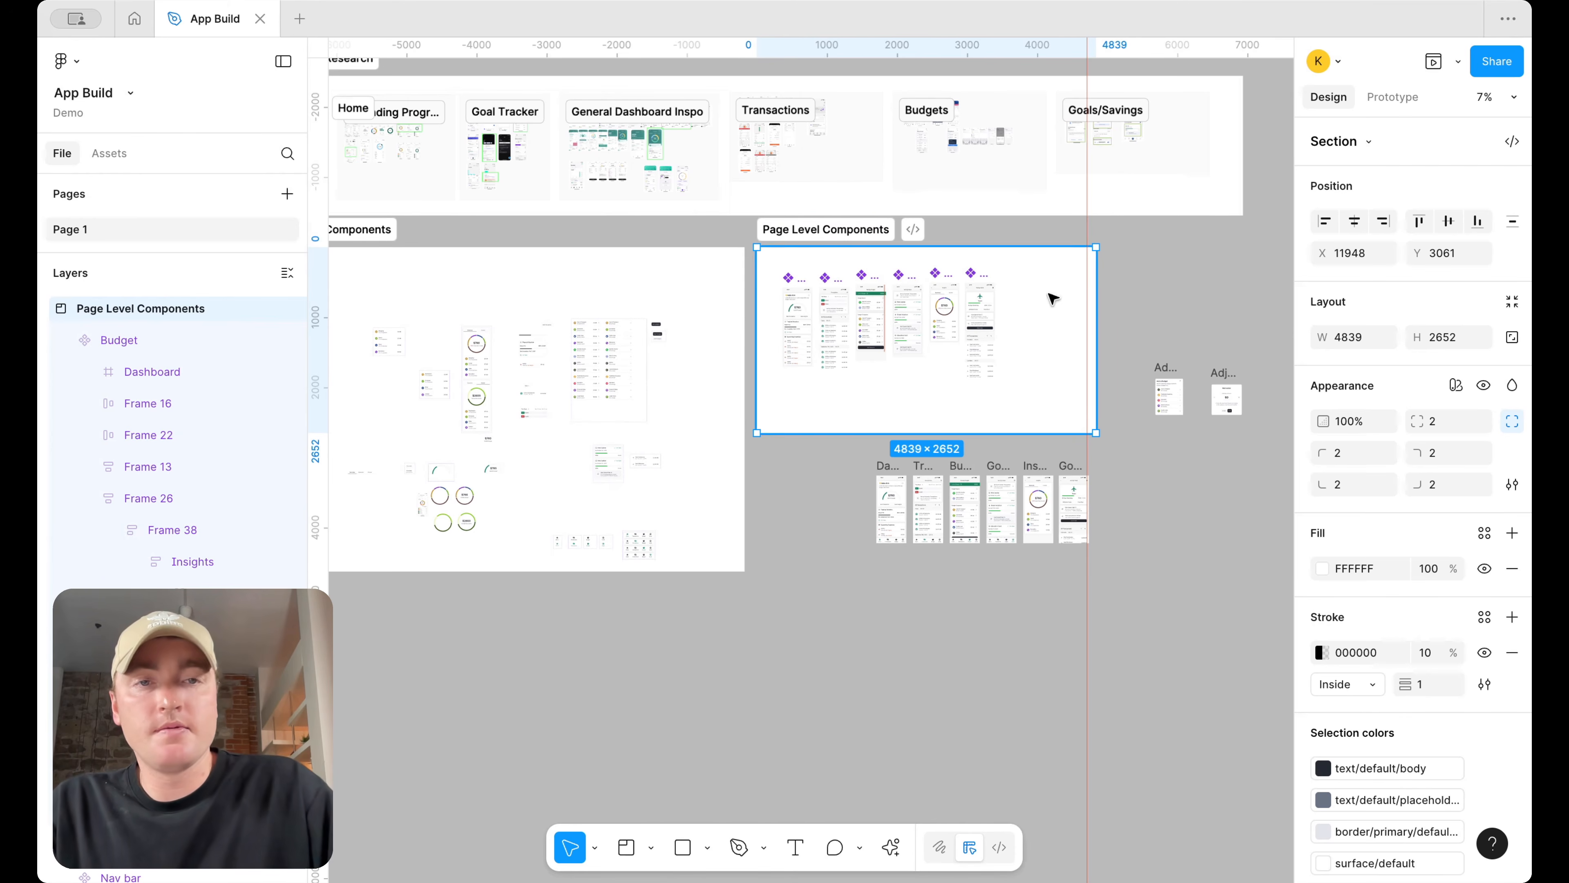
Tighten the Page Level Components section and line up the Add and Adjust Budget frames with the row of prototype screens
left_click_drag(1097, 283, 1019, 291)
scroll(1035, 310, "right", 3)
left_click_drag(1156, 440, 1025, 372)
scroll(1045, 382, "down", 3)
left_click_drag(1093, 523, 876, 430)
left_click_drag(1119, 431, 1058, 424, "shift")
left_click(1234, 275)
scroll(1237, 290, "up", 3)
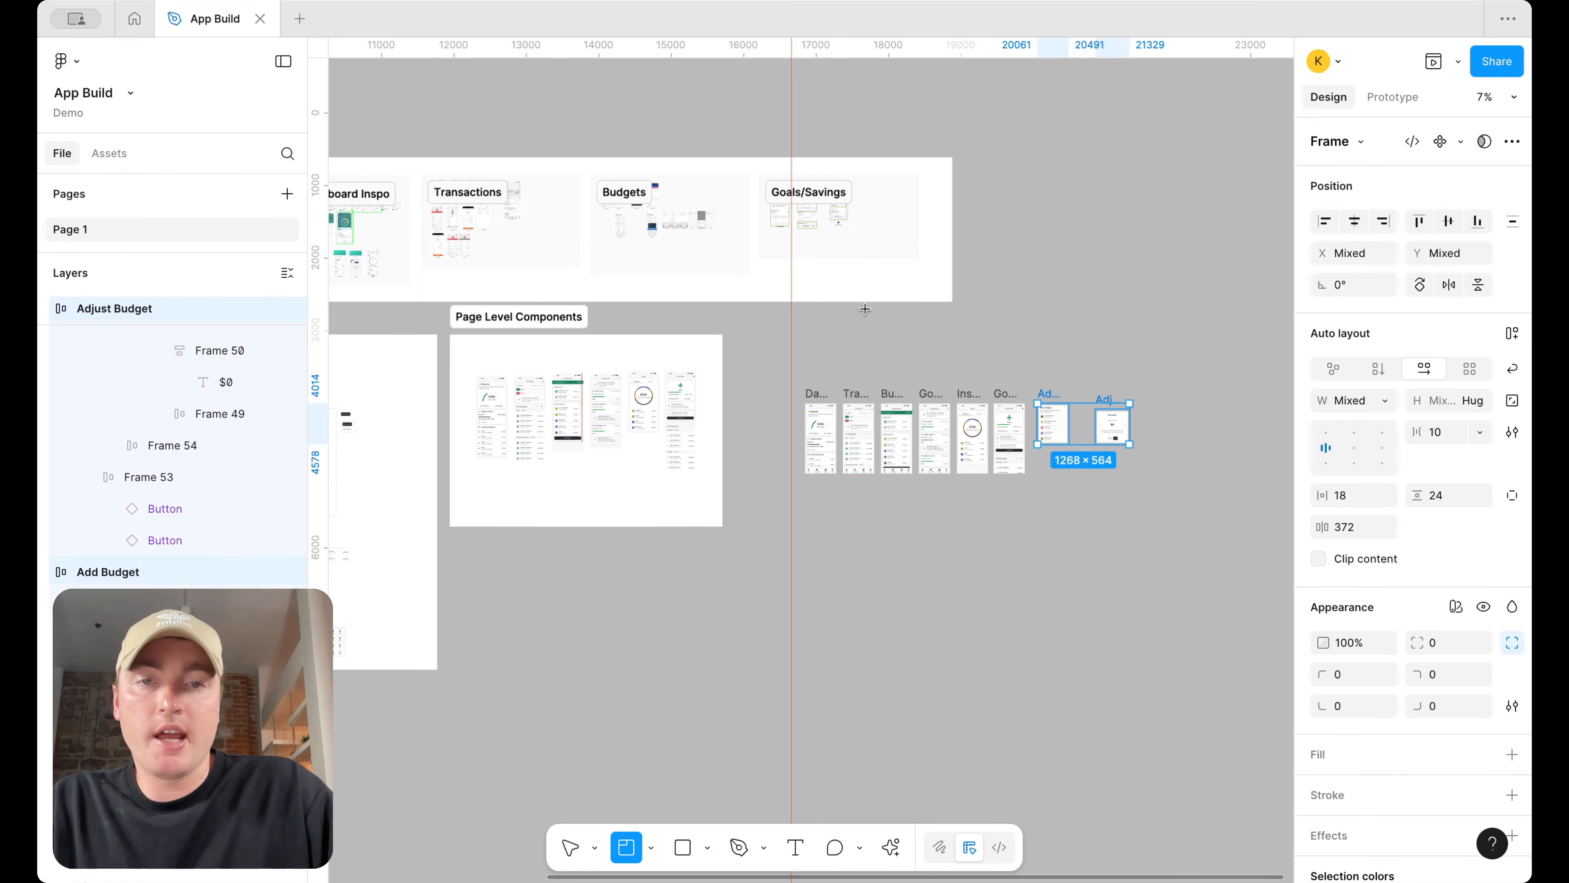
Draw a section around the row of prototype screens and name it Prototype
mouse_move(793, 367)
left_mouse_down()
mouse_move(1075, 501)
mouse_move(1177, 526)
mouse_move(1161, 509)
left_mouse_up()
double_click(837, 351)
type("Prototy")
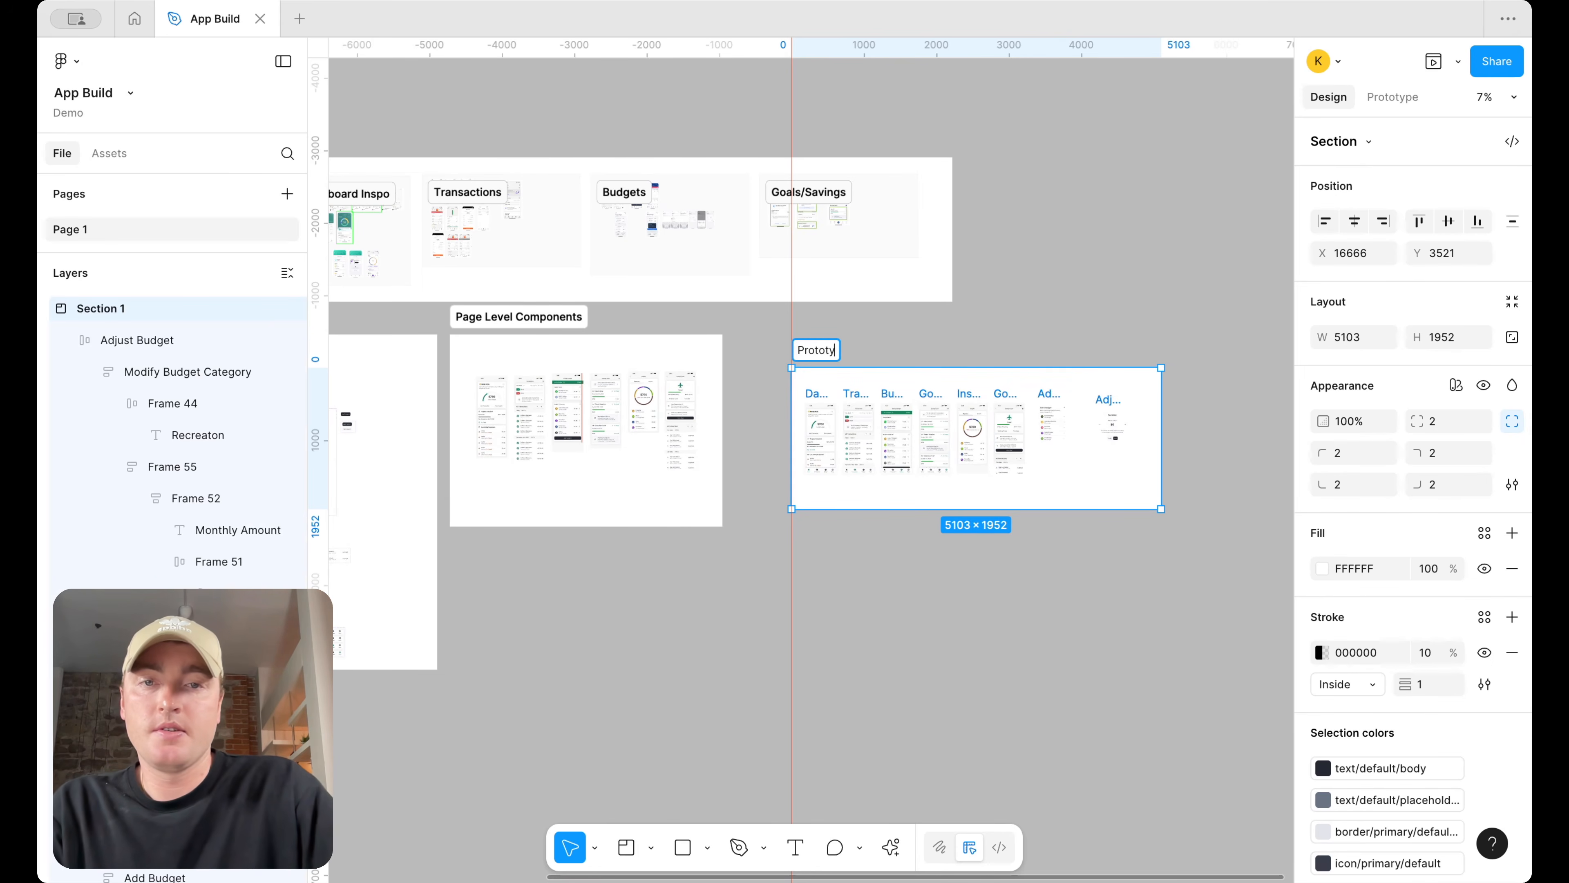
type("pe")
key("Return")
Add a flow starting point named Prototype on the Dashboard screen
scroll(927, 346, "up", 5)
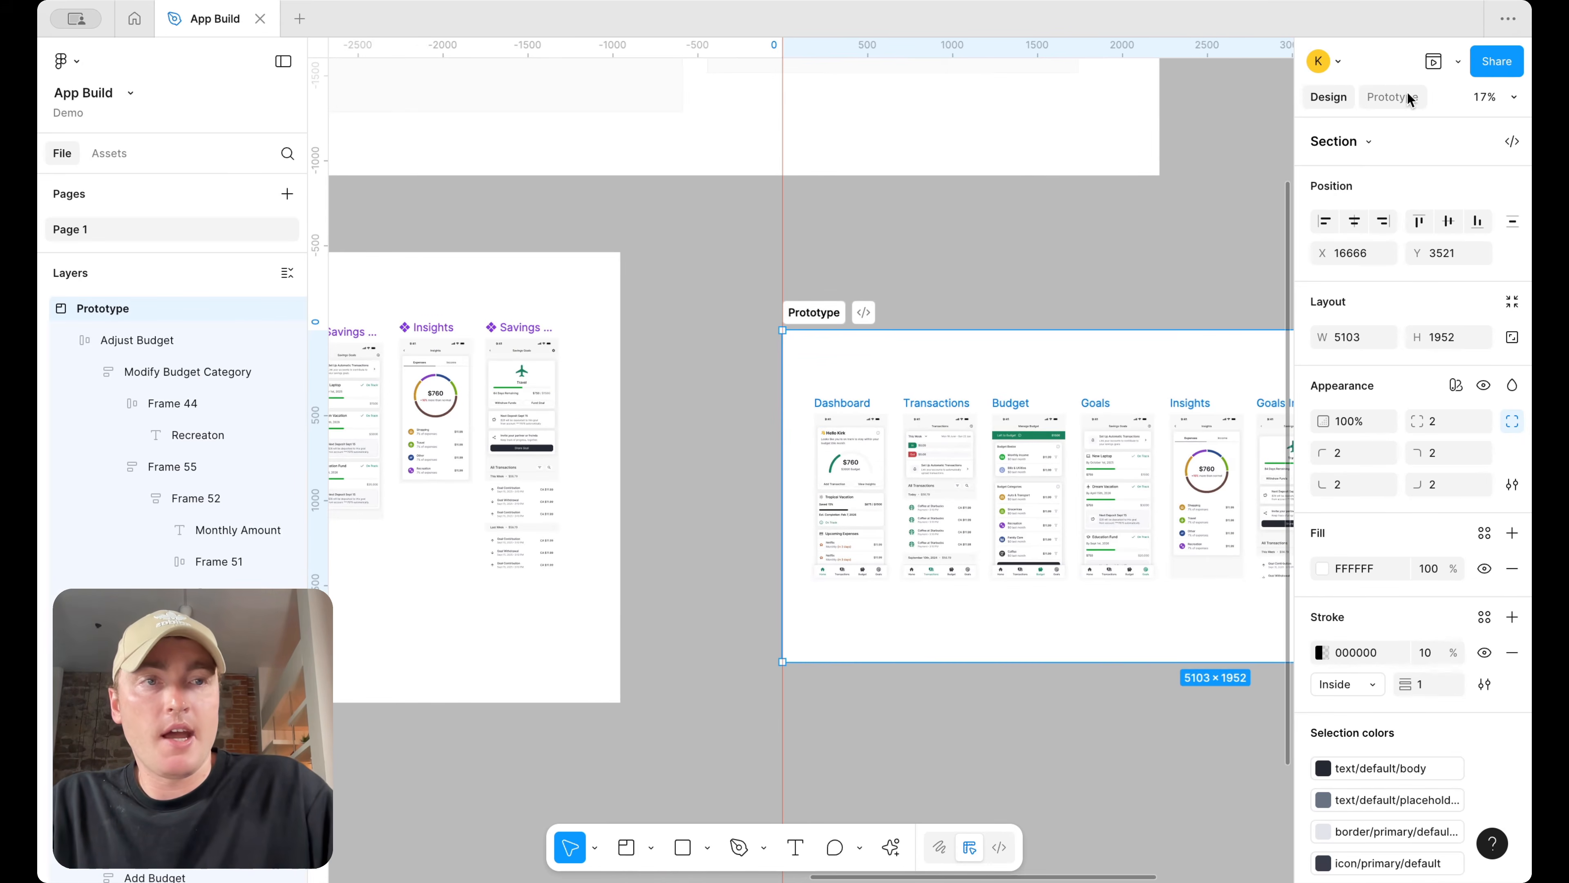
left_click(1393, 97)
left_click(841, 403)
left_click(1513, 139)
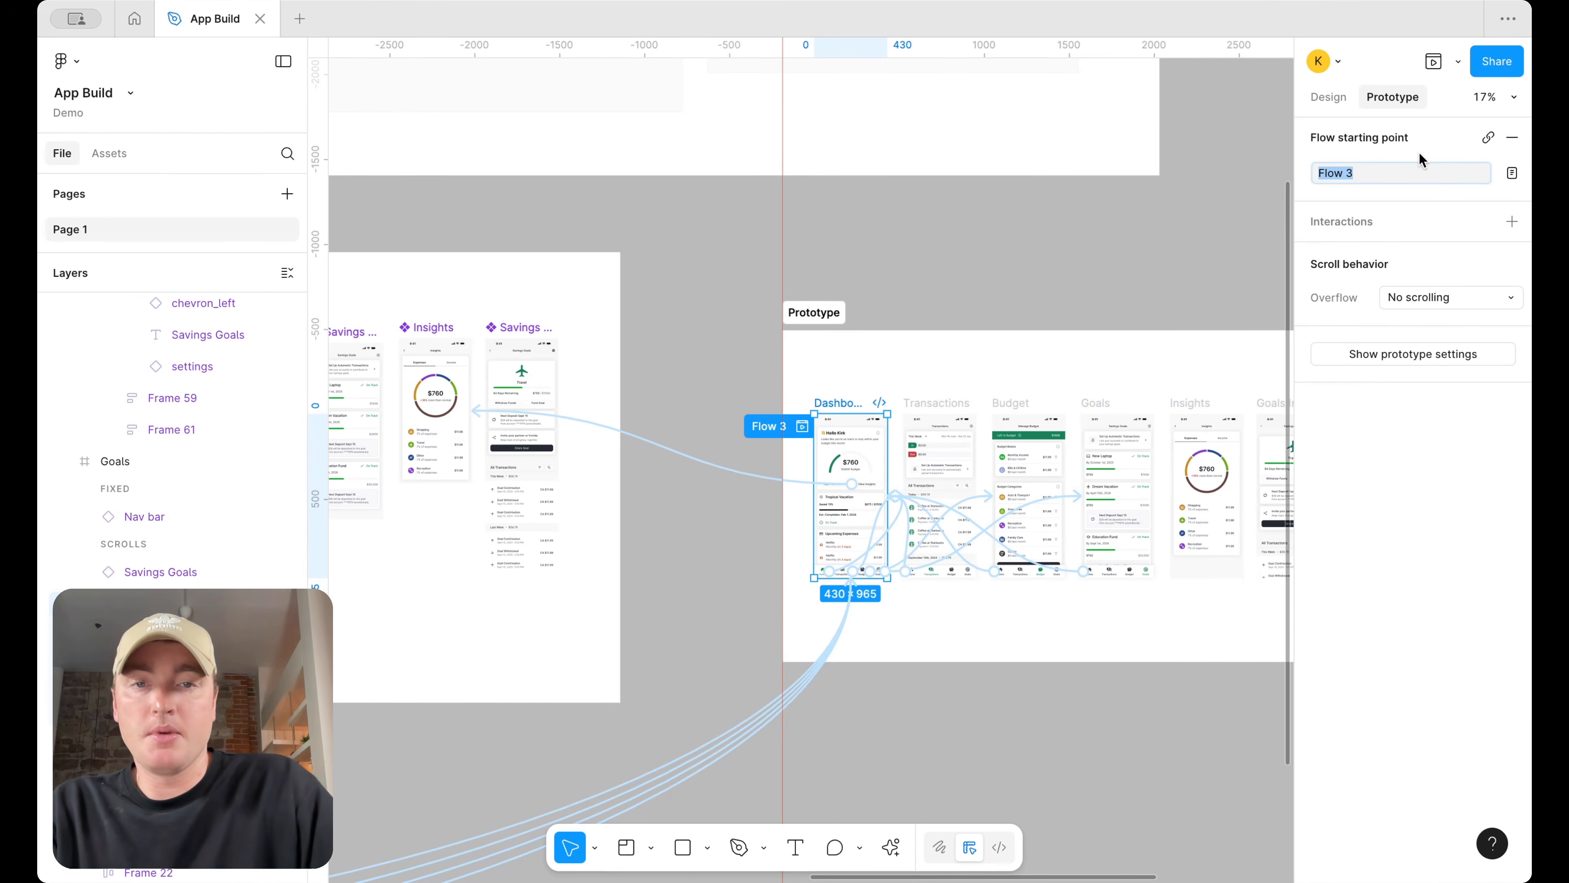
type("Prototype")
key("Return")
Remove the Flow 1 and Flow 2 starting points from the component frames, keeping only the Prototype flow
scroll(1159, 246, "down", 5)
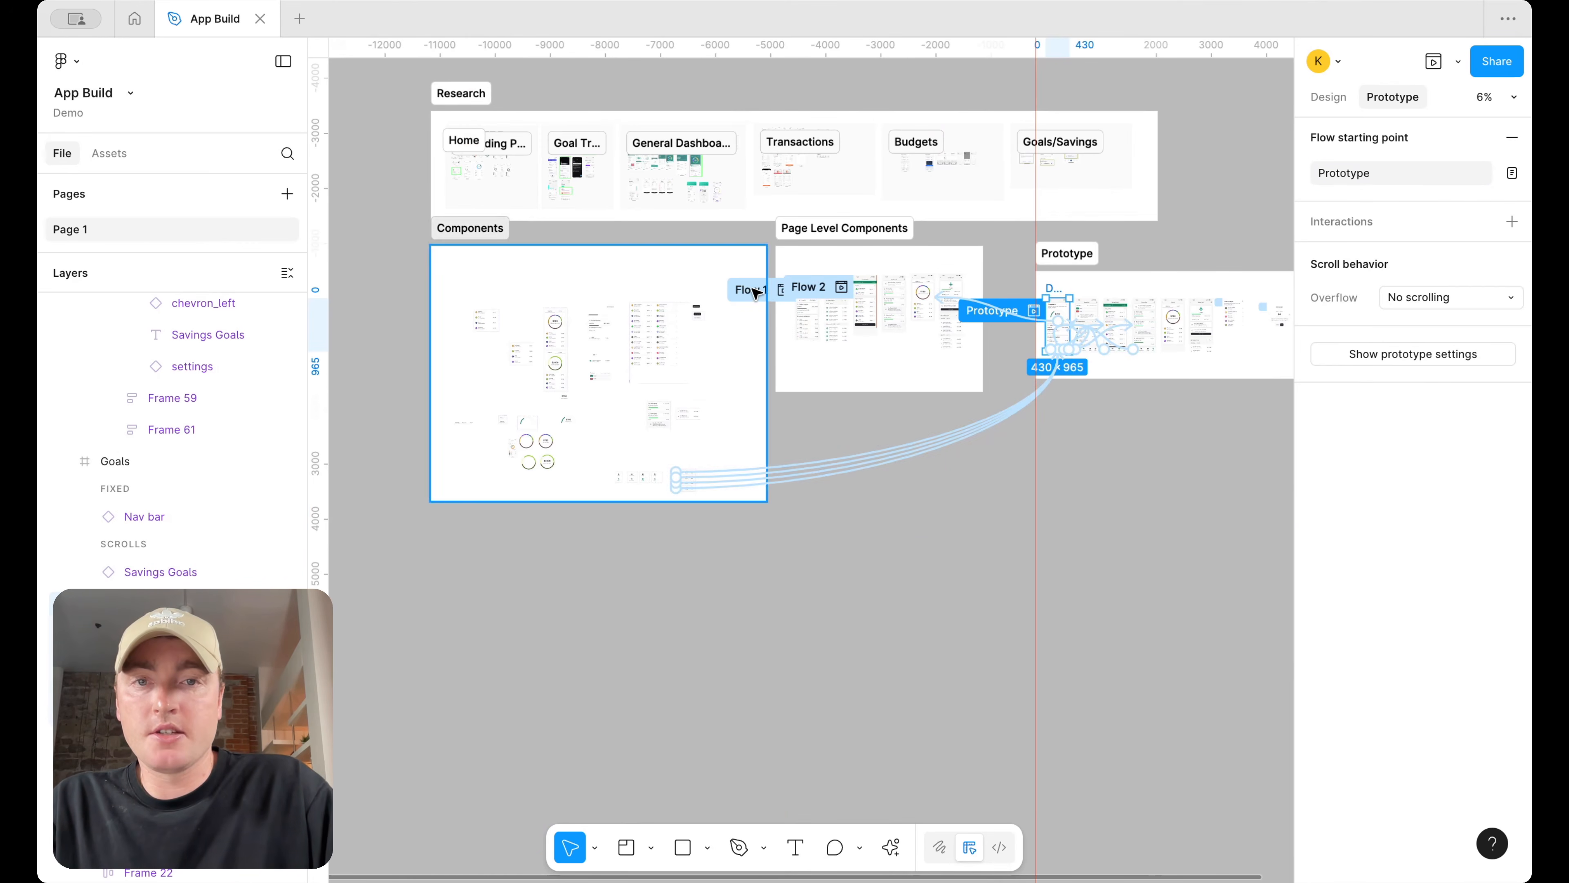
left_click(755, 293)
left_click(1513, 137)
scroll(868, 215, "up", 5)
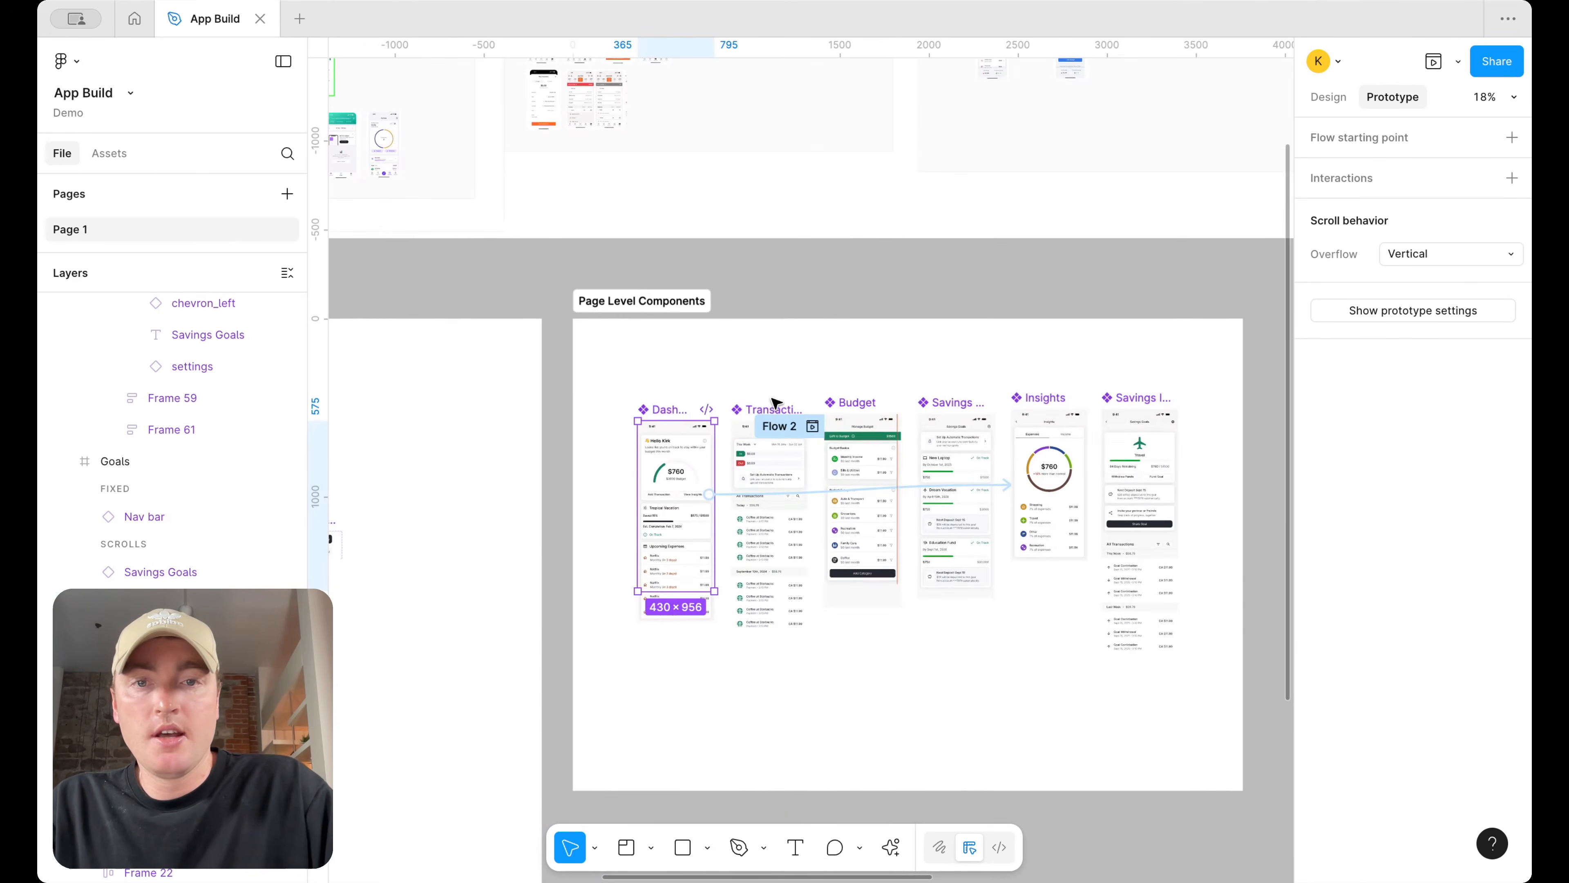
left_click(793, 426)
left_click(1513, 137)
scroll(1072, 260, "down", 5)
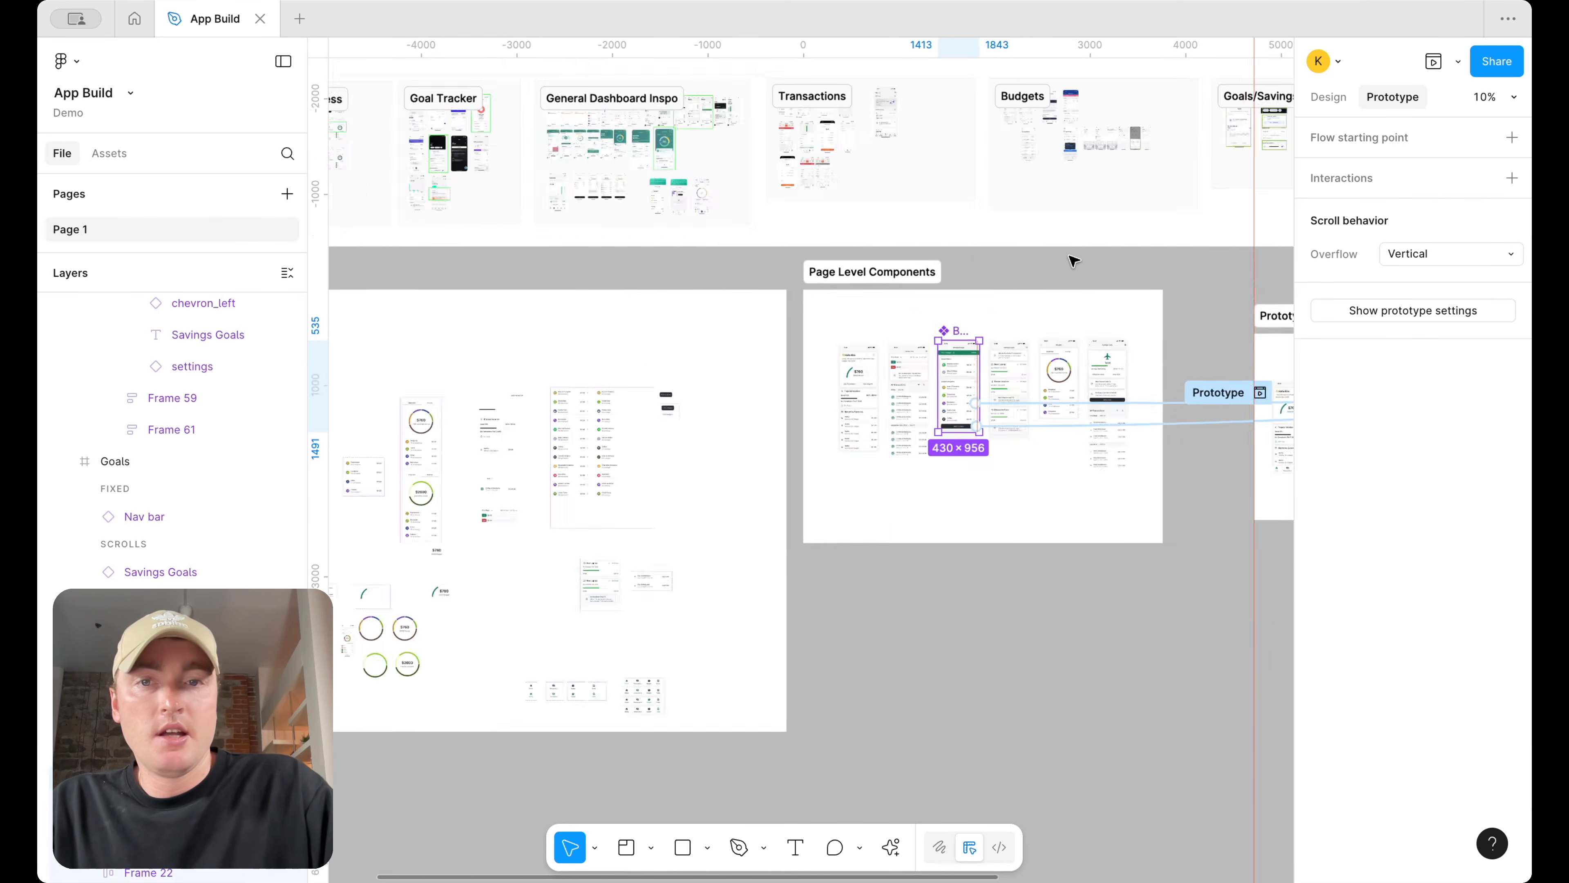
key("Escape")
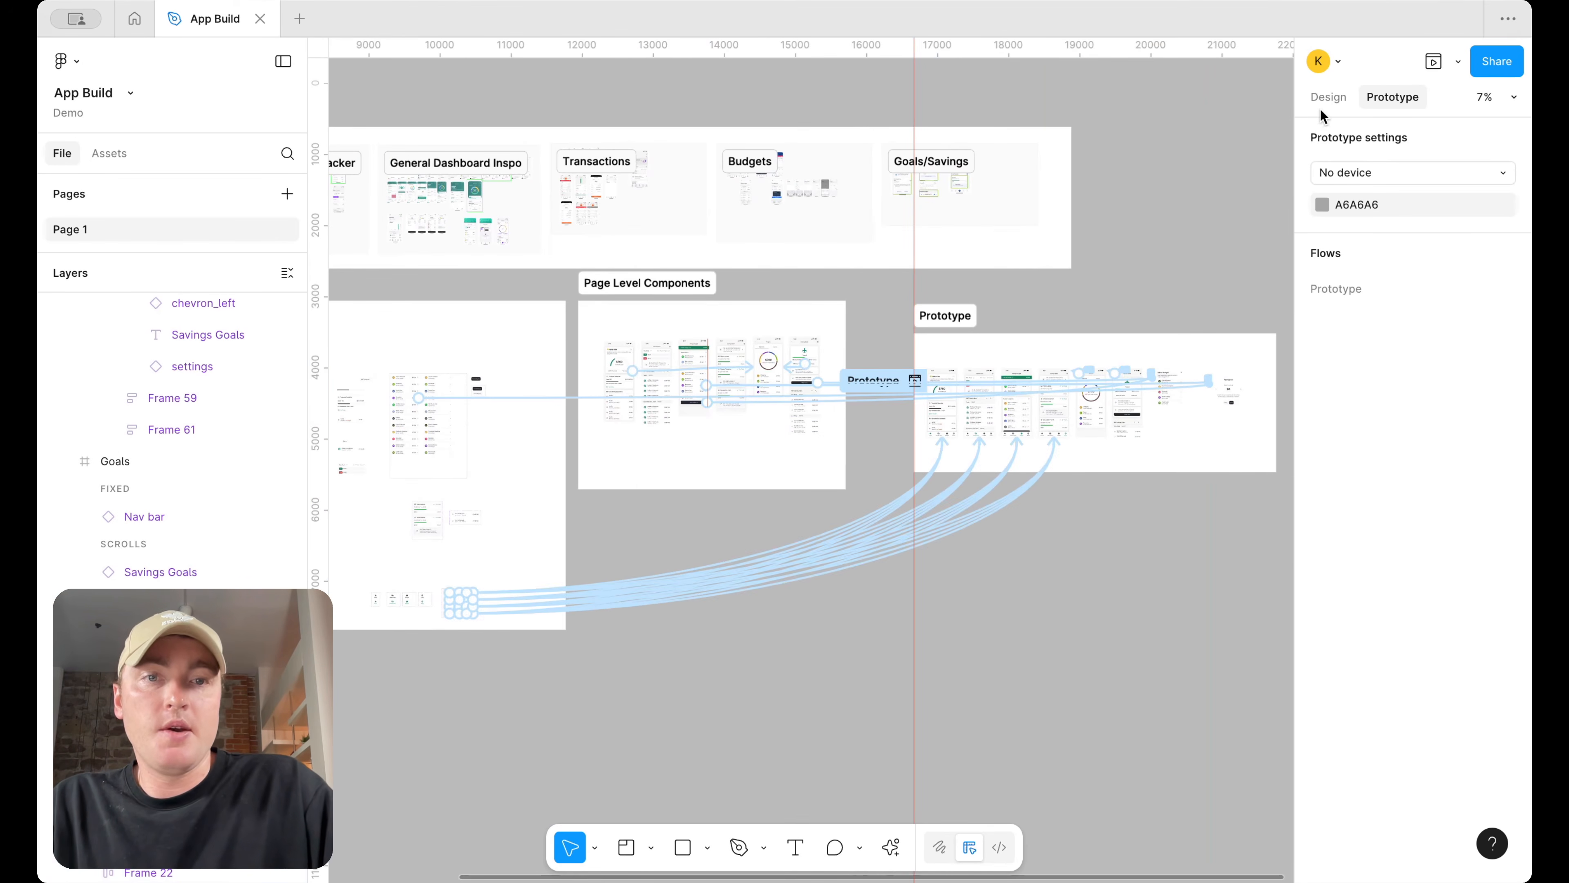
Move the Prototype section beside Page Level Components and delete a stray item below it
left_click(1328, 97)
left_click_drag(949, 317, 893, 287)
left_click(917, 514)
key("Delete")
scroll(918, 516, "left", 5)
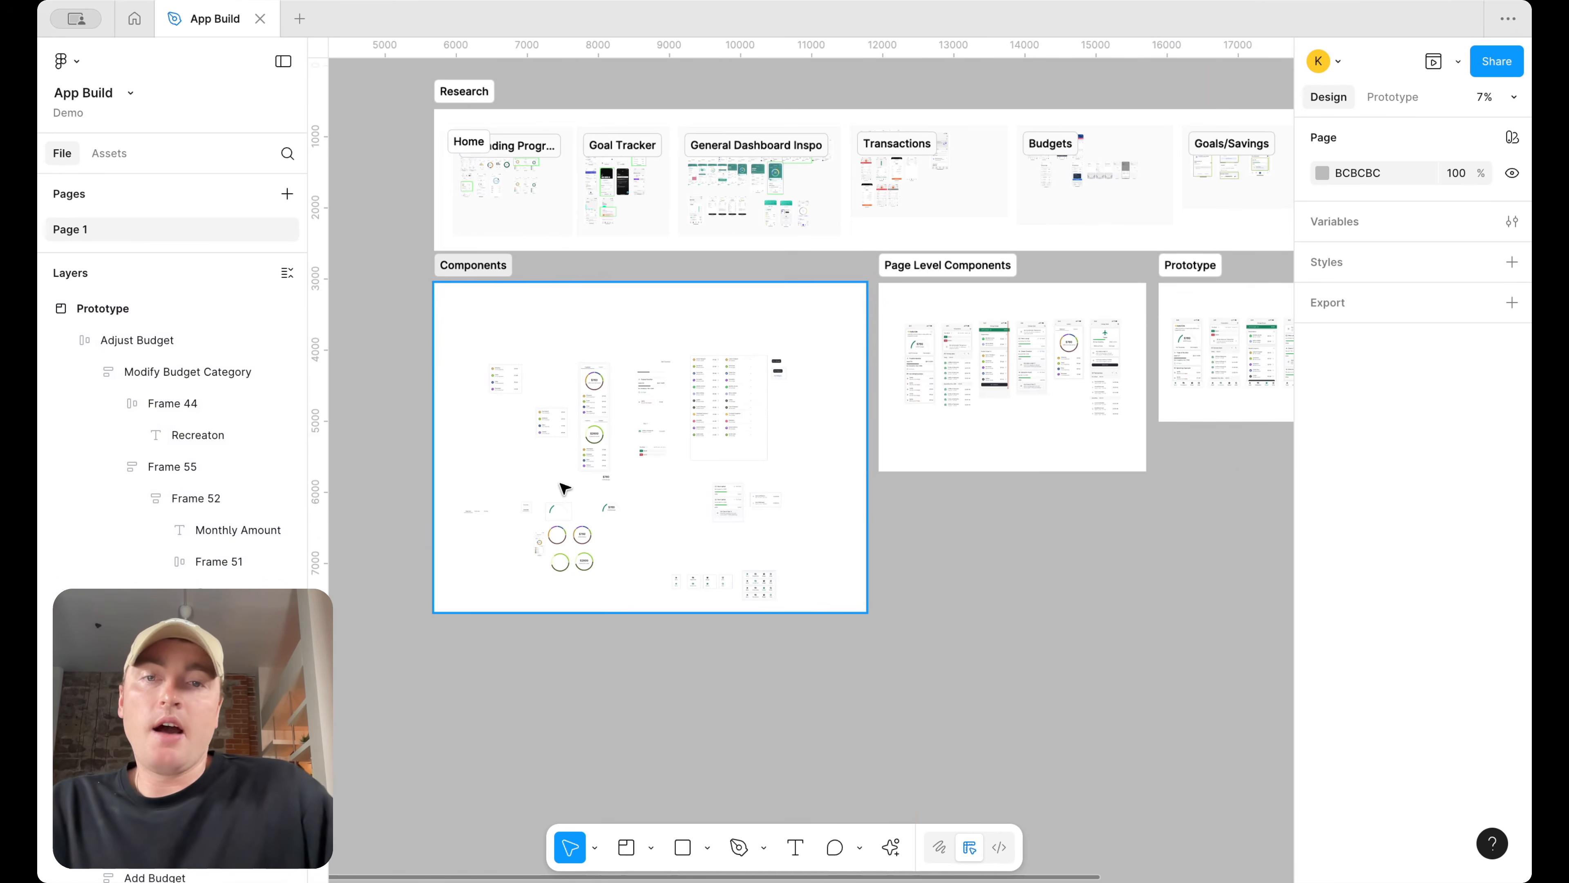
Inspect the Category Item component's selection colours
scroll(533, 604, "up", 3)
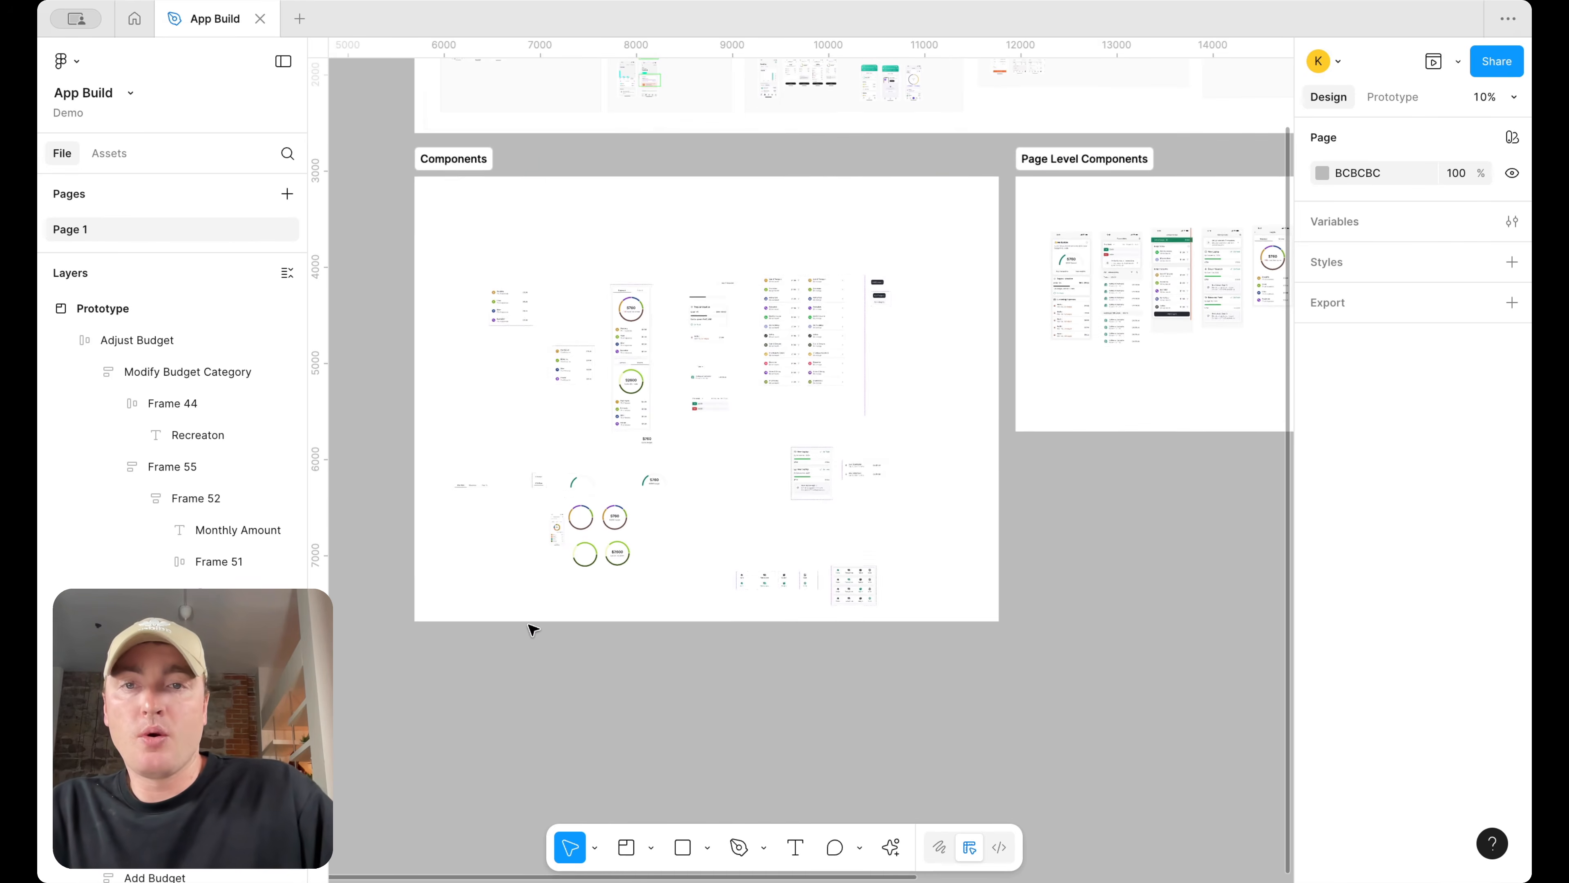
left_click(494, 281)
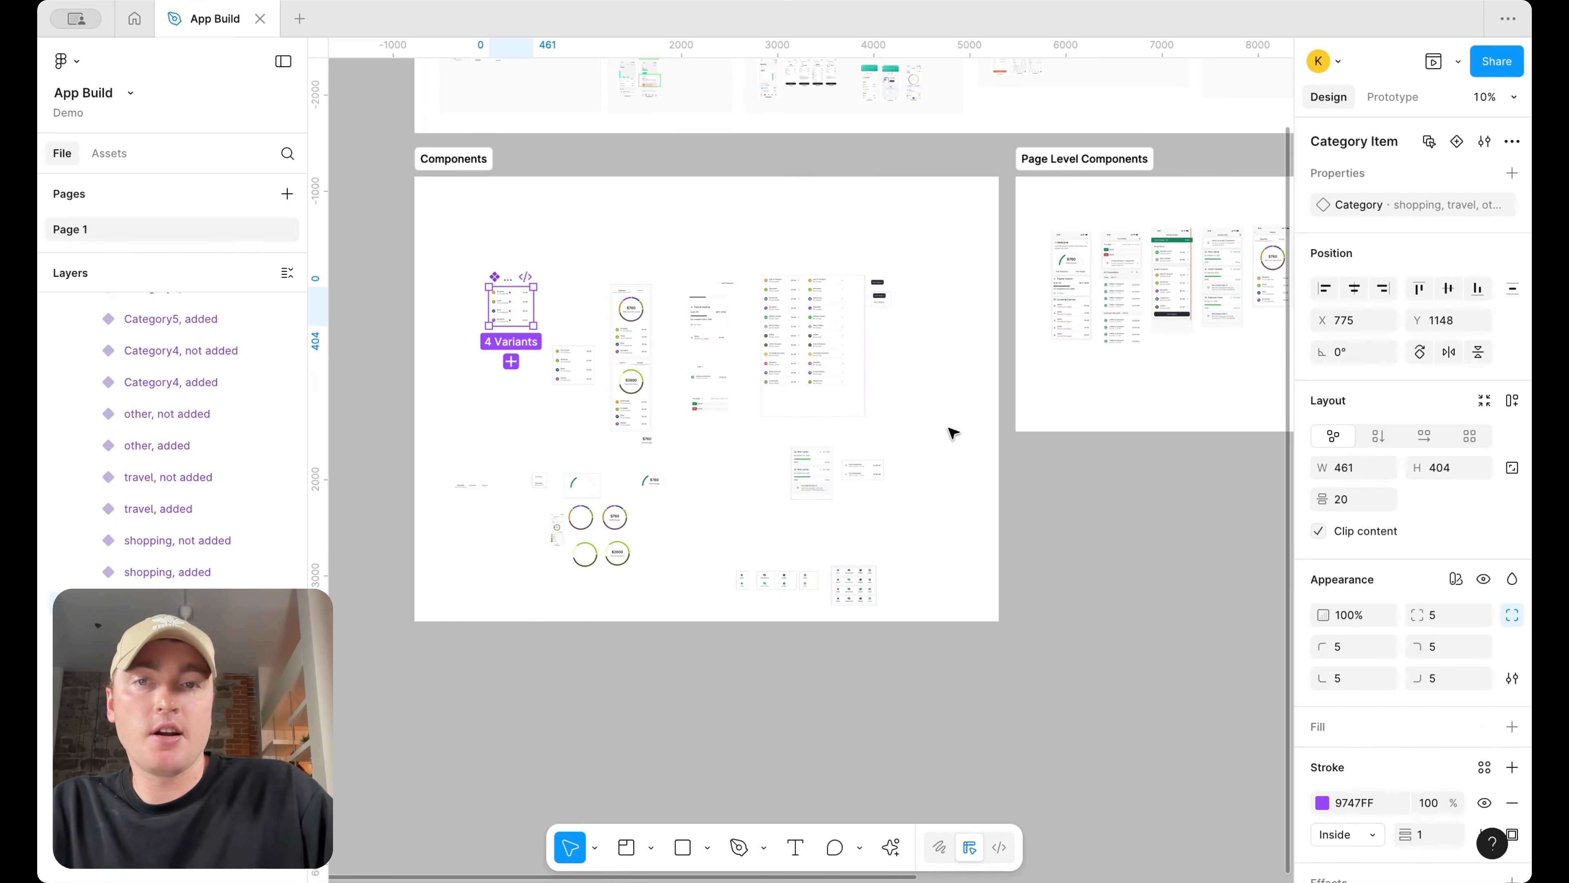
scroll(1428, 688, "down", 5)
left_click(1464, 733)
scroll(1403, 739, "down", 4)
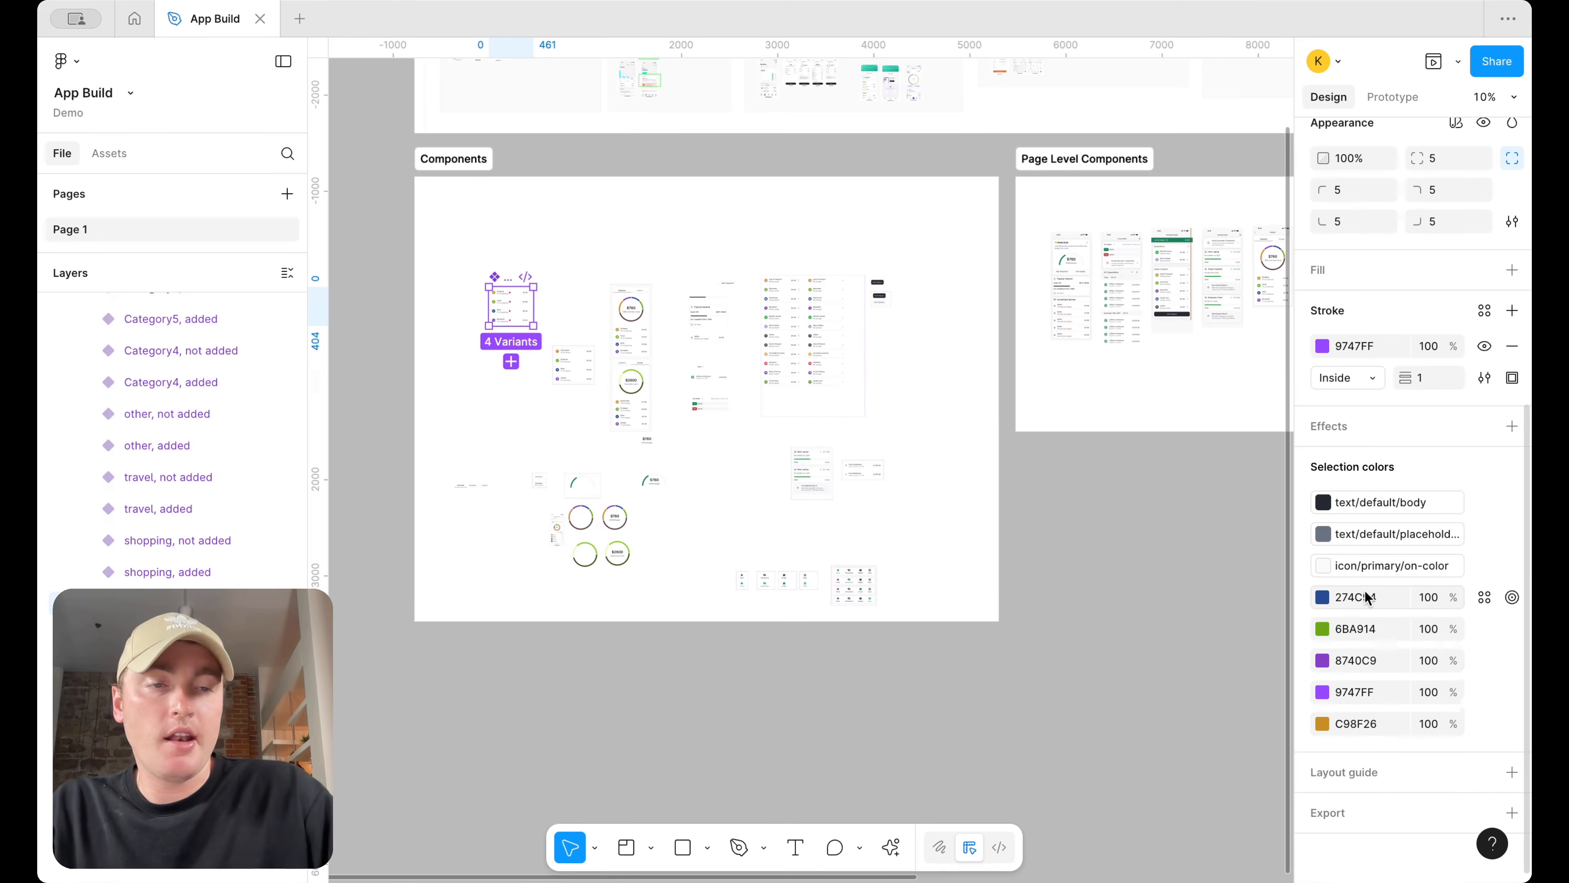
scroll(779, 319, "up", 3)
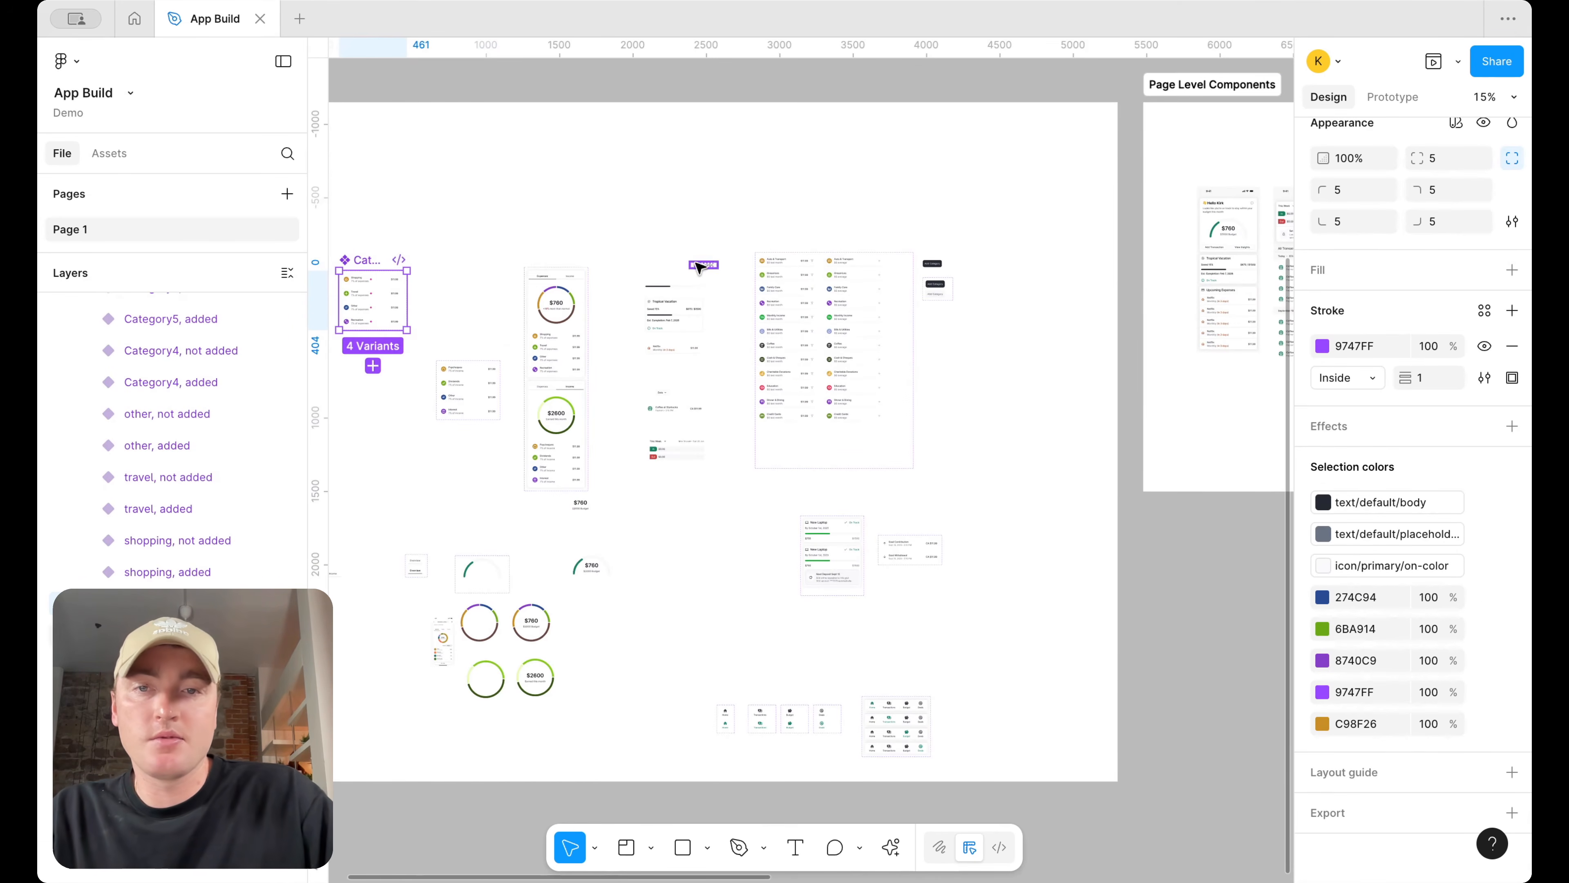
Delete the stray screen image next to the expense circle components in the Components section
scroll(606, 501, "left", 3)
scroll(660, 554, "down", 1)
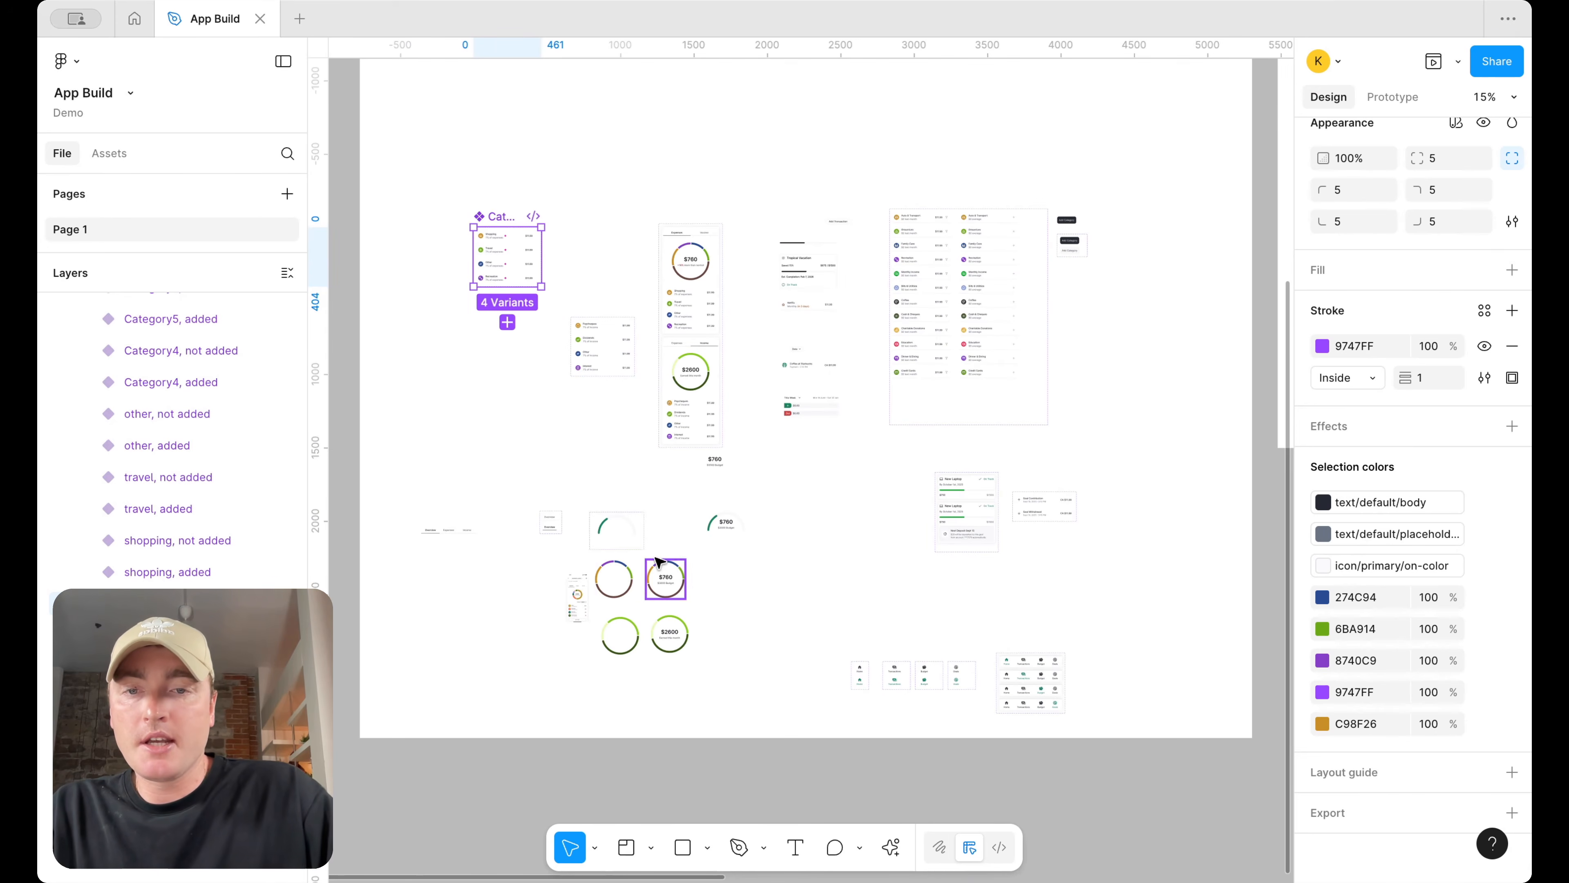
scroll(541, 535, "up", 5)
scroll(659, 536, "down", 5)
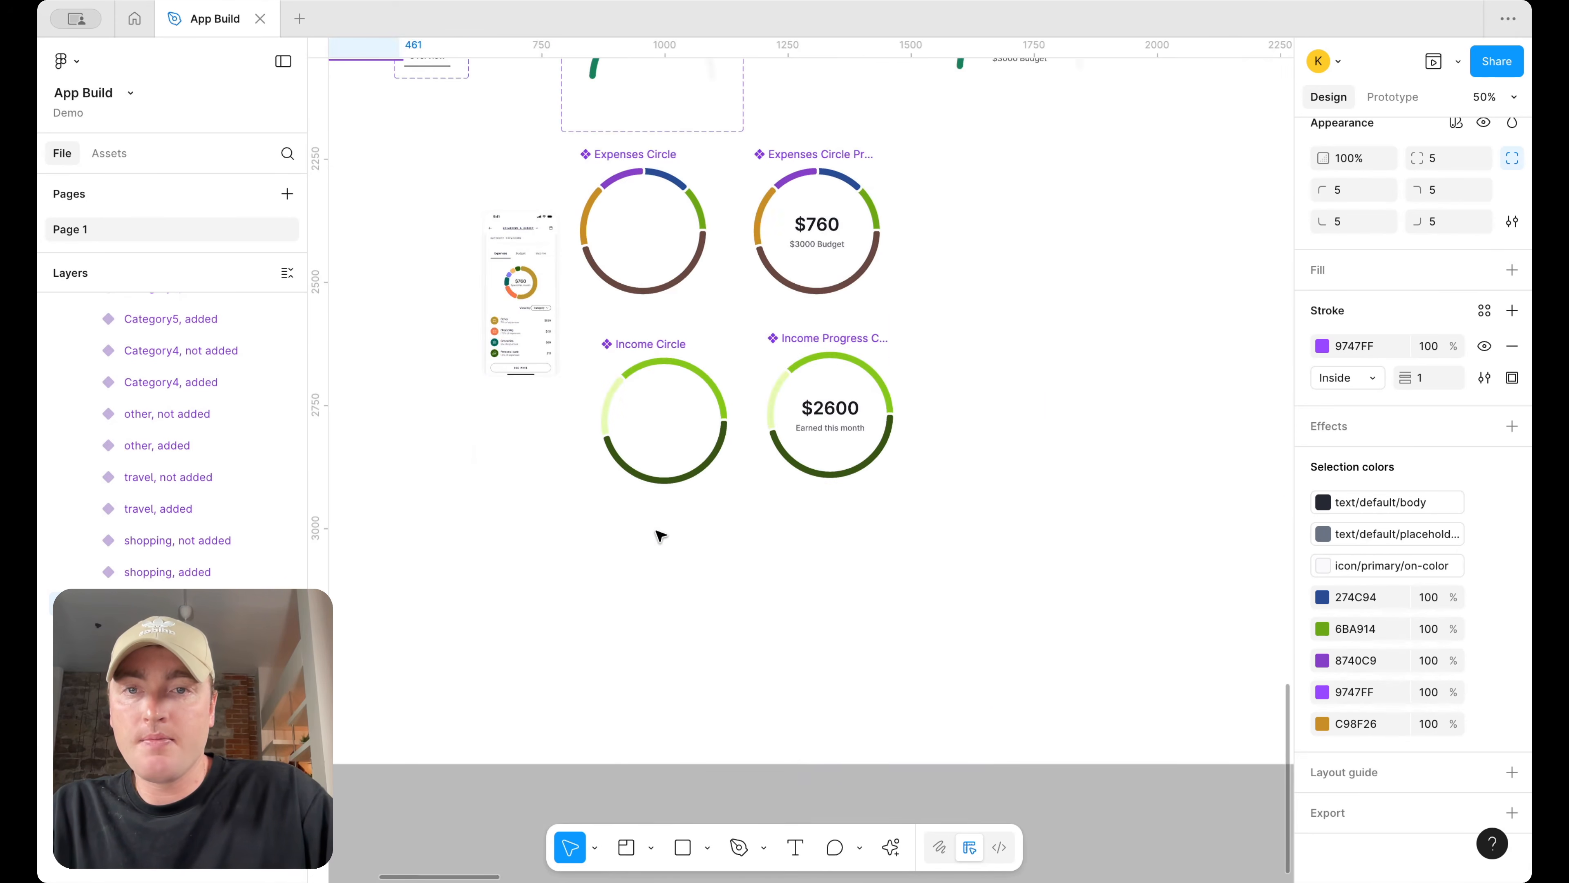
scroll(659, 535, "down", 3)
left_click(587, 590)
key("Delete")
scroll(597, 383, "down", 3)
scroll(618, 371, "up", 2)
scroll(618, 371, "right", 2)
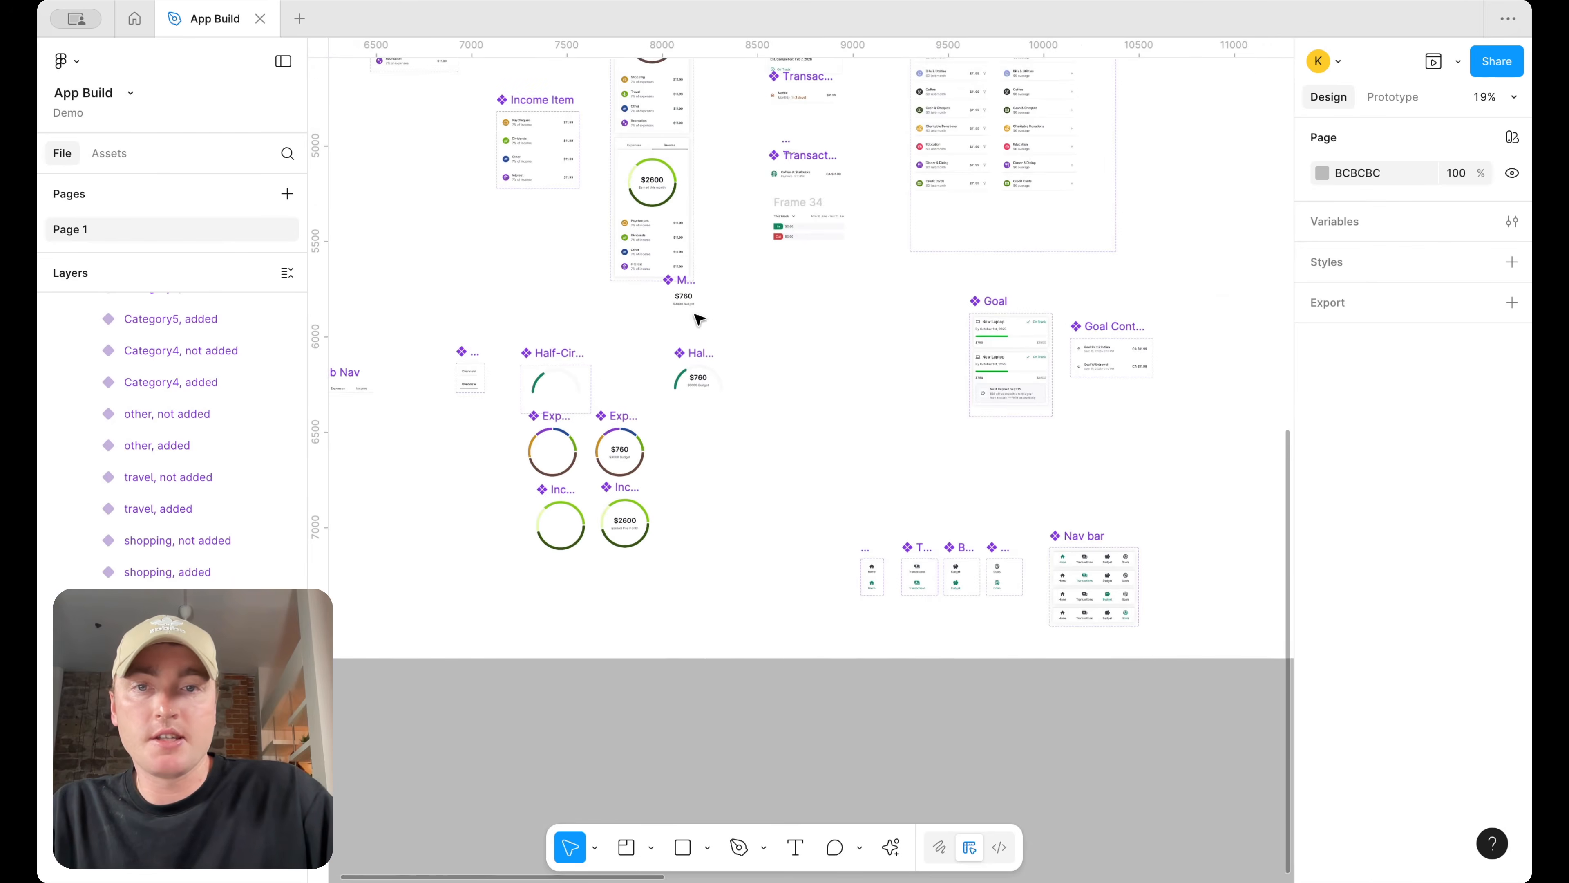
Inspect the selection colours of the Half-Circle Progress, Goal and Goal Contribution Item components
scroll(727, 322, "up", 3)
left_click(707, 371)
scroll(1483, 612, "down", 5)
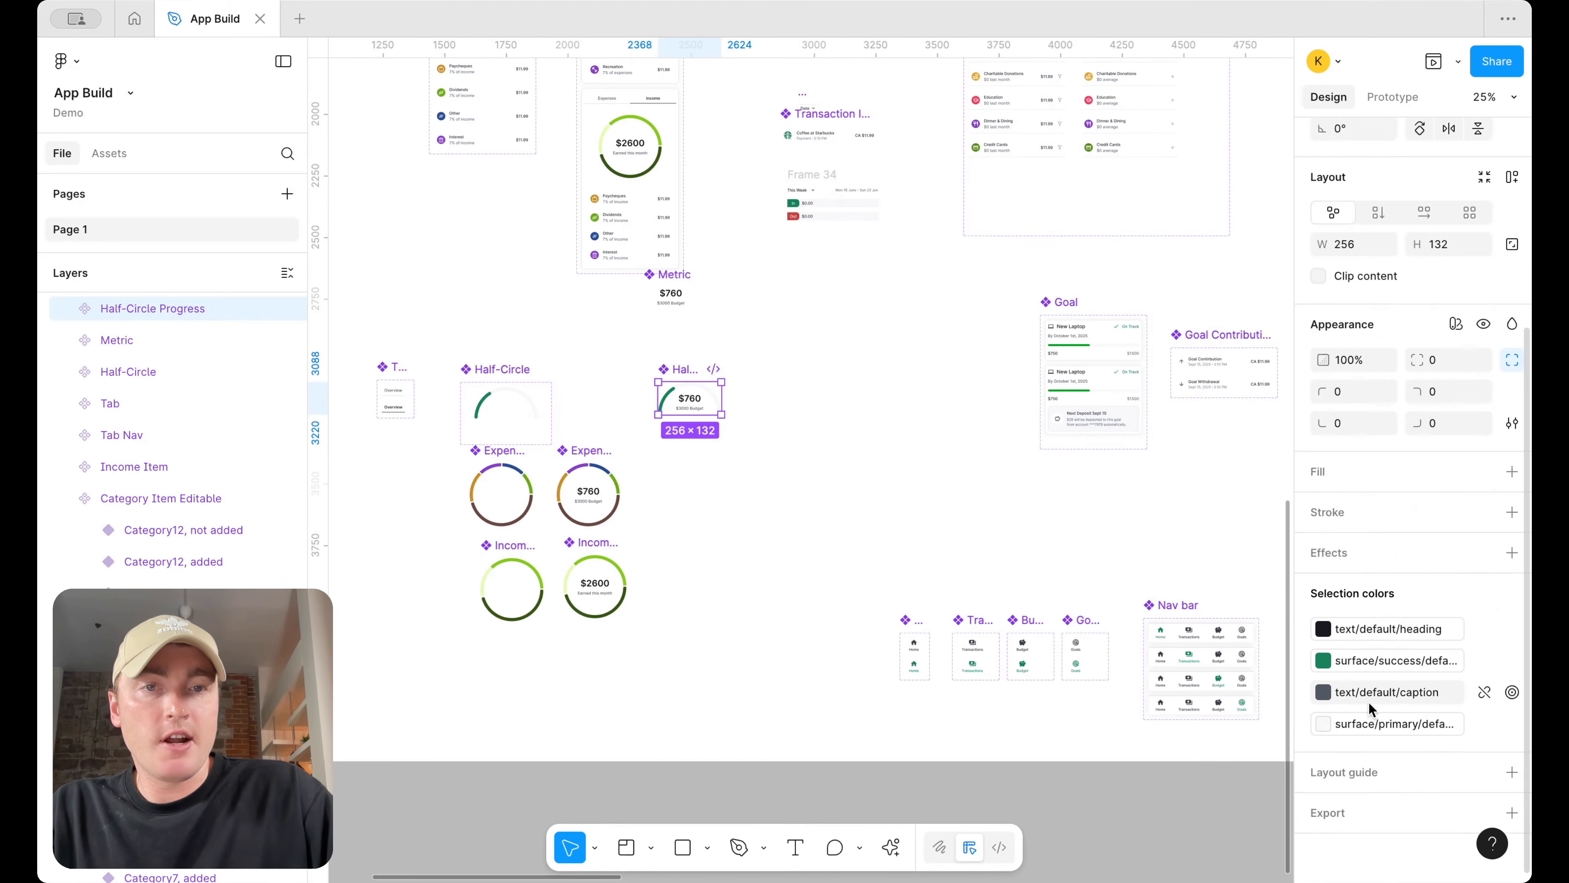
left_click(1060, 307)
scroll(1396, 649, "down", 3)
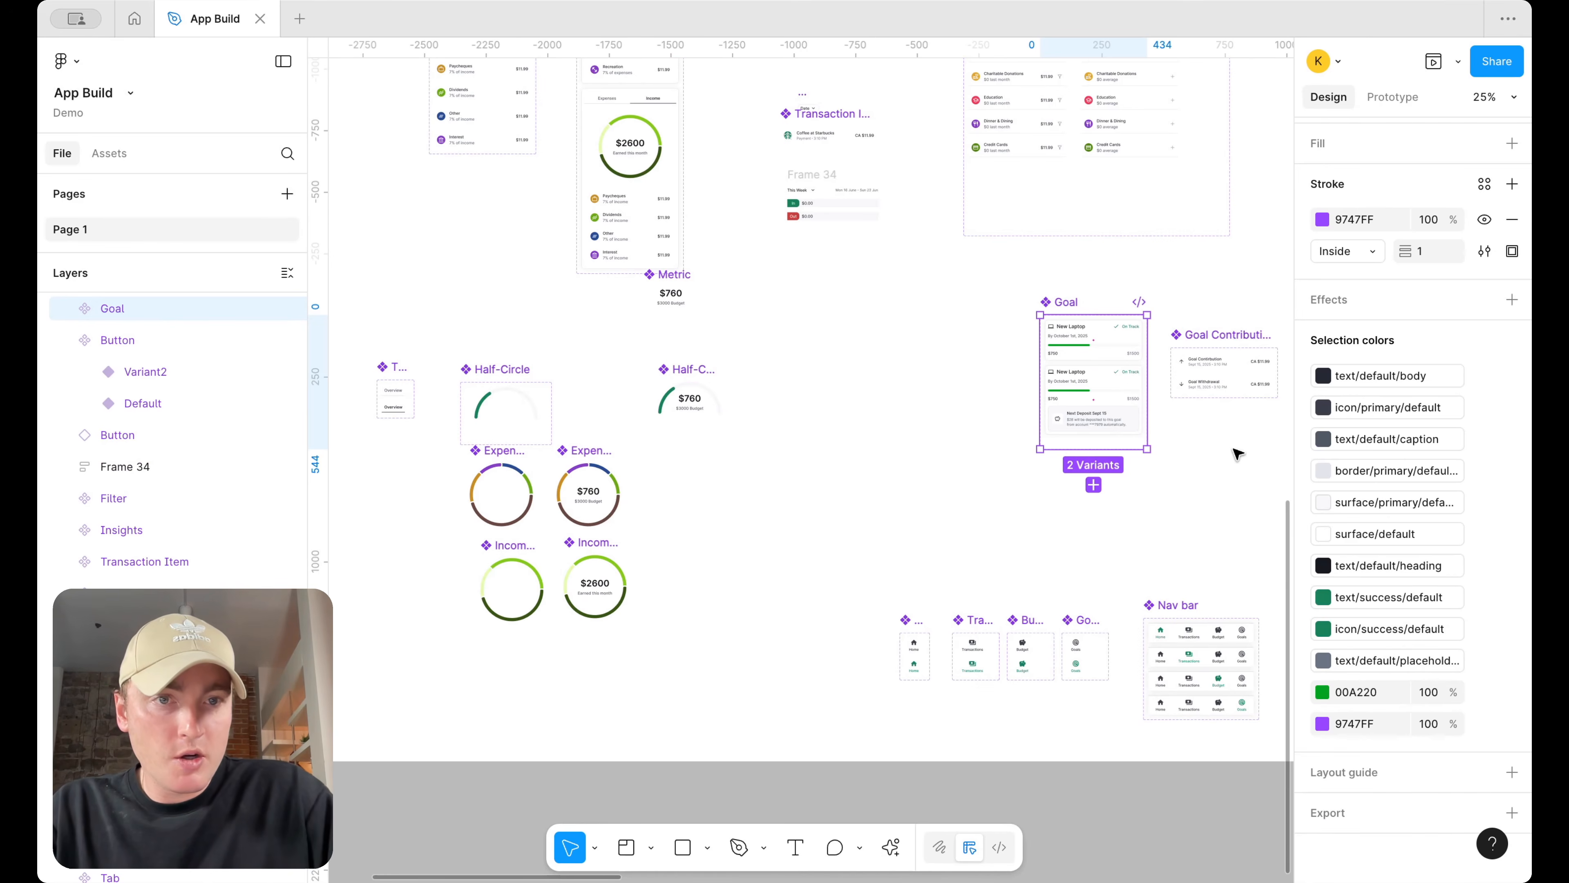
left_click(1213, 334)
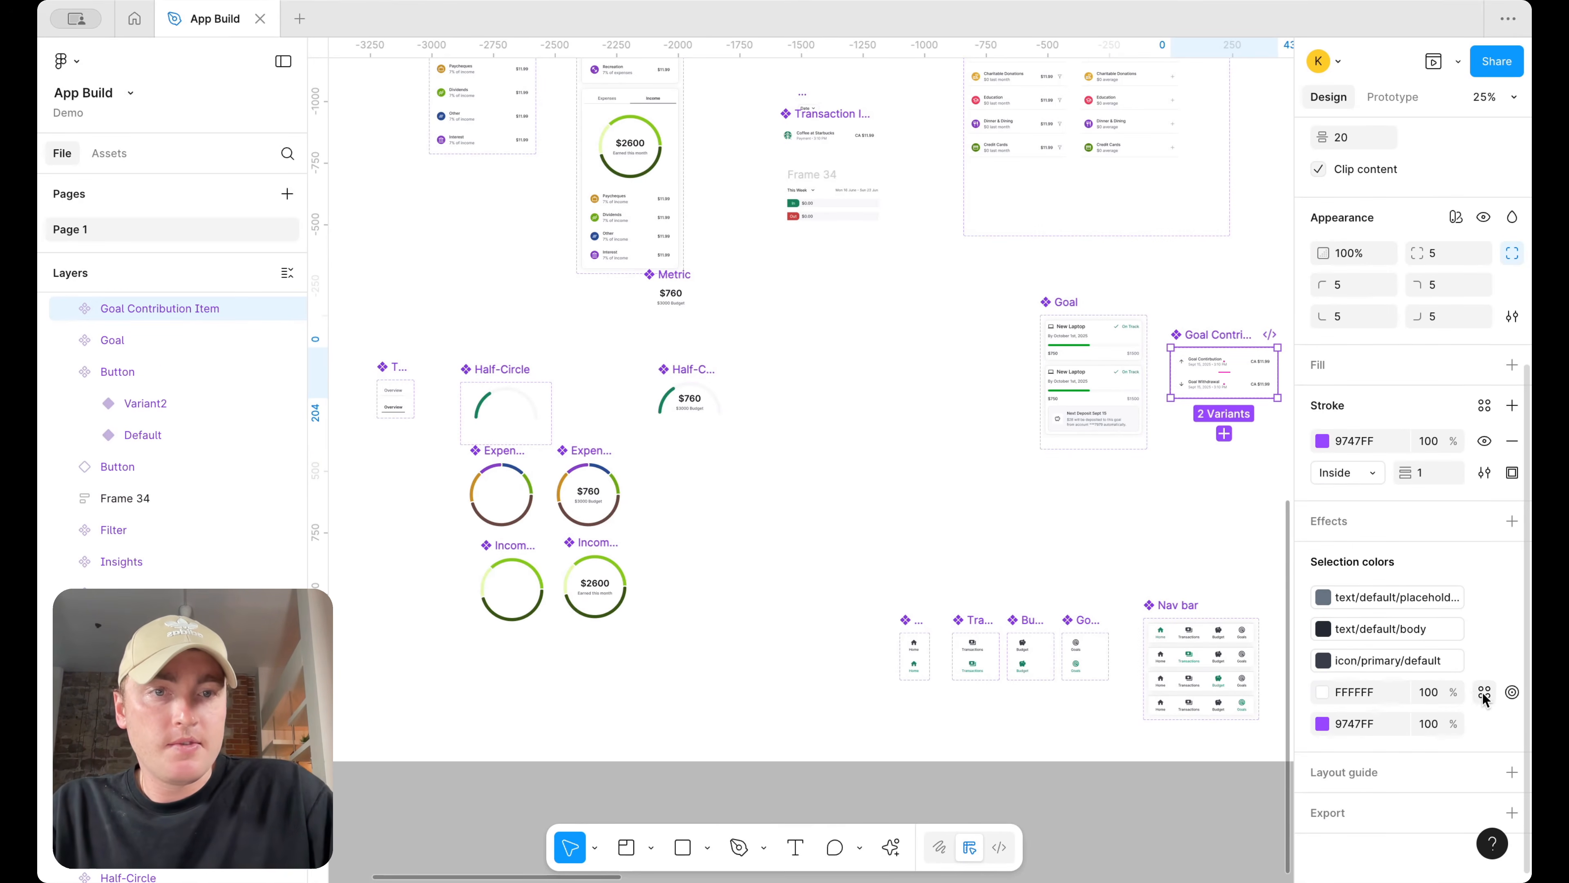
key("shift+2")
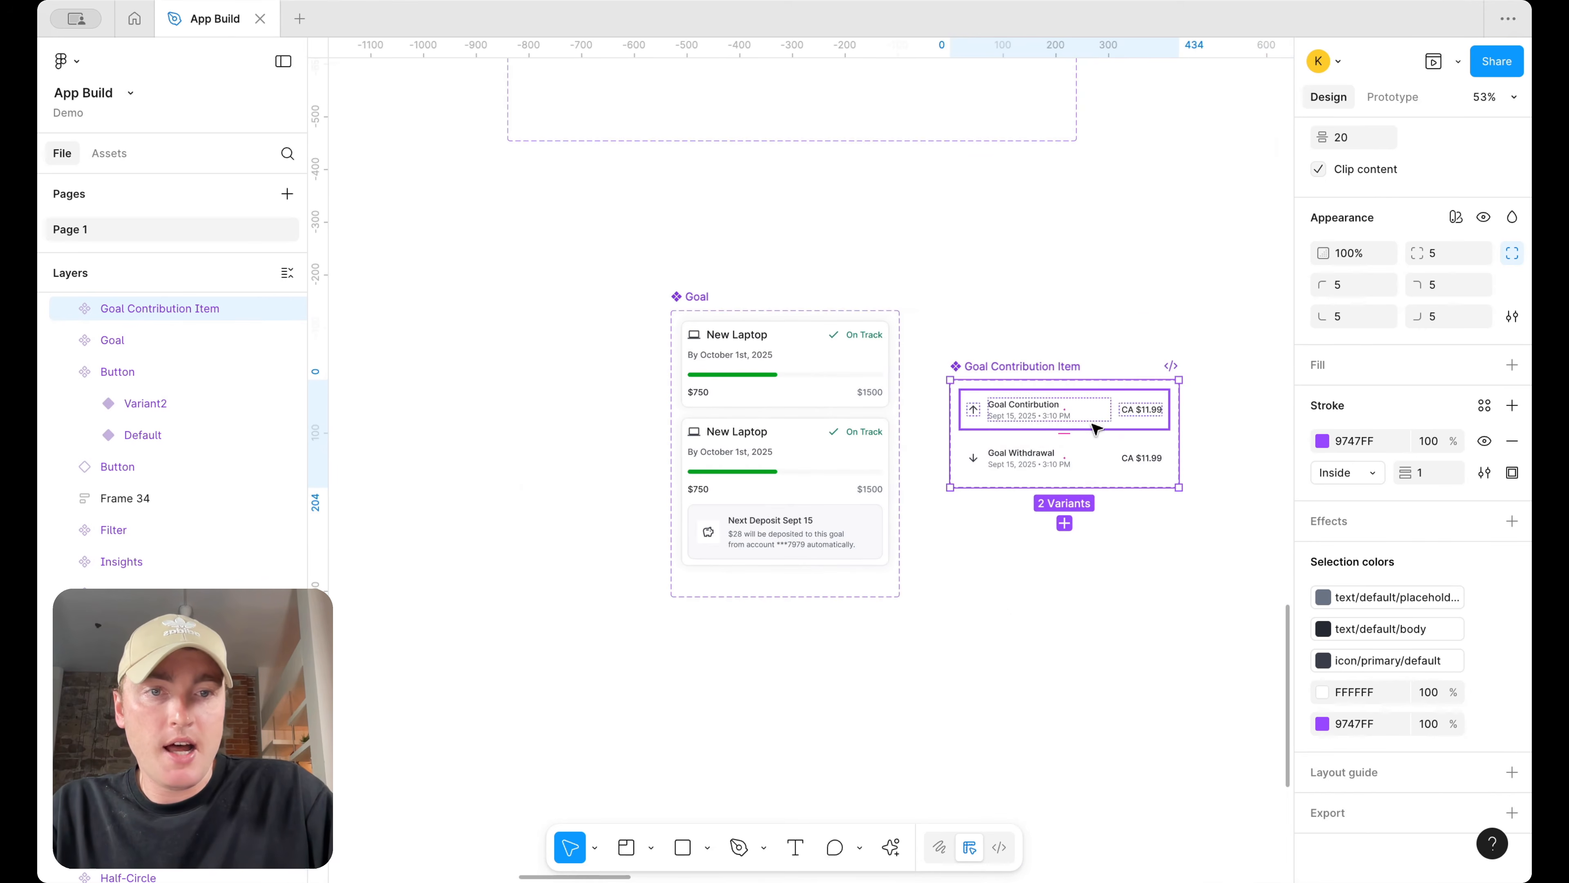
Try to assign a surface colour variable to the white fills inside the Goal Contribution Item
left_click(1511, 692)
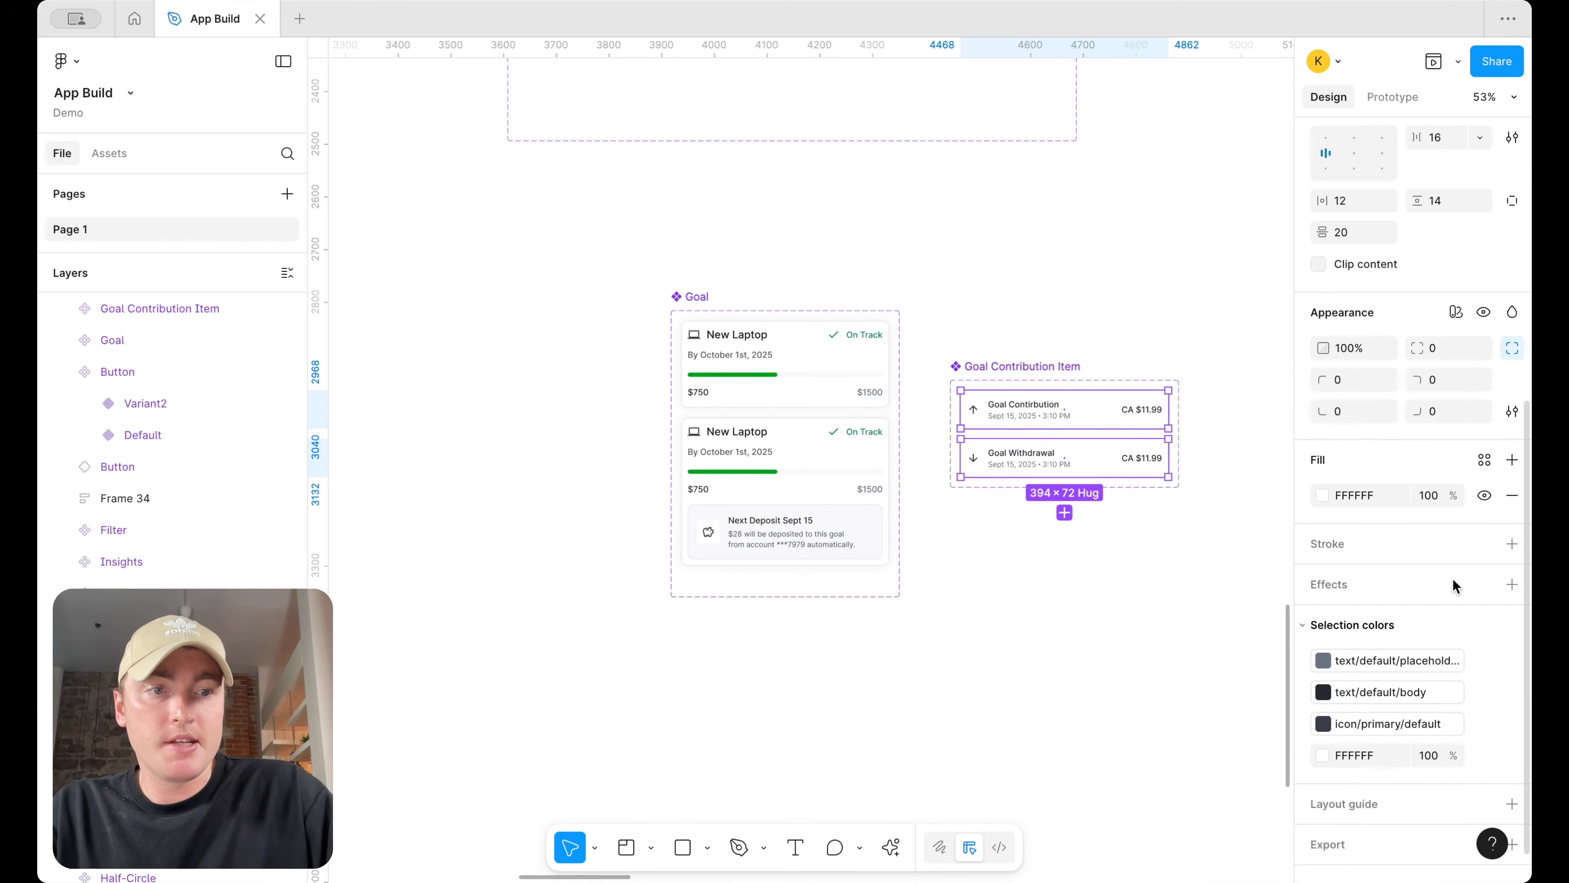
left_click(1485, 459)
type("surrf")
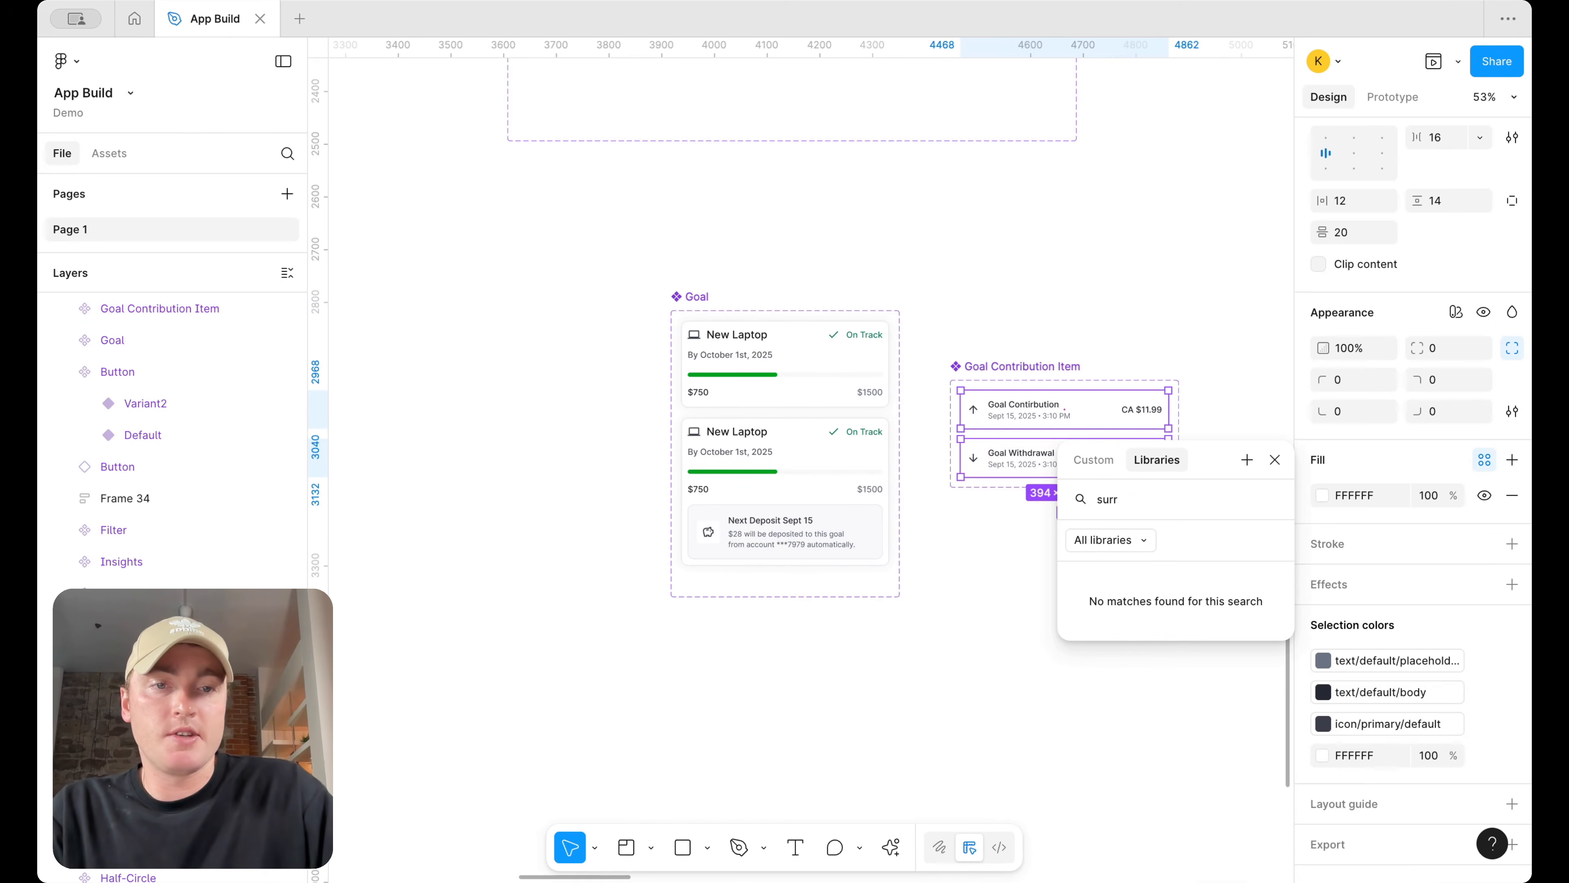
key("BackSpace")
left_click(1107, 652)
left_click(1174, 347)
scroll(1181, 327, "down", 3)
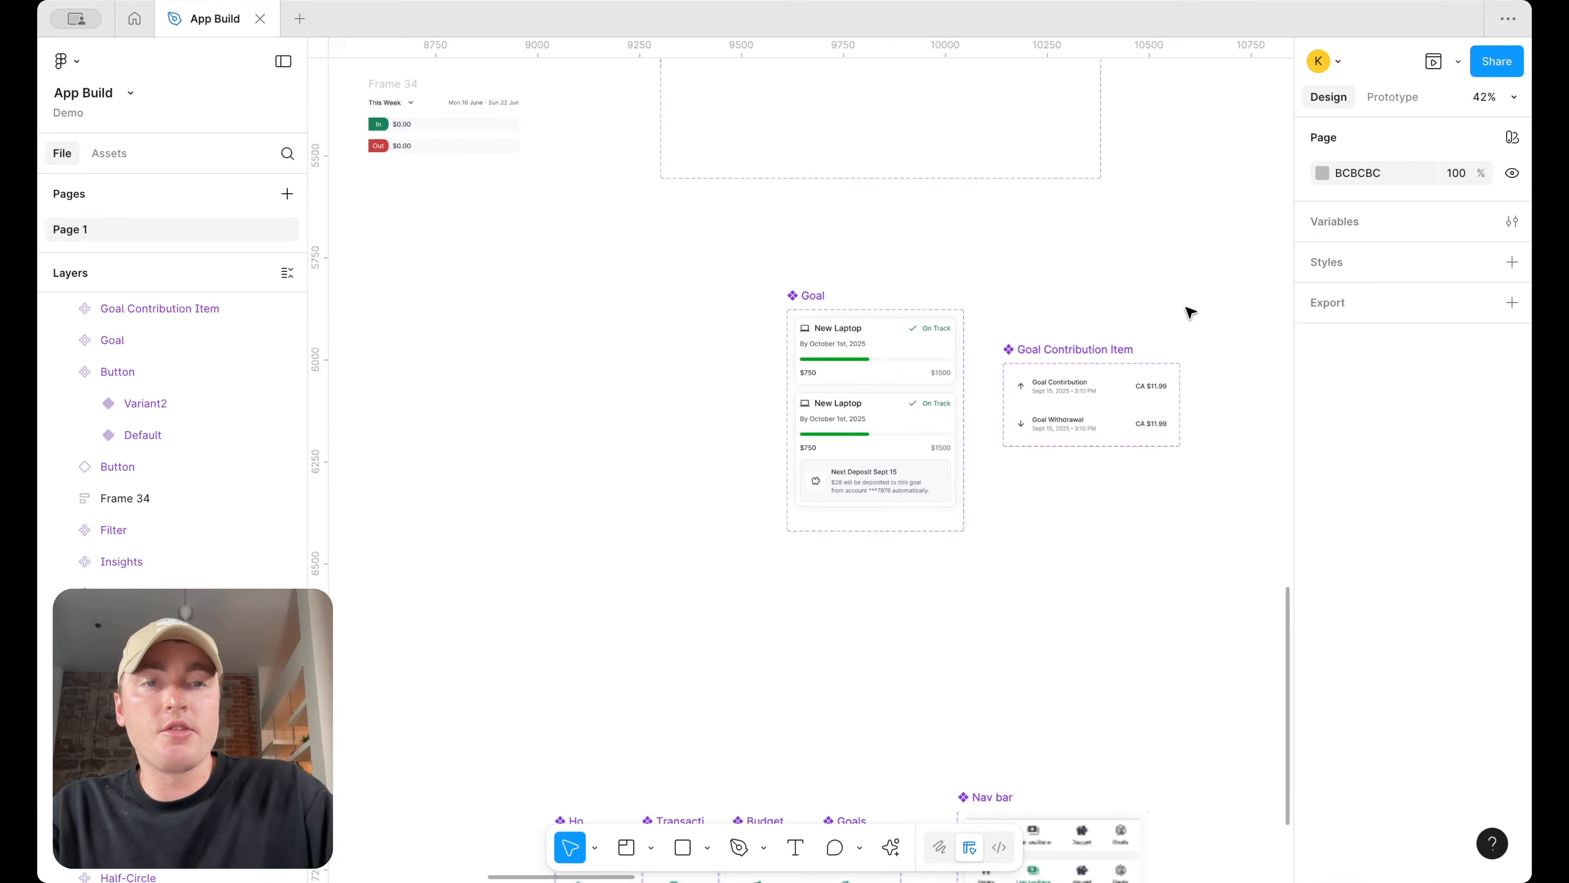
Inspect the selection colours of the Goal Contribution Item and Category Item Editable components
left_click(1091, 294)
scroll(1091, 290, "up", 3)
scroll(1091, 290, "down", 5)
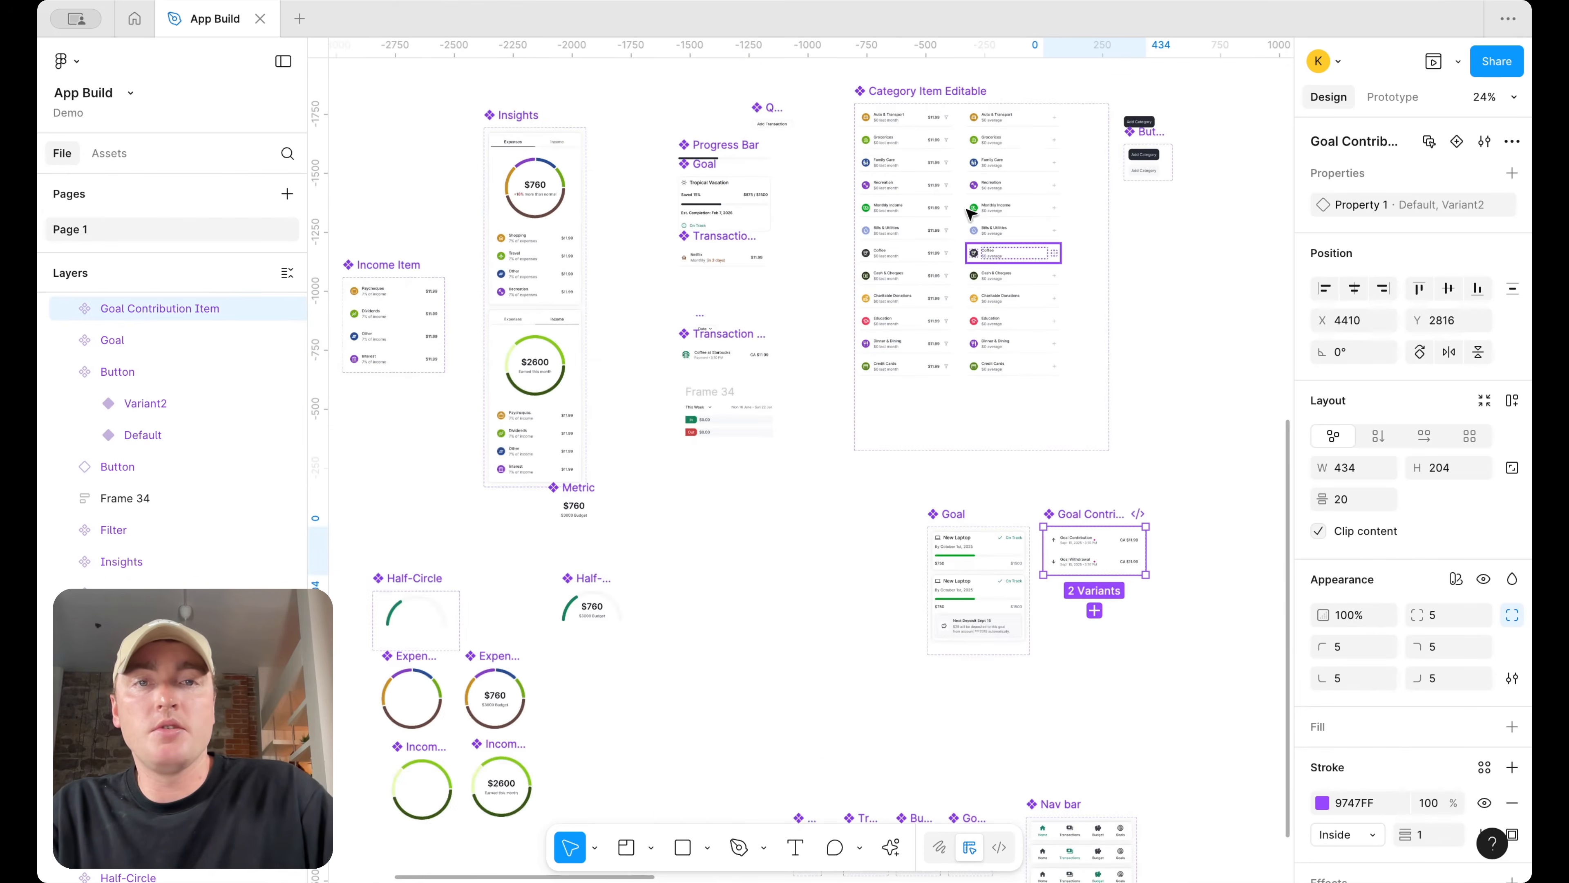
left_click(973, 131)
scroll(1359, 587, "down", 8)
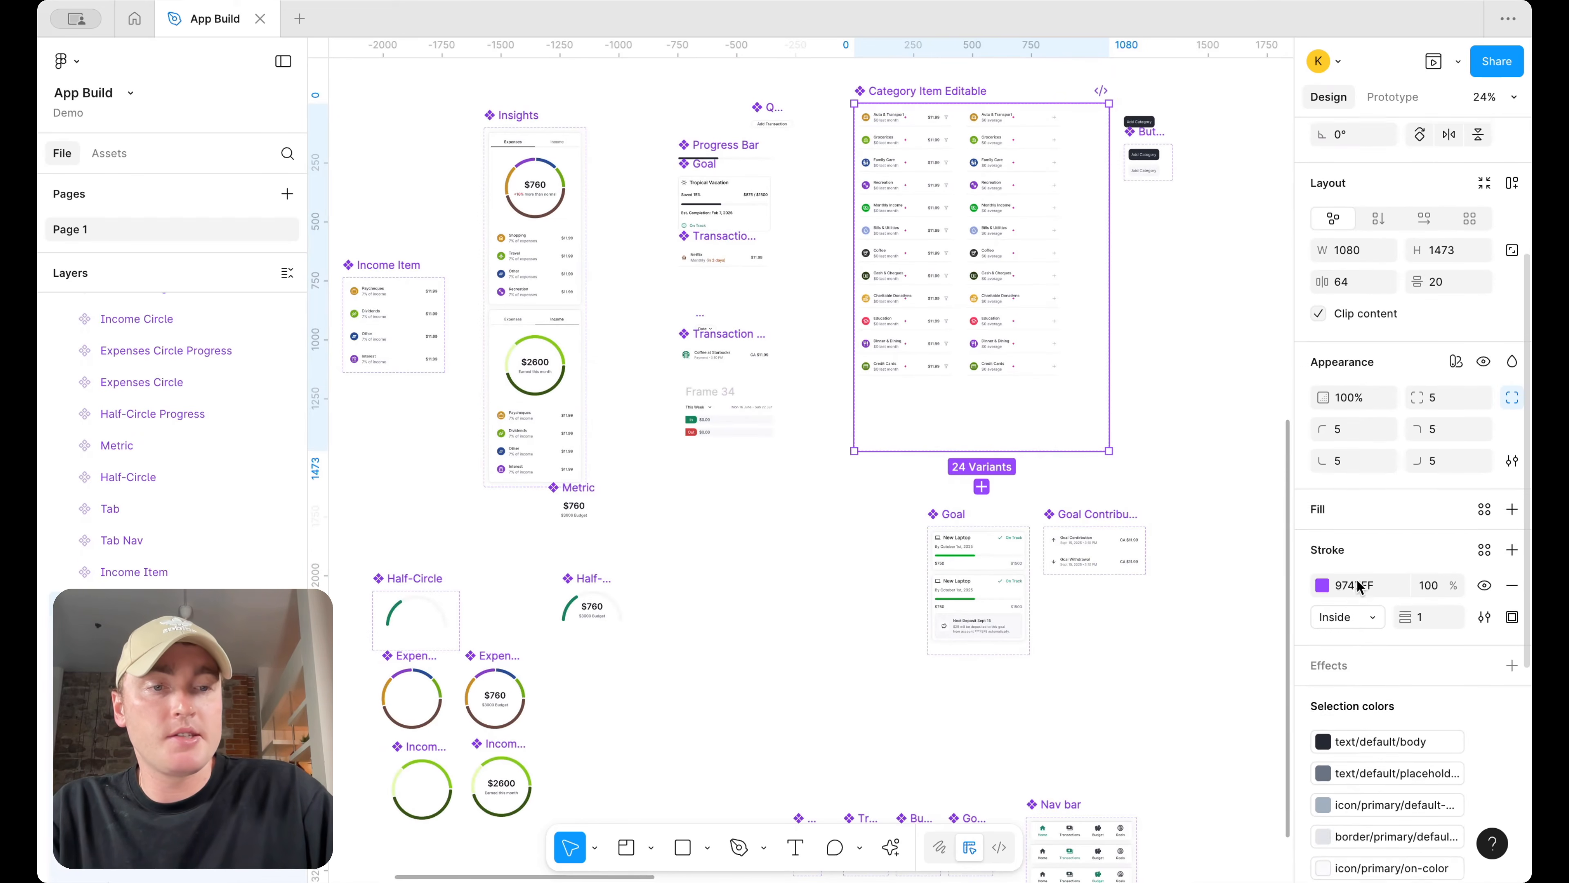
left_click(1376, 856)
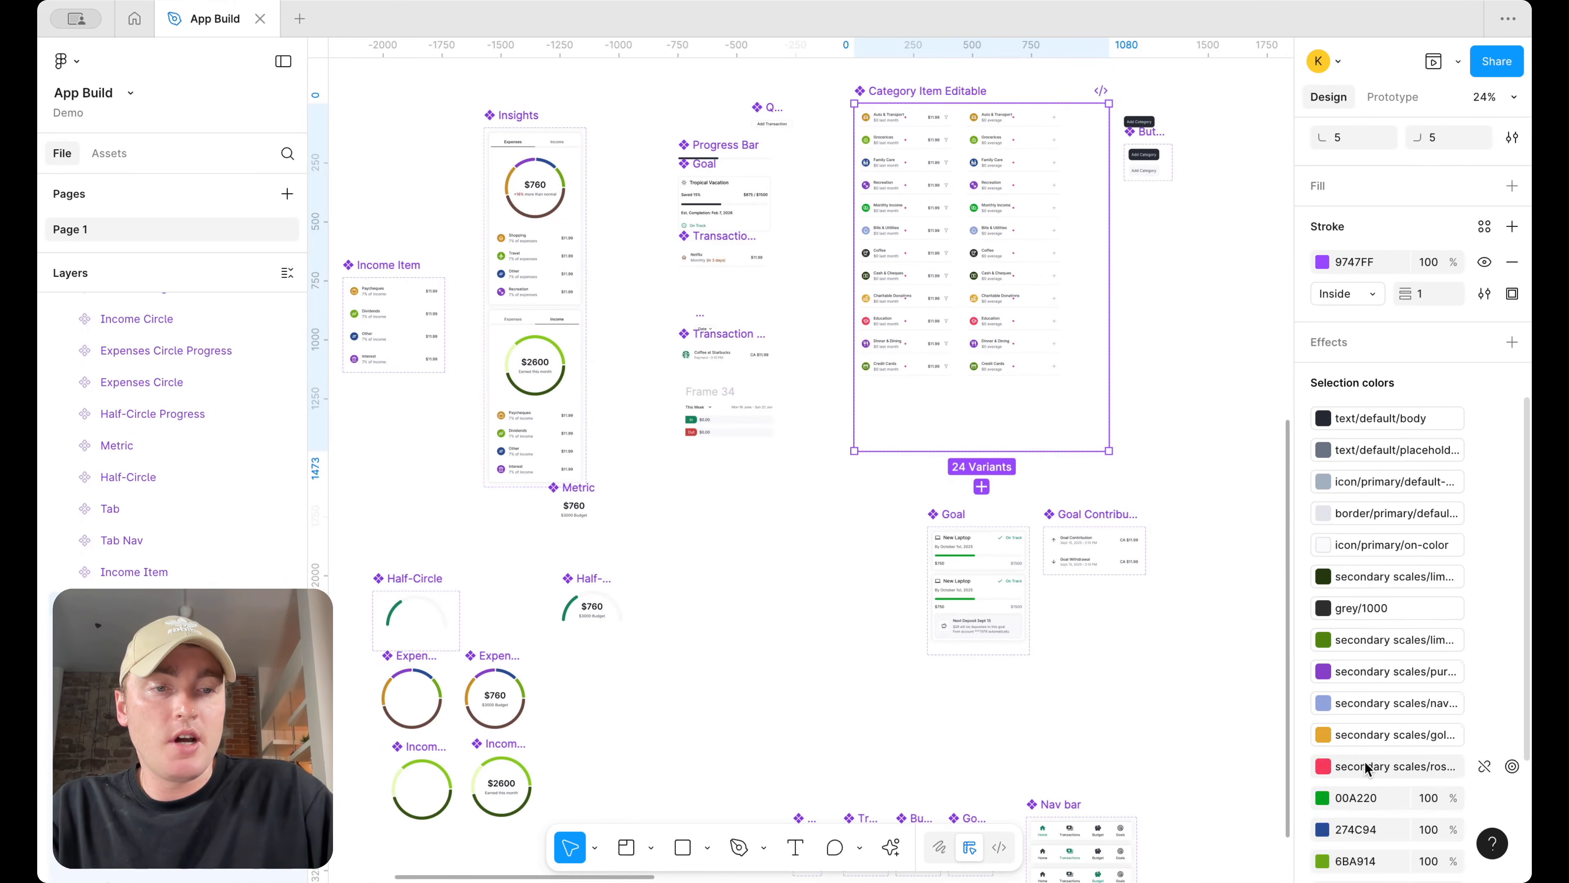
scroll(1367, 769, "down", 5)
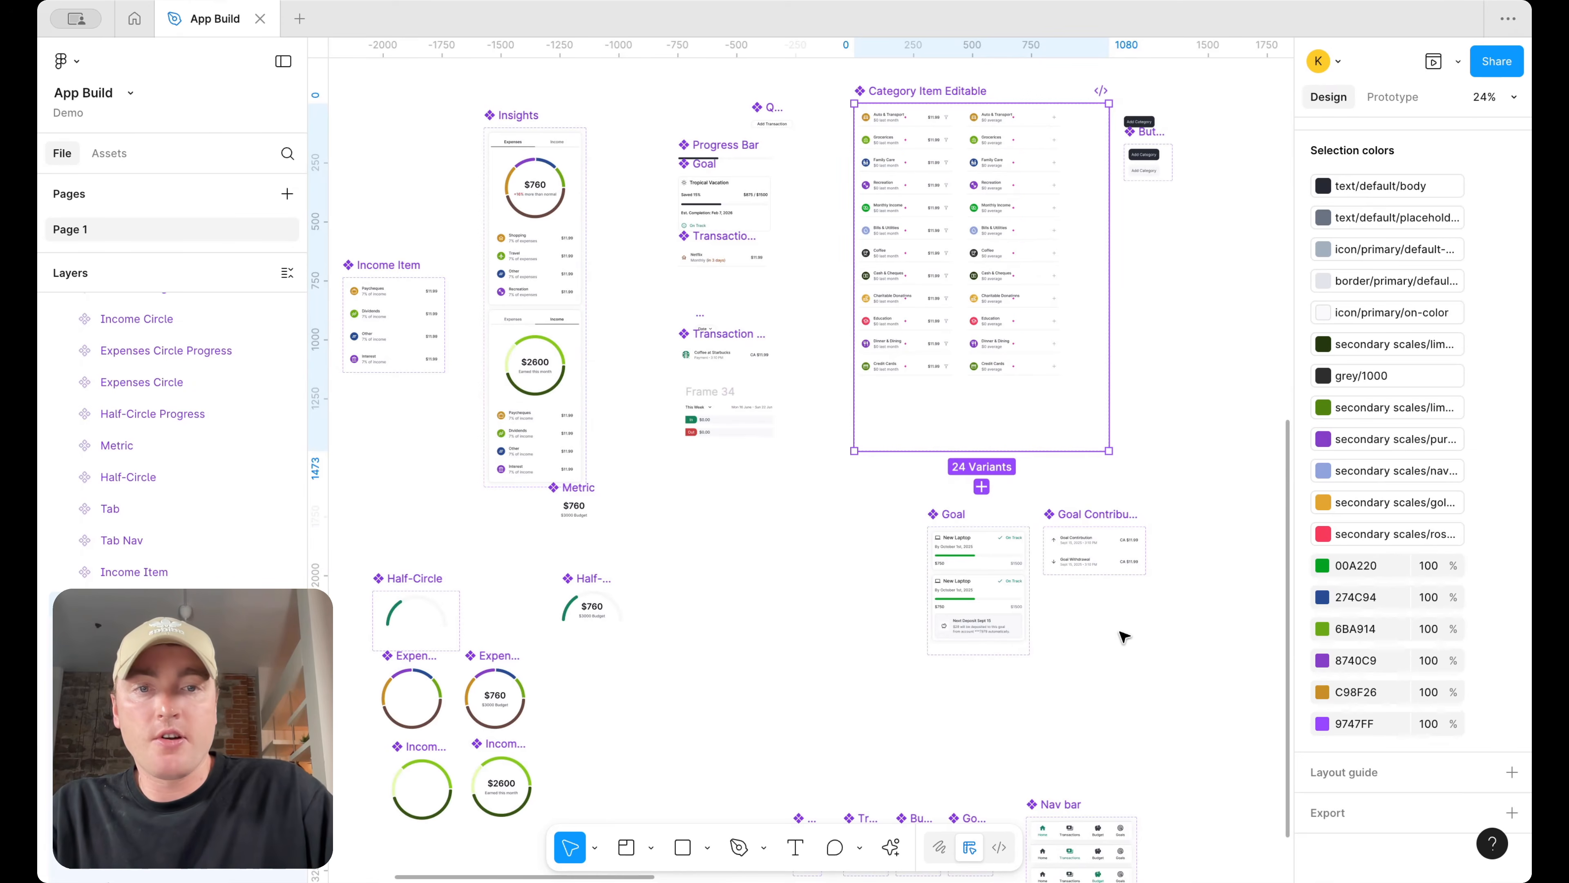
scroll(1079, 593, "up", 3)
Inspect the colour styles of the text layers inside the Goal and Goal Contribution Item components
left_click(906, 511, "super")
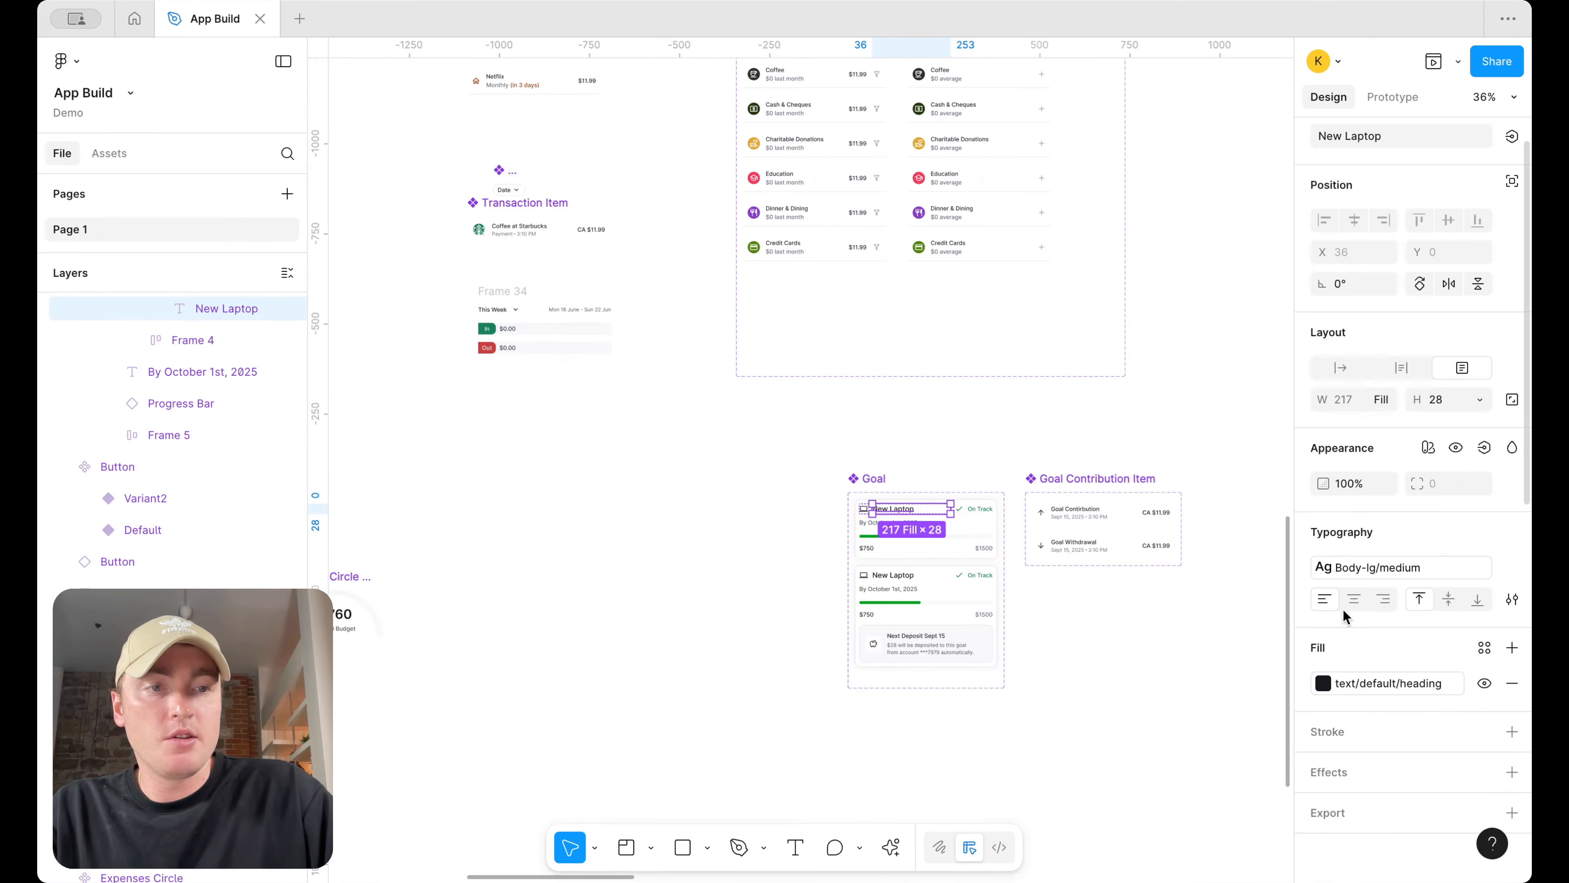
scroll(1093, 513, "up", 2)
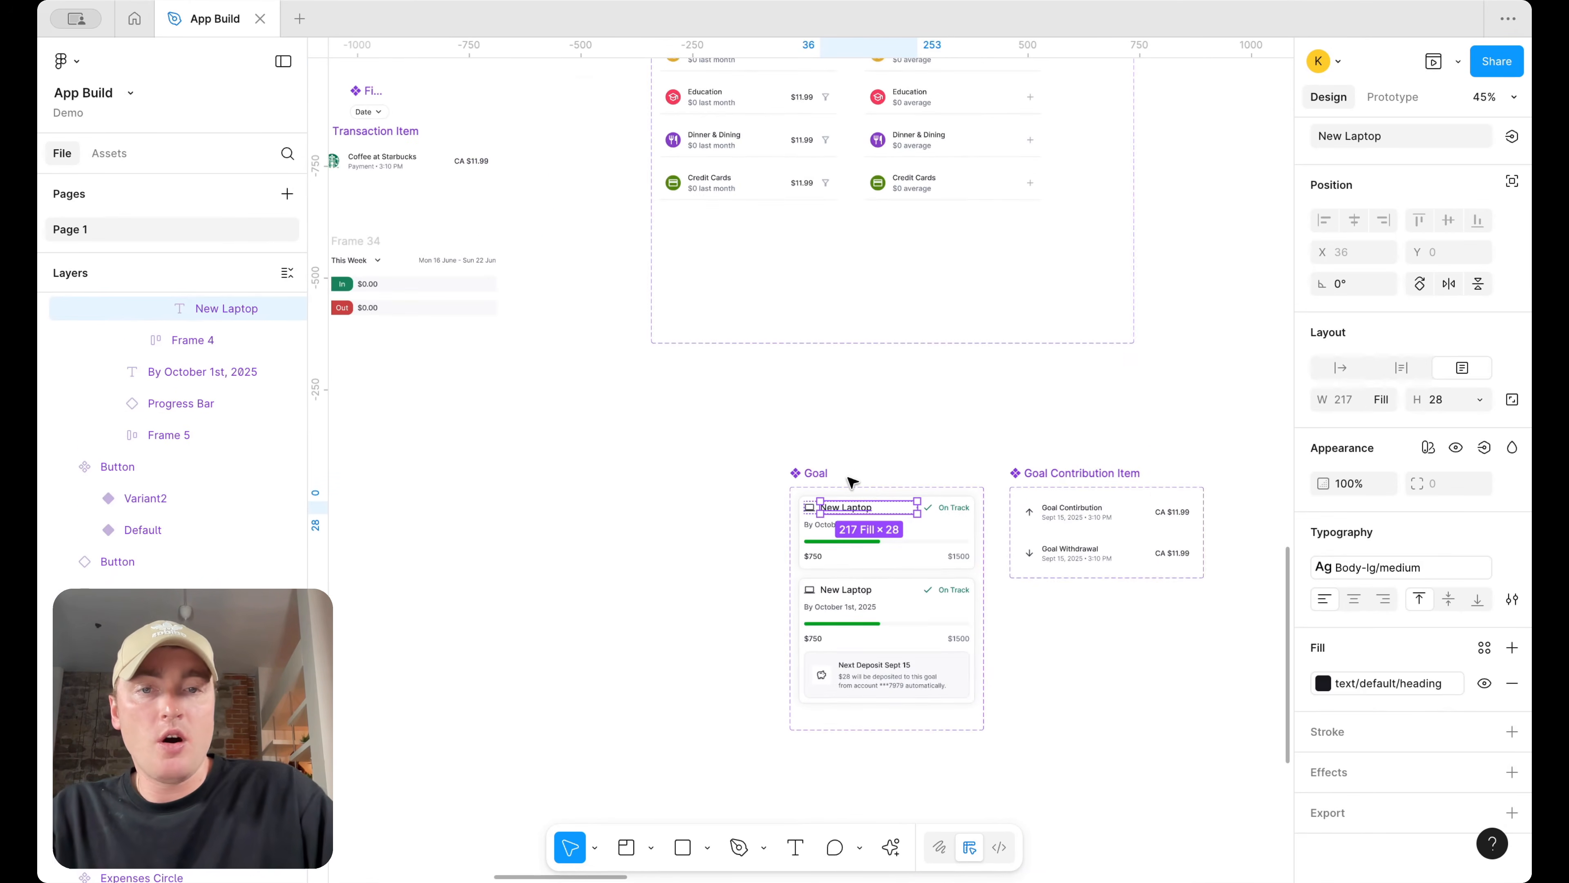
scroll(850, 482, "up", 2)
left_click(825, 549, "super")
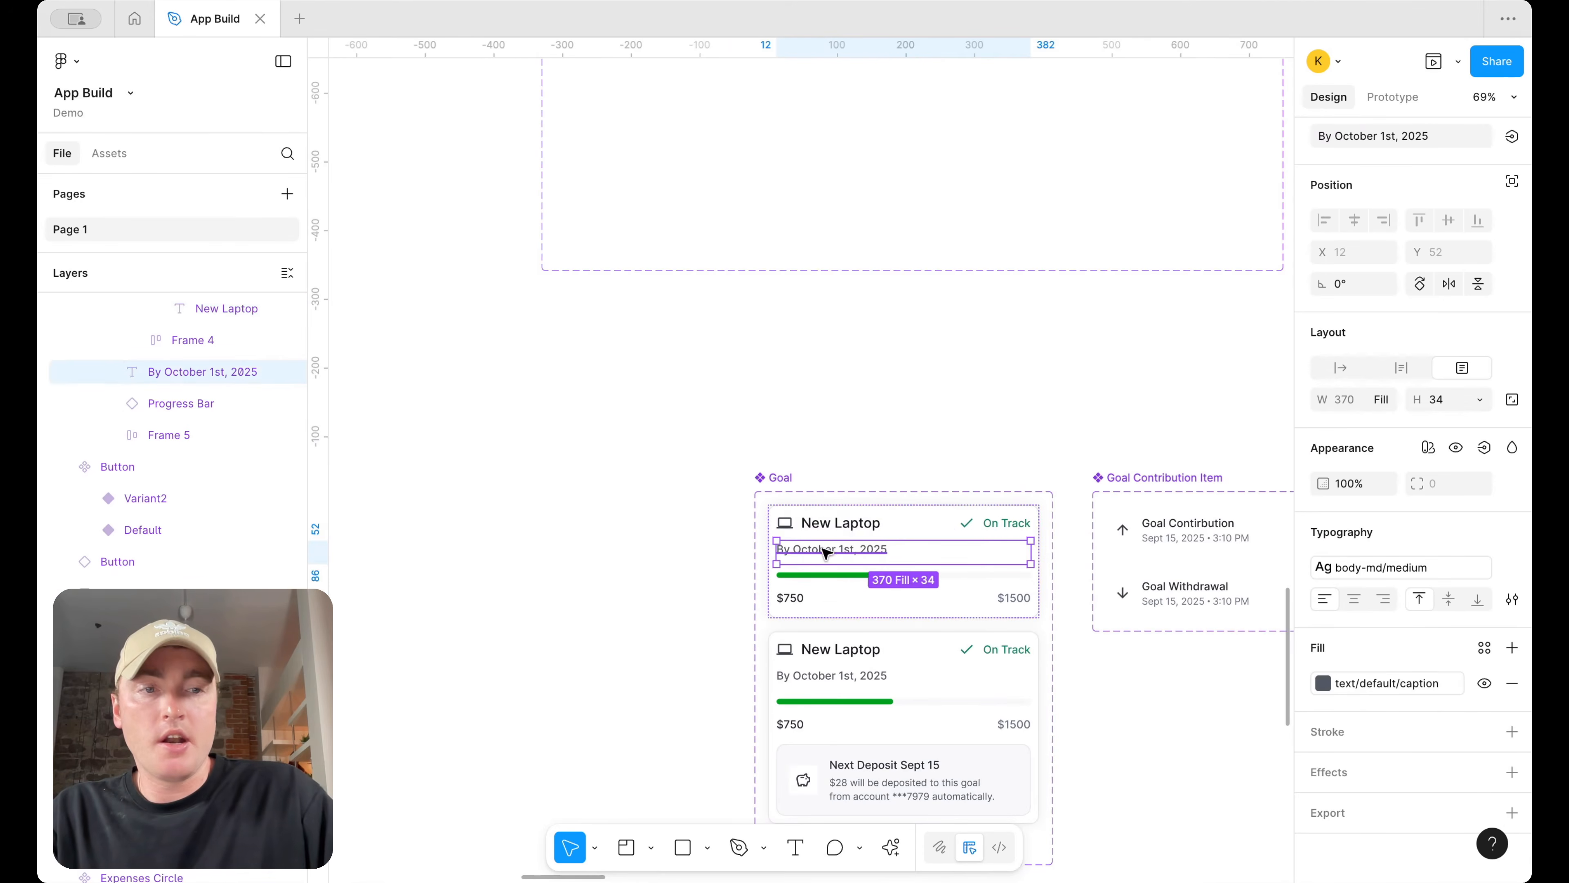
left_click(1172, 524, "super")
left_click(1162, 537, "super")
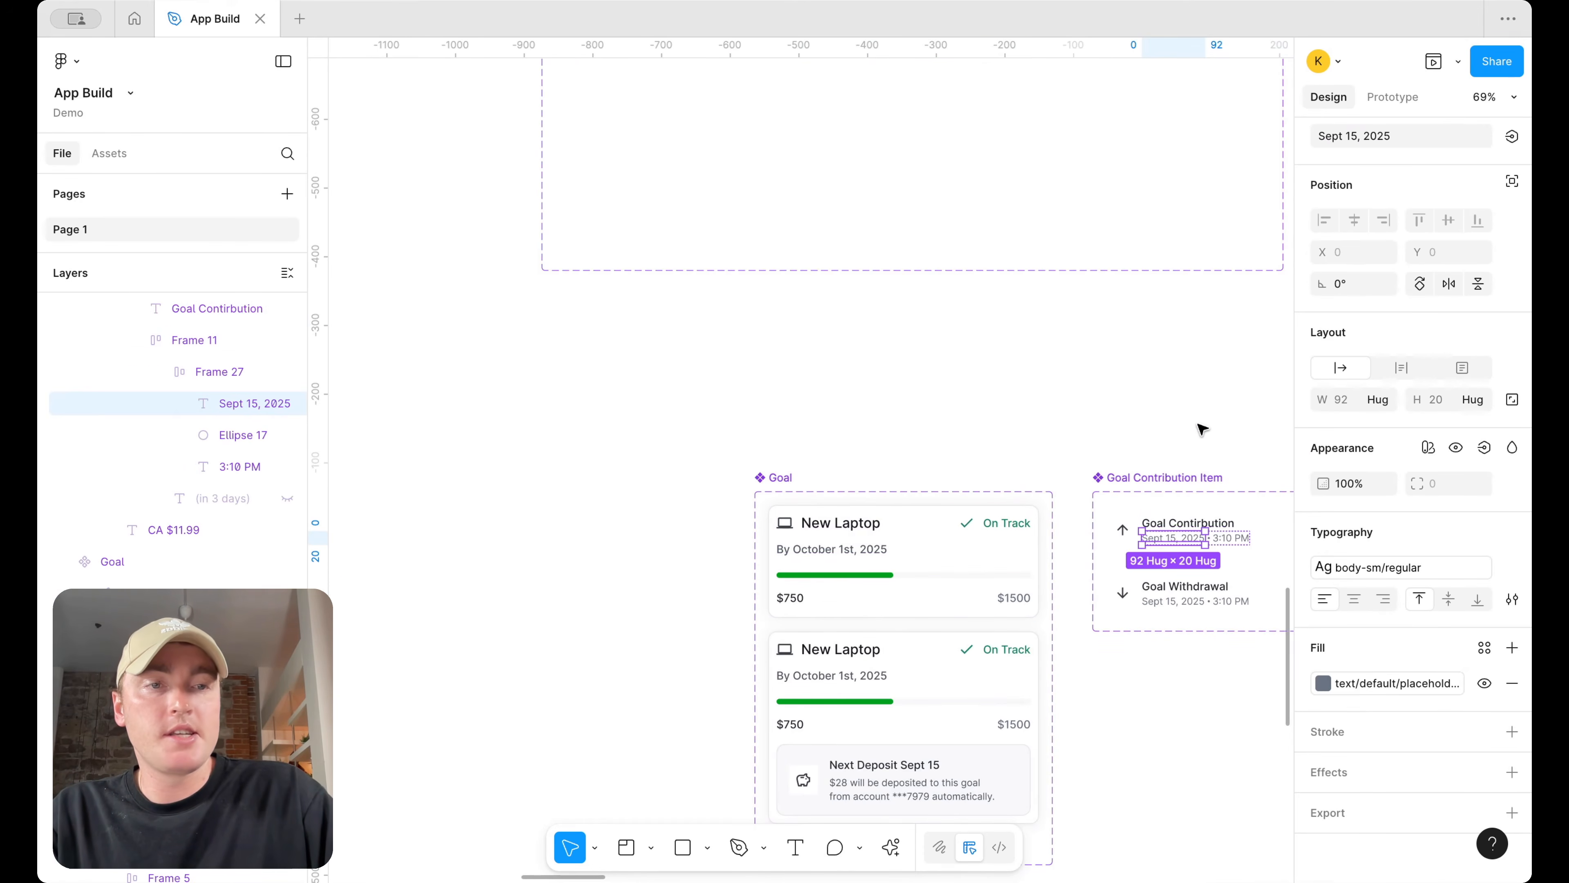
scroll(1205, 436, "down", 5)
scroll(1201, 429, "left", 4)
scroll(1201, 428, "up", 2)
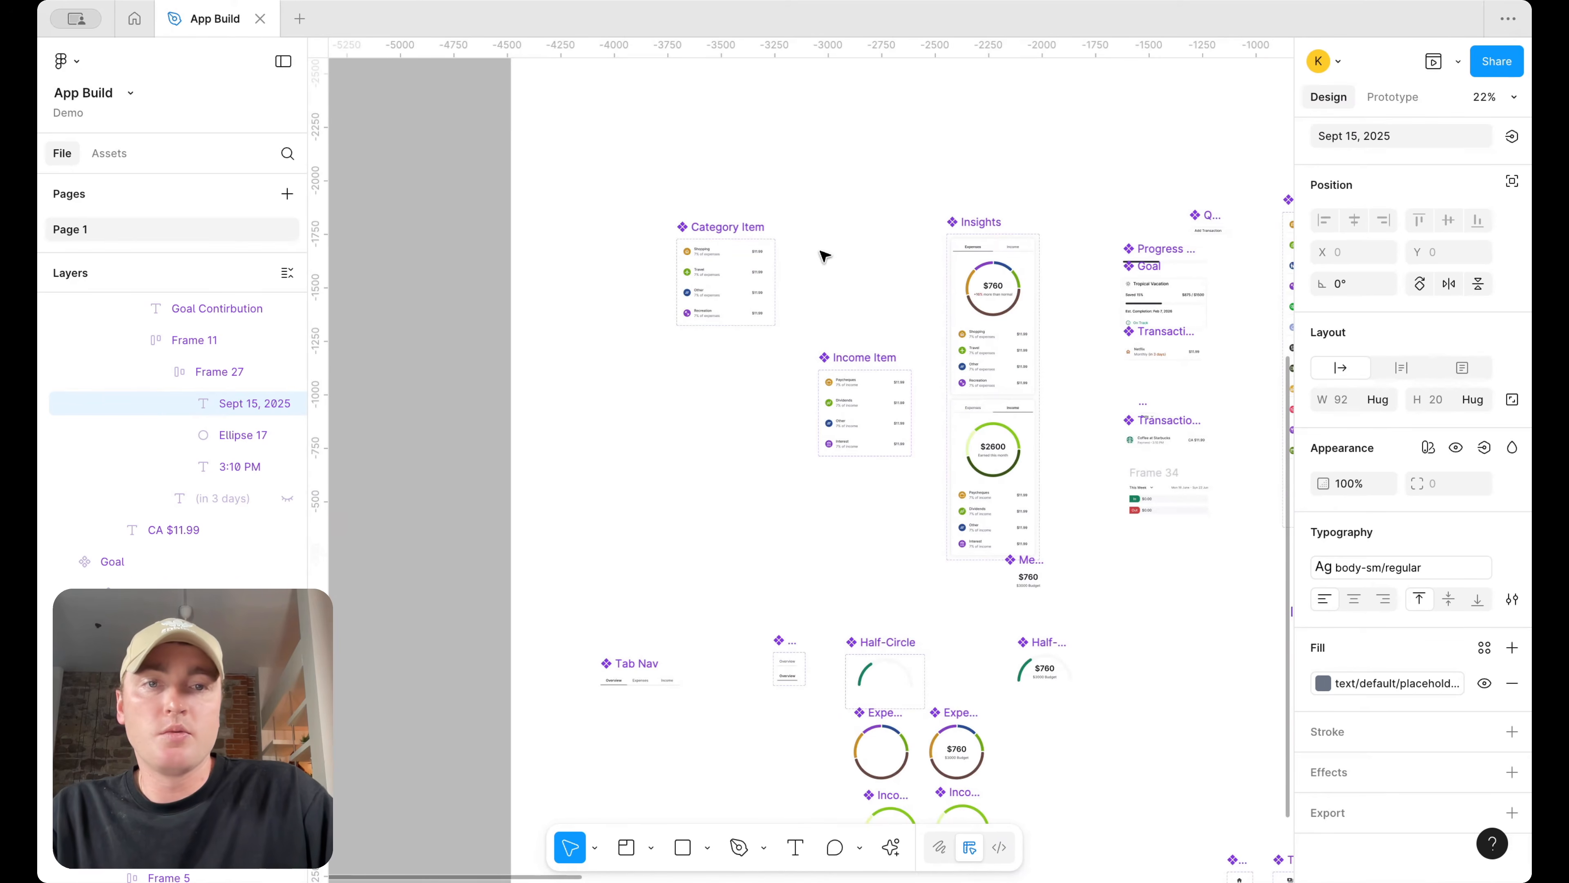
Inspect the text colour styles of the Insights metric value, the Income Item label and the Tab Nav tab text
scroll(975, 308, "up", 2)
left_click(1012, 274, "super")
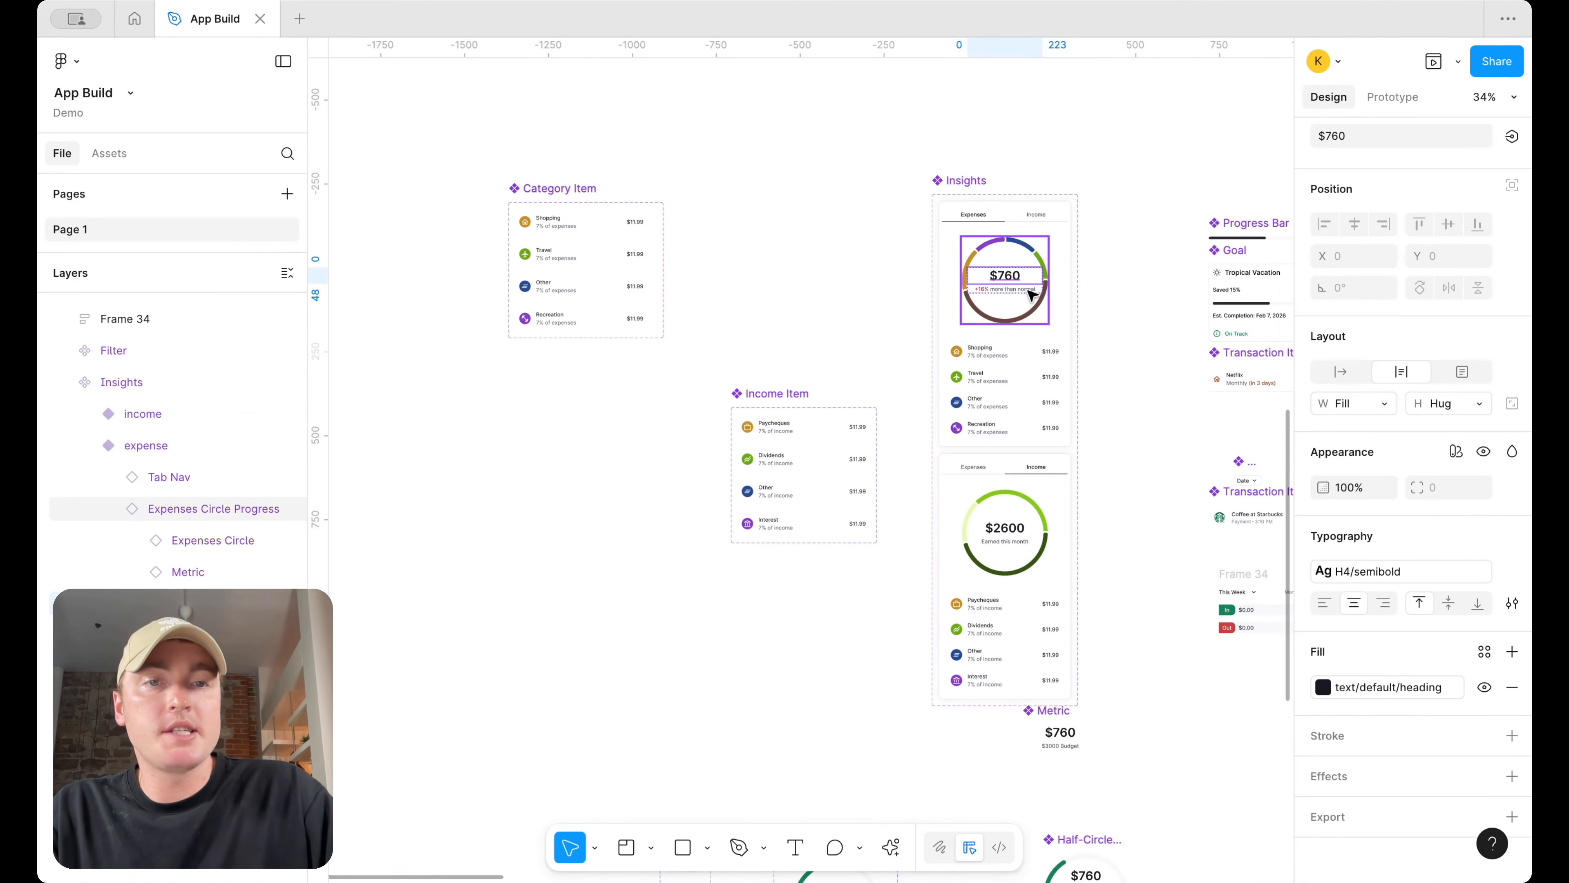
left_click(778, 424, "super")
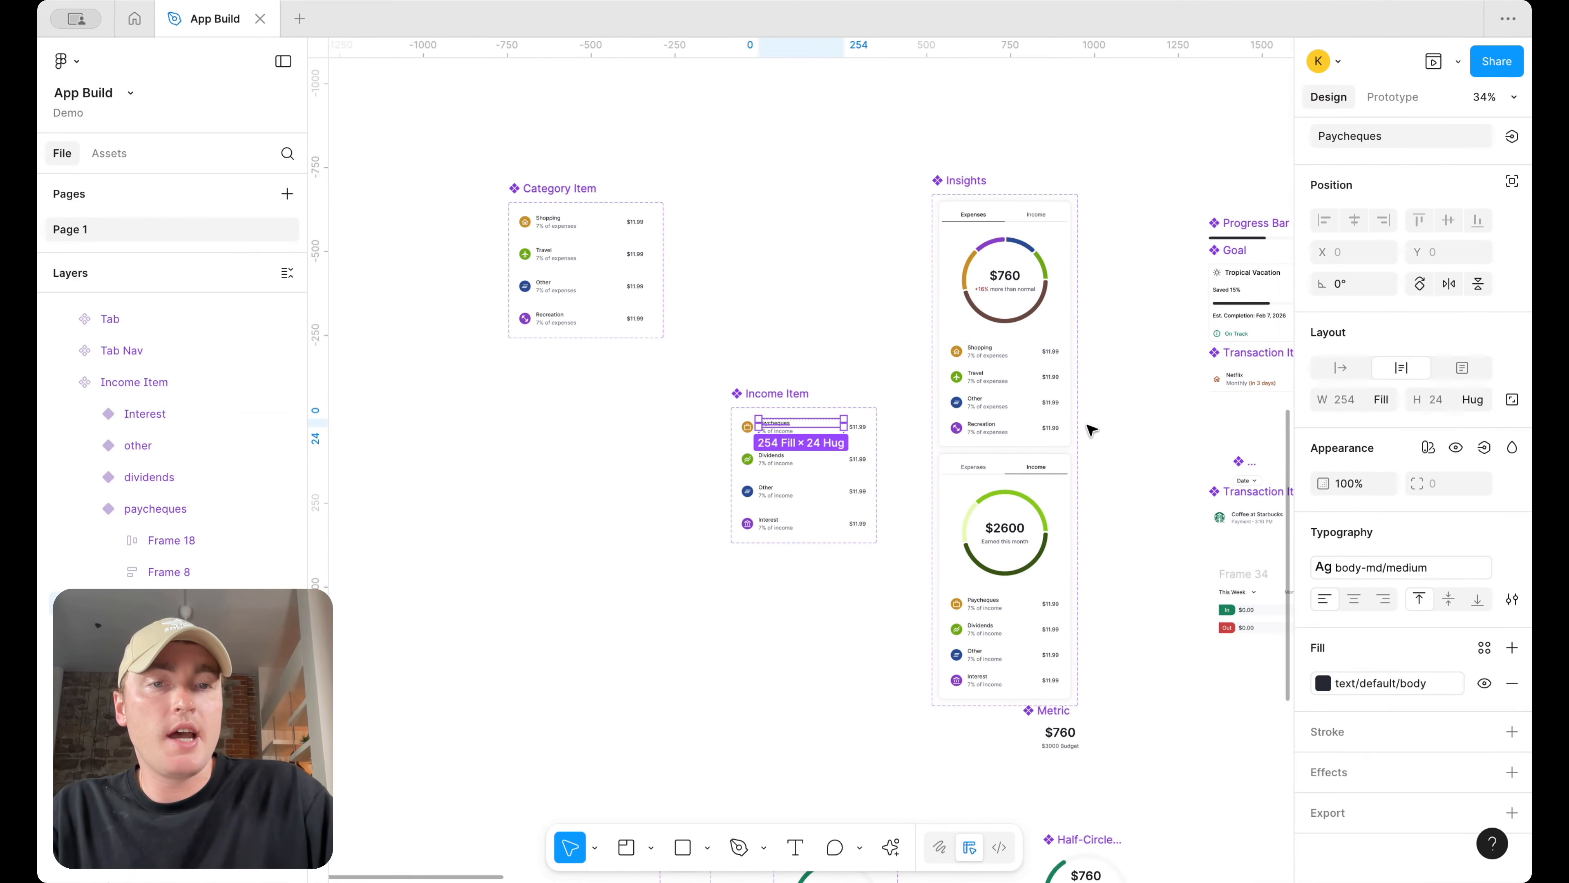
scroll(1089, 428, "down", 3)
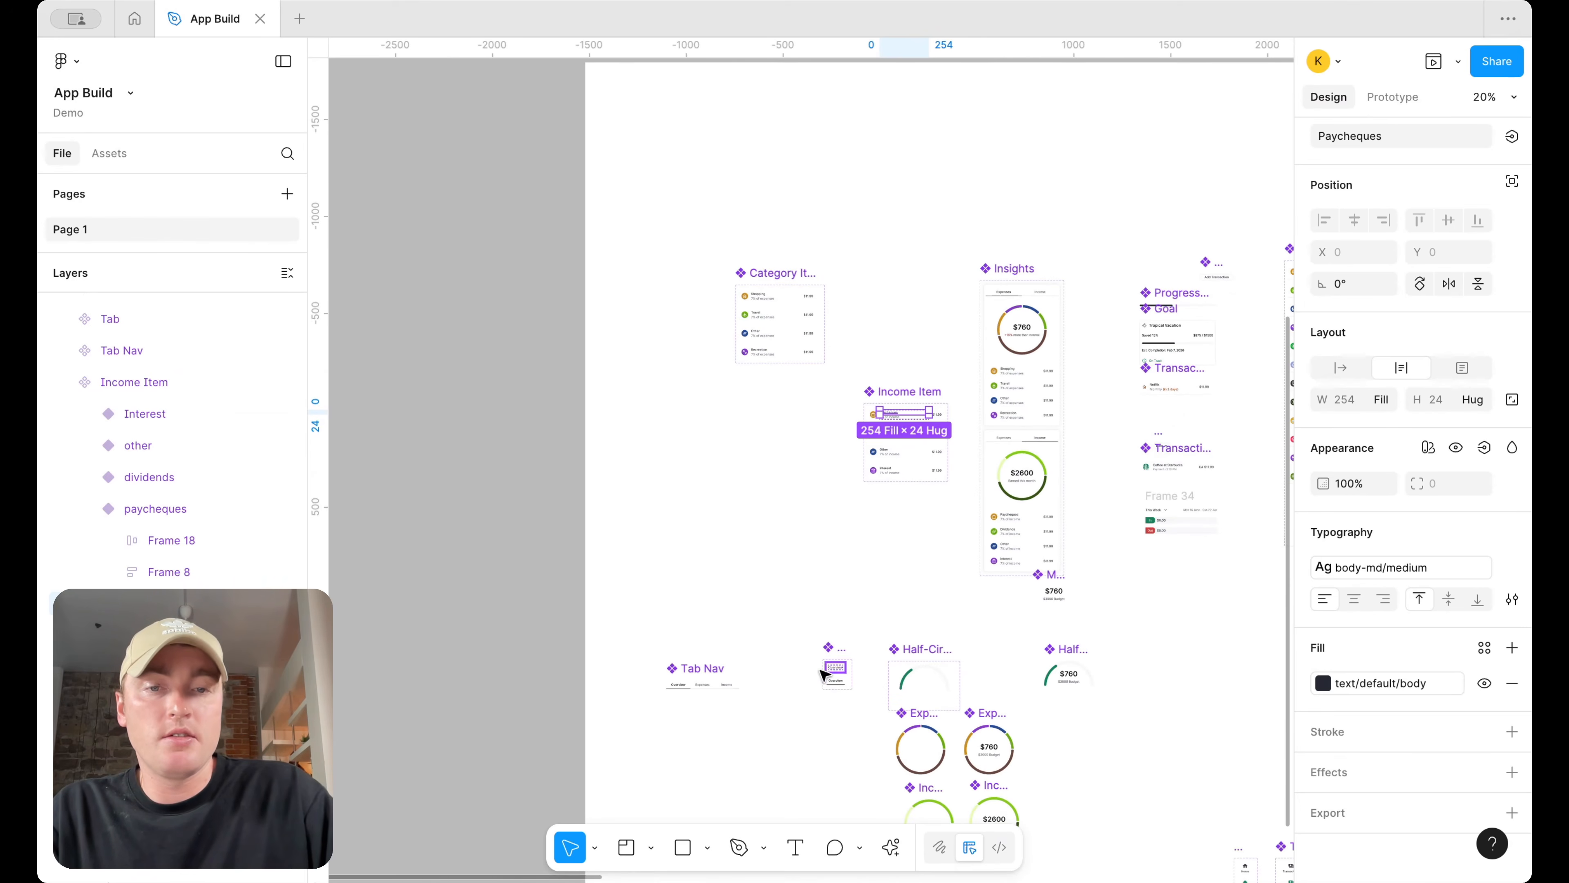
left_click(681, 688, "super")
scroll(716, 689, "up", 4)
key("Tab")
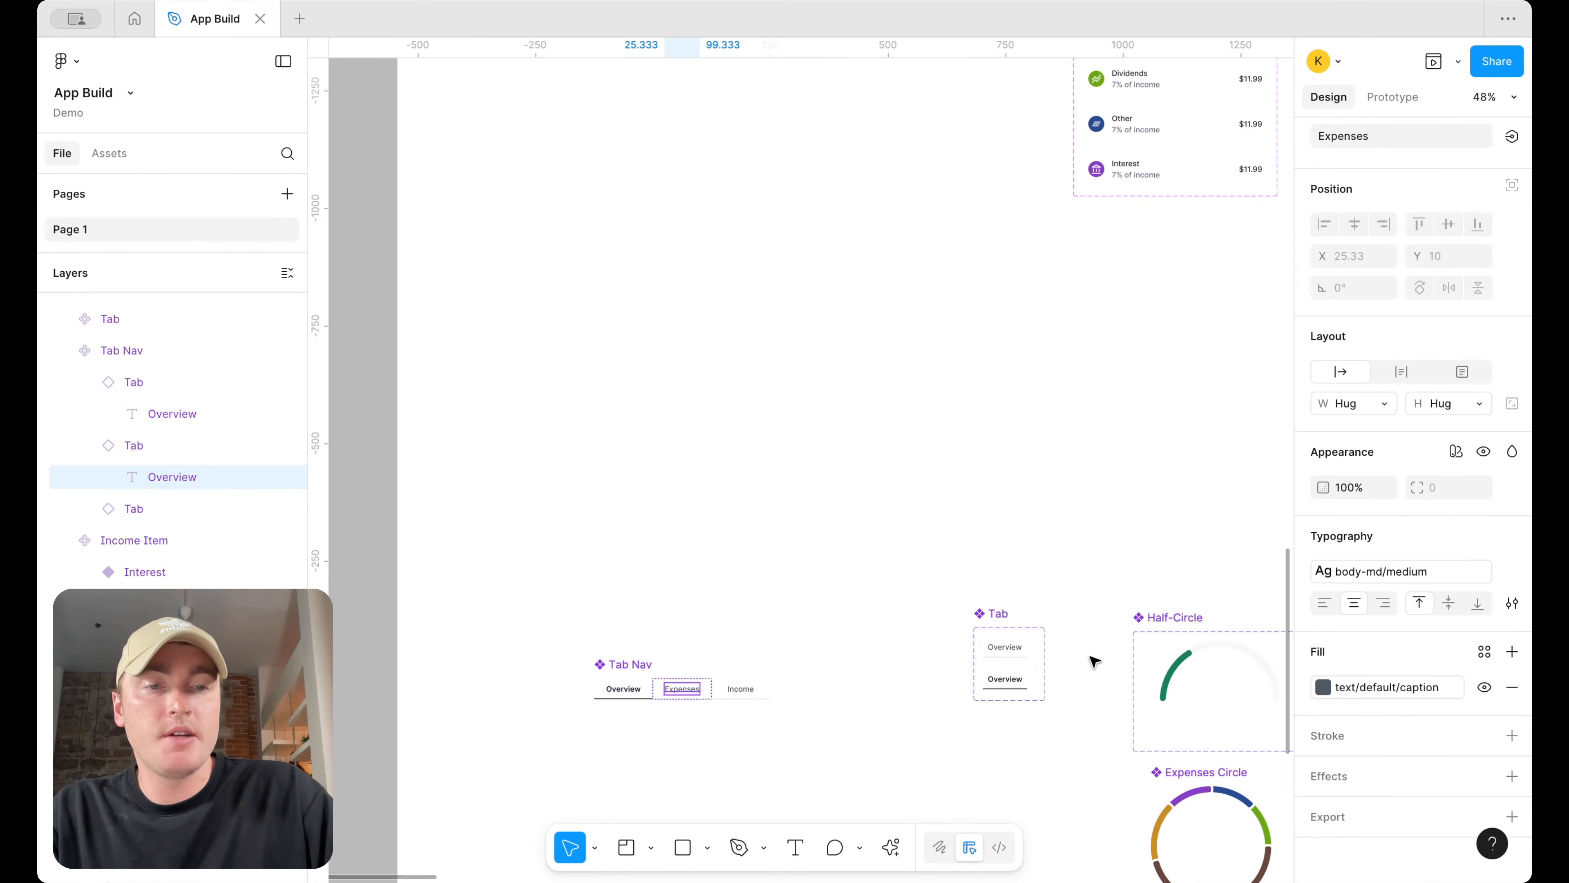
Delete the unused Frame 34 from the Components section
scroll(1093, 661, "down", 2)
scroll(1168, 698, "up", 3)
scroll(1161, 697, "right", 6)
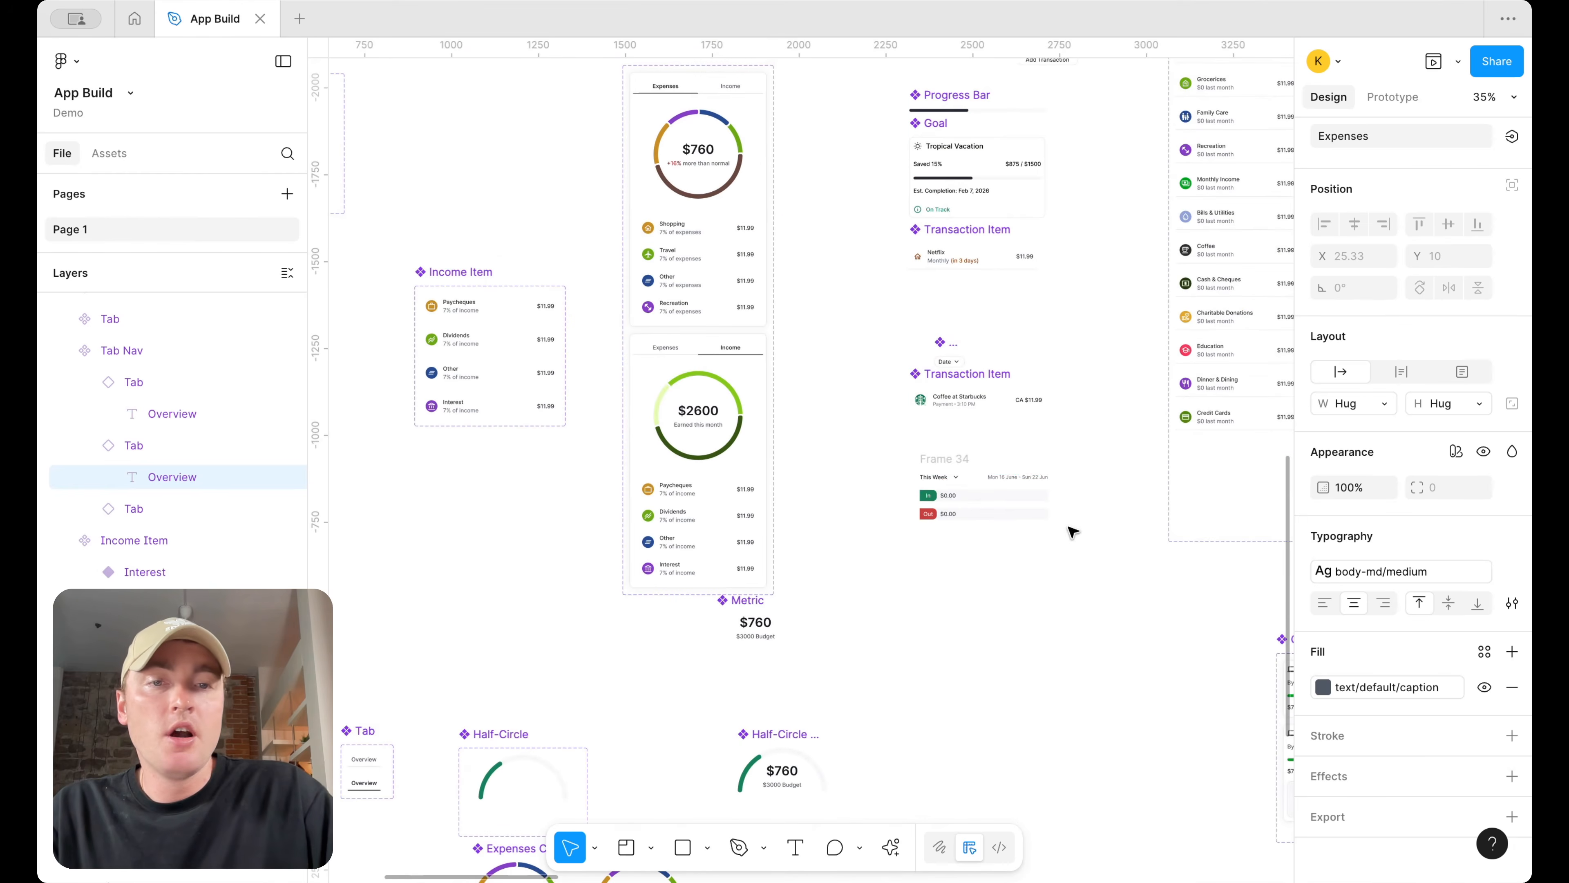
left_click(943, 459)
key("Delete")
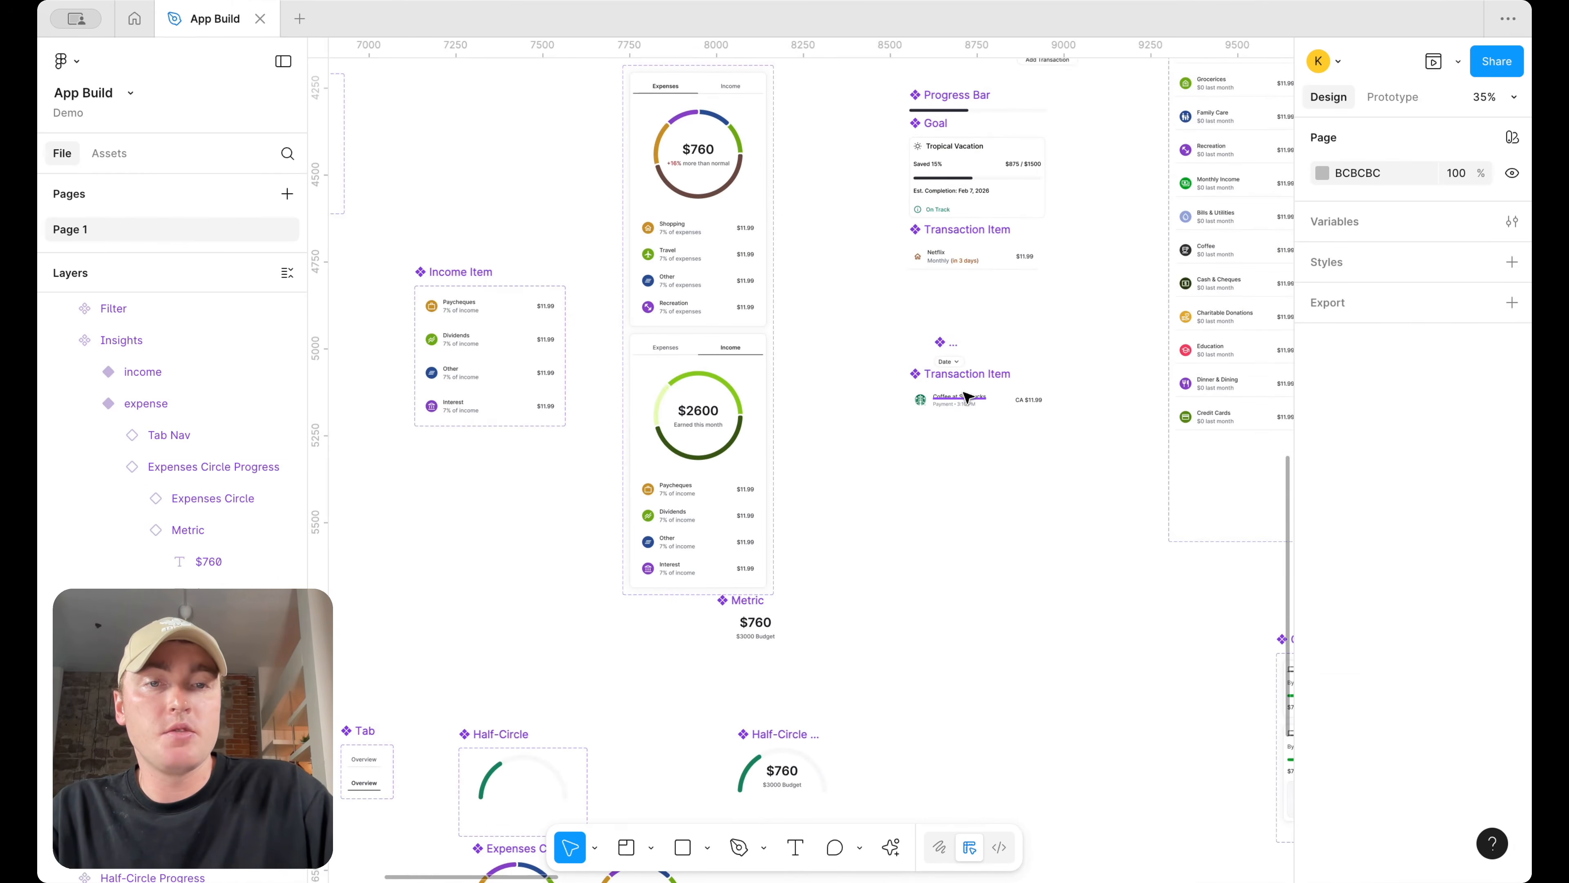
Inspect the text colour style of the amount inside the Transaction Item component
left_click(968, 398)
left_click(1028, 399)
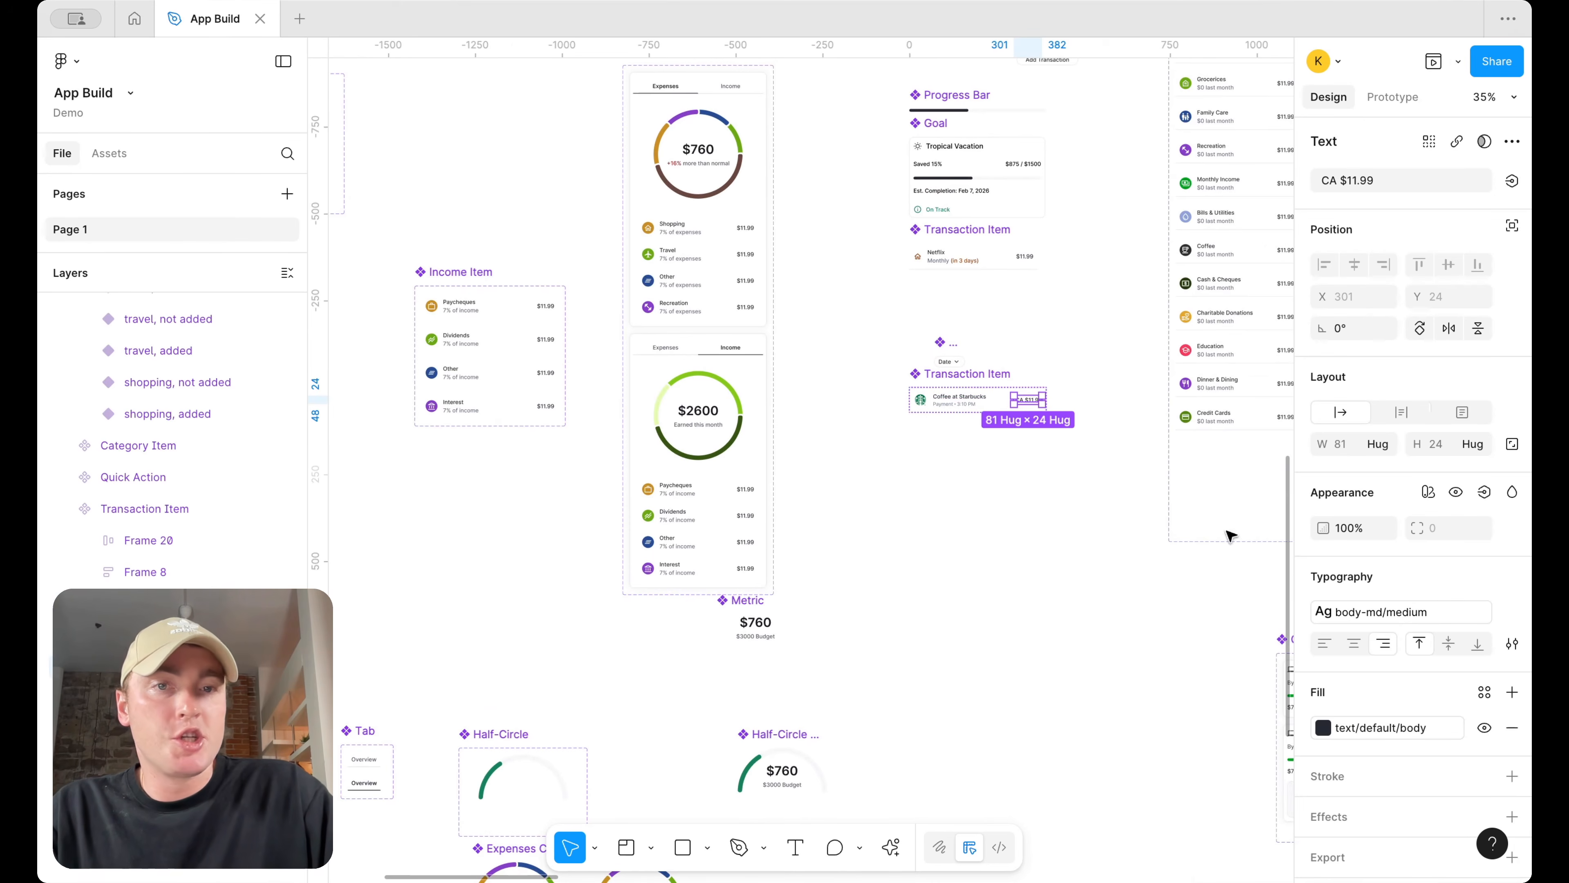
scroll(1075, 266, "up", 3)
scroll(1075, 266, "right", 1)
left_click(1066, 262)
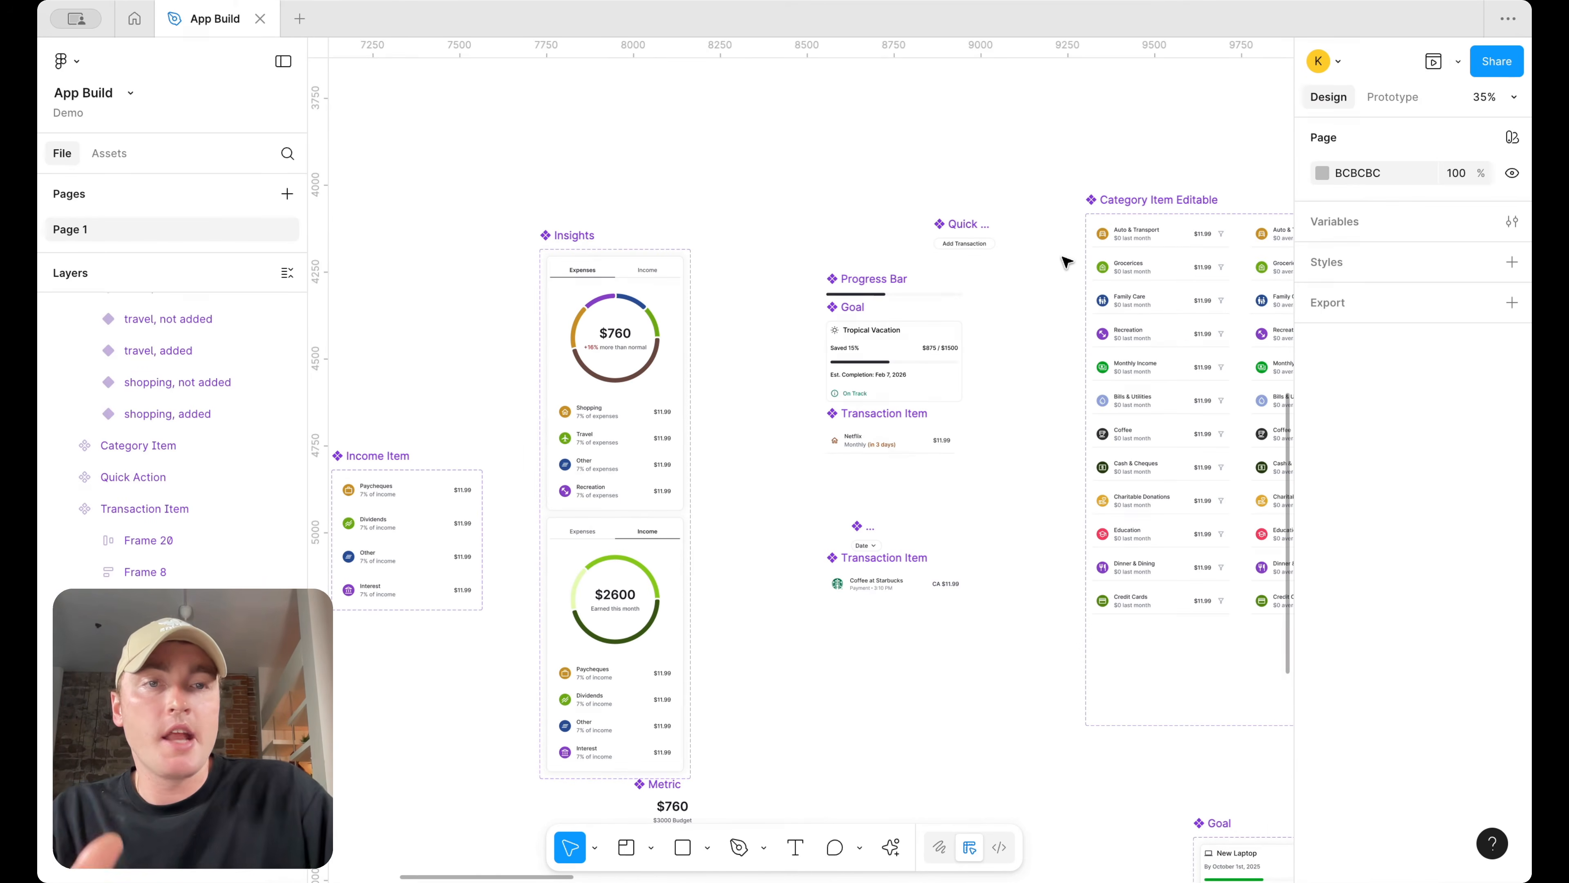
Inspect the auto layout sizing of the Insights screen's content frame in the Prototype section
scroll(1066, 262, "down", 6)
scroll(1065, 255, "right", 3)
scroll(916, 419, "up", 3)
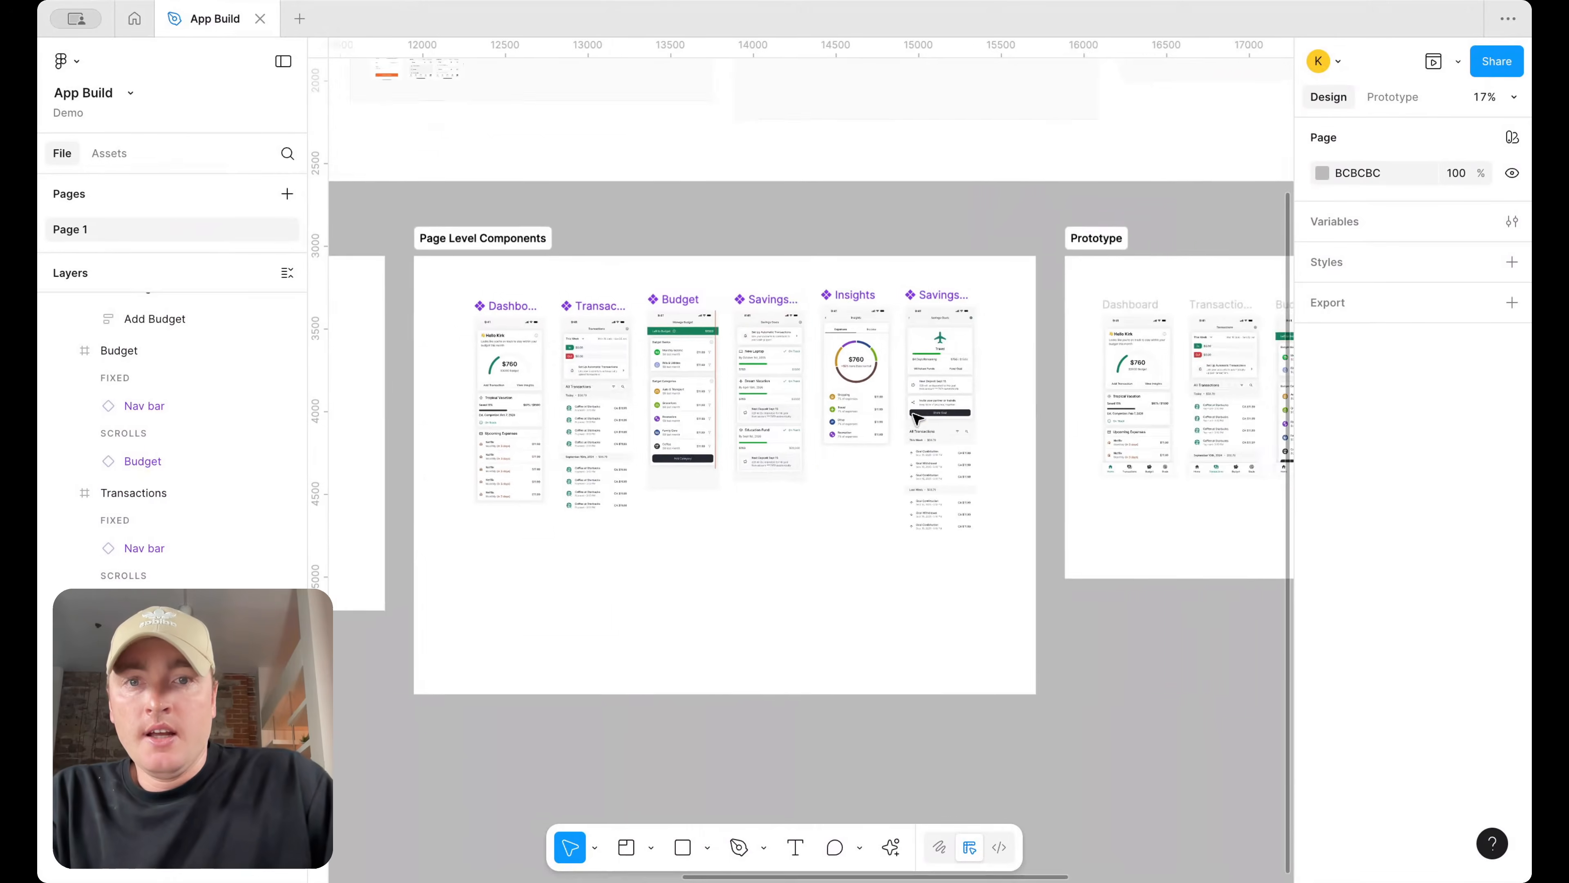
scroll(916, 419, "up", 4)
scroll(927, 408, "right", 2)
scroll(980, 387, "up", 3)
scroll(981, 386, "right", 1)
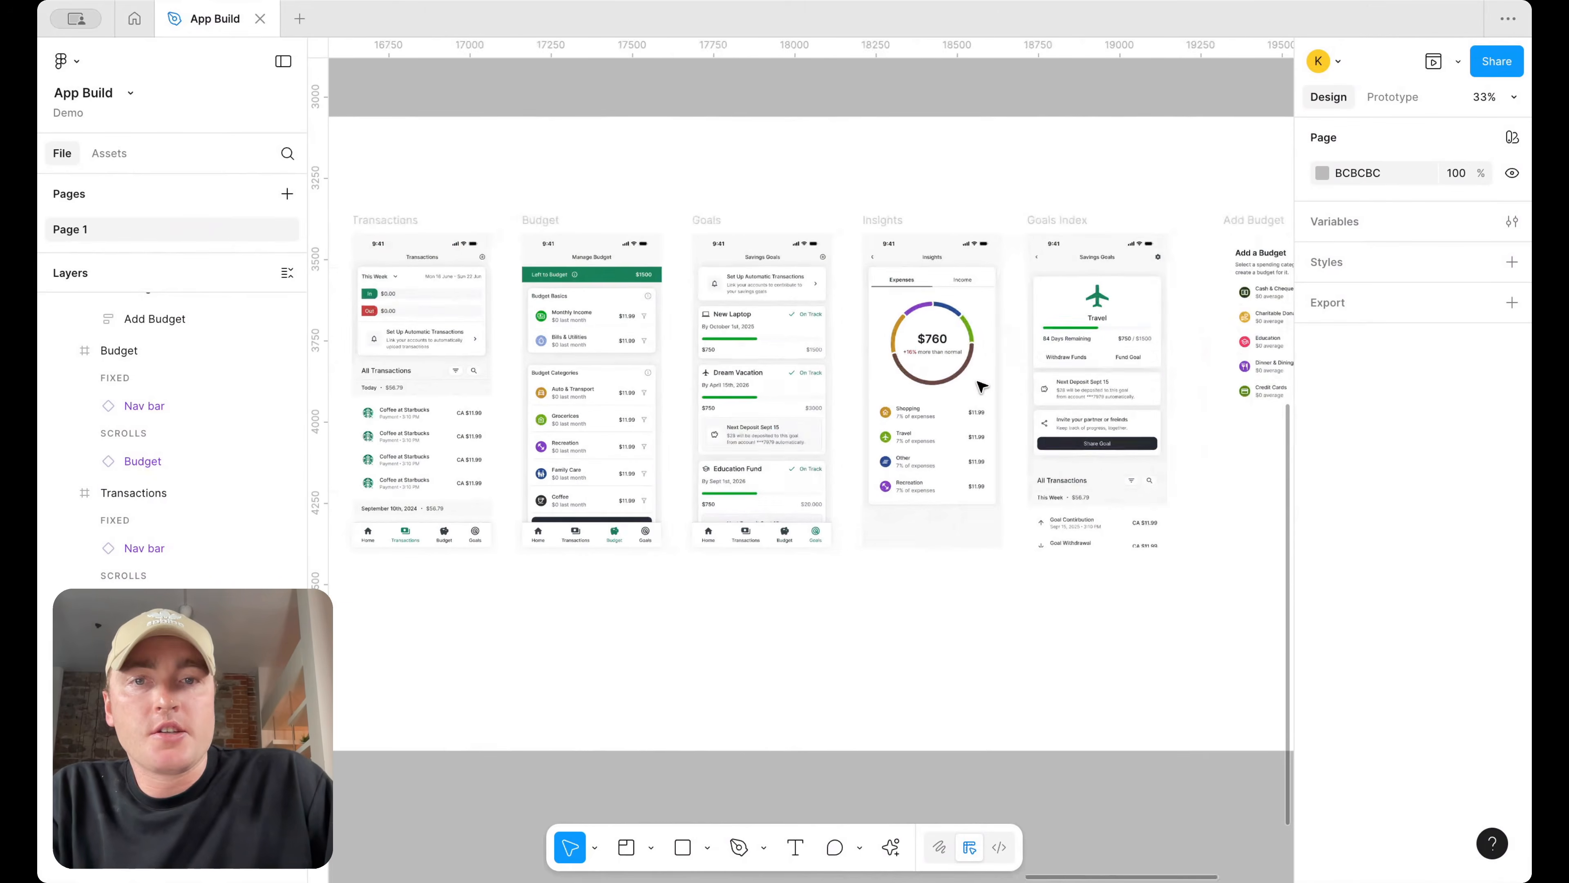
left_click(961, 414)
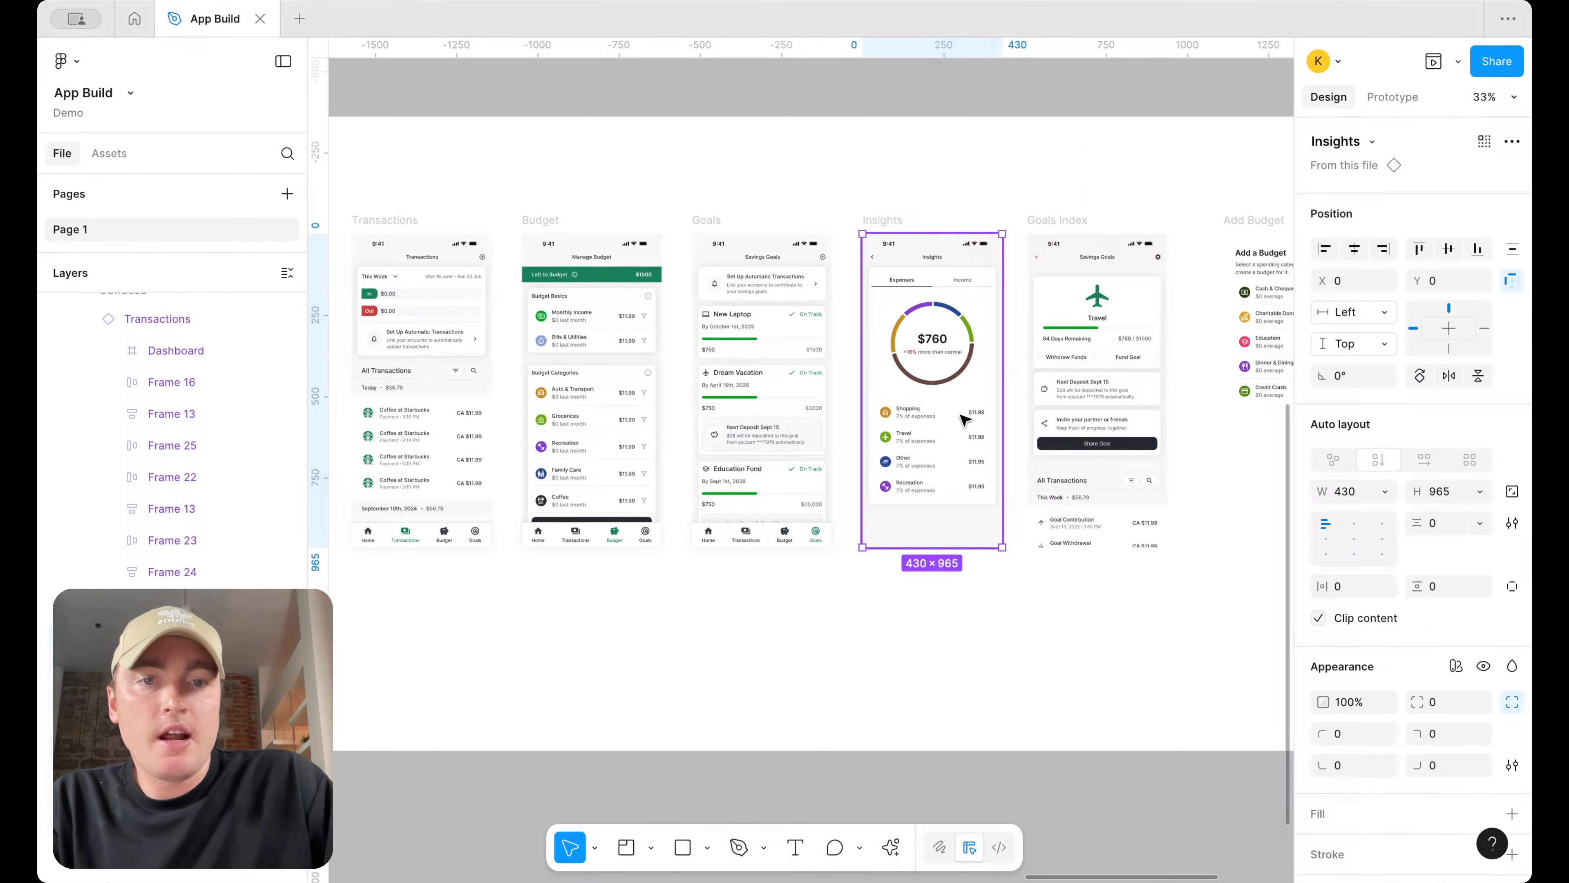
double_click(961, 414)
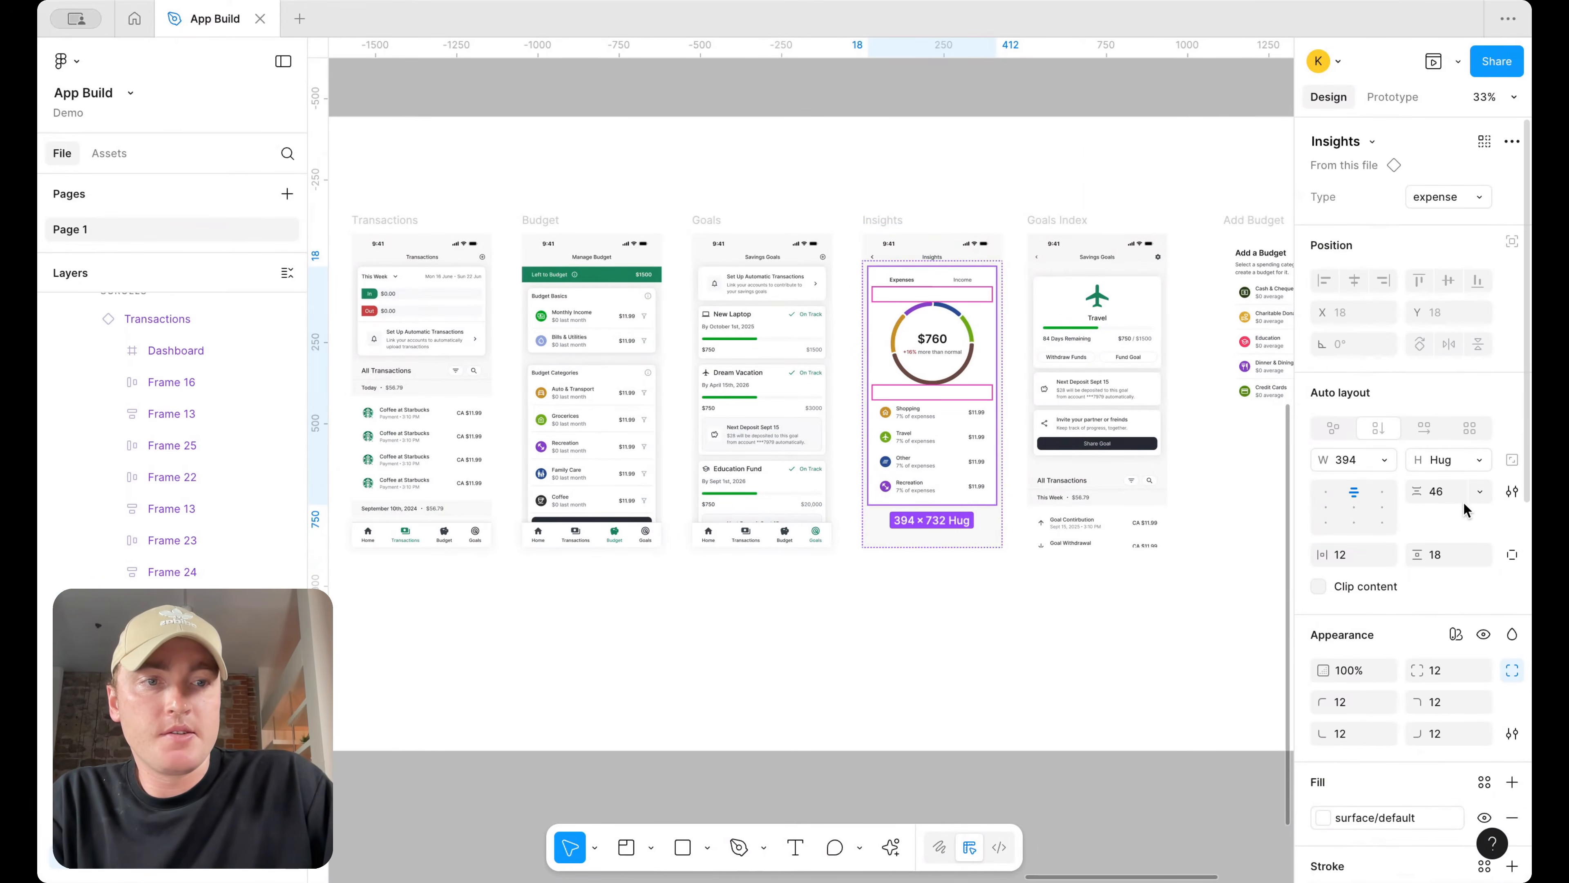
left_click(1479, 459)
left_click(1398, 483)
left_click(1108, 567)
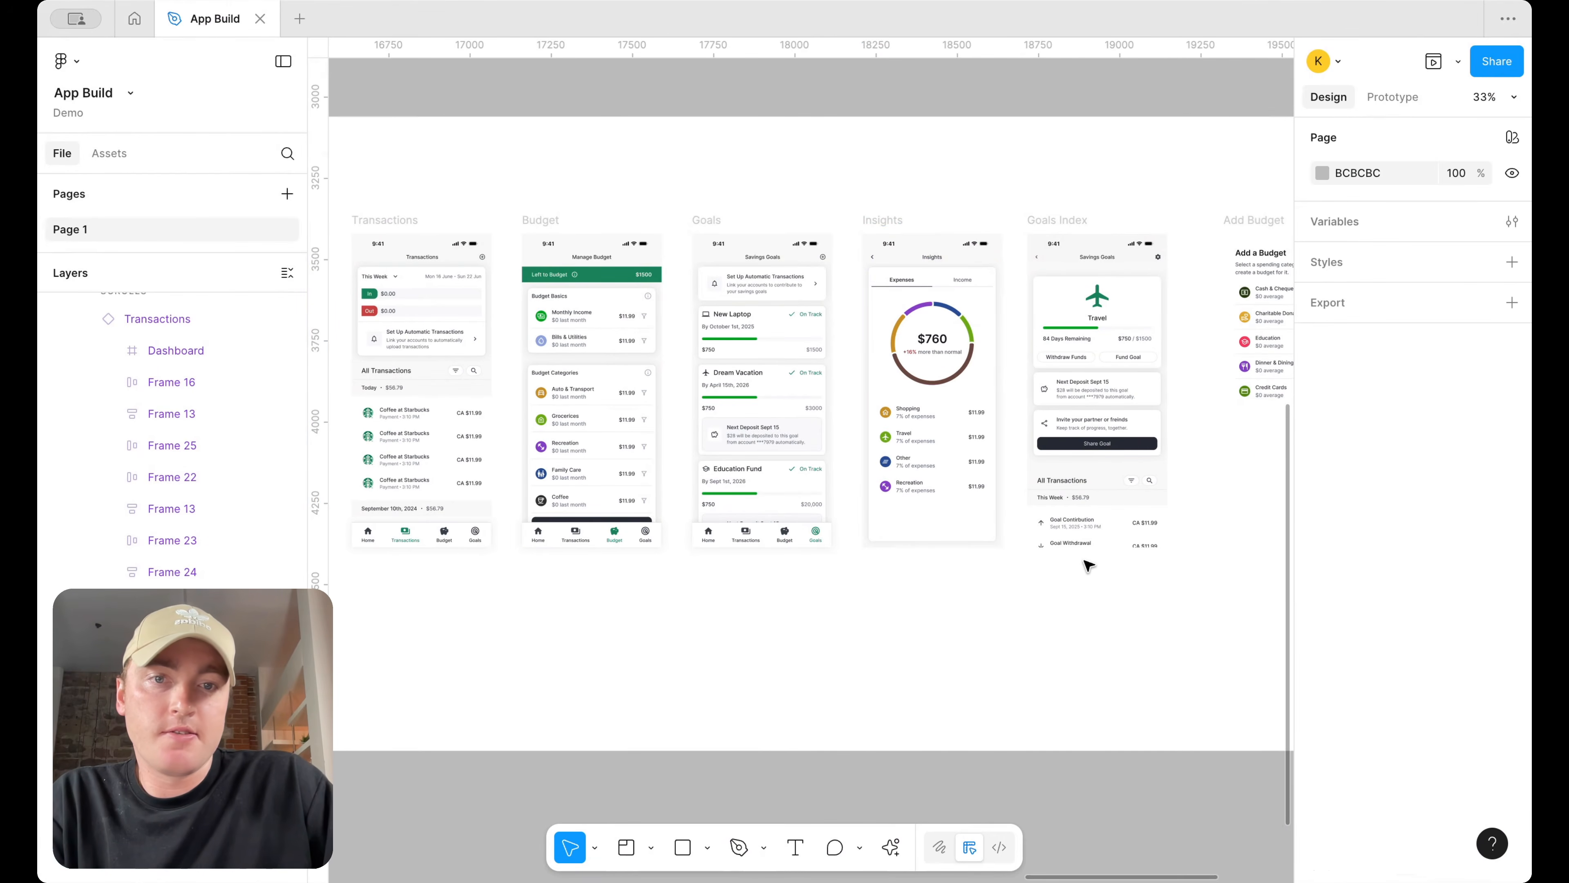
Review the screens laid out in the Prototype section
scroll(998, 445, "up", 3, "ctrl")
scroll(1000, 451, "left", 1)
scroll(1053, 427, "left", 1)
scroll(1052, 426, "up", 1)
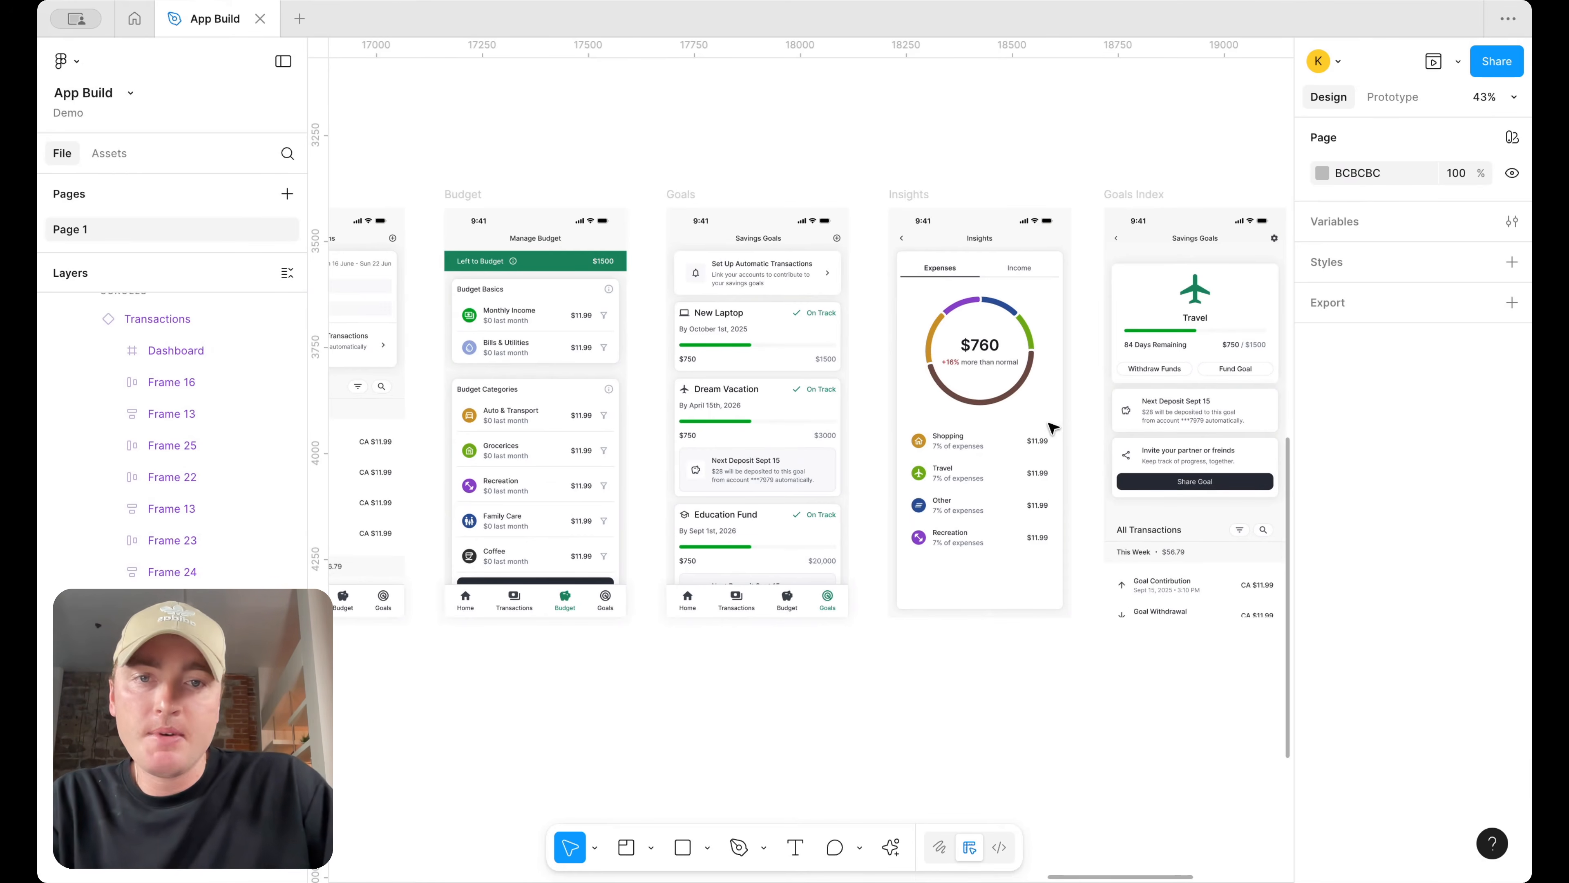
scroll(1048, 284, "up", 2, "ctrl")
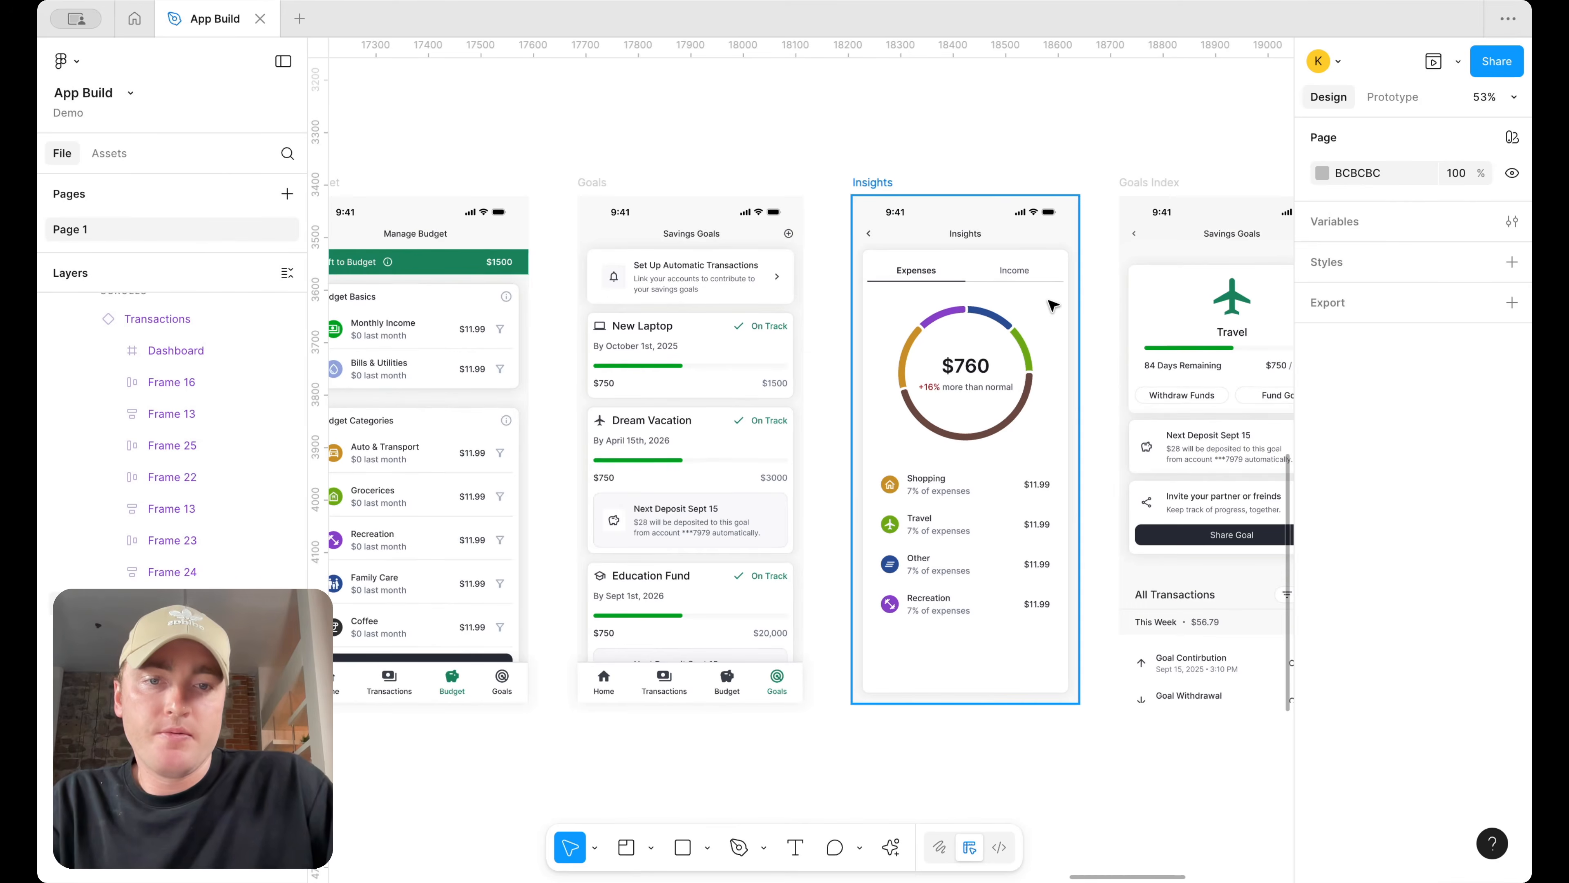
scroll(1052, 305, "right", 3)
scroll(1052, 304, "up", 1)
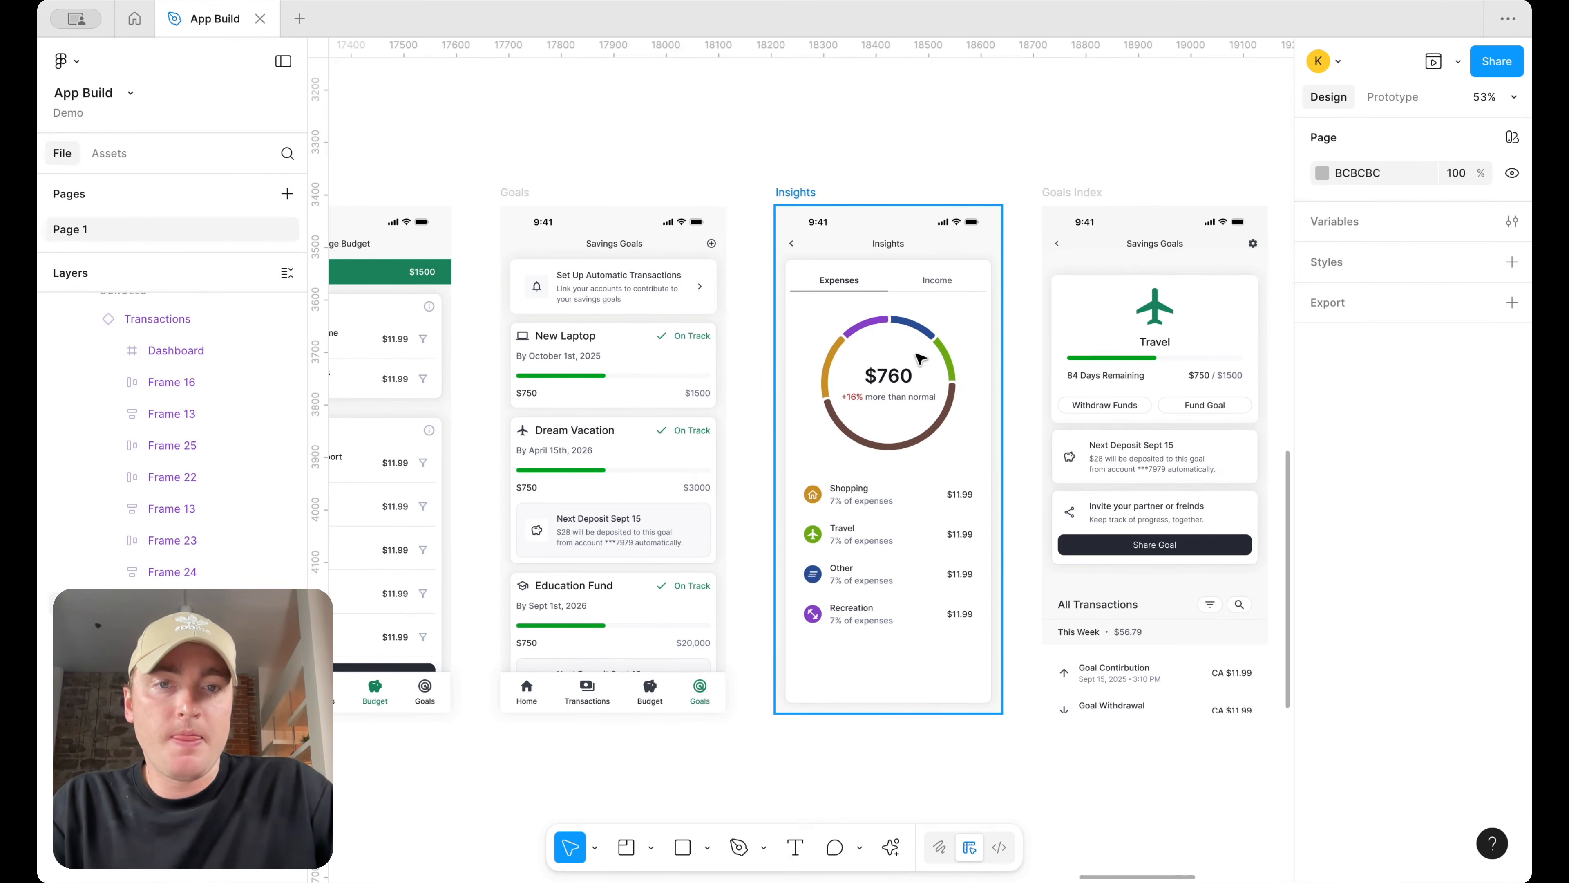
scroll(921, 358, "up", 2)
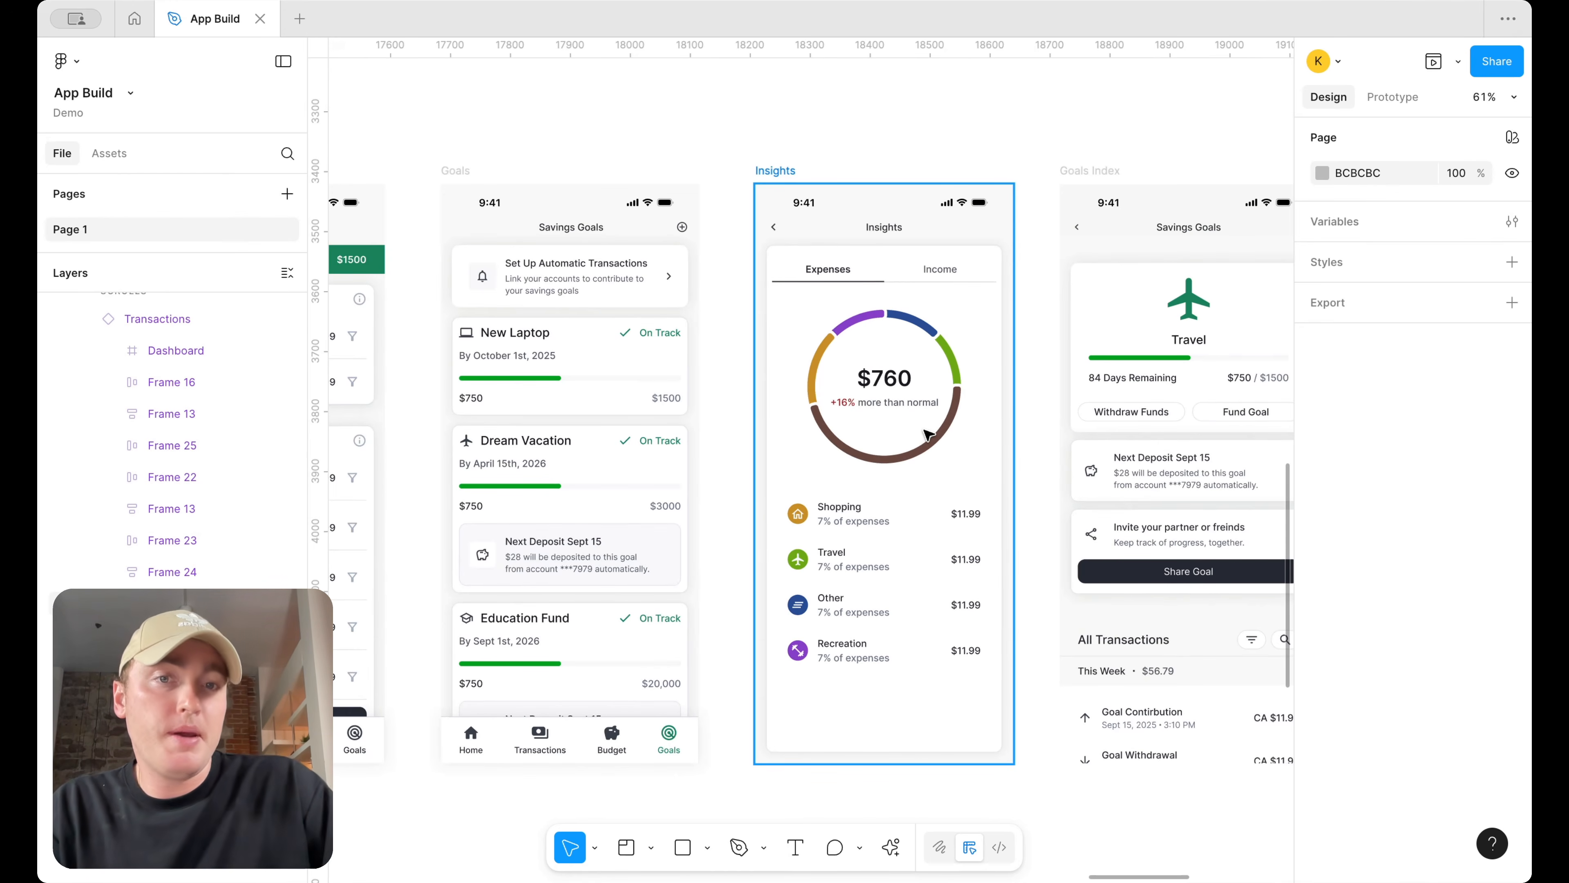
scroll(928, 436, "down", 8)
scroll(929, 434, "left", 2)
scroll(928, 434, "down", 1)
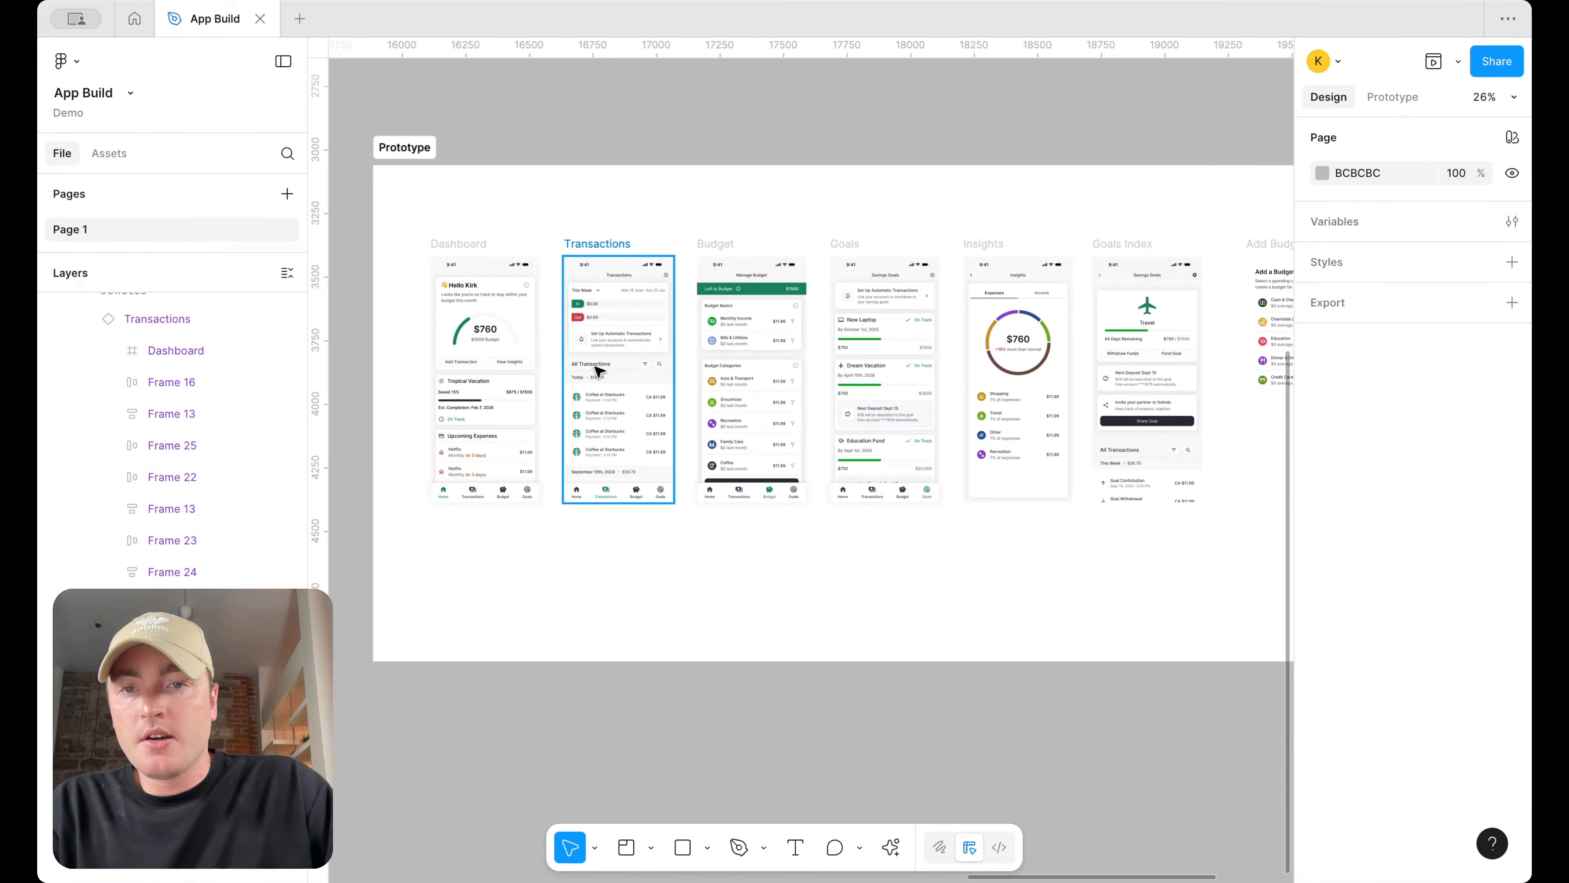
scroll(598, 370, "up", 3)
scroll(598, 370, "left", 2)
scroll(598, 370, "right", 5)
scroll(597, 370, "right", 8)
scroll(598, 370, "left", 8)
scroll(598, 370, "up", 1)
scroll(598, 370, "left", 6)
scroll(598, 370, "down", 1)
scroll(598, 370, "down", 4)
scroll(605, 367, "right", 5)
scroll(799, 355, "right", 1)
scroll(864, 347, "up", 3)
scroll(864, 347, "down", 1)
scroll(864, 347, "left", 1)
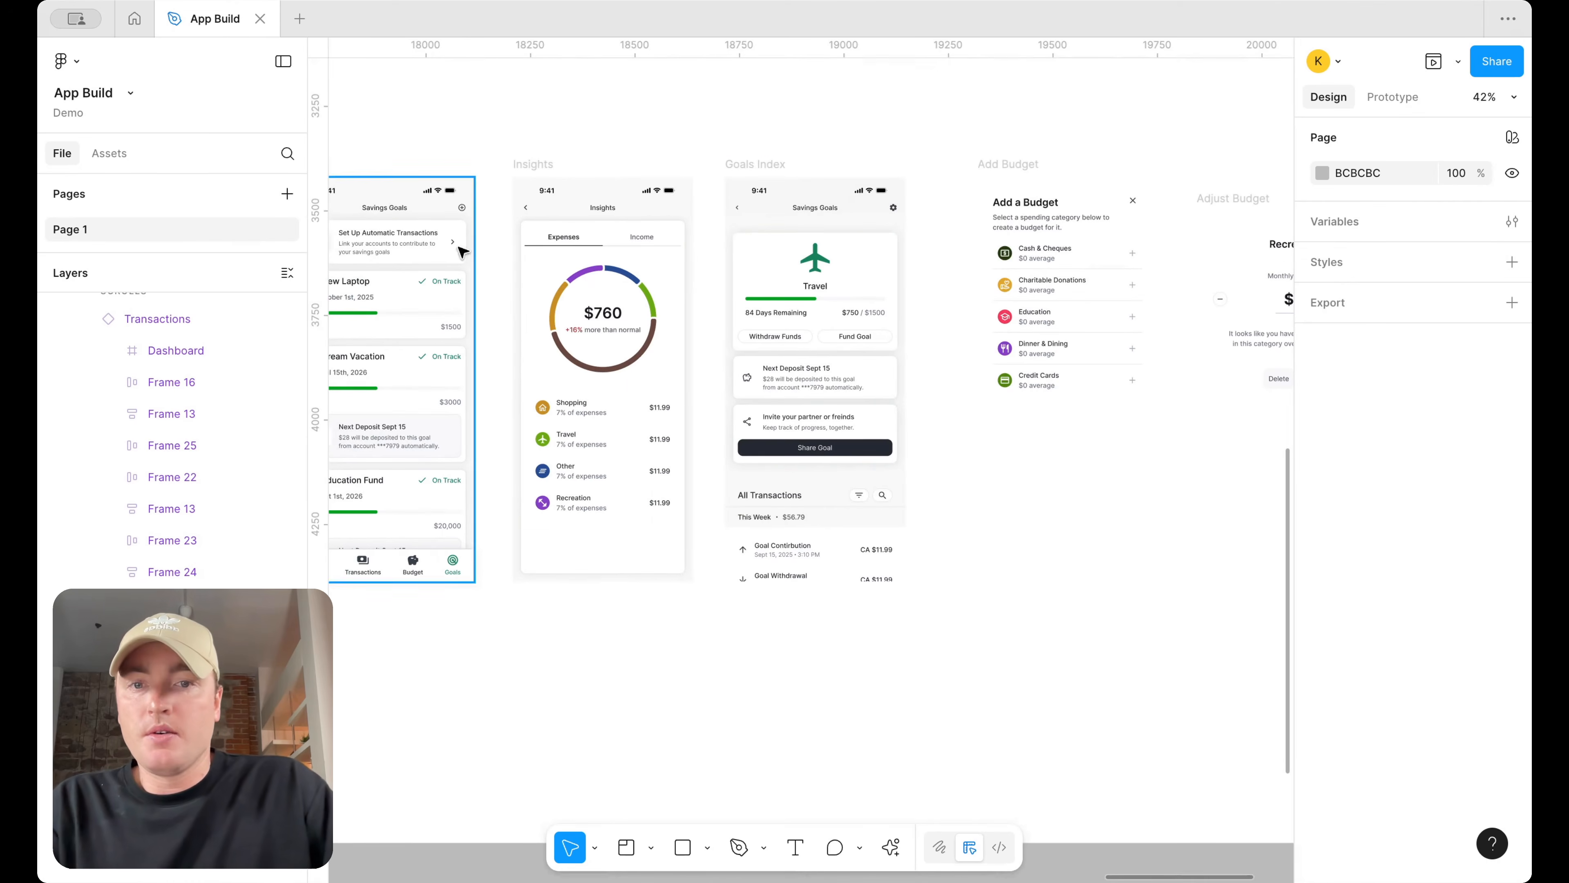
Search the assets for chevron and place the keyboard_arrow_up icon on the canvas above the Insights screen
left_click(121, 153)
type("chevron")
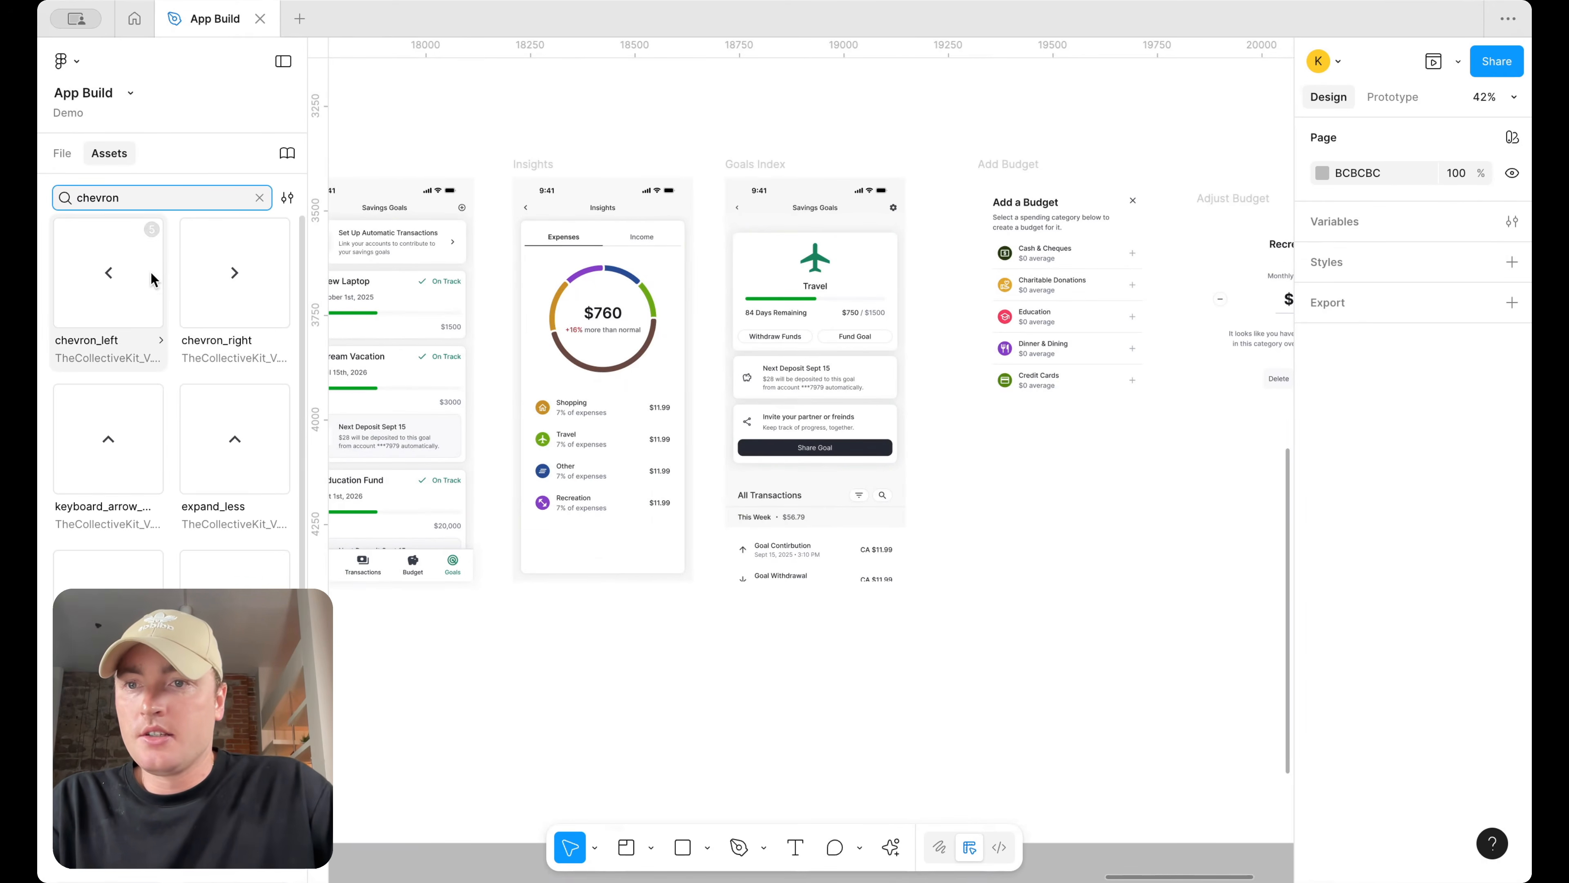
scroll(172, 494, "down", 1)
scroll(170, 497, "up", 1)
left_click_drag(108, 439, 562, 176)
scroll(677, 115, "up", 5)
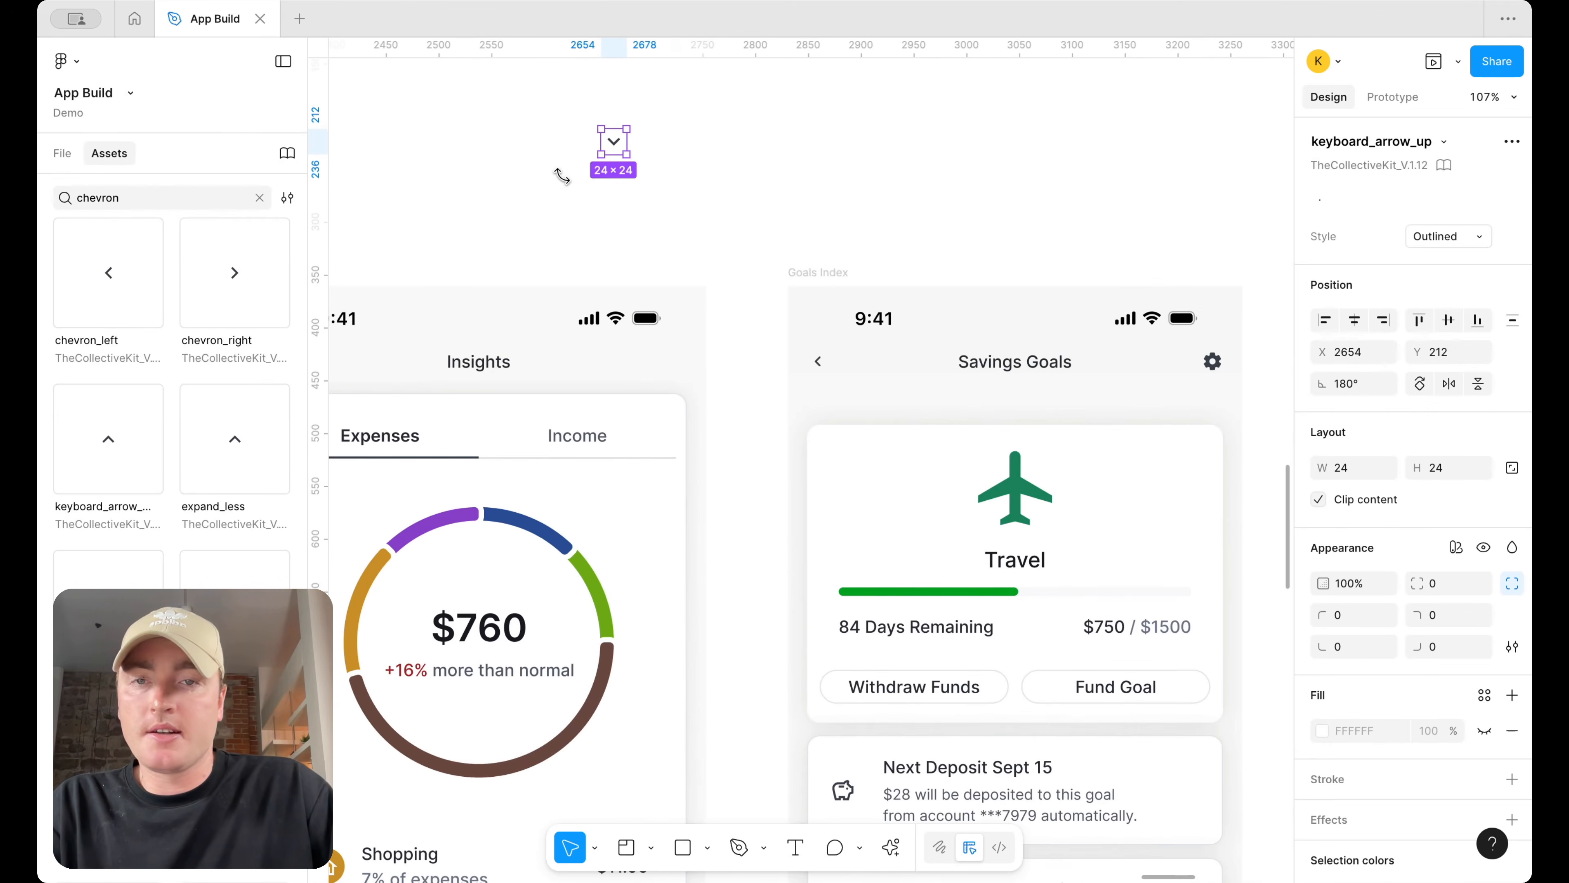
left_click(59, 154)
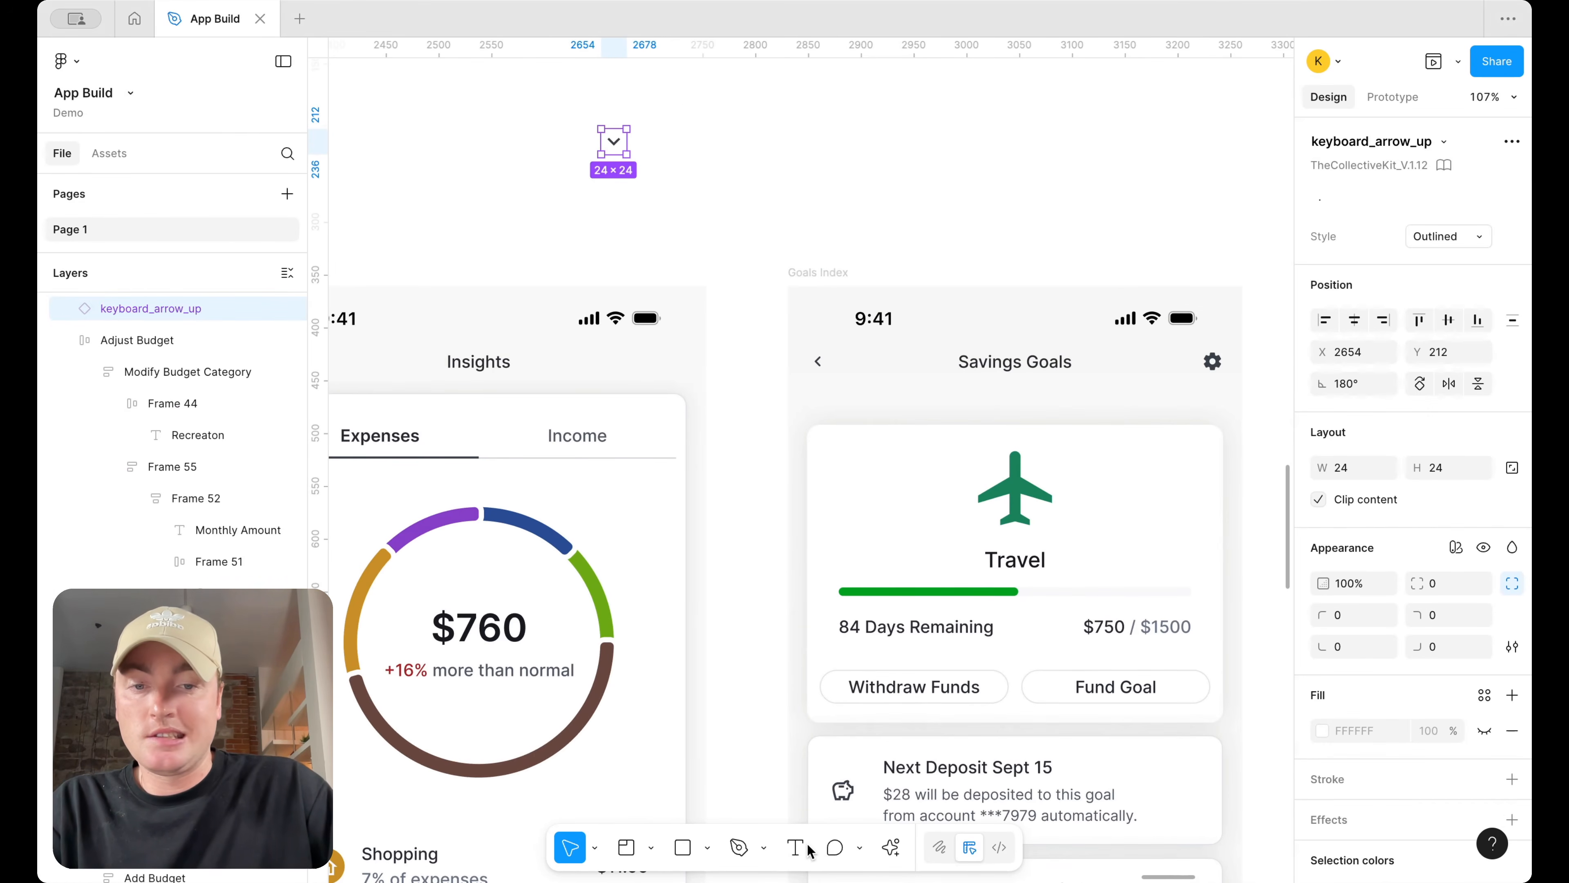
Add a 'June' text label beside the arrow icon and wrap both in an auto layout frame
left_click(566, 157)
left_click(705, 188)
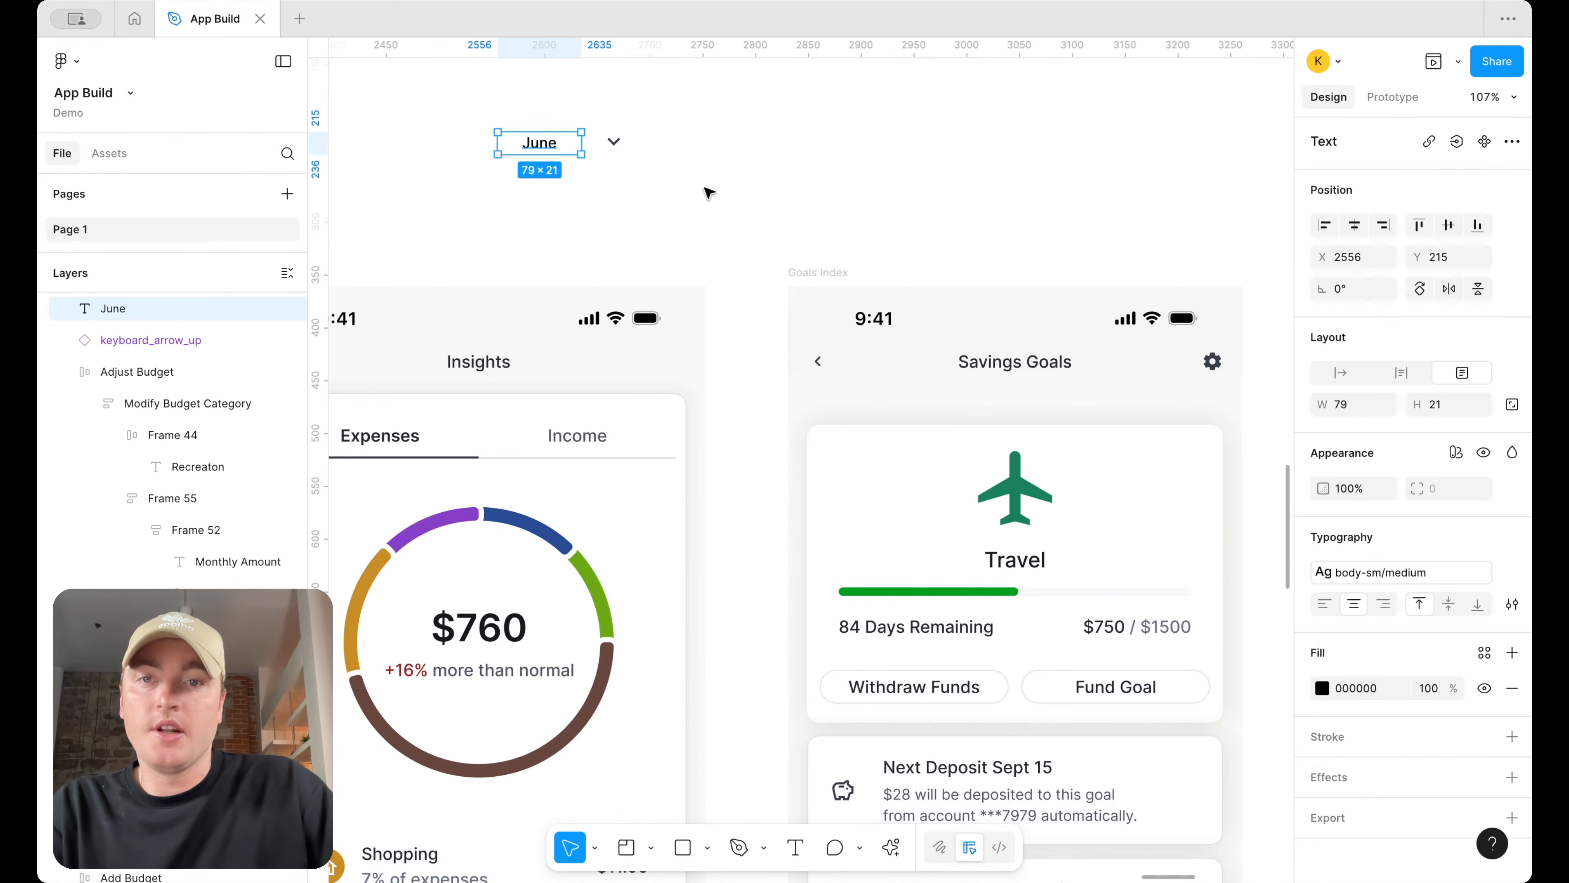
left_click_drag(705, 189, 551, 137)
key("shift+a")
Set the June text's width to Hug
left_click(553, 147)
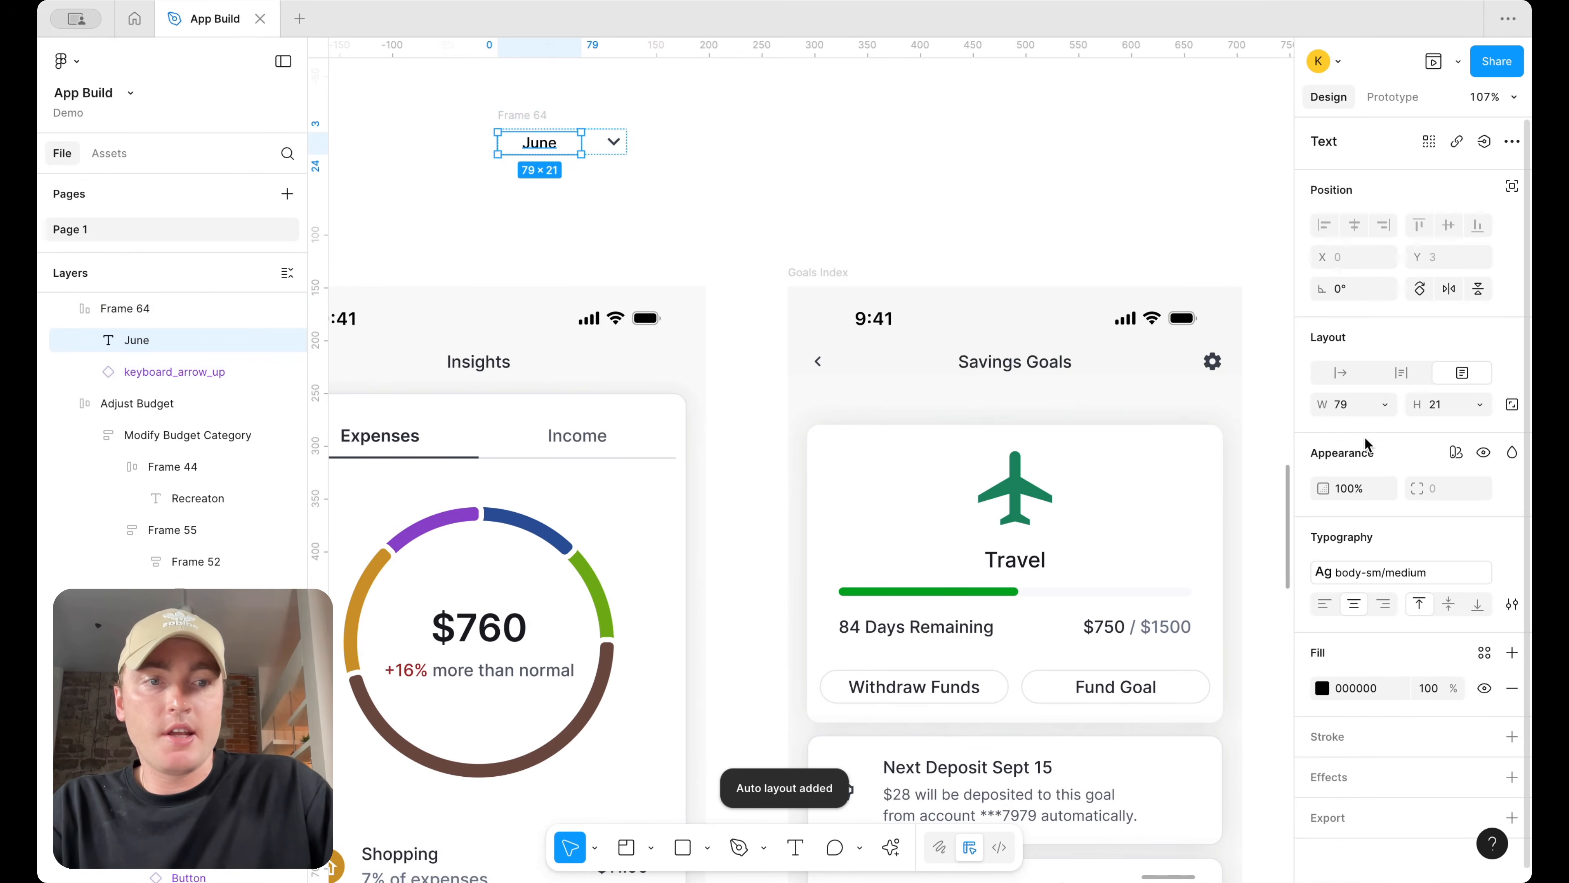
left_click(1385, 405)
left_click(1359, 422)
Align the new frame's items centre-left and set its item gap to 12
left_click(688, 172)
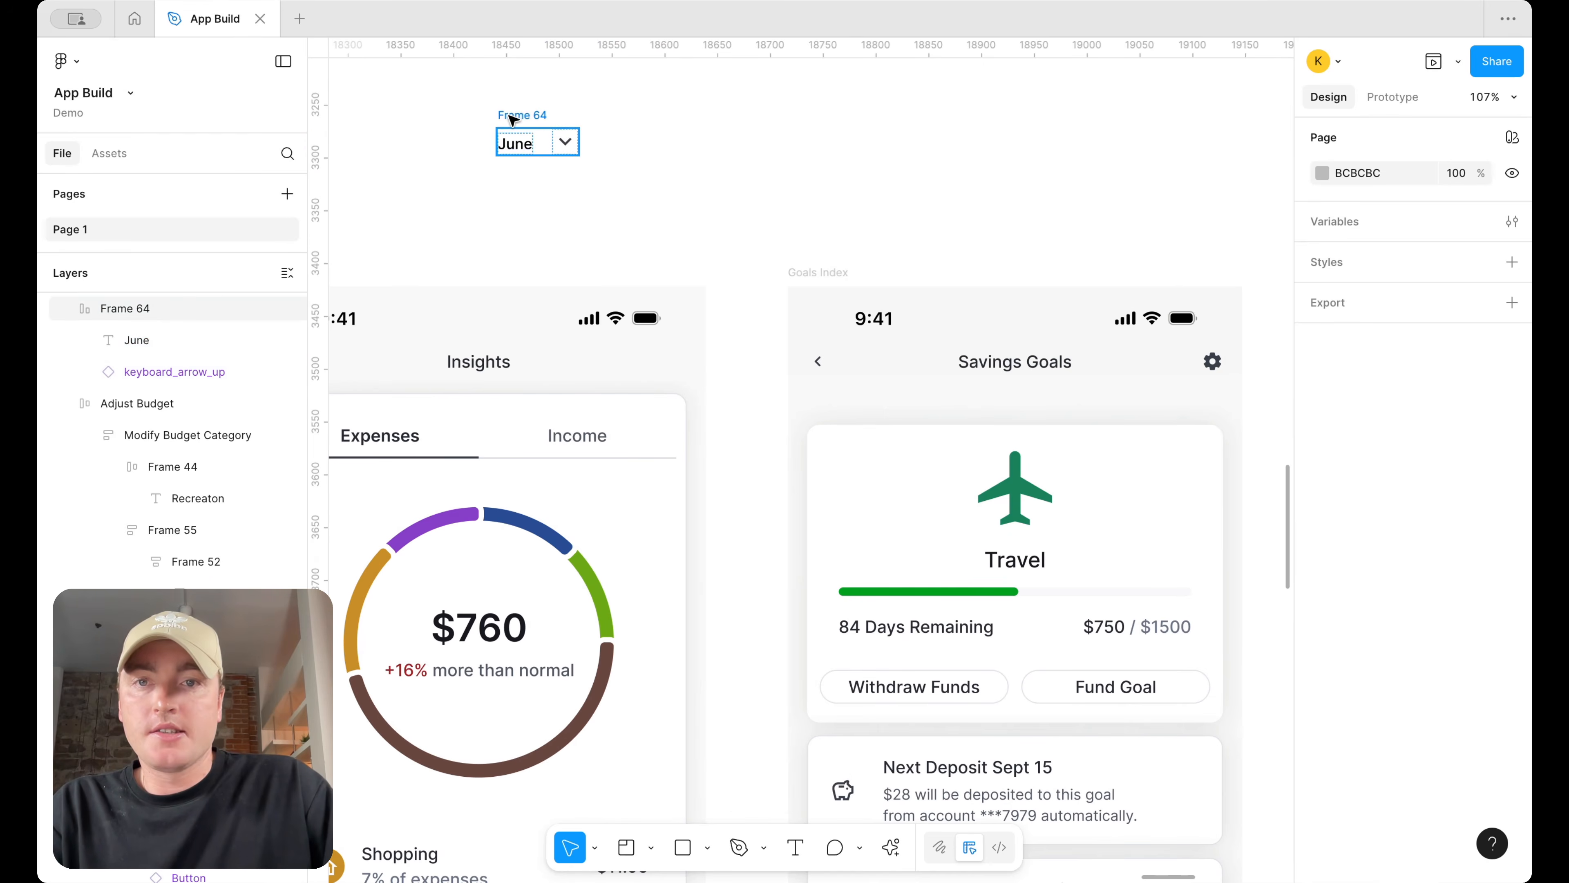
left_click(519, 116)
left_click(1326, 447)
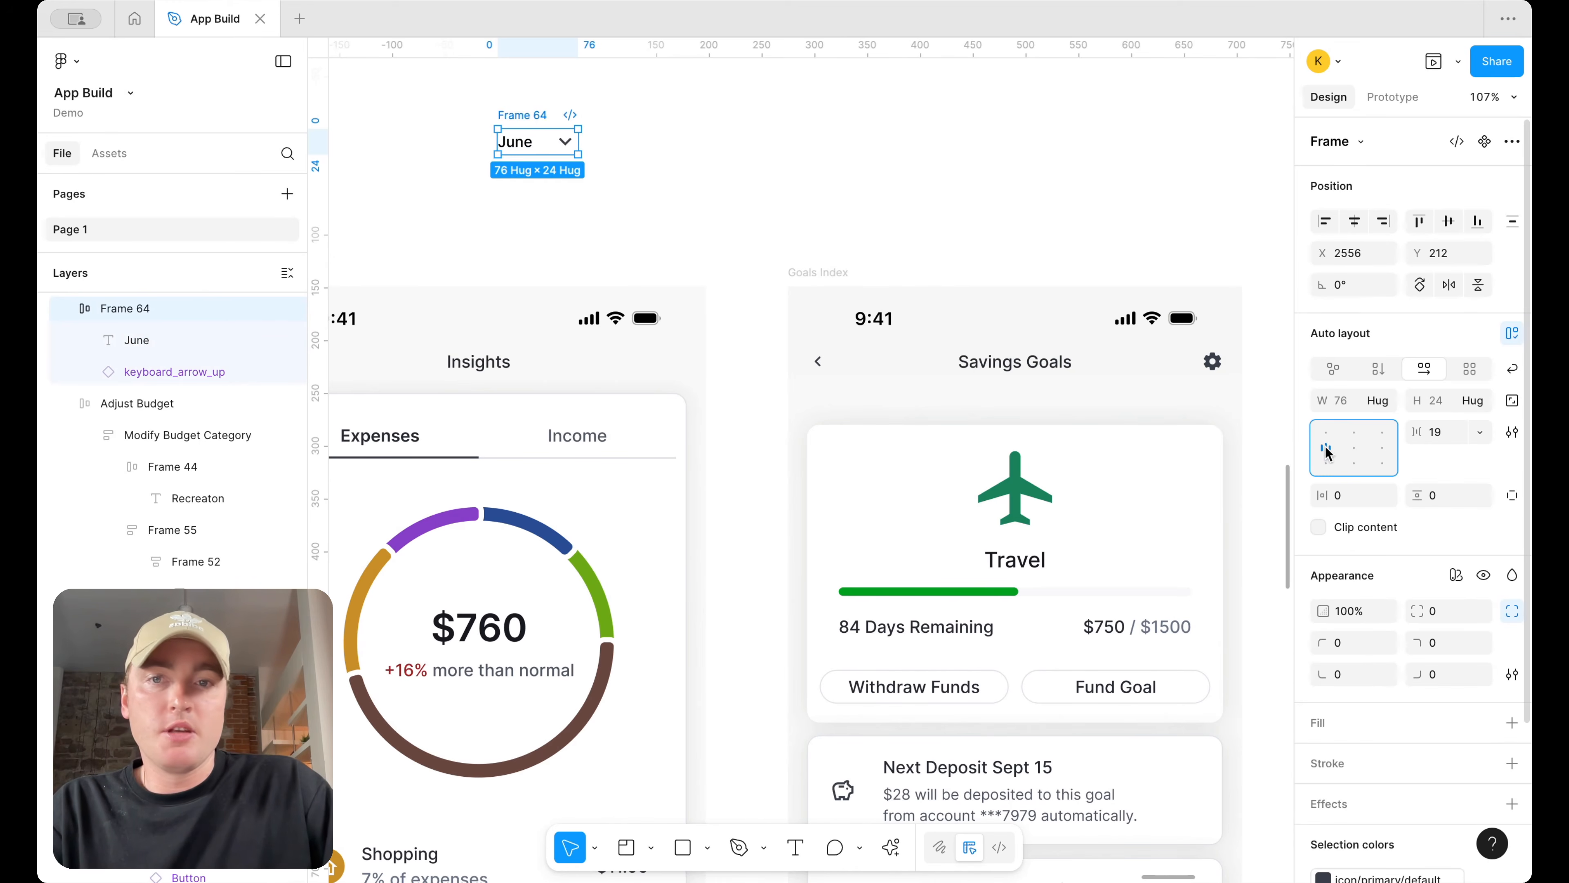
left_click(1435, 433)
type("12")
key("Return")
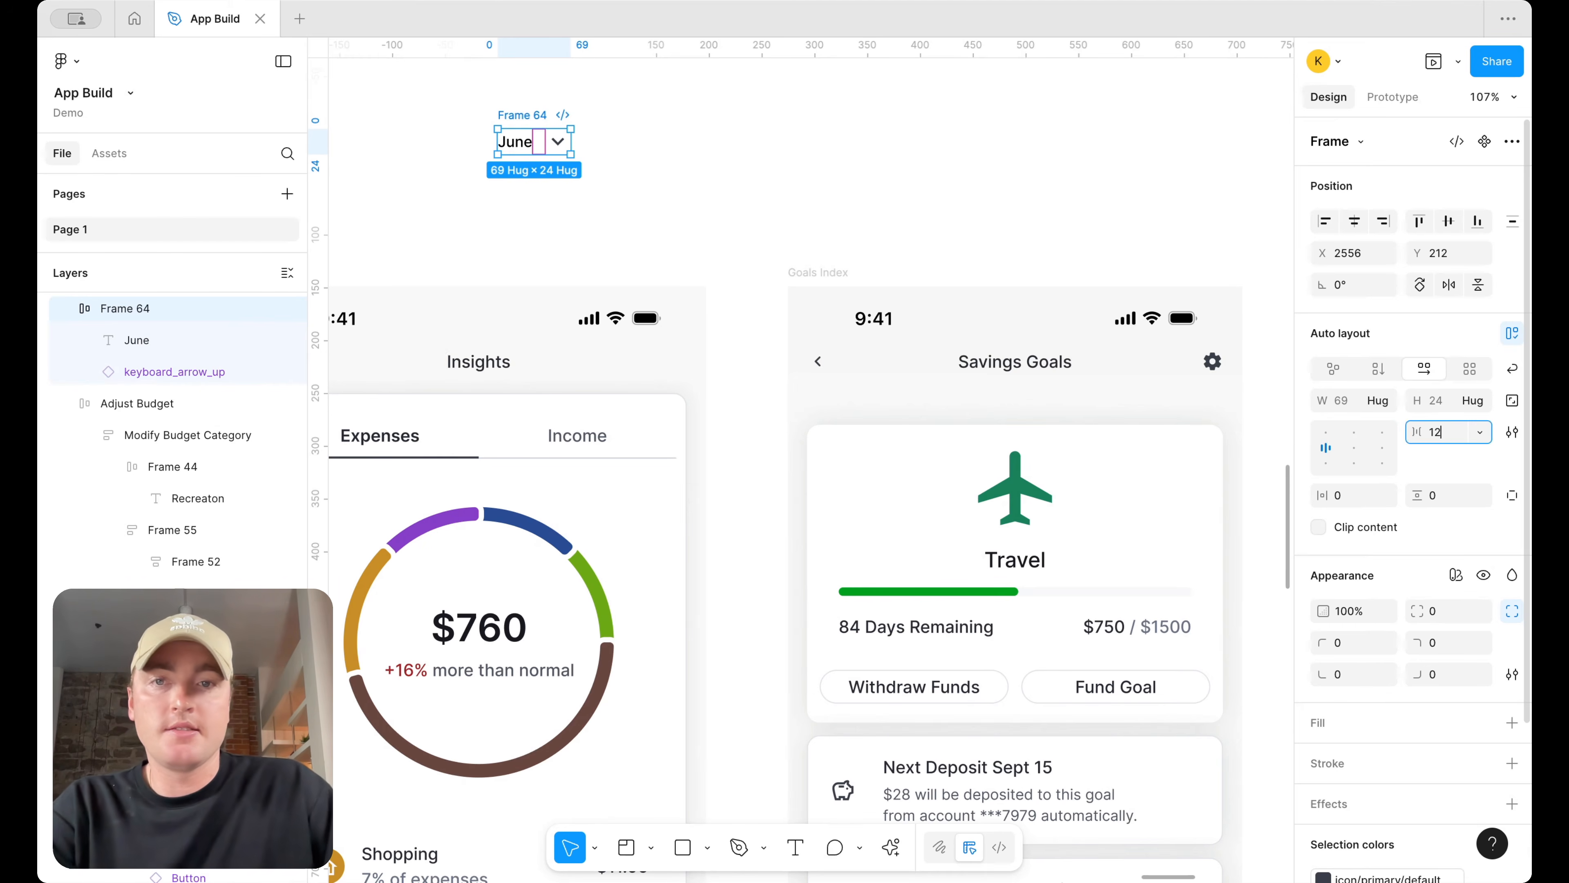
Rename the frame as Date Selector
double_click(536, 124)
type("Date")
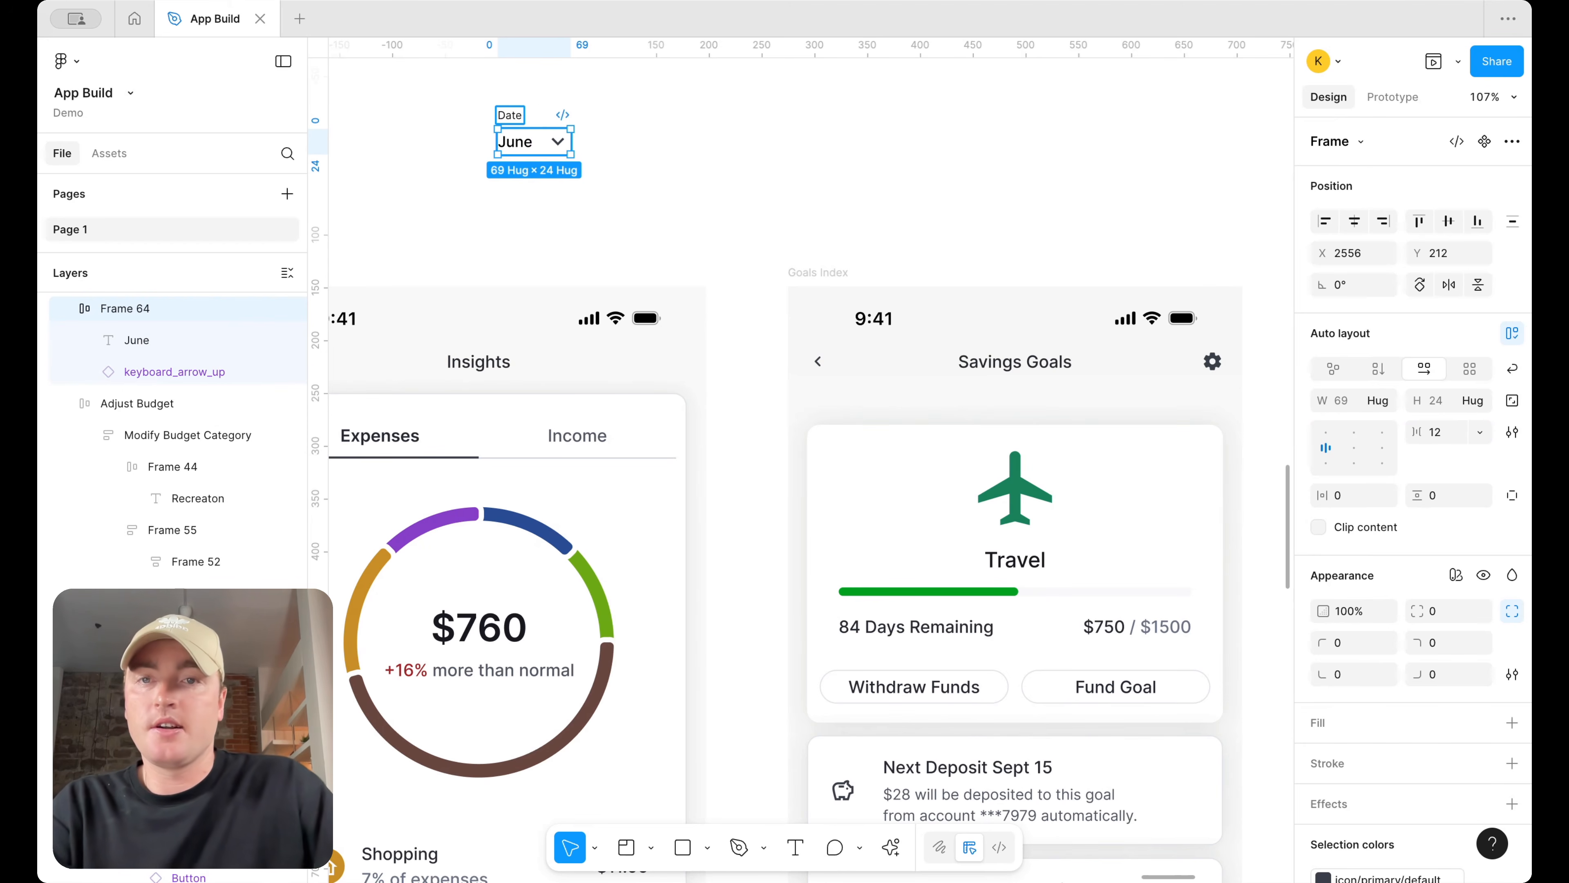
type(" Selec")
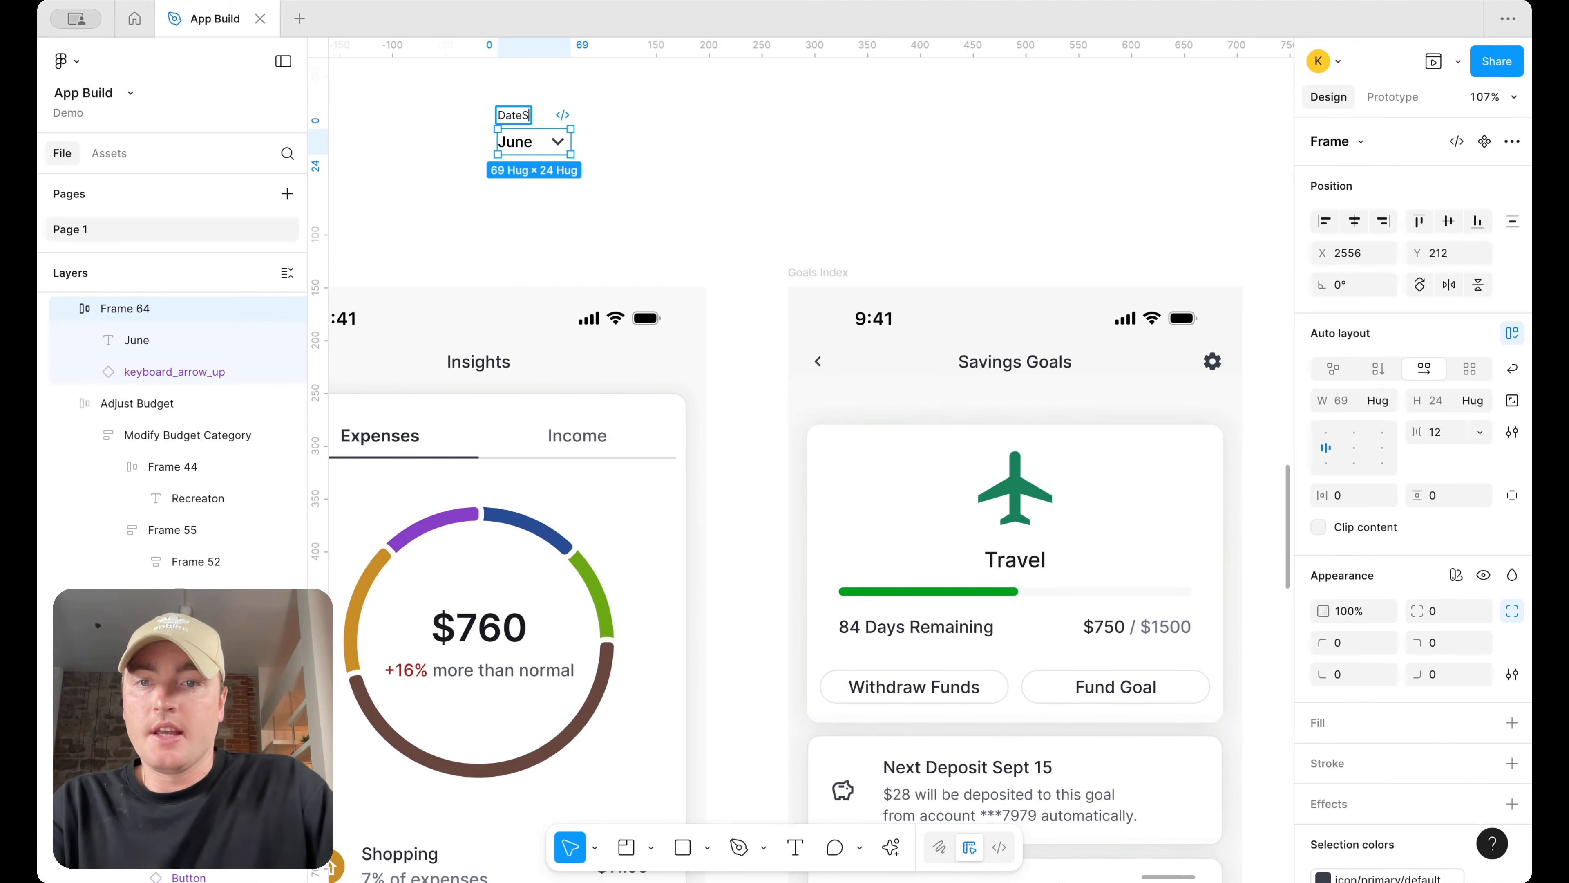
type("tor")
key("Return")
Try to paste the Date Selector into the Insights screen instance, then undo the paste
scroll(649, 142, "left", 3)
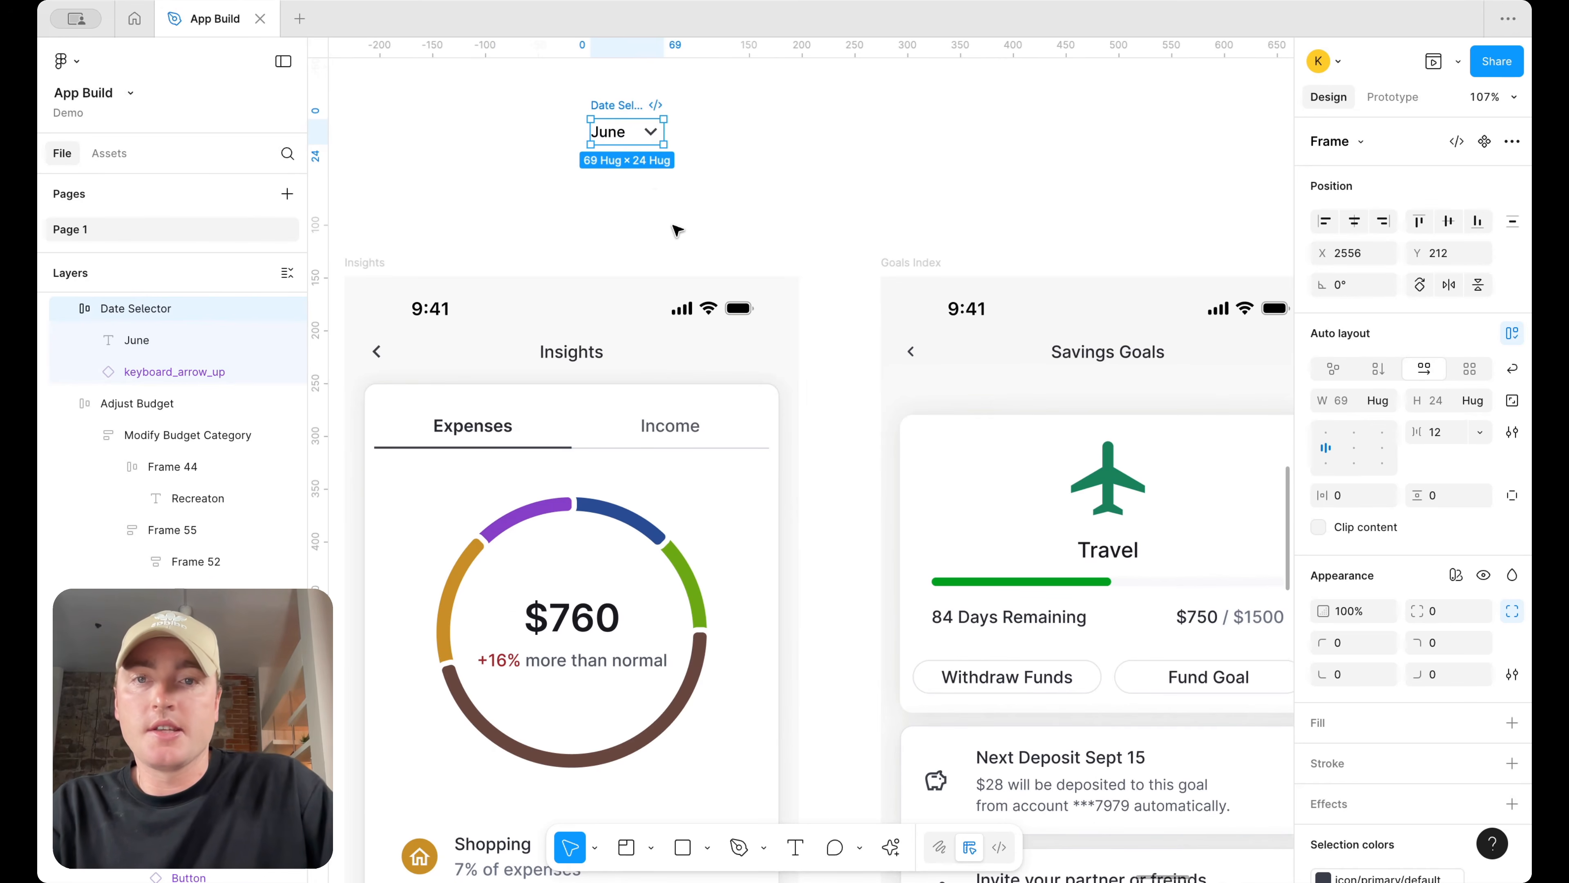
scroll(676, 230, "down", 10)
scroll(677, 231, "left", 8)
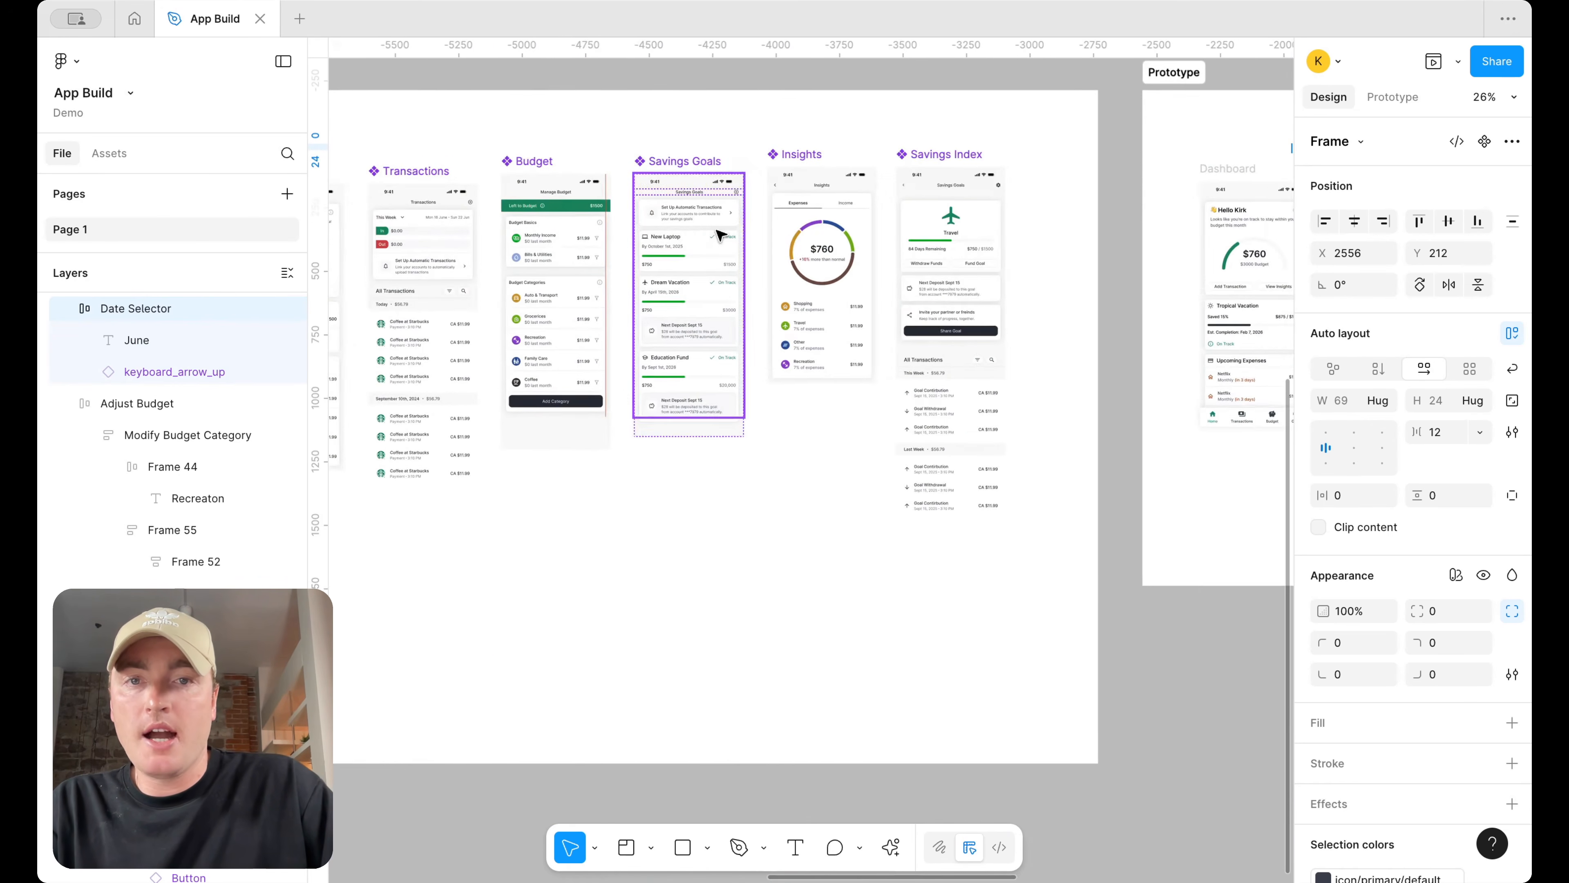
scroll(723, 239, "left", 3)
scroll(948, 260, "up", 6)
left_click(1125, 209)
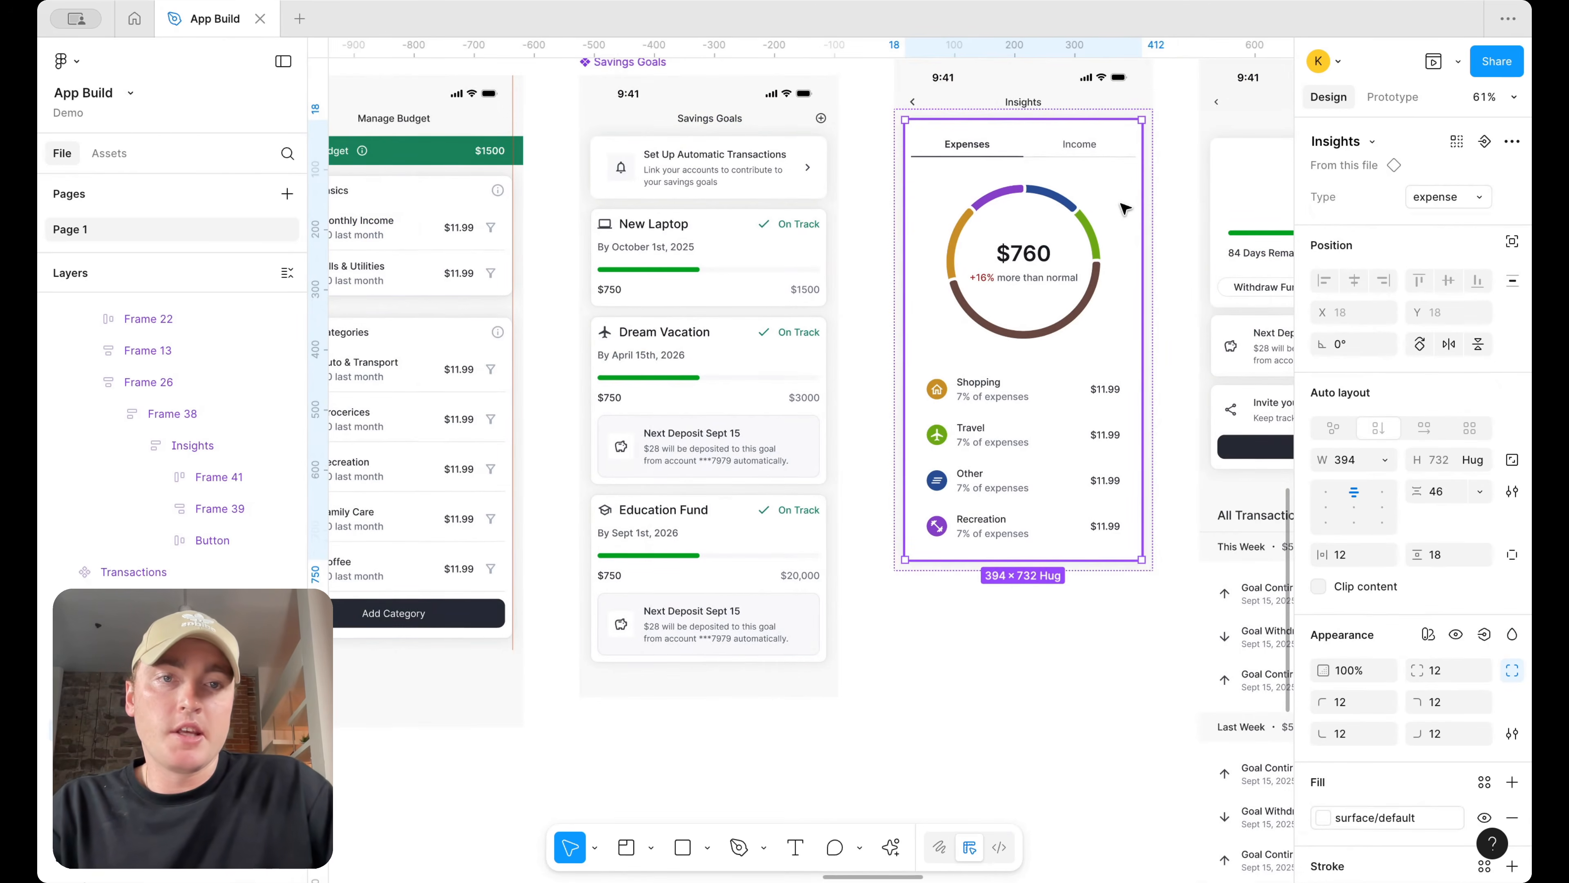
key("ctrl+v")
key("ctrl+z")
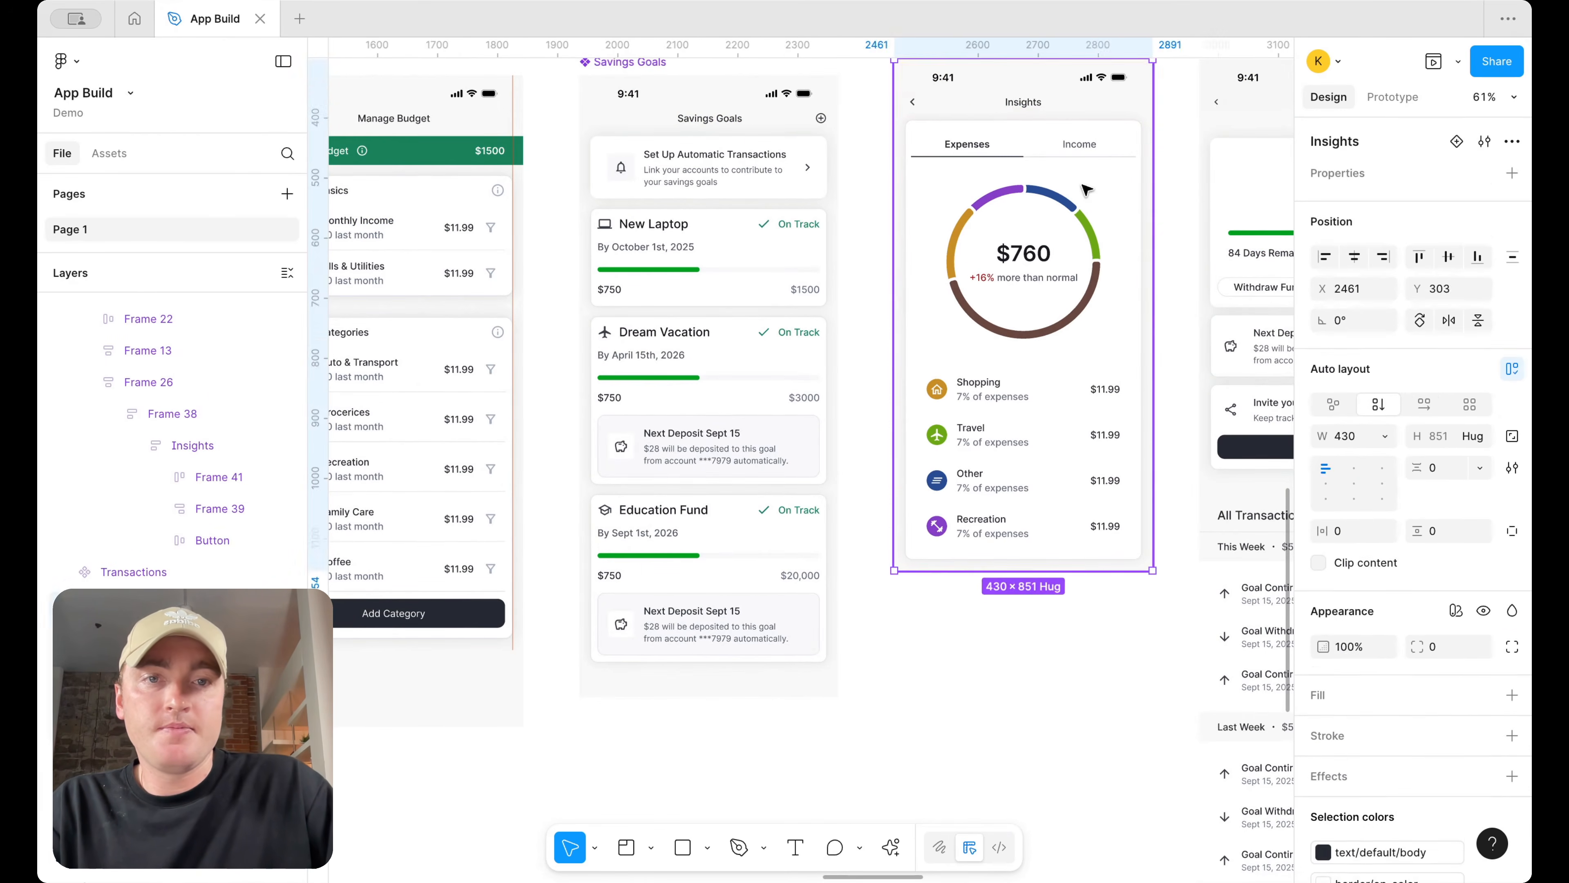
Go to the Insights main component and paste the Date Selector into it
right_click(1125, 186)
left_click(1156, 617)
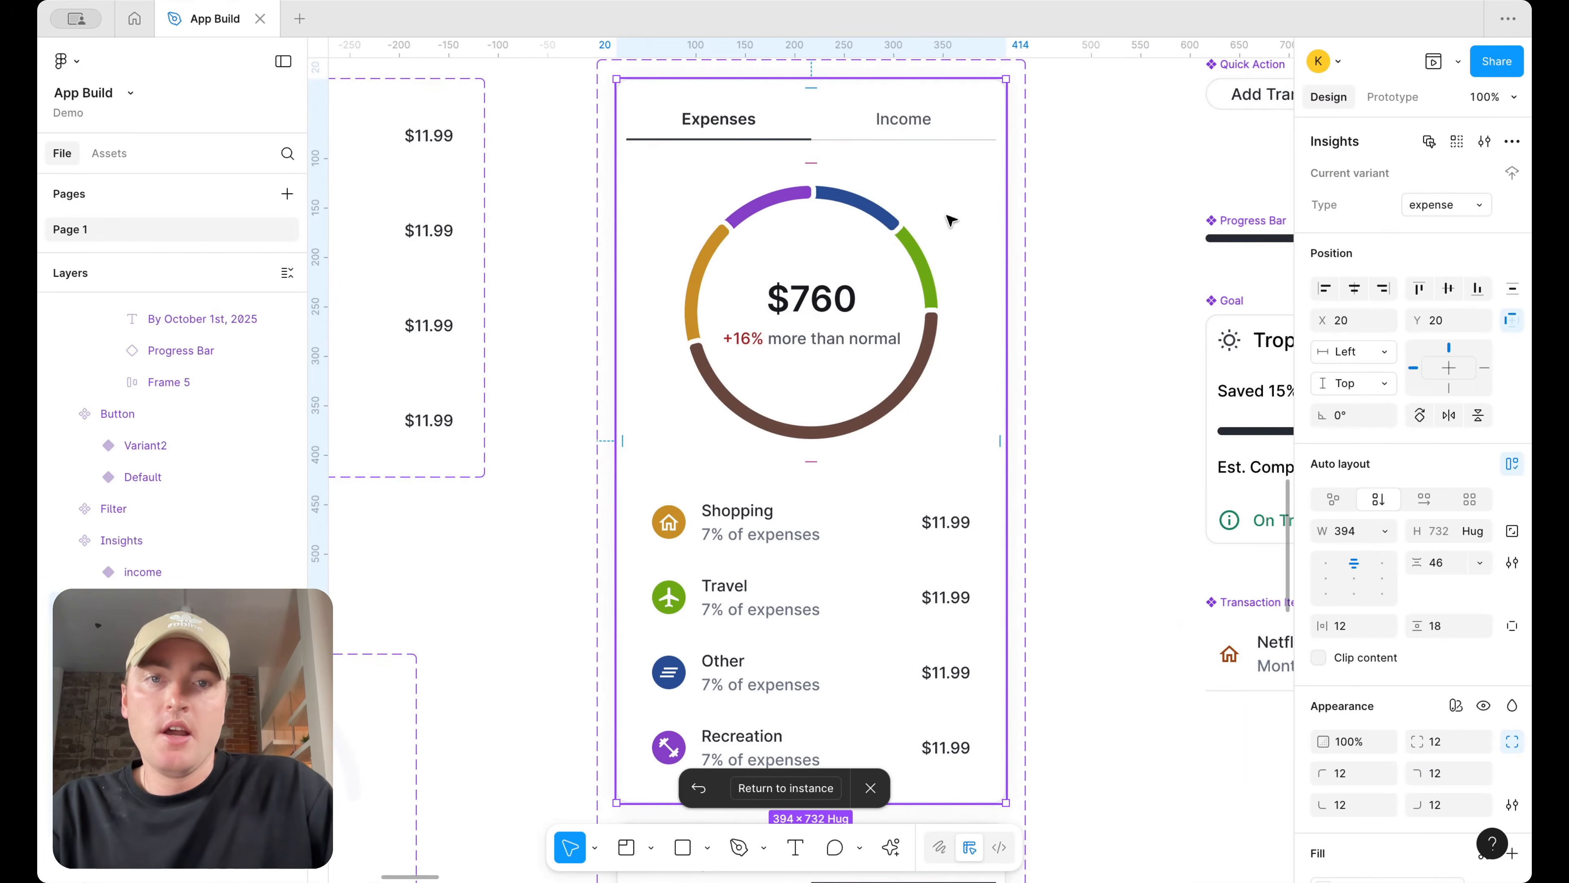
key("ctrl+v")
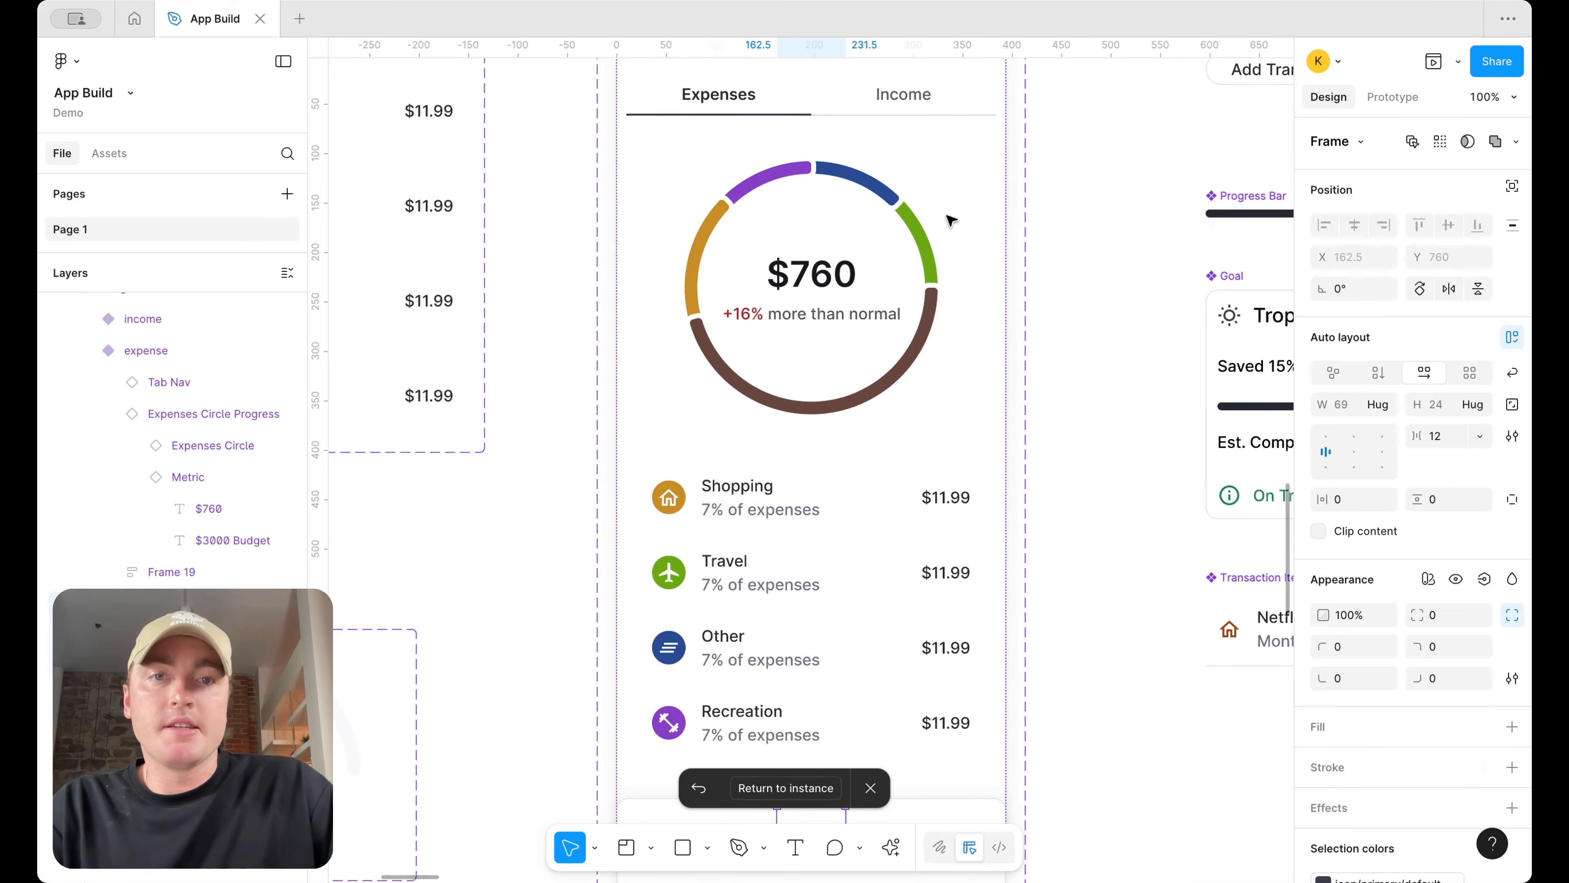
Switch the pasted Date Selector in the expense variant to absolute position and nudge it to about X 302, Y 80
left_click(1508, 186)
left_click(1441, 235)
key("shift+Up")
key("shift+Up")
key("shift+Up")
key("shift+Up")
key("shift+Up")
key("shift+Up")
key("shift+Up")
key("shift+Up")
key("shift+Up")
key("shift+Up")
key("shift+Up")
key("shift+Up")
key("shift+Up")
key("shift+Up")
key("shift+Up")
key("shift+Up")
key("shift+Up")
key("shift+Up")
key("shift+Up")
key("shift+Up")
key("shift+Right")
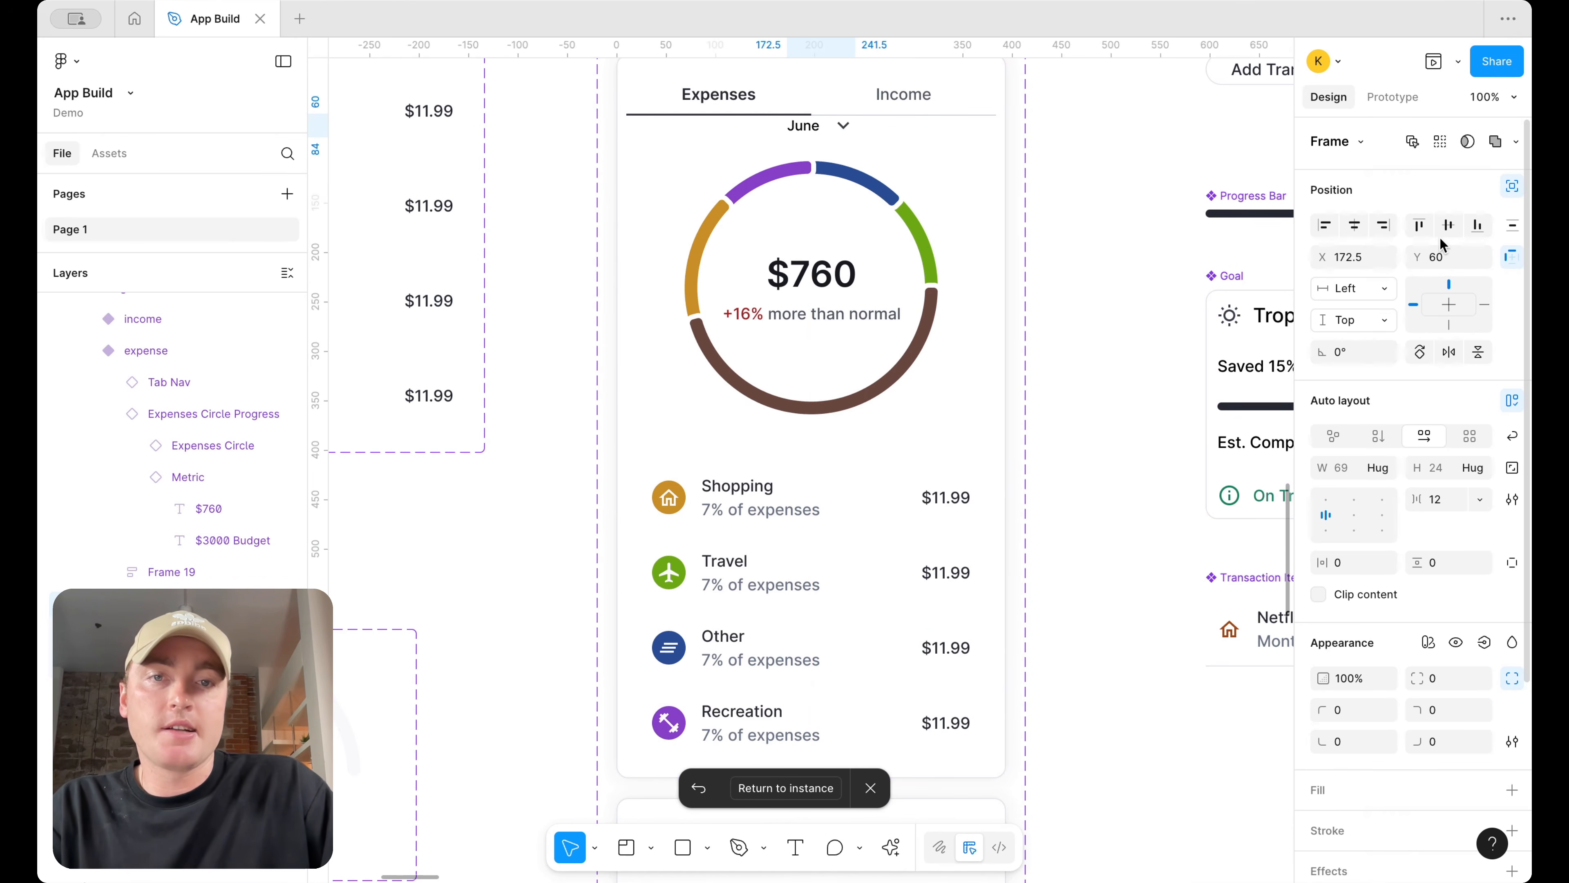
key("shift+Right")
key("shift+Right")
key("shift+Right")
key("shift+Right")
key("shift+Right")
key("shift+Right")
key("shift+Right")
key("shift+Right")
key("shift+Down")
key("shift+Down")
key("shift+Right")
key("shift+Right")
key("shift+Right")
key("shift+Right")
key("shift+Right")
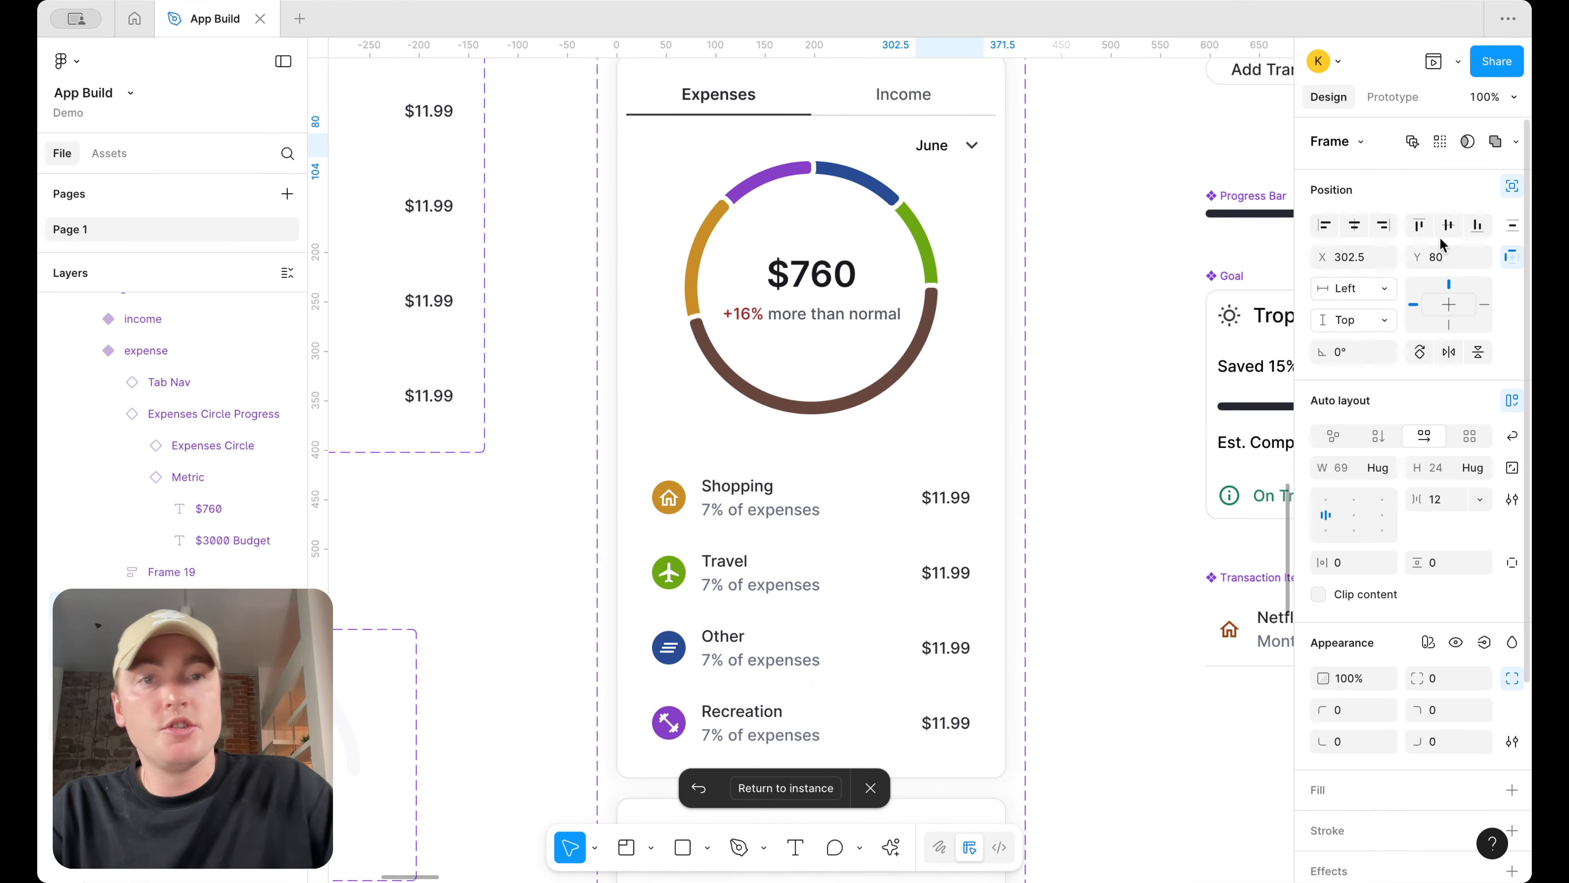
Paste the Date Selector into the income variant of the Insights component
scroll(1245, 287, "down", 5)
scroll(980, 432, "down", 4)
left_click(980, 408)
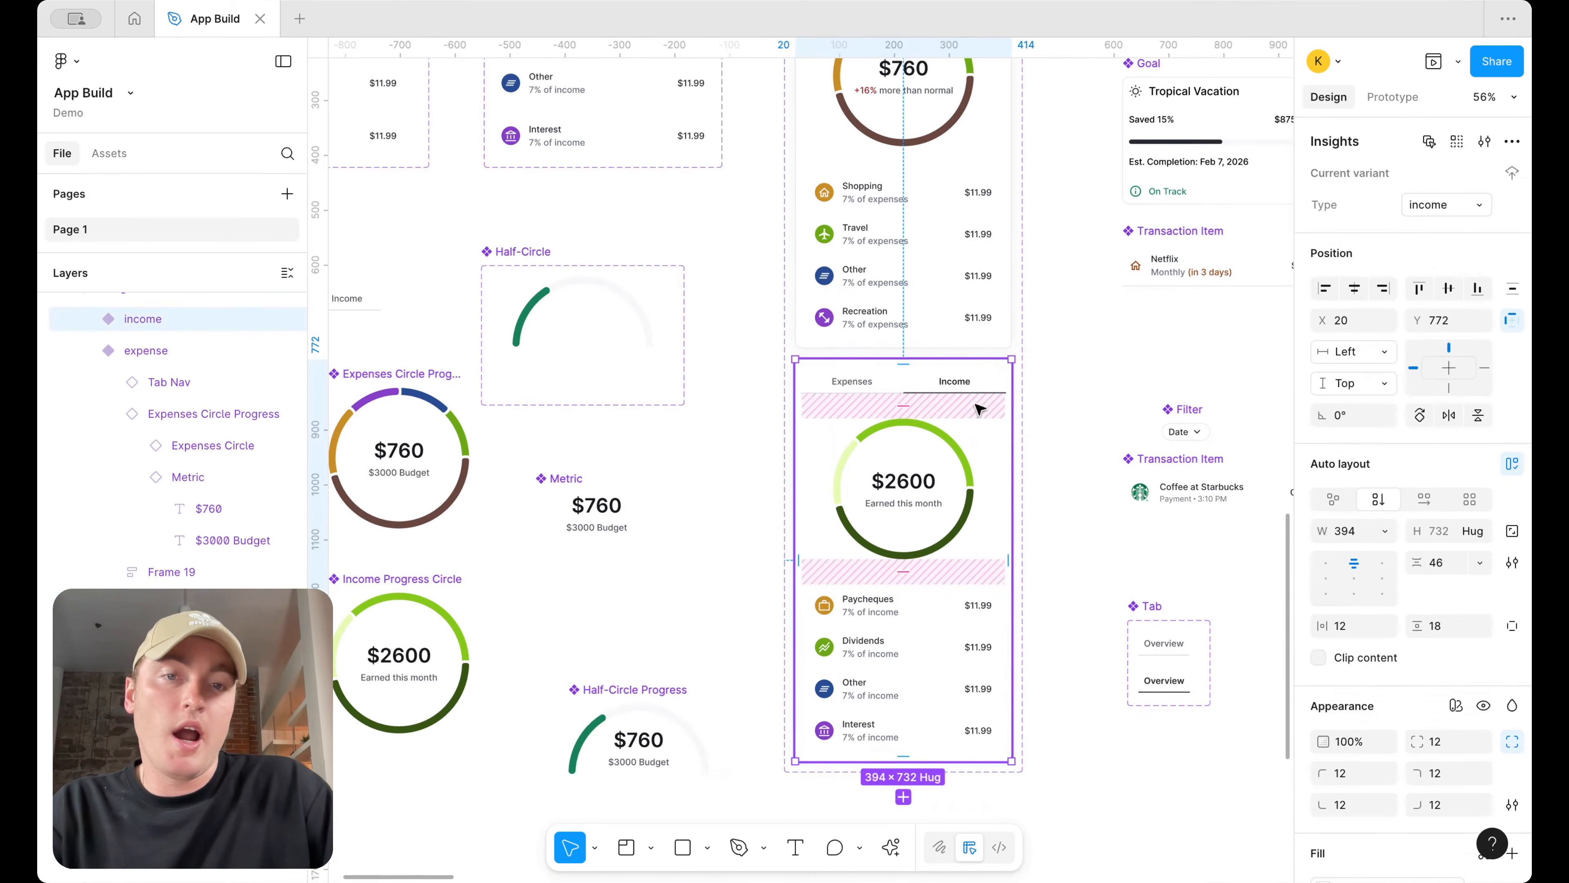
key("ctrl+v")
key("Delete")
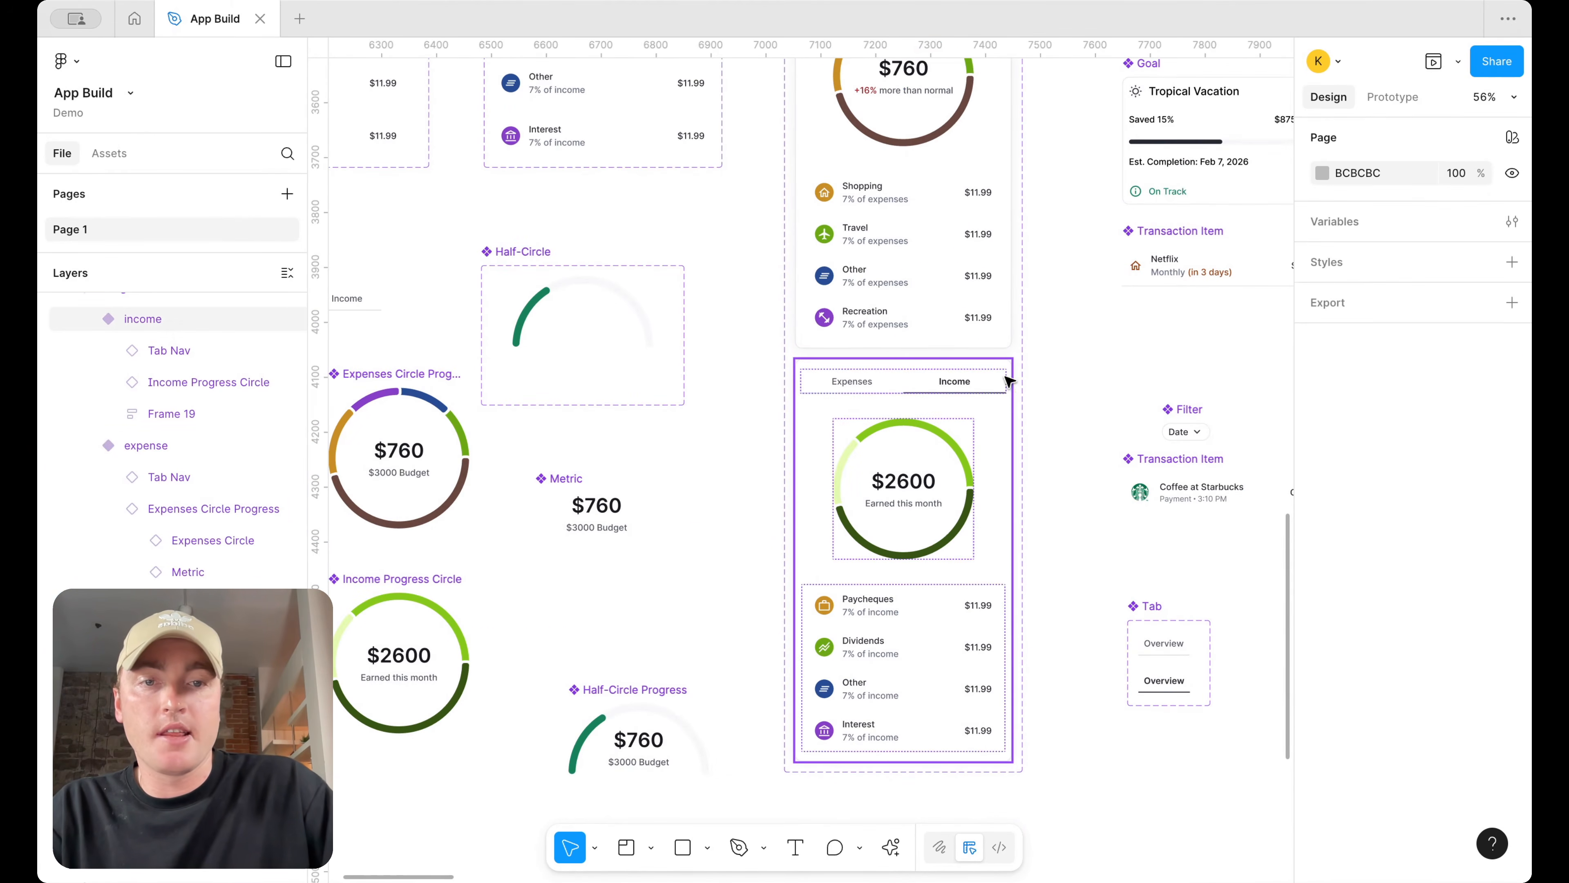
left_click(988, 414)
key("ctrl+v")
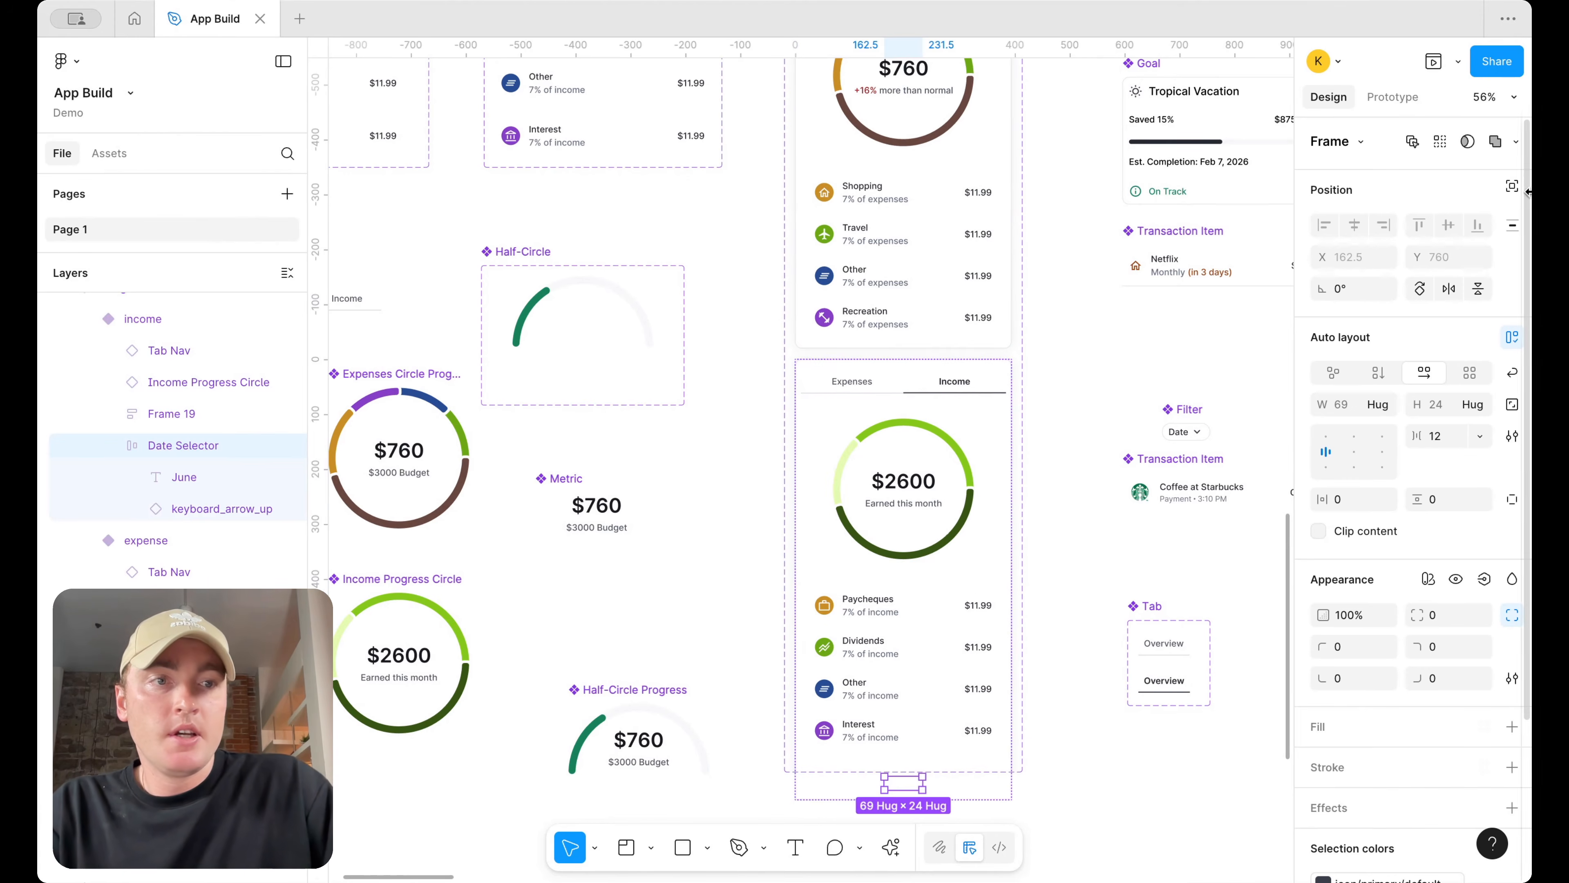
Switch the income variant's Date Selector to absolute position and nudge it to about X 298, Y 80
left_click(1512, 186)
key("shift+Up")
key("shift+Up")
key("shift+Up")
key("shift+Up")
key("shift+Up")
key("shift+Up")
key("shift+Up")
key("shift+Up")
key("shift+Up")
key("shift+Up")
key("shift+Up")
key("shift+Up")
key("shift+Up")
key("shift+Up")
key("shift+Up")
key("shift+Up")
key("shift+Up")
key("shift+Up")
key("shift+Up")
key("shift+Up")
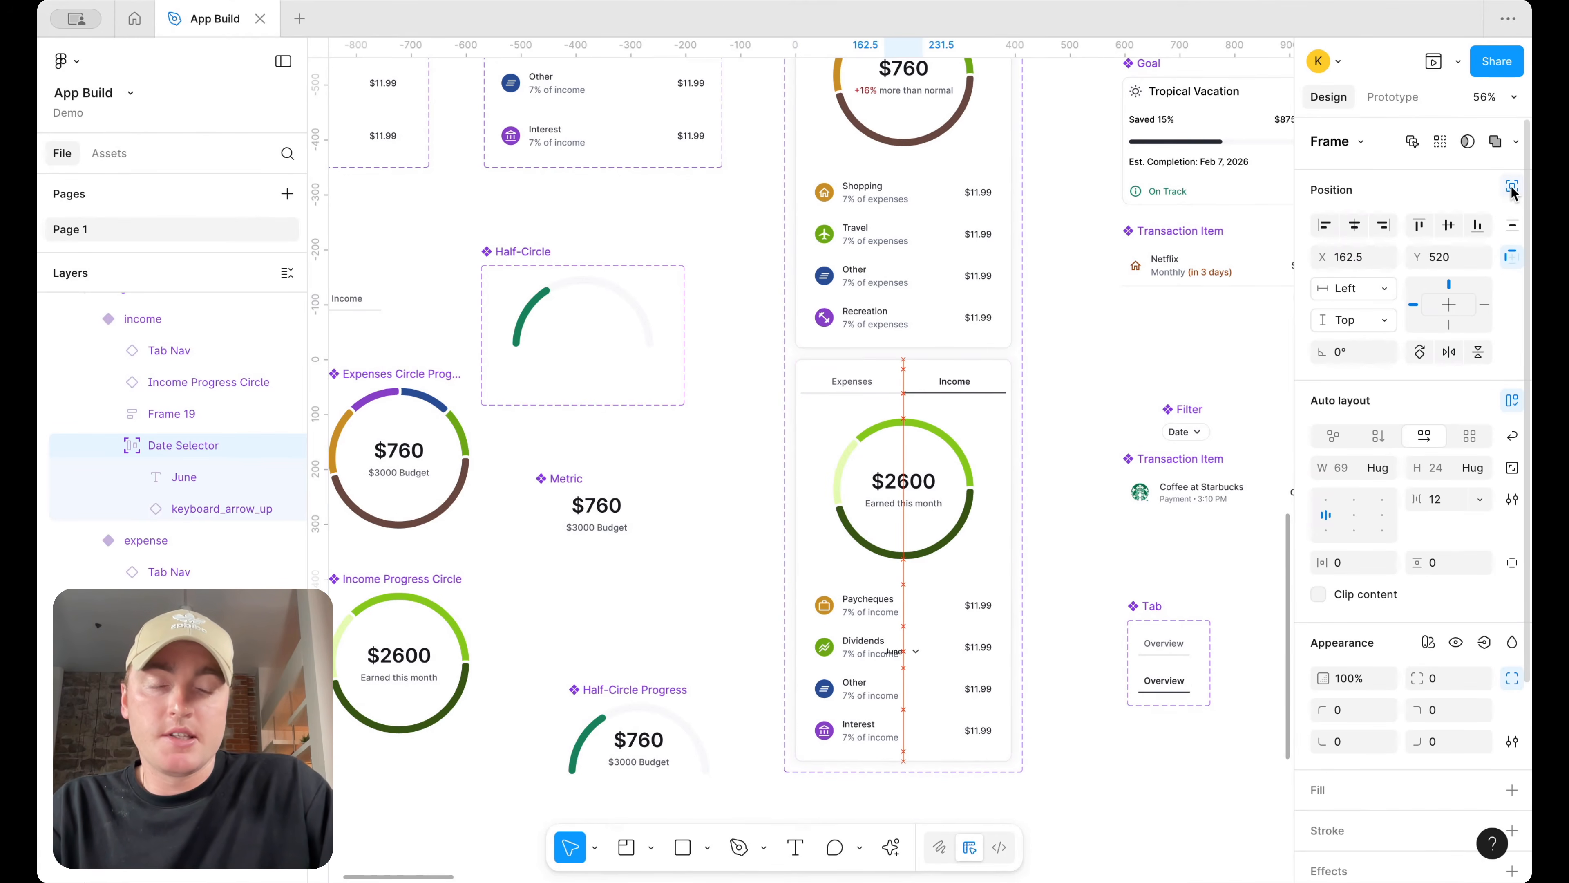
key("shift+Up")
key("shift+Up")
key("shift+Up")
key("shift+Up")
key("shift+Right")
key("shift+Right")
key("shift+Right")
key("shift+Right")
key("shift+Right")
key("shift+Right")
key("shift+Right")
key("shift+Right")
key("shift+Right")
key("shift+Right")
key("shift+Right")
key("shift+Right")
key("shift+Down")
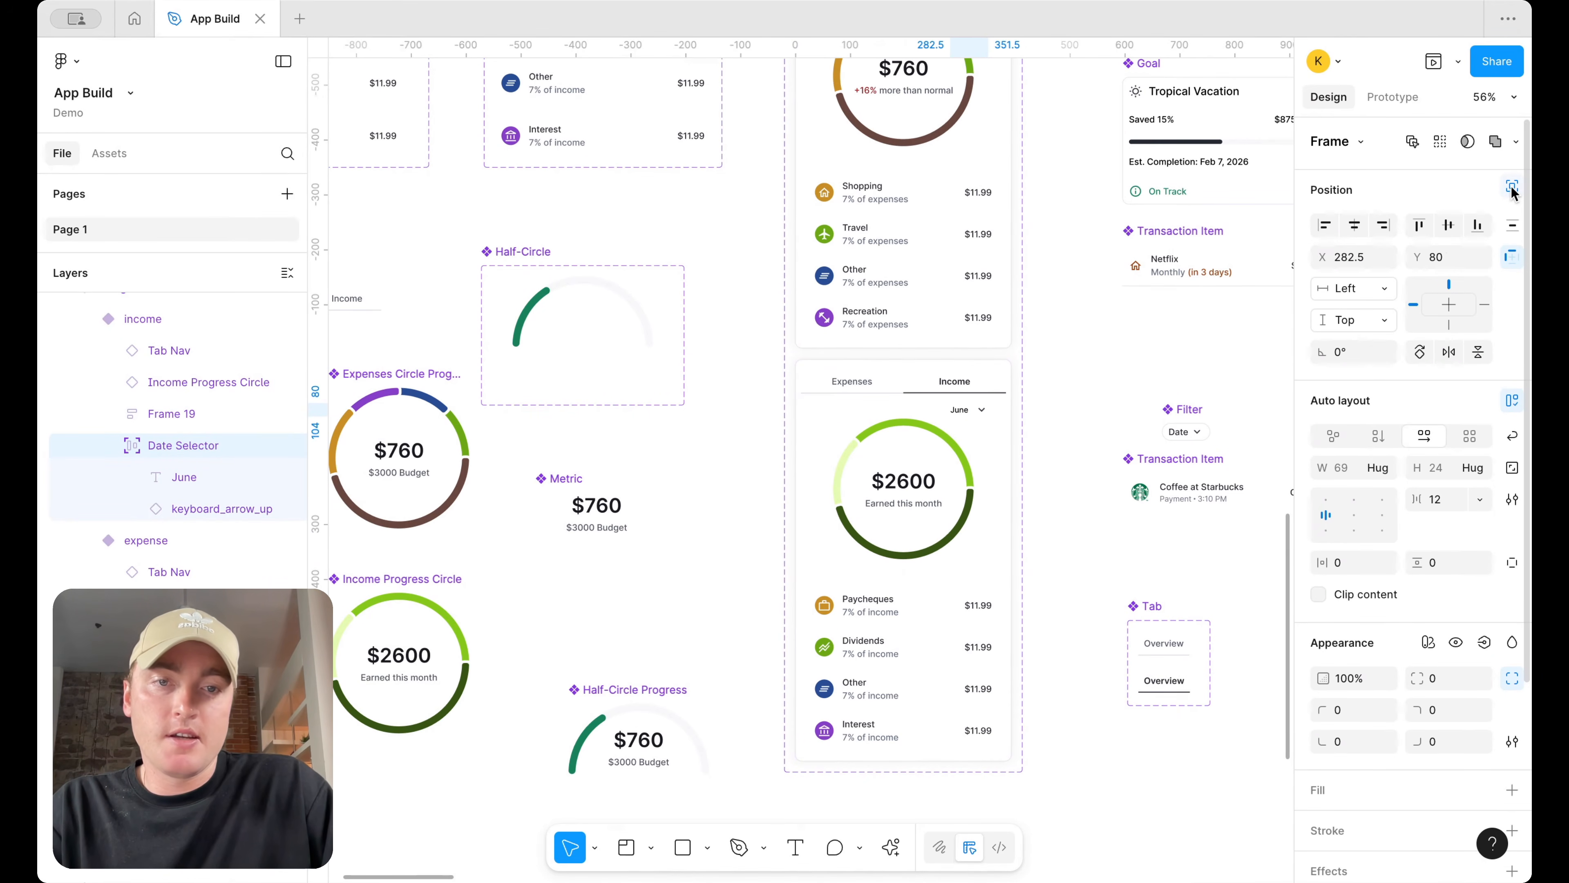
key("shift+Right")
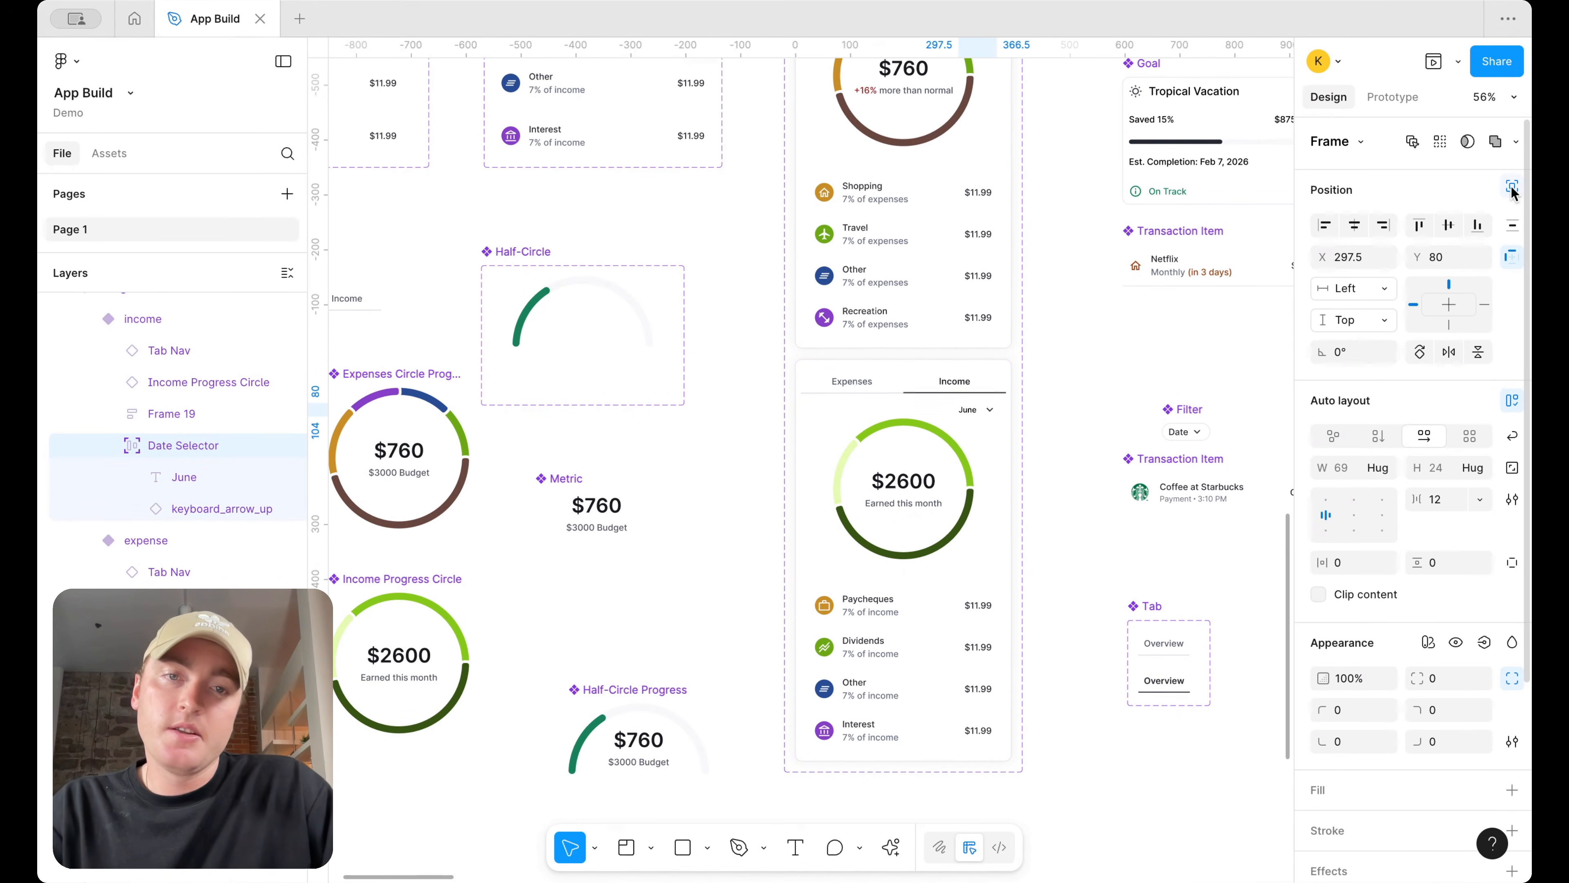
key("Right")
Fine-tune the income Date Selector's position to X 301.5, Y 78 to line up with the expense variant
scroll(1209, 339, "right", 5)
scroll(1210, 338, "up", 2)
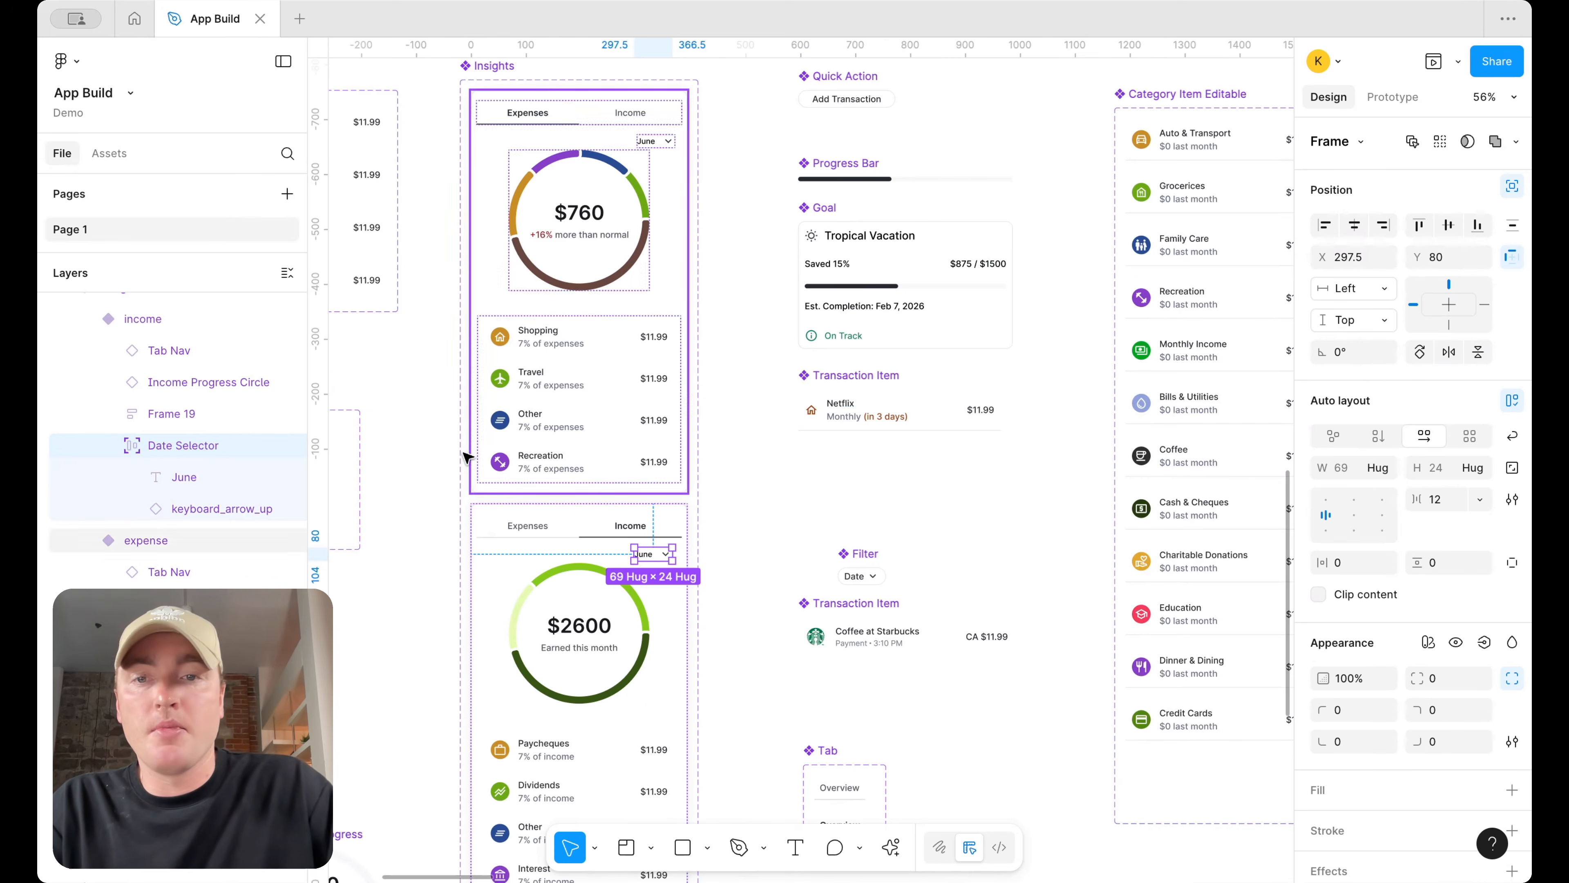
left_click_drag(316, 435, 637, 490)
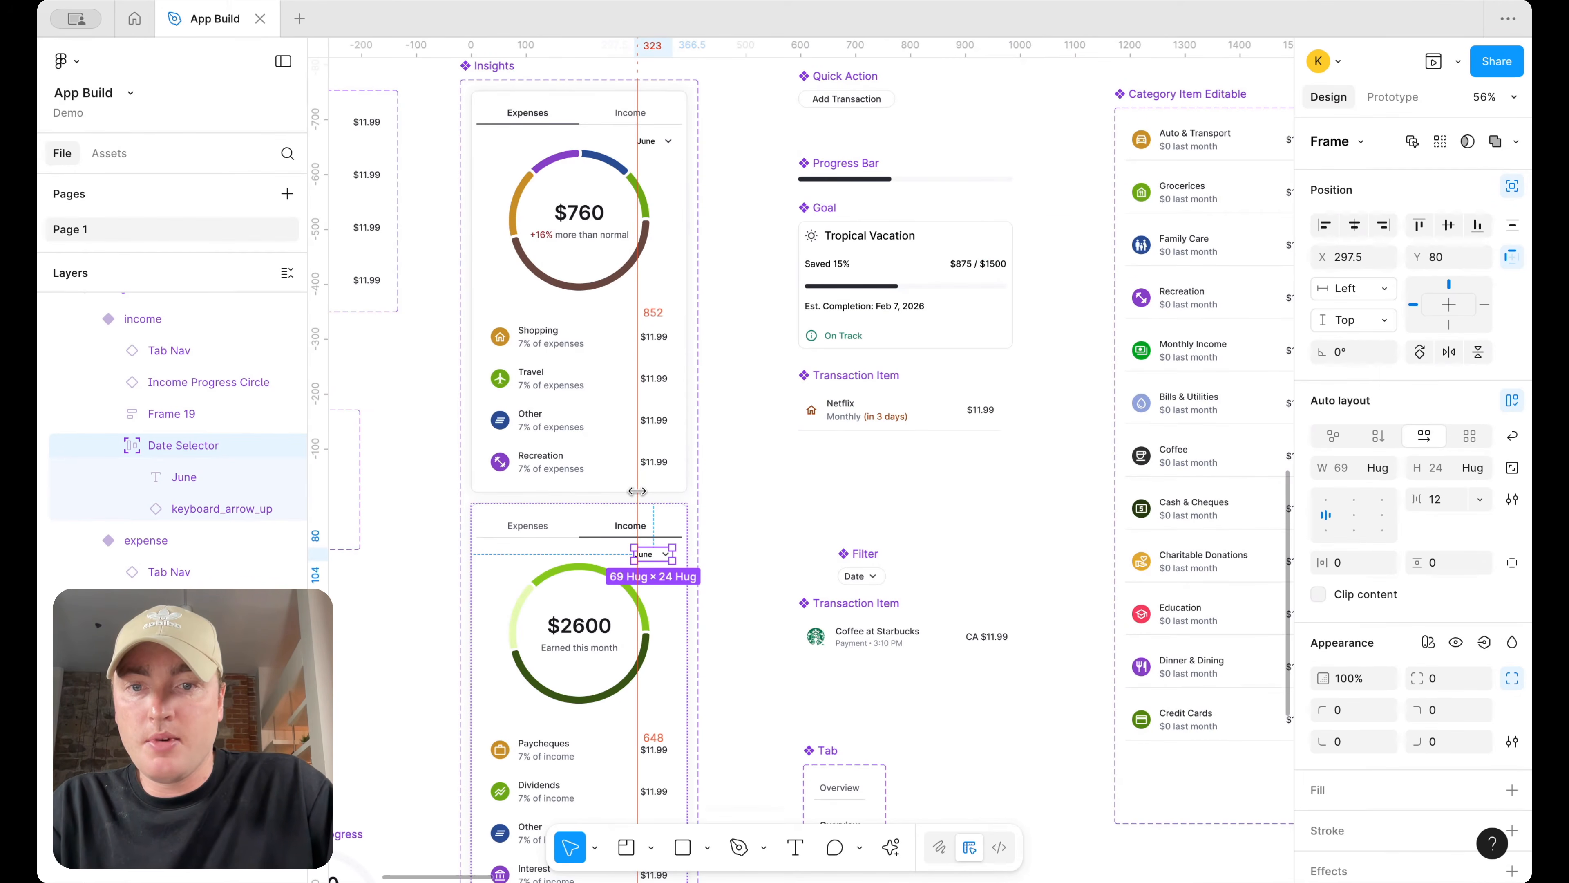
scroll(665, 503, "up", 6)
key("Right")
key("Right")
key("Right")
key("Right")
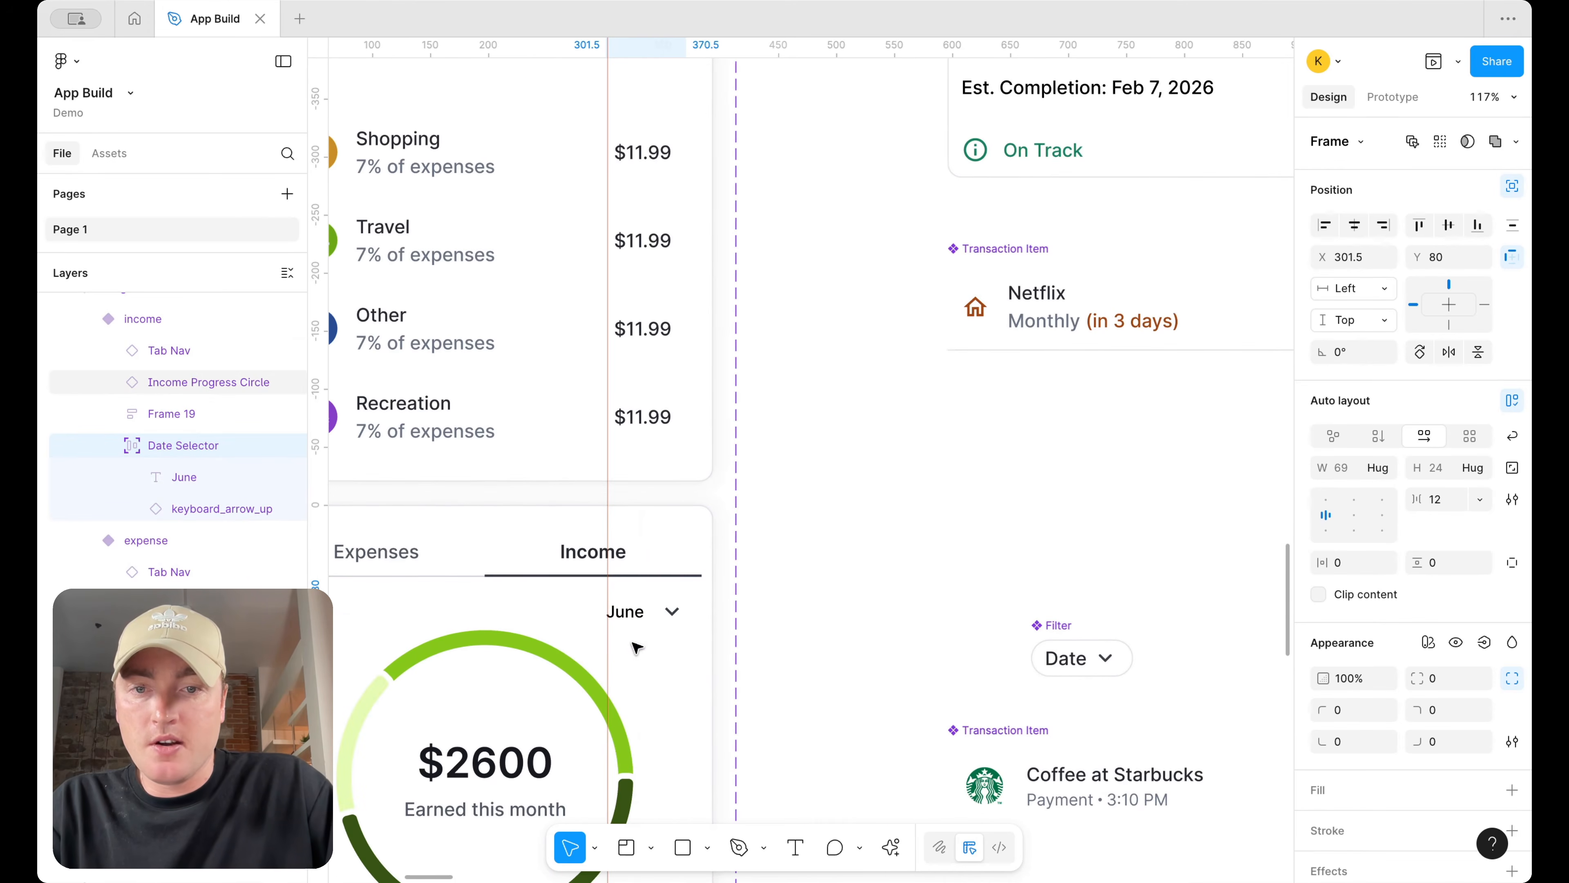
scroll(636, 648, "down", 5)
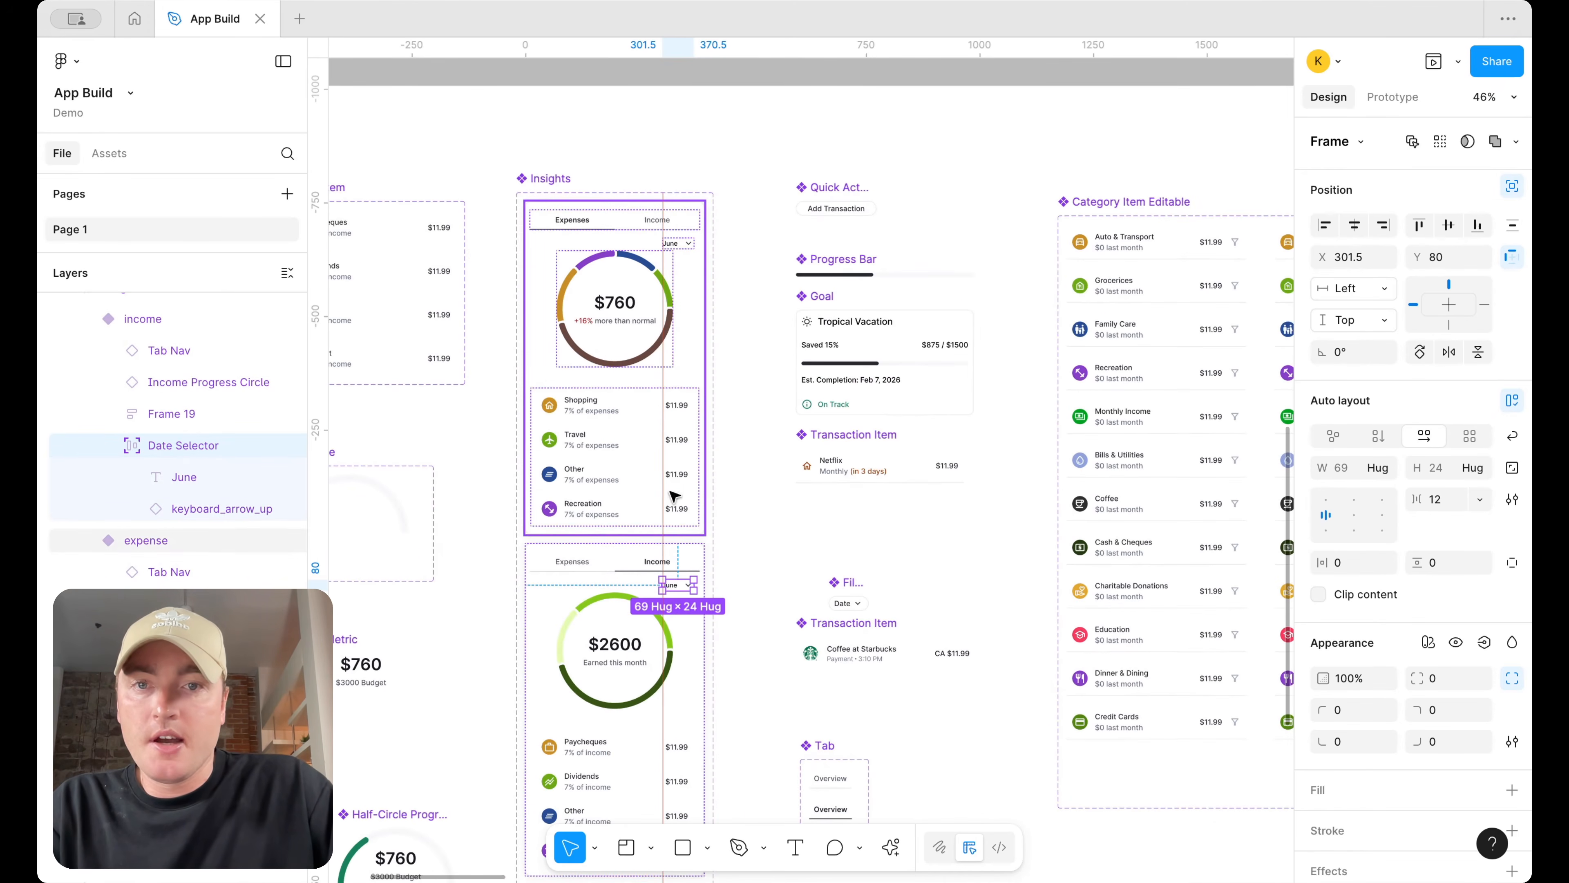
key("shift+Up")
scroll(710, 585, "up", 4)
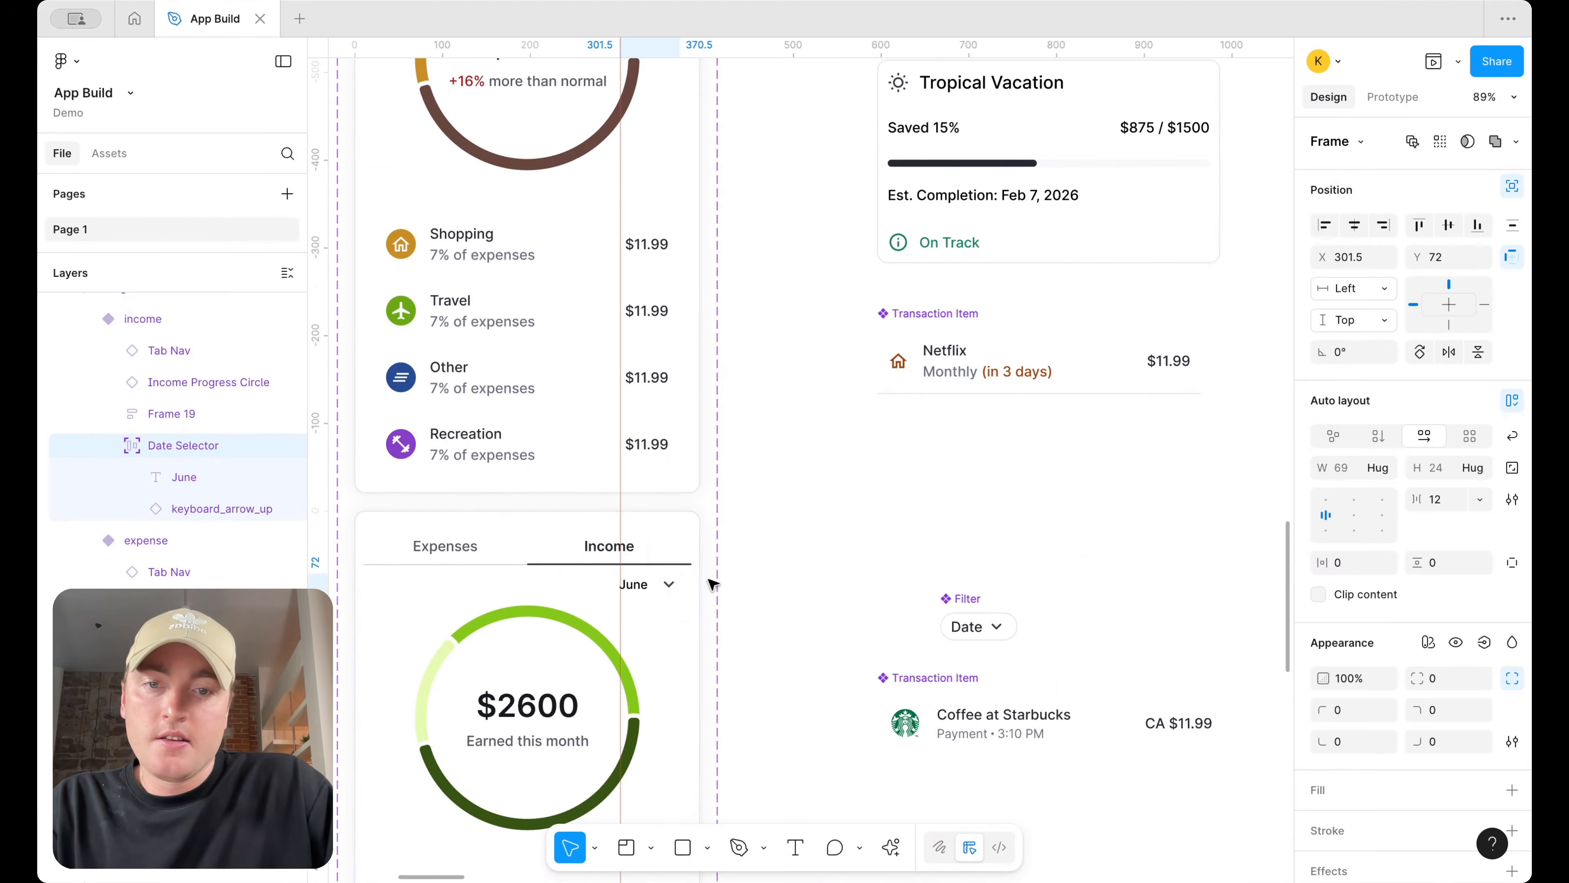
key("Down")
key("Down")
Review the prototype screens to check the Date Selector on the Insights screen
scroll(713, 584, "down", 10)
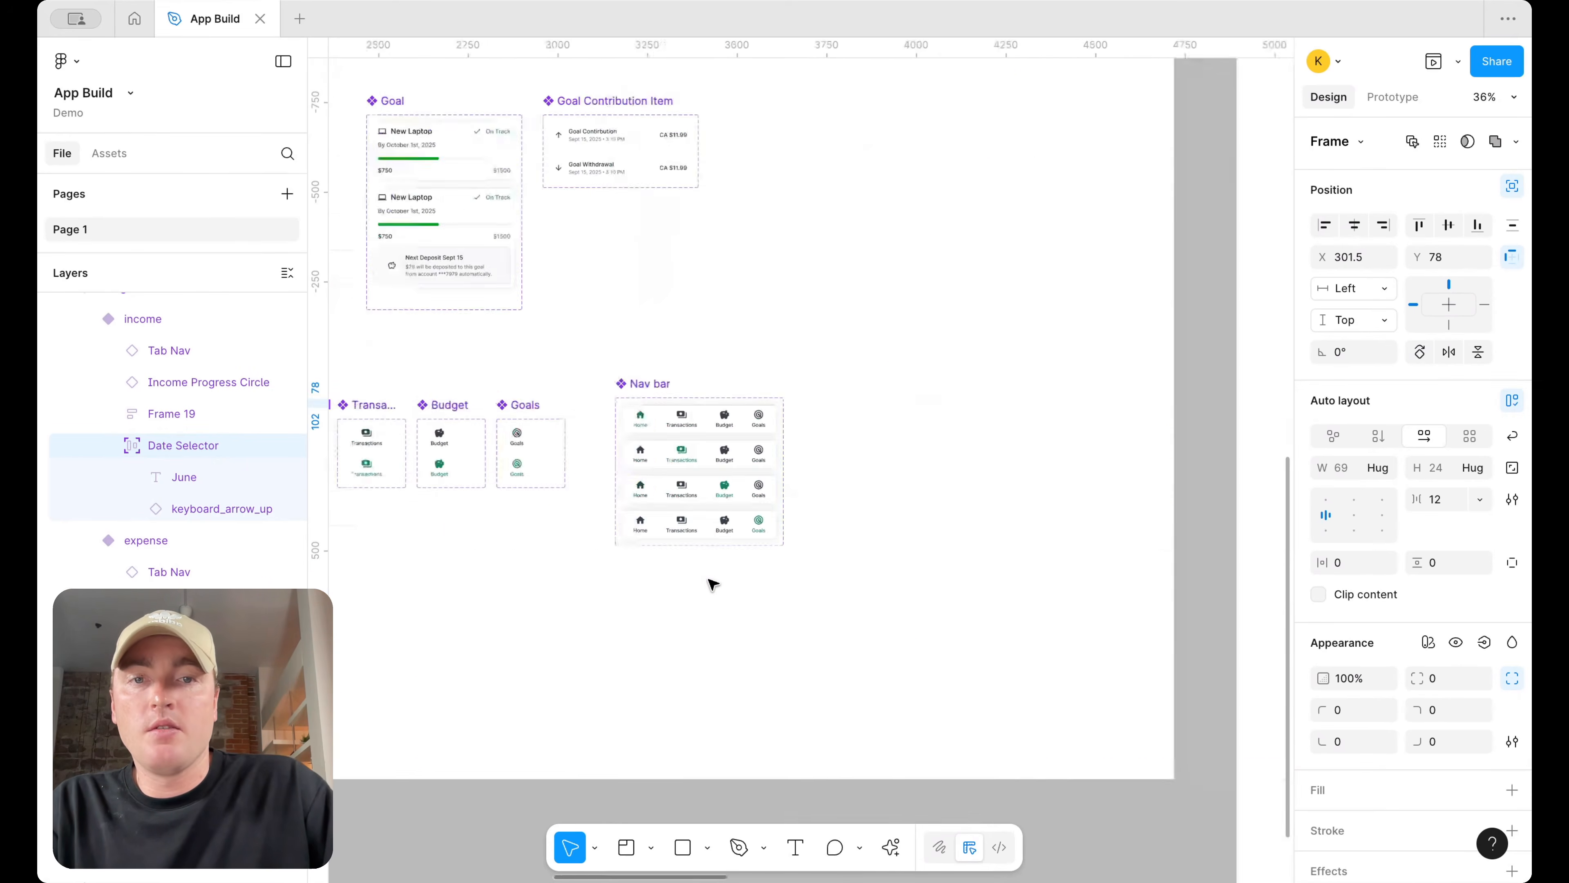
scroll(712, 584, "right", 3)
scroll(865, 320, "up", 3)
scroll(865, 321, "right", 10)
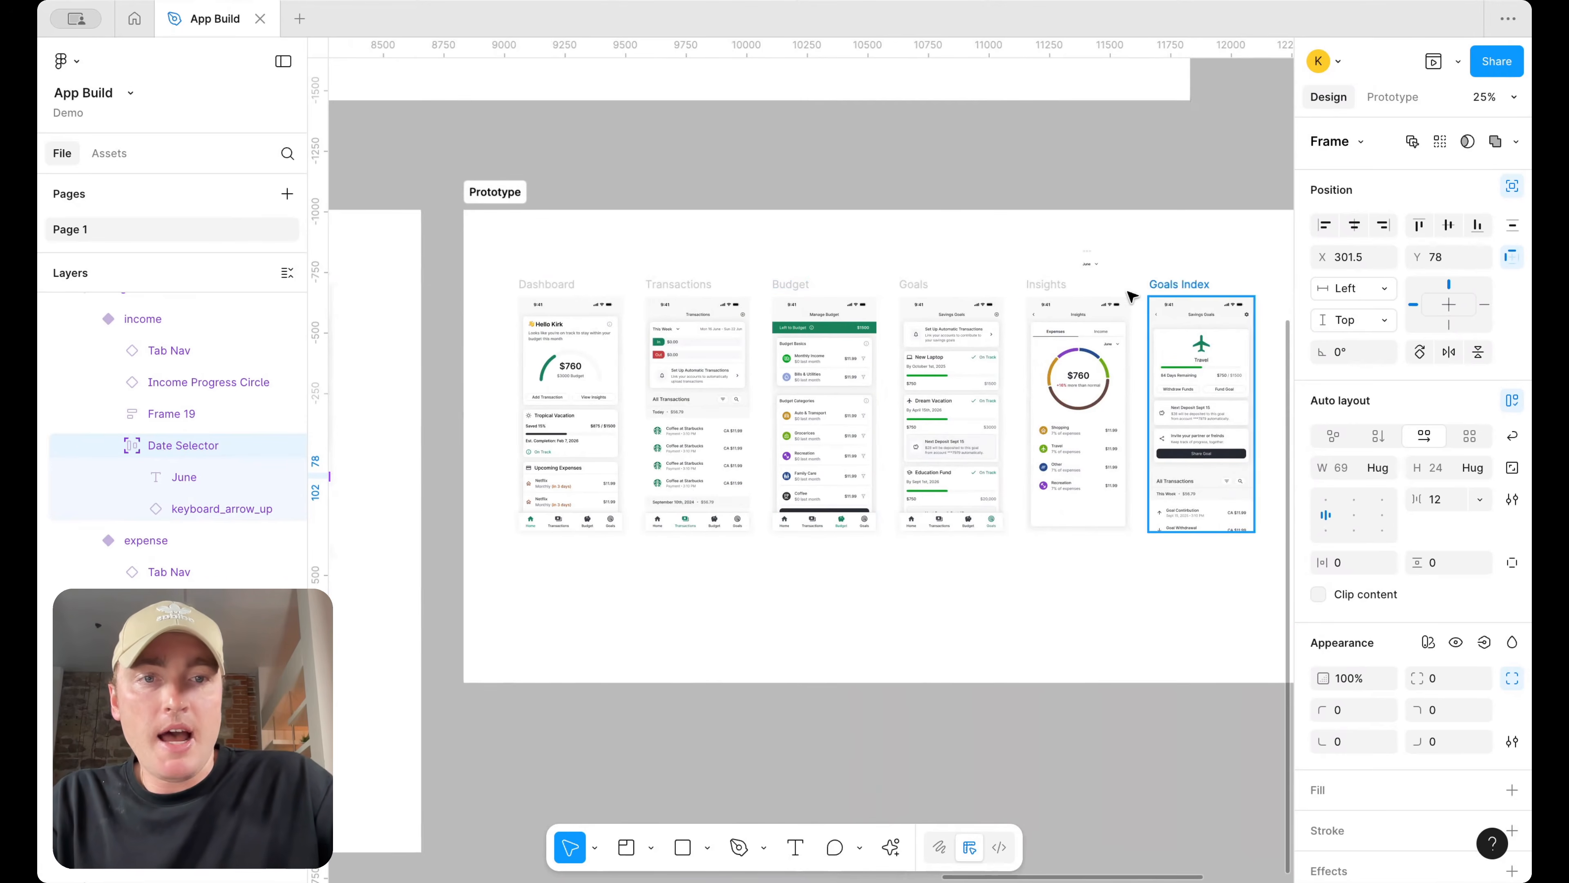
scroll(1088, 317, "up", 1)
scroll(921, 352, "right", 2)
scroll(908, 355, "up", 1)
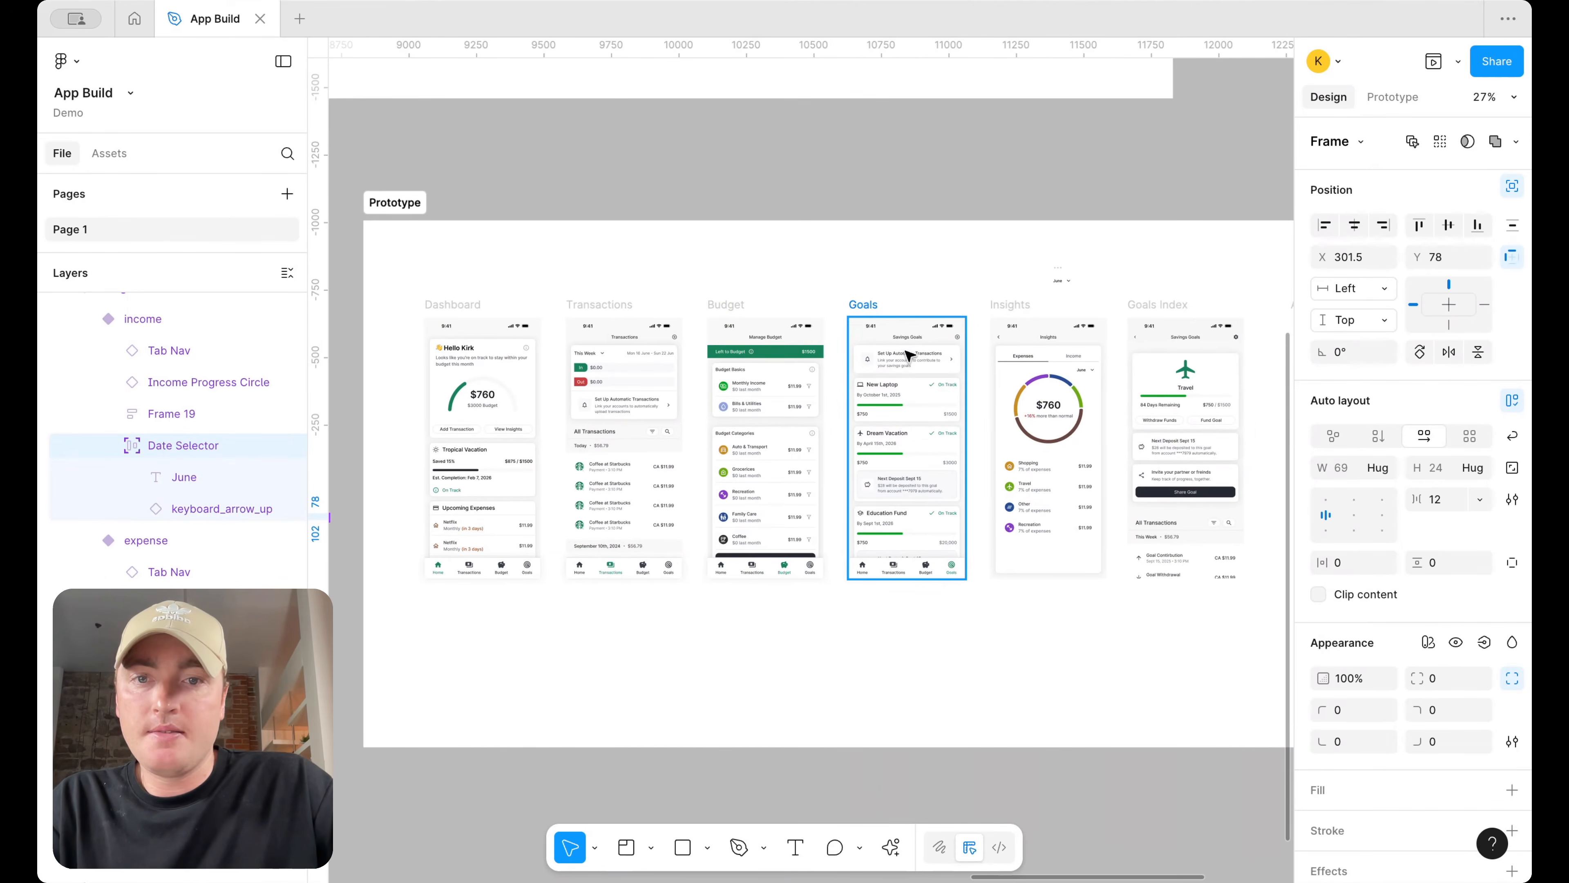
left_click(468, 304)
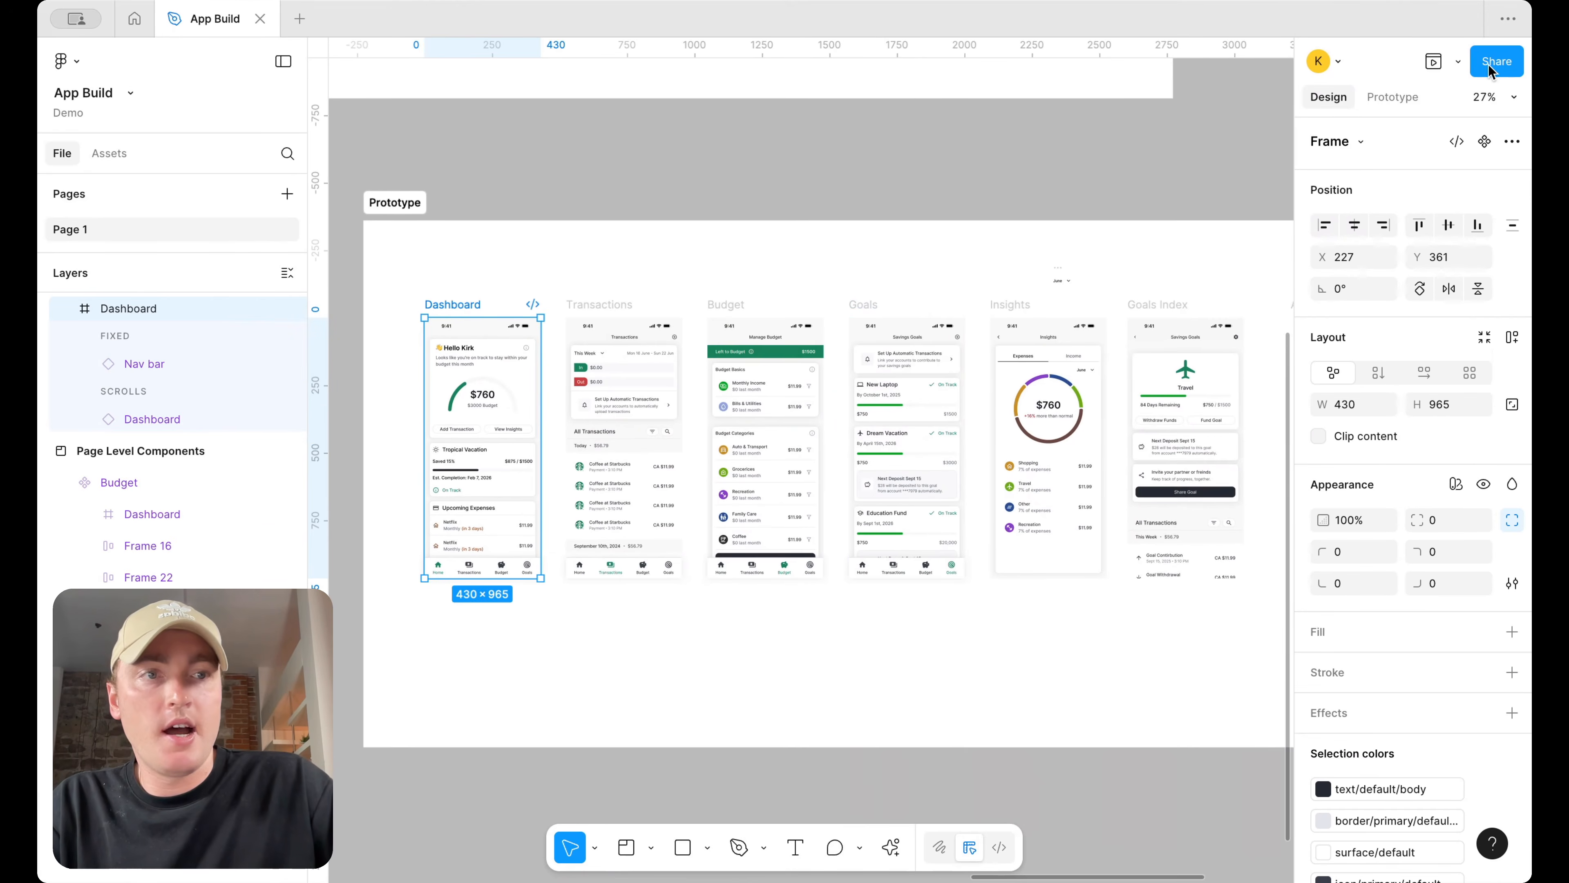
left_click(963, 278)
scroll(1088, 407, "up", 5)
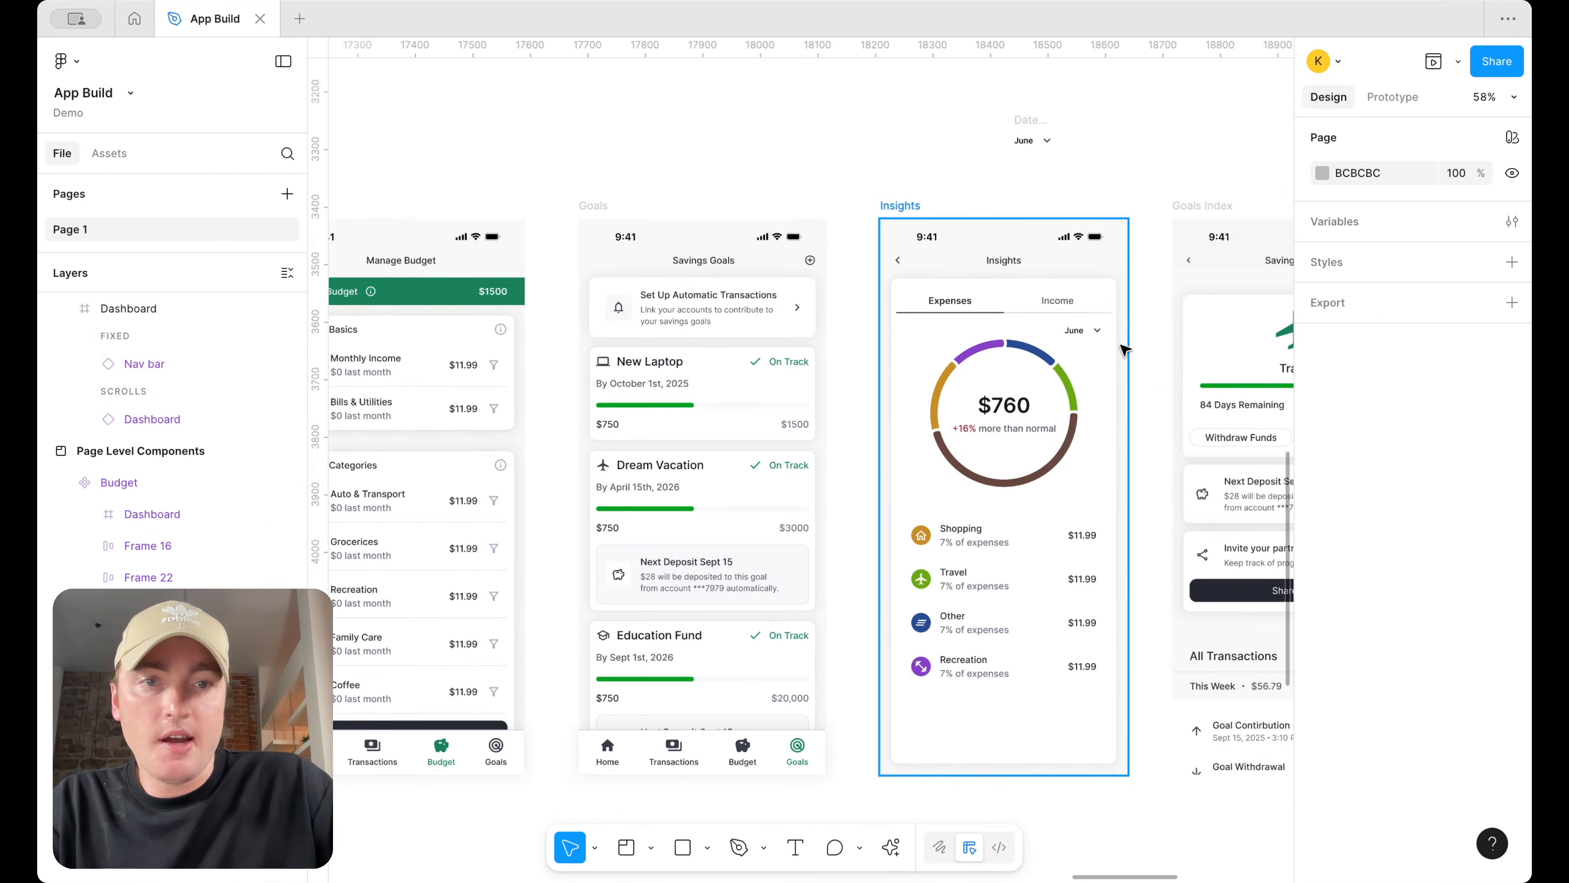
scroll(1106, 360, "down", 3)
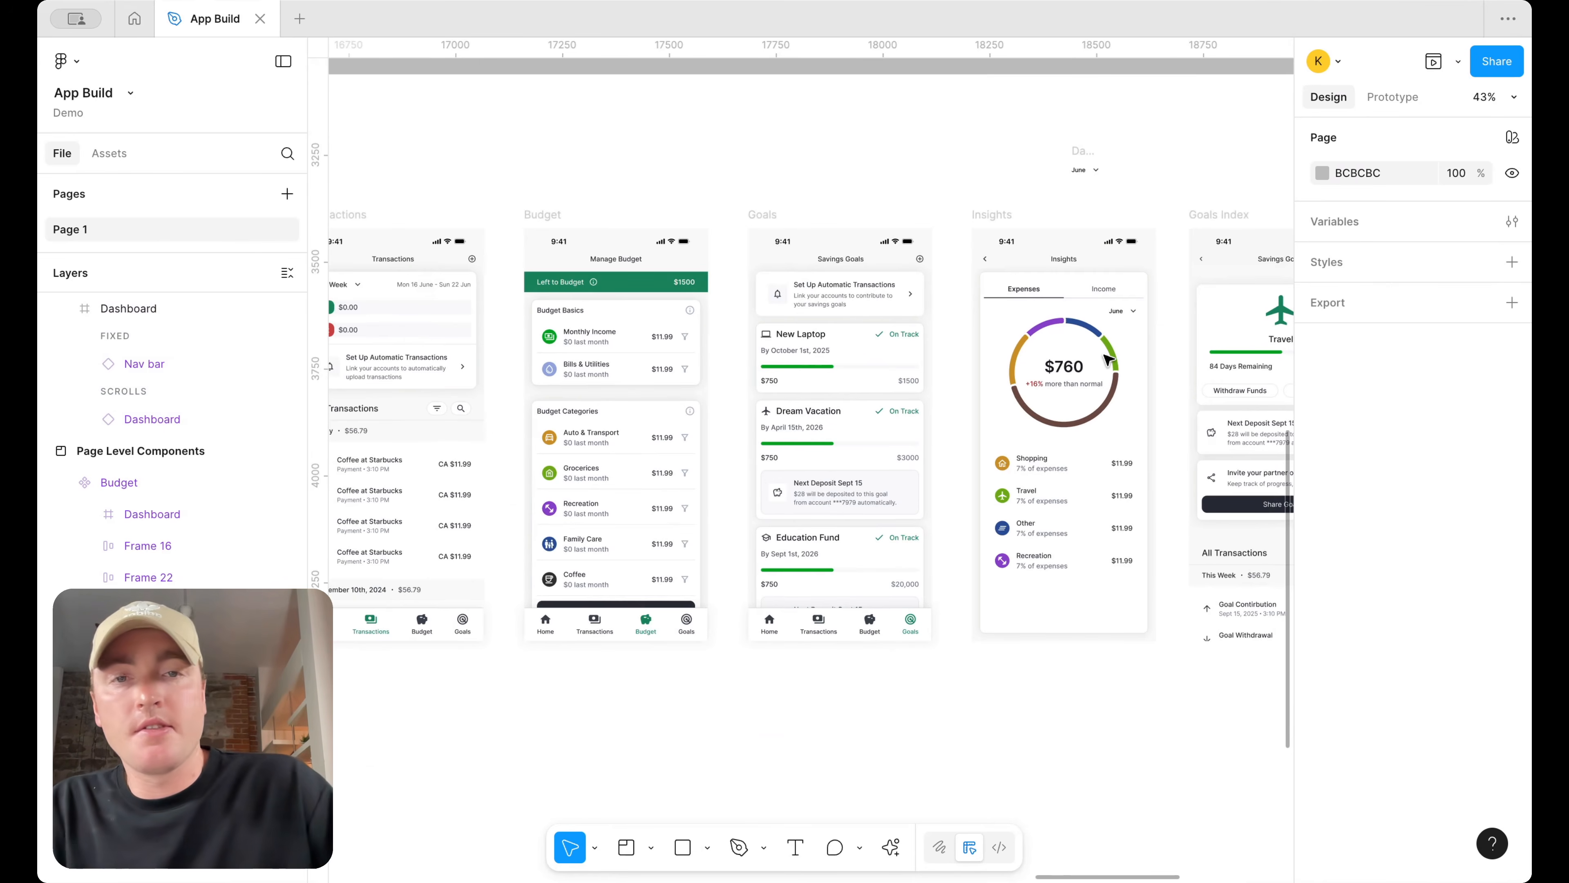
scroll(1108, 359, "left", 8)
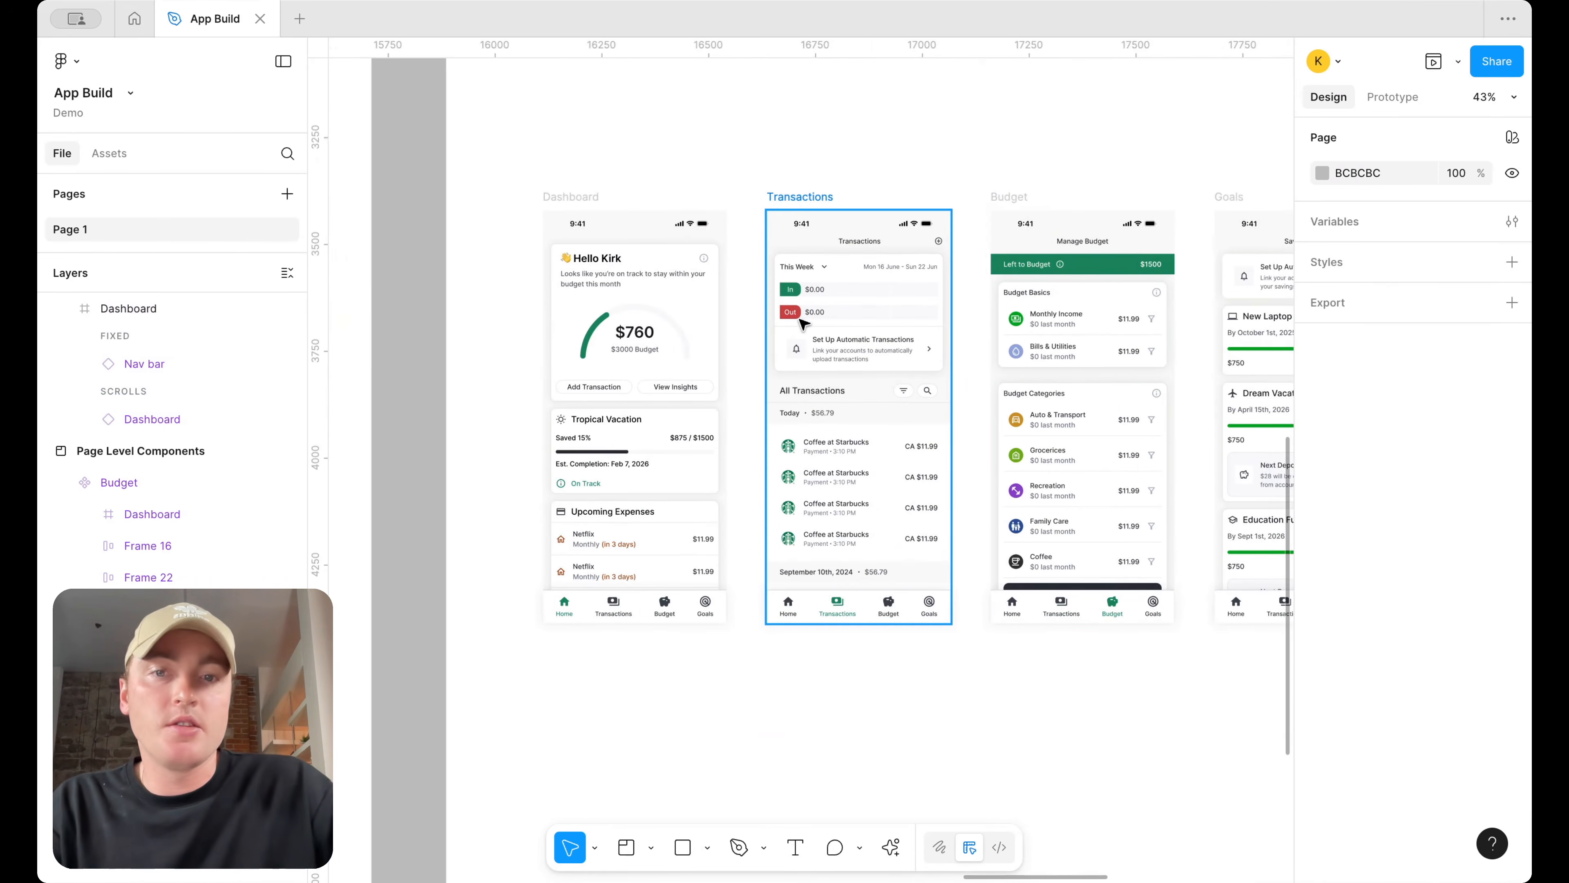
scroll(801, 321, "right", 5)
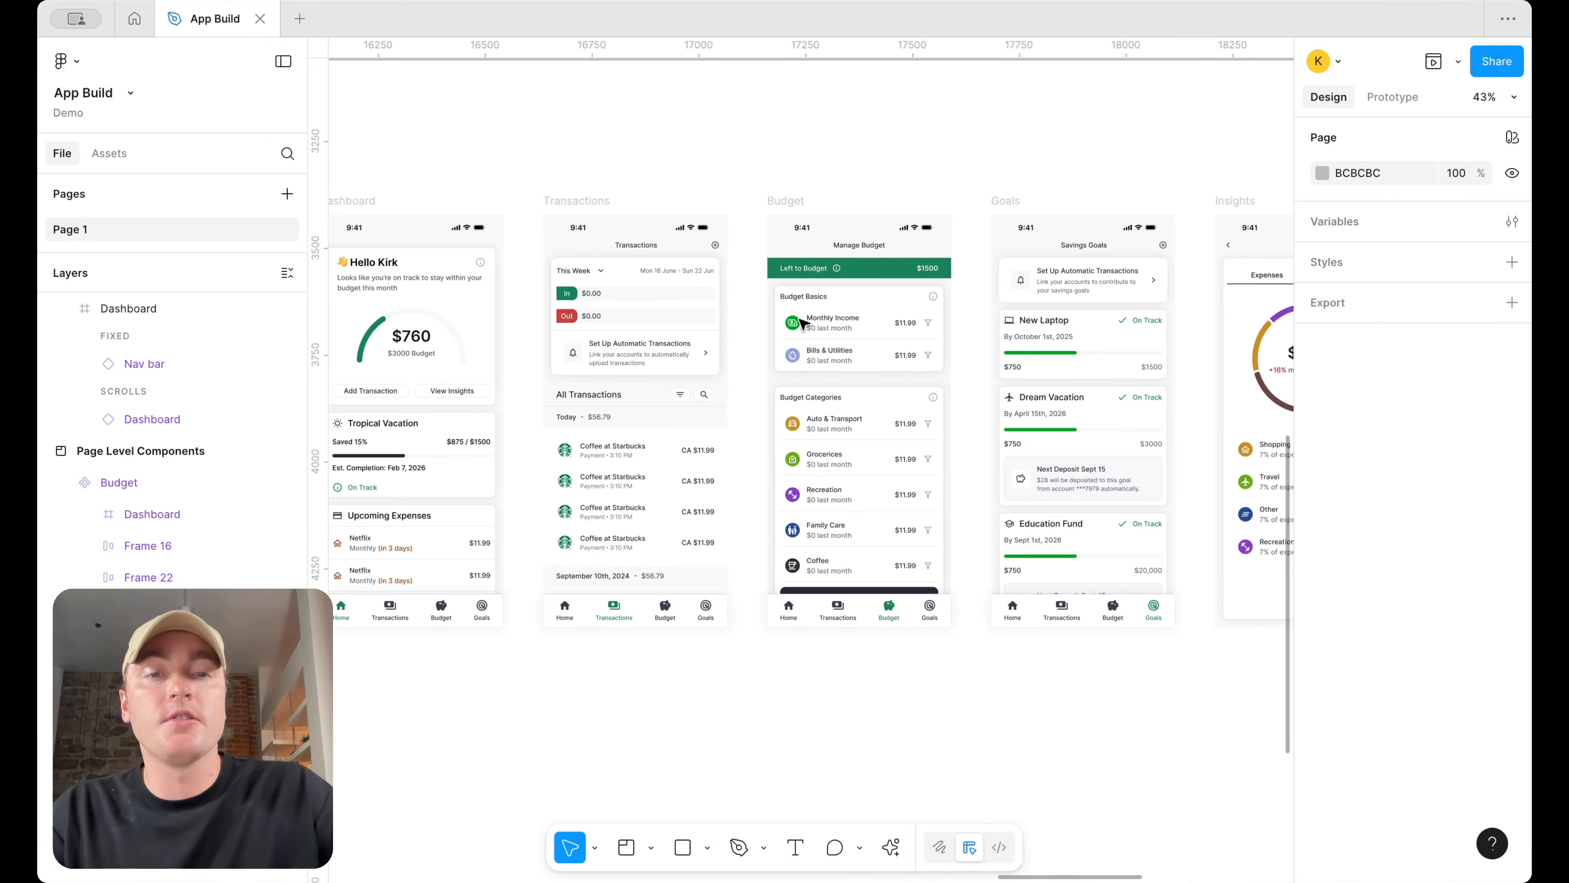
scroll(802, 322, "right", 5)
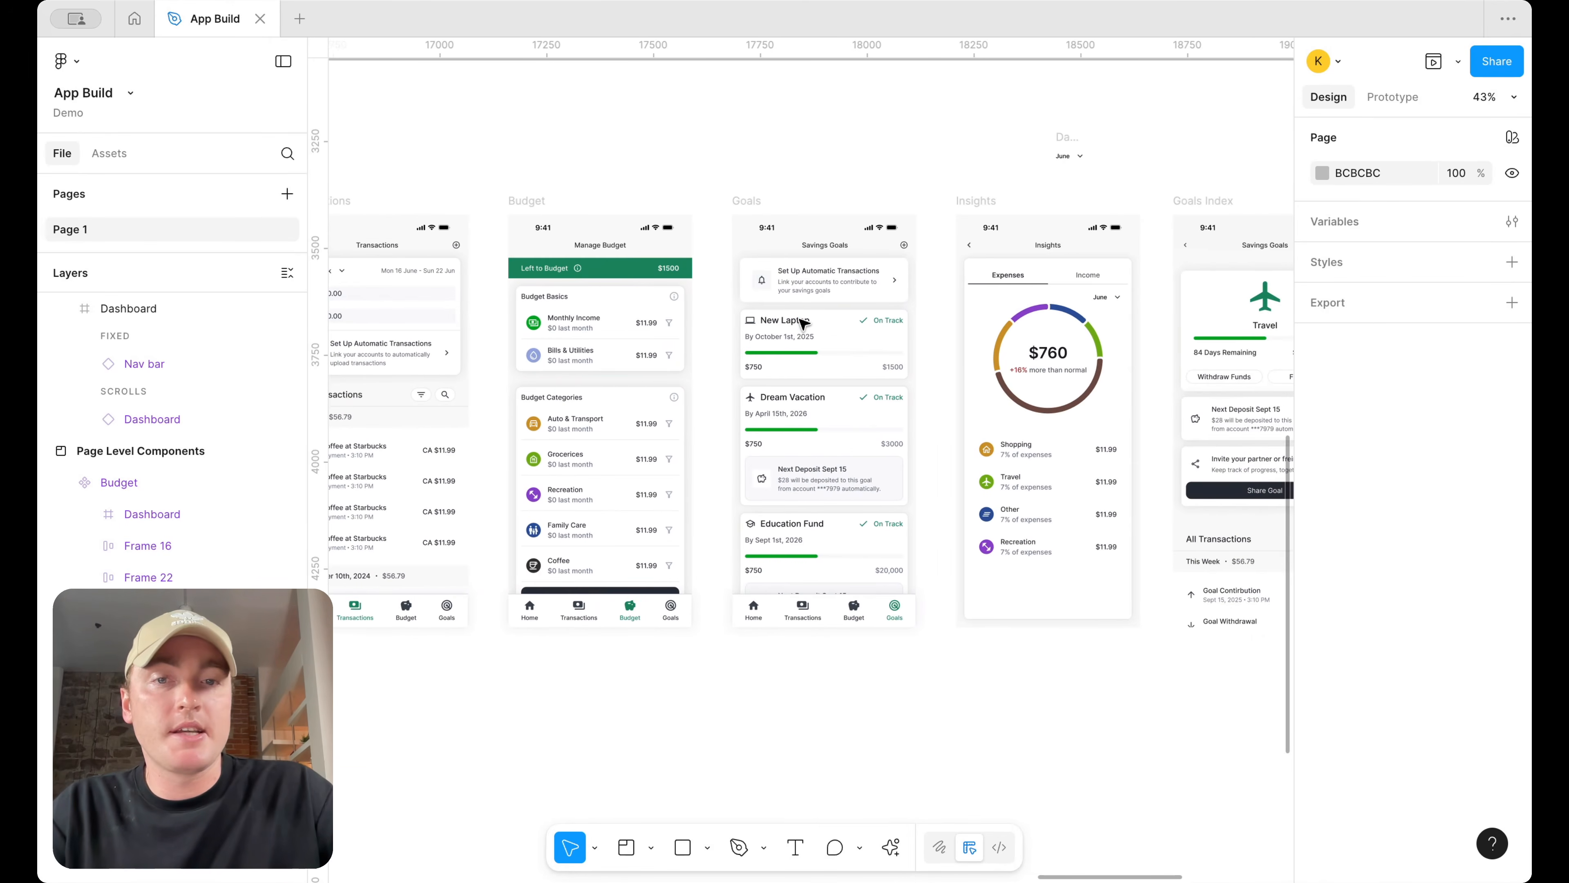
scroll(803, 323, "right", 3)
scroll(816, 334, "left", 8)
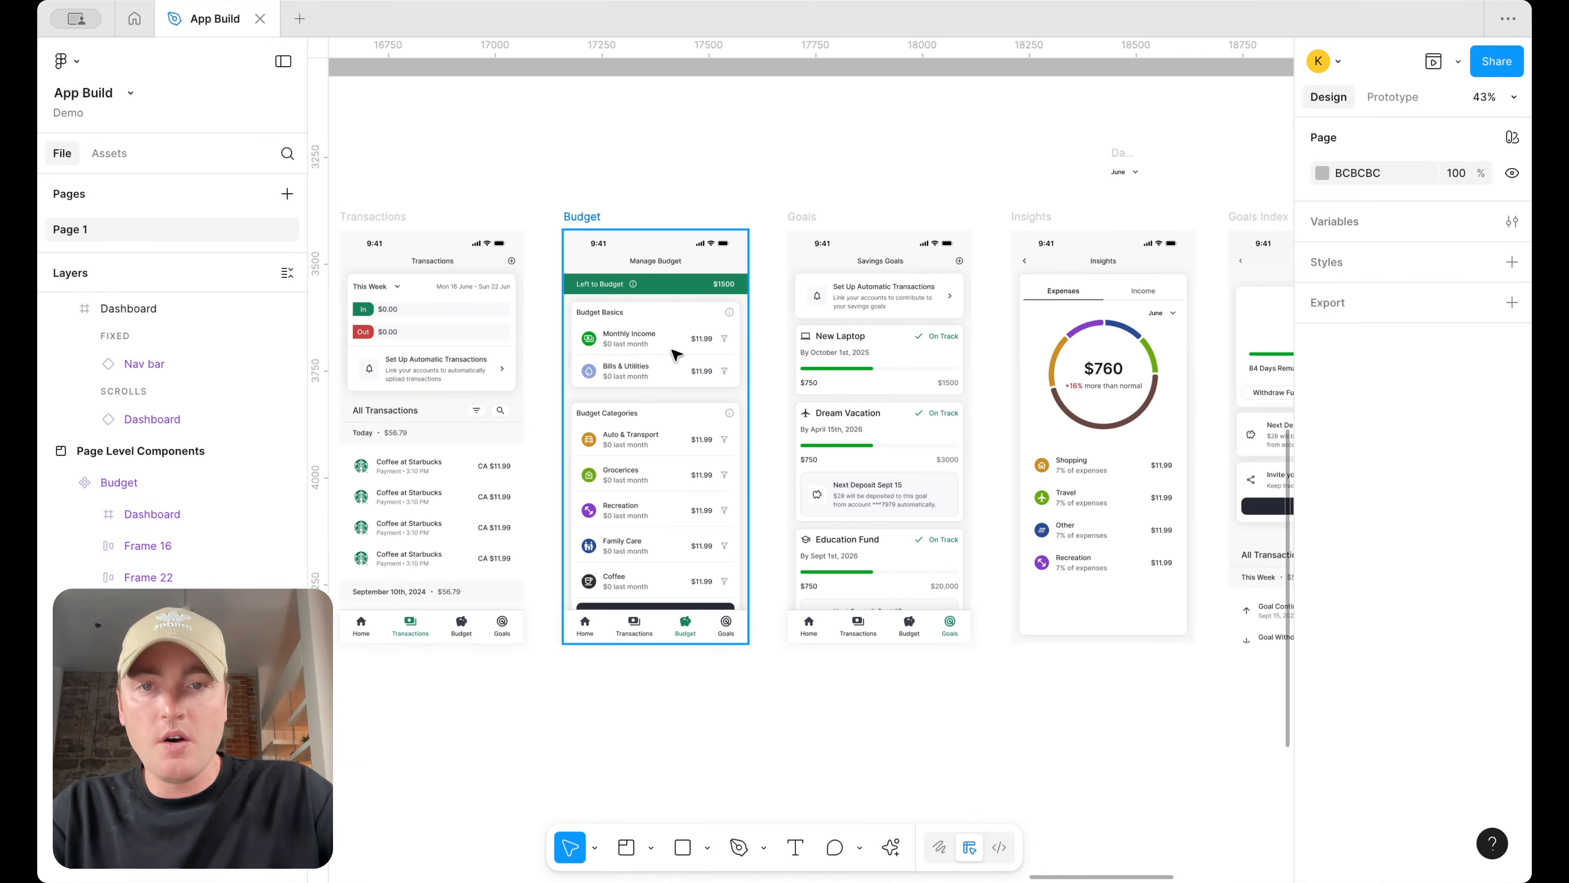
scroll(831, 342, "up", 5)
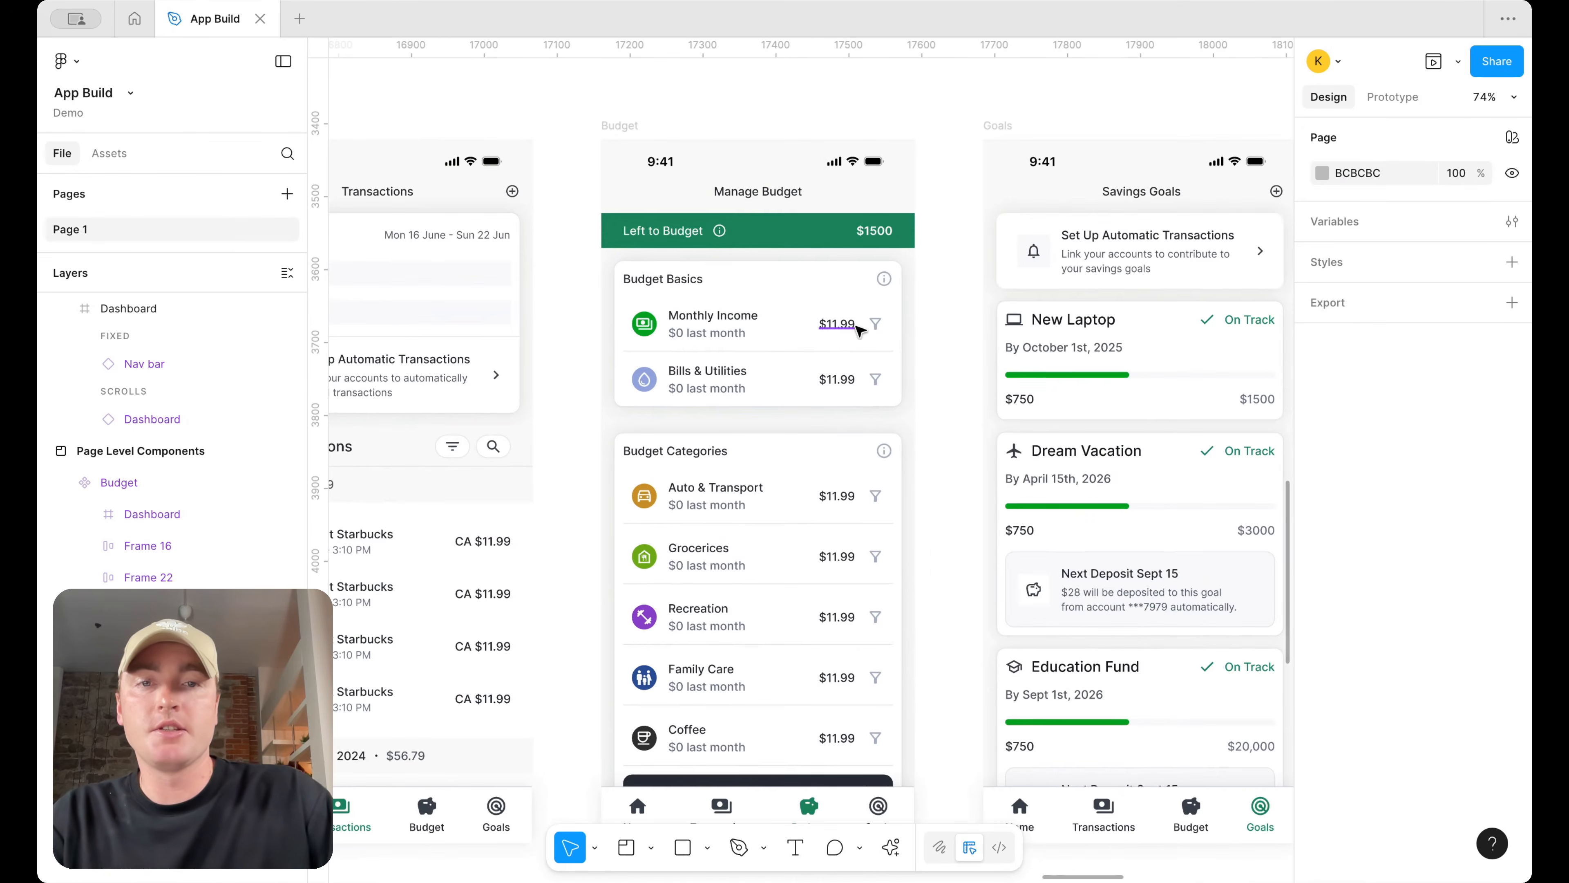
Open the main component of the Budget screen's Monthly Income category item
double_click(849, 327, "super")
left_click(877, 348)
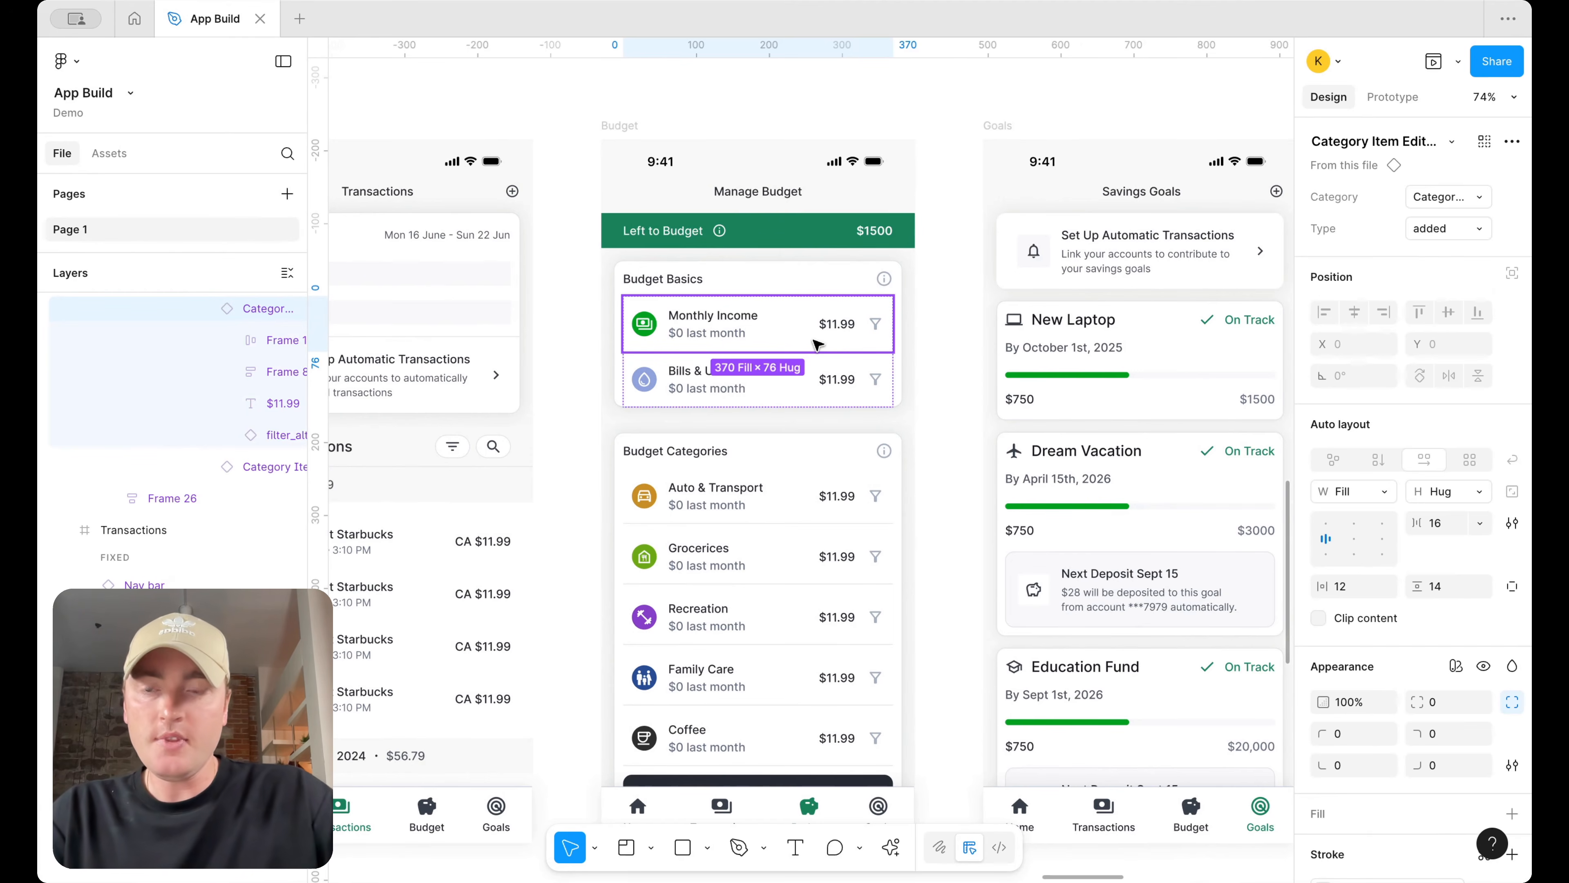
right_click(849, 328)
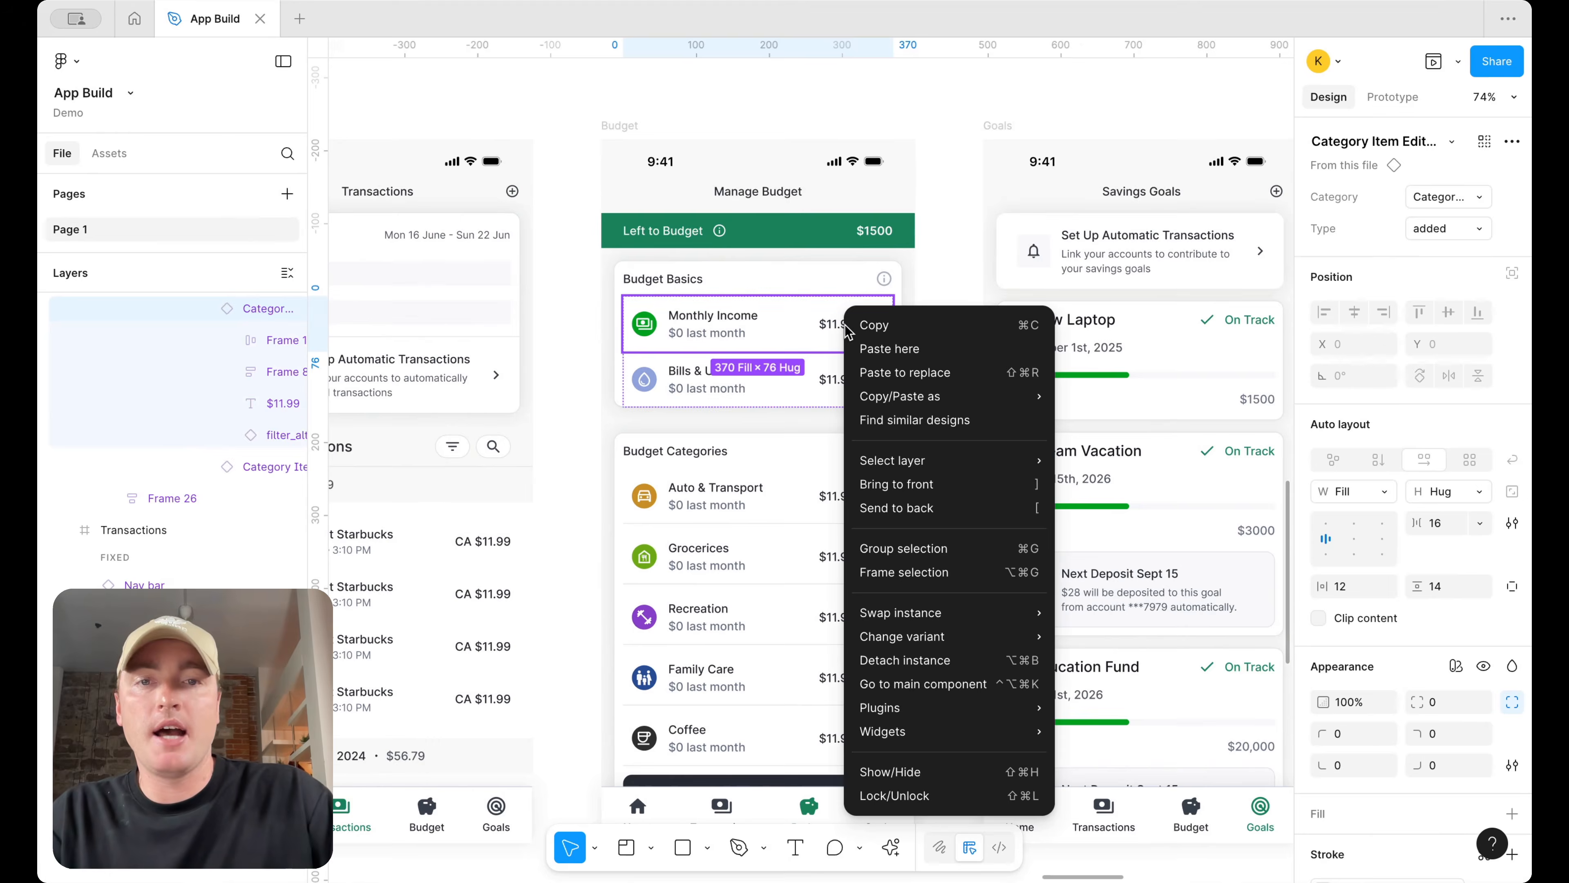
left_click(926, 684)
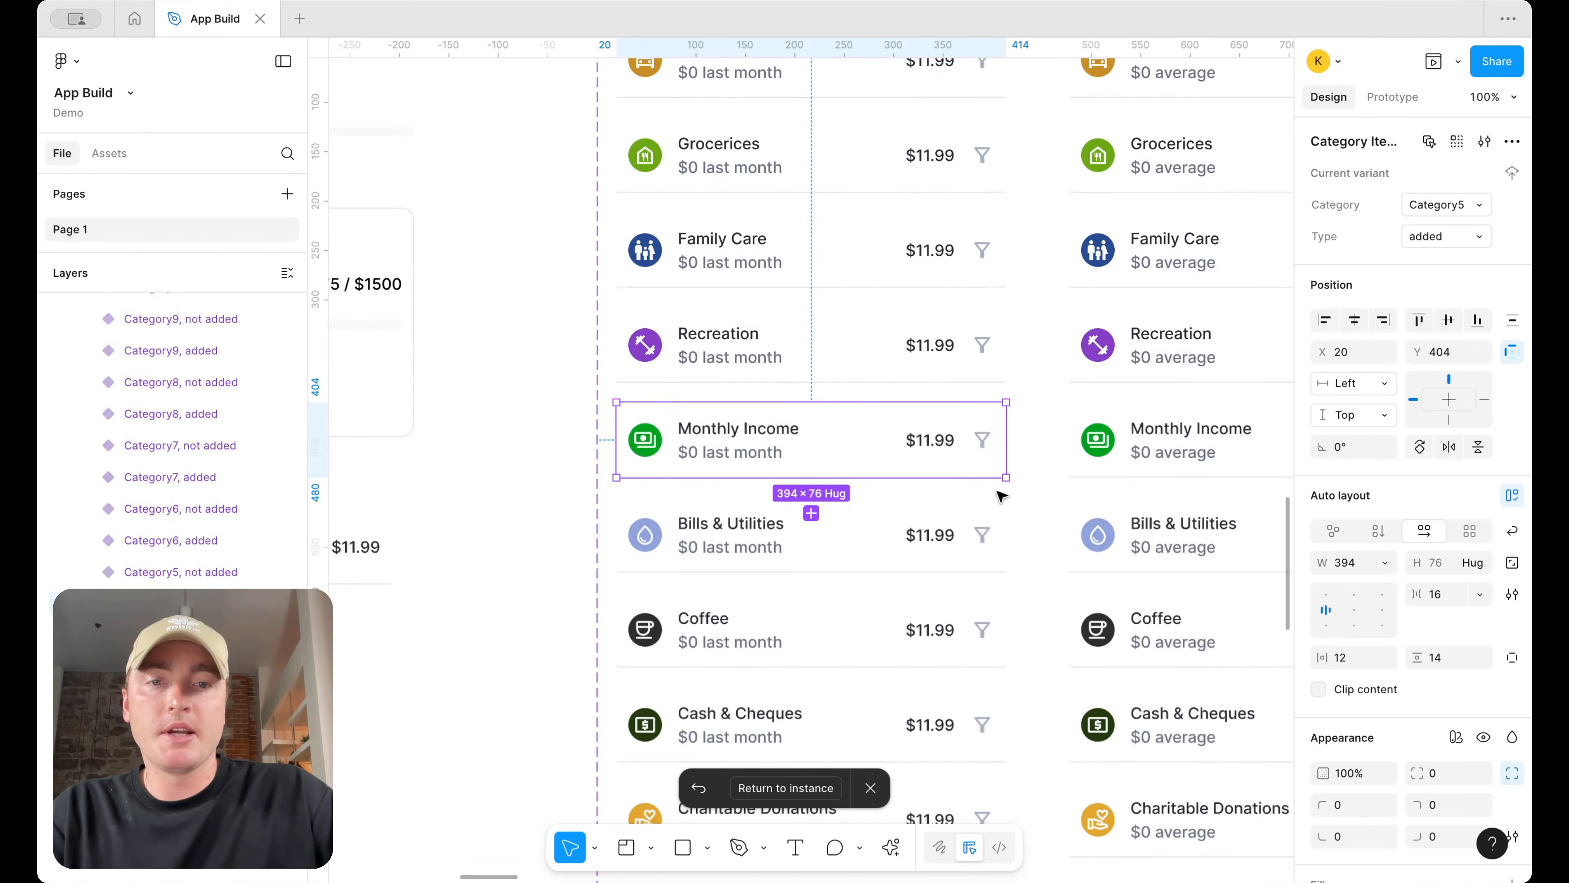
Select the $11.99 amount text and all matching amount layers across the category item variants
left_click(939, 438)
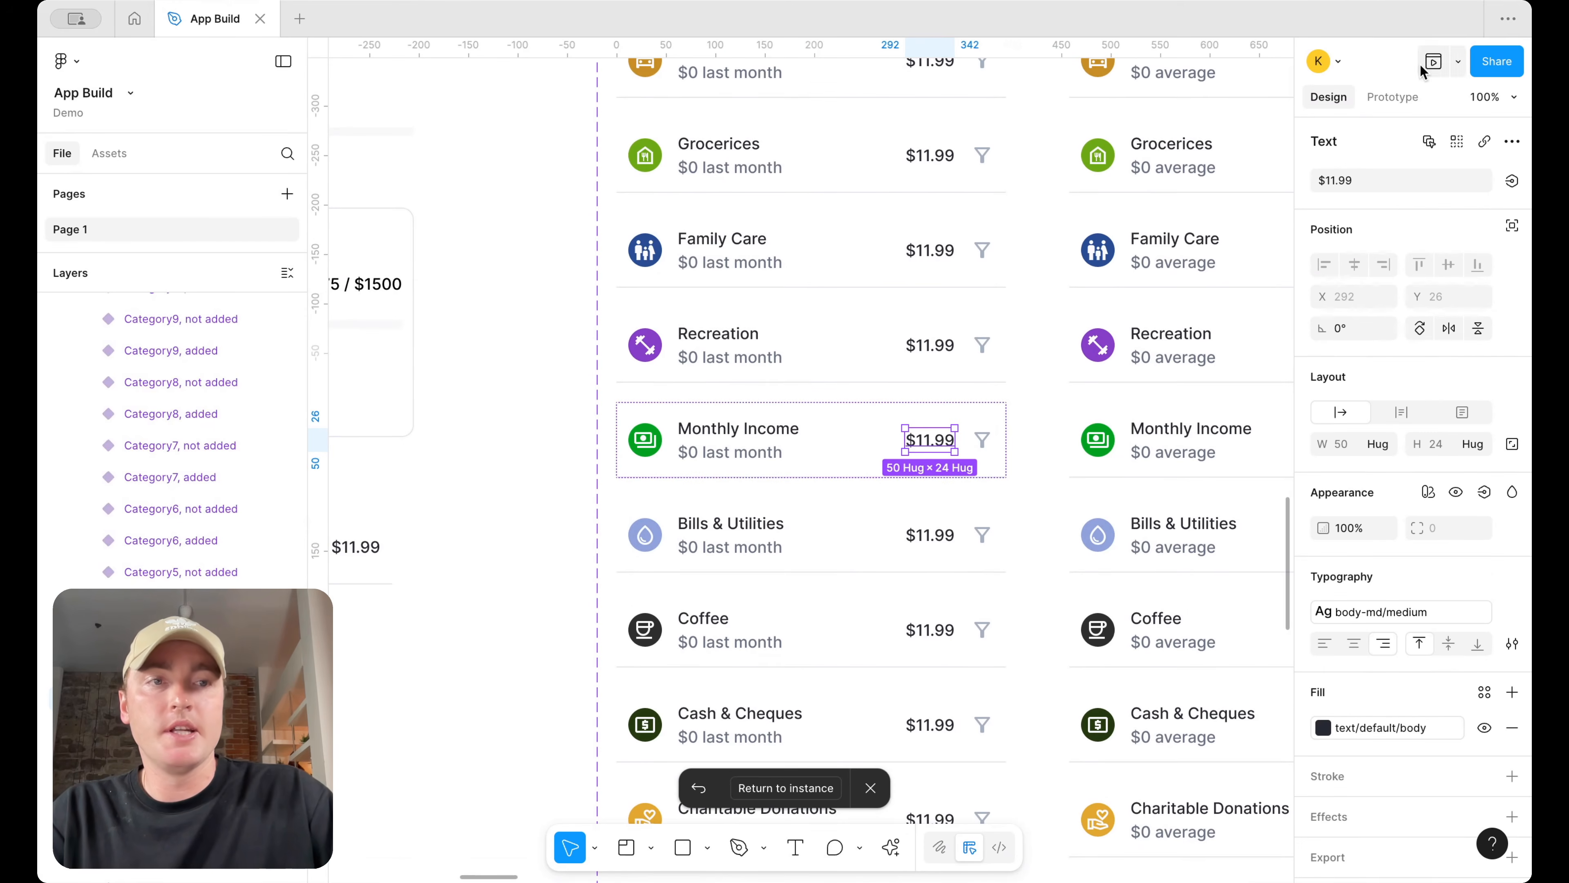
left_click(1513, 182)
left_click(1470, 153)
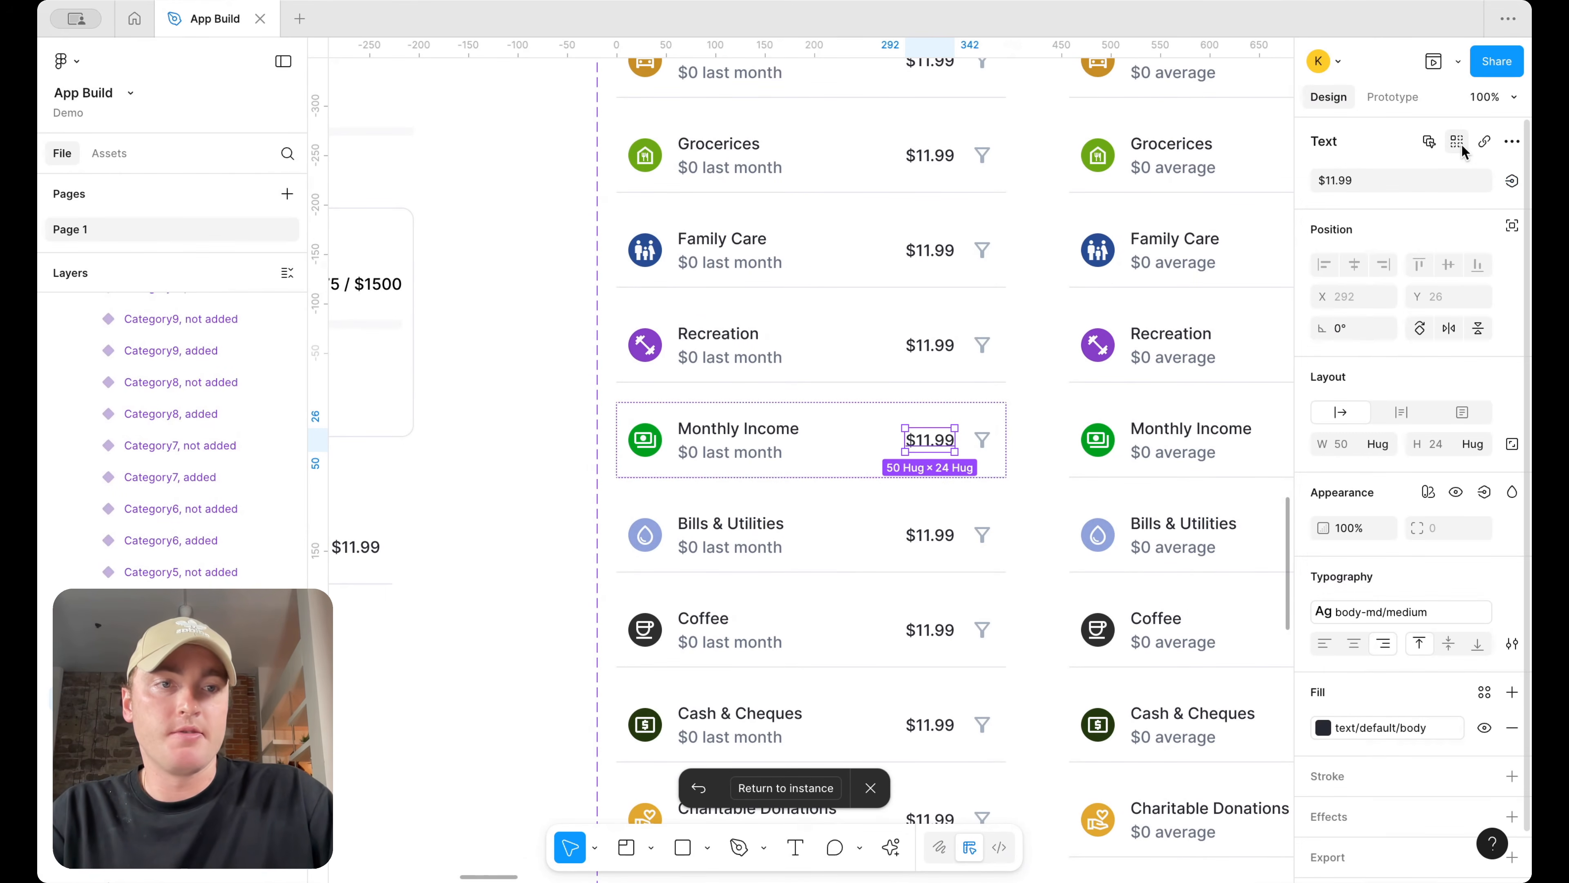
left_click(1457, 141)
key("ctrl+minus")
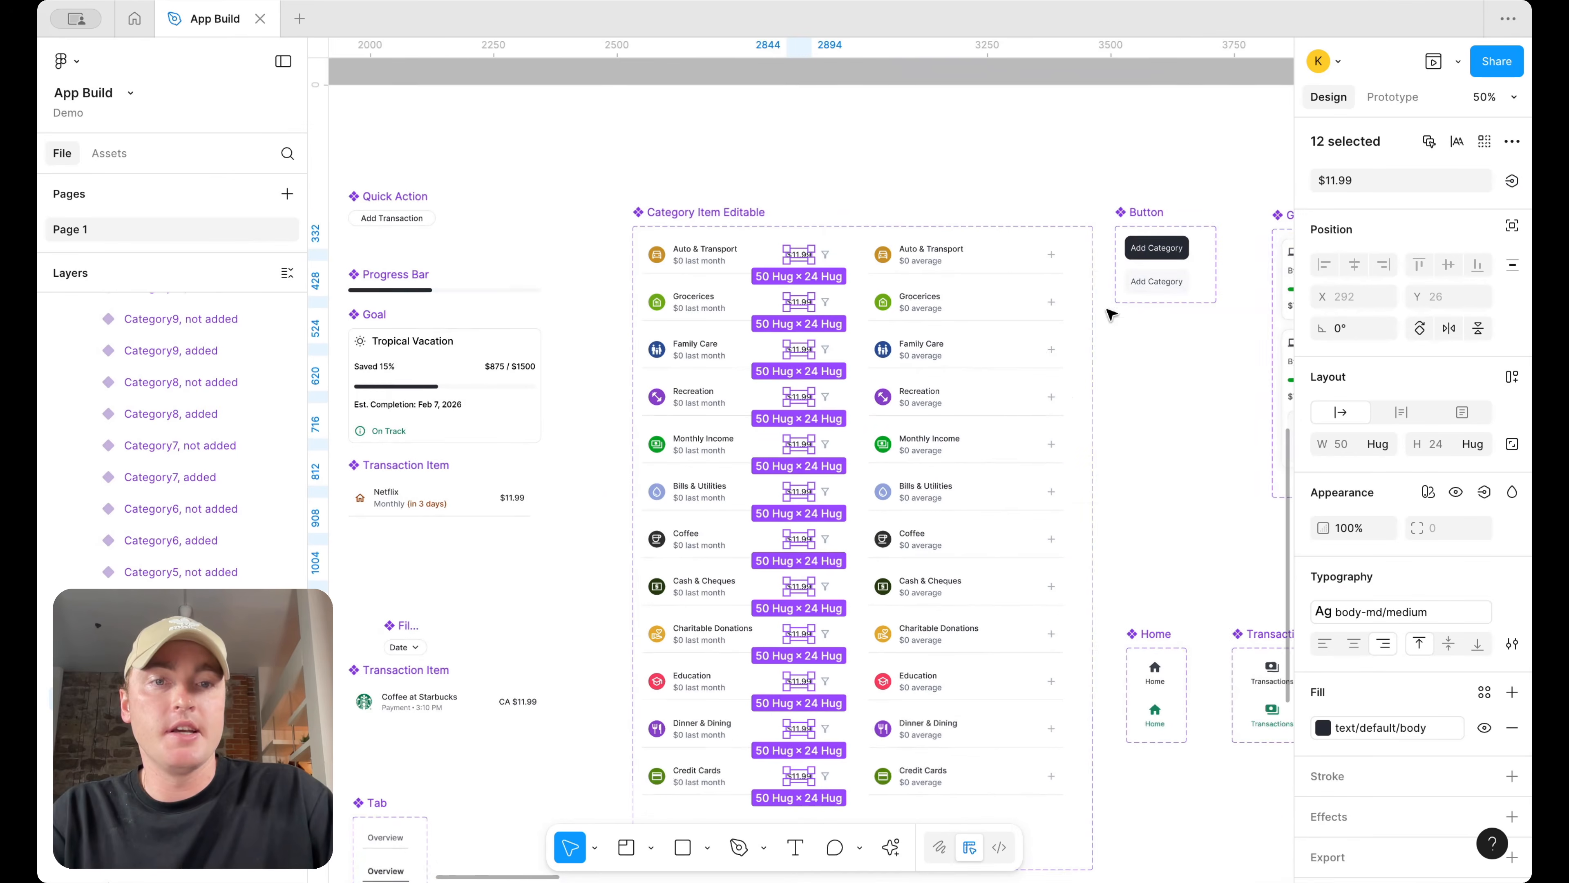
Create a text property named Amount and bind it to the selected amount texts
left_click(1513, 181)
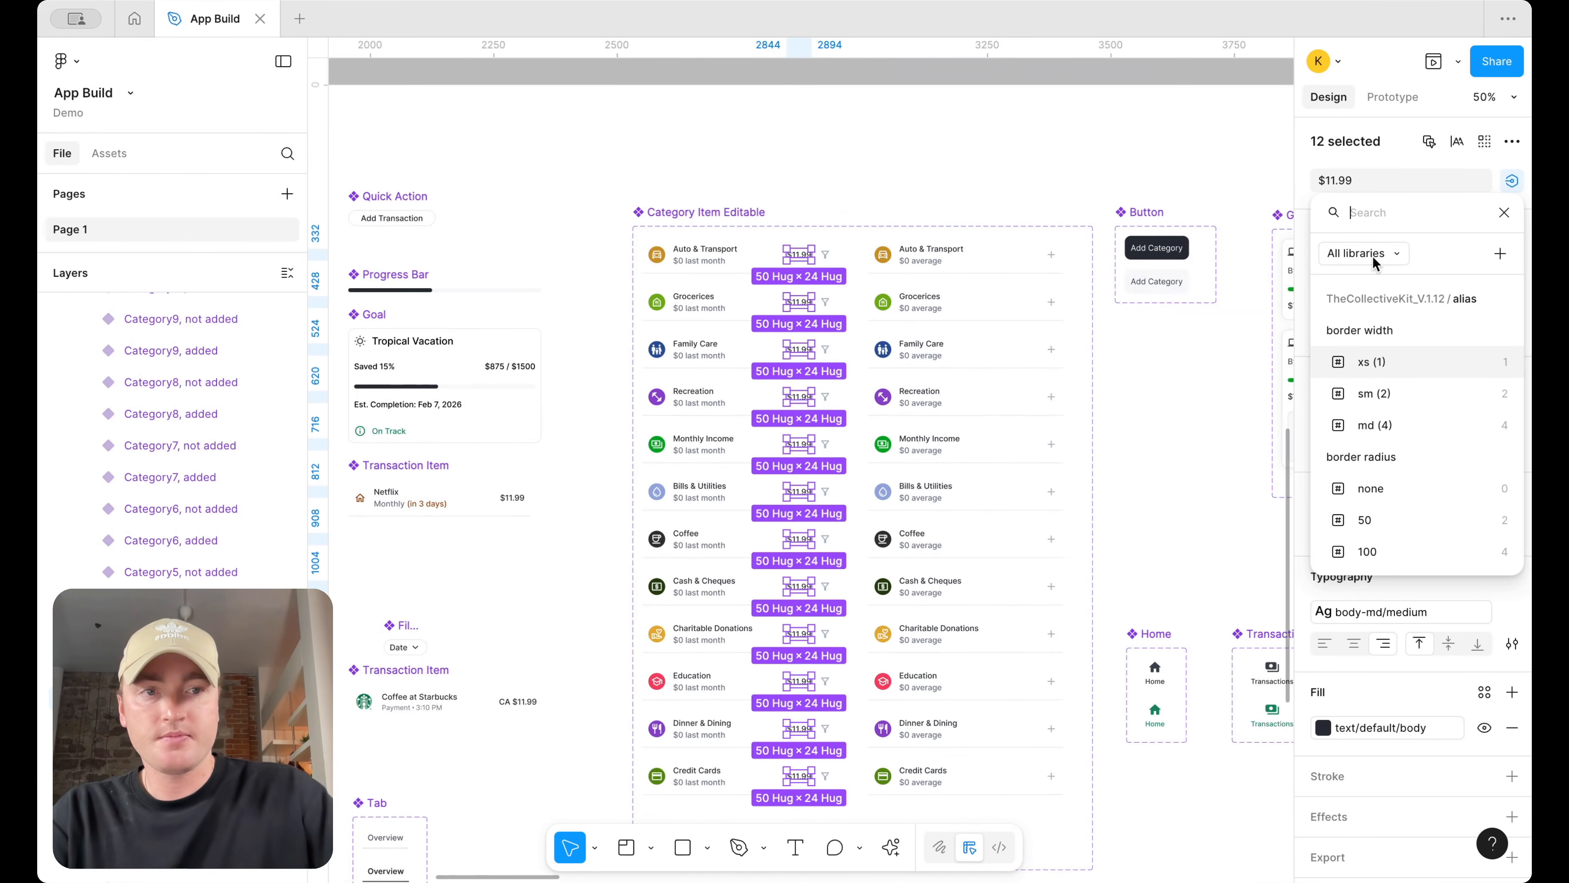
left_click(1509, 258)
type("Amount")
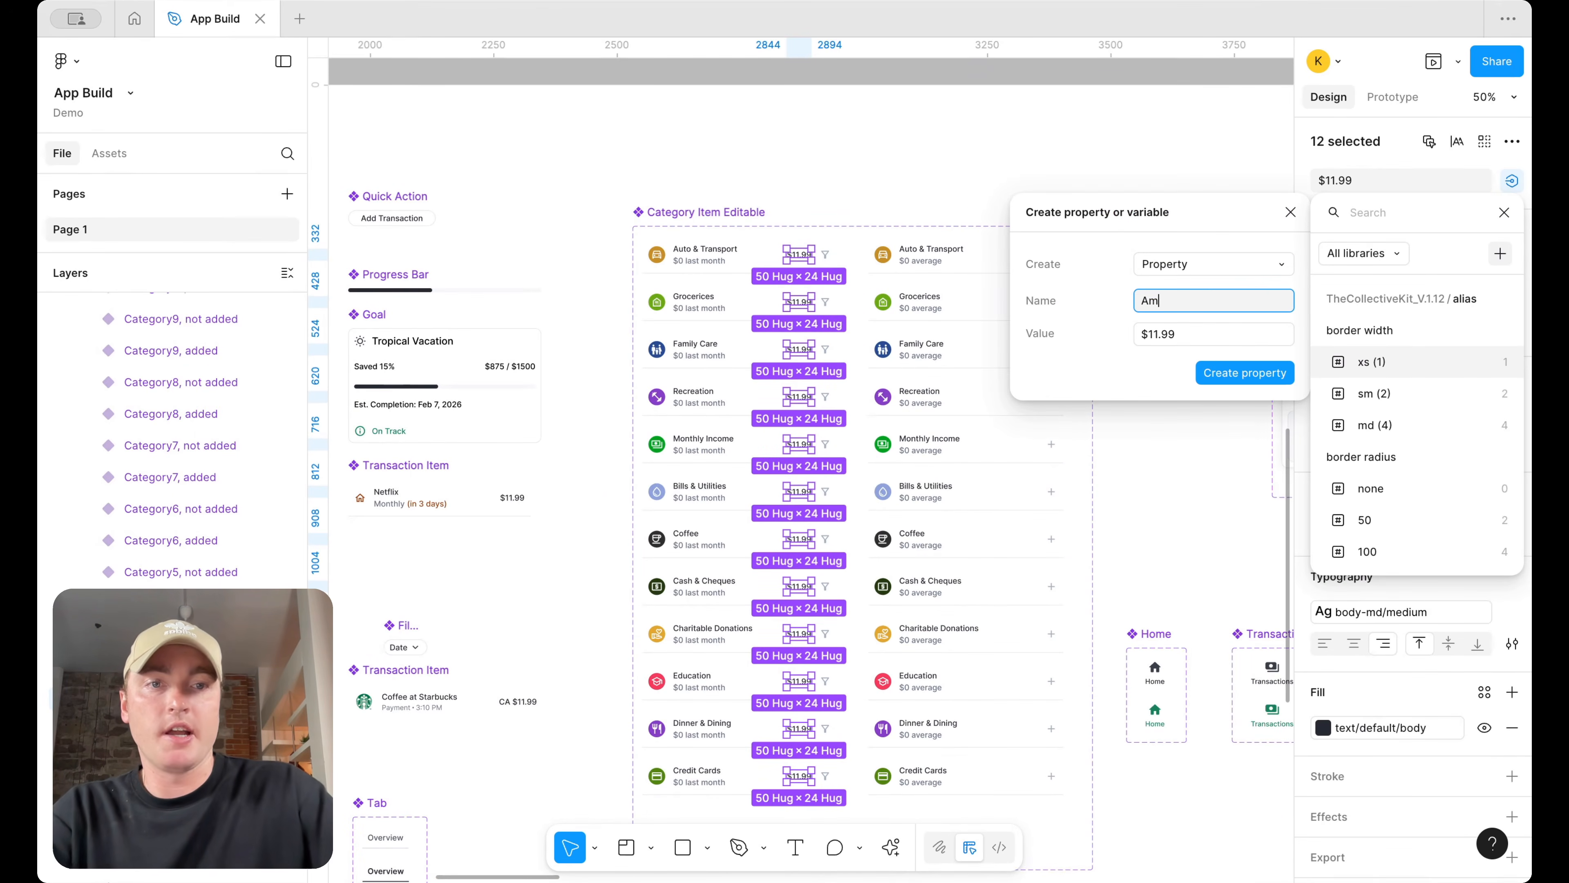
key("Return")
Set the Amount property of the Budget screen's Monthly Income category item to $20000
scroll(801, 371, "down", 5)
scroll(800, 370, "right", 10)
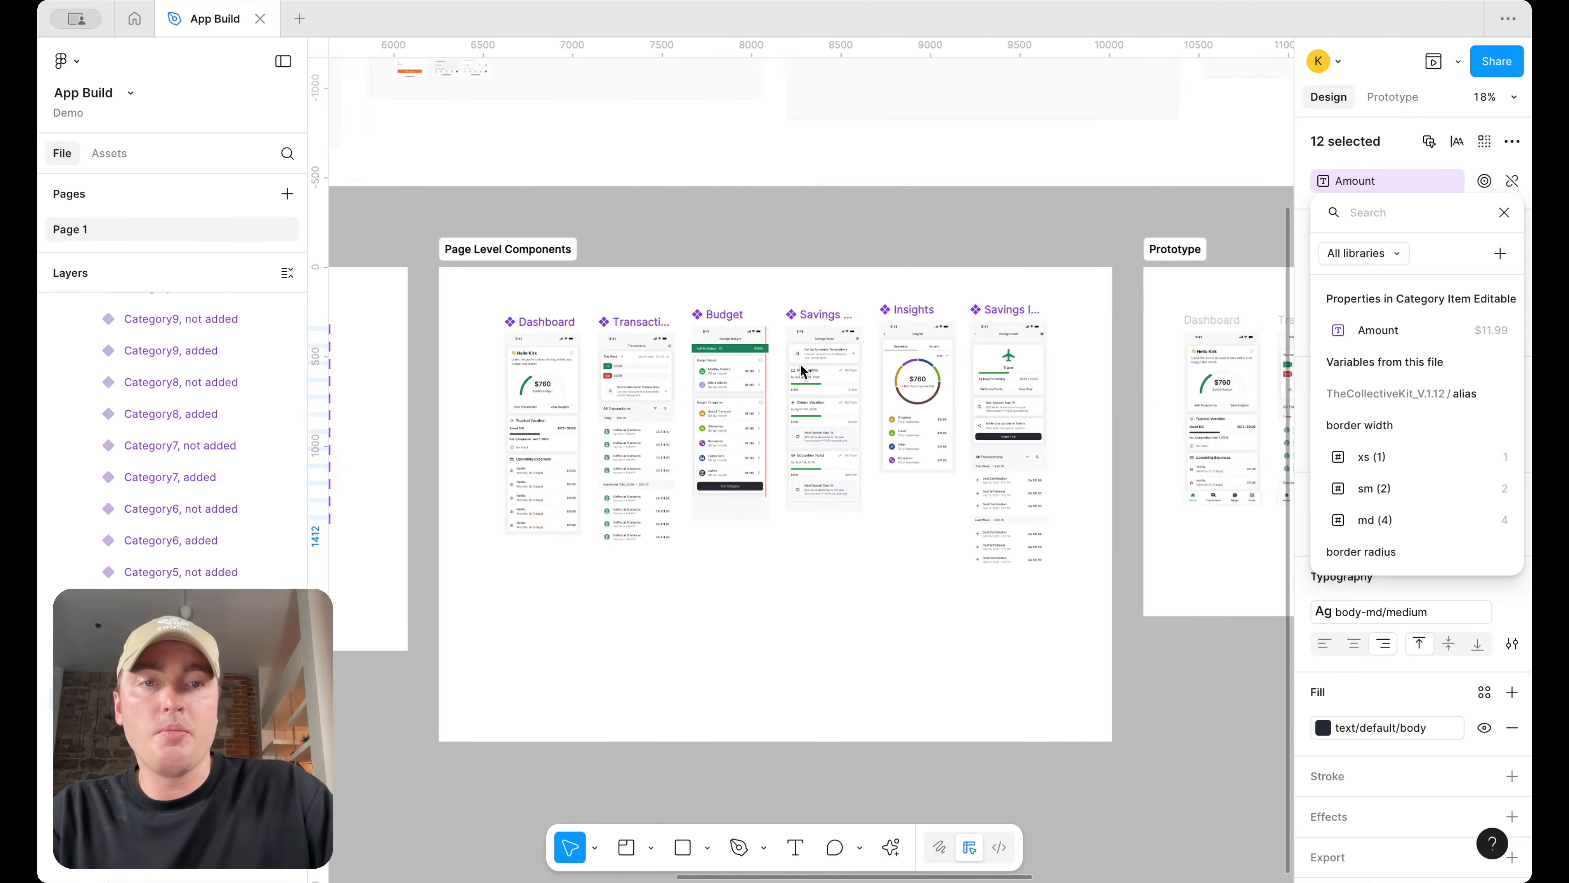
scroll(512, 388, "up", 3)
left_click(645, 368)
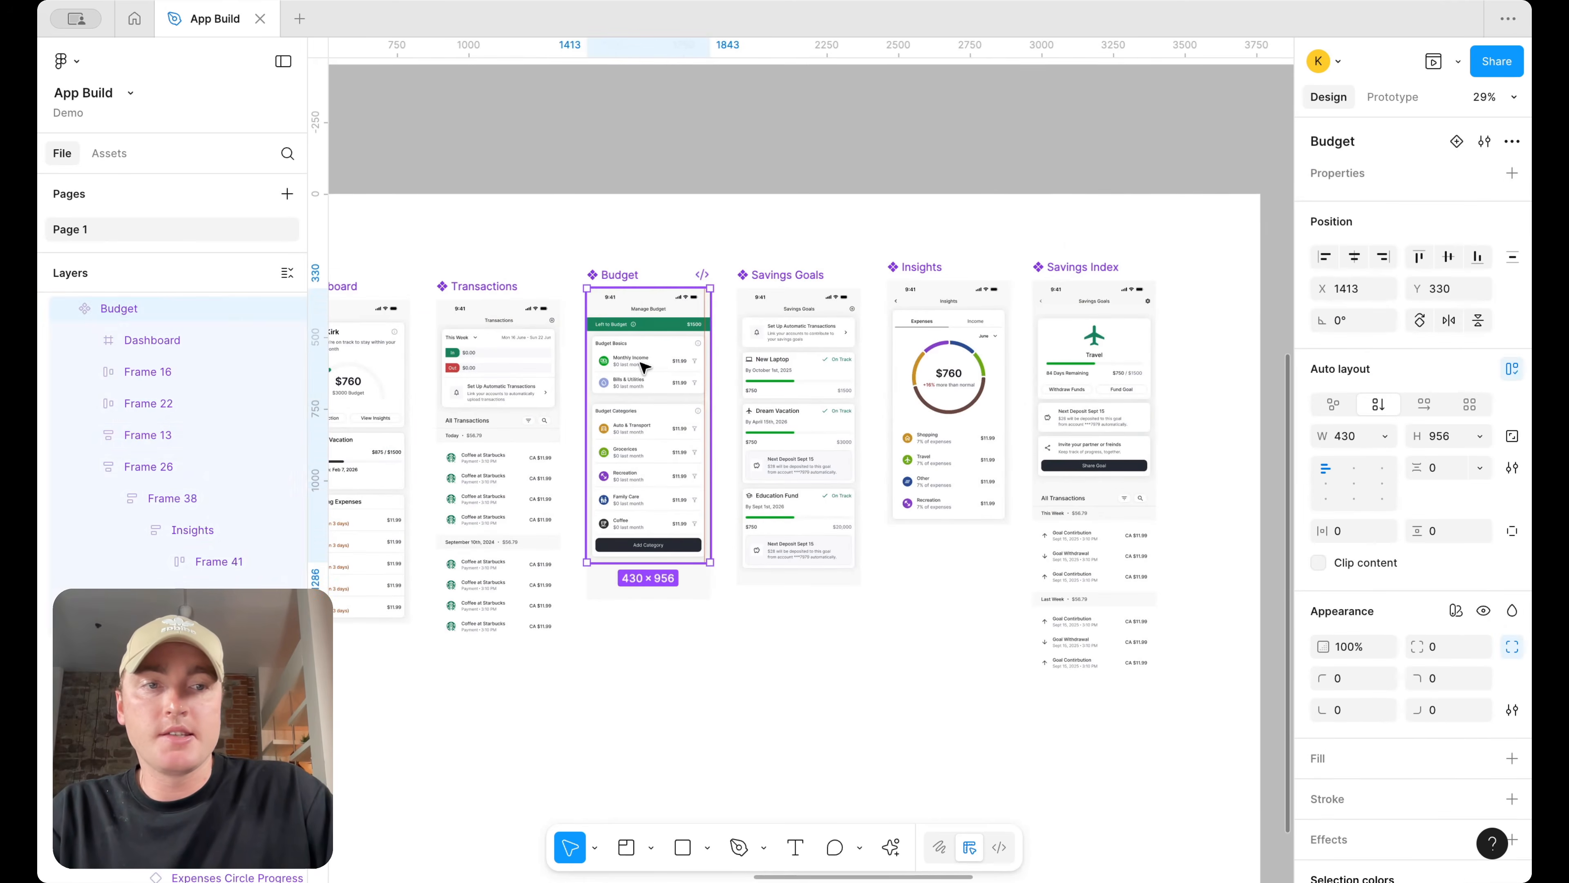
left_click(645, 368)
scroll(646, 368, "up", 5)
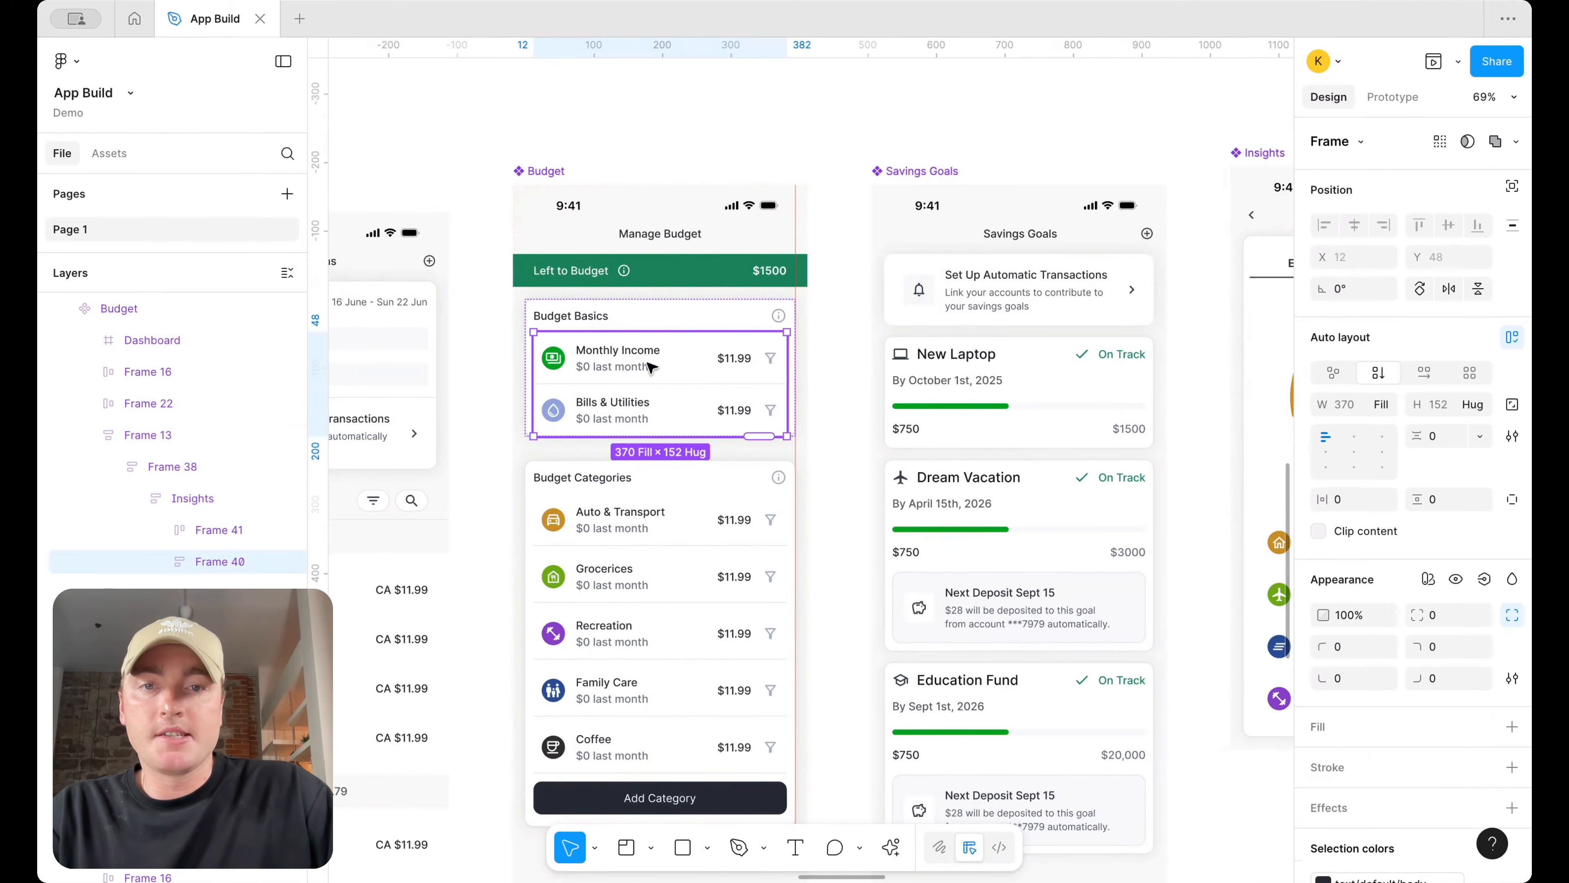
left_click(648, 368)
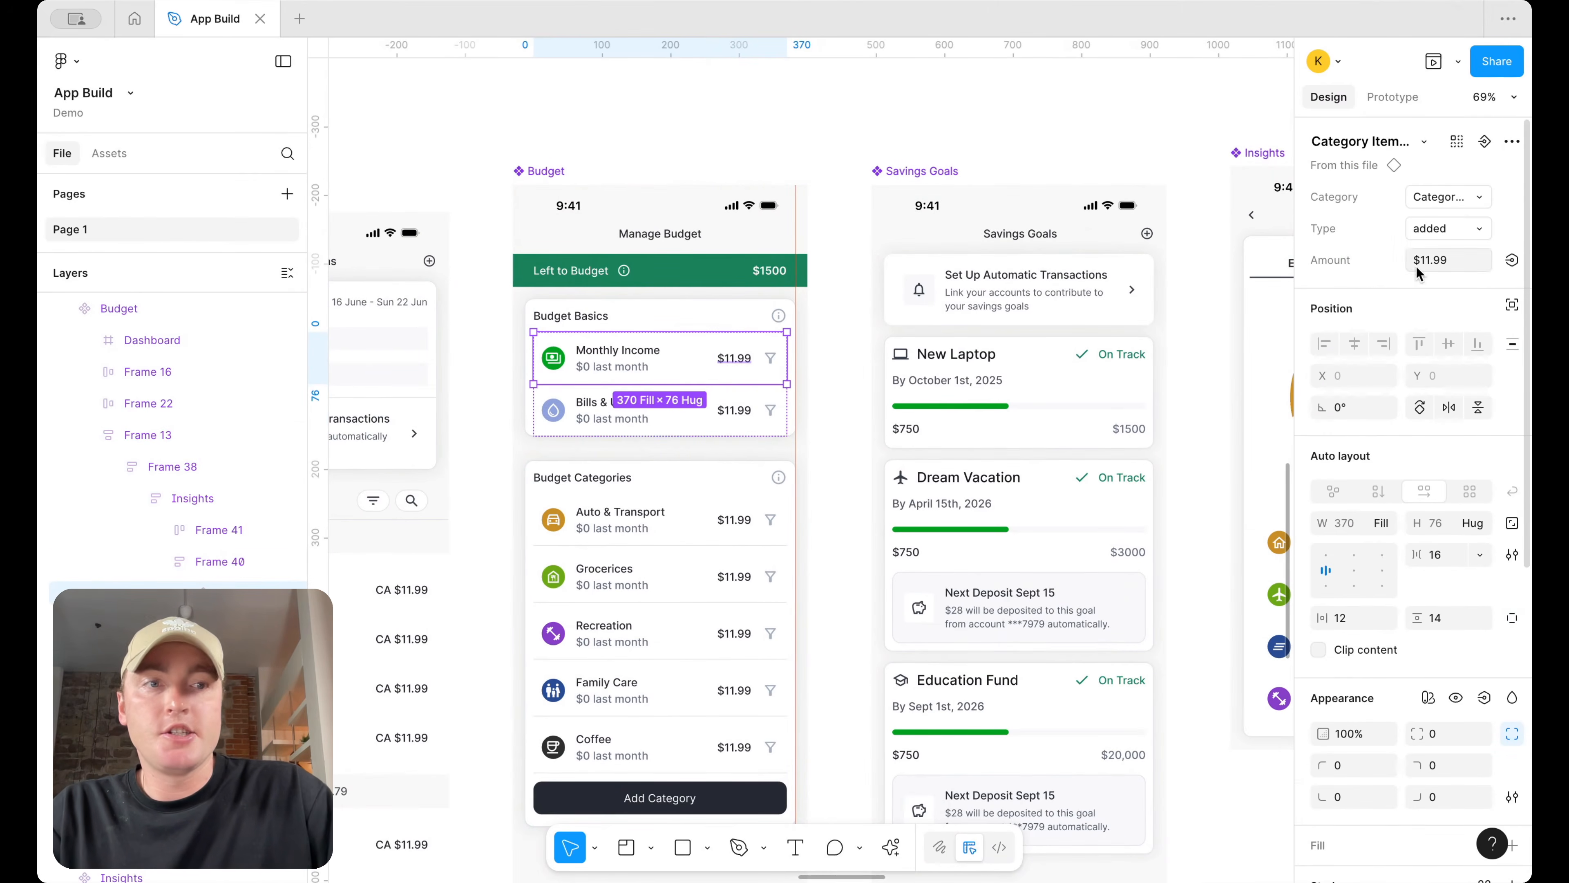
left_click(1440, 263)
key("BackSpace")
key("BackSpace")
type("234")
key("BackSpace")
key("BackSpace")
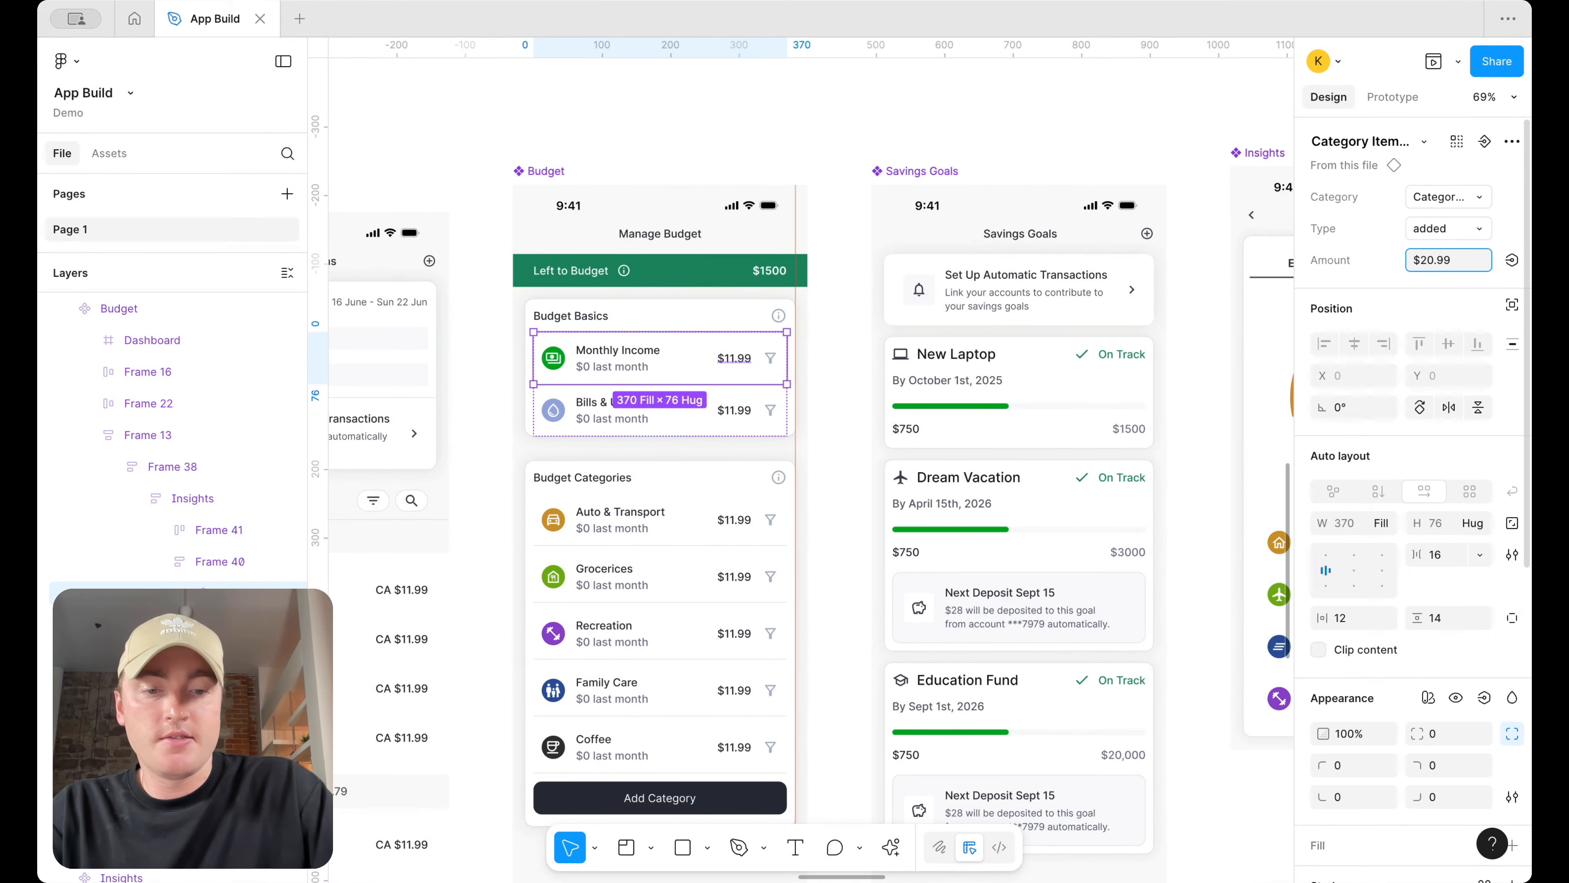
type("0000")
key("Return")
left_click(1469, 264)
left_click(1469, 264)
key("BackSpace")
key("Return")
Set the Bills & Utilities item's Amount to $450
left_click(729, 408)
left_click(1457, 264)
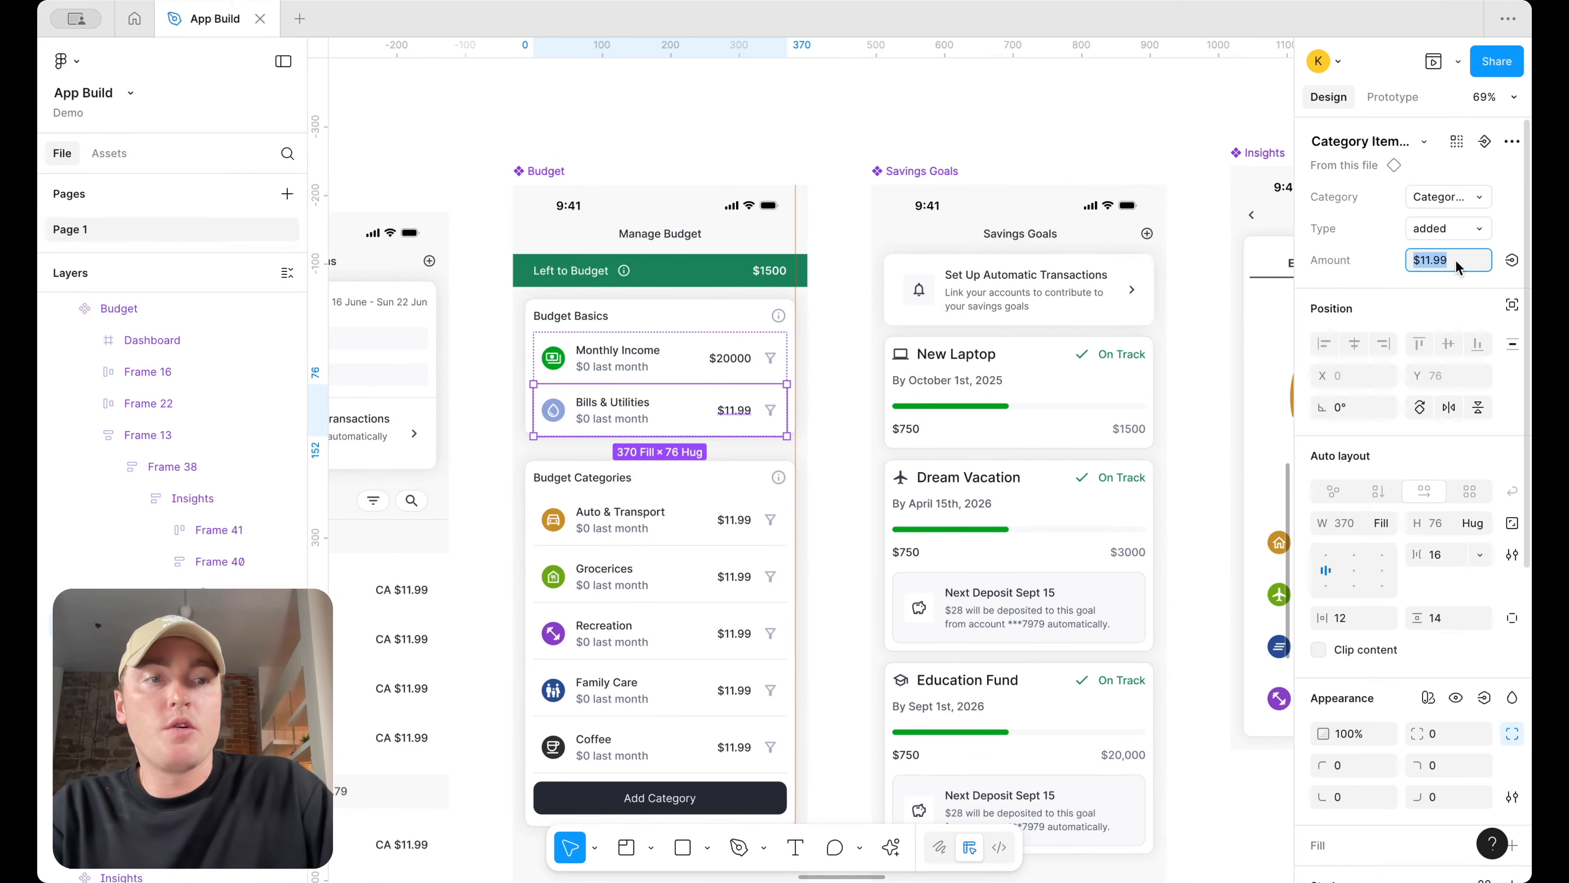
type("$450")
key("Return")
Set the Auto & Transport item's Amount to $500
left_click(736, 526)
left_click(736, 525)
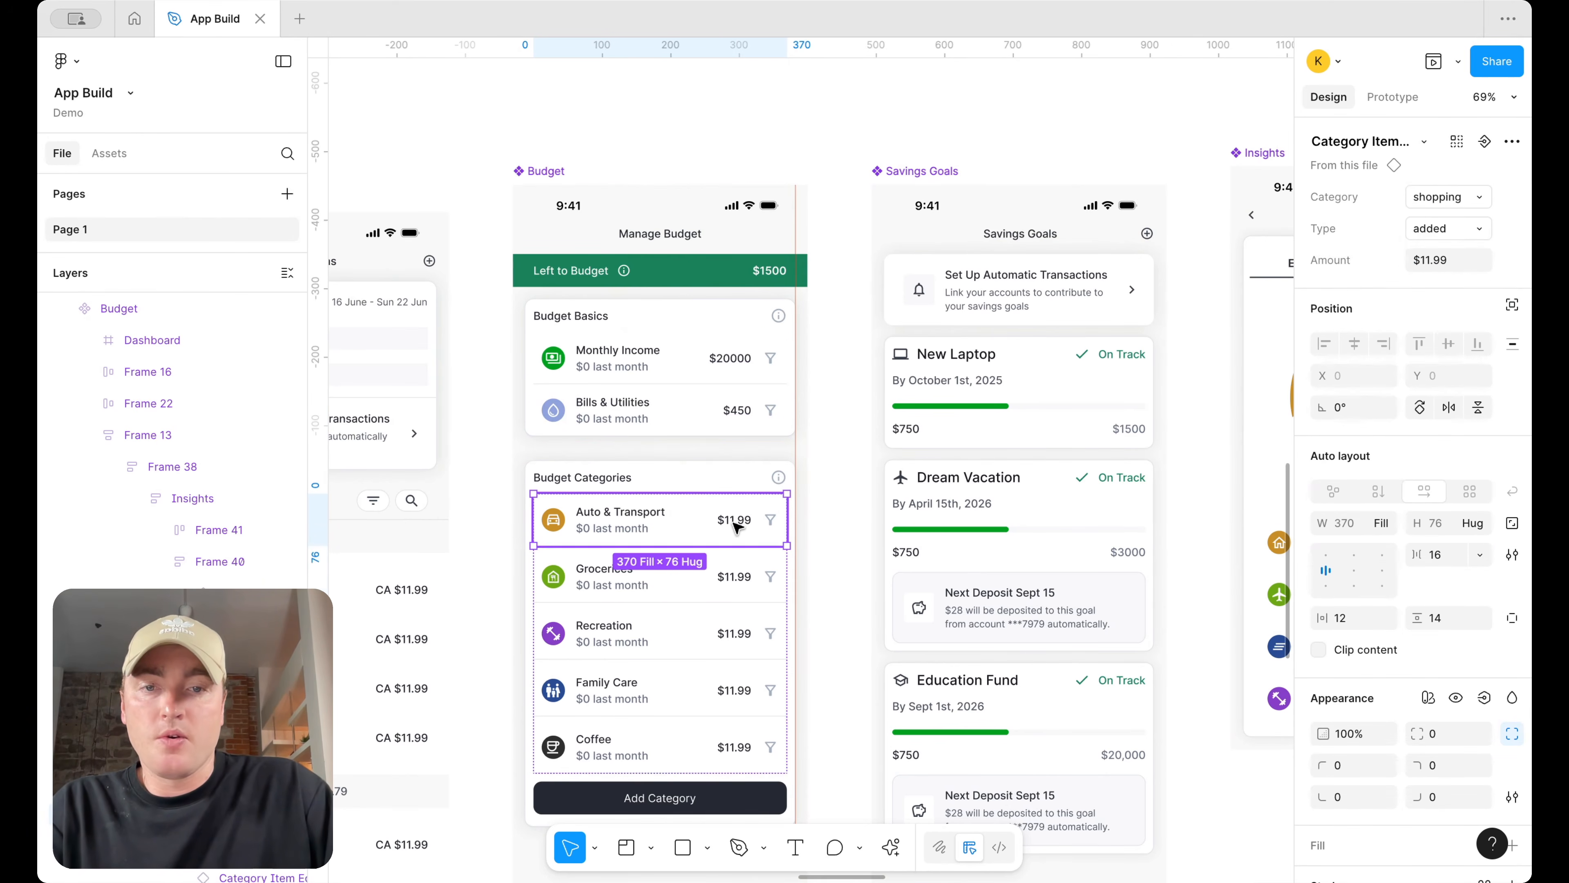
left_click(1460, 264)
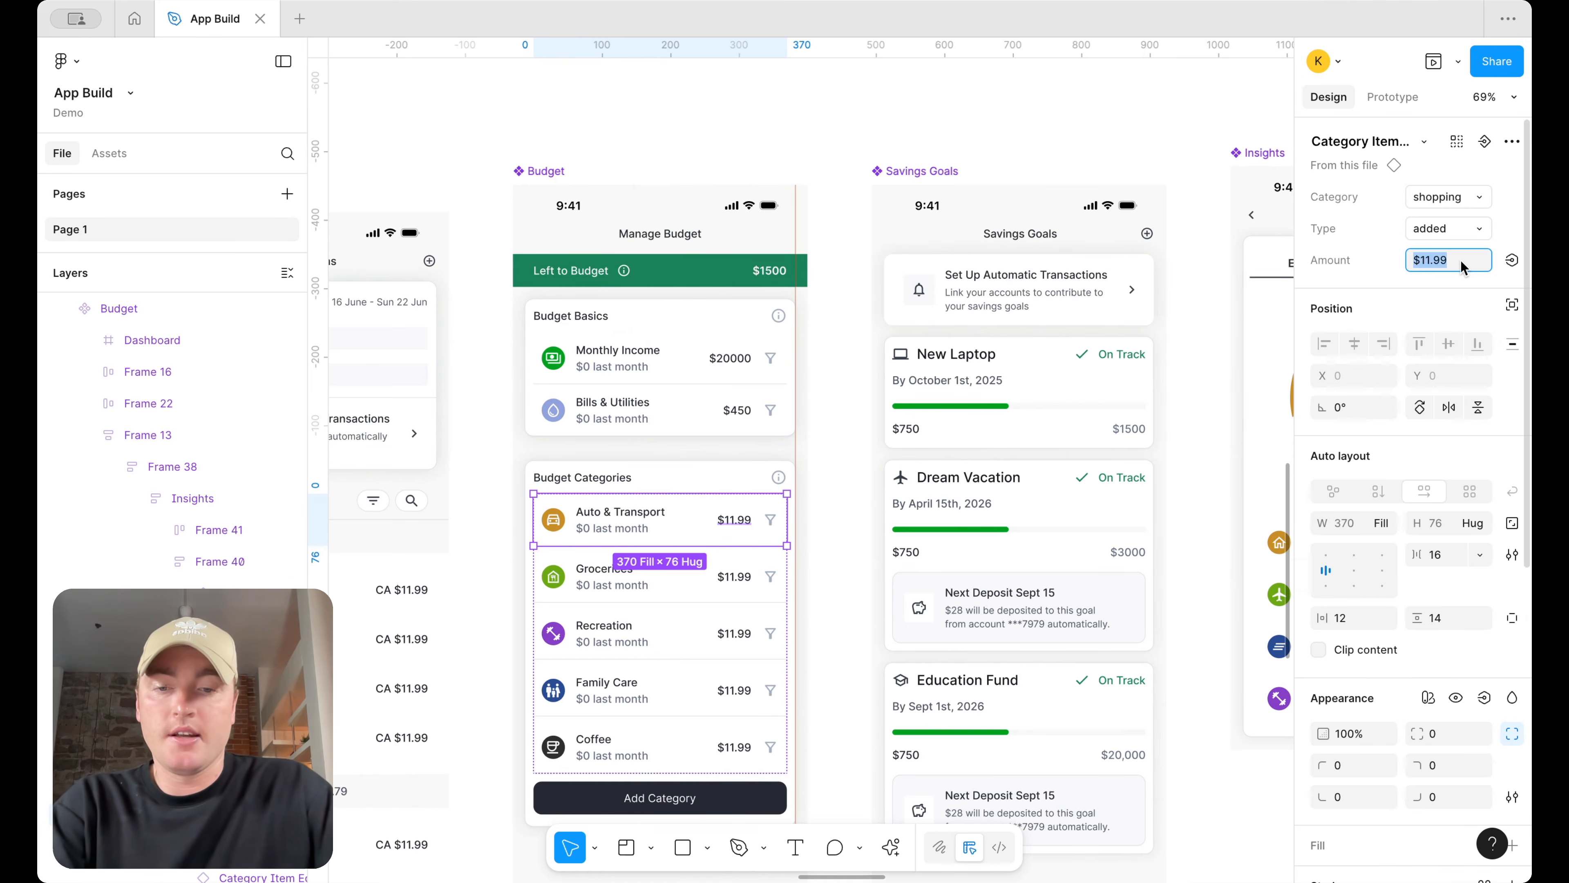
type("$500")
key("Return")
Set the Groceries item's Amount to $250
left_click(736, 576)
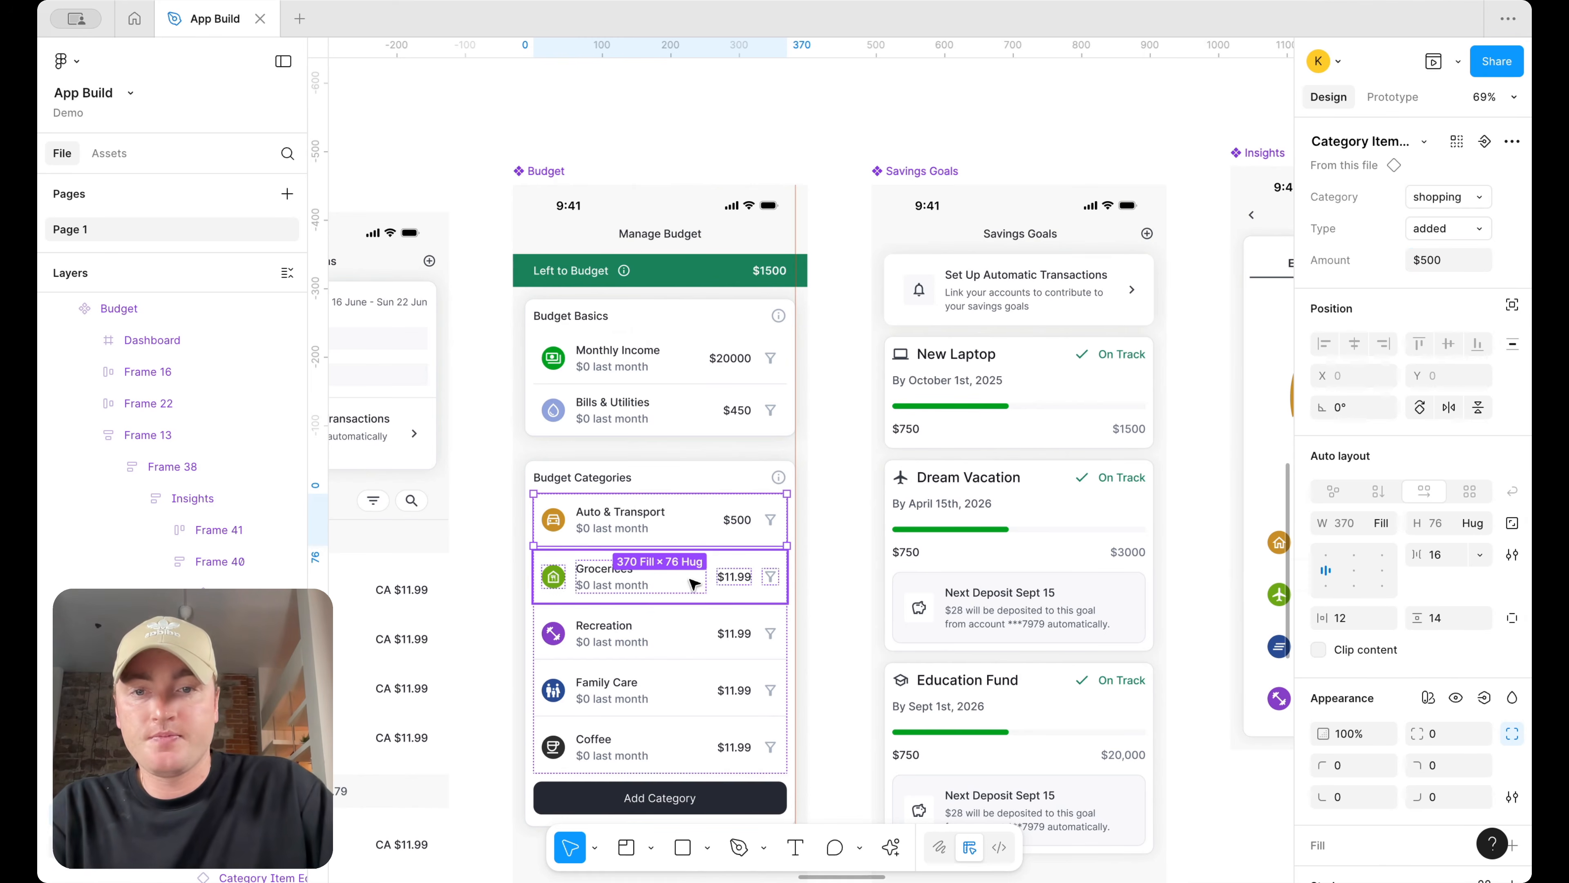
left_click(1454, 262)
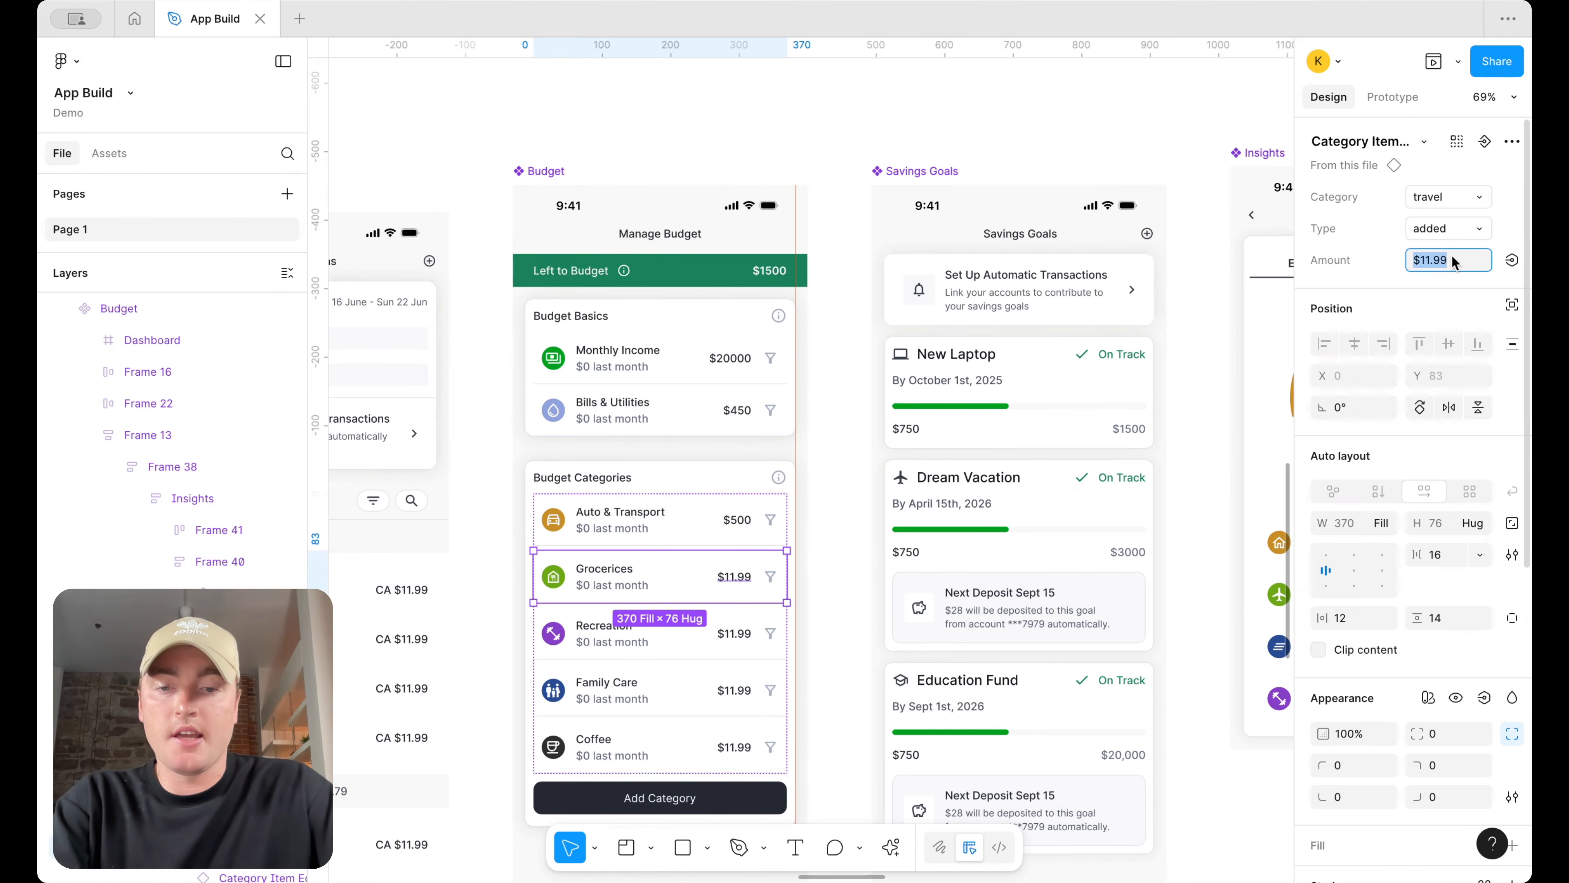
type("$250")
key("Return")
Set the Recreation item's Amount to $50 and the Family Care item's Amount to $150
left_click(735, 633)
left_click(1453, 264)
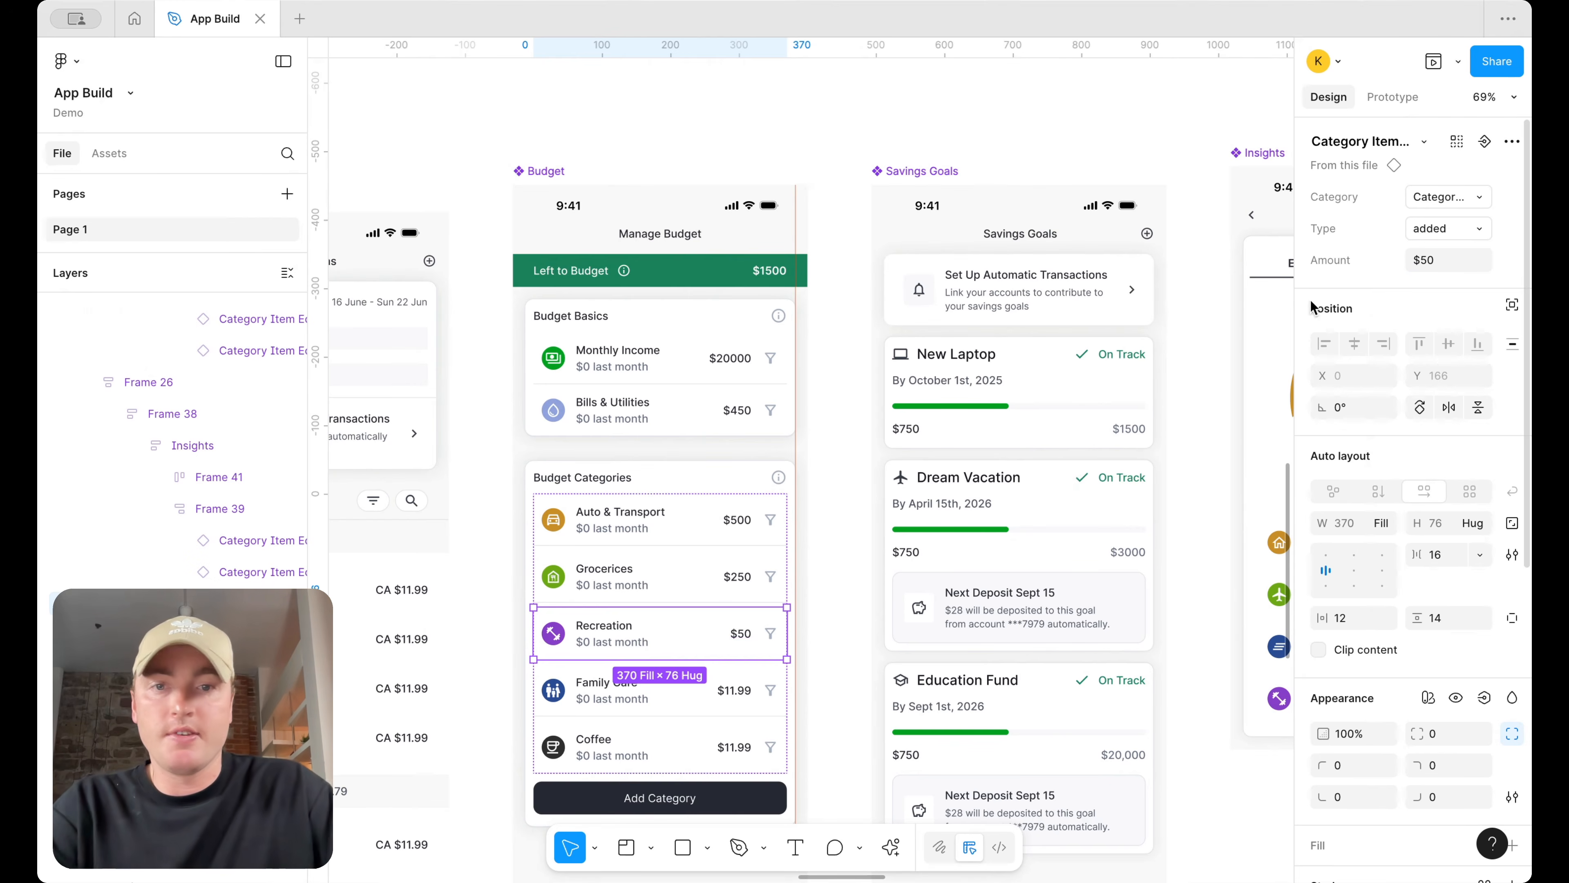
left_click(735, 690)
left_click(1453, 261)
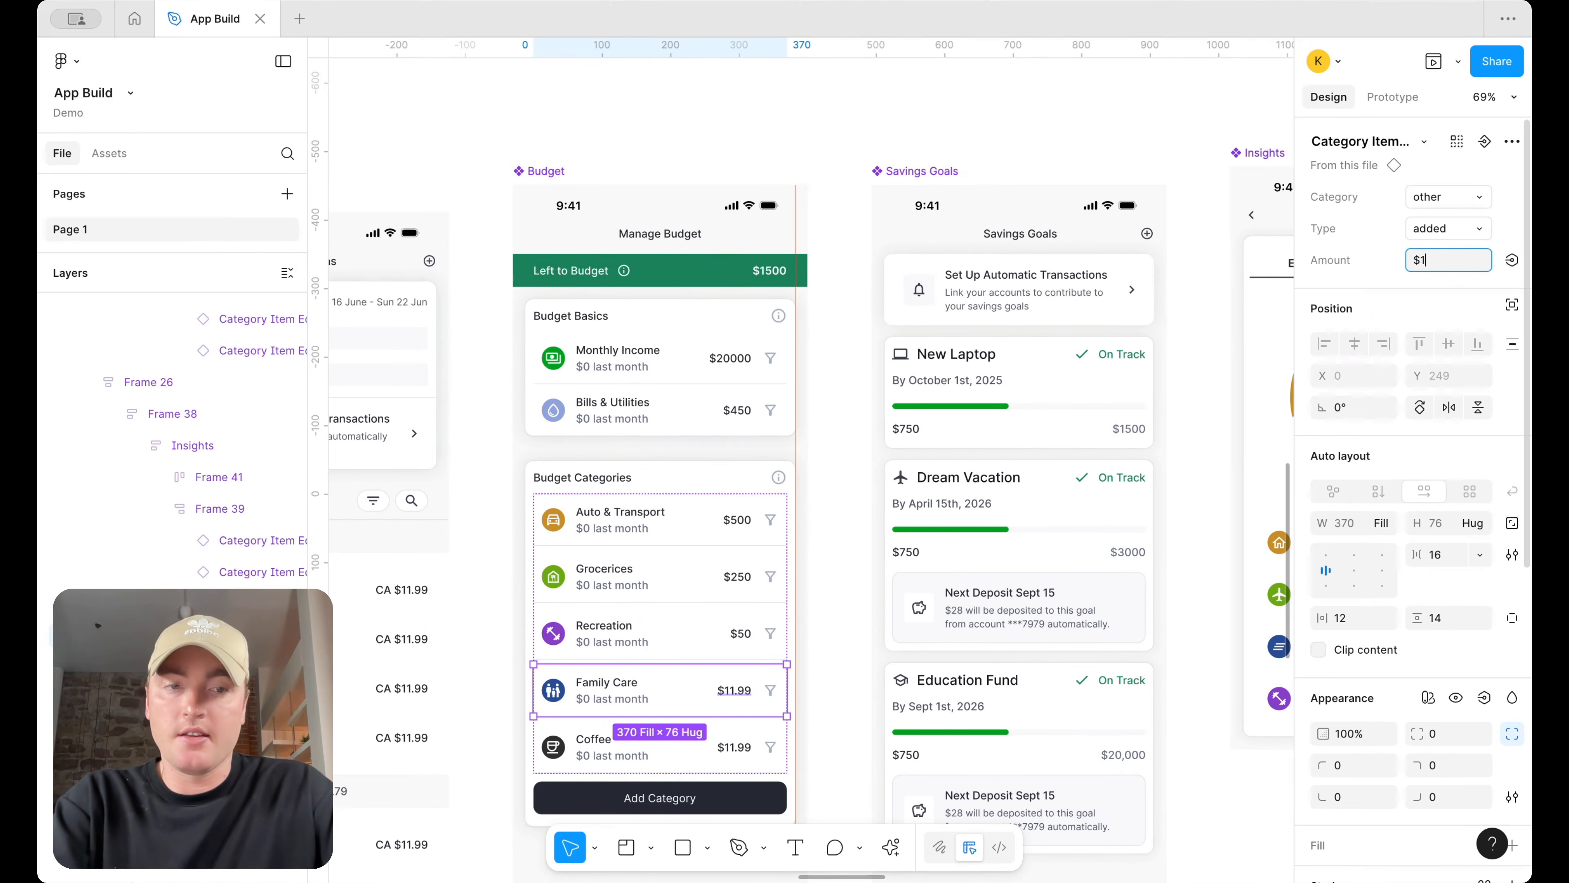
key("Return")
Set the Coffee item's Amount to $1000
left_click(735, 746)
left_click(1462, 263)
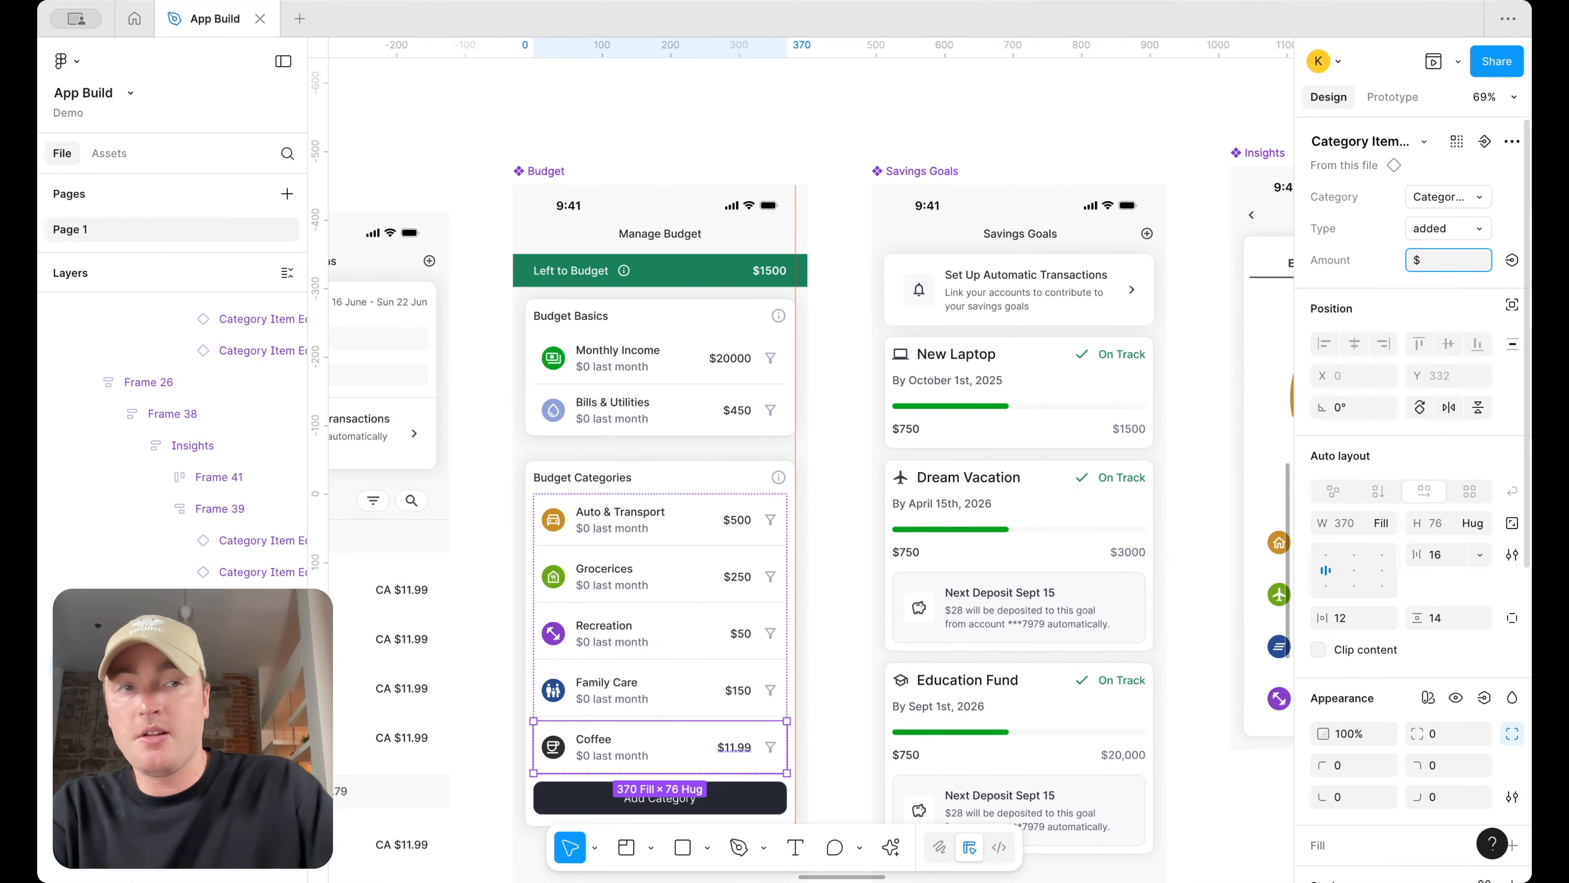
key("Return")
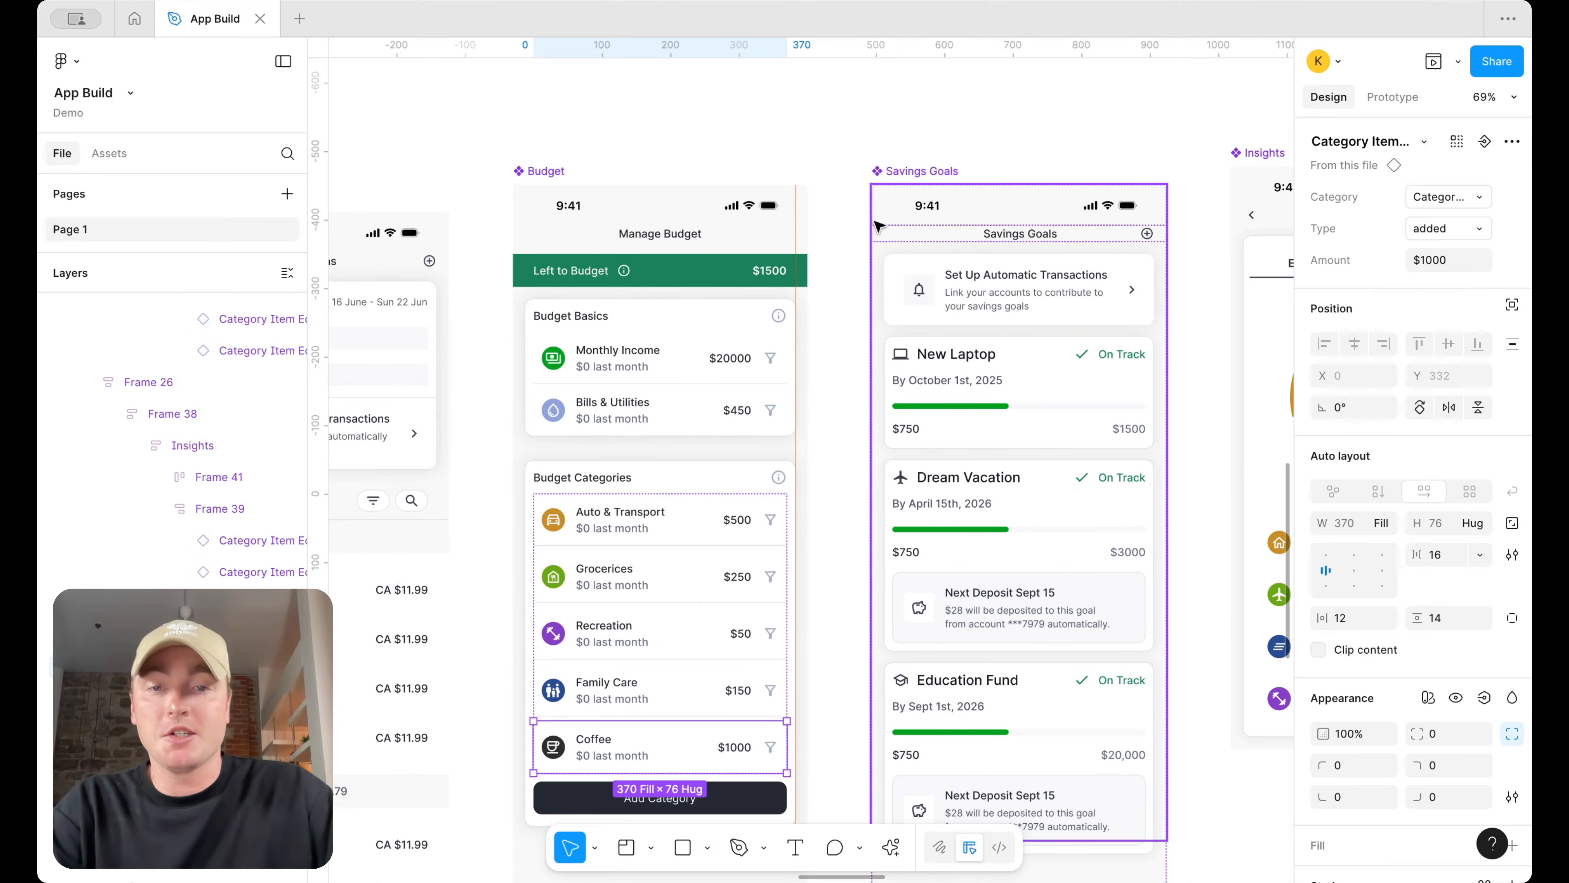
left_click(888, 128)
scroll(888, 127, "down", 3)
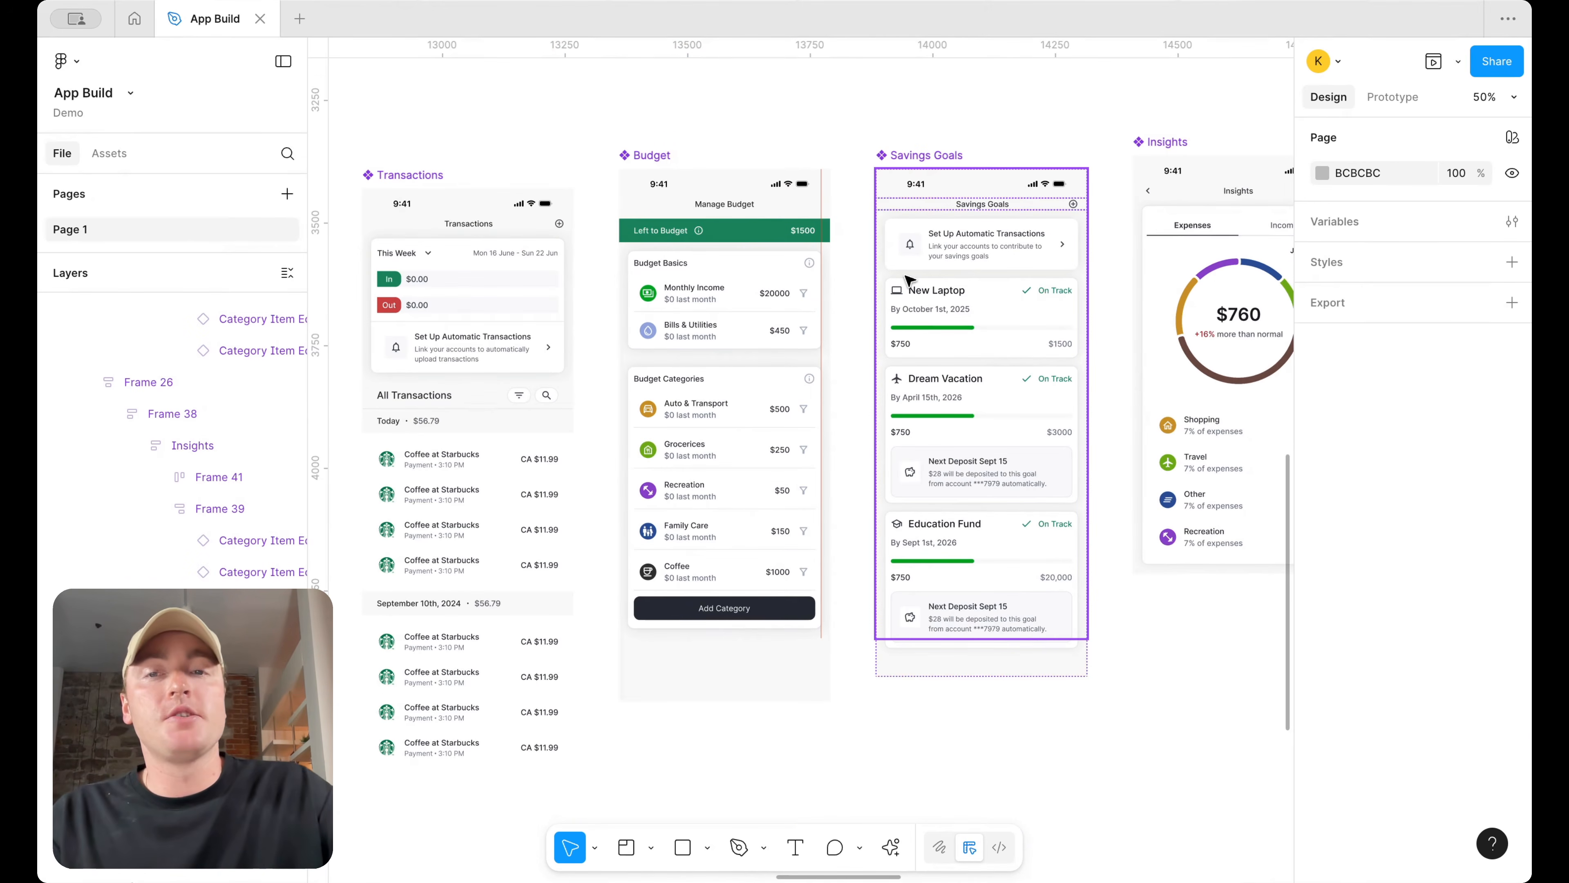
scroll(910, 279, "down", 2)
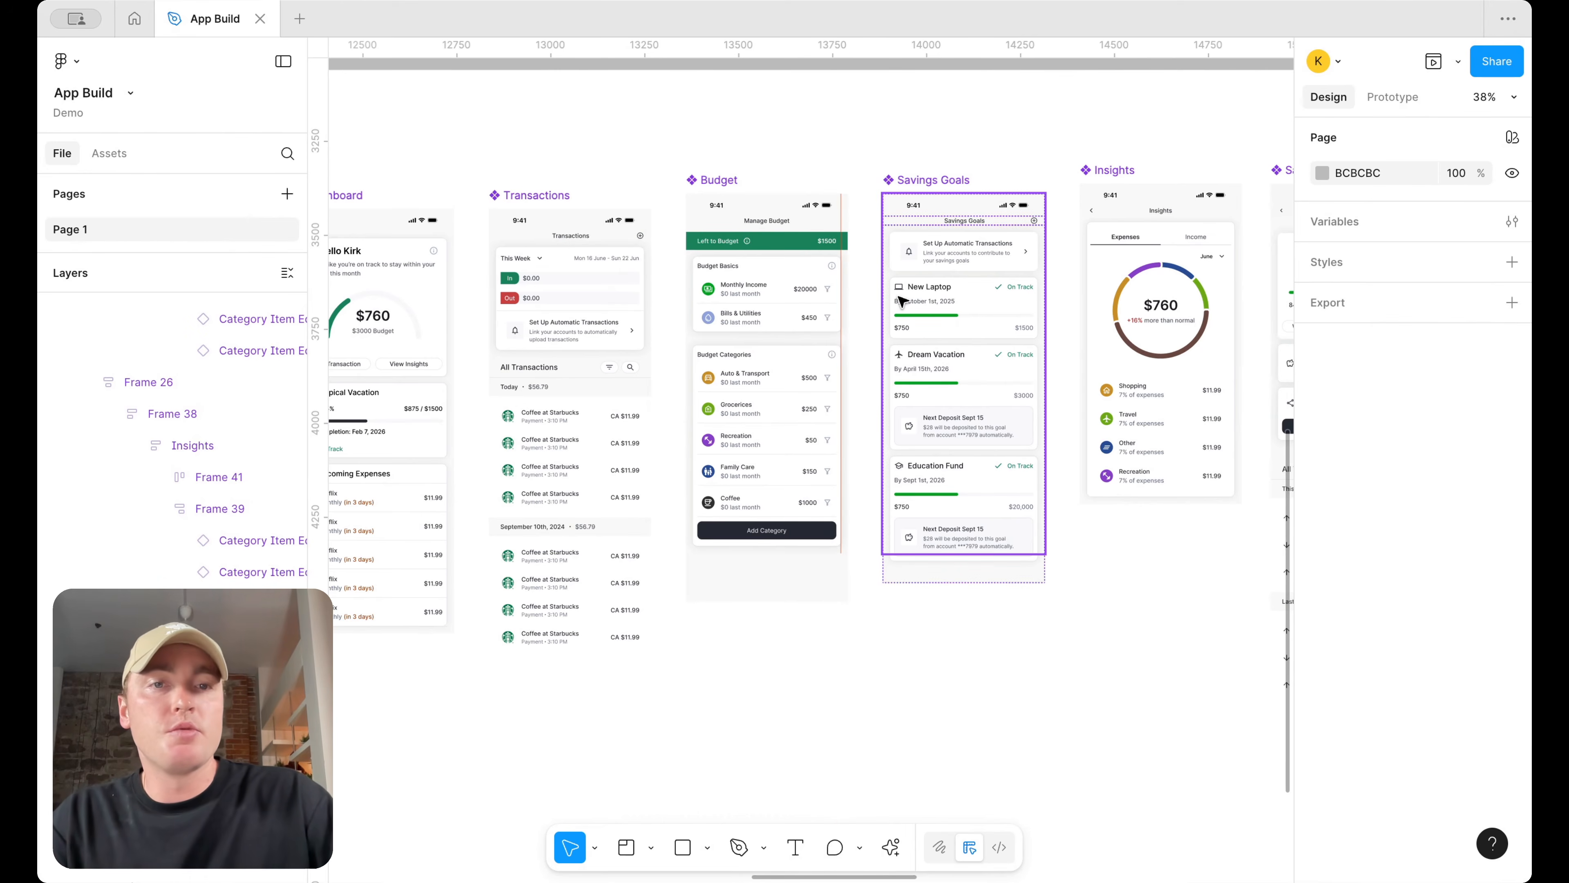
scroll(939, 302, "up", 2)
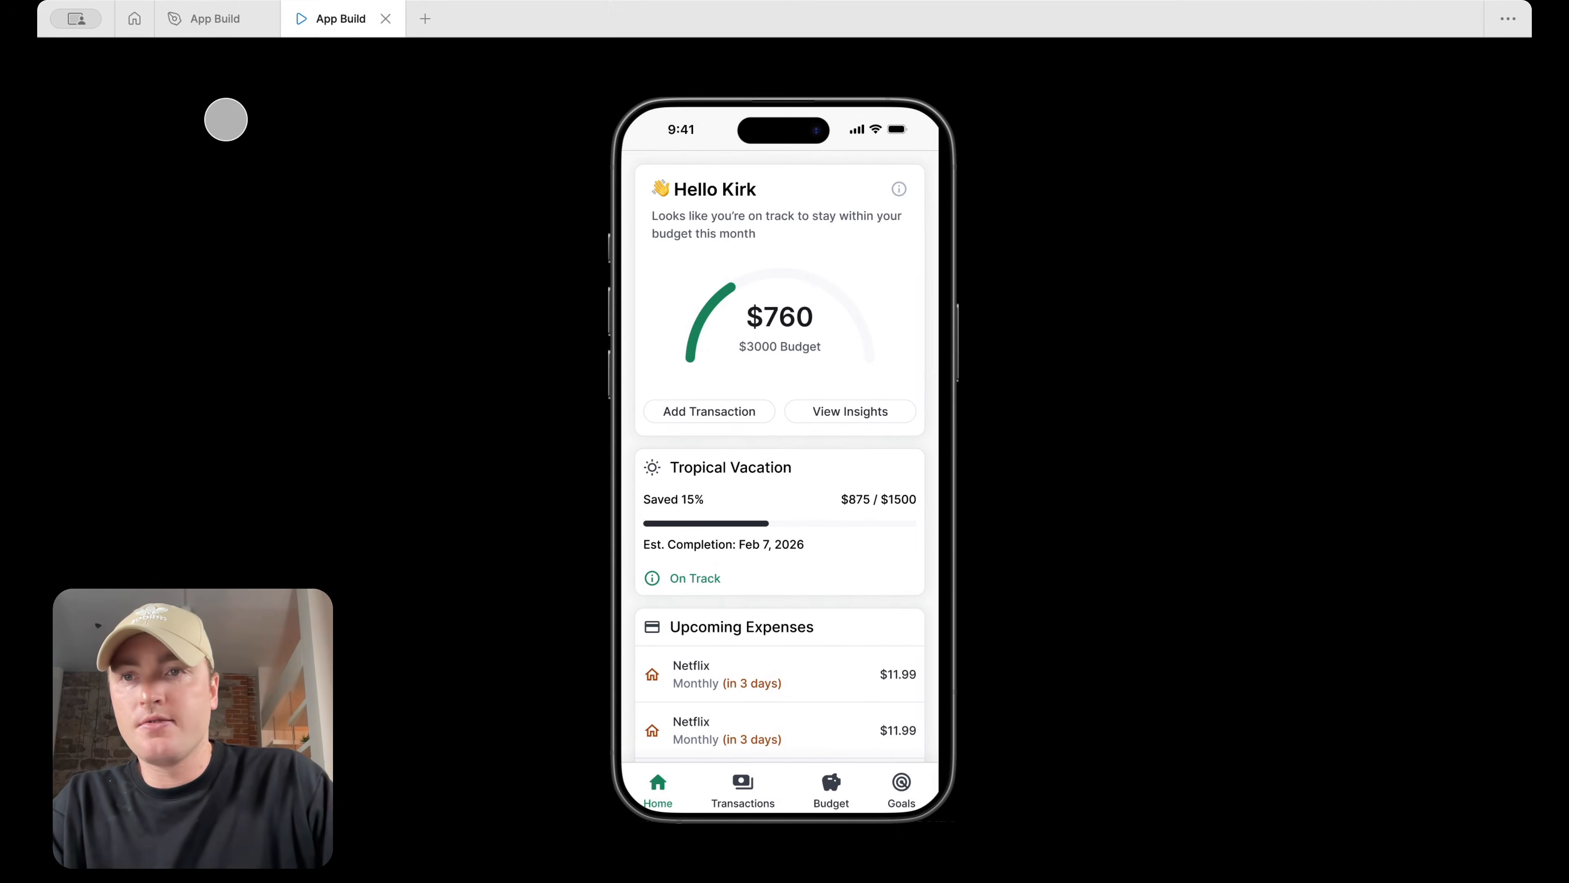
left_click(215, 19)
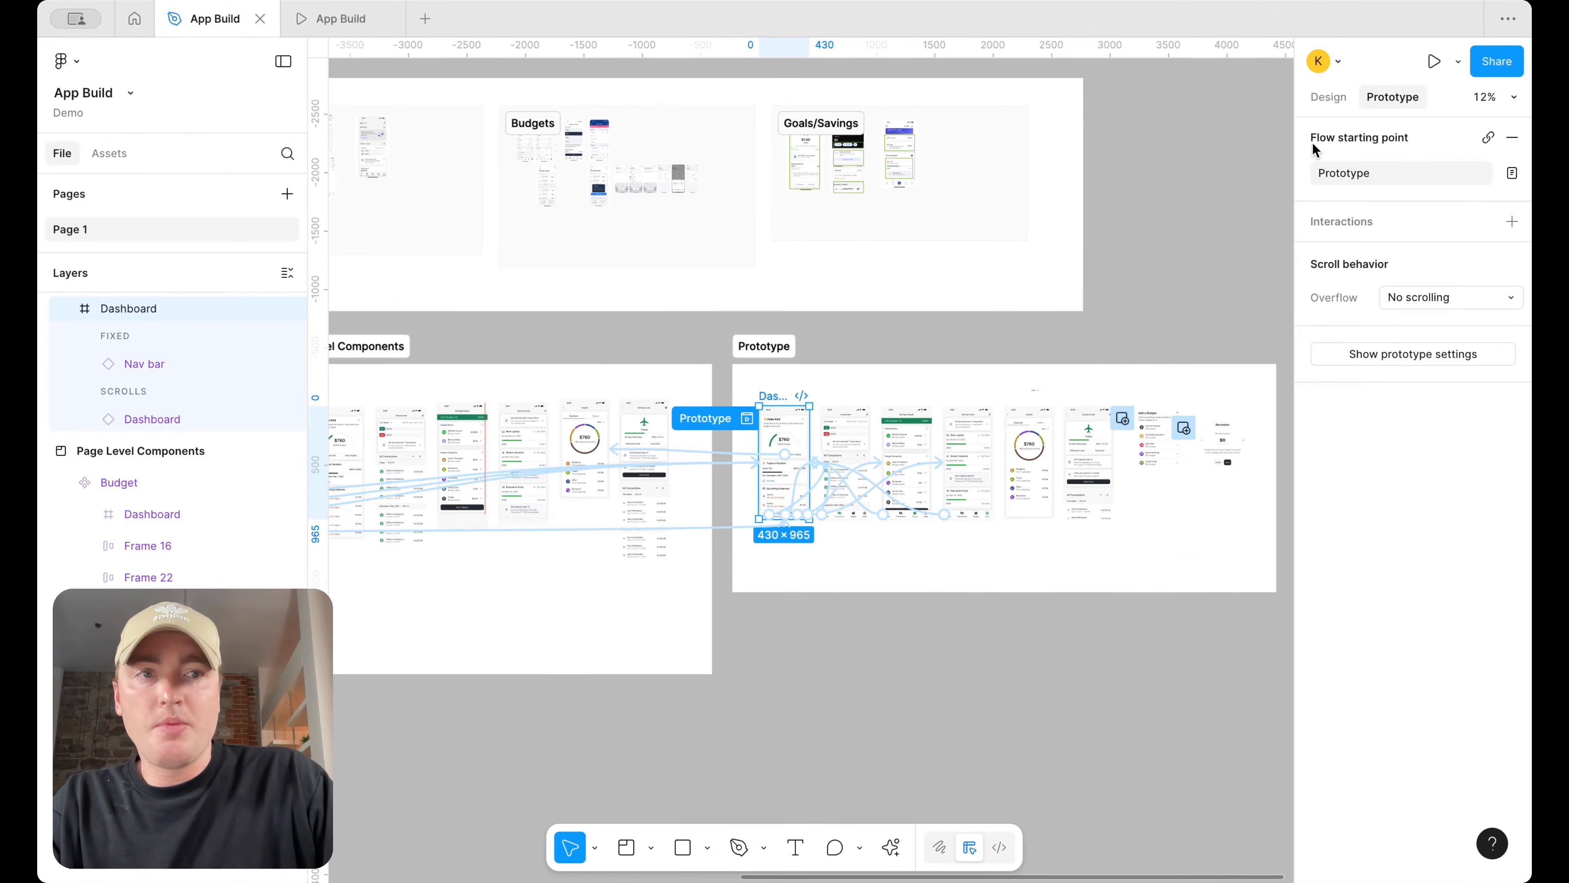
Select all four Nav bar component variants and set their bottom padding separately to 16
left_click(1329, 98)
scroll(868, 375, "left", 15)
scroll(1095, 517, "up", 5)
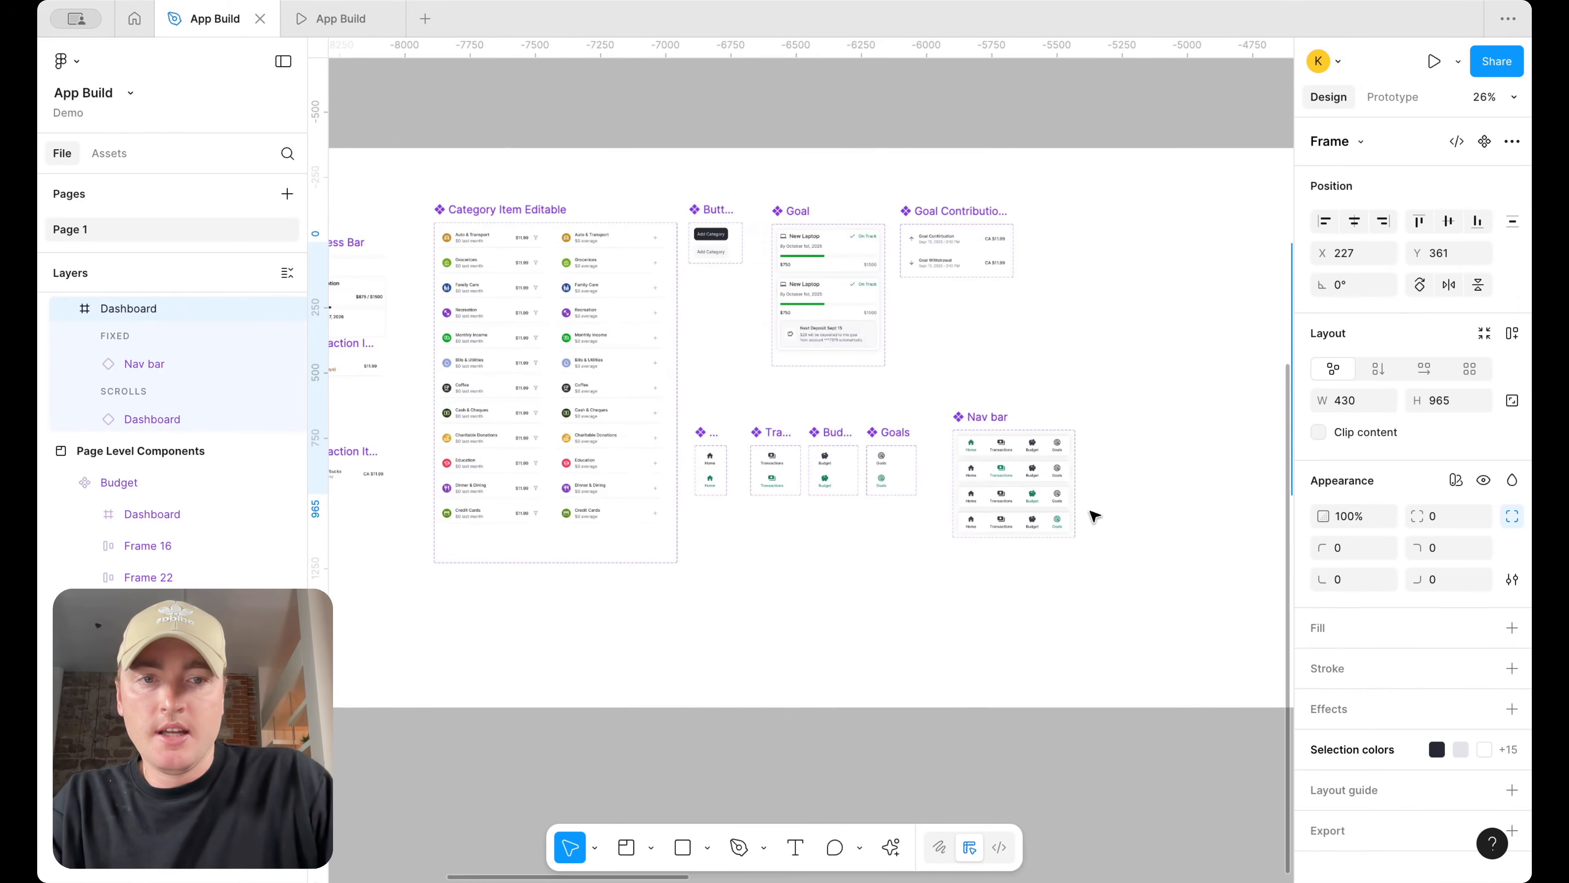
scroll(1095, 517, "up", 2)
left_click(1050, 411)
scroll(1049, 395, "up", 3)
left_click_drag(1024, 400, 1024, 354)
left_click(1137, 569)
left_click_drag(1123, 546, 947, 384)
left_click(949, 392)
left_click(1041, 435, "shift")
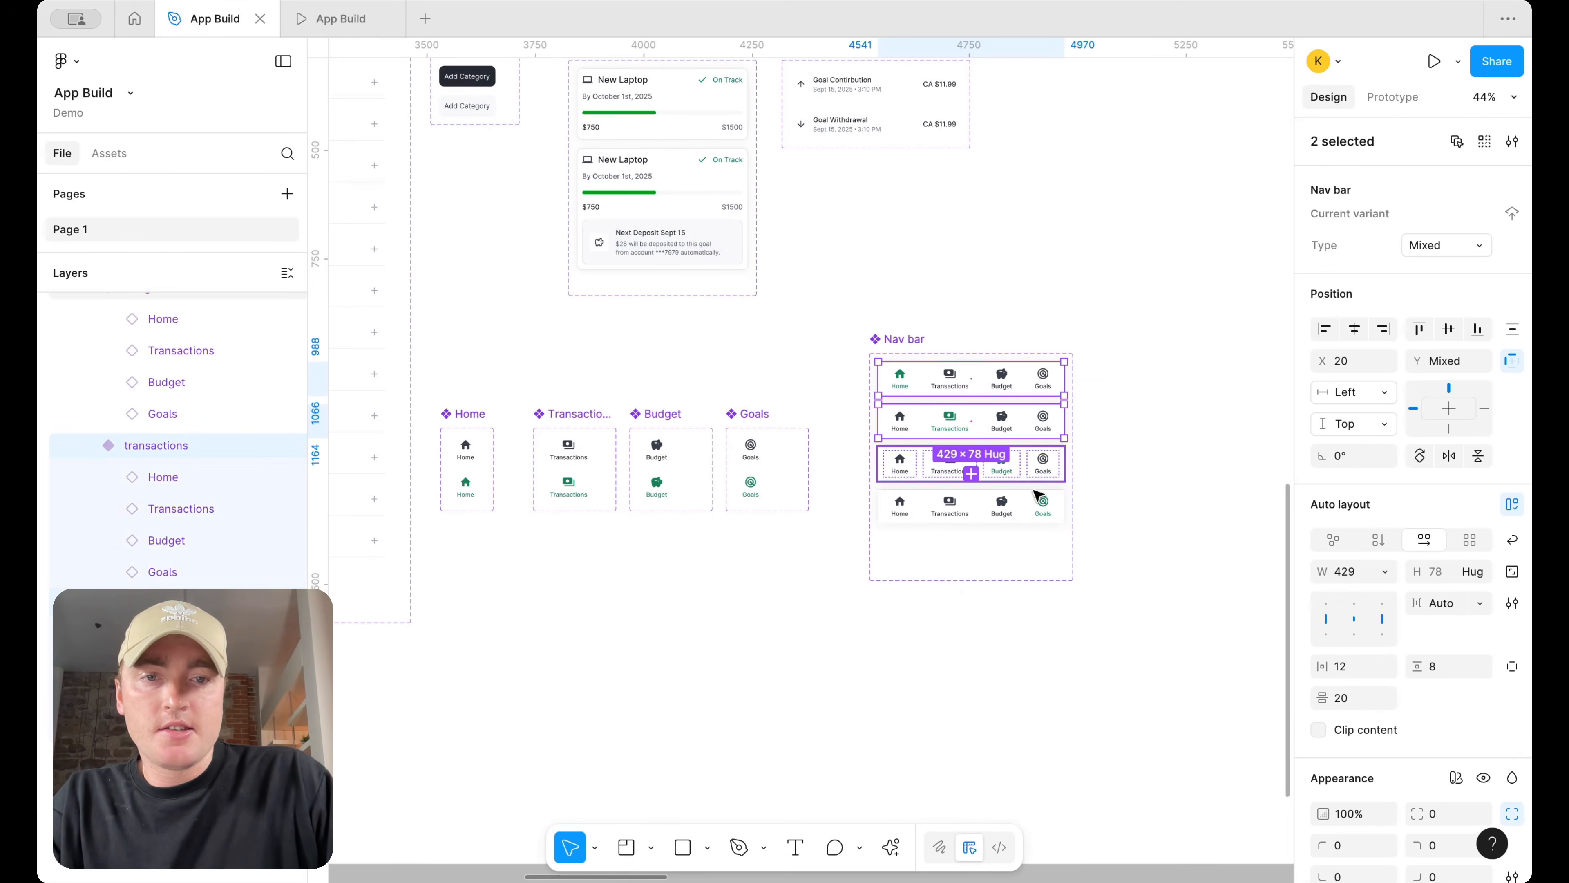
left_click(1045, 462, "shift")
left_click(1038, 505, "shift")
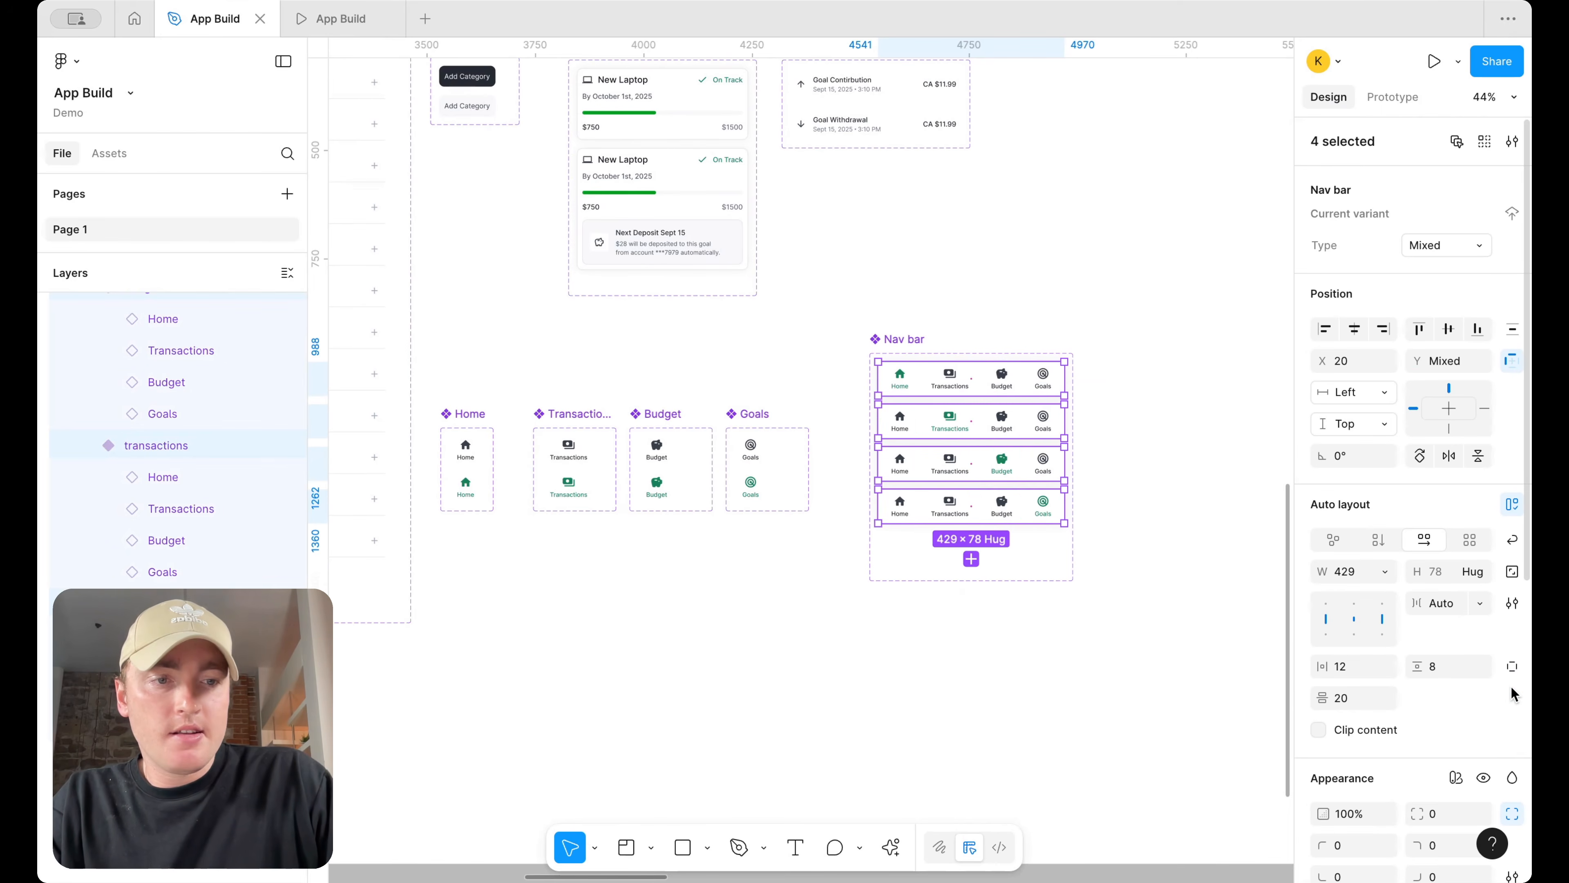
left_click(1512, 666)
left_click(1447, 697)
type("16")
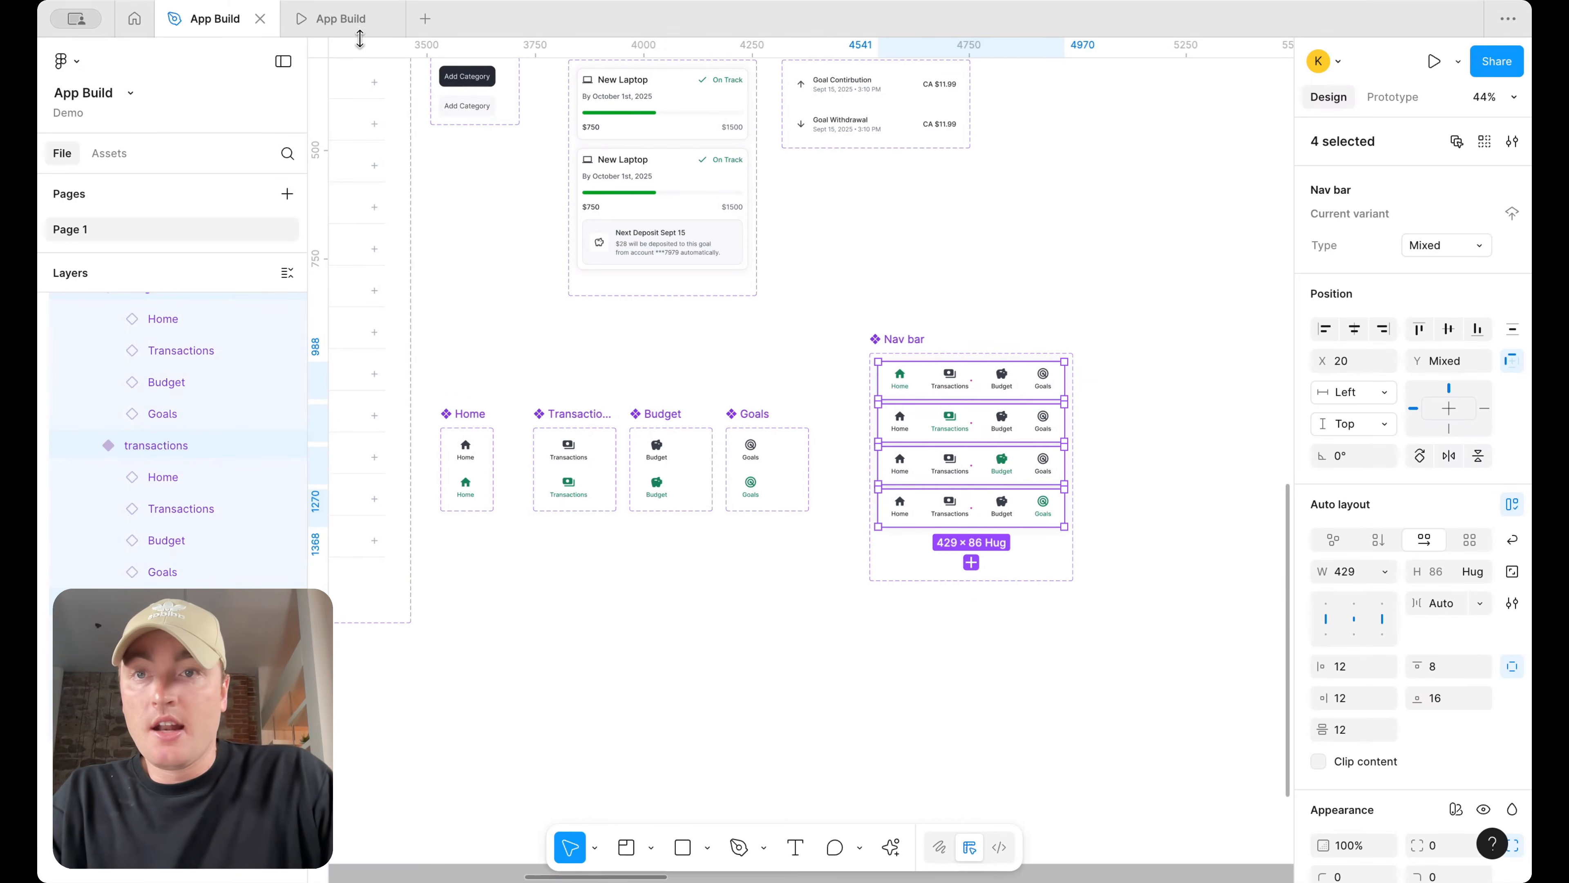
Compare the nav bar spacing in the prototype preview with the nav bar instances on the screens
left_click(357, 24)
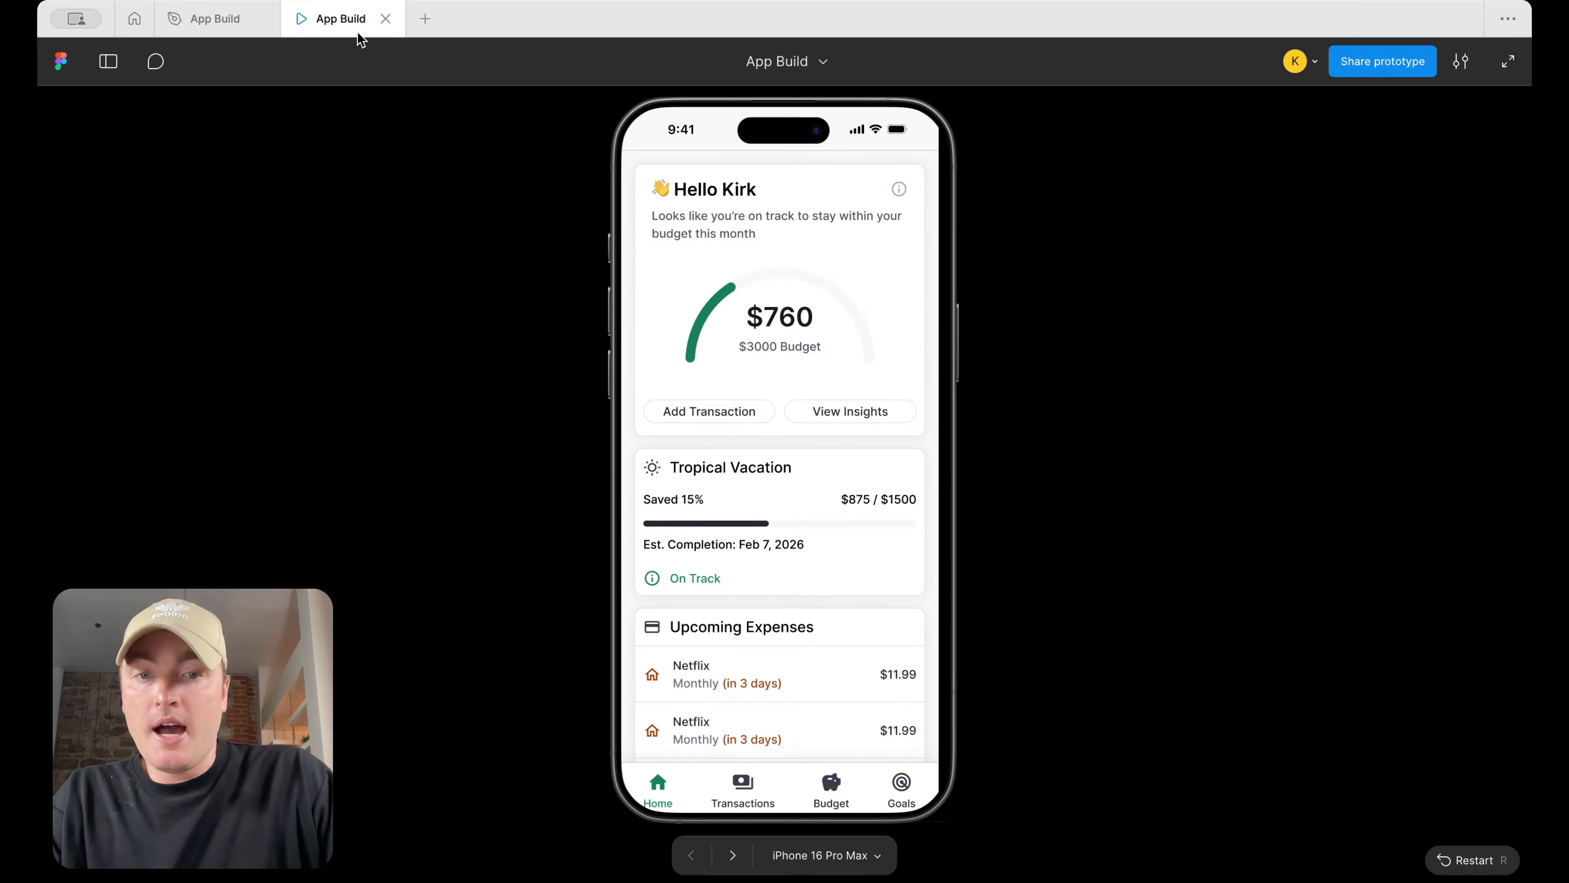
scroll(803, 624, "down", 1)
scroll(816, 672, "up", 1)
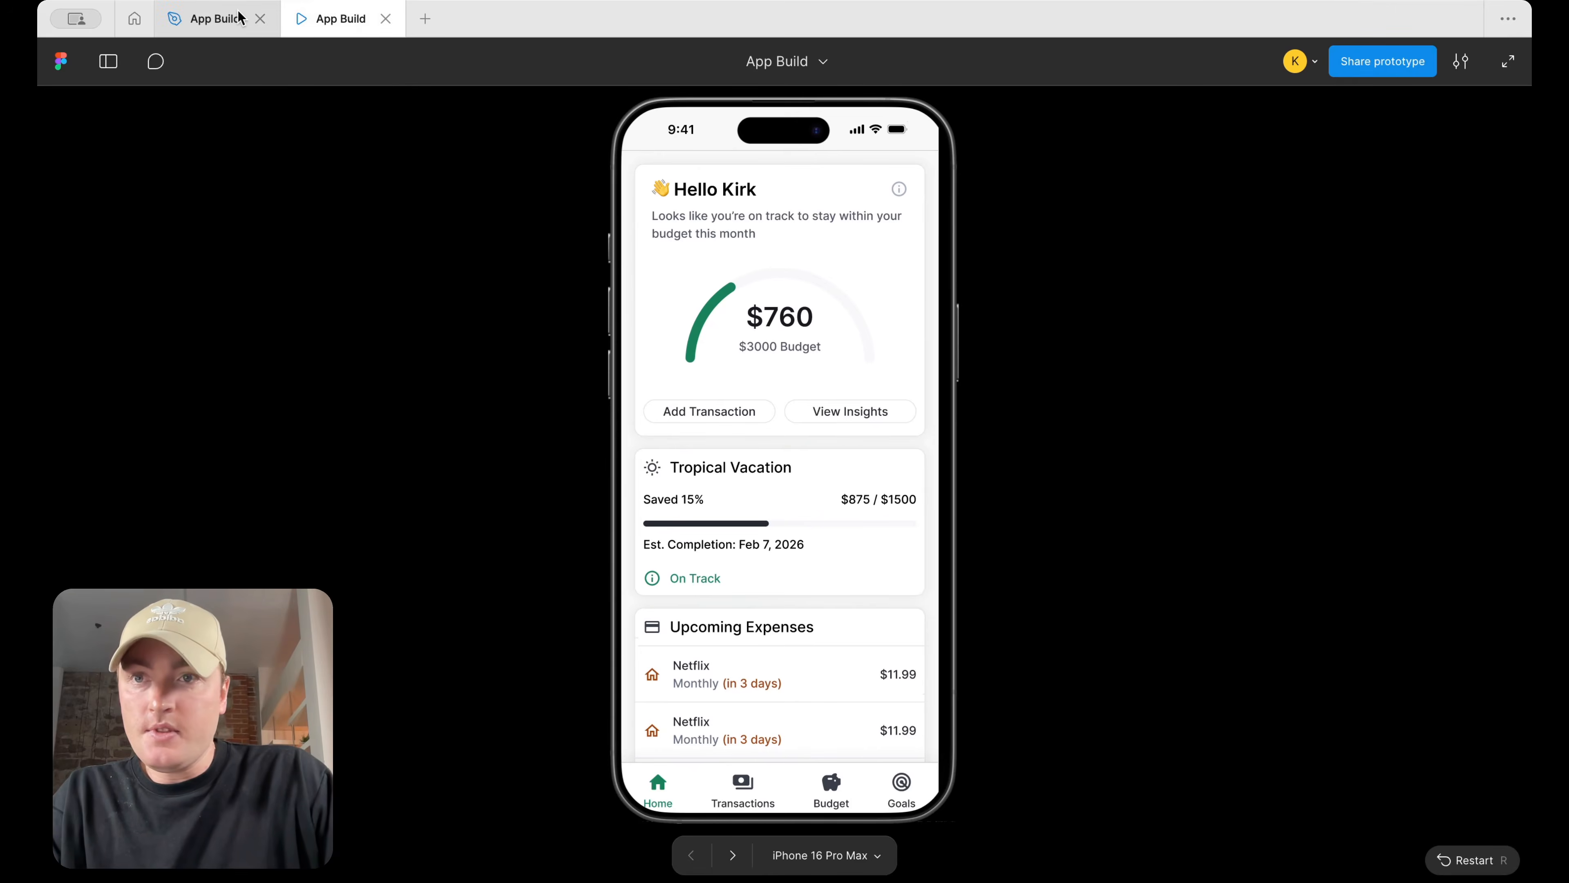
left_click(240, 17)
scroll(927, 433, "right", 10)
scroll(890, 486, "down", 5)
scroll(890, 486, "right", 5)
scroll(958, 502, "up", 5)
left_click(883, 541)
scroll(984, 549, "up", 5)
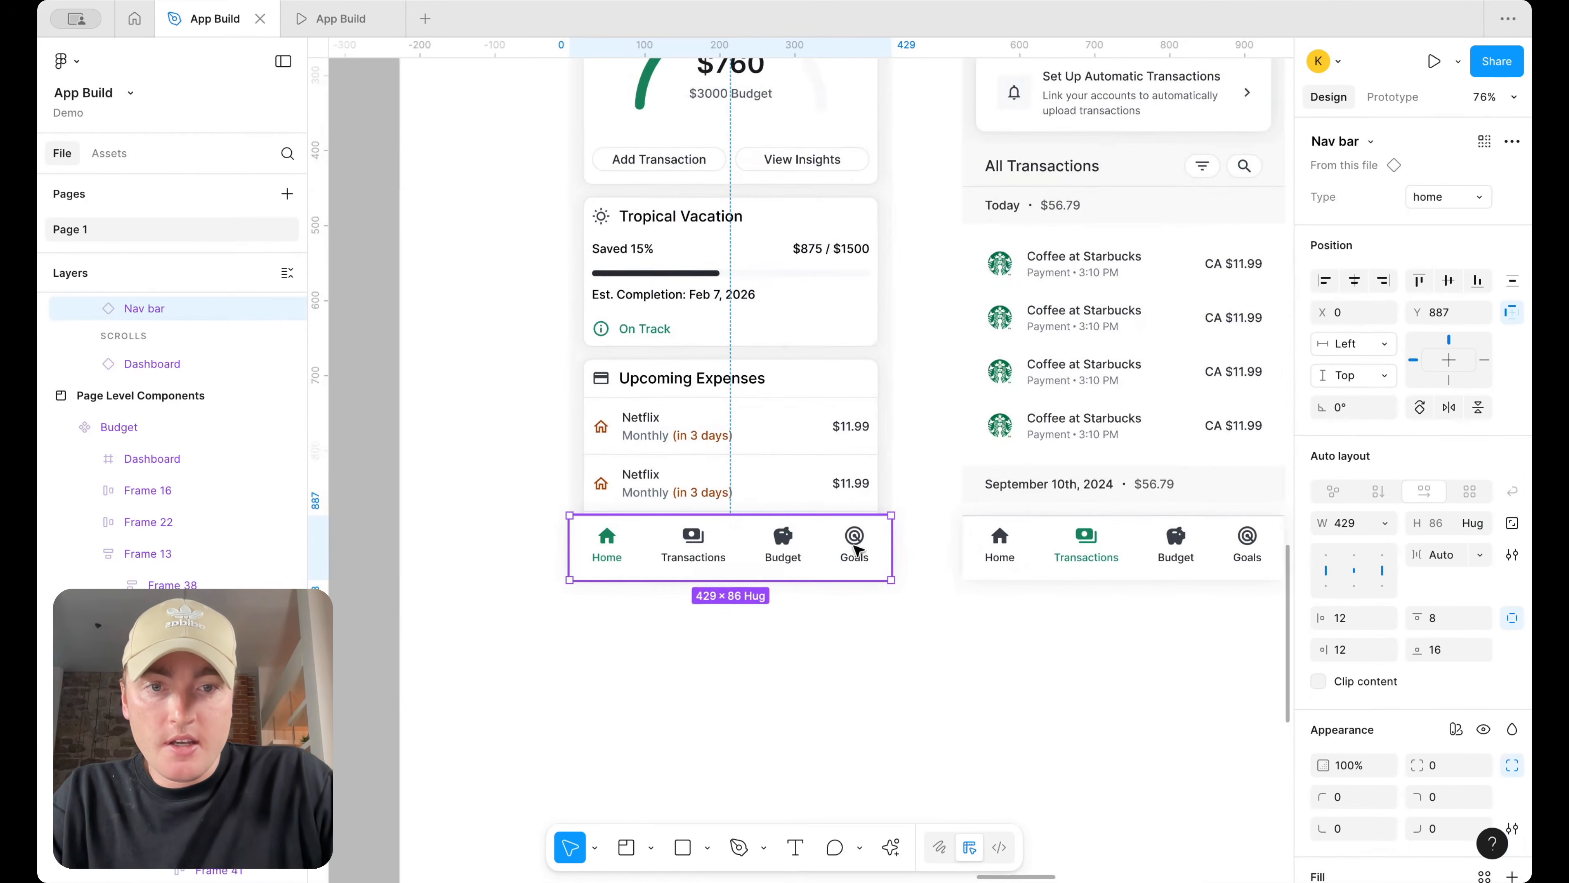
left_click_drag(854, 547, 856, 542)
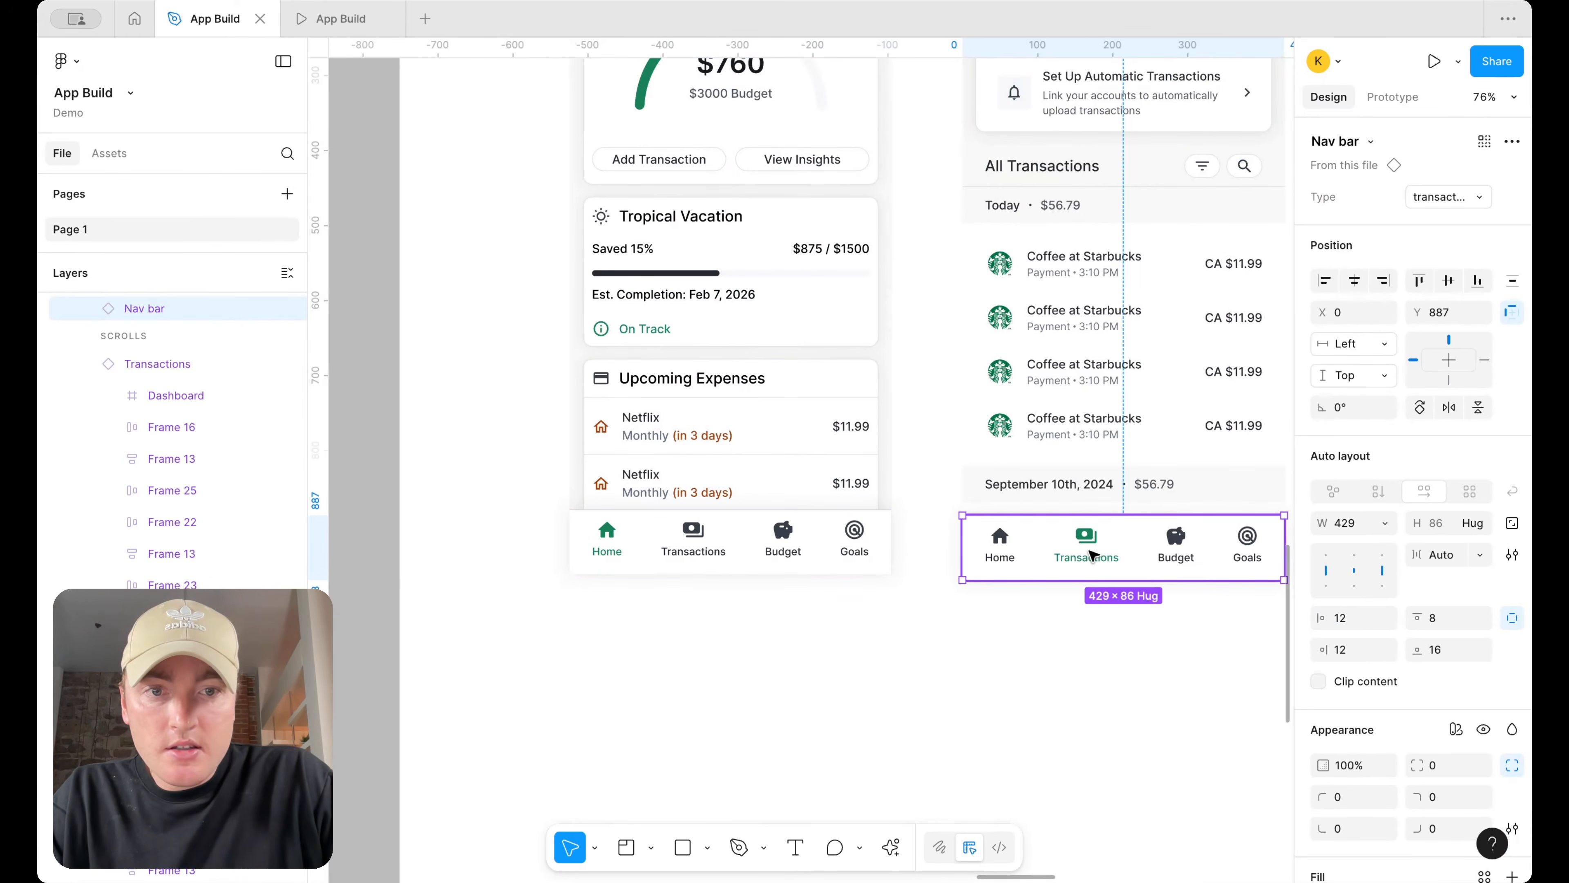
left_click(341, 18)
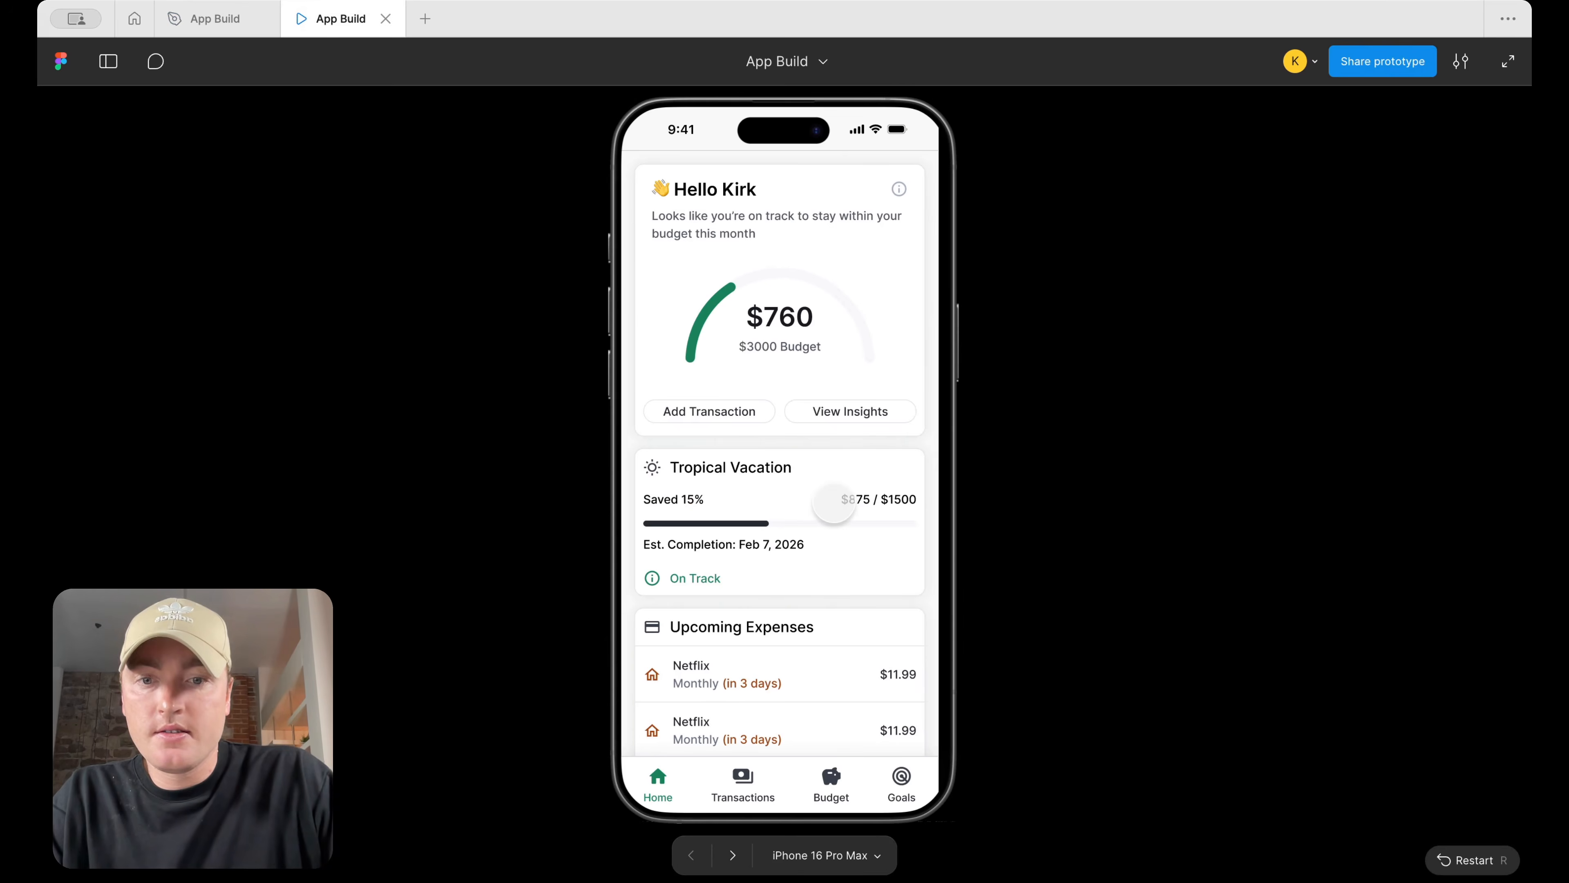
left_click(210, 18)
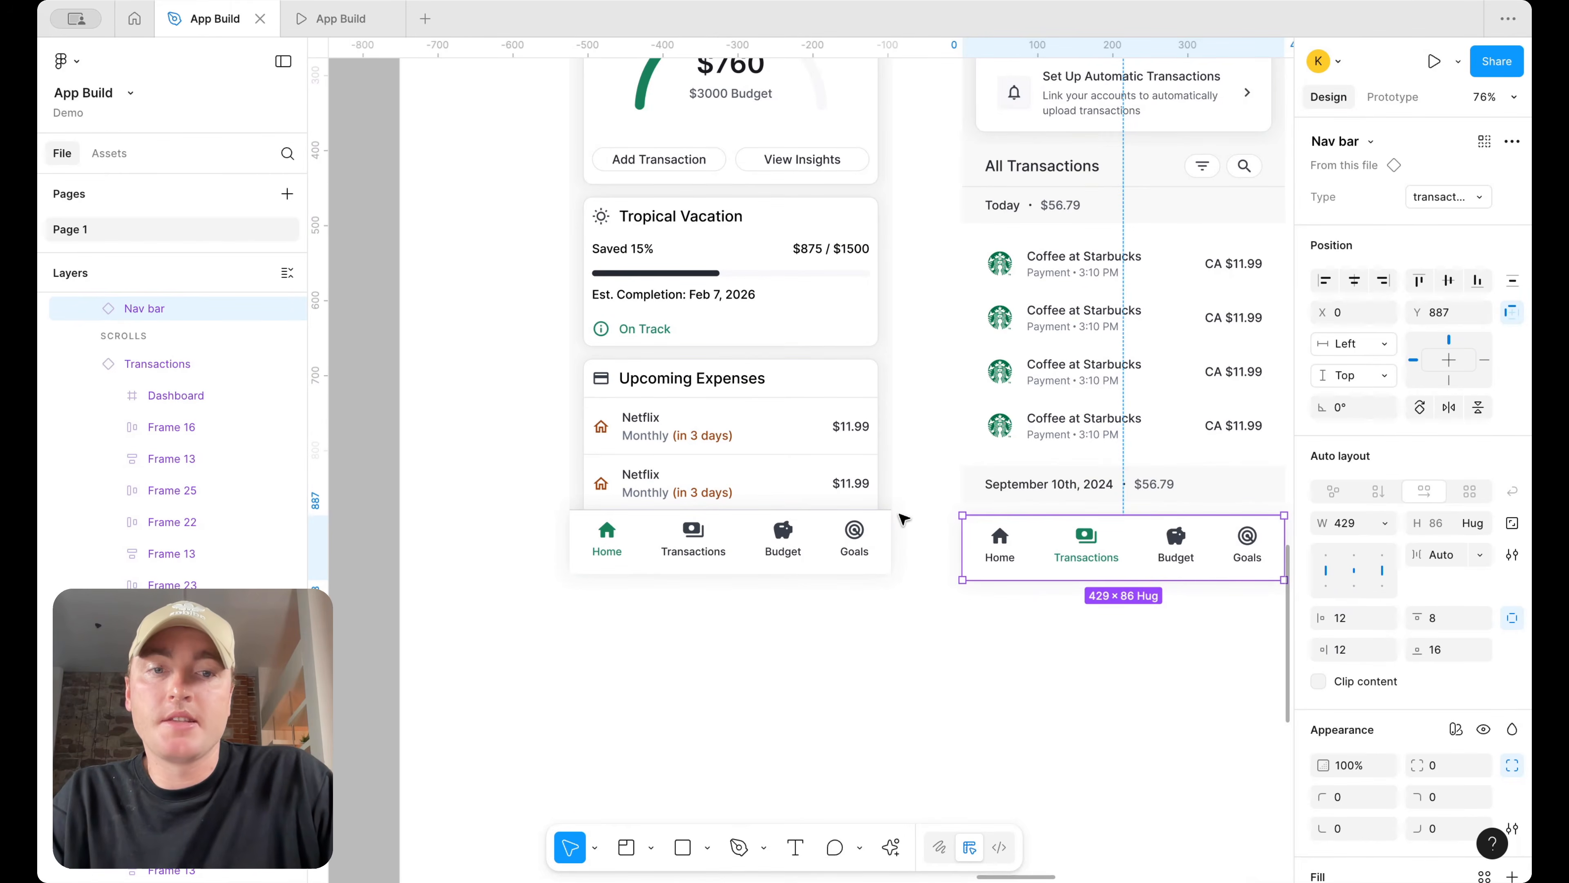
scroll(903, 508, "down", 5)
left_click(830, 557)
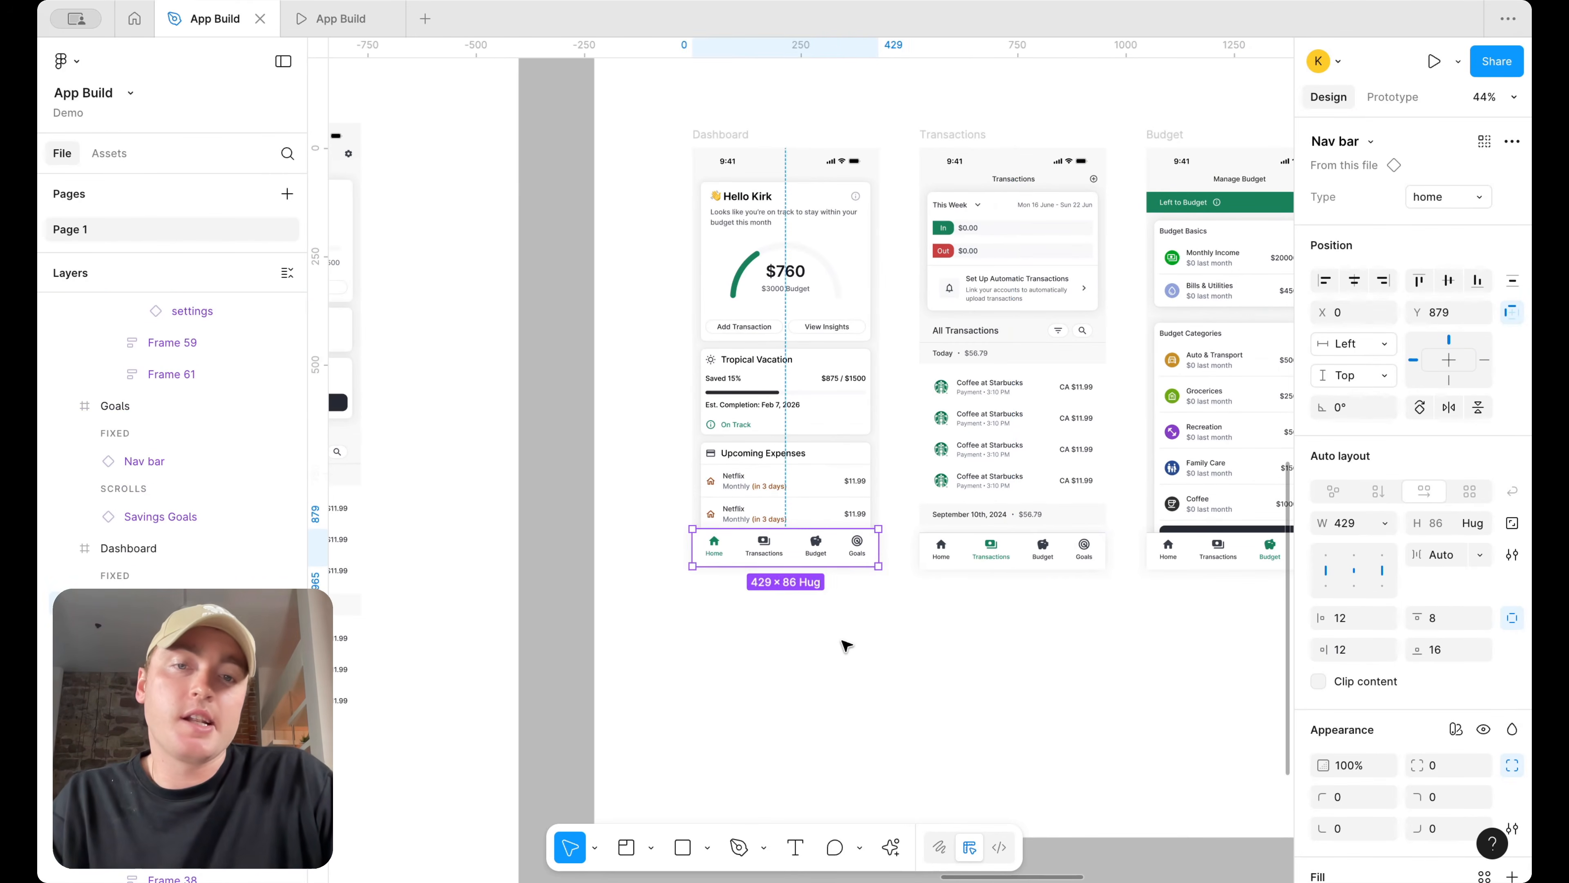
left_click(845, 645)
left_click(340, 19)
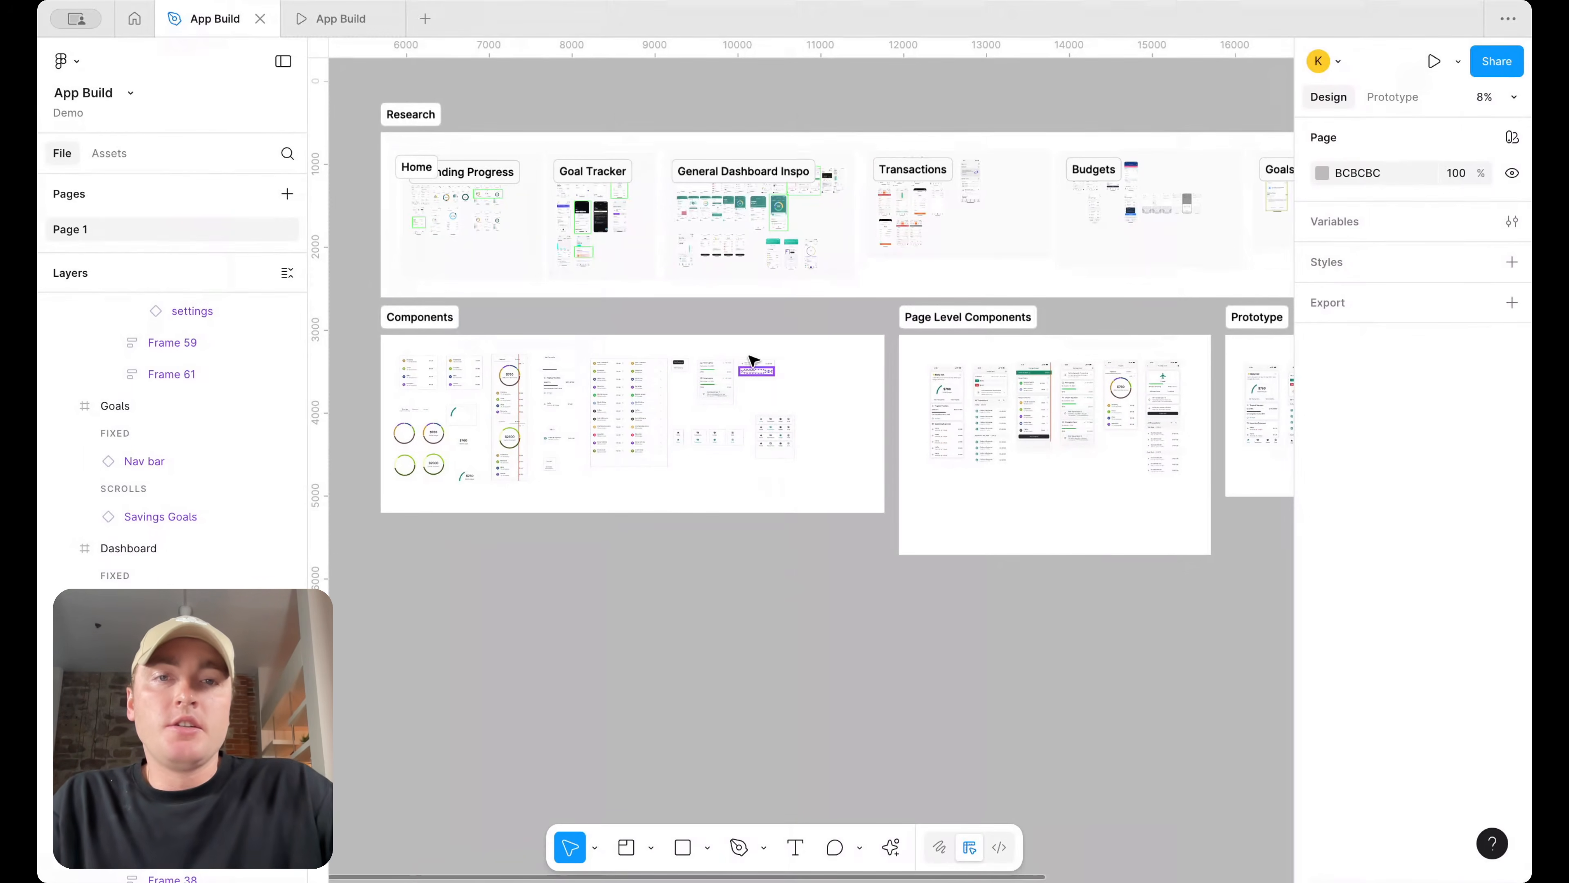
scroll(951, 207, "up", 2)
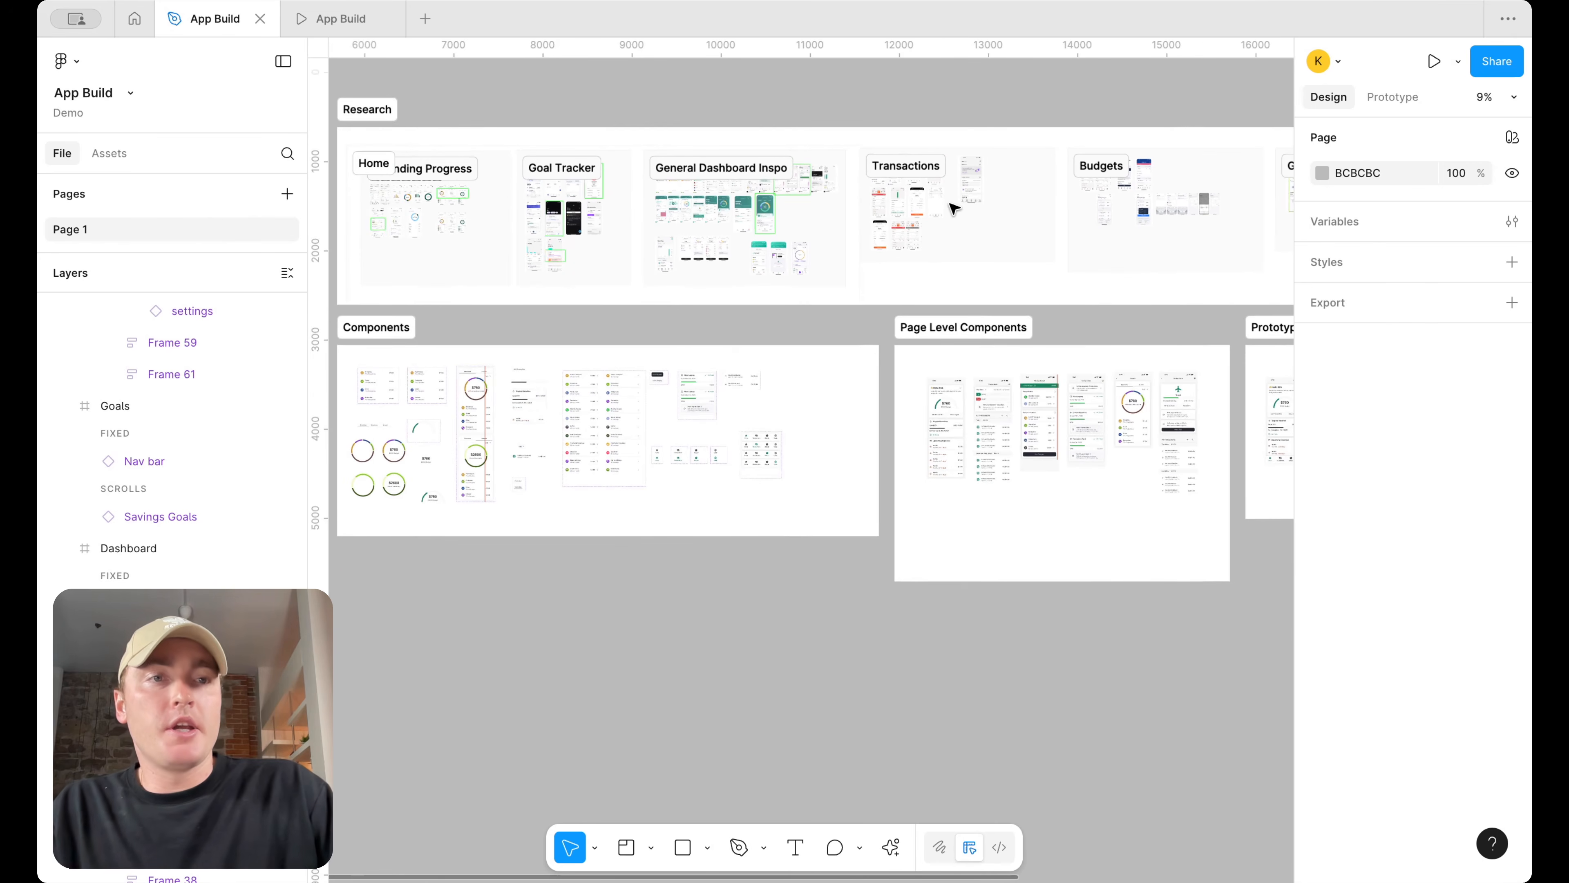
scroll(954, 207, "left", 5)
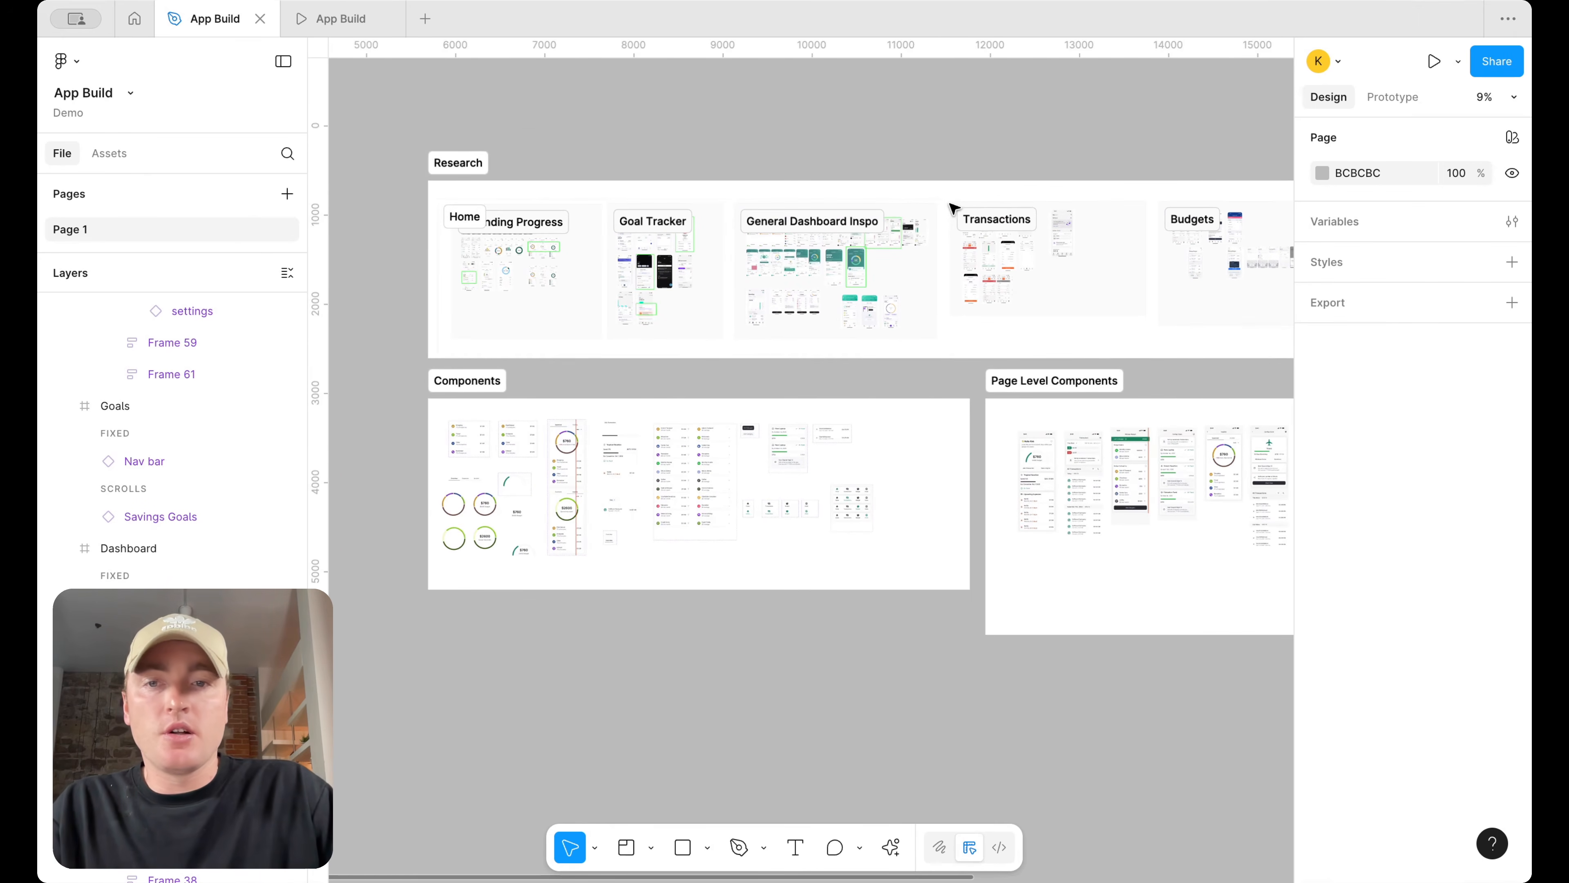
scroll(863, 407, "up", 1)
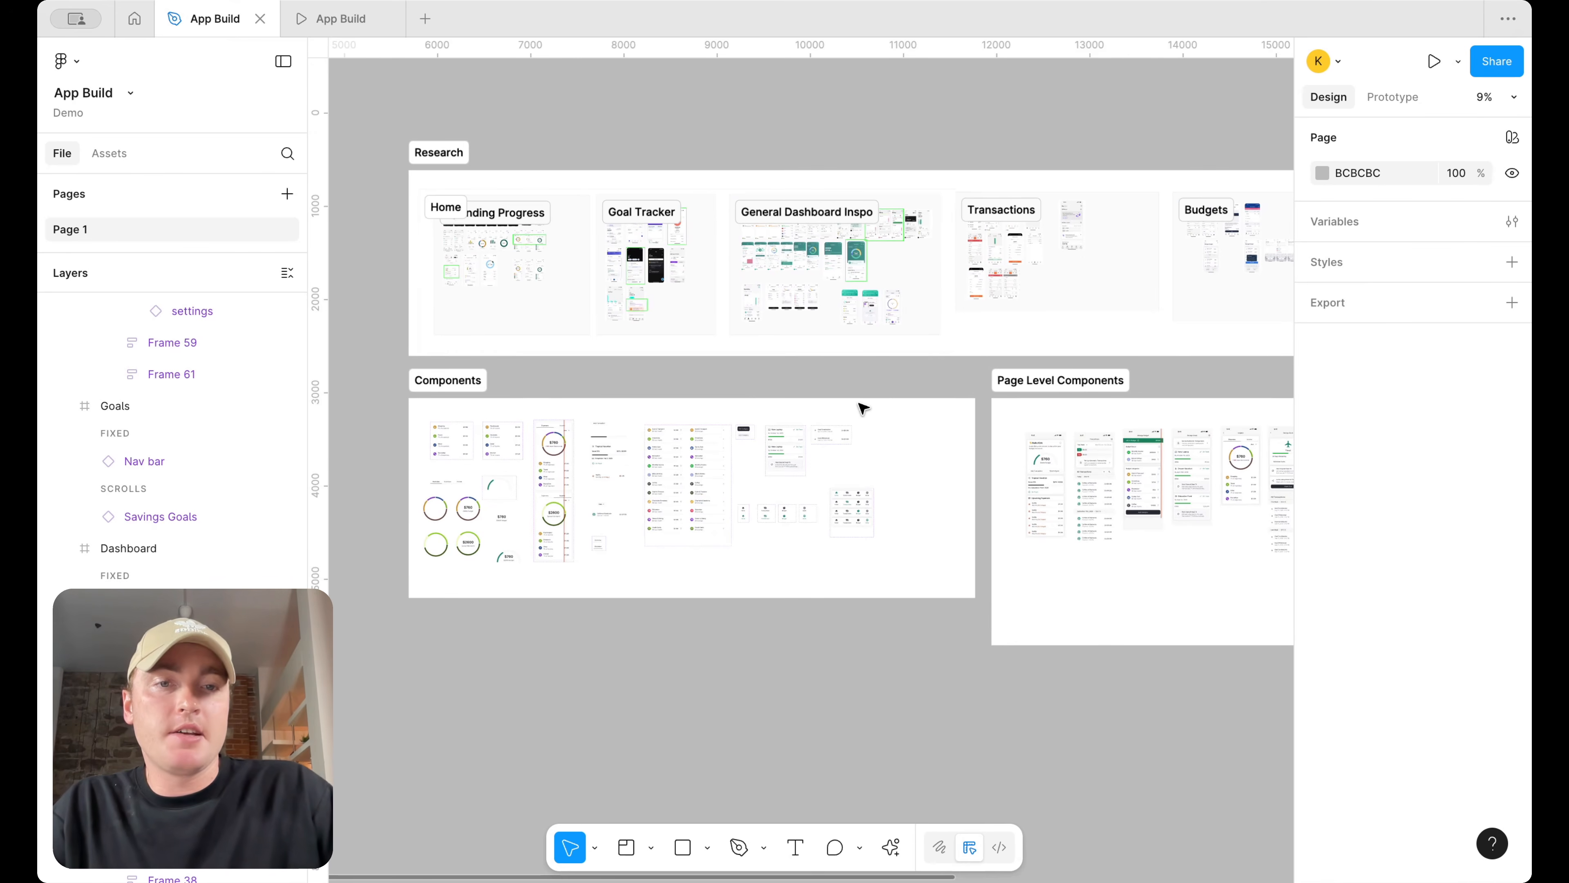
scroll(863, 408, "right", 5)
scroll(1034, 470, "up", 4)
scroll(1044, 472, "right", 5)
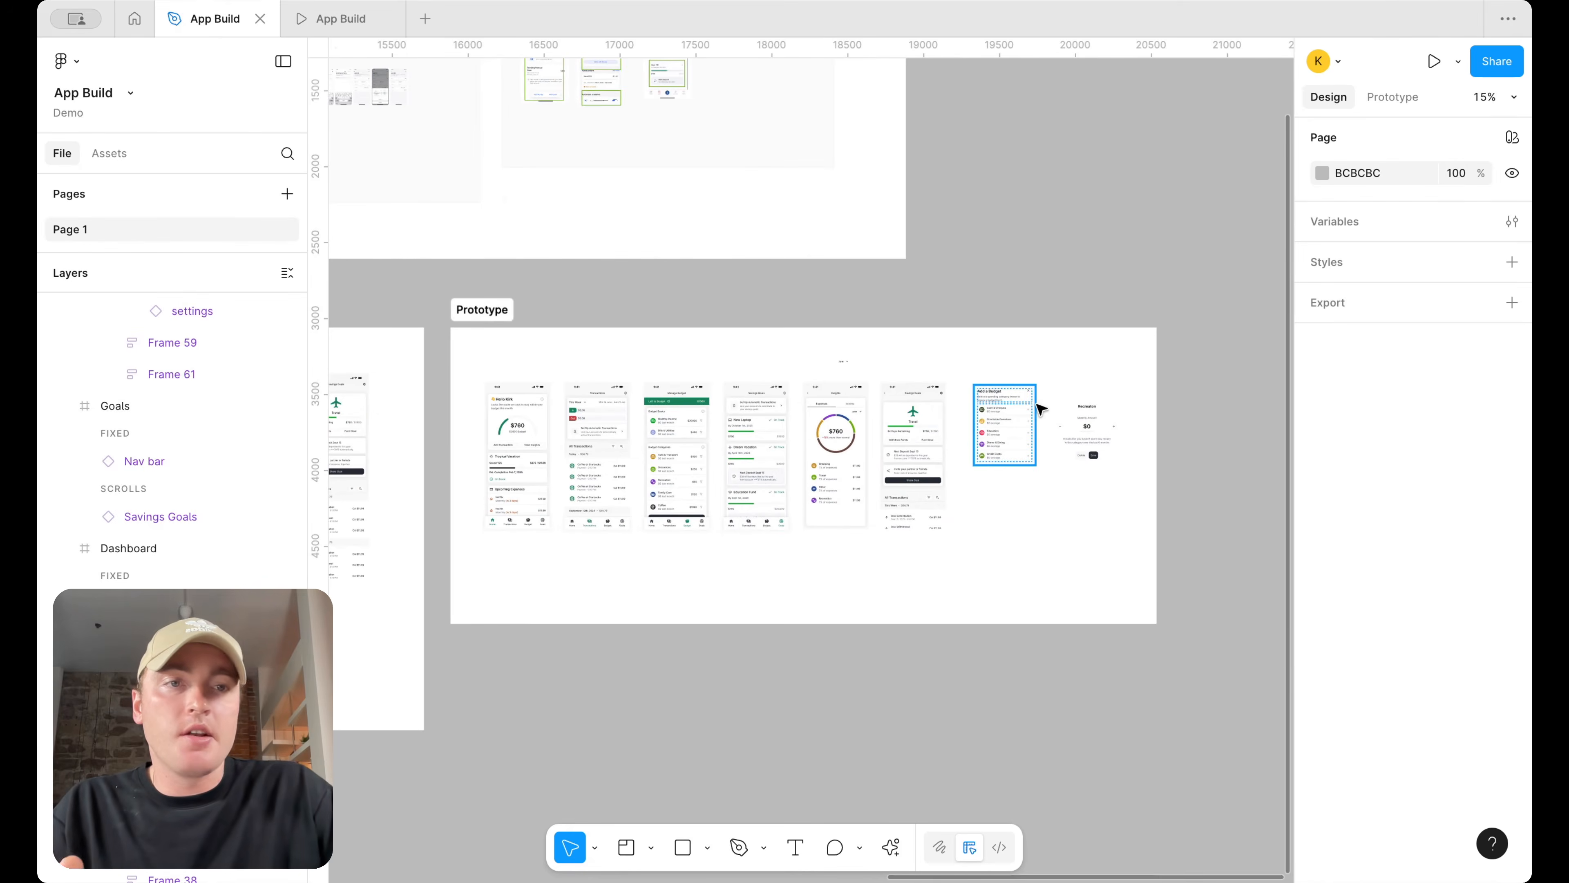
scroll(1019, 383, "left", 3)
scroll(1048, 294, "down", 3)
scroll(1056, 292, "left", 4)
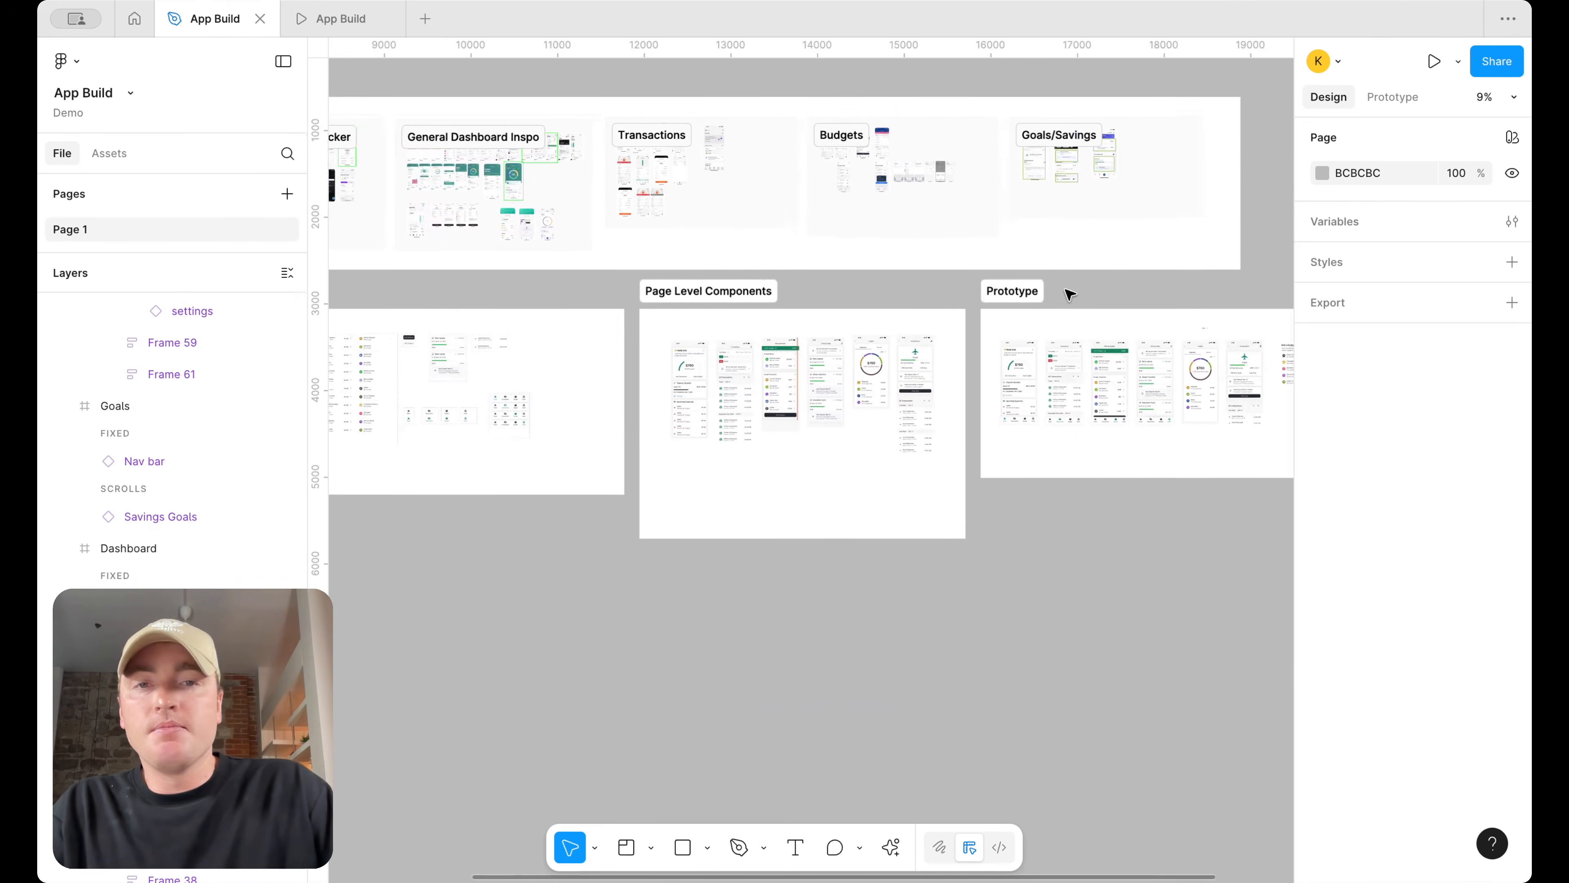
scroll(1066, 291, "left", 1)
scroll(1068, 293, "up", 1)
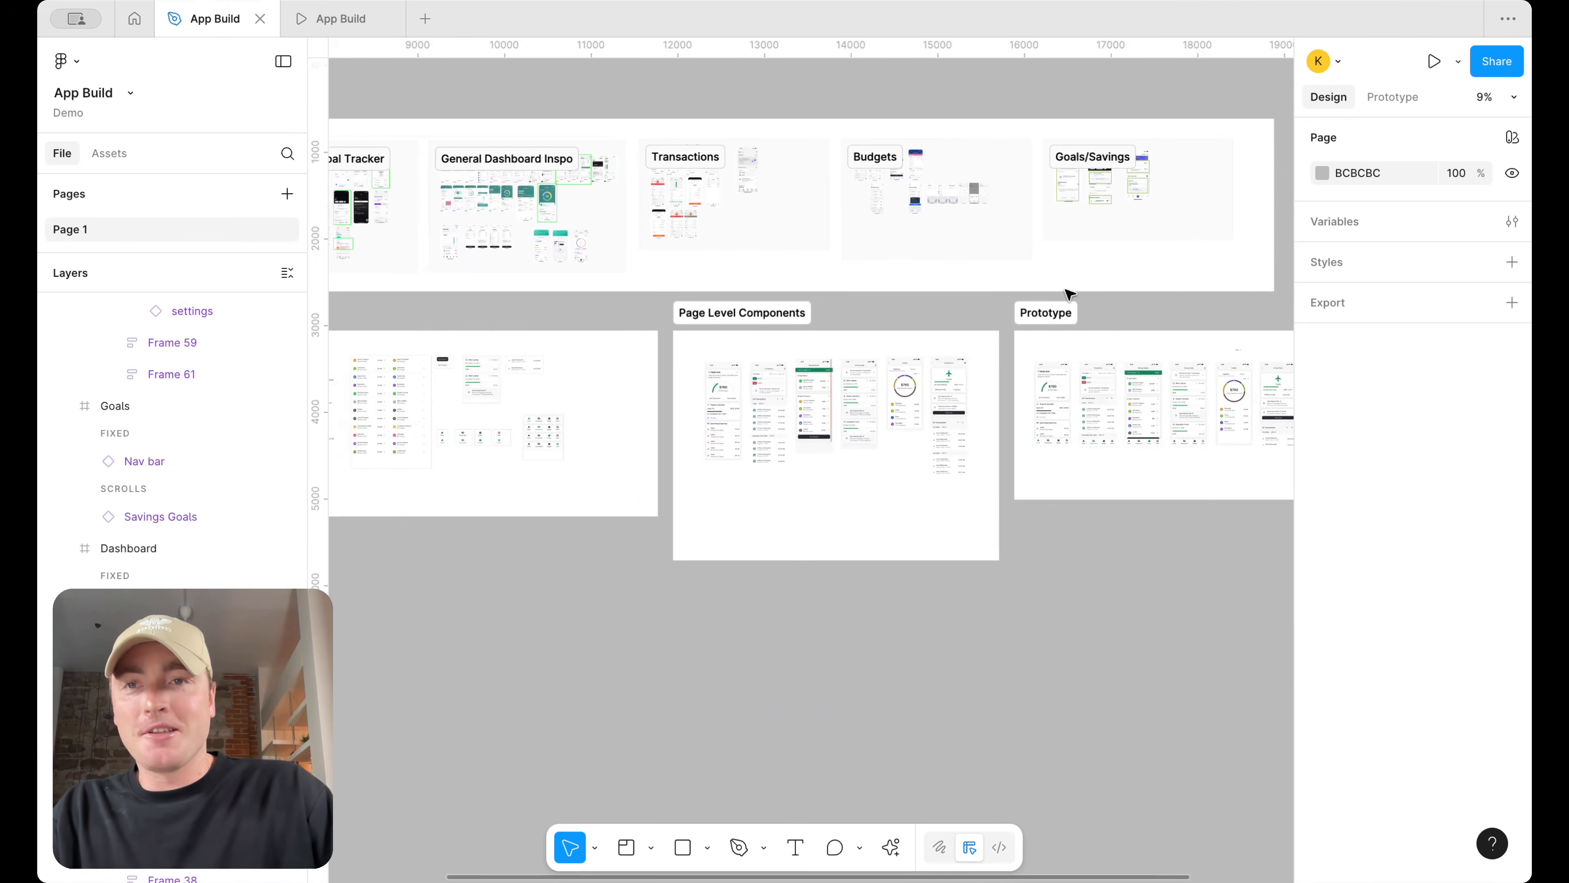